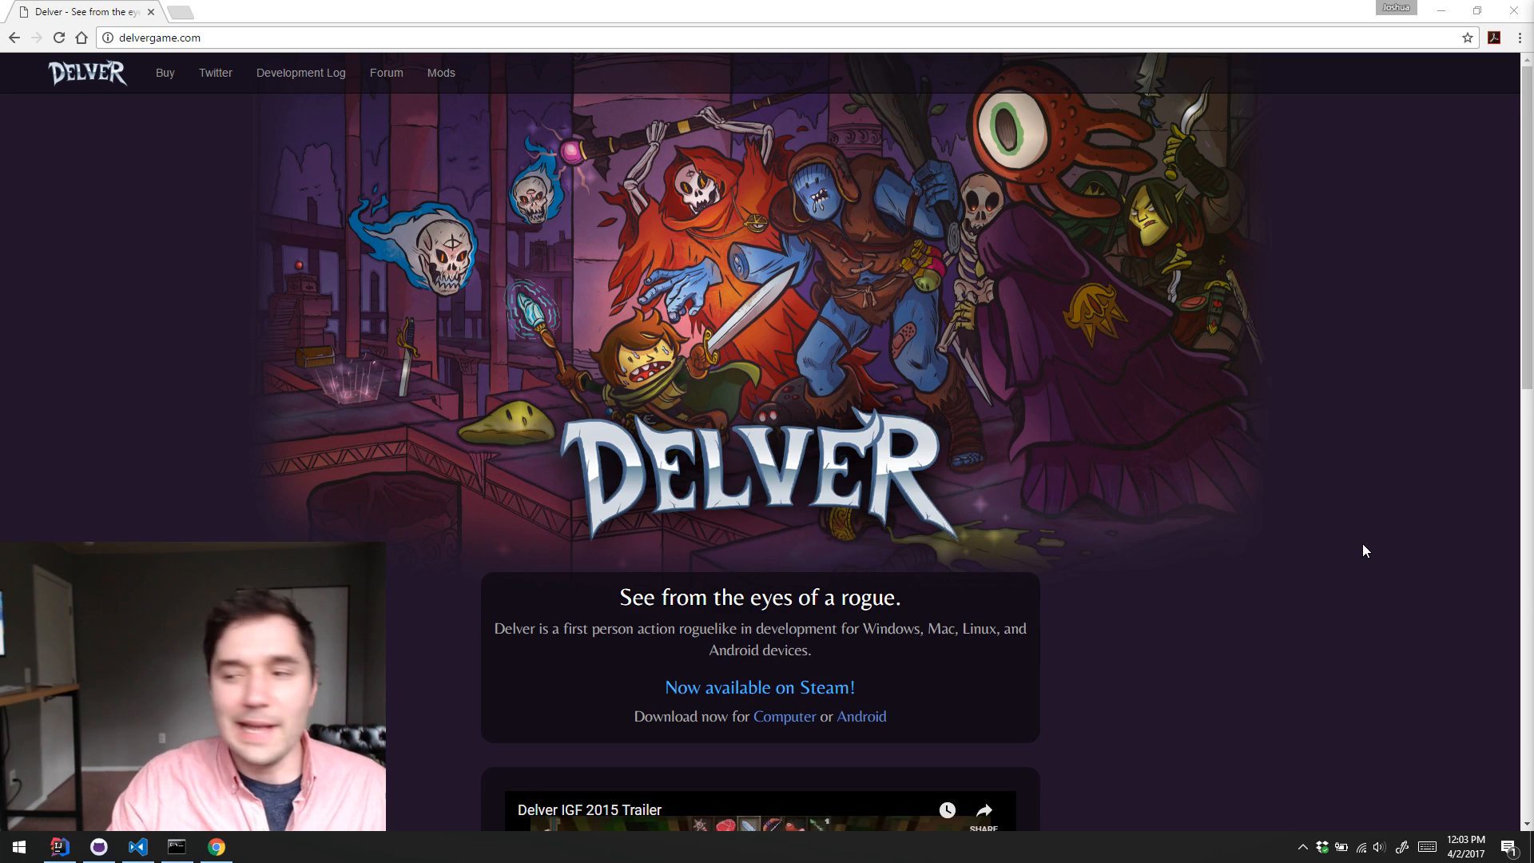
Step: Look over the Delver website from the banner to the trailer and Download Delver section, and close the browser window
scroll(1246, 457, down, 5)
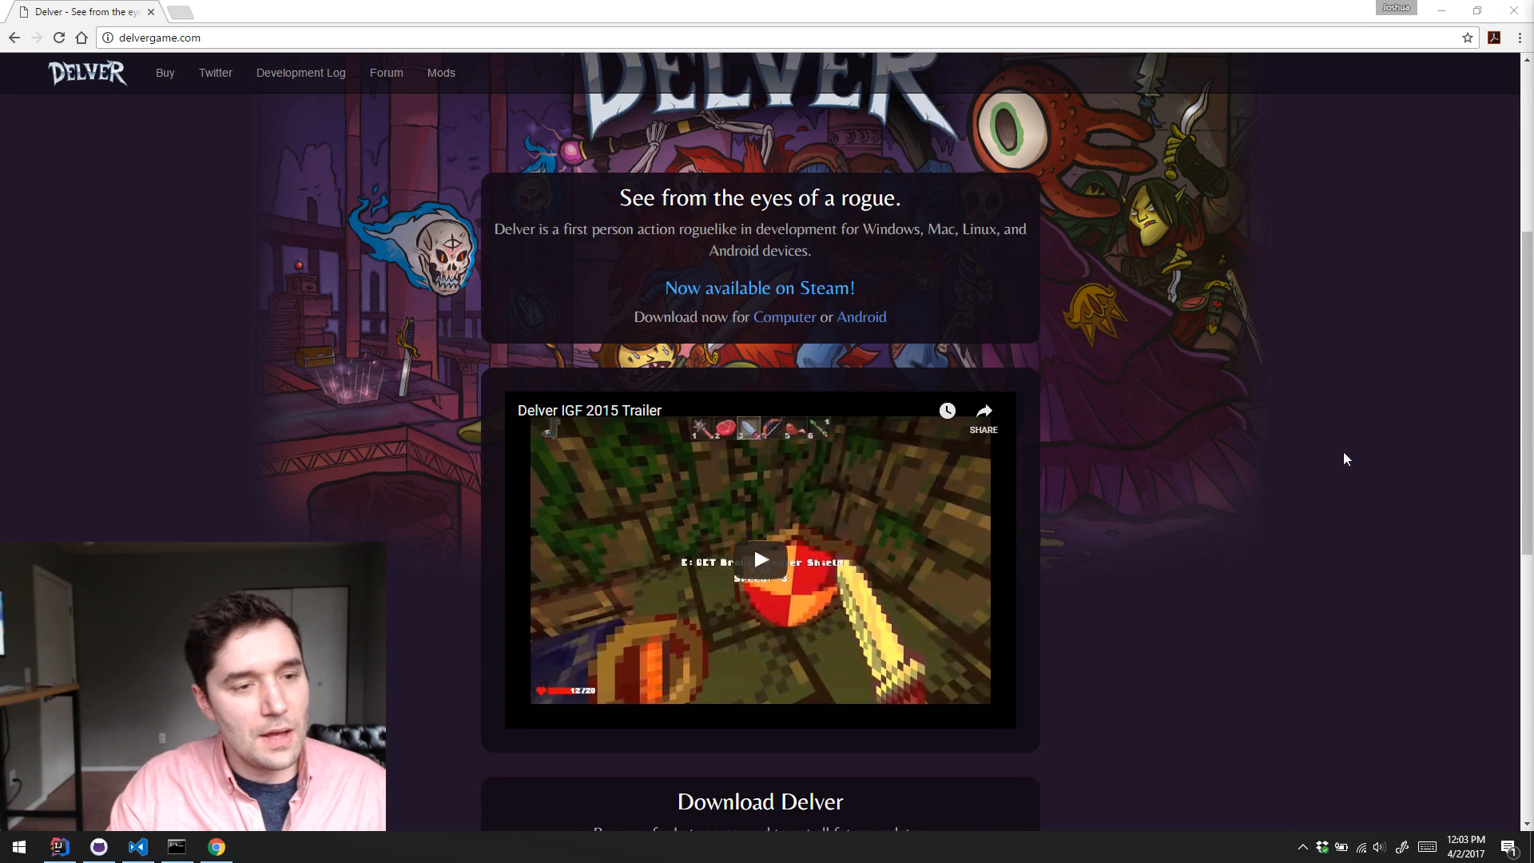
scroll(1358, 455, up, 3)
scroll(1372, 446, up, 2)
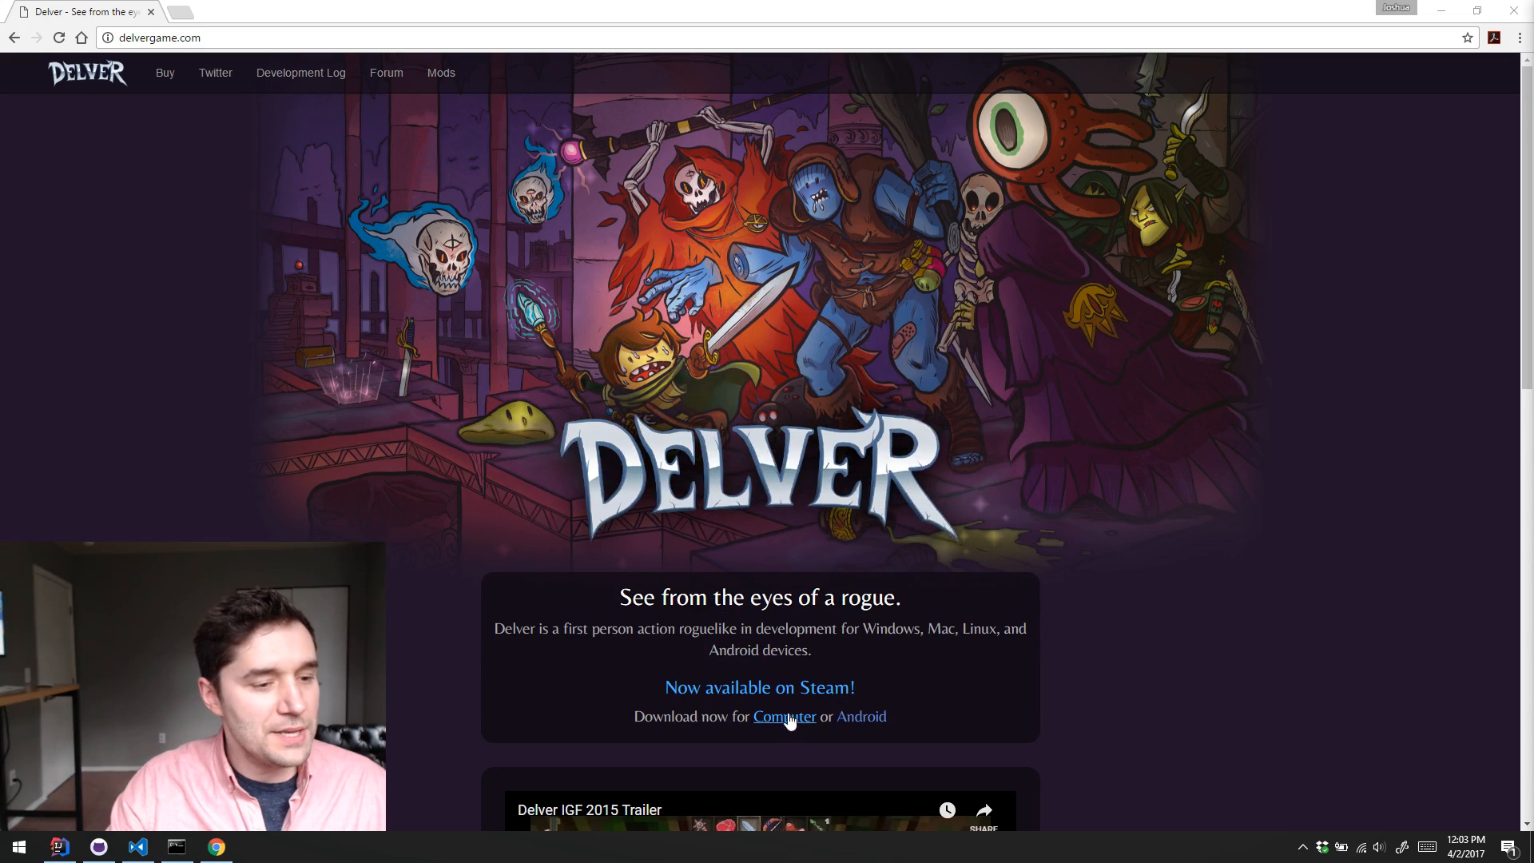
scroll(767, 703, down, 4)
scroll(759, 388, down, 8)
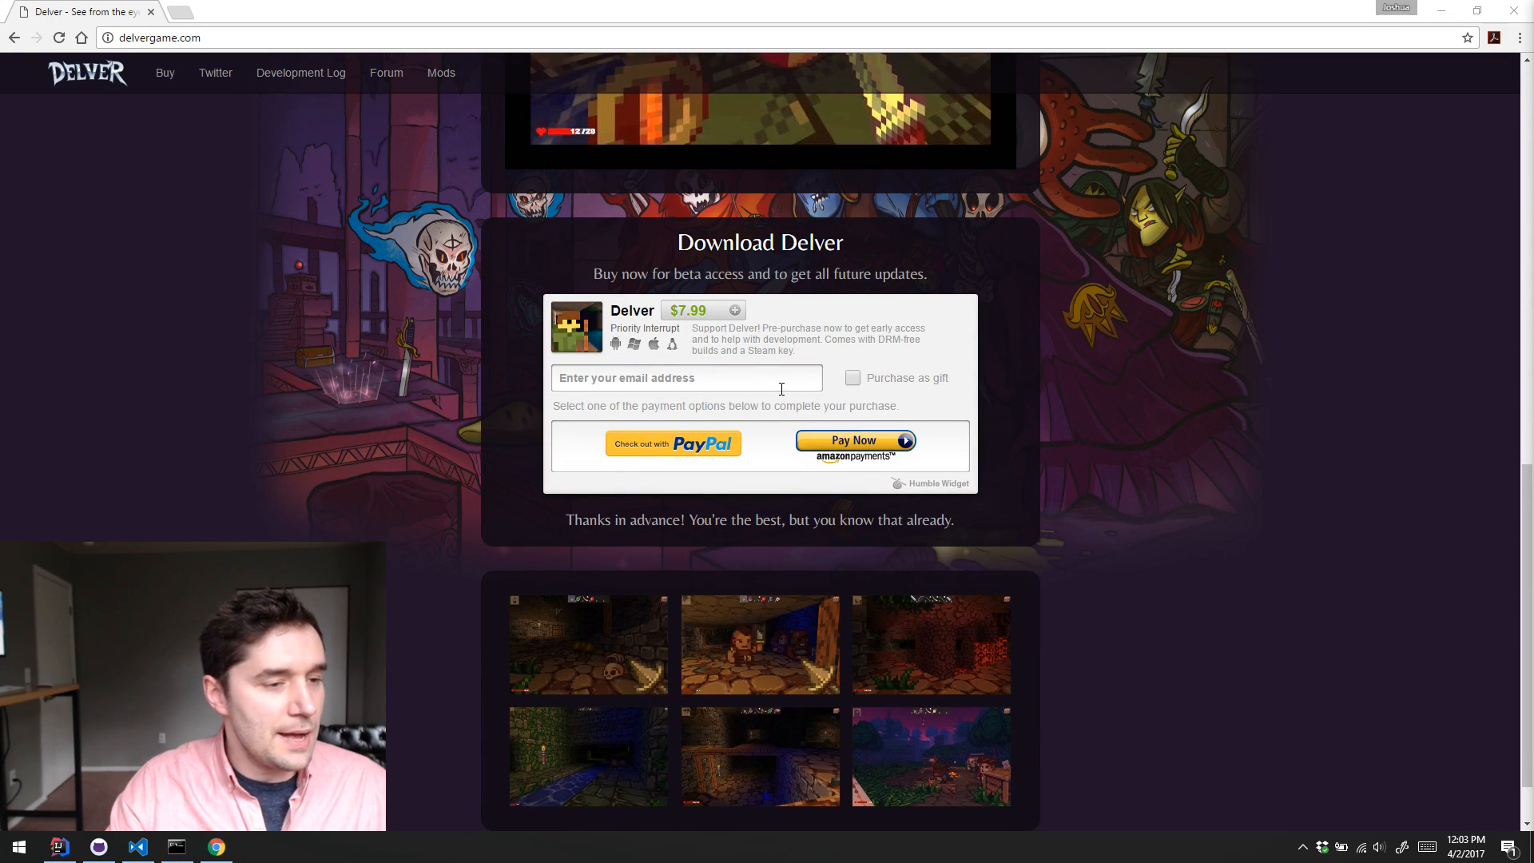
click(781, 383)
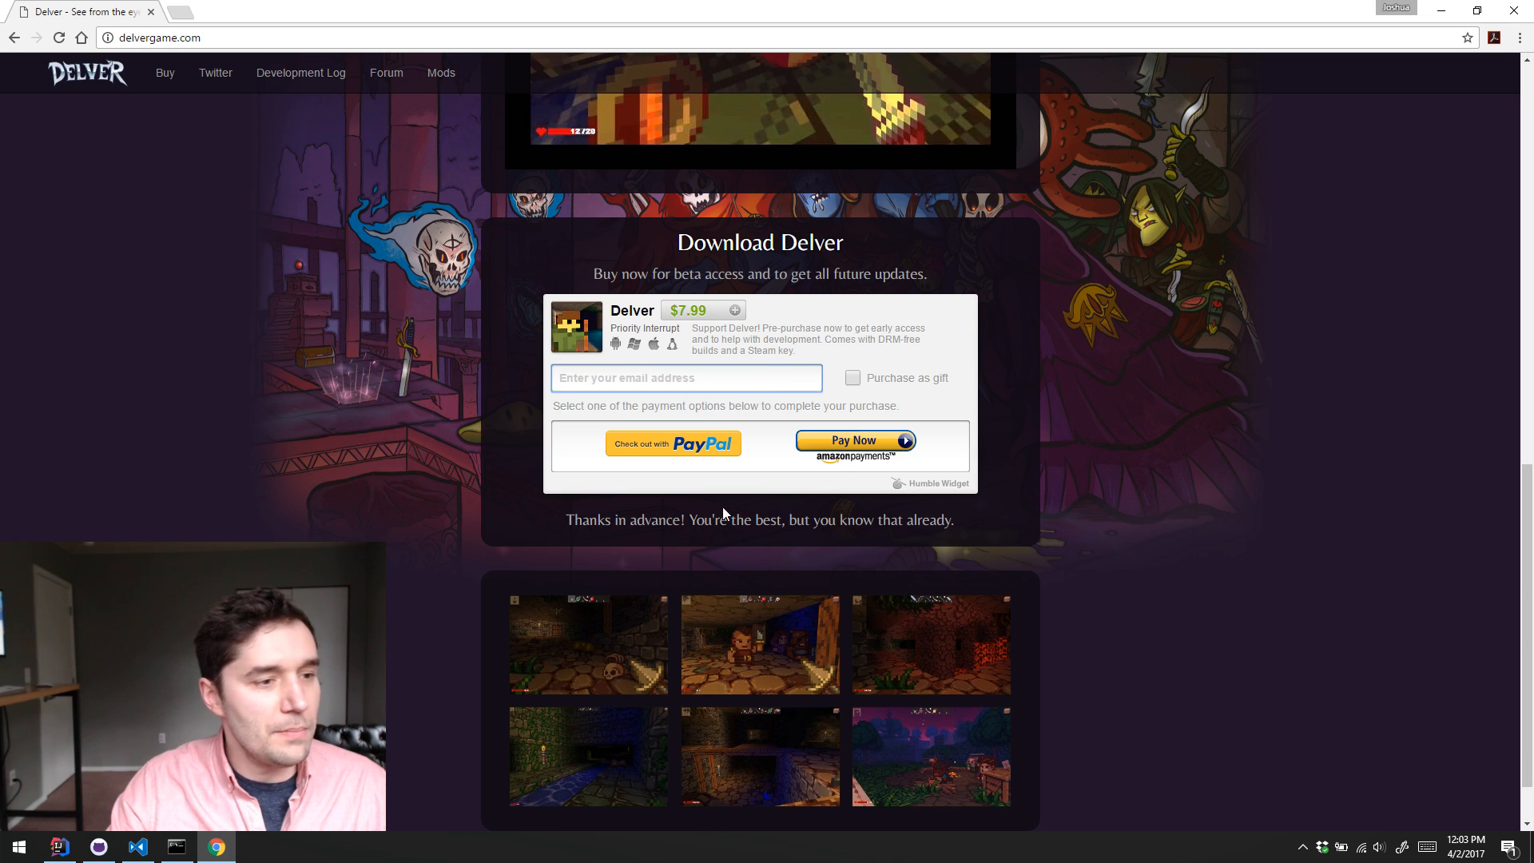
scroll(734, 486, up, 5)
scroll(896, 633, down, 1)
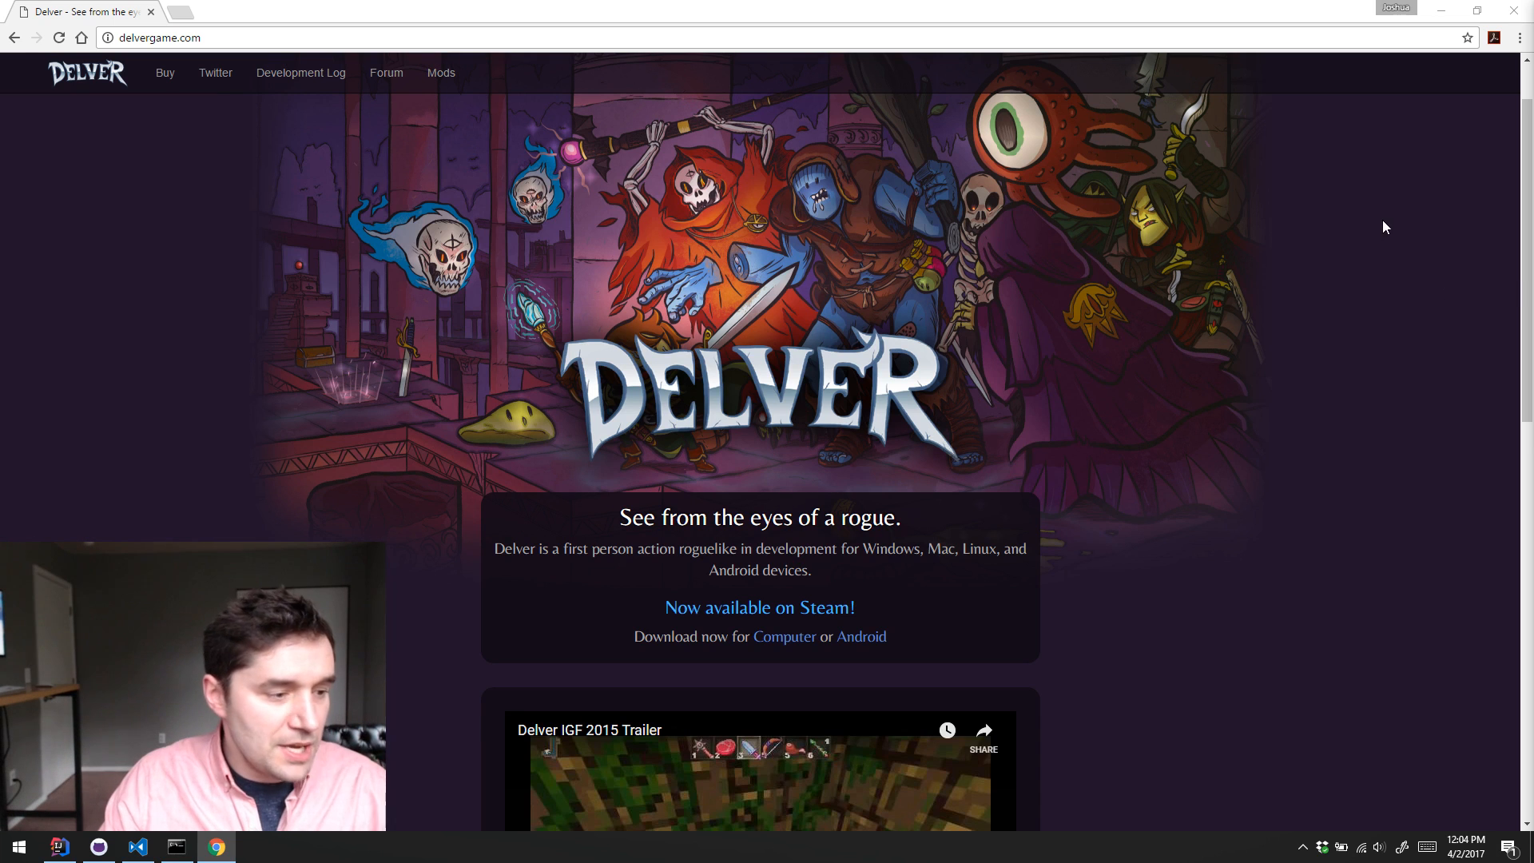
click(1513, 10)
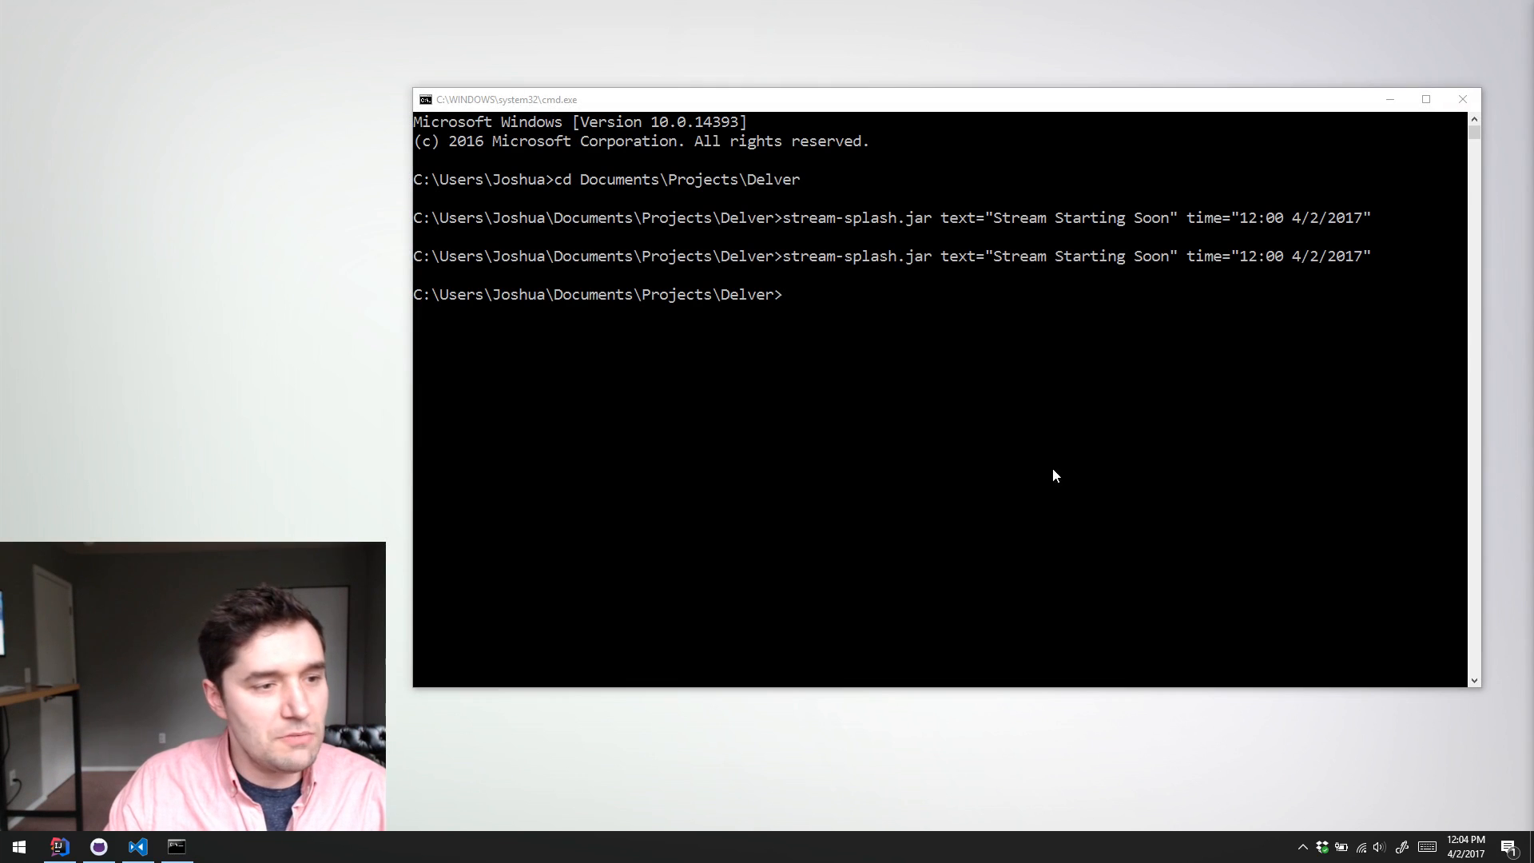
Step: Try to change the command prompt's working directory to %USERHOME%
text(cd )
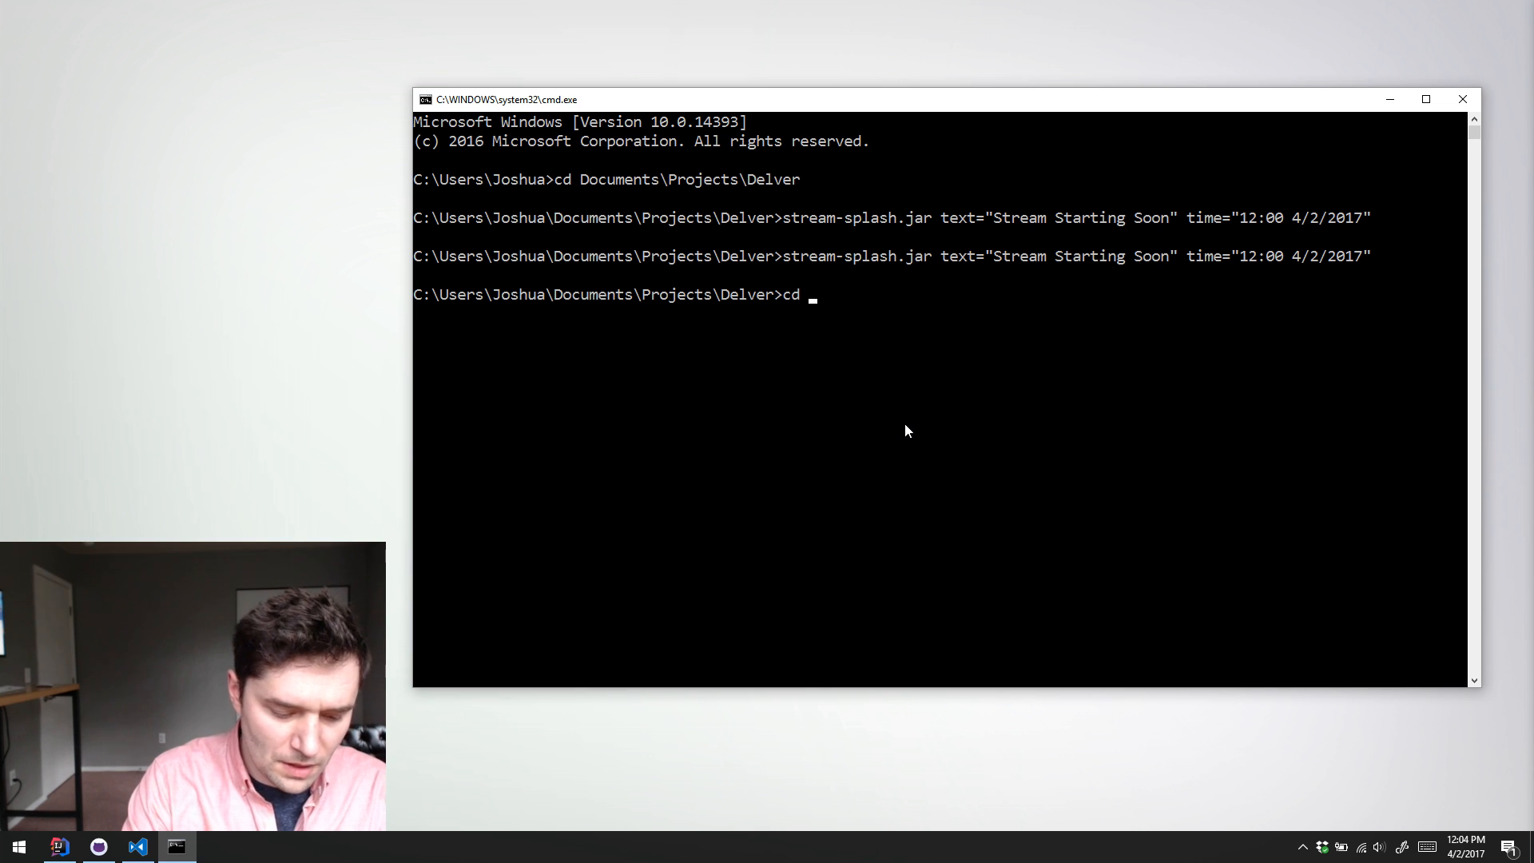
text(%USERHO)
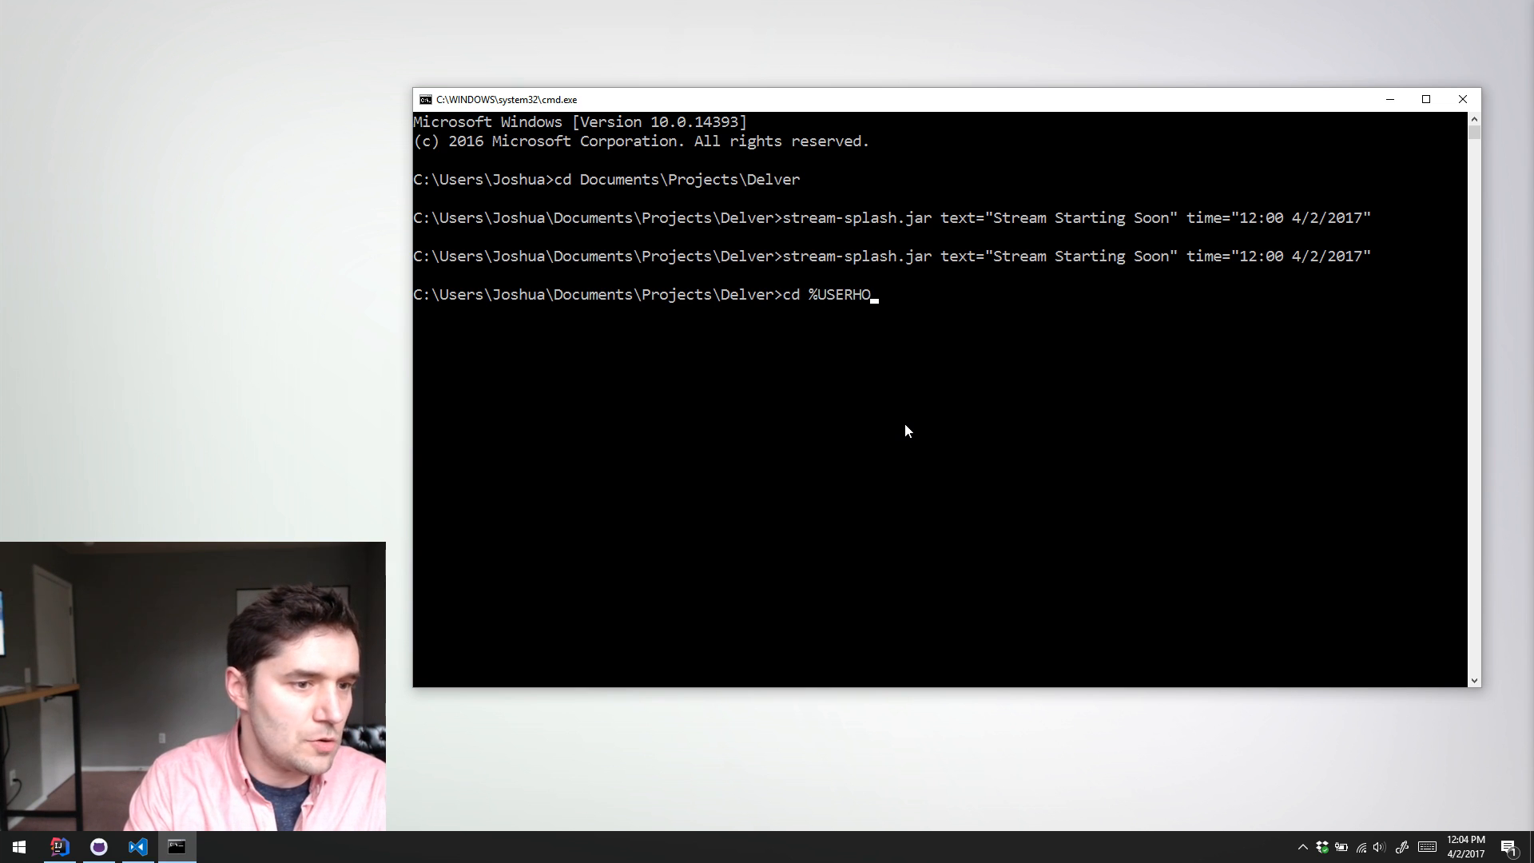
text(ME%)
key(Return)
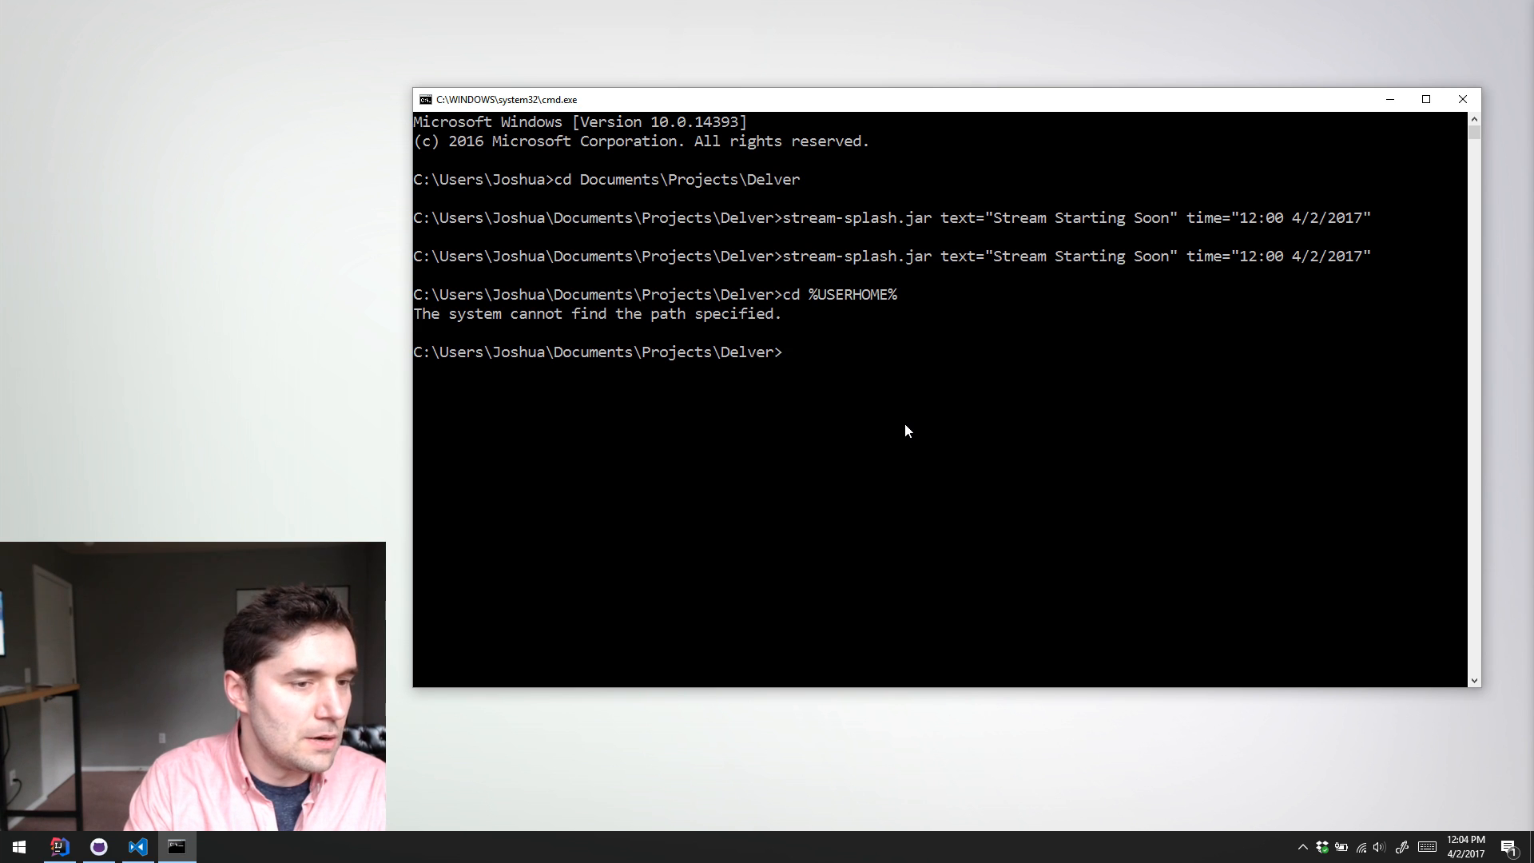
Step: Change the working directory to the delver repository using cd ..\..\ and cd ..\Repositories\GitHub\delver
text(cd ..)
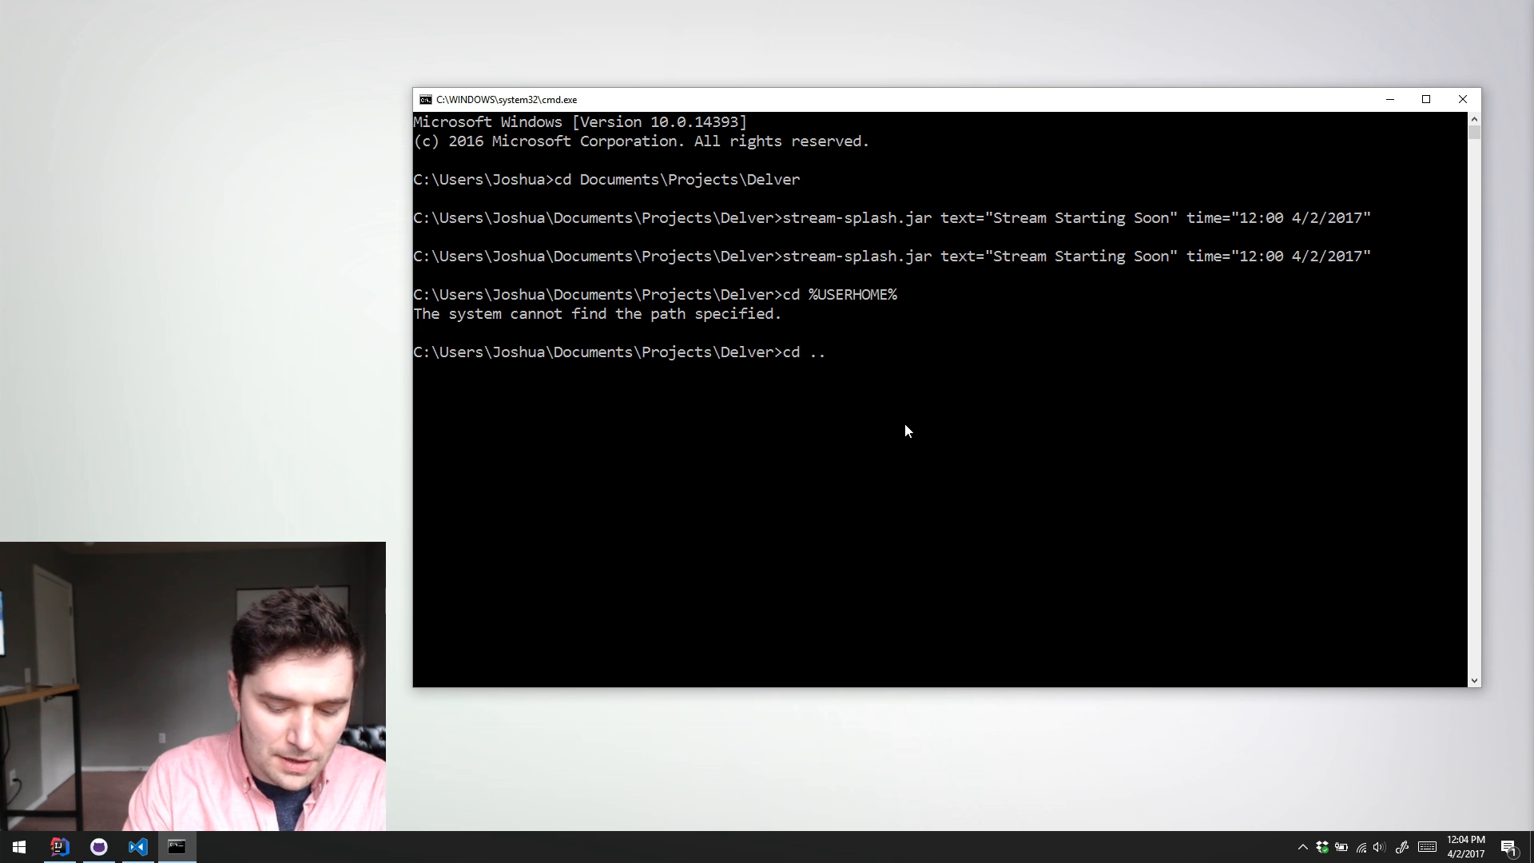
text(\..\)
key(Return)
text(cd )
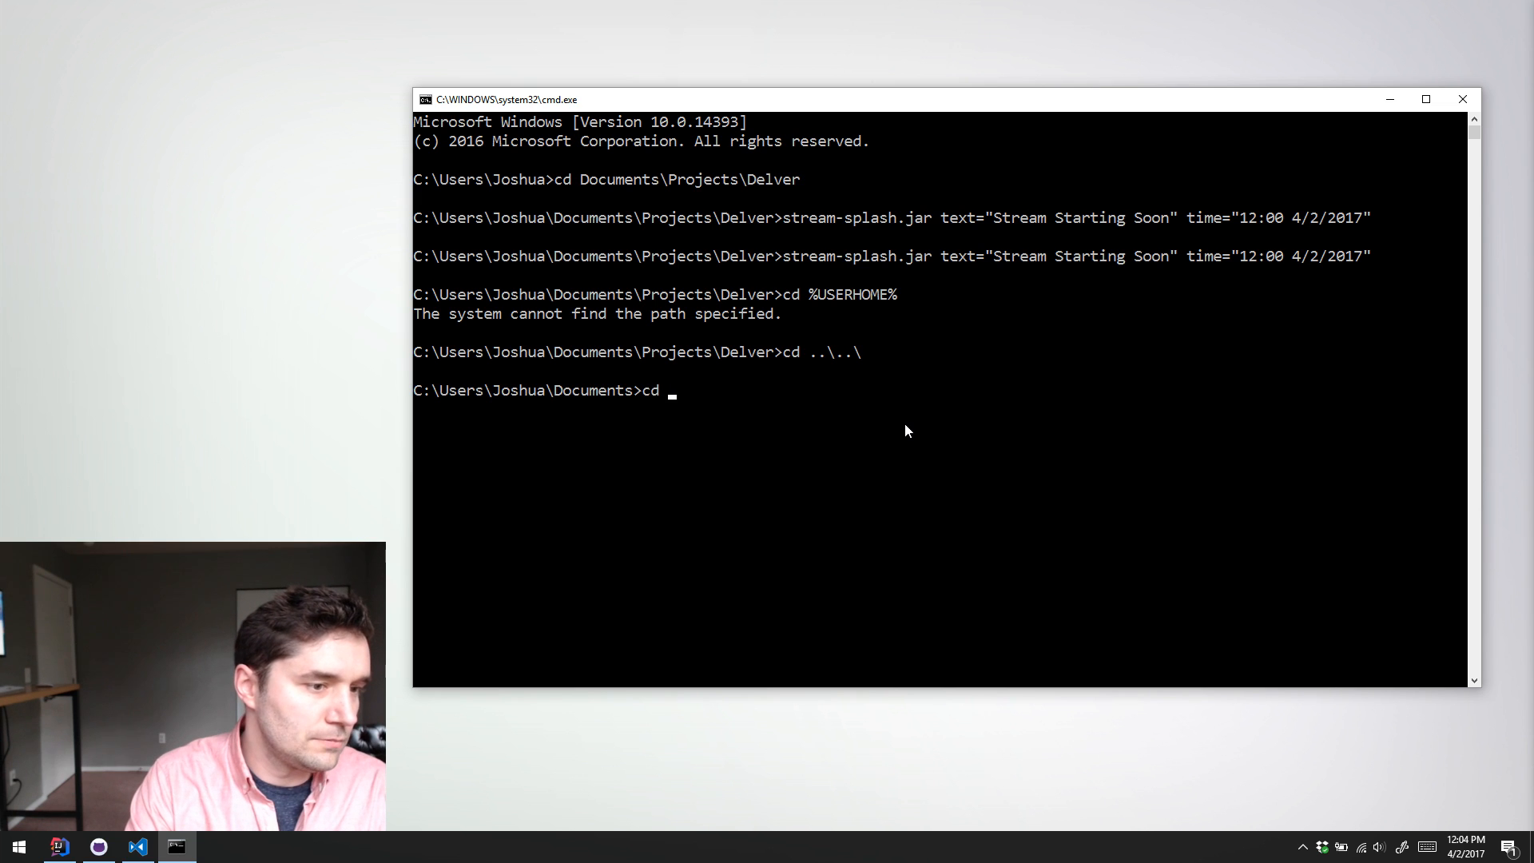
text(..\Repositories)
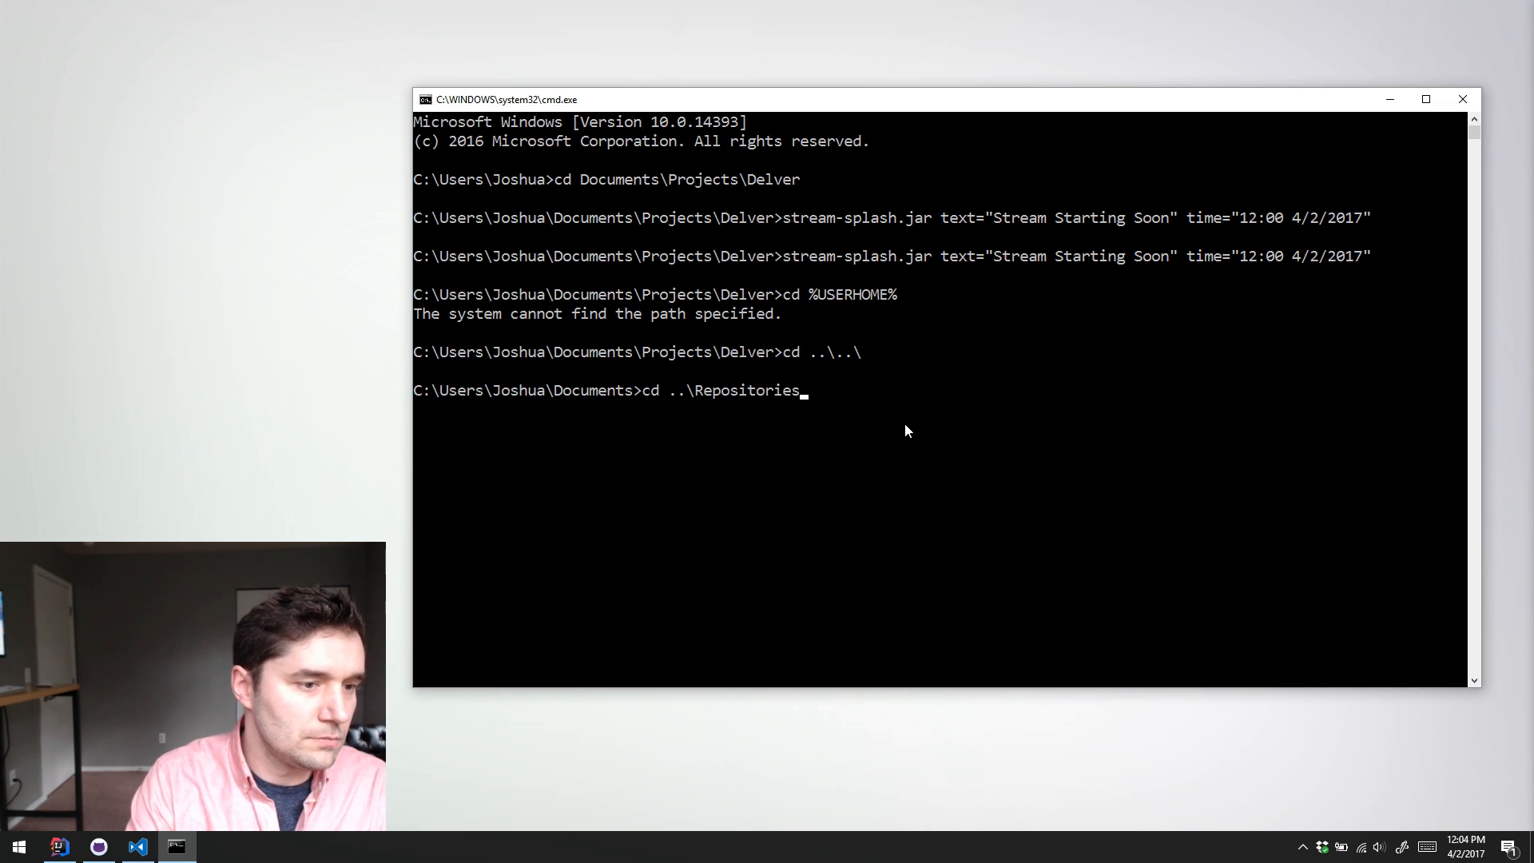
text(\)
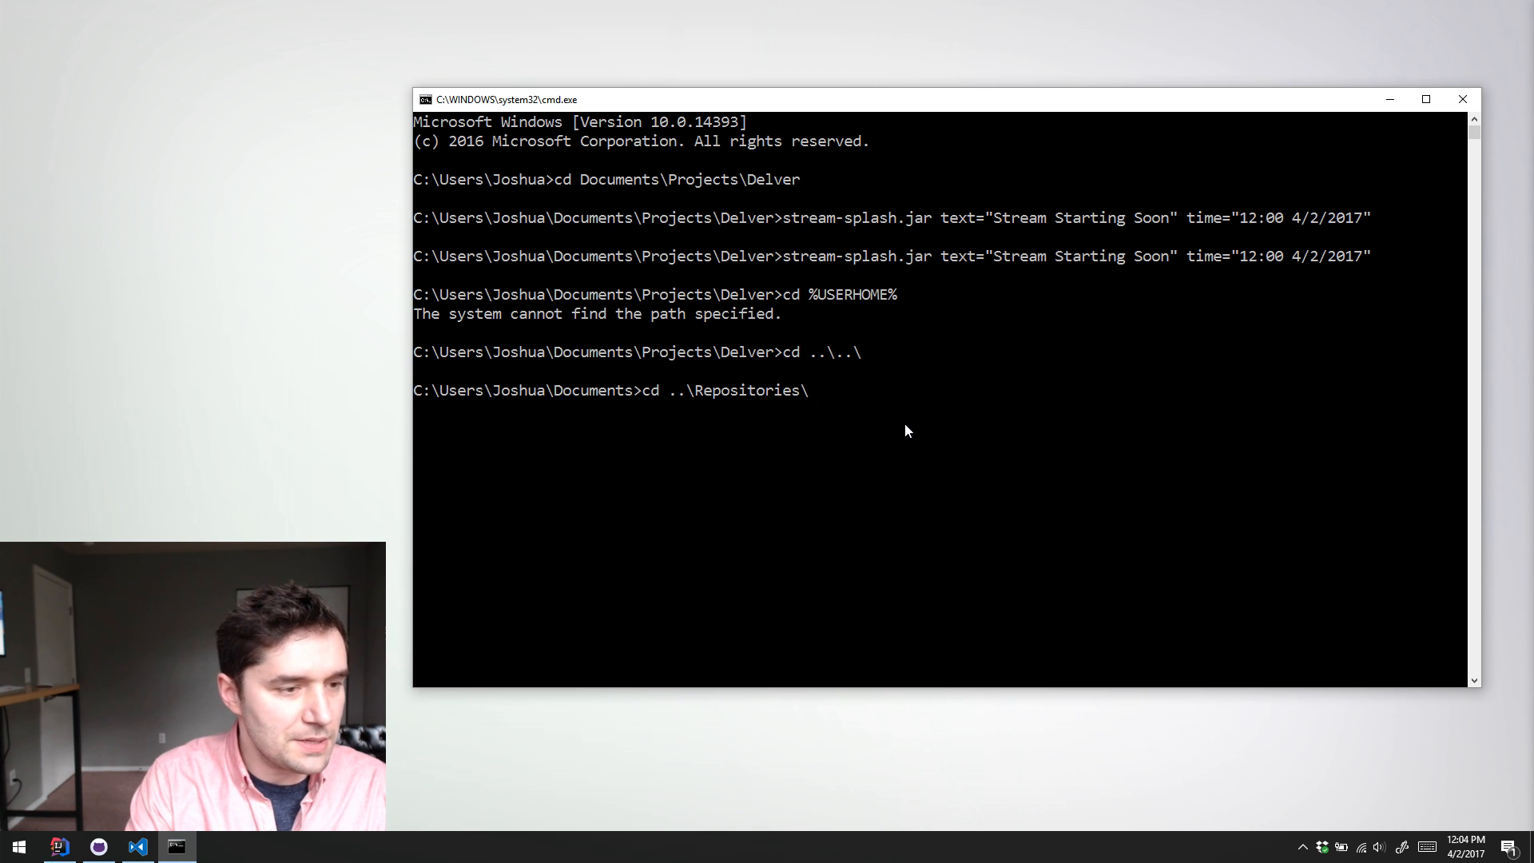
key(Tab)
text(\d)
key(Tab)
key(Return)
Step: Pull the latest changes of the repository with git pull and clear the console with cls
text(git pull)
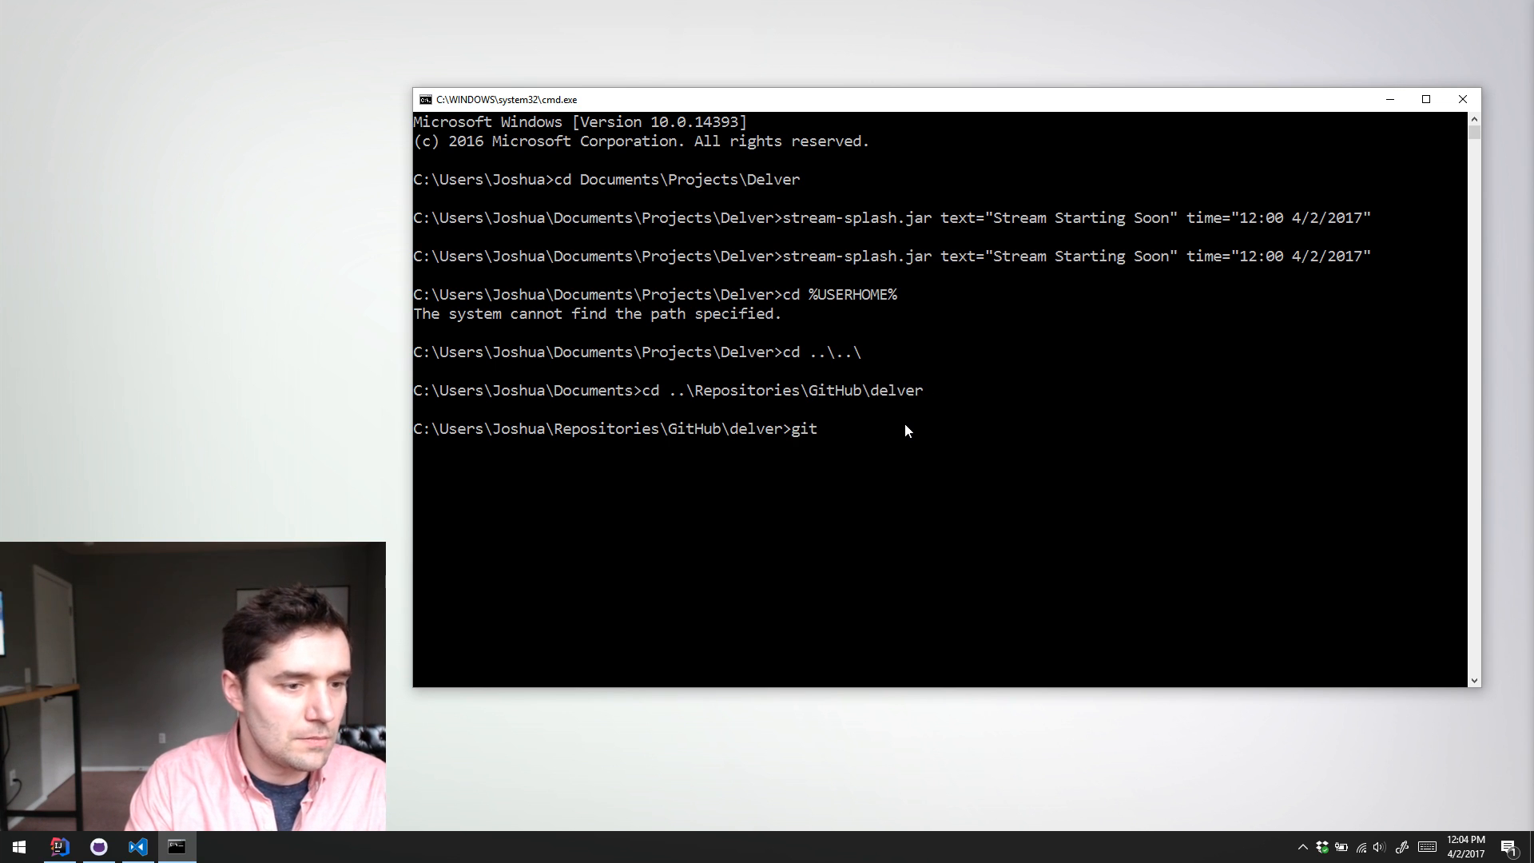
key(Return)
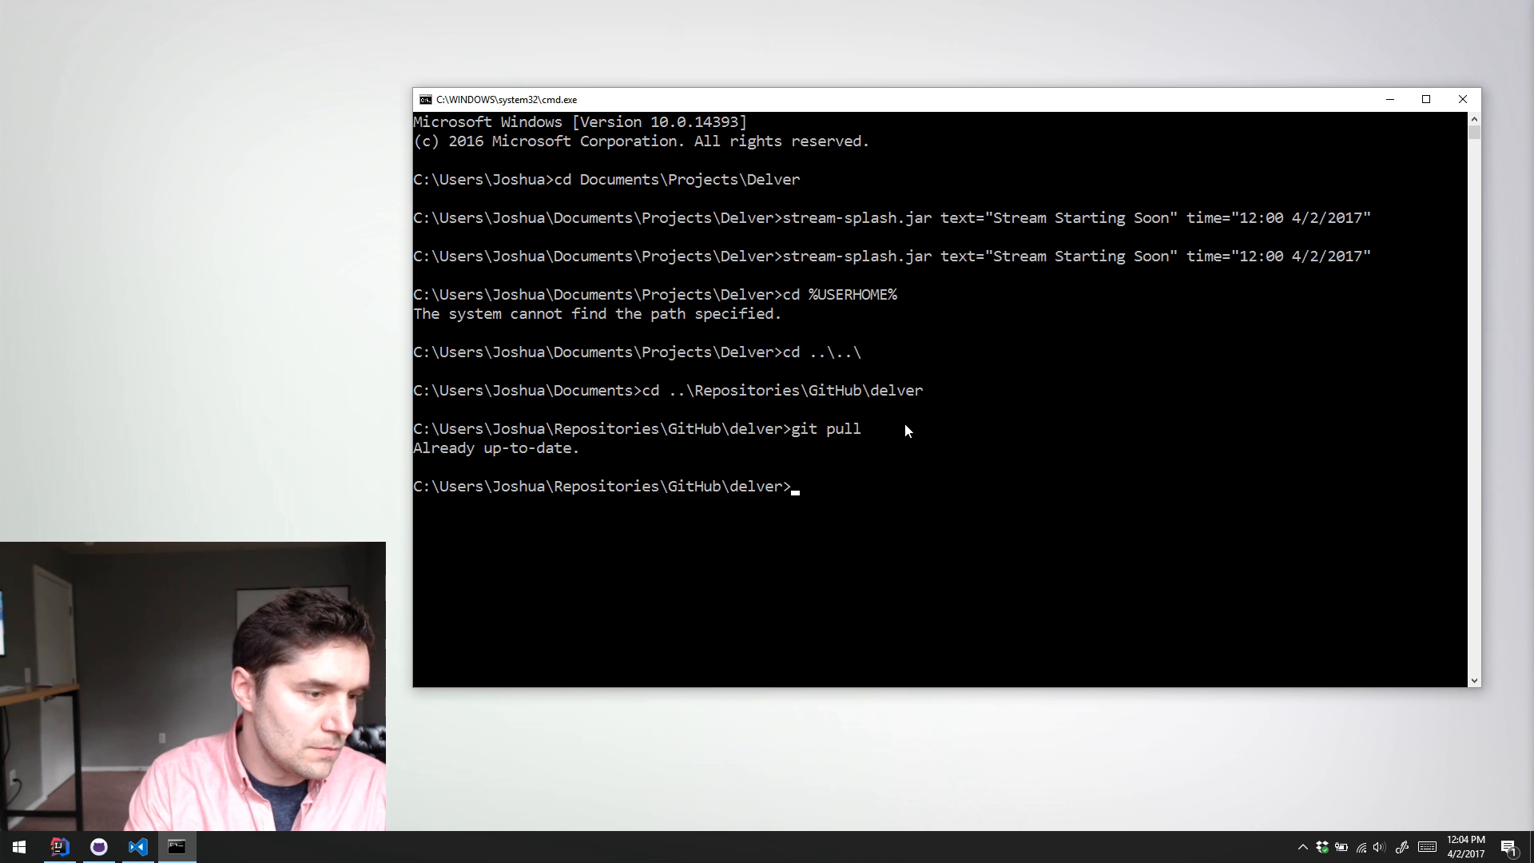
text(clea)
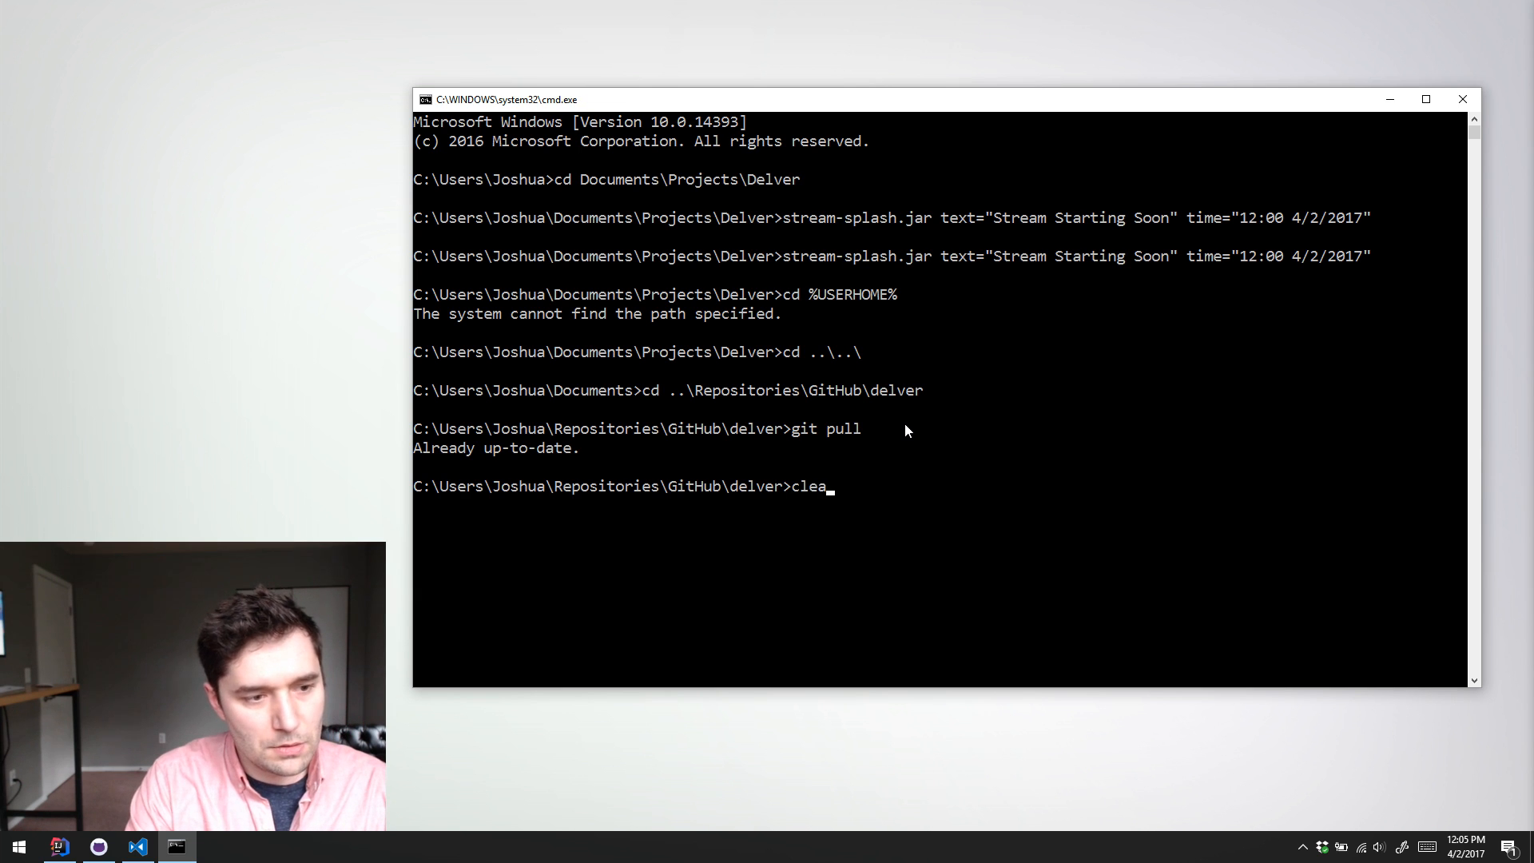
key(BackSpace)
key(BackSpace)
text(s)
key(Return)
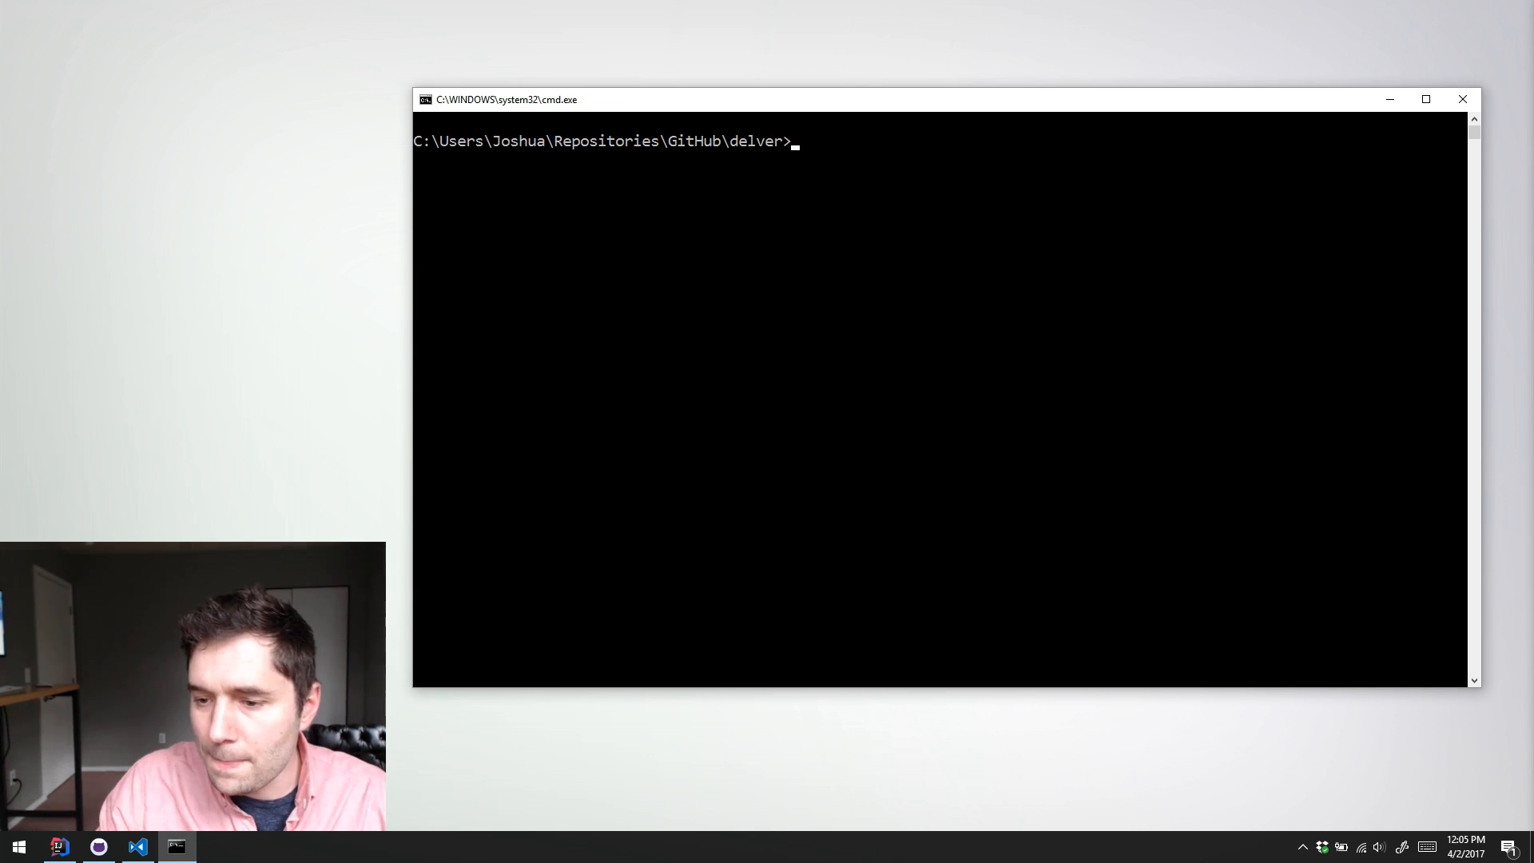
Step: Run git log --oneline --since="one week ago" --pretty=format:"%C(yellow)%h%Creset %s %C(green)<%an>%Creset" in the delver repository
key(alt+Tab)
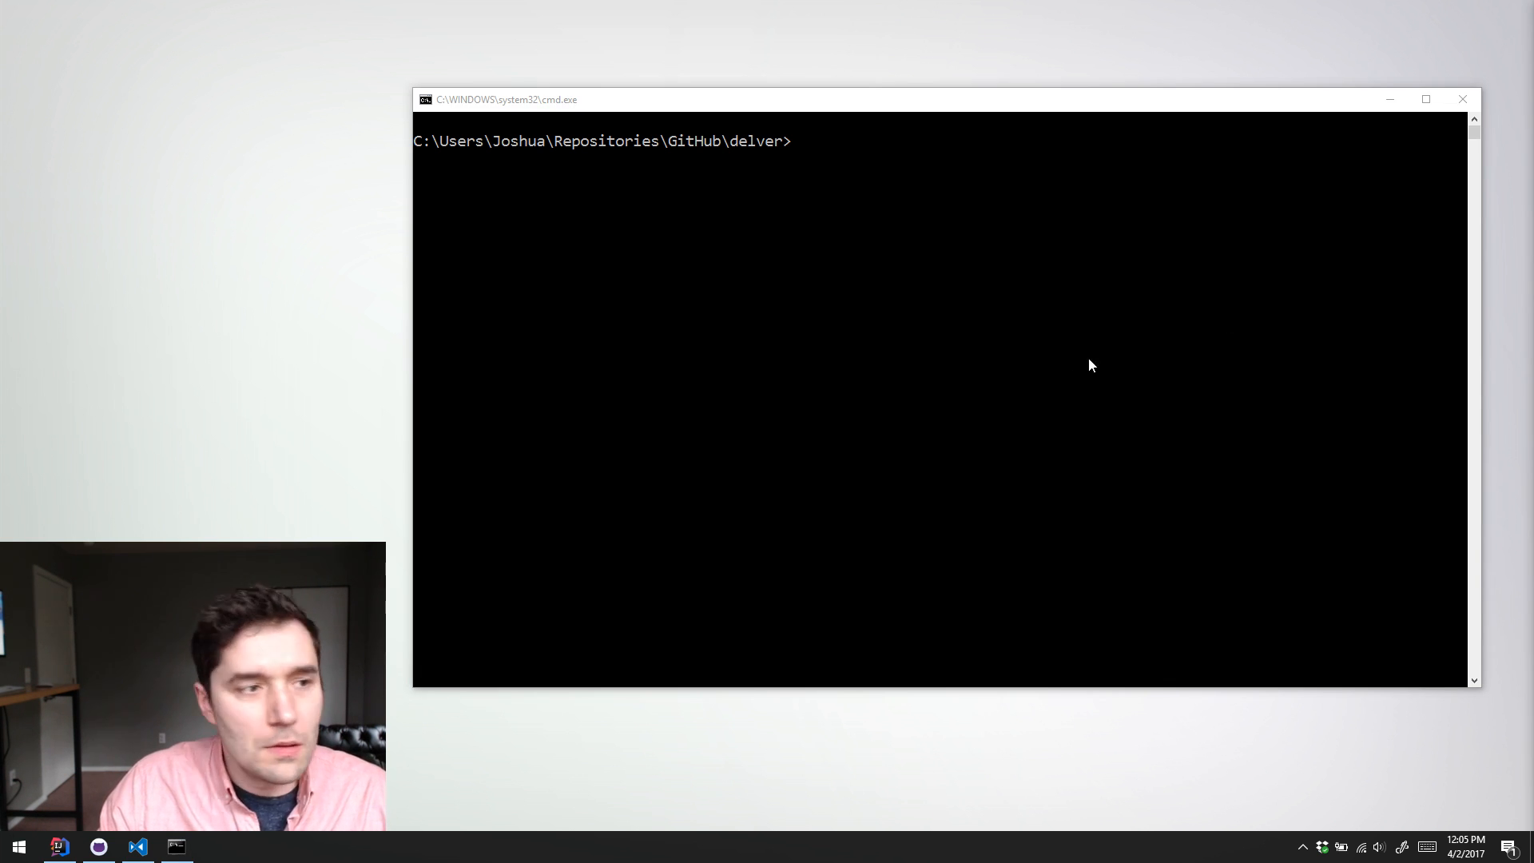
click(1043, 288)
text(git log --oneline --since="one week ago" --pretty=format:"%C(yellow)%h%Creset %s %C(green)<%an>%Creset")
key(Return)
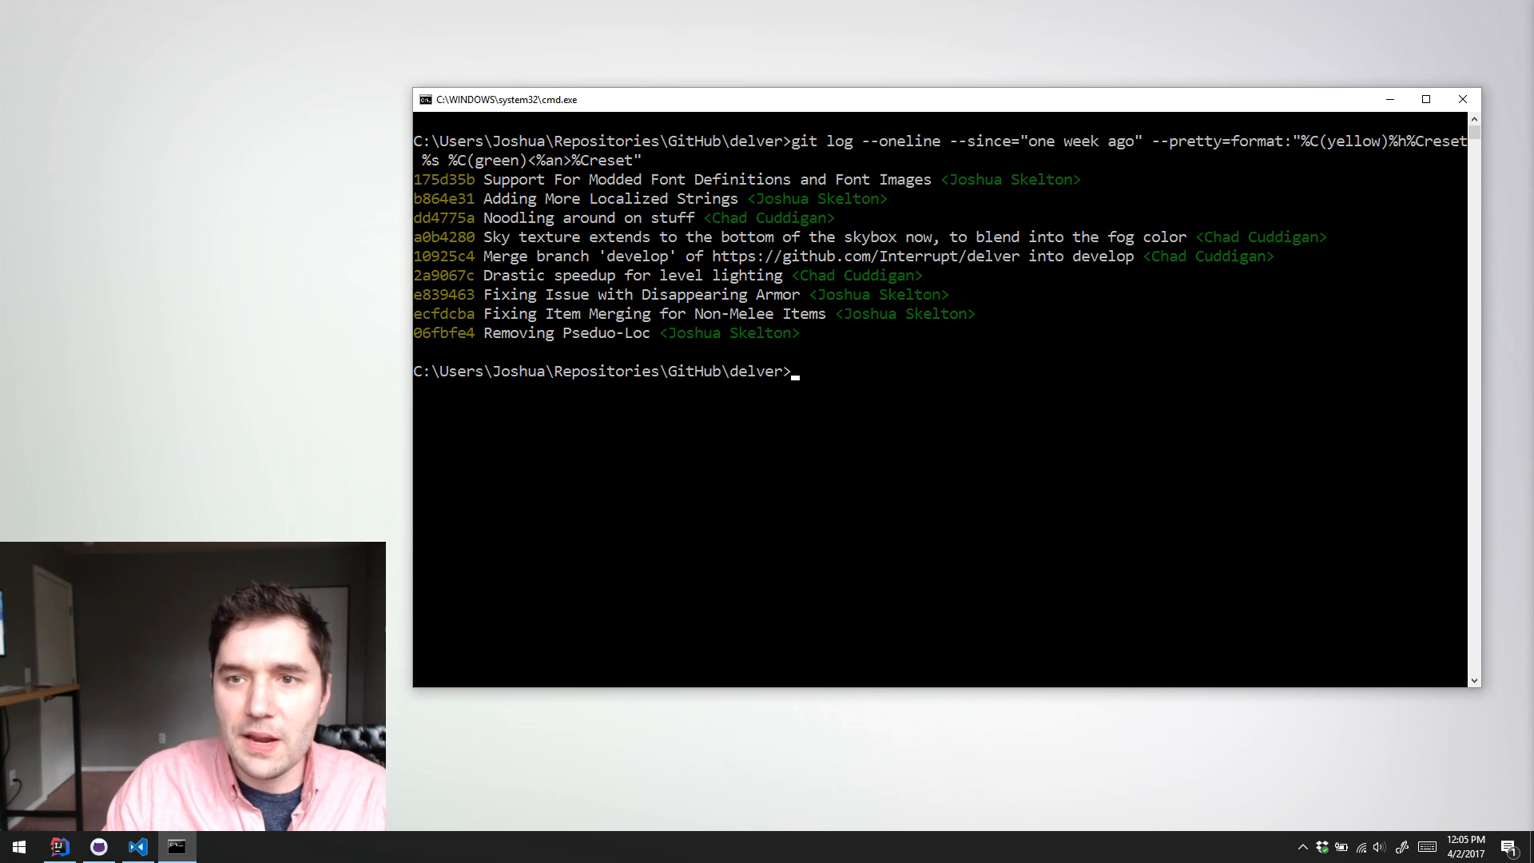
Step: Highlight the "Removing Pseduo-Loc" commit message in the log for review and clear the selection
key(alt+Tab)
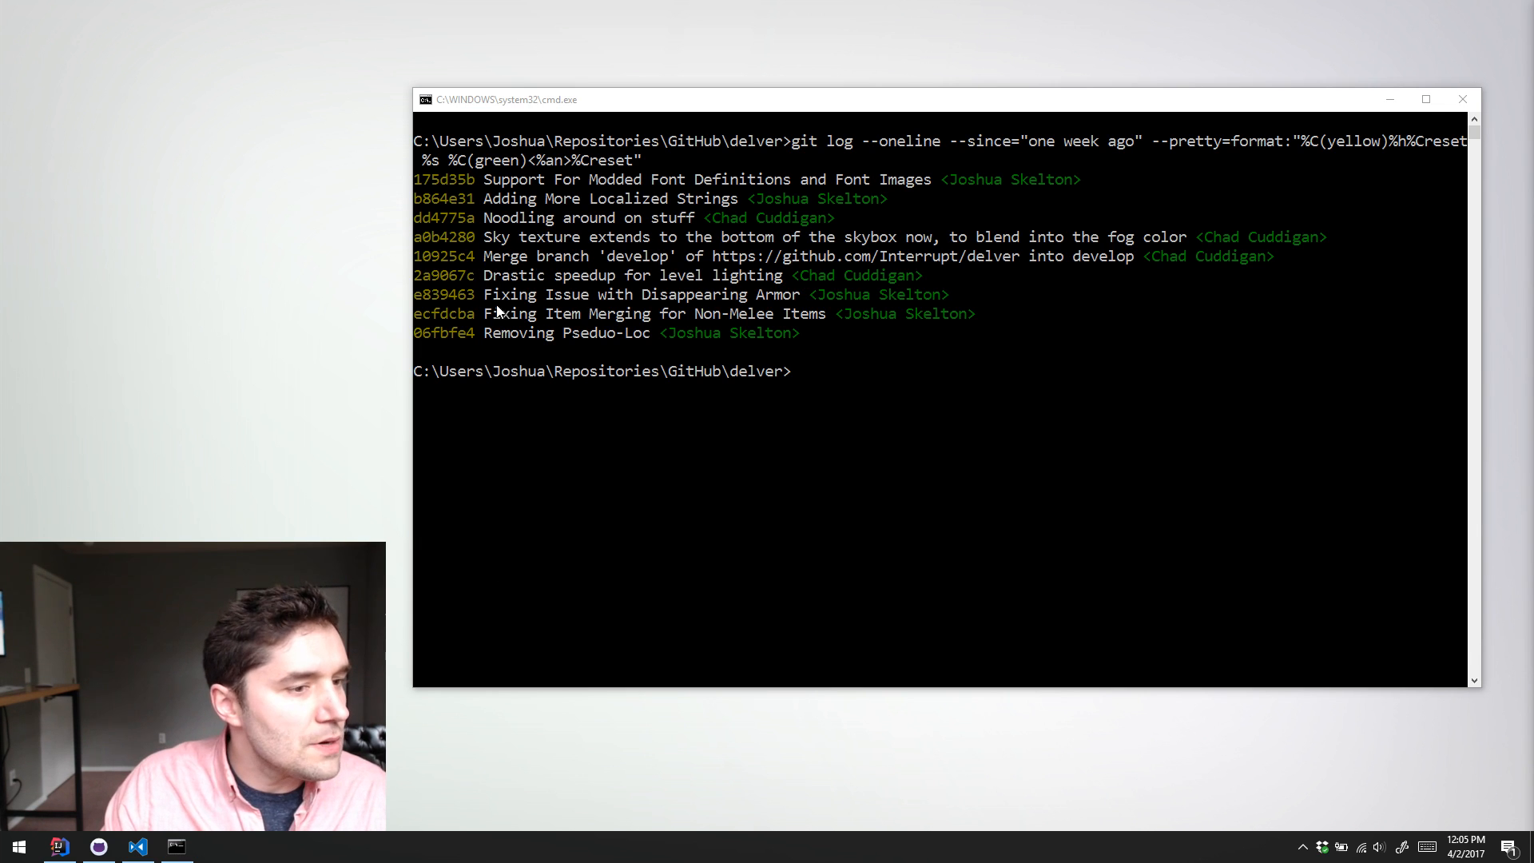
click(563, 334)
click(594, 334)
drag(645, 334, 530, 333)
click(530, 333)
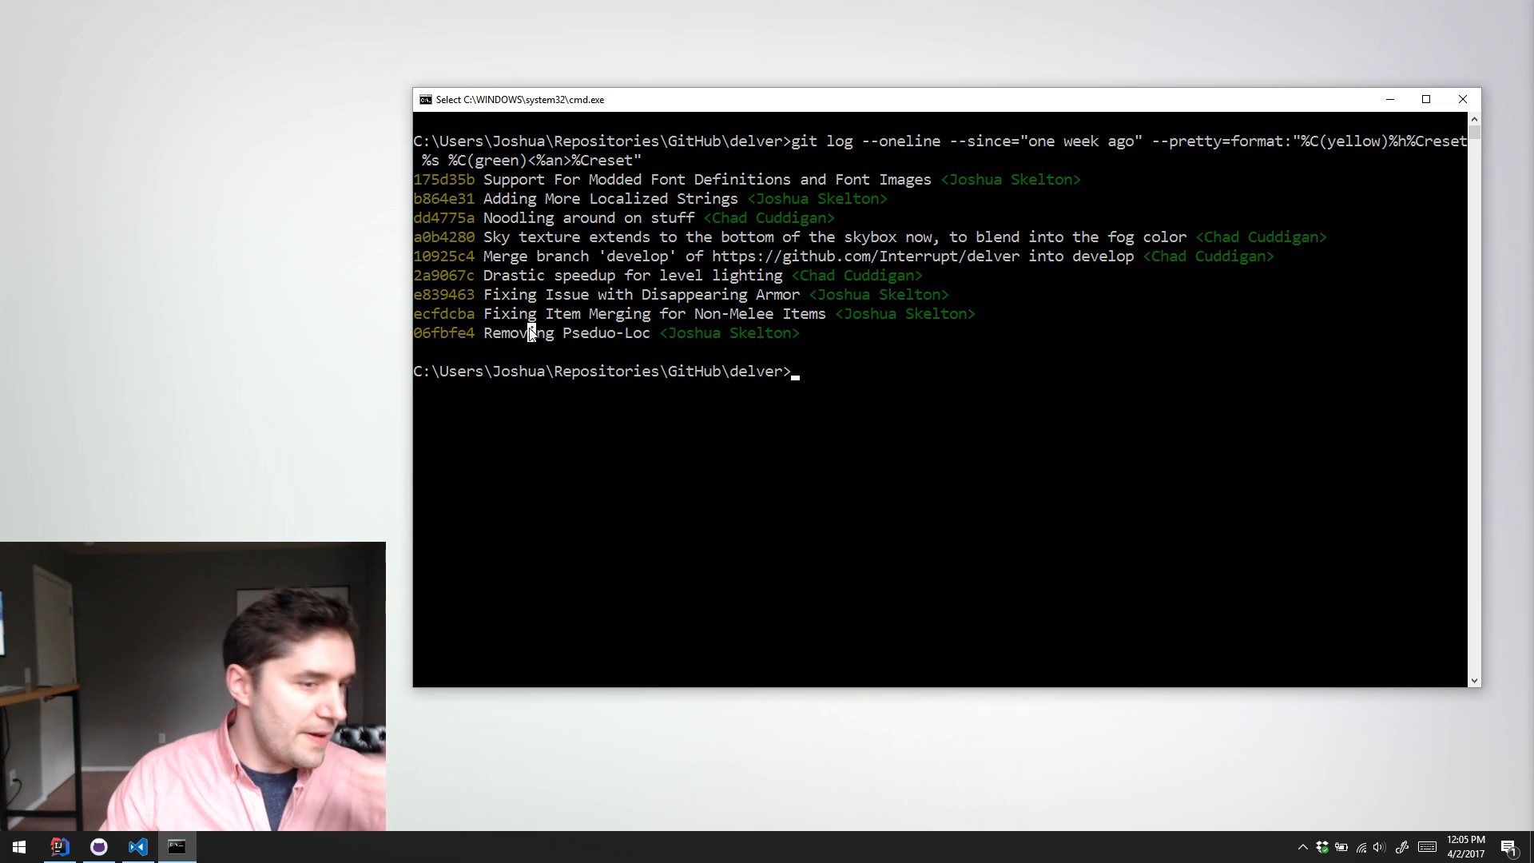
drag(638, 334, 520, 333)
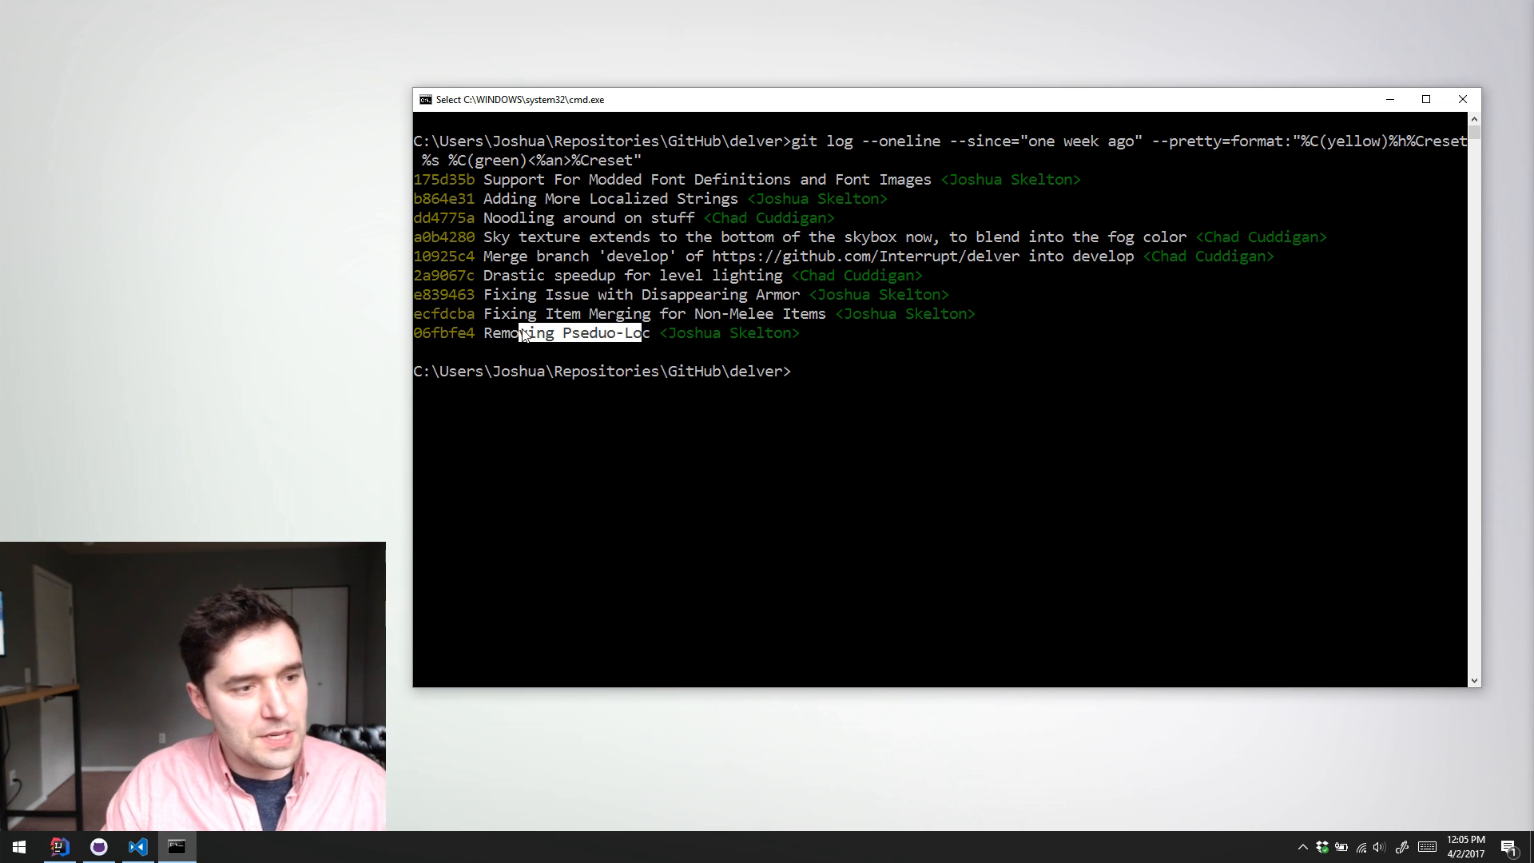
click(523, 334)
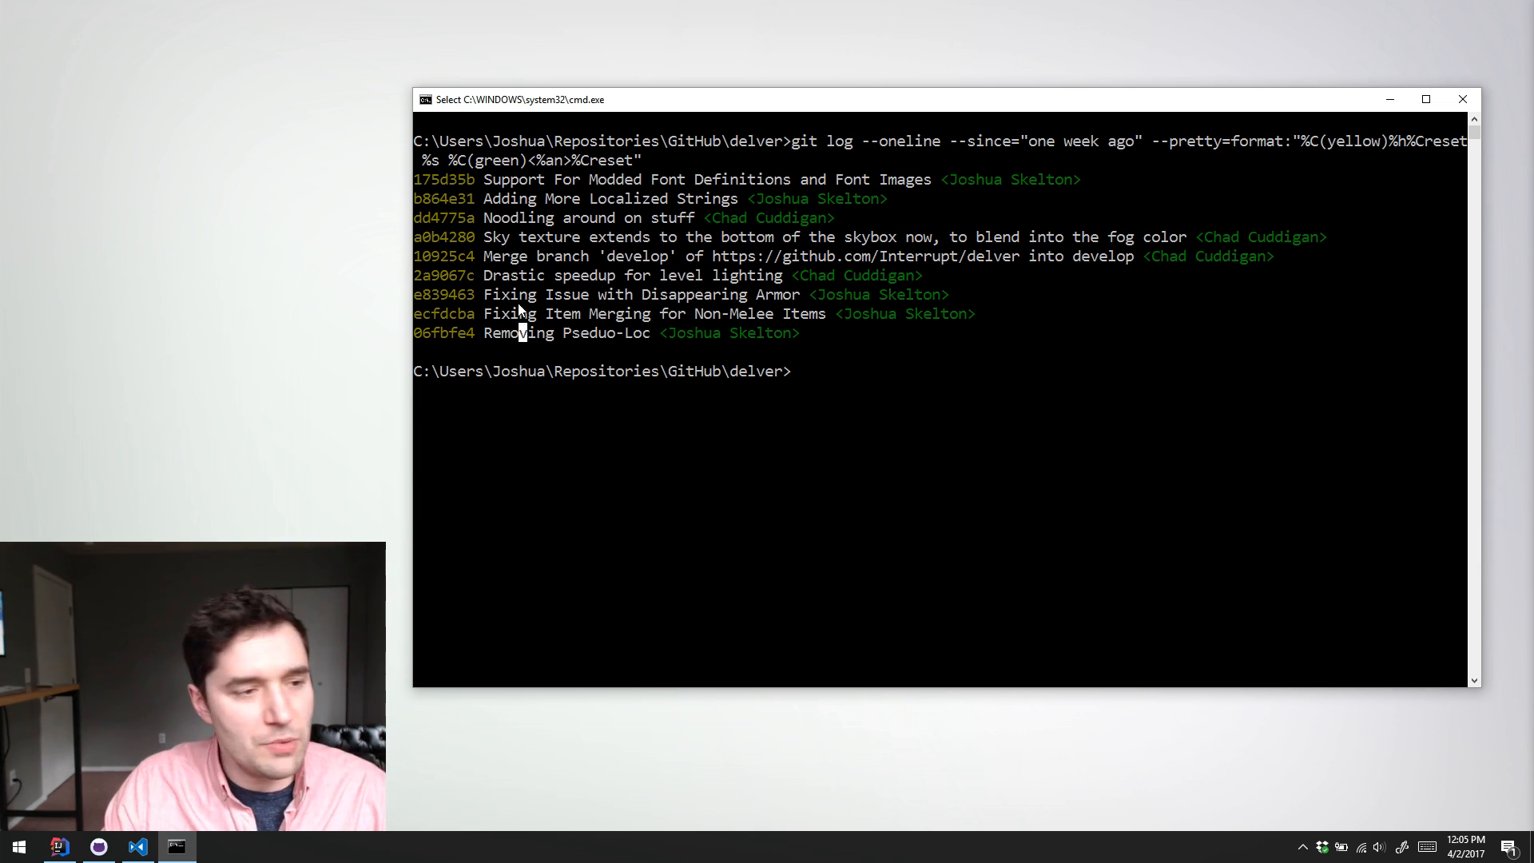
drag(522, 333, 640, 335)
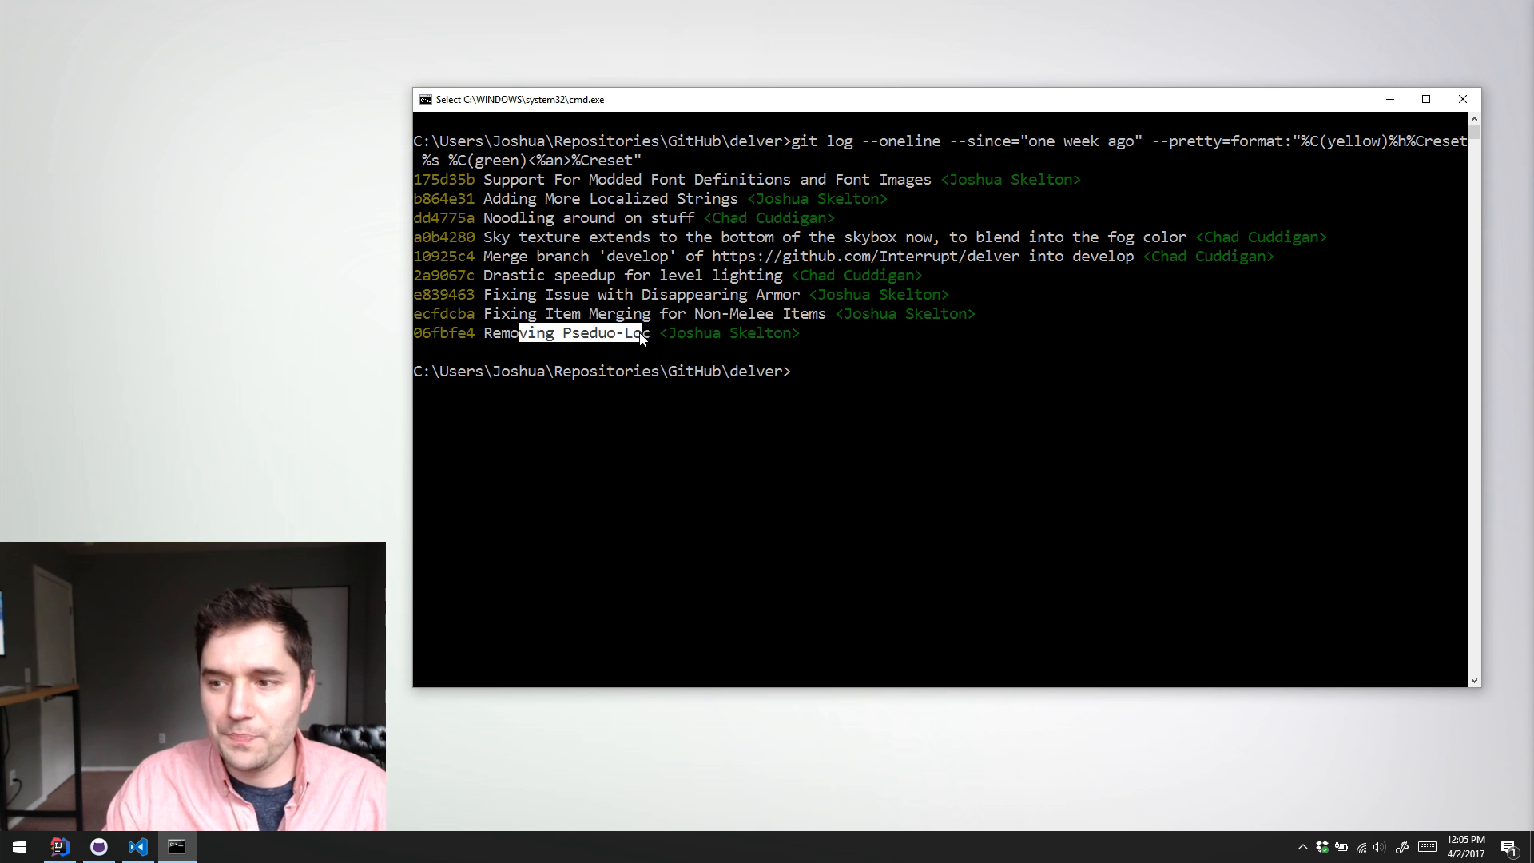
click(716, 333)
key(Escape)
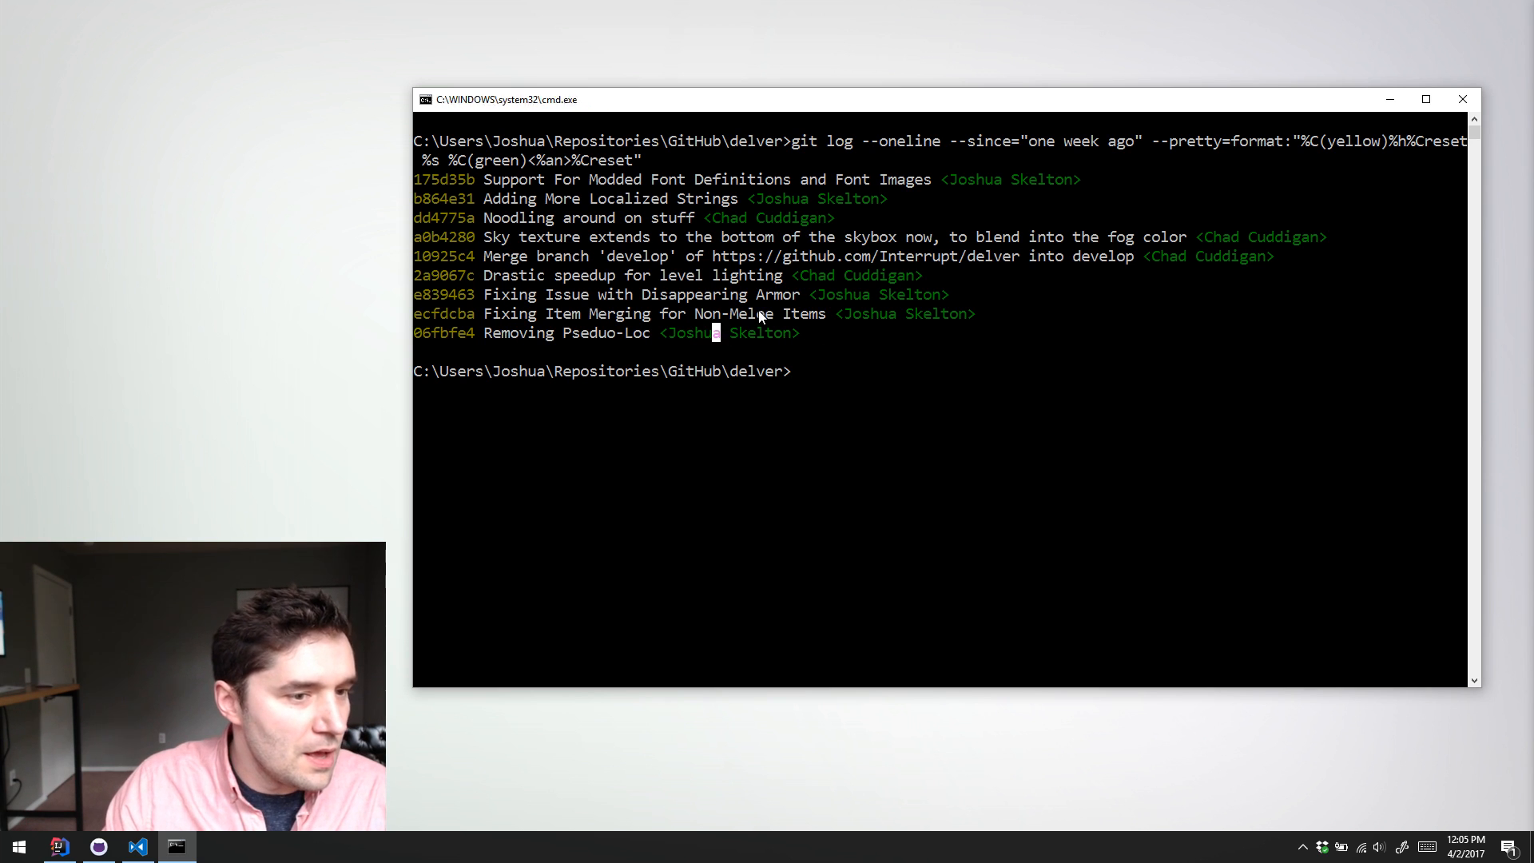
Step: Highlight the "Fixing Item Merging for Non-Melee Items" commit message in the log for review
drag(786, 315, 734, 316)
click(538, 316)
click(737, 317)
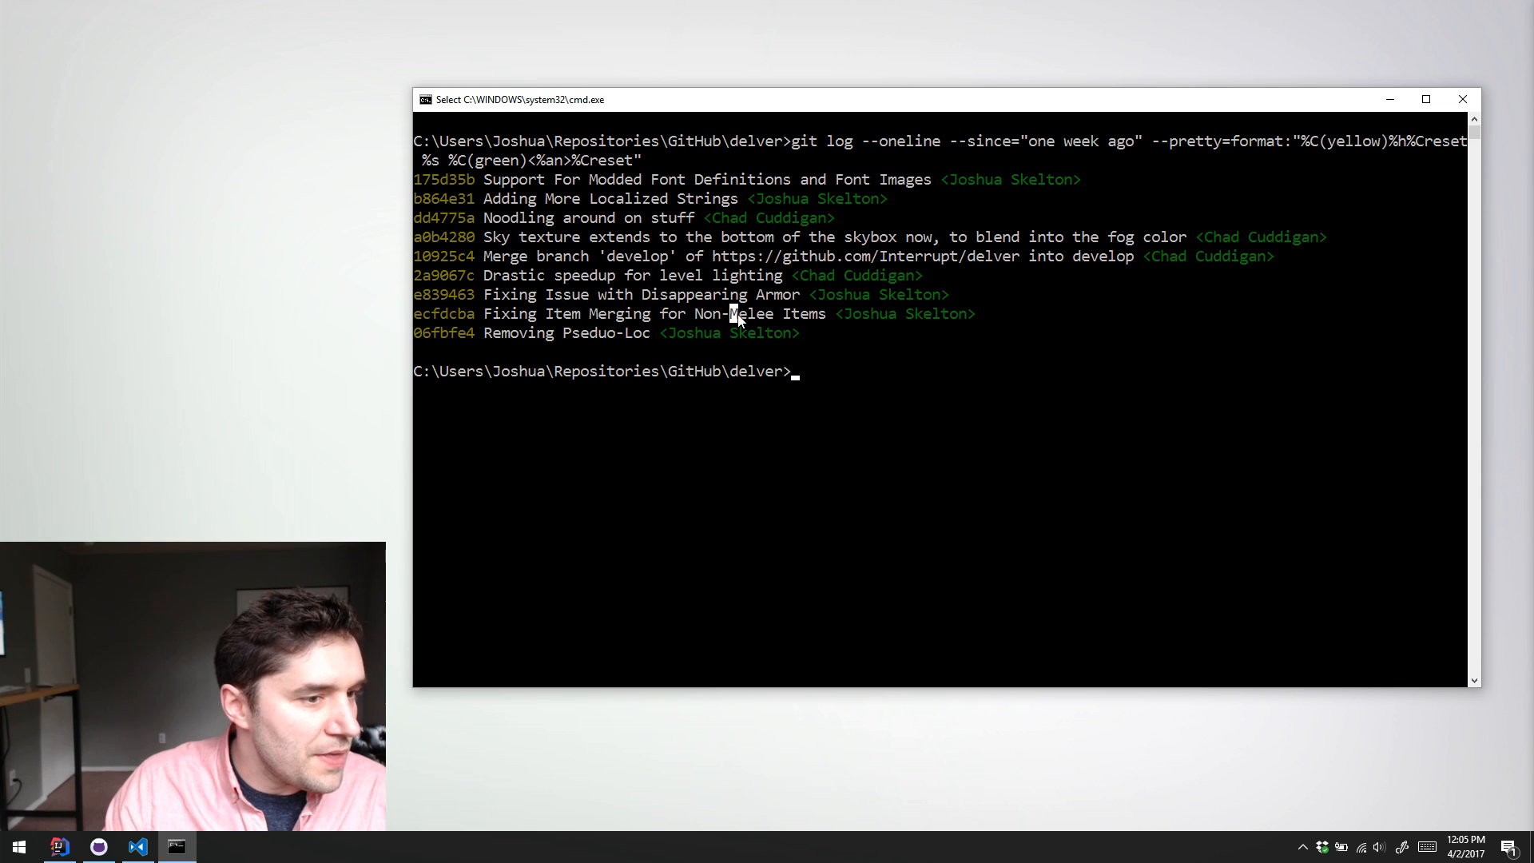
drag(551, 291, 686, 313)
click(601, 313)
click(524, 315)
drag(505, 315, 817, 317)
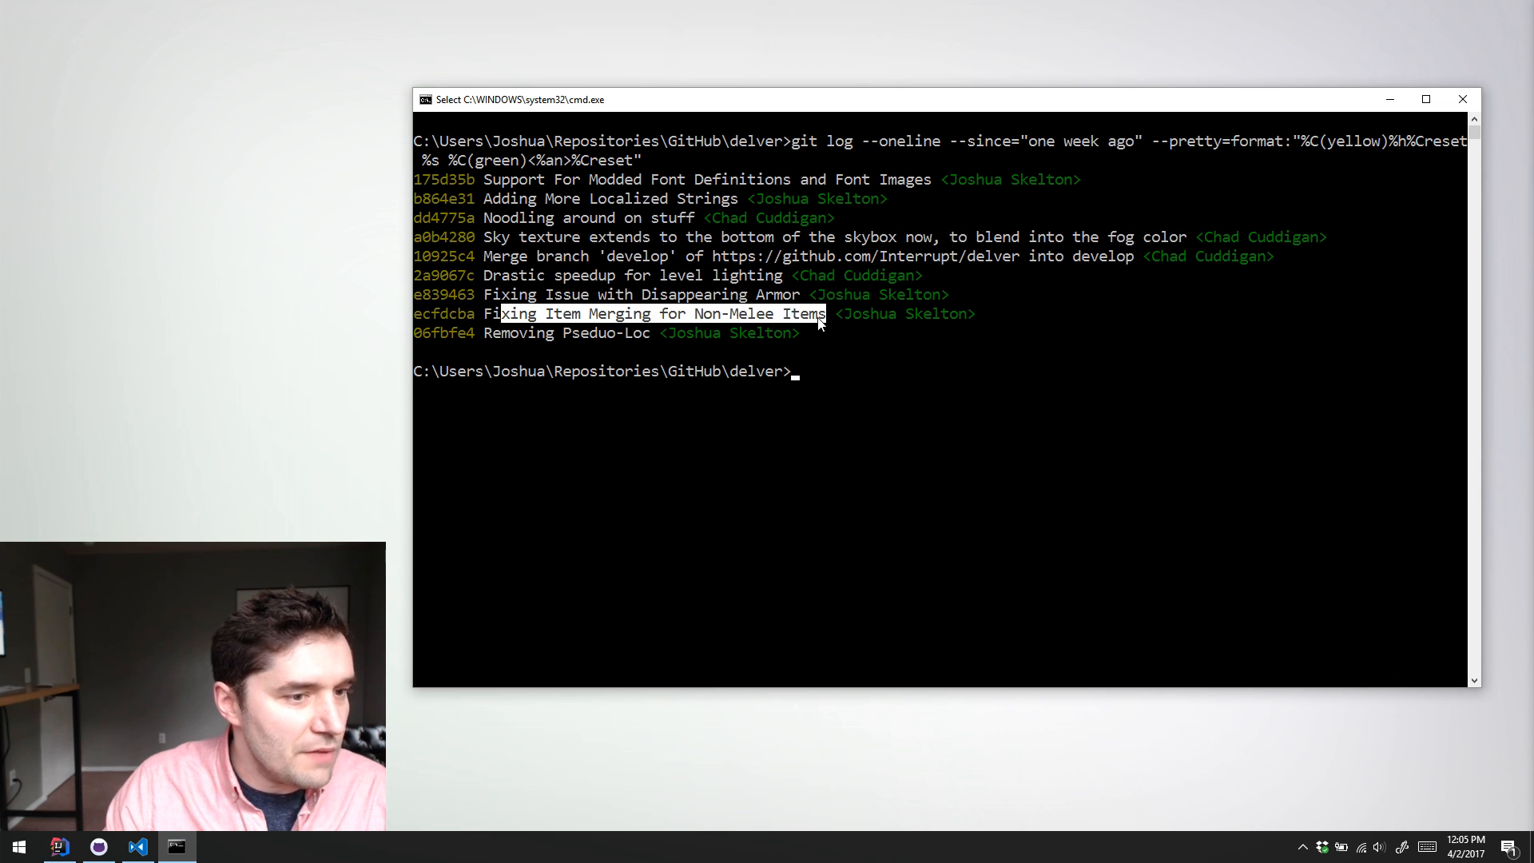
click(819, 317)
drag(487, 316, 822, 320)
click(823, 318)
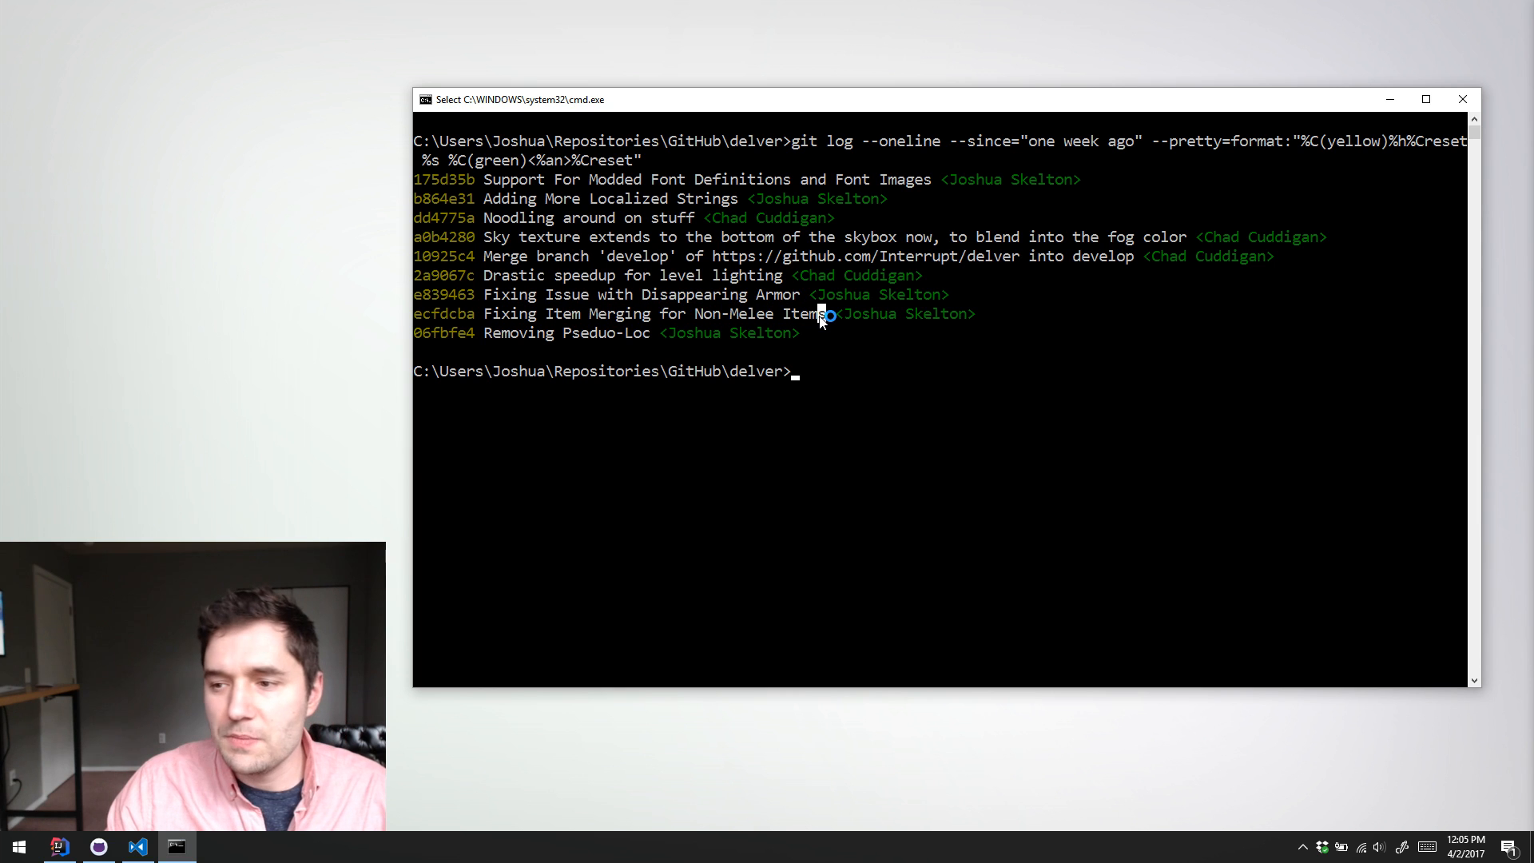
drag(499, 334, 750, 307)
click(751, 304)
drag(487, 316, 823, 318)
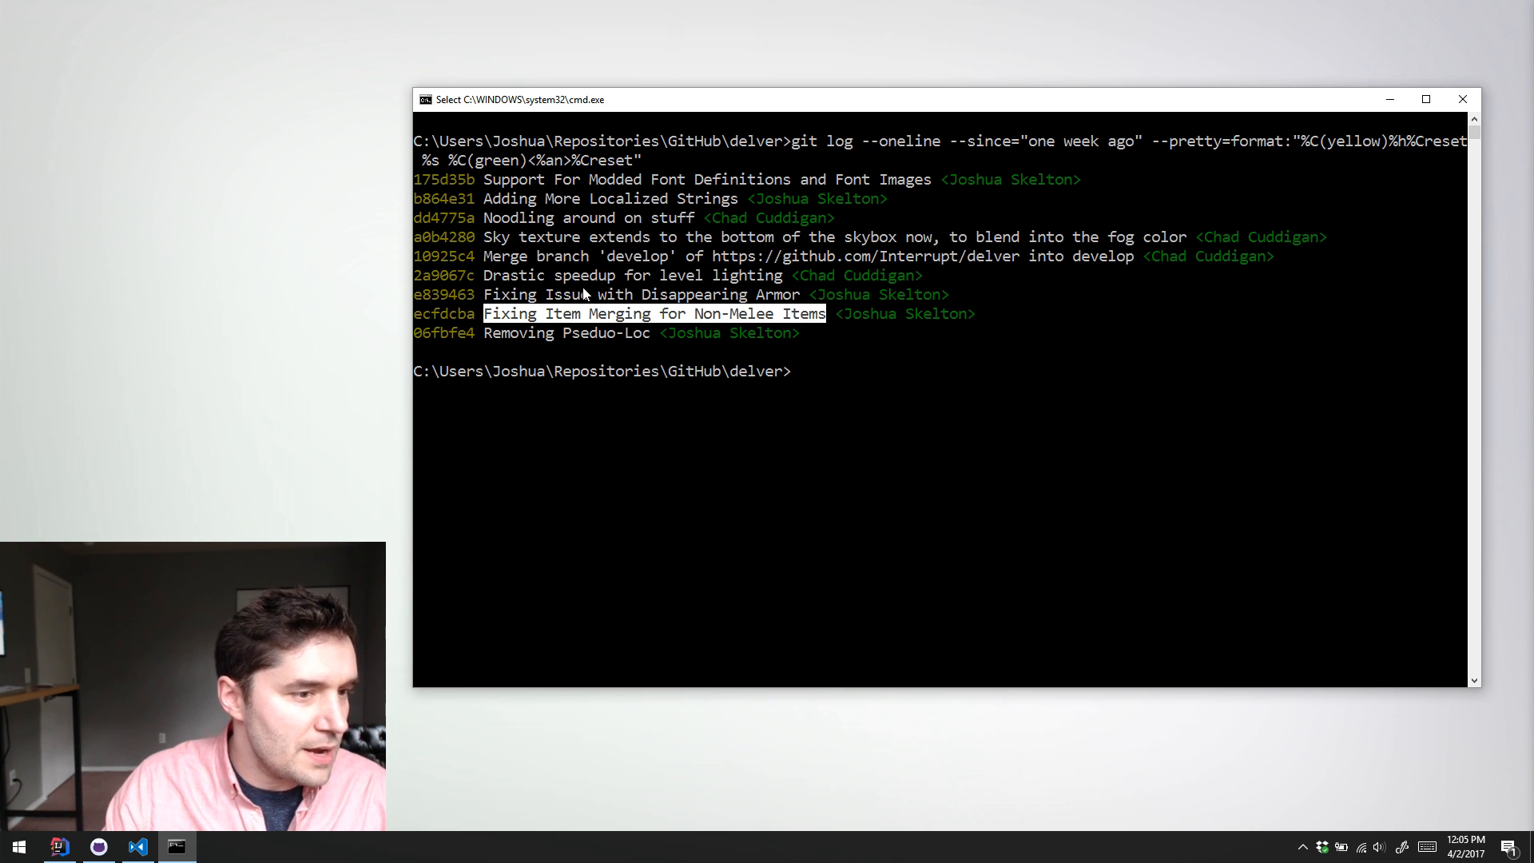
Step: Review the commits from "Fixing Issue with Disappearing Armor" up to "Noodling around on stuff", highlighting their messages one by one
drag(485, 296, 798, 295)
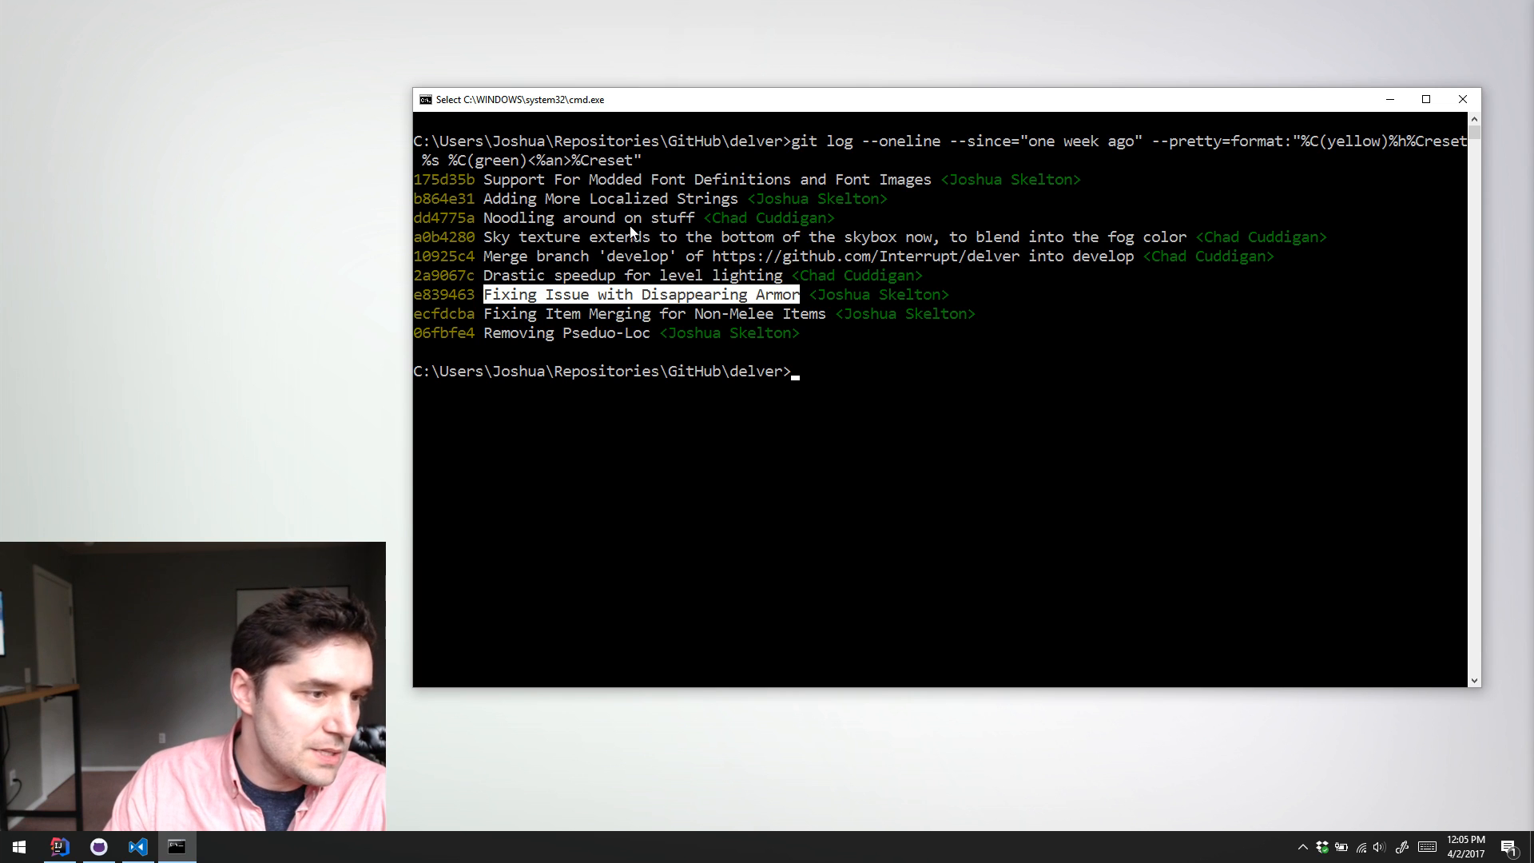
drag(484, 274, 782, 282)
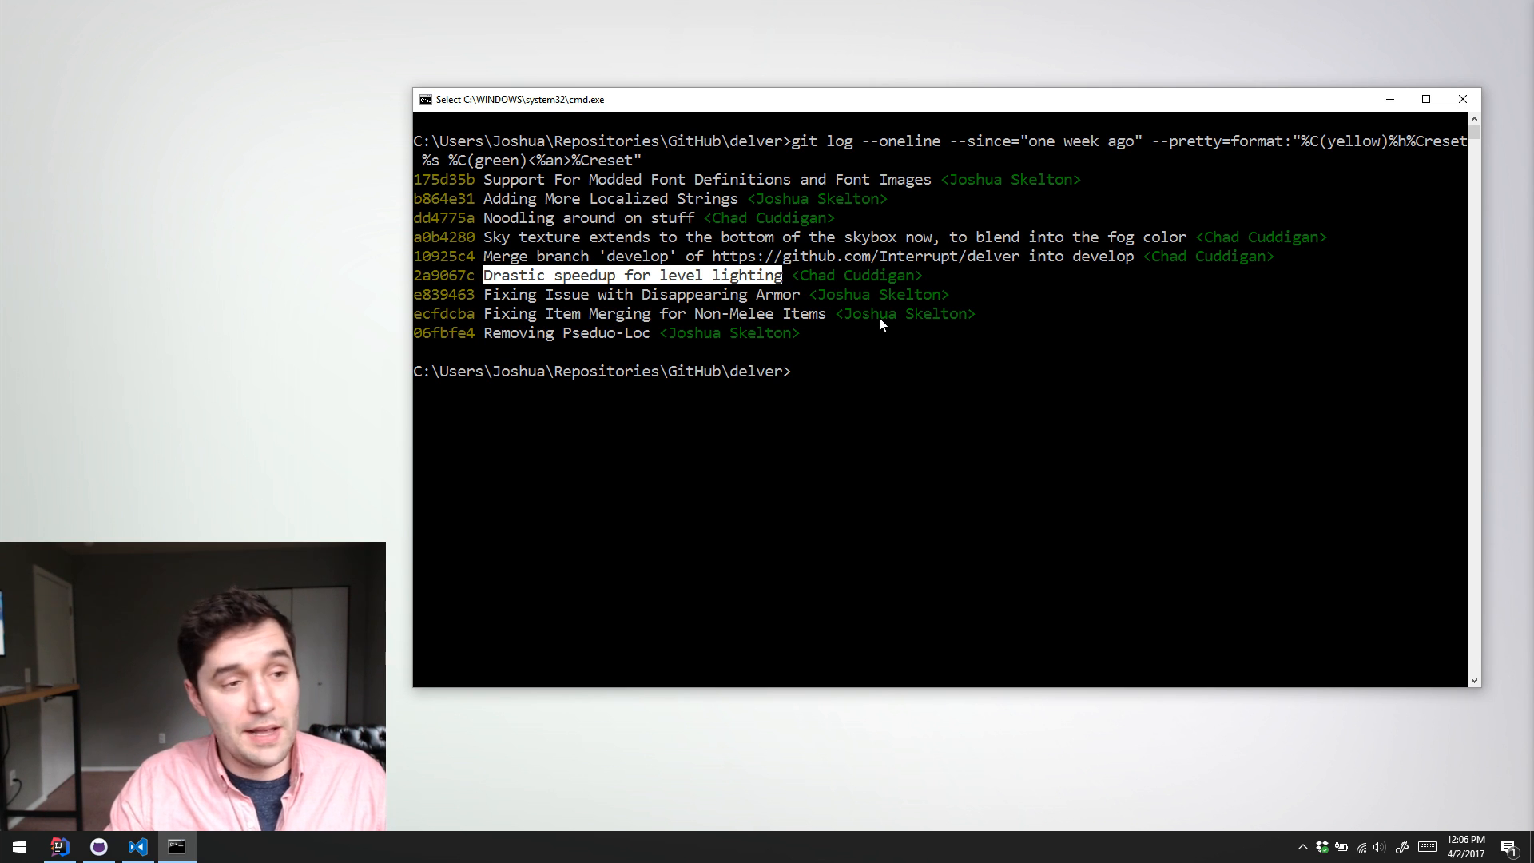
click(1084, 275)
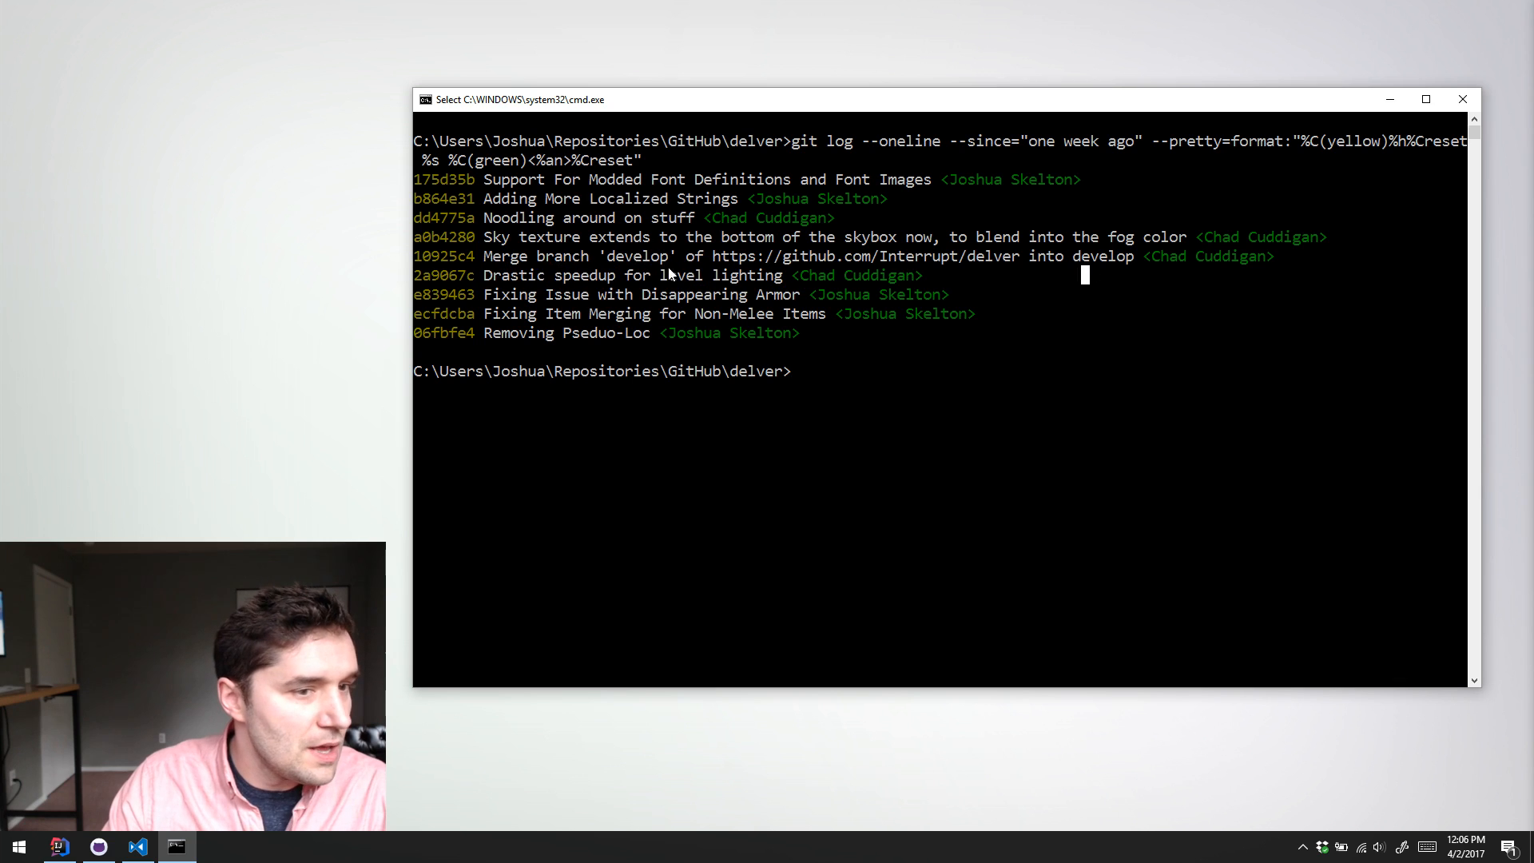
drag(493, 238, 1186, 250)
click(1172, 239)
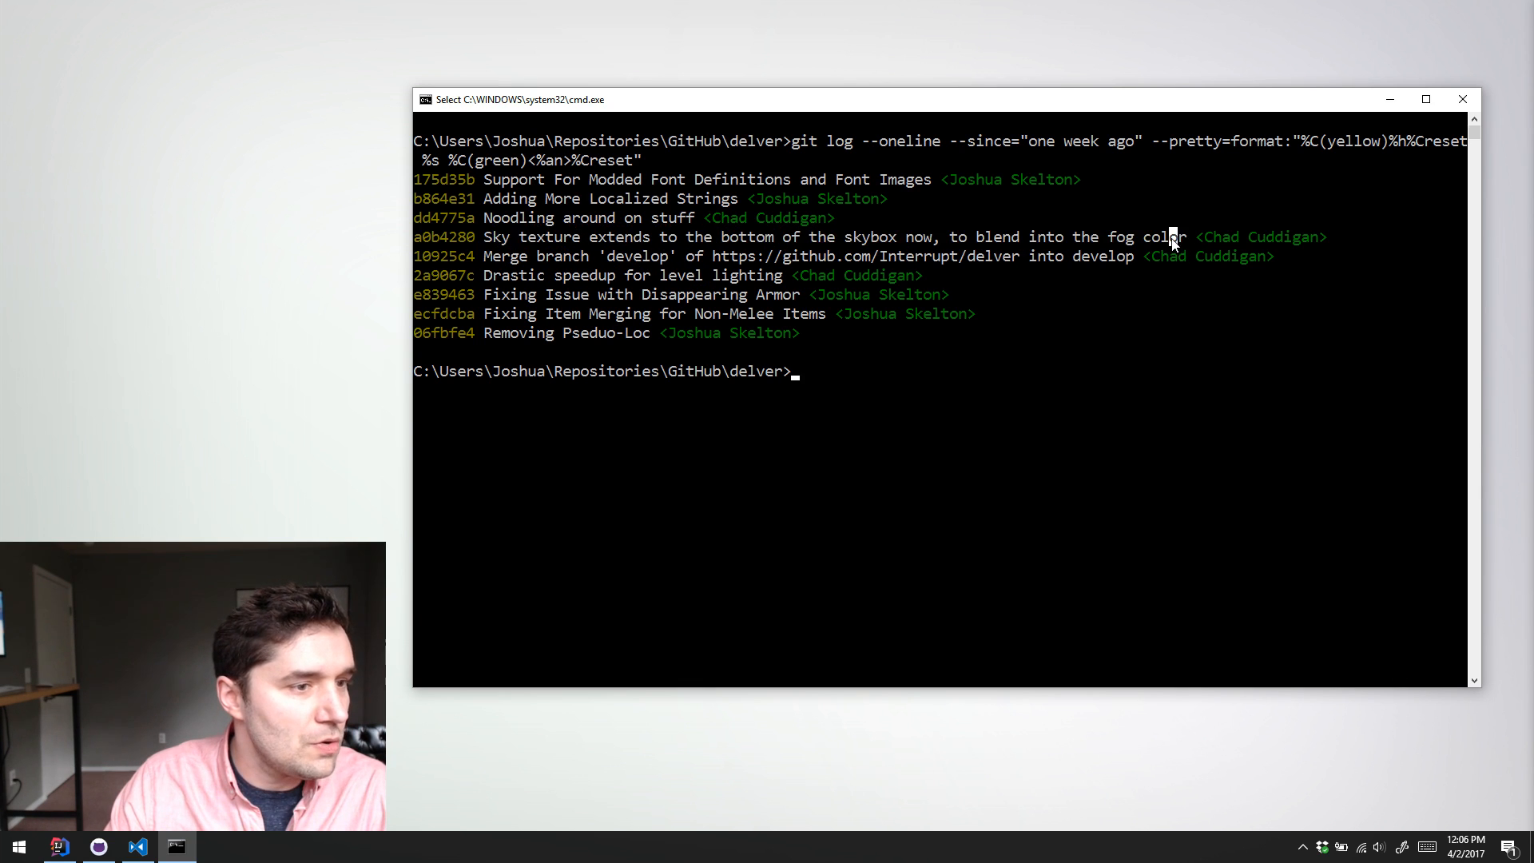
drag(480, 240, 696, 233)
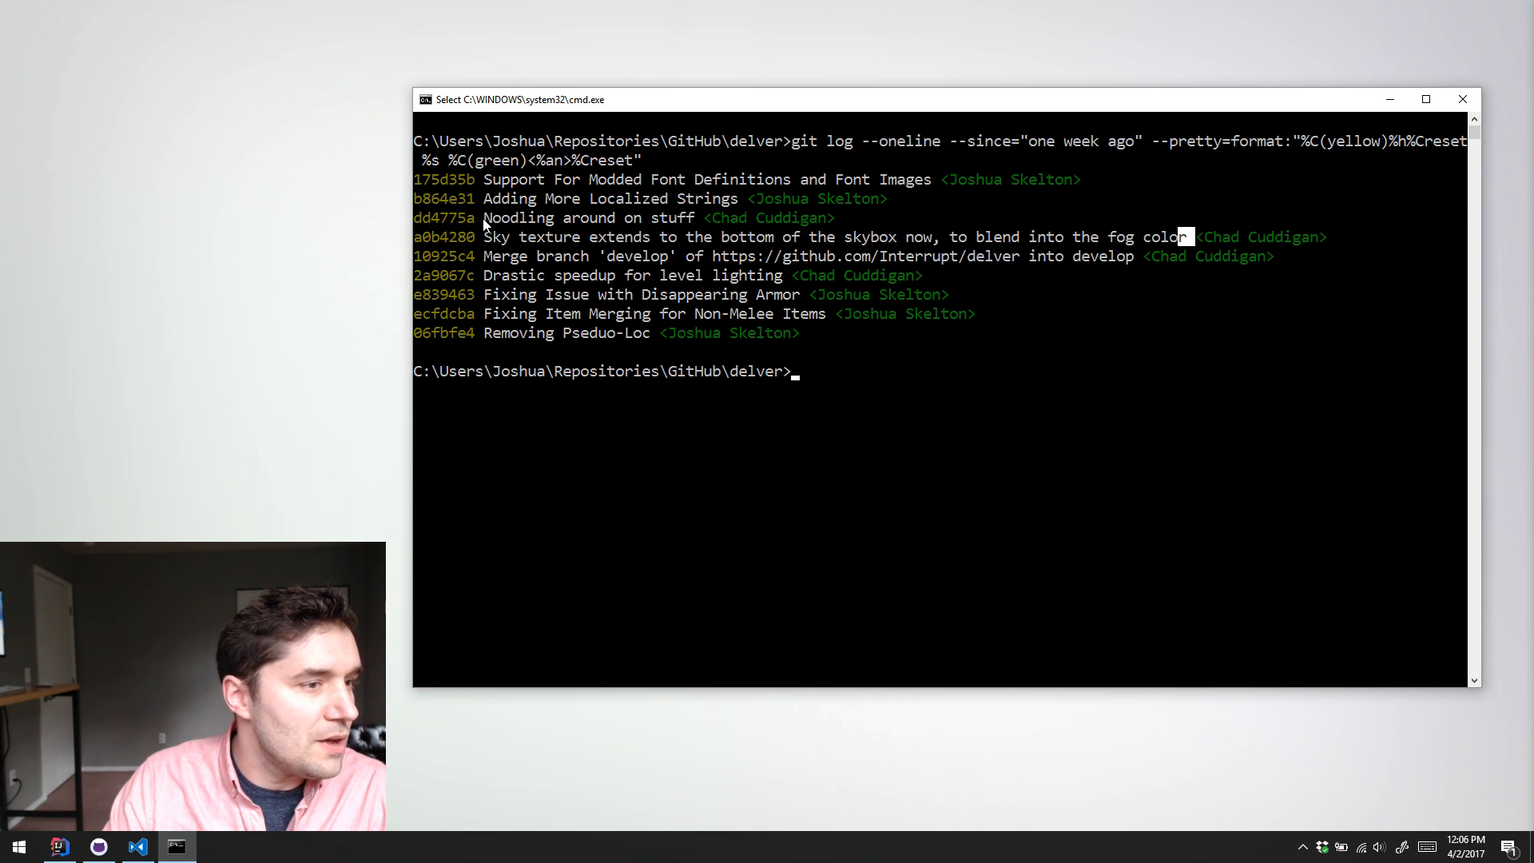
drag(484, 217, 702, 218)
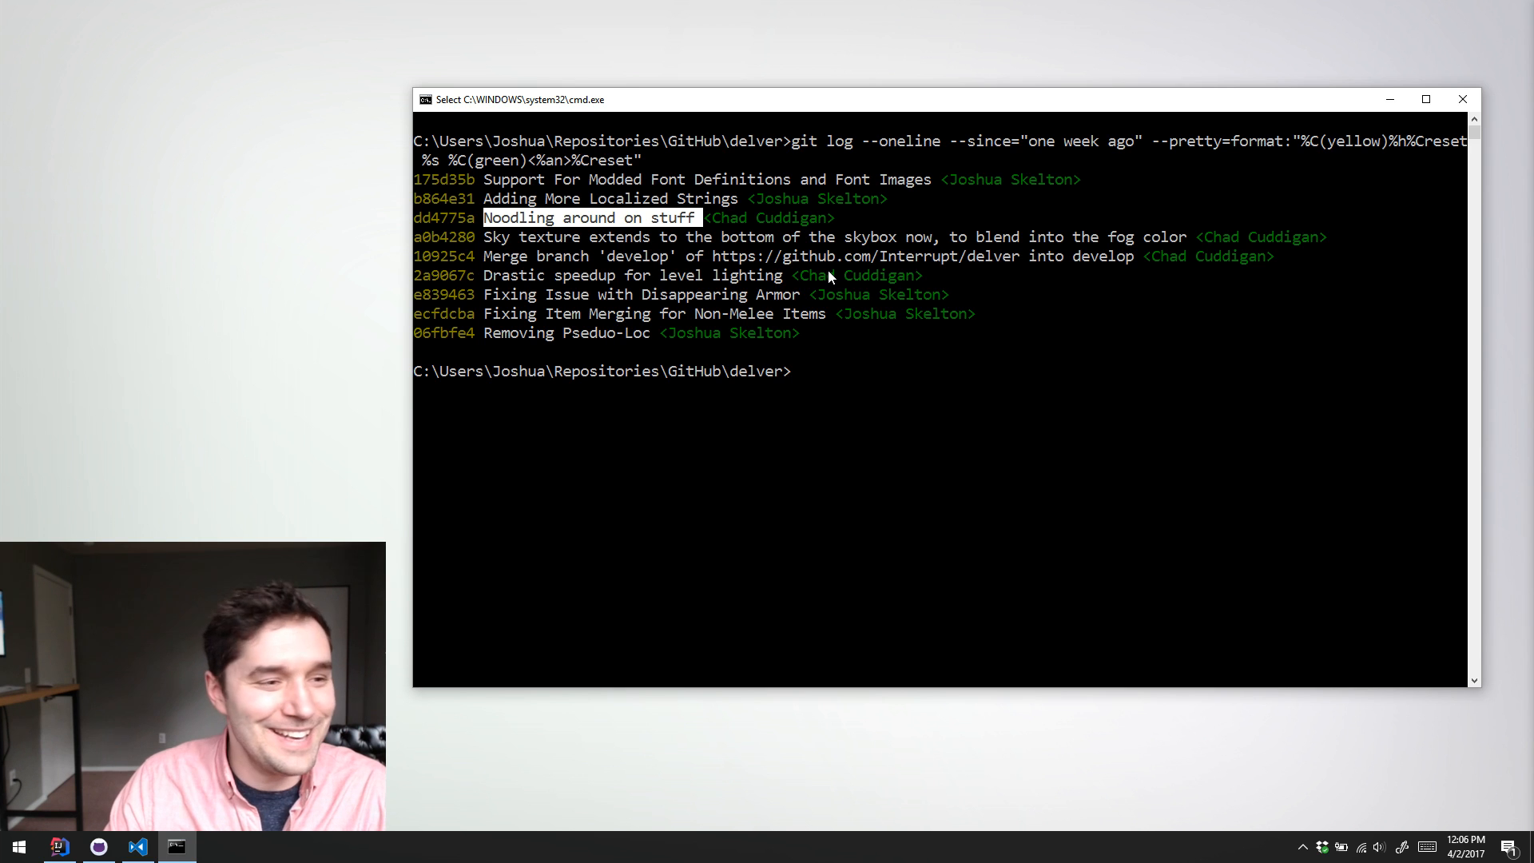
Step: Highlight the "Support For Modded Font Definitions and Font Images" commit message in the log for review, then clear the selection
click(662, 253)
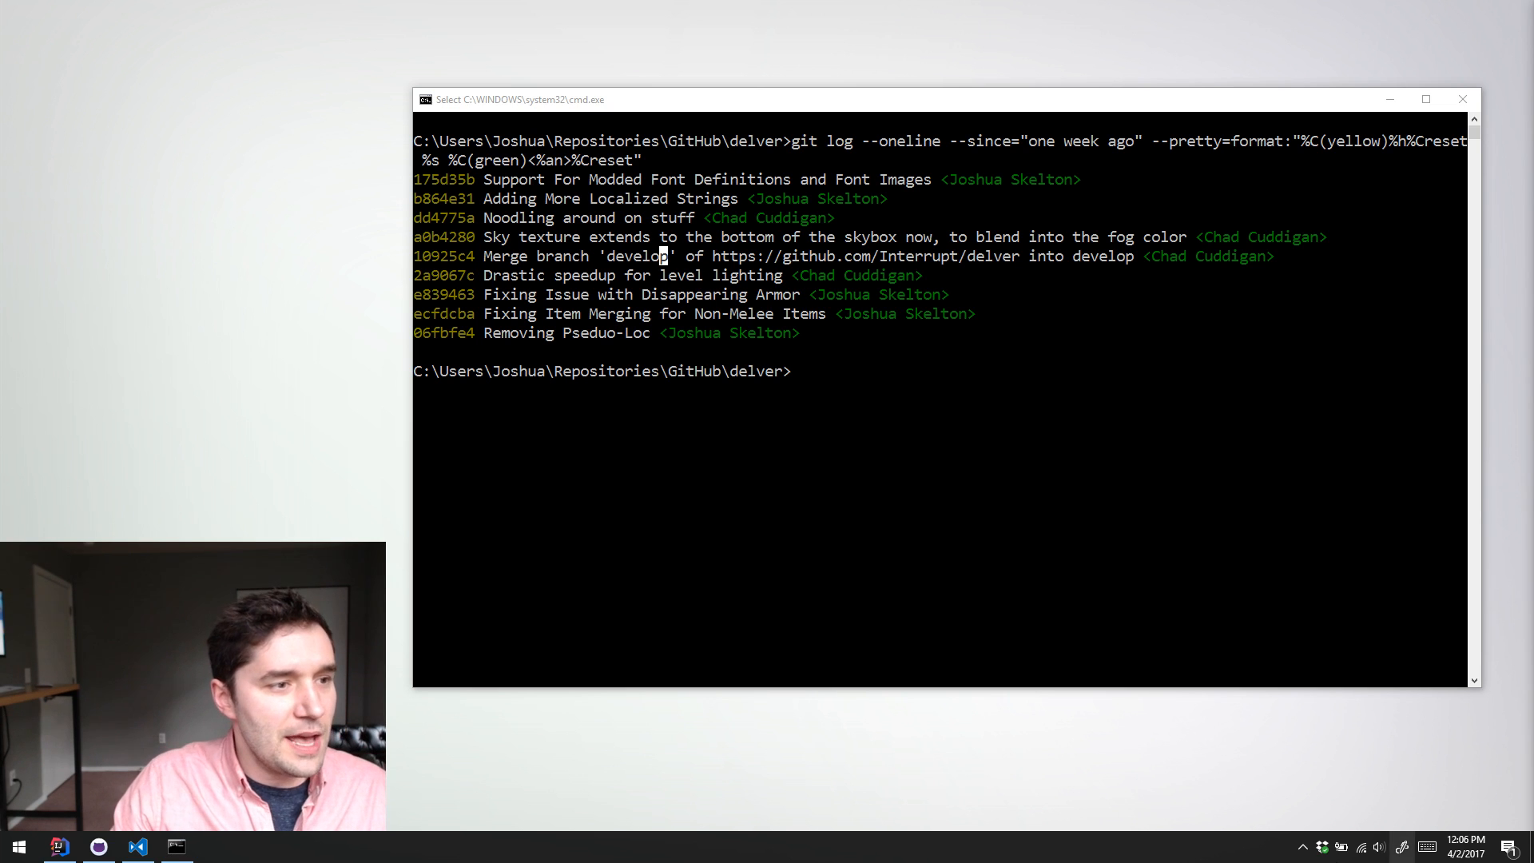
drag(476, 179, 416, 199)
click(453, 199)
click(447, 179)
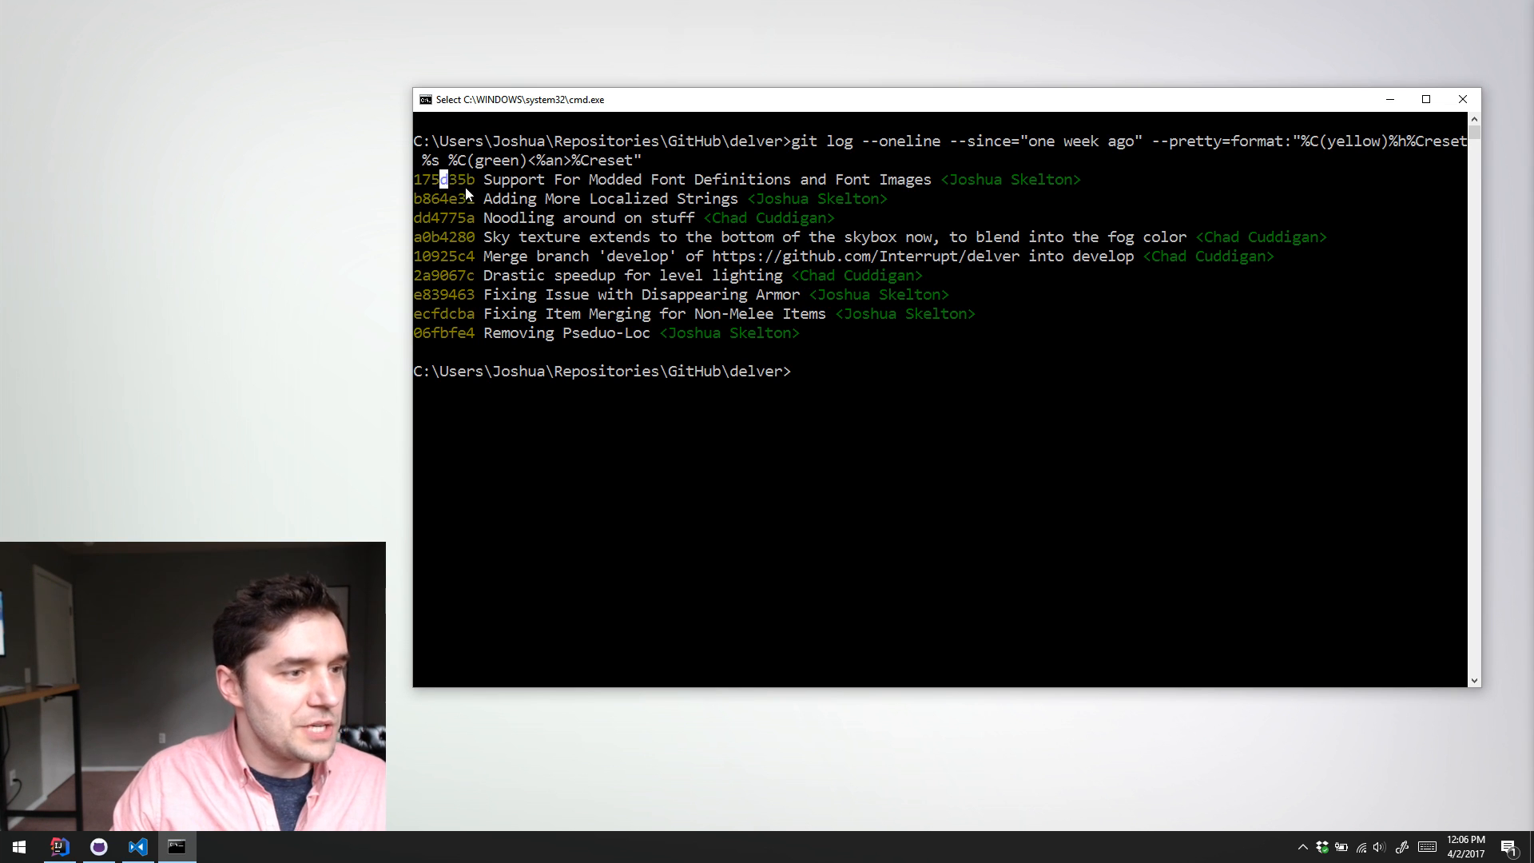
click(511, 237)
drag(512, 180, 794, 169)
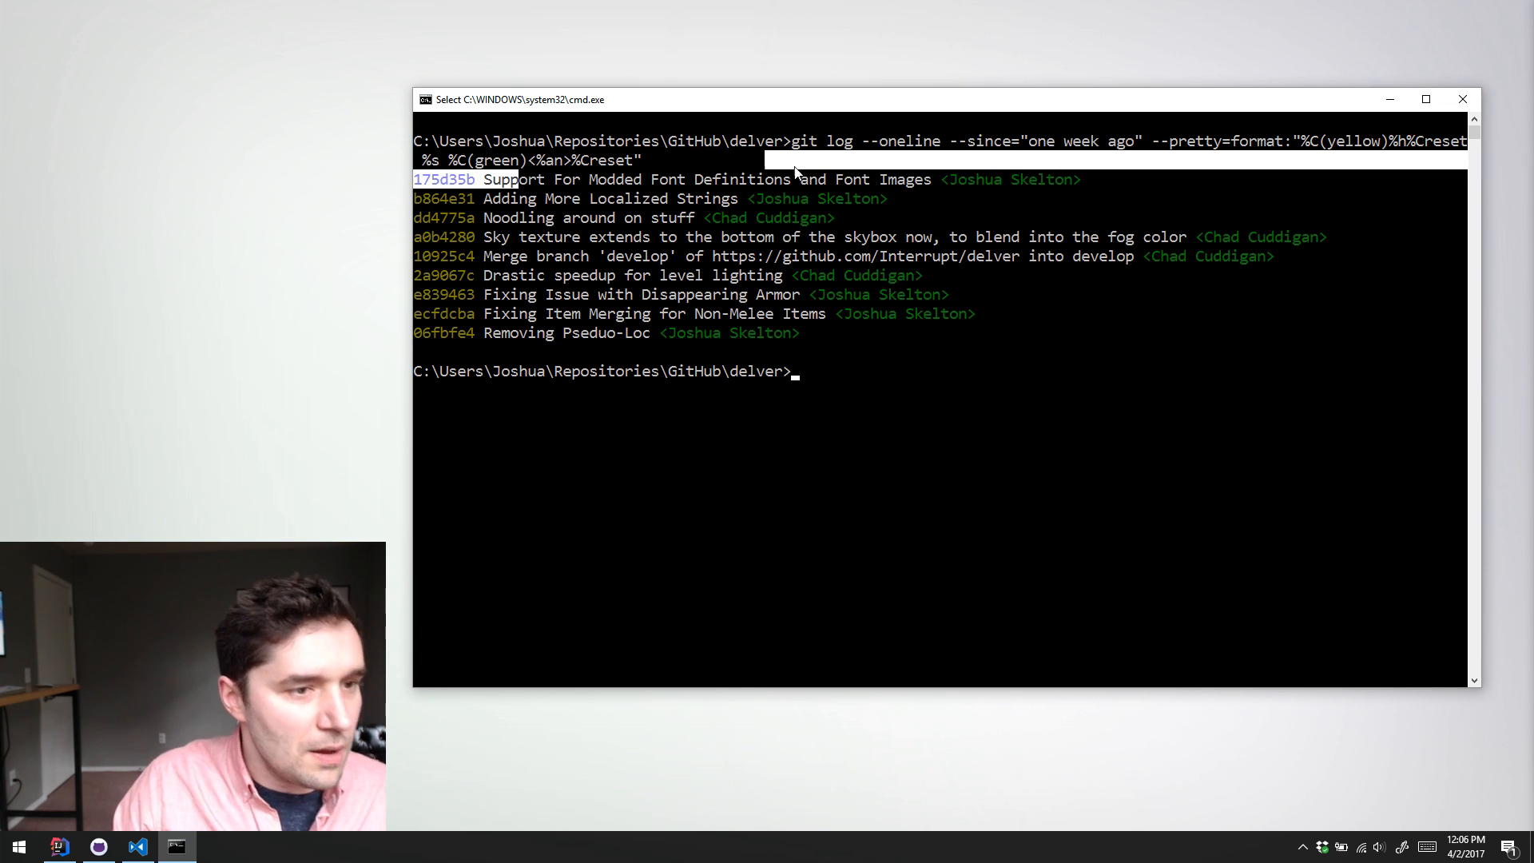
drag(931, 181, 485, 180)
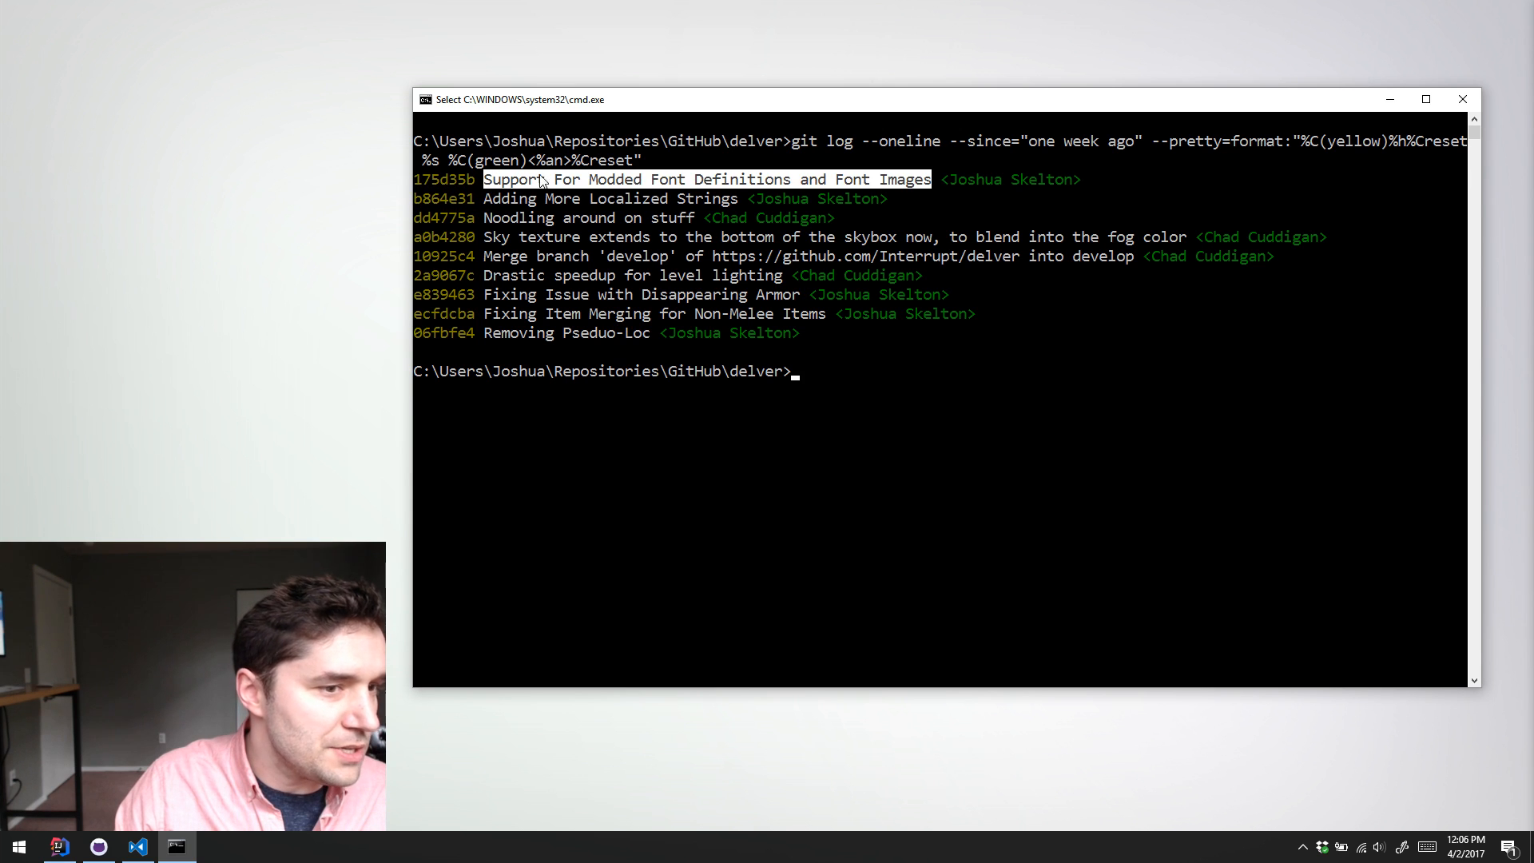
click(944, 179)
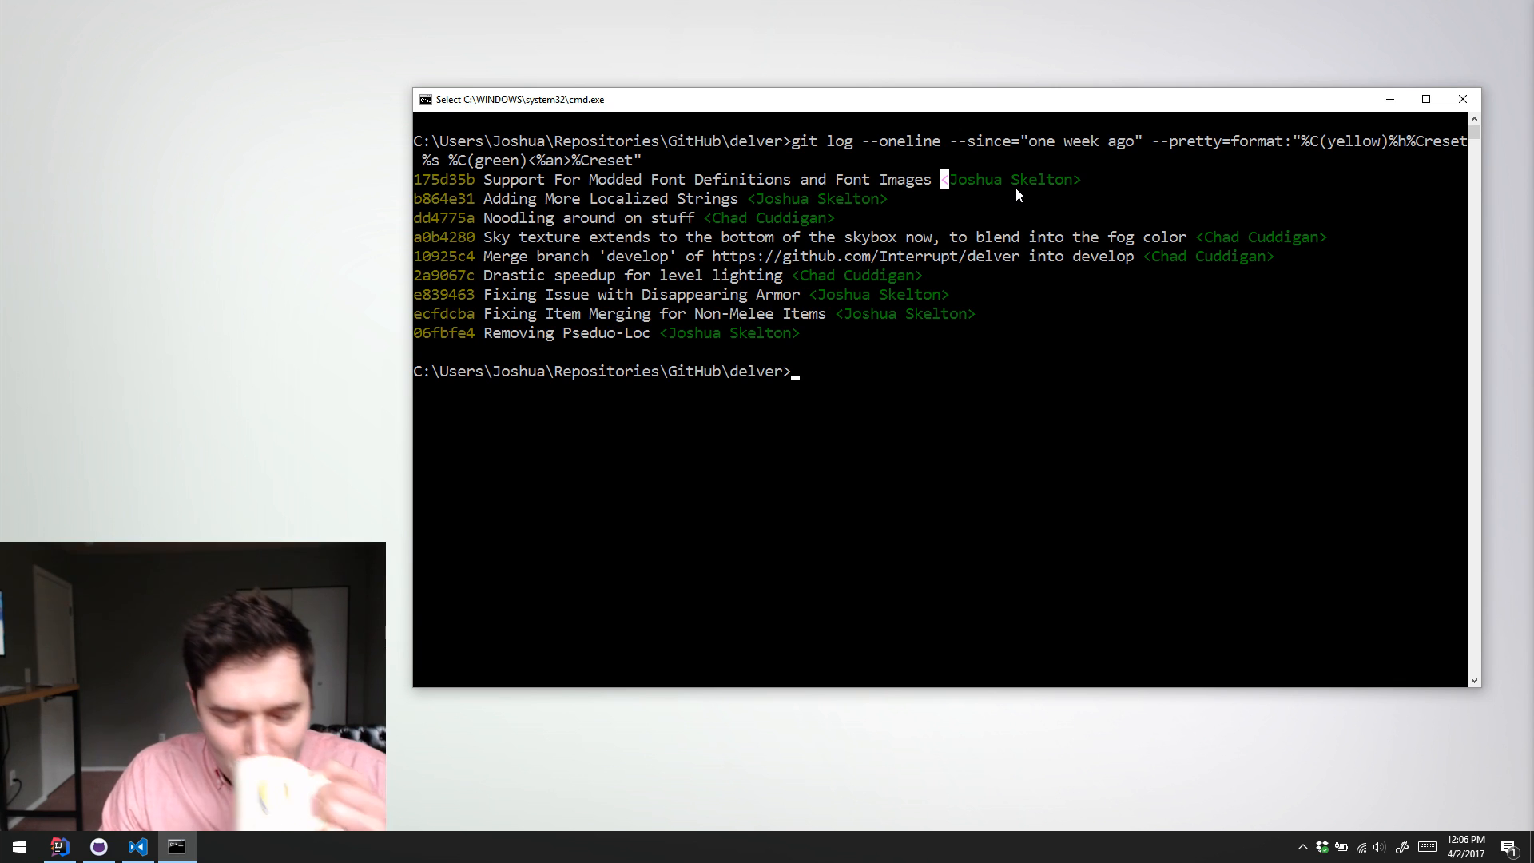
Step: Run git log --since="last week" in the delver repository to view the full commit entries
text(git  l)
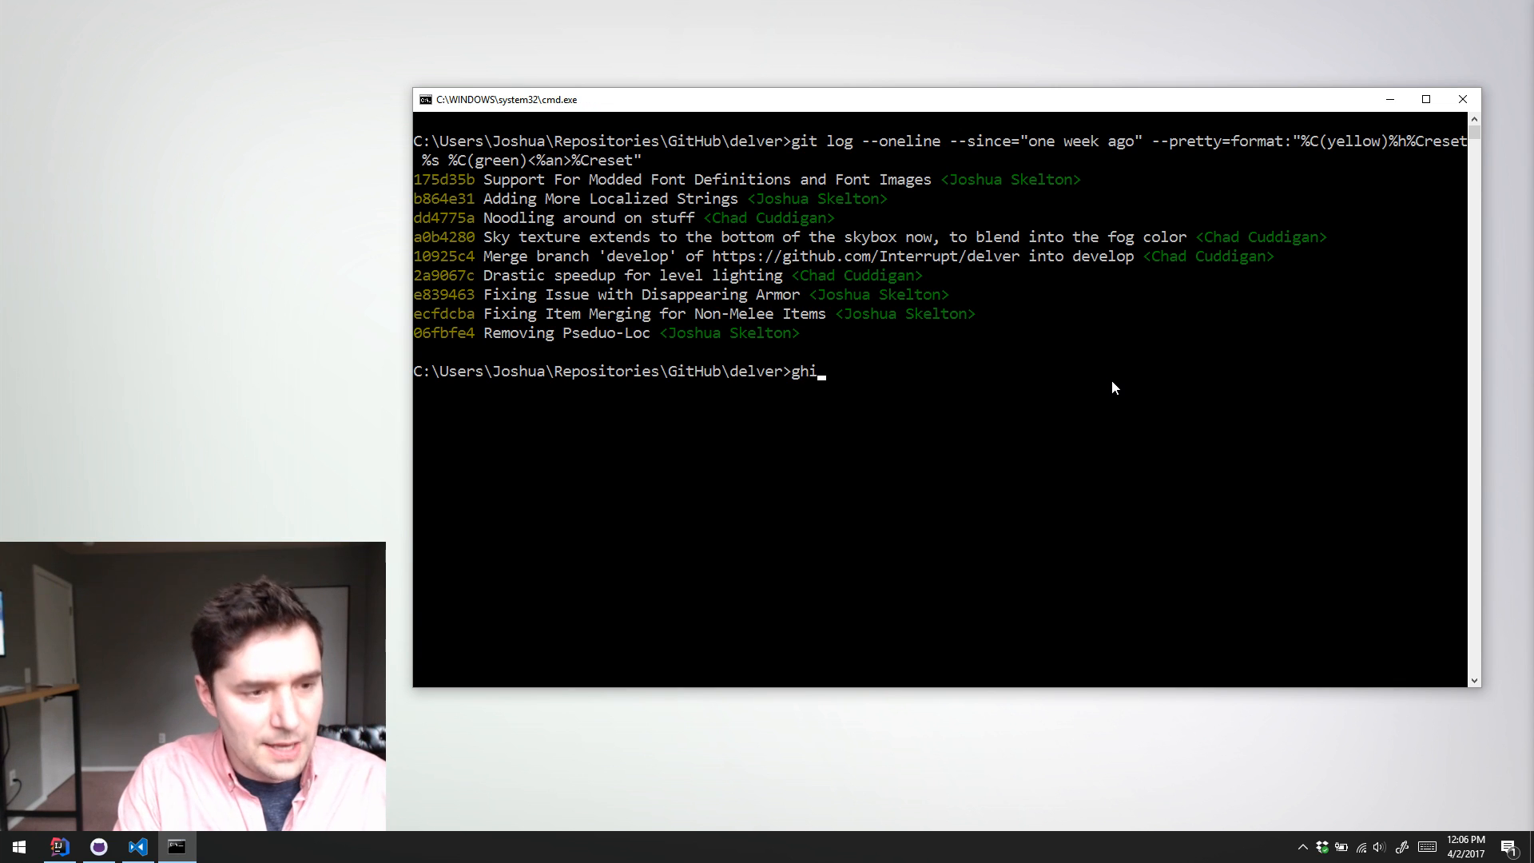
text(og)
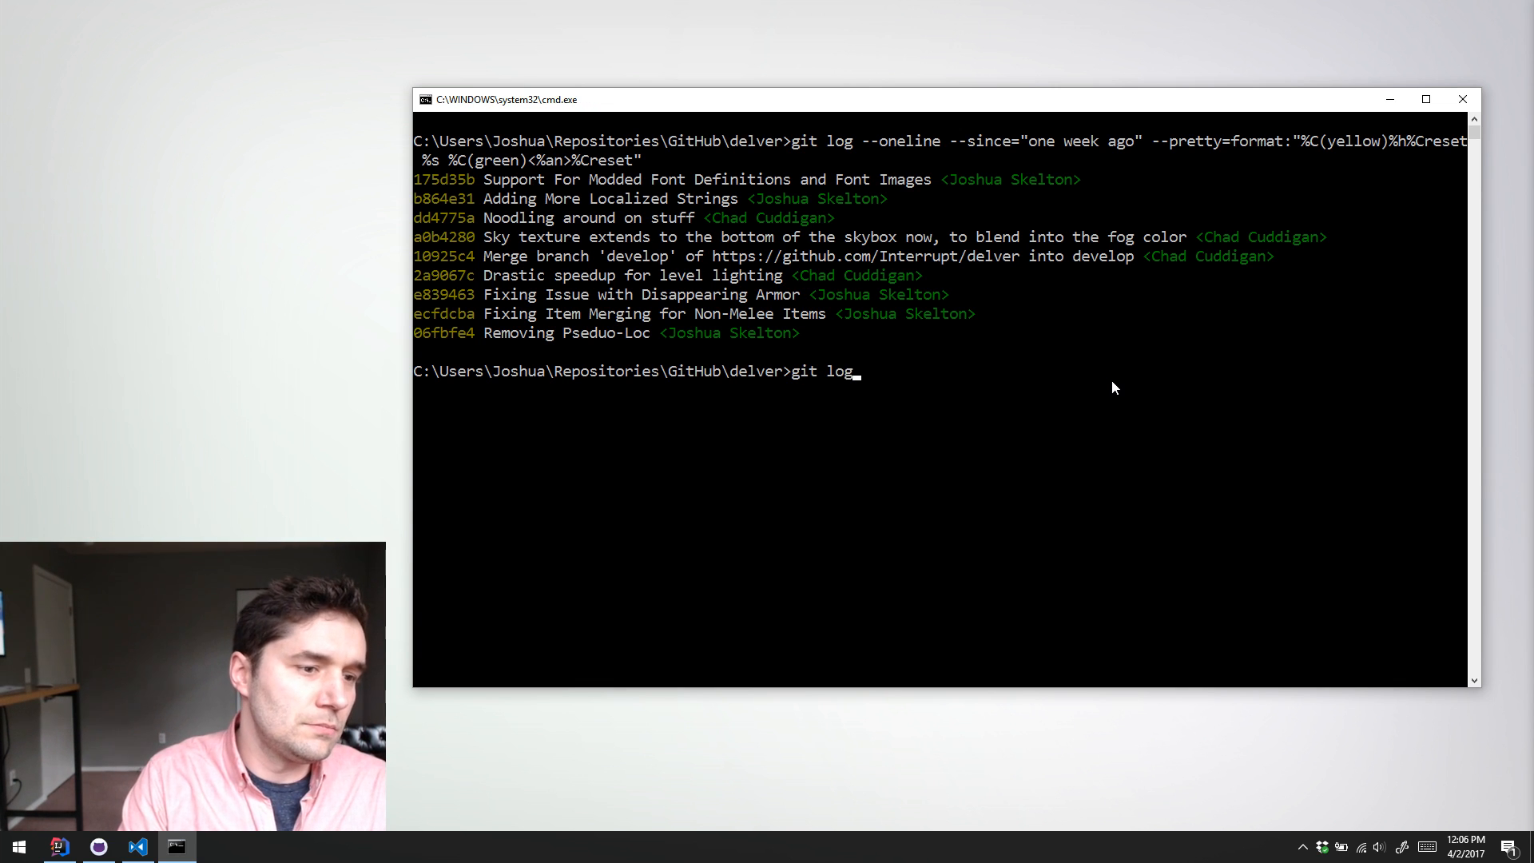
text( --since)
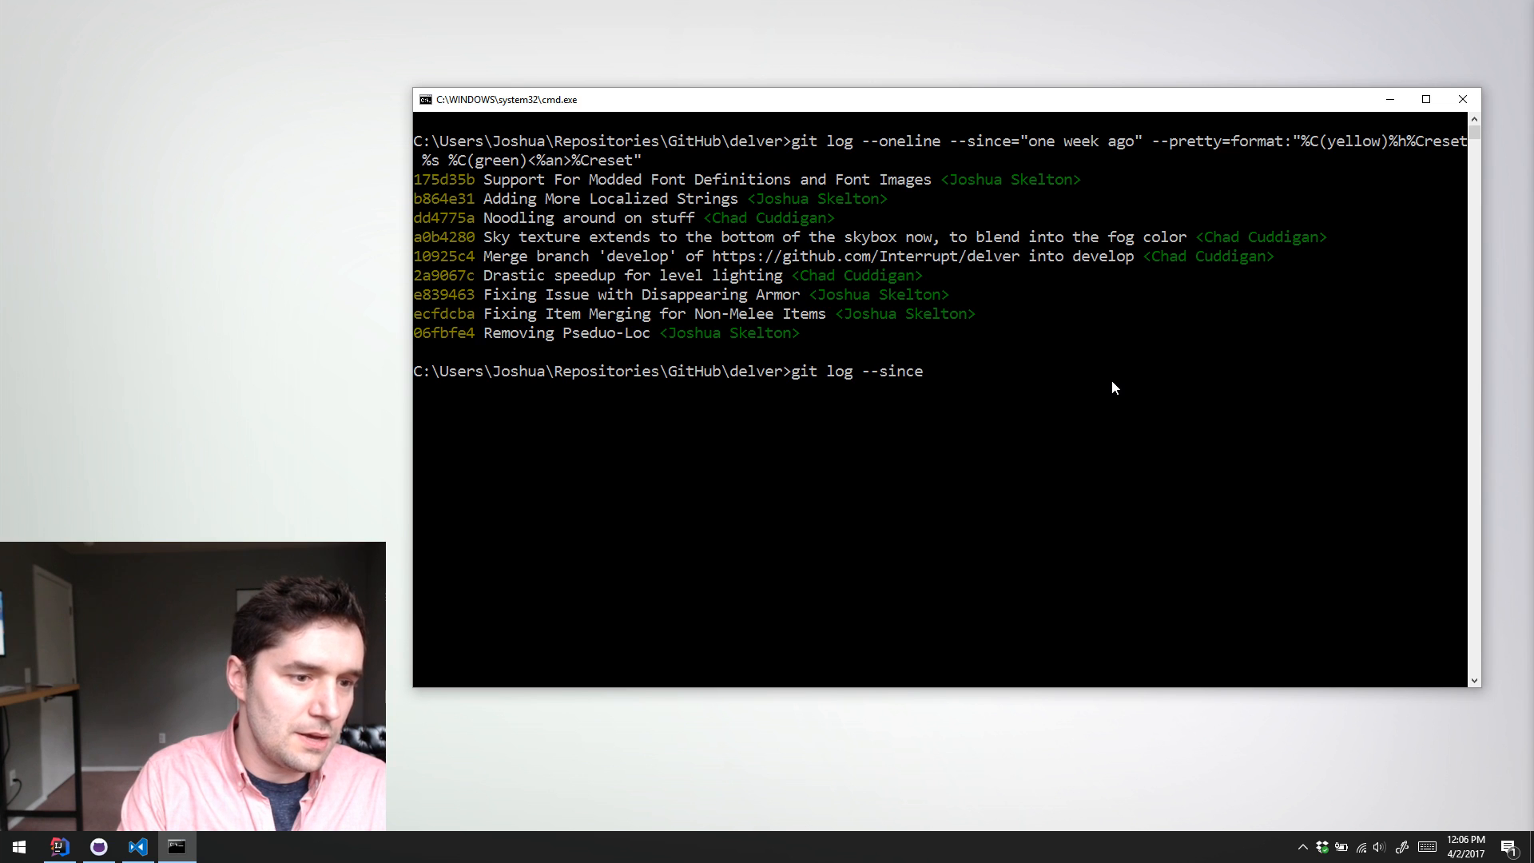
text(="last week")
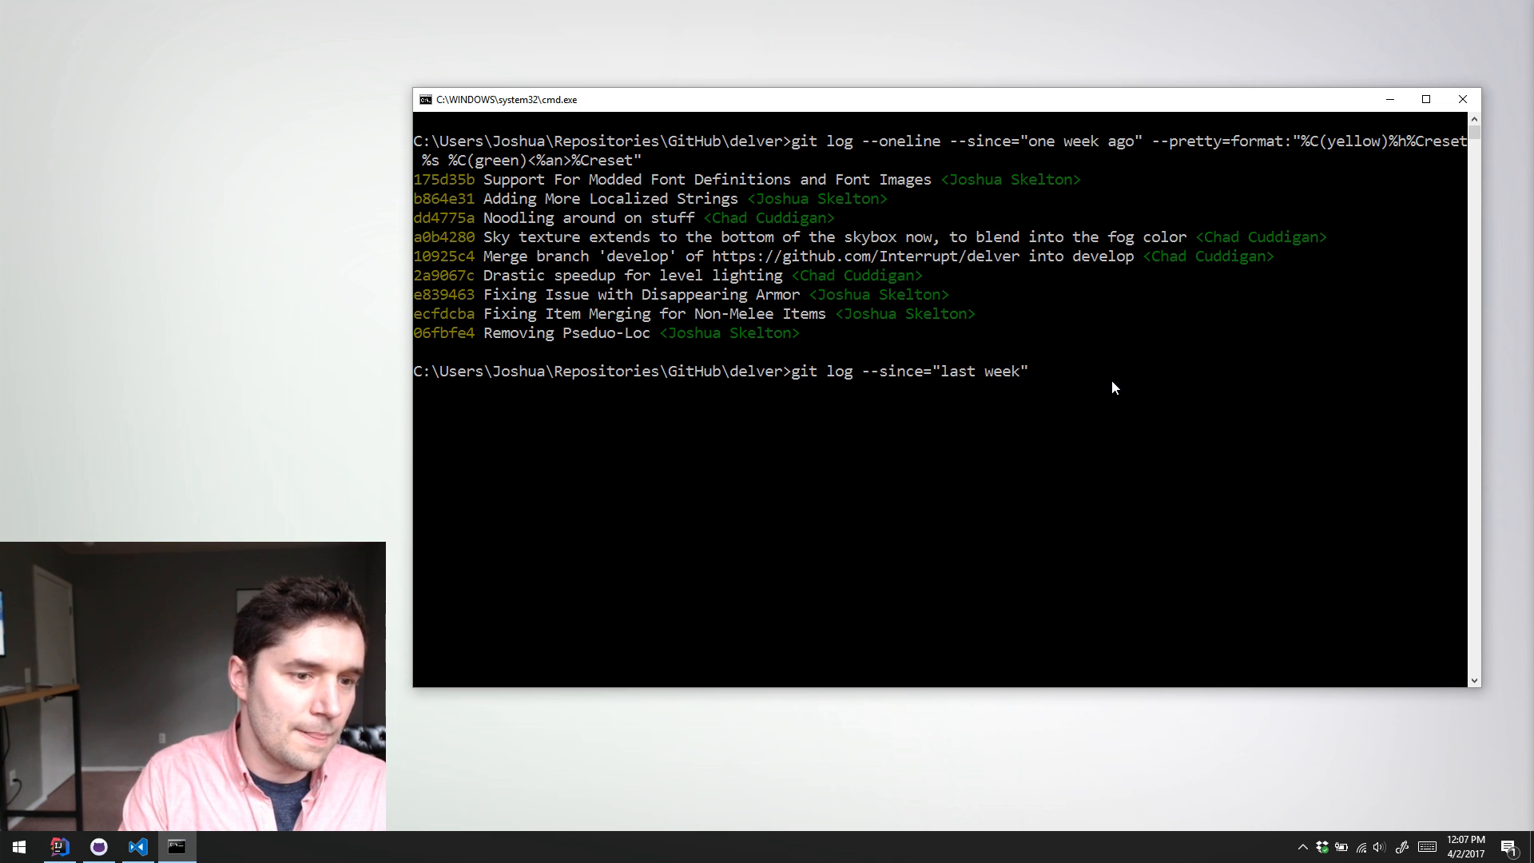
key(Return)
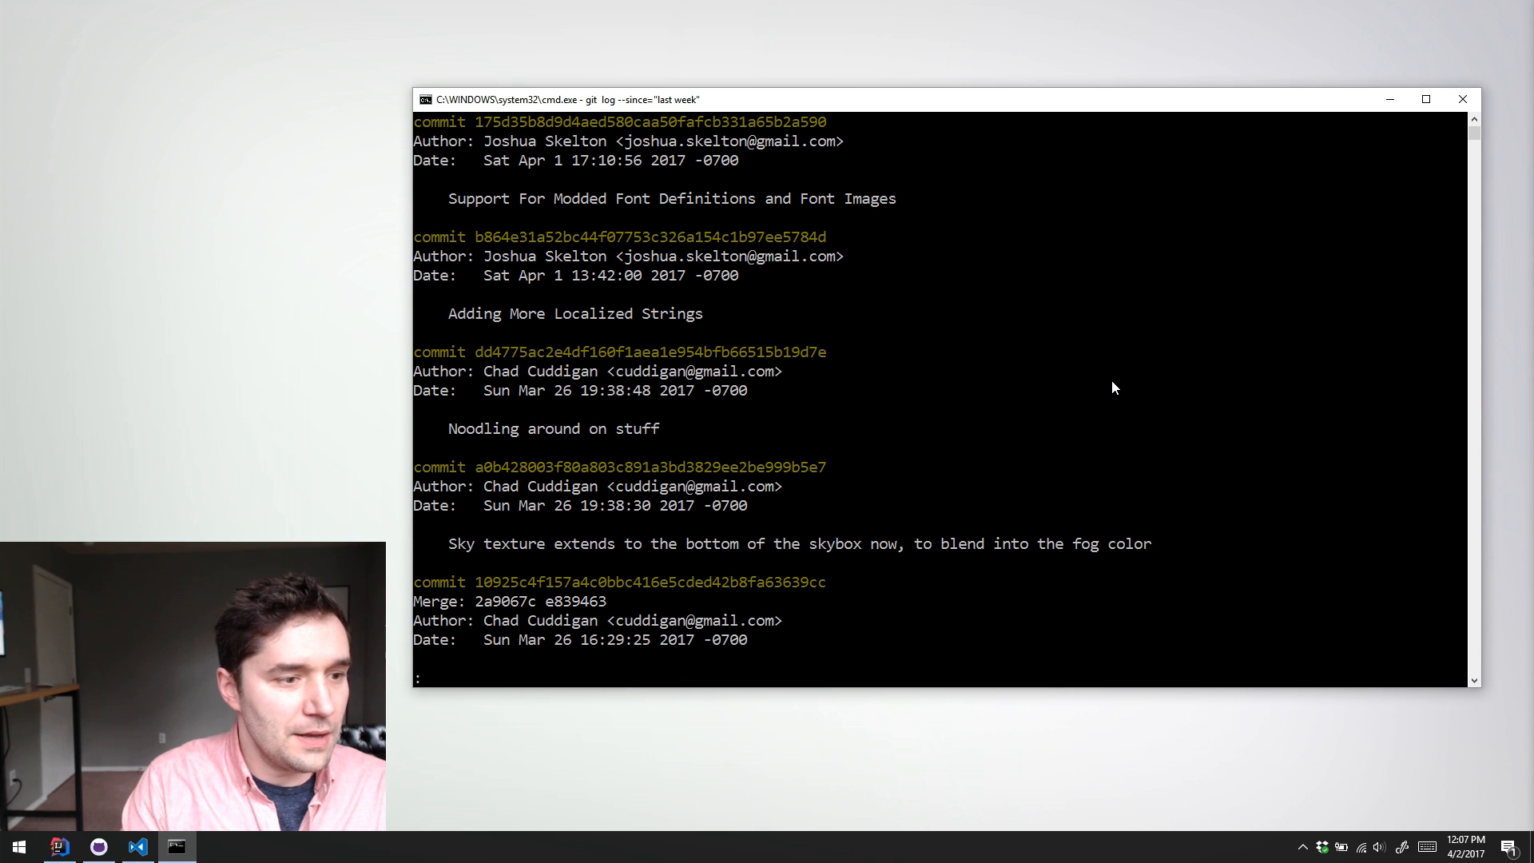
Step: Quit the full log view and clear the console
text(qcls)
key(Return)
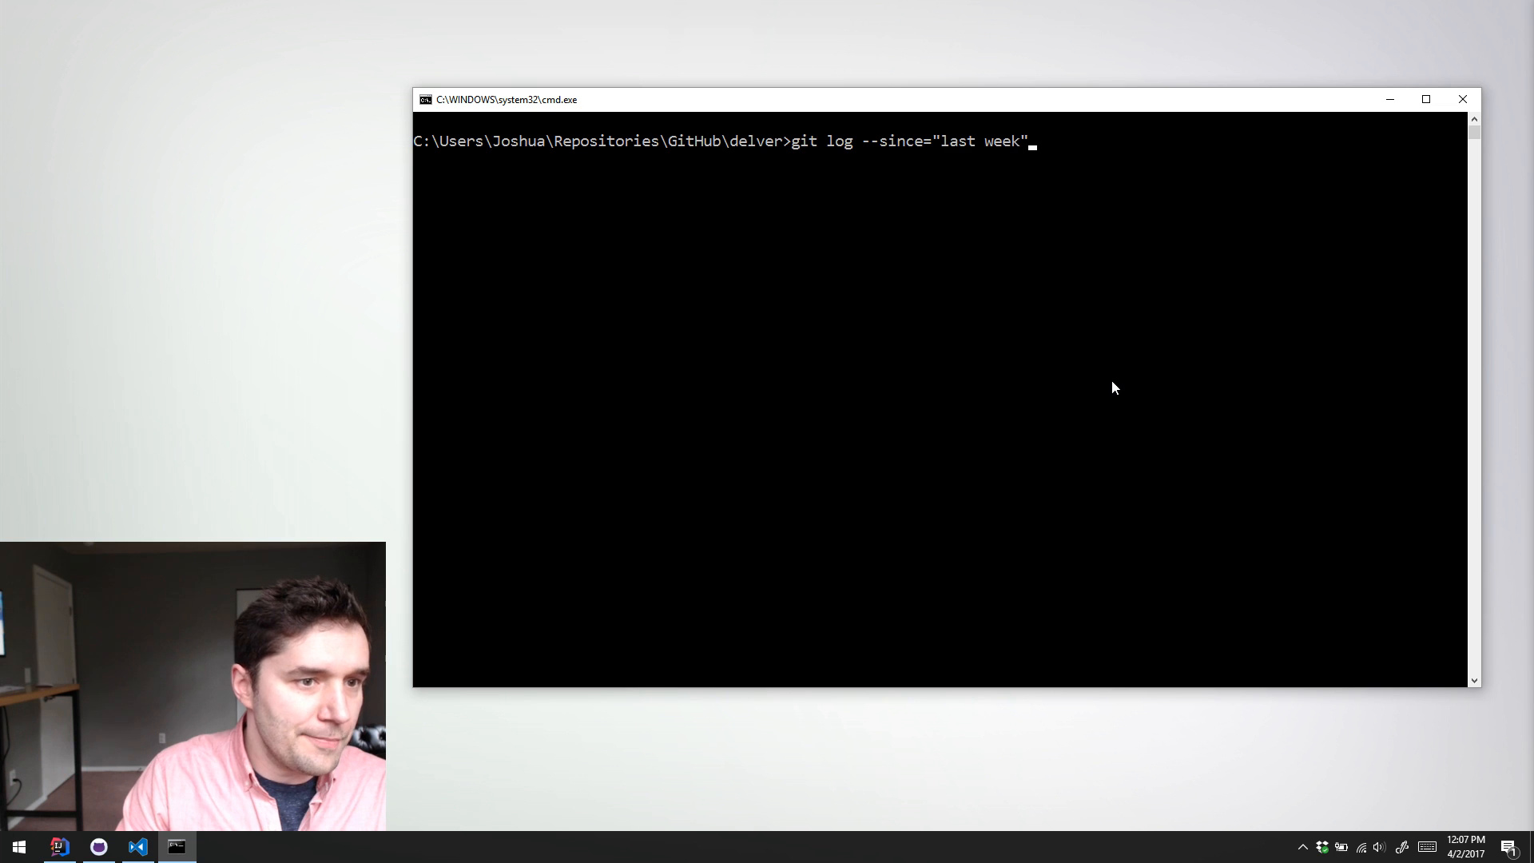
key(Return)
text(qcls)
key(Return)
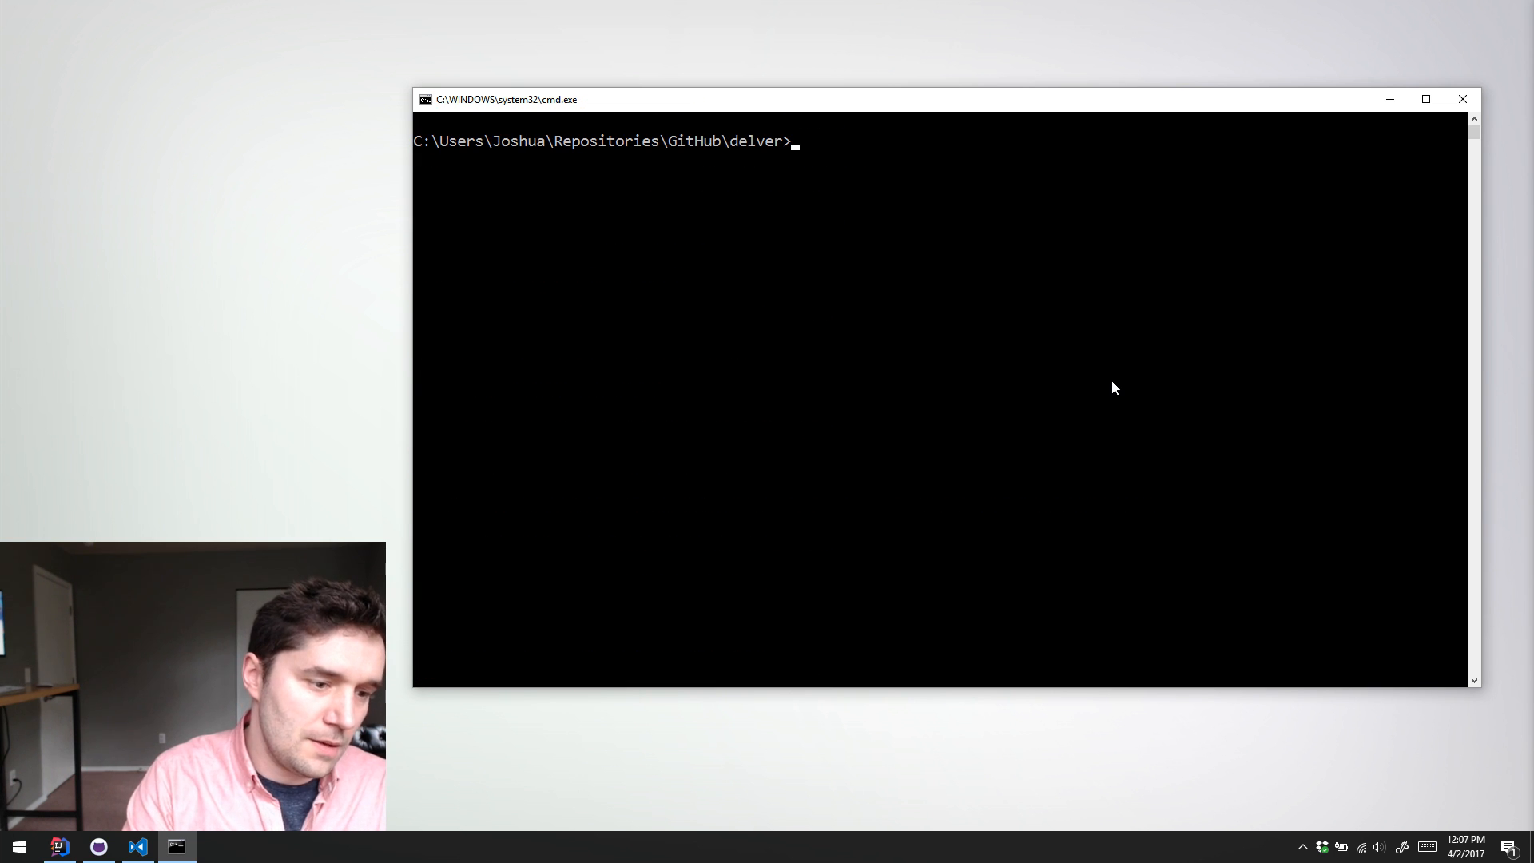
Step: Rerun the earlier one-line git log command for commits since "one week ago" with the coloured hash, message and author format
key(Up)
key(Up)
key(Down)
key(Up)
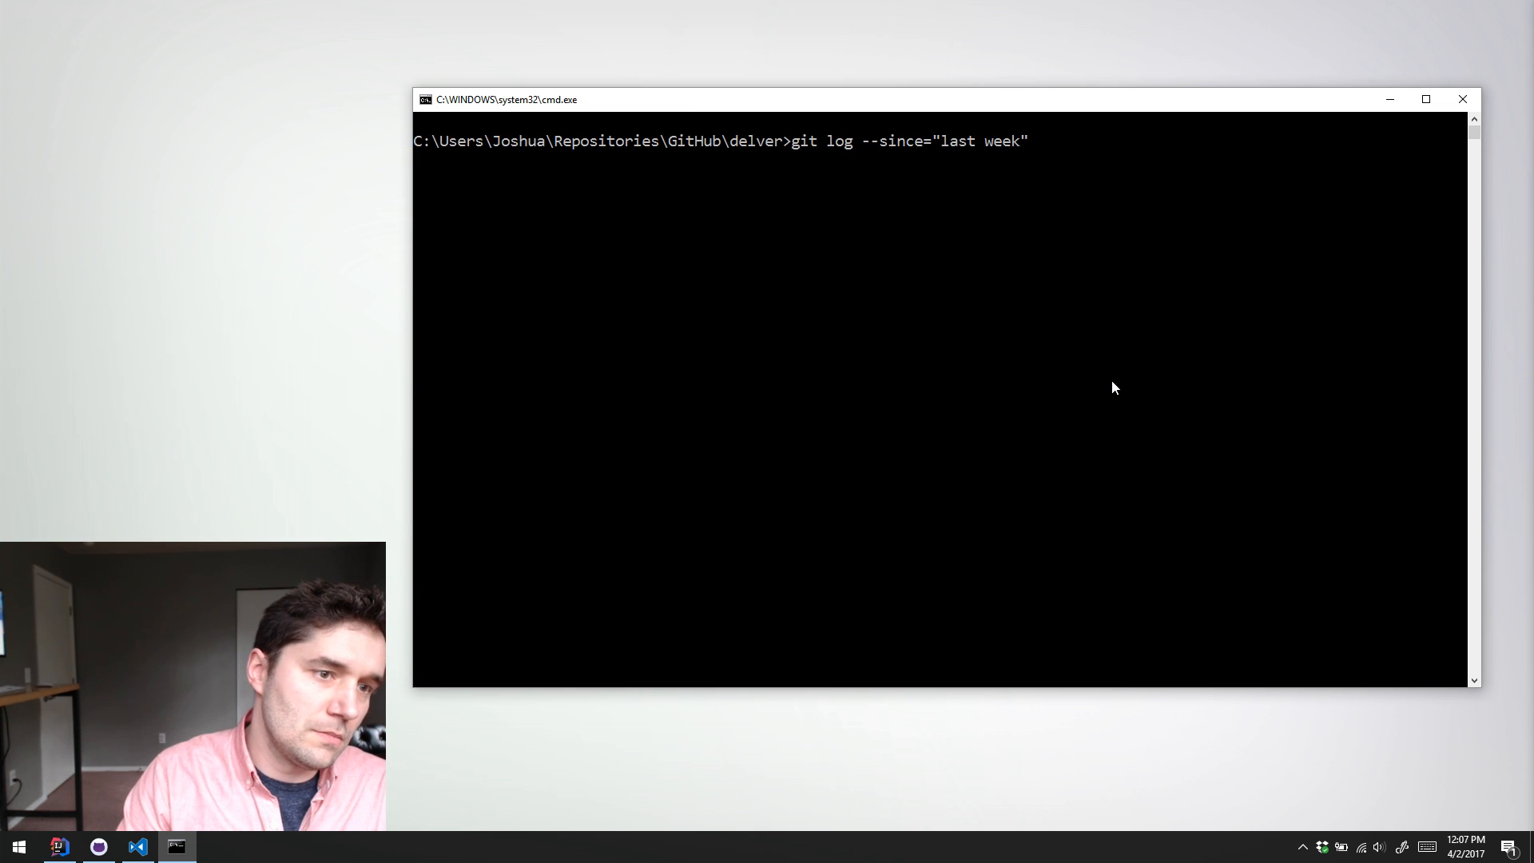
key(Up)
key(Return)
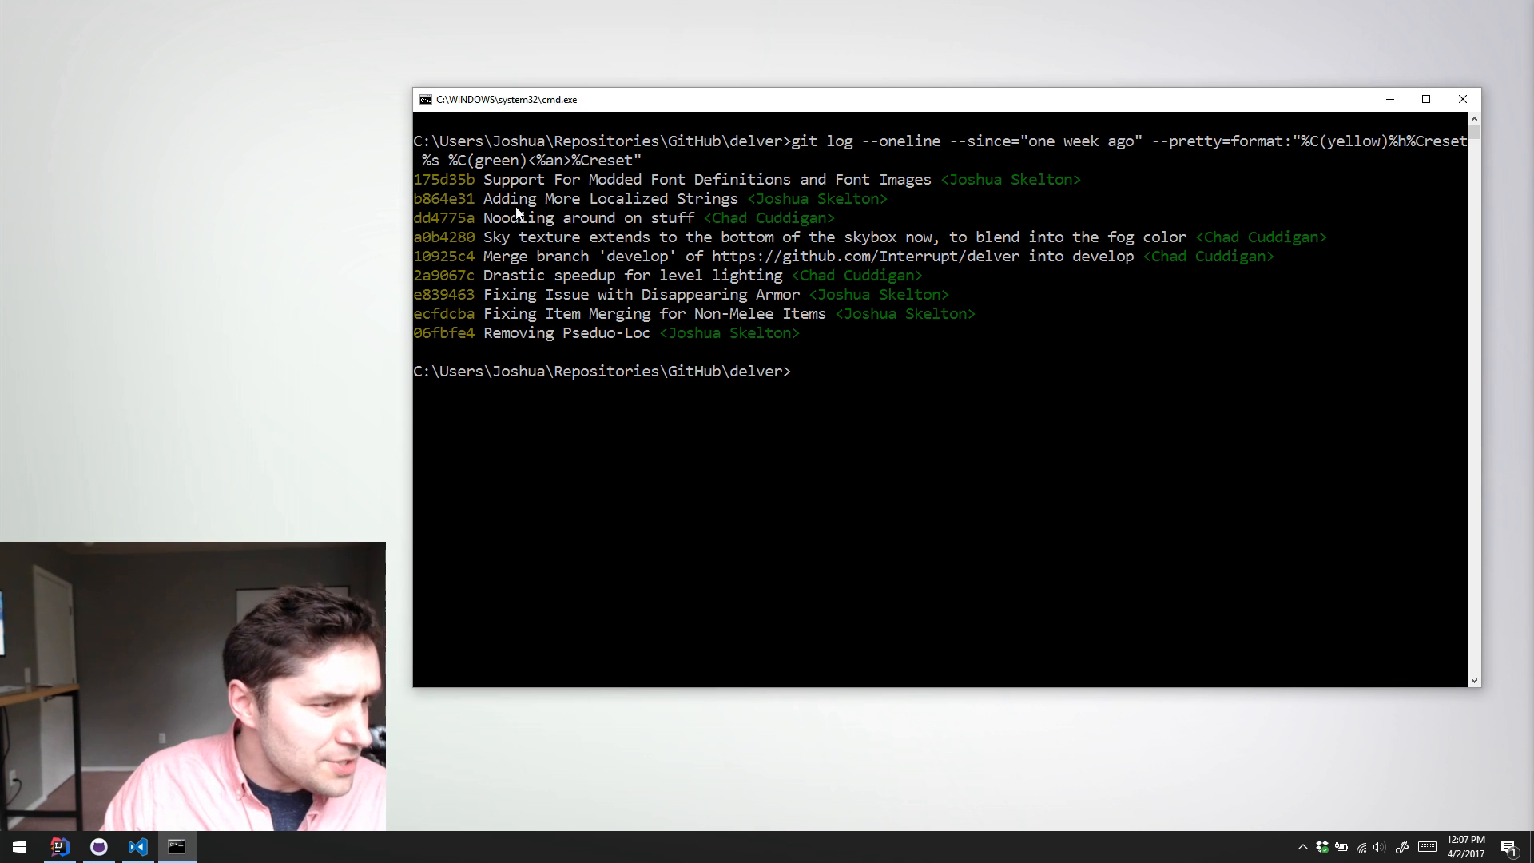
Step: Highlight the "Adding More Localized Strings" commit message in the log for review
double_click(495, 199)
drag(580, 198, 738, 199)
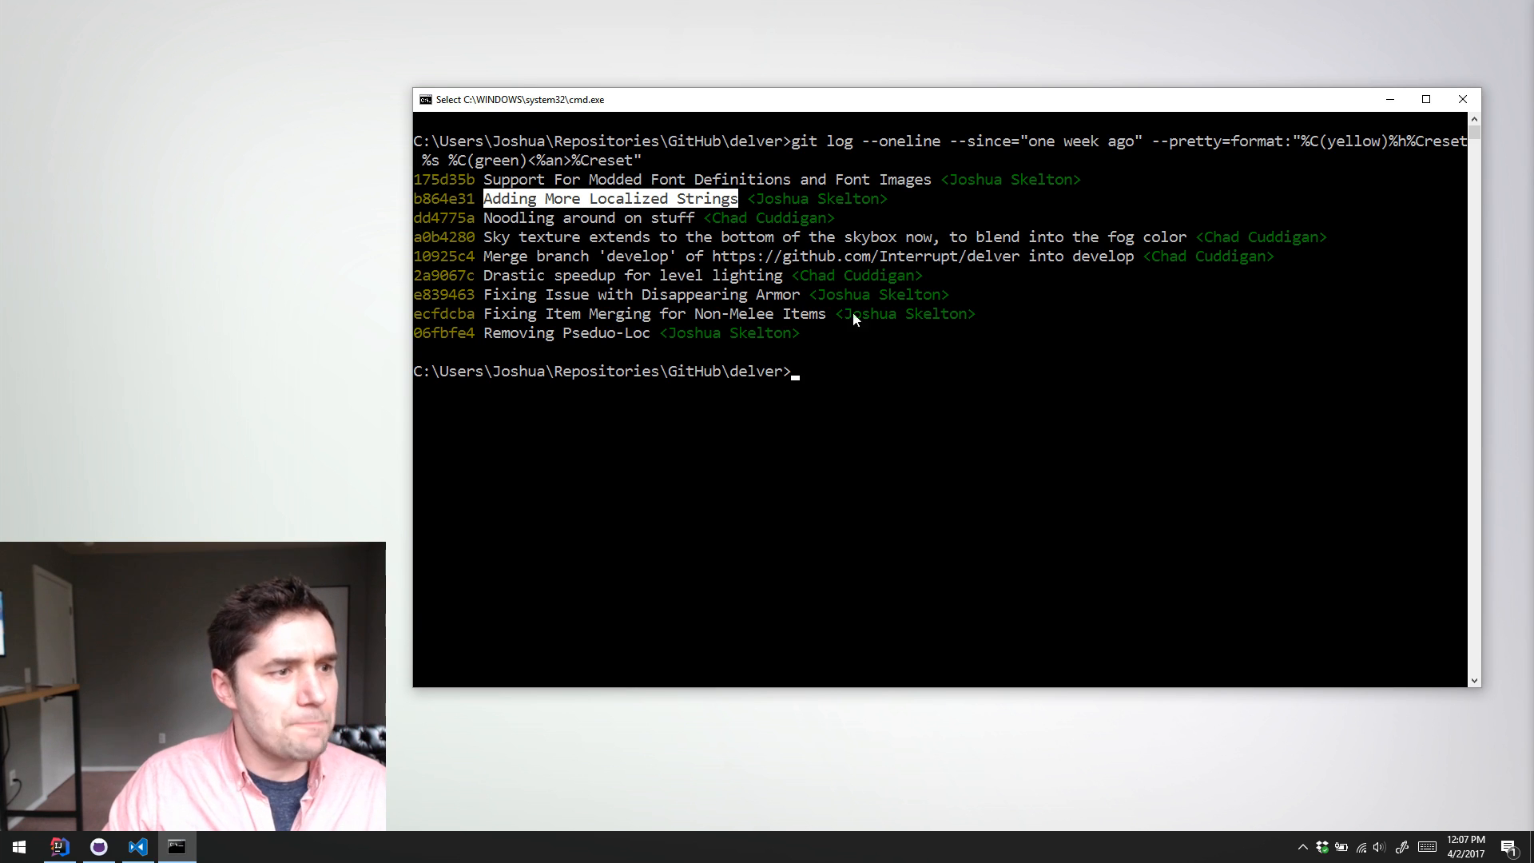
click(907, 370)
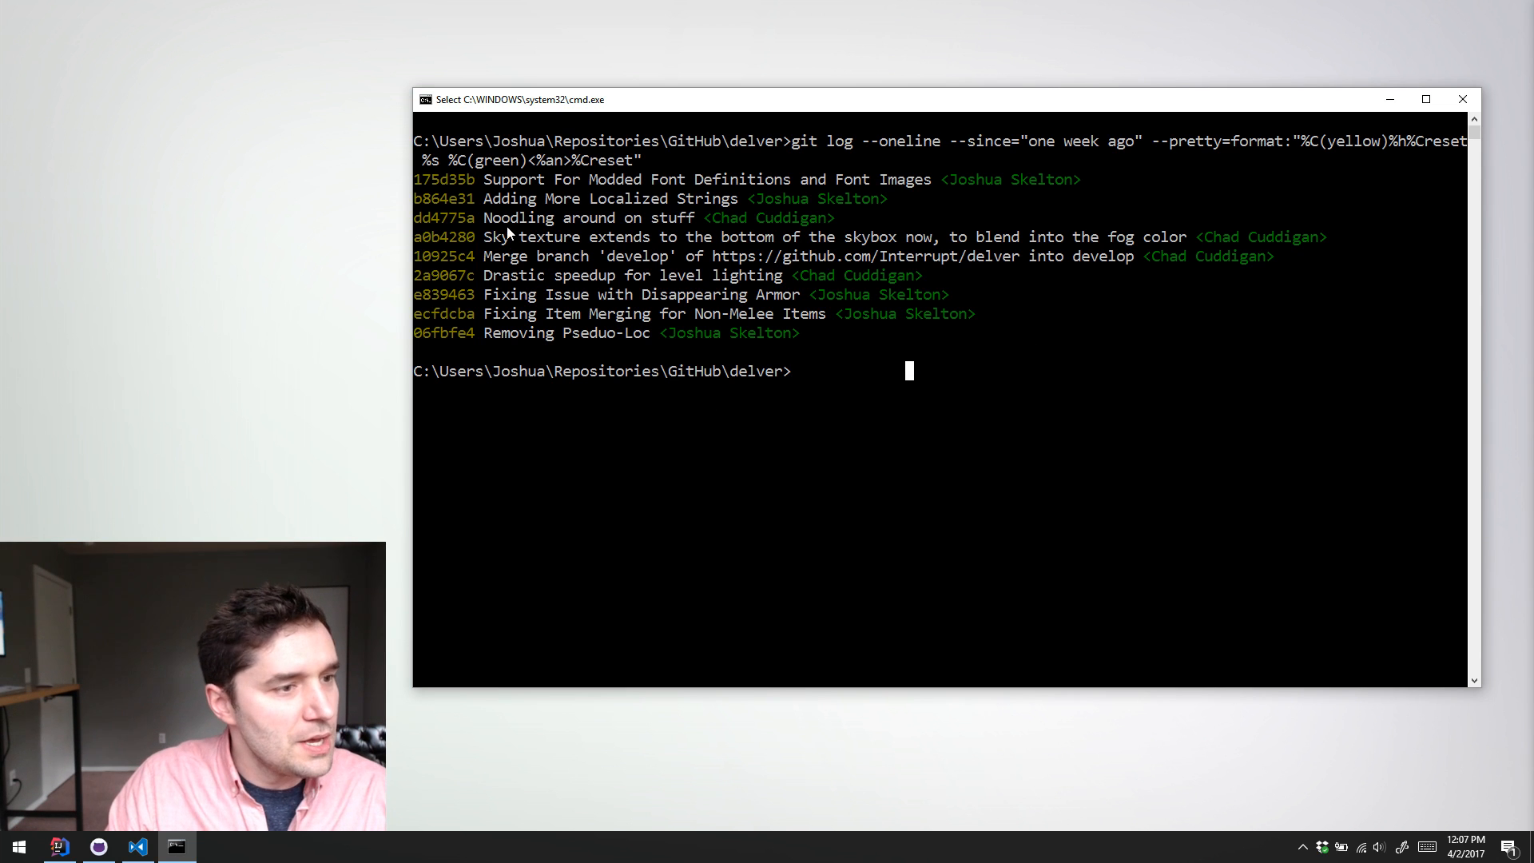
drag(477, 199, 735, 201)
Step: Highlight the full "Support For Modded Font Definitions and Font Images" commit message again and clear the selection
drag(593, 178, 584, 178)
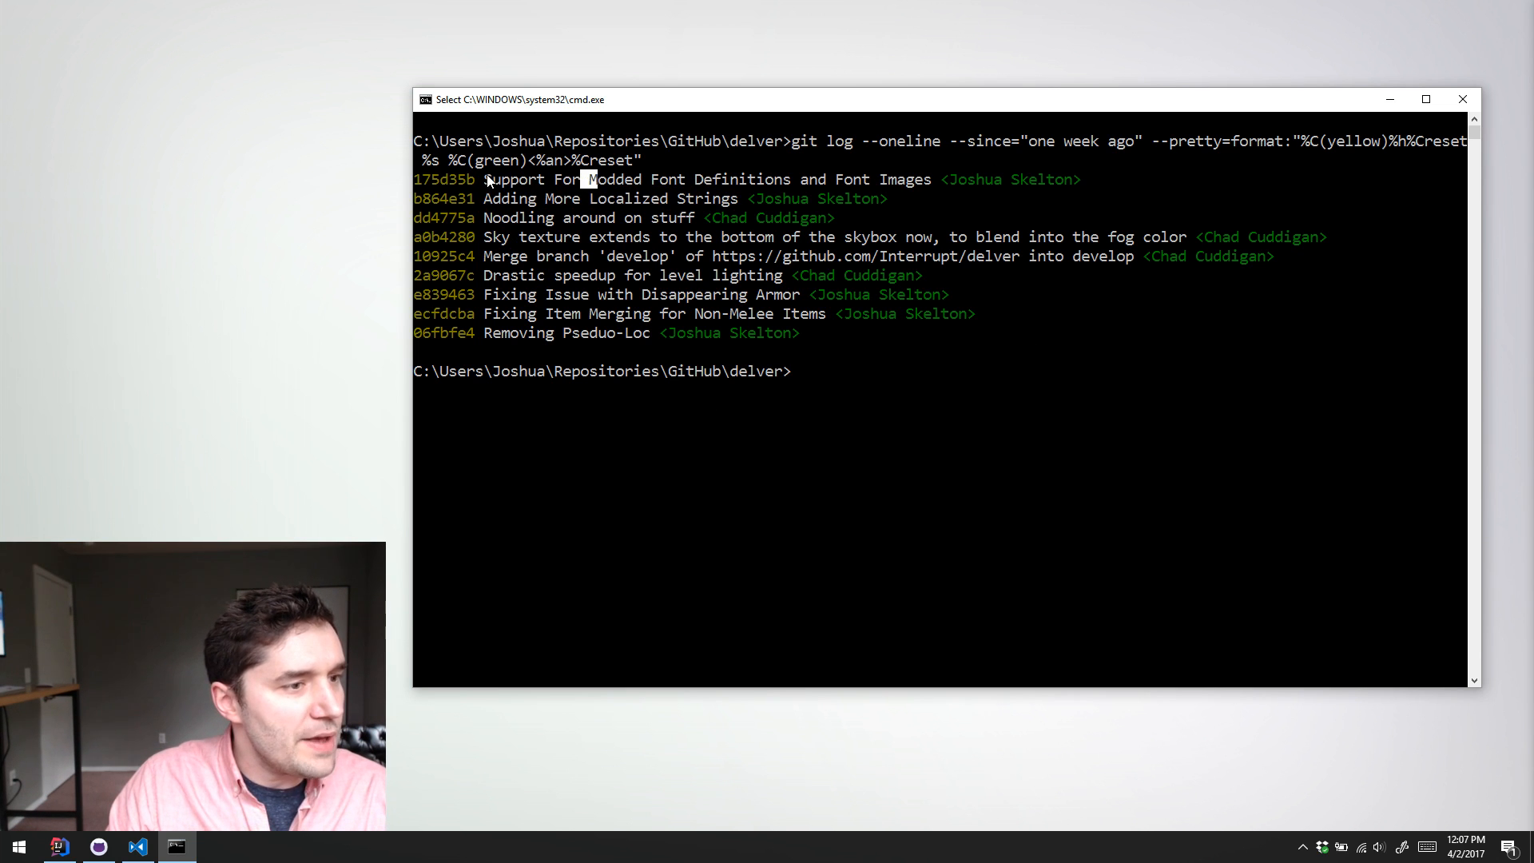
drag(487, 177, 933, 180)
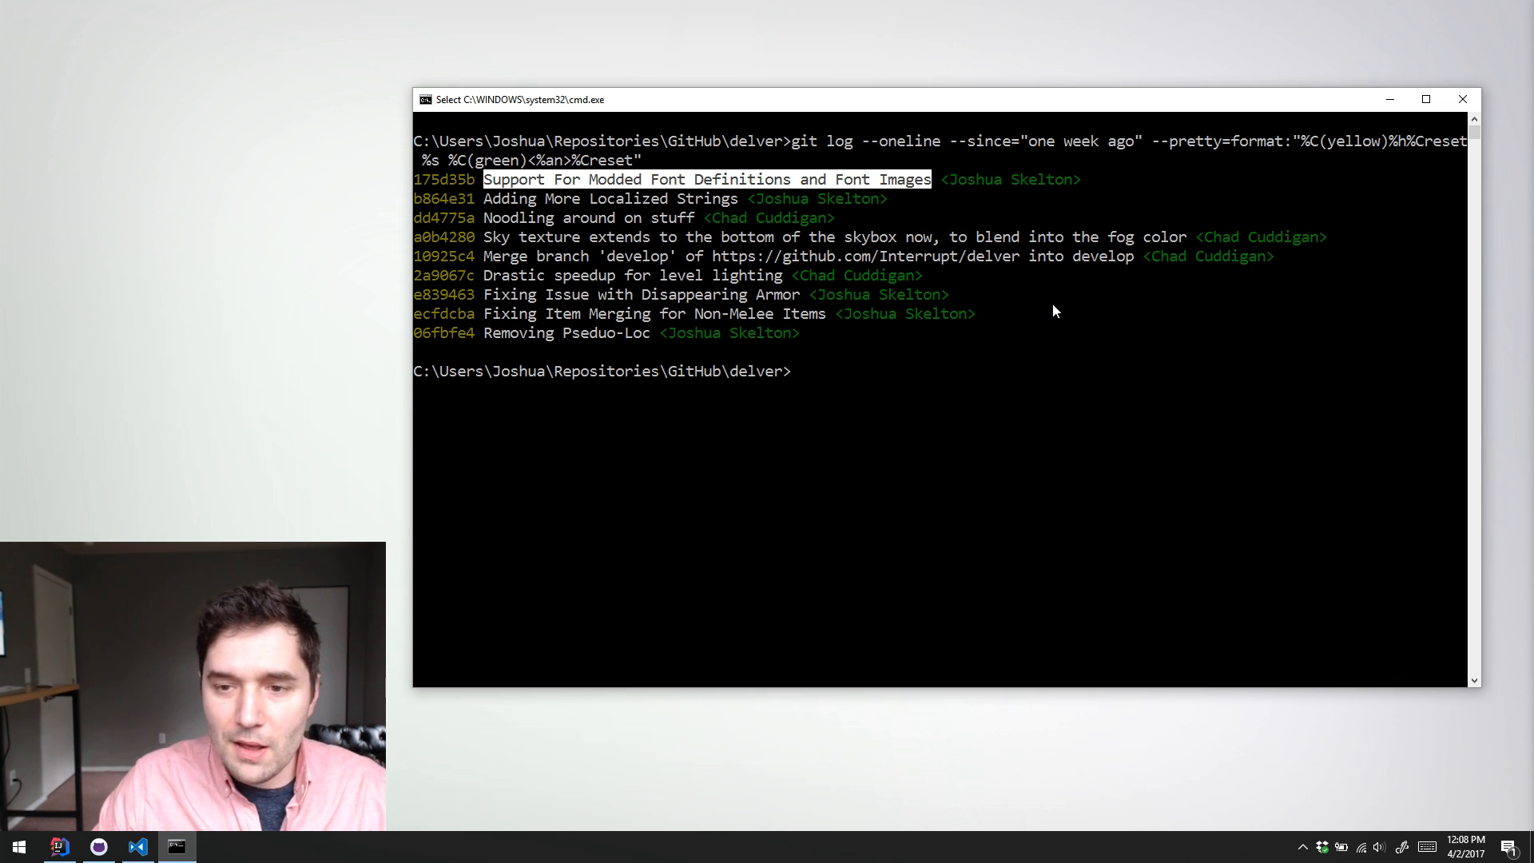
drag(1083, 320, 1081, 326)
click(1047, 316)
click(1013, 294)
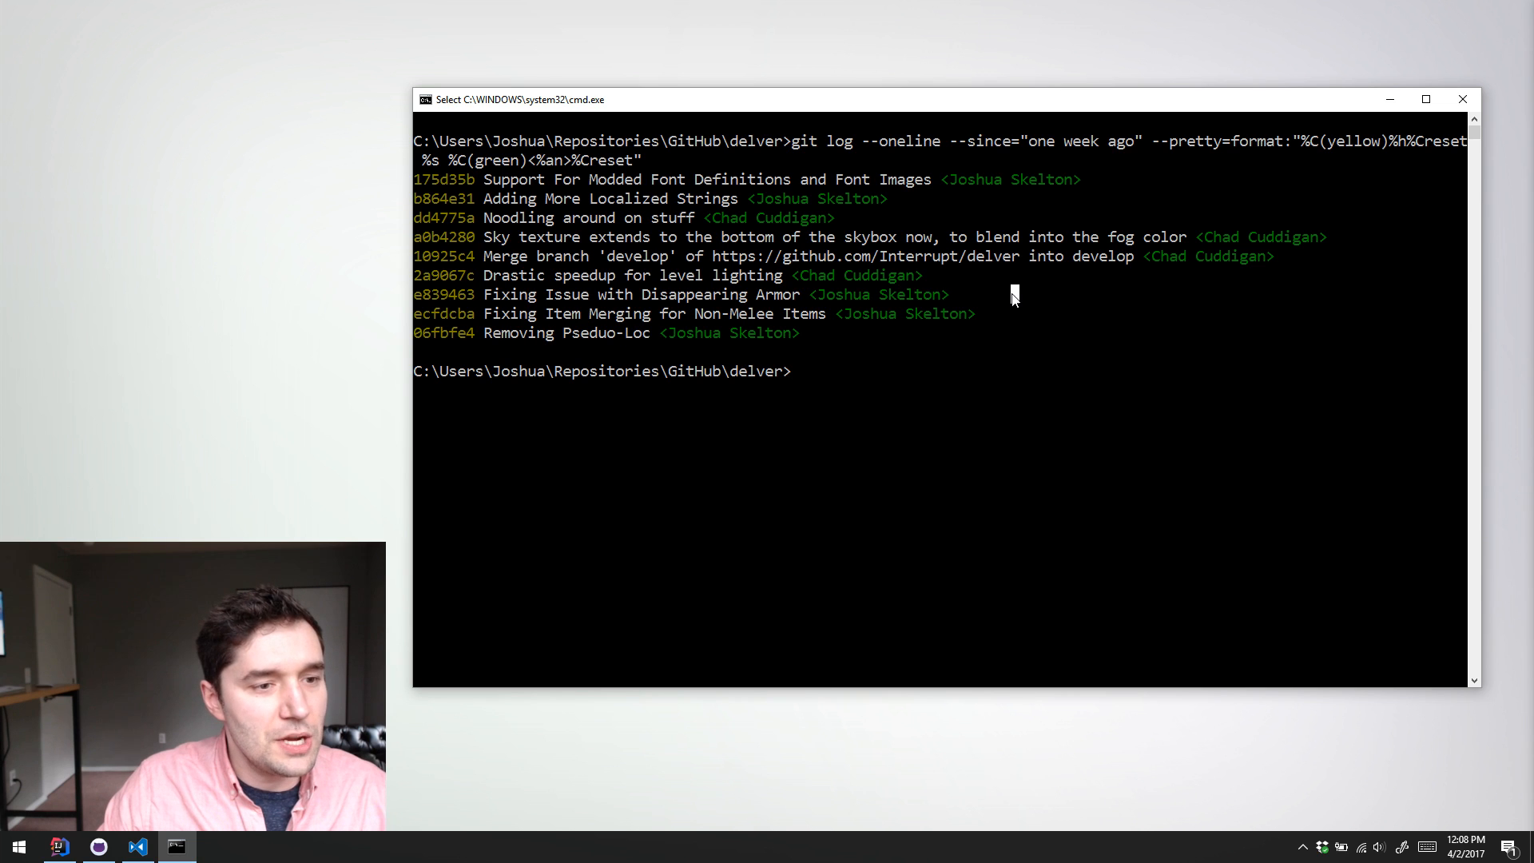
click(968, 284)
click(972, 295)
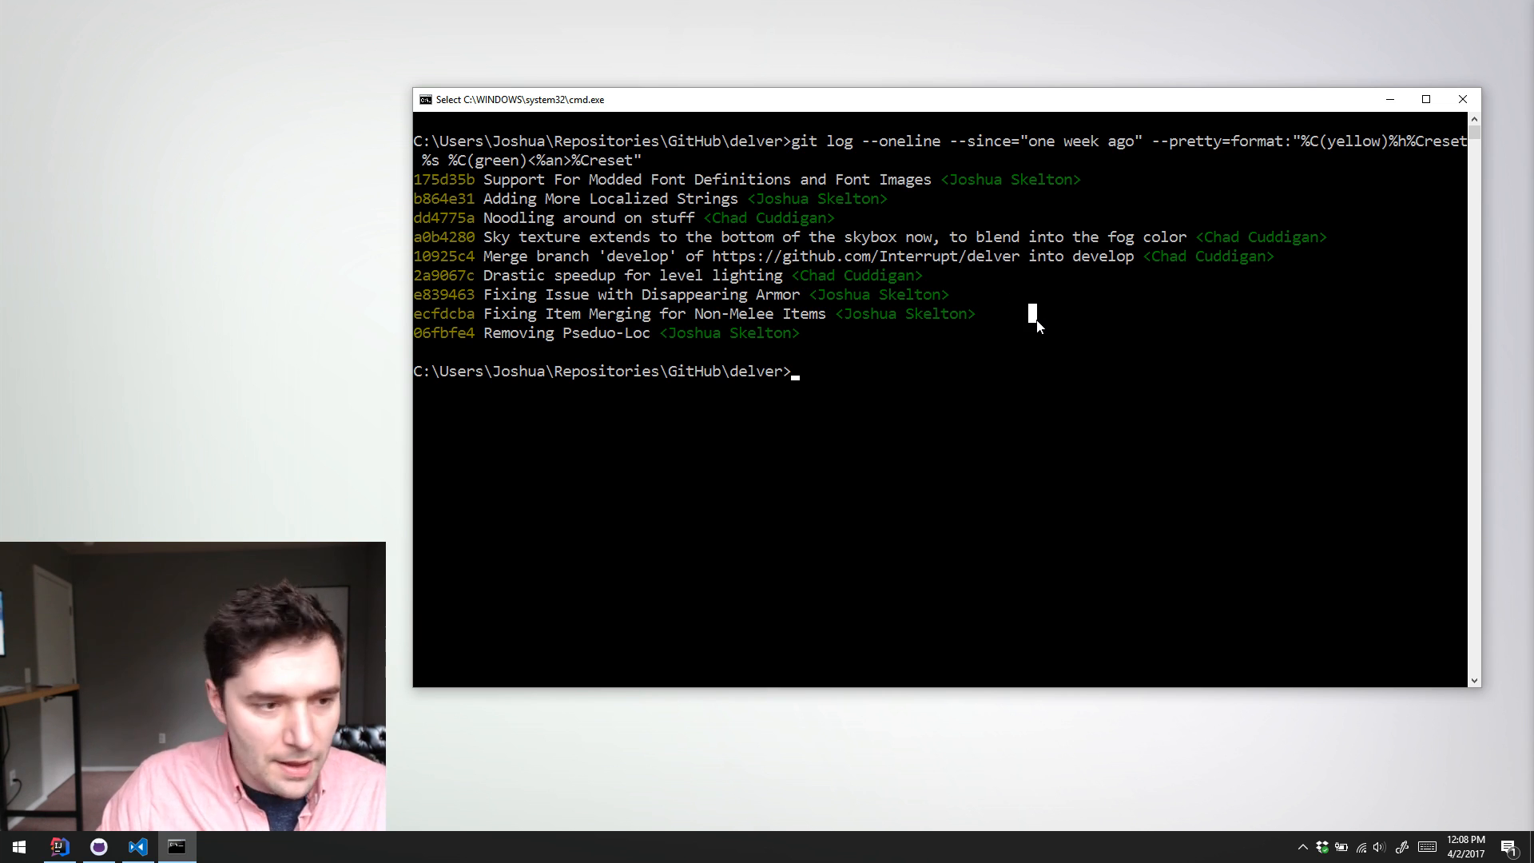
scroll(1037, 325, down, 2)
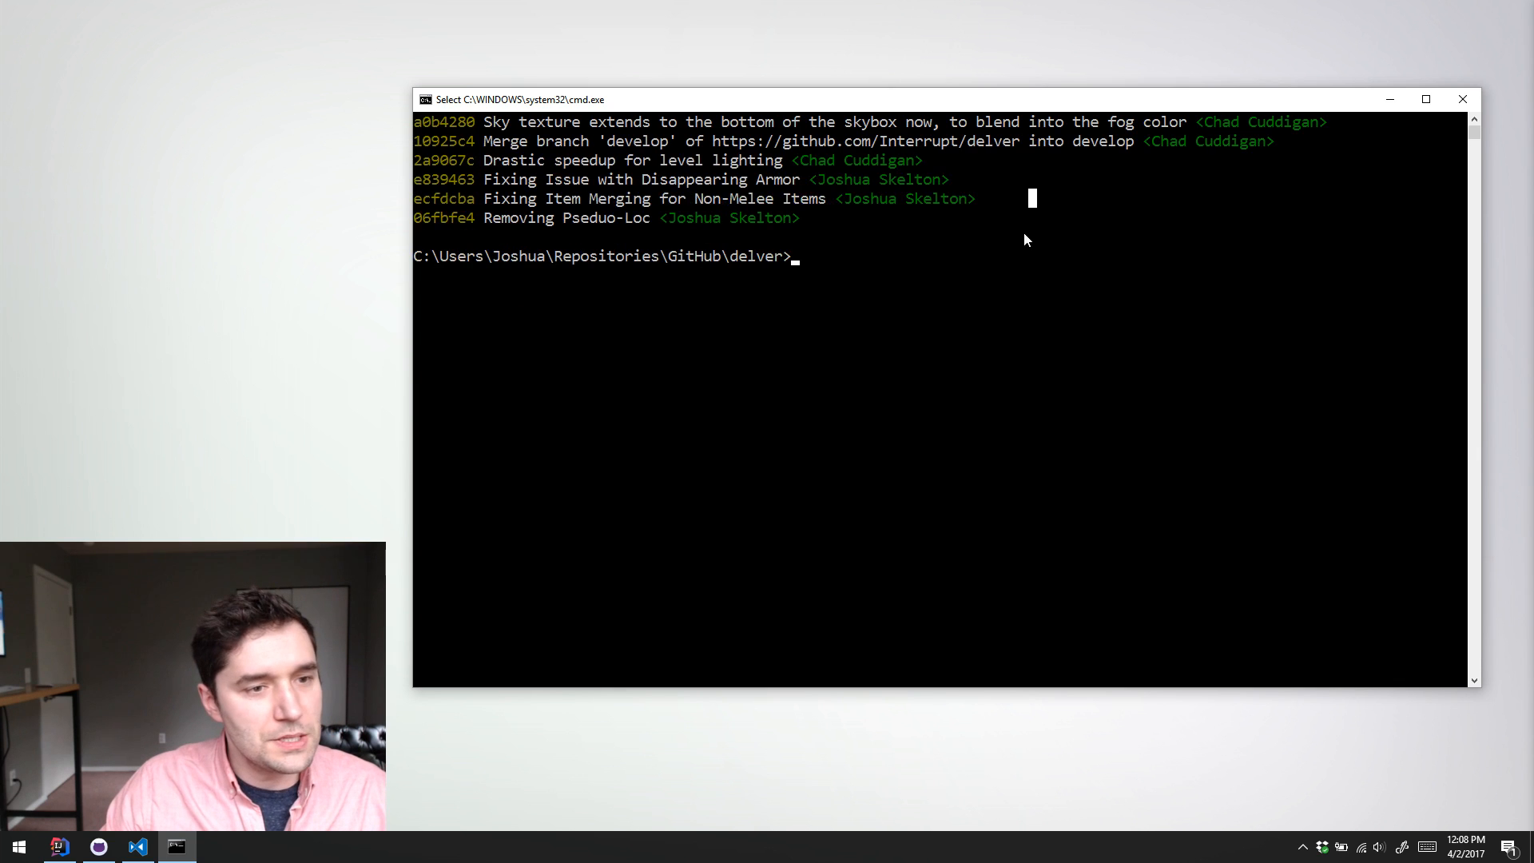
scroll(1023, 236, up, 2)
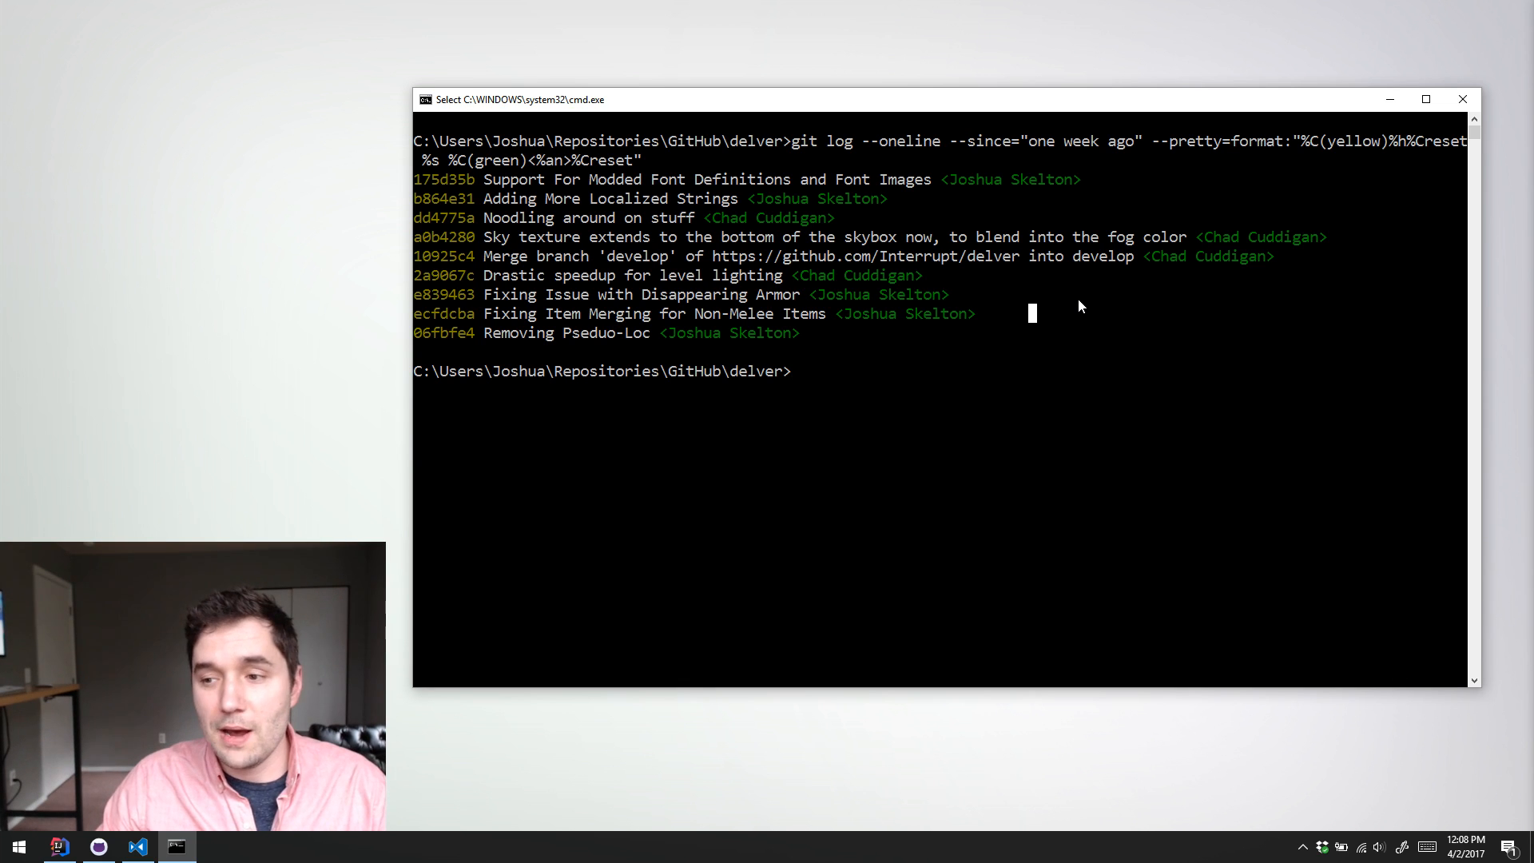
drag(1078, 300, 906, 263)
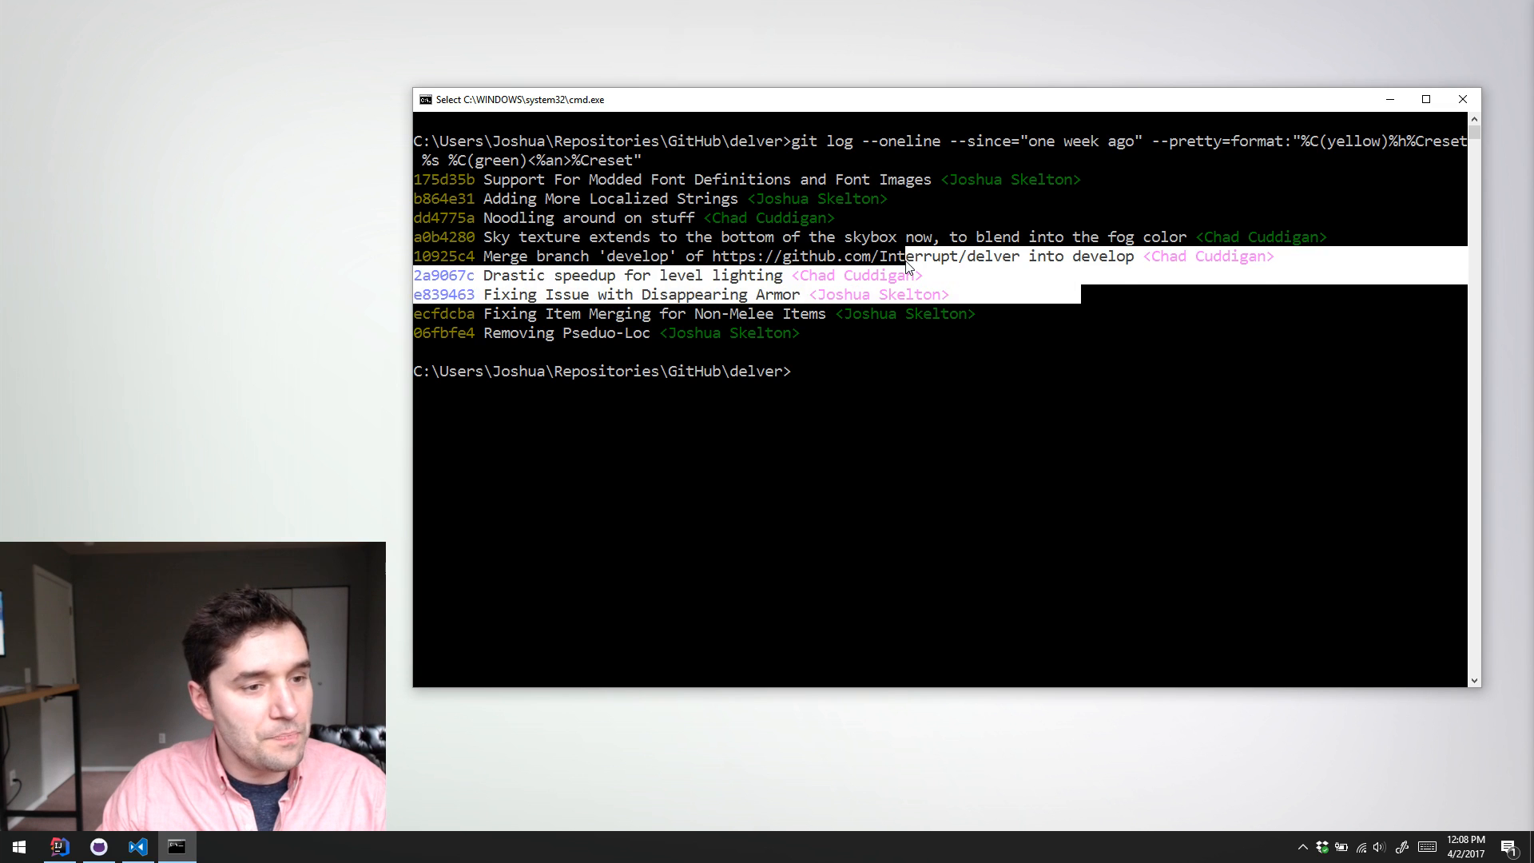
click(979, 297)
drag(1009, 317, 1036, 159)
click(928, 183)
click(974, 314)
click(1038, 312)
click(1040, 181)
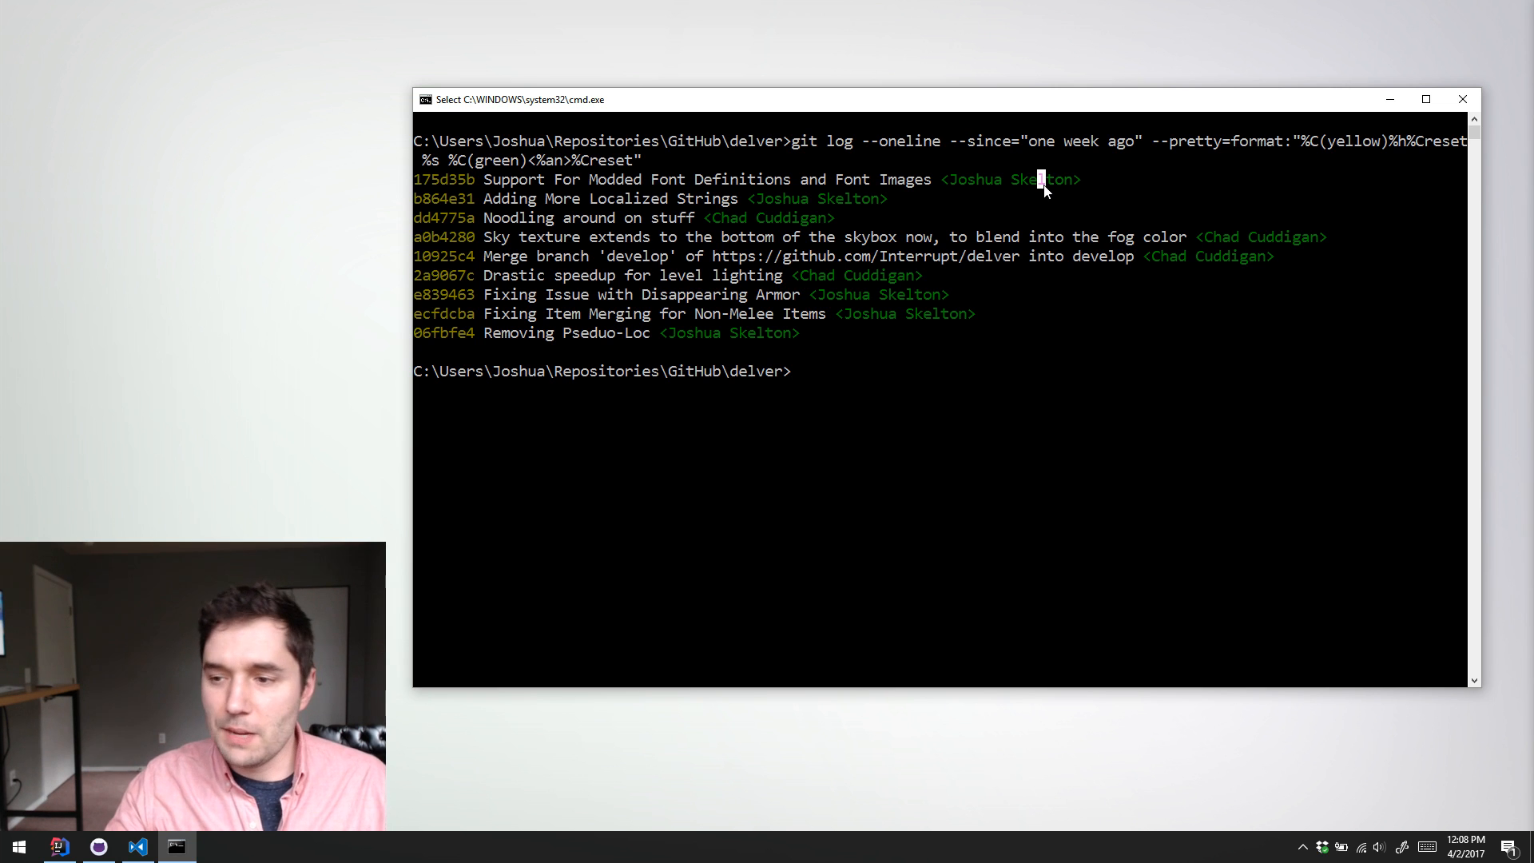
click(1050, 312)
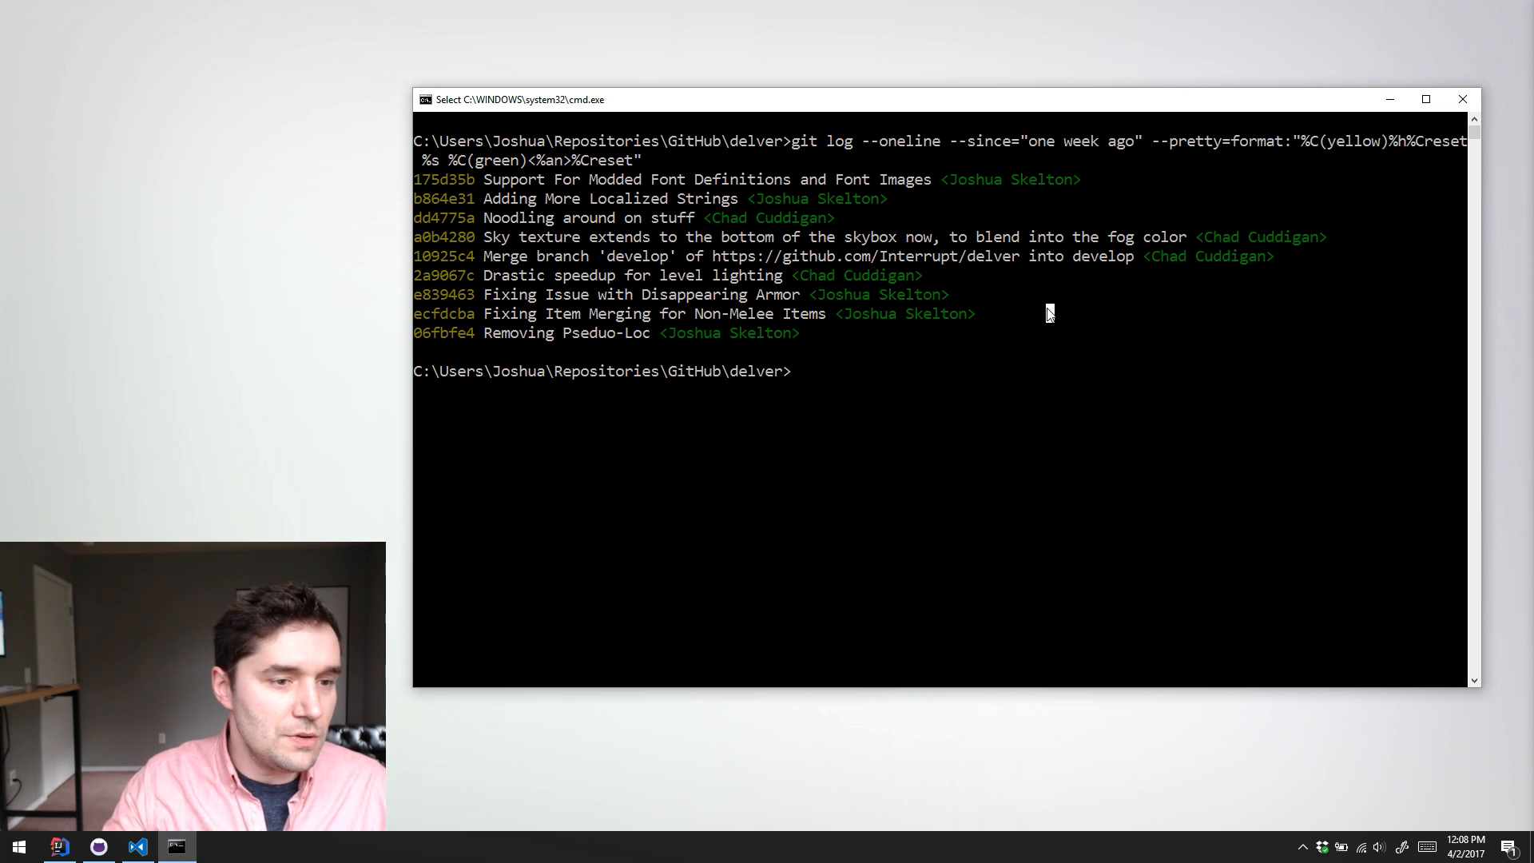
click(1016, 311)
click(1012, 280)
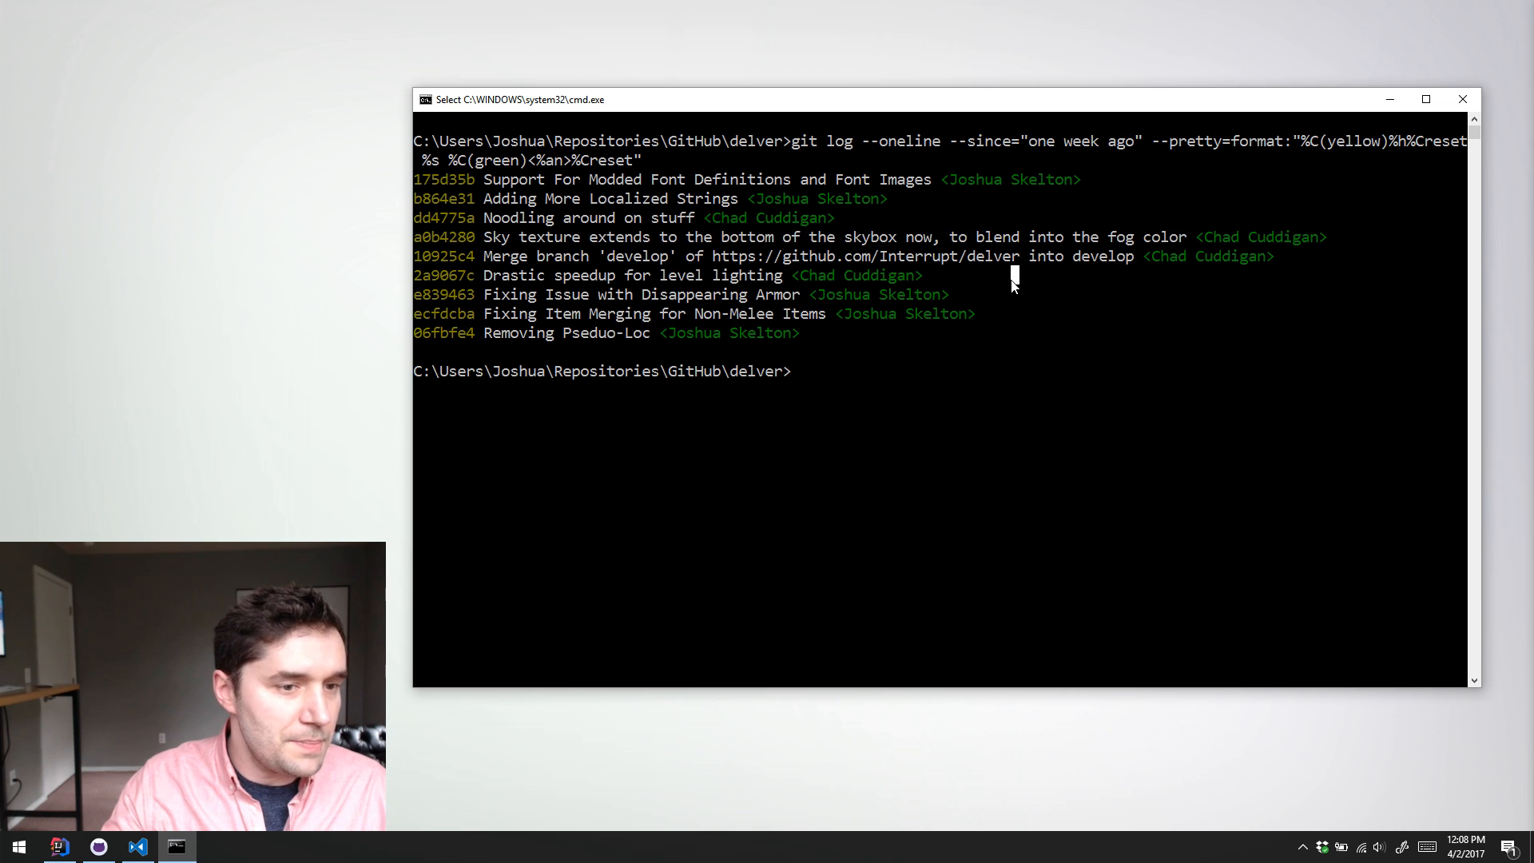
drag(997, 319, 1000, 284)
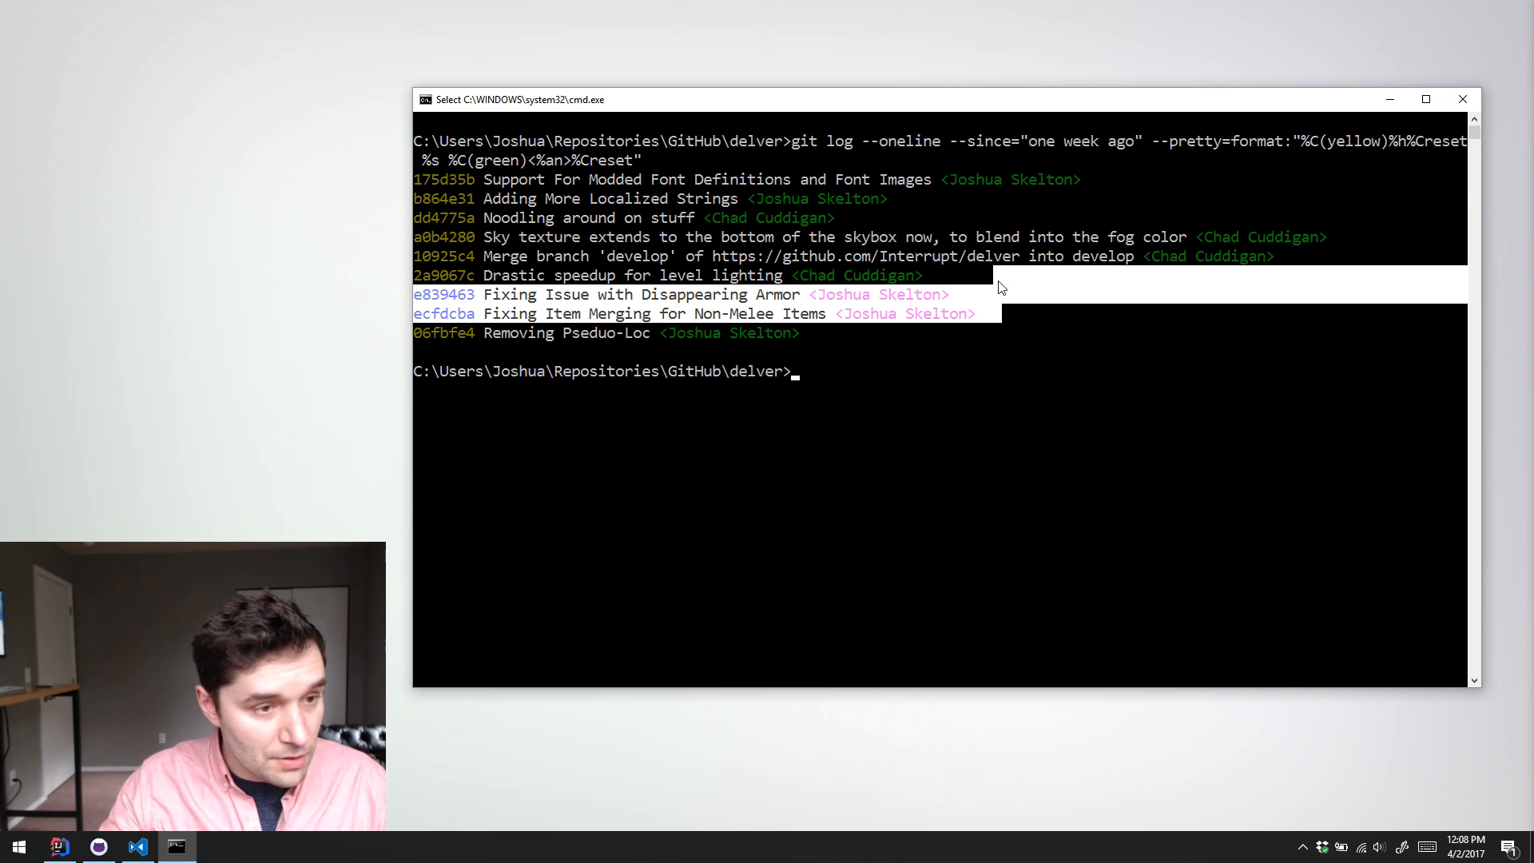
click(1024, 318)
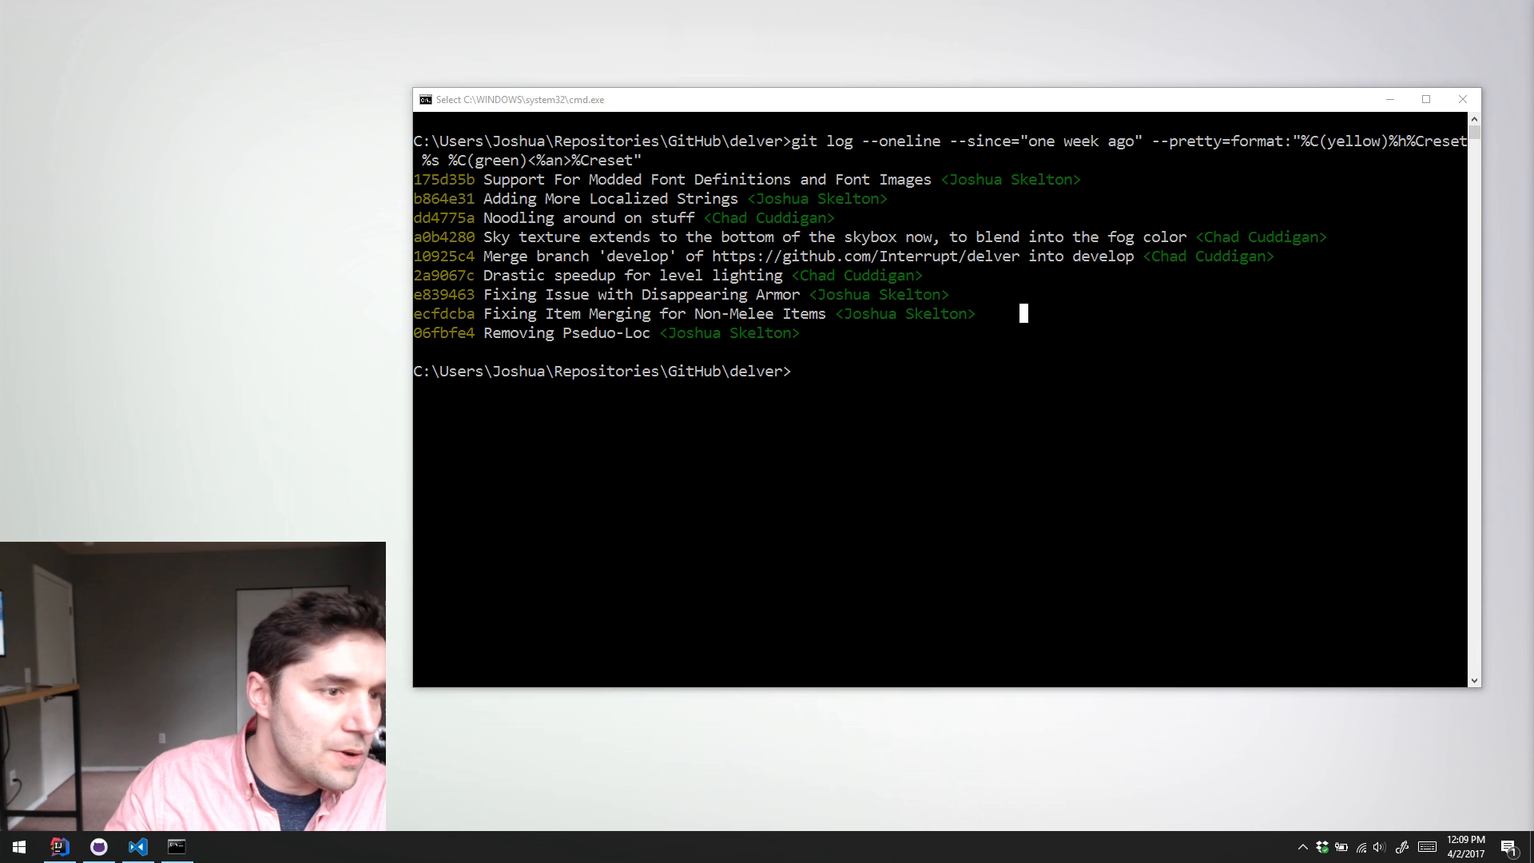
click(706, 198)
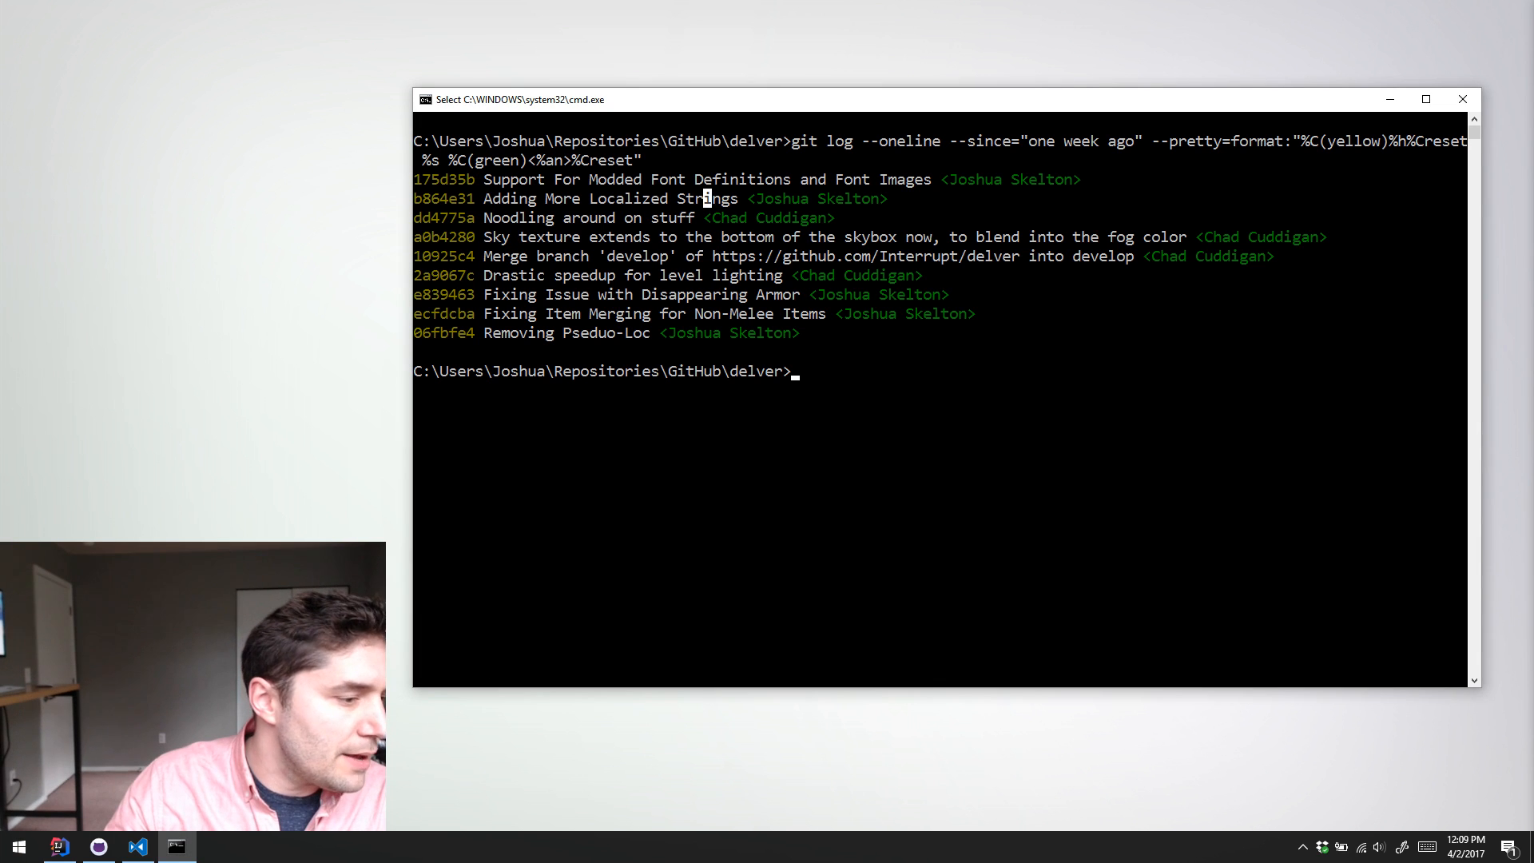
Step: Switch to Visual Studio Code, expand the language-pack-en-us folder and close all editors to the right of modInfo.json
click(138, 849)
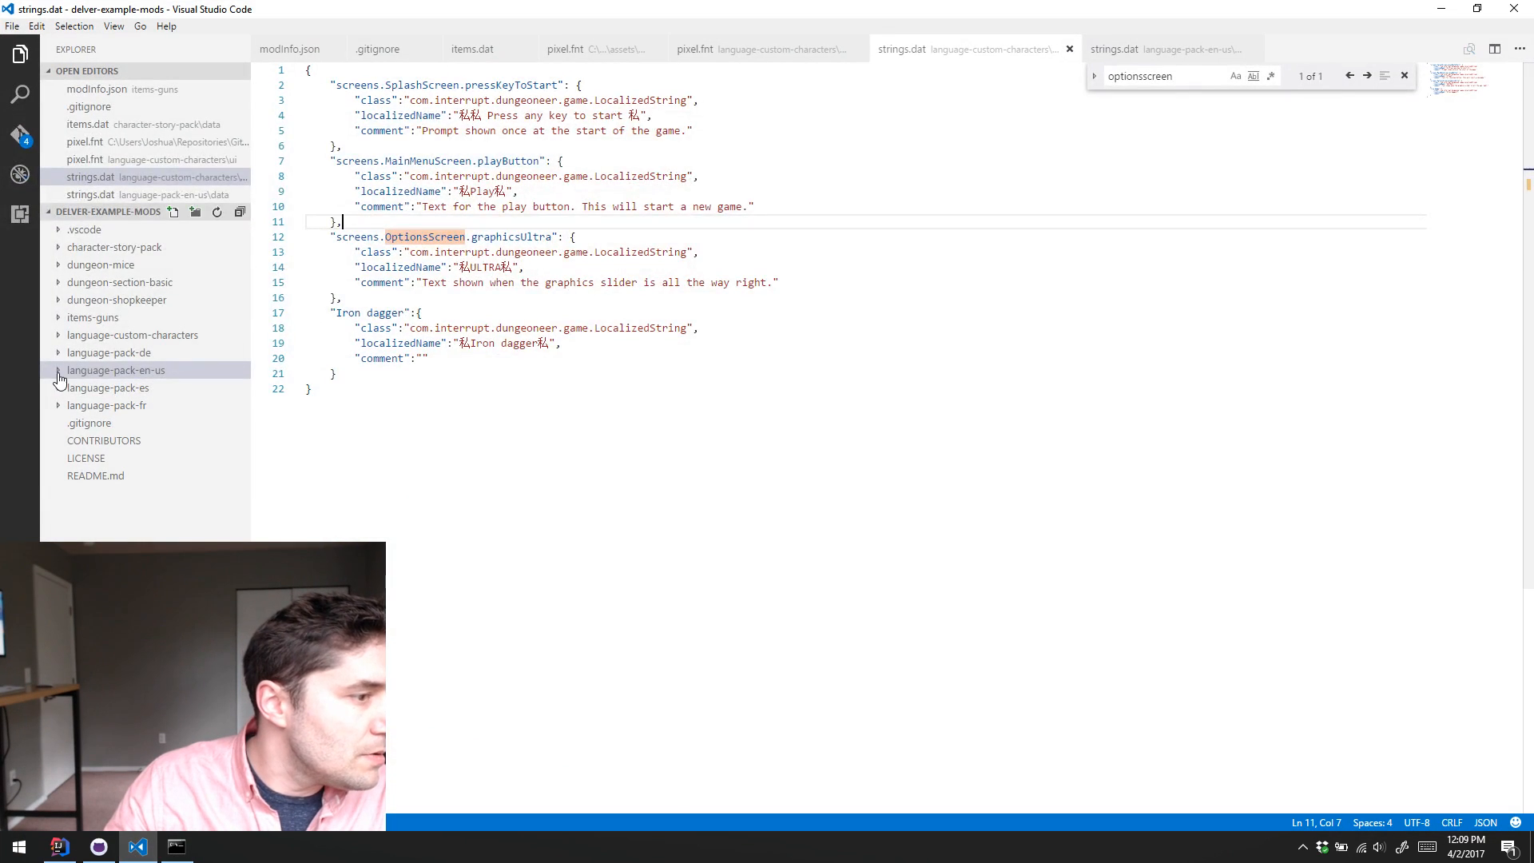
click(60, 376)
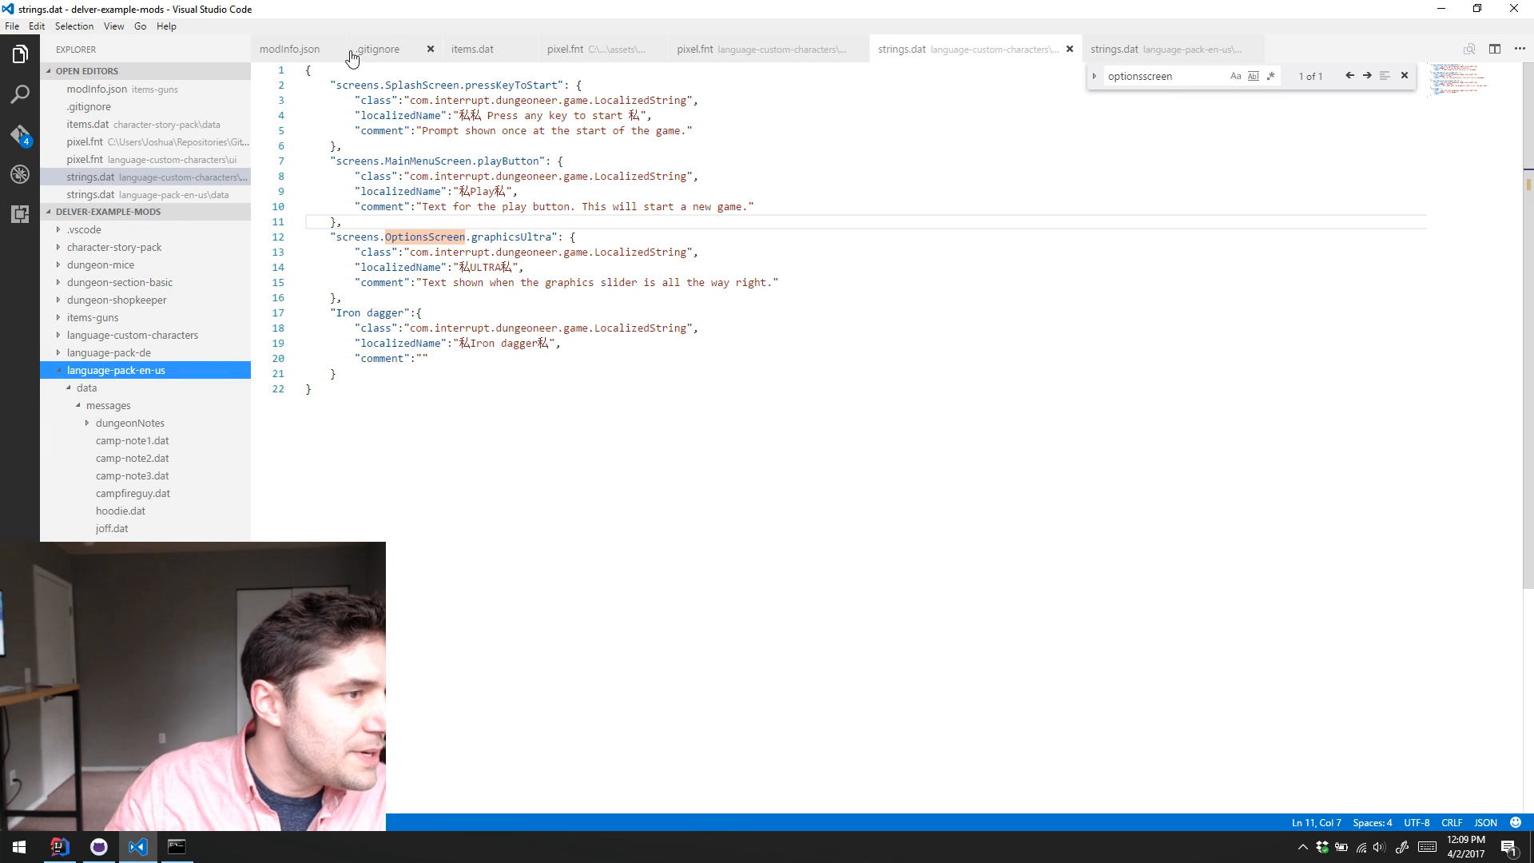
right_click(307, 53)
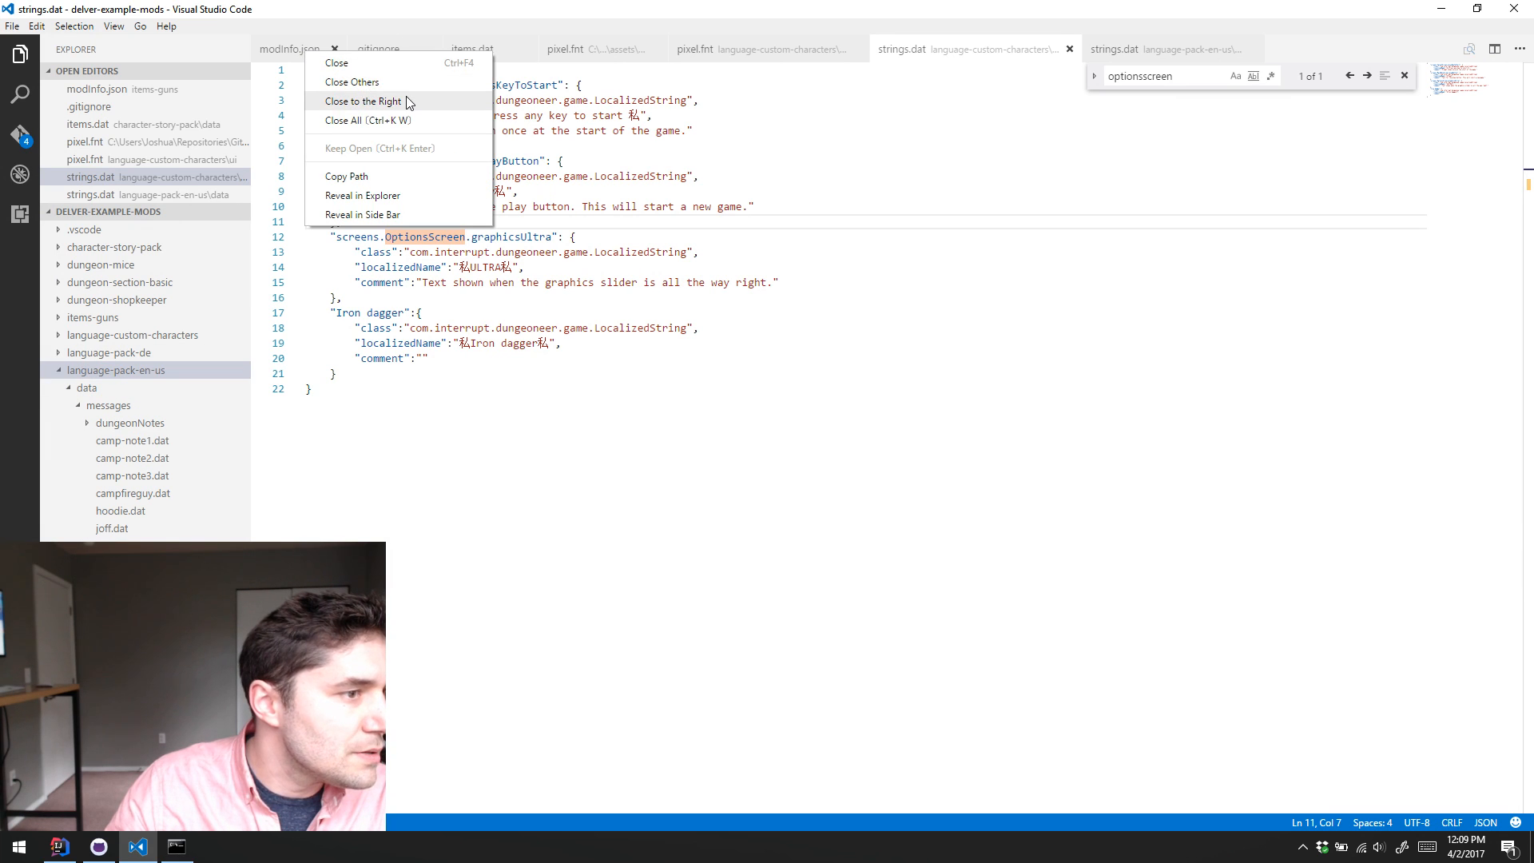
click(408, 102)
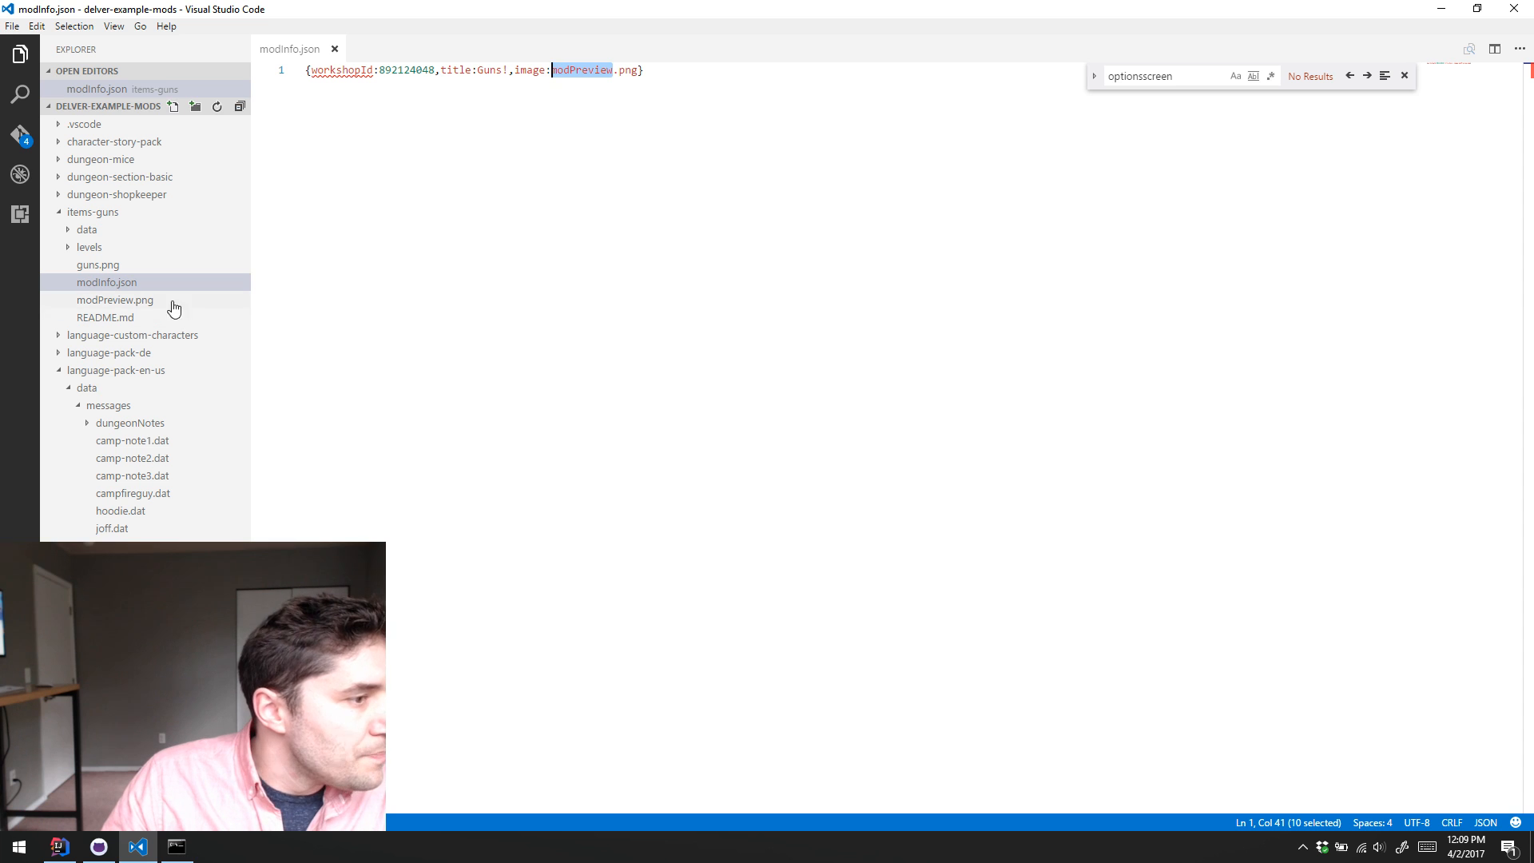
Step: Switch to GitHub Desktop and open the delver-example-mods repository to view its uncommitted changes
click(98, 847)
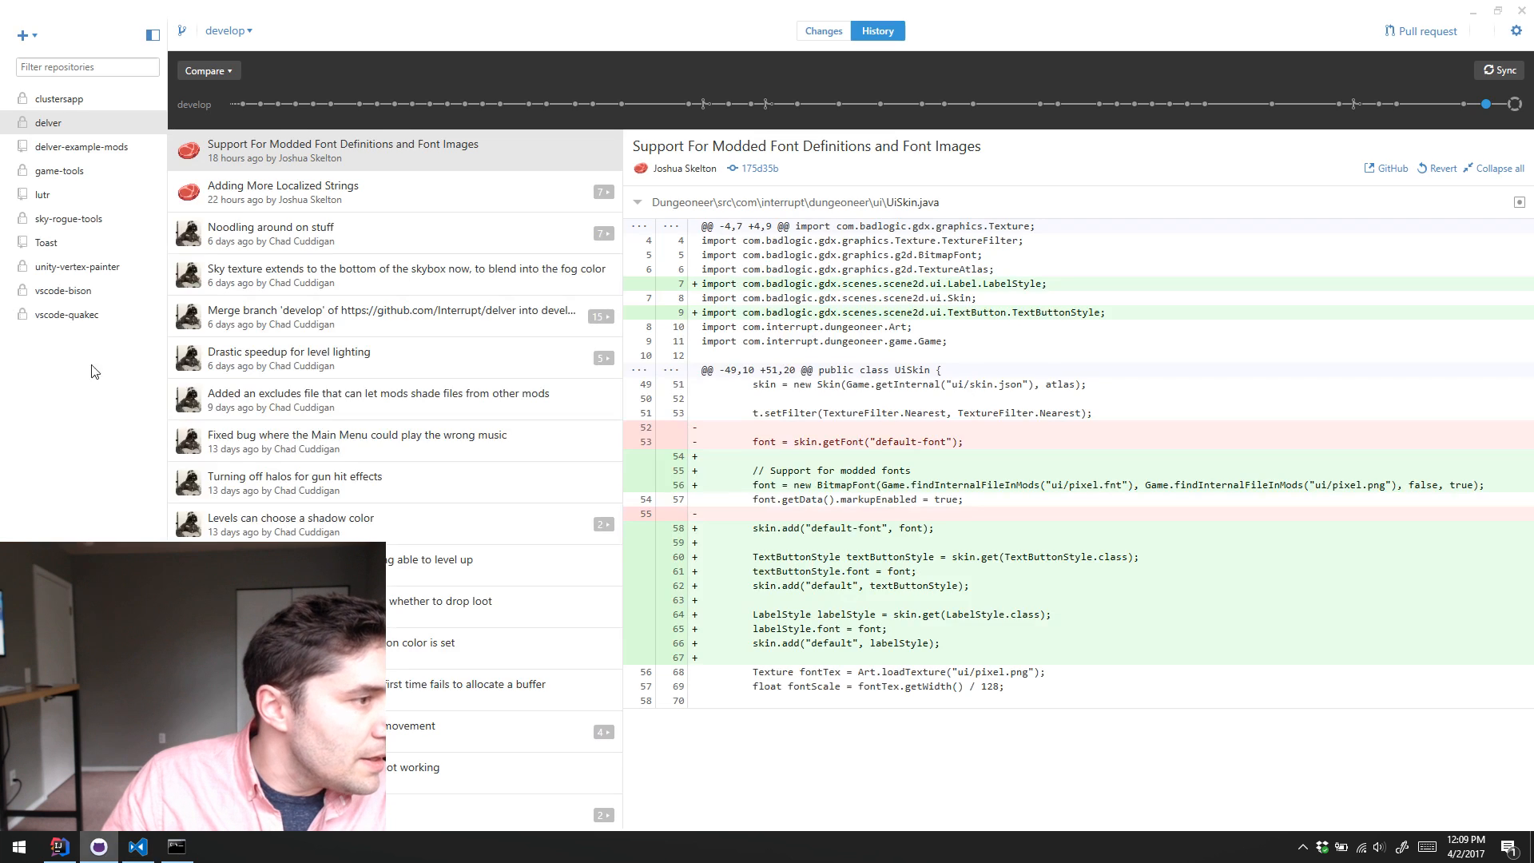
click(93, 148)
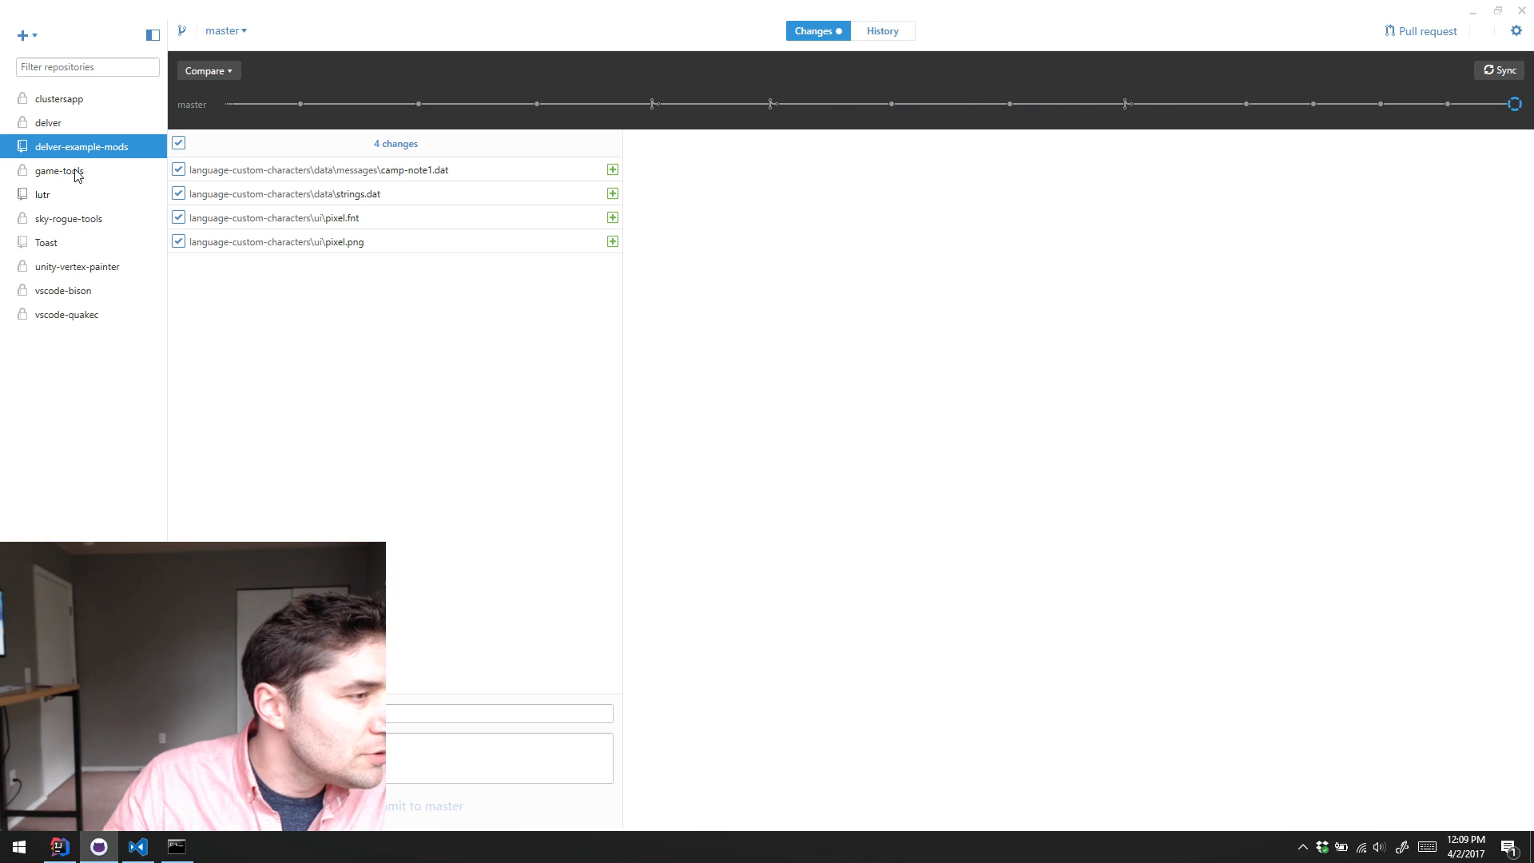
Step: Open the delver repository's "Adding More Localized Strings" commit and expand its strings.dat diff
click(68, 99)
click(69, 126)
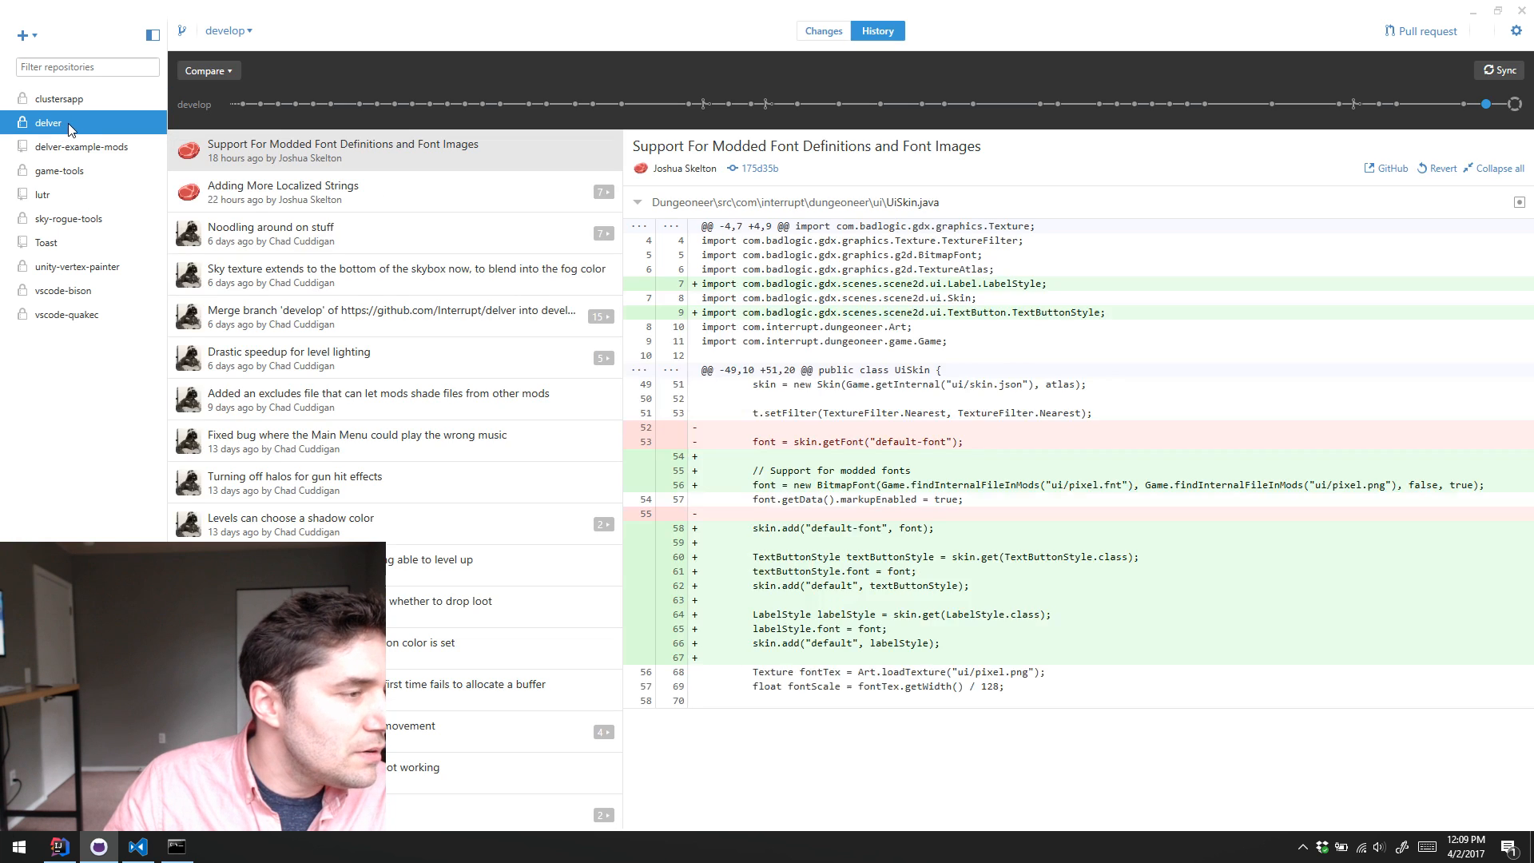
click(380, 192)
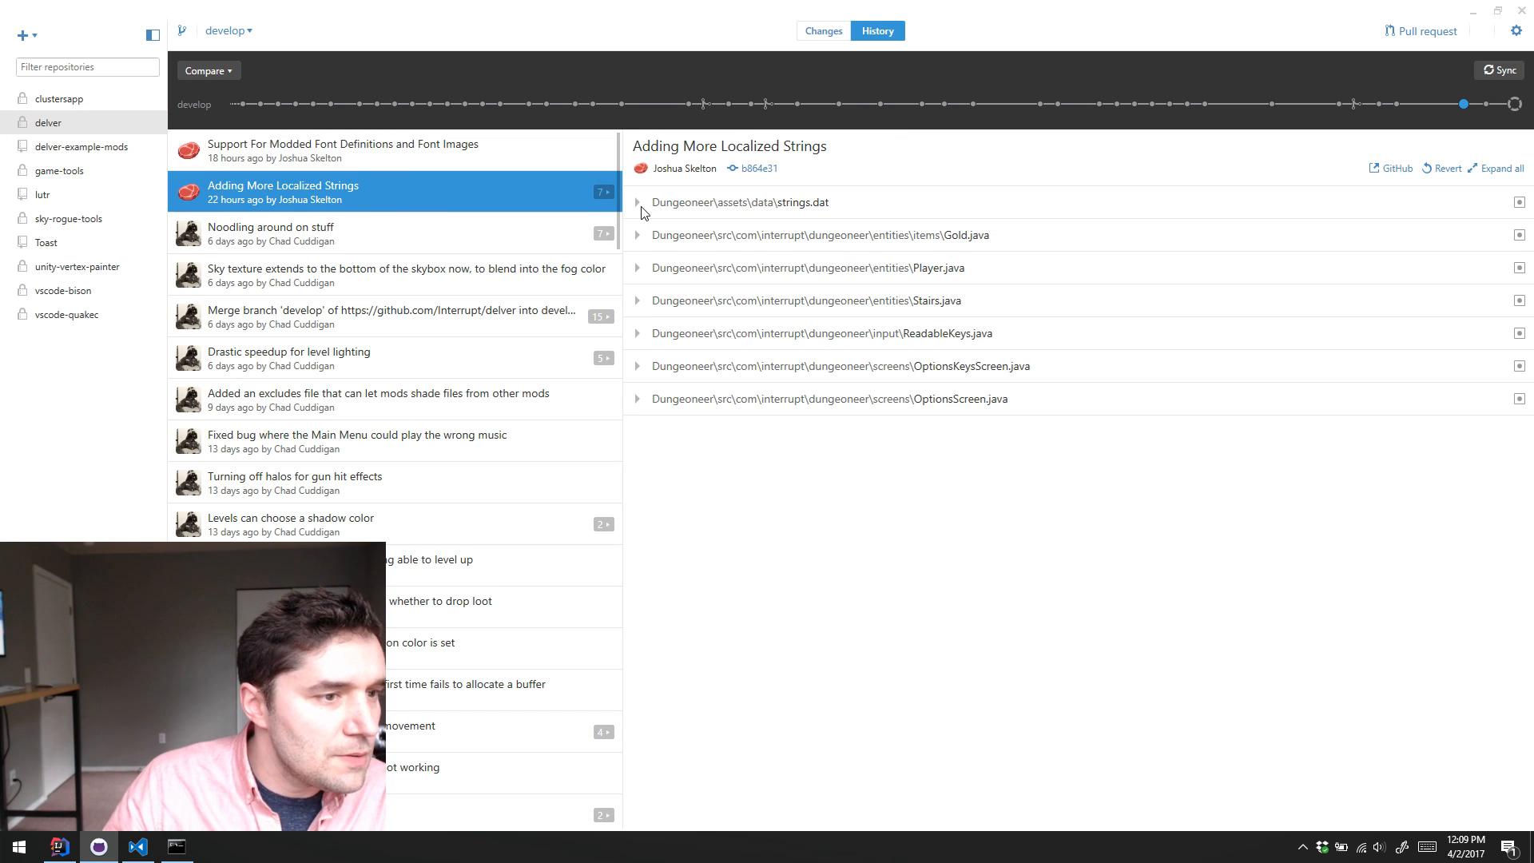
click(639, 204)
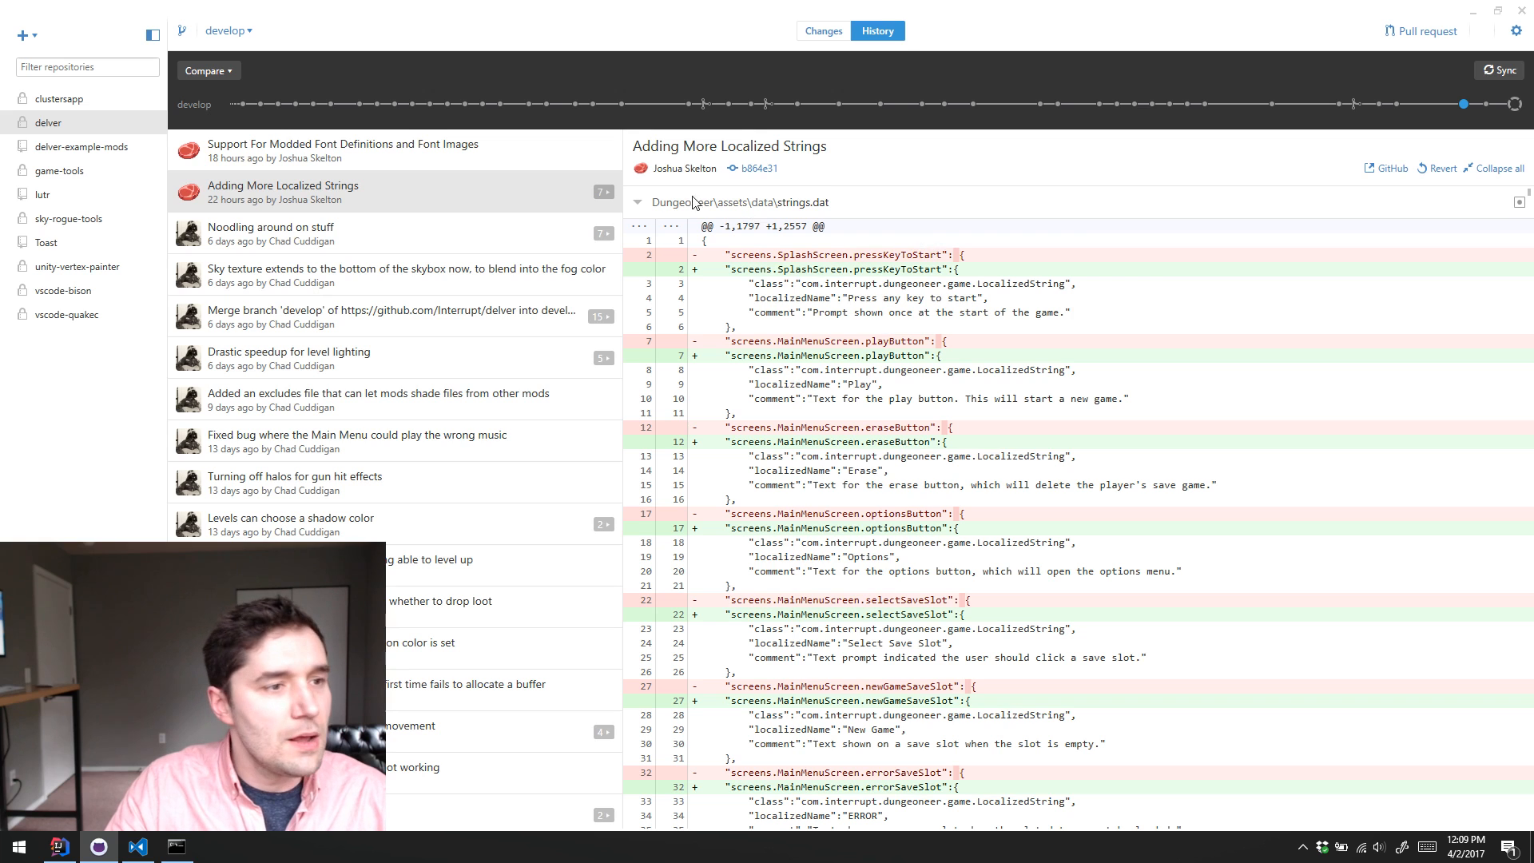
click(638, 203)
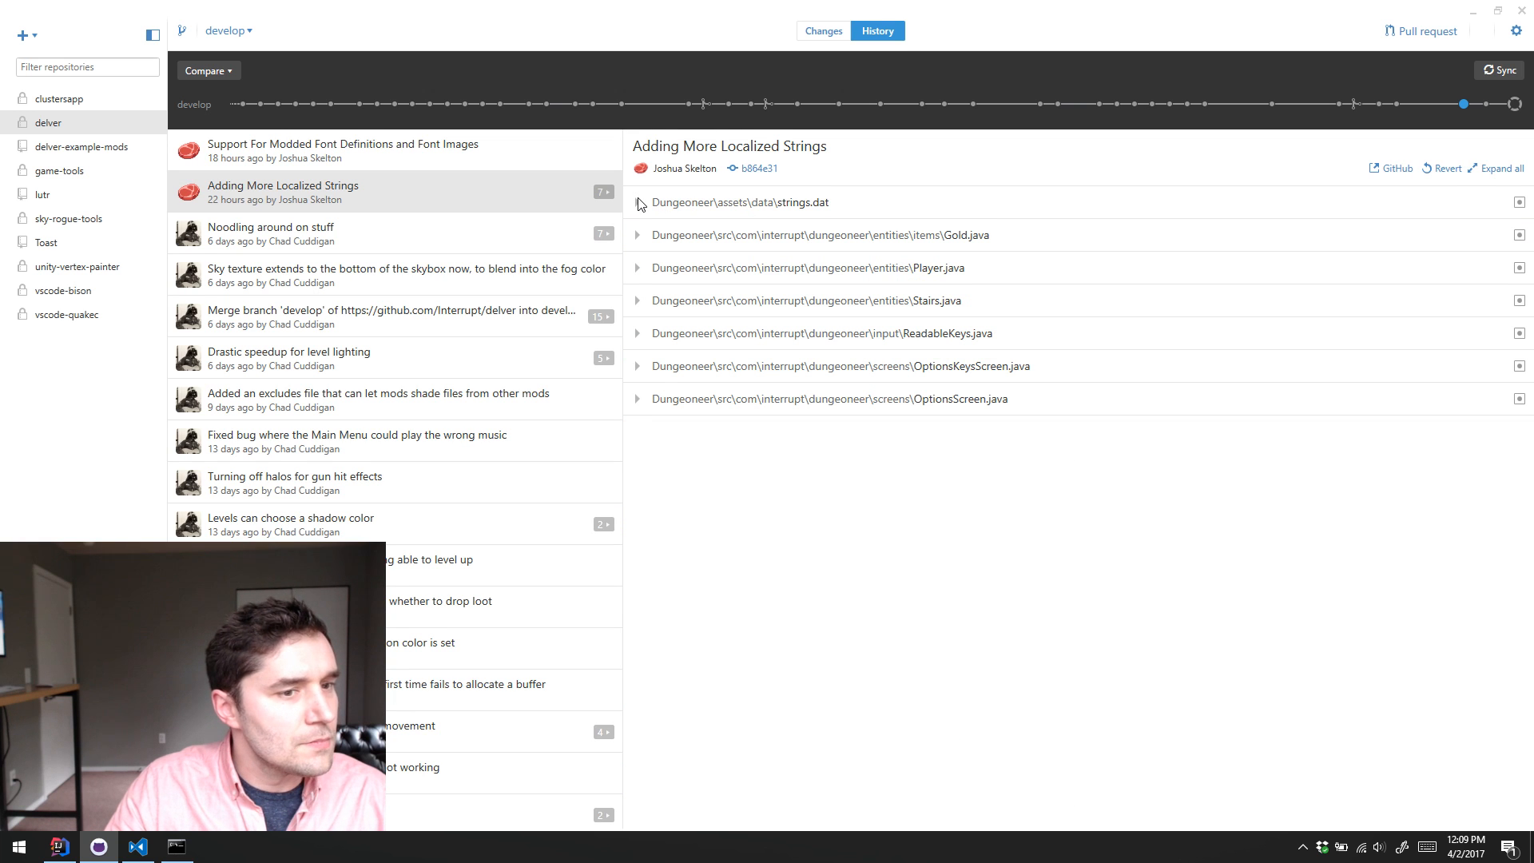
click(639, 205)
Step: Highlight the added showHudLabel entry and its "Show Hud" text in the strings.dat diff, then clear the selection beside headBobLabel
scroll(1079, 319, down, 10)
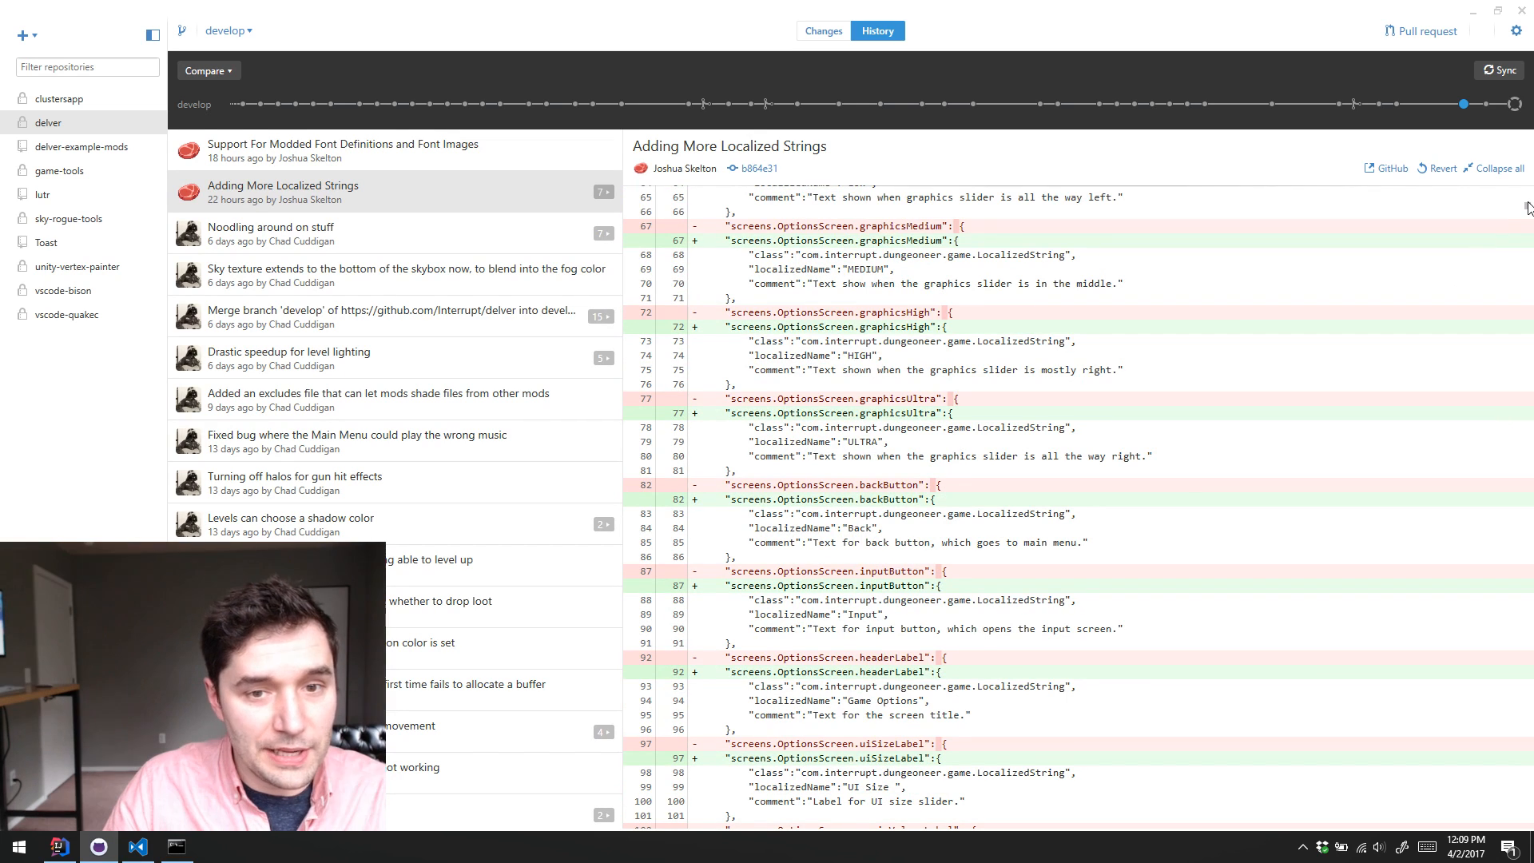
scroll(1528, 232, down, 5)
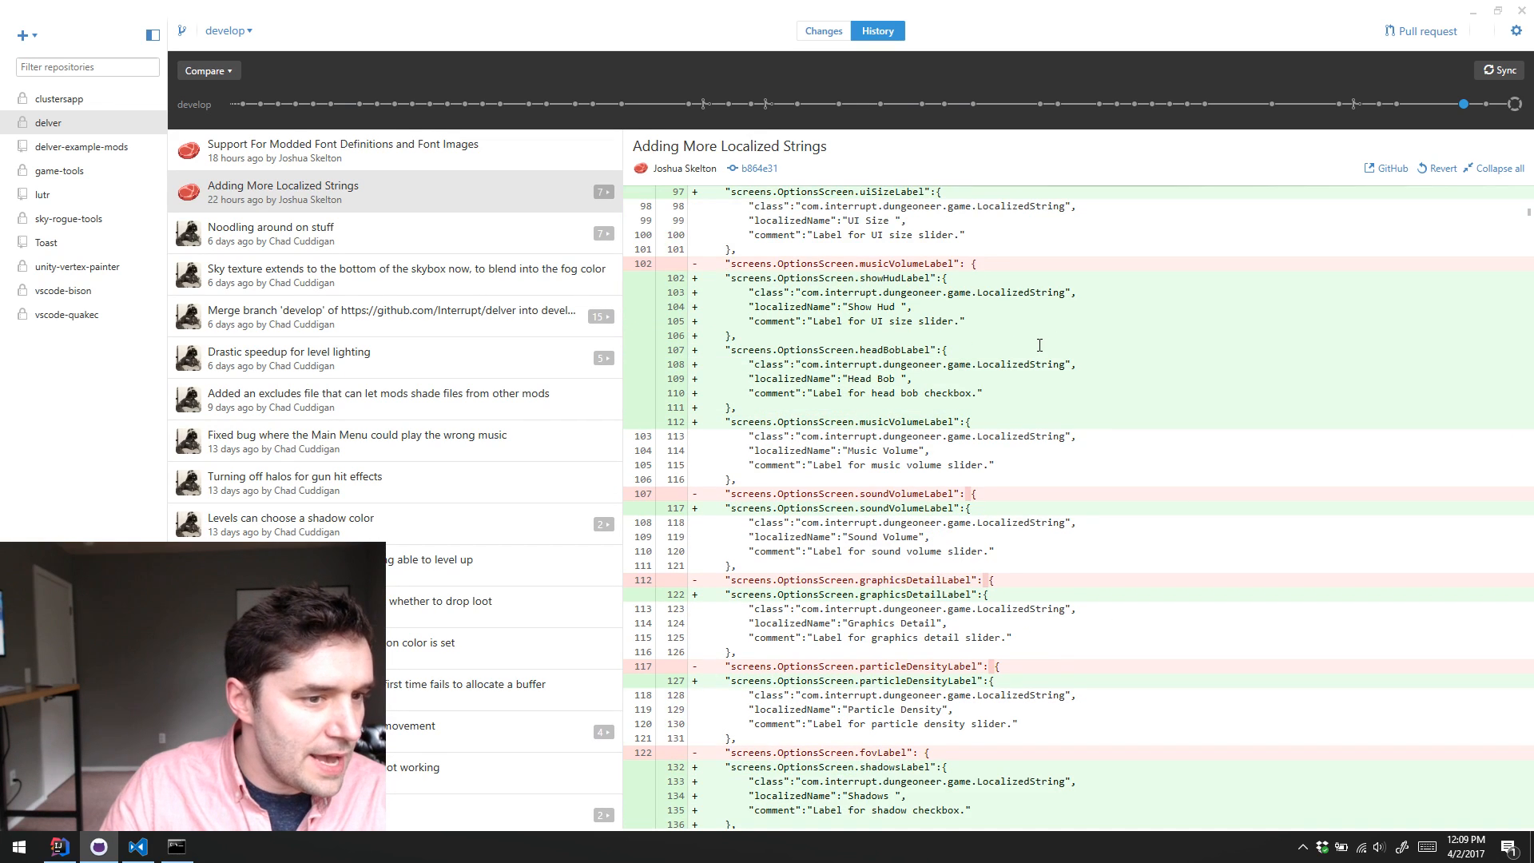
double_click(860, 307)
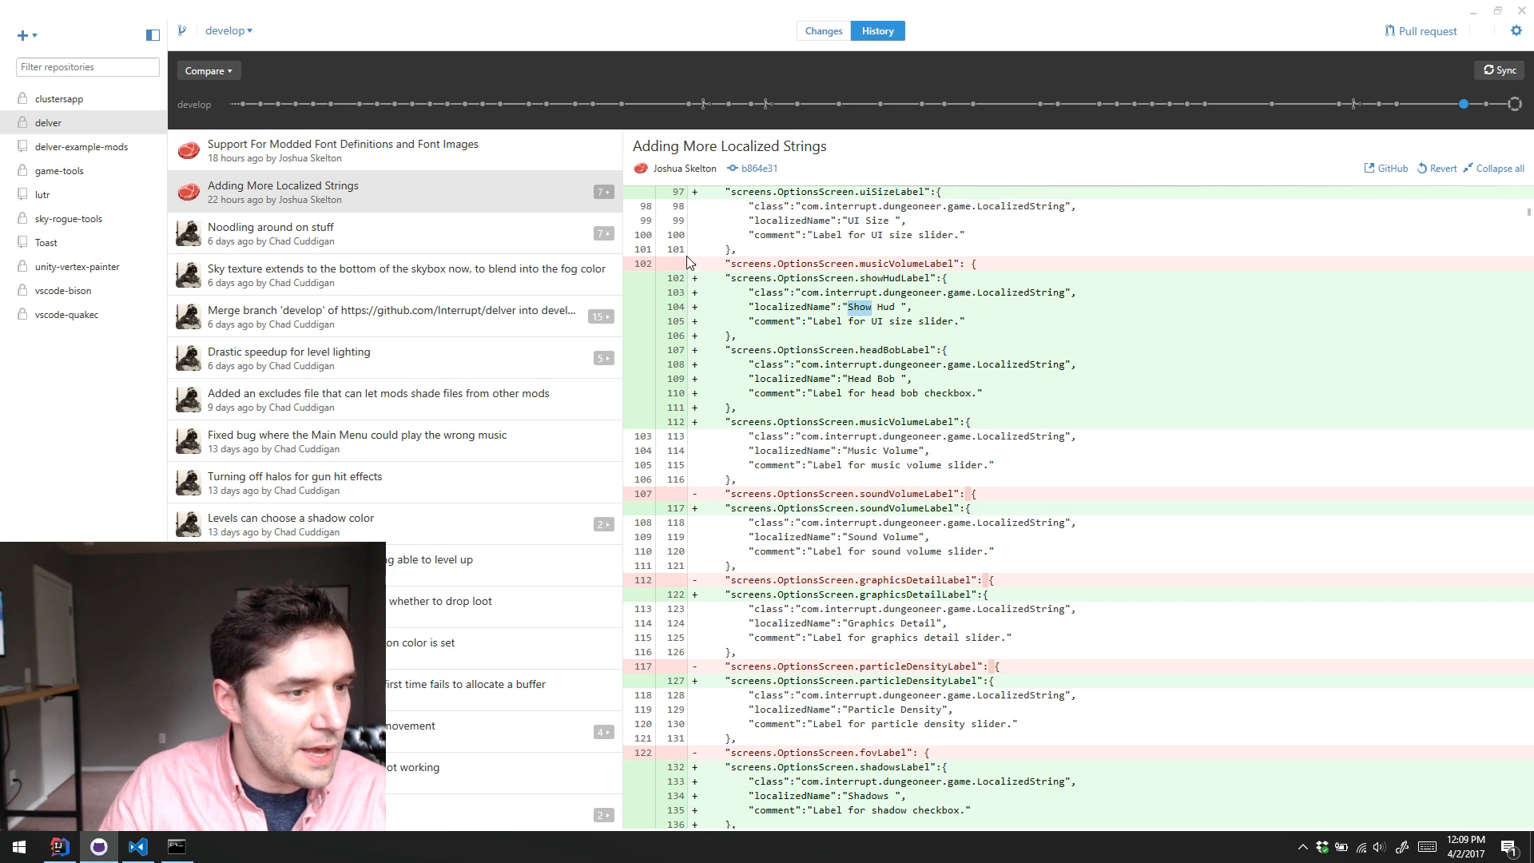
drag(730, 281, 938, 280)
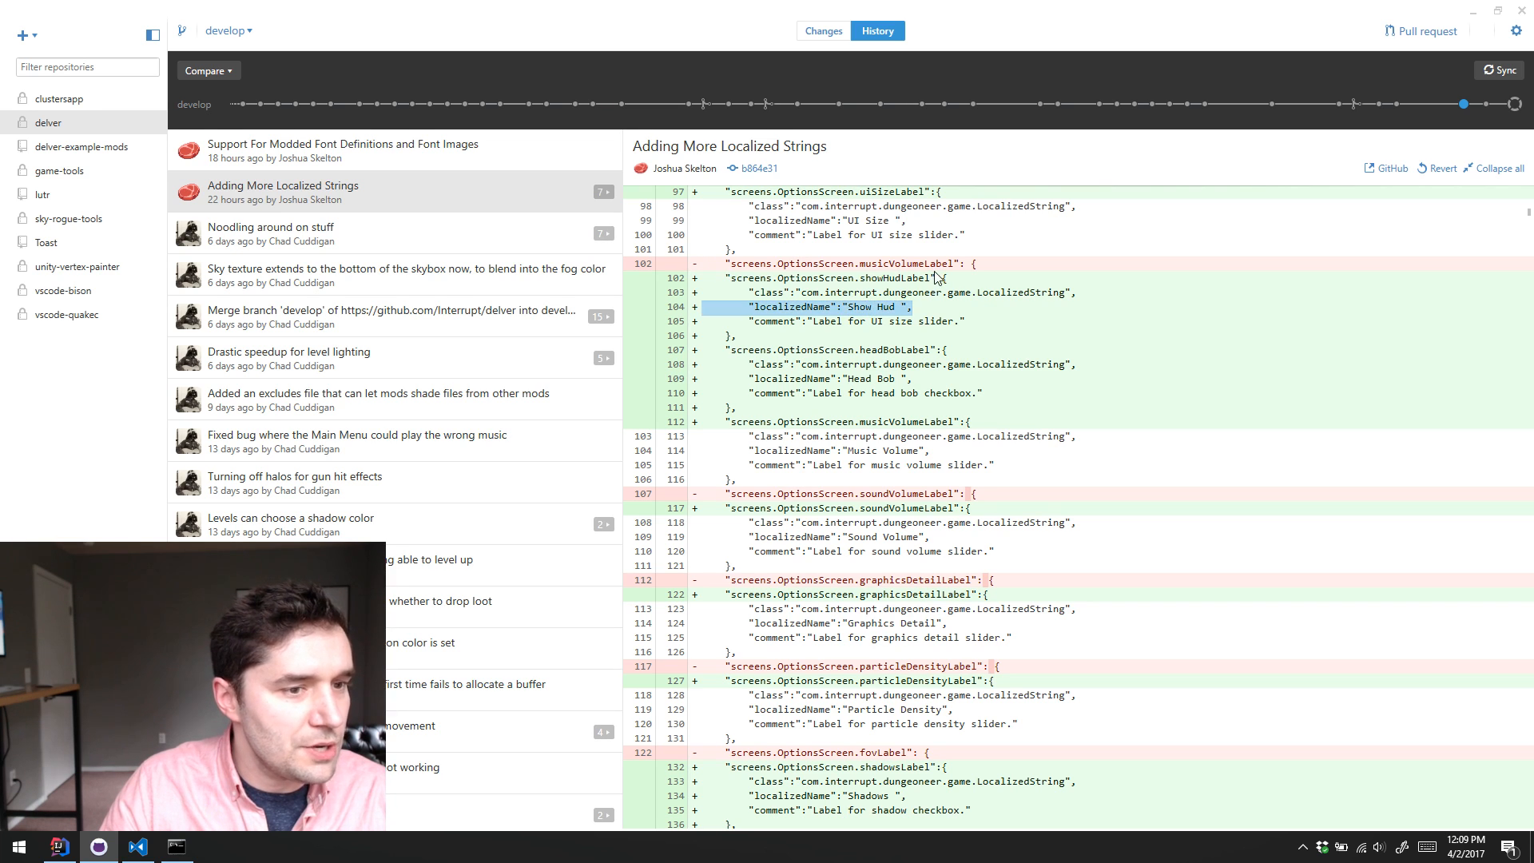
click(738, 390)
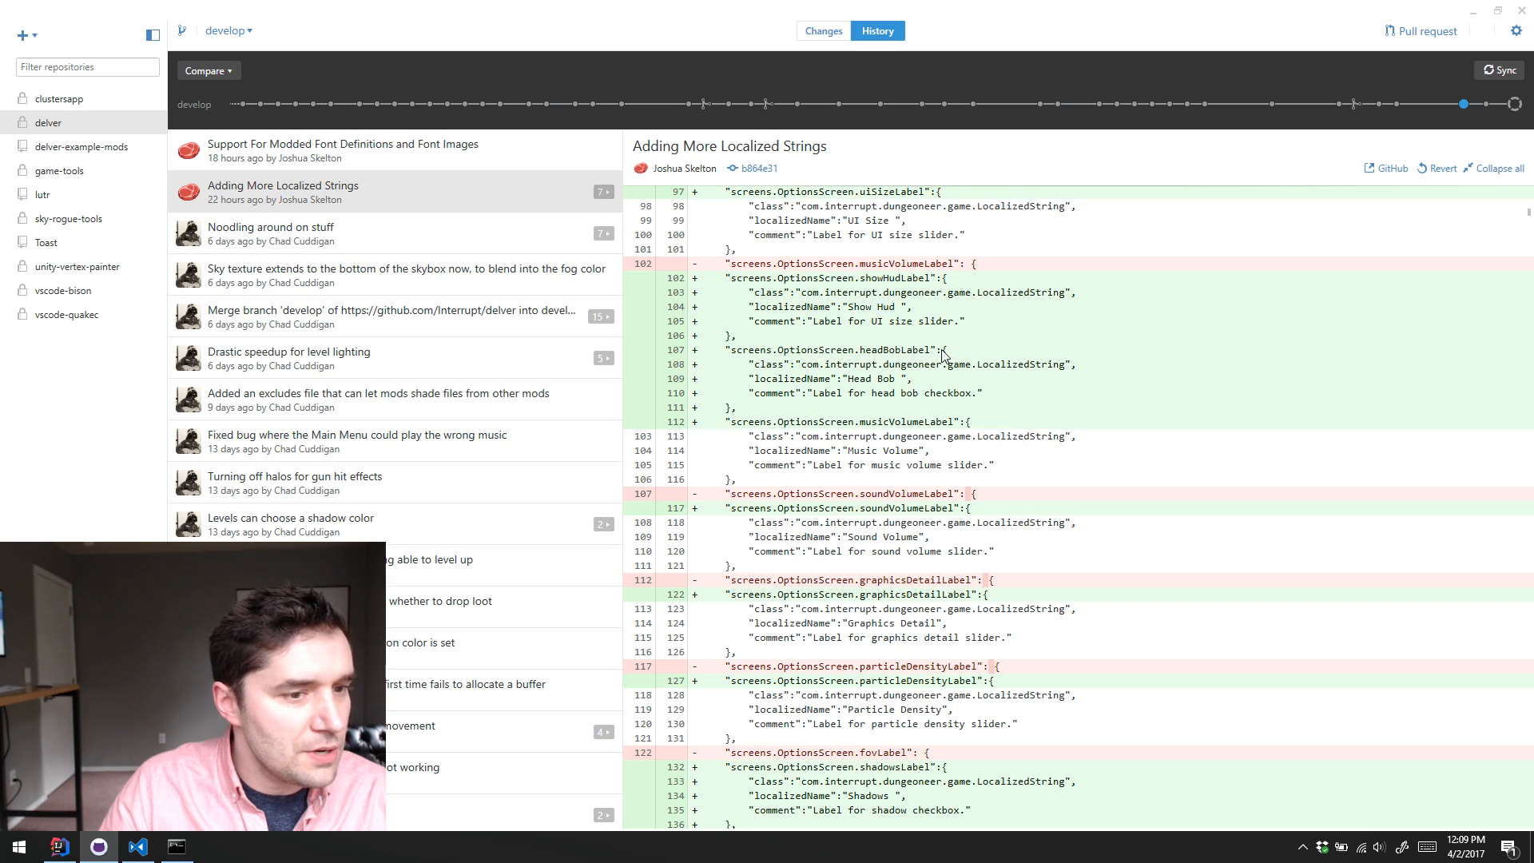
triple_click(896, 308)
click(946, 350)
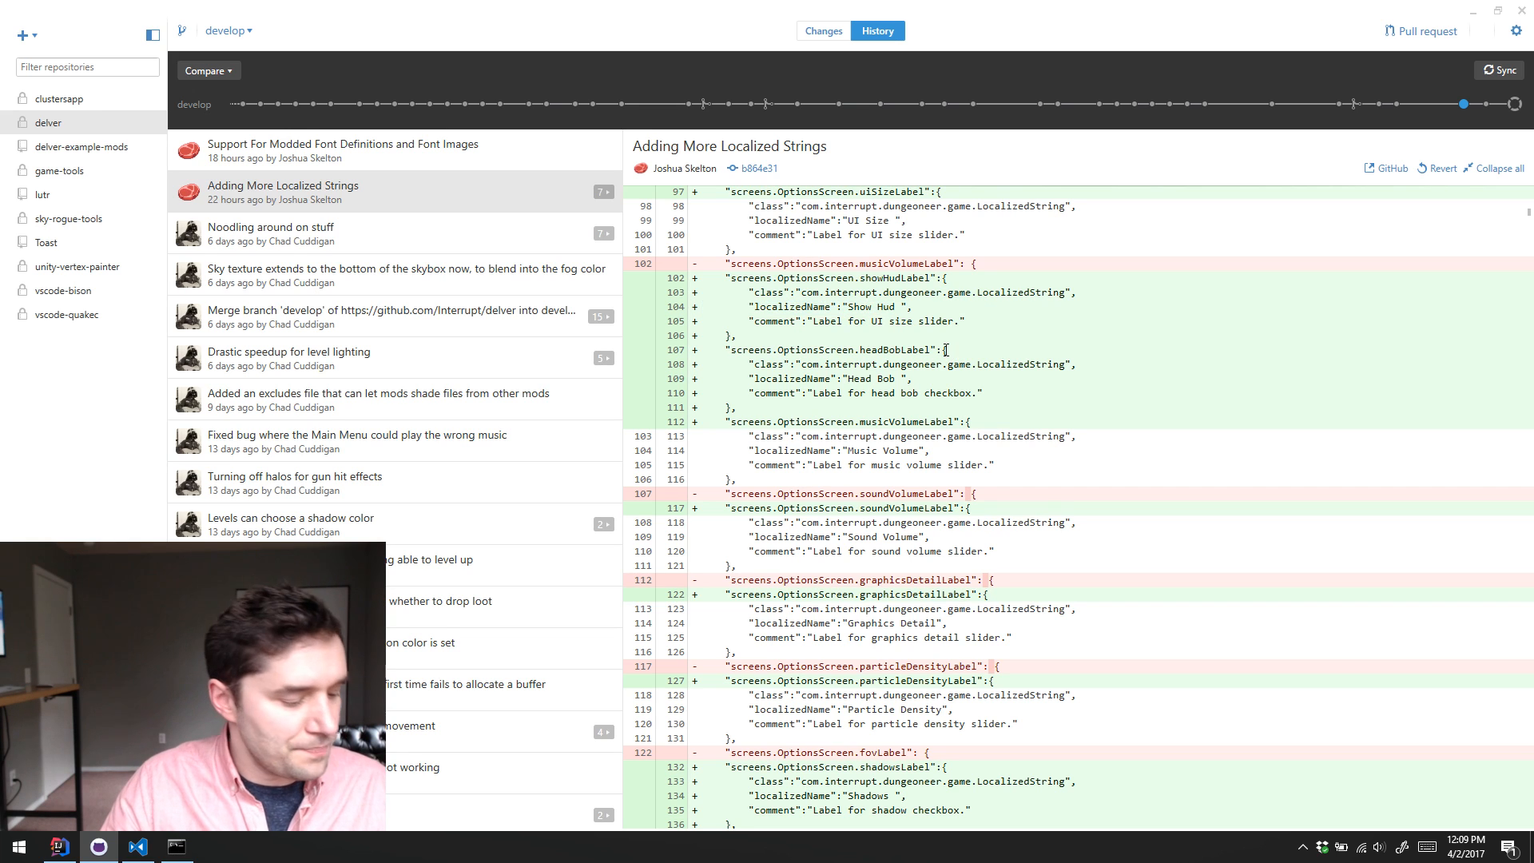
drag(725, 278, 929, 278)
click(946, 353)
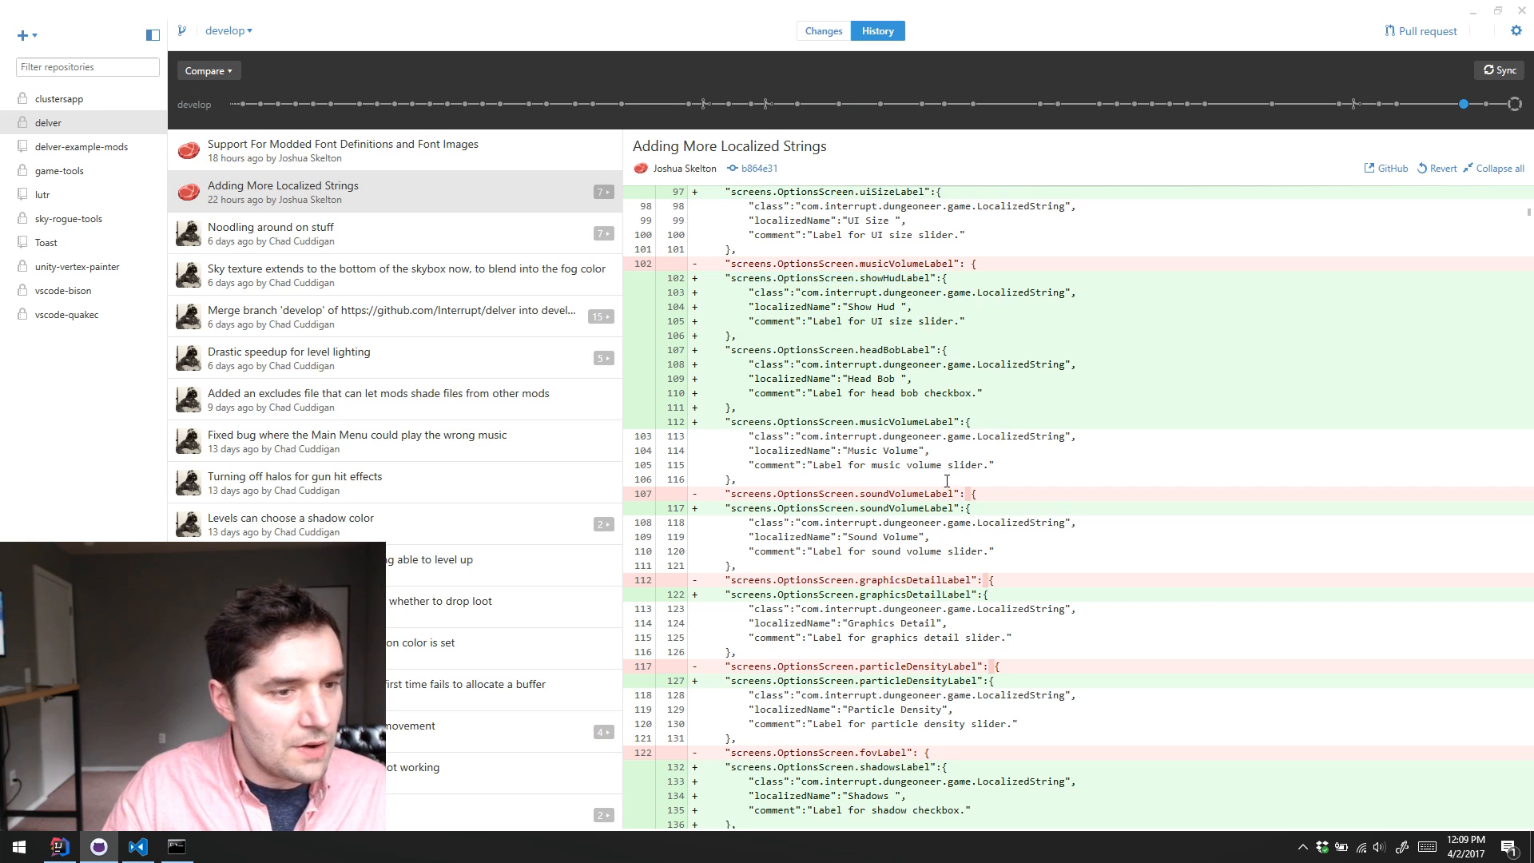
triple_click(943, 351)
click(939, 360)
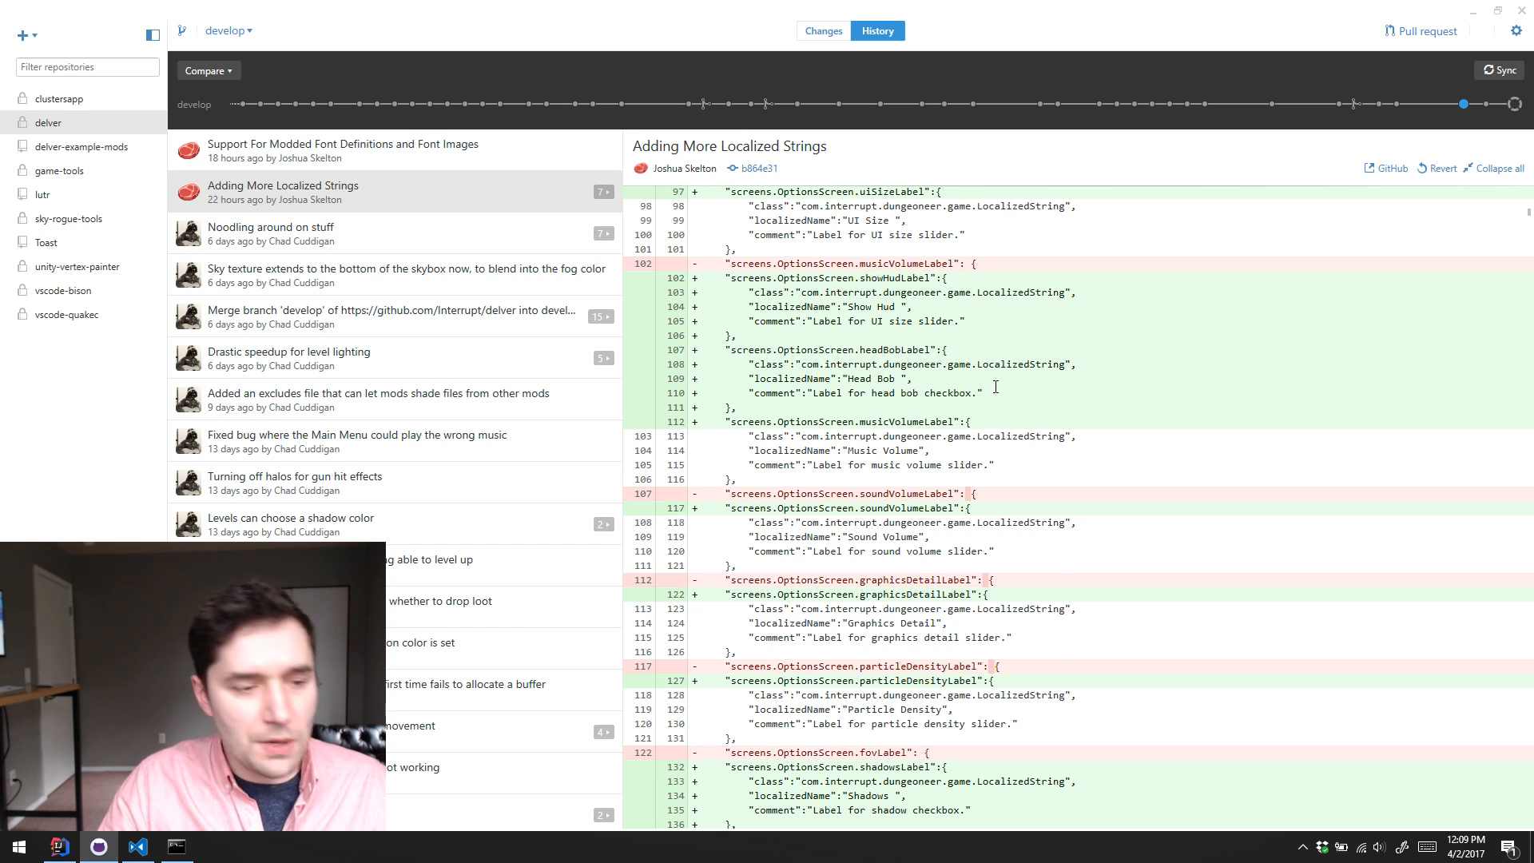
Step: Review the added shadows, UI size and key bind strings, highlighting USE in the readableActions.USE key
scroll(1011, 378, down, 3)
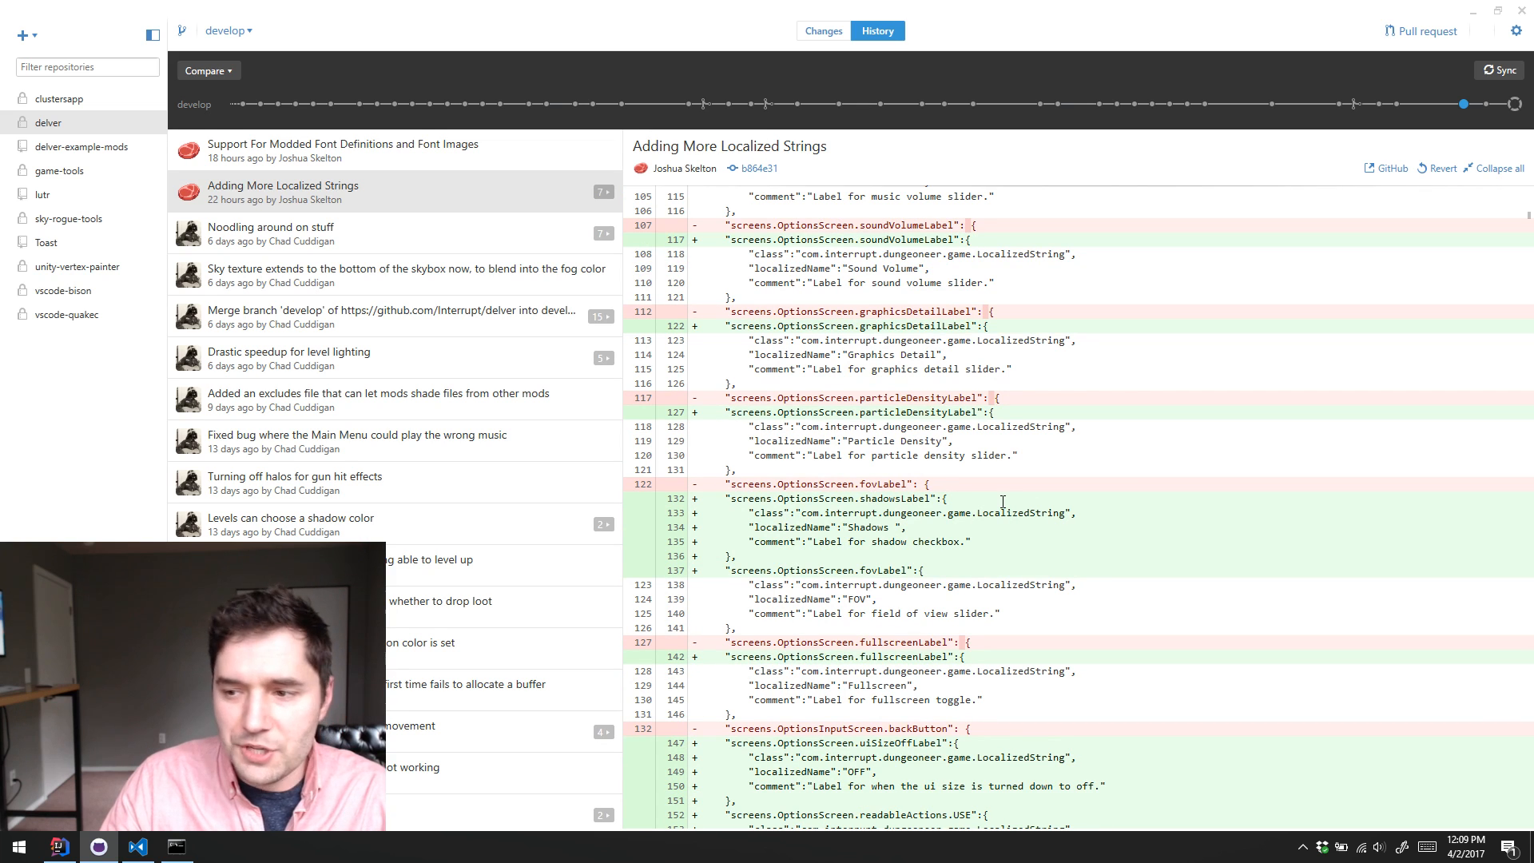
scroll(1003, 480, down, 5)
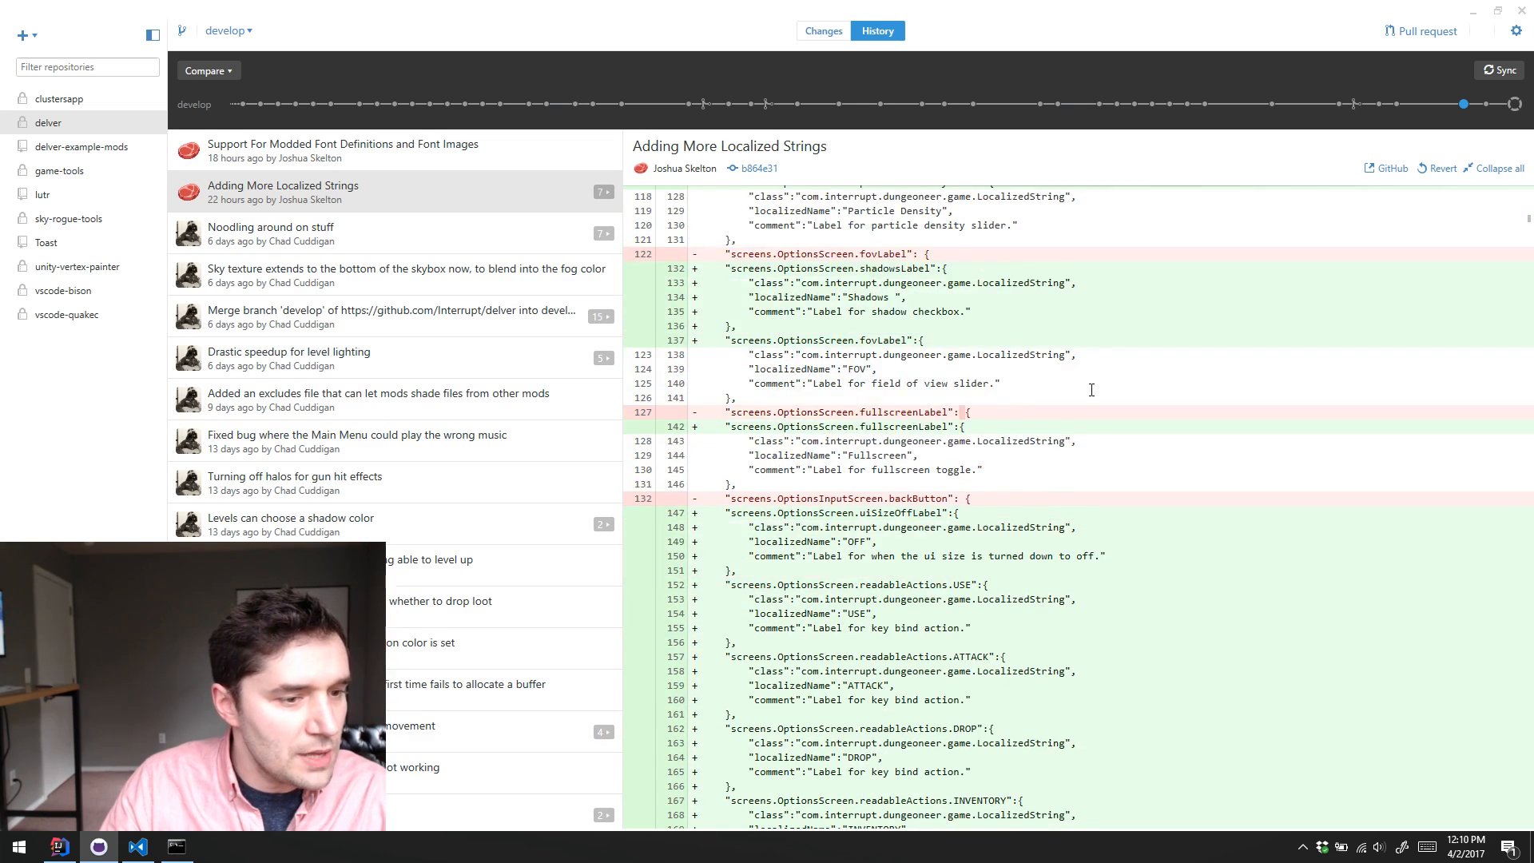
scroll(1091, 390, down, 3)
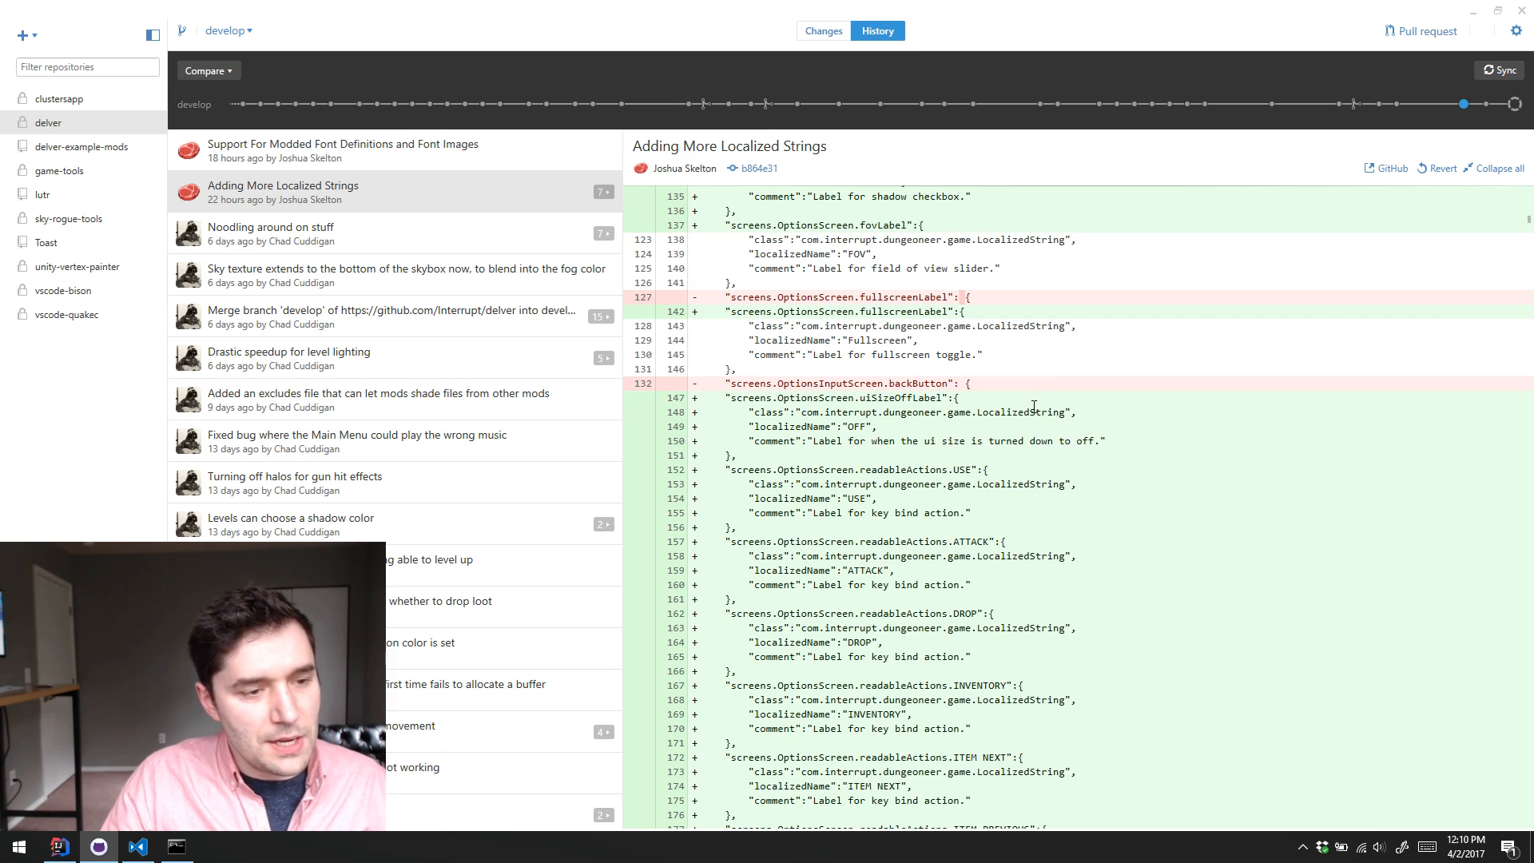
scroll(1033, 408, down, 2)
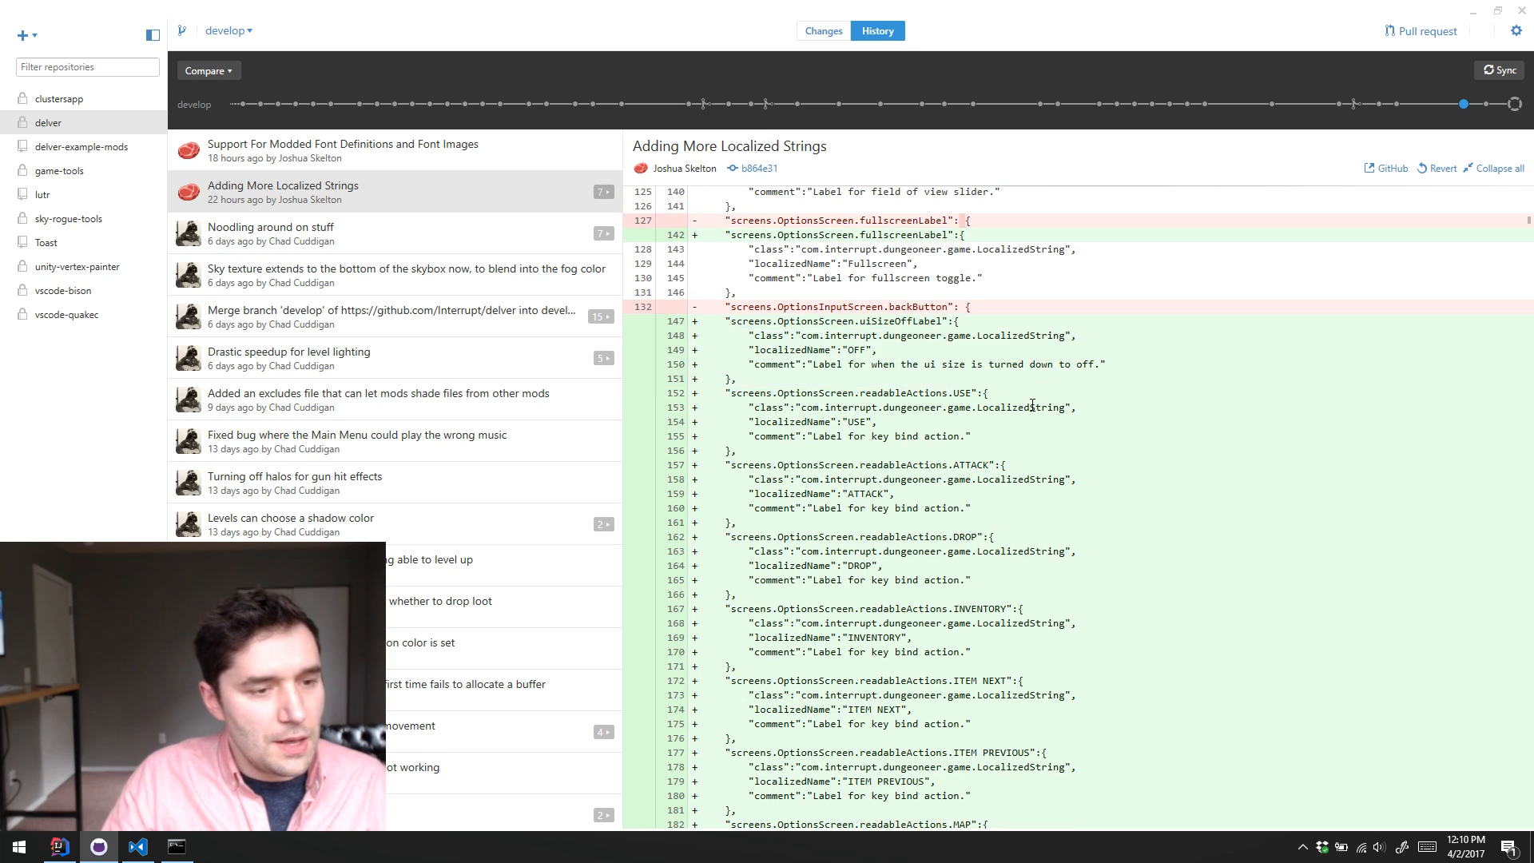
double_click(962, 394)
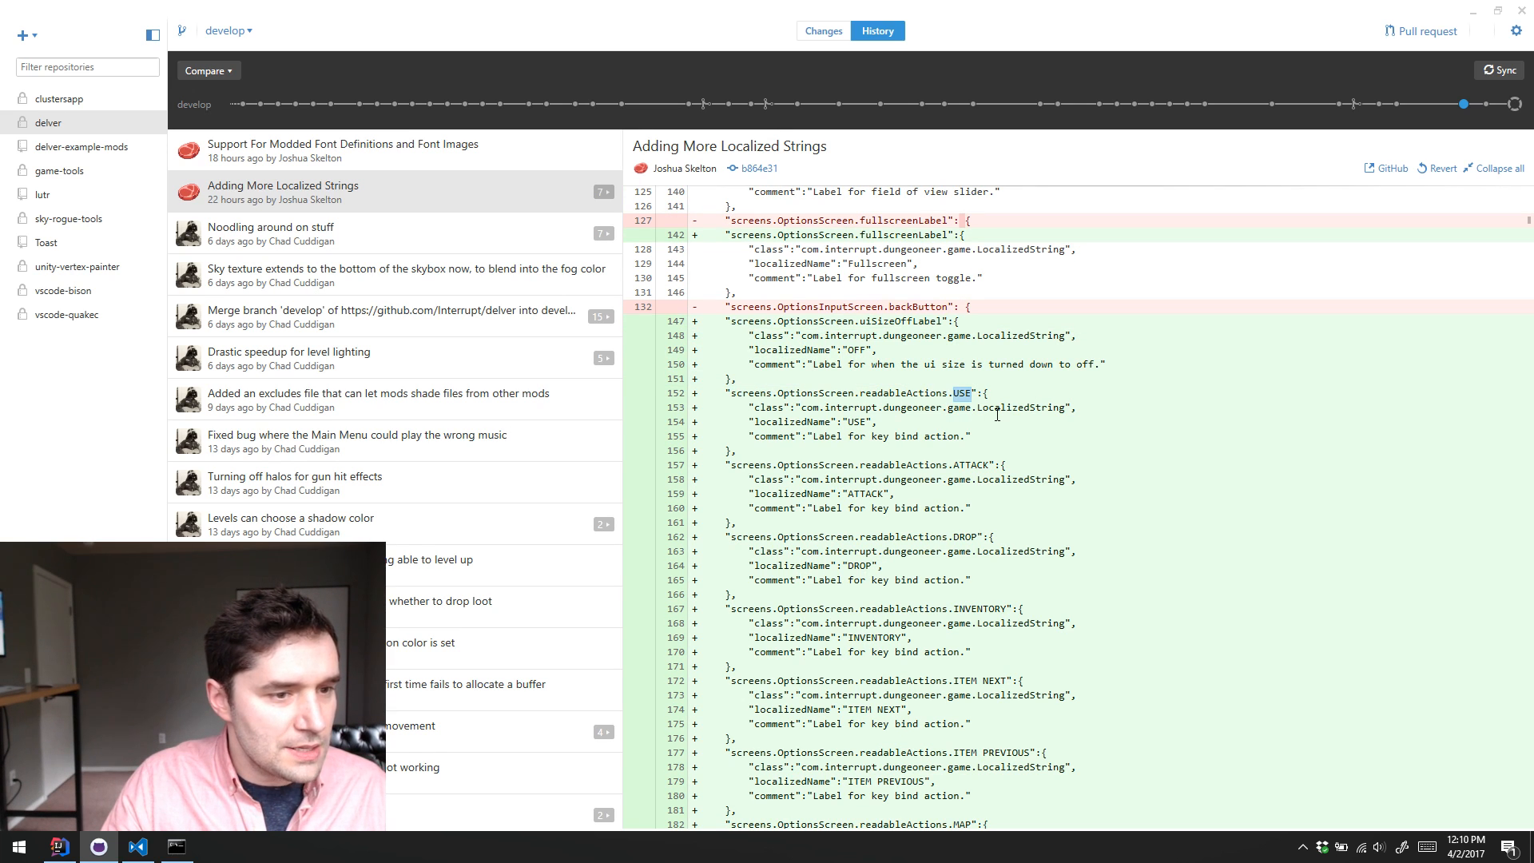
scroll(1054, 408, down, 2)
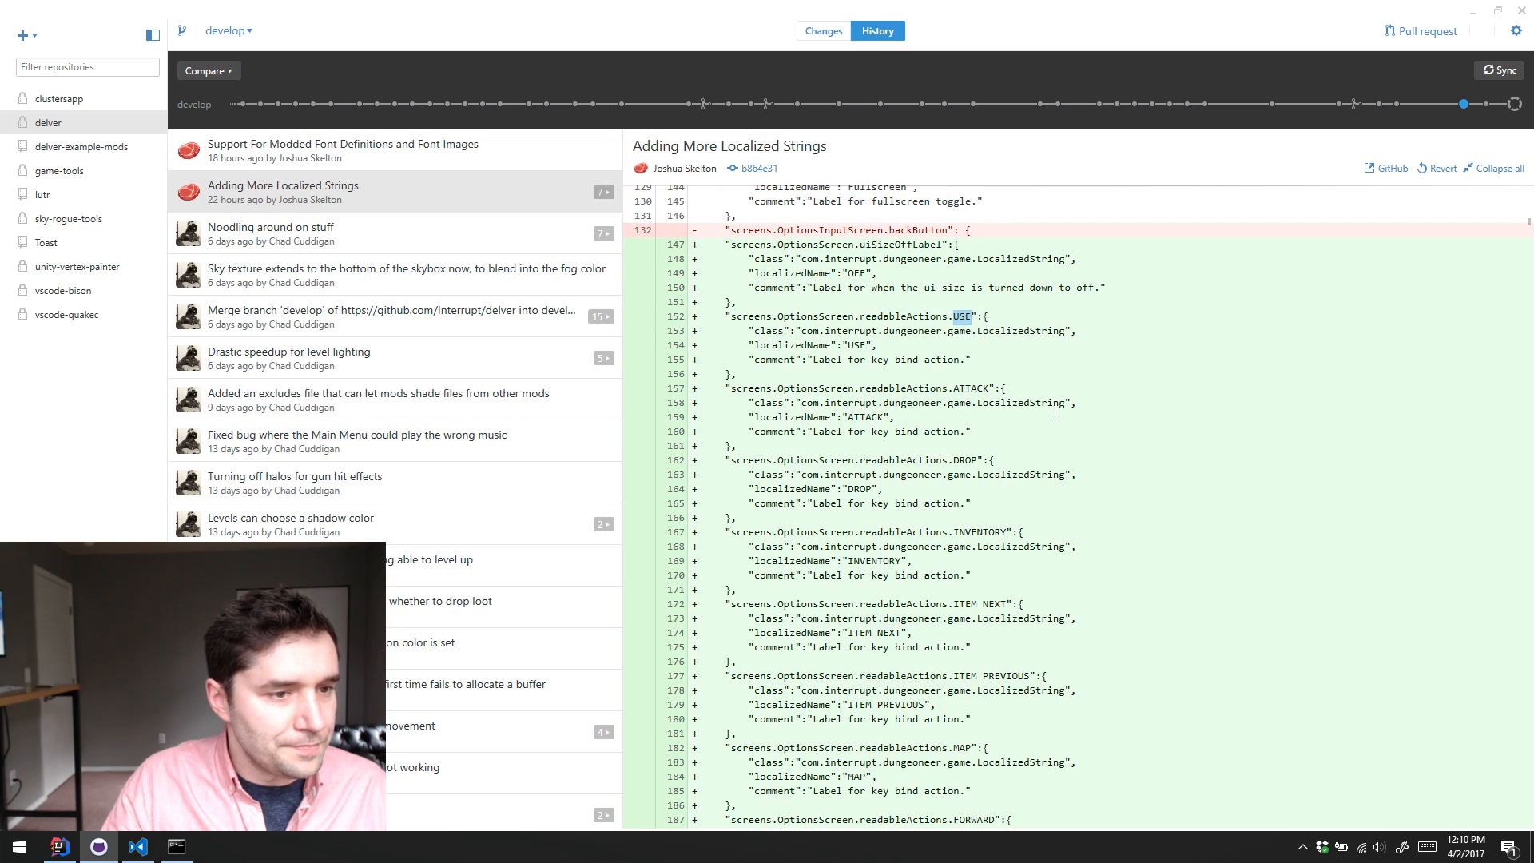
Step: Highlight part of the uiSizeOffLabel key in the strings.dat diff and clear the selection
click(839, 250)
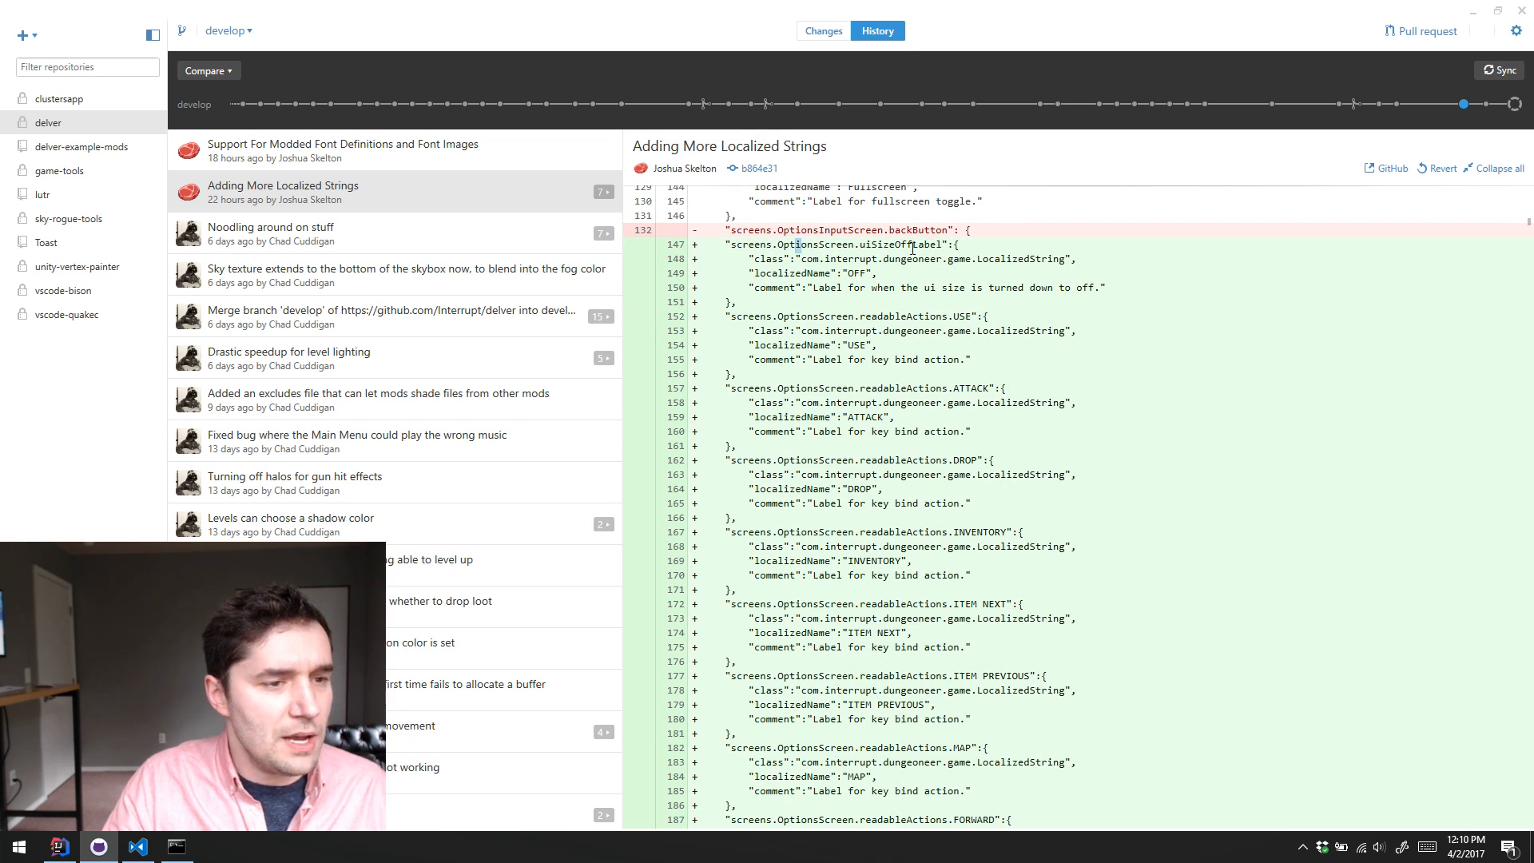
drag(912, 249, 929, 232)
click(855, 276)
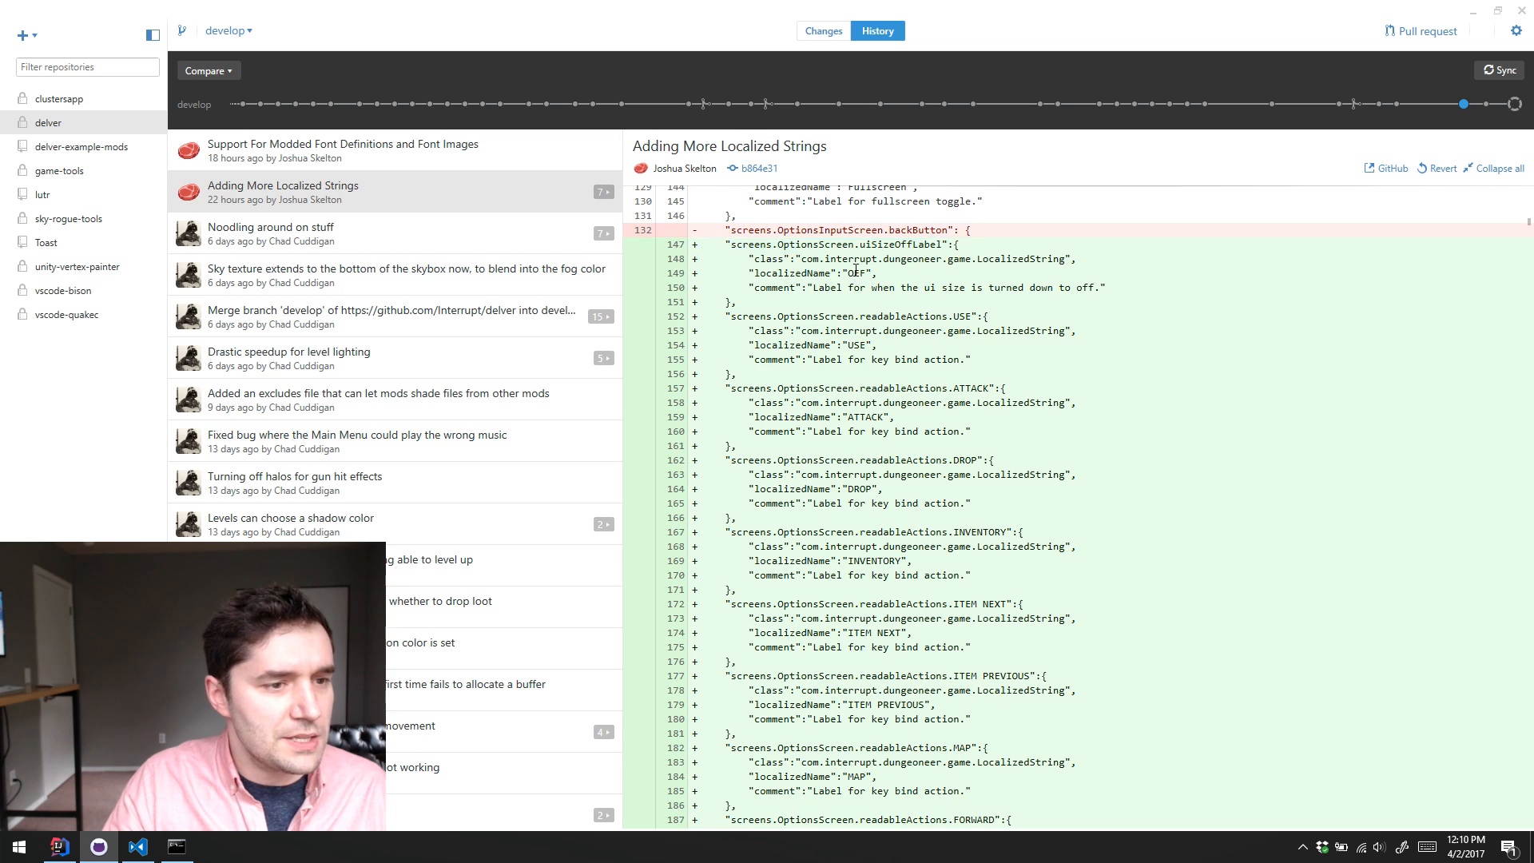
Step: Highlight the USE suffix and the "screens.OptionsScreen.readableActions" prefix of the USE key bind entry, then clear the selection
double_click(961, 317)
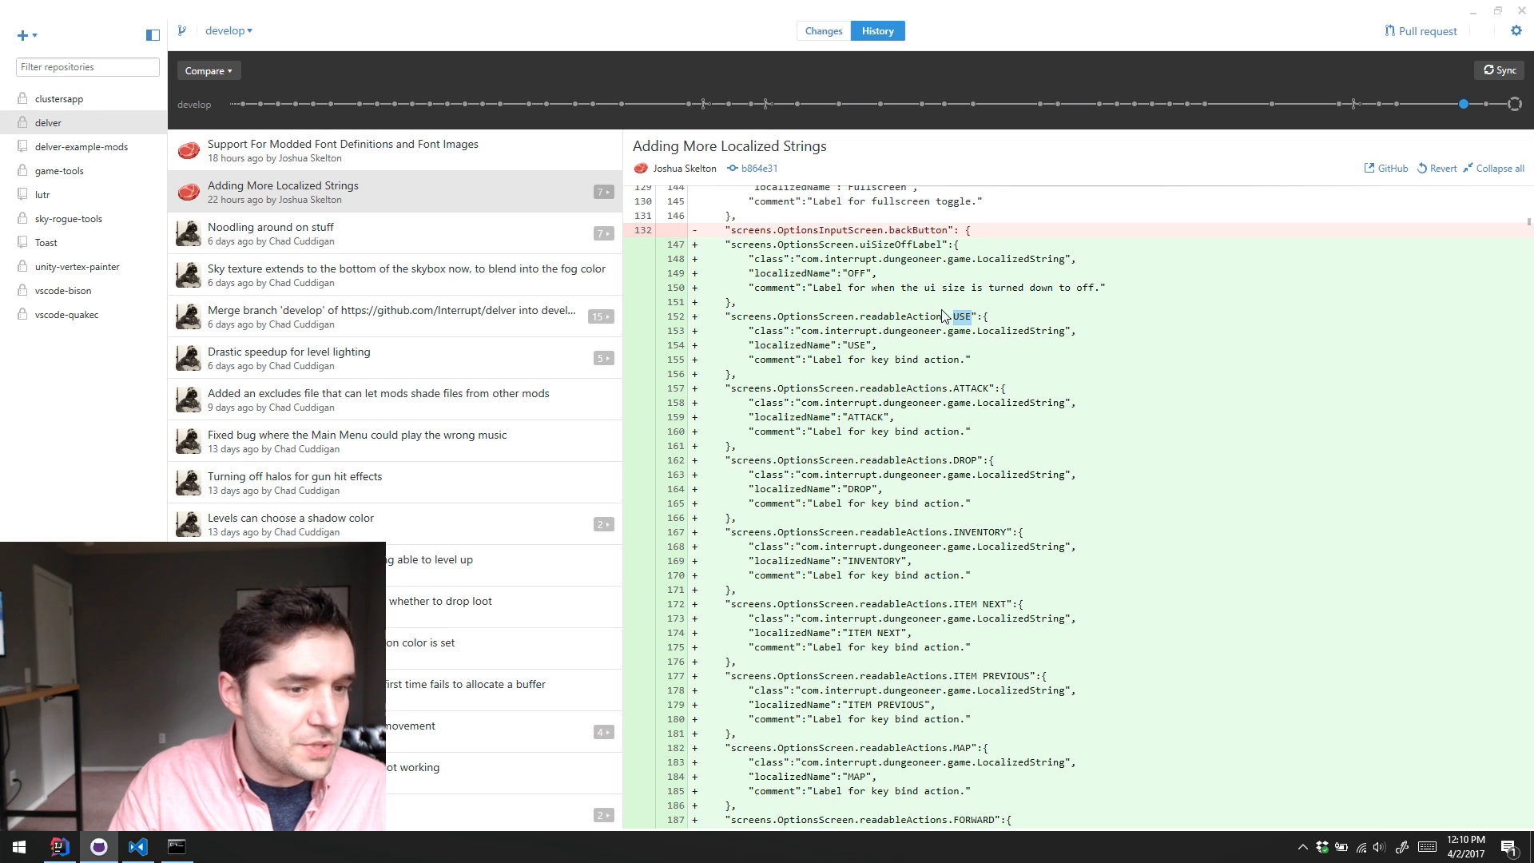
click(960, 317)
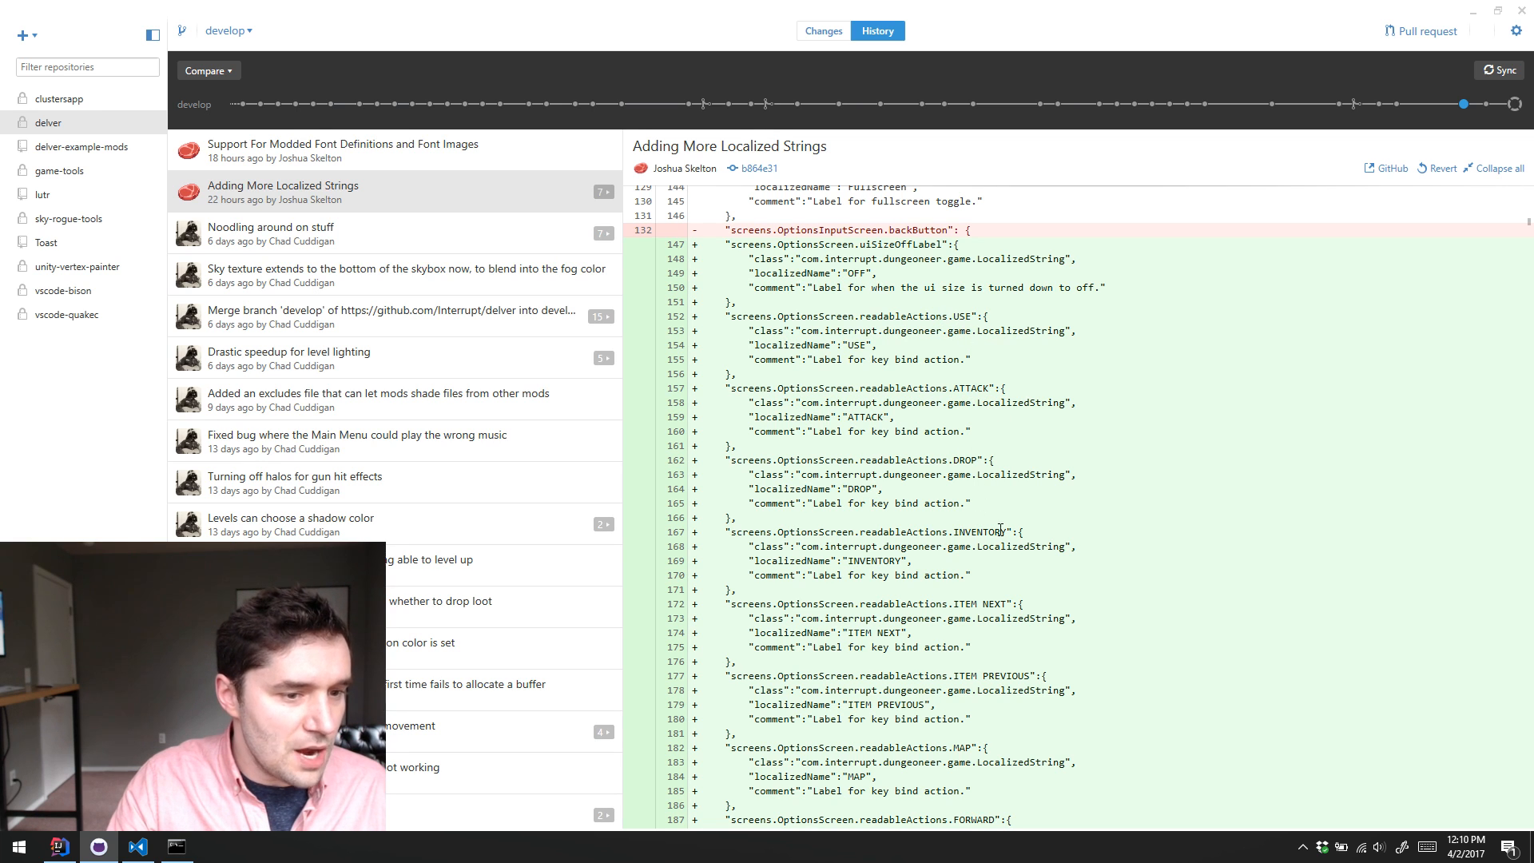
scroll(736, 323, up, 1)
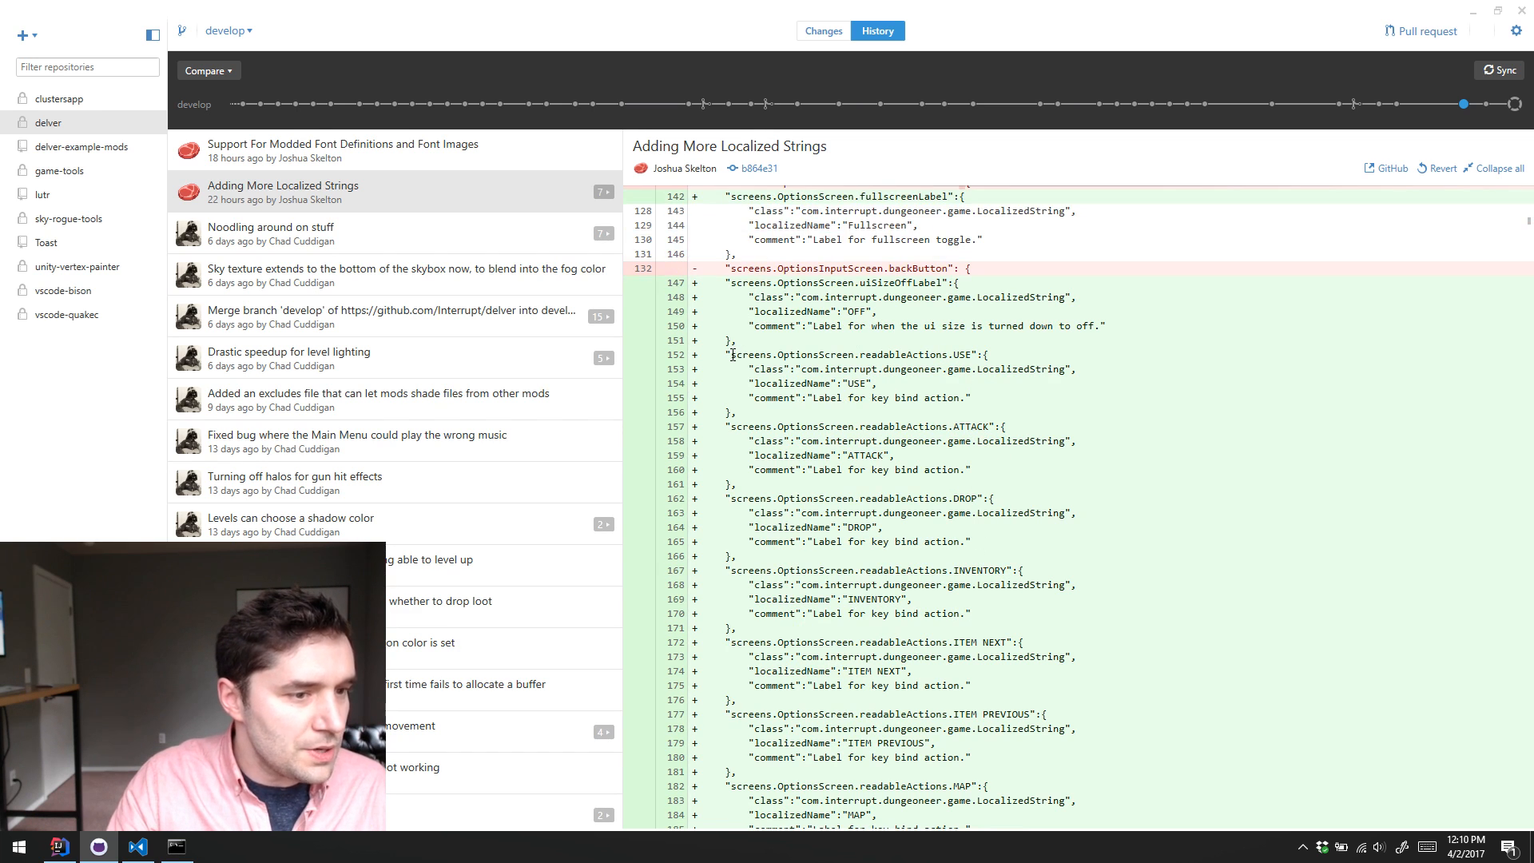
drag(730, 355, 936, 355)
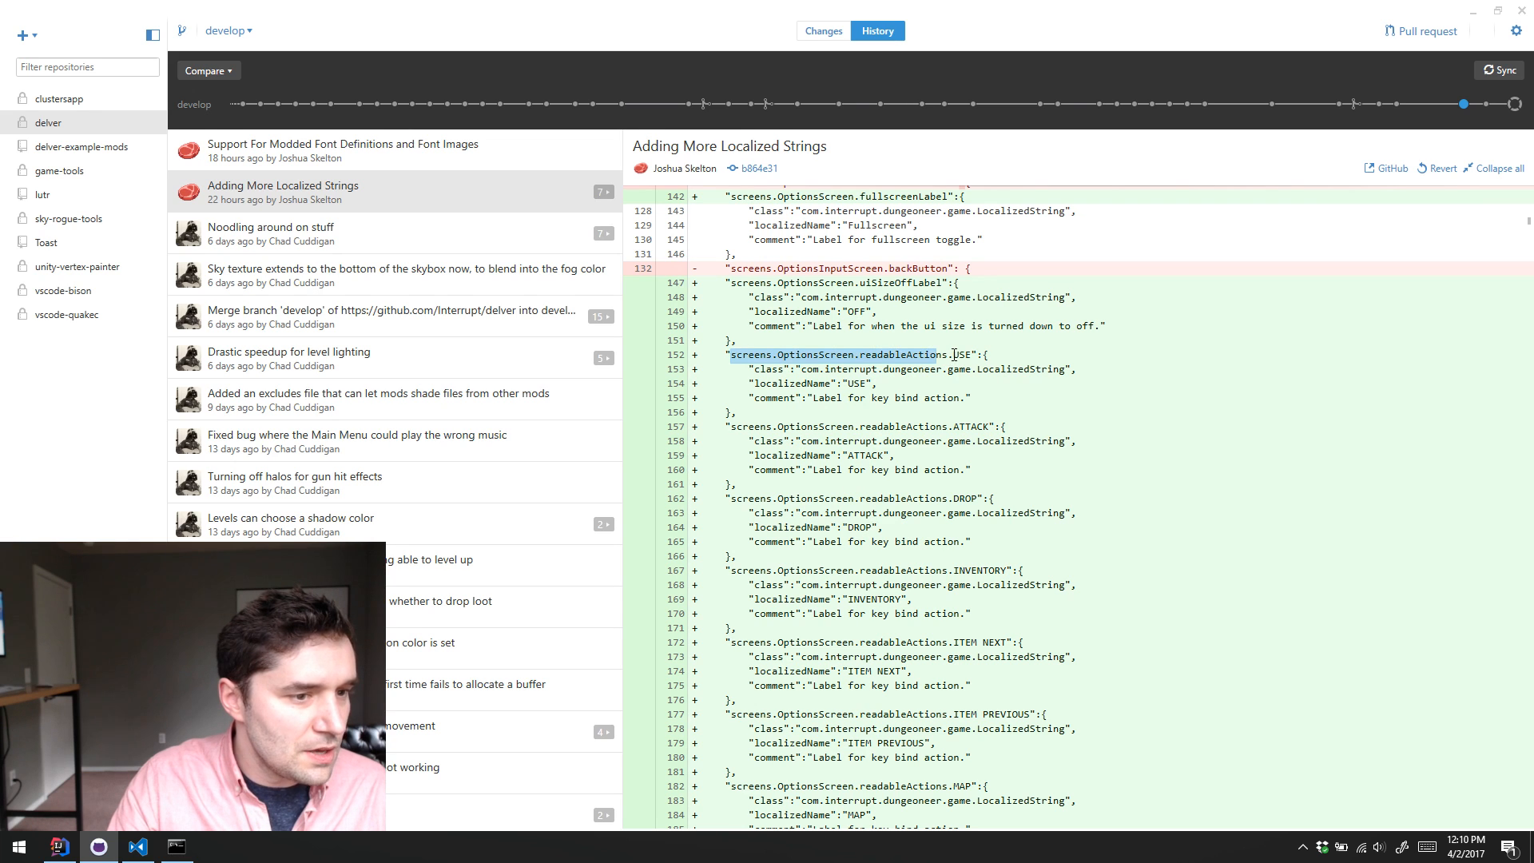
click(1008, 471)
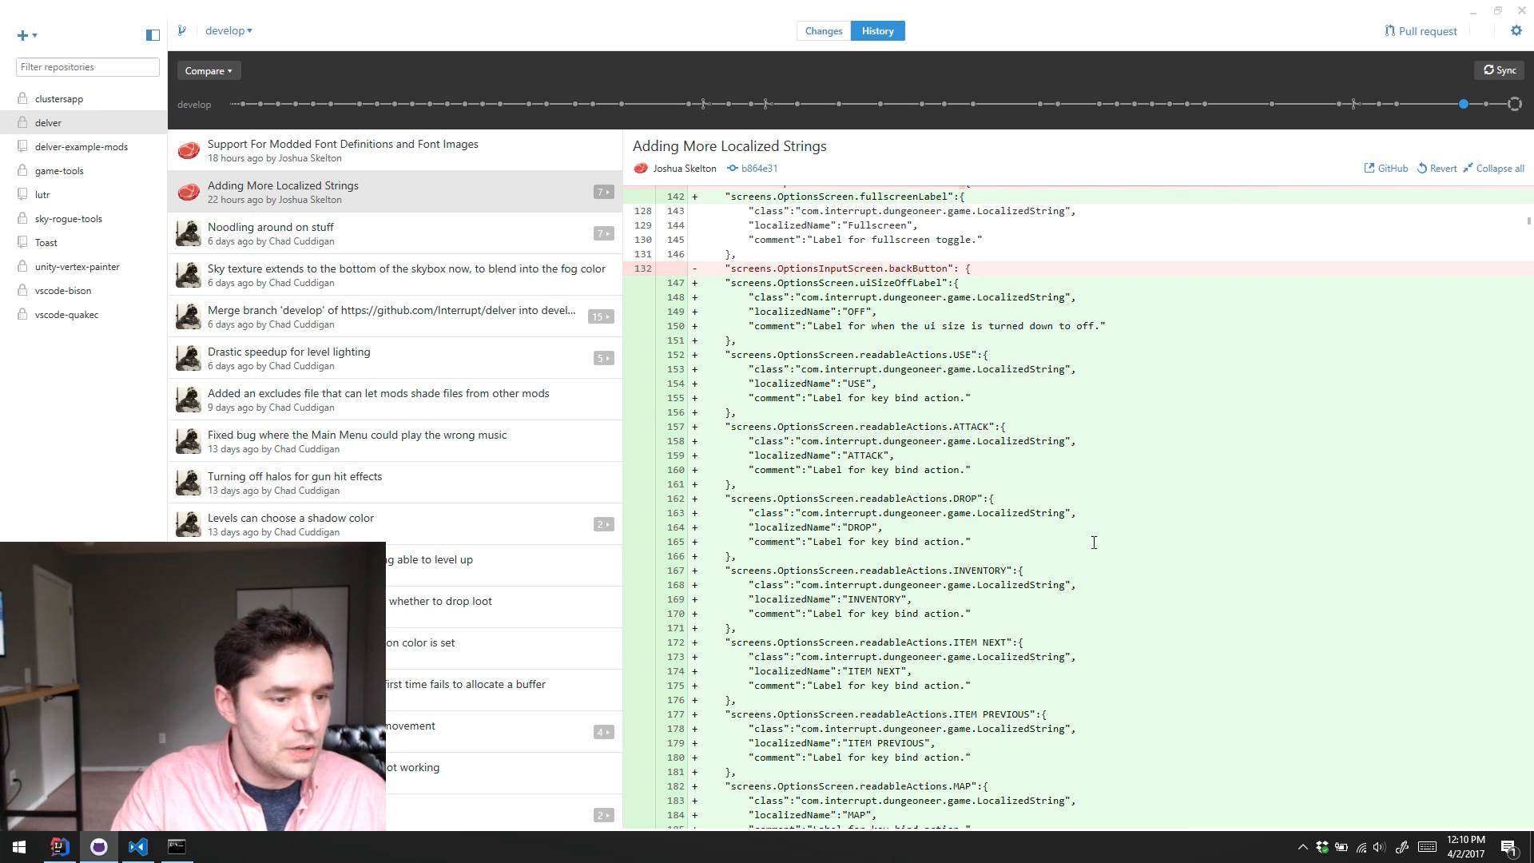
Step: Review the remaining key bind strings and highlight the keyboardControlsLabel entry and its "Keyboard Controls" text
scroll(1056, 456, down, 2)
scroll(1109, 440, down, 5)
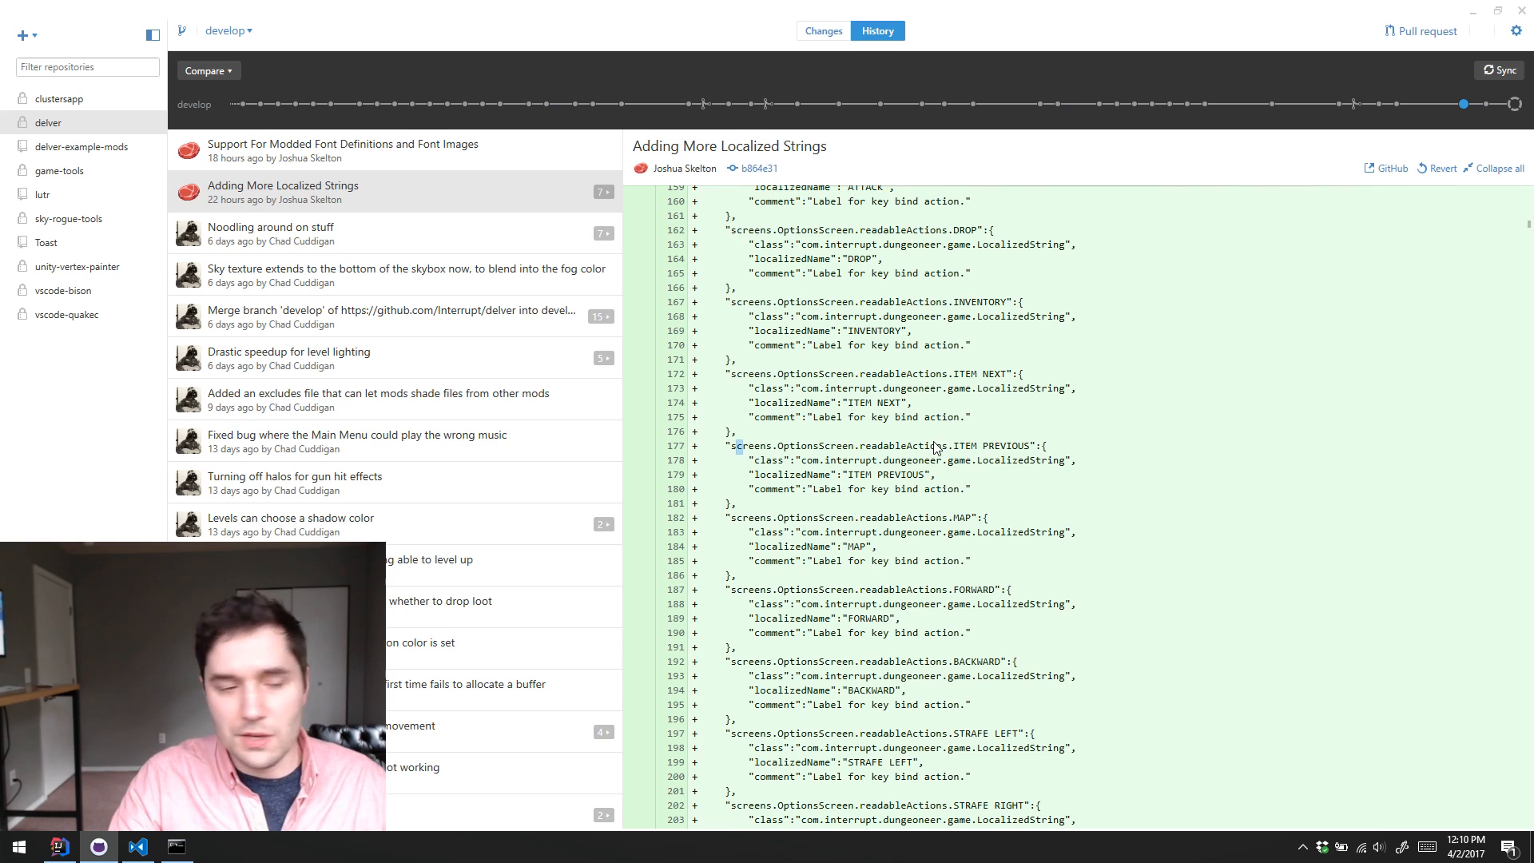
scroll(1161, 397, down, 5)
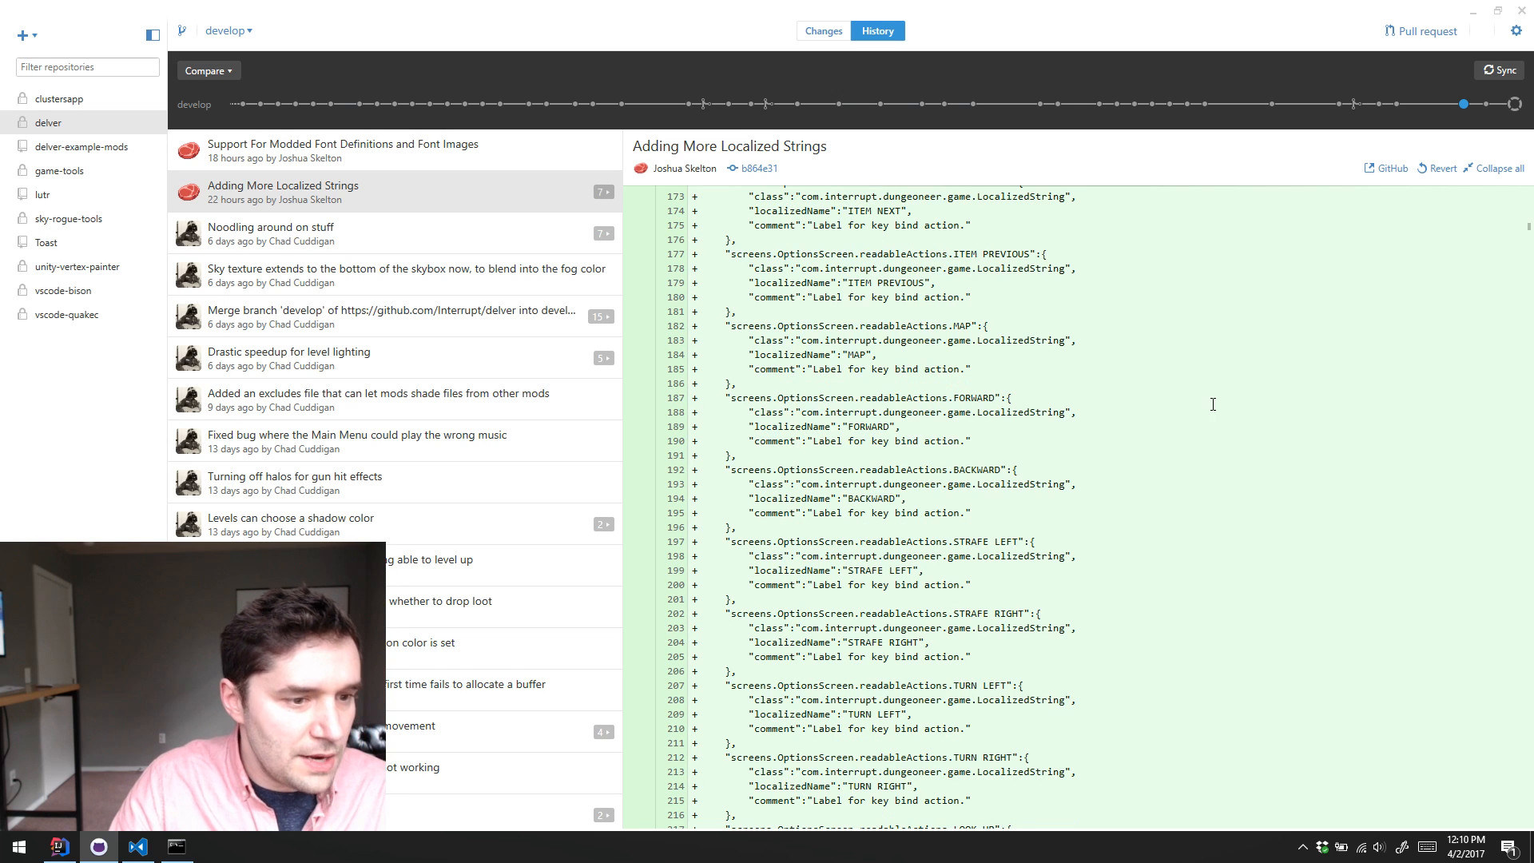
scroll(1031, 391, down, 2)
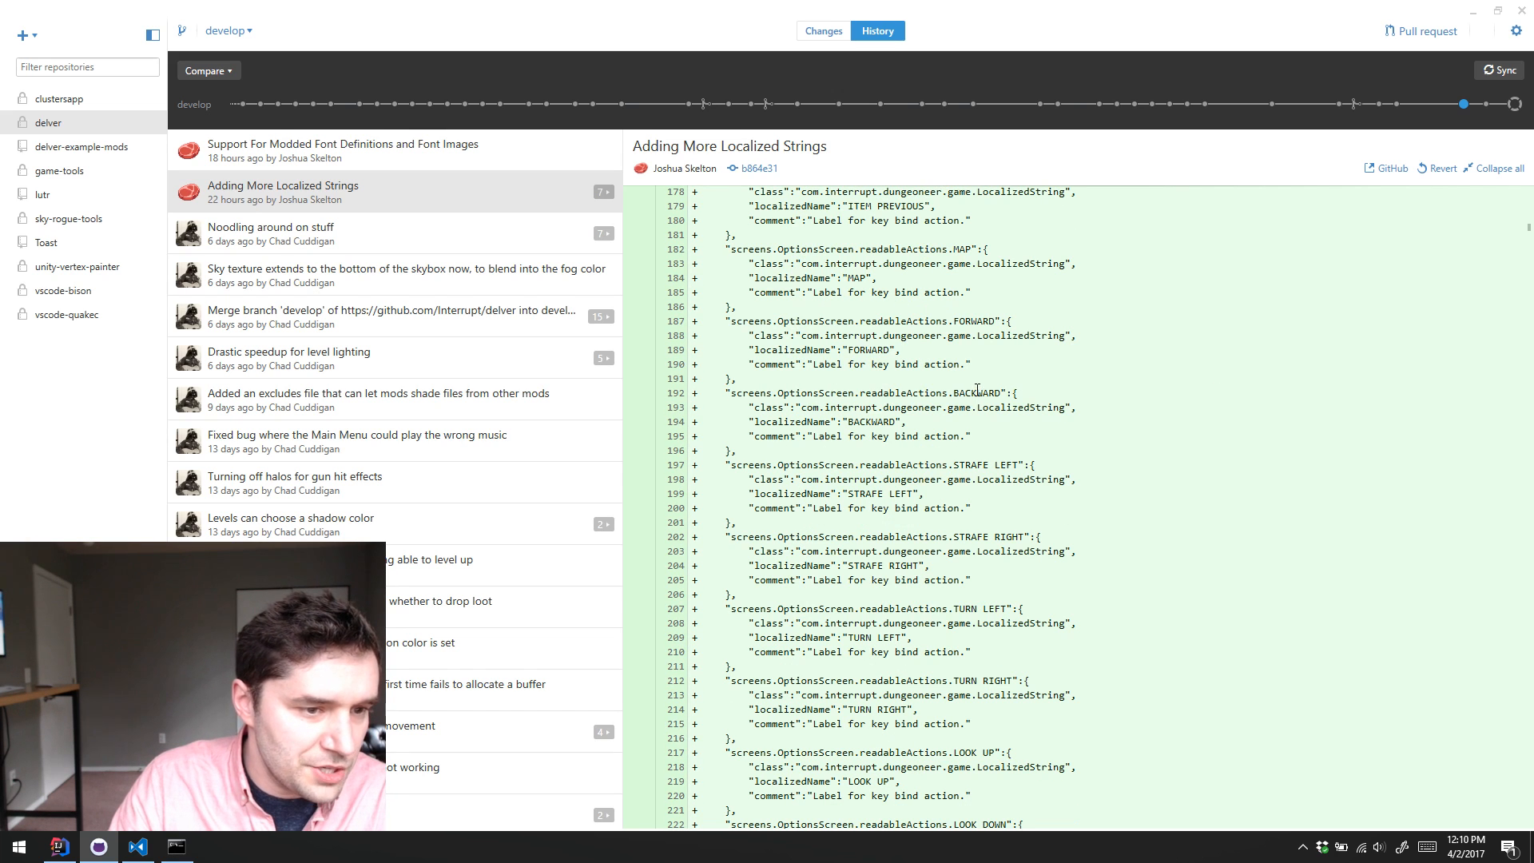
scroll(1175, 387, down, 10)
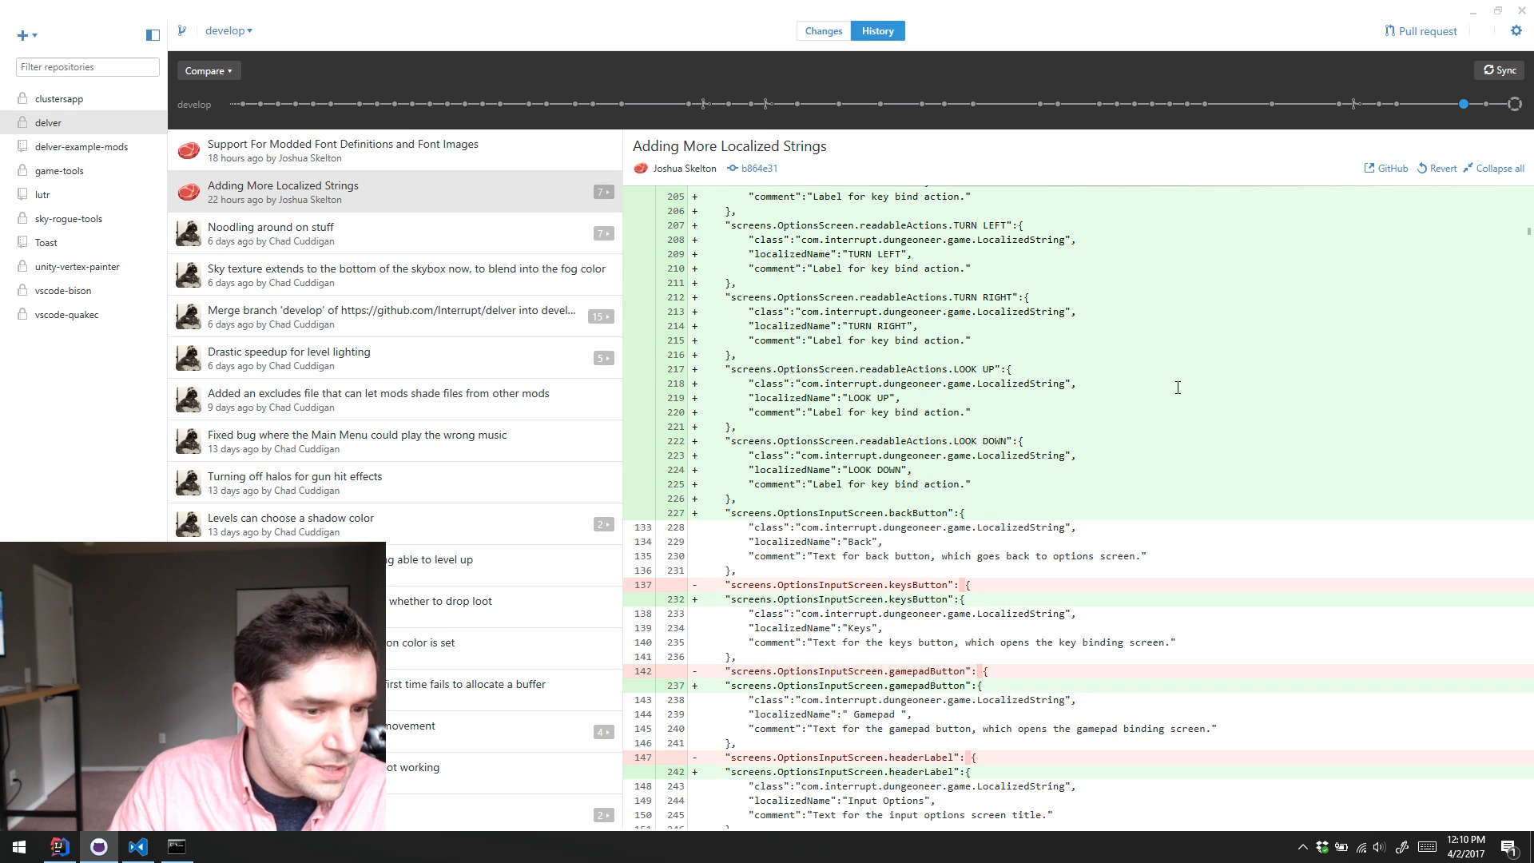
scroll(1243, 340, down, 20)
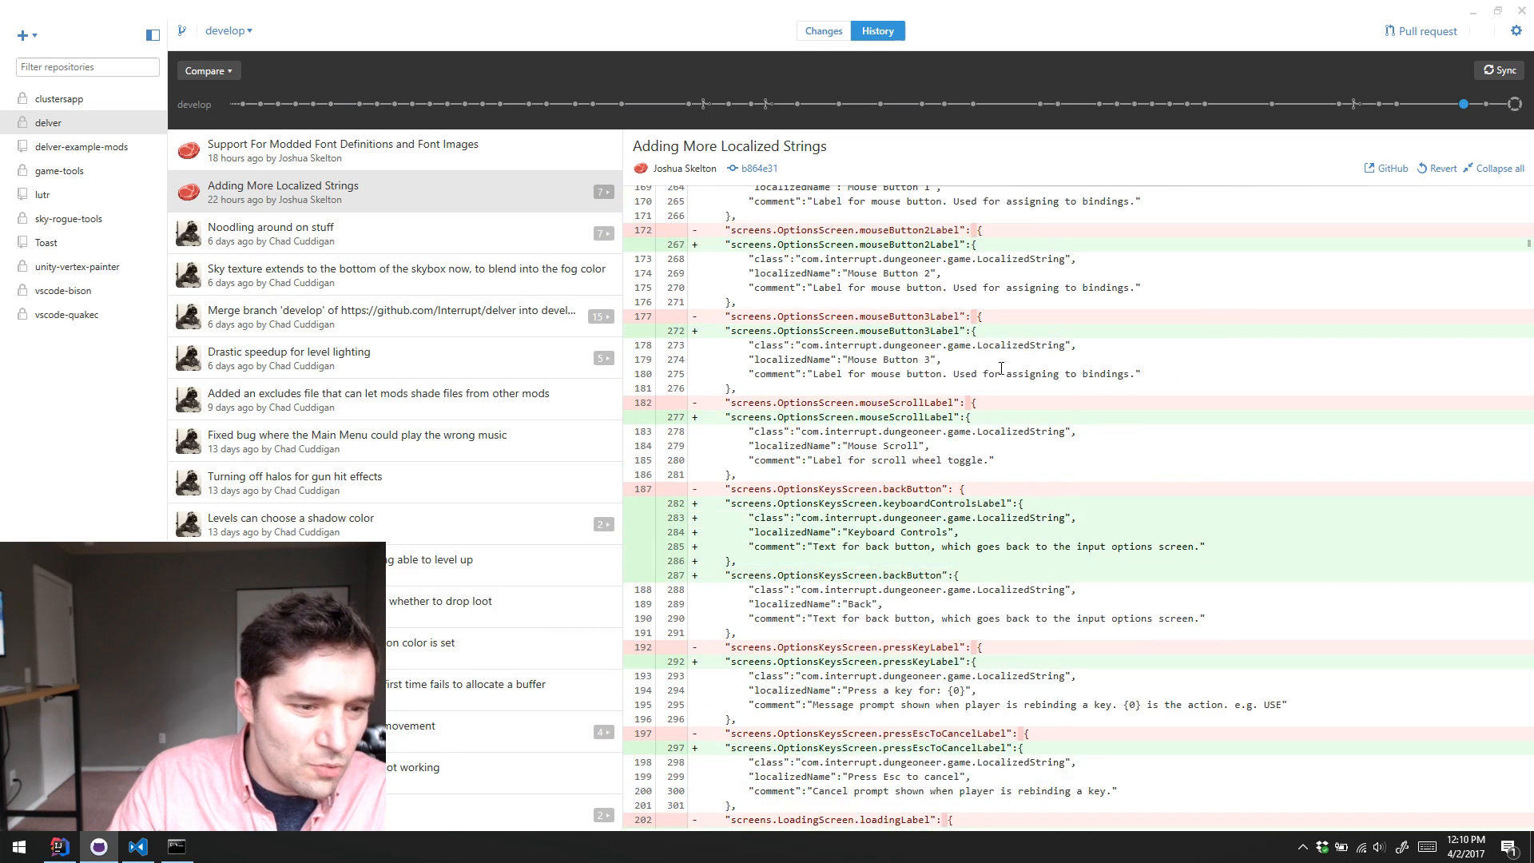
scroll(1098, 358, up, 5)
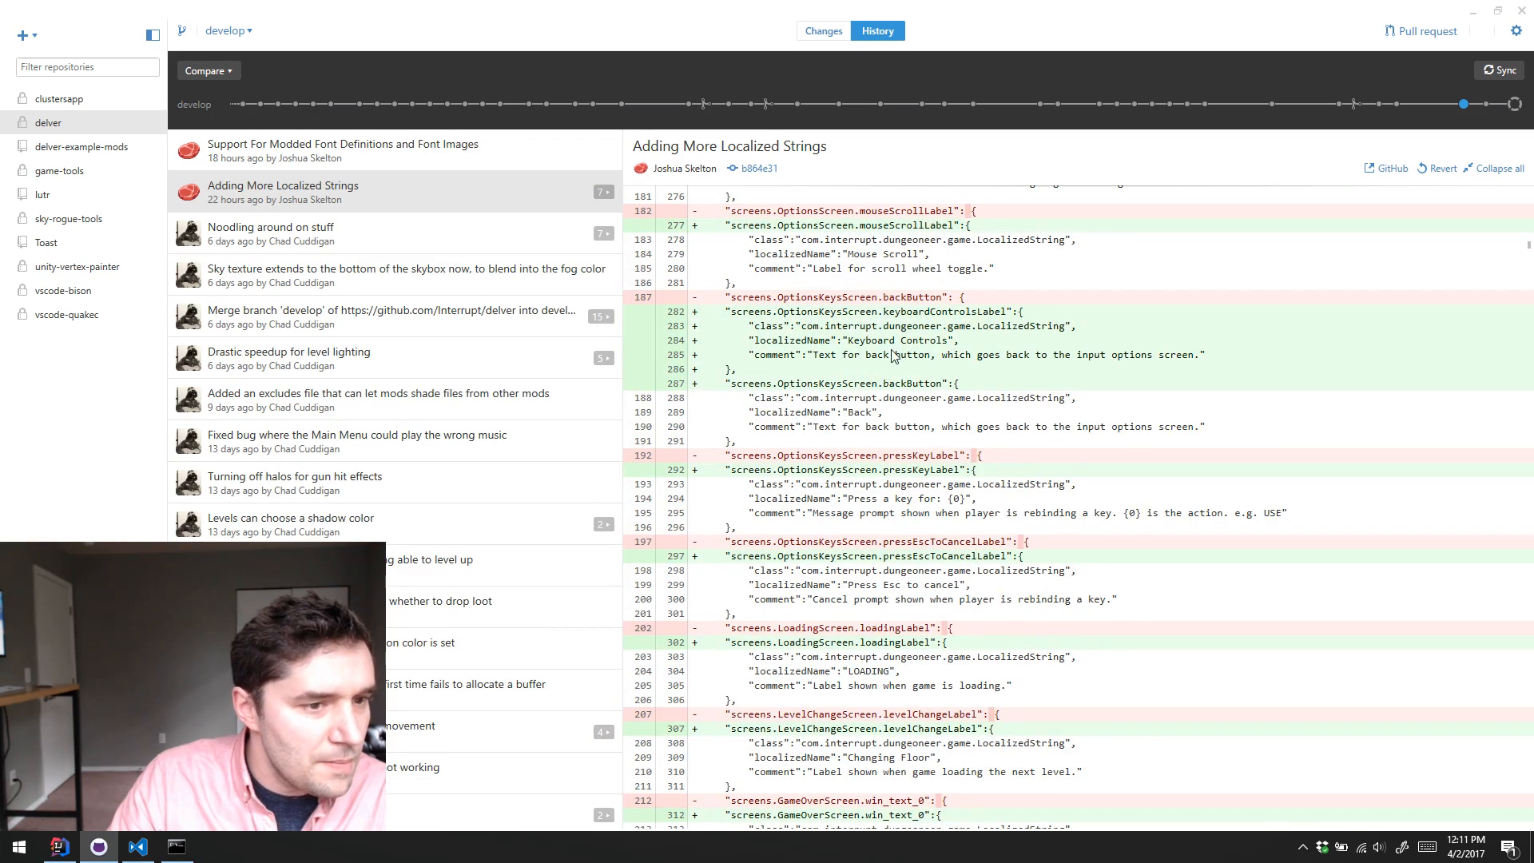
drag(883, 312, 888, 355)
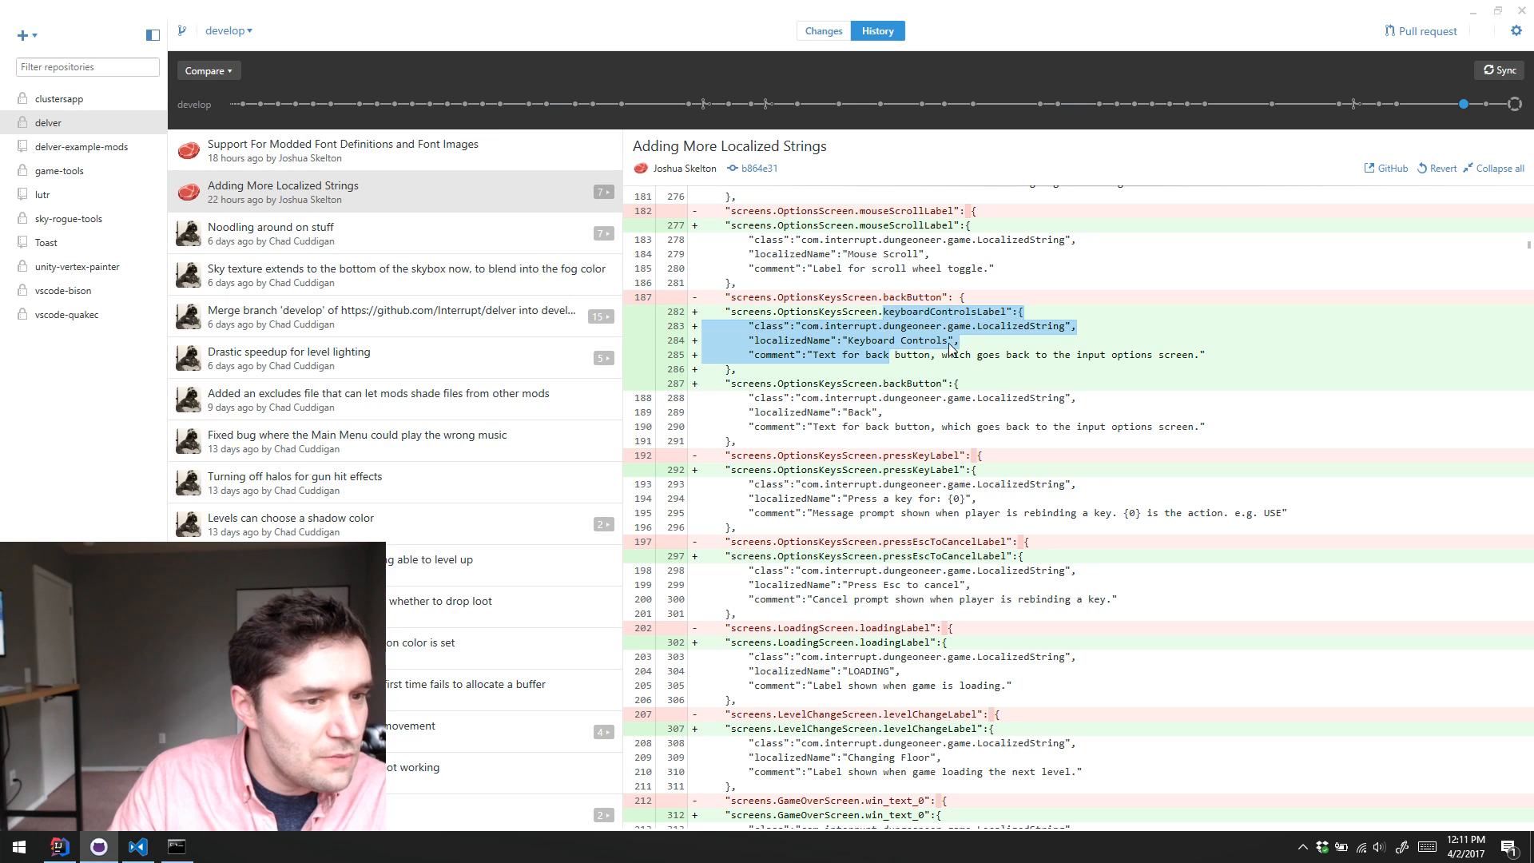
click(949, 344)
double_click(872, 341)
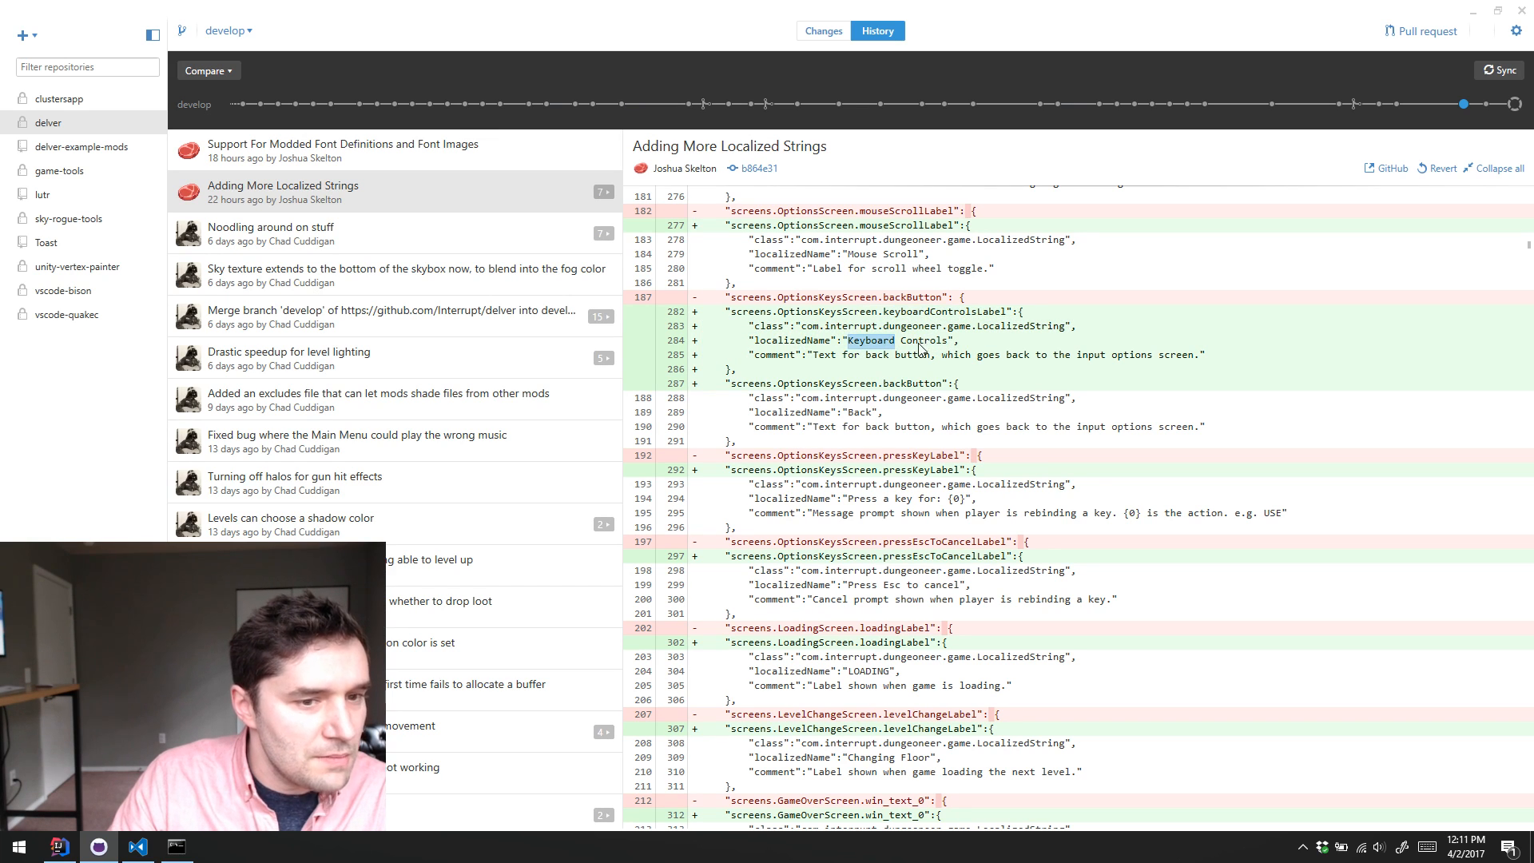
click(933, 345)
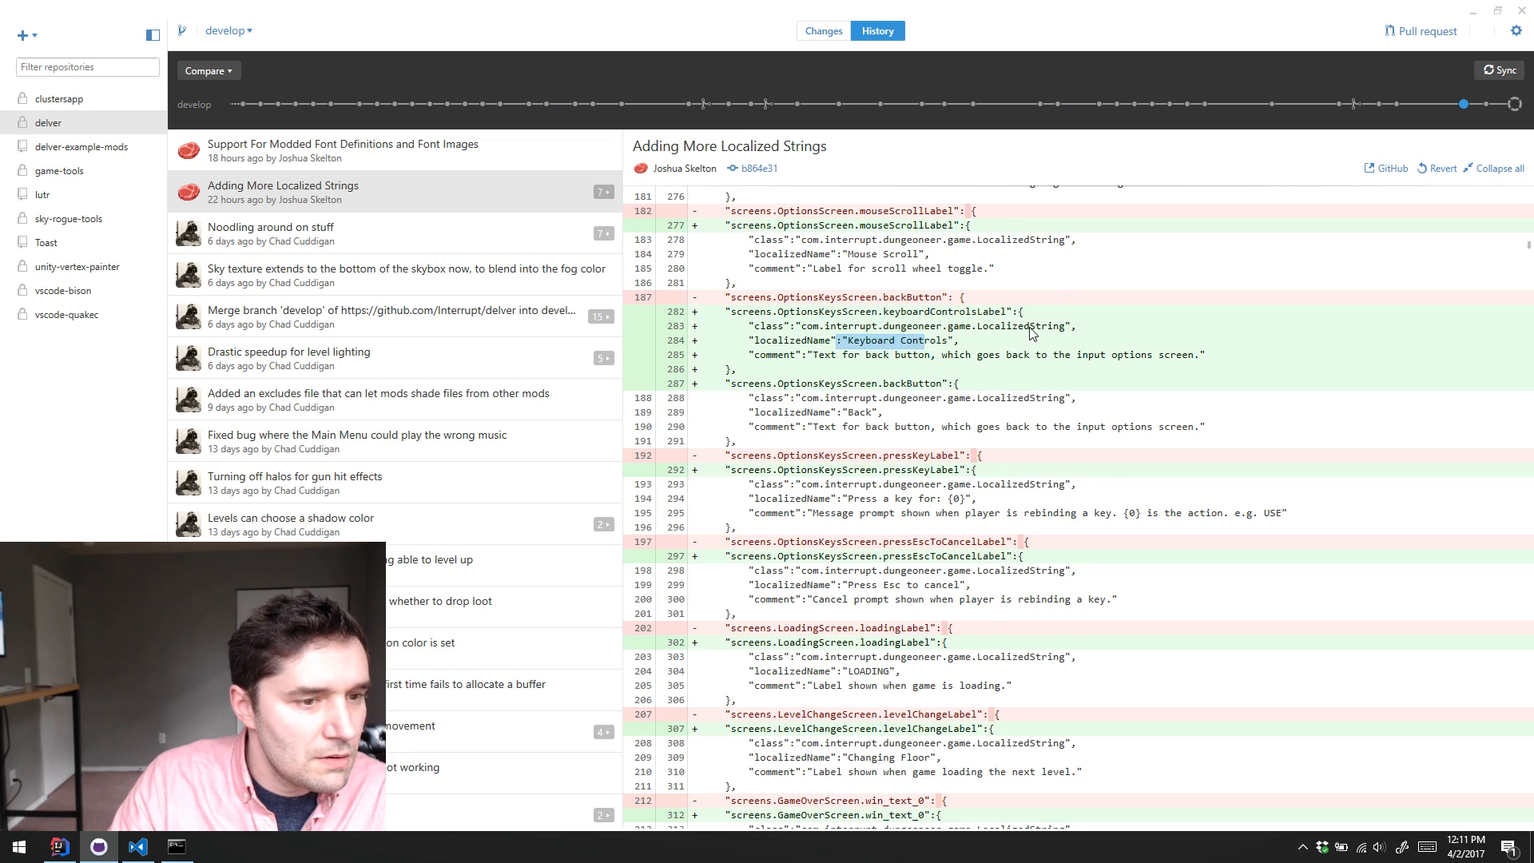
Step: Review the remaining strings.dat changes, from key binding and loading text through game over, level-up, pause, shop and door strings, ending back at the file's start
scroll(1032, 327, down, 3)
scroll(1031, 332, down, 20)
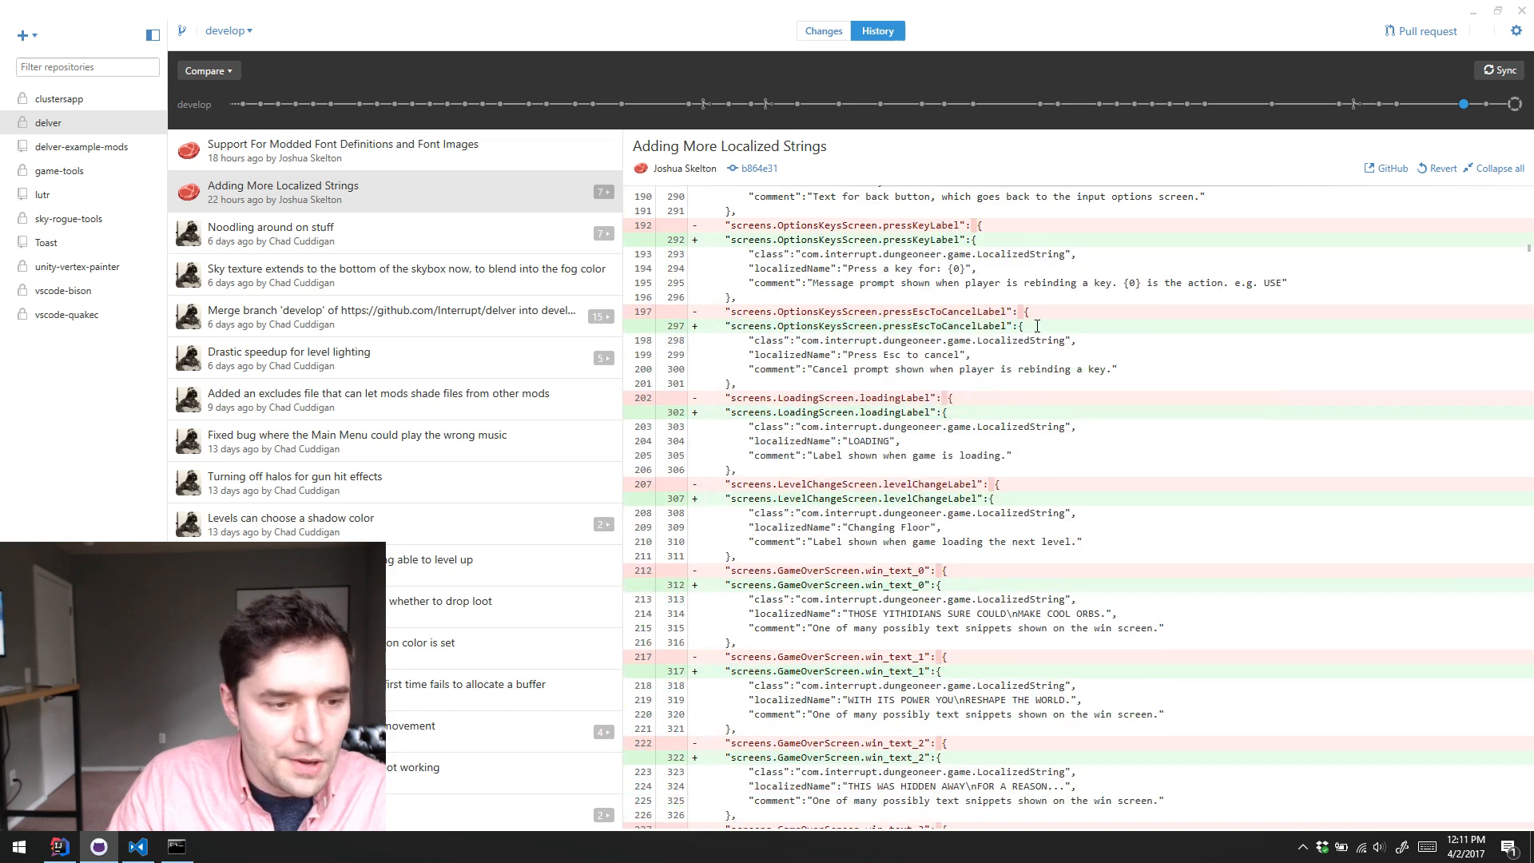
scroll(1040, 326, down, 7)
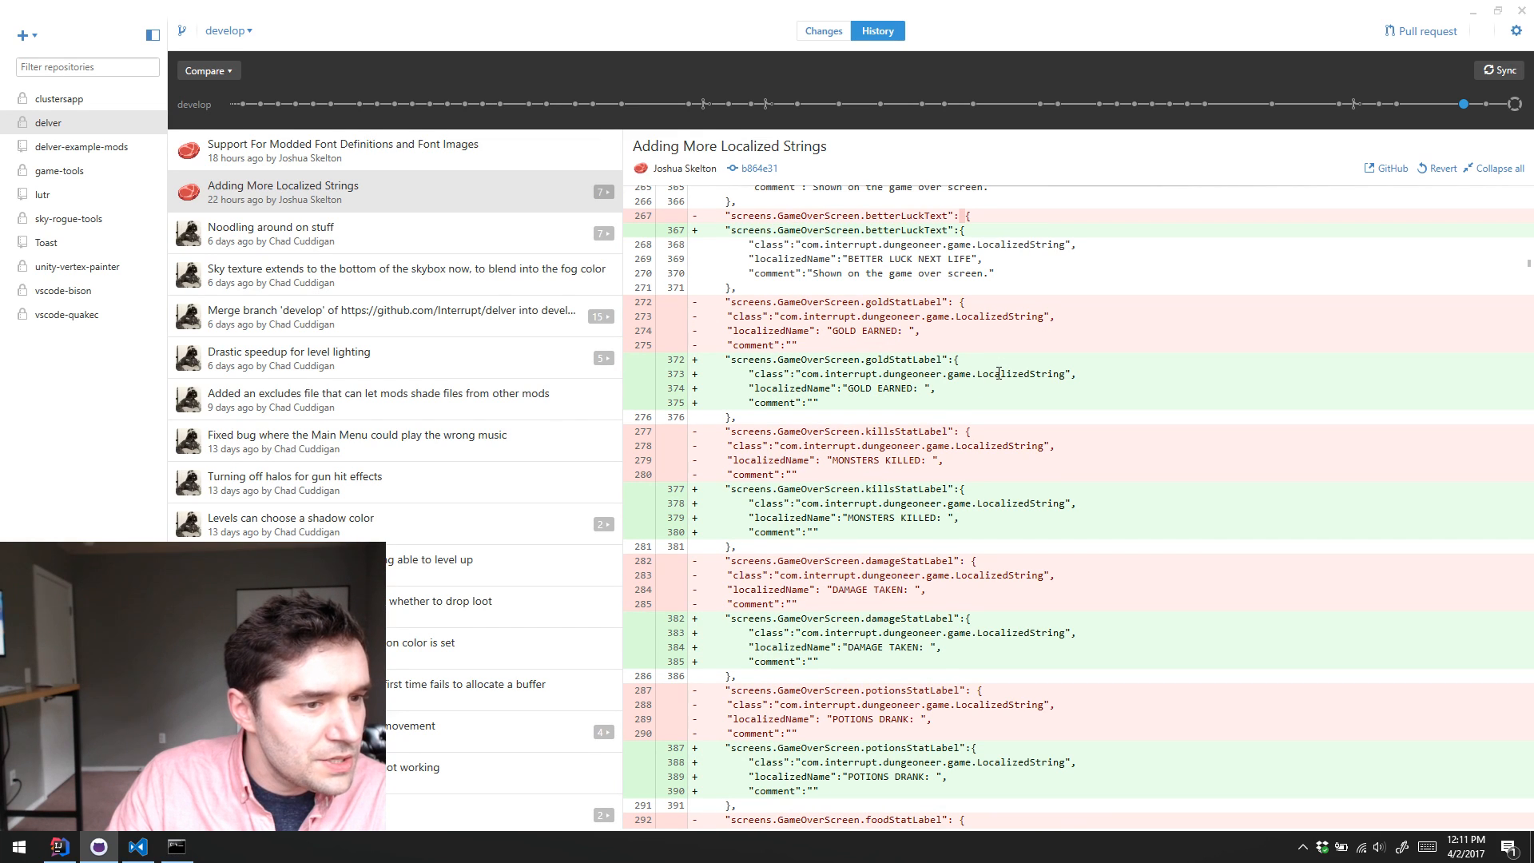
scroll(999, 373, down, 12)
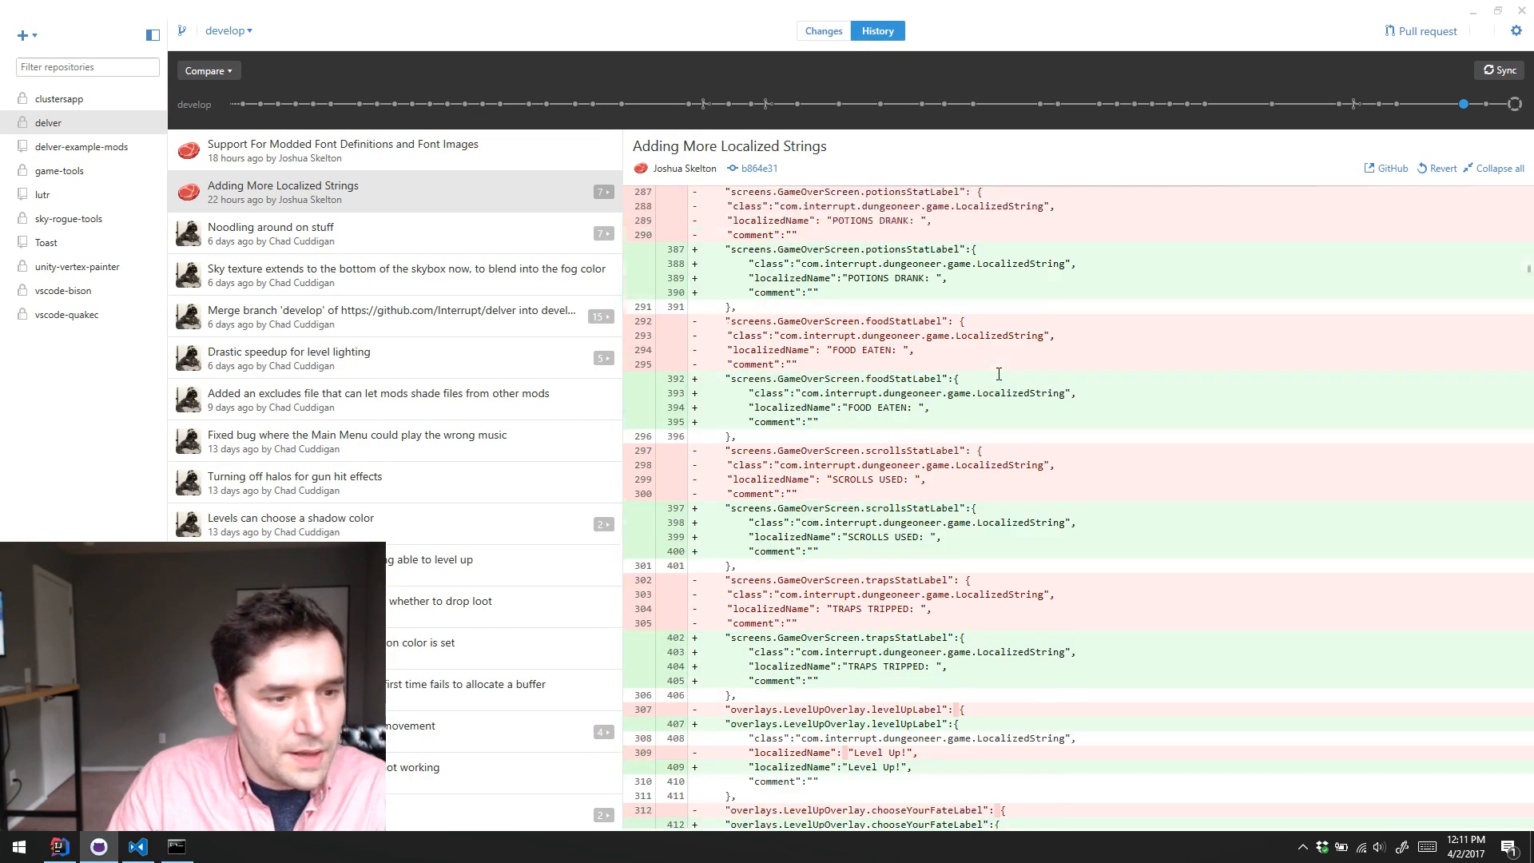
scroll(998, 375, down, 20)
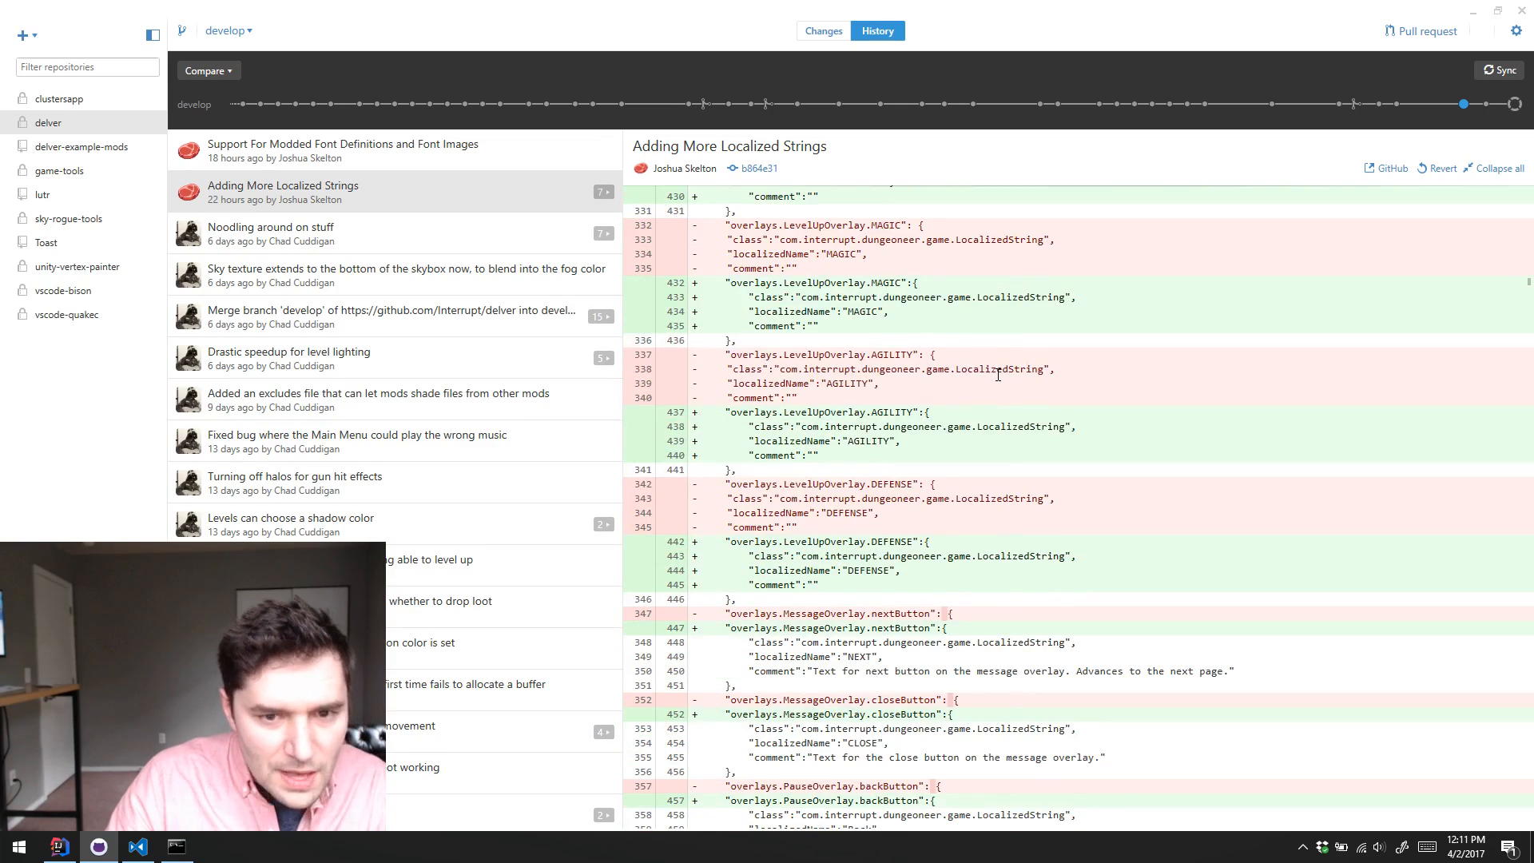
scroll(998, 374, down, 10)
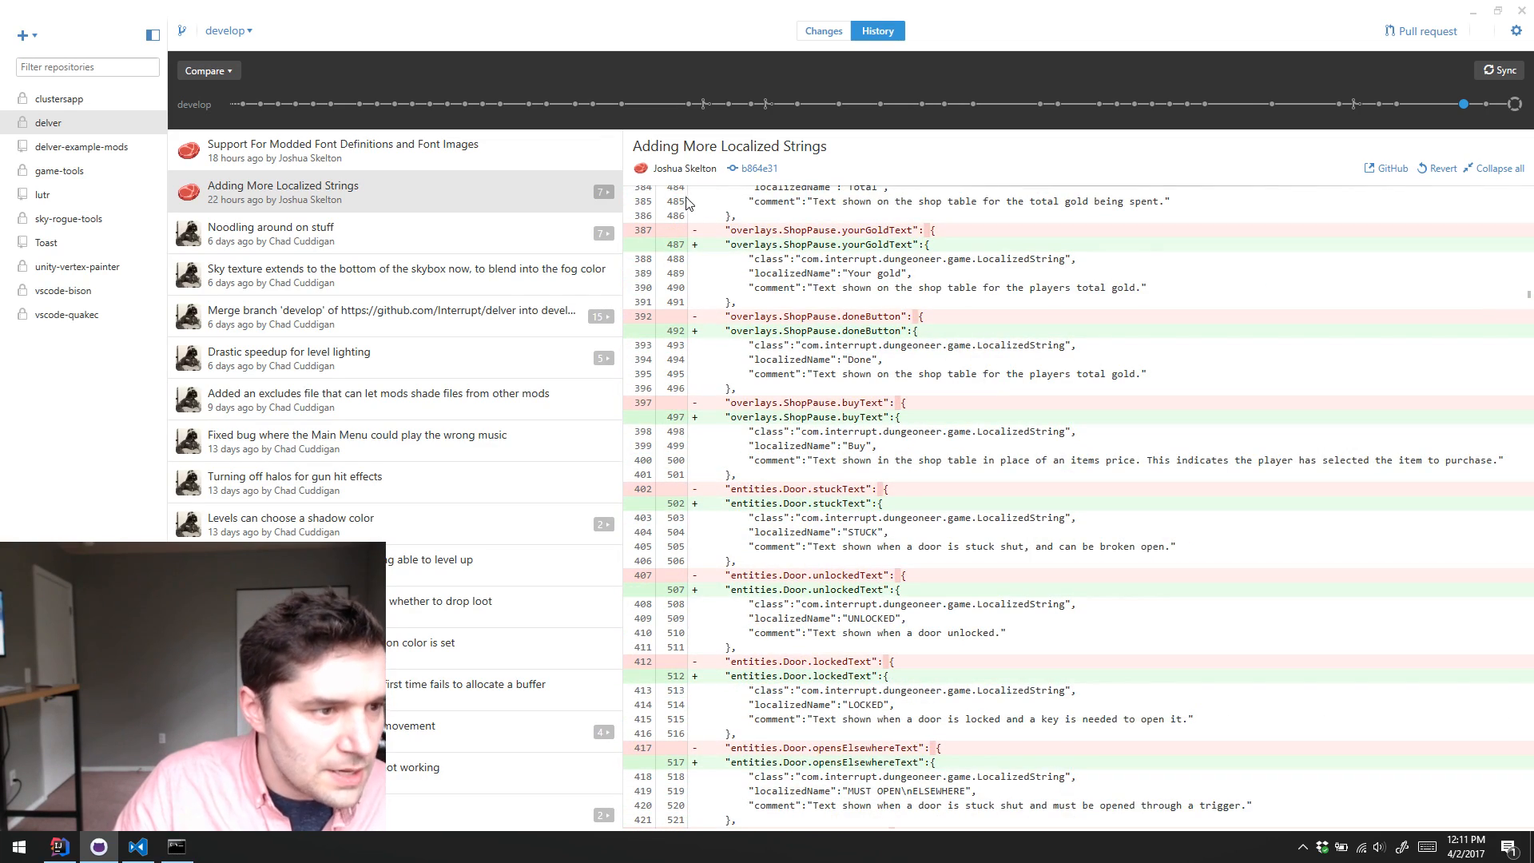
scroll(976, 274, up, 7)
scroll(976, 274, up, 8)
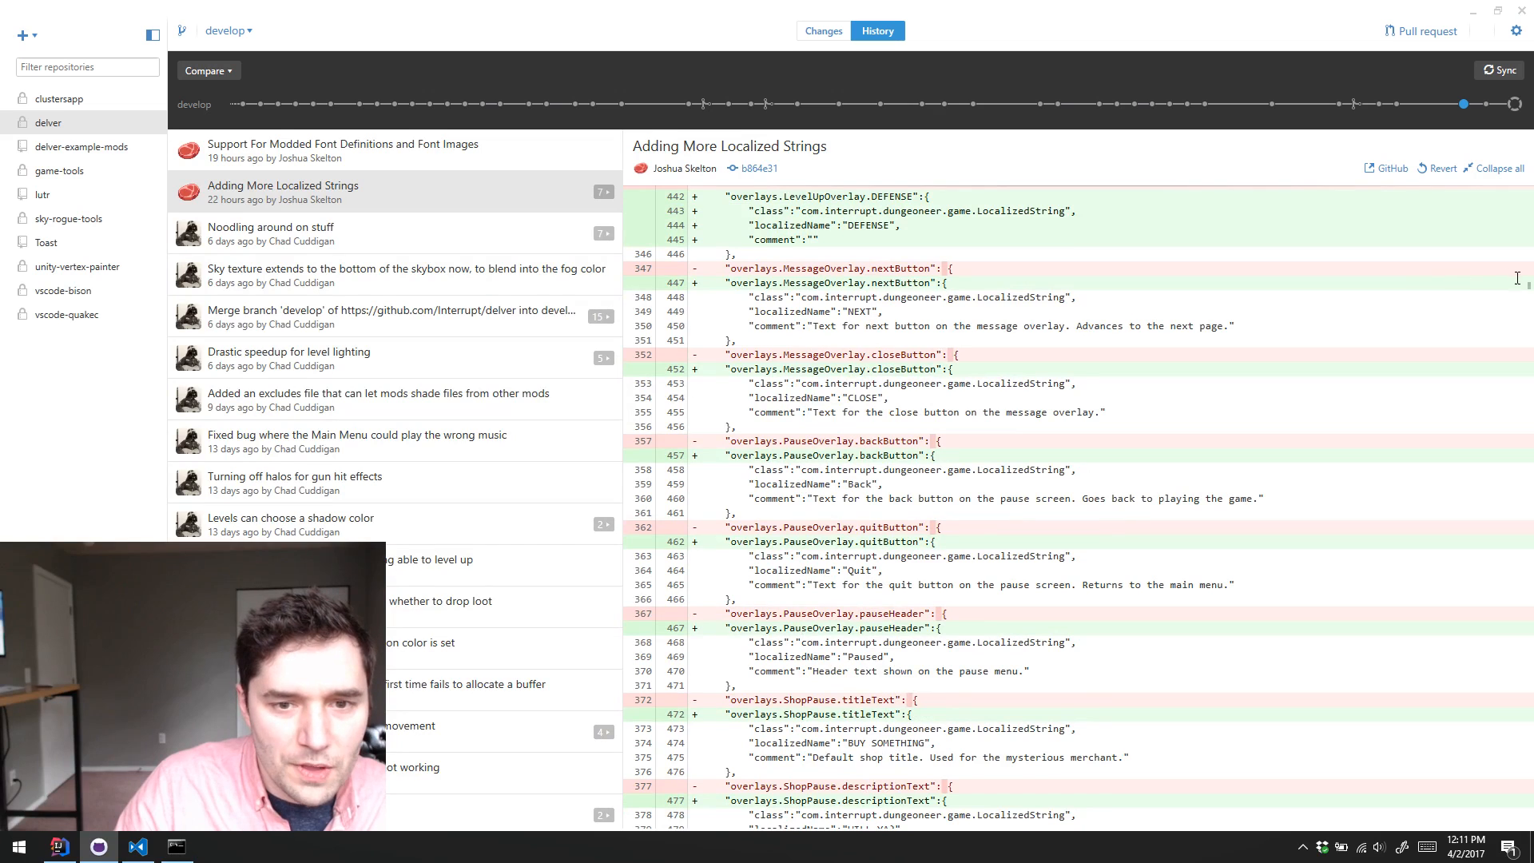
drag(1527, 286, 1454, 184)
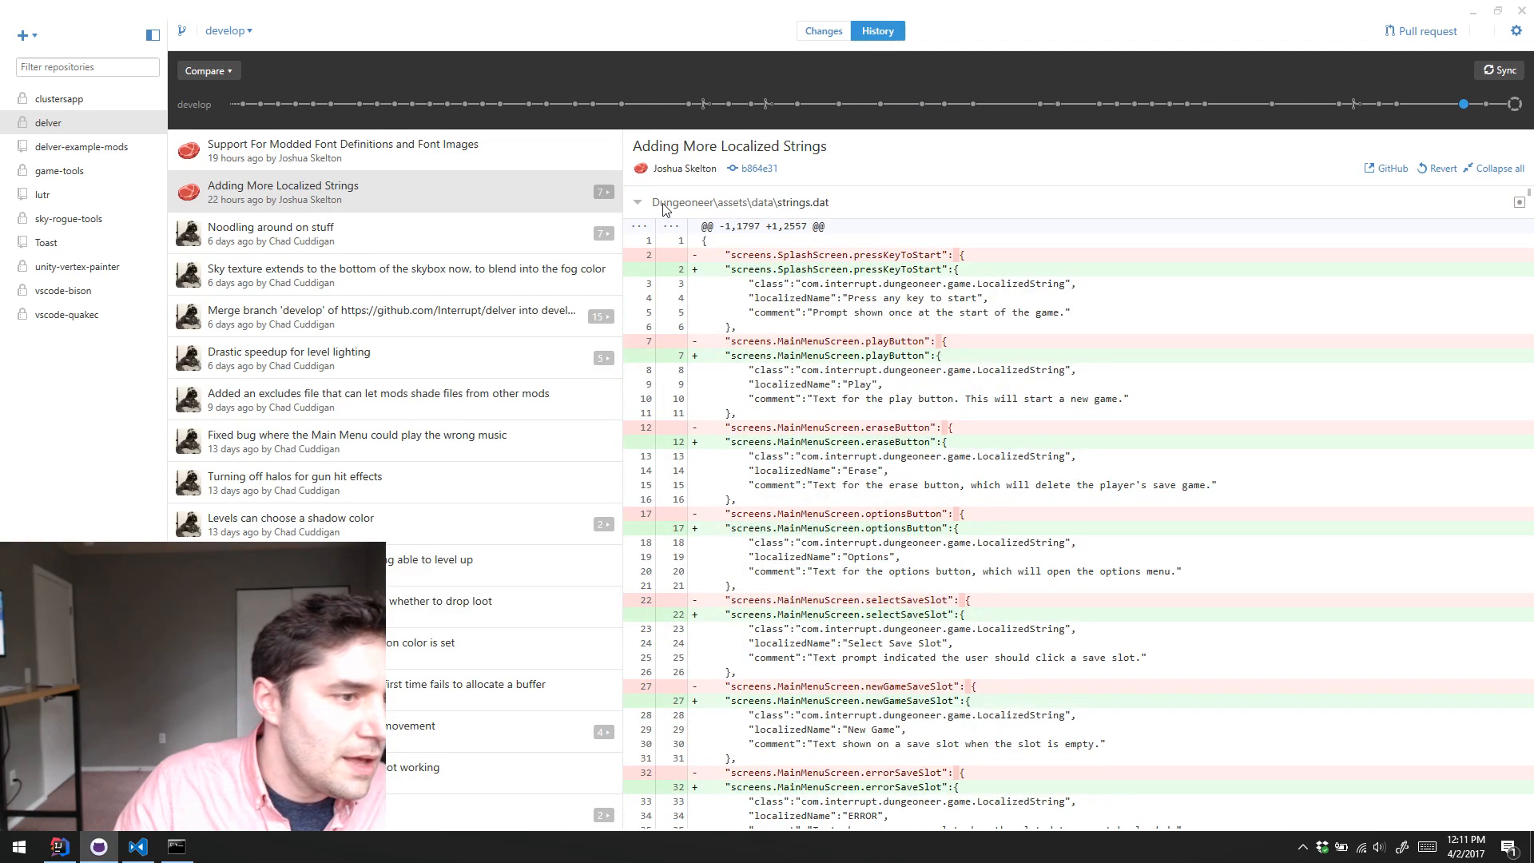
Step: Collapse the strings.dat diff and check the Player.java and Stairs.java changes, leaving both files collapsed
click(638, 203)
click(638, 269)
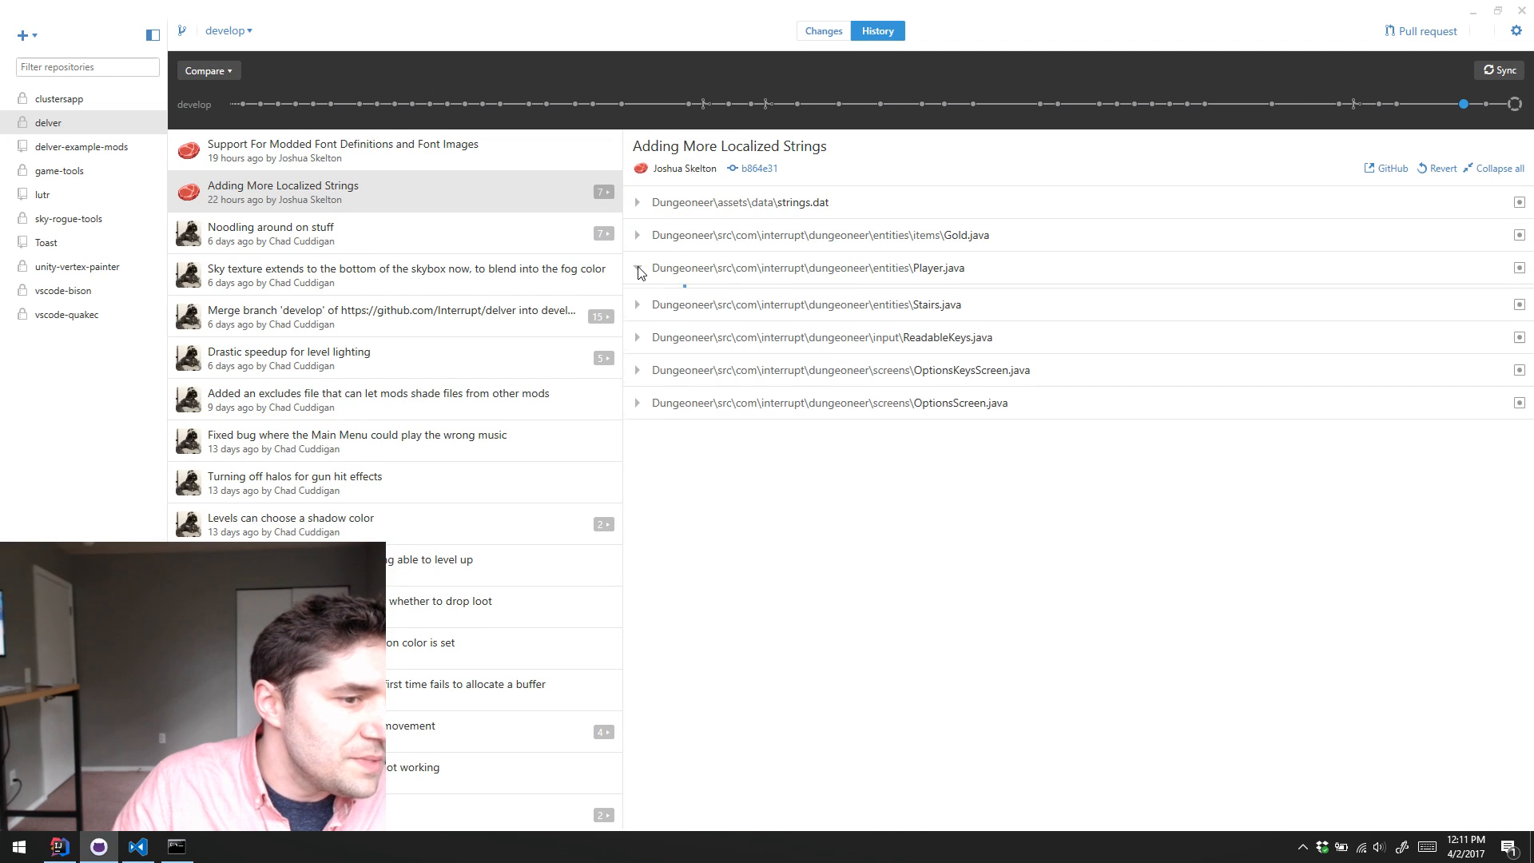
click(638, 269)
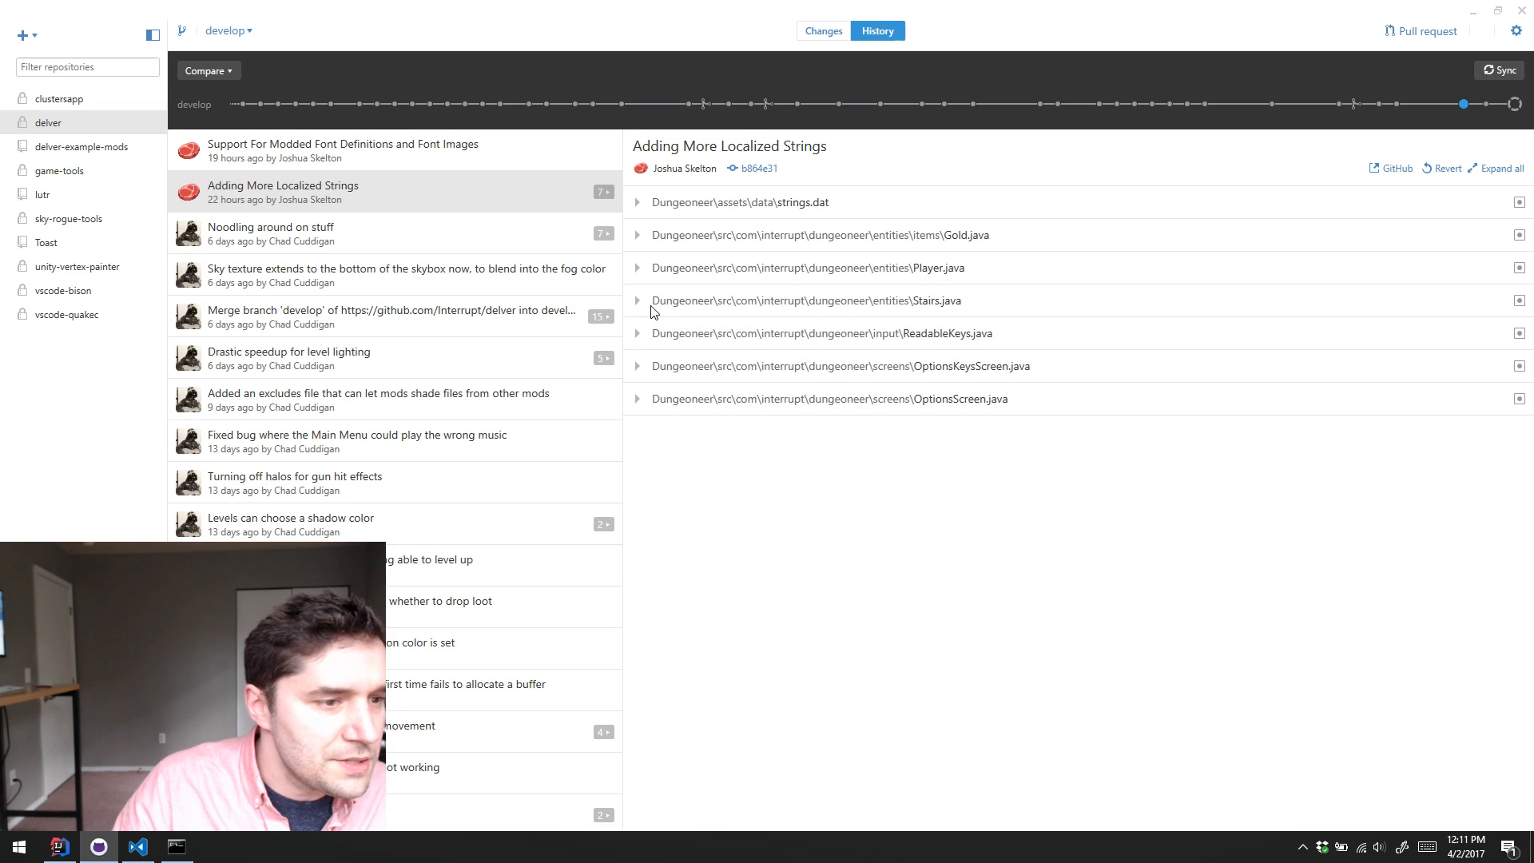
click(642, 302)
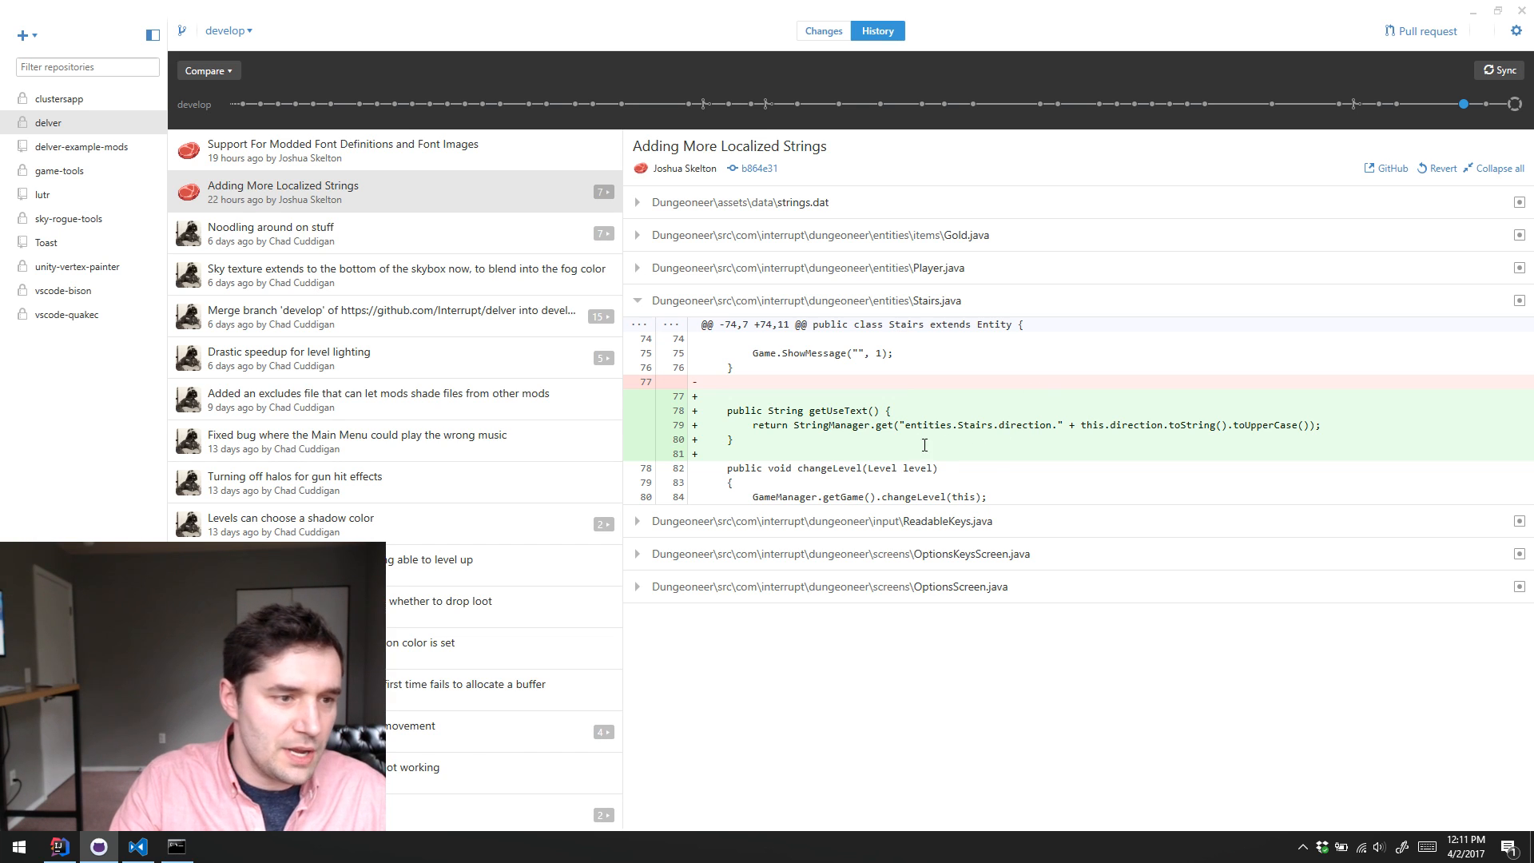
click(638, 301)
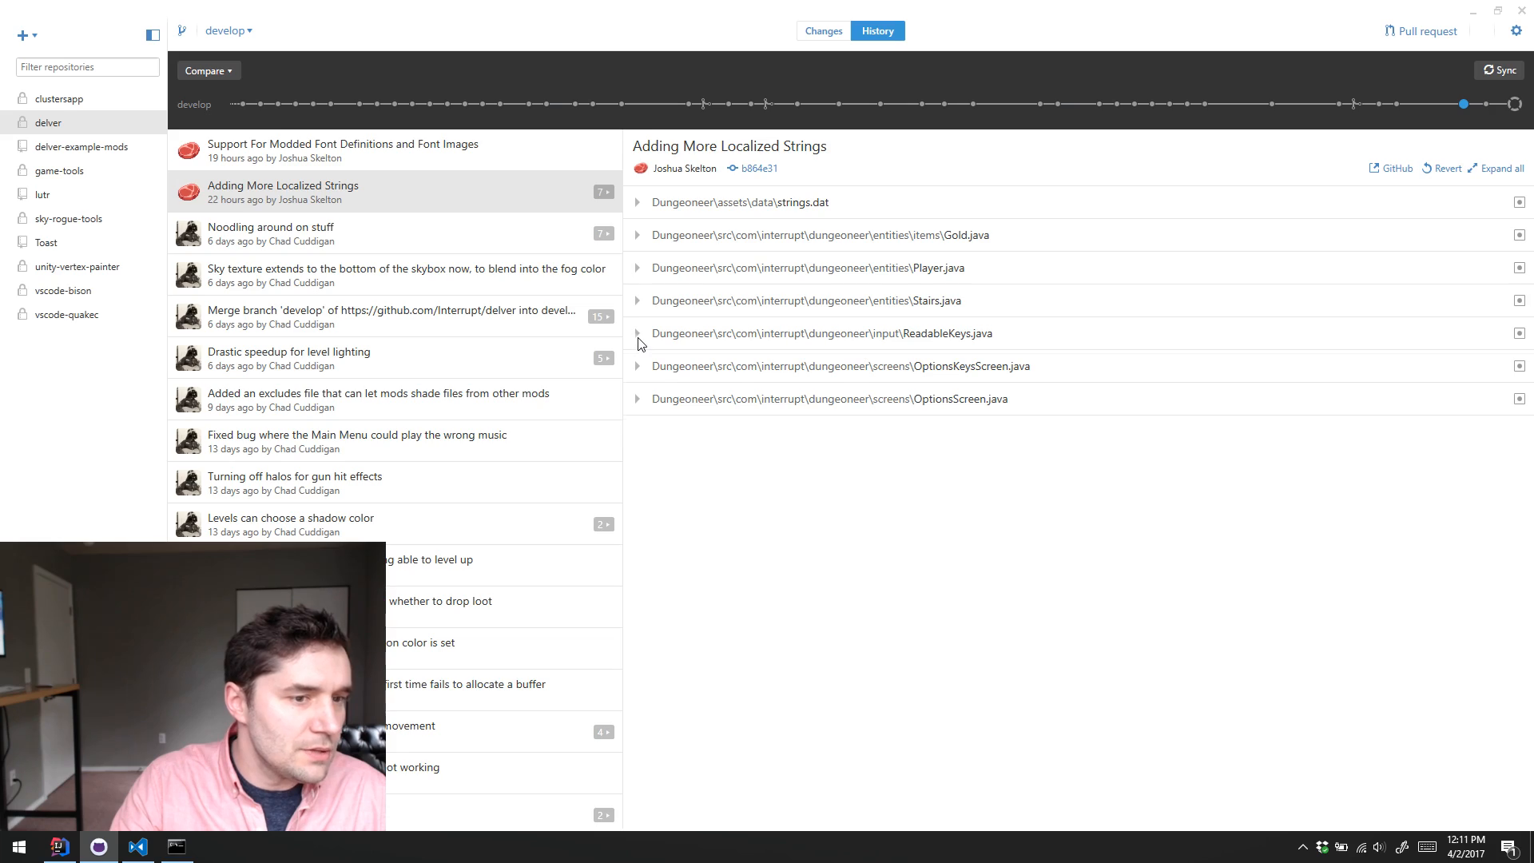
Step: Examine the ReadableKeys.java diff, comparing the hardcoded key names with the StringManager lookups, and collapse the file
click(638, 336)
scroll(868, 481, down, 20)
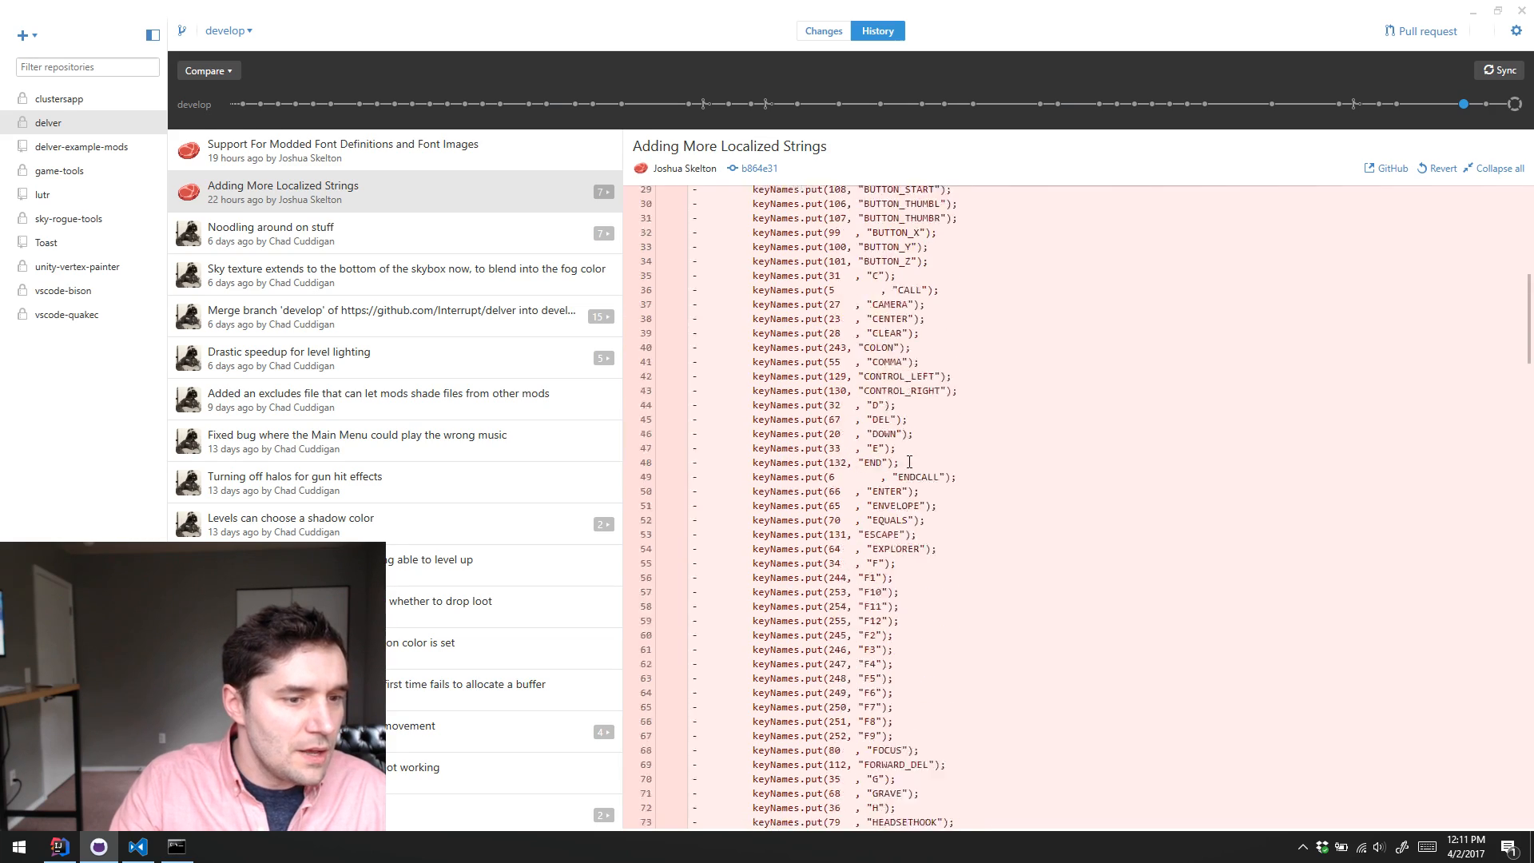
scroll(917, 435, down, 3)
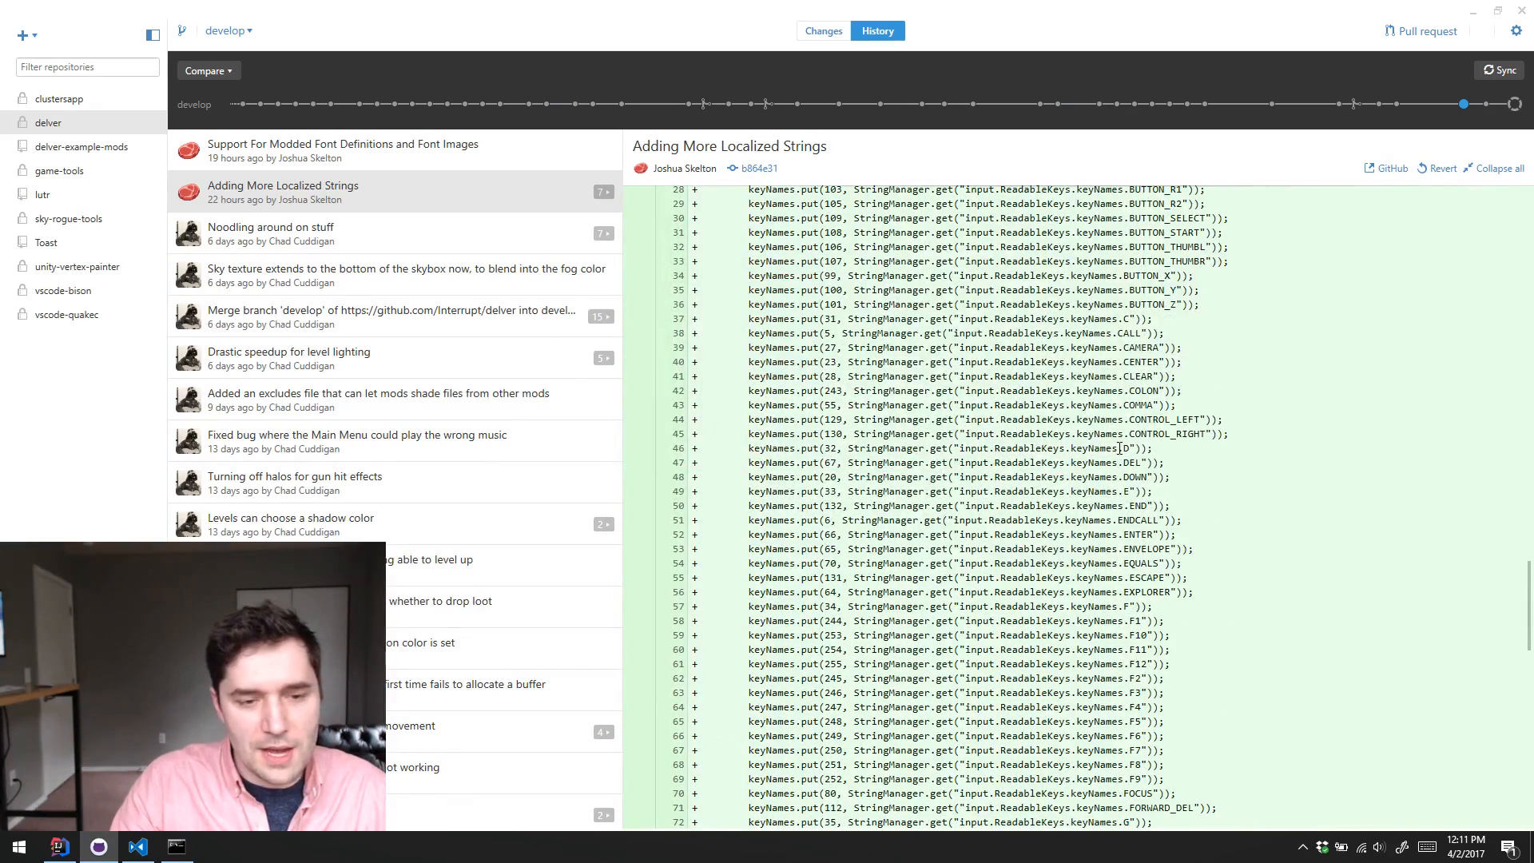
scroll(1142, 441, up, 3)
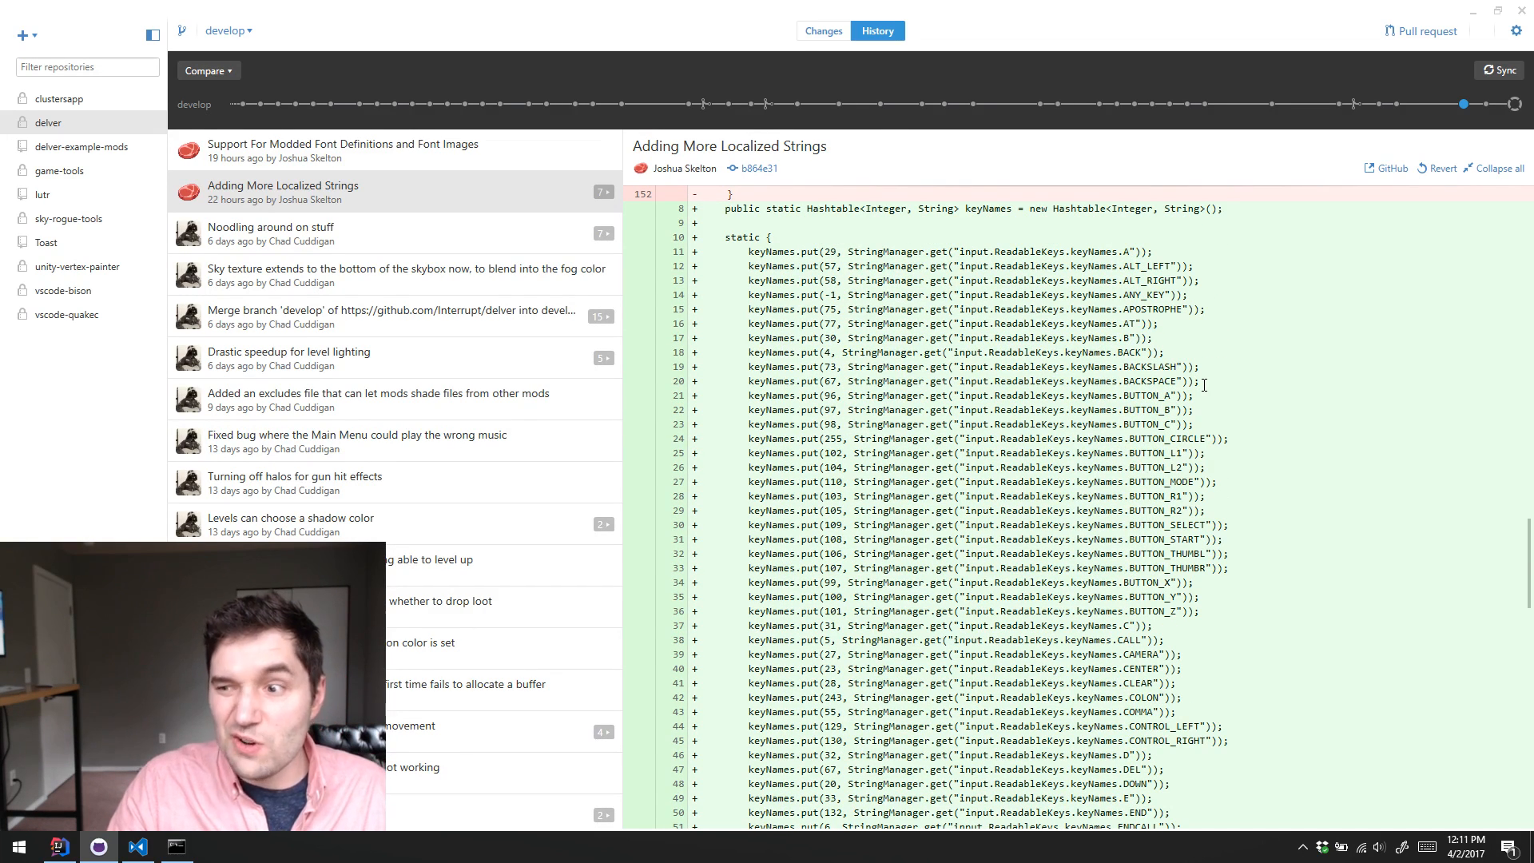
scroll(1157, 274, down, 1)
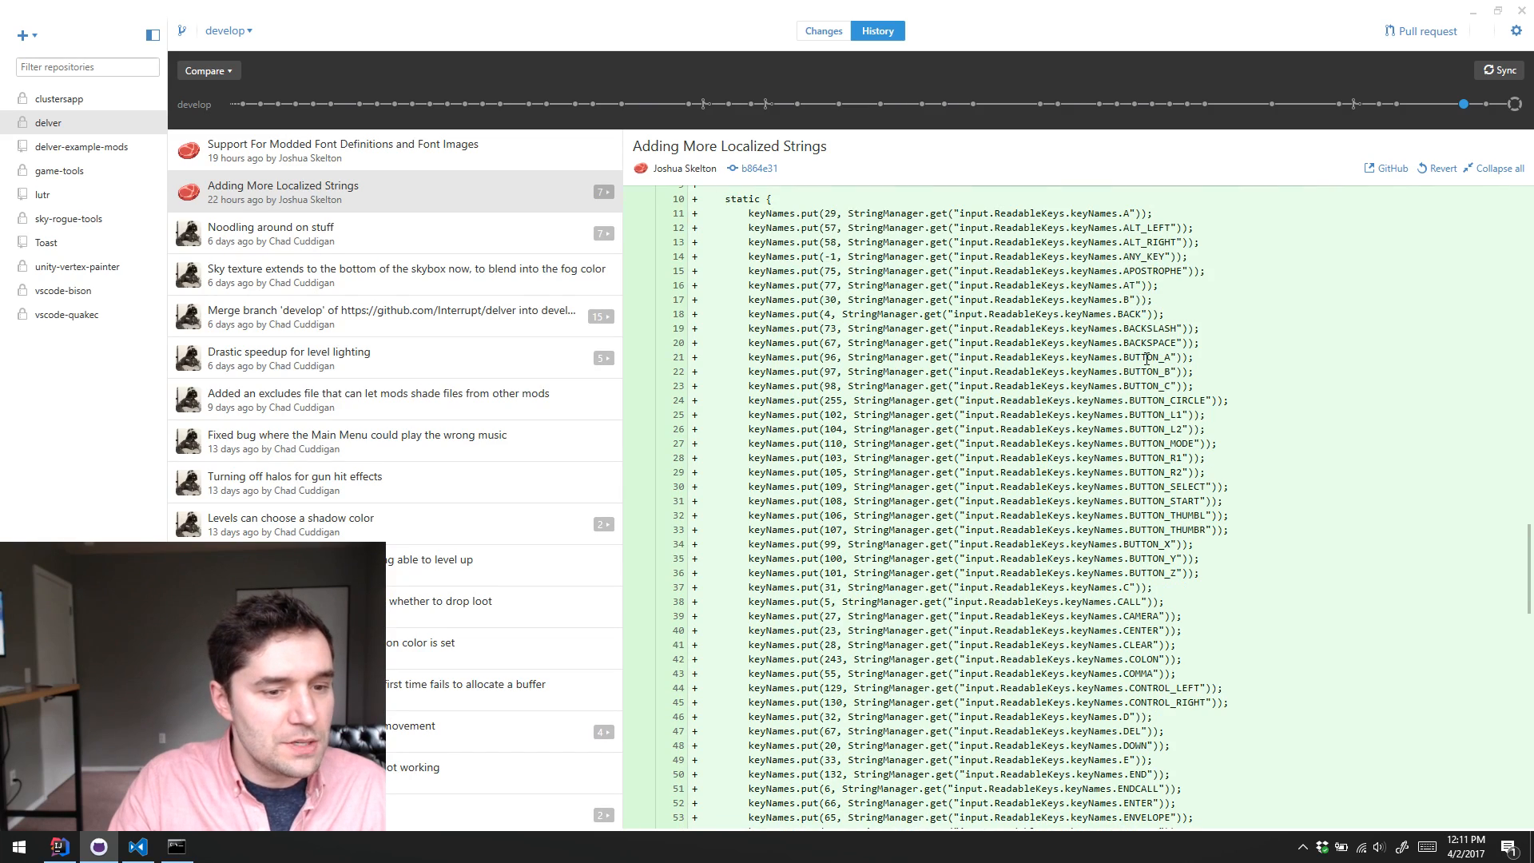
scroll(1146, 359, up, 1)
scroll(1150, 315, down, 11)
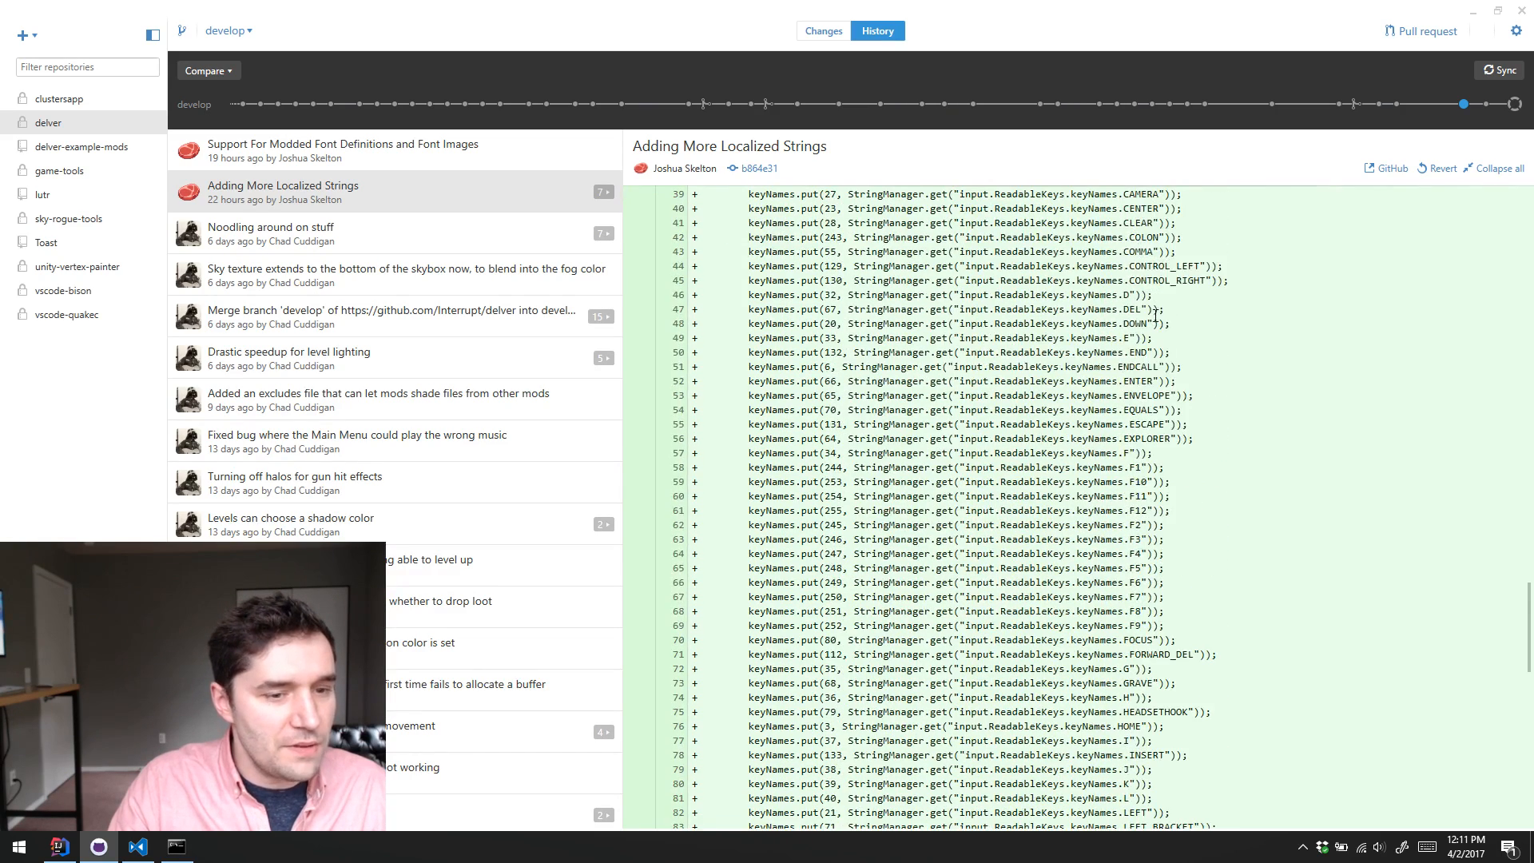
scroll(1155, 316, down, 20)
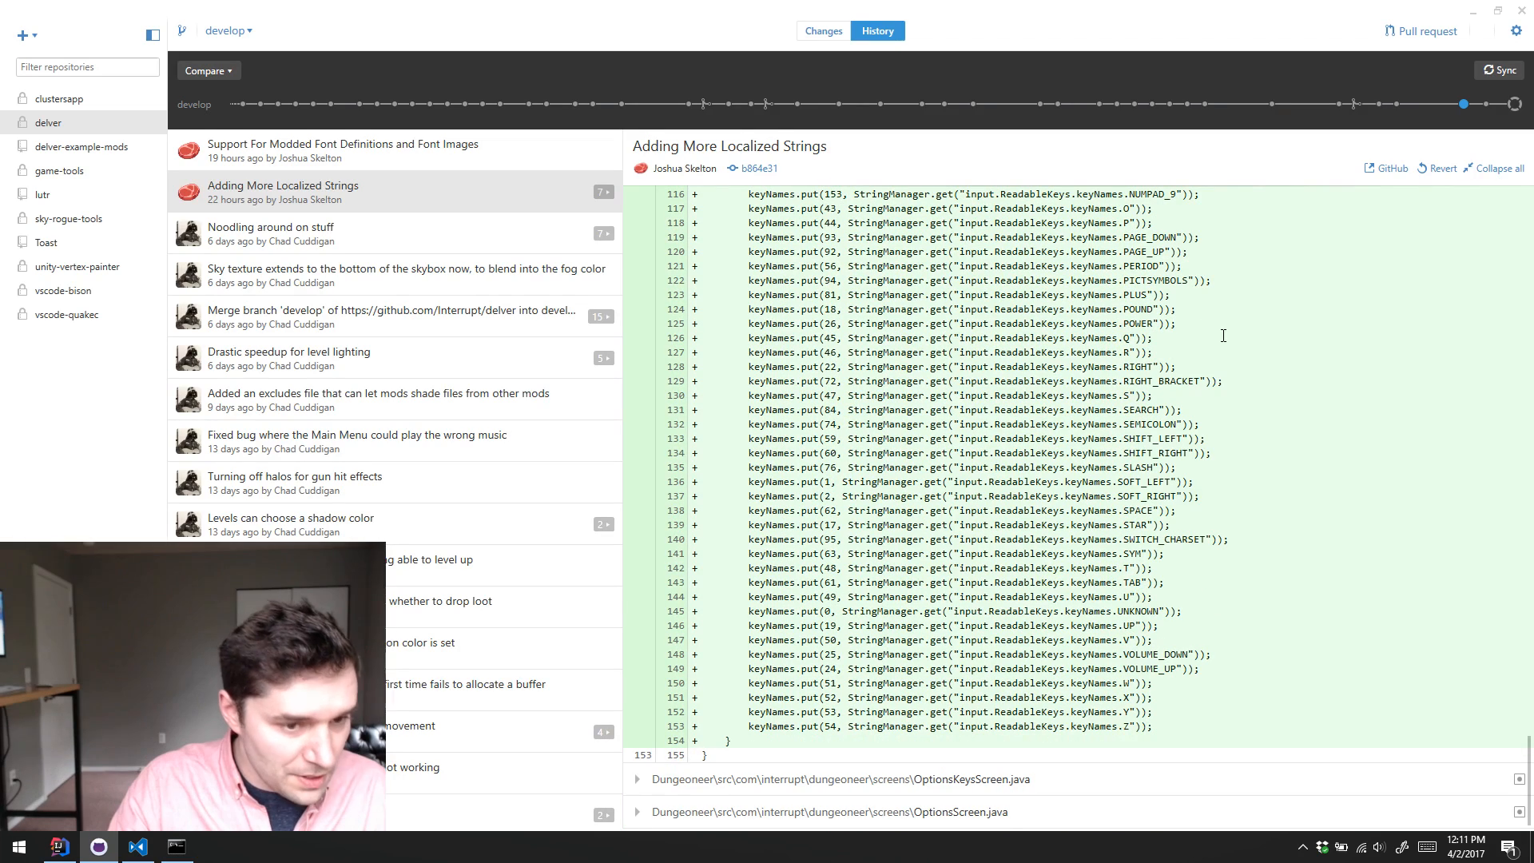
scroll(1233, 364, up, 20)
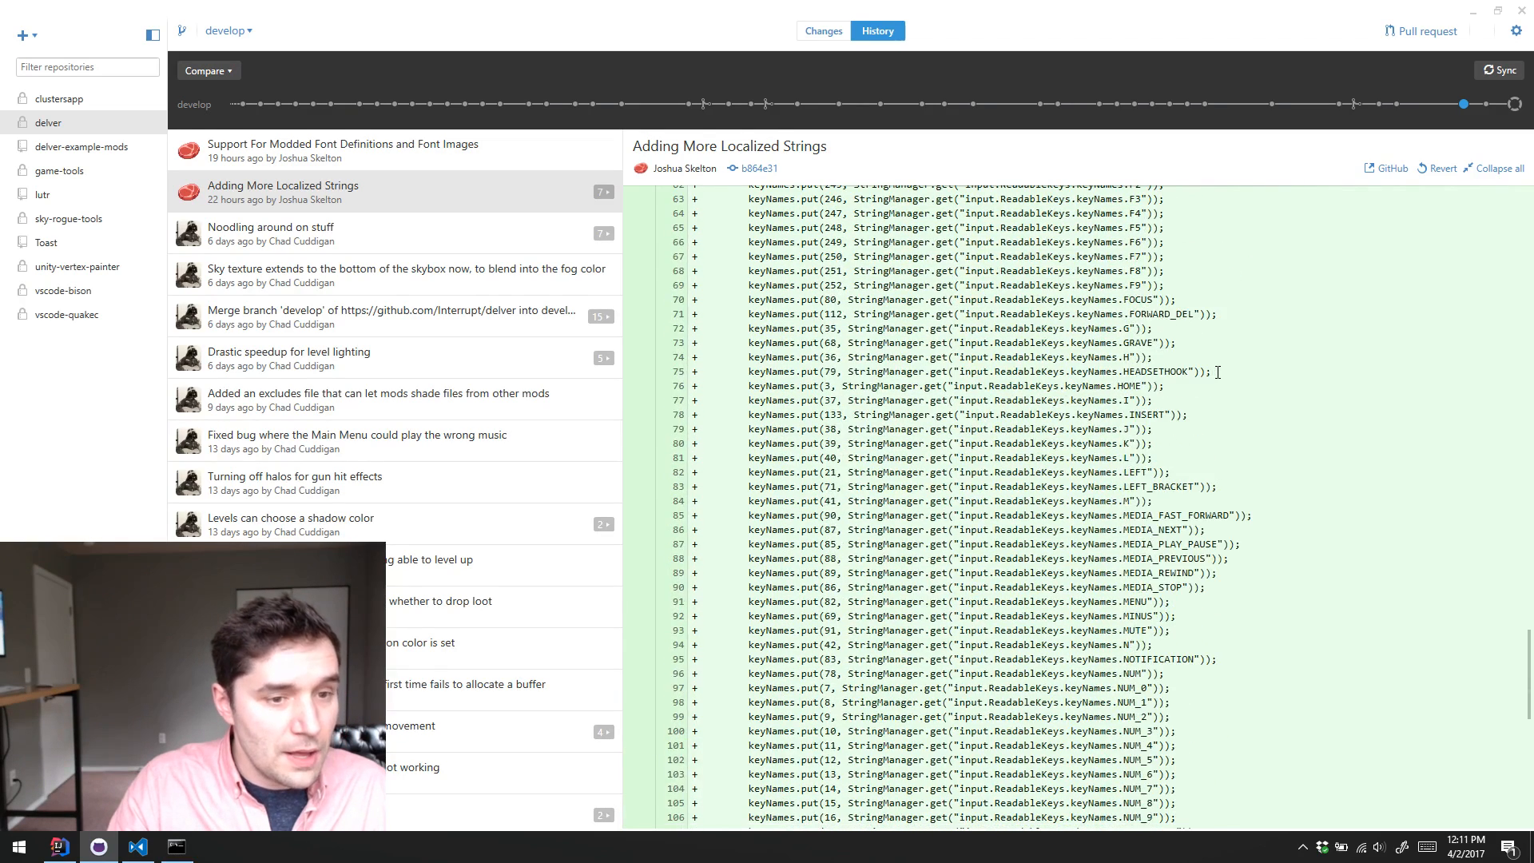
scroll(1221, 371, up, 12)
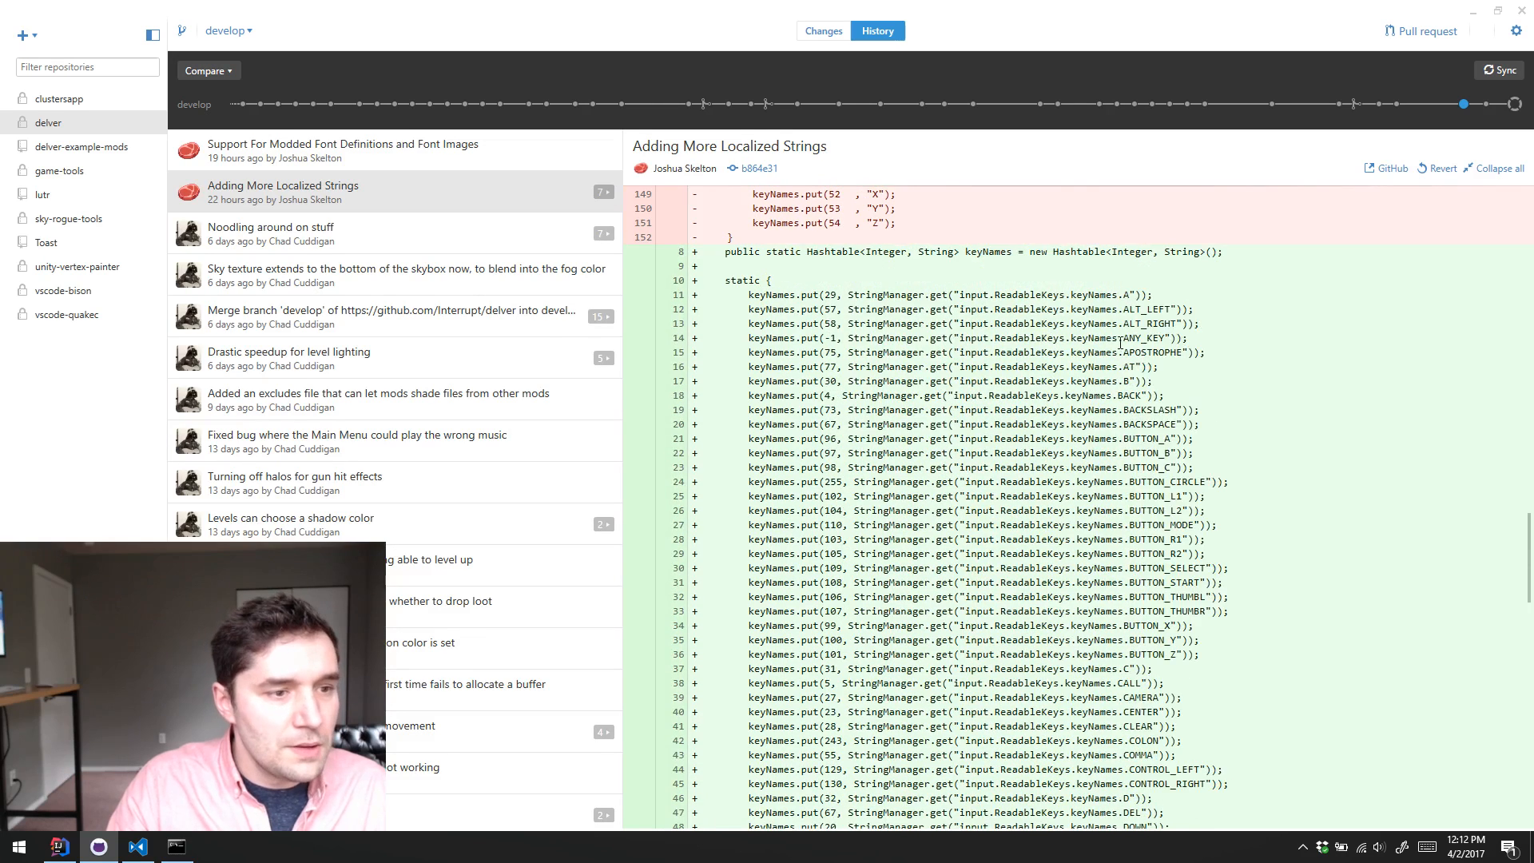
scroll(1150, 352, up, 3)
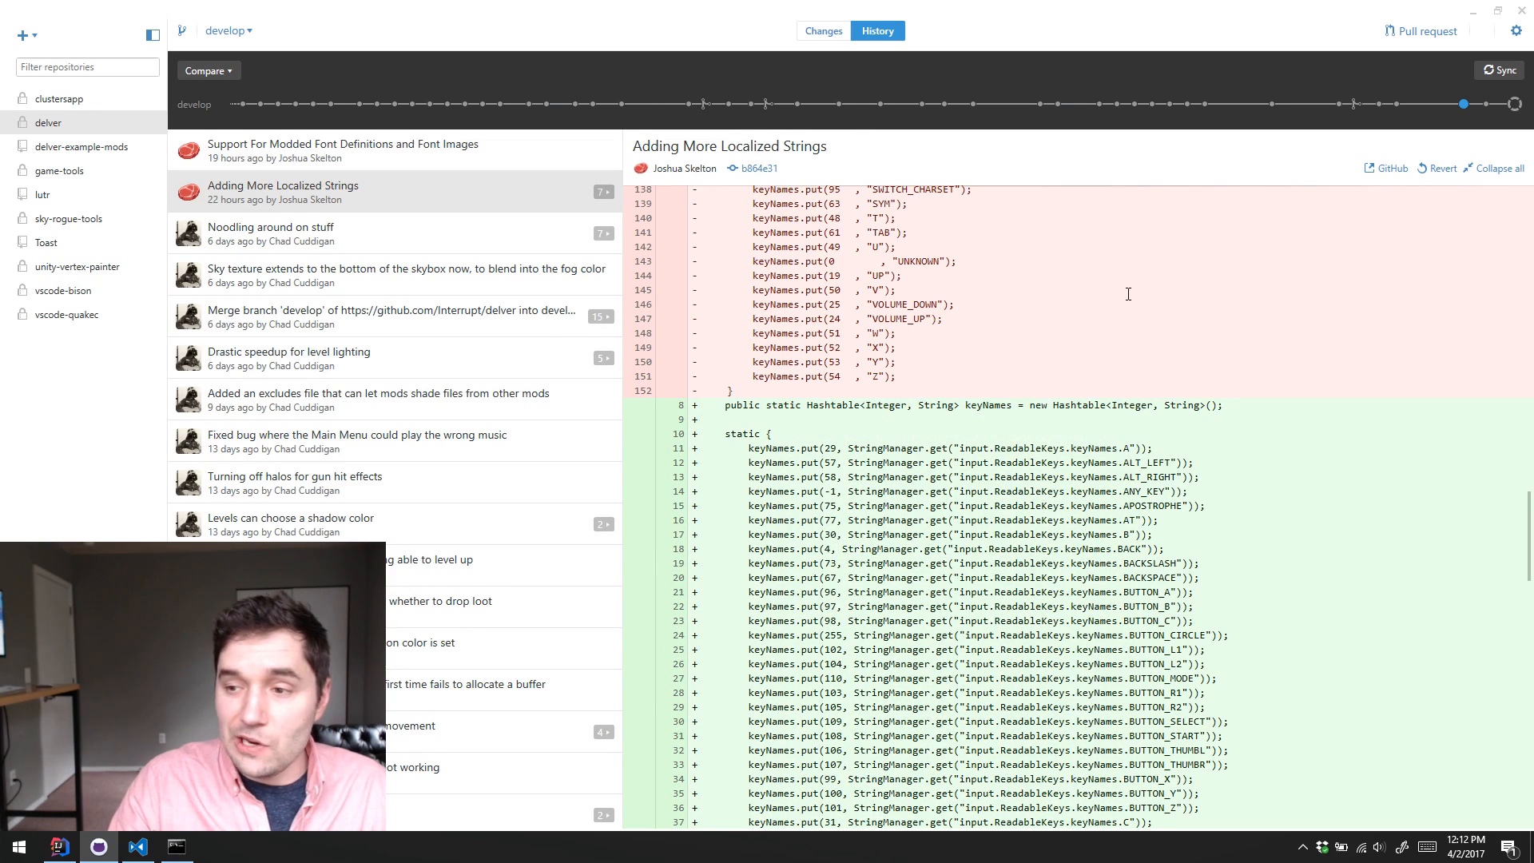
scroll(1069, 404, down, 2)
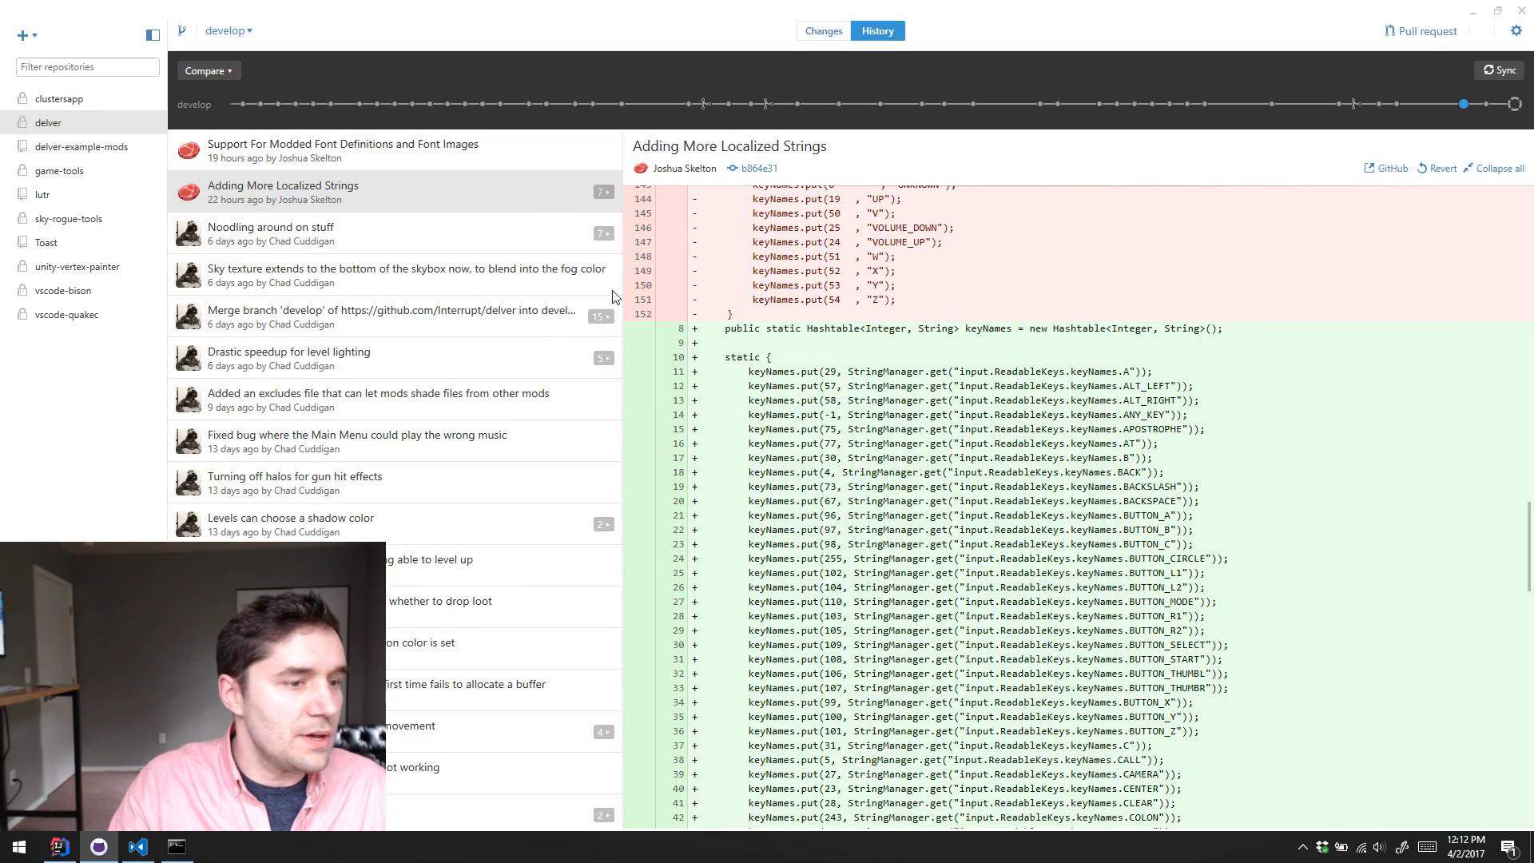
scroll(703, 260, up, 6)
scroll(703, 259, up, 20)
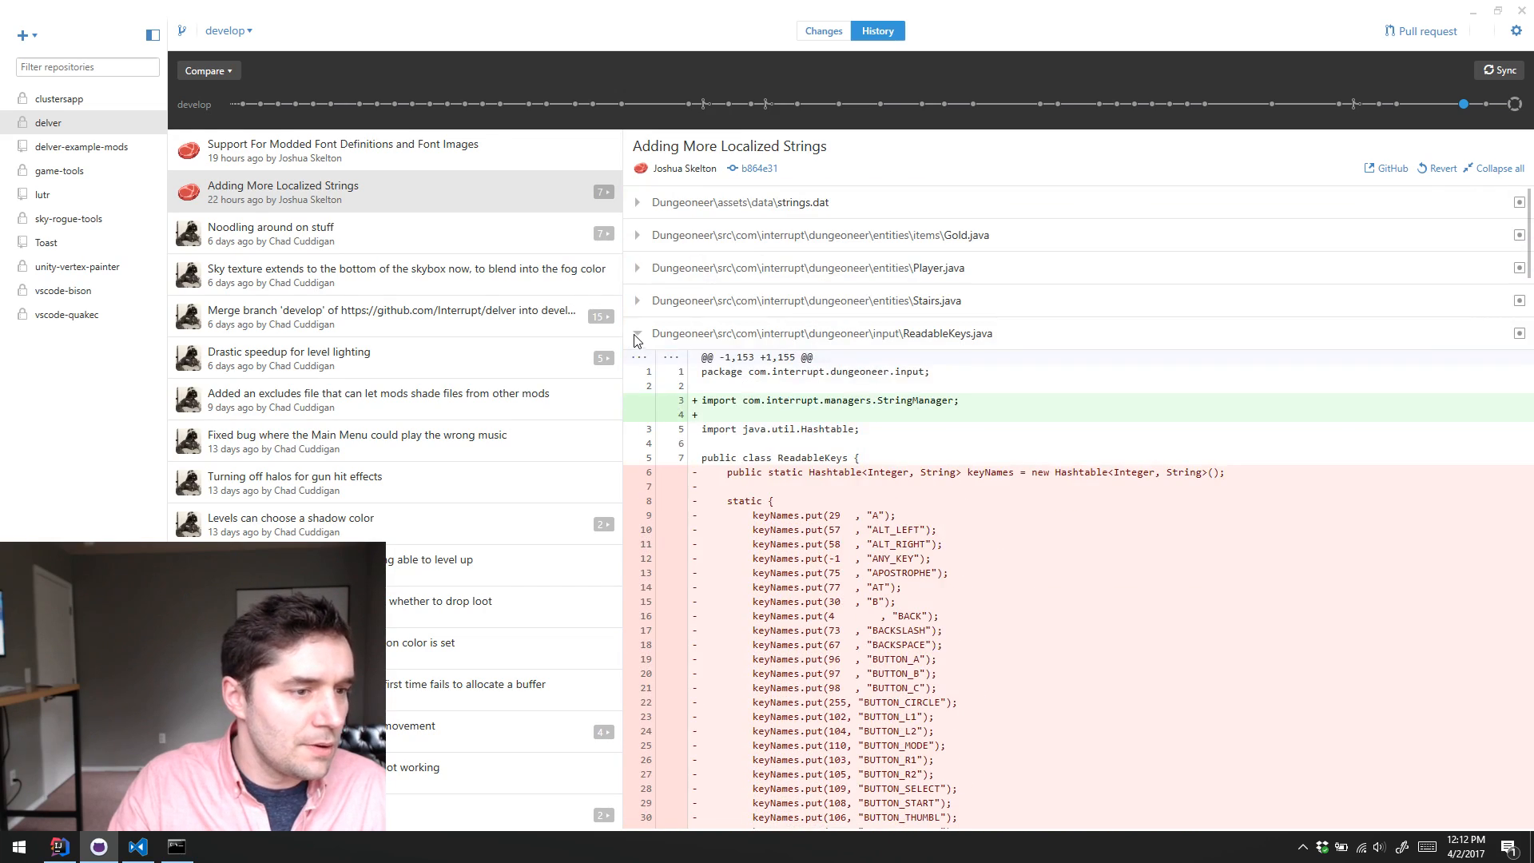
click(638, 335)
Step: Check the label changes in OptionsKeysScreen.java and OptionsScreen.java, collapsing each diff after viewing it
click(638, 367)
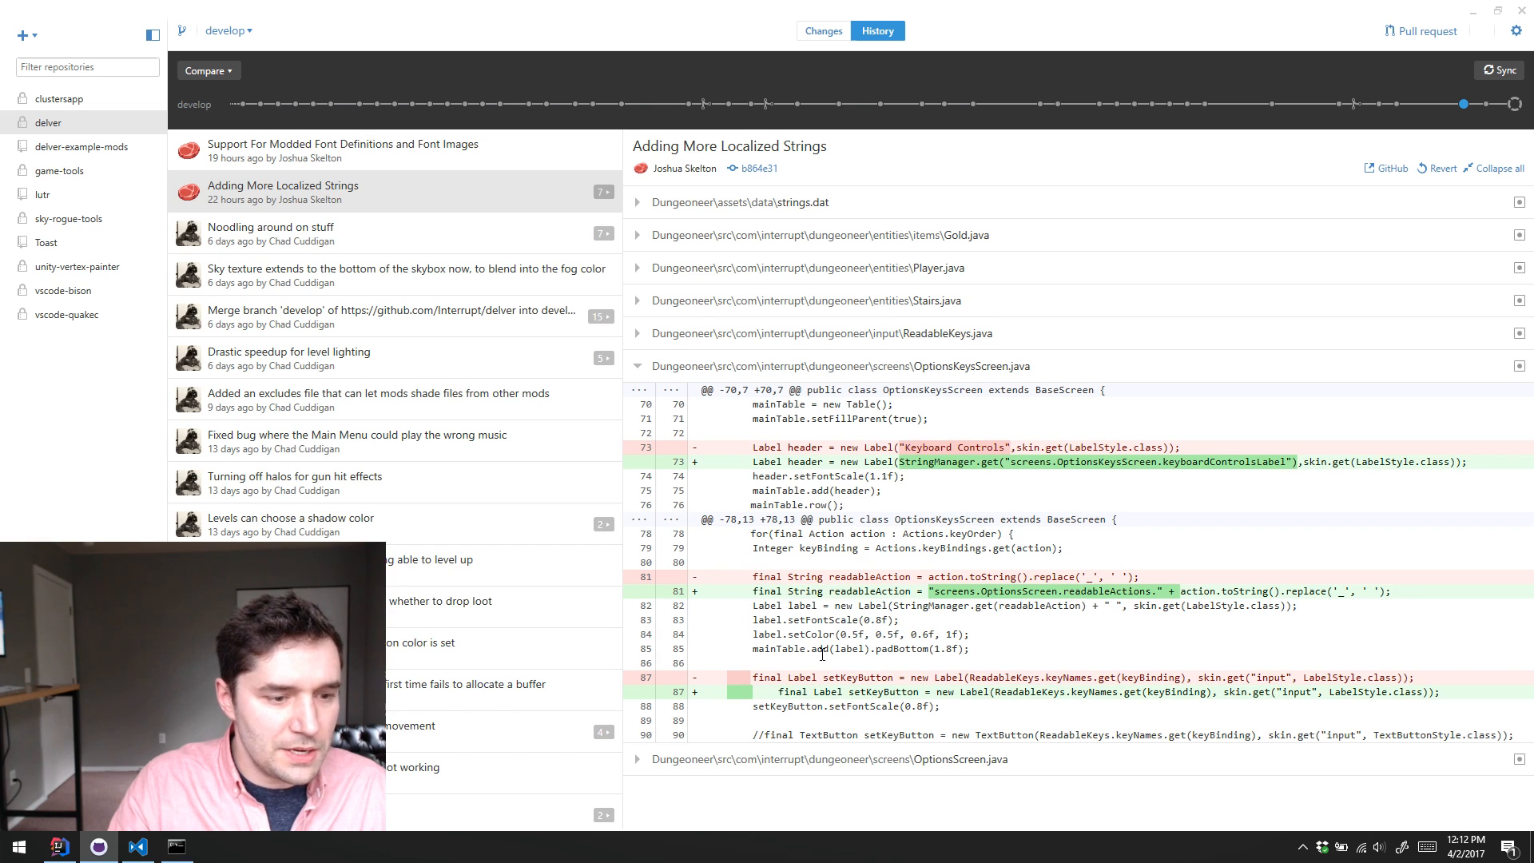
click(638, 369)
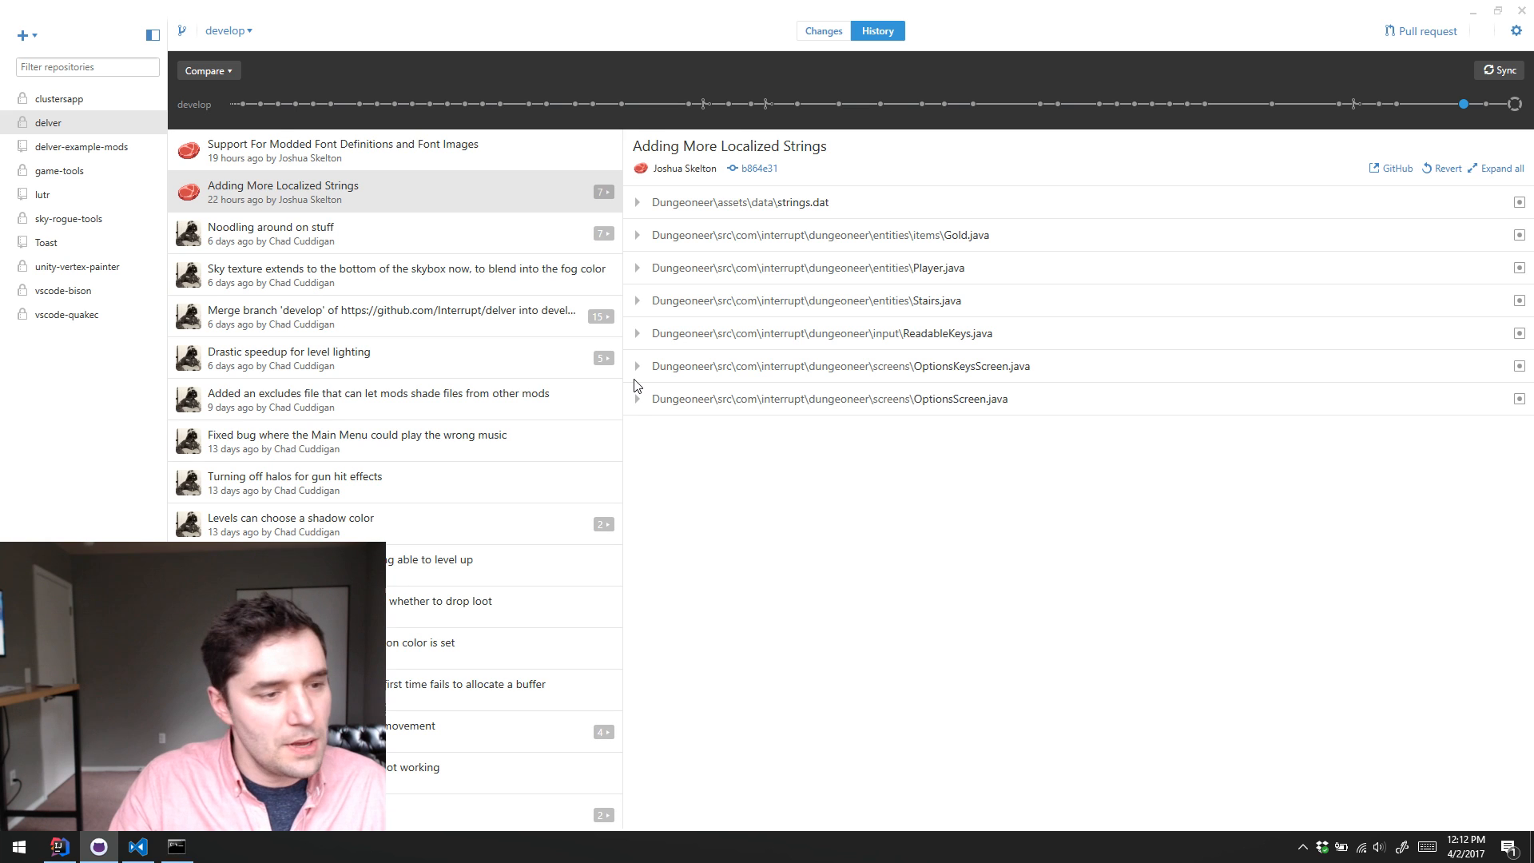
click(639, 400)
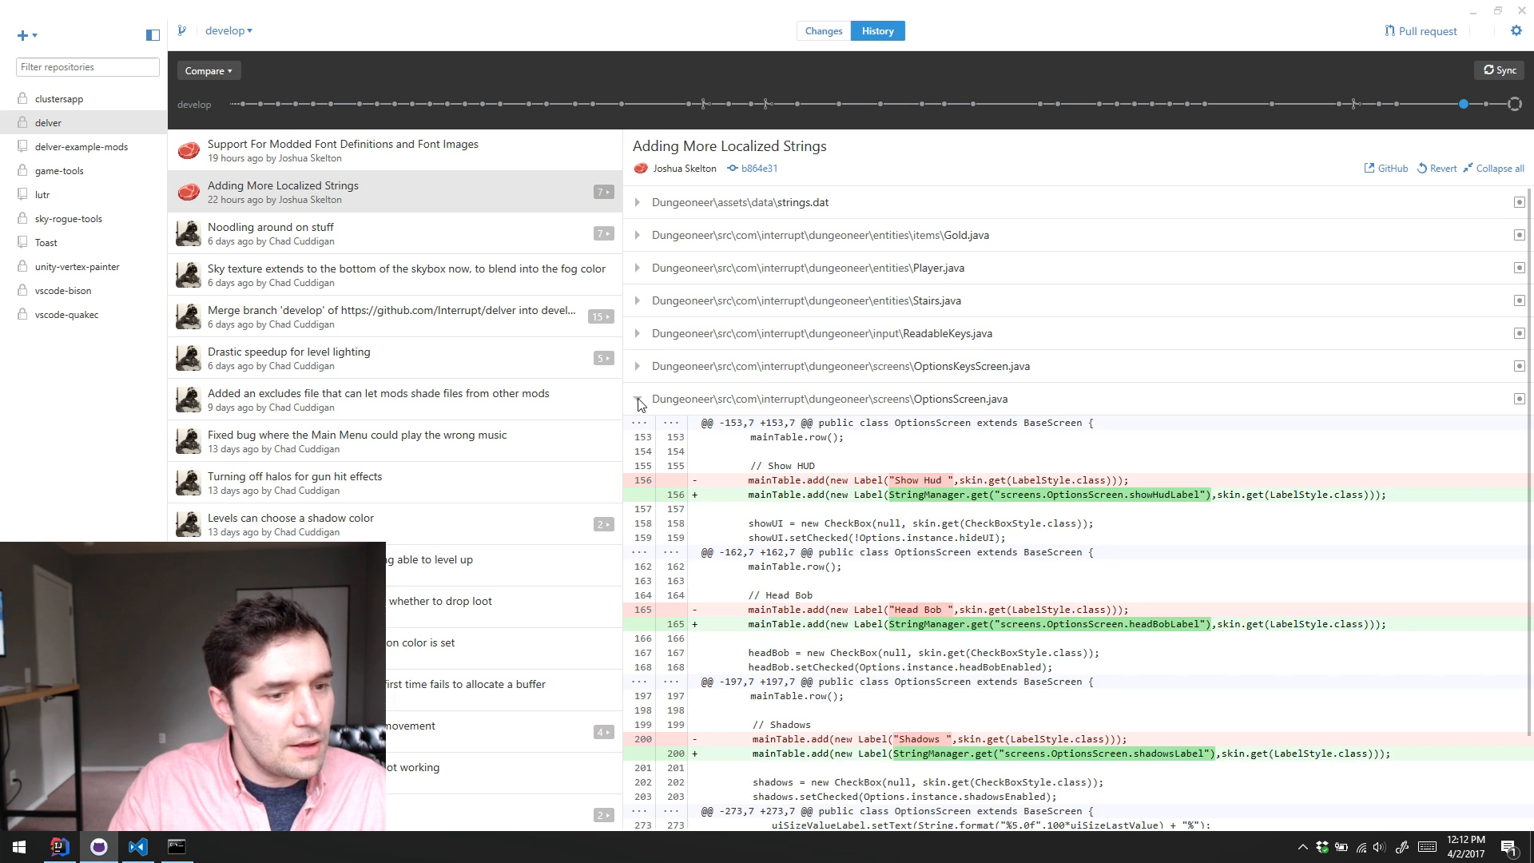
click(639, 400)
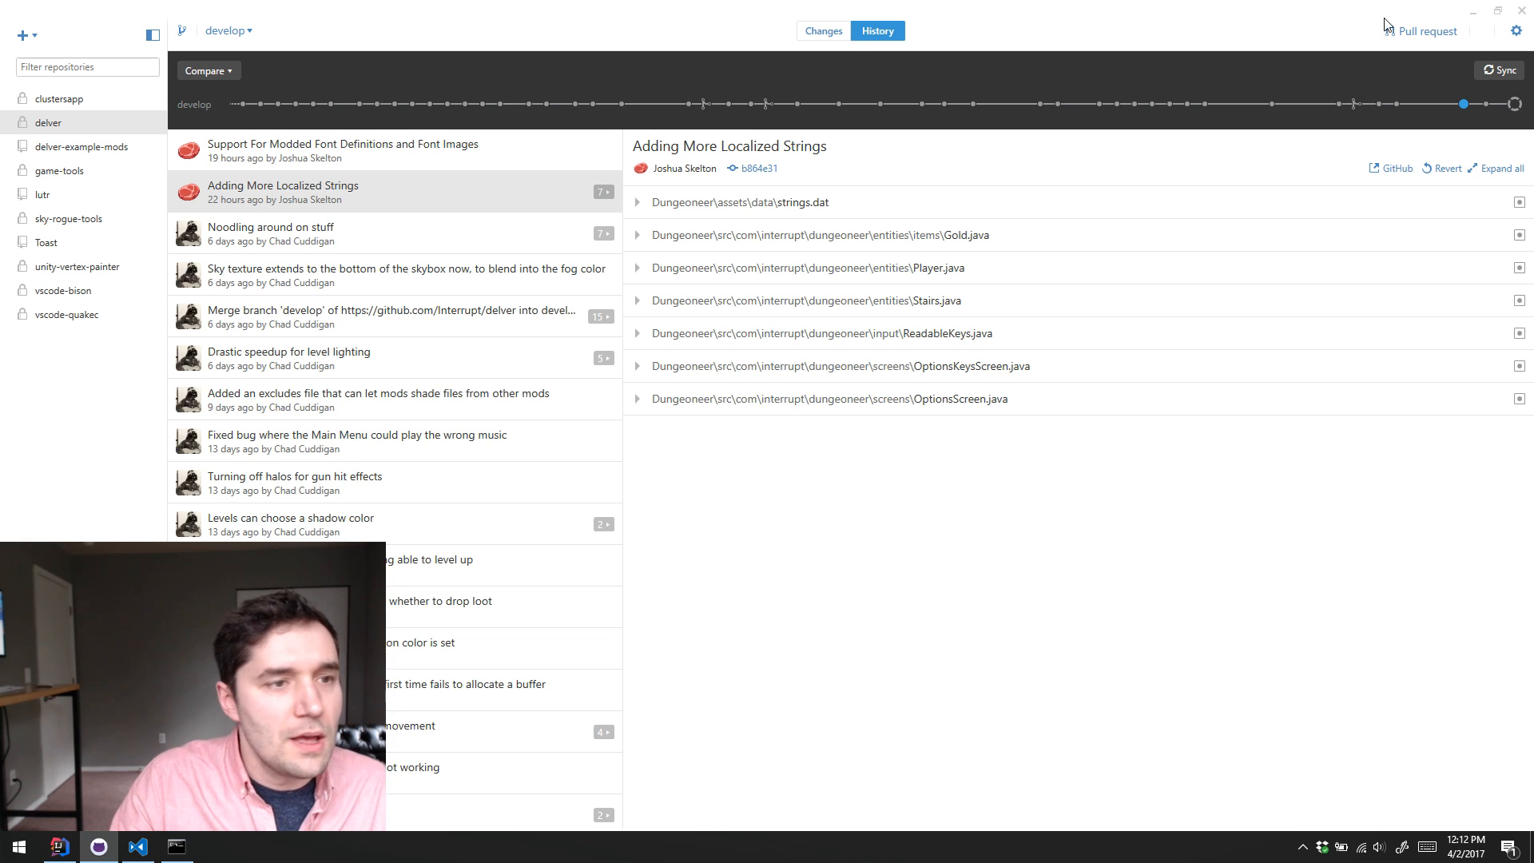
Step: Switch to the delver-example-mods project in Visual Studio Code and collapse the items-guns folder
click(1474, 12)
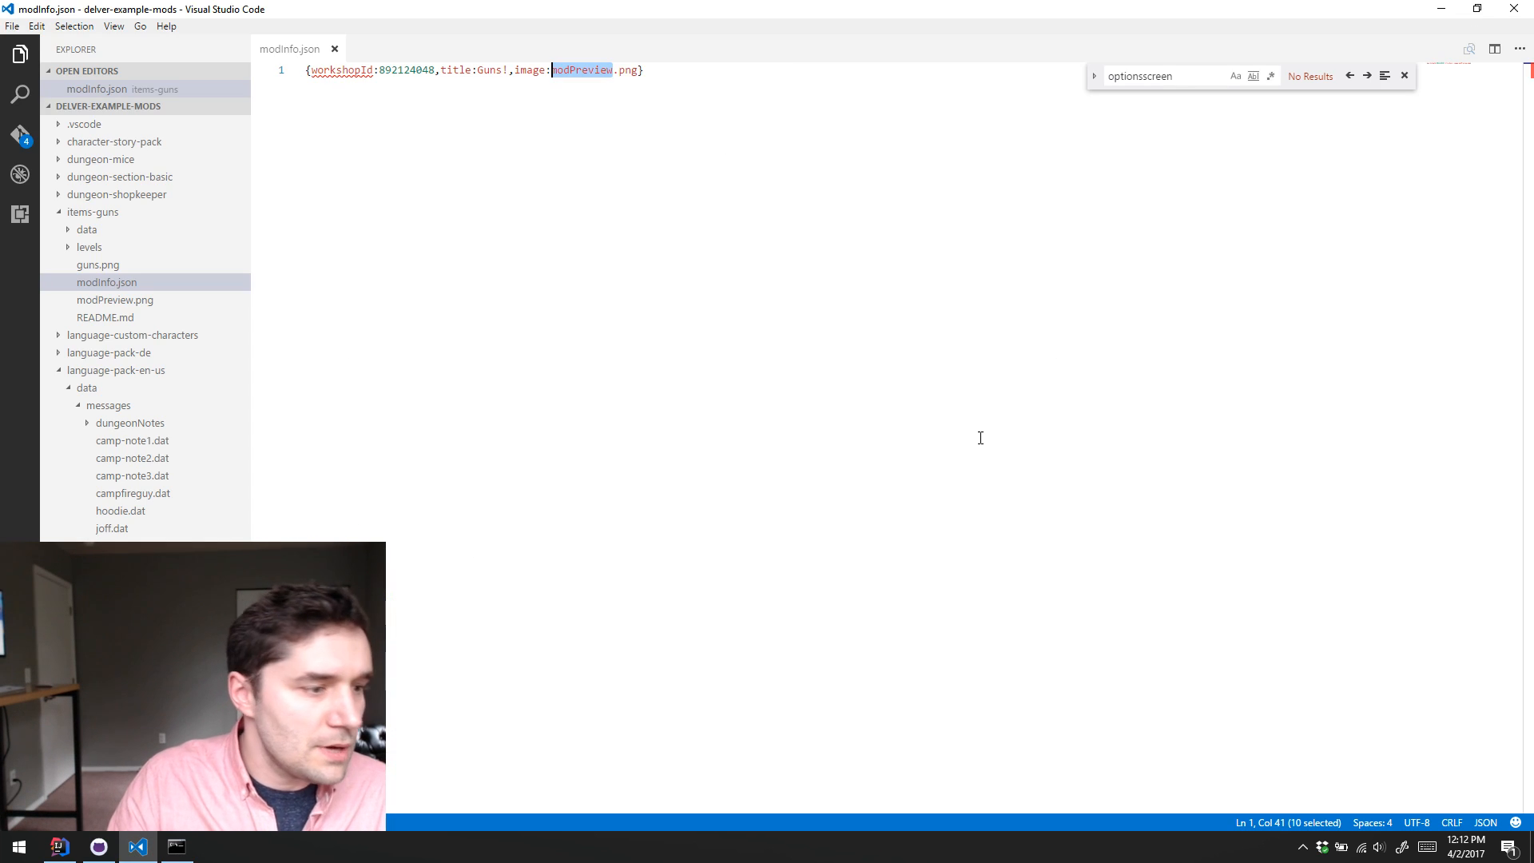
click(456, 526)
click(55, 216)
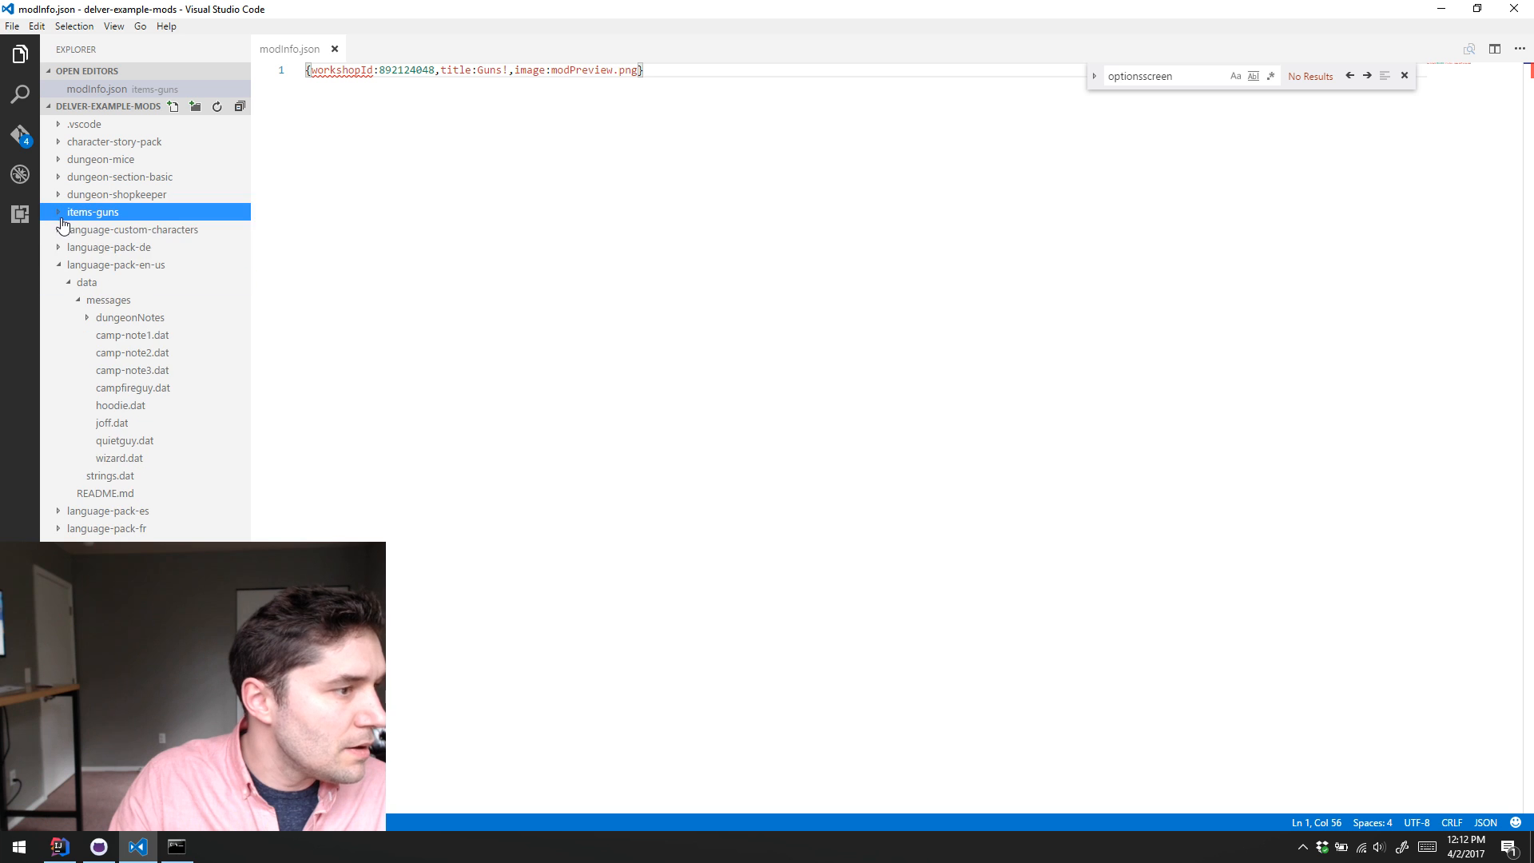
Step: Expand the language-custom-characters mod, collapse its messages folder, and view pixel.fnt and pixel.png from the ui folder
click(97, 229)
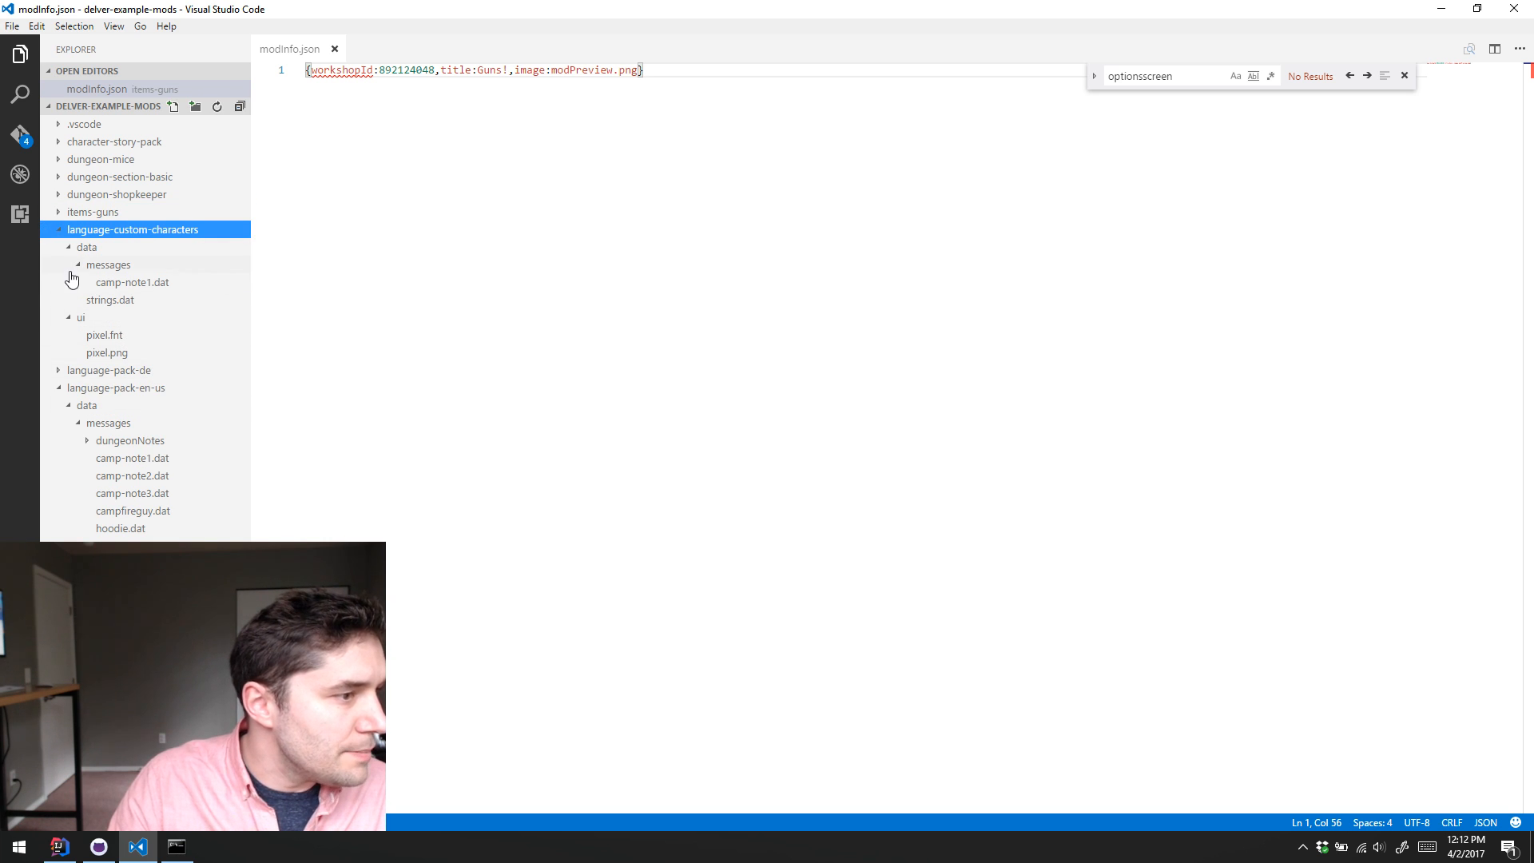
click(116, 270)
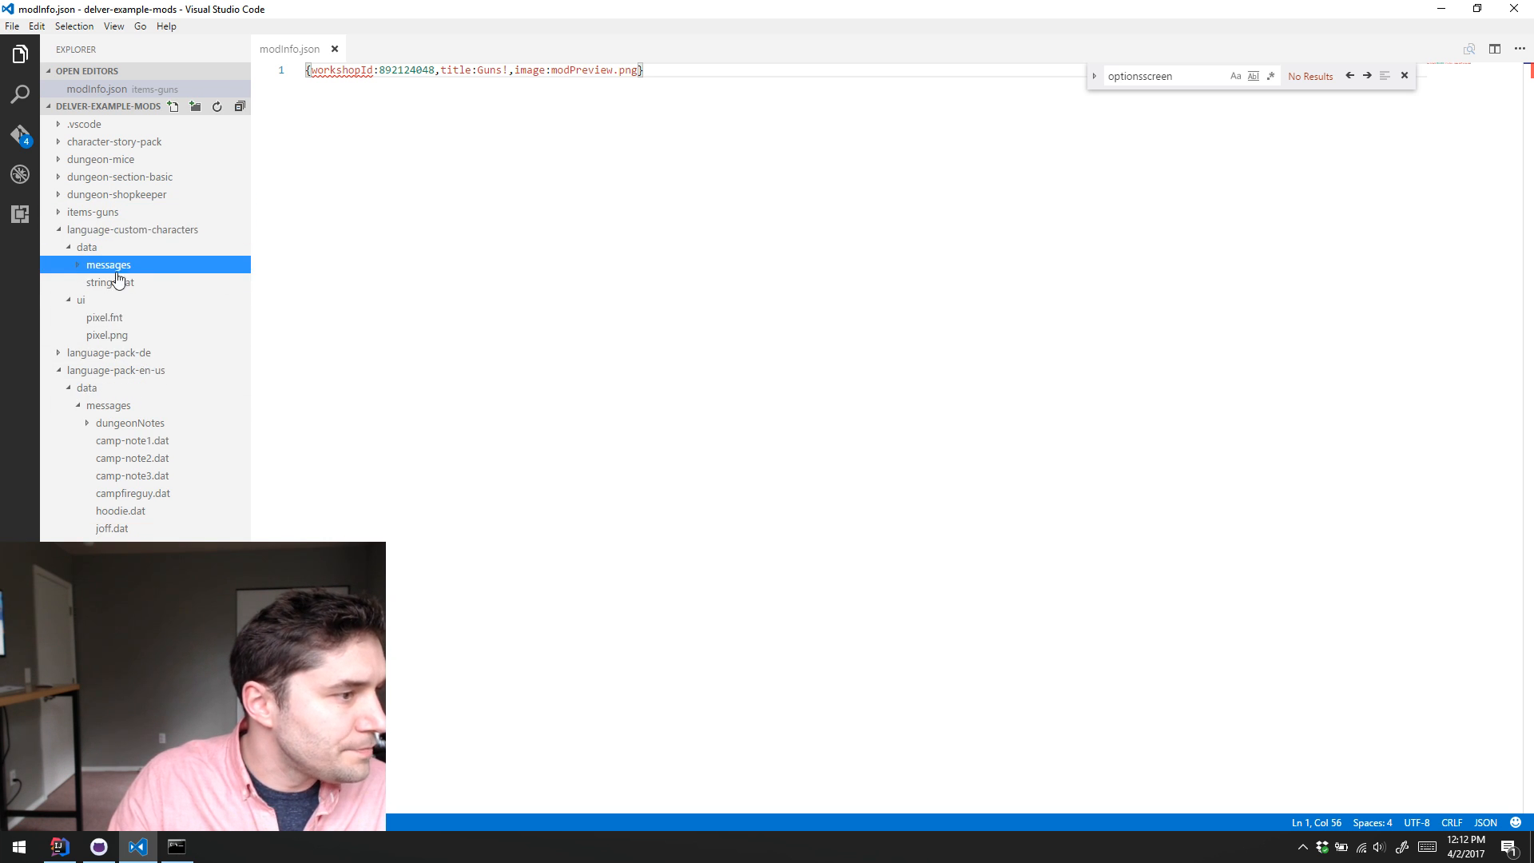
click(156, 320)
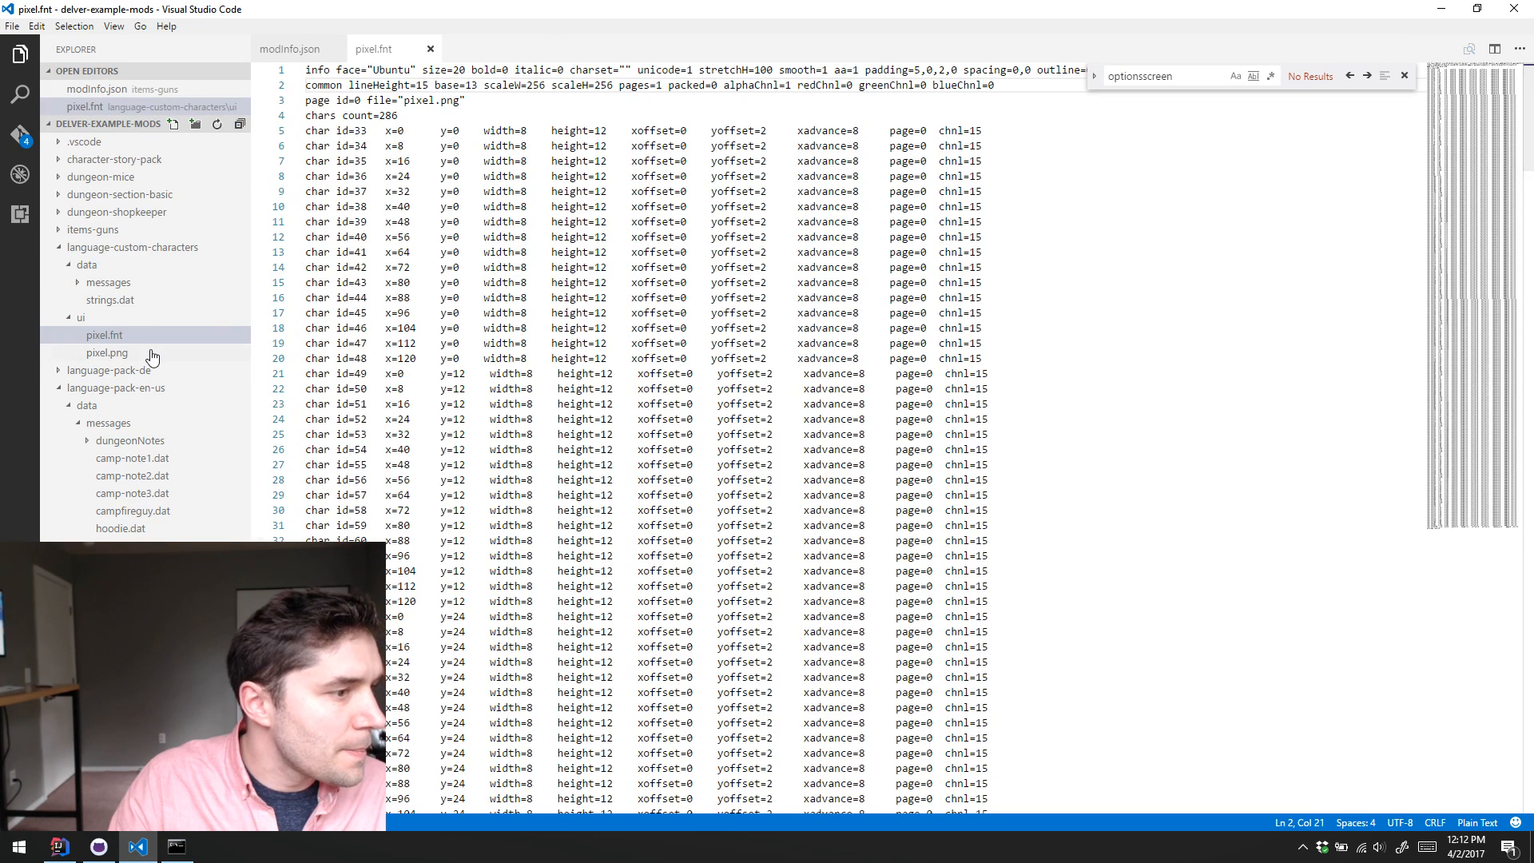
click(152, 354)
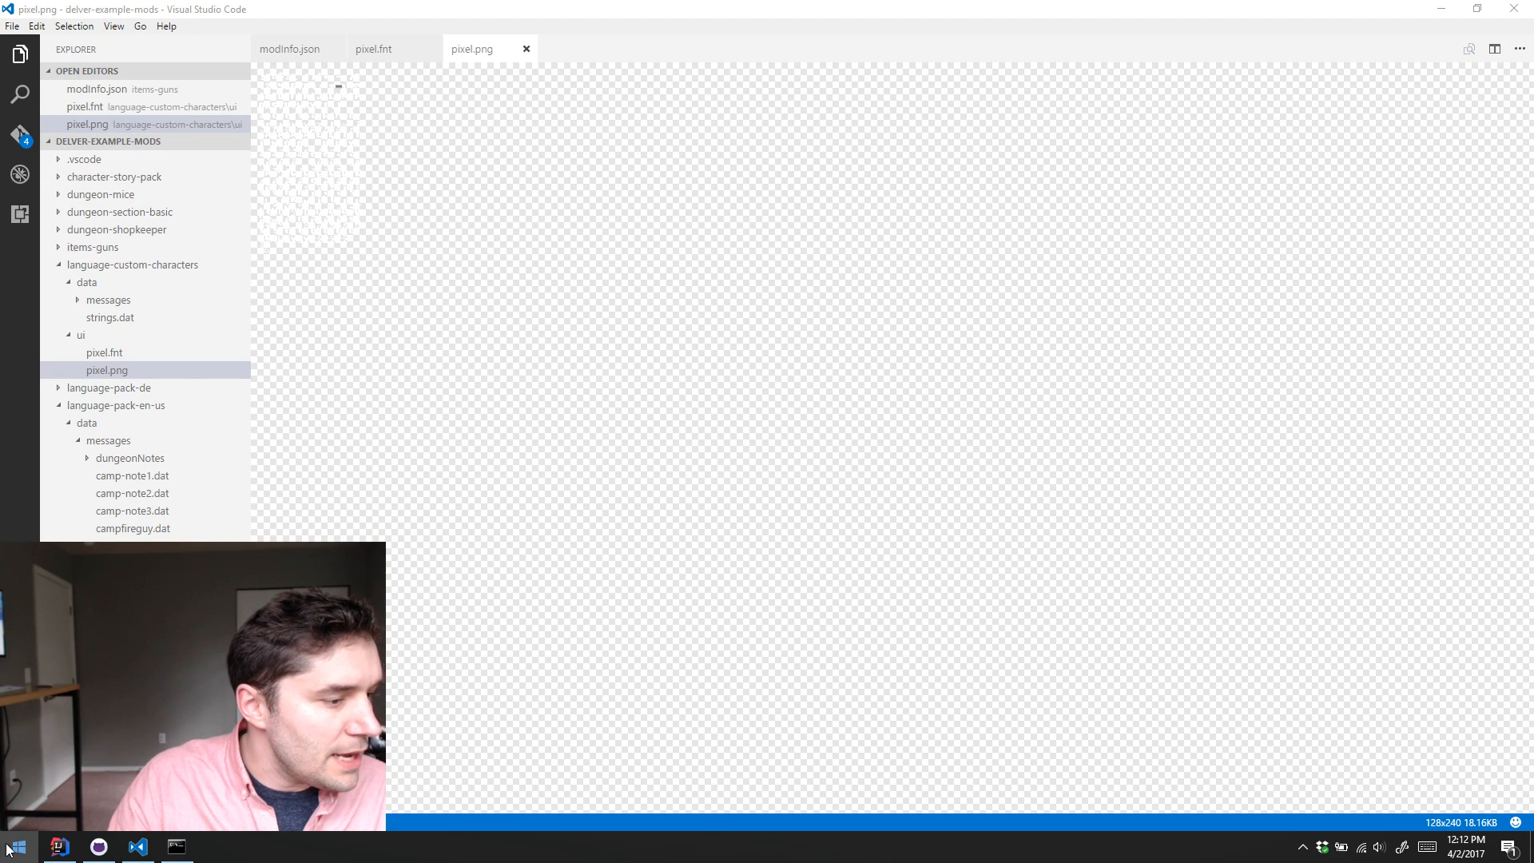
Step: Launch Photoshop and open pixel.png from the language-custom-characters ui folder
click(29, 835)
click(551, 626)
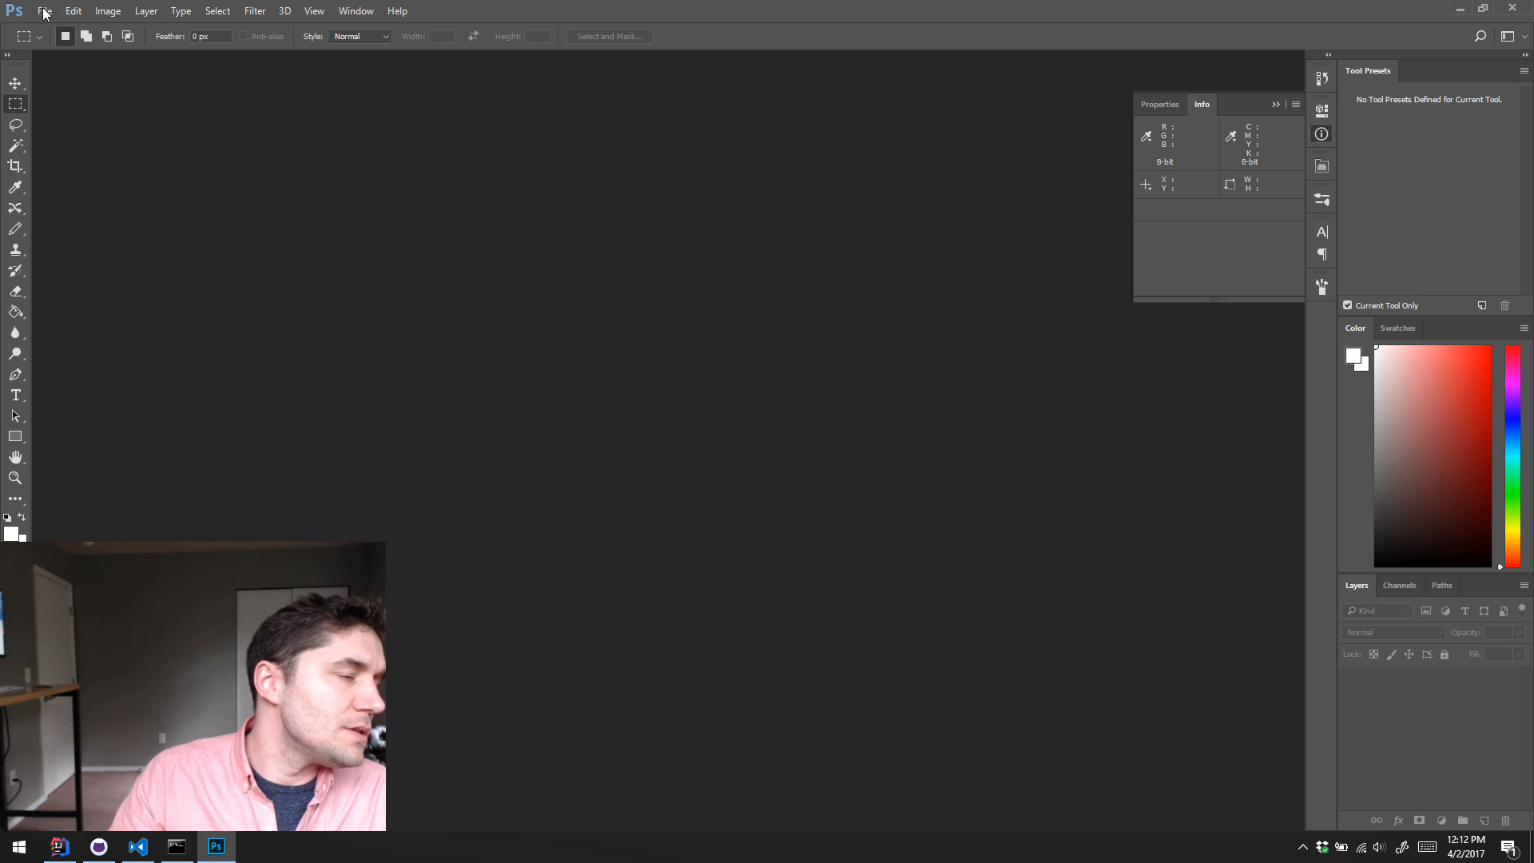
click(44, 10)
click(77, 44)
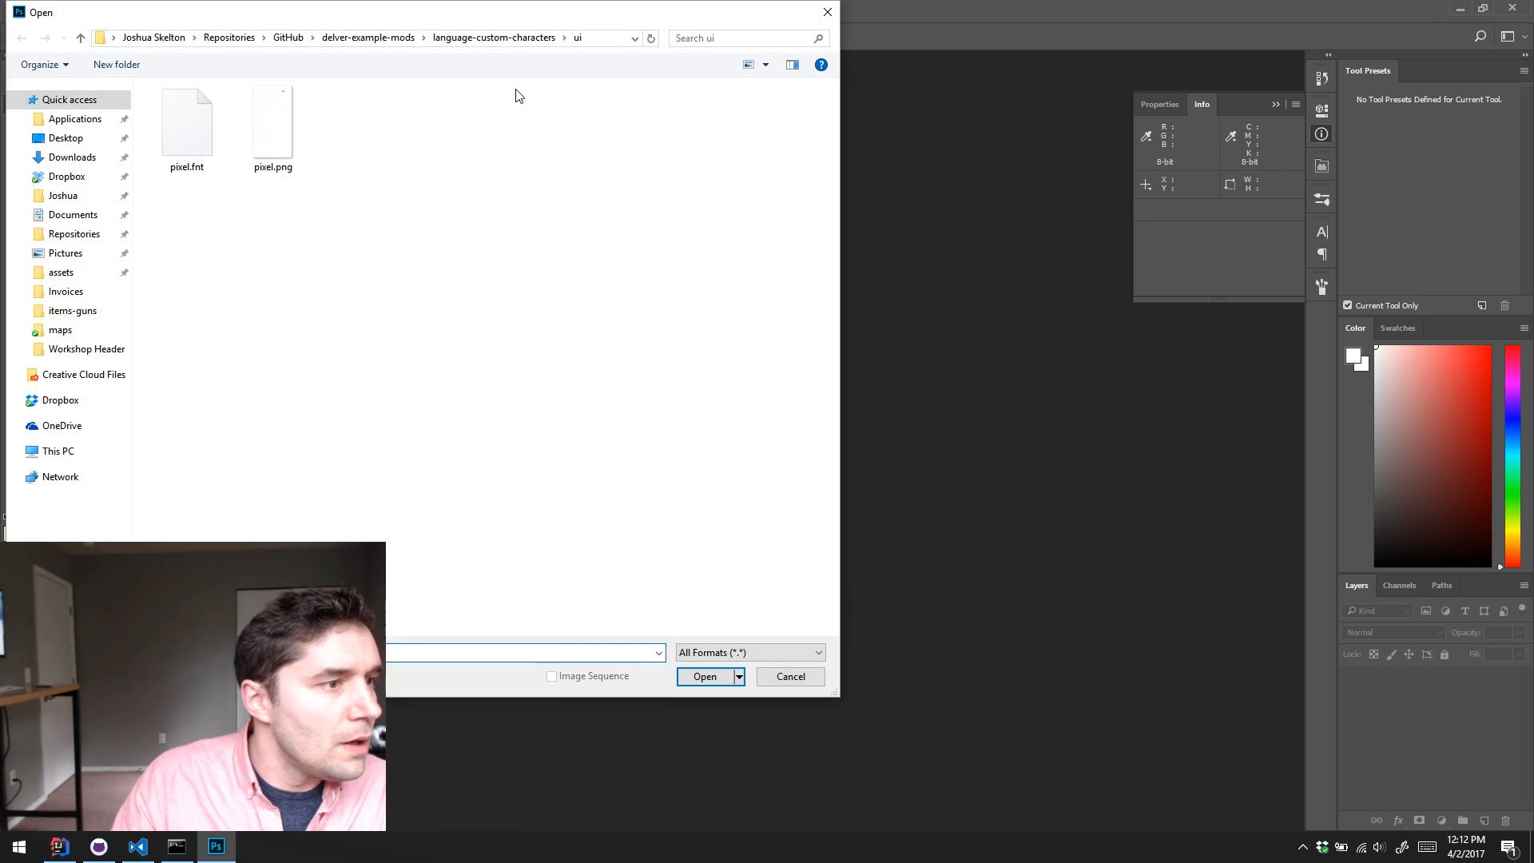
double_click(276, 124)
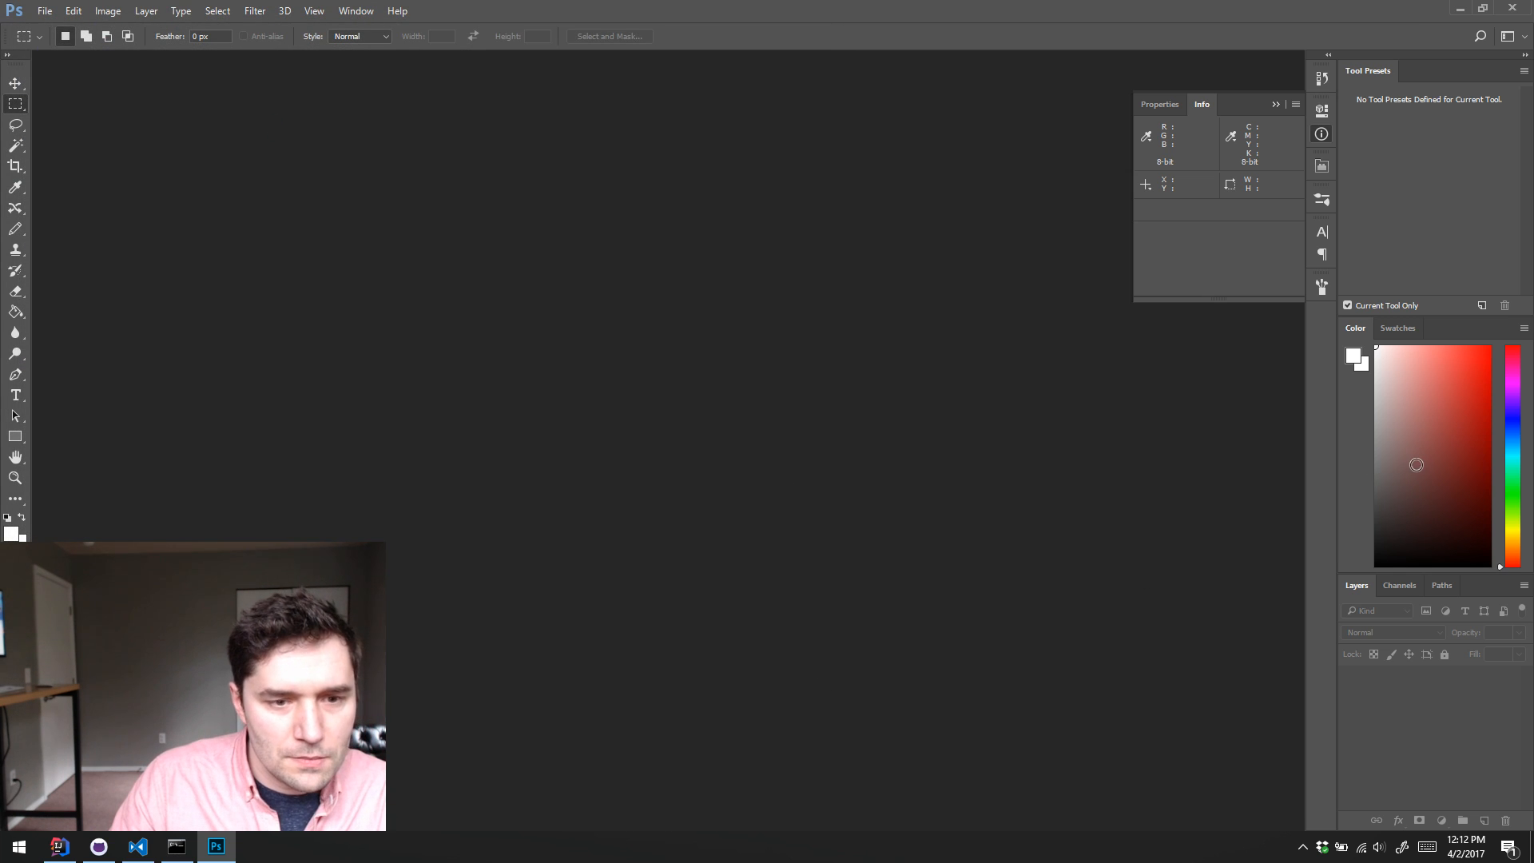
Step: Set the foreground color to magenta, hex ff00ff
click(1353, 358)
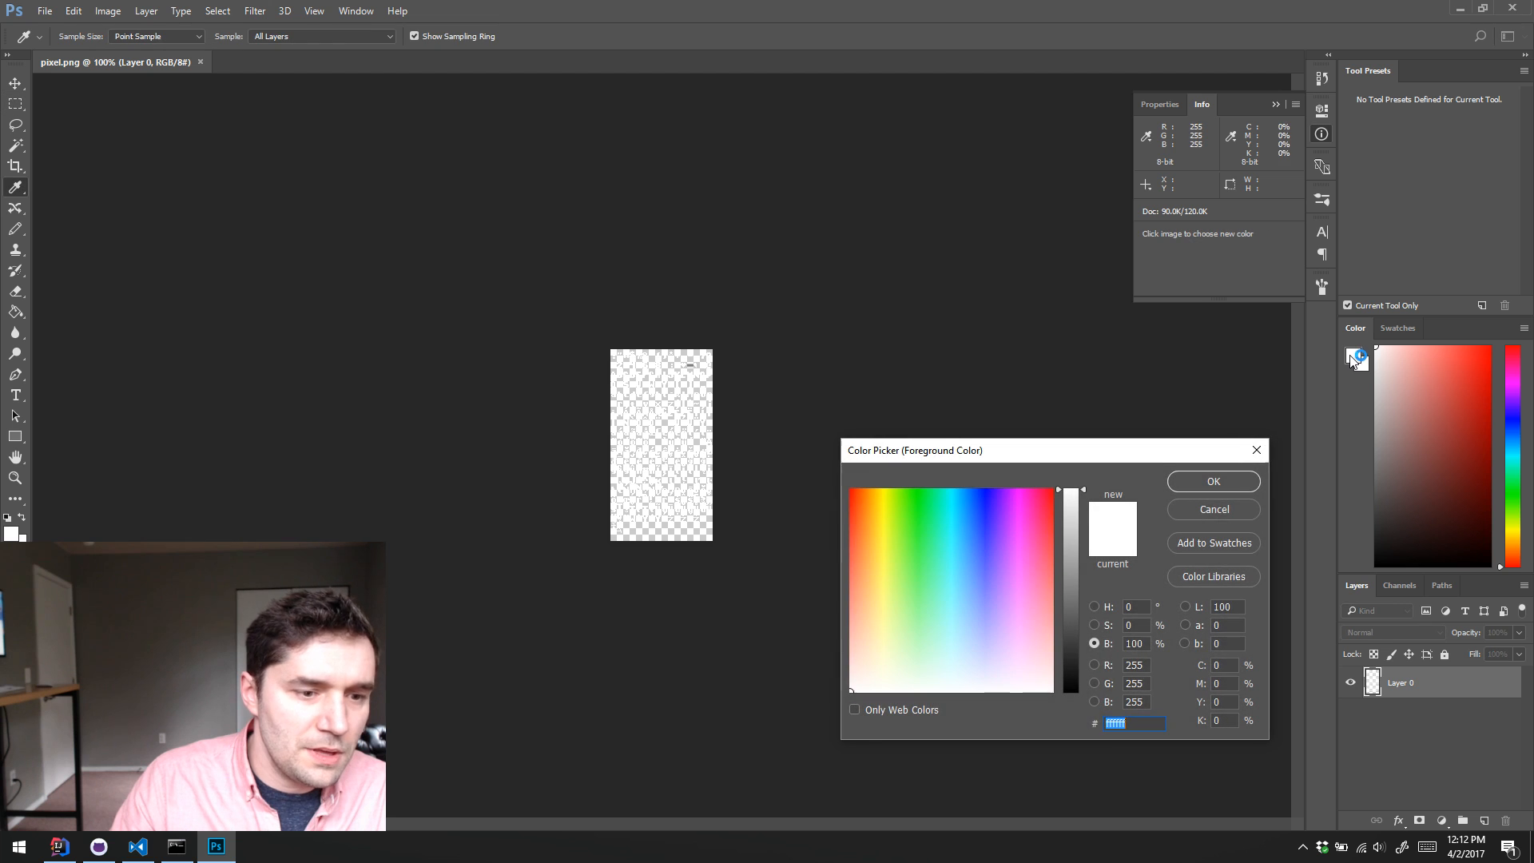
drag(1020, 565, 1023, 471)
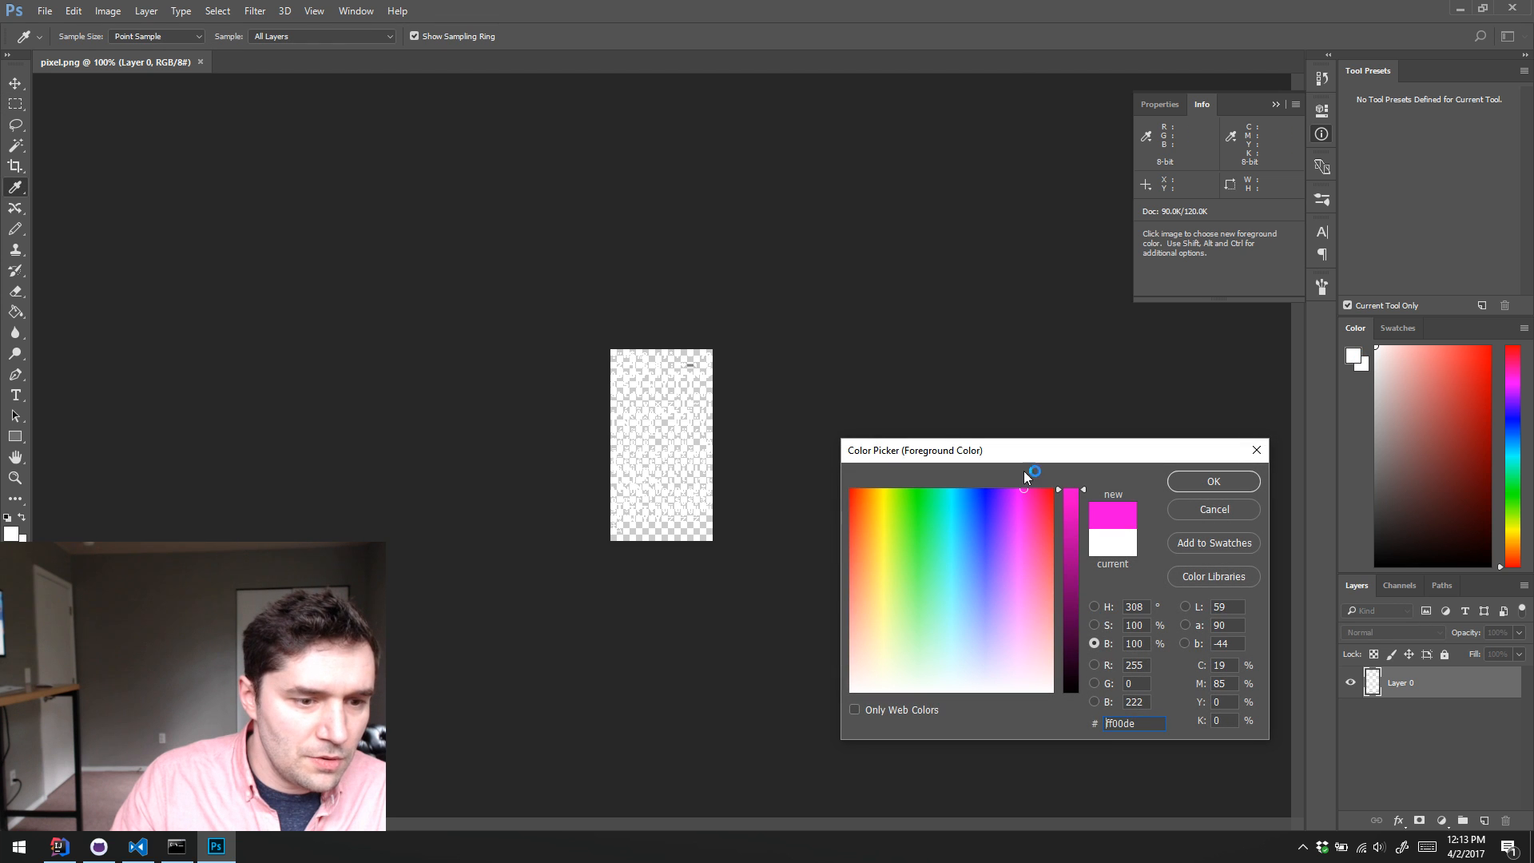
double_click(1142, 700)
text(255)
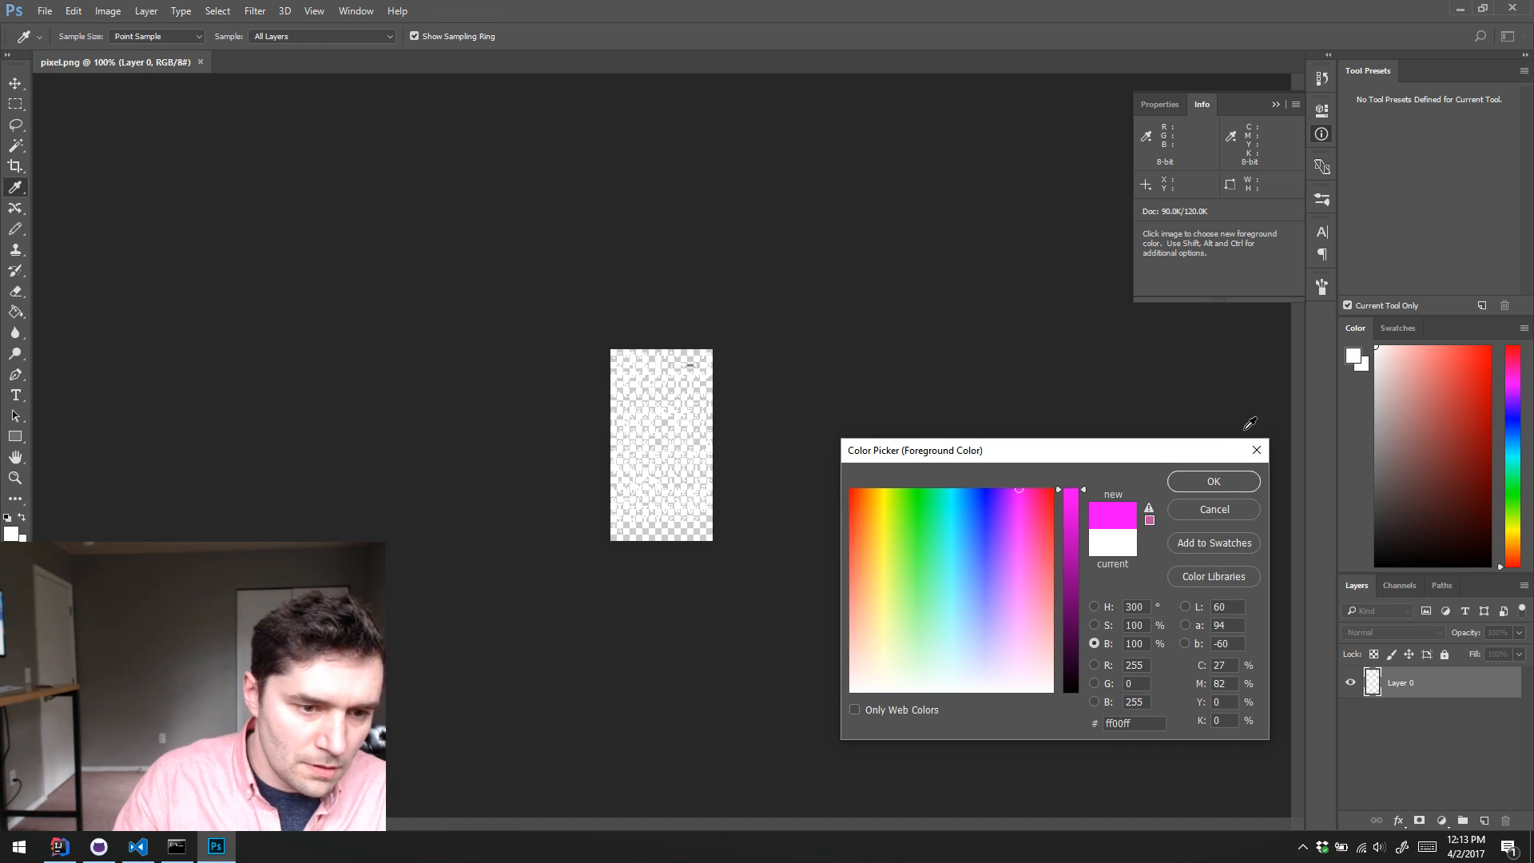
click(1213, 481)
Step: Add a new layer beneath the font glyph layer and fill it with the magenta foreground color
key(m)
click(1483, 820)
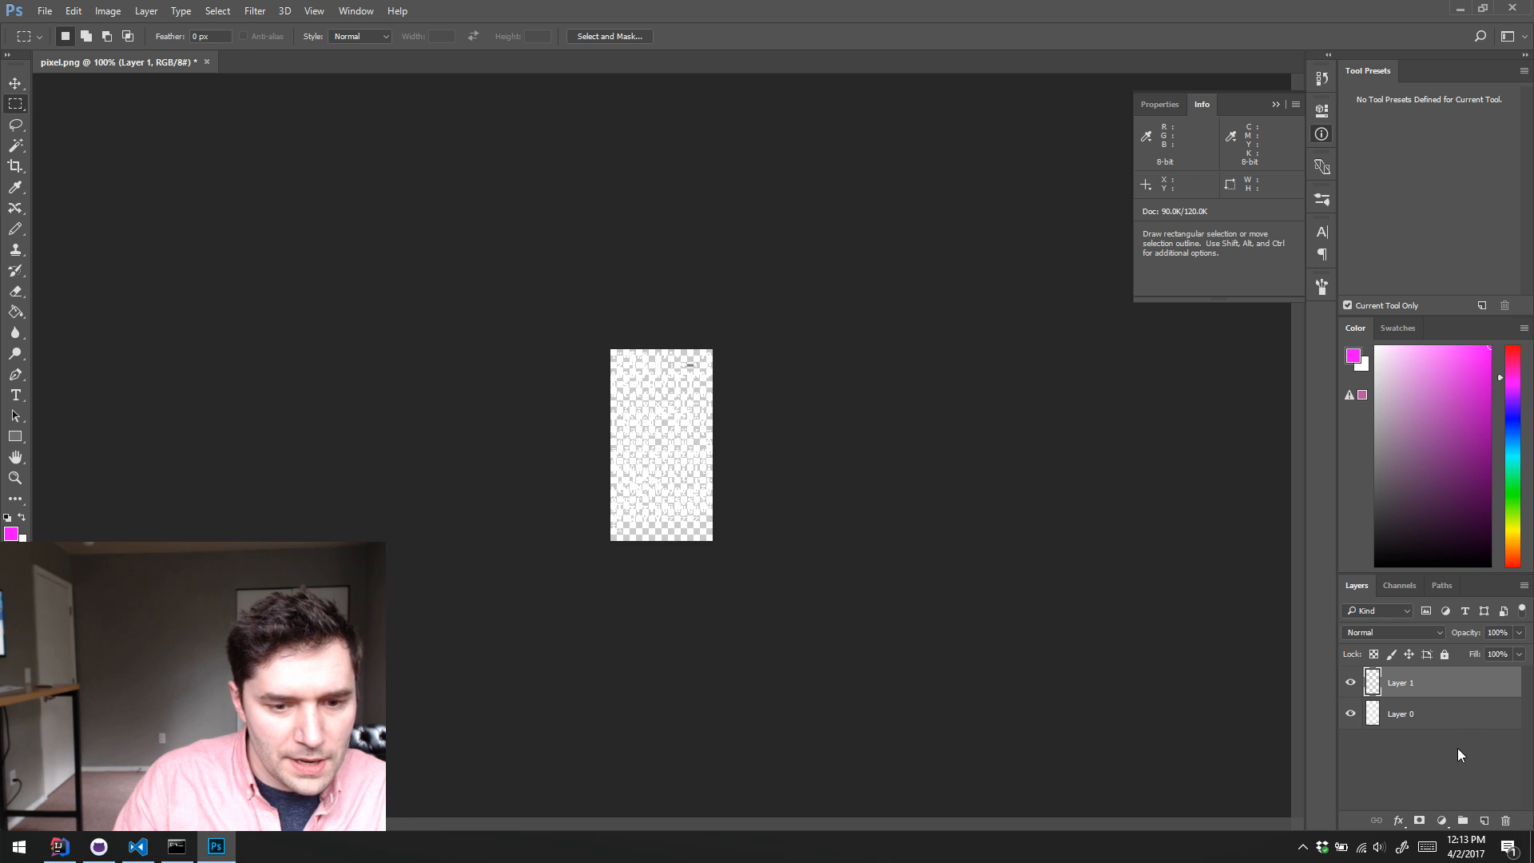
drag(1466, 697, 1467, 740)
key(alt+BackSpace)
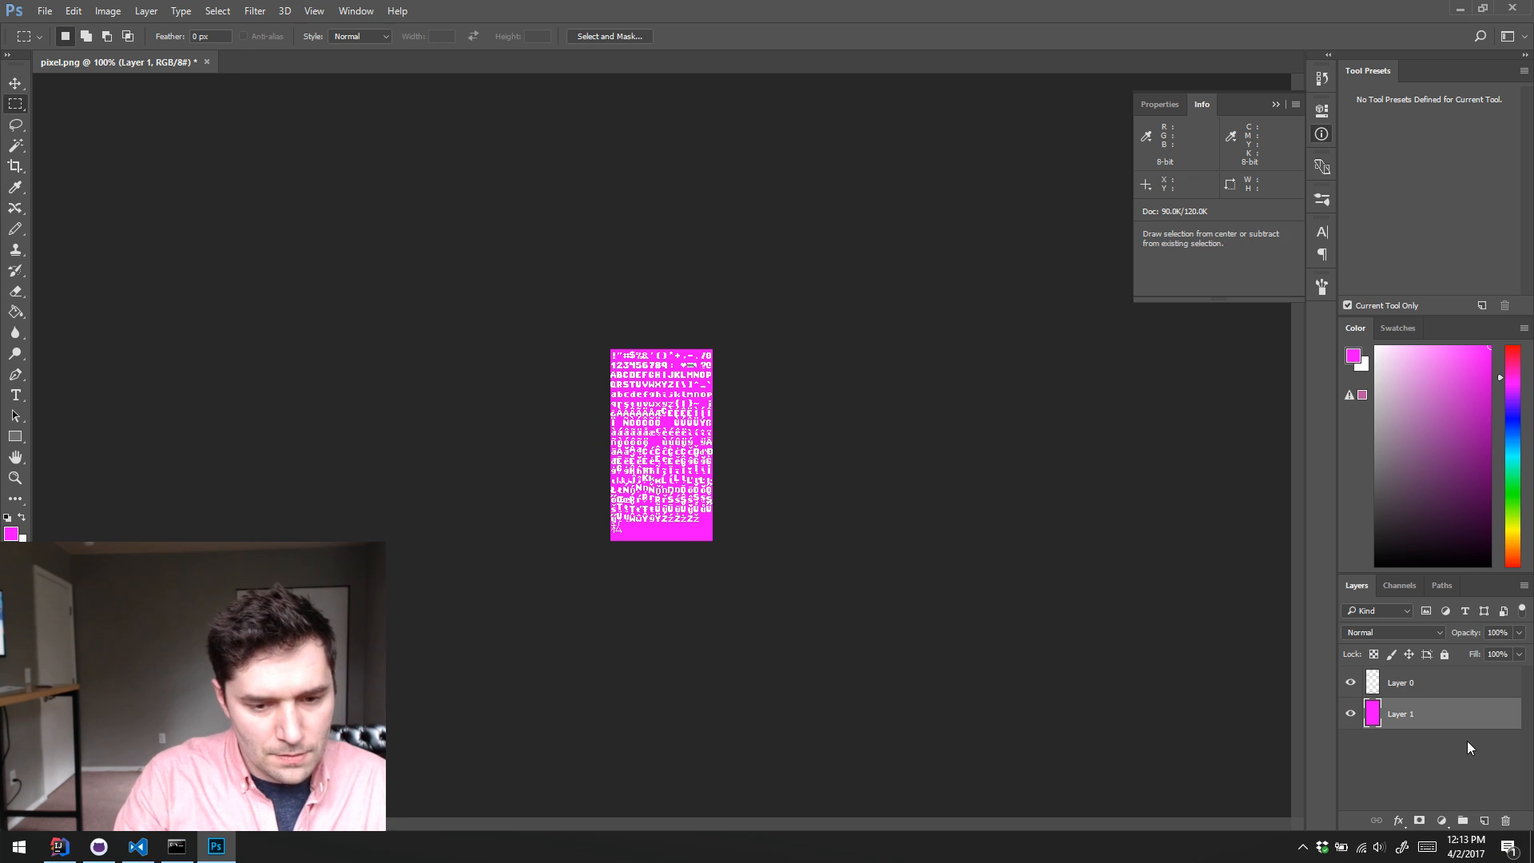
Step: Outline the rows of existing characters above the kanji with a rectangular marquee of about 128 by 216 px, and clear the selection
key(z)
click(680, 411)
click(680, 411)
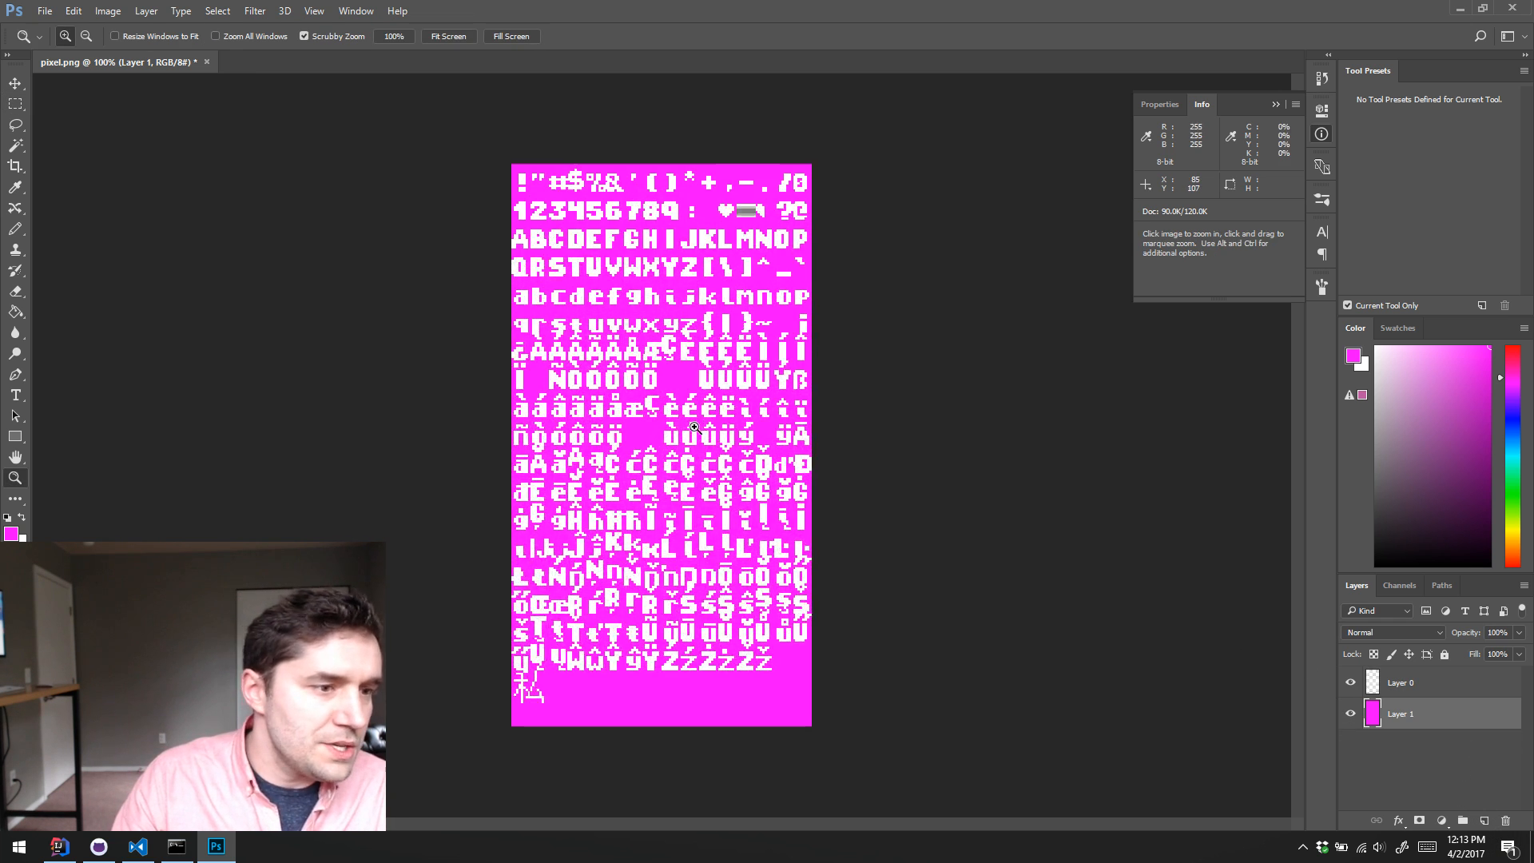
key(m)
drag(432, 160, 967, 674)
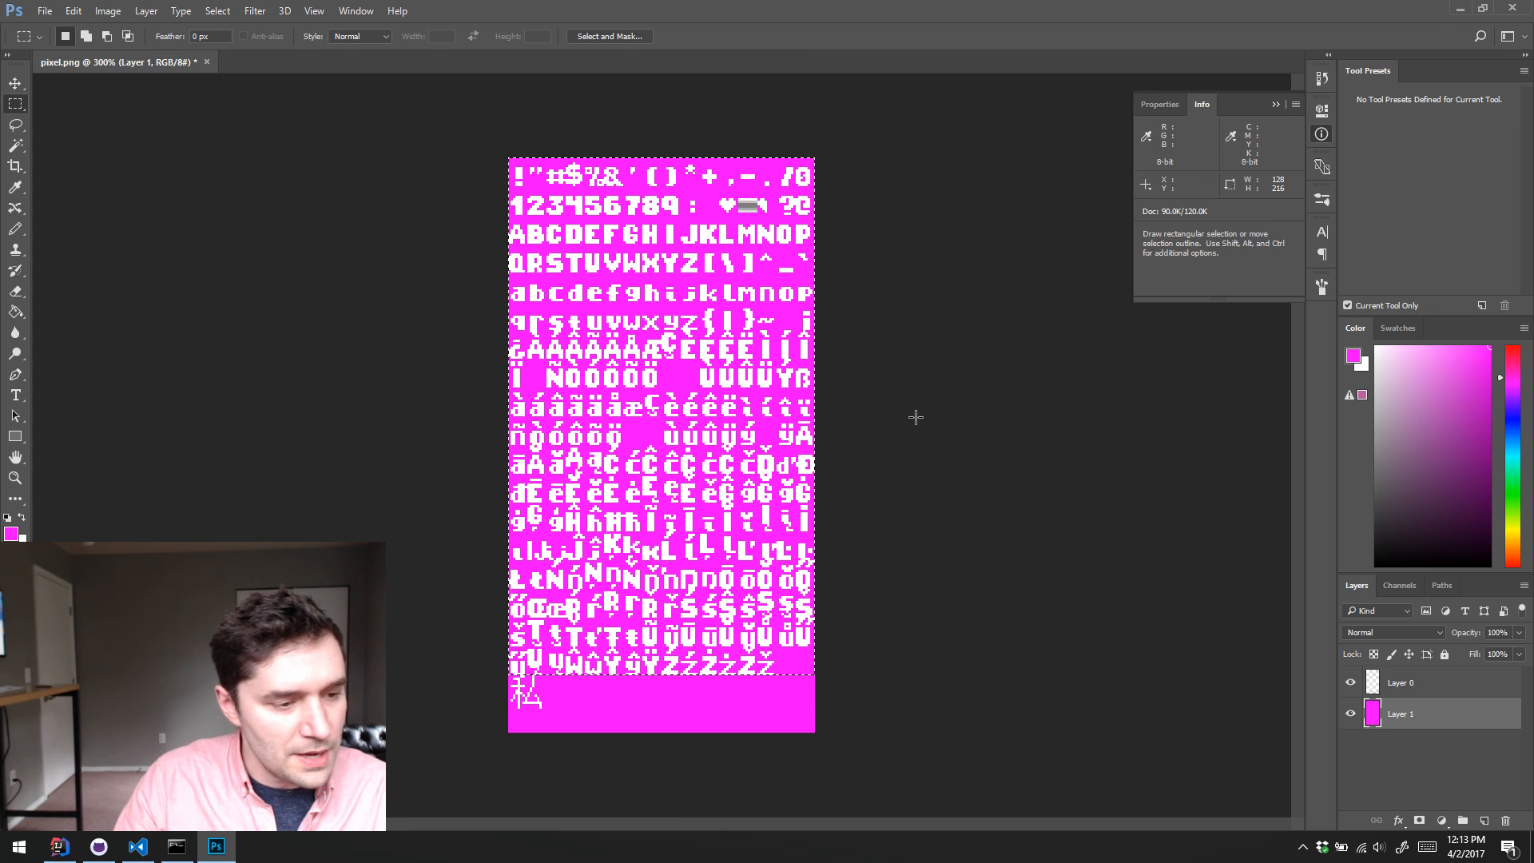
click(702, 580)
Step: Examine the kanji glyph in the last row of the font sheet and the accented character rows above it
key(z)
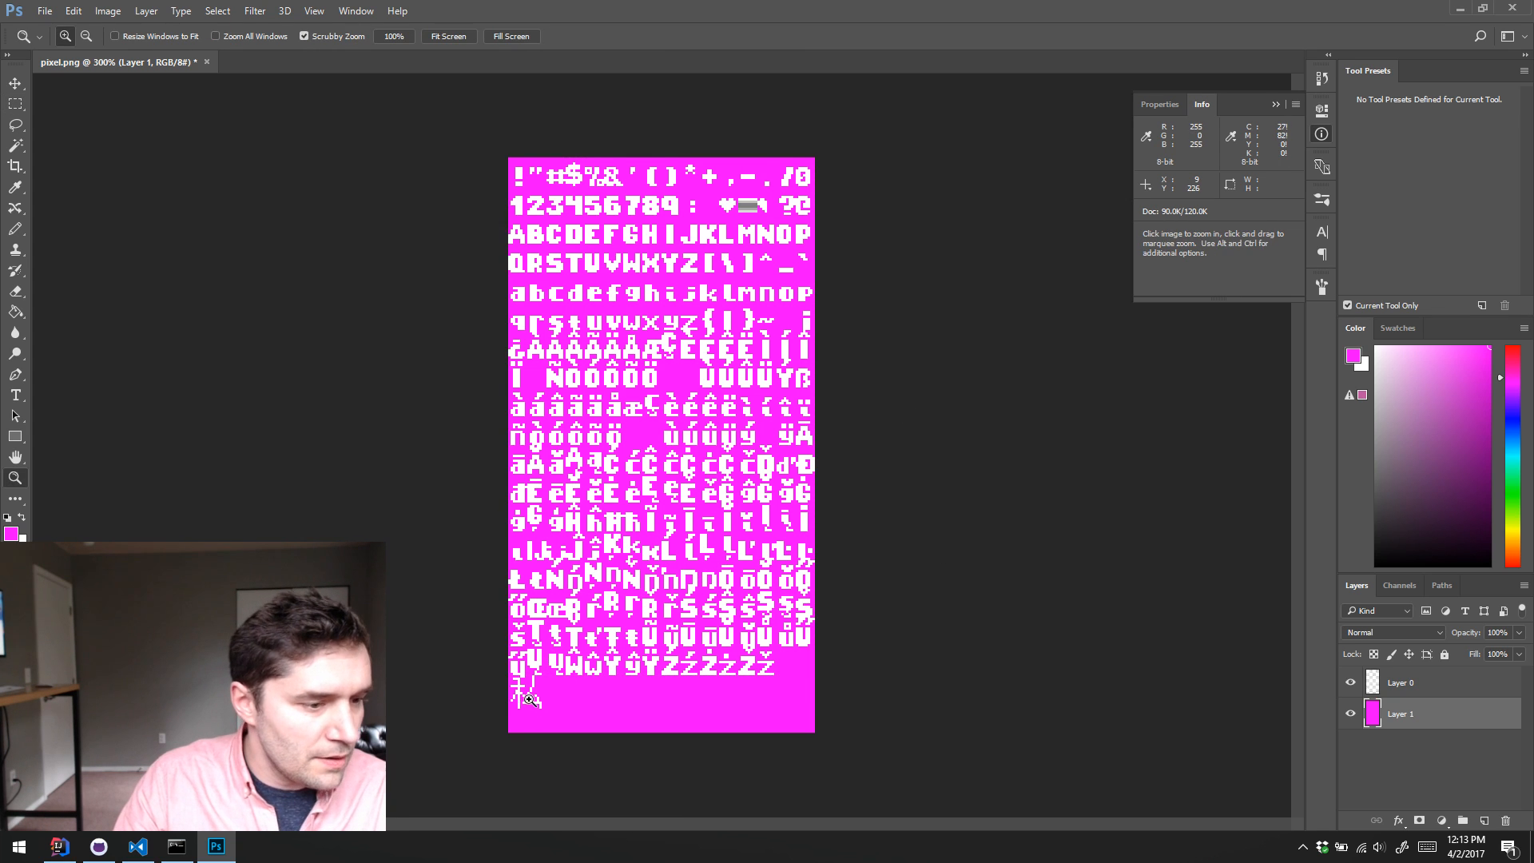
drag(541, 709, 618, 464)
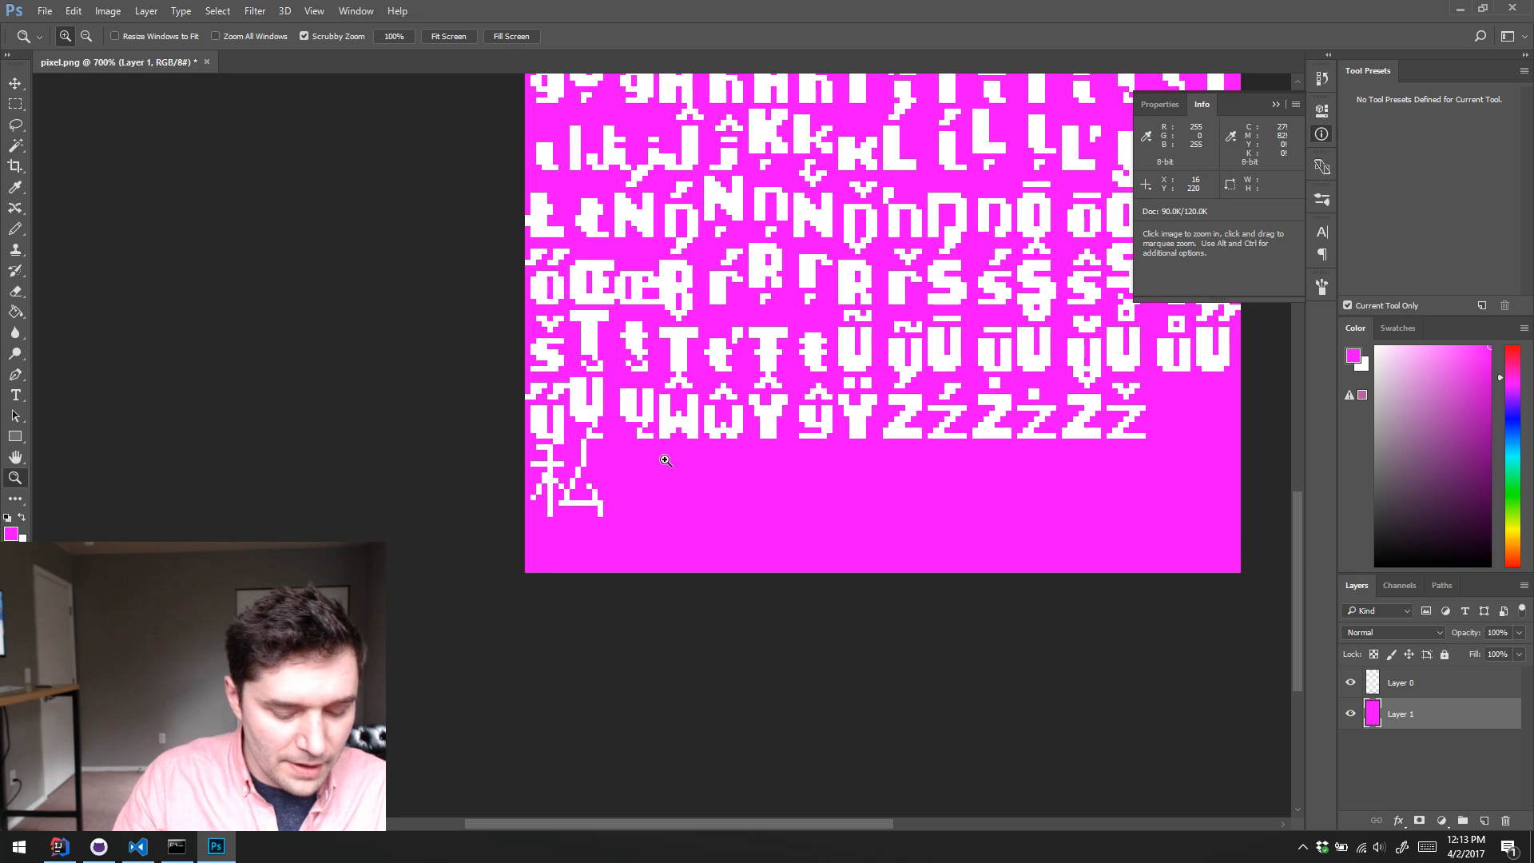
scroll(879, 475, up, 1)
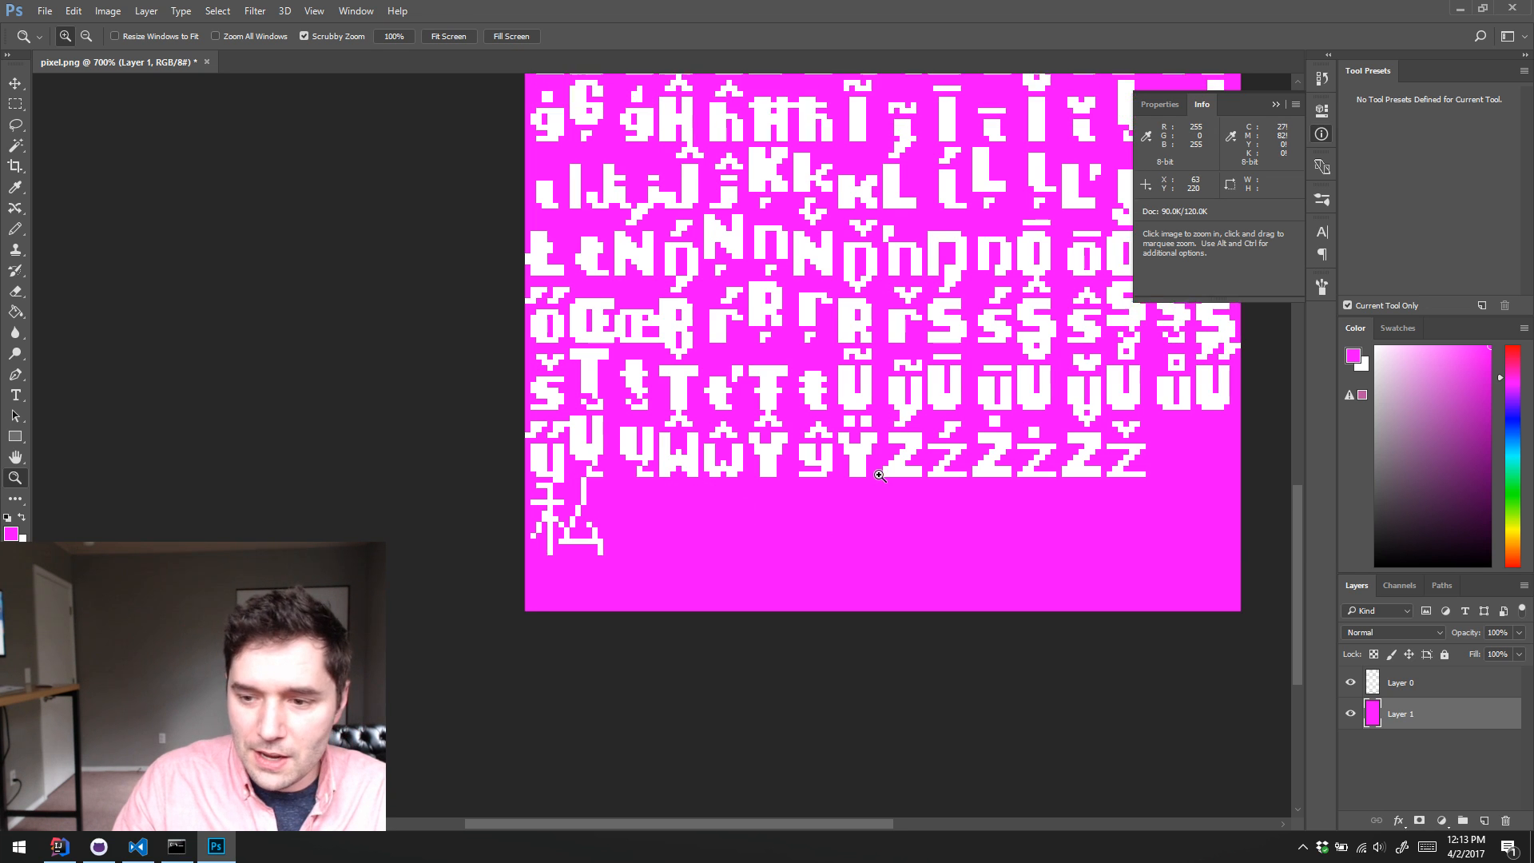
scroll(879, 476, up, 5)
scroll(879, 476, left, 2)
scroll(874, 477, right, 4)
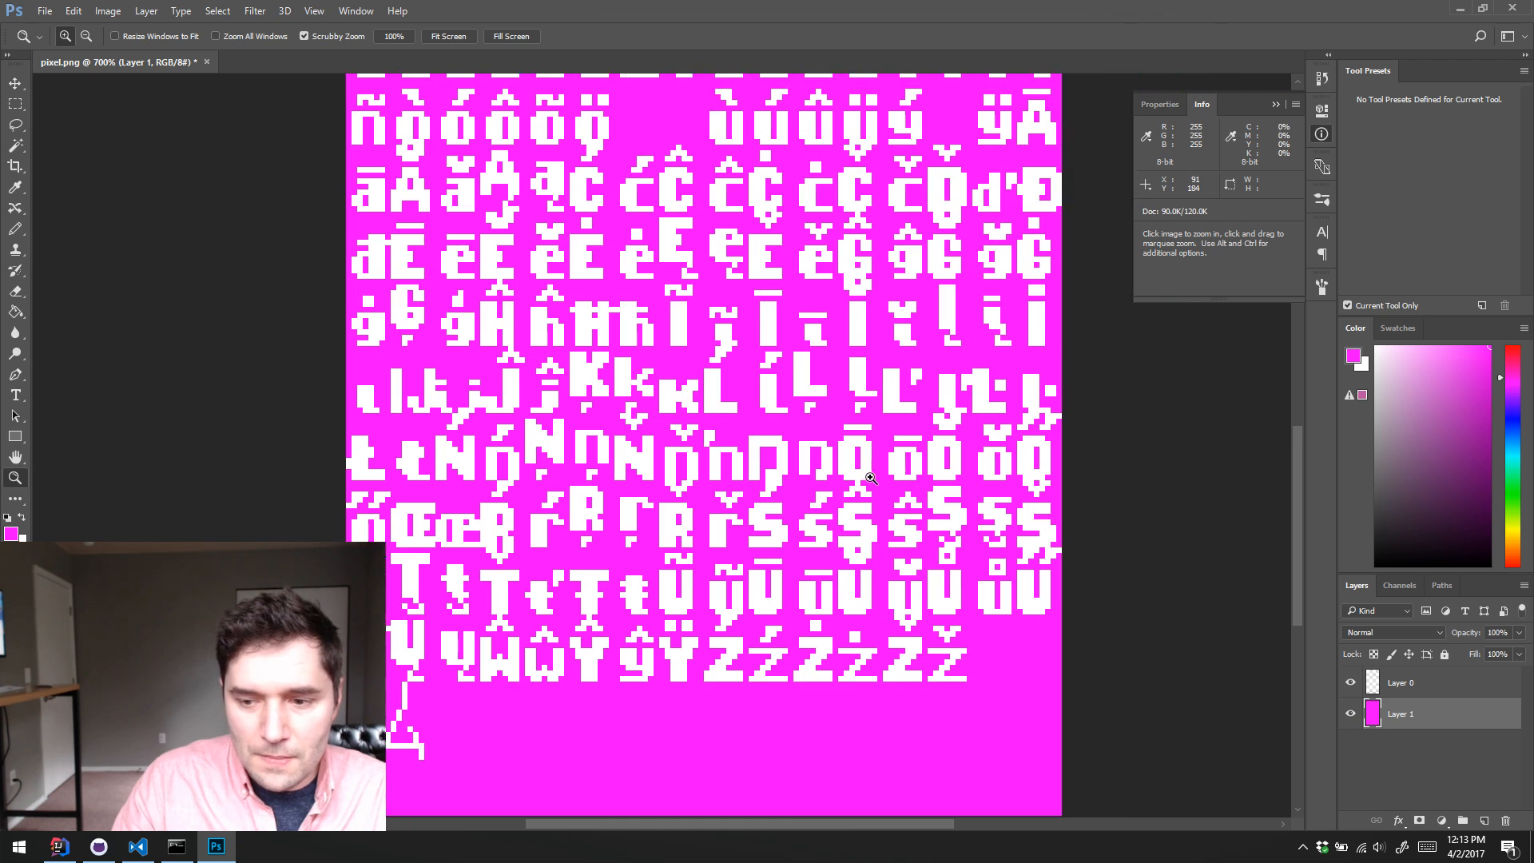
scroll(871, 477, right, 1)
scroll(871, 482, down, 1)
key(h)
drag(718, 532, 786, 402)
mouse_move(650, 568)
mouse_down()
mouse_move(667, 514)
mouse_move(631, 544)
mouse_up()
key(z)
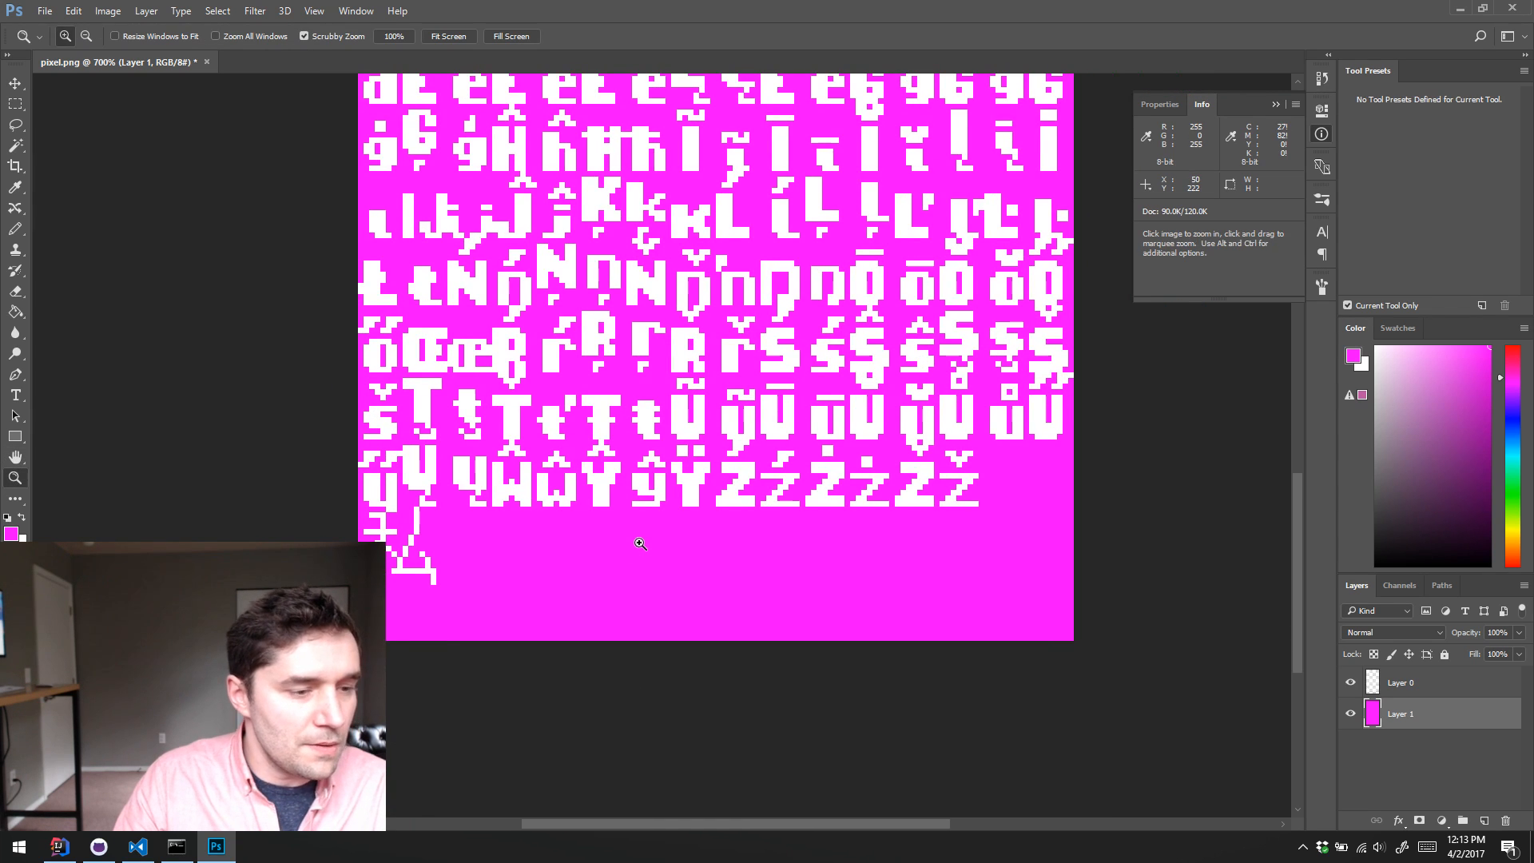
alt+click(639, 544)
alt+click(642, 543)
alt+click(644, 543)
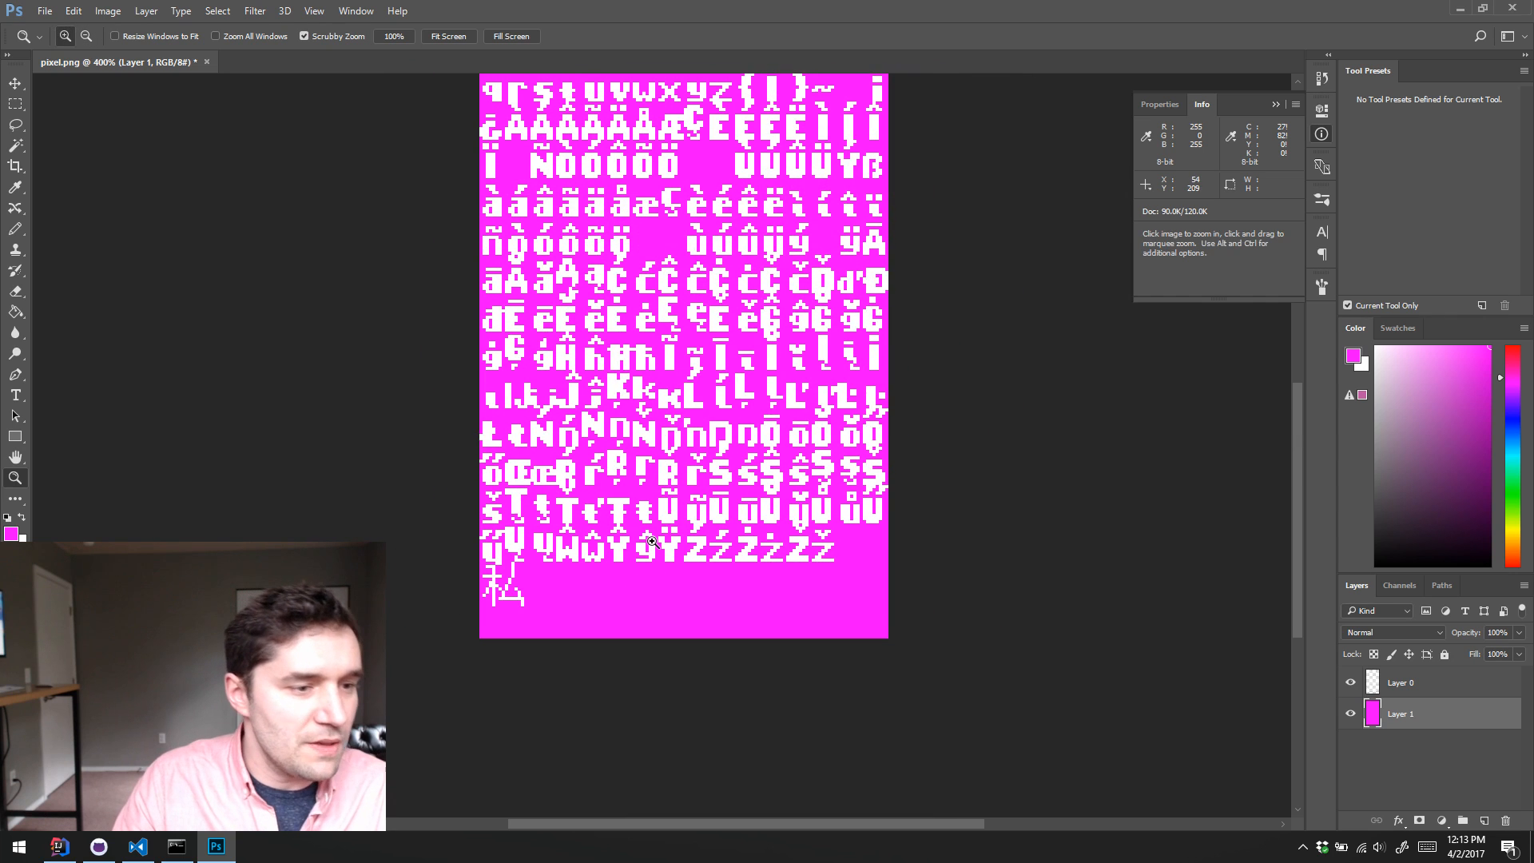
scroll(689, 527, up, 1)
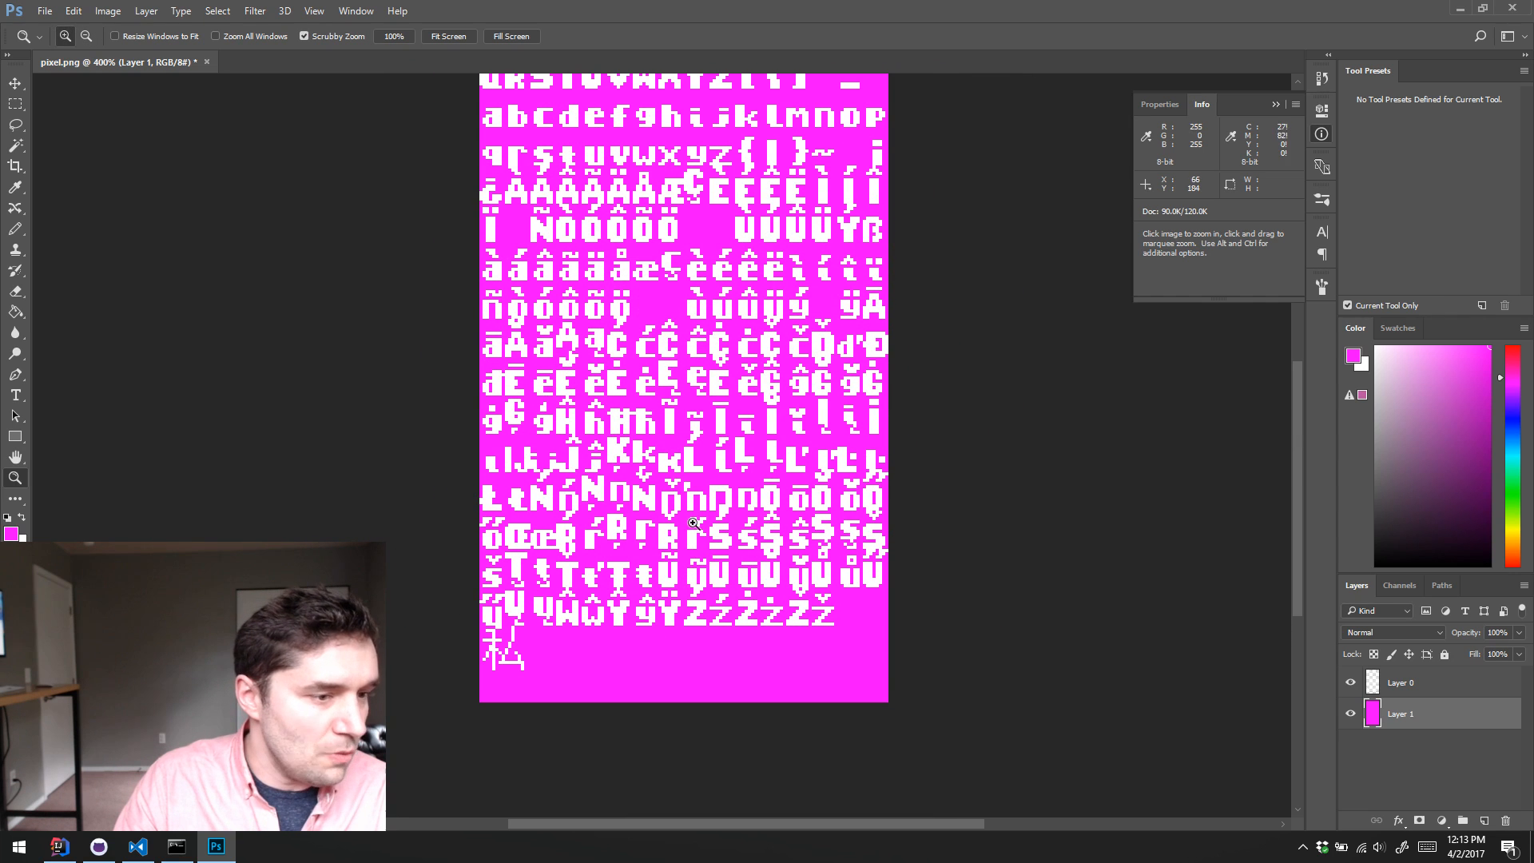
Step: Switch to Visual Studio Code, open pixel.fnt and check the id, x, y, width and height fields of the first character entry
click(137, 847)
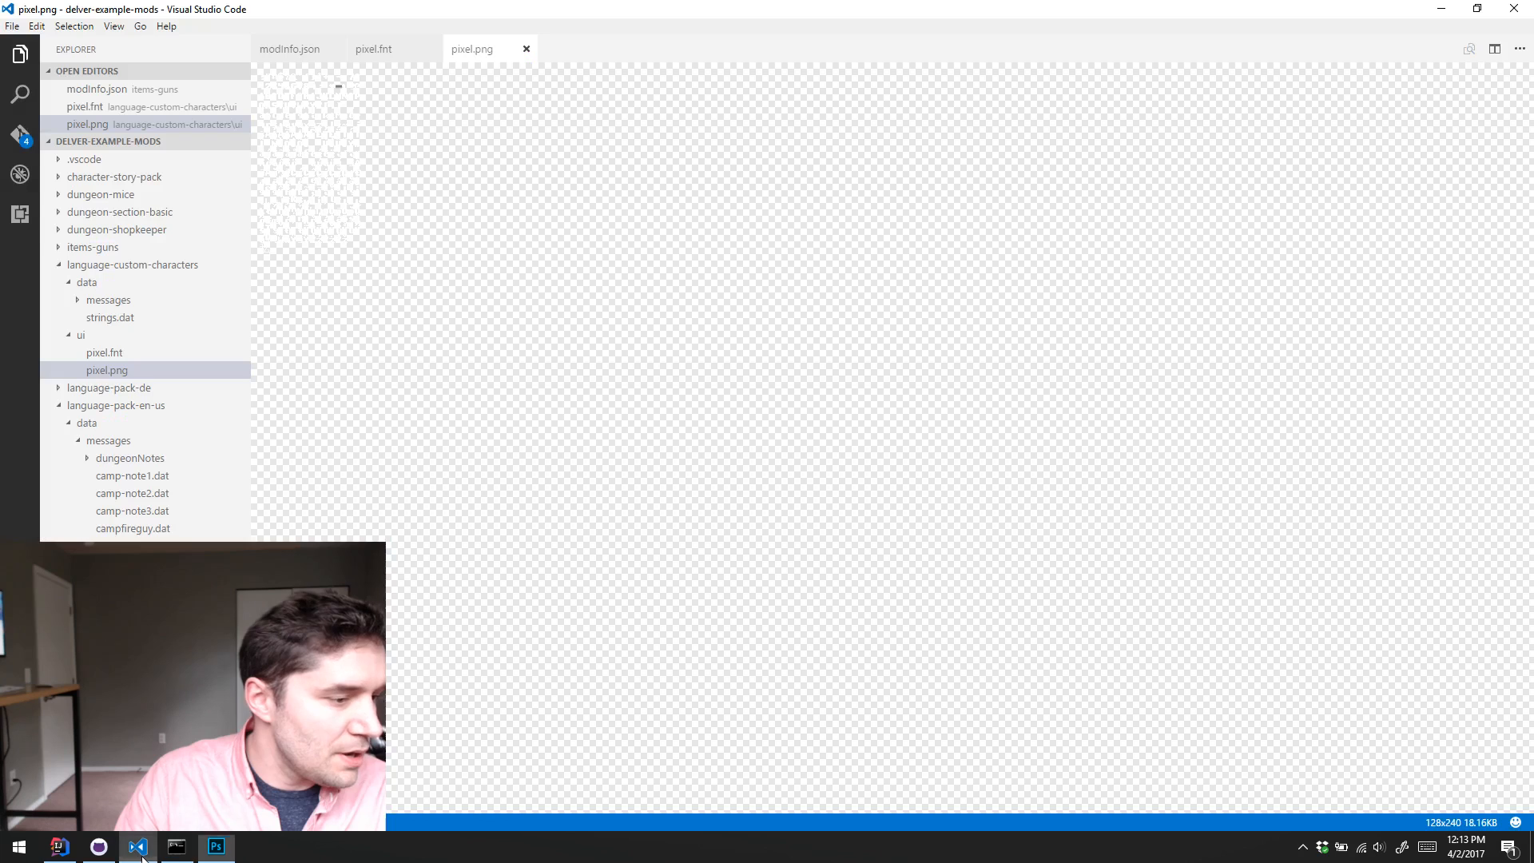
click(116, 356)
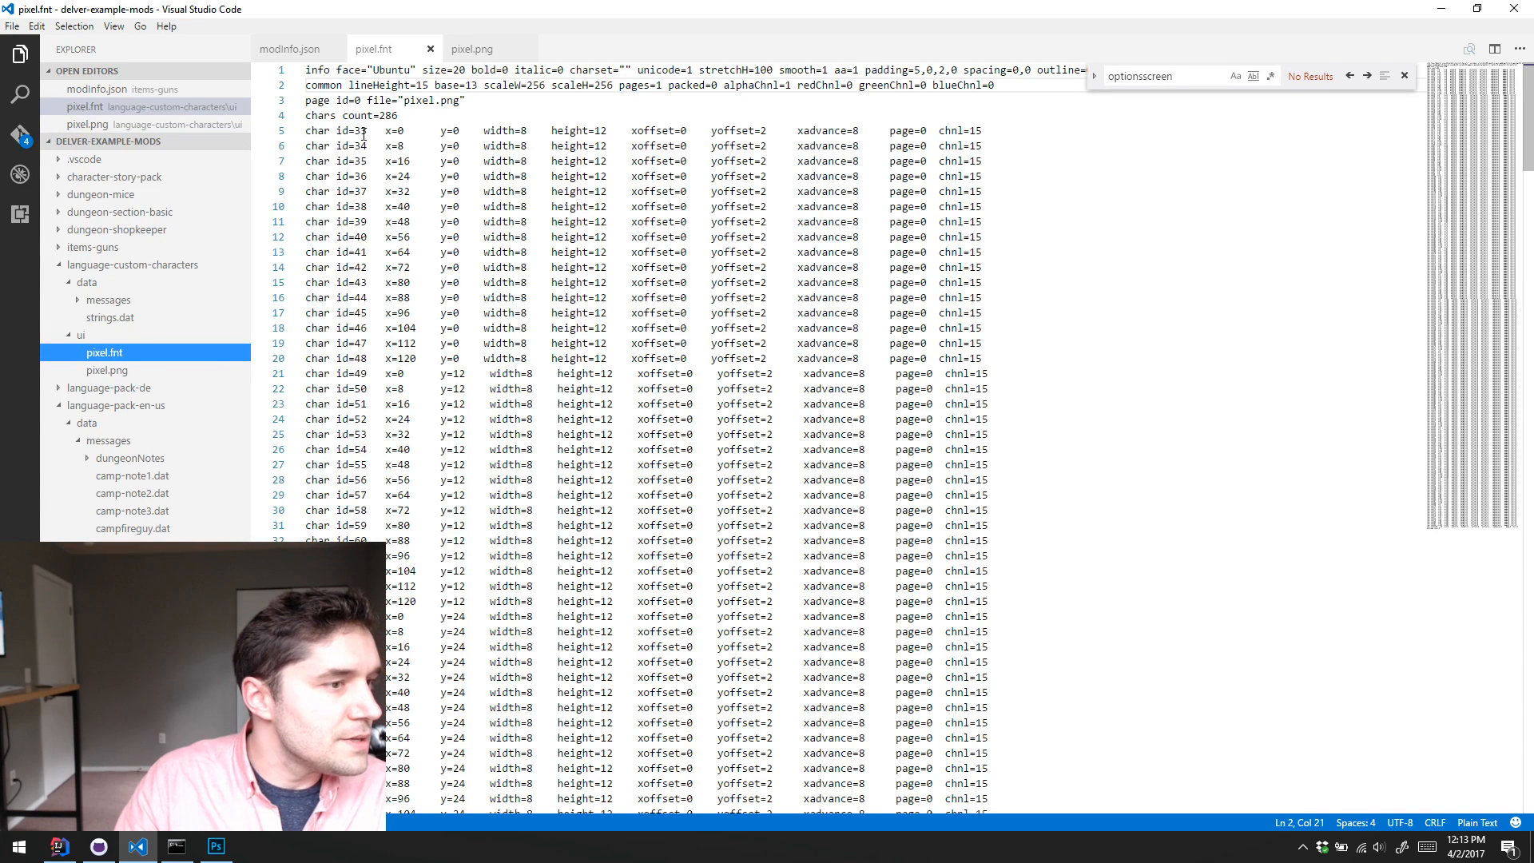
drag(362, 134, 362, 134)
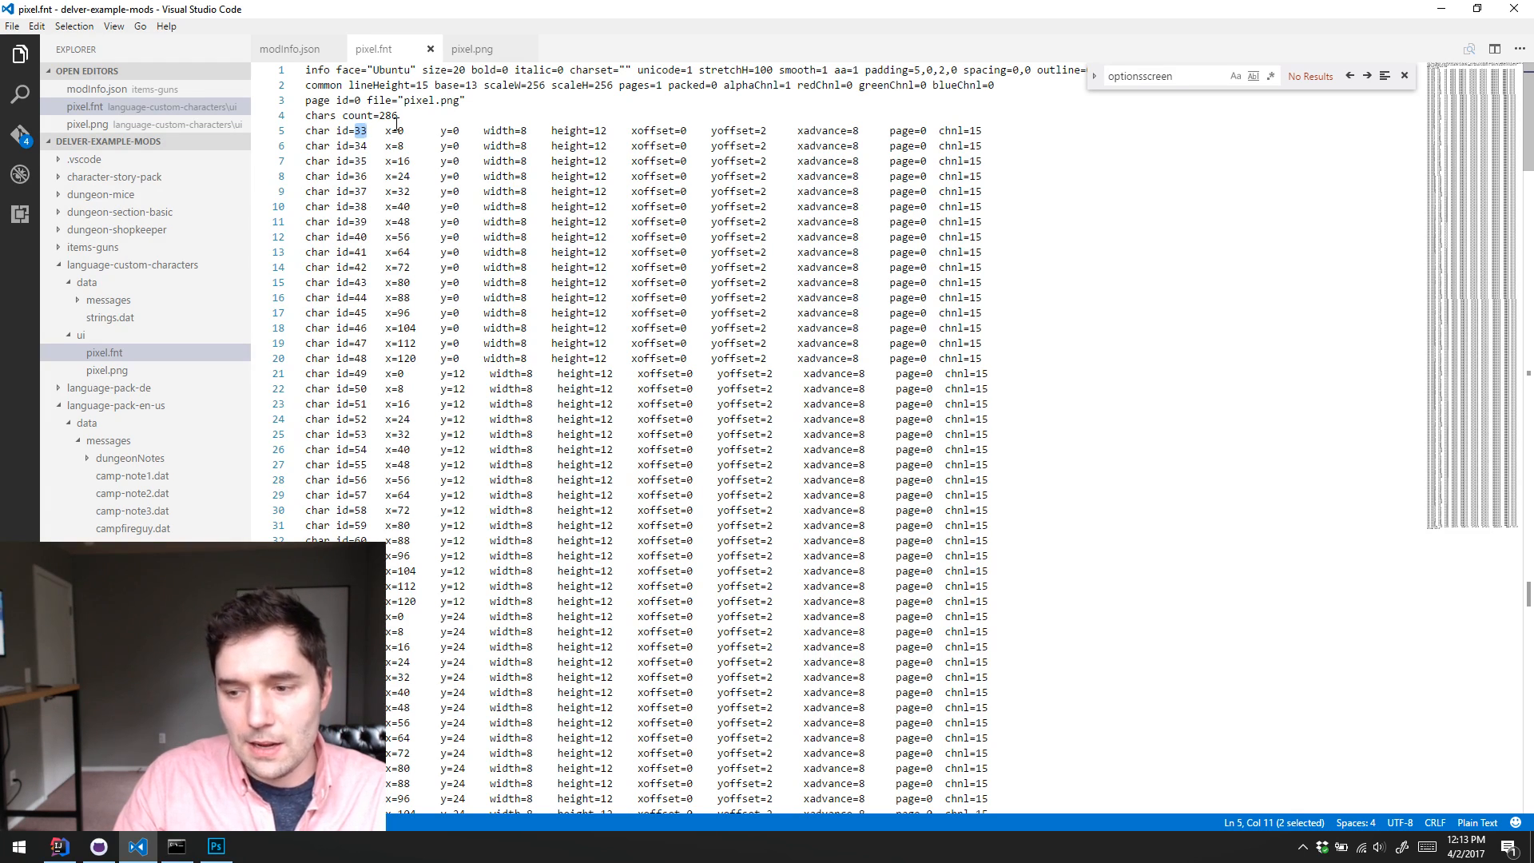
click(389, 130)
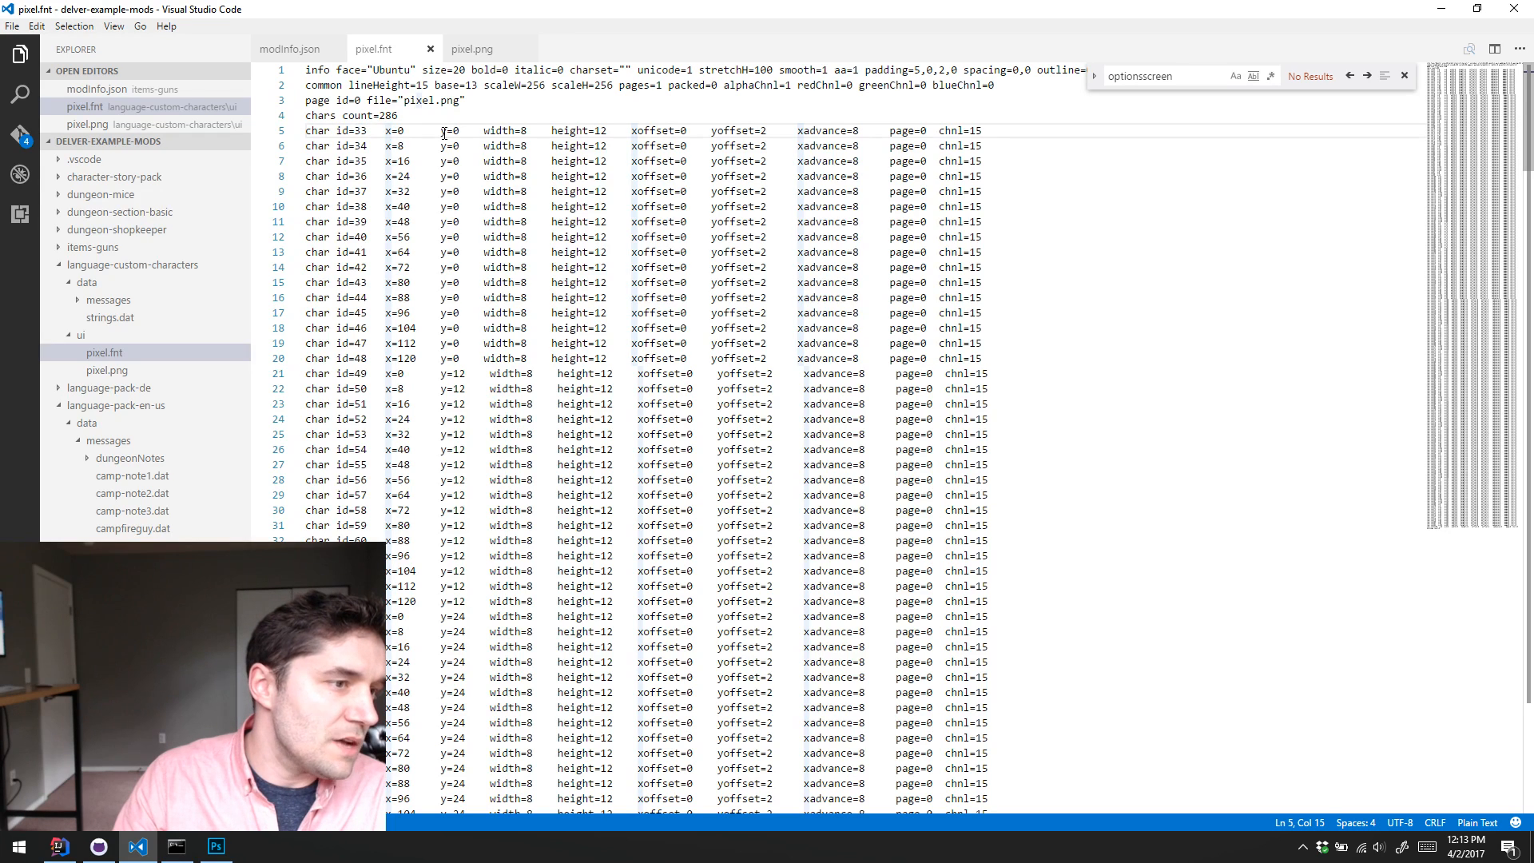
click(441, 130)
click(508, 130)
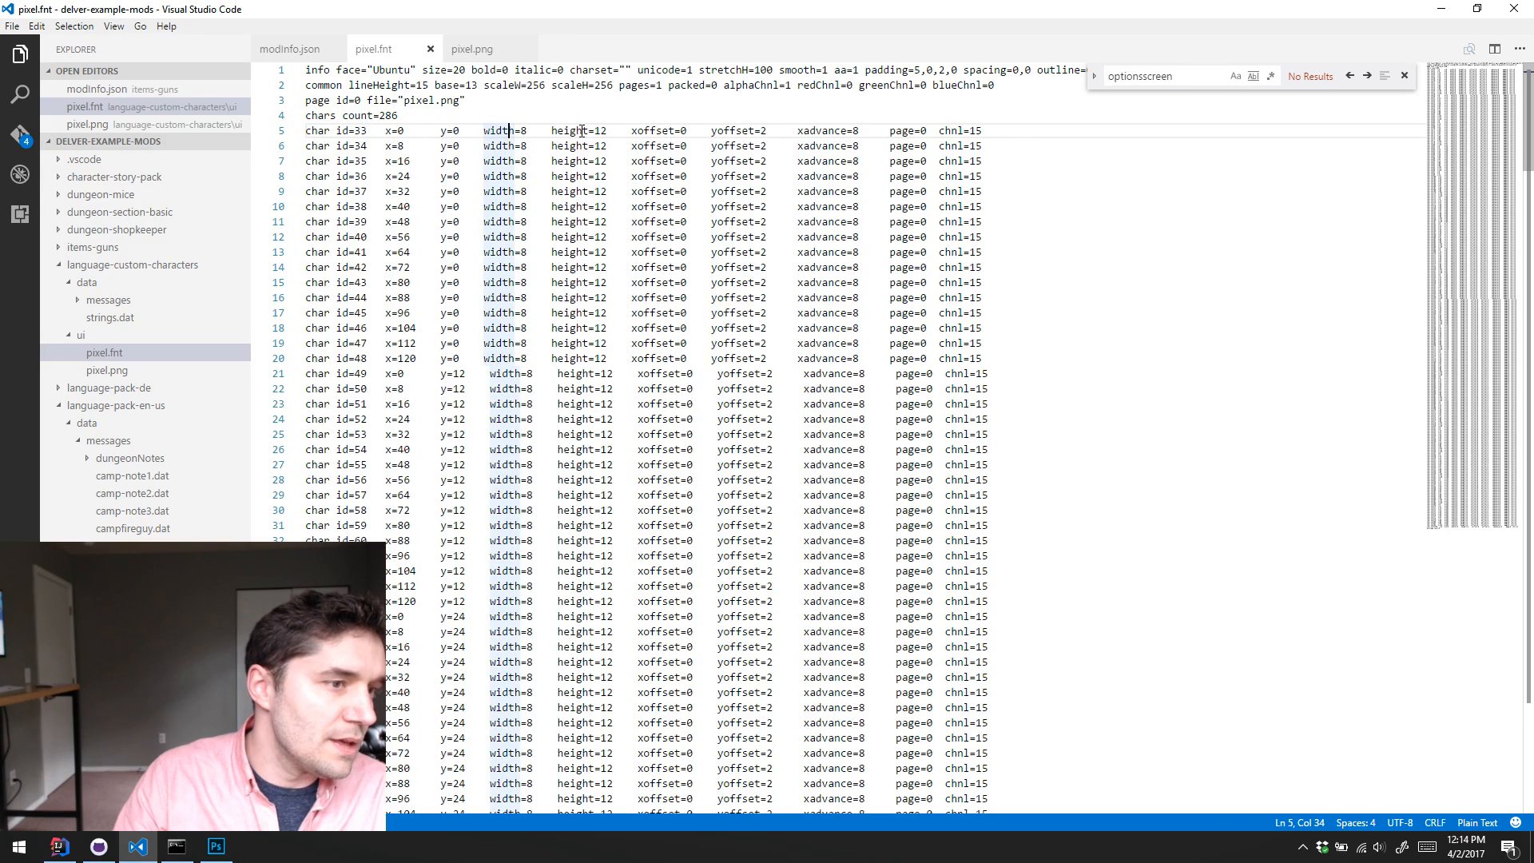
click(596, 131)
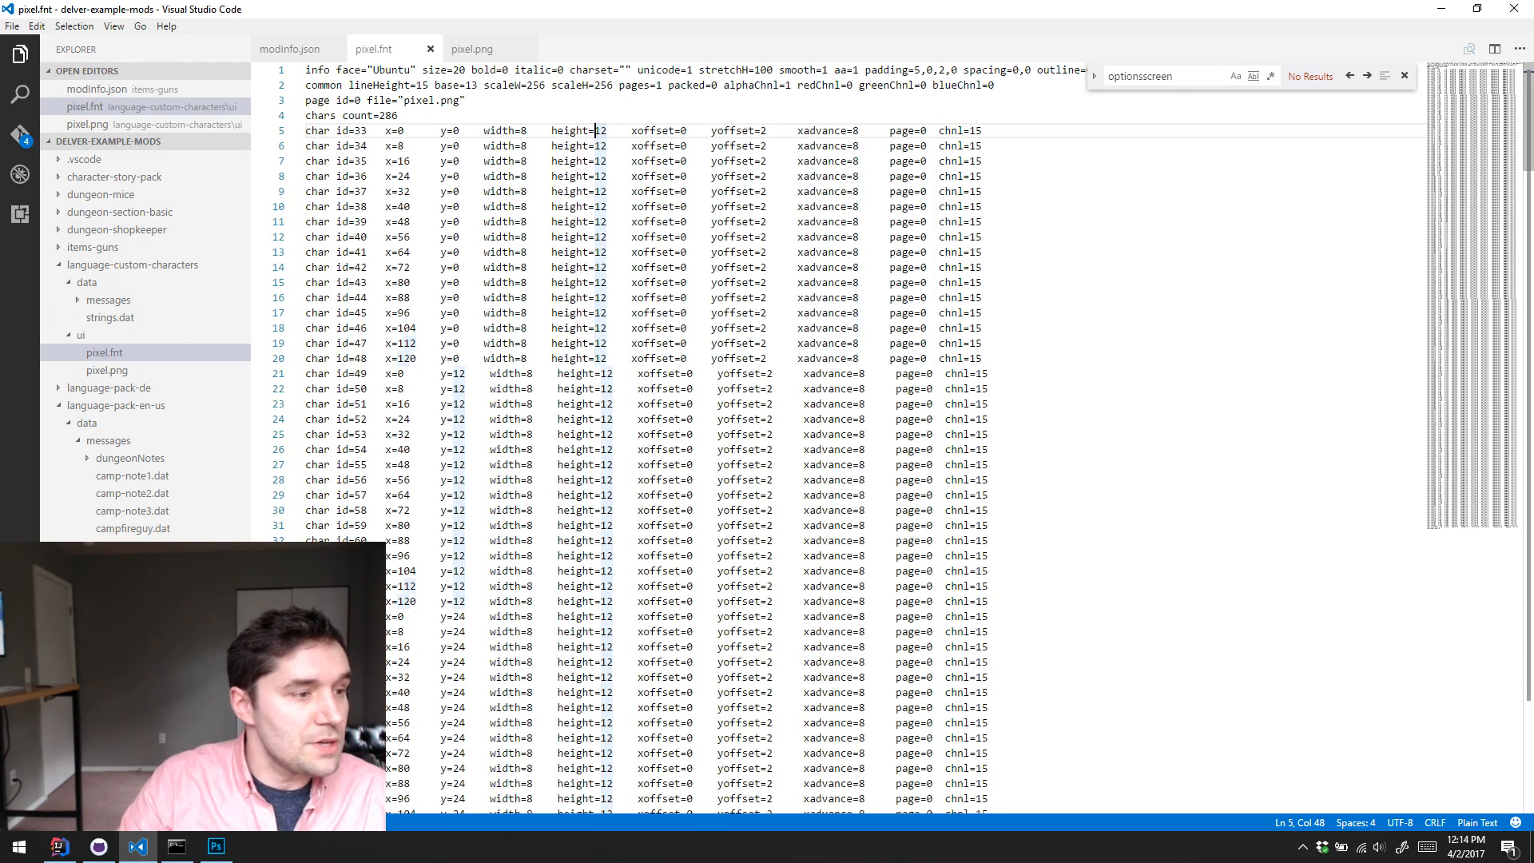
Step: Switch to Photoshop, review the font sheet, and outline the kanji glyph with a rectangular marquee before clearing the selection
click(215, 846)
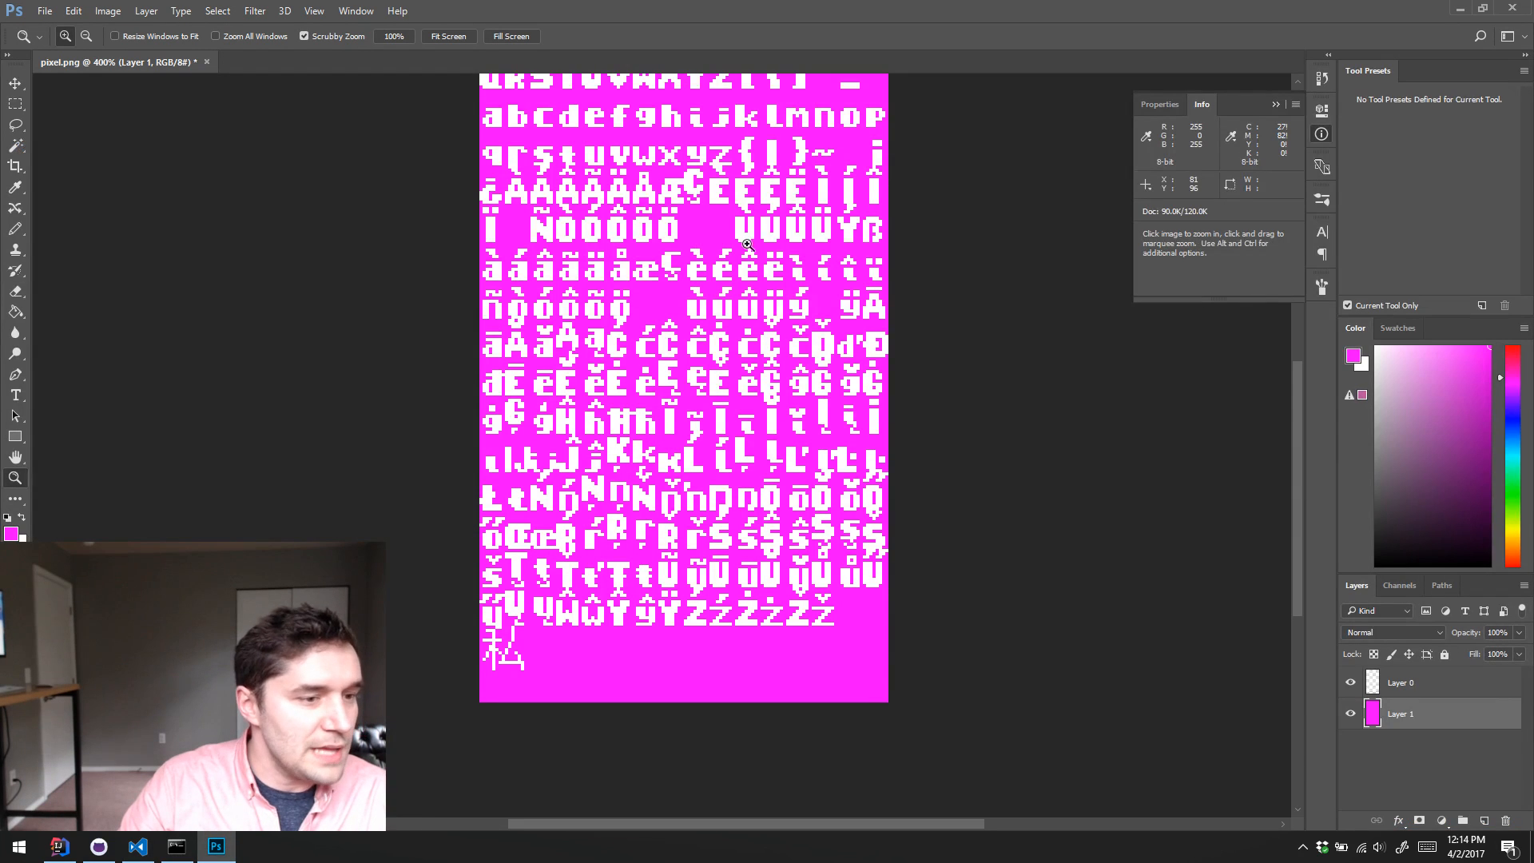
scroll(726, 180, up, 1)
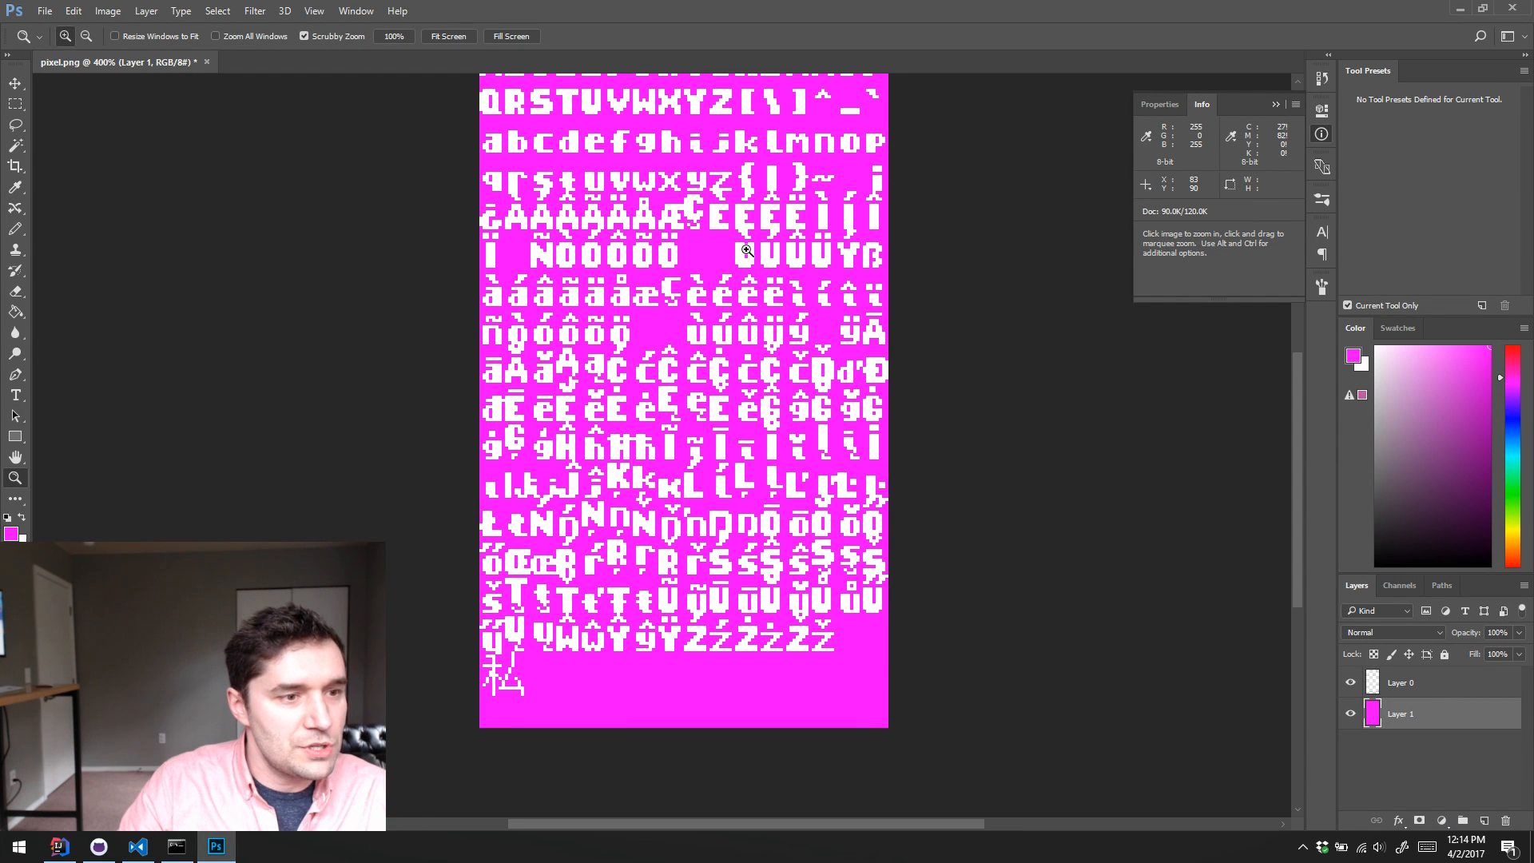
key(space)
drag(747, 251, 725, 389)
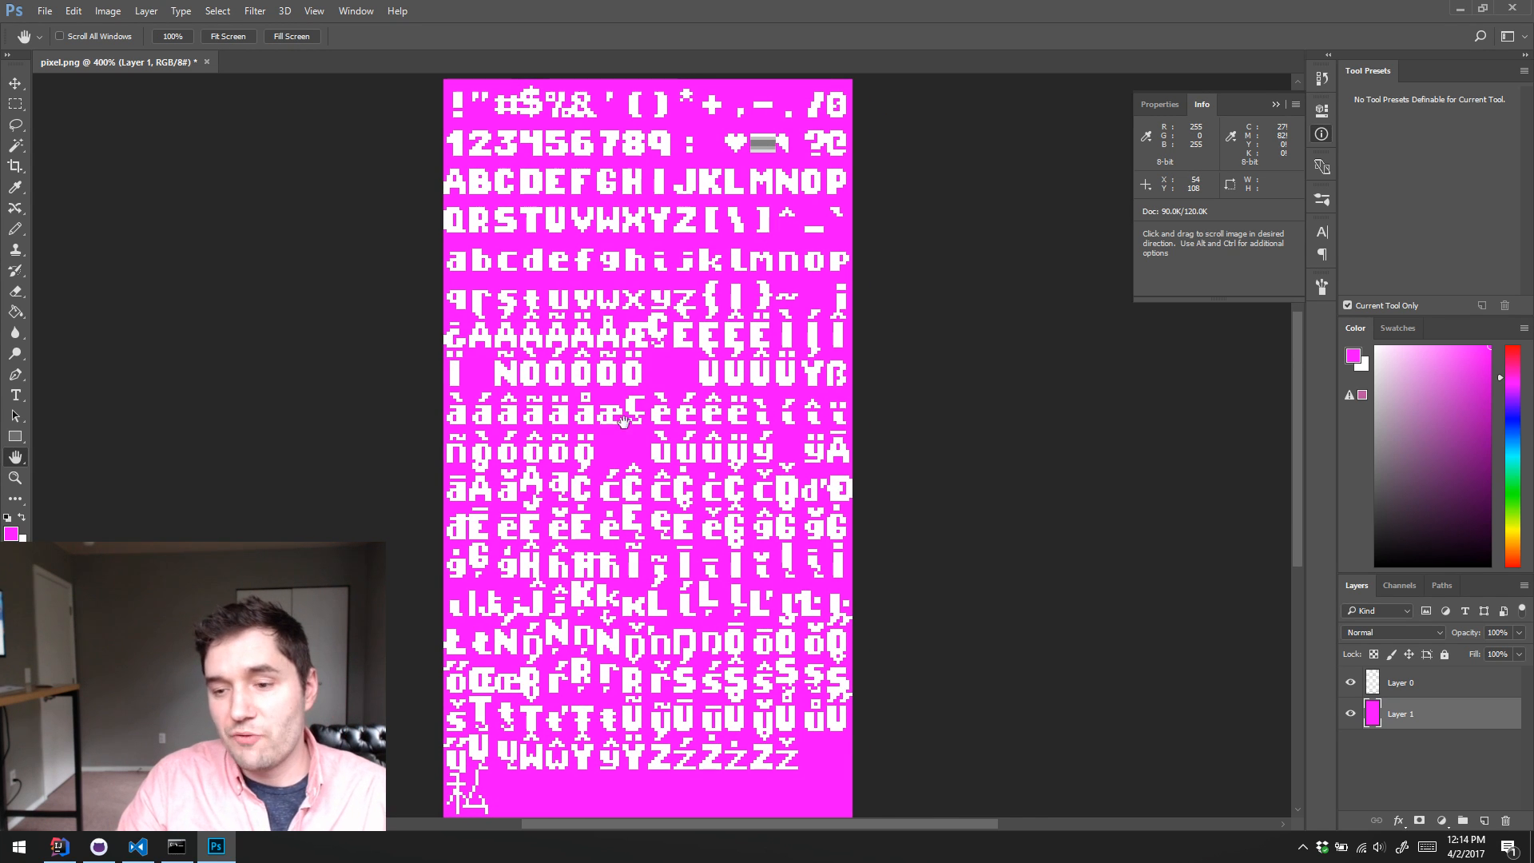
drag(562, 498, 686, 334)
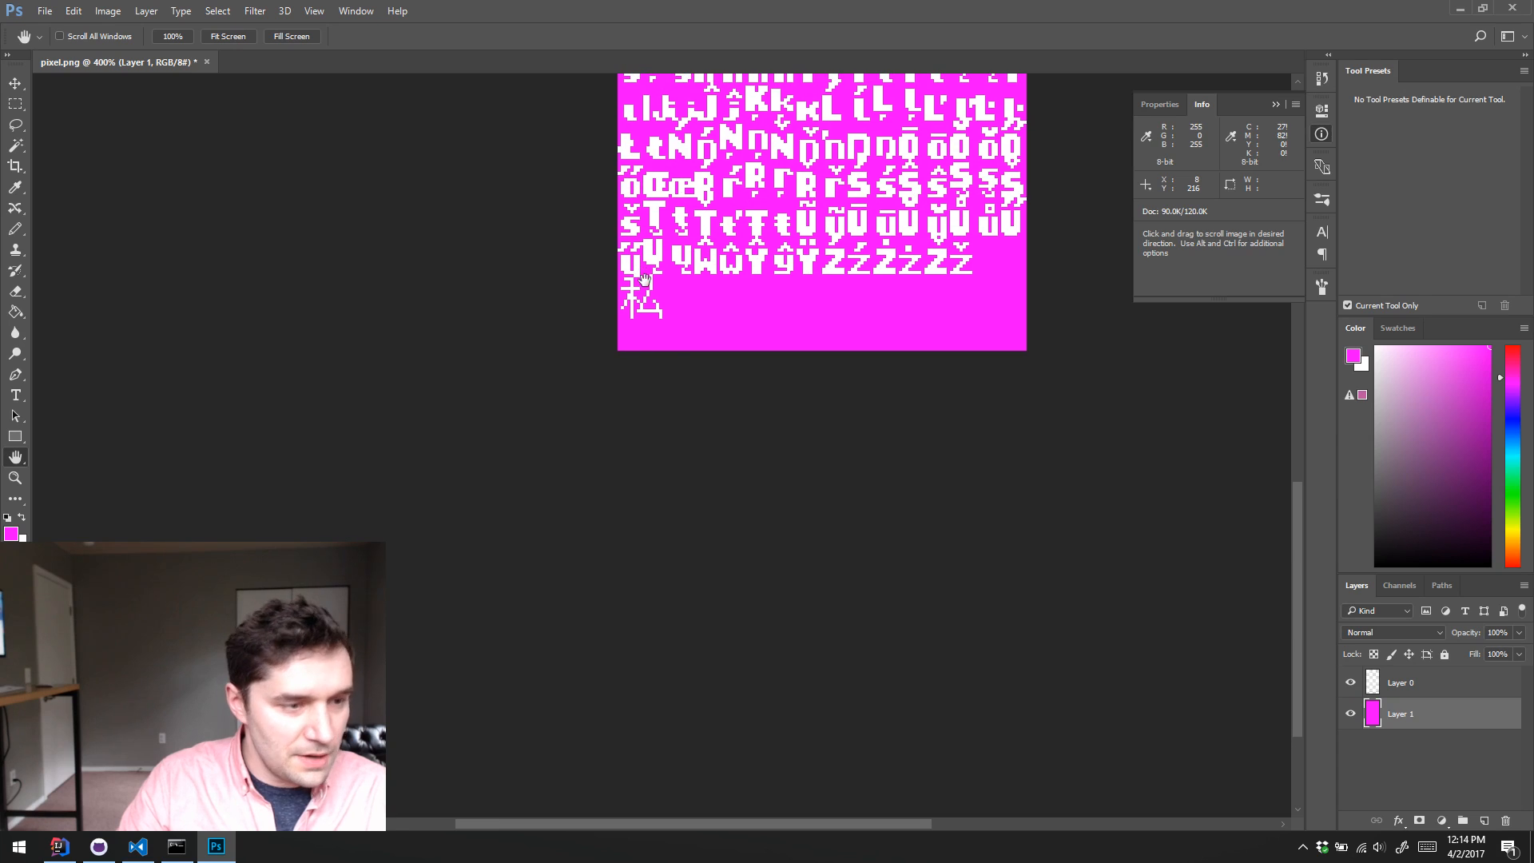
key(m)
drag(619, 274, 669, 318)
click(721, 312)
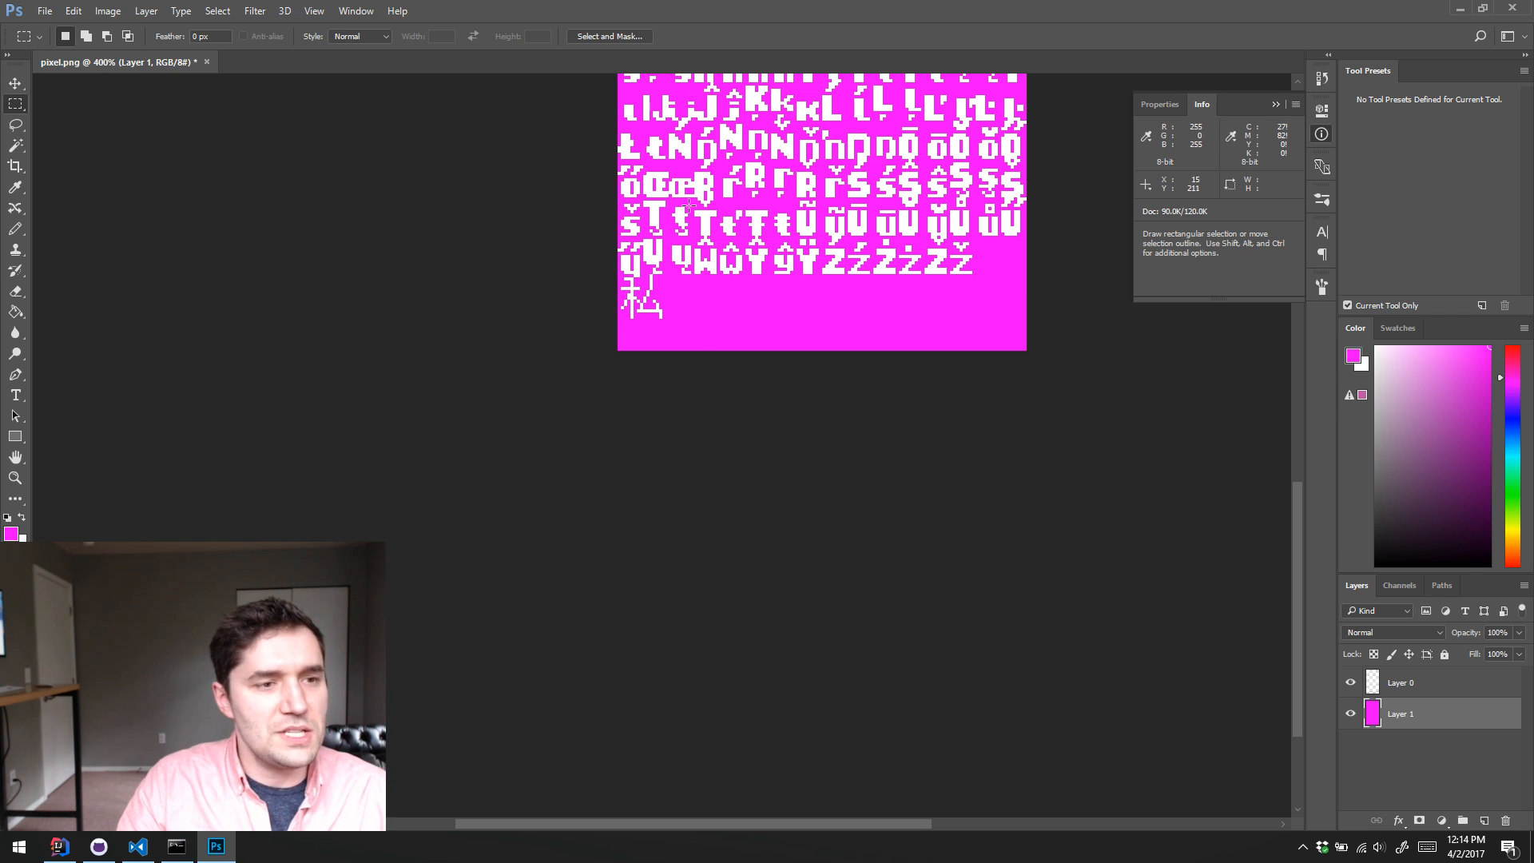
scroll(743, 327, up, 5)
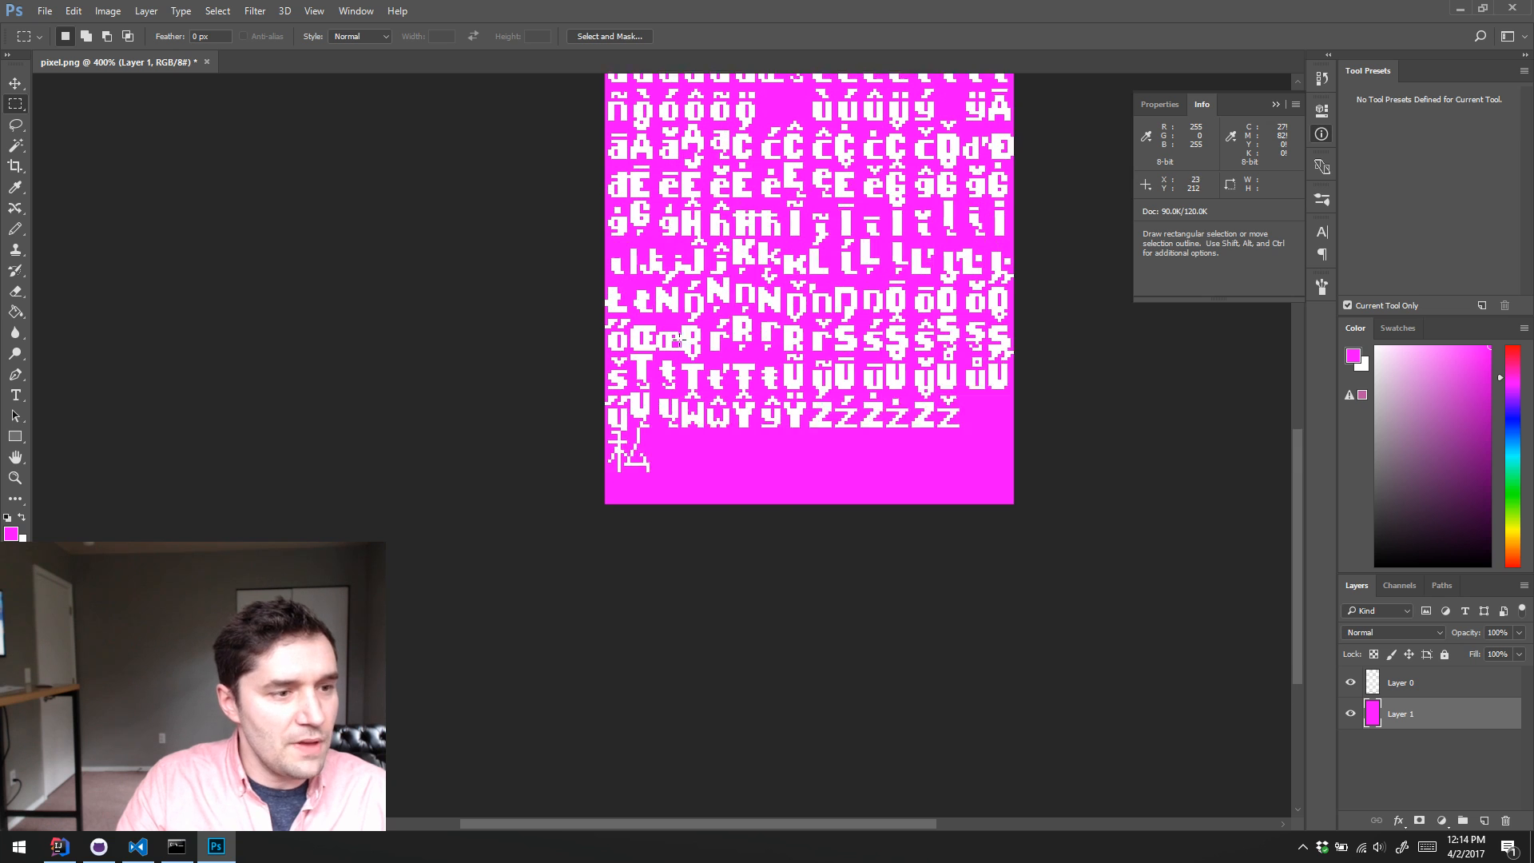
scroll(747, 329, right, 2)
scroll(746, 329, left, 2)
scroll(766, 335, up, 2)
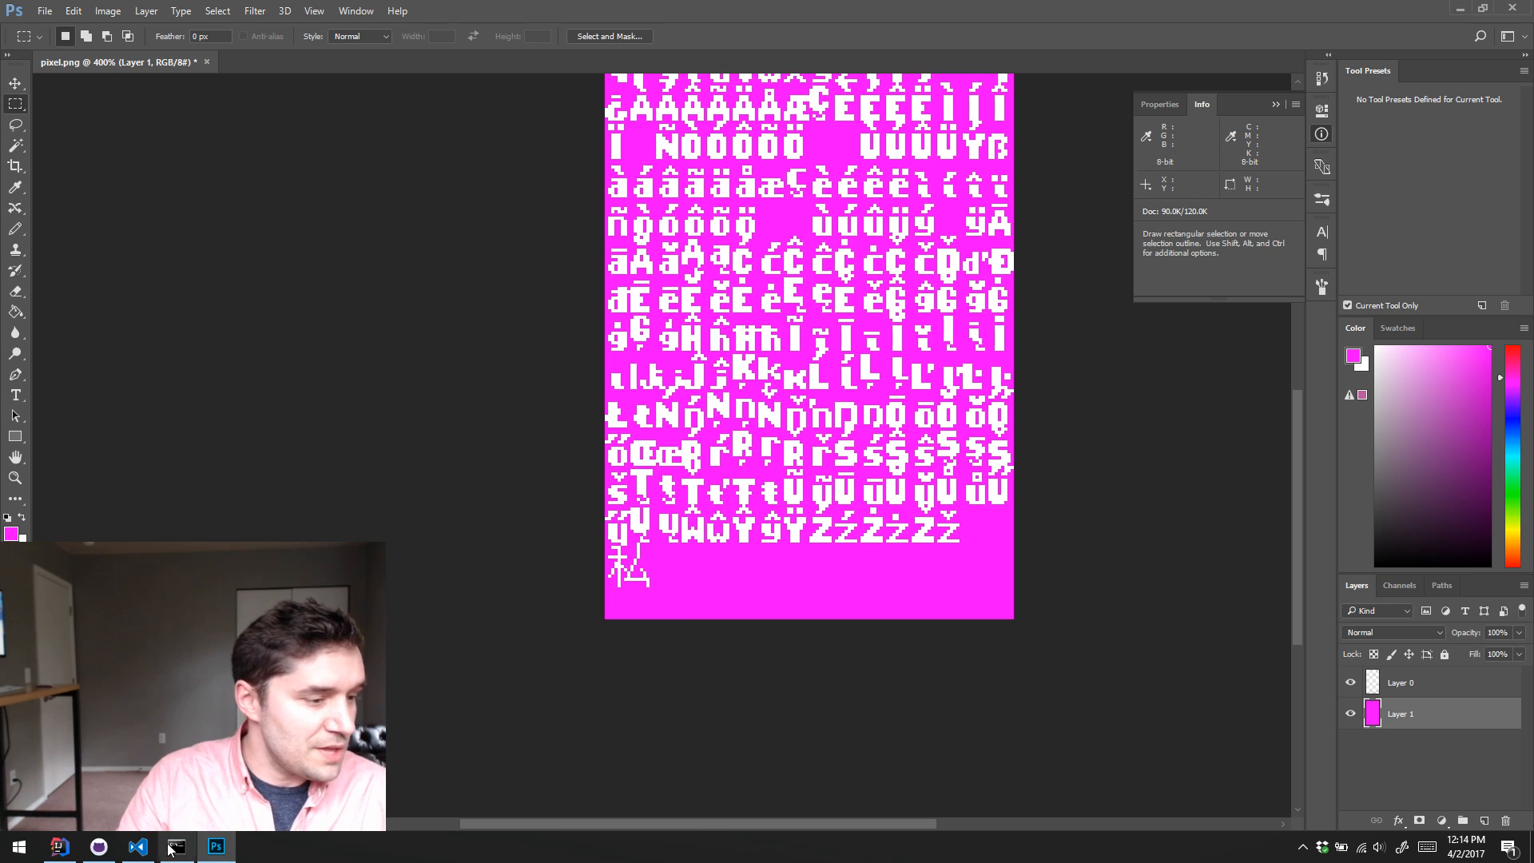
Step: Return to pixel.fnt in Visual Studio Code and check the id, y, width, height and xadvance fields of the last character entry
key(alt+Tab)
scroll(593, 345, down, 20)
scroll(594, 345, down, 20)
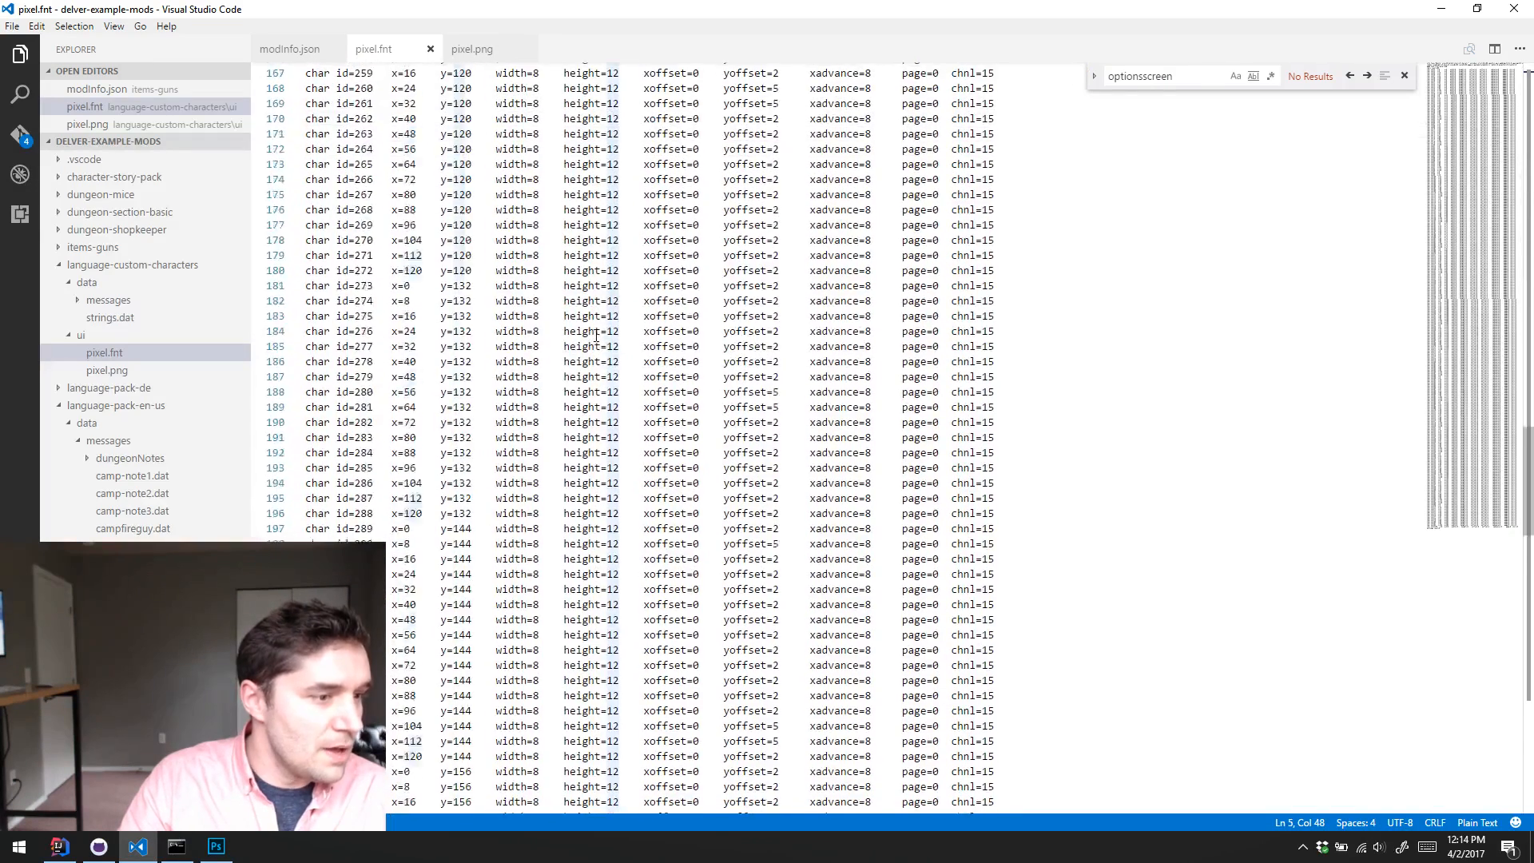
scroll(599, 327, up, 6)
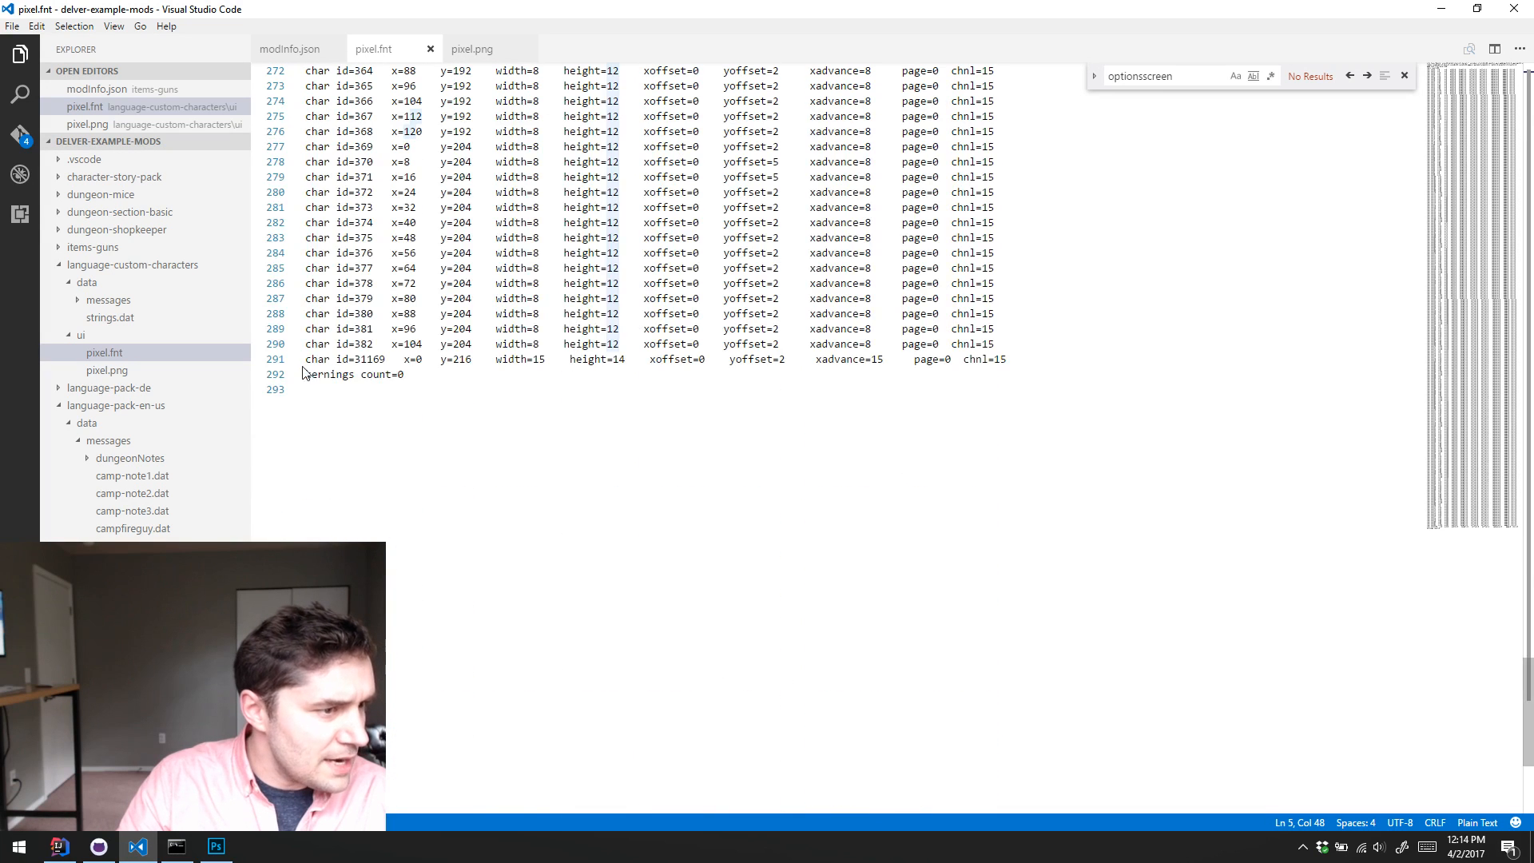
double_click(375, 361)
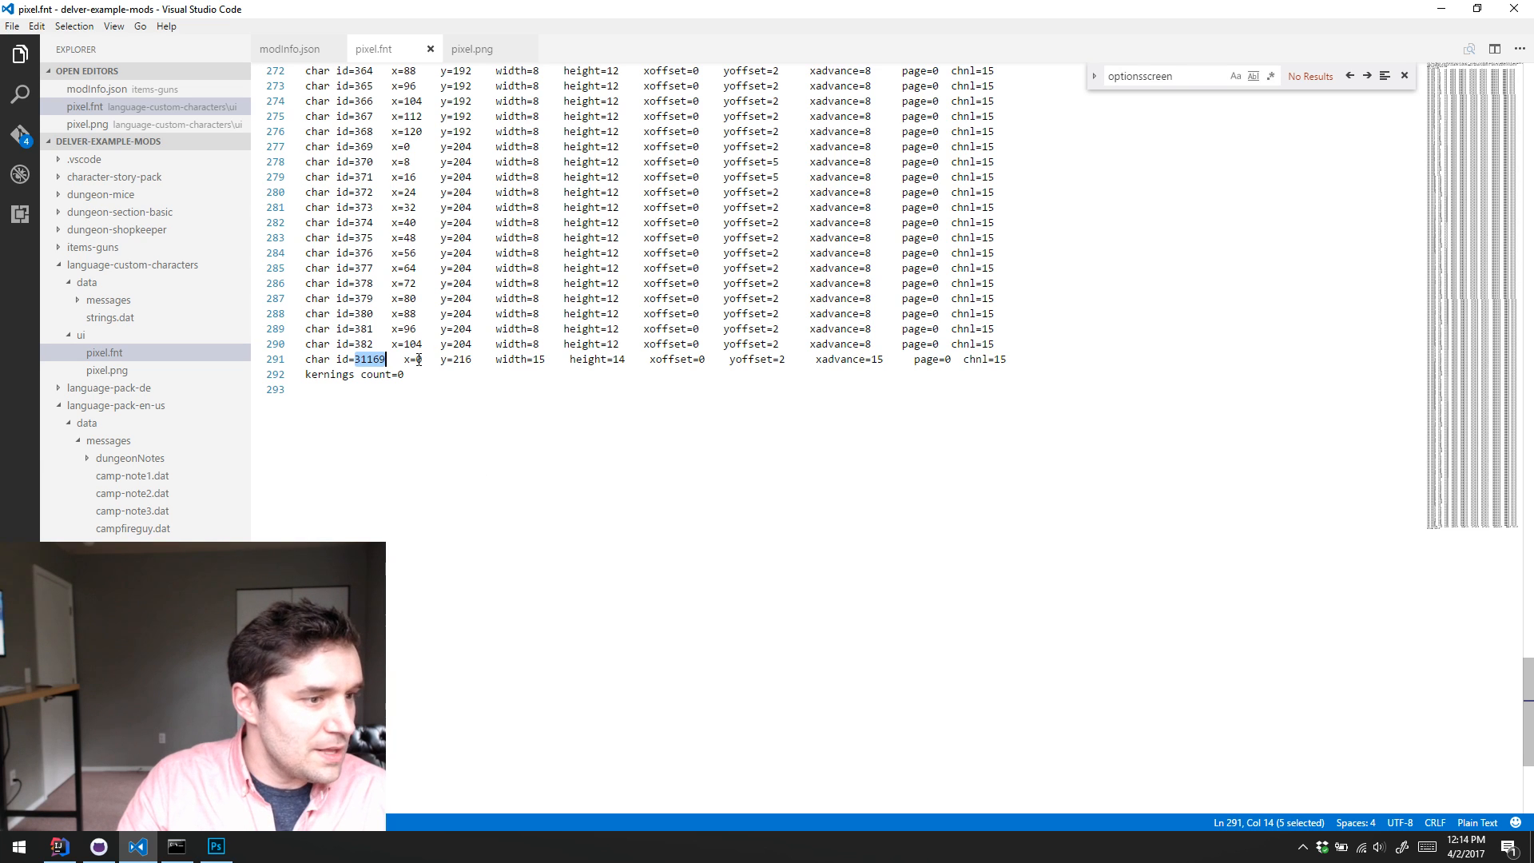
click(466, 361)
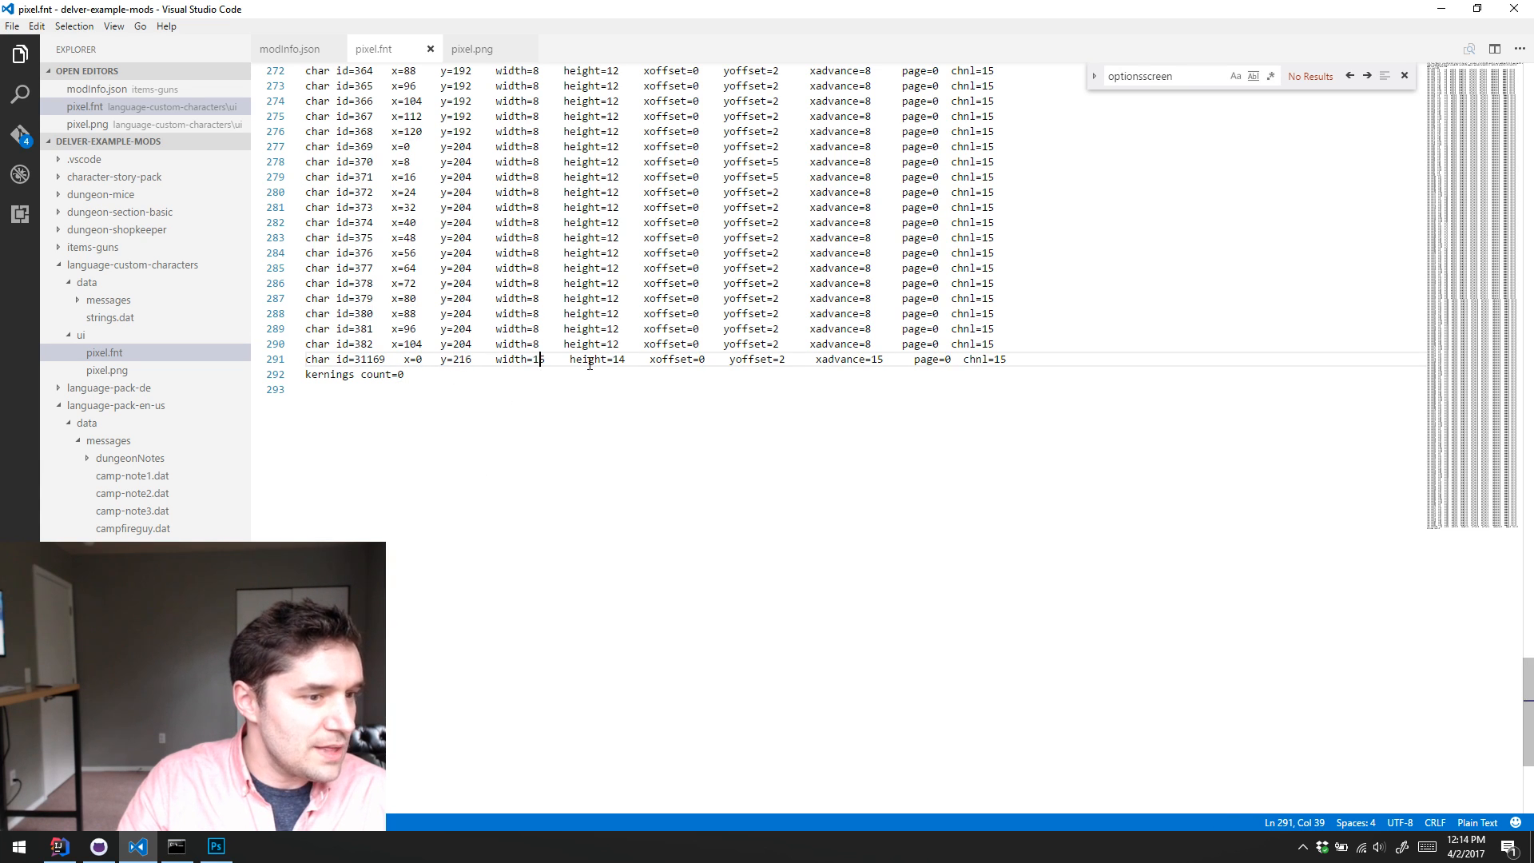
click(623, 361)
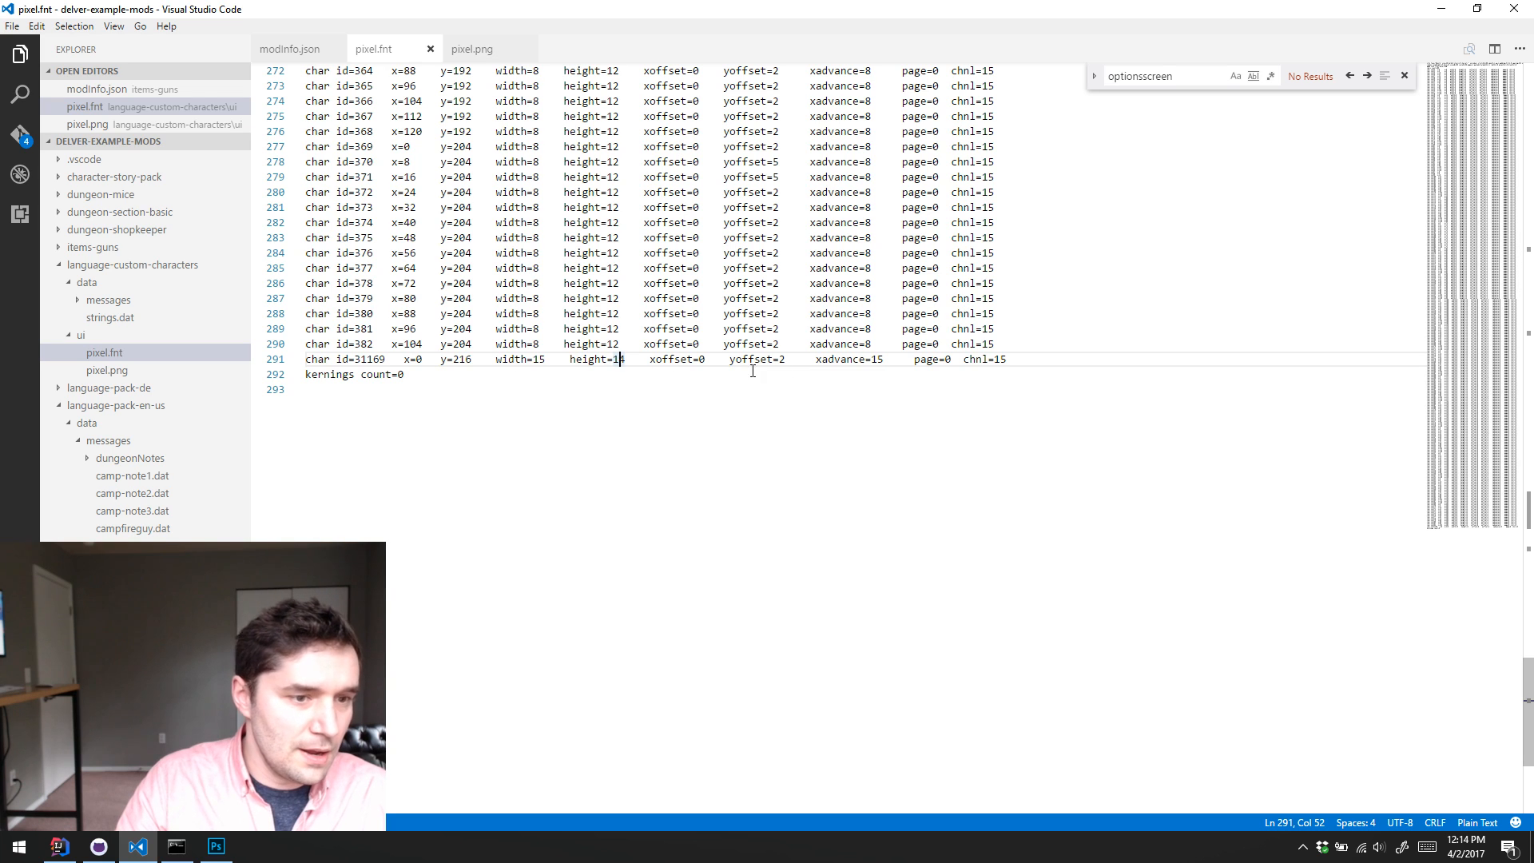
double_click(880, 360)
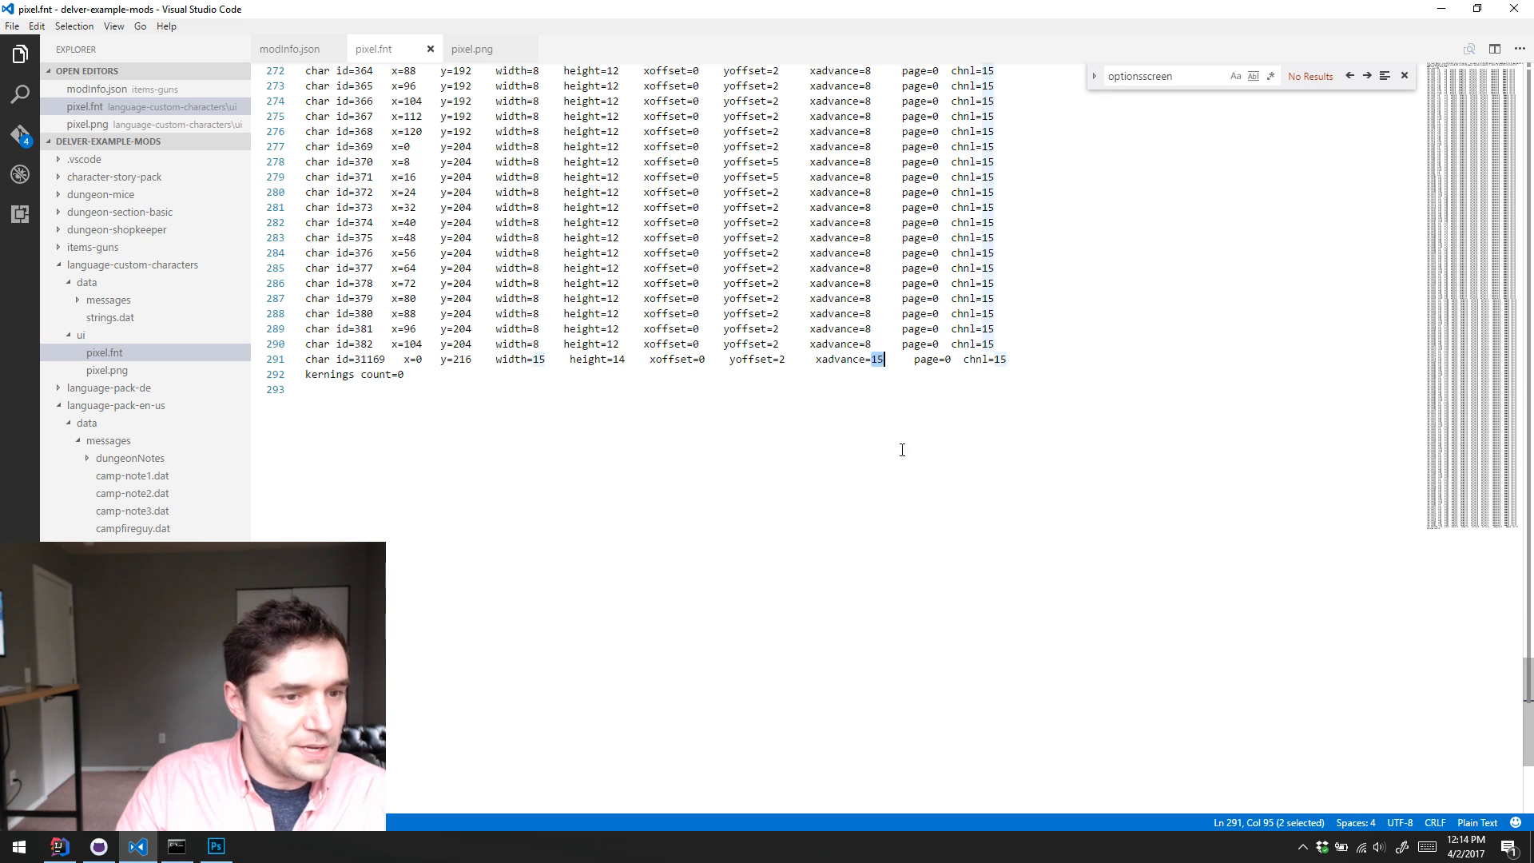
click(1053, 371)
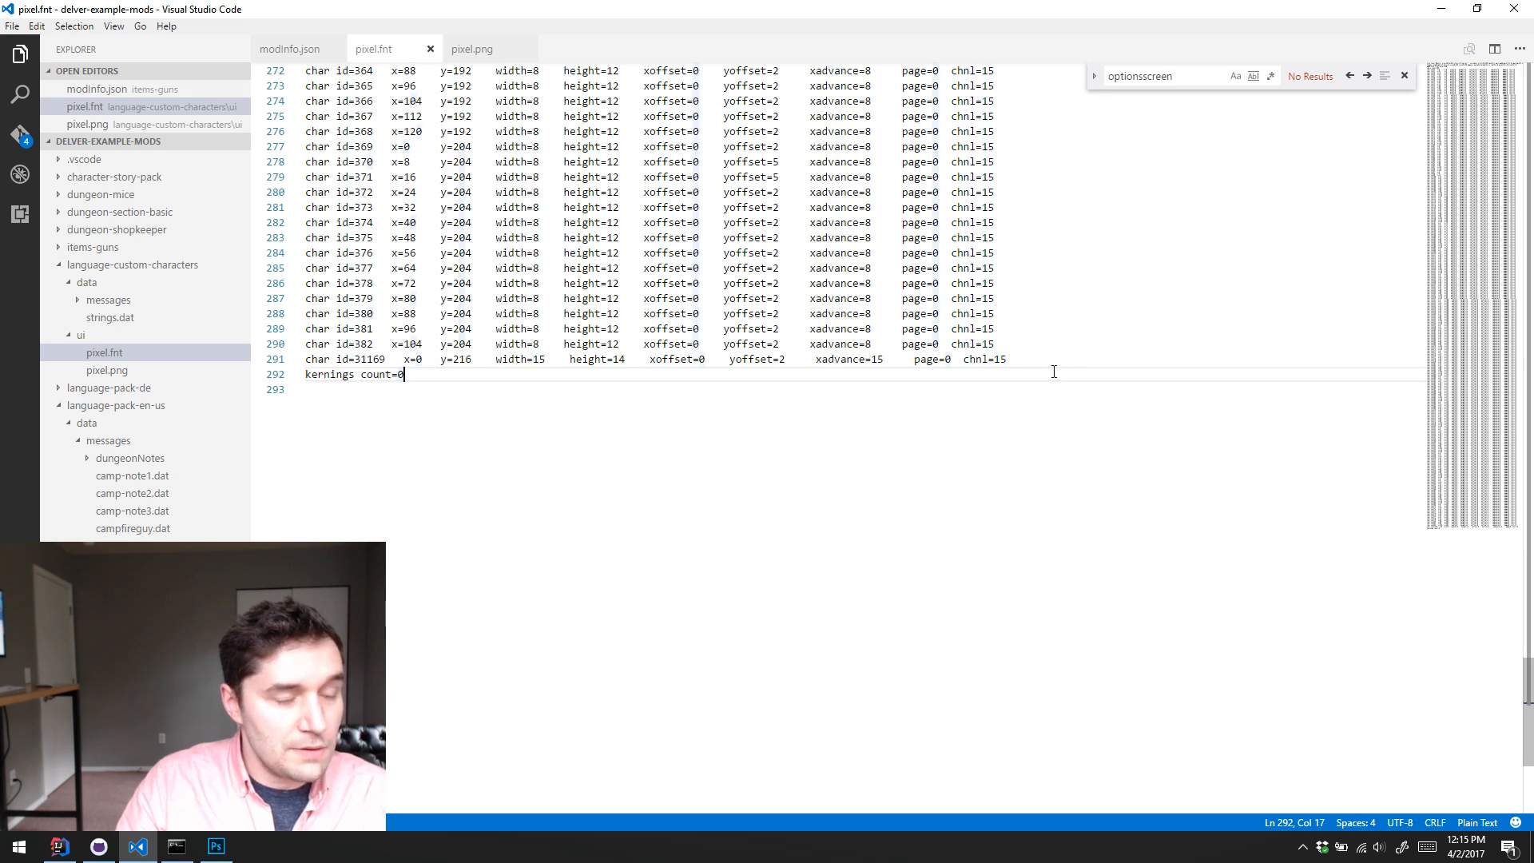
Step: Switch to the Command Prompt and change from the delver repository into its Dungeoneer\assets\mods directory
click(176, 846)
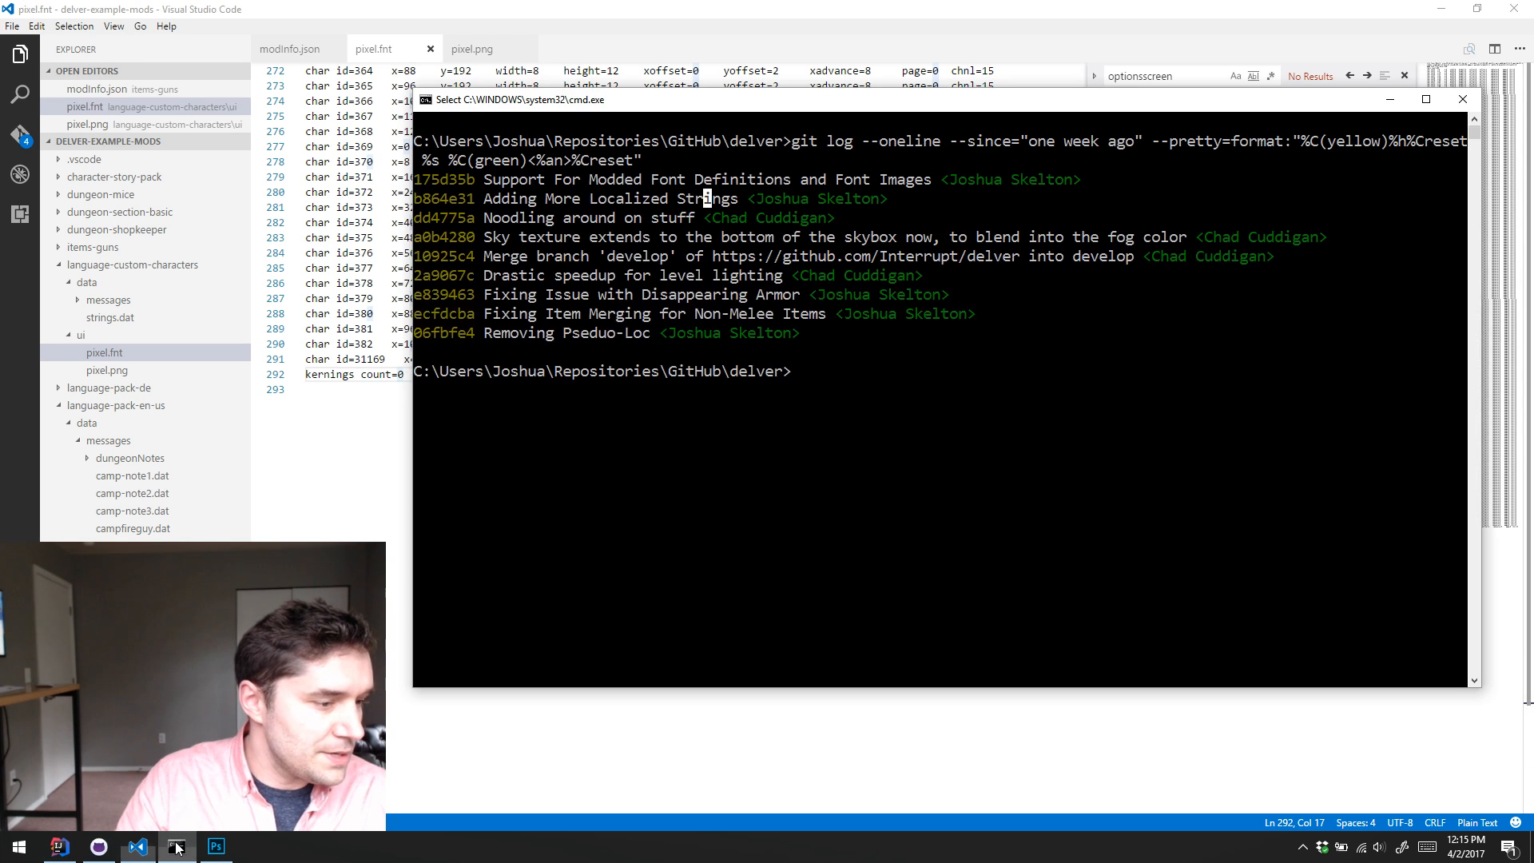
text(cd Dub)
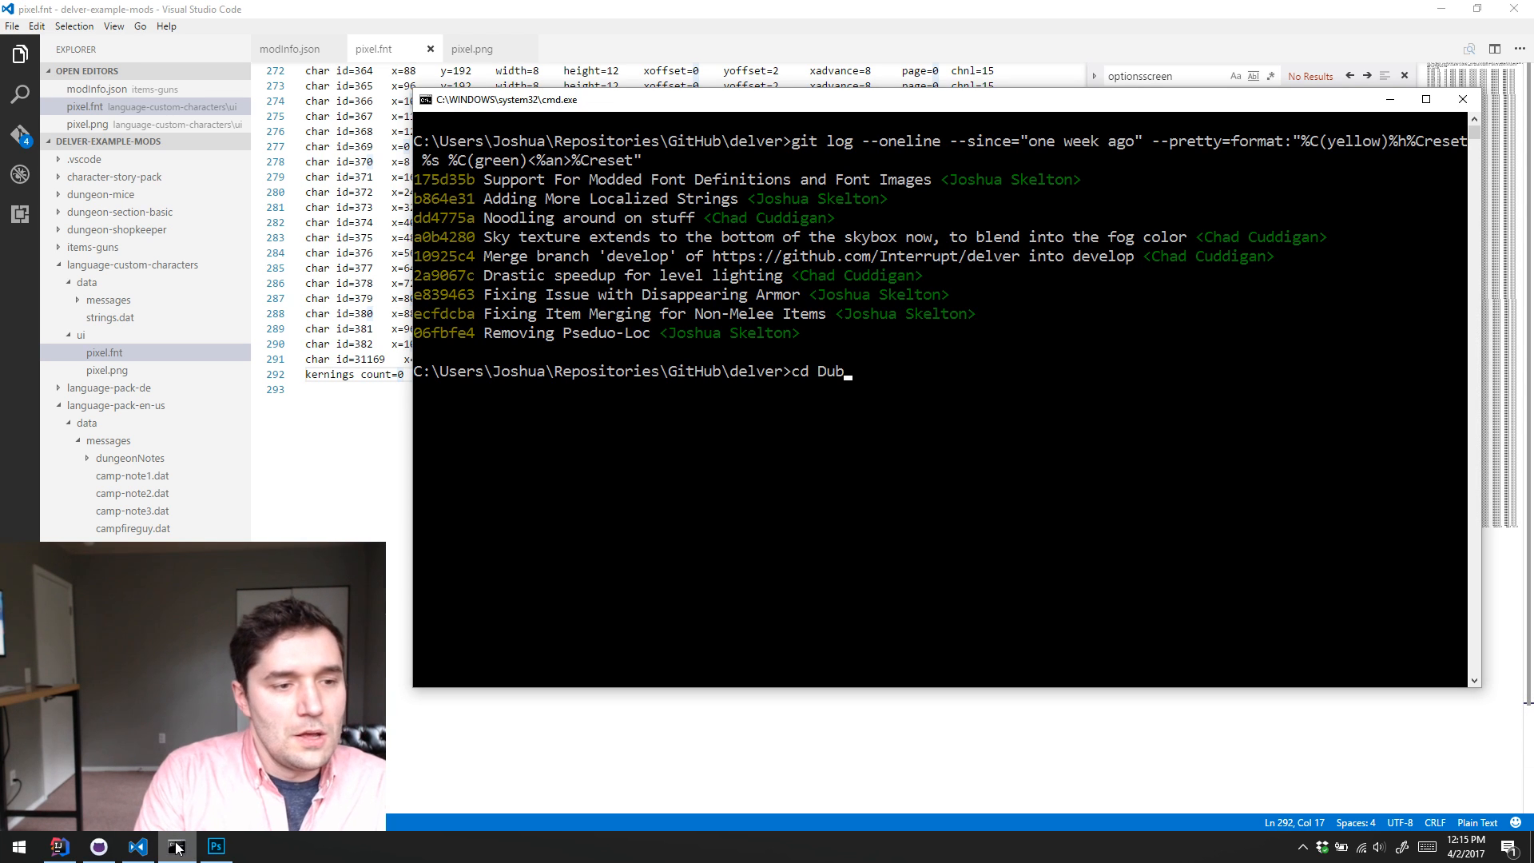
key(Tab)
text(\a)
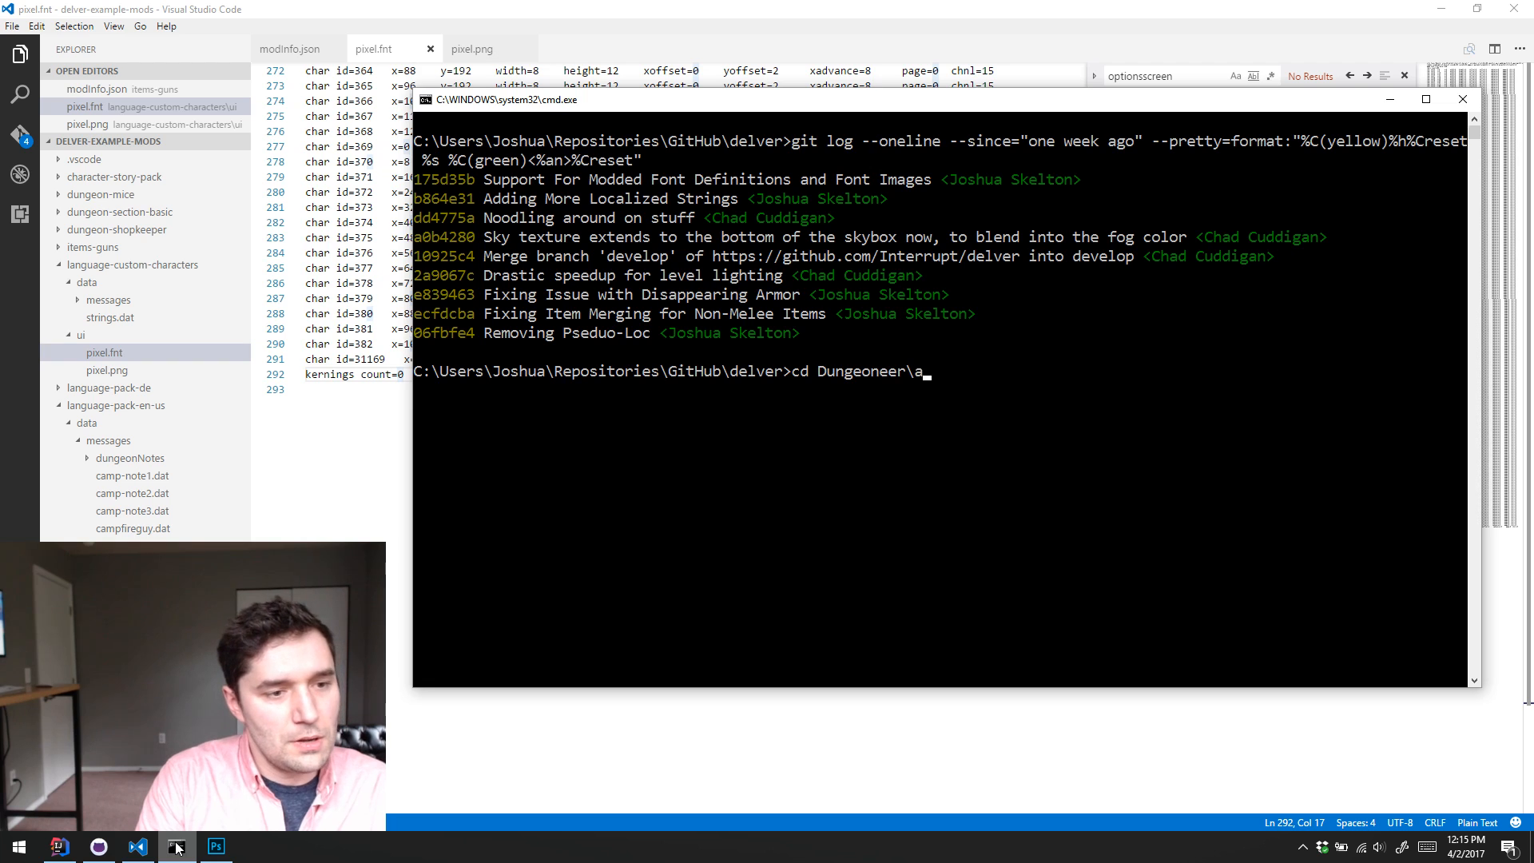
key(Tab)
text(\me)
key(Tab)
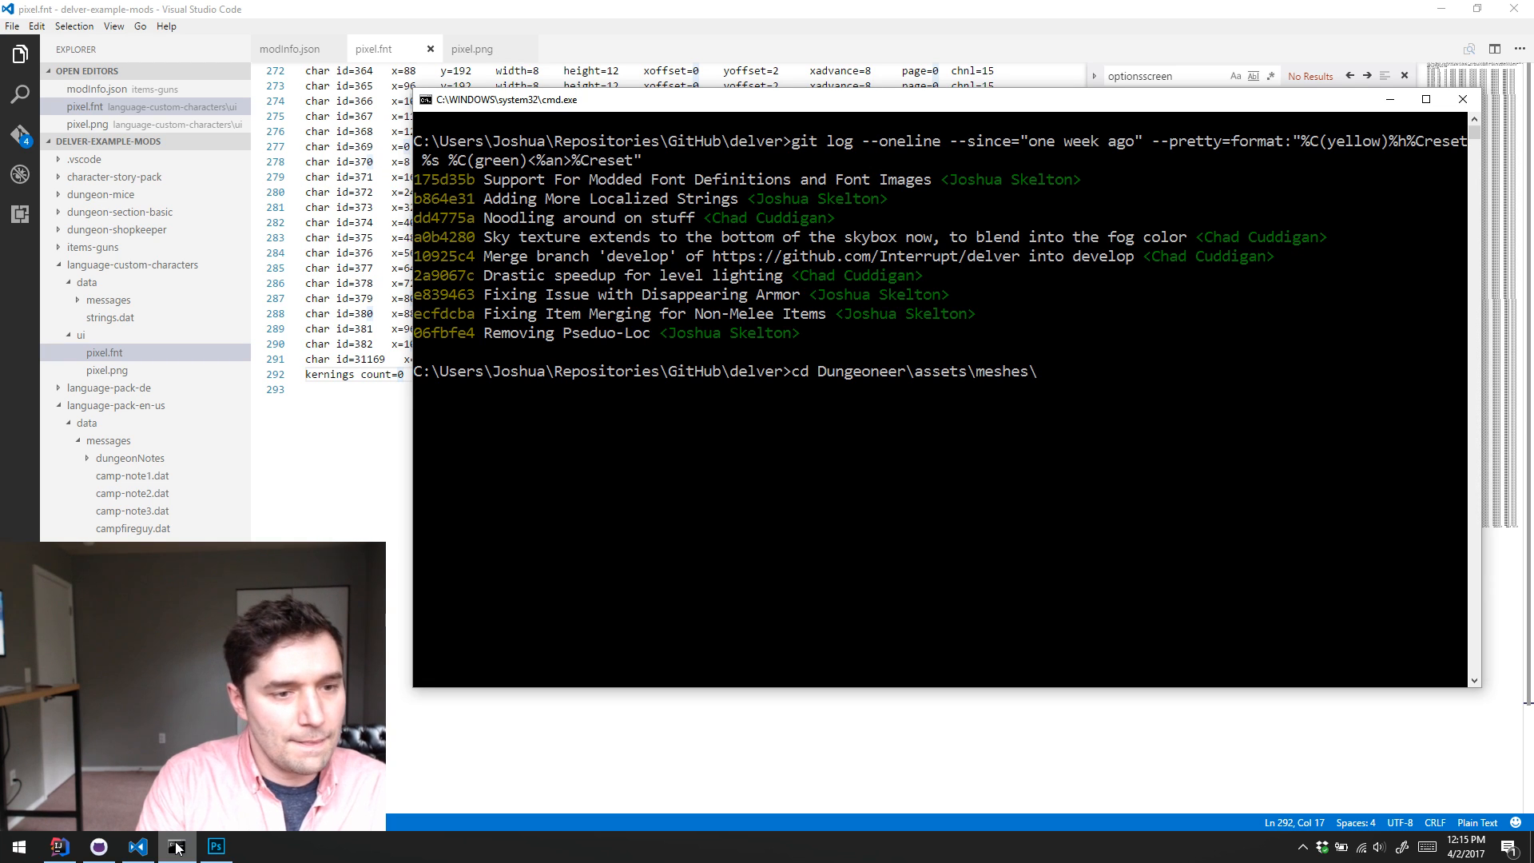
key(BackSpace)
key(BackSpace)
key(BackSpace)
text(ods)
key(Return)
Step: Begin a mklink /J directory junction command with .\characters as the link name
text(m)
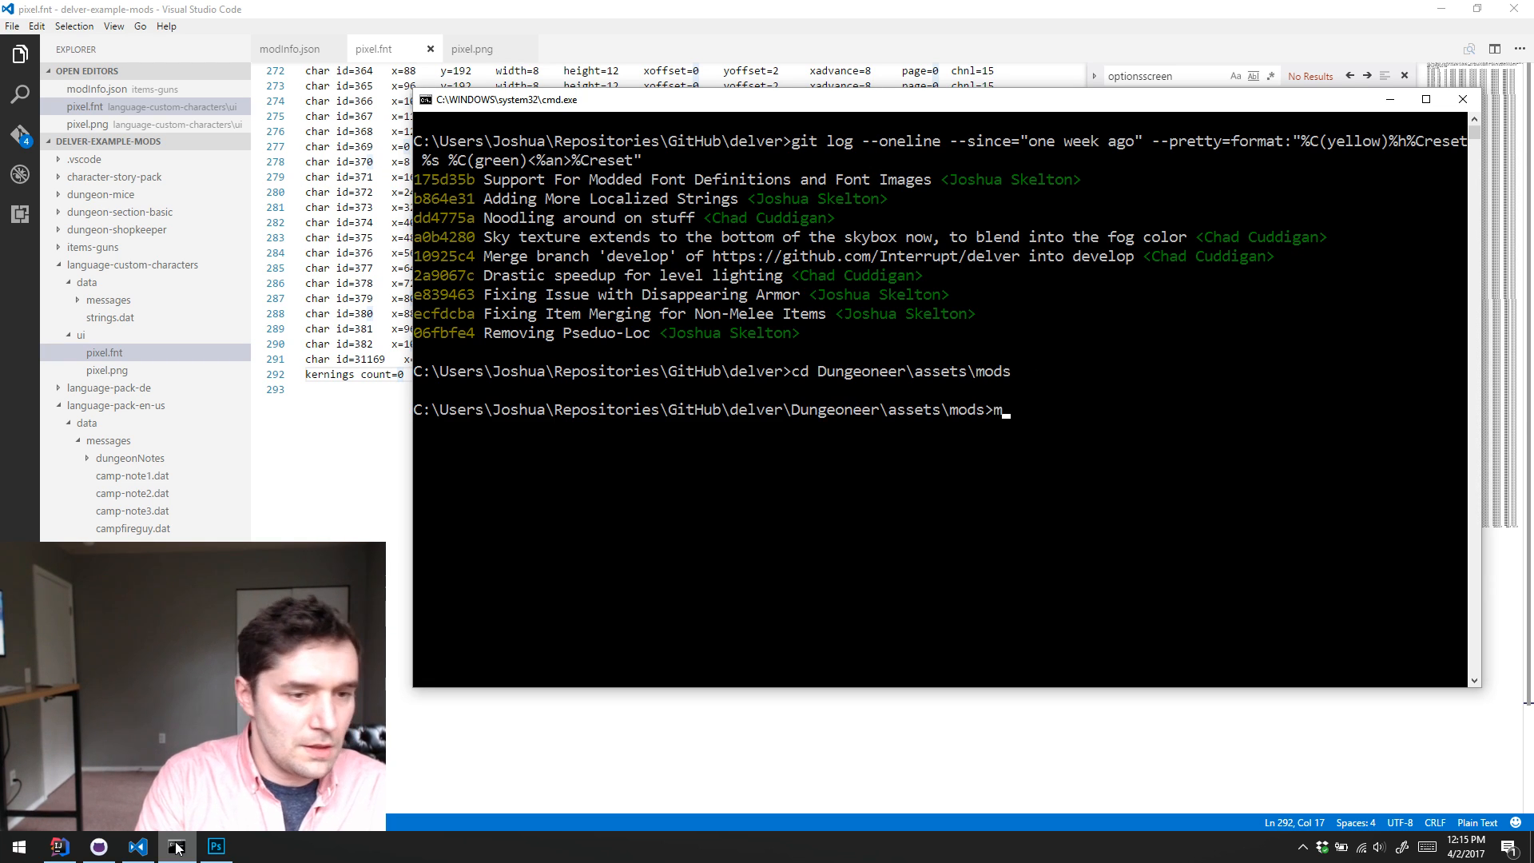
text(klink /)
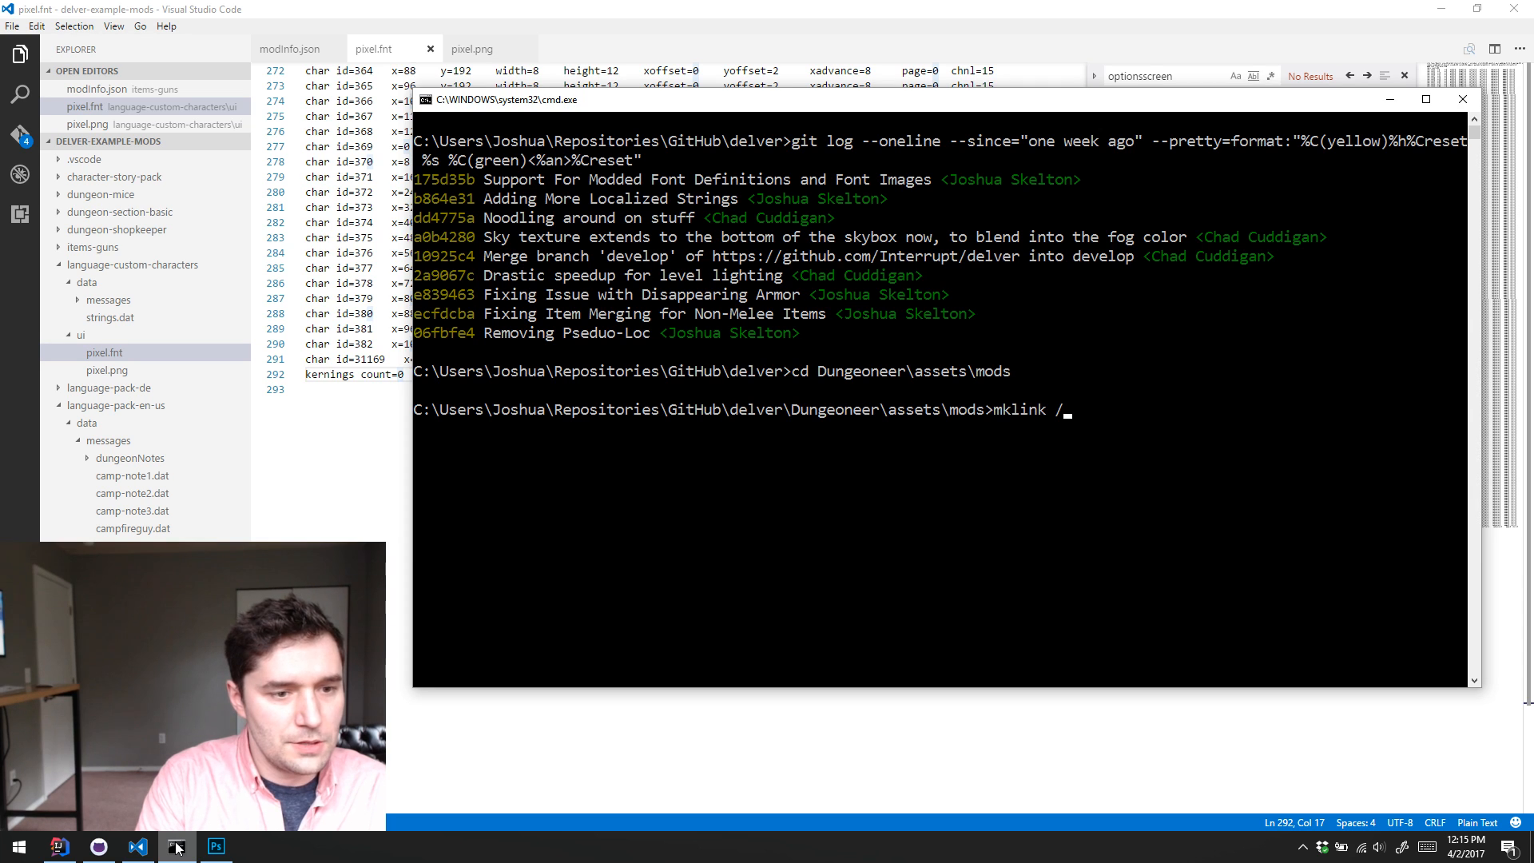
text(J .\charac)
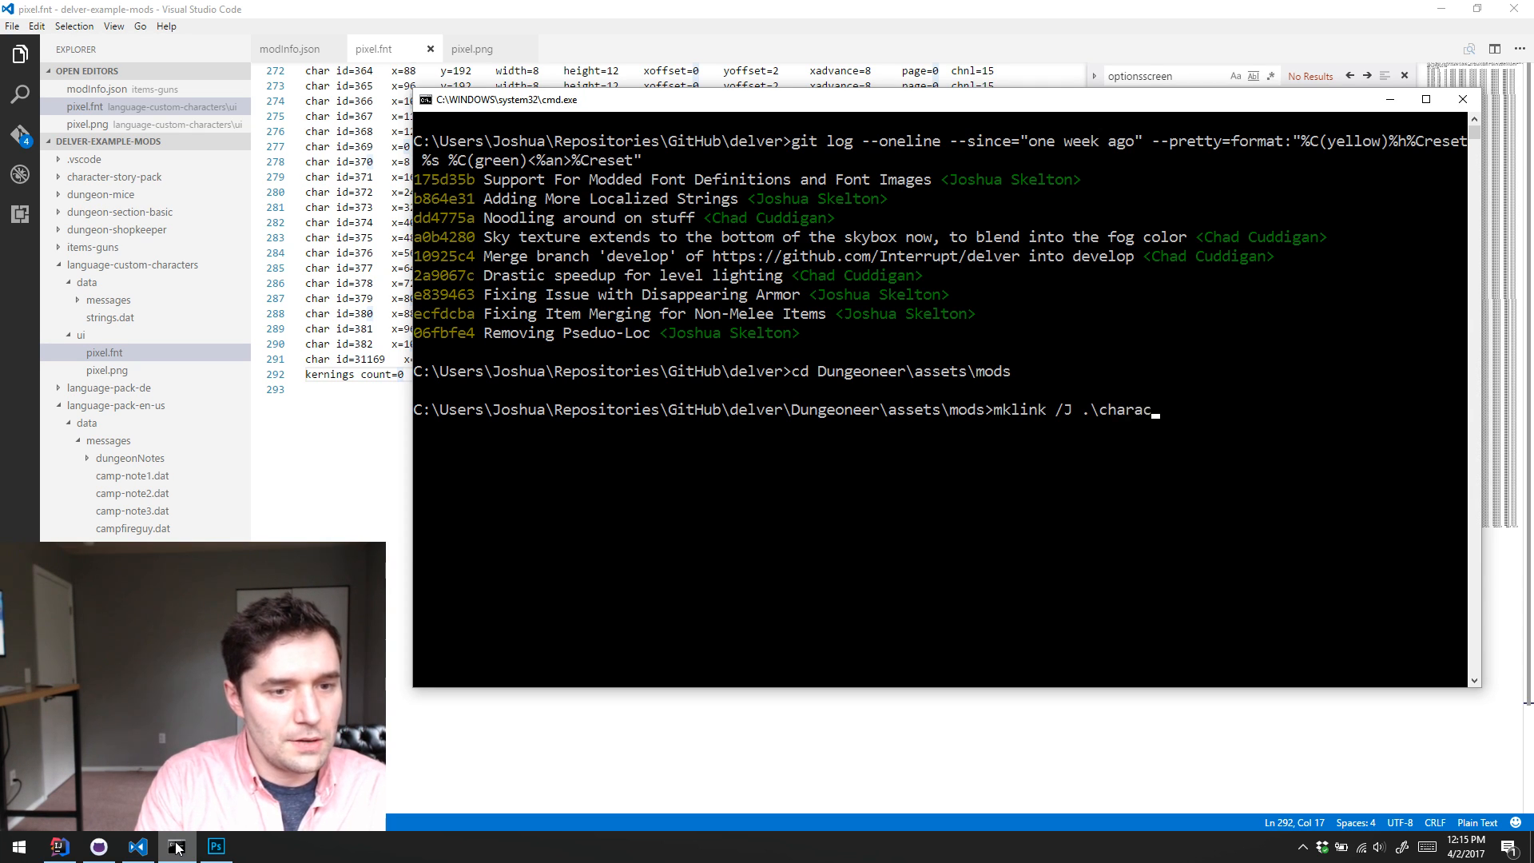
text(ters-)
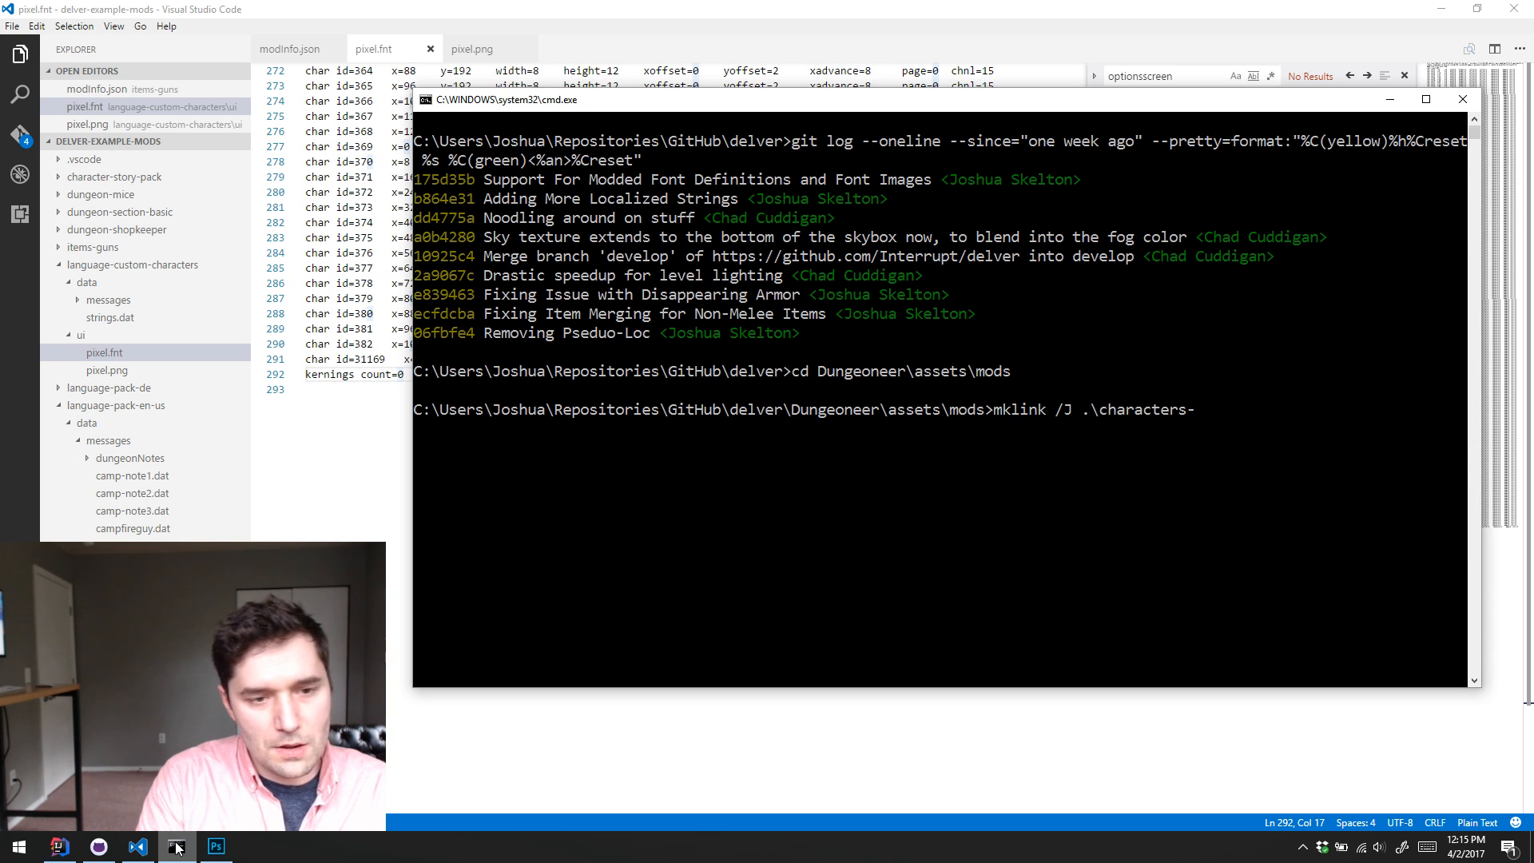
key(BackSpace)
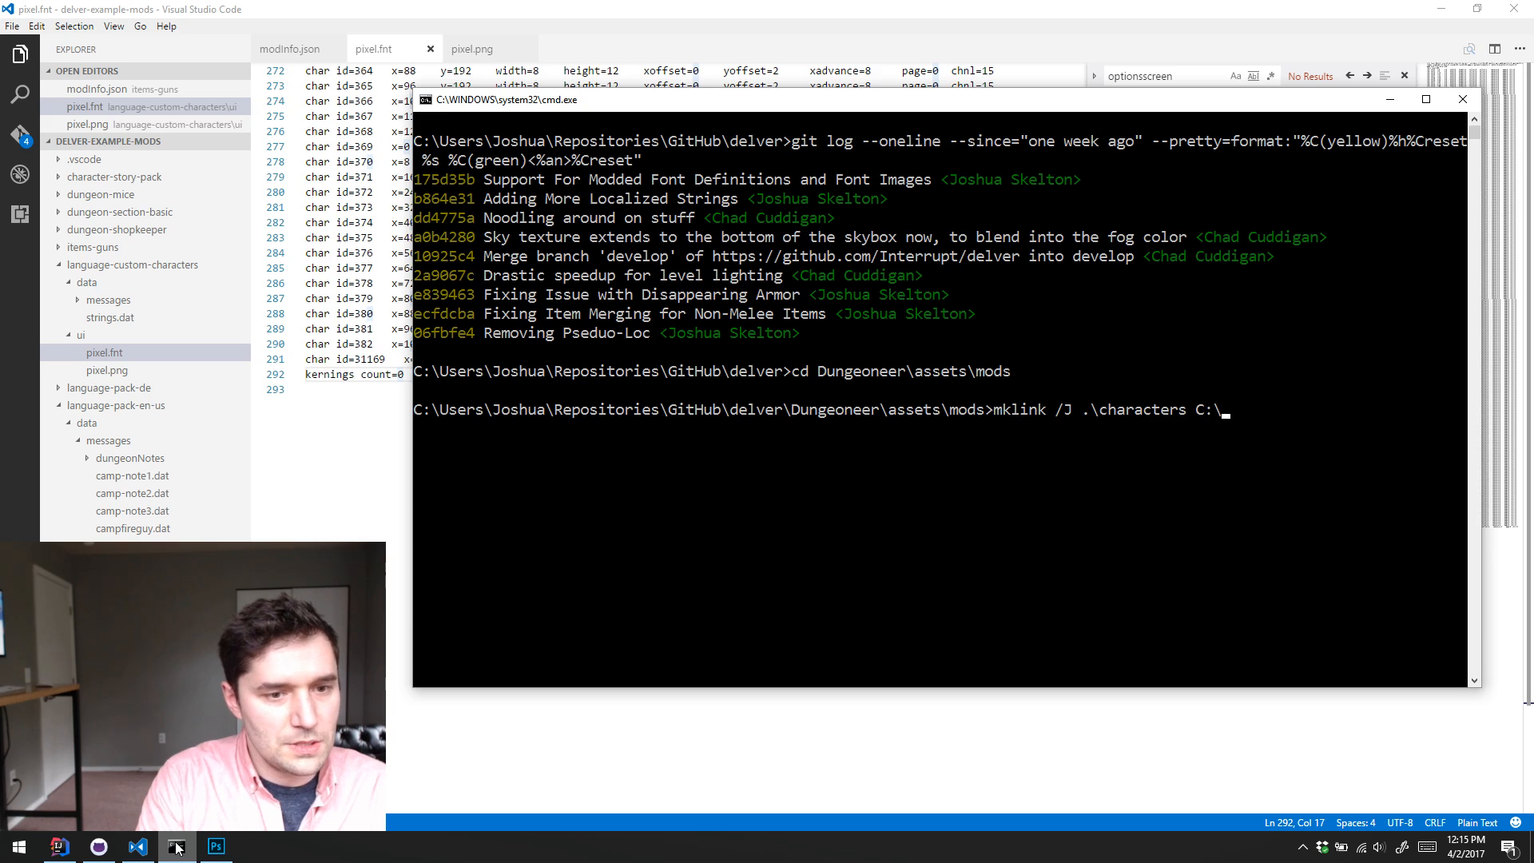
Step: Complete the junction with GitHub\delver-example-mods\language-custom-characters in the user's Repositories folder as its target, create it, and list the mods directory
text("C:\Users\)
key(Tab)
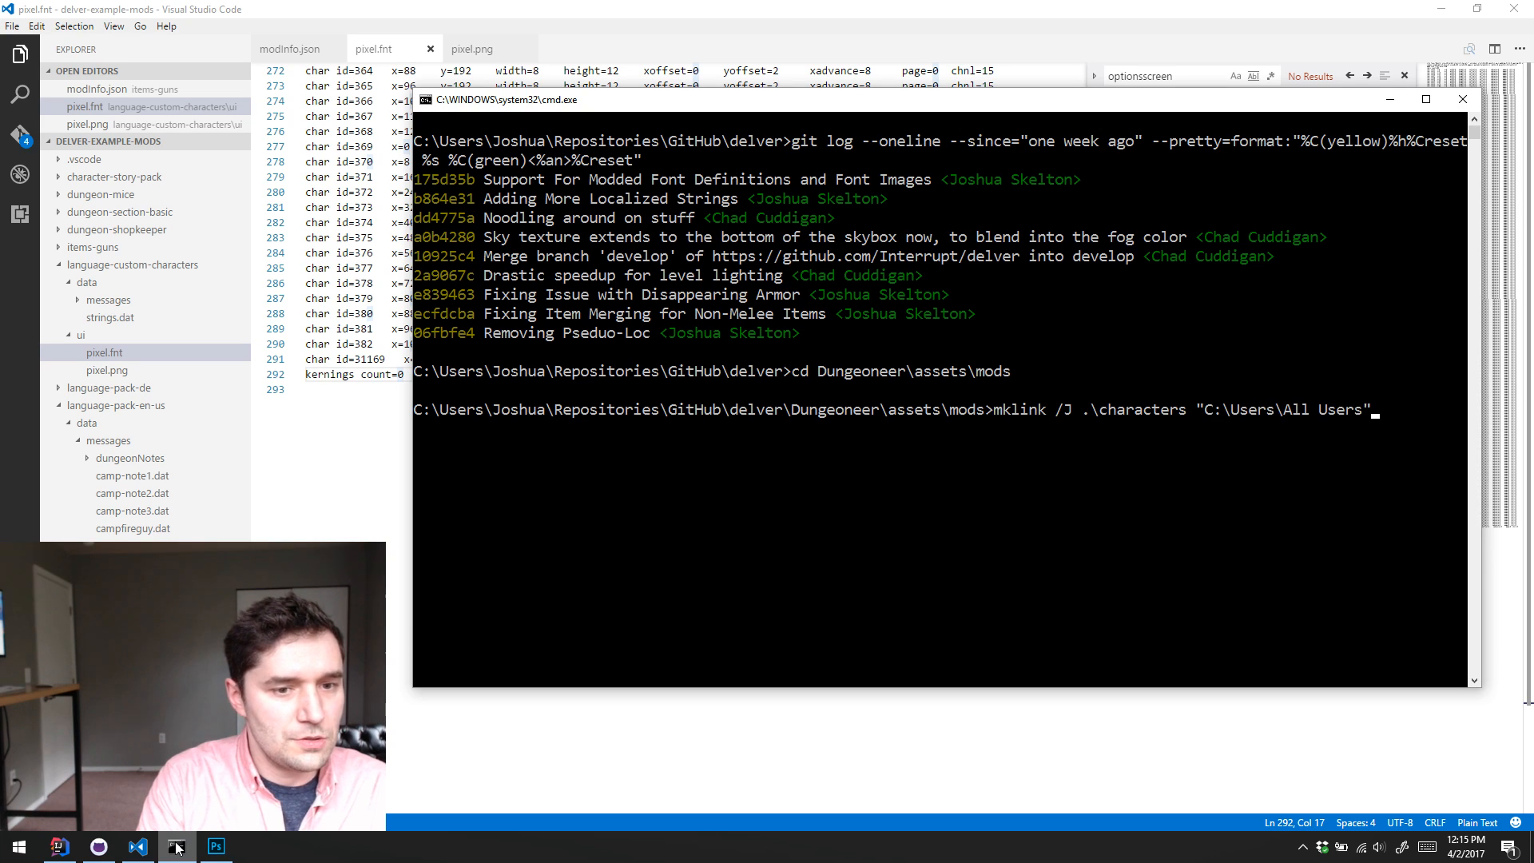
key(shift+Tab)
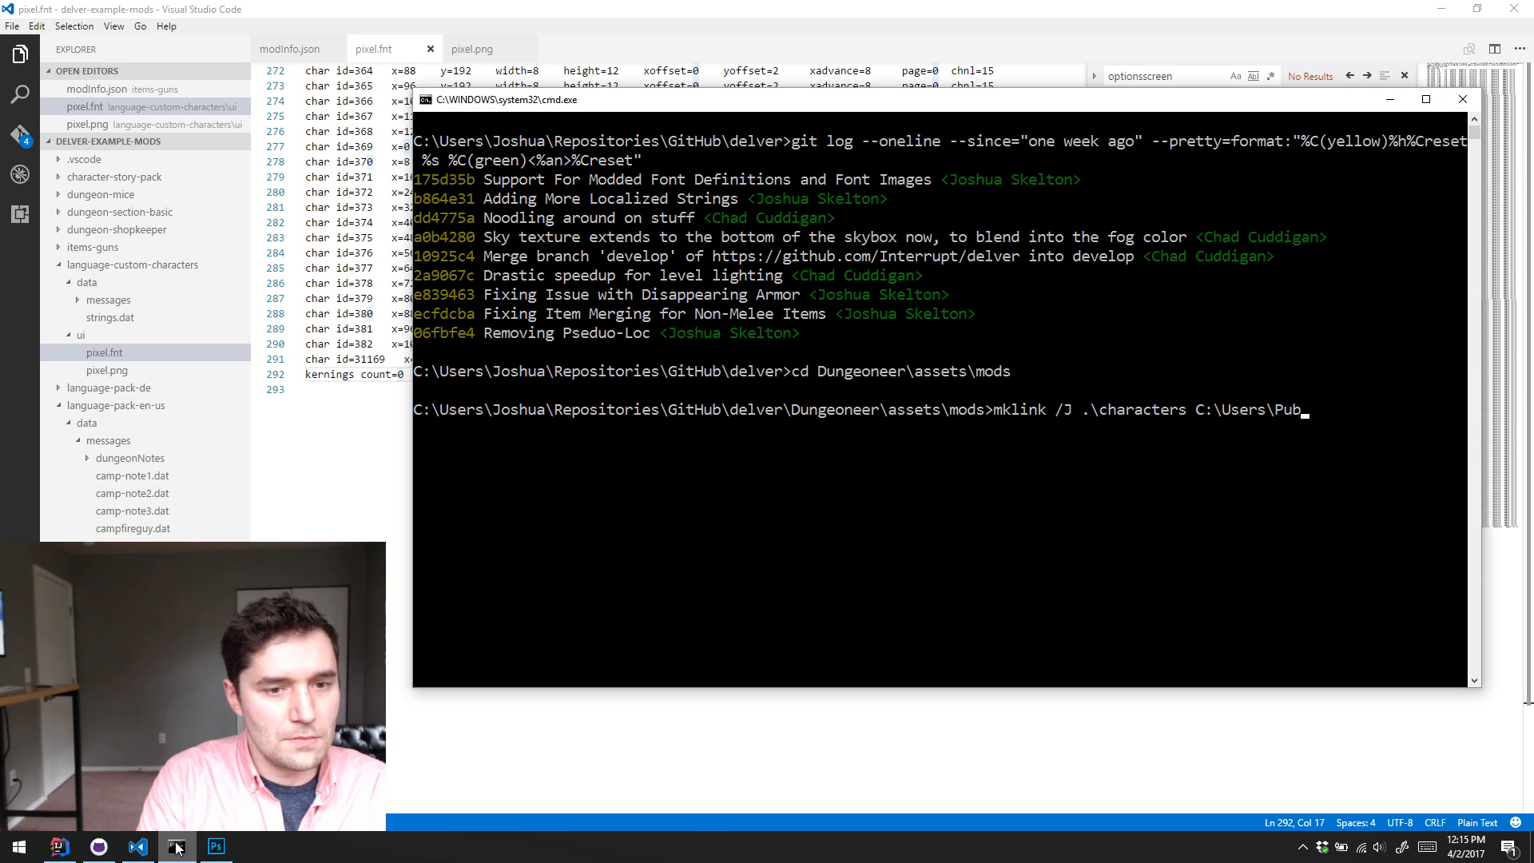
text(Joshua)
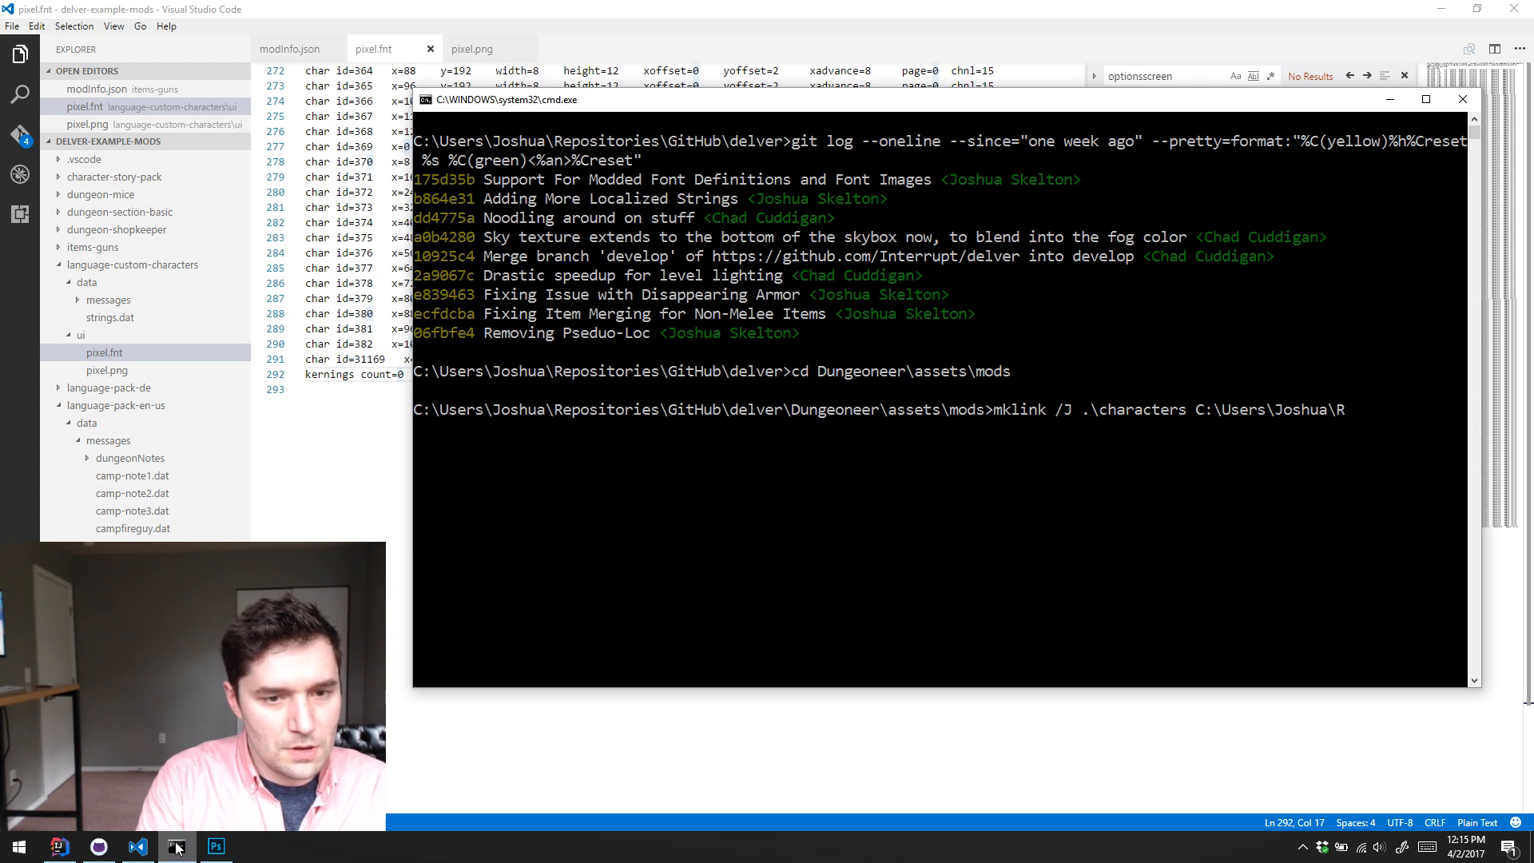
text(\R)
key(Tab)
key(Tab)
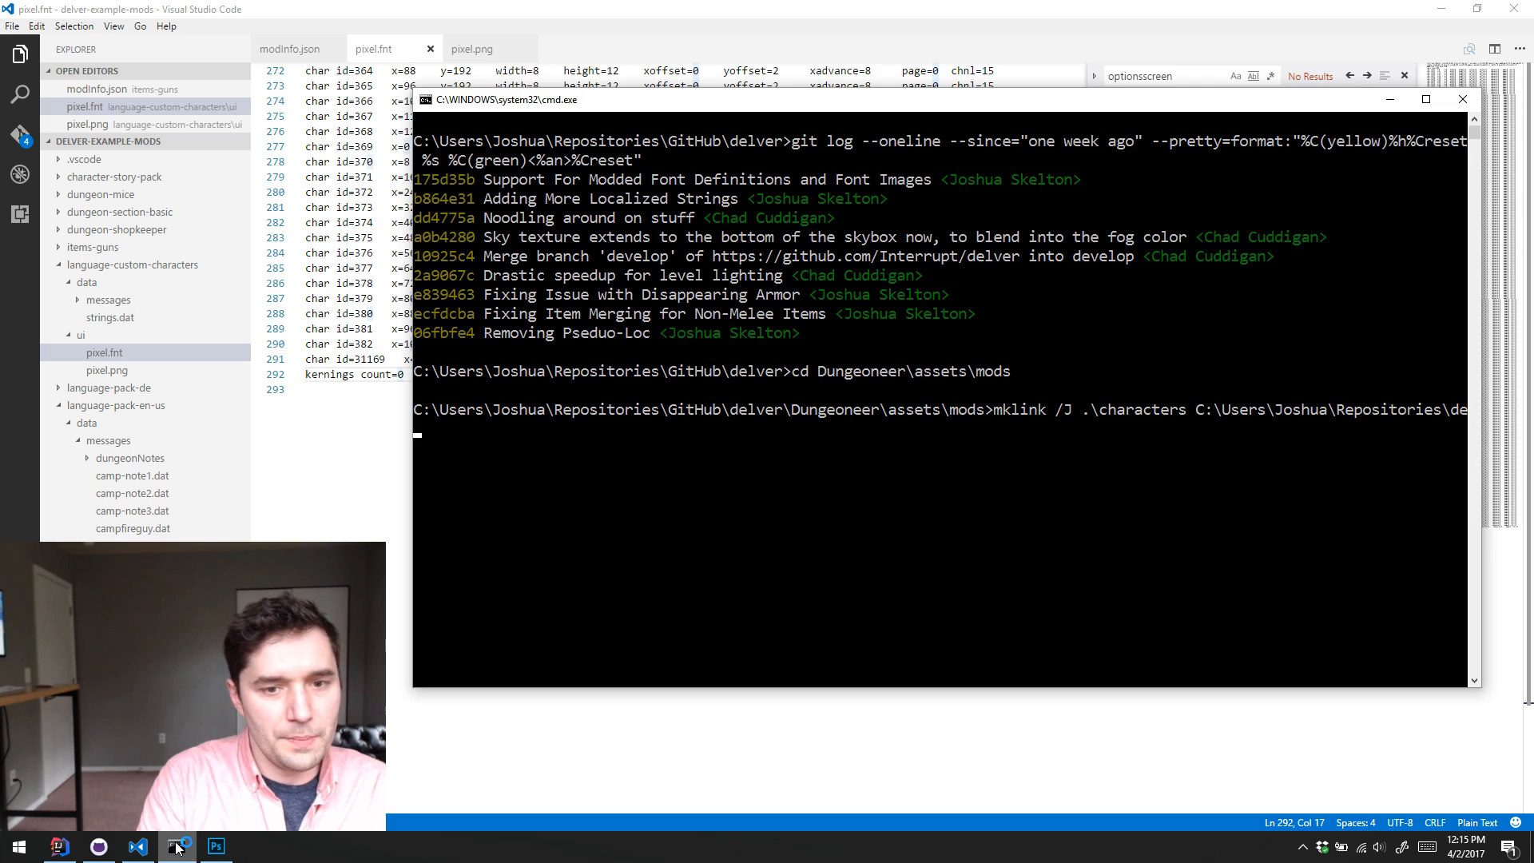
text(GitHub)
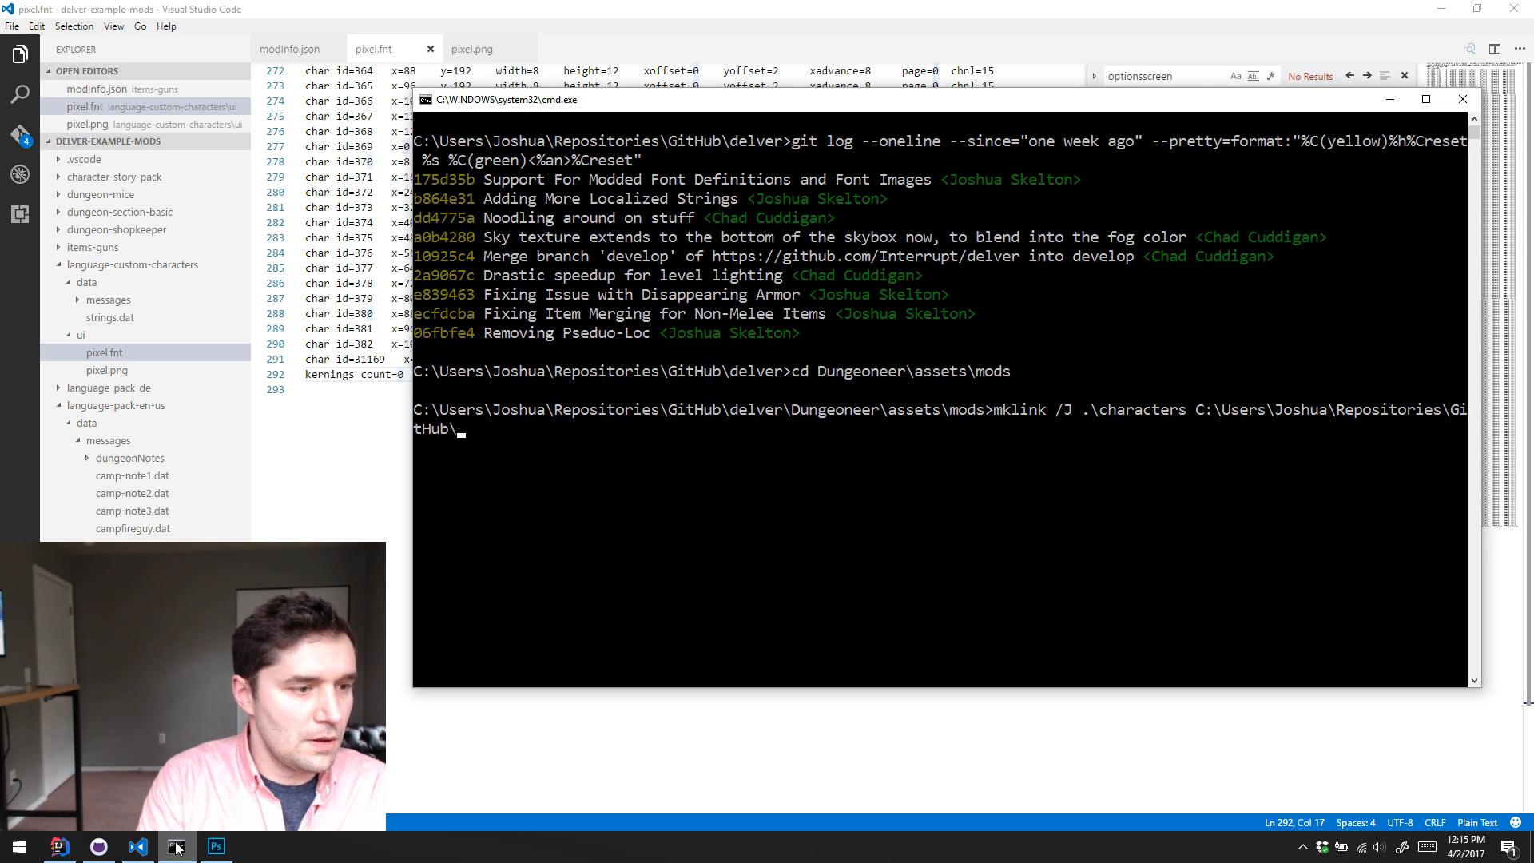
text(\delver-)
key(Tab)
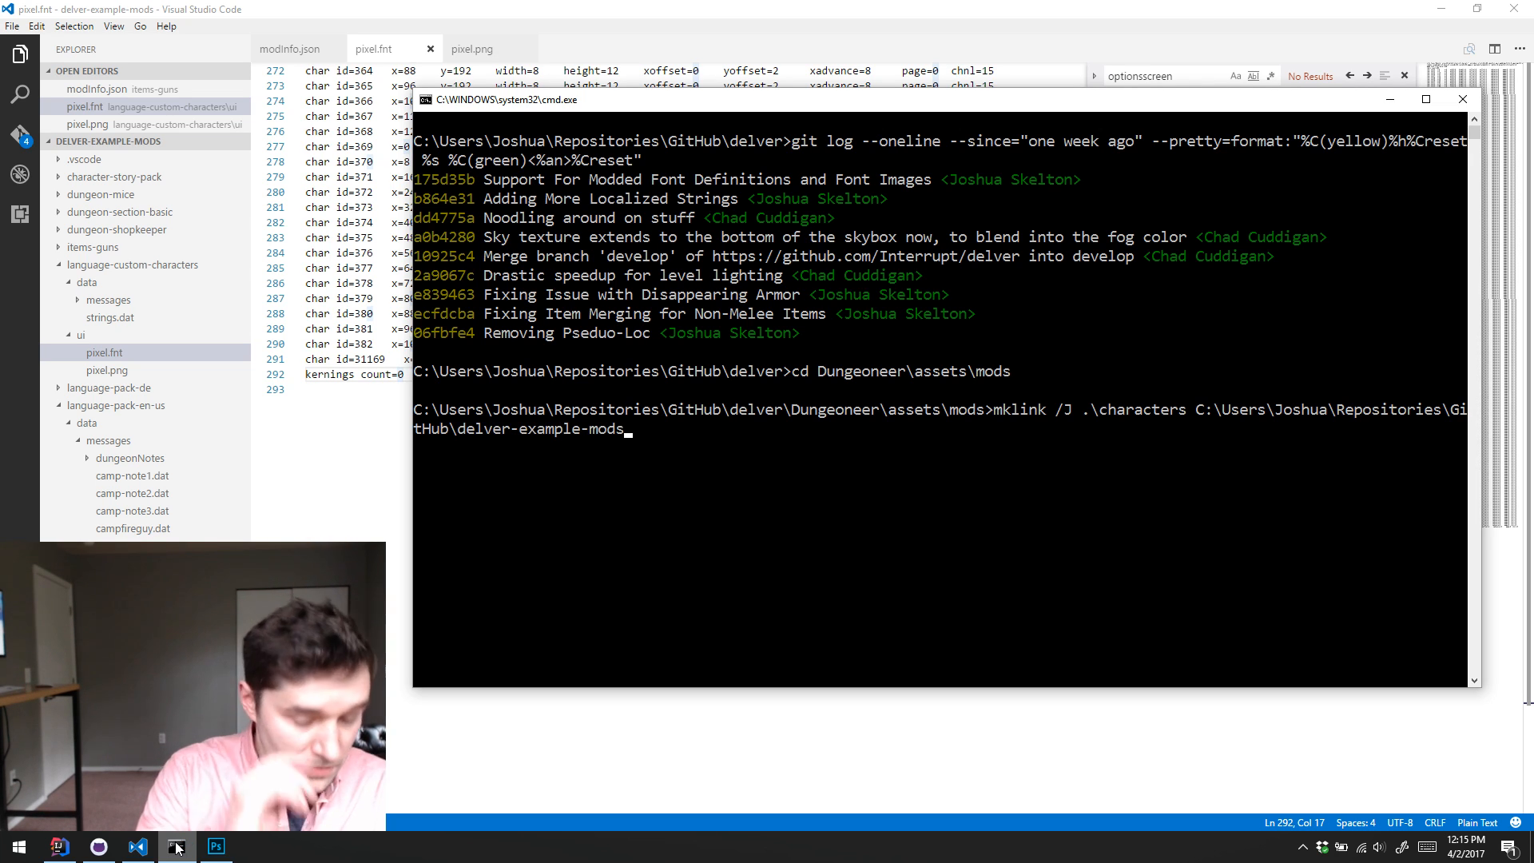
text(\l)
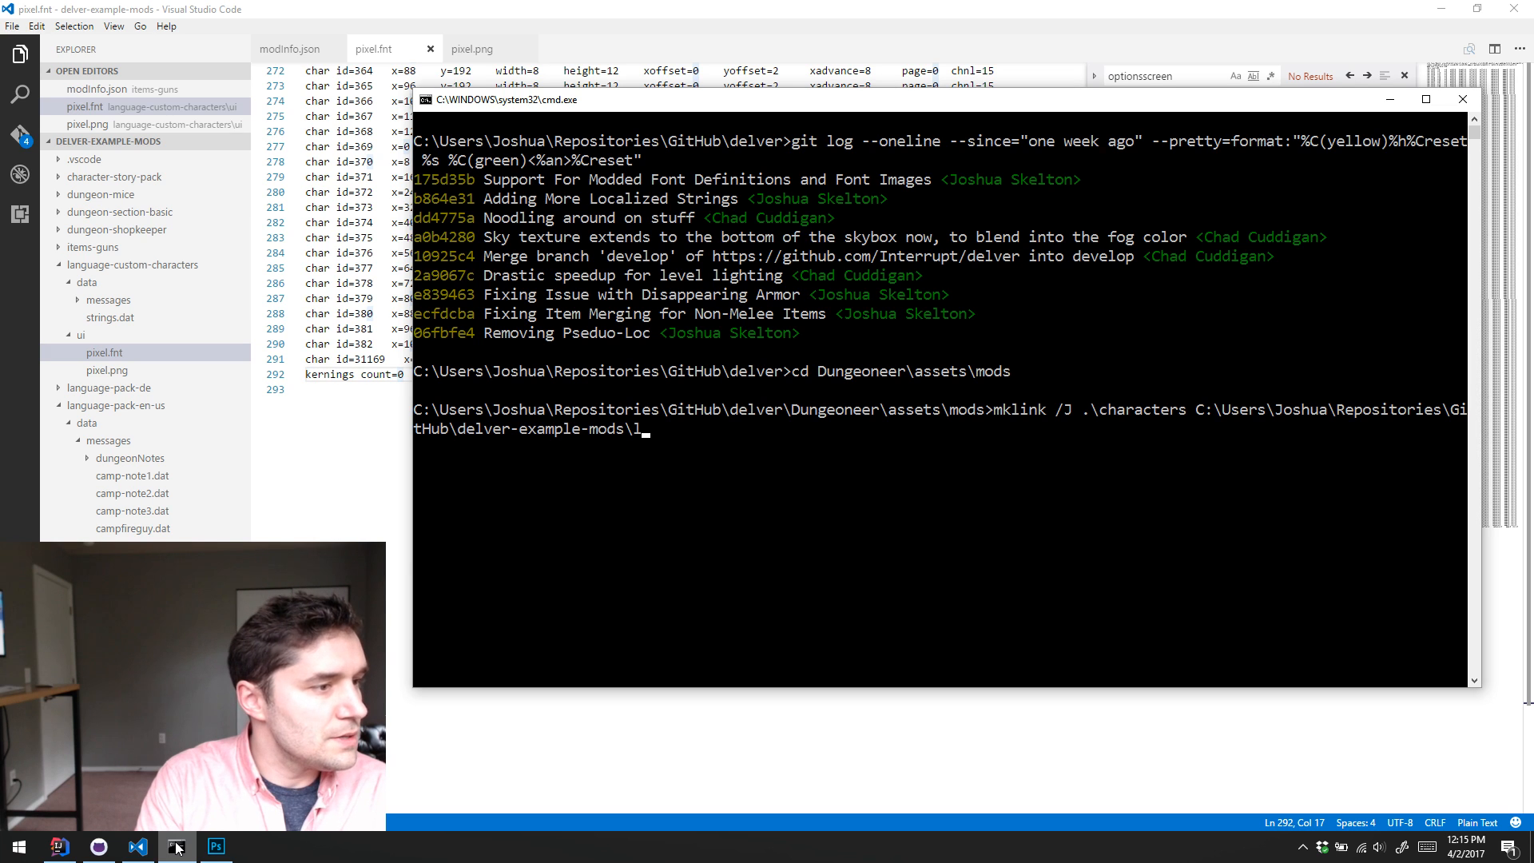
text(a)
key(Tab)
key(Return)
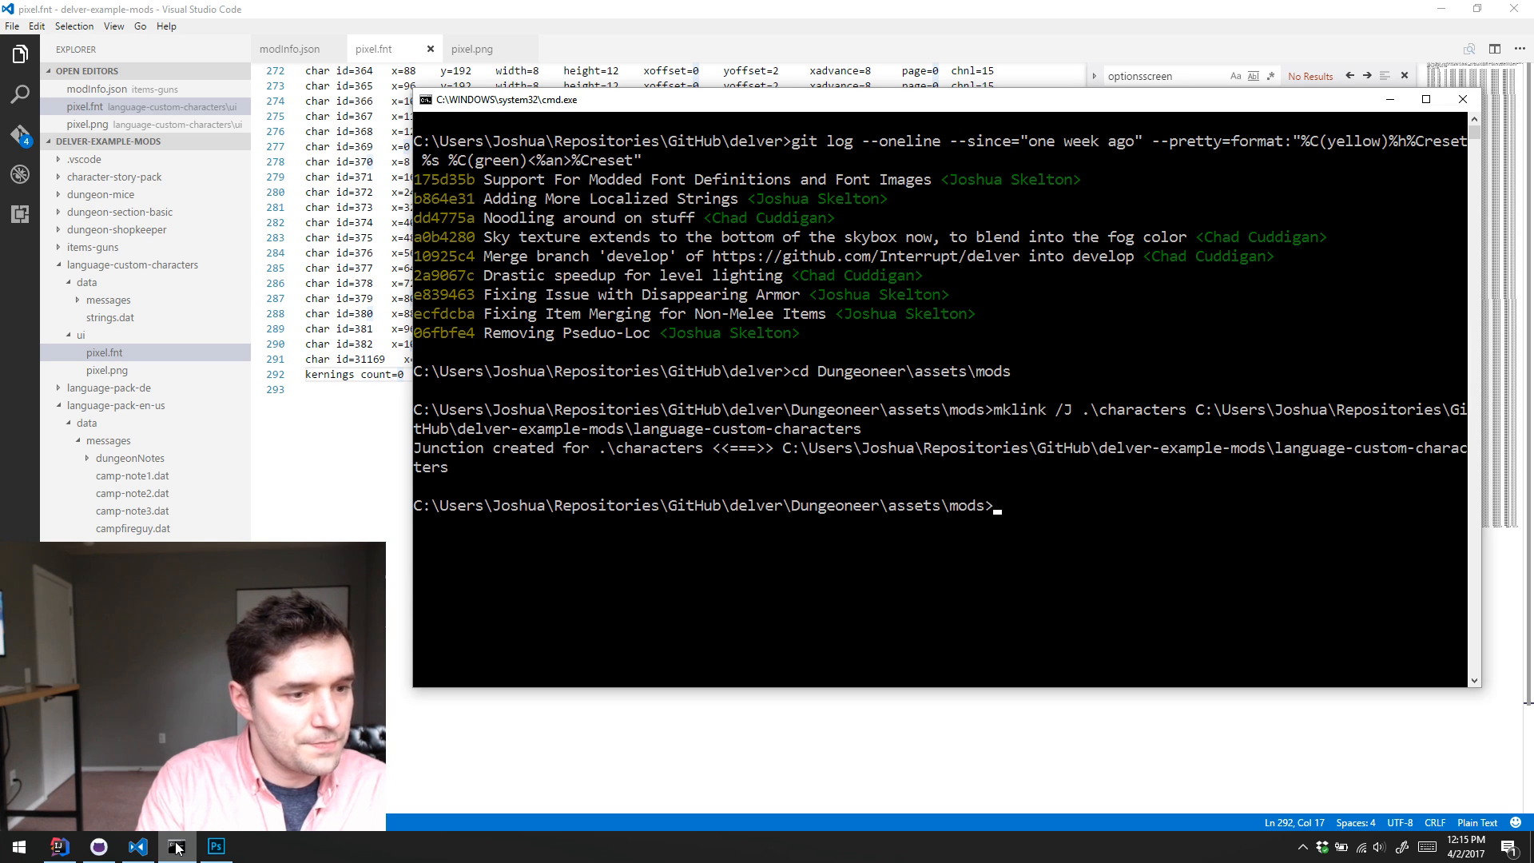
text(dir)
key(Return)
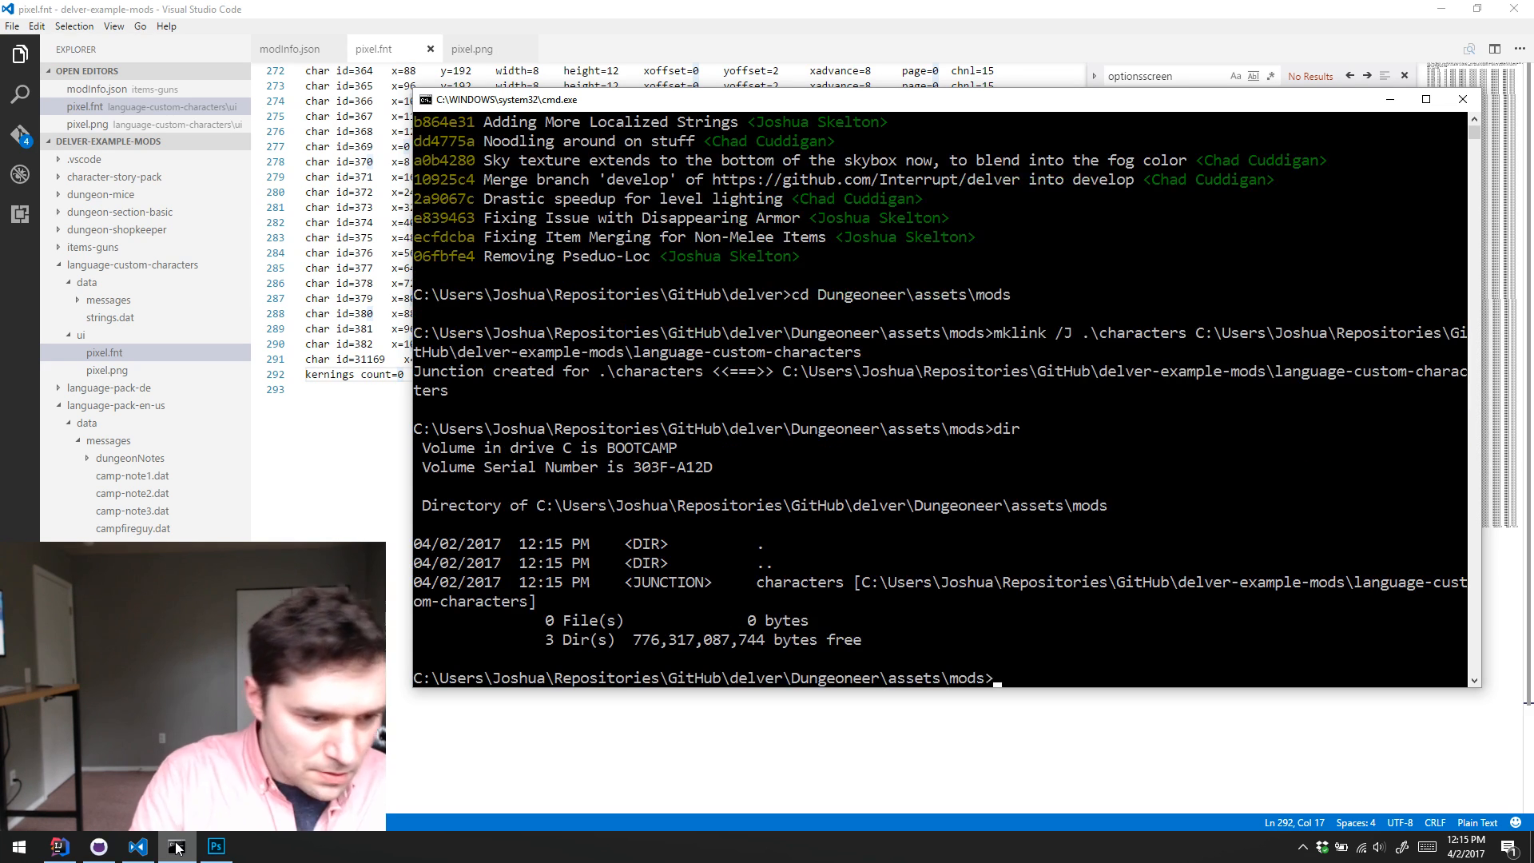
Step: Switch to IntelliJ IDEA, run the Desktop configuration, and maximize the Delver game window
click(58, 846)
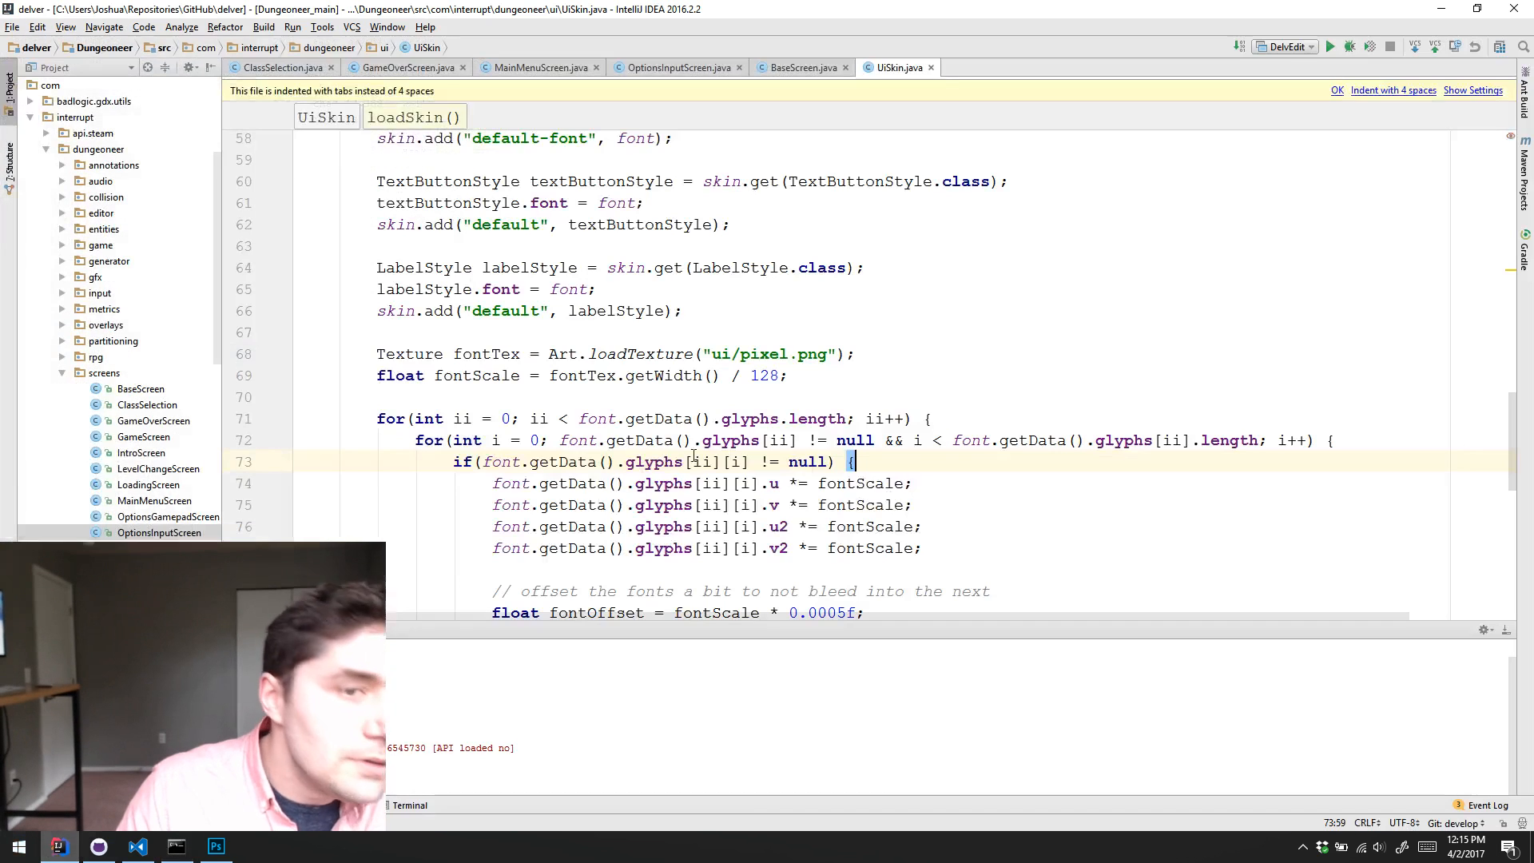
click(1291, 45)
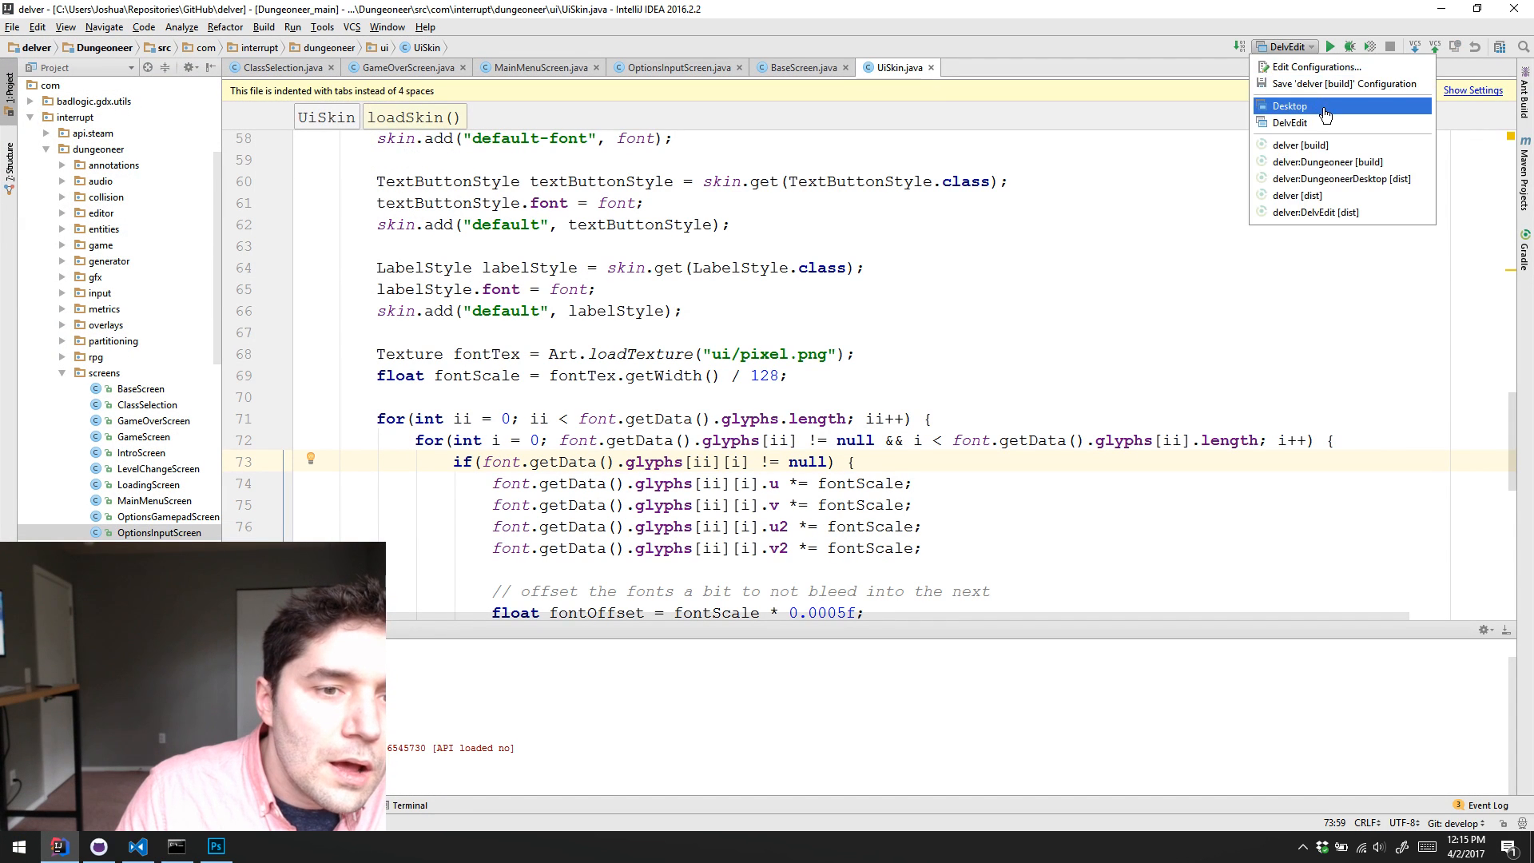
click(1324, 105)
click(1330, 46)
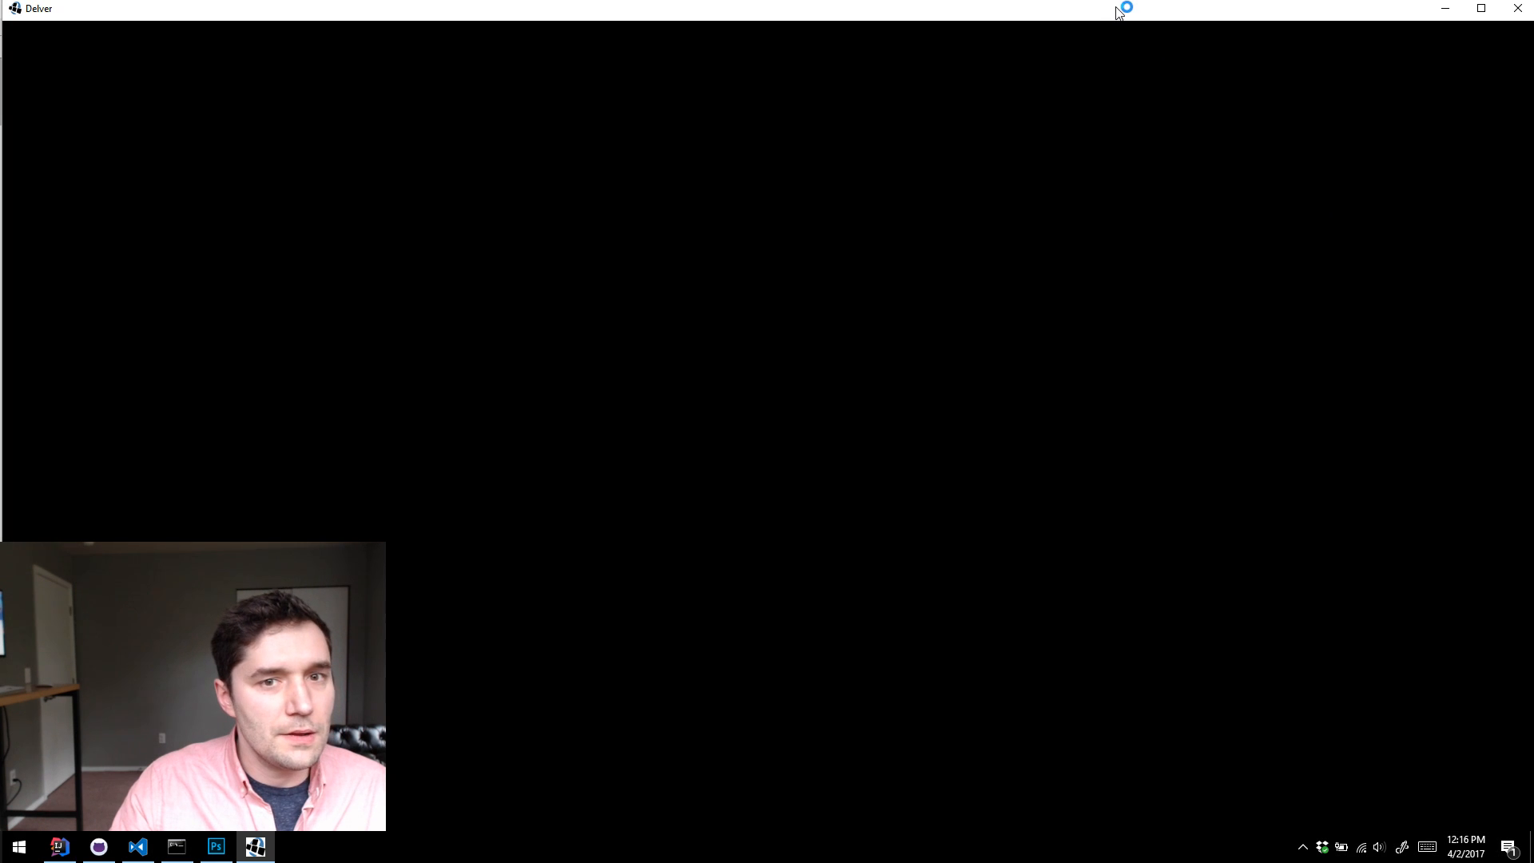
double_click(1142, 17)
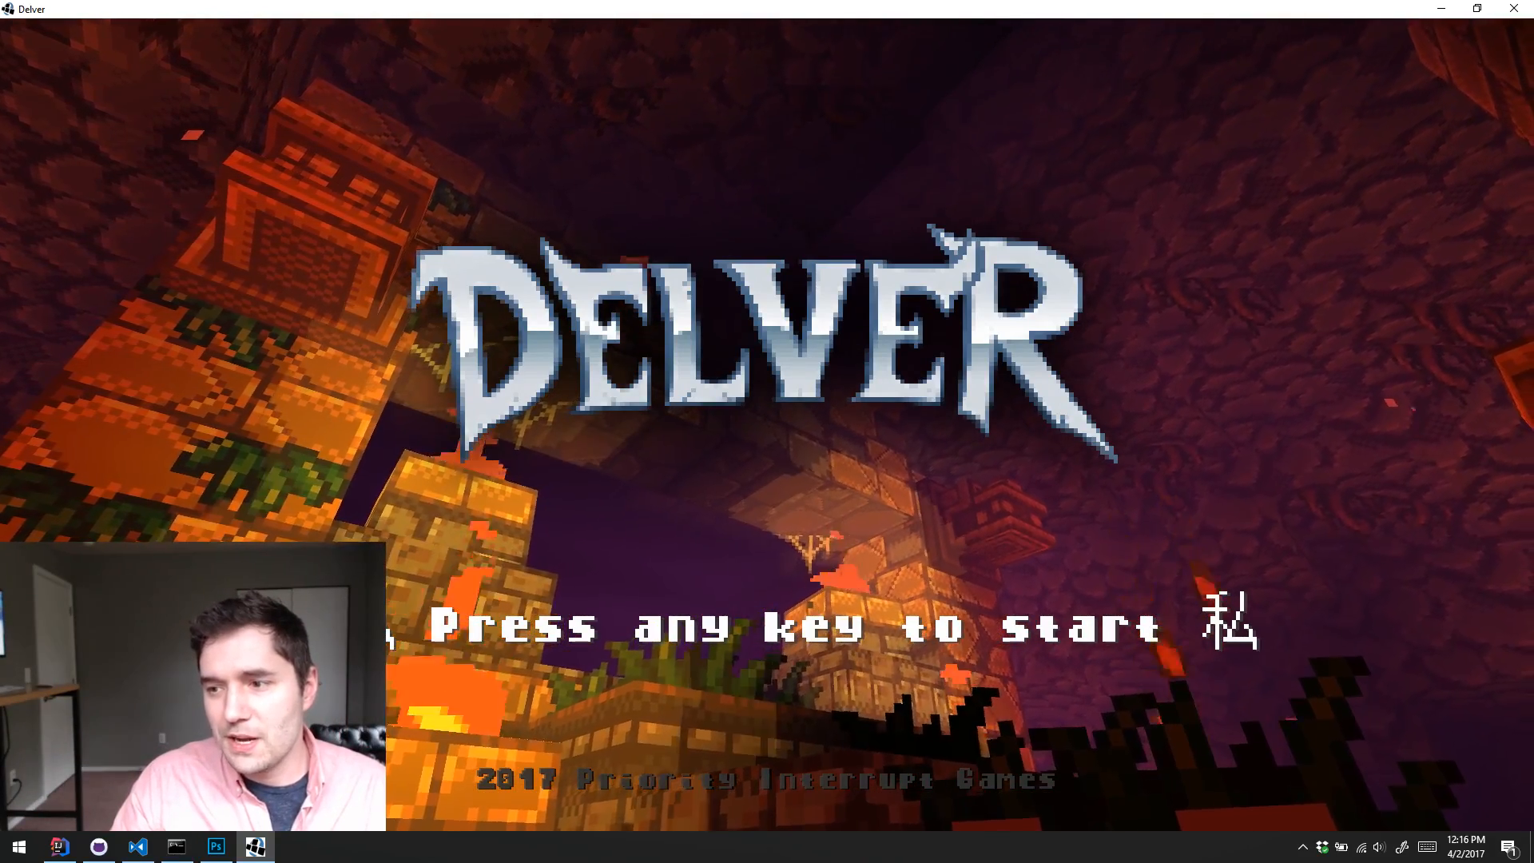
Step: Continue past the title screen and start playing the Camp game in save slot 1 with the window maximized
click(1214, 492)
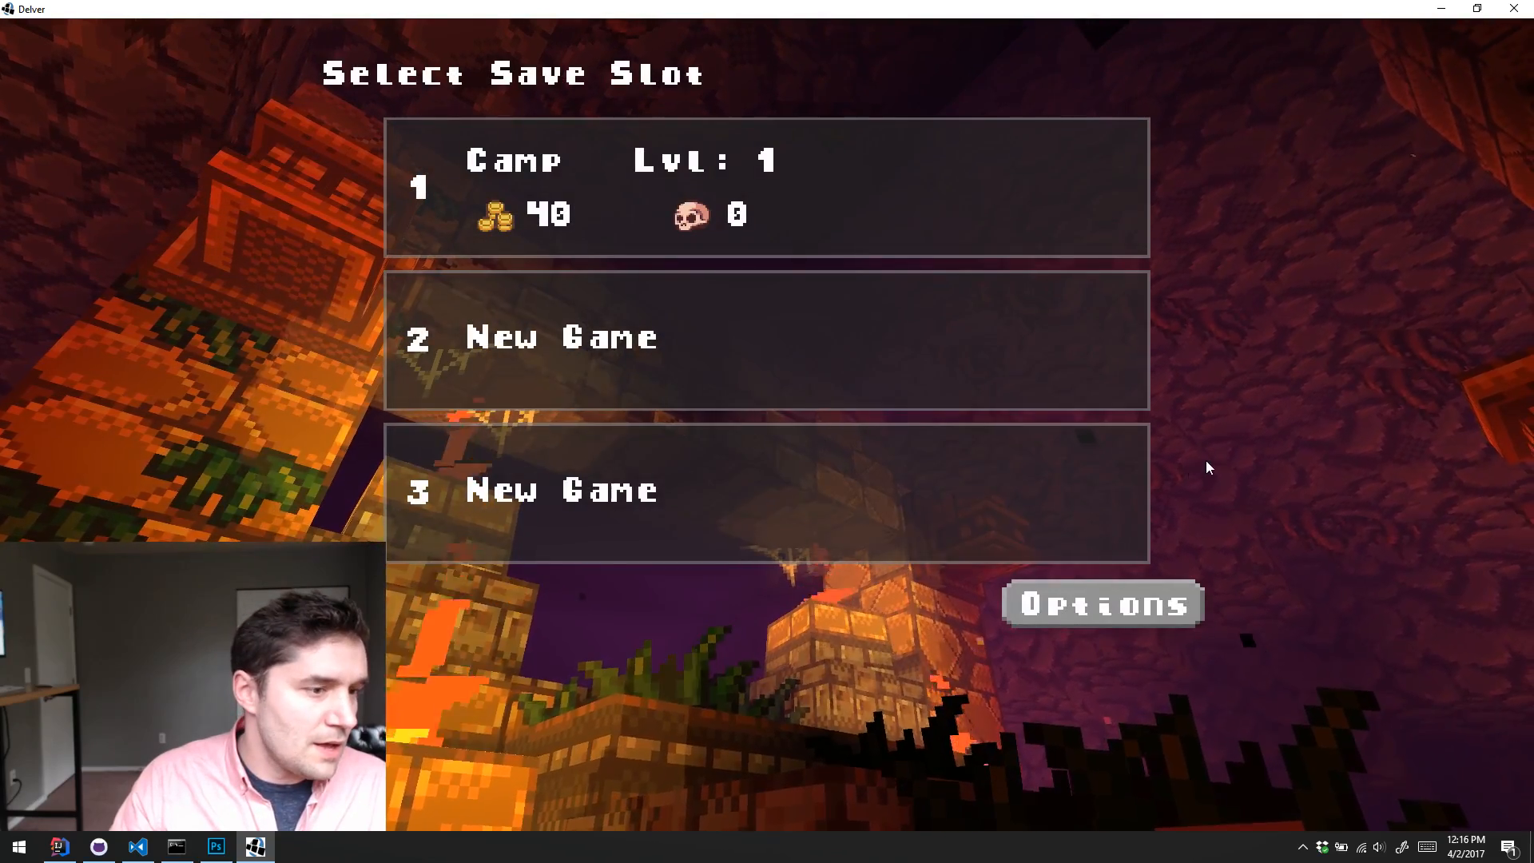
click(892, 177)
double_click(789, 7)
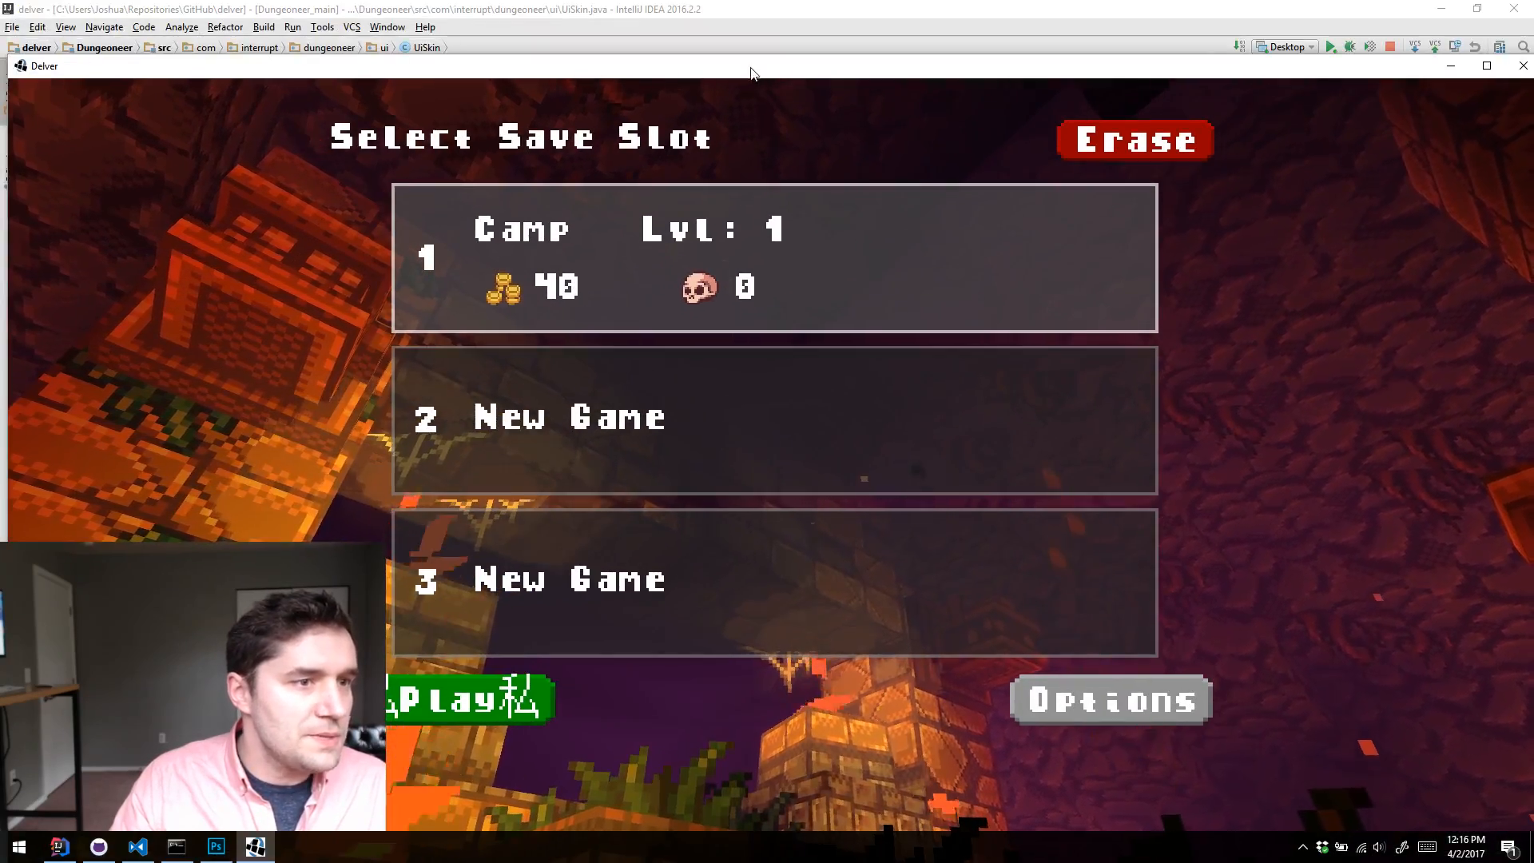
drag(746, 70, 1421, 32)
double_click(1422, 32)
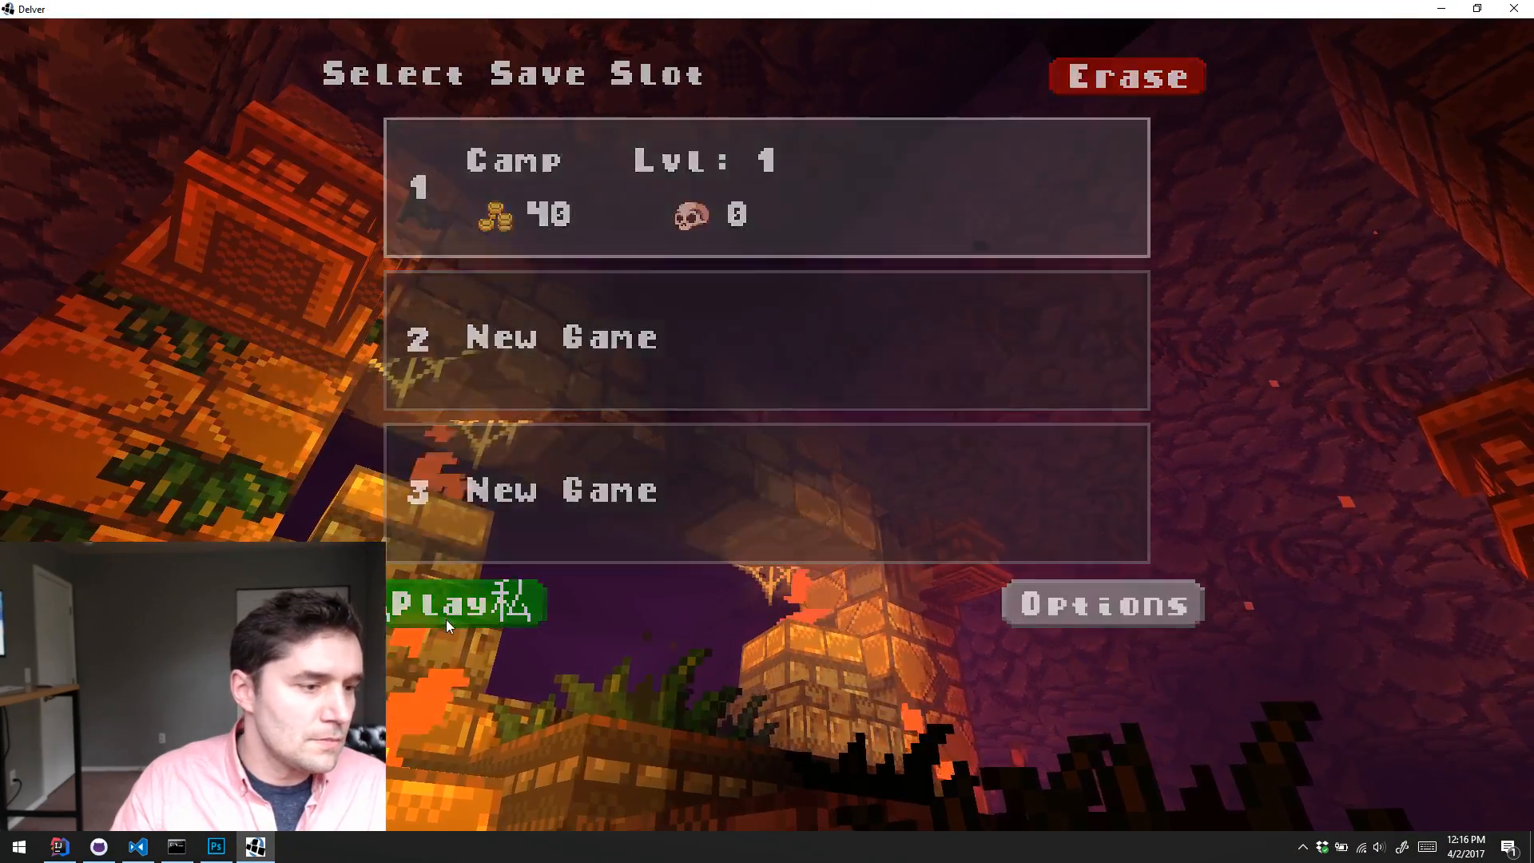
click(446, 619)
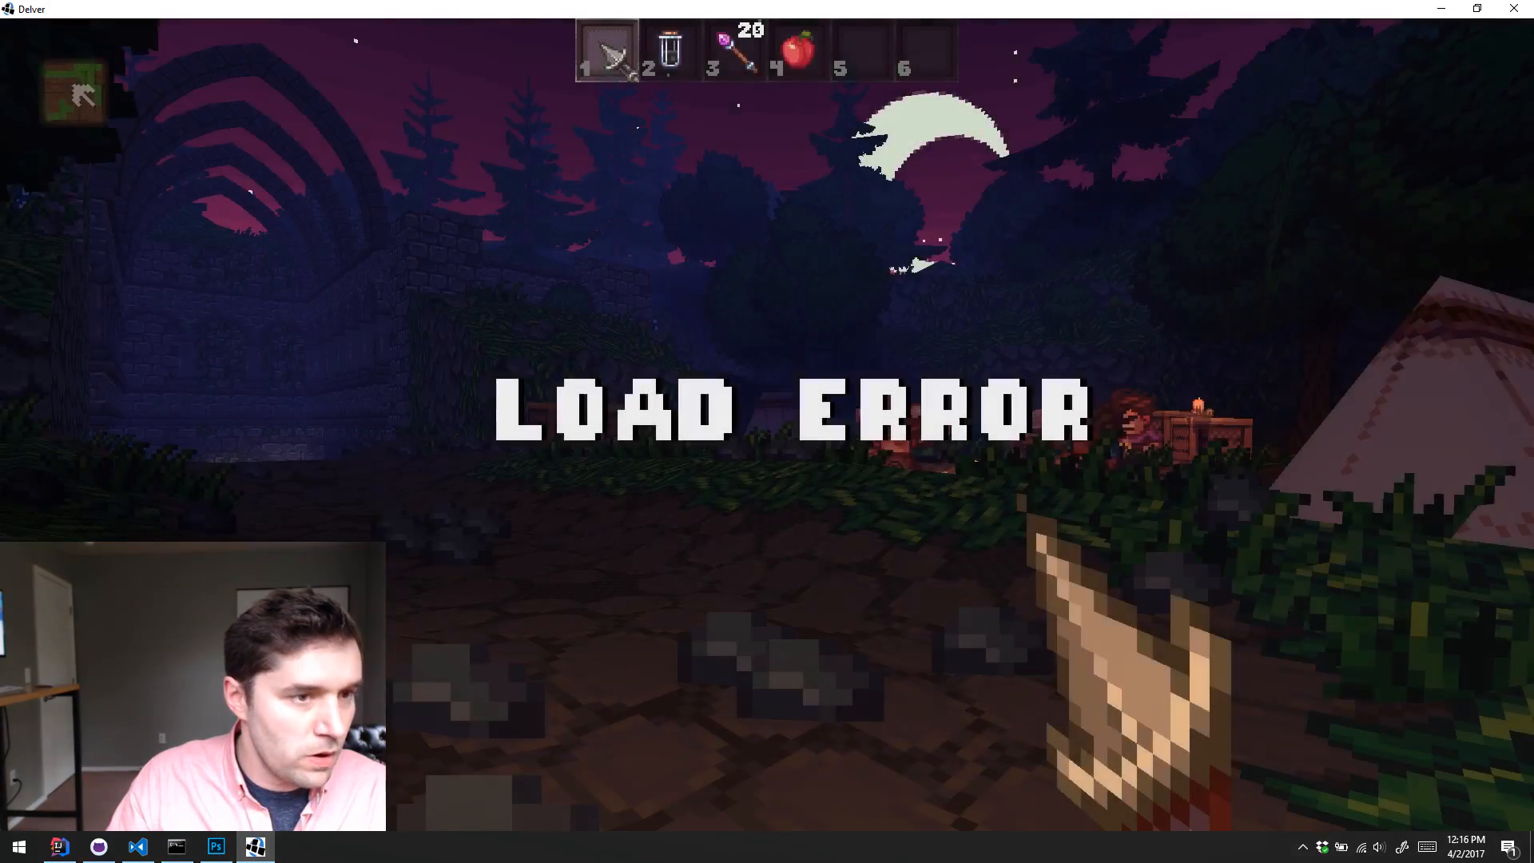
Step: Check the iron dagger's tooltip in the inventory, and pick up and read the note beside the tree for the custom glyph
key(Tab)
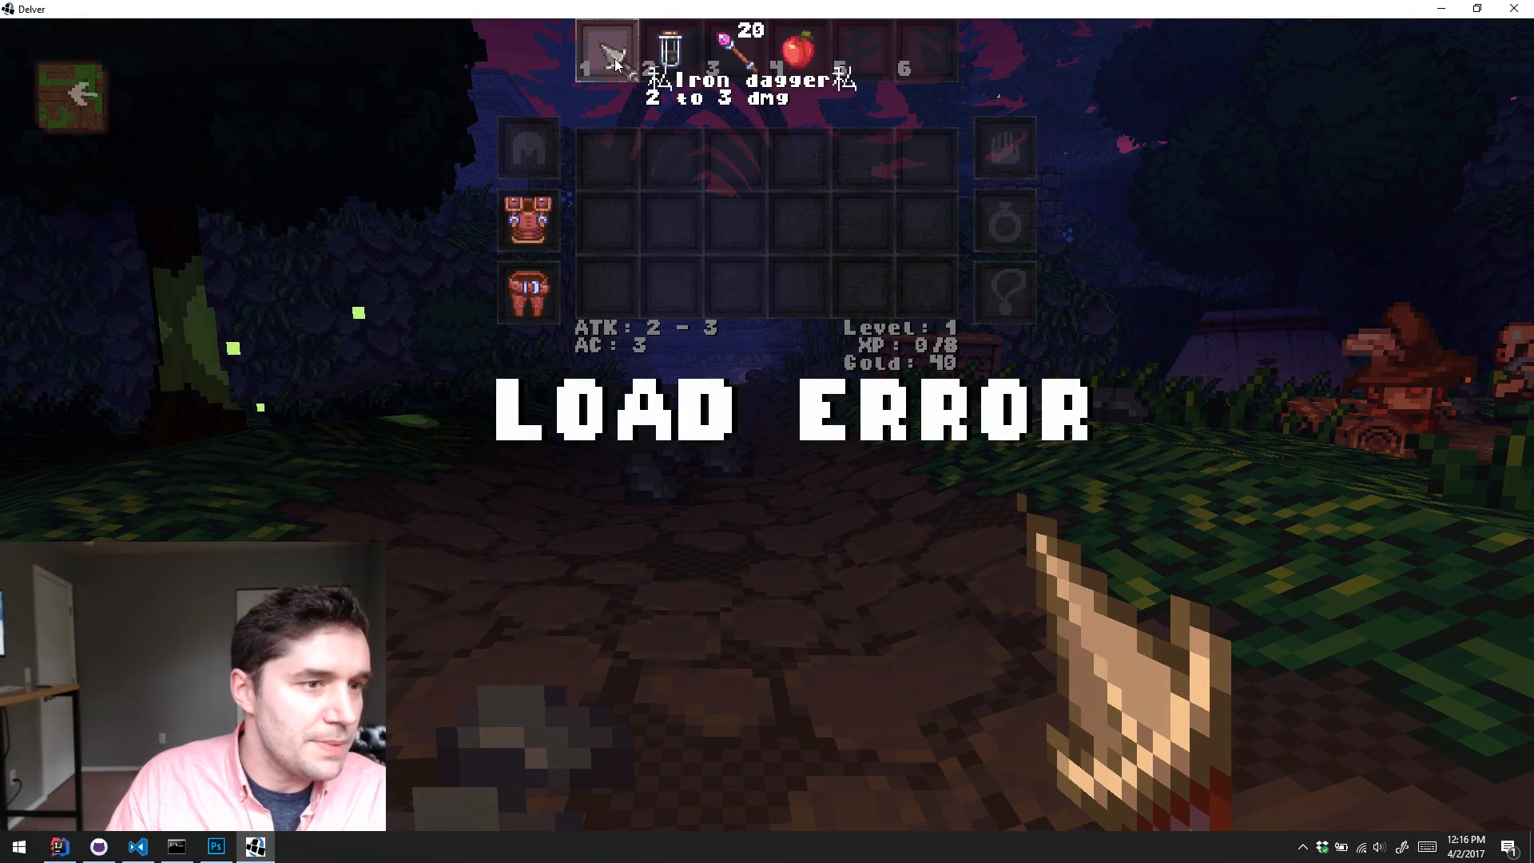
key(Tab)
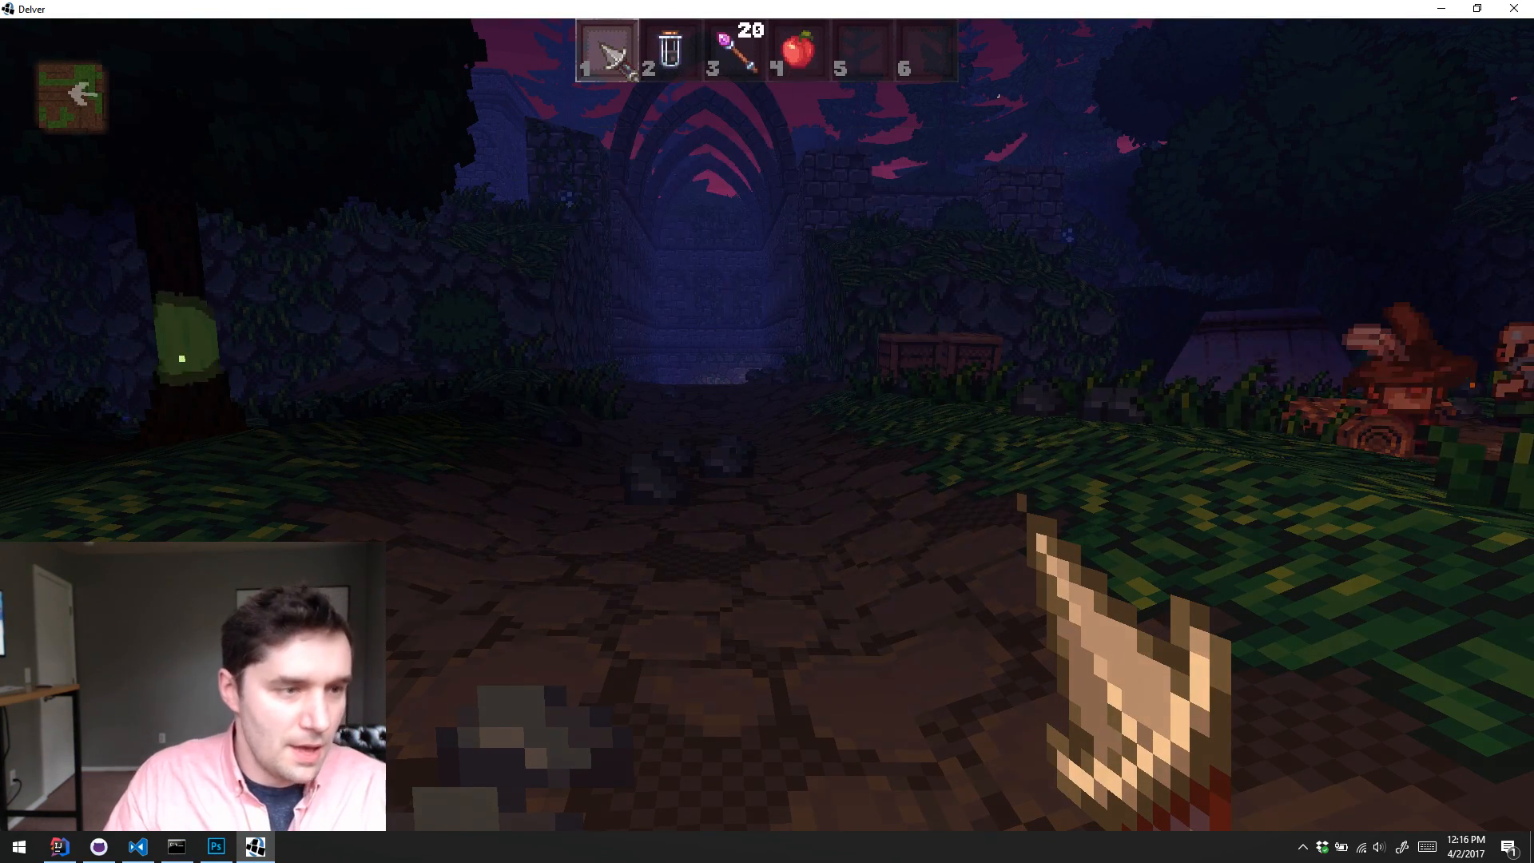
key(w)
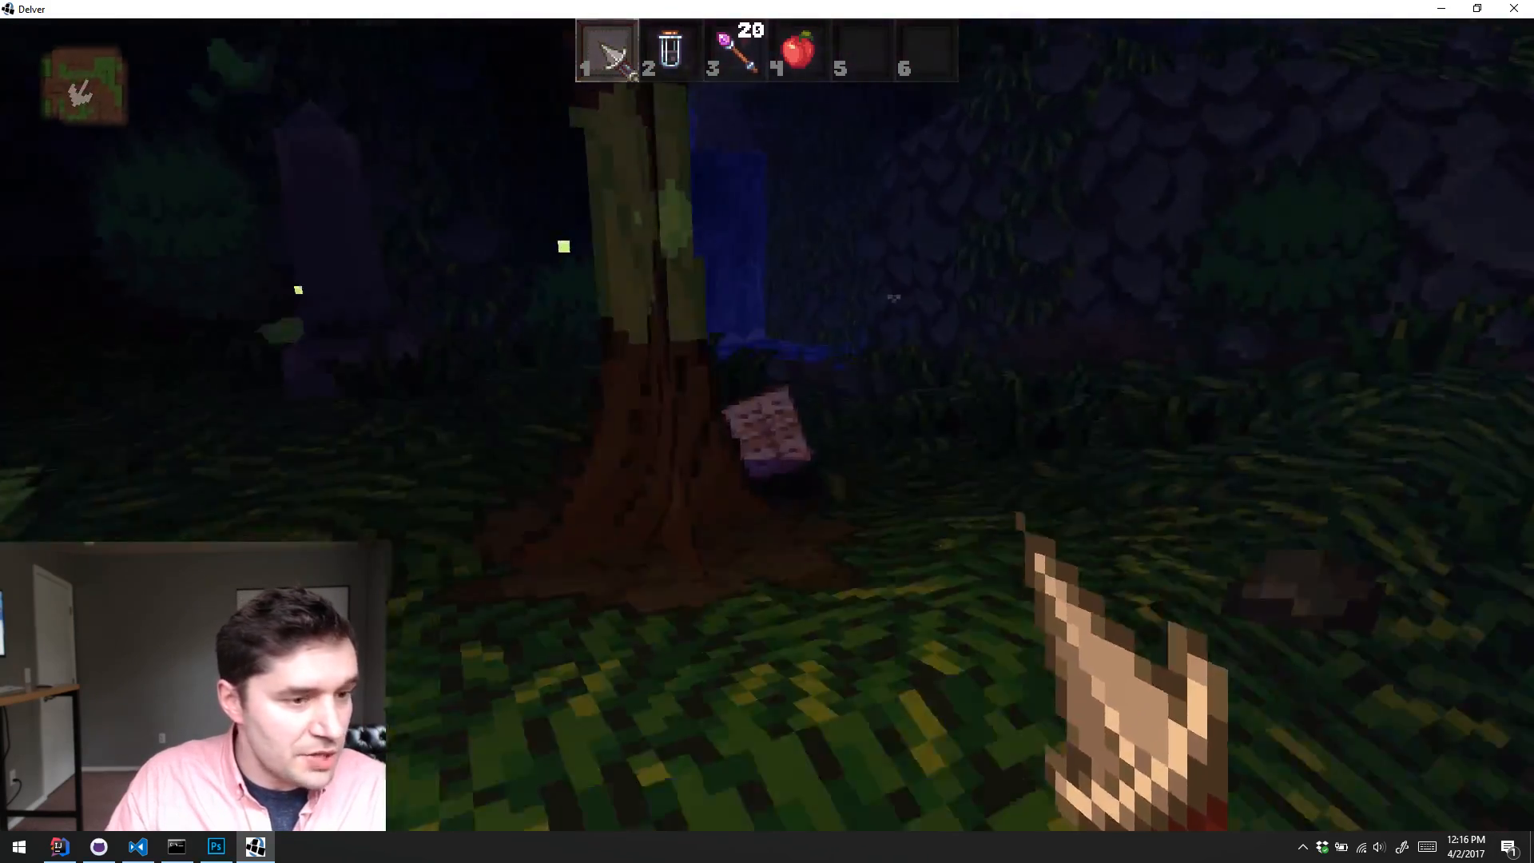
key(e)
key(5)
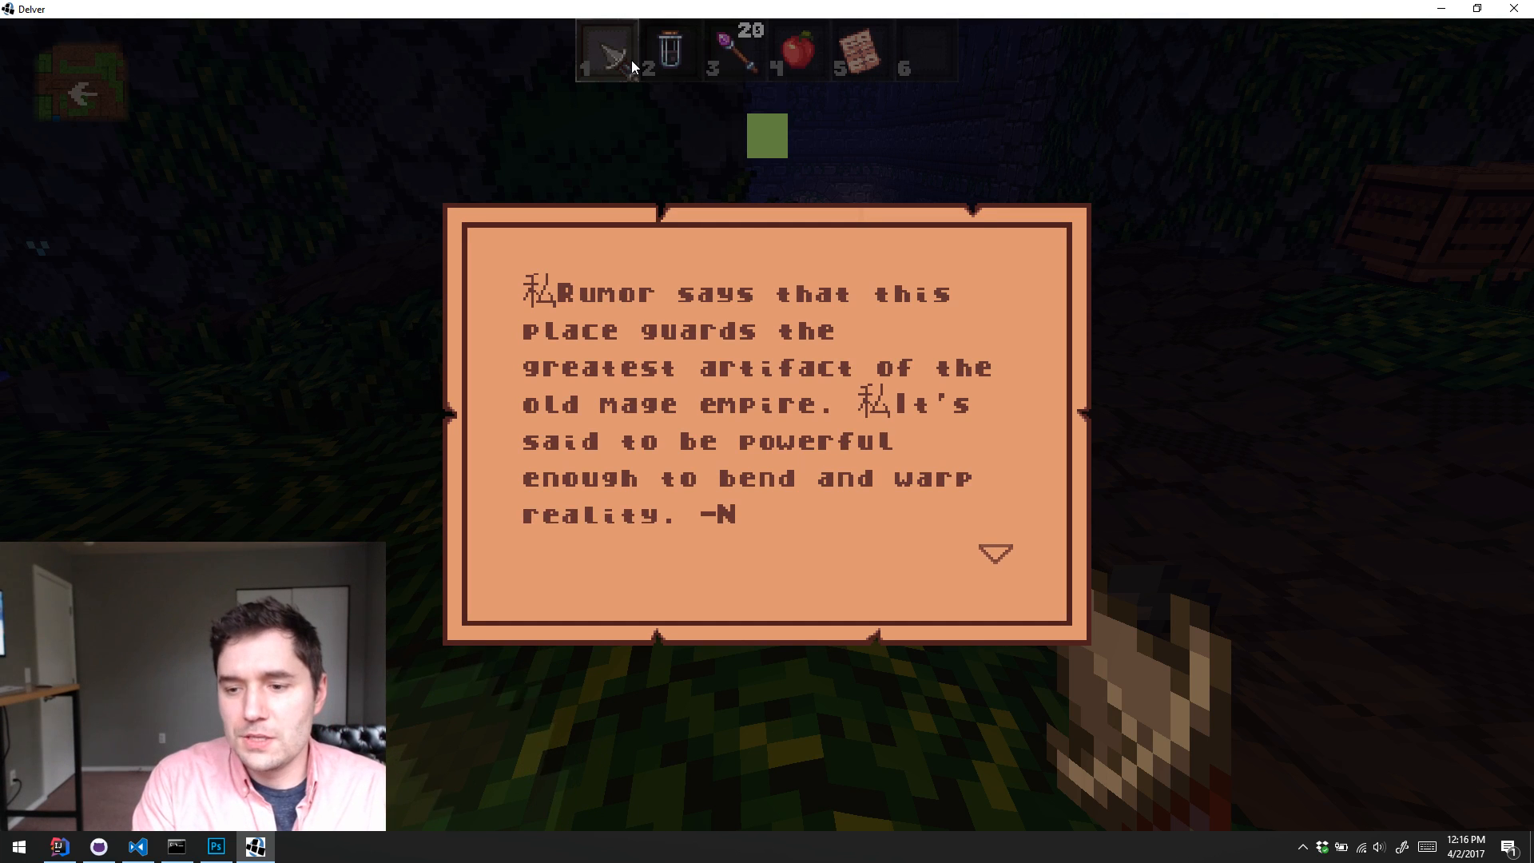
click(632, 68)
click(632, 68)
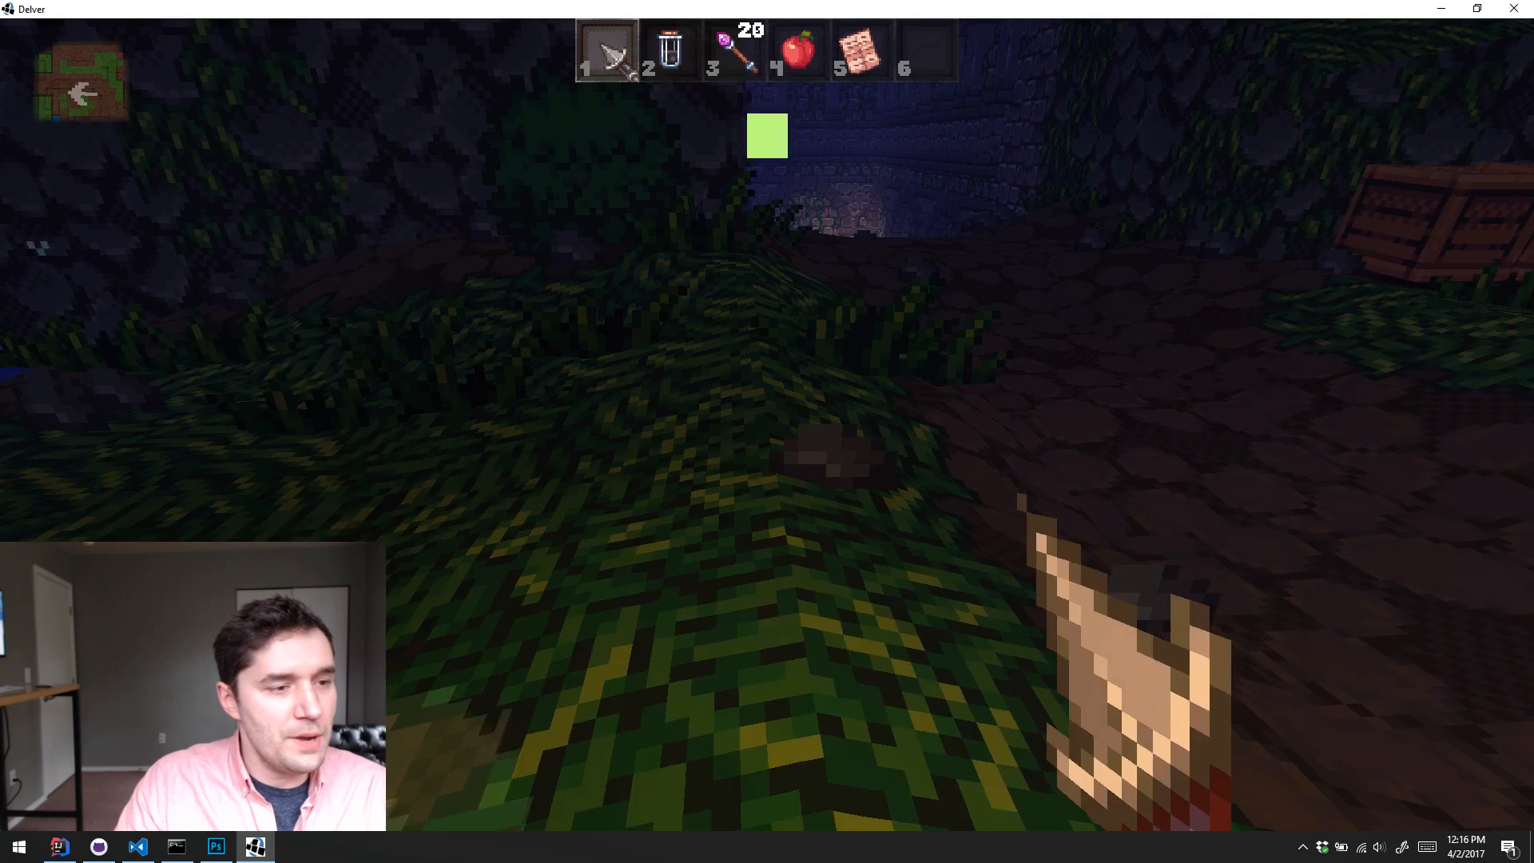
Step: Pause and quit the game, and return to line 74 of UiSkin.java in IntelliJ IDEA
key(d)
key(s)
key(d)
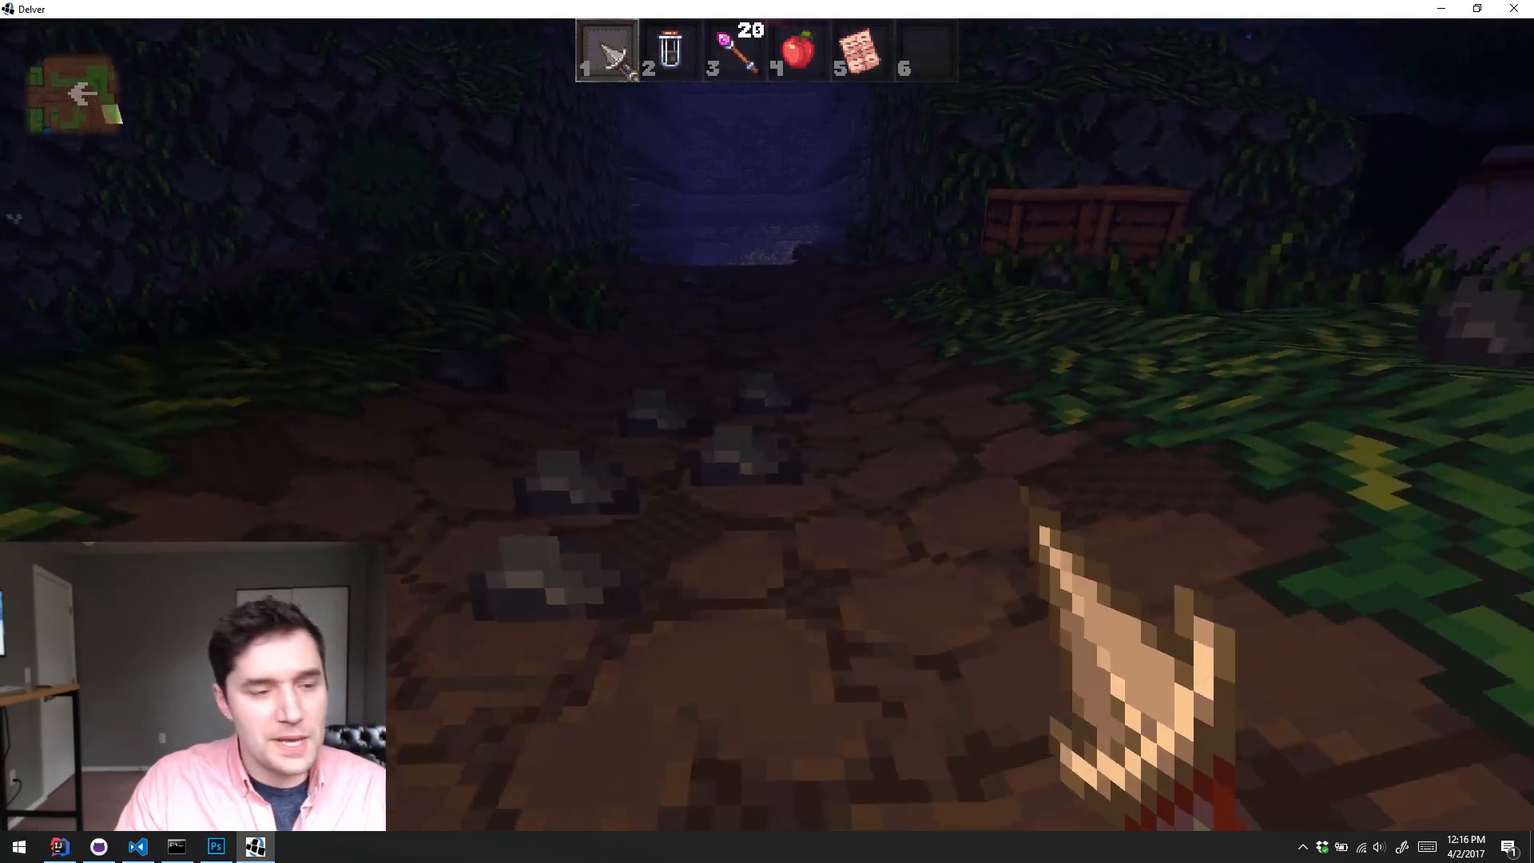
key(a)
key(Escape)
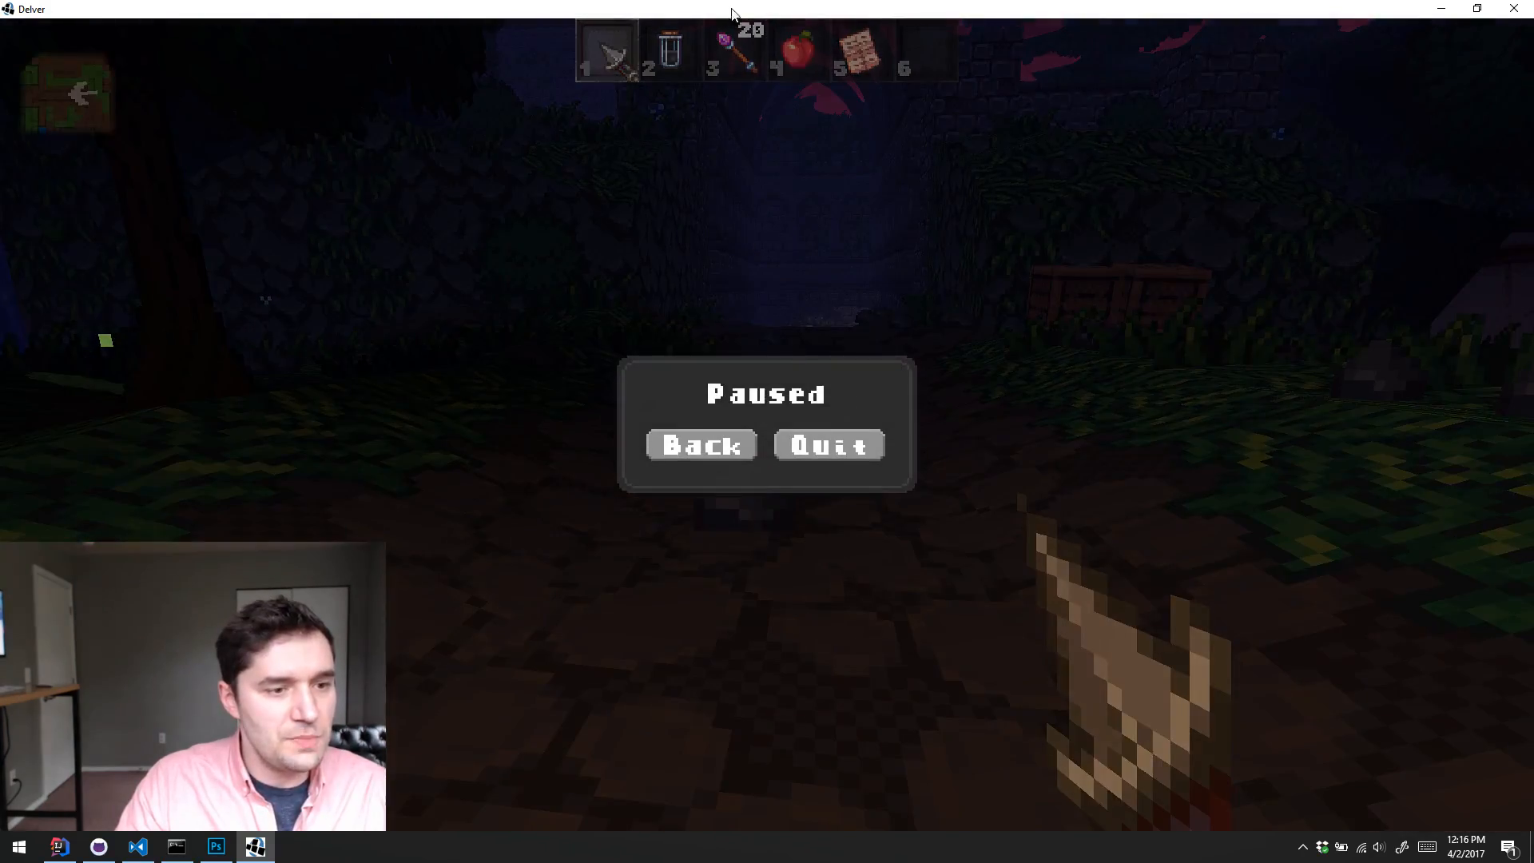
click(834, 438)
key(Escape)
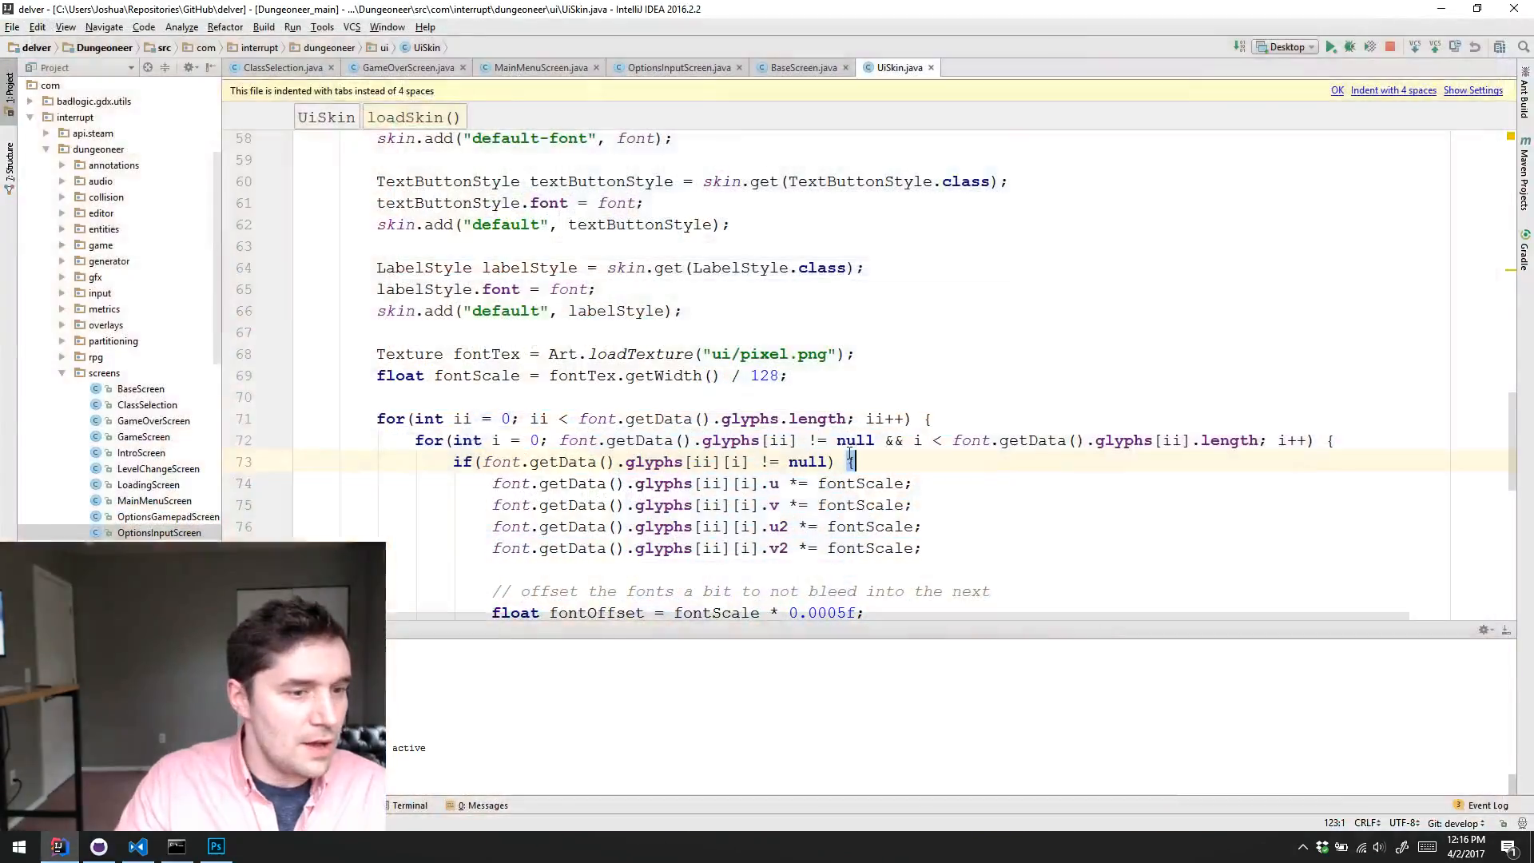
click(999, 484)
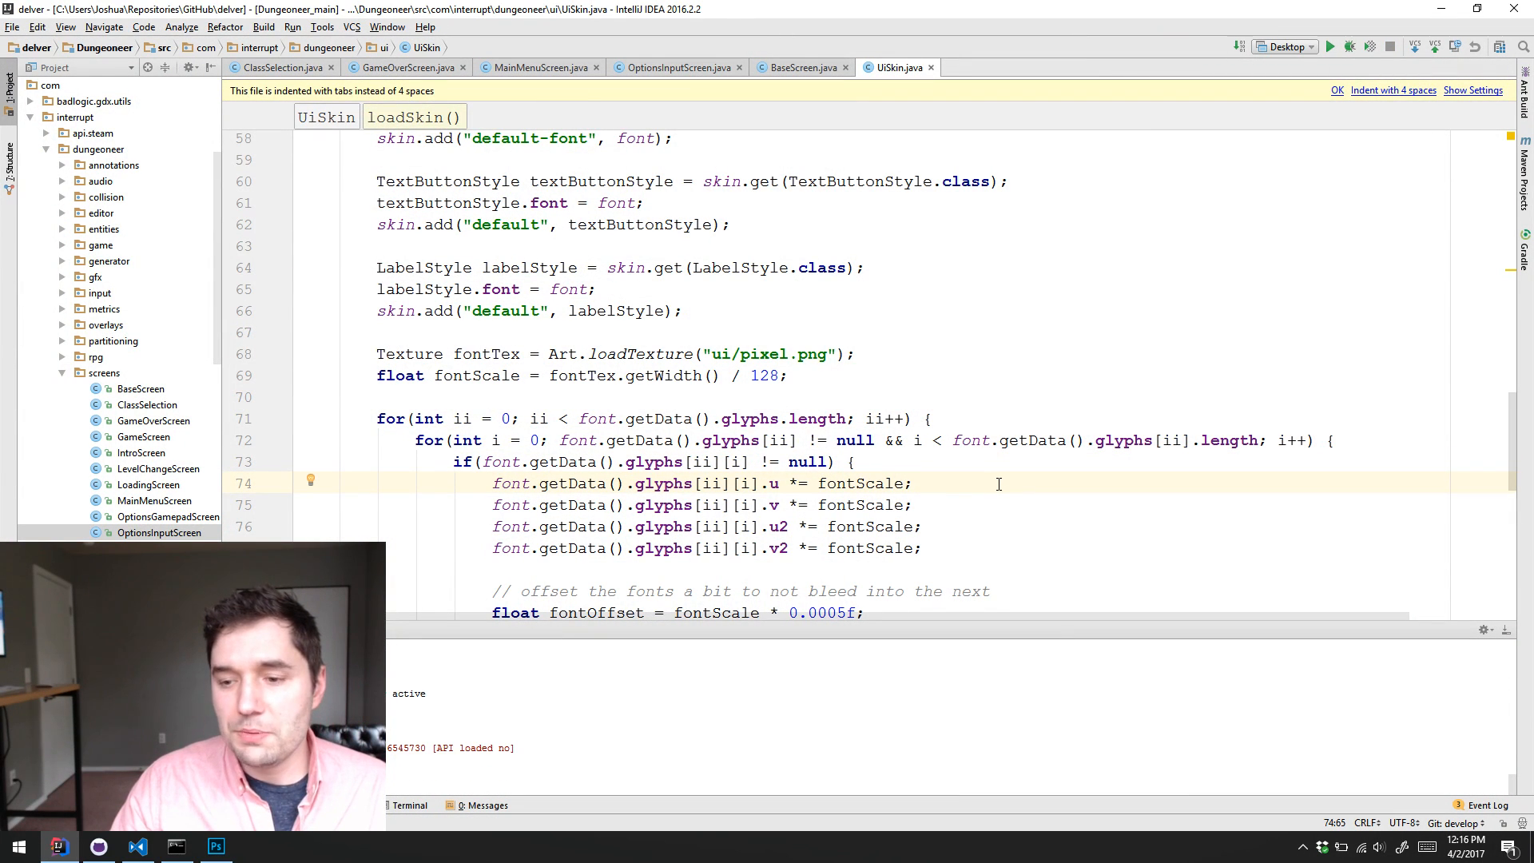
Step: Examine the glyph UV scaling by fontScale and the fontOffset adjustments in loadSkin() of UiSkin.java, lines 74 to 84
scroll(1004, 479, down, 2)
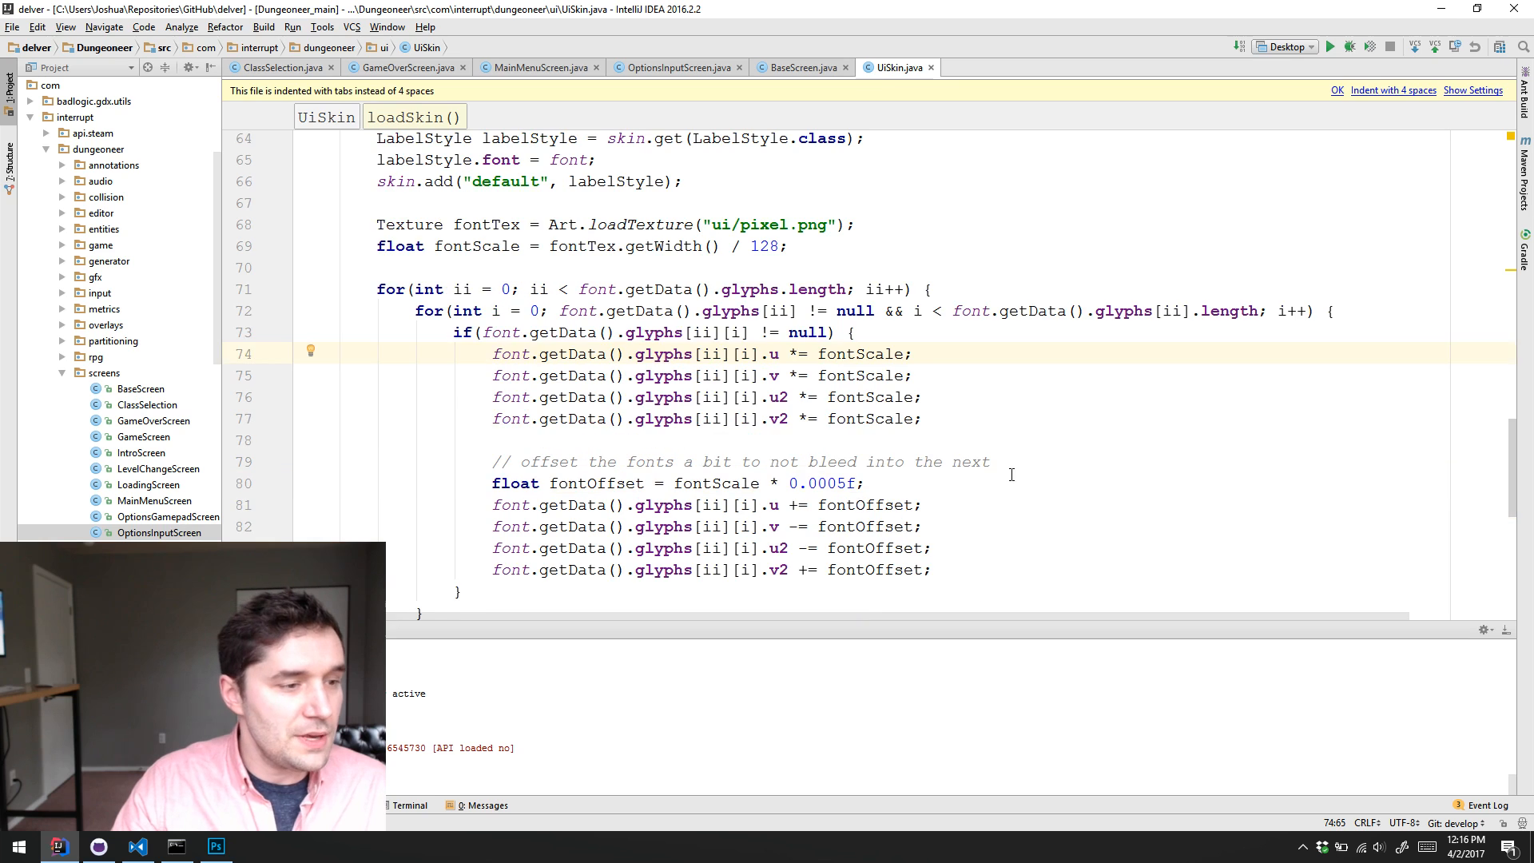
click(1010, 439)
click(1016, 400)
click(1027, 381)
click(1038, 354)
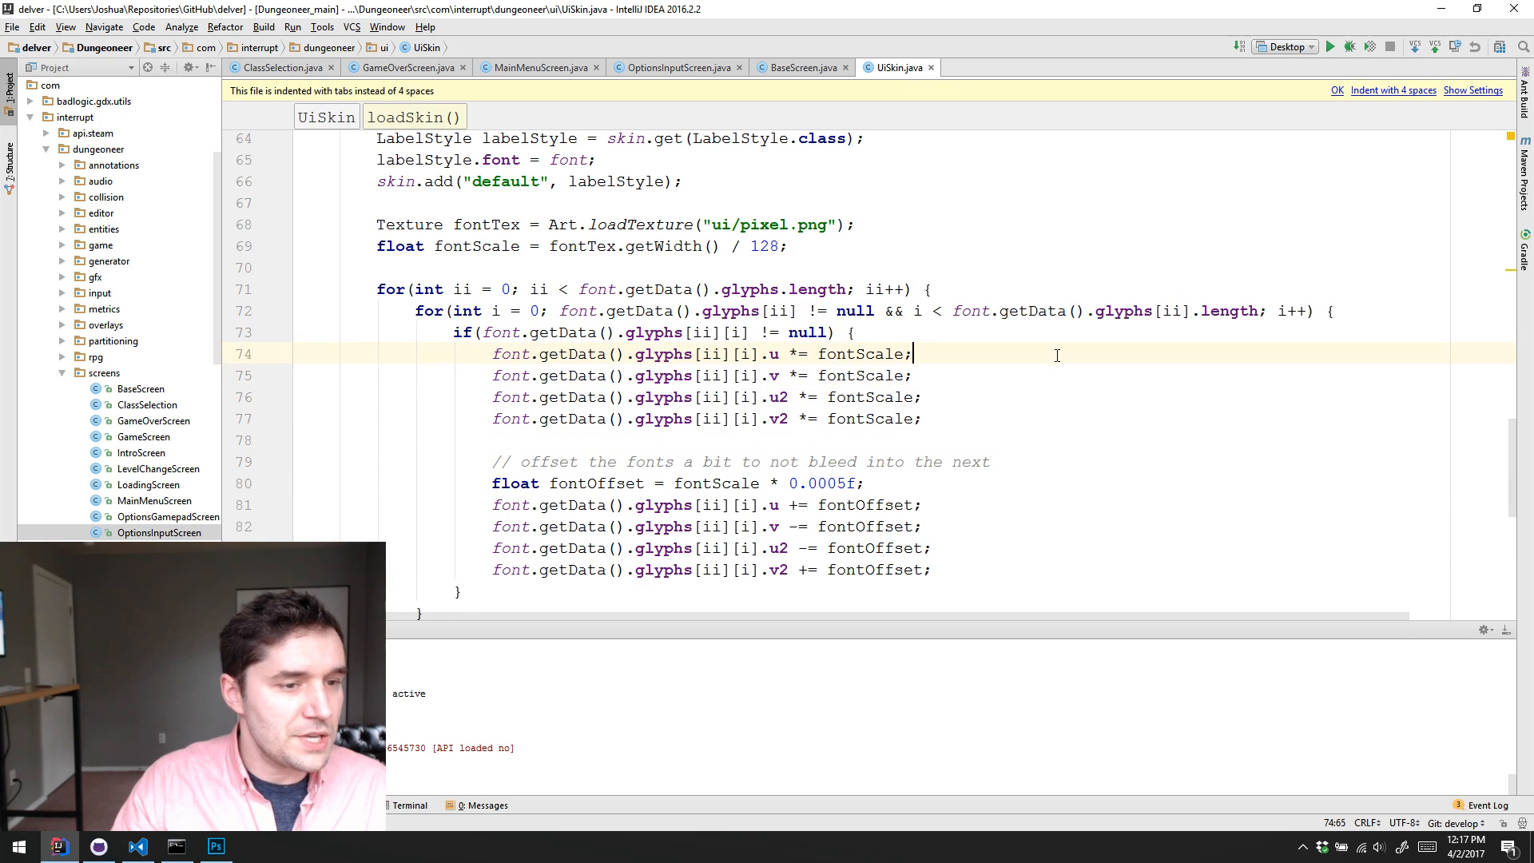
click(1046, 376)
click(1058, 393)
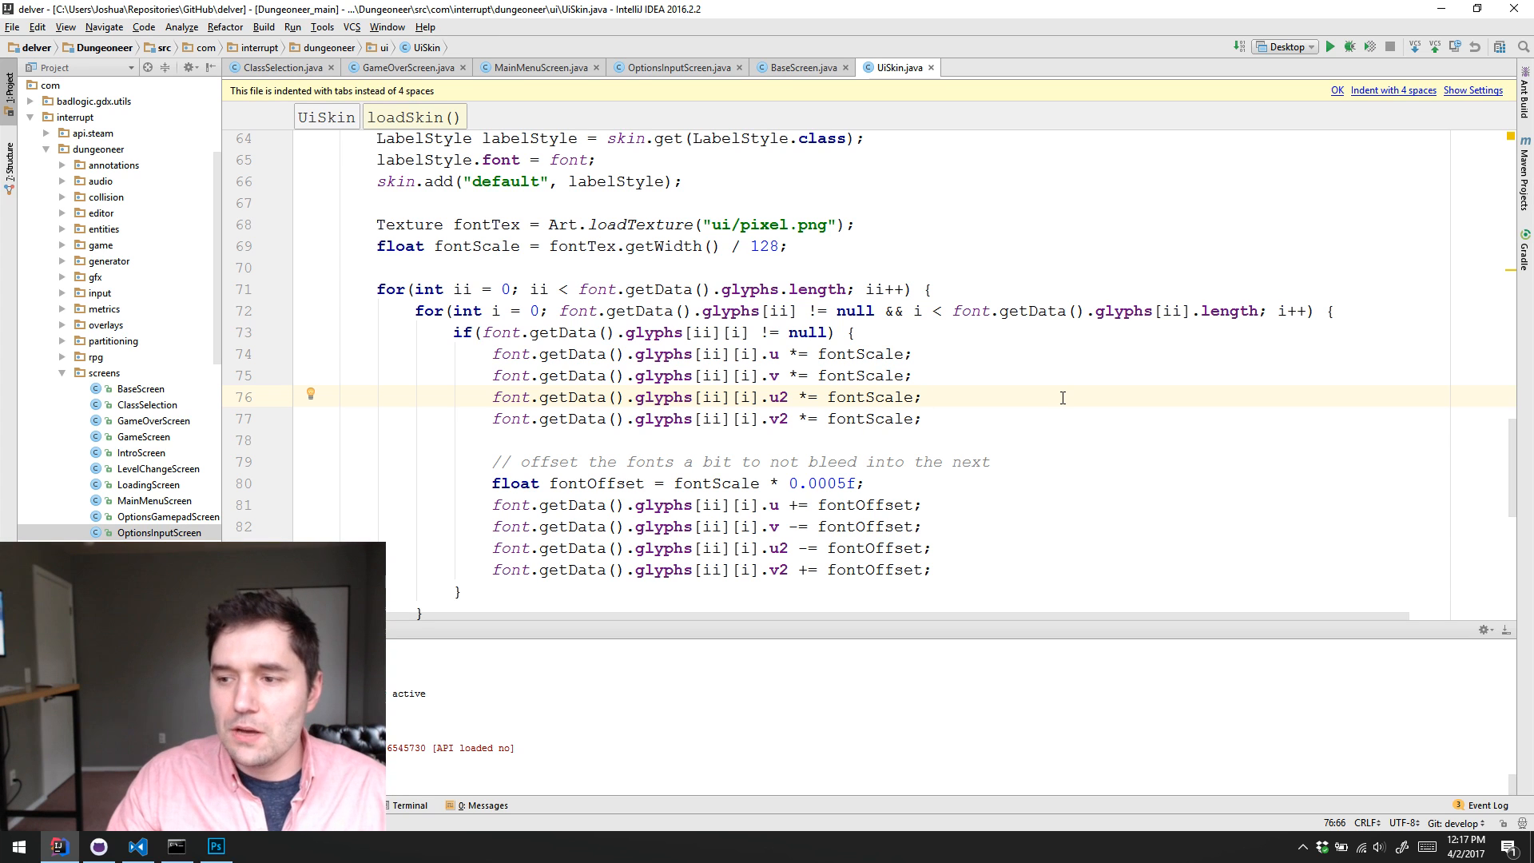
scroll(966, 427, down, 2)
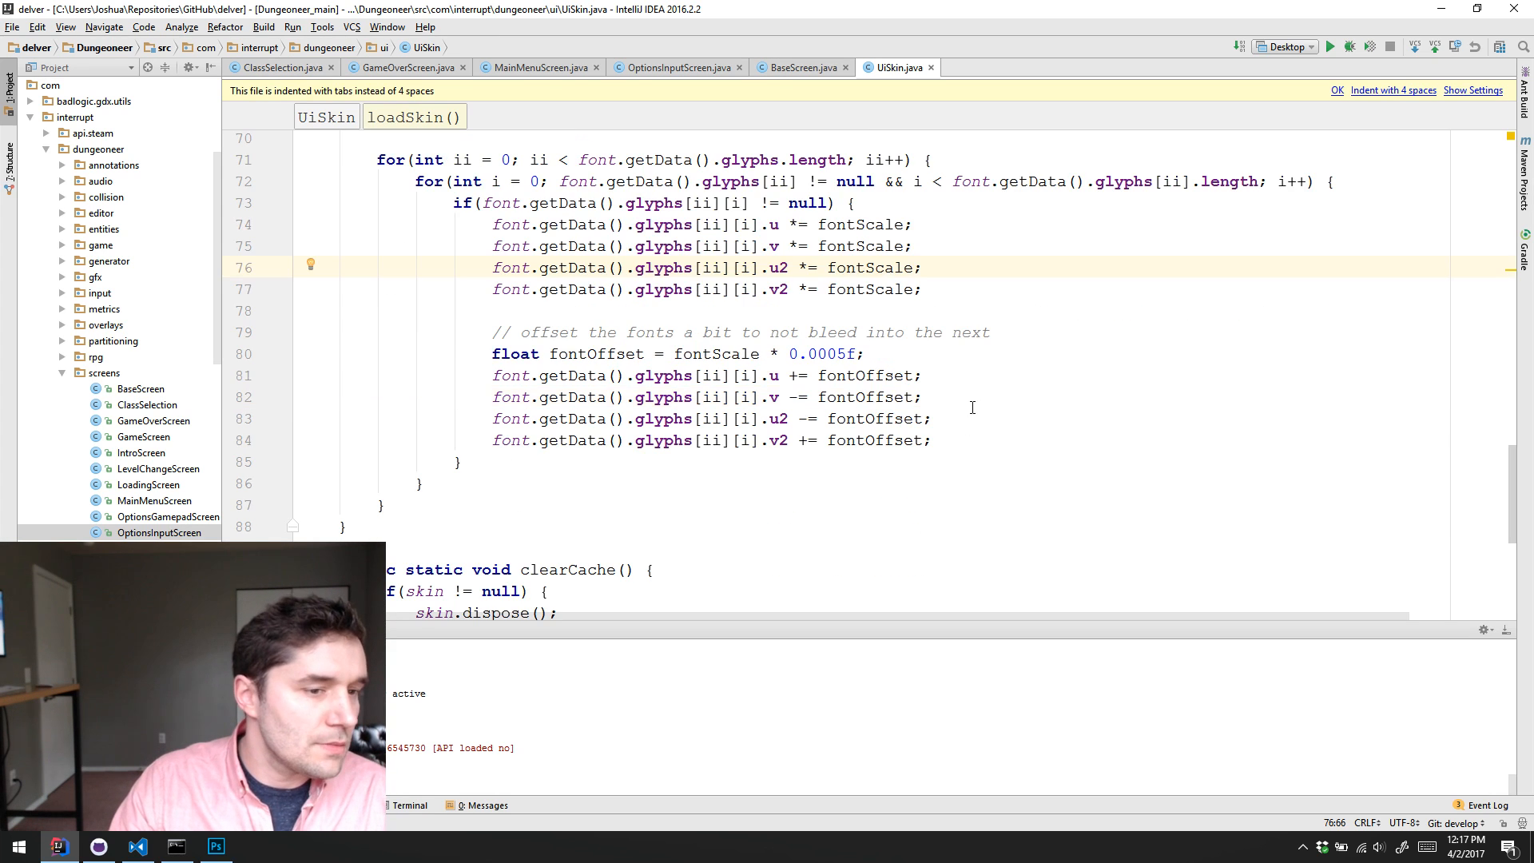
click(1025, 387)
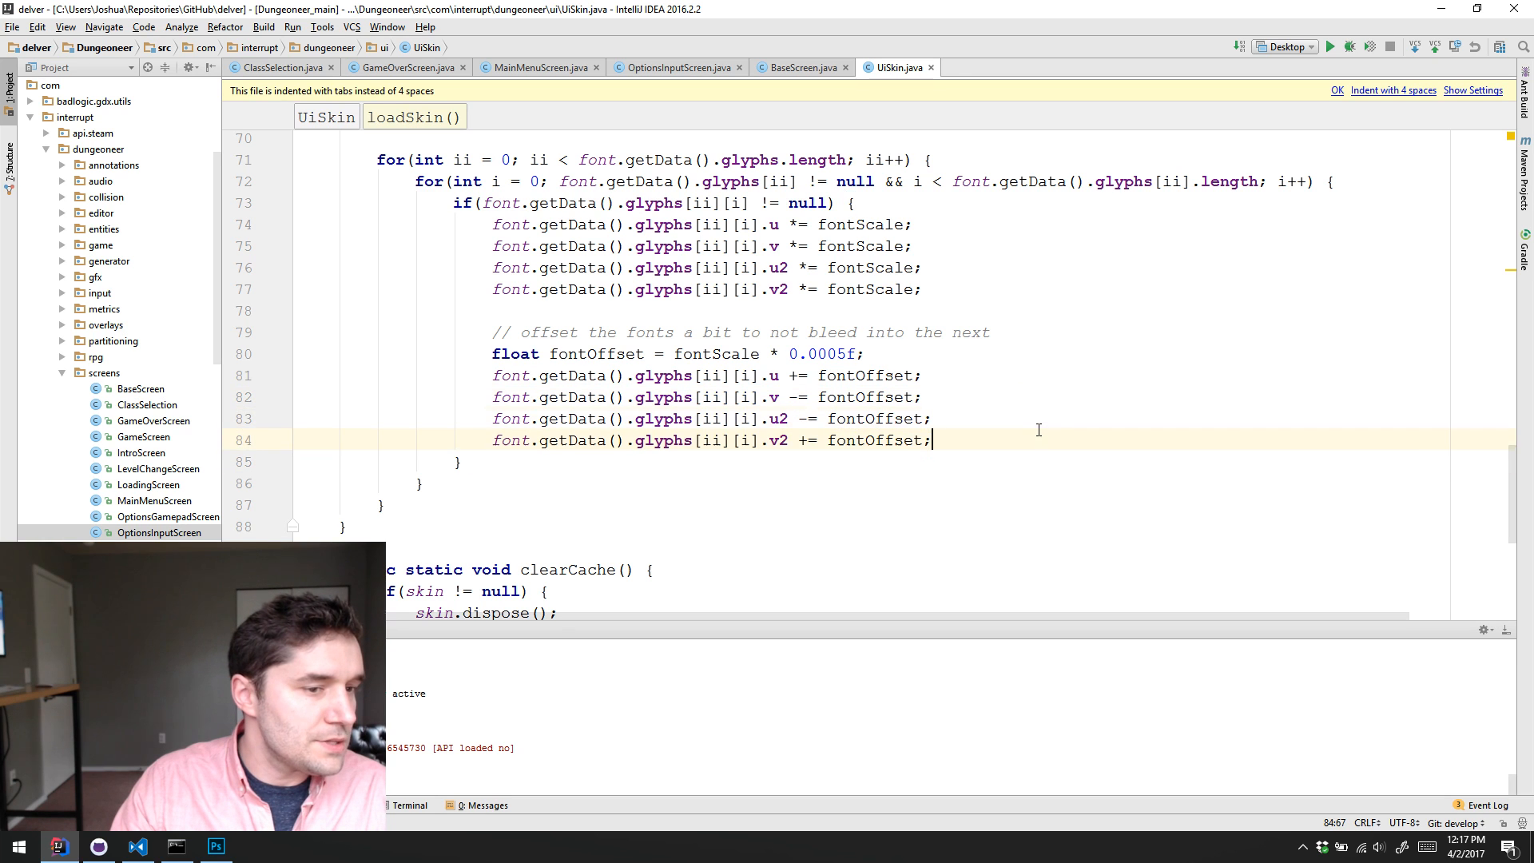
click(1044, 414)
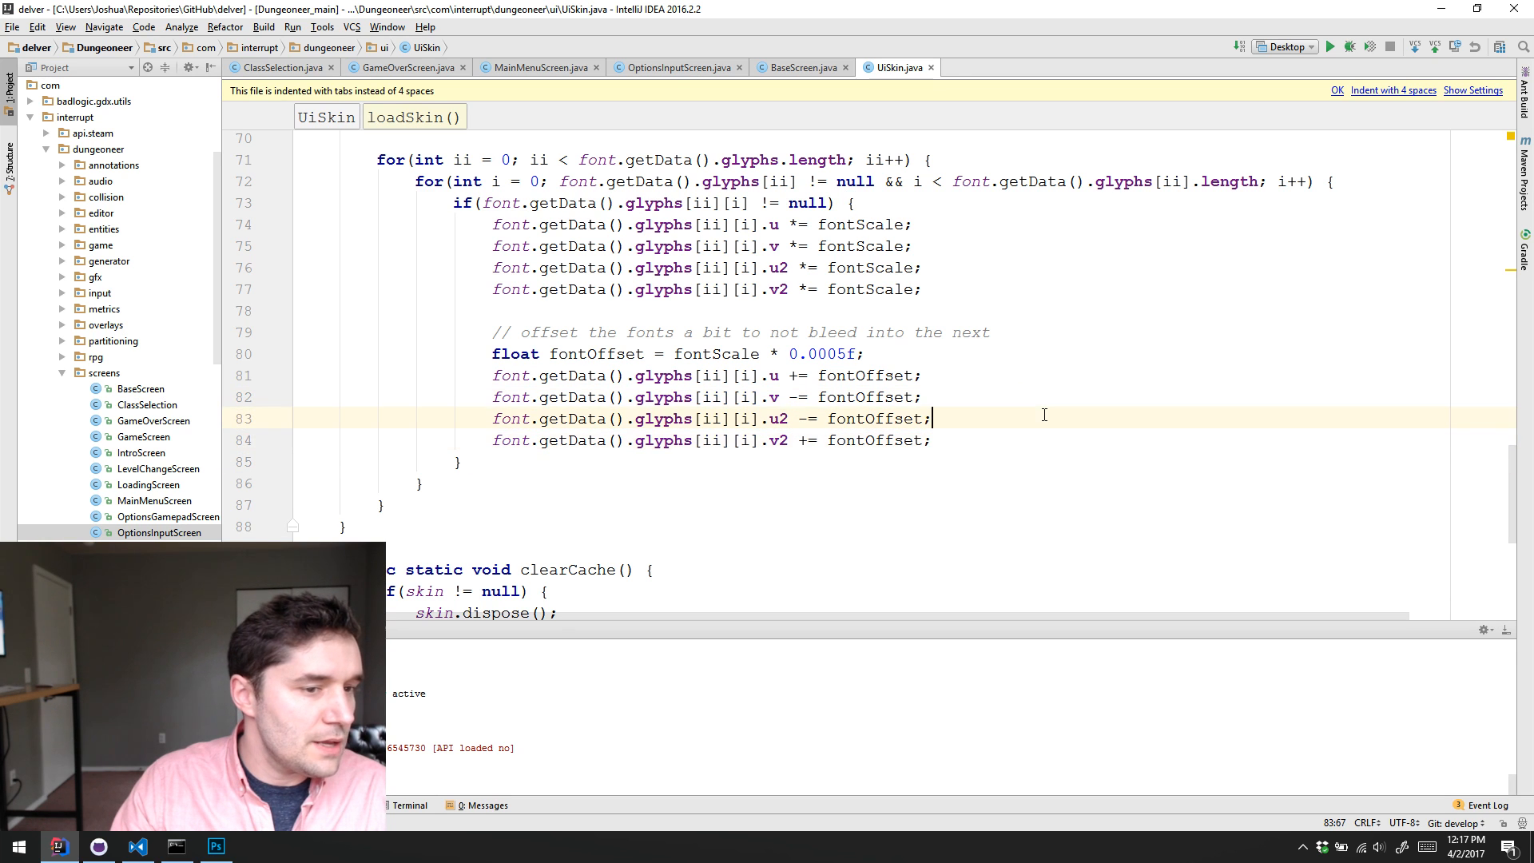
Step: Switch to Photoshop, marquee-select the custom glyph in pixel.png at about 15 by 14 pixels, and glance at pixel.fnt in Visual Studio Code
click(216, 846)
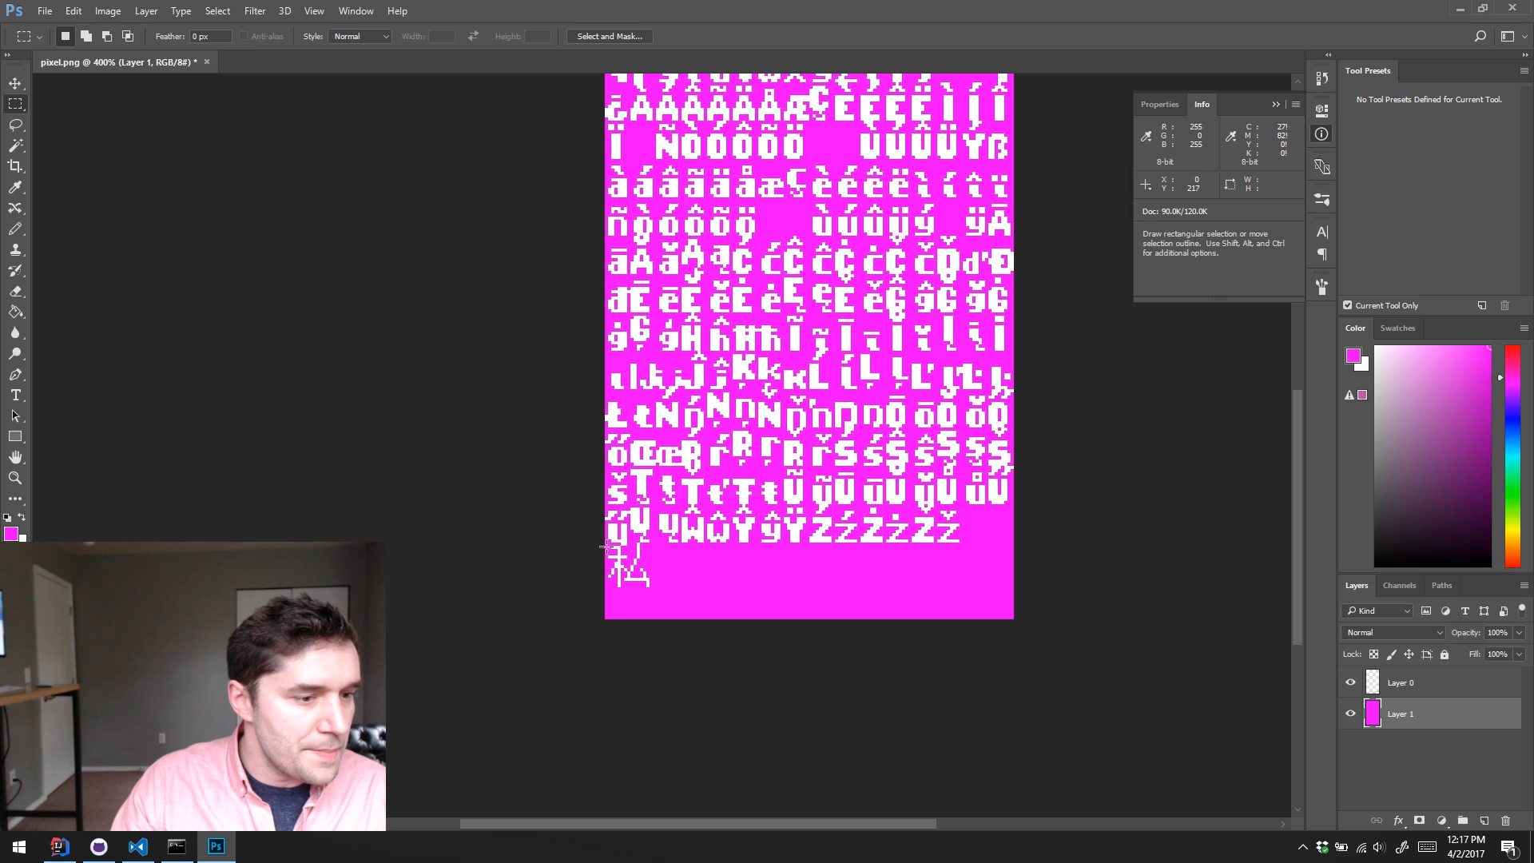
drag(605, 545, 650, 591)
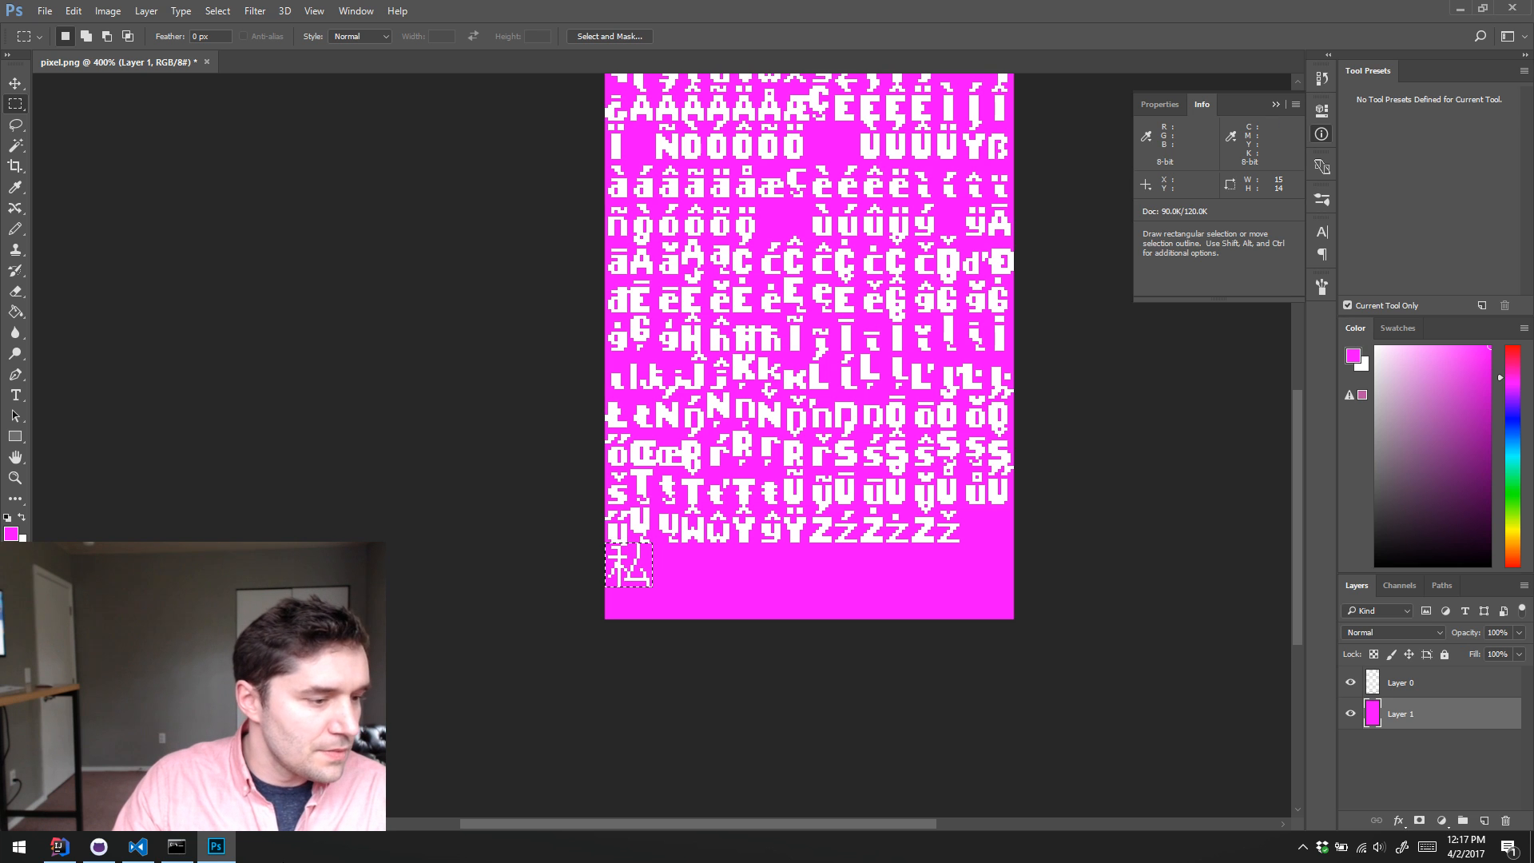
click(138, 847)
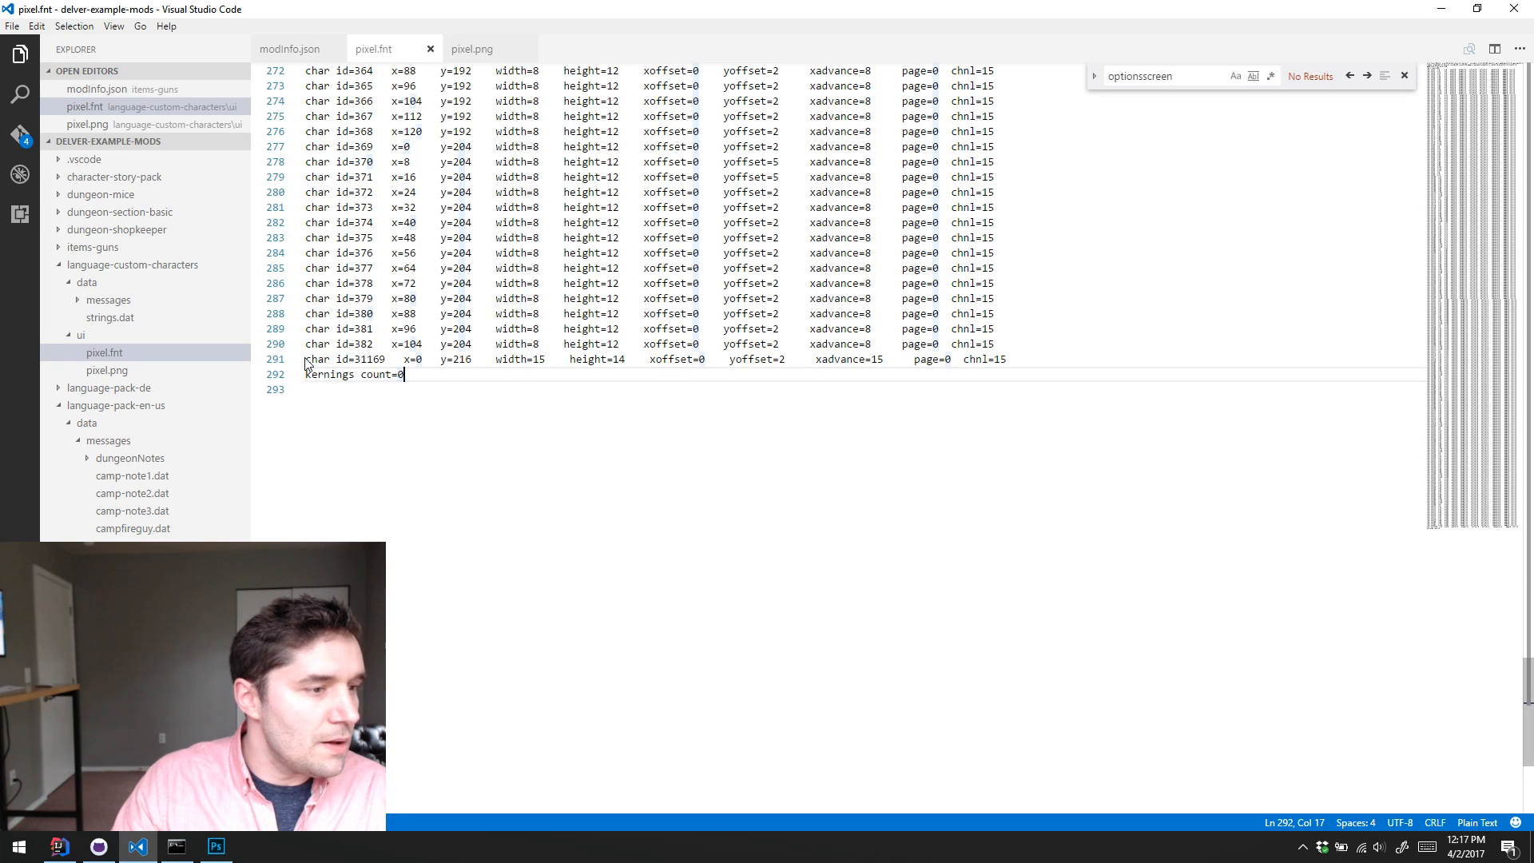
click(216, 847)
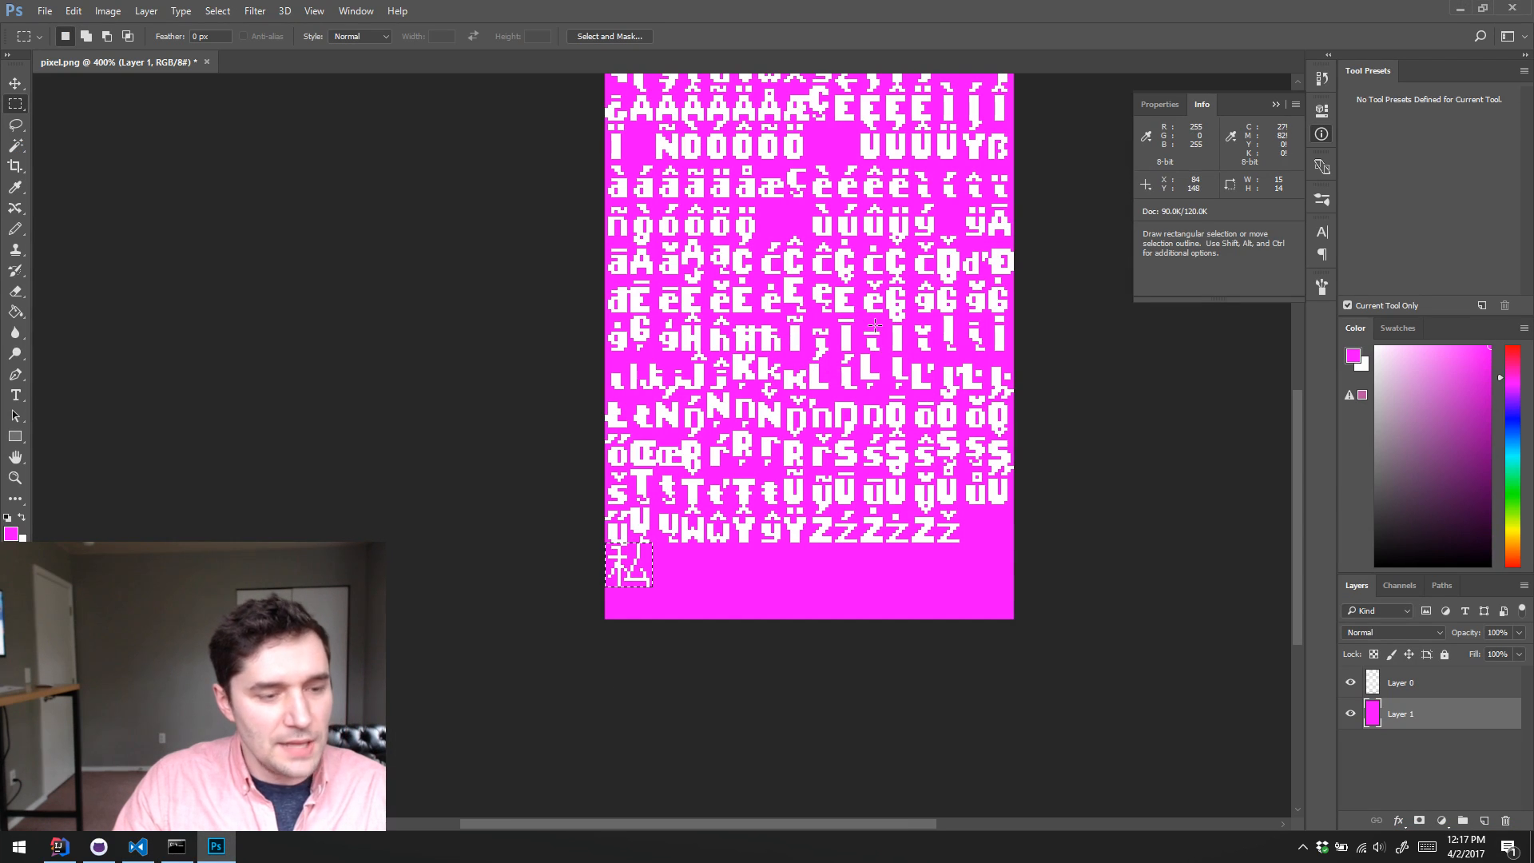
Step: Look over the character rows of the pixel.png font sheet, from the punctuation and digits down to the custom glyph
key(space)
drag(847, 248, 799, 350)
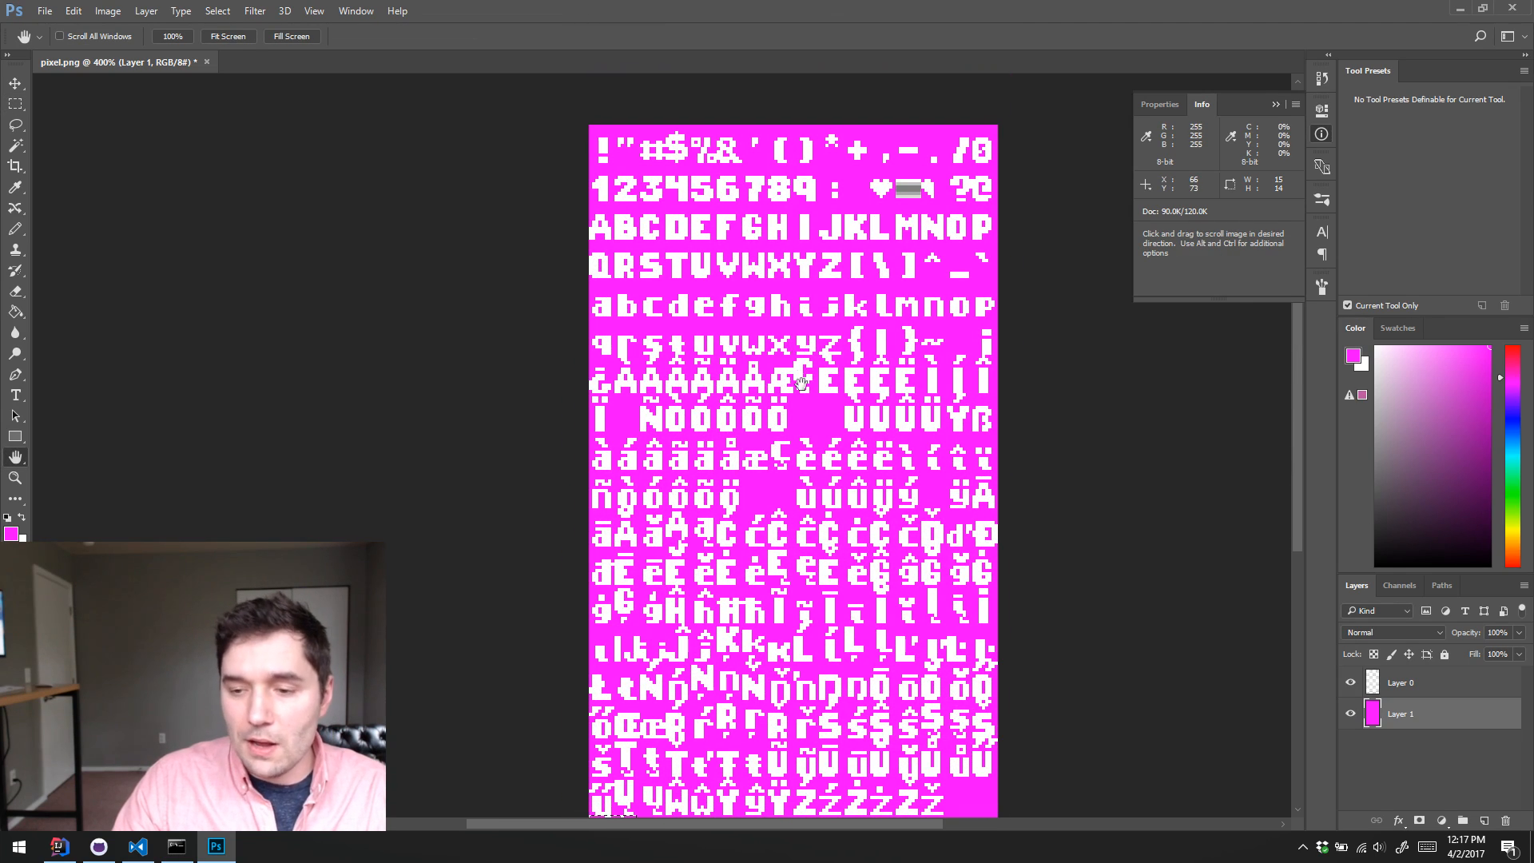
scroll(799, 350, down, 5)
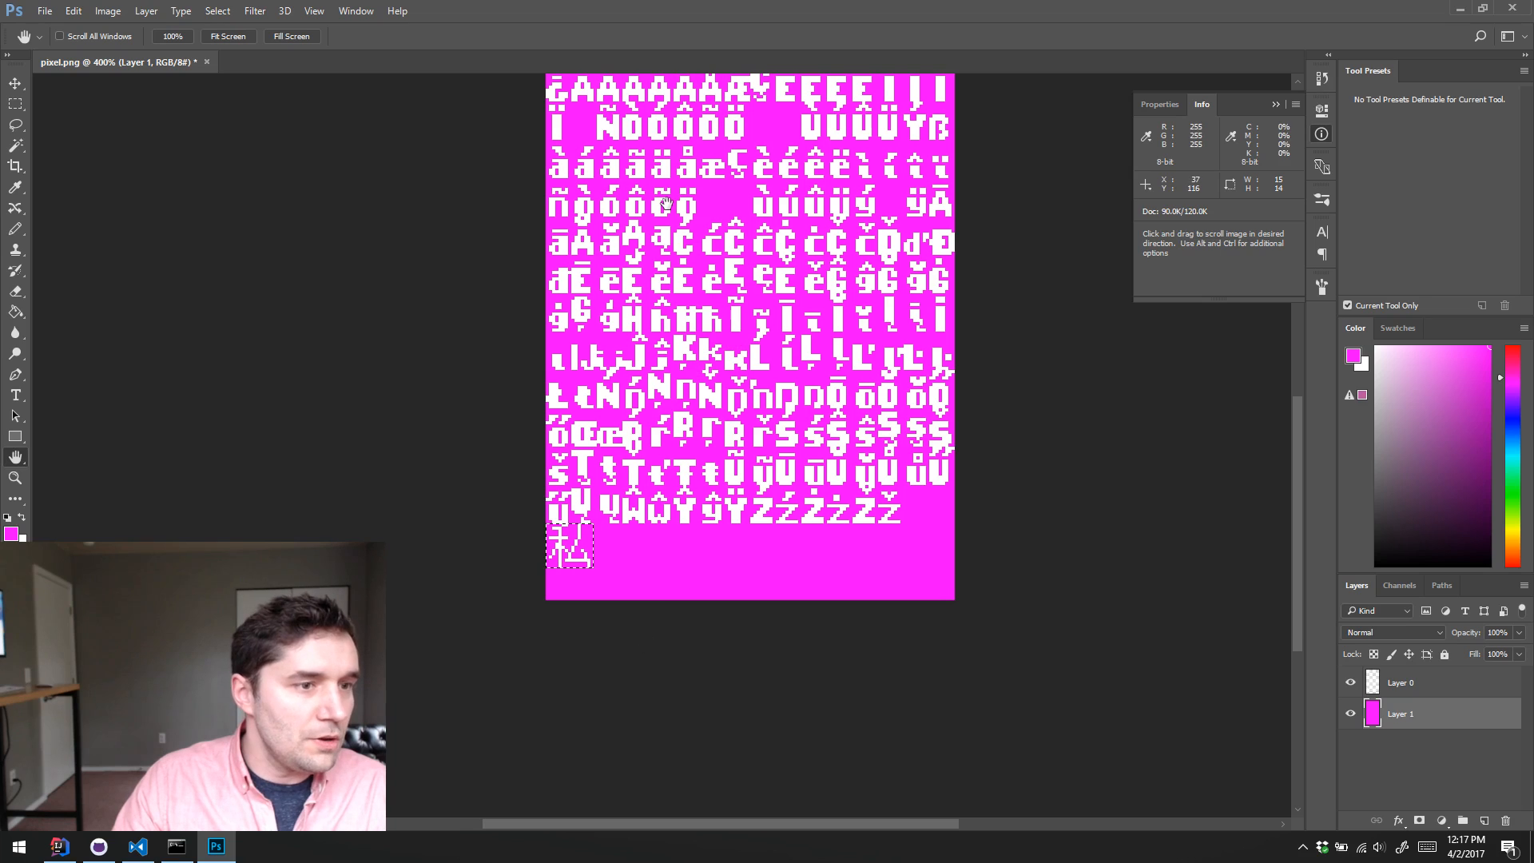
scroll(740, 300, up, 3)
scroll(740, 300, down, 3)
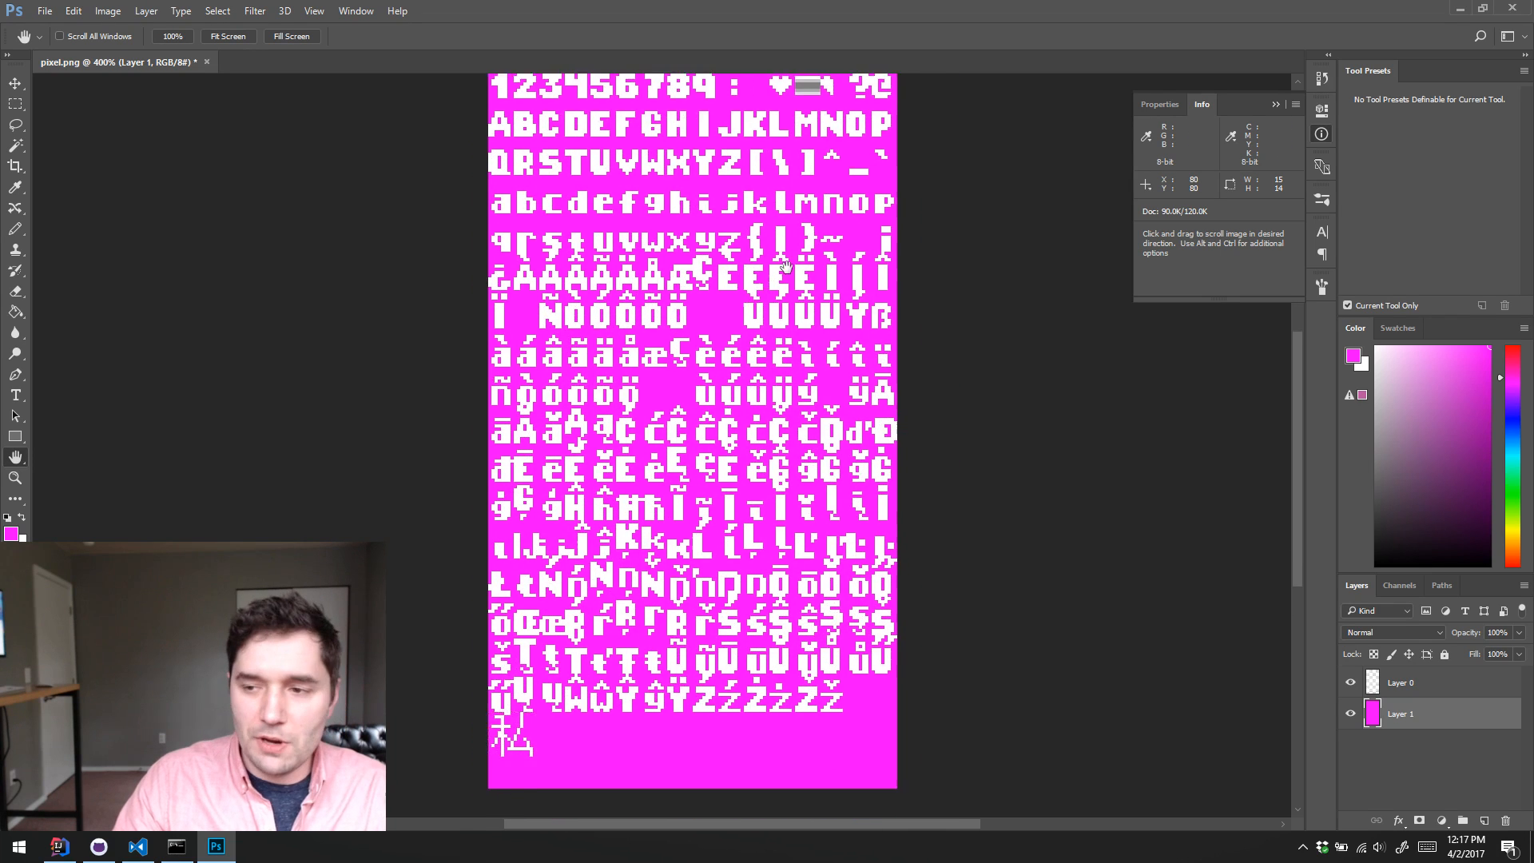
scroll(799, 351, down, 2)
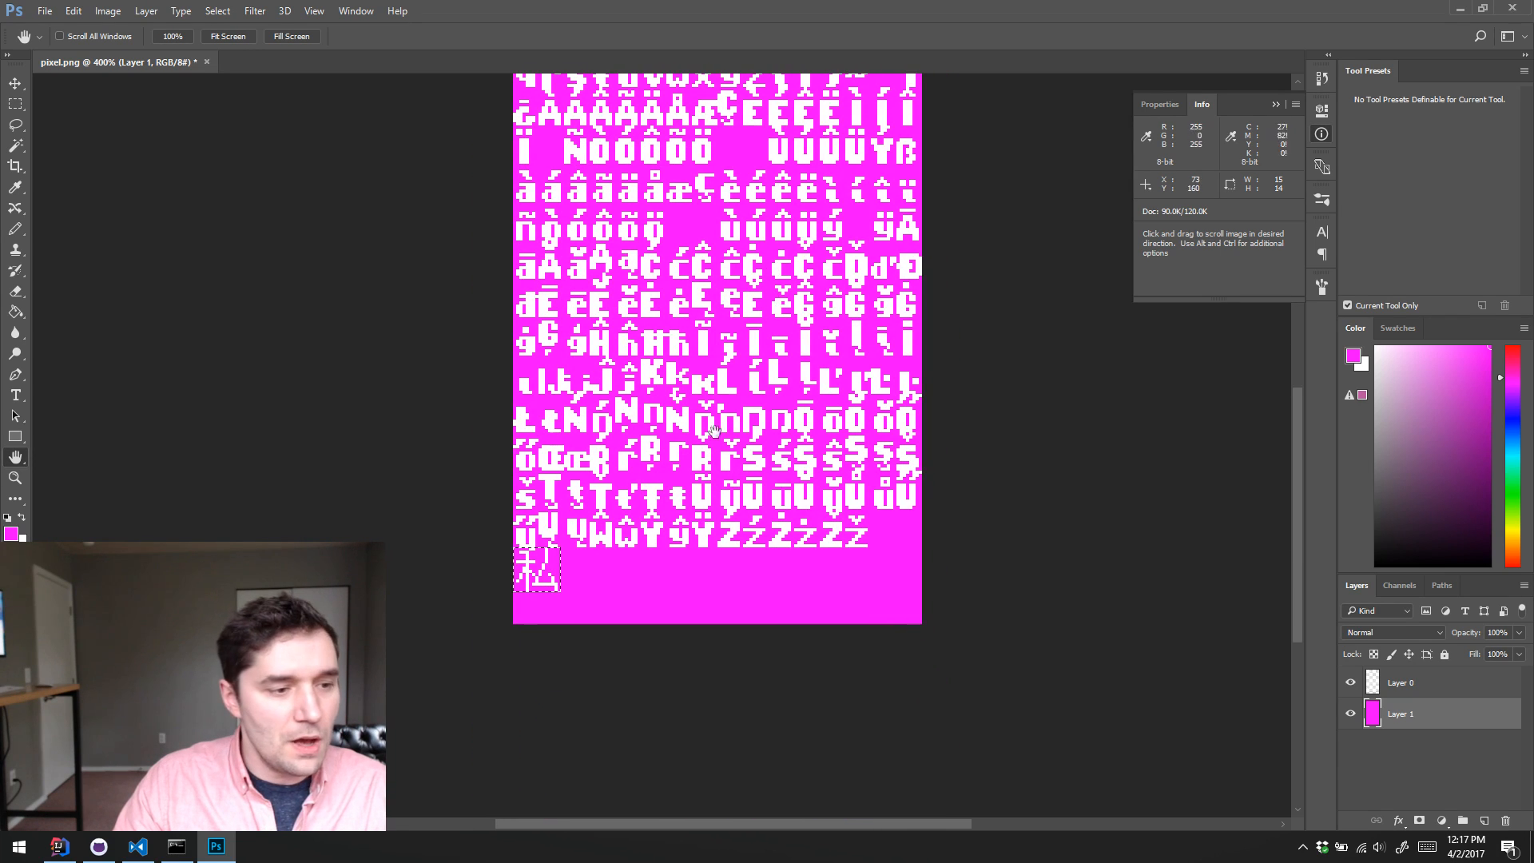
scroll(721, 502, down, 1)
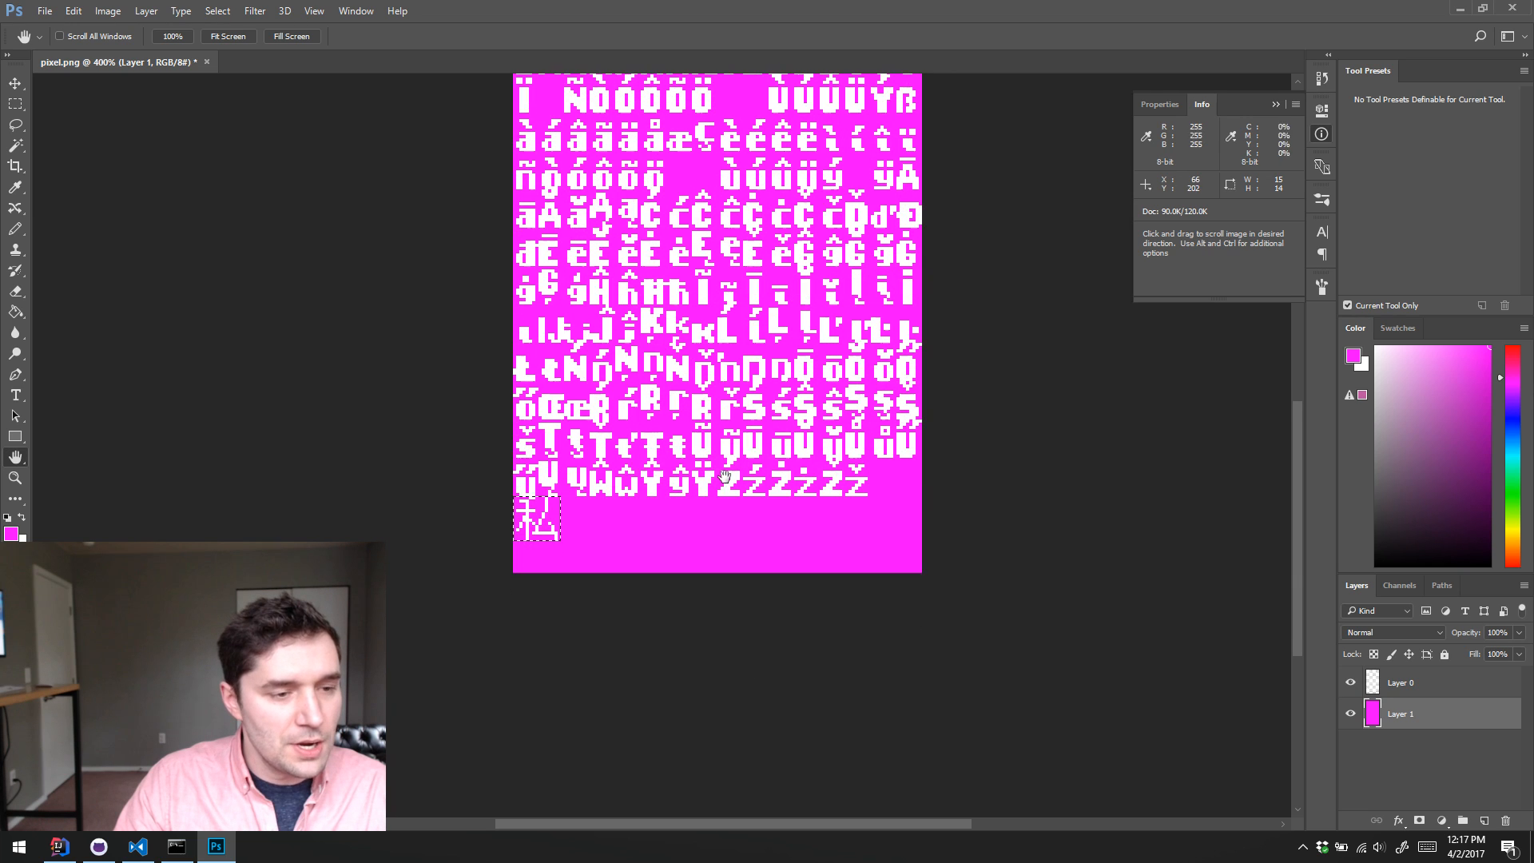
scroll(723, 476, up, 3)
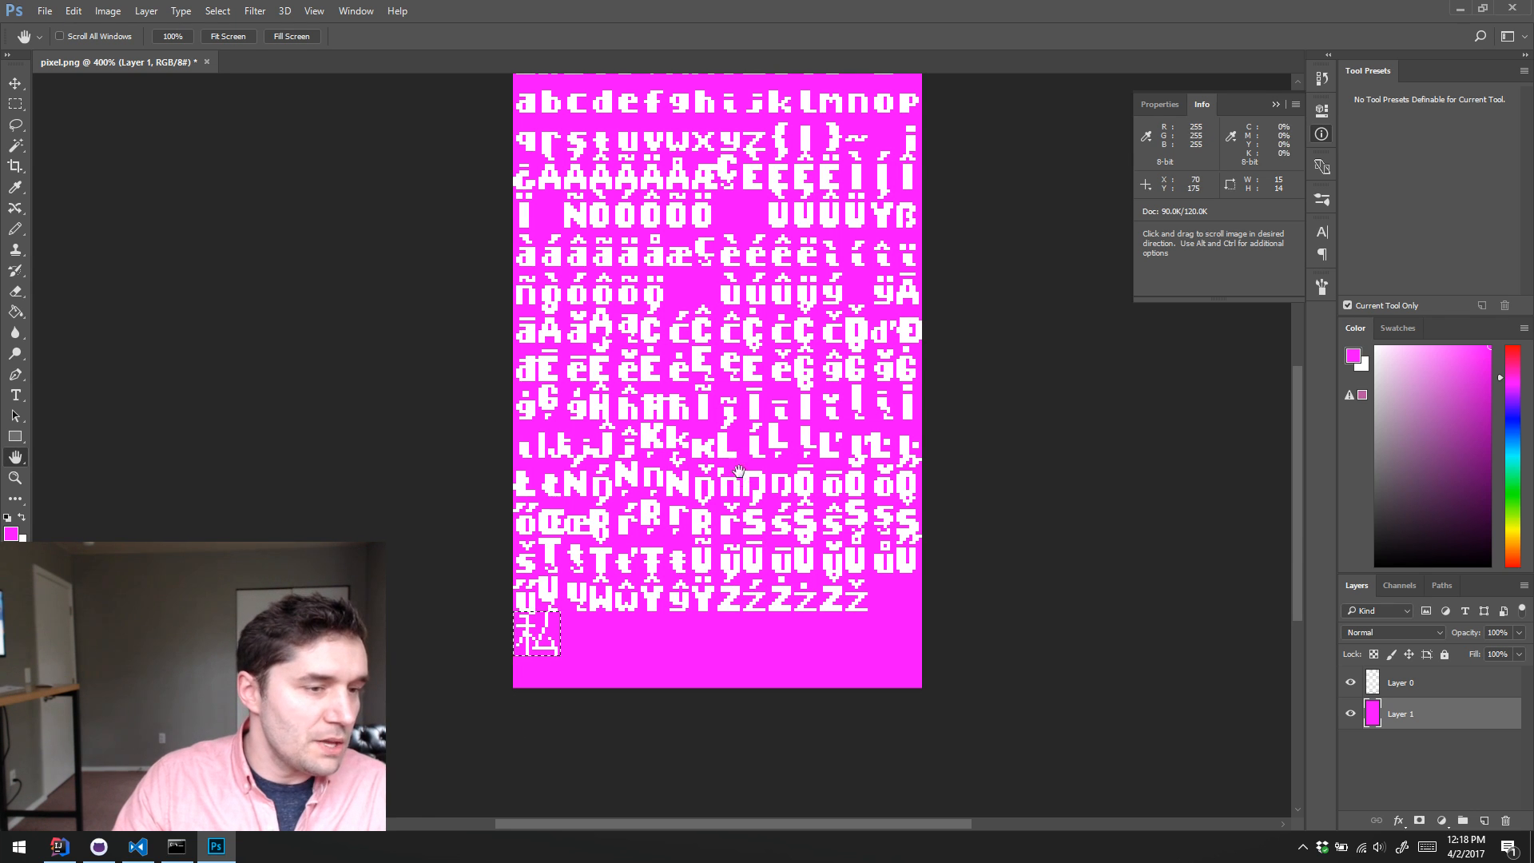
mouse_move(599, 444)
mouse_down()
mouse_move(562, 639)
mouse_move(589, 859)
mouse_move(568, 591)
mouse_move(606, 440)
mouse_up()
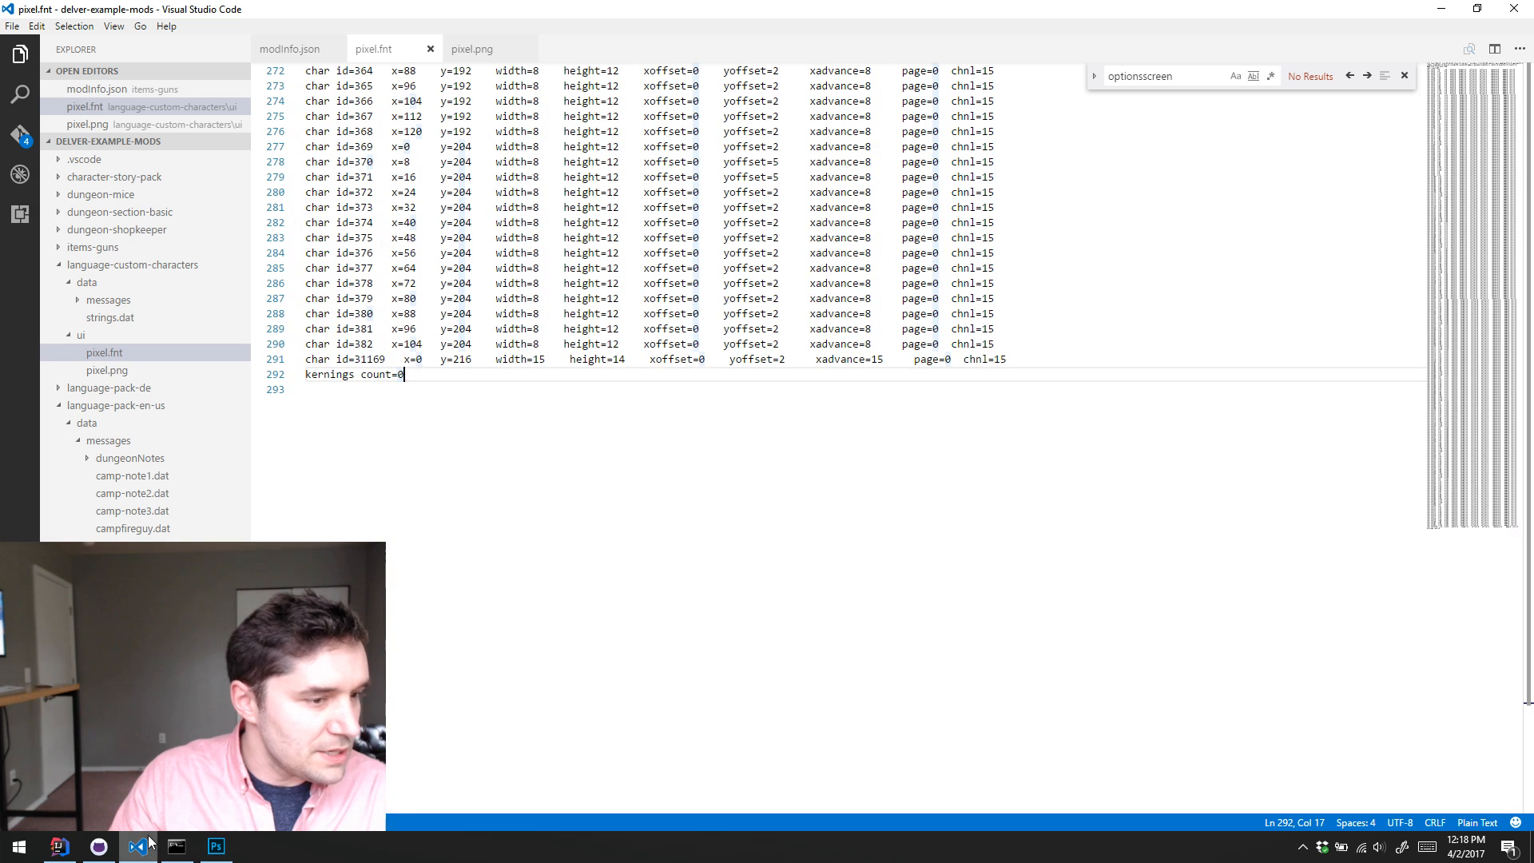
Step: Switch to Visual Studio Code and inspect the id, position, height, yoffset and xadvance of the char id=31169 entry in pixel.fnt
click(137, 846)
double_click(375, 359)
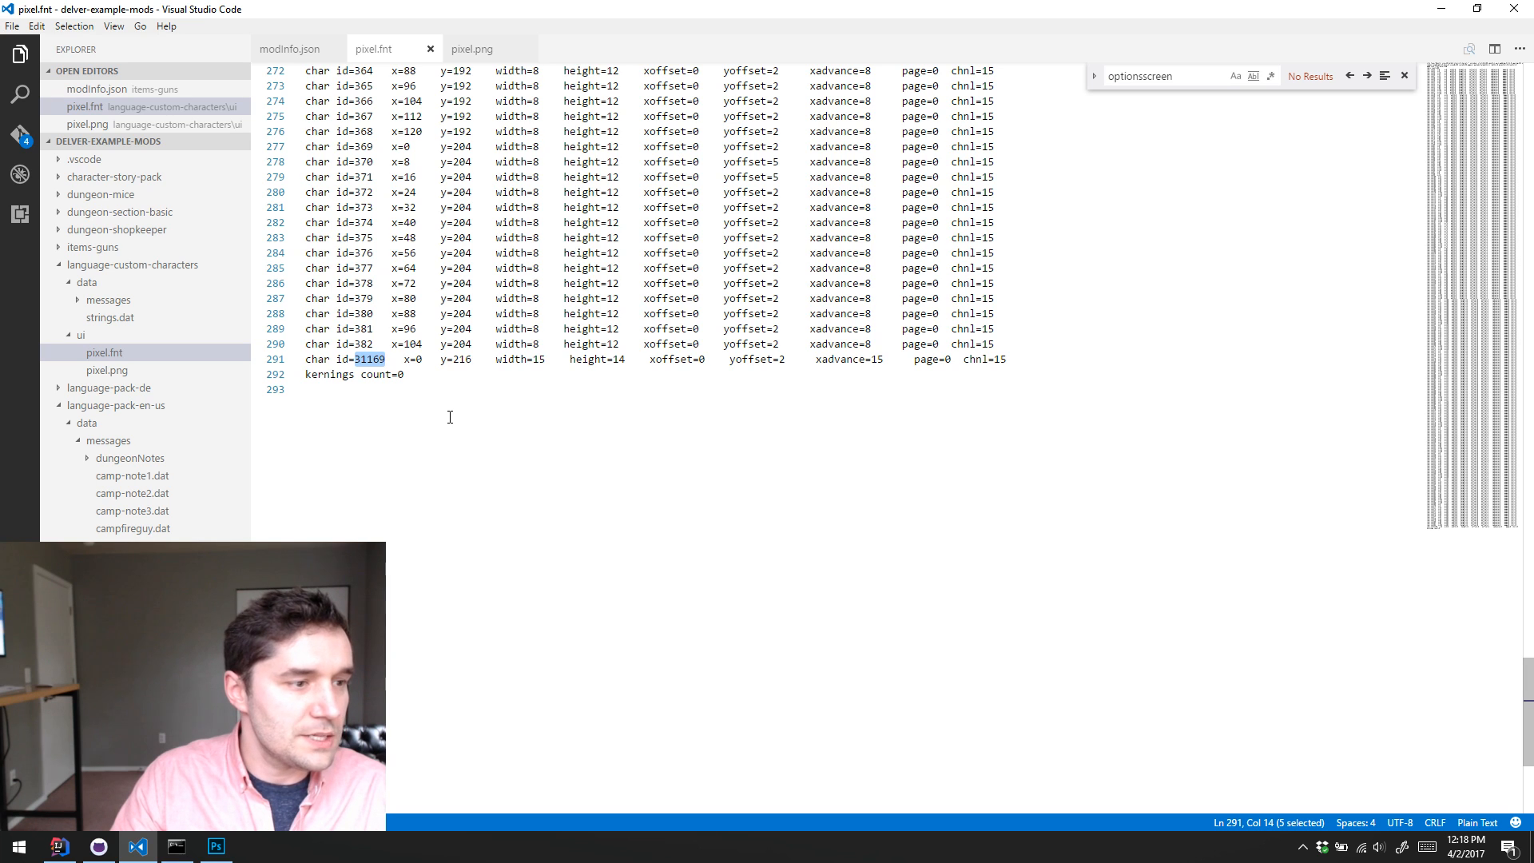
click(471, 359)
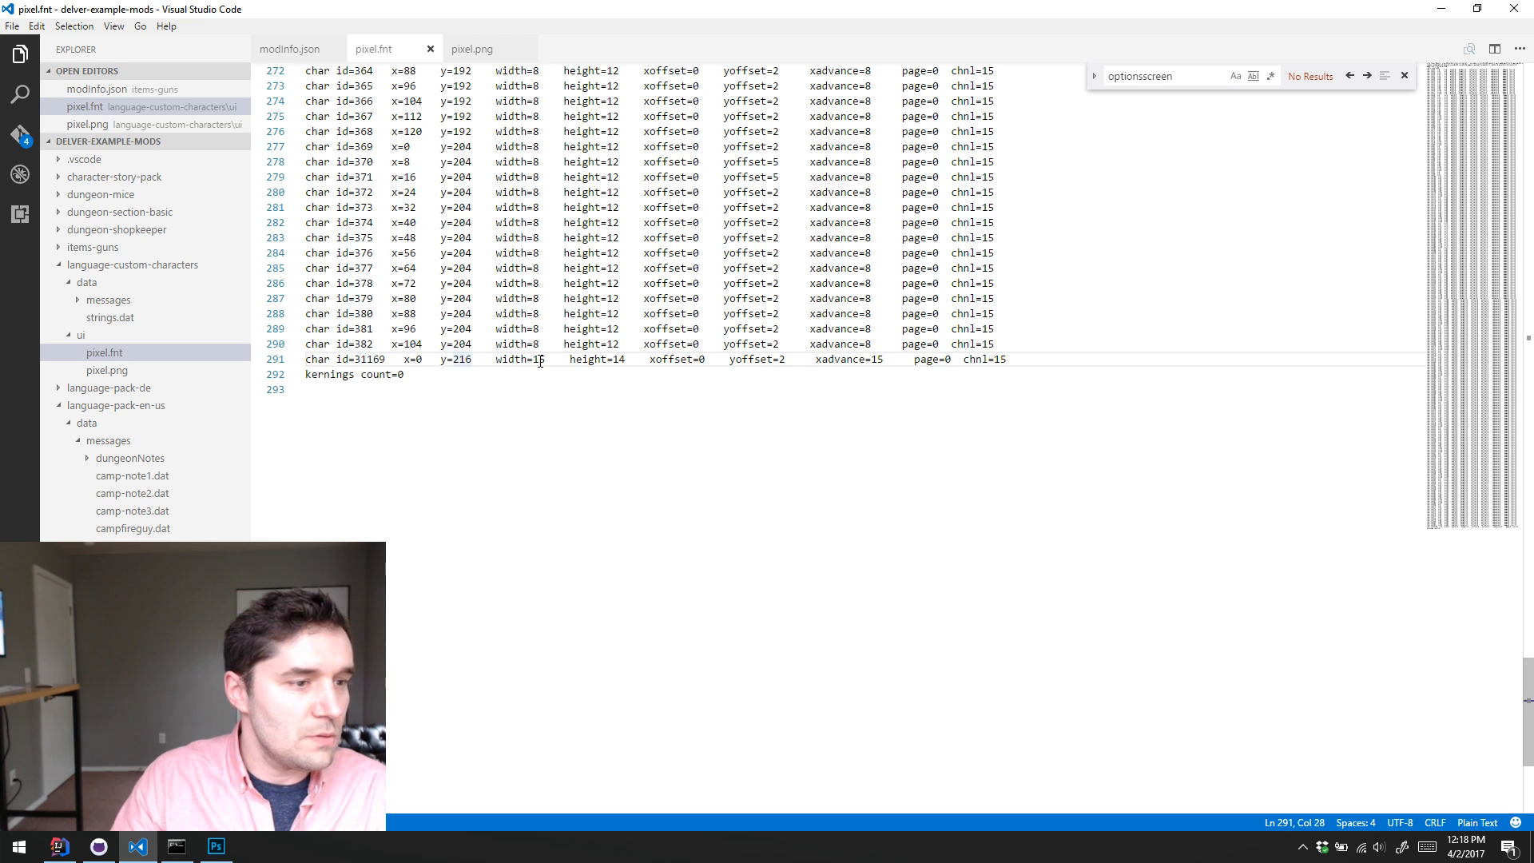
key(shift+Right)
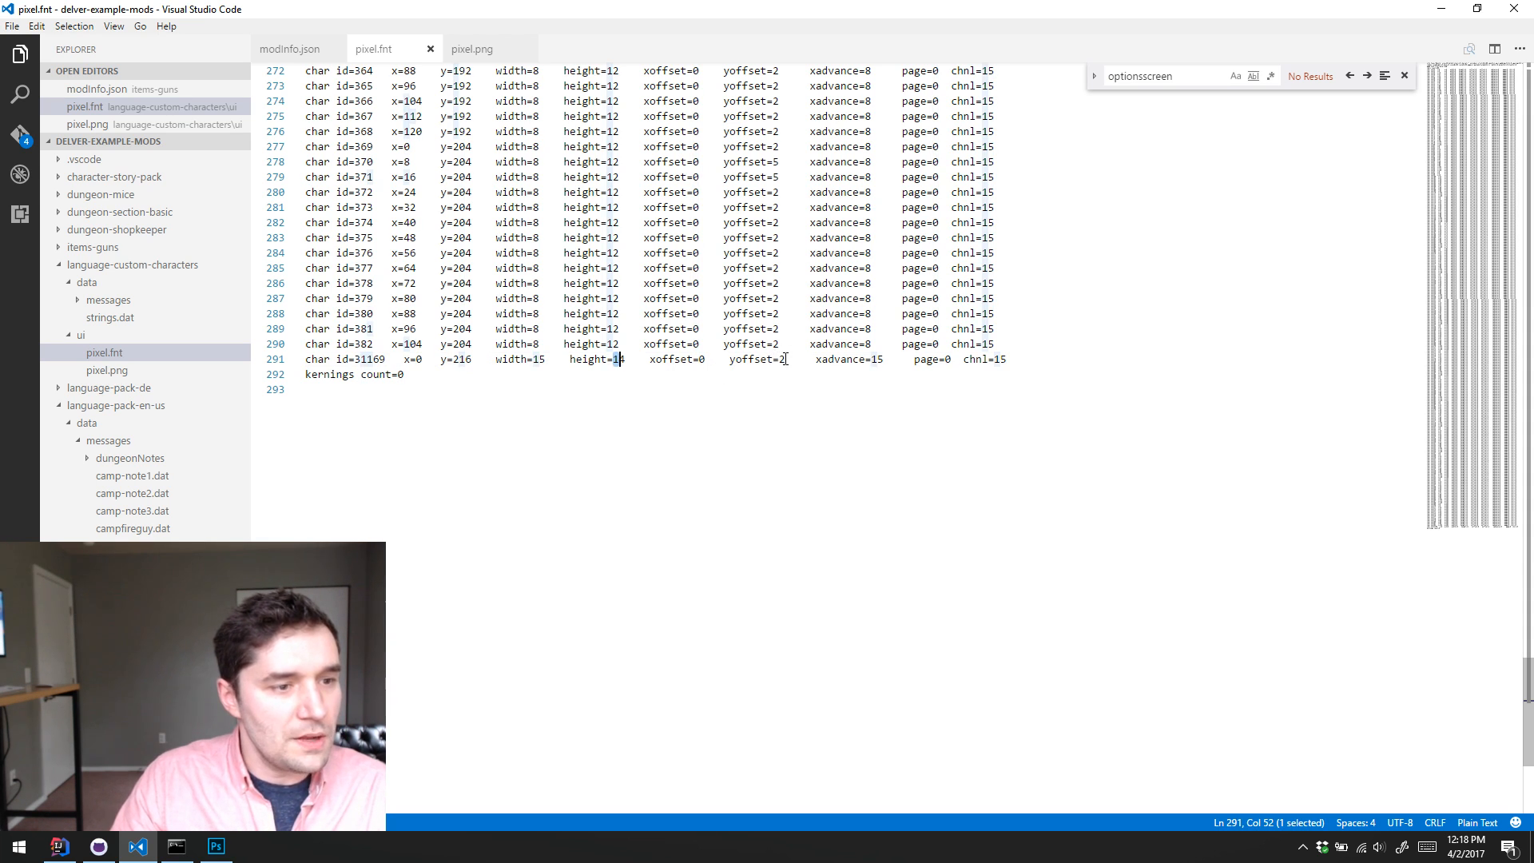
click(785, 359)
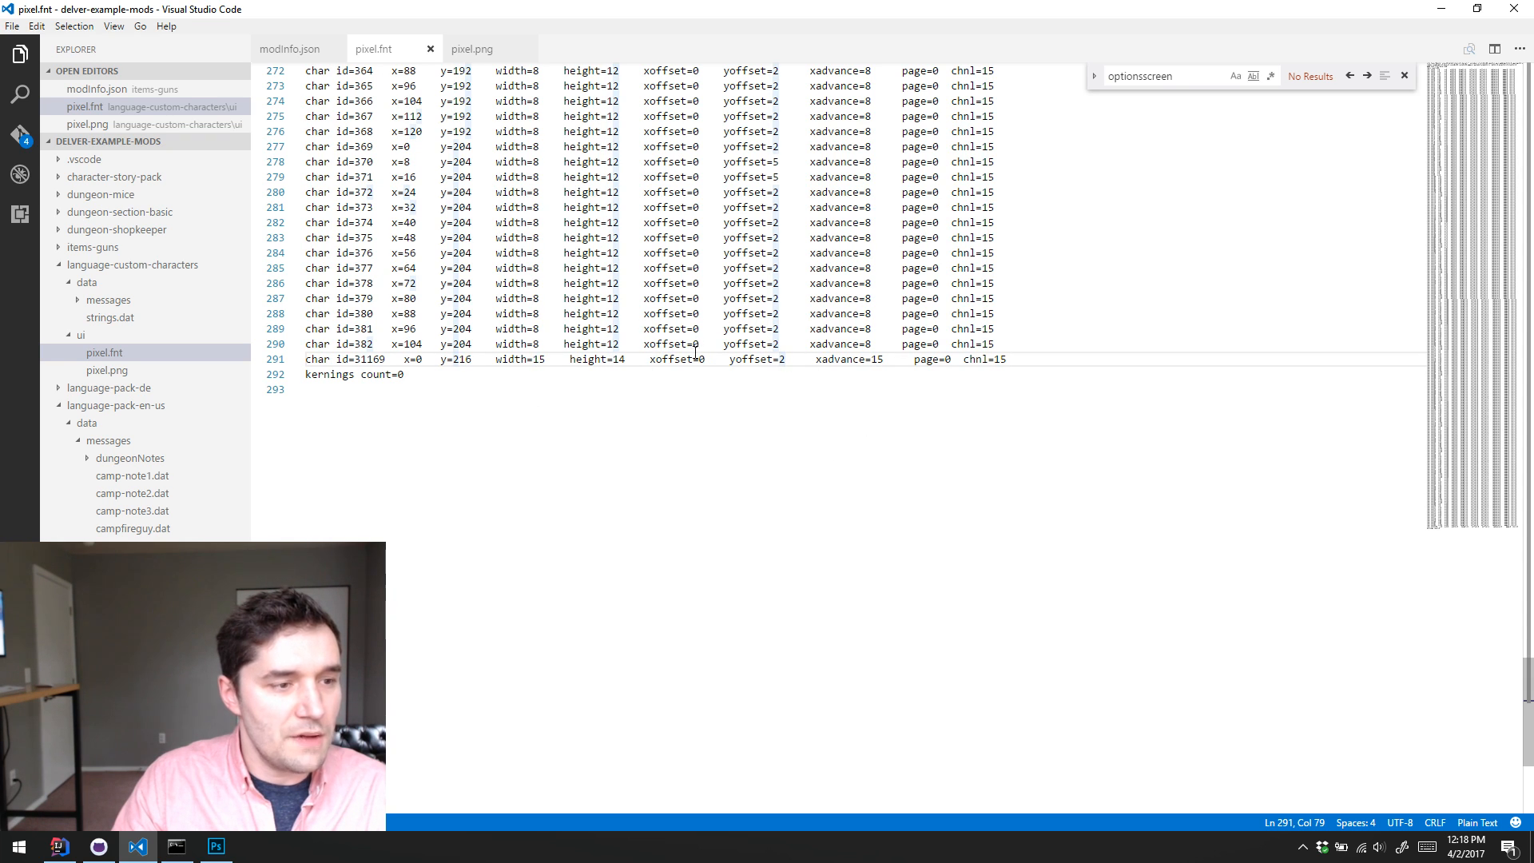
double_click(877, 360)
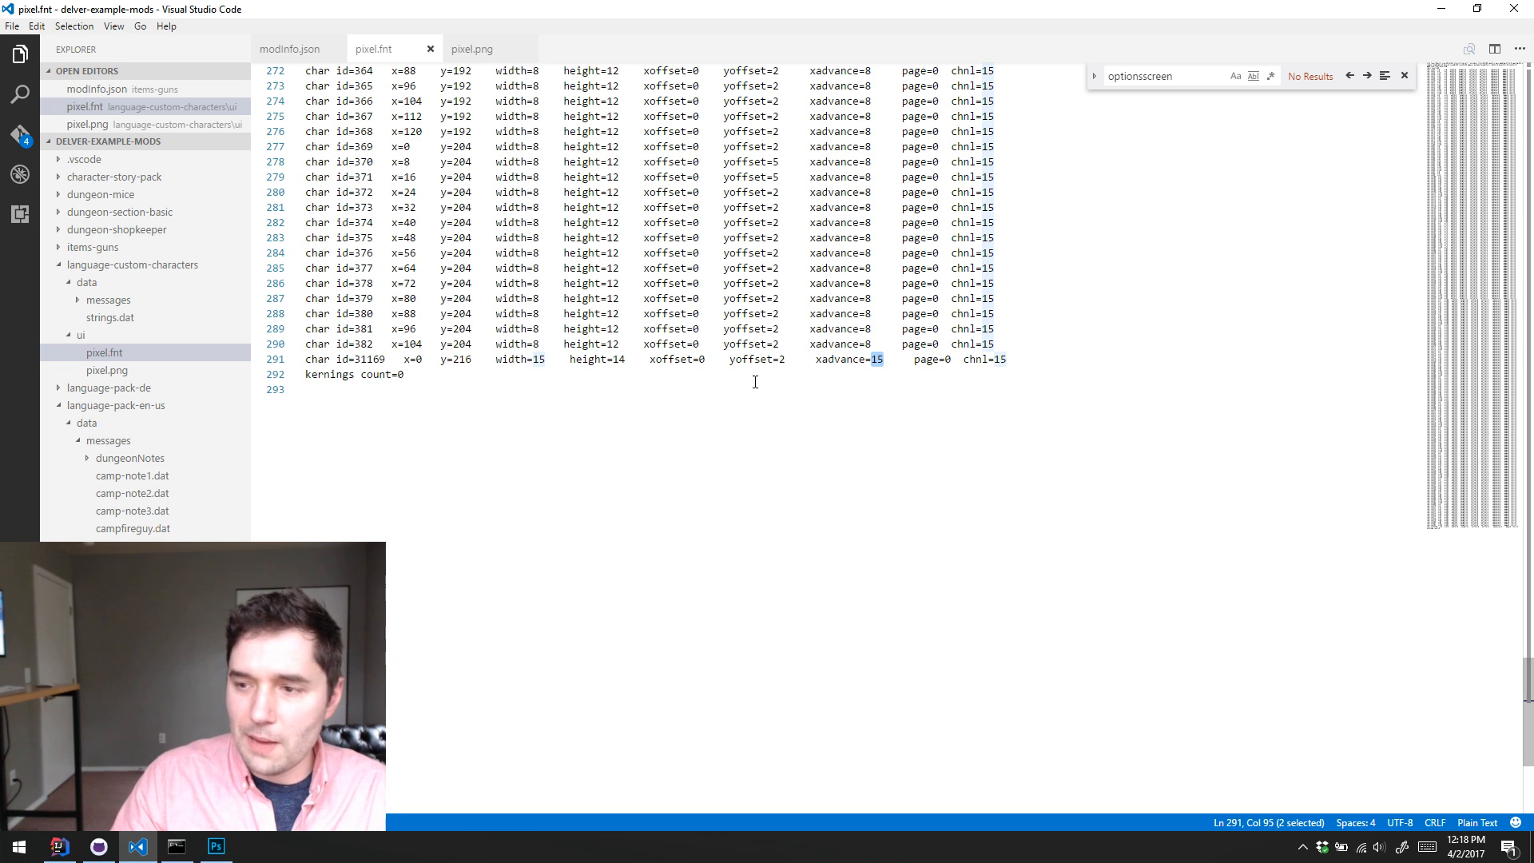
click(1033, 350)
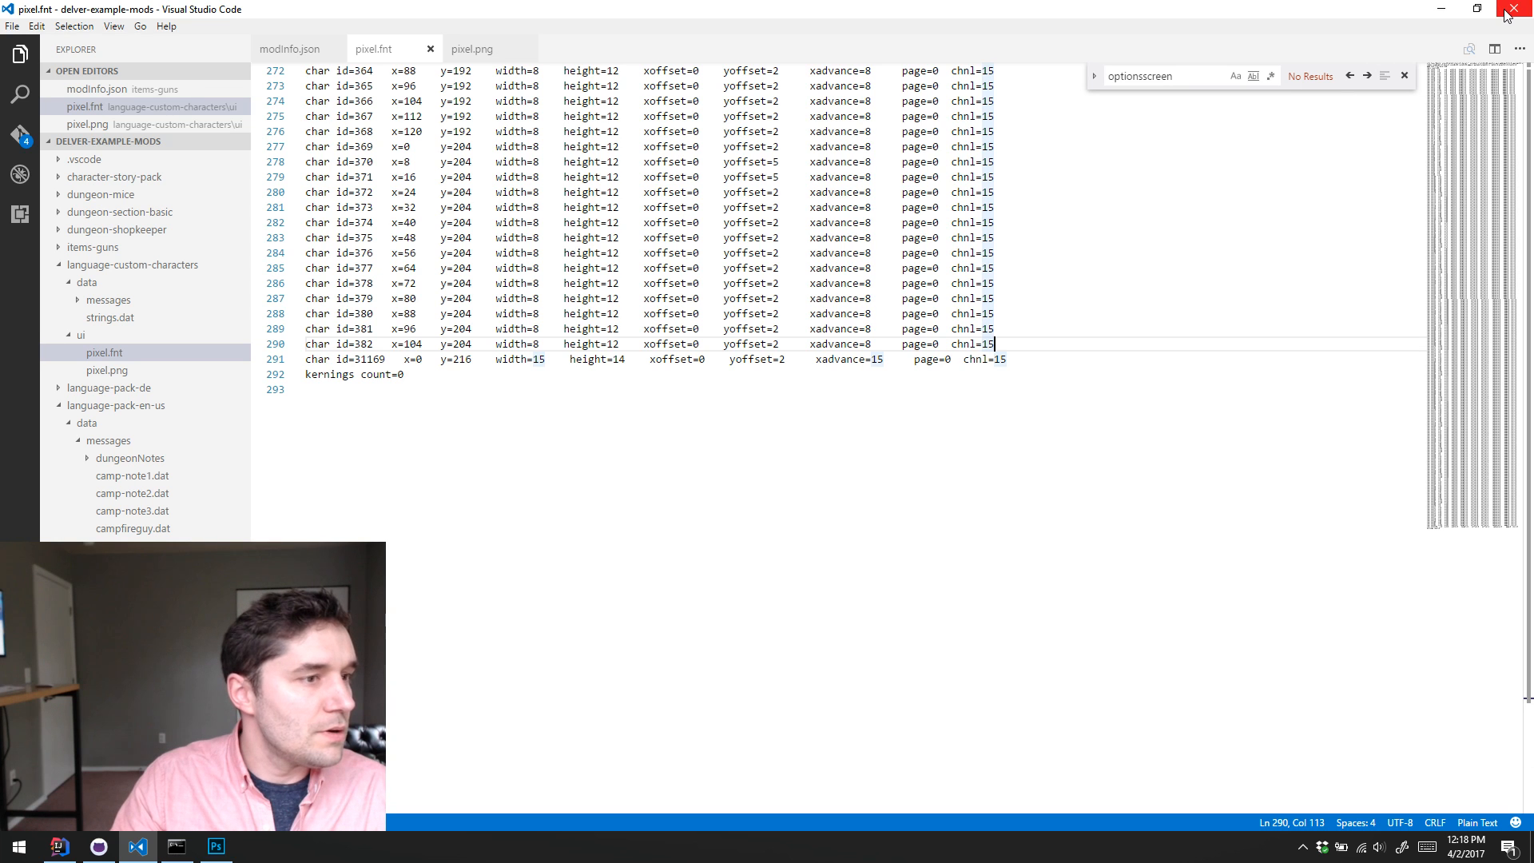
Step: Minimize Visual Studio Code, open Steam from the notification area, and go to Delver's Community Hub from the game library
click(1441, 9)
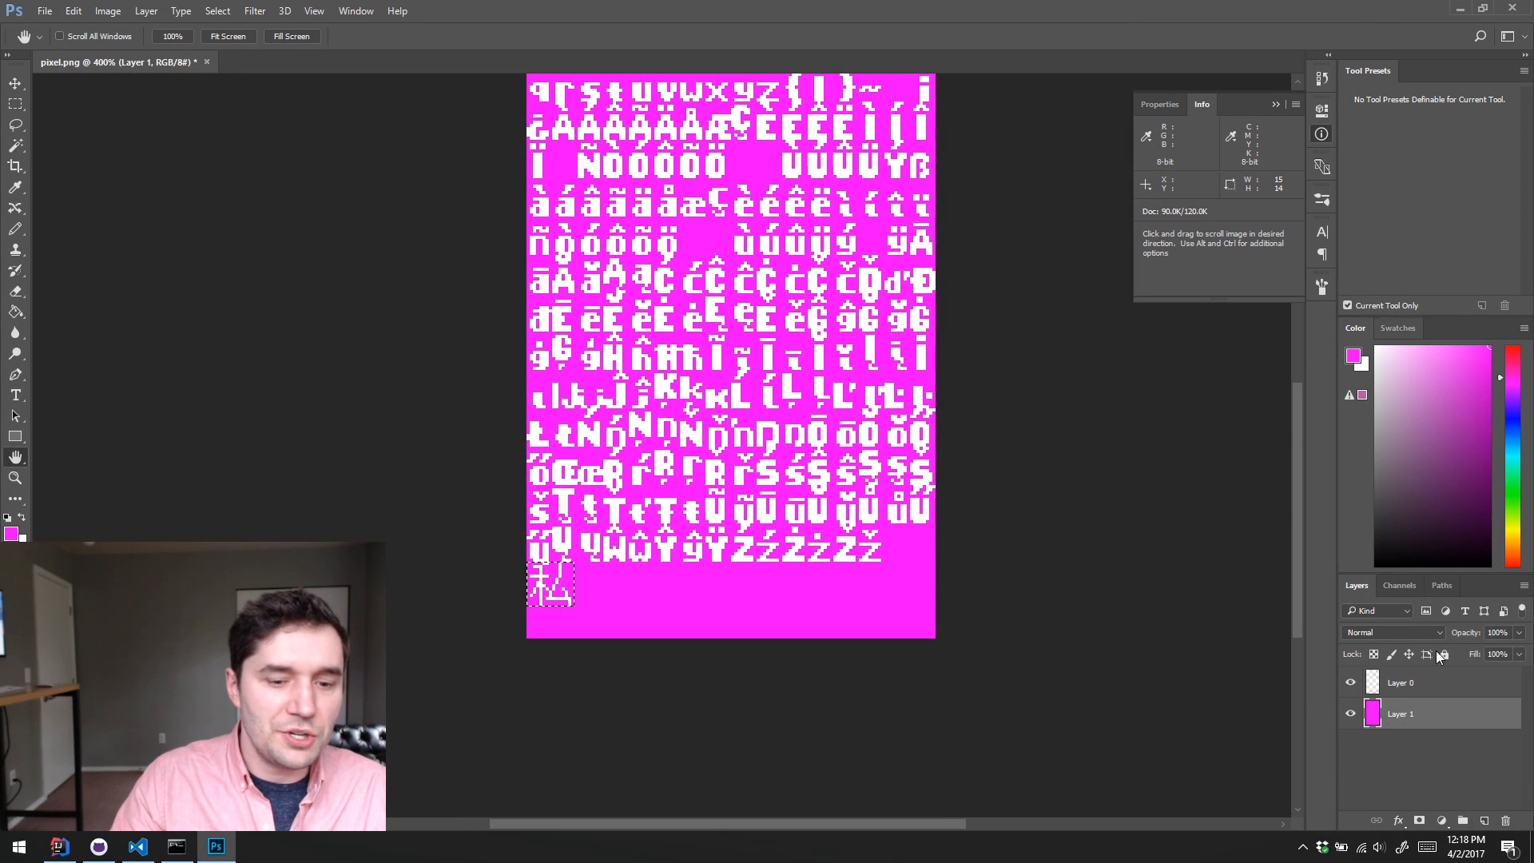
click(1301, 847)
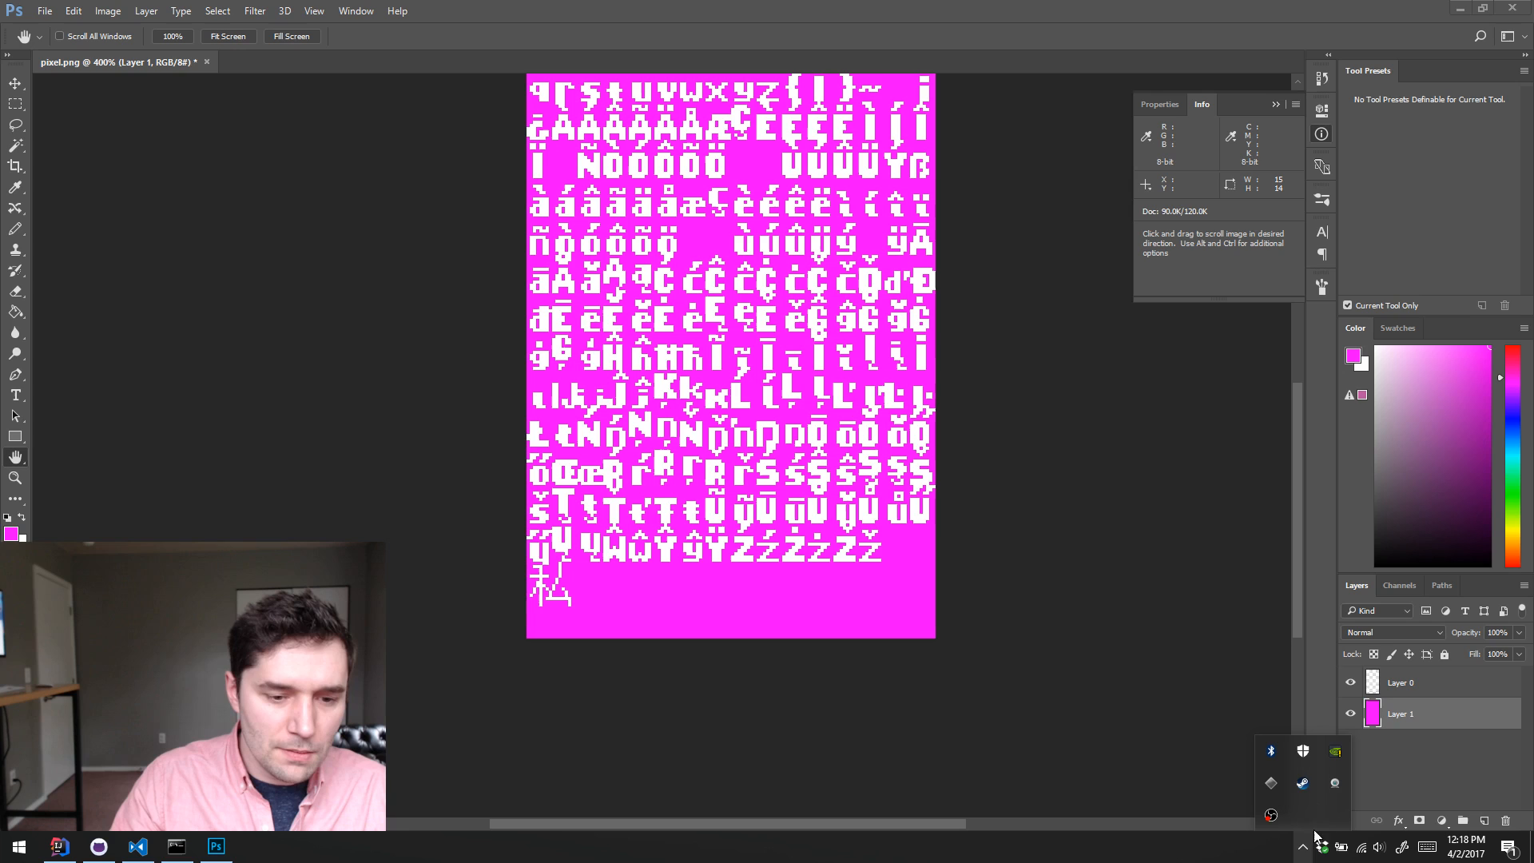
double_click(1303, 783)
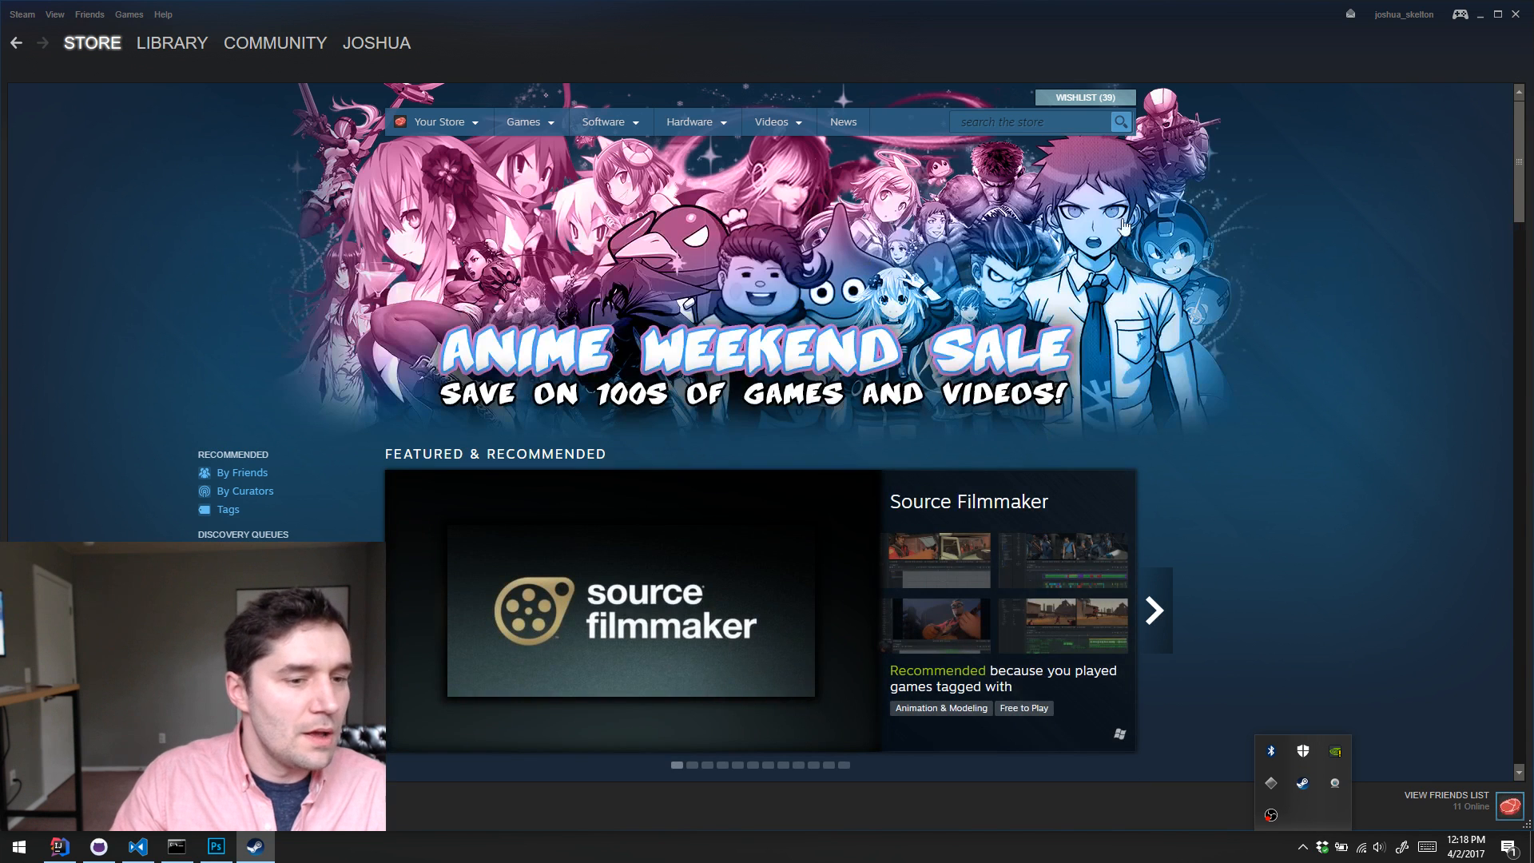
click(168, 45)
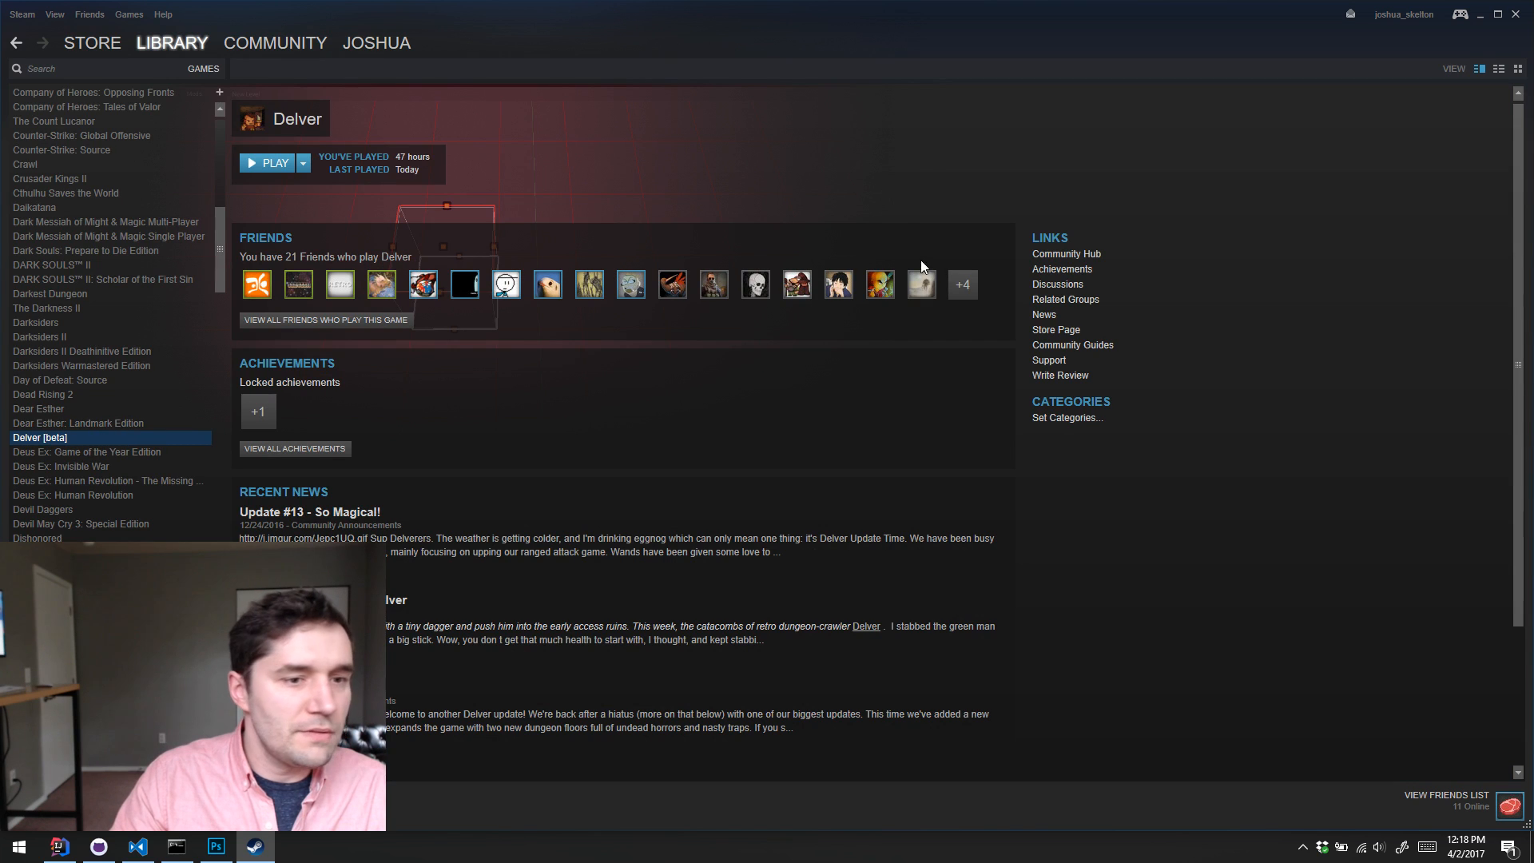
click(1082, 254)
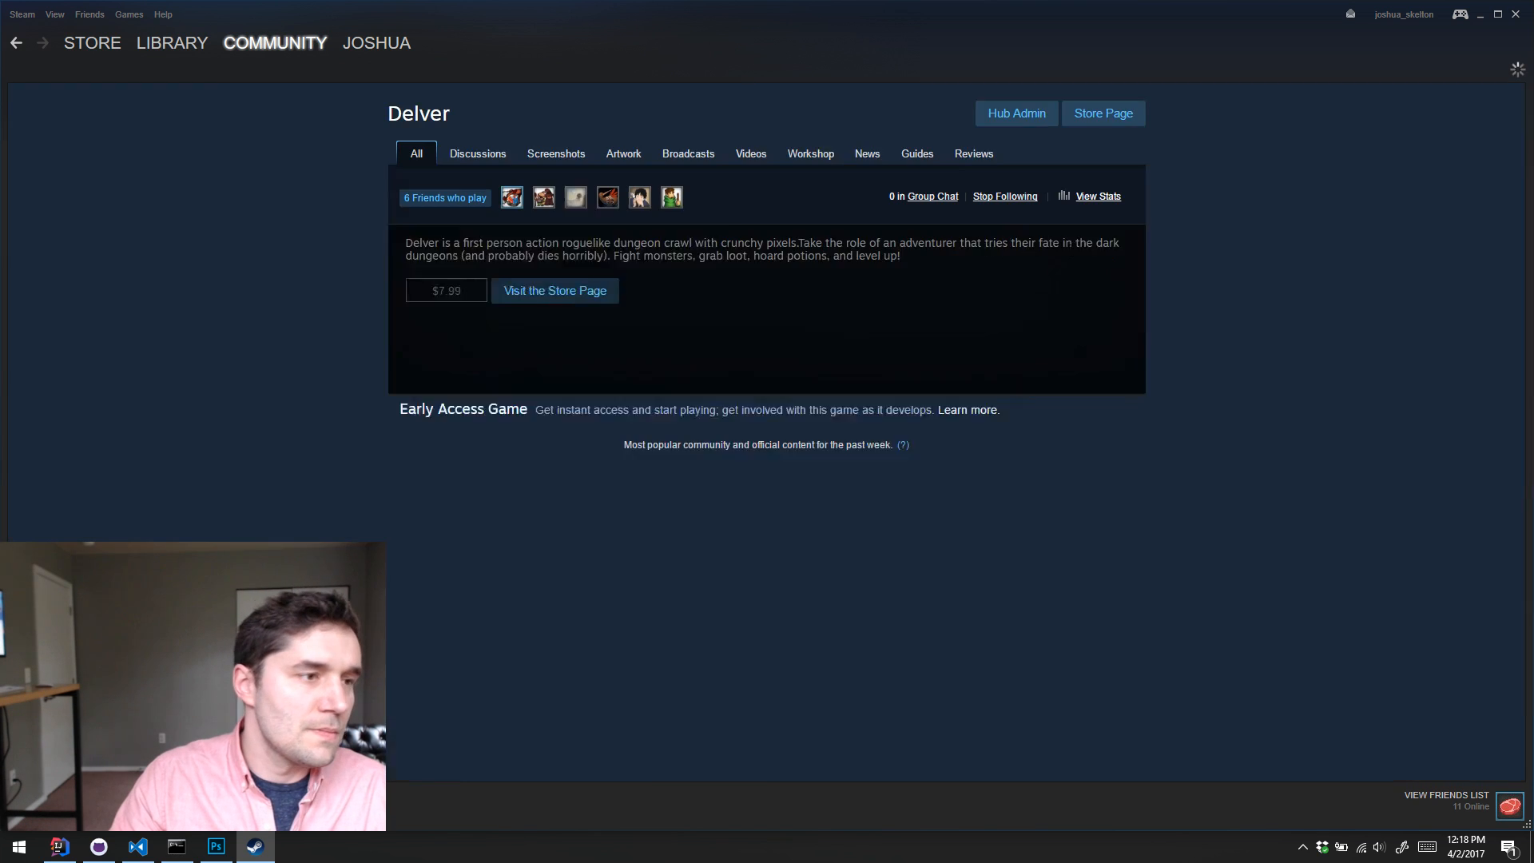
Step: Open the Translations sub-forum in Delver's community discussions
click(484, 168)
scroll(1067, 339, down, 5)
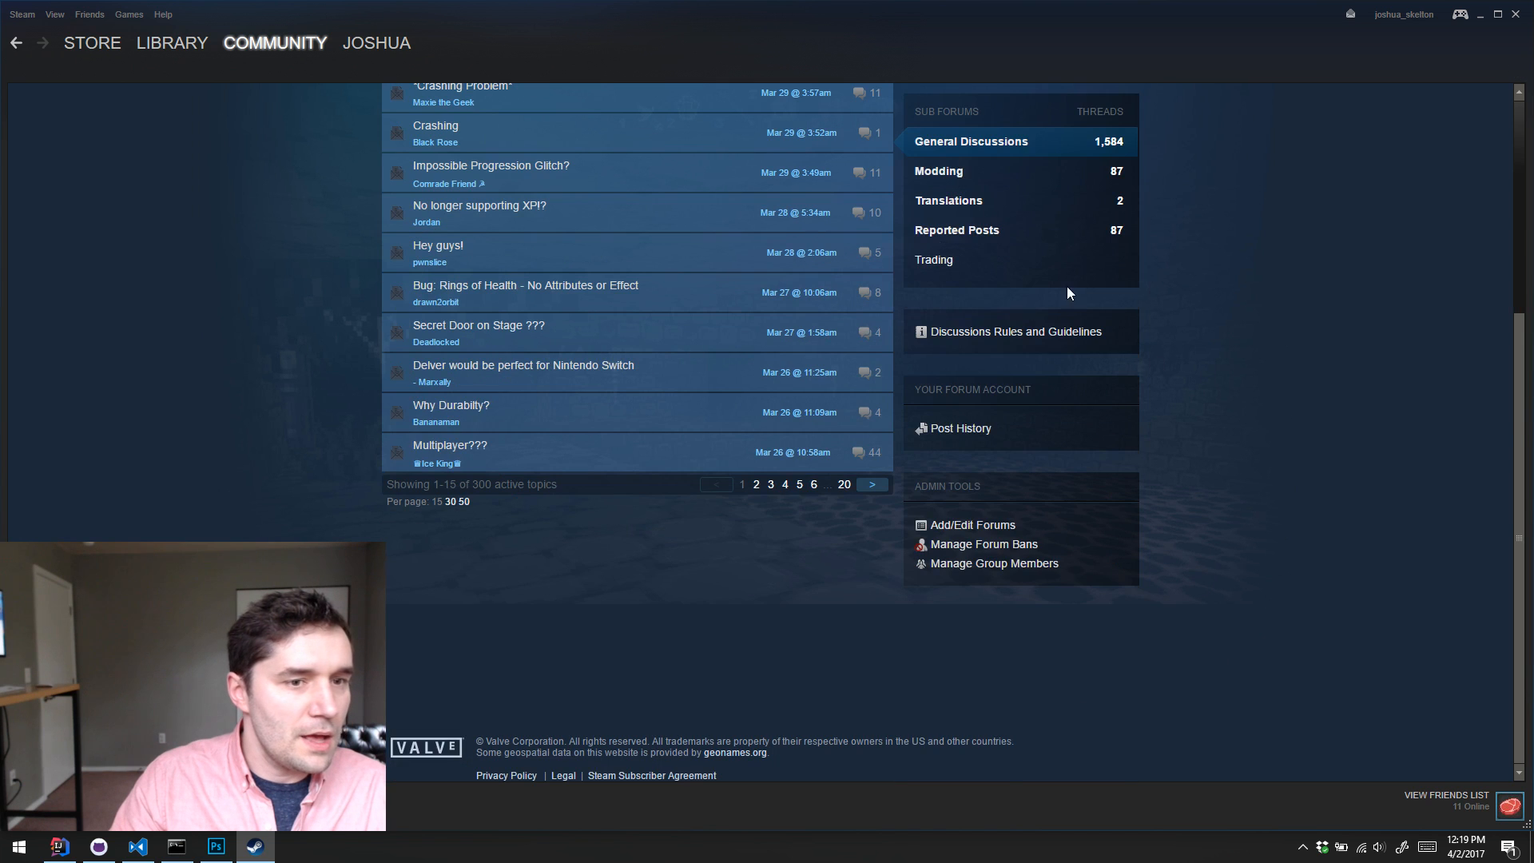
scroll(1066, 287, up, 2)
click(964, 366)
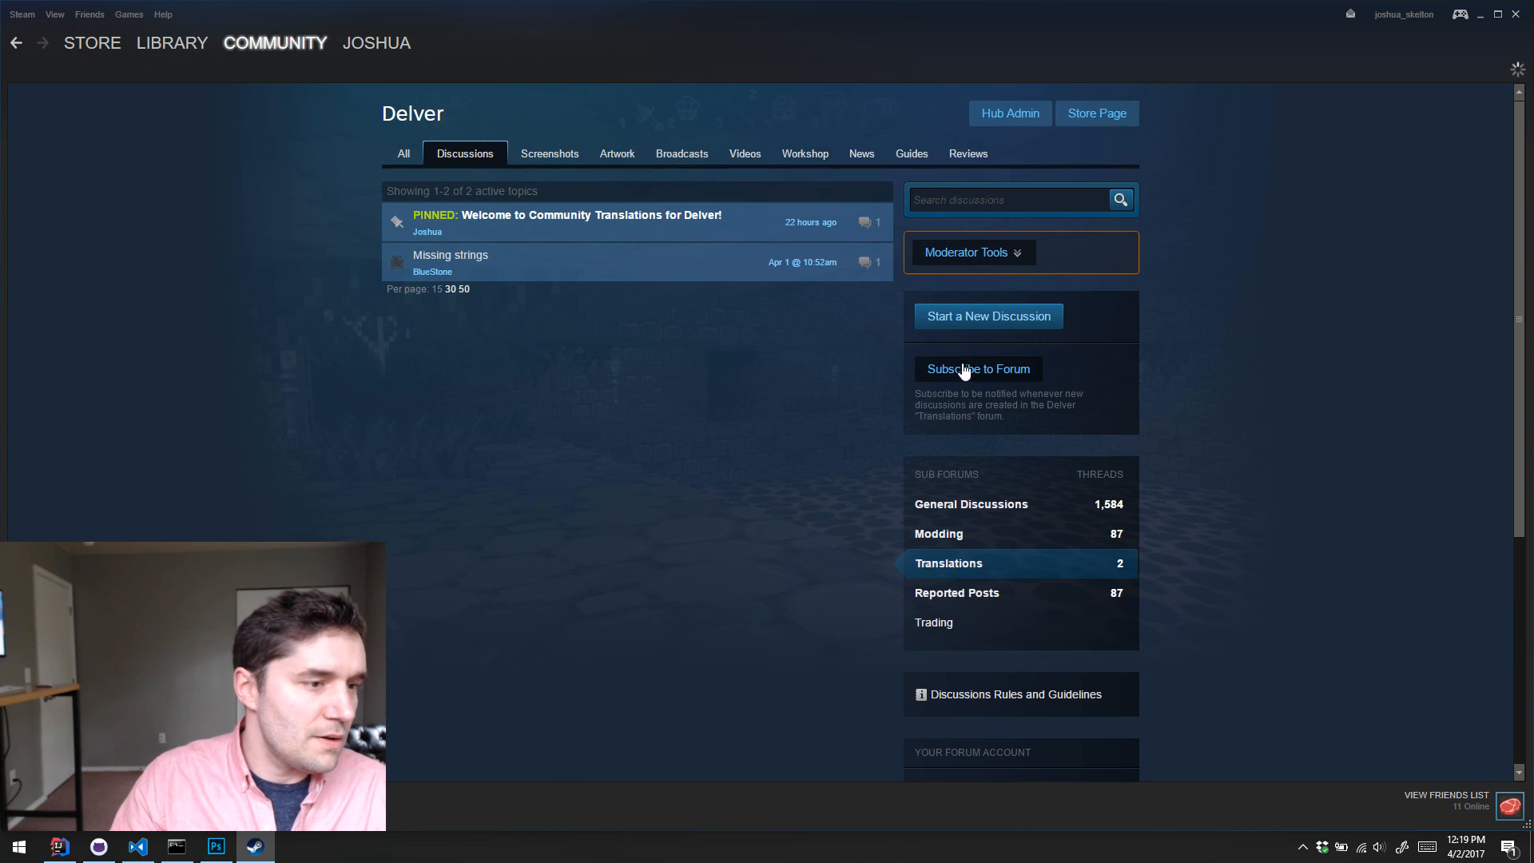
mouse_move(658, 270)
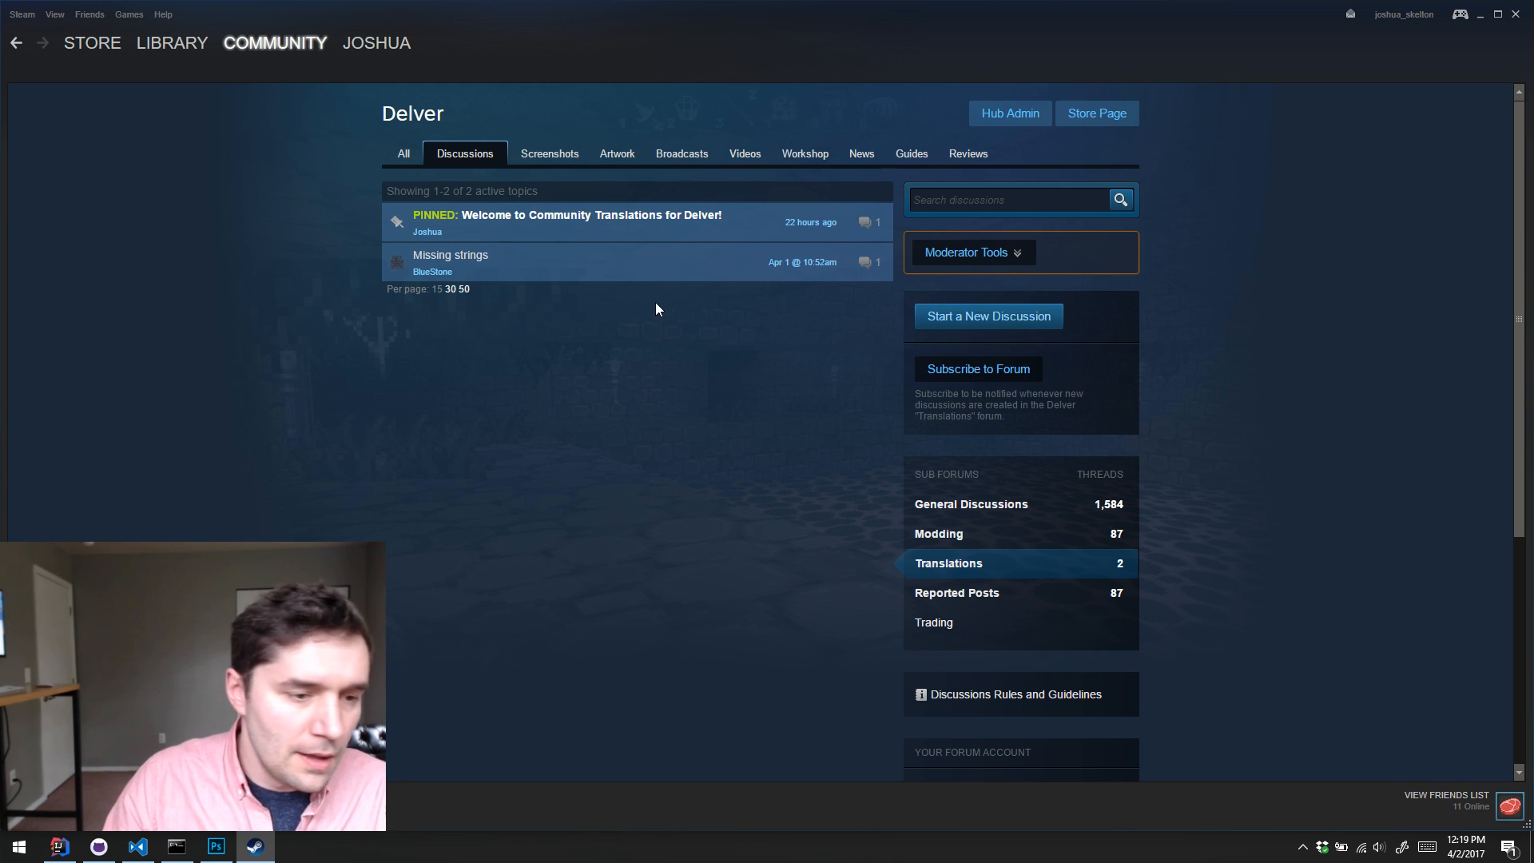
Step: Open the pinned "Welcome to Community Translations for Delver!" topic and read through its post and comments
click(656, 224)
scroll(532, 405, down, 5)
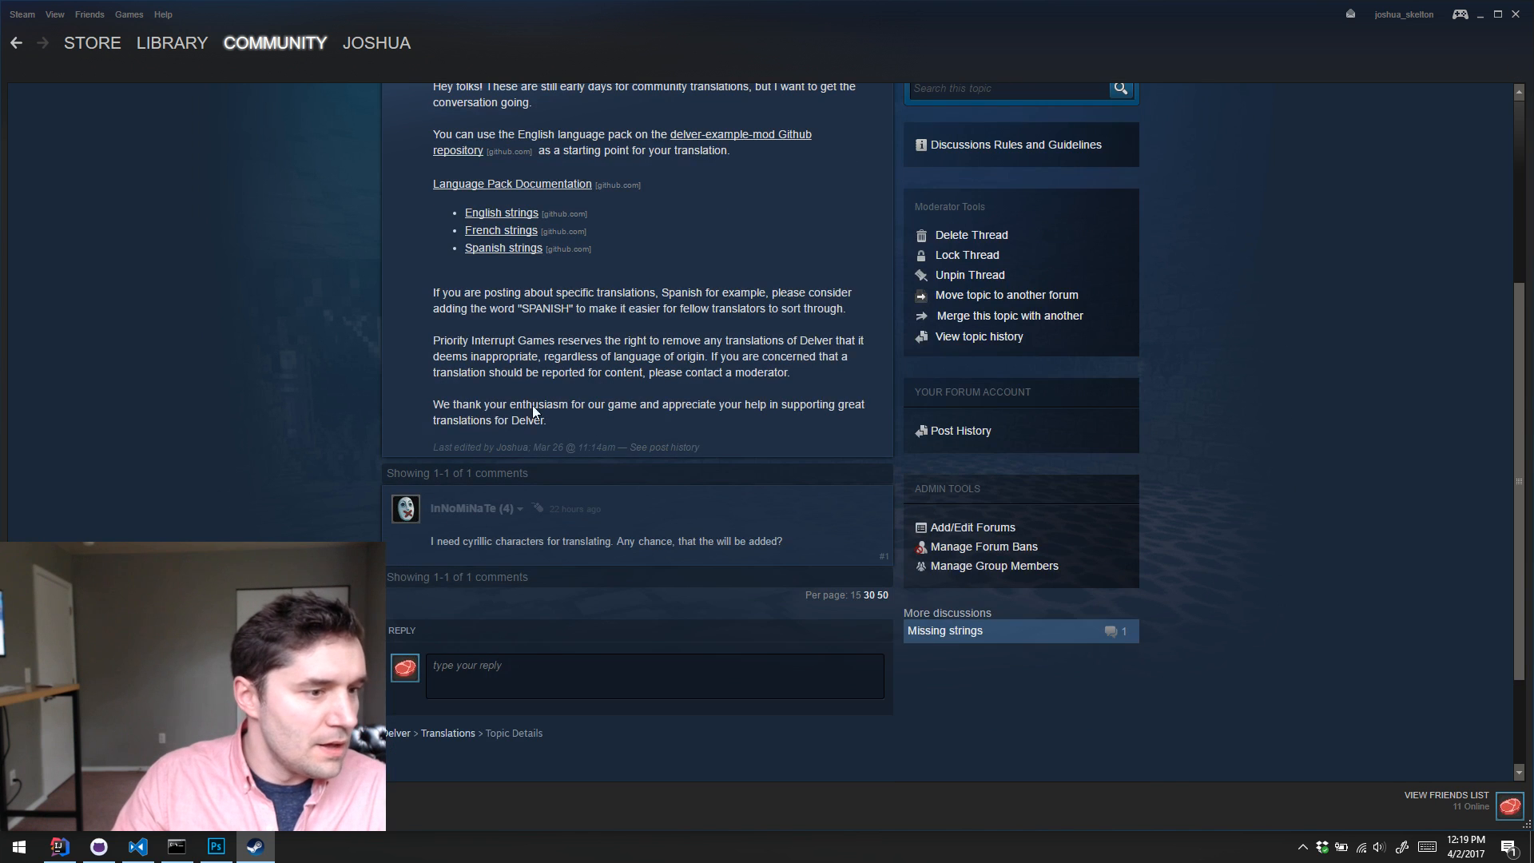
scroll(645, 285, up, 4)
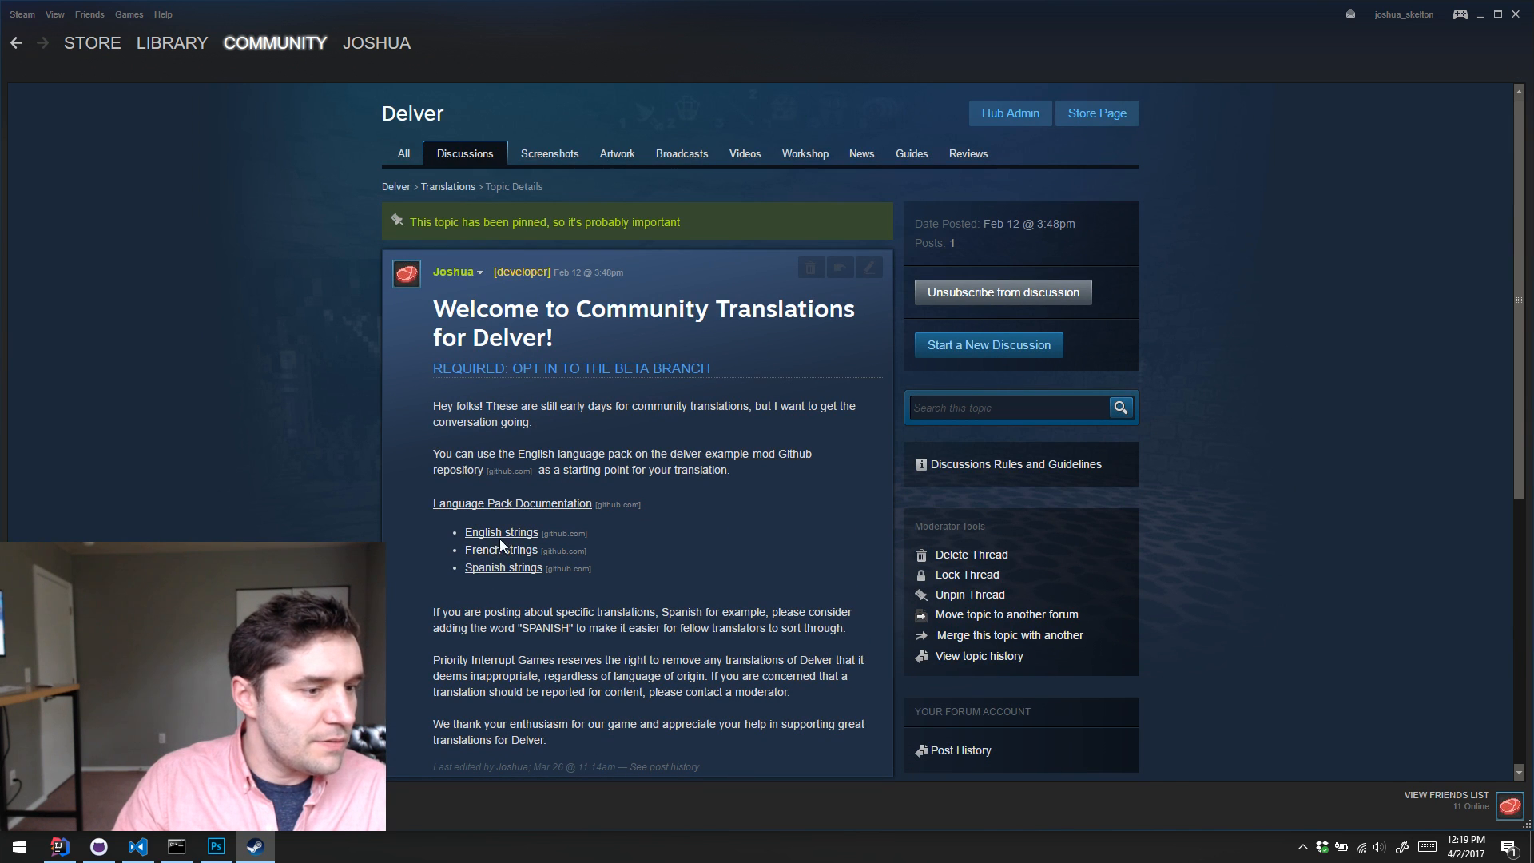
scroll(703, 527, down, 1)
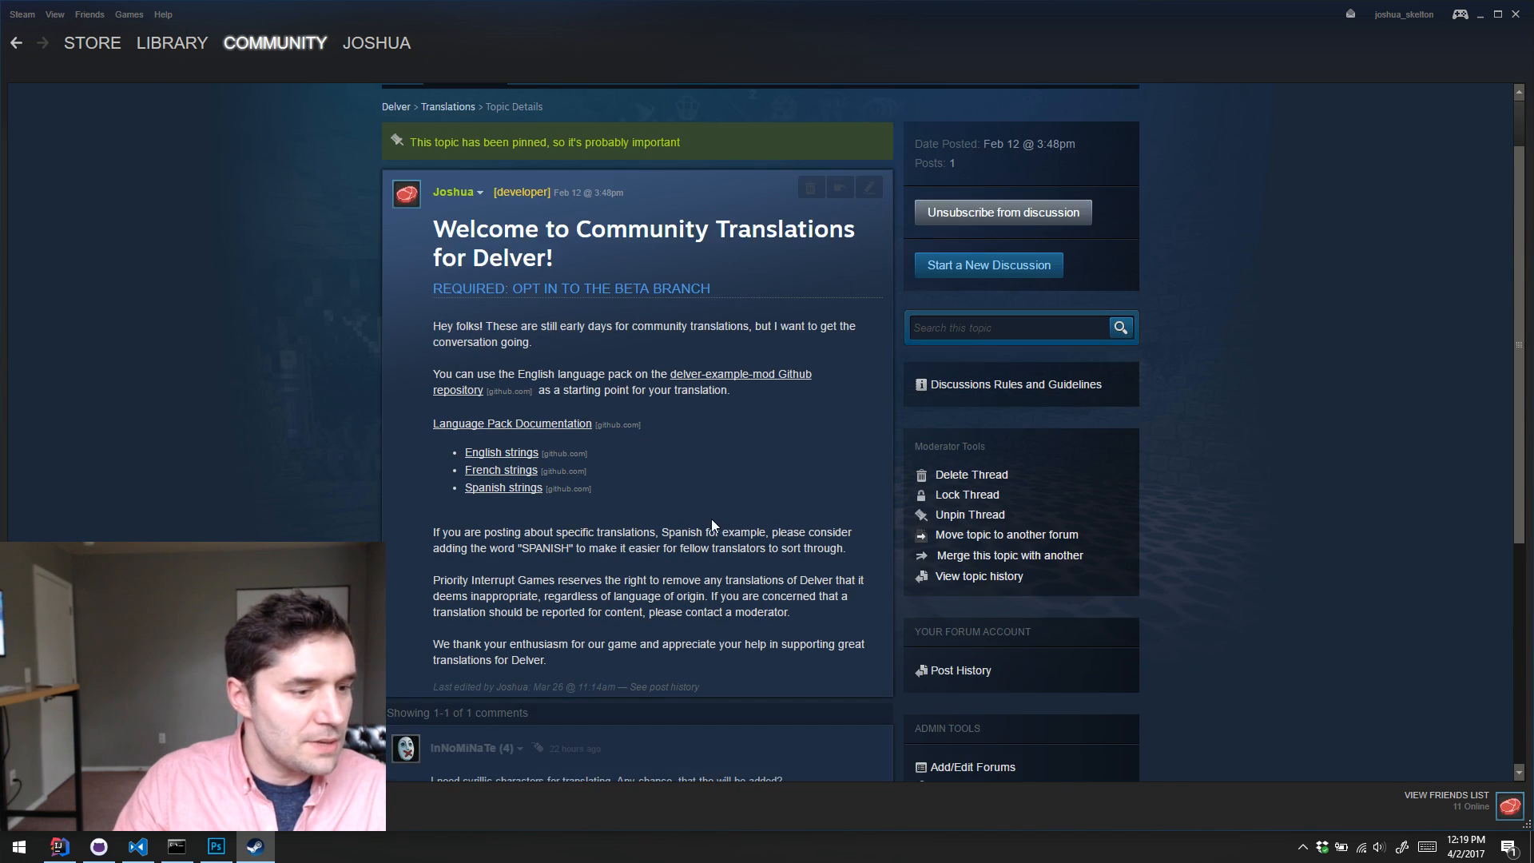
scroll(649, 514, up, 1)
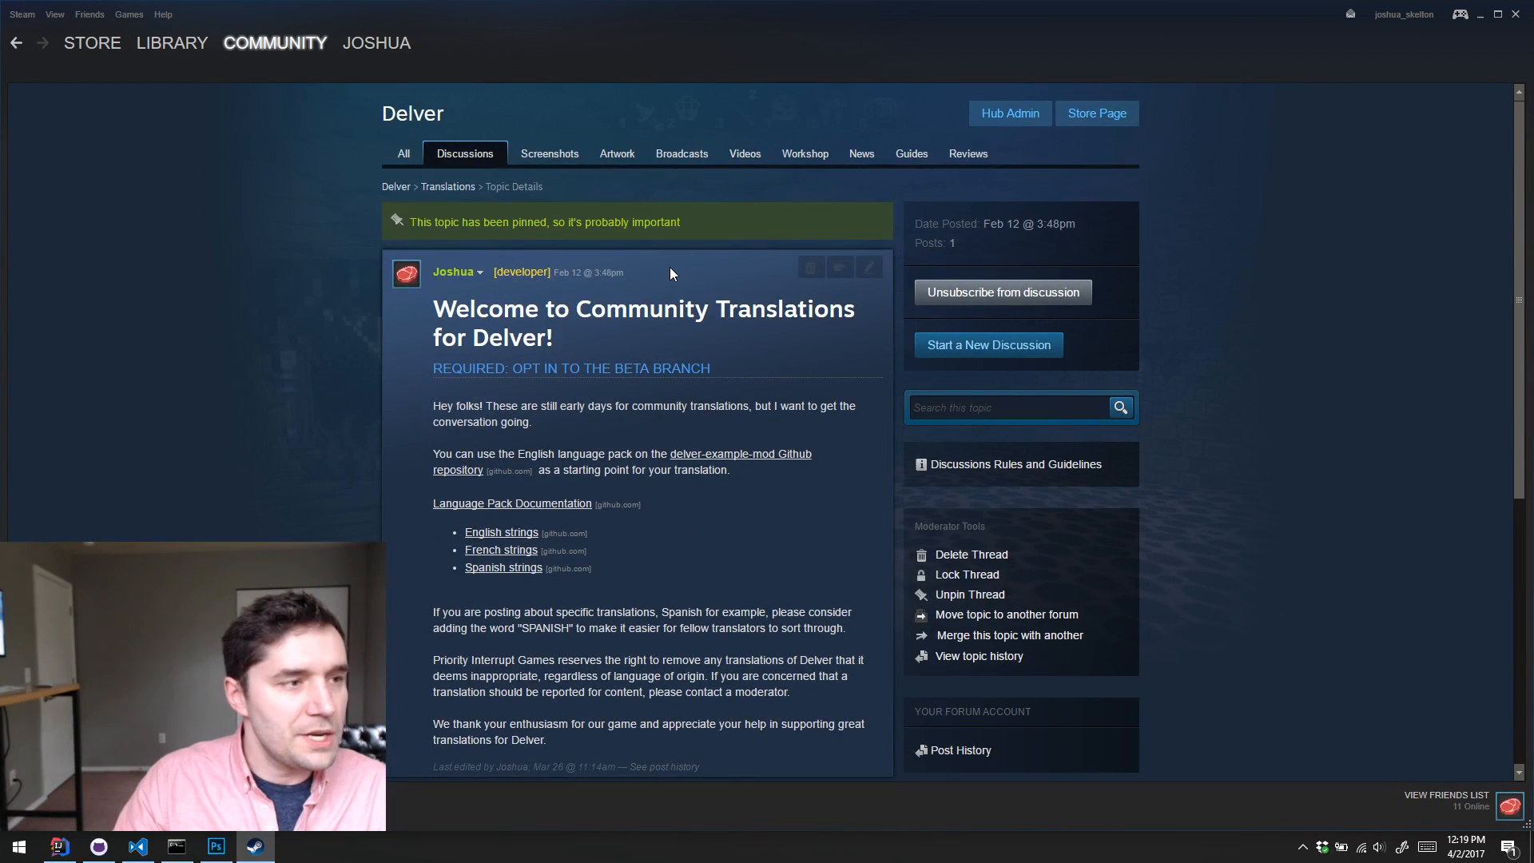
Step: Close Steam, minimize Photoshop, and switch to Visual Studio Code with pixel.fnt open
click(1515, 13)
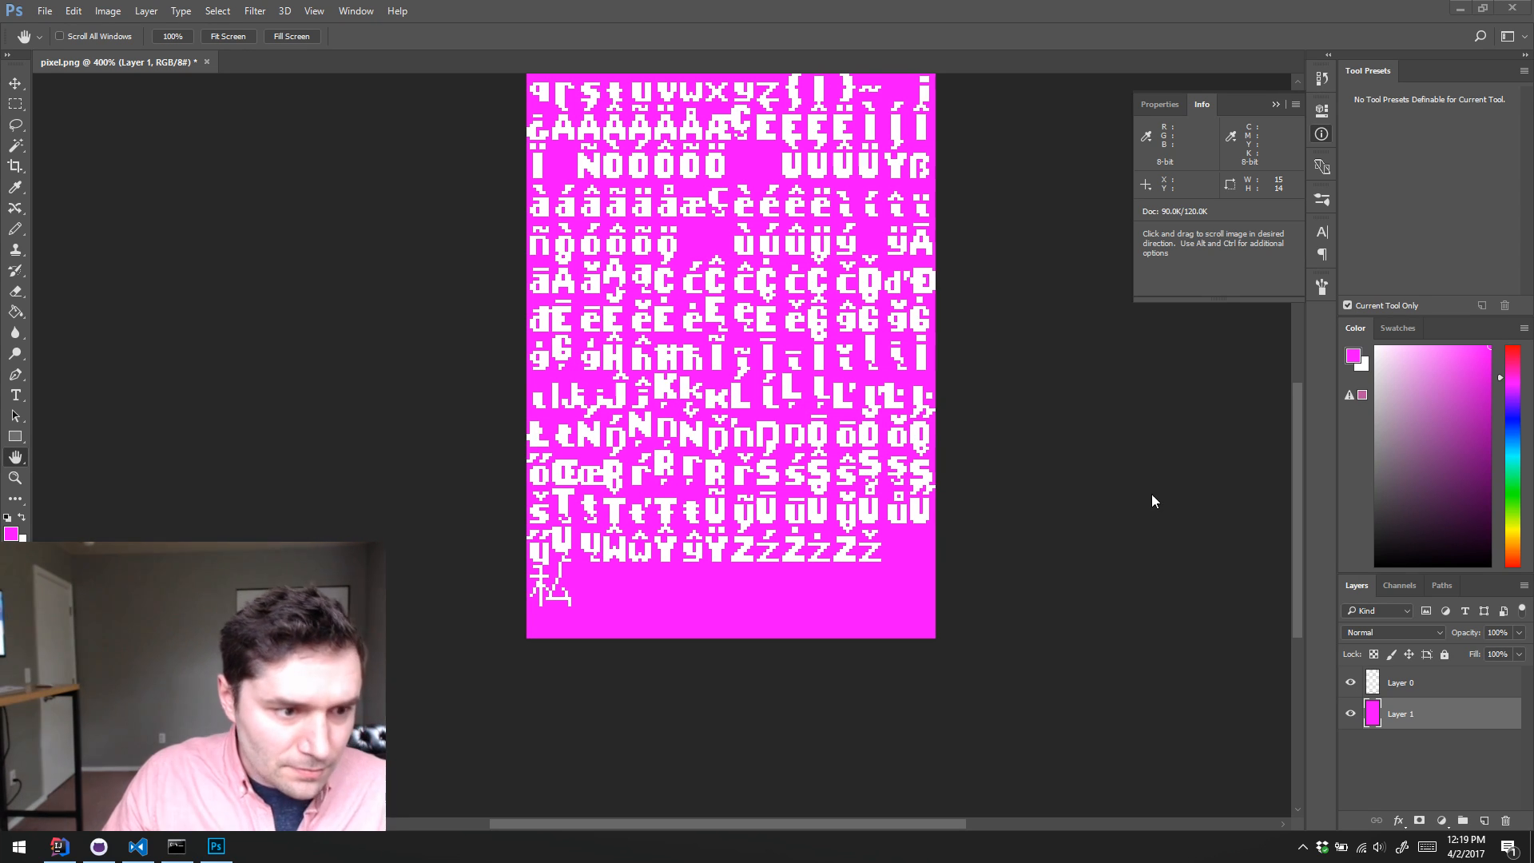
click(1459, 9)
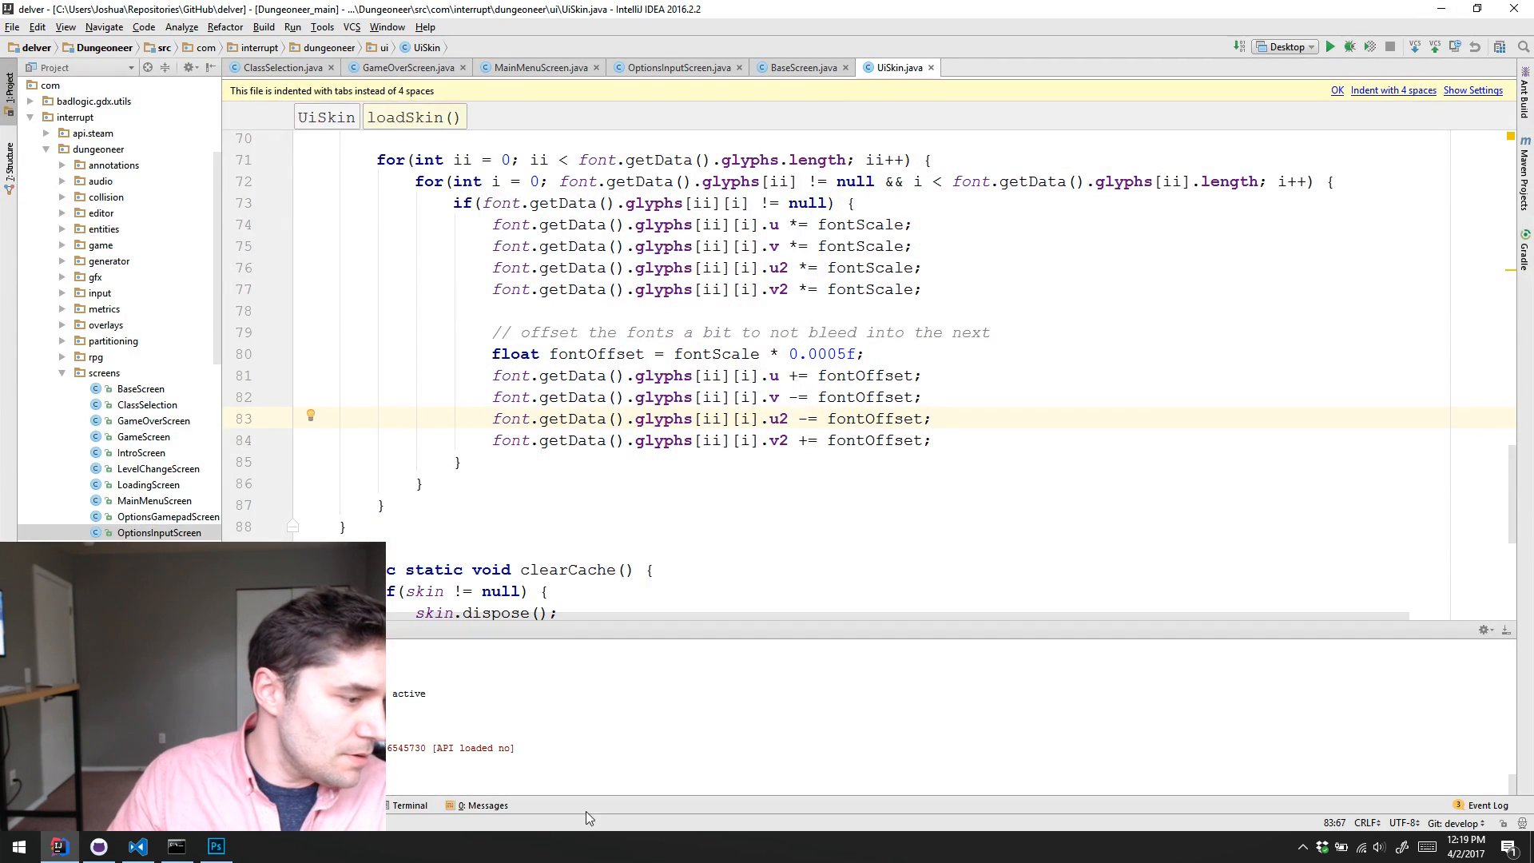
click(138, 845)
click(547, 479)
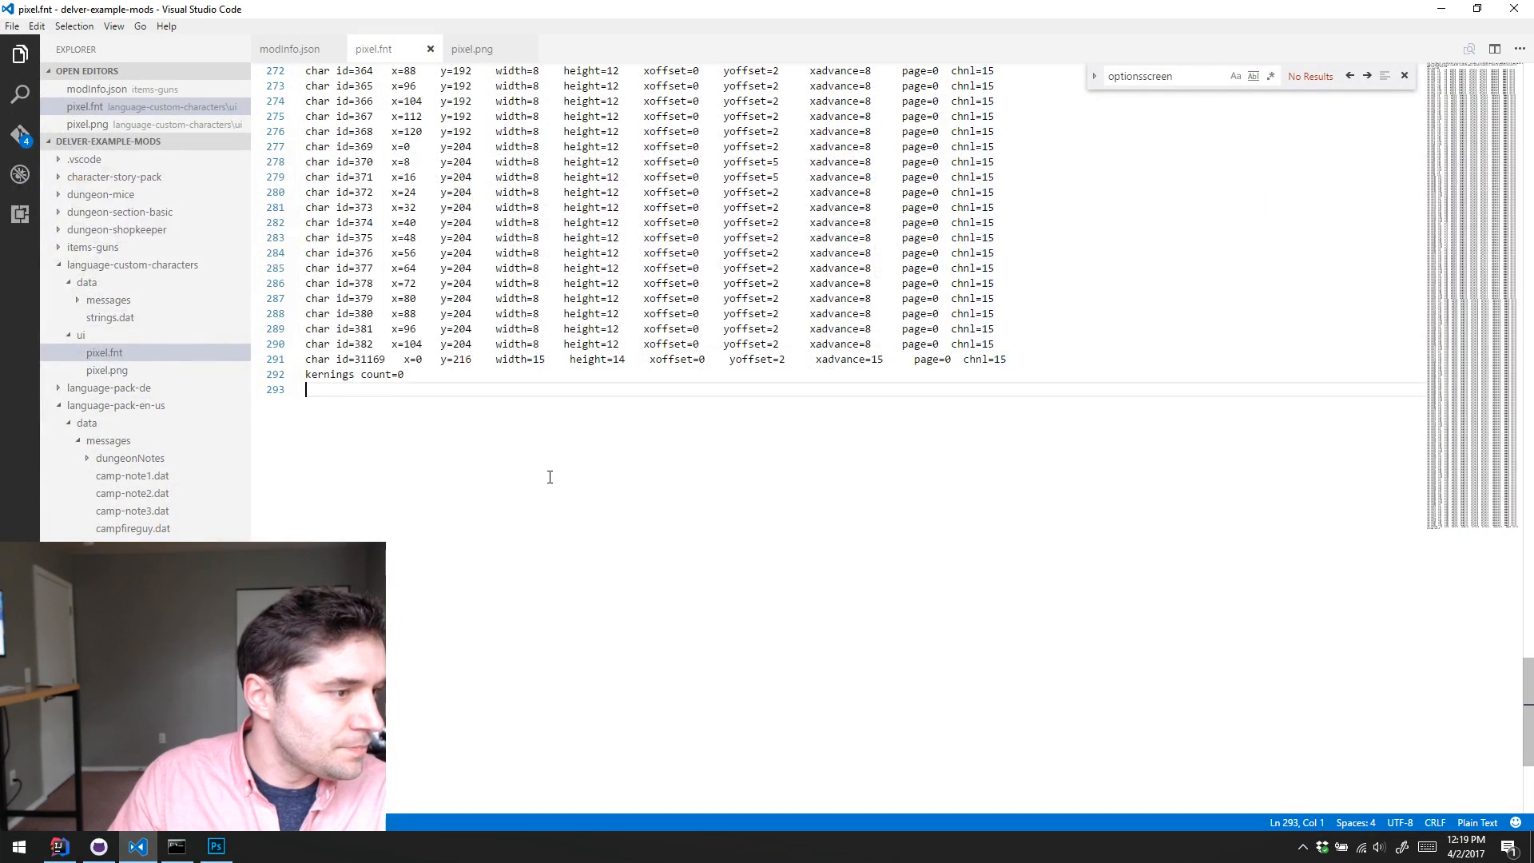
Step: Collapse the data, ui and language-custom-characters folders in the file explorer and look over the char entries in pixel.fnt
key(ctrl+shift+e)
click(70, 283)
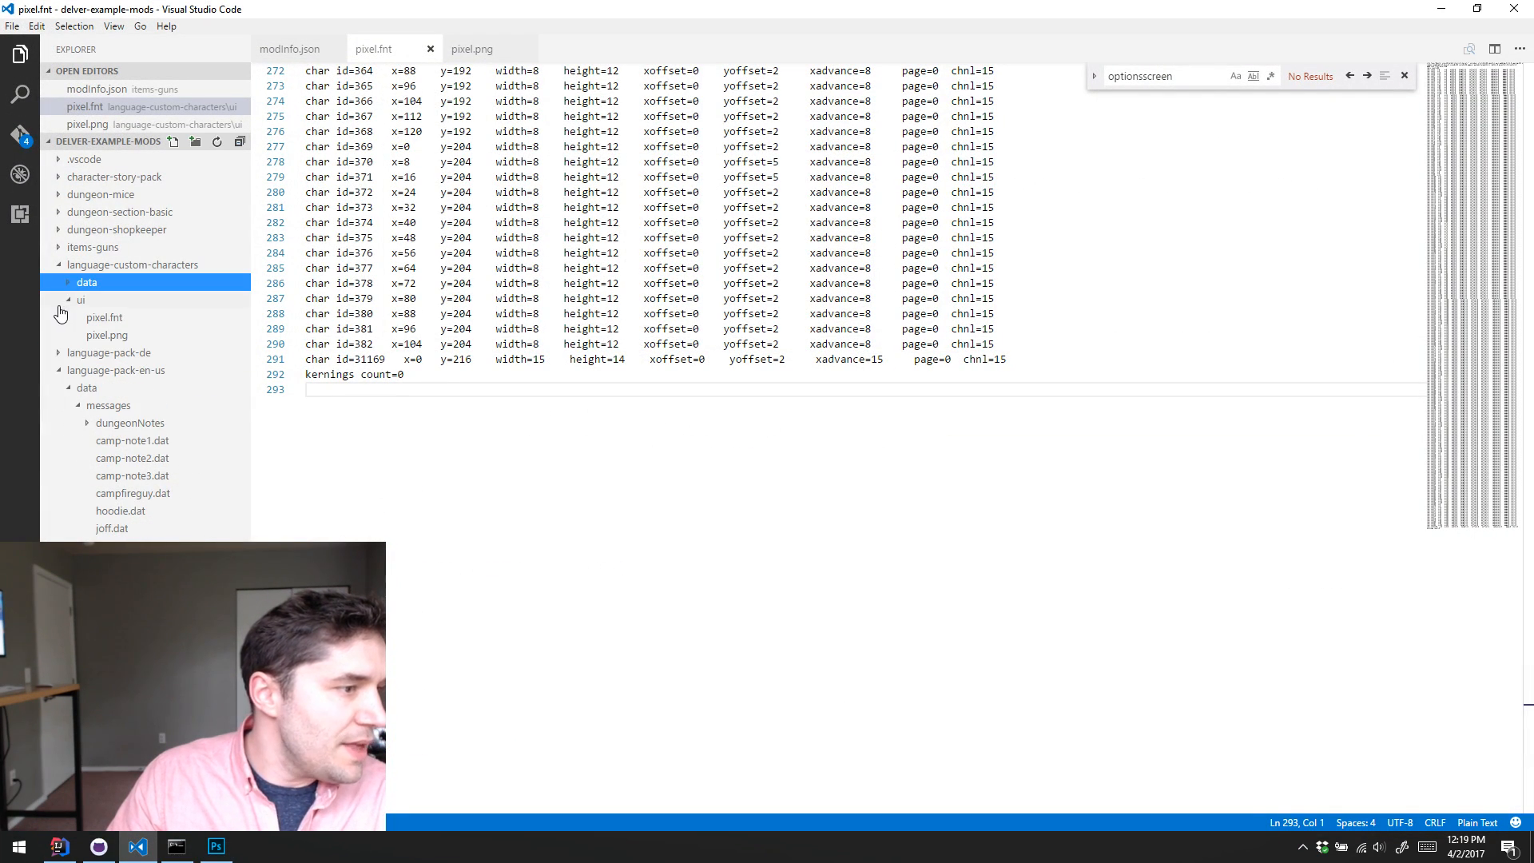
click(69, 300)
click(57, 265)
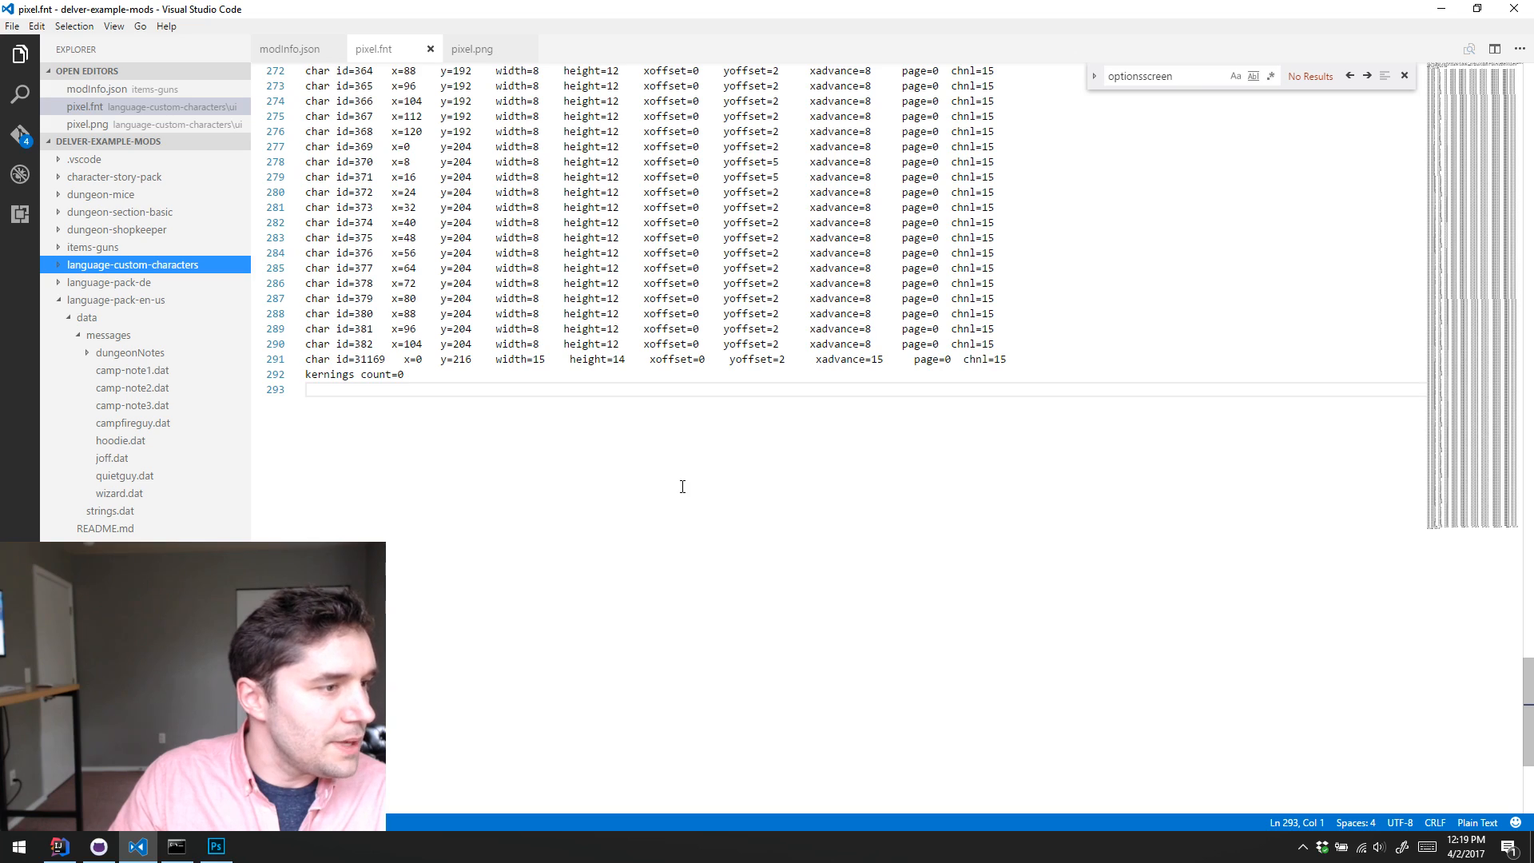
scroll(327, 295, up, 20)
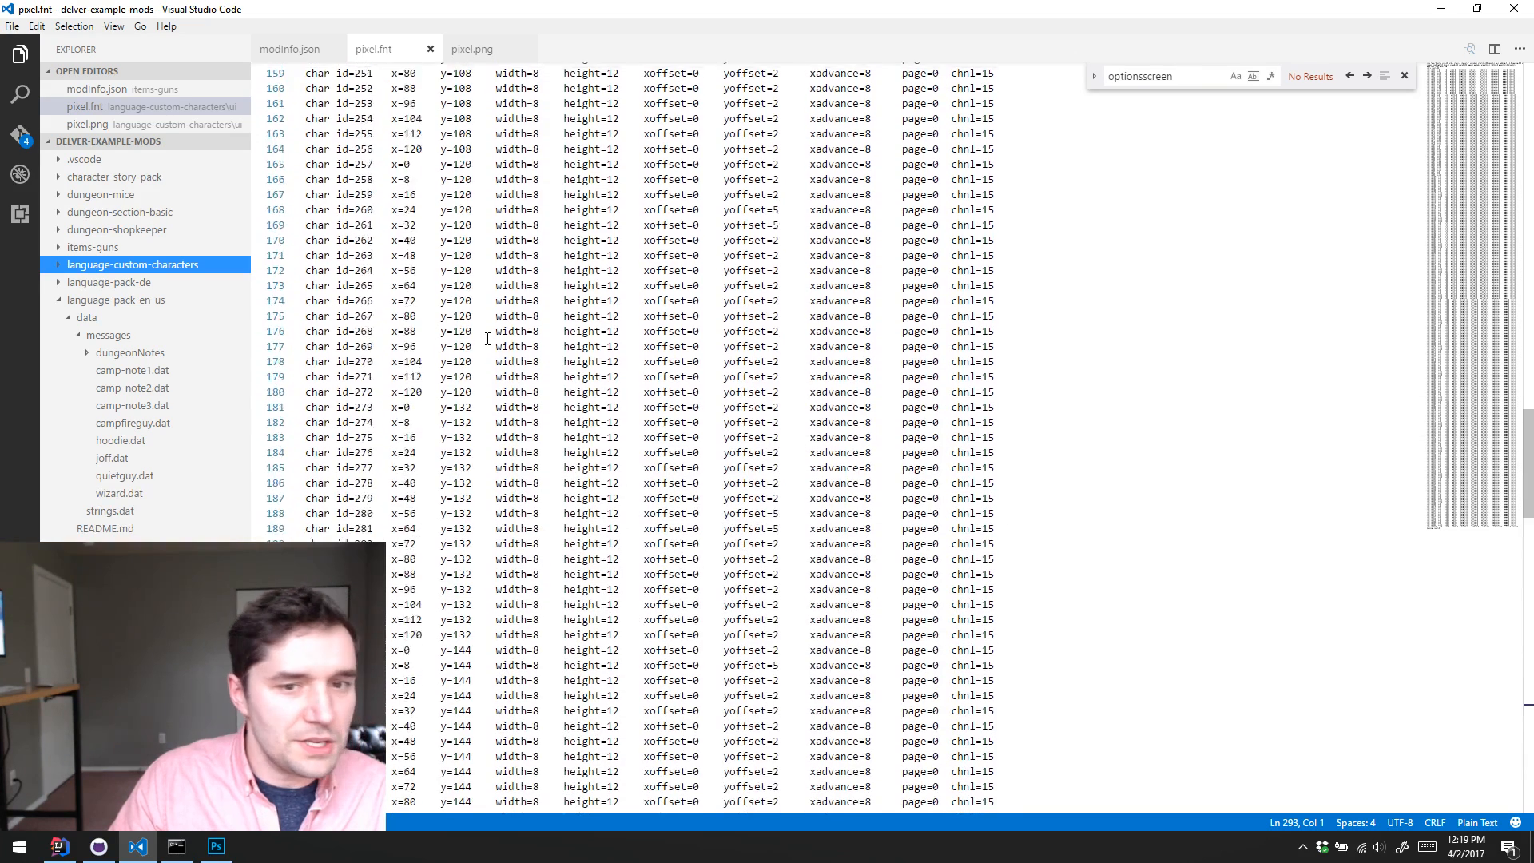
scroll(487, 339, down, 20)
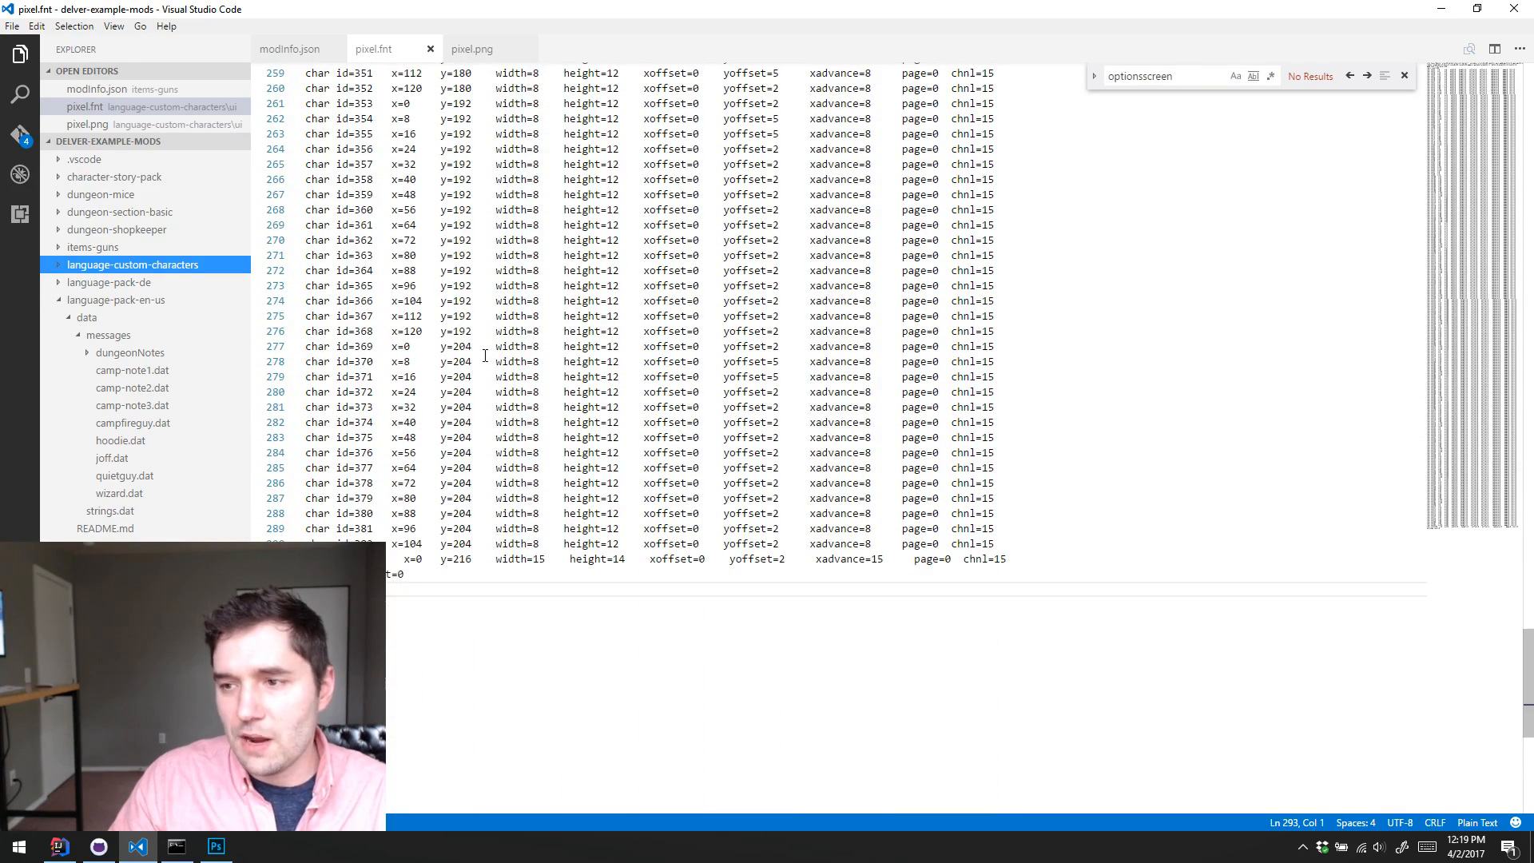
Step: Switch to GitHub Desktop, select the delver-example-mods repository, and look through its uncommitted language-custom-characters files
click(106, 853)
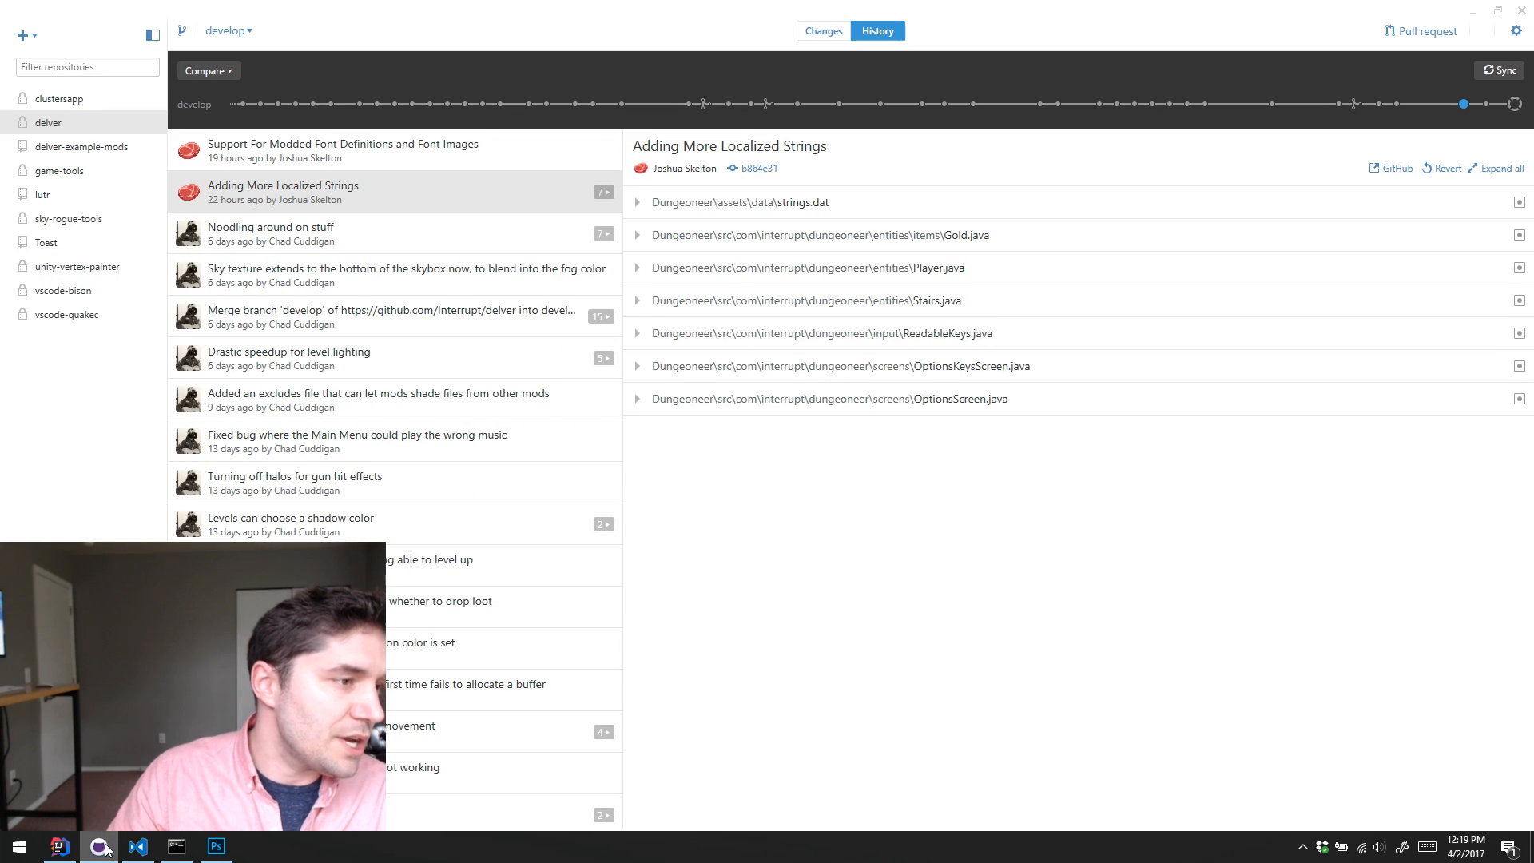
click(87, 152)
click(399, 232)
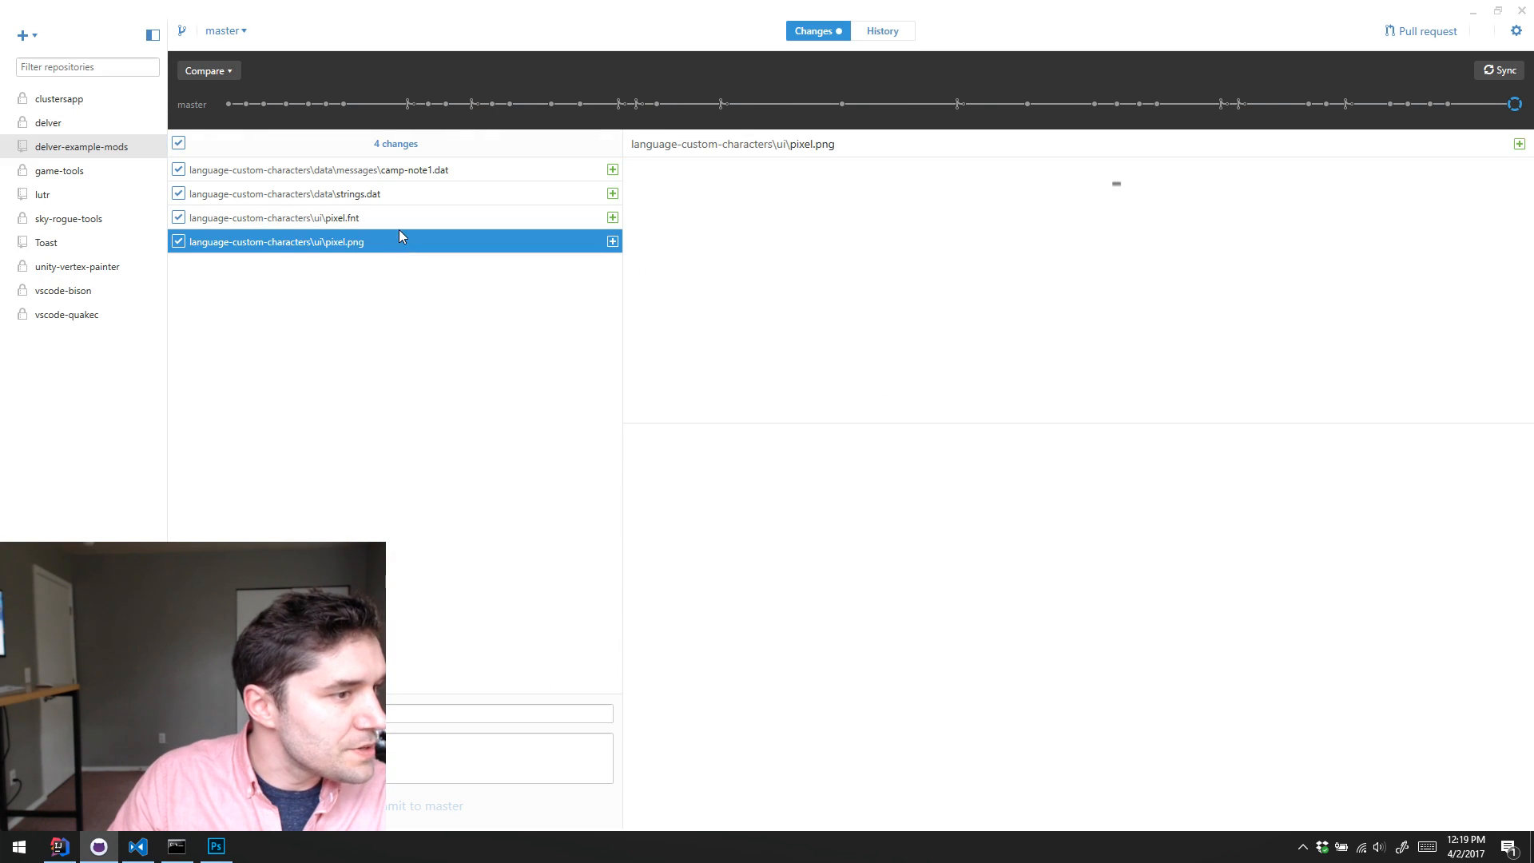
click(441, 201)
click(471, 169)
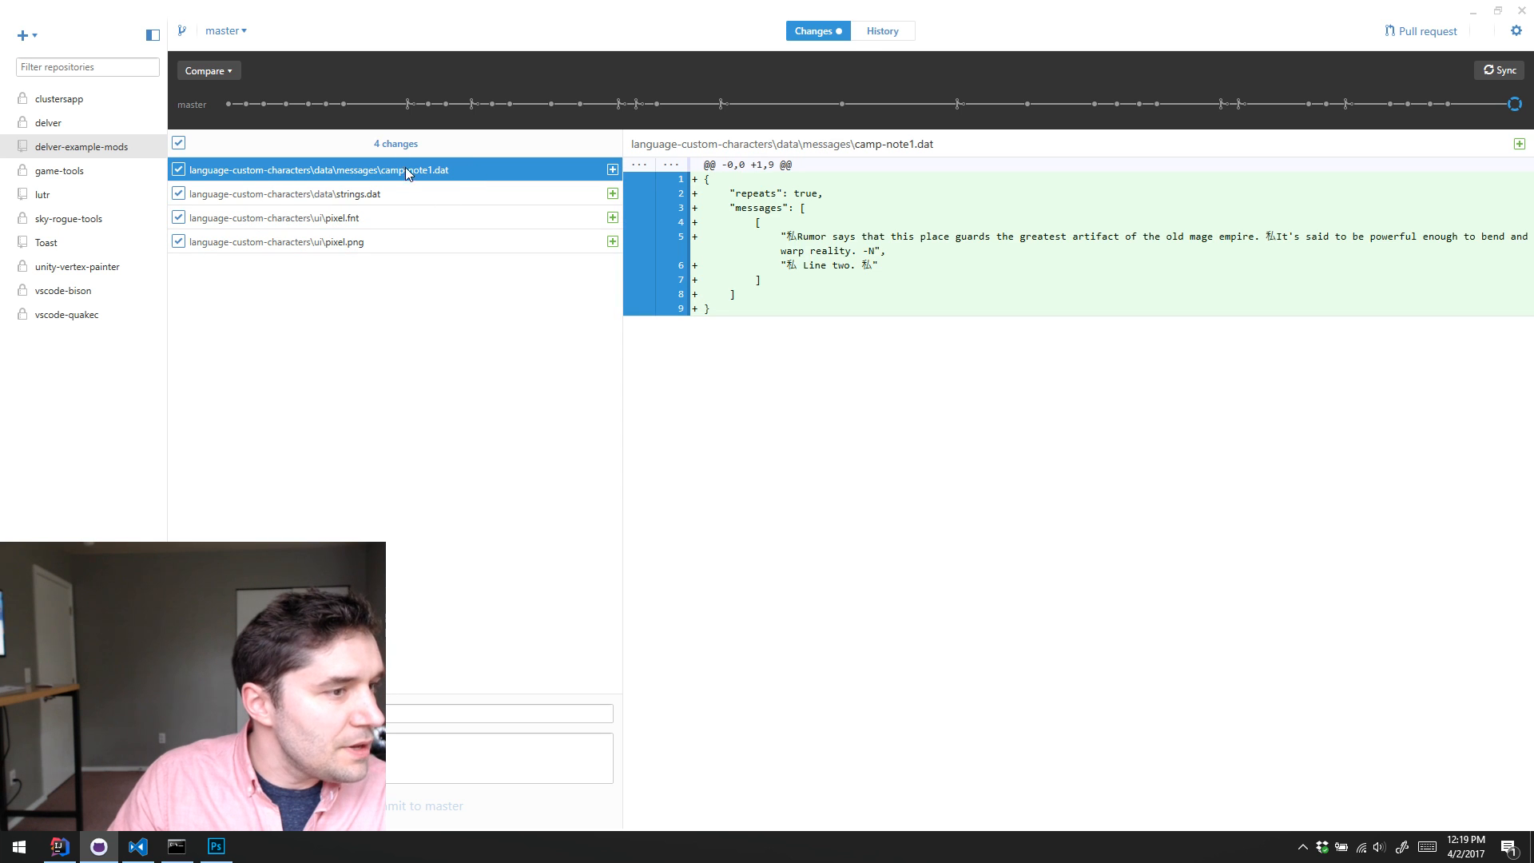
click(410, 219)
click(409, 242)
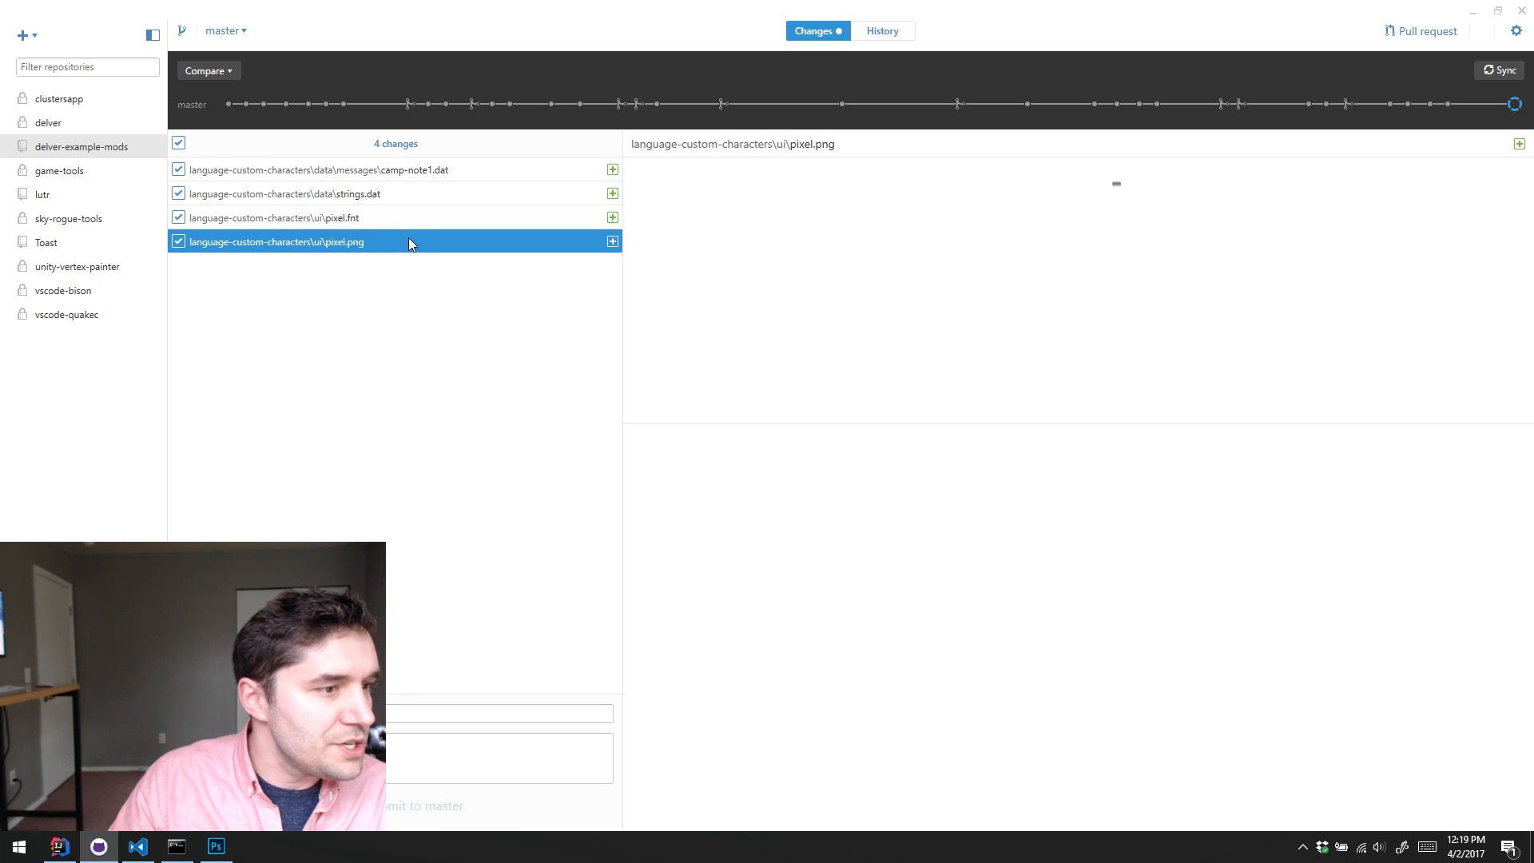
Step: Examine the custom character around the localized names in the strings.dat diff and in the messages of the camp-note1.dat diff
click(413, 193)
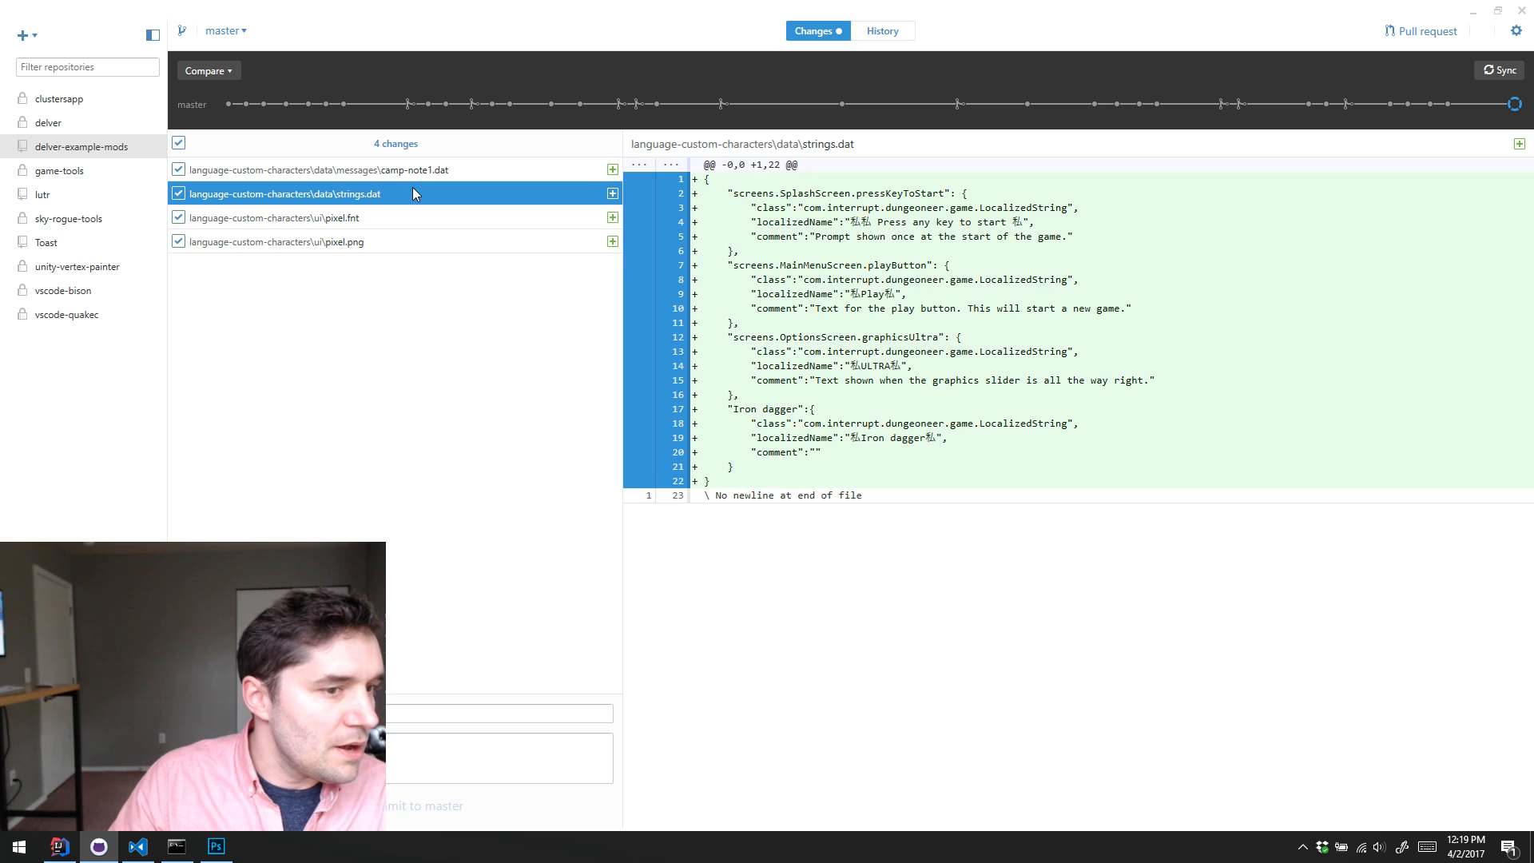
drag(849, 294, 867, 294)
click(868, 294)
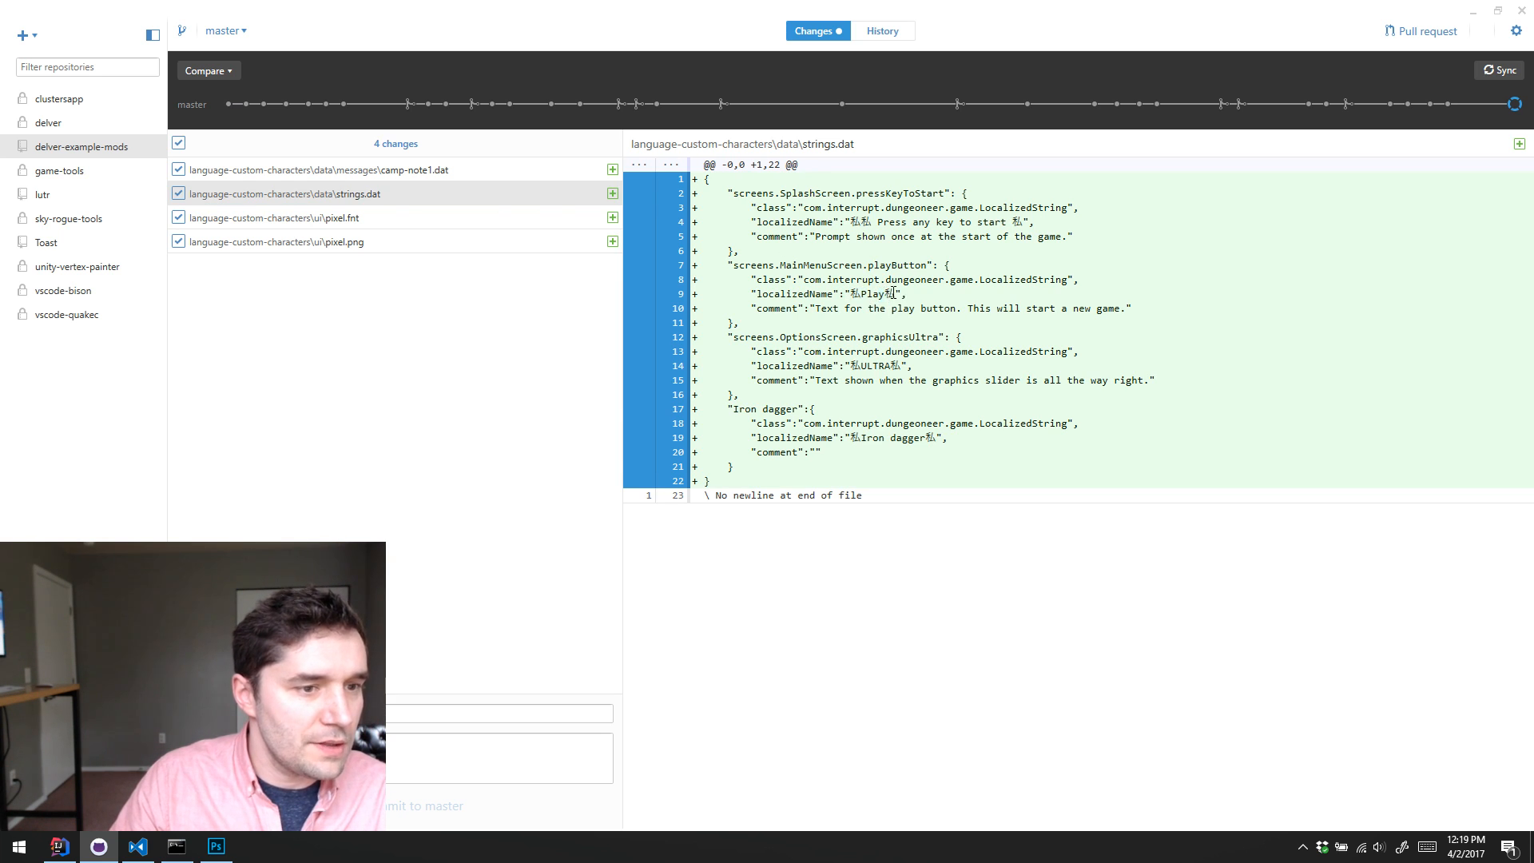
double_click(886, 294)
click(460, 171)
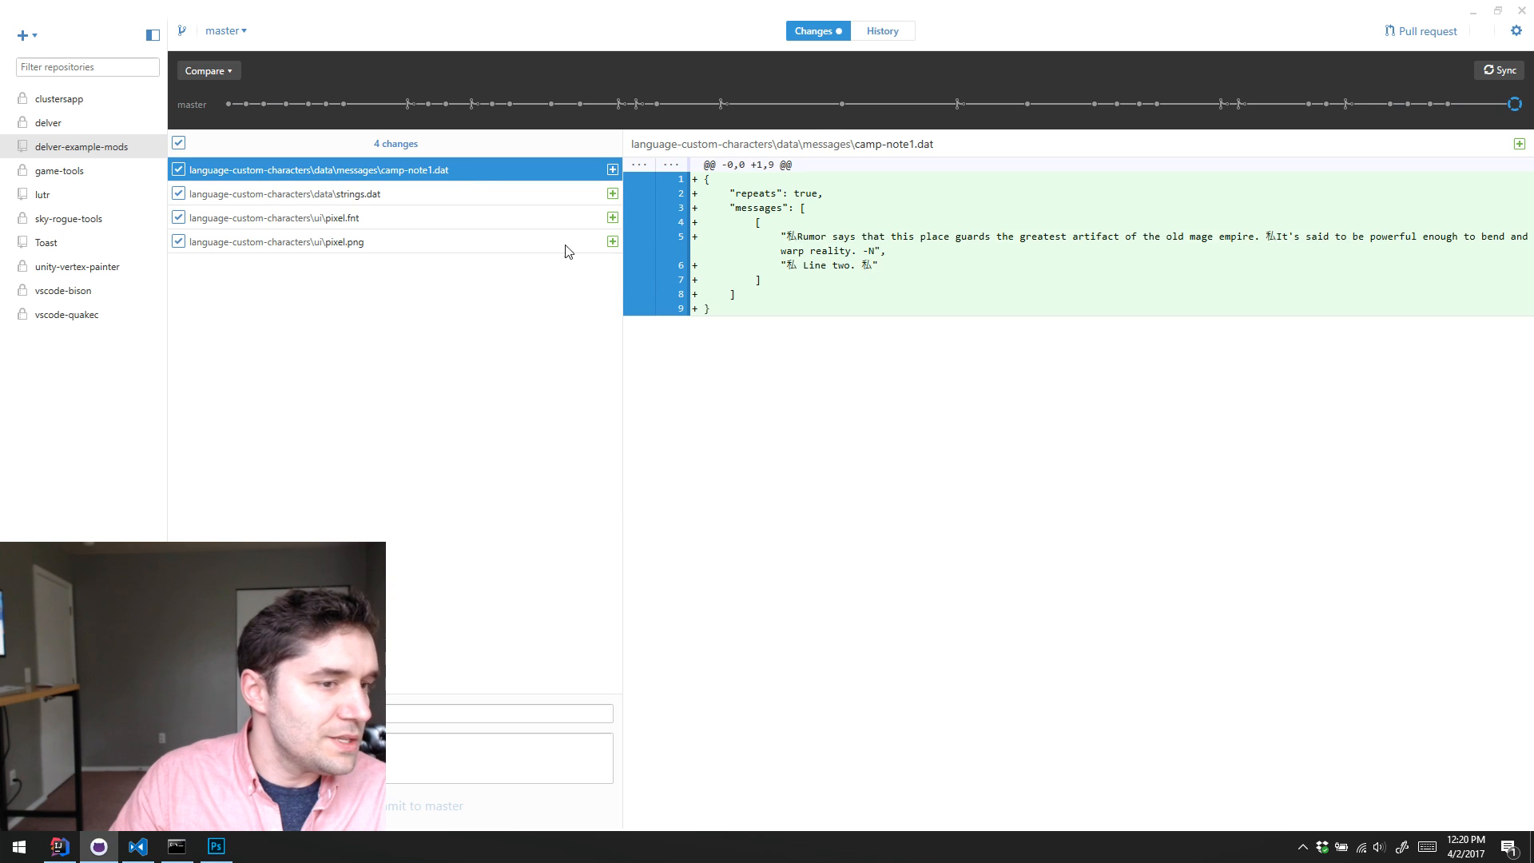
mouse_move(787, 234)
mouse_down()
mouse_move(893, 261)
mouse_move(792, 256)
mouse_up()
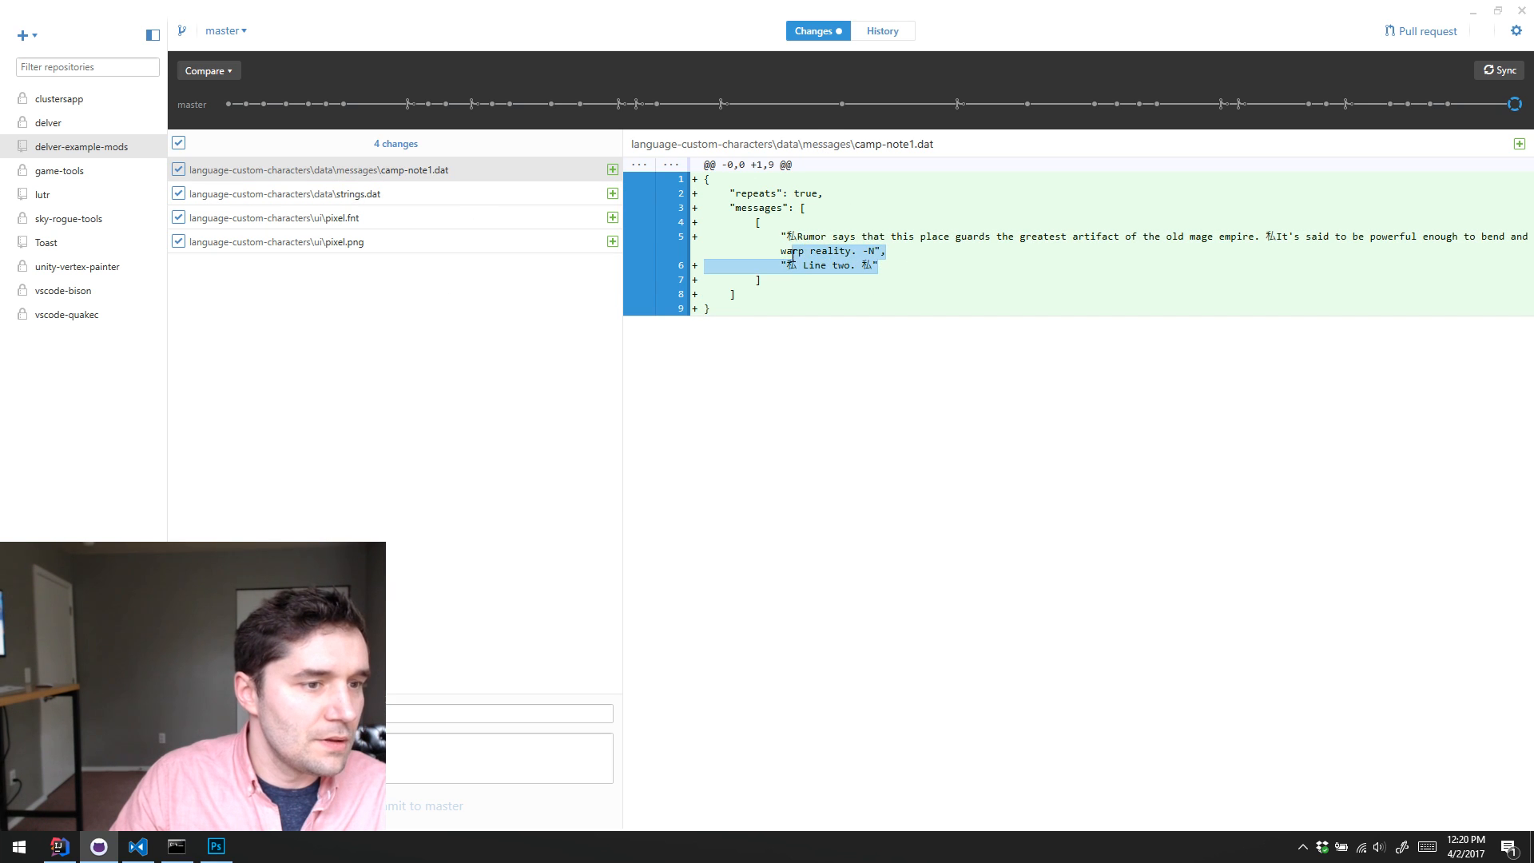
click(783, 246)
Step: Enter a commit summary, commit all the language-custom-characters changes to master, and sync the repository
click(352, 713)
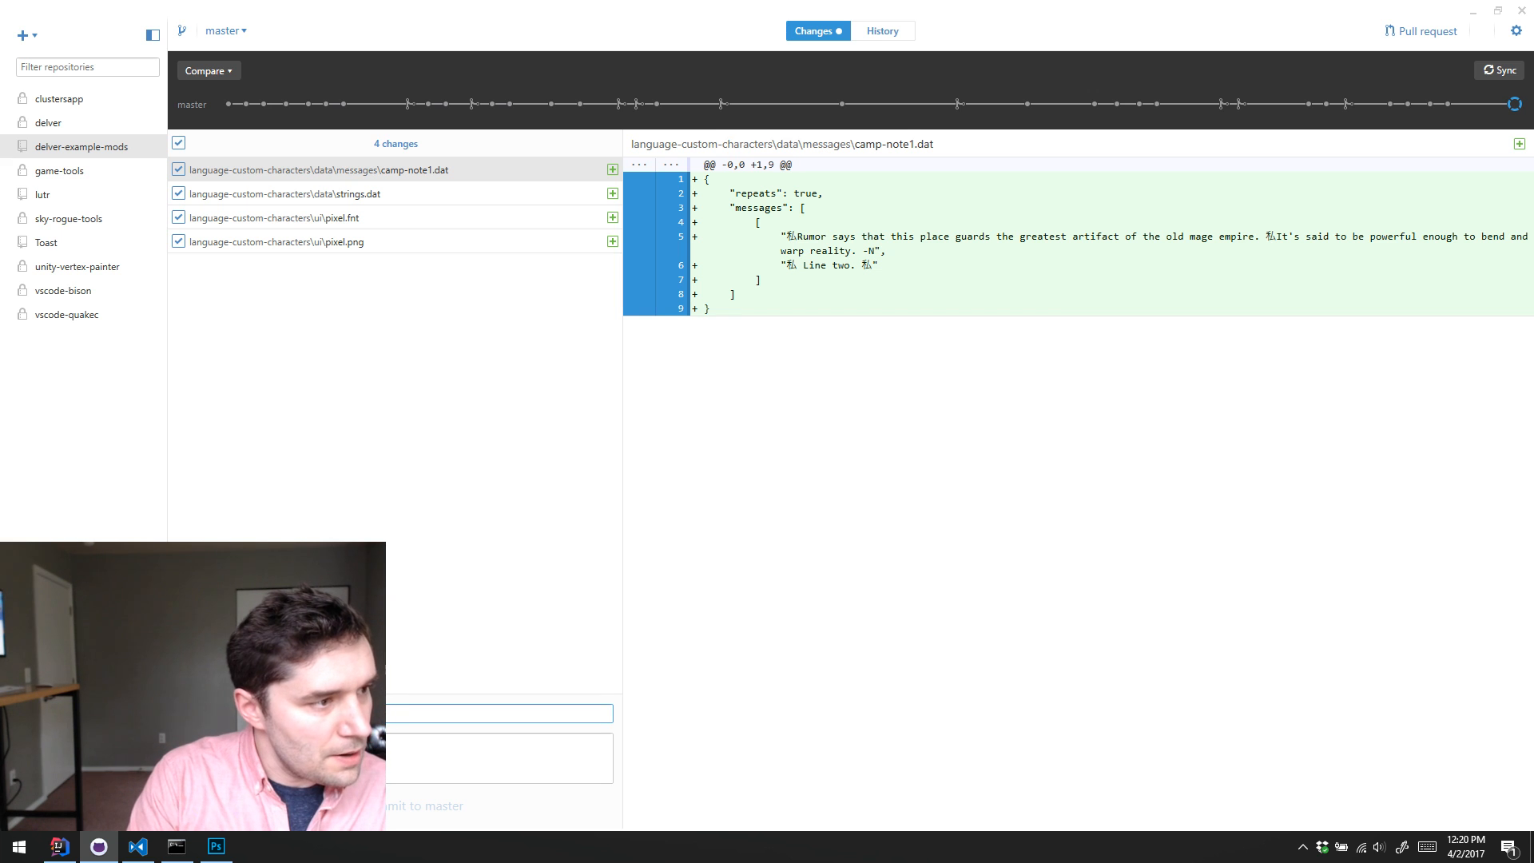
text(A)
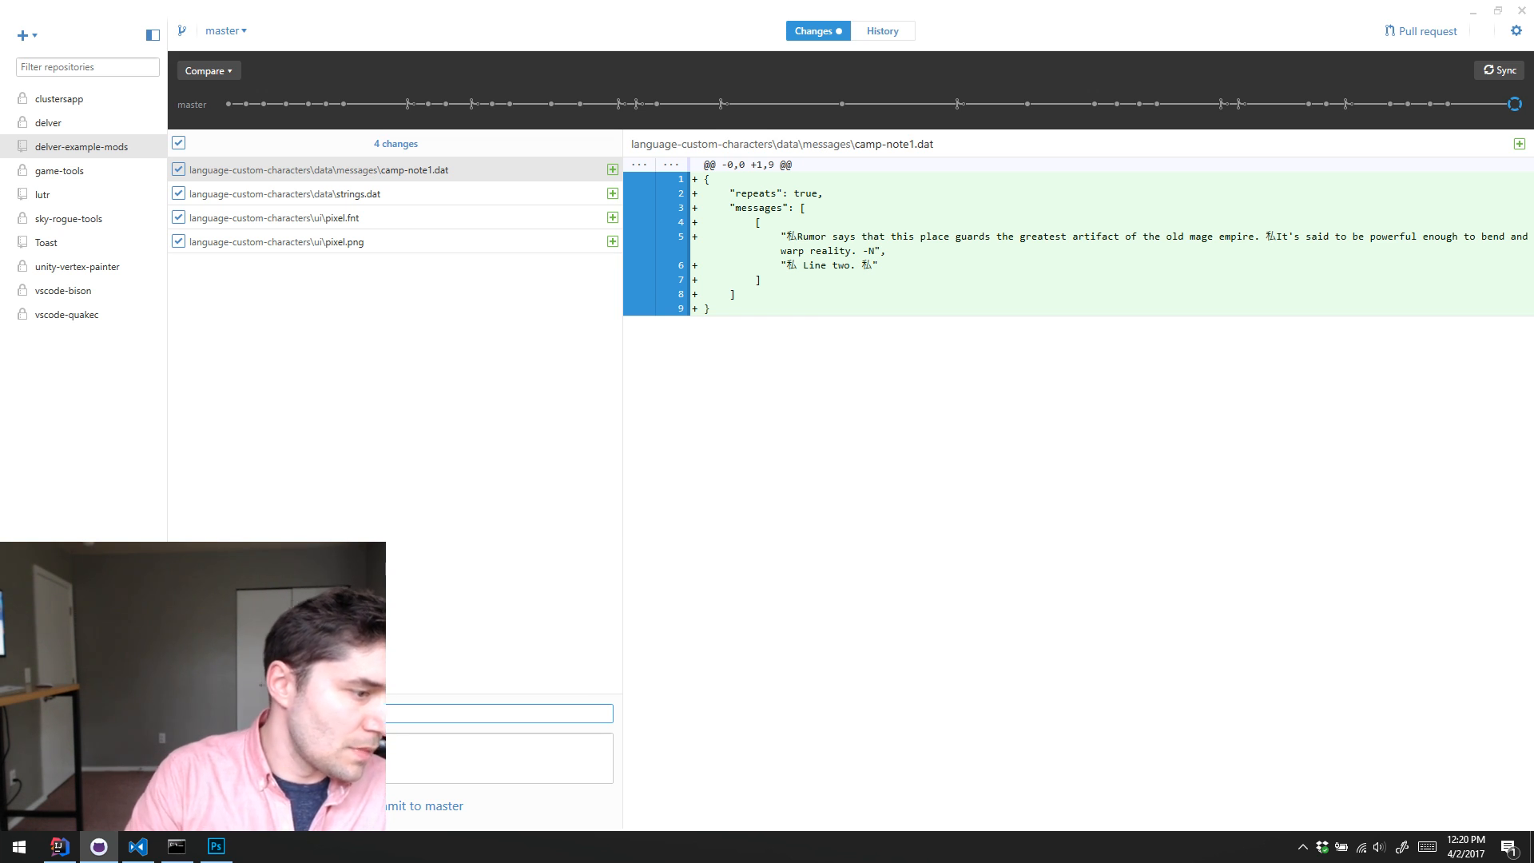
key(ctrl+Return)
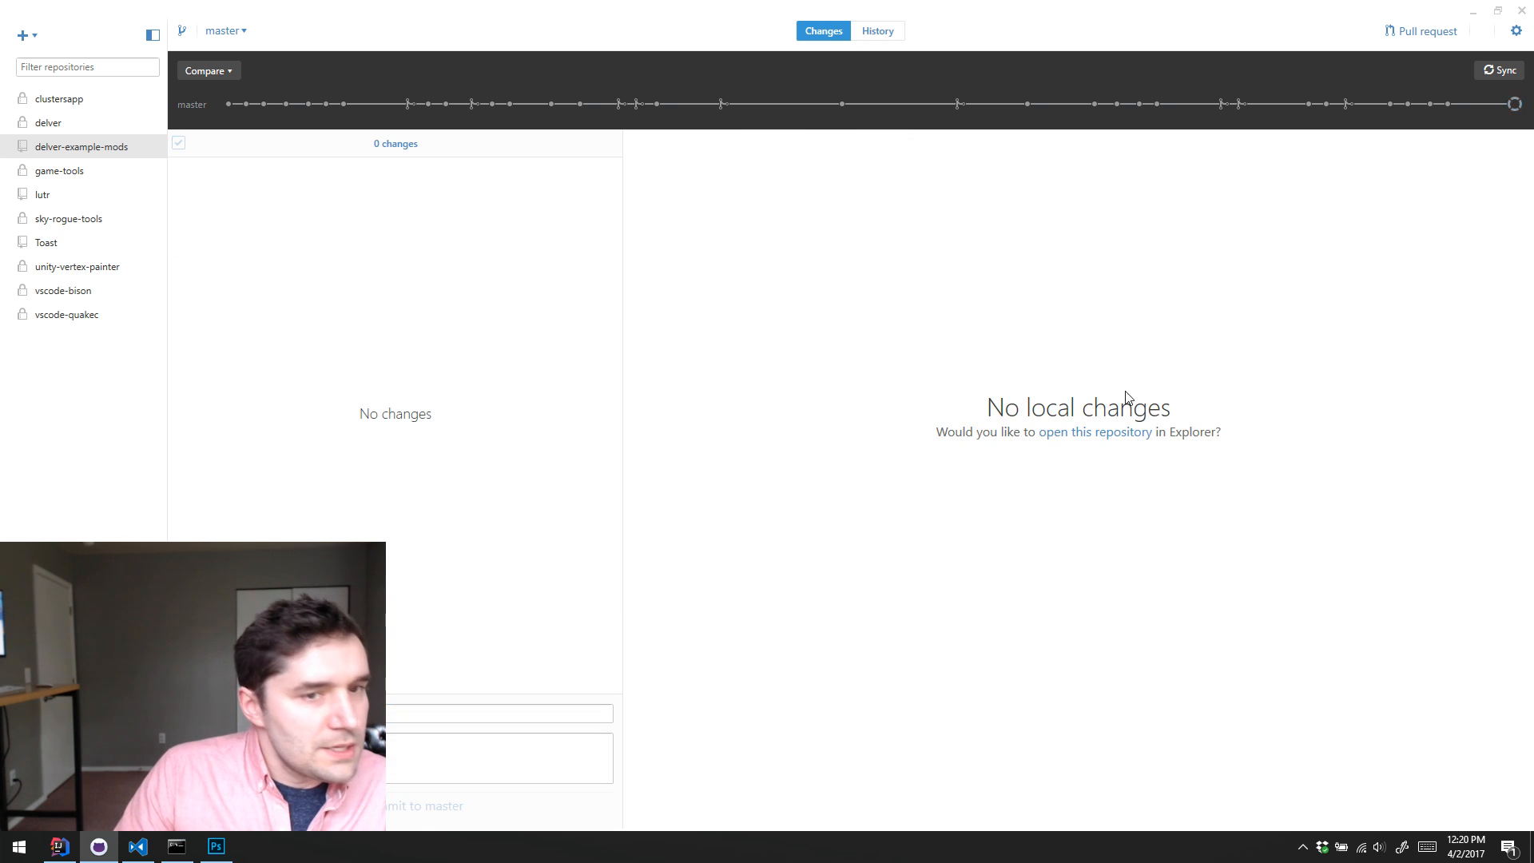
click(1499, 70)
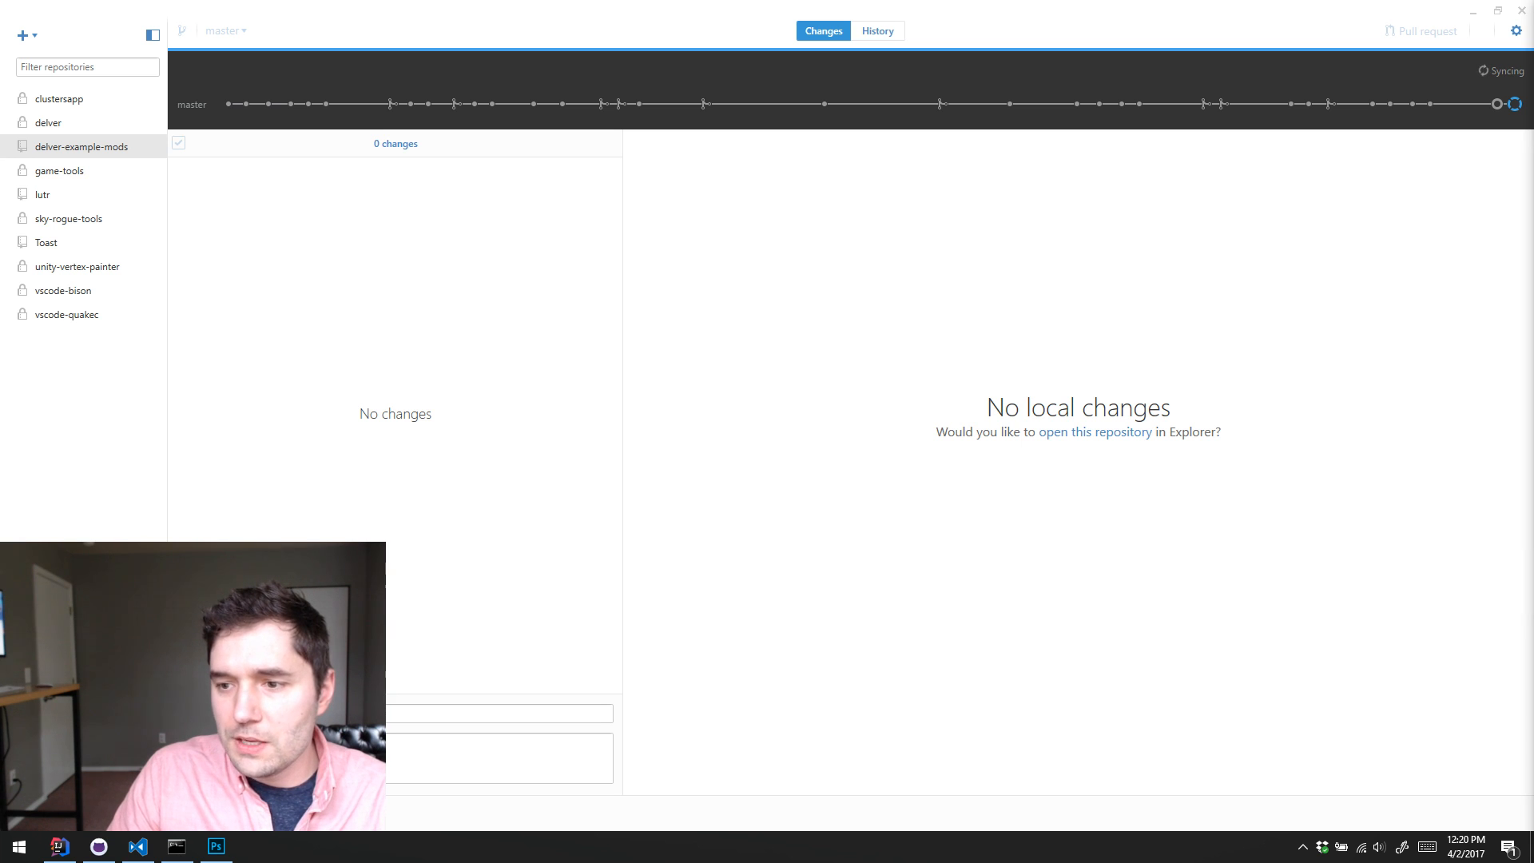
Step: Switch to Chrome and look over the file list and README on the delver-example-mods GitHub page
drag(1533, 6, 1246, 0)
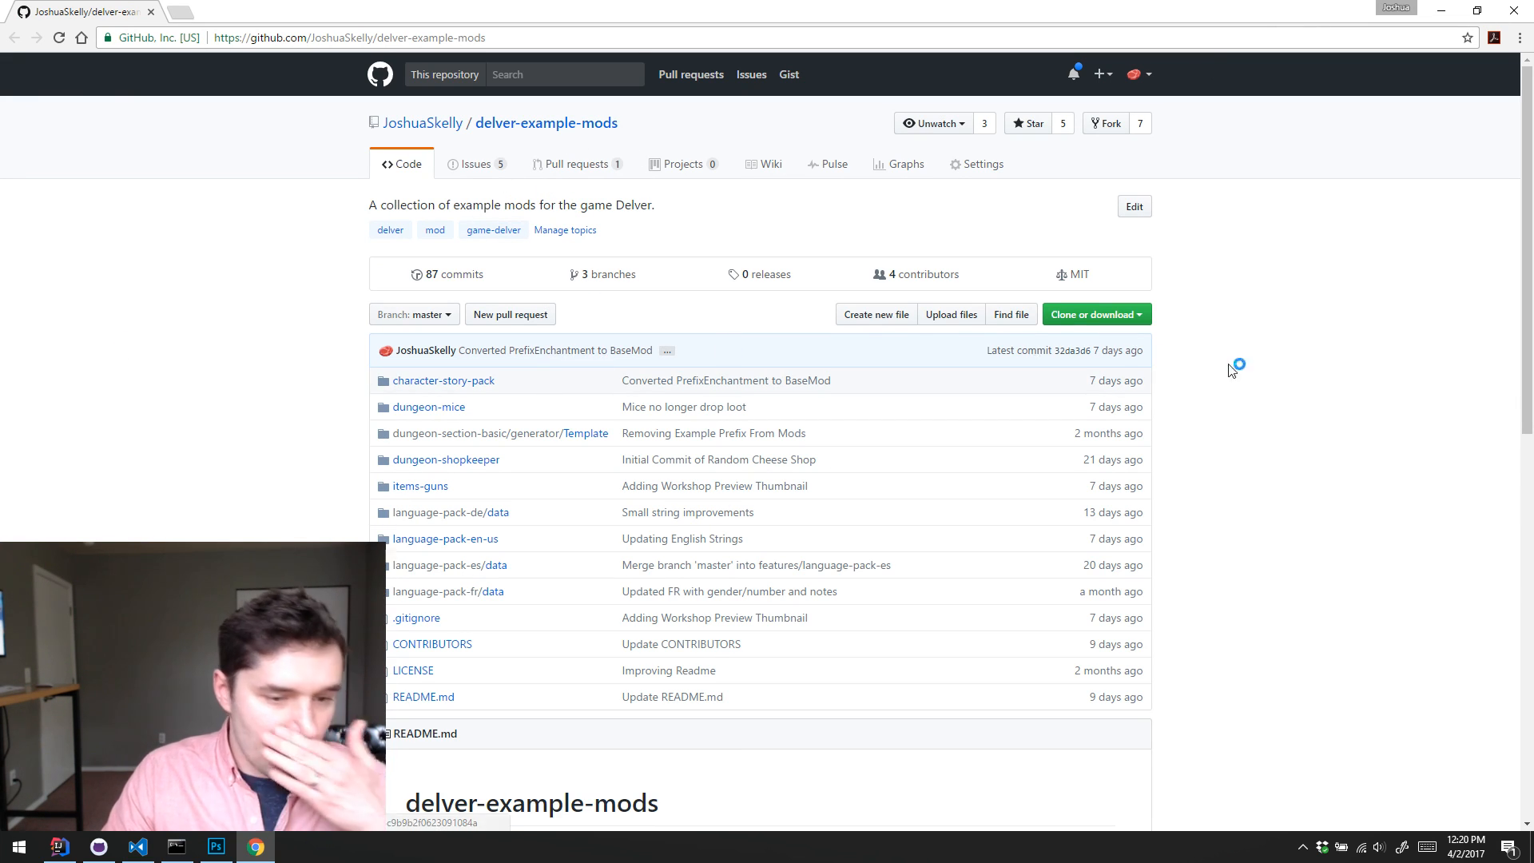
scroll(1270, 313, down, 3)
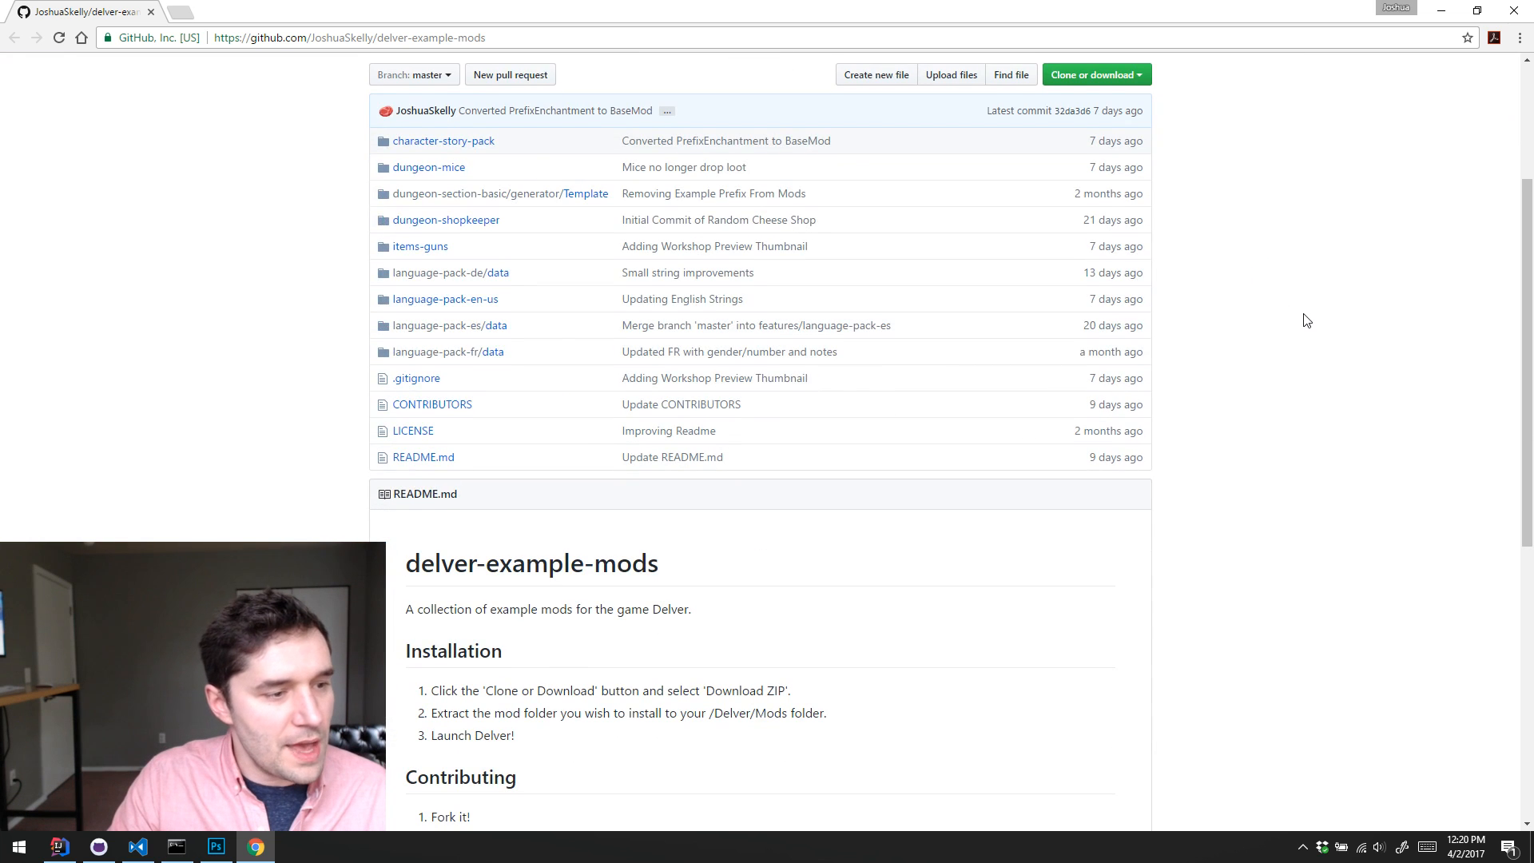
scroll(1302, 318, up, 3)
scroll(1302, 318, down, 3)
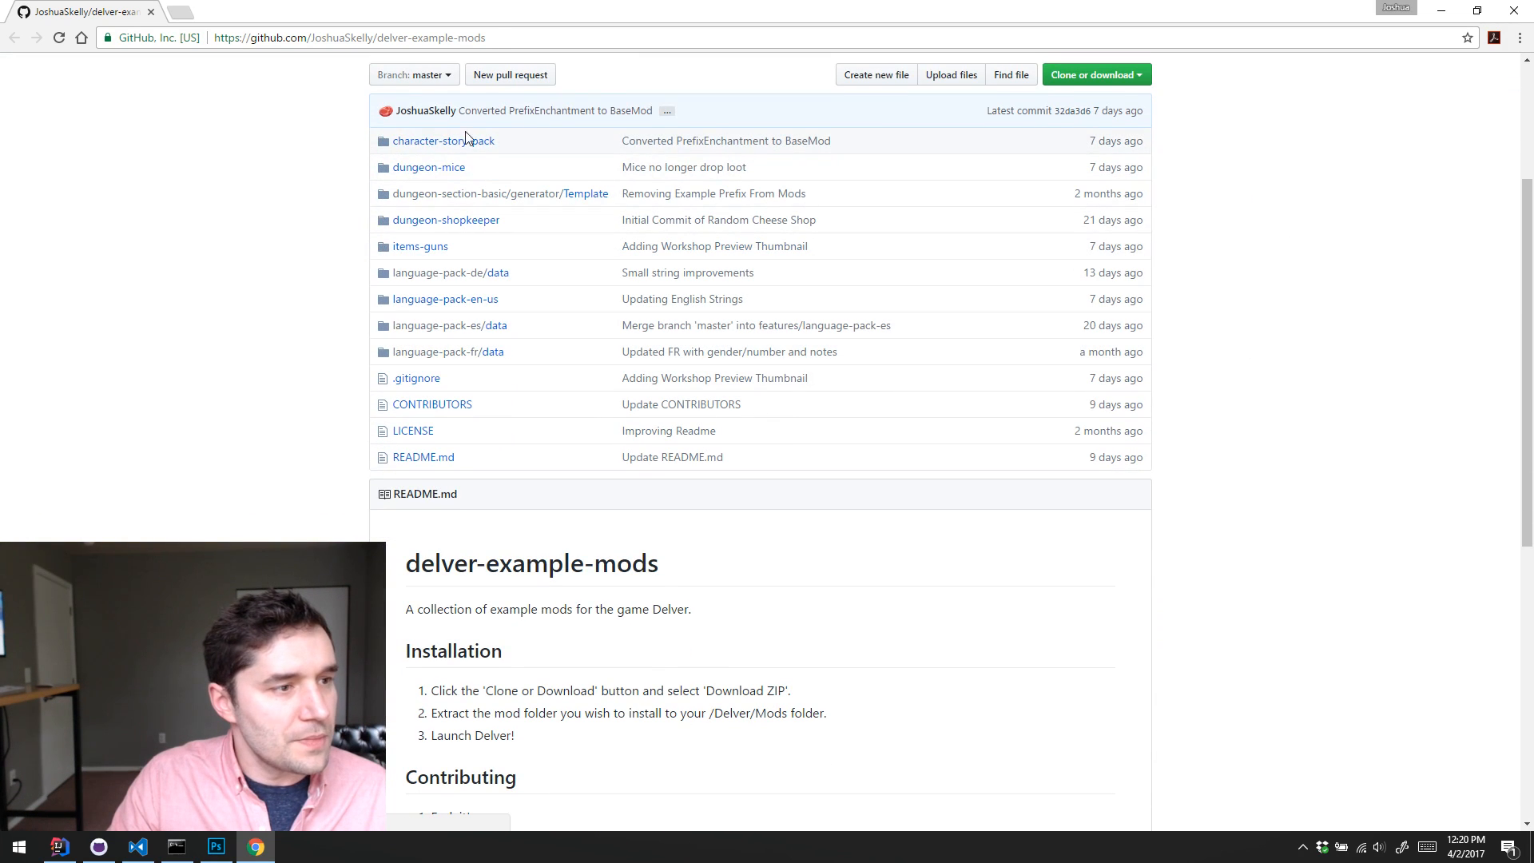
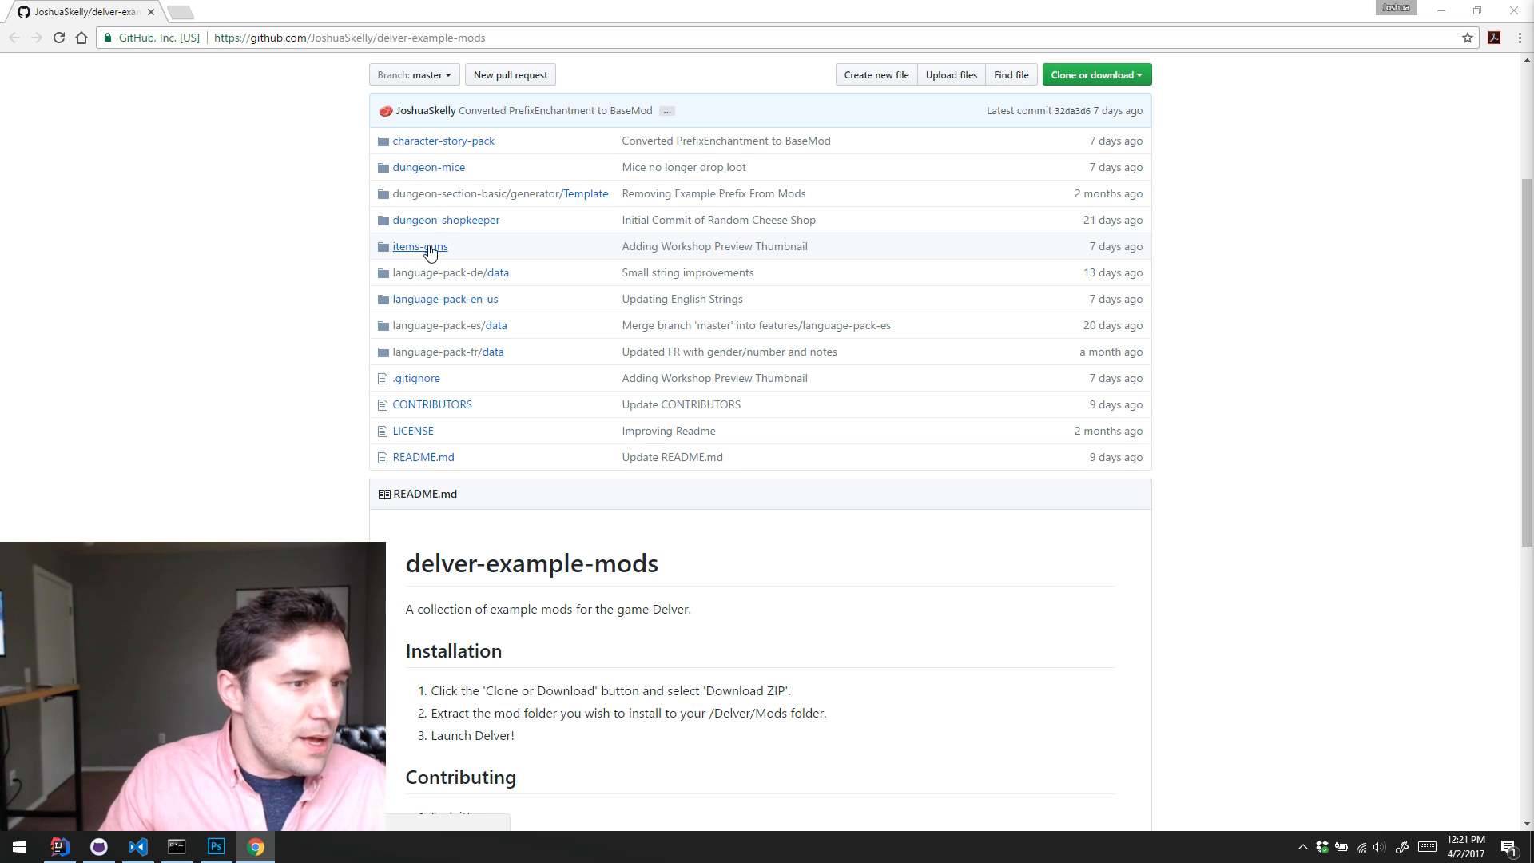
Step: Switch to Steam, view the Guns! item among your own Workshop files, and close the Steam window
scroll(411, 255, down, 1)
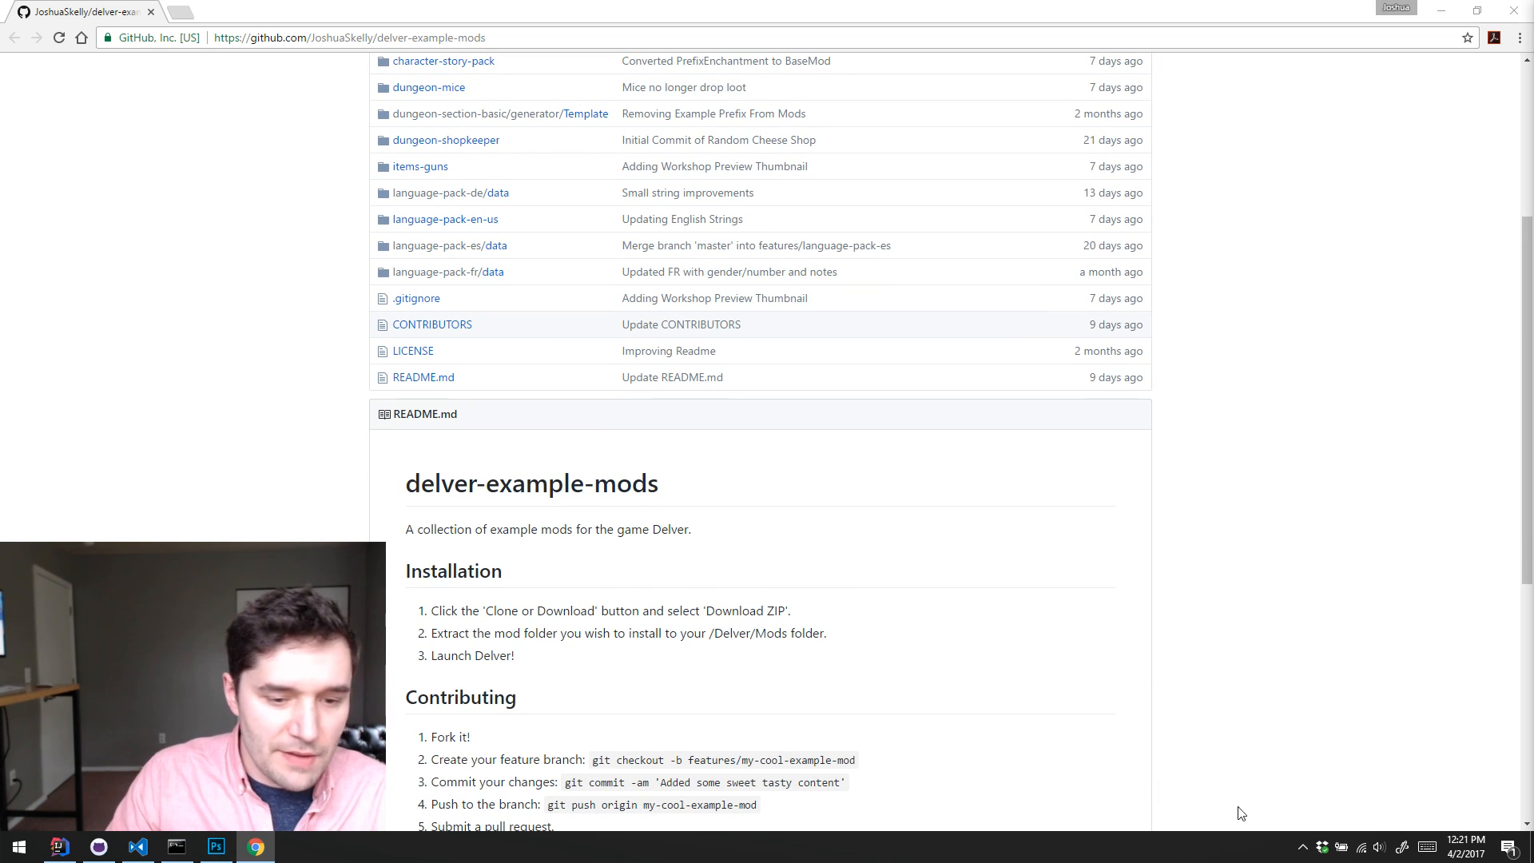
click(1302, 847)
click(1301, 781)
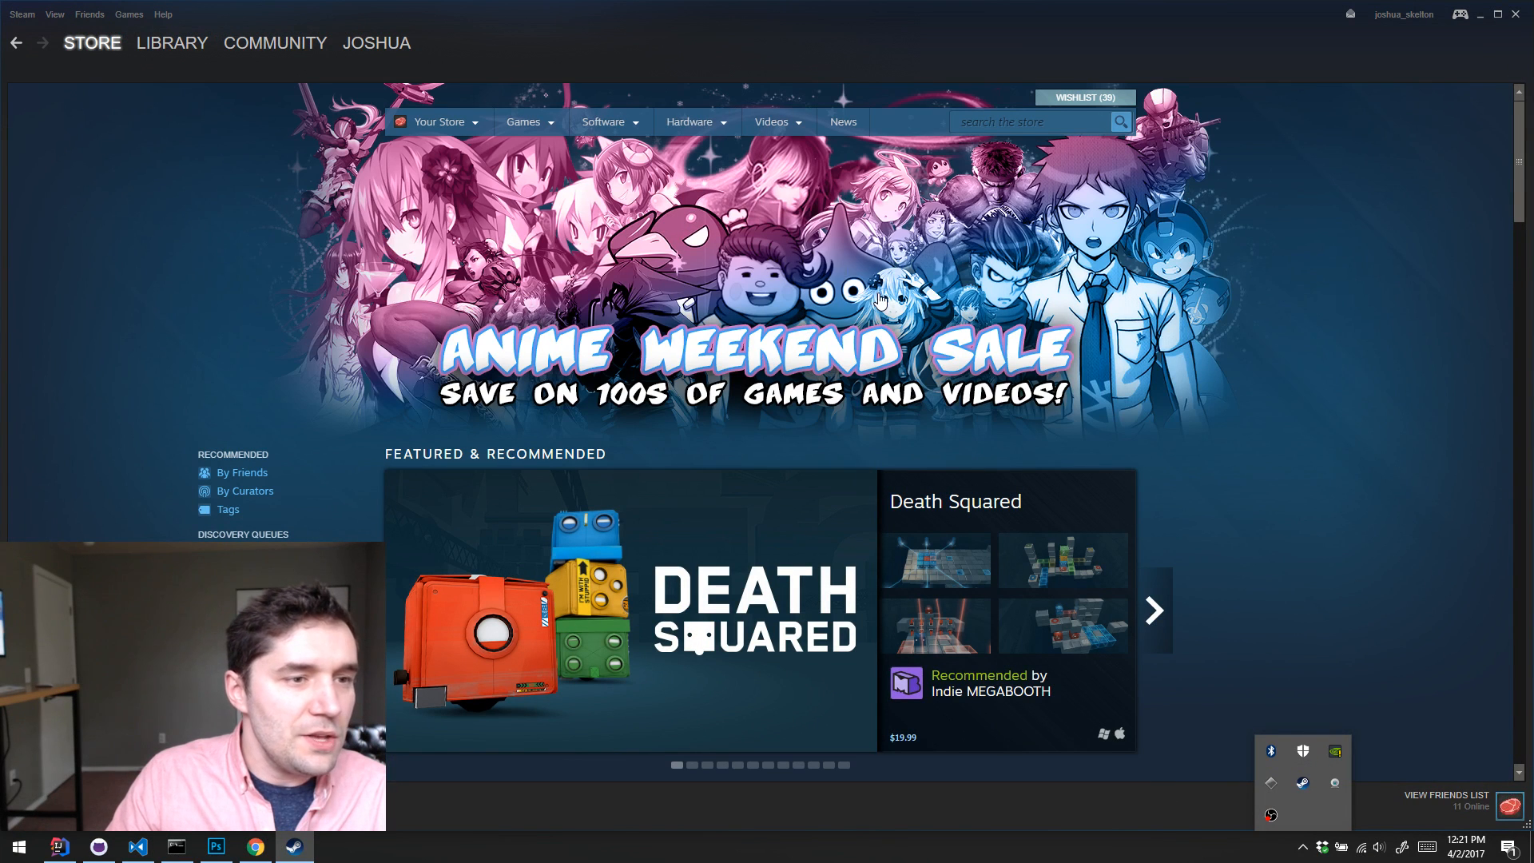
mouse_move(299, 48)
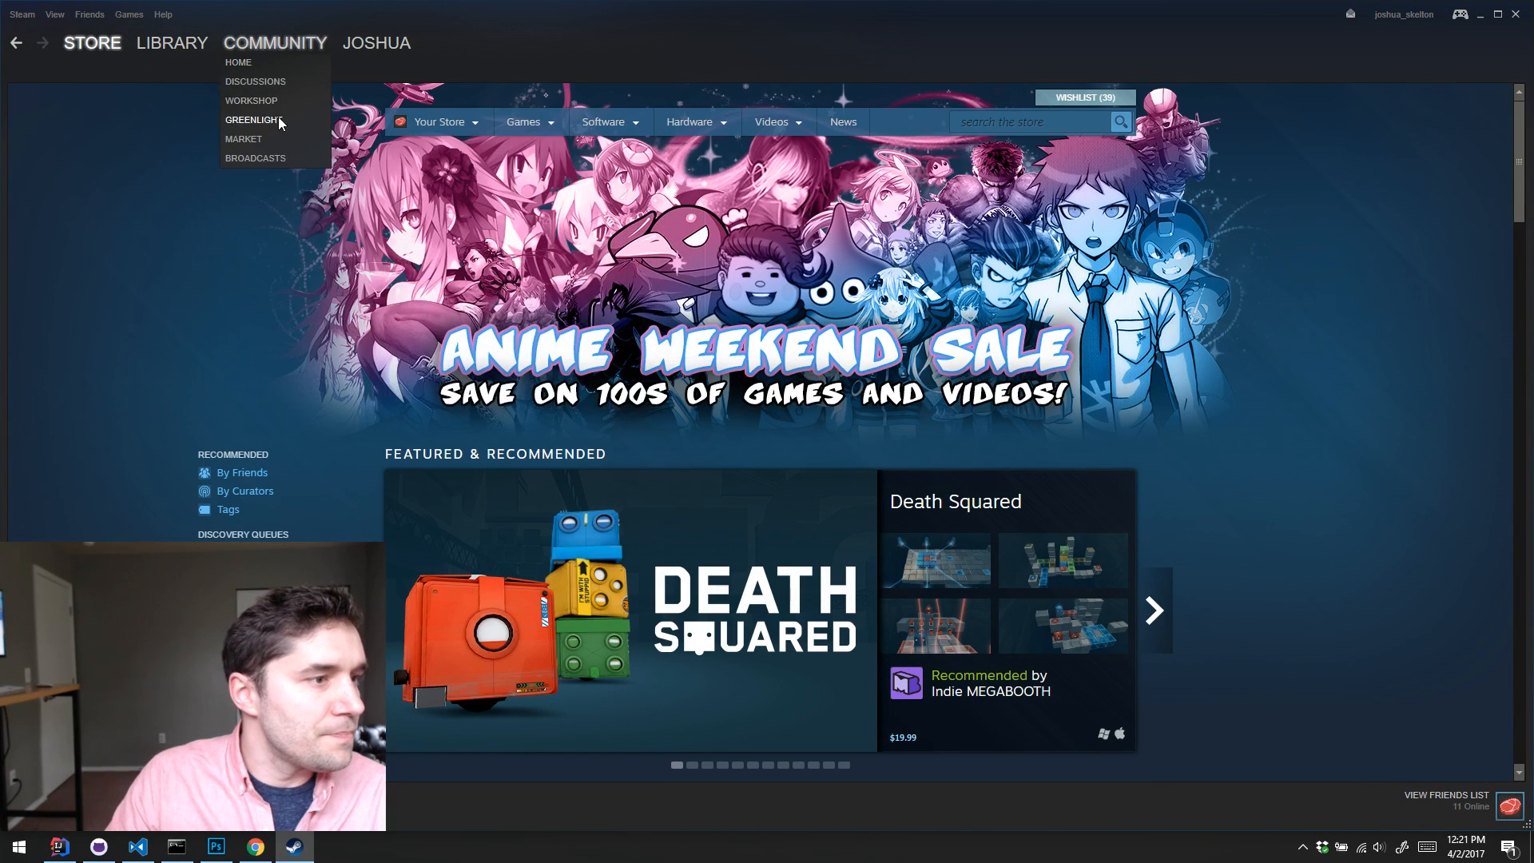
click(258, 102)
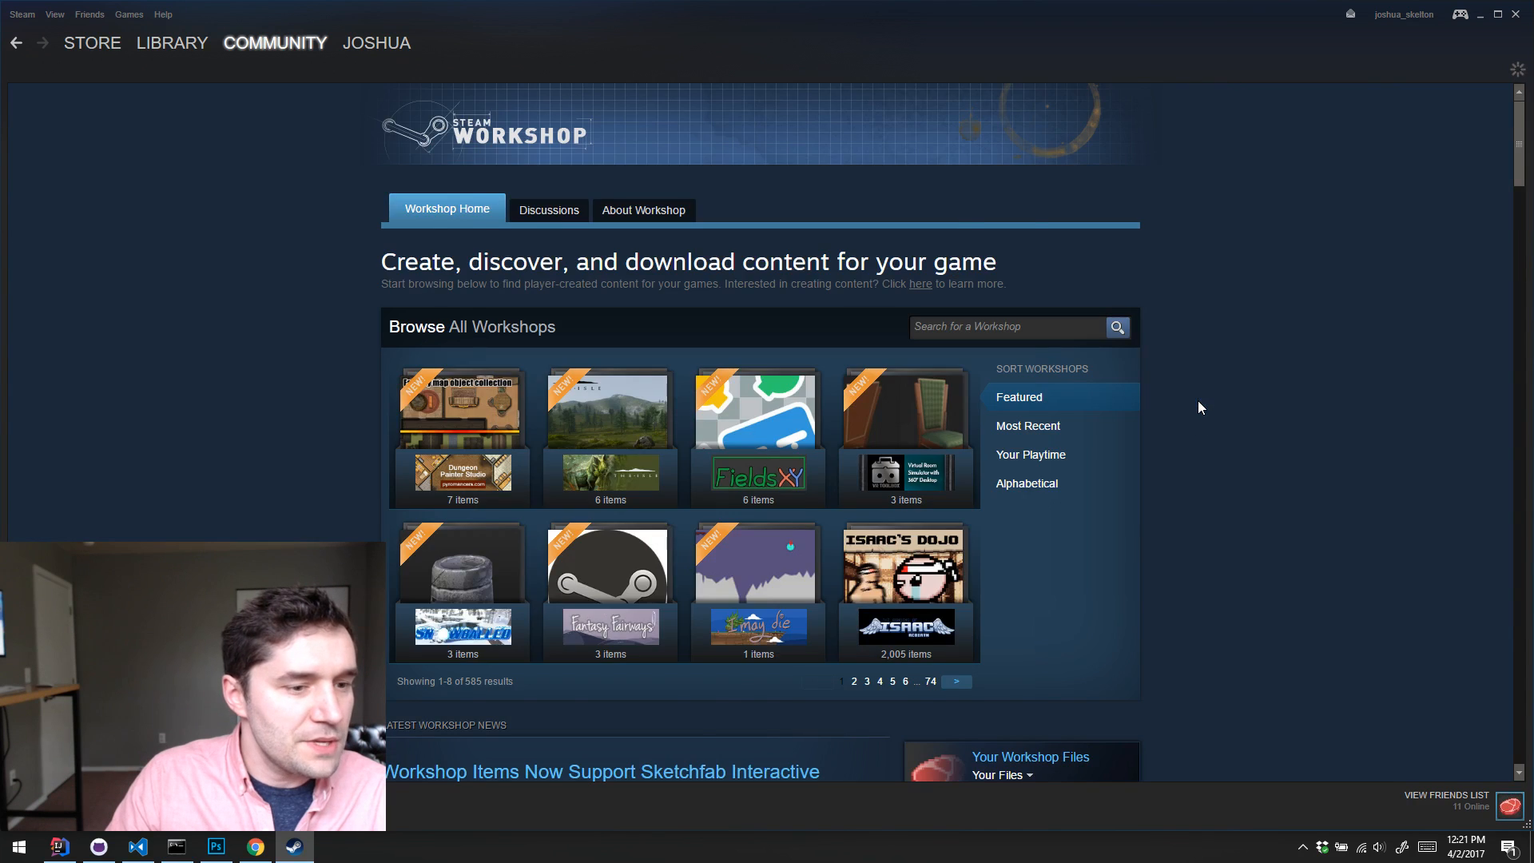
scroll(1196, 400, down, 5)
click(1009, 356)
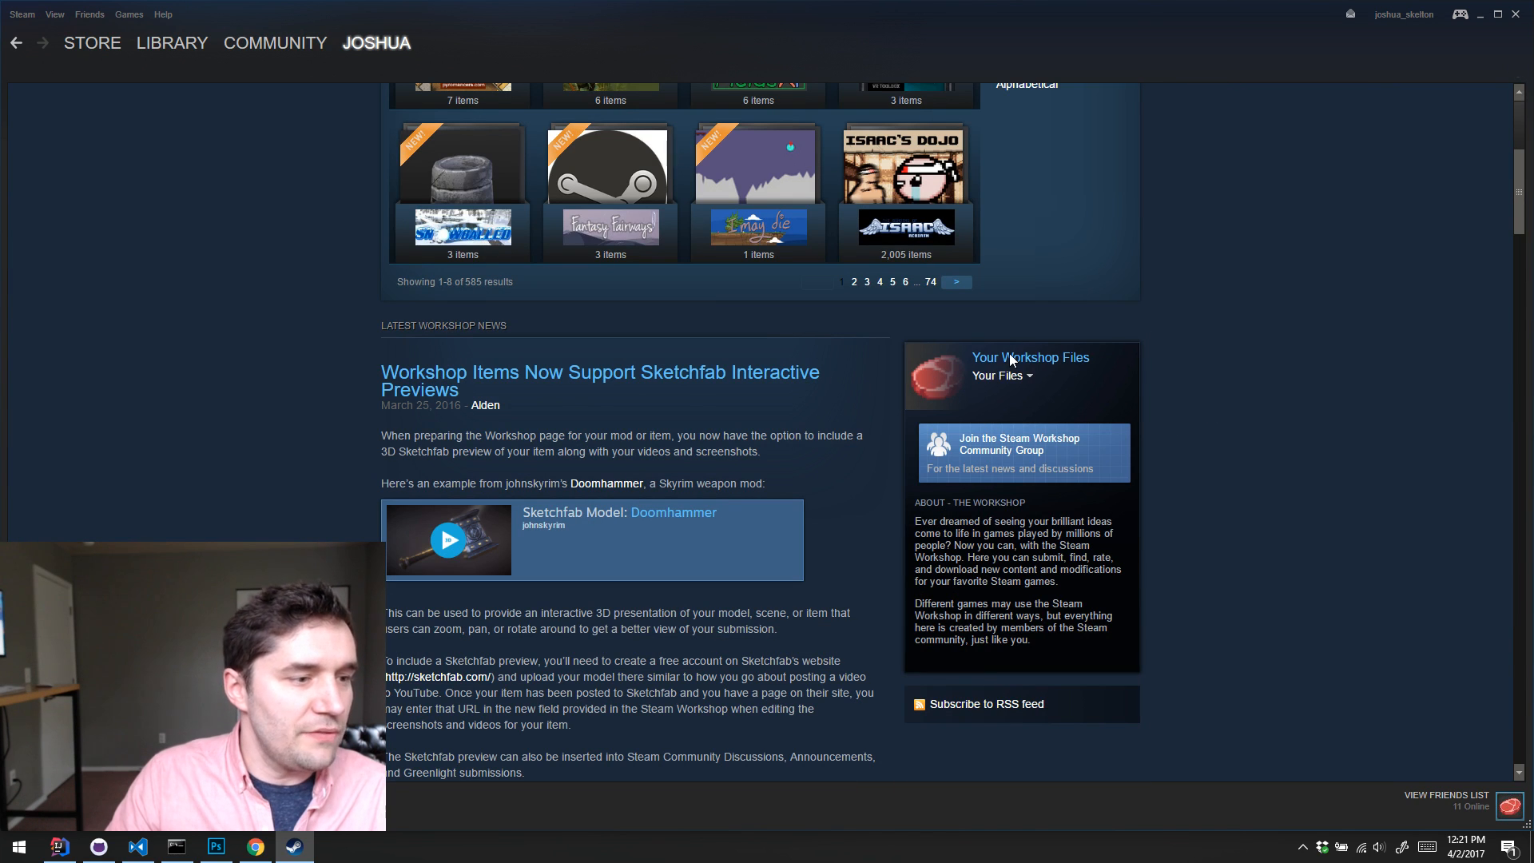
click(489, 273)
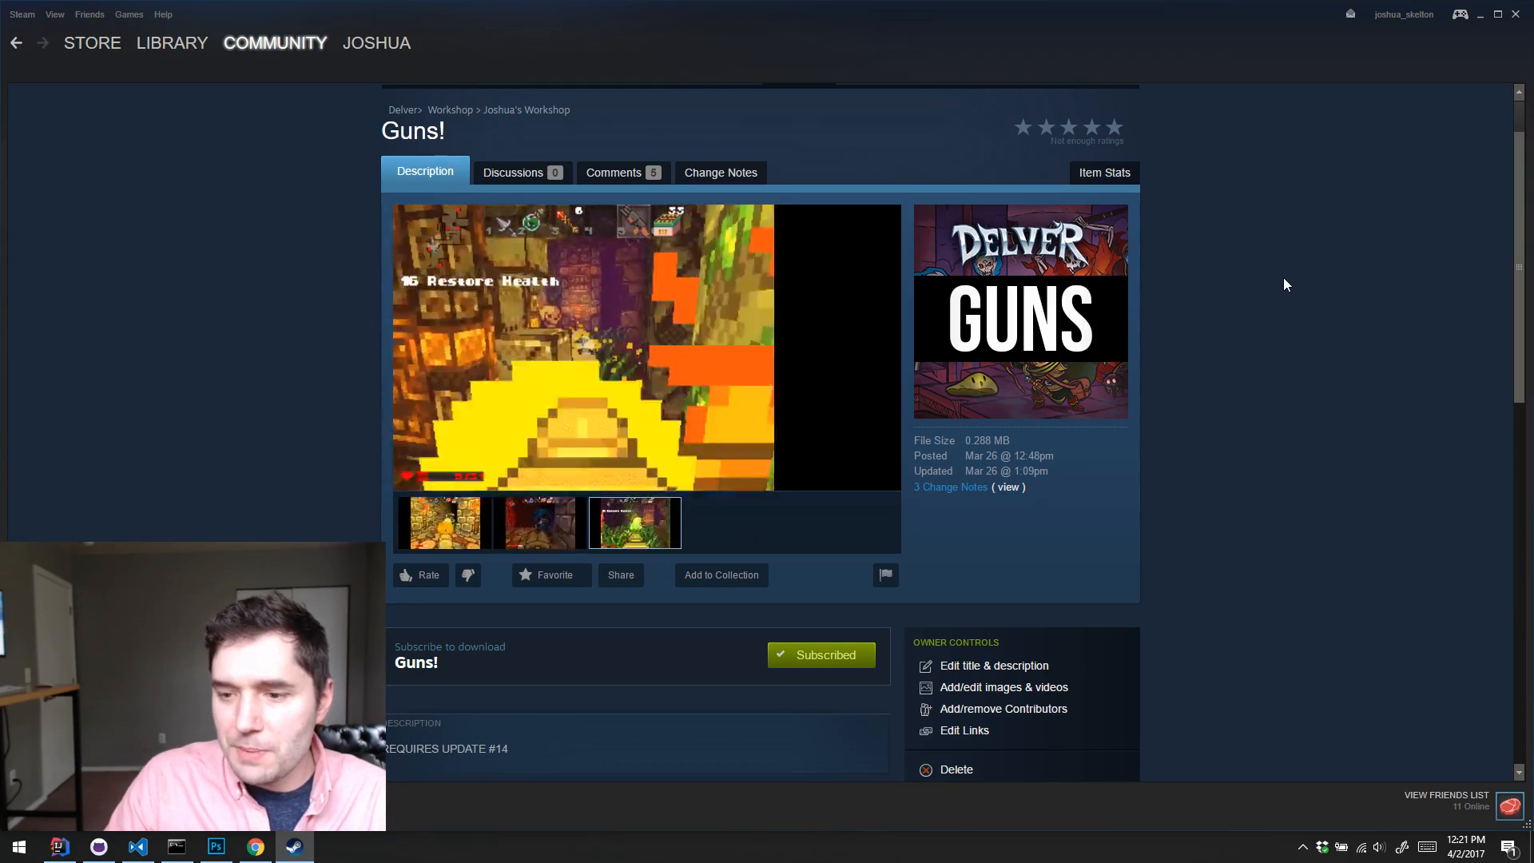
click(1514, 16)
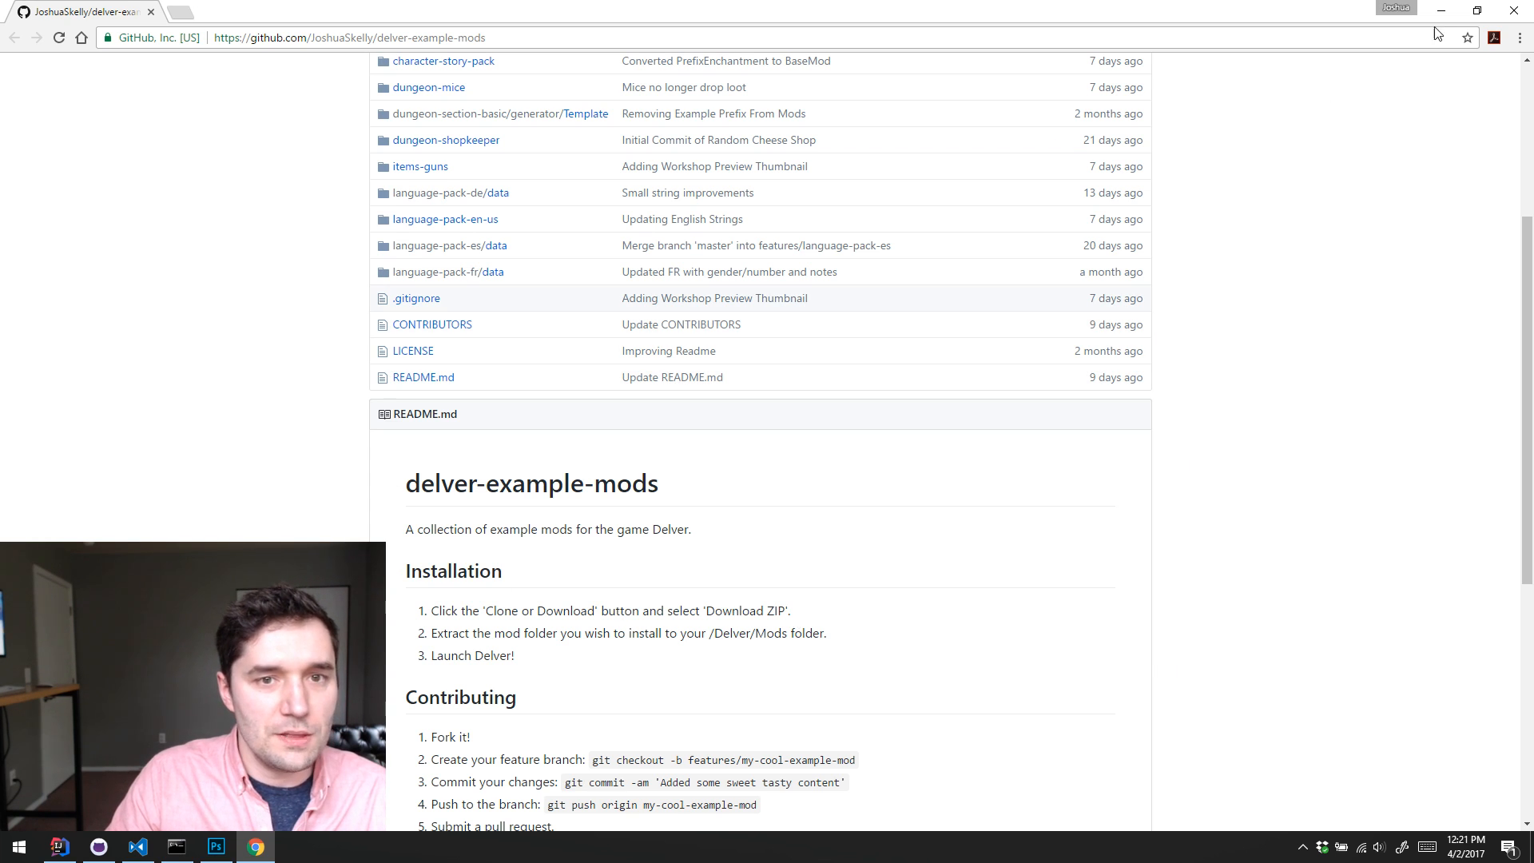
Step: Switch to Visual Studio Code and open strings.dat from the data folder of language-pack-en-us
click(140, 851)
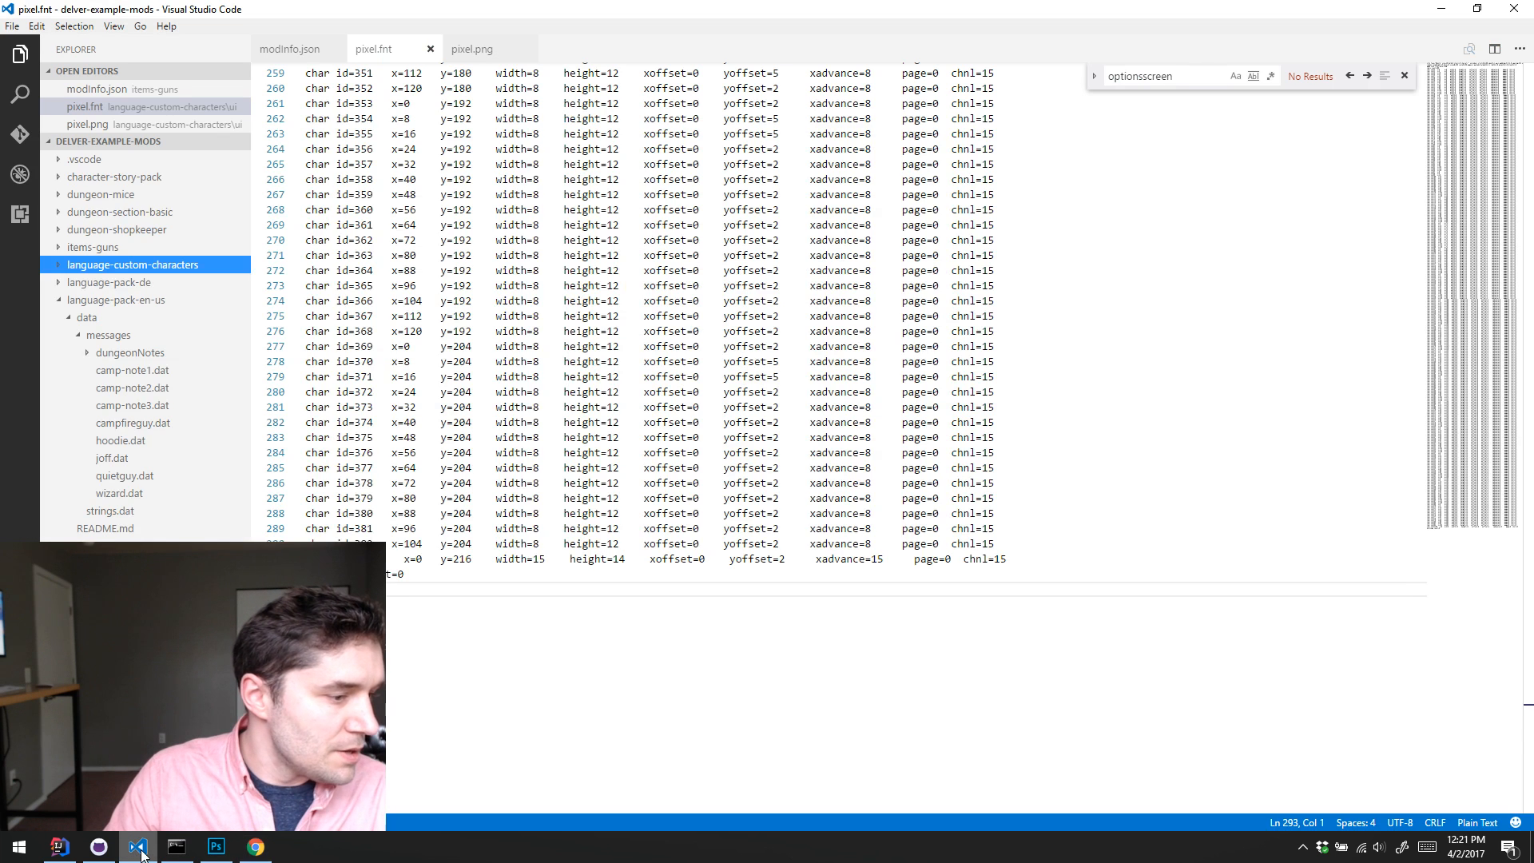
click(60, 301)
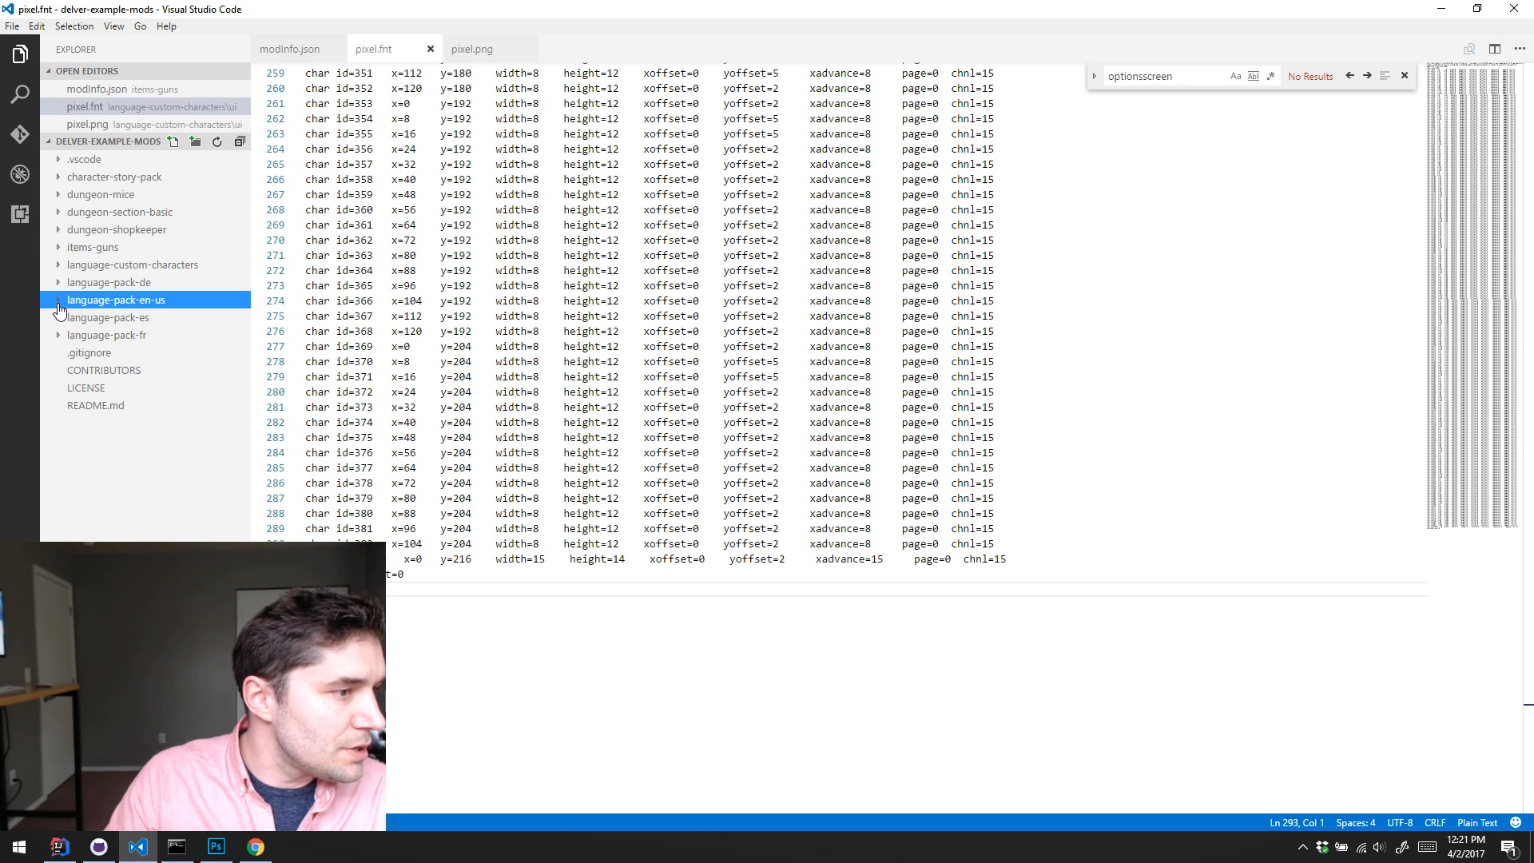
click(58, 303)
click(77, 336)
click(70, 321)
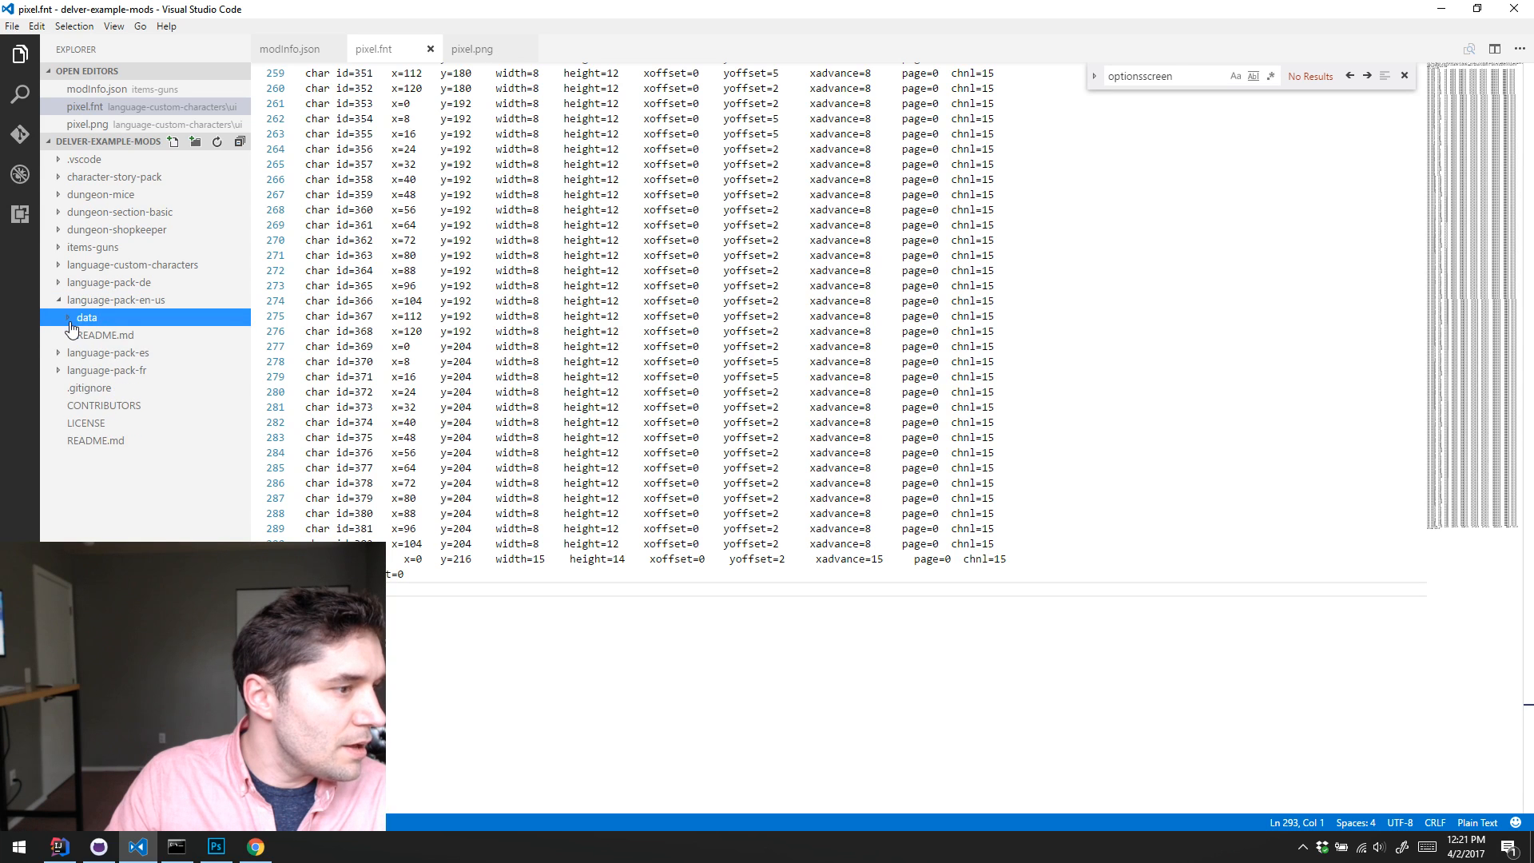
click(69, 321)
click(106, 356)
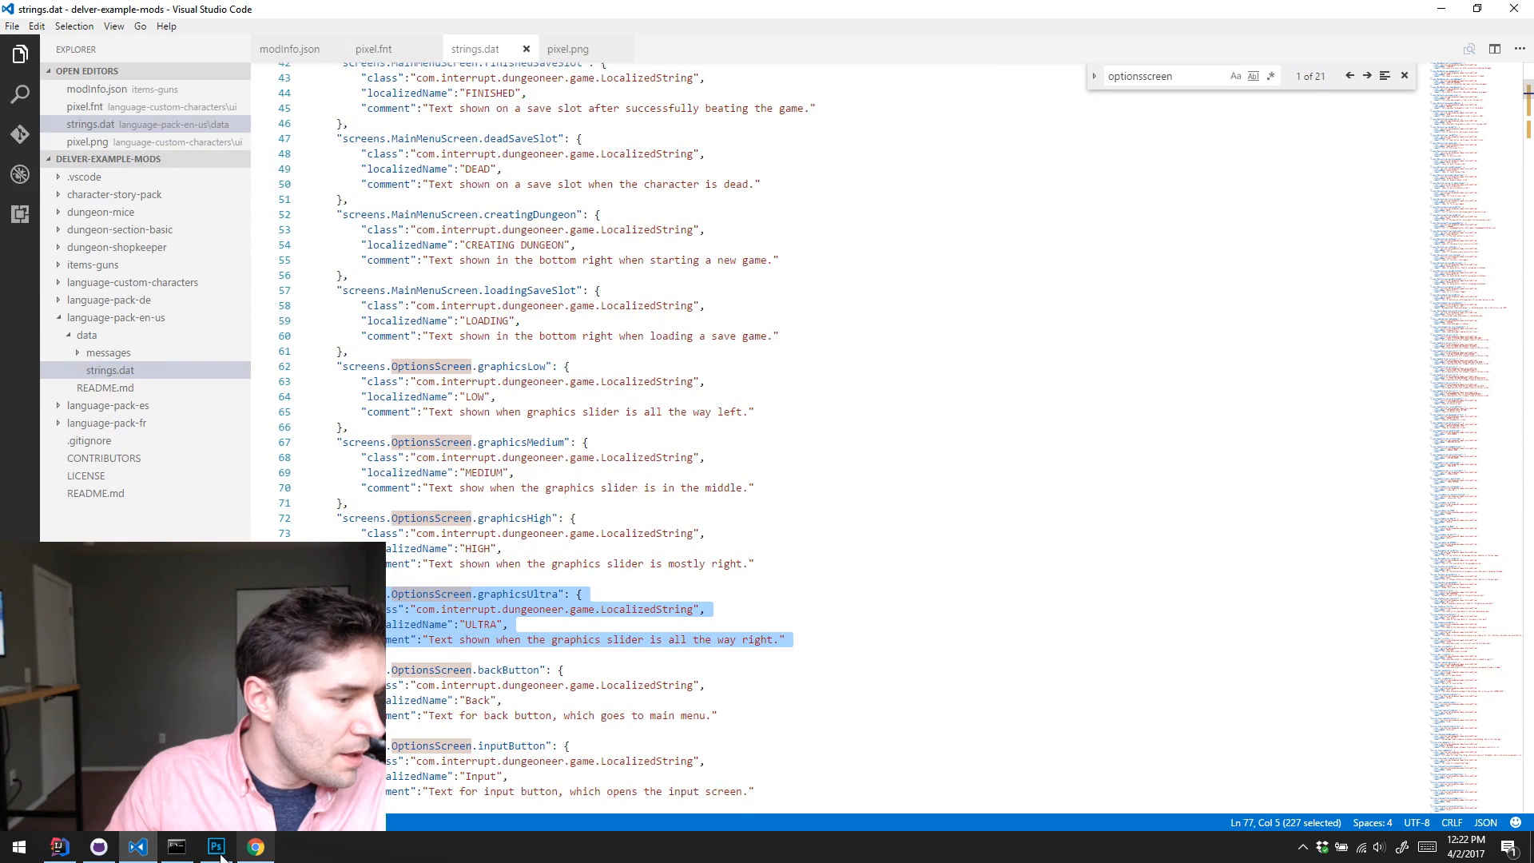
Step: Switch to IntelliJ IDEA, open the Dungeoneer strings.dat asset by file name, and copy its entire contents
click(58, 847)
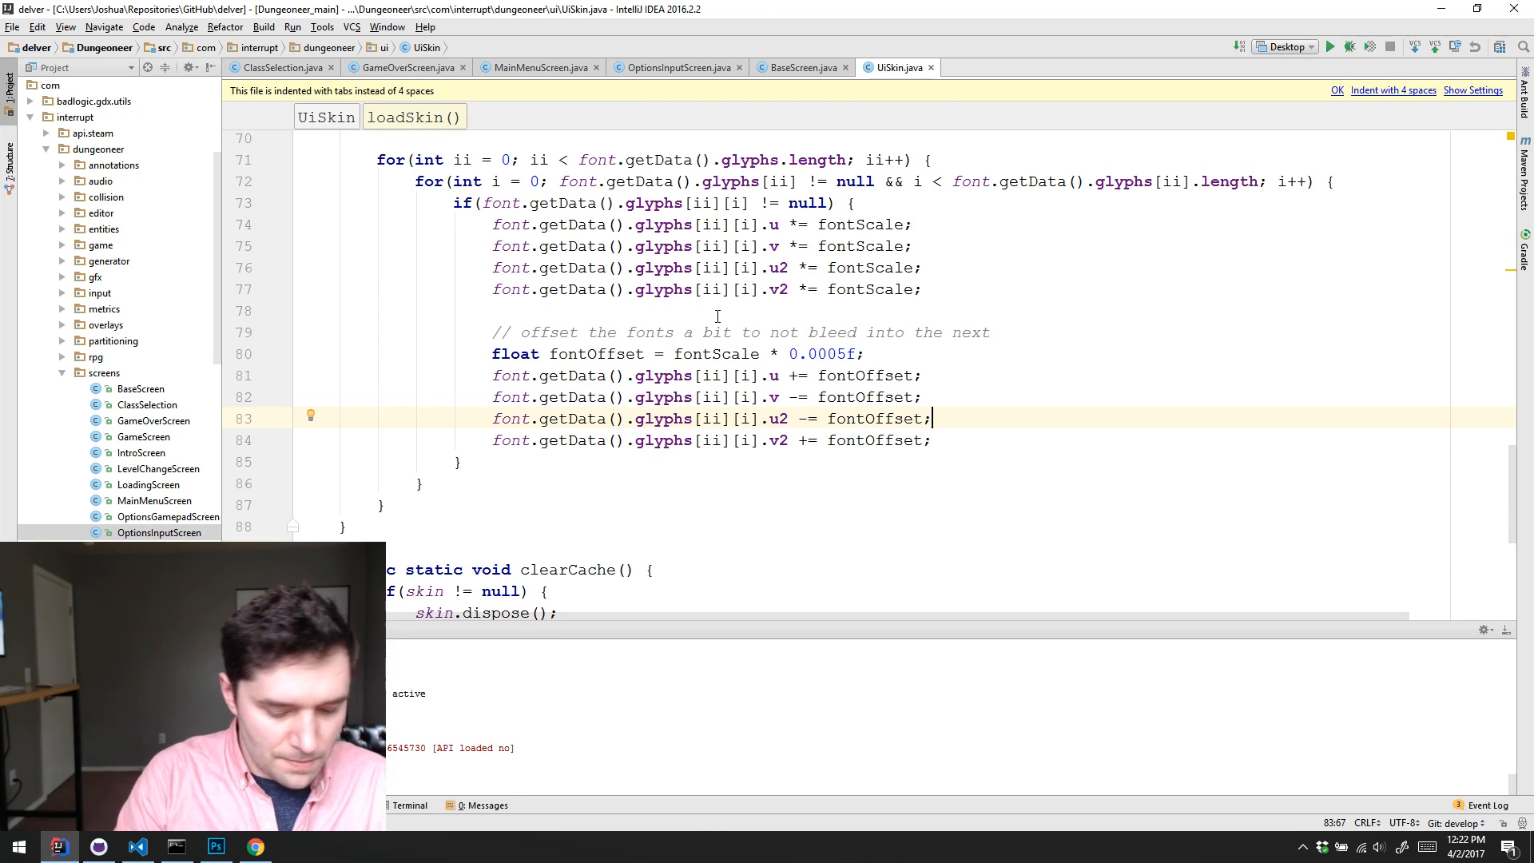
key(ctrl+shift+n)
text(stringts)
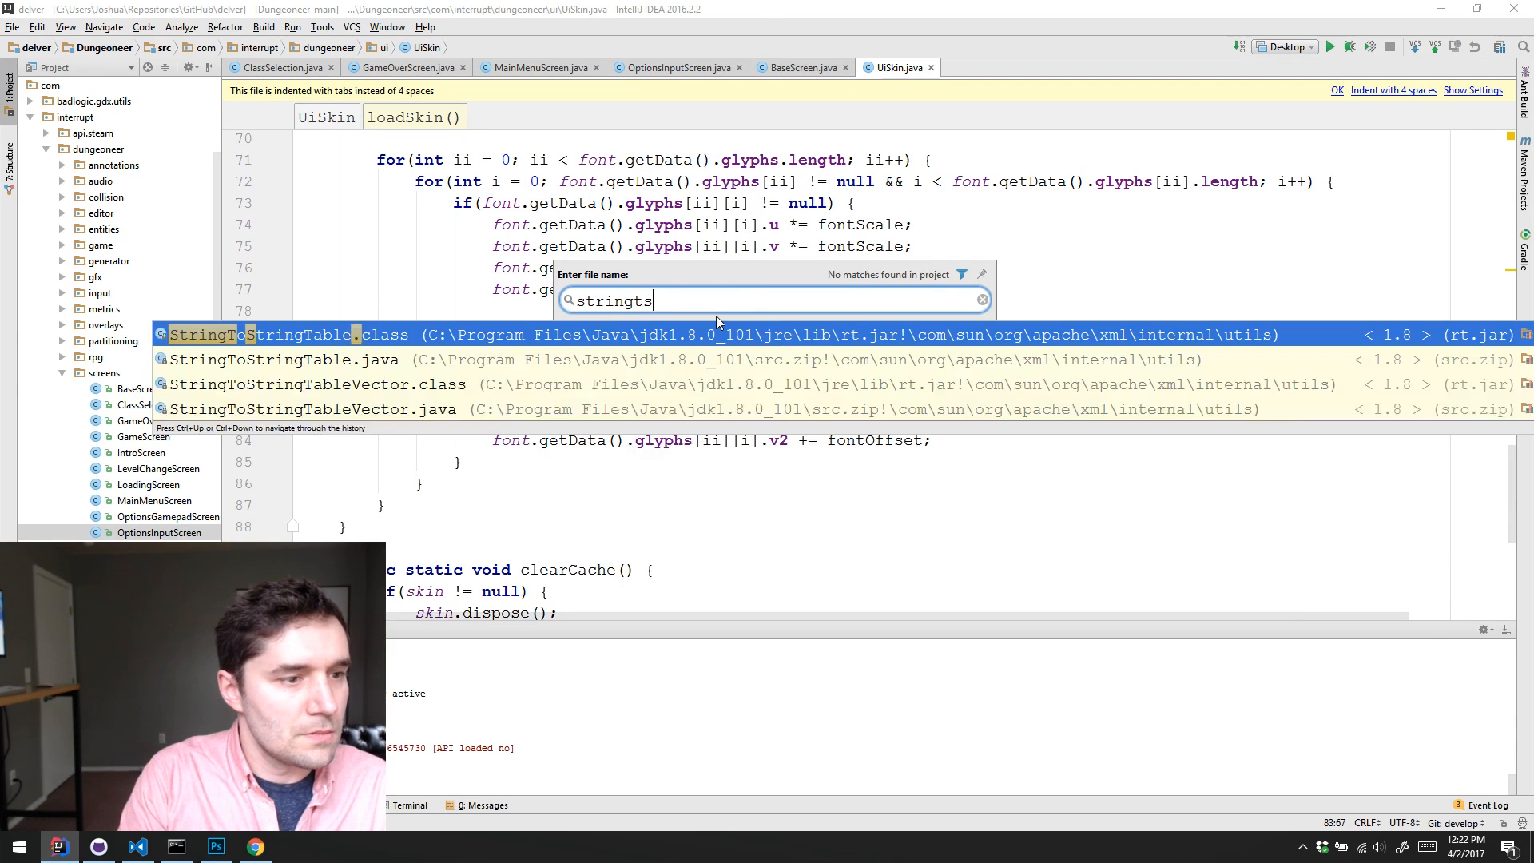
key(BackSpace)
key(BackSpace)
text(s.d)
key(Return)
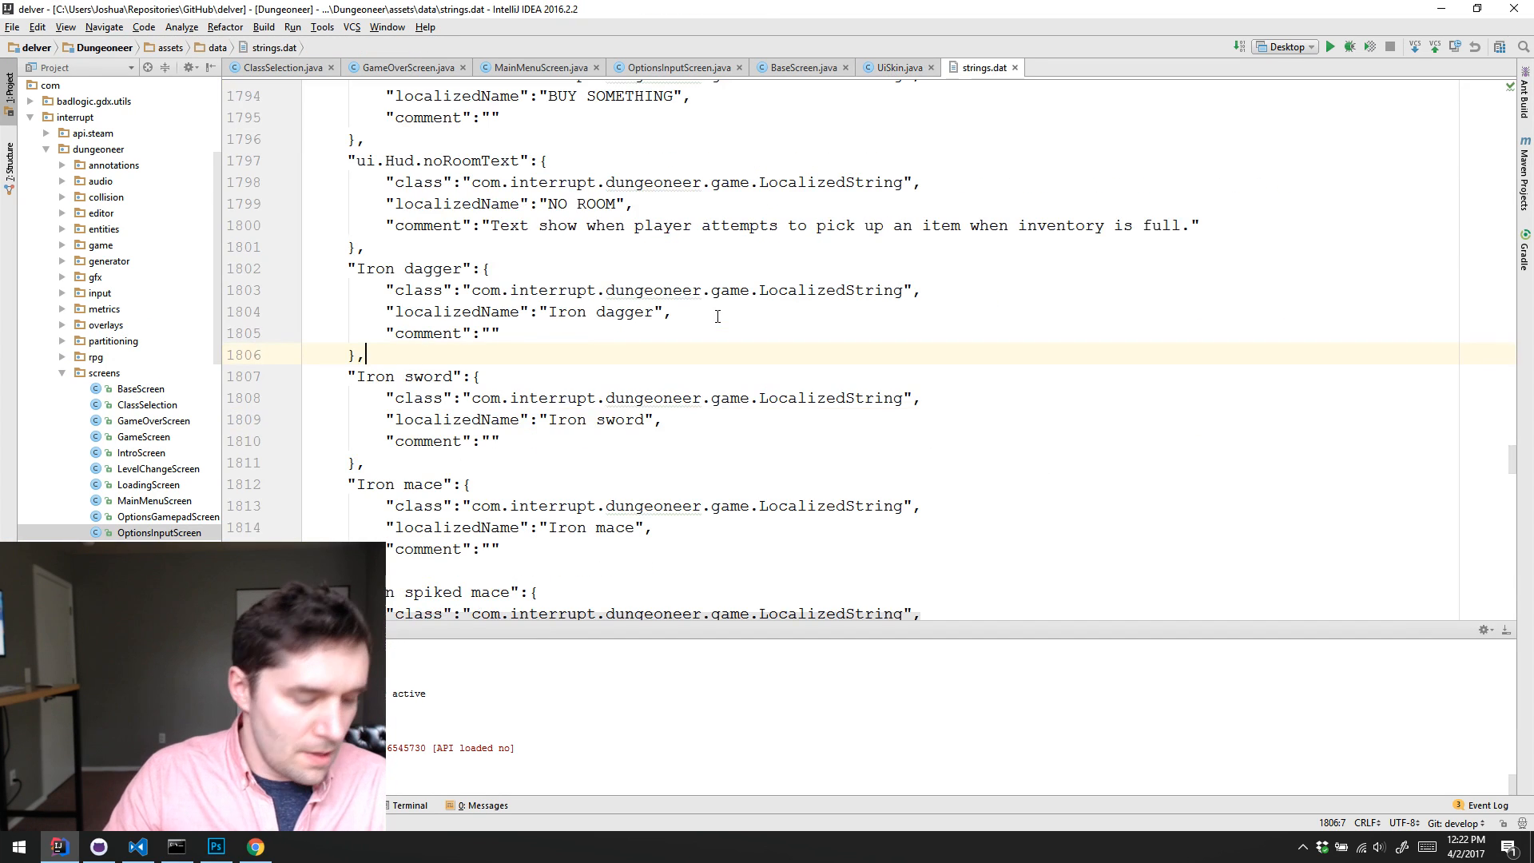
key(ctrl+a)
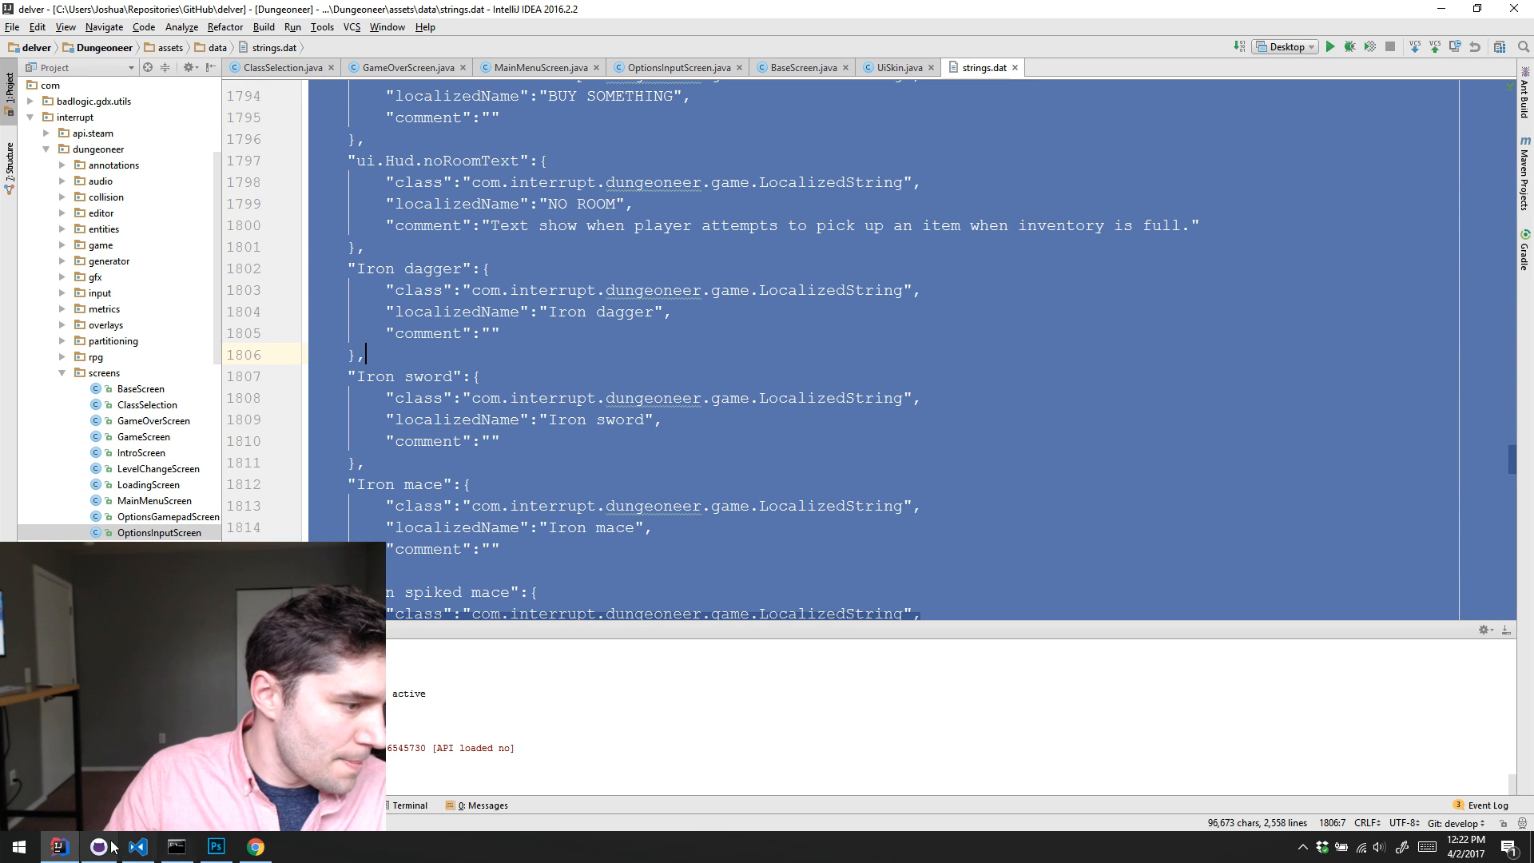
Step: Replace the whole contents of the language-pack-en-us strings.dat in Visual Studio Code with the copied game strings and save it
click(135, 853)
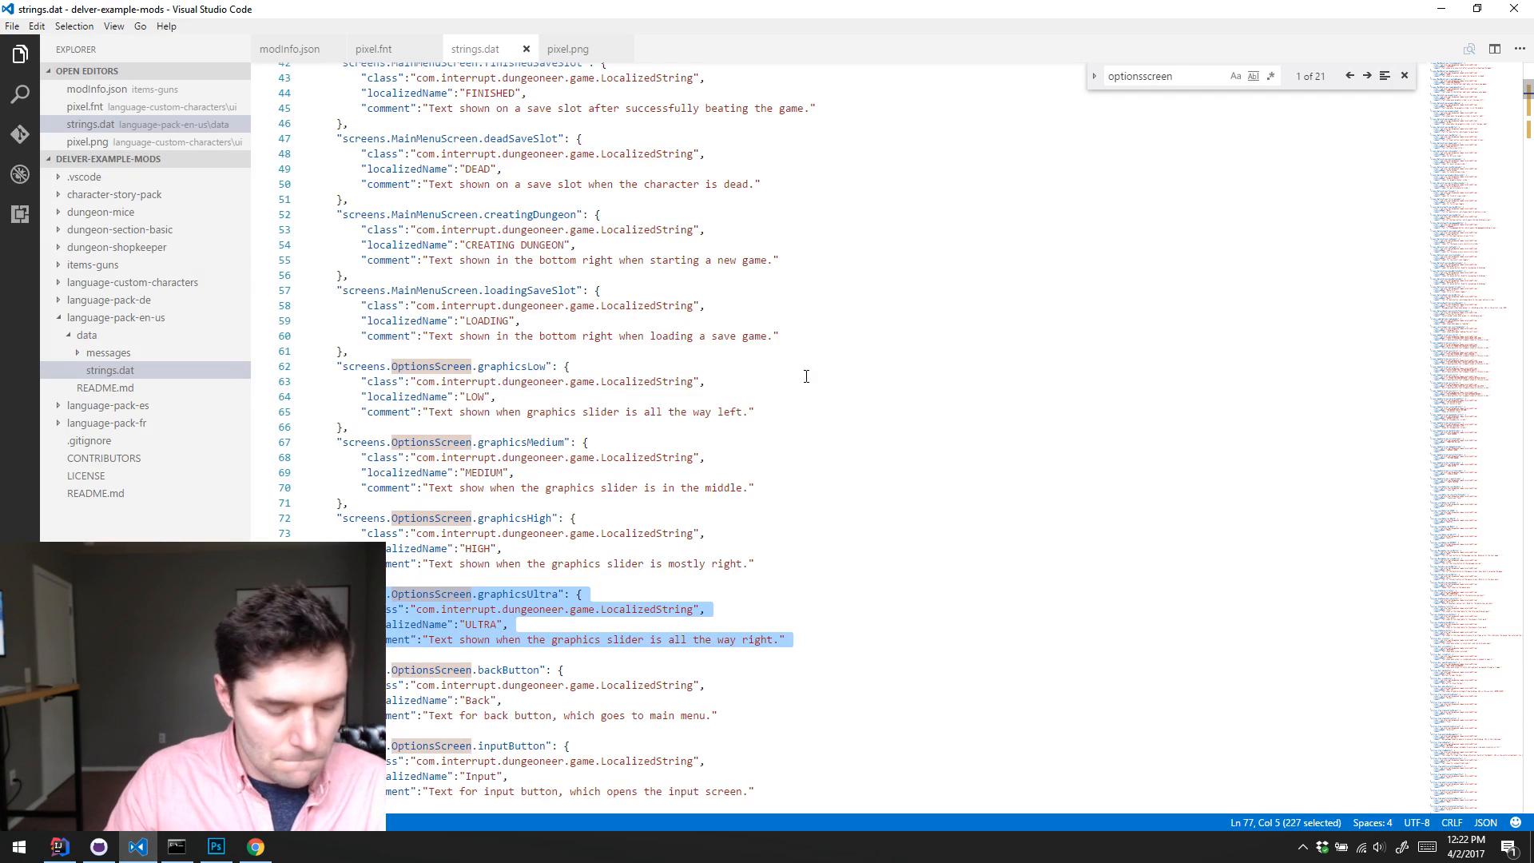
key(ctrl+a)
key(Delete)
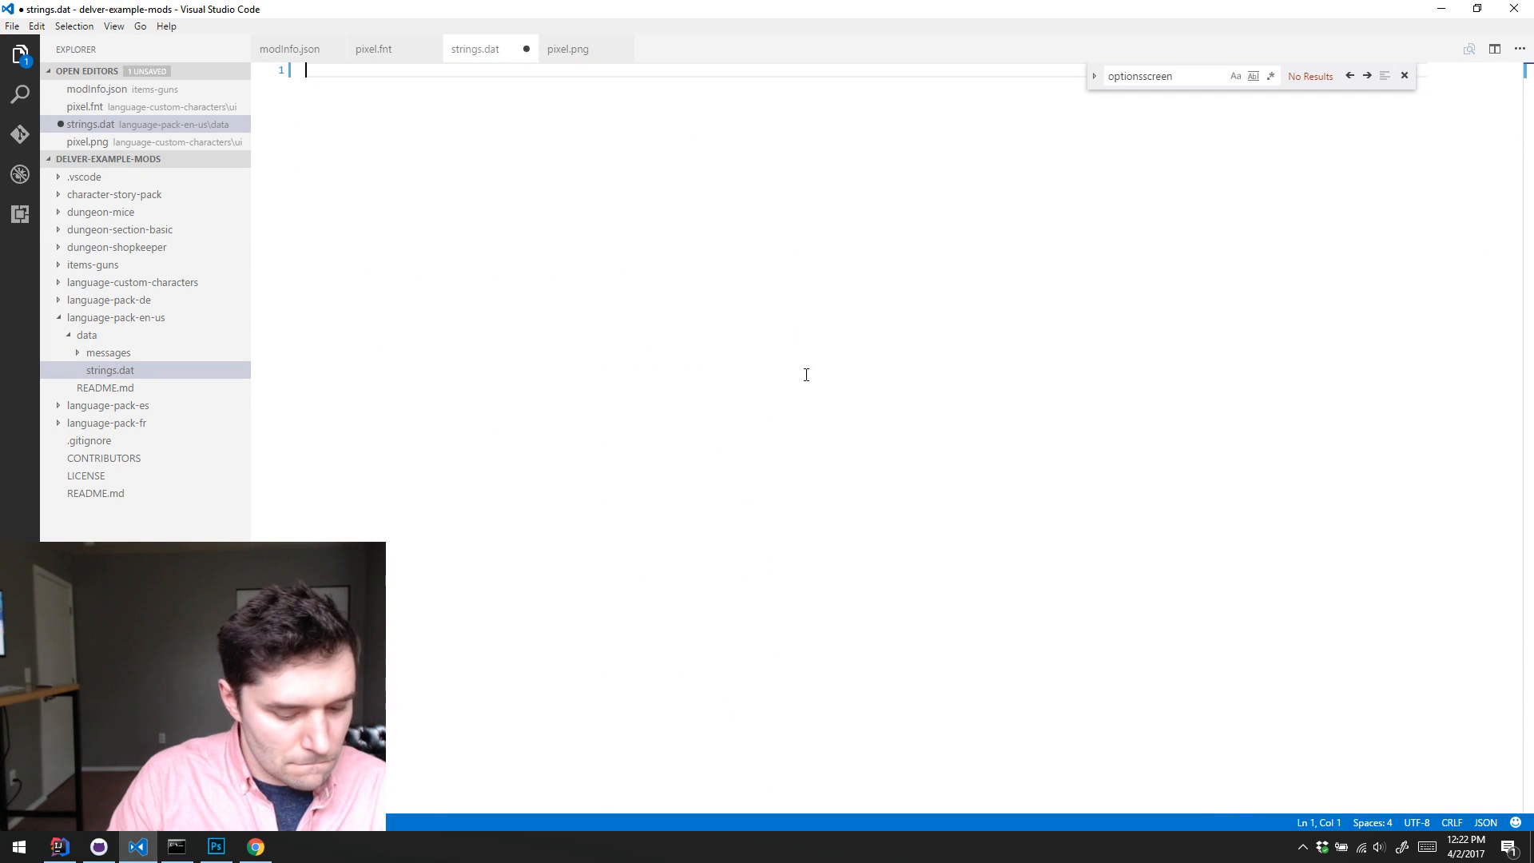
key(ctrl+z)
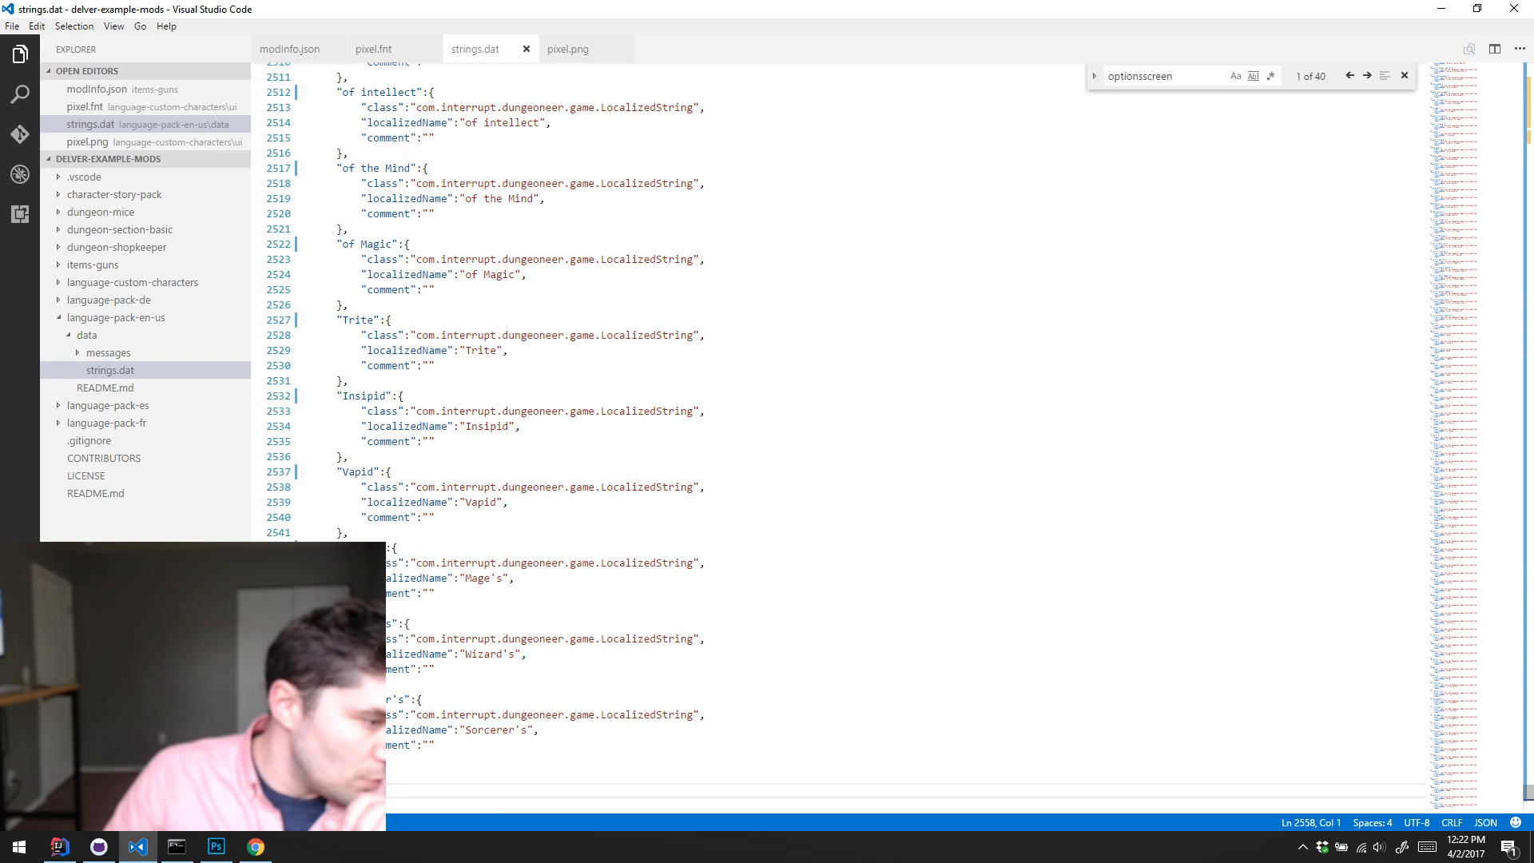
Step: Switch to GitHub Desktop and look through the diff of the changed language-pack-en-us strings.dat
key(alt+Tab)
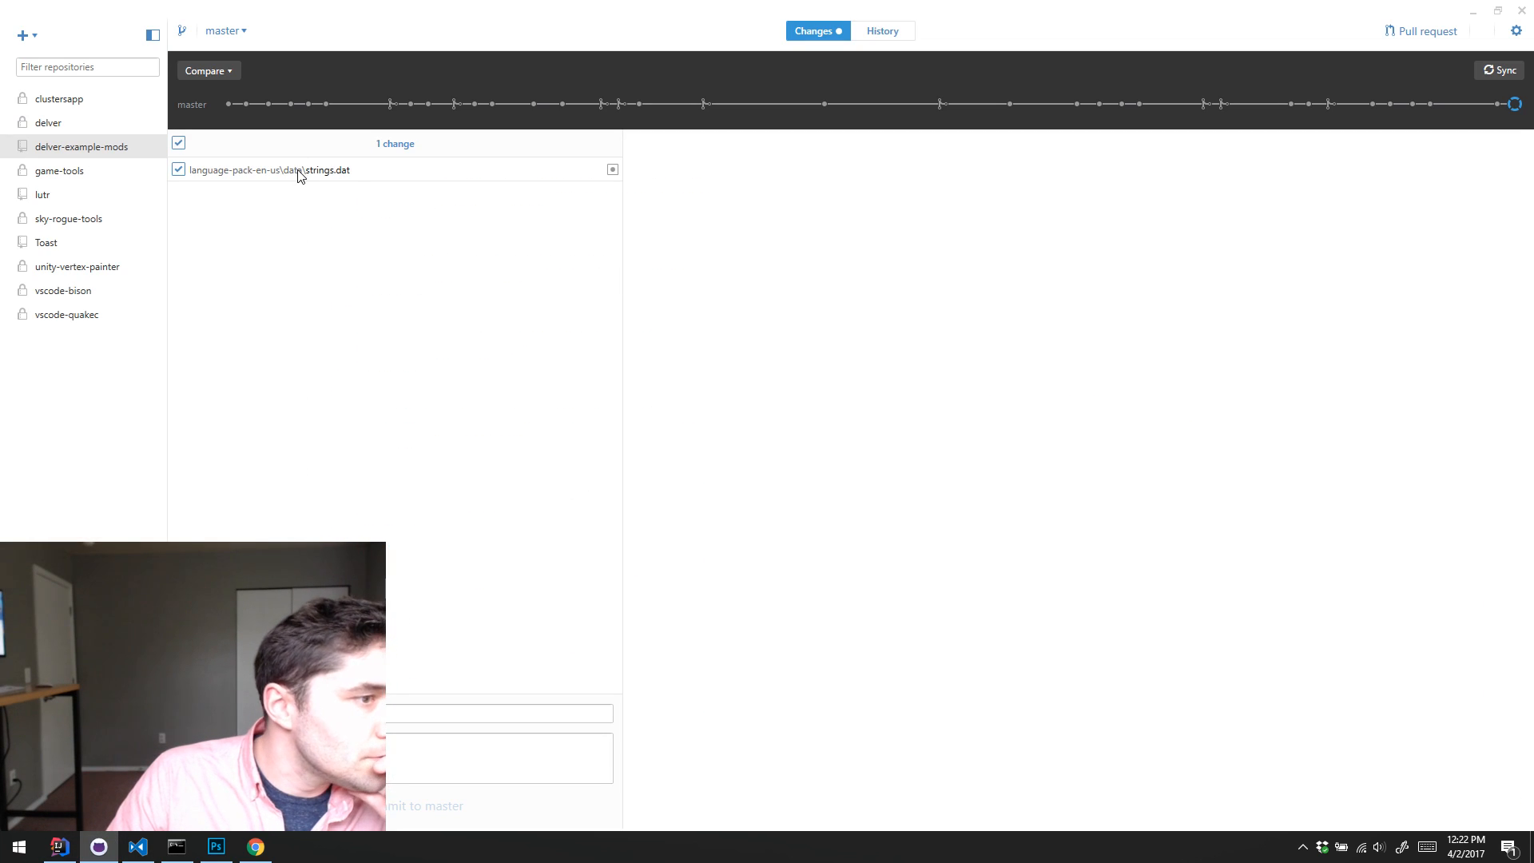
click(299, 172)
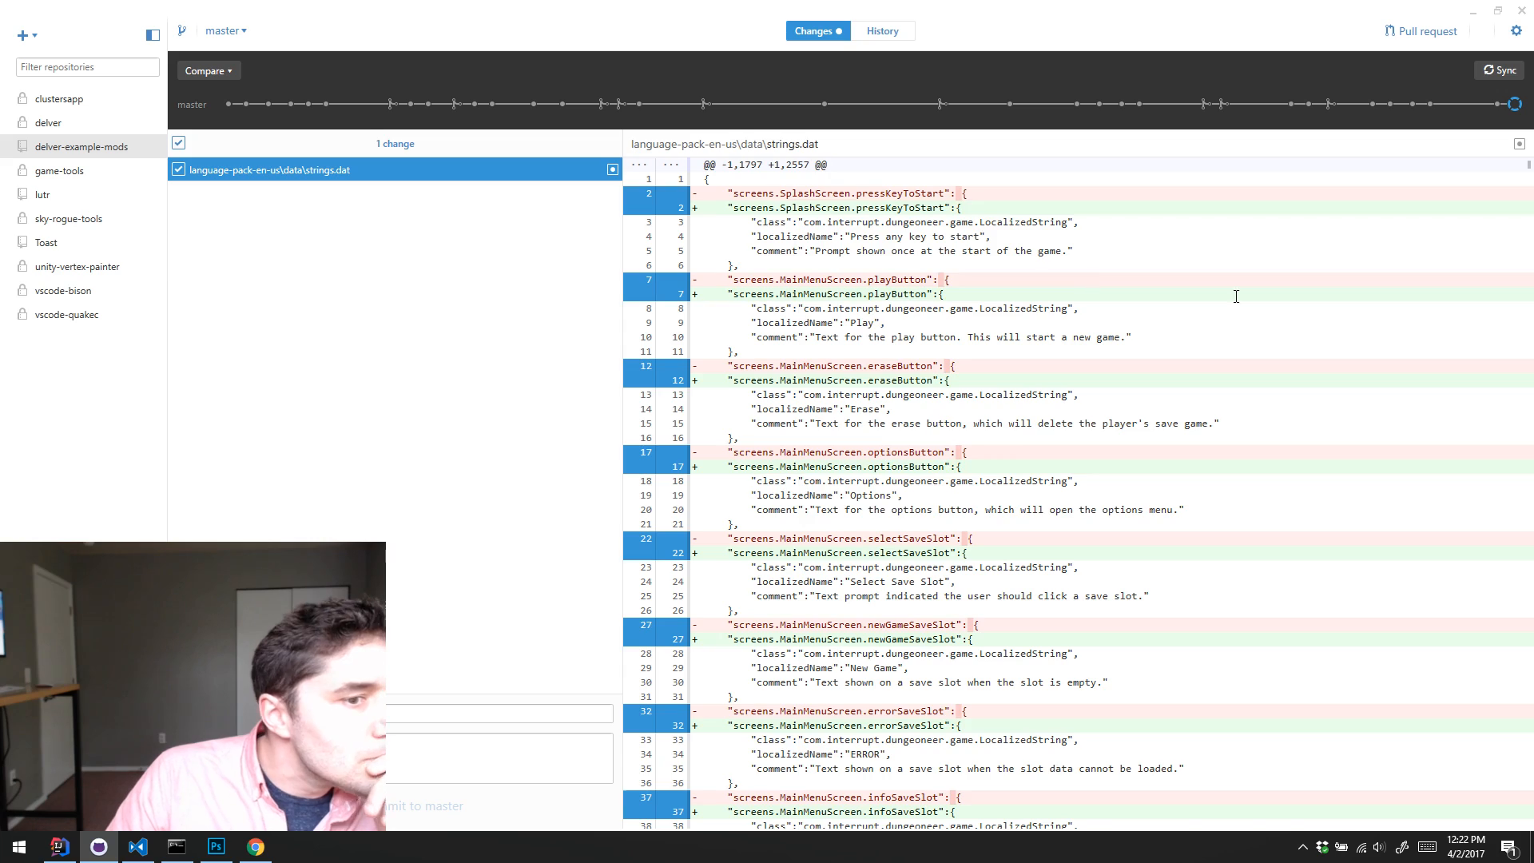
scroll(1236, 296, down, 10)
drag(1528, 173, 1501, 158)
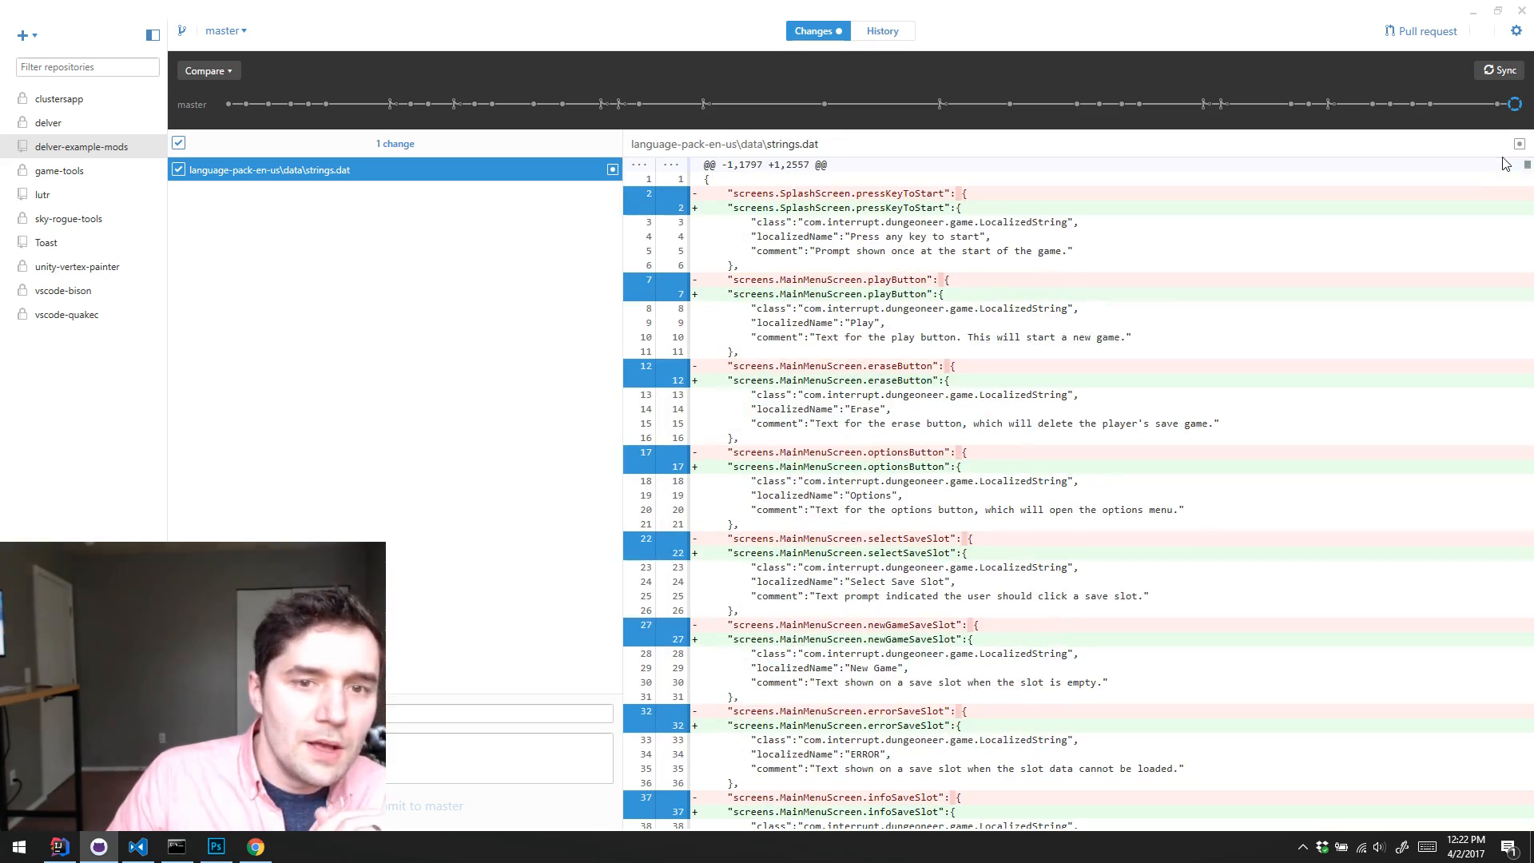
Step: Enter a commit summary, commit the updated English strings.dat to master, and sync the repository
click(422, 712)
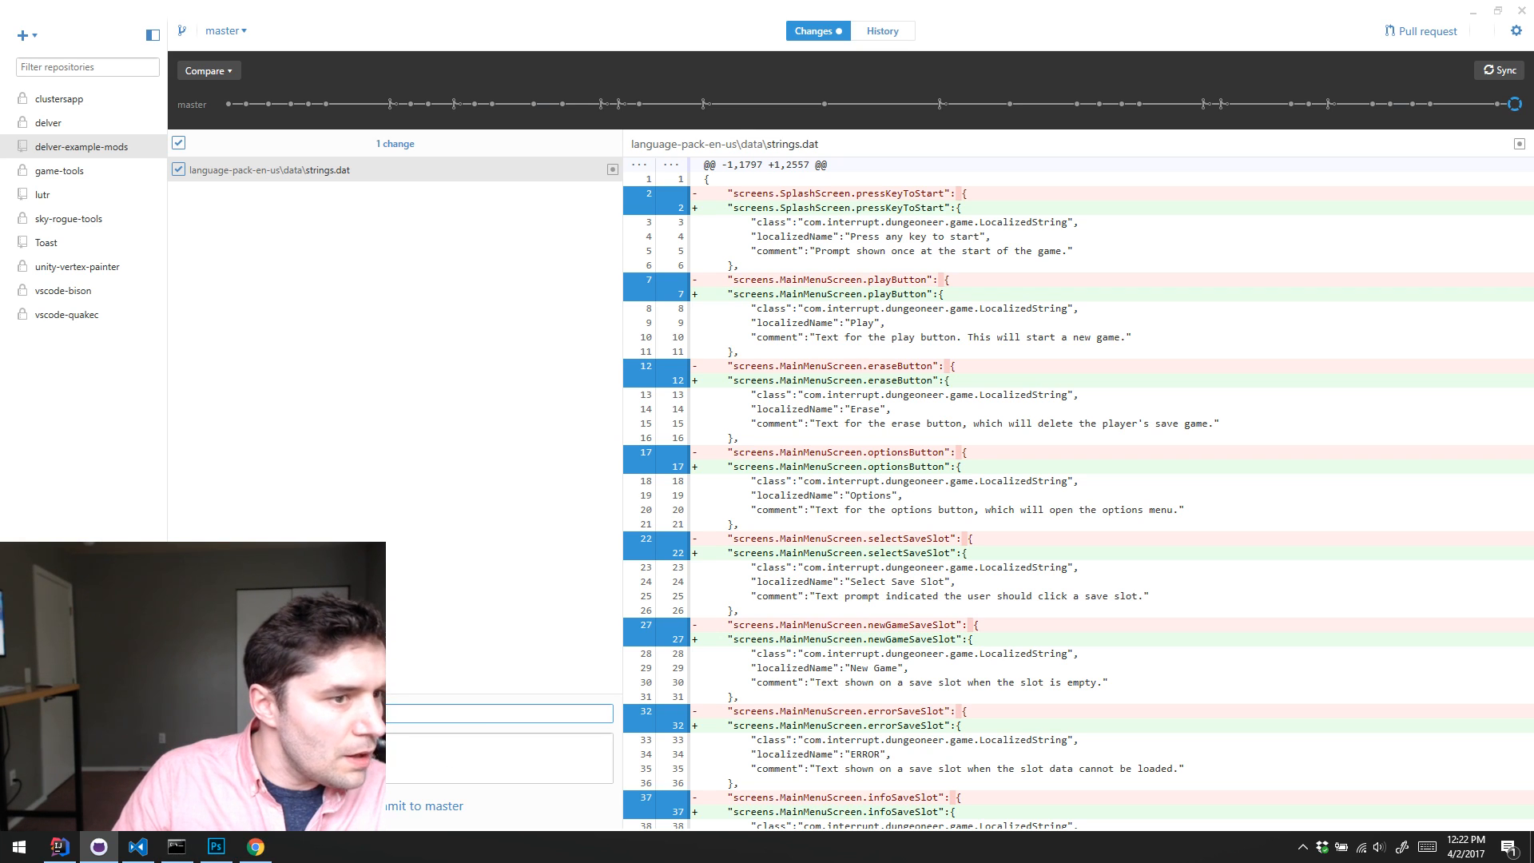
click(372, 806)
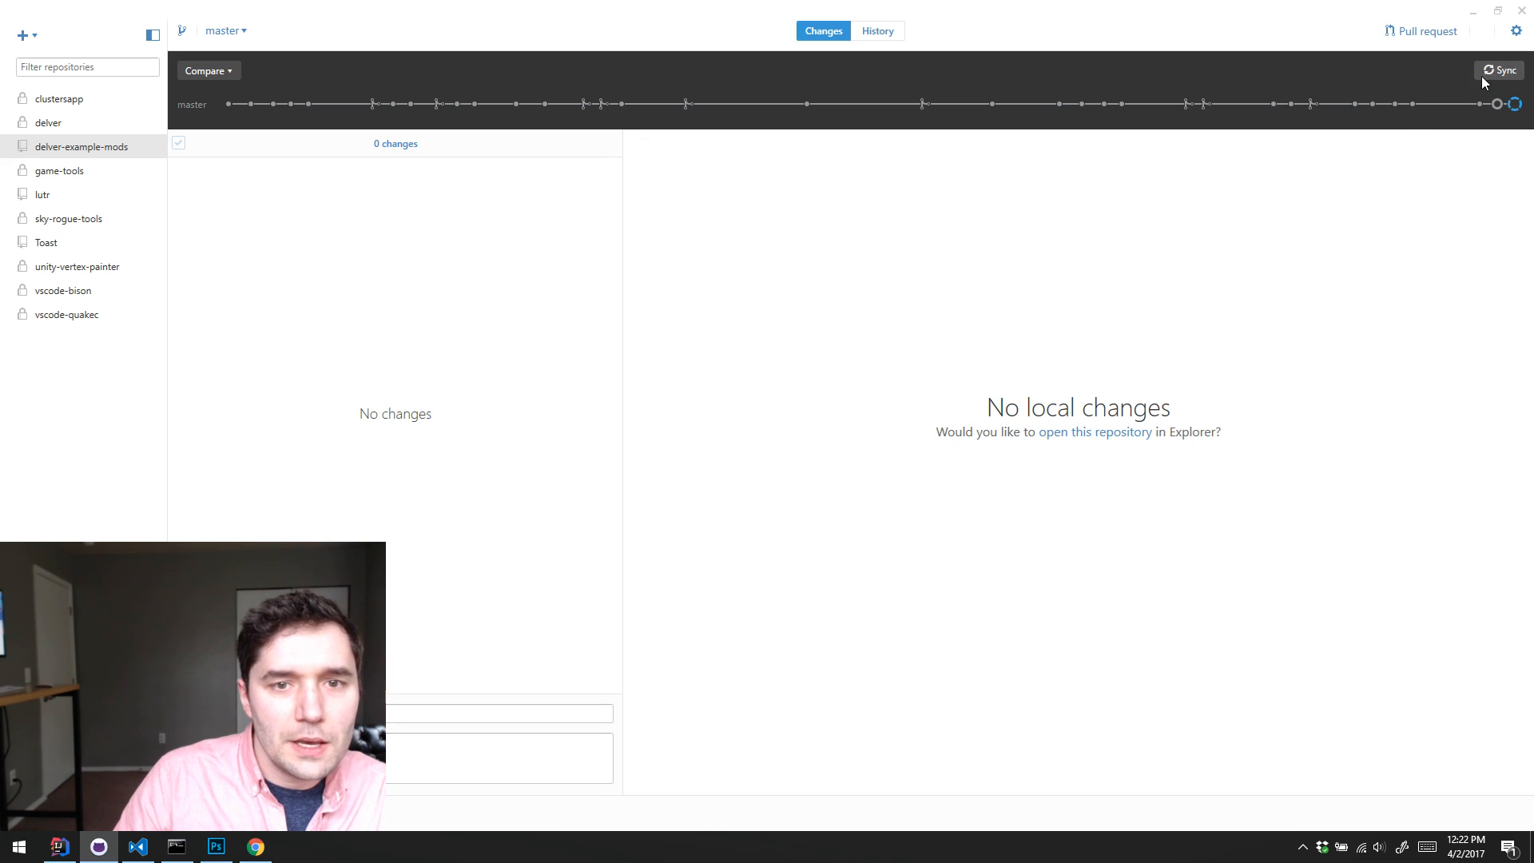
click(1484, 75)
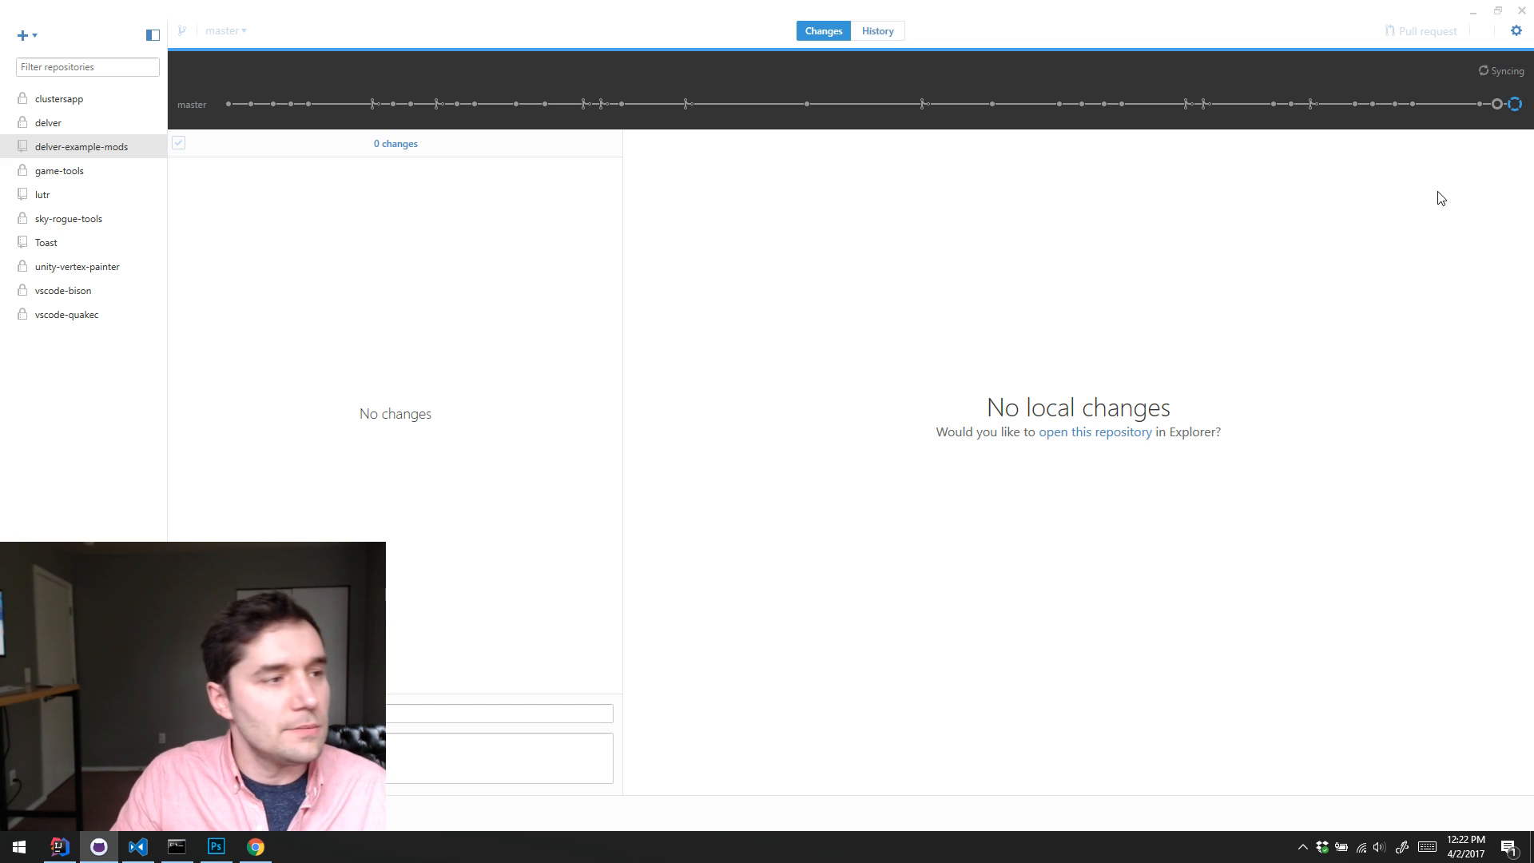
click(1472, 11)
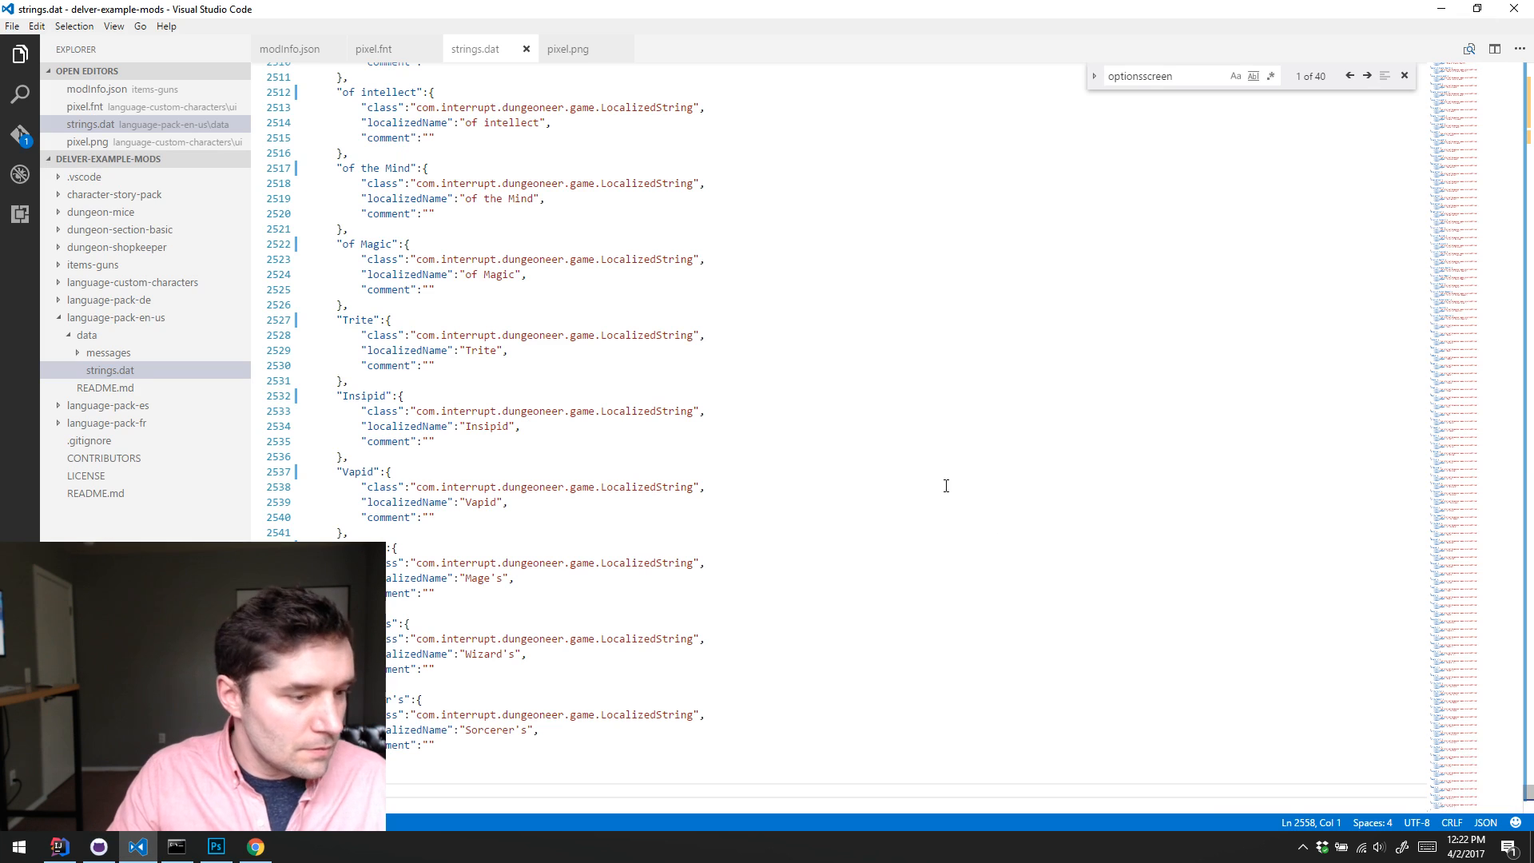
click(1441, 8)
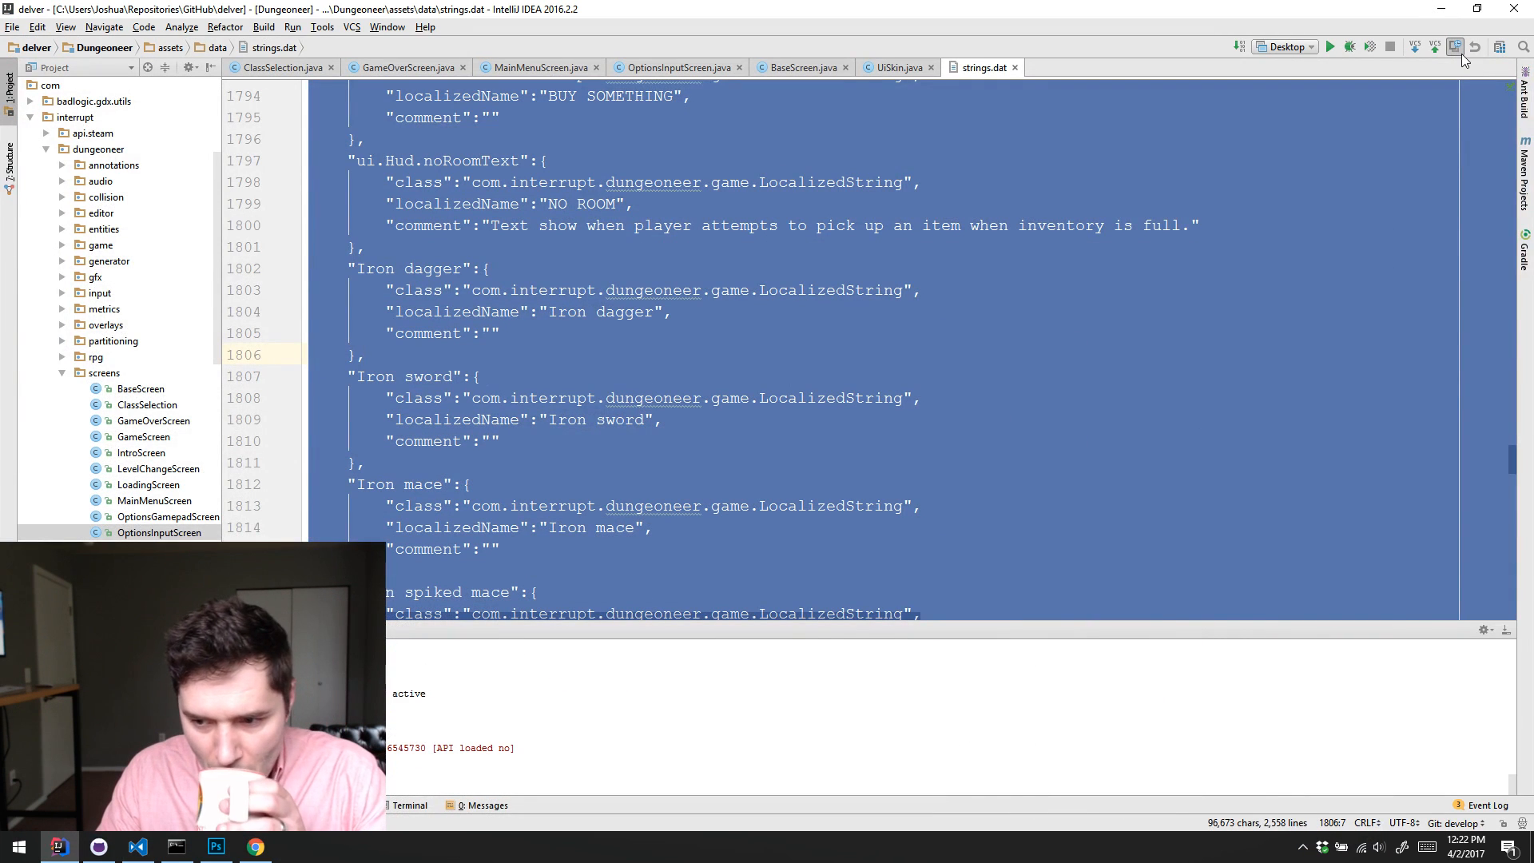
click(1220, 336)
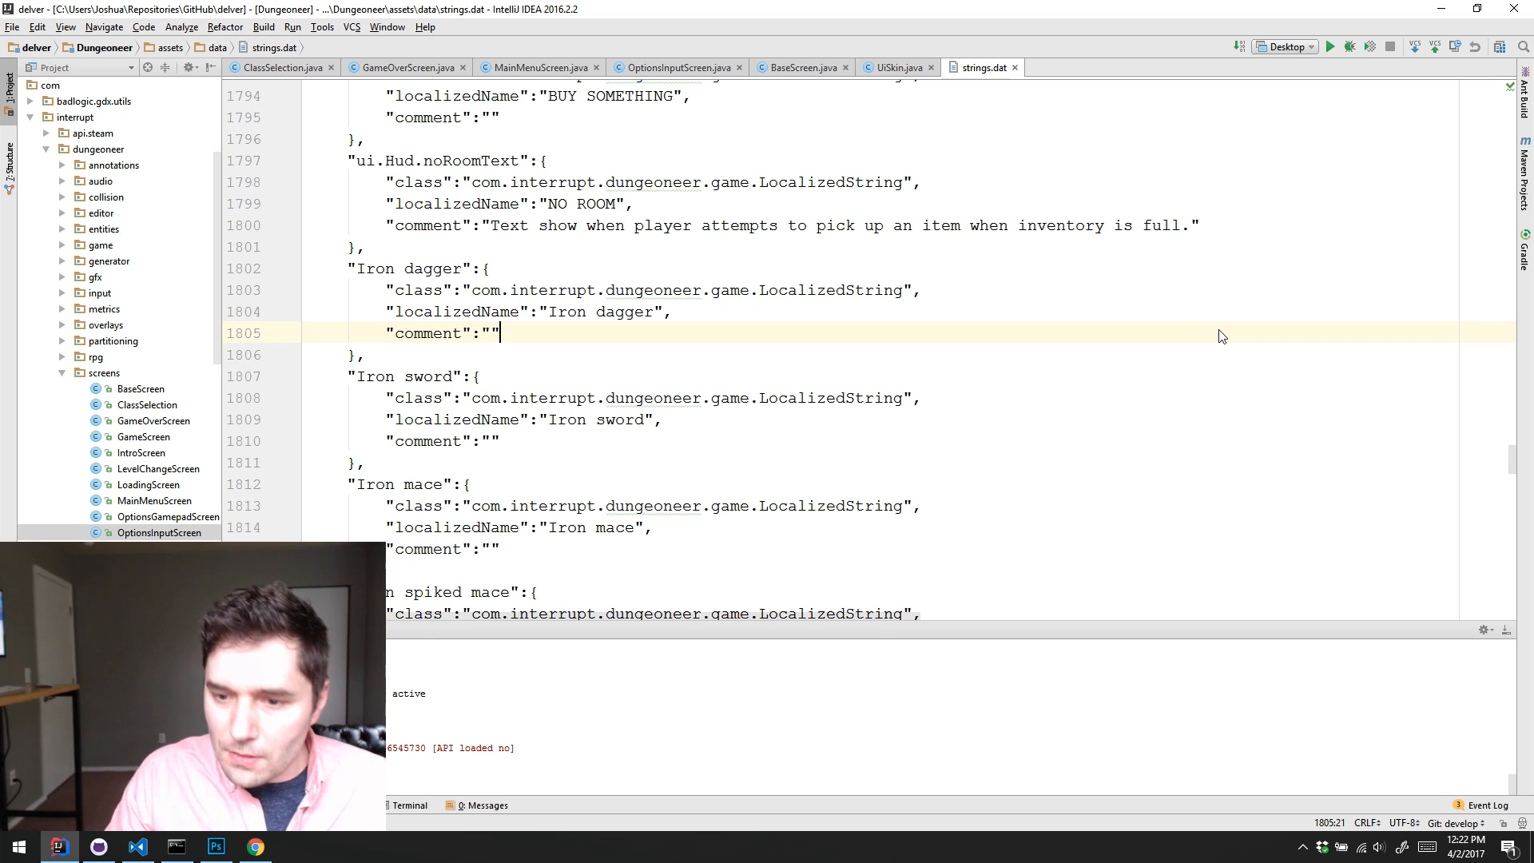
click(1072, 282)
click(1000, 317)
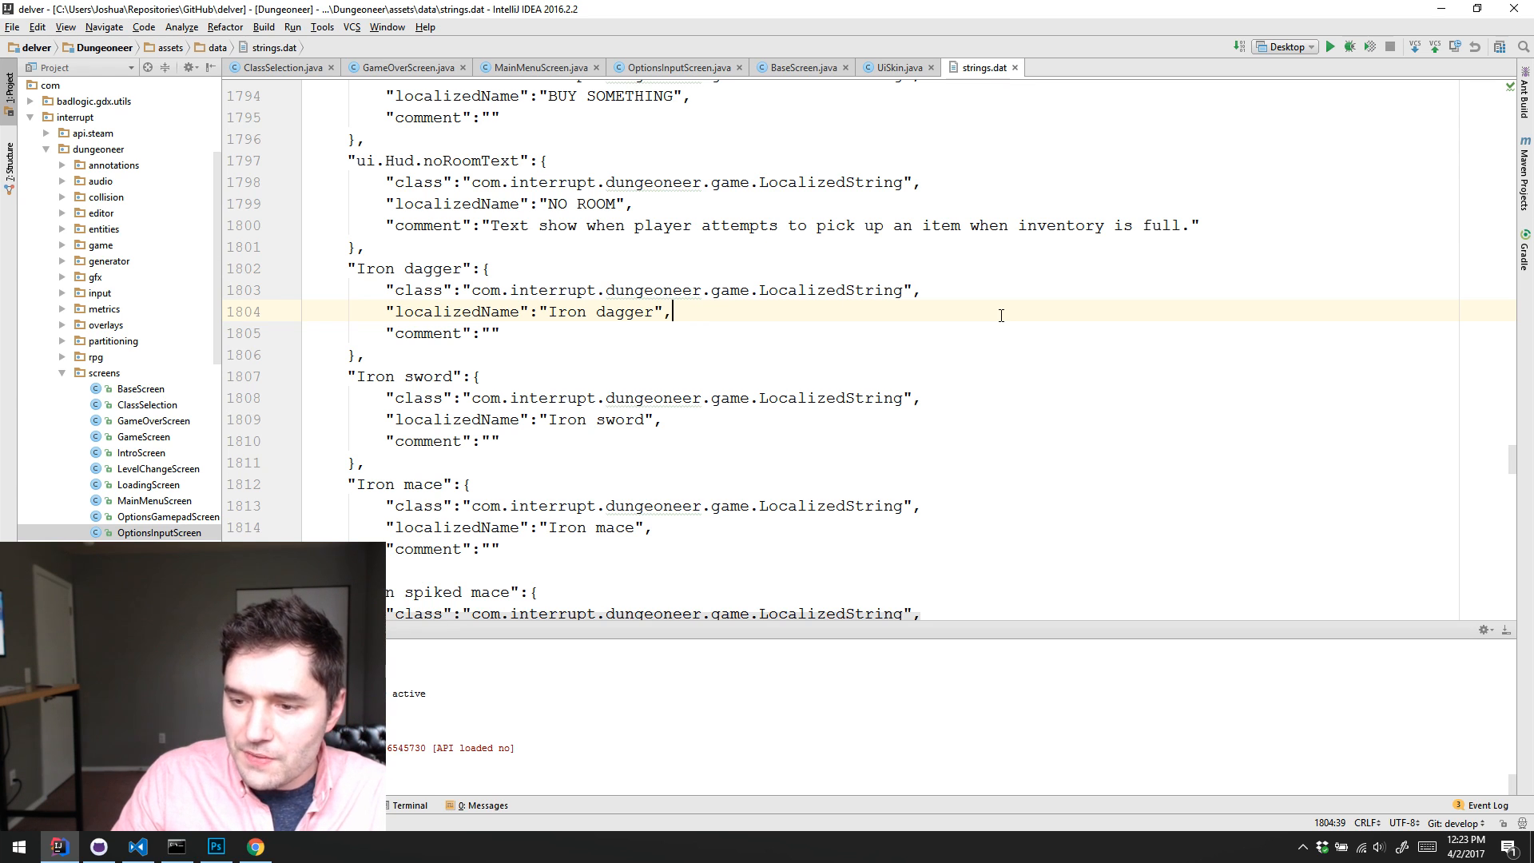
click(982, 422)
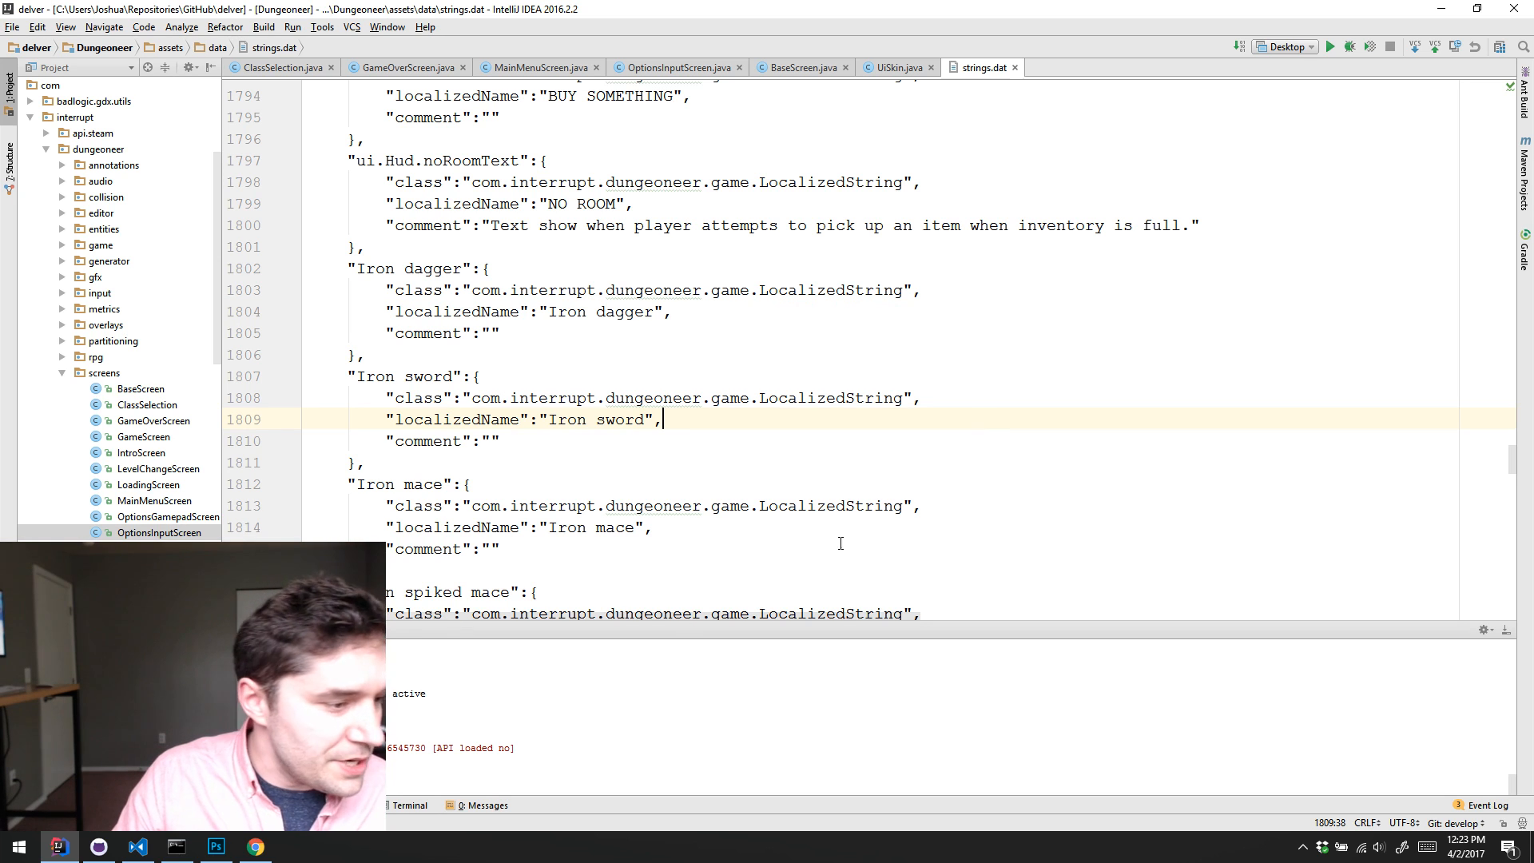
Step: Switch to Steam, go to the Delver Workshop by way of your Guns! item, and look over its most popular mods
click(1303, 845)
double_click(1303, 784)
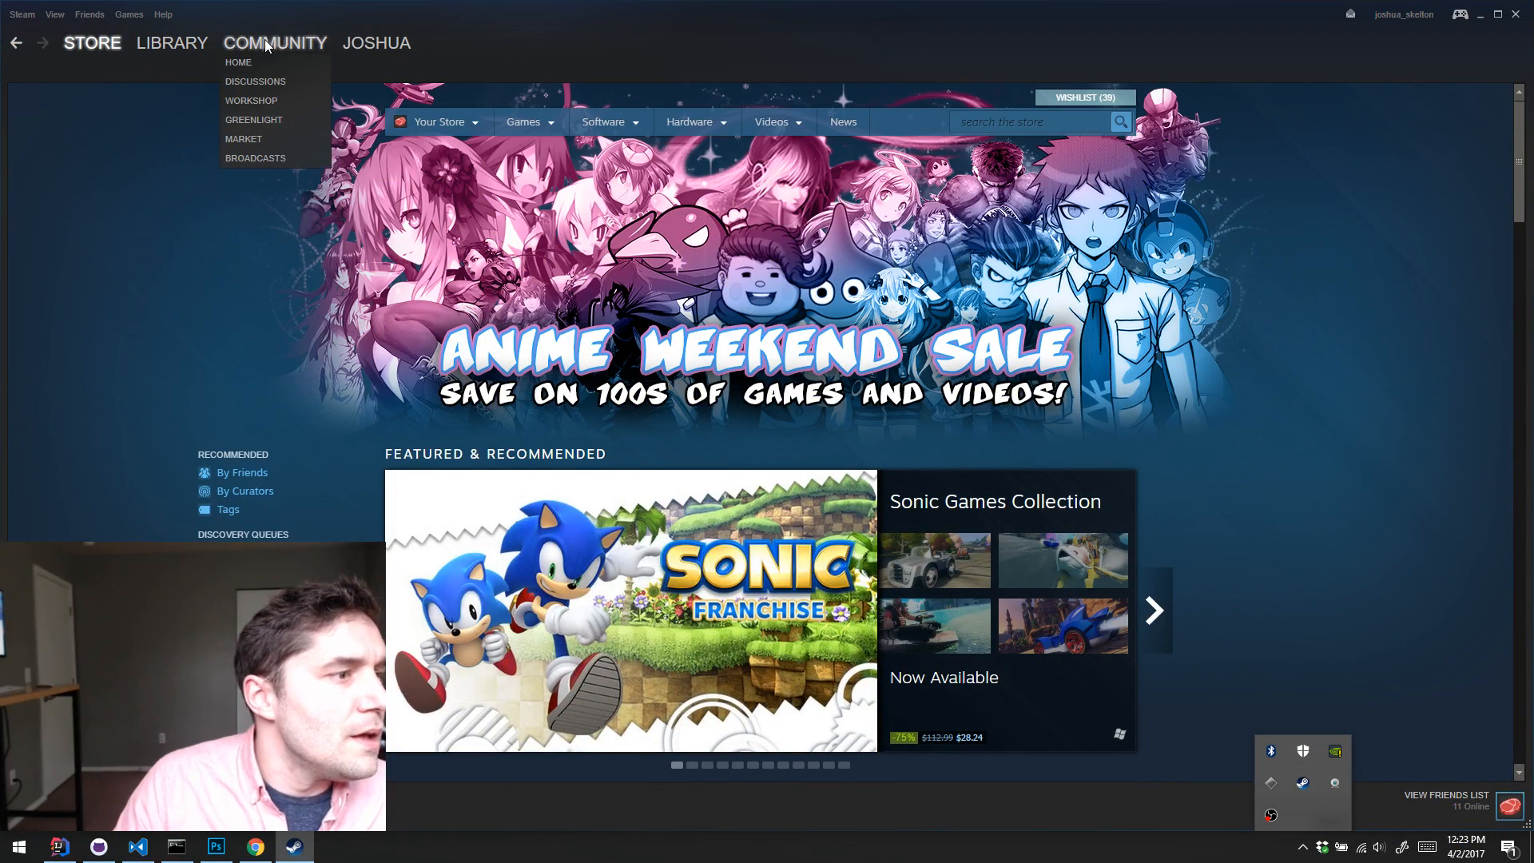
mouse_move(276, 44)
click(257, 106)
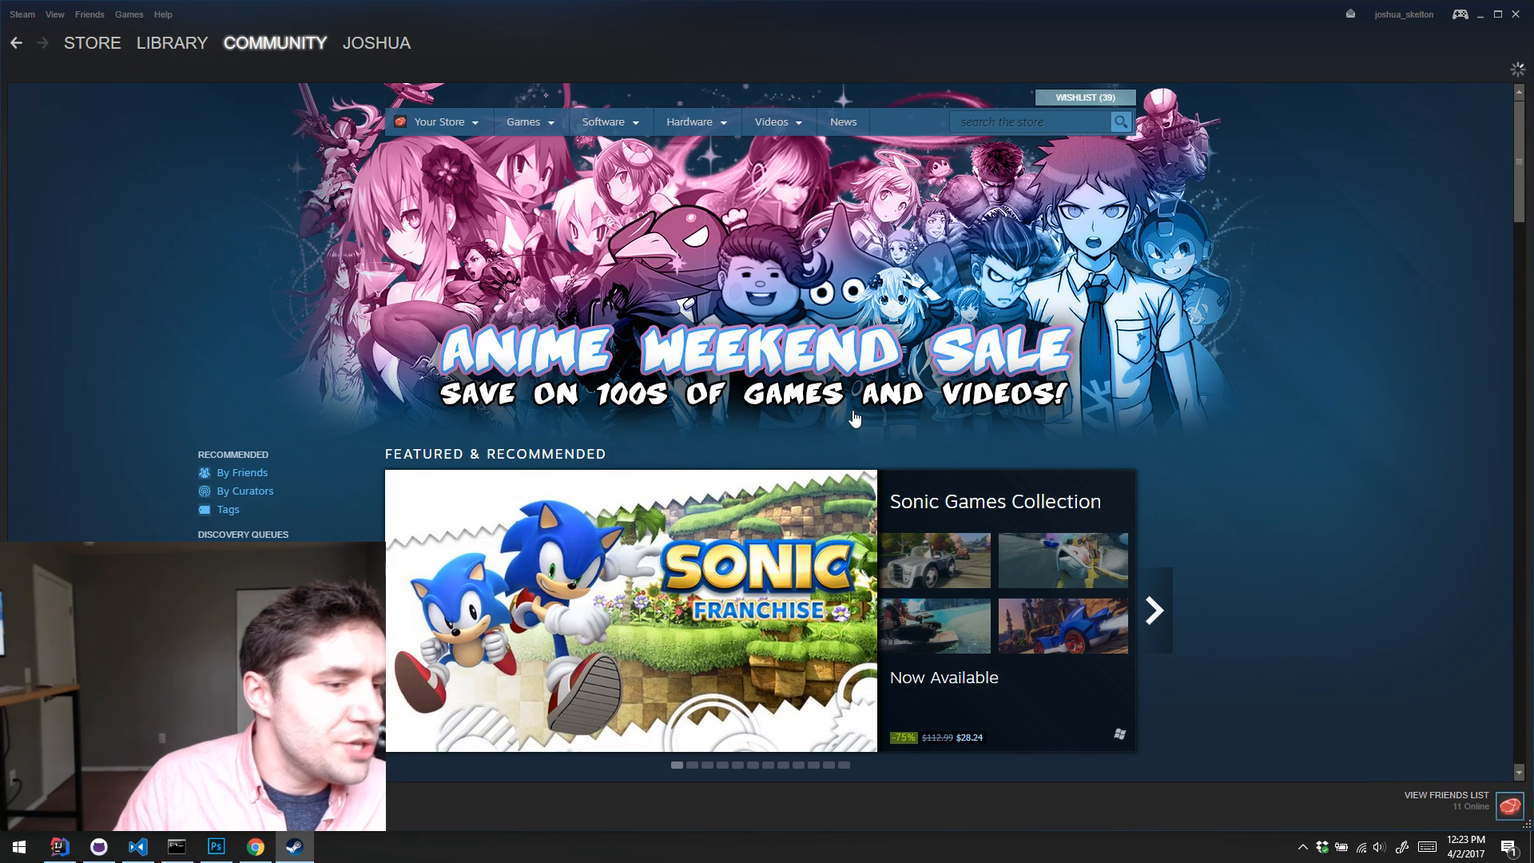
scroll(1251, 463, down, 8)
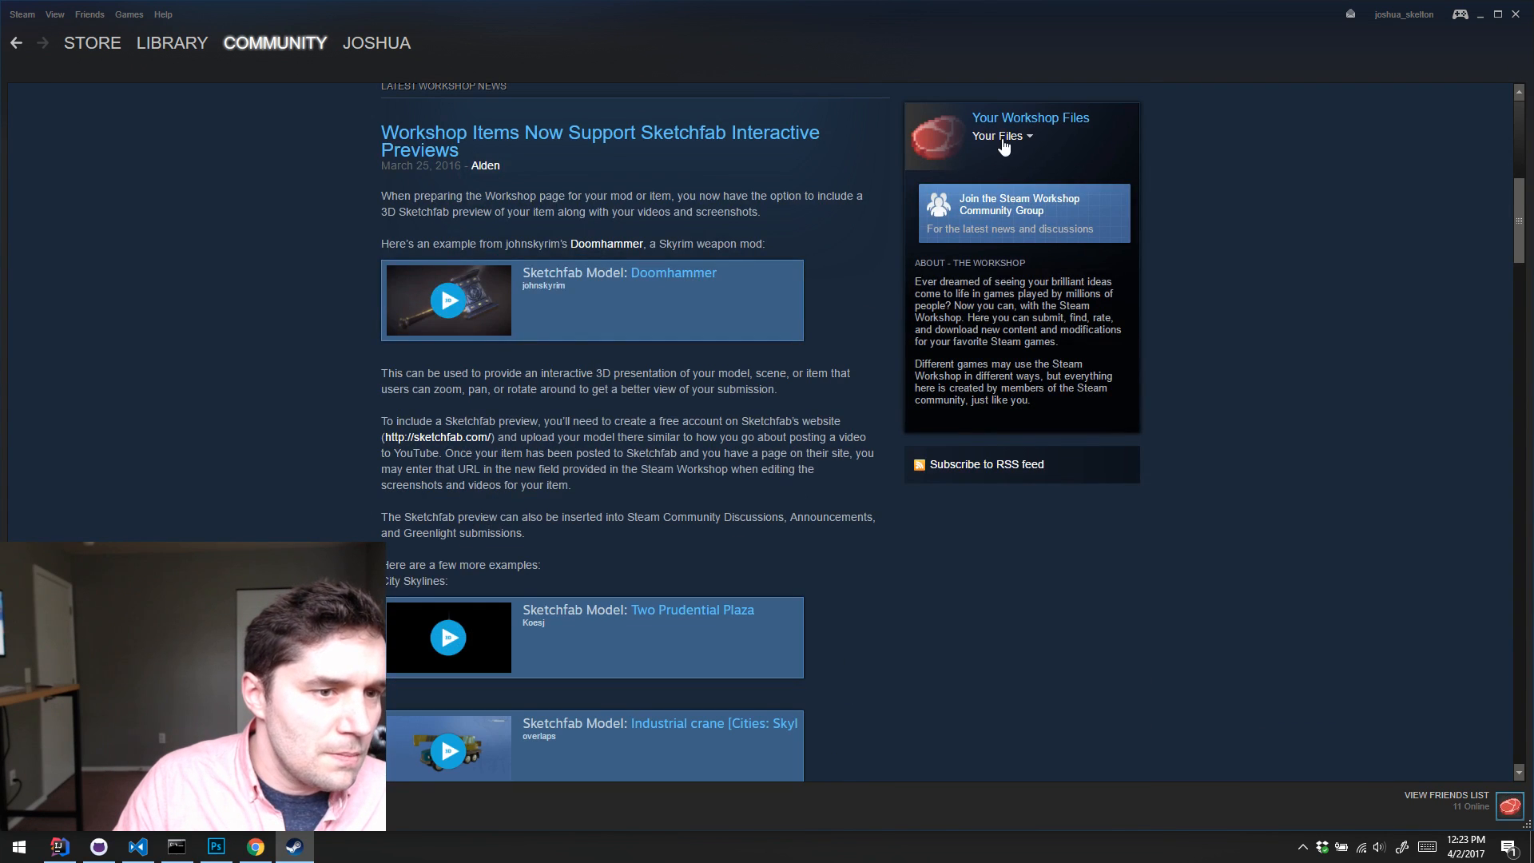
click(1000, 138)
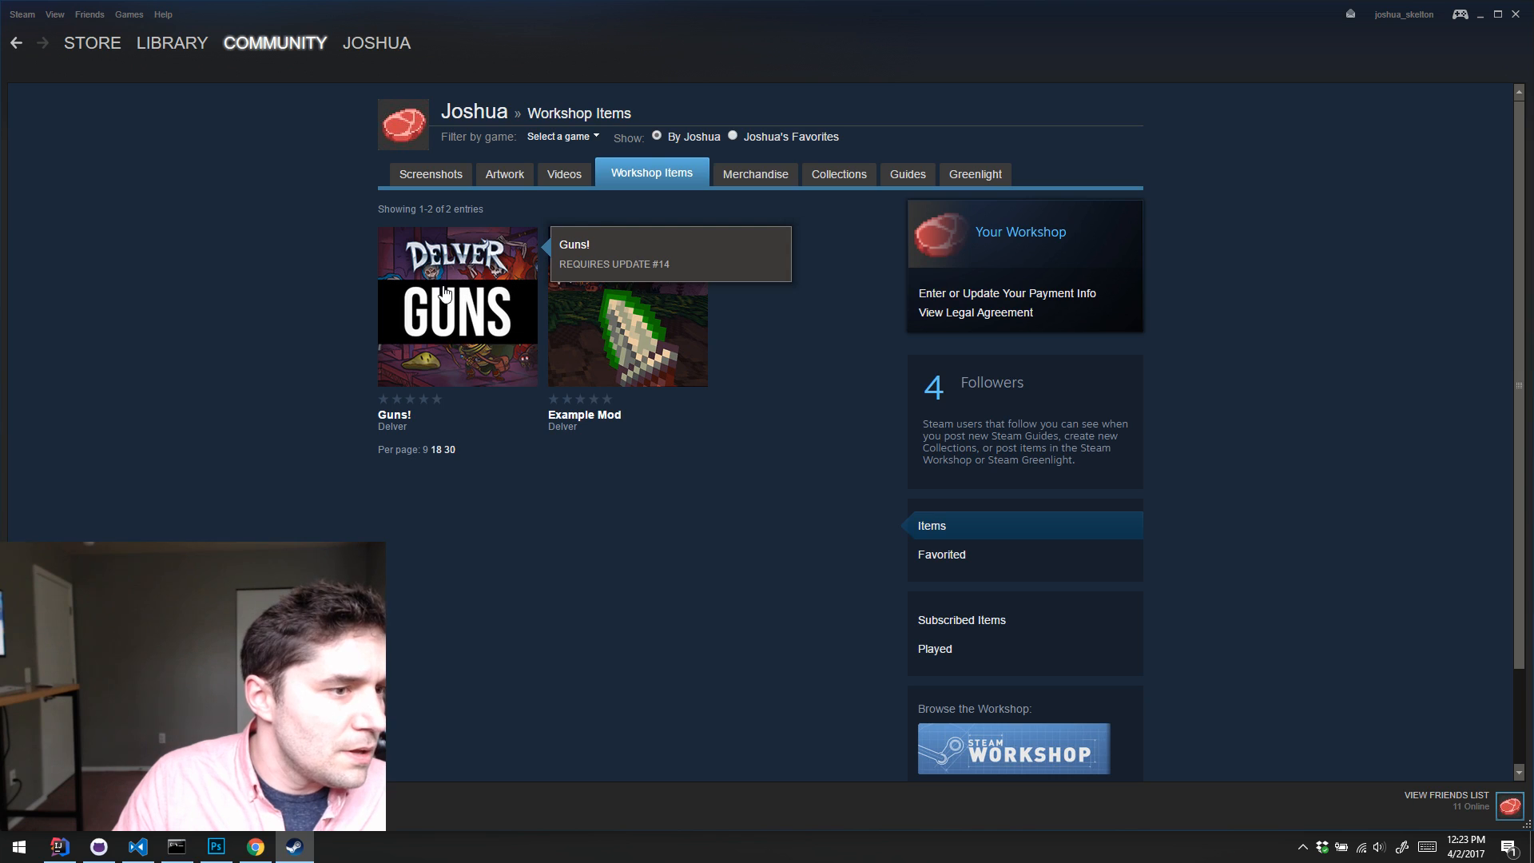
click(445, 293)
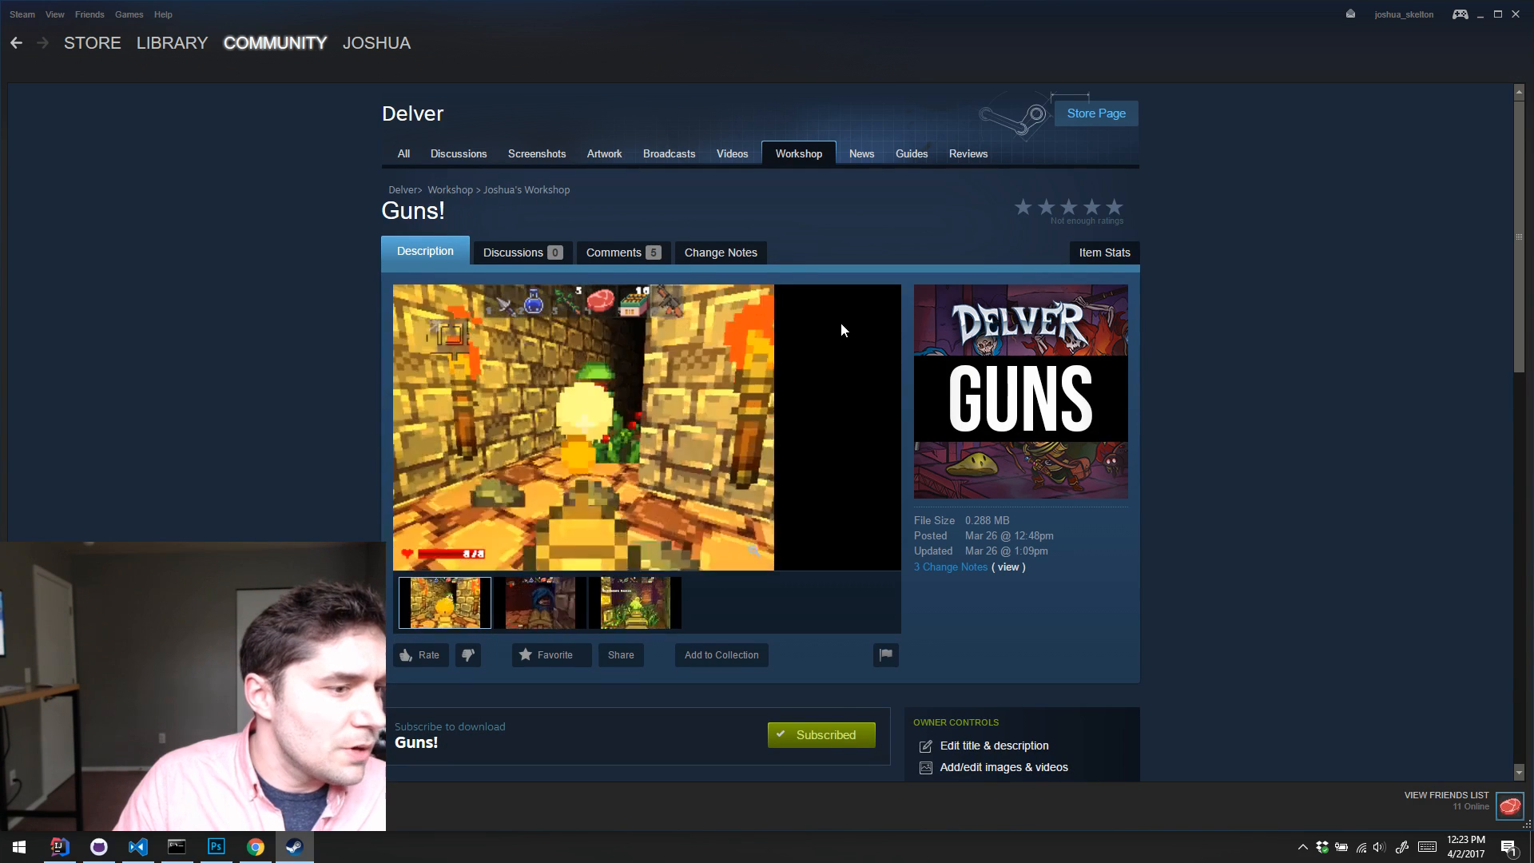
click(798, 153)
scroll(1343, 292, down, 6)
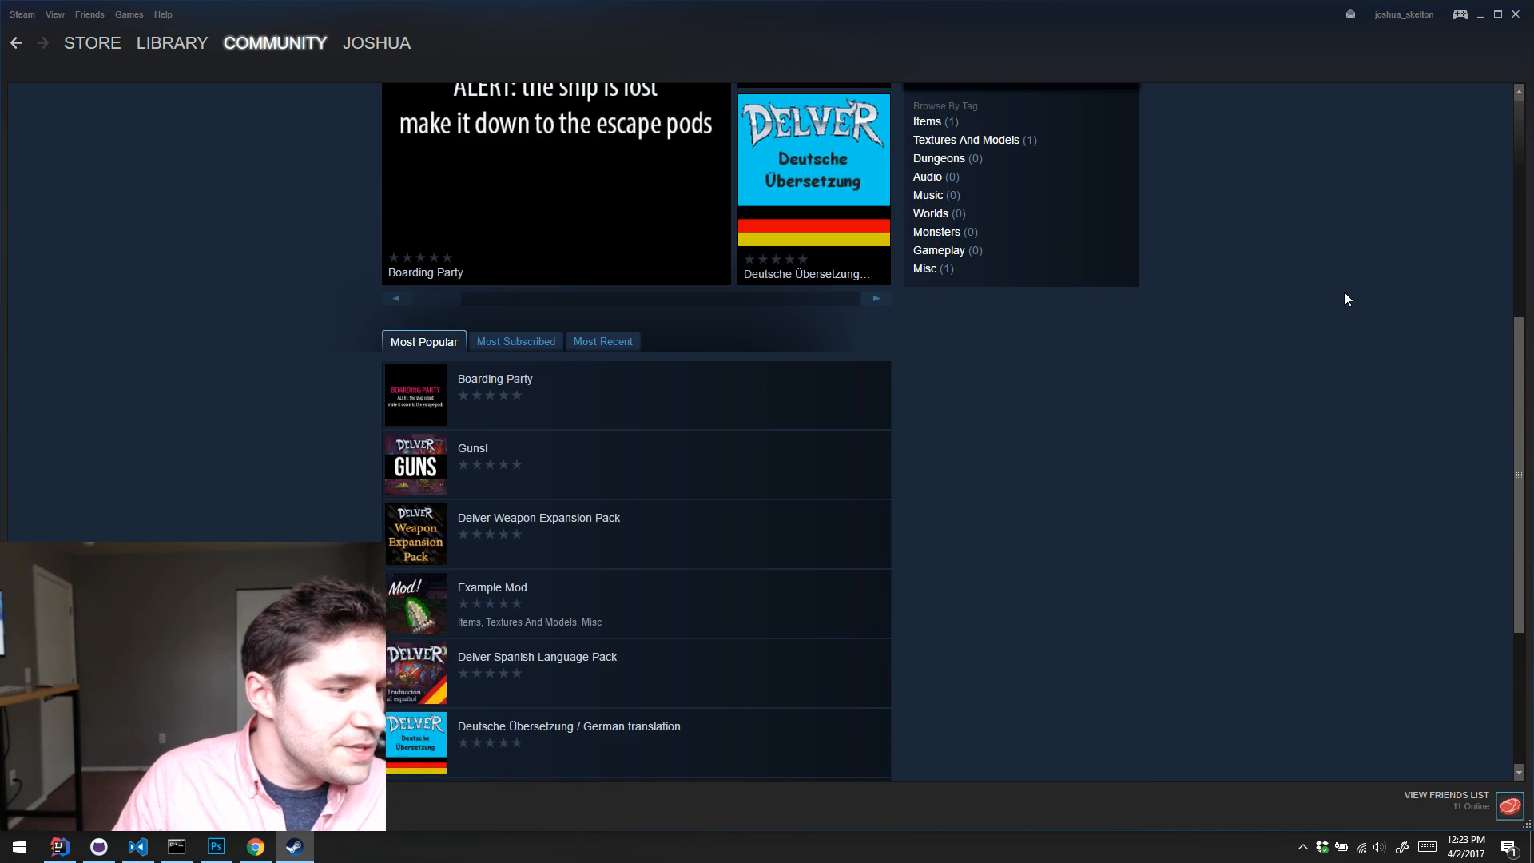
Step: Read the descriptions of the popular Delver mods, from Delver Weapon Expansion Pack to Spiders to Scorpions, and view the featured Workshop items
scroll(1335, 301, down, 3)
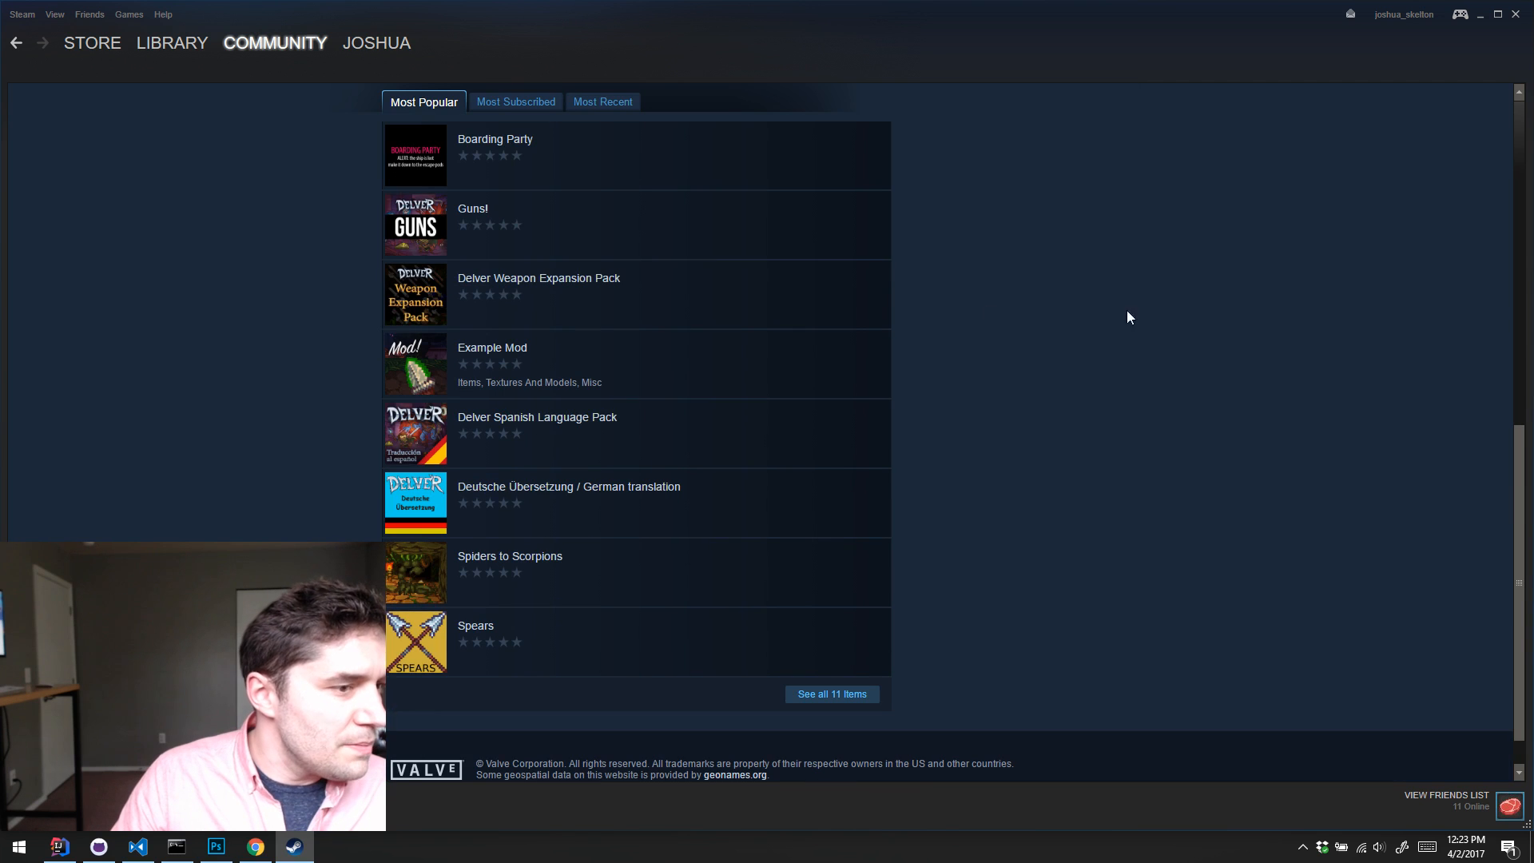
mouse_move(690, 320)
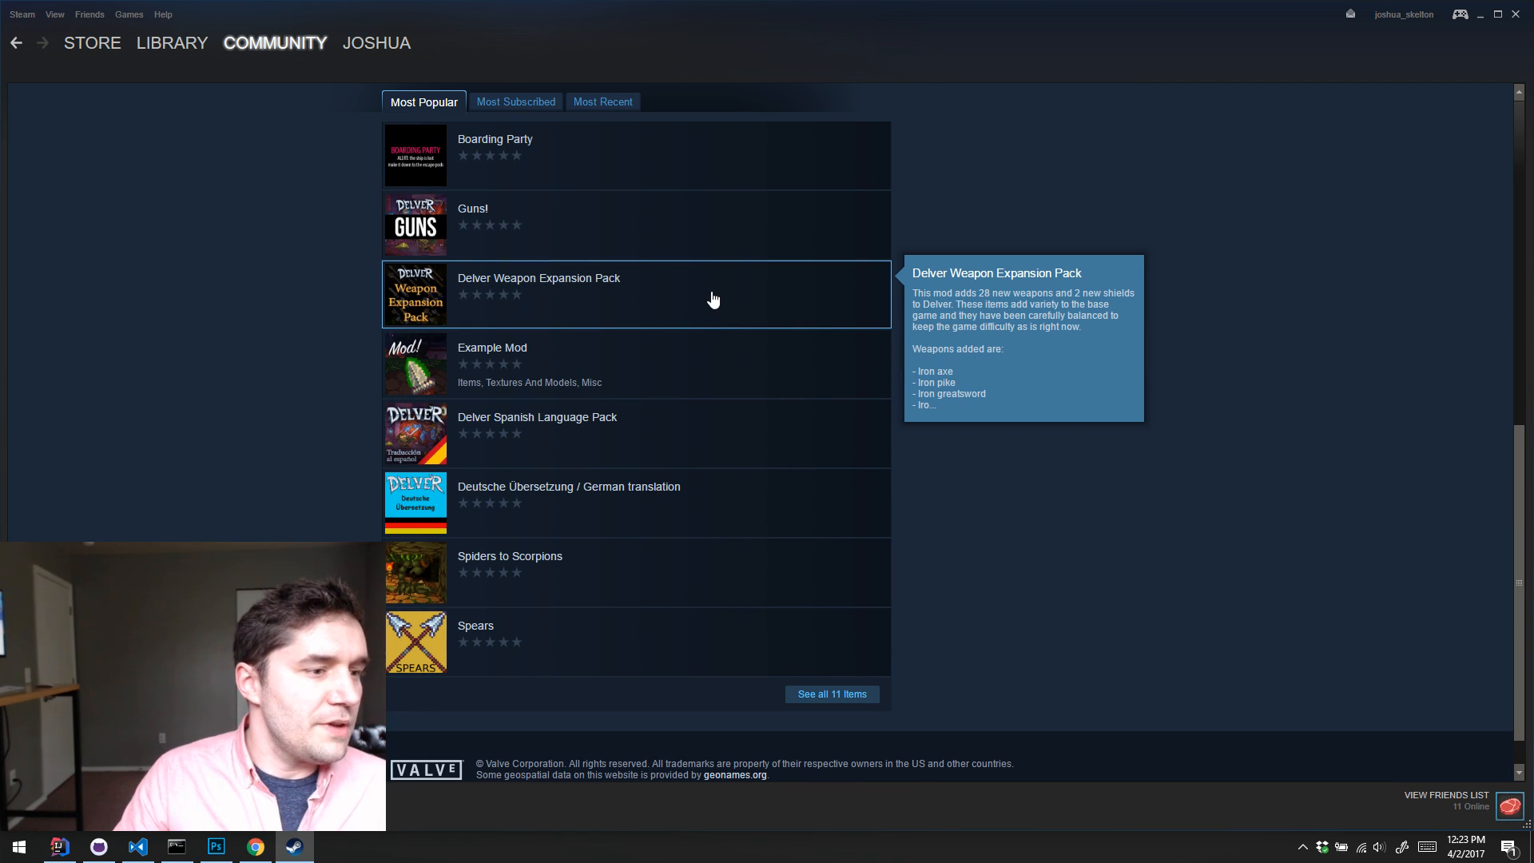
mouse_move(560, 253)
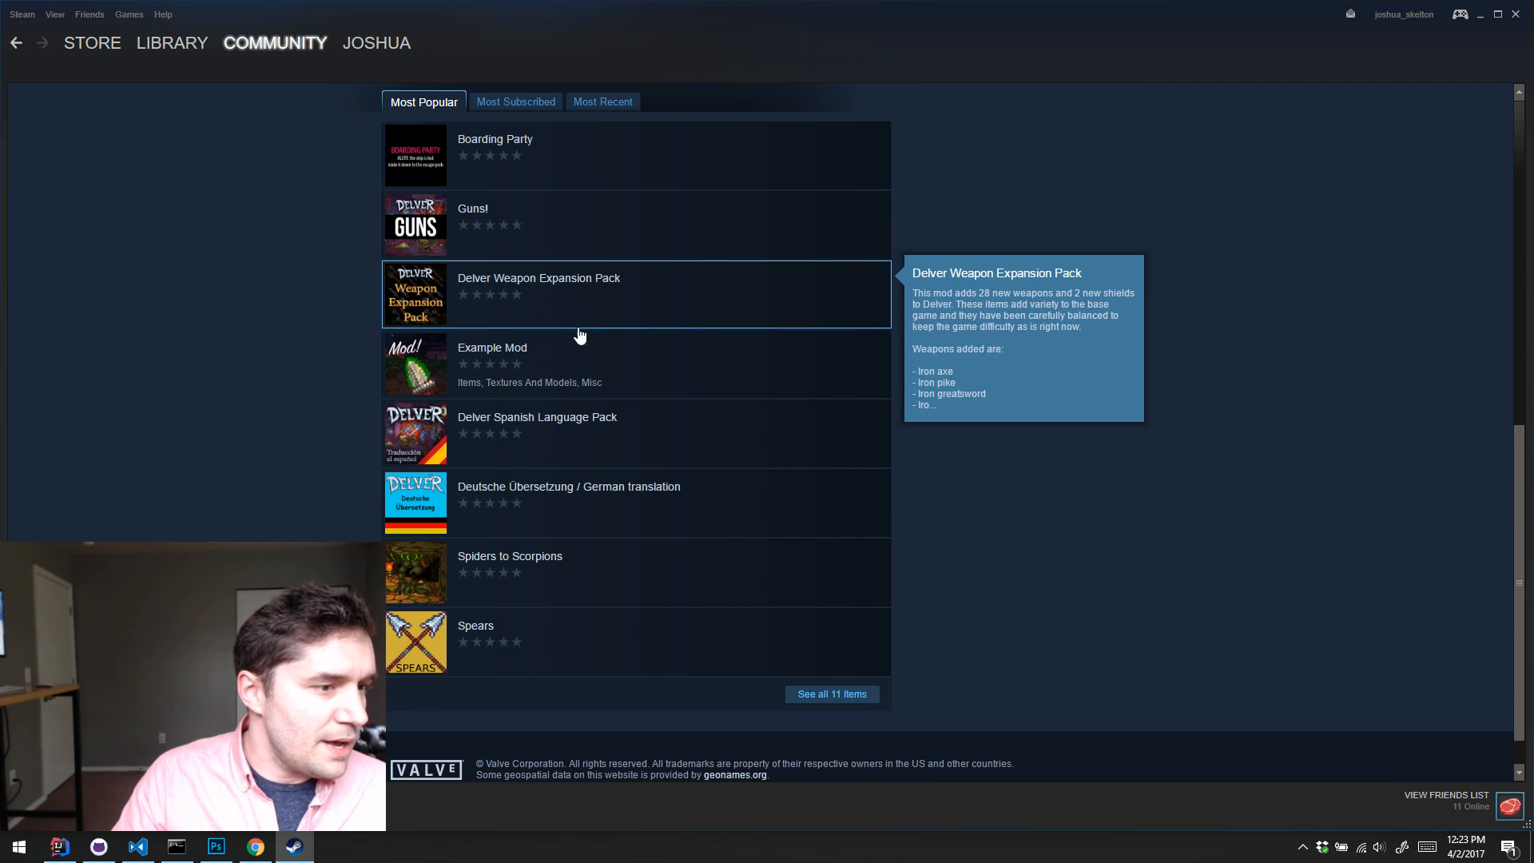
mouse_move(703, 379)
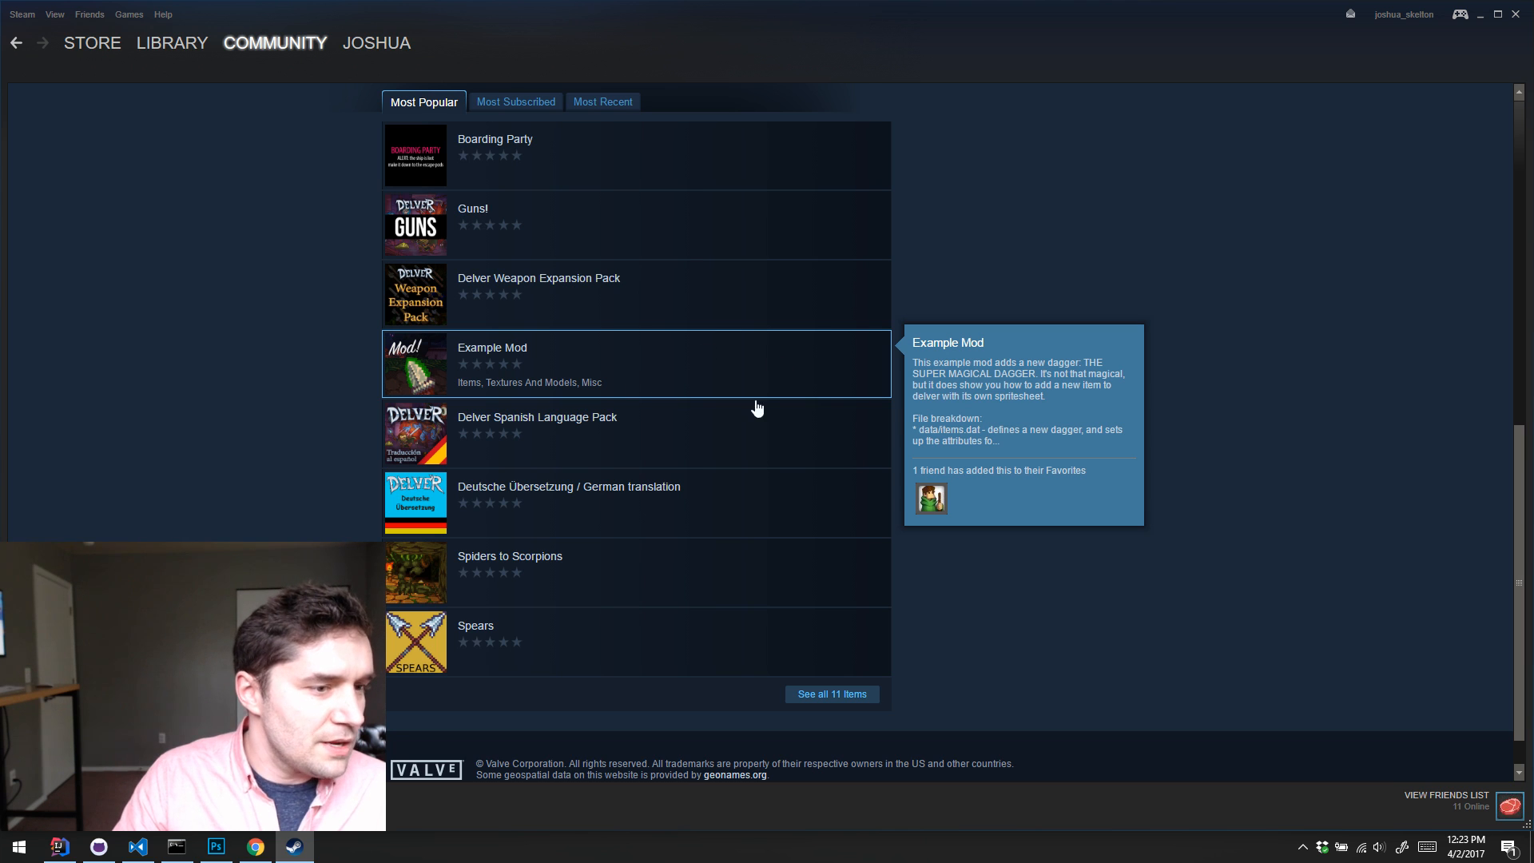
mouse_move(679, 436)
mouse_move(633, 504)
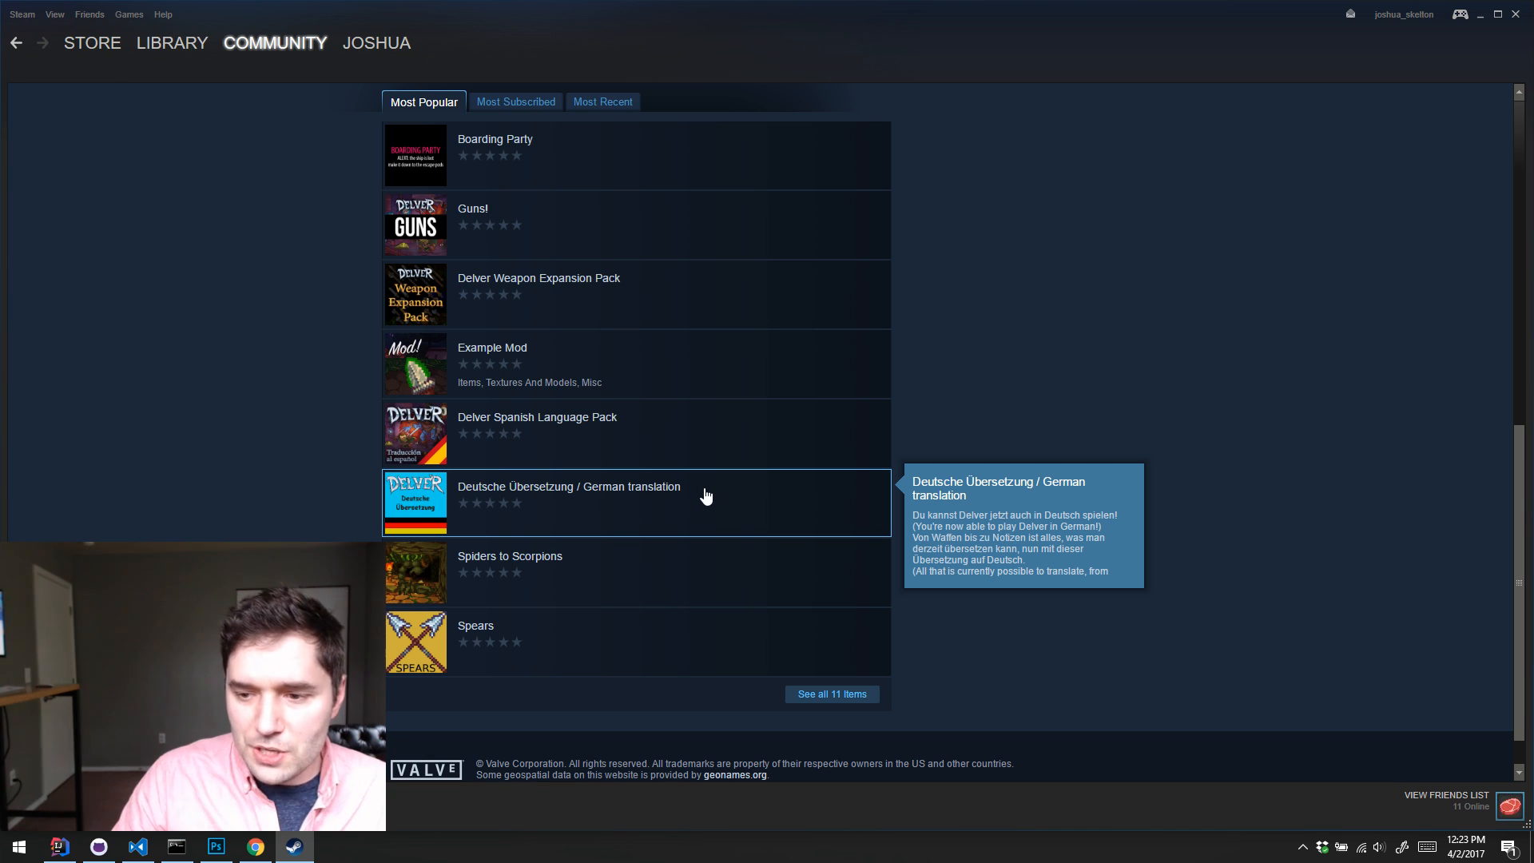
mouse_move(633, 585)
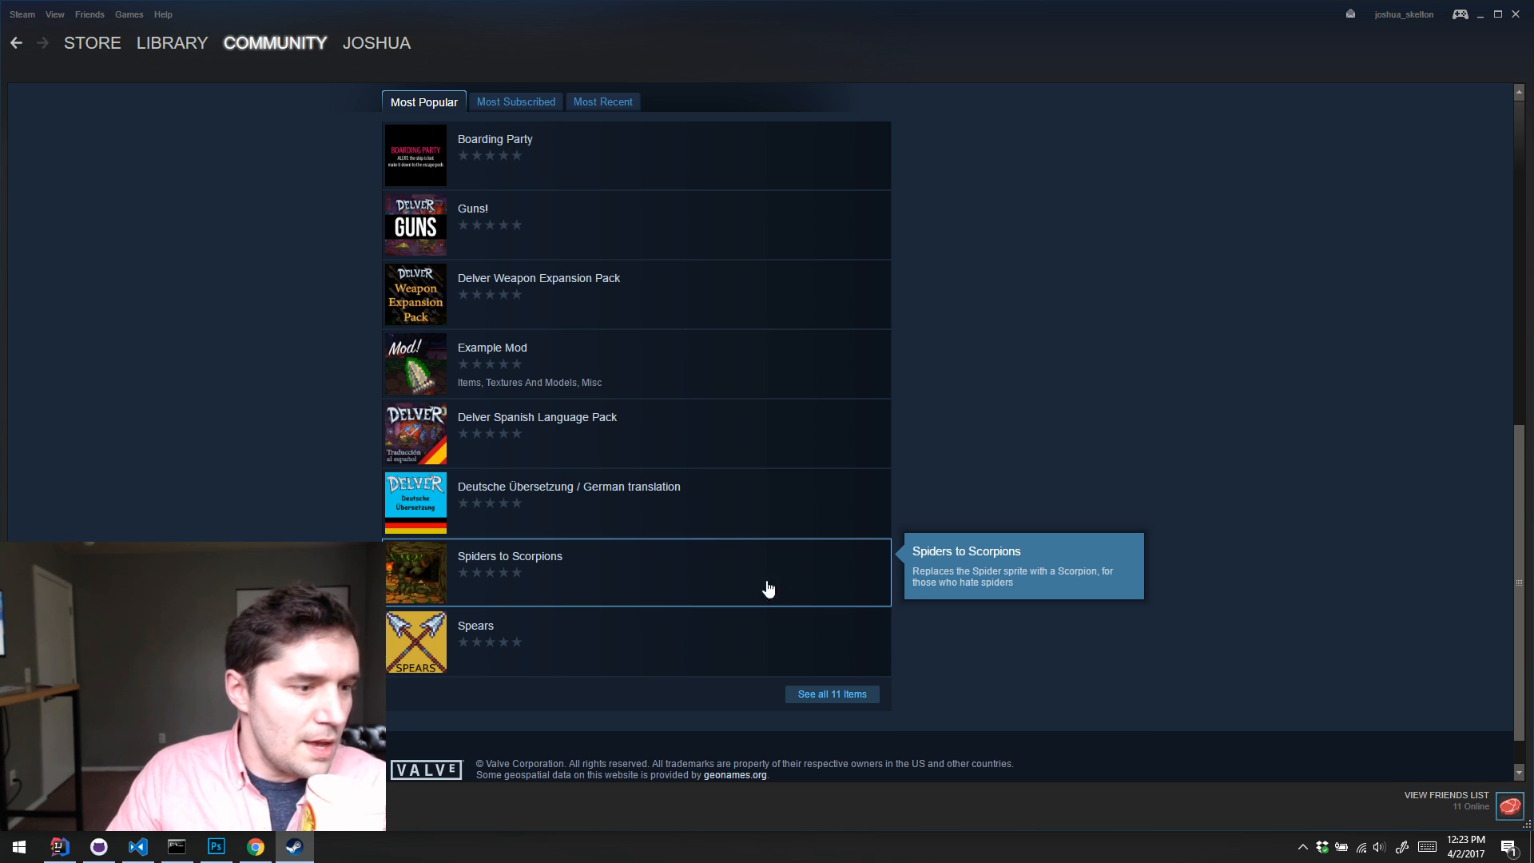
mouse_move(635, 635)
scroll(735, 619, up, 8)
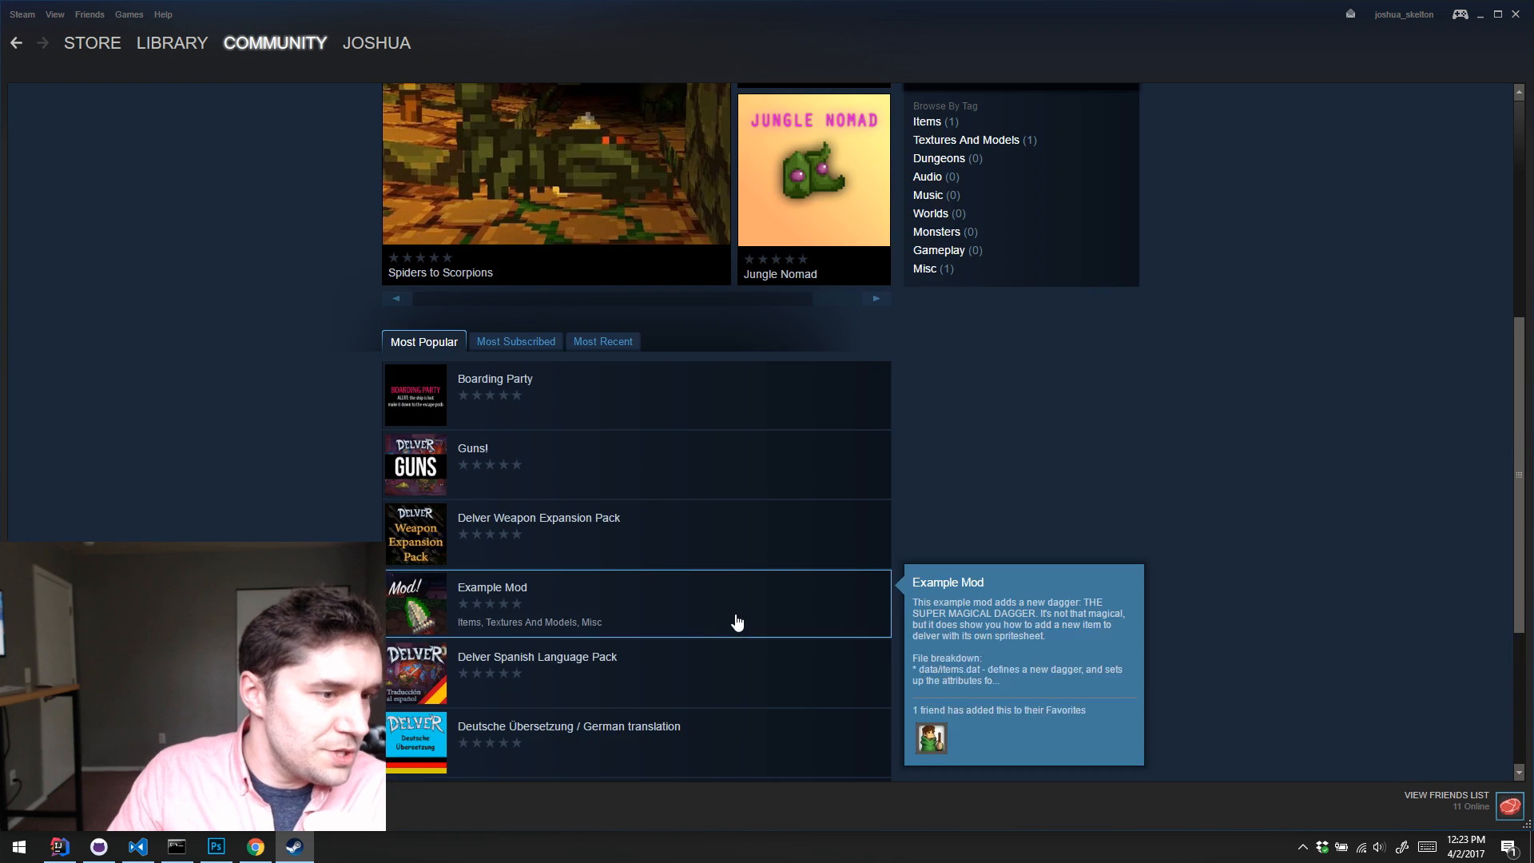
scroll(765, 515, down, 6)
scroll(787, 510, down, 1)
scroll(787, 510, up, 7)
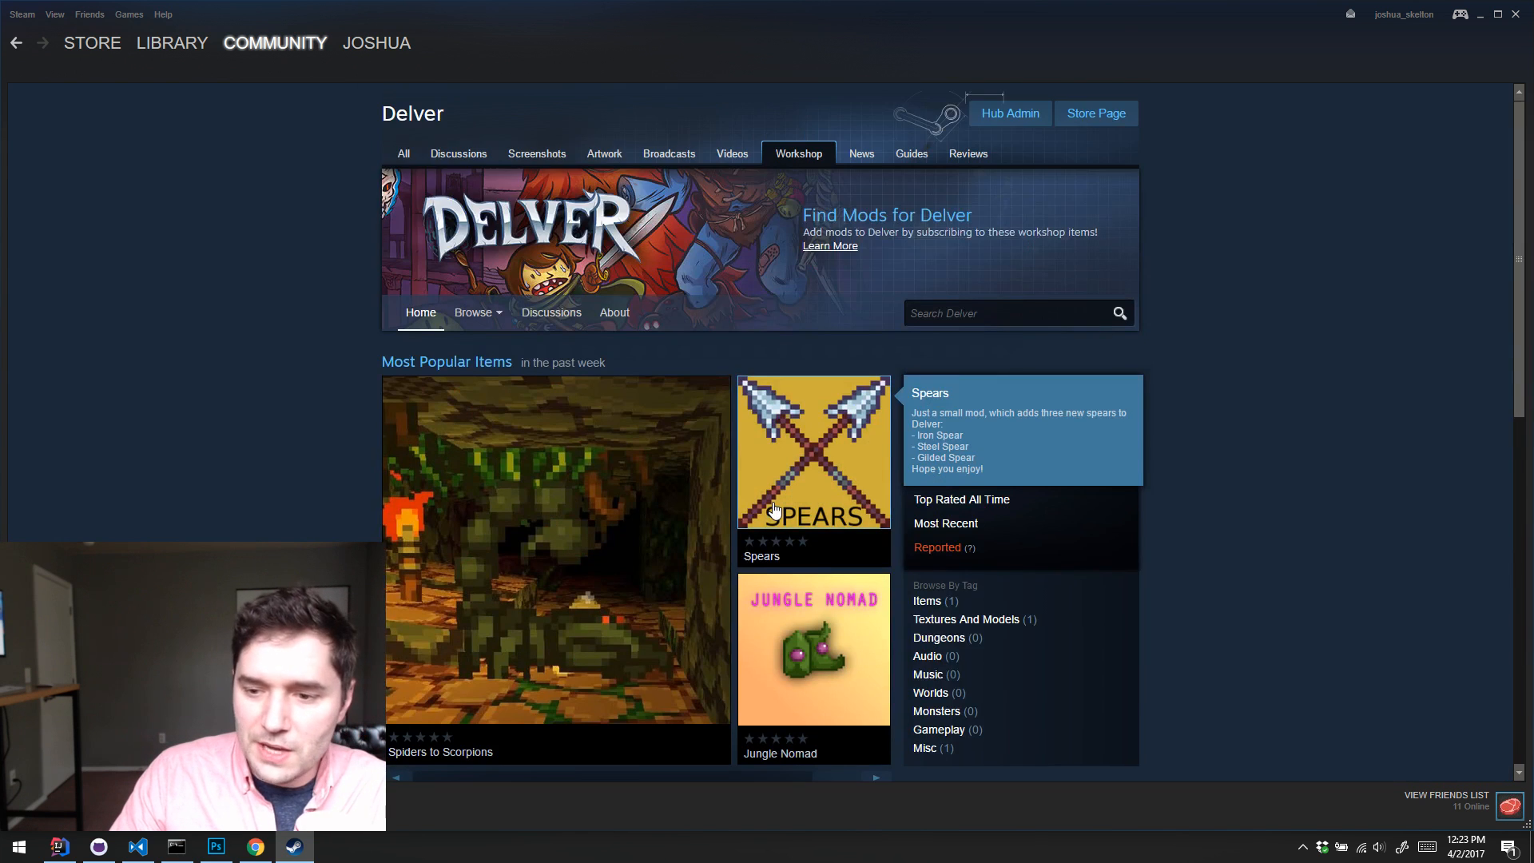
scroll(775, 509, down, 2)
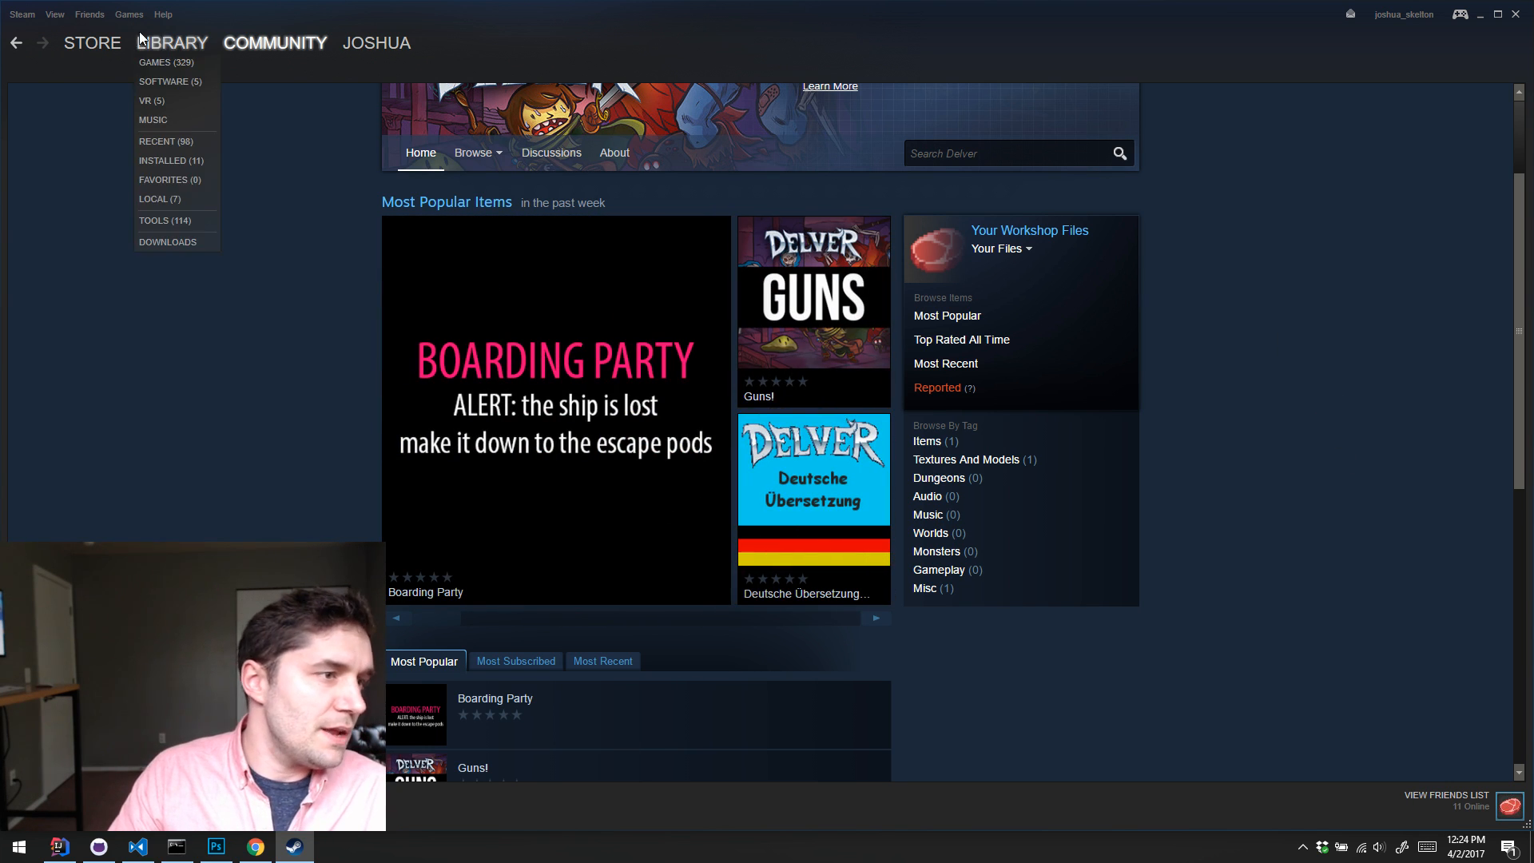
Step: Choose "beta - Beta Branch" as the beta opt-in in Delver's library properties, and close the properties and Steam
click(181, 42)
scroll(36, 427, down, 1)
right_click(36, 435)
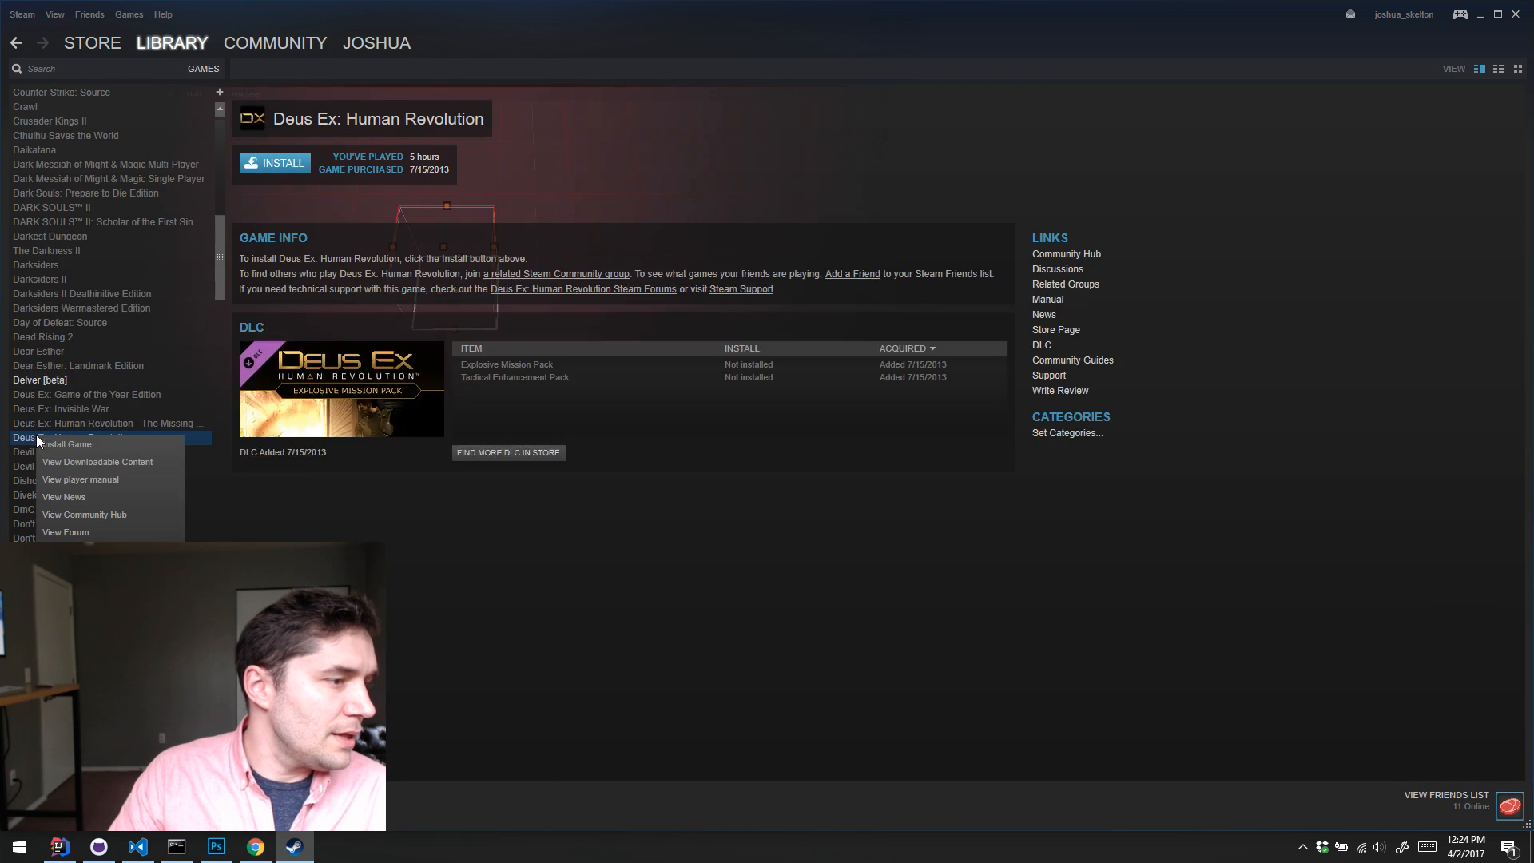
right_click(46, 377)
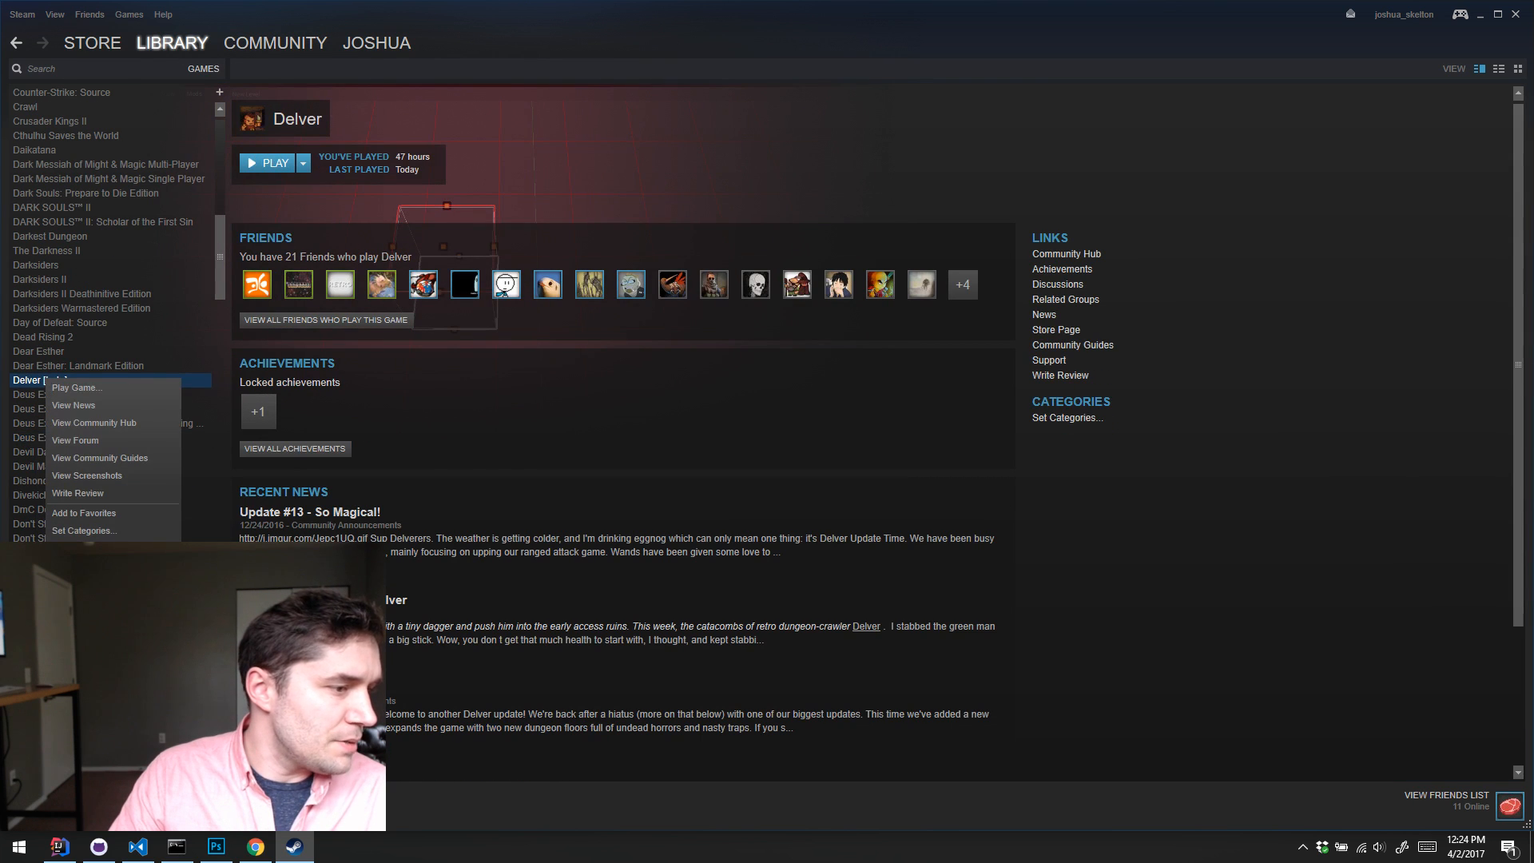
click(76, 585)
click(1166, 184)
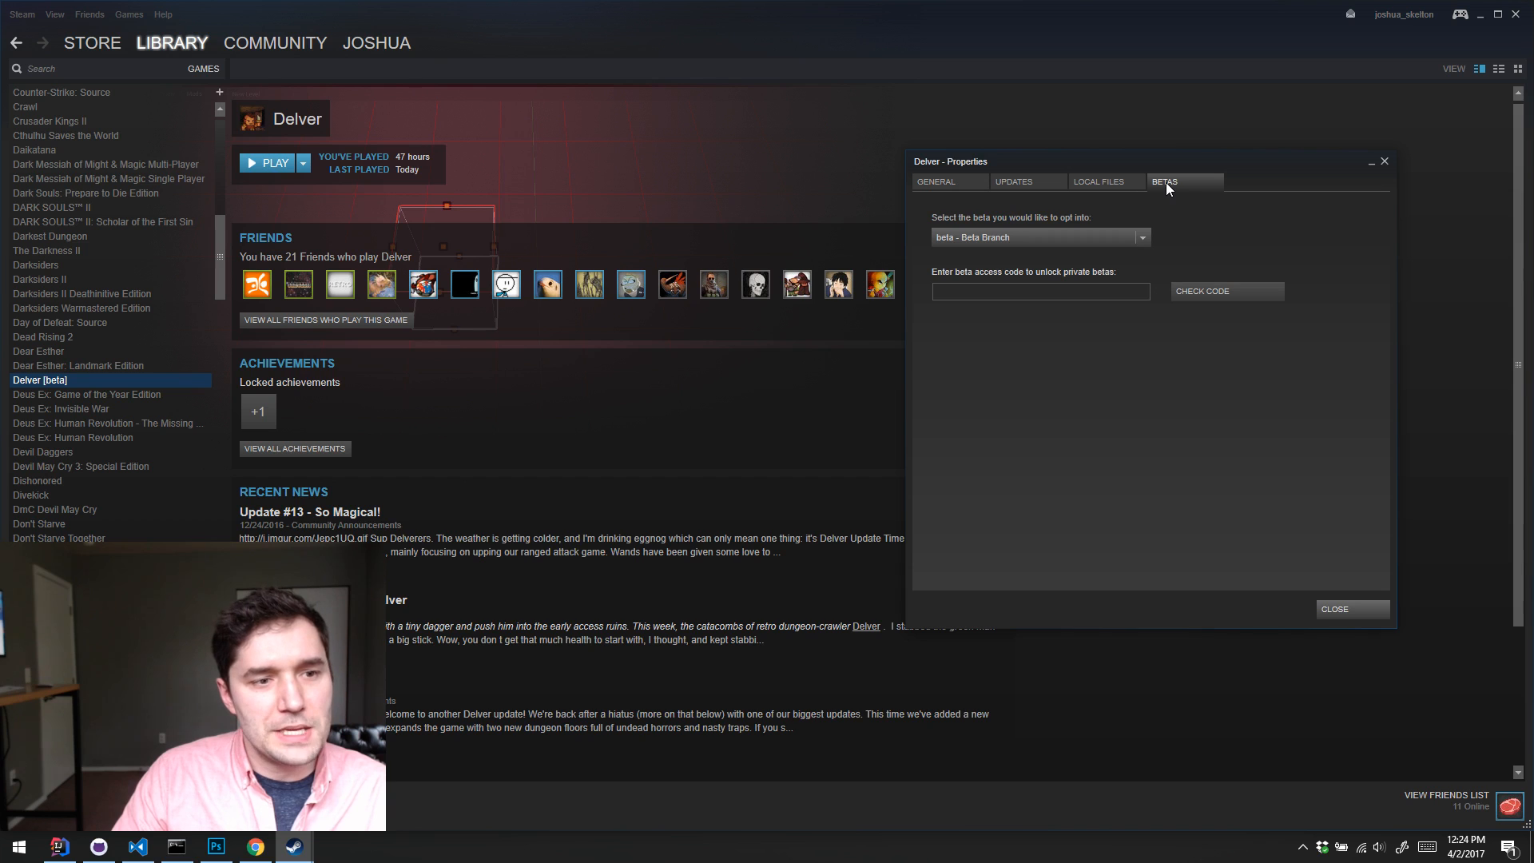
click(1142, 238)
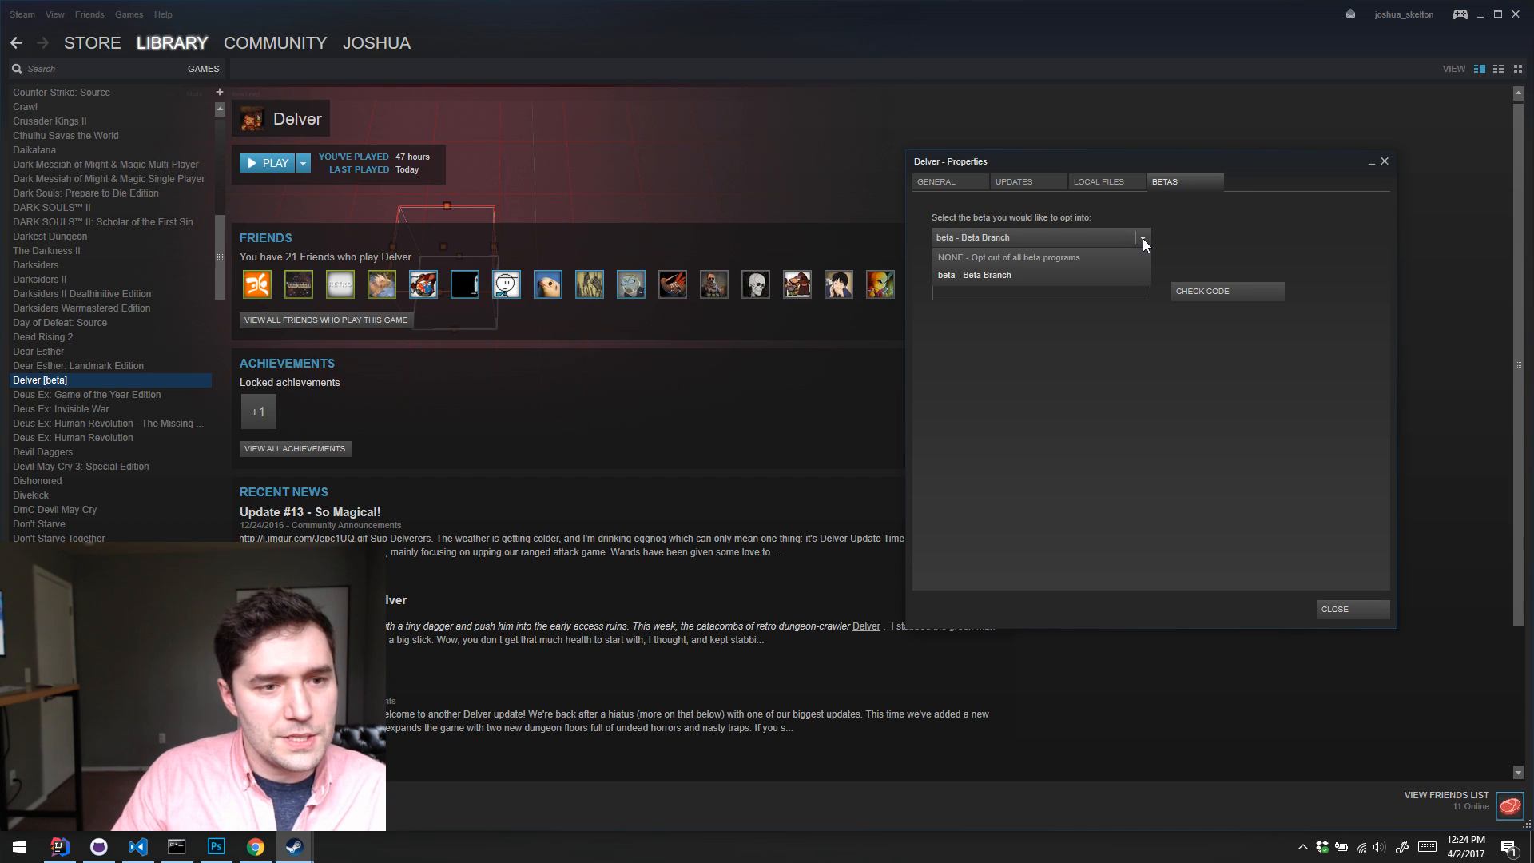
click(1029, 270)
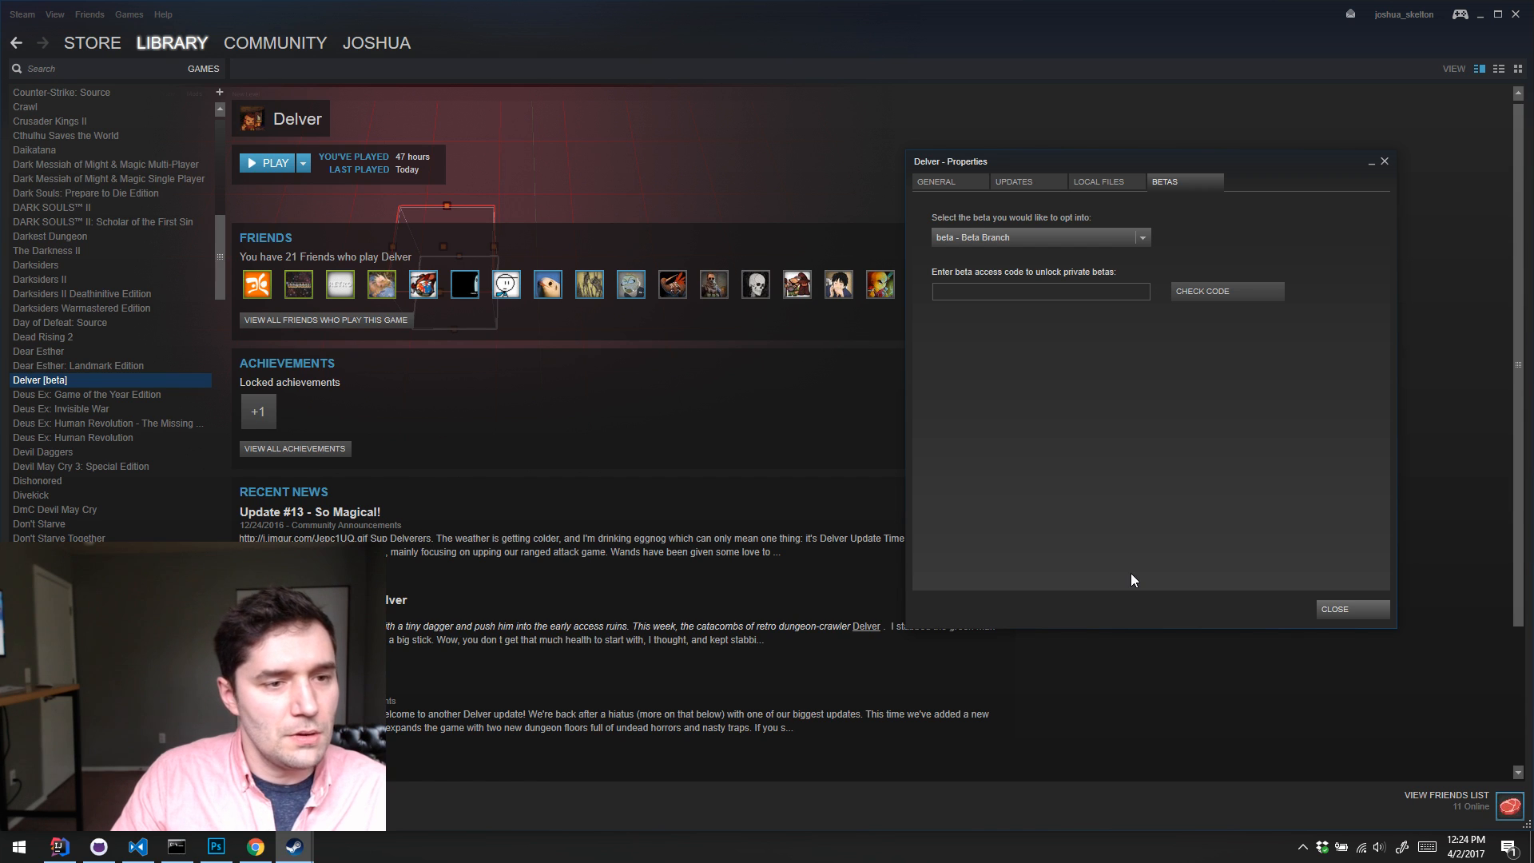
click(1386, 161)
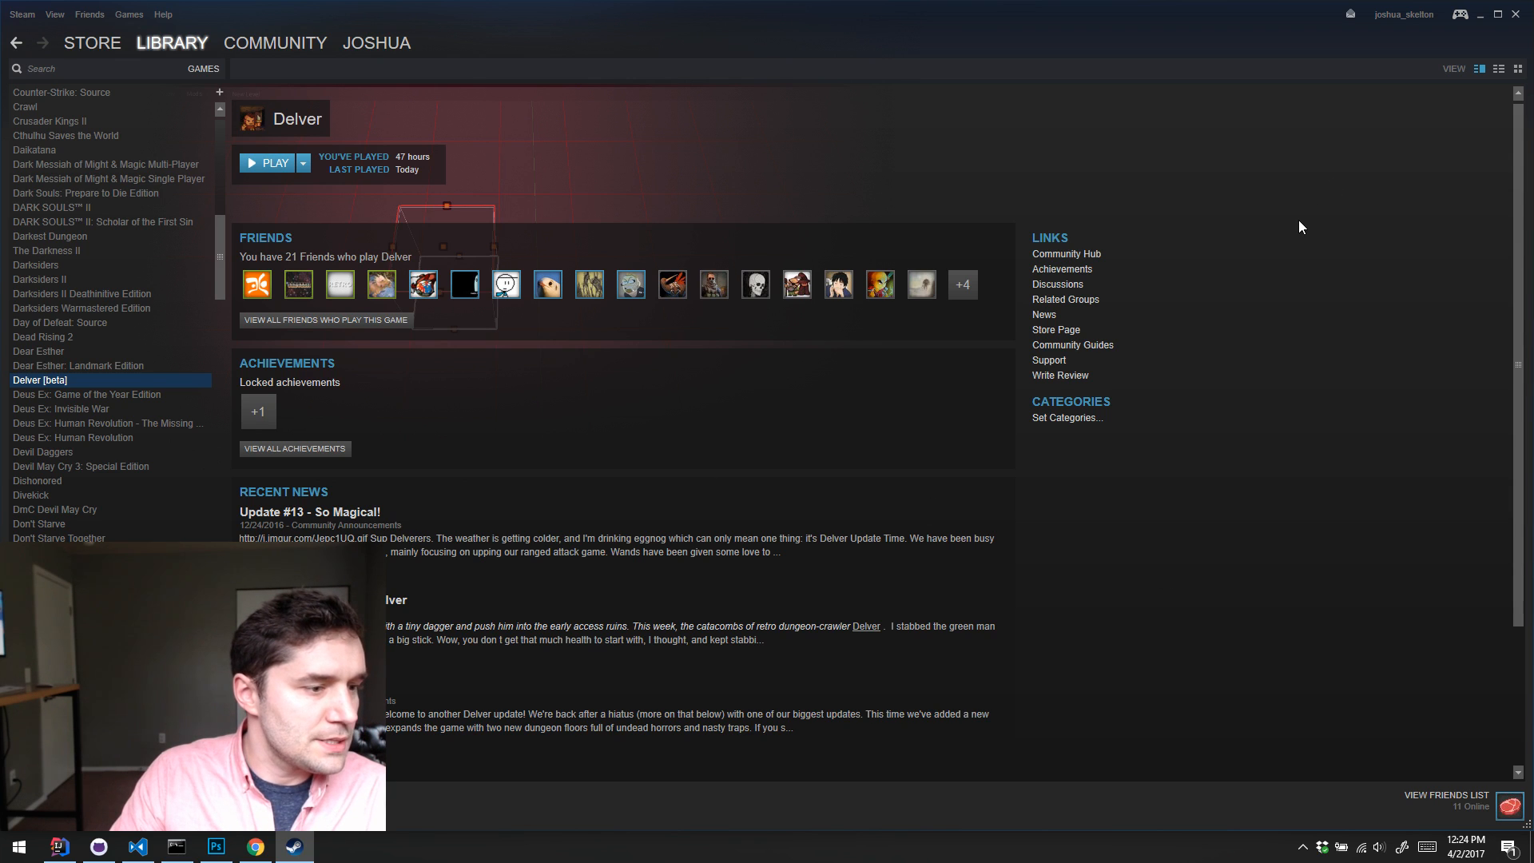
click(1517, 21)
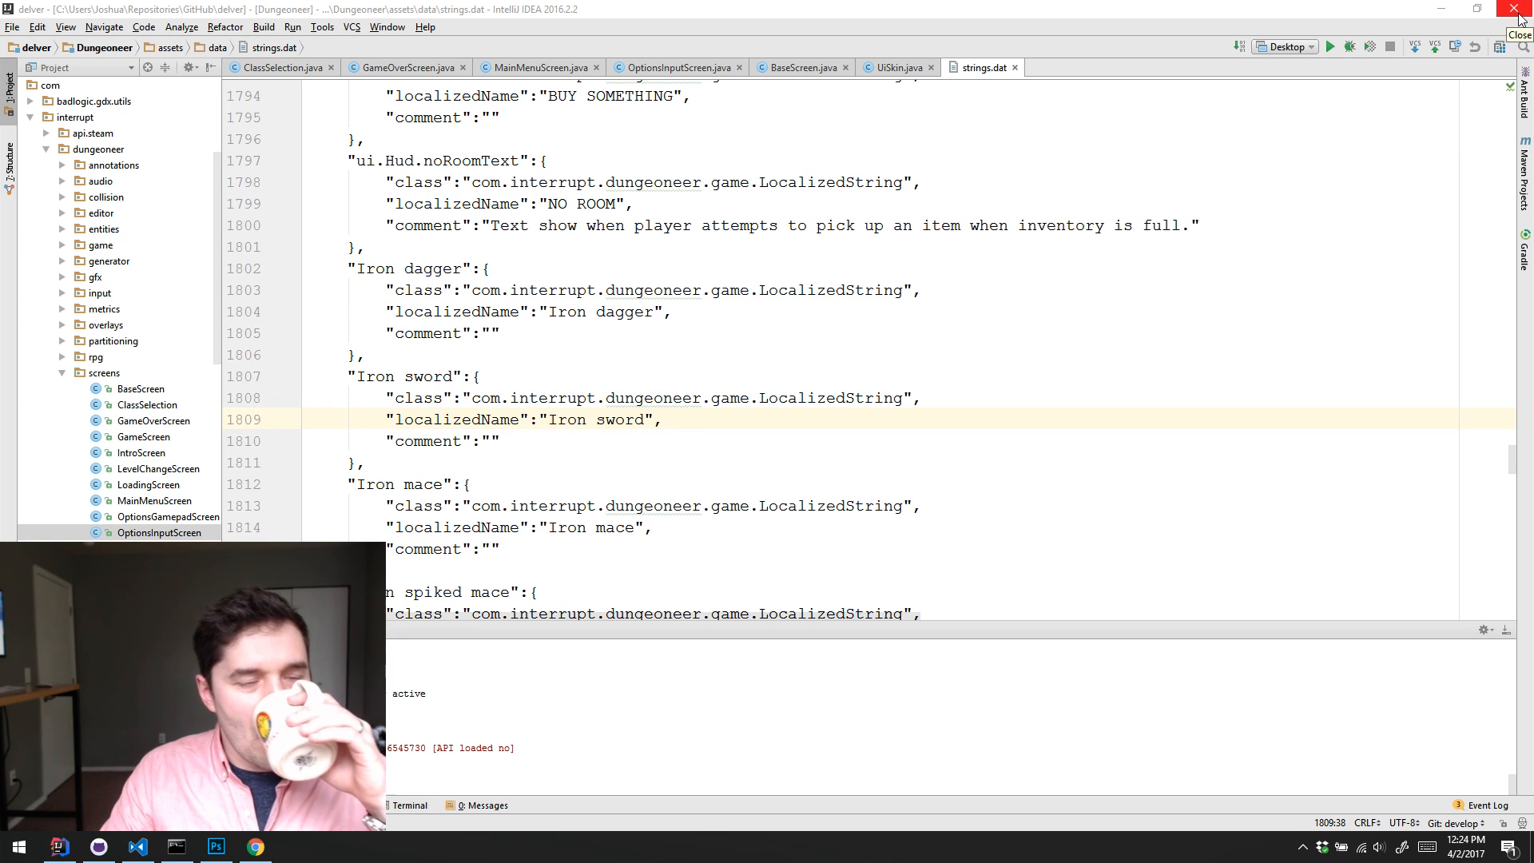
Step: Switch to the Command Prompt, remove the characters junction from the mods folder with rmdir, and list the folder before and after
click(189, 852)
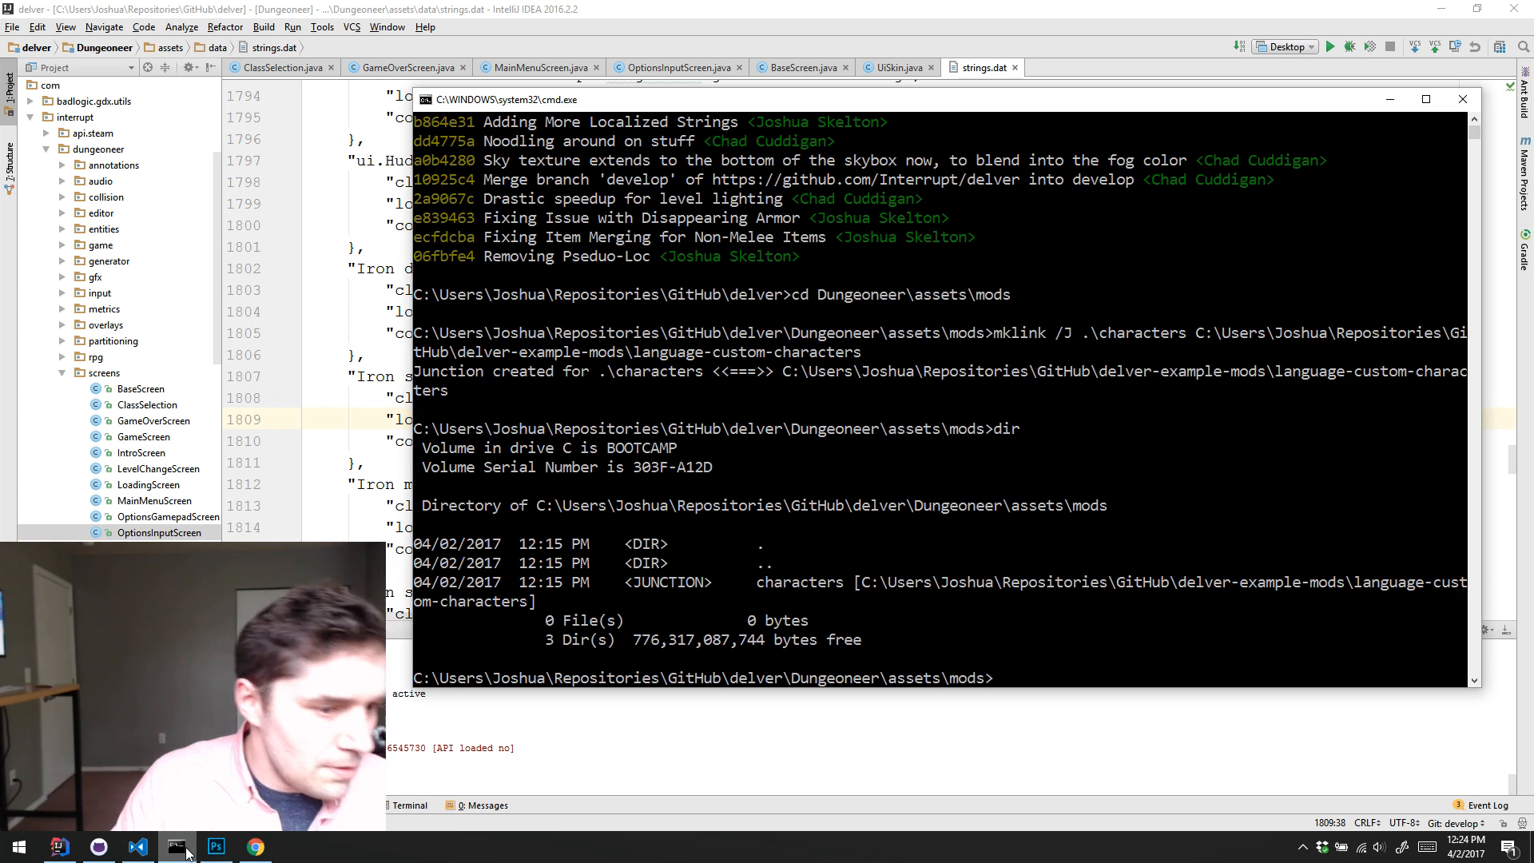
text(dir)
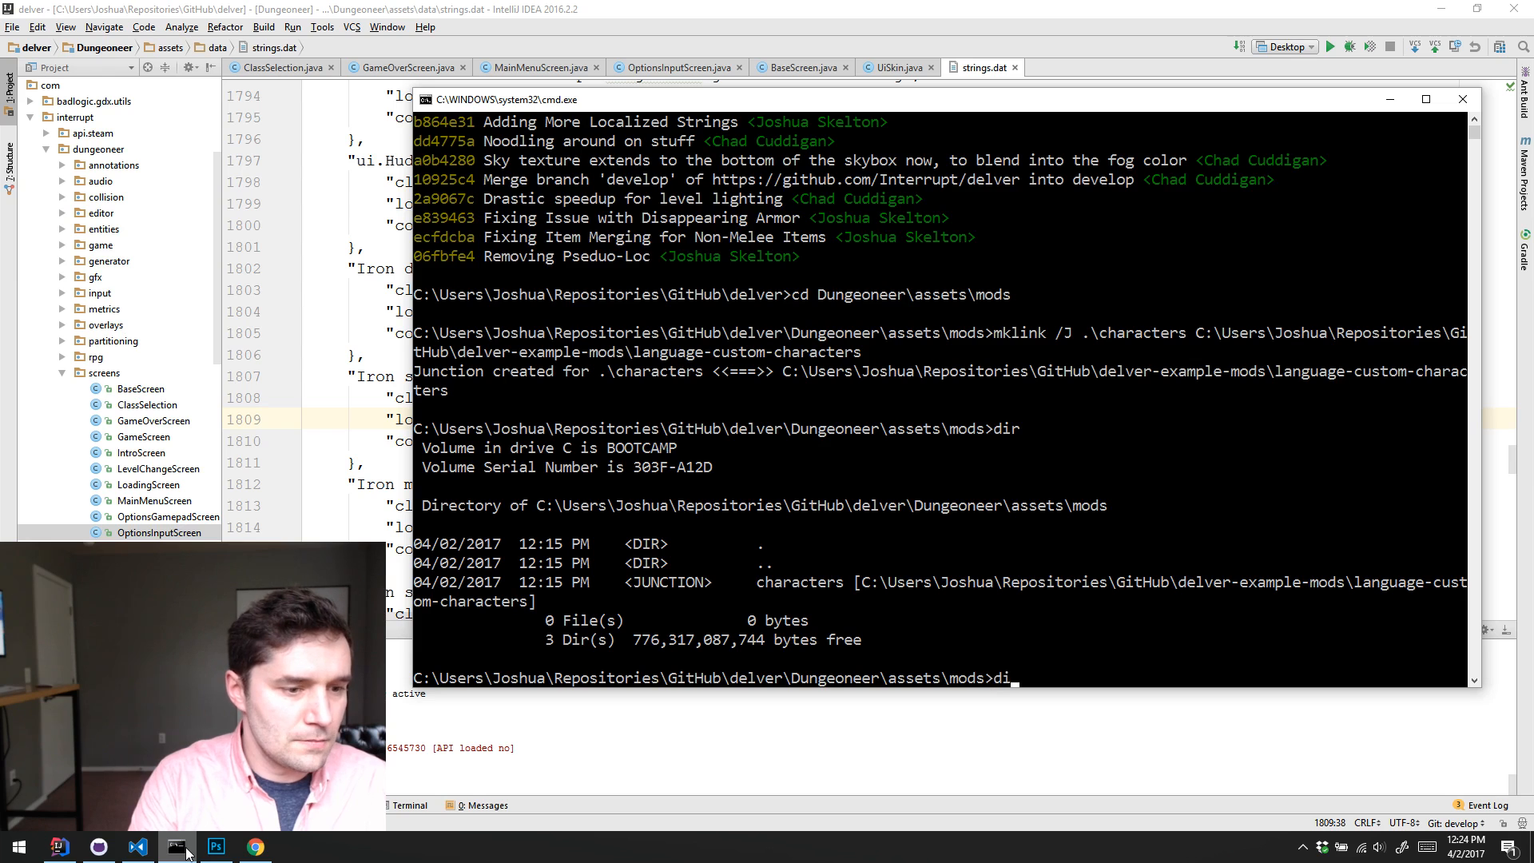
key(Return)
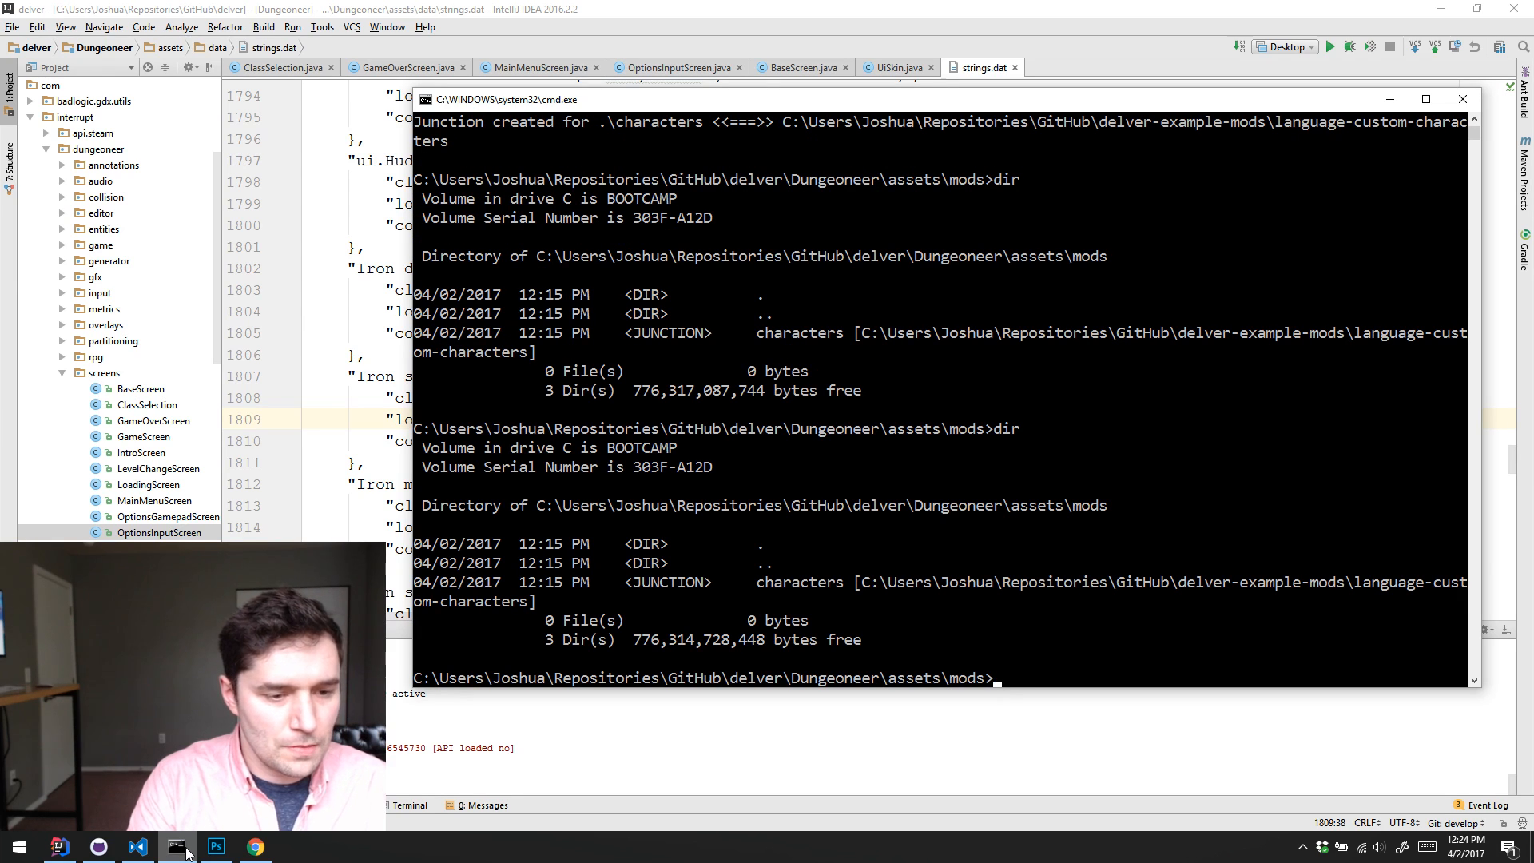
text(rmdir characters)
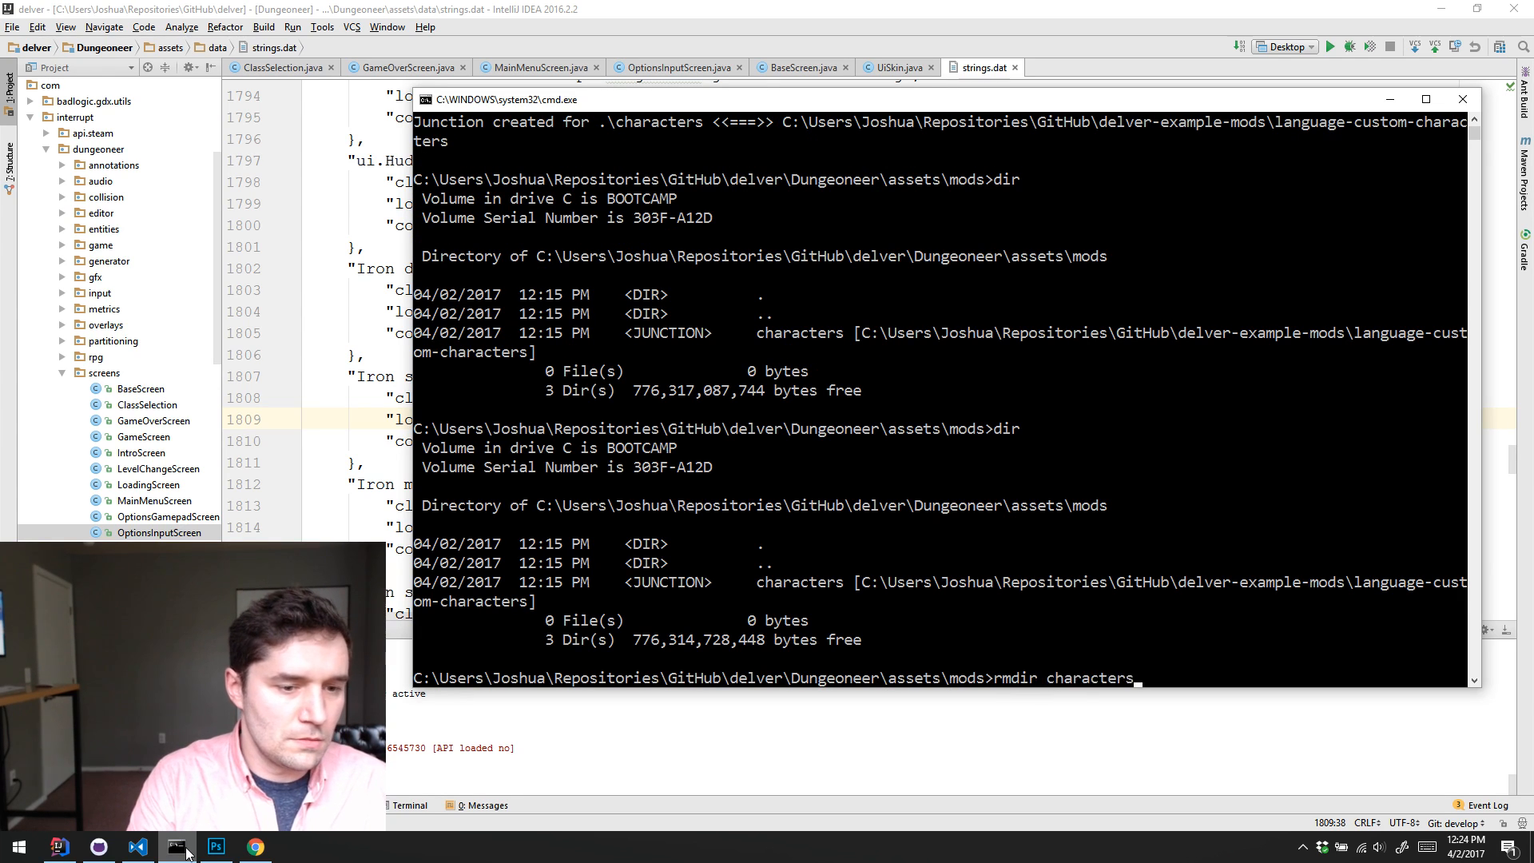
key(Return)
text(dir)
key(Return)
Step: Go up three folder levels from mods to the delver repository root and check its git status
text(cd ..)
key(Return)
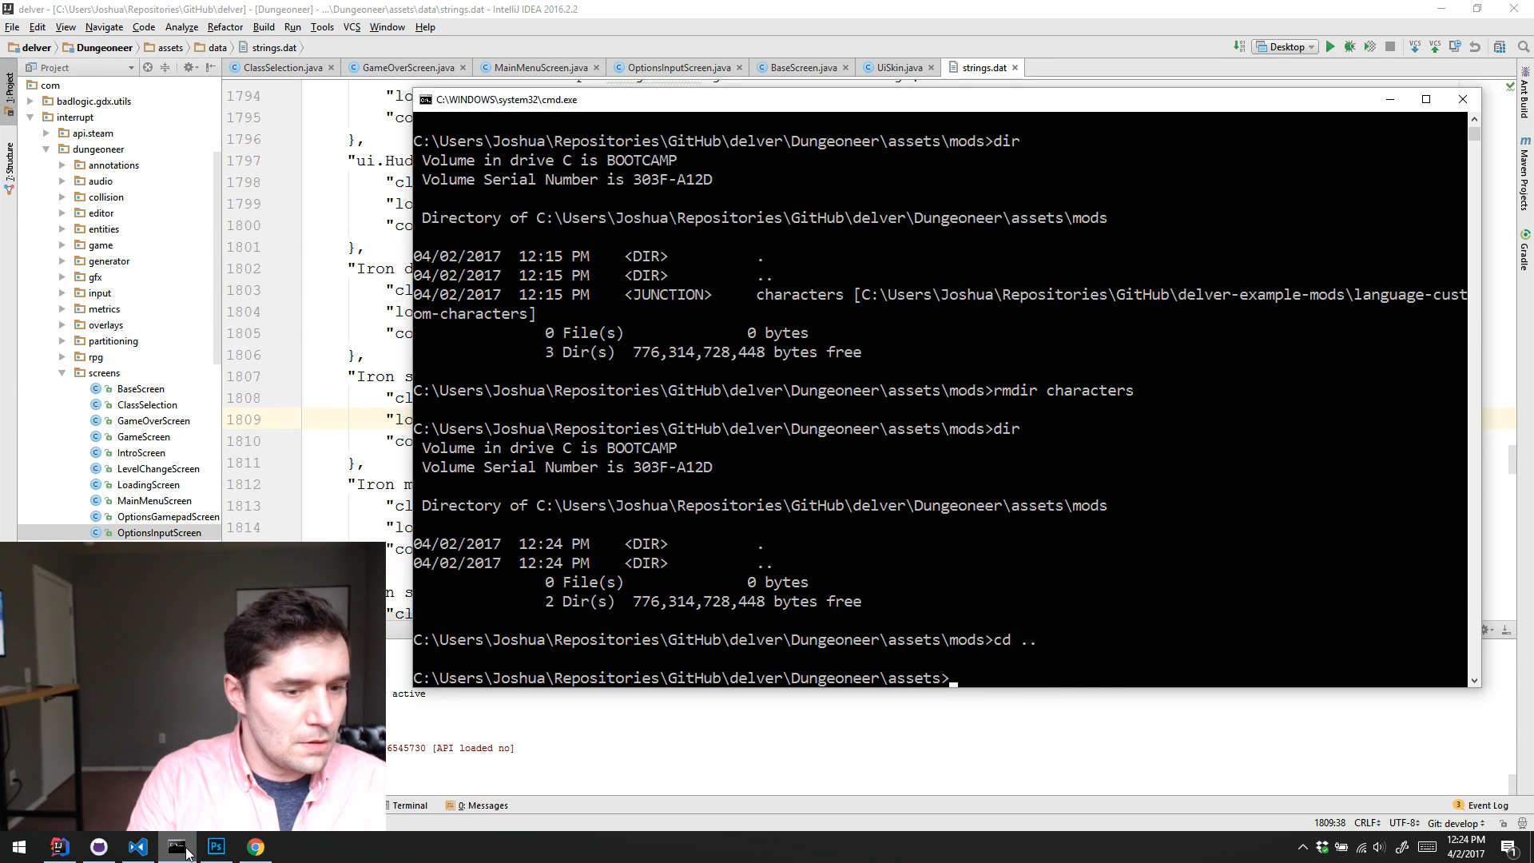
text(cd ..)
key(Return)
text(cd ..)
key(Return)
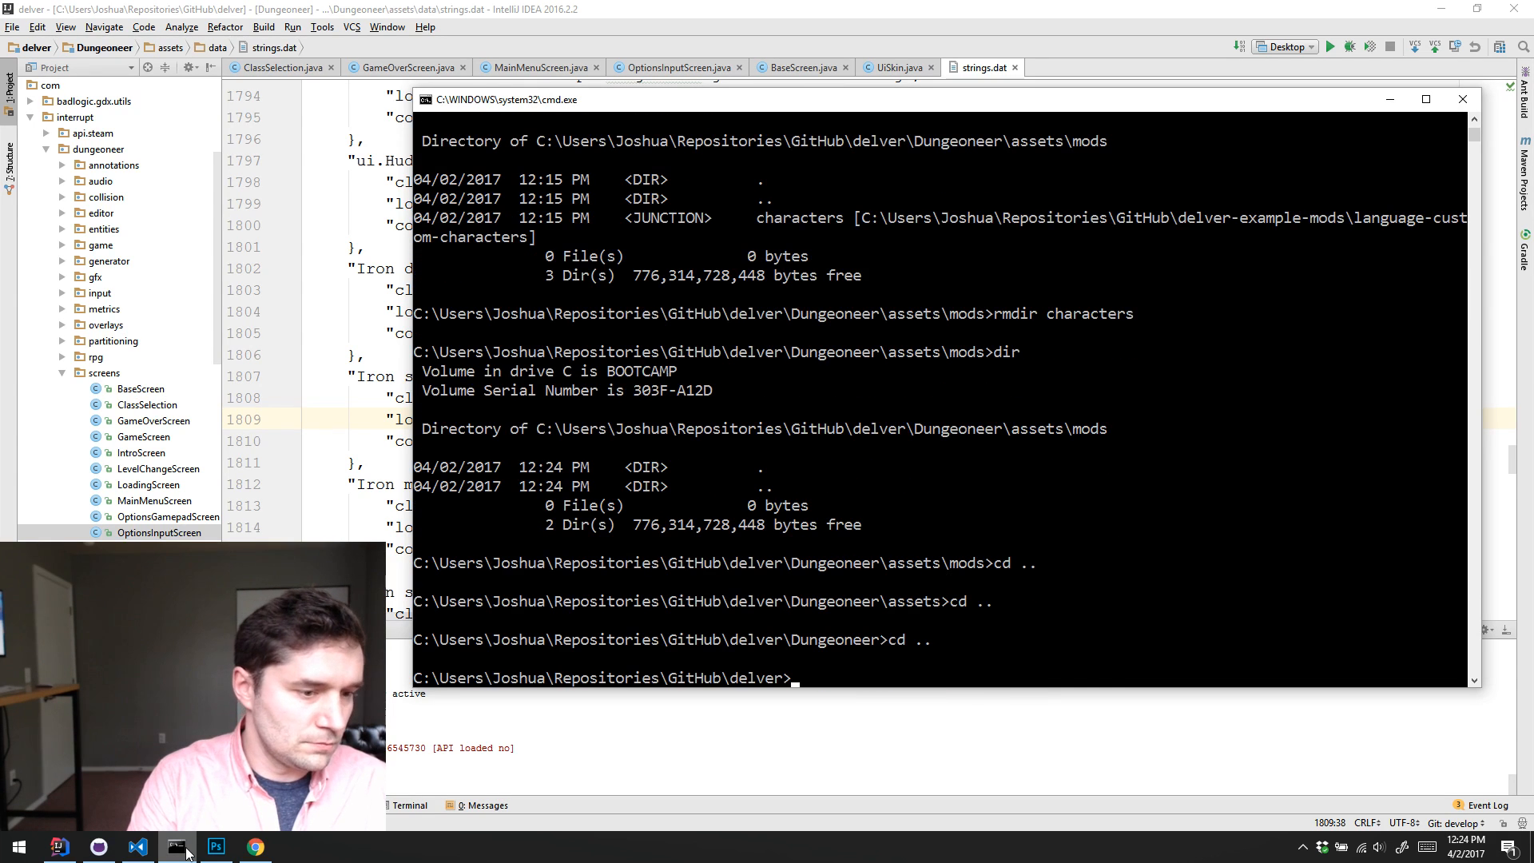
text(git status)
key(Return)
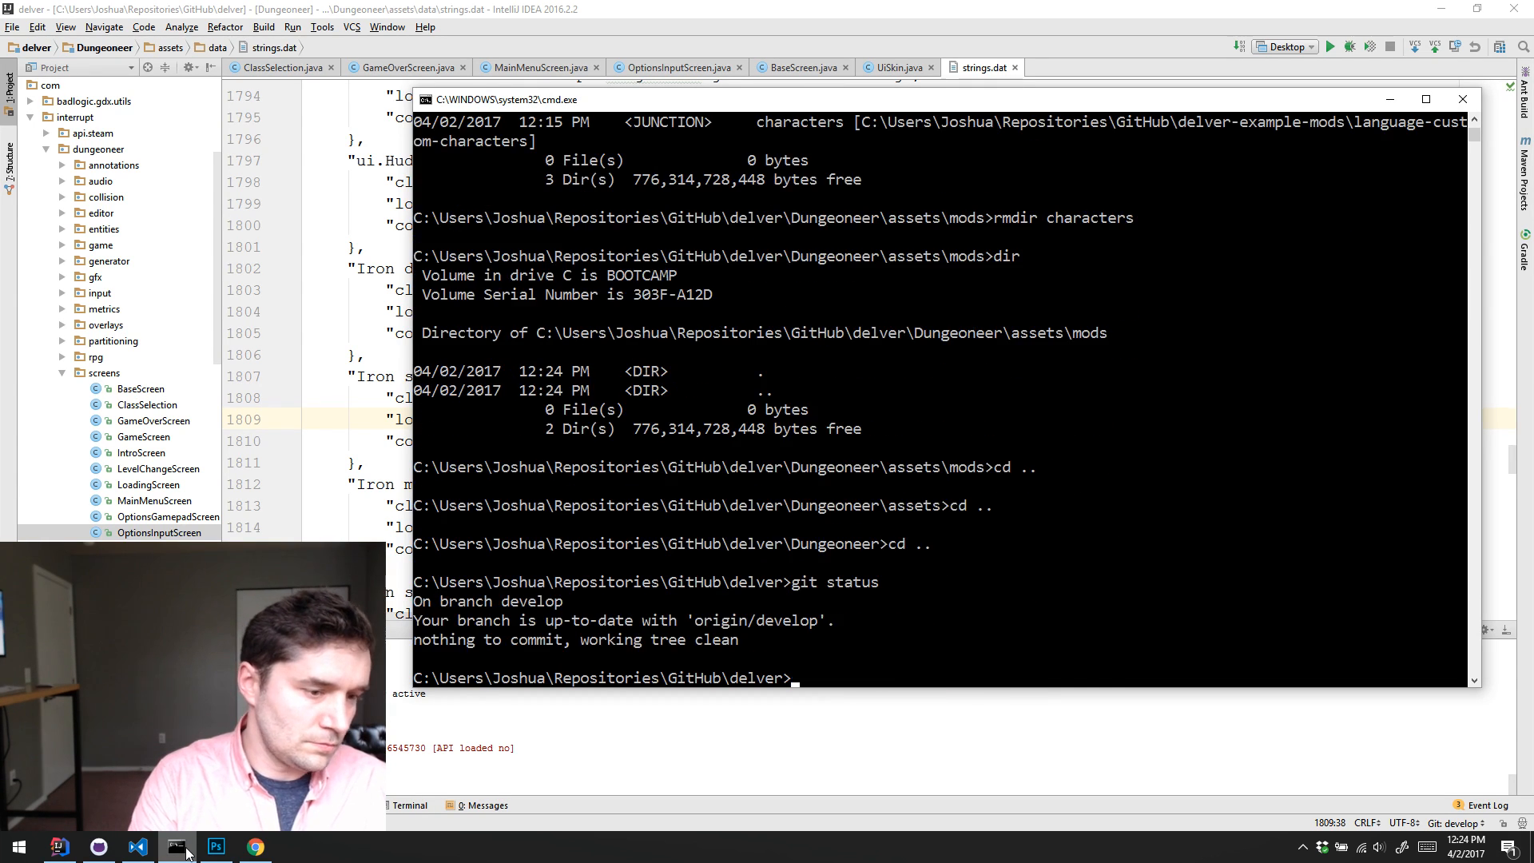
Step: Check out the OverworldMark2 branch of the delver repository and check its git status
text(git c)
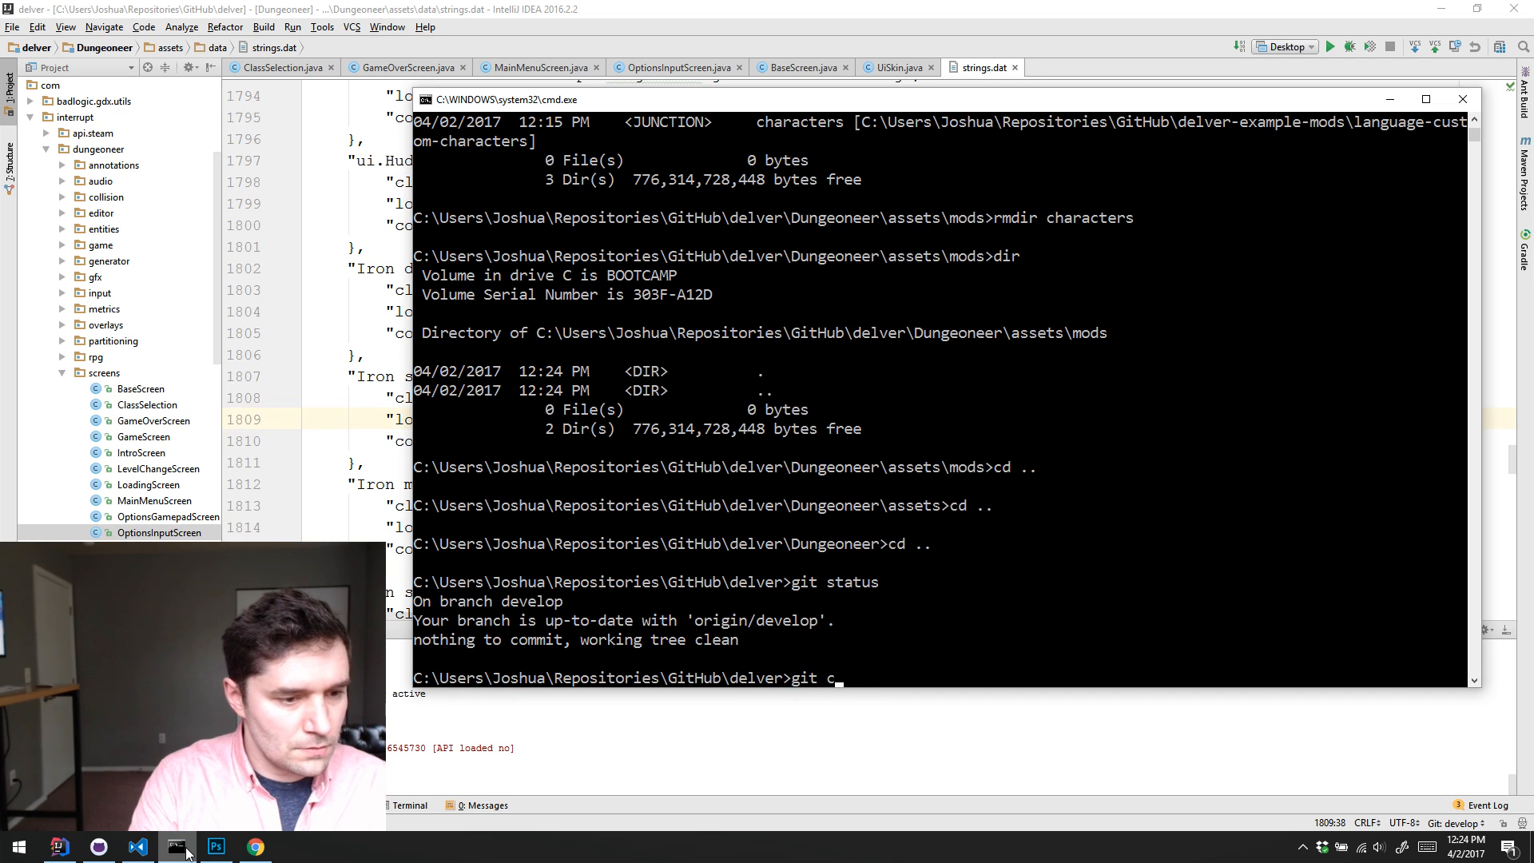
text(heckout Overwo)
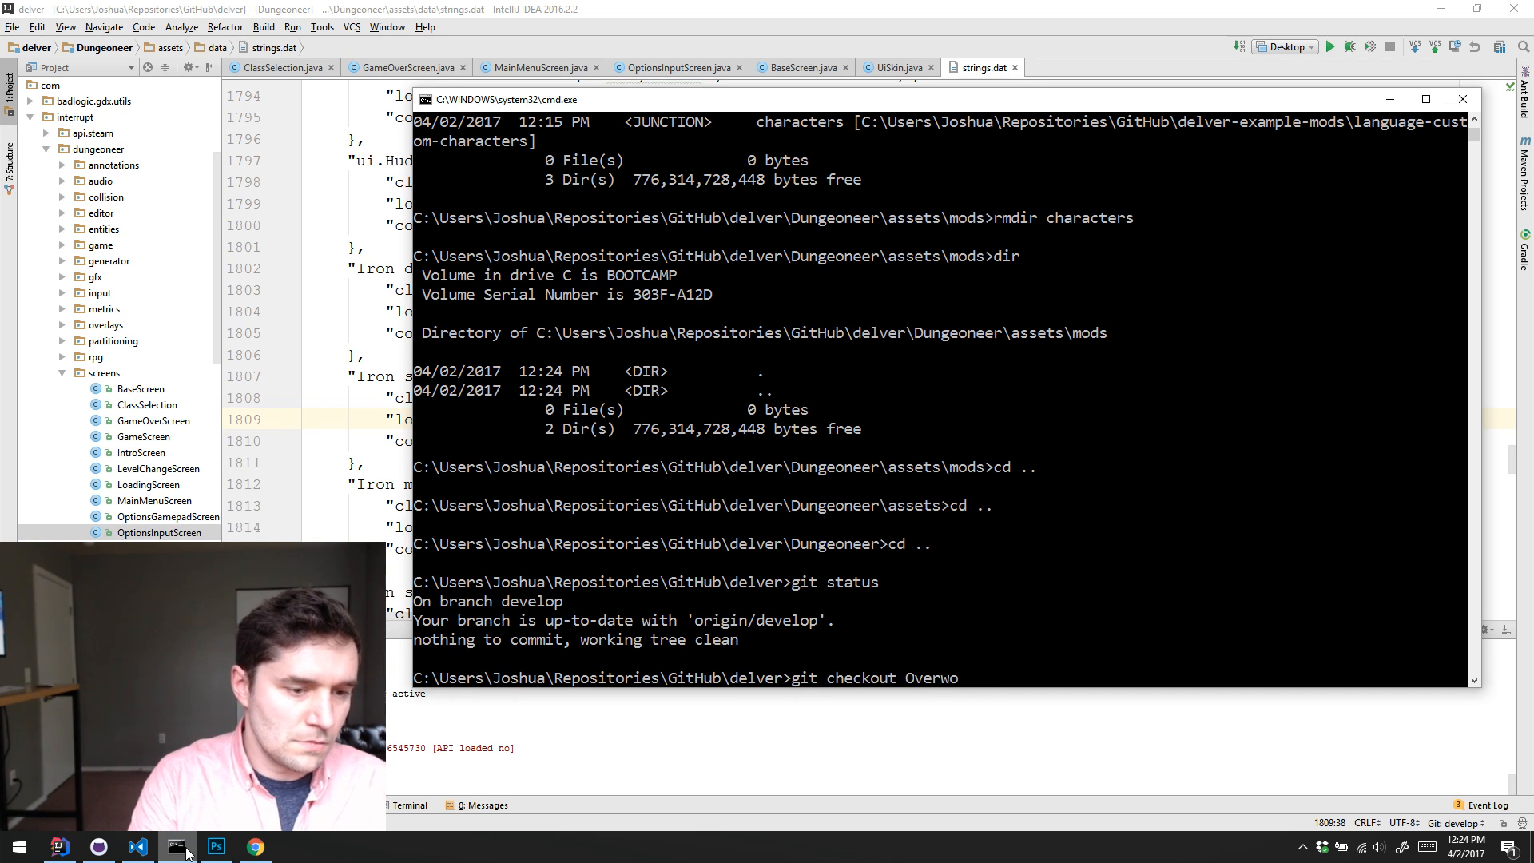
text(rld)
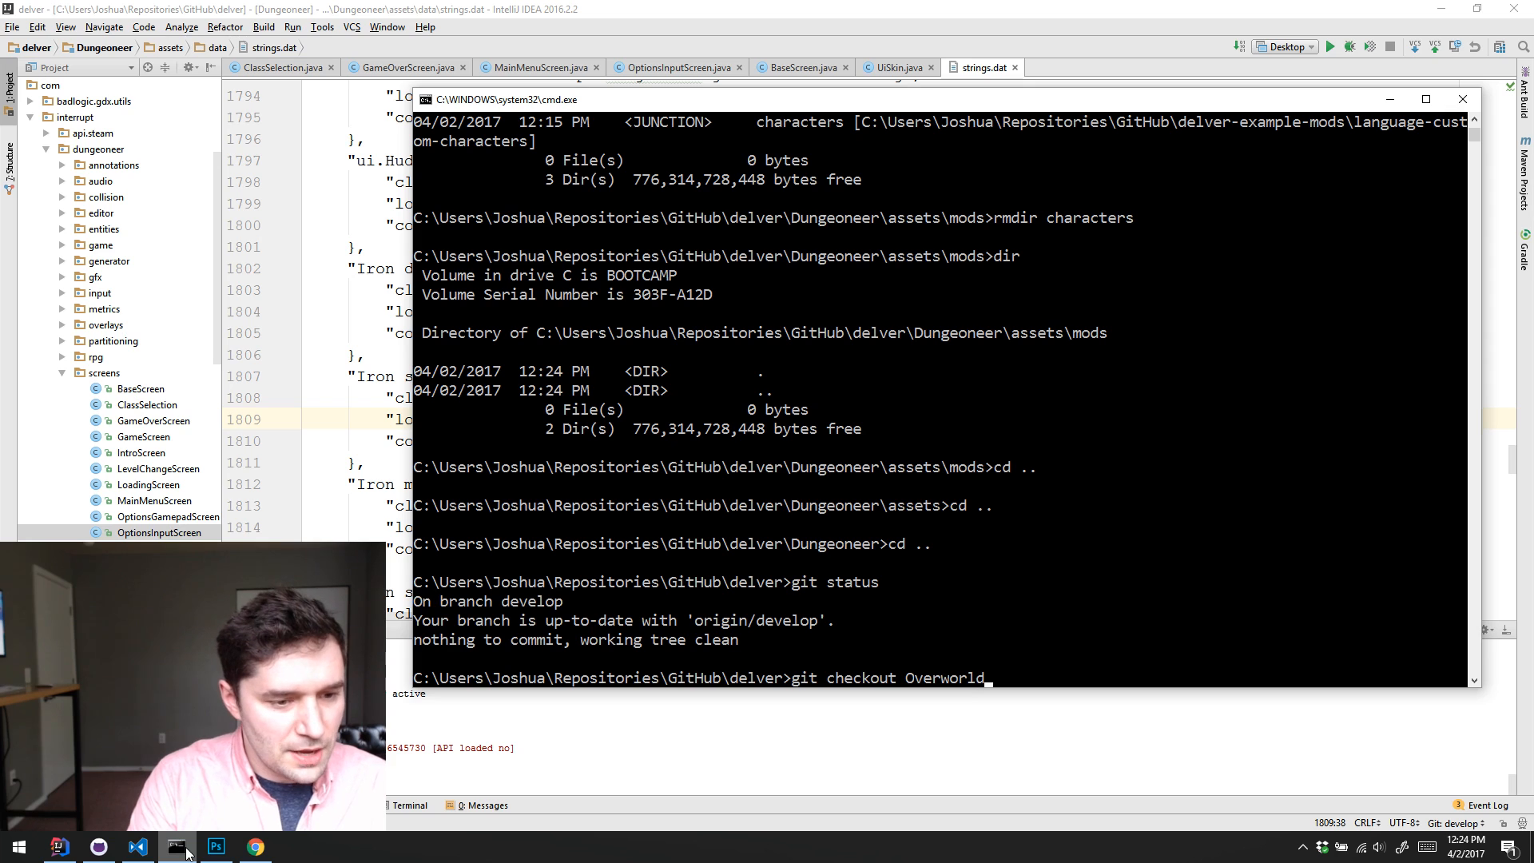
text(mar)
key(BackSpace)
key(BackSpace)
key(BackSpace)
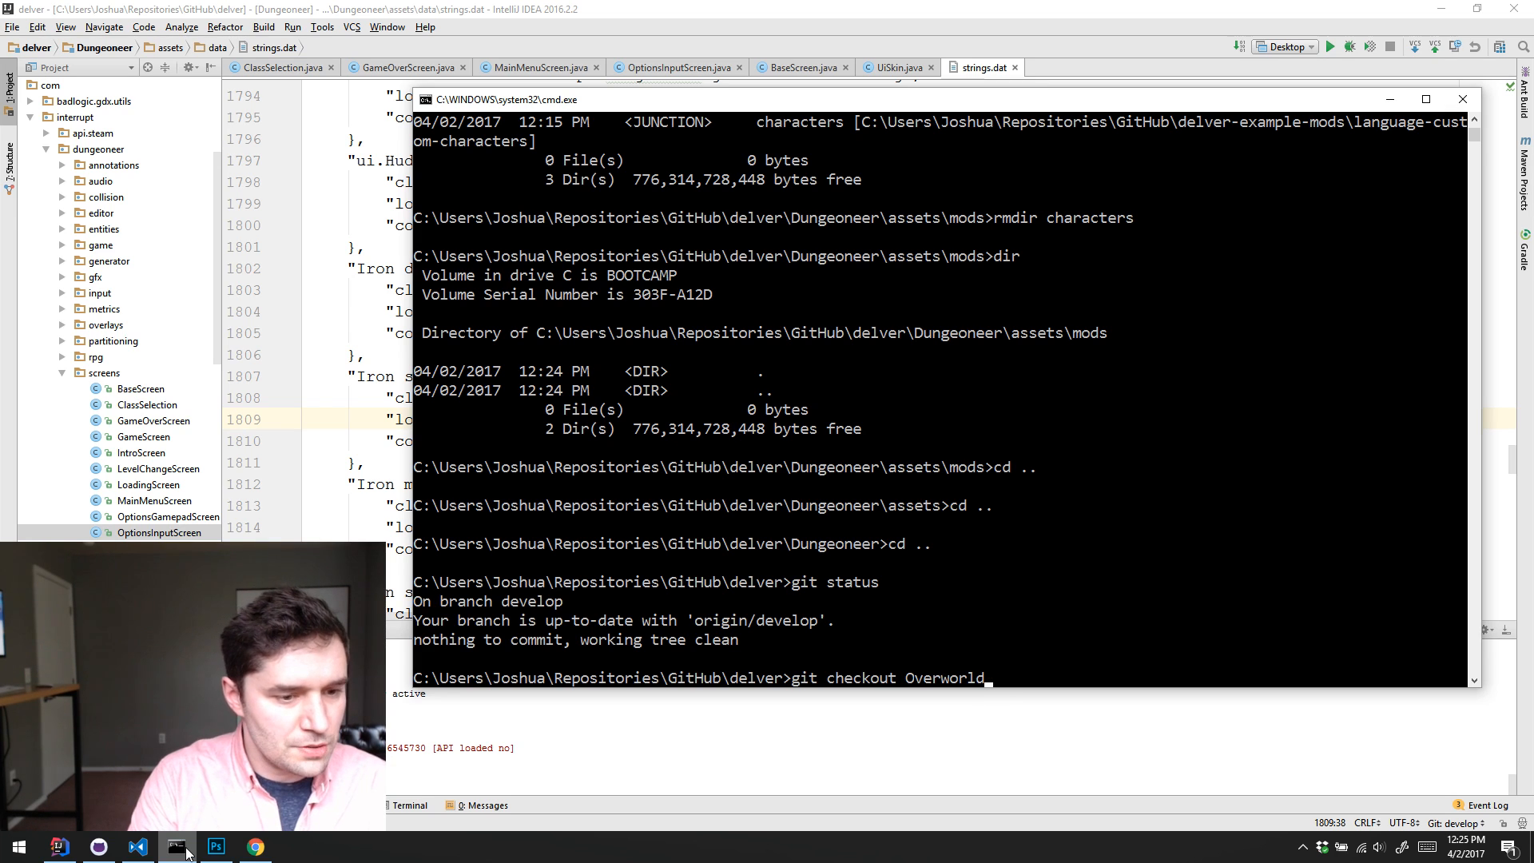
text(mark)
key(BackSpace)
key(BackSpace)
key(BackSpace)
key(BackSpace)
text(Mark2)
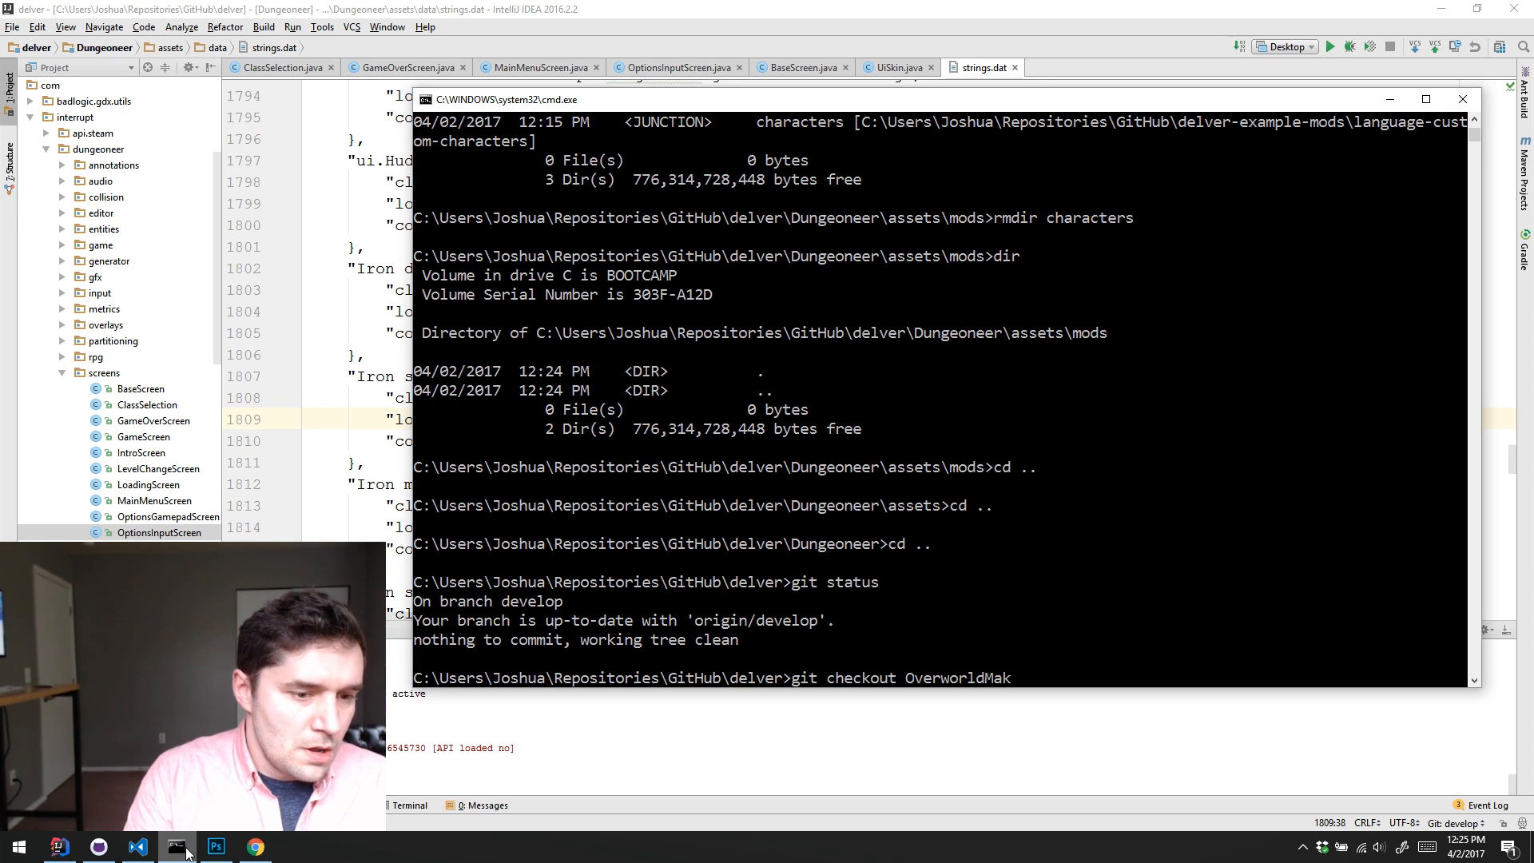
key(Return)
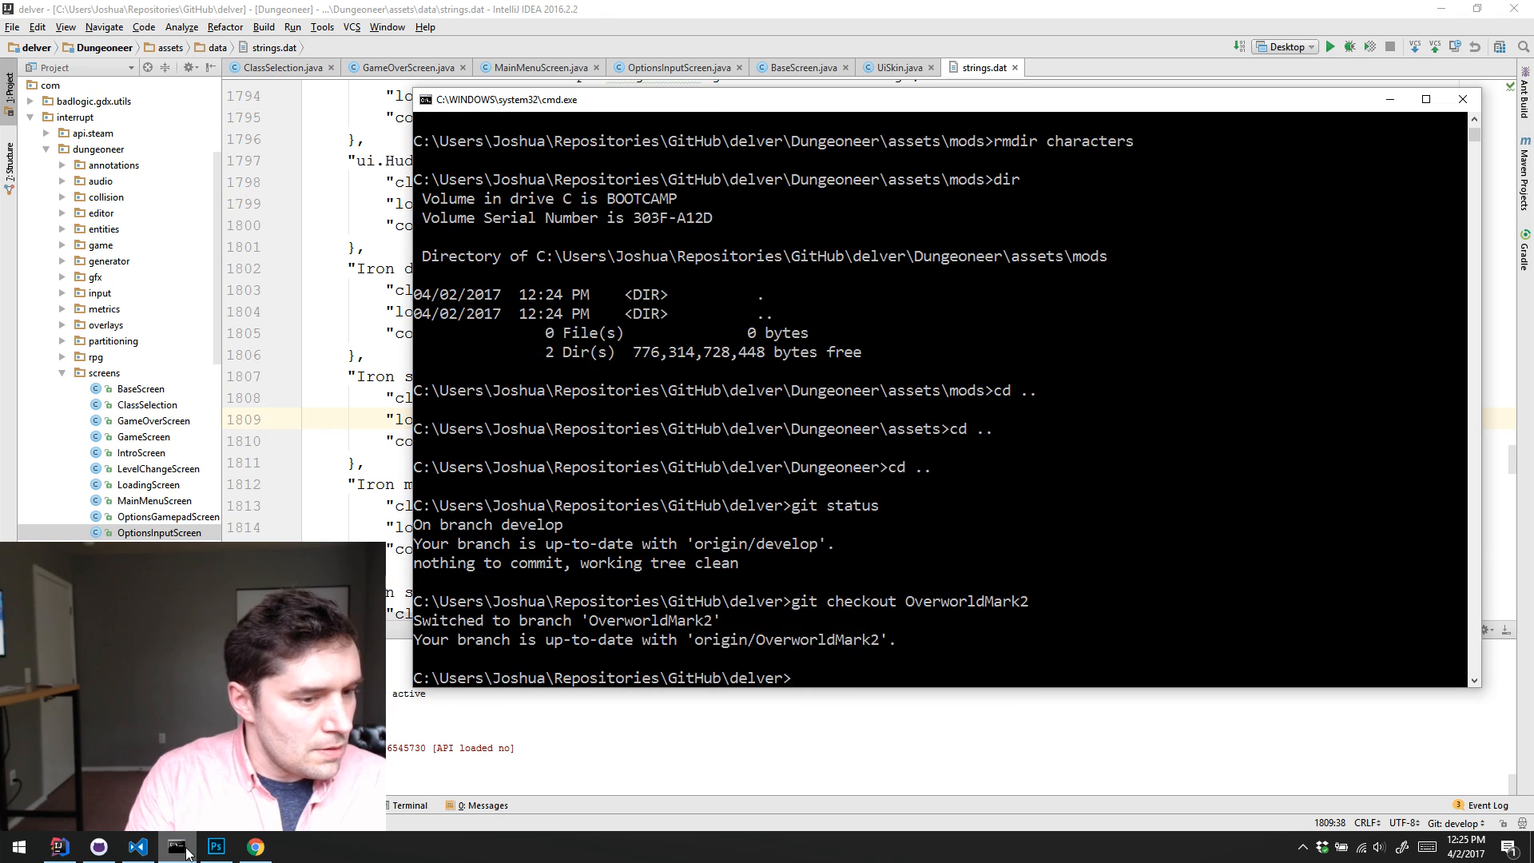
text(git status)
key(Return)
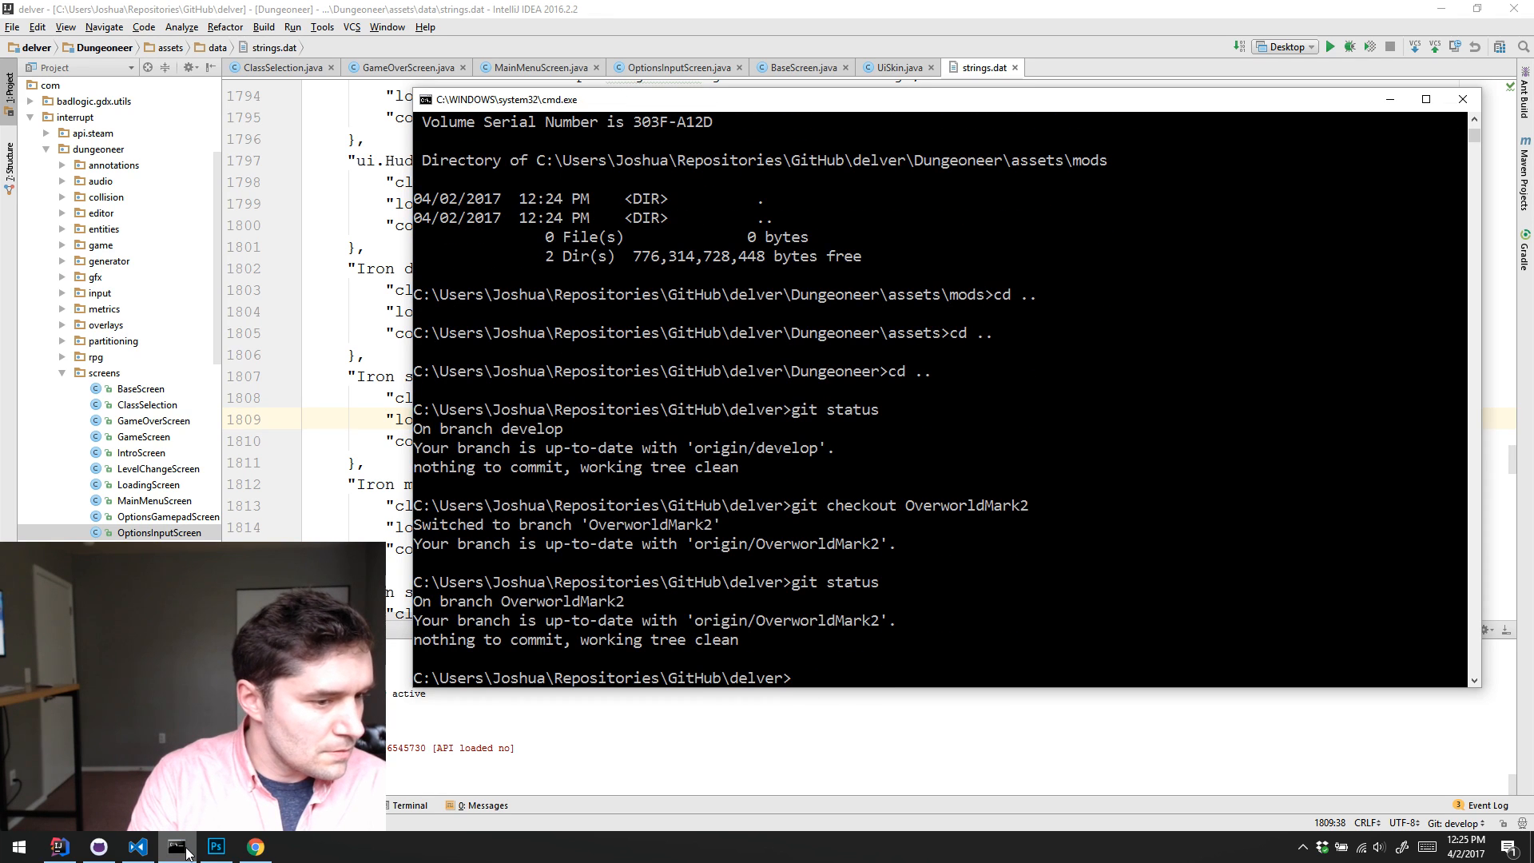
Step: Try to show the branch's commit history with the command git long --oneline
text(git long --on)
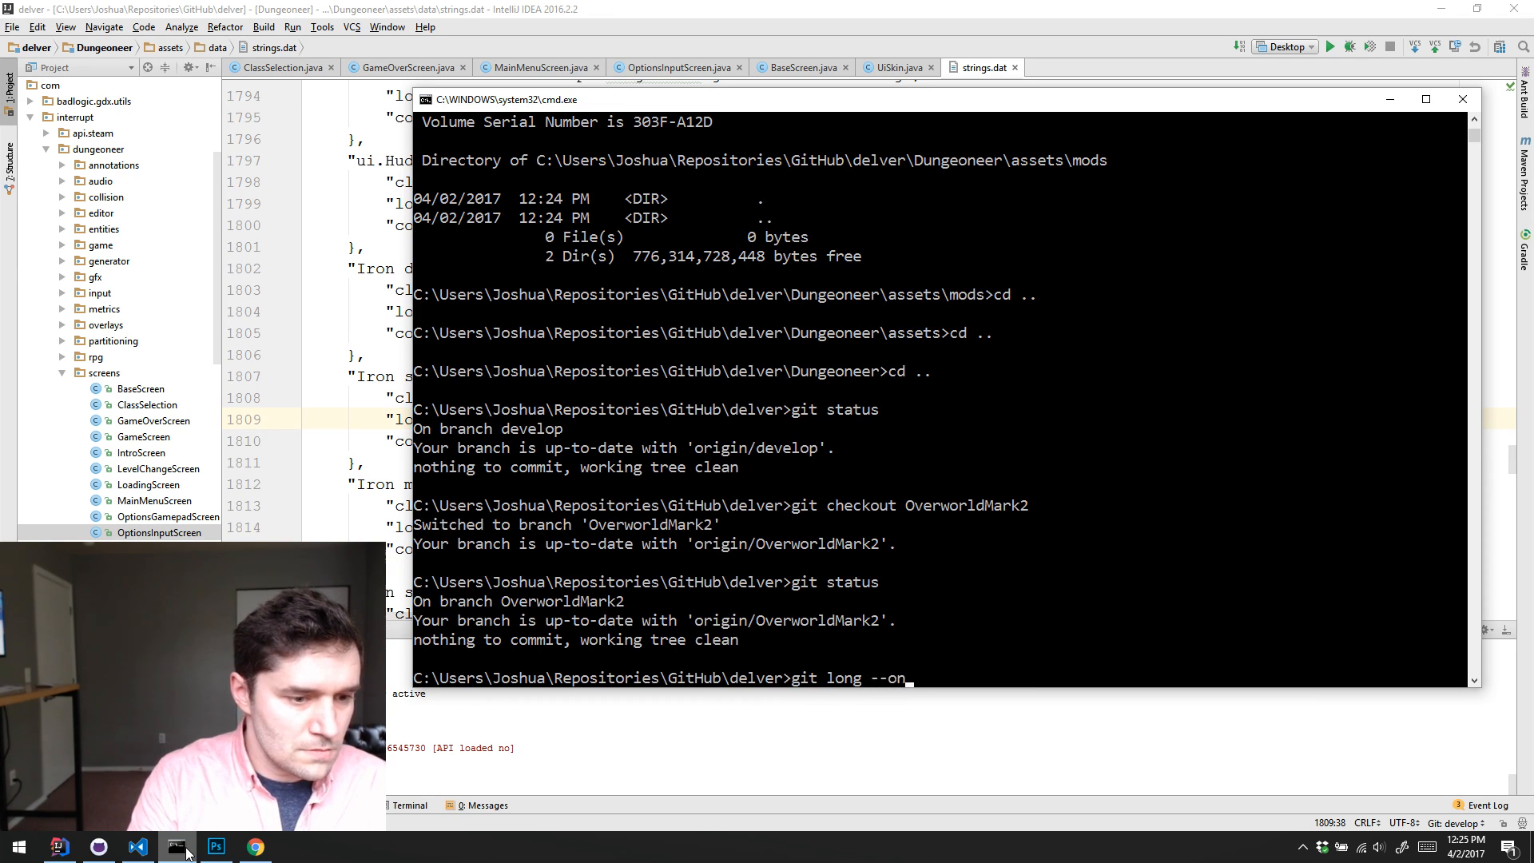
text(eline --s)
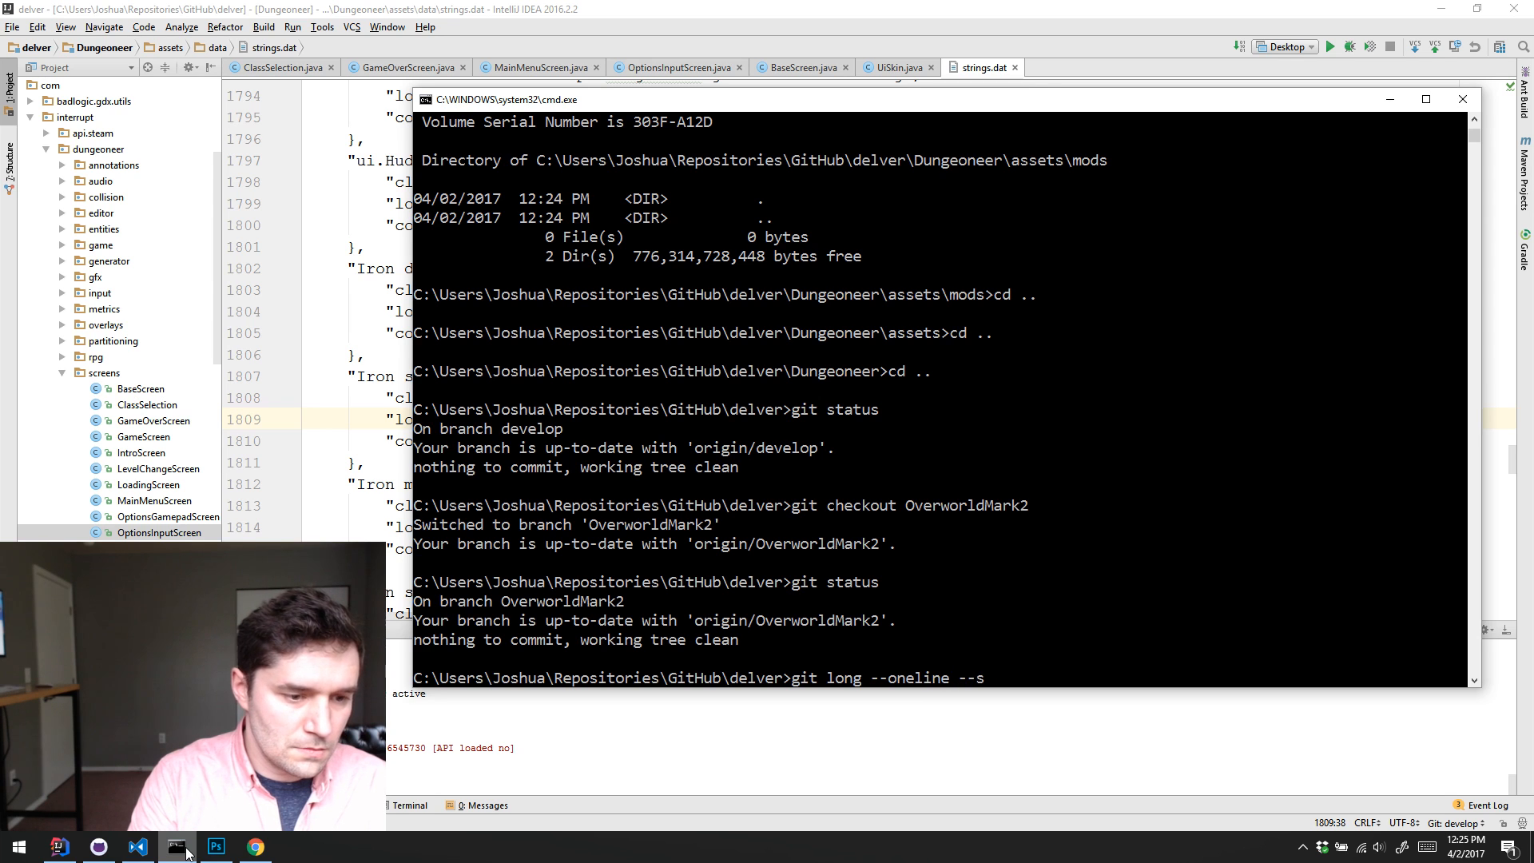
key(BackSpace)
key(BackSpace)
key(BackSpace)
key(BackSpace)
key(Return)
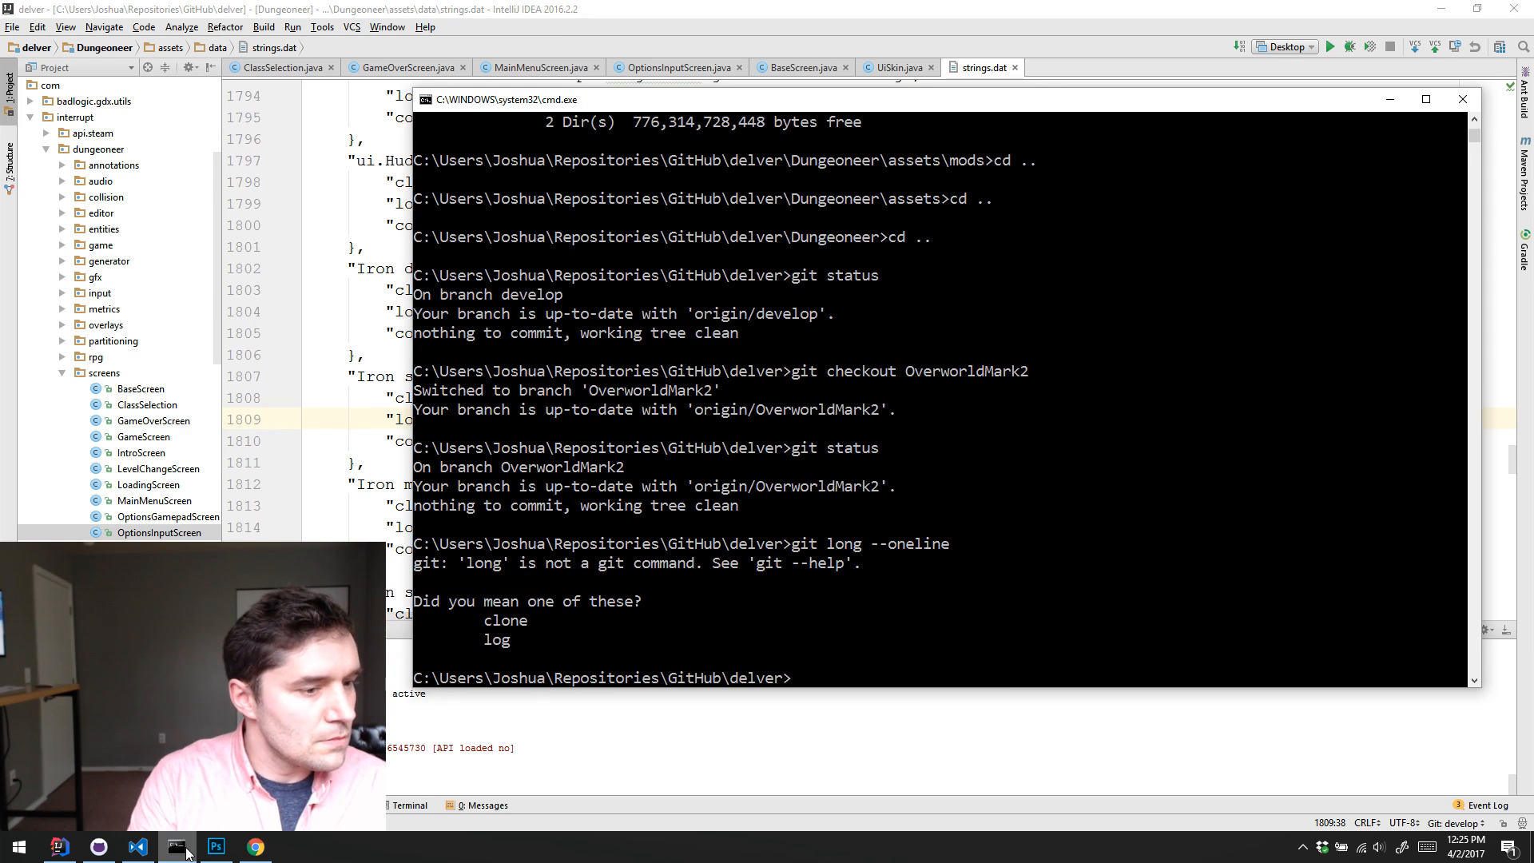
Step: Show the branch's commit history with git log --oneline, and return to the prompt
text(git log --online)
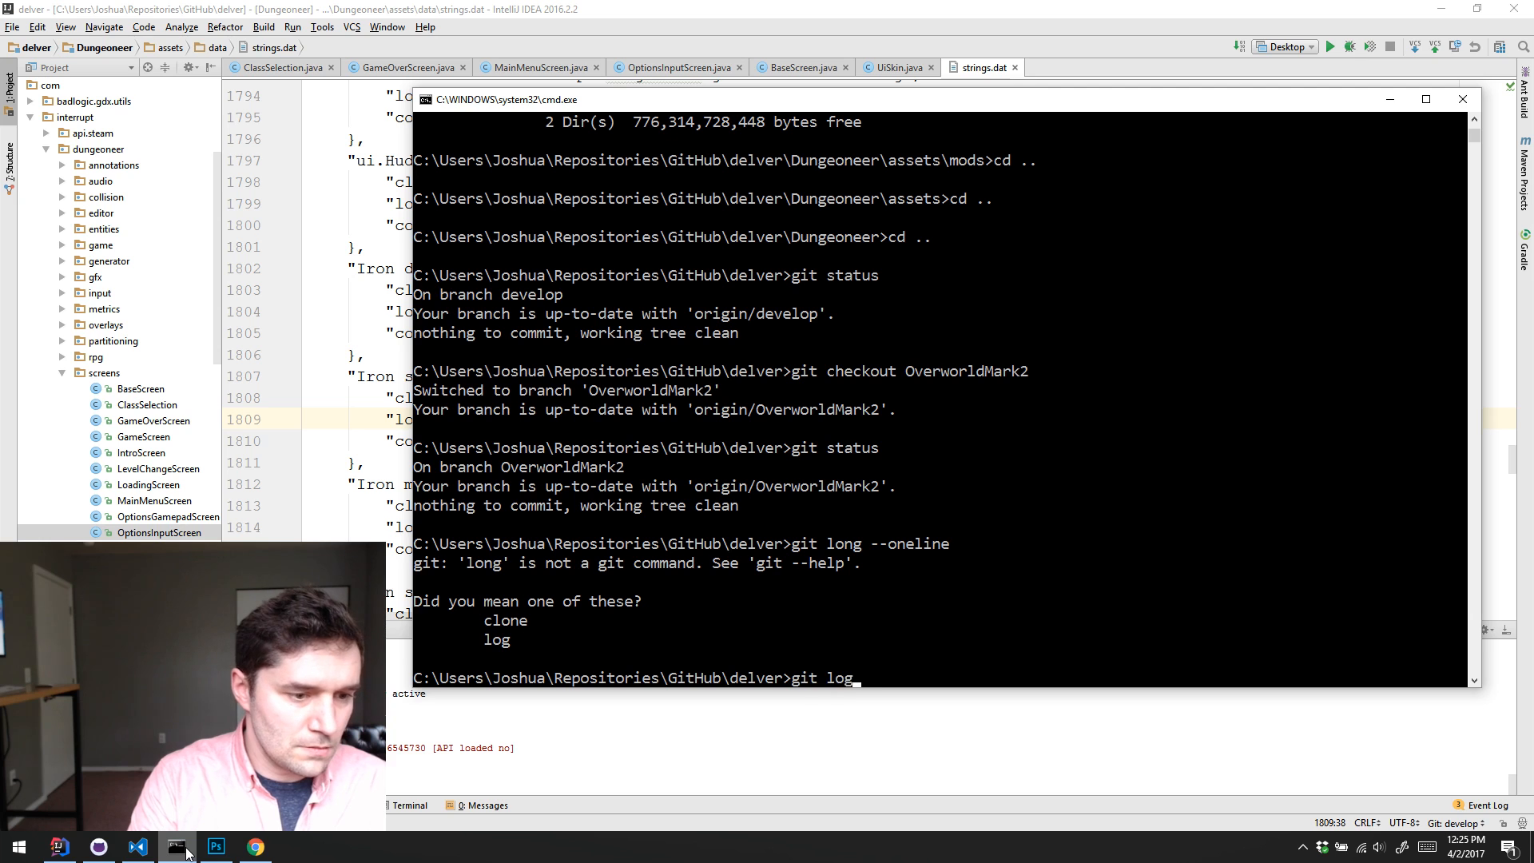
key(BackSpace)
key(BackSpace)
key(BackSpace)
key(BackSpace)
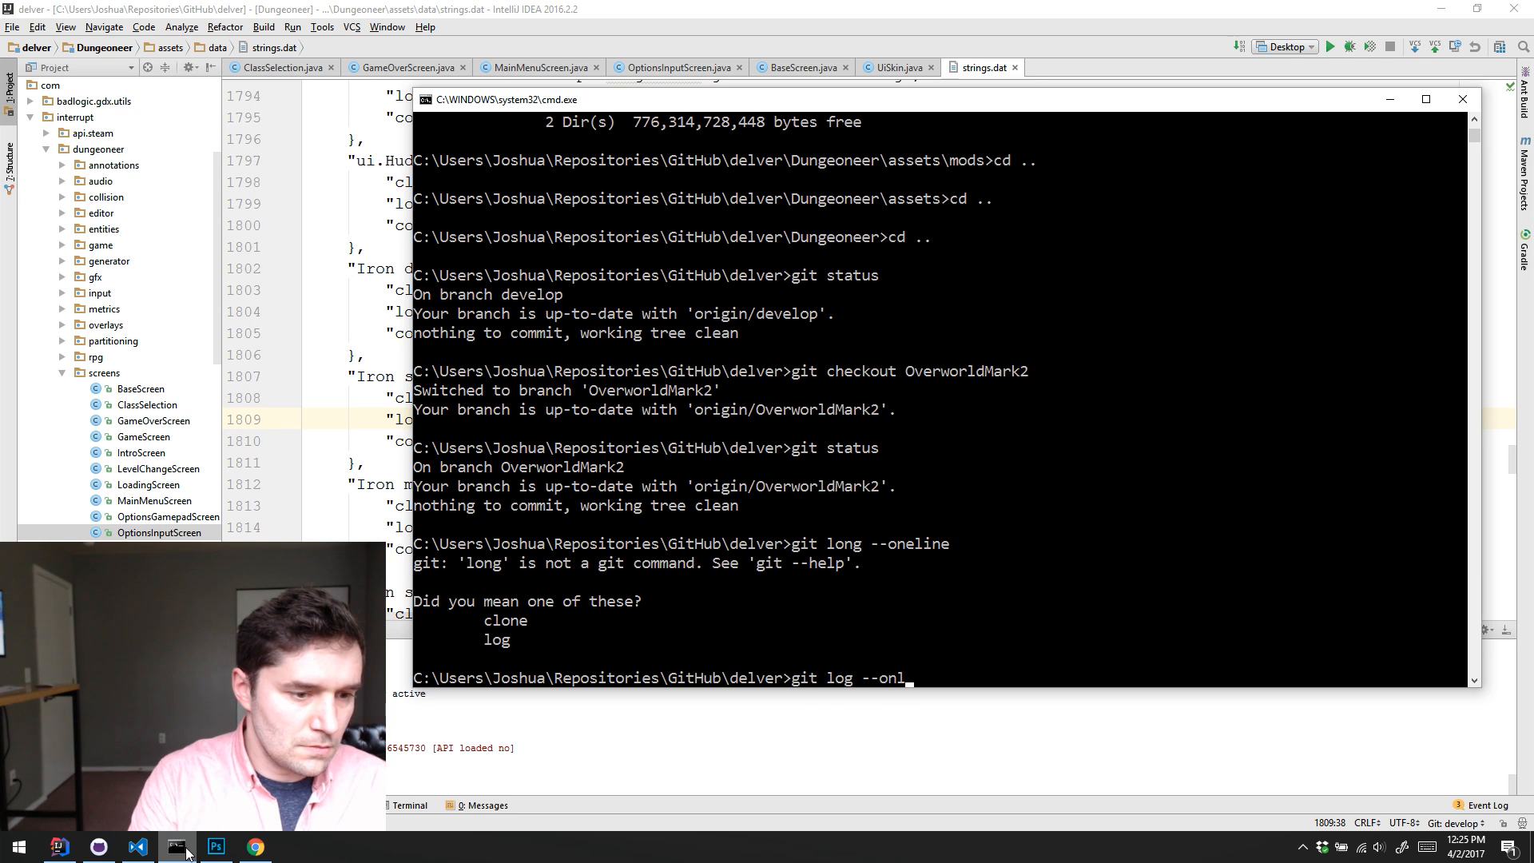
text(eline)
key(Return)
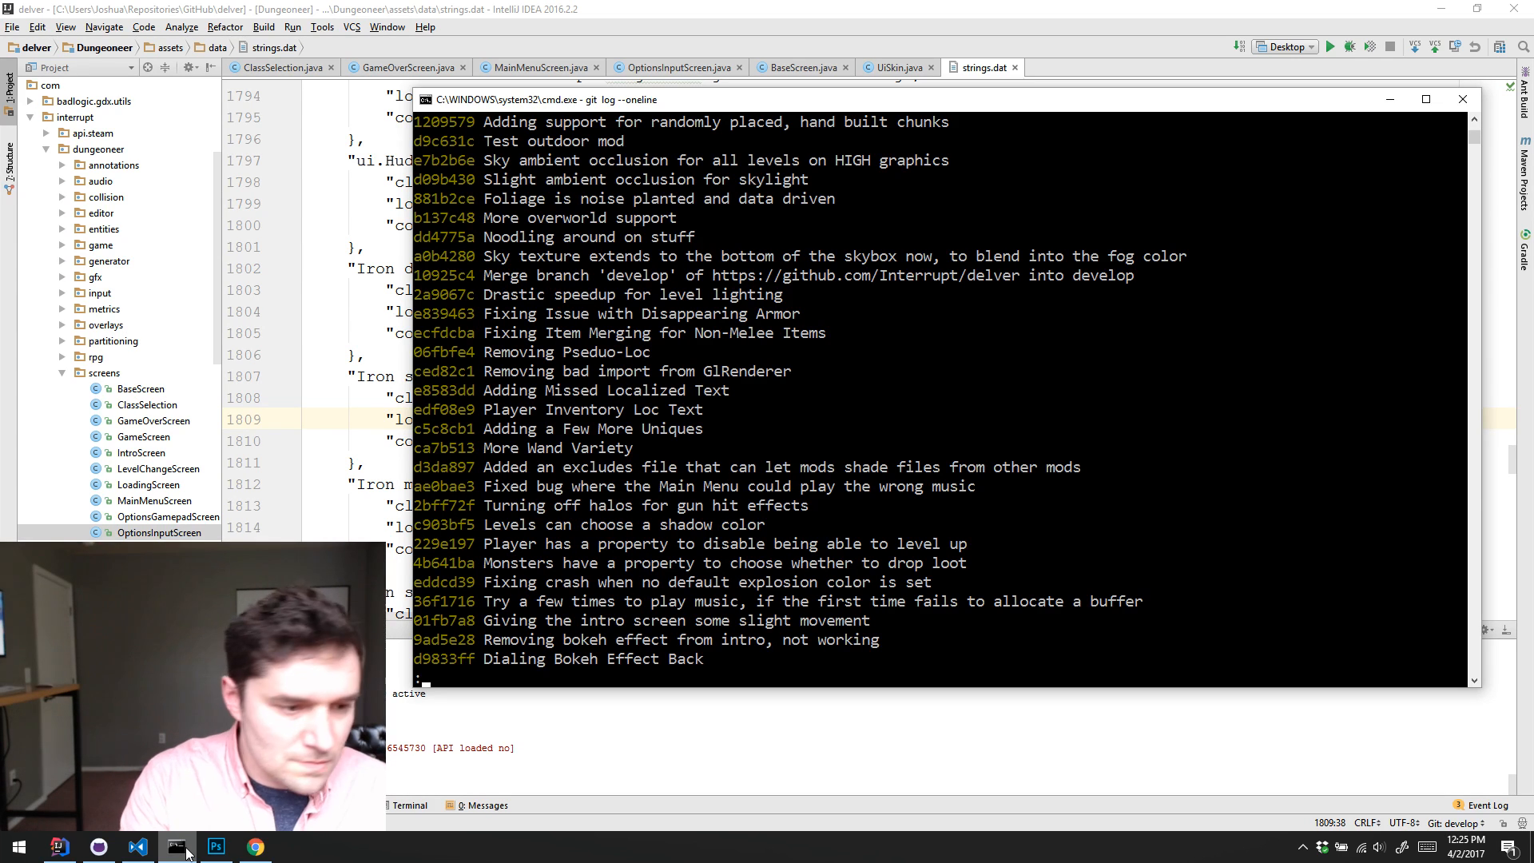
key(q)
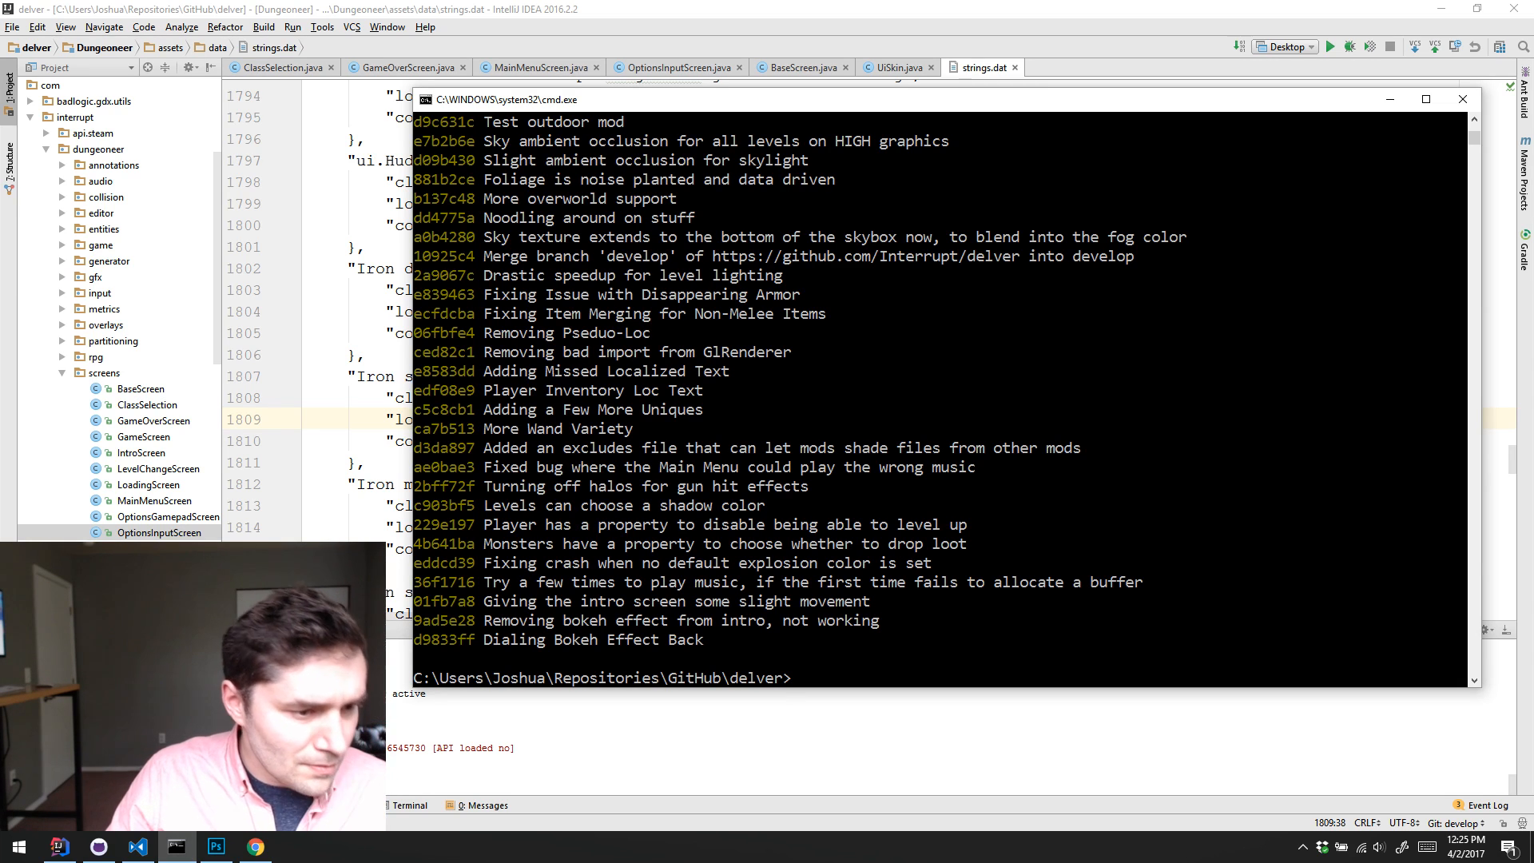
Step: Change the working directory to Dungeoneer\assets\mods
text(cd )
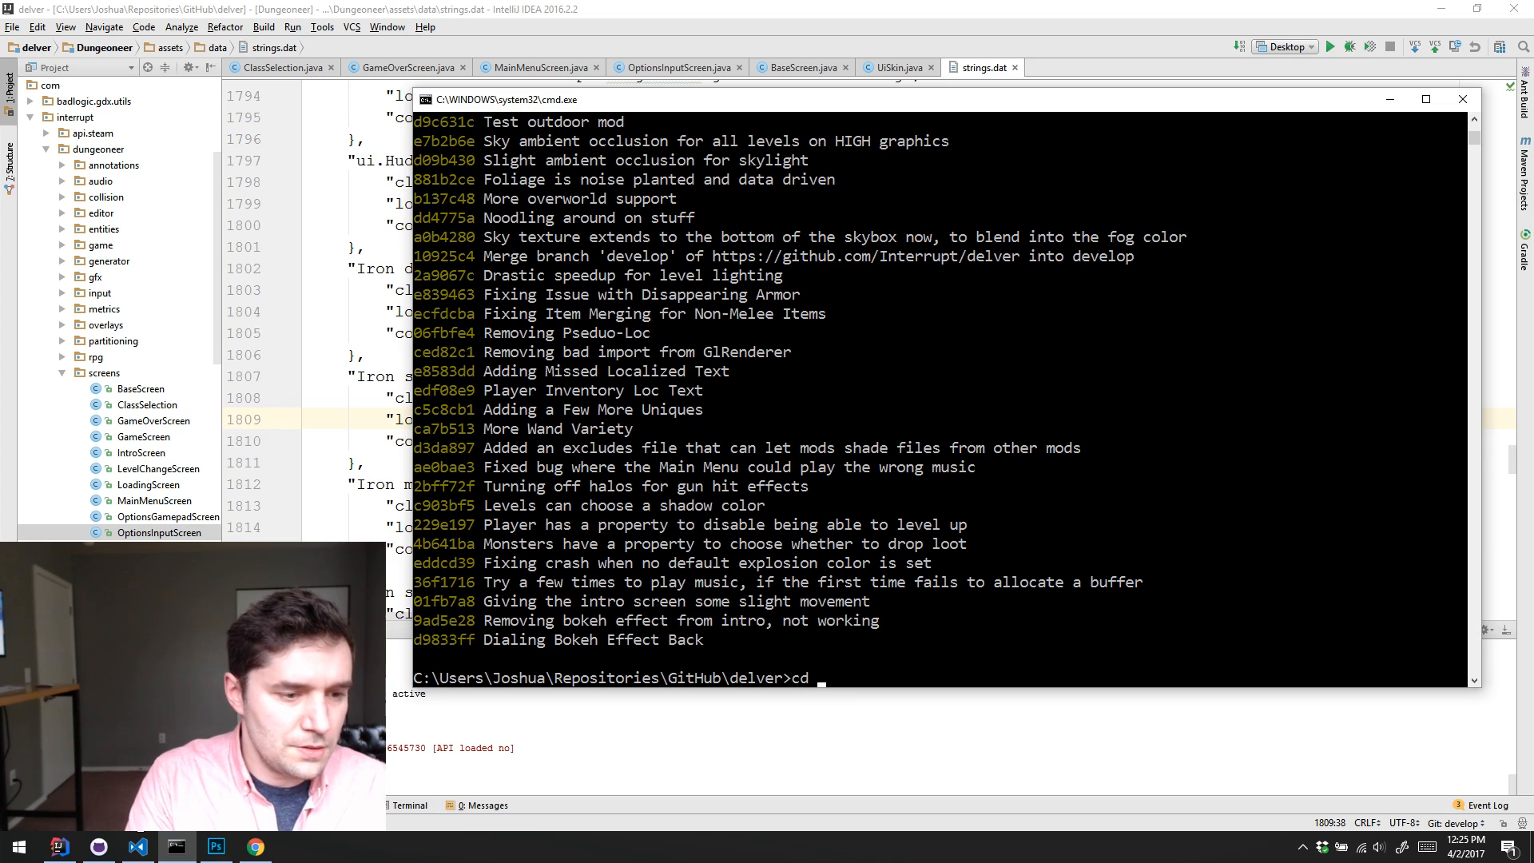
text(Dung)
key(Tab)
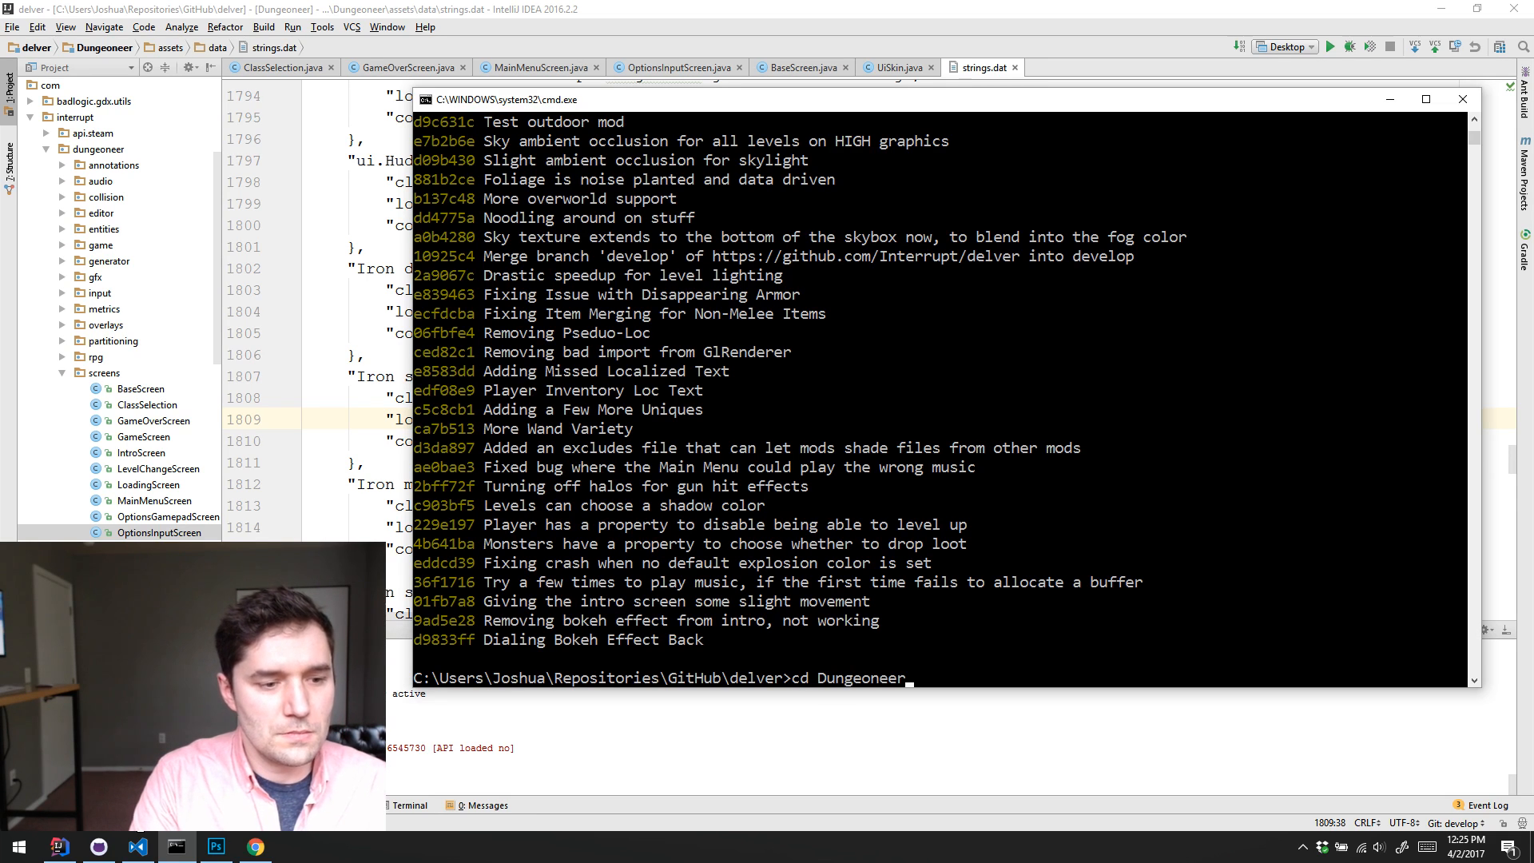
text(\assets\mo)
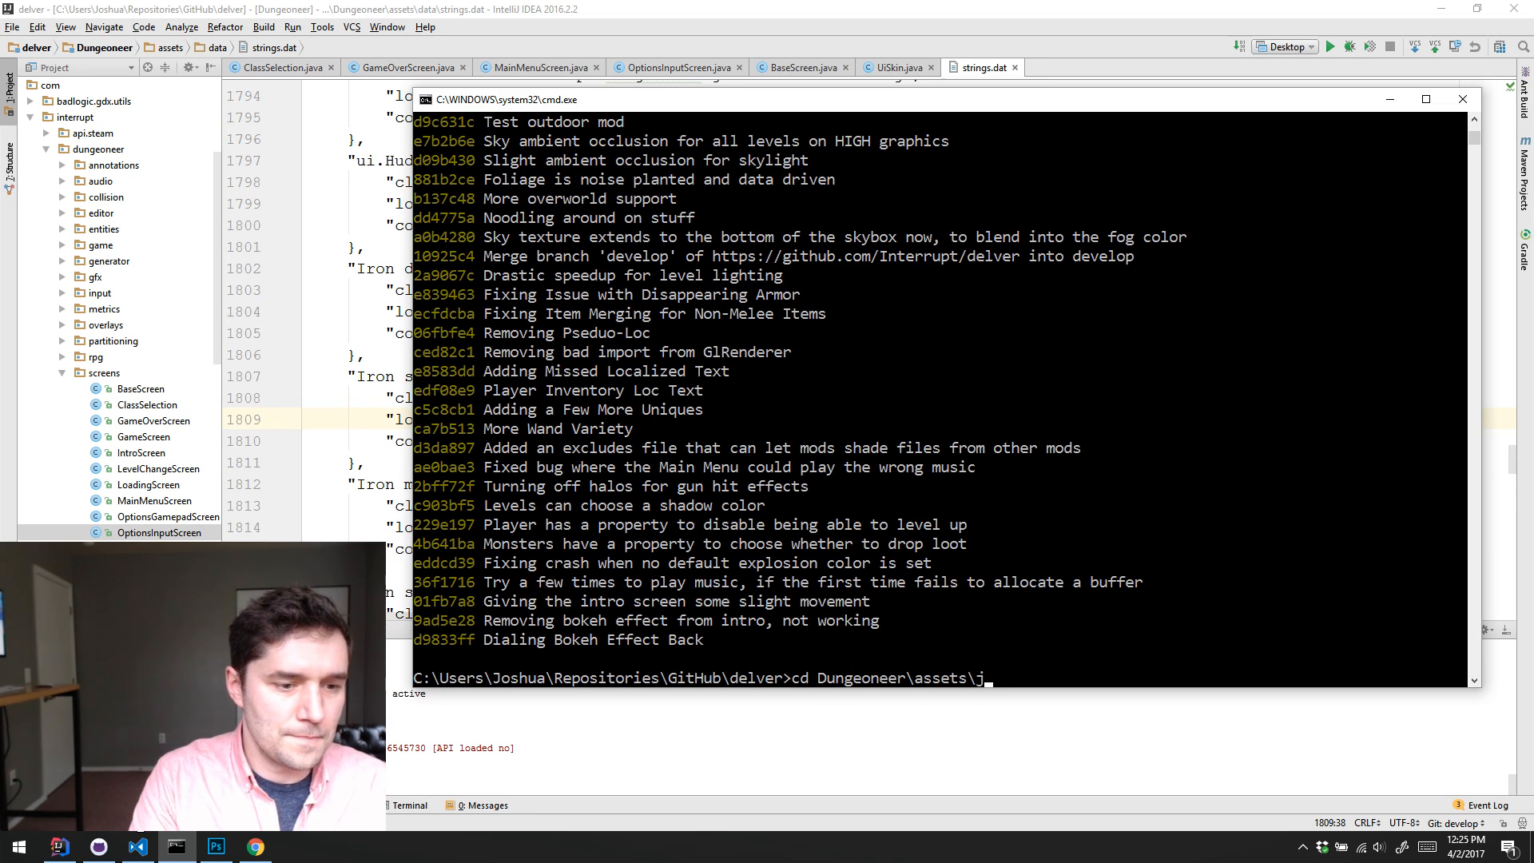
text(ds)
key(Return)
Step: Create a directory junction with mklink /J, linking .\Outside to ..\..\mods\Outside
text(mklink /J)
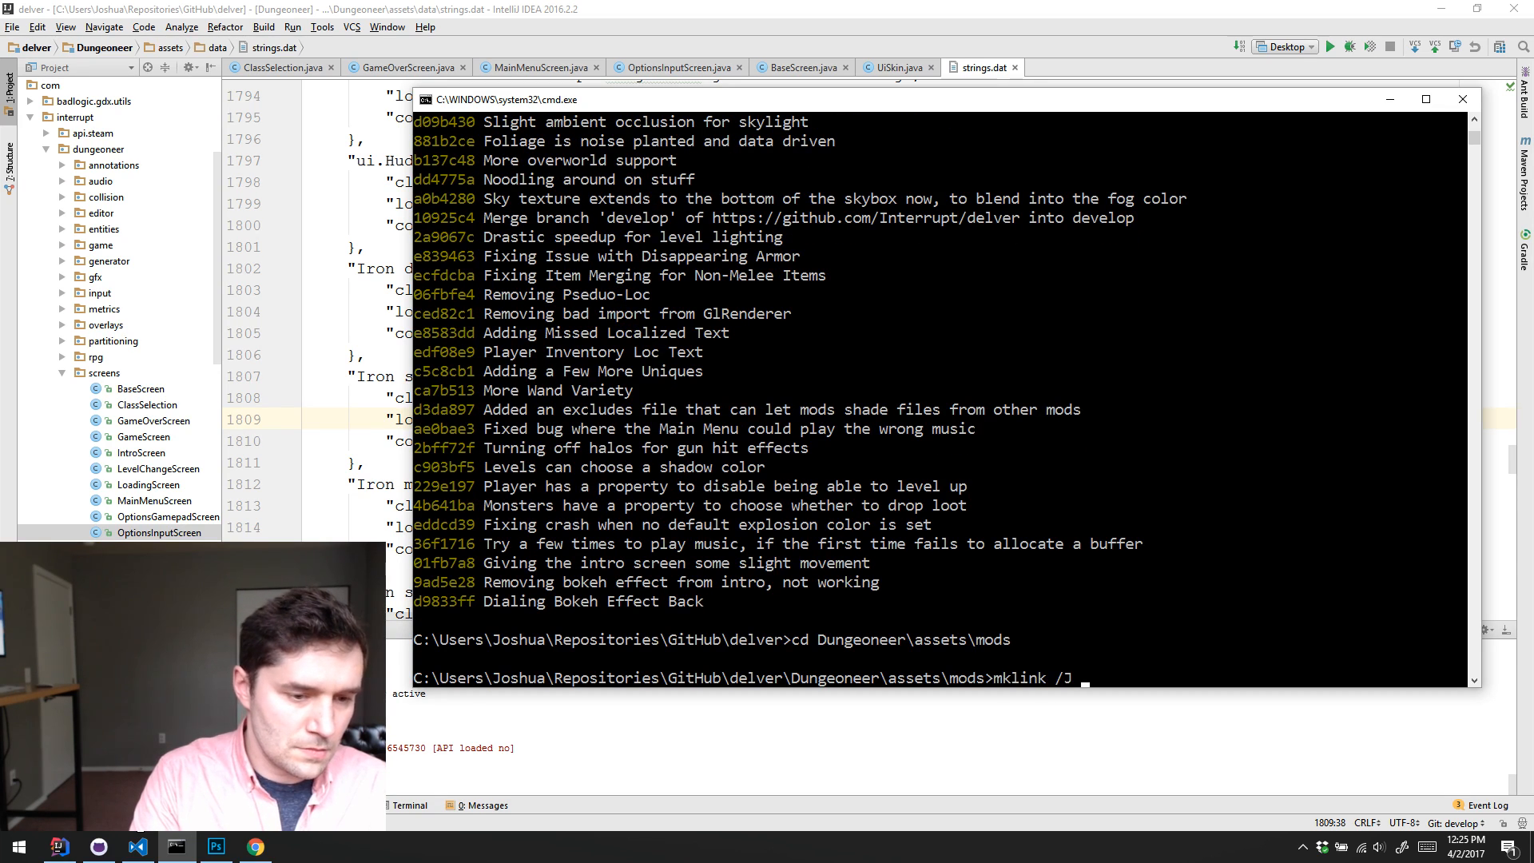
text( .\Outdoo)
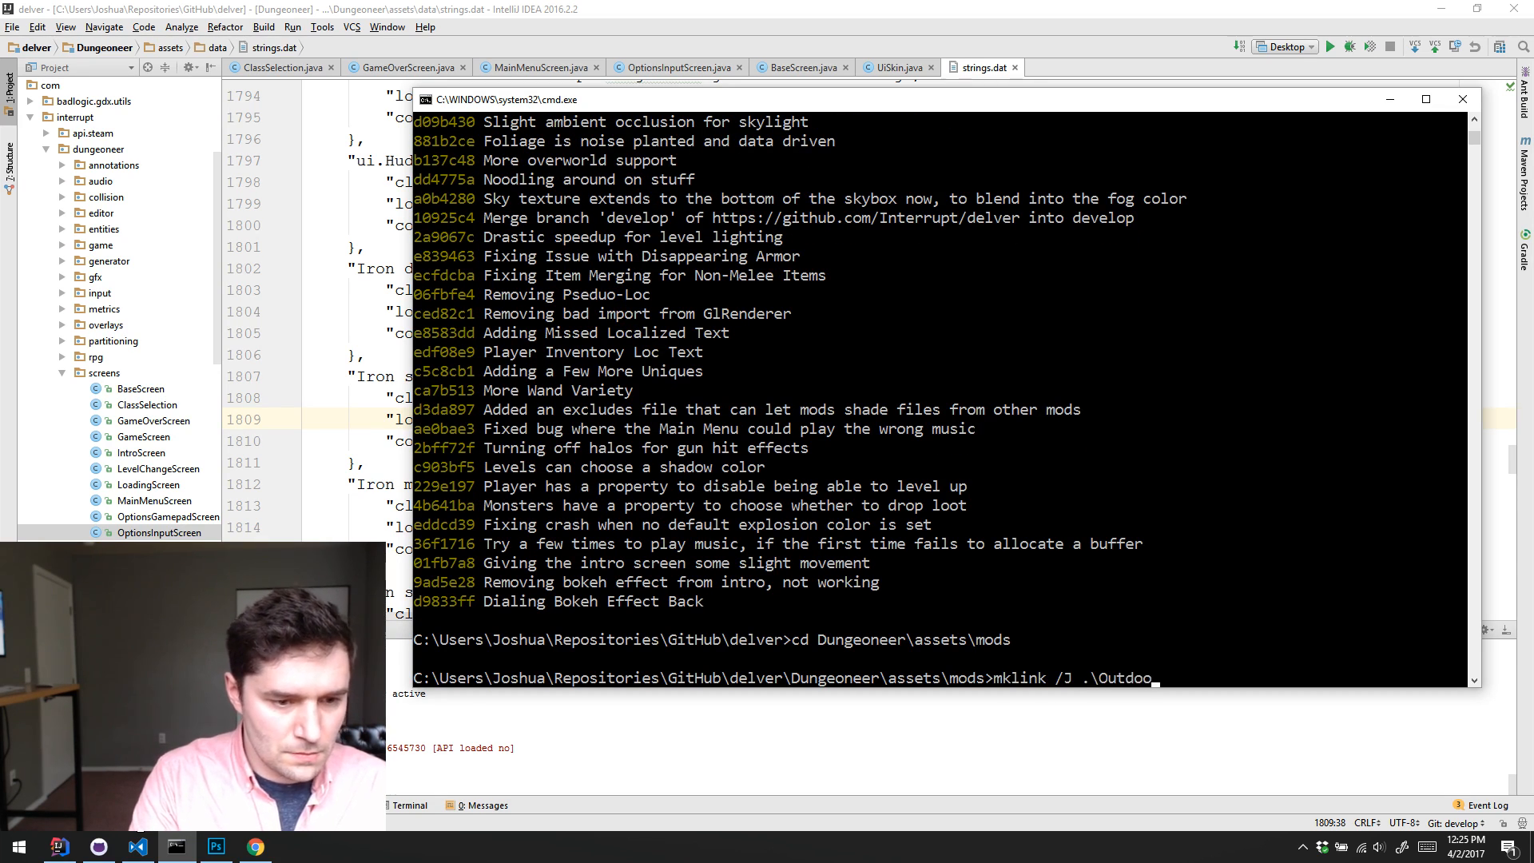
text(rs\)
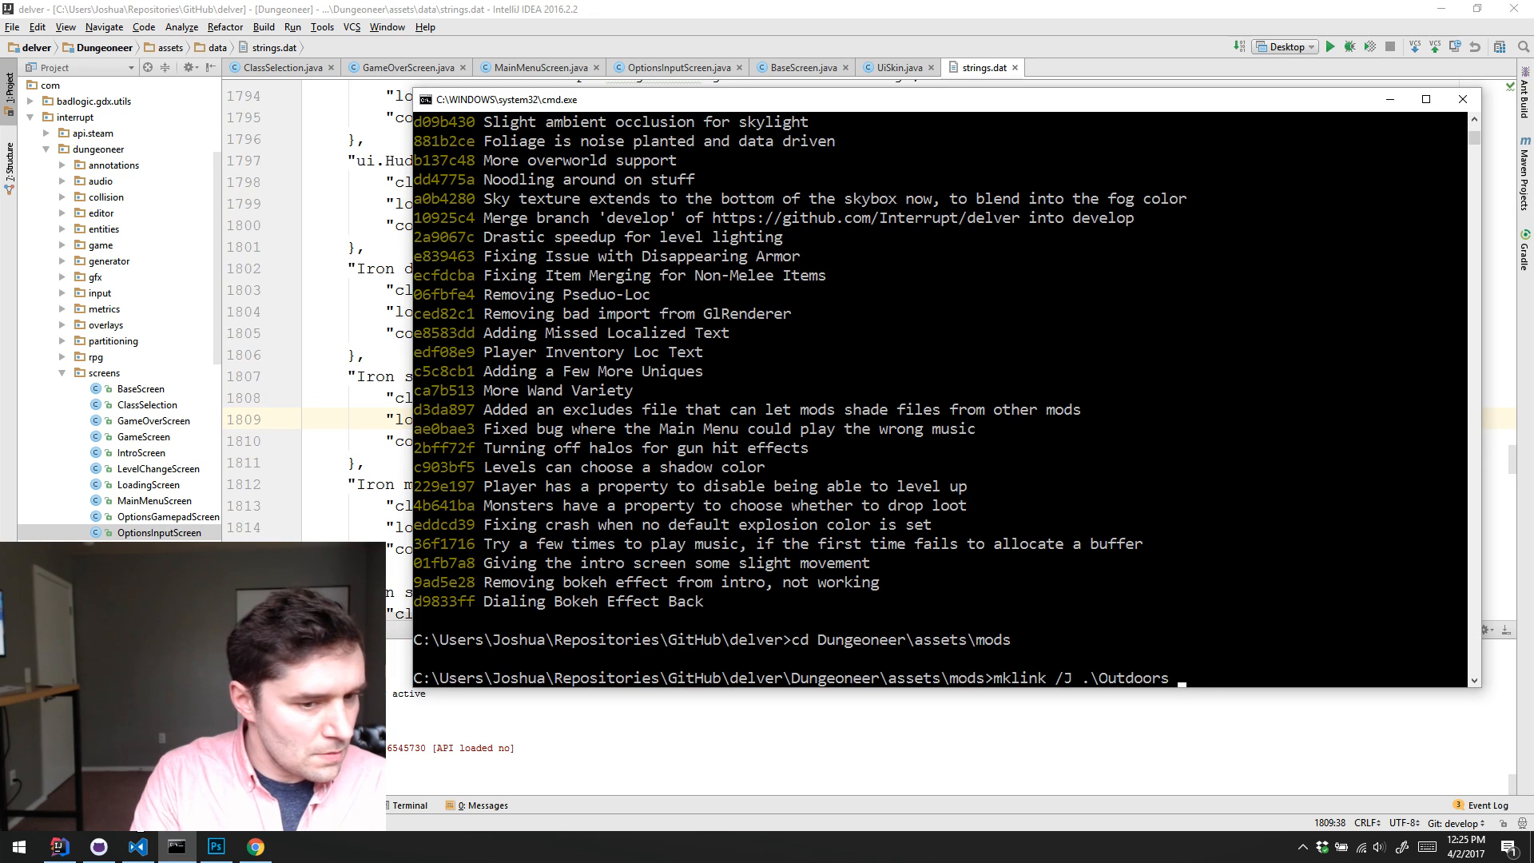
text(..\)
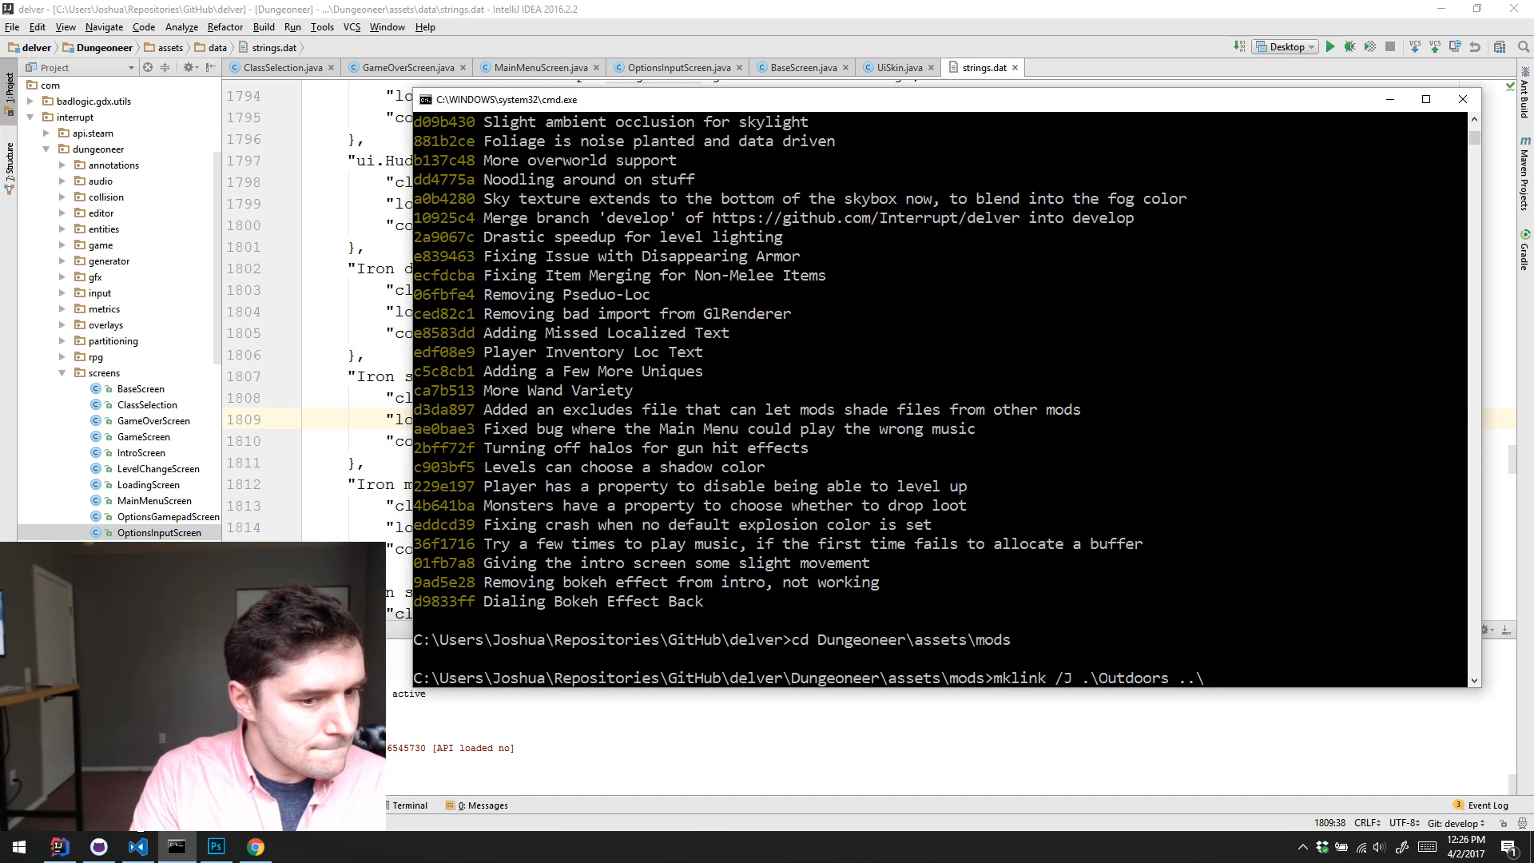
text(audio)
key(BackSpace)
key(BackSpace)
key(BackSpace)
key(BackSpace)
key(BackSpace)
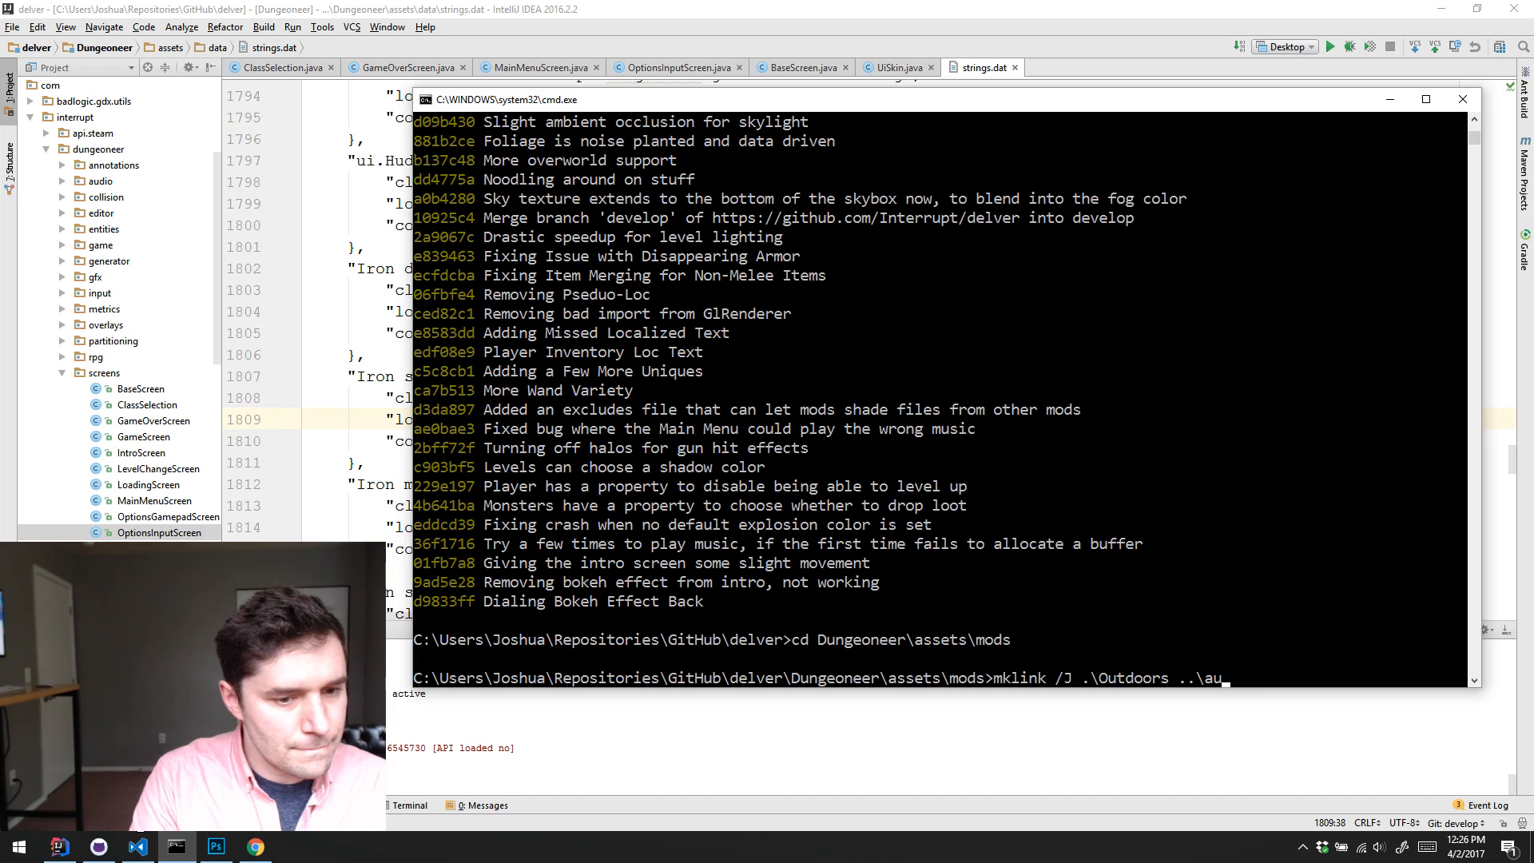
text(..)
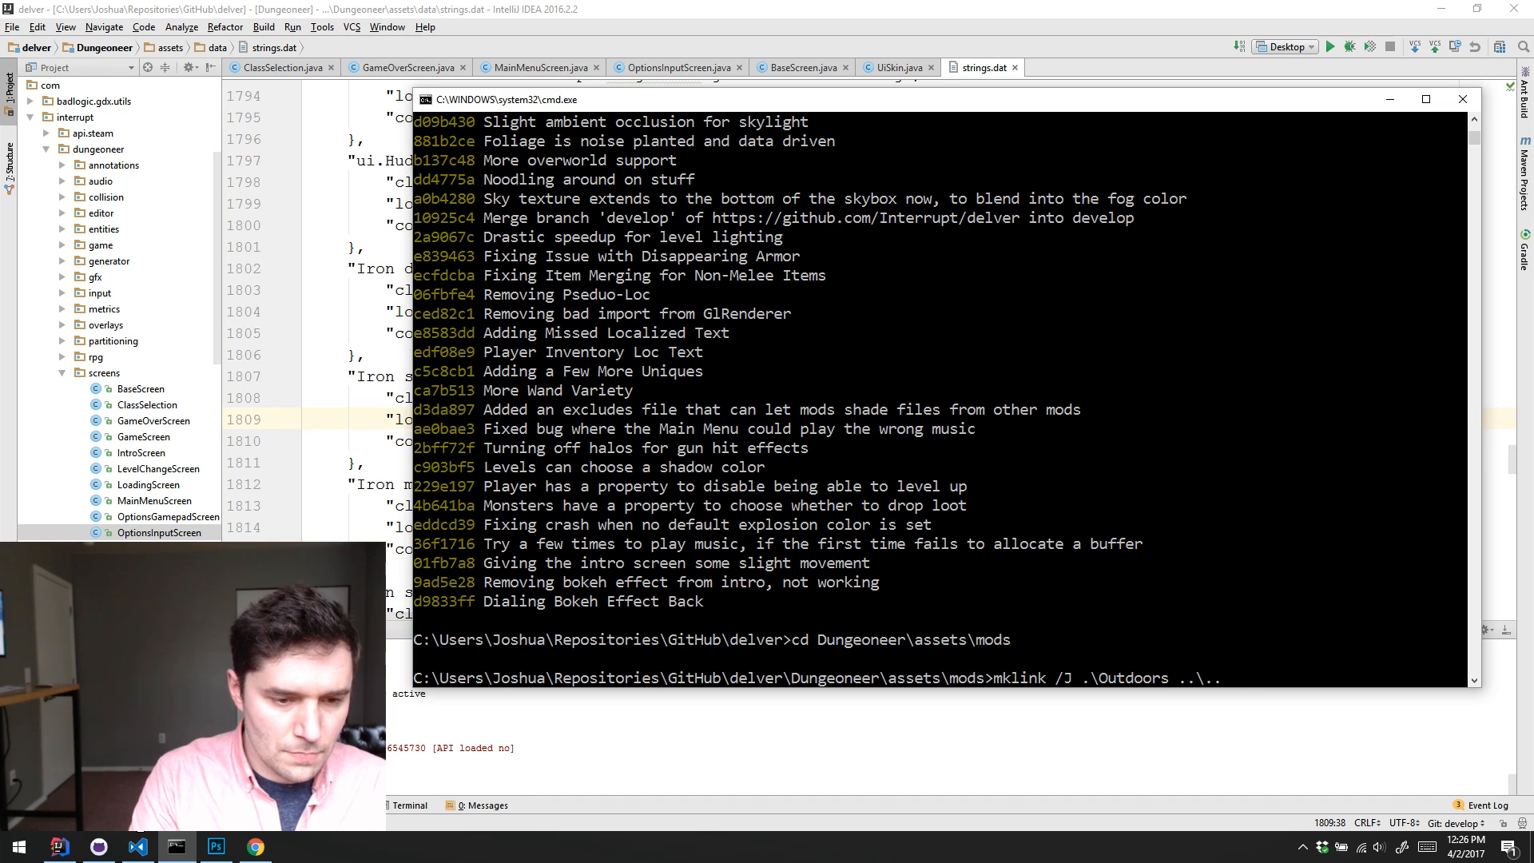
text(\mods\)
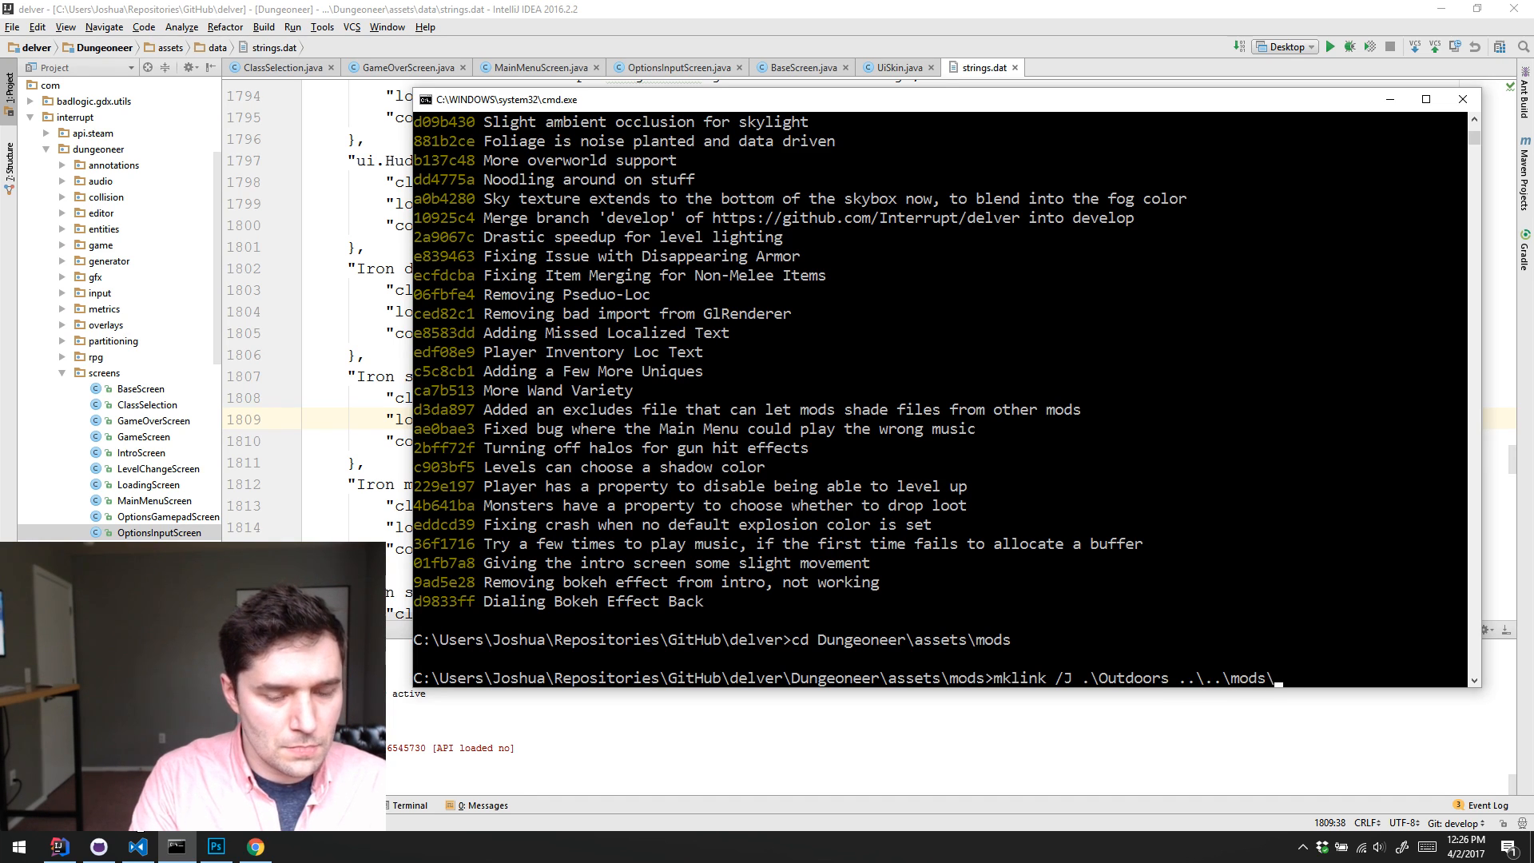
text(O)
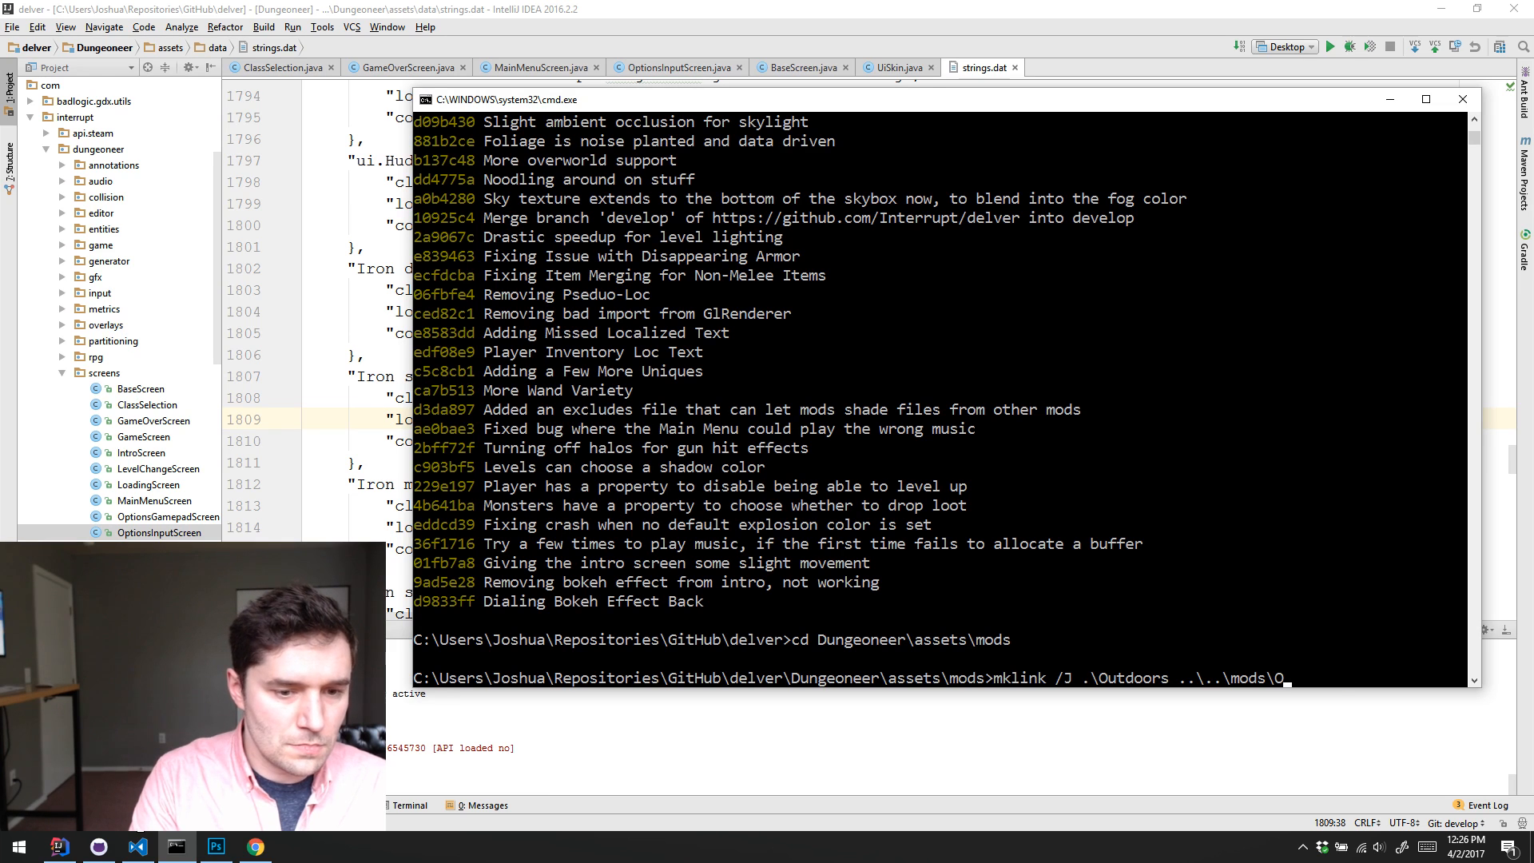
text(utside)
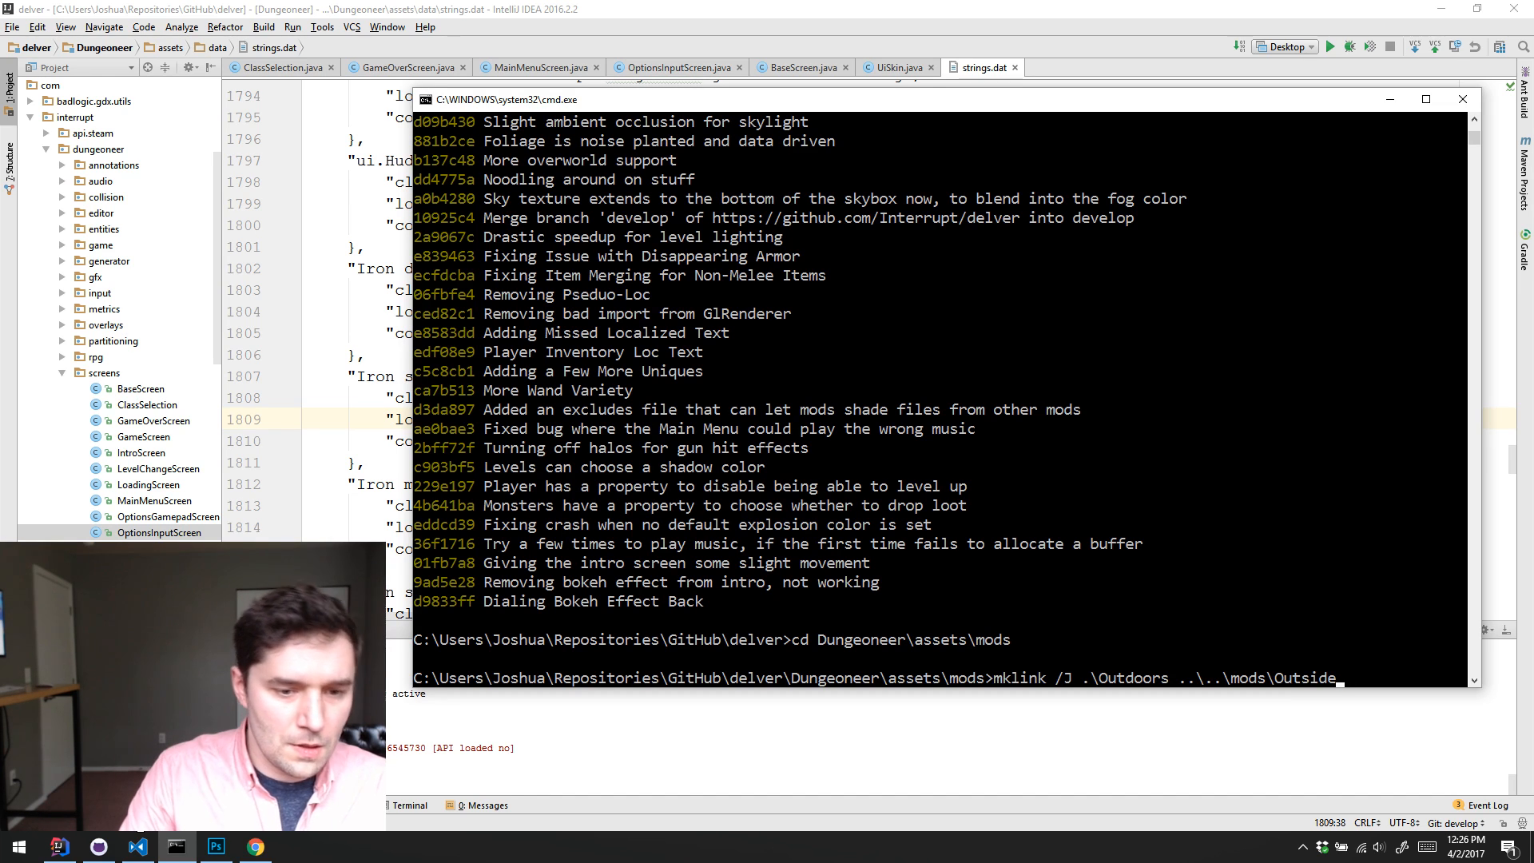
key(Left)
key(Left)
key(Left)
key(Left)
key(Left)
key(Left)
key(Left)
key(Left)
key(Left)
key(Left)
key(Left)
key(Left)
key(Left)
key(Left)
key(Left)
key(Left)
key(Left)
key(Left)
key(Left)
key(BackSpace)
key(BackSpace)
key(BackSpace)
key(BackSpace)
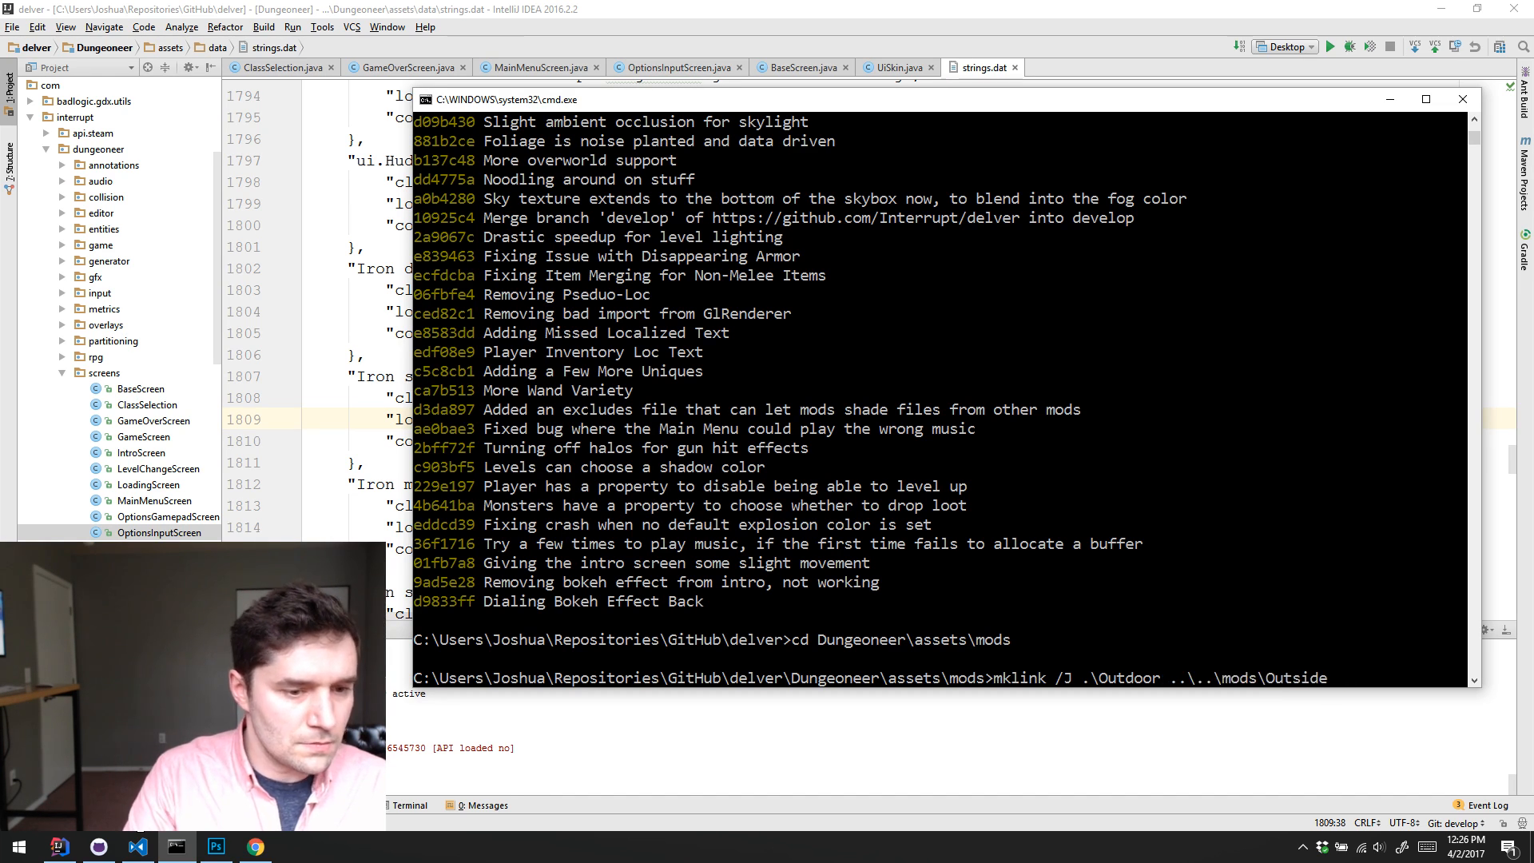
key(BackSpace)
text(side)
key(Return)
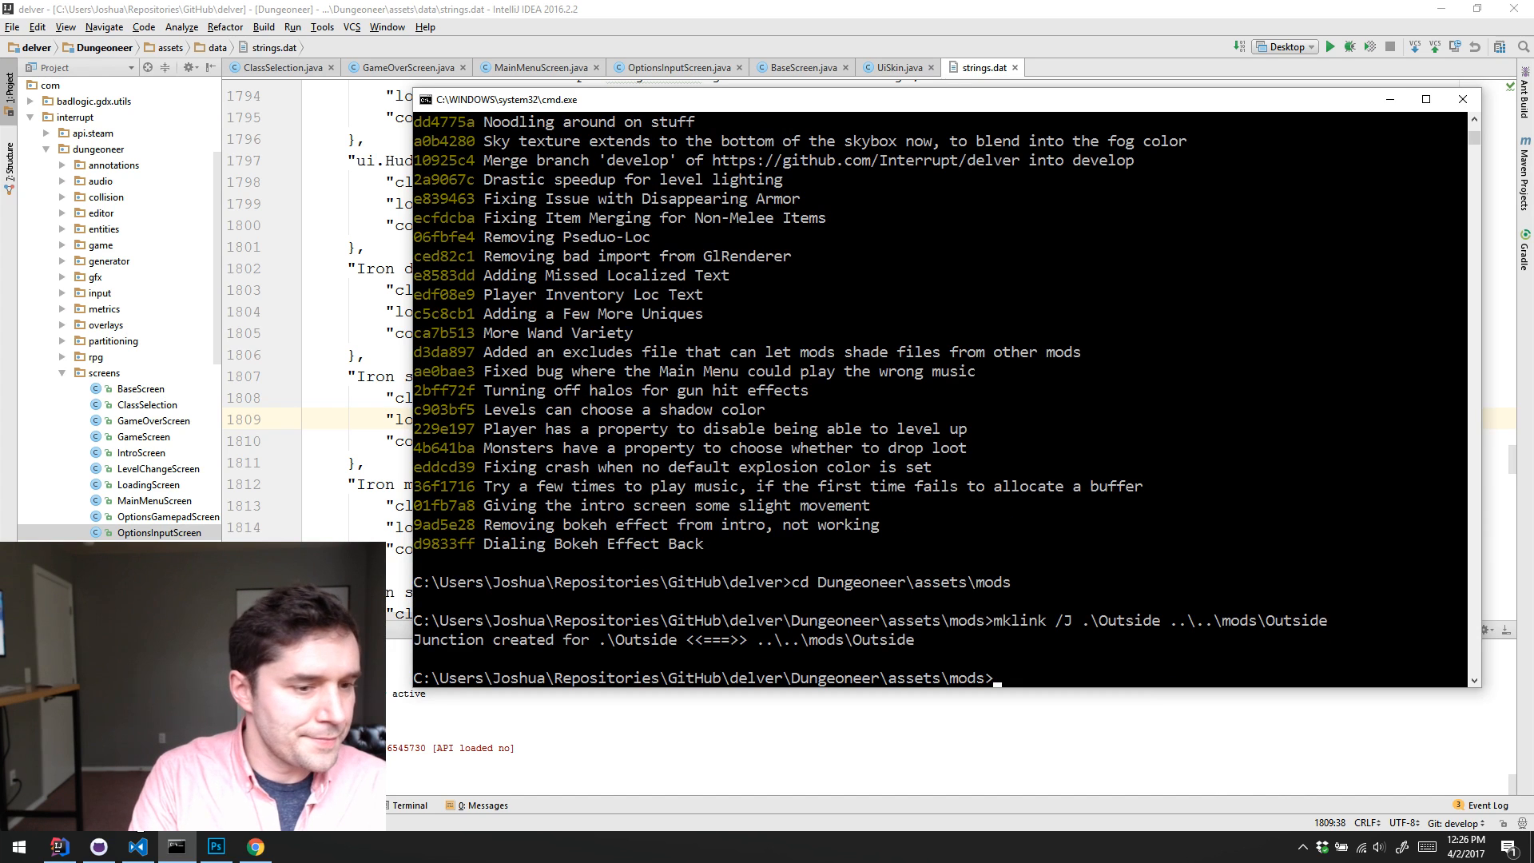
Step: Switch to IntelliJ IDEA, start the Desktop configuration in debug mode, and examine the exception in the console output
click(1352, 46)
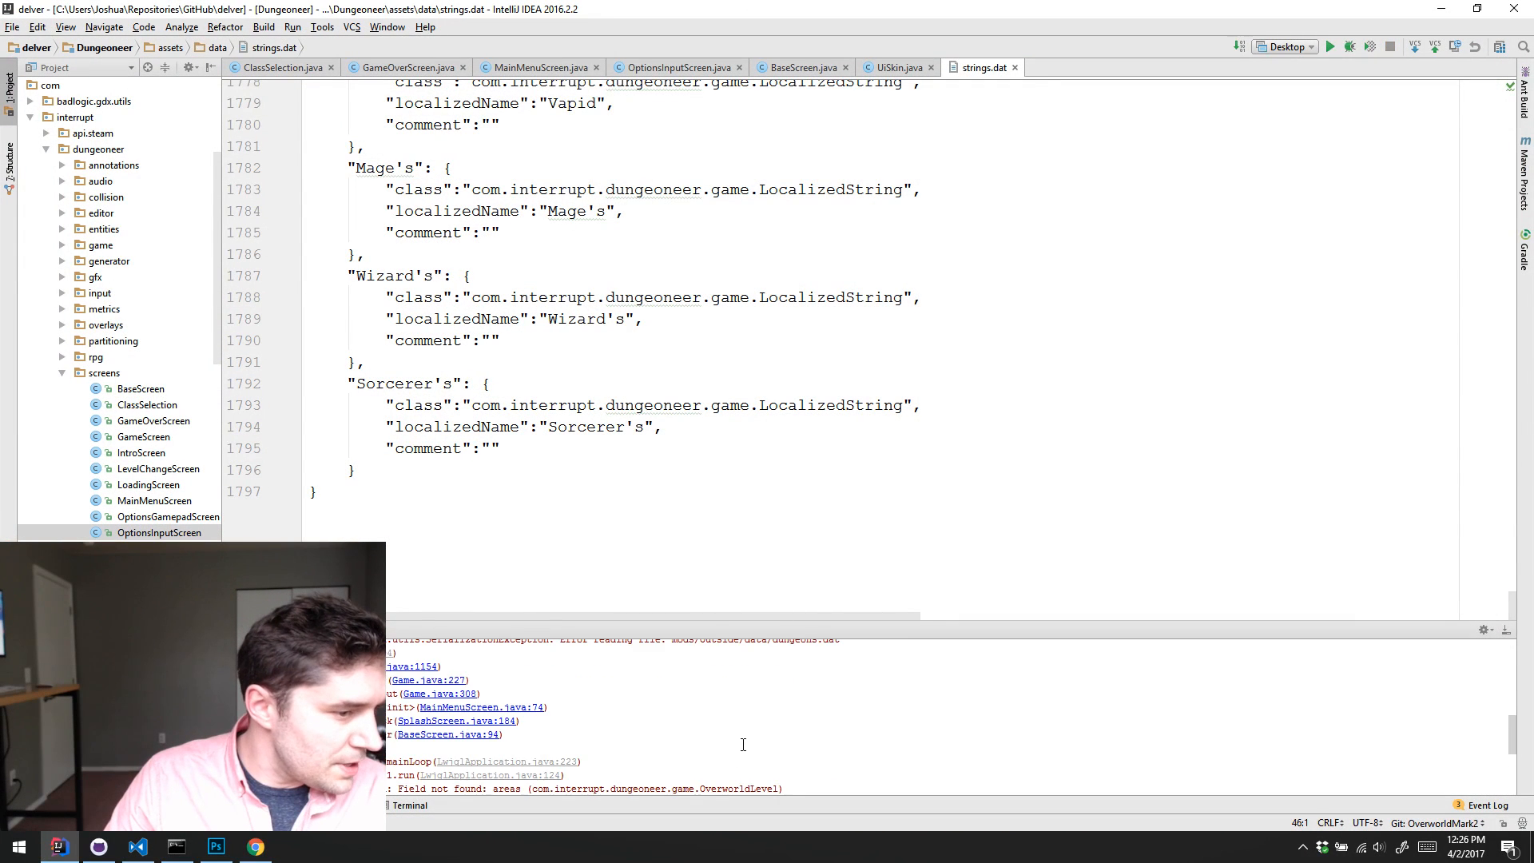
scroll(742, 744, up, 2)
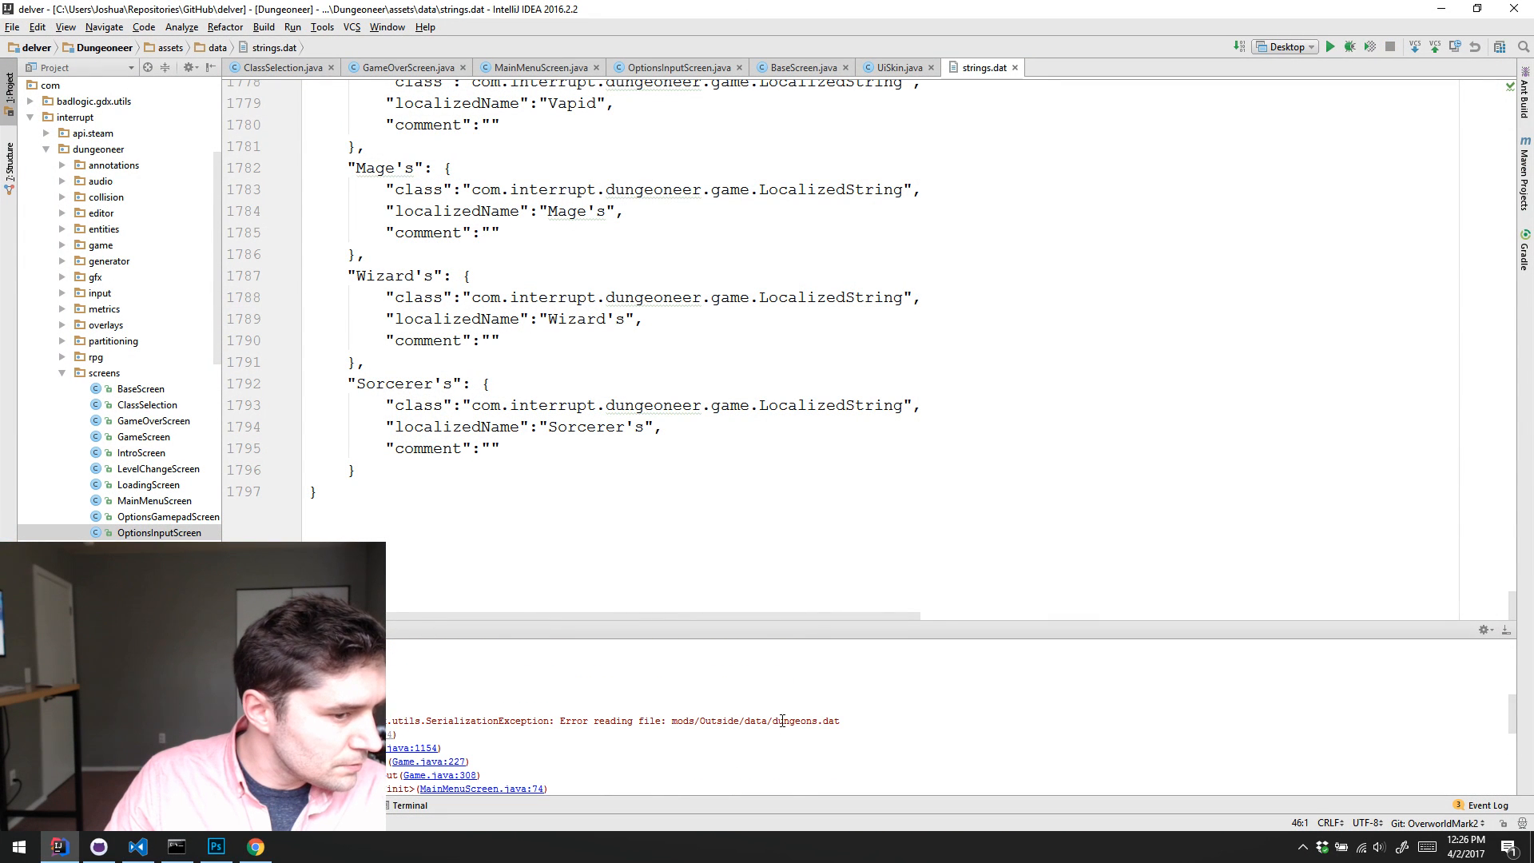
drag(650, 723, 744, 721)
click(745, 720)
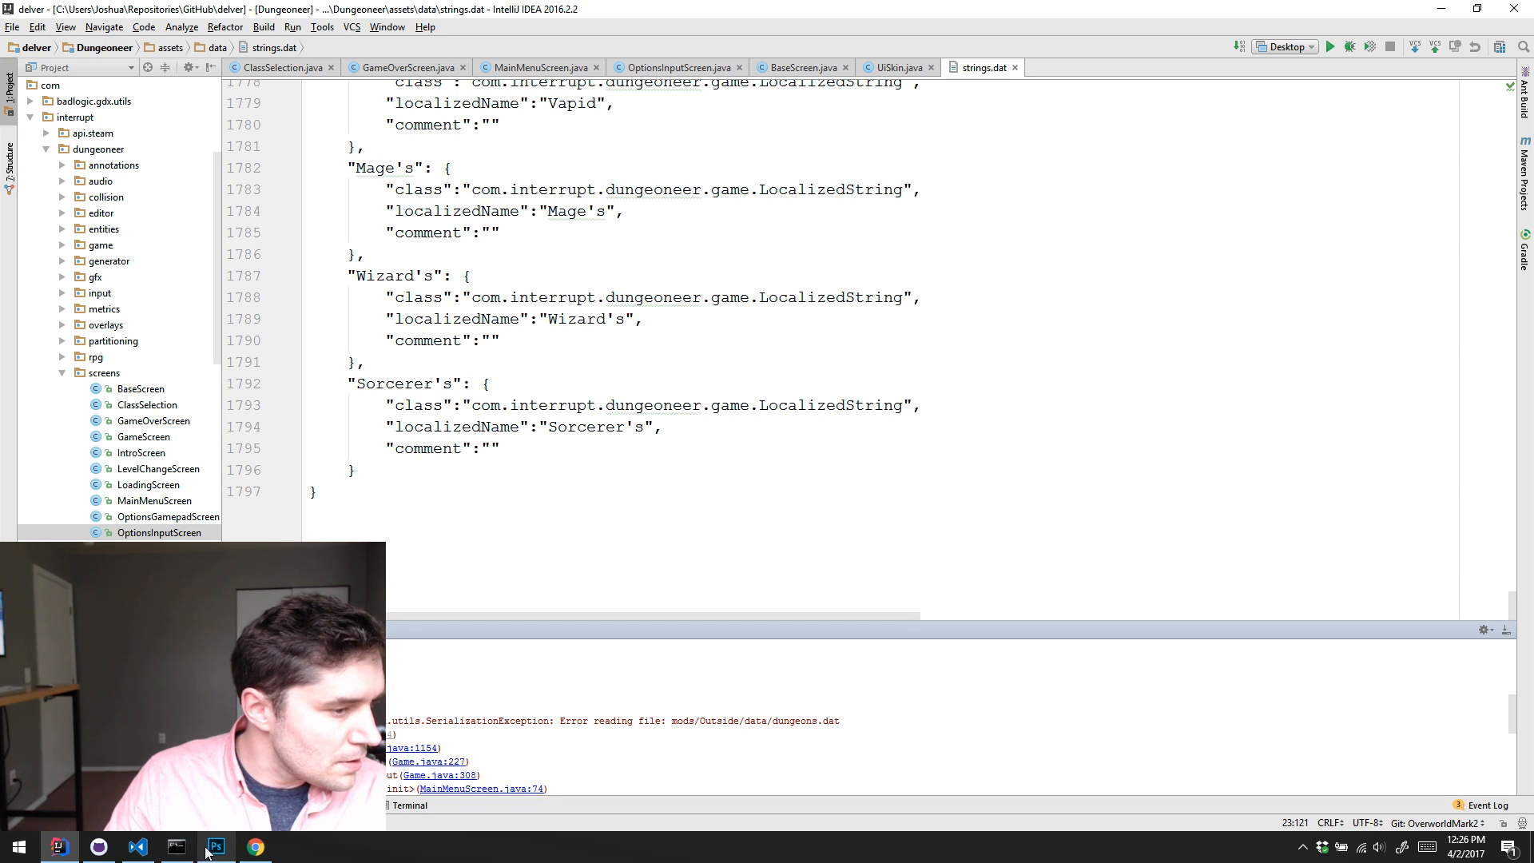
Step: Switch to the Command Prompt, list the mods folder, and enter the Outside folder to list its contents
click(176, 847)
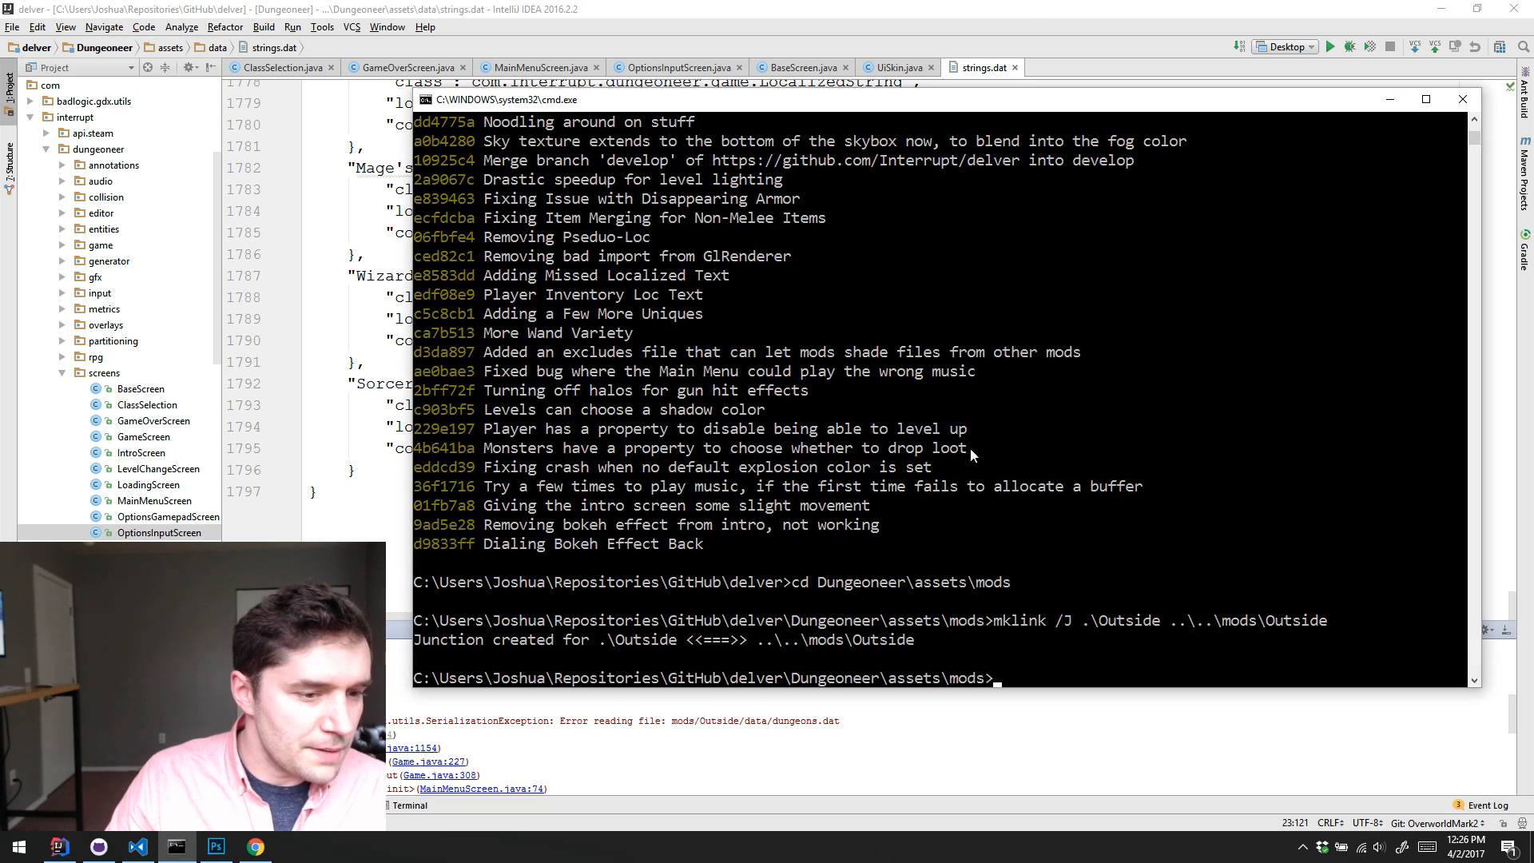
text(dir)
key(Return)
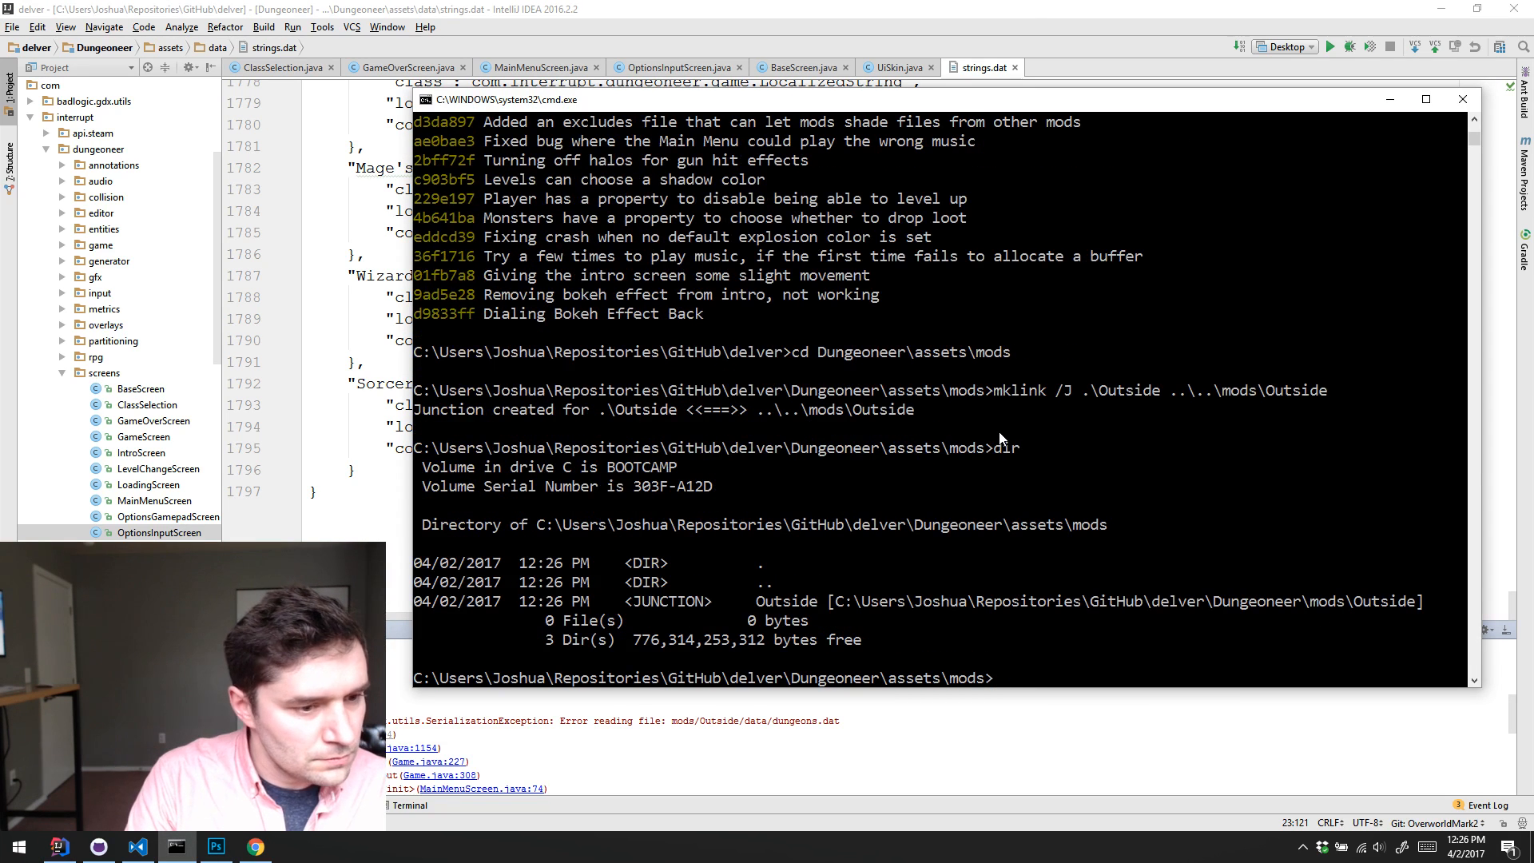
text(cd o)
key(Tab)
key(Return)
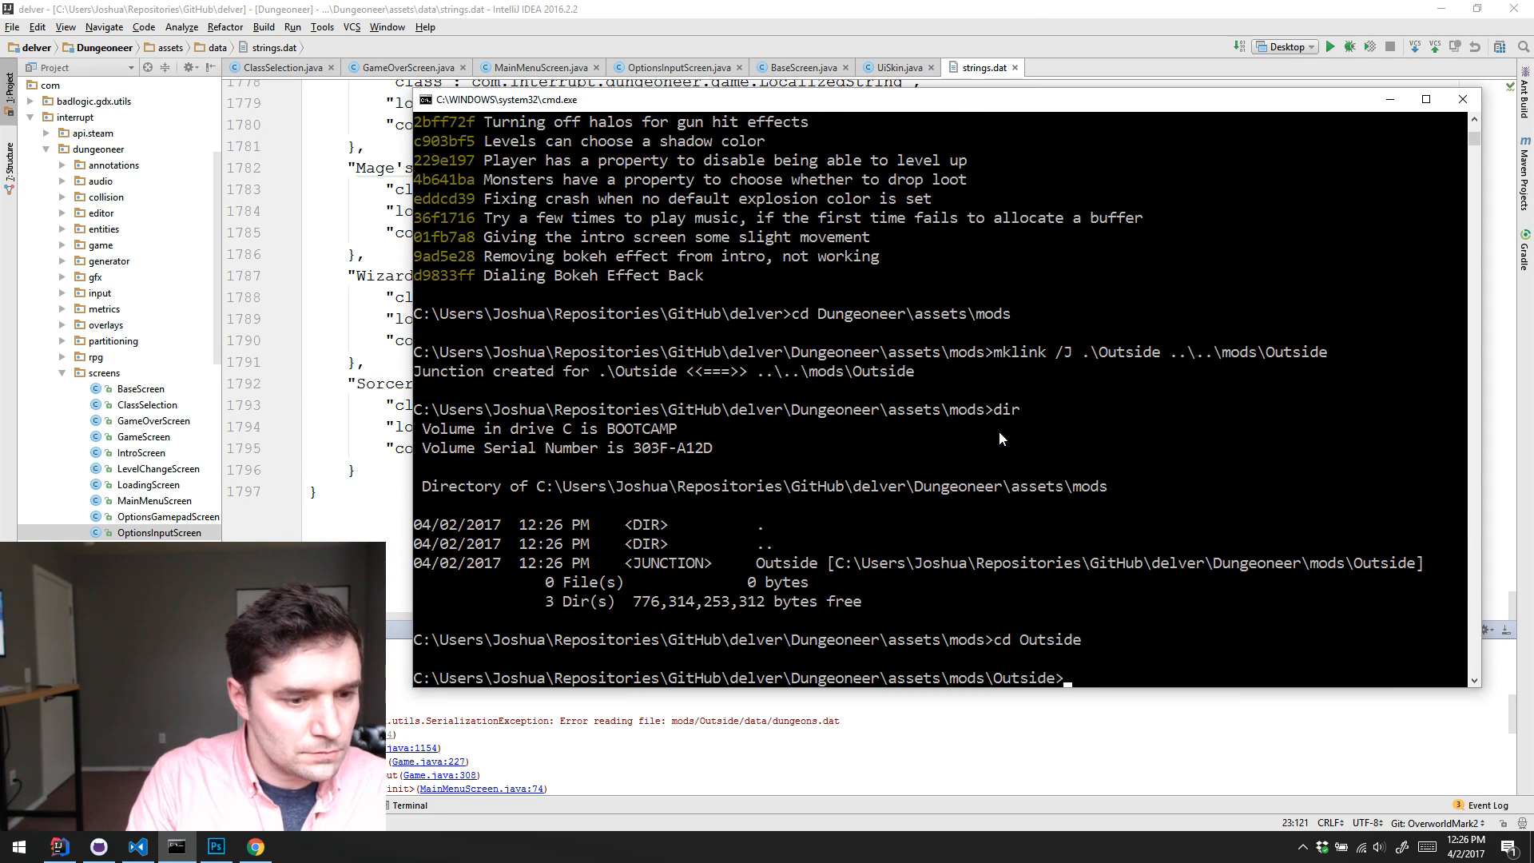
text(dir)
key(Return)
Step: Open the Outside folder in File Explorer with start . and go into its data folder
text(start .)
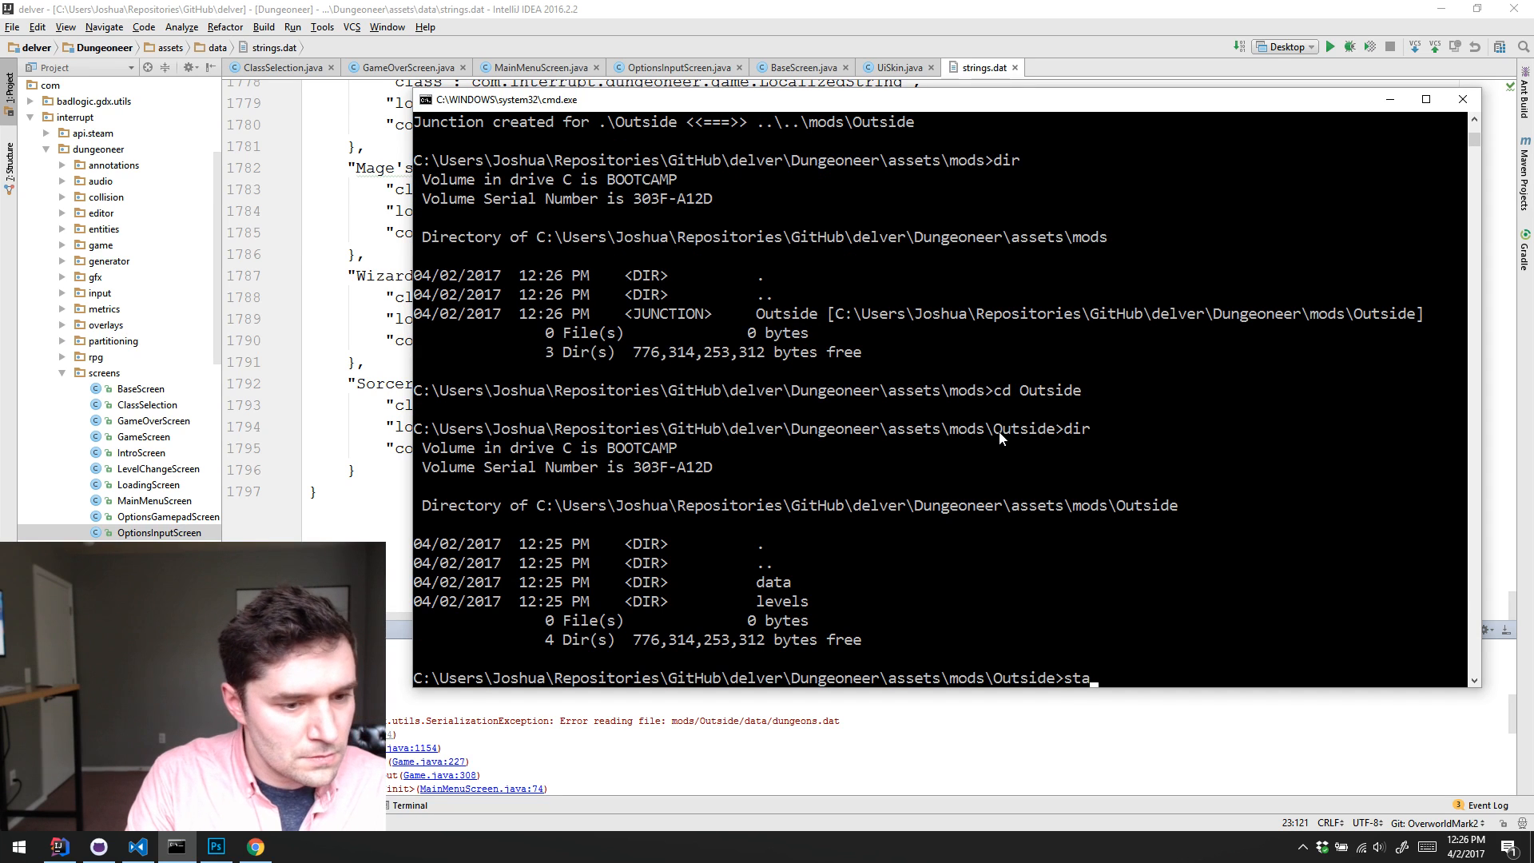
key(Return)
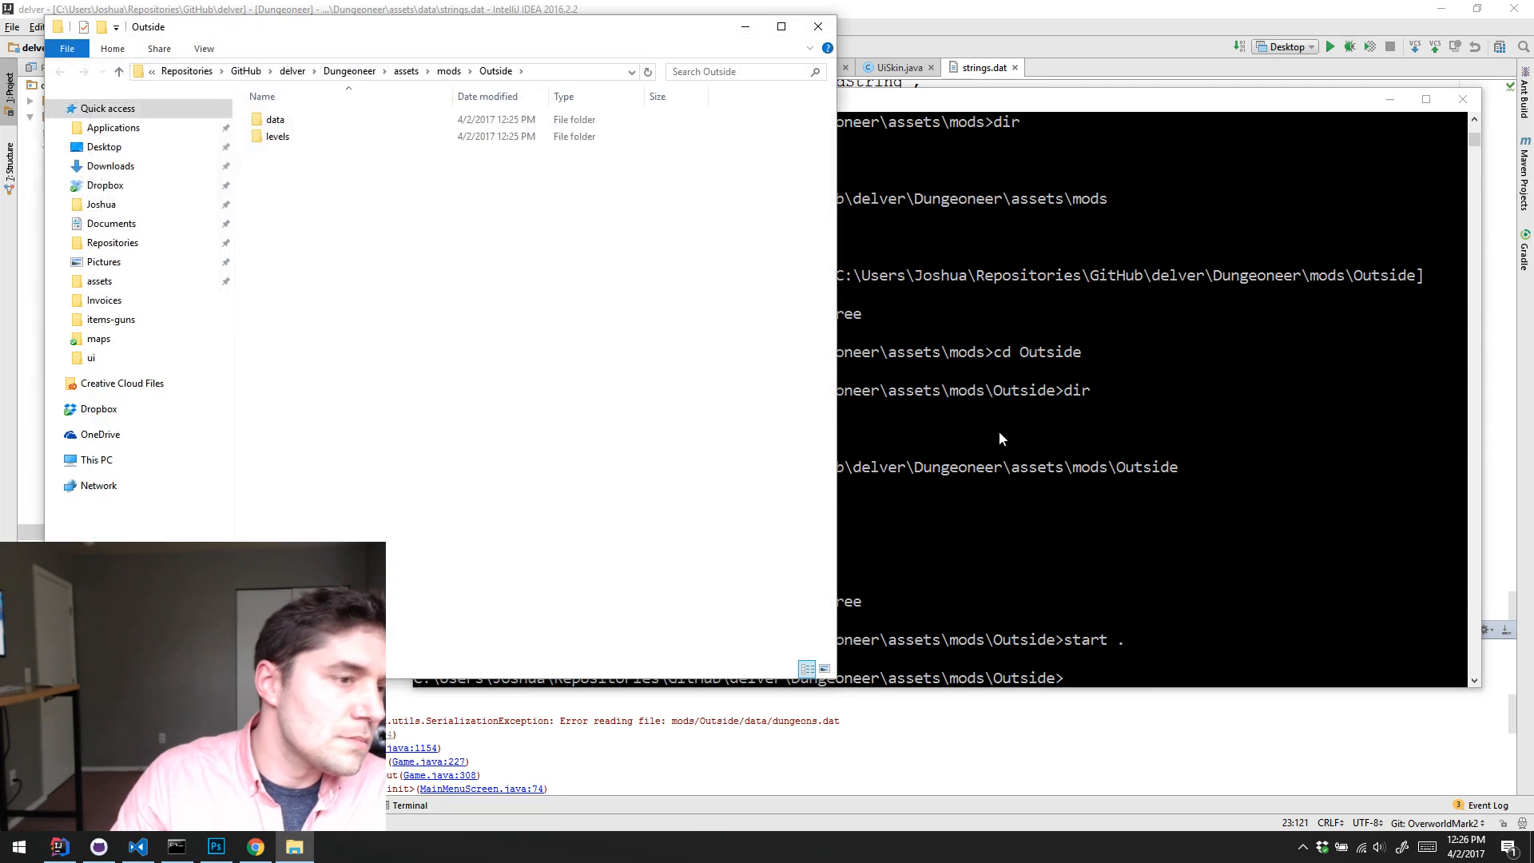
double_click(304, 122)
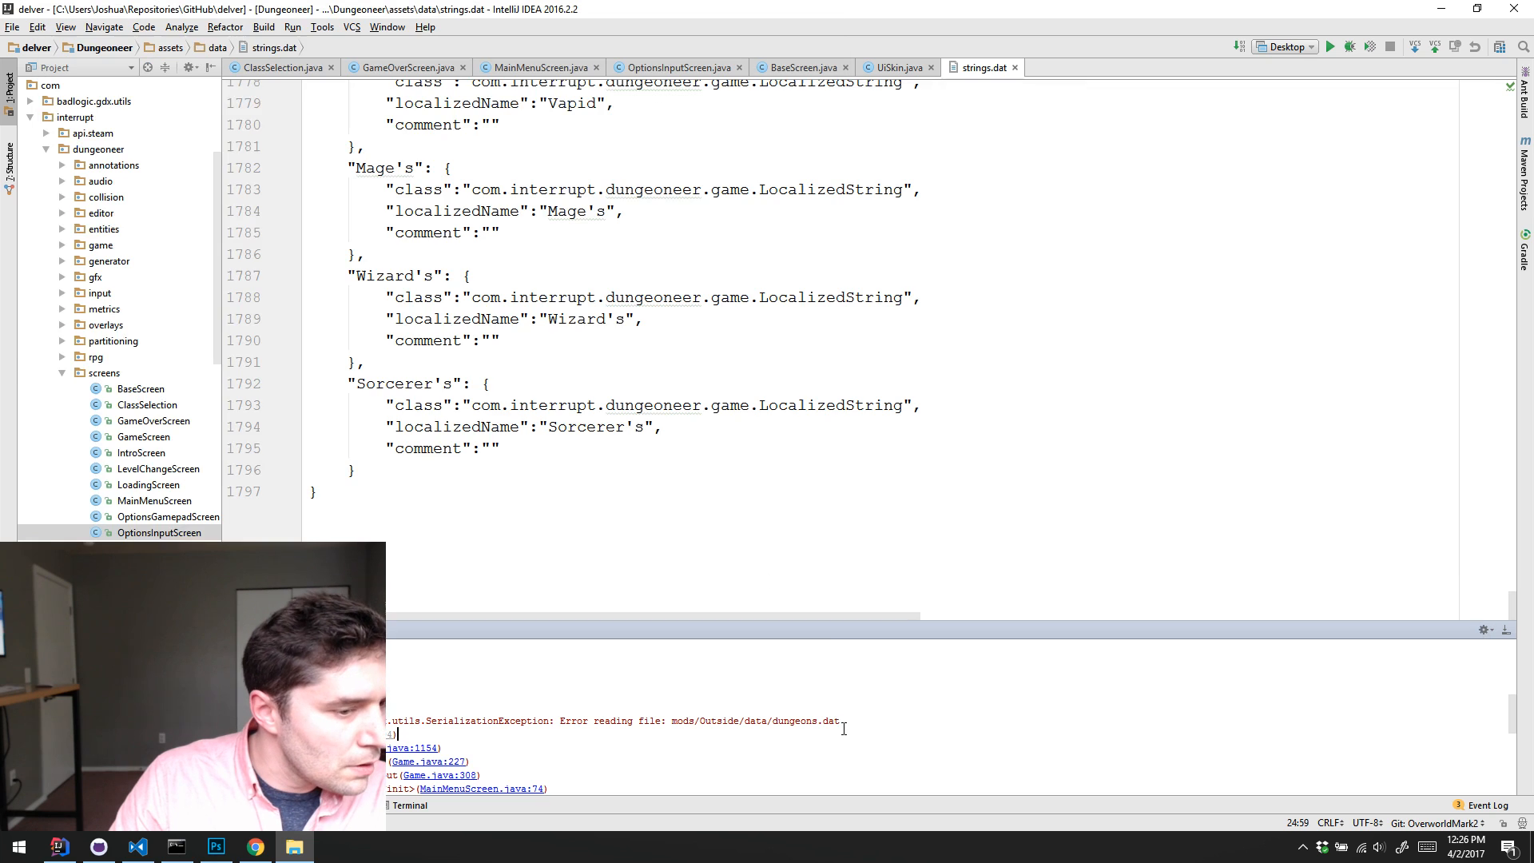
click(846, 713)
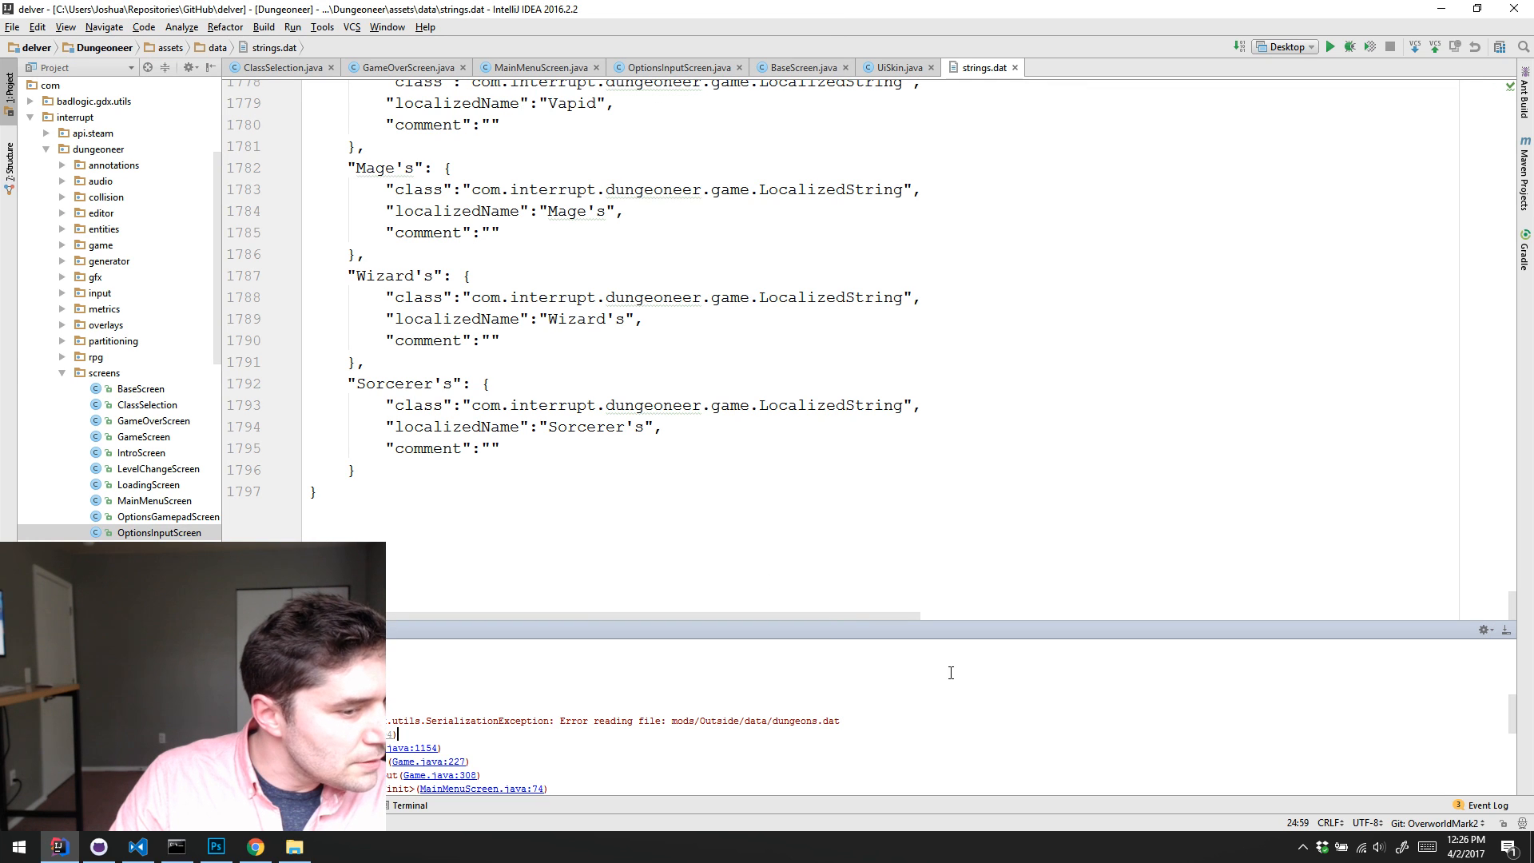
click(137, 846)
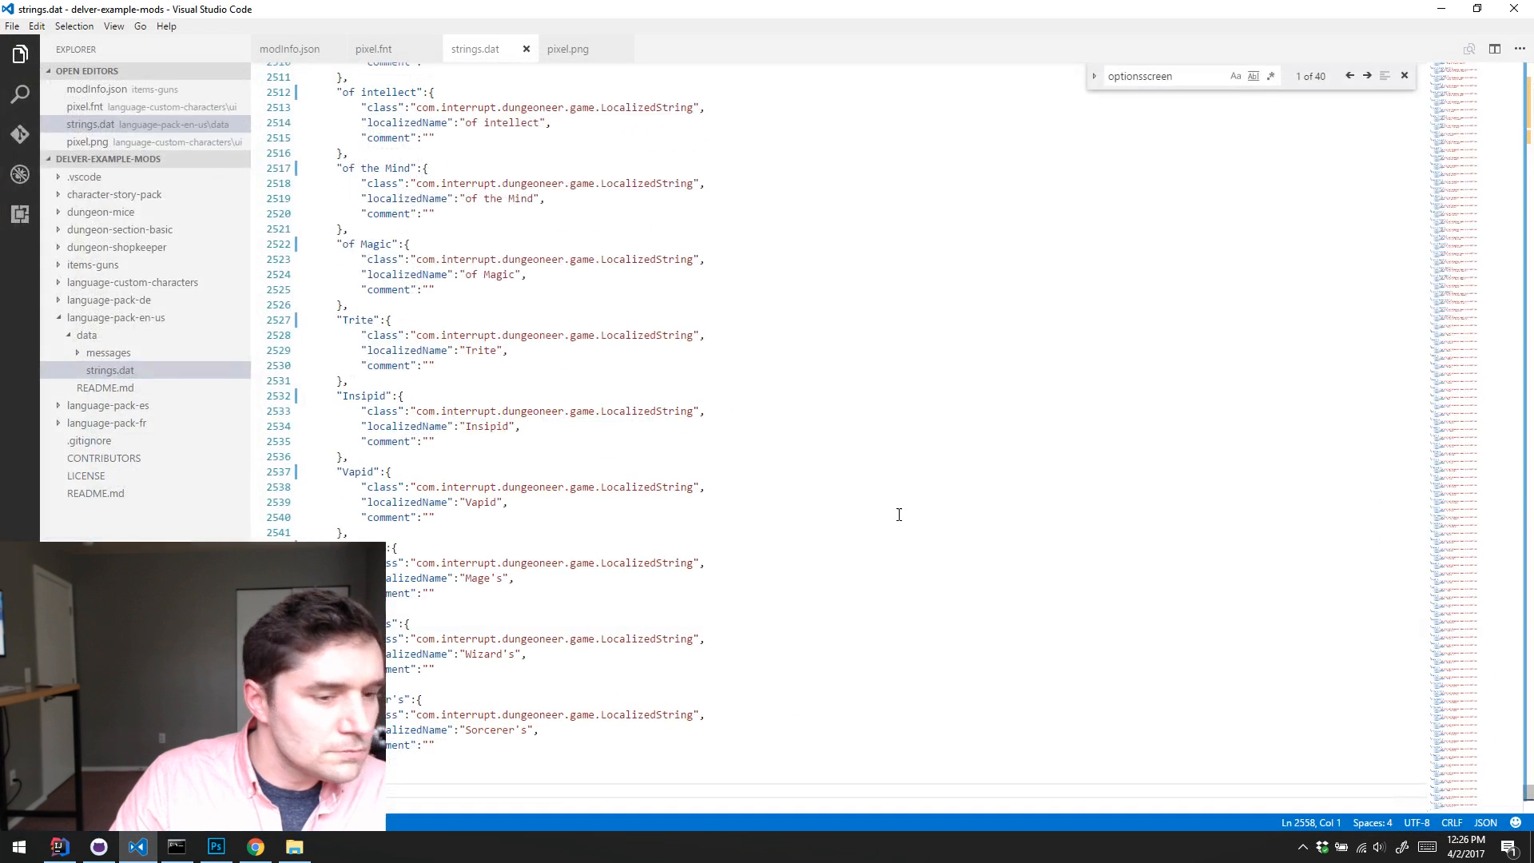
click(1476, 8)
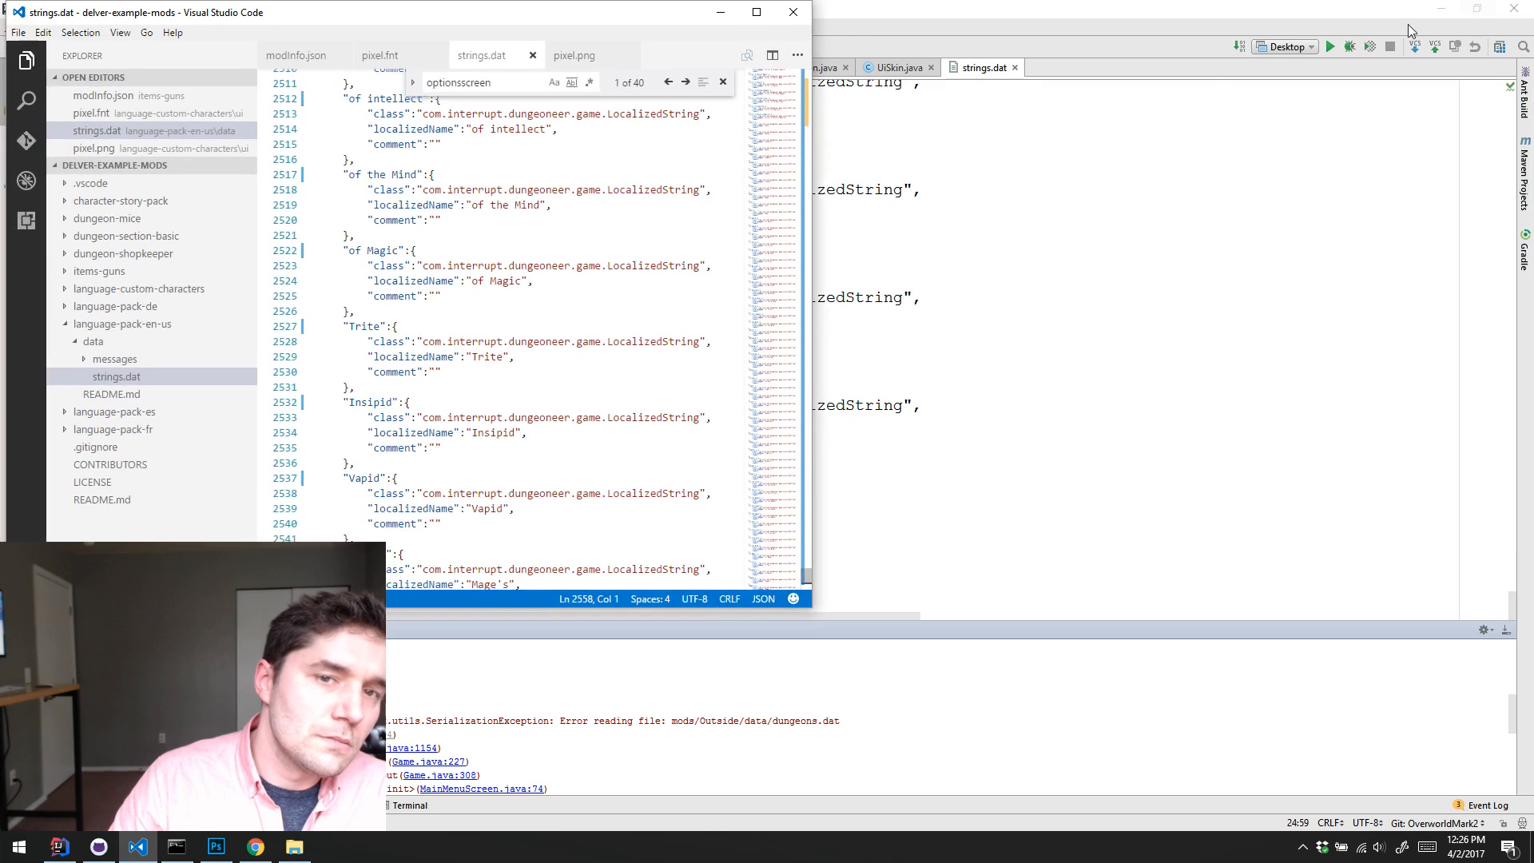
click(720, 12)
Step: From the Command Prompt, go up to the mods folder, open it in Visual Studio Code with code ., and expand the Outside folder
click(175, 847)
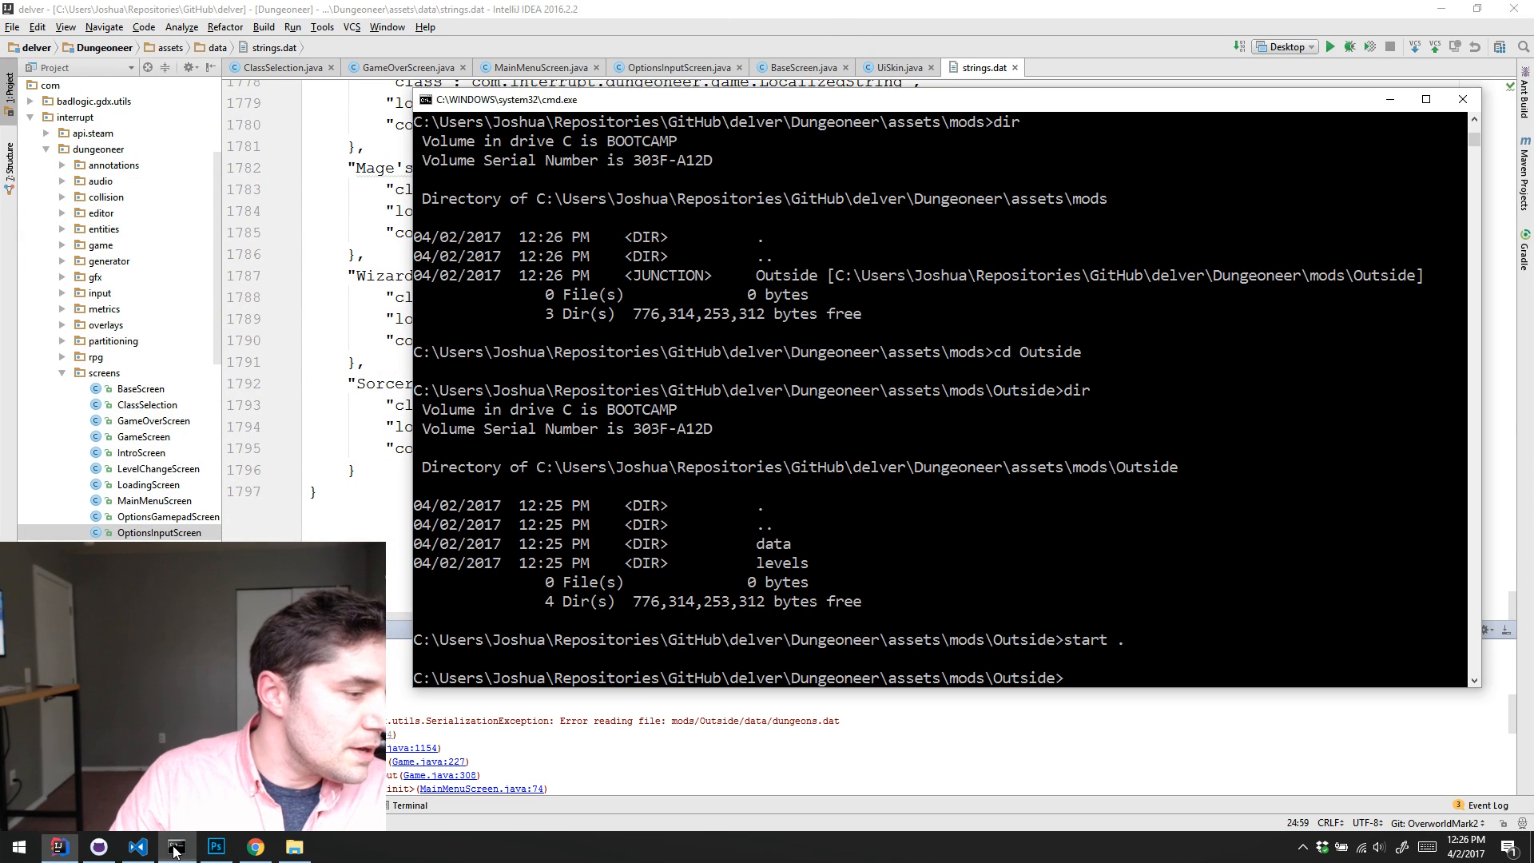
text(cd ..)
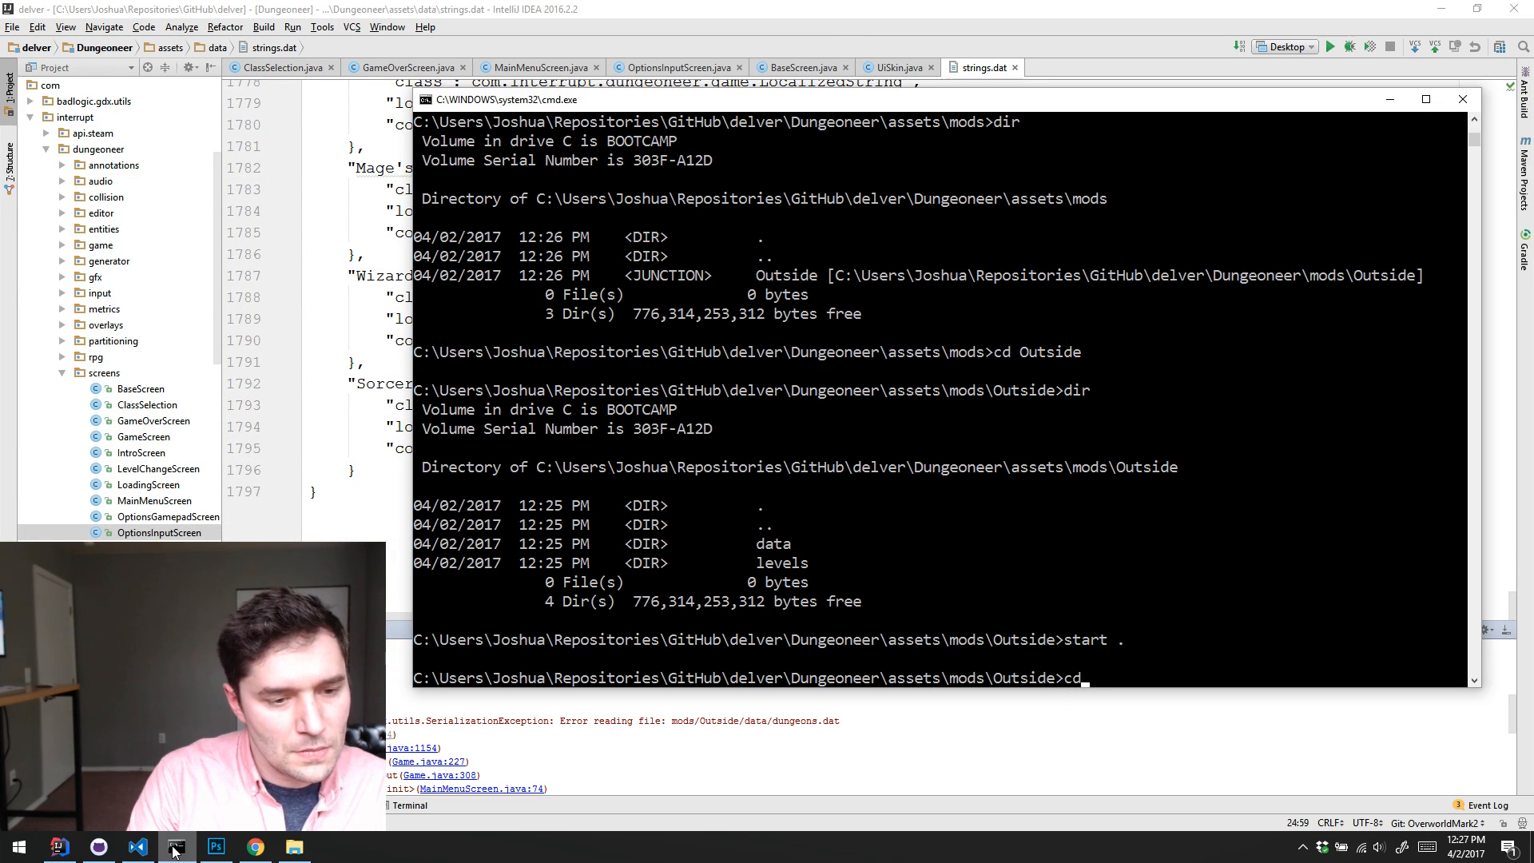
key(Return)
text(cod)
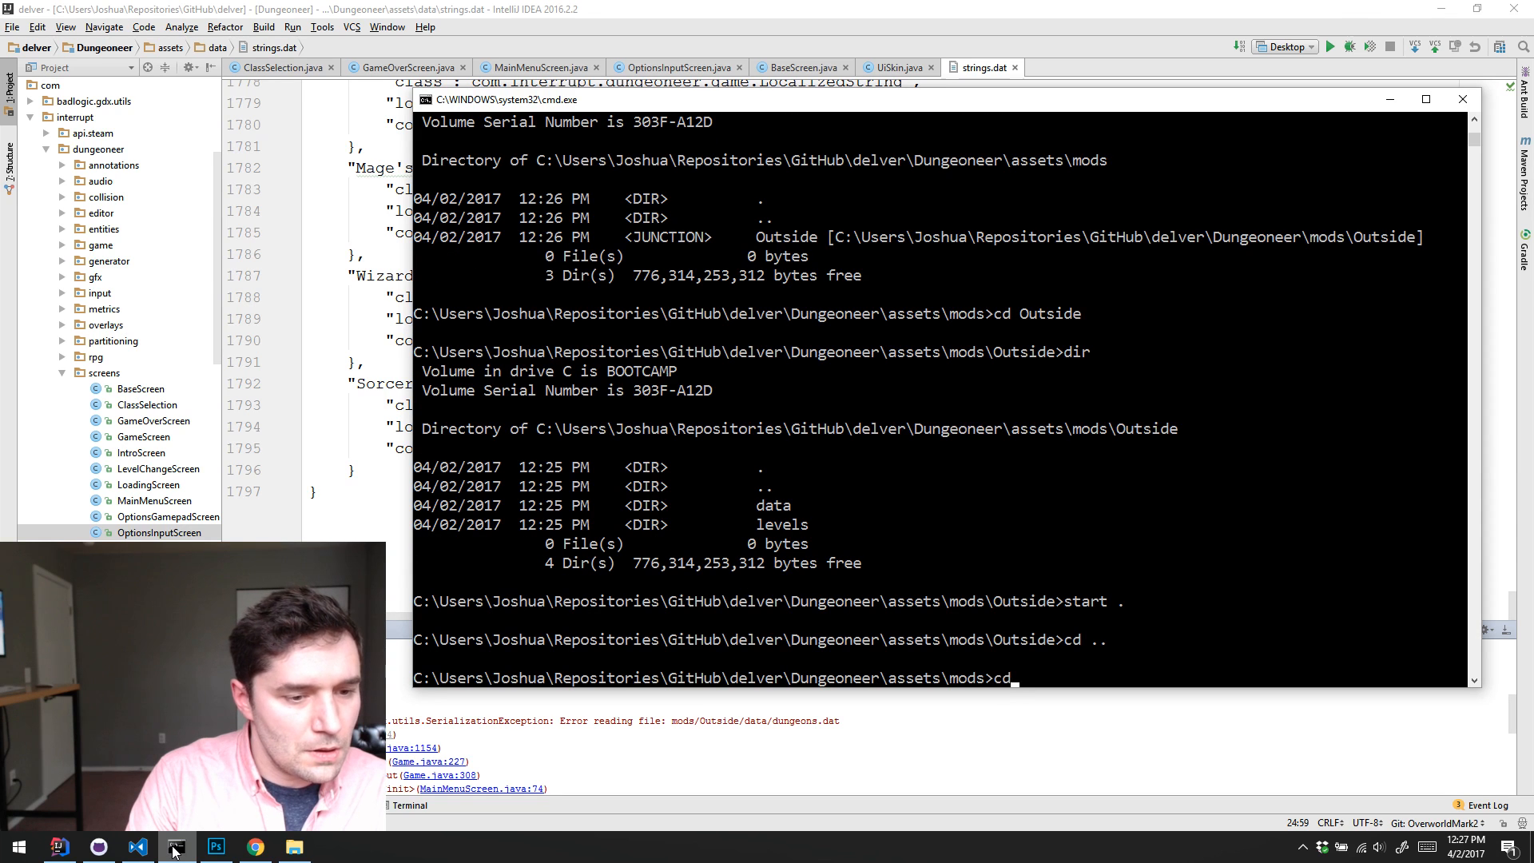
text(e .)
key(Return)
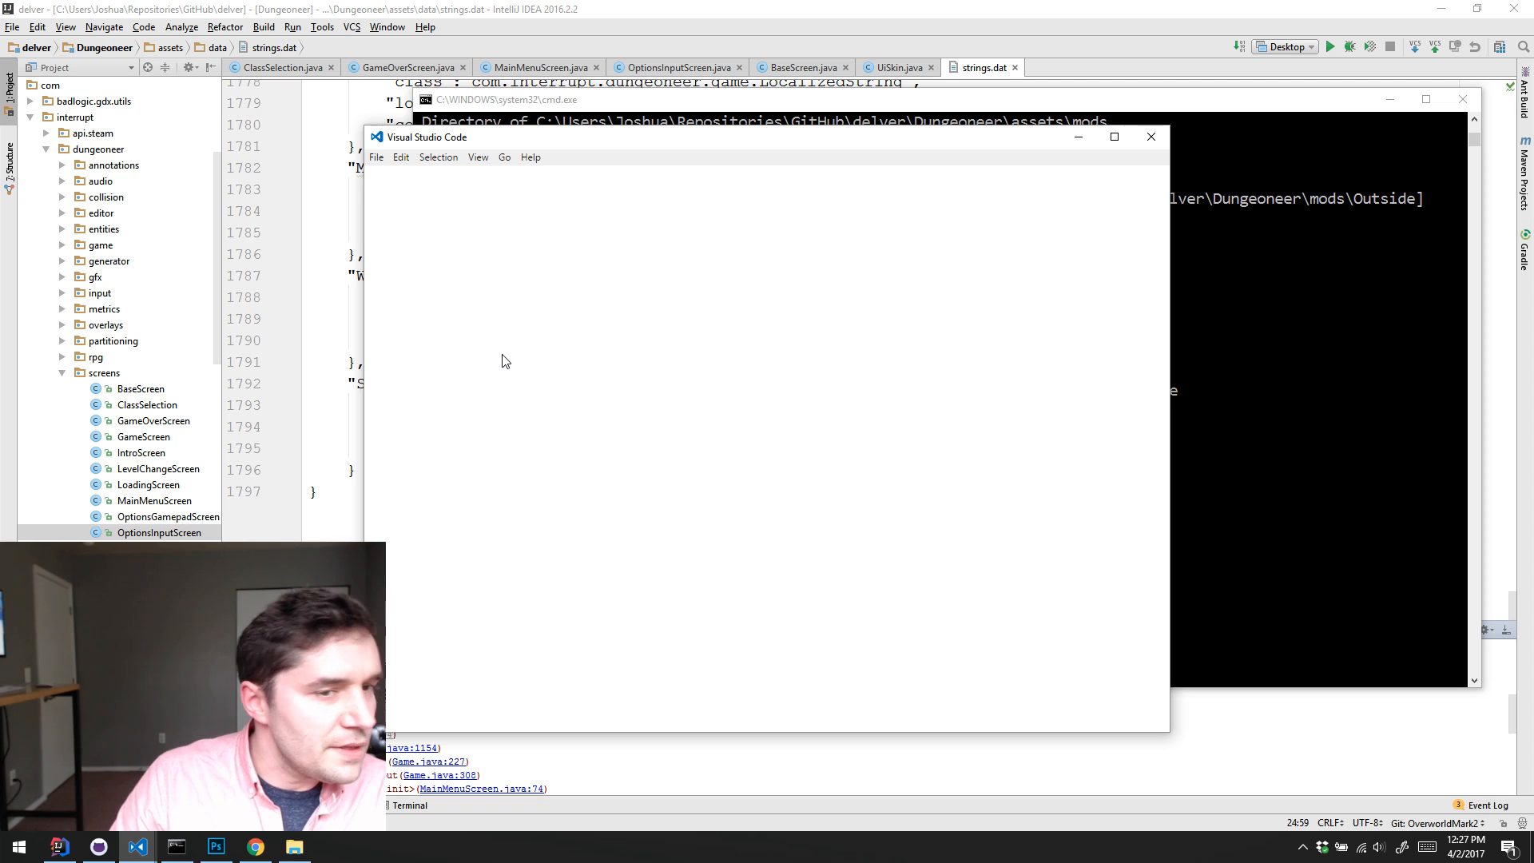
click(436, 242)
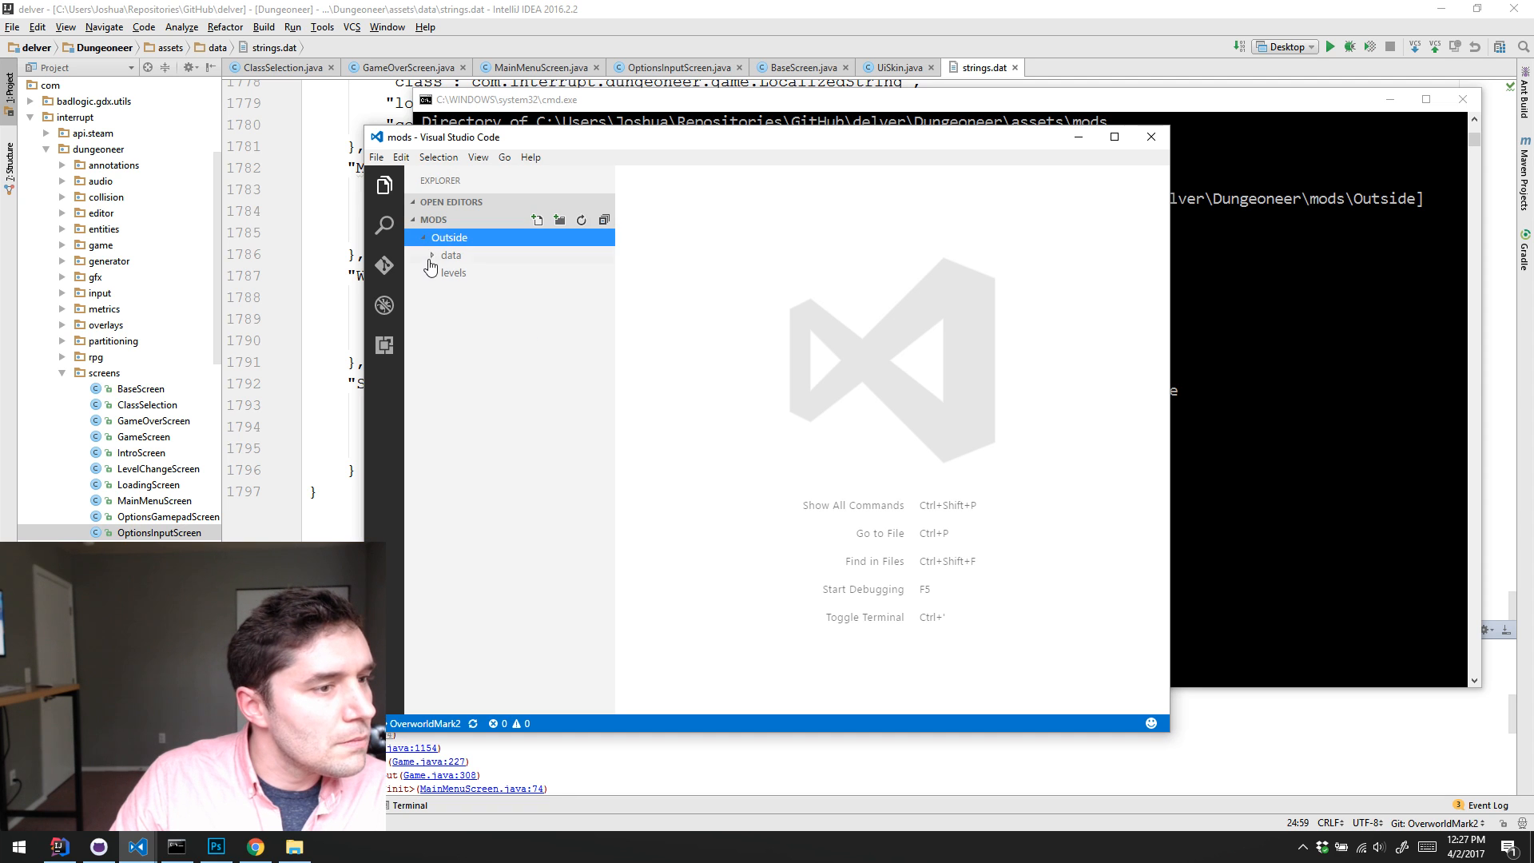
Step: Open dungeons.dat from the Outside mod's data folder, review its Overworld level definition, and close Visual Studio Code
click(432, 257)
click(432, 256)
click(432, 259)
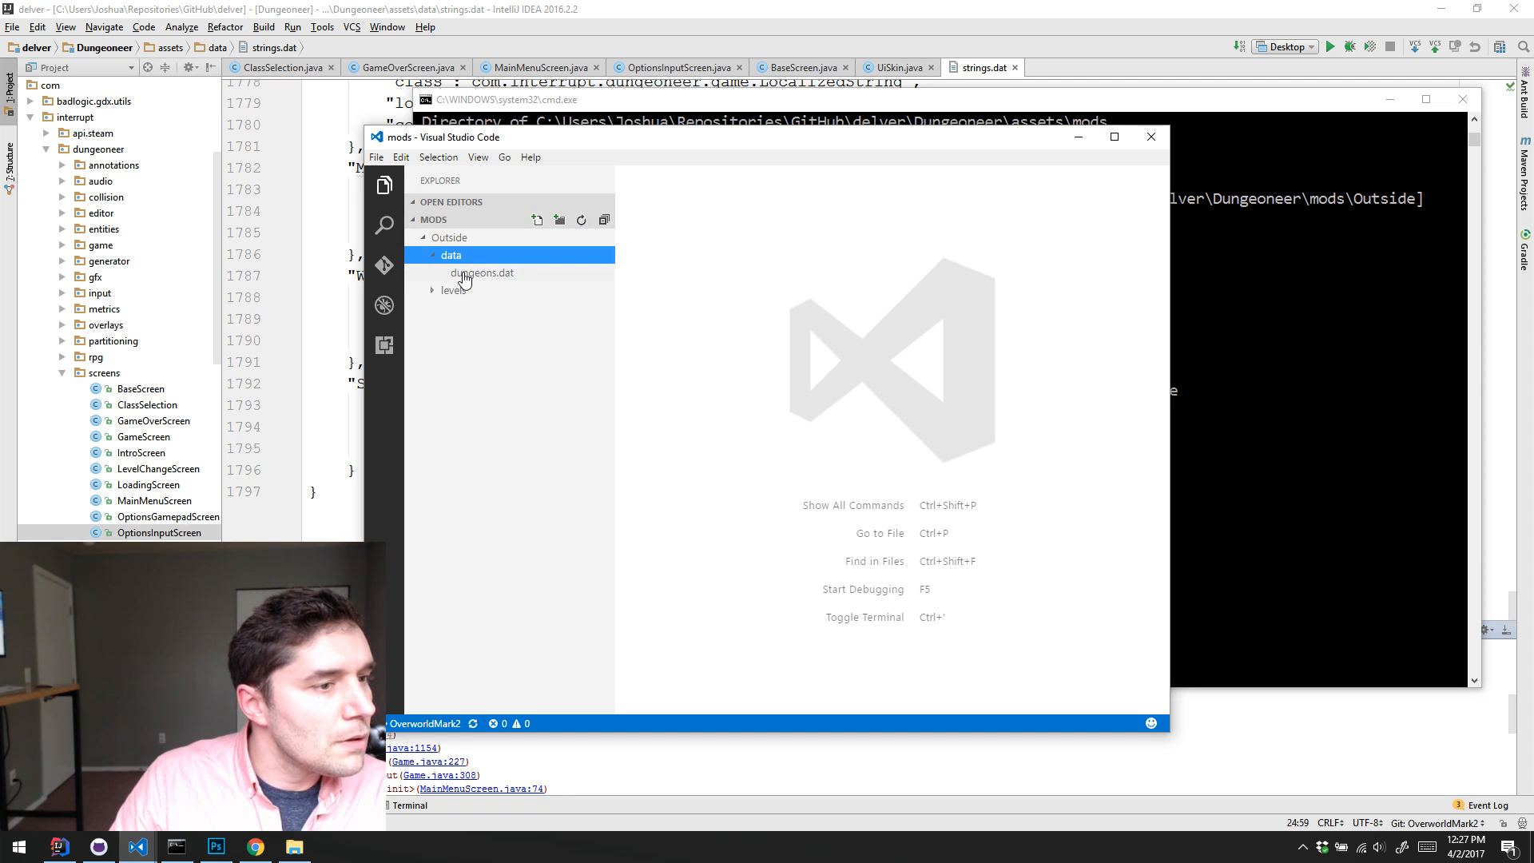
click(468, 273)
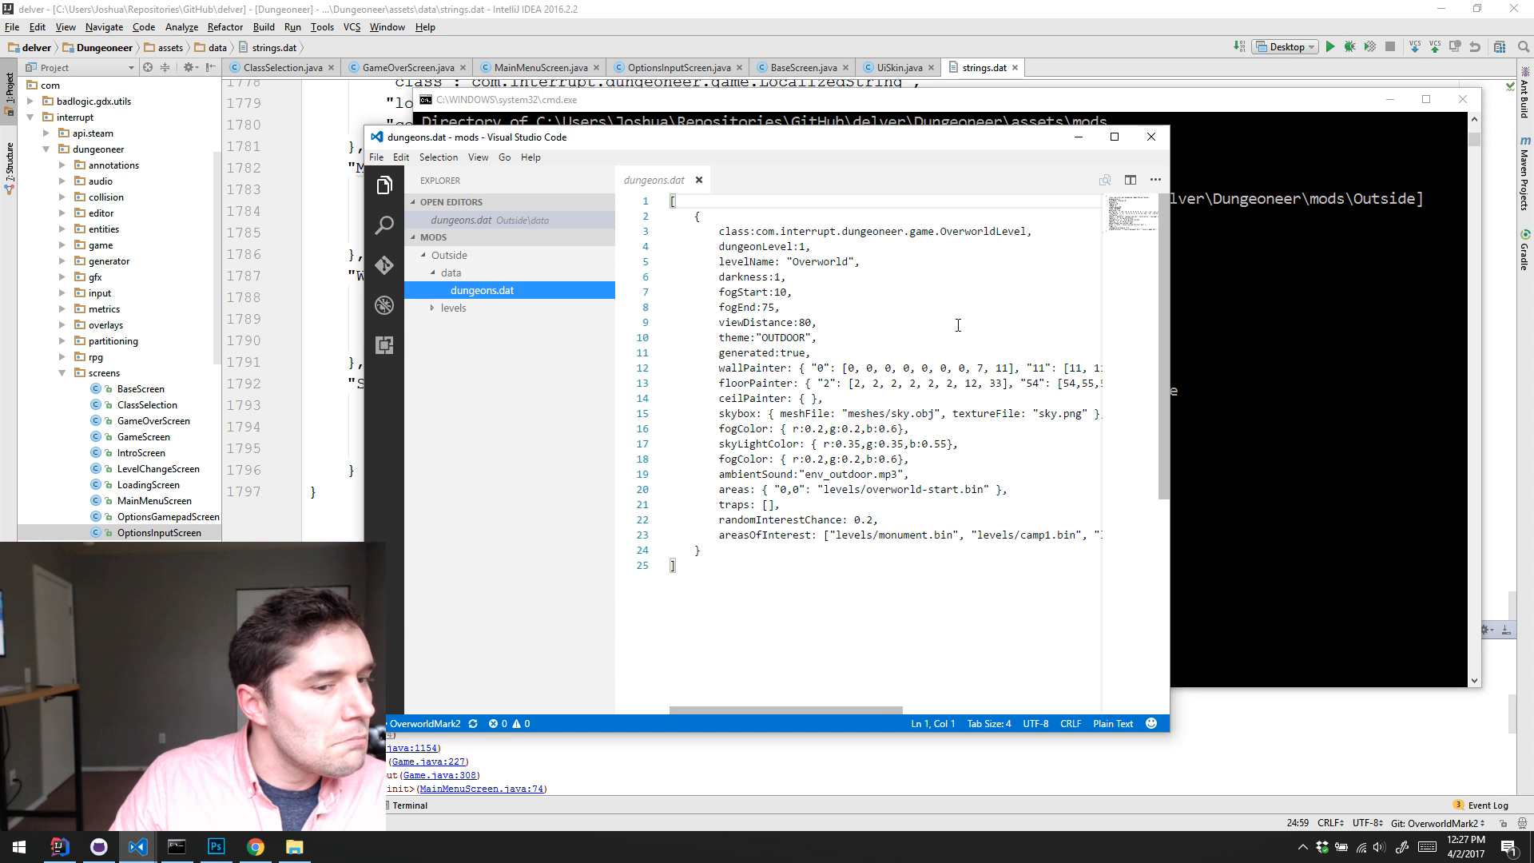
scroll(1058, 244, down, 4)
click(1152, 137)
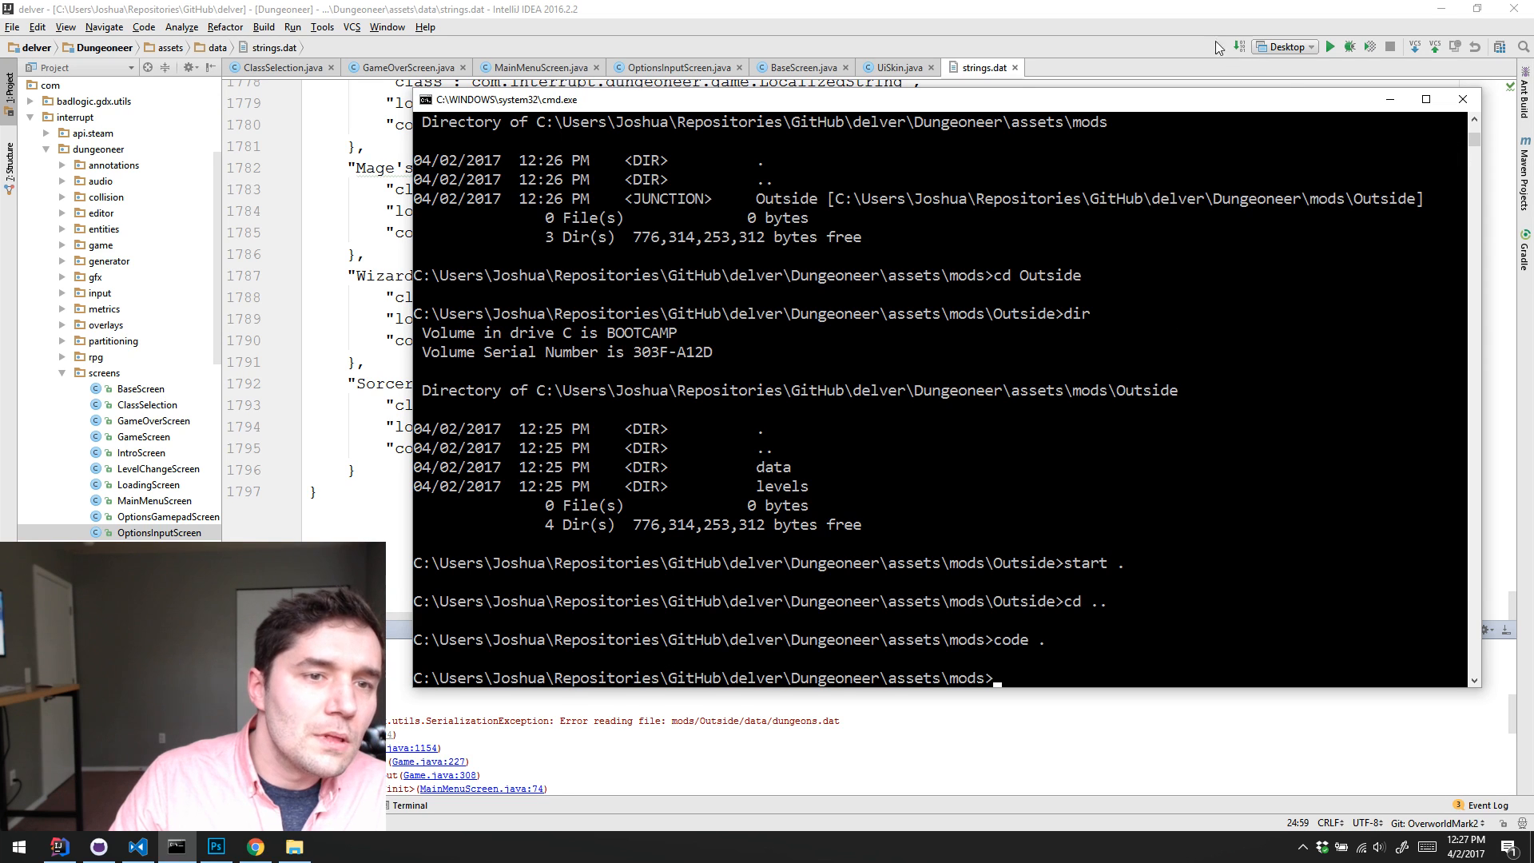
Step: Switch to GitHub Desktop, check the delver repository's local changes and OverworldMark2 commit history, and minimize it
click(661, 722)
click(99, 846)
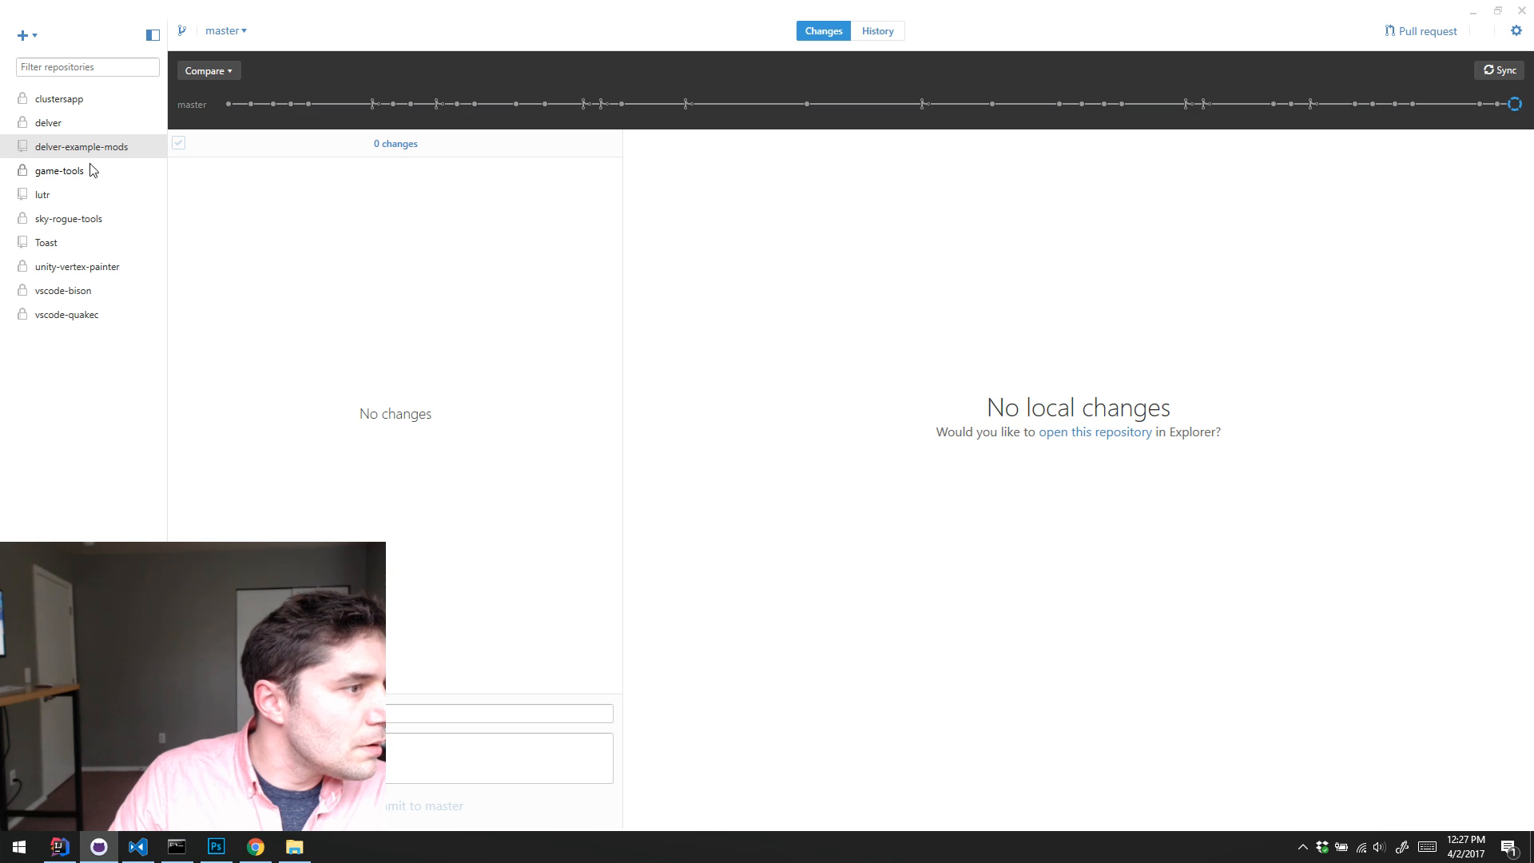
click(98, 125)
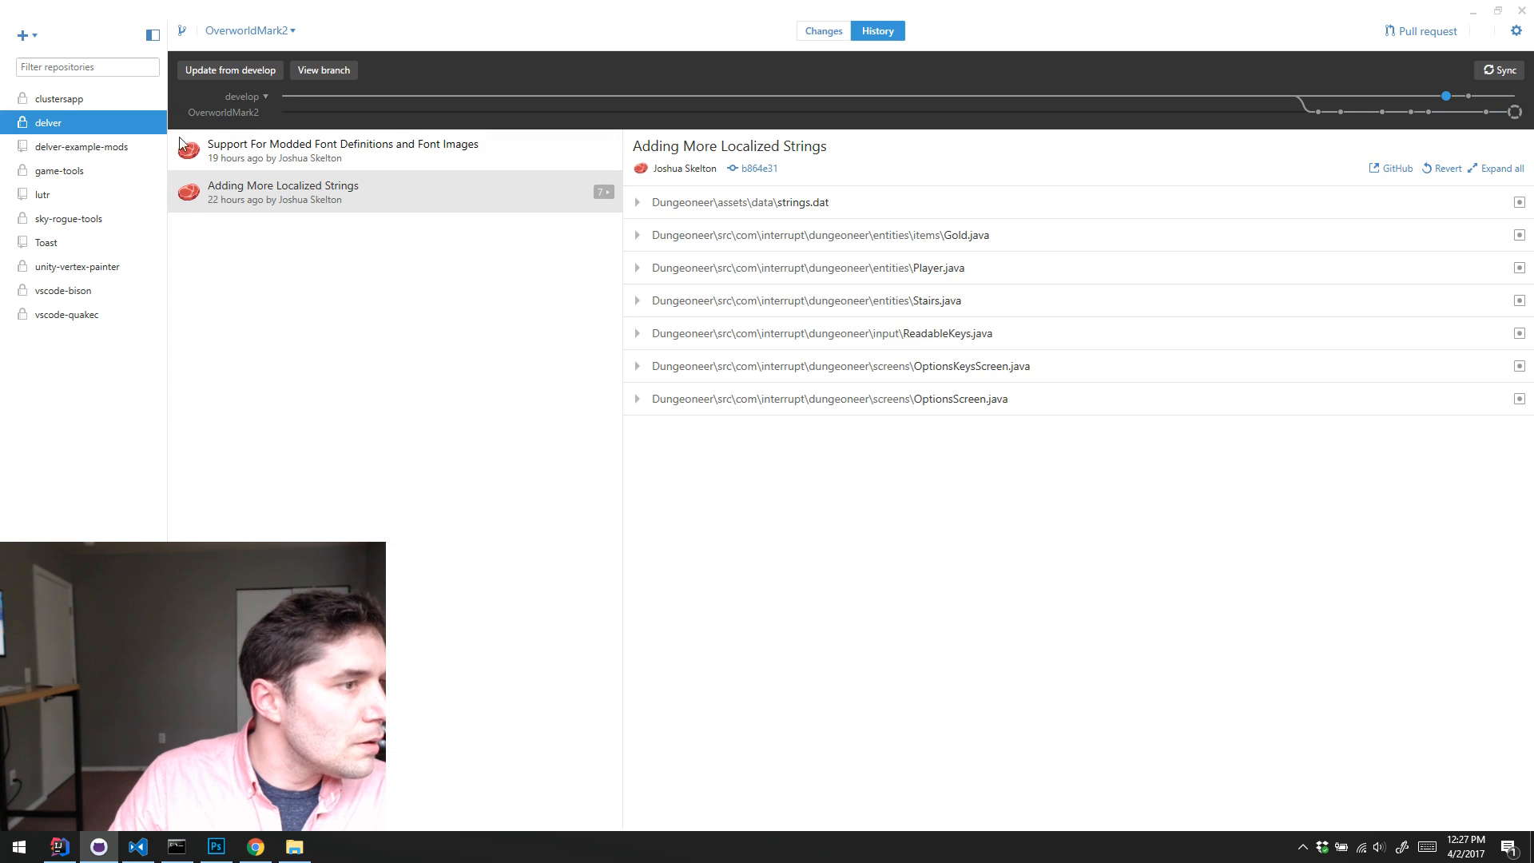
click(831, 32)
click(864, 32)
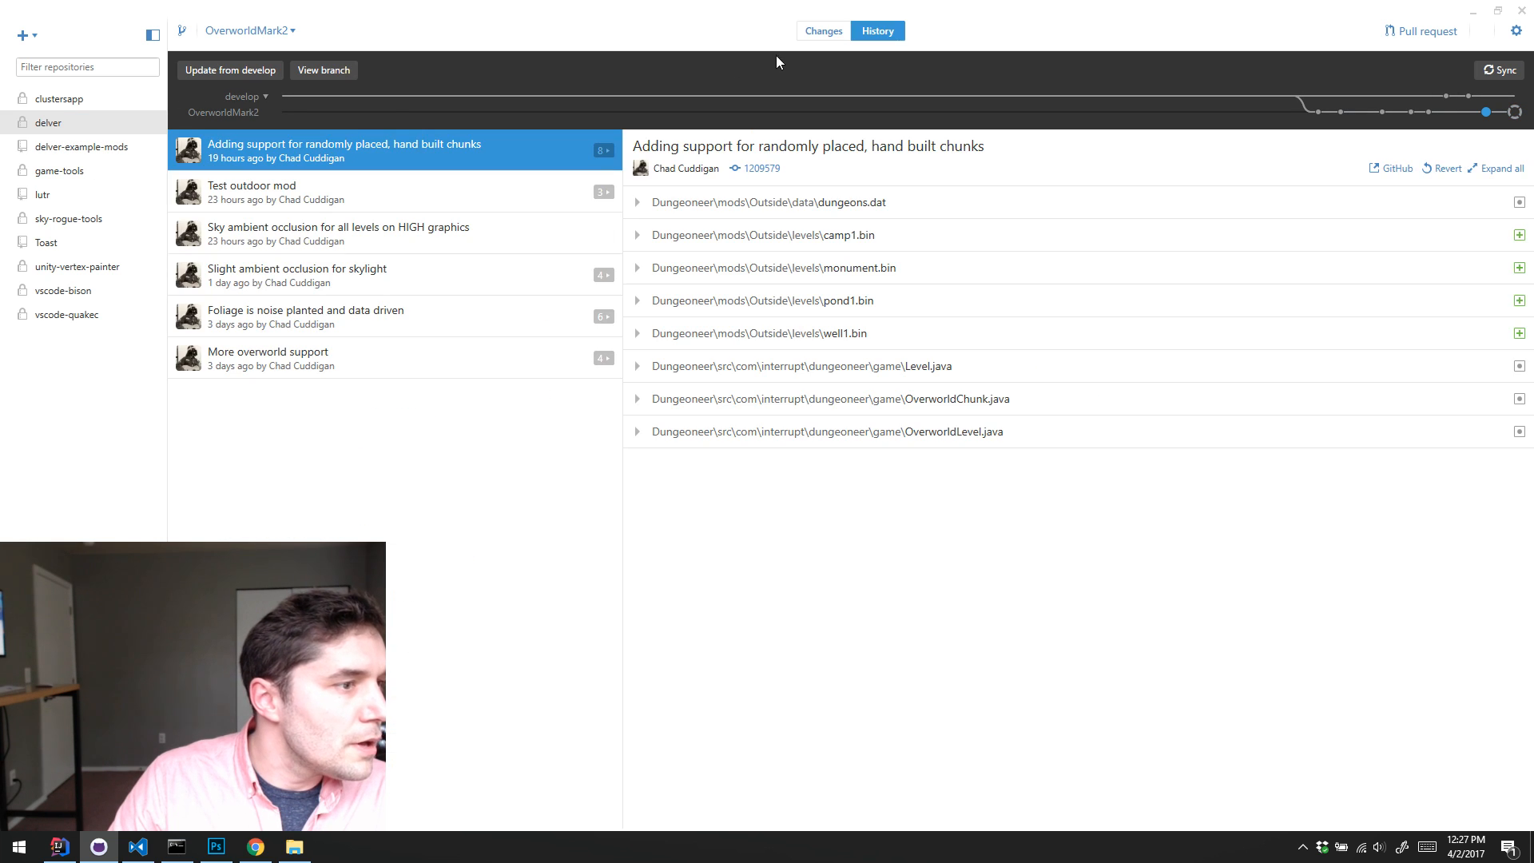
click(1474, 11)
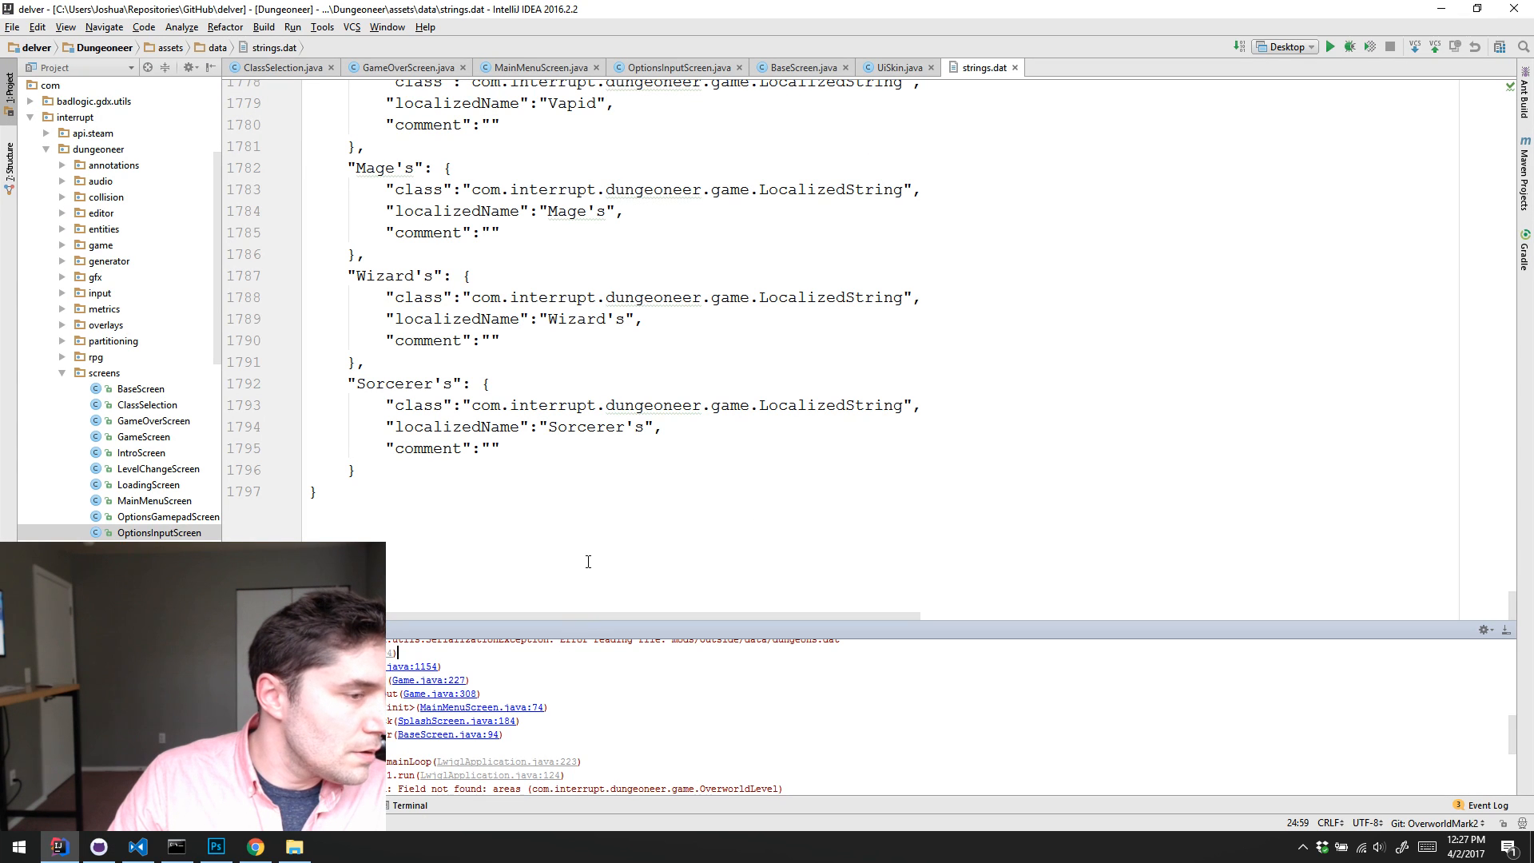
Step: Run the Desktop configuration from IntelliJ IDEA and maximize the Delver game window
click(1331, 48)
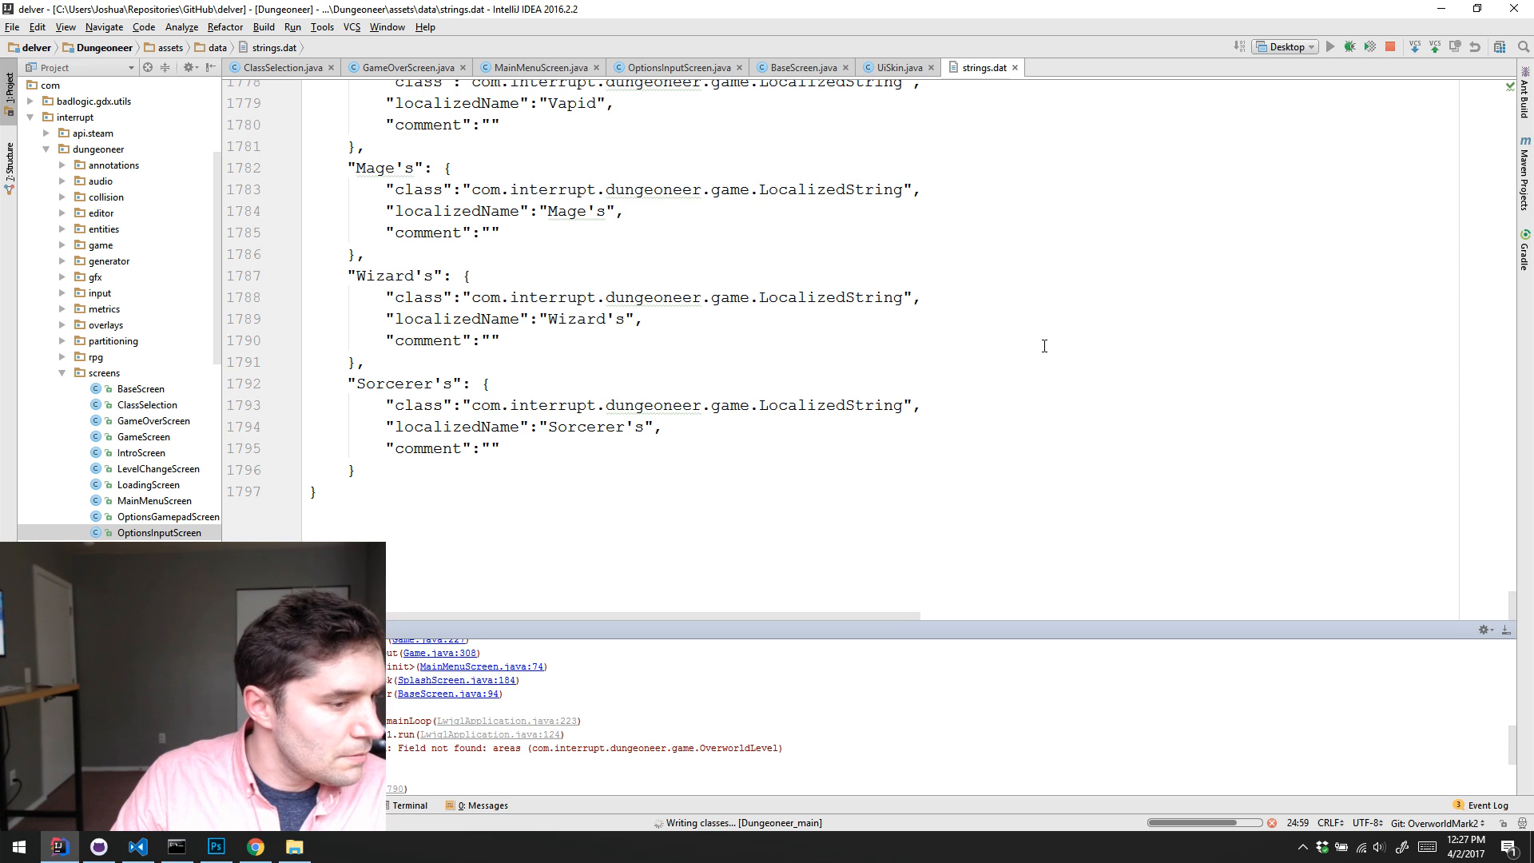
scroll(996, 377, up, 1)
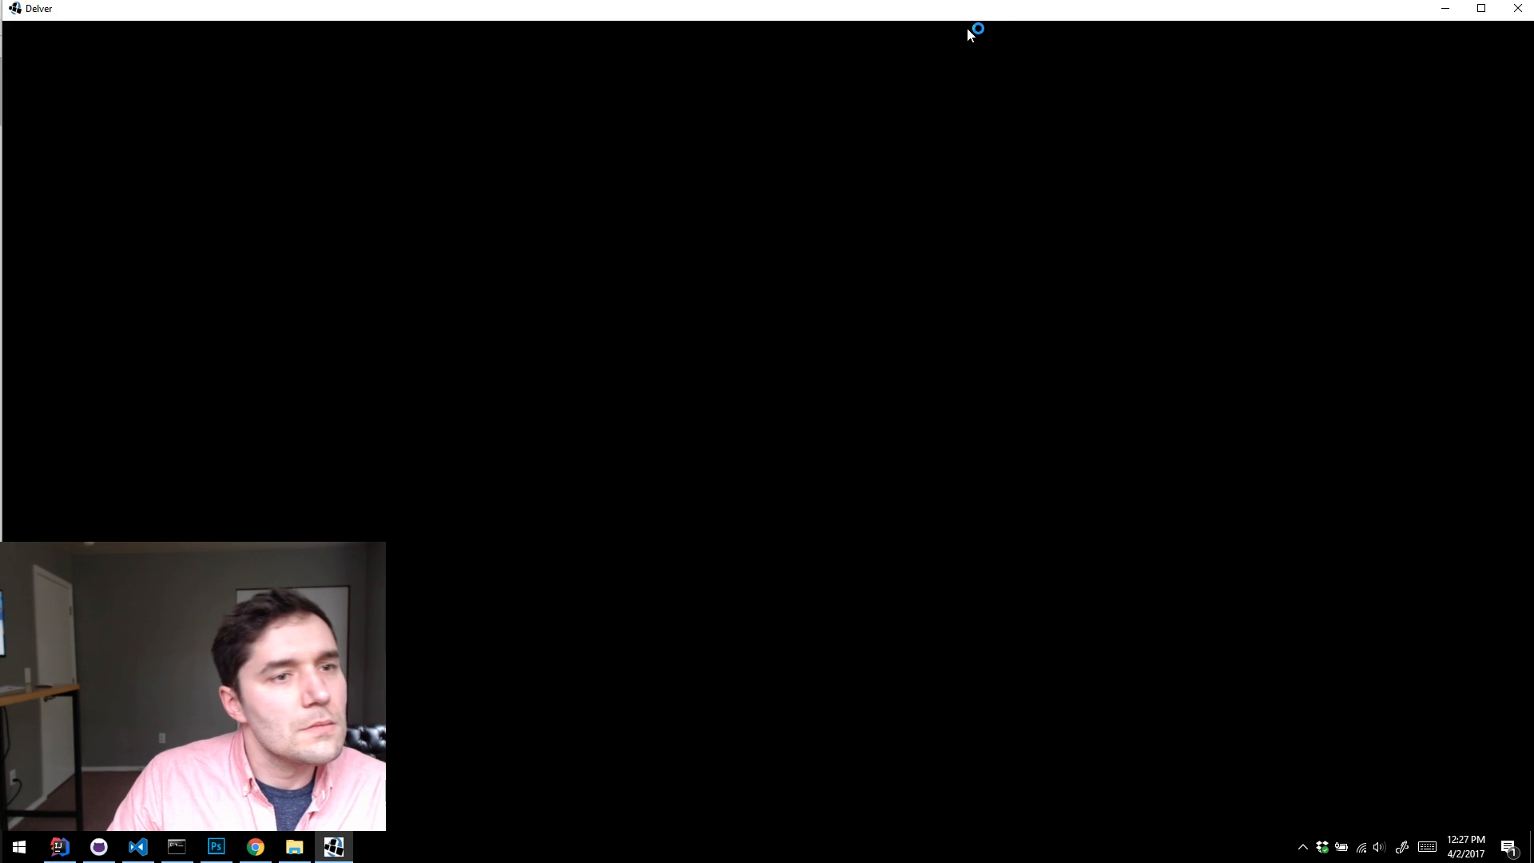
double_click(993, 13)
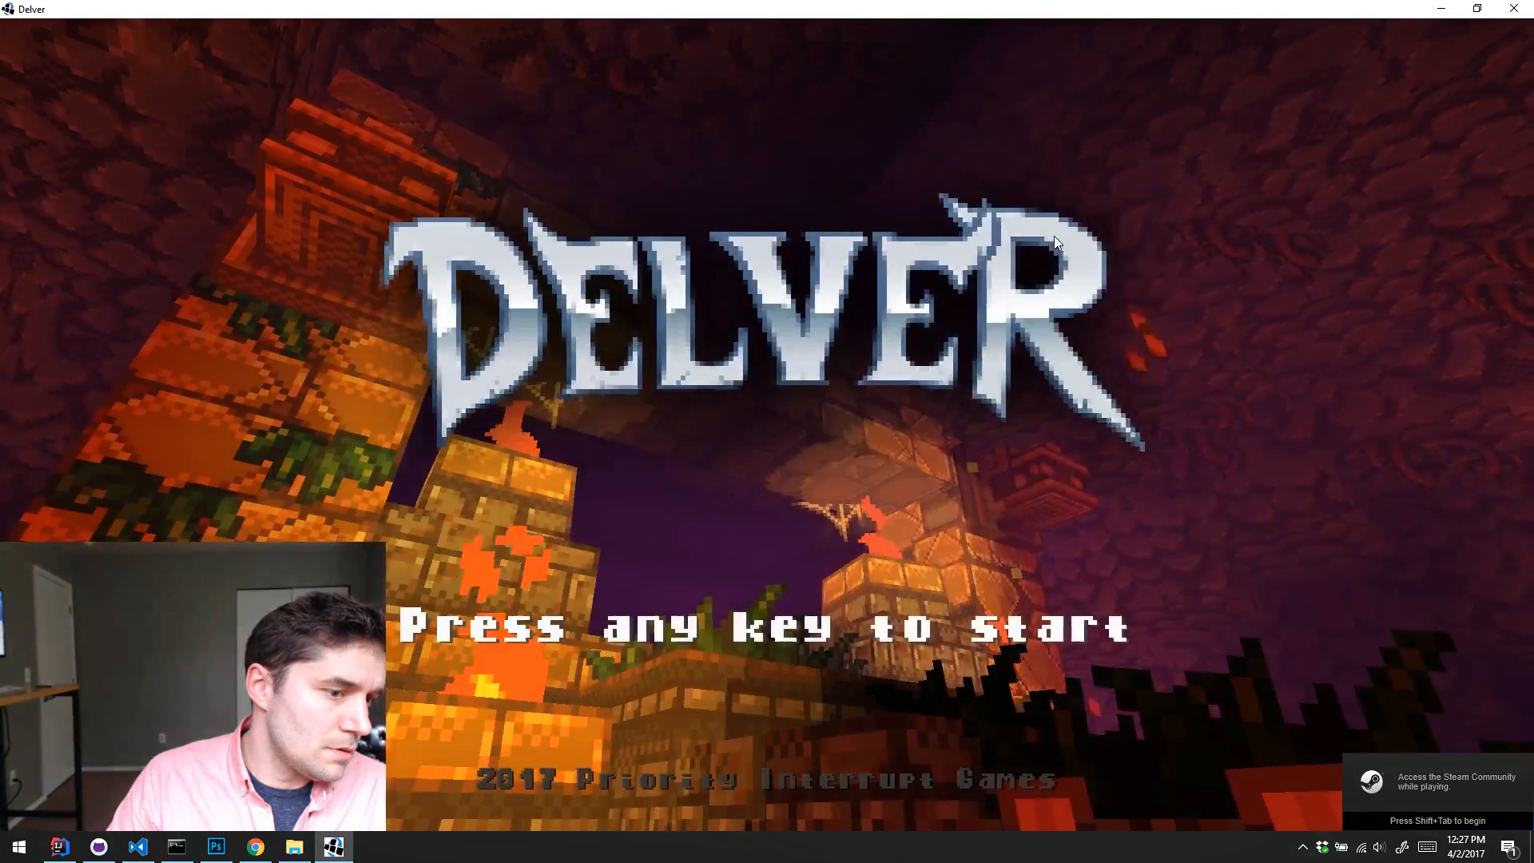
Step: Pass the title screen, erase the Overworld save in slot 1, and start a new game in that slot
click(1054, 240)
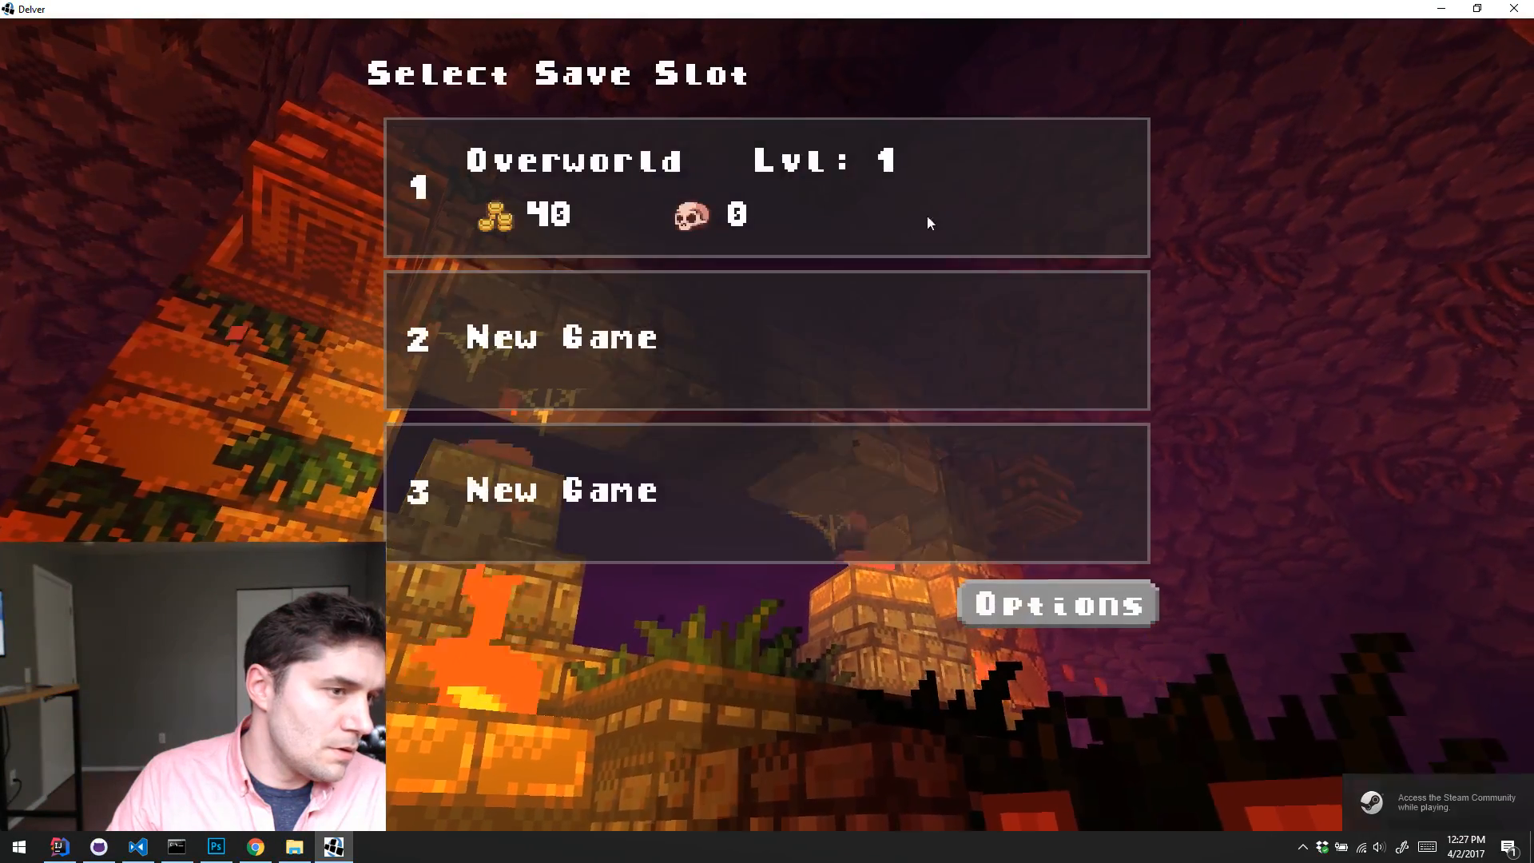
click(807, 179)
click(1067, 69)
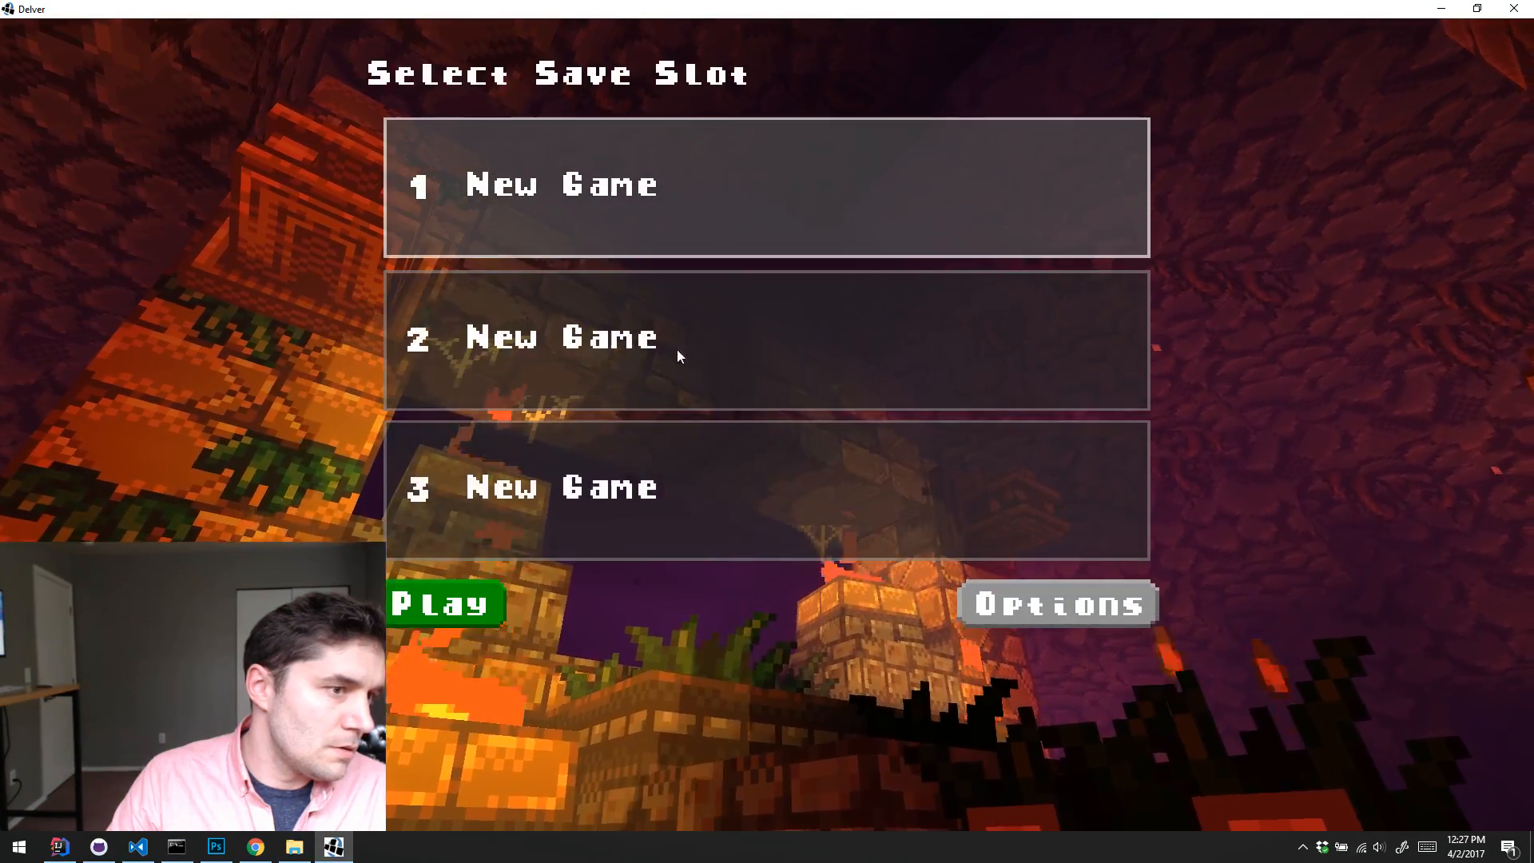
click(442, 601)
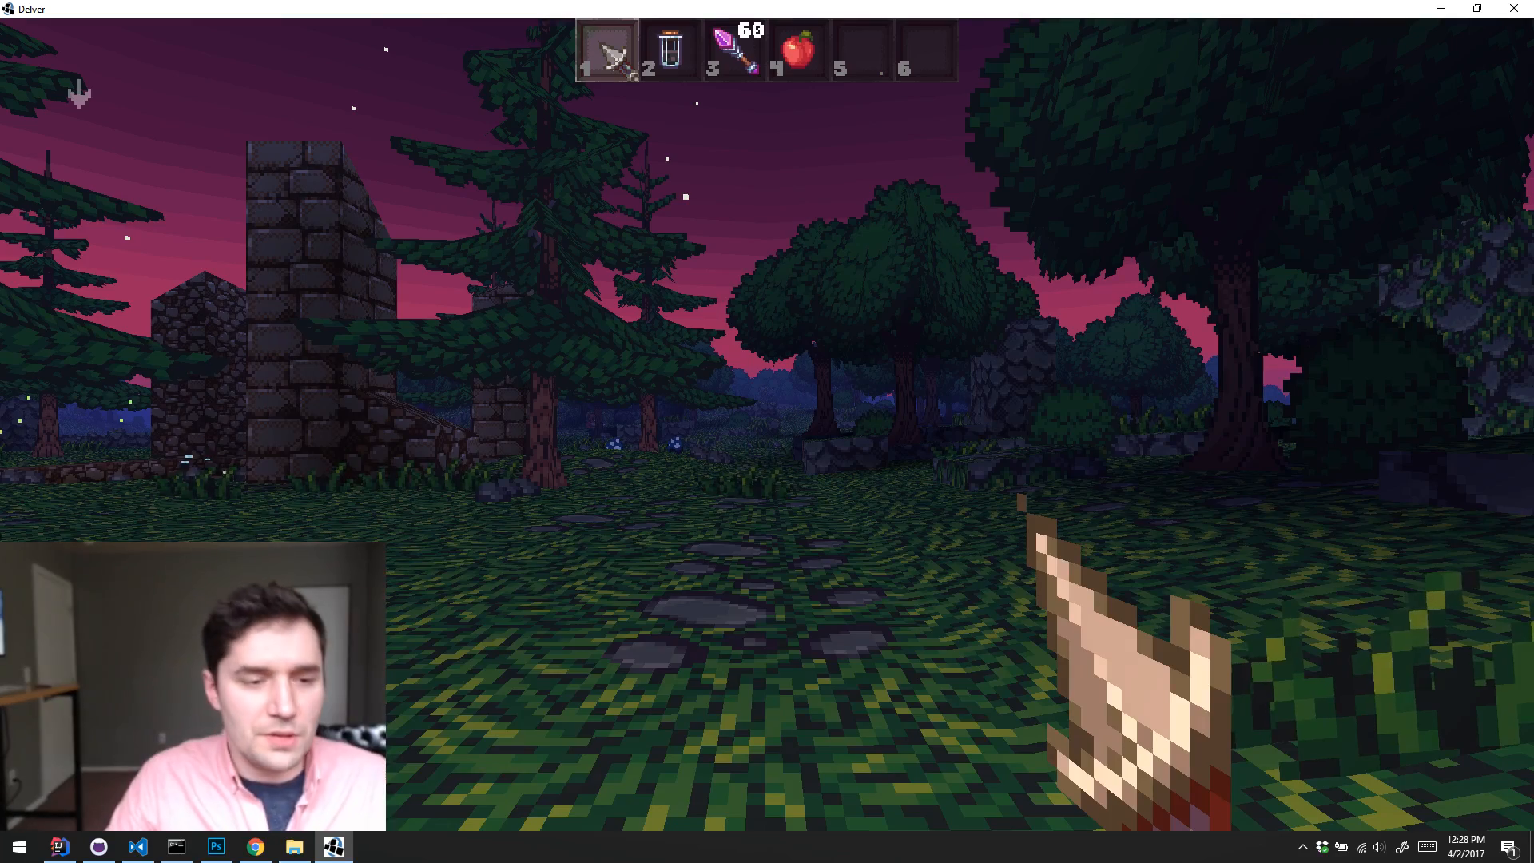
Step: Explore the outdoor area around the stone ruins and pick up the blue potion
key(w)
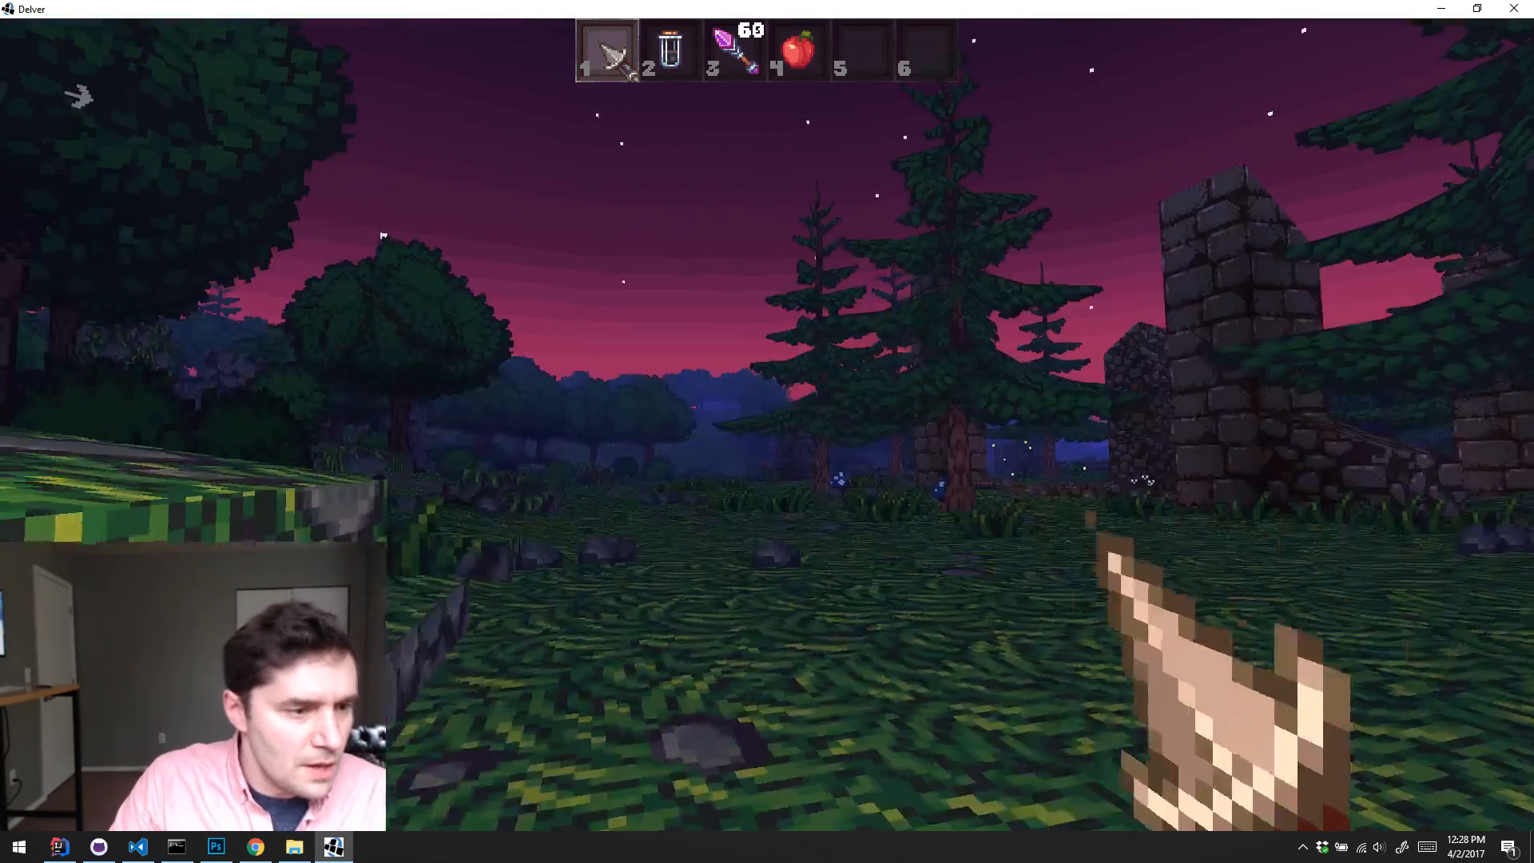
key(w)
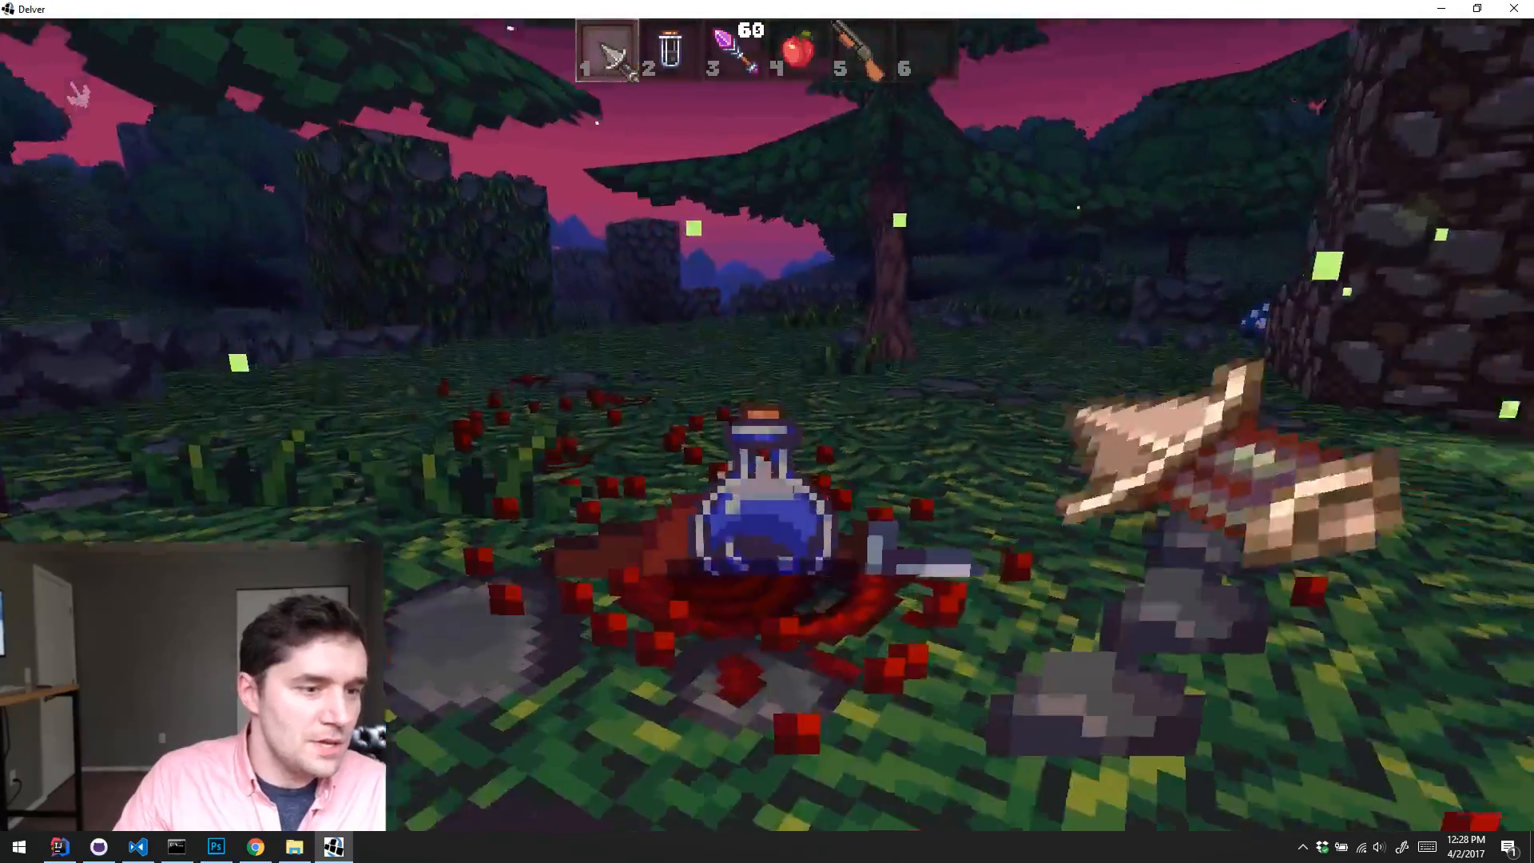
key(w)
key(s)
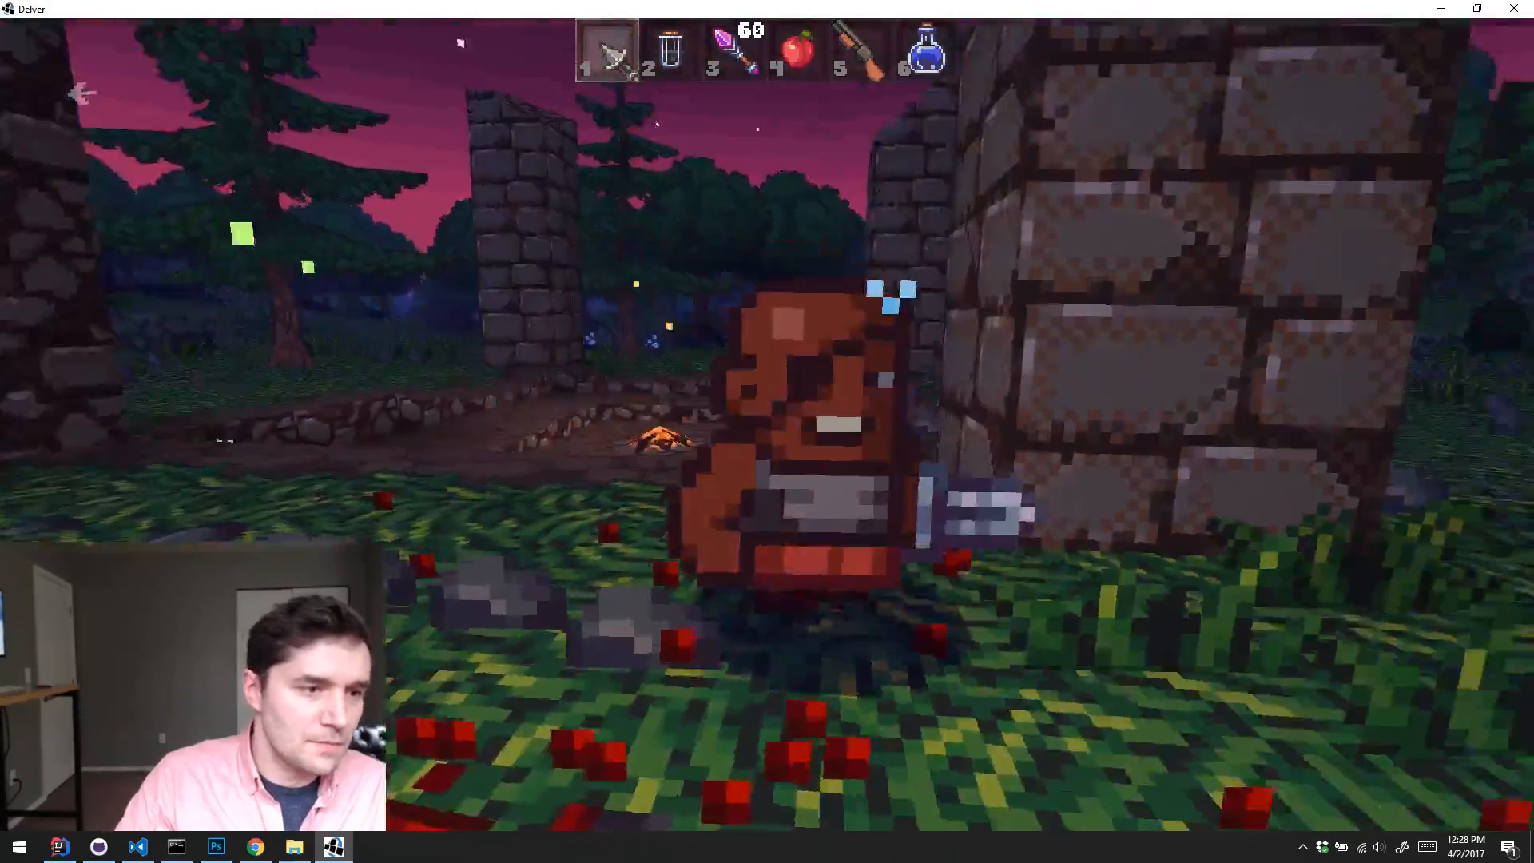
Step: Attack the enemy beside the stone ruins with the melee weapon and move on past its body
click(766, 425)
key(d)
click(767, 425)
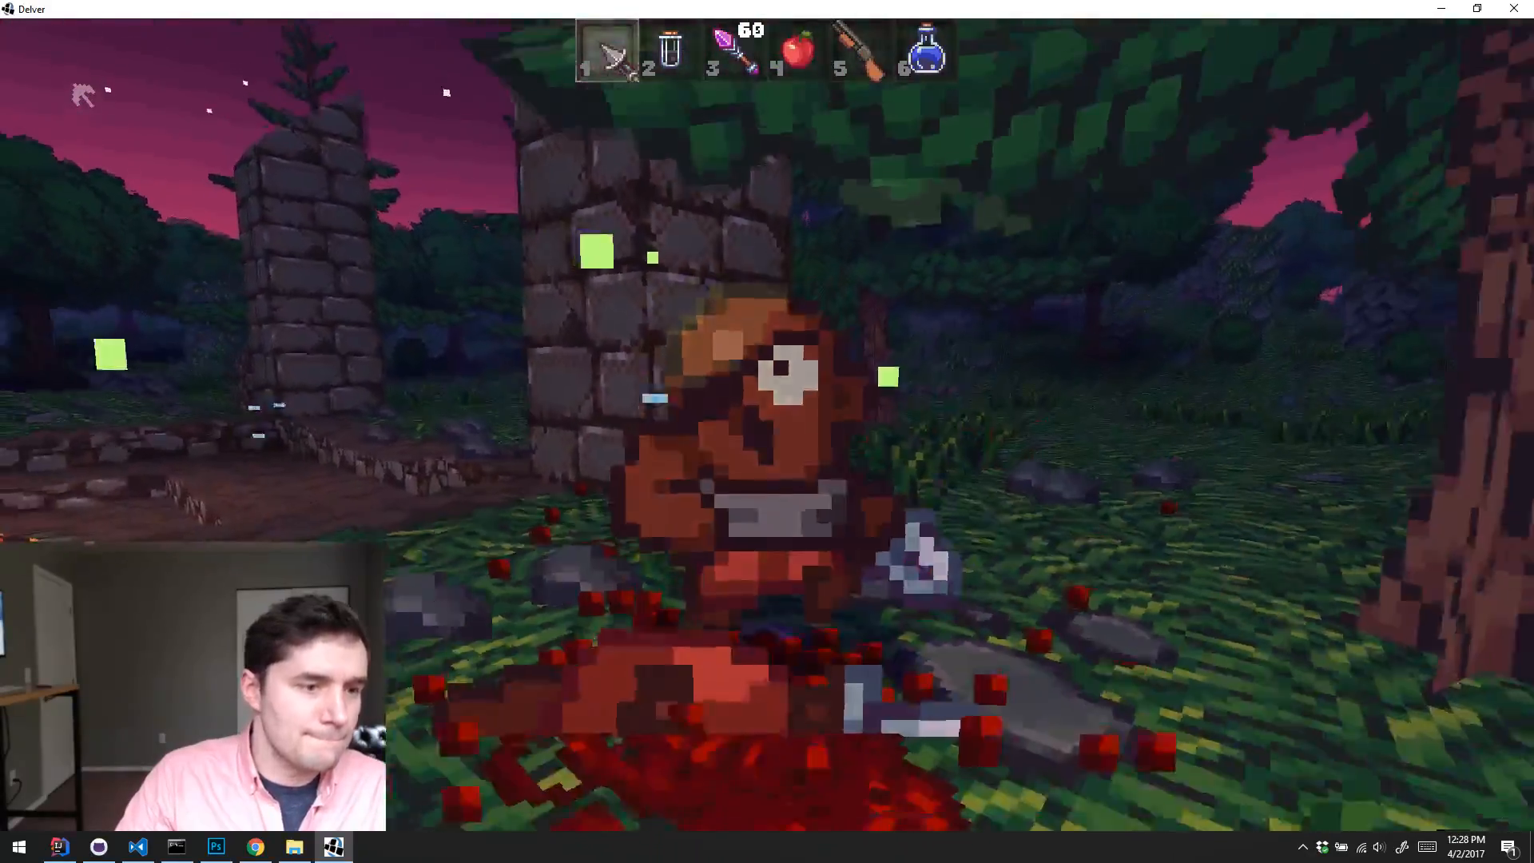
click(766, 425)
click(767, 424)
key(w)
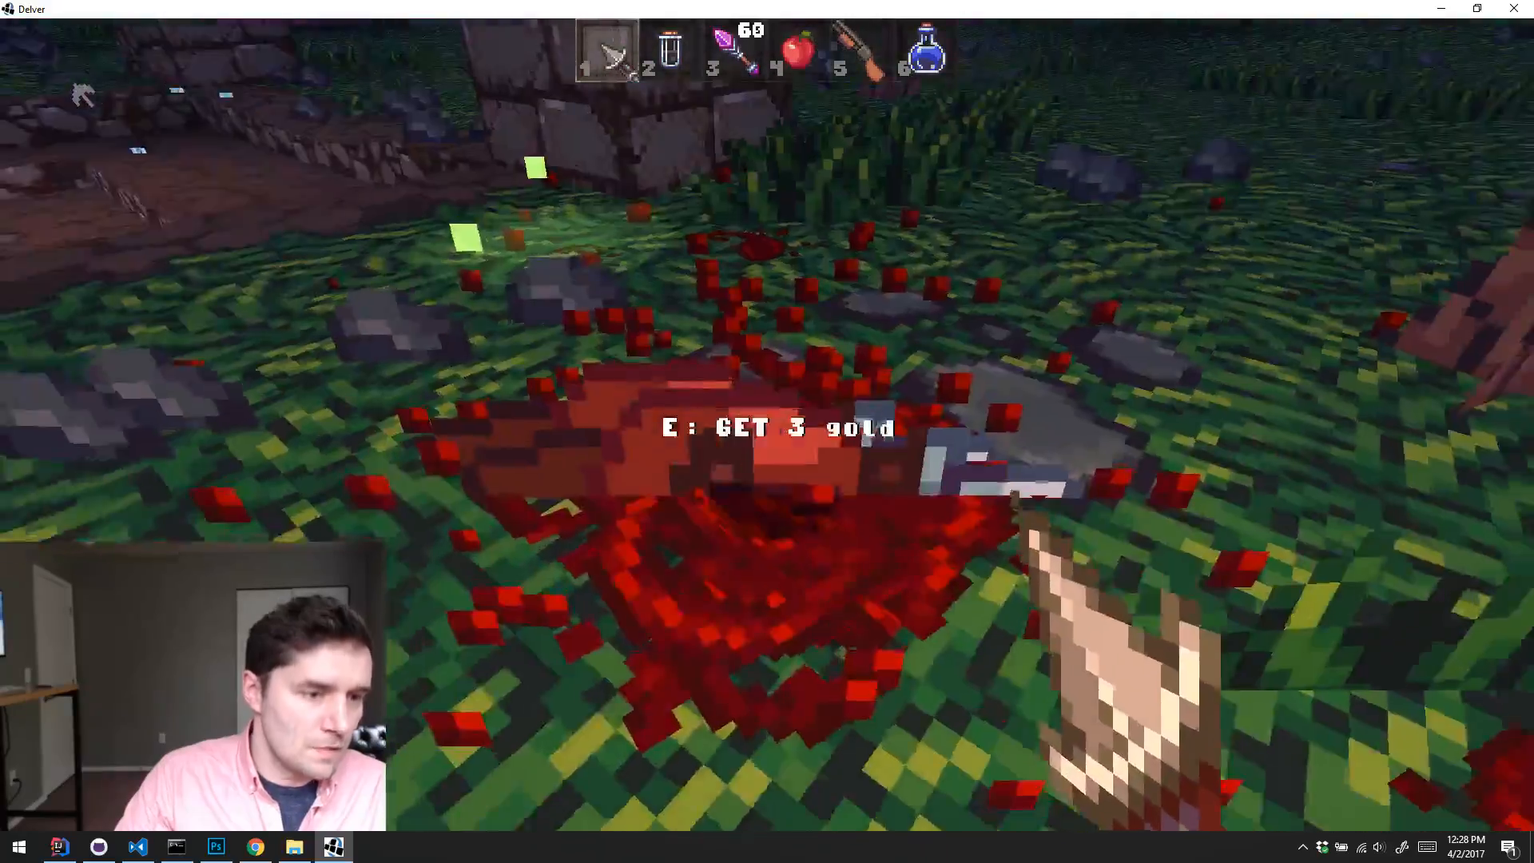
key(w)
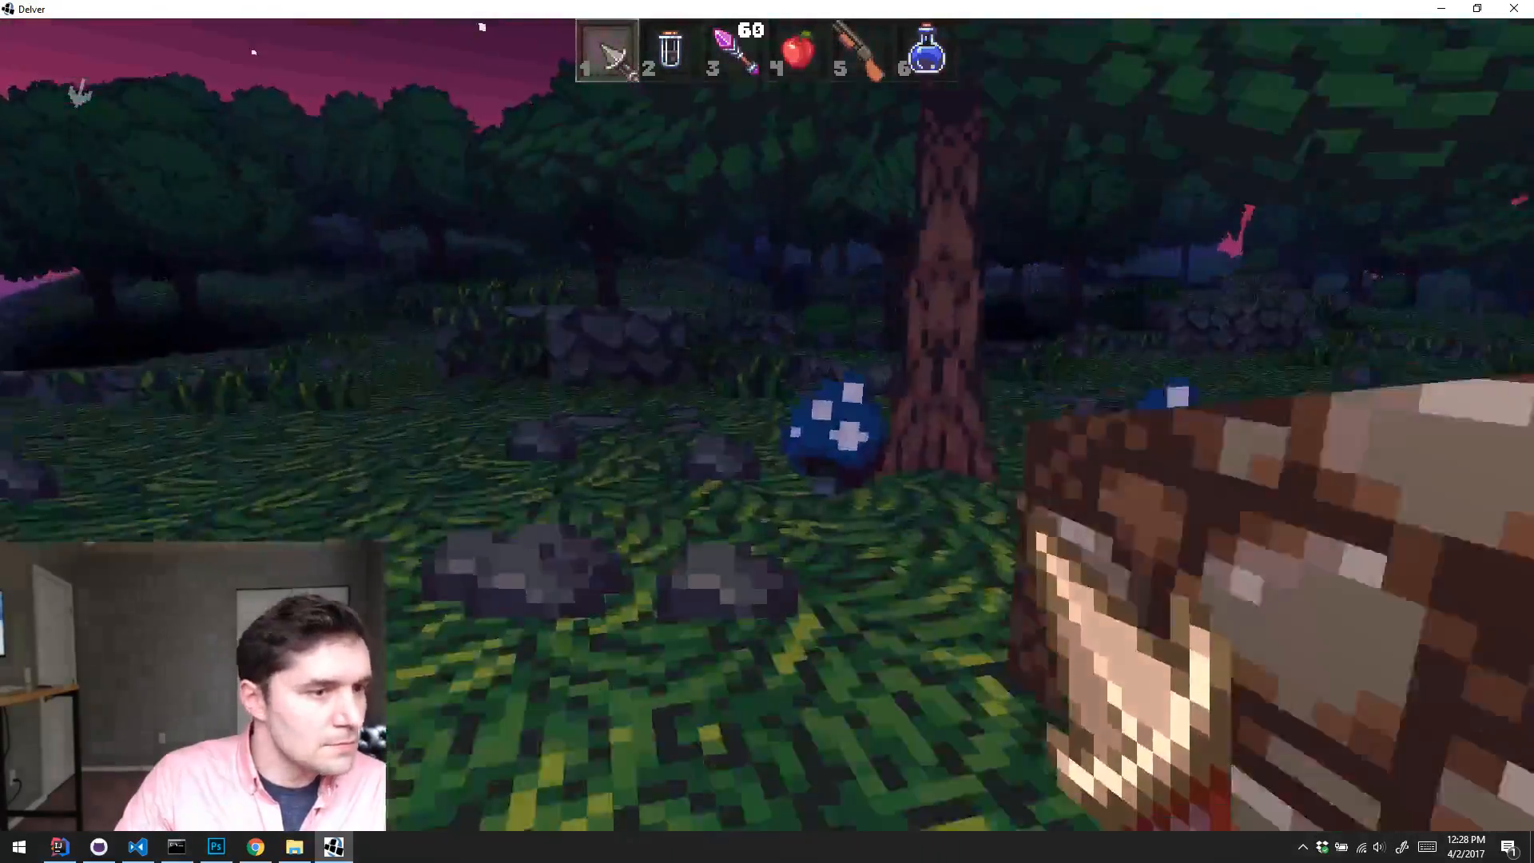
Step: Approach the pond, equip the wand from slot 3, and fire at the enemy near the water
key(w)
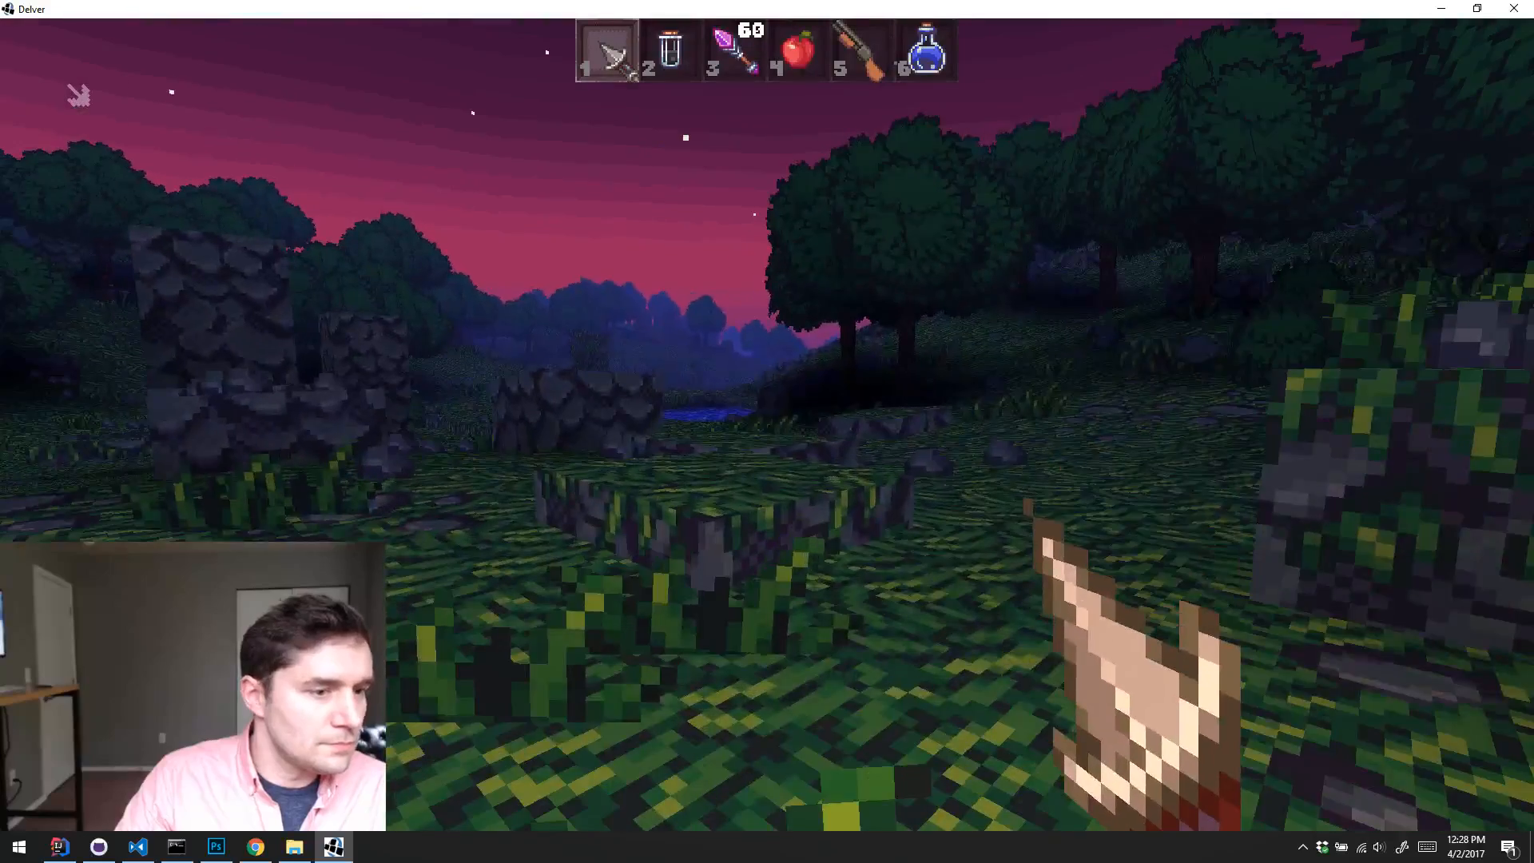
key(w)
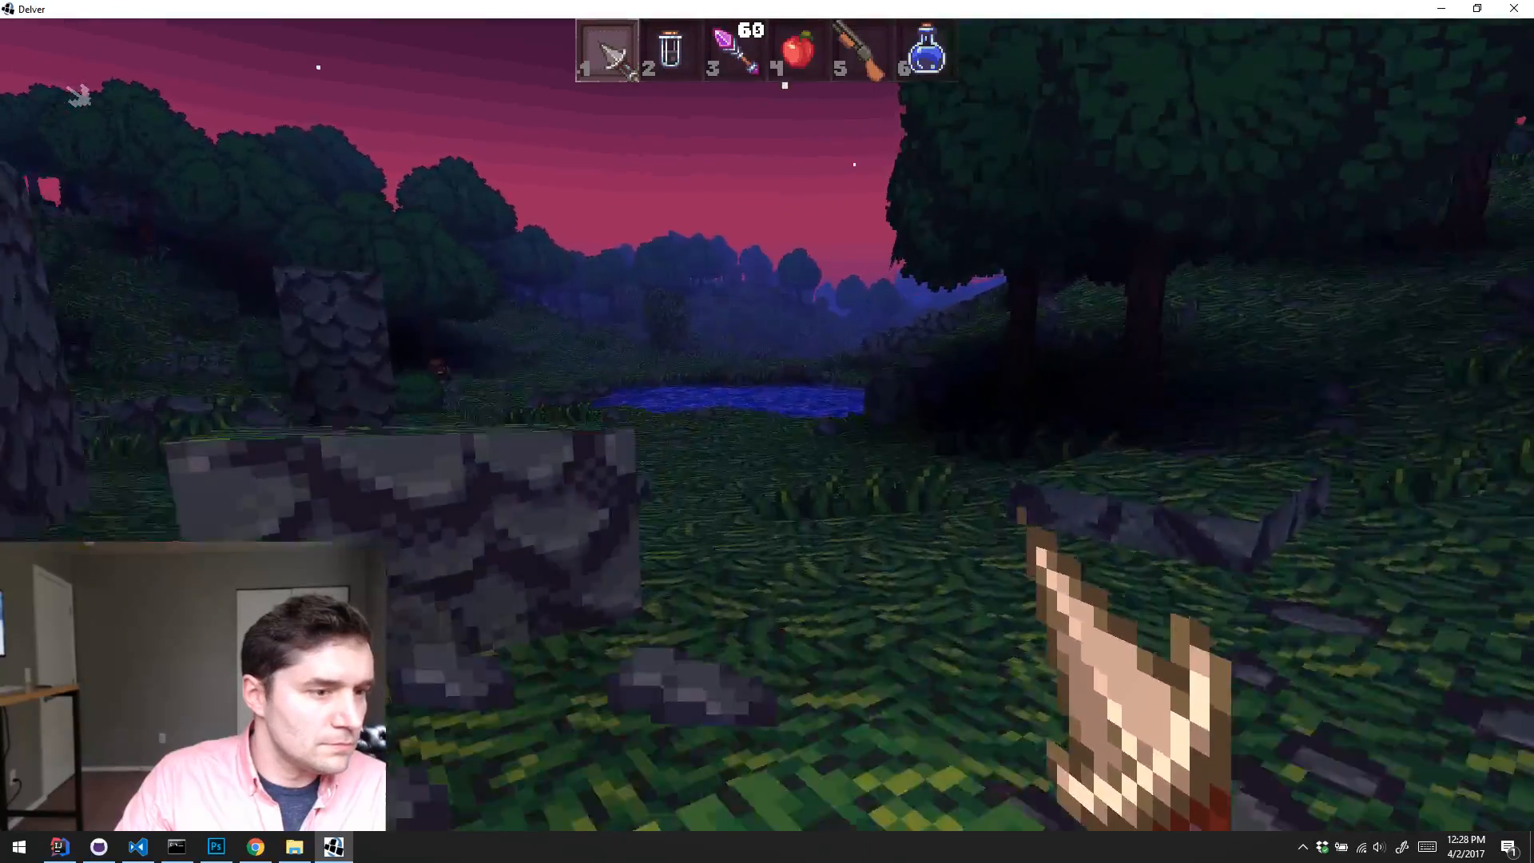
key(3)
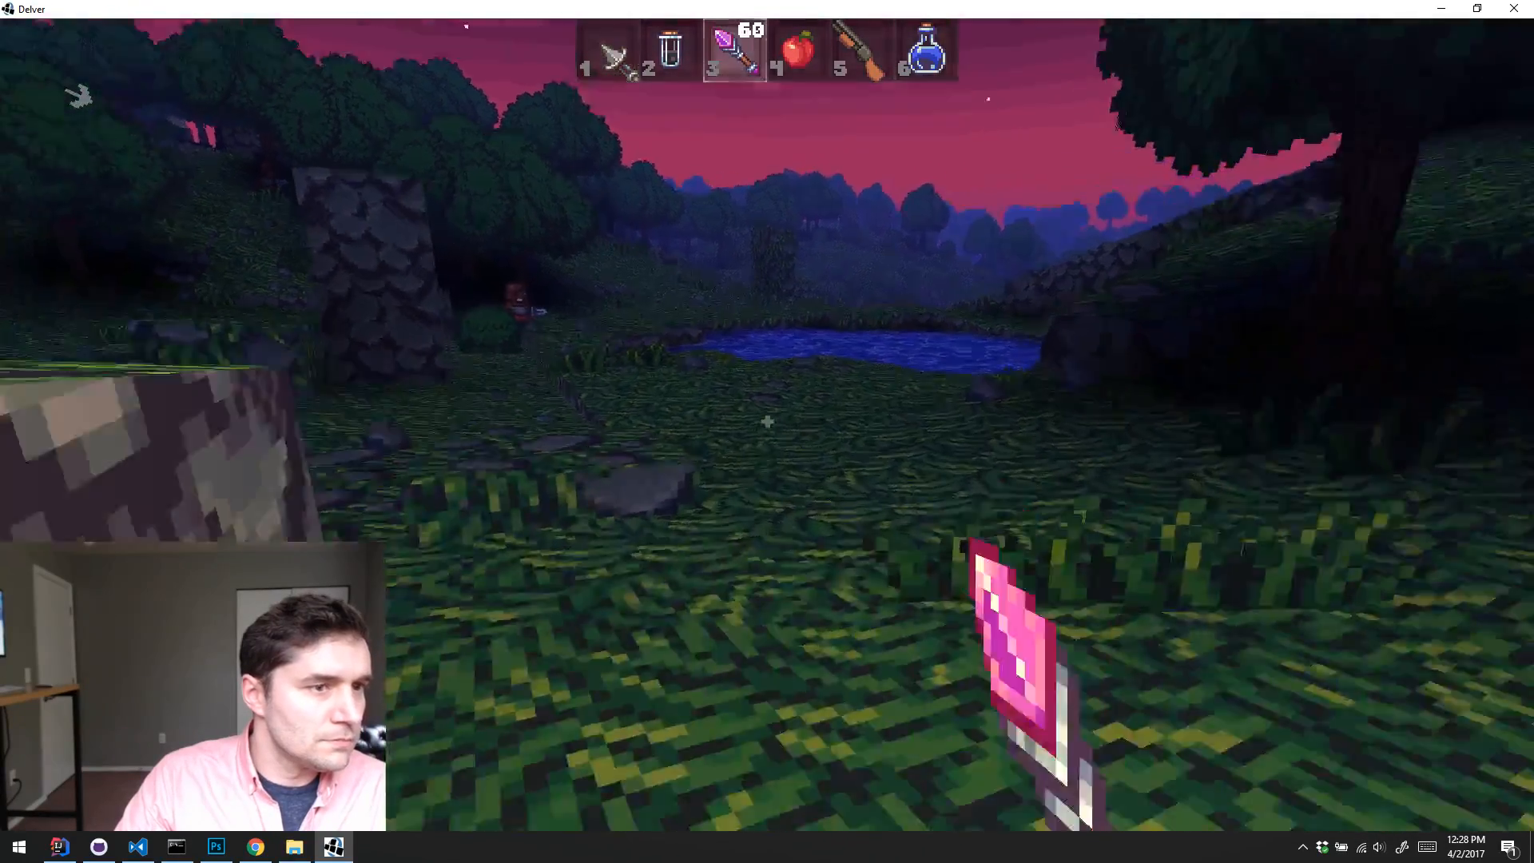
click(766, 421)
key(w)
click(767, 421)
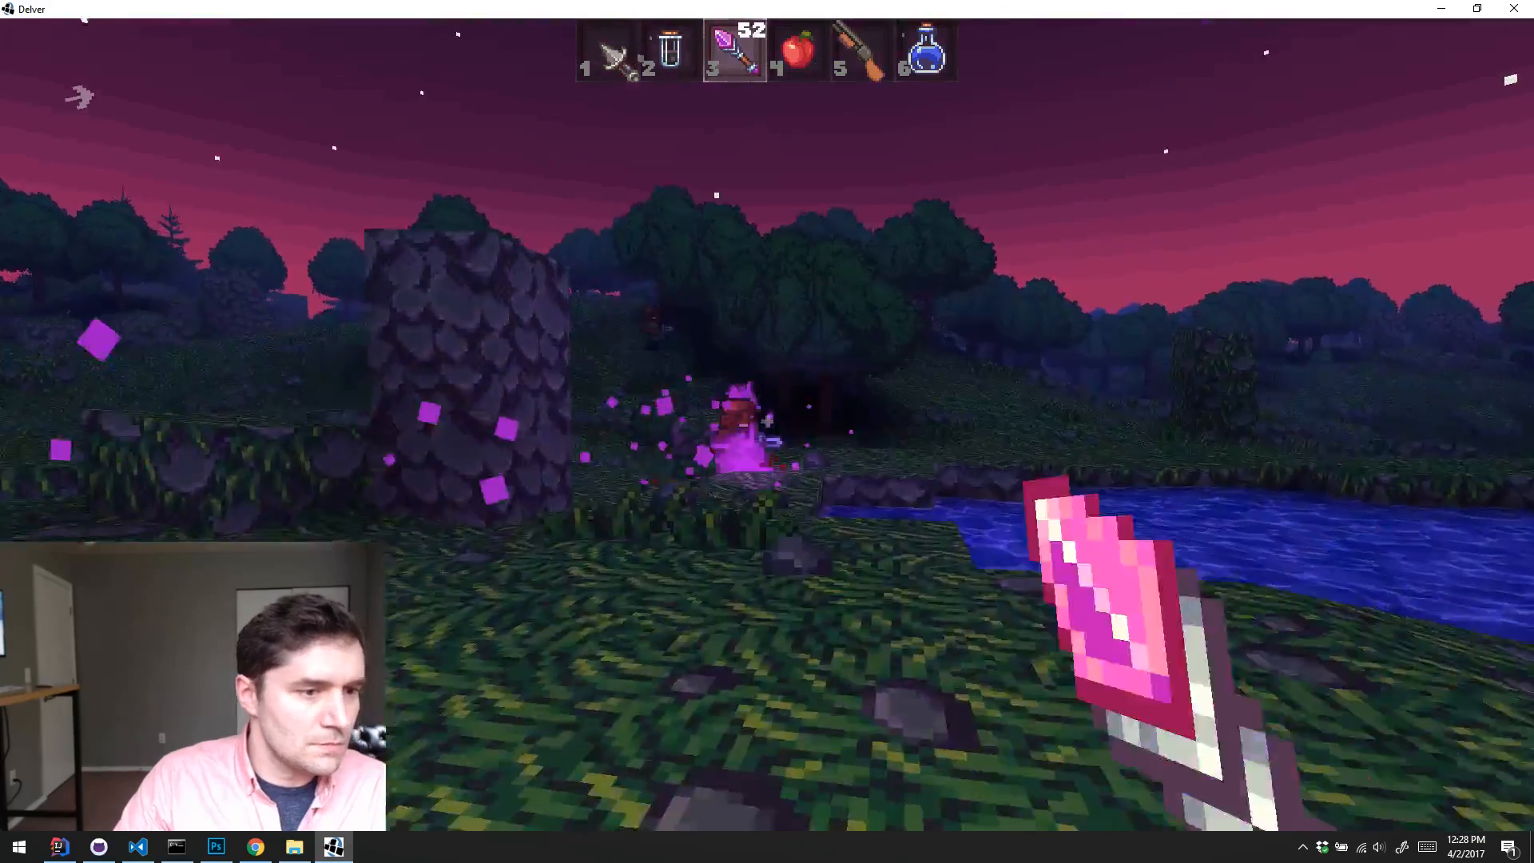
click(767, 421)
click(767, 421)
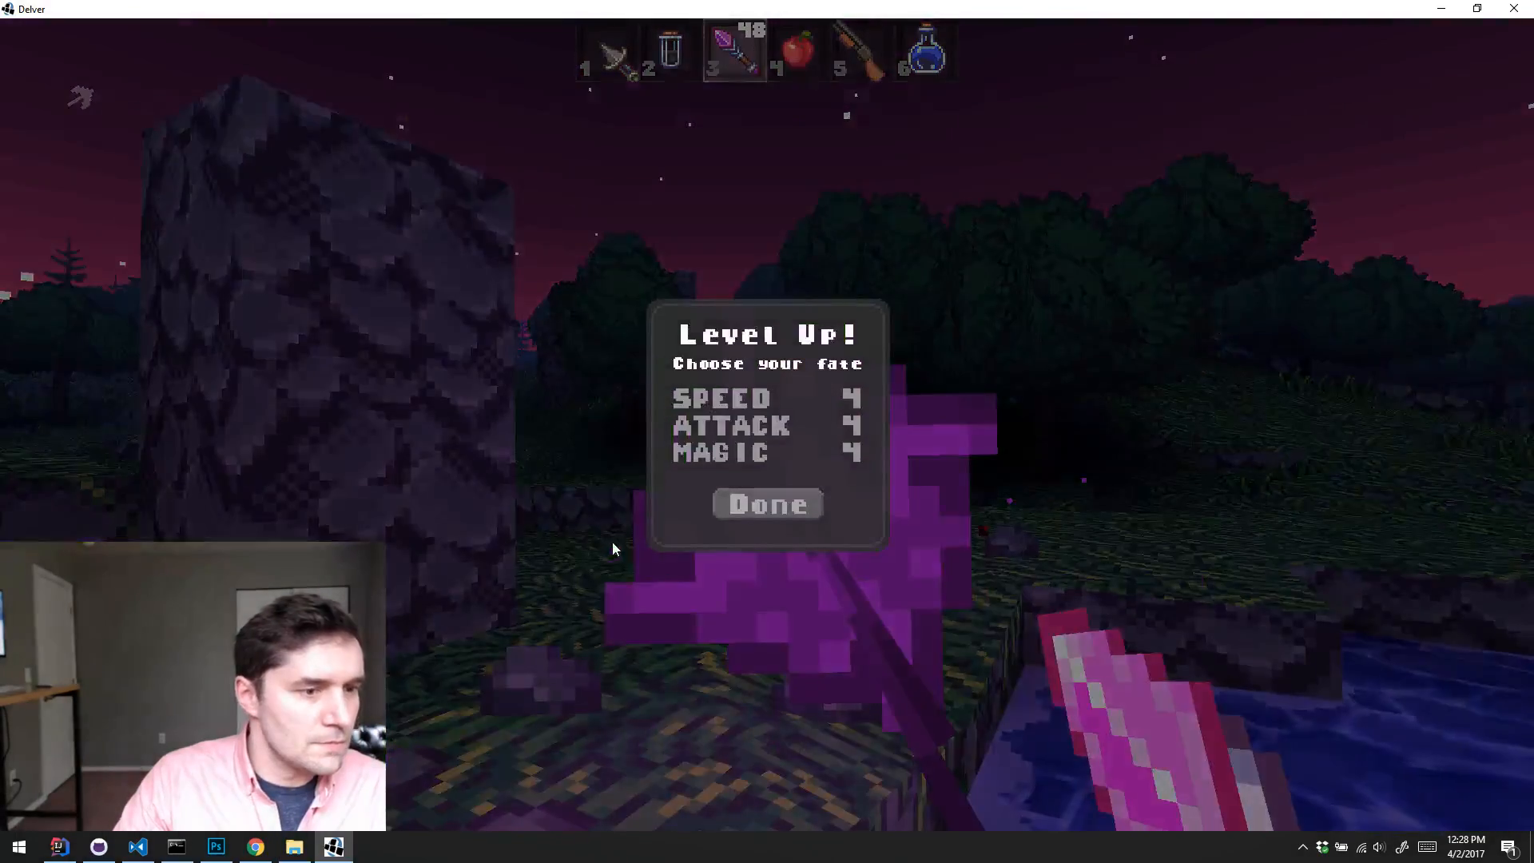
Step: Raise Magic to 5 for the level-up and shoot the remaining enemy by the pond with the wand
click(720, 452)
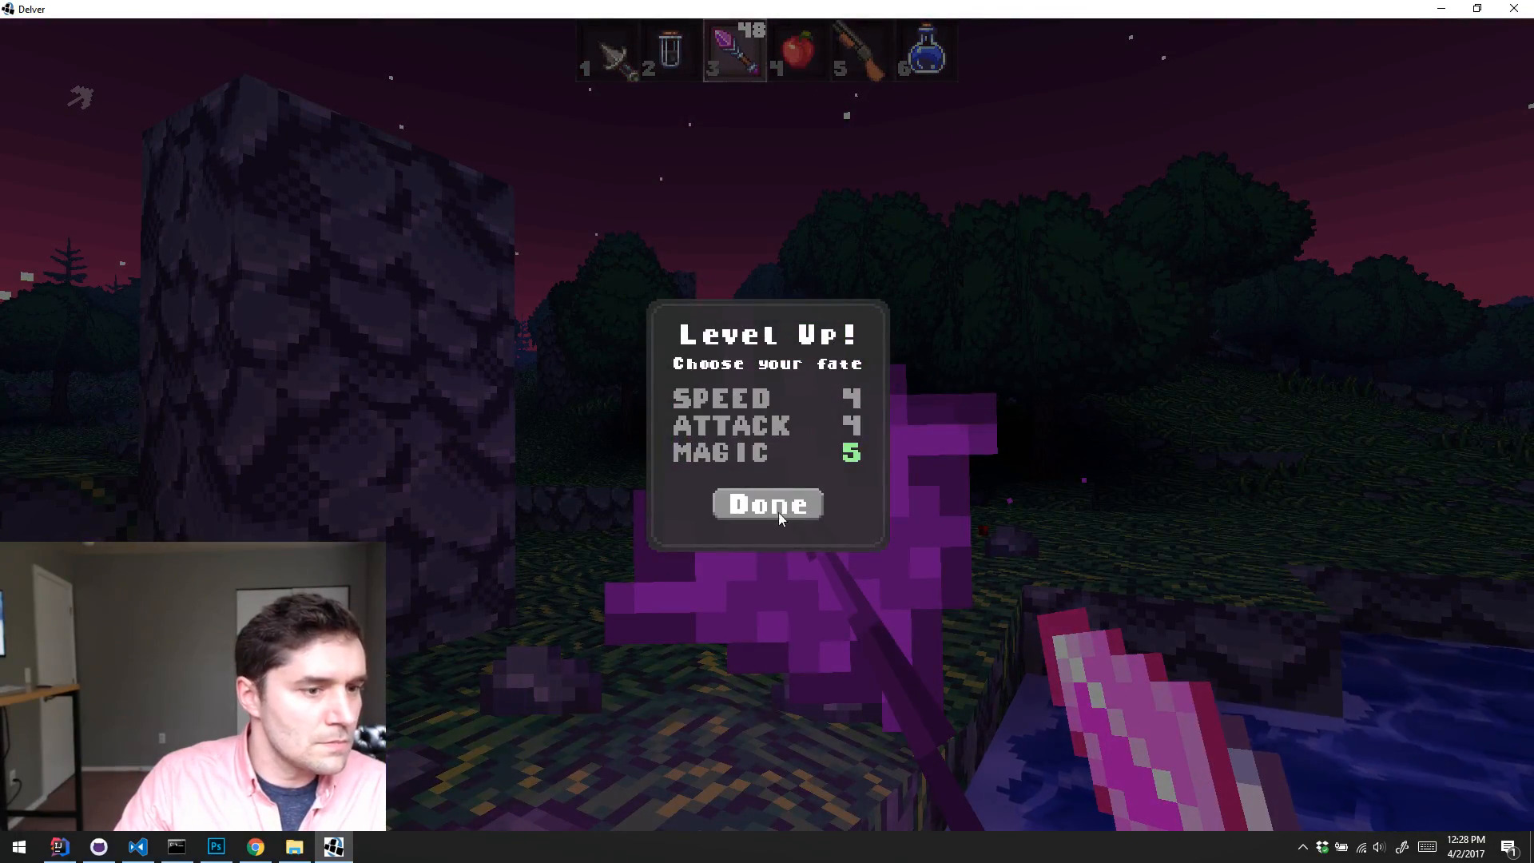
click(781, 517)
click(766, 421)
click(766, 421)
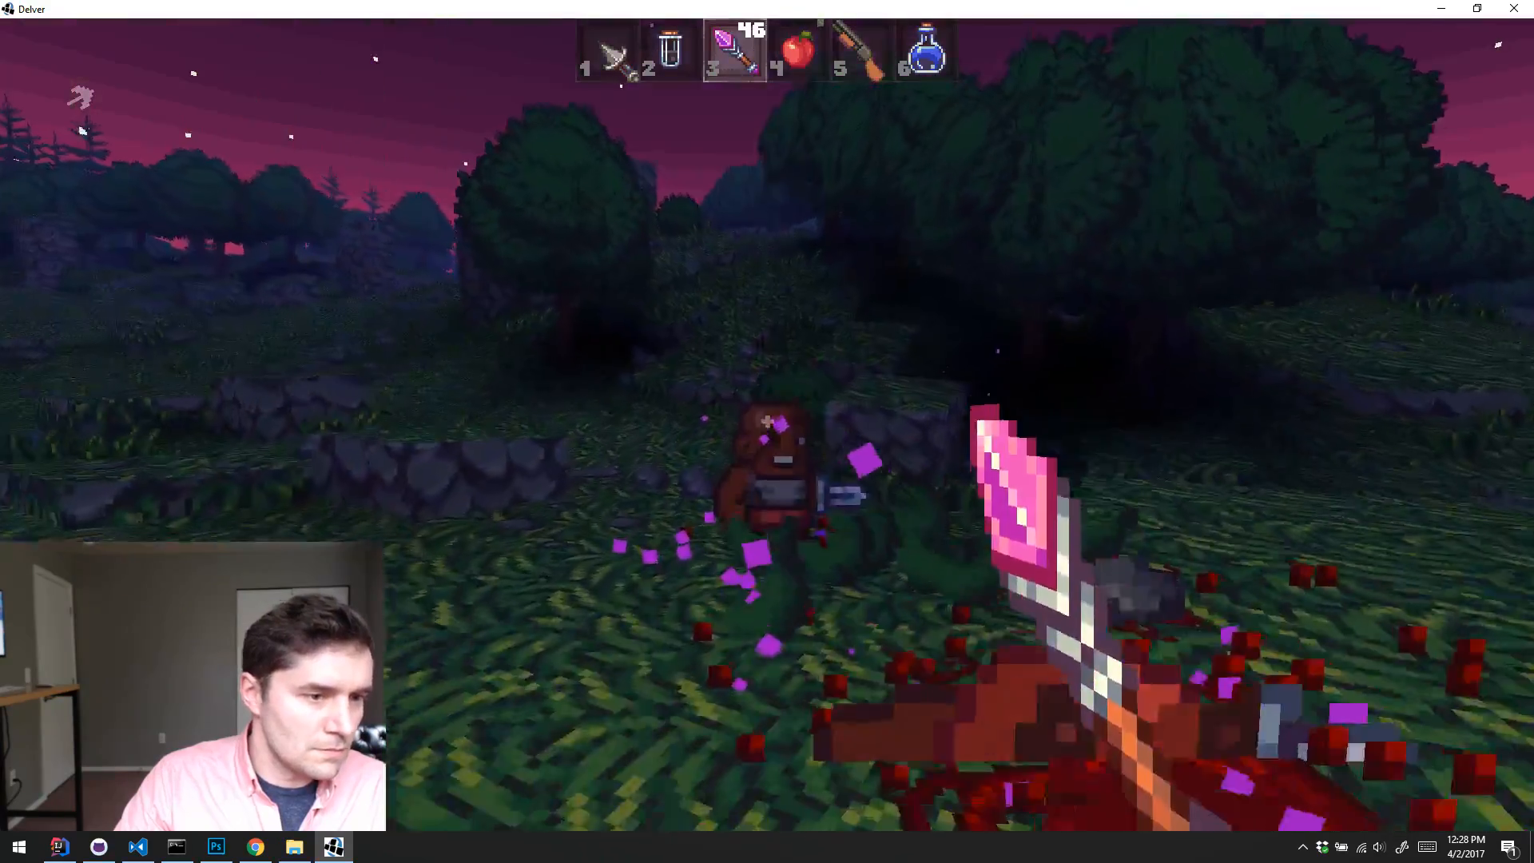
click(767, 421)
click(767, 421)
click(767, 421)
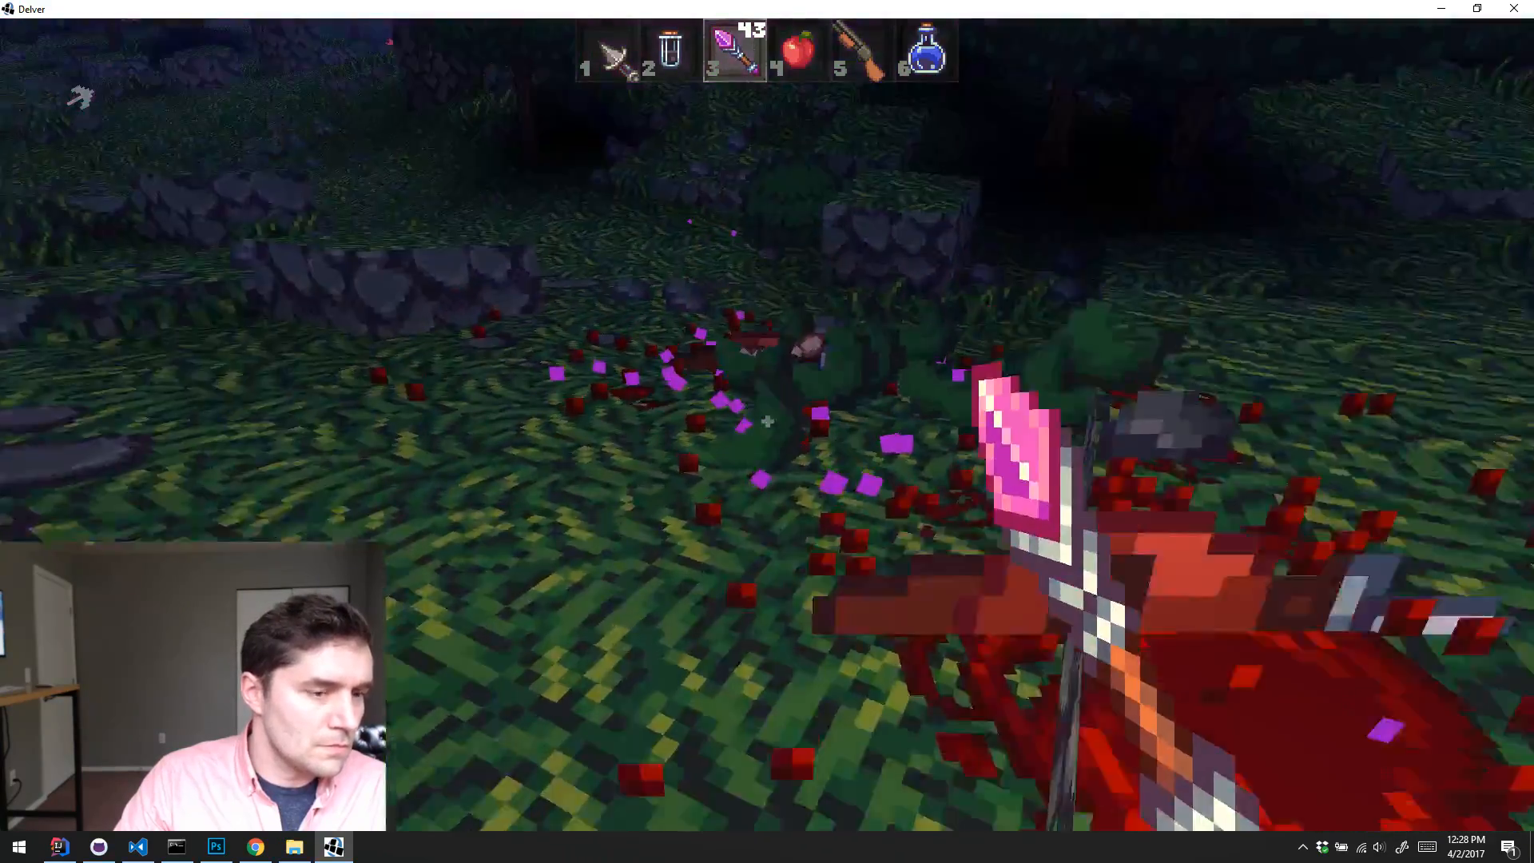
Step: Walk past the pond and explore the generated terrain of the wooded valley beyond it
key(w)
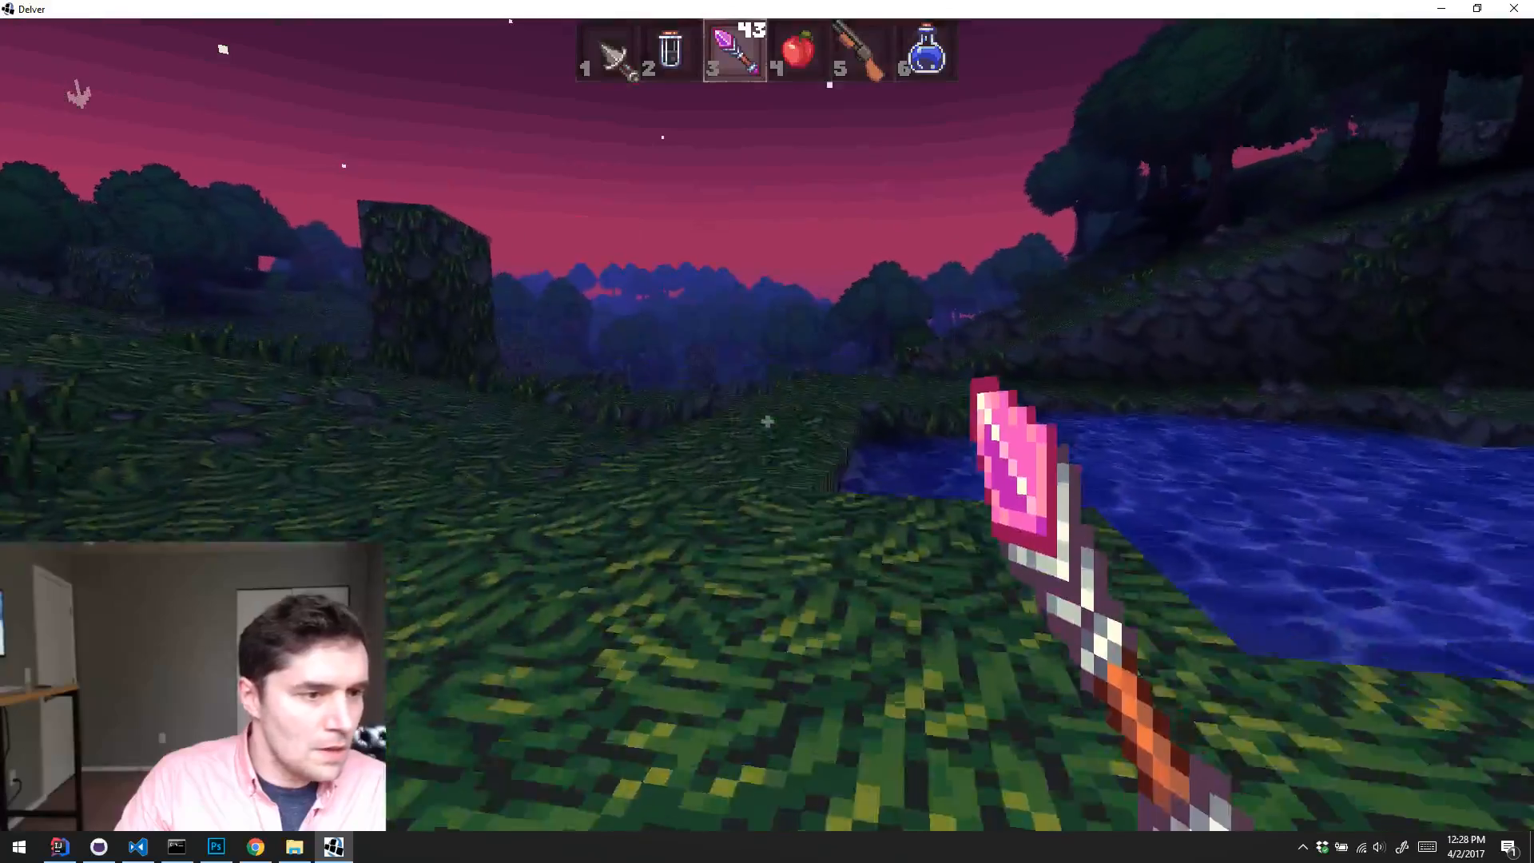
key(w)
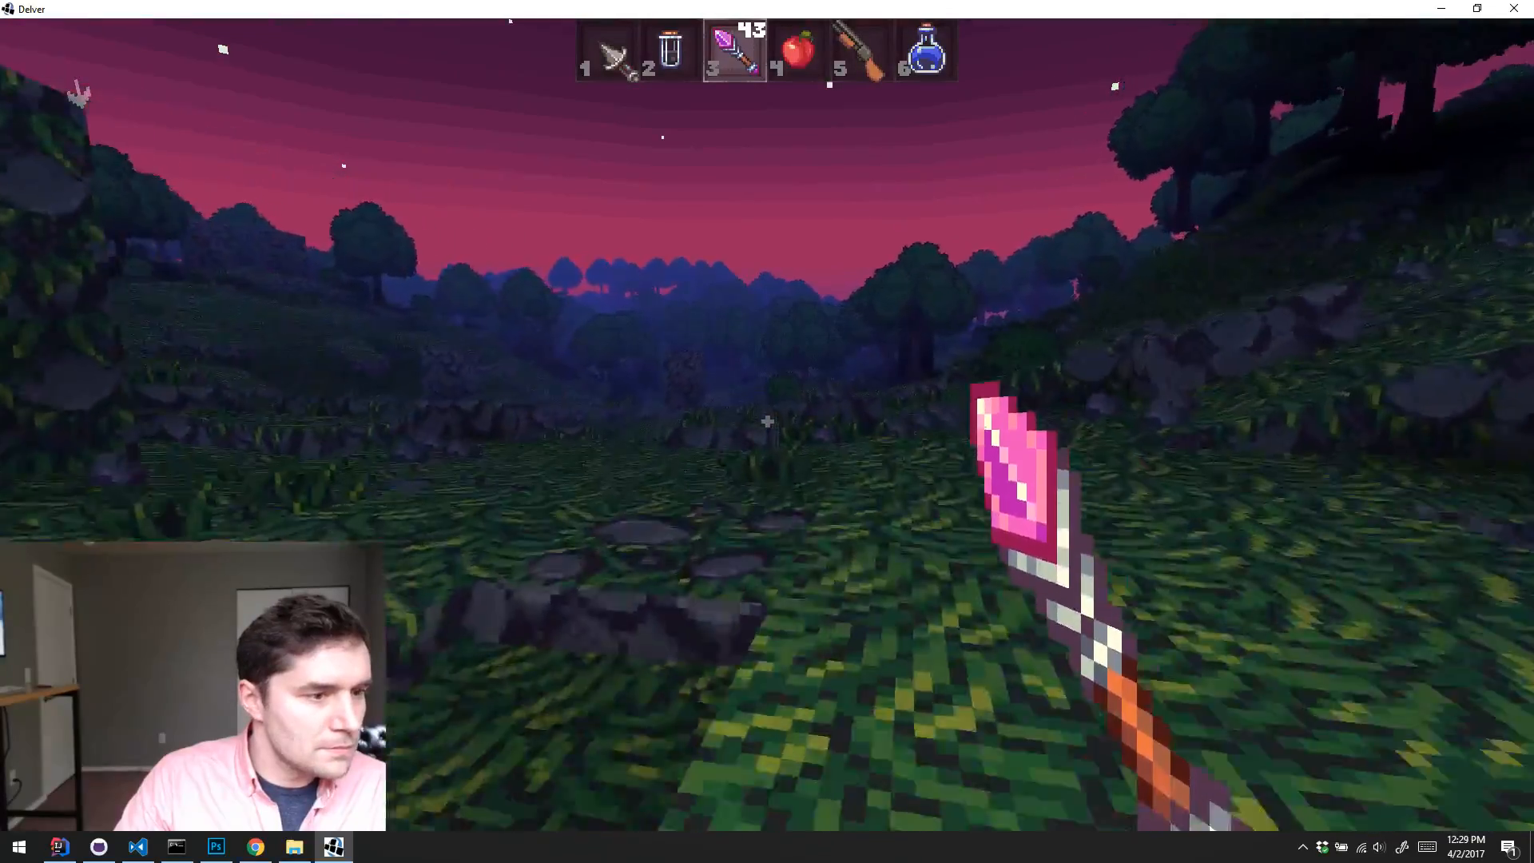
key(w)
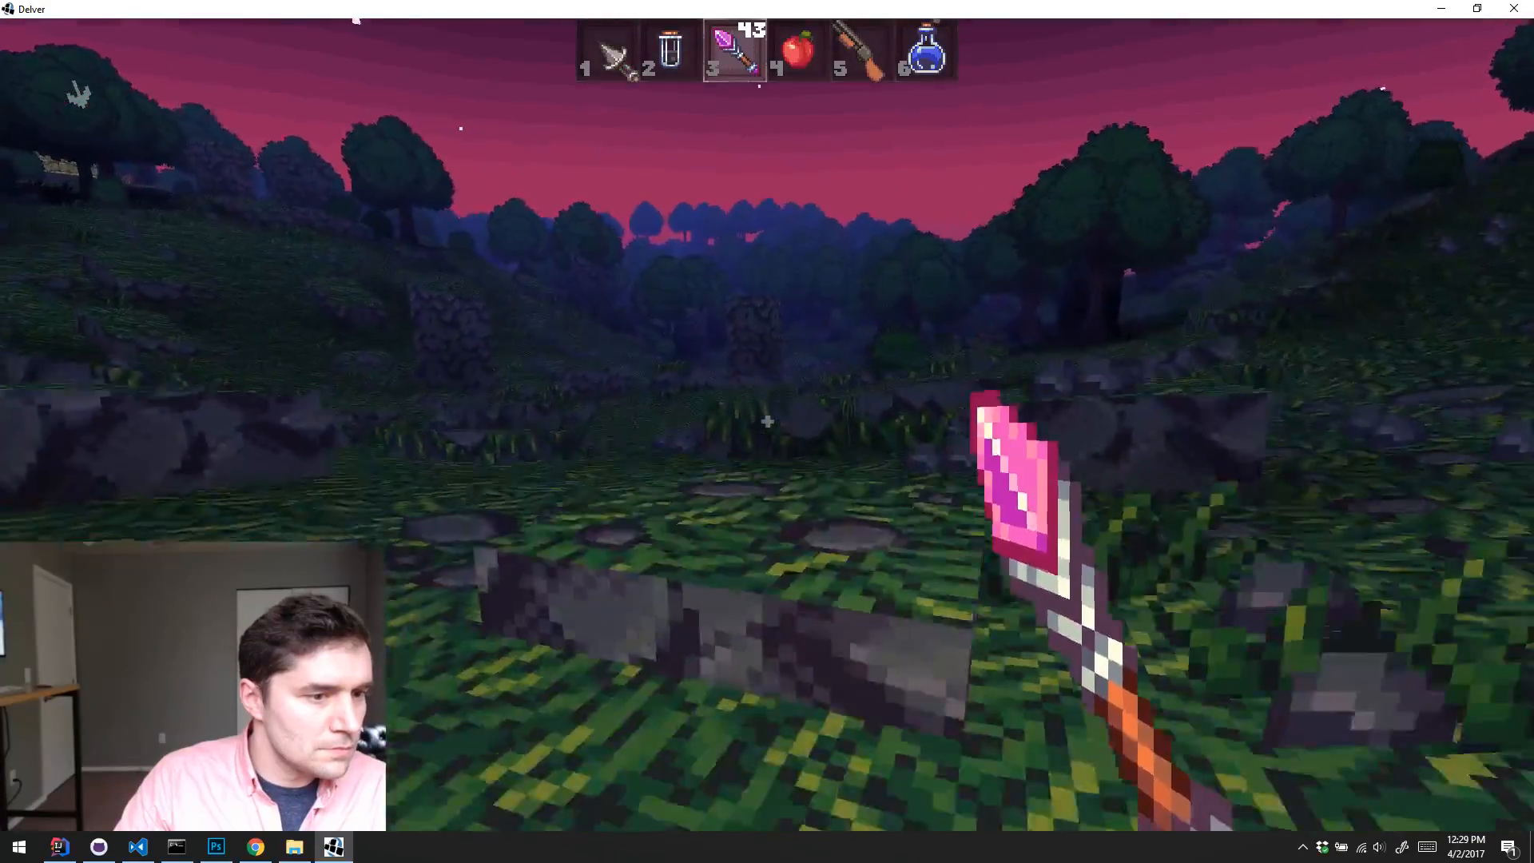
key(w)
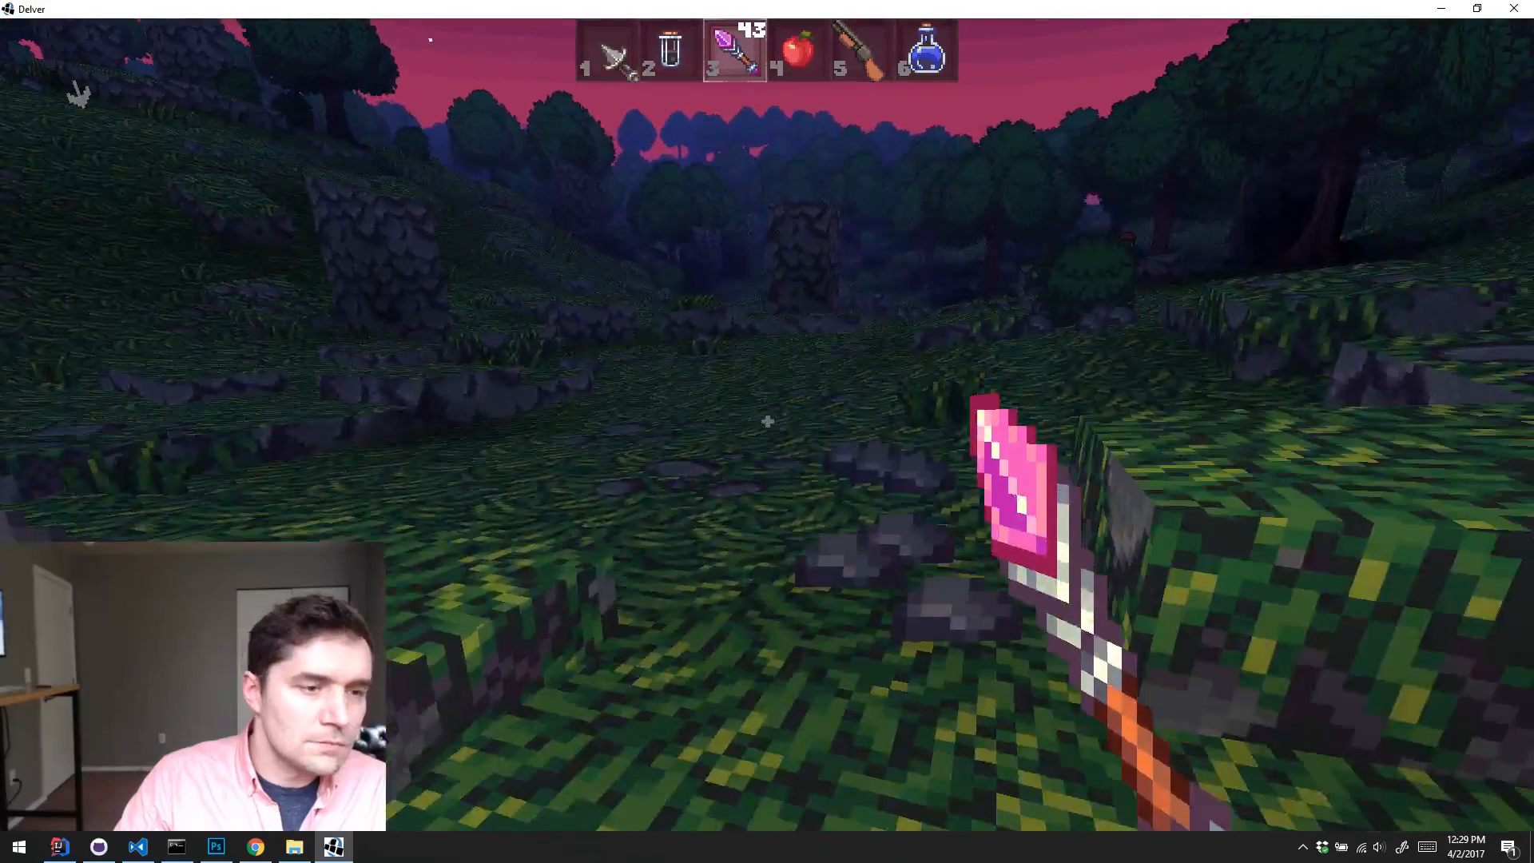
key(w)
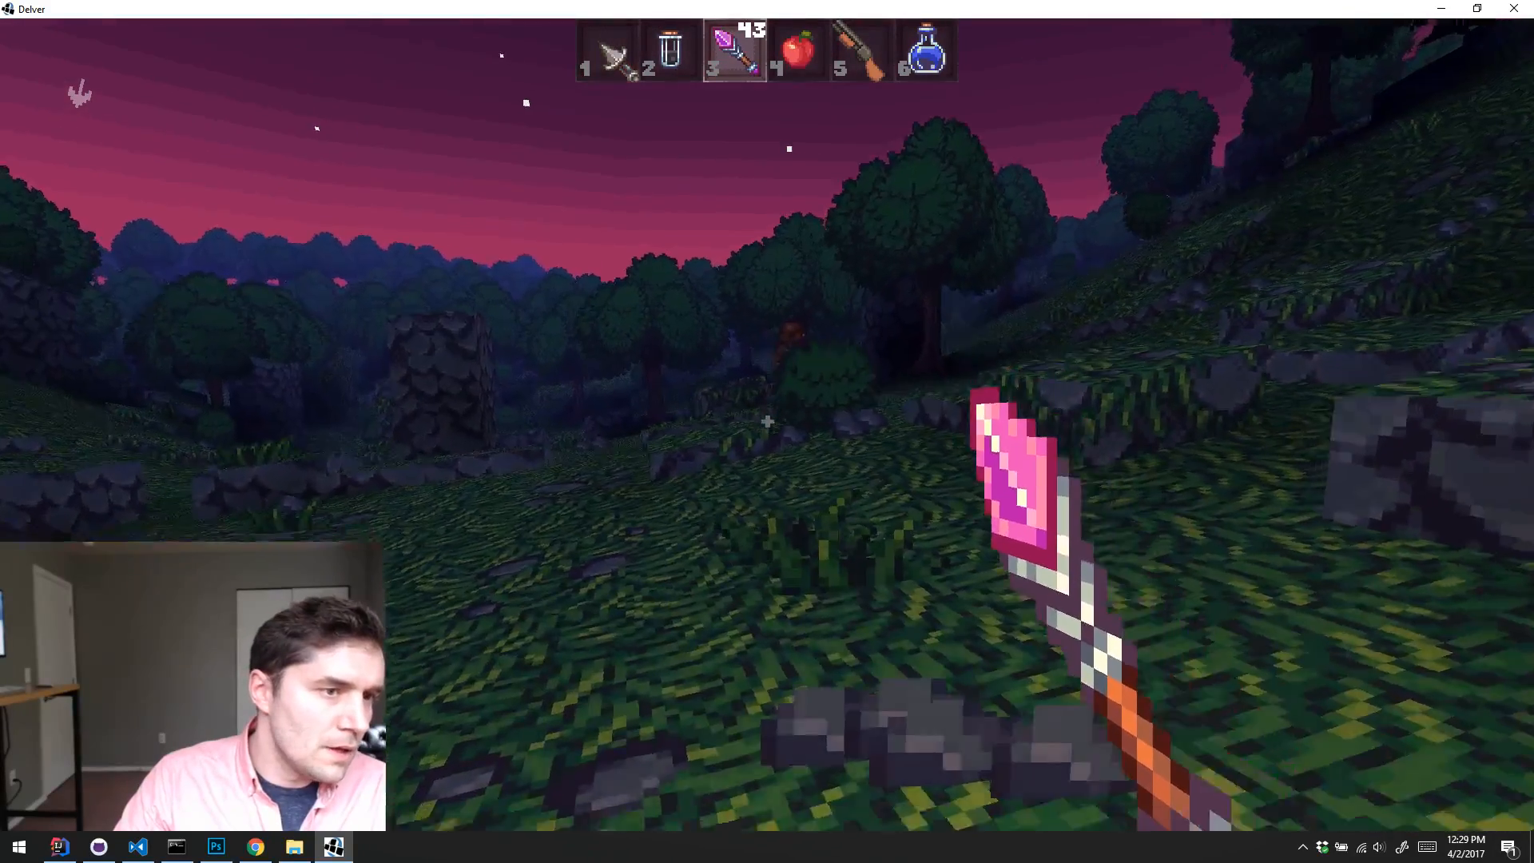
Step: Fight the enemy near the bush with the slot 1 weapon and re-equip the wand in slot 3
key(1)
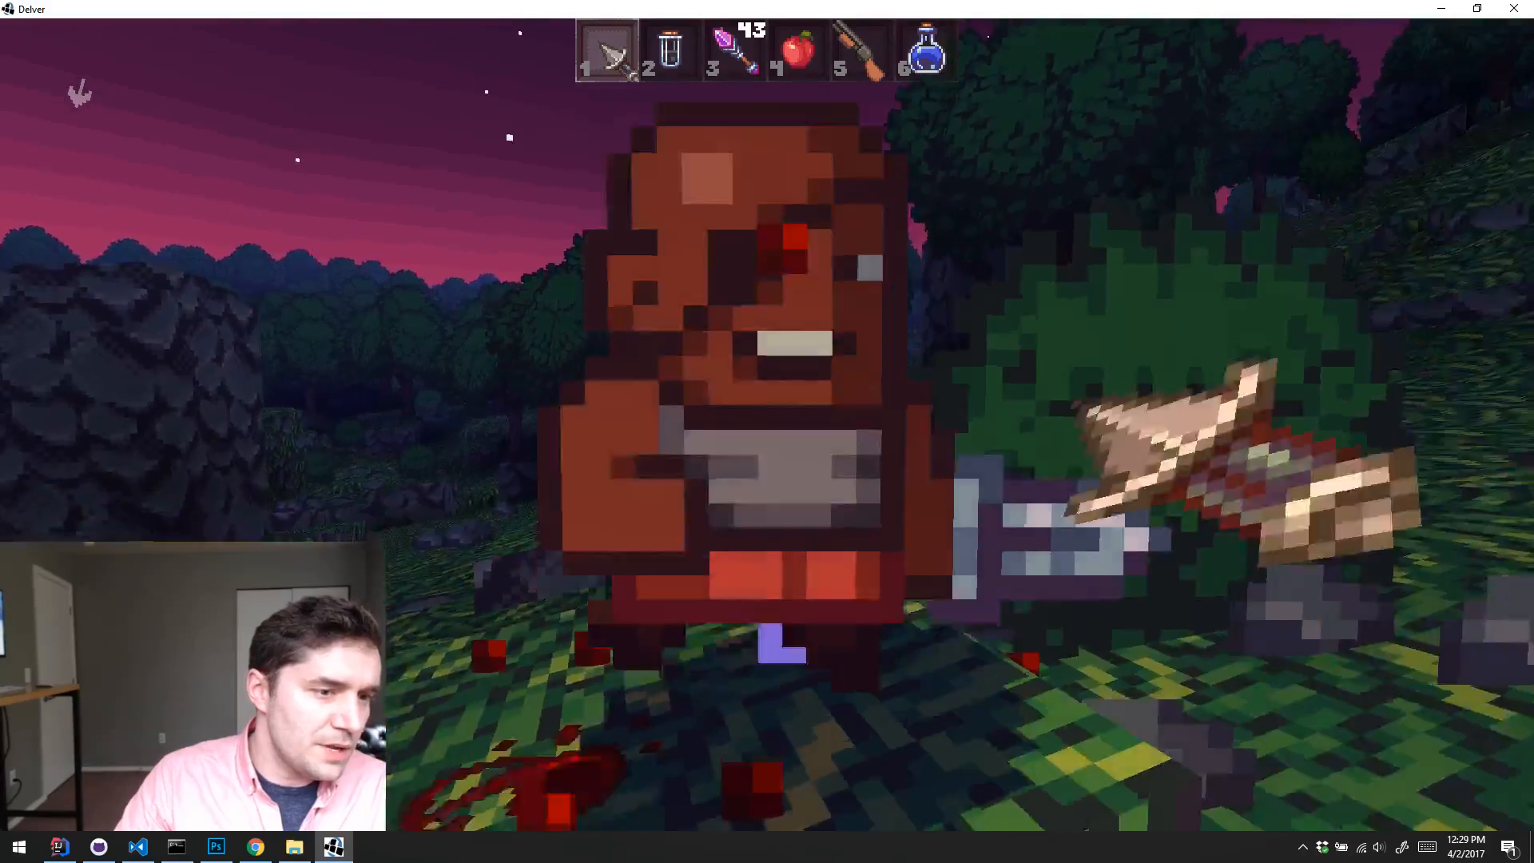
key(s)
click(767, 432)
click(766, 431)
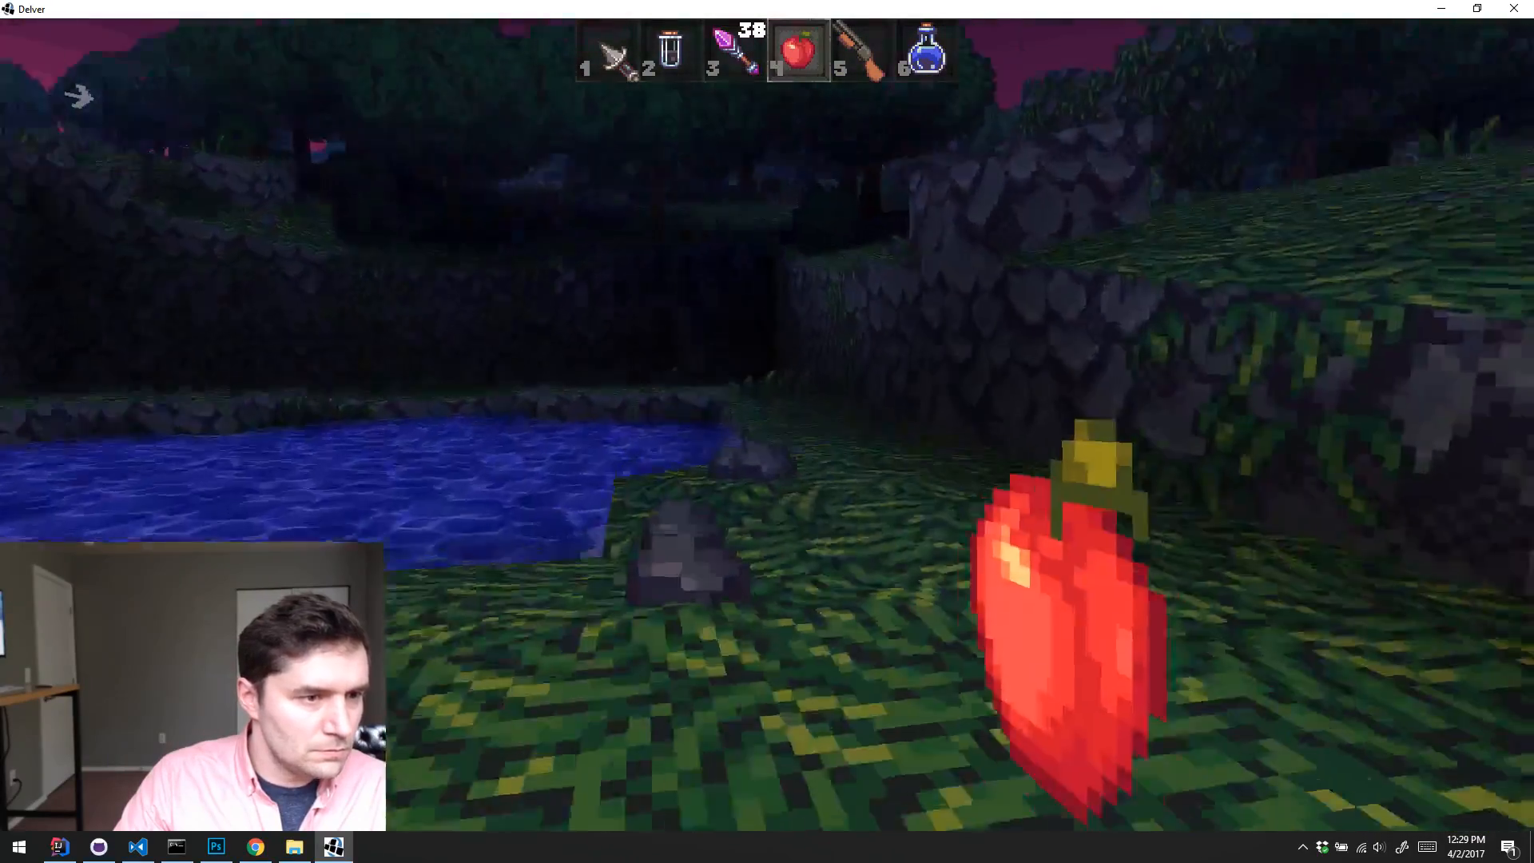
key(3)
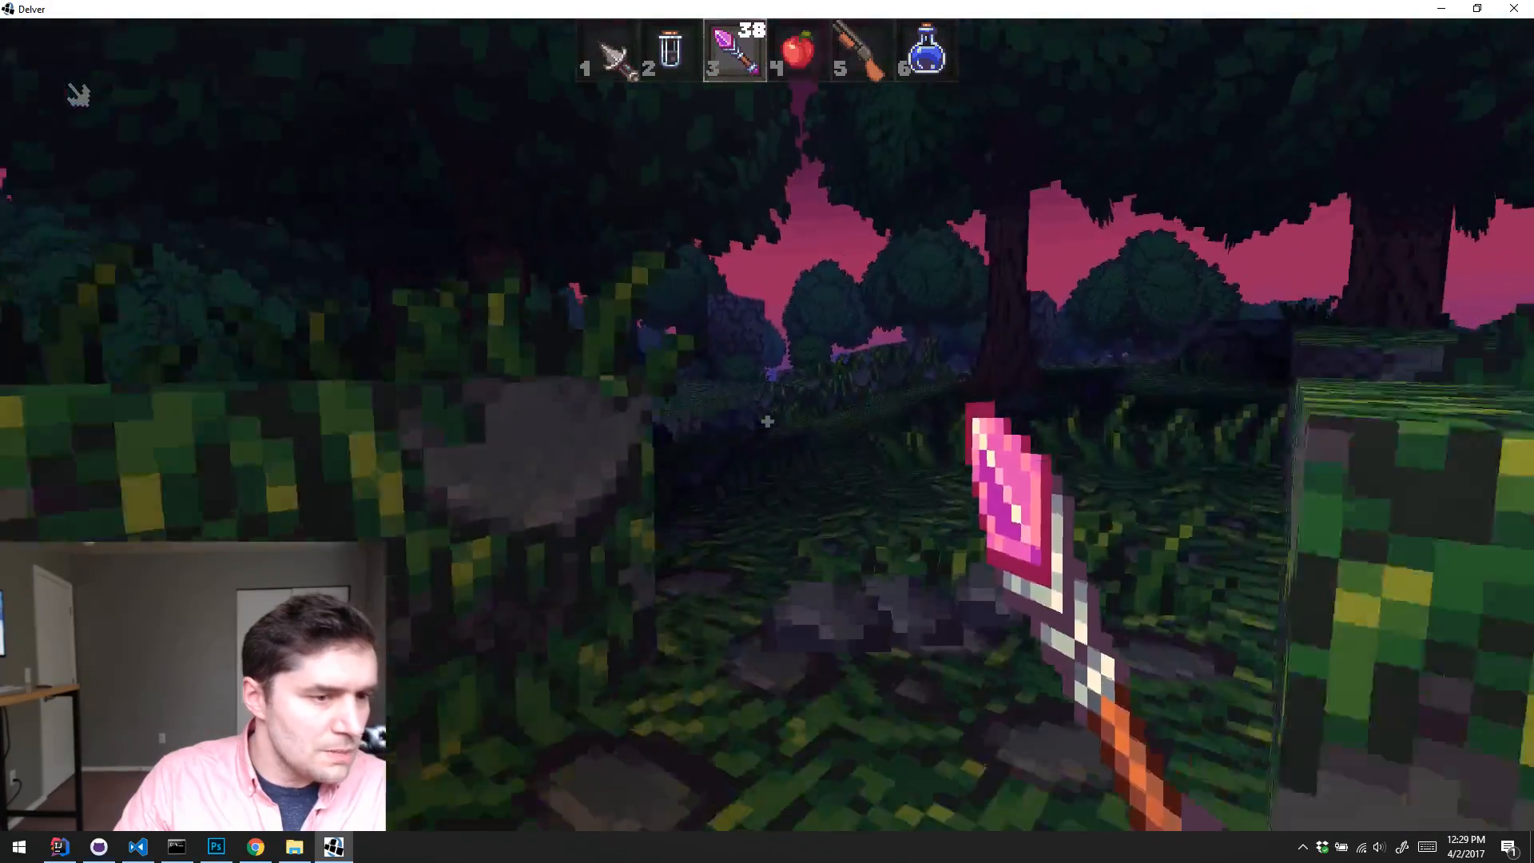
Step: Walk through the dusk forest to the torch-lit stone pillar and look around from its mossy platform
key(w)
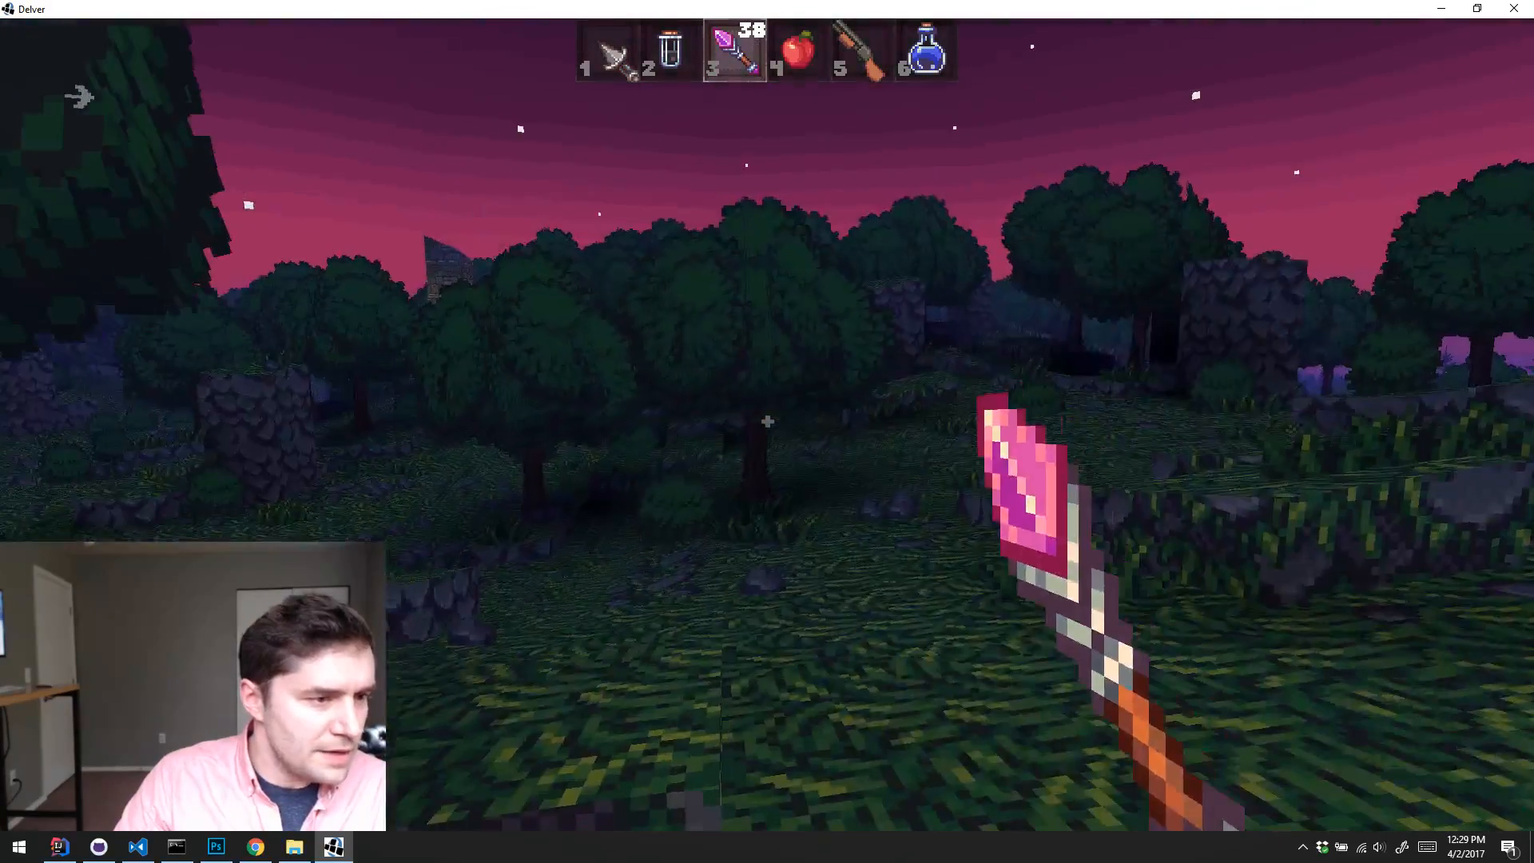
key(w)
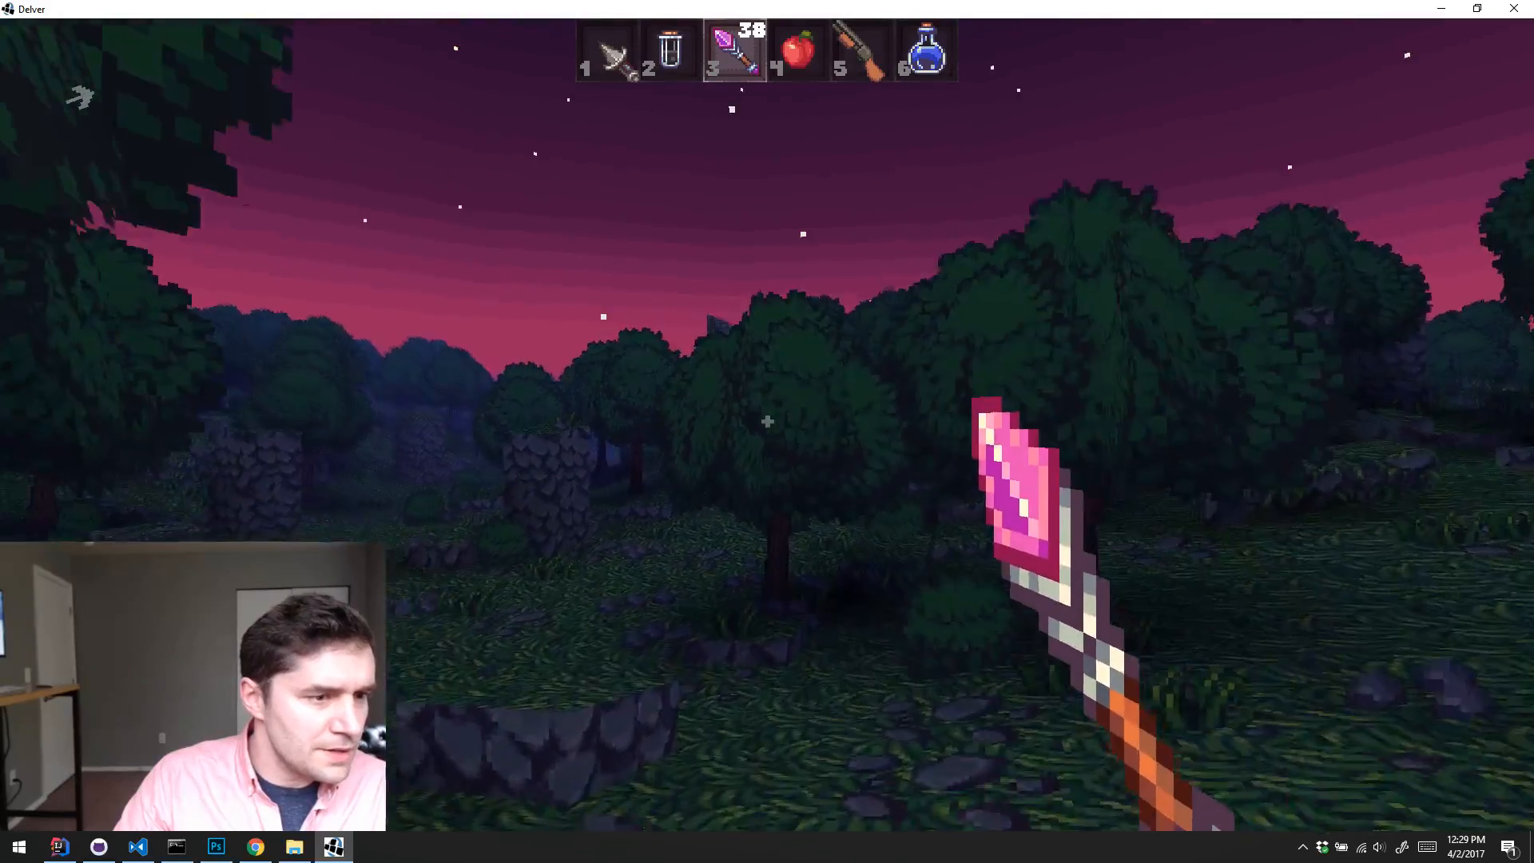
key(w)
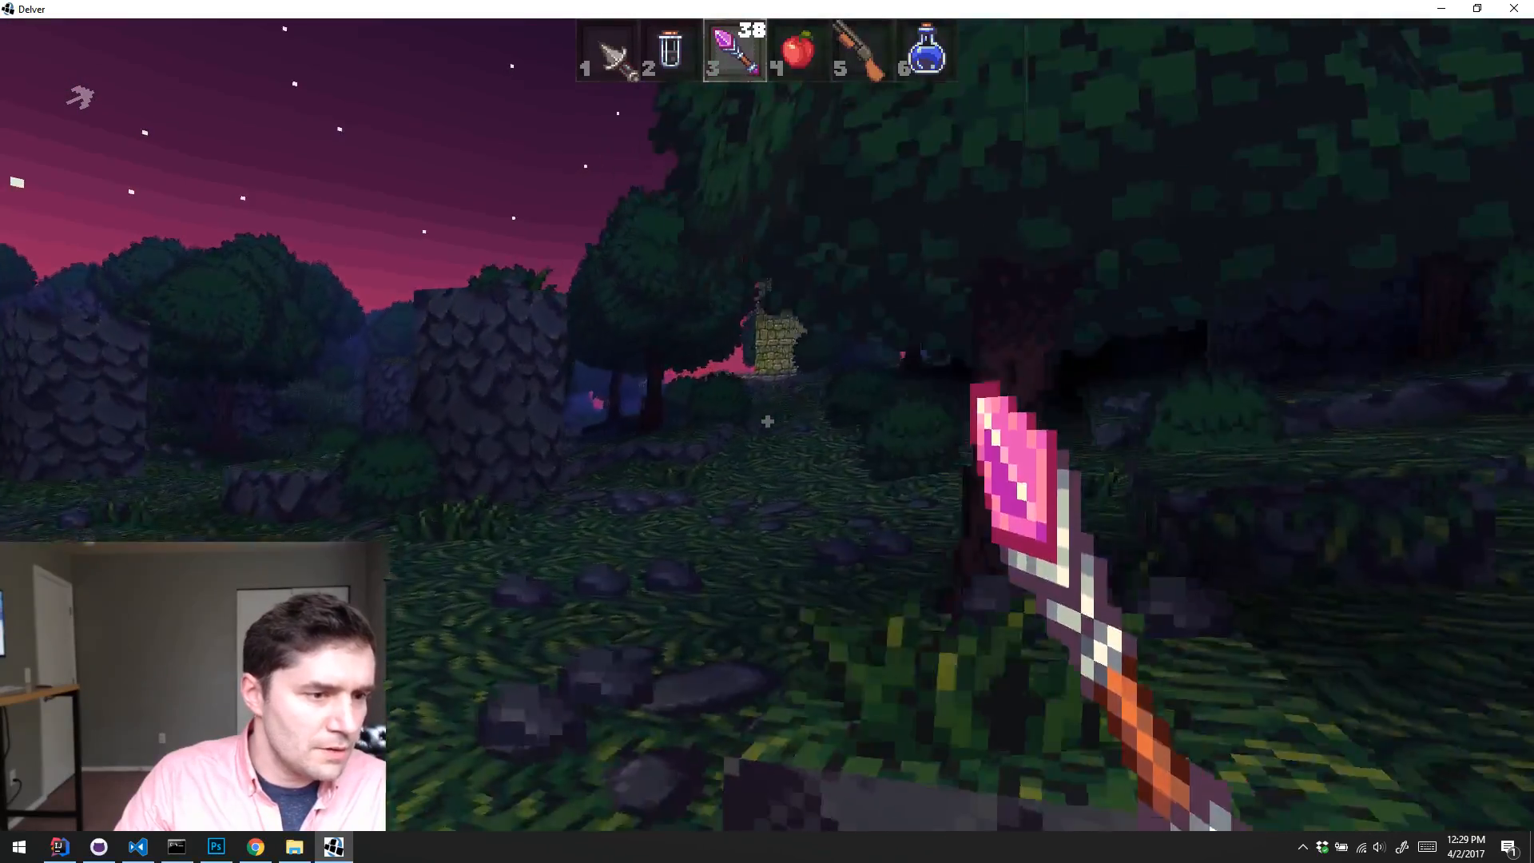
key(w)
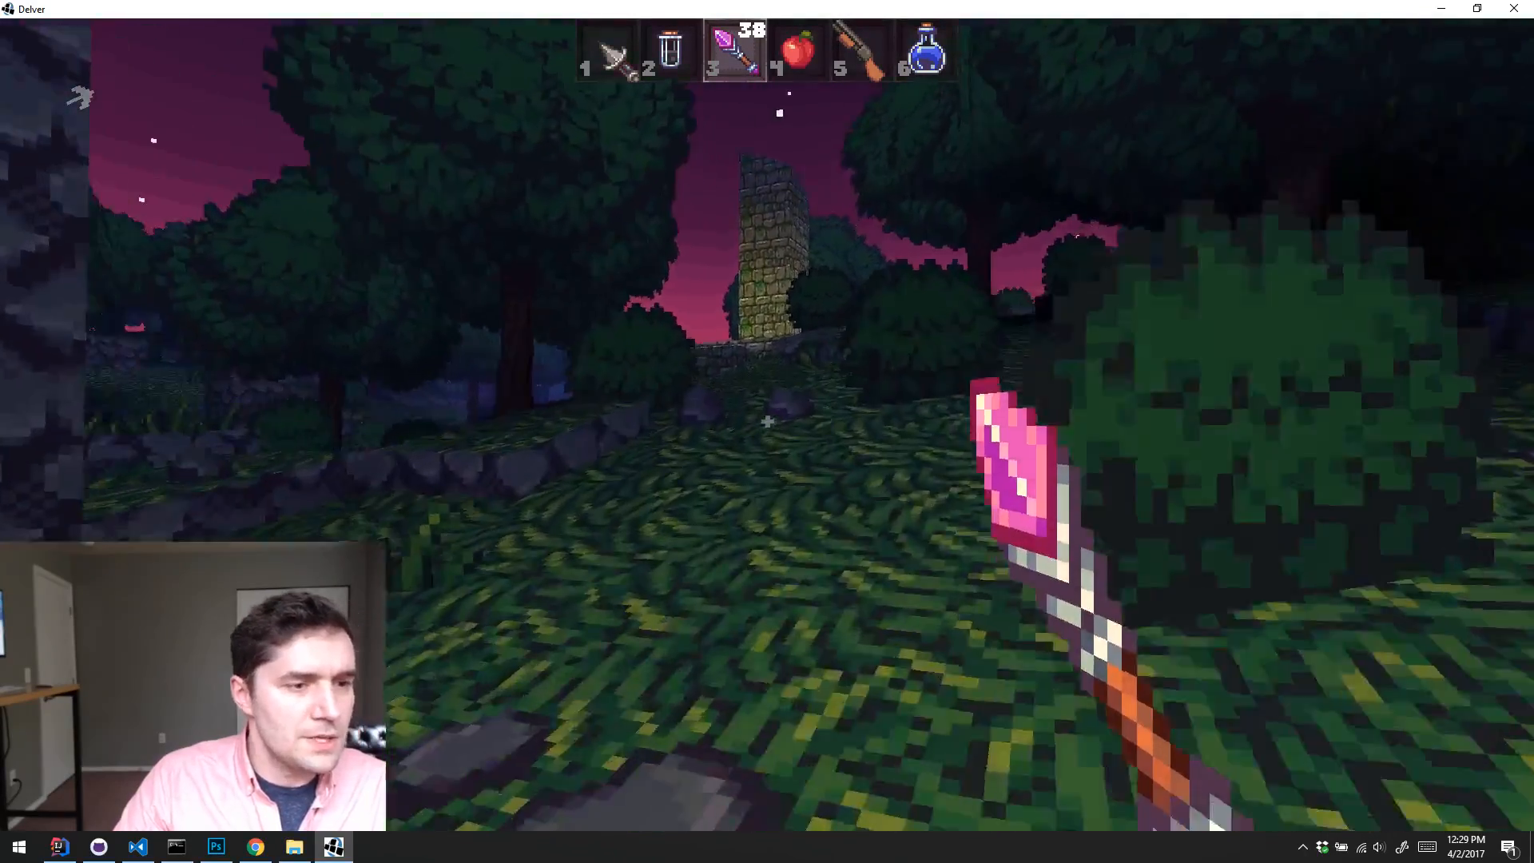
key(w)
key(w)
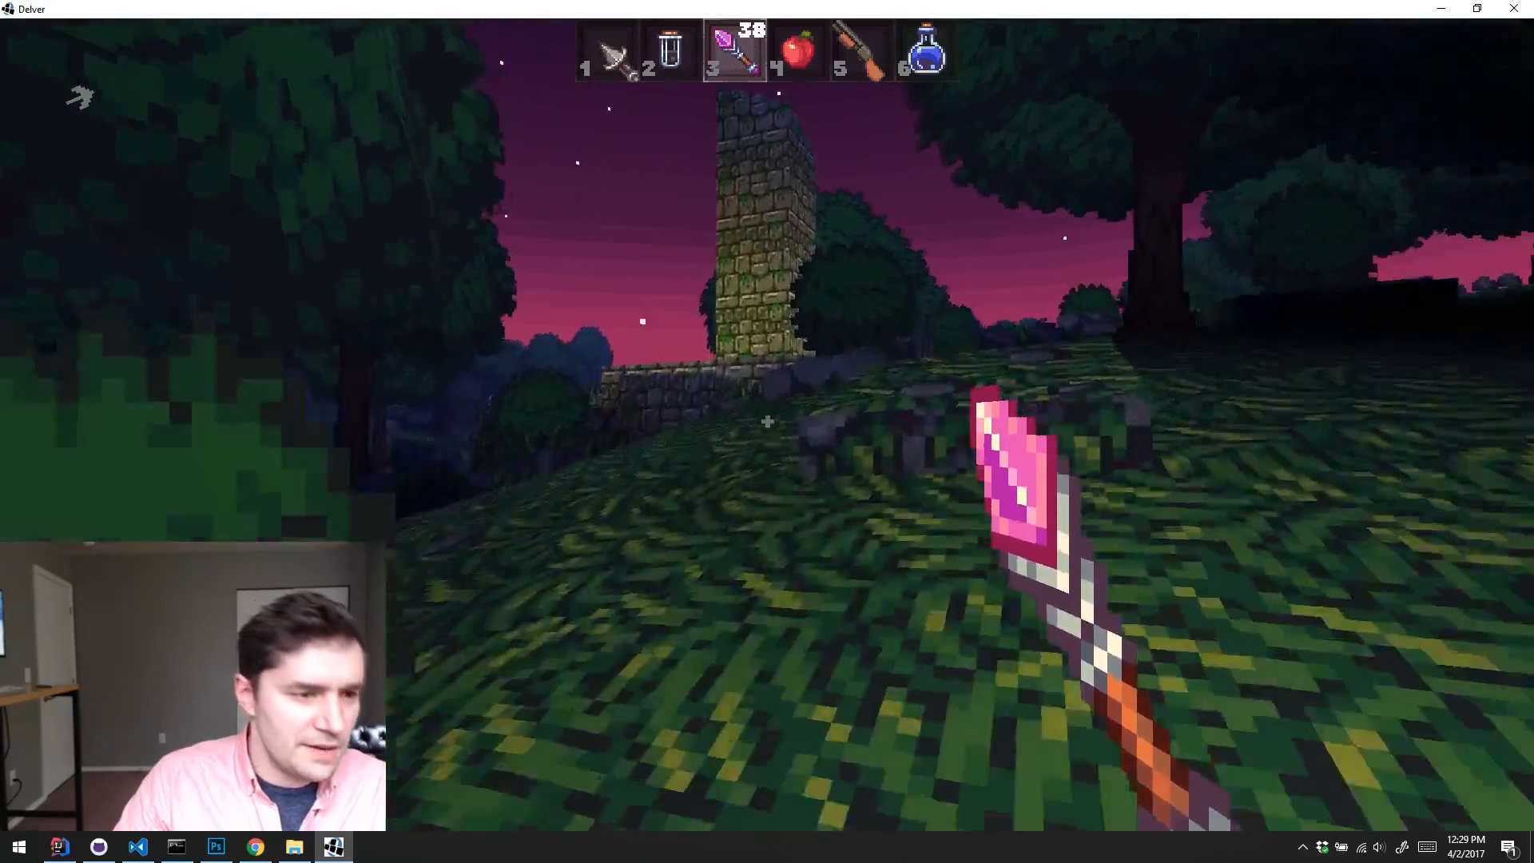
key(w)
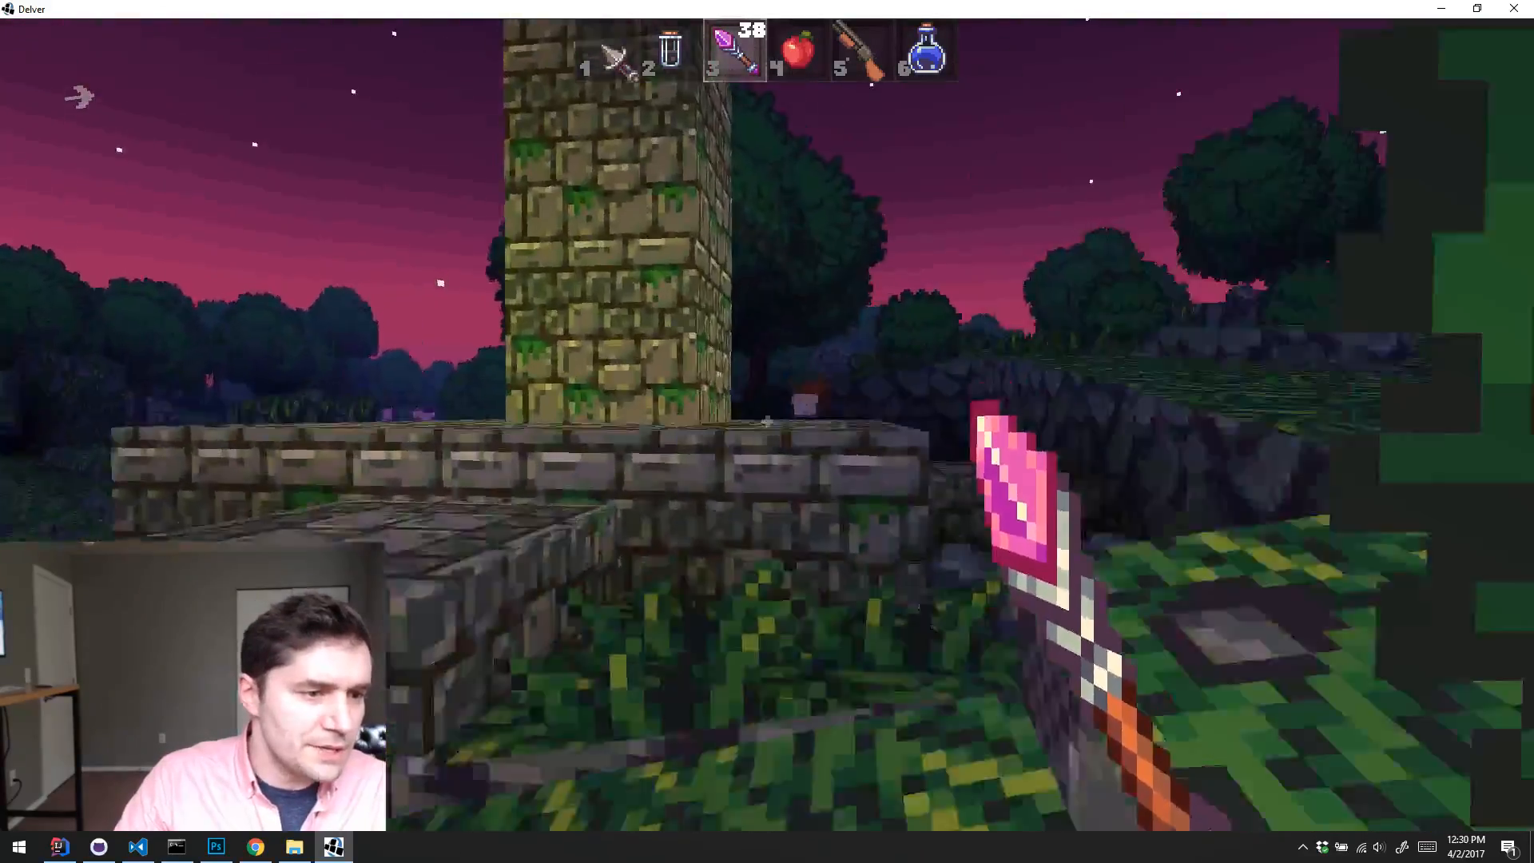
key(w)
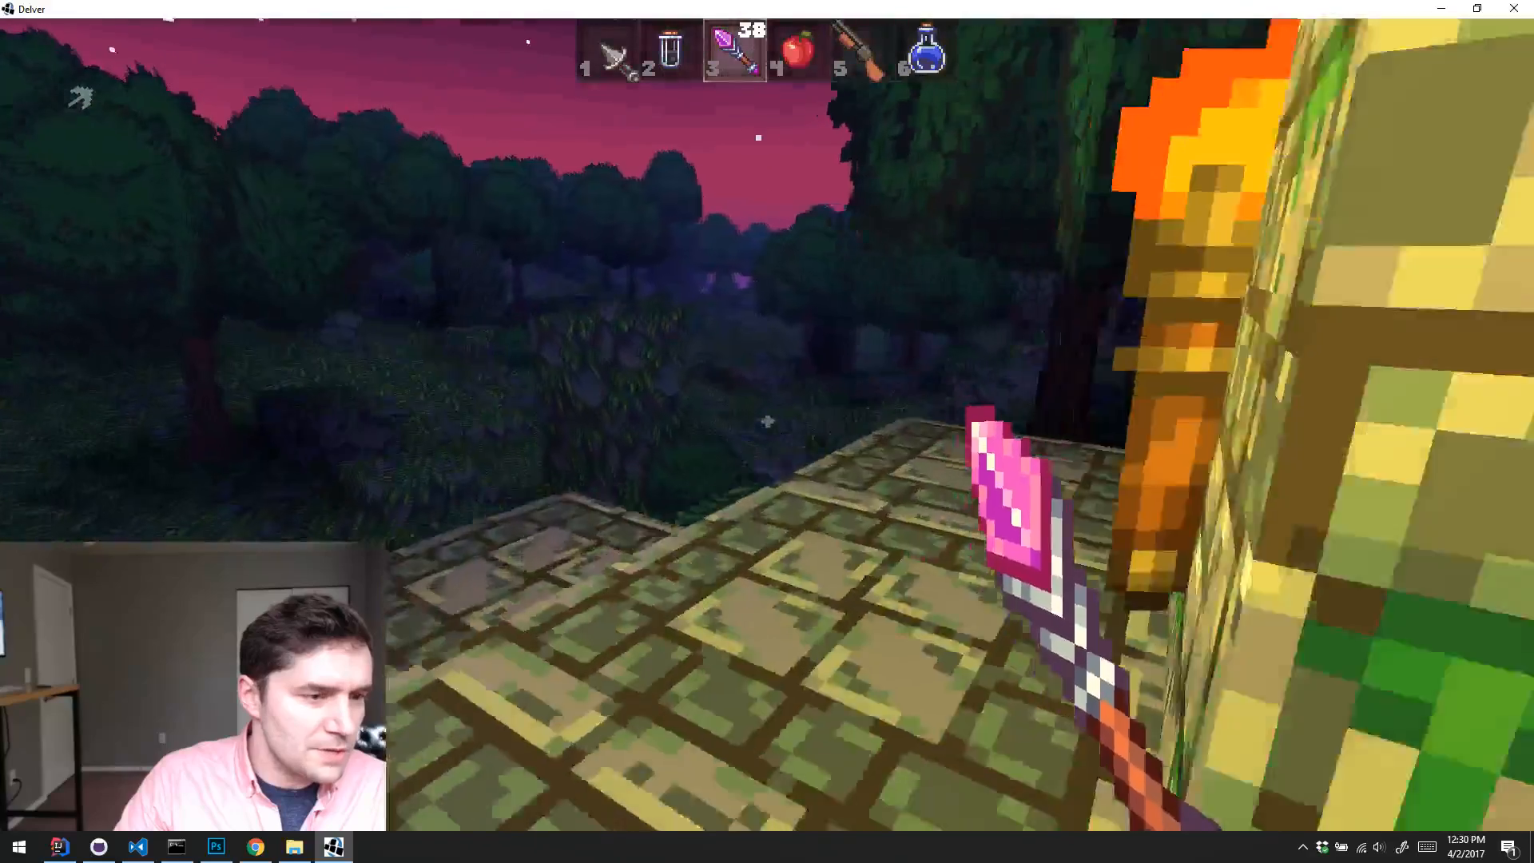
key(w)
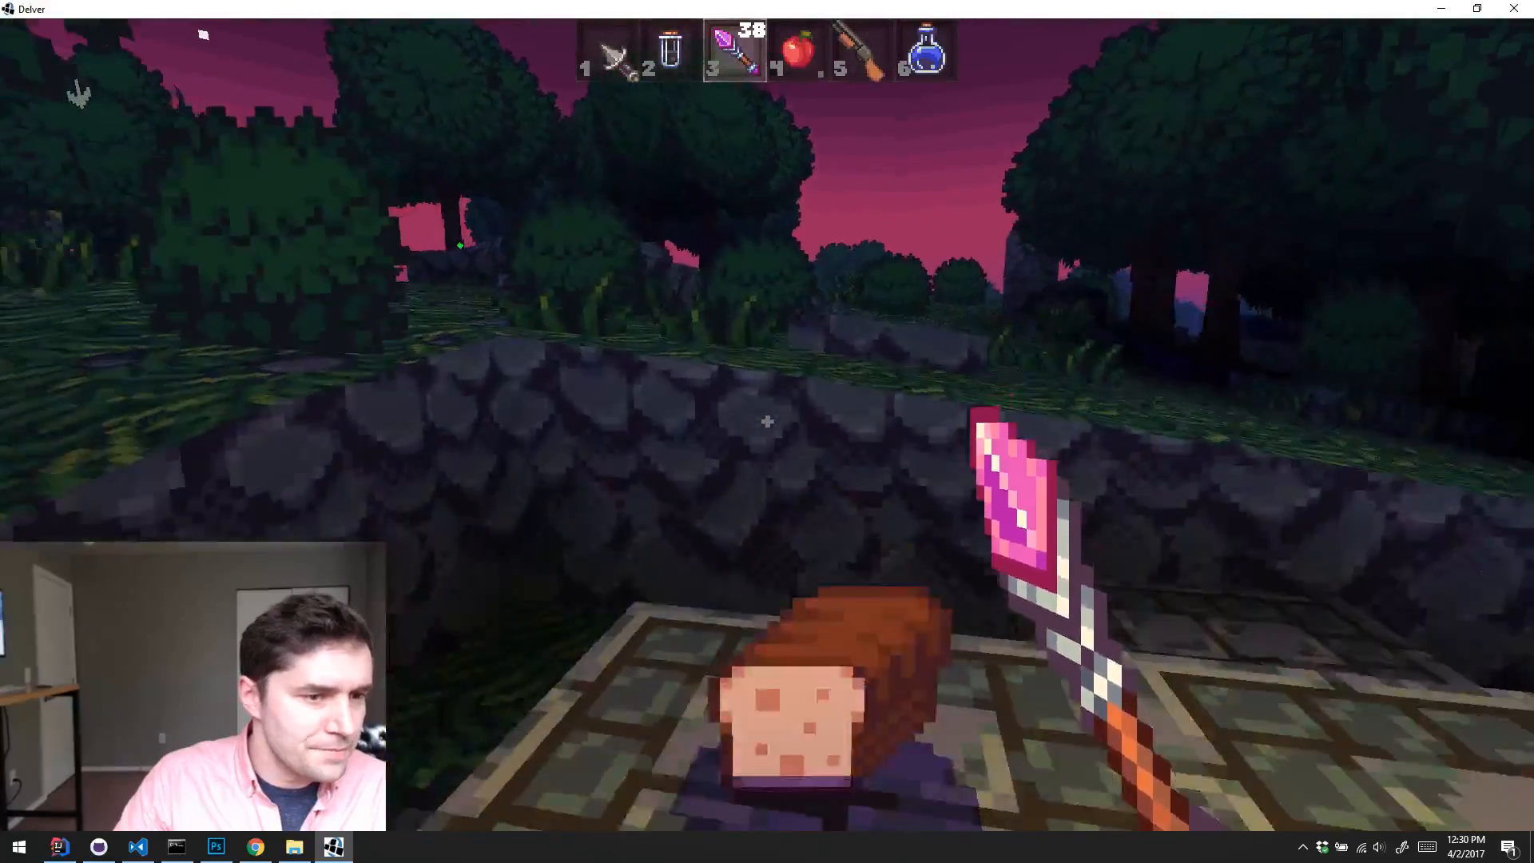
Step: Quit the Delver game session and minimize IntelliJ IDEA
key(Escape)
click(830, 446)
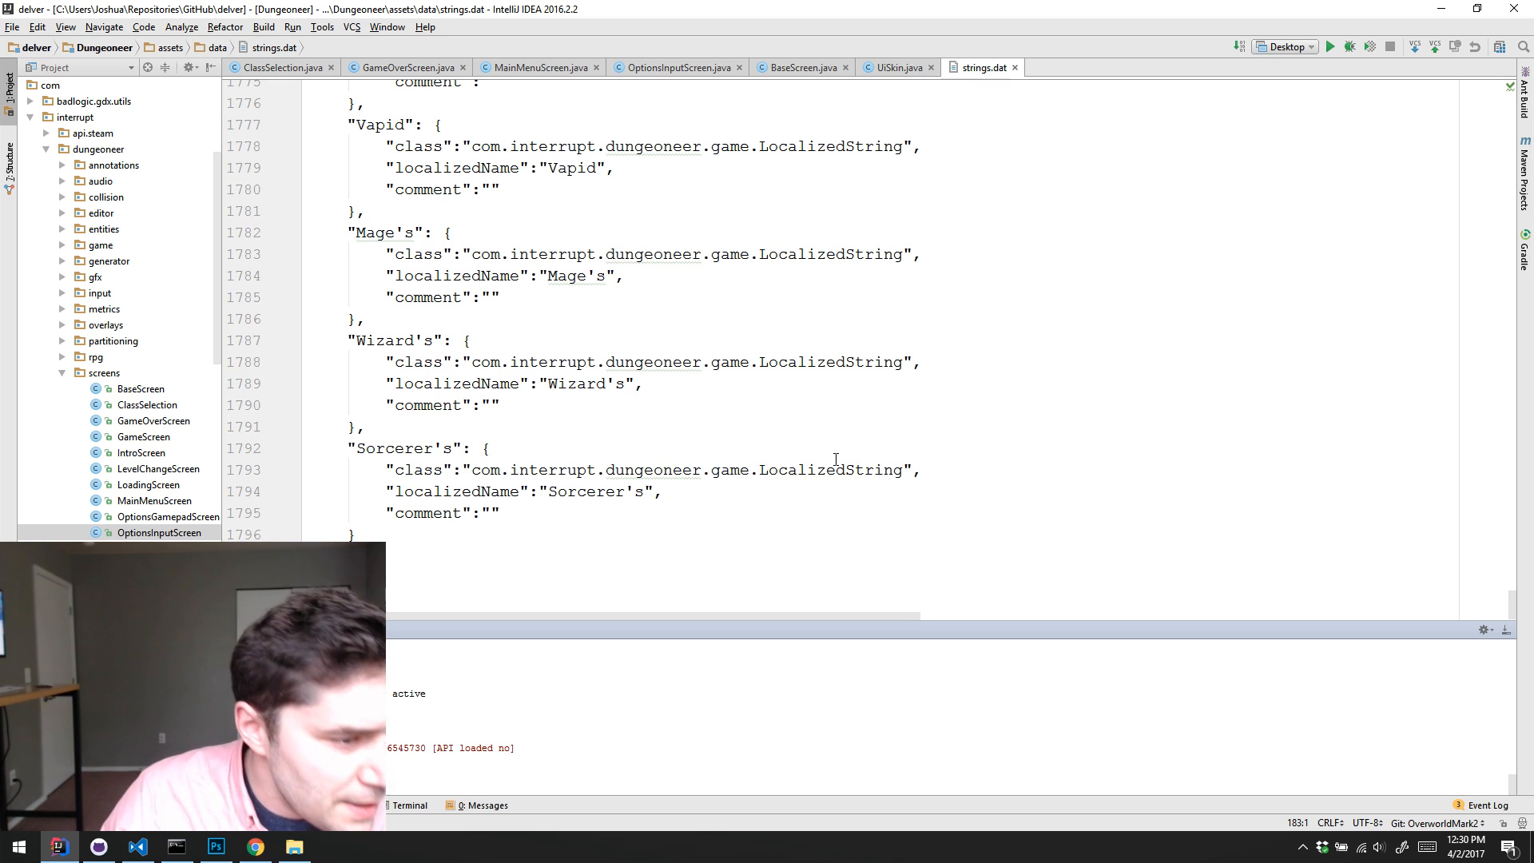
click(713, 484)
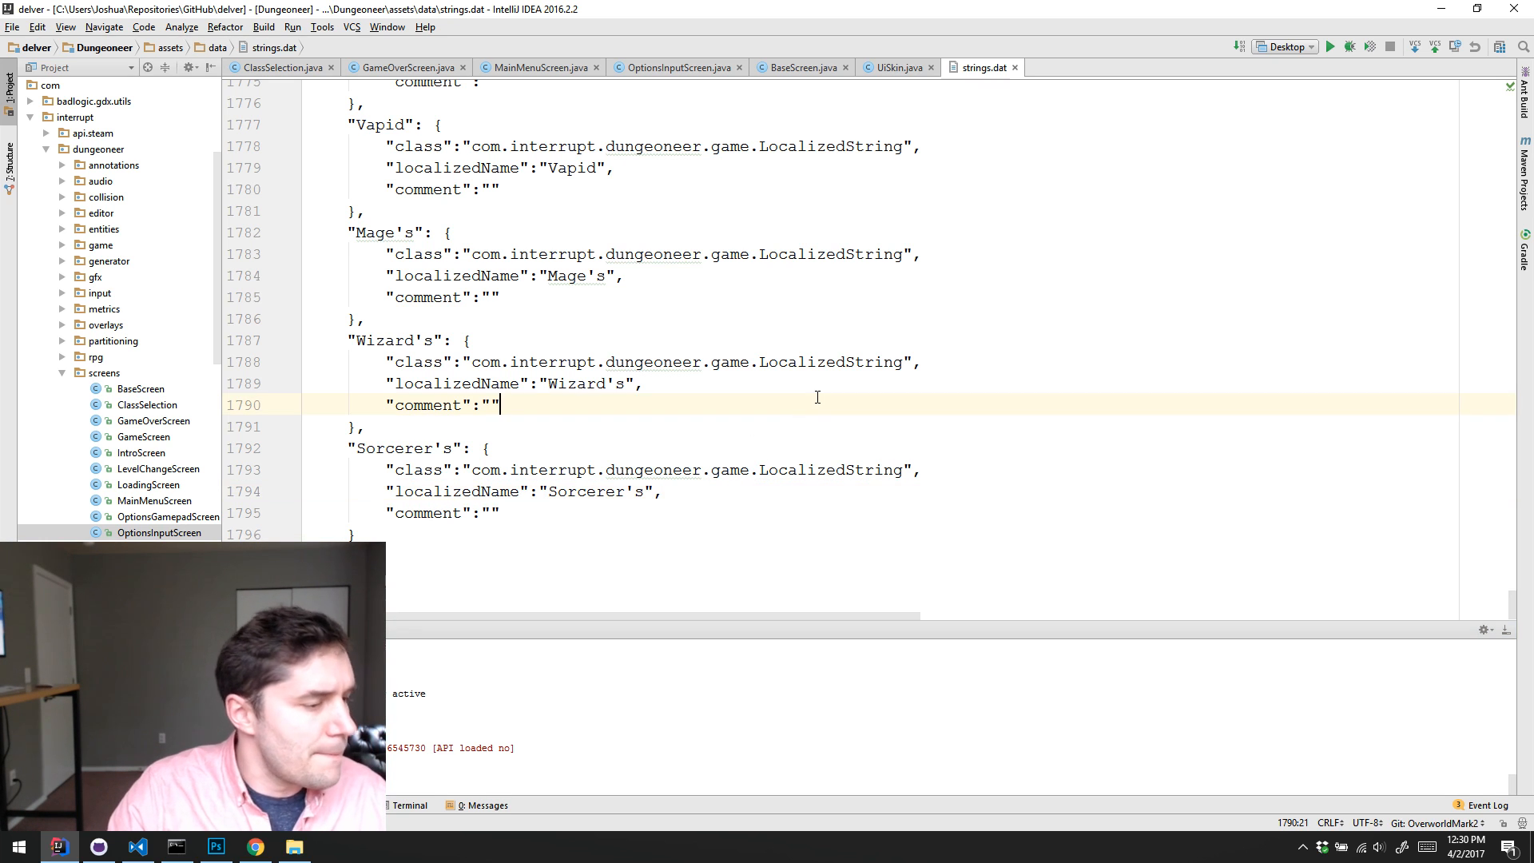
click(1441, 8)
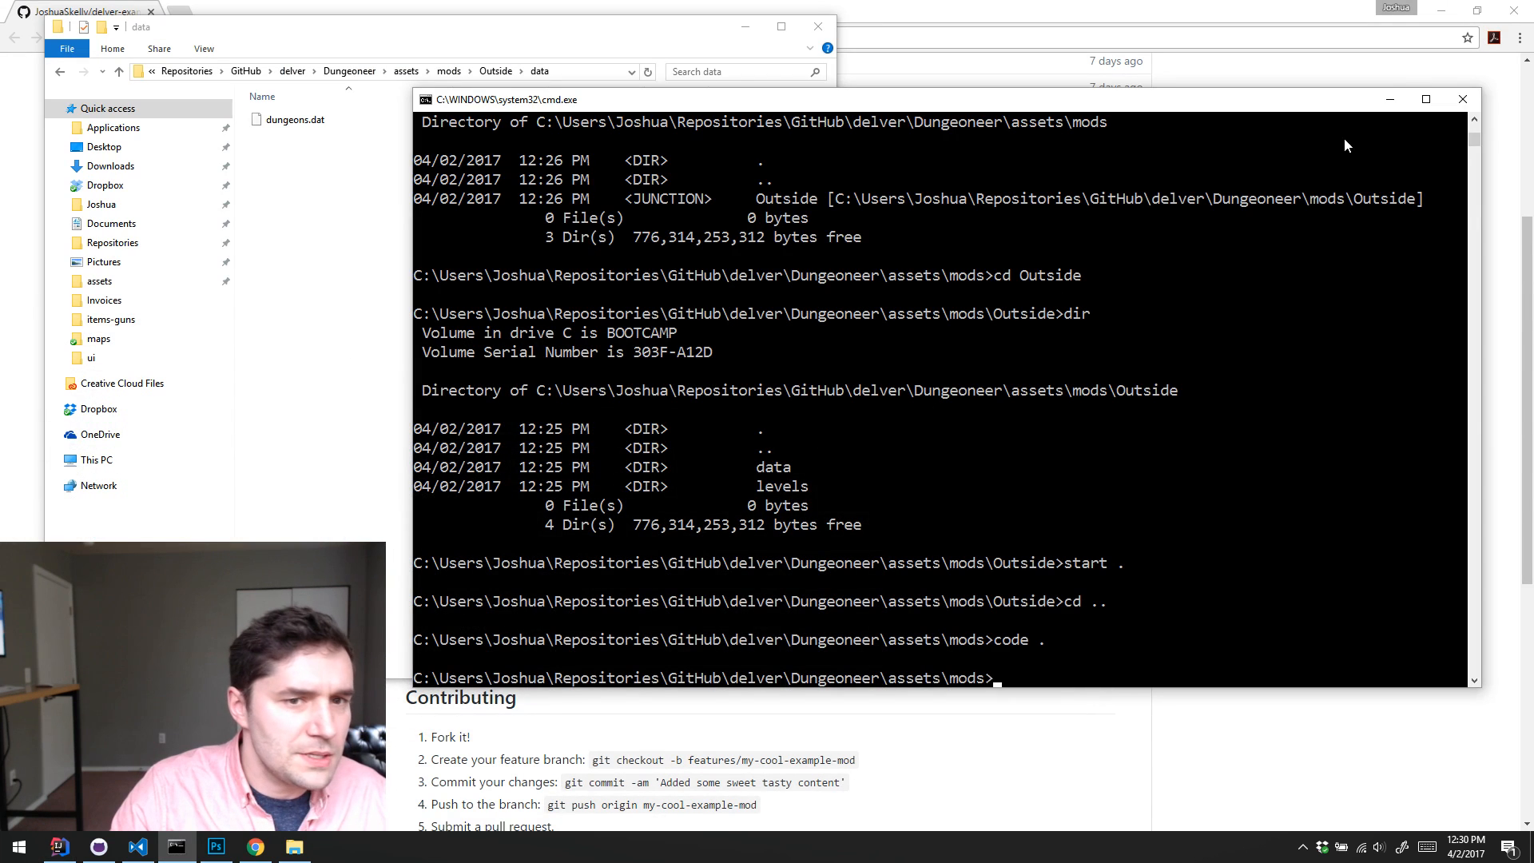
Step: Minimize the command prompt and close the File Explorer window showing the Outside mod's data folder
click(1388, 100)
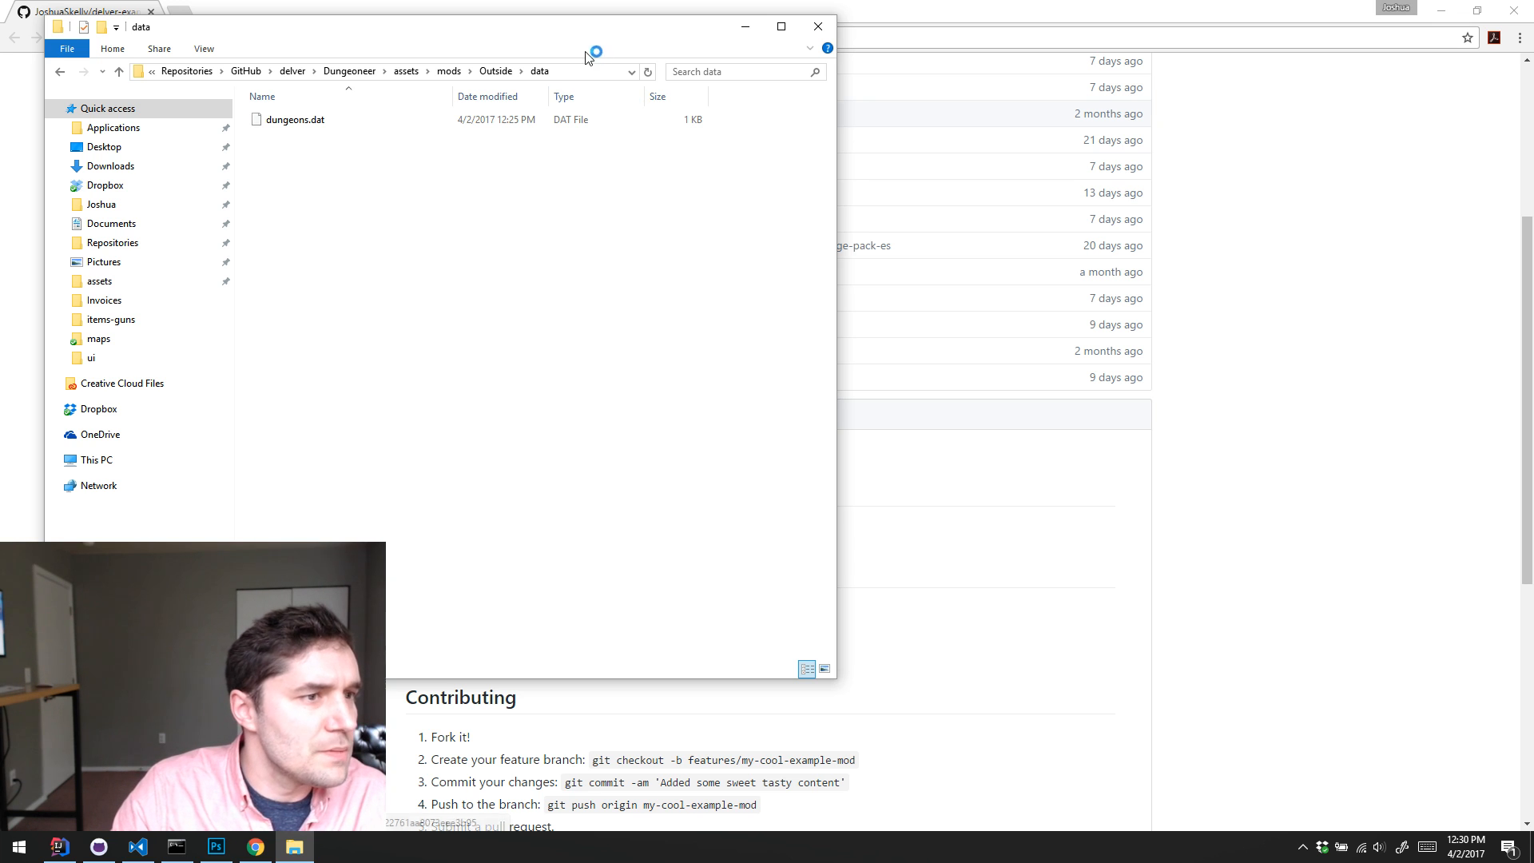
drag(602, 33, 652, 20)
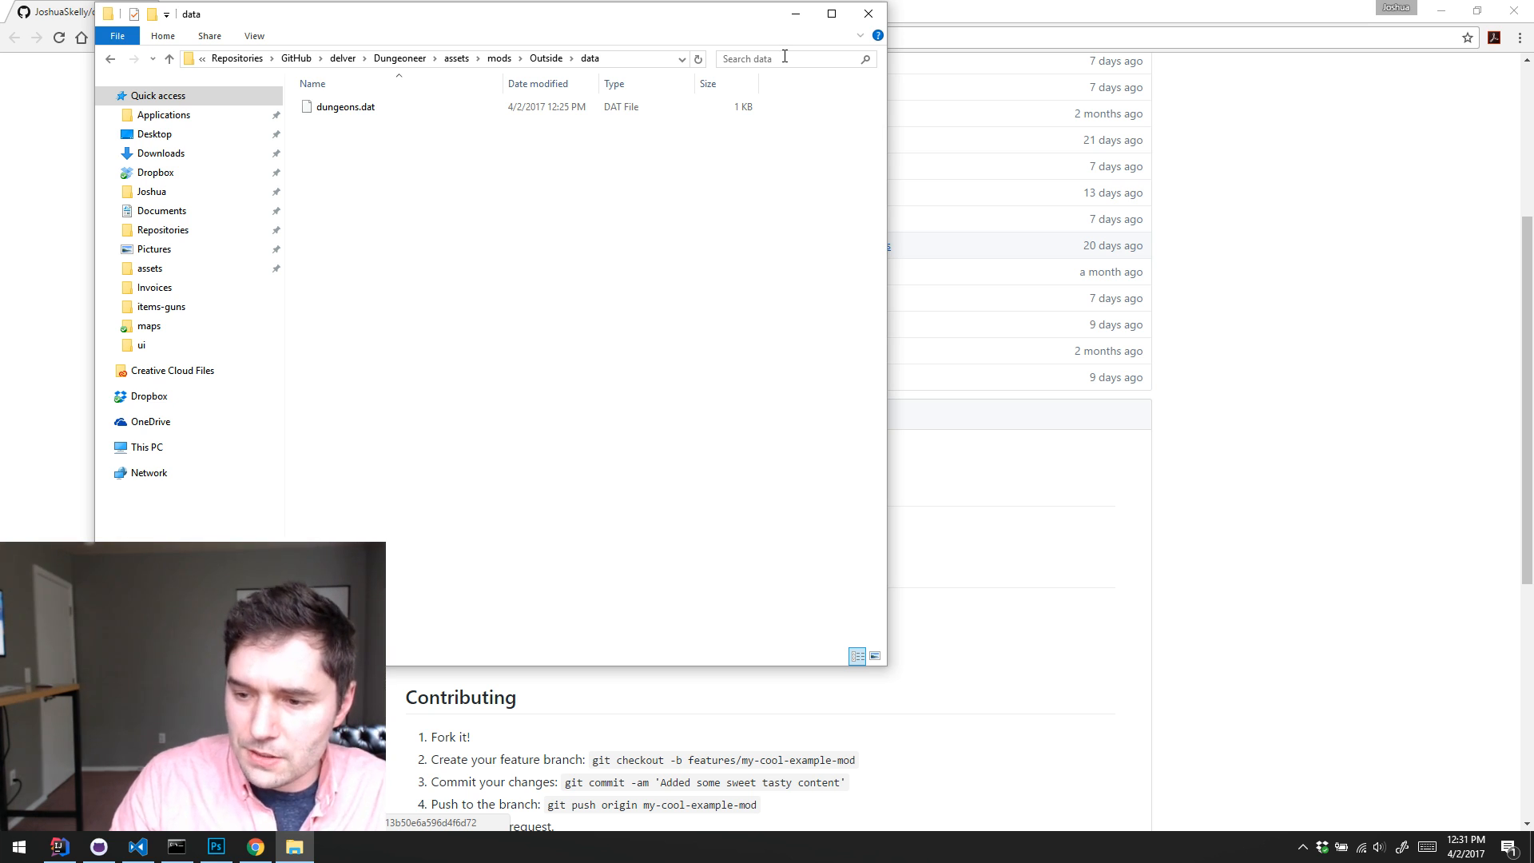
click(869, 13)
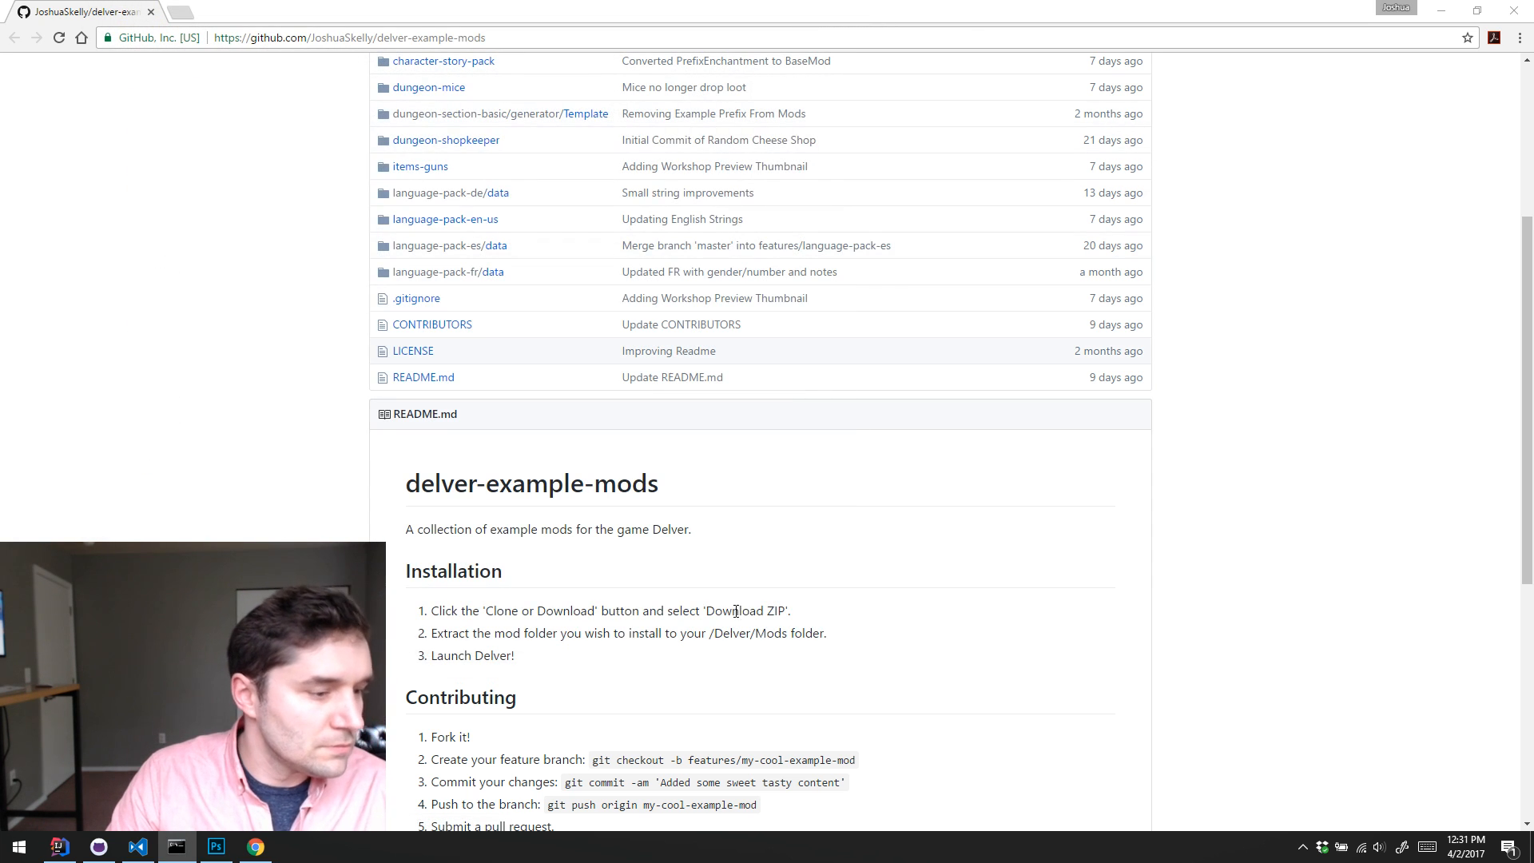
Step: Switch to the command prompt, list the assets\mods folder, and remove its Outside junction with rmdir
click(176, 846)
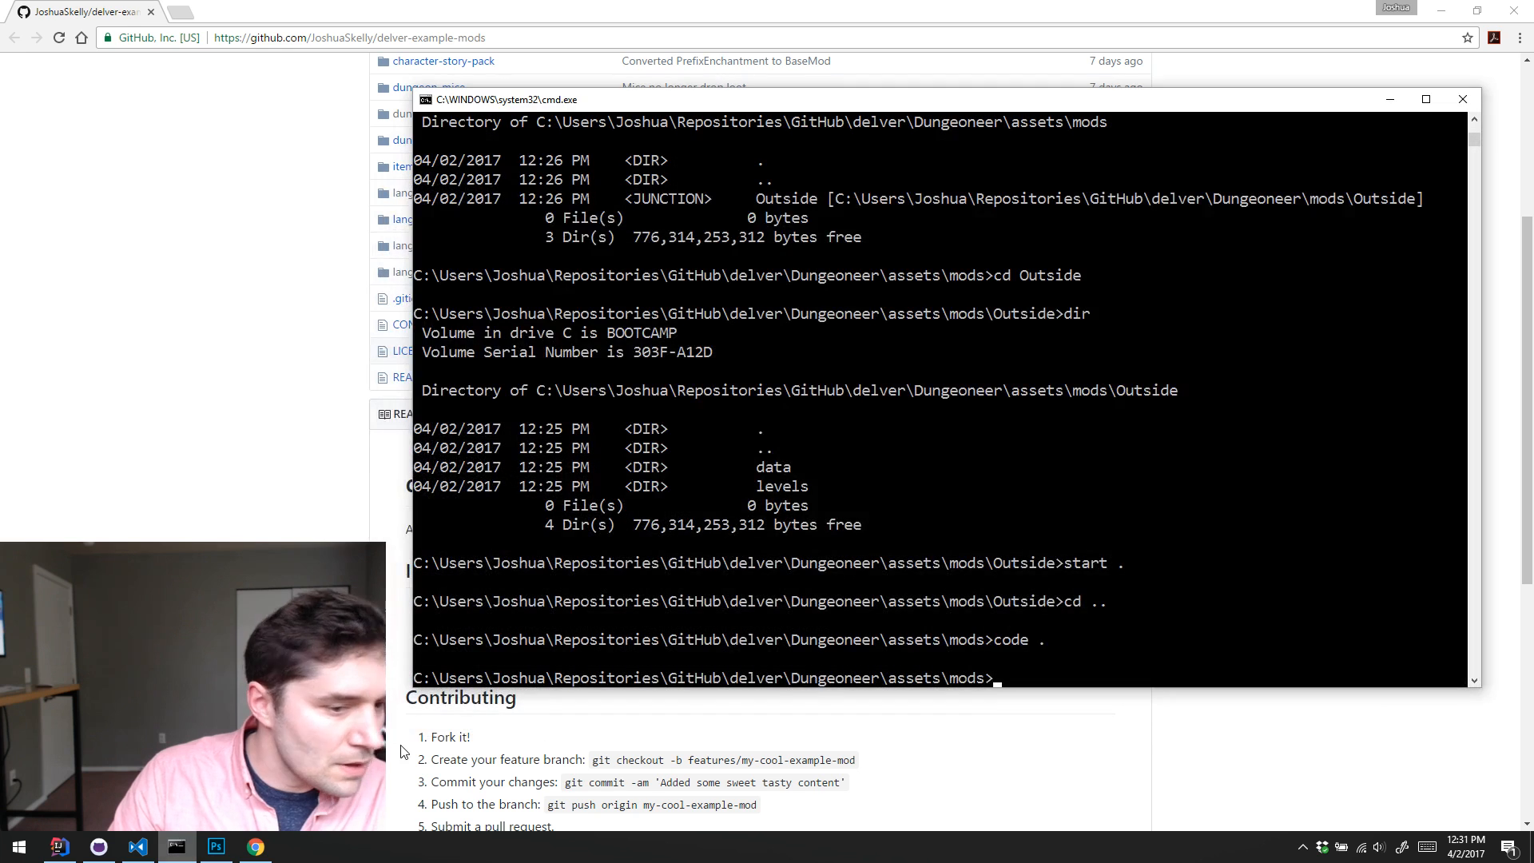
text(cd )
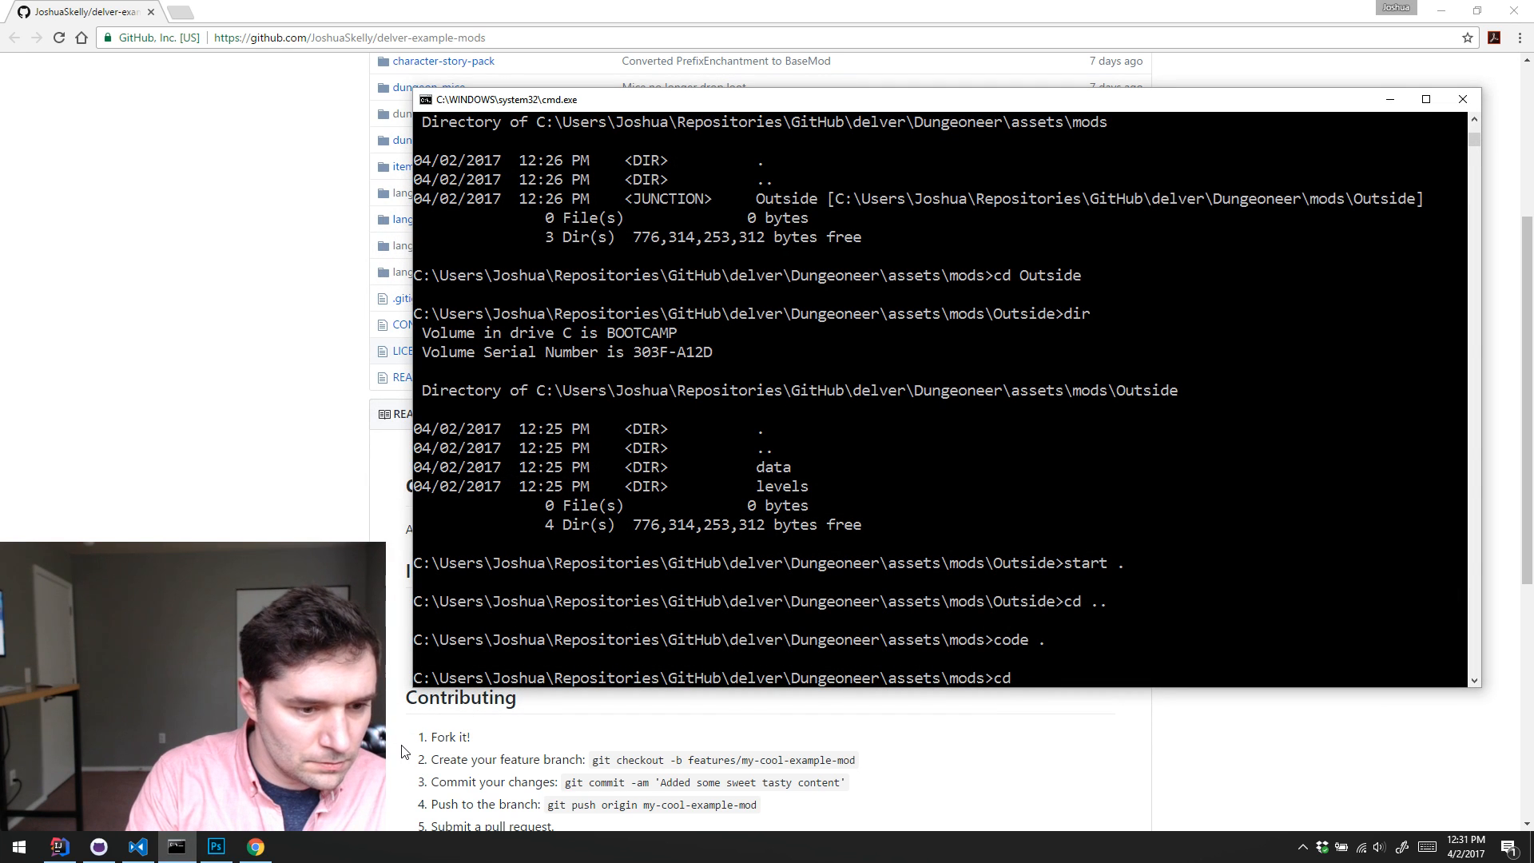
key(BackSpace)
key(BackSpace)
key(BackSpace)
text(dir)
key(Return)
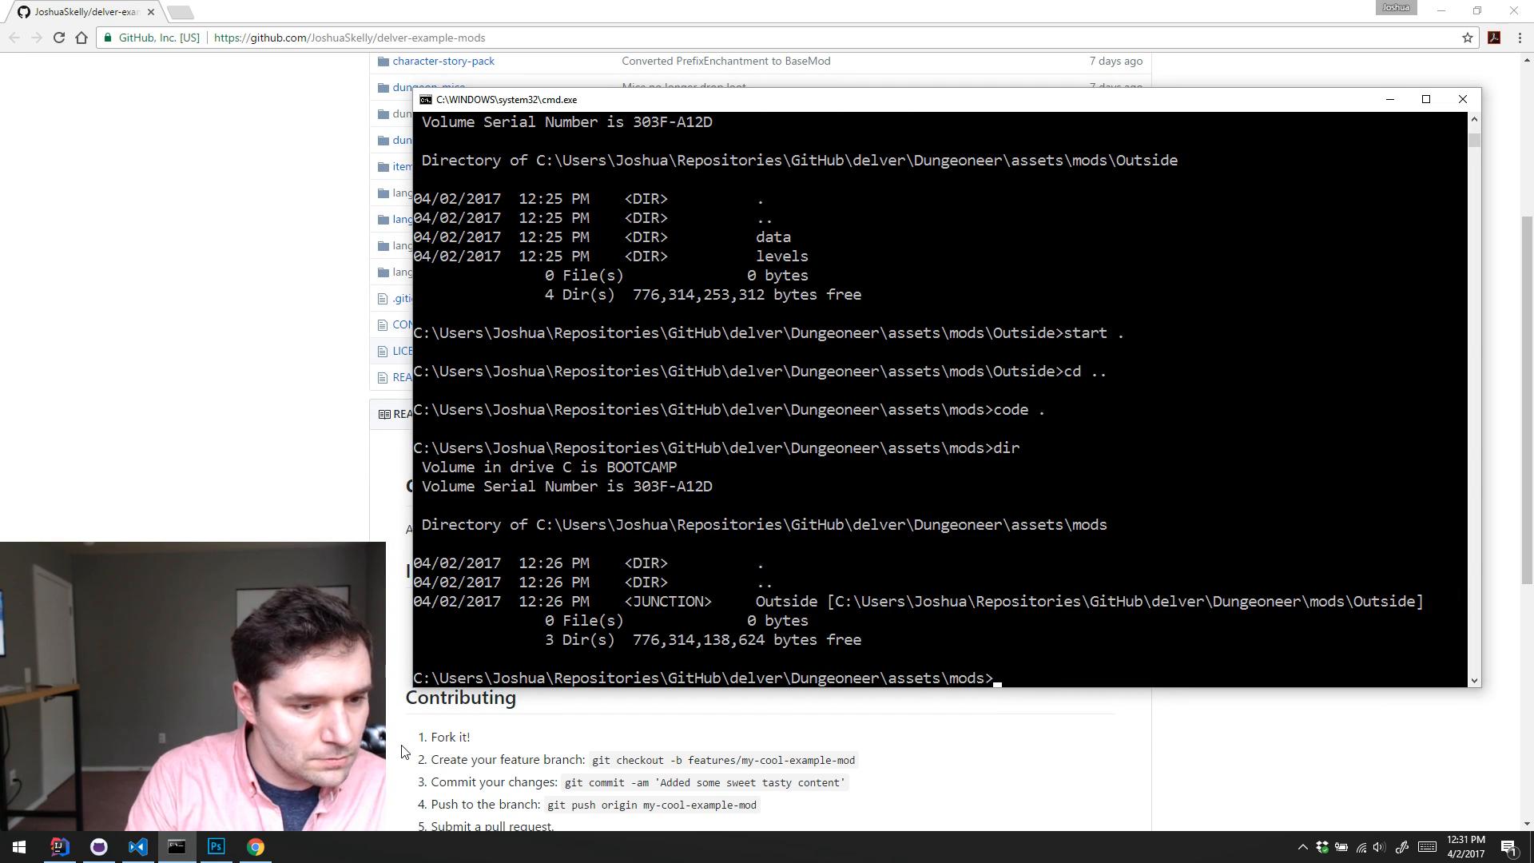
text(rmdir Outside)
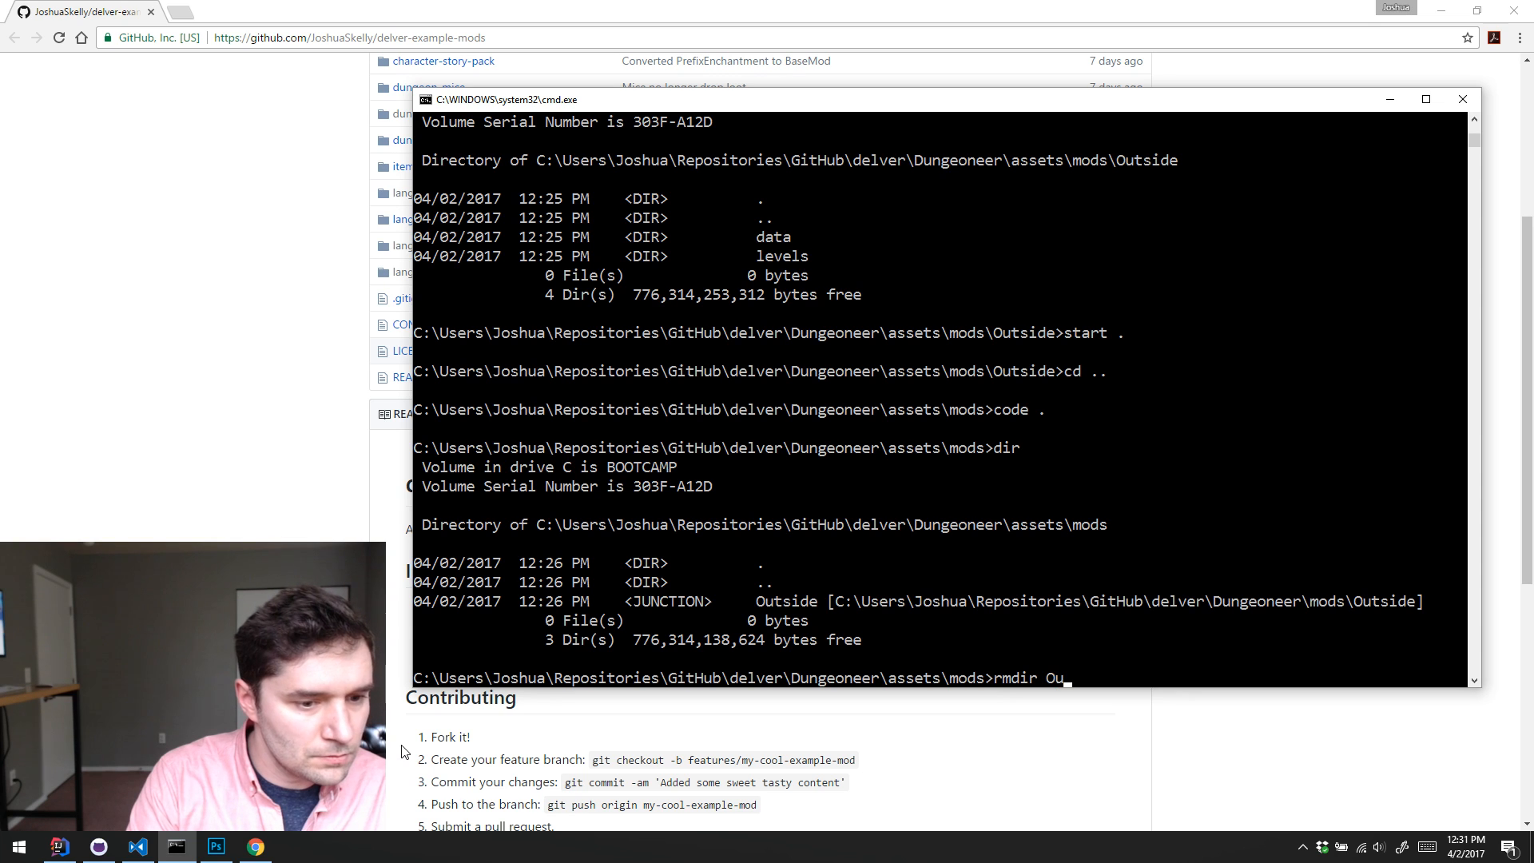
key(Return)
Step: Move up from assets\mods to the root folder of the delver repository
text(cd ..\)
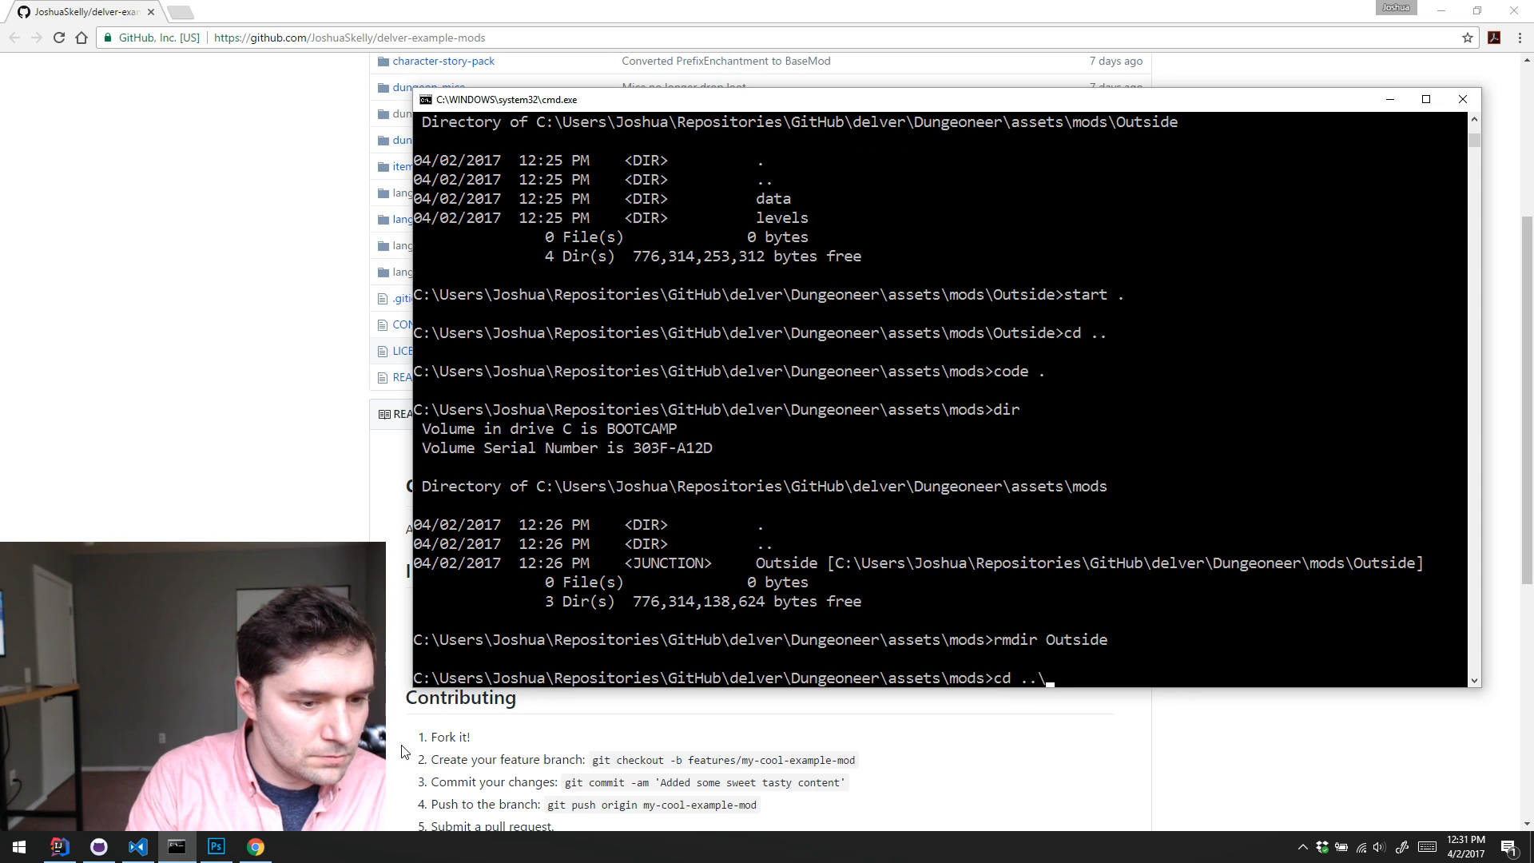
text(..)
key(Return)
text(cd ..)
key(Return)
Step: Check out the develop branch with git and check the working tree with git status
text(git)
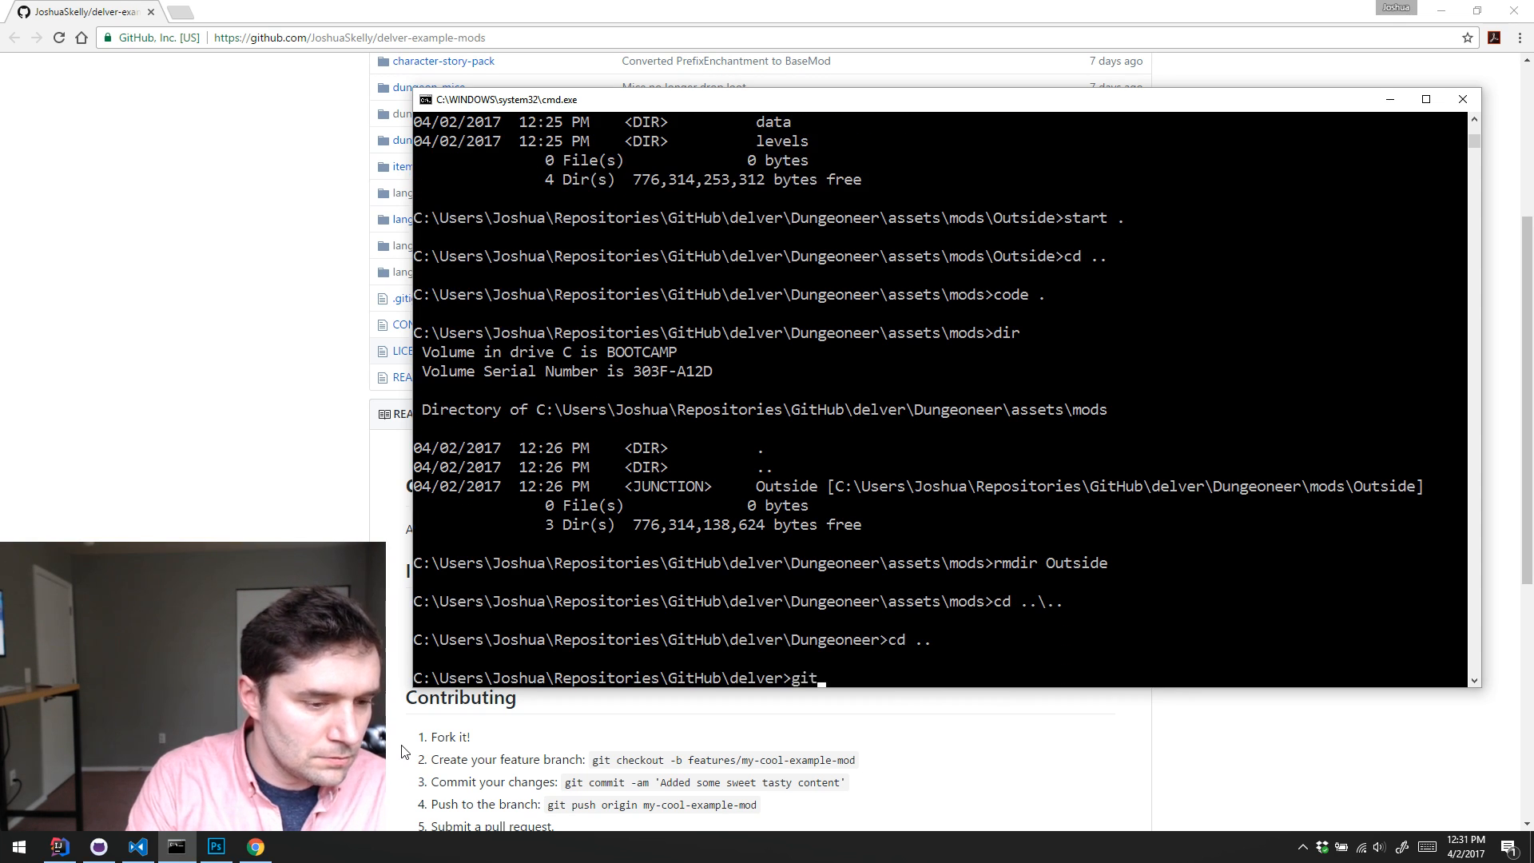
text( checkout devel)
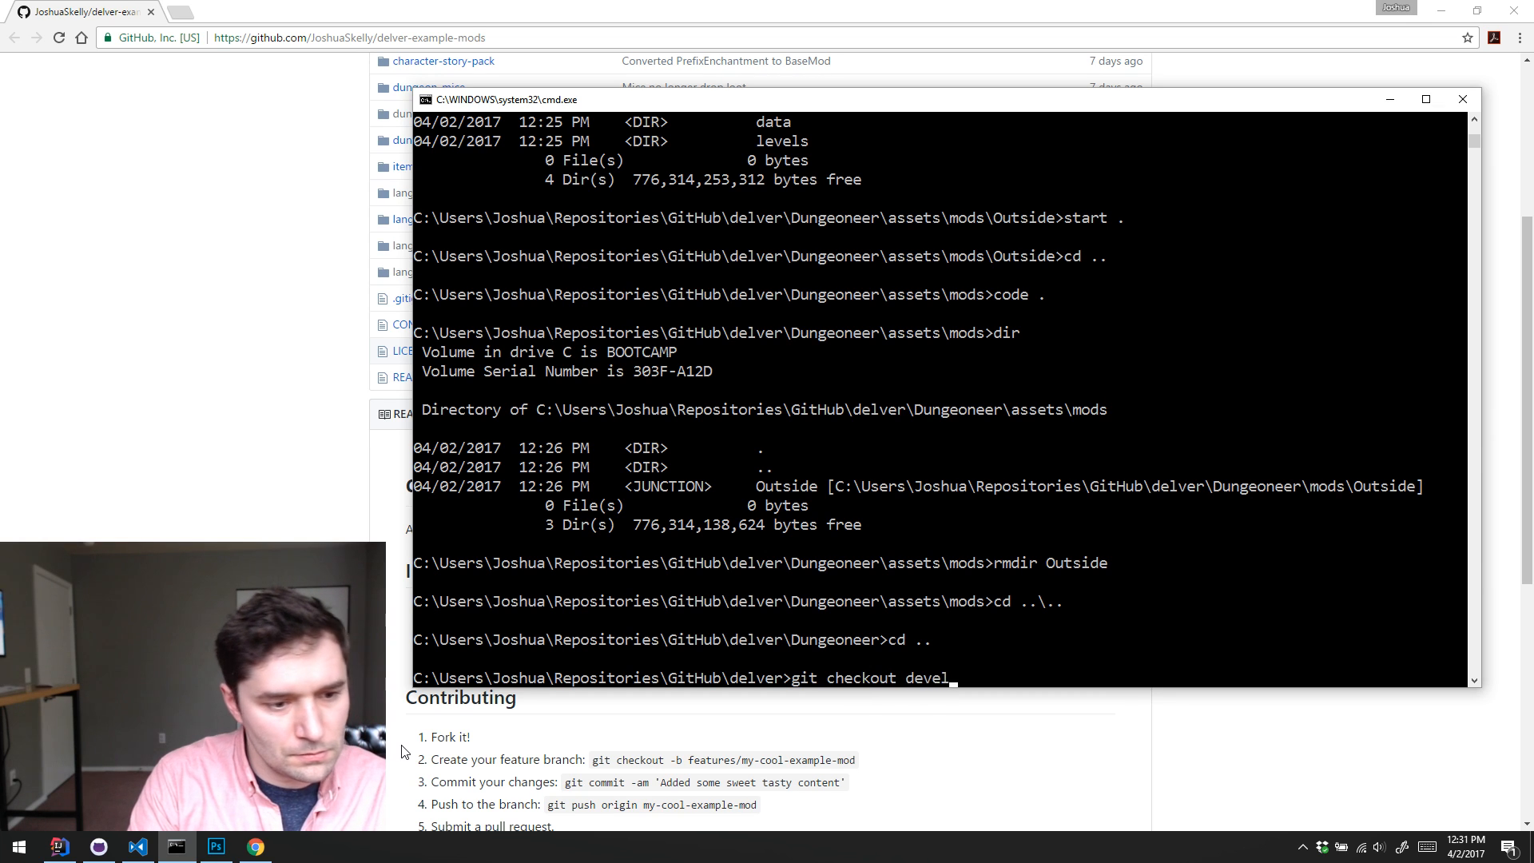
text(op)
key(Return)
text(git status)
key(Return)
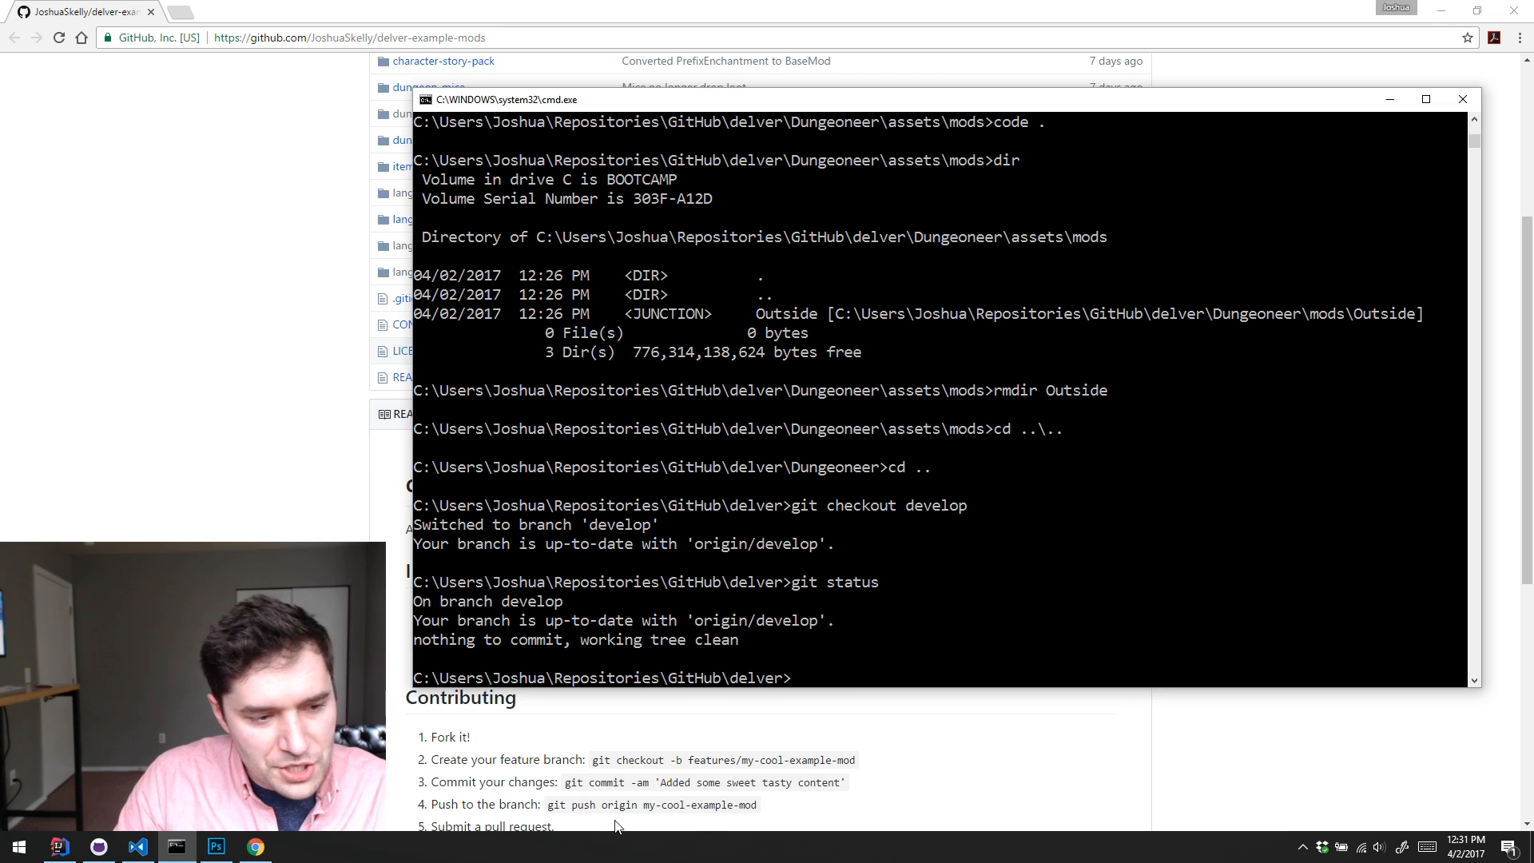
Step: Minimize the command prompt and look over the mod folders in the delver-example-mods repository on GitHub
click(1390, 99)
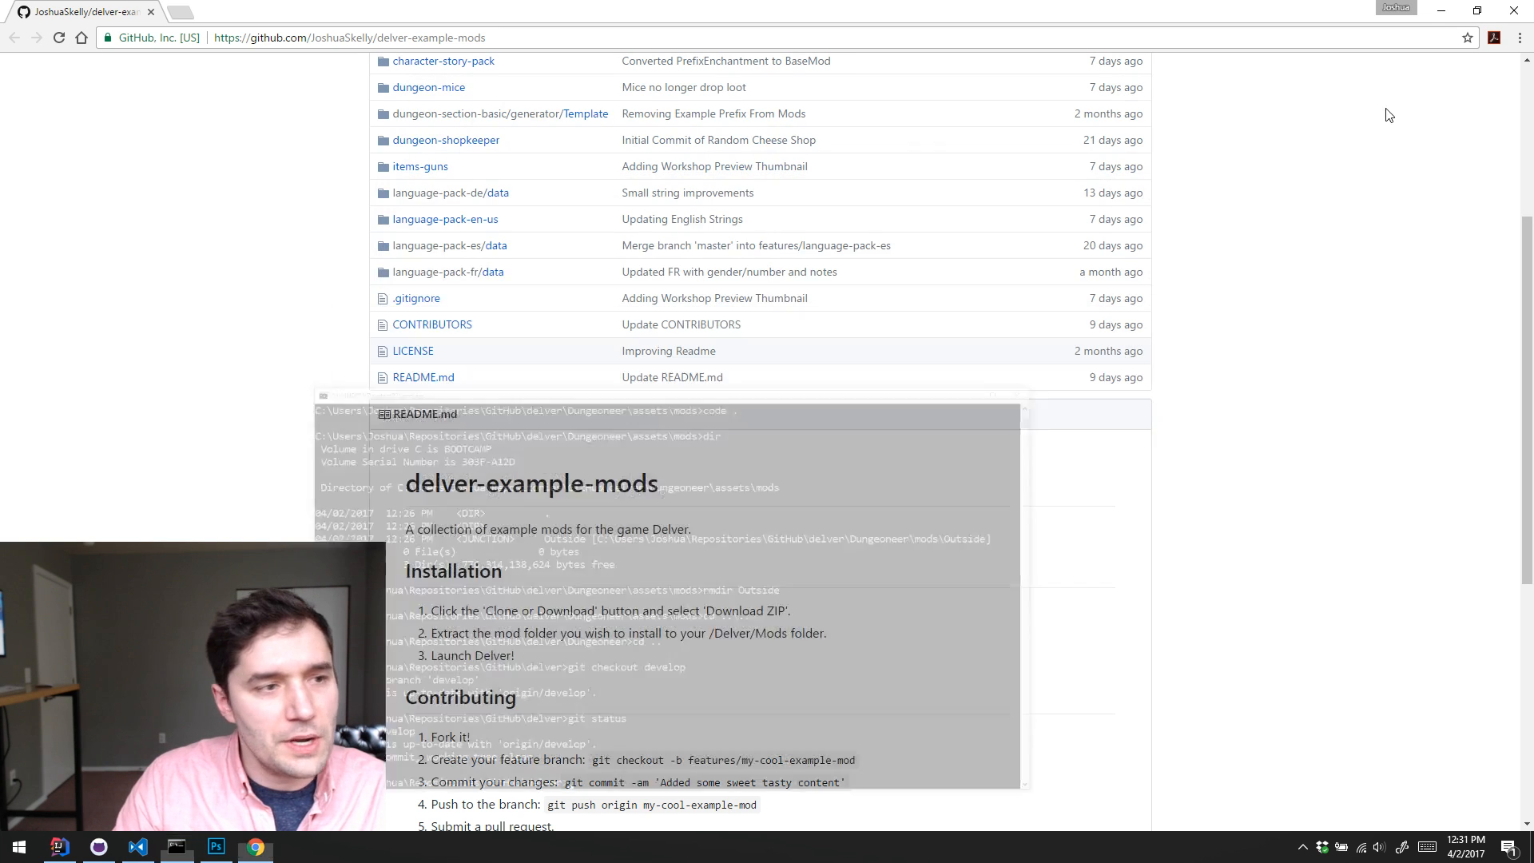
scroll(1322, 227, up, 4)
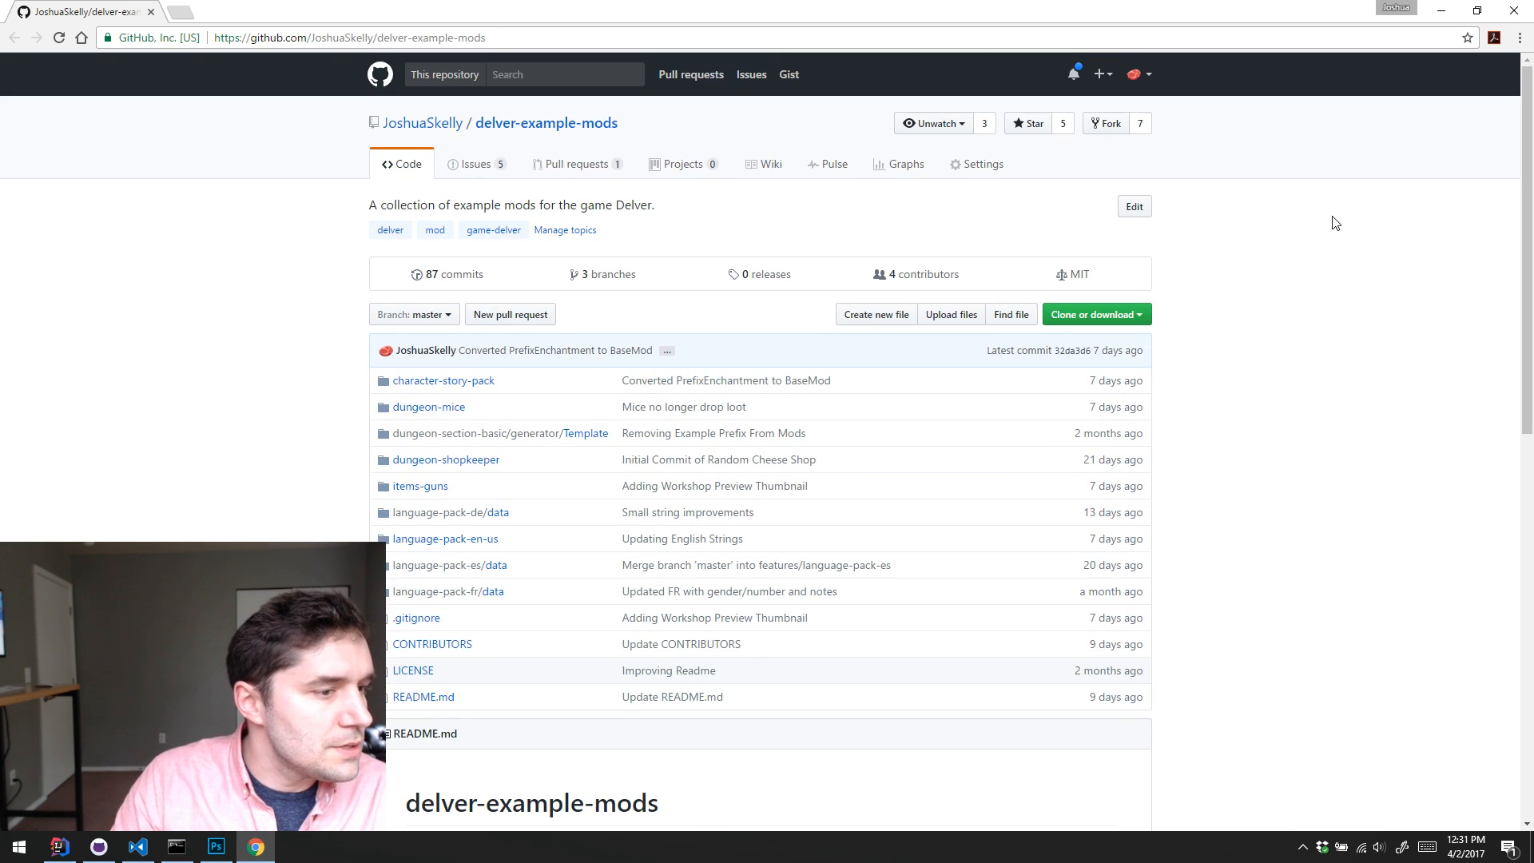
scroll(1094, 319, down, 1)
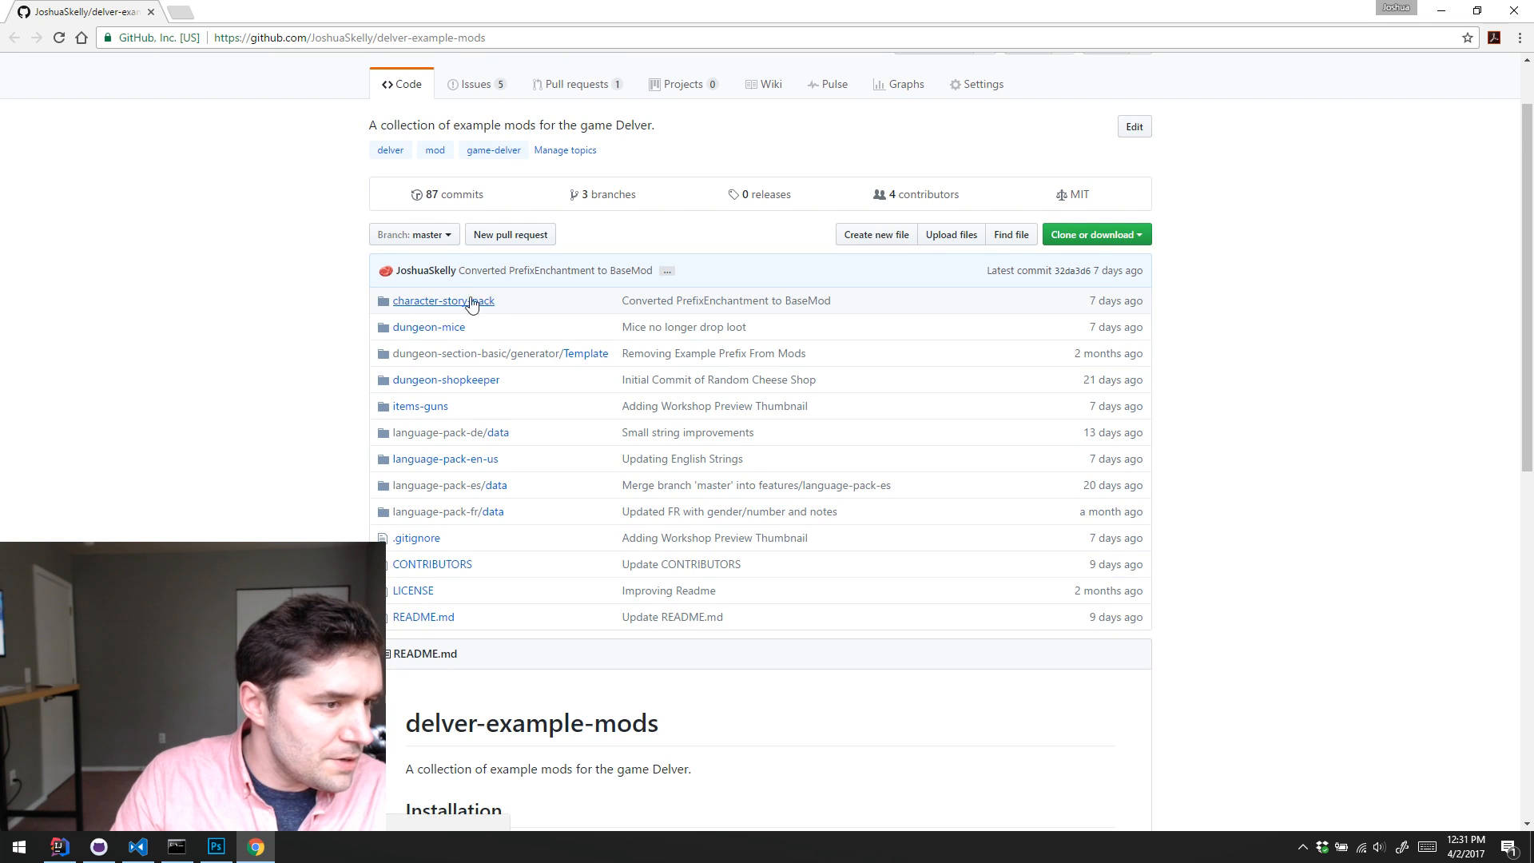
scroll(471, 304, down, 1)
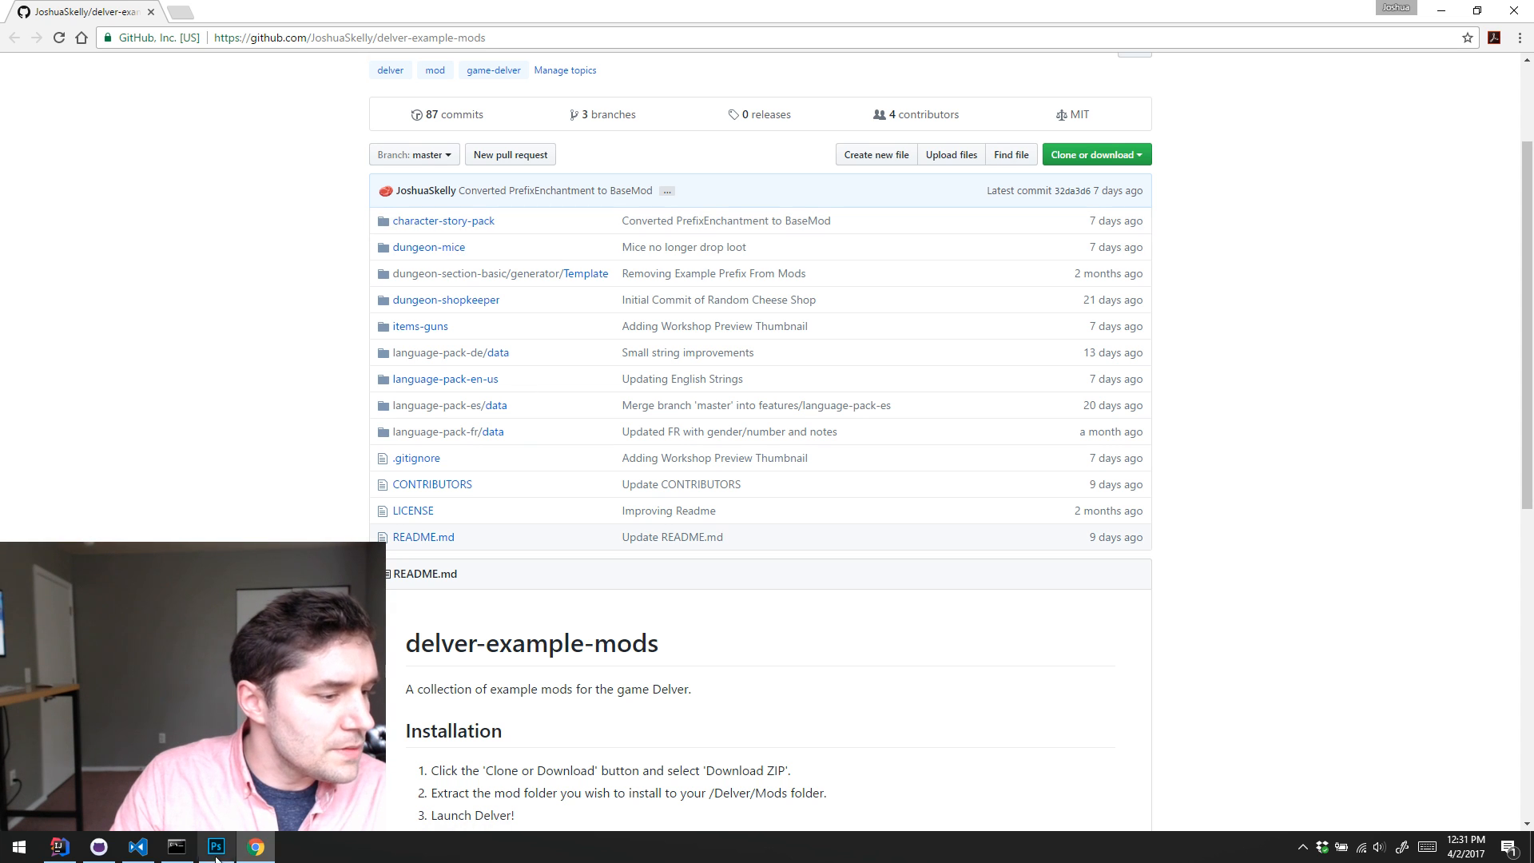
Step: Switch to the command prompt and change the directory to Dungeoneer\assets\mods
click(184, 849)
text(cd \Du)
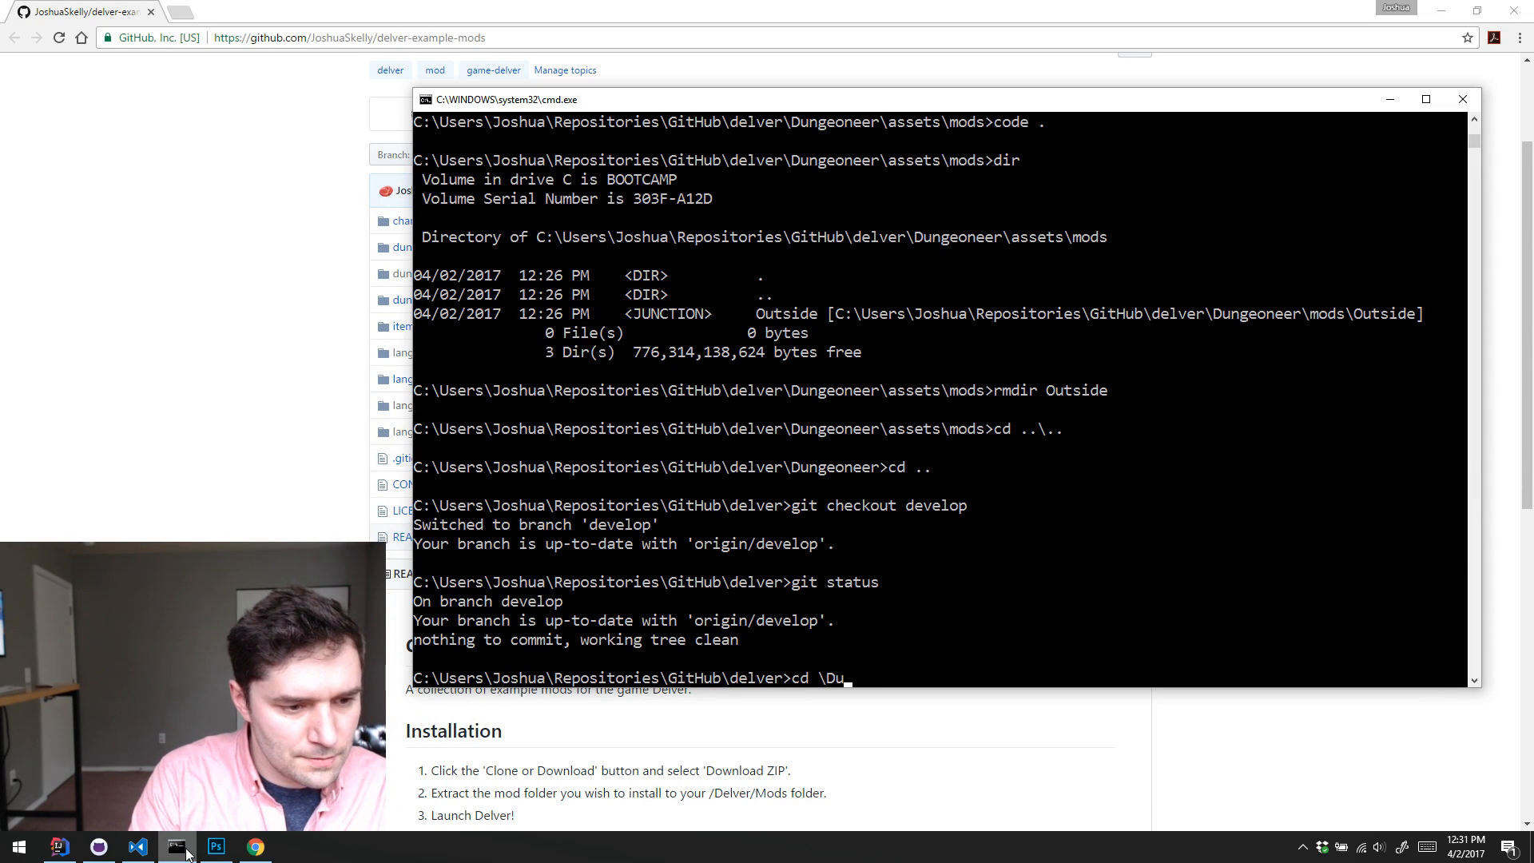
key(BackSpace)
key(BackSpace)
key(BackSpace)
text(Du)
key(Tab)
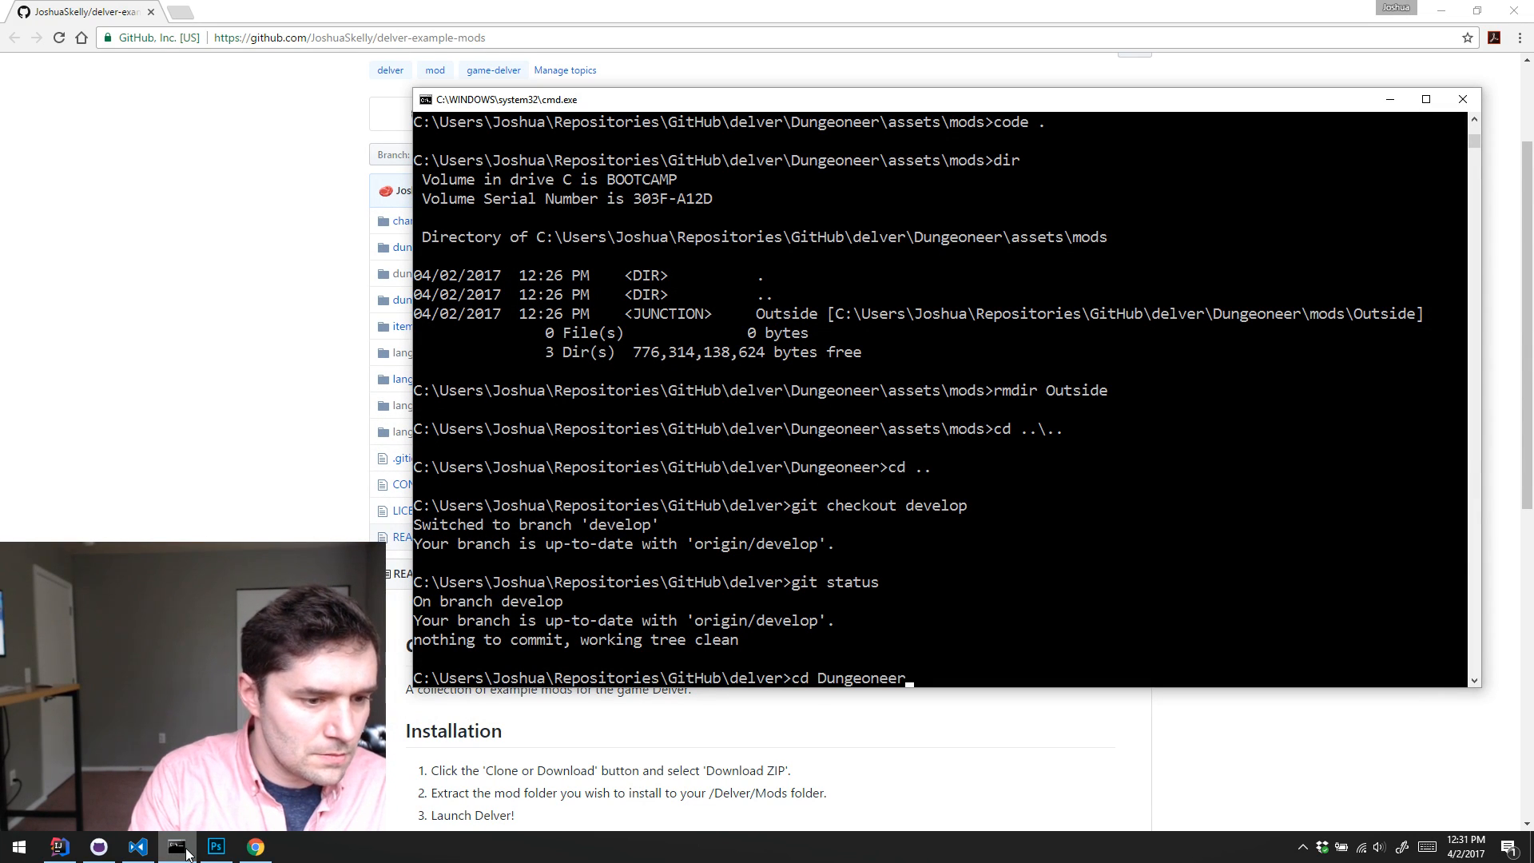
text(\assets\)
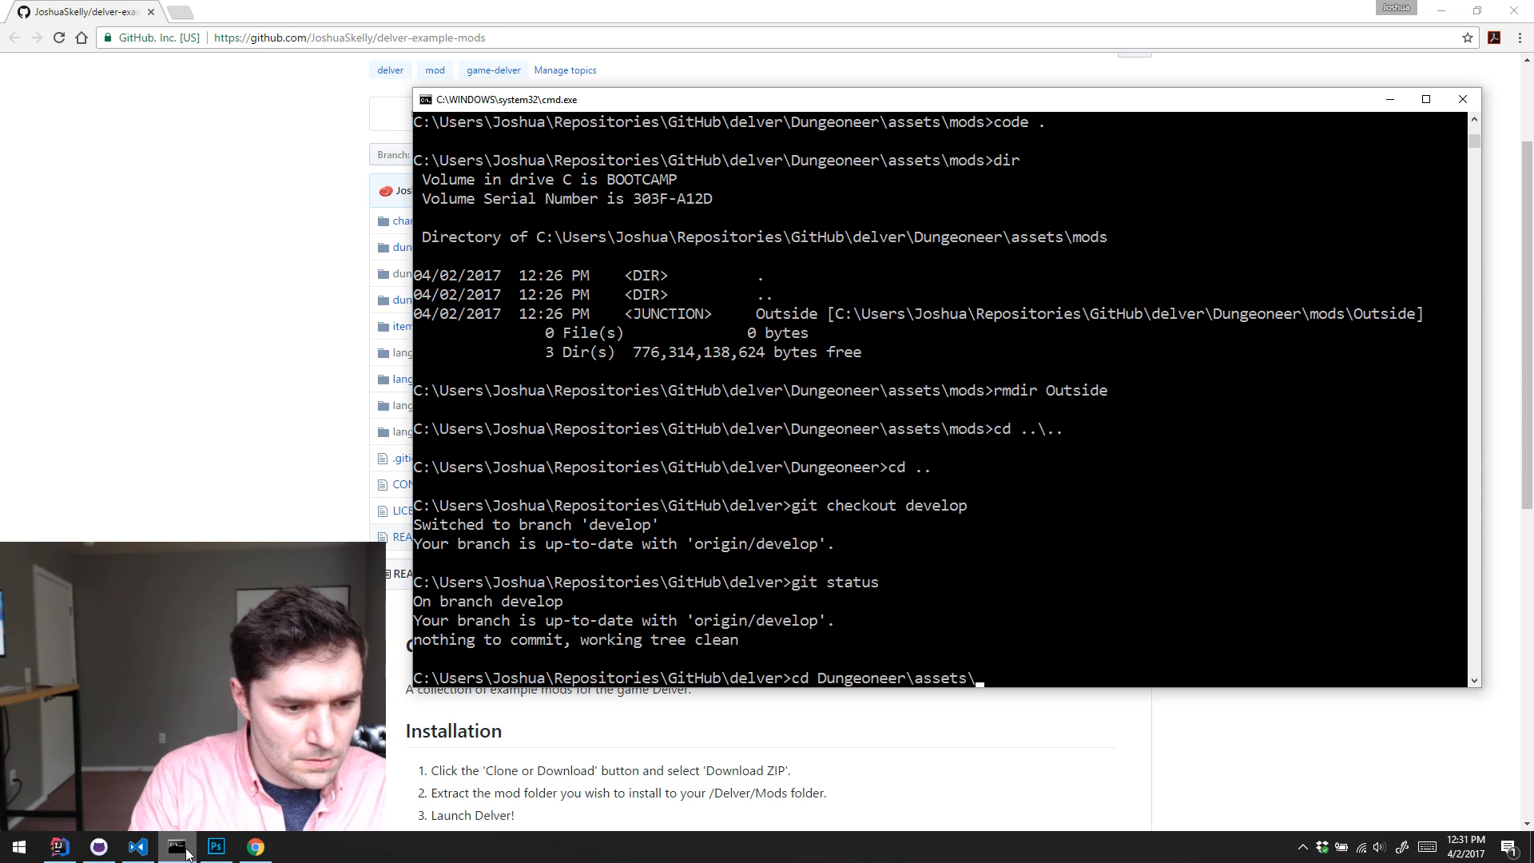
text(mods)
key(Return)
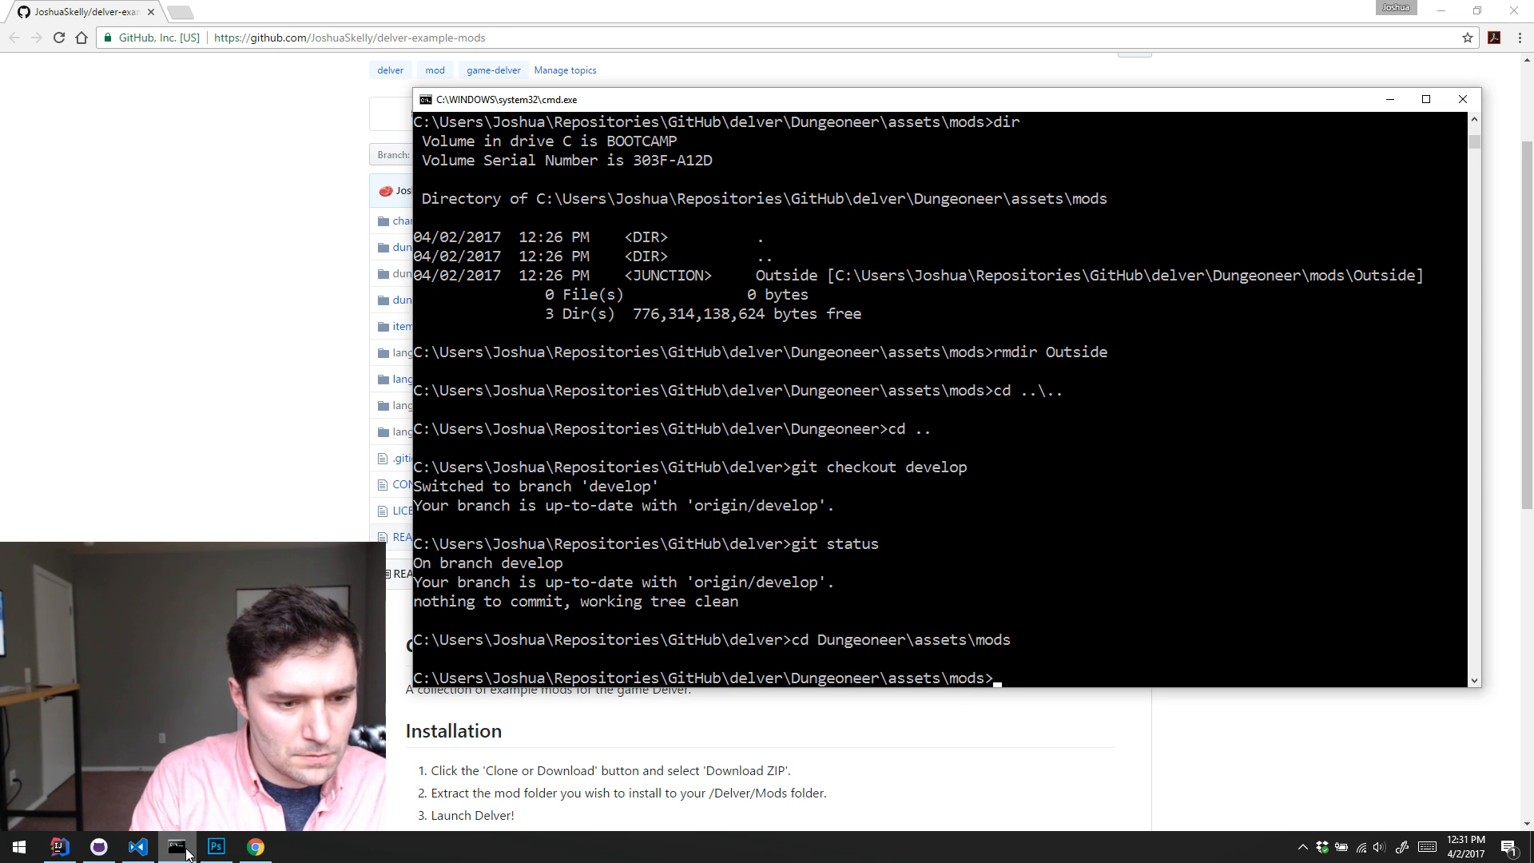
Step: Try to create a link named .\character-story-pack with mklink, pointing to the character-story-pack folder in the delver-example-mods repository
text(mklink)
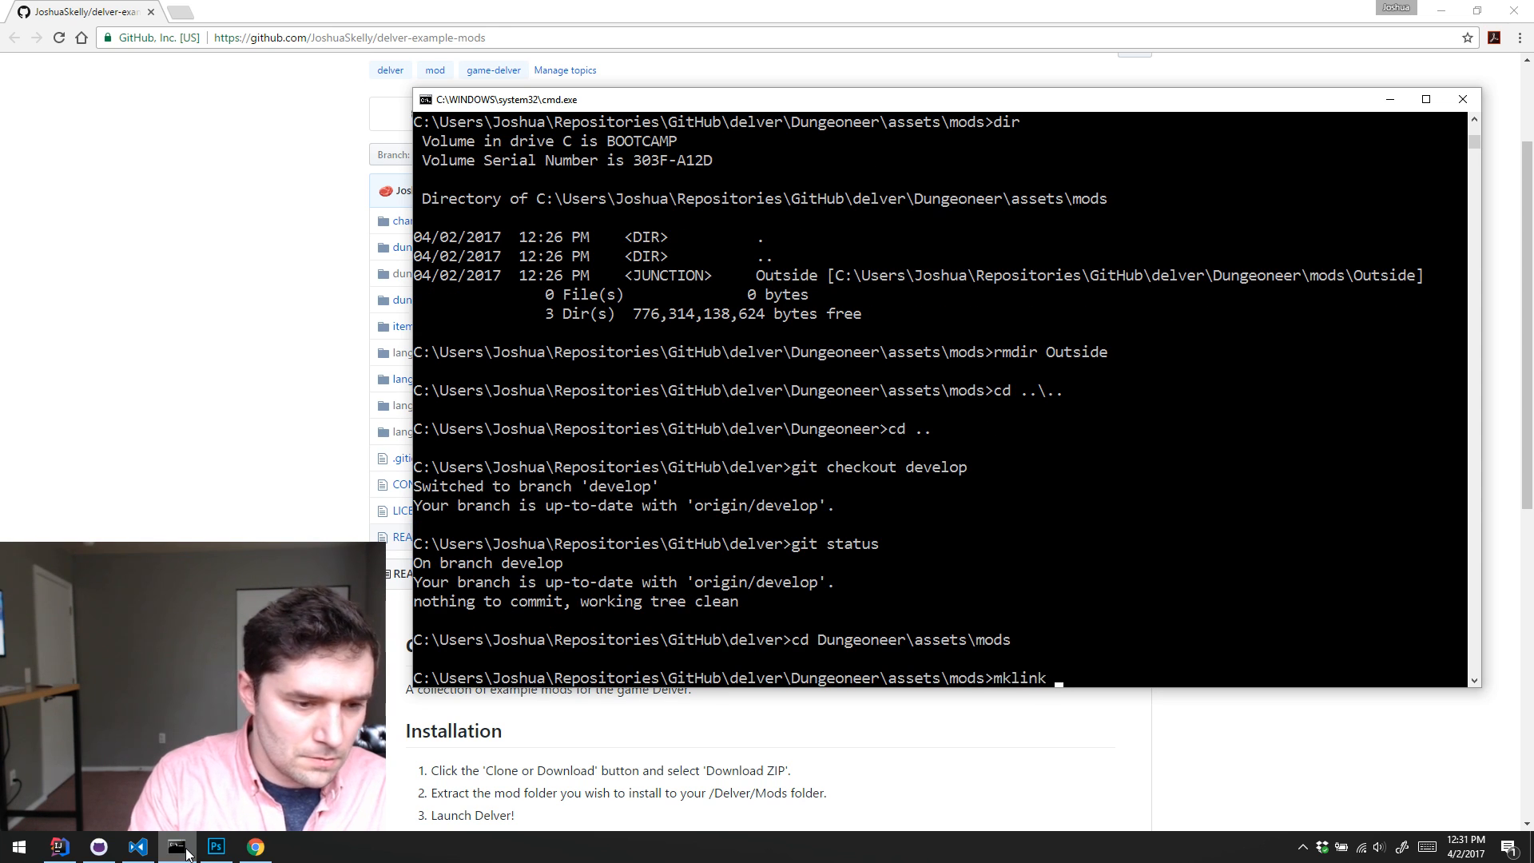
text( .\charac)
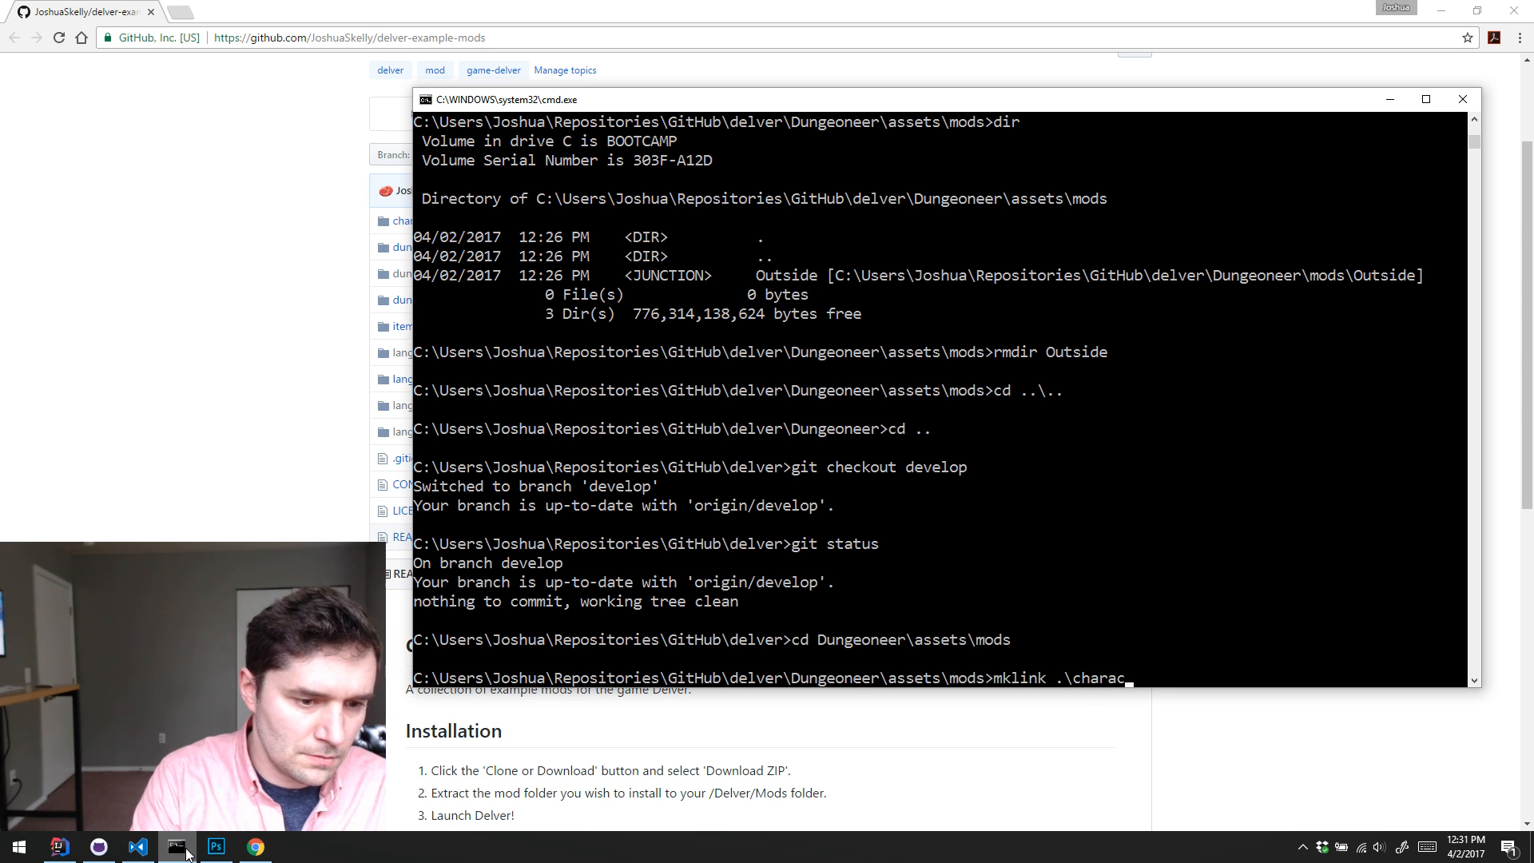
text(ter-story-pack)
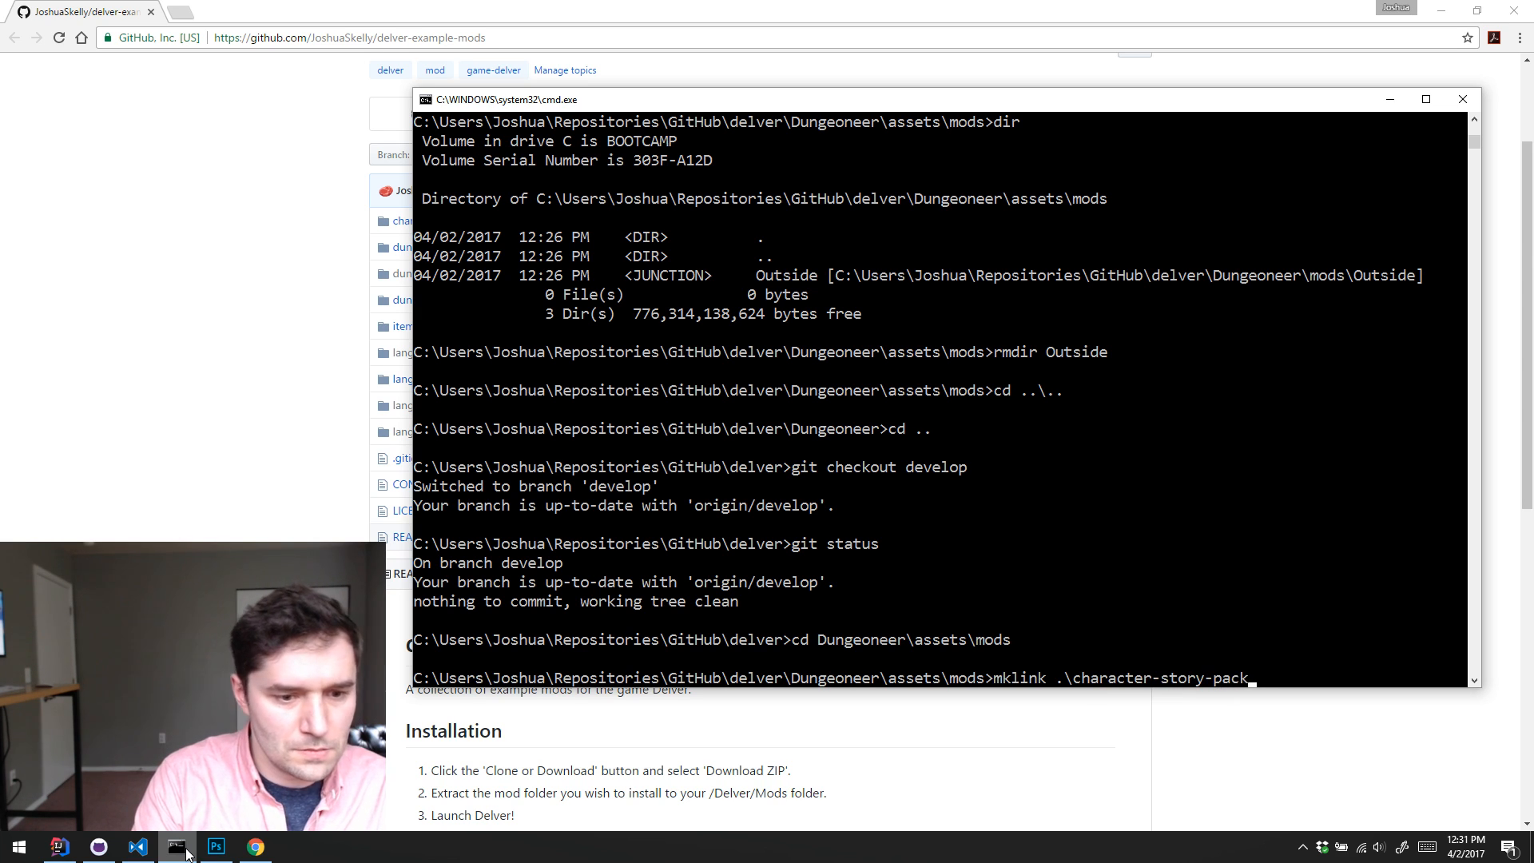
text( C:)
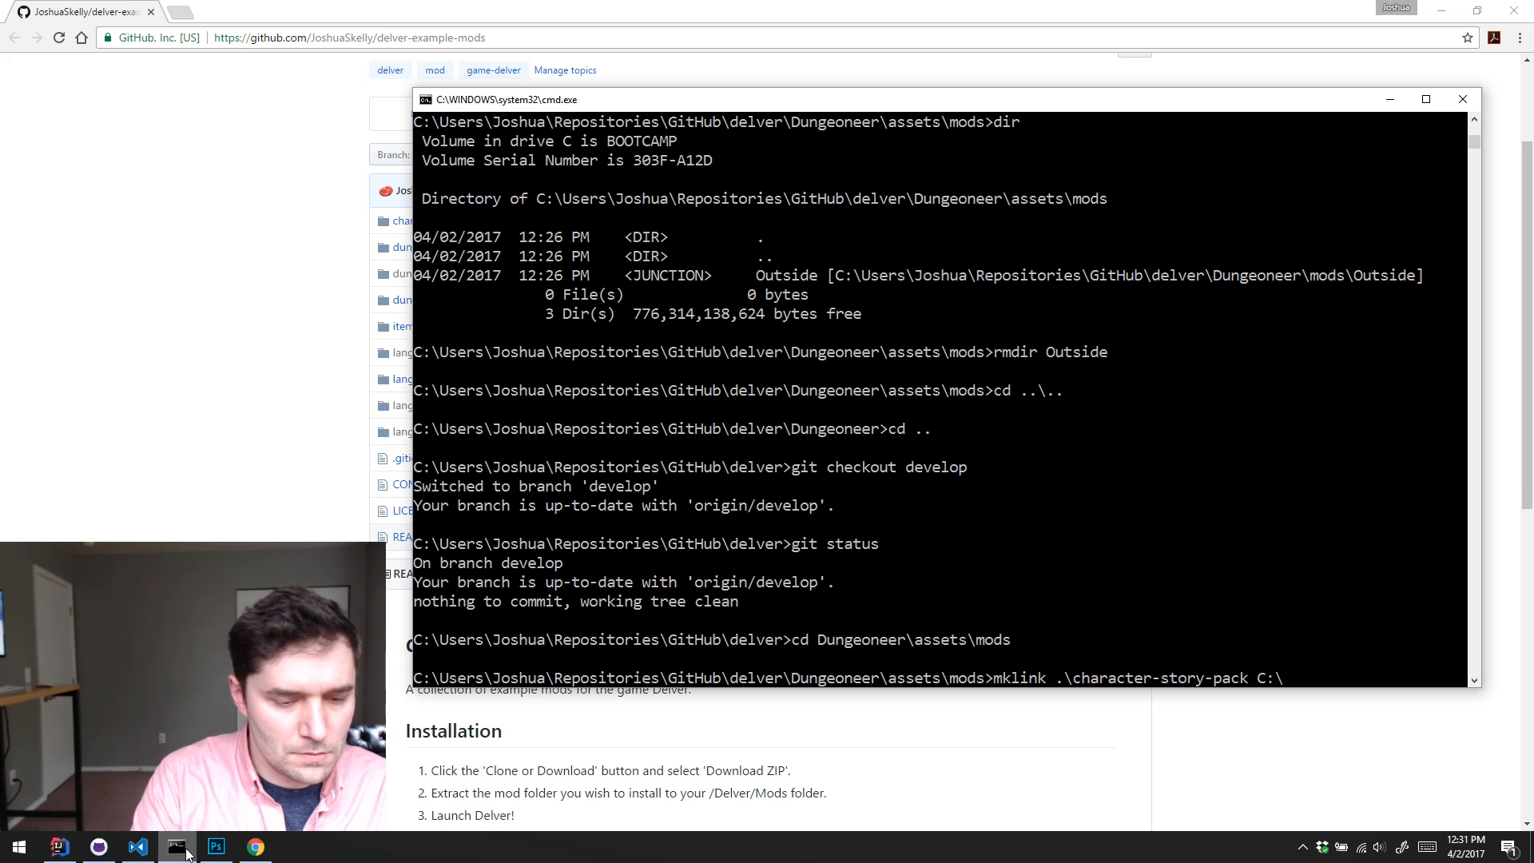
text(\Users\jos)
key(Tab)
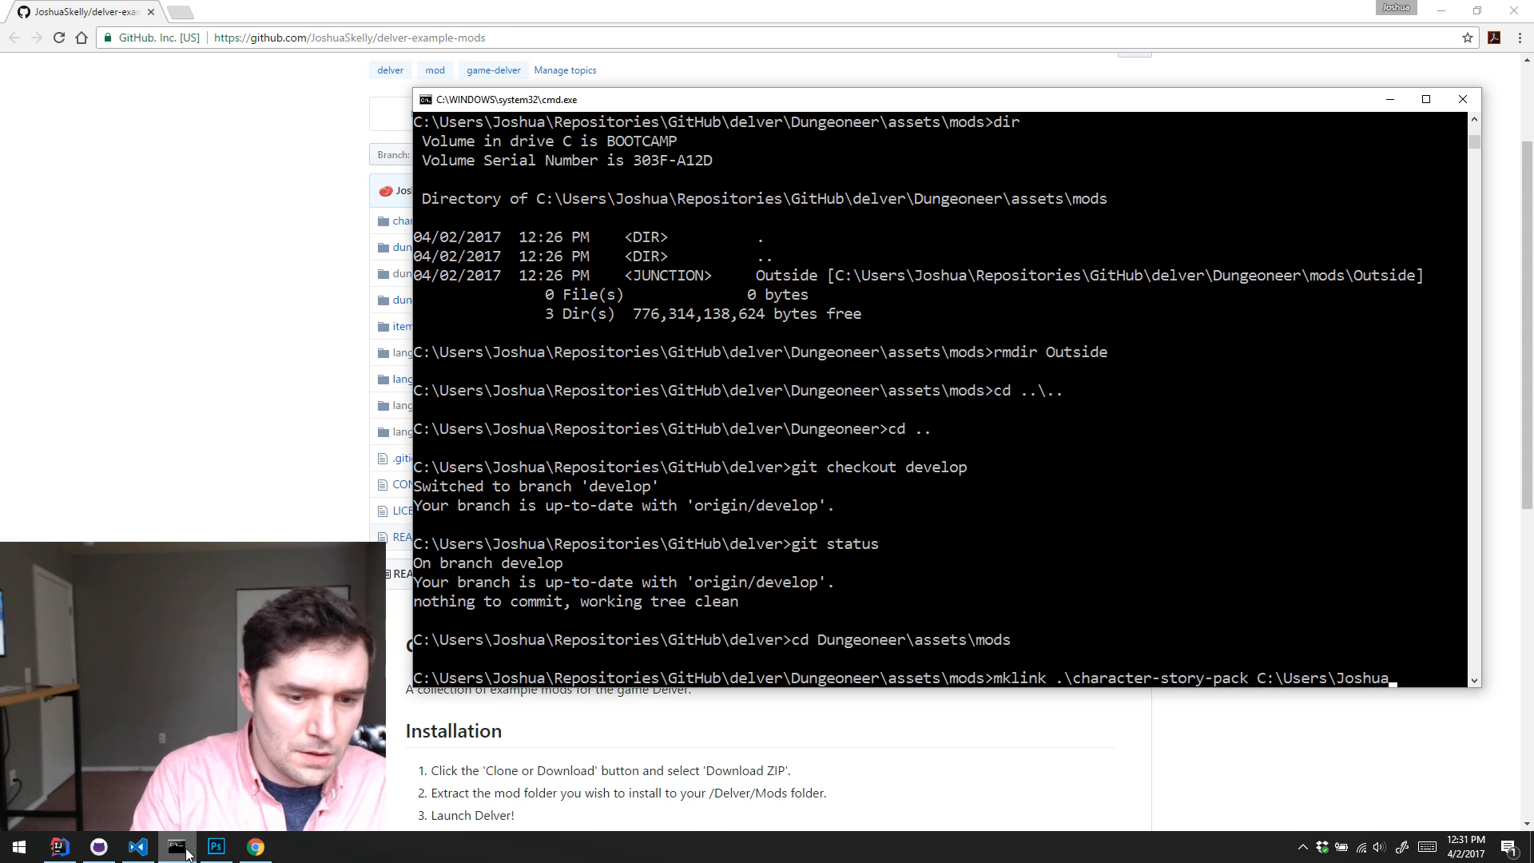
text(ep)
key(Tab)
text(\)
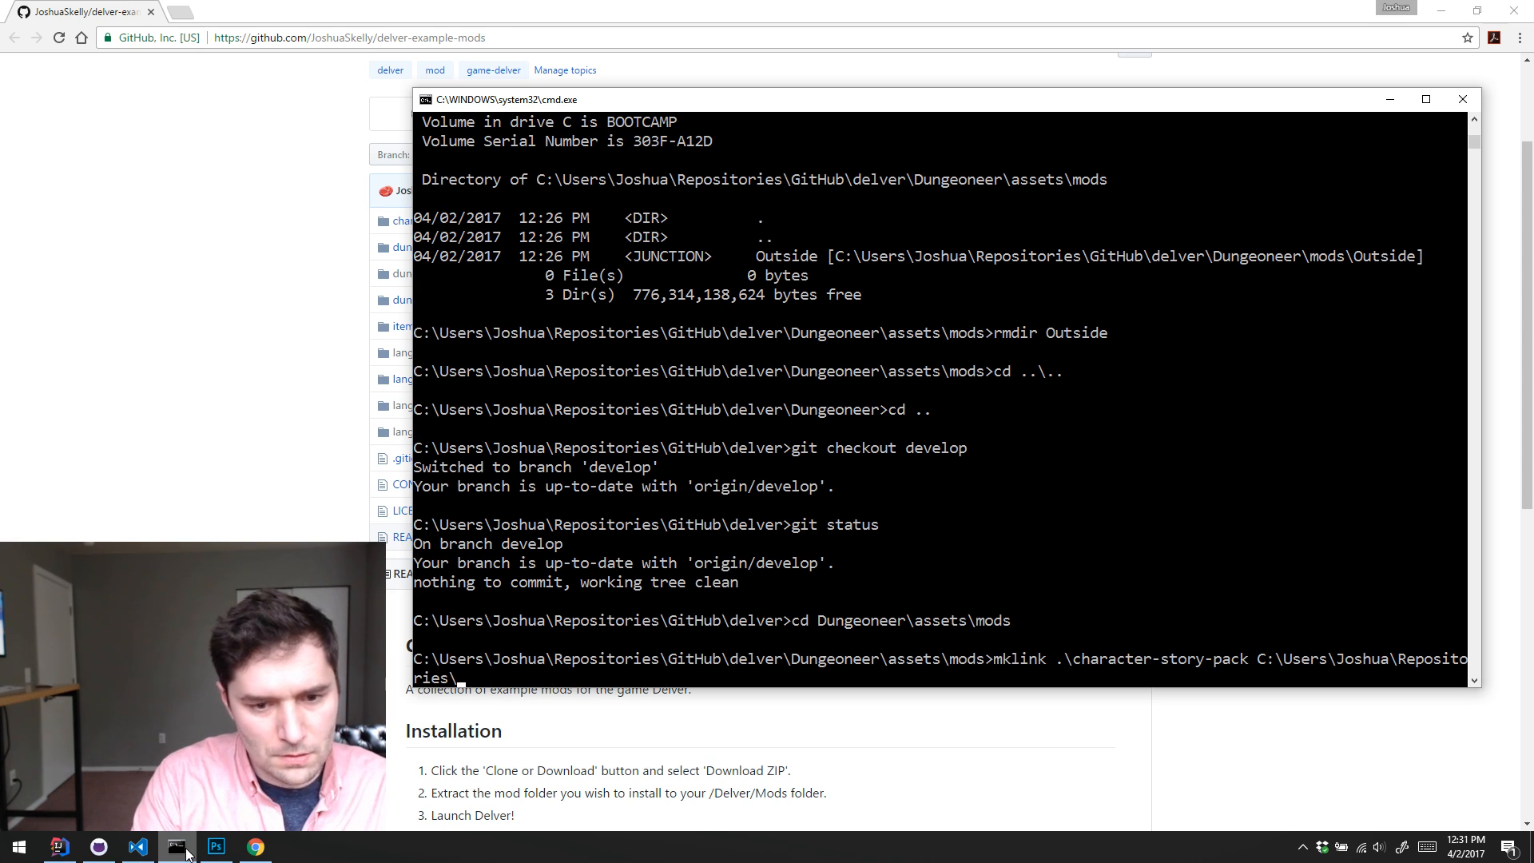
text(GitHub\delver-example-mods)
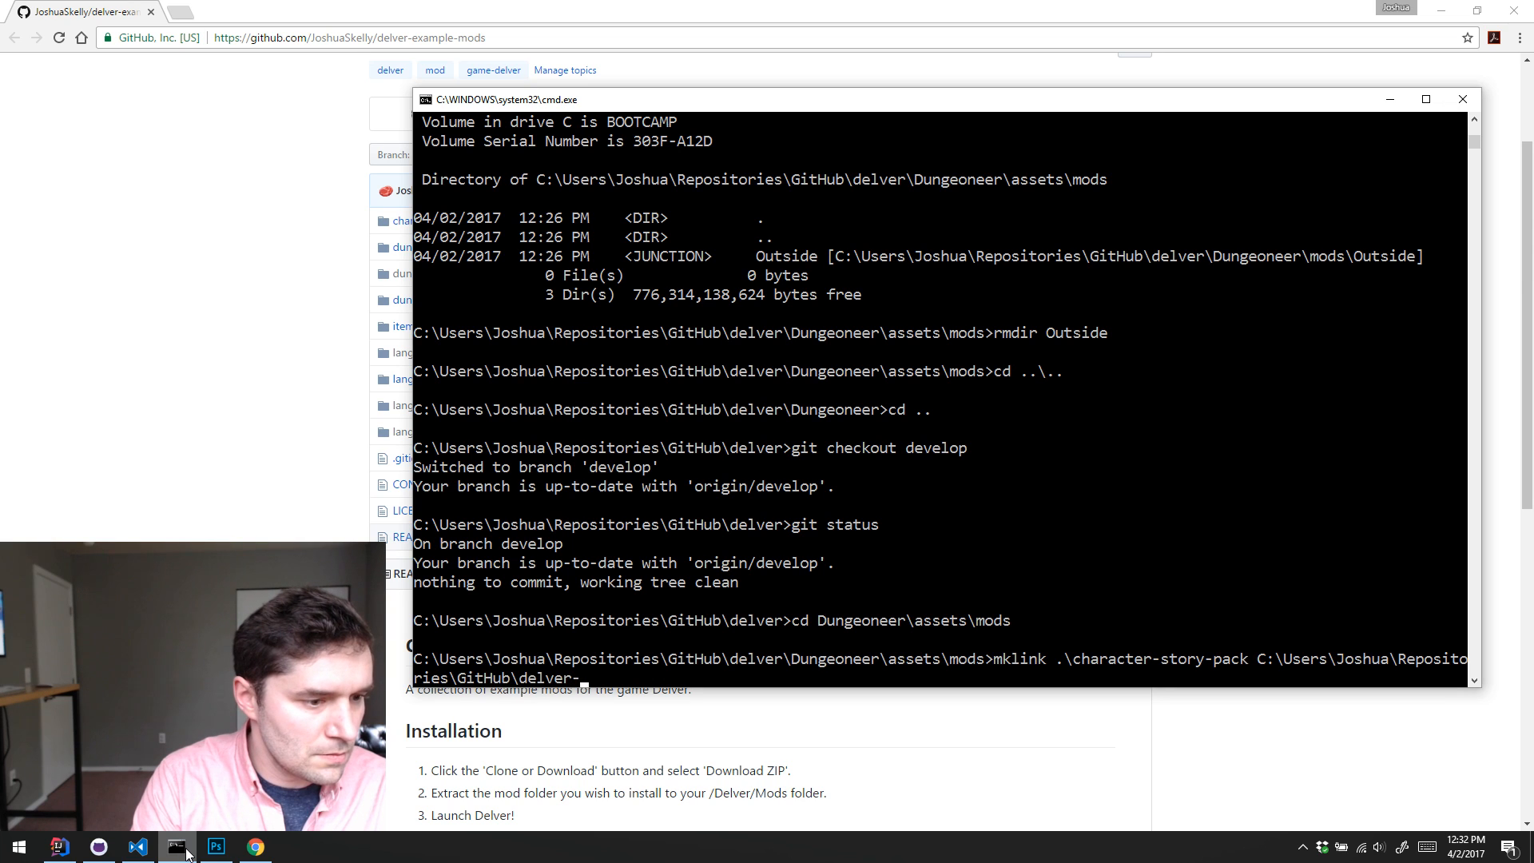
key(Tab)
text(\c)
key(Tab)
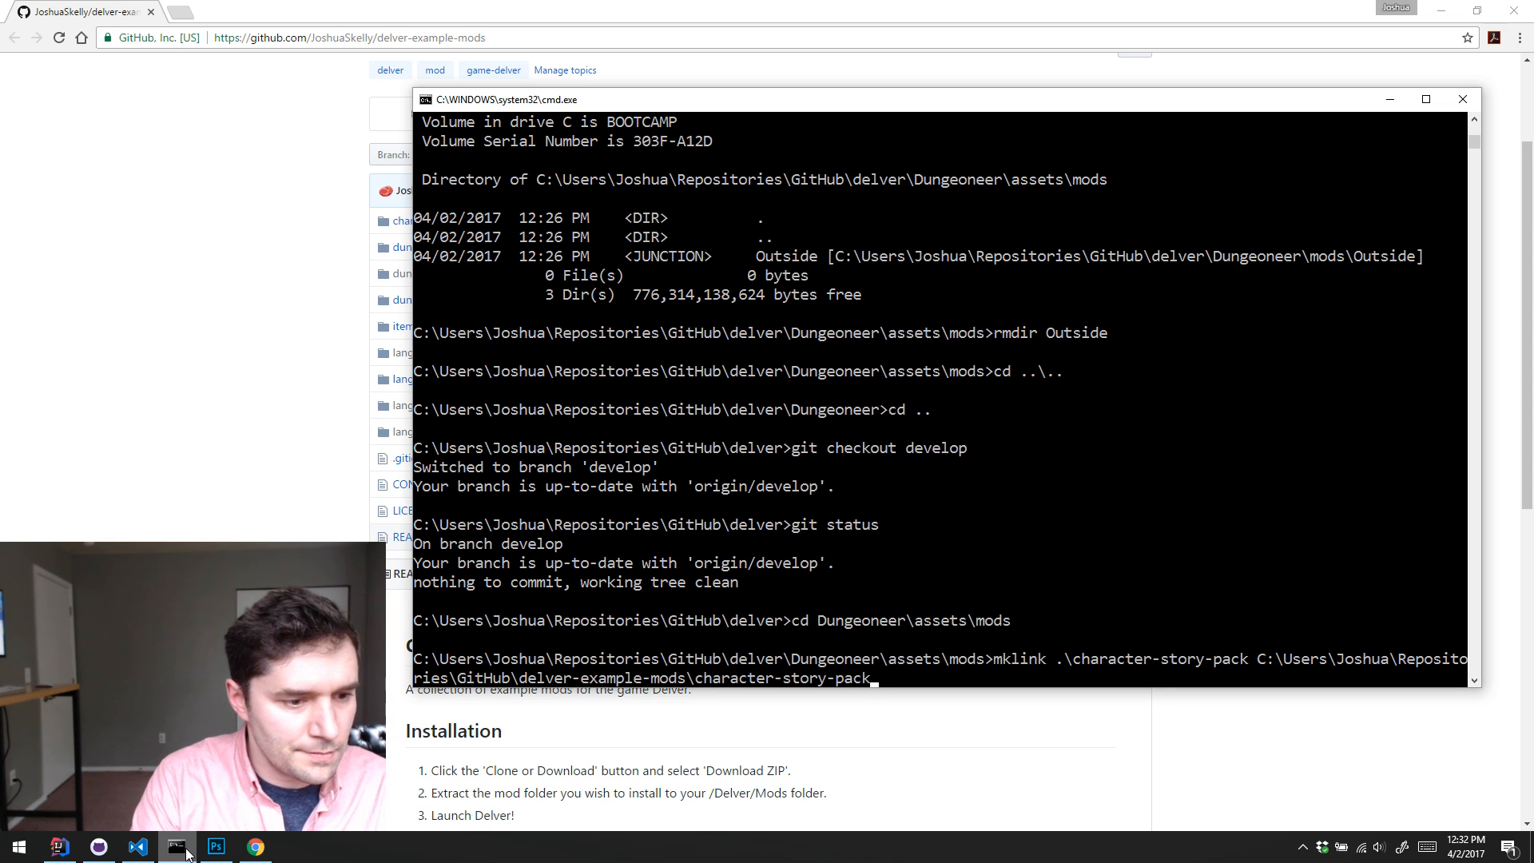
key(Return)
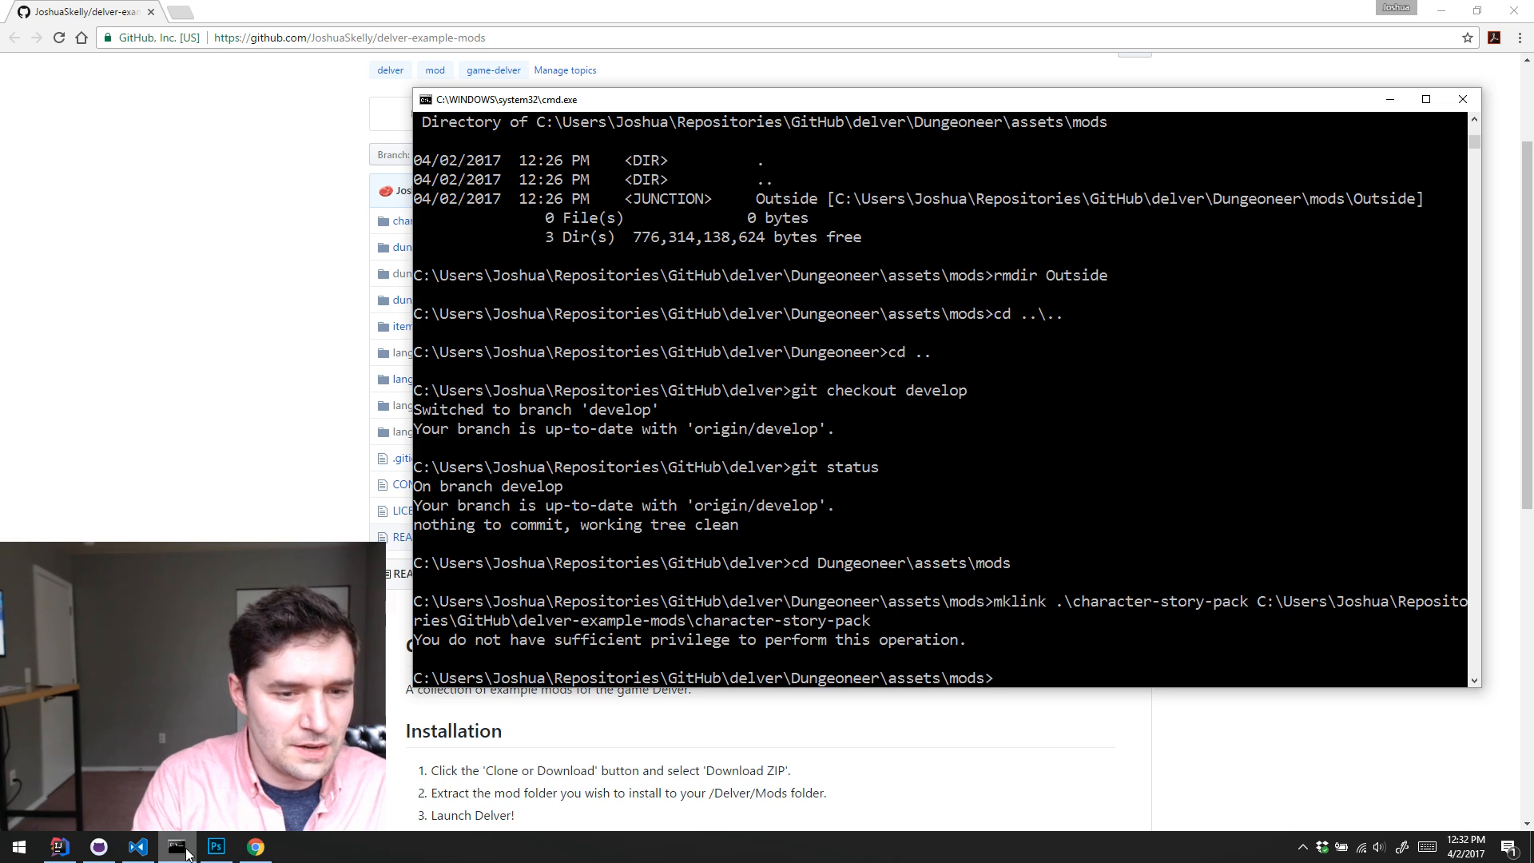
Step: Rerun the character-story-pack mklink command with the /J option to create a junction, and minimize the command prompt
key(Up)
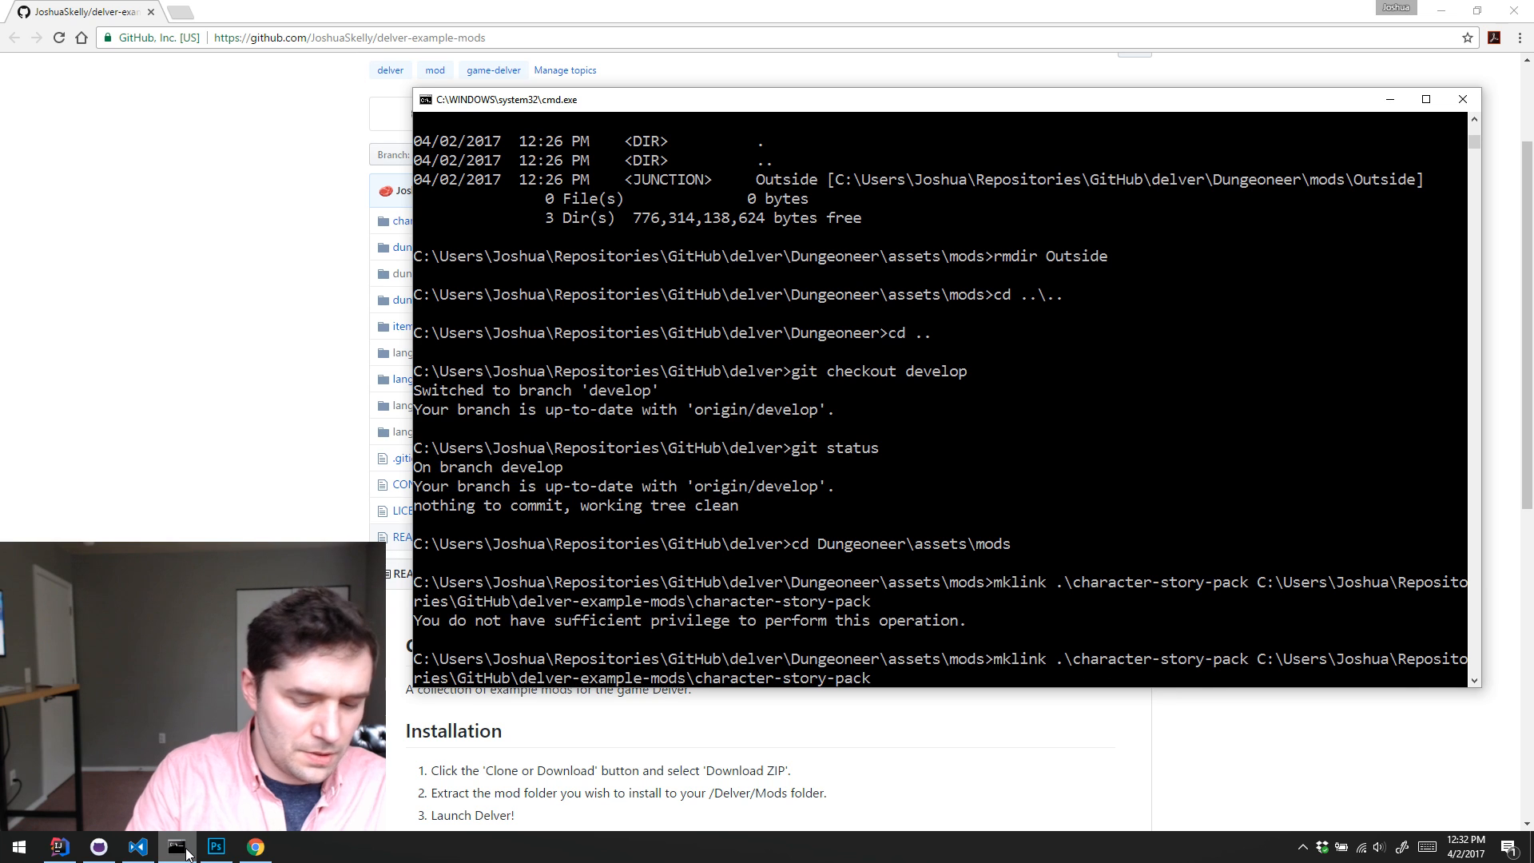
text(/J)
key(Return)
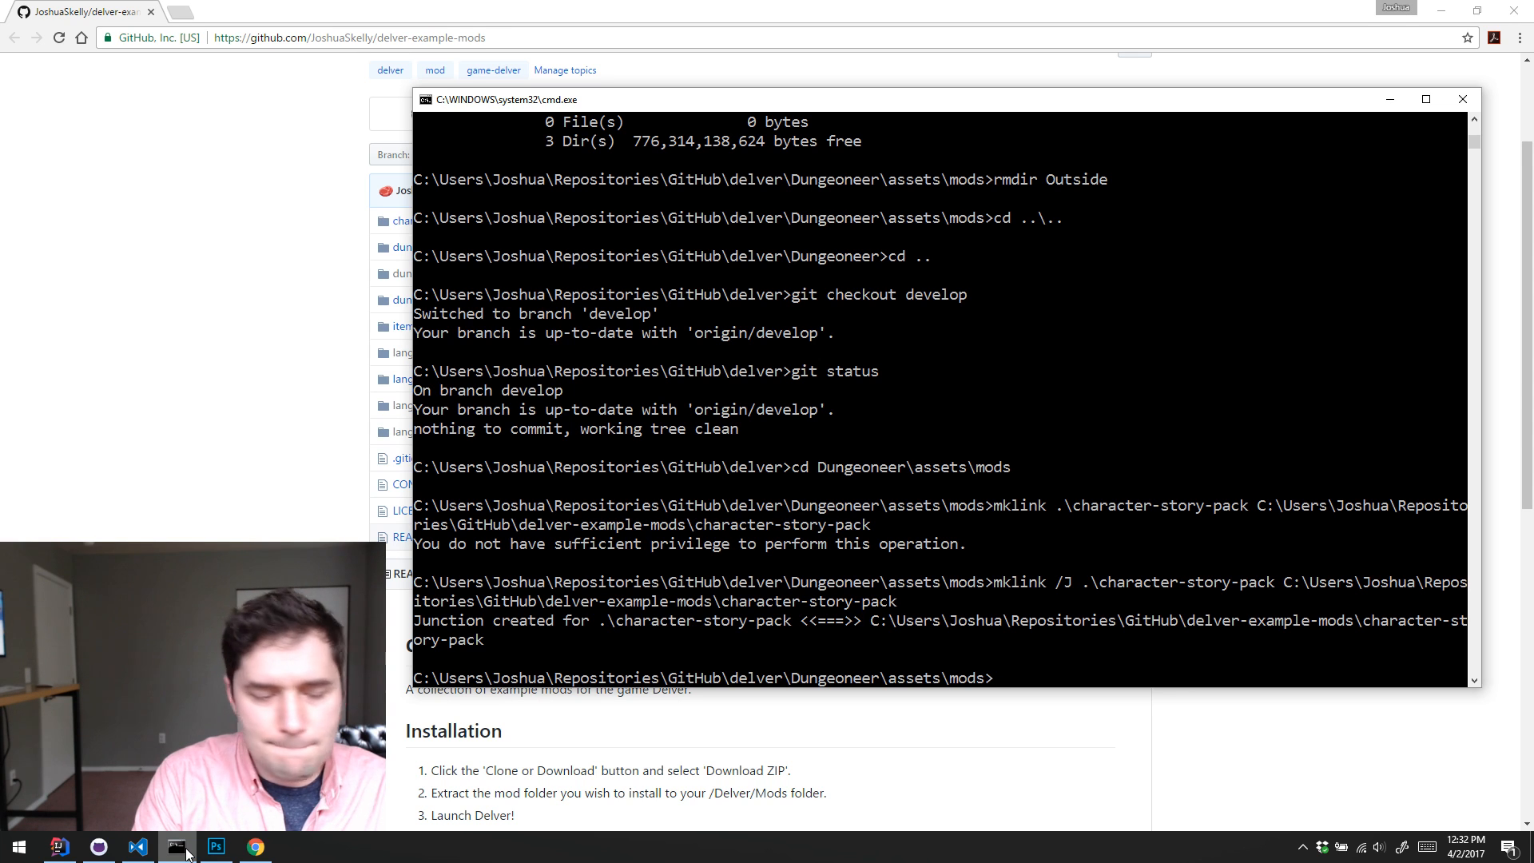
click(180, 848)
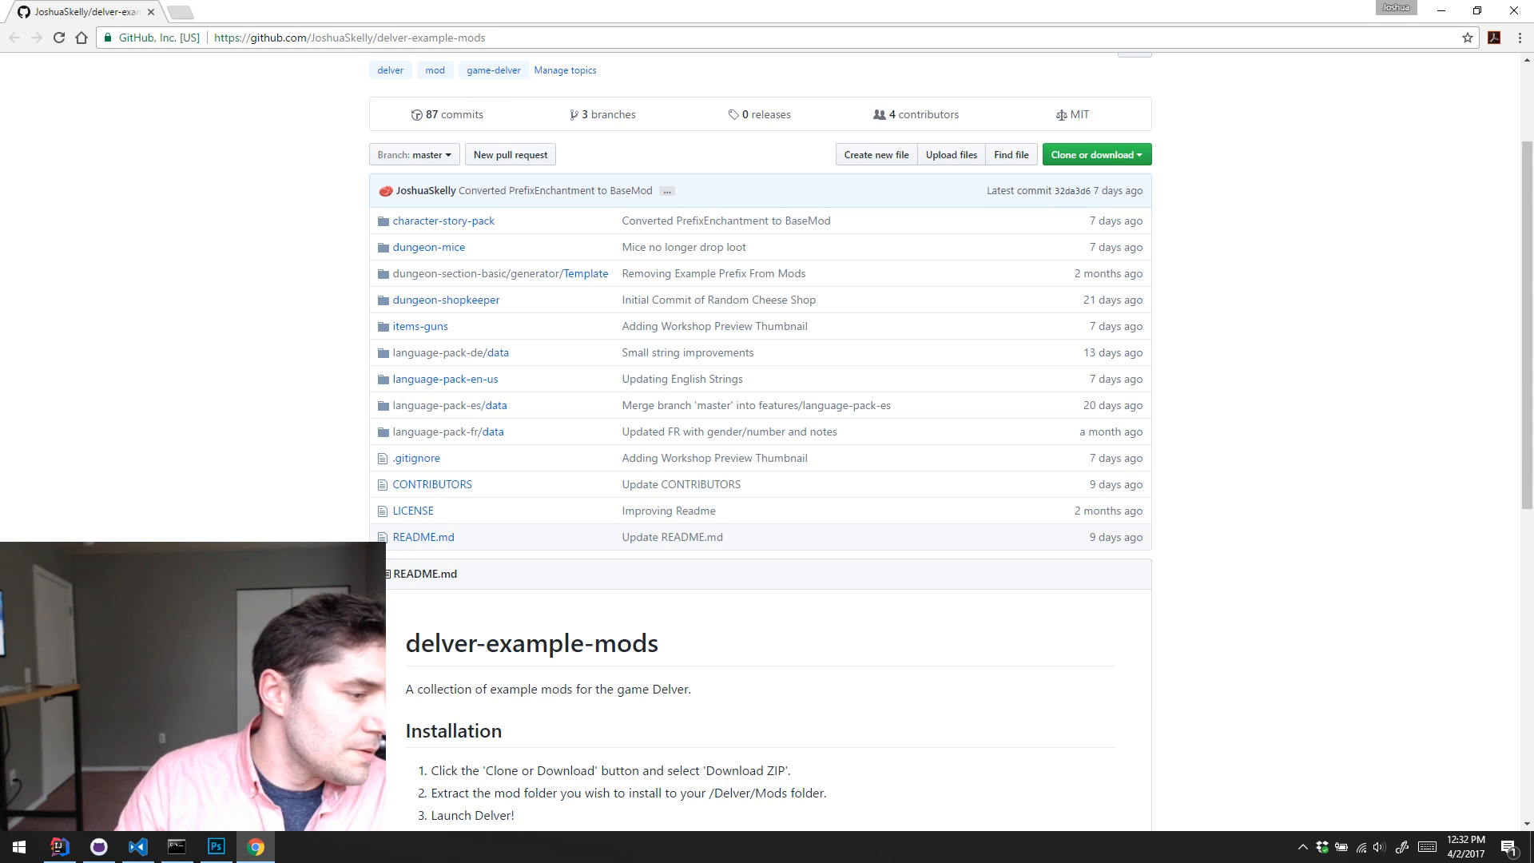
Step: Switch to IntelliJ IDEA and look over the open strings.dat, UiSkin.java and the makeContent method in MainMenuScreen.java
click(58, 847)
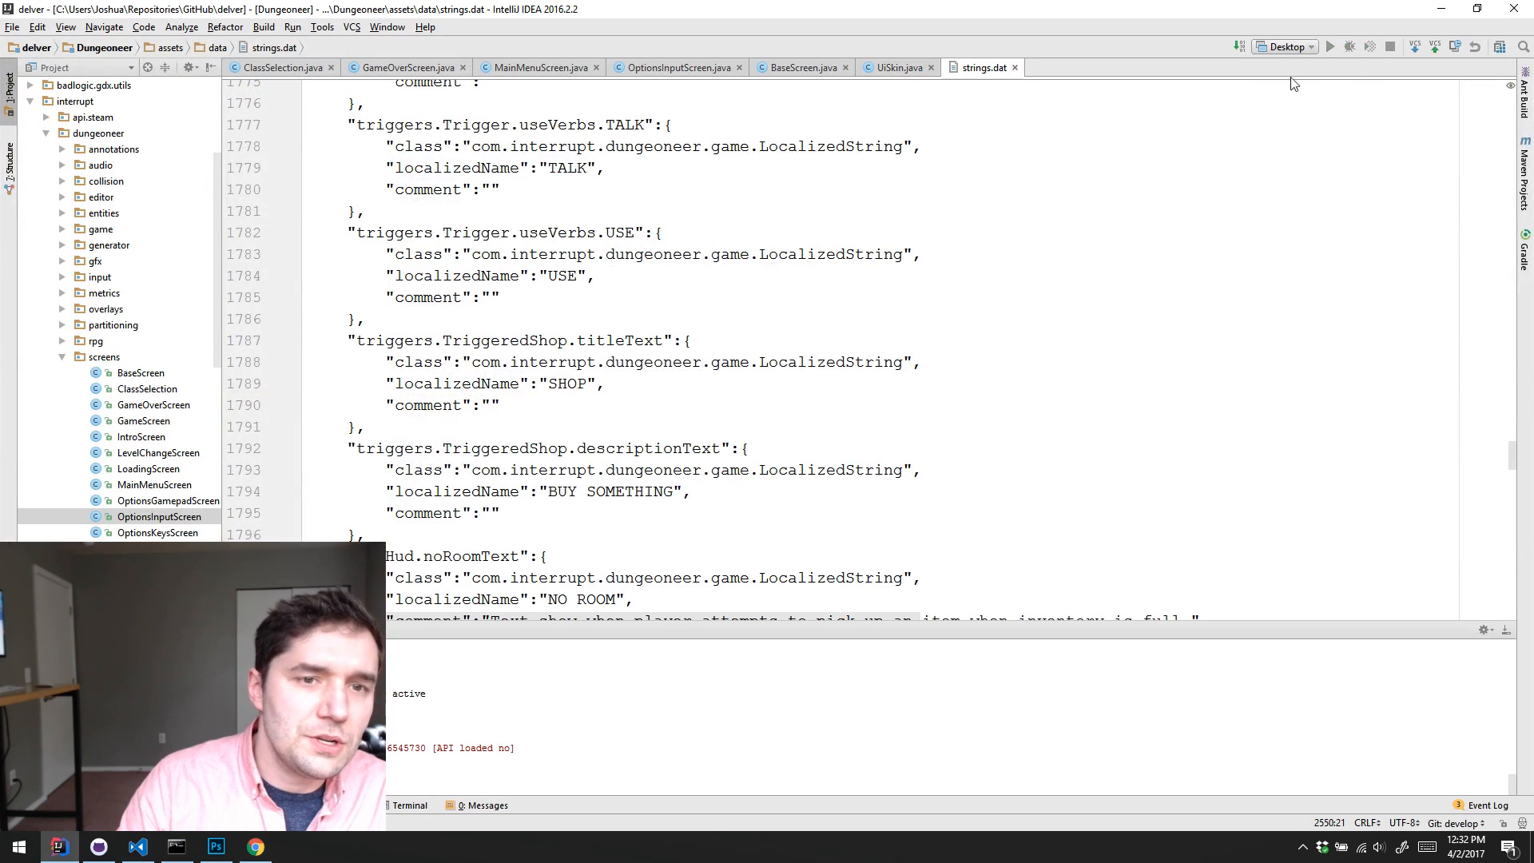
click(1225, 167)
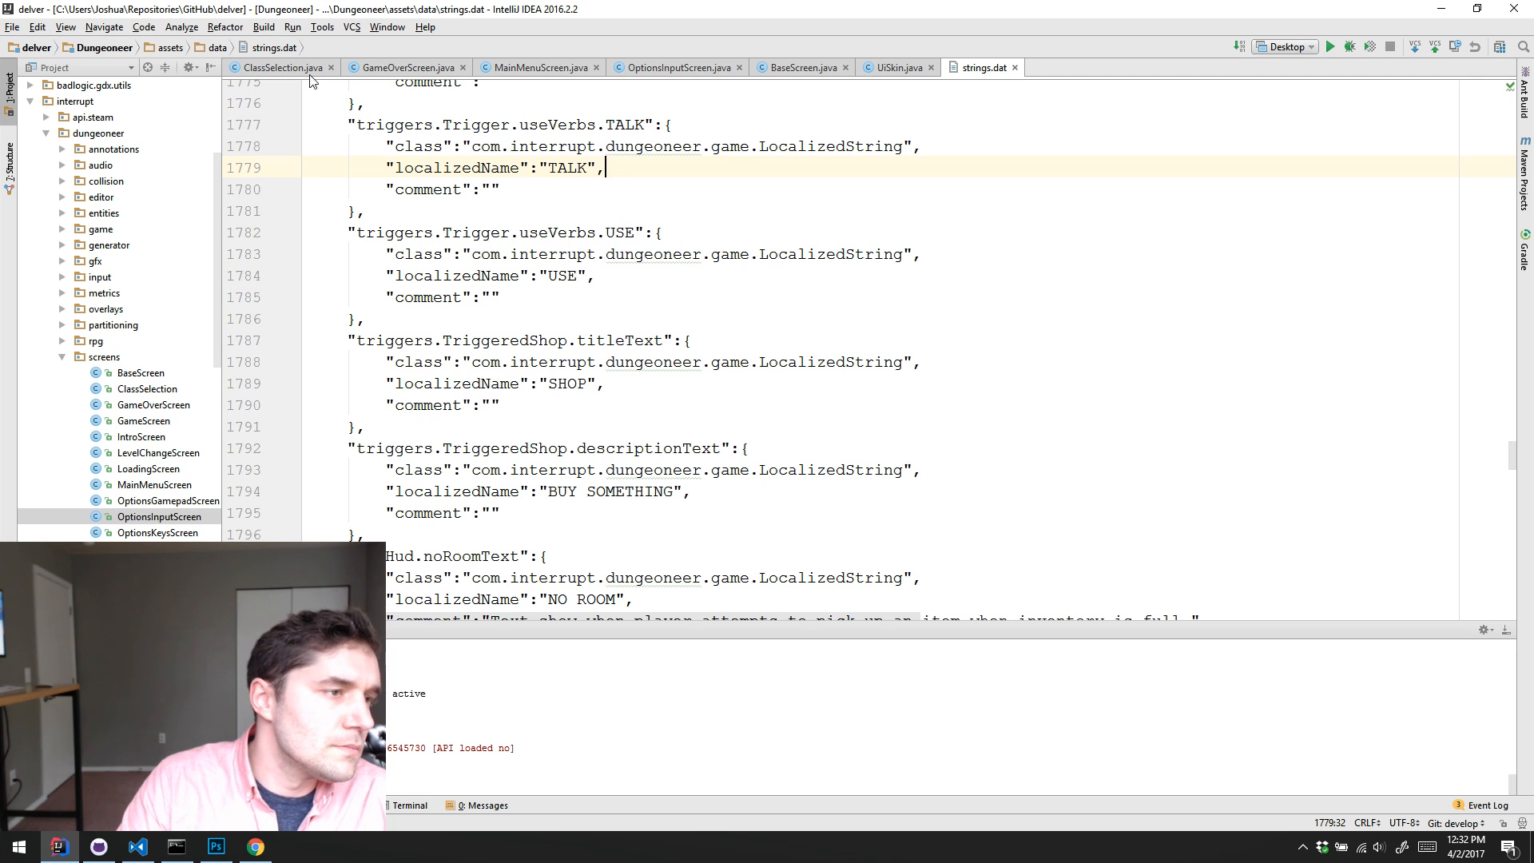
click(266, 32)
mouse_move(309, 32)
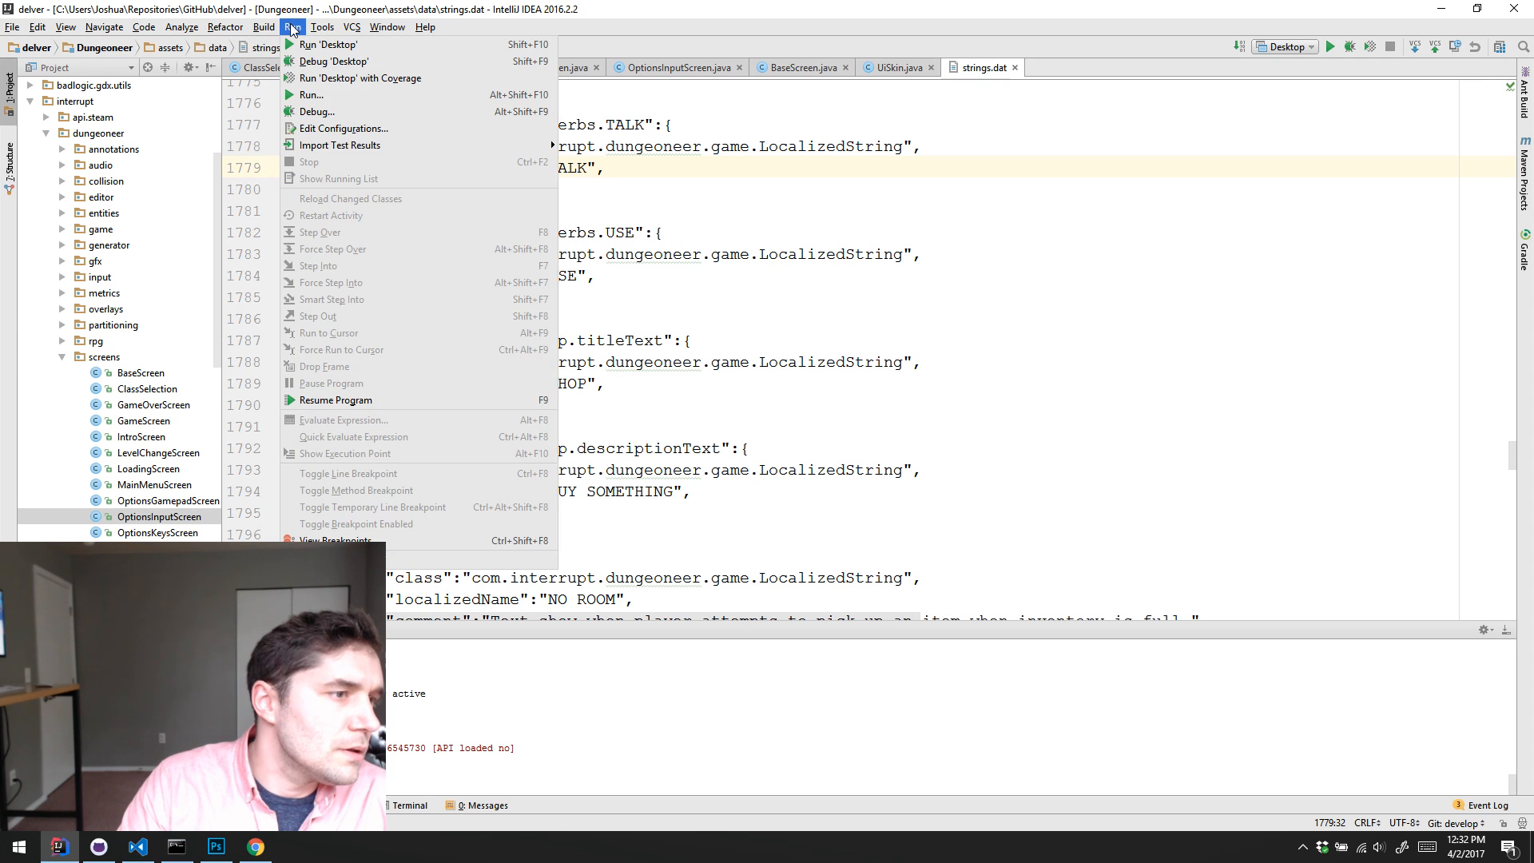
click(868, 323)
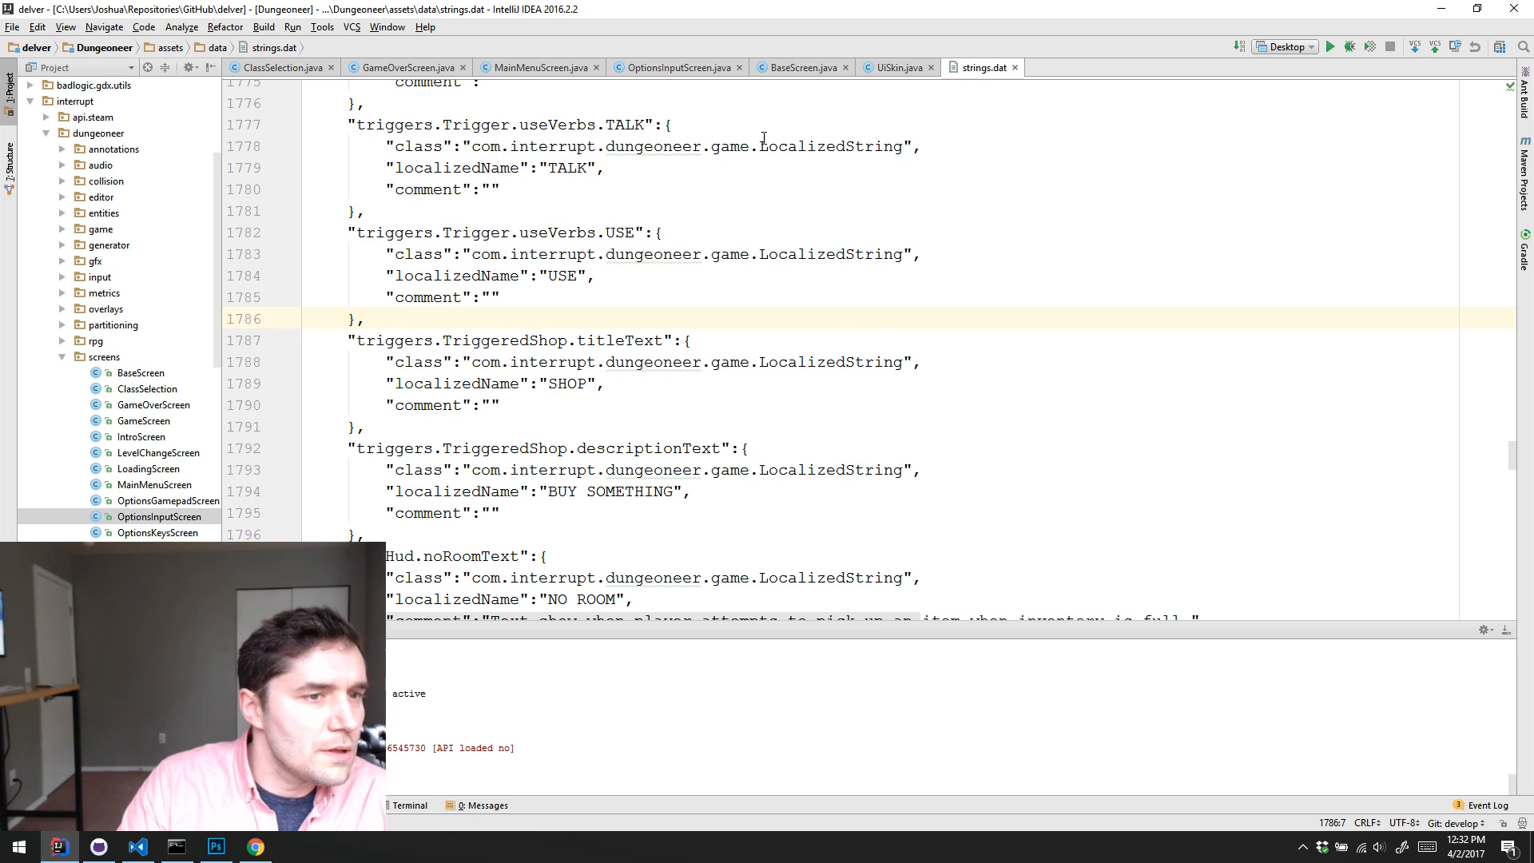
click(878, 67)
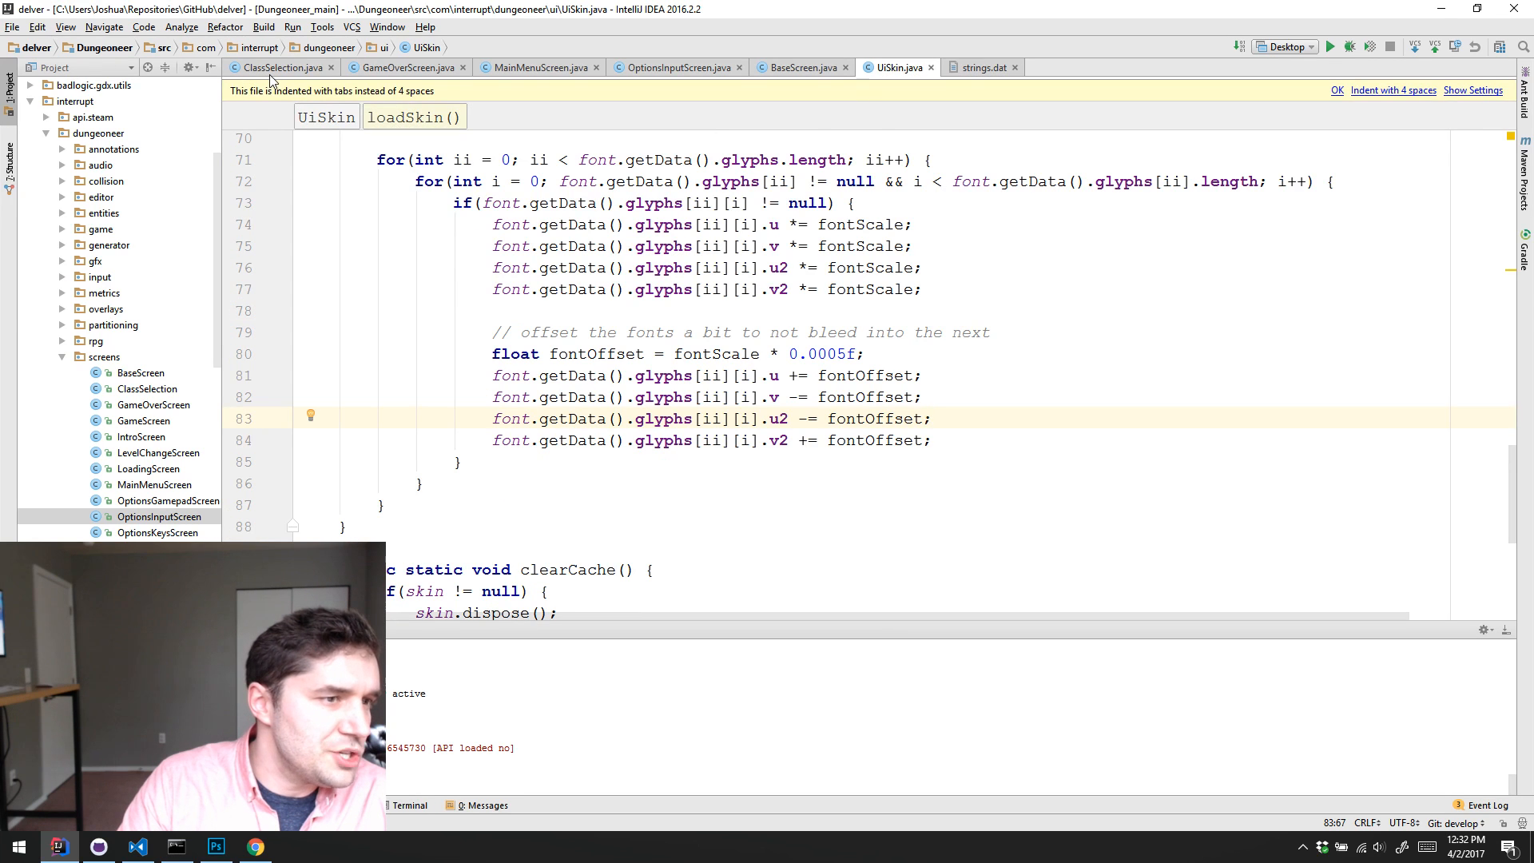
click(474, 68)
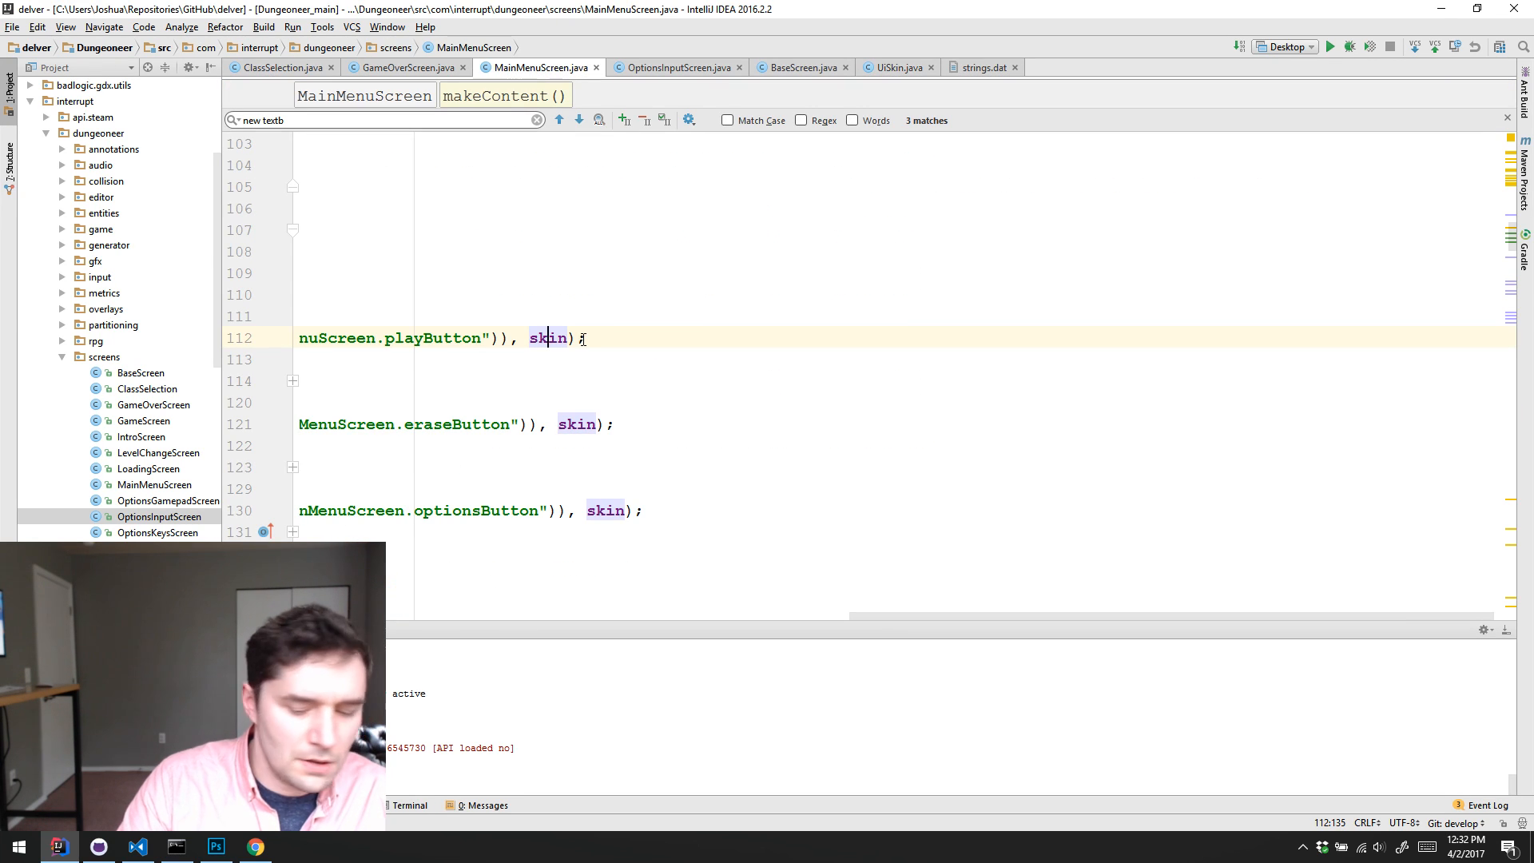
scroll(583, 339, left, 10)
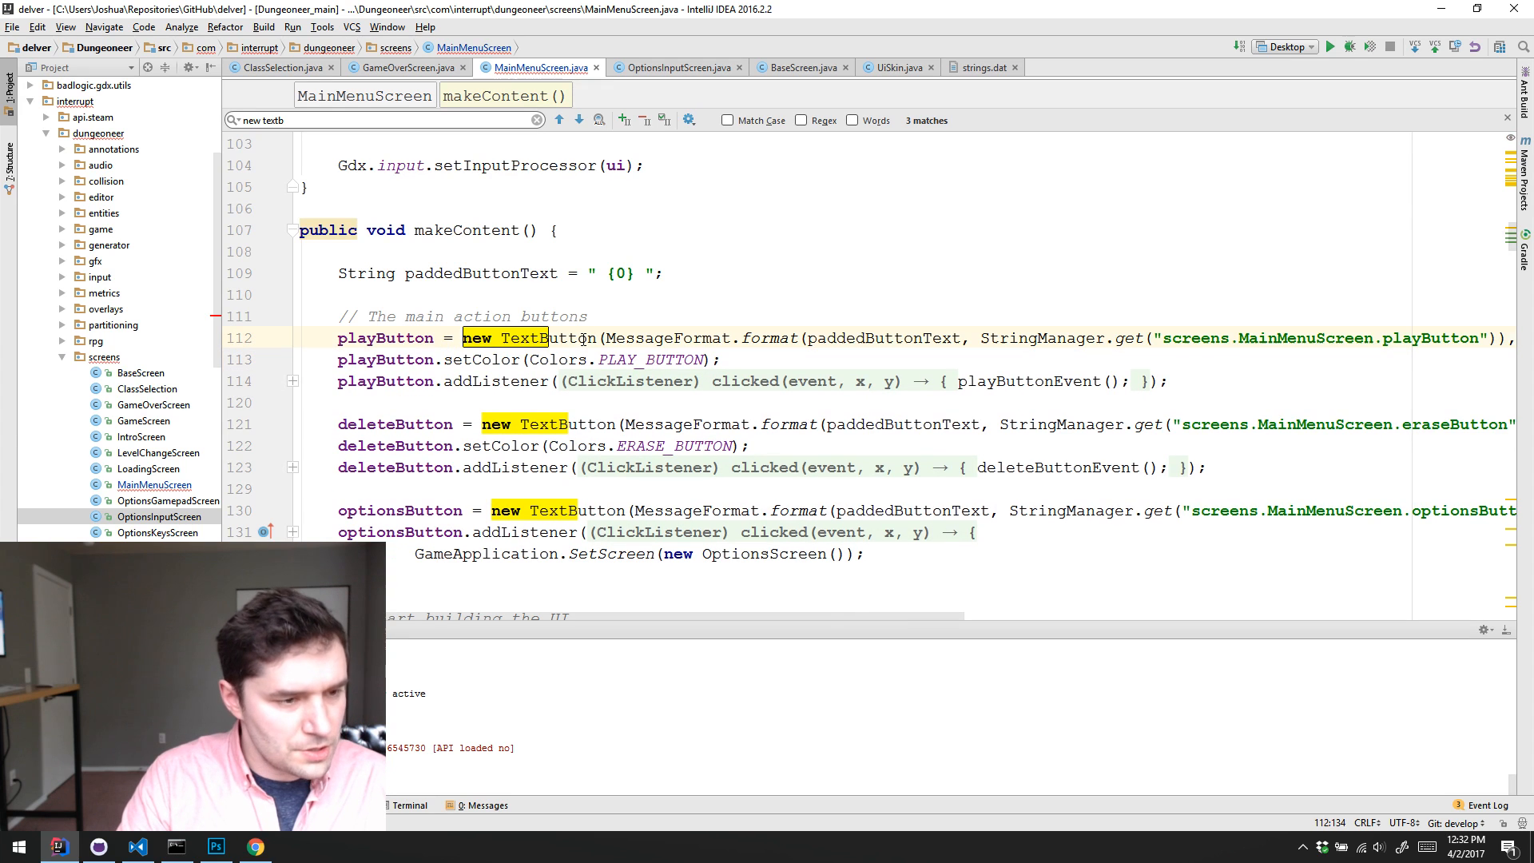
click(844, 272)
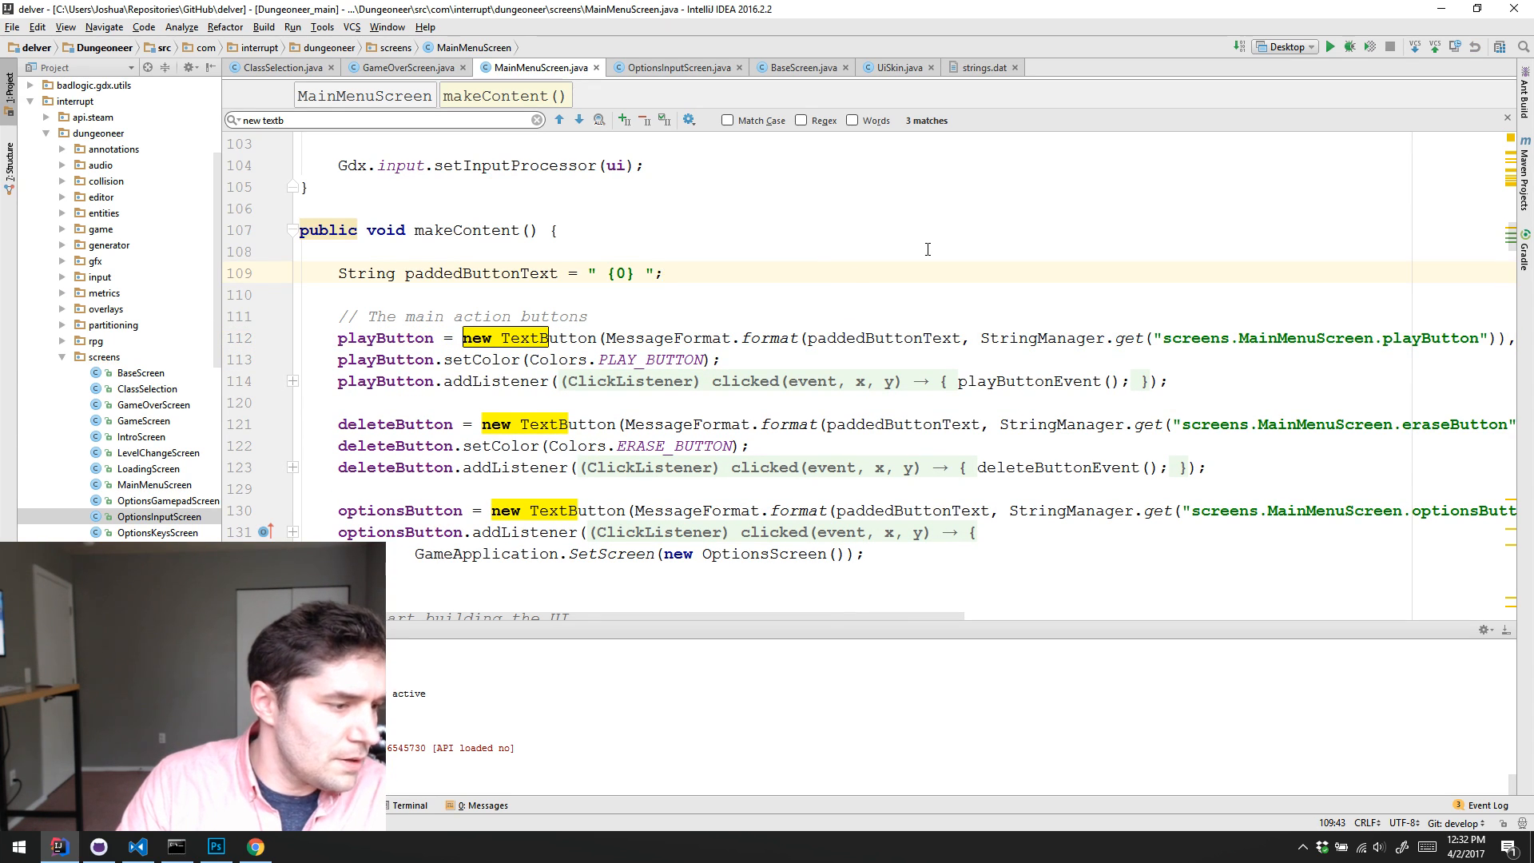
Step: Run the Desktop configuration, maximize the Delver window and skip the intro and title to reach save slot selection
click(1328, 48)
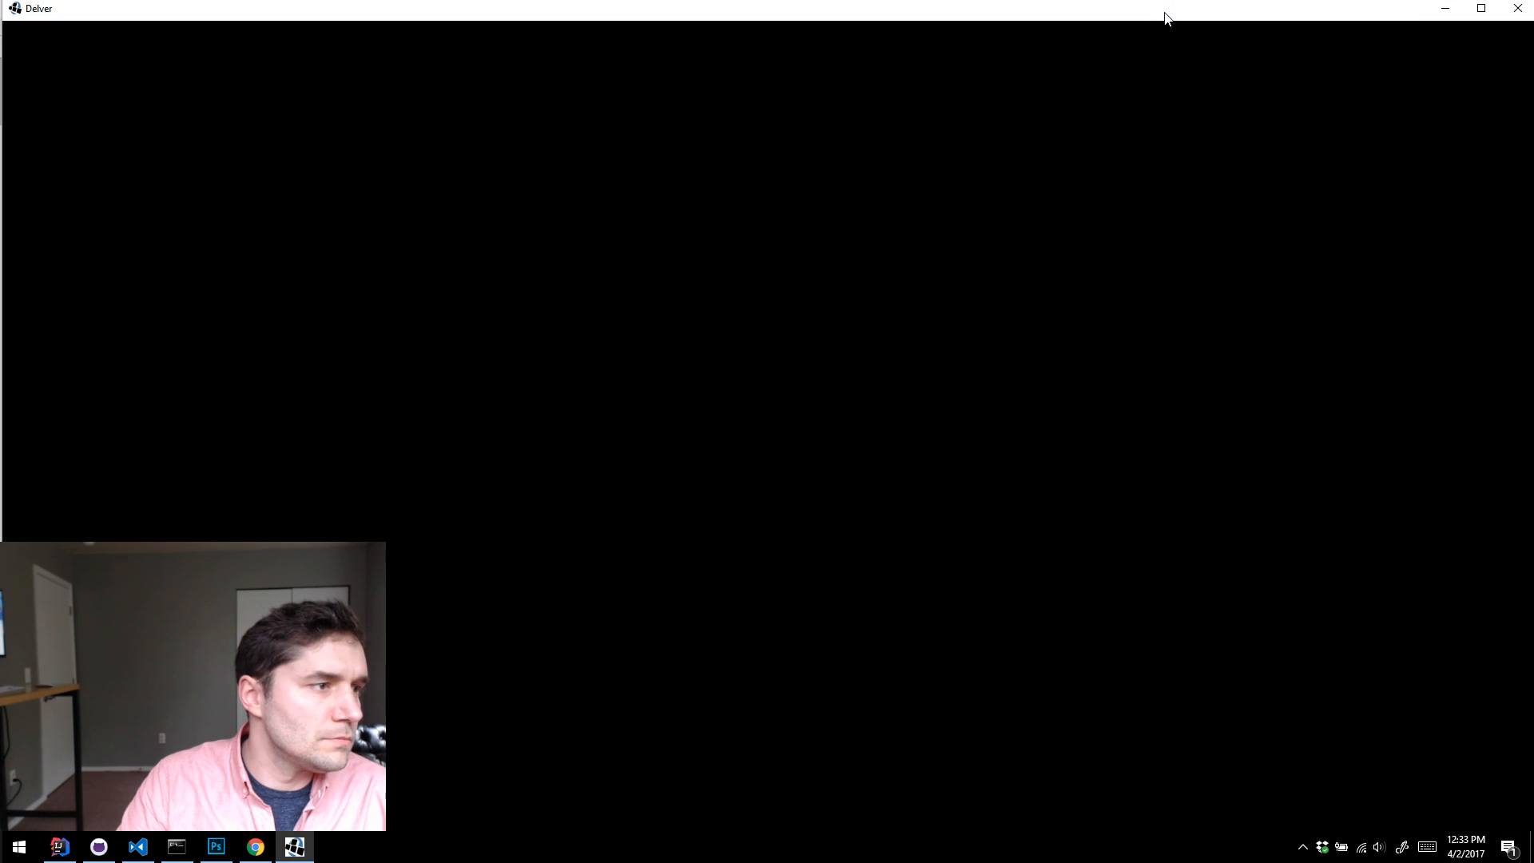
double_click(1166, 17)
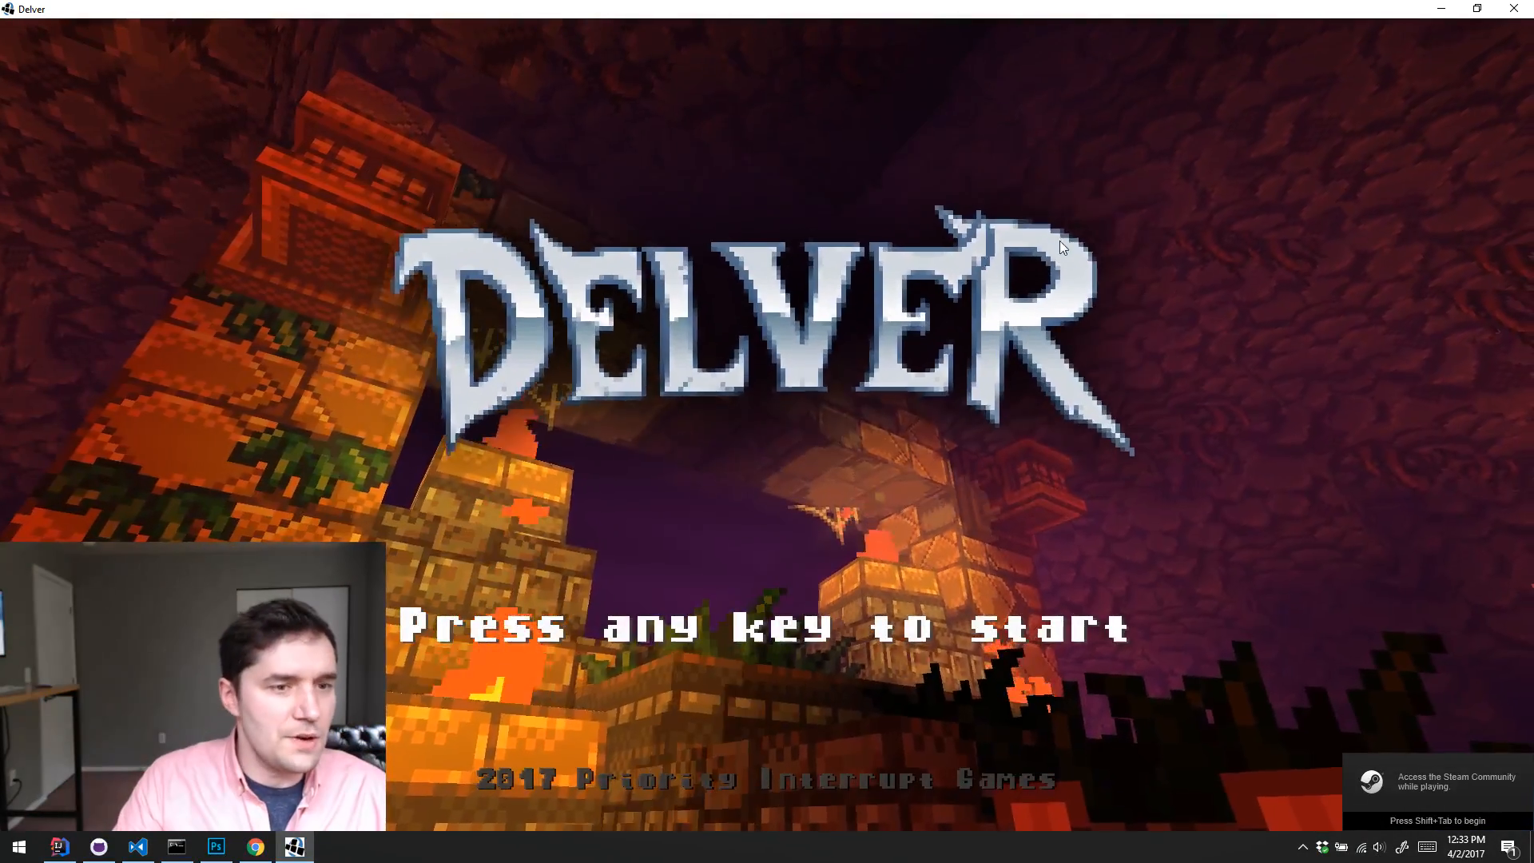
click(1060, 242)
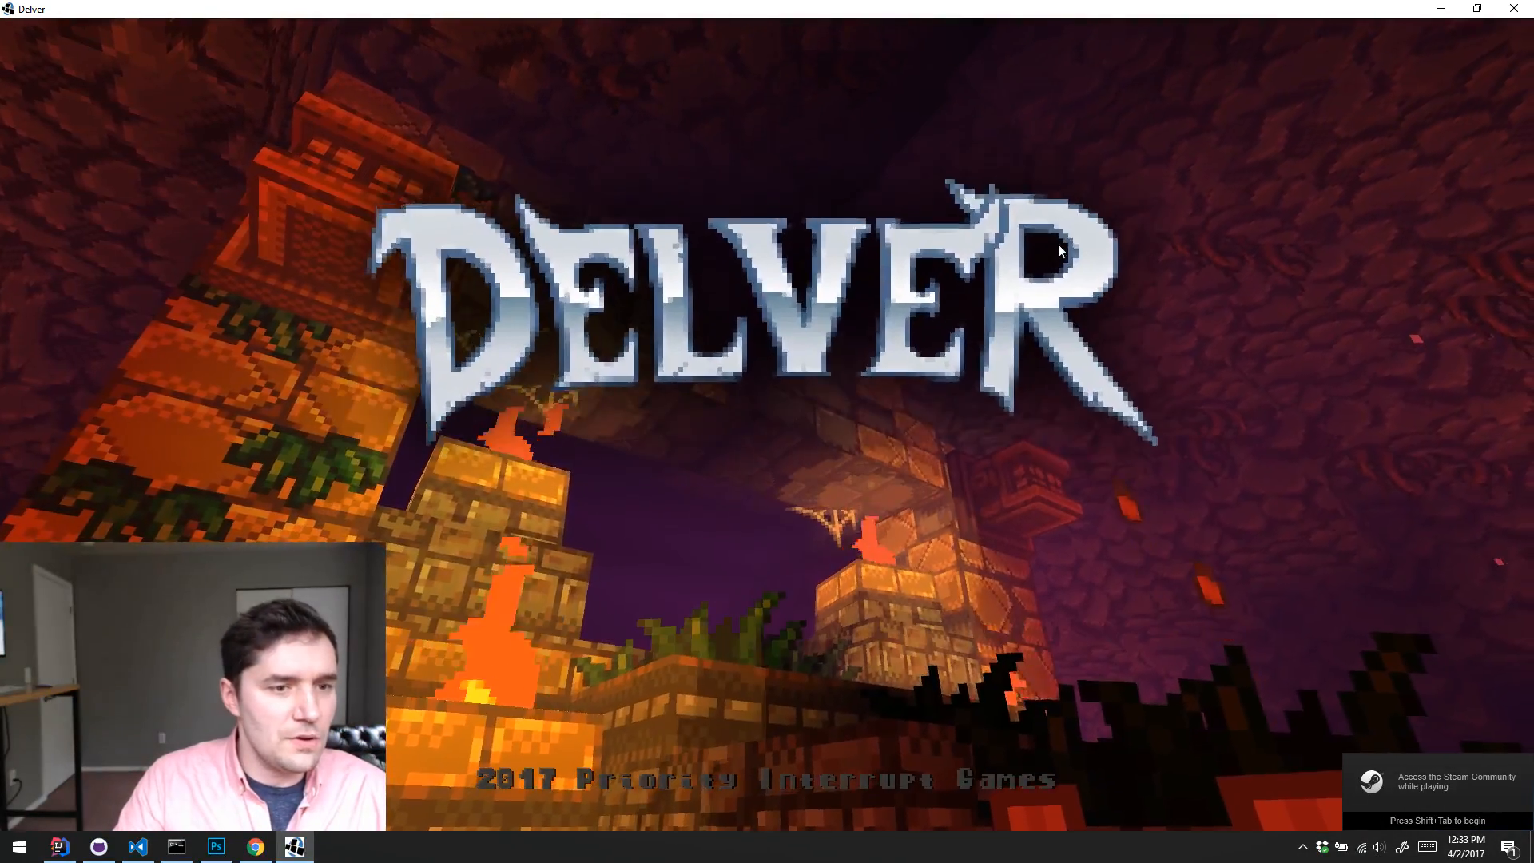
click(720, 175)
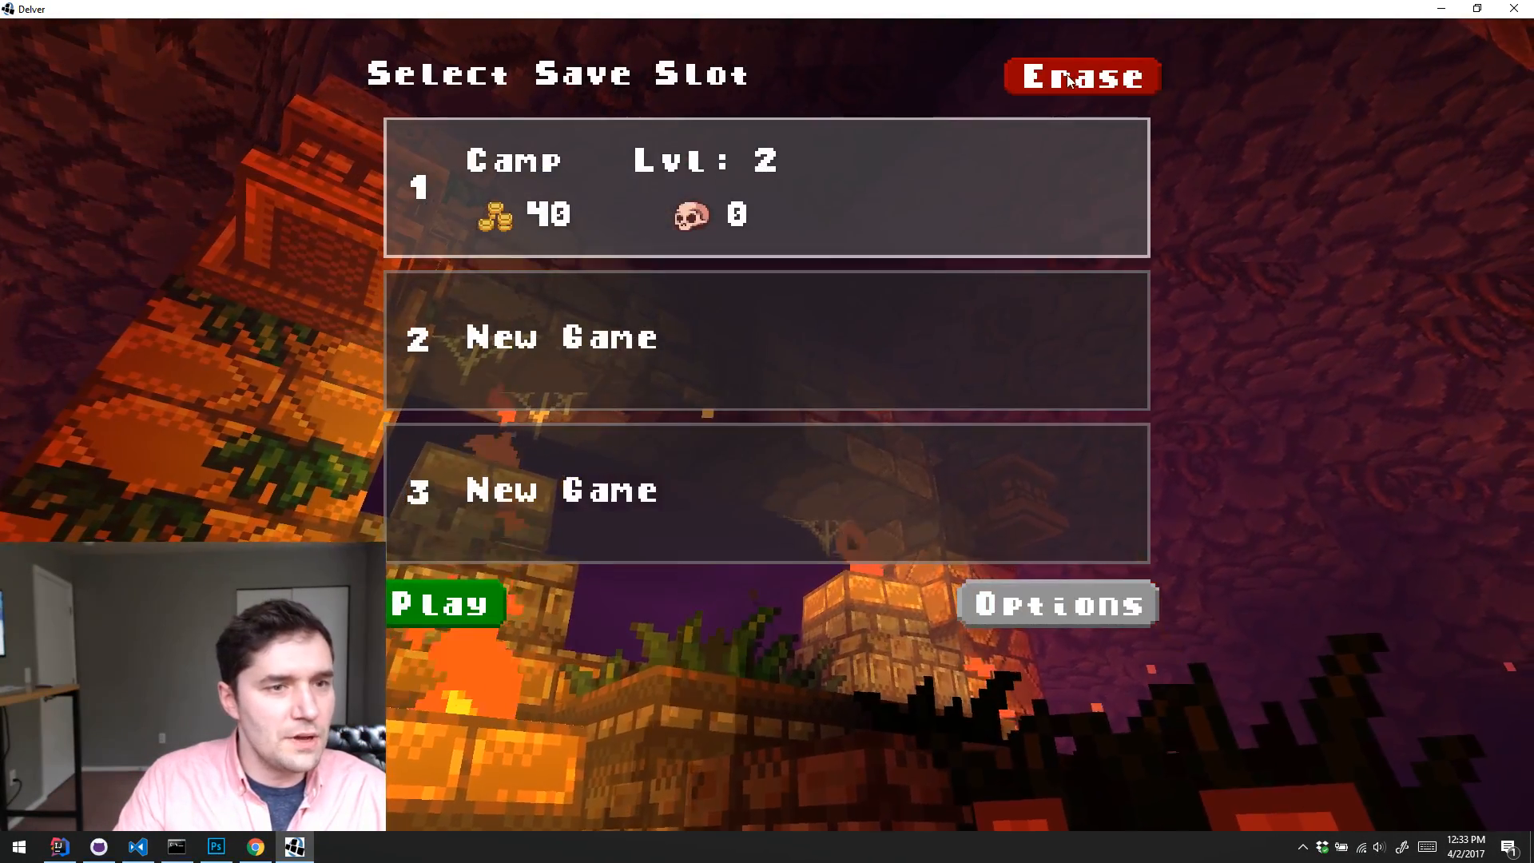
Step: Erase the save in slot 1 and start a new game in that slot
click(1082, 75)
click(669, 195)
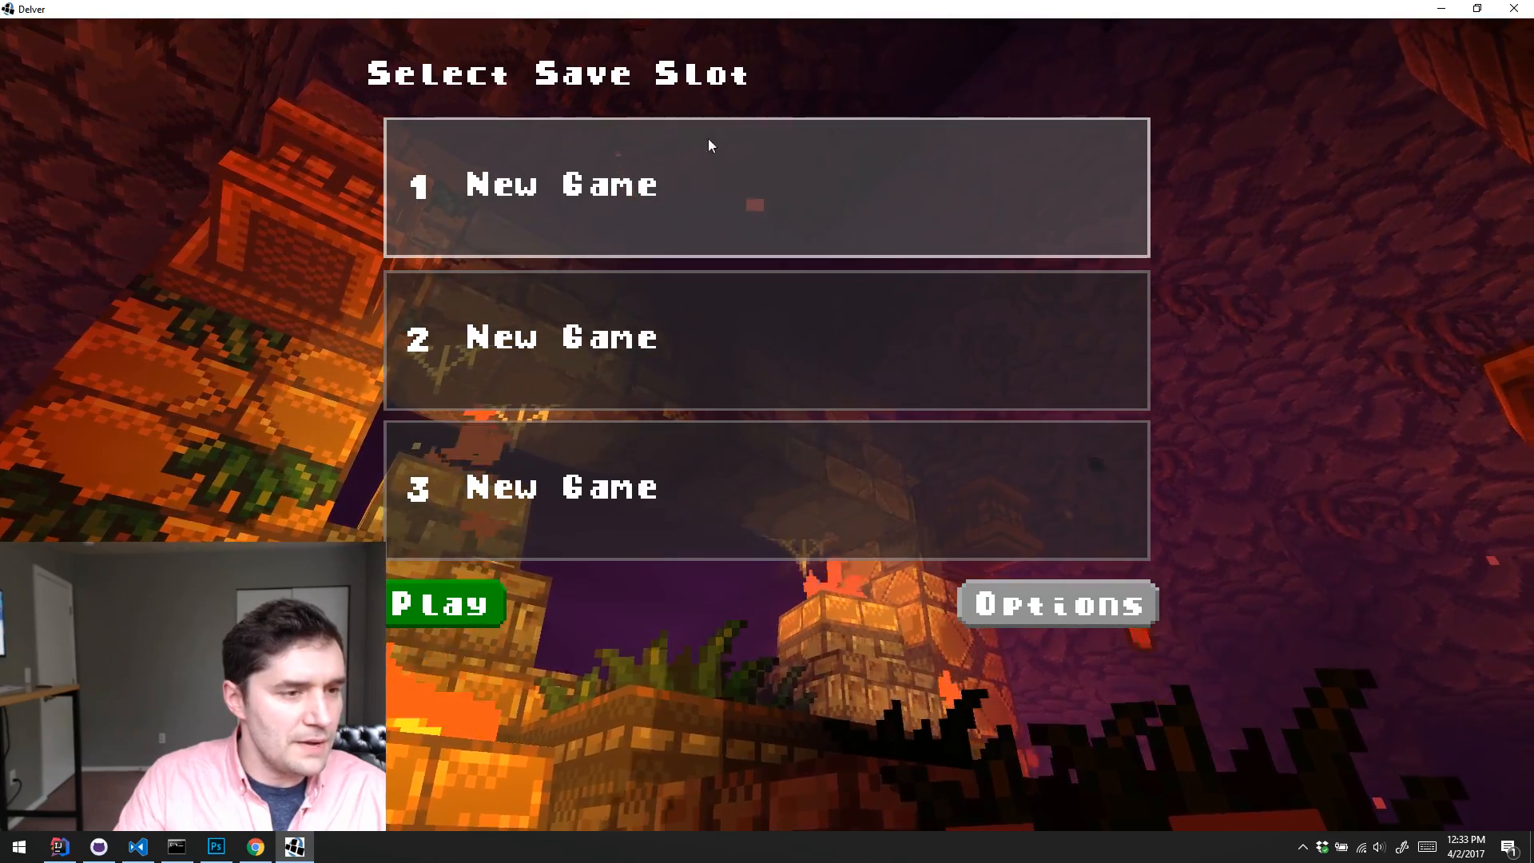
click(434, 607)
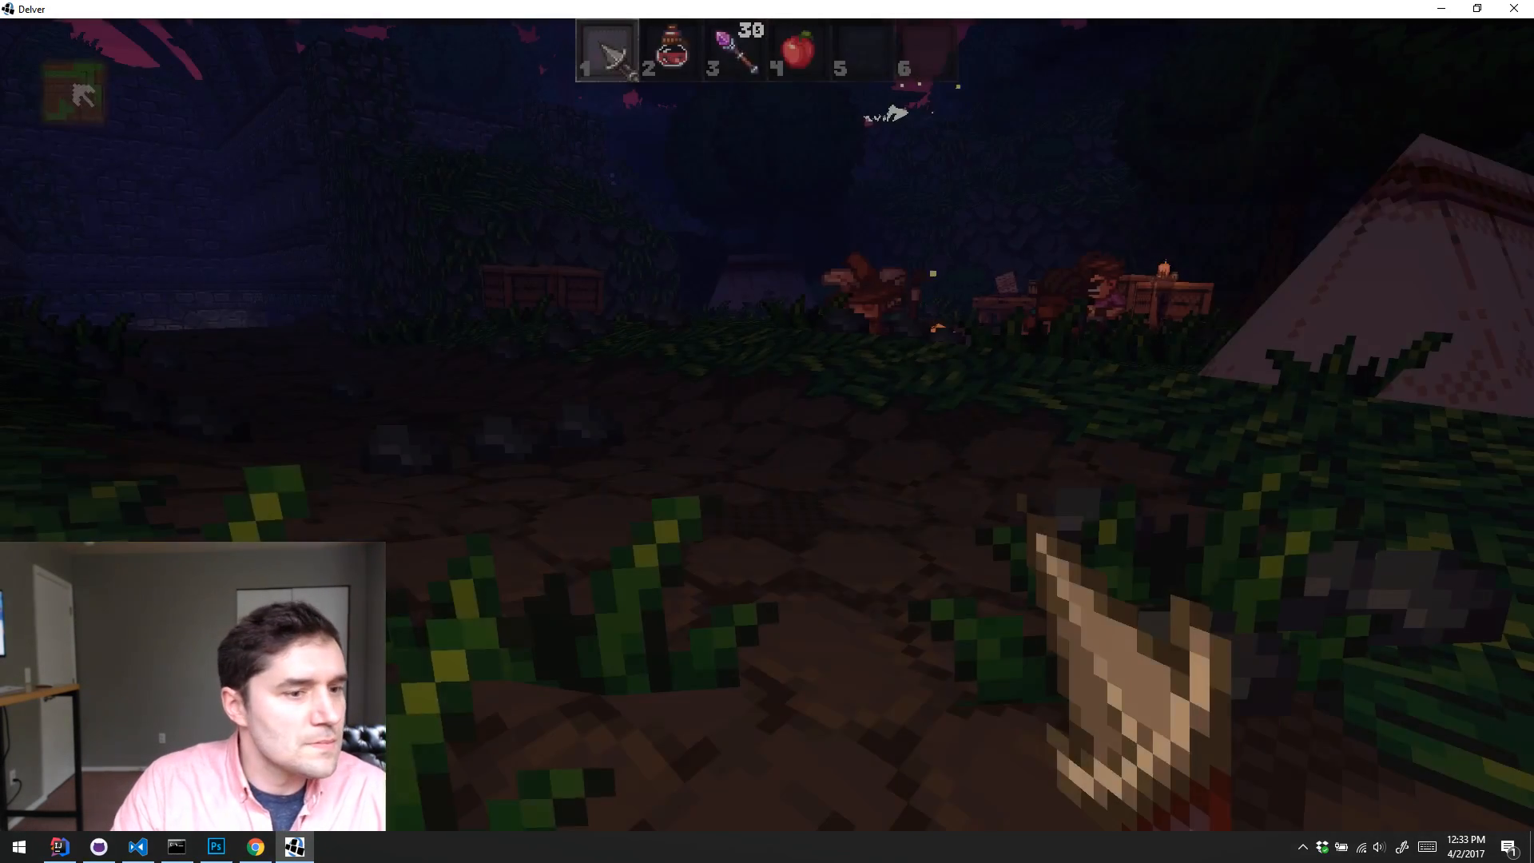
Step: Walk around the starting camp to view the campfire characters and the path to the stone archway
key(w)
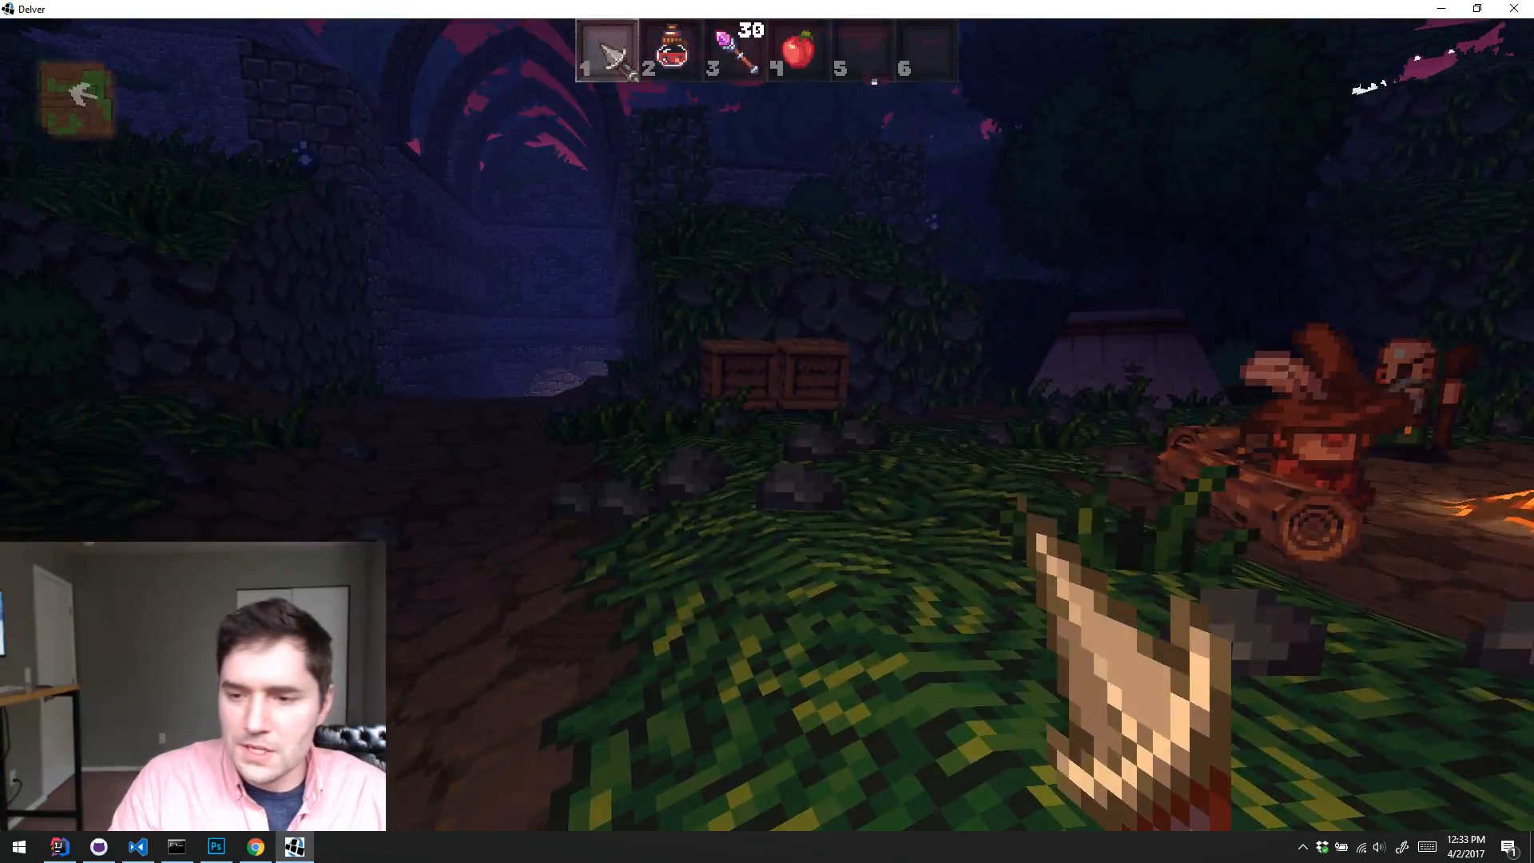
key(a)
key(s)
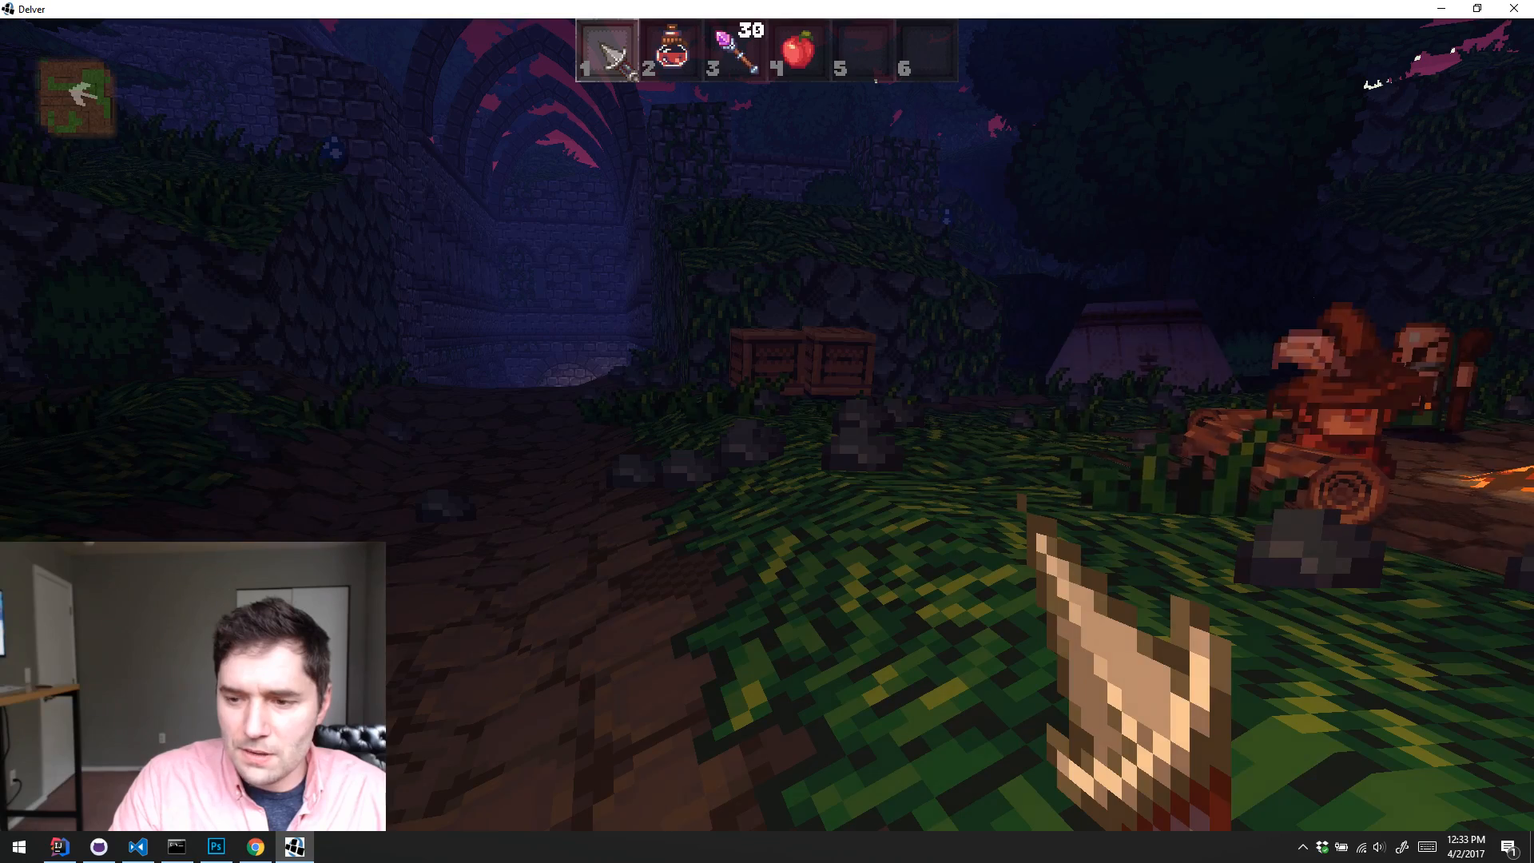
key(w)
key(s)
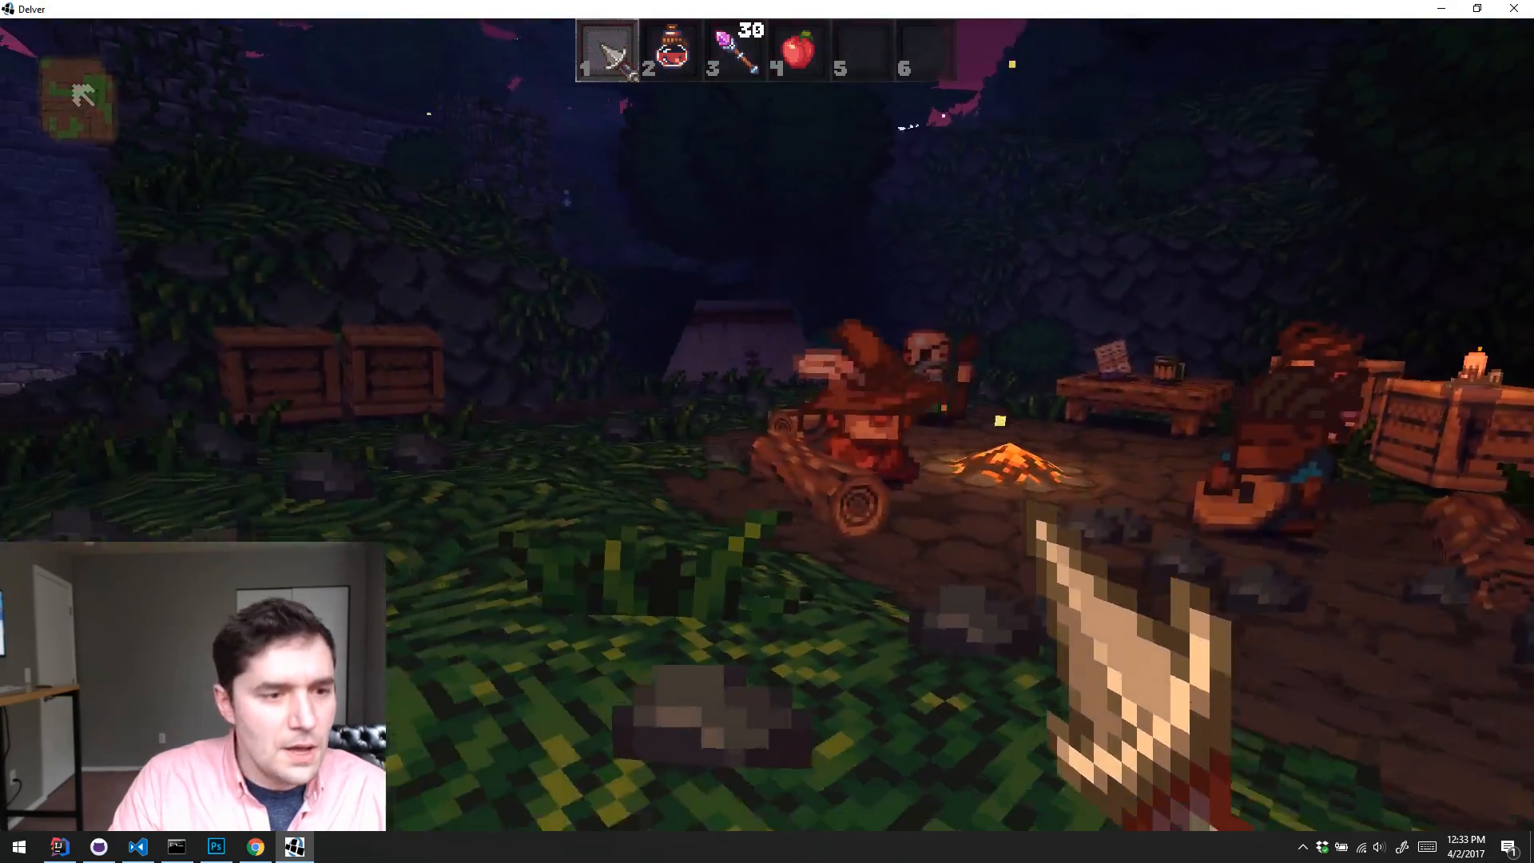
key(s)
key(a)
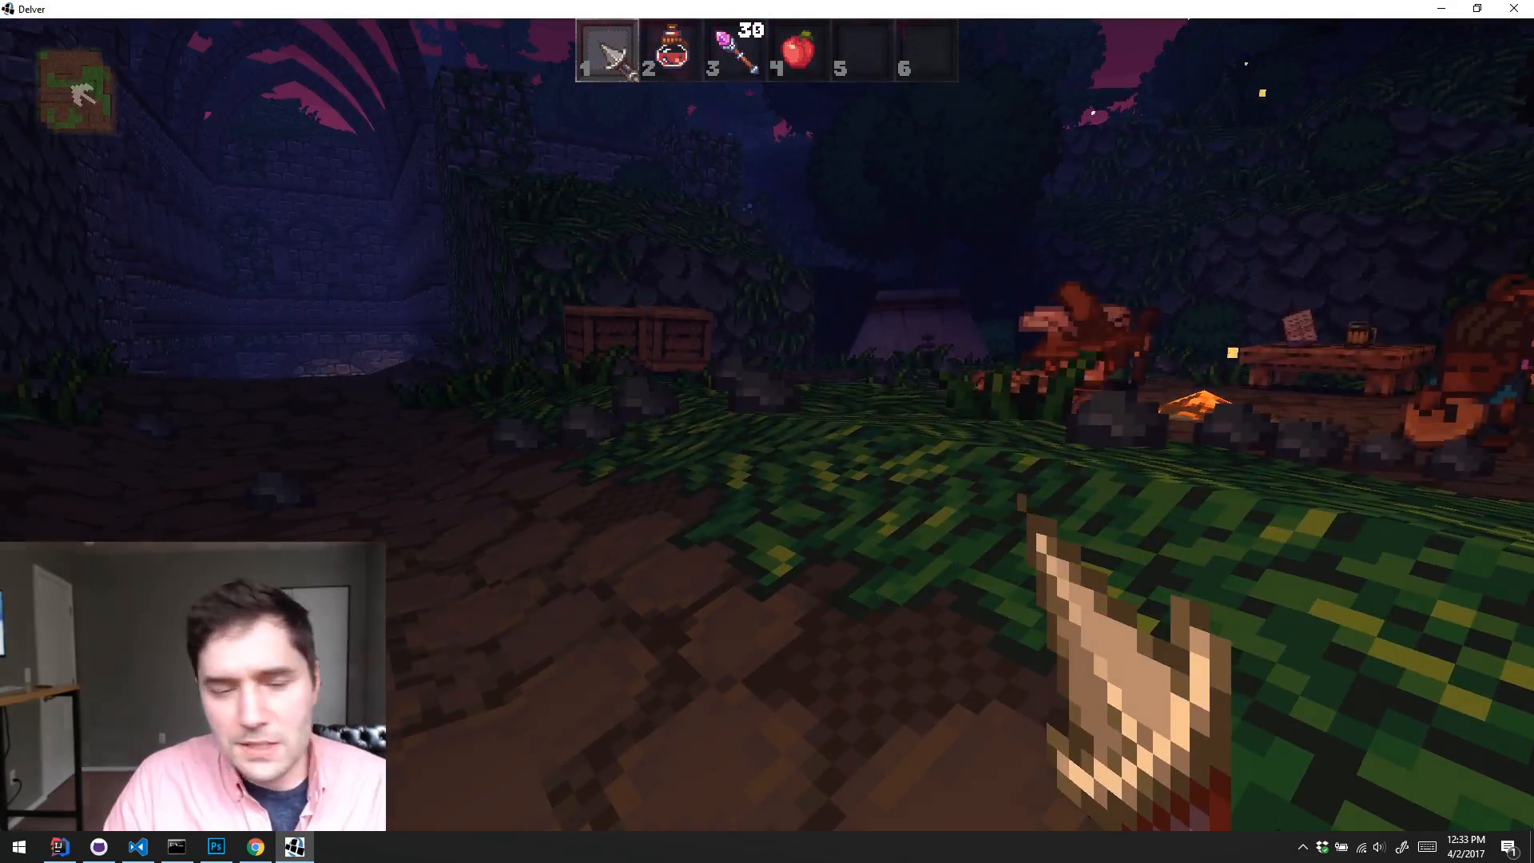
key(w)
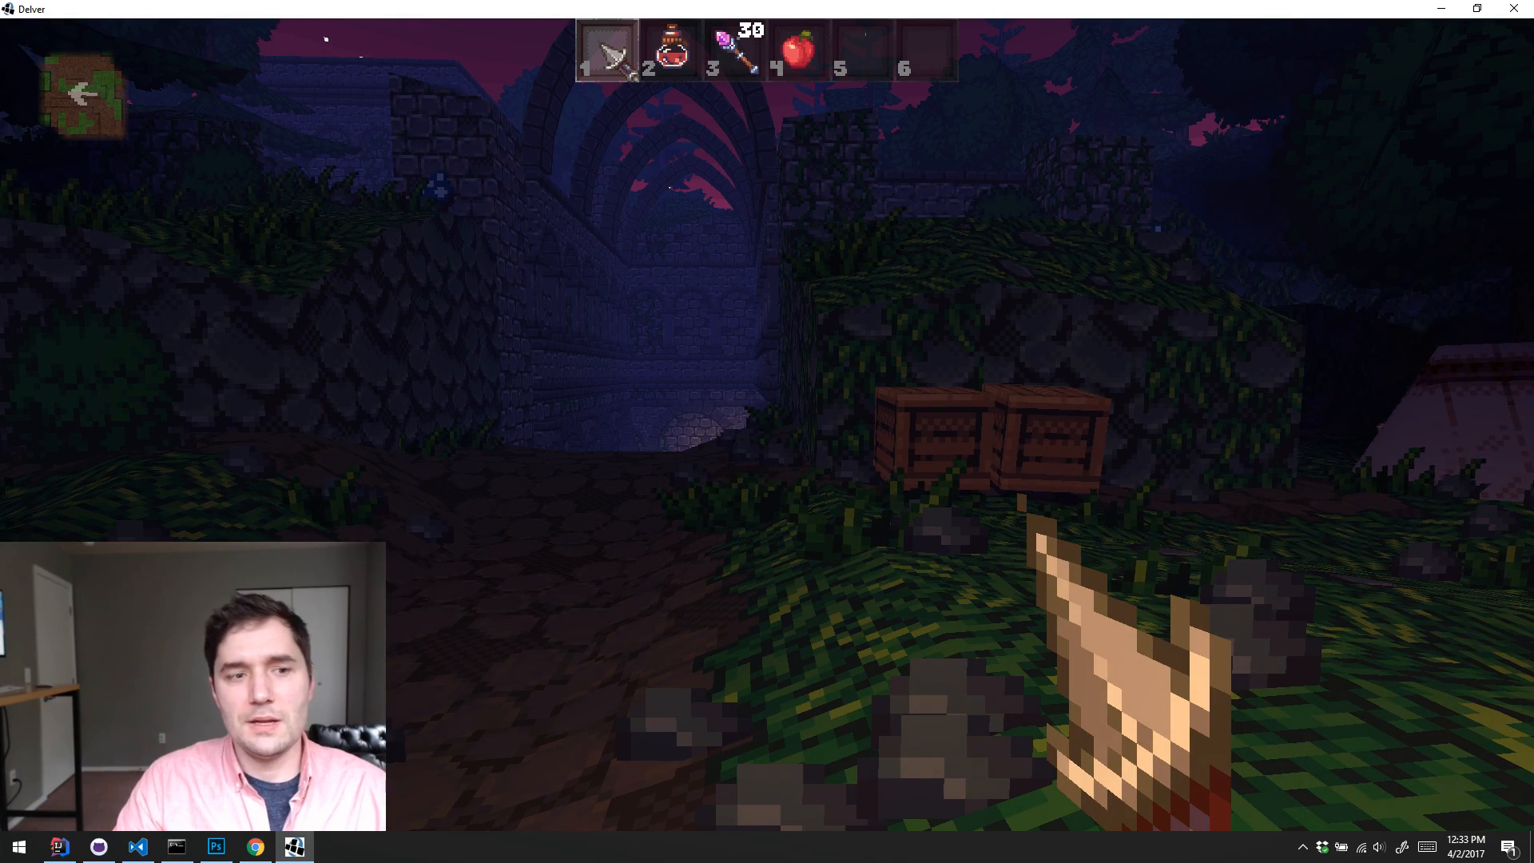
key(a)
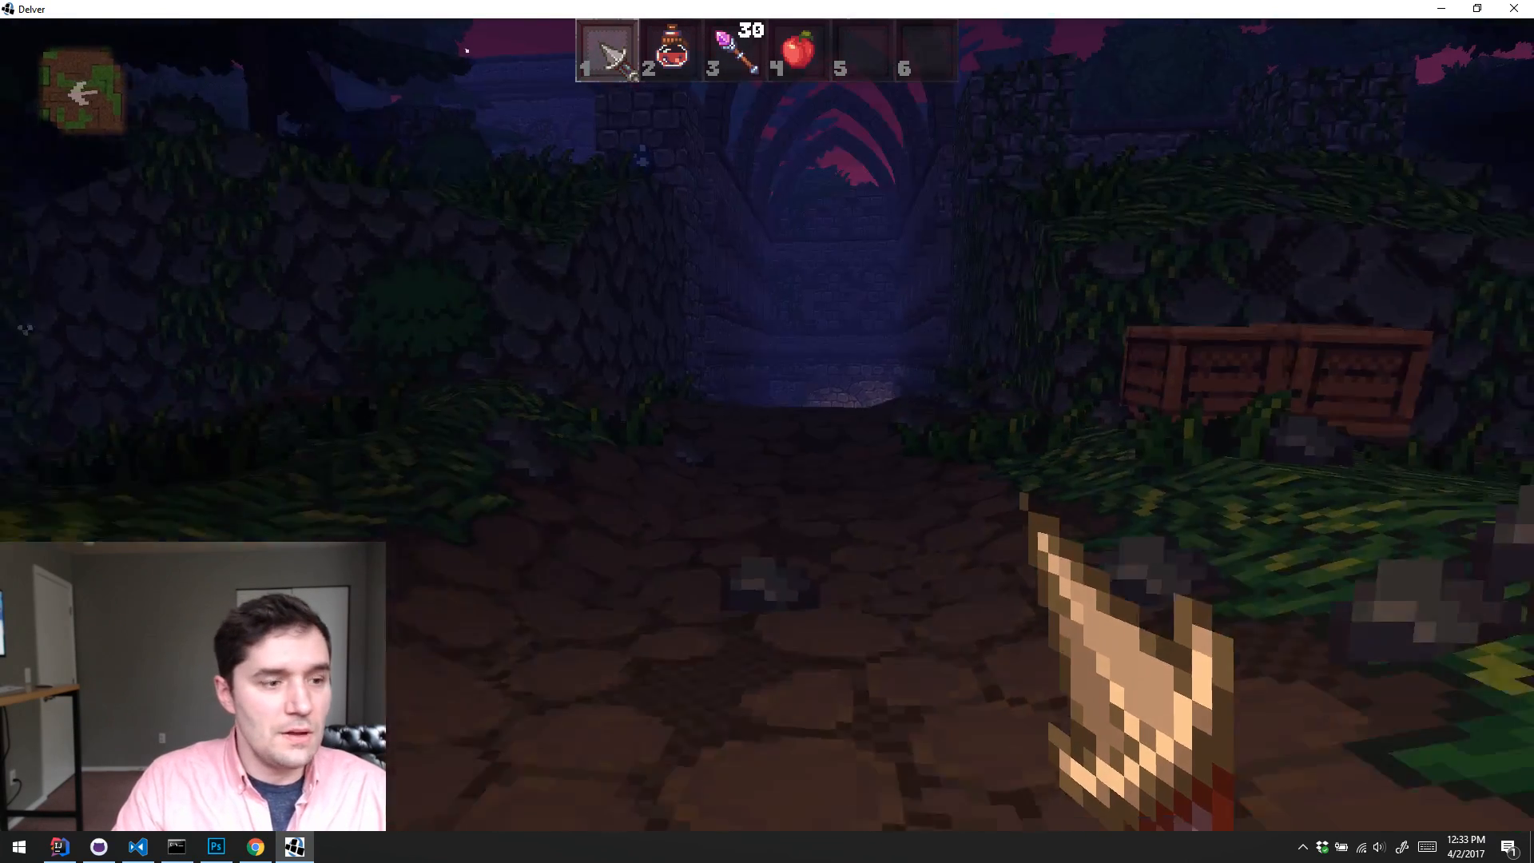
key(s)
key(s)
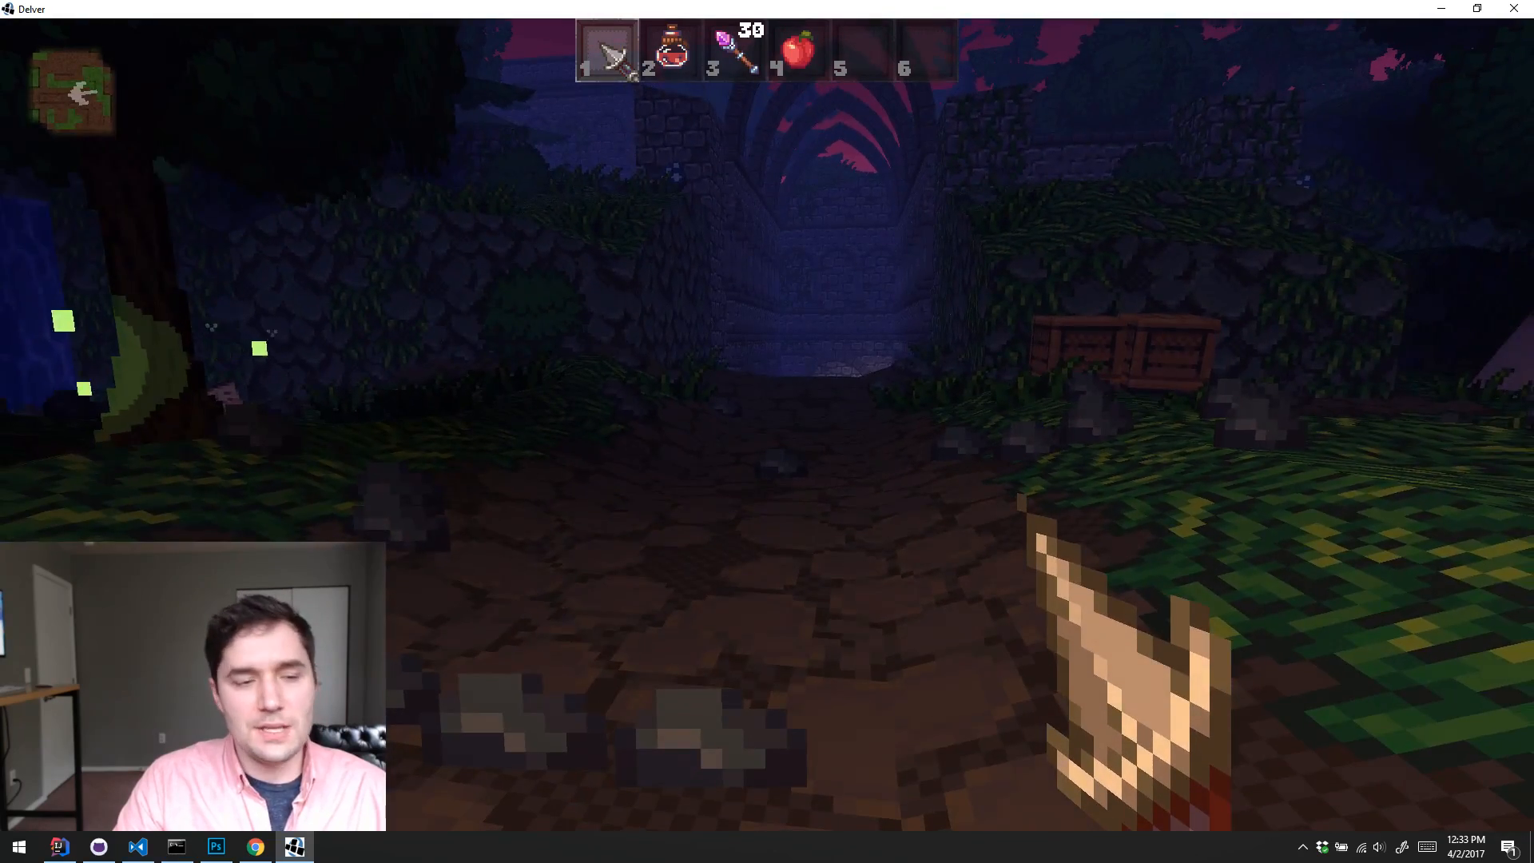
key(w)
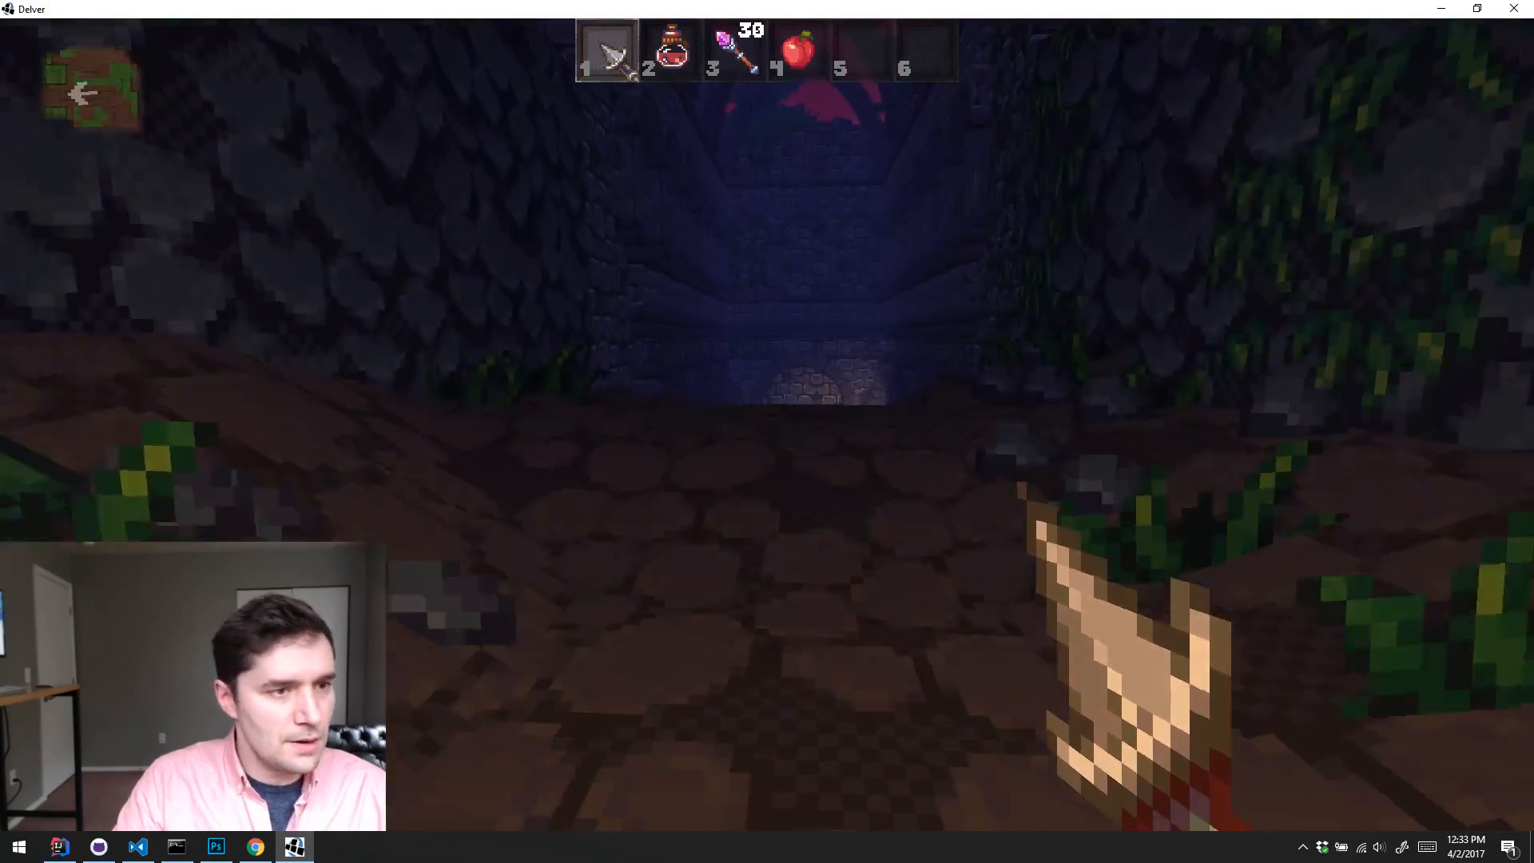
key(s)
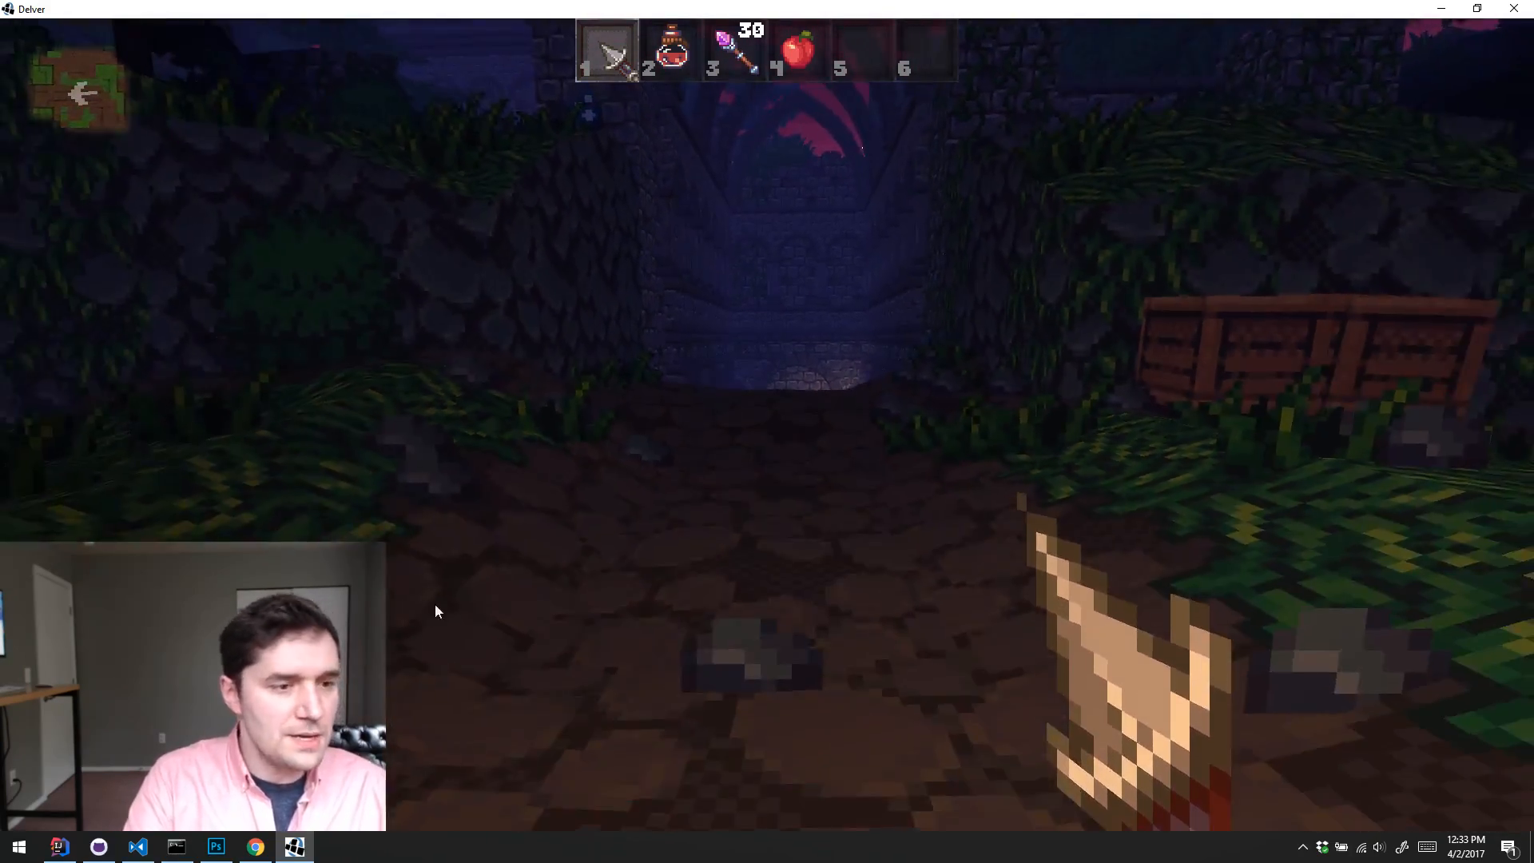
Step: Spawn the unique Wizard Hat from the debug list, pick it up and equip it
key(k)
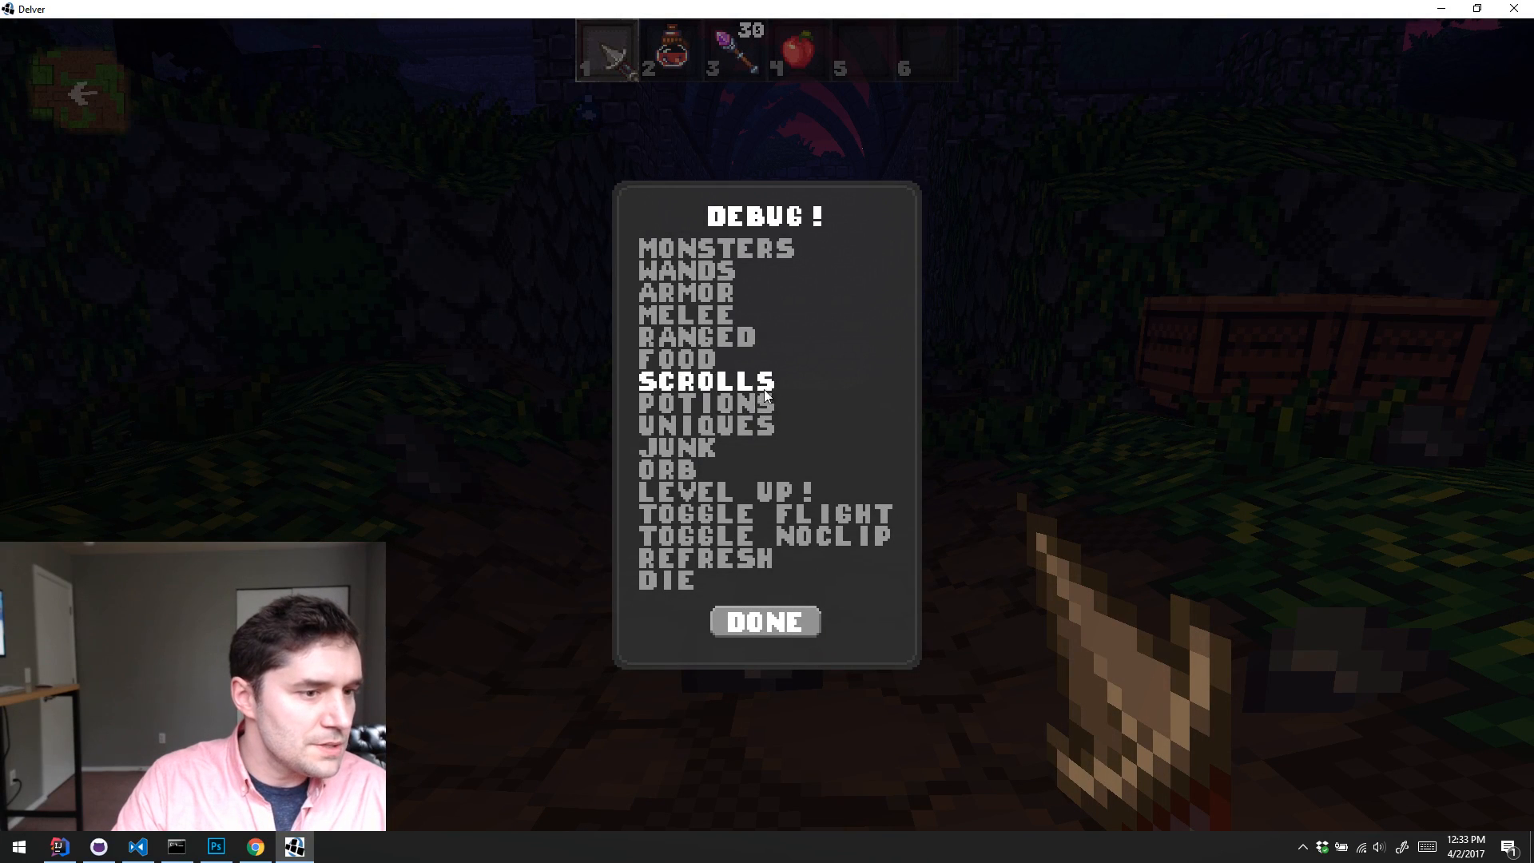
click(715, 427)
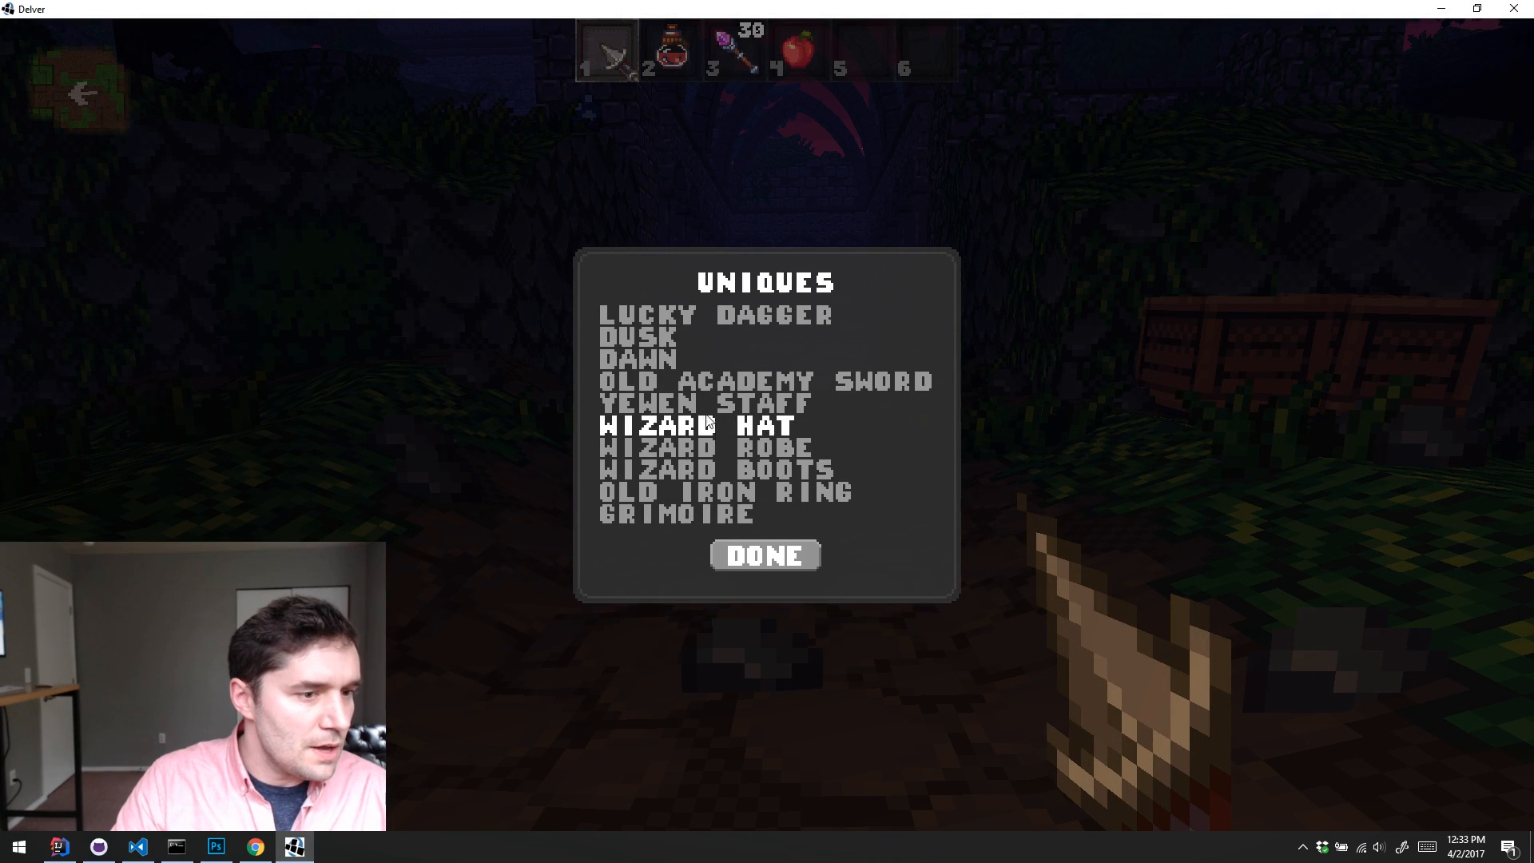
click(764, 430)
key(e)
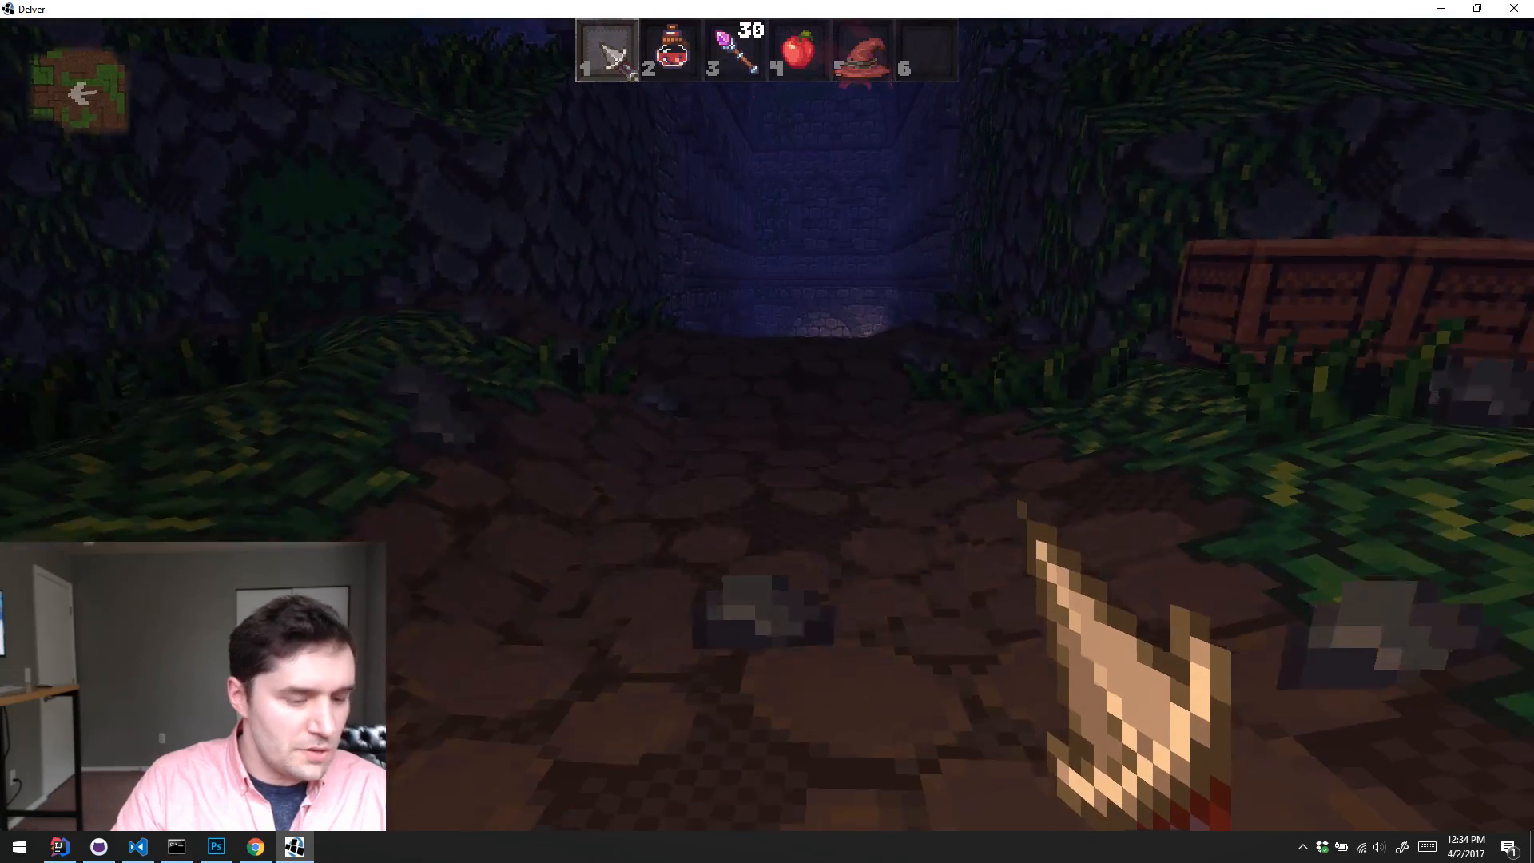
key(5)
Step: Spawn the unique Wizard Robe, pick it up and equip it in place of the worn armor
key(k)
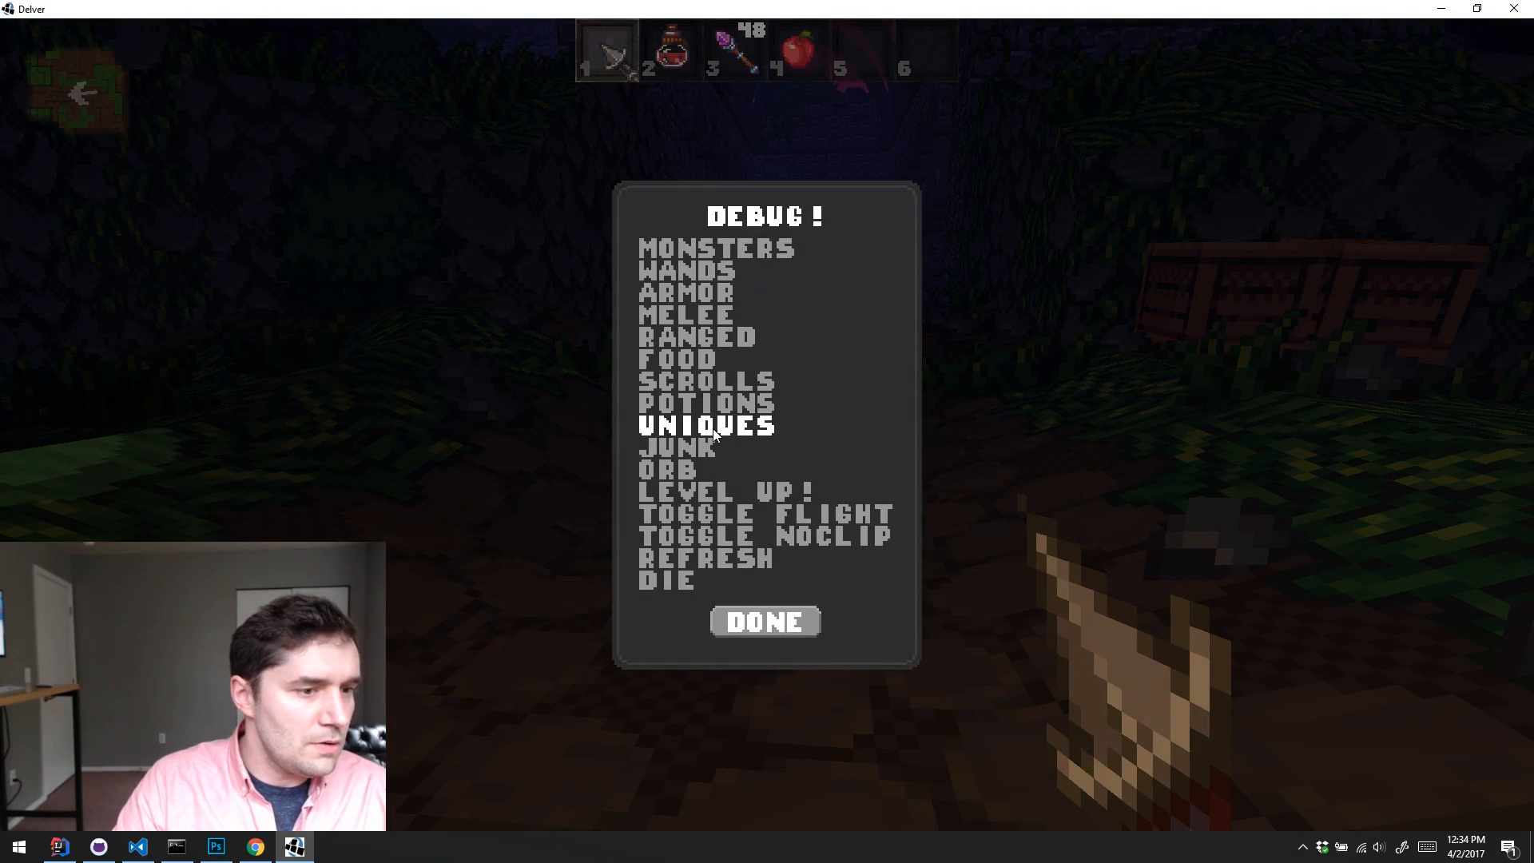
click(715, 429)
click(743, 448)
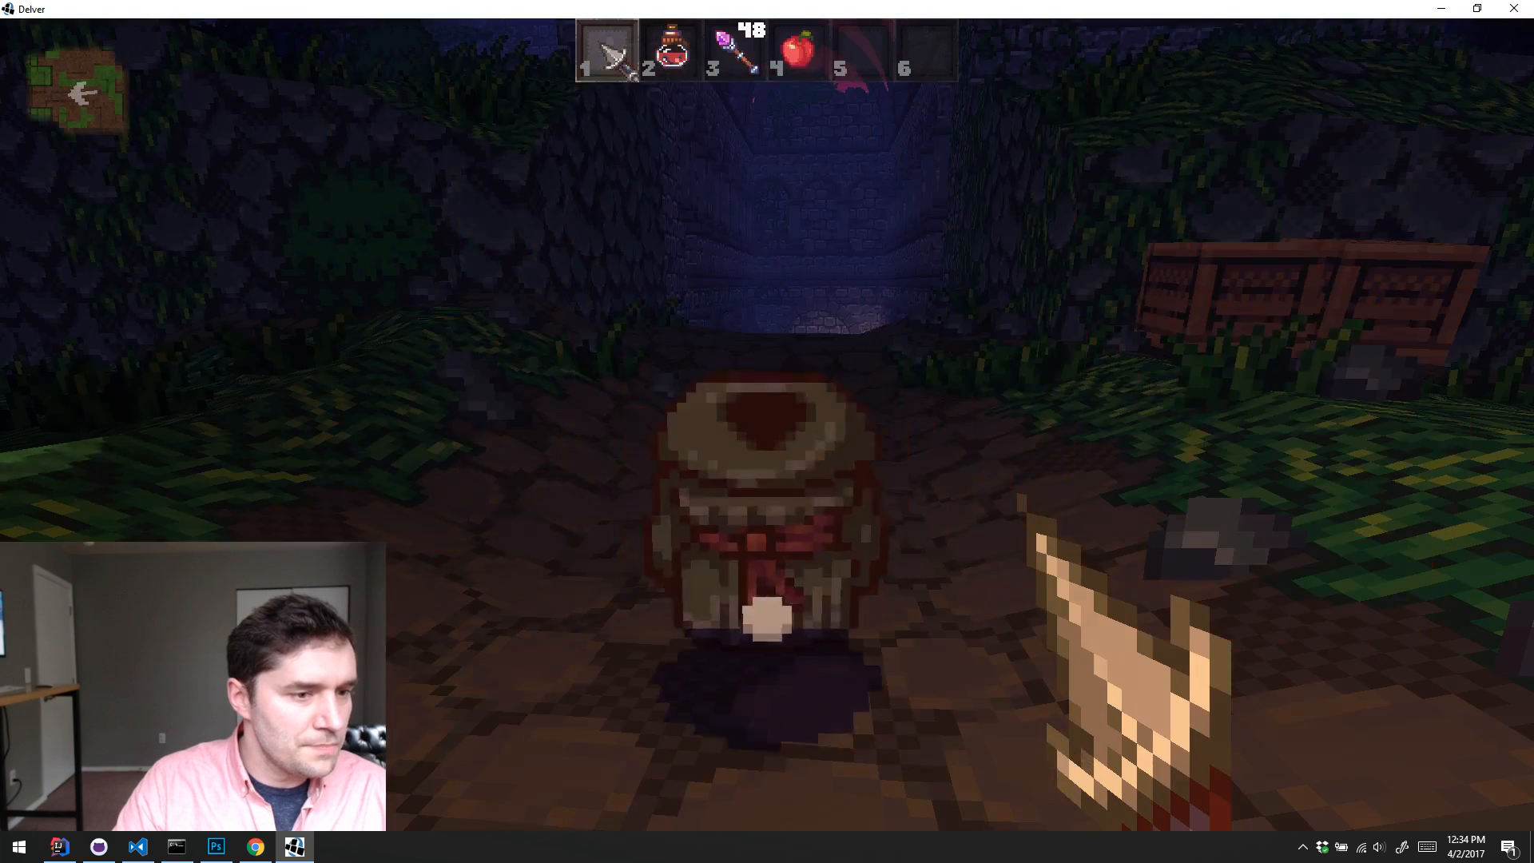
key(e)
key(i)
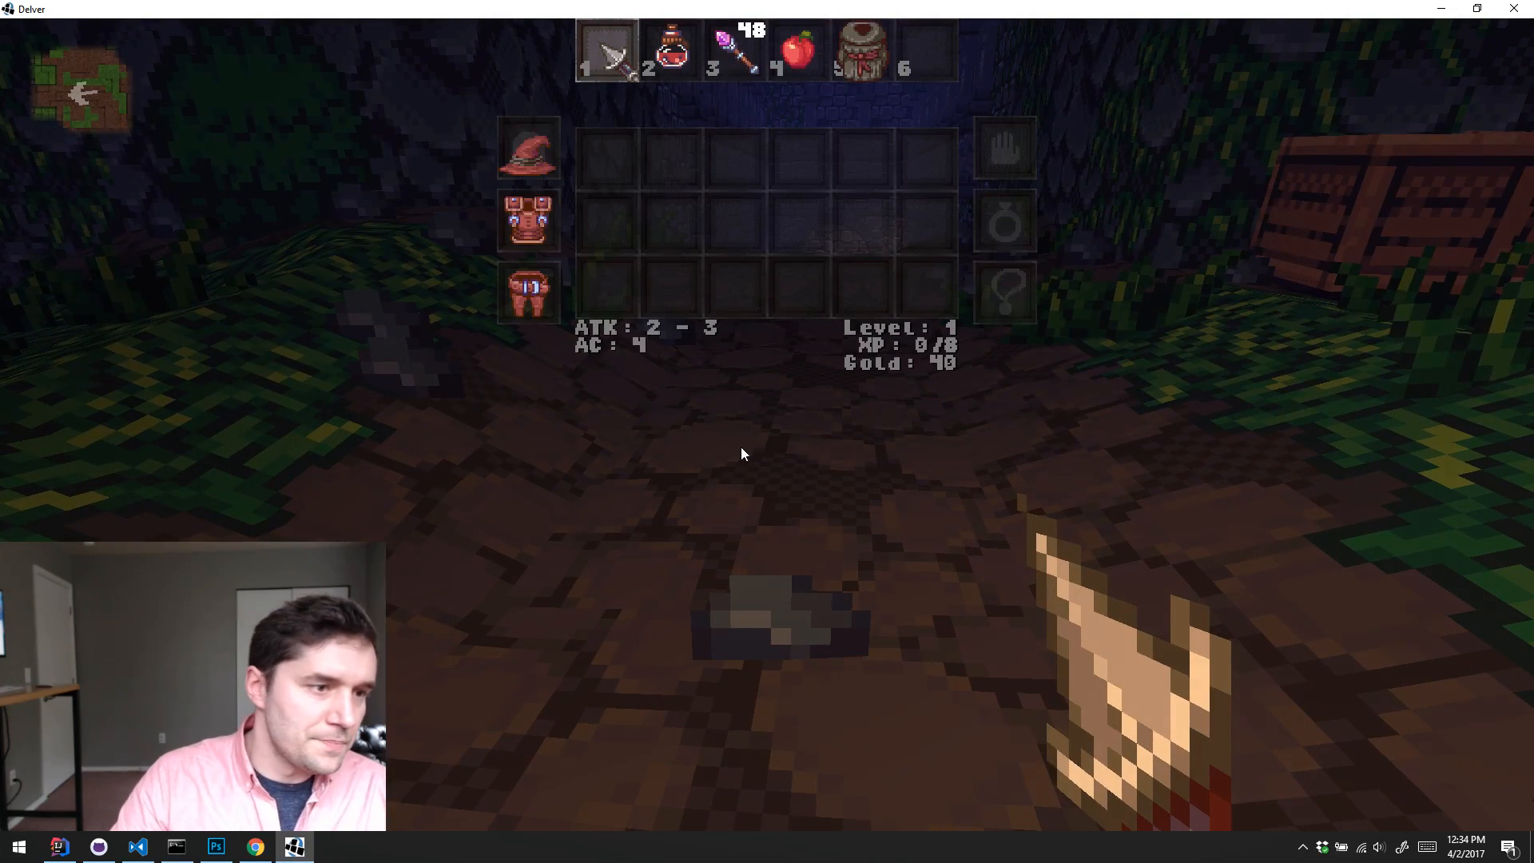
click(853, 42)
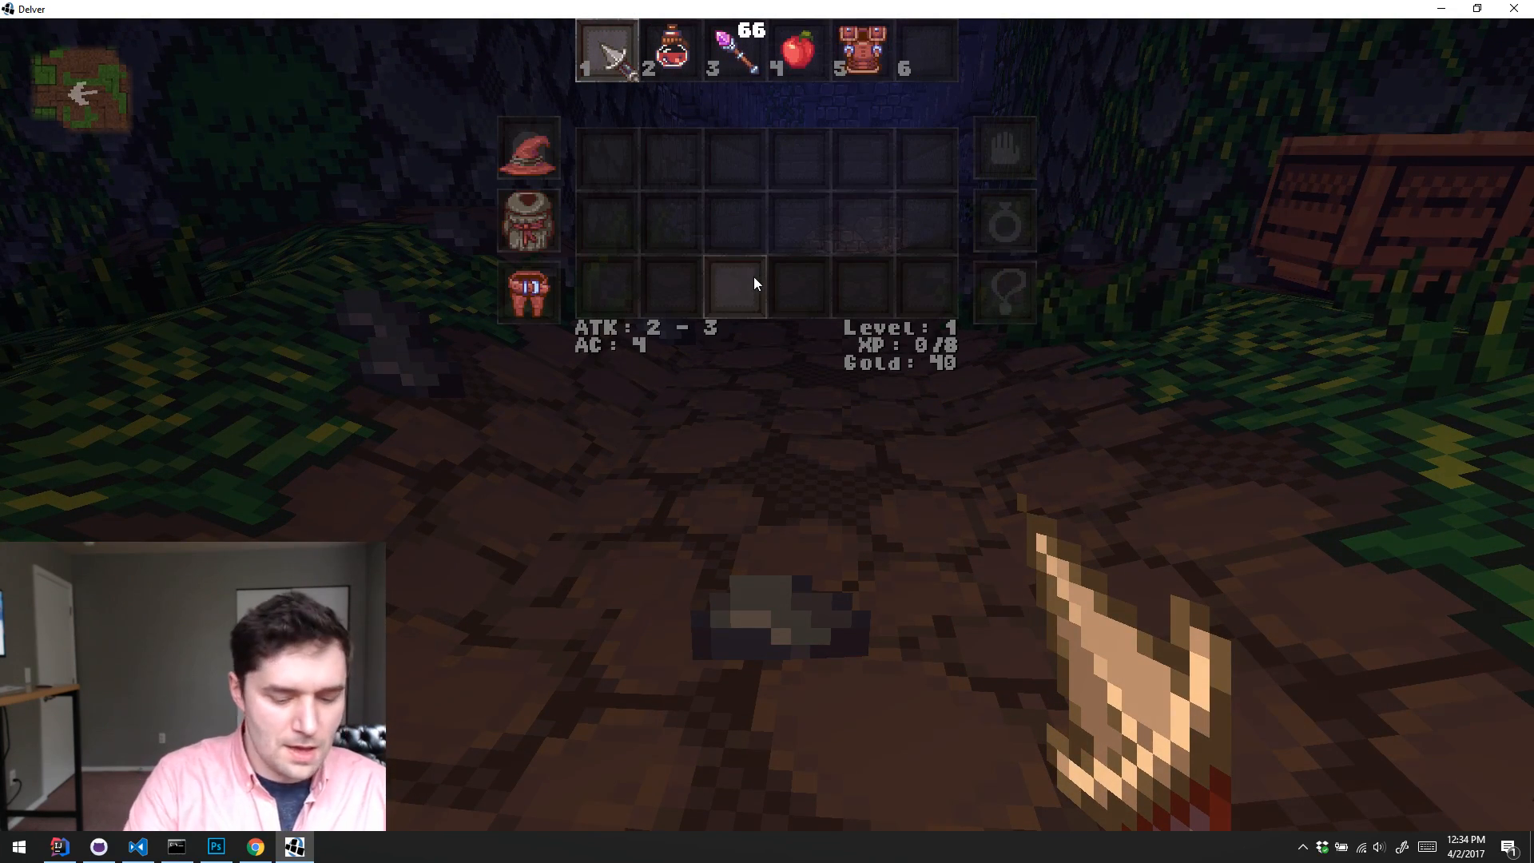
key(i)
Step: Spawn the unique Wizard Boots, pick them up and equip them in place of the worn leg armor
key(k)
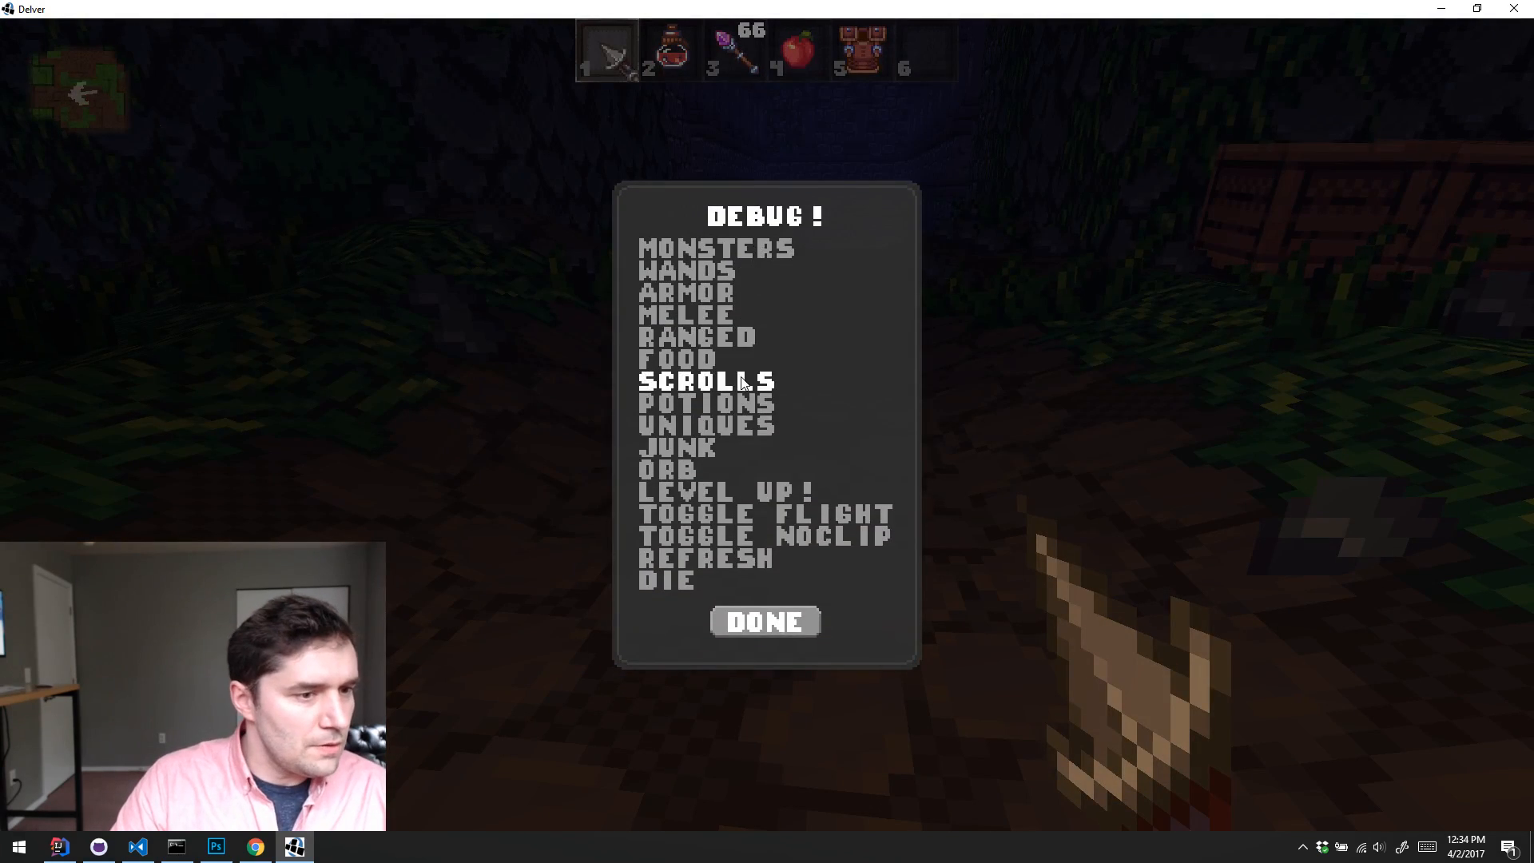
click(741, 435)
click(763, 473)
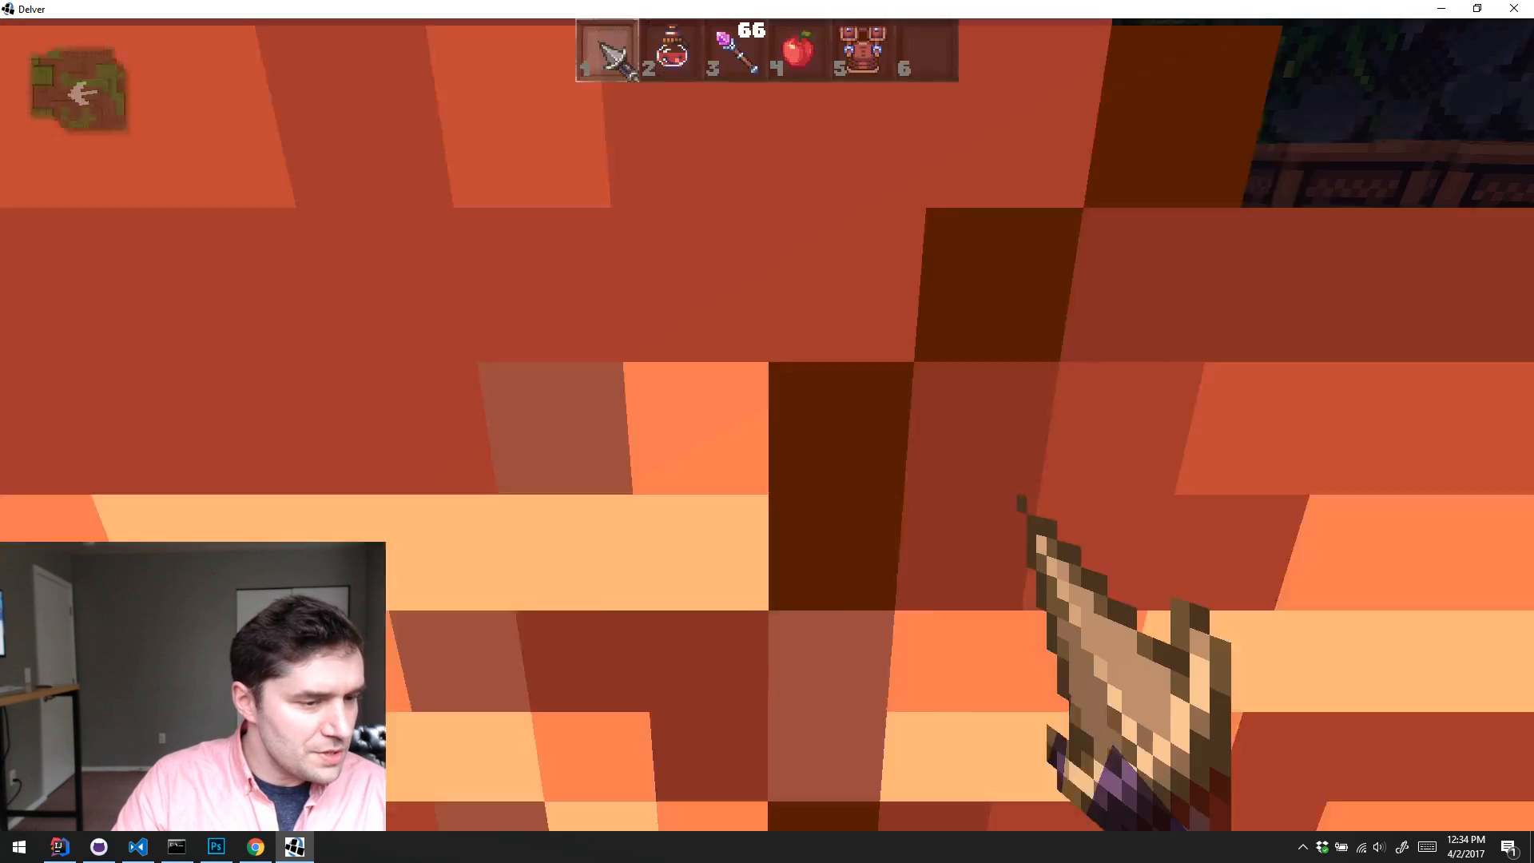
key(e)
key(s)
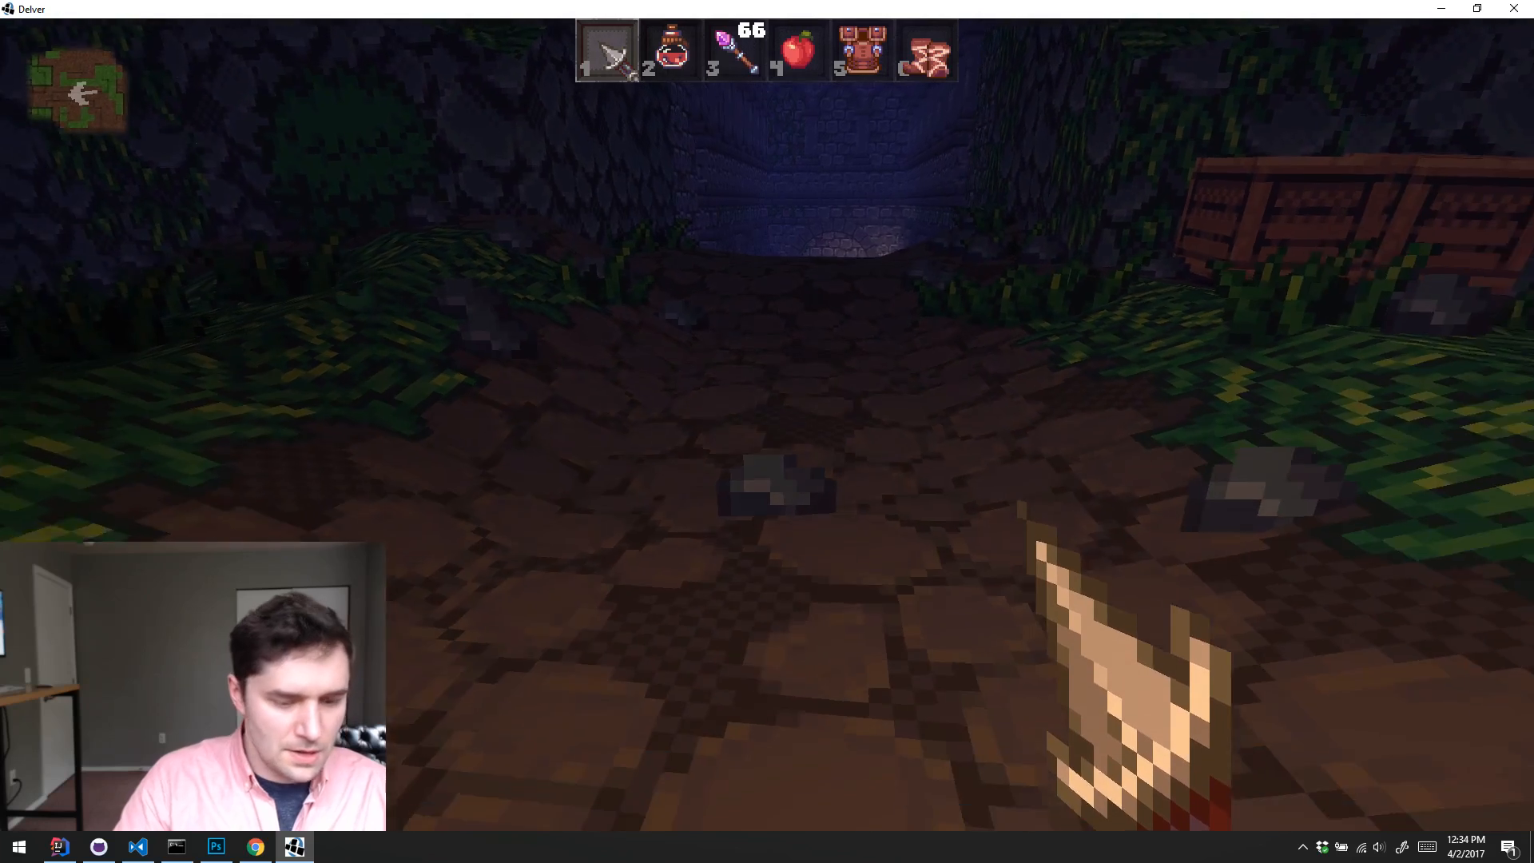
key(i)
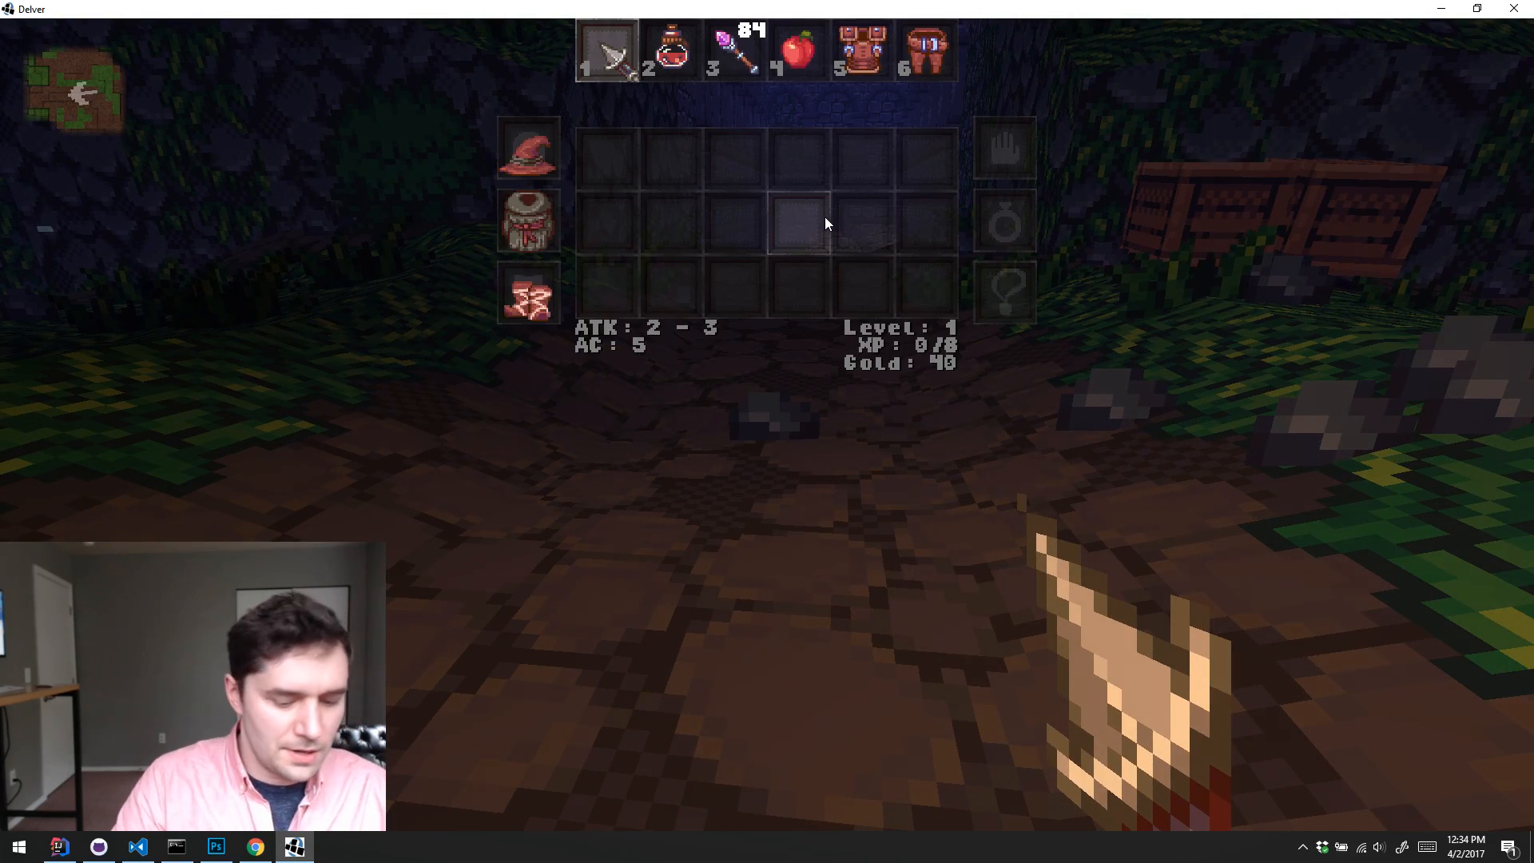
key(i)
Step: Spawn the unique Yewen Staff, pick it up and wield it as the weapon
key(grave)
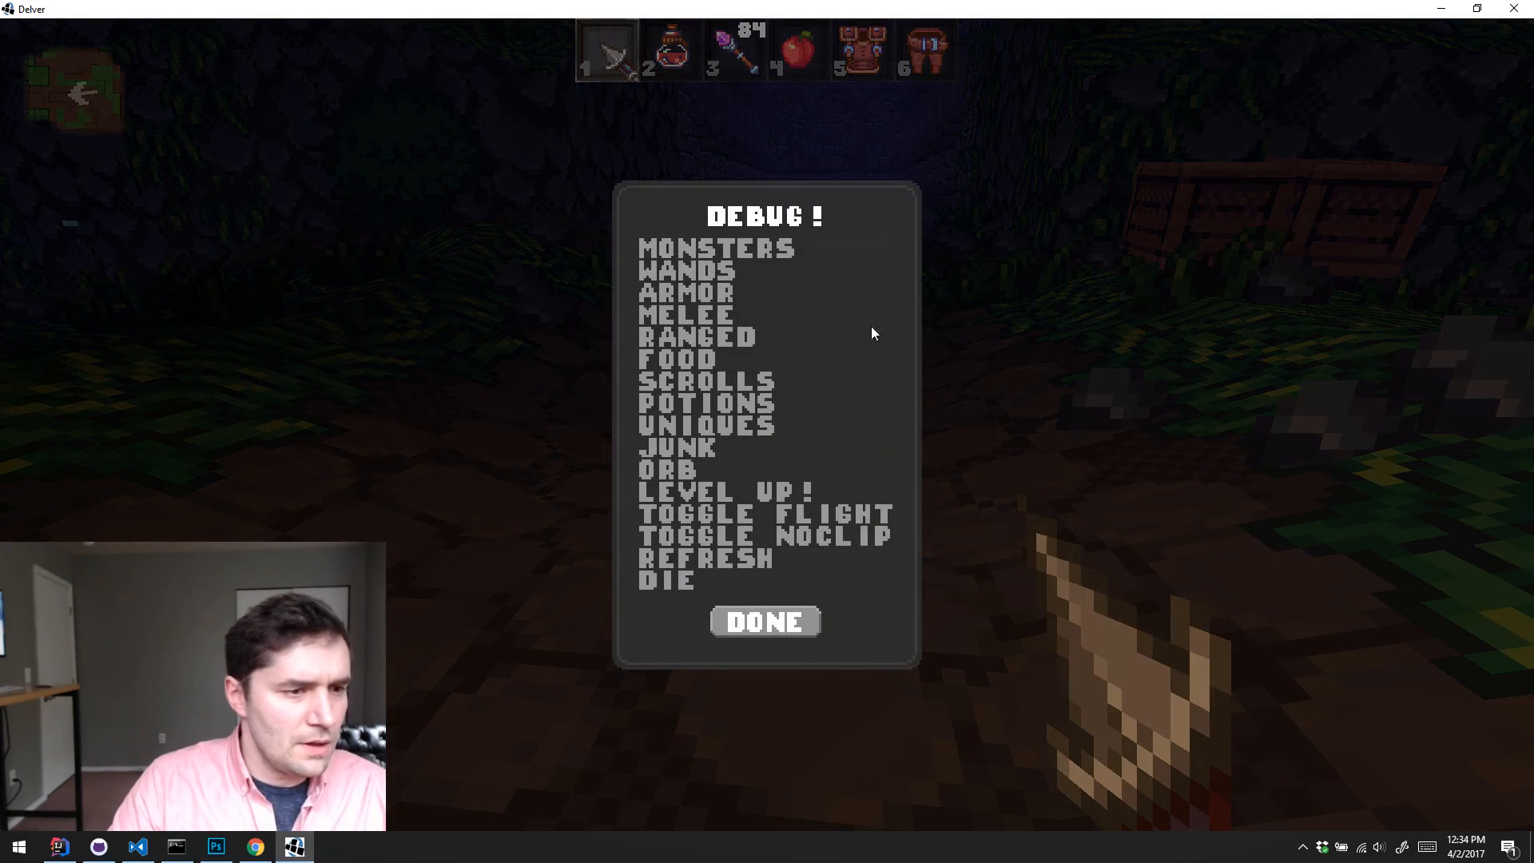
click(715, 425)
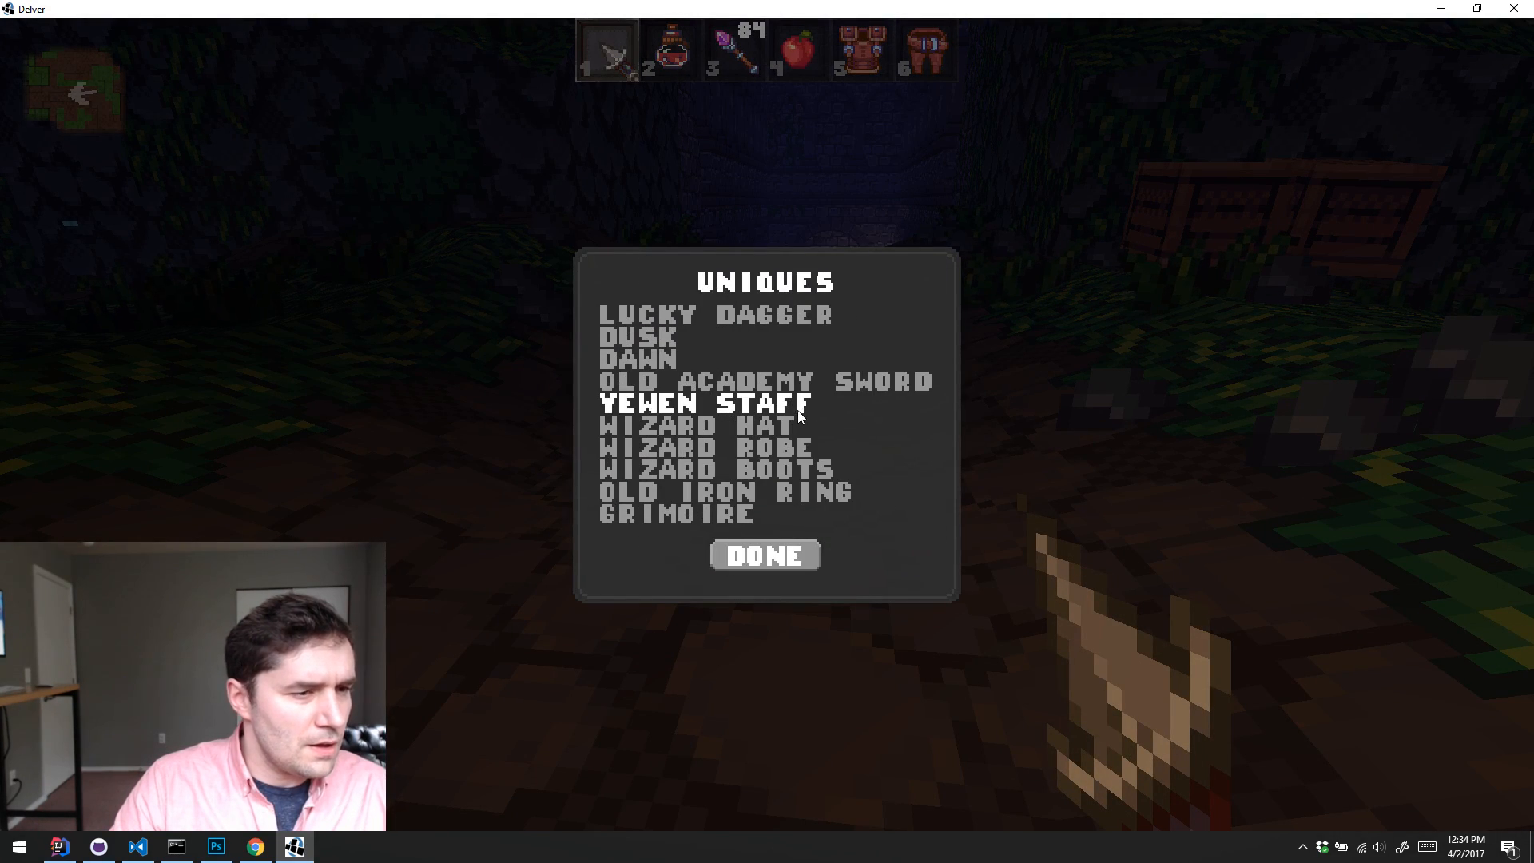
click(765, 414)
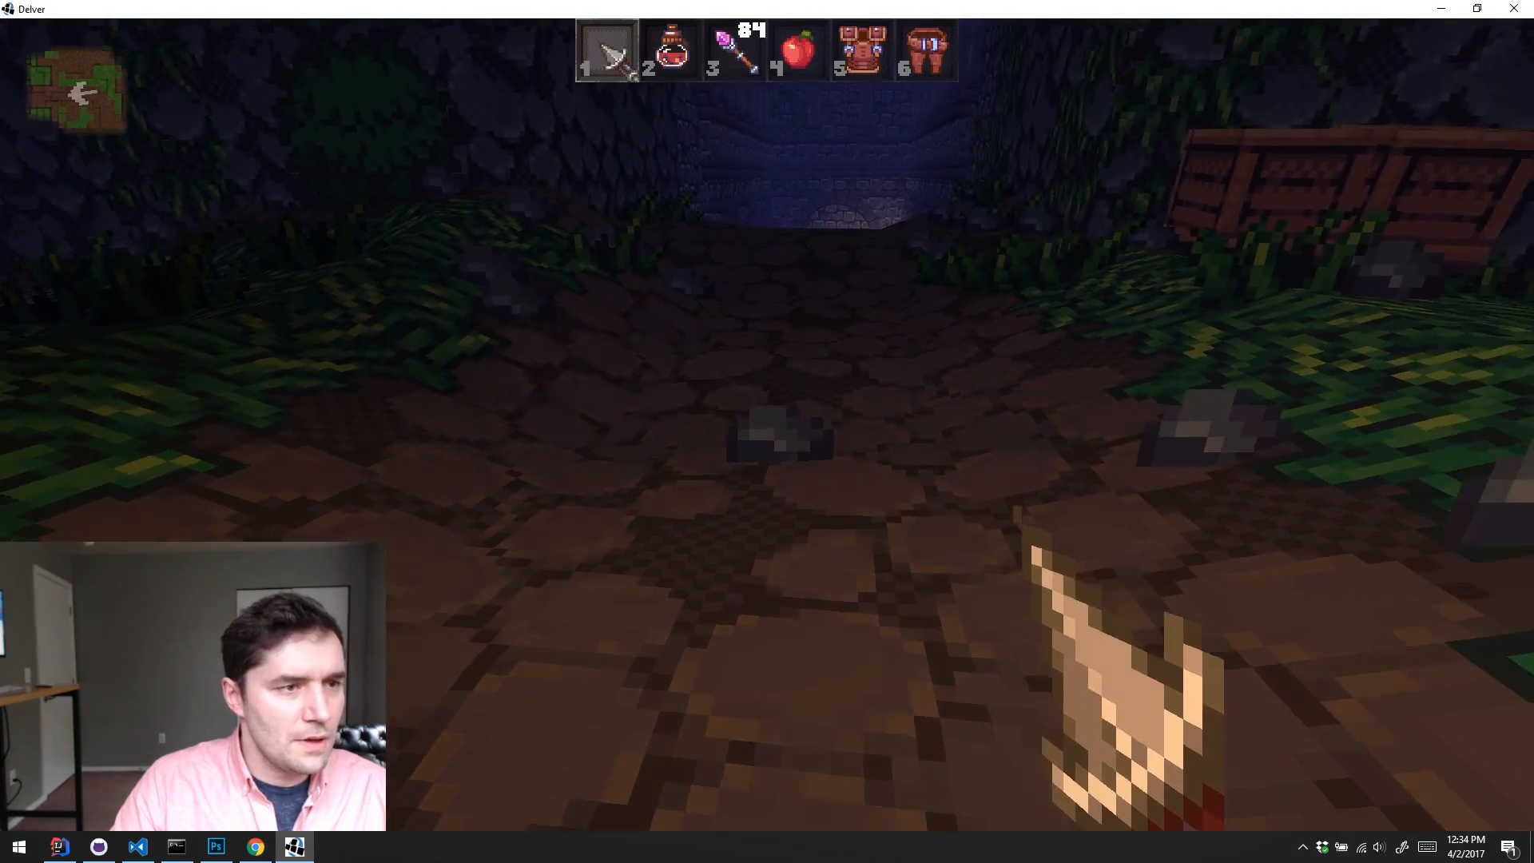
key(i)
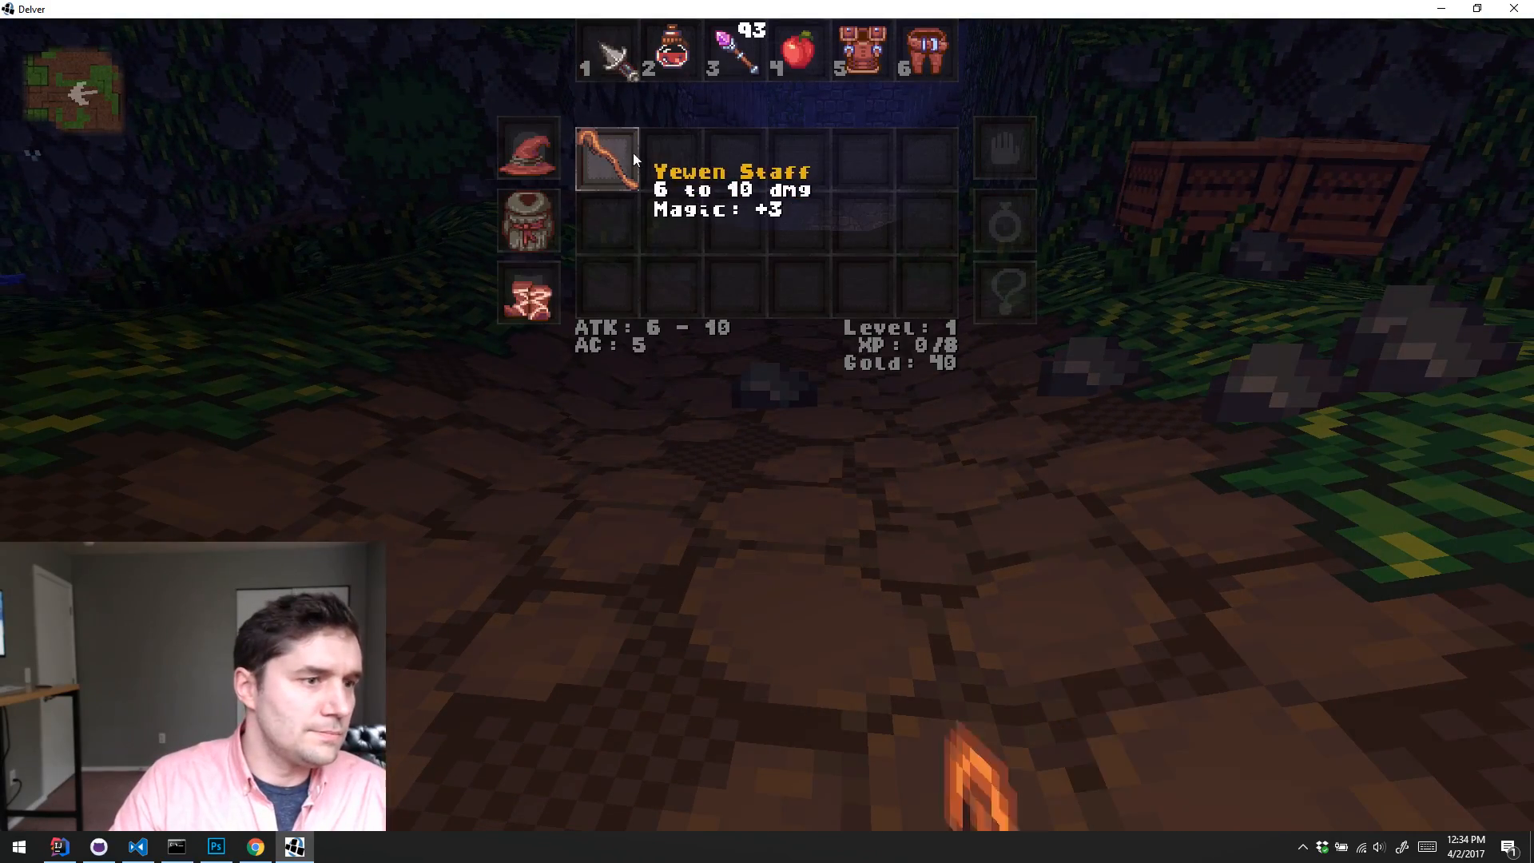
key(i)
Step: Walk through the stone archway down to the torchlit wooden door and enter the dungeon
key(w)
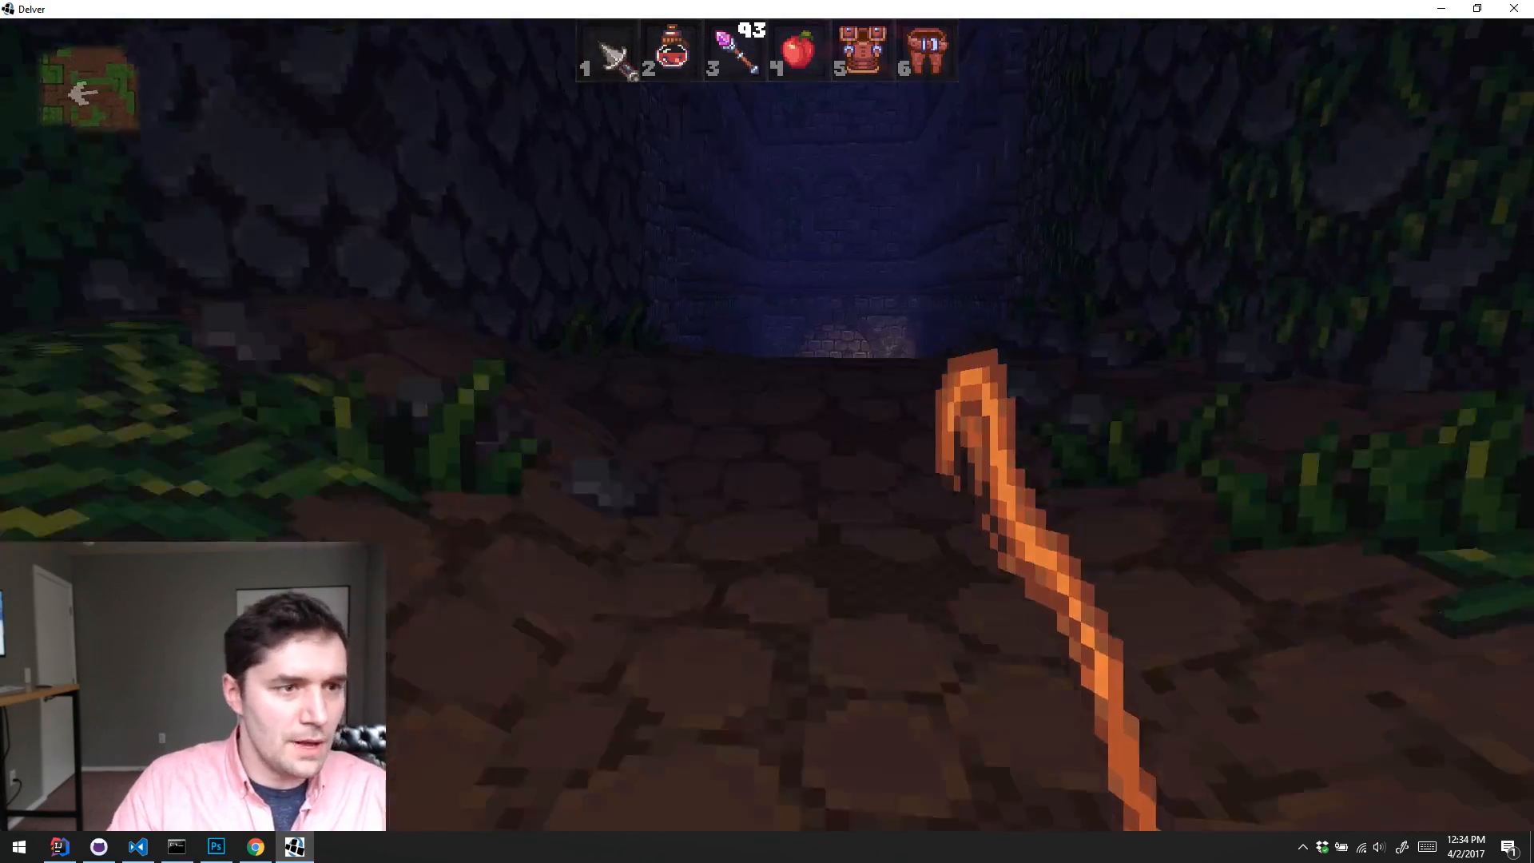
key(w)
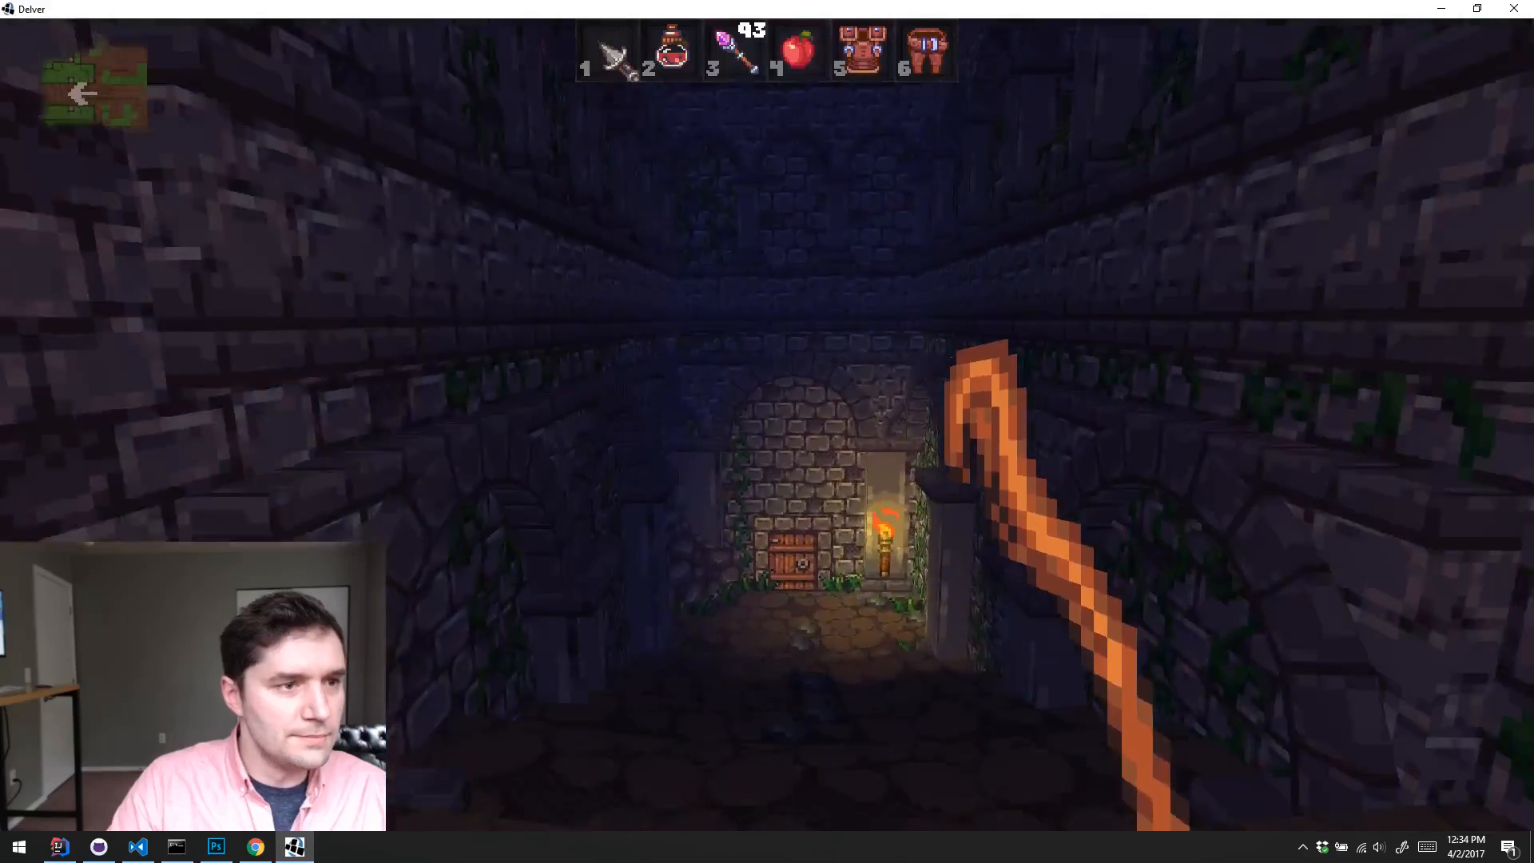
key(w)
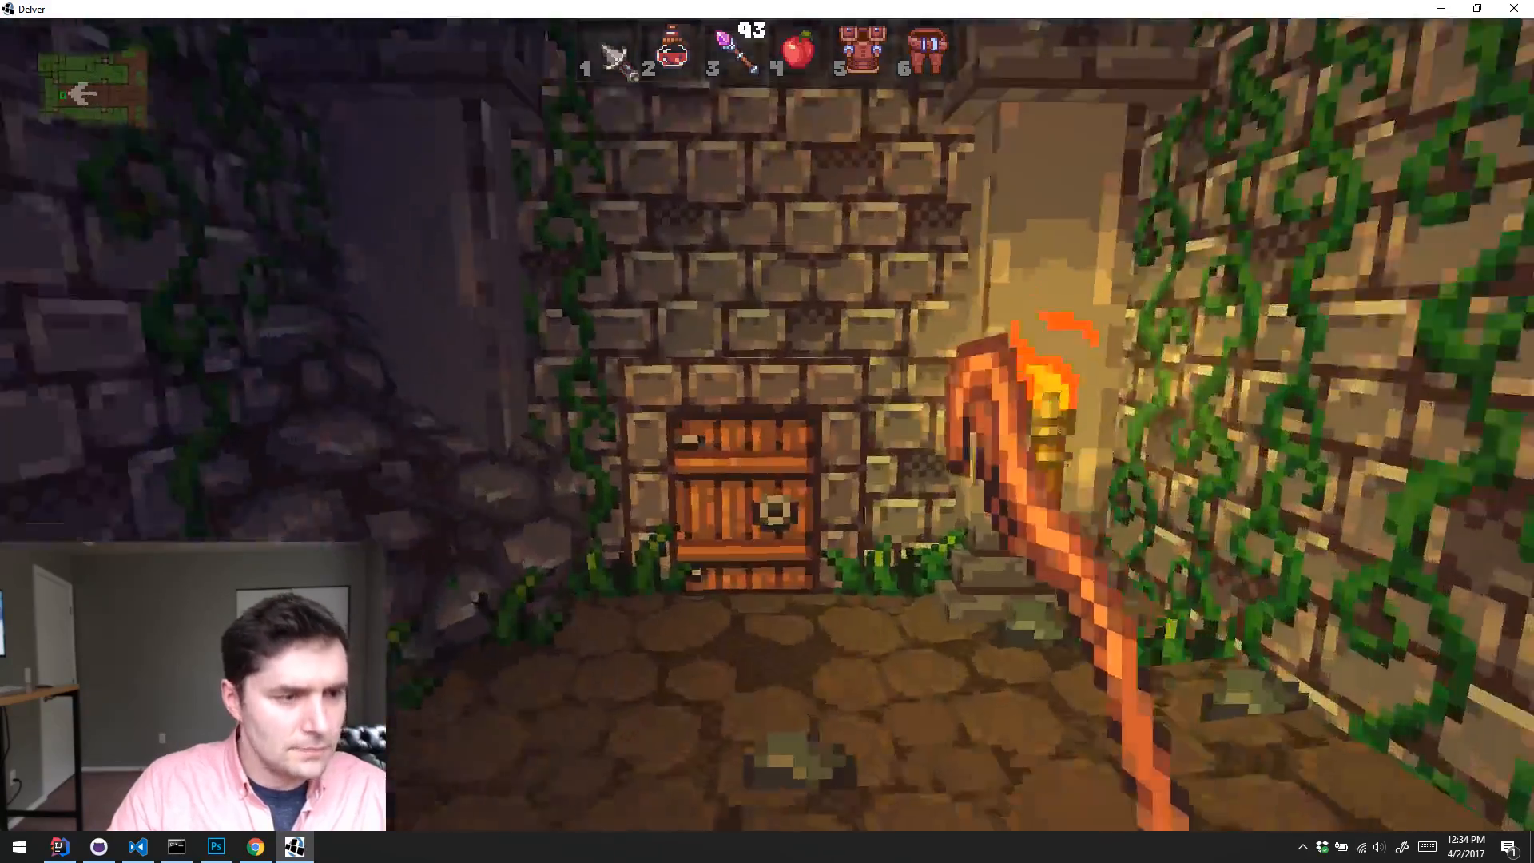
key(w)
key(e)
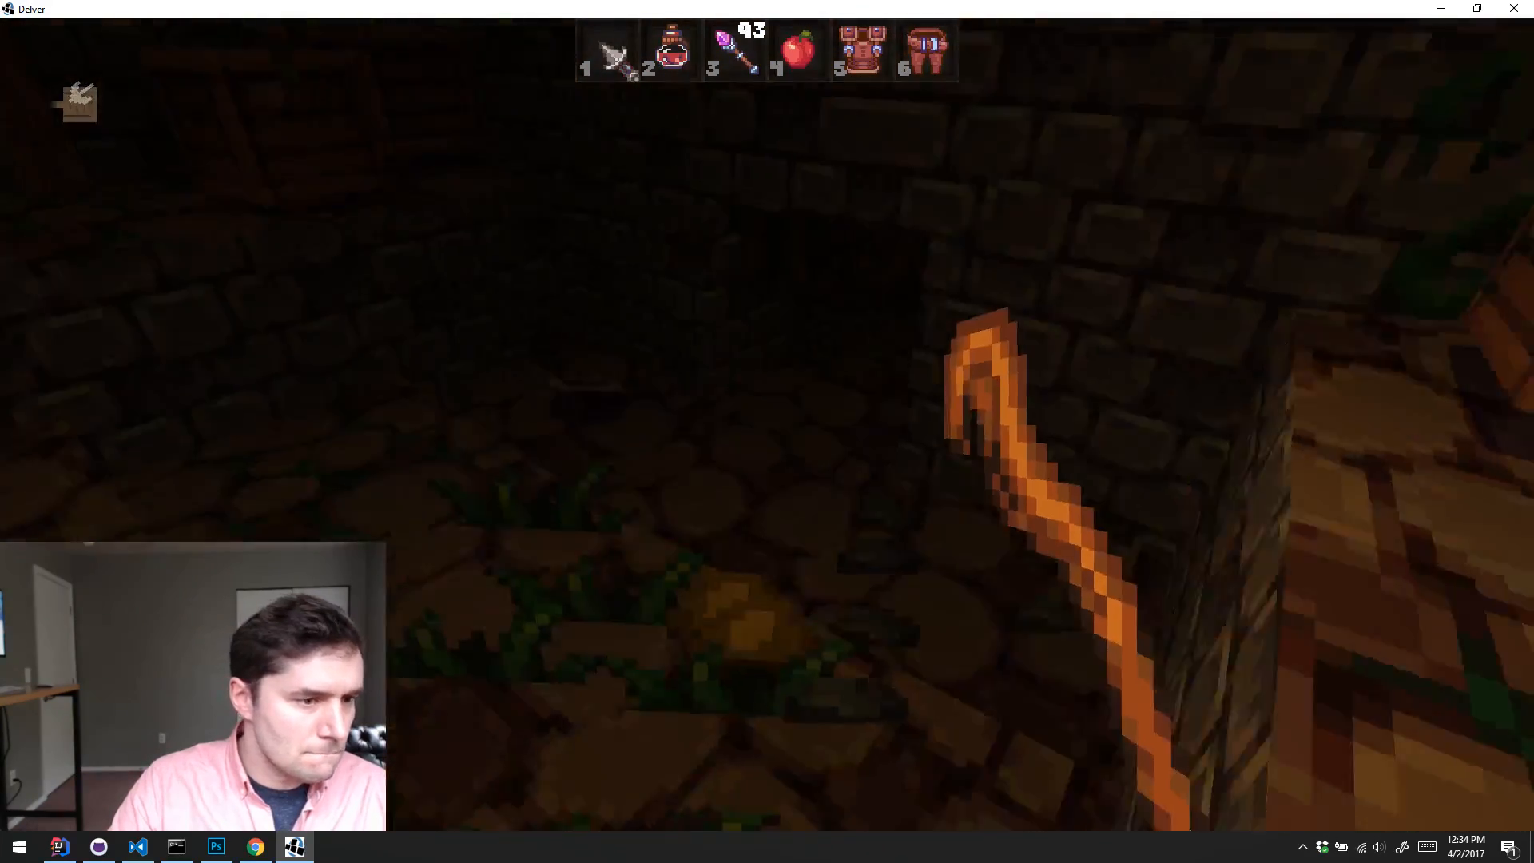
Step: Go through the wooden gate and fight the enemies among the pale green stakes in the corridor with the staff
key(w)
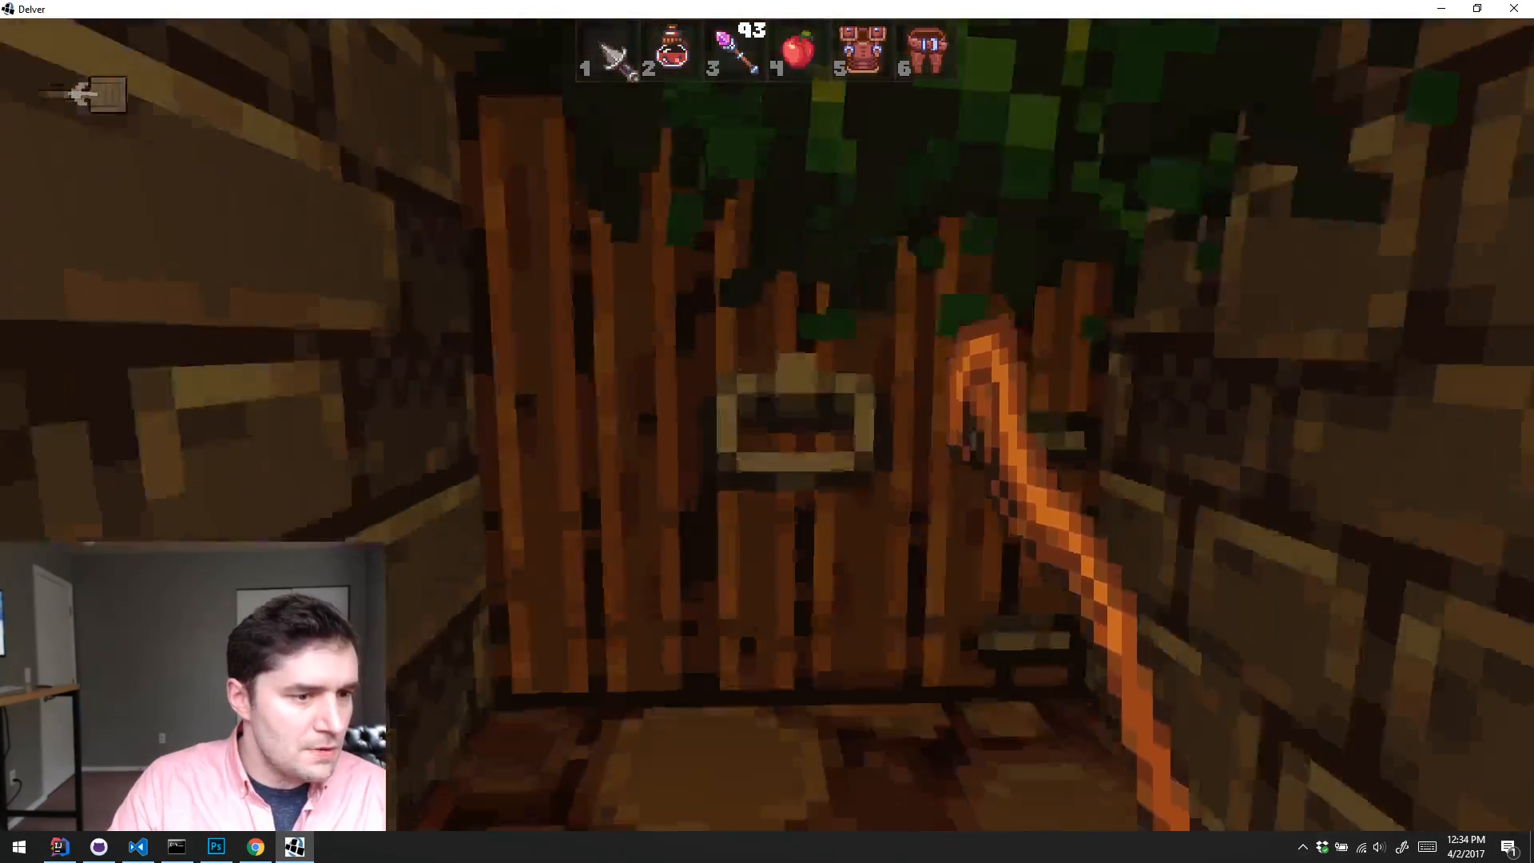
key(w)
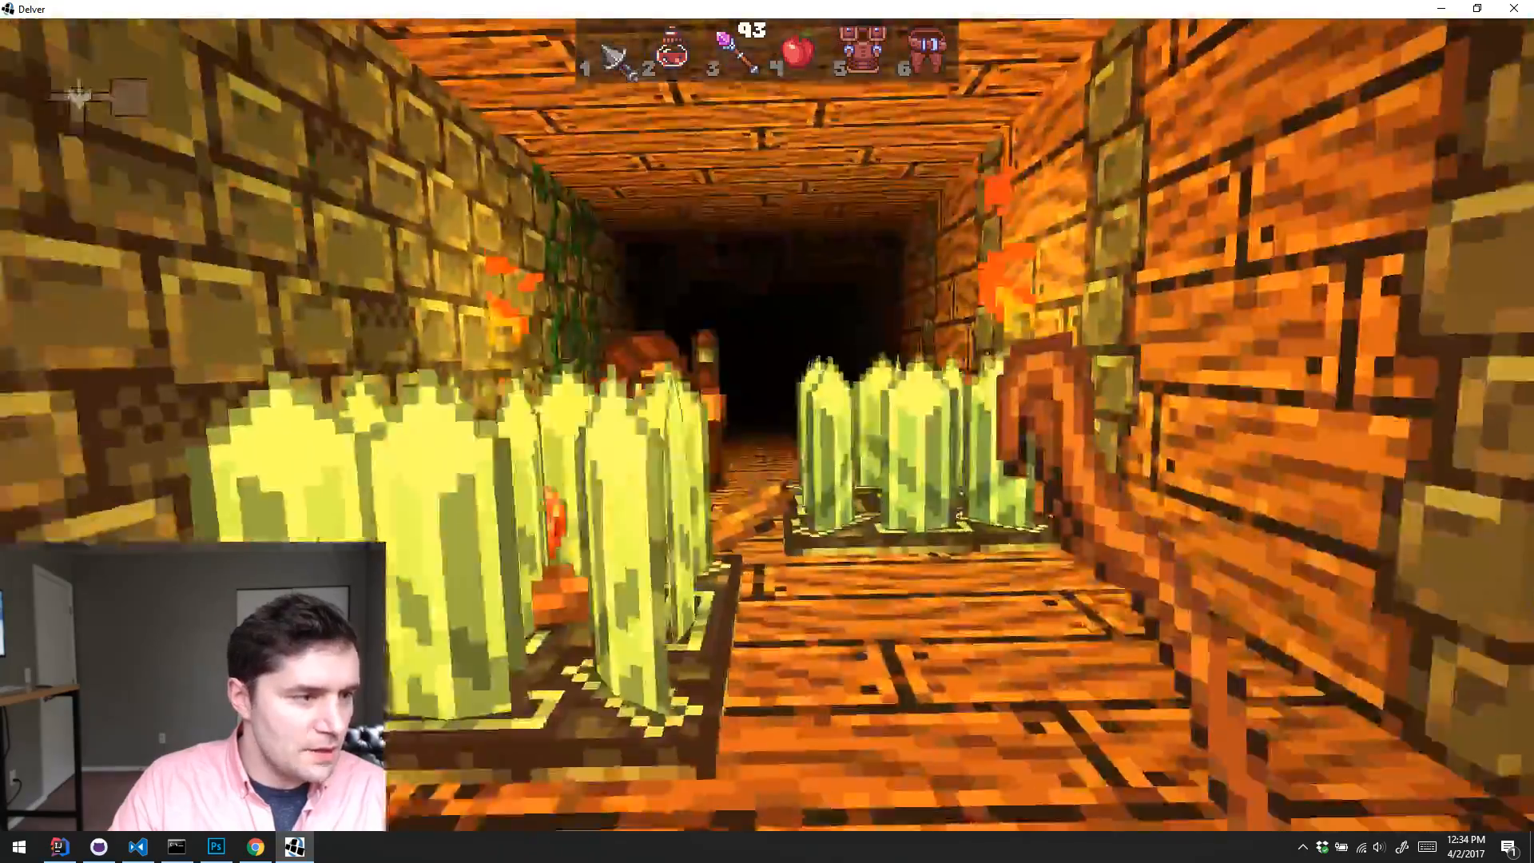
key(a)
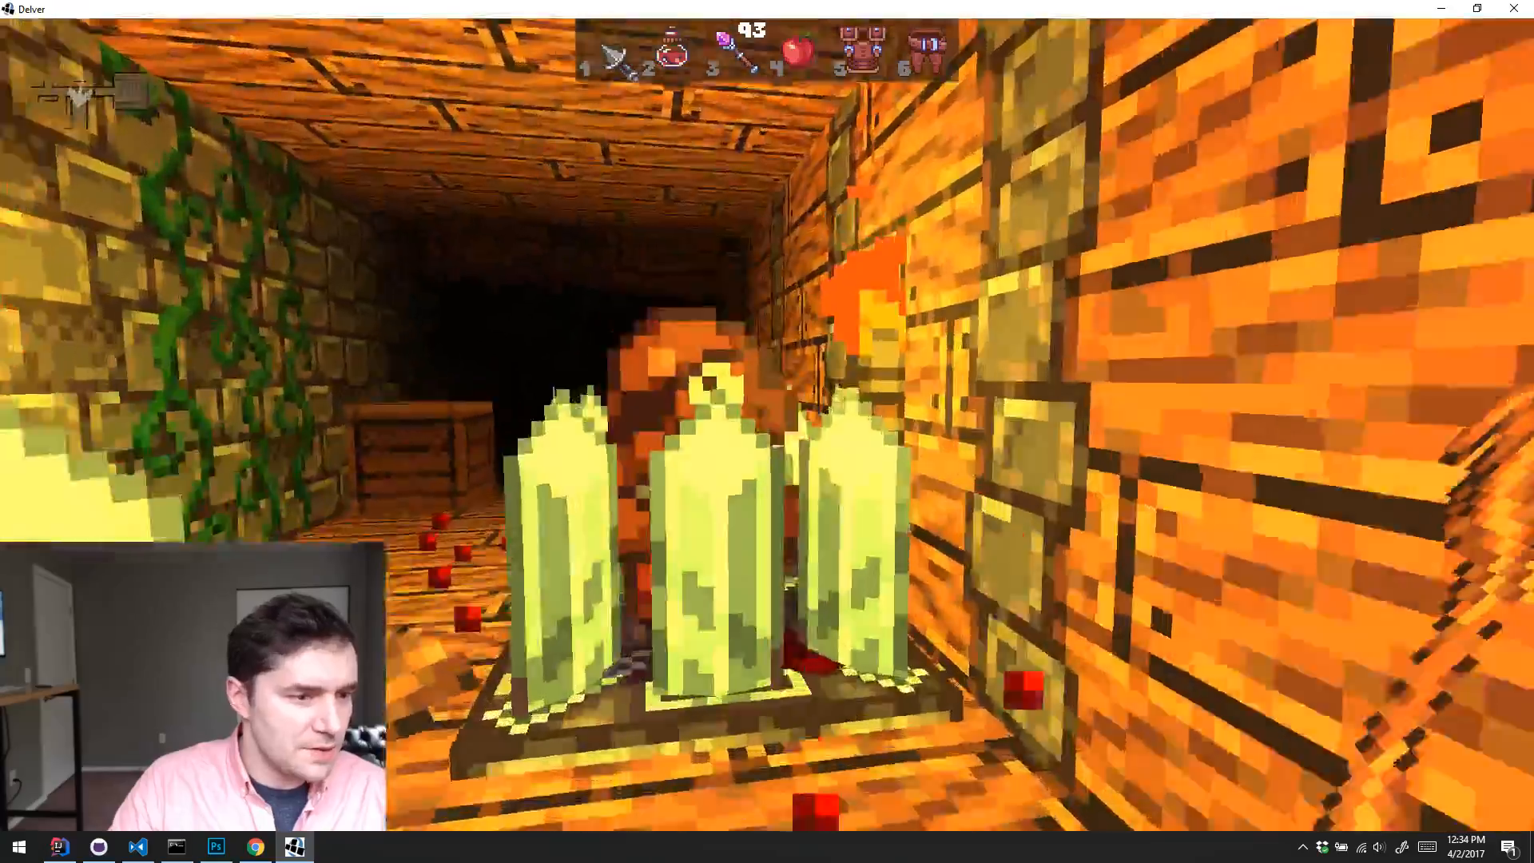
key(w)
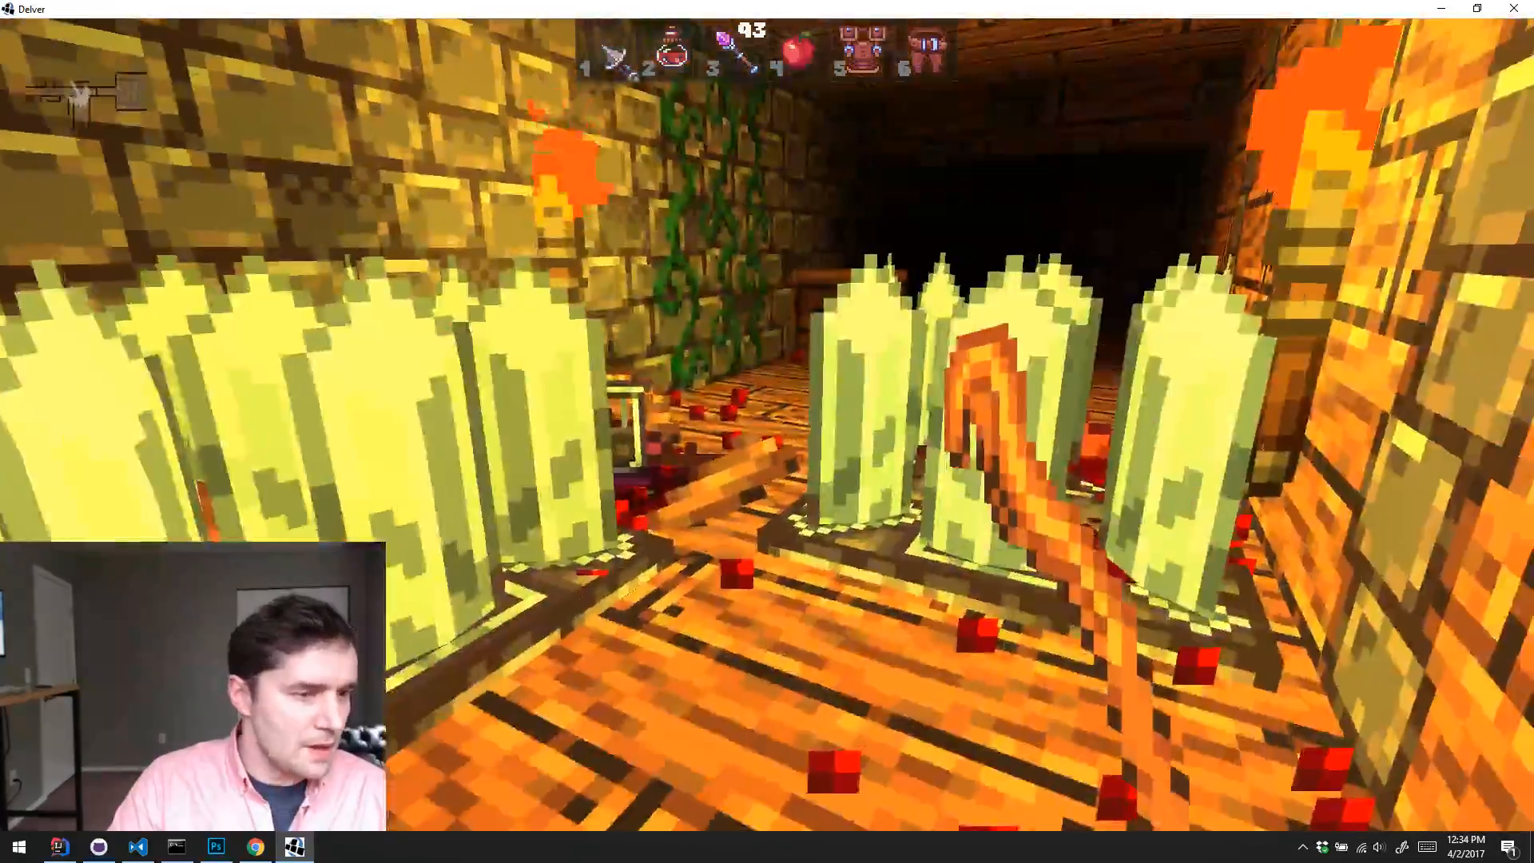
key(s)
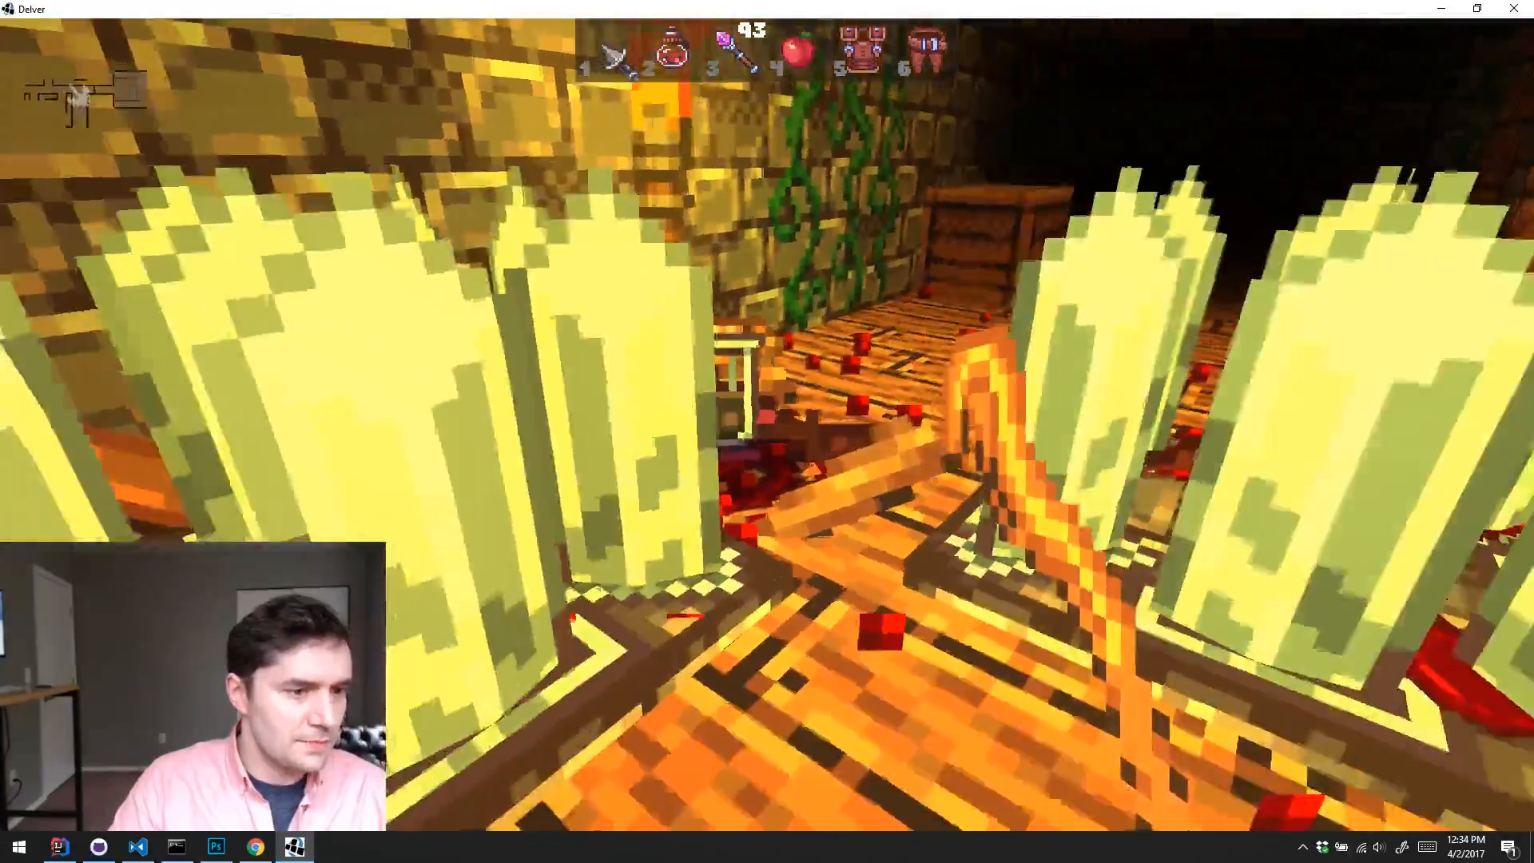
key(w)
Step: Follow the wood-floored corridors past the crate to the red-carpeted rooms and approach the thief holding a dagger
key(w)
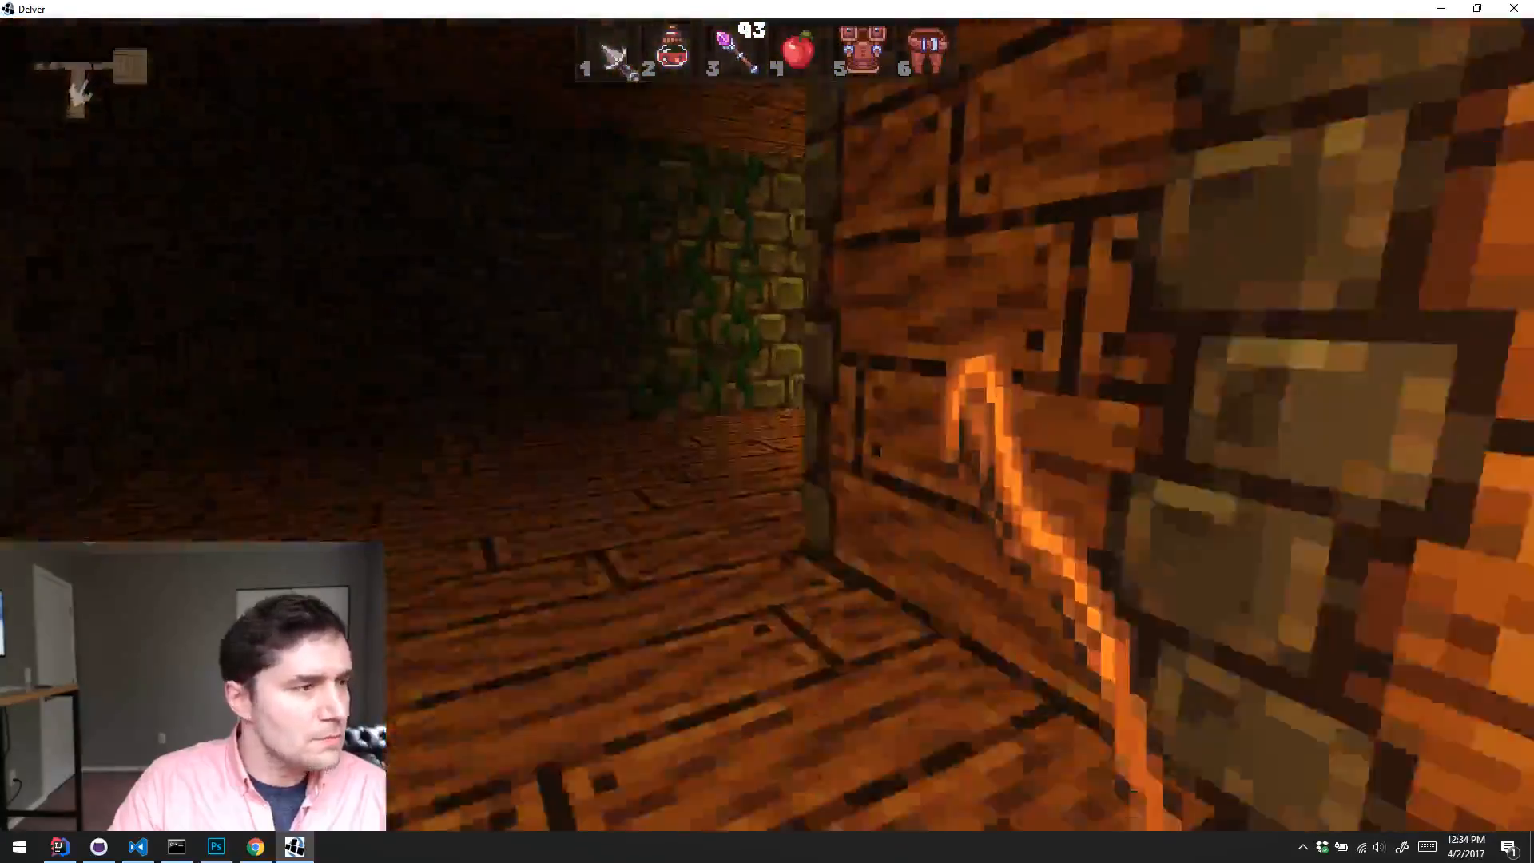
key(w)
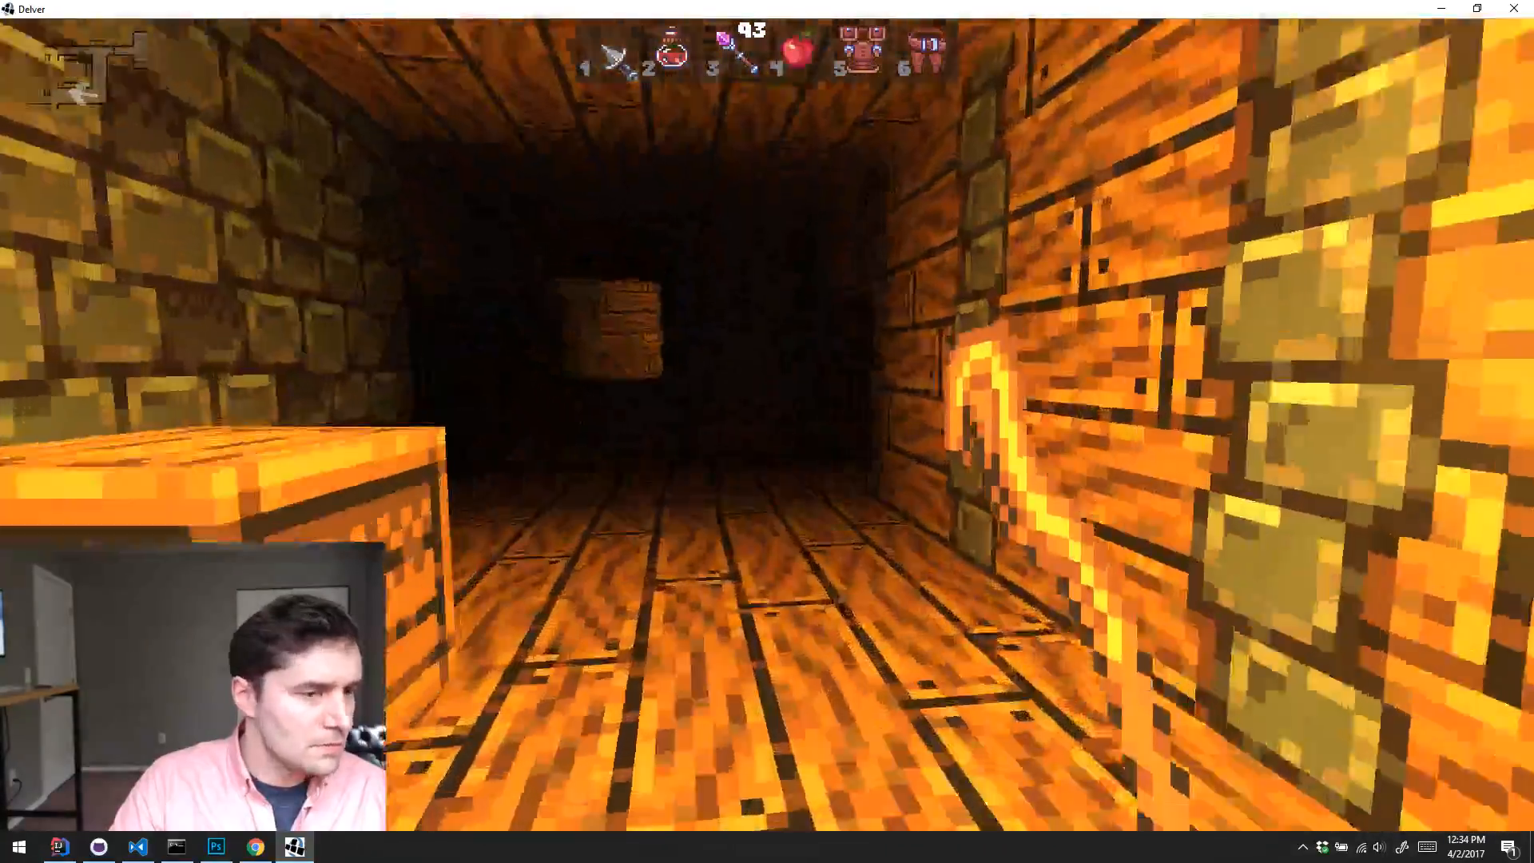
key(w)
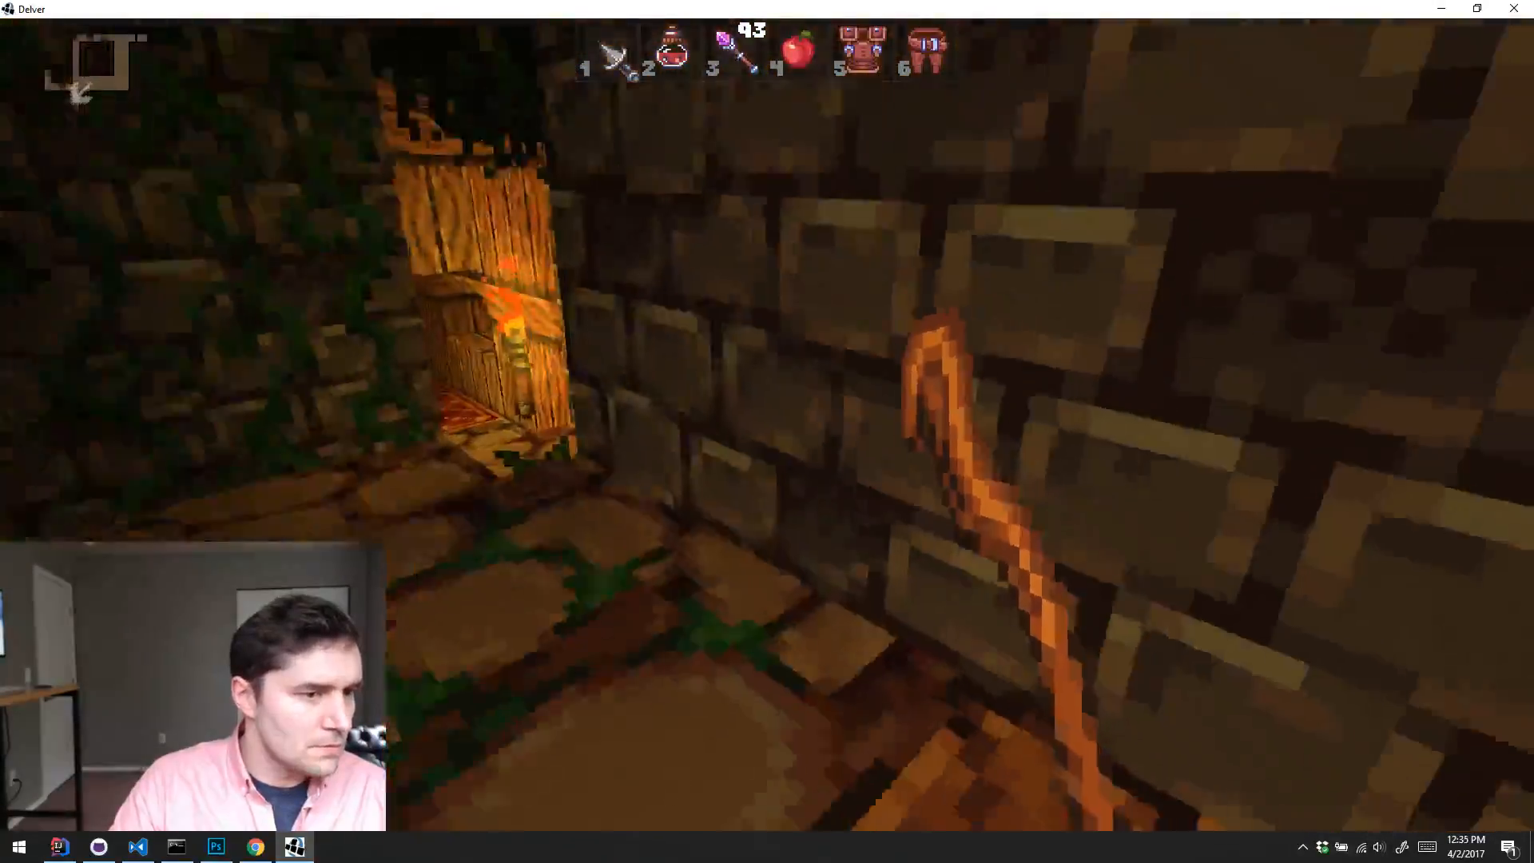
key(w)
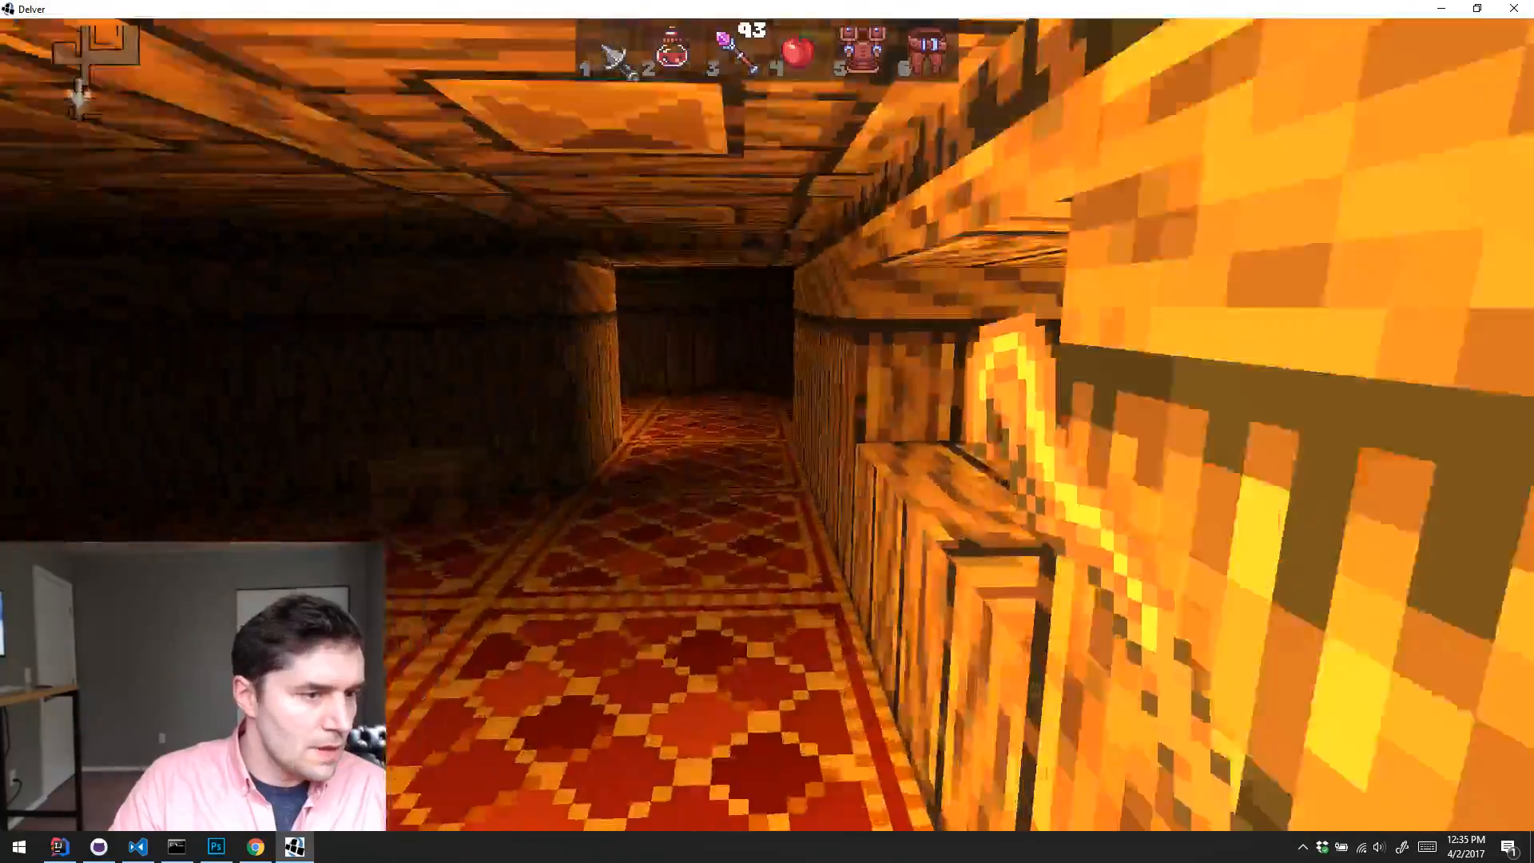
key(w)
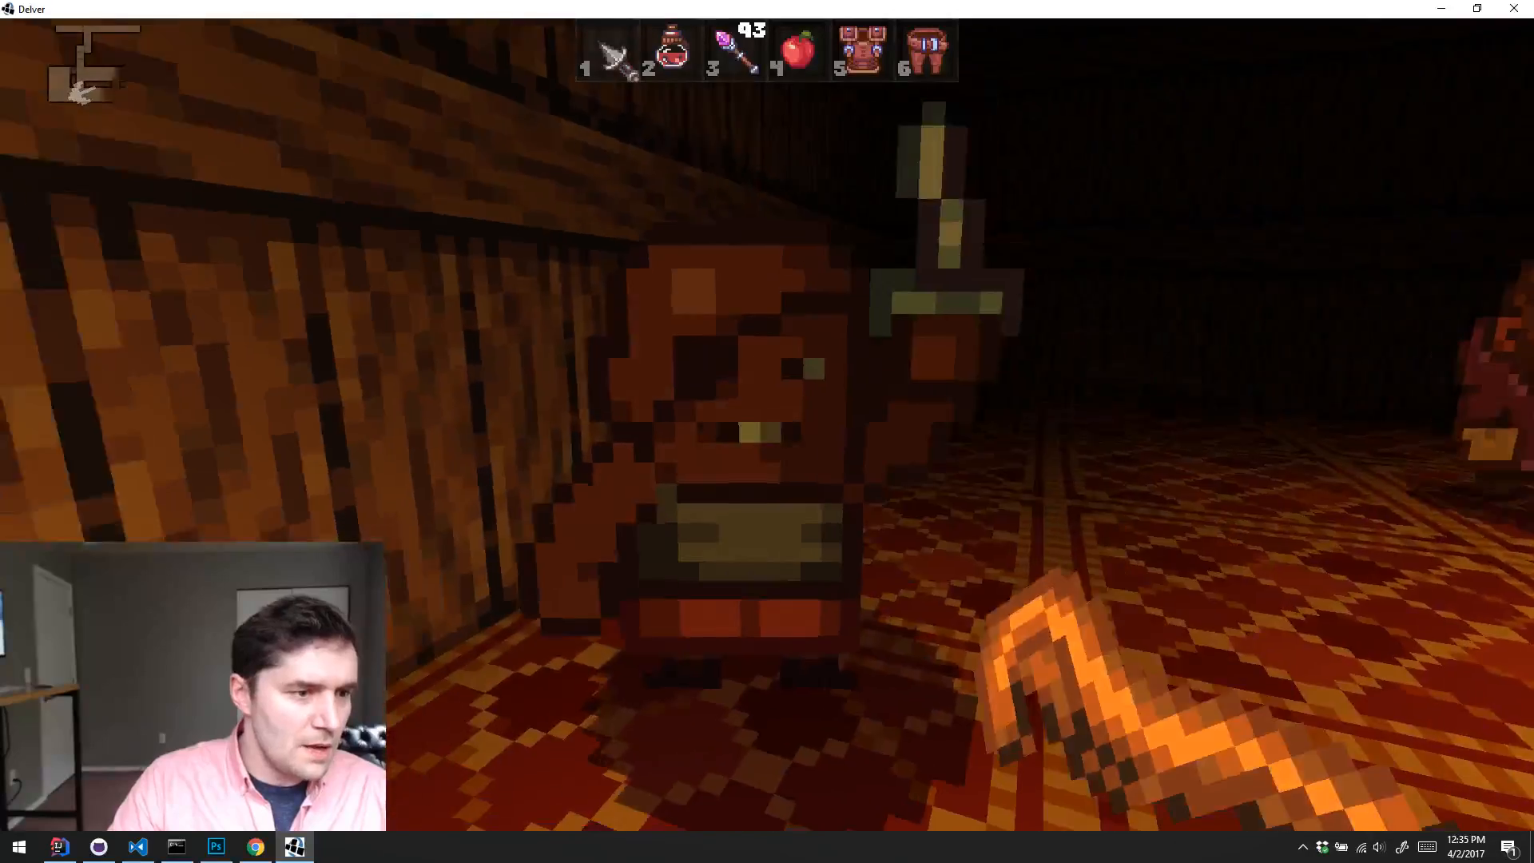
Step: Defeat the thieves in the carpeted room with the staff and spend the level-up point on Magic
click(767, 431)
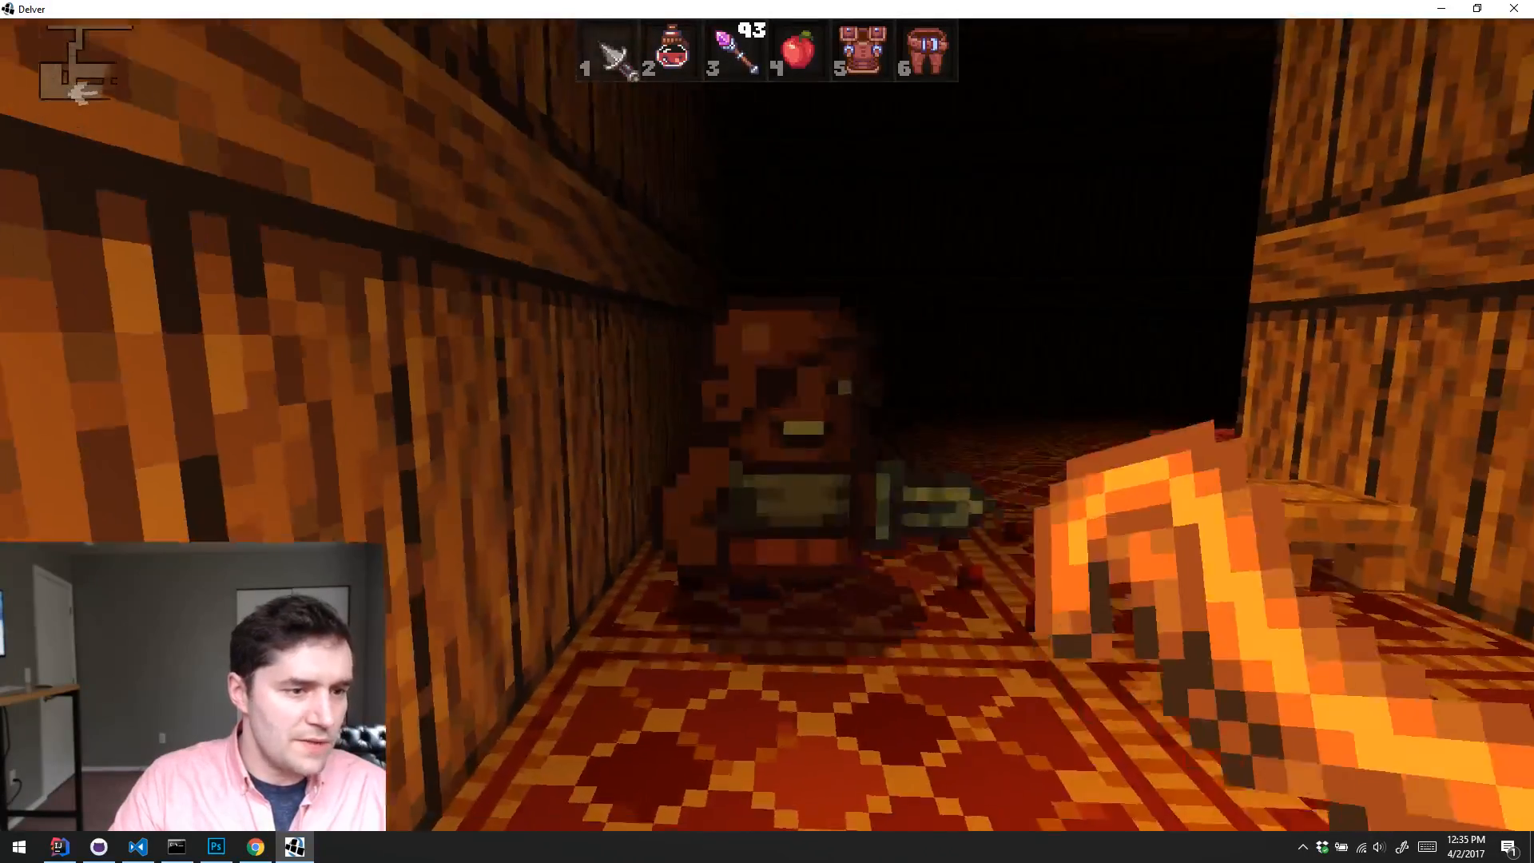
click(767, 431)
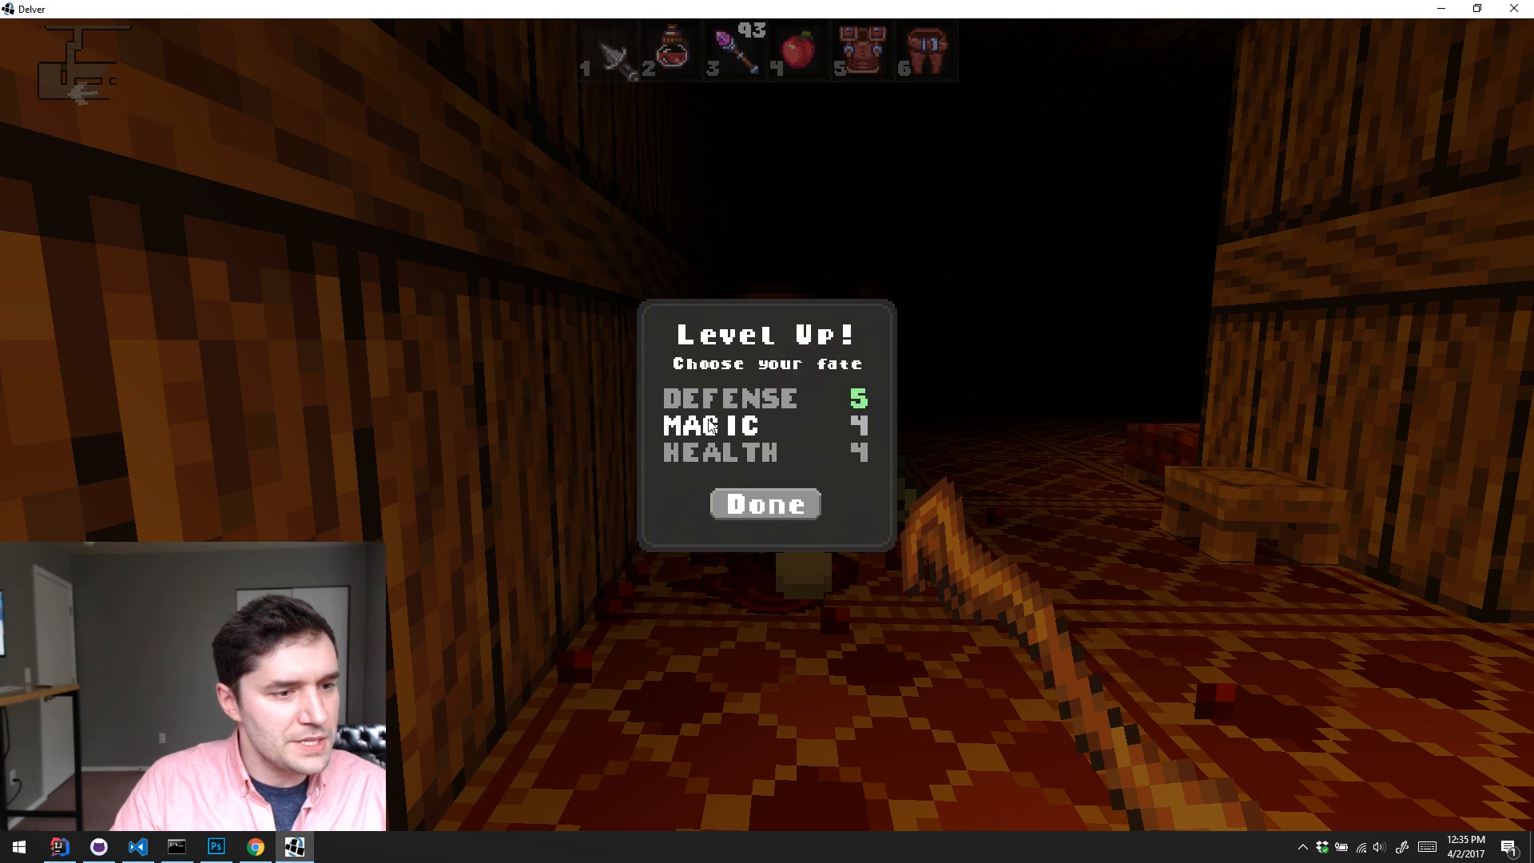
click(762, 504)
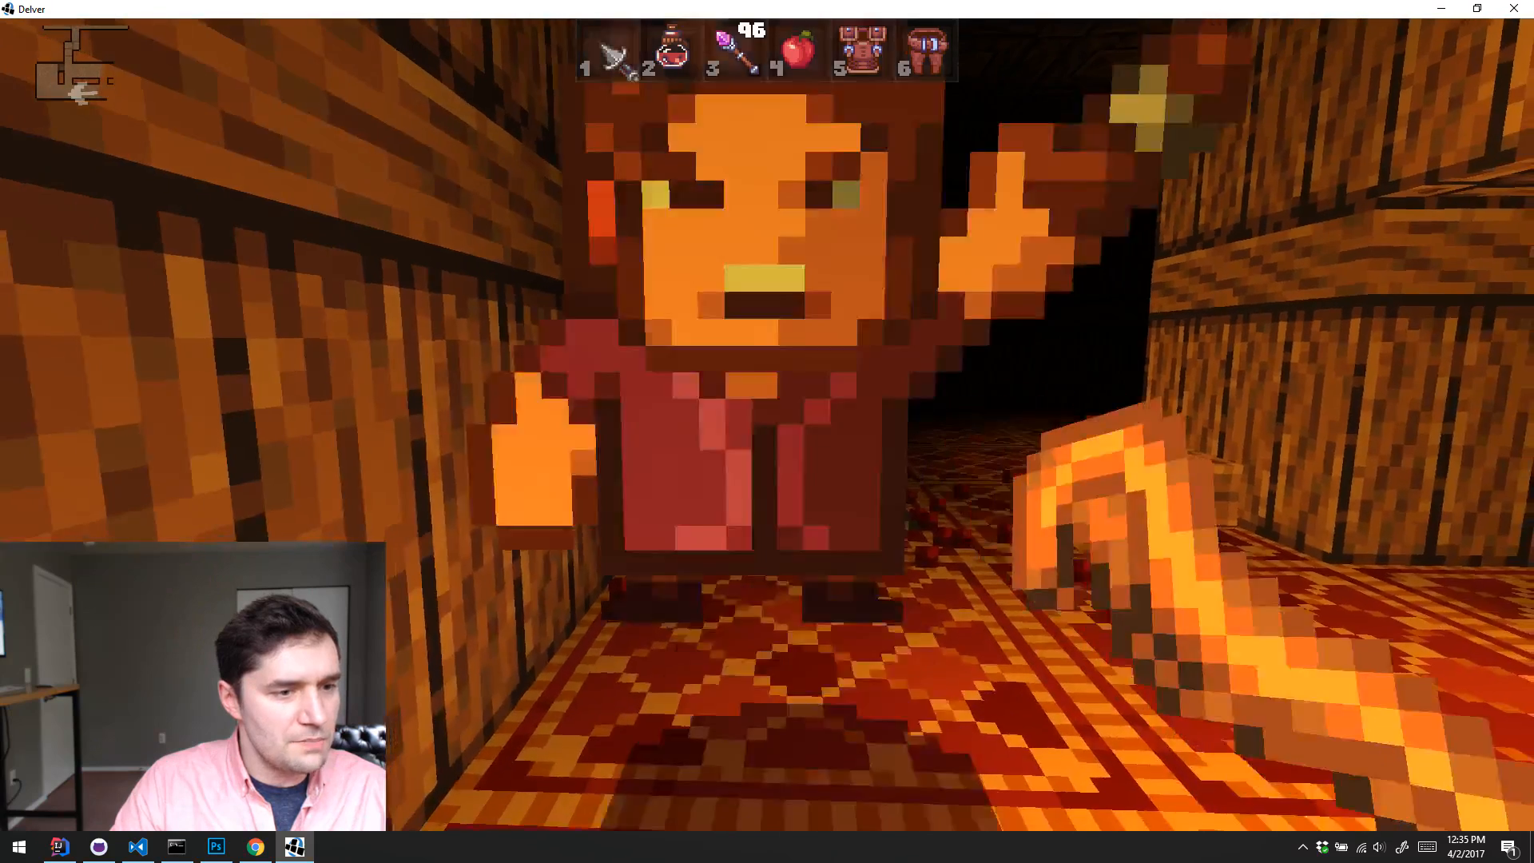
click(767, 432)
Step: Collect the dropped potion and explore the carpeted rooms past the bed and bookshelf to the stone alcove
key(w)
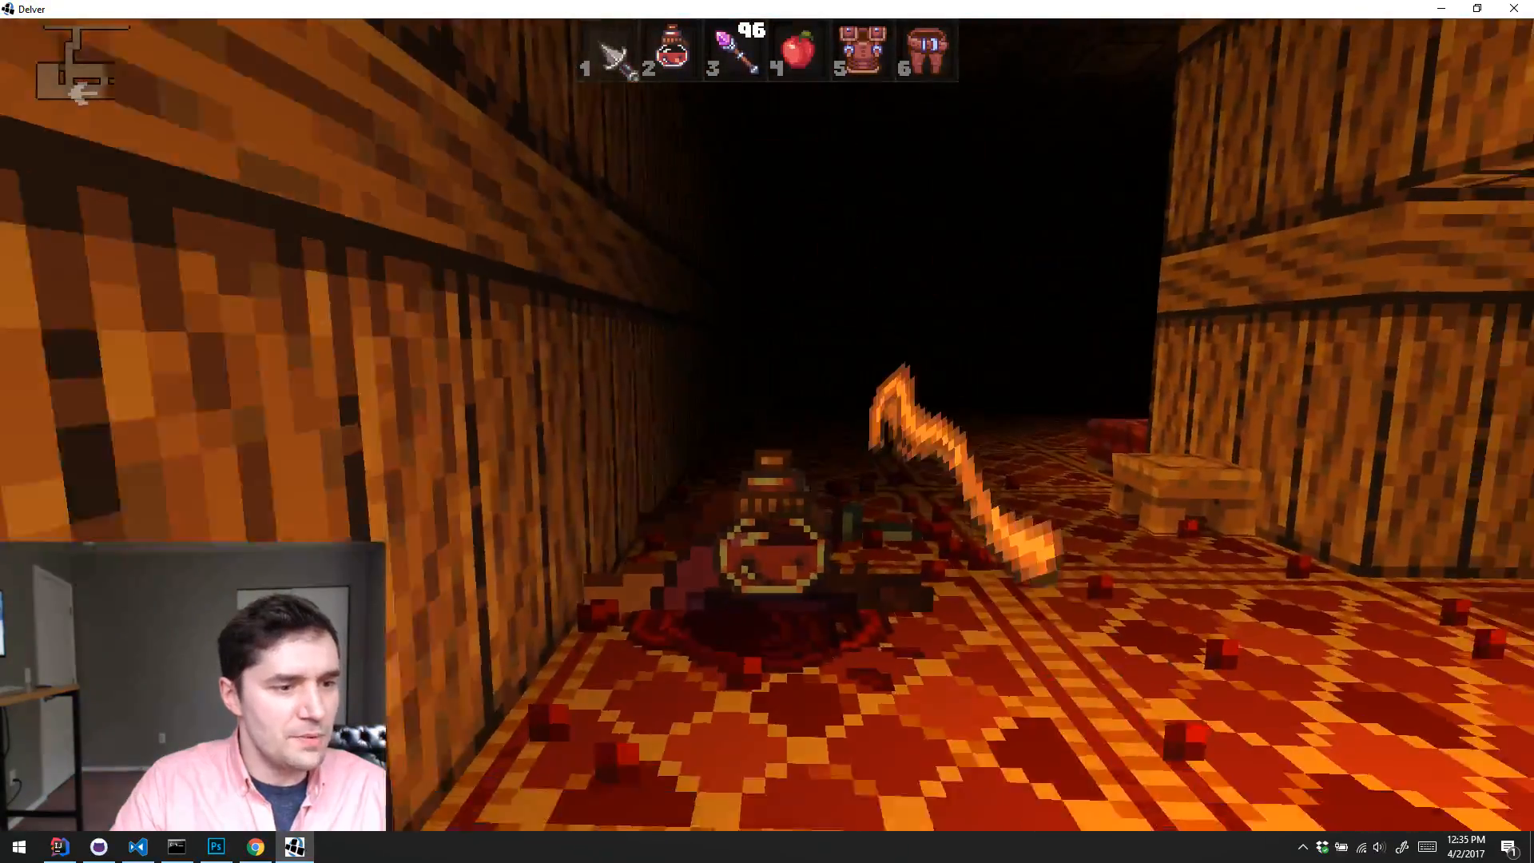
key(w)
key(e)
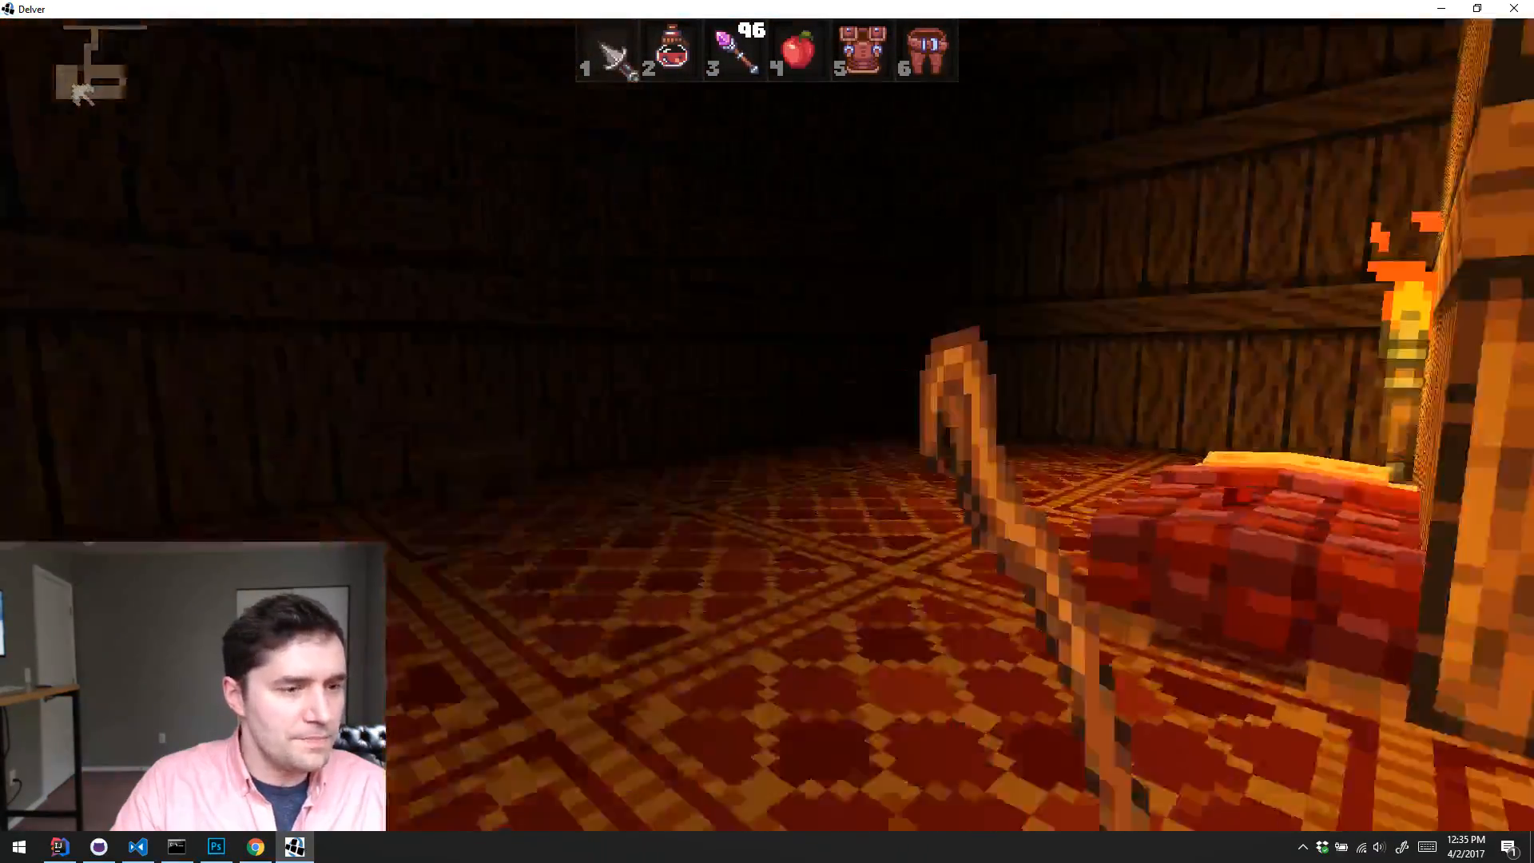
key(w)
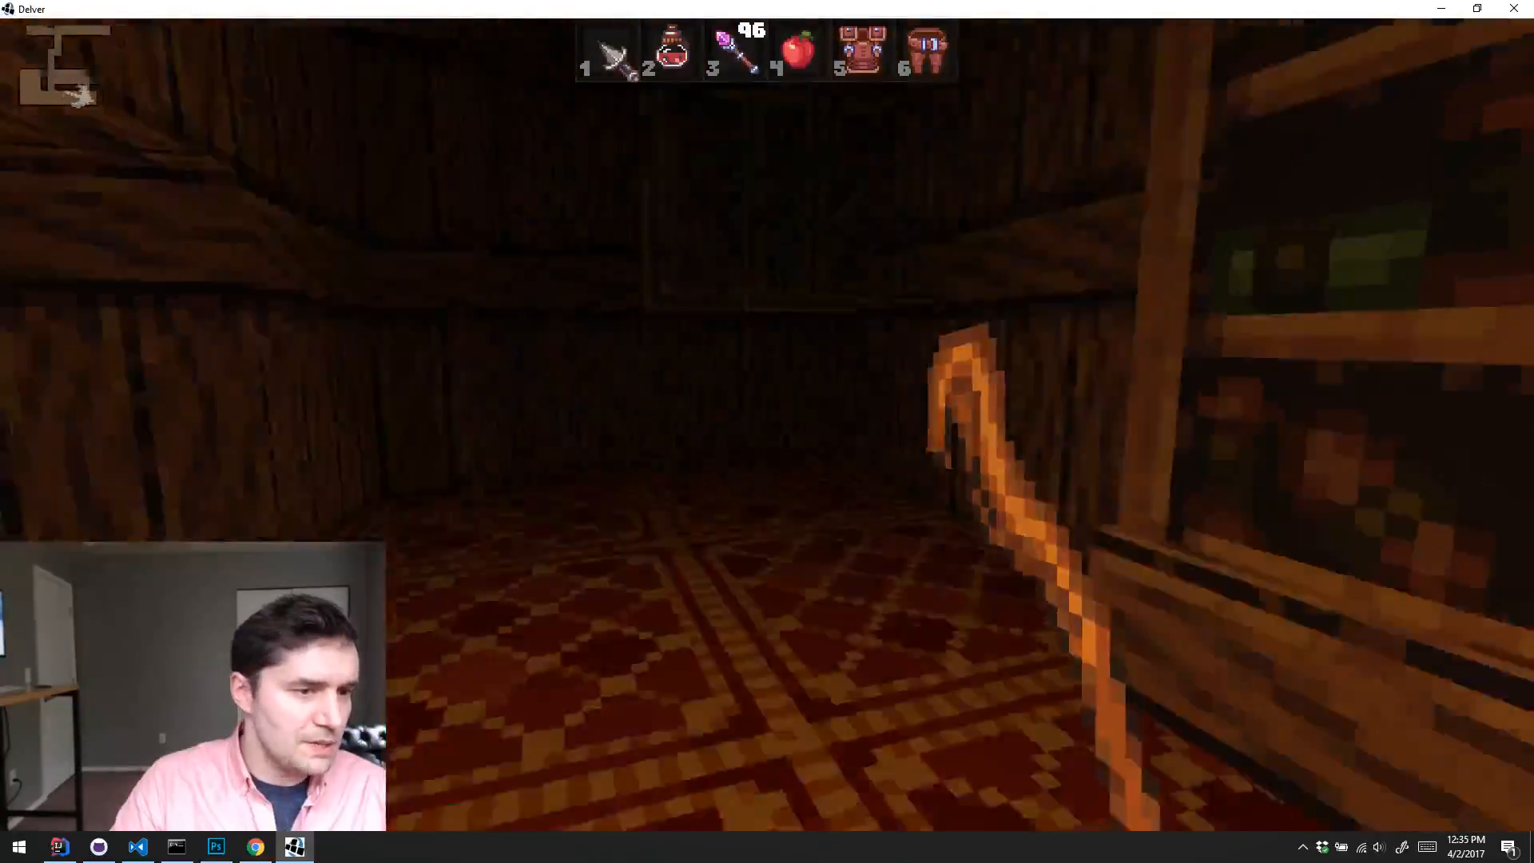
key(w)
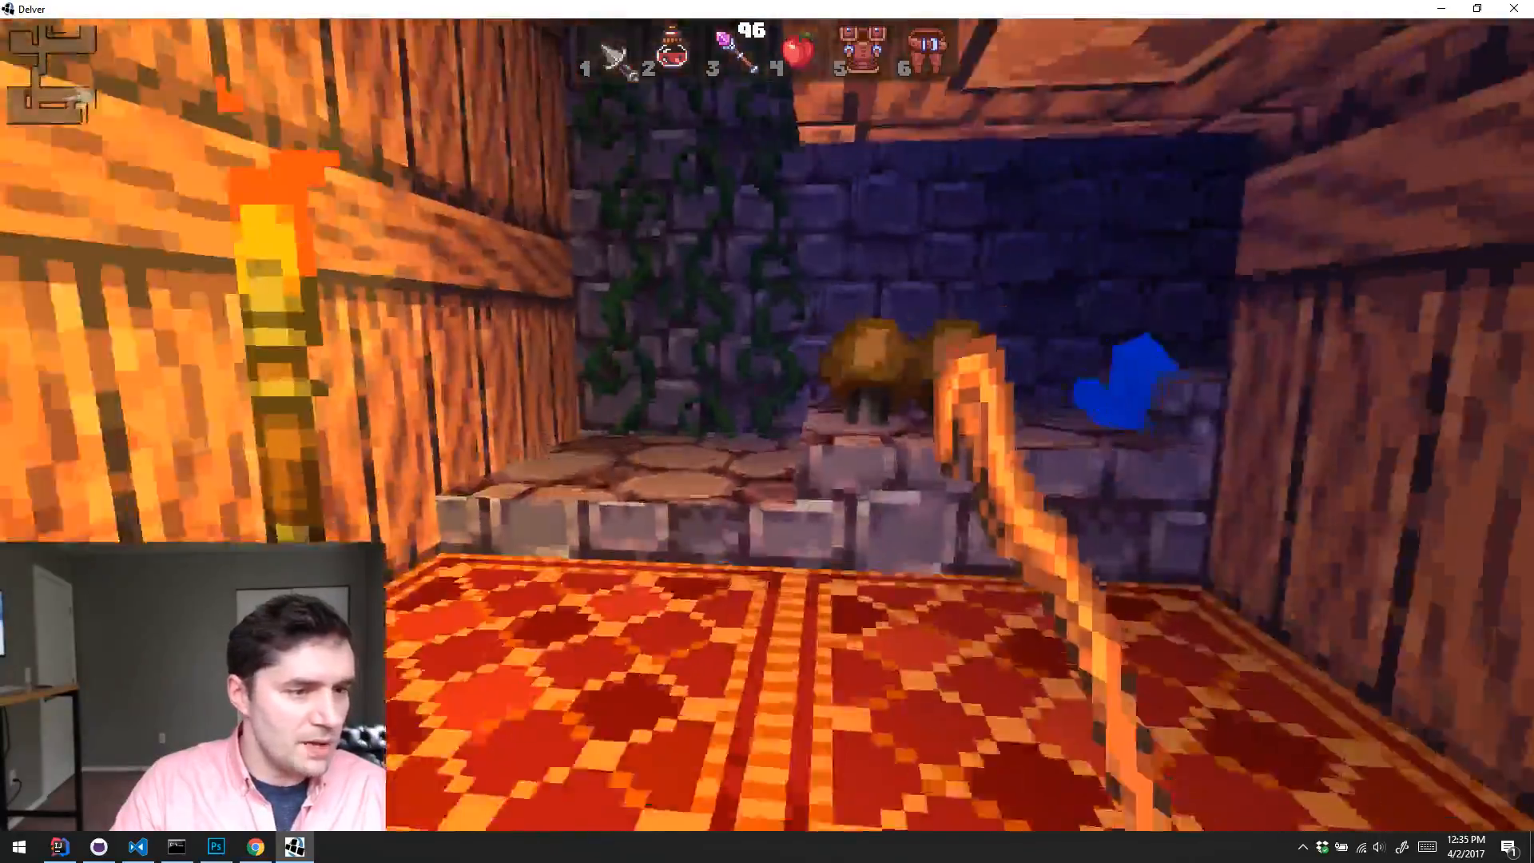
Step: Leave the alcove for the torch-lit stone passage and strike the enemy at its entrance with the staff
key(w)
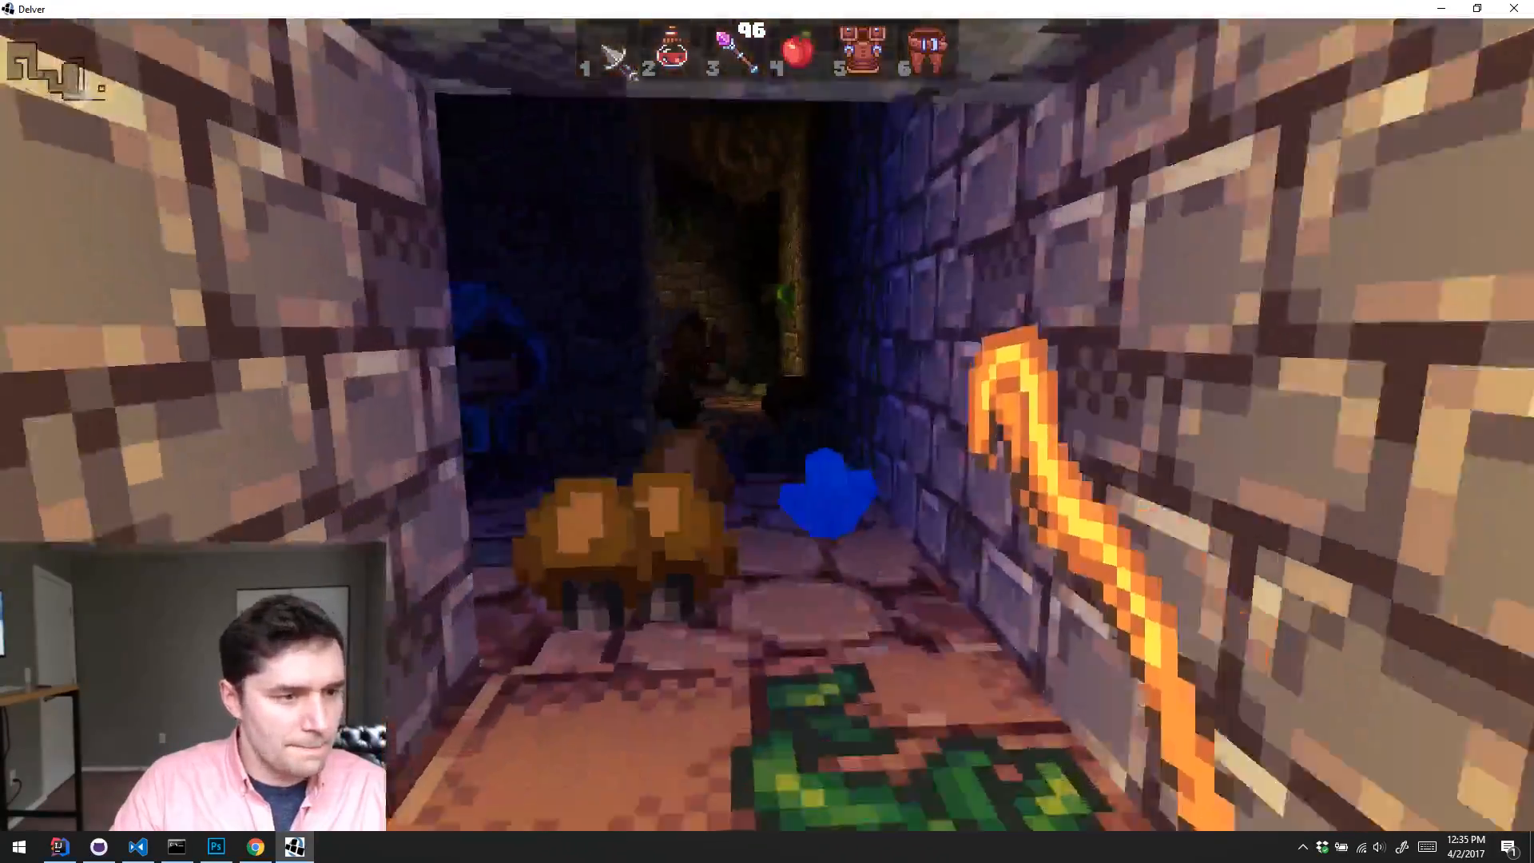
key(w)
key(s)
click(767, 431)
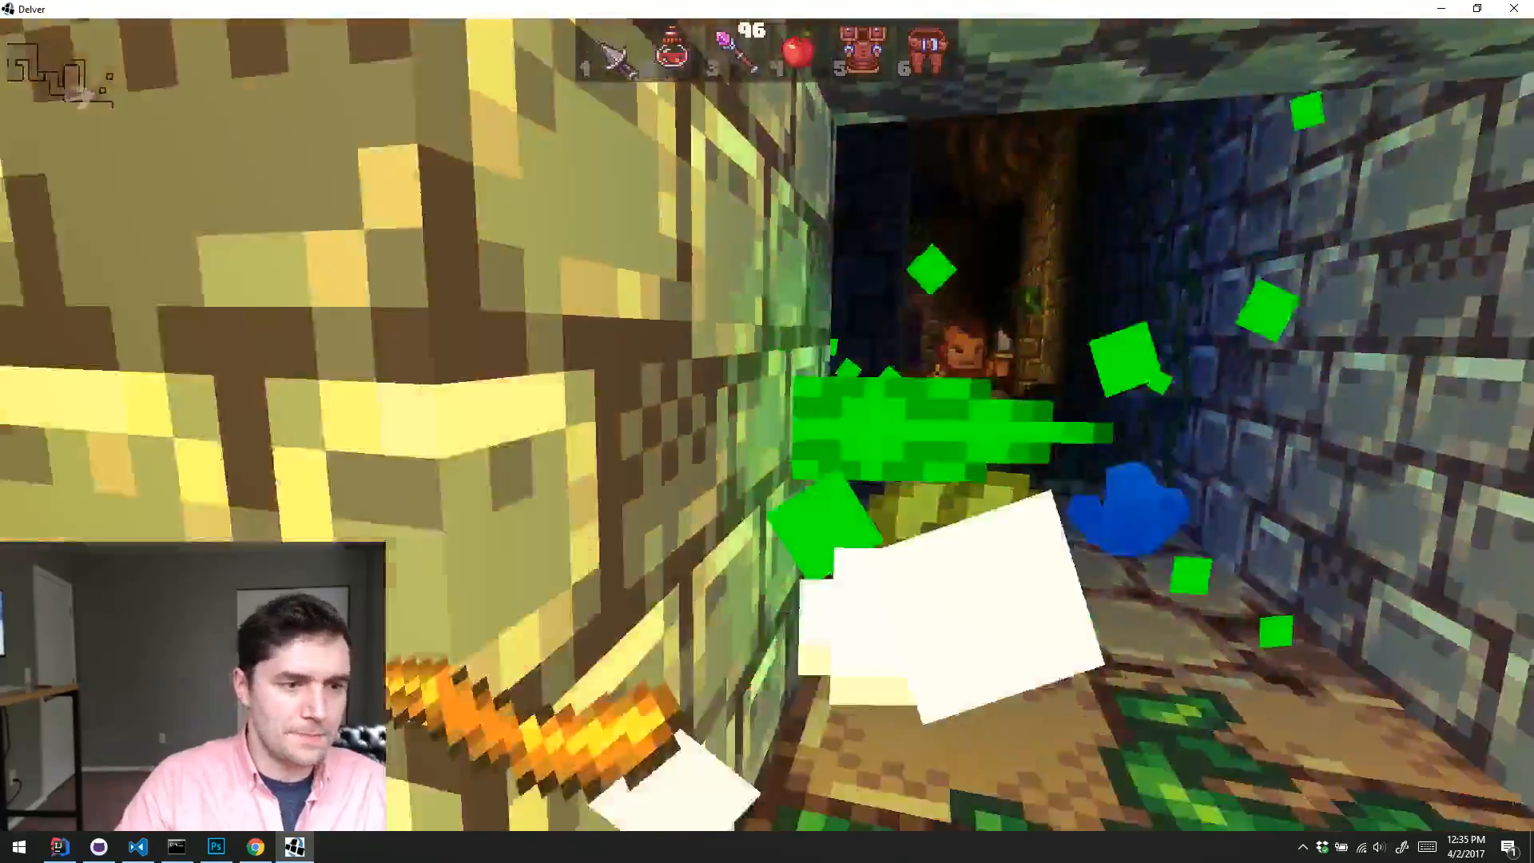
key(a)
key(s)
Step: Equip the wand from quick slot 3 and blast the dagger thief in the torch-lit passage
scroll(767, 432, down, 1)
scroll(766, 431, up, 2)
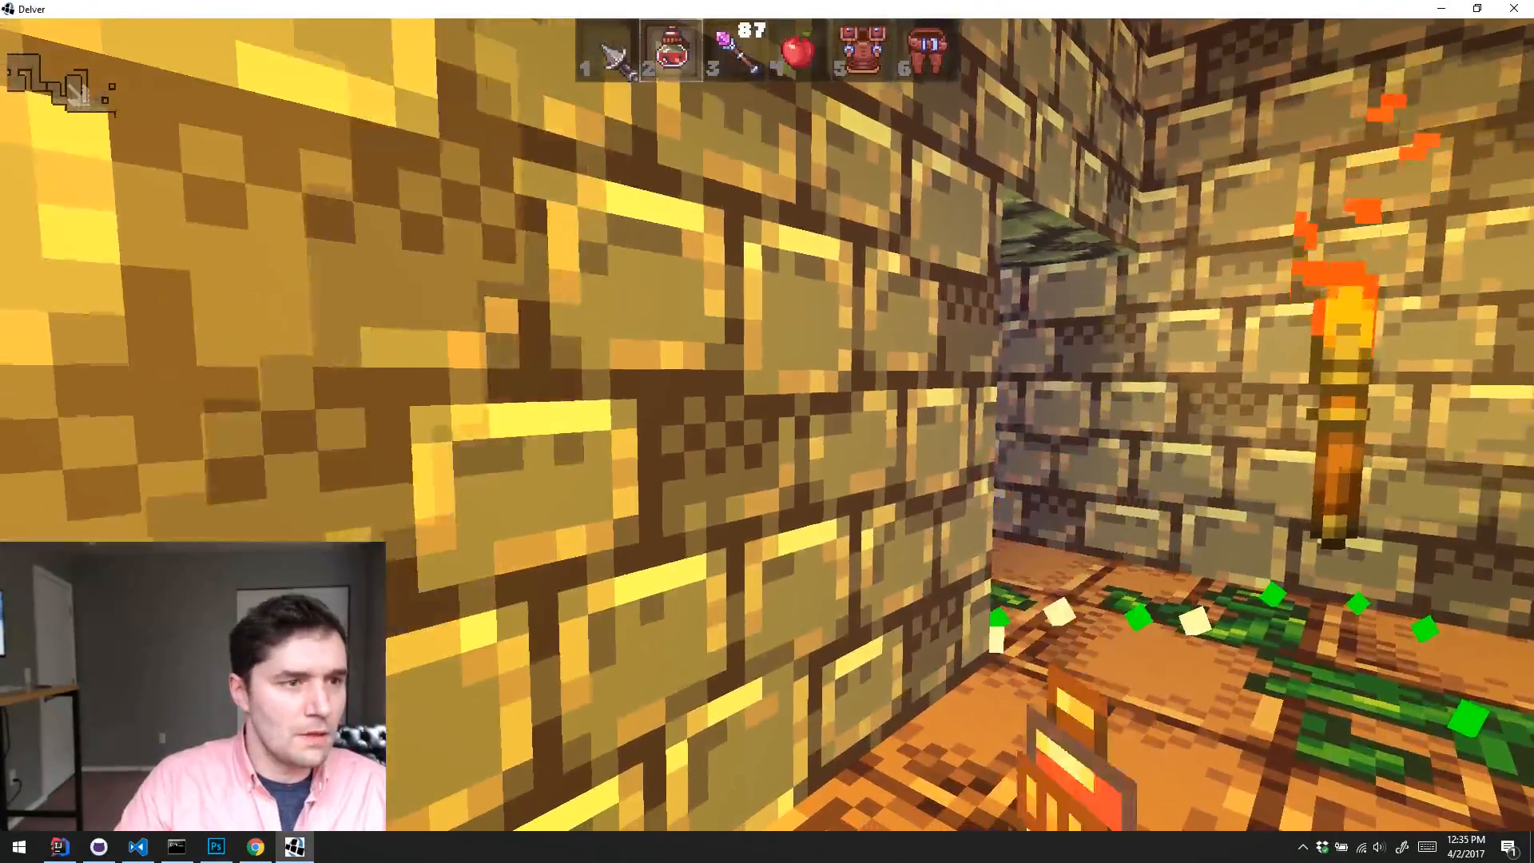
scroll(767, 432, down, 1)
key(w)
key(d)
click(767, 421)
click(767, 421)
key(s)
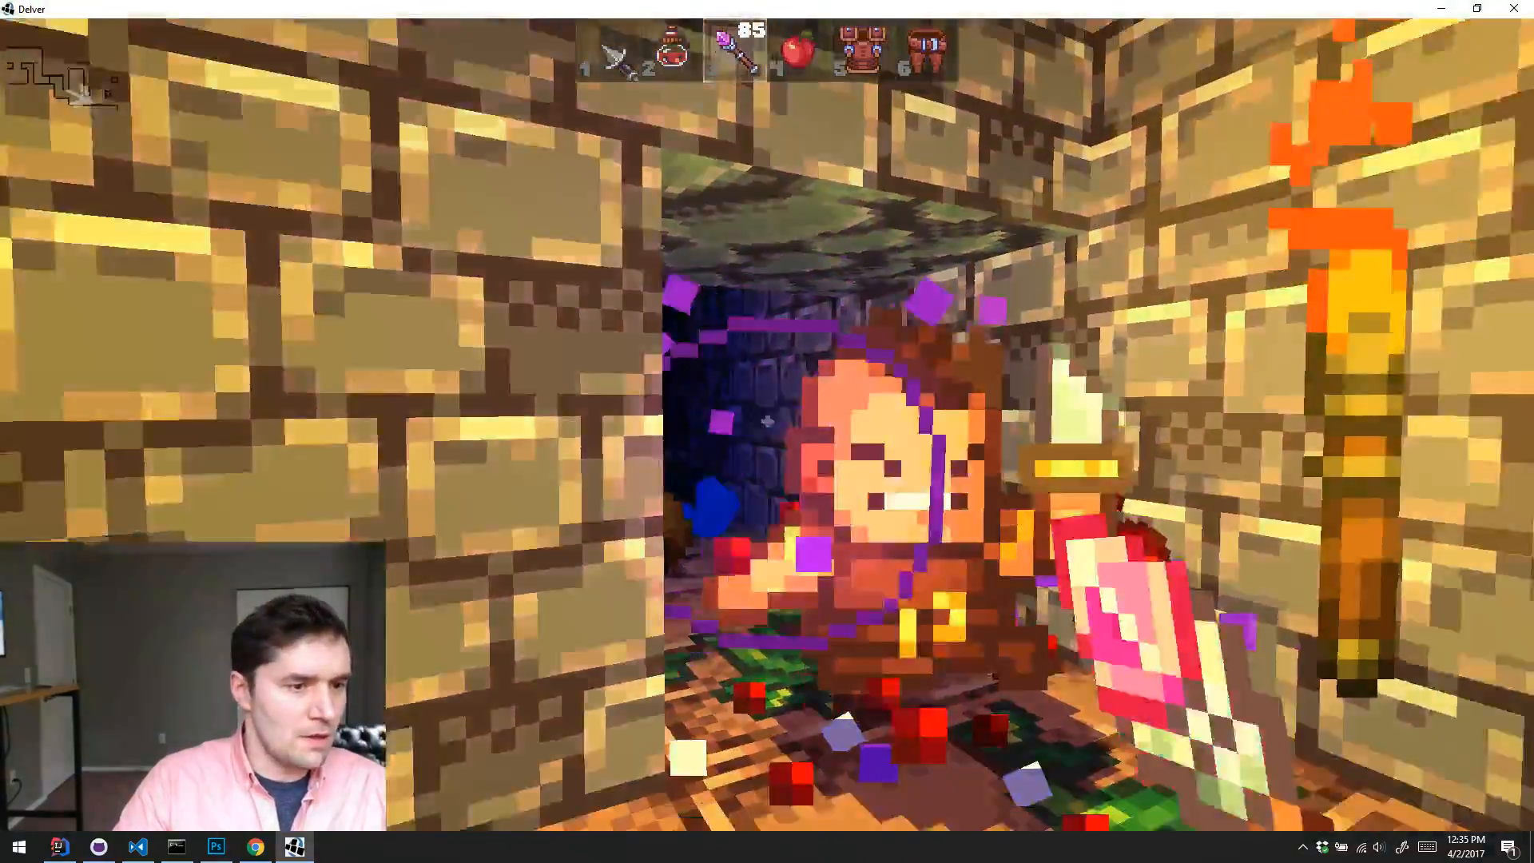
key(s)
click(766, 421)
click(767, 421)
key(w)
Step: Shoot down the brute in the passage and the blue-hooded enemy in the dark chamber with the wand
click(767, 421)
click(767, 421)
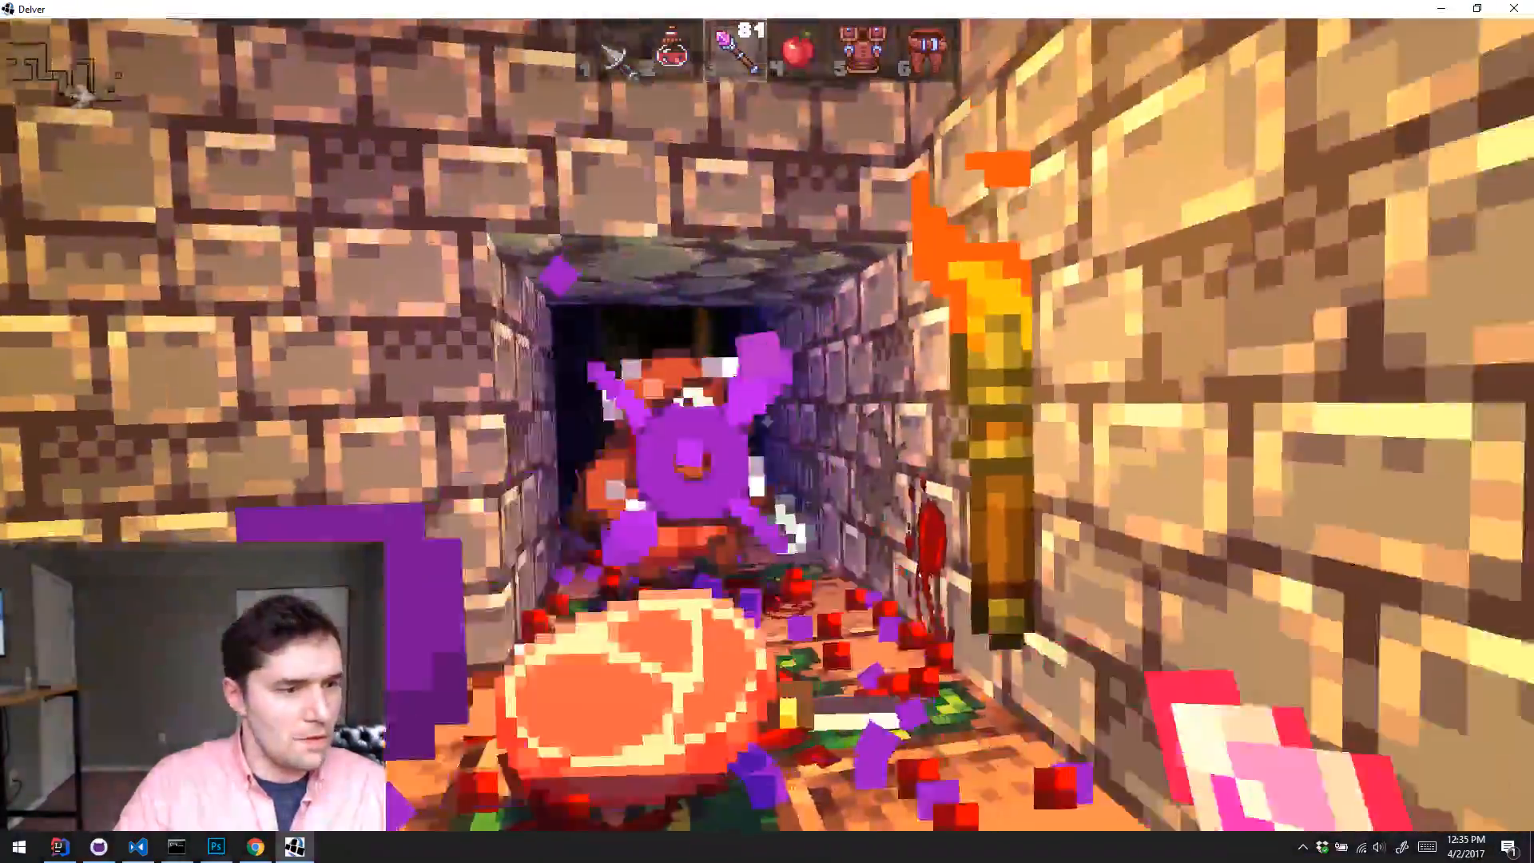
click(767, 421)
click(767, 421)
click(767, 421)
click(766, 421)
click(767, 421)
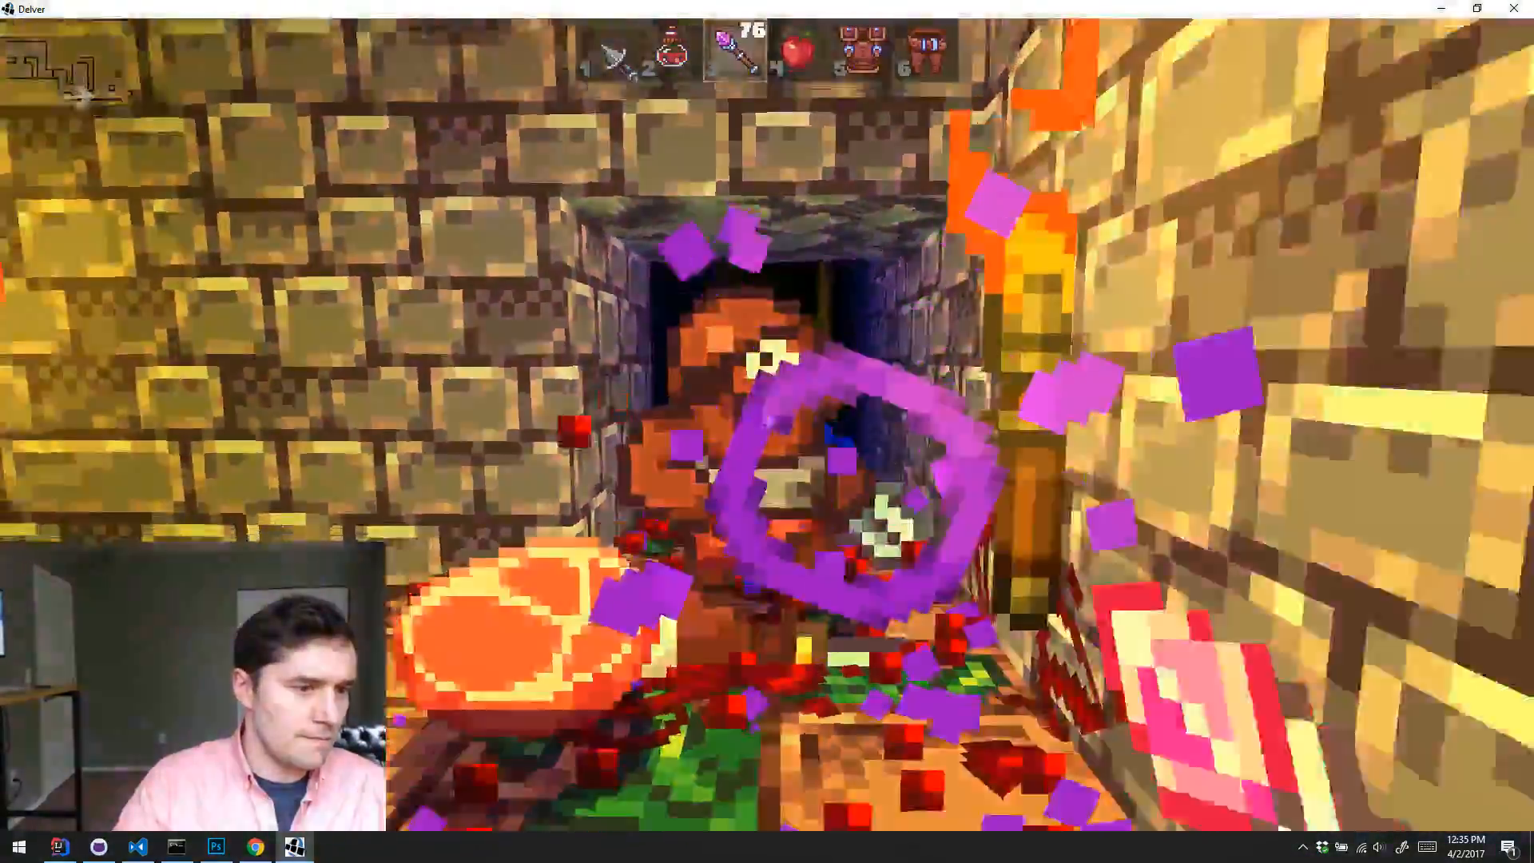
click(767, 421)
key(w)
click(767, 420)
click(767, 421)
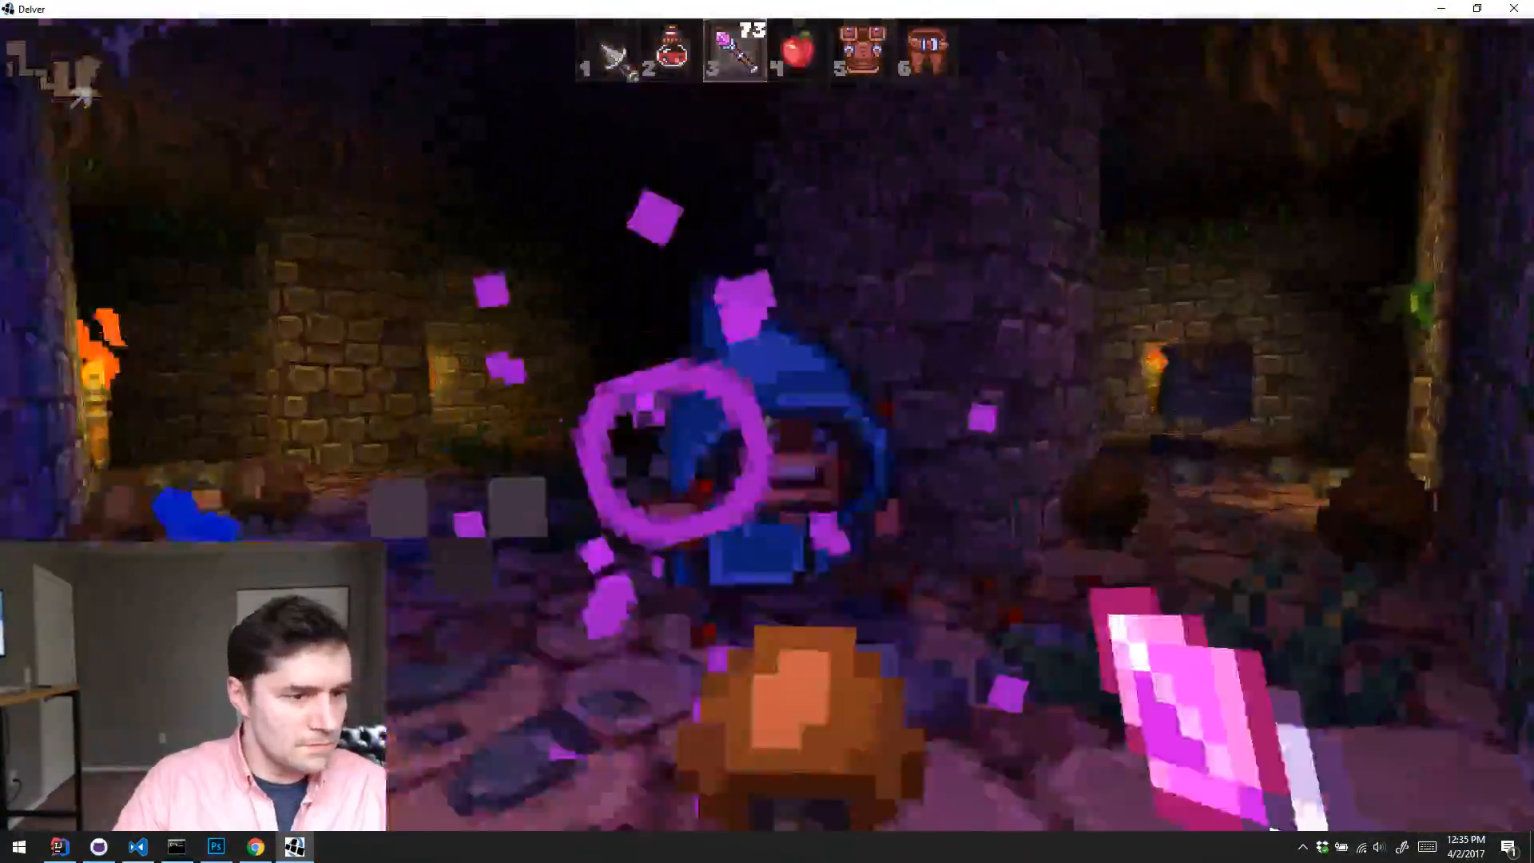
click(767, 421)
click(767, 420)
key(w)
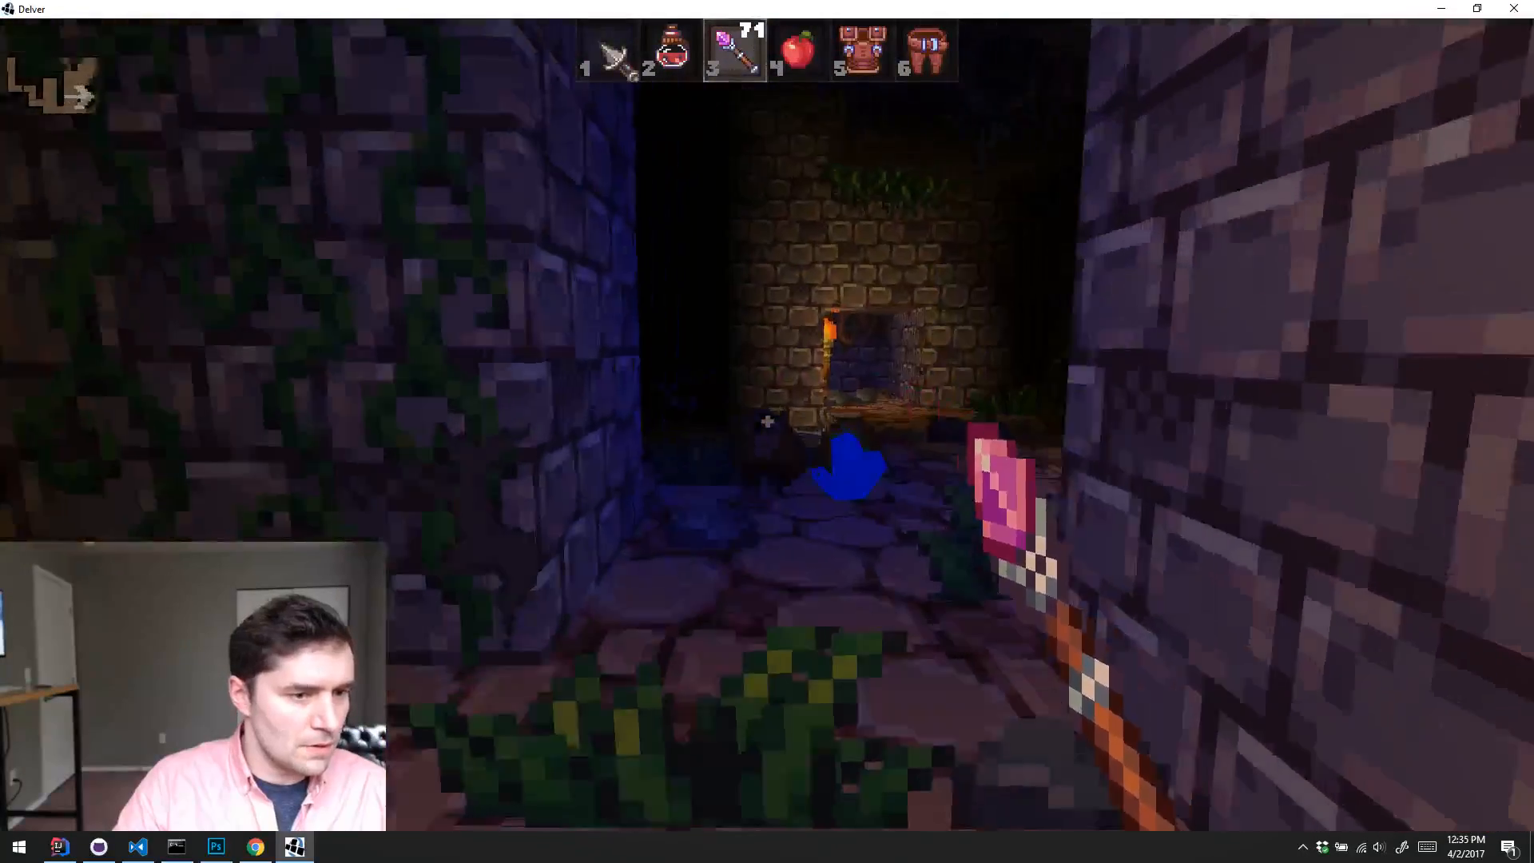
Step: Walk to the stone path beside the water and spawn an Old Academy Sword from the debug list of uniques
key(w)
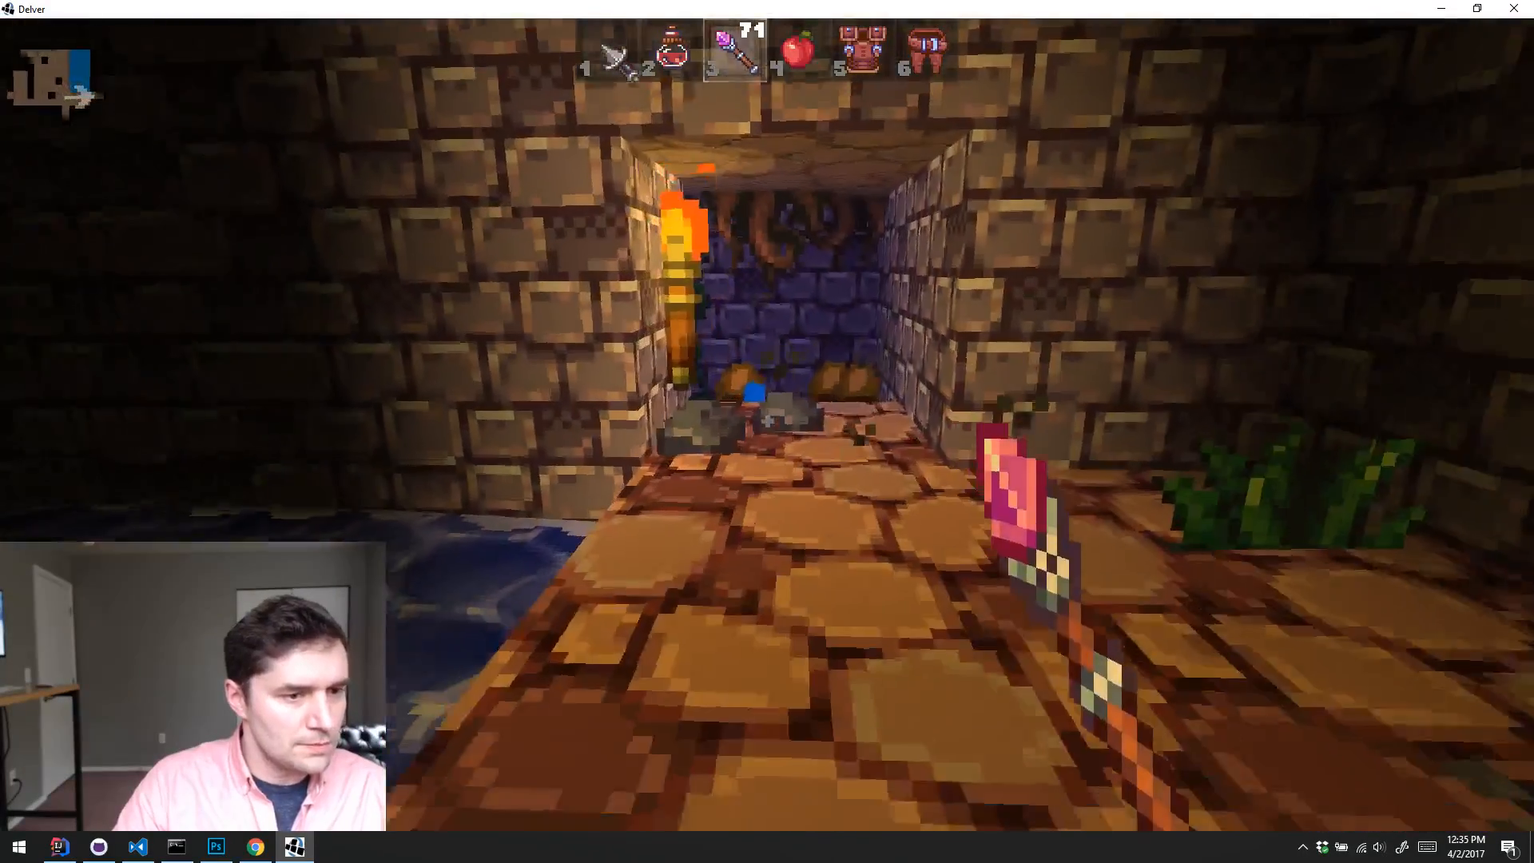
key(k)
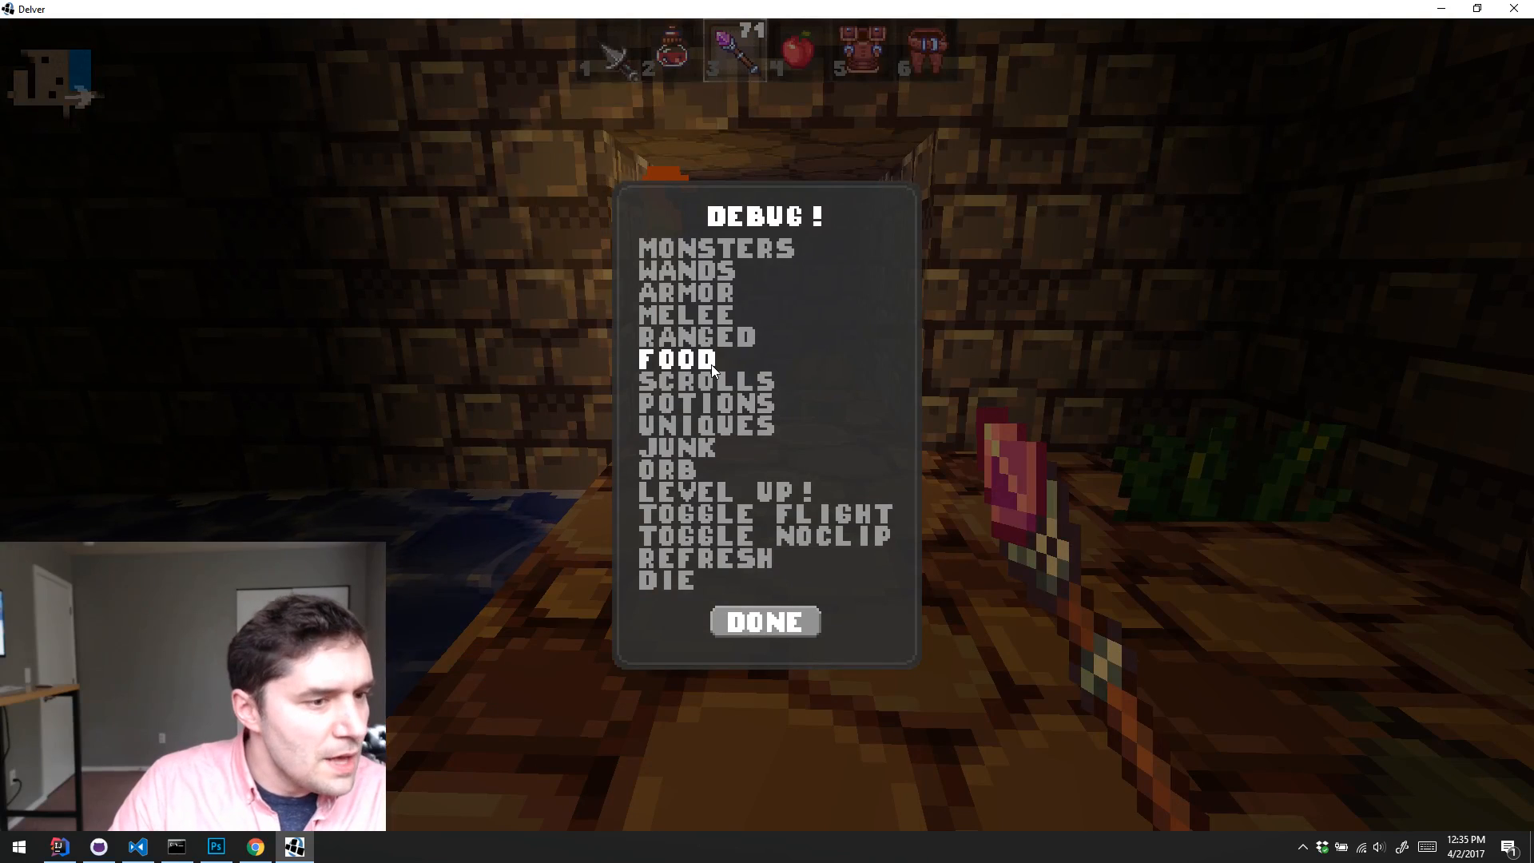
click(735, 424)
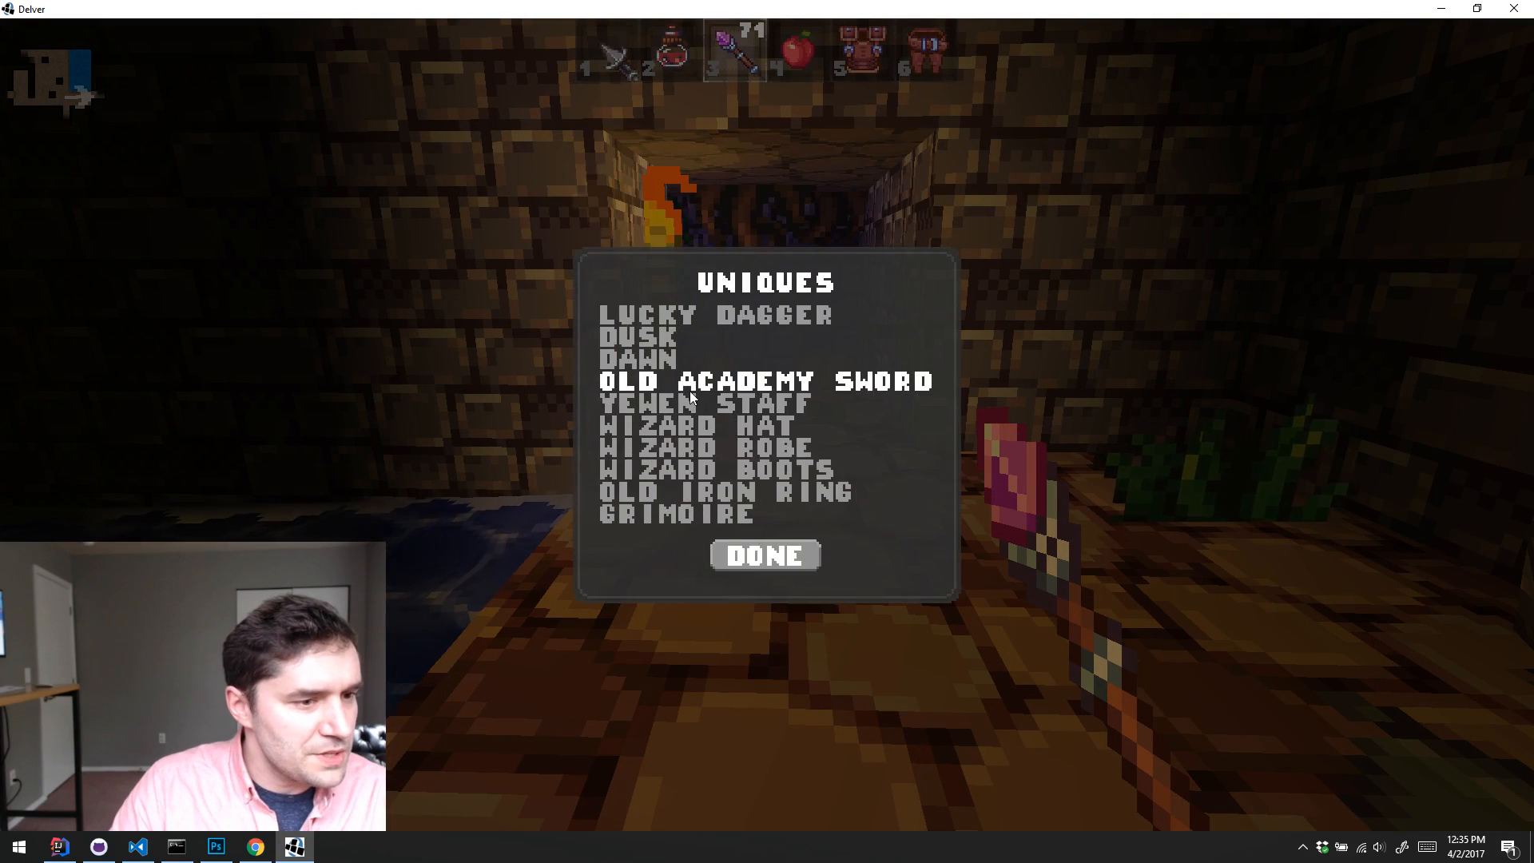
click(717, 370)
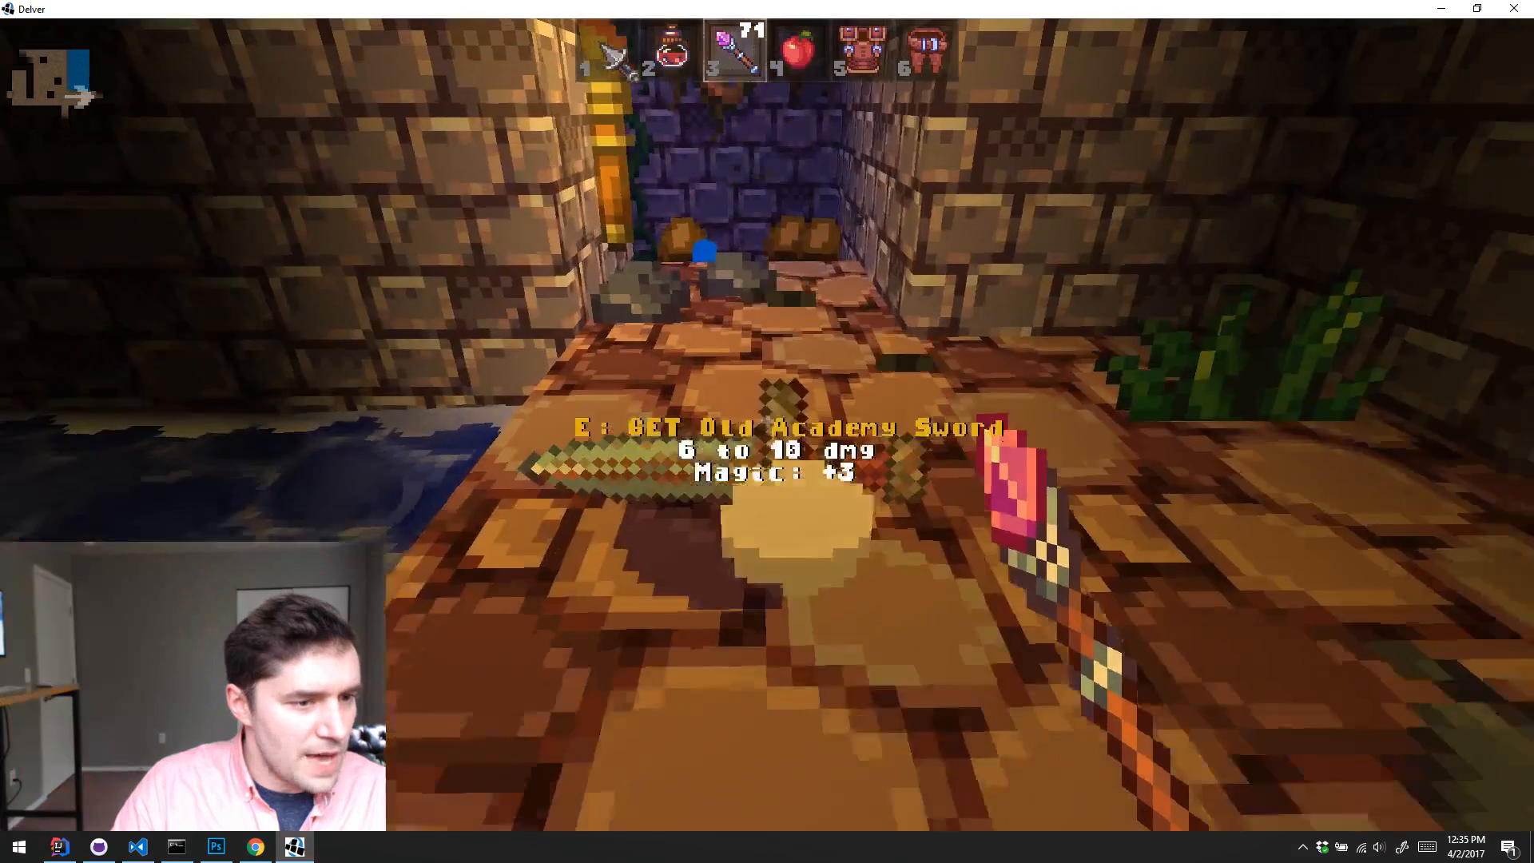
Step: Equip the Old Academy Sword from the inventory
key(i)
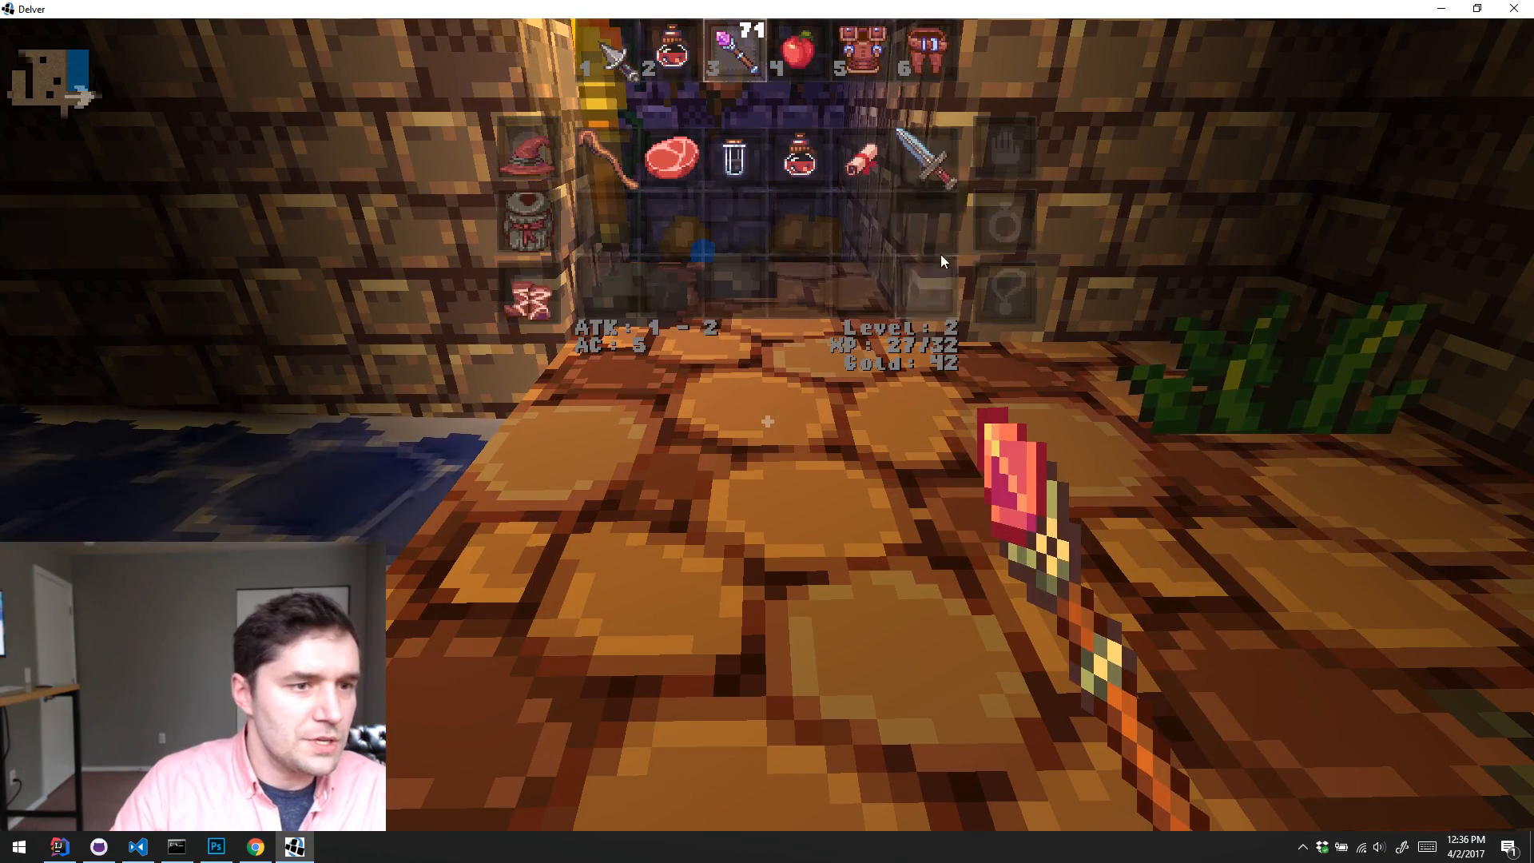
key(2)
key(i)
Step: Go through the wooden door and kill the red-clad enemy in the vine-covered corridor with the sword
key(w)
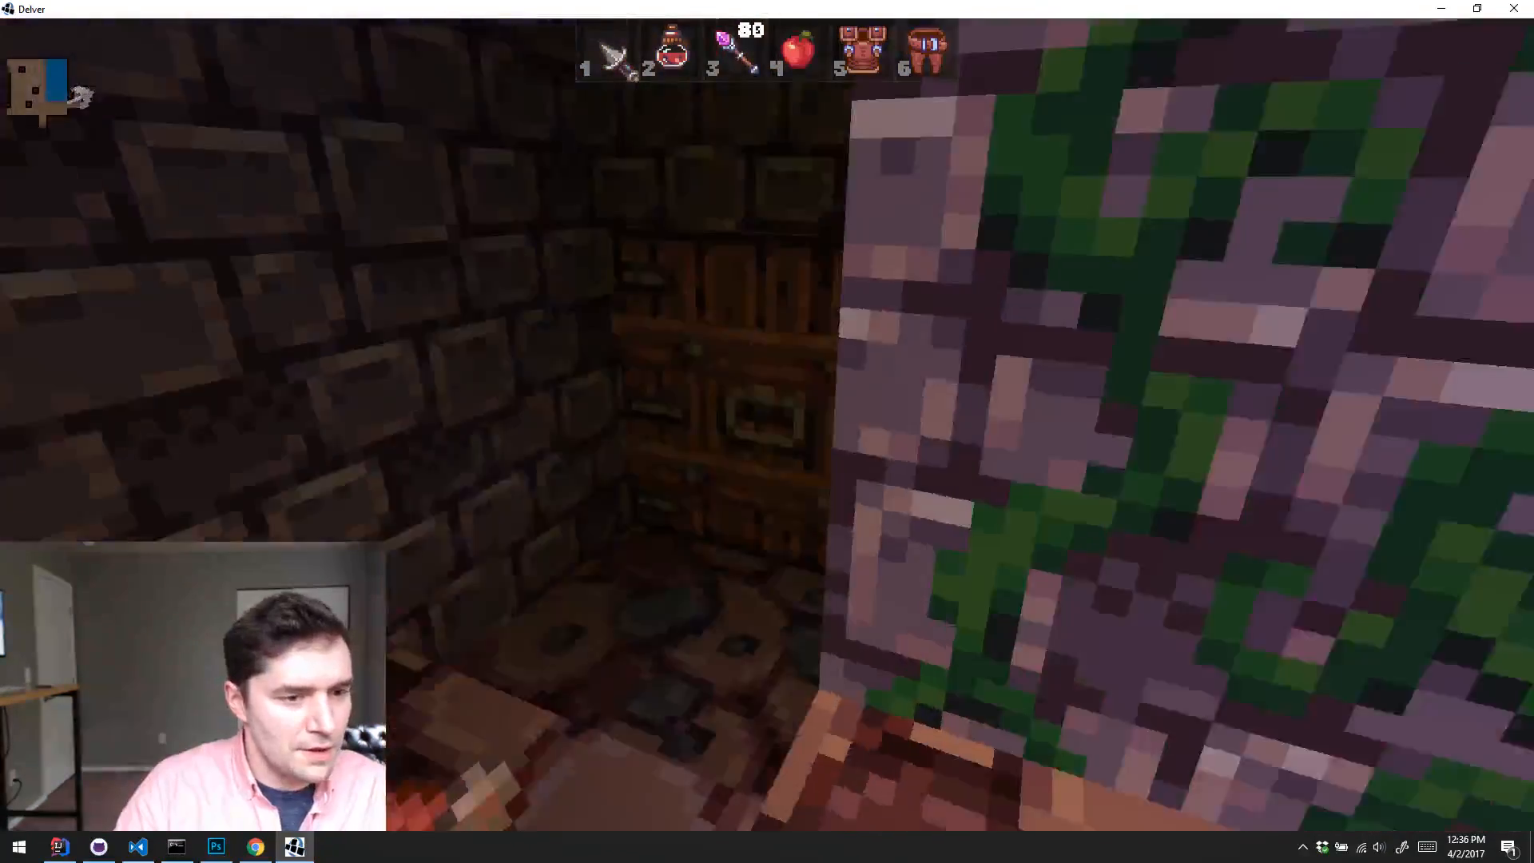
key(e)
key(w)
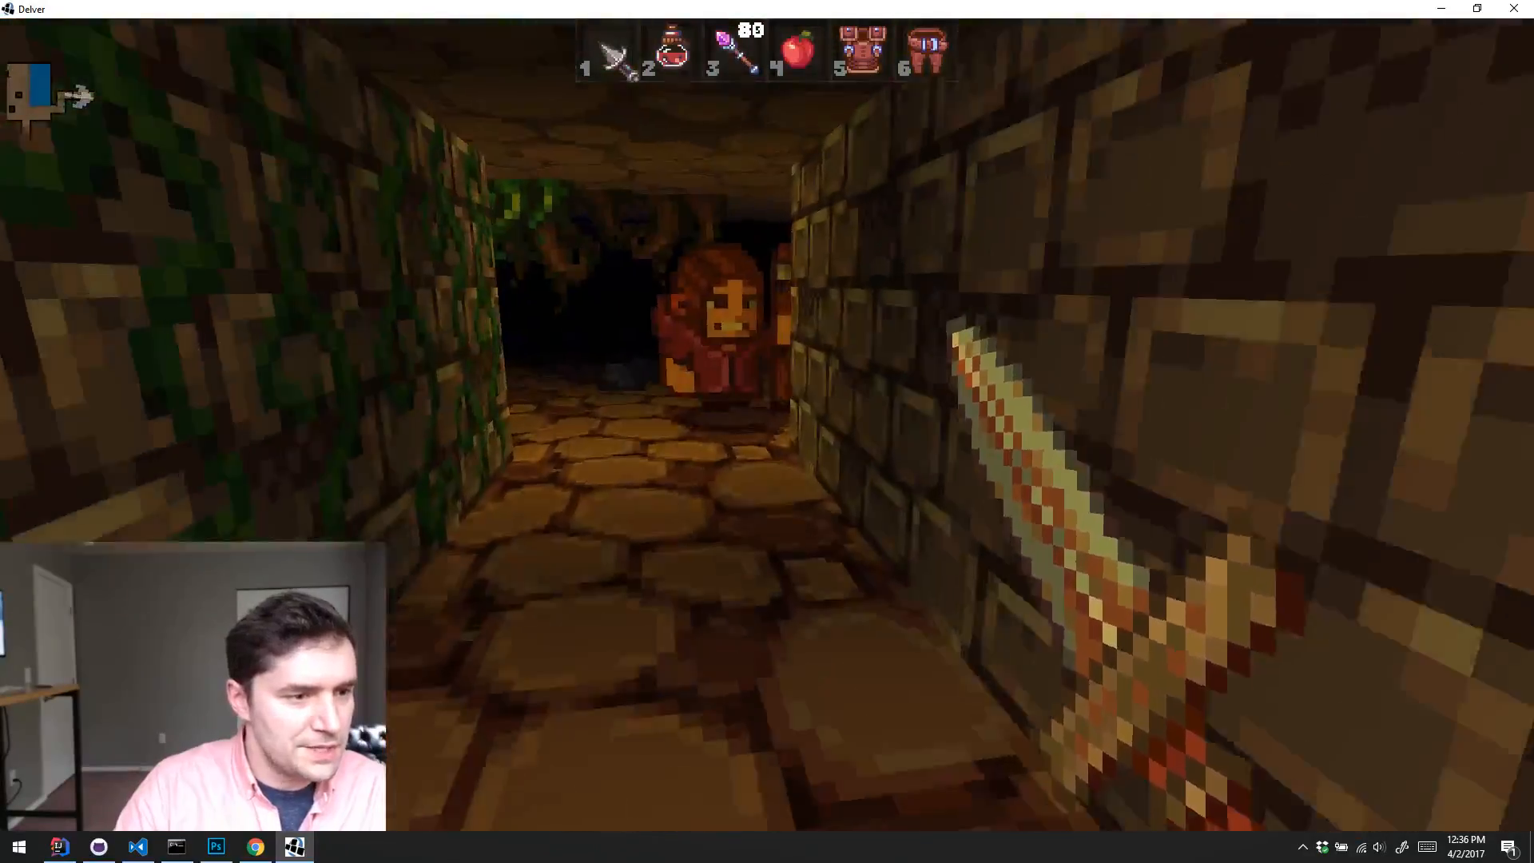
click(766, 425)
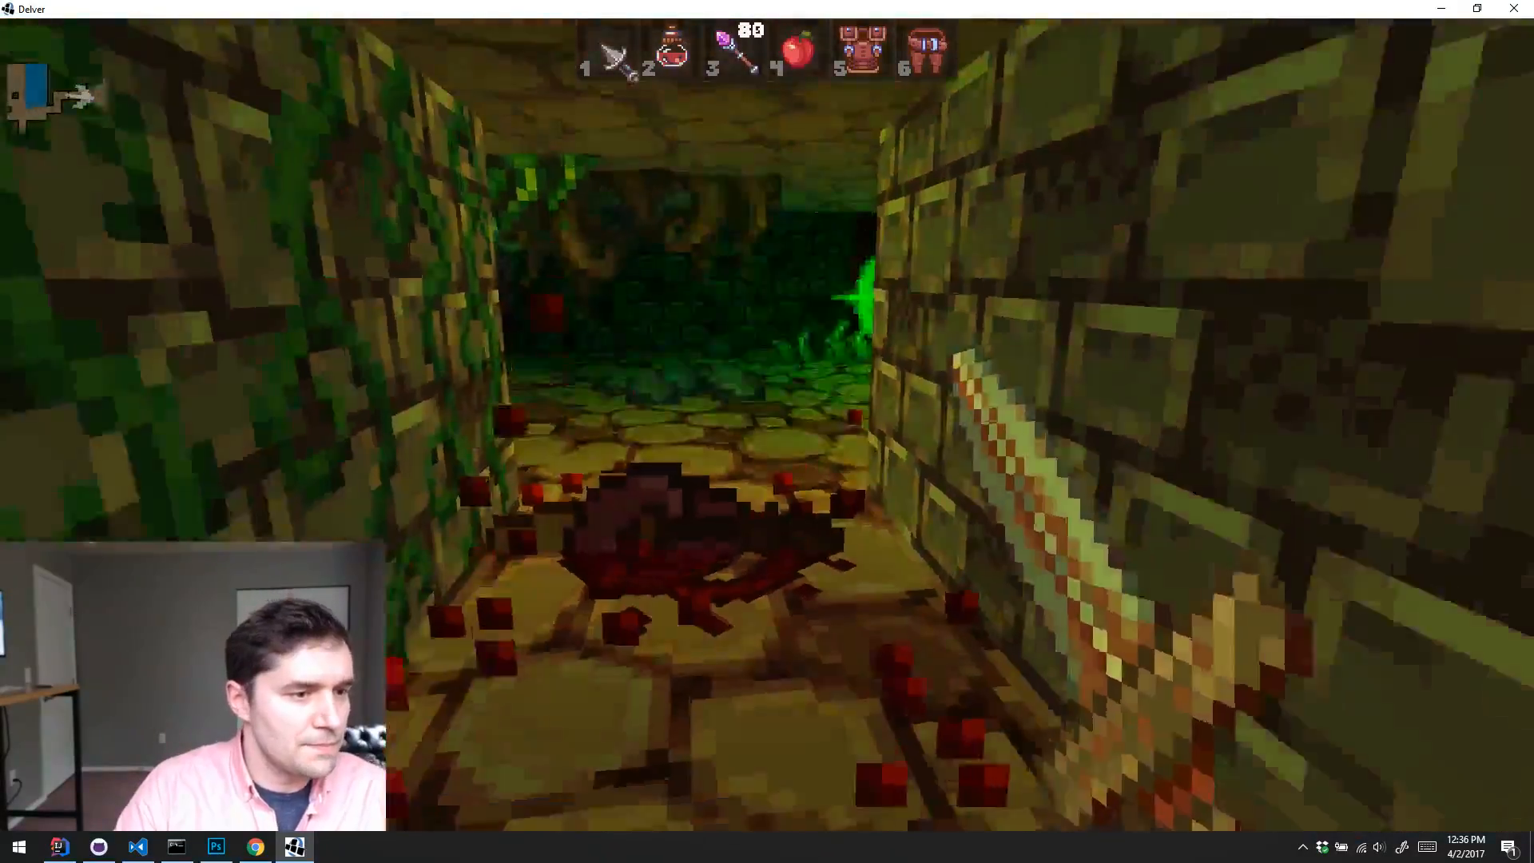
key(w)
click(766, 425)
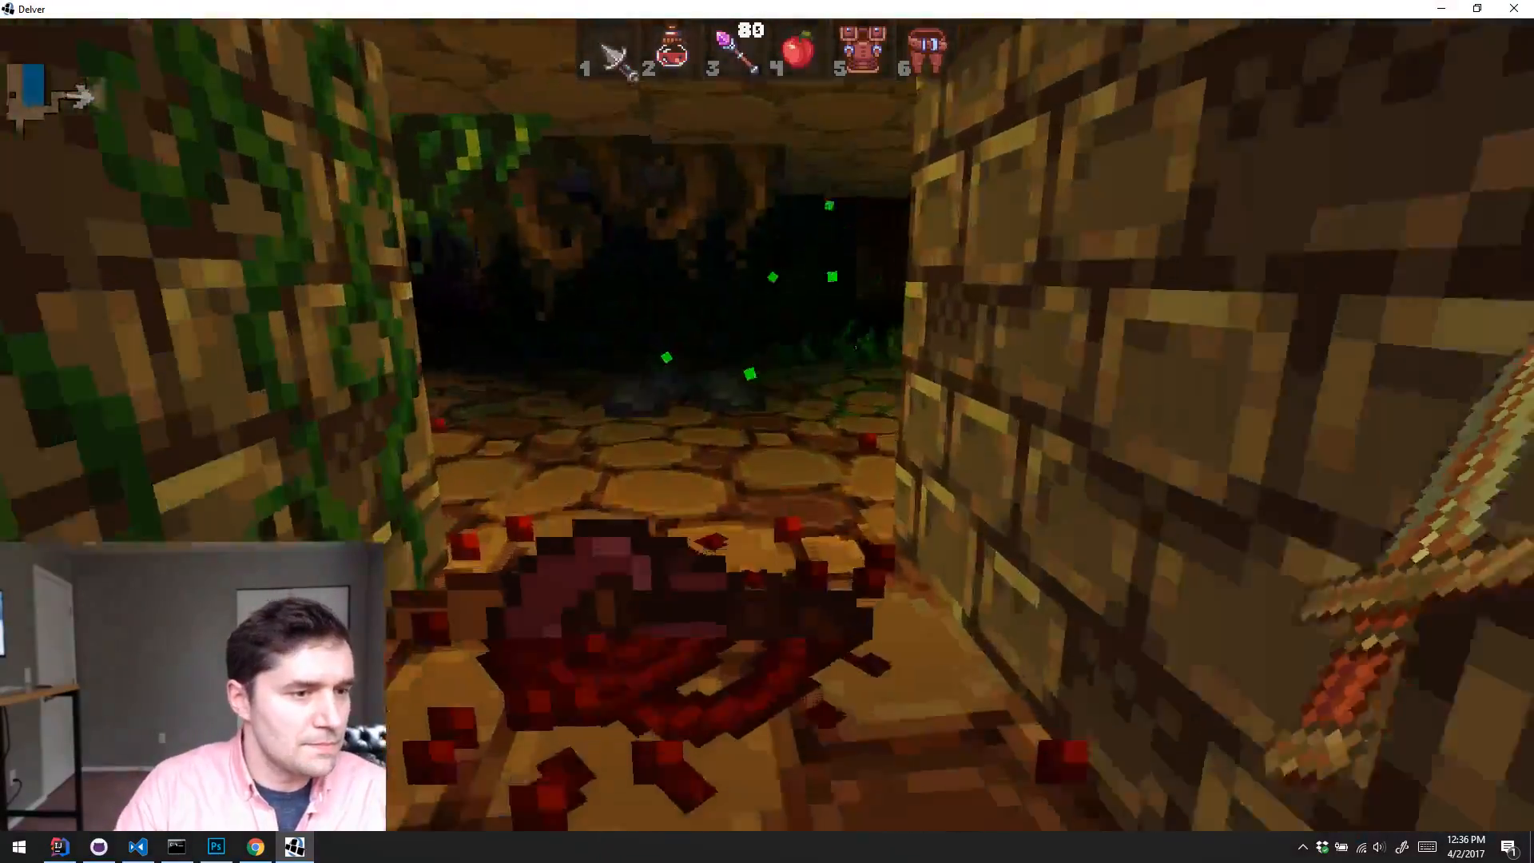
Step: Attack the green-hooded enemy in the pillared hall with the sword and complete the level-up
key(a)
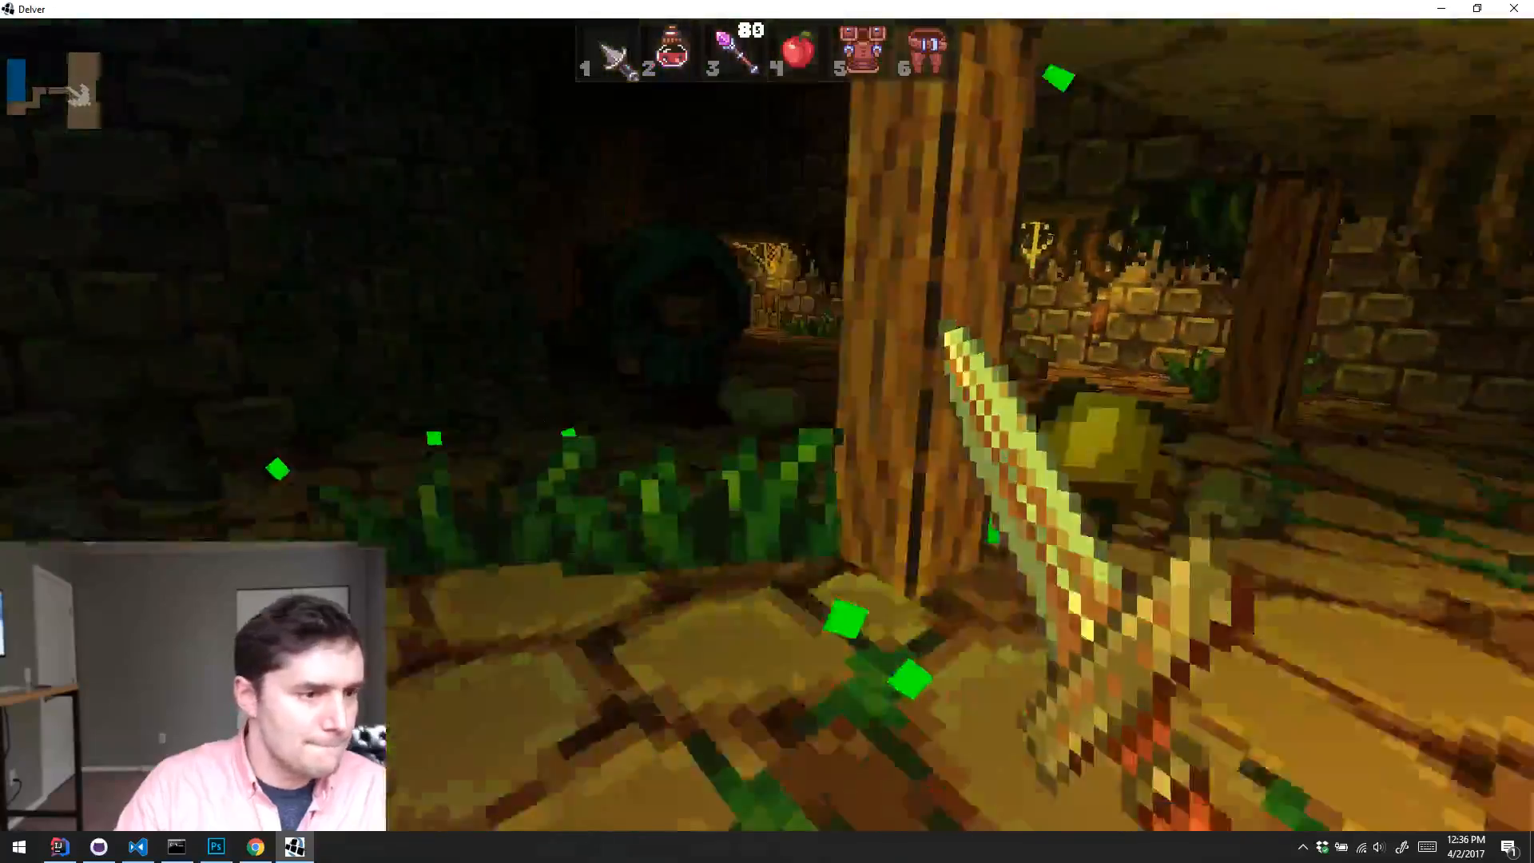
key(w)
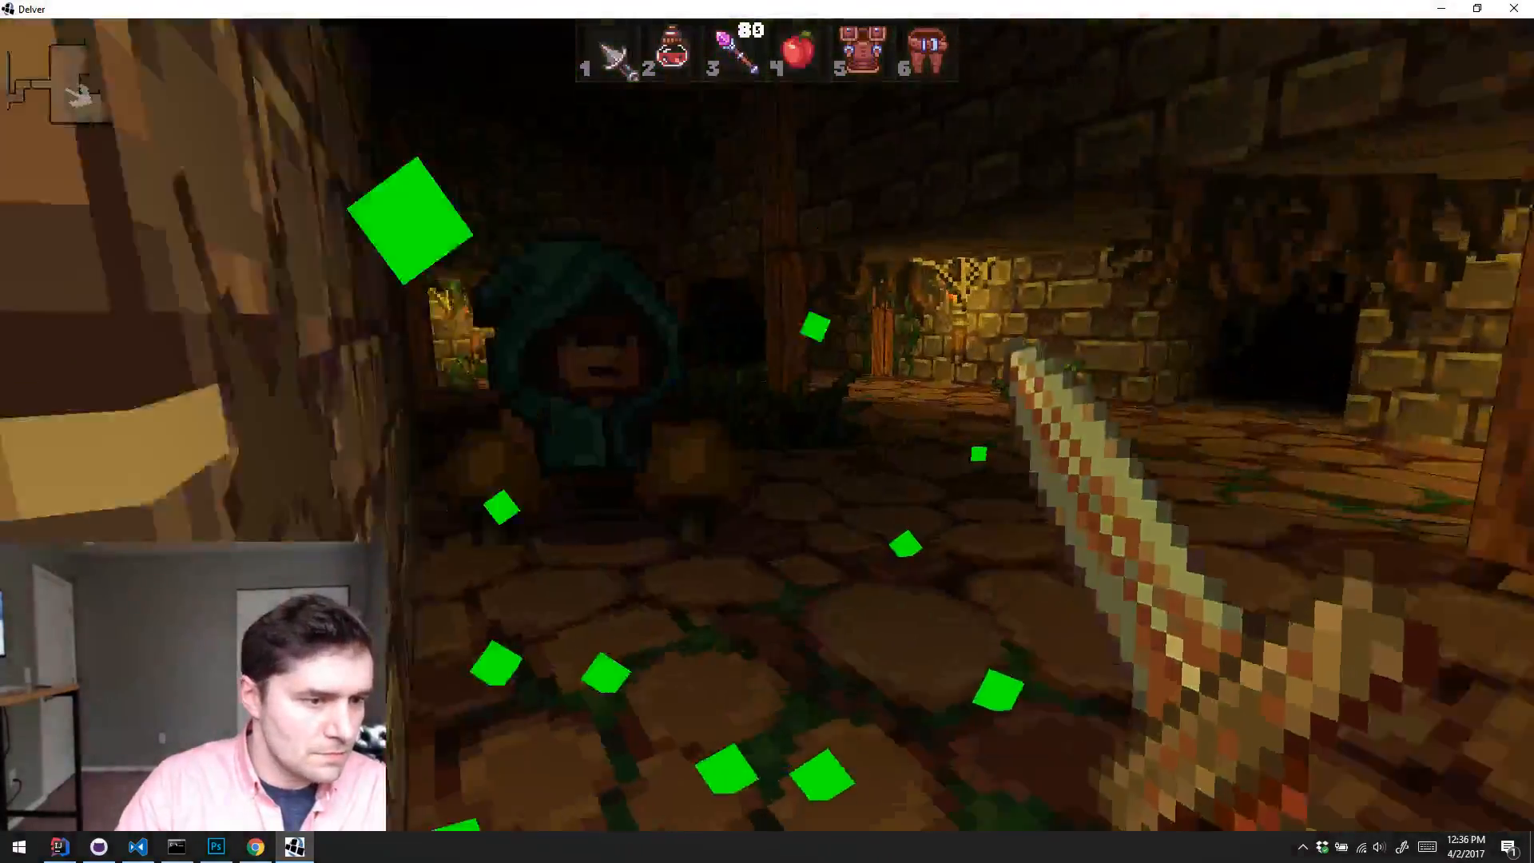
click(767, 425)
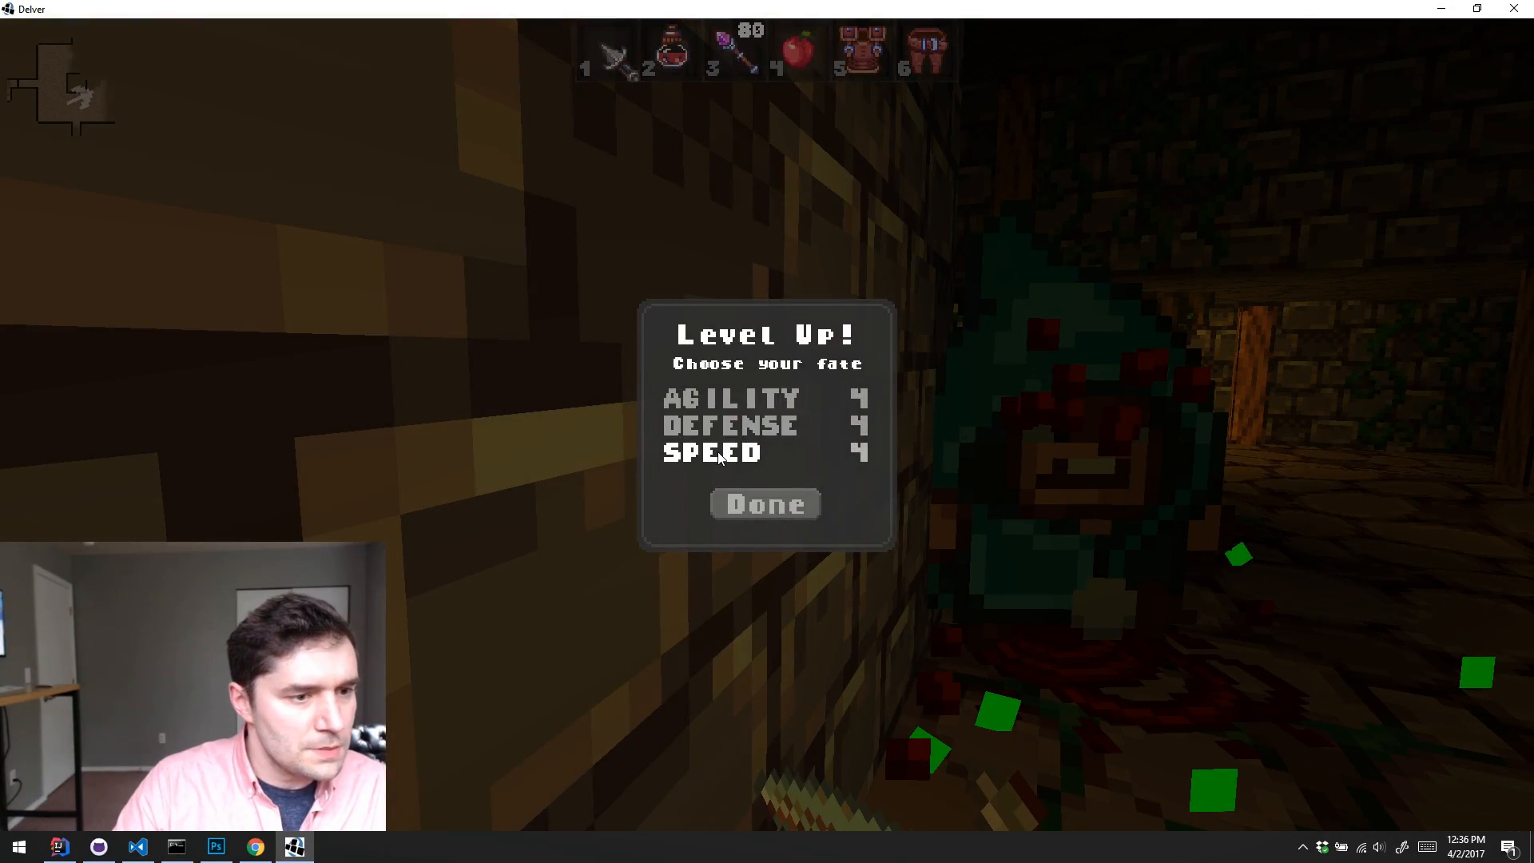
click(755, 503)
Step: Cross the pillared hall and strike the long-haired, purple-clad enemy beside the wooden pillar with the sword
key(w)
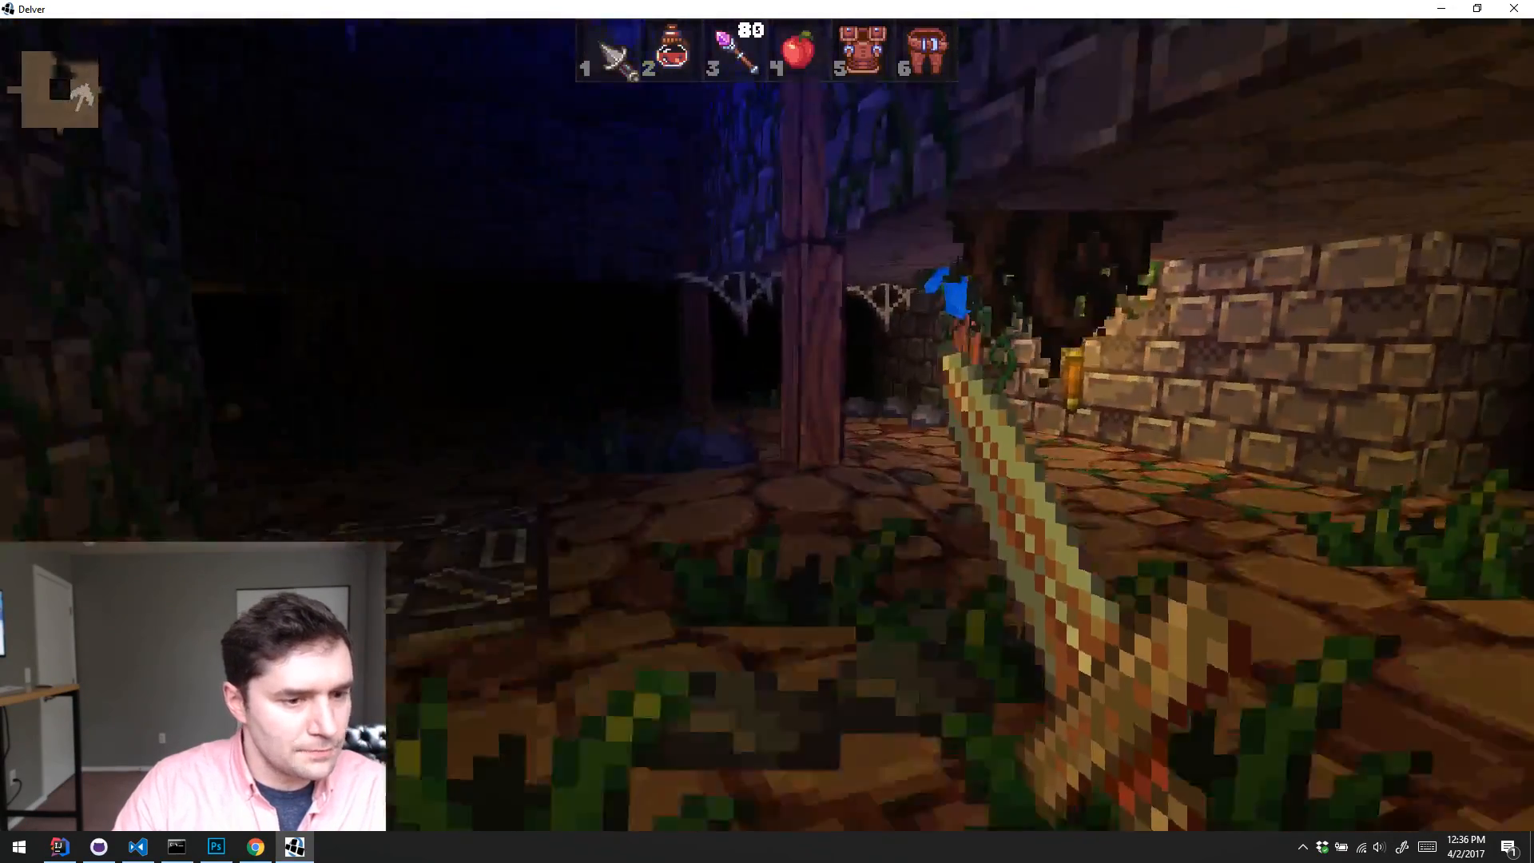
key(w)
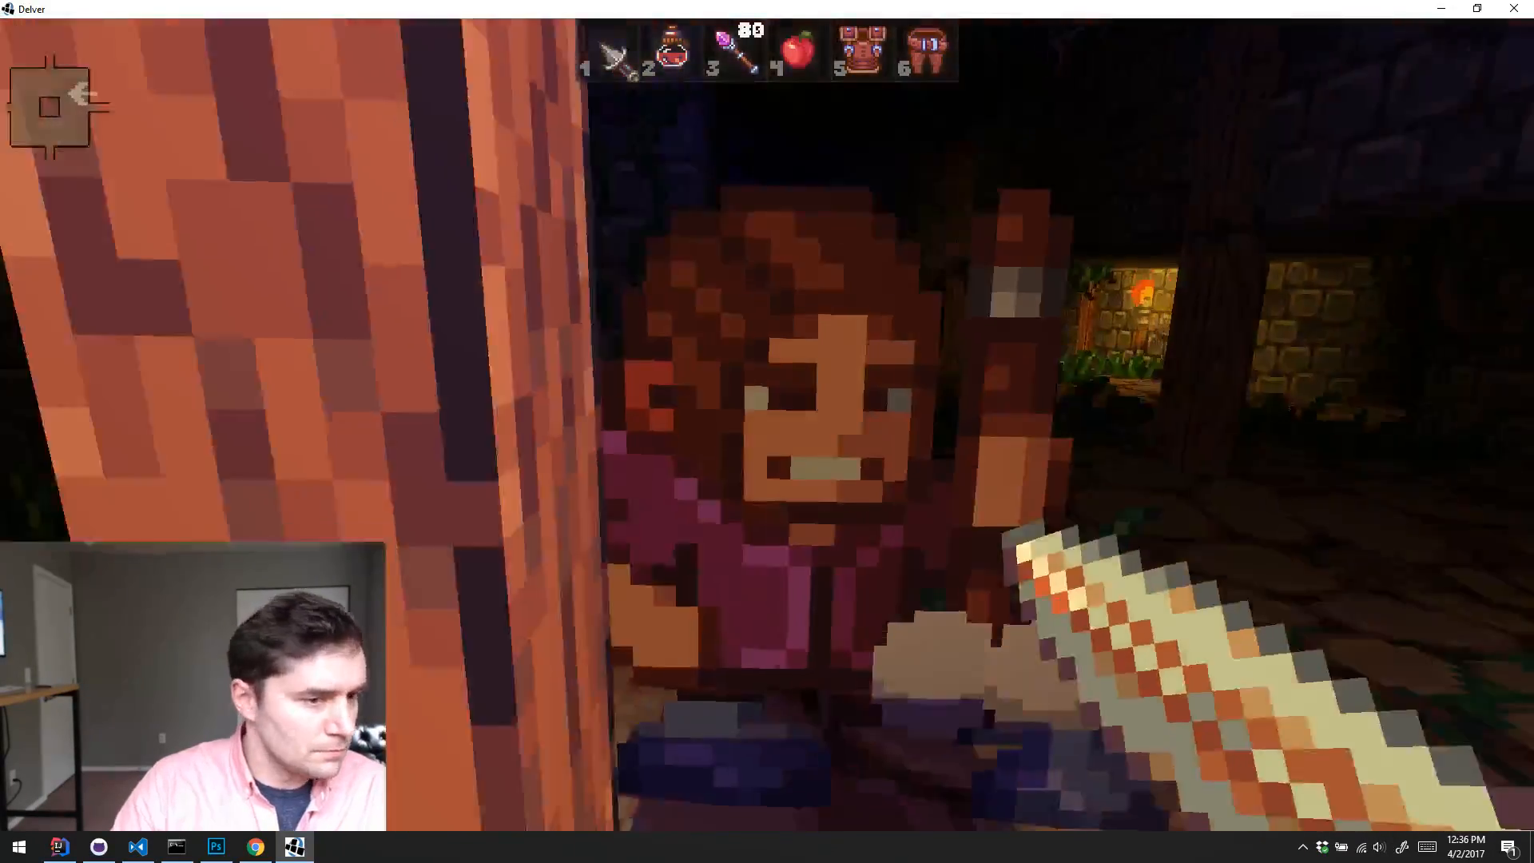
click(766, 431)
key(w)
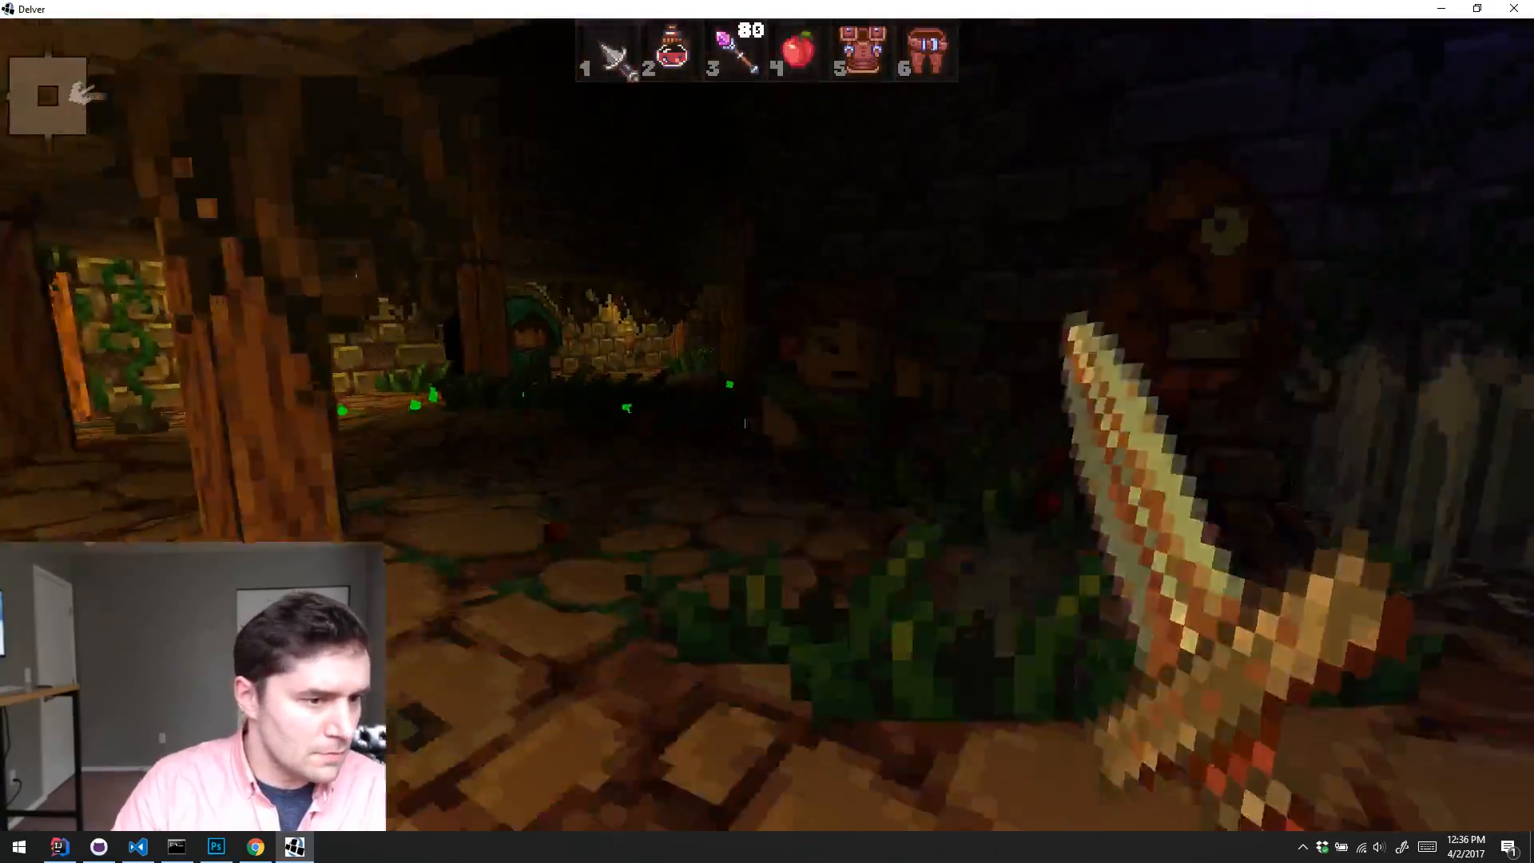
Step: Kill the eyepatched brute in the grass by the dark stone wall with the sword
key(w)
click(767, 431)
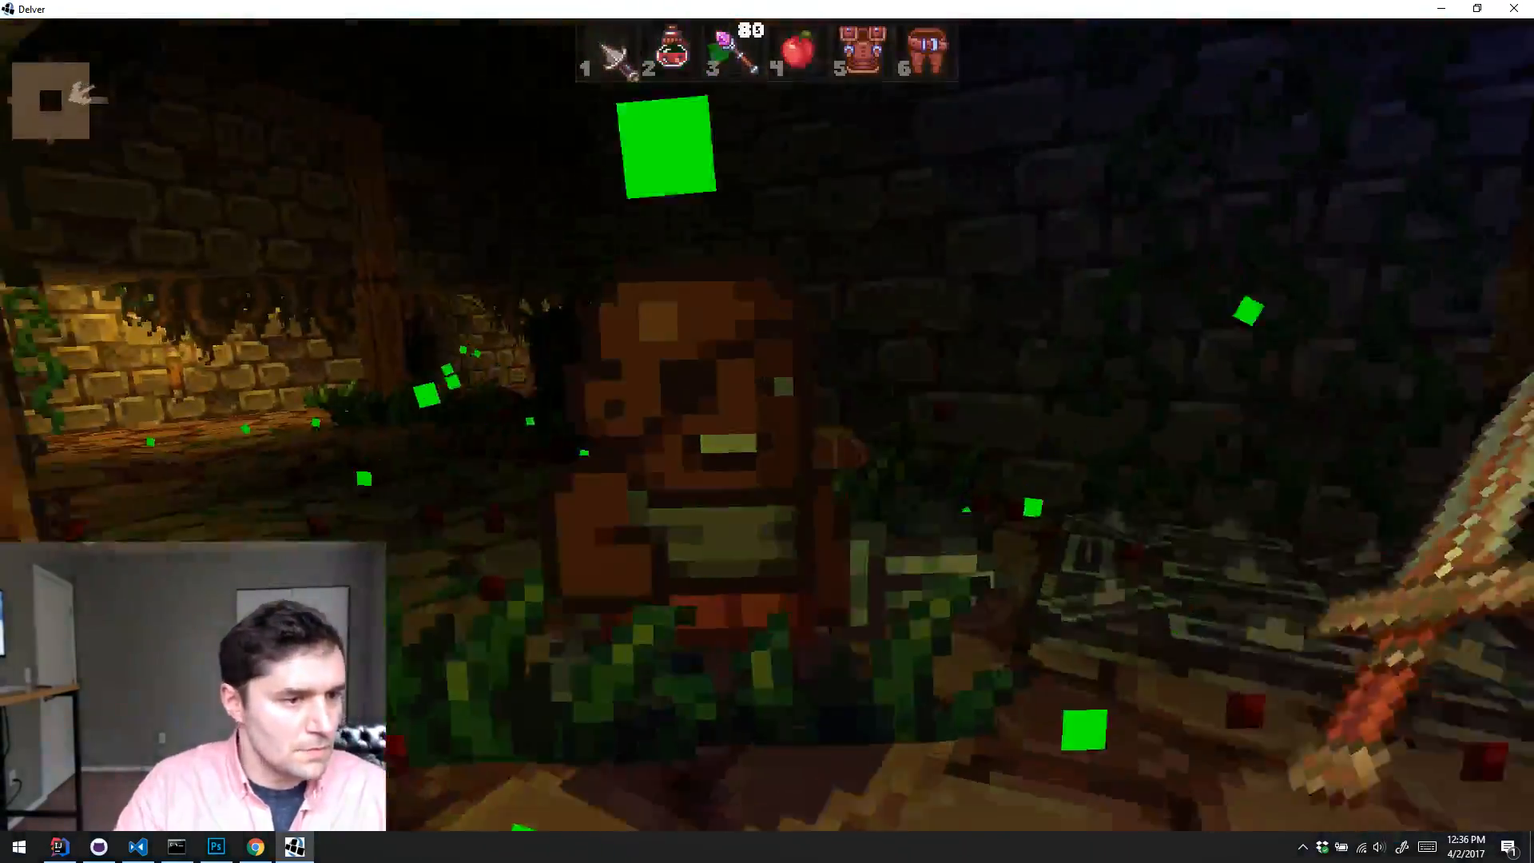
click(767, 431)
key(w)
click(766, 431)
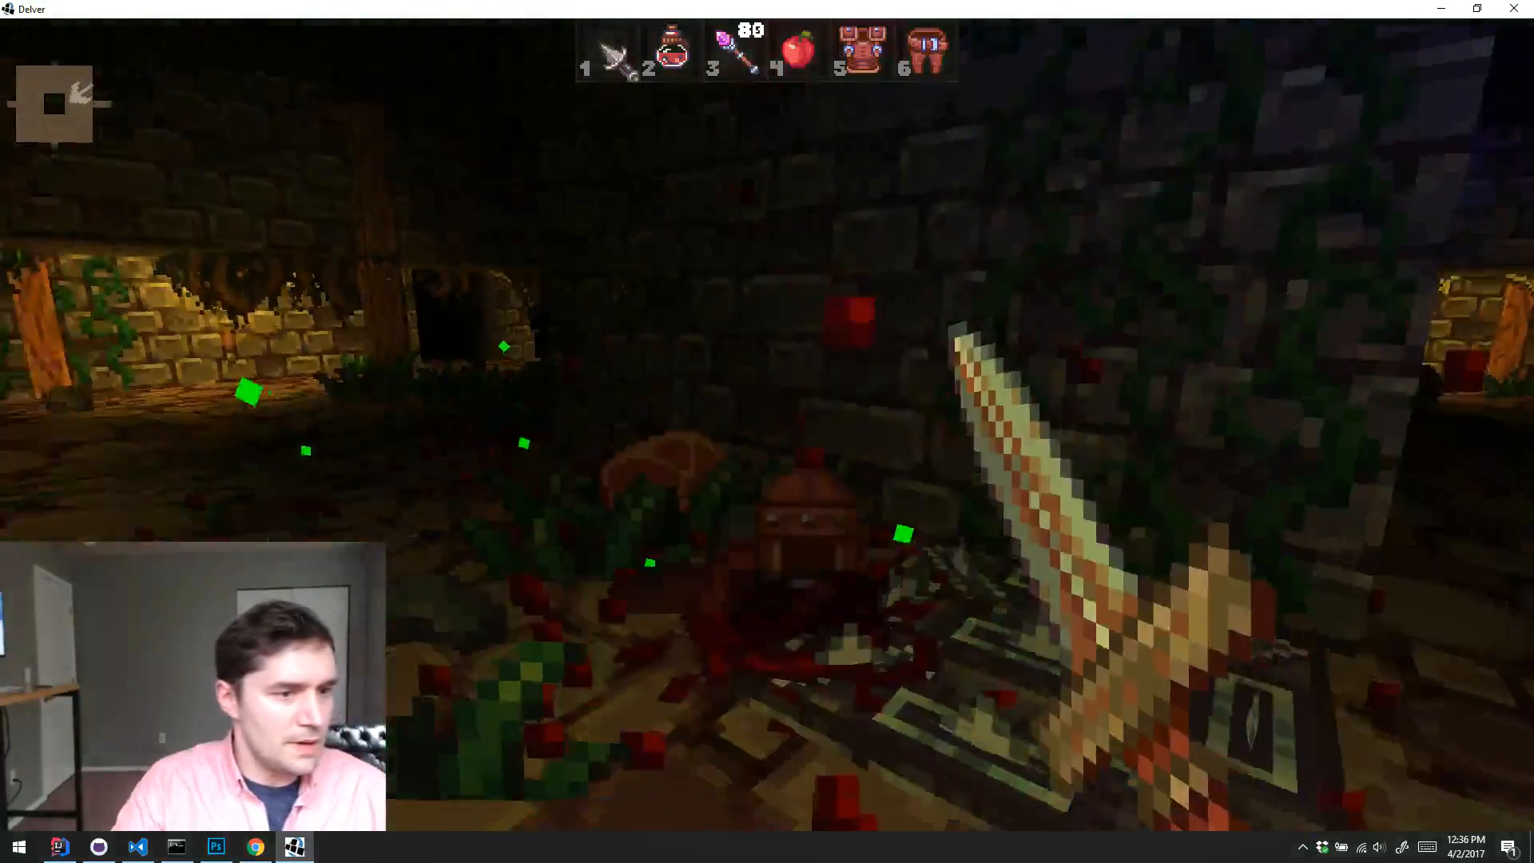
key(a)
key(d)
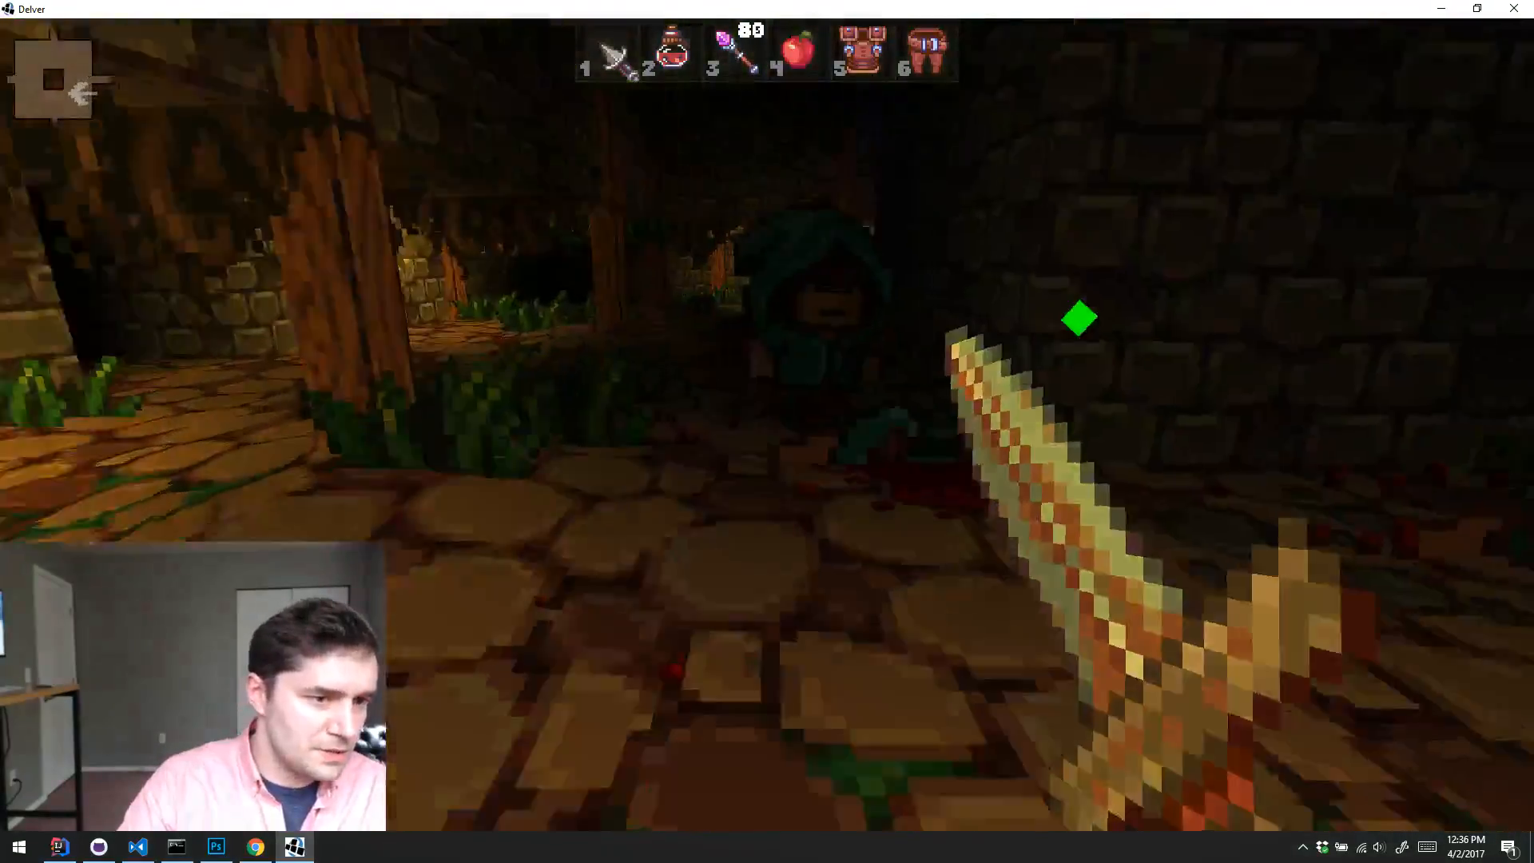
Step: Fight the second green-hooded enemy near the wooden pillars with the sword
key(w)
click(766, 431)
key(a)
click(766, 432)
key(s)
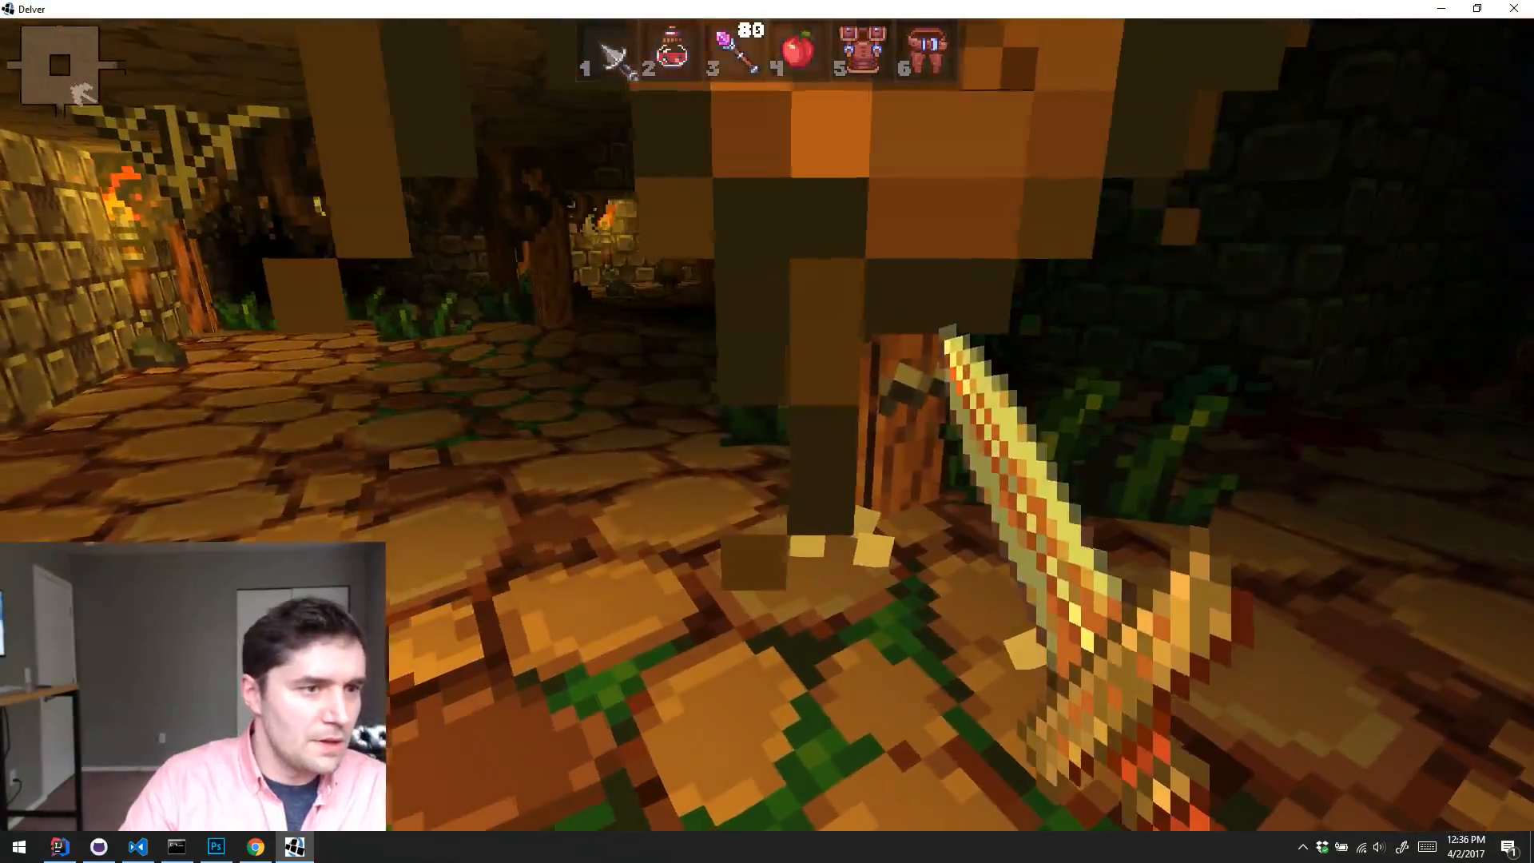
Step: Switch to the wand in quick slot 3 and shoot the blue-hooded enemy by the stone wall
key(3)
click(767, 421)
click(767, 421)
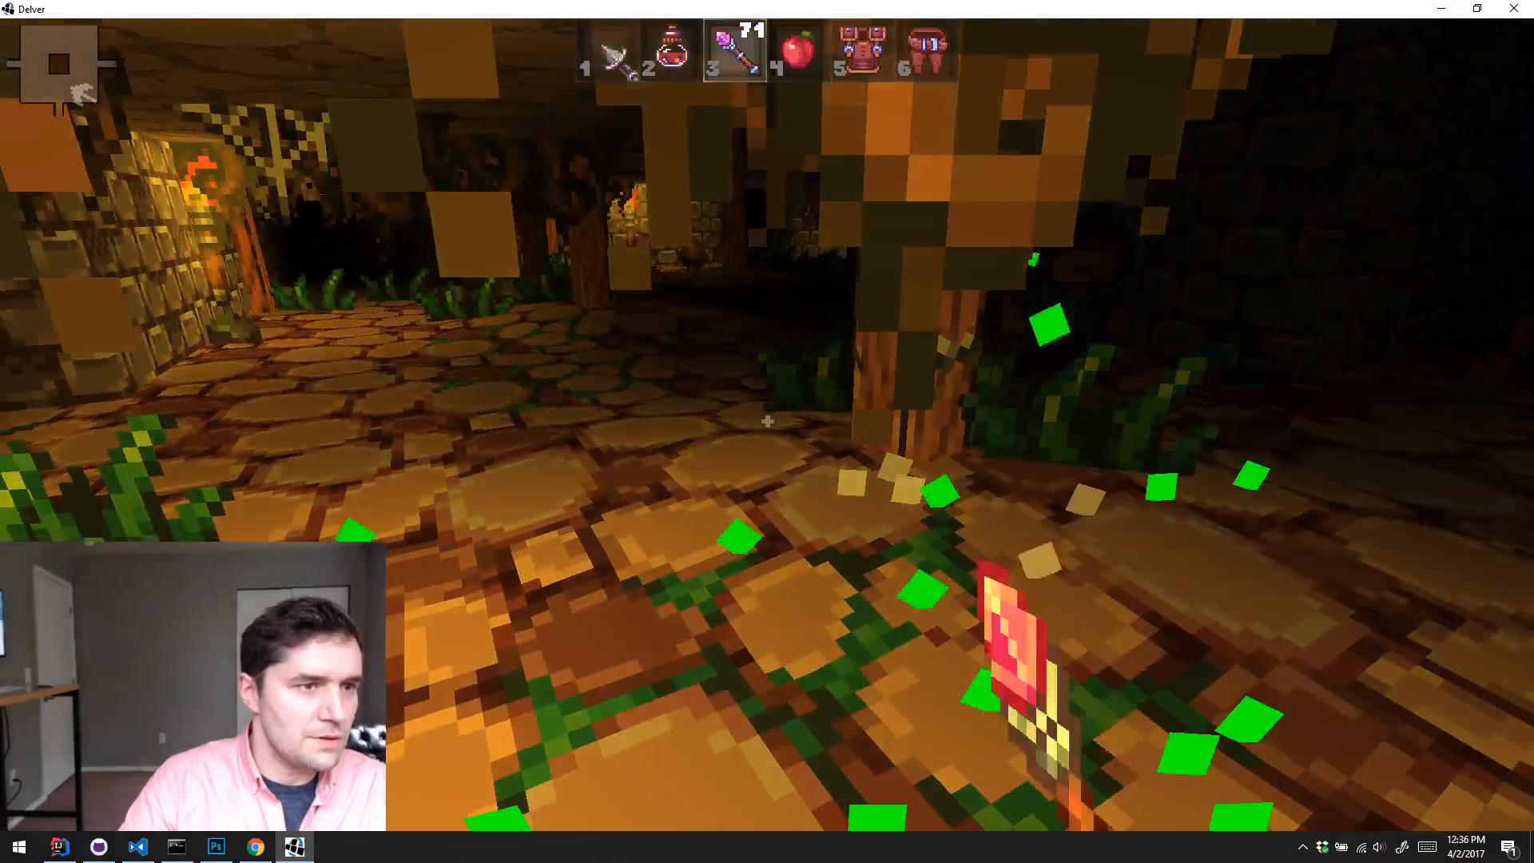
click(767, 420)
click(766, 421)
click(767, 421)
click(767, 421)
click(766, 420)
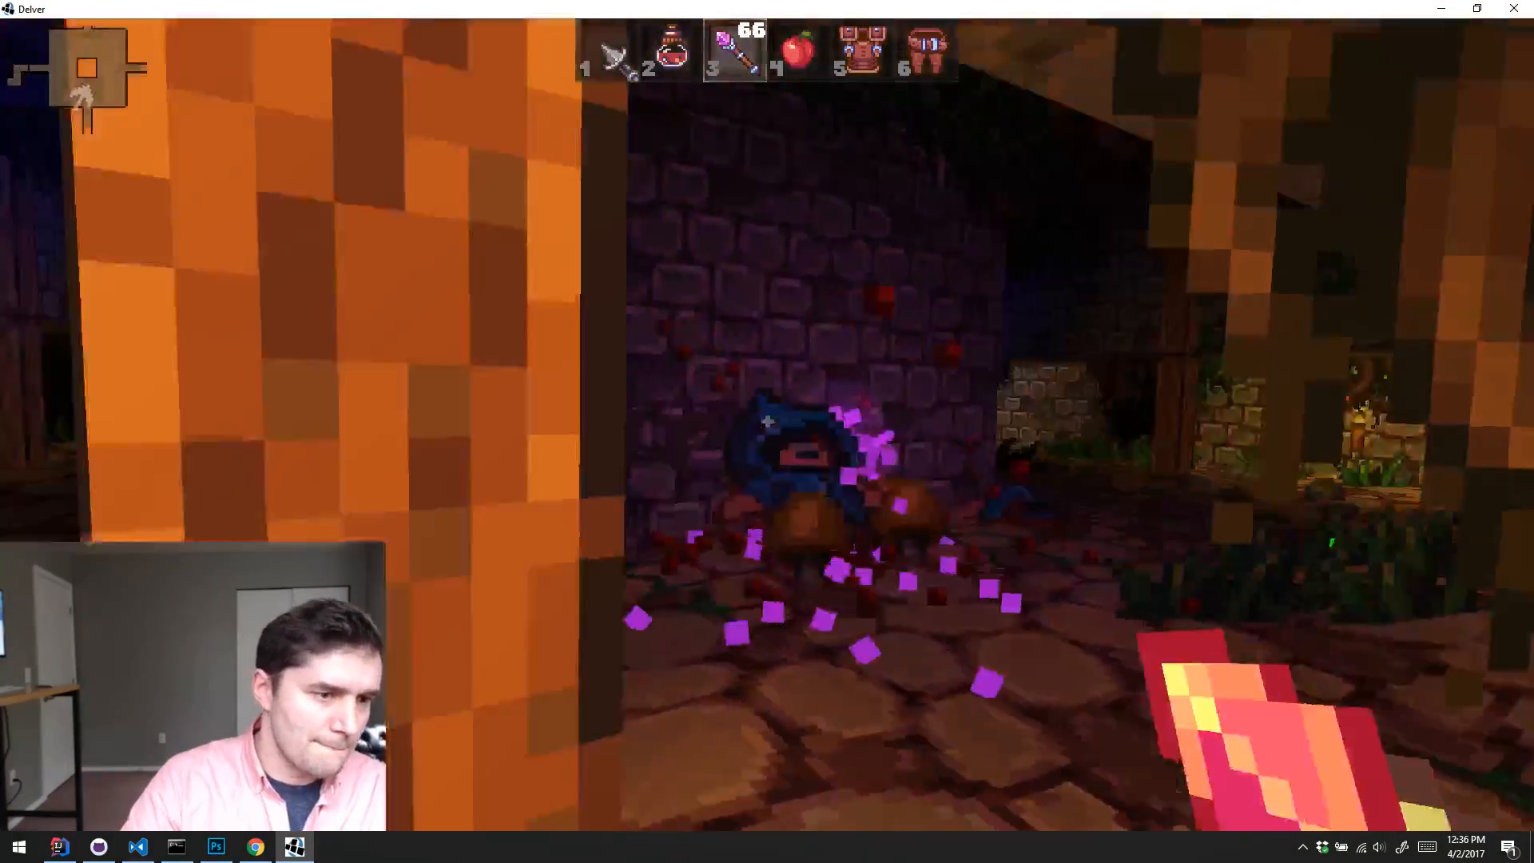
key(w)
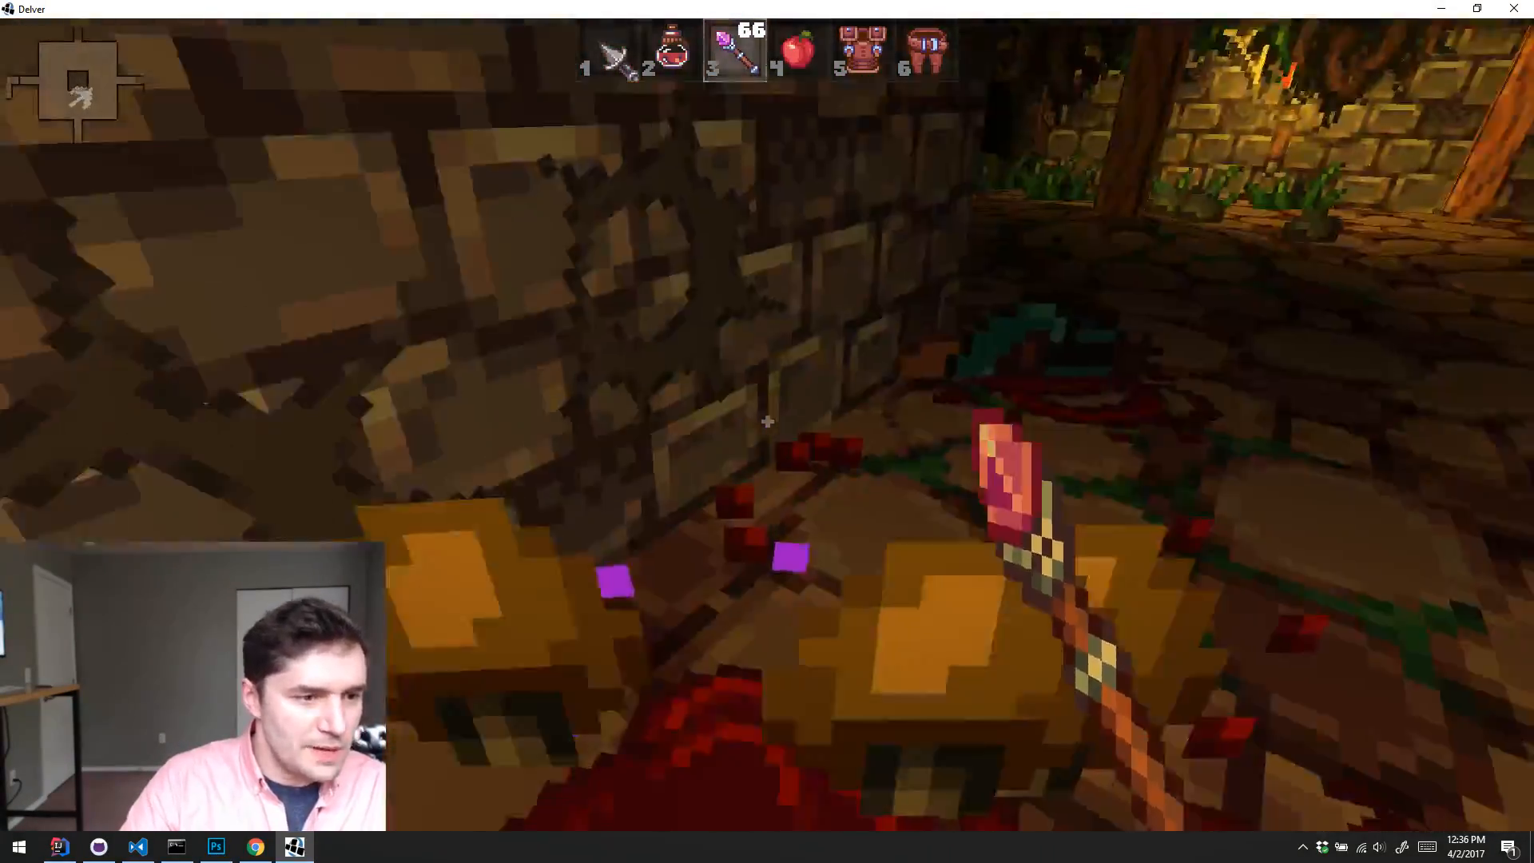
Step: Swap the dagger in quick slot 1 for the sword in the inventory and return to the dropped meat
key(1)
key(i)
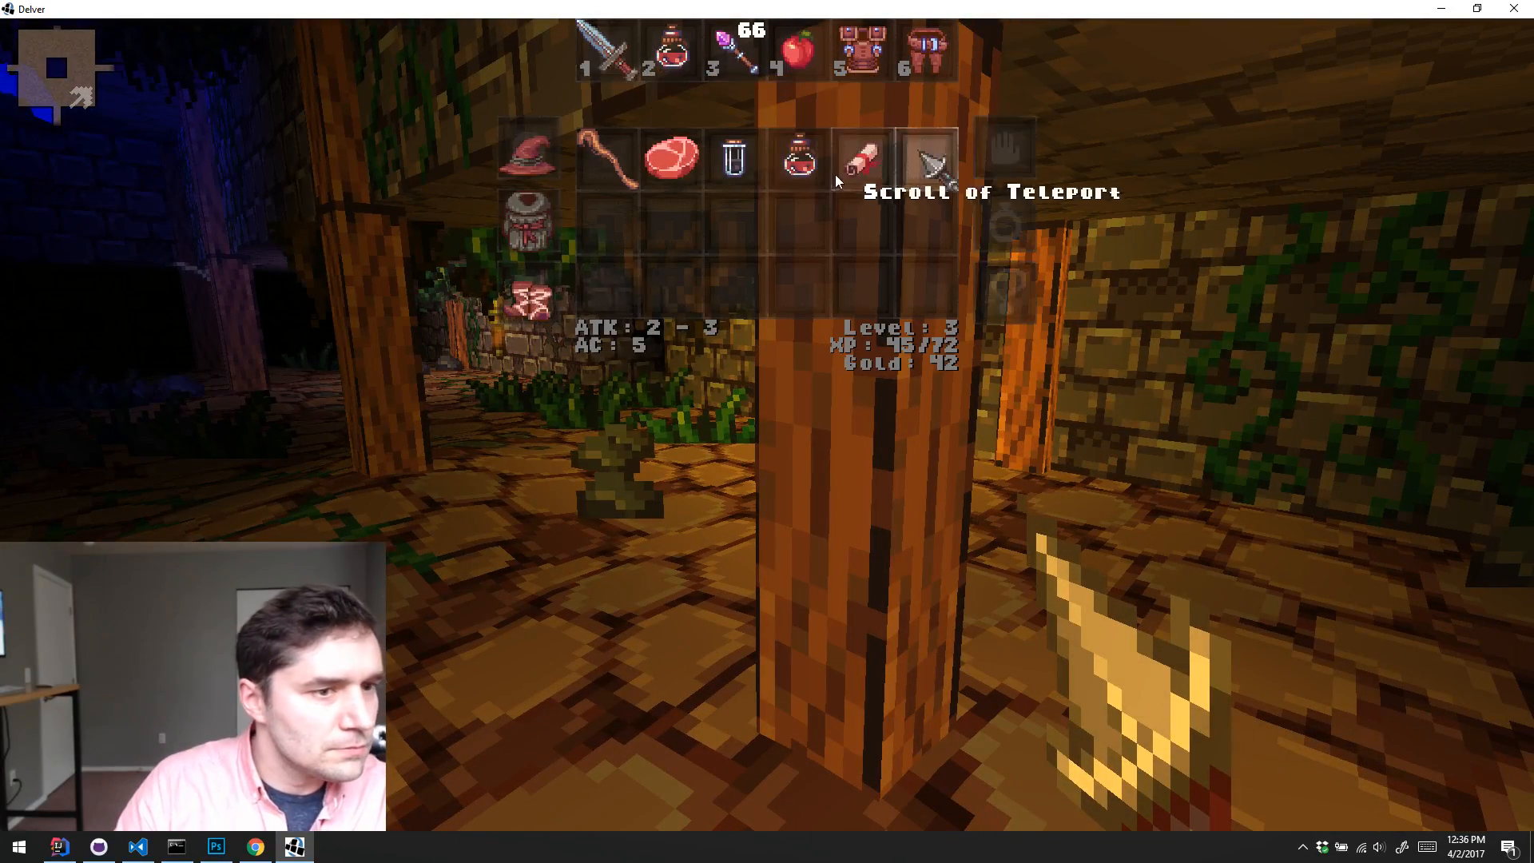
key(i)
key(w)
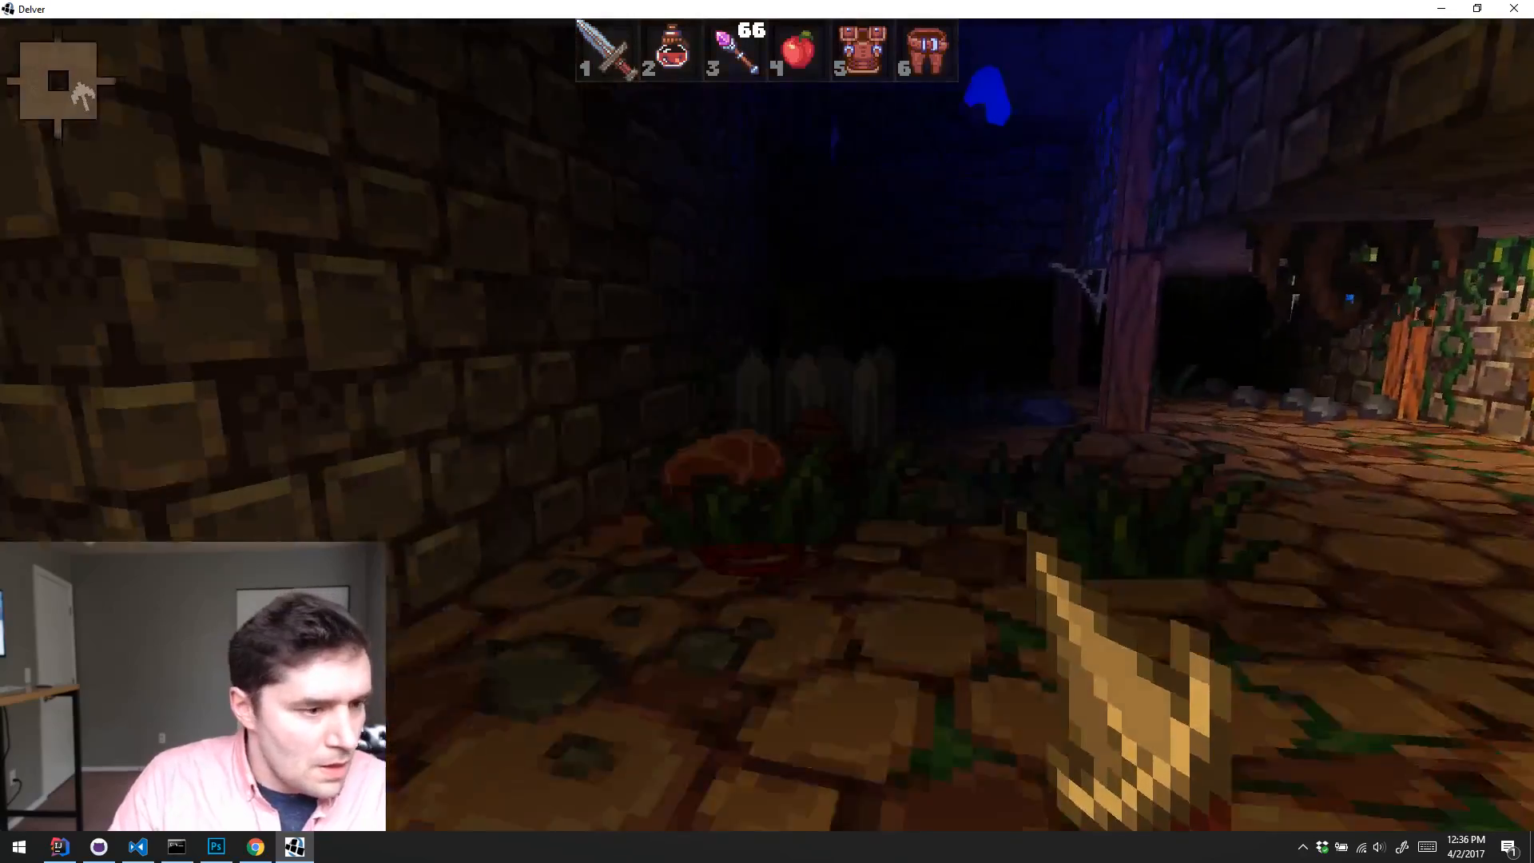
Step: Quit the game and minimize the IntelliJ IDEA and Chrome windows to get back to the command prompt
key(Escape)
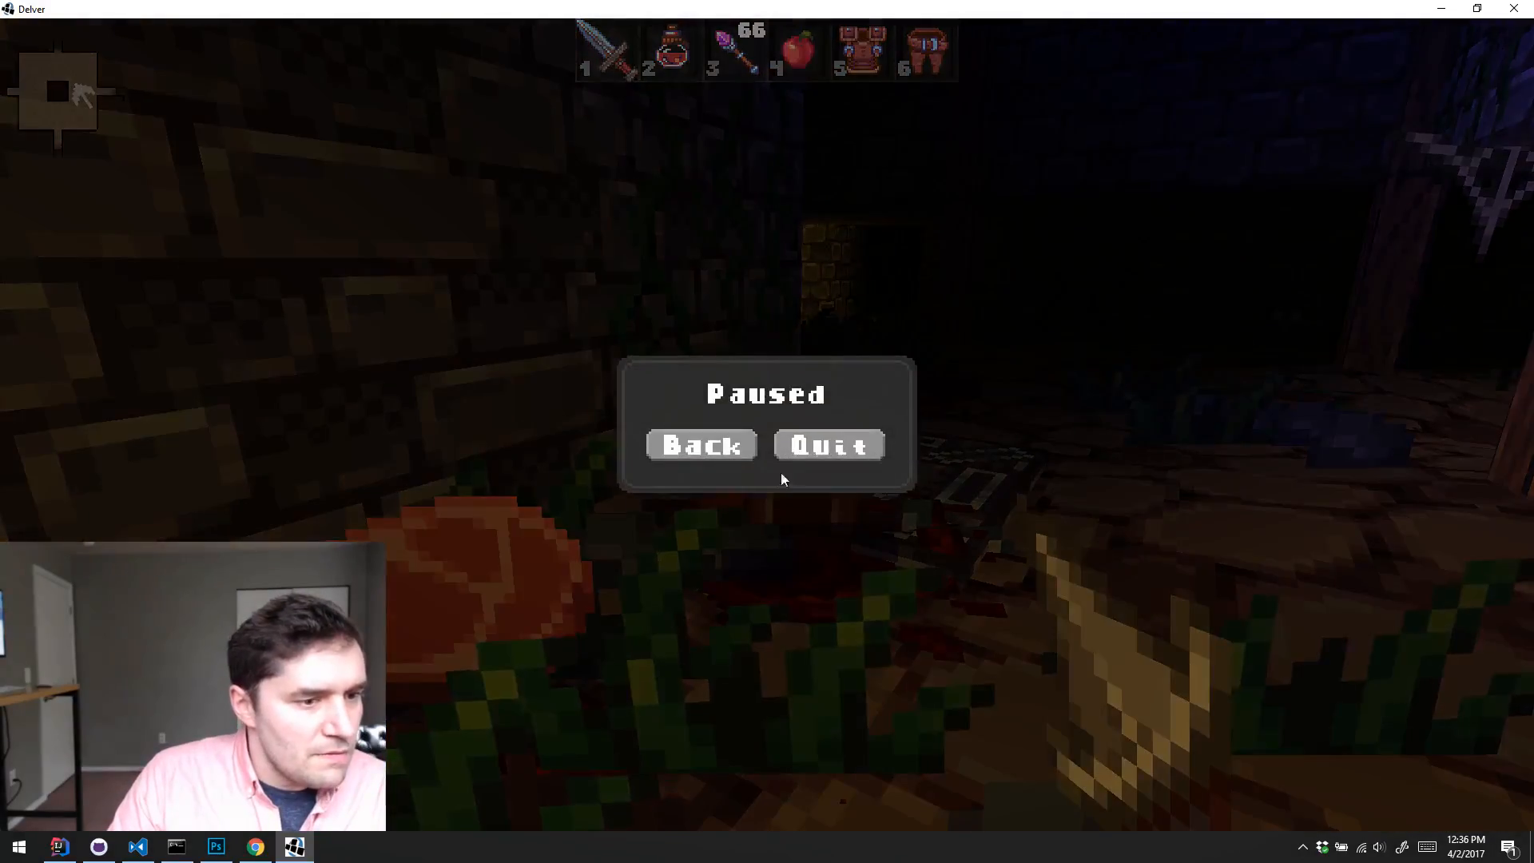
click(819, 447)
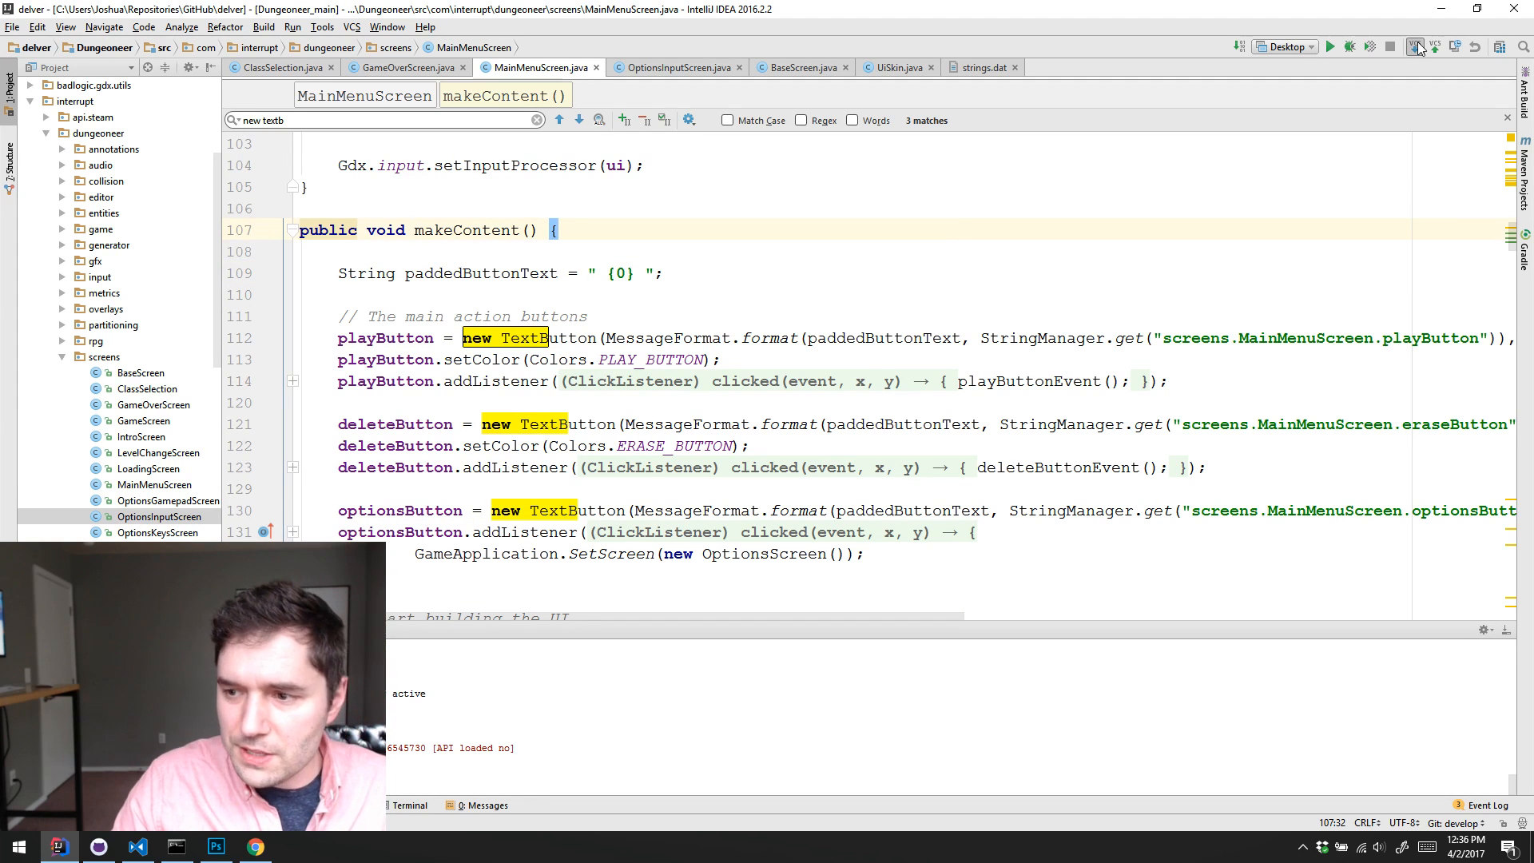
click(1441, 9)
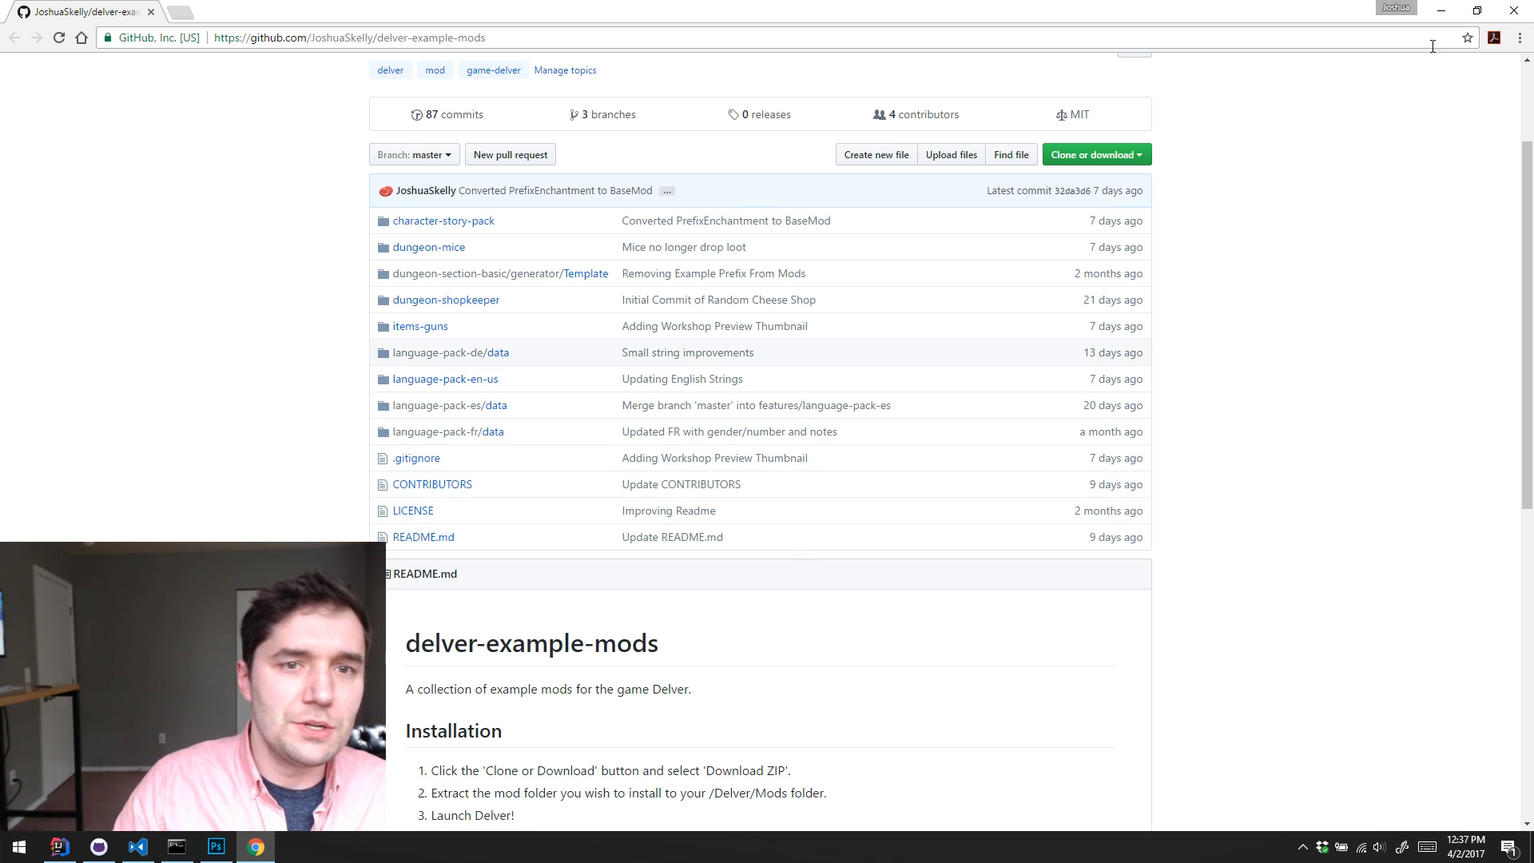
click(1439, 13)
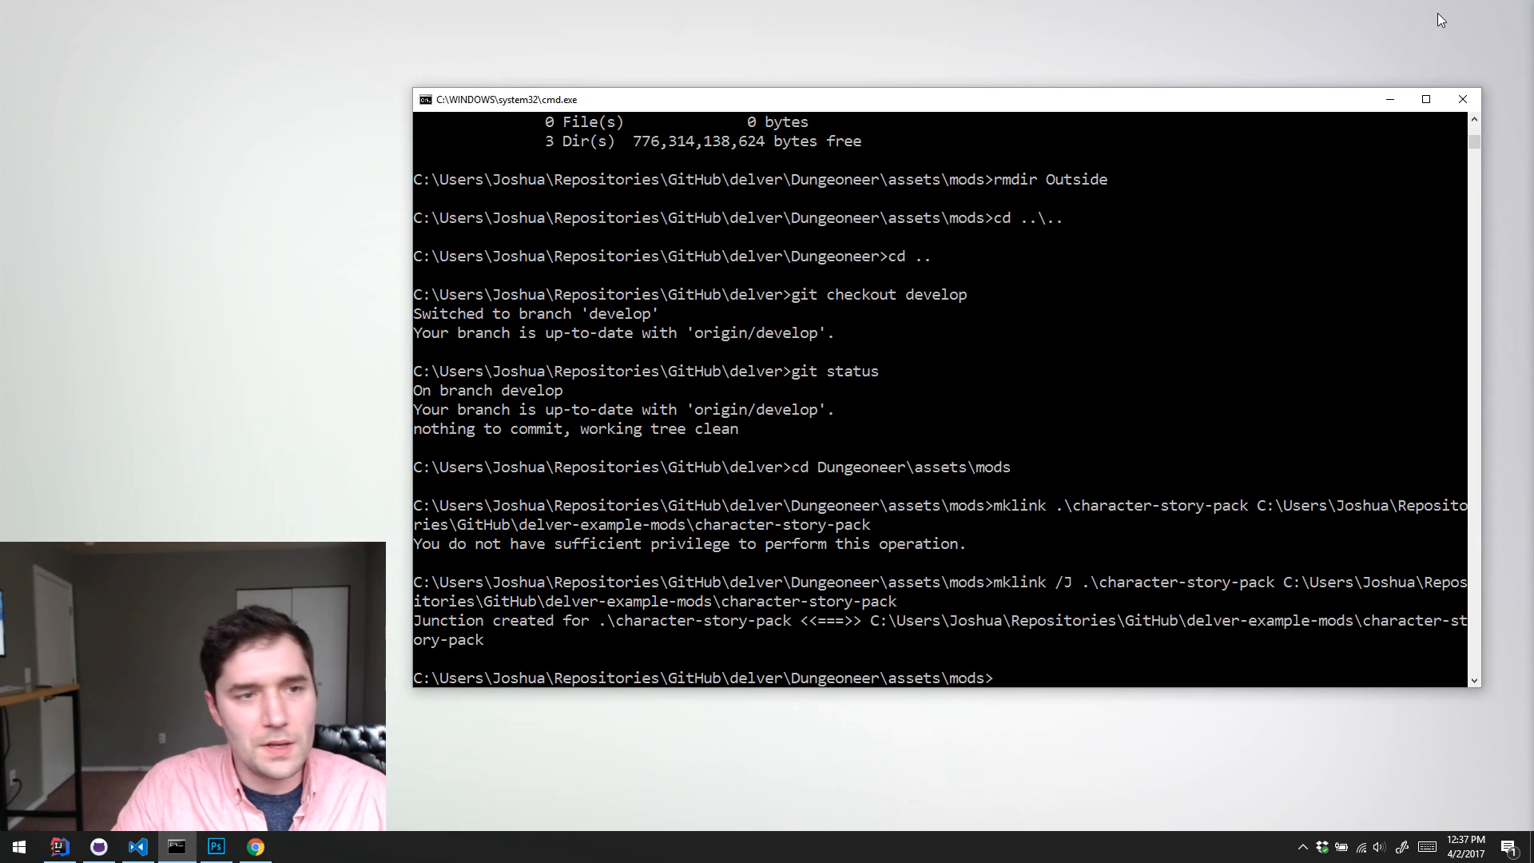
Step: Switch to Photoshop and close pixel.png without saving its changes
drag(1204, 107, 1216, 175)
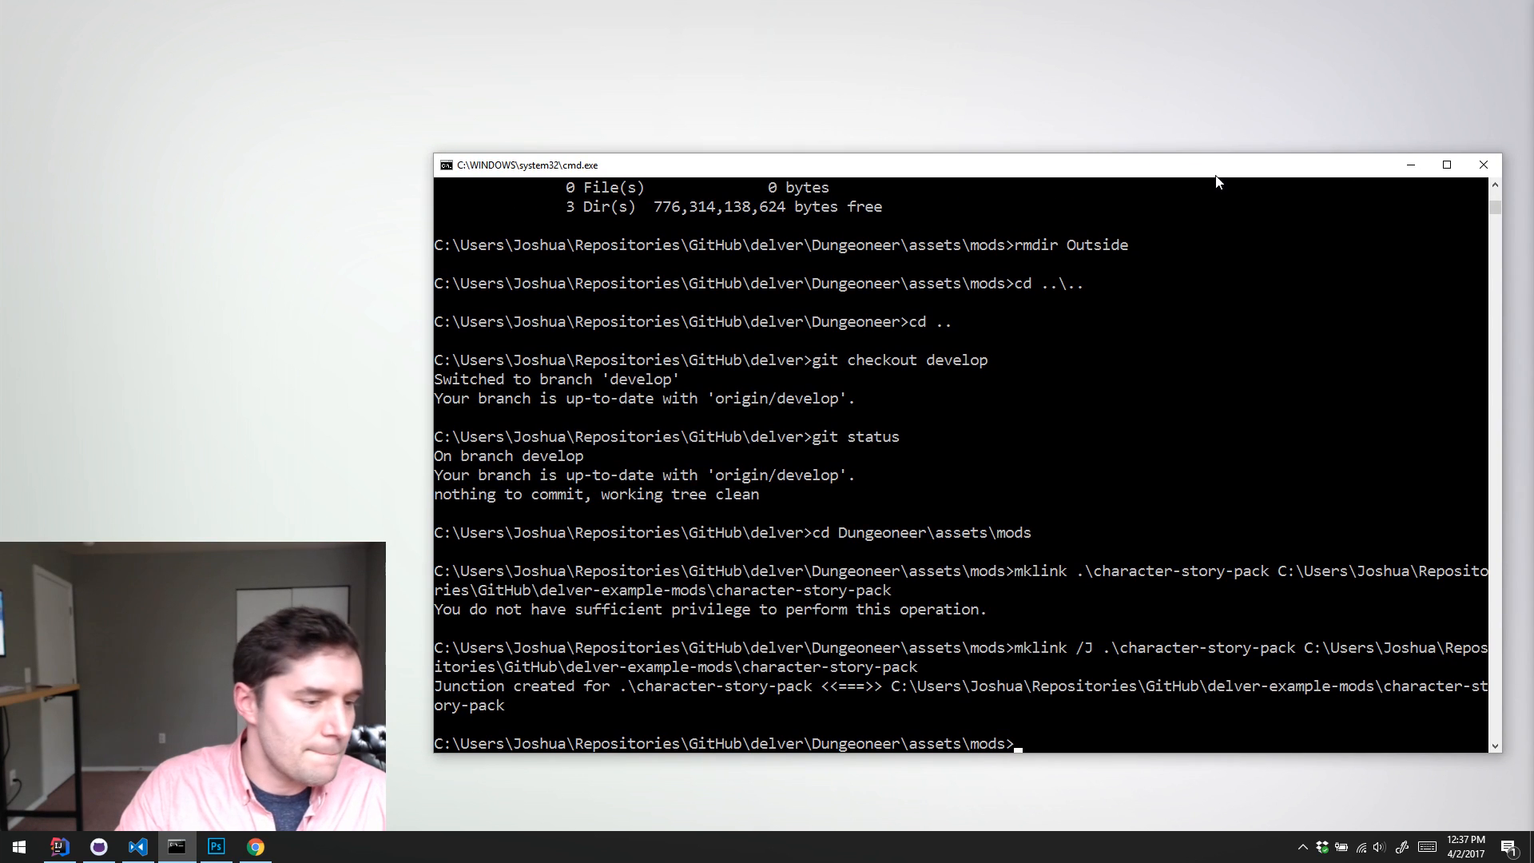
click(215, 848)
key(ctrl+w)
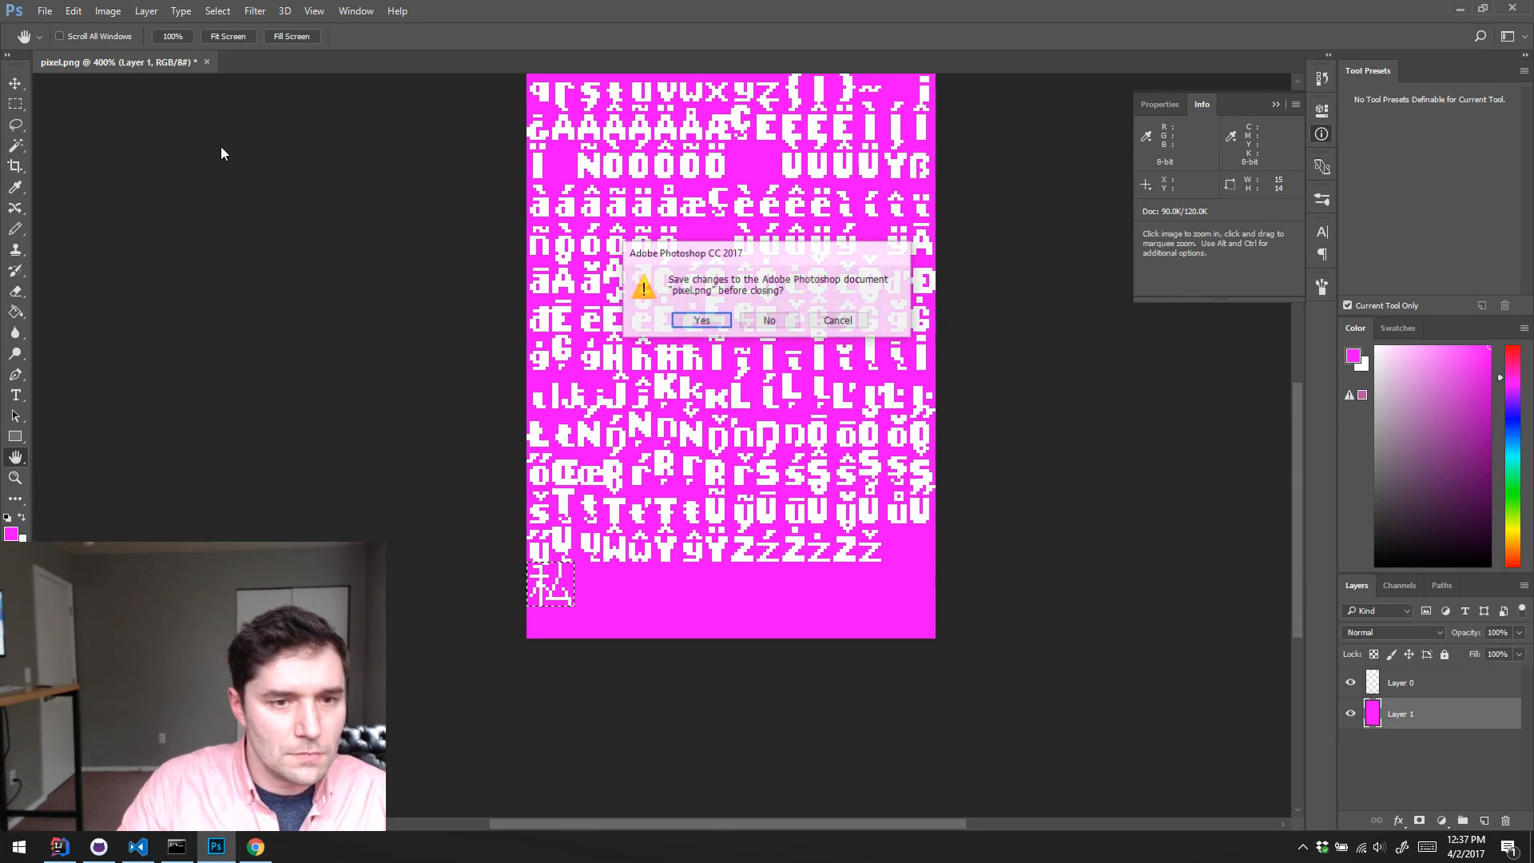
click(764, 319)
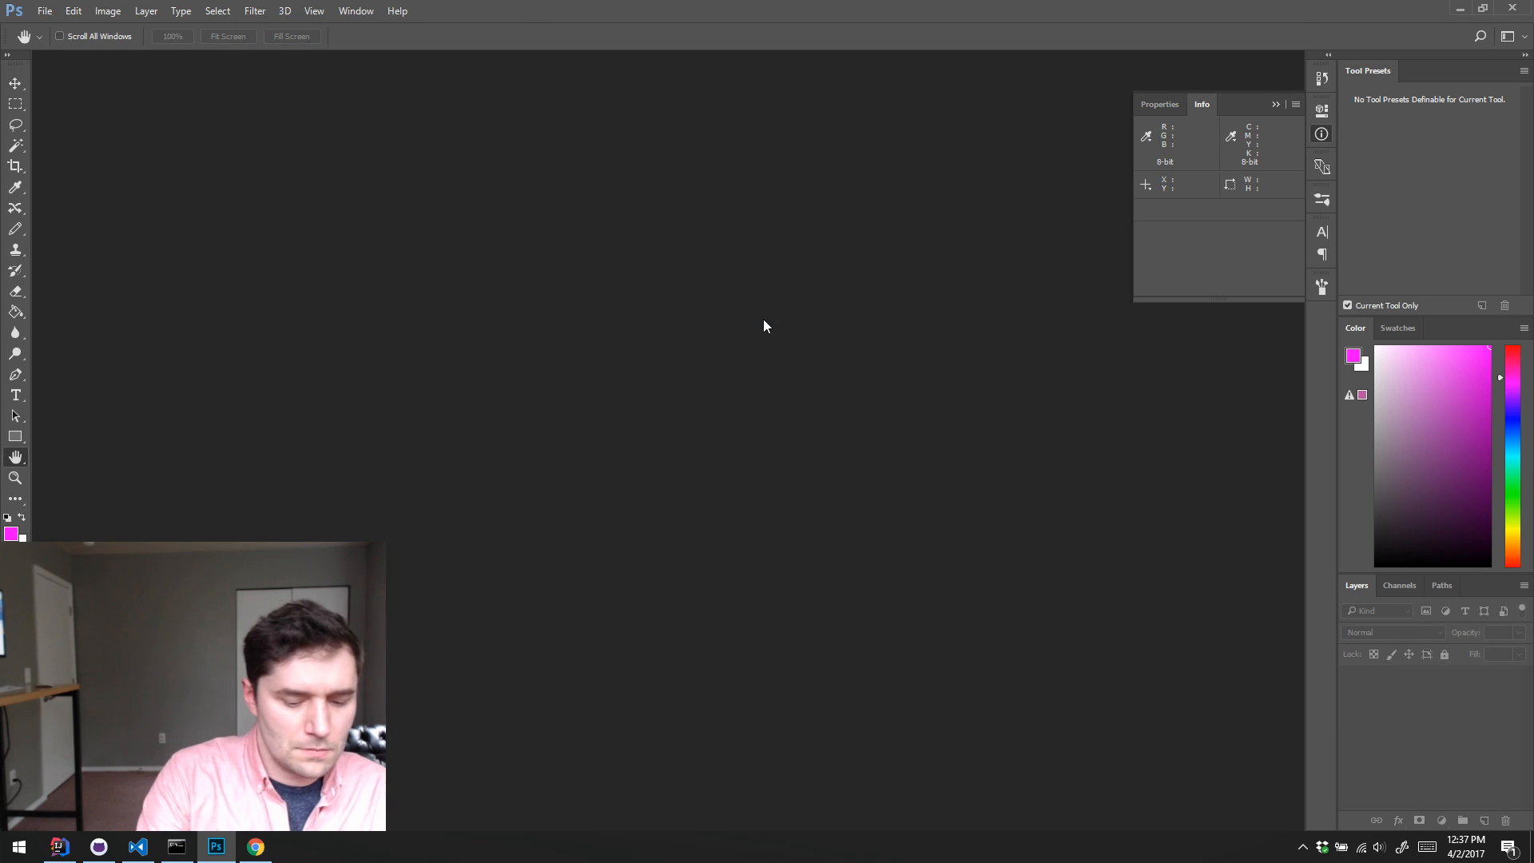
Step: Start opening an image and look through the character-story-pack folder in delver-example-mods
key(ctrl+o)
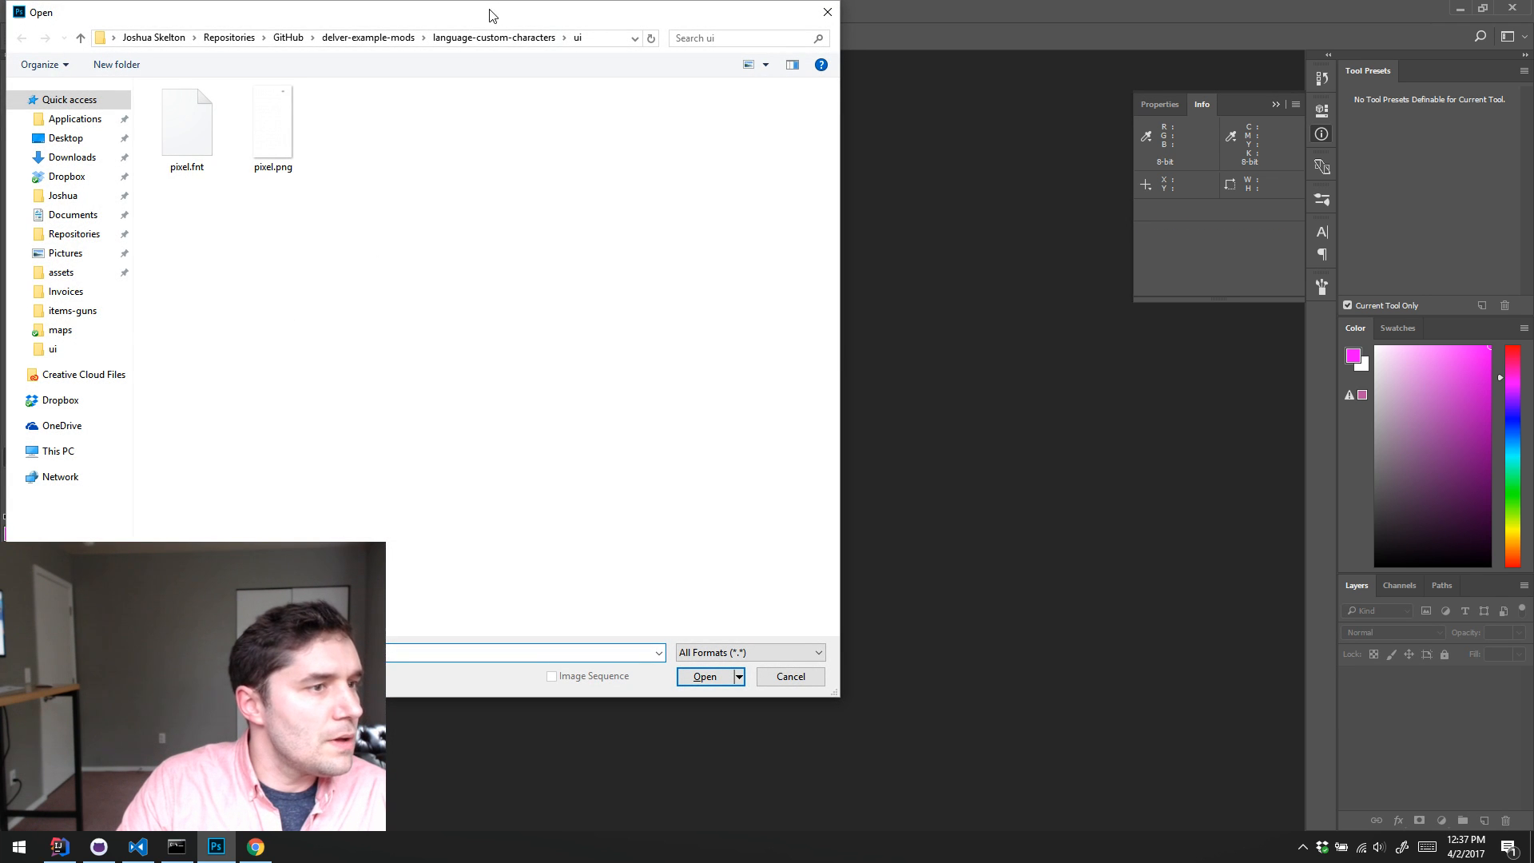
drag(489, 16, 647, 86)
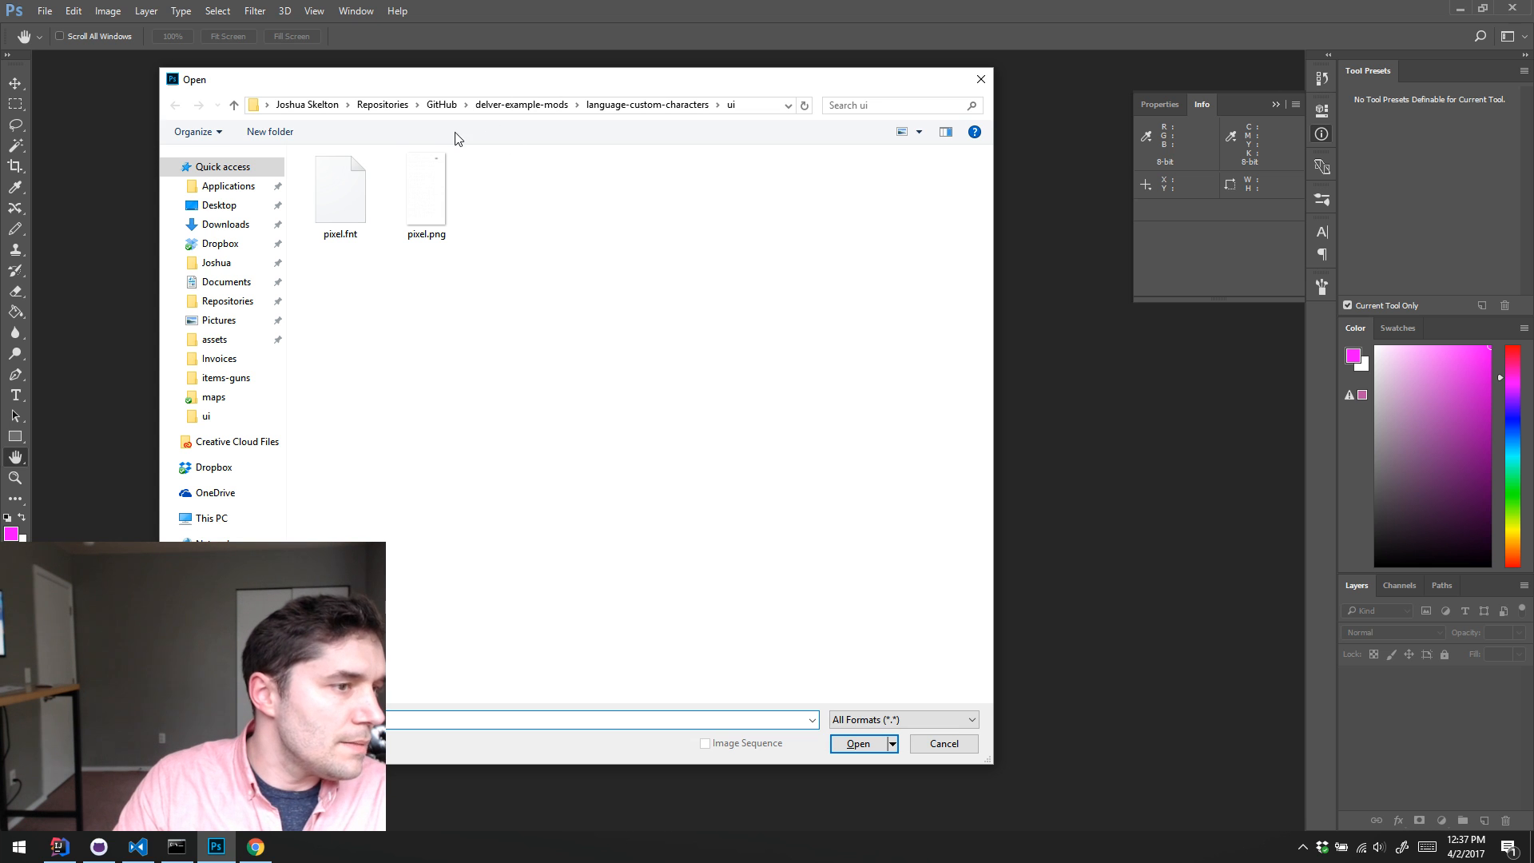
click(532, 107)
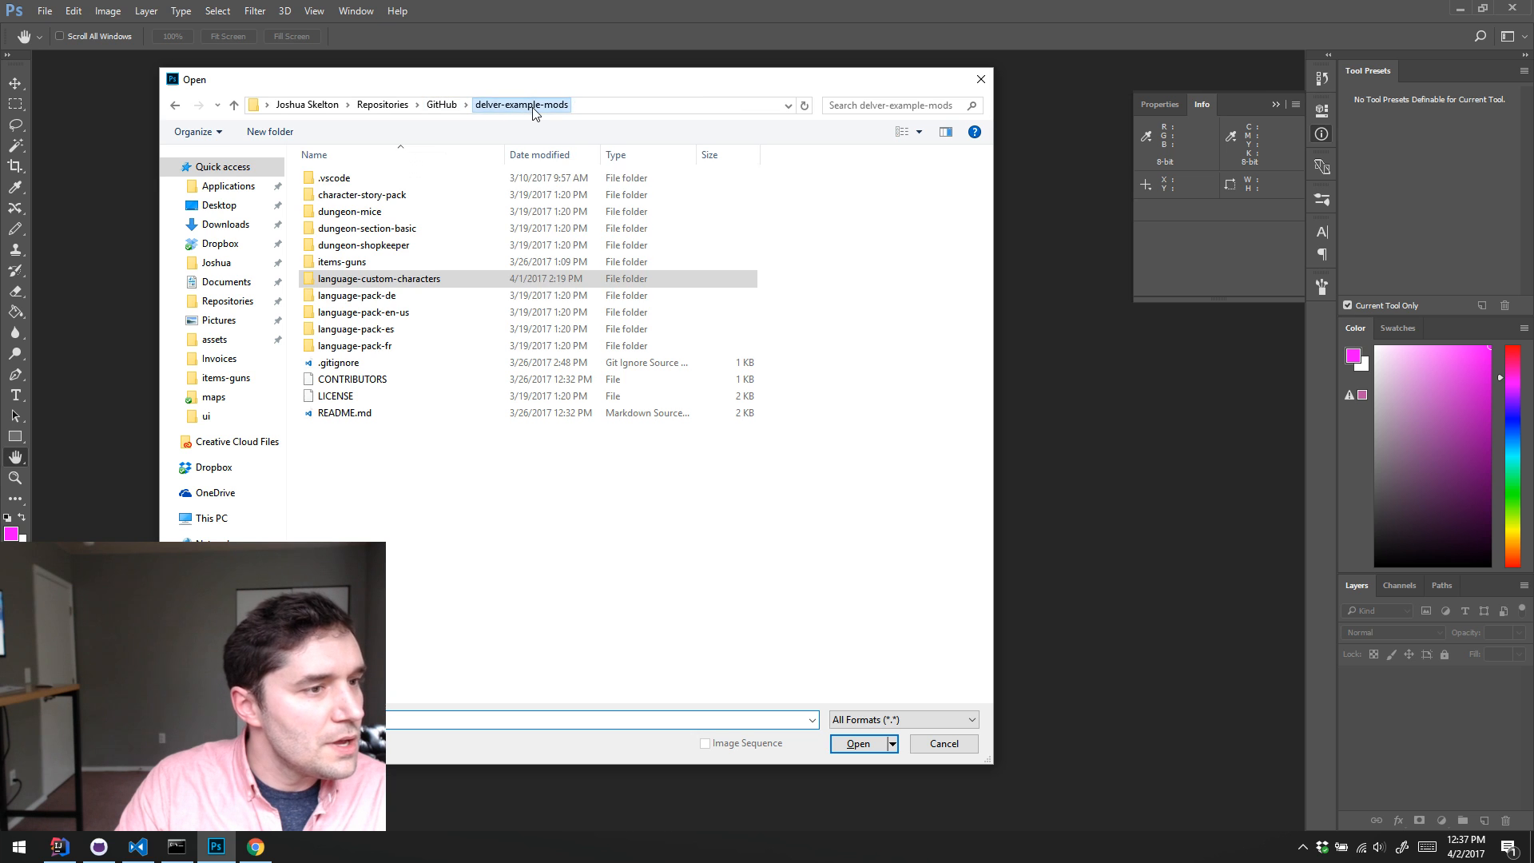
double_click(386, 195)
click(407, 204)
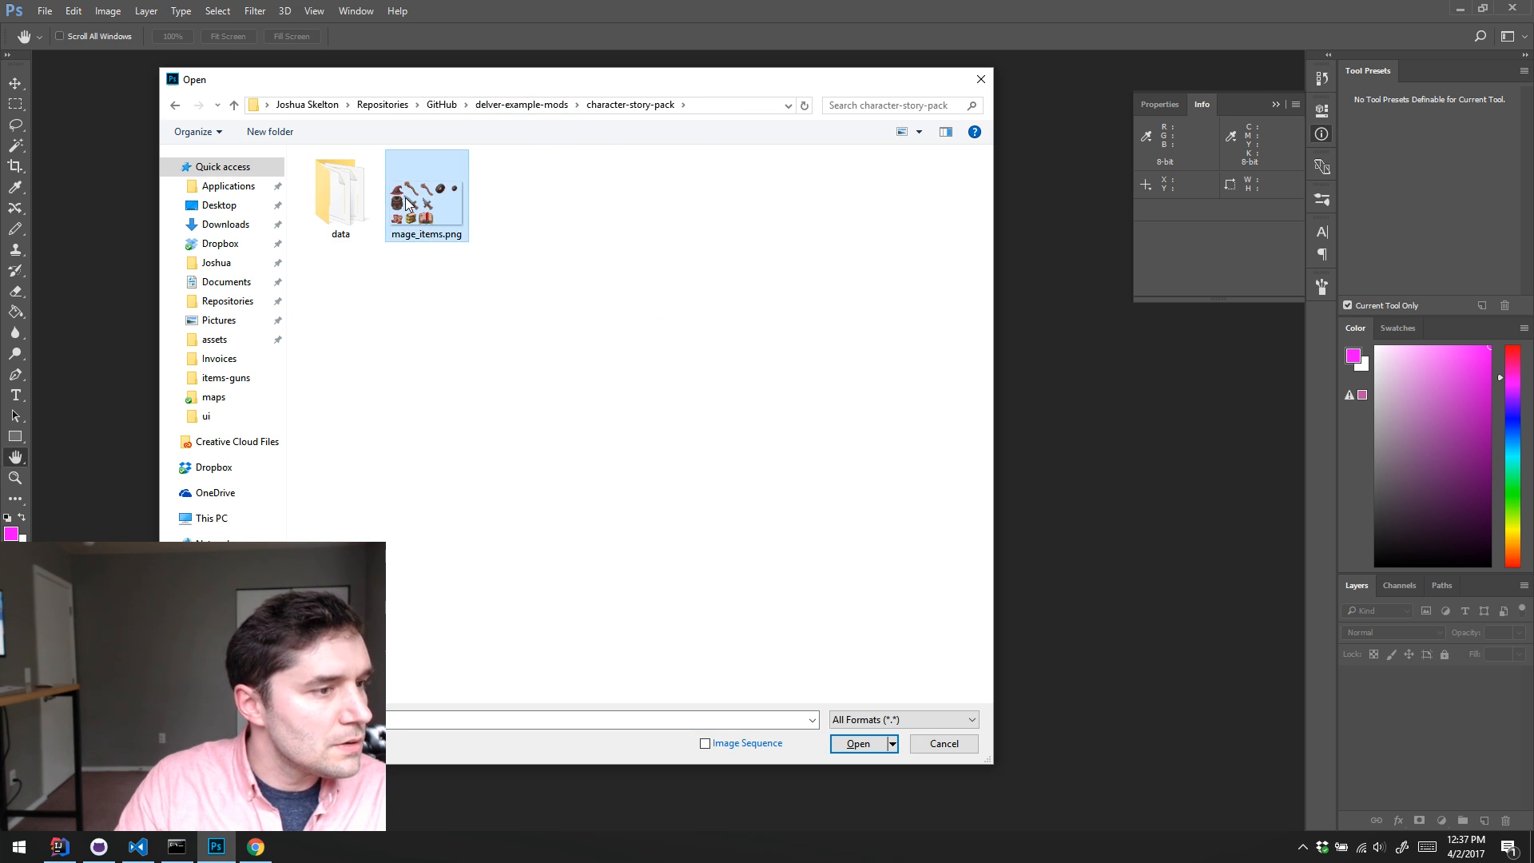
click(378, 287)
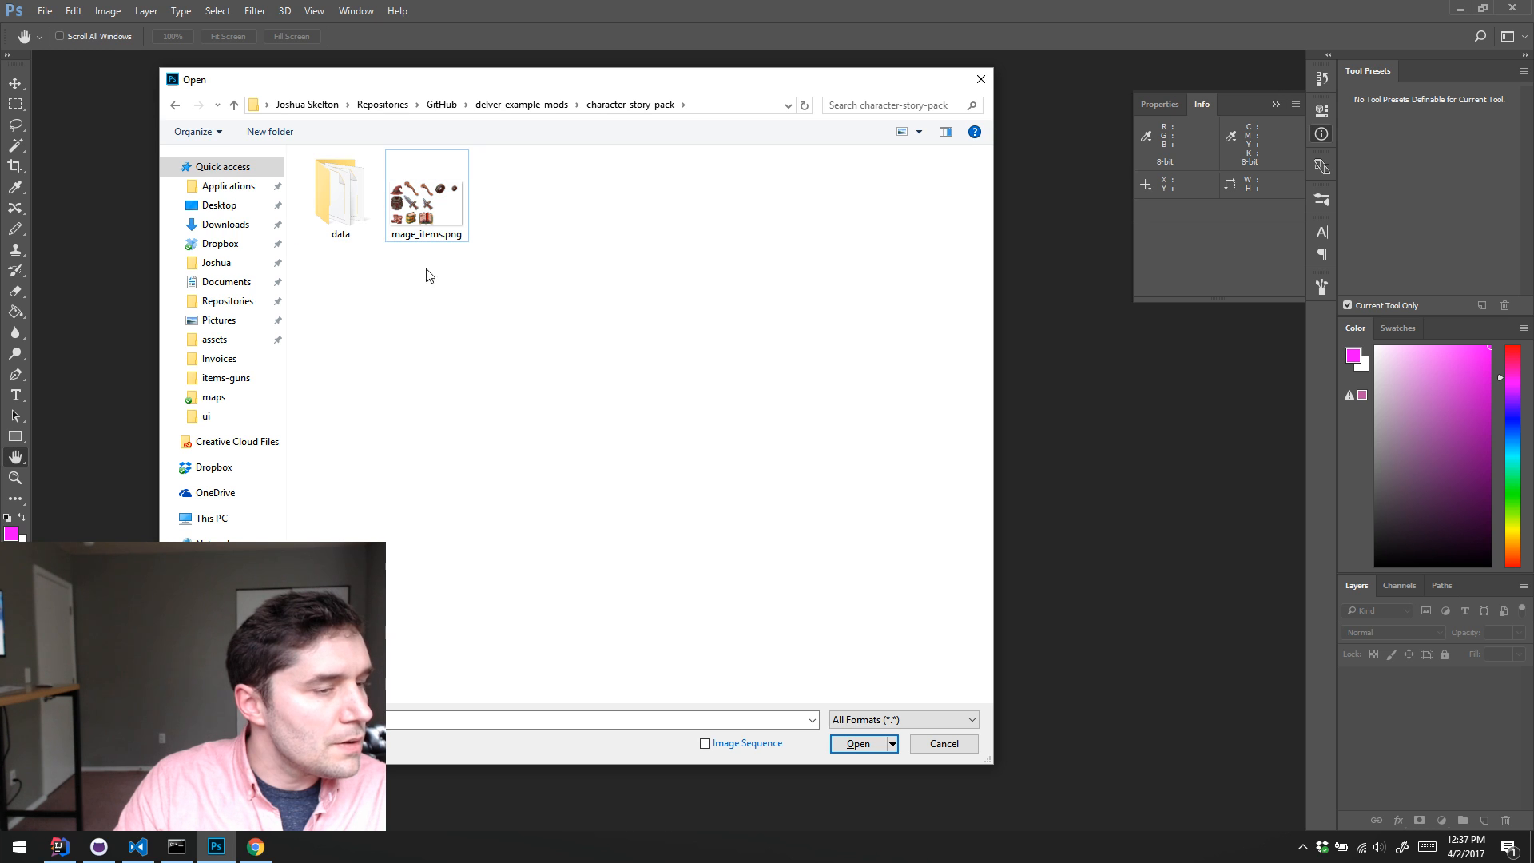
Step: Open modPreview.png from the items-guns folder in delver-example-mods
click(523, 105)
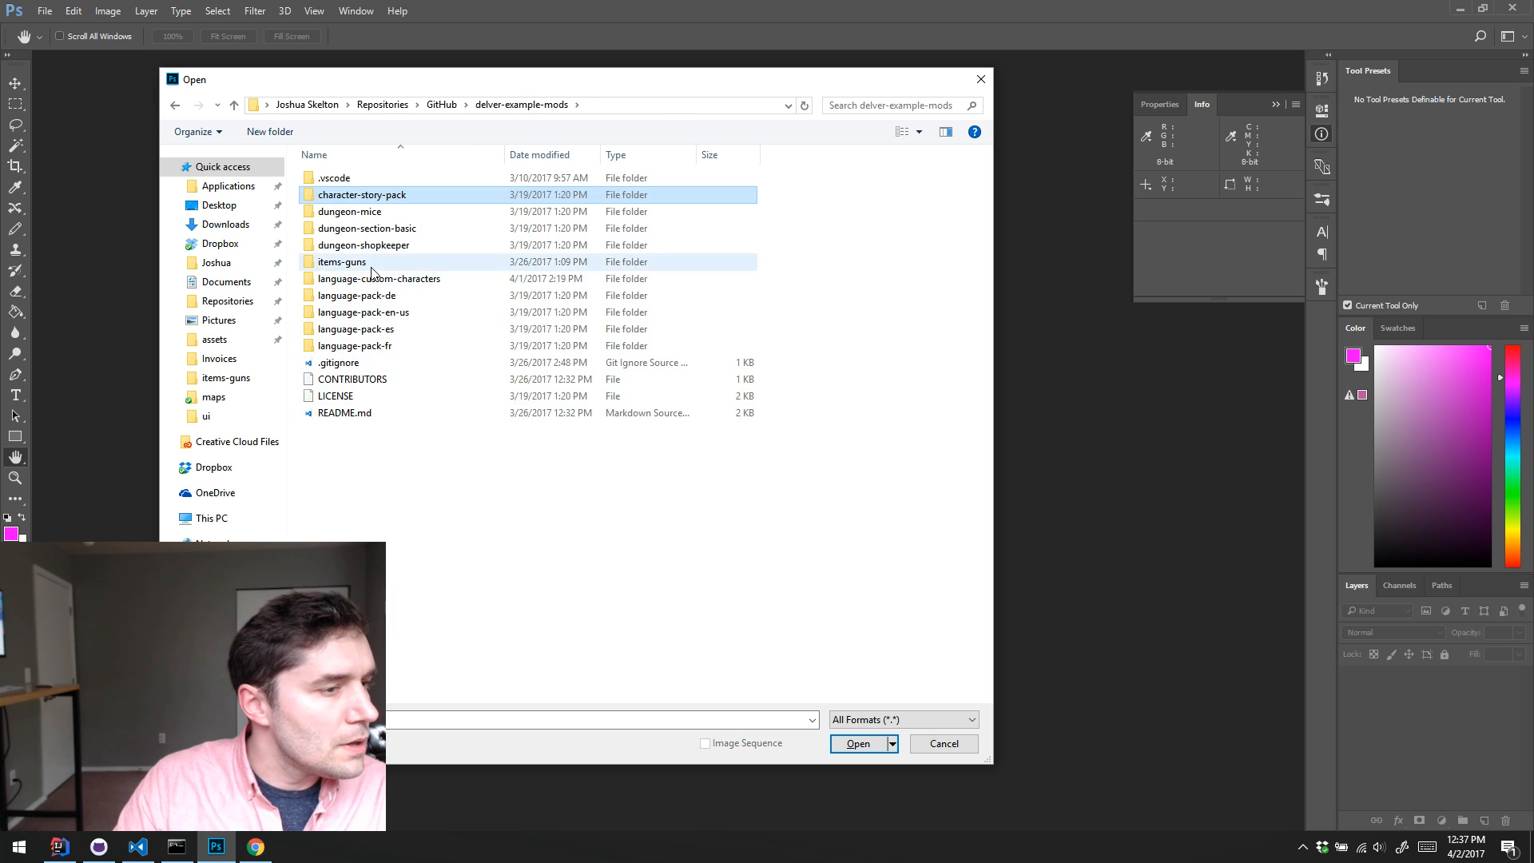
click(370, 265)
double_click(371, 268)
double_click(693, 196)
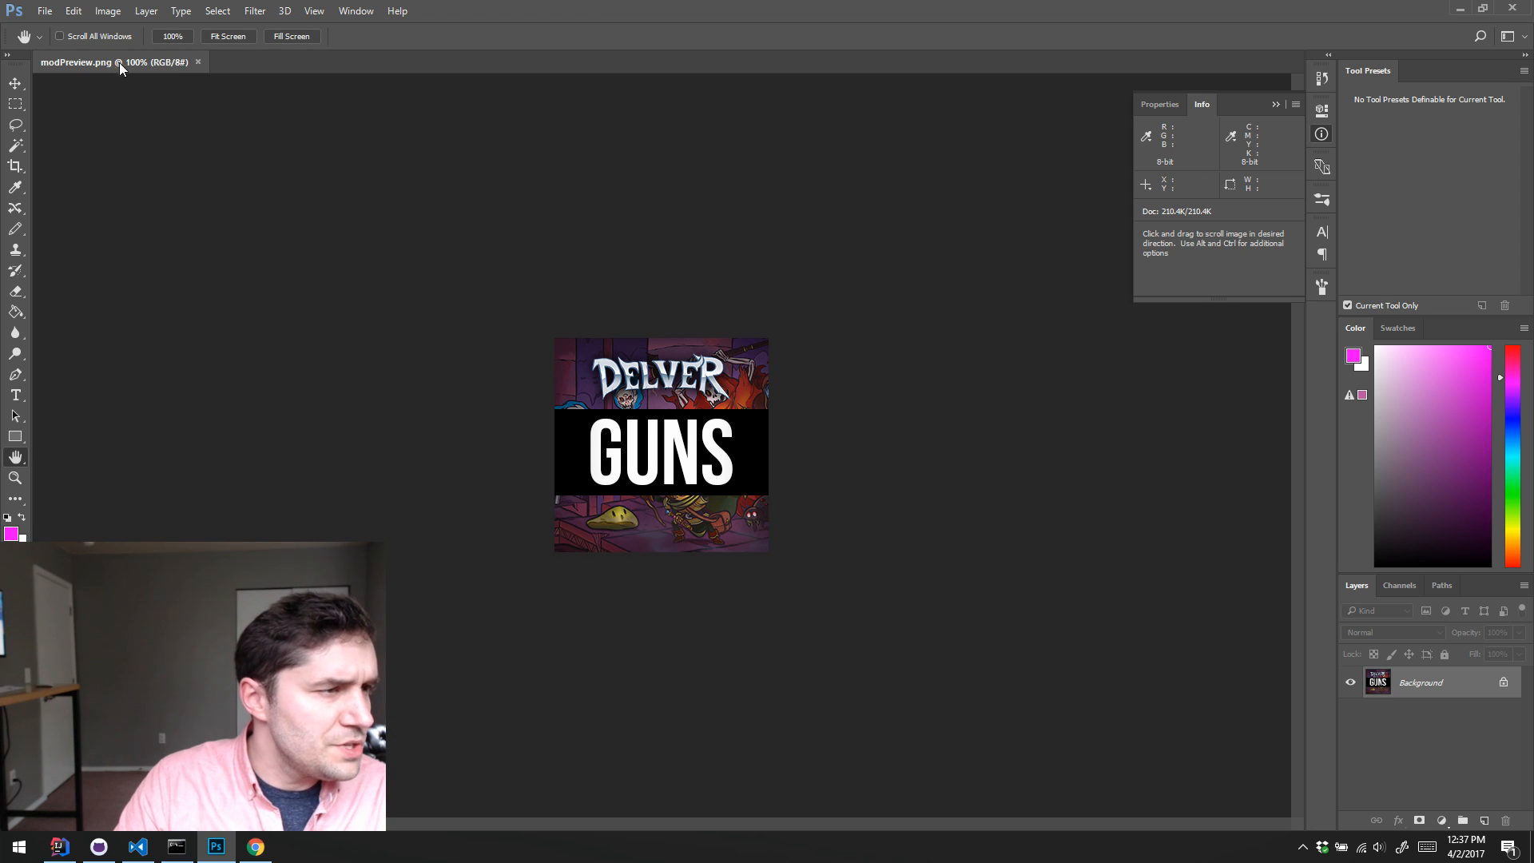
Step: Check the dimensions of the modPreview.png image and leave its size settings as they are
click(106, 10)
click(161, 127)
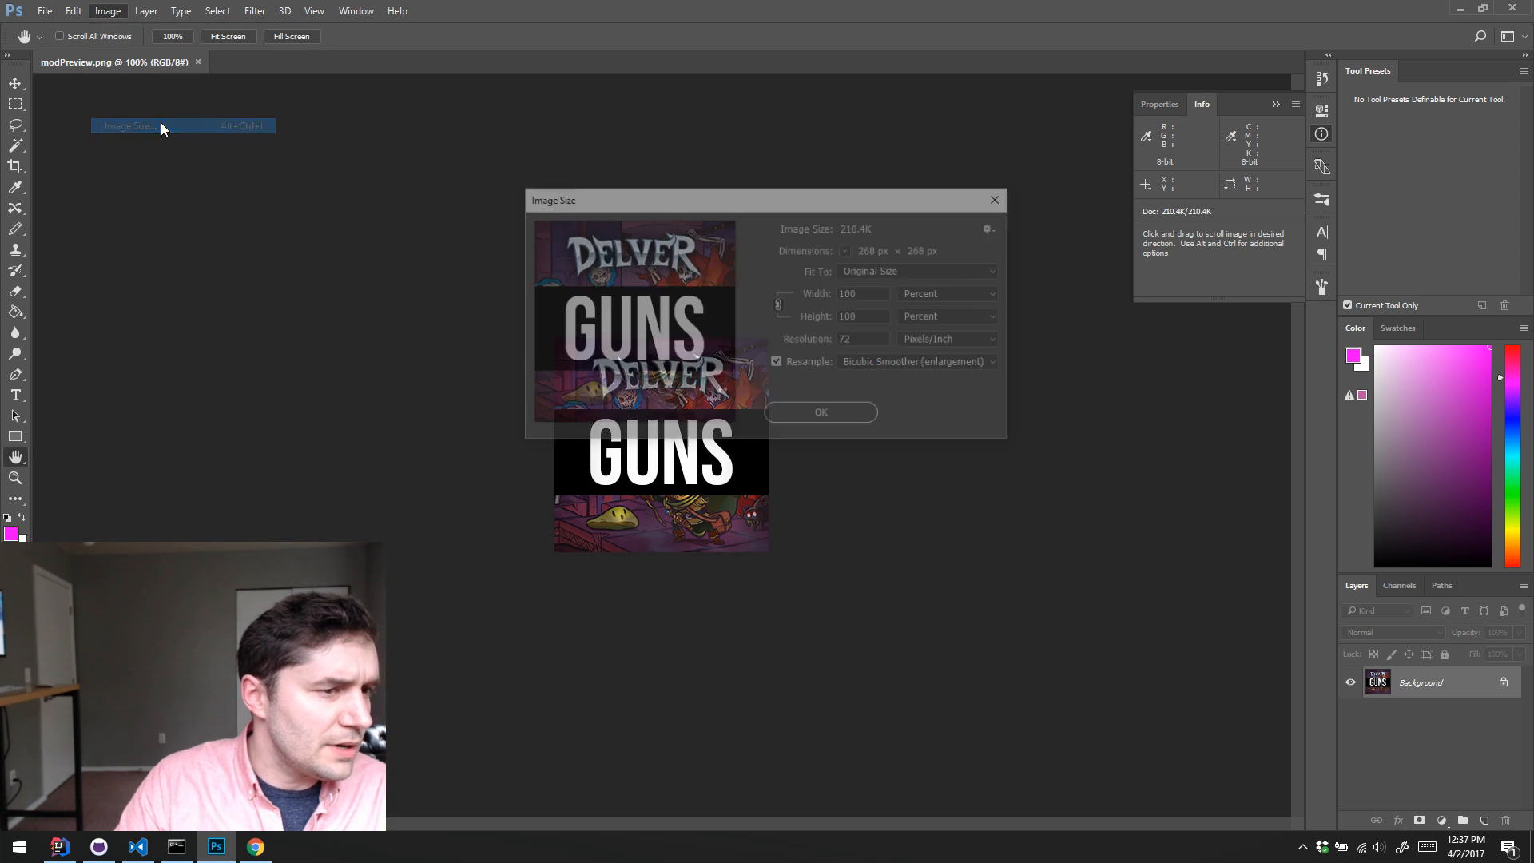
click(945, 416)
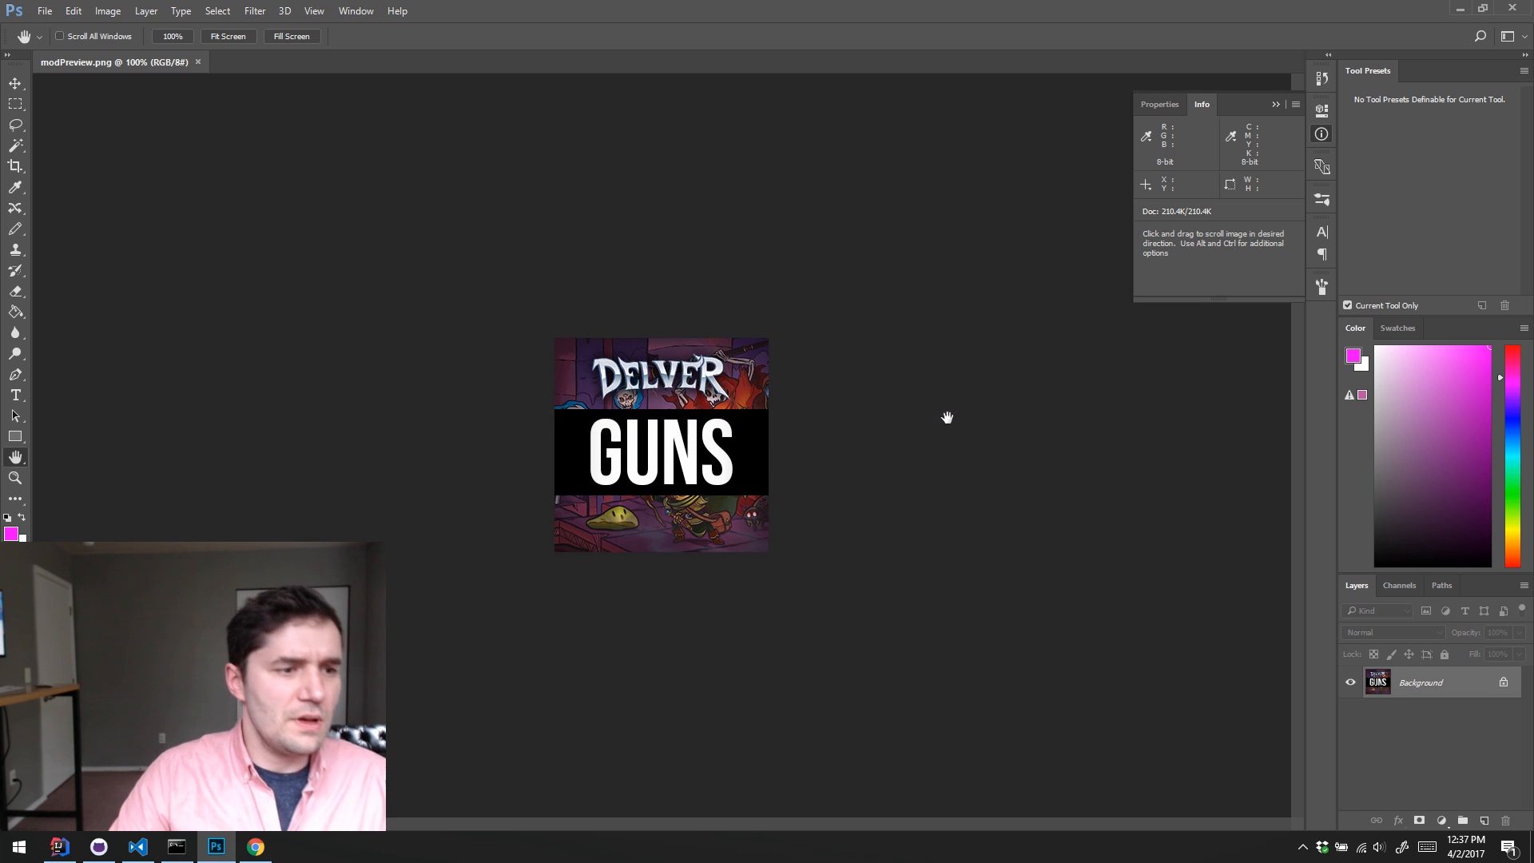
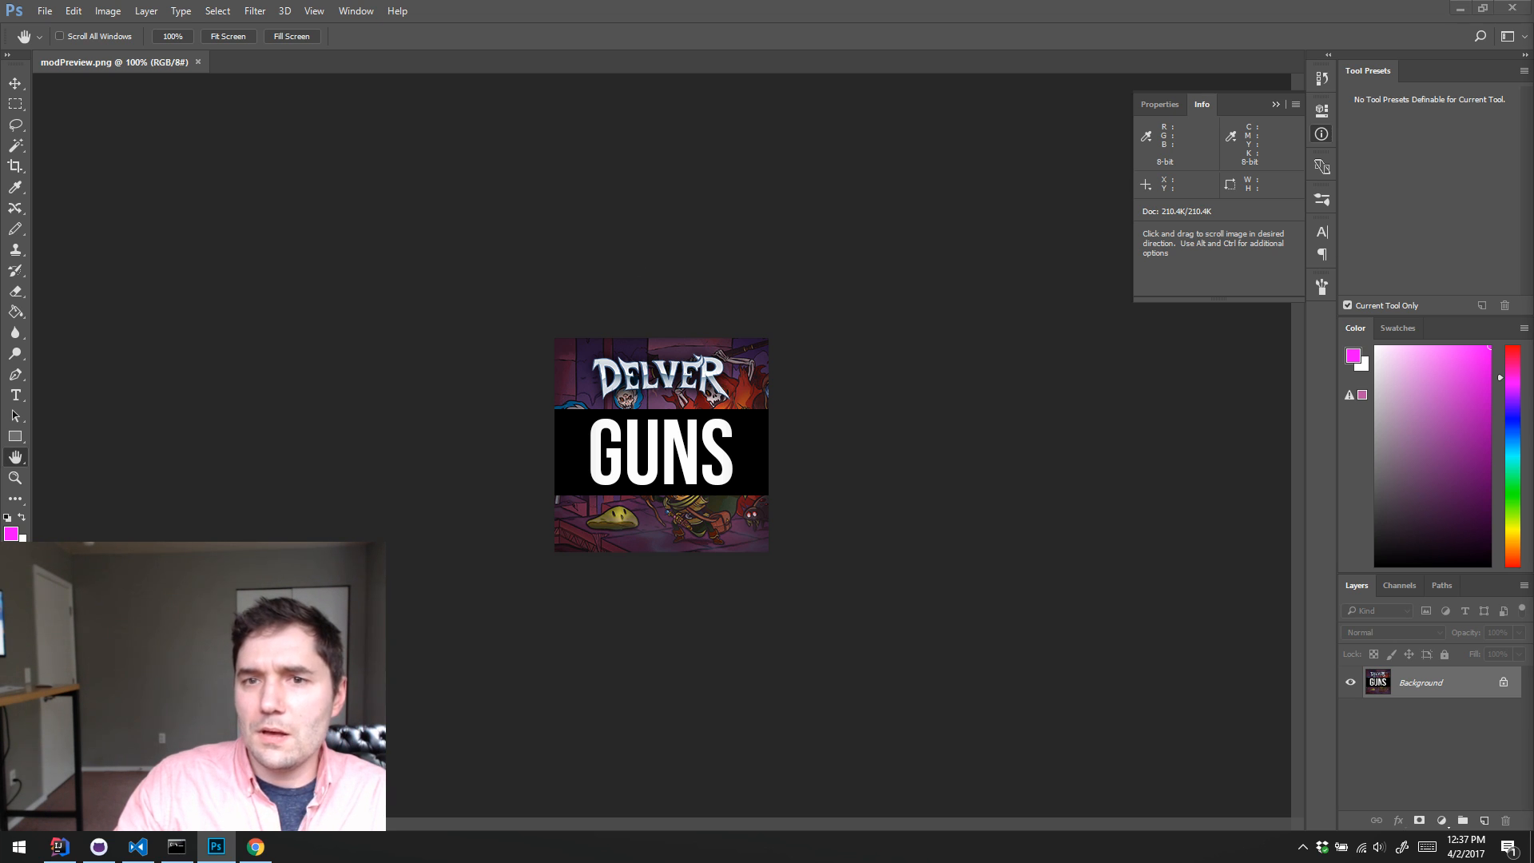
Step: Bring a browser window over Photoshop and search Google Images for "warhammer quest character expansion"
drag(1532, 76, 1221, 43)
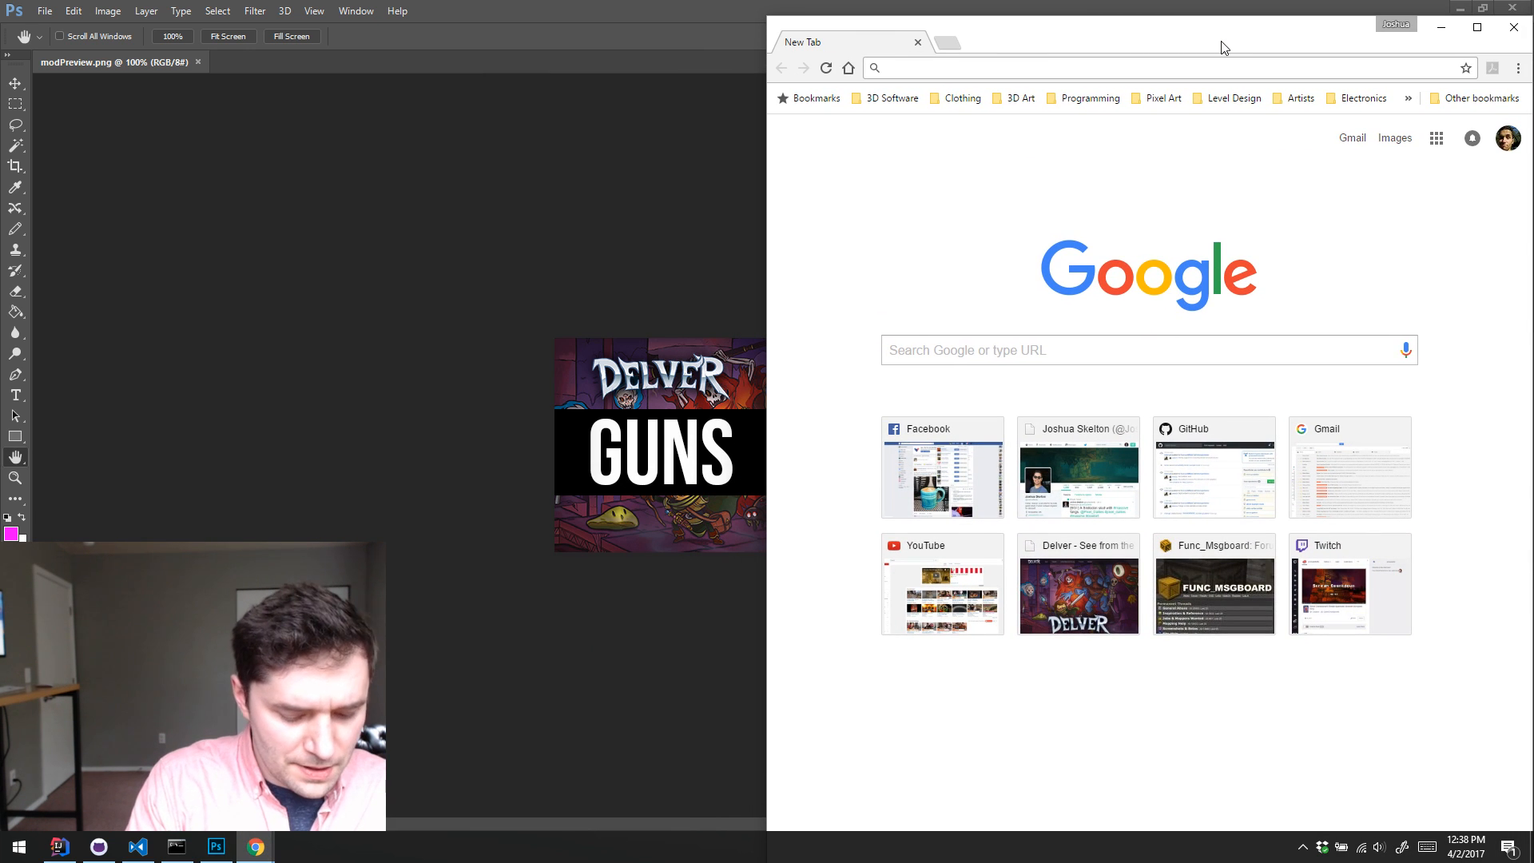
text(images.google.com)
key(Tab)
text(war)
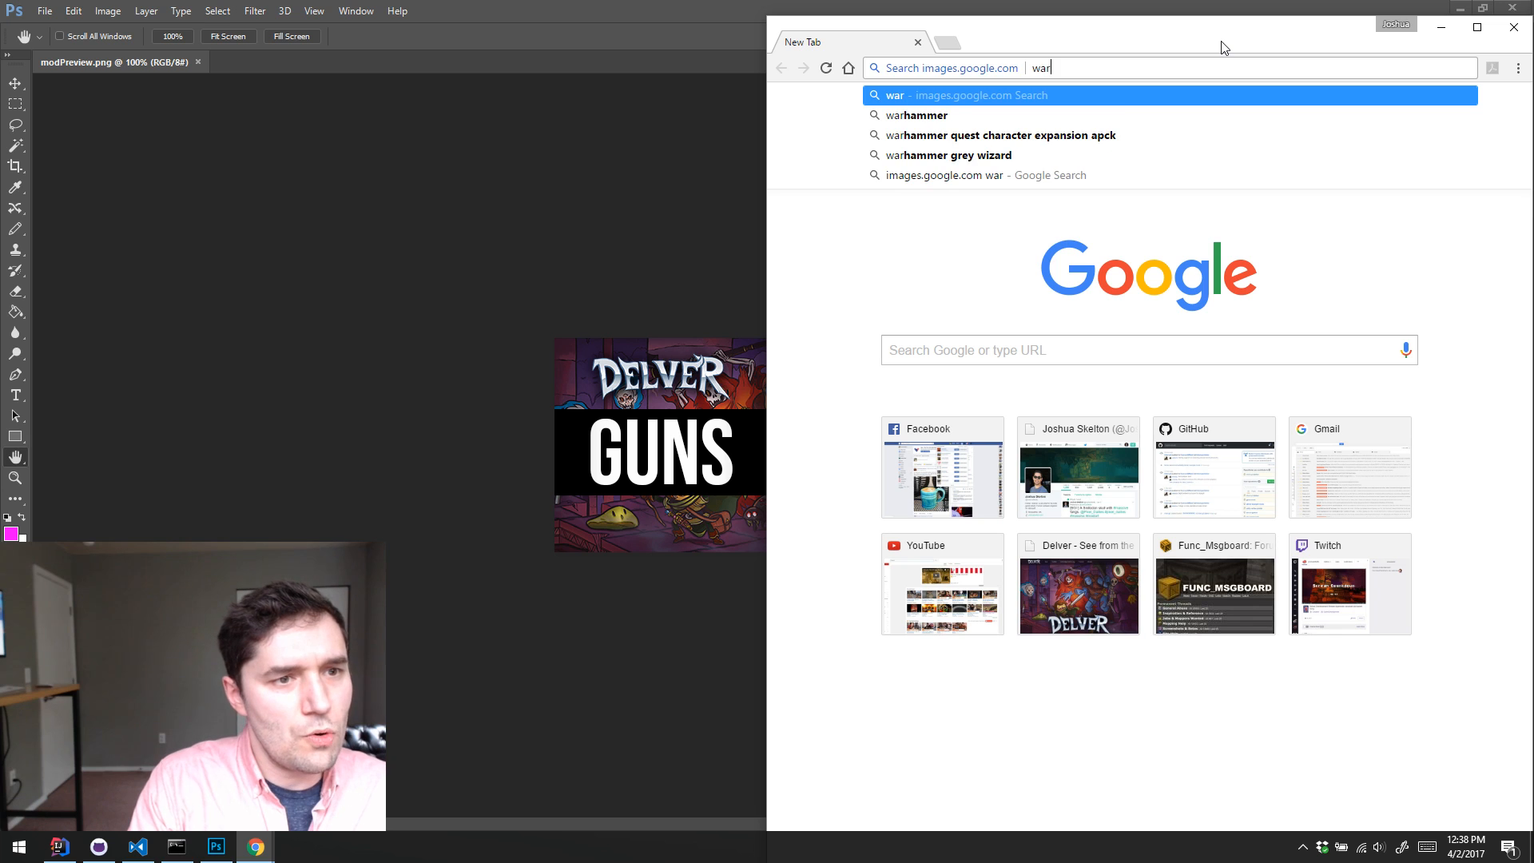
text(hammer quest ch)
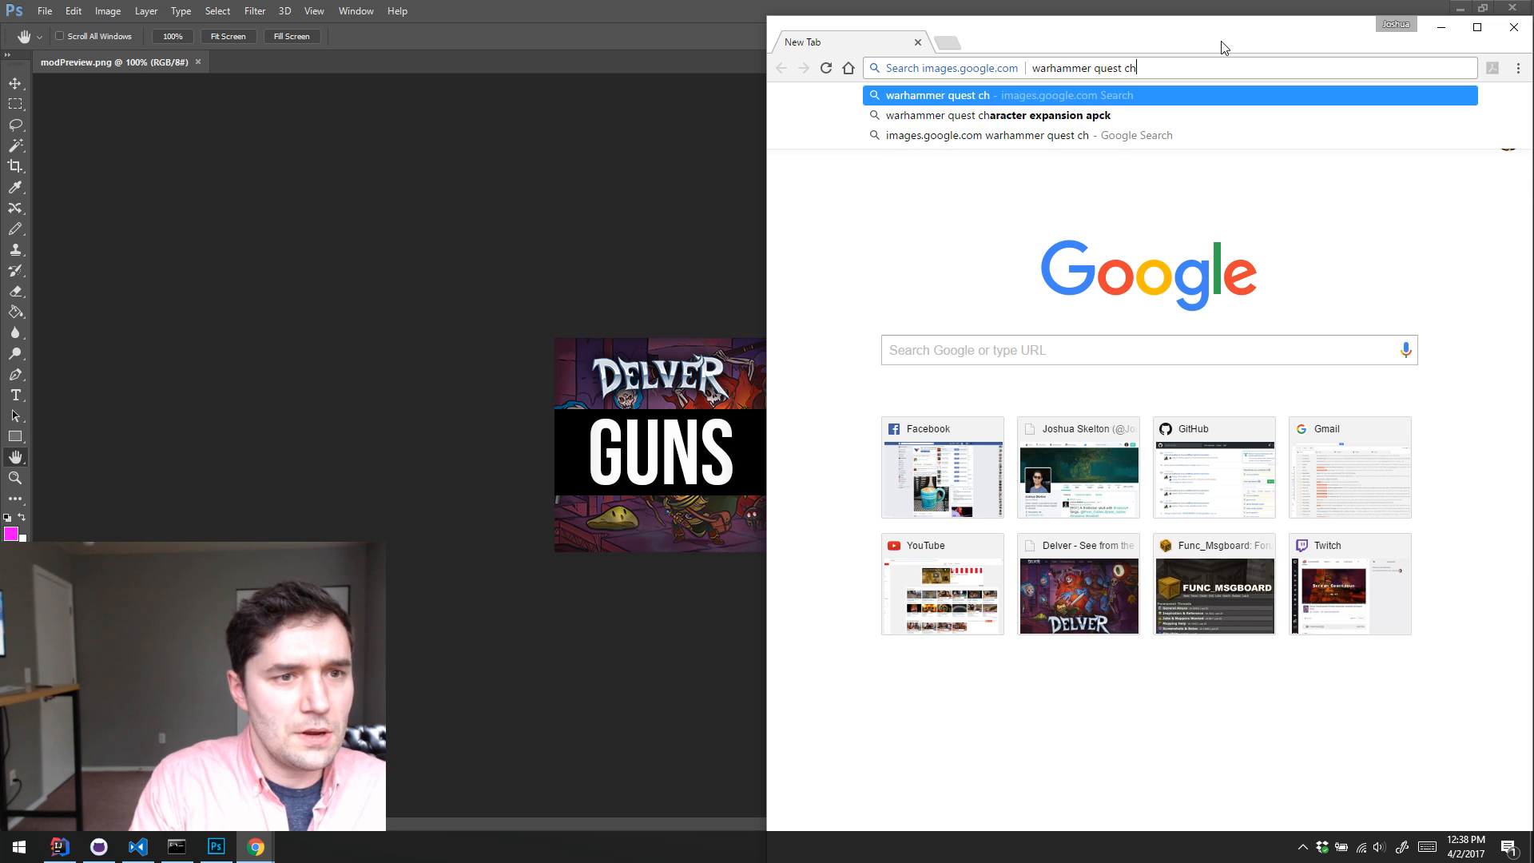
text(aracter expans)
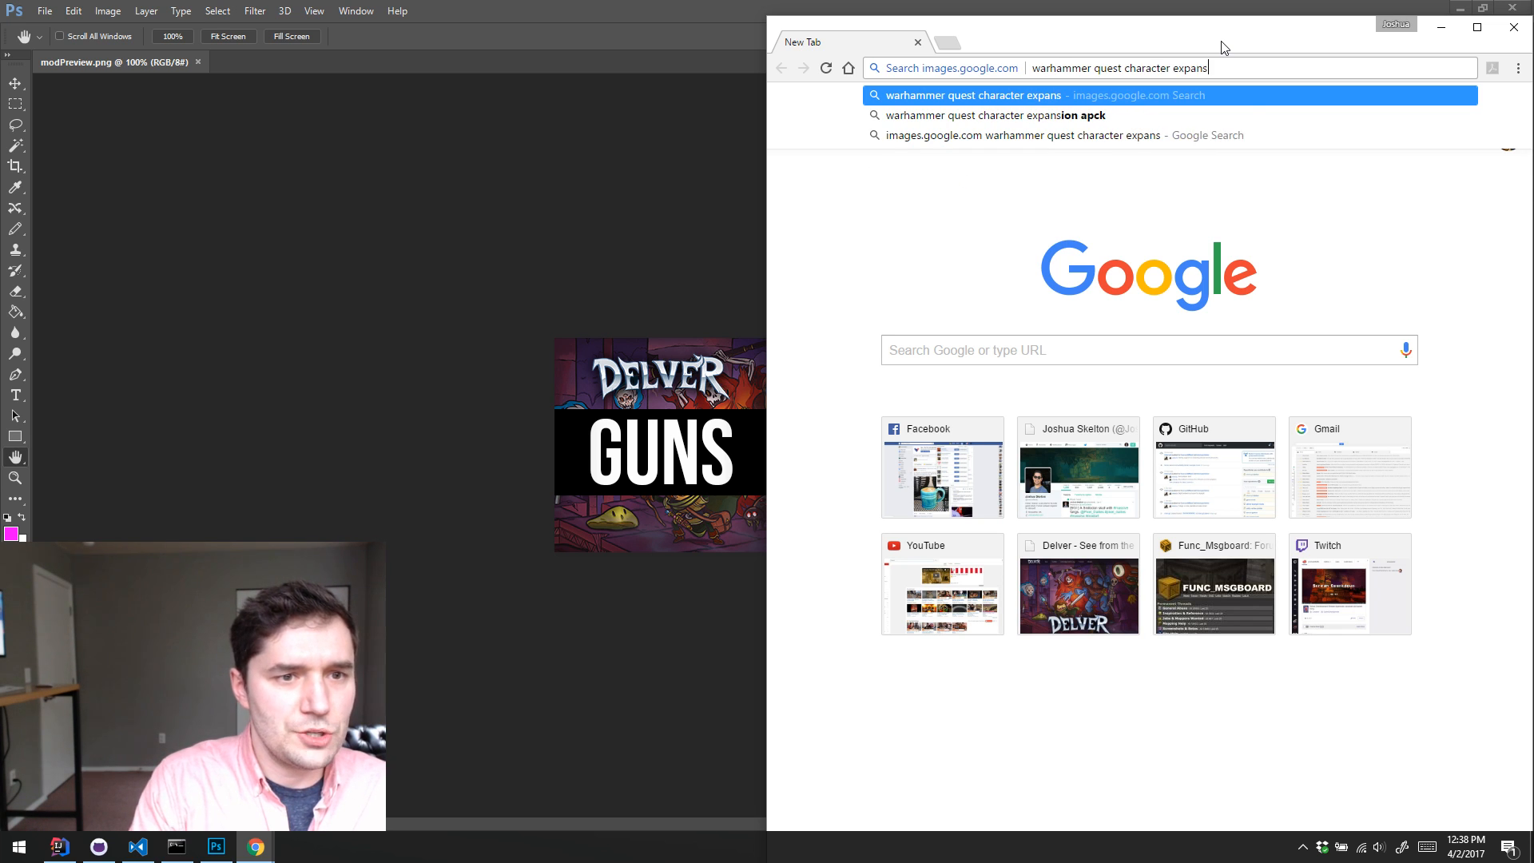
text(ion)
key(Return)
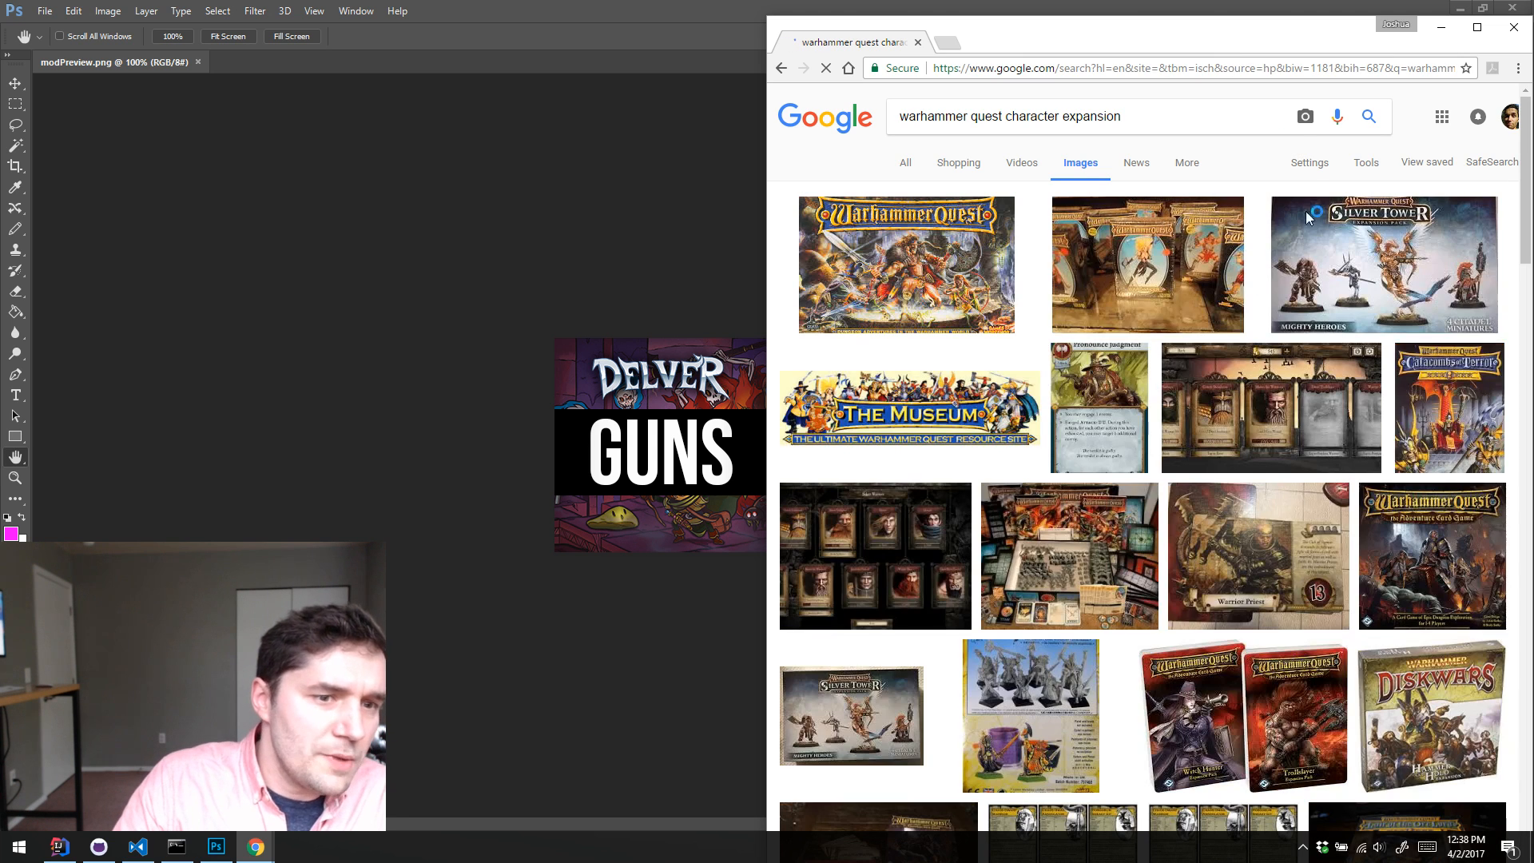
Step: Examine the enlarged Warhammer Quest expansion packs photo in the image results and move the browser window off the screen
click(1159, 268)
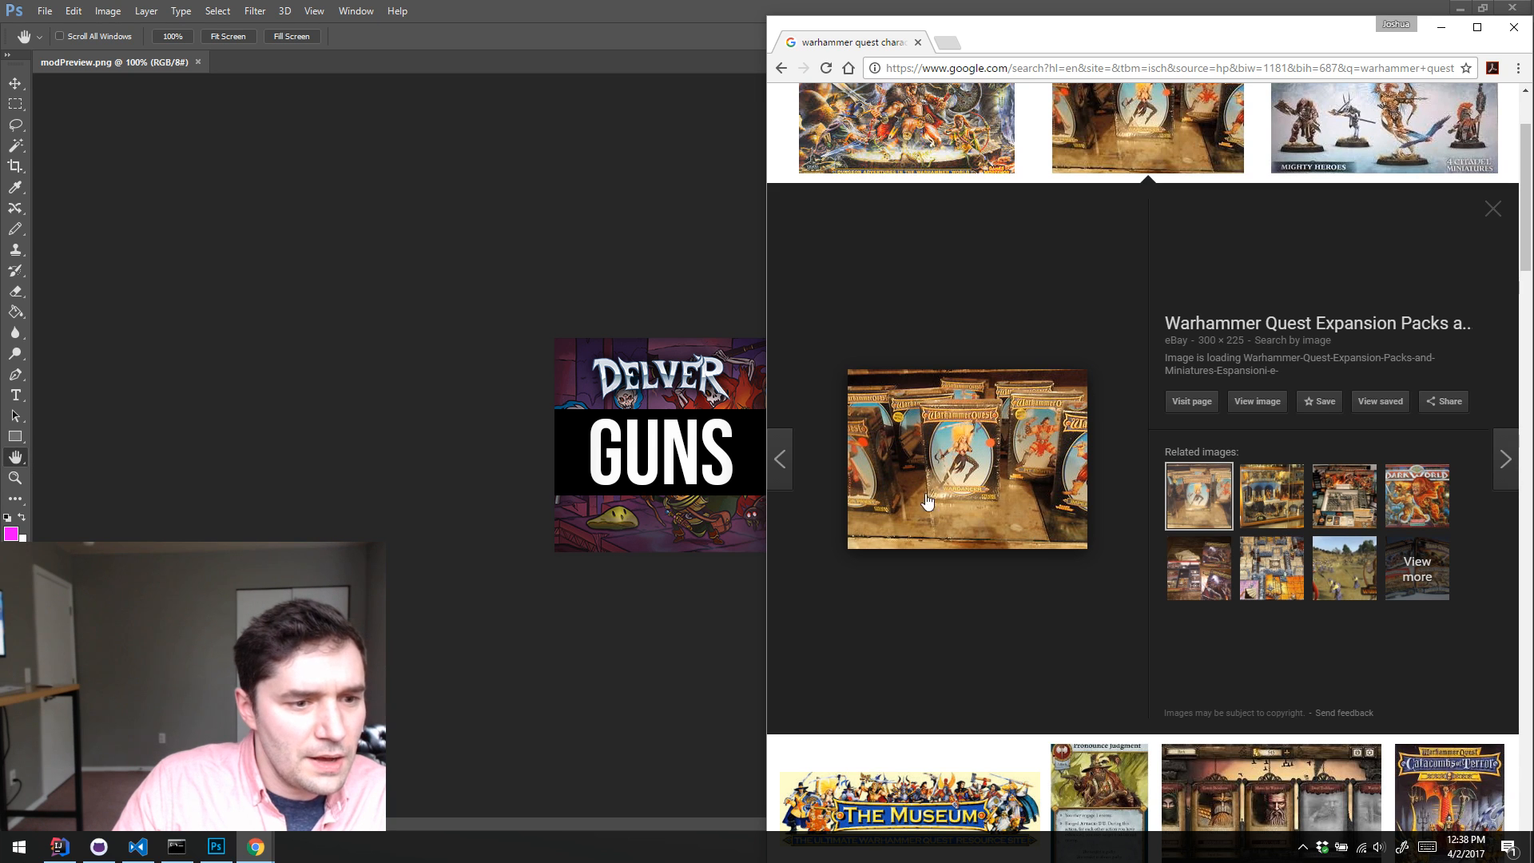
scroll(1000, 424, up, 2)
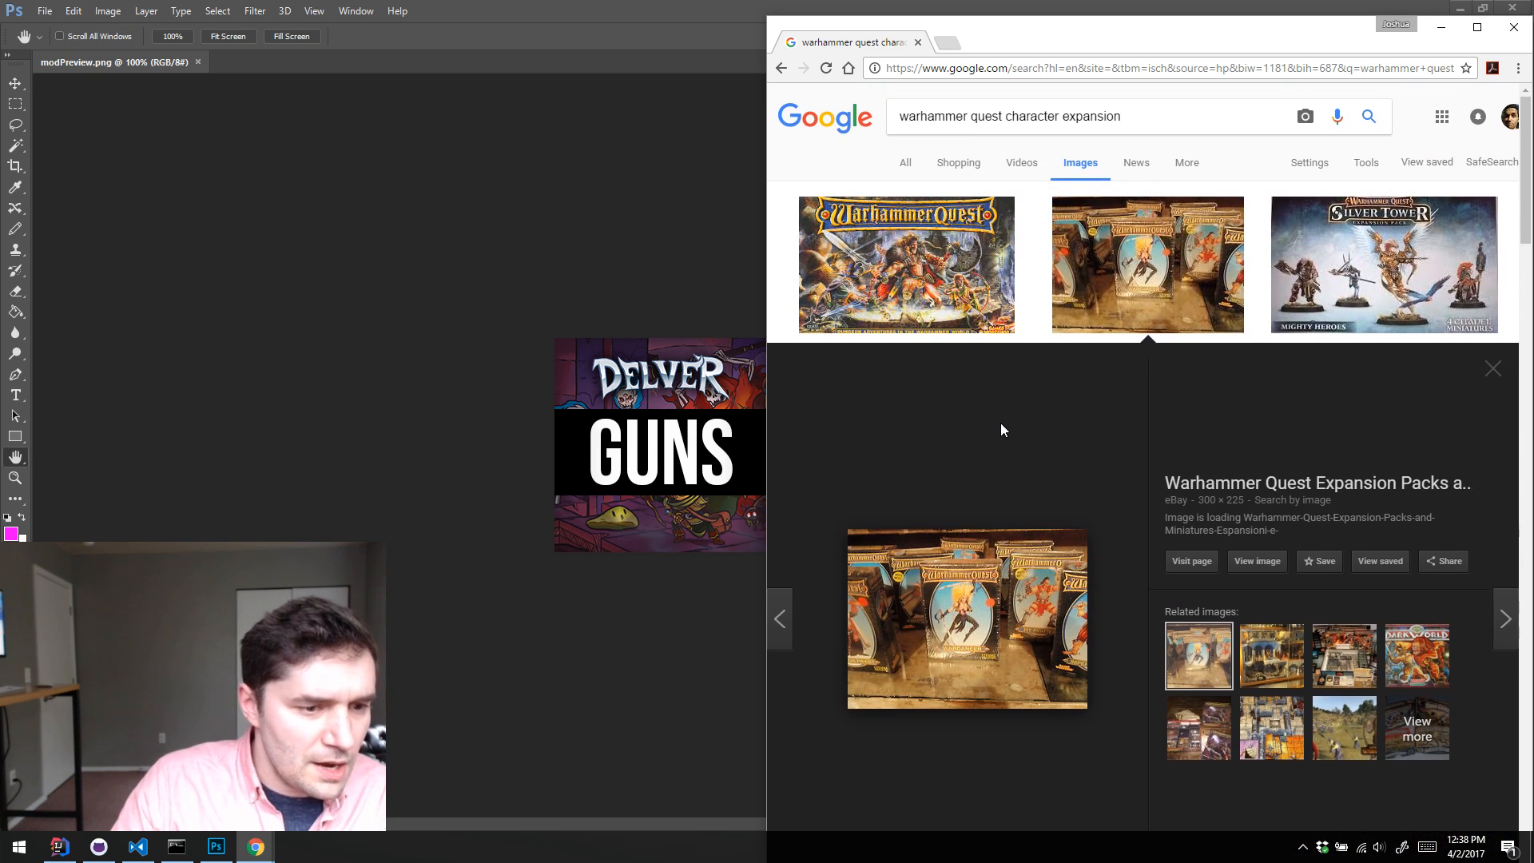
scroll(1198, 383, down, 2)
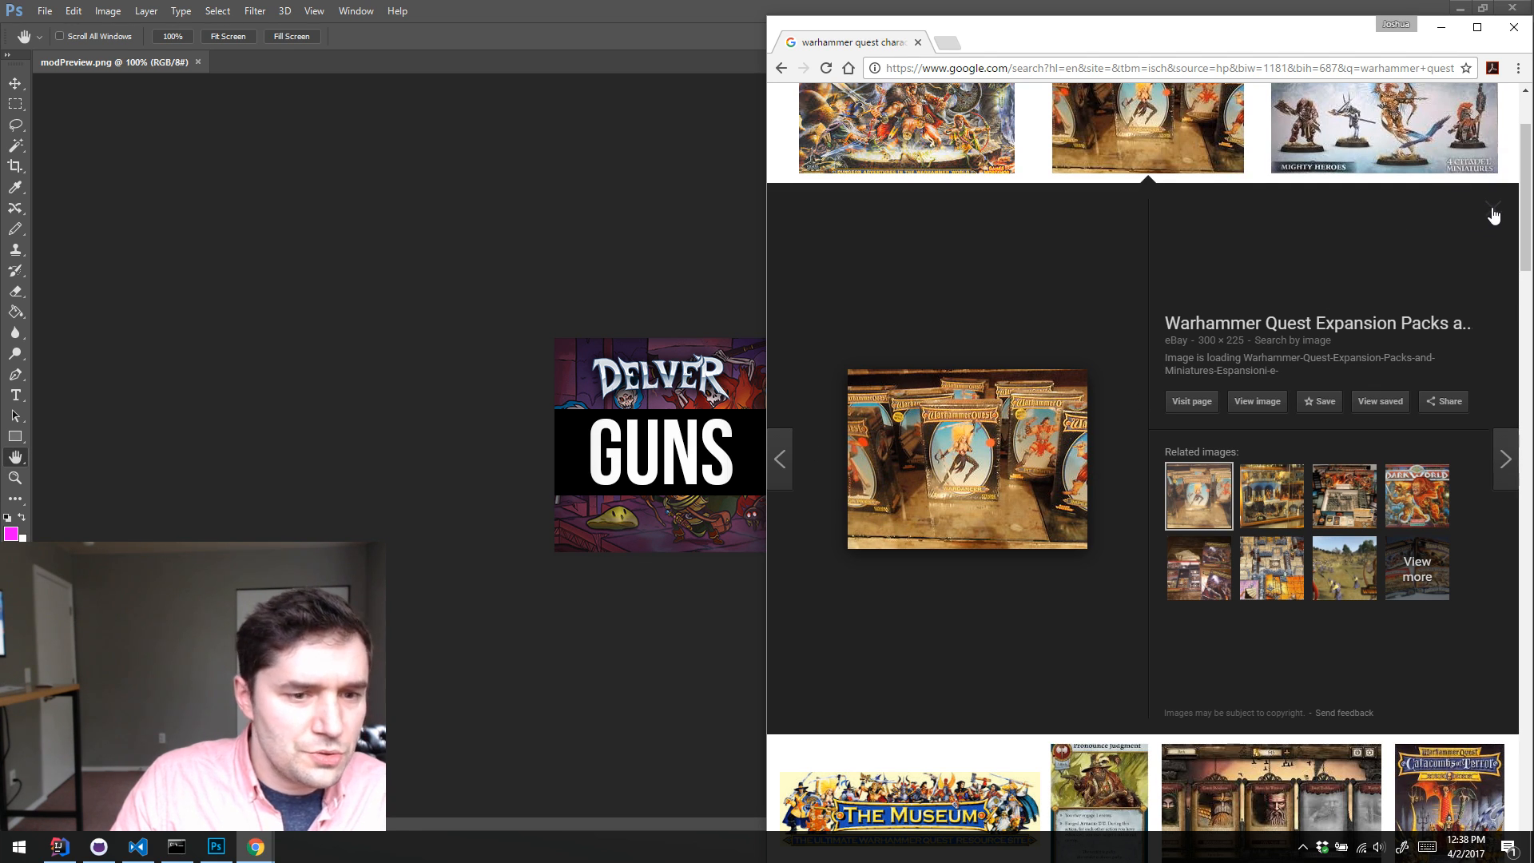
scroll(1118, 359, down, 3)
scroll(966, 530, up, 4)
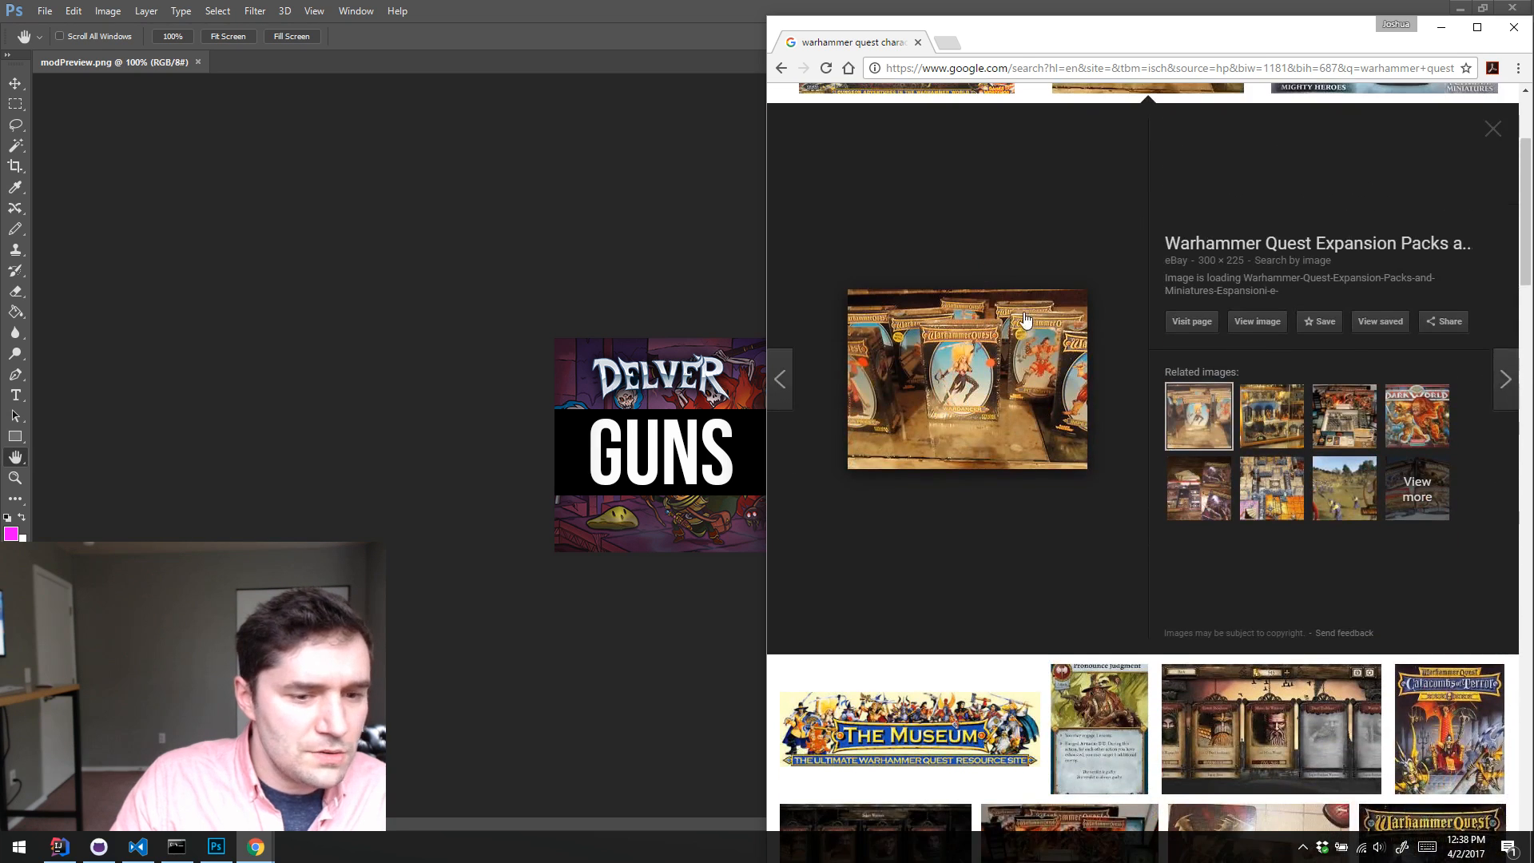
scroll(966, 530, down, 2)
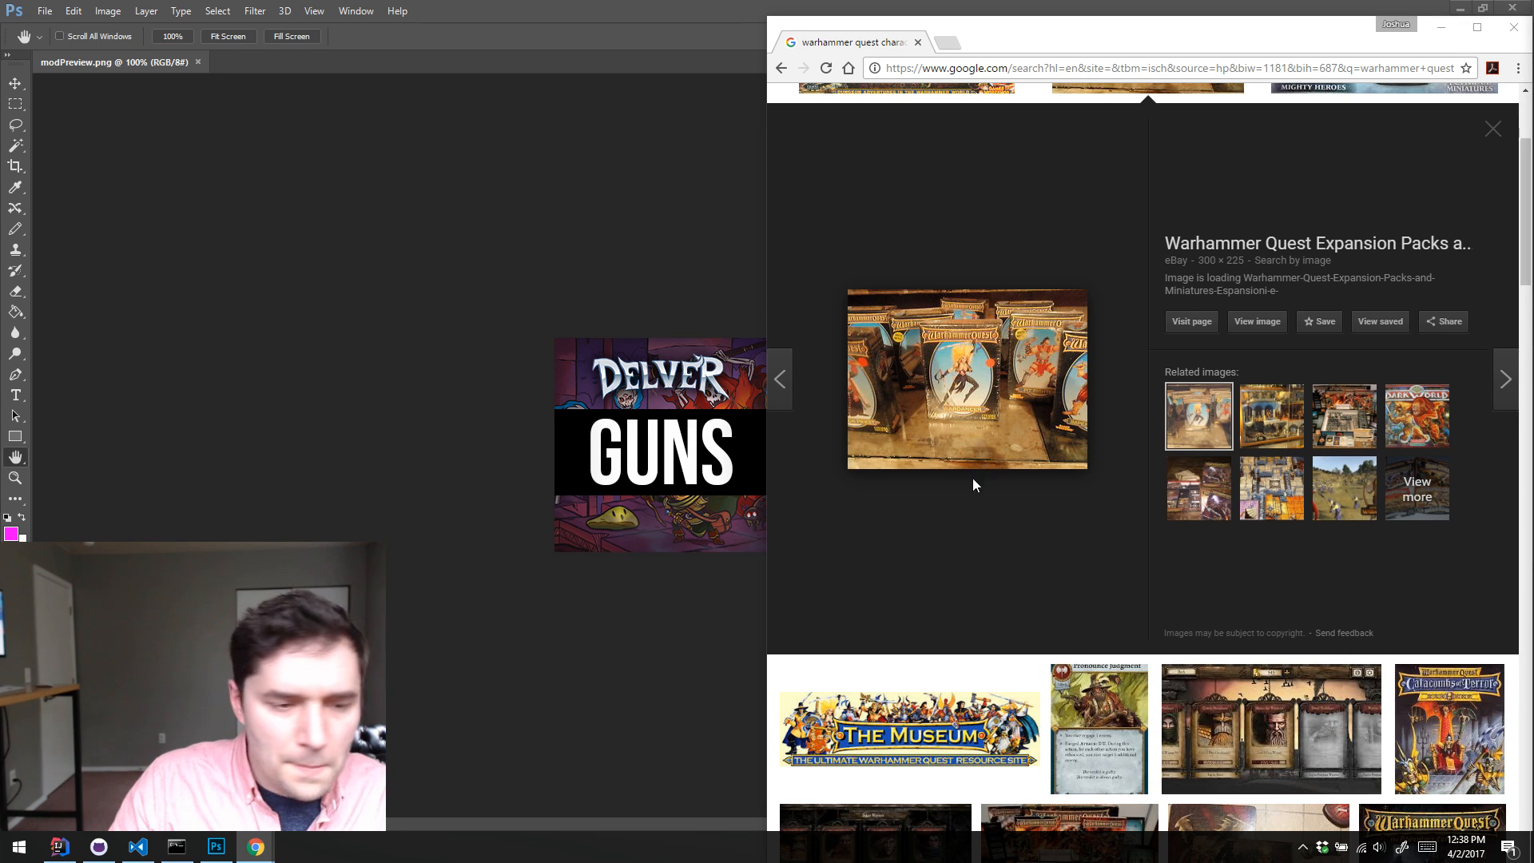
drag(1172, 41, 1532, 34)
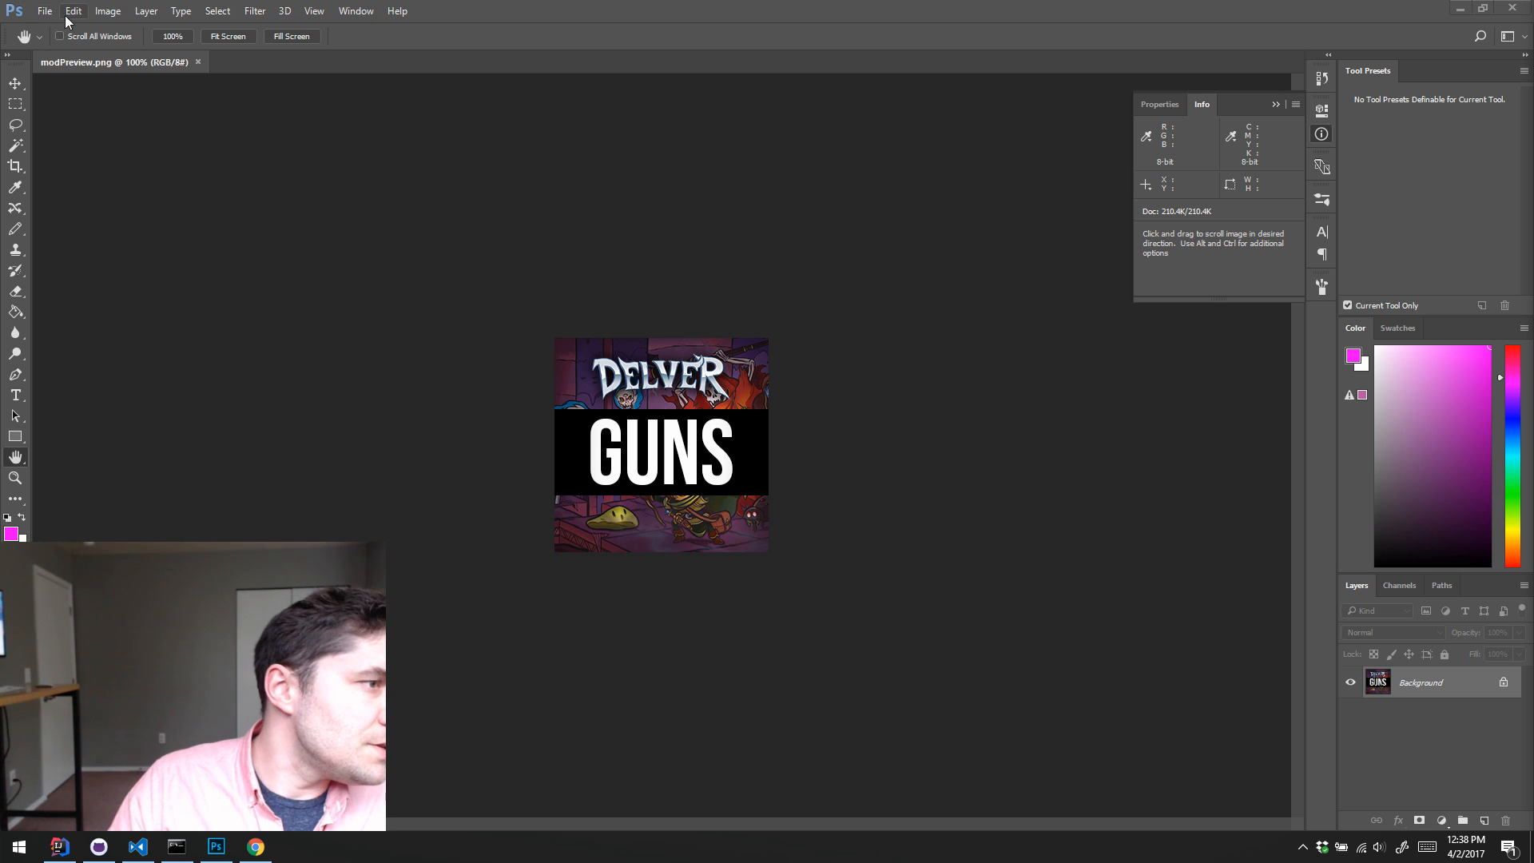
Step: Resize the modPreview.png image to 50 percent using Nearest Neighbor (hard edges) resampling
click(103, 11)
click(159, 126)
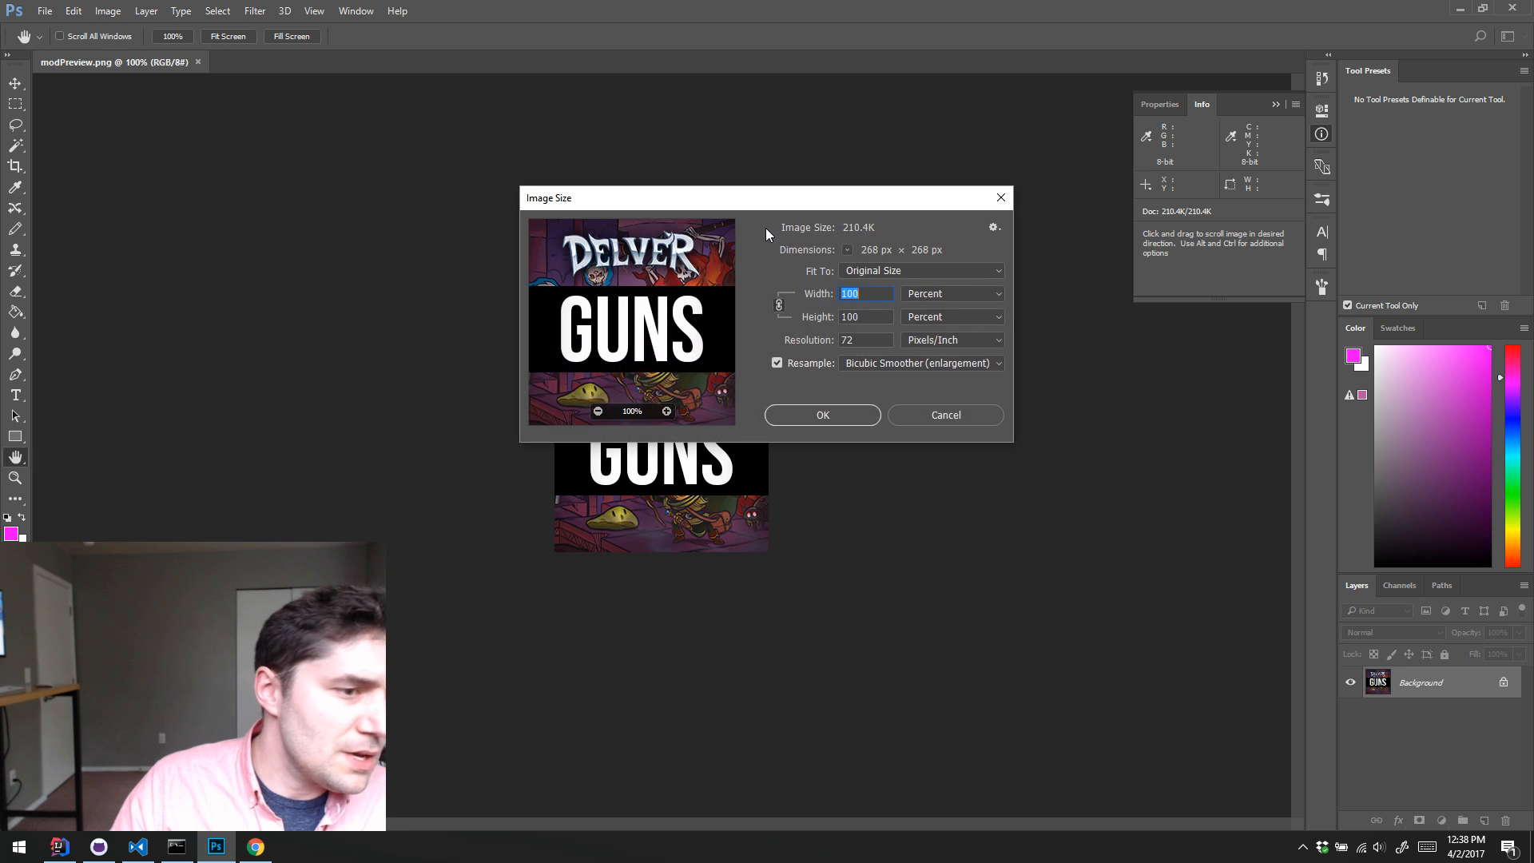
text(50)
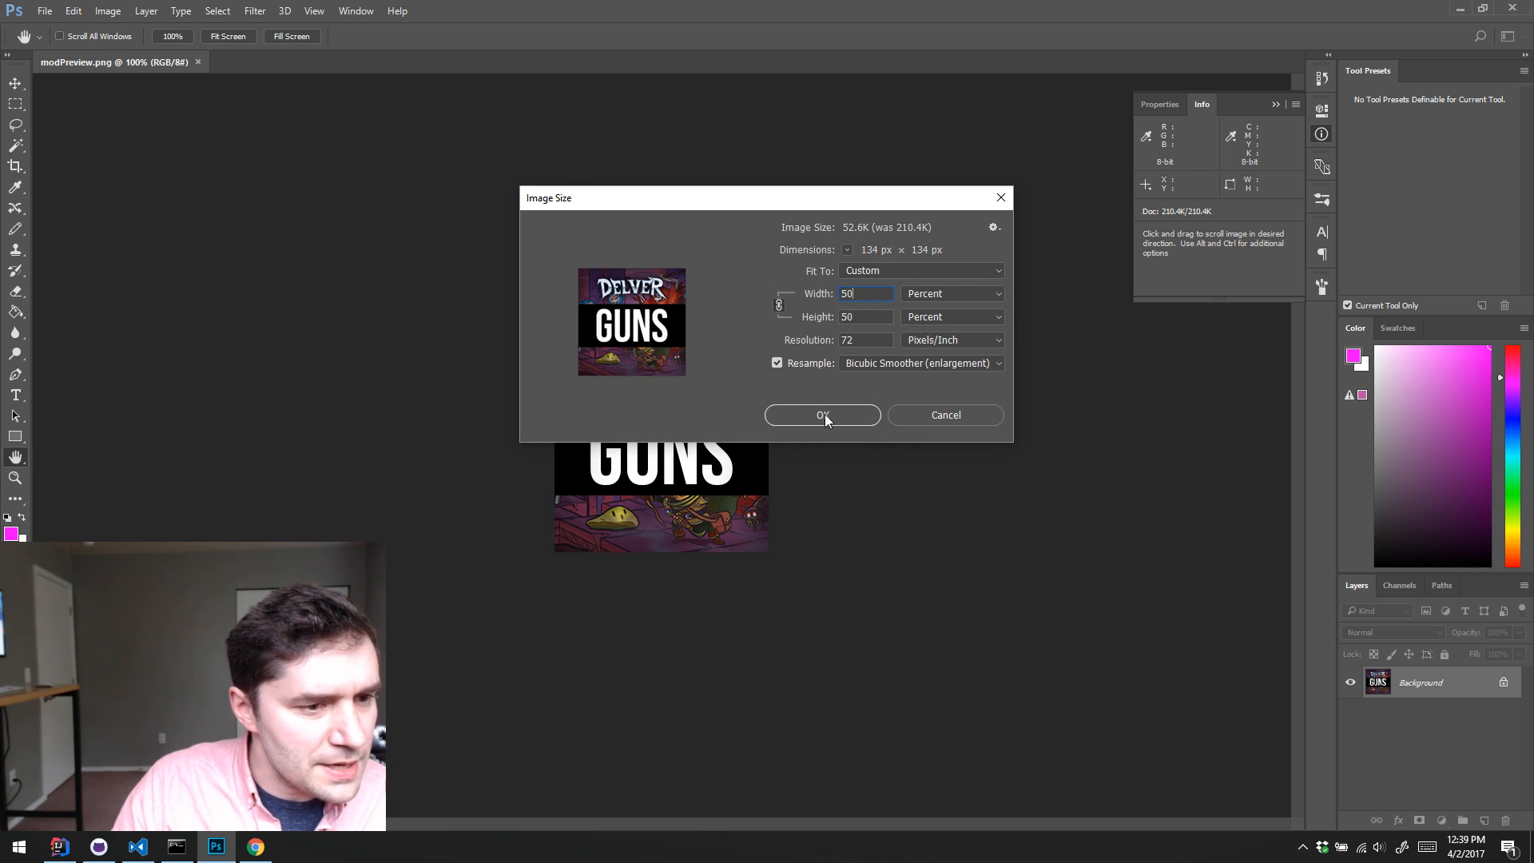
click(919, 363)
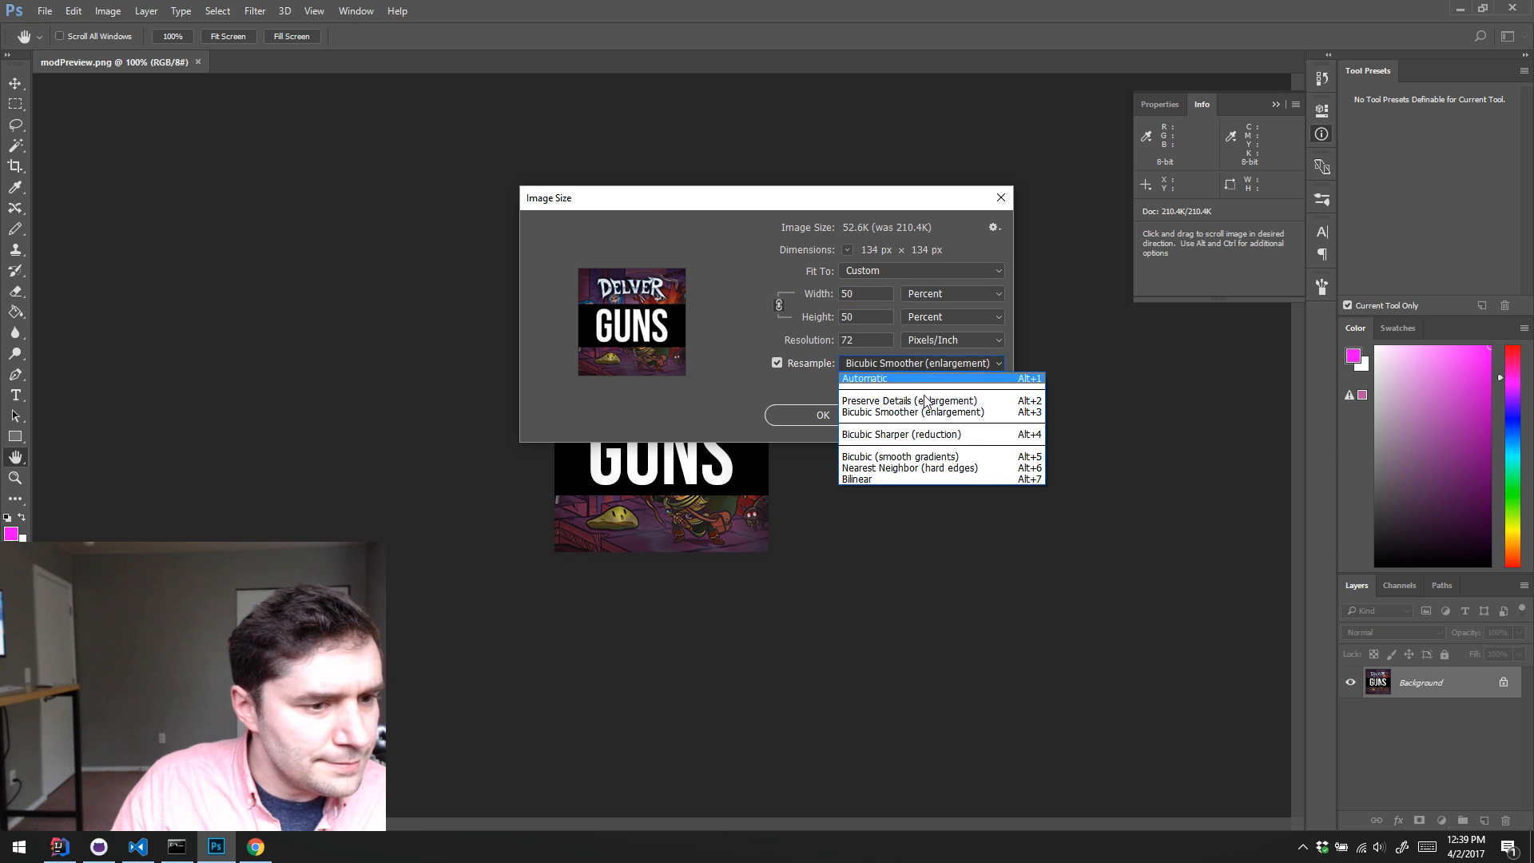
click(912, 470)
click(821, 414)
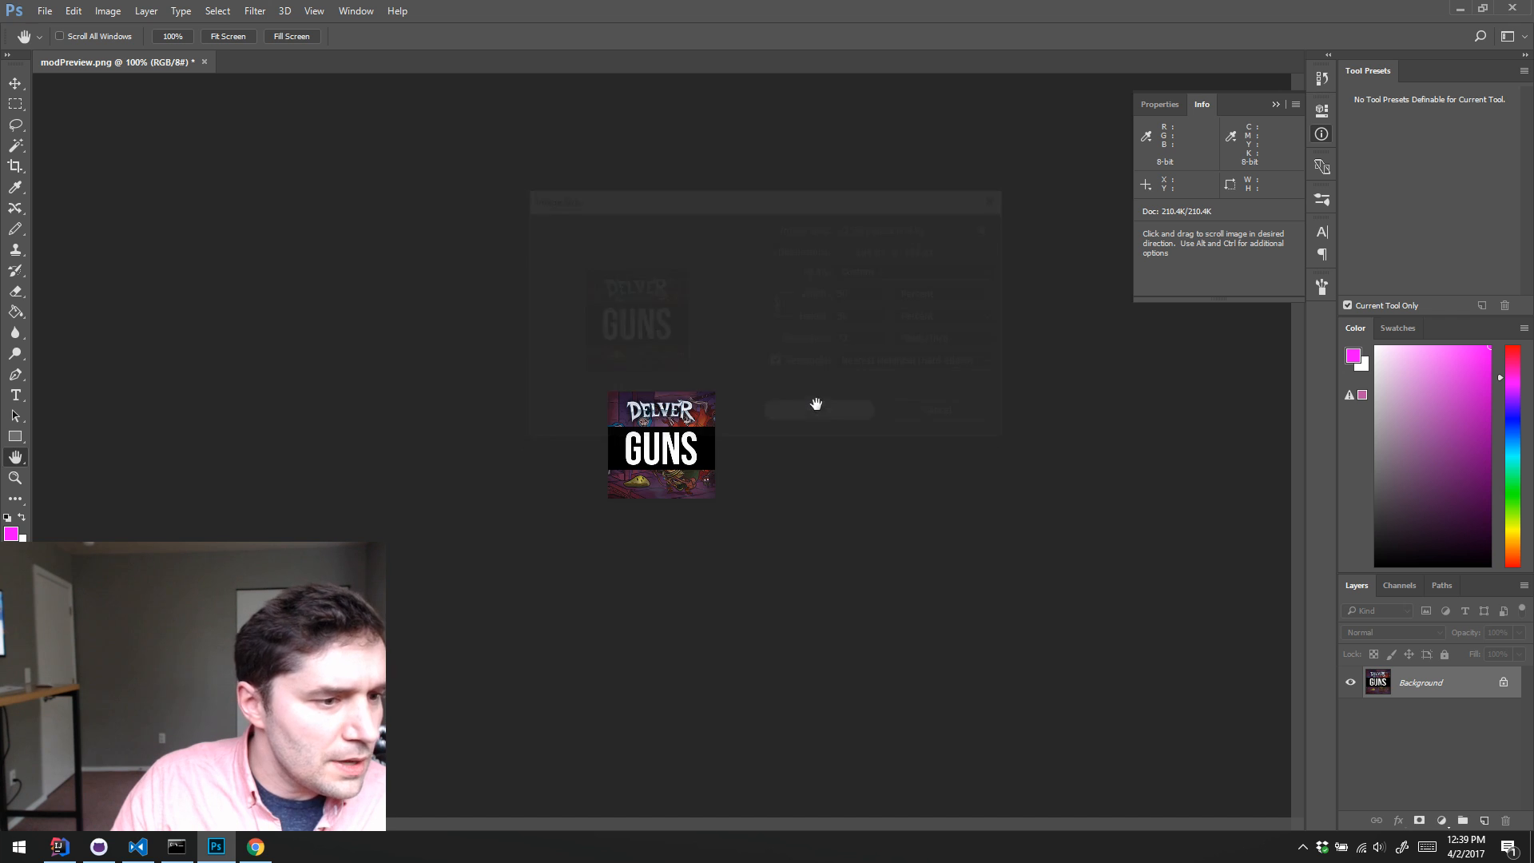
Step: Save a copy of the resized preview as modPreview.png in the character-story-pack folder with the smallest/slow, non-interlaced PNG options
click(44, 11)
click(120, 174)
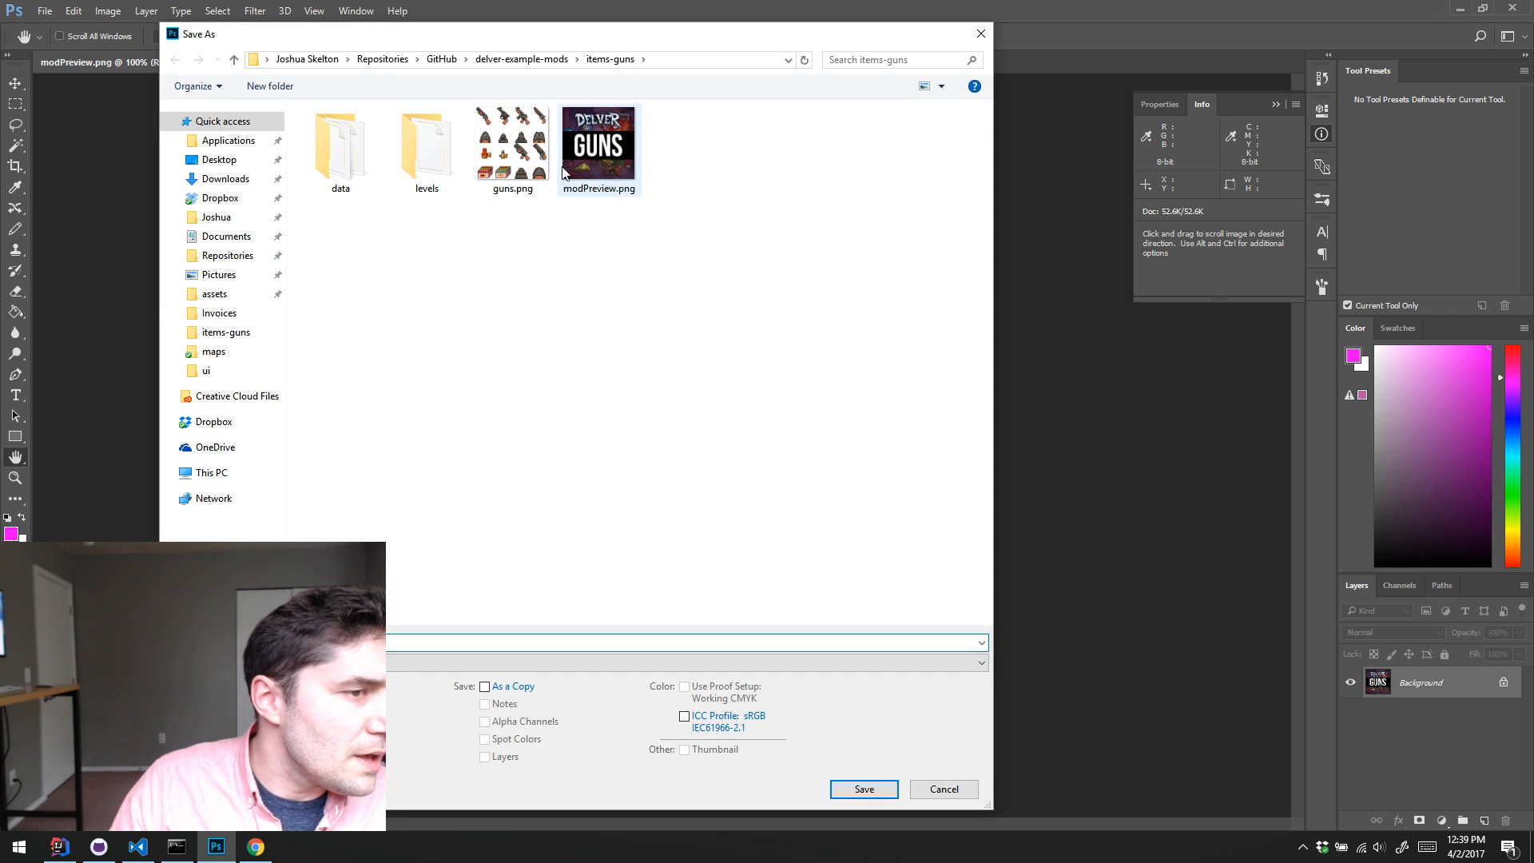
click(520, 60)
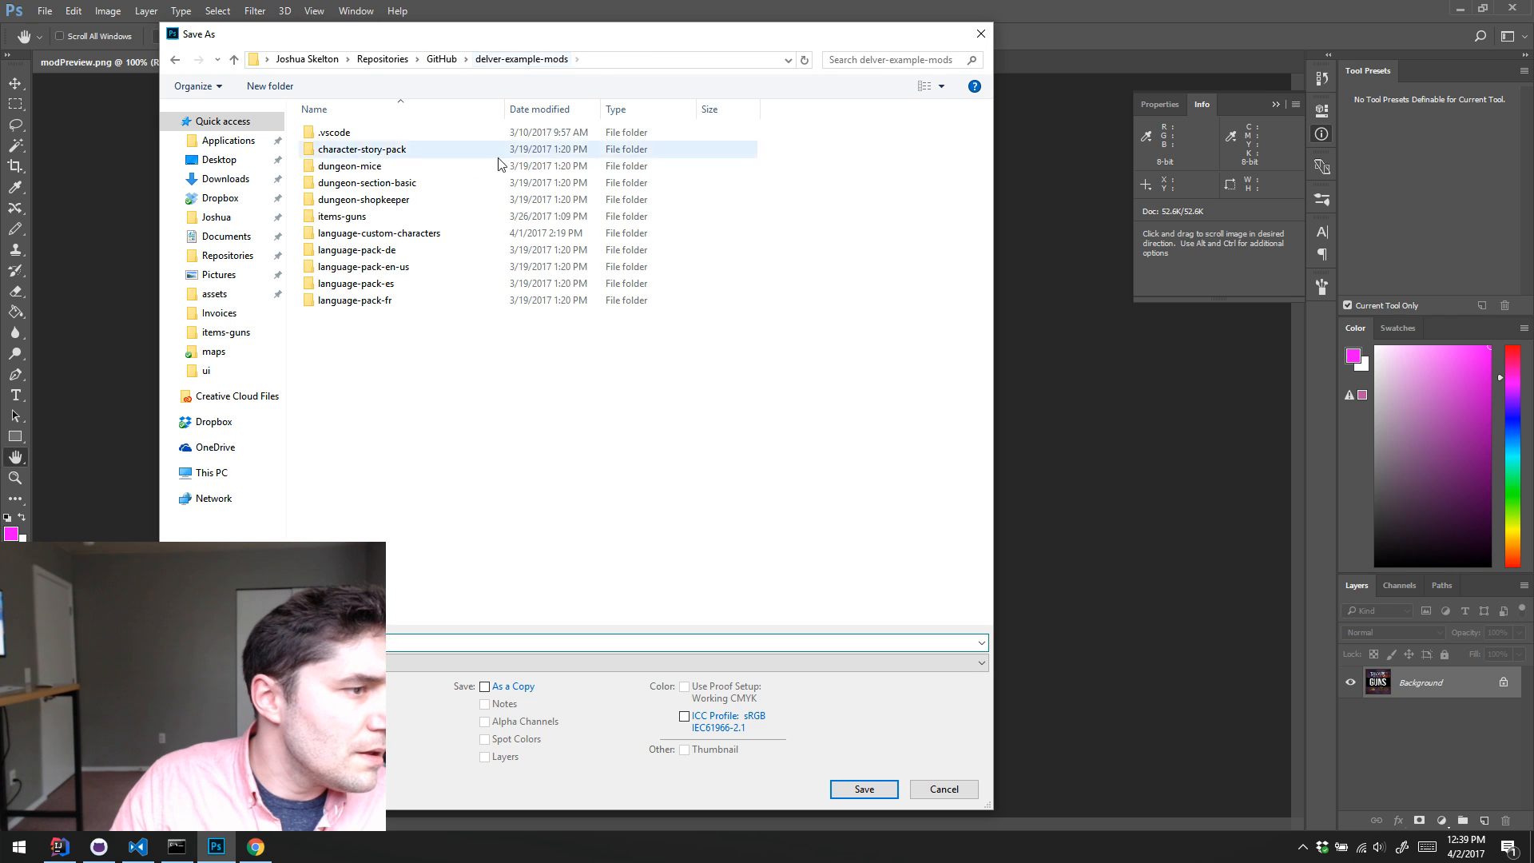
double_click(435, 149)
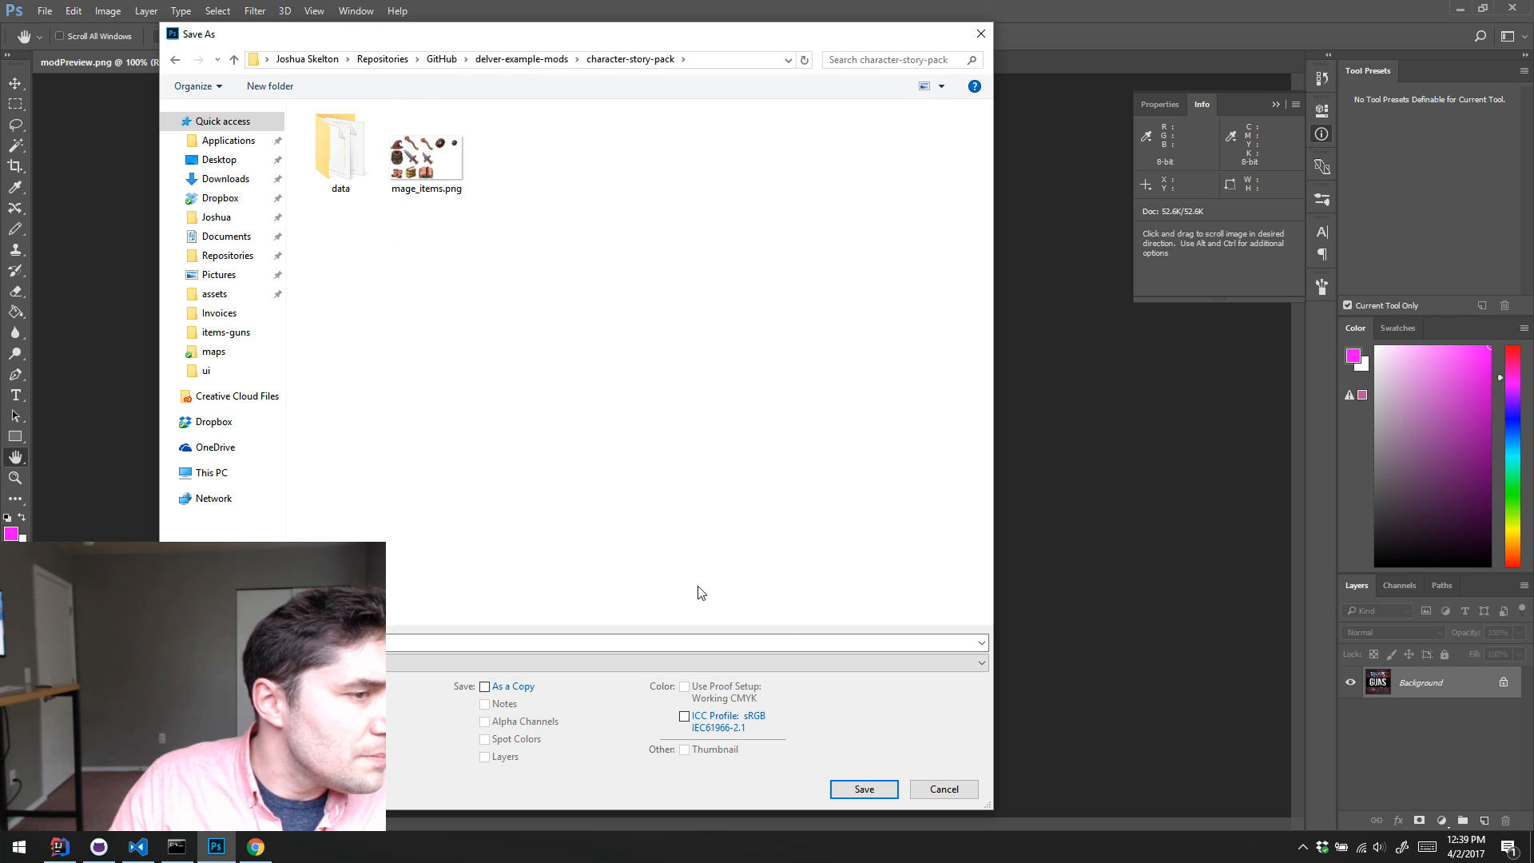
click(863, 789)
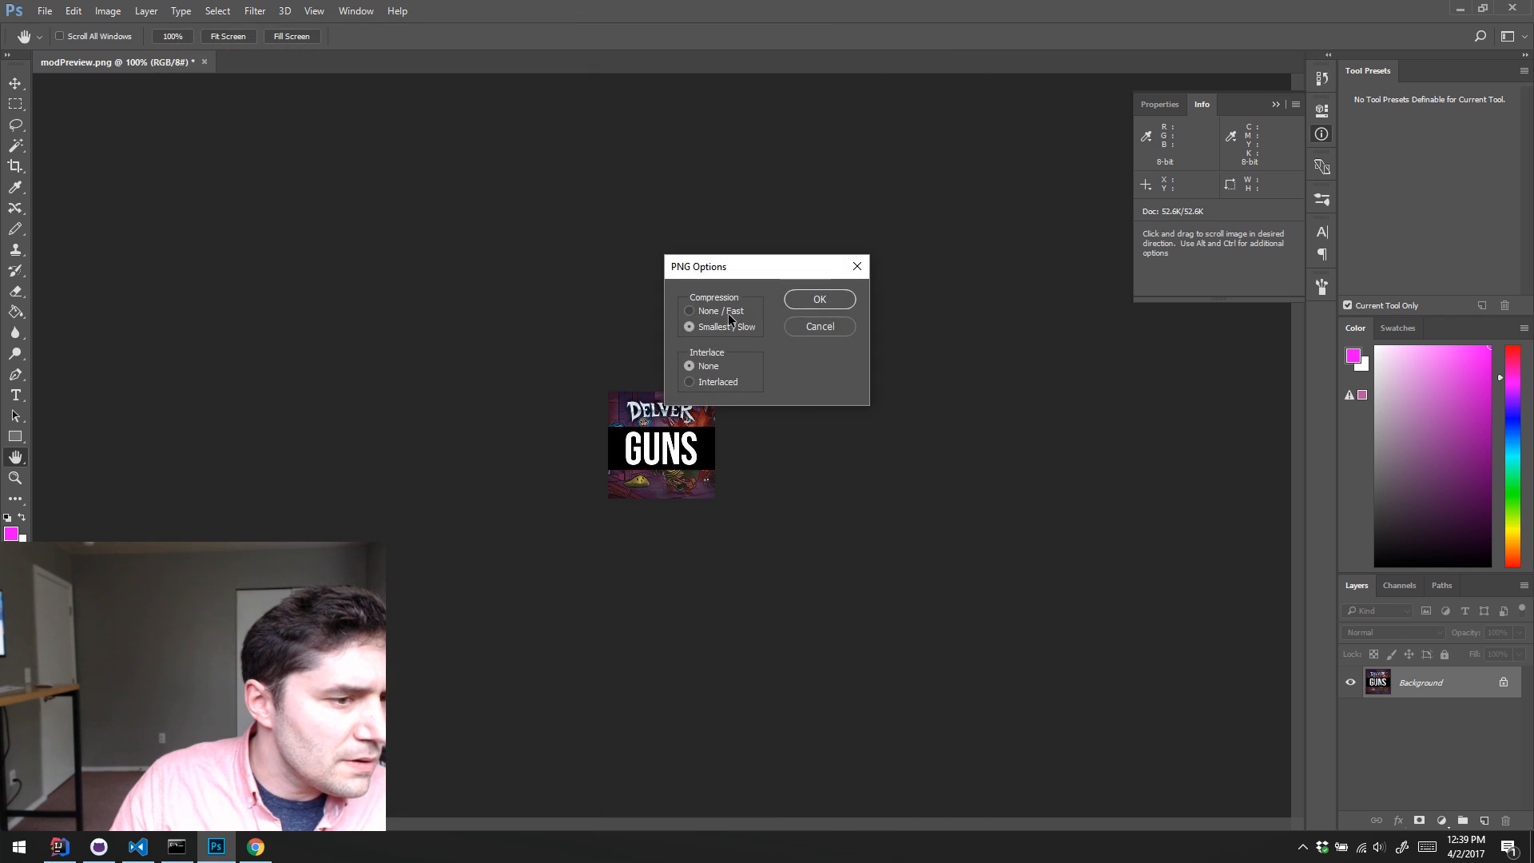
click(819, 300)
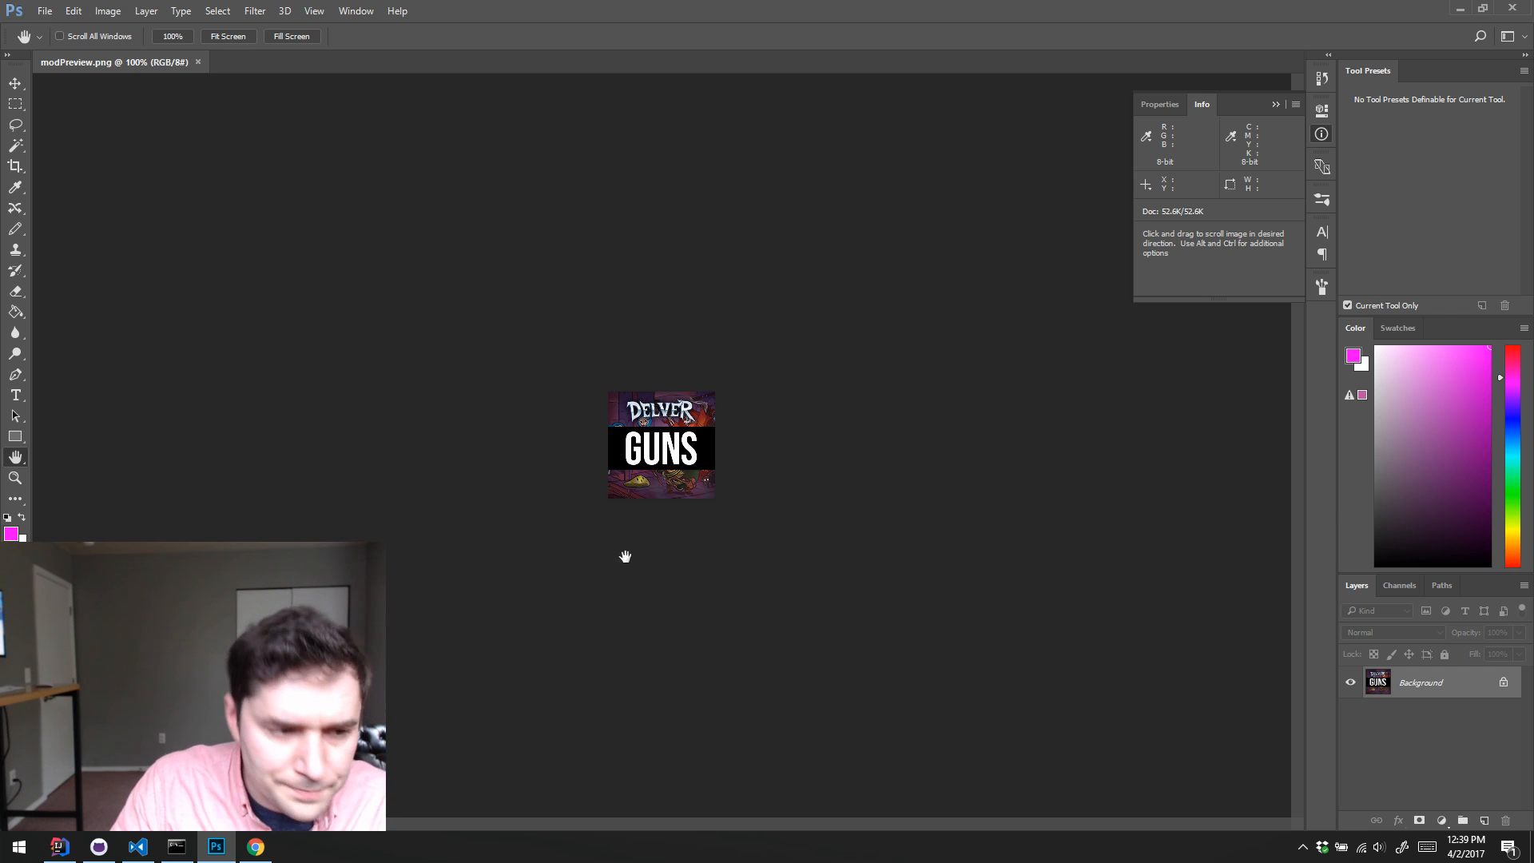
Step: Fill the whole Background layer of the preview image with the magenta foreground color
key(z)
drag(664, 456, 671, 452)
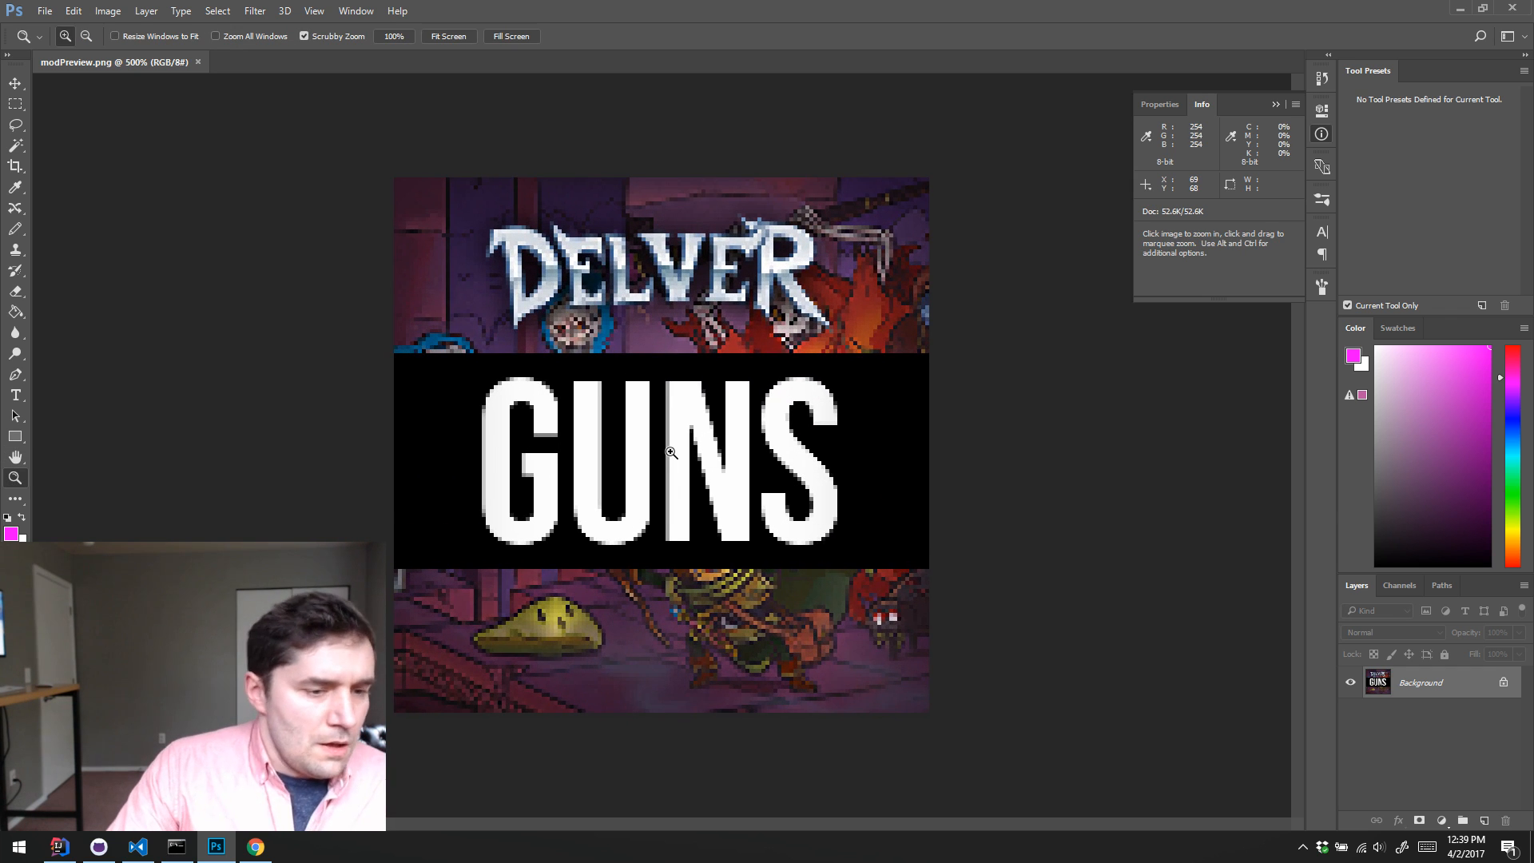
key(alt+BackSpace)
key(alt+d)
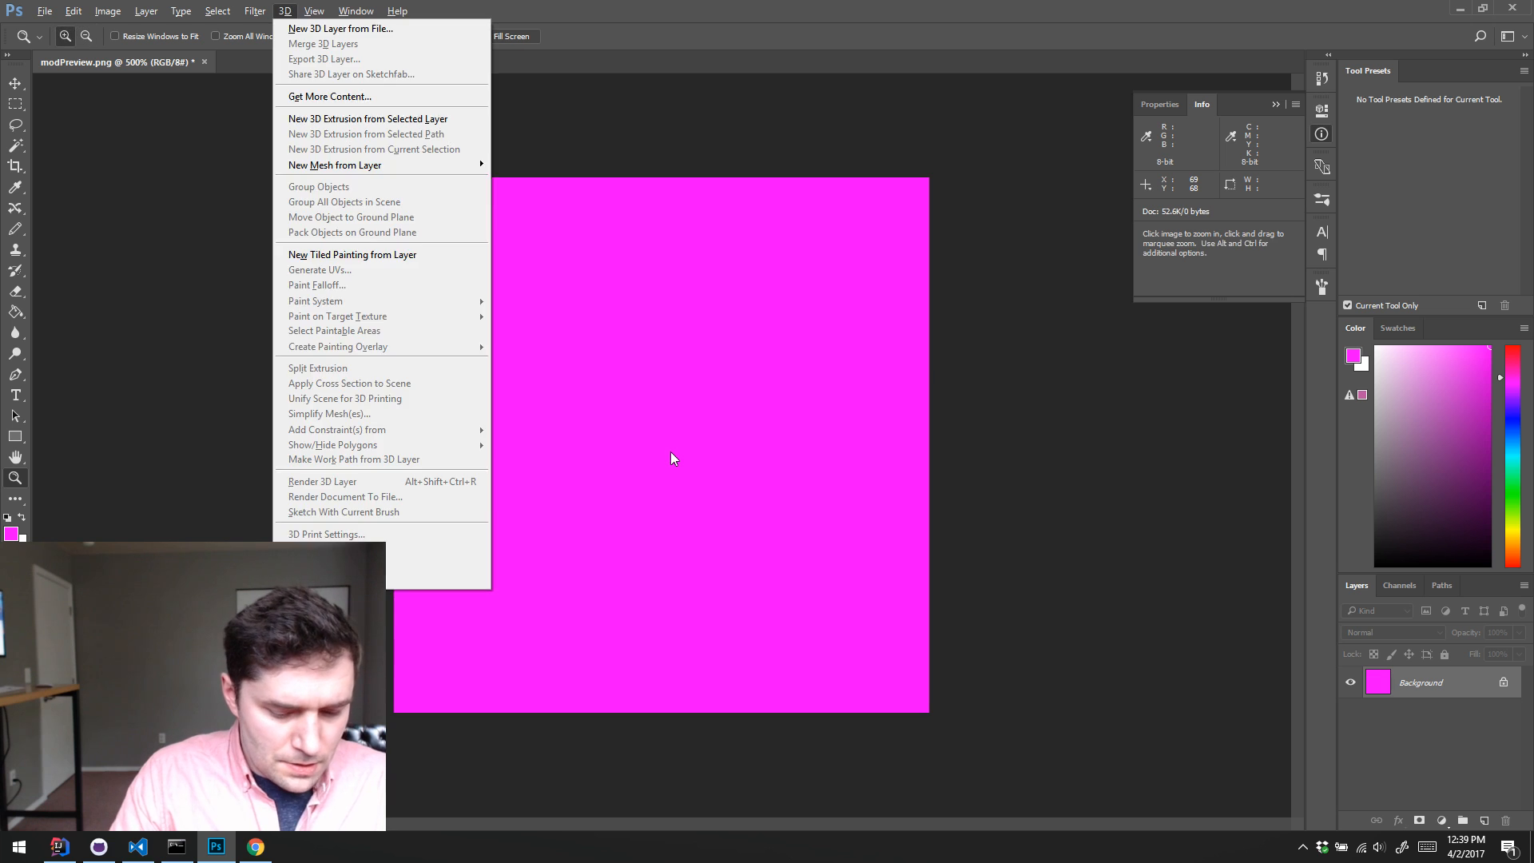
key(Escape)
key(alt)
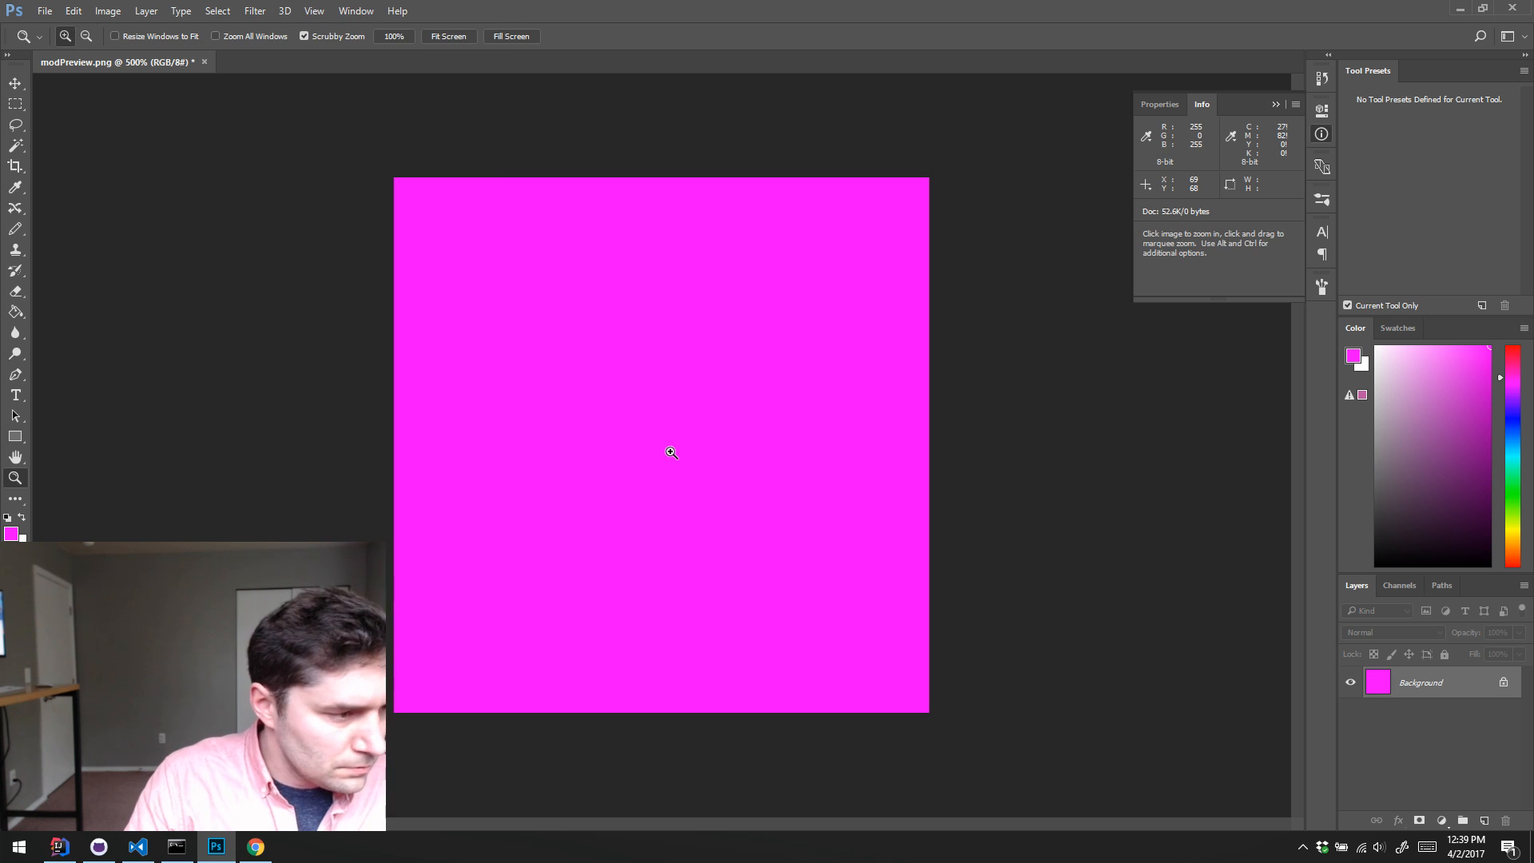
key(alt+d)
key(Escape)
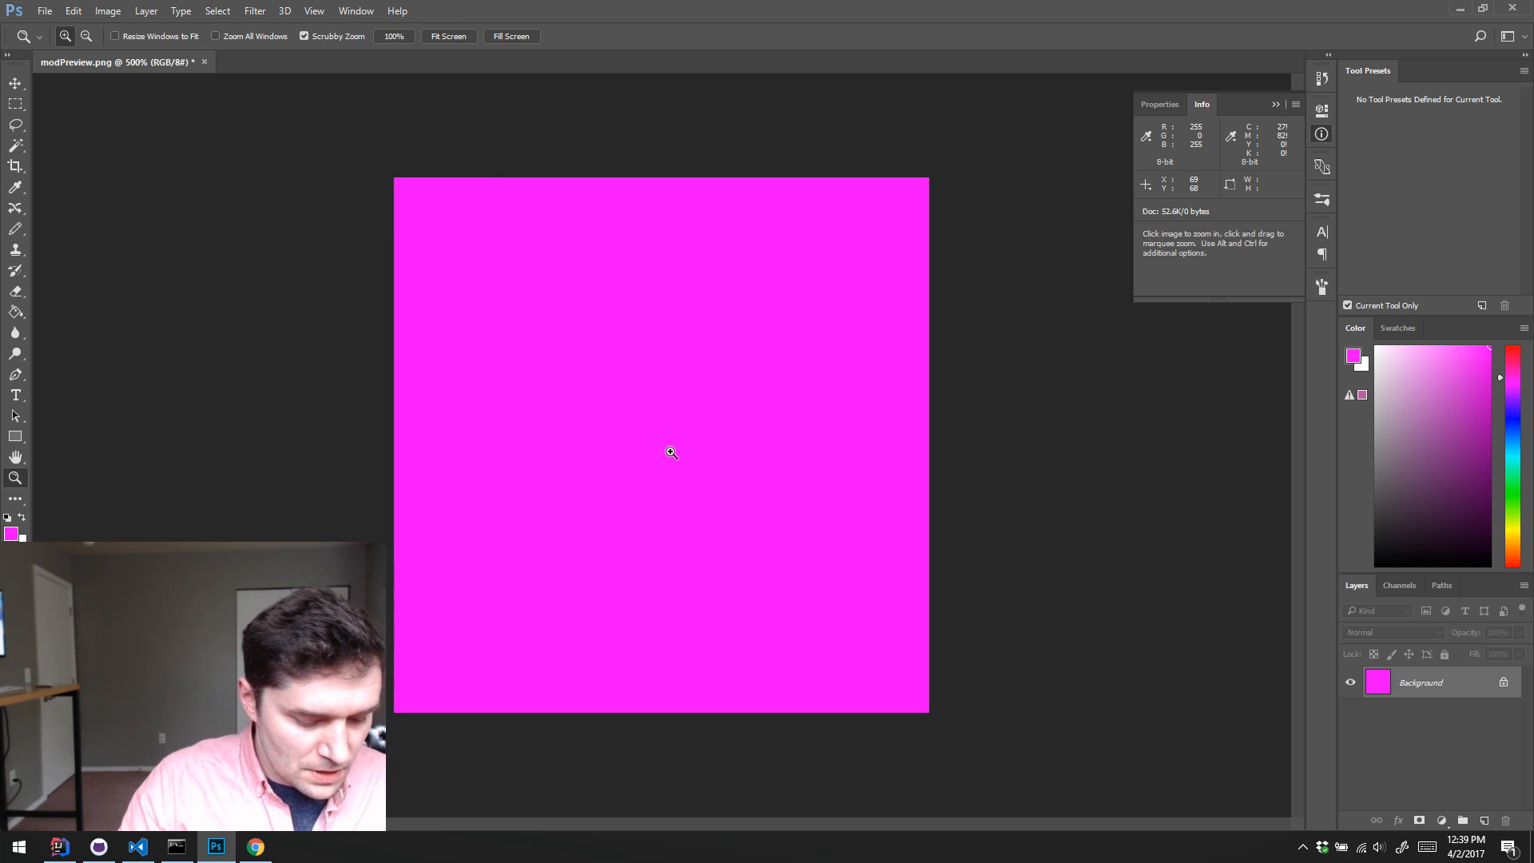
click(972, 387)
key(alt+d)
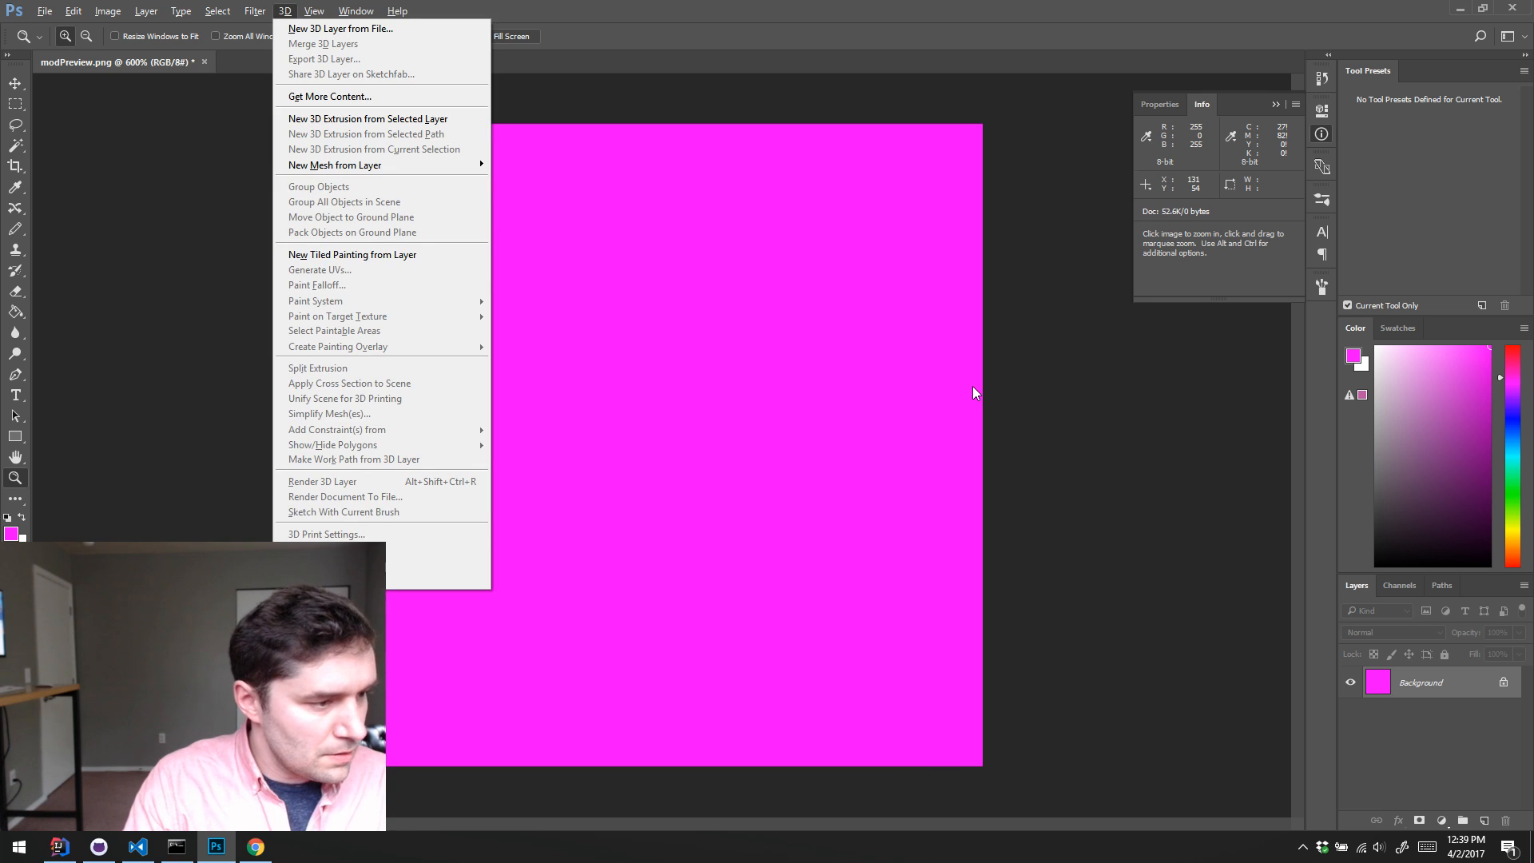
key(Escape)
click(996, 378)
key(alt)
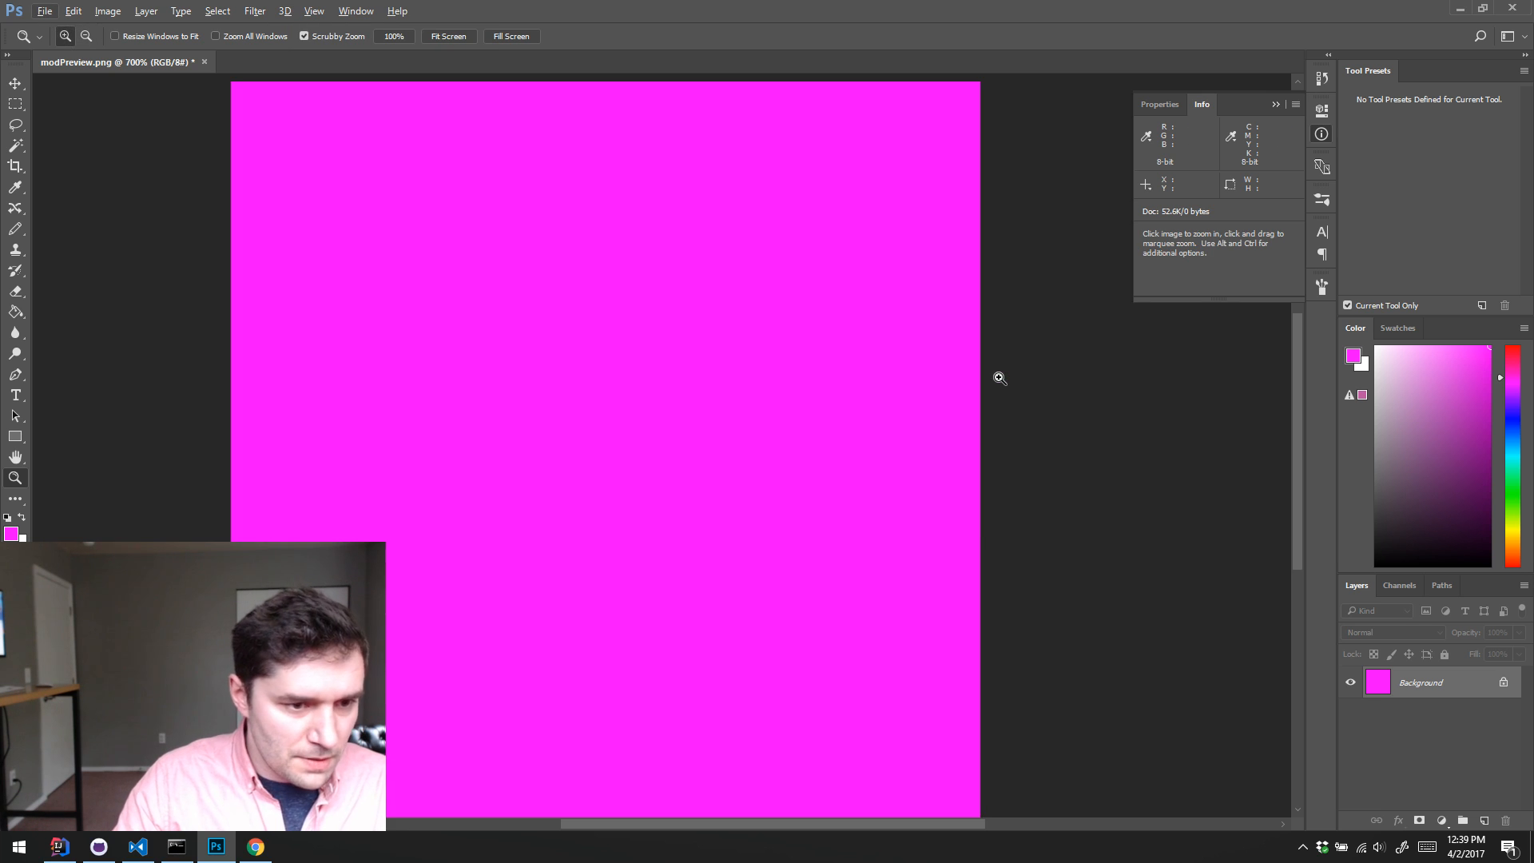
key(d)
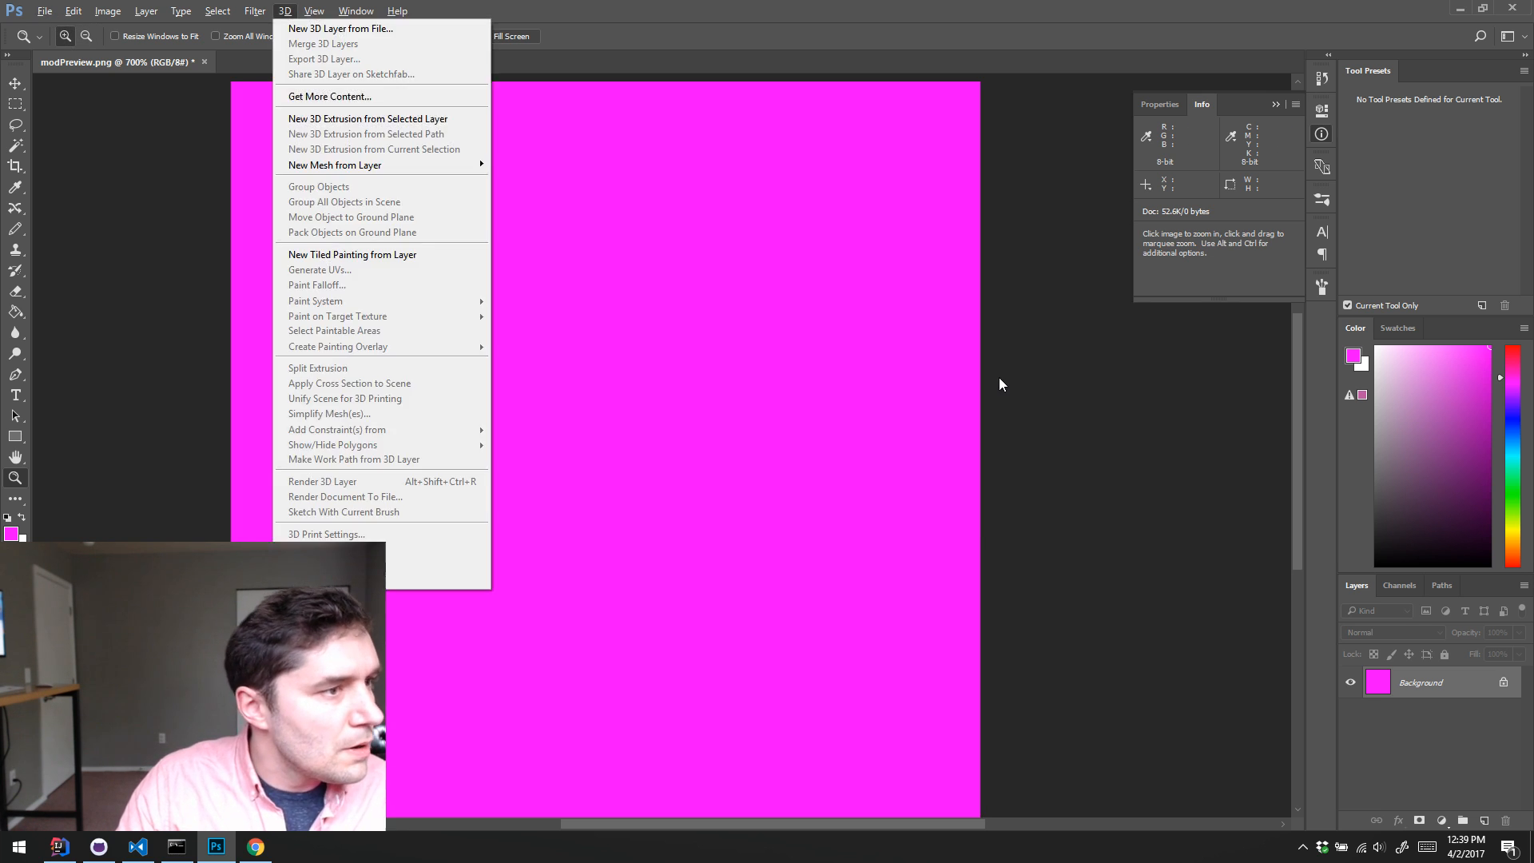
key(alt)
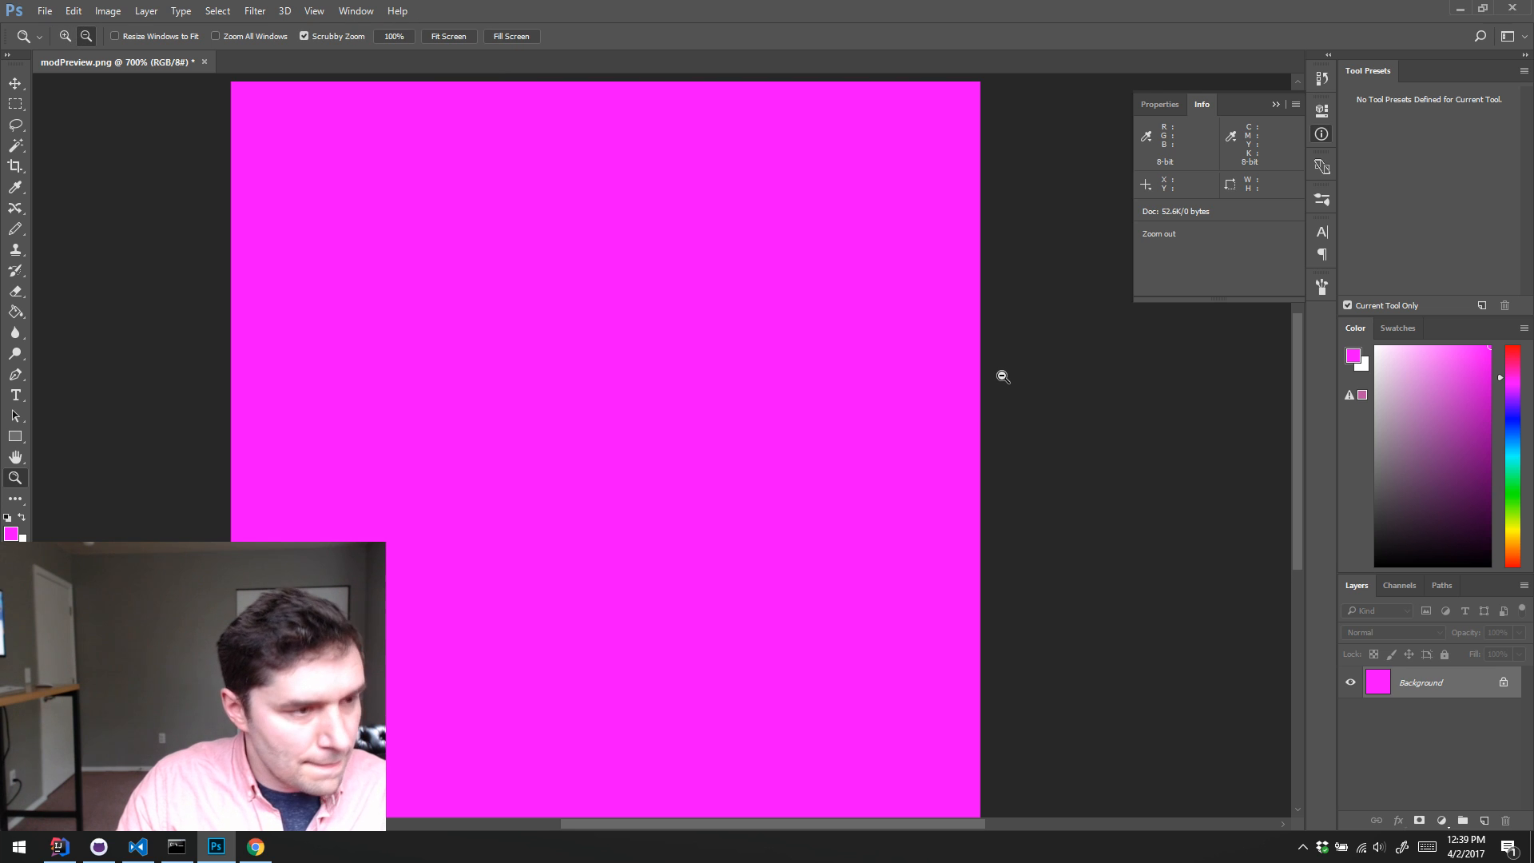
click(1026, 381)
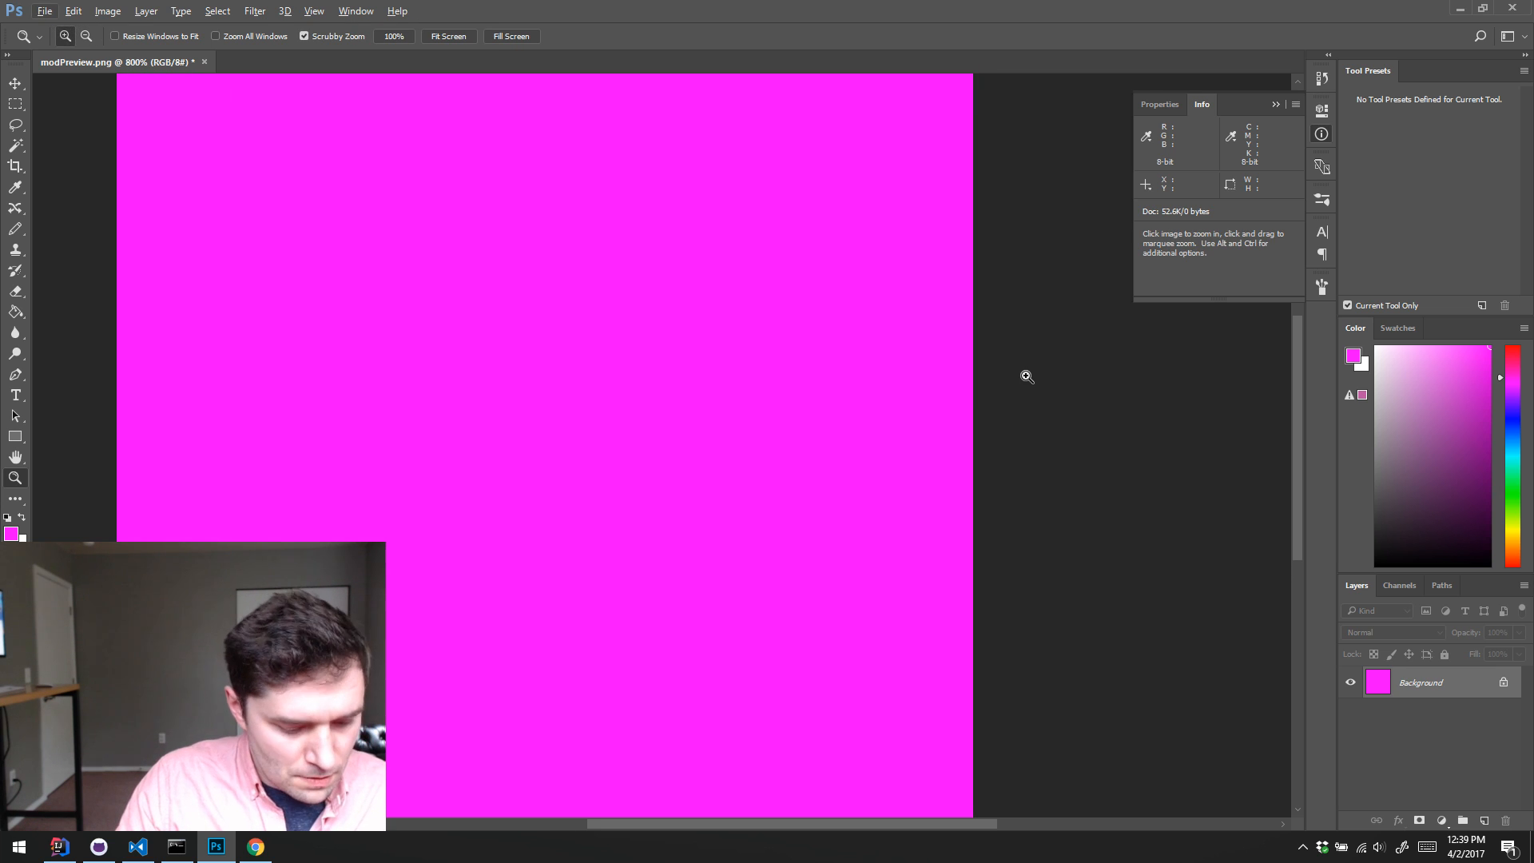
key(alt+d)
Step: Quit Photoshop without saving the changes to modPreview.png, relaunch it and collapse the Info panel
key(ctrl+q)
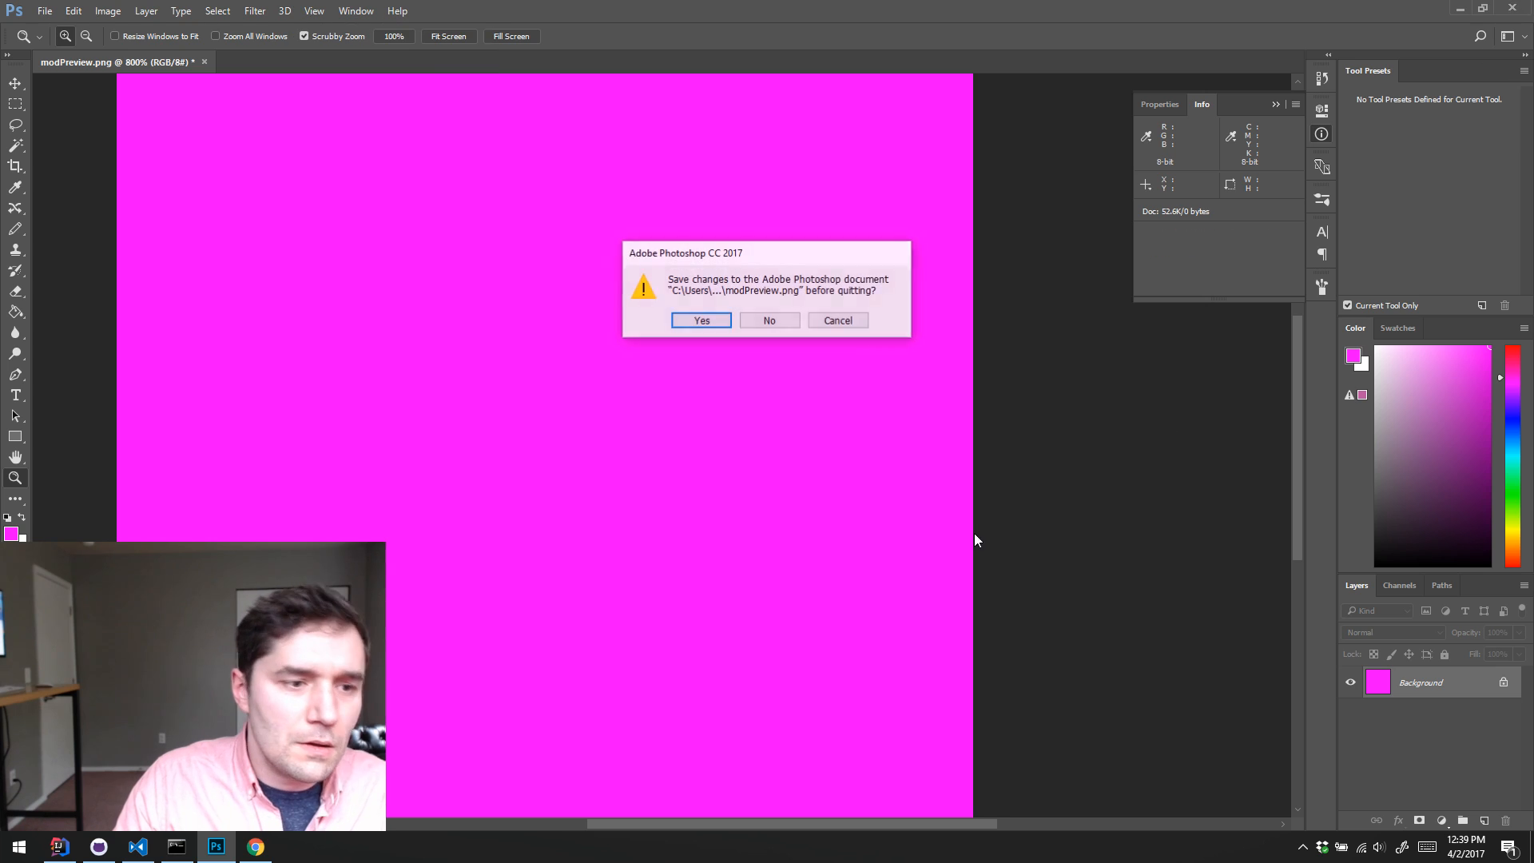
click(767, 320)
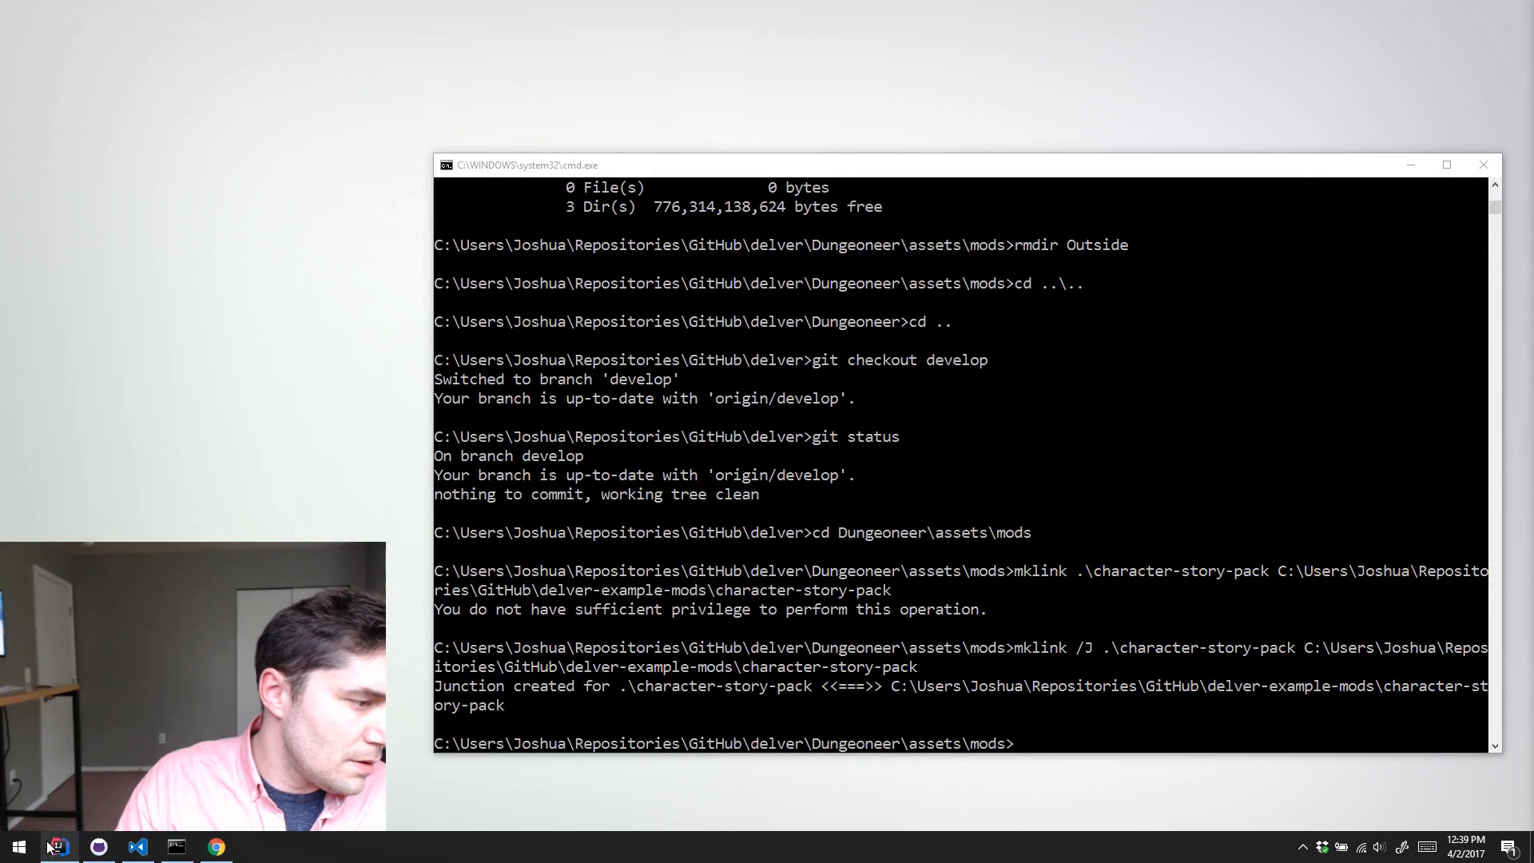
key(super)
click(544, 607)
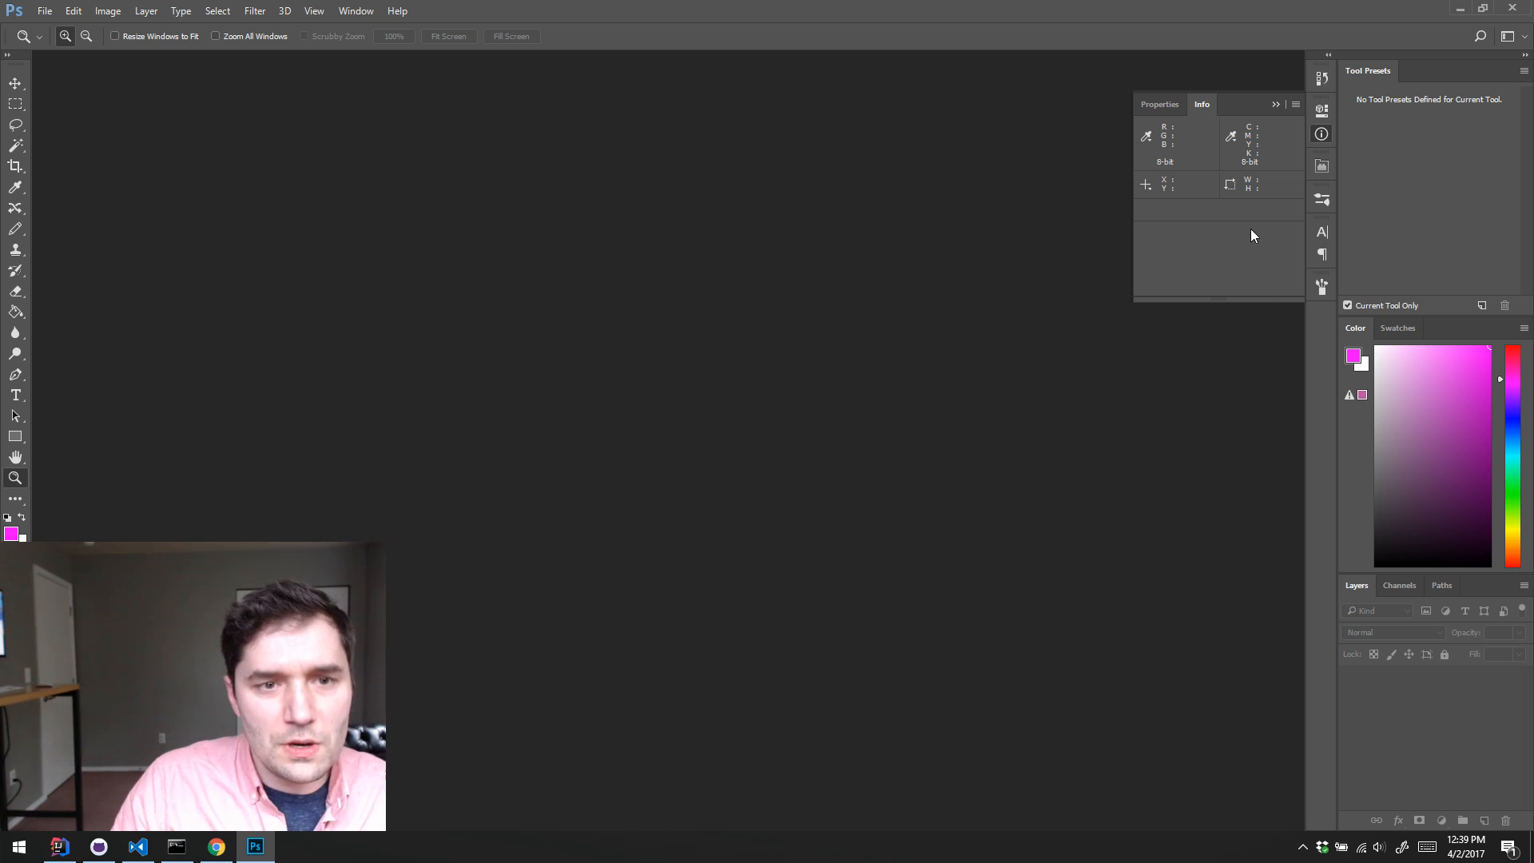
click(1321, 133)
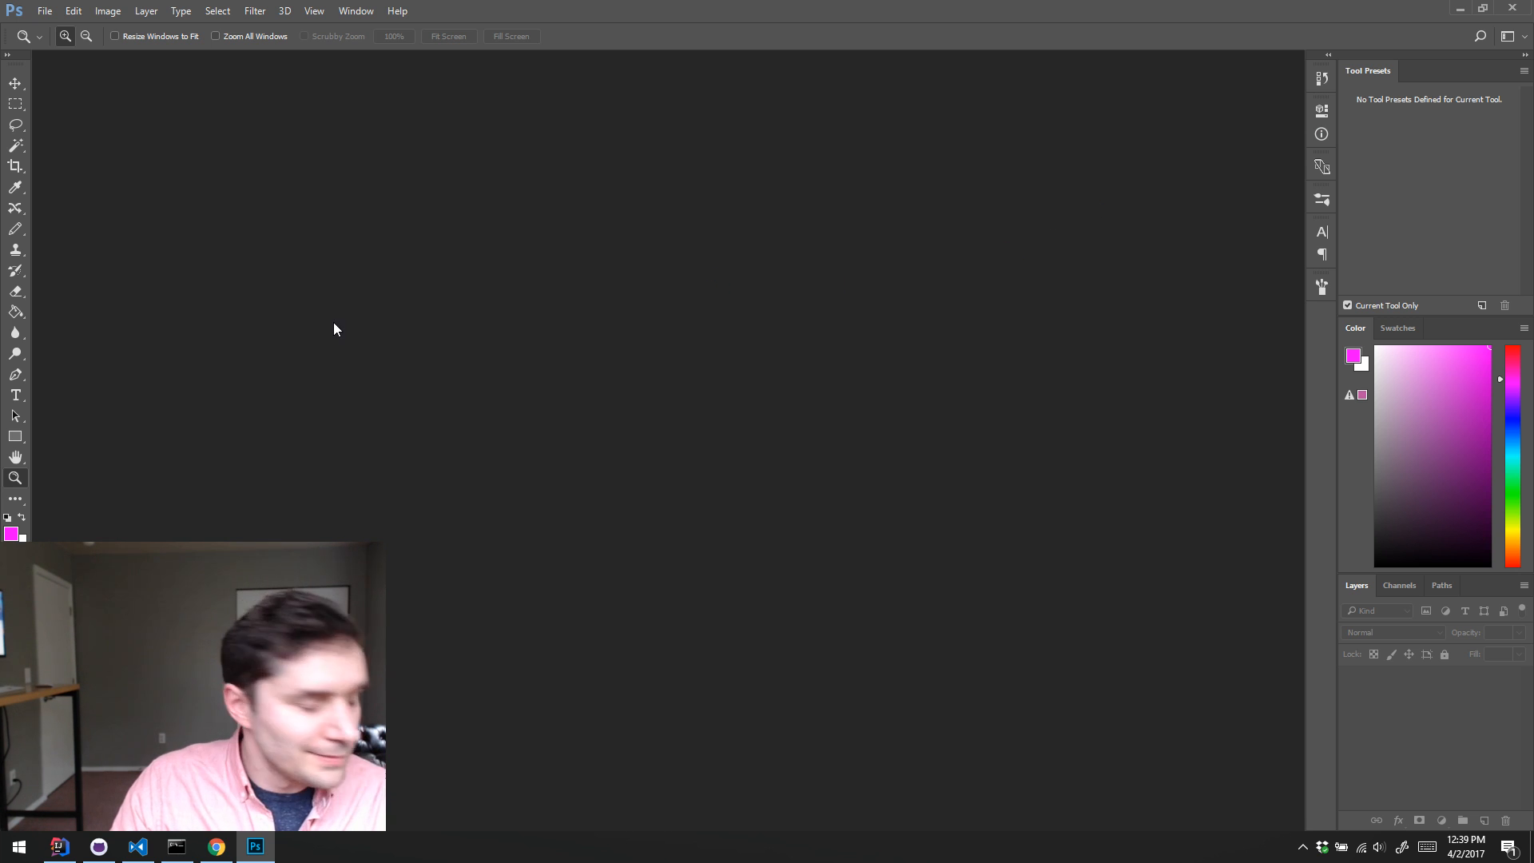
Step: Reopen the most recently used image, modPreview.png, from the recent files
click(45, 11)
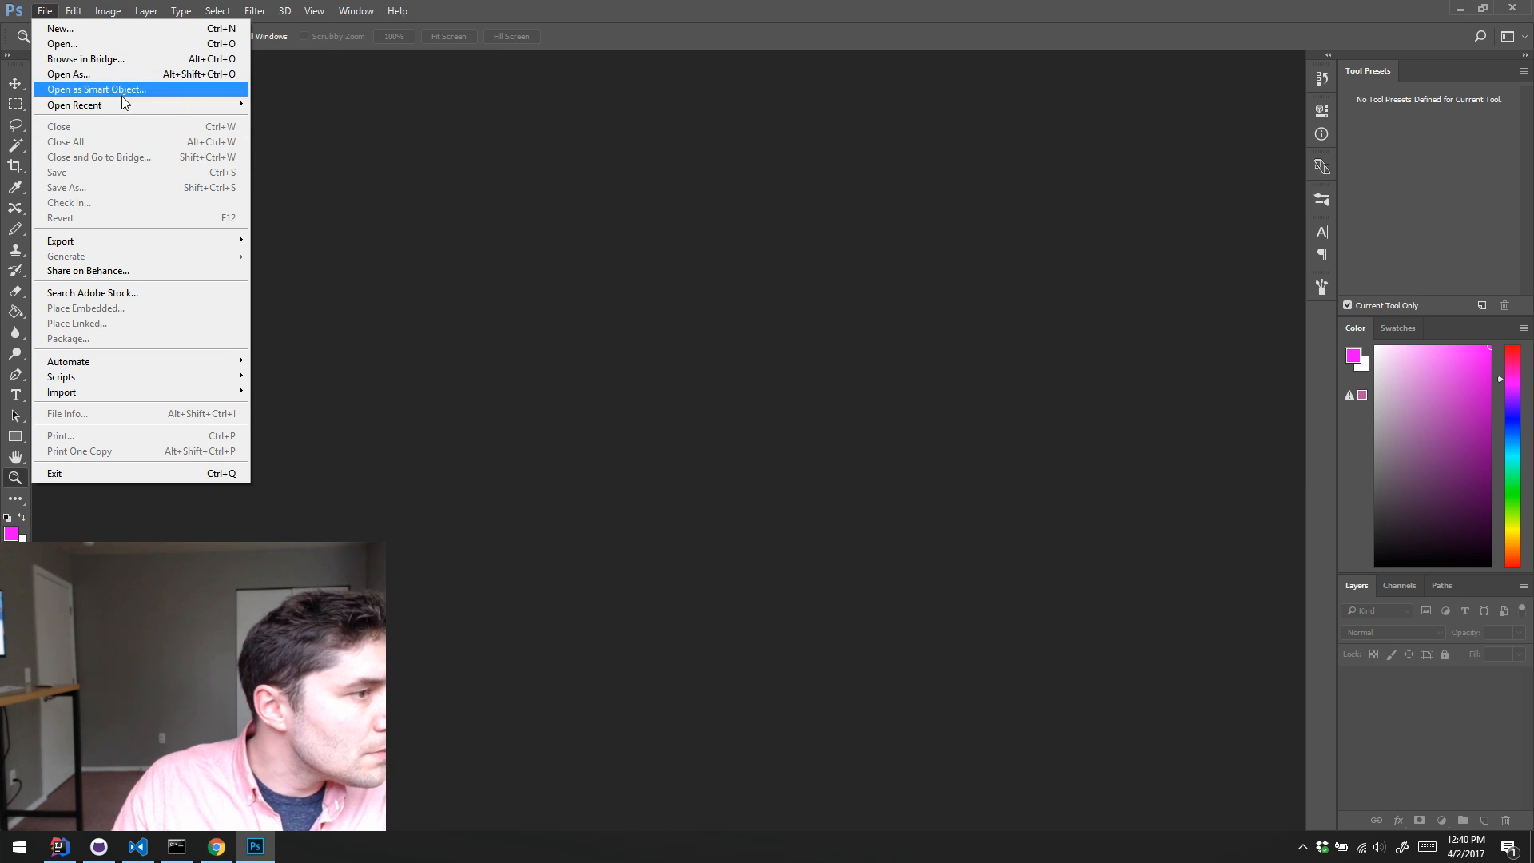
mouse_move(131, 105)
click(484, 105)
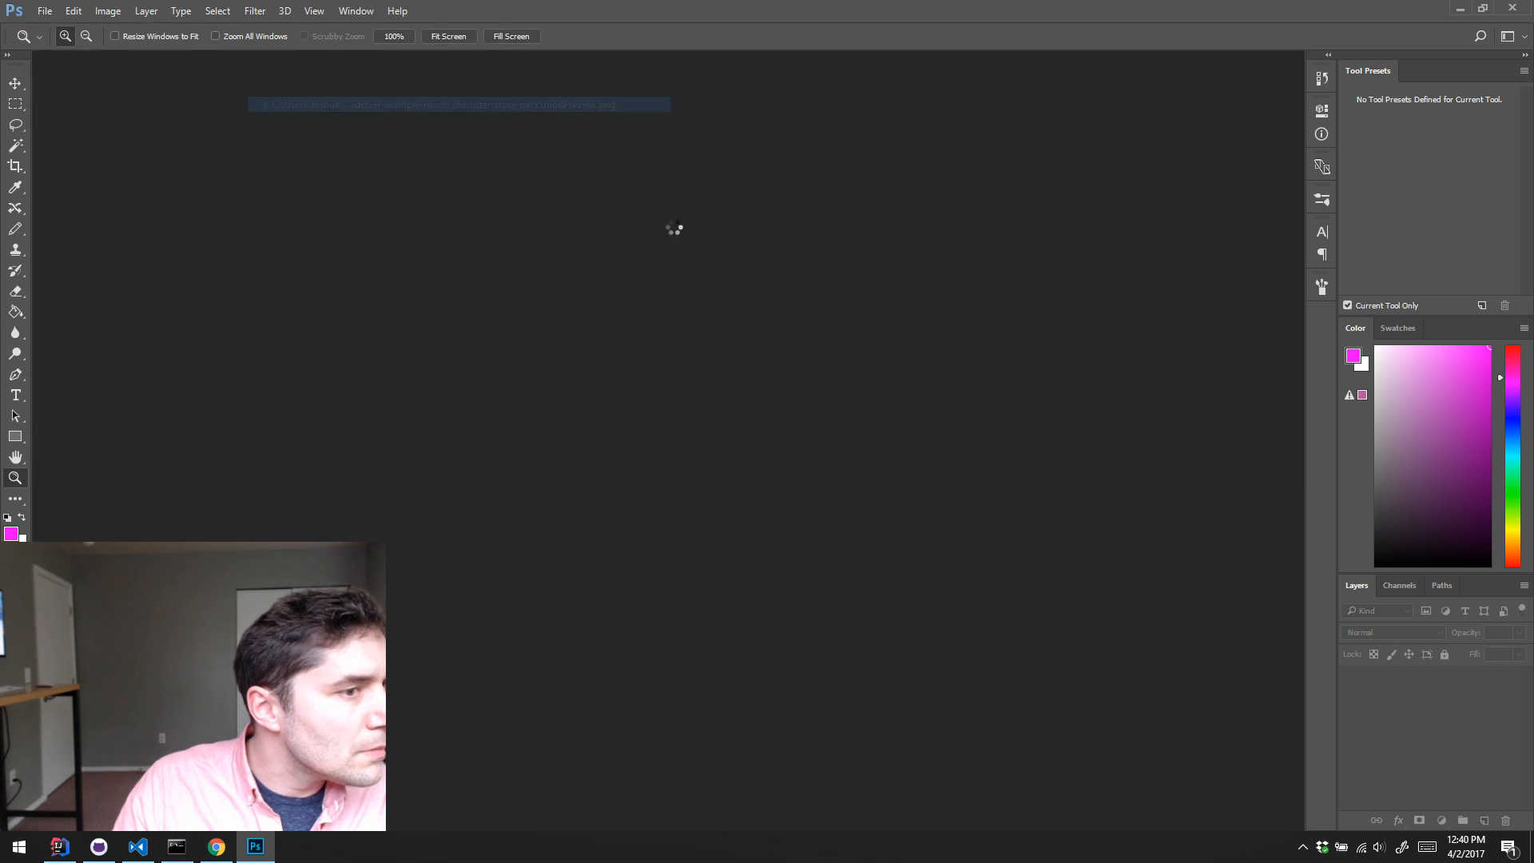
Step: Reset the foreground and background colors to default and fill the Background layer of modPreview.png with black
key(d)
click(677, 440)
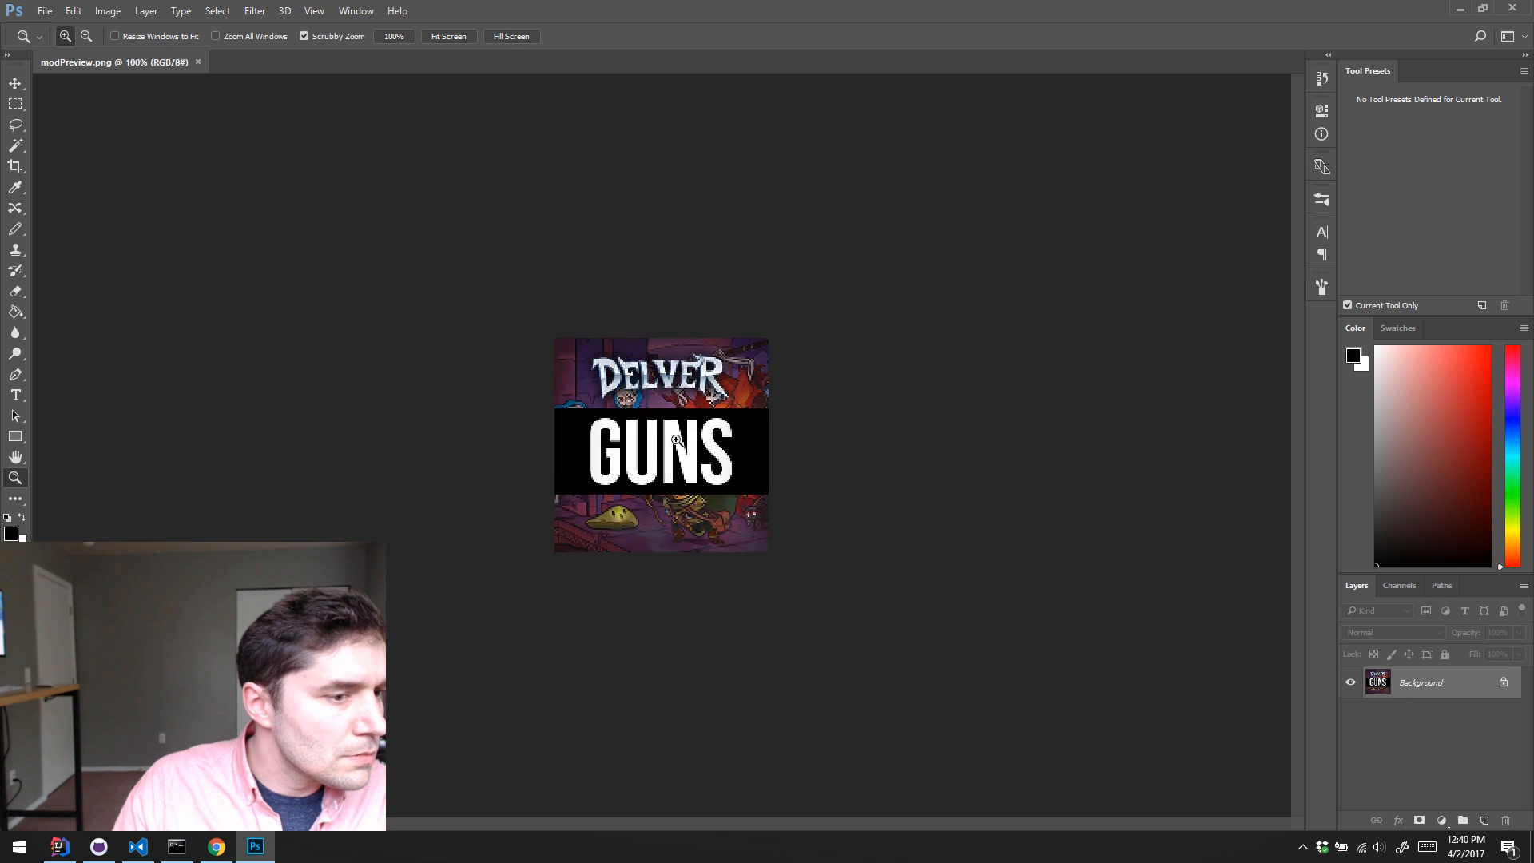
click(676, 440)
click(677, 440)
click(677, 440)
key(alt+BackSpace)
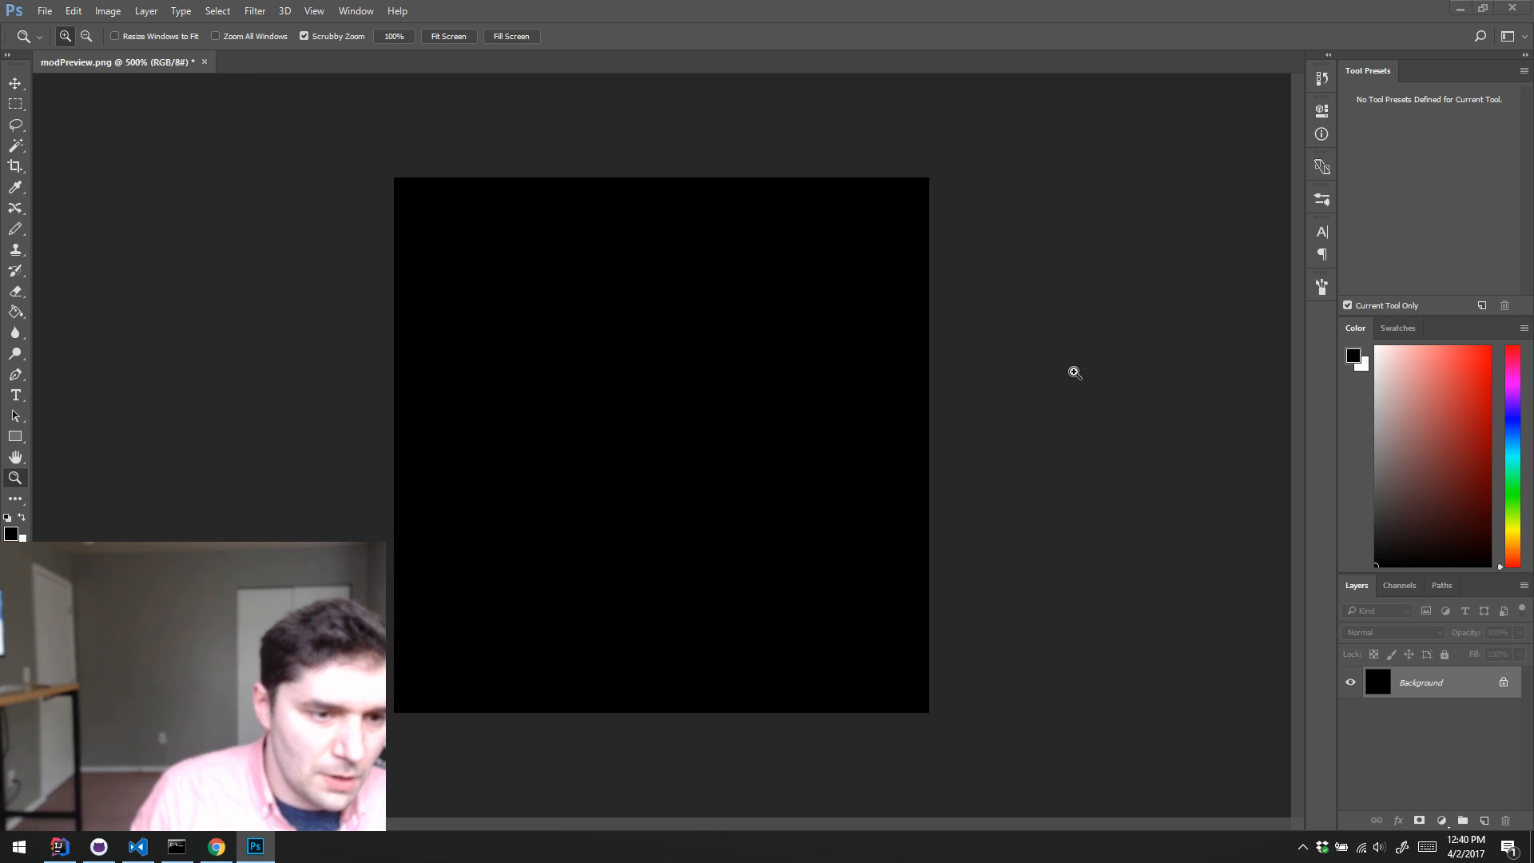
click(1066, 380)
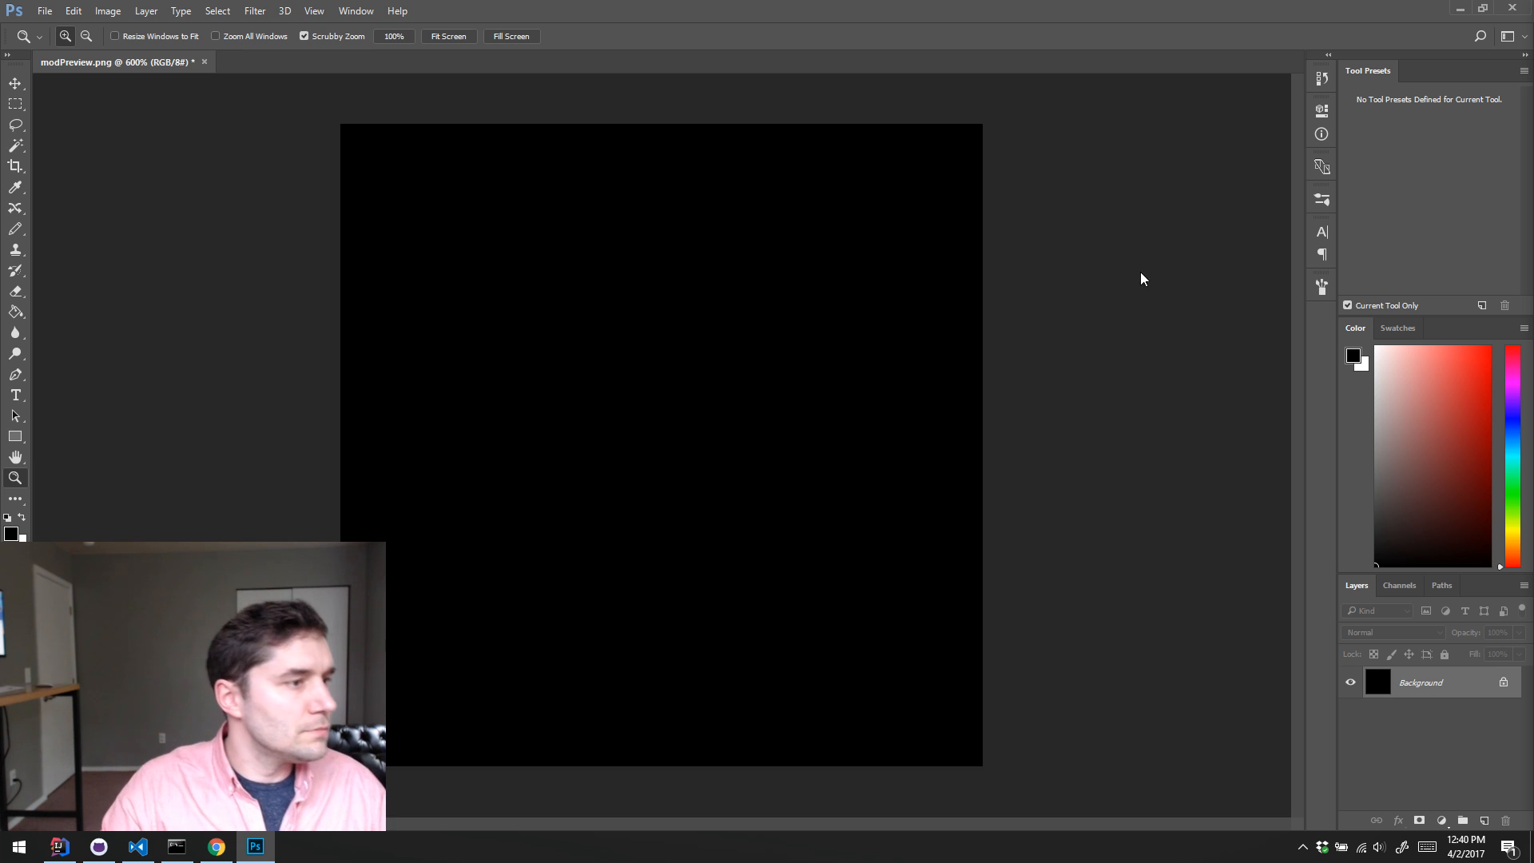
Step: Add a new layer and pencil a rough white title scribble across the top of the canvas
key(b)
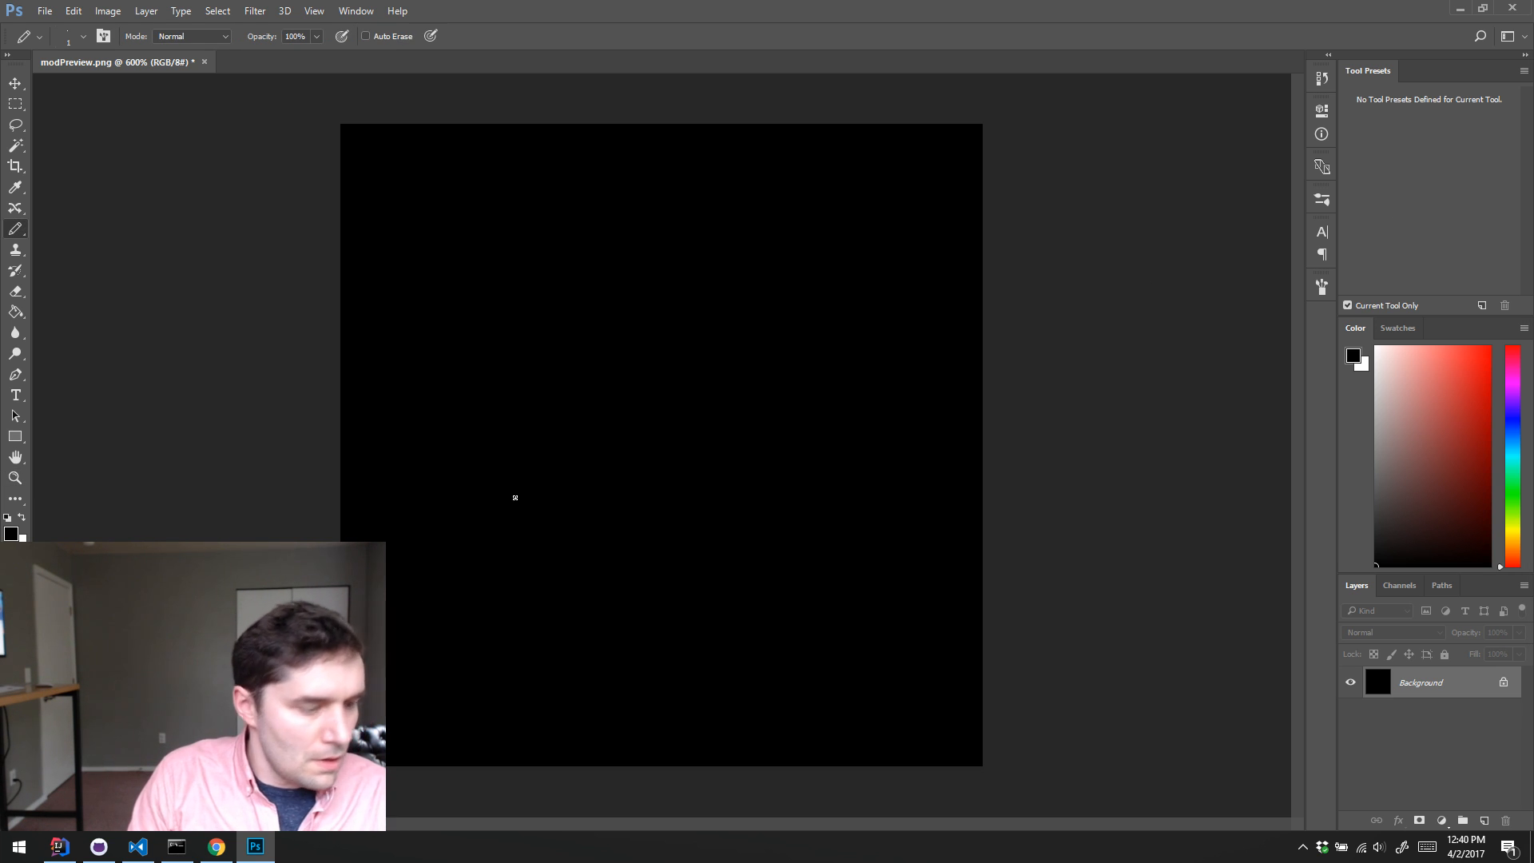
key(x)
key(ctrl+shift+alt+n)
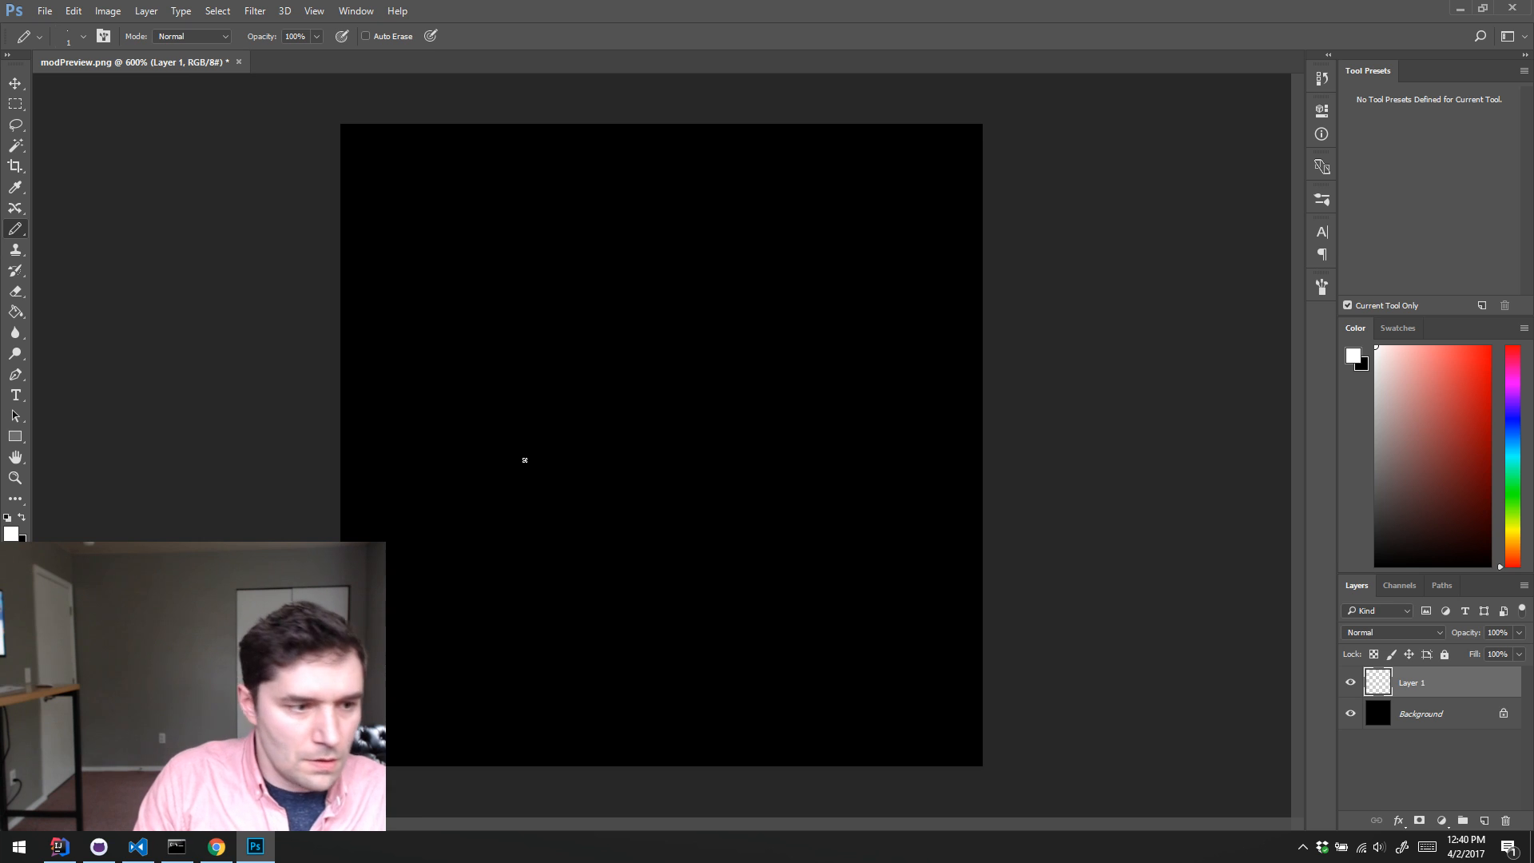
mouse_move(500, 160)
mouse_down()
mouse_move(587, 167)
mouse_move(544, 180)
mouse_move(508, 165)
mouse_move(536, 193)
mouse_move(520, 195)
mouse_move(564, 173)
mouse_move(580, 190)
mouse_move(731, 167)
mouse_move(804, 166)
mouse_move(606, 184)
mouse_move(813, 183)
mouse_move(631, 185)
mouse_move(731, 164)
mouse_up()
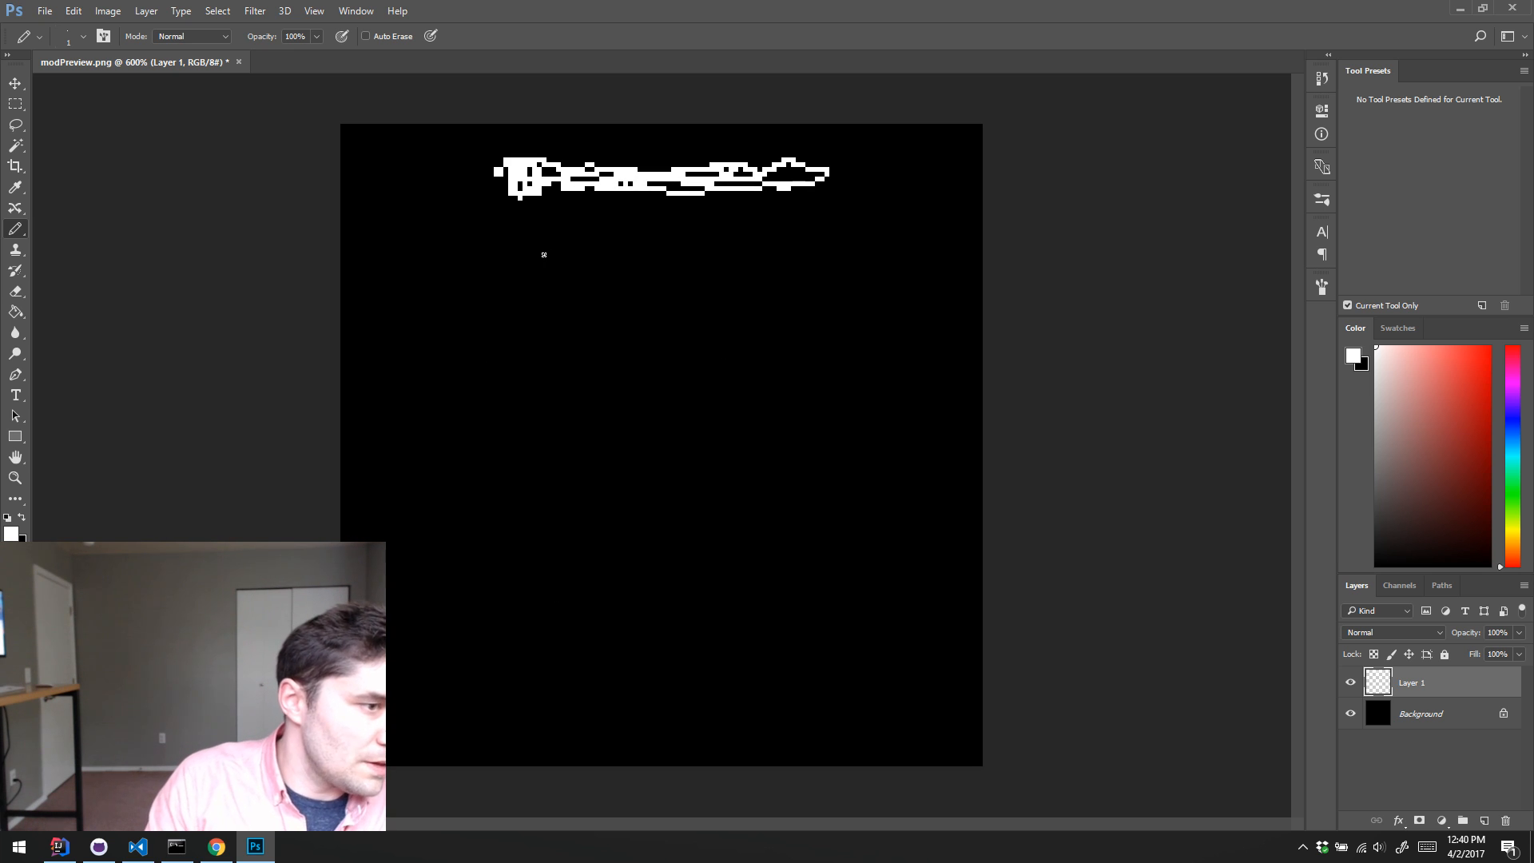
Step: Pencil a large rough white circle filling the middle of the canvas and thicken the title scribble above it
mouse_move(494, 242)
mouse_down()
mouse_move(426, 540)
mouse_move(895, 415)
mouse_move(740, 221)
mouse_move(529, 265)
mouse_up()
mouse_move(428, 381)
mouse_down()
mouse_move(512, 230)
mouse_move(570, 207)
mouse_up()
mouse_move(495, 253)
mouse_down()
mouse_move(648, 209)
mouse_move(472, 391)
mouse_move(471, 550)
mouse_up()
drag(428, 382, 525, 626)
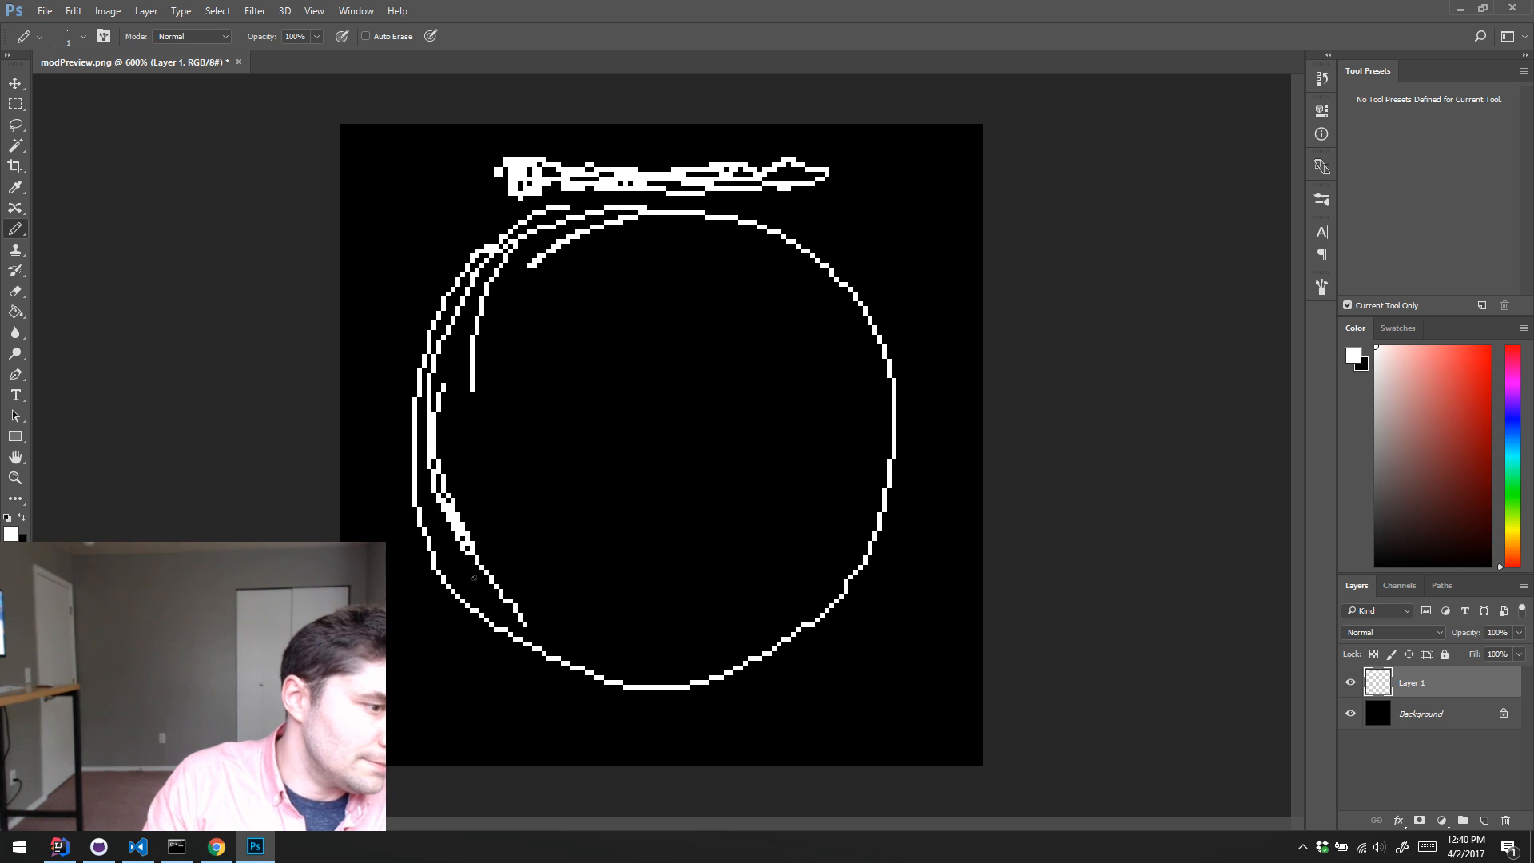
mouse_move(473, 576)
mouse_down()
mouse_move(608, 698)
mouse_move(755, 666)
mouse_up()
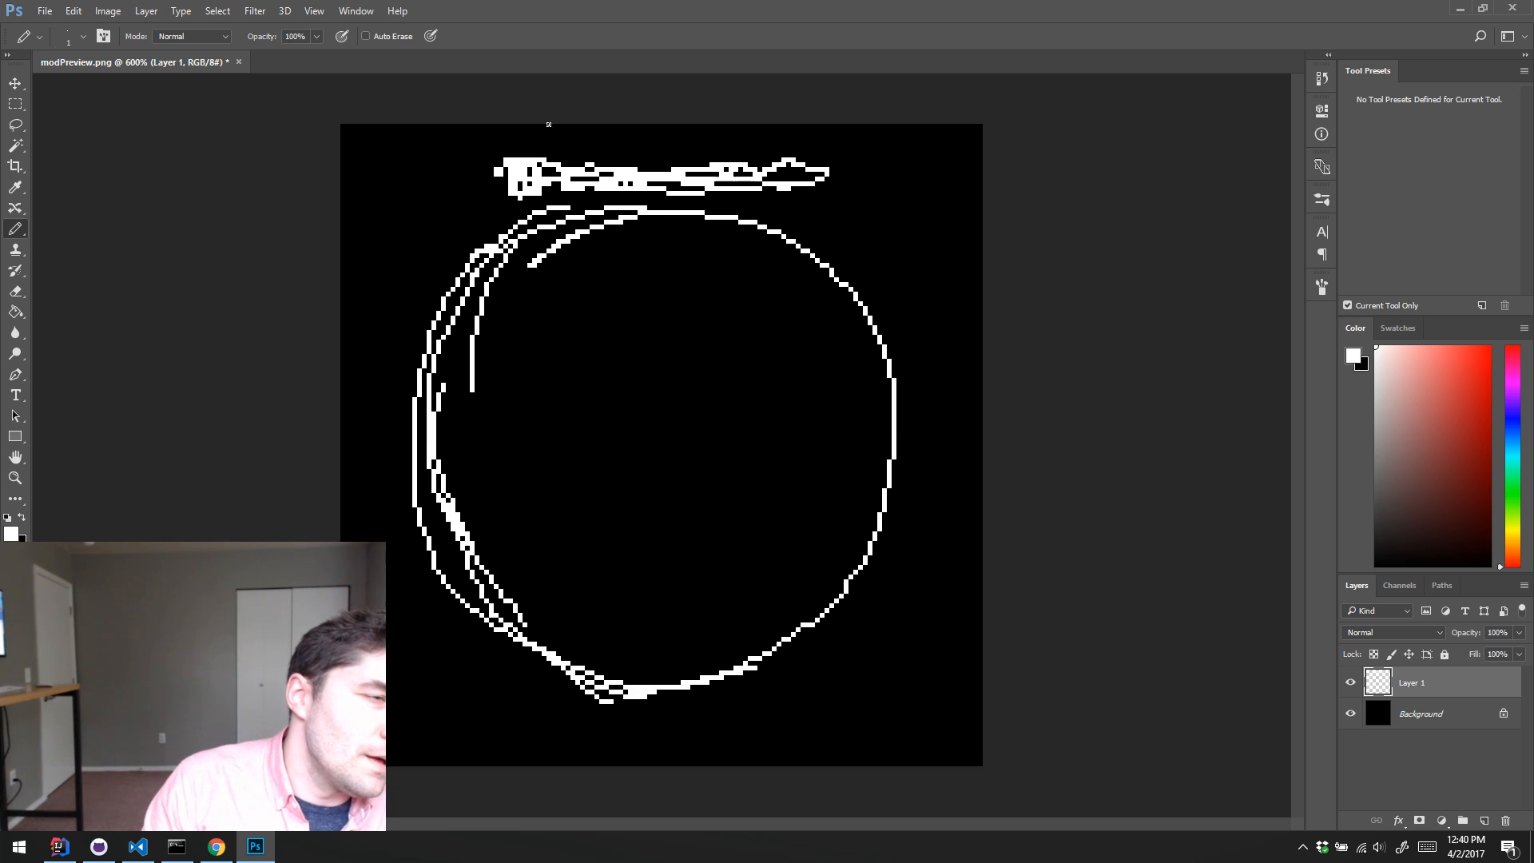
drag(523, 152, 819, 176)
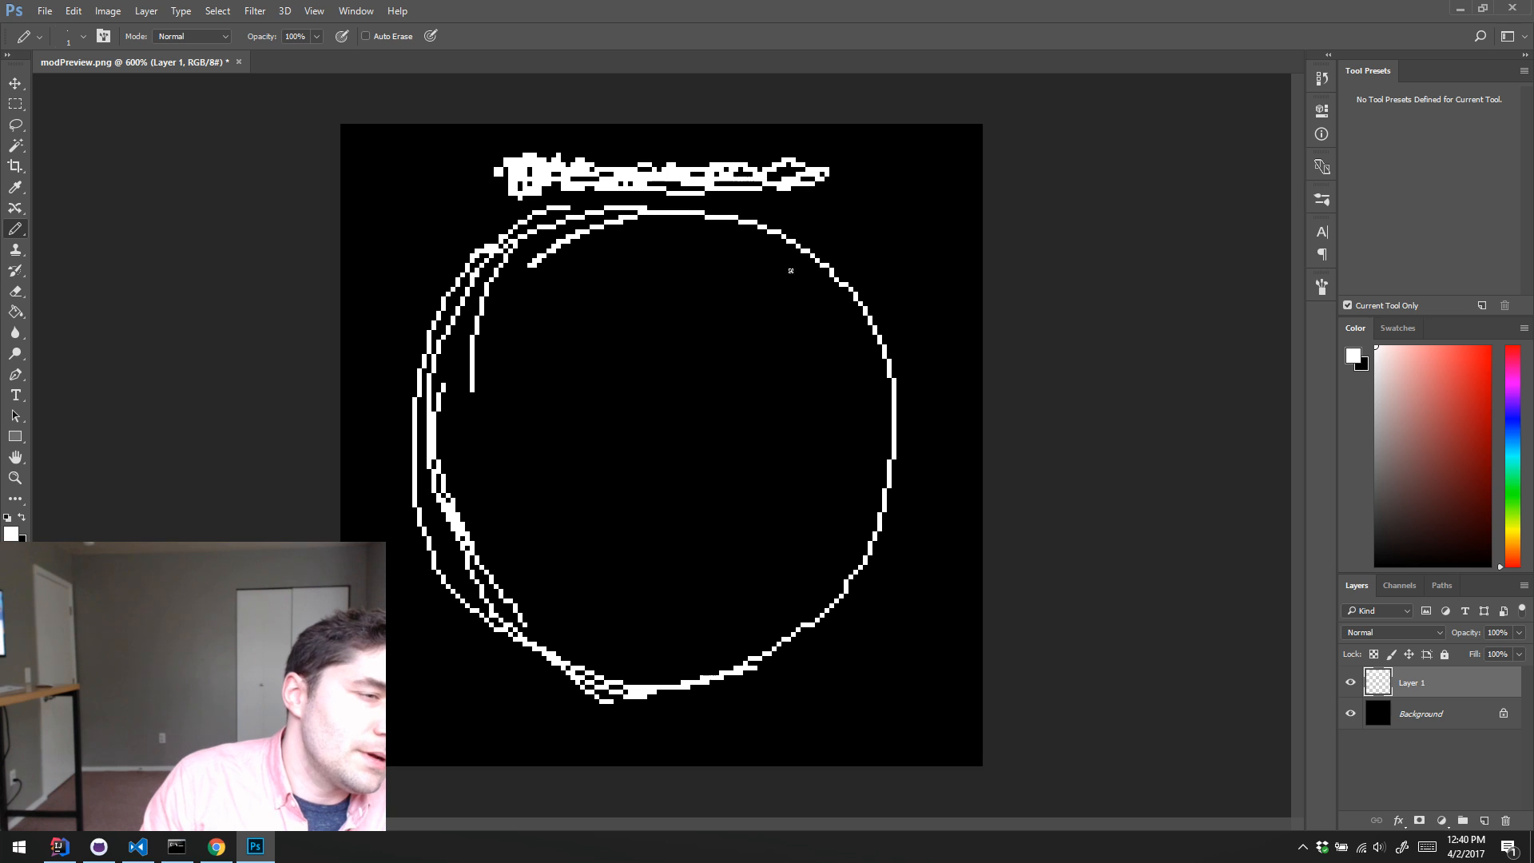
Step: Pencil a wide white banner outline across the bottom of the canvas, overlapping the circle's lower edge
drag(459, 664, 887, 672)
drag(416, 720, 895, 723)
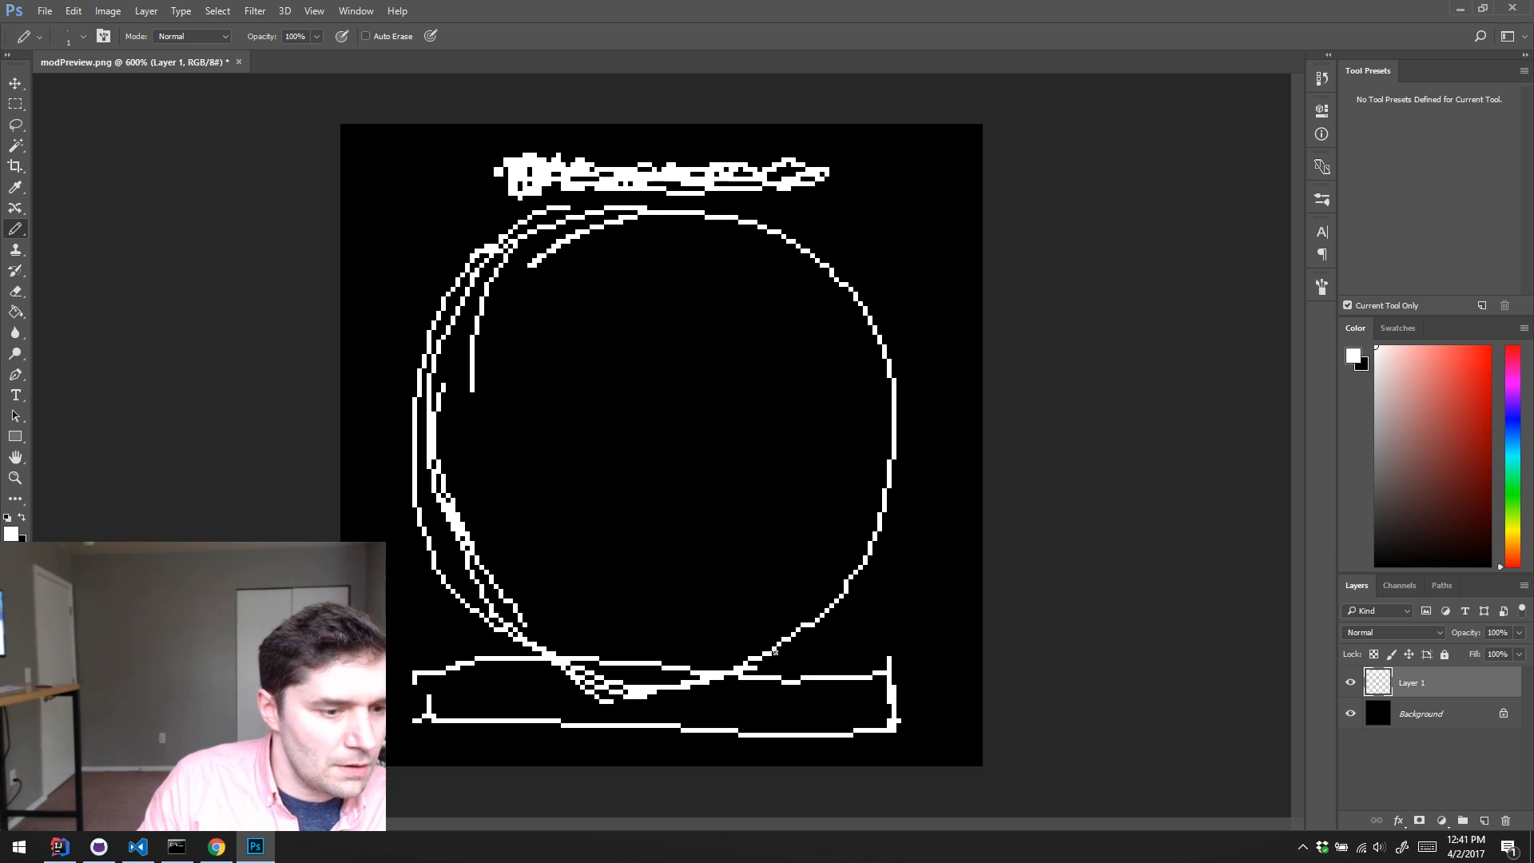
drag(447, 651, 573, 653)
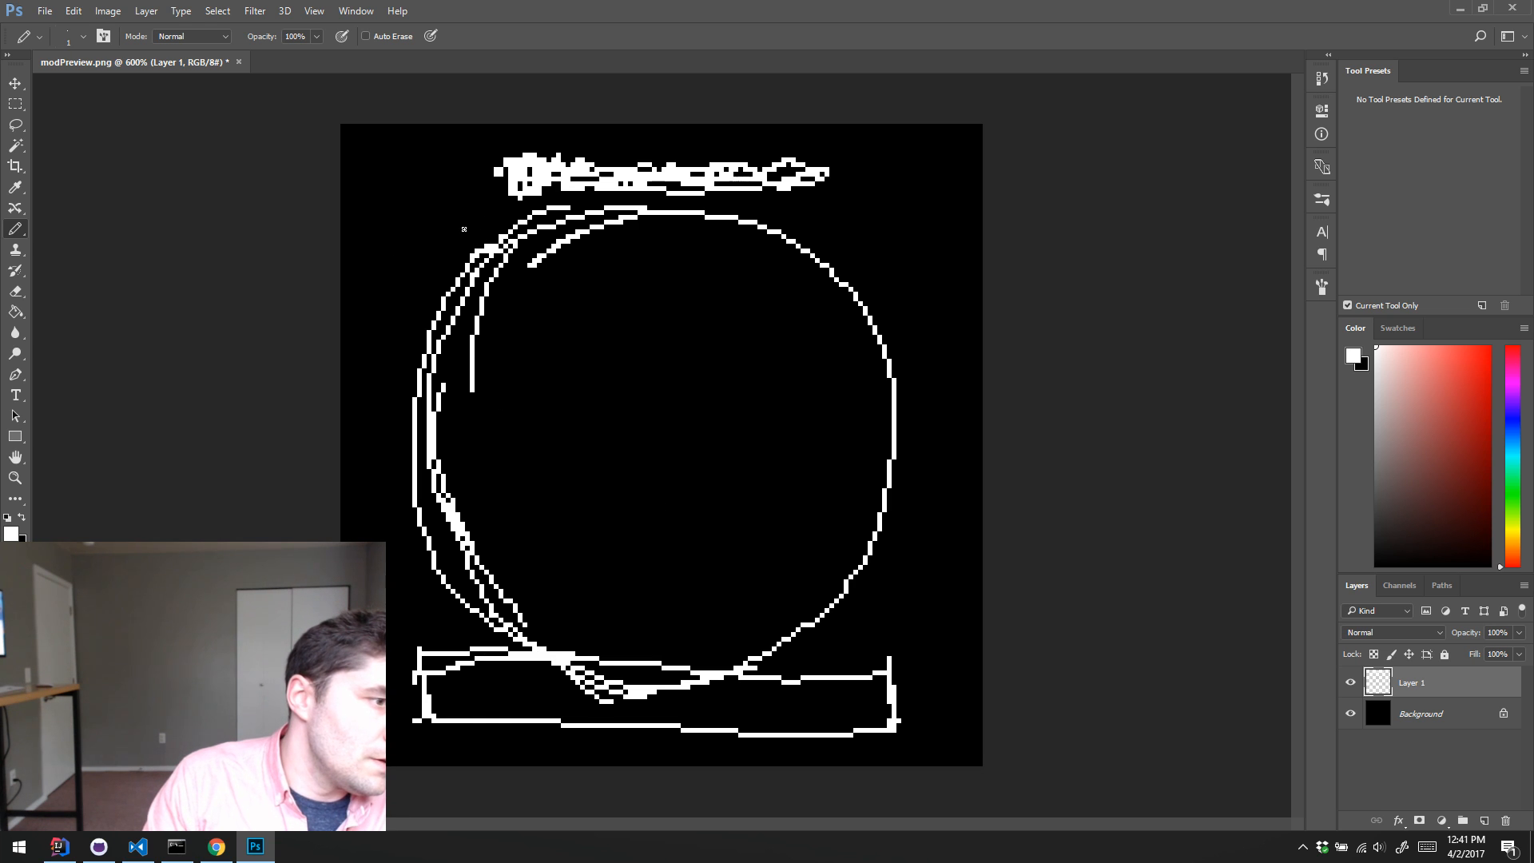
Step: Pencil placeholder lettering under the title and inside the banner, plus a blocky H inside the circle
mouse_move(425, 223)
mouse_down()
mouse_move(394, 232)
mouse_move(510, 250)
mouse_move(607, 218)
mouse_move(647, 247)
mouse_move(899, 237)
mouse_up()
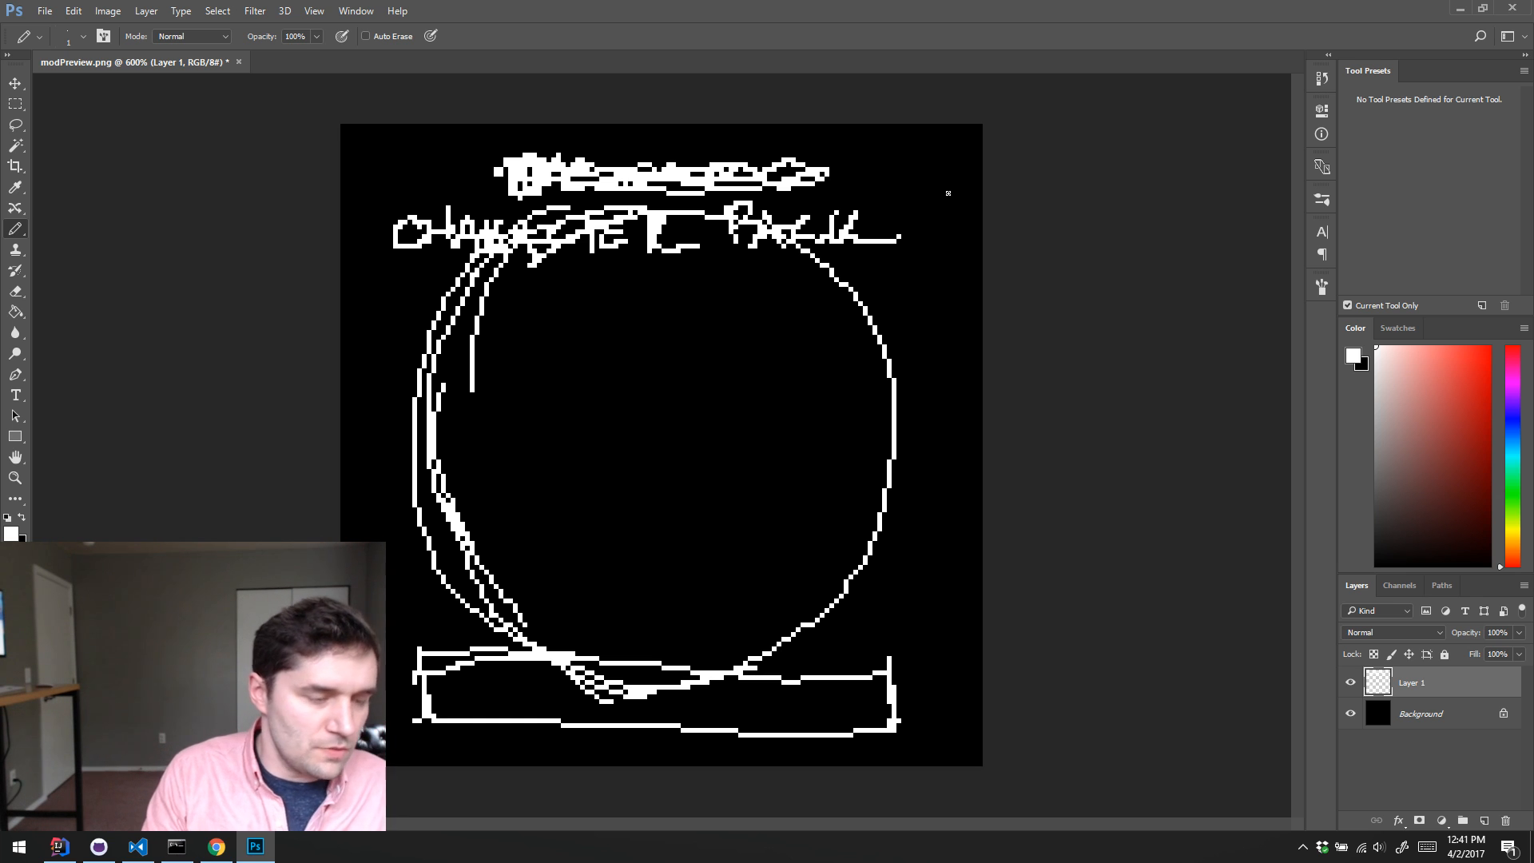
mouse_move(456, 666)
mouse_down()
mouse_move(483, 694)
mouse_move(500, 668)
mouse_move(508, 700)
mouse_move(535, 703)
mouse_move(535, 679)
mouse_move(566, 715)
mouse_move(605, 691)
mouse_move(616, 720)
mouse_move(638, 681)
mouse_move(667, 717)
mouse_move(708, 684)
mouse_move(702, 706)
mouse_move(733, 719)
mouse_move(839, 731)
mouse_up()
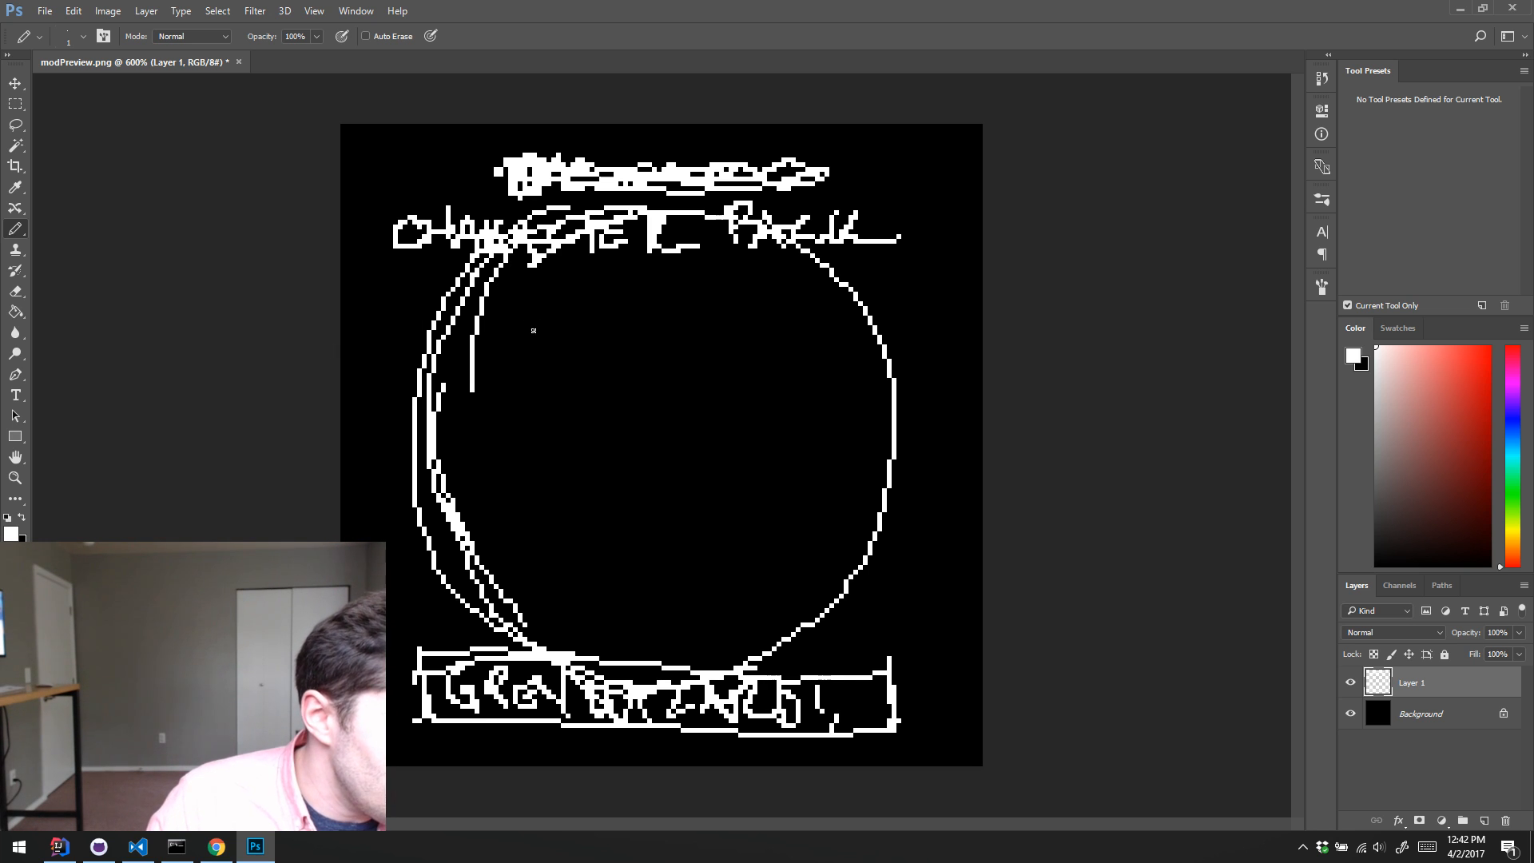
mouse_move(539, 317)
mouse_down()
mouse_move(558, 336)
mouse_move(539, 354)
mouse_move(559, 353)
mouse_up()
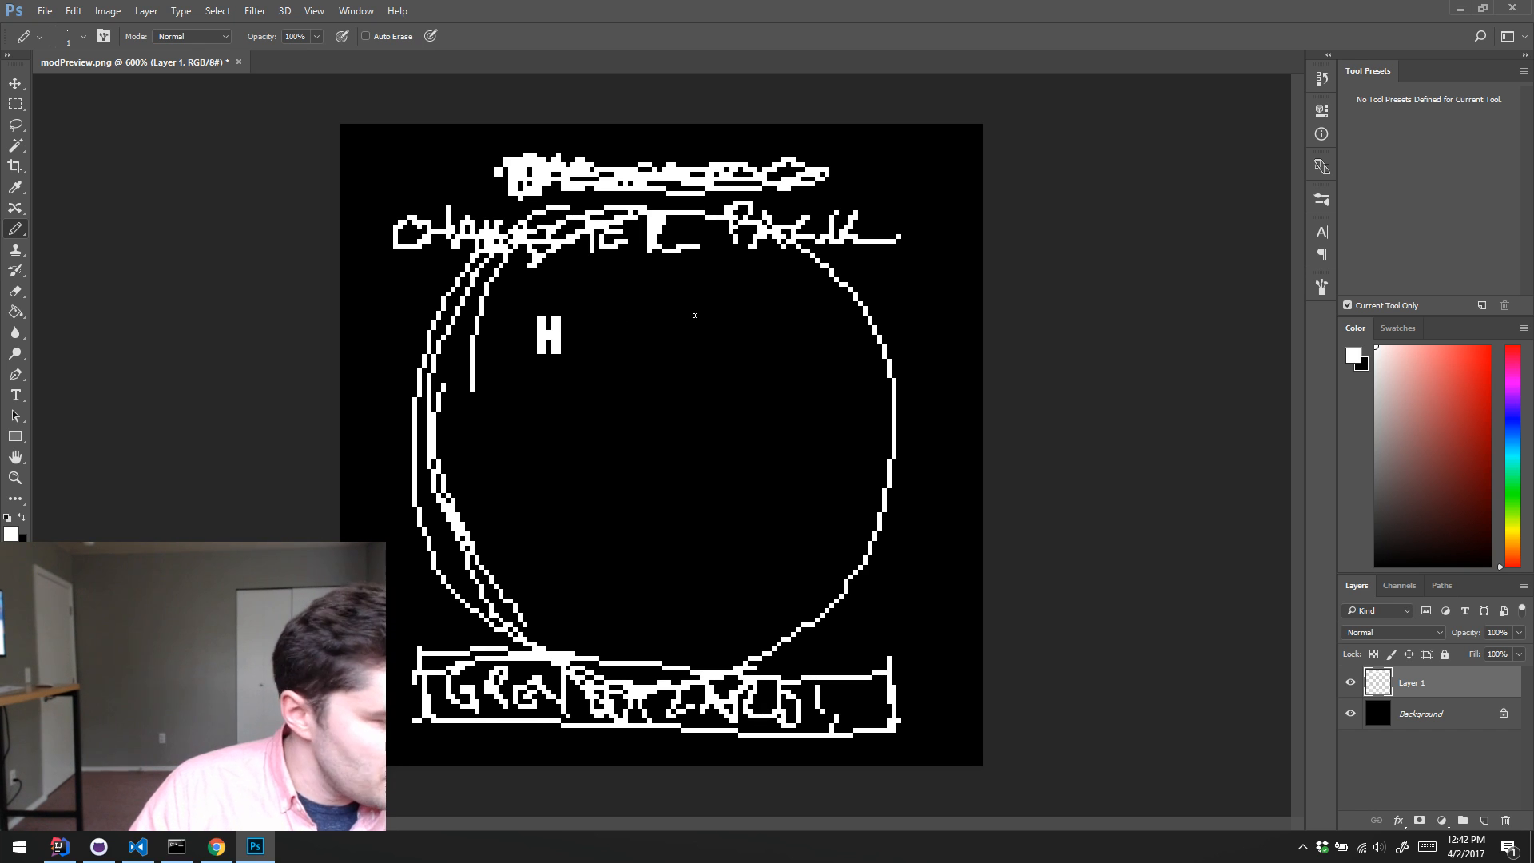
Step: Open the font image pixel.png from the ui folder inside the game's assets folder
click(44, 11)
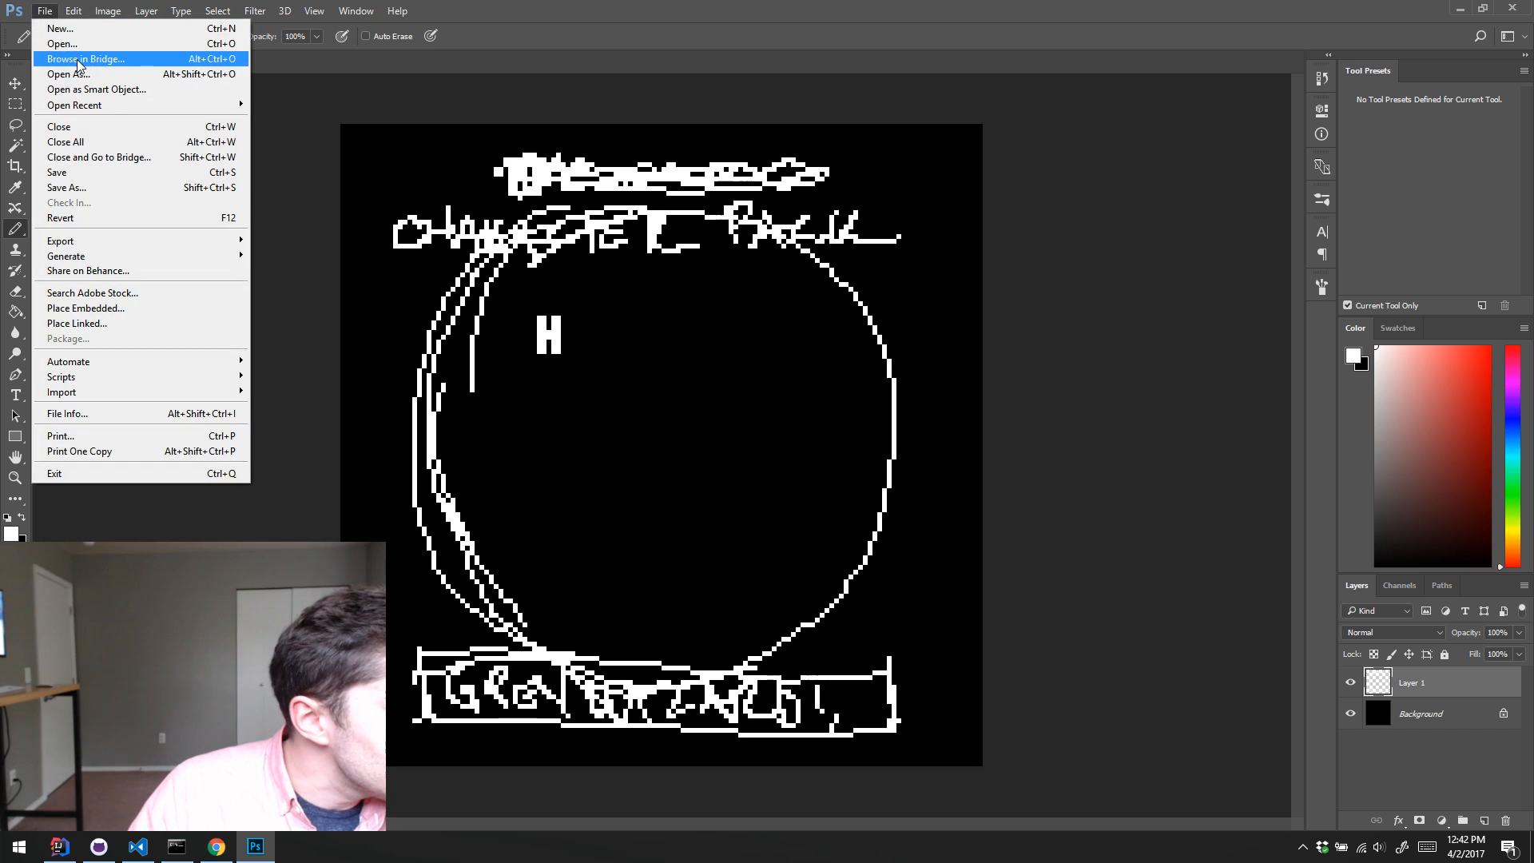
click(88, 50)
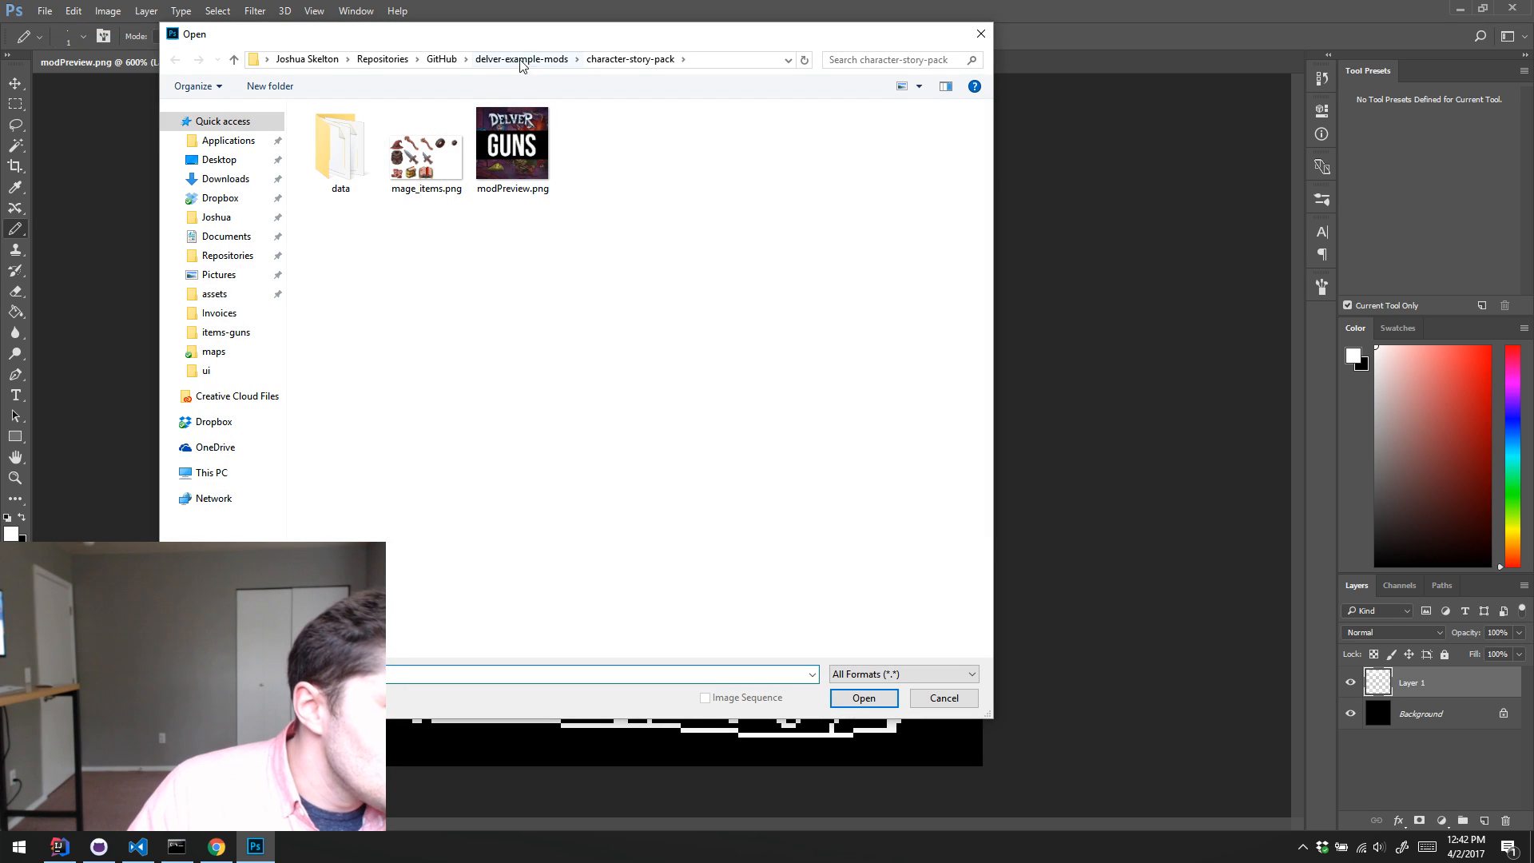
click(212, 295)
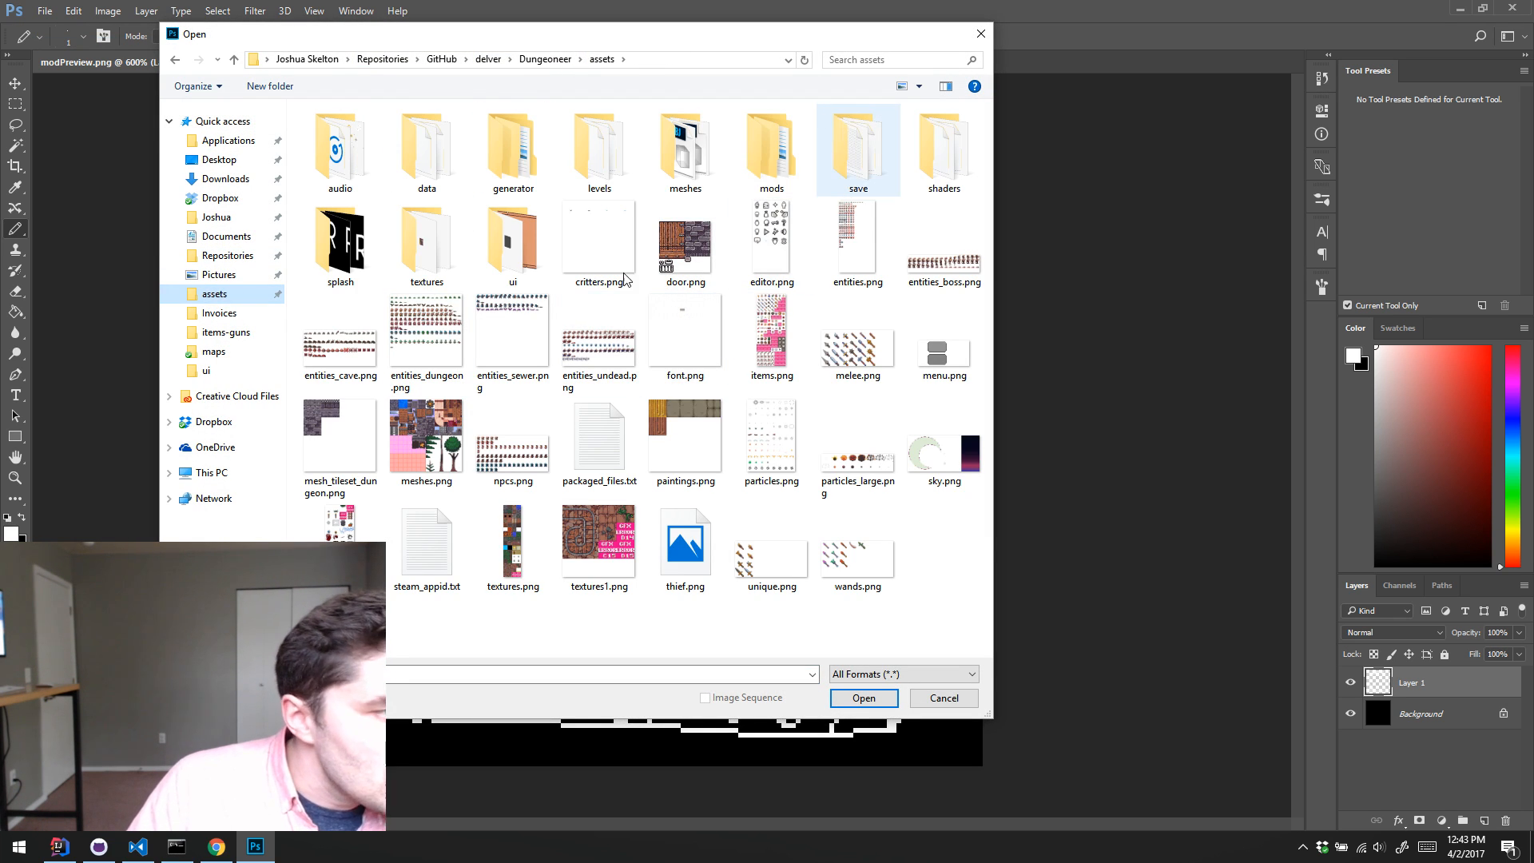
double_click(500, 242)
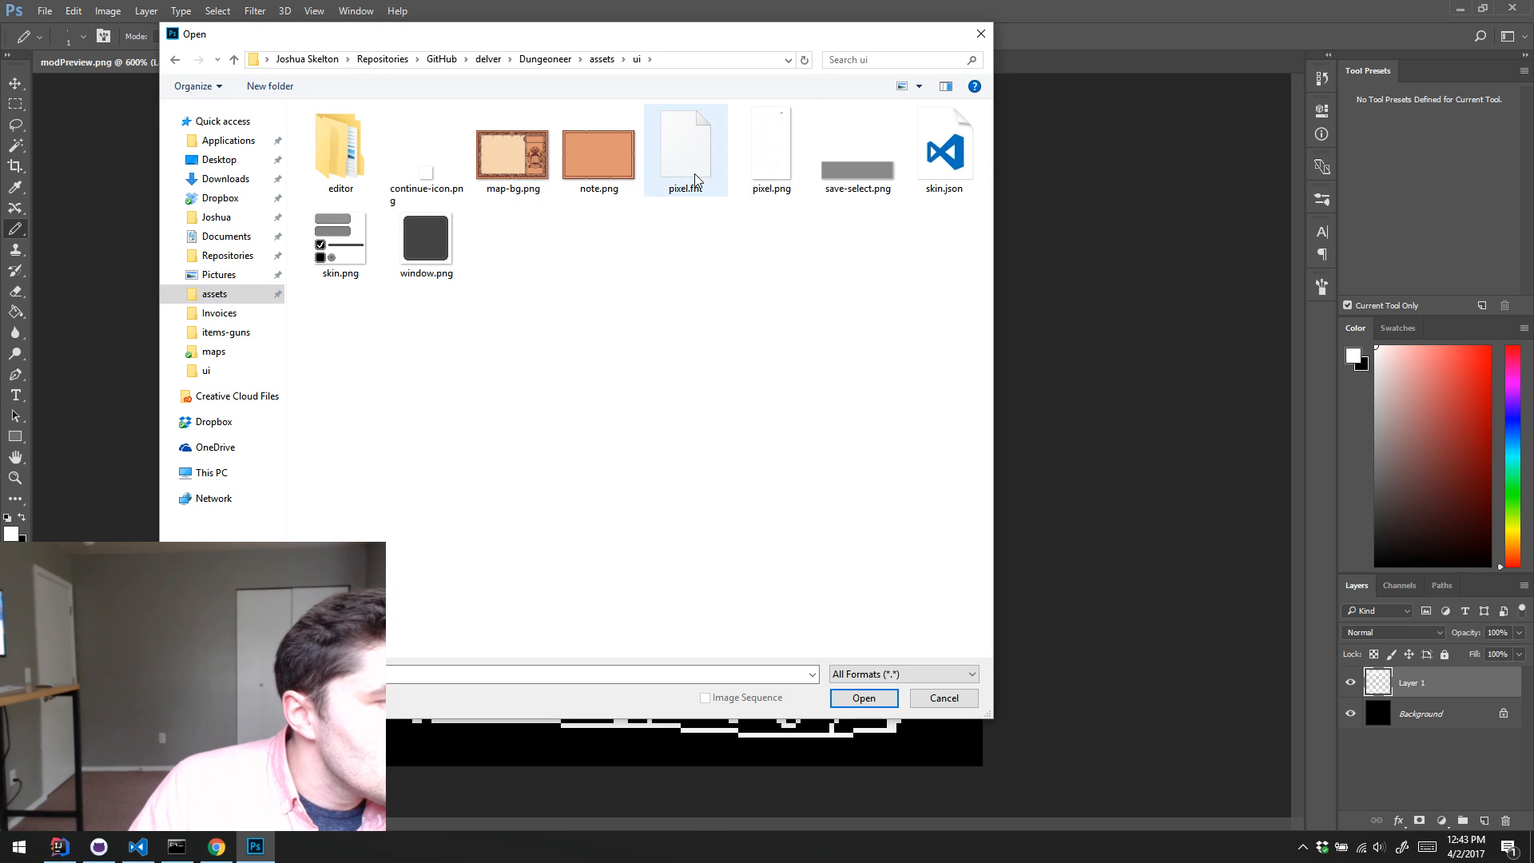
click(779, 163)
double_click(779, 163)
Step: Add a new layer beneath the glyph layer of pixel.png and fill it with bright red
key(z)
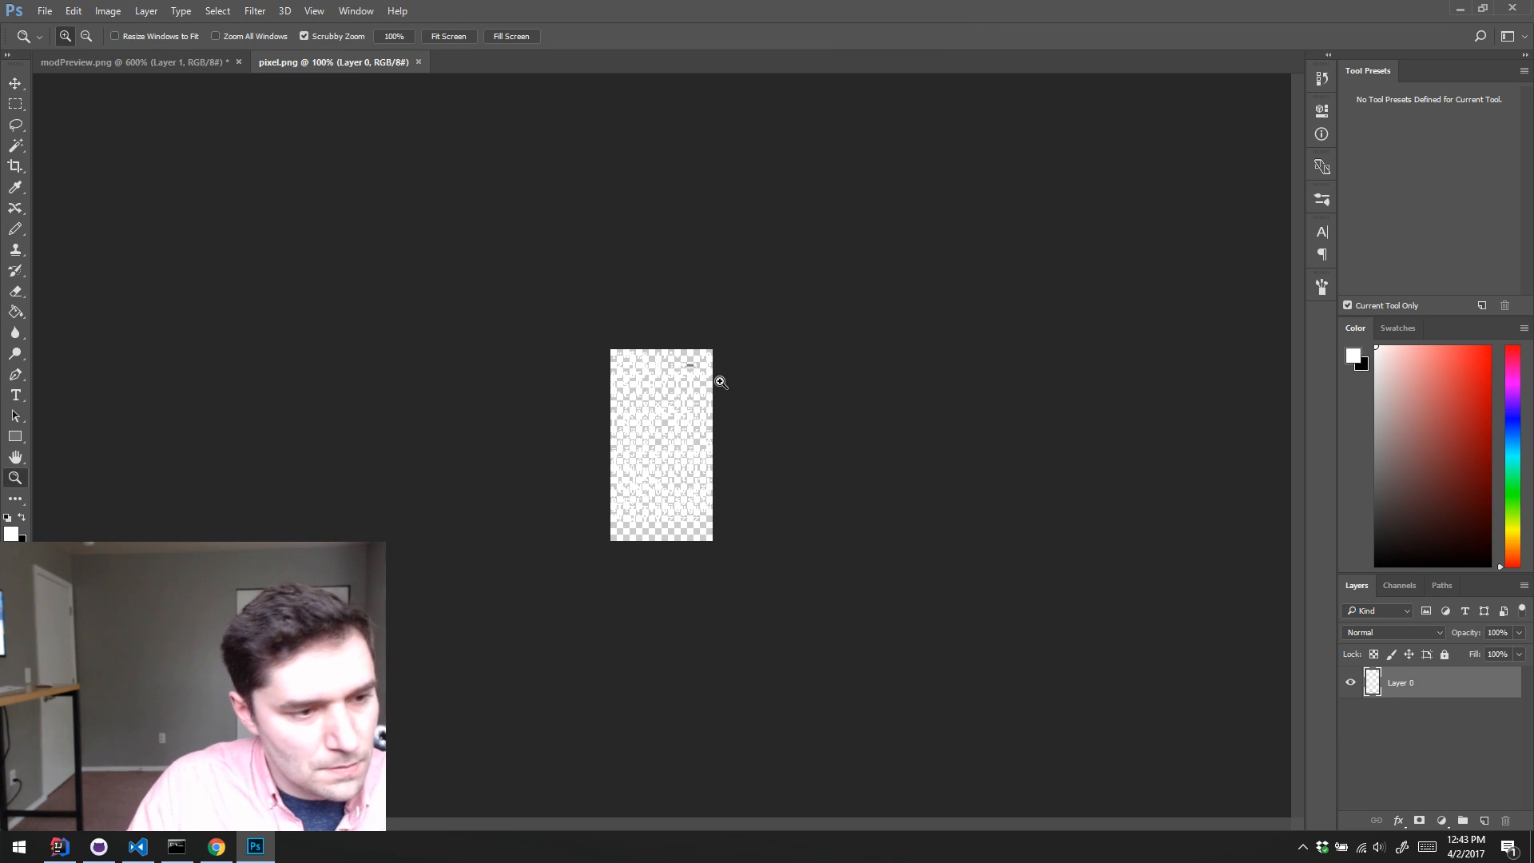
click(716, 376)
click(716, 377)
click(1459, 732)
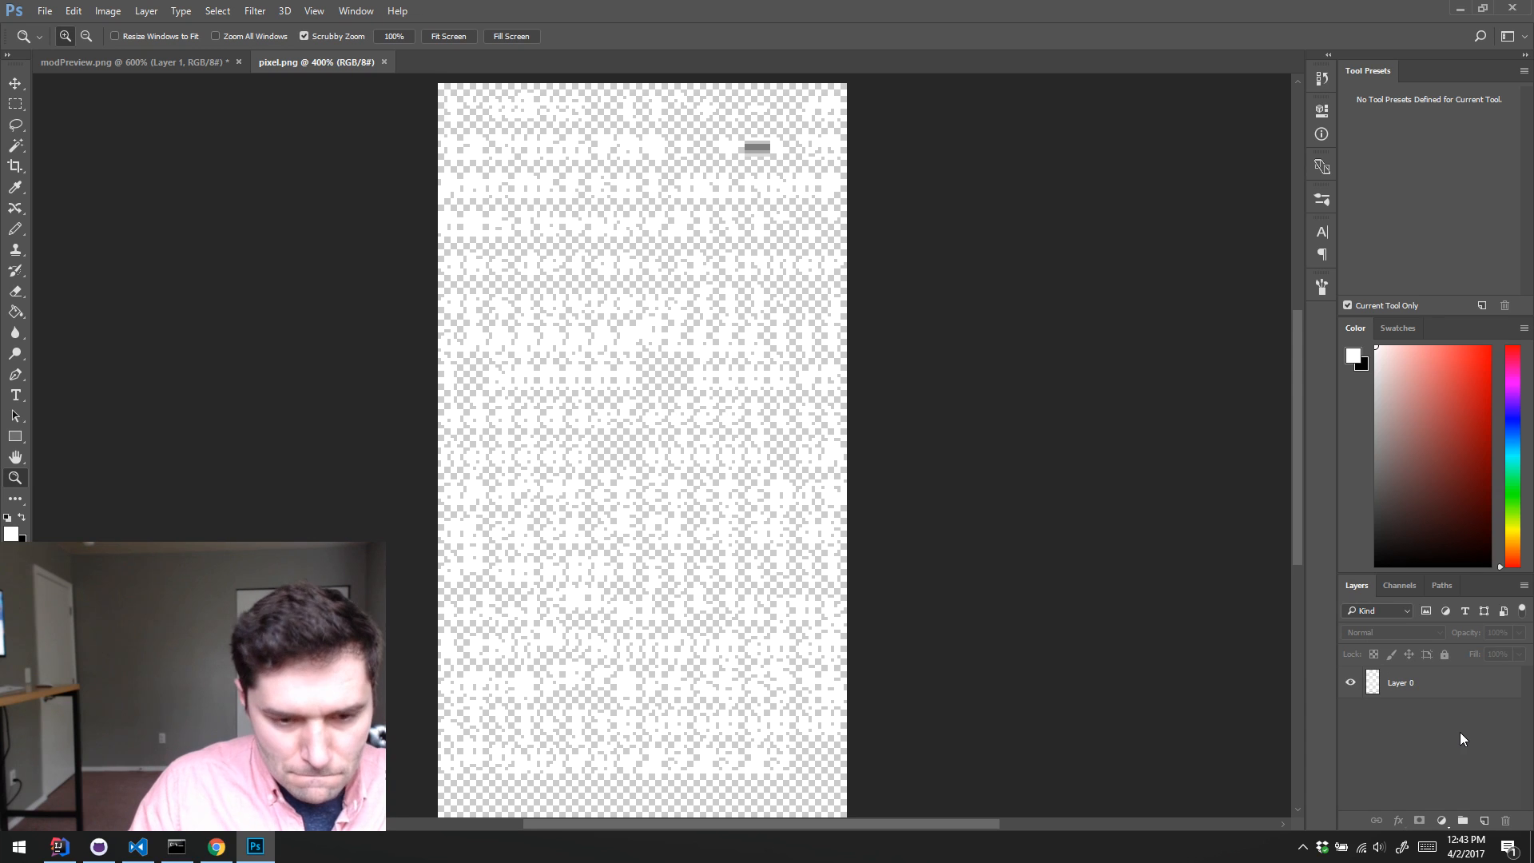
key(ctrl+shift+alt+n)
scroll(1470, 726, right, 2)
drag(1471, 695, 1472, 748)
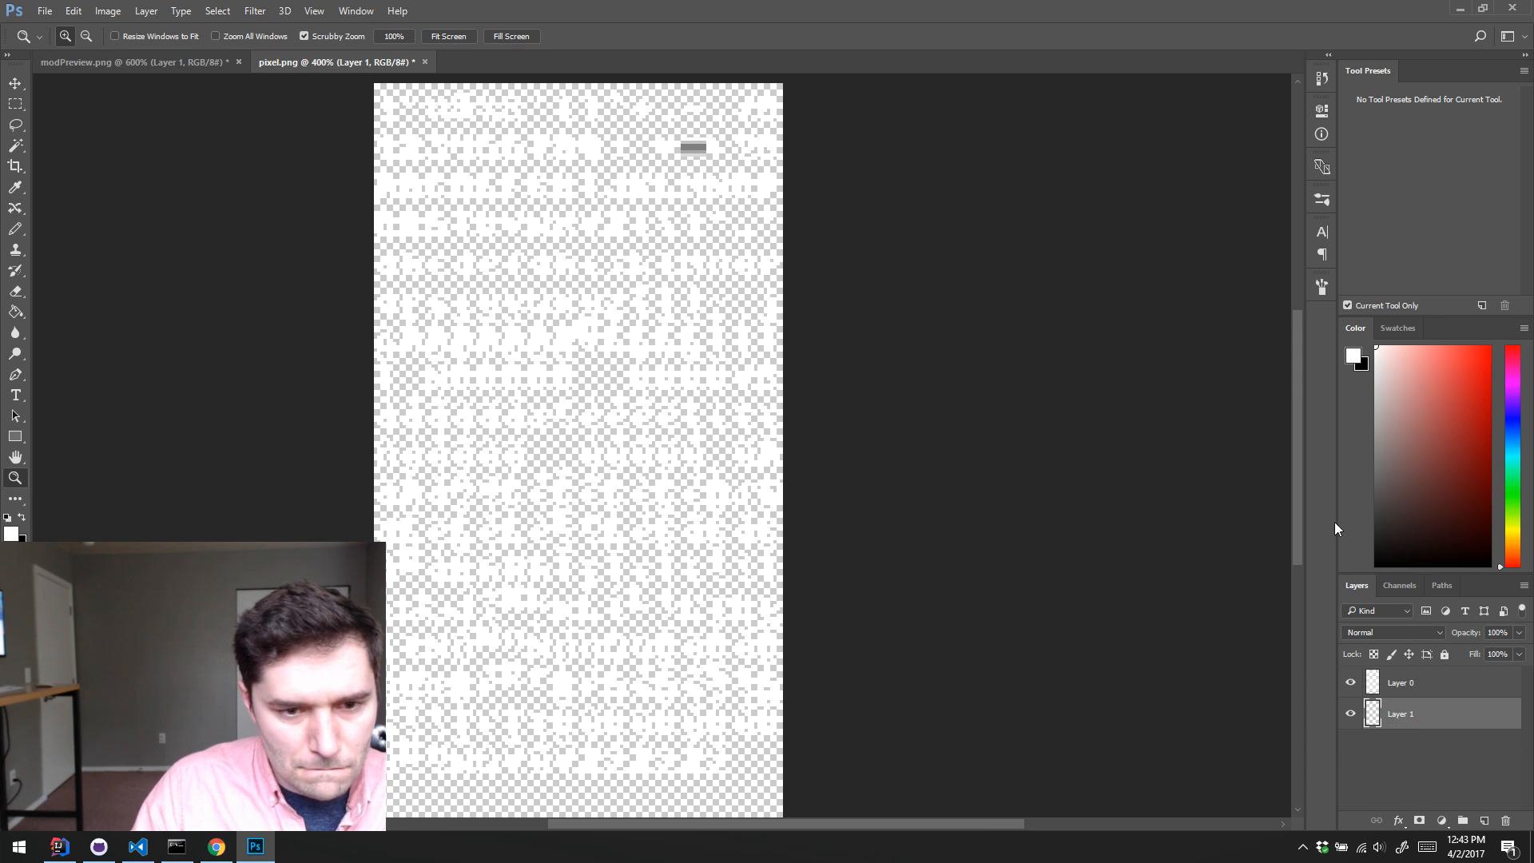
drag(1476, 536, 1489, 345)
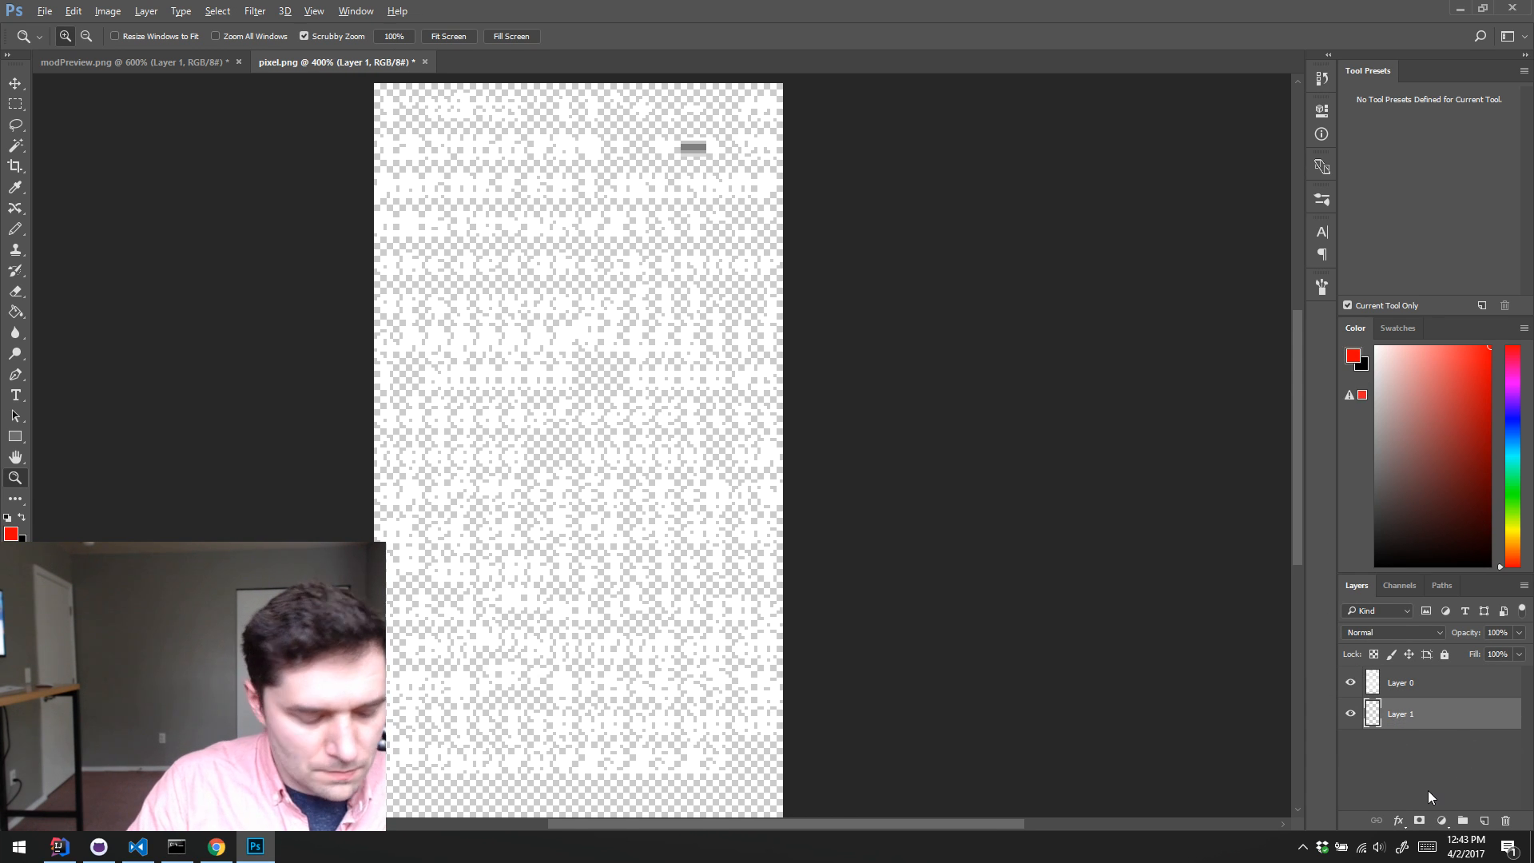
key(alt+BackSpace)
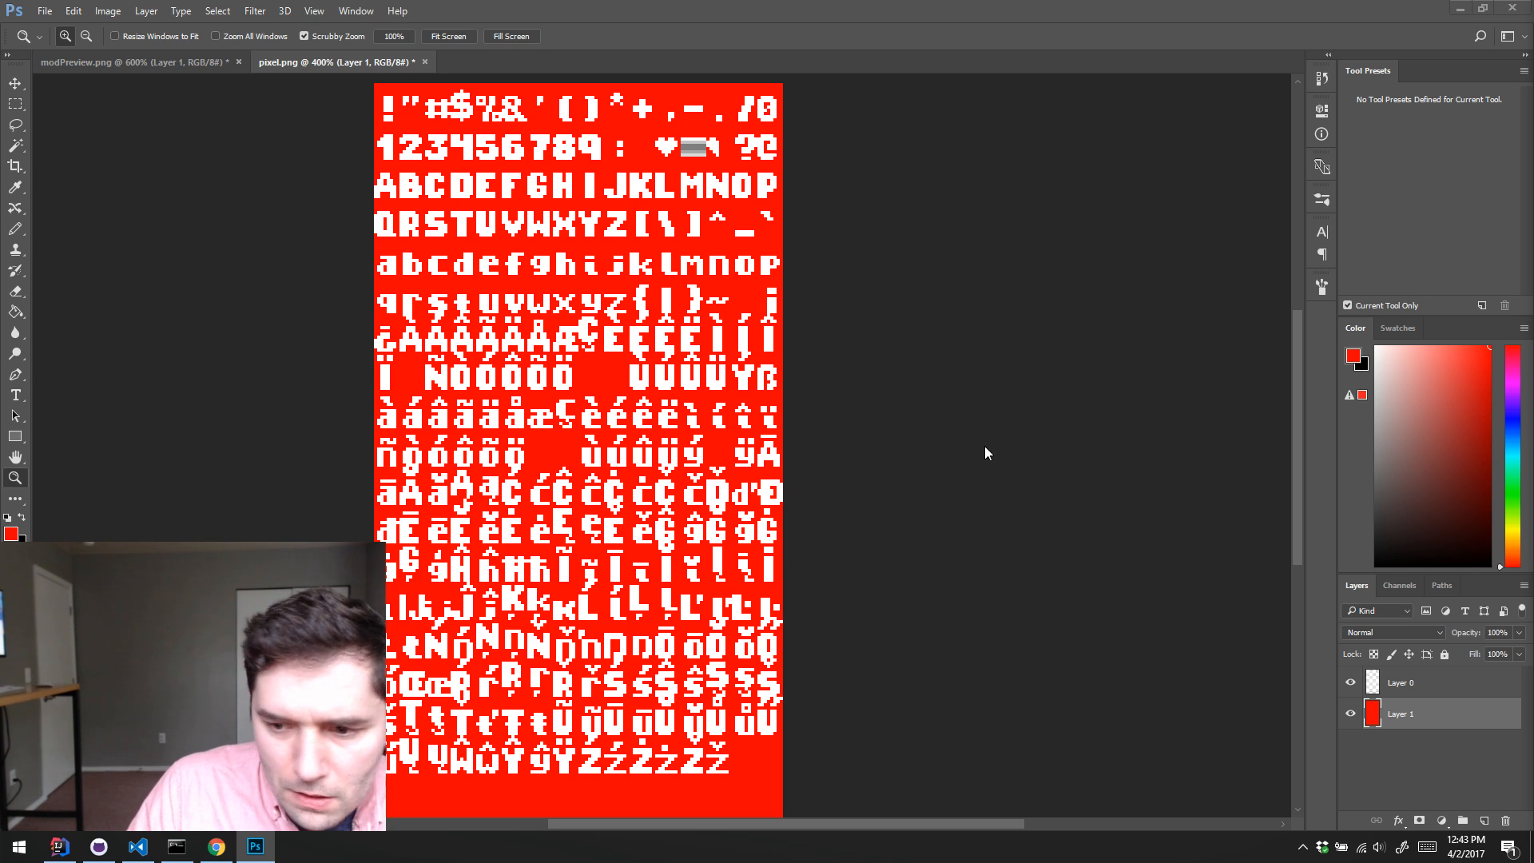
Step: Select the four rows of uppercase and lowercase letters with a rectangular marquee and copy them from Layer 0
scroll(1129, 455, up, 1)
key(m)
scroll(807, 387, up, 1)
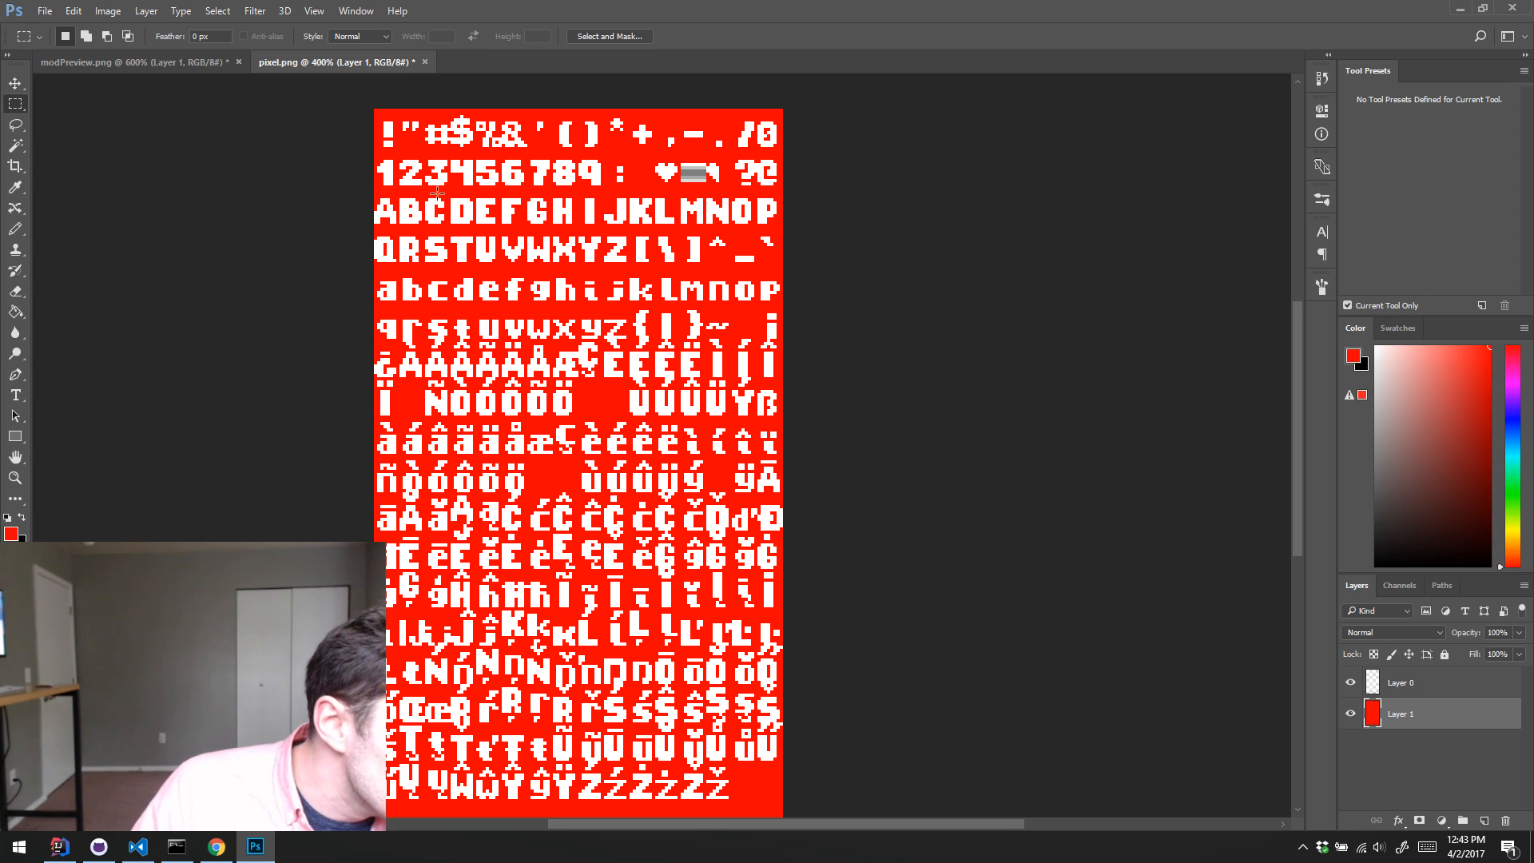
scroll(508, 252, up, 1)
scroll(508, 252, left, 1)
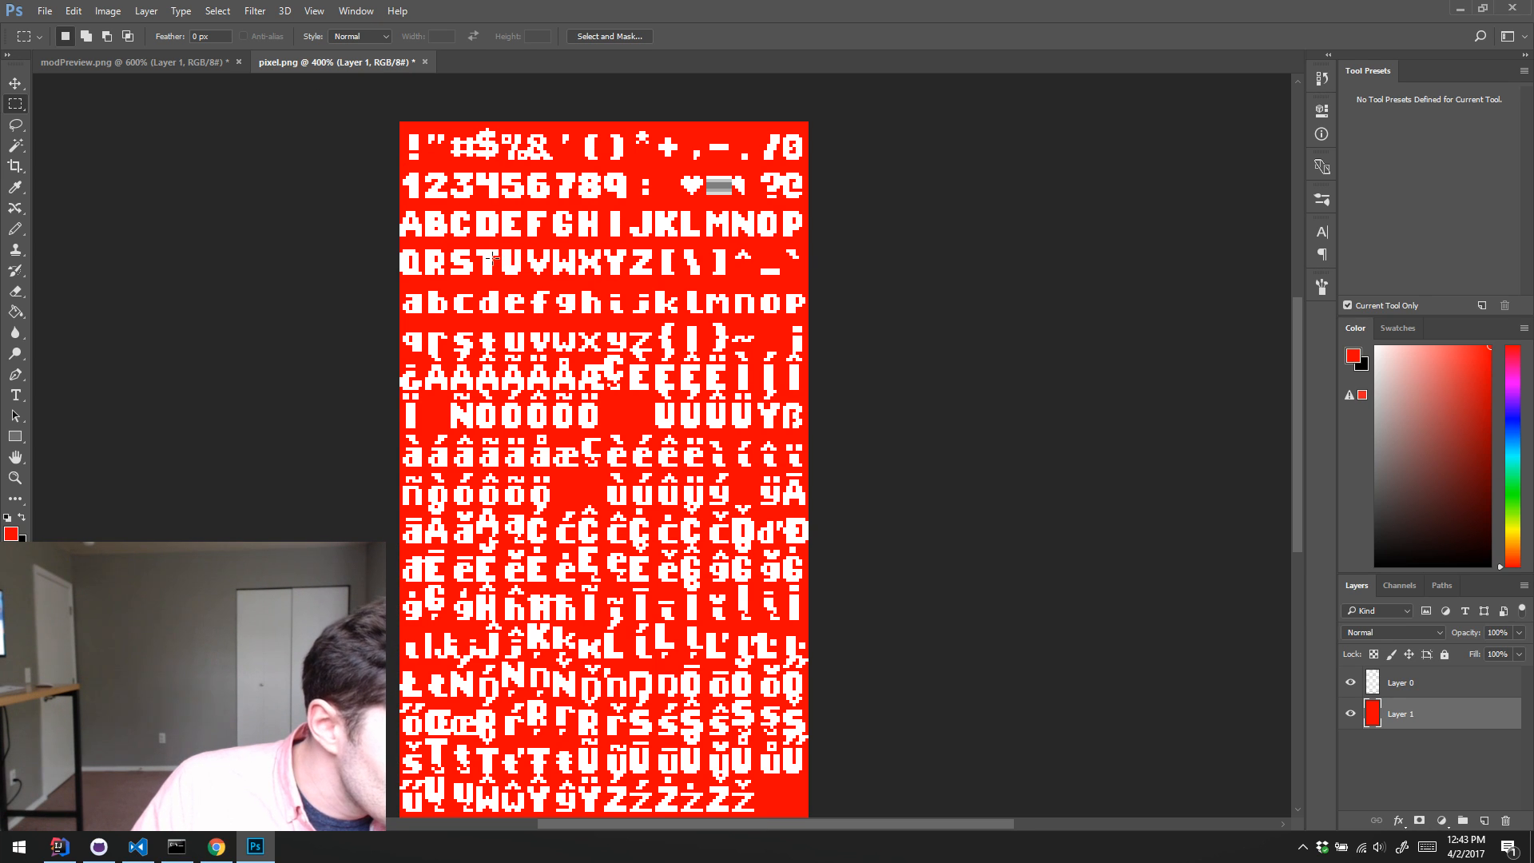
drag(392, 209, 864, 350)
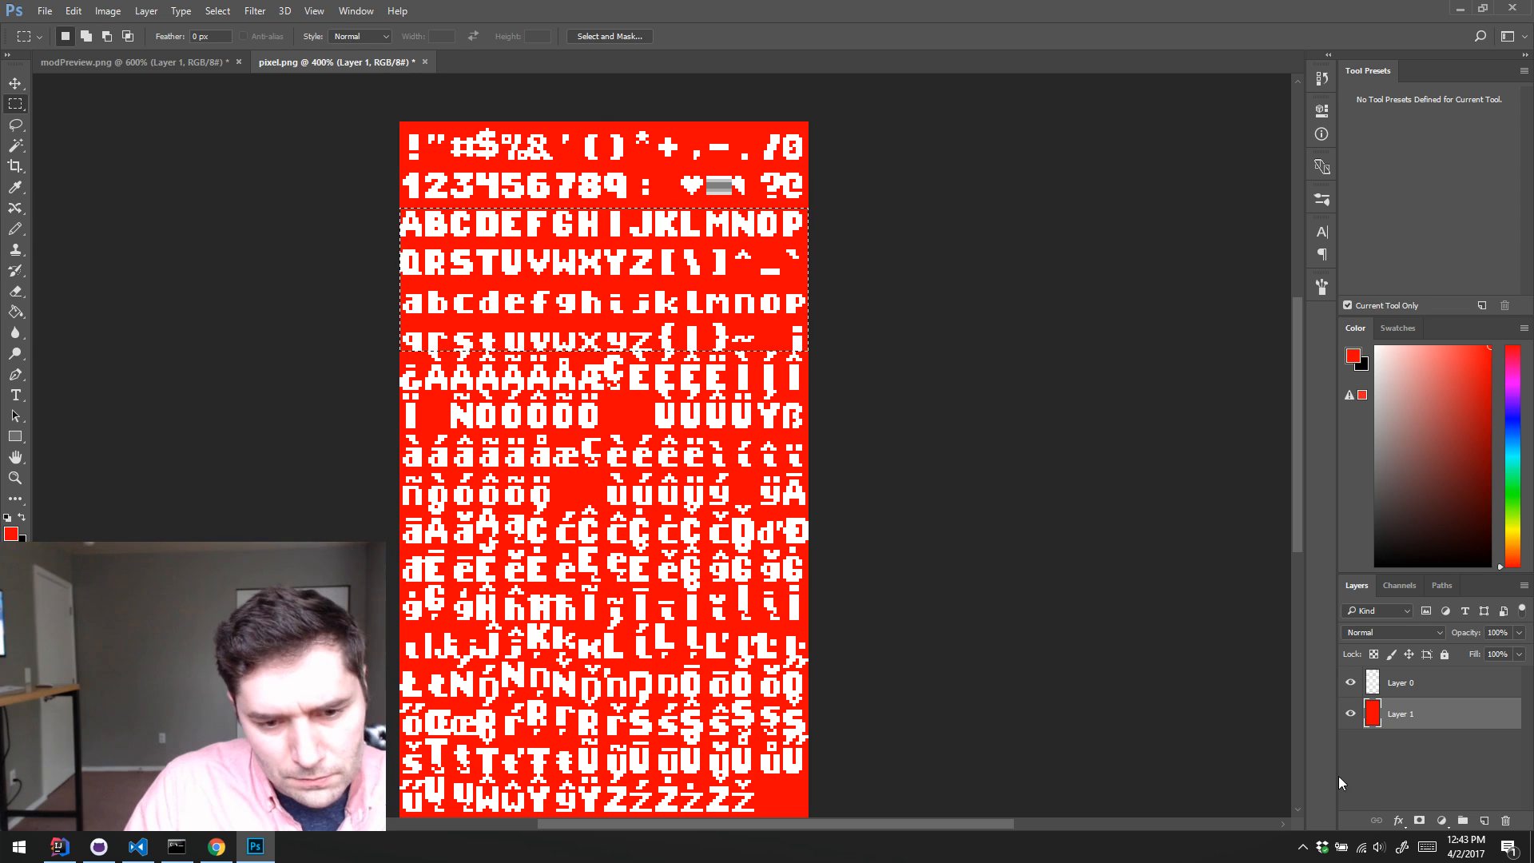
click(1412, 681)
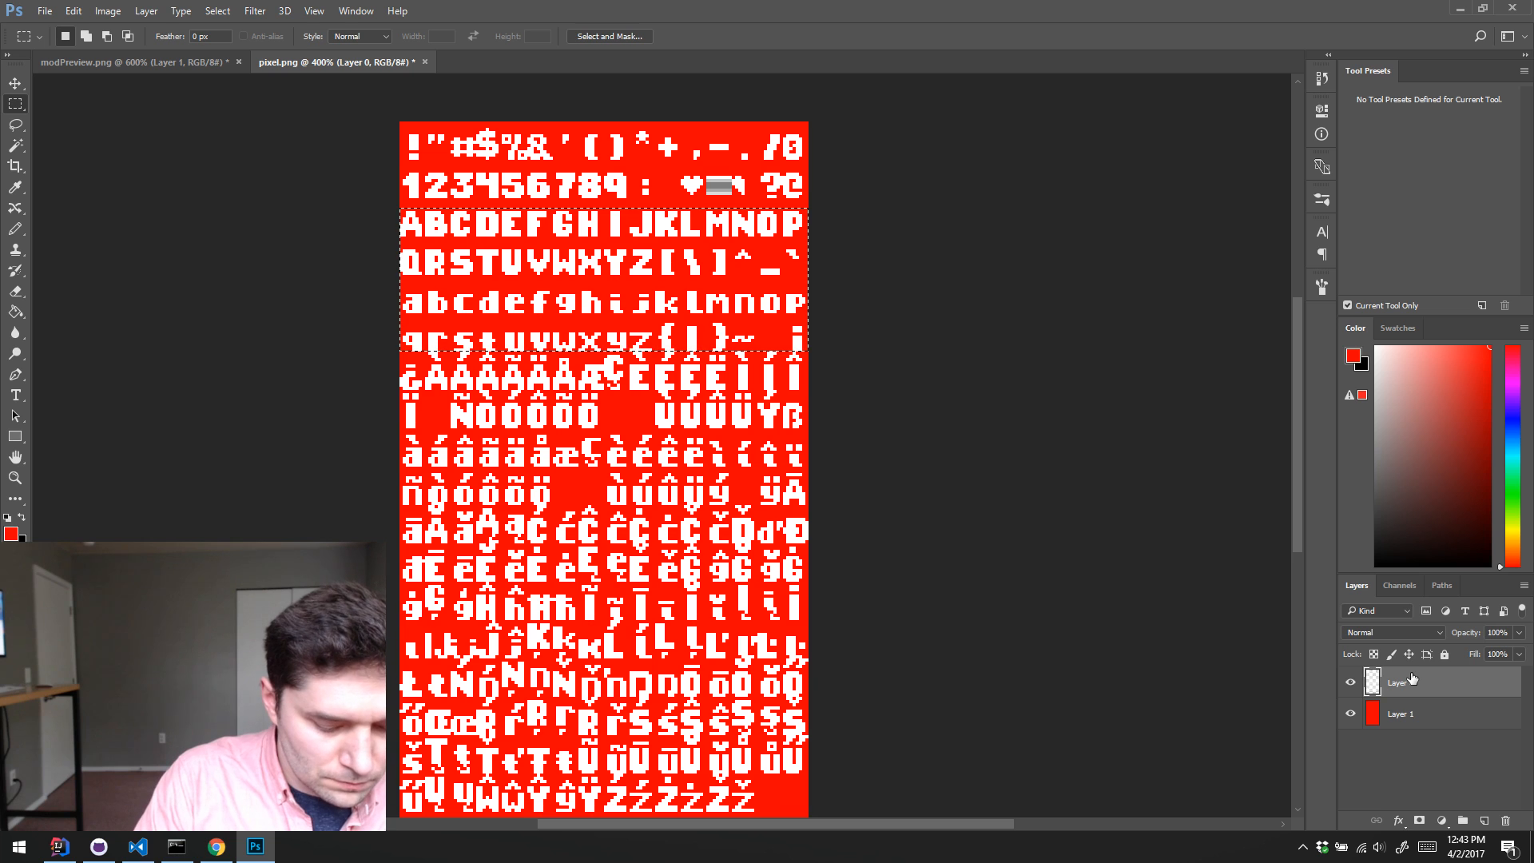
Step: Add an empty layer above Layer 0 and paste the copied letters into a new document
key(ctrl+shift+n)
key(Return)
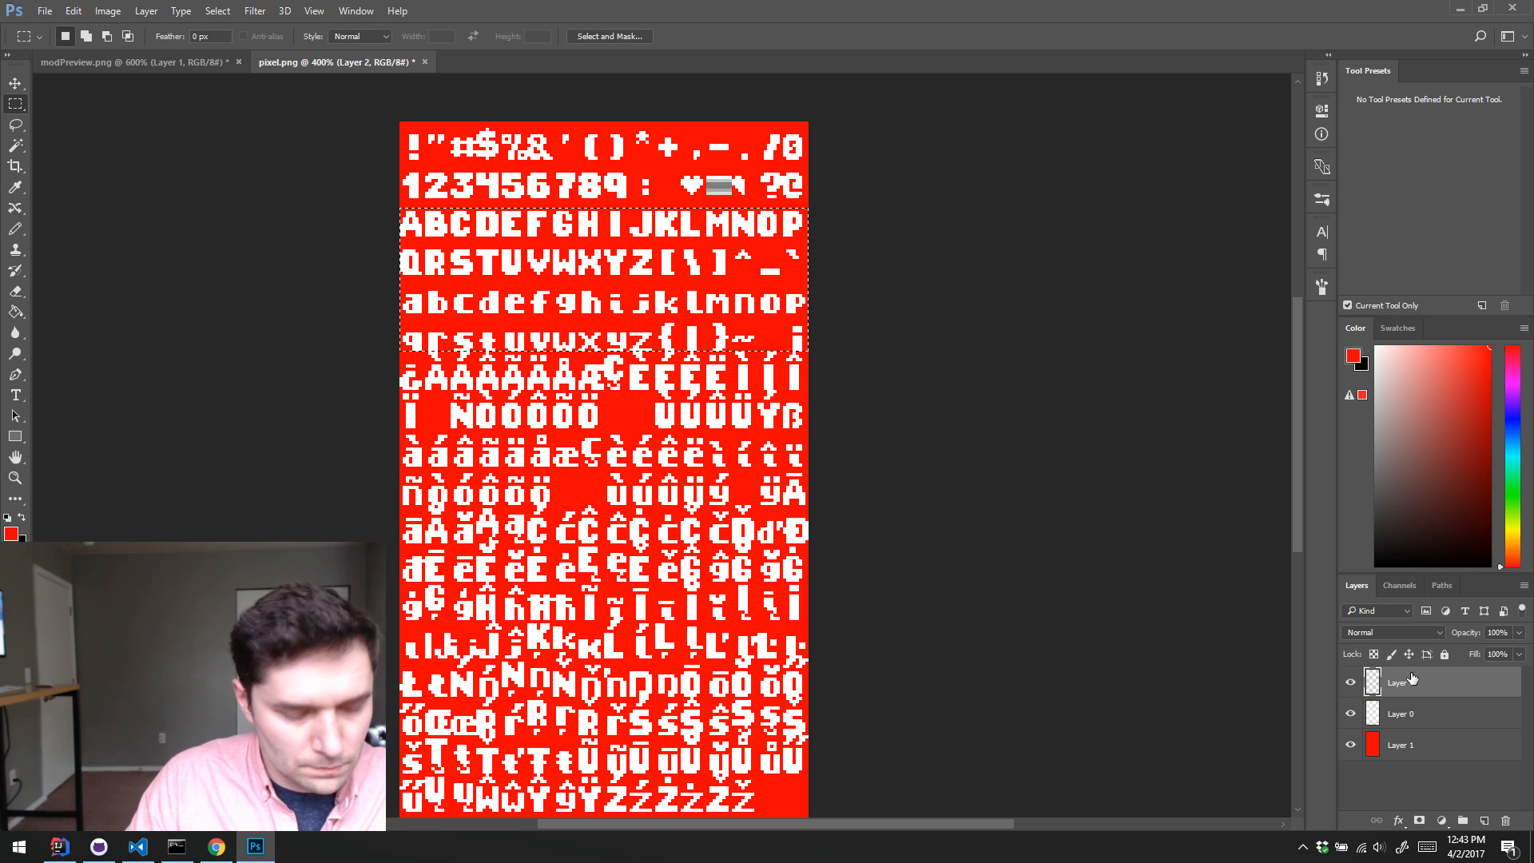
key(ctrl+n)
key(Return)
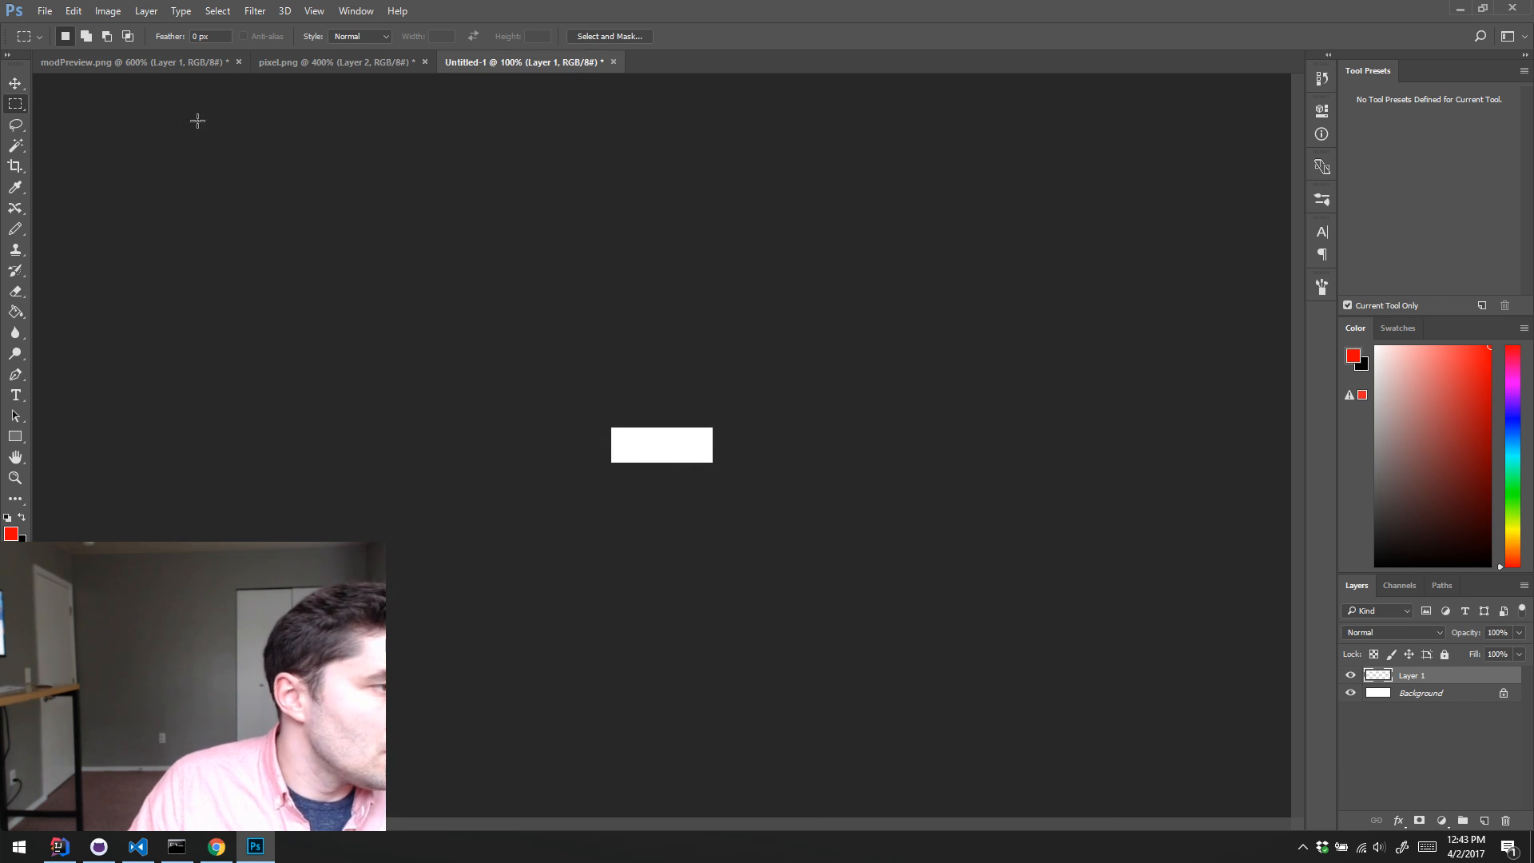
Step: Paste the copied letters into modPreview.png as a new layer and move them to the lower half of the canvas
click(292, 63)
click(128, 60)
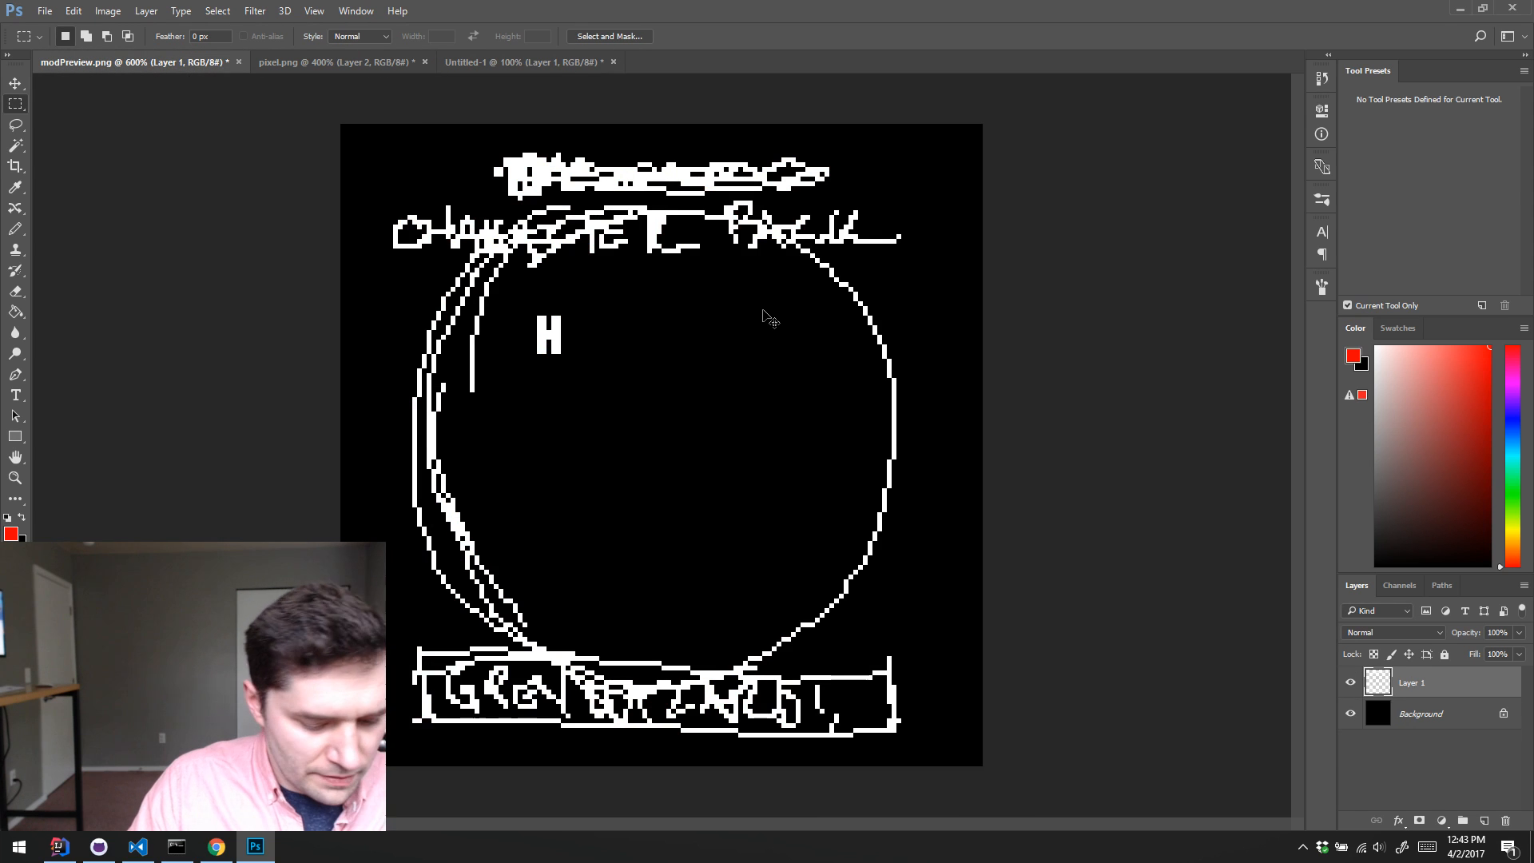
key(ctrl+v)
key(v)
drag(728, 409, 718, 582)
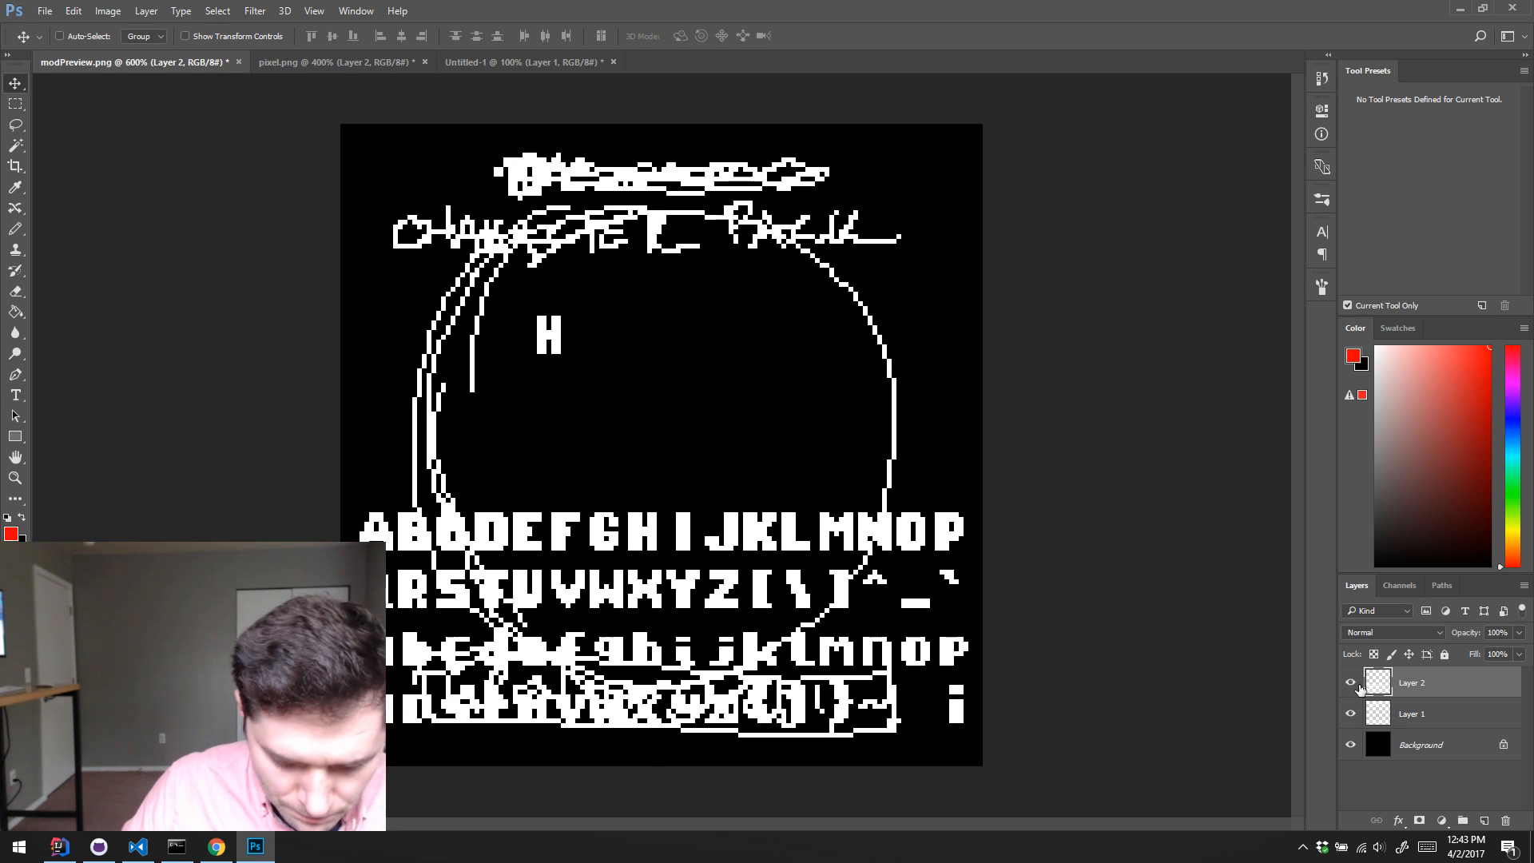
Step: Copy the uppercase C from the Layer 2 alphabet into the upper part of the sketched circle as the title's first letter
click(1426, 721)
key(e)
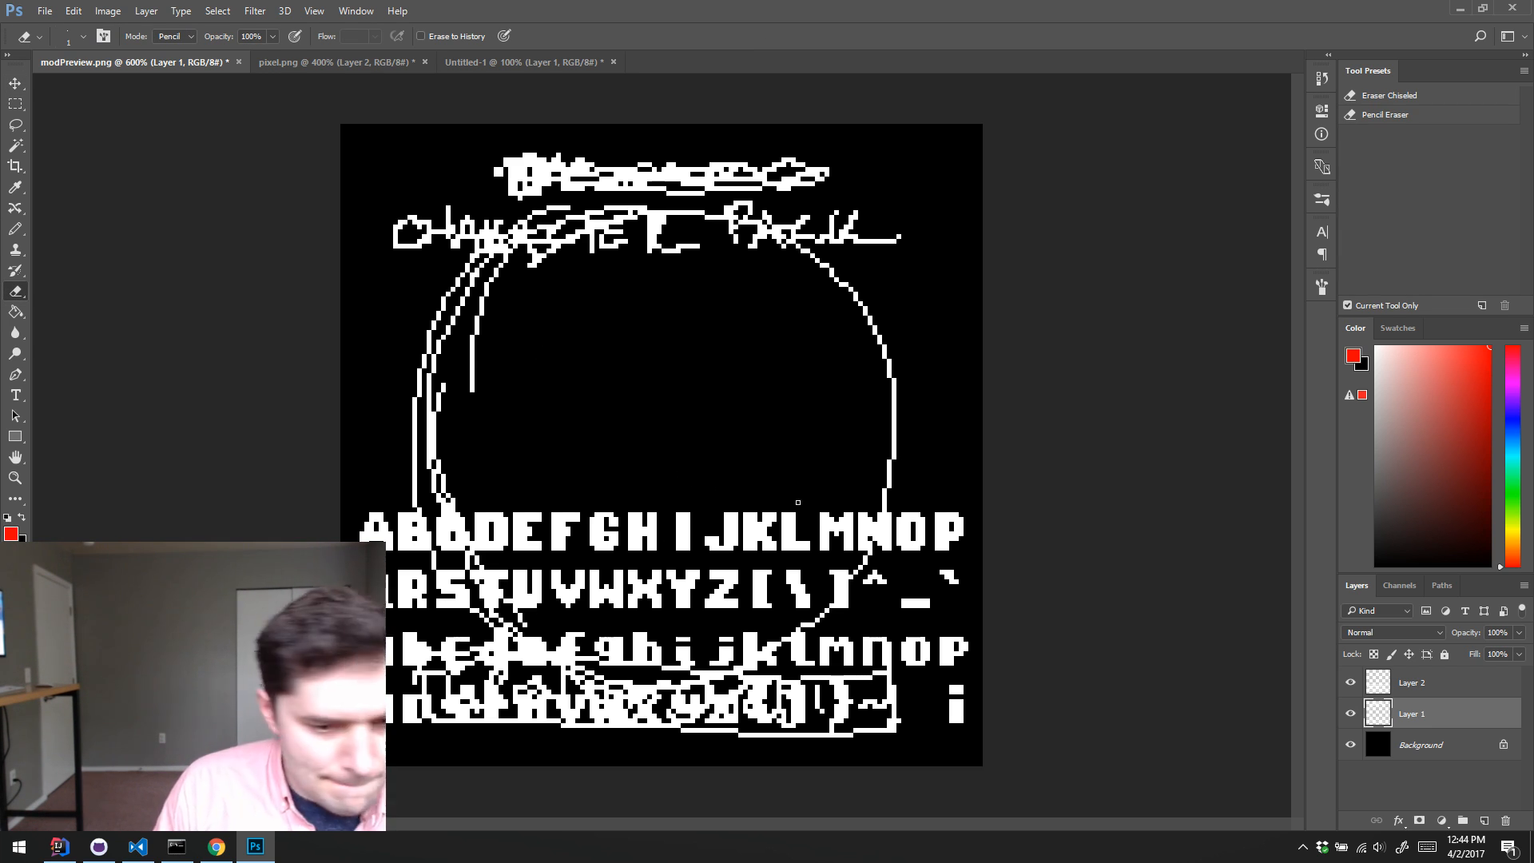
click(1442, 687)
key(m)
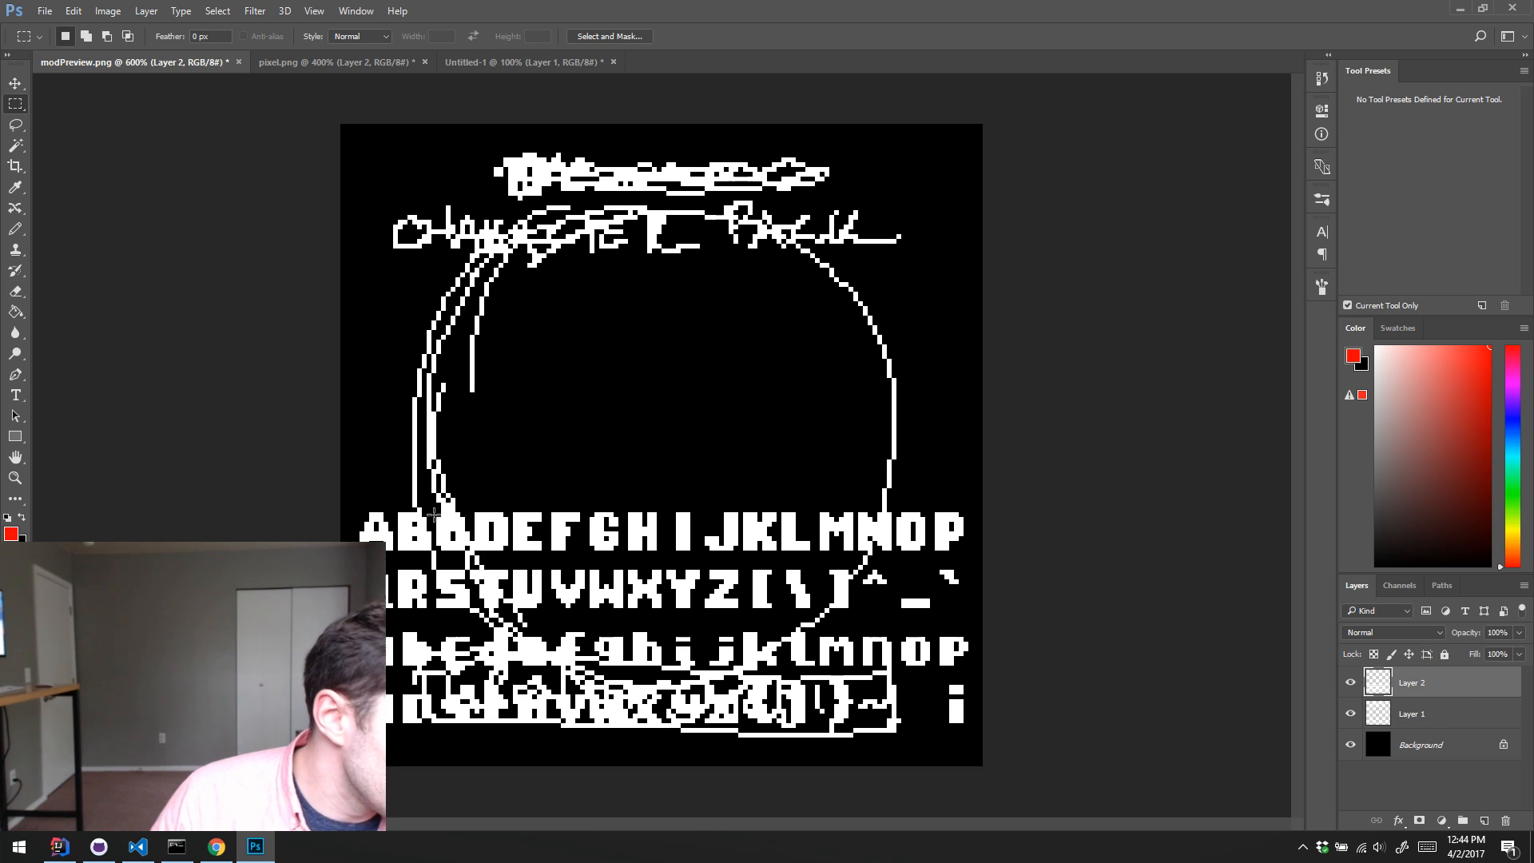
drag(434, 505, 473, 553)
key(v)
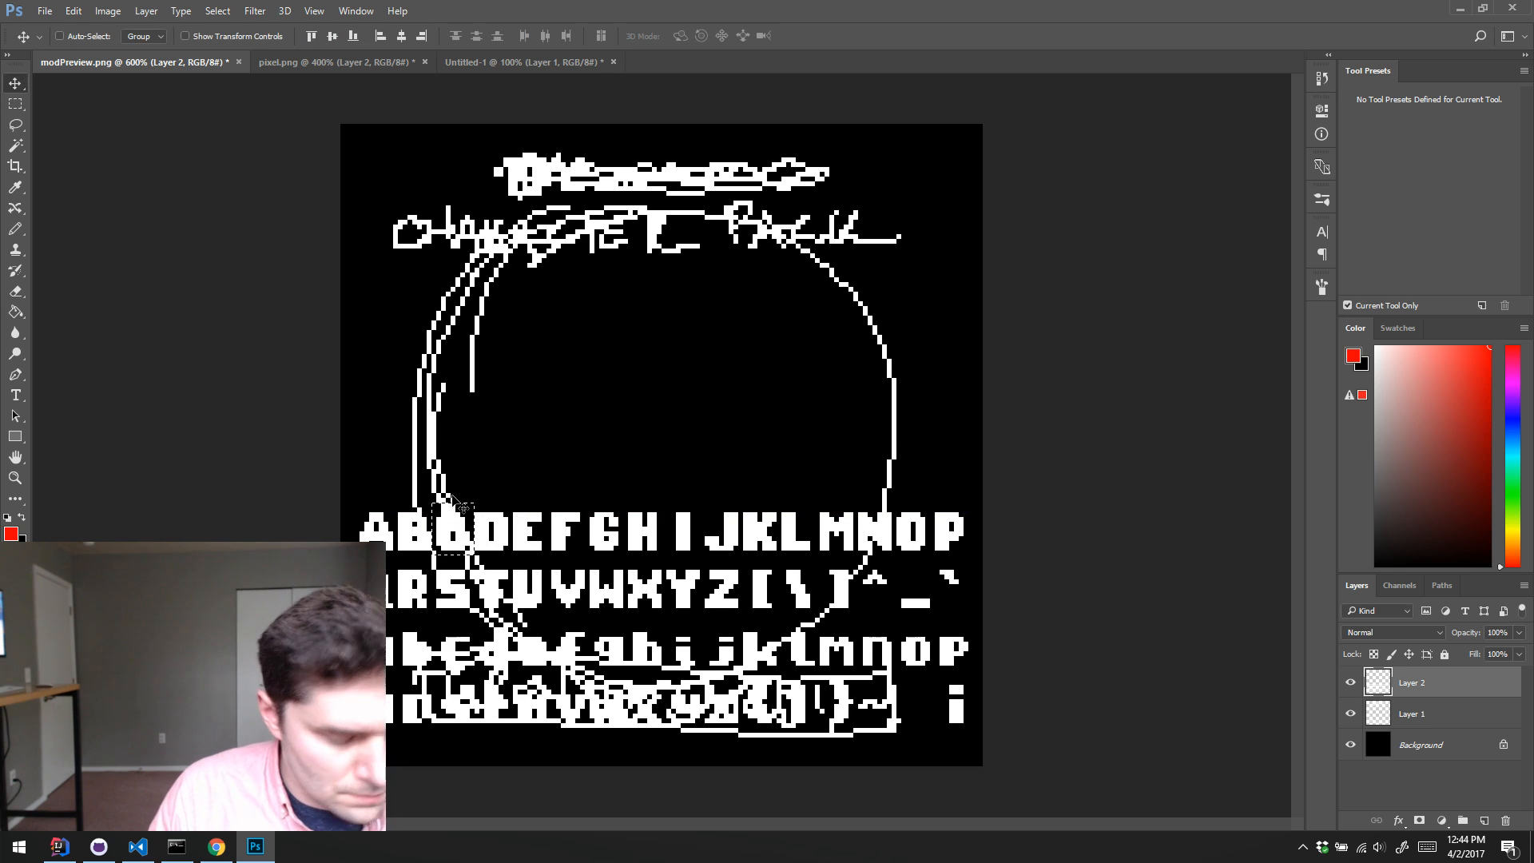
key(alt)
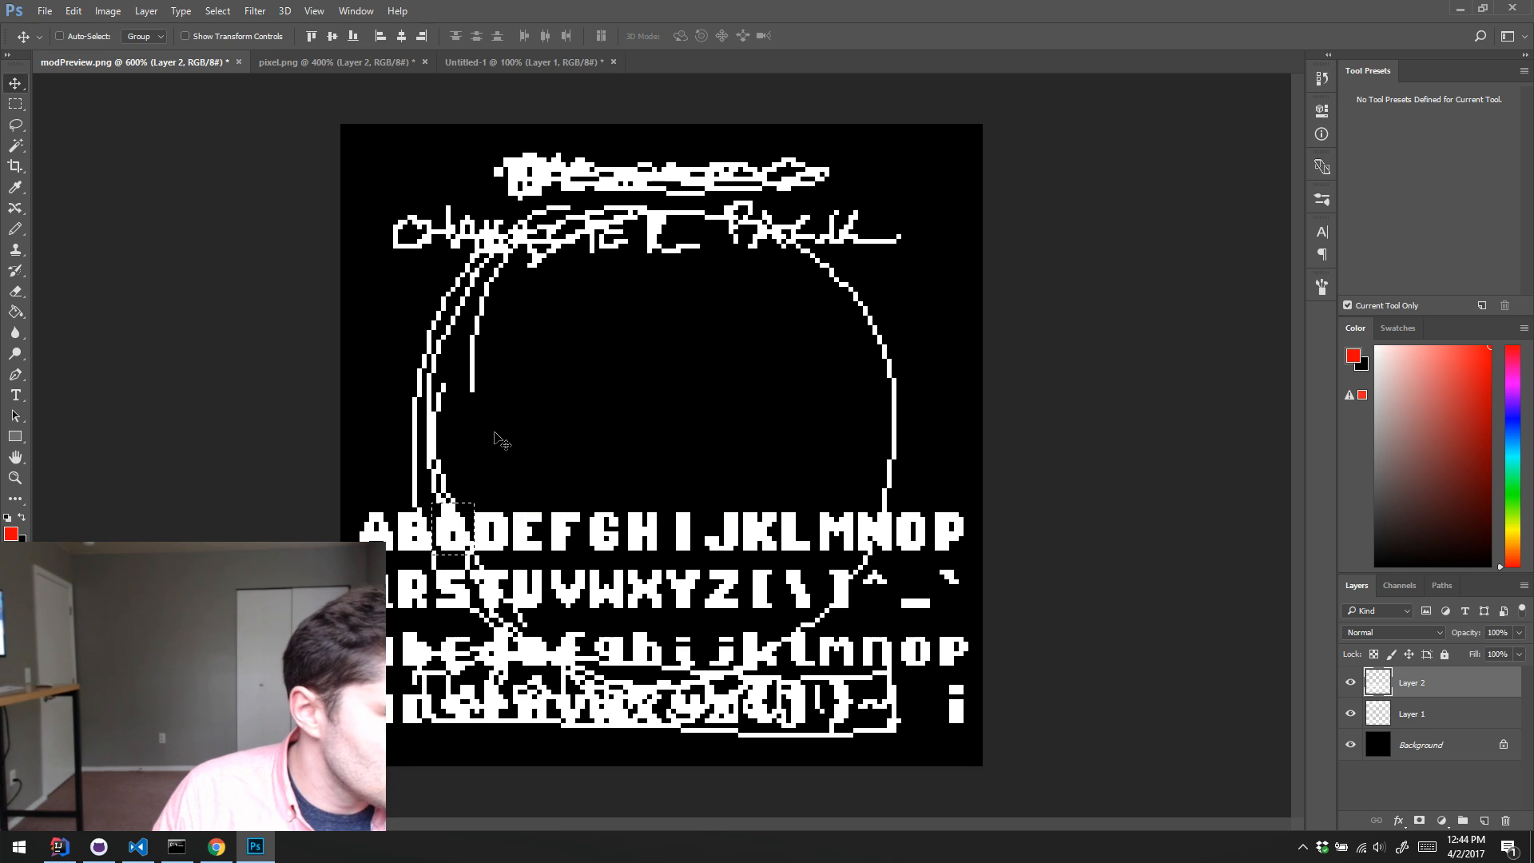
drag(468, 519, 526, 337)
Step: Try copies of the uppercase H and A after the C to spell CHA, and delete both letters
key(m)
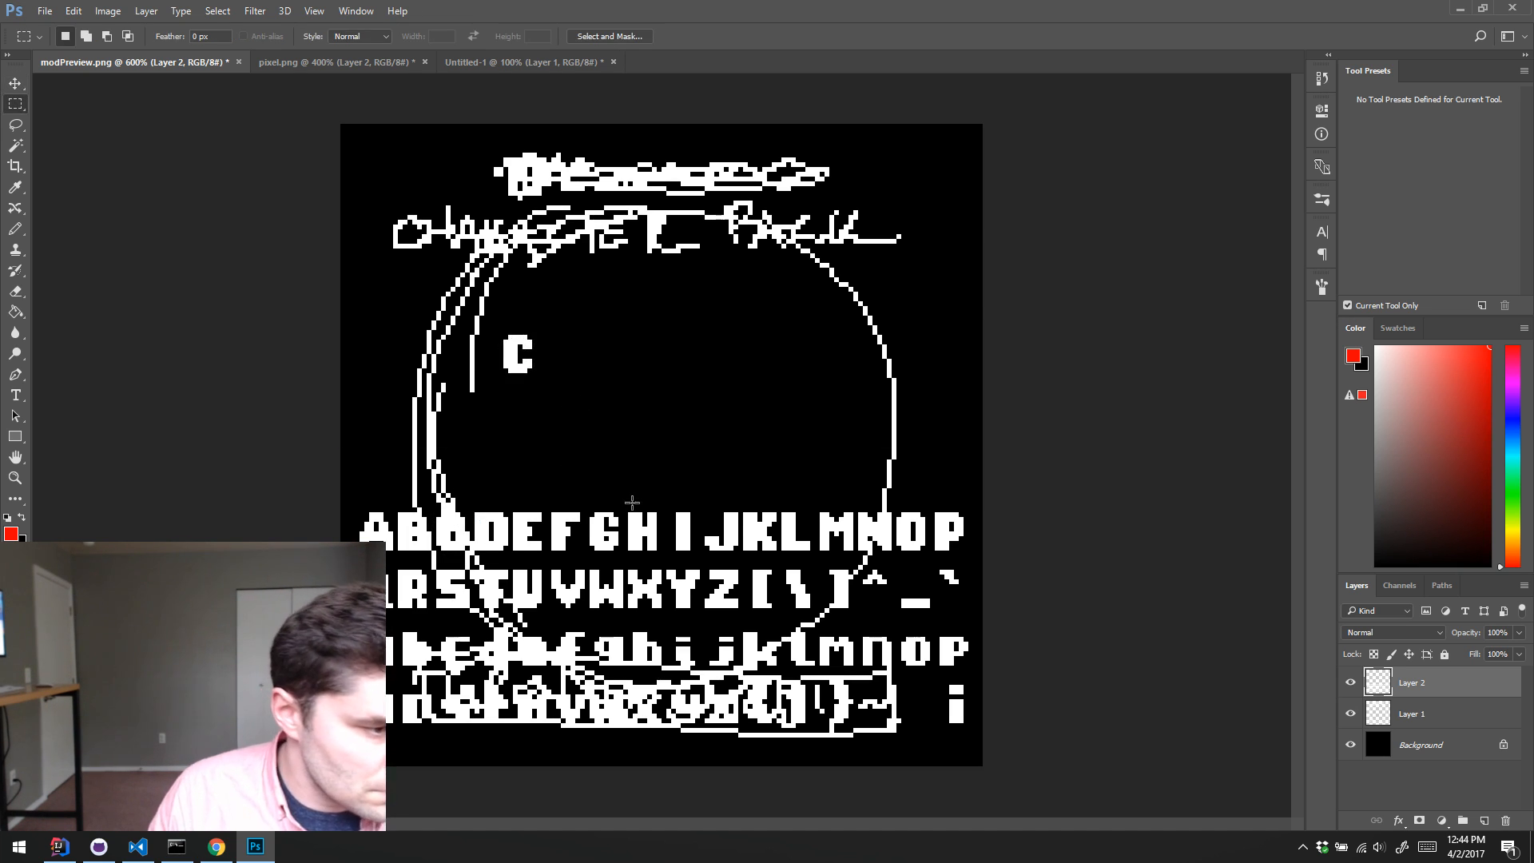
drag(624, 503, 550, 355)
key(v)
key(Left)
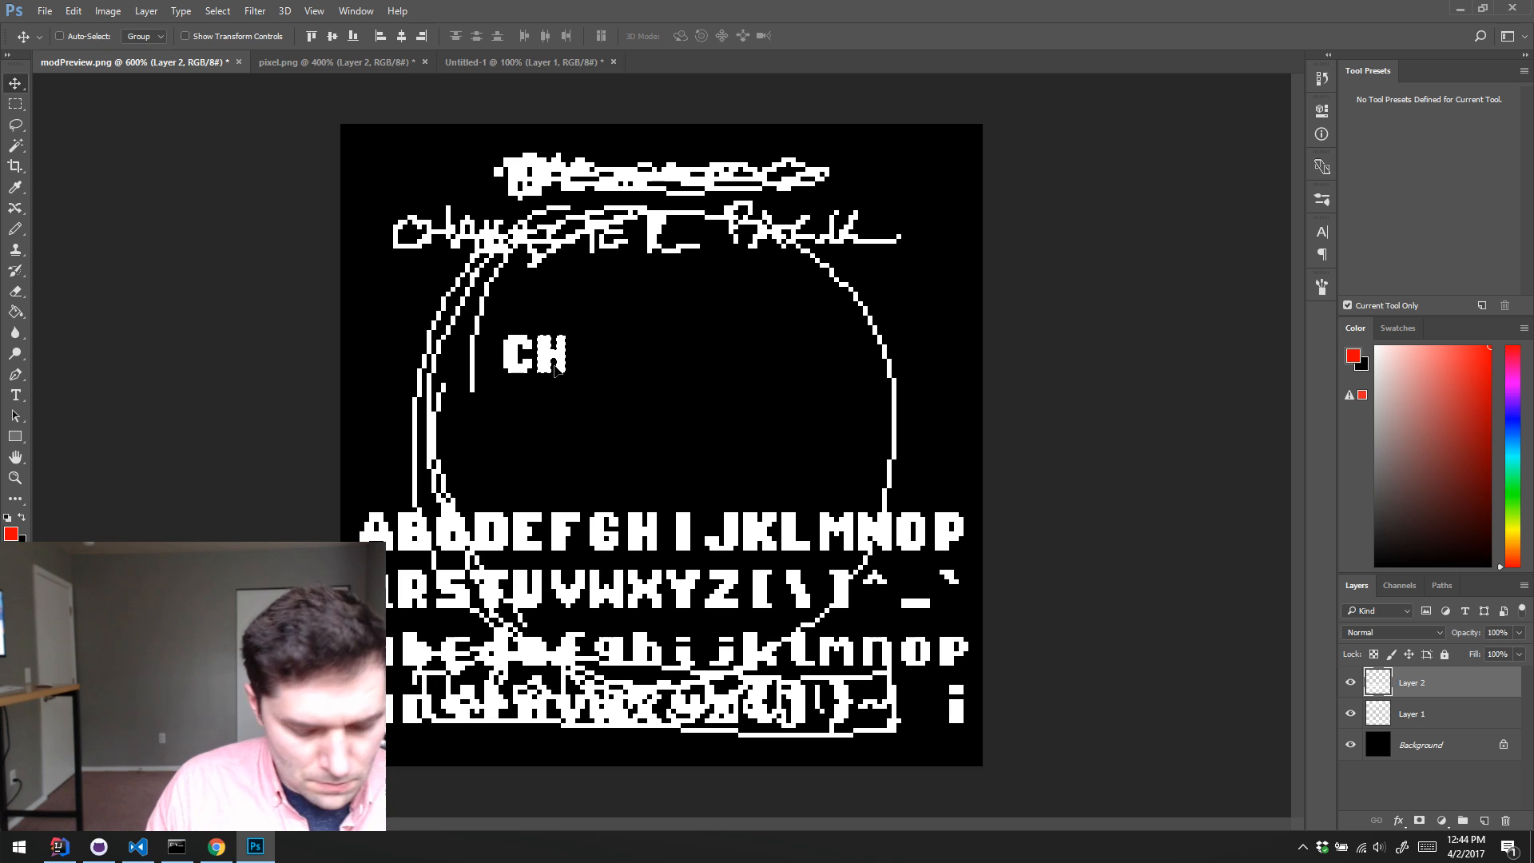
key(m)
drag(345, 508, 397, 553)
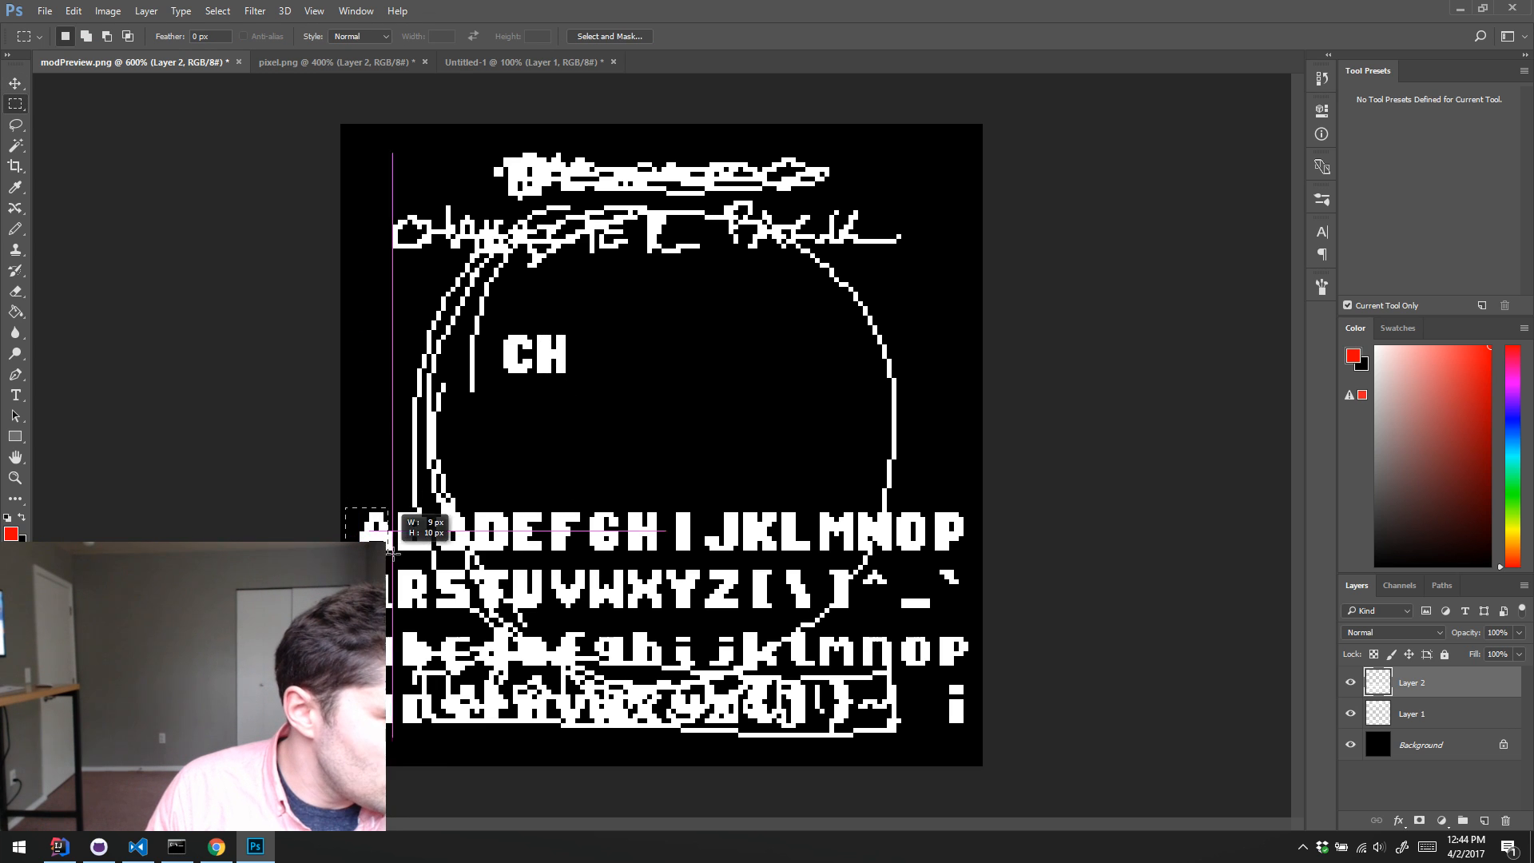
key(v)
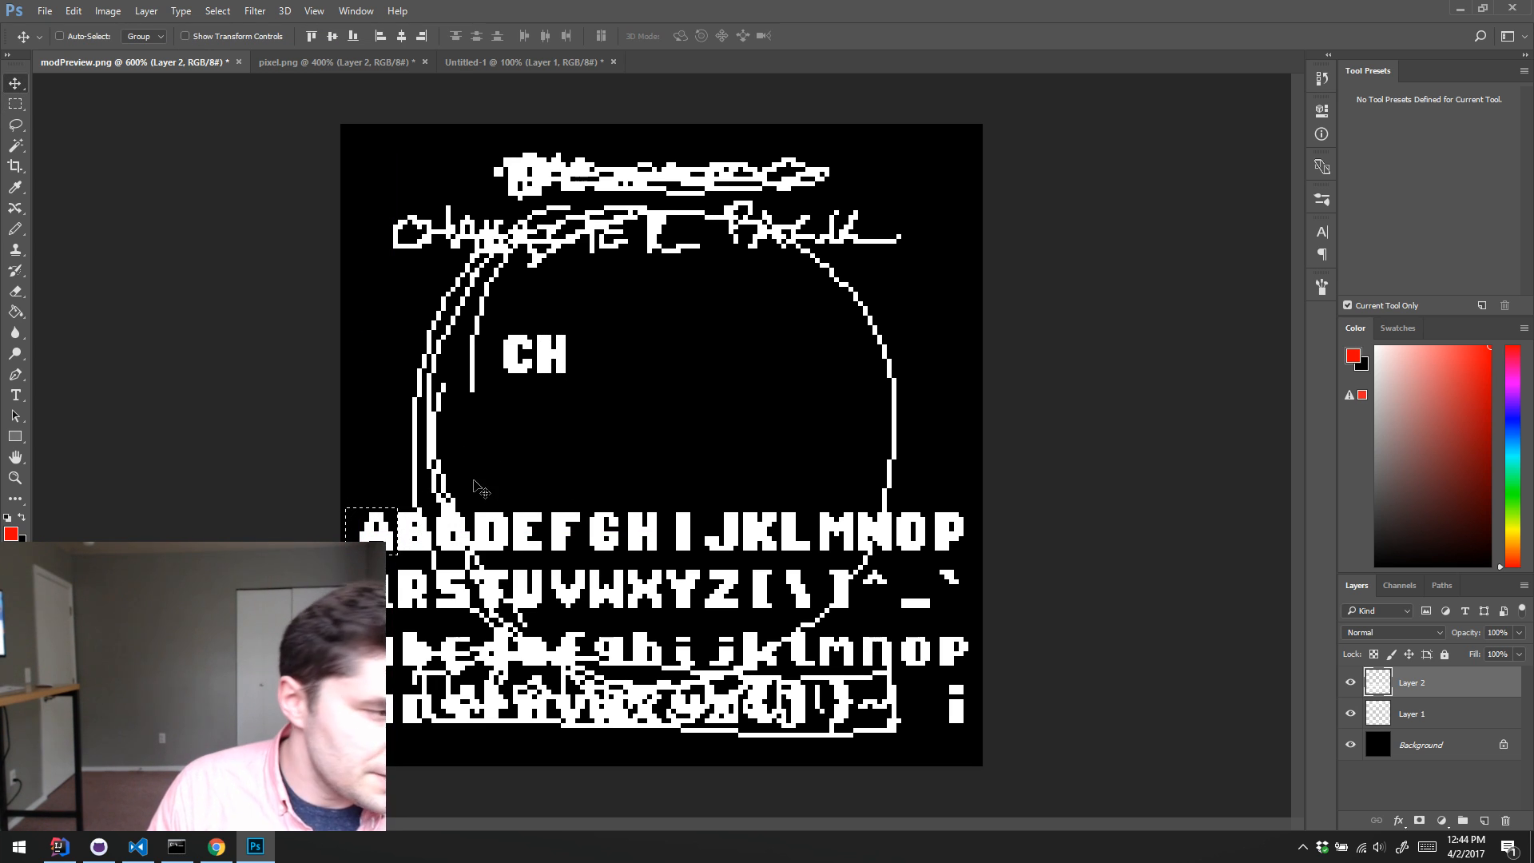
drag(388, 535, 602, 360)
key(ctrl+d)
key(m)
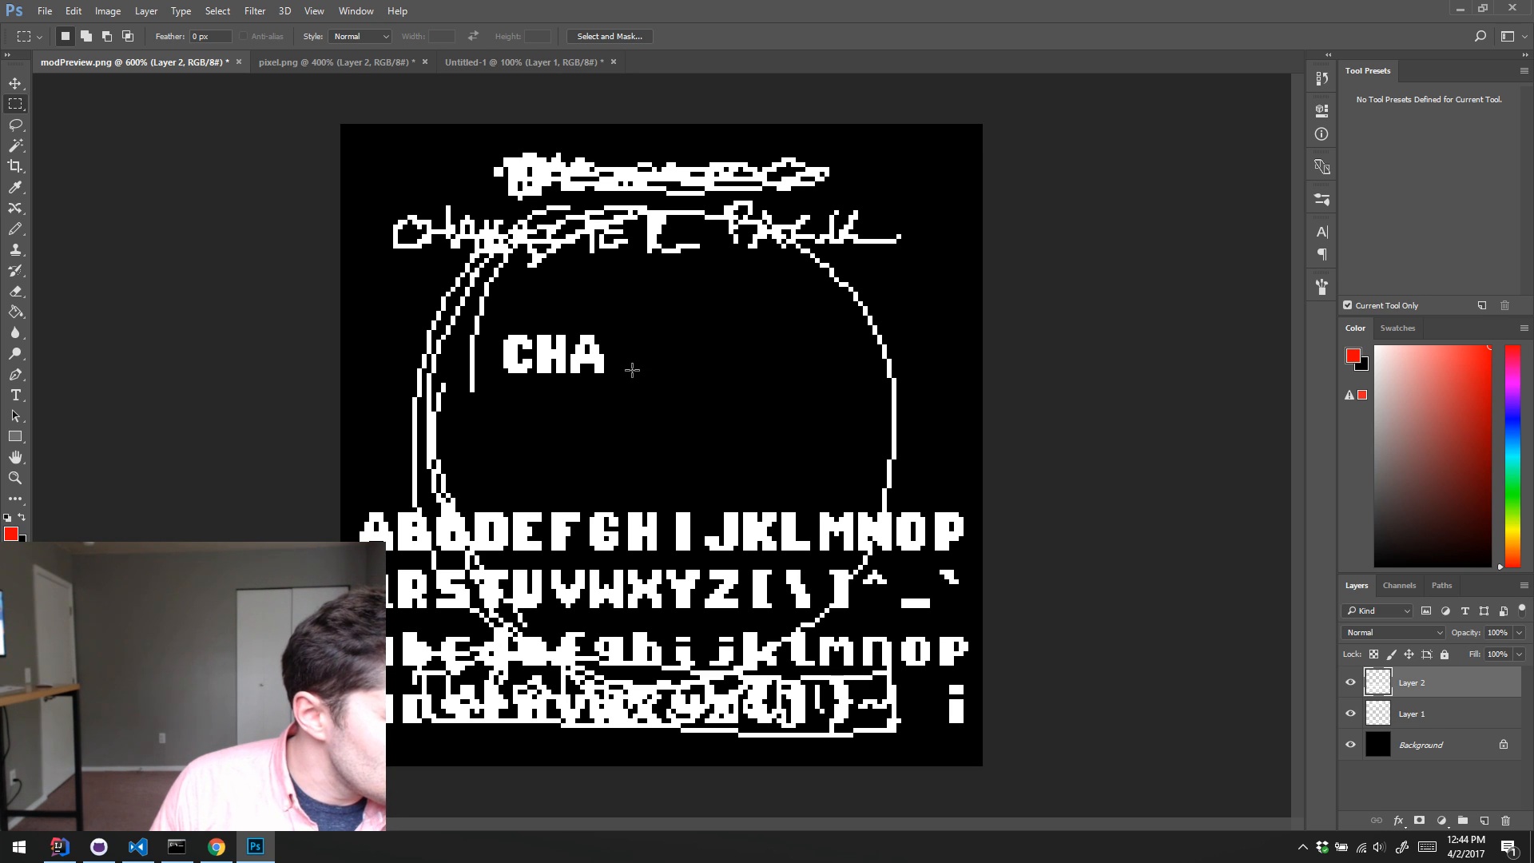
drag(636, 382, 537, 320)
key(Delete)
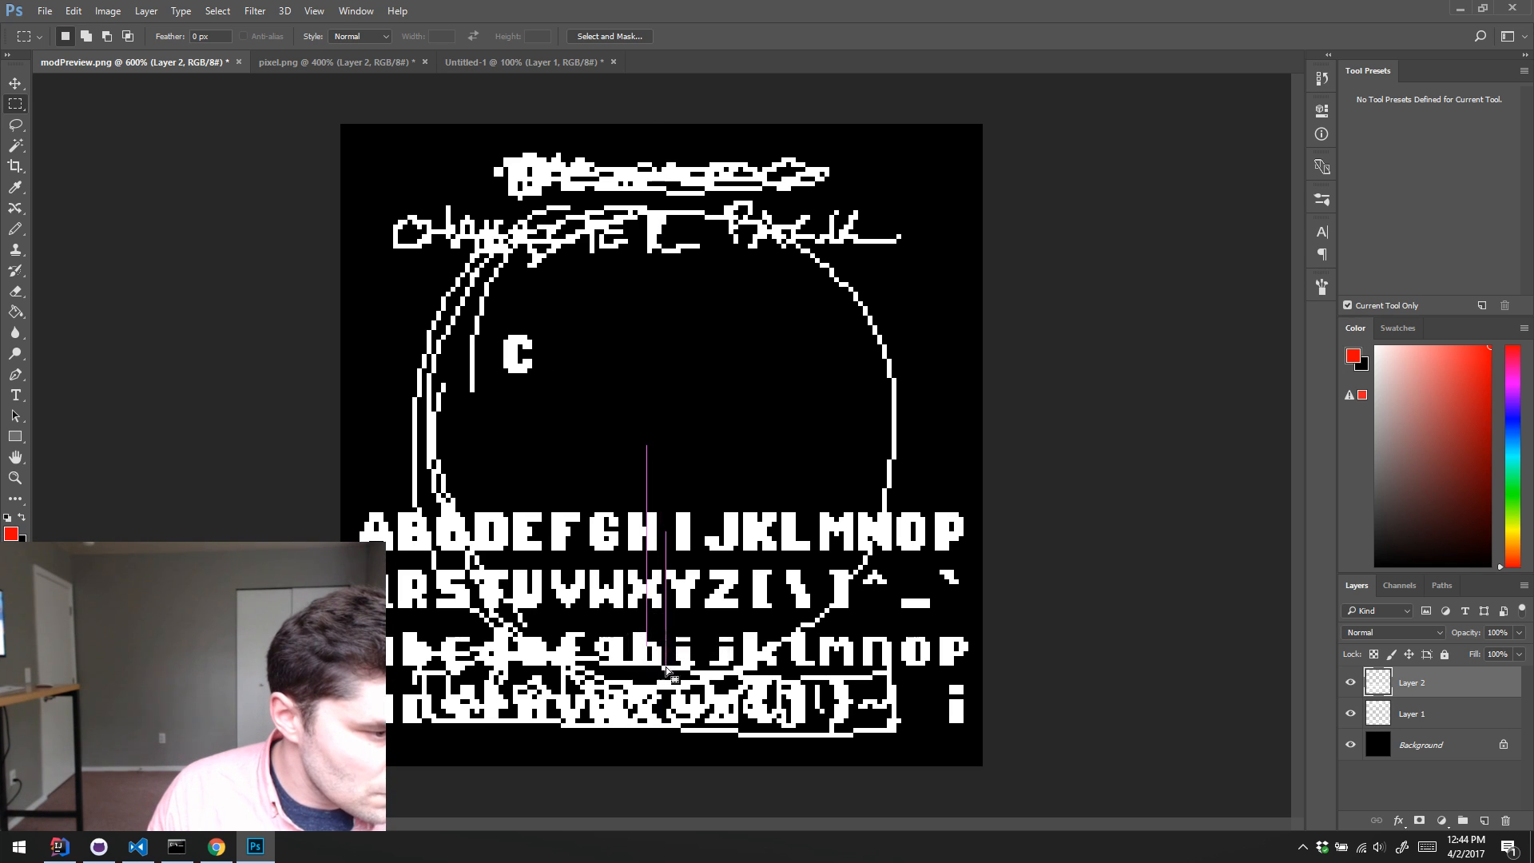
Step: Place copies of the lowercase h and a from the alphabet after the C to spell Cha
drag(628, 623, 665, 668)
key(v)
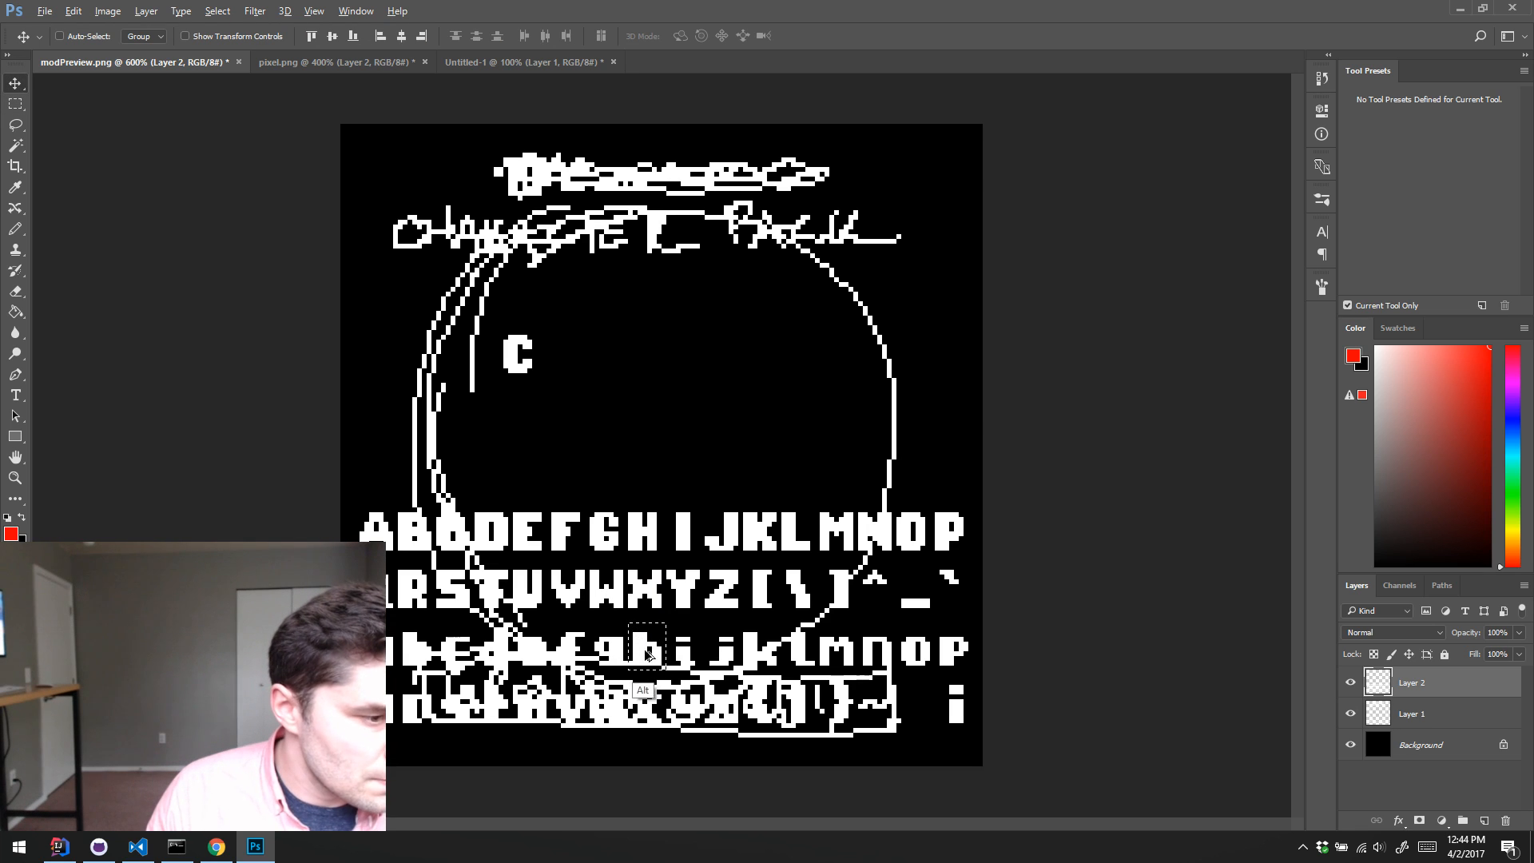
drag(647, 647, 552, 357)
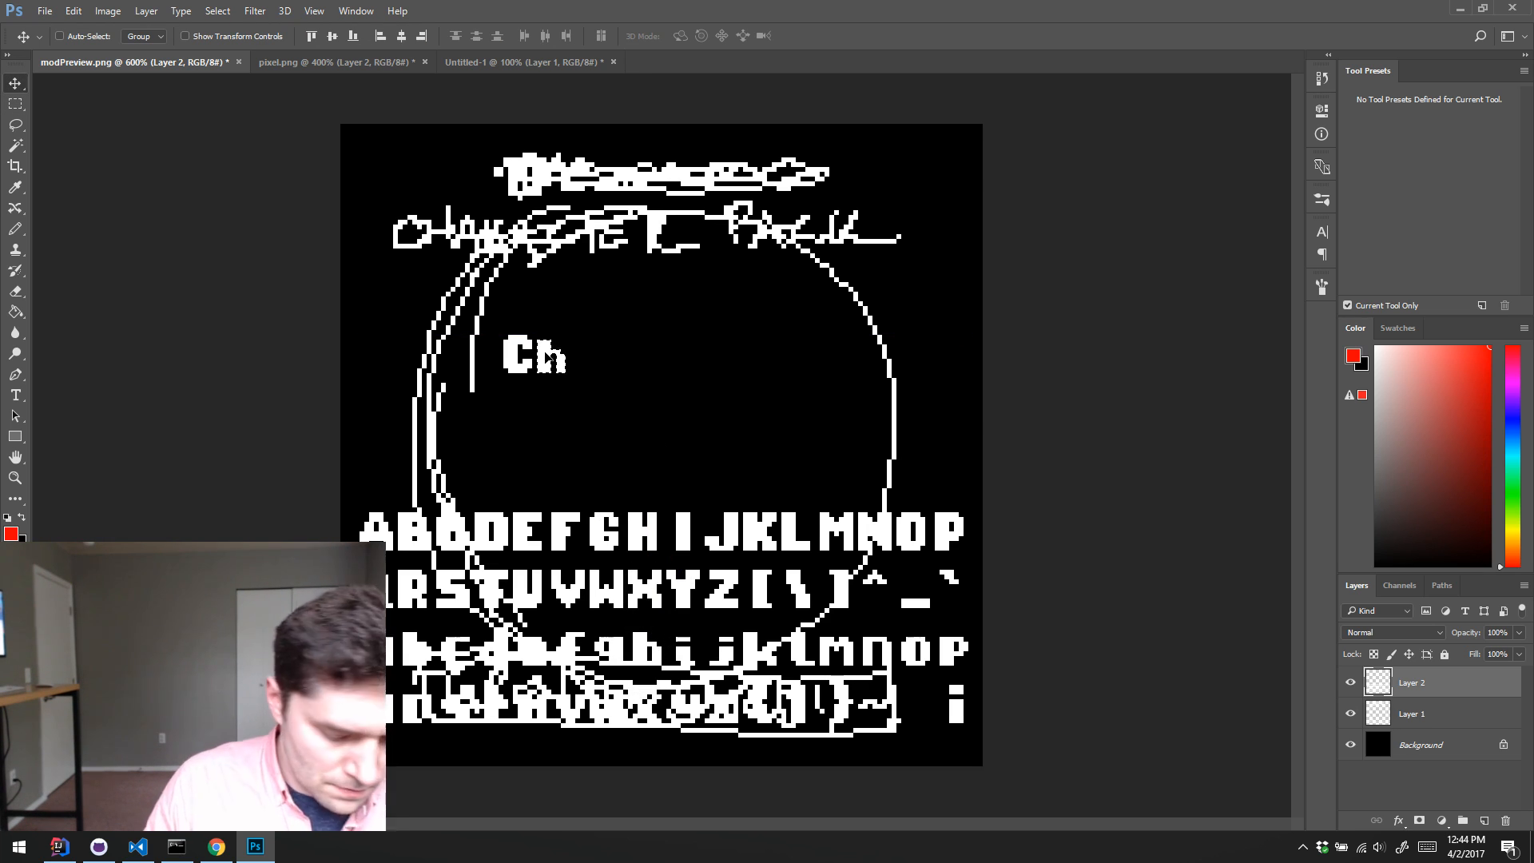
key(m)
drag(359, 632, 597, 349)
key(v)
Step: Append copies of the lowercase r and a to the title to spell Chara, and clear the selection
key(m)
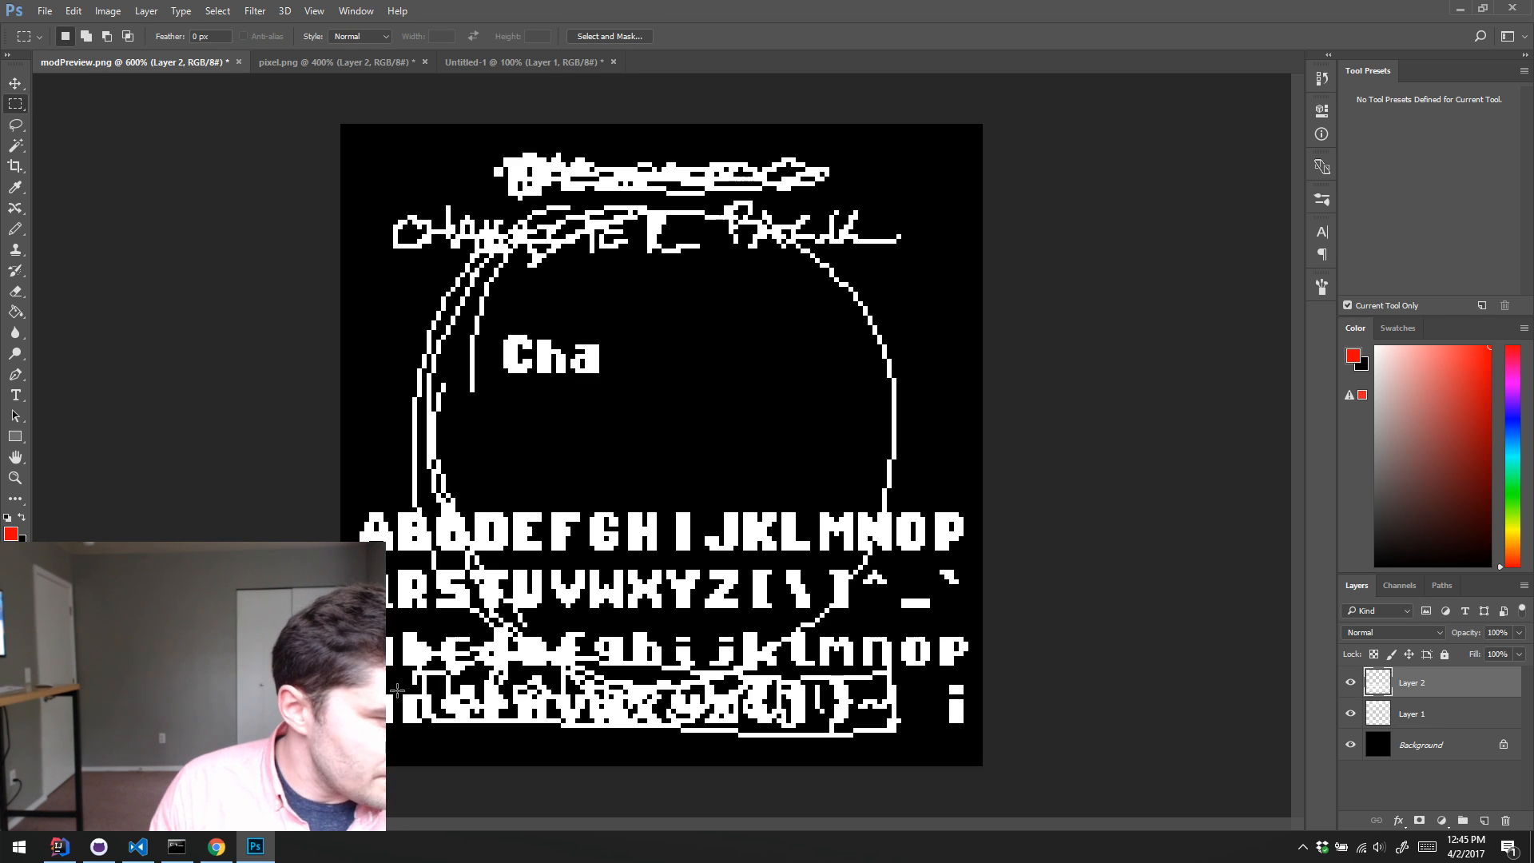
drag(394, 686, 651, 355)
key(v)
key(m)
key(v)
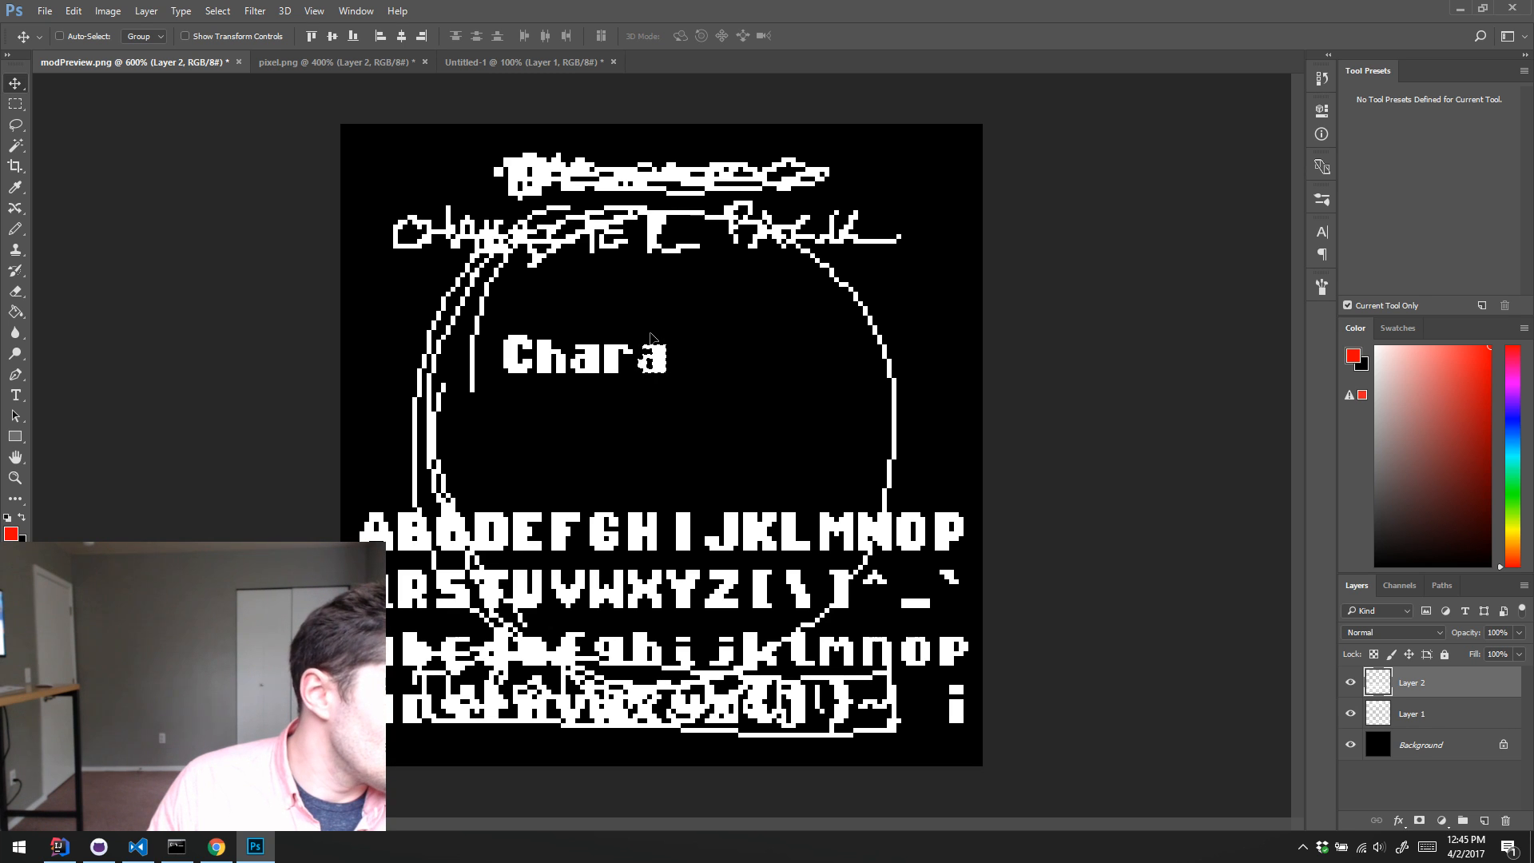
key(ctrl+d)
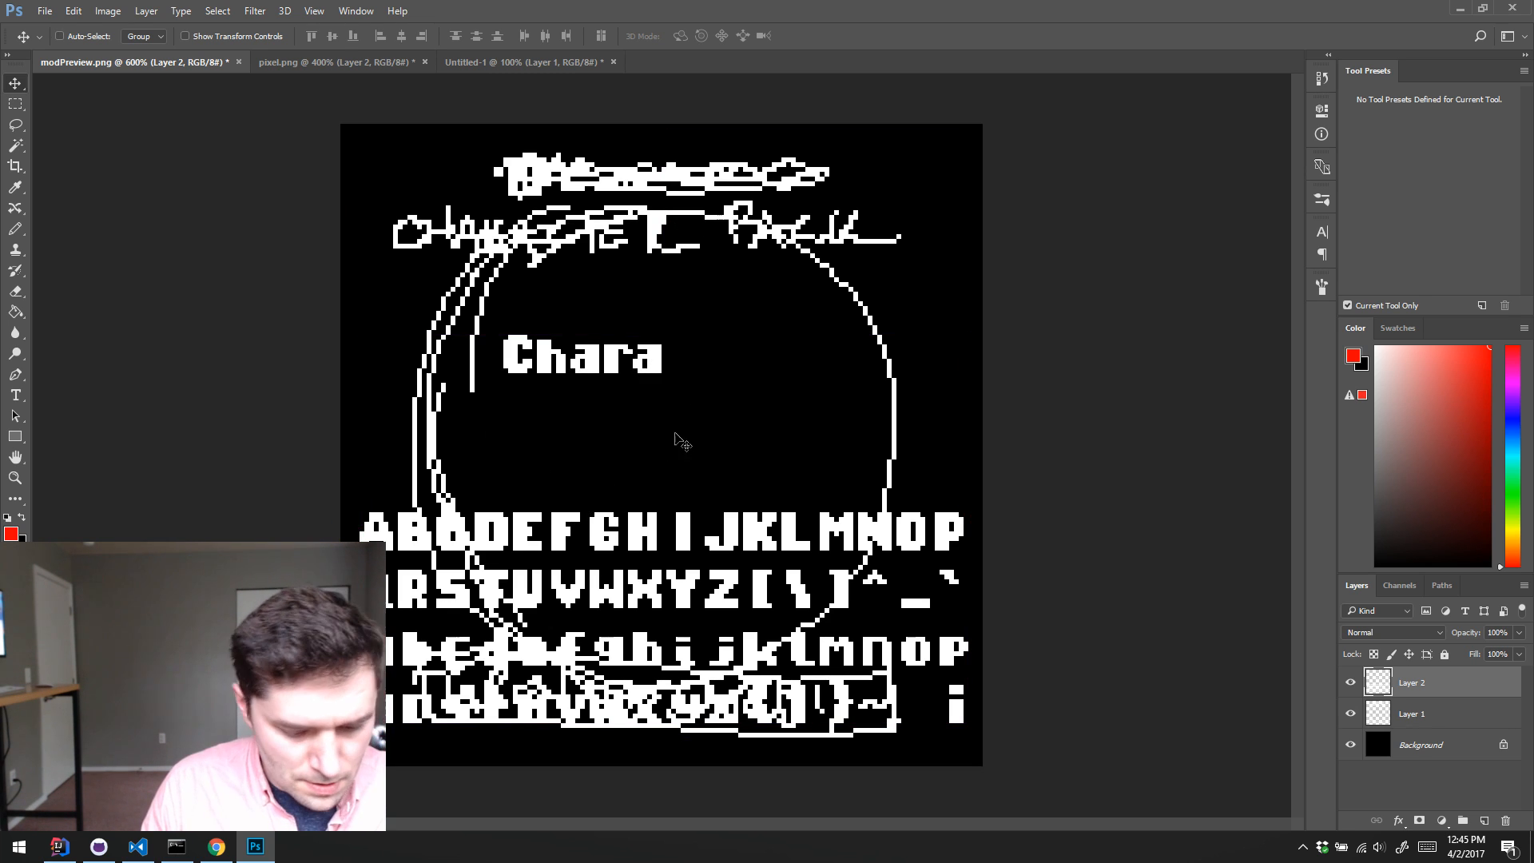
Step: Append a copy of the lowercase c from the alphabet to the title to spell Charac
key(m)
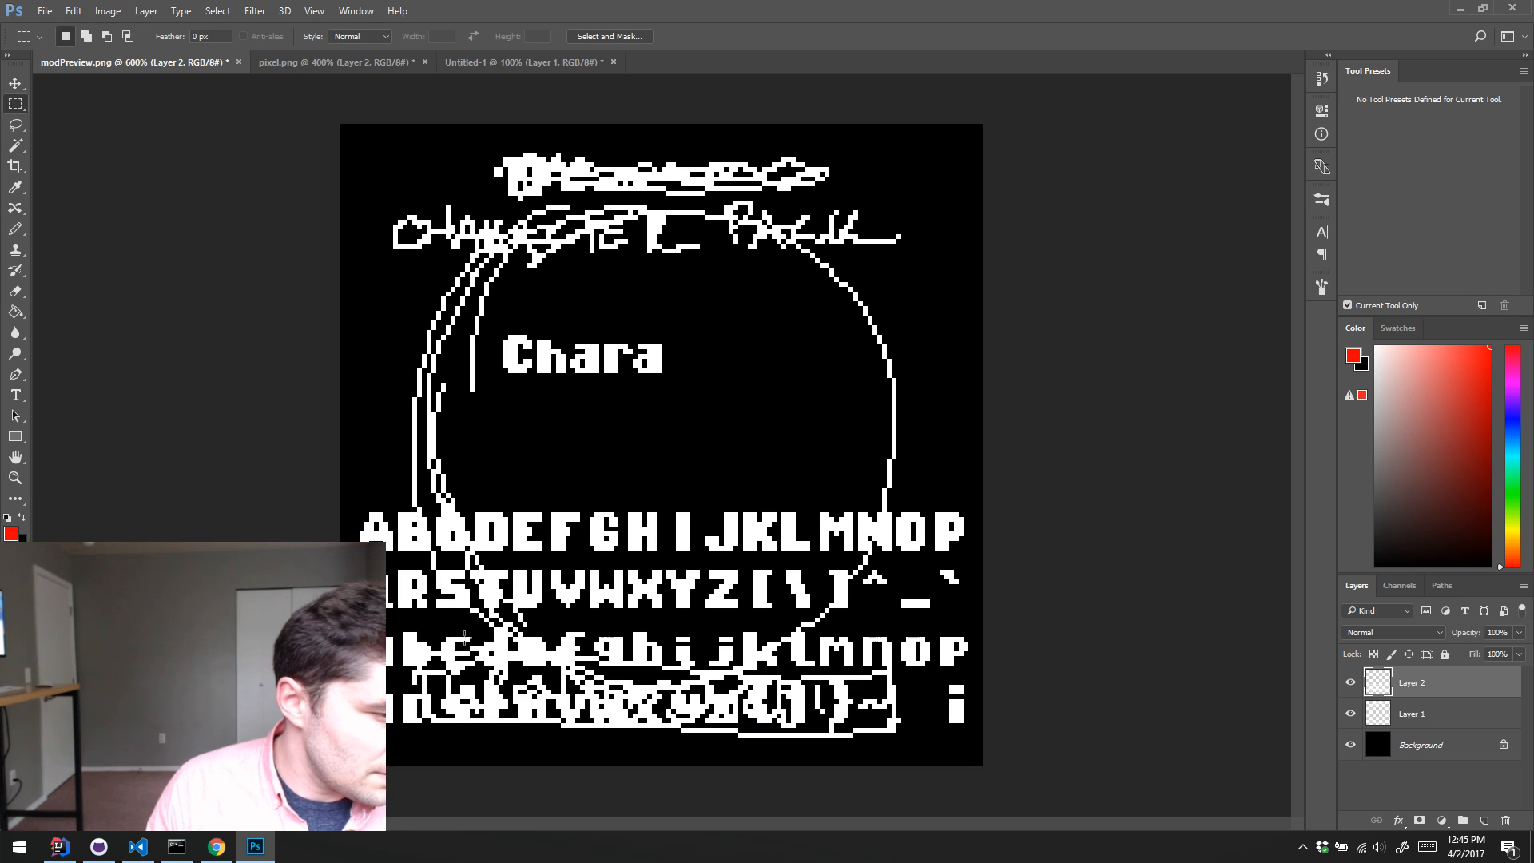
key(v)
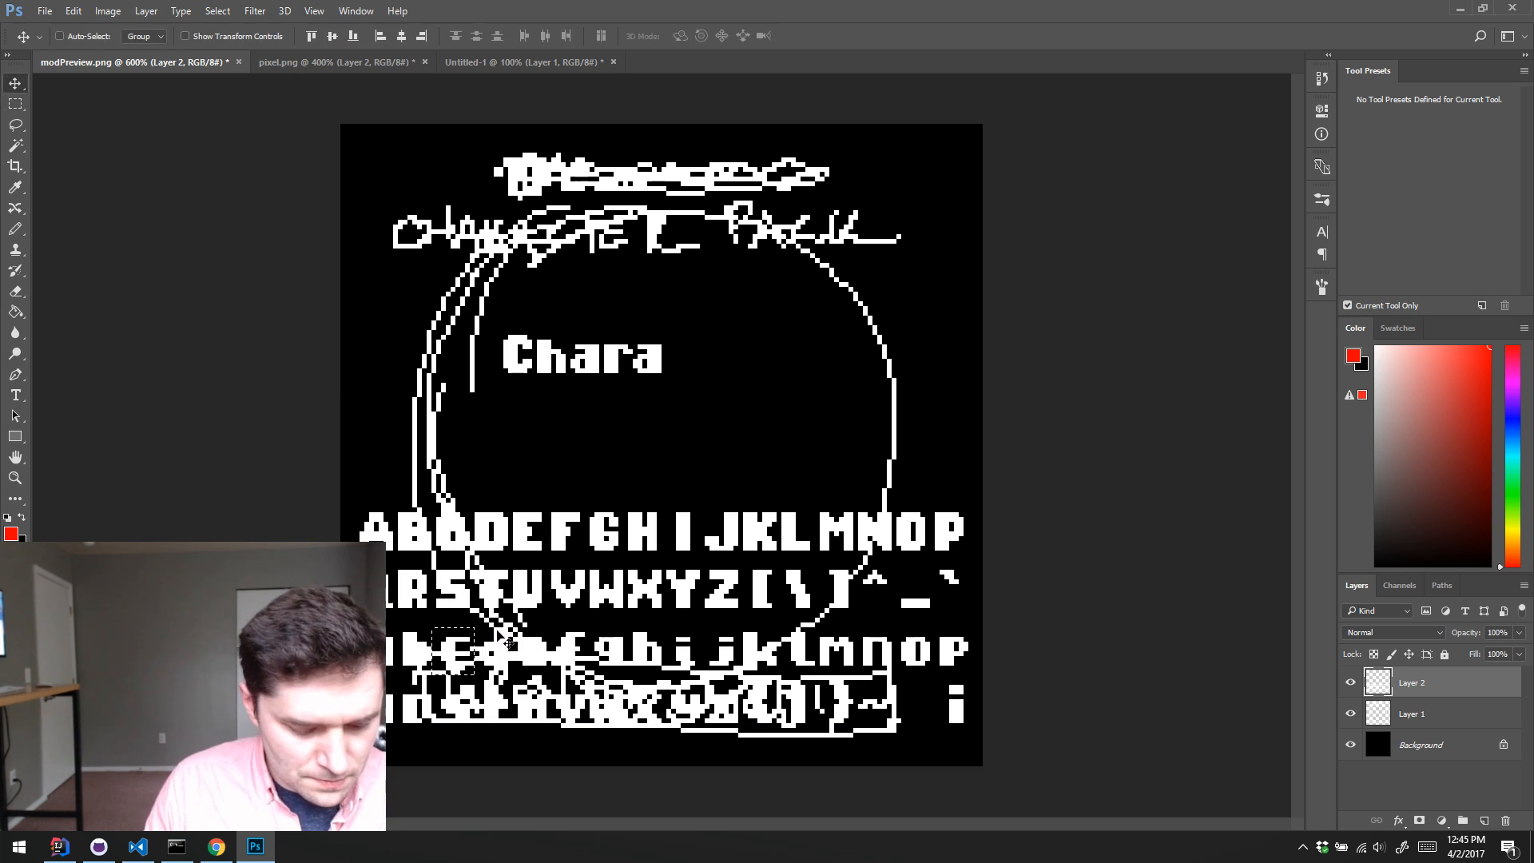
drag(454, 650, 681, 358)
key(m)
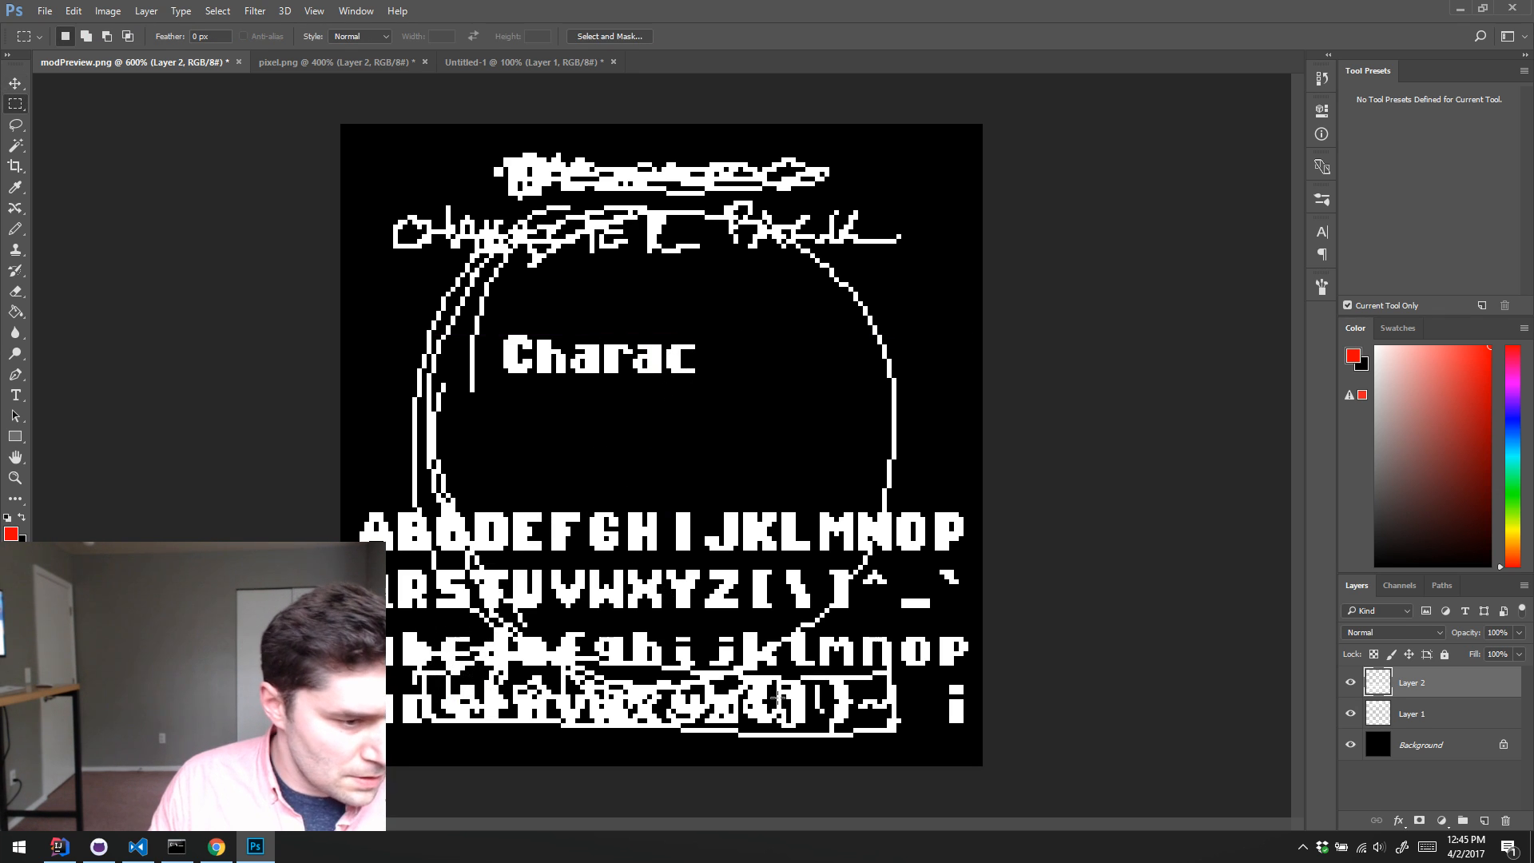
Step: Toggle the visibility of Layer 1 and Background to check what each layer contains
click(1350, 712)
click(1350, 745)
click(1352, 717)
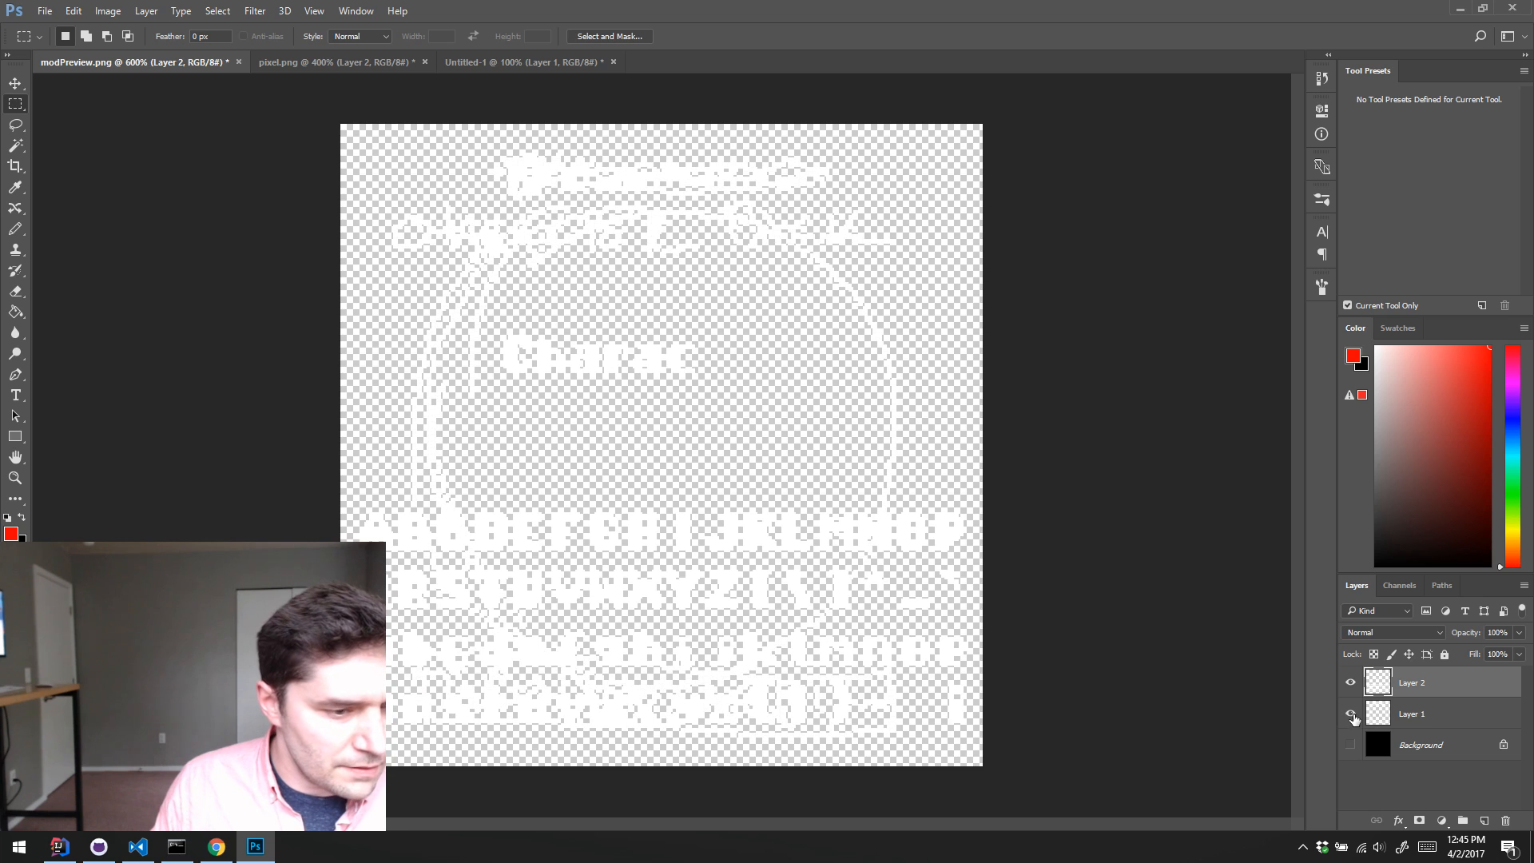
click(1351, 745)
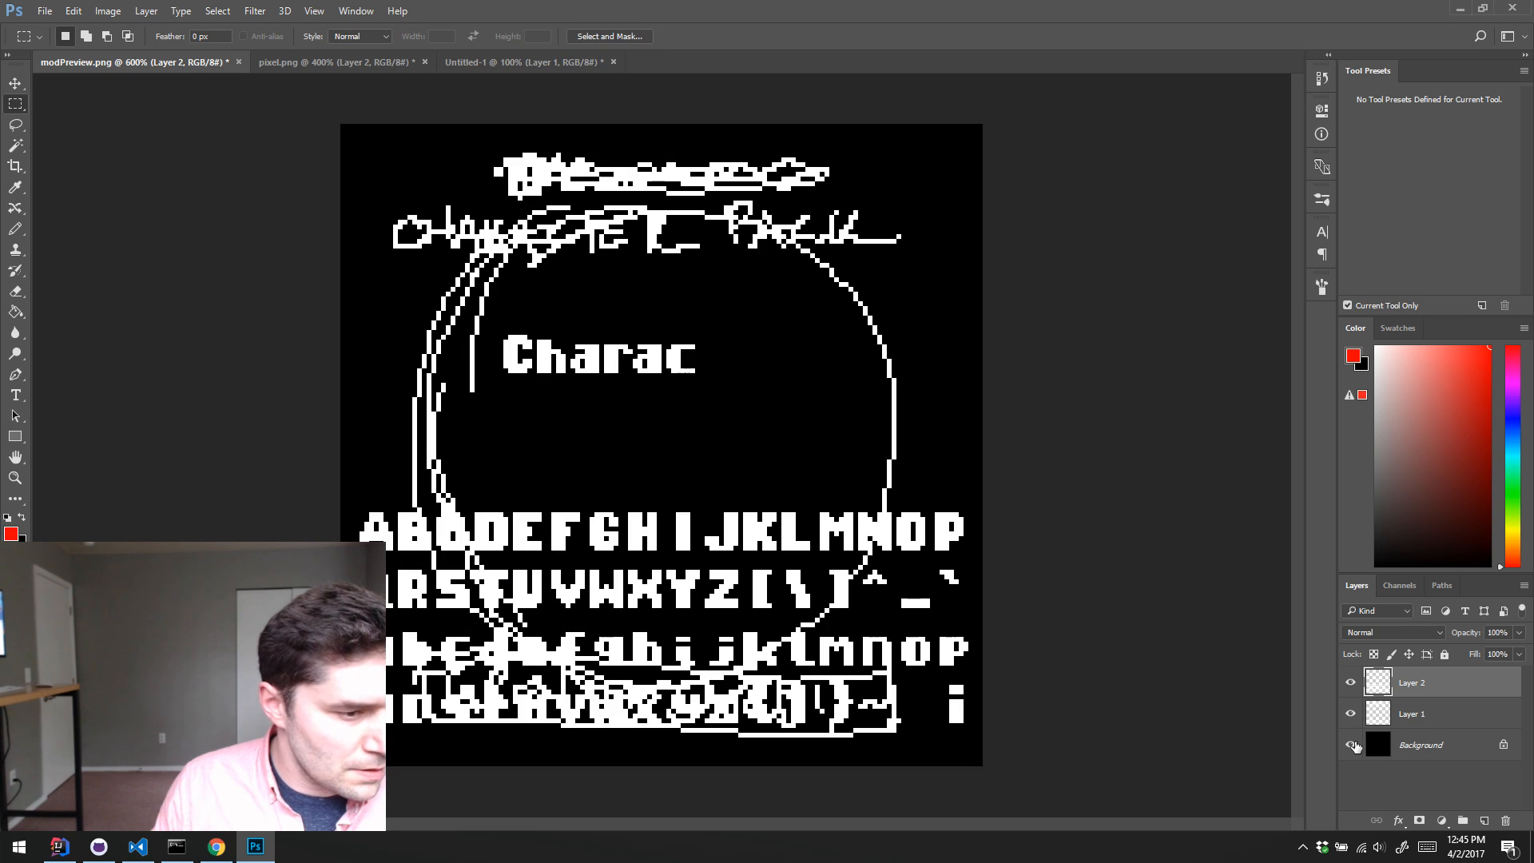
Step: Add a new layer directly above Background and fill it with black
click(1375, 745)
key(ctrl+shift+alt+n)
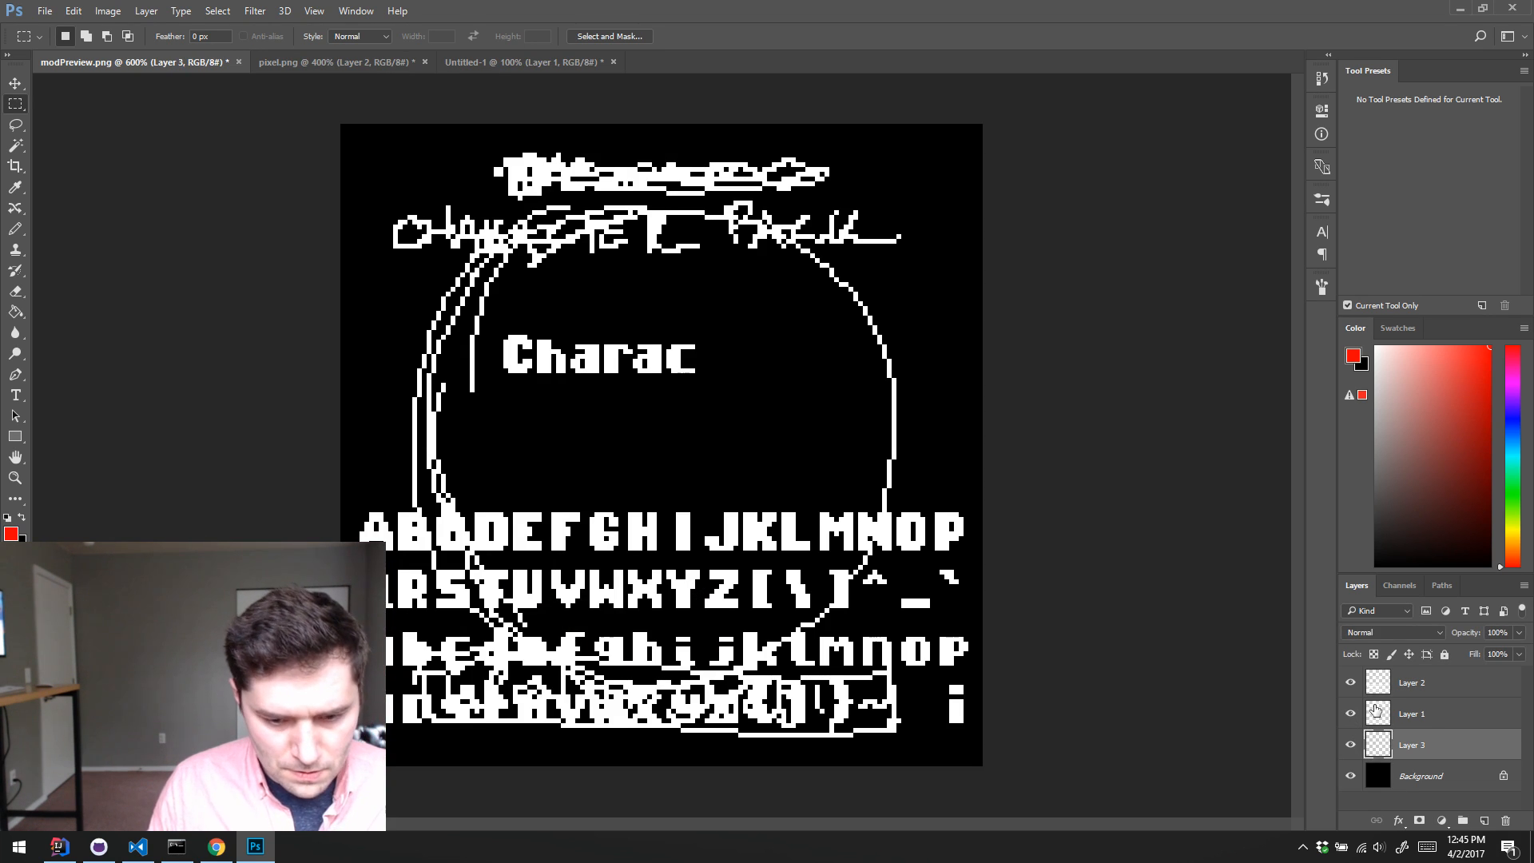
key(d)
key(alt+BackSpace)
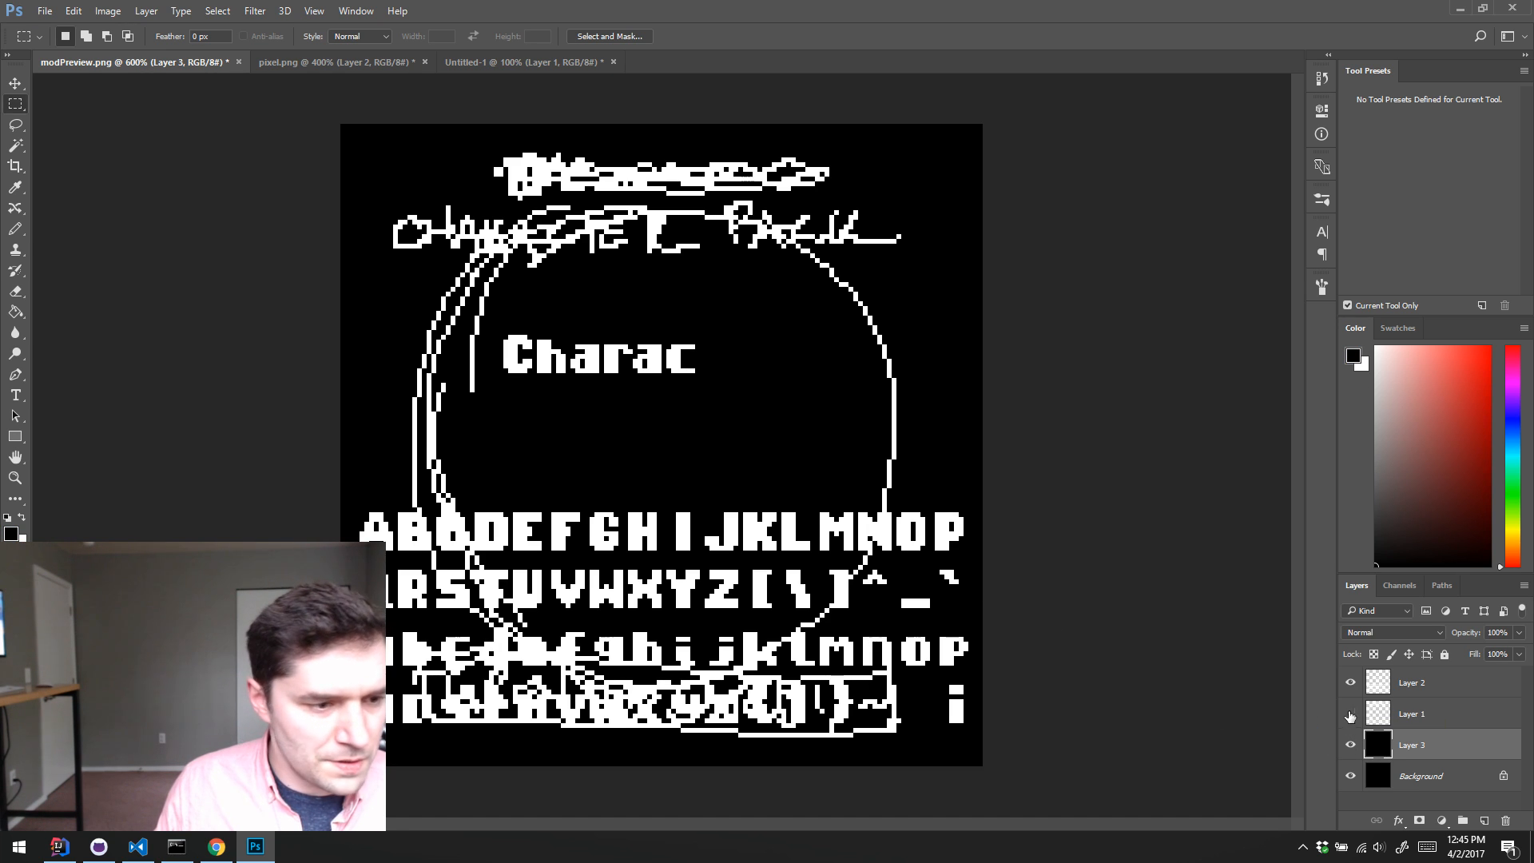
Step: Hide the rough sketch on Layer 1 and delete the black-filled Layer 3, leaving Layer 2 active
click(1350, 714)
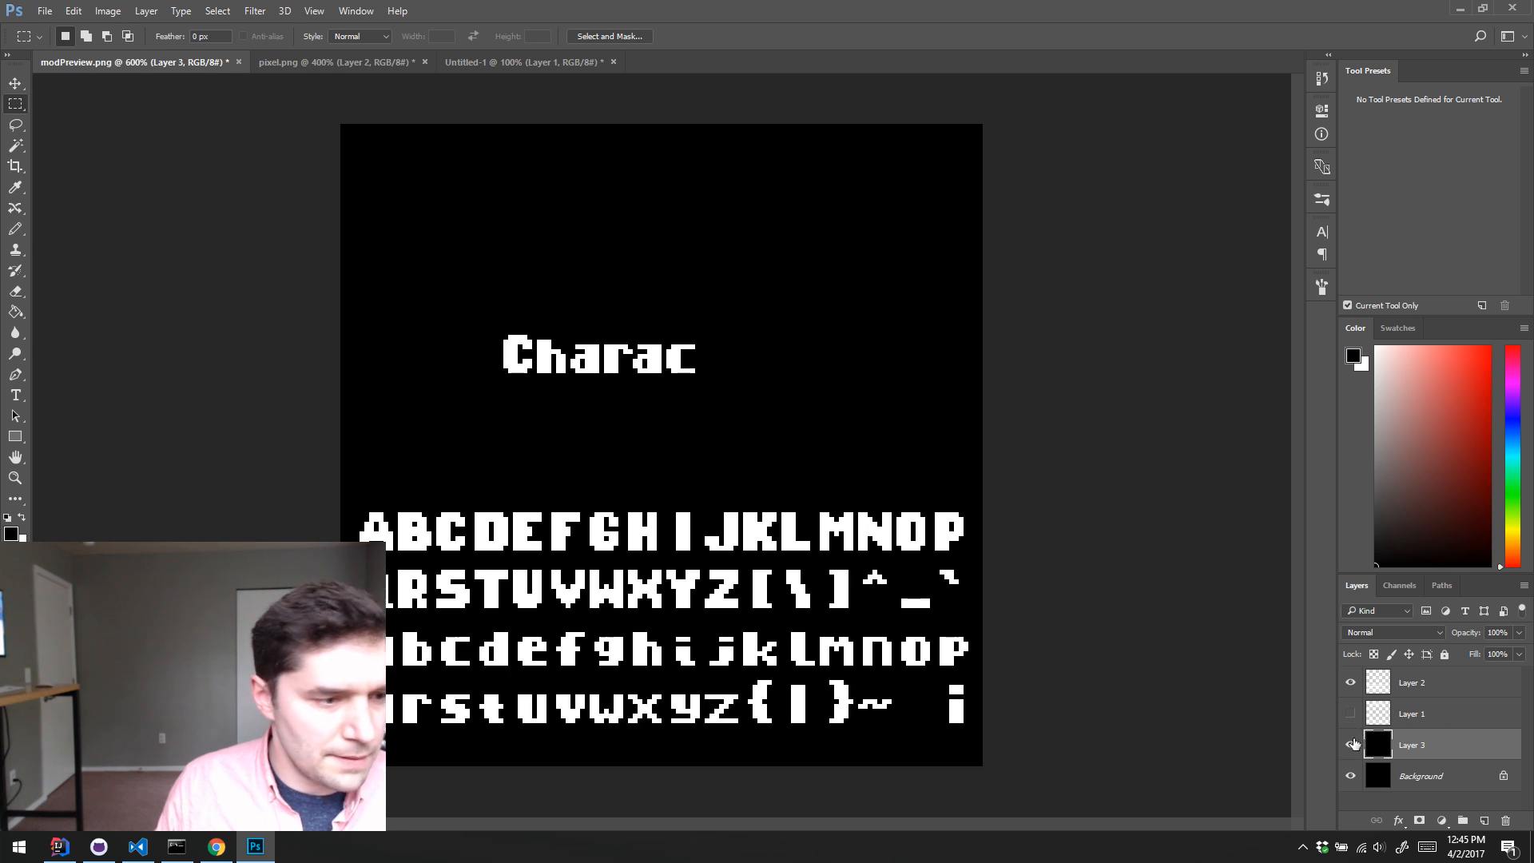
click(1410, 684)
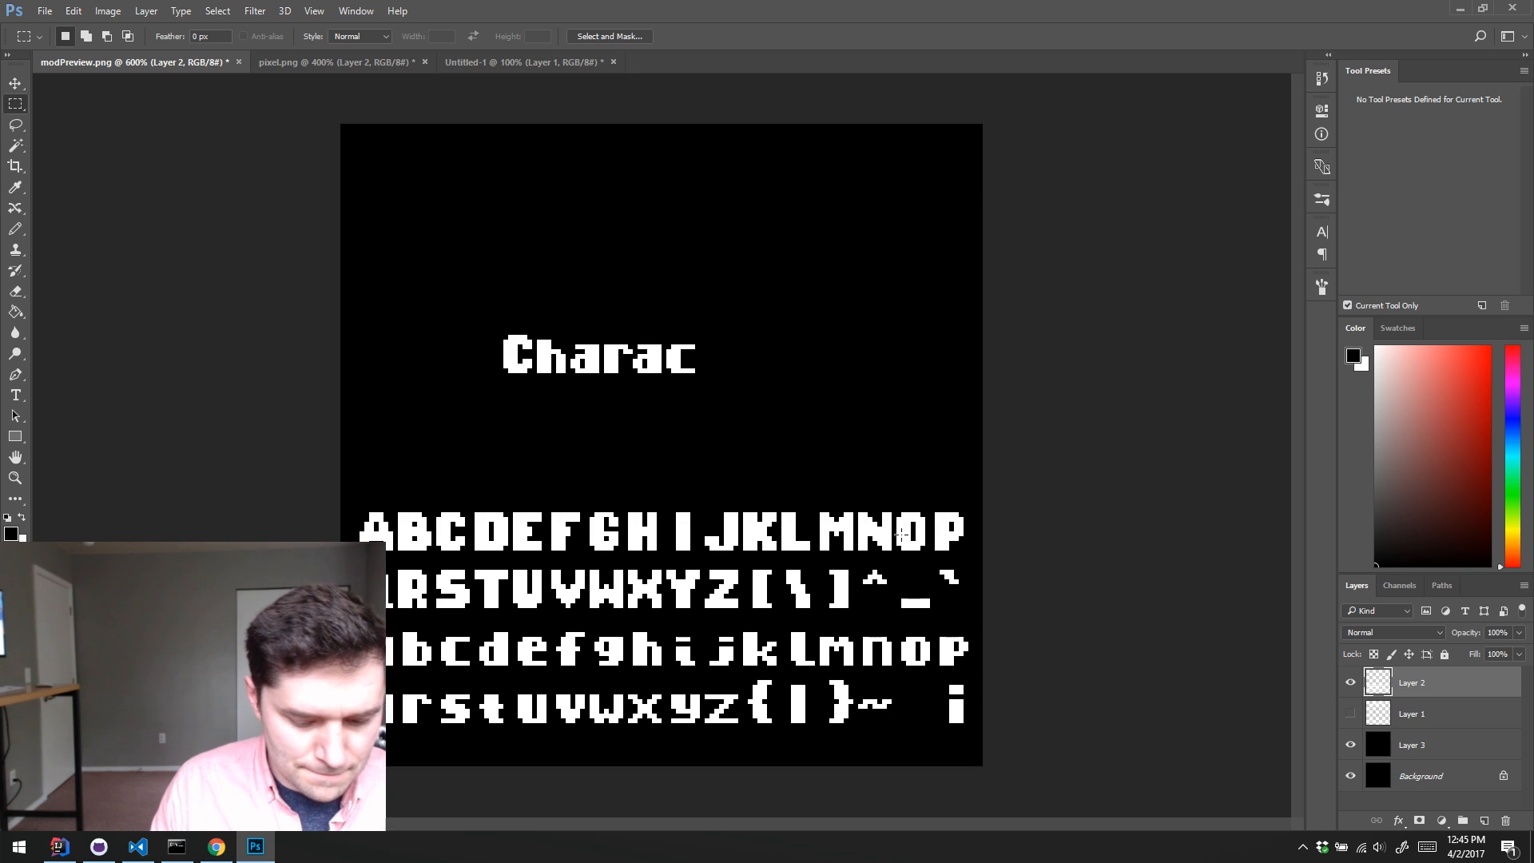
drag(1417, 748, 1505, 821)
click(1376, 694)
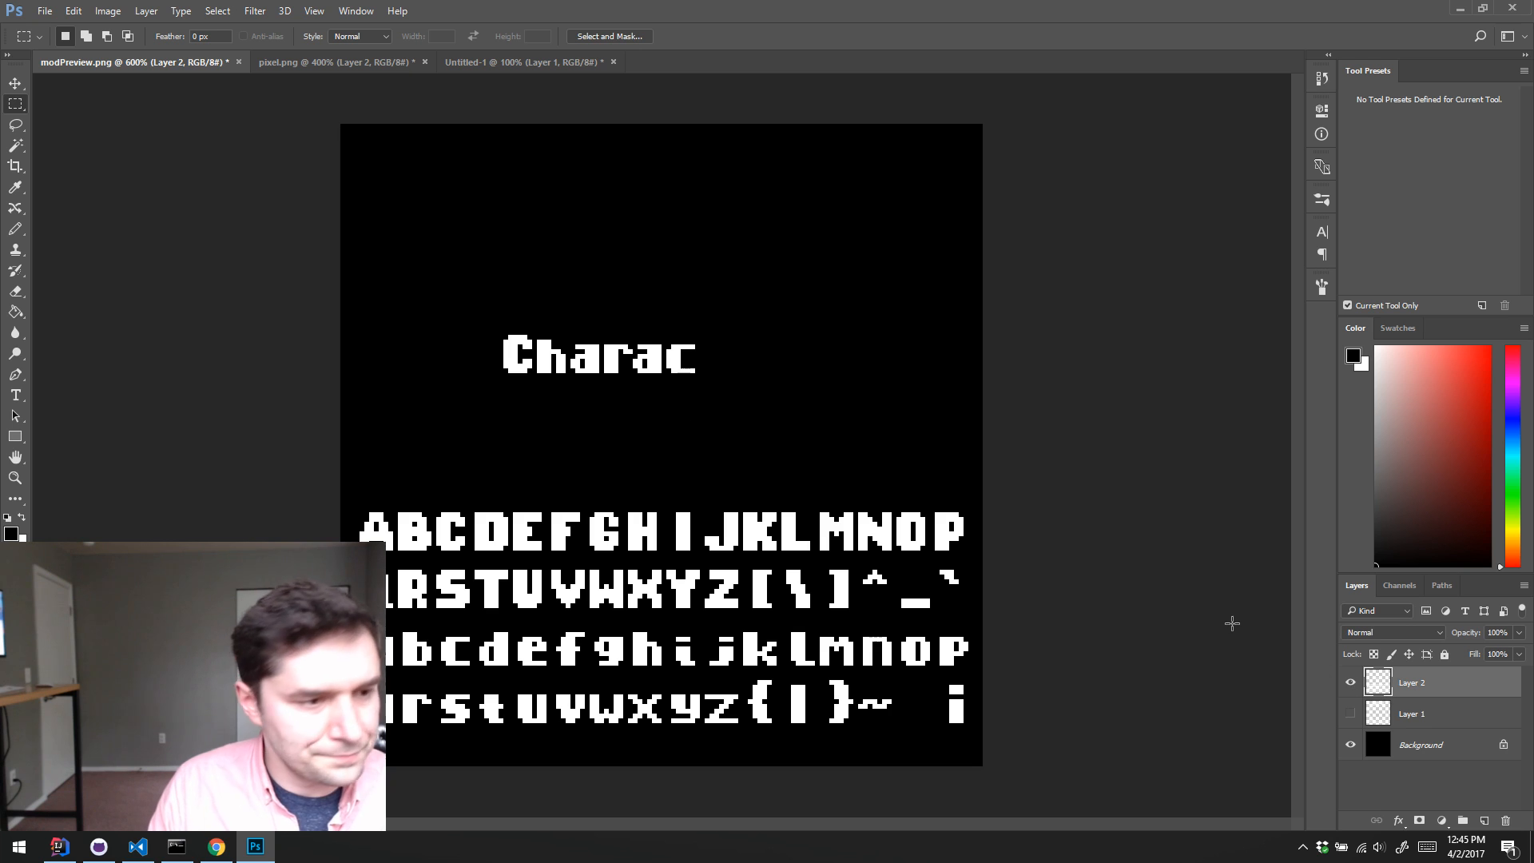
right_click(641, 423)
click(624, 496)
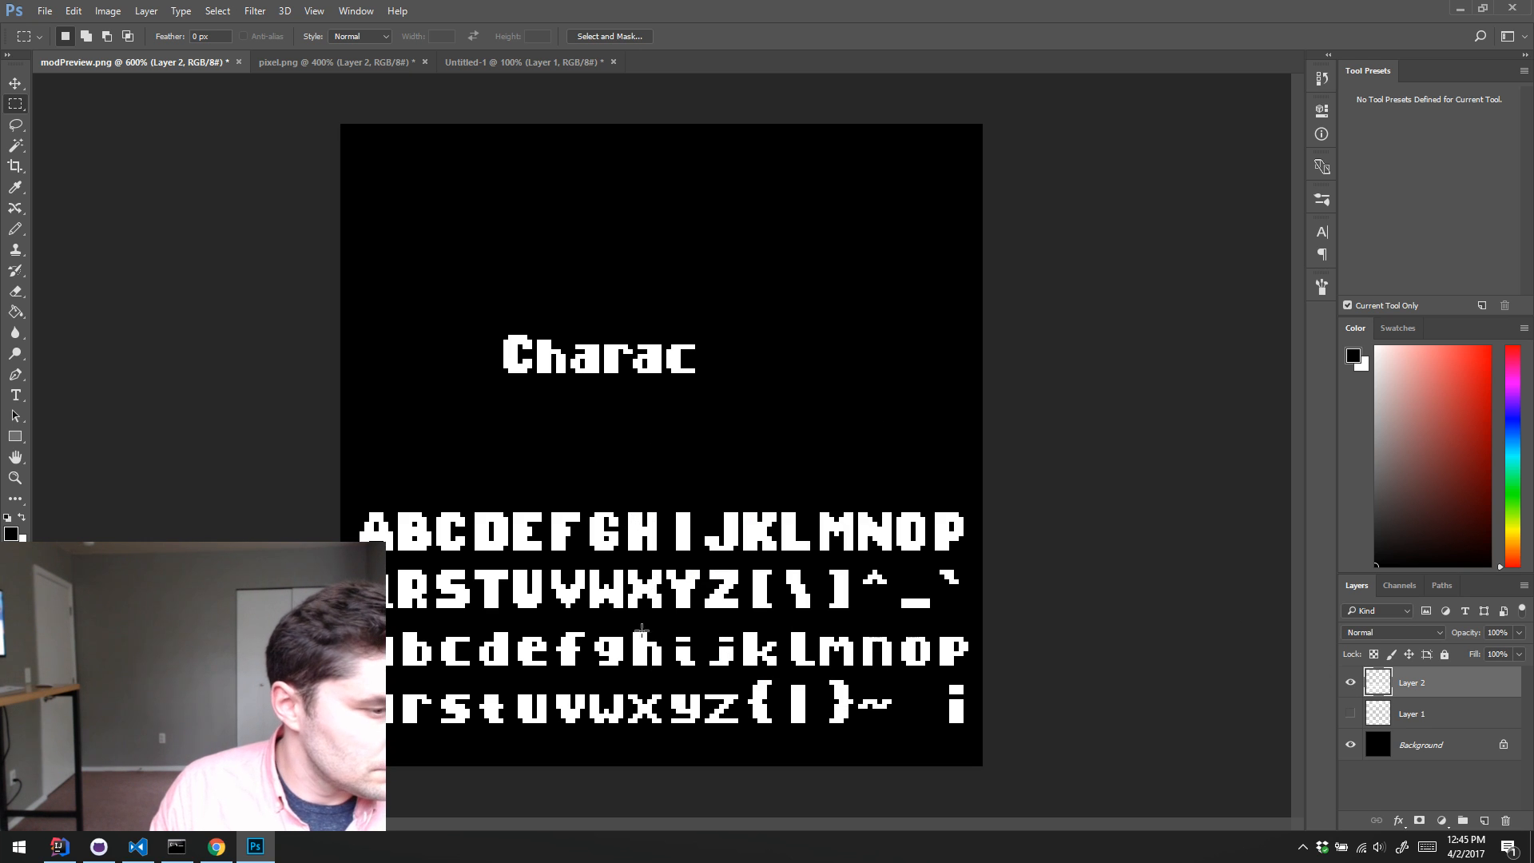
Step: Move the lowercase t from the alphabet to the end of the title to spell Charact
mouse_move(480, 685)
mouse_down()
mouse_move(543, 719)
mouse_move(508, 732)
mouse_move(680, 361)
mouse_move(708, 359)
mouse_up()
key(v)
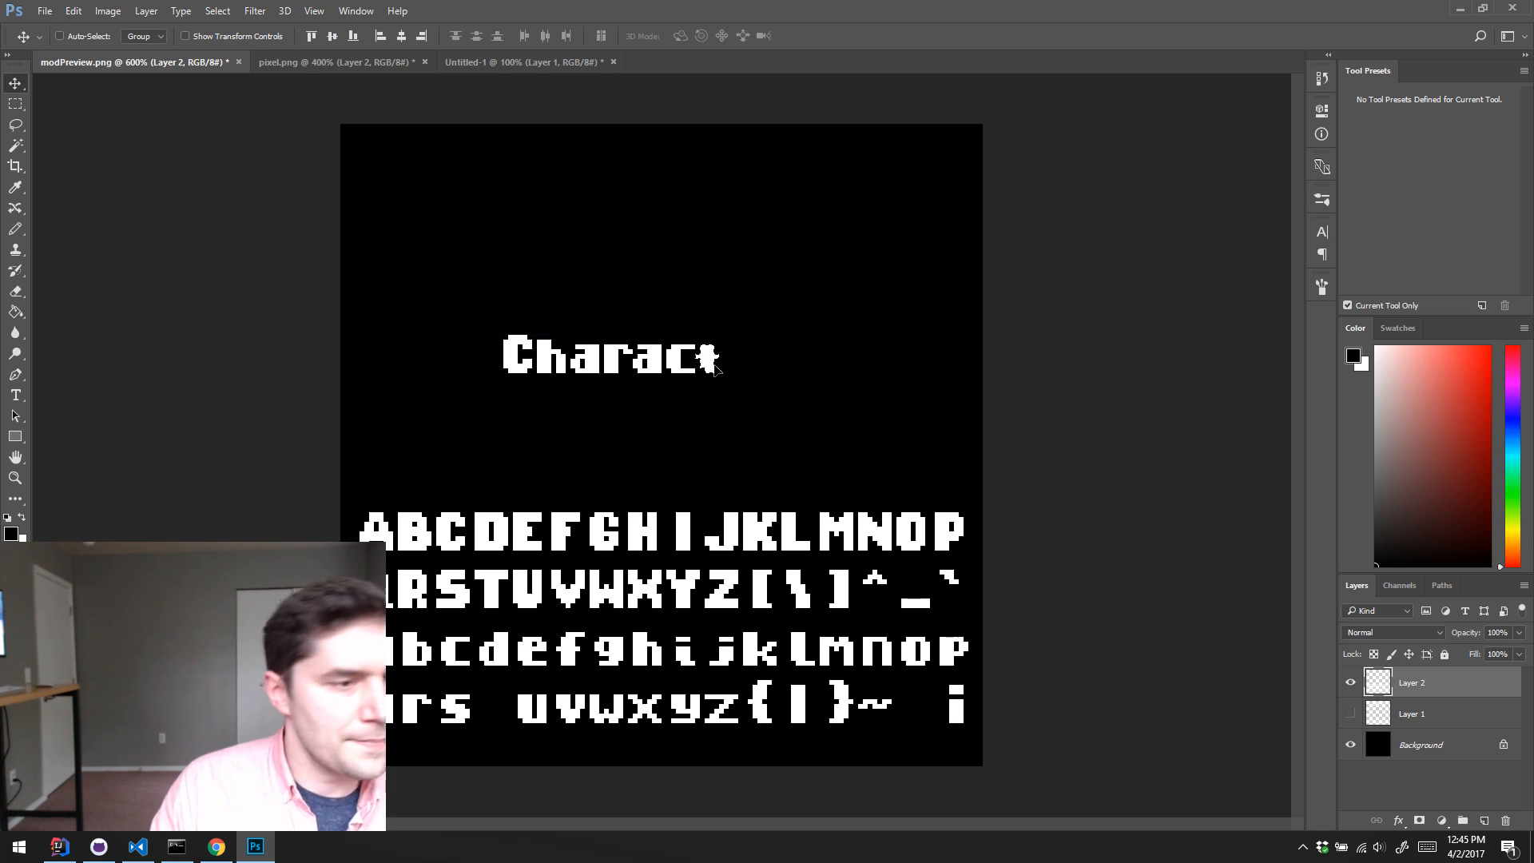
key(Right)
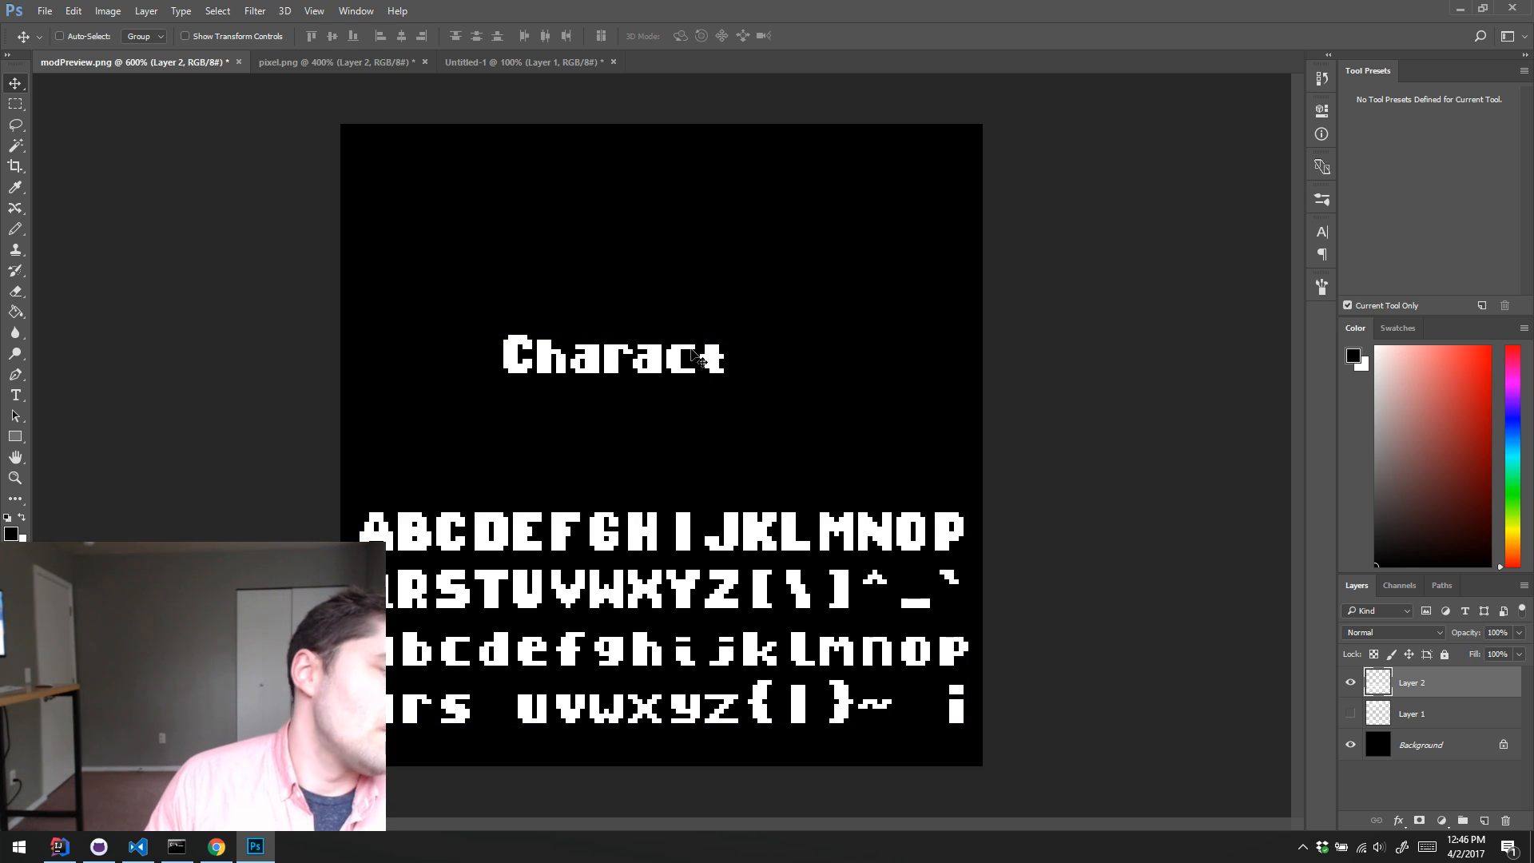
key(b)
key(c)
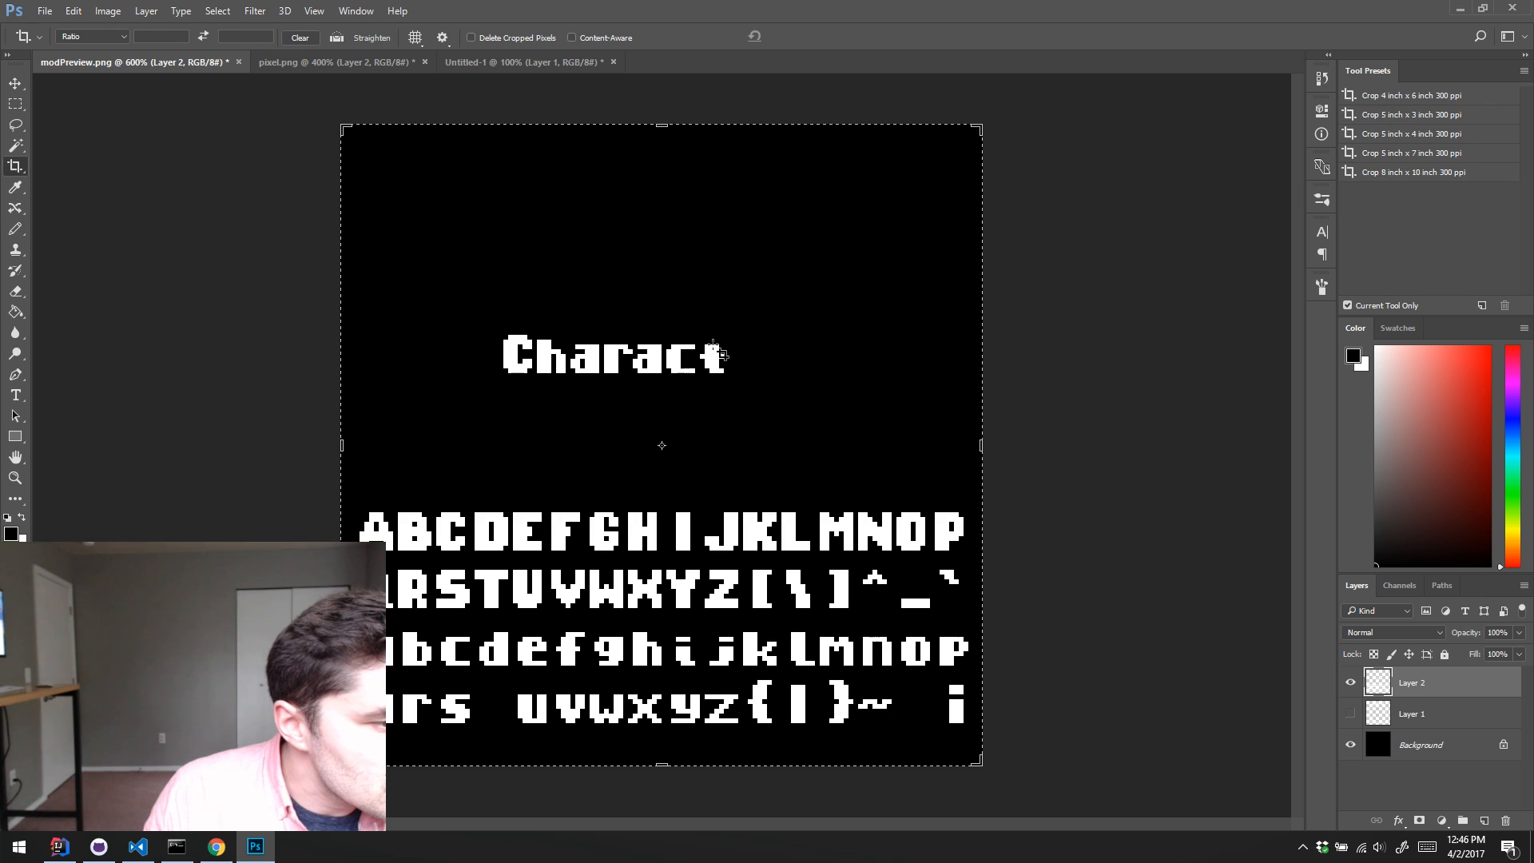
key(b)
key(x)
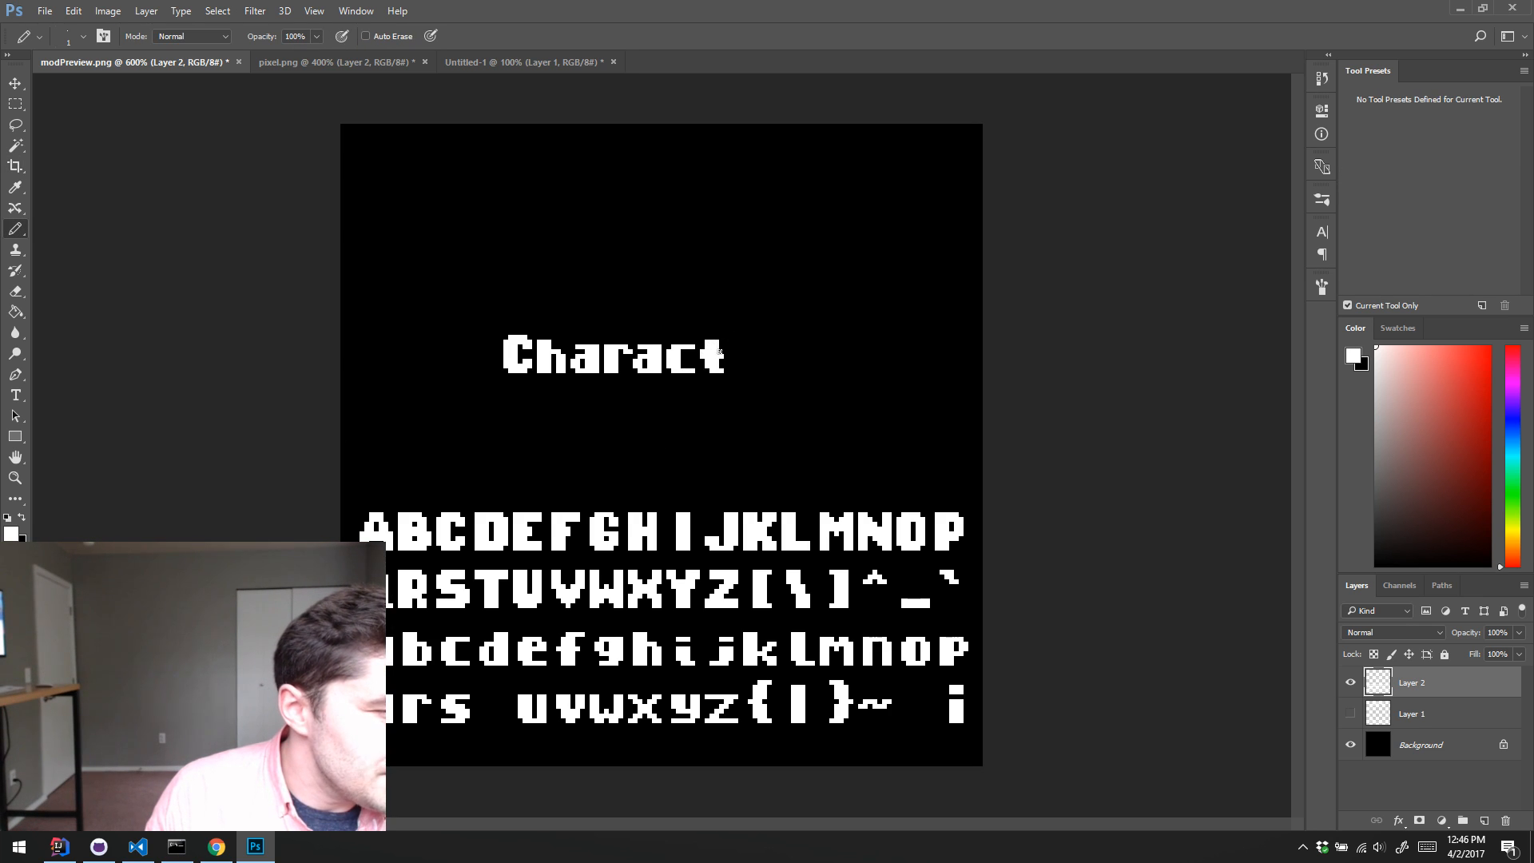
key(e)
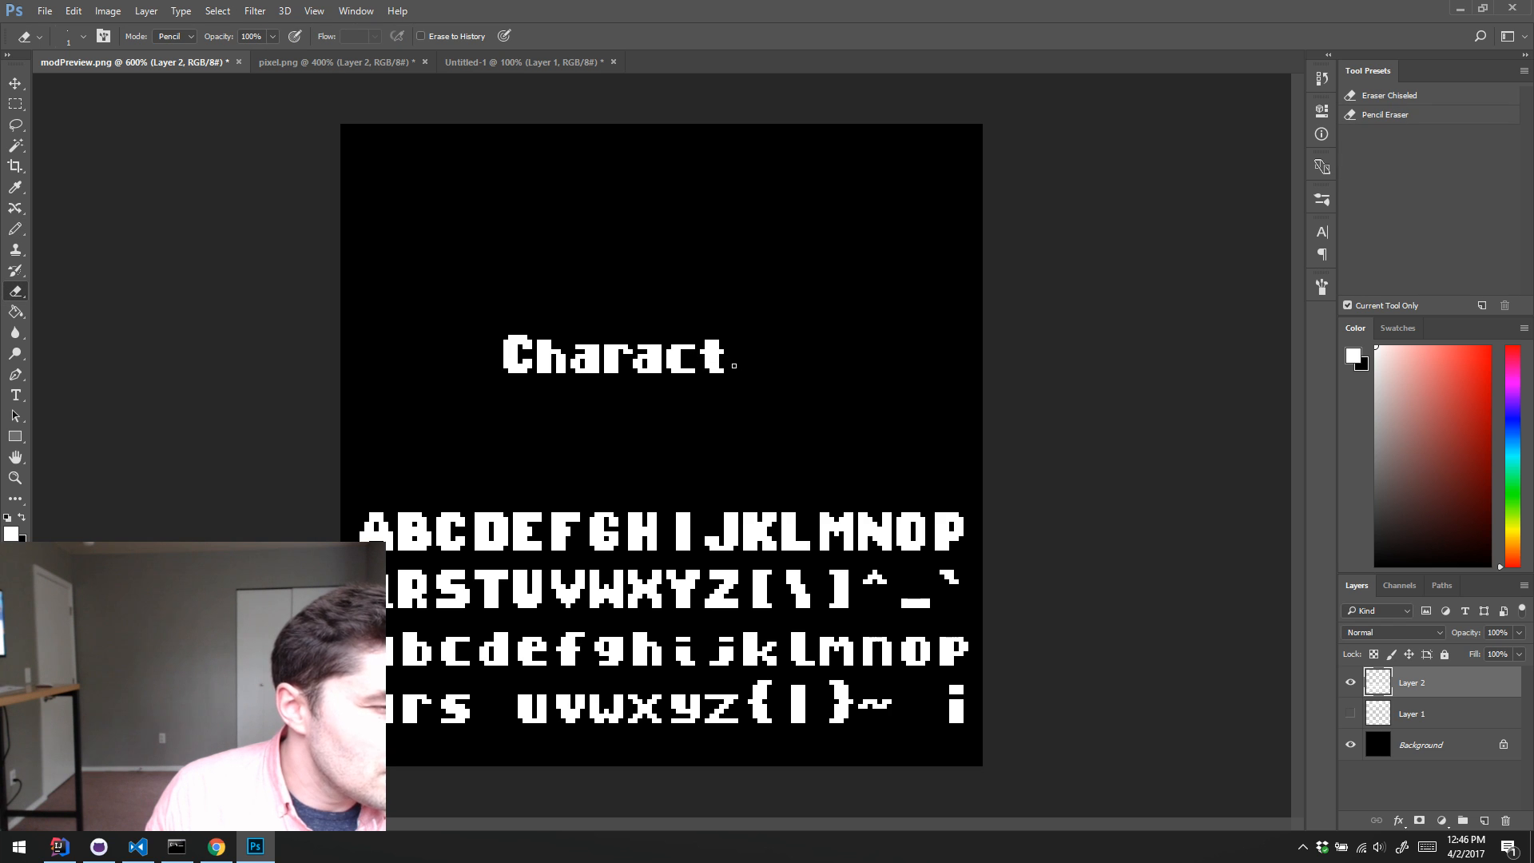
Step: Append a copy of the lowercase e to the title, aligned with the other letters, to spell Characte
key(m)
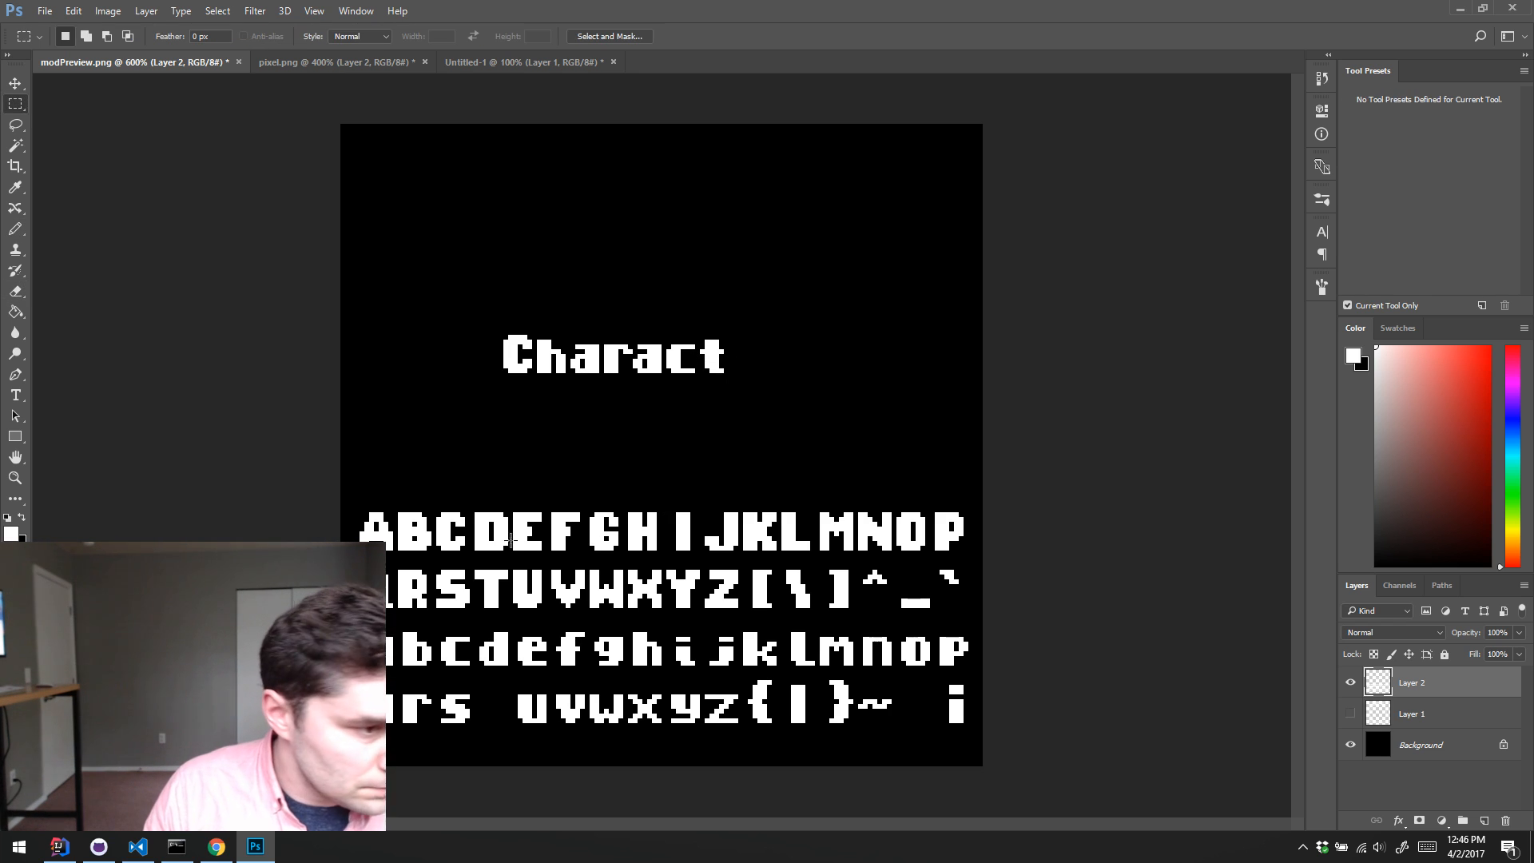
mouse_move(513, 632)
mouse_down()
mouse_move(571, 643)
mouse_move(530, 689)
mouse_move(749, 364)
mouse_up()
key(v)
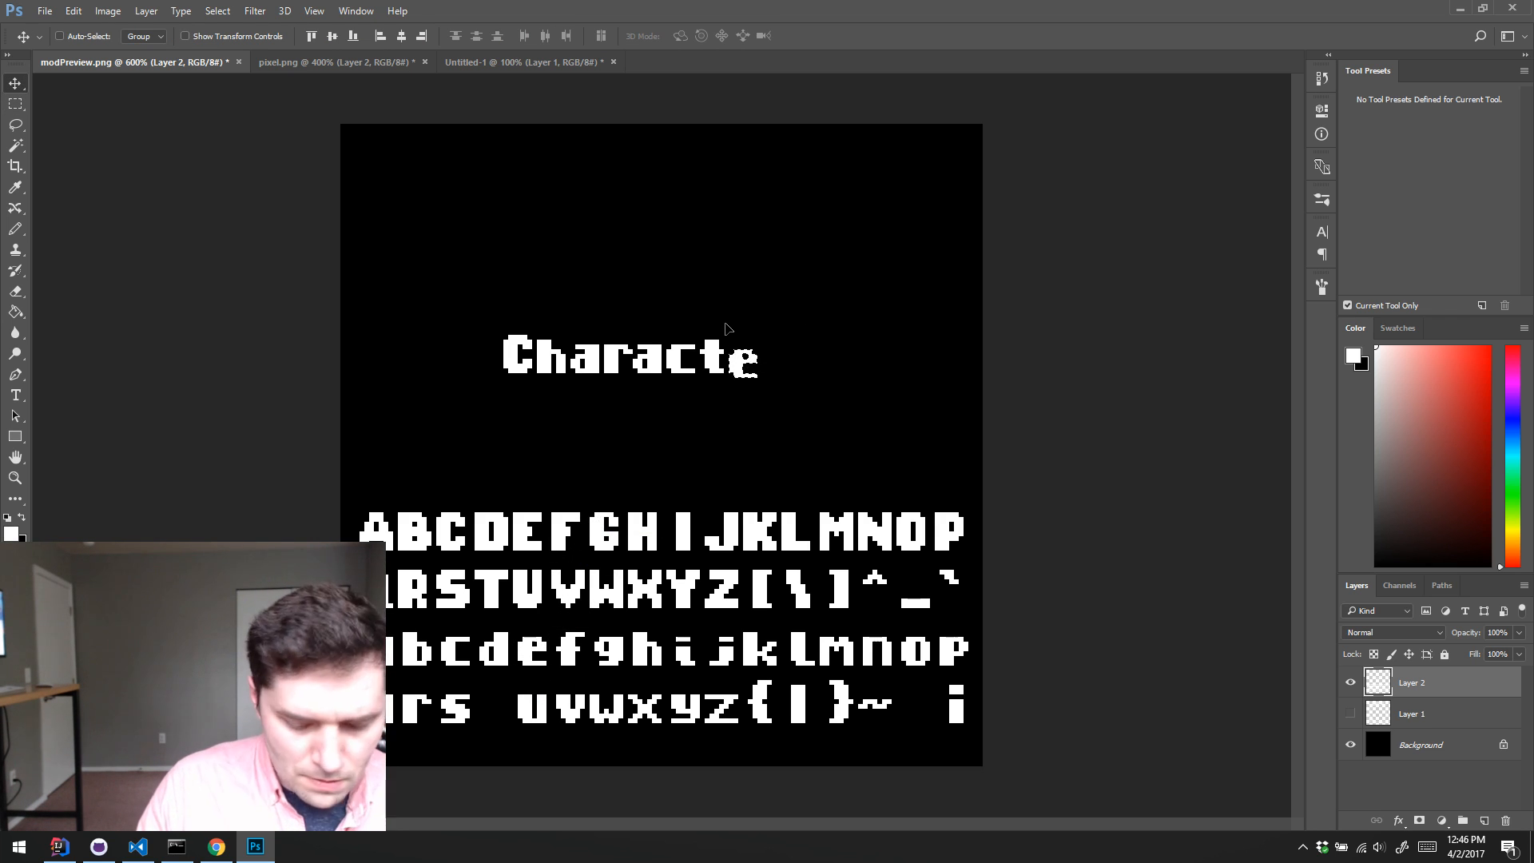
Step: Copy the title's t back into its empty place between s and u in the alphabet, and clear the selection
key(m)
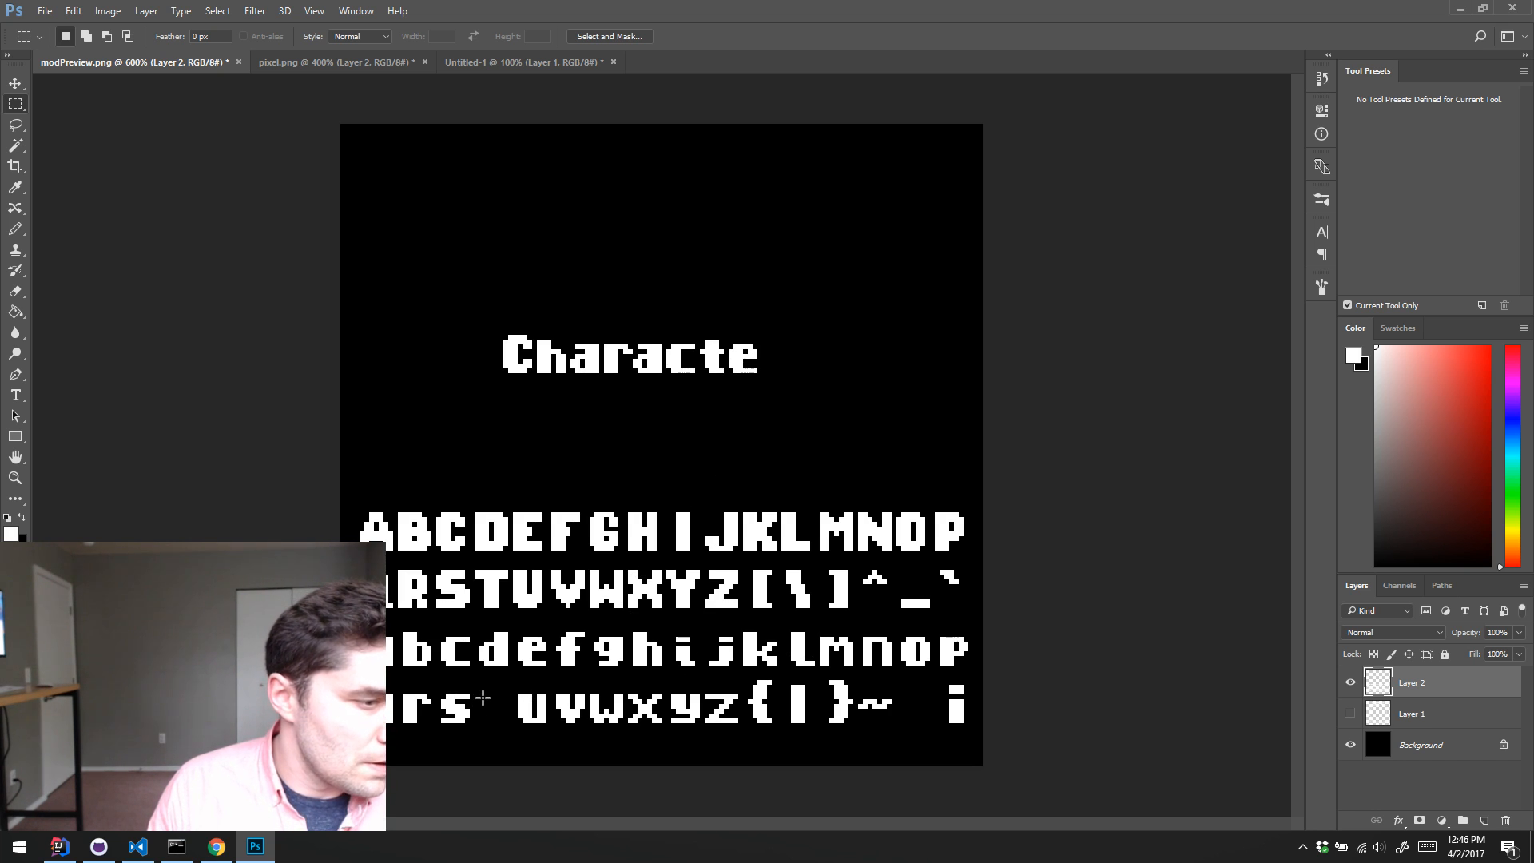
drag(702, 332, 498, 703)
key(v)
key(ctrl+d)
key(m)
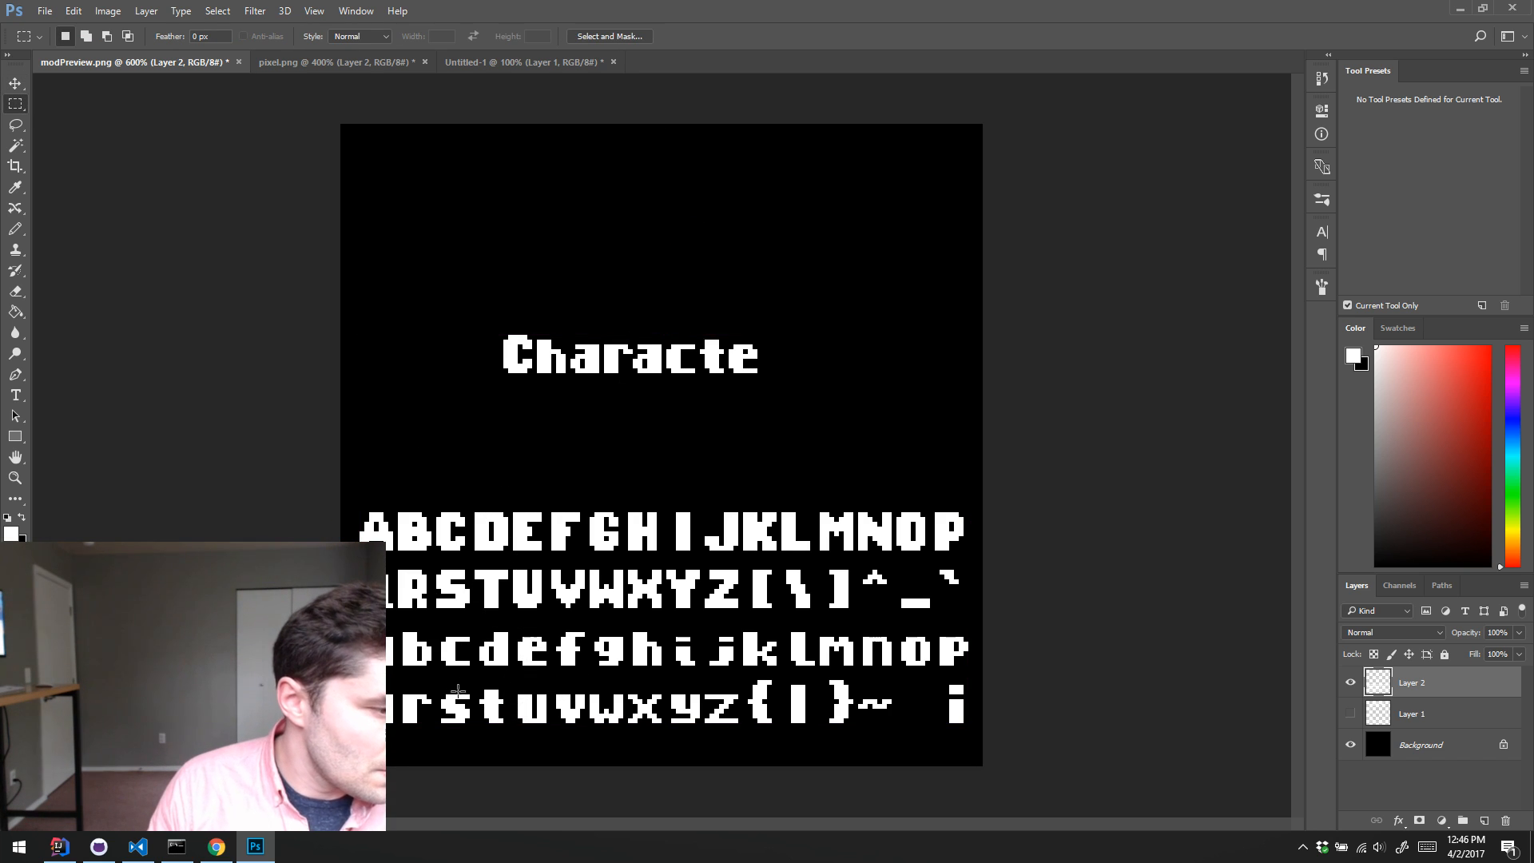
Step: Append a copy of the alphabet's lowercase r to the title to spell Character, and clear the selection
drag(399, 690, 426, 732)
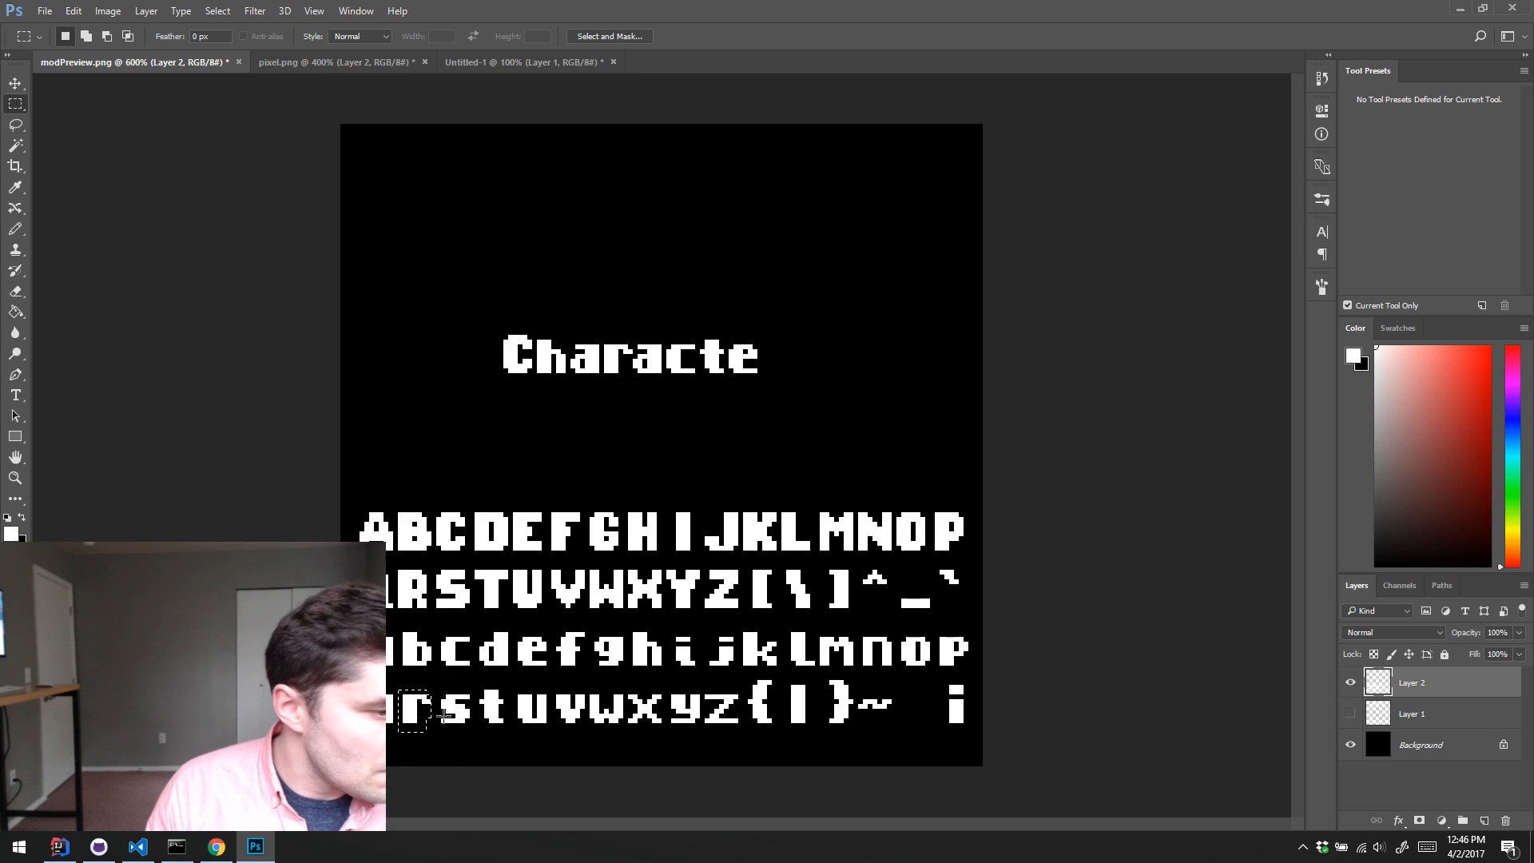
key(v)
drag(414, 711, 779, 361)
key(ctrl+d)
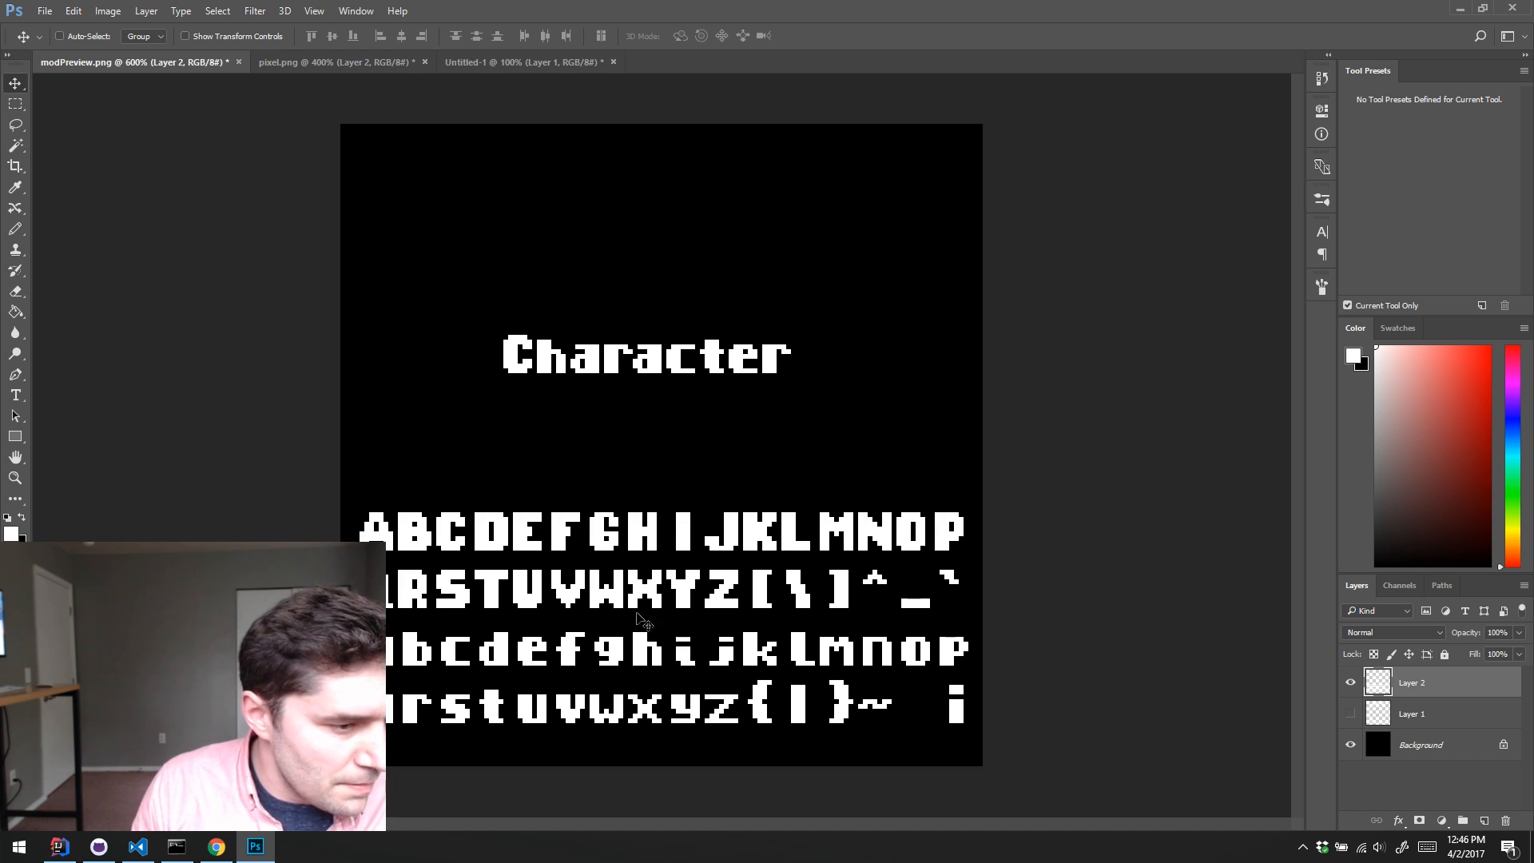
Step: Start a second title line beneath Character with copies of the capital S and the title's t, spelling St
key(m)
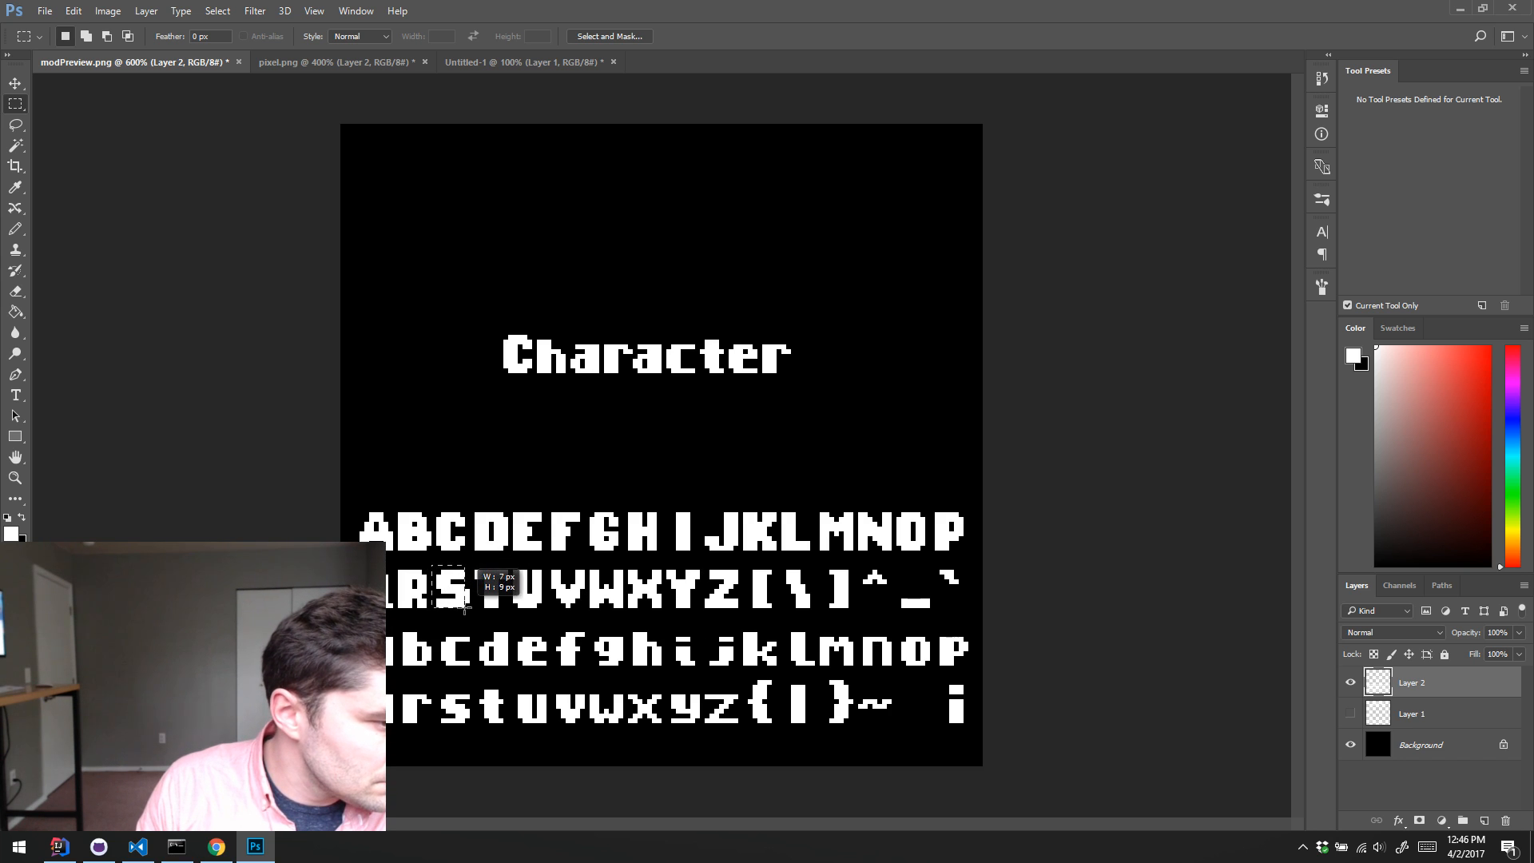
drag(432, 566, 520, 400)
key(v)
key(ctrl+d)
key(m)
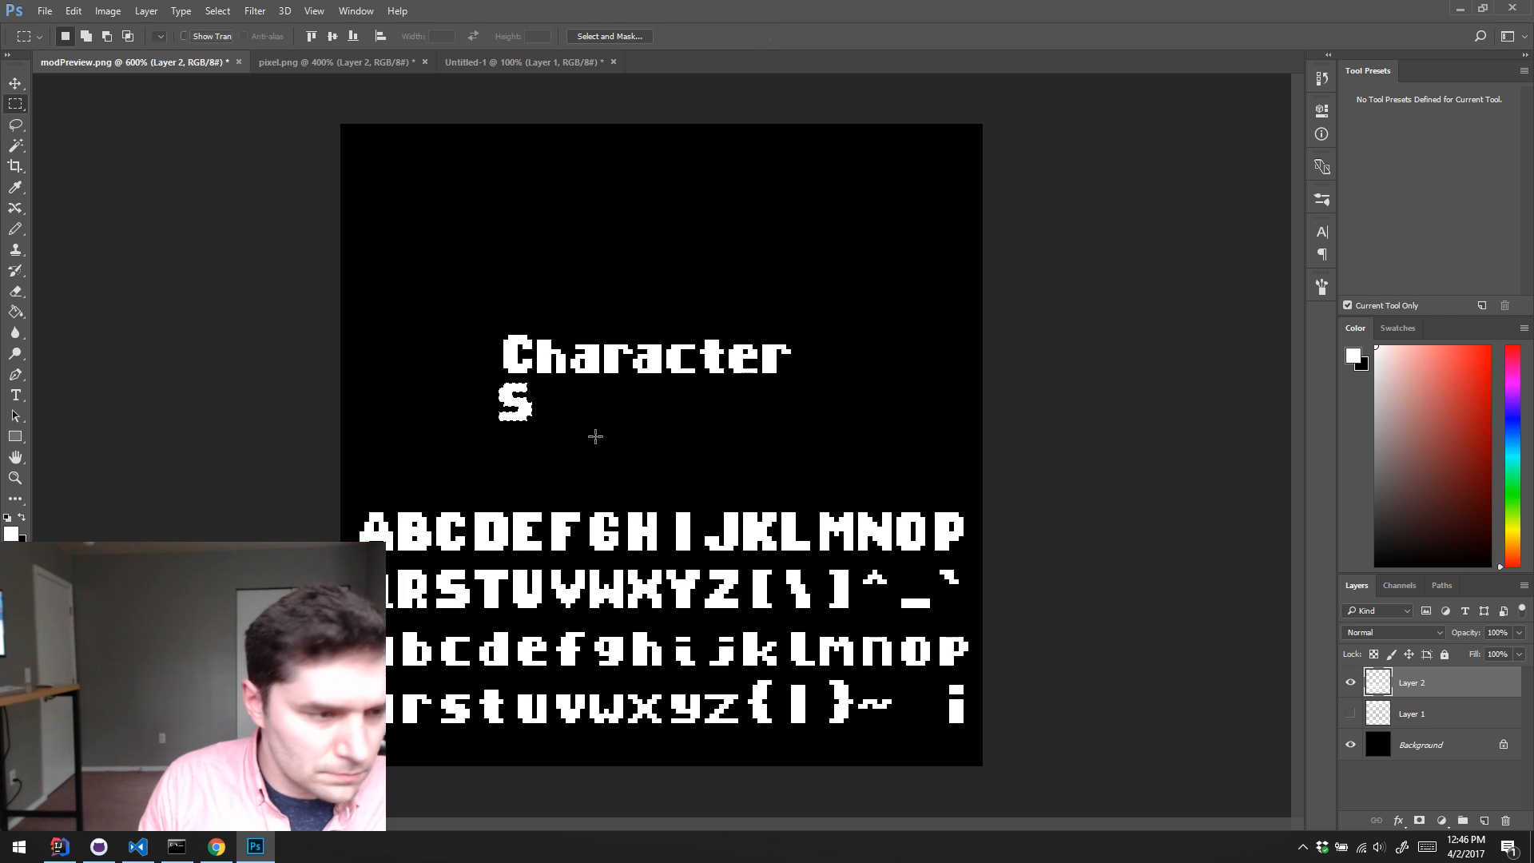
drag(702, 330, 557, 399)
key(v)
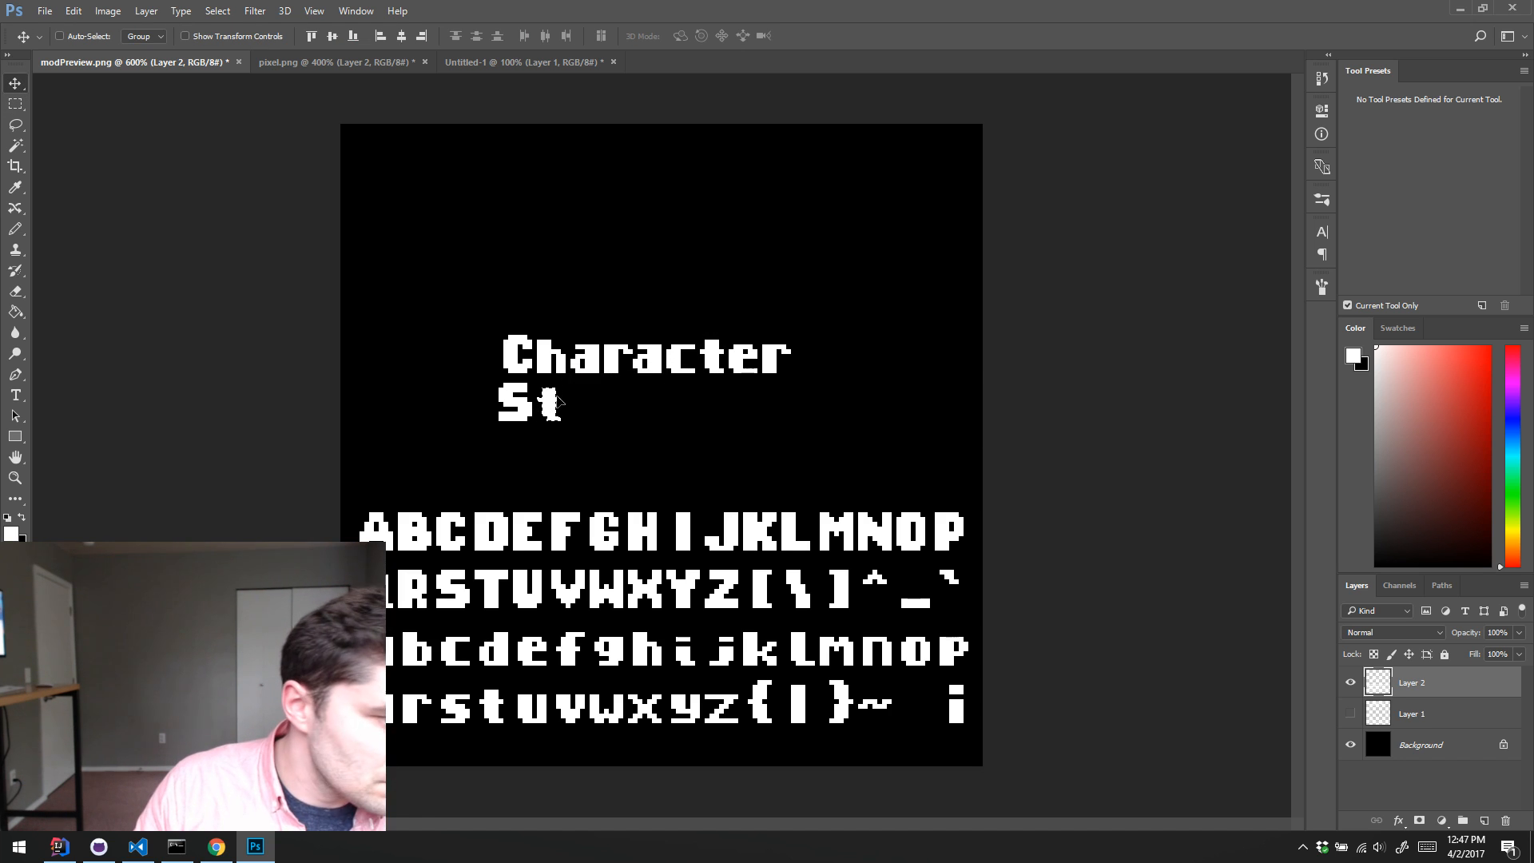
key(Left)
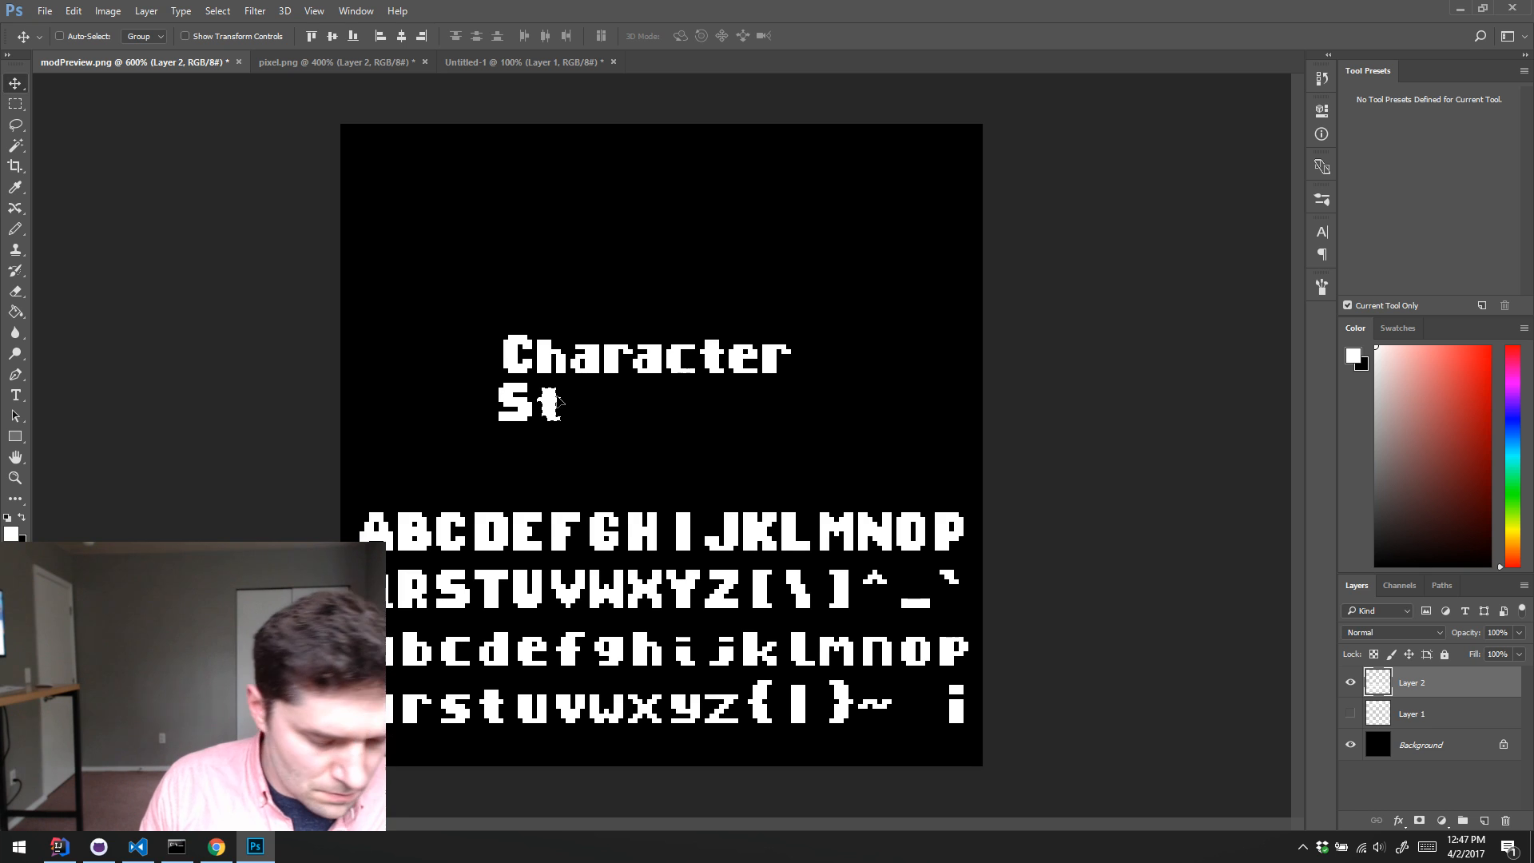
Step: Append copies of the lowercase o and r from the alphabet to the second title line, spelling Stor
key(m)
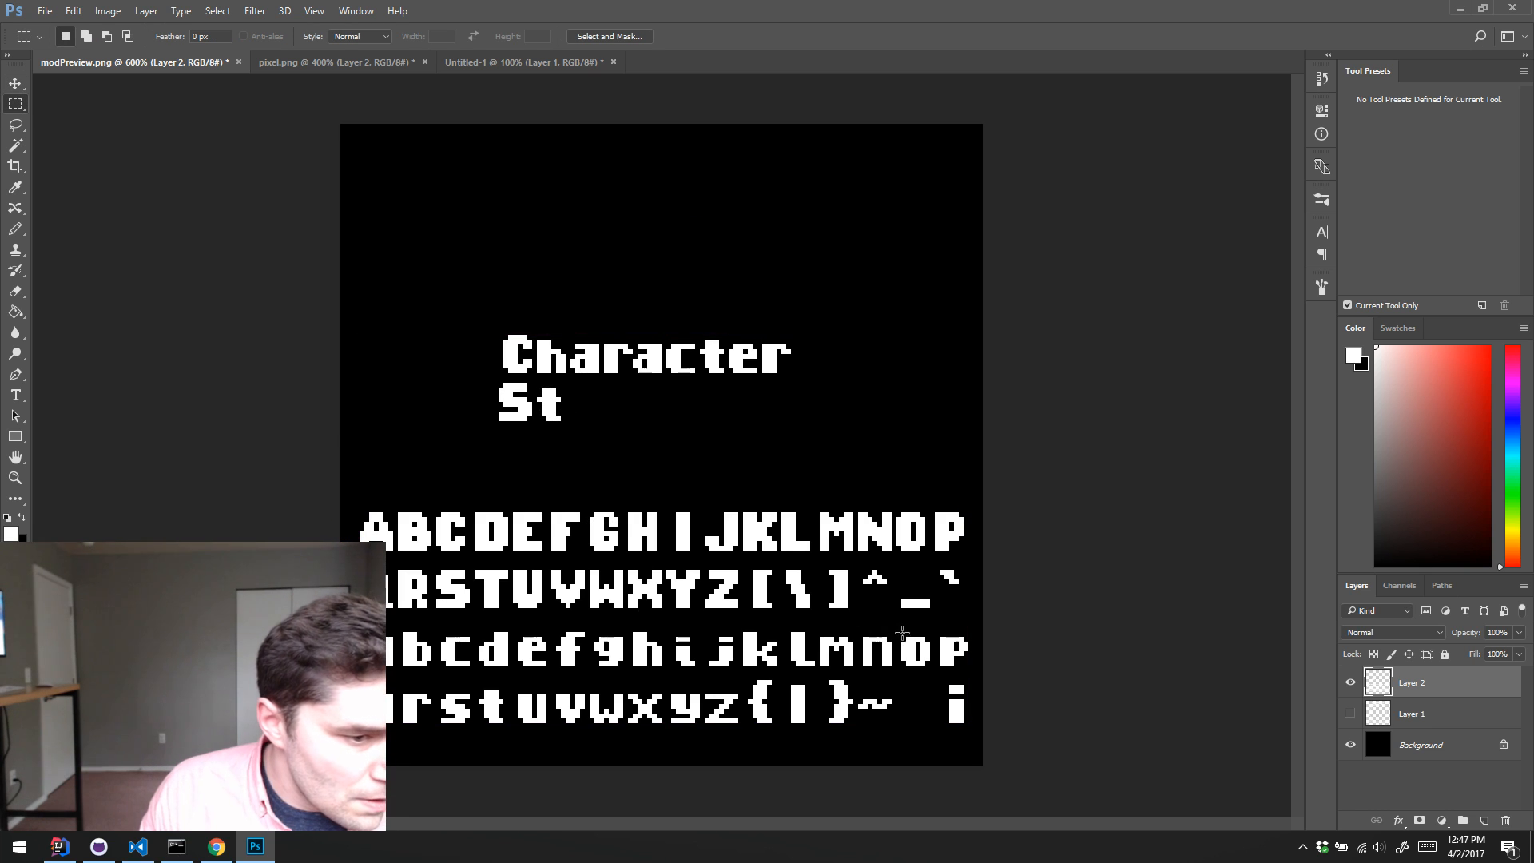
drag(897, 627, 580, 423)
key(v)
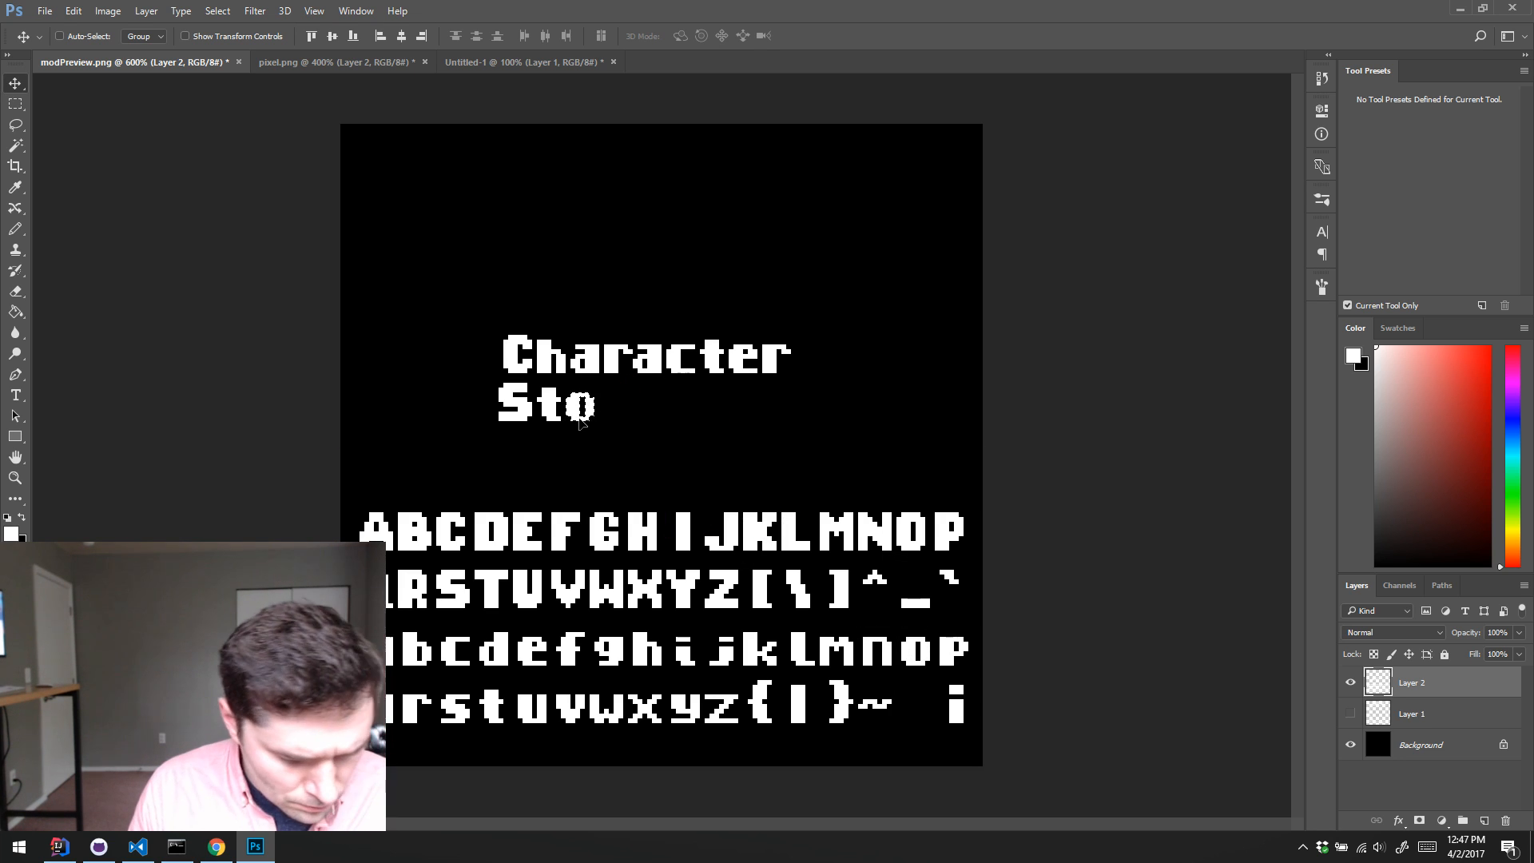
key(ctrl+d)
key(m)
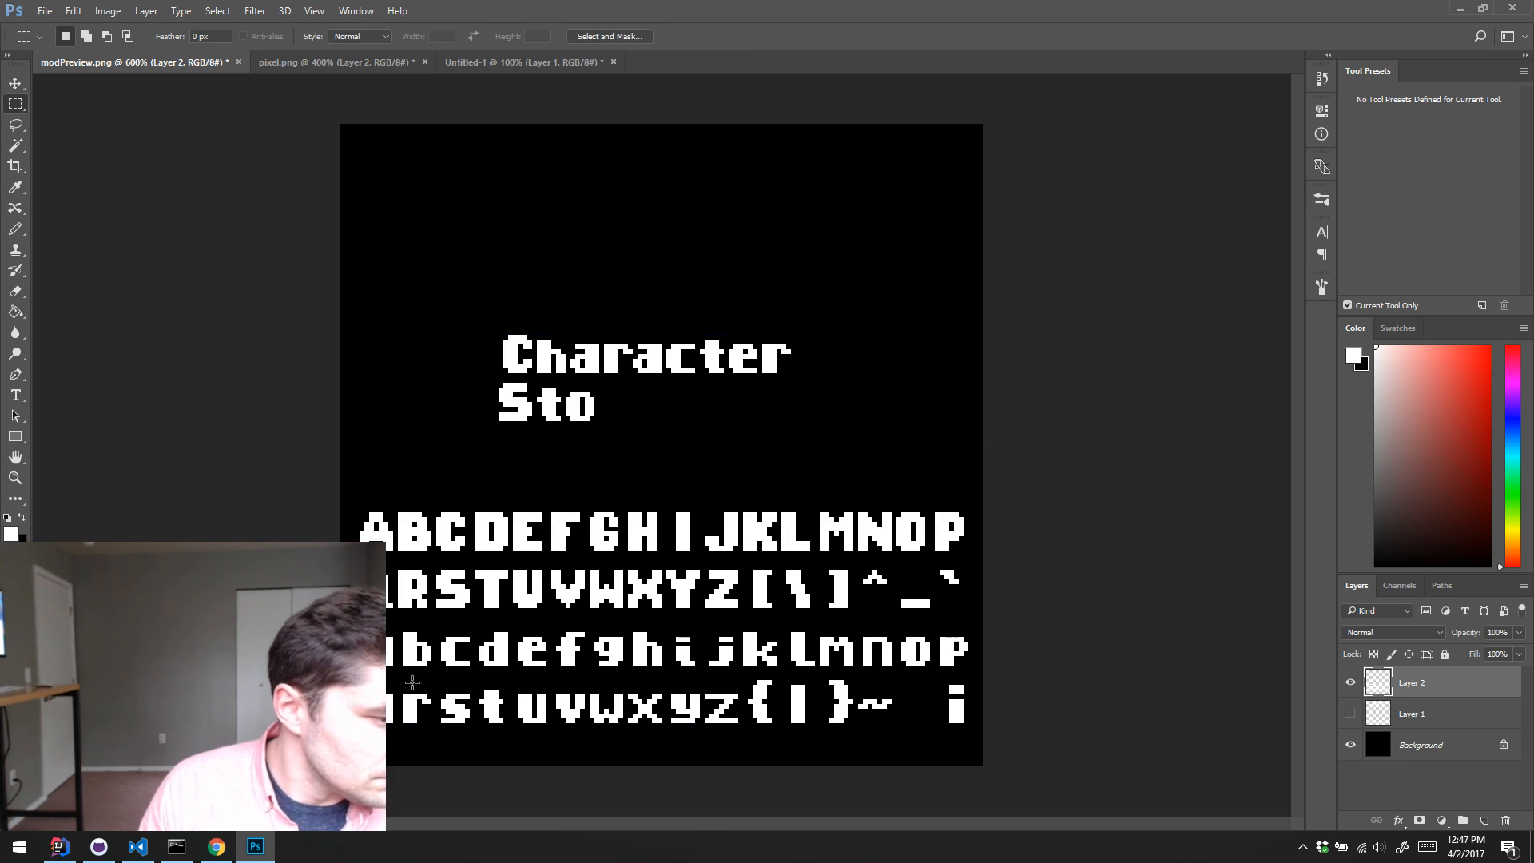
drag(394, 691, 435, 726)
key(v)
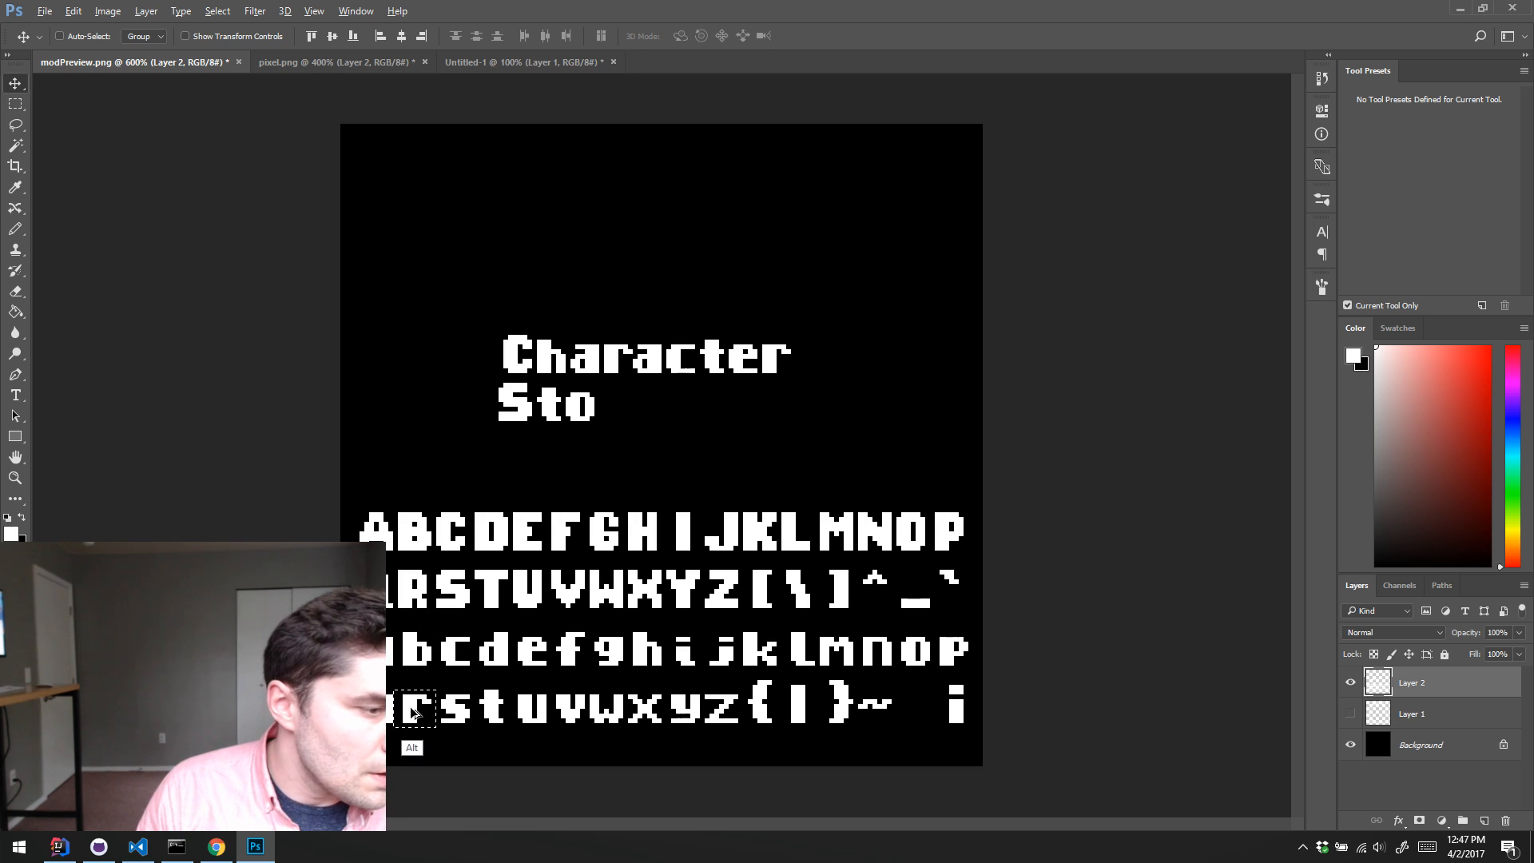
drag(413, 711, 622, 426)
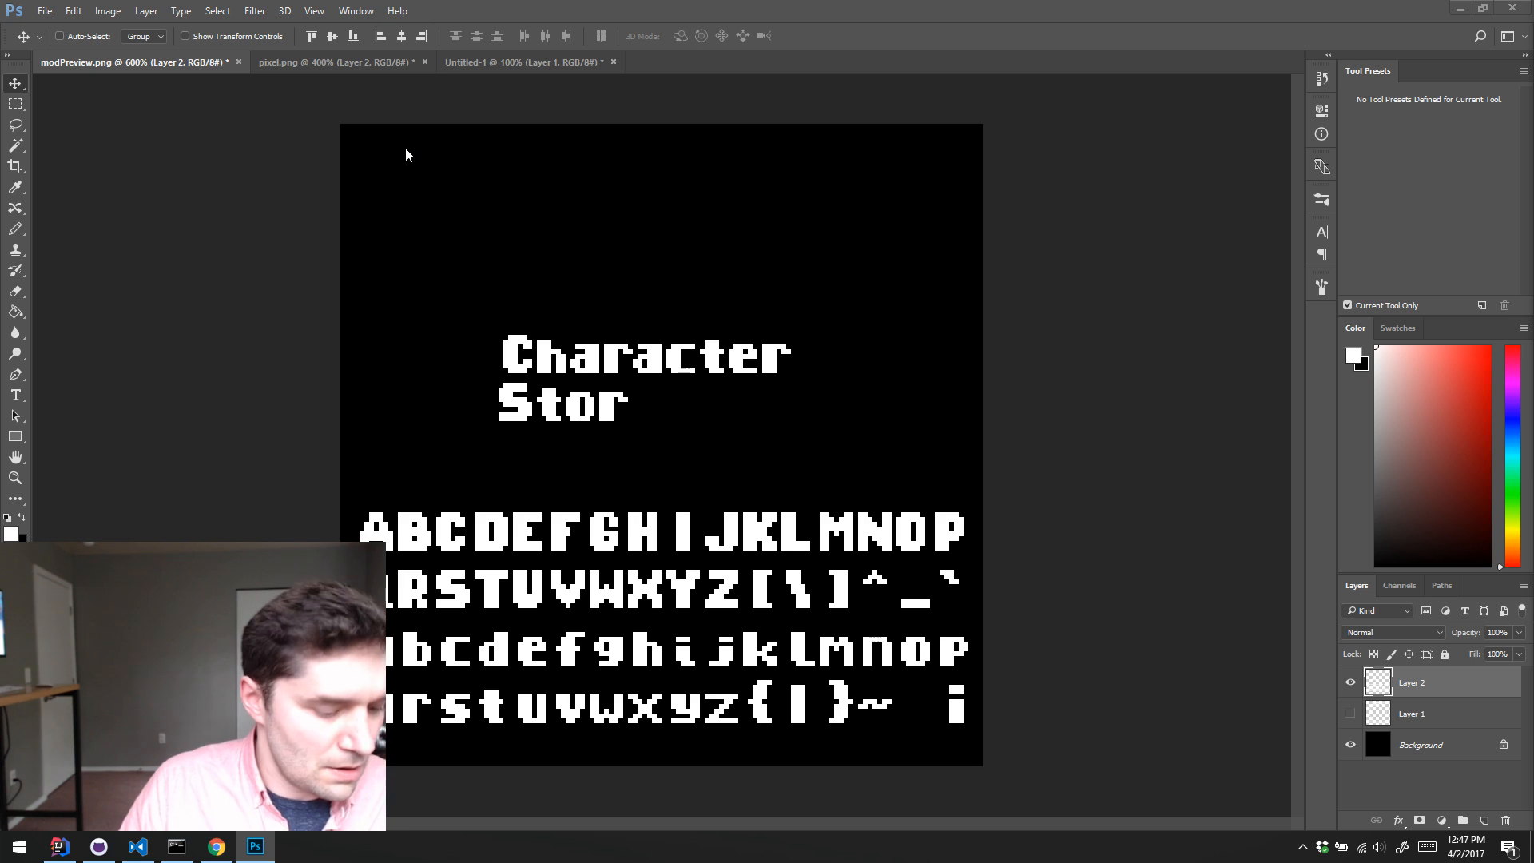
Step: Switch to the pixel.png font sheet and delete its empty Layer 2
click(349, 59)
scroll(1136, 489, down, 1)
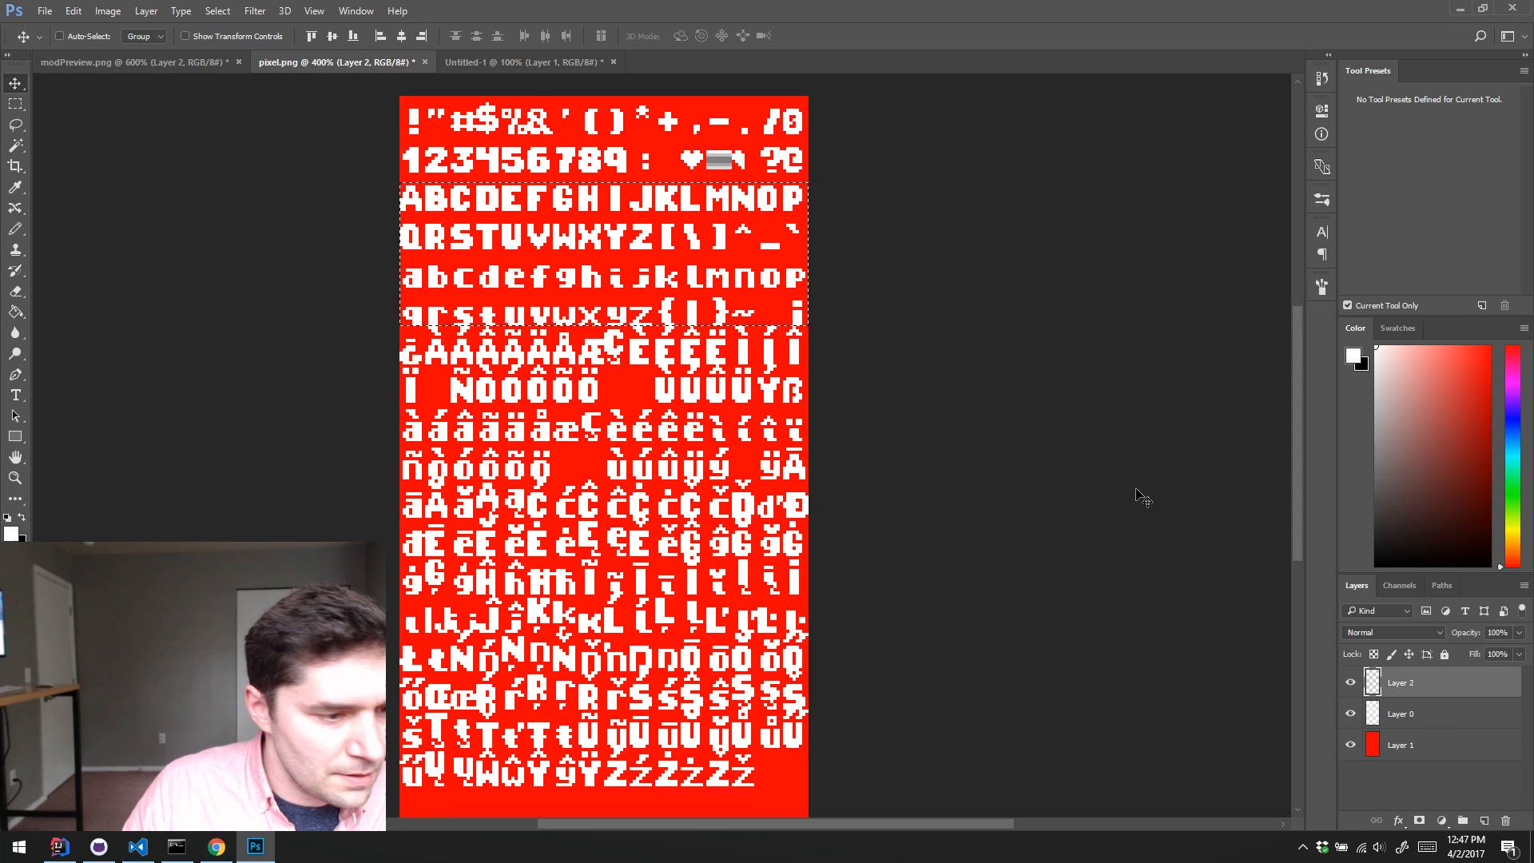
scroll(918, 466, down, 3)
scroll(883, 431, up, 4)
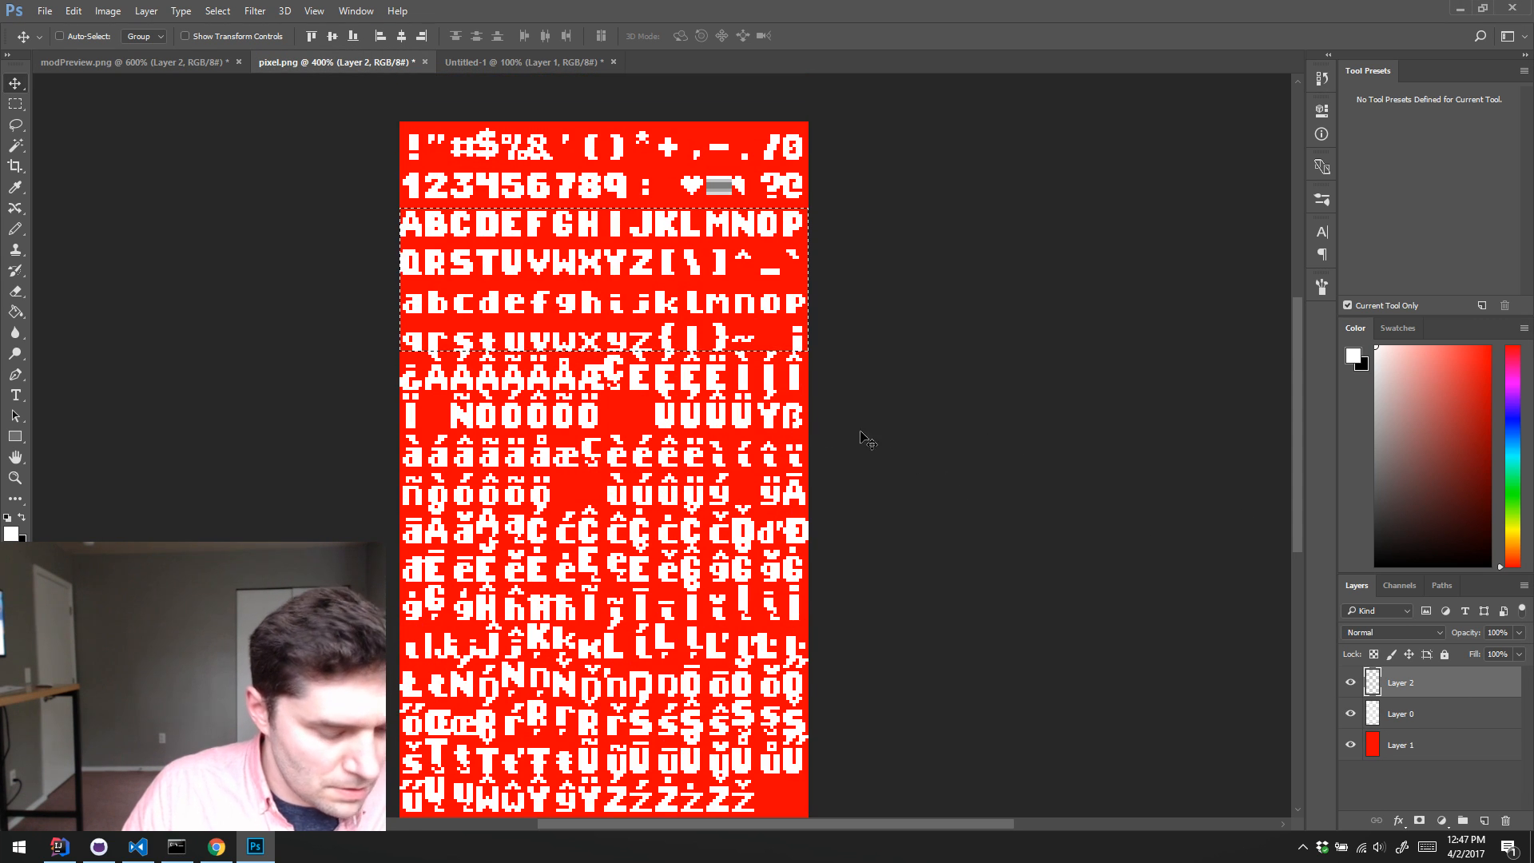
click(493, 343)
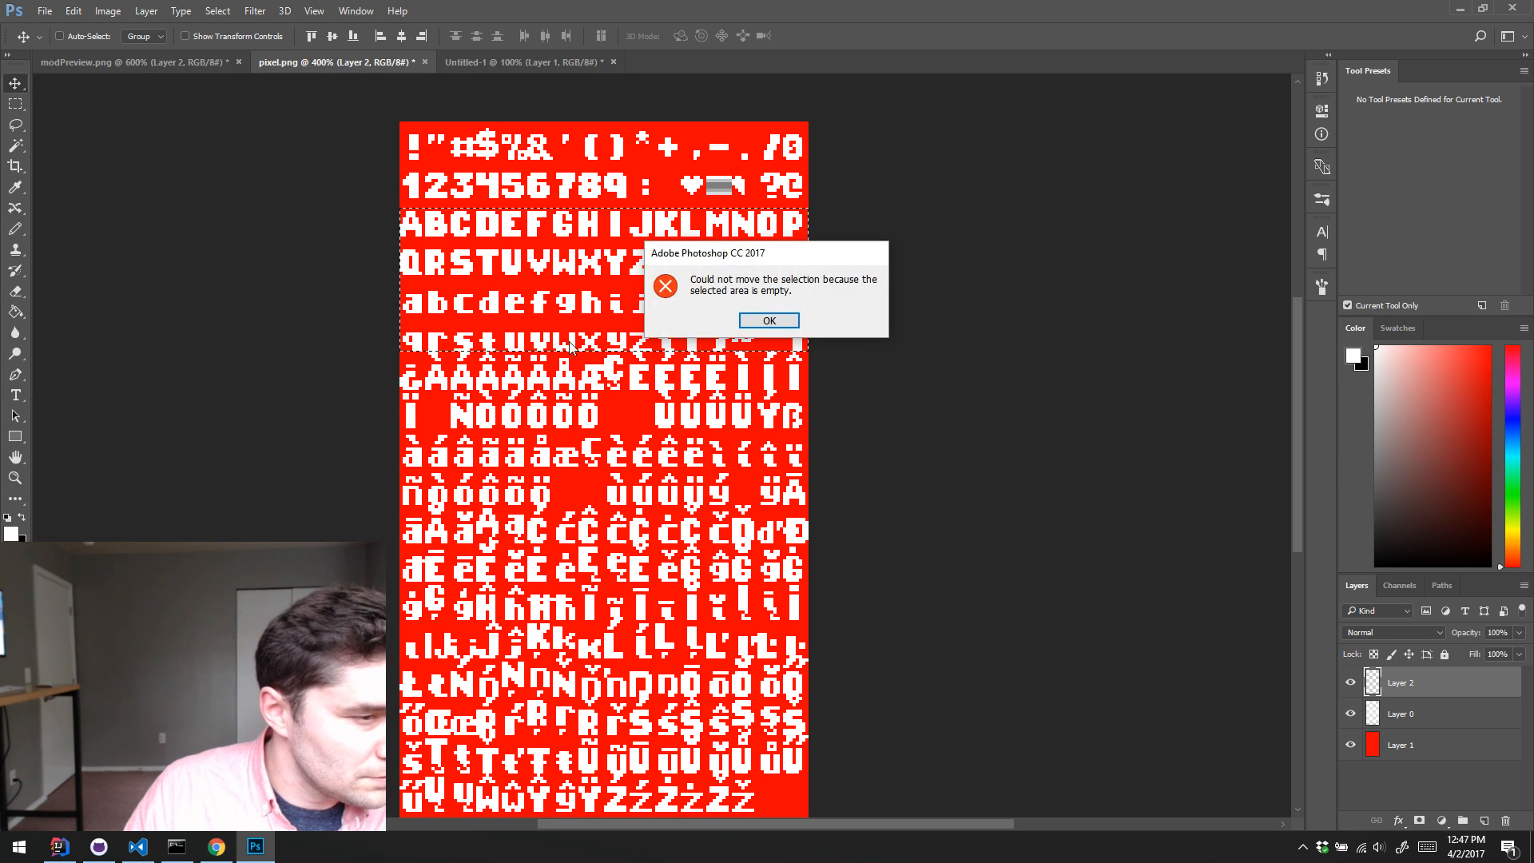
key(Return)
click(1417, 713)
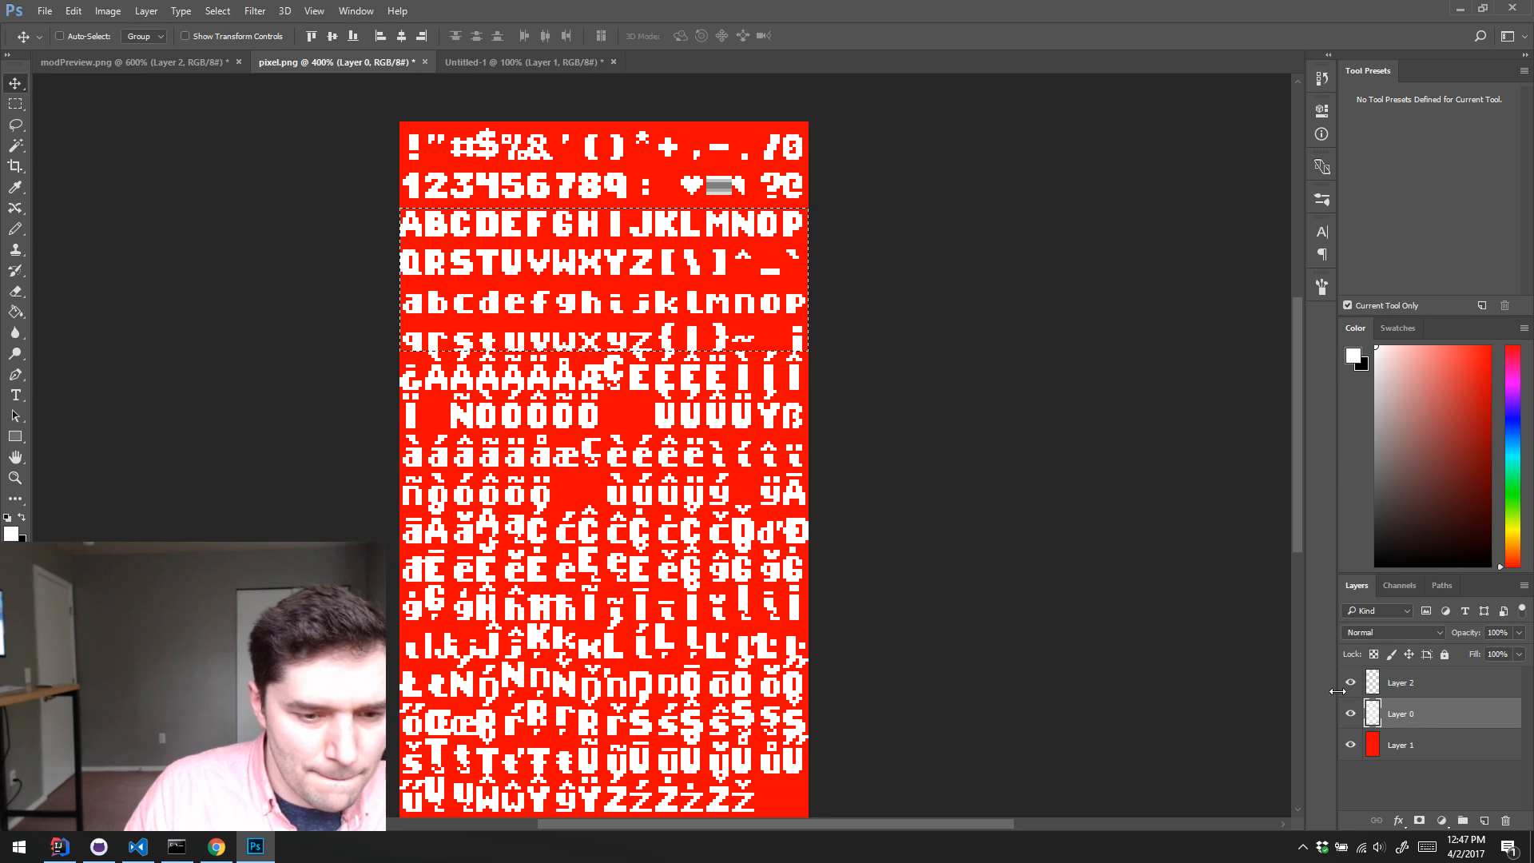
click(1414, 687)
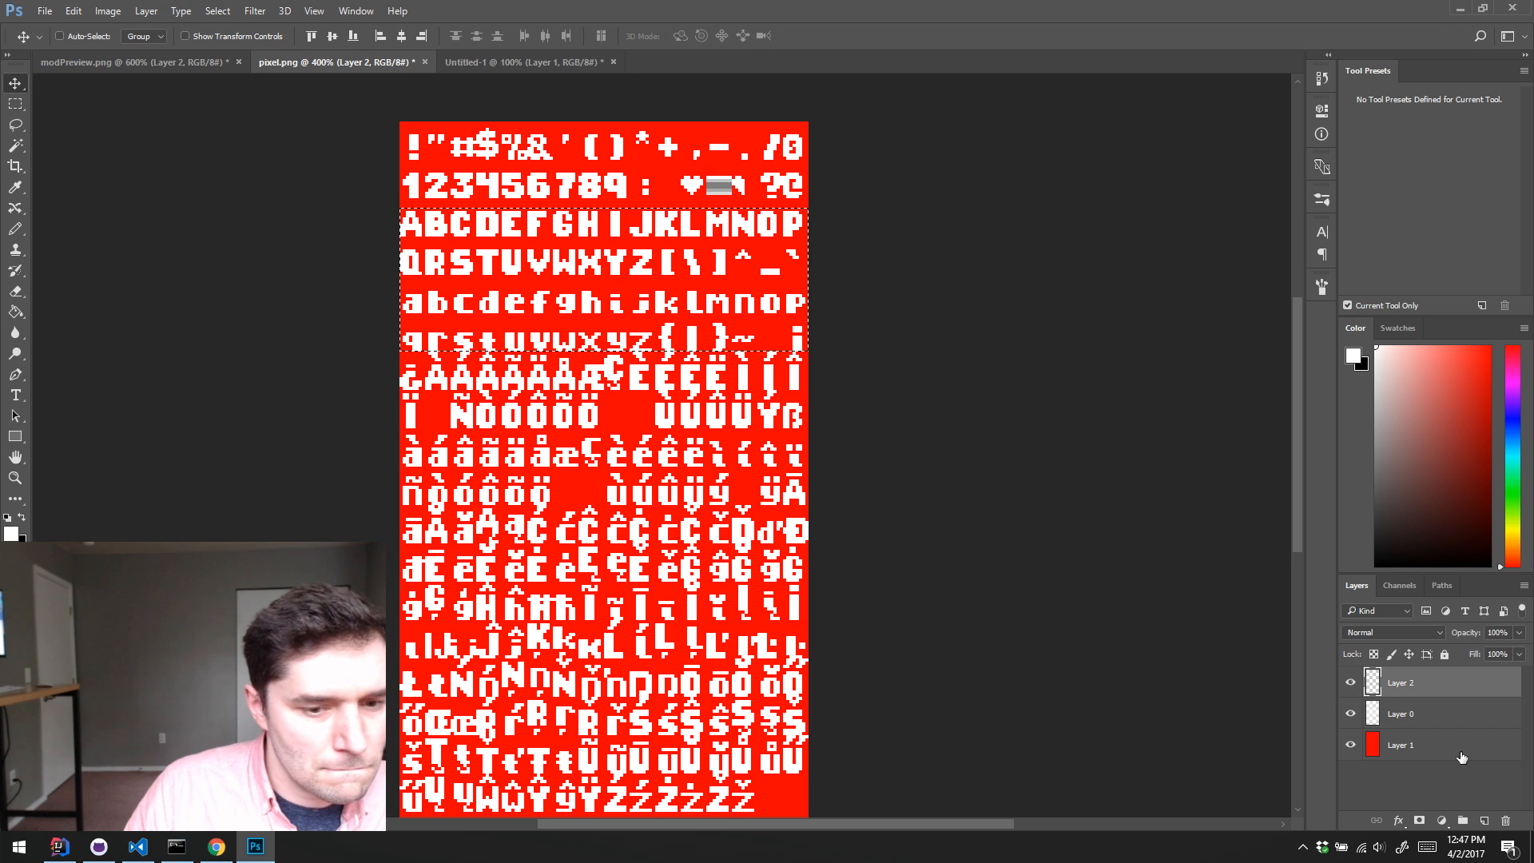
click(1505, 820)
Step: Make the lowercase t in the font sheet taller by shifting its upper part up and filling the gap with the Pencil
key(z)
click(492, 340)
click(492, 340)
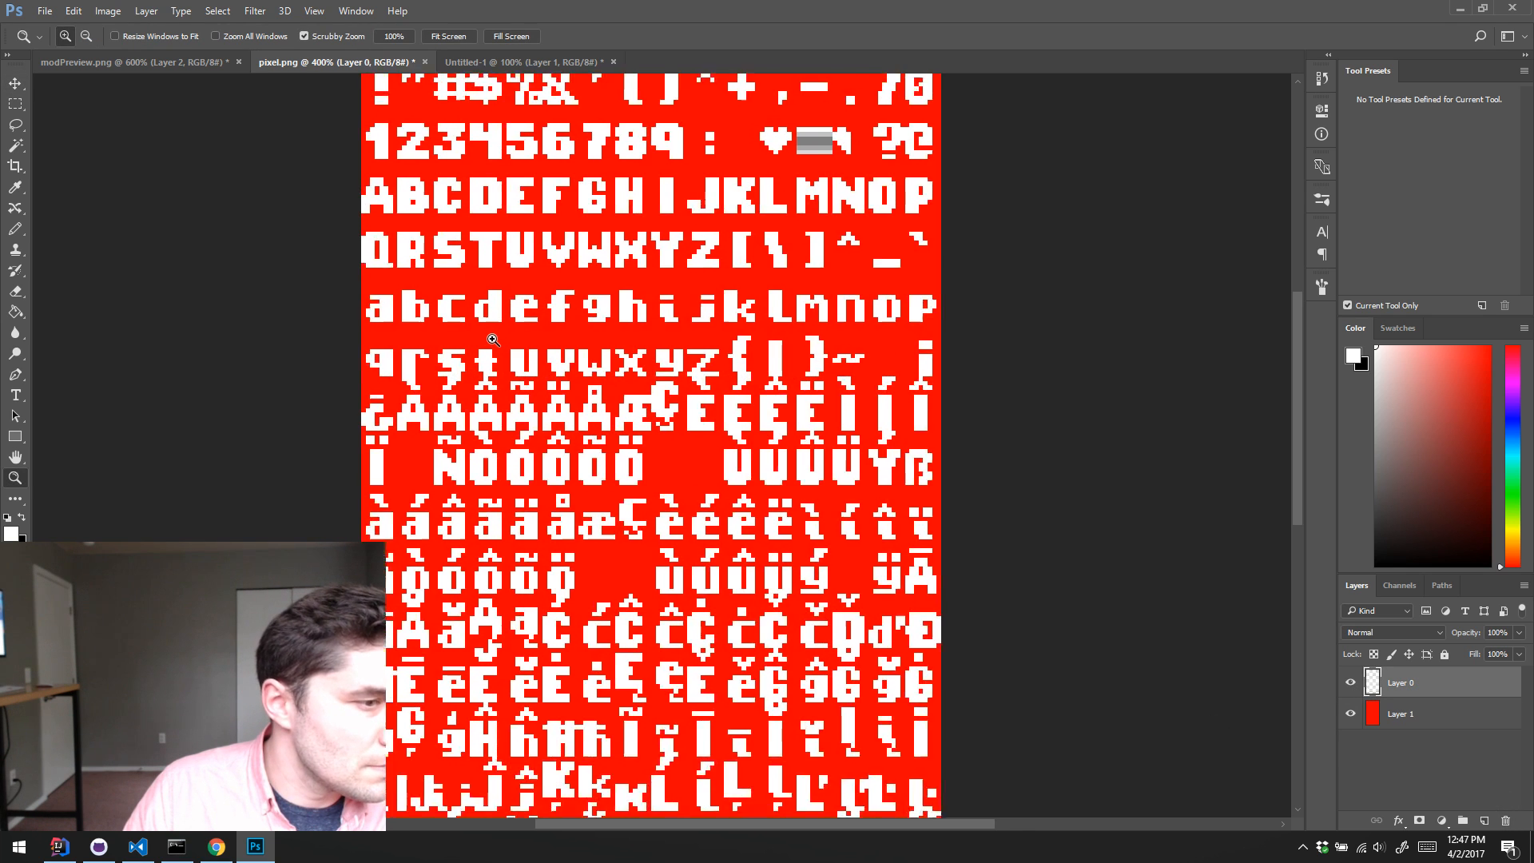
click(490, 344)
key(m)
key(ctrl+d)
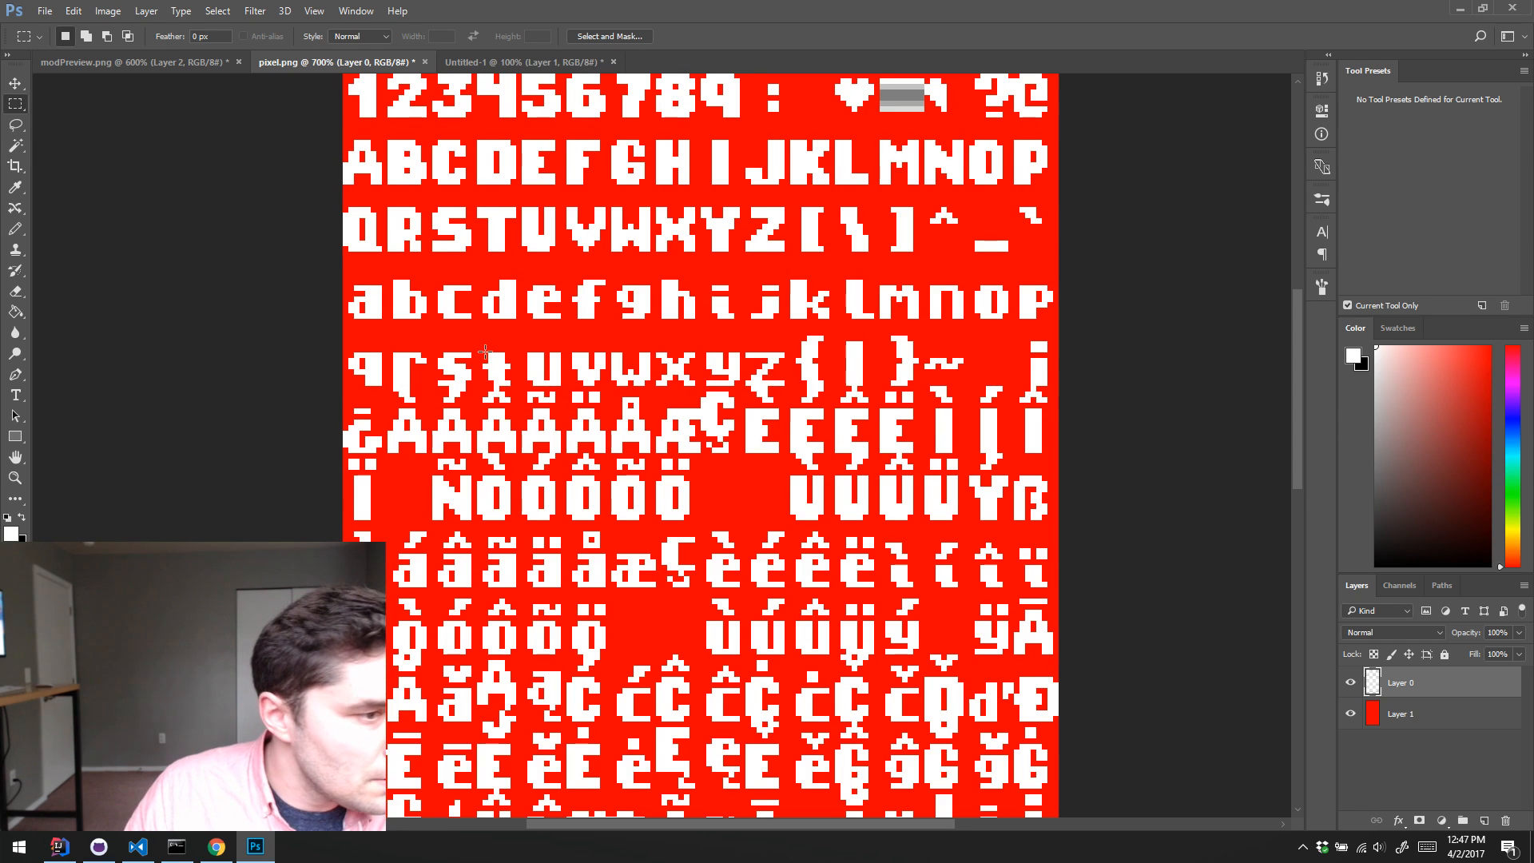
drag(485, 351, 512, 366)
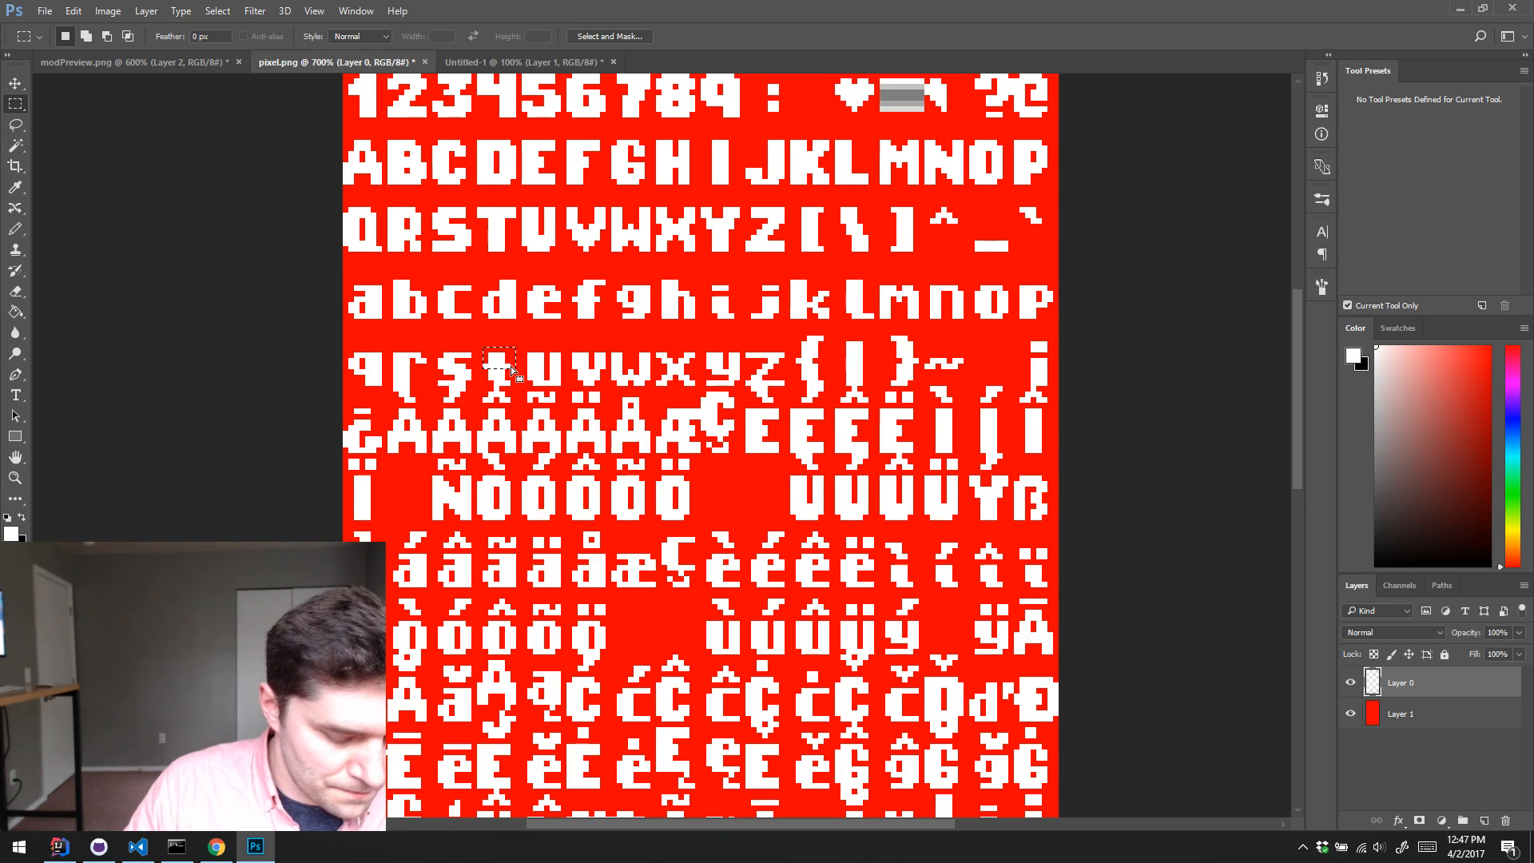
key(v)
key(ctrl+d)
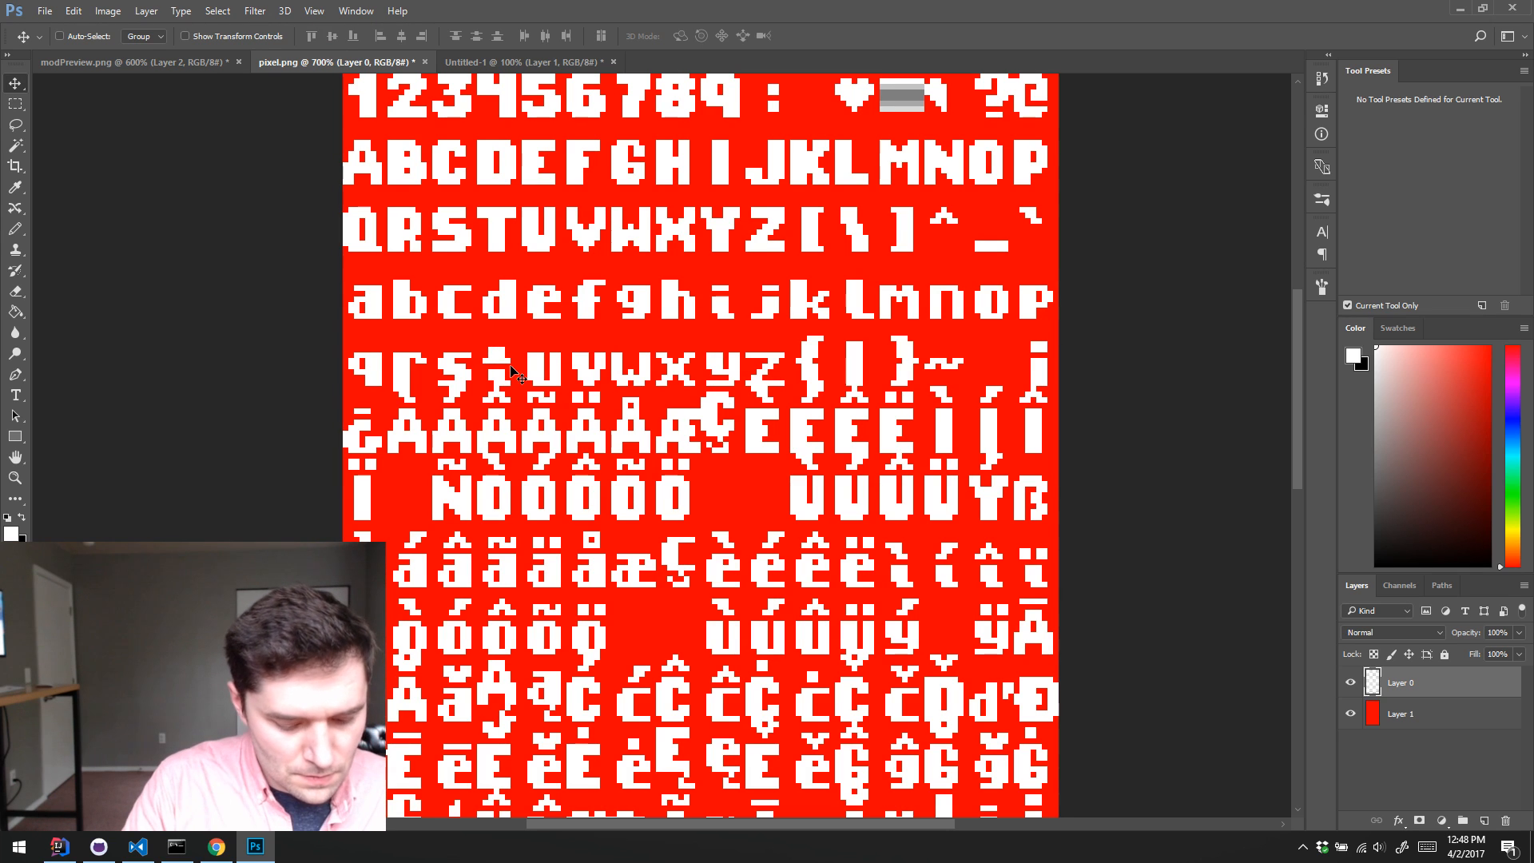
key(b)
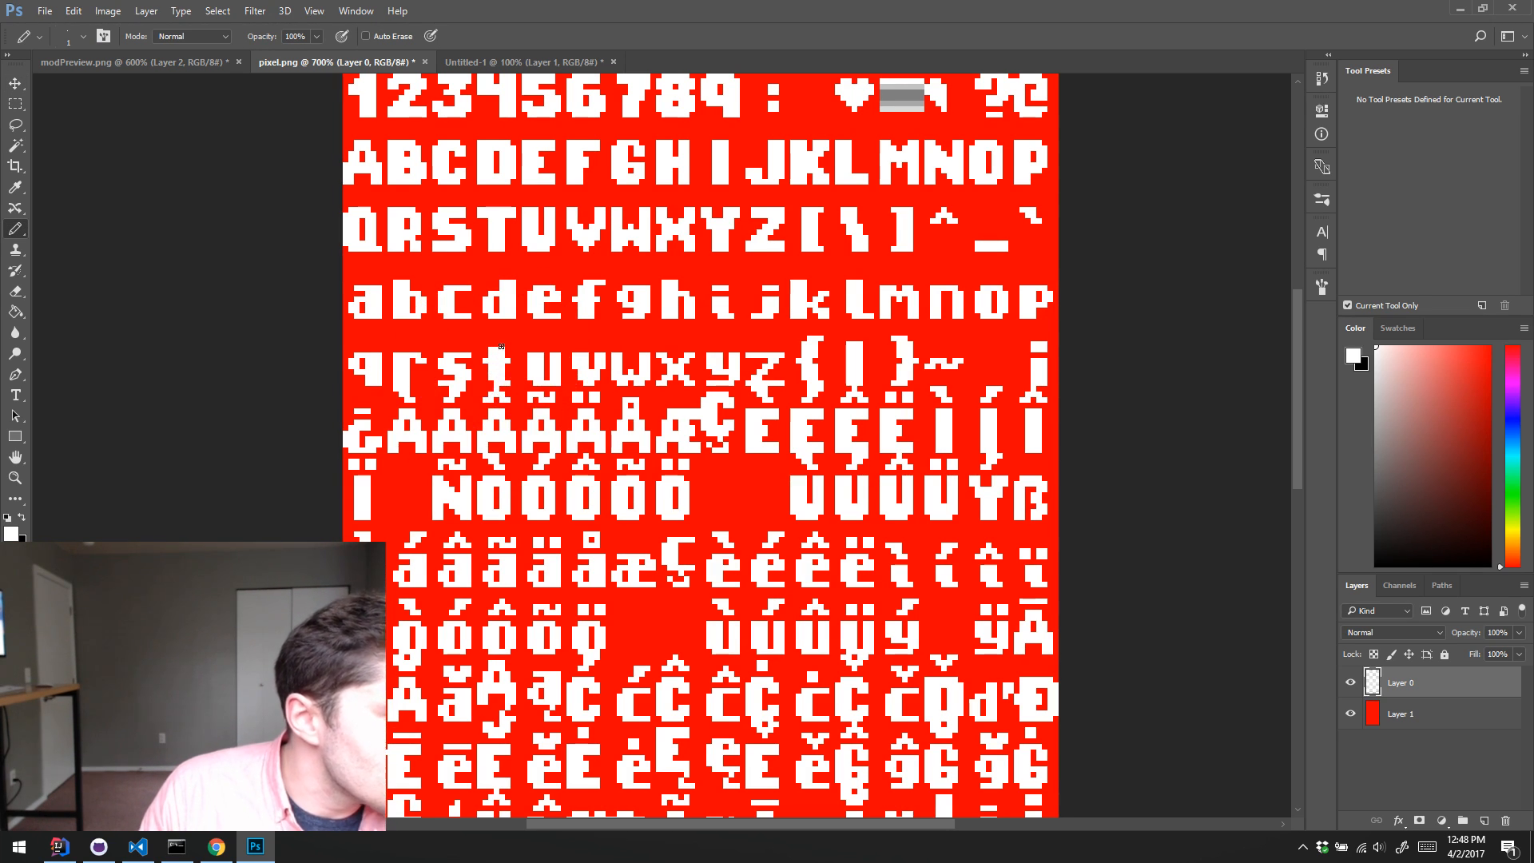
Step: Retouch the accented lowercase t variants near the end of the font sheet with the Pencil and Eraser to match the taller t
scroll(499, 330, down, 10)
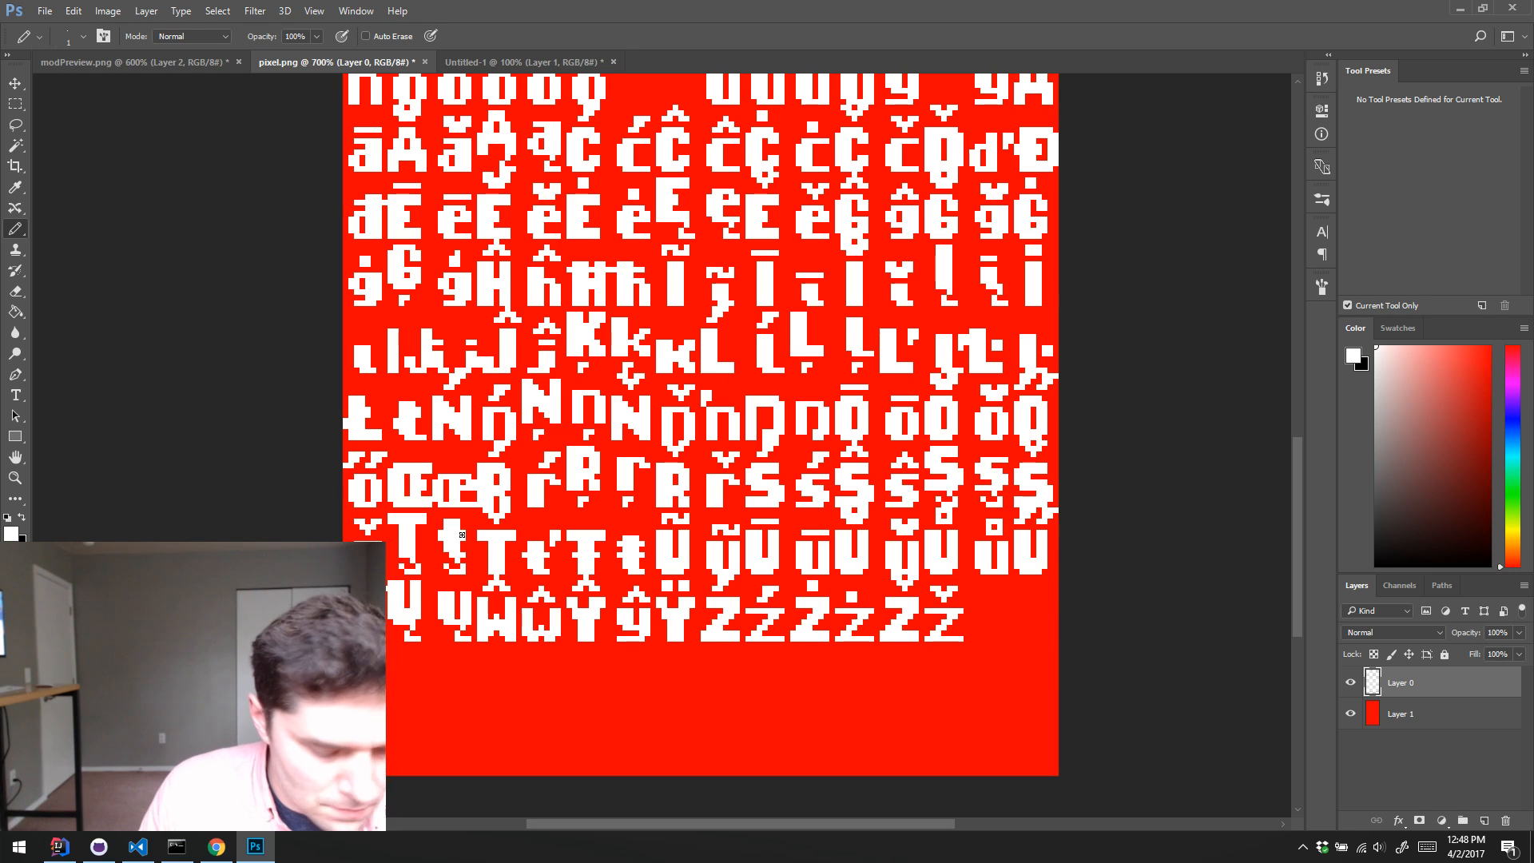
key(e)
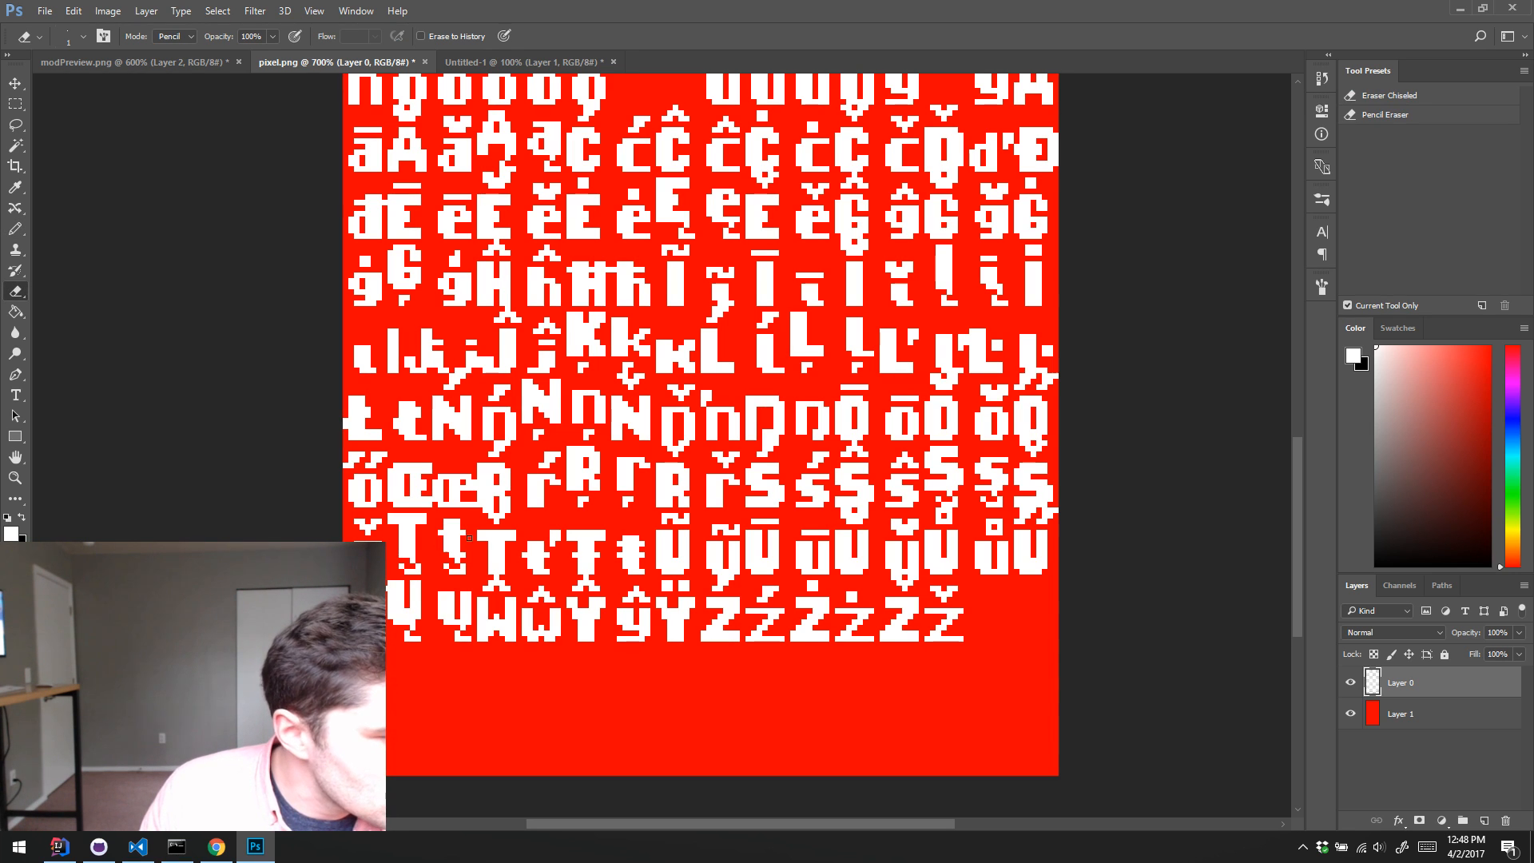
key(b)
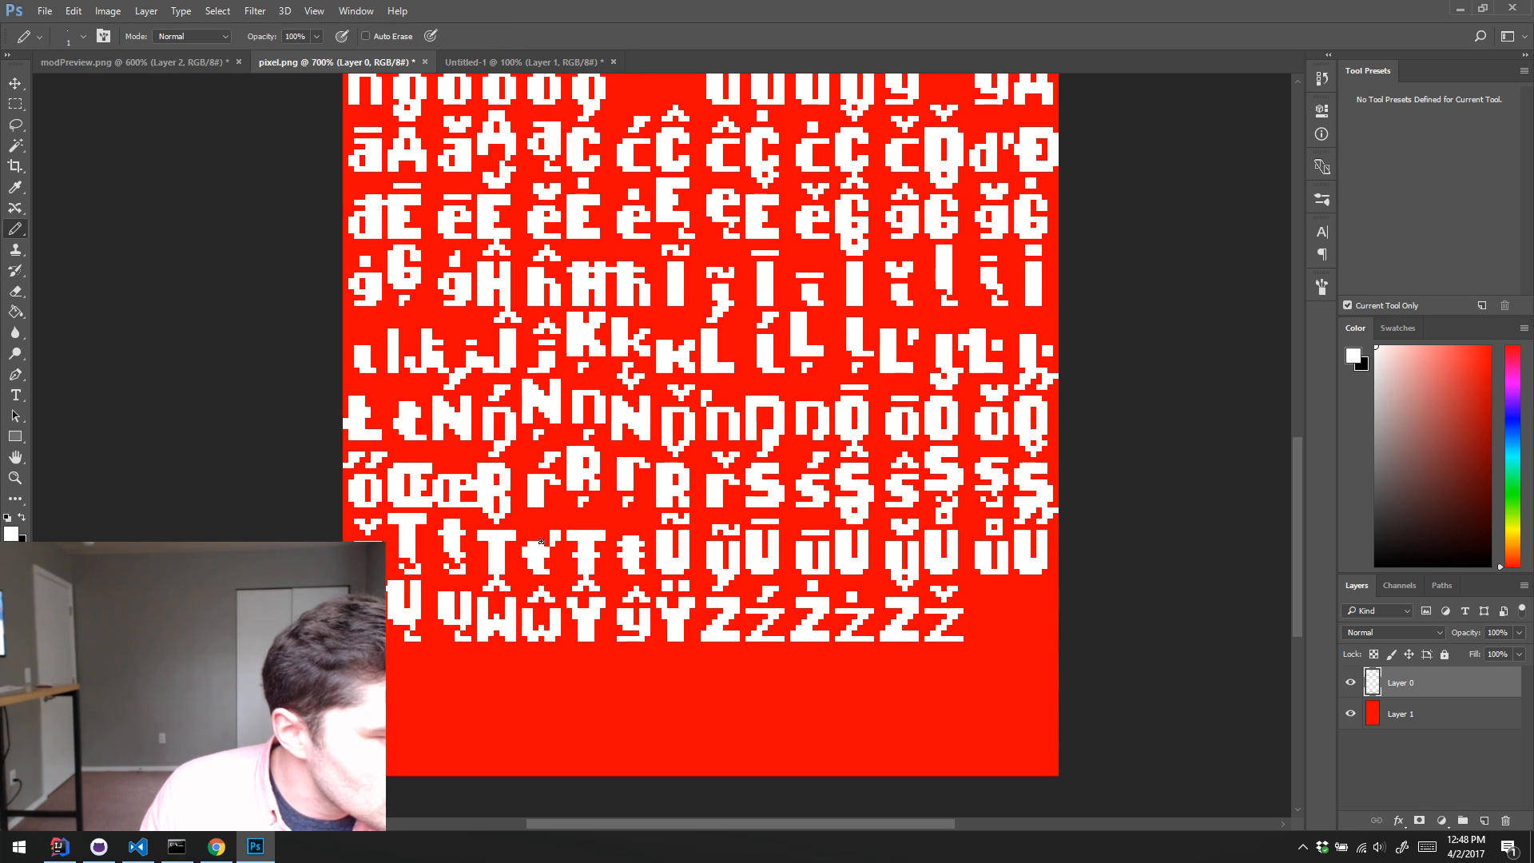
key(e)
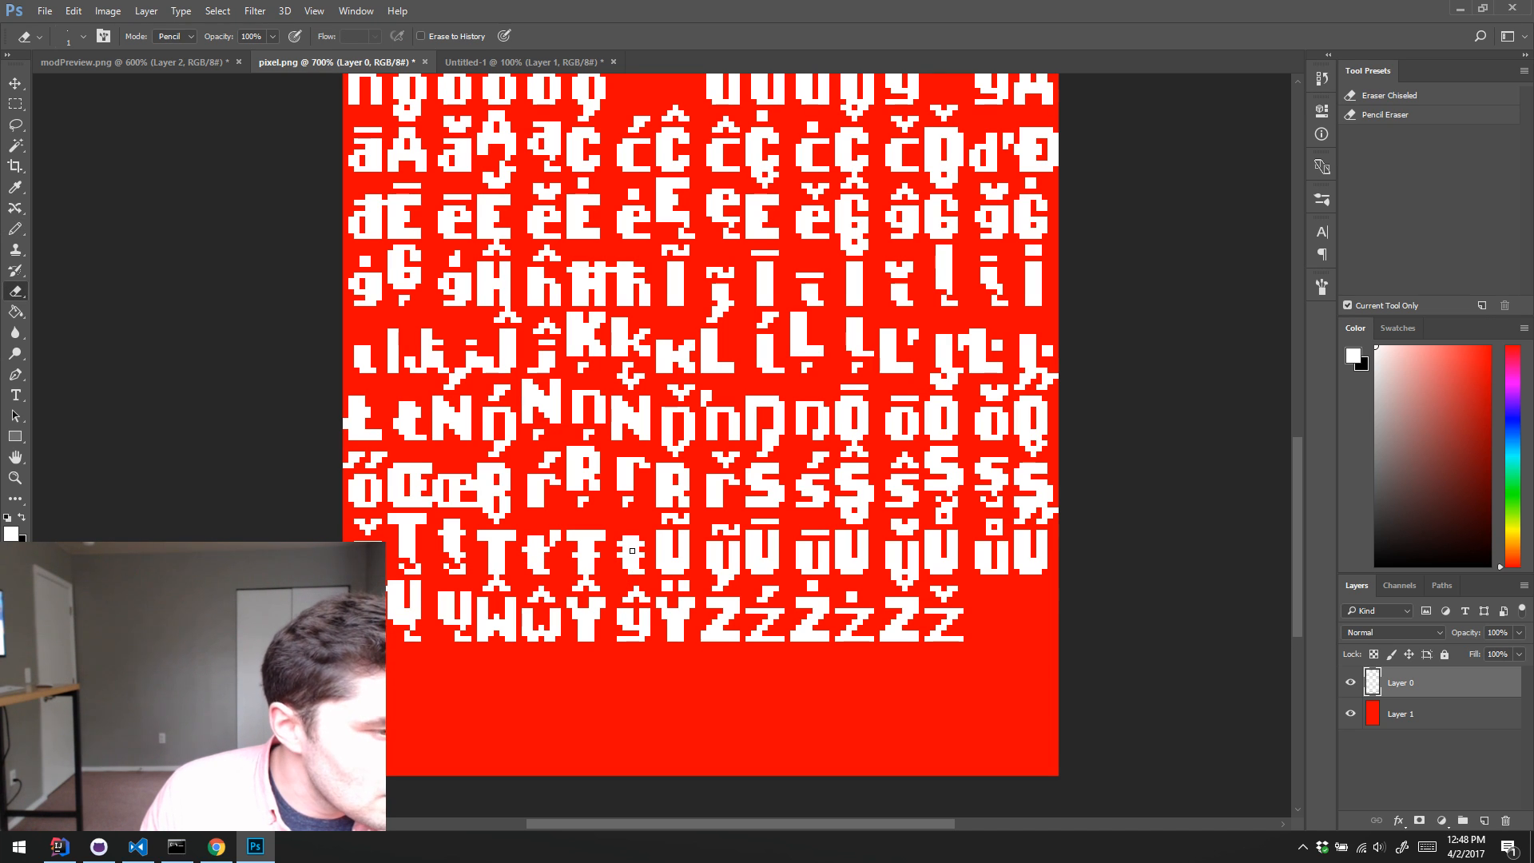
key(b)
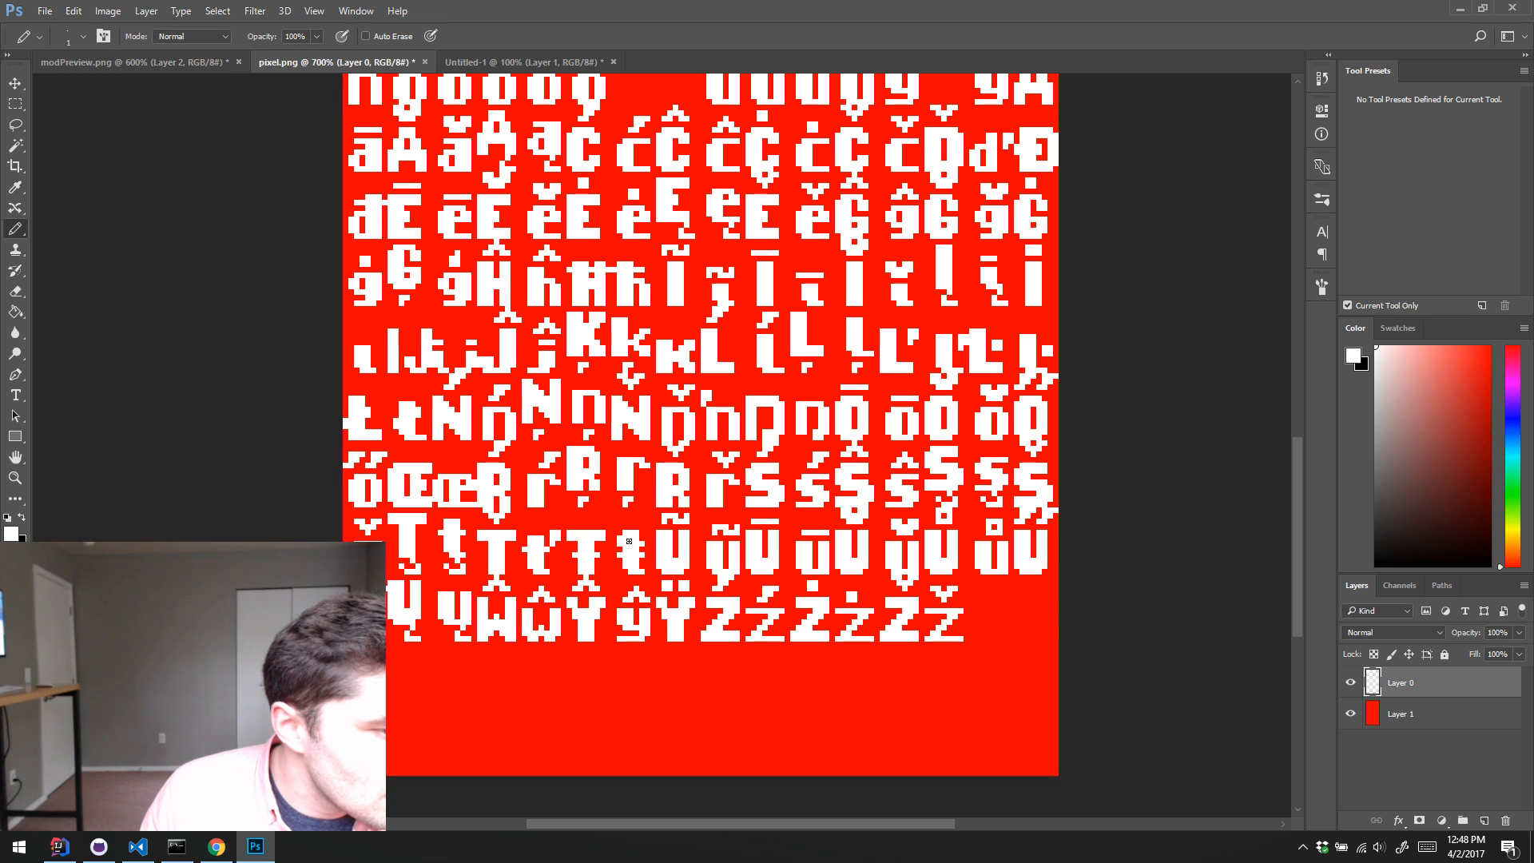
key(e)
key(b)
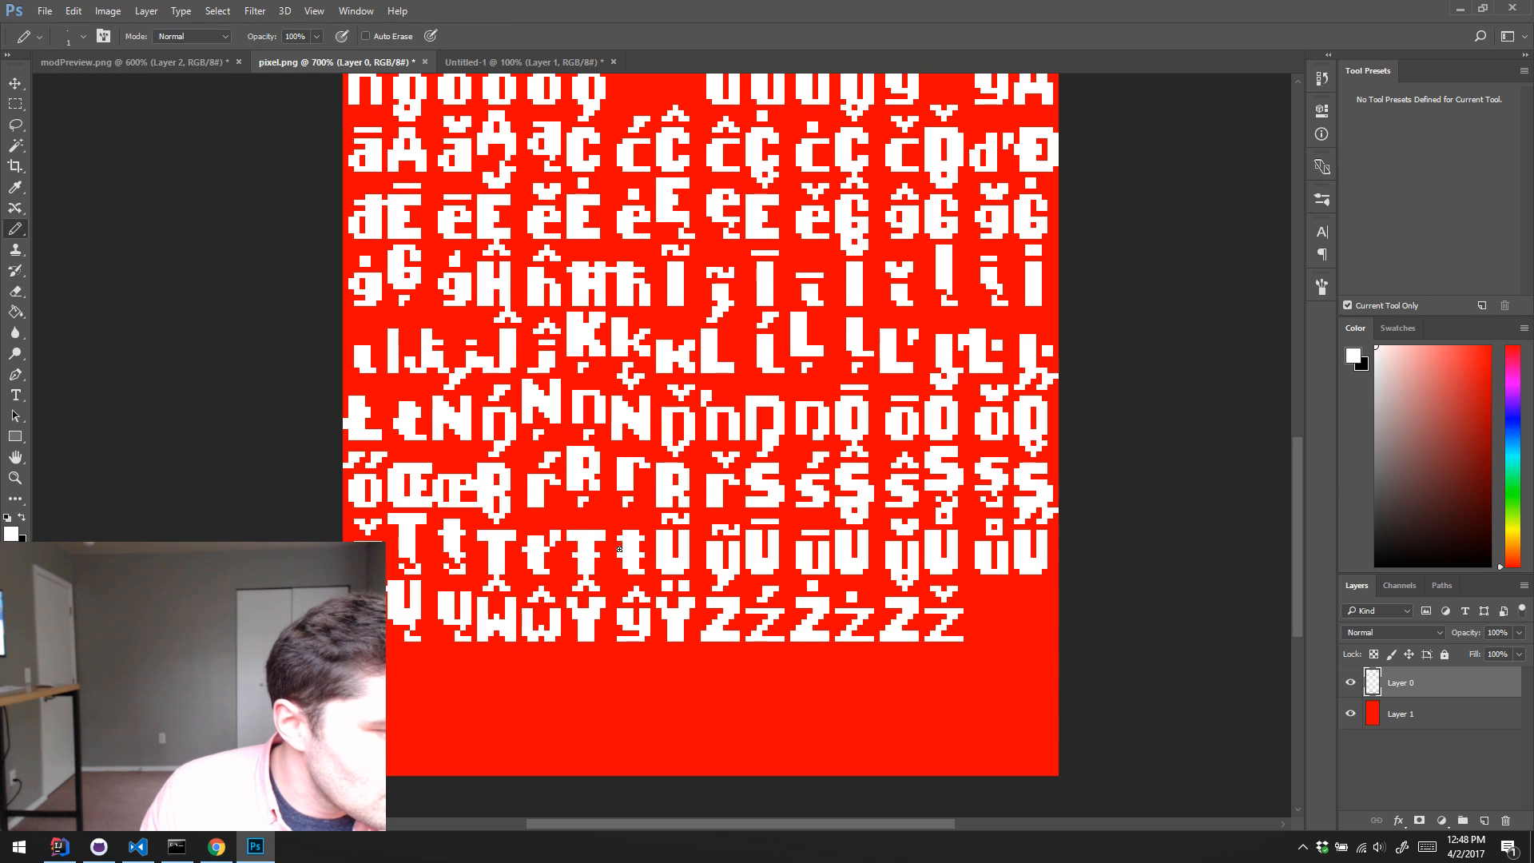
key(e)
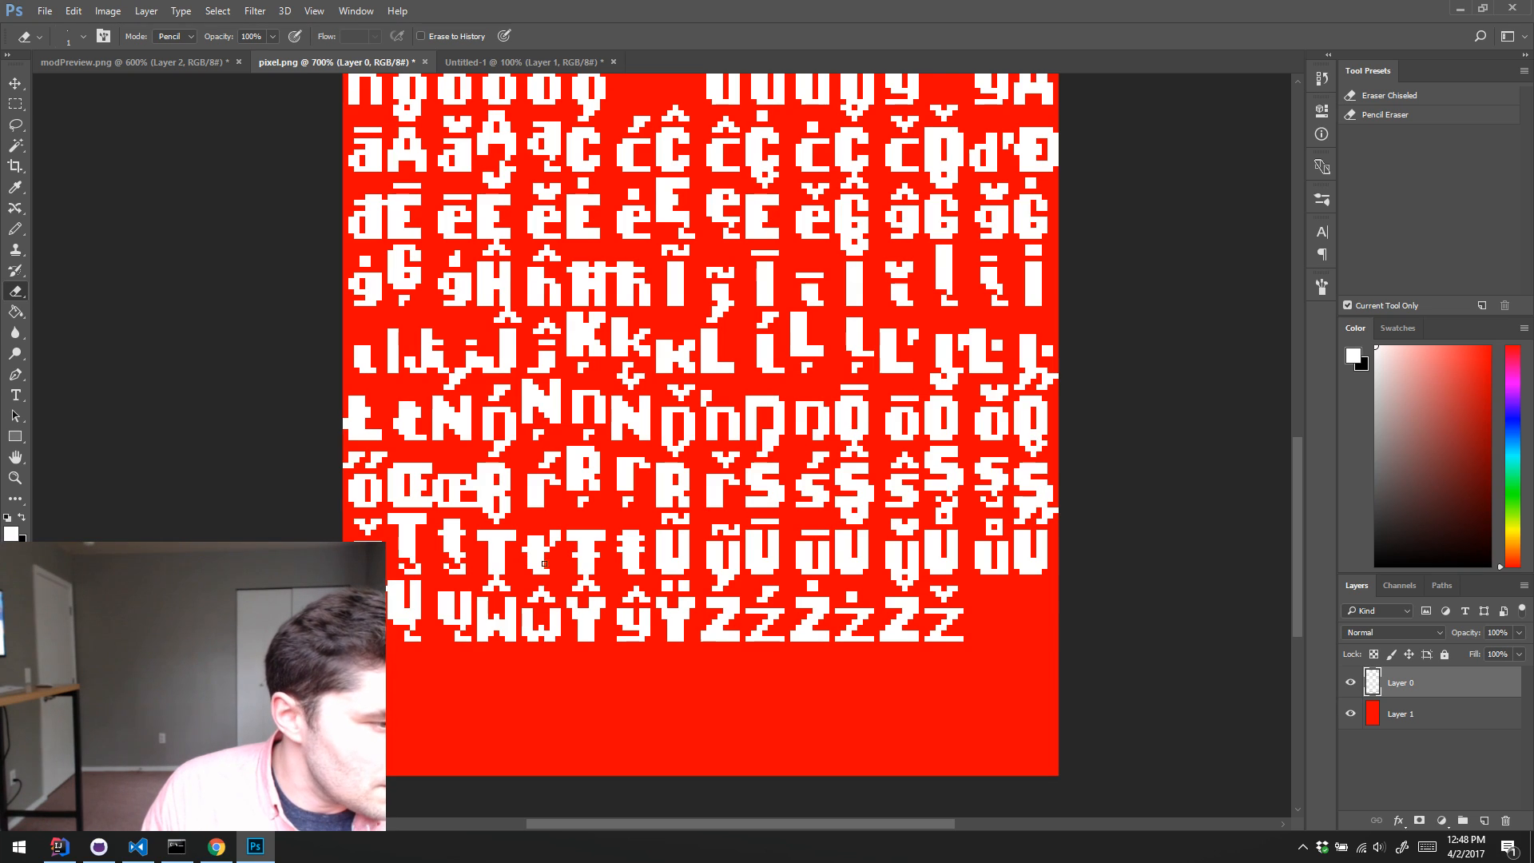
Step: Delete the red background Layer 1 from the font sheet and save pixel.png
drag(587, 455, 596, 626)
drag(582, 507, 597, 568)
drag(615, 446, 605, 659)
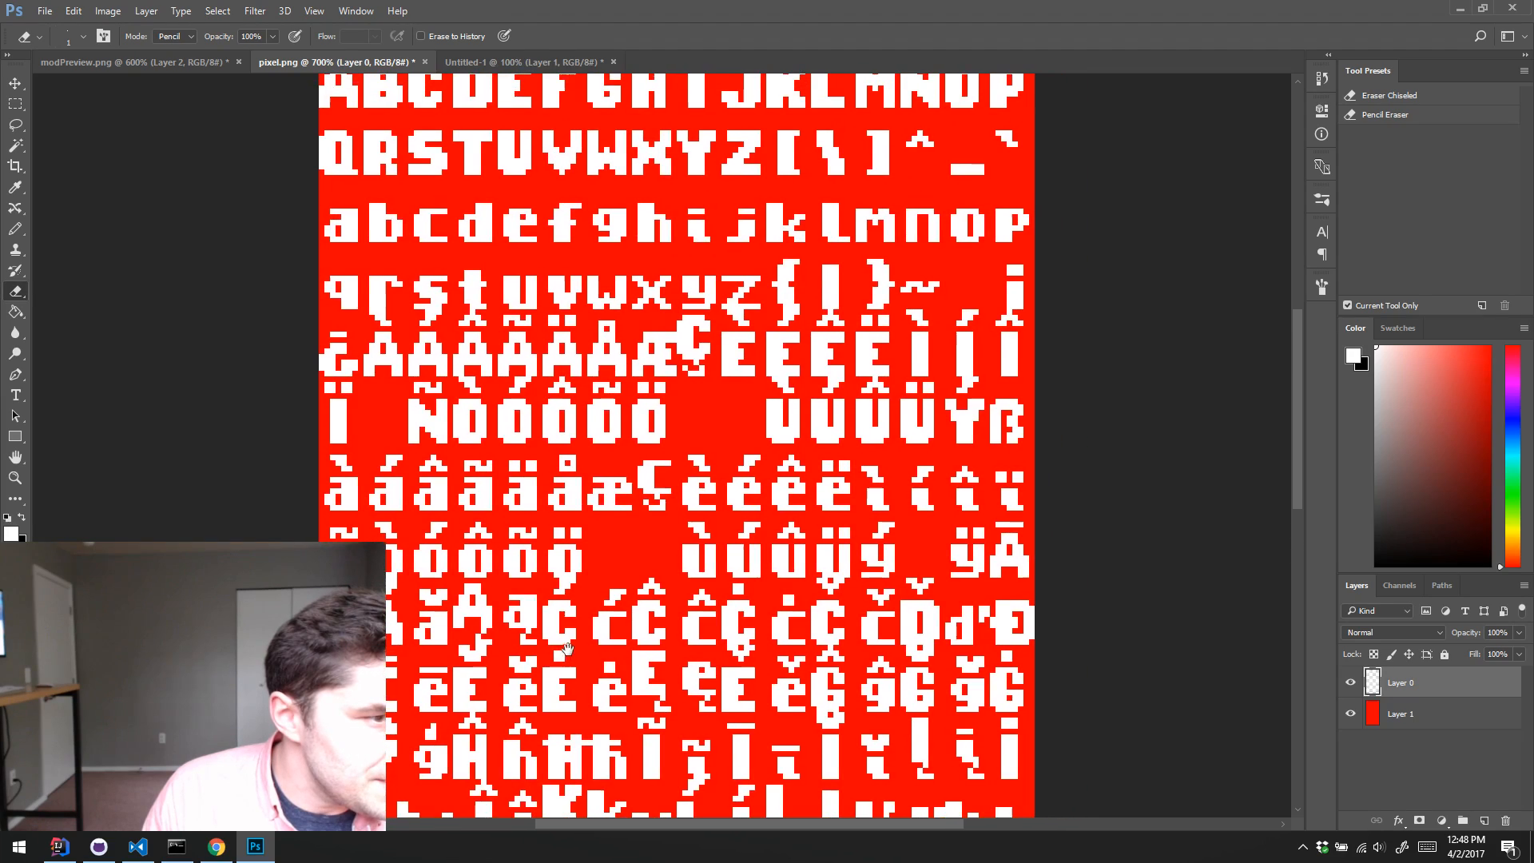
mouse_move(601, 496)
mouse_down()
mouse_move(596, 561)
mouse_move(723, 561)
mouse_up()
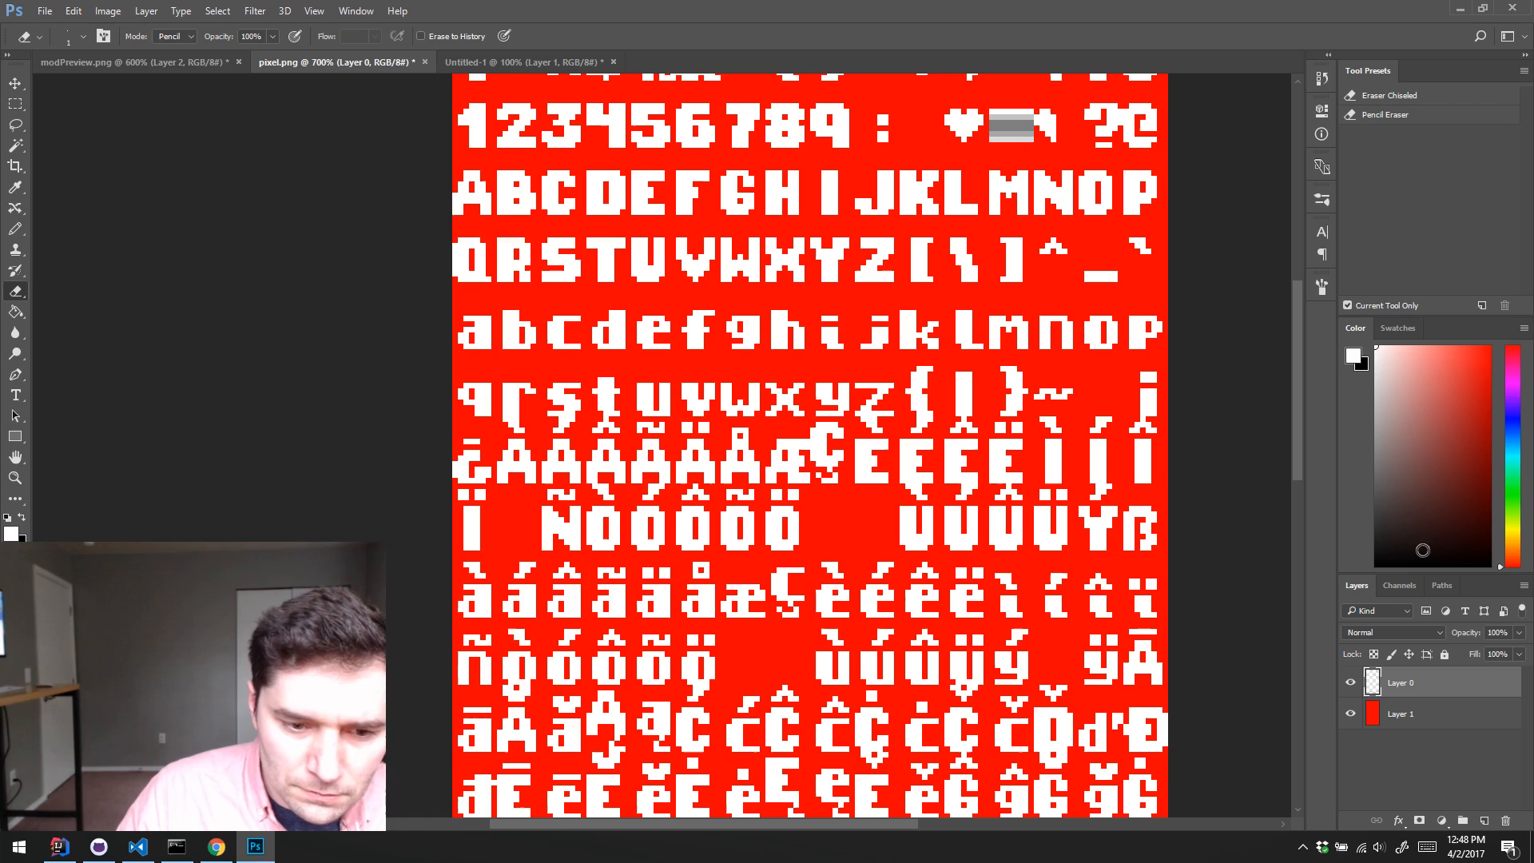
click(1441, 717)
click(1504, 820)
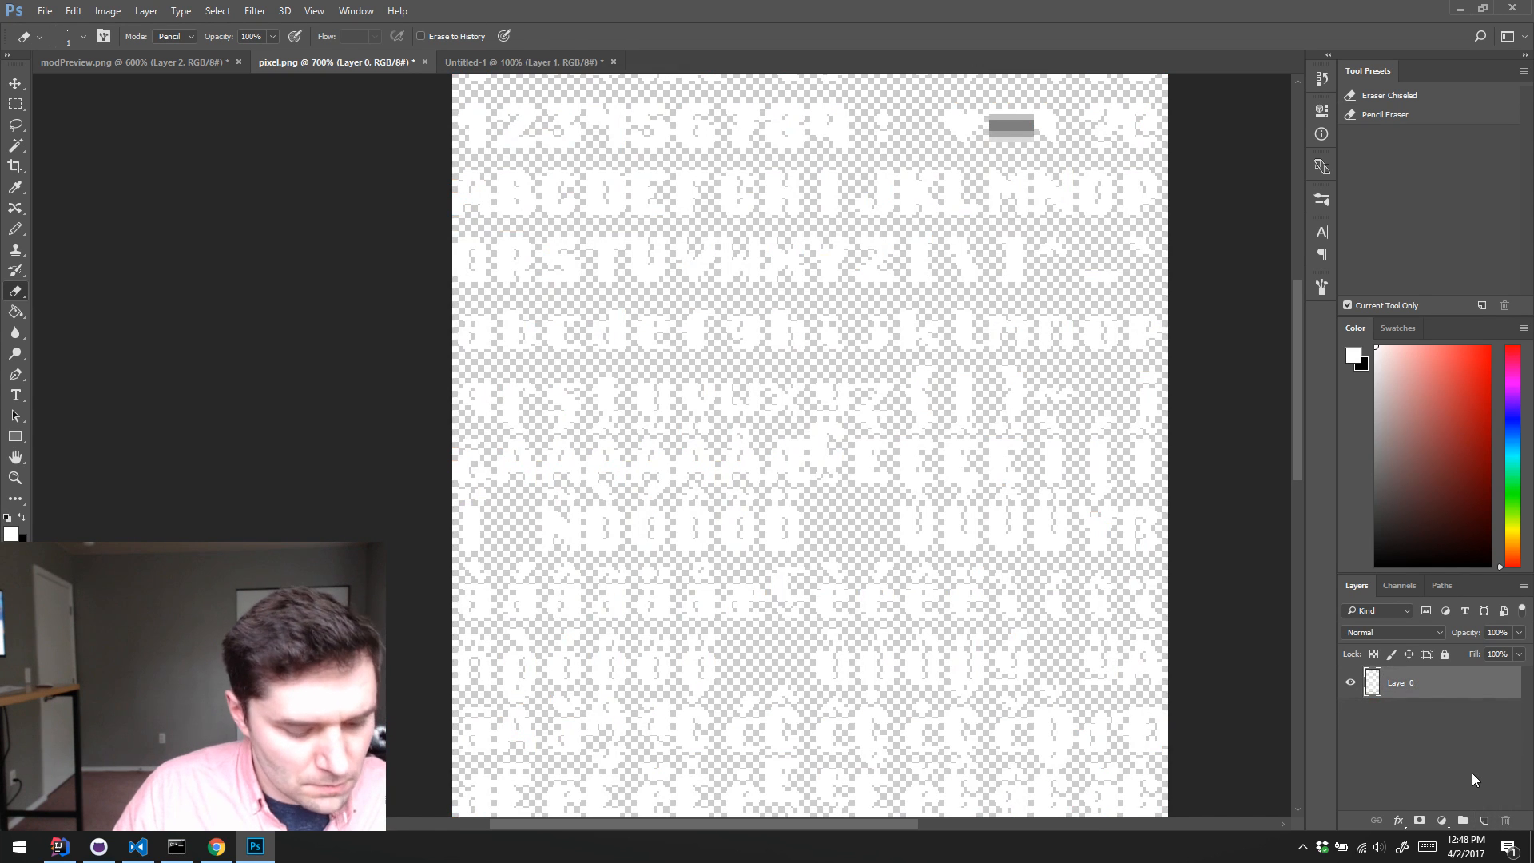
key(ctrl+s)
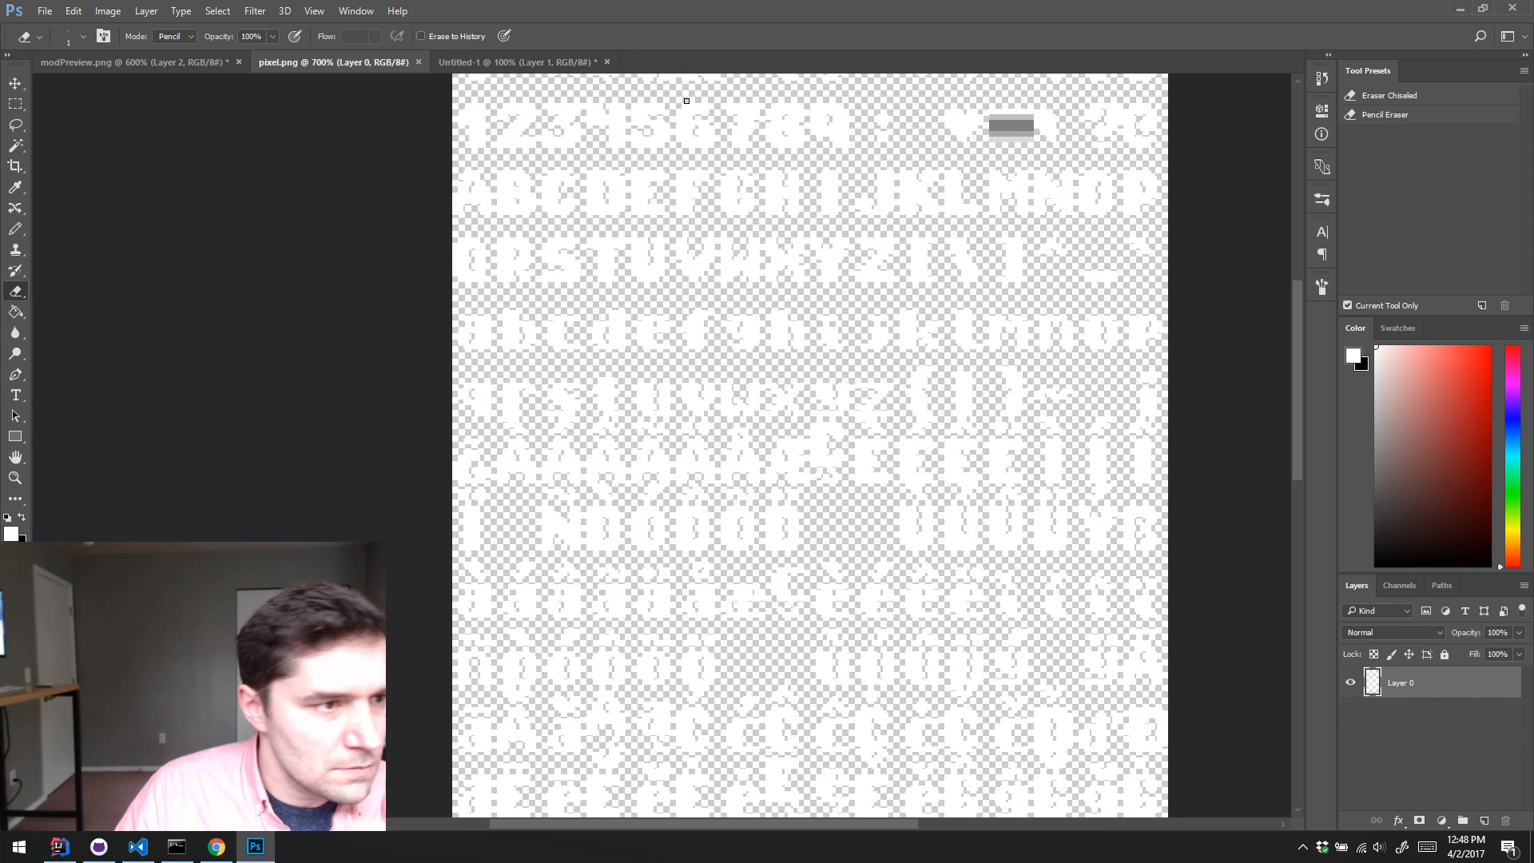
Step: Switch to GitHub Desktop, commit the pixel.png change in the delver repository to the develop branch, and sync it
click(109, 853)
click(83, 122)
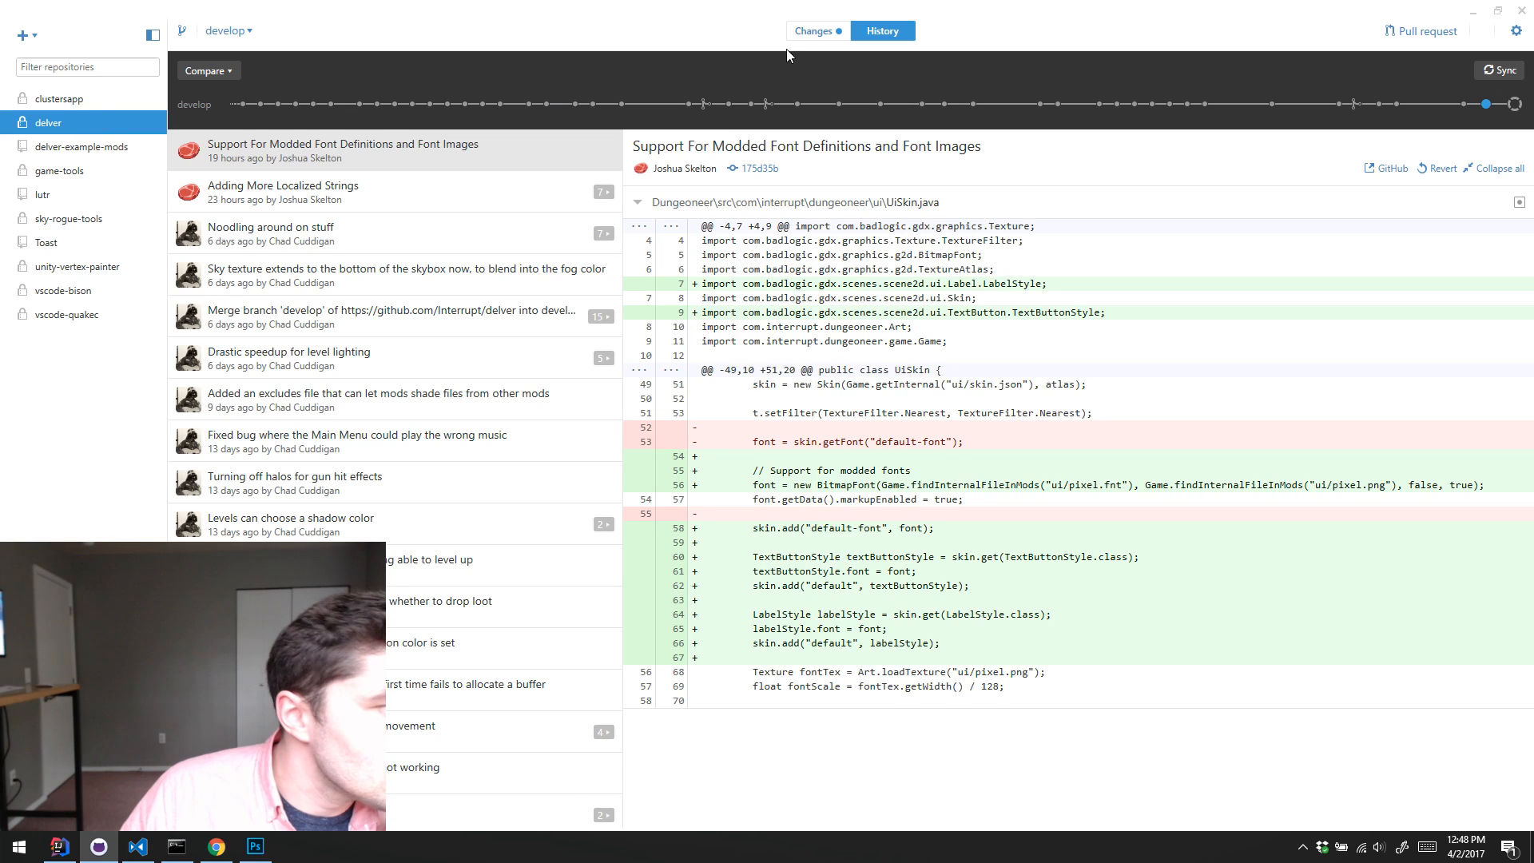
click(819, 34)
click(370, 179)
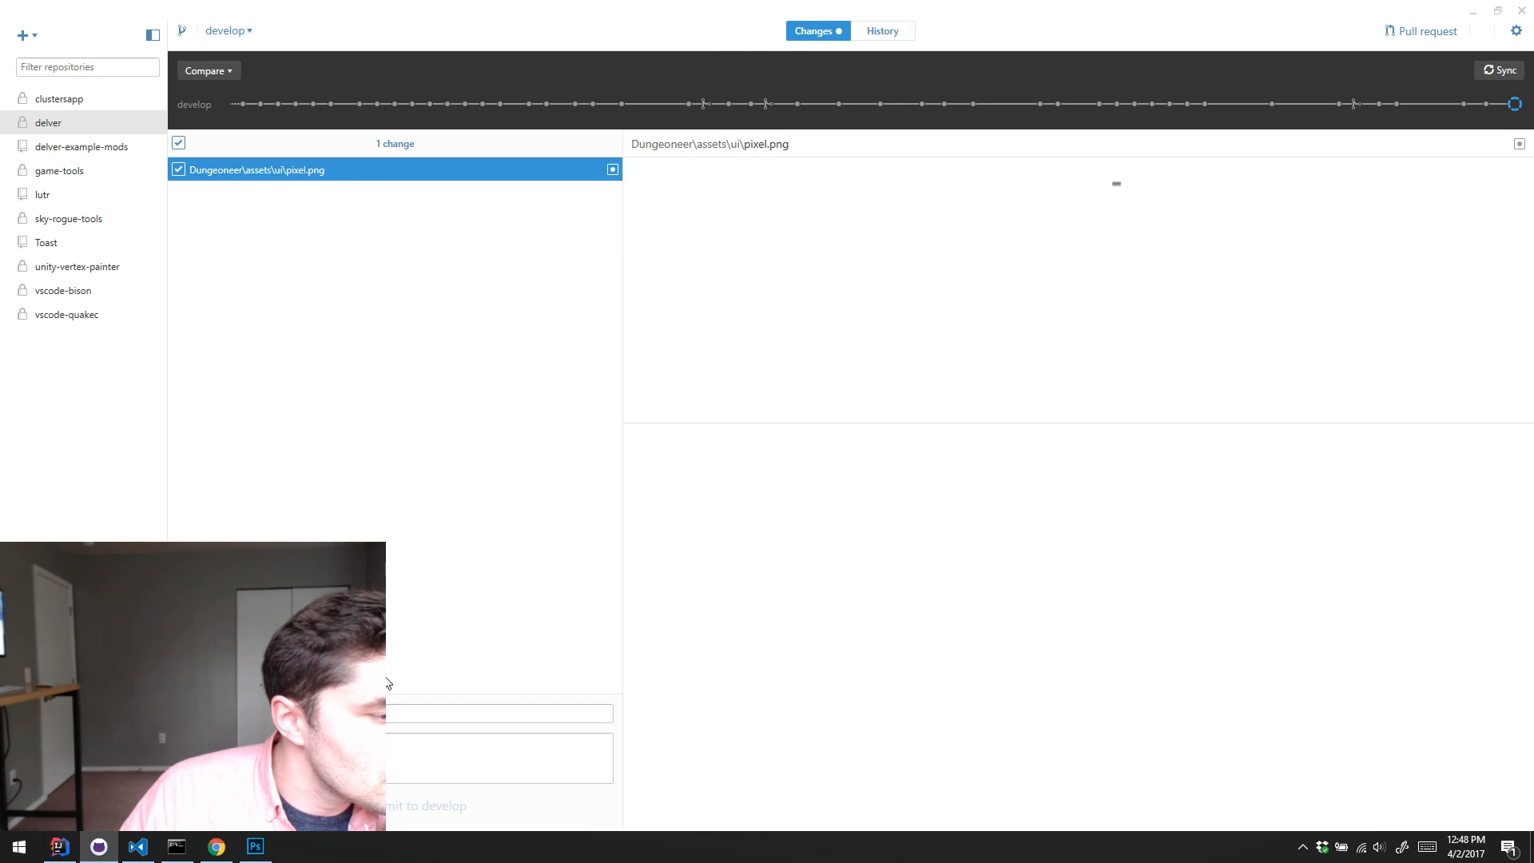
click(394, 712)
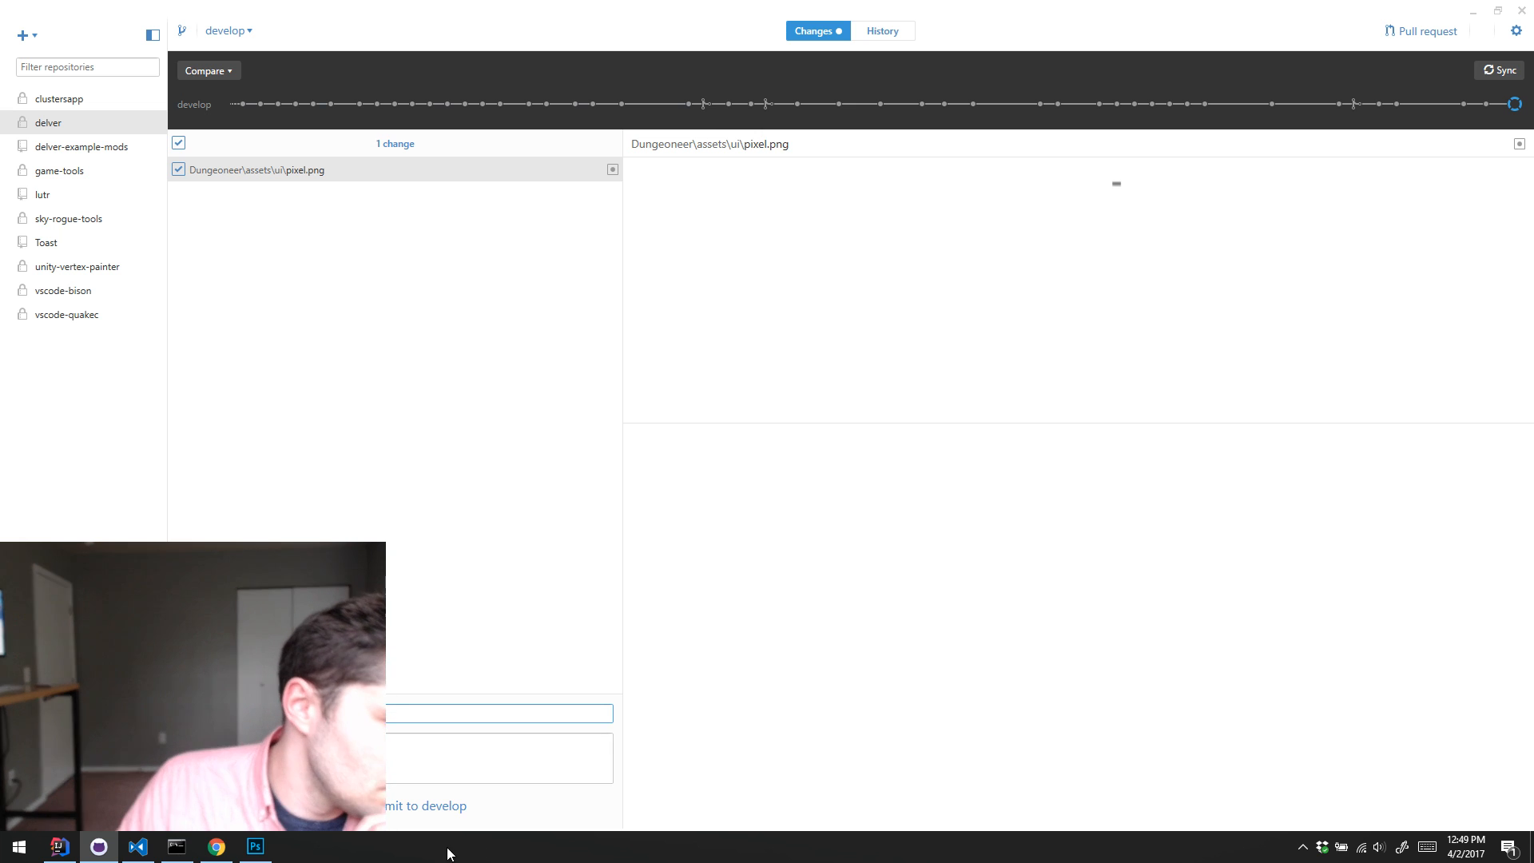
click(390, 804)
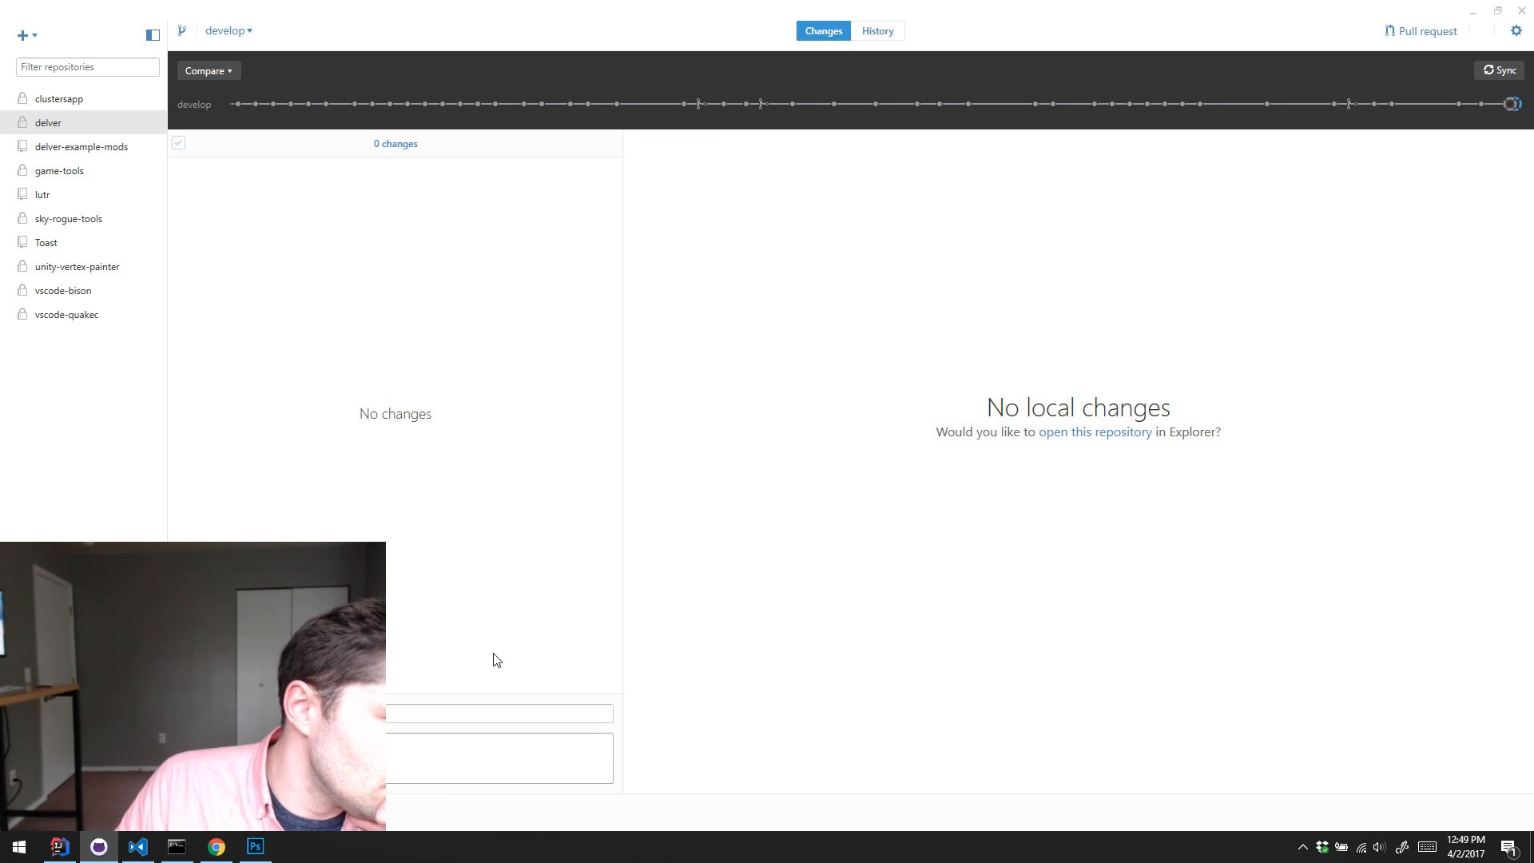
click(1508, 72)
click(1474, 11)
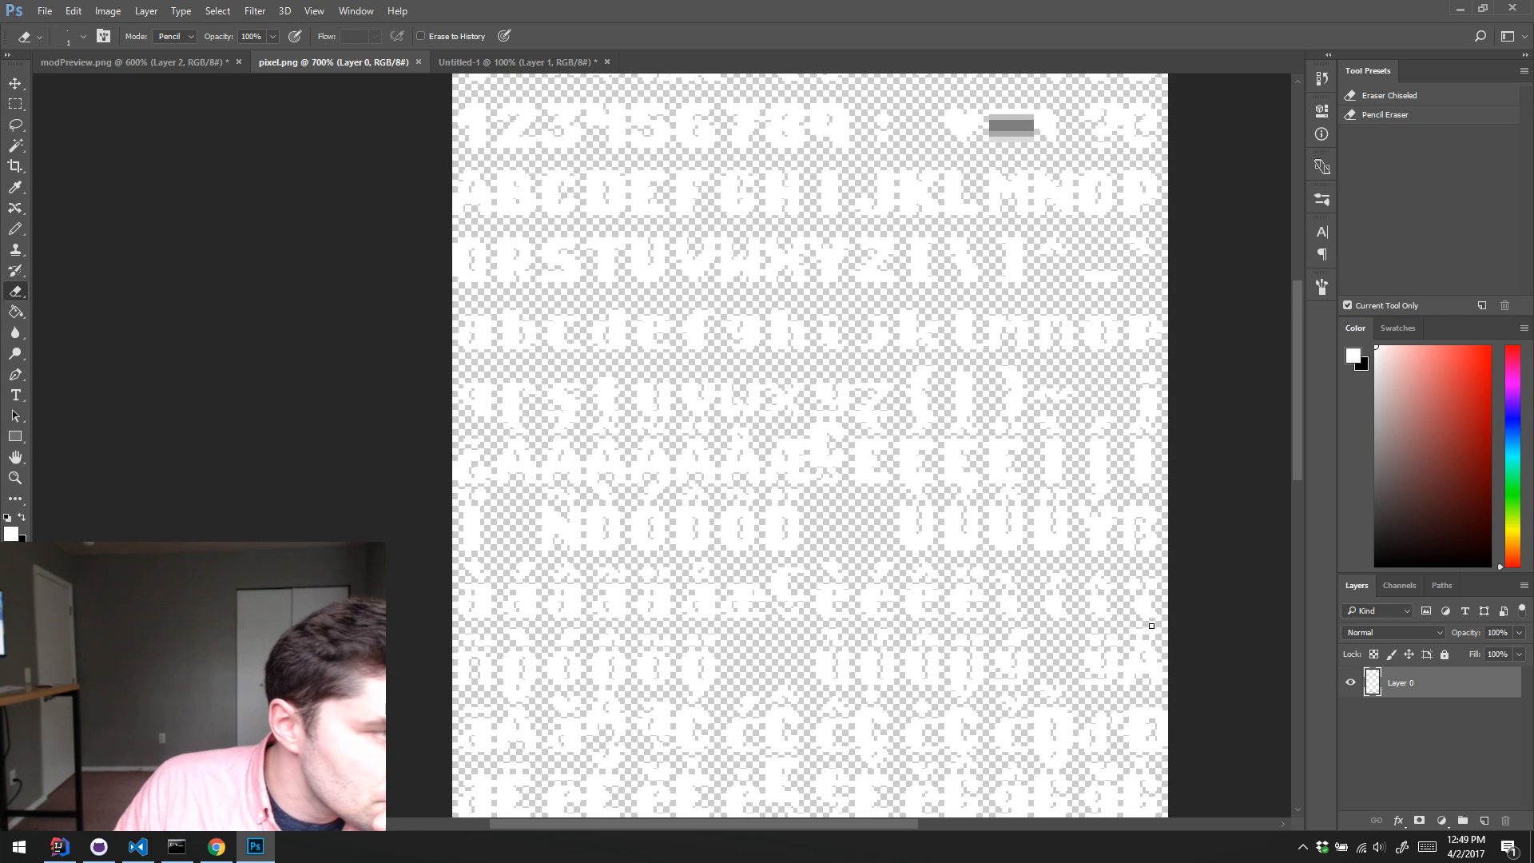
Step: Return to modPreview.png in Photoshop and copy the lowercase y from the alphabet rows after "Stor" to complete "Story"
click(126, 62)
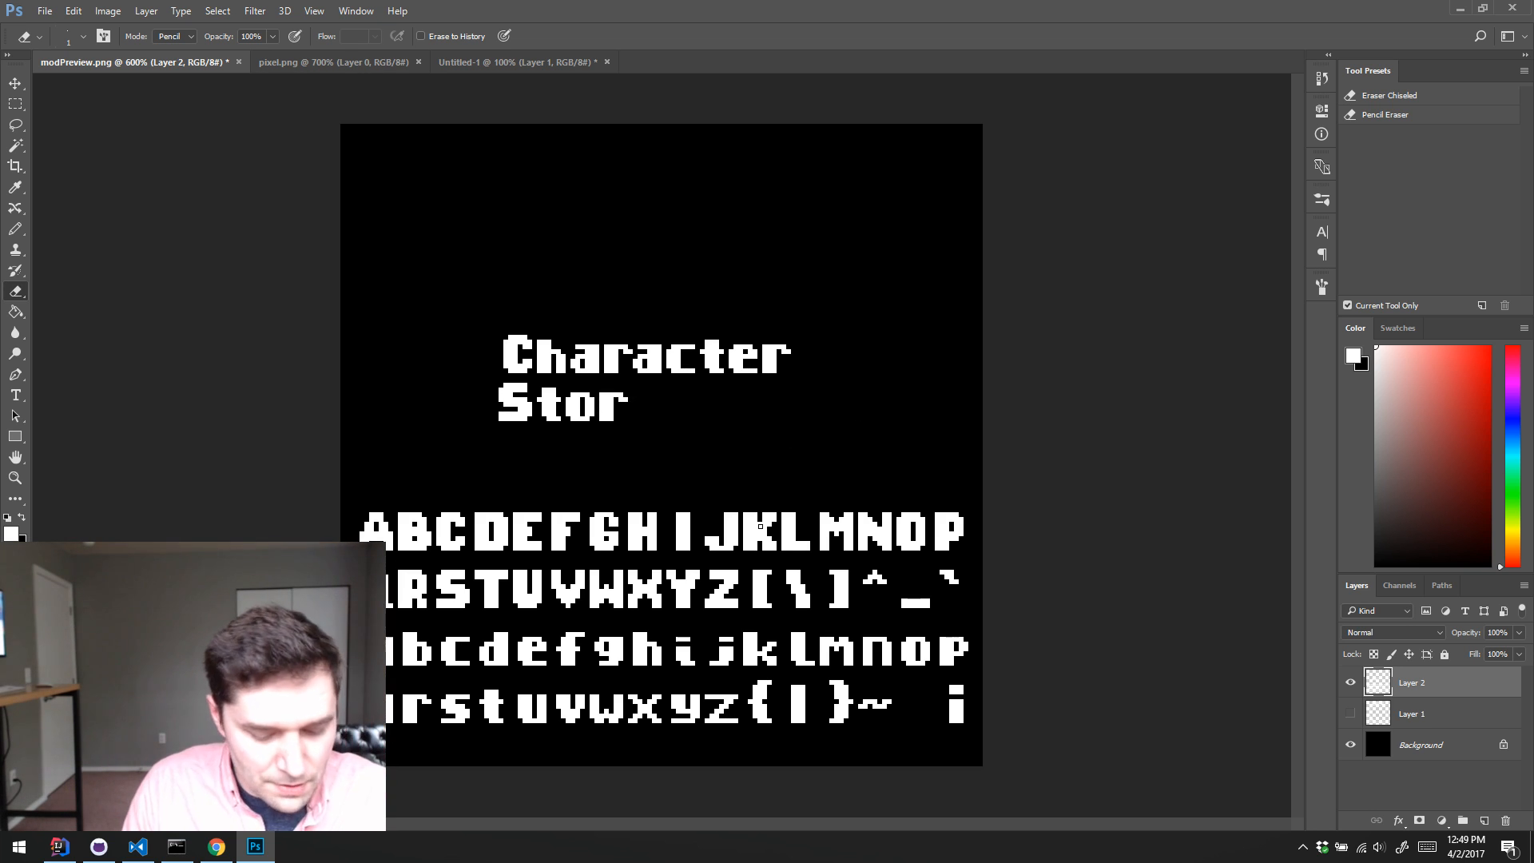
key(m)
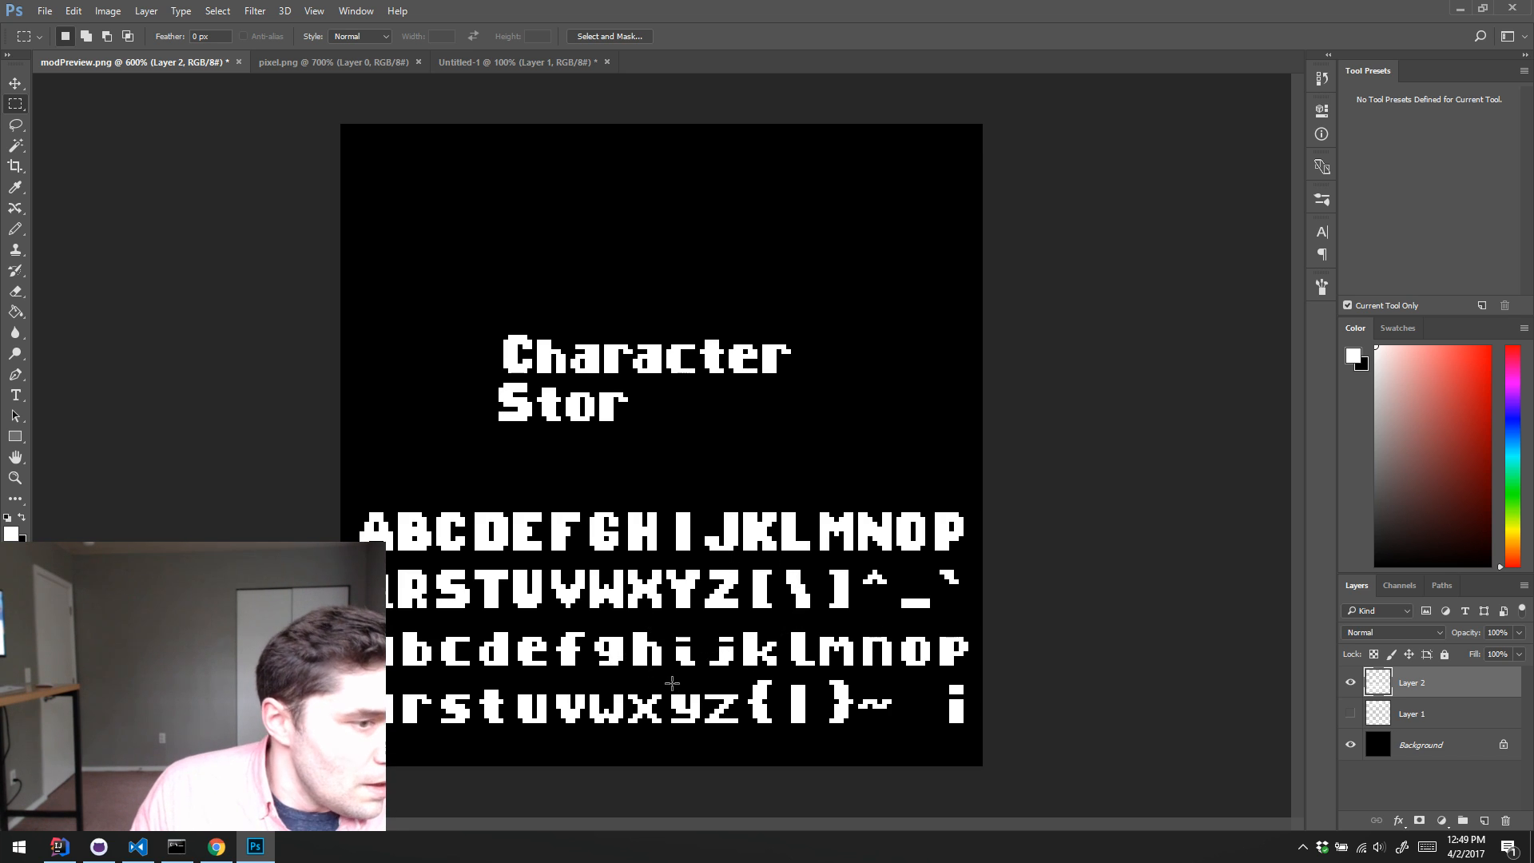
drag(666, 690, 637, 415)
key(v)
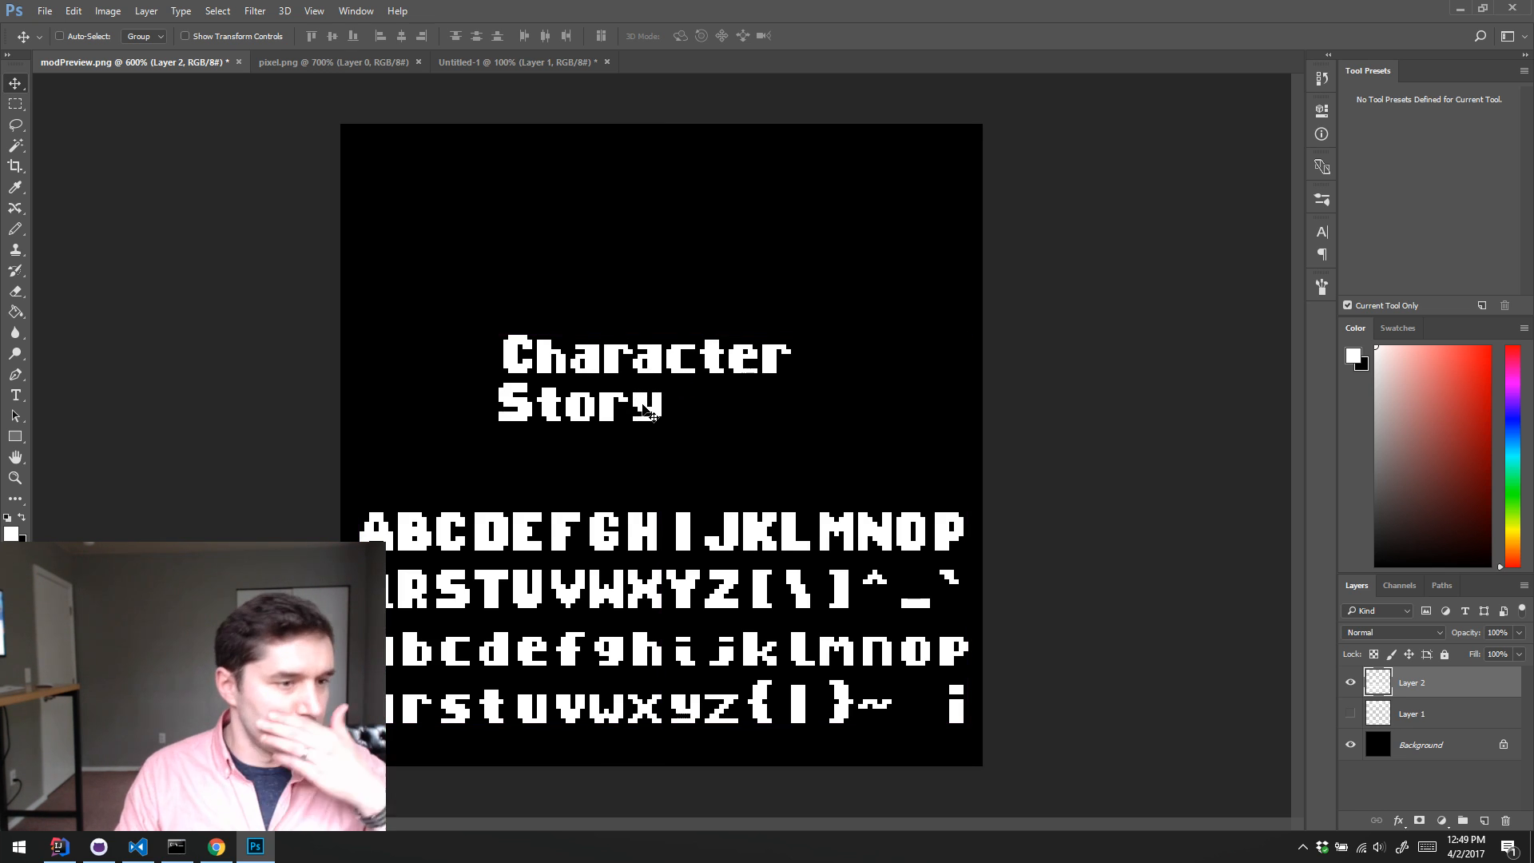
Step: Copy the capital P and lowercase a from the alphabet rows to start a third title line, "Pa", under "Story"
key(m)
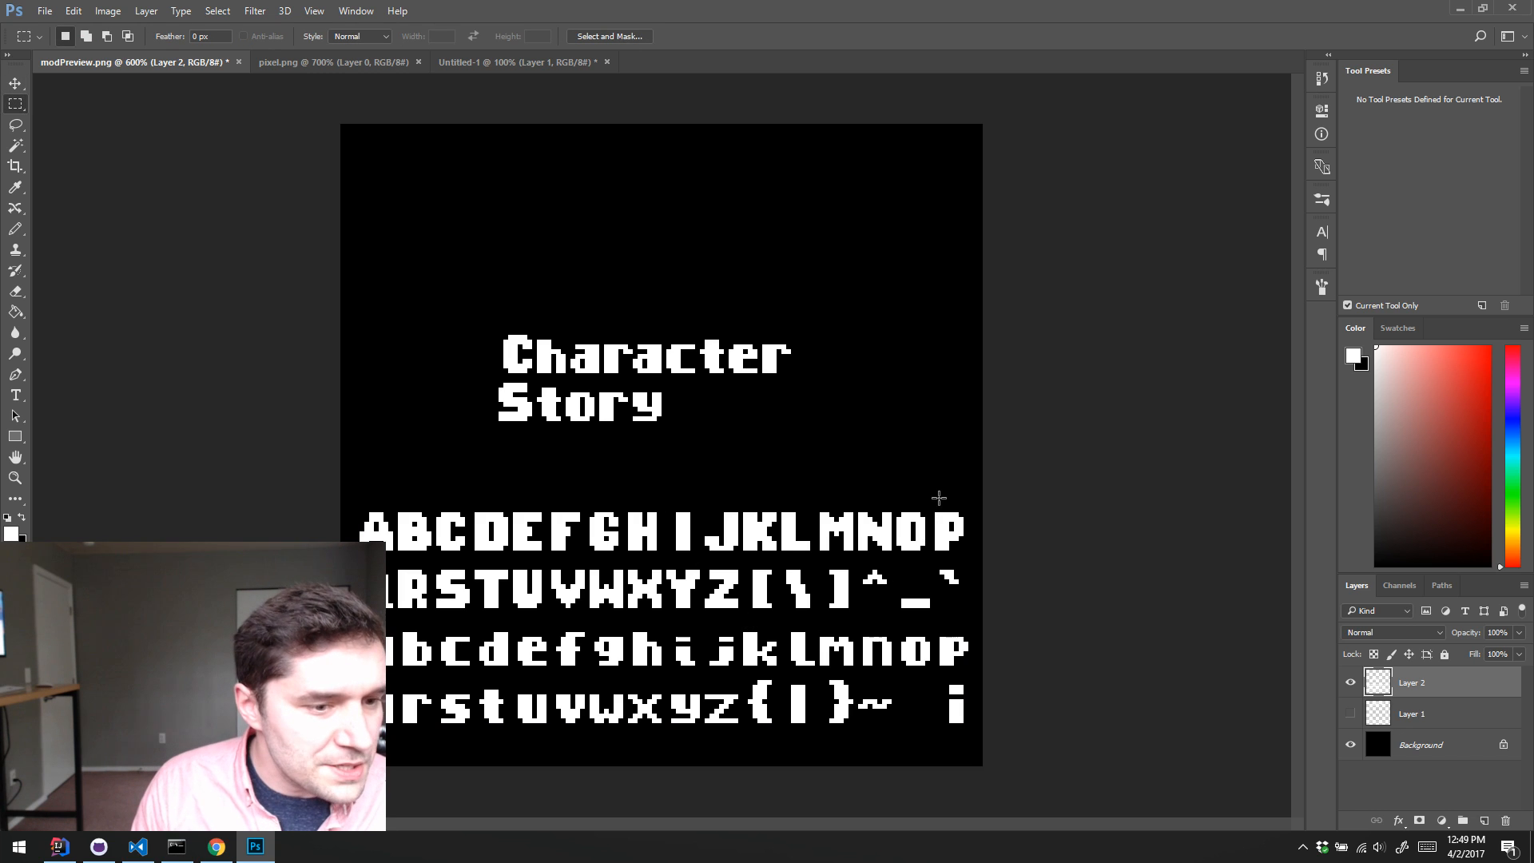
drag(931, 503, 504, 468)
key(v)
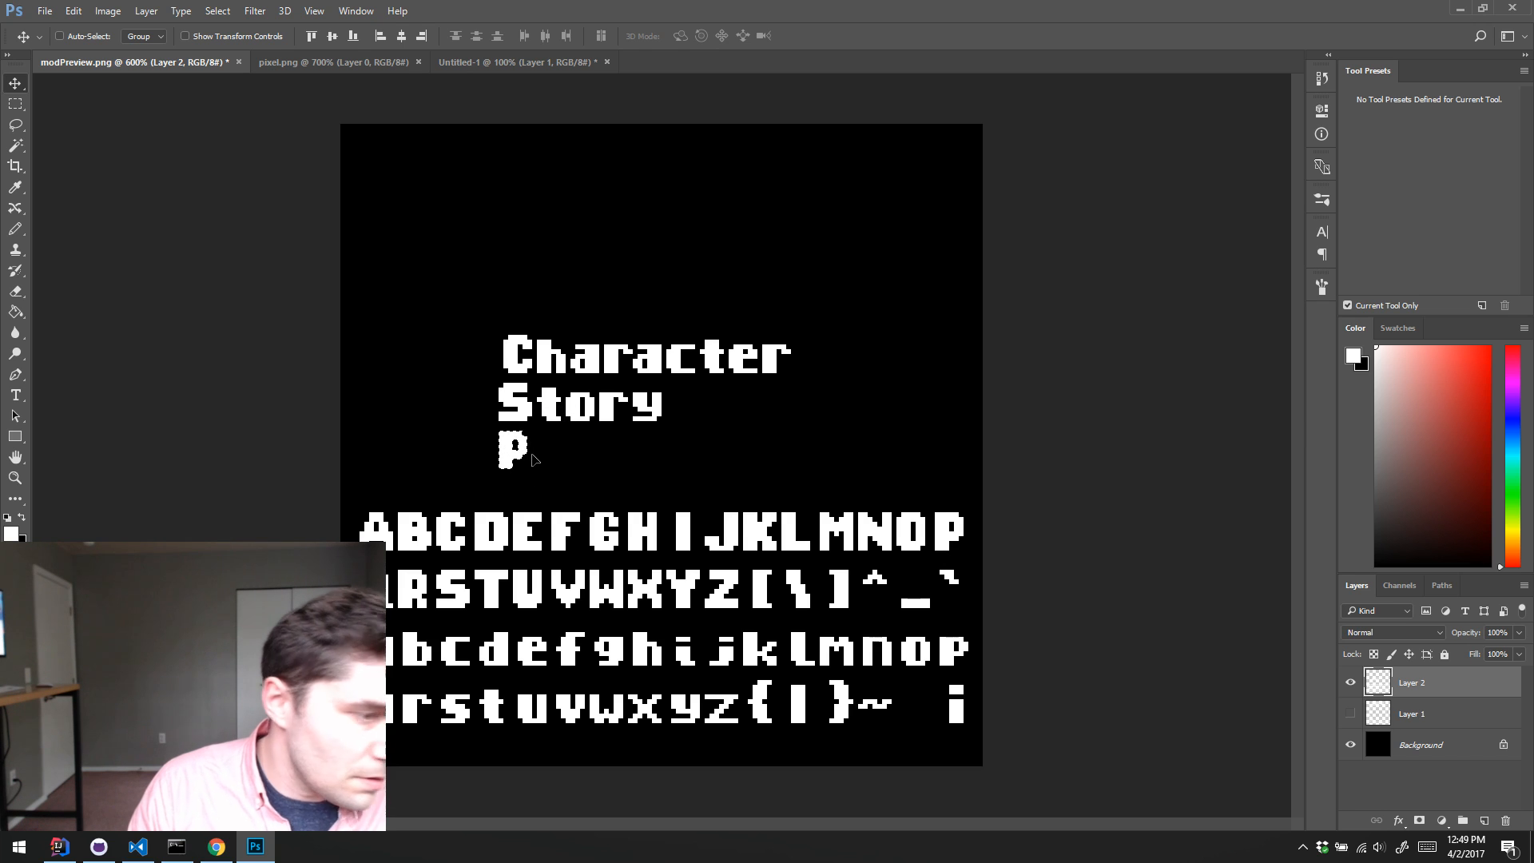
key(m)
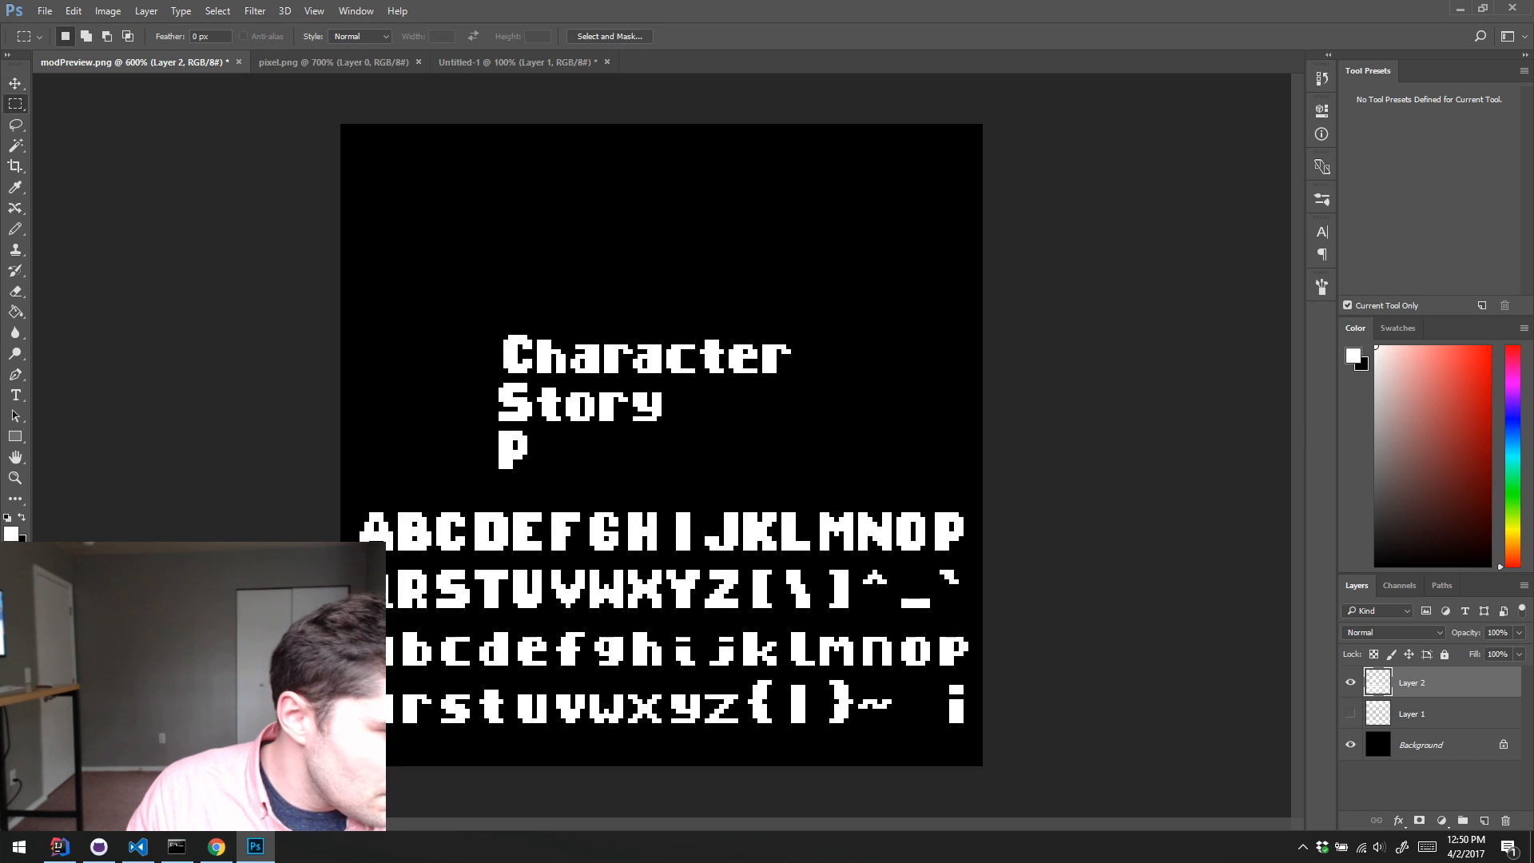
drag(359, 633, 561, 458)
key(v)
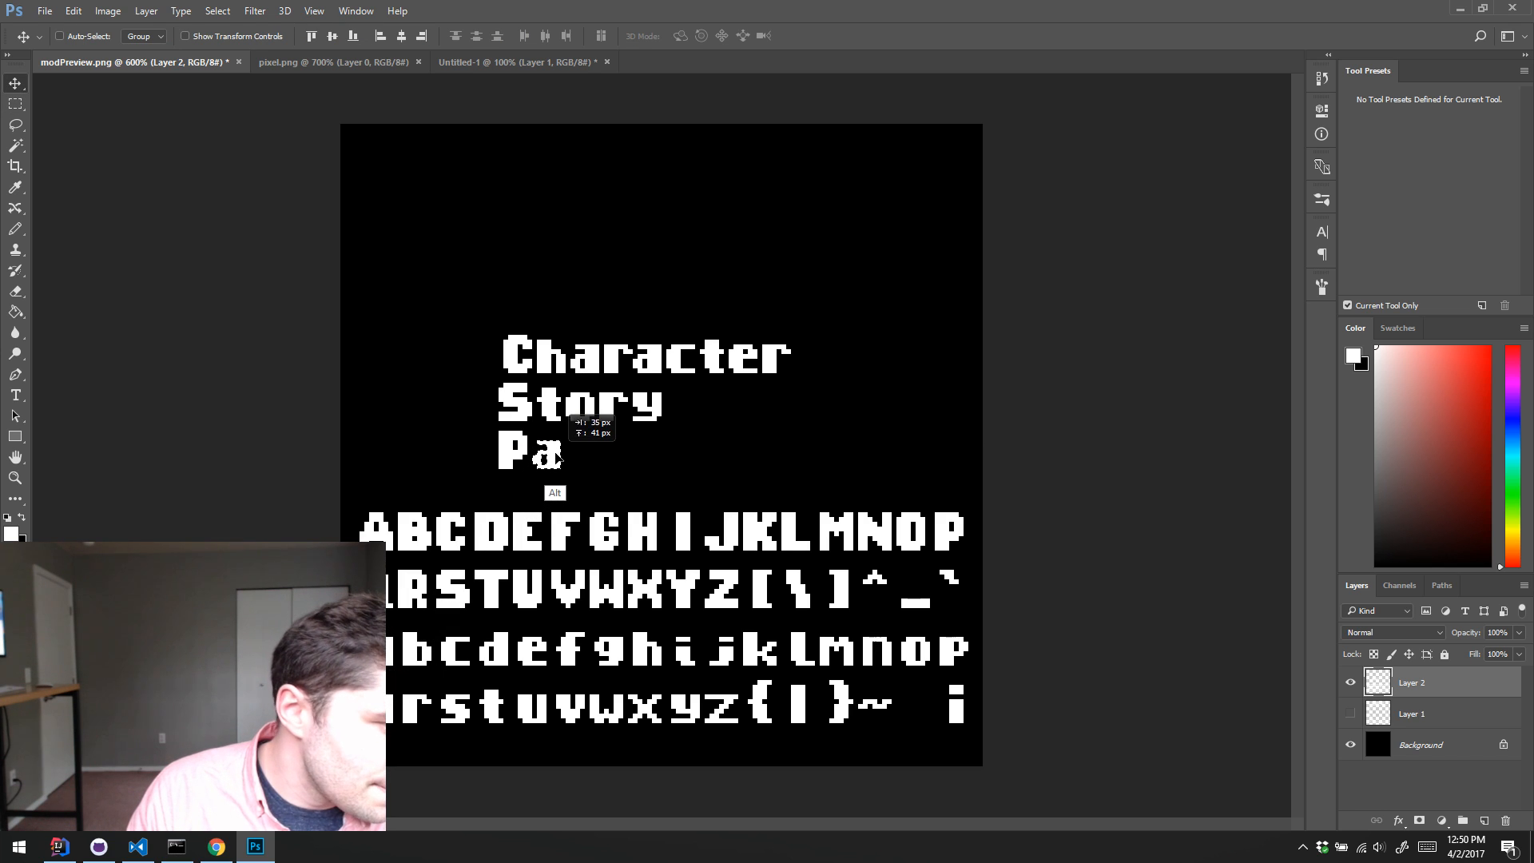
key(ctrl+d)
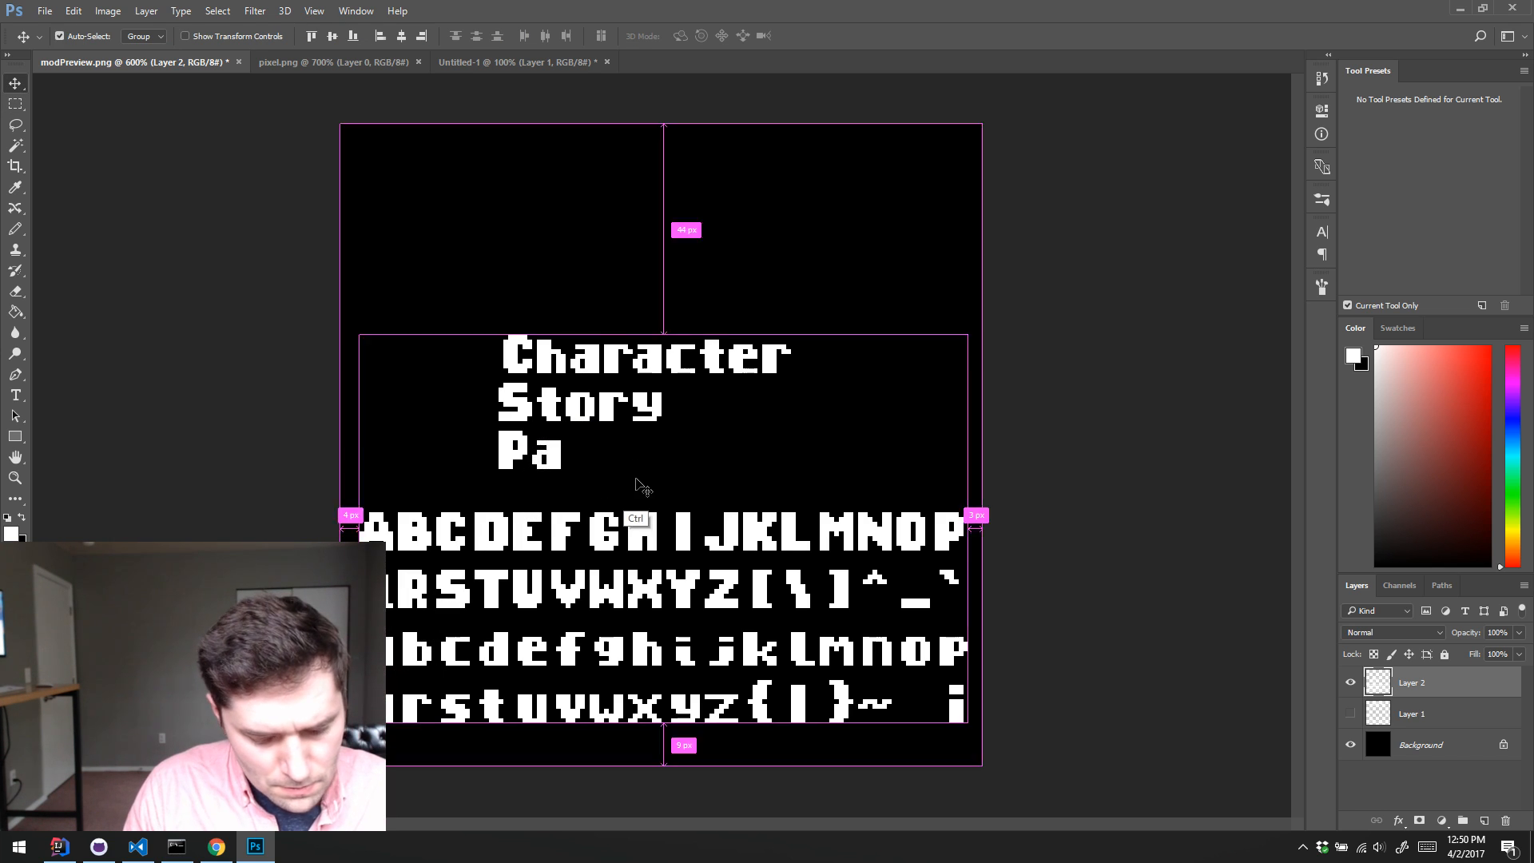
Step: Copy a lowercase c and k to the end of the third title line to complete "Pack"
key(m)
drag(662, 340, 576, 458)
key(v)
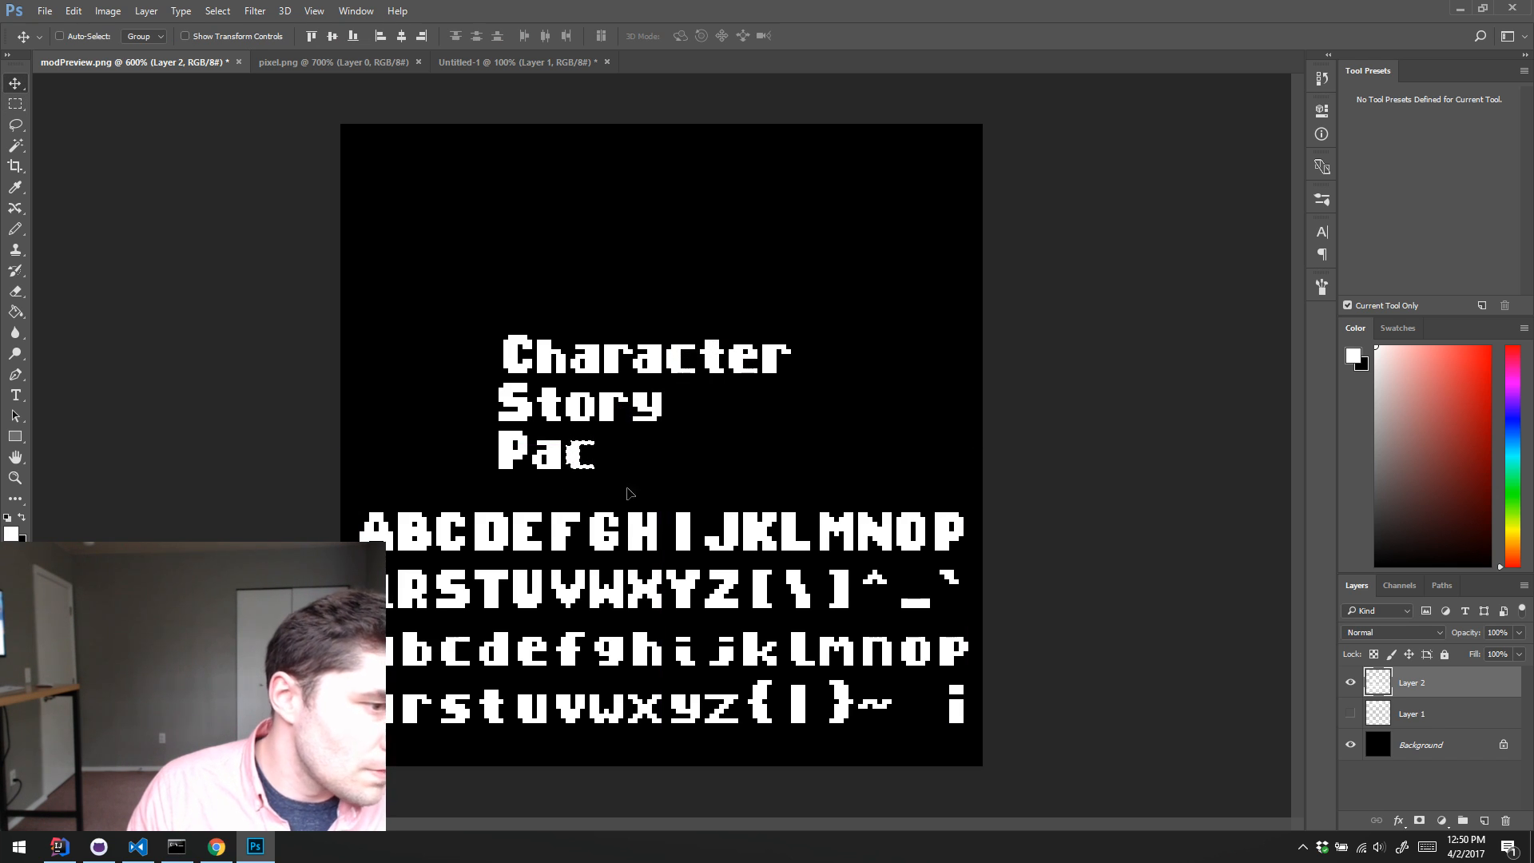
key(m)
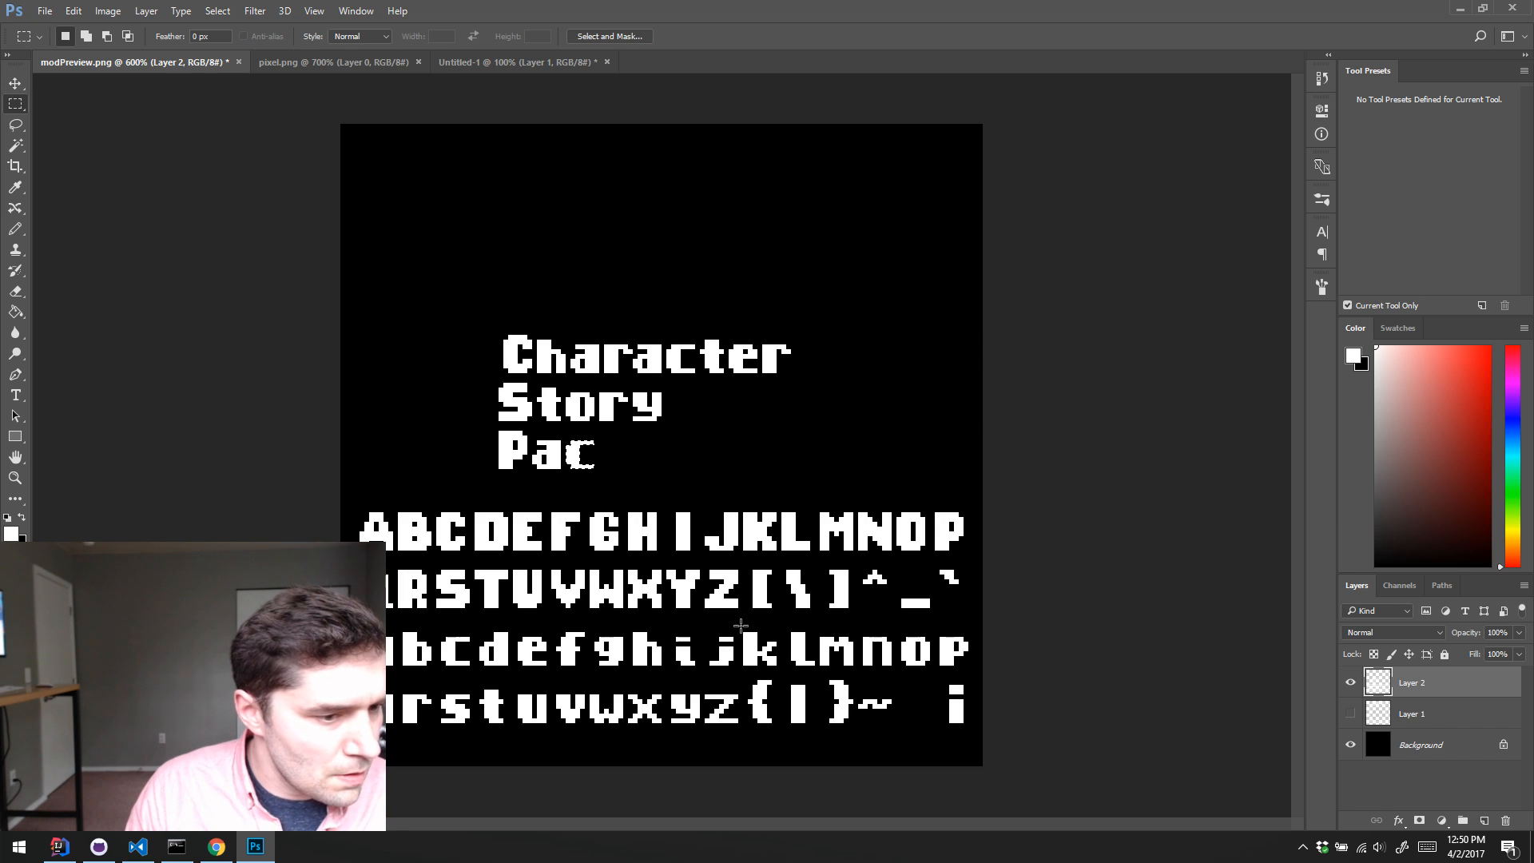
drag(738, 627, 619, 444)
key(v)
key(ctrl+d)
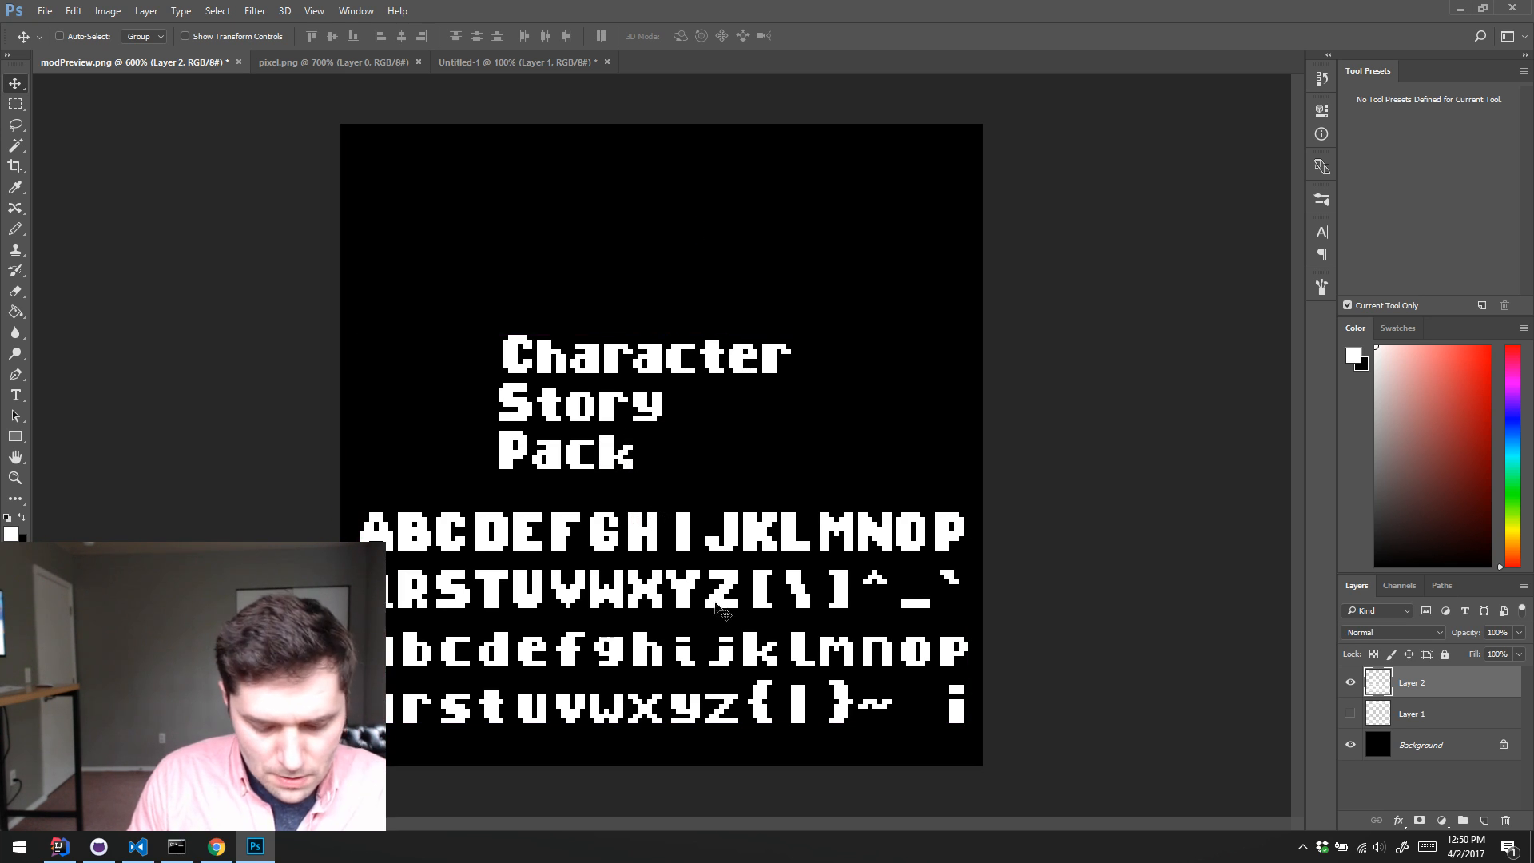
Step: Cut the reference alphabet rows out of Layer 2 and paste them onto a new layer
key(m)
drag(344, 501, 1054, 774)
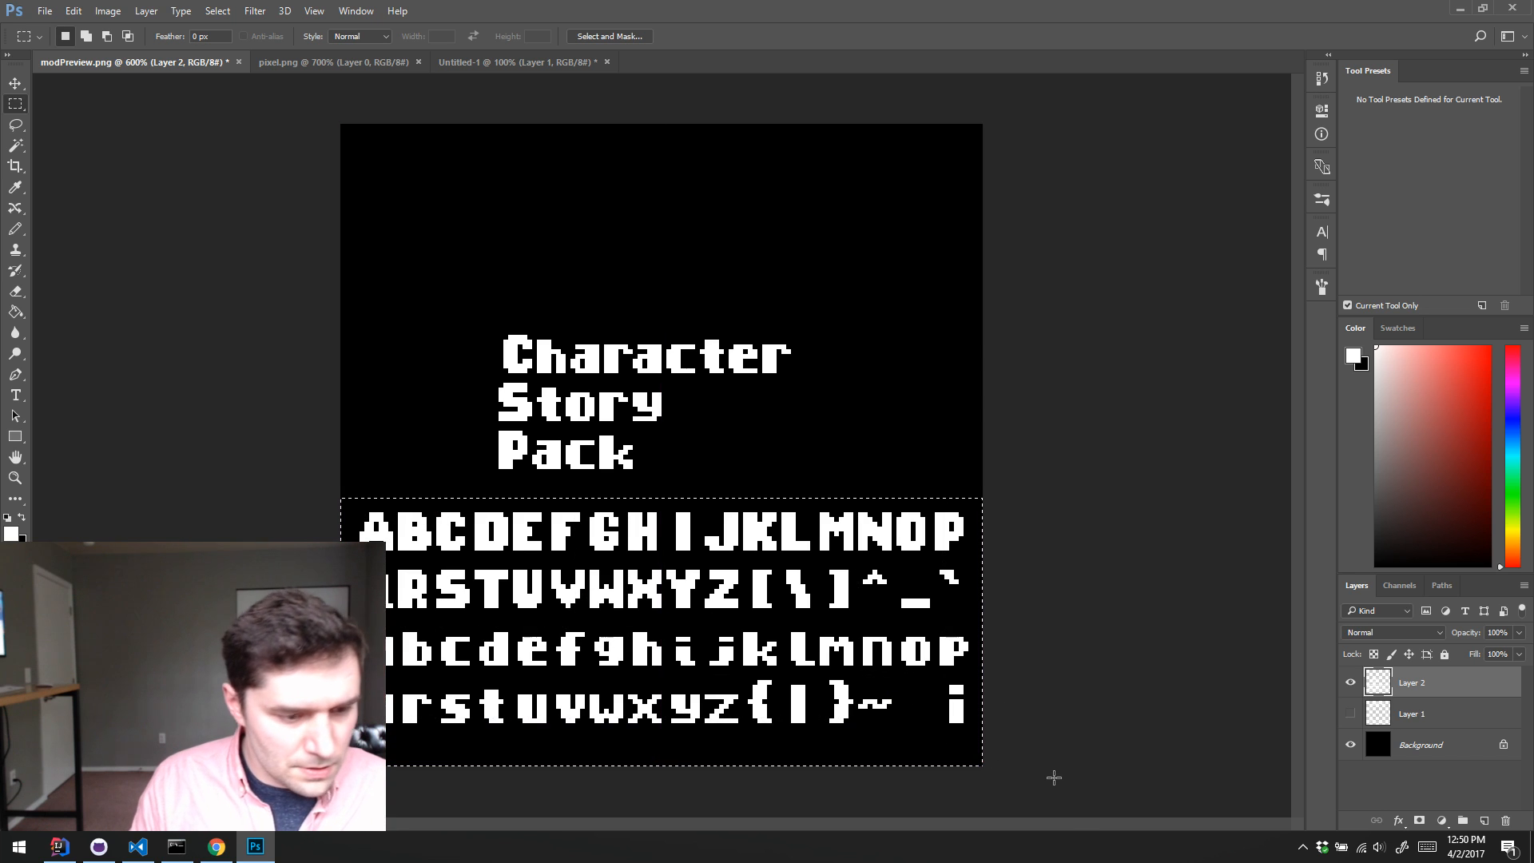
key(Delete)
drag(1061, 787, 1063, 790)
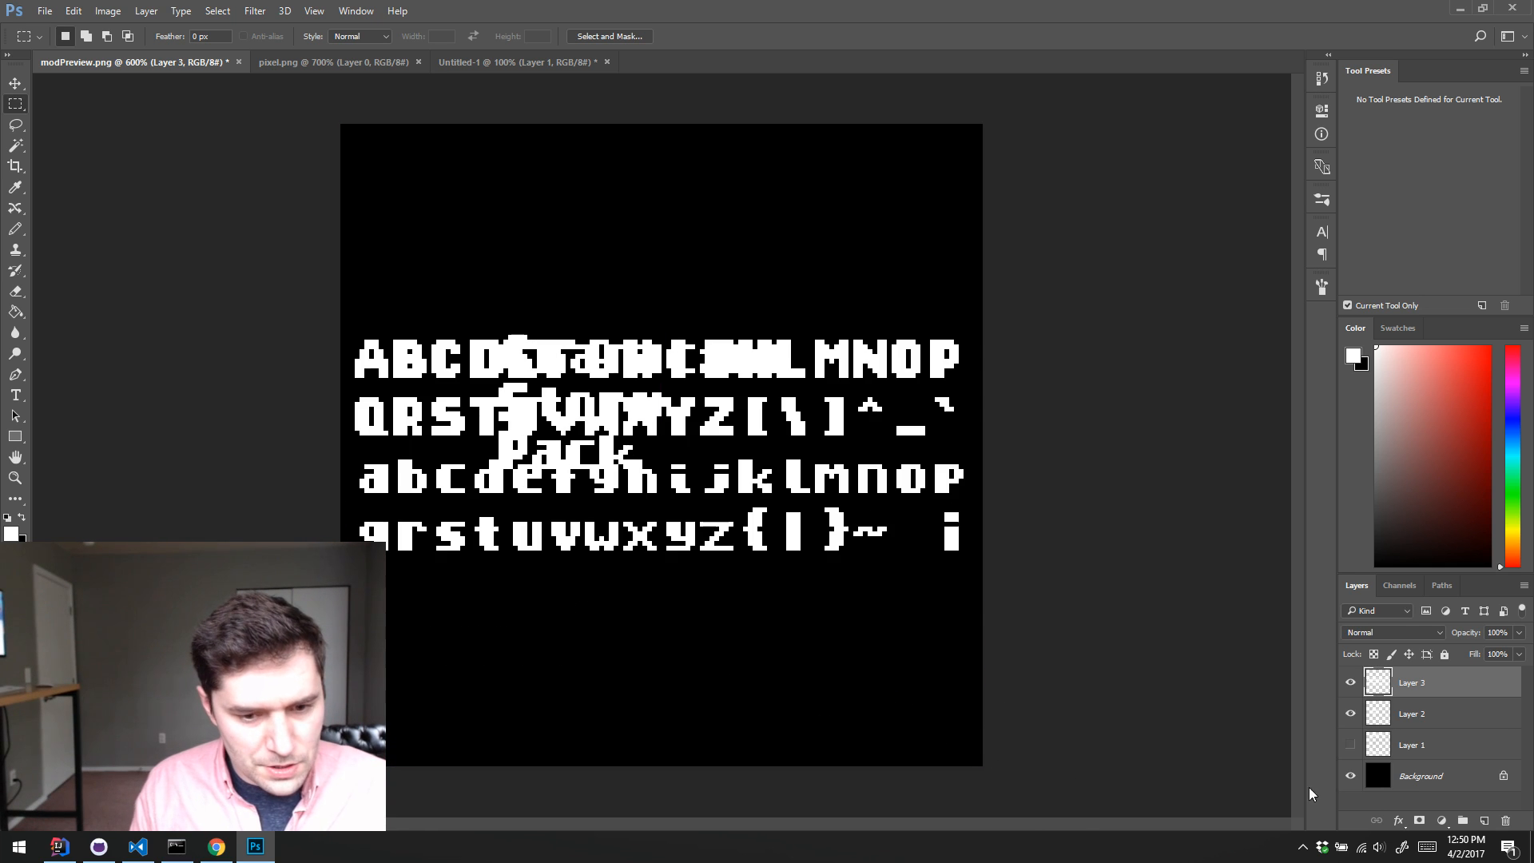
Step: Hide the alphabet layer, Layer 3, and show the rough sketch on Layer 1
click(1350, 687)
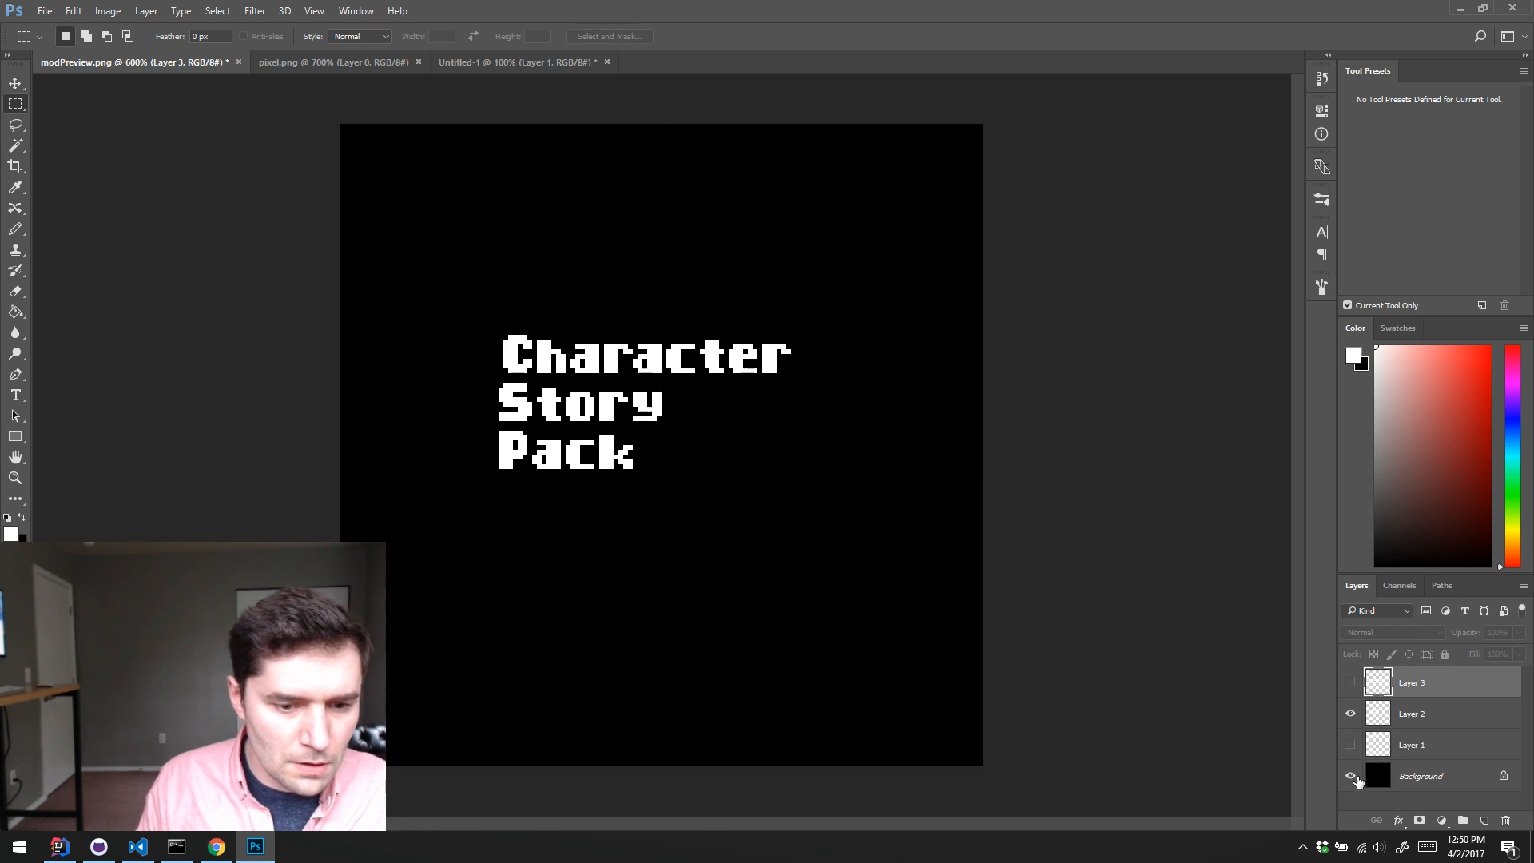
click(1356, 777)
click(1355, 777)
click(1350, 744)
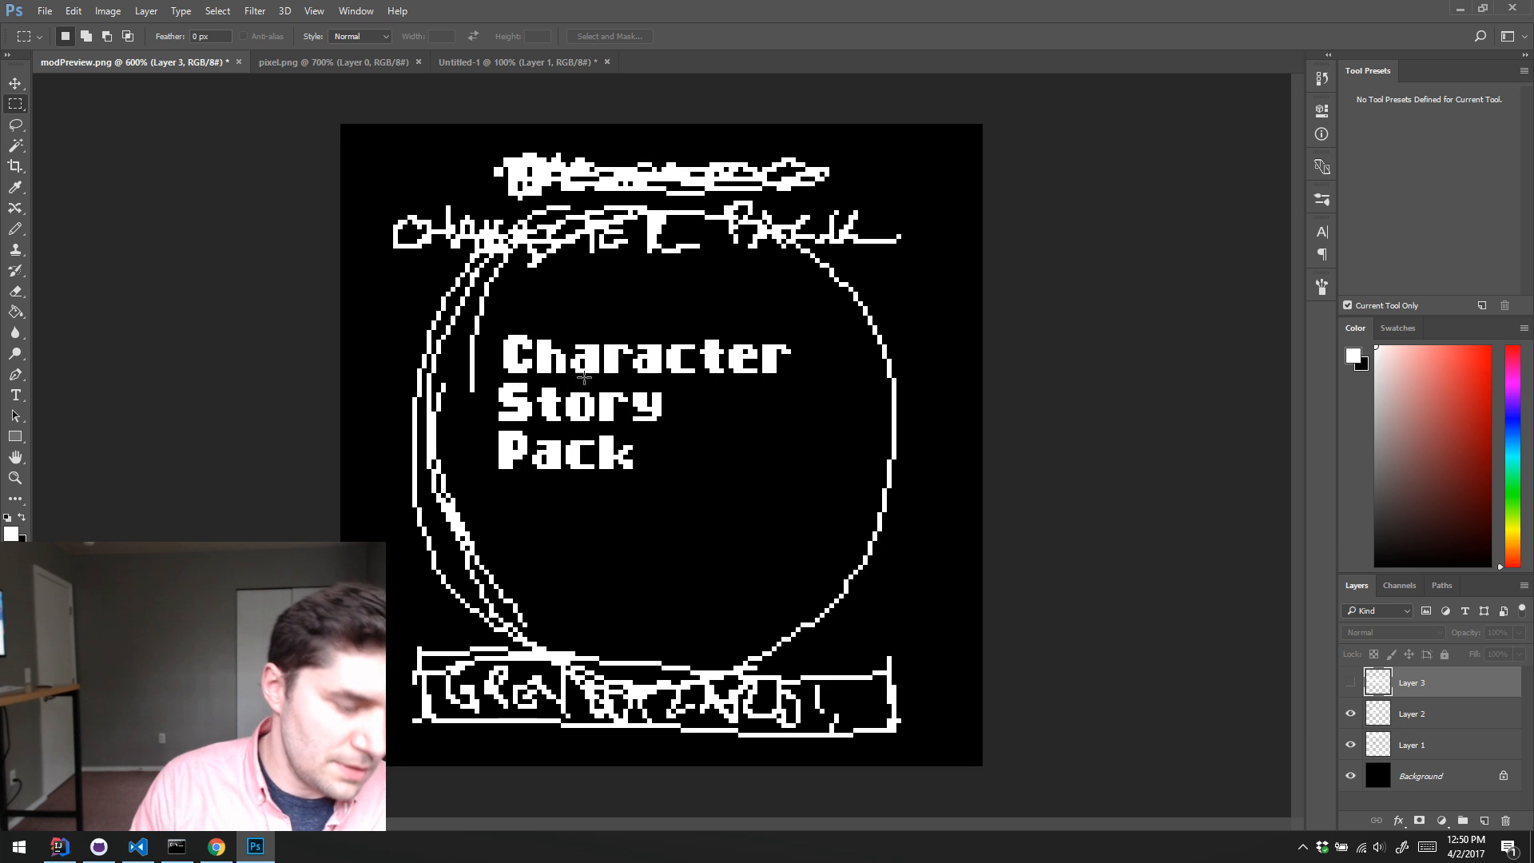
Step: Select Layer 2 and move the three-line title close to the left edge of the canvas
key(v)
drag(635, 439, 465, 508)
click(1390, 713)
key(m)
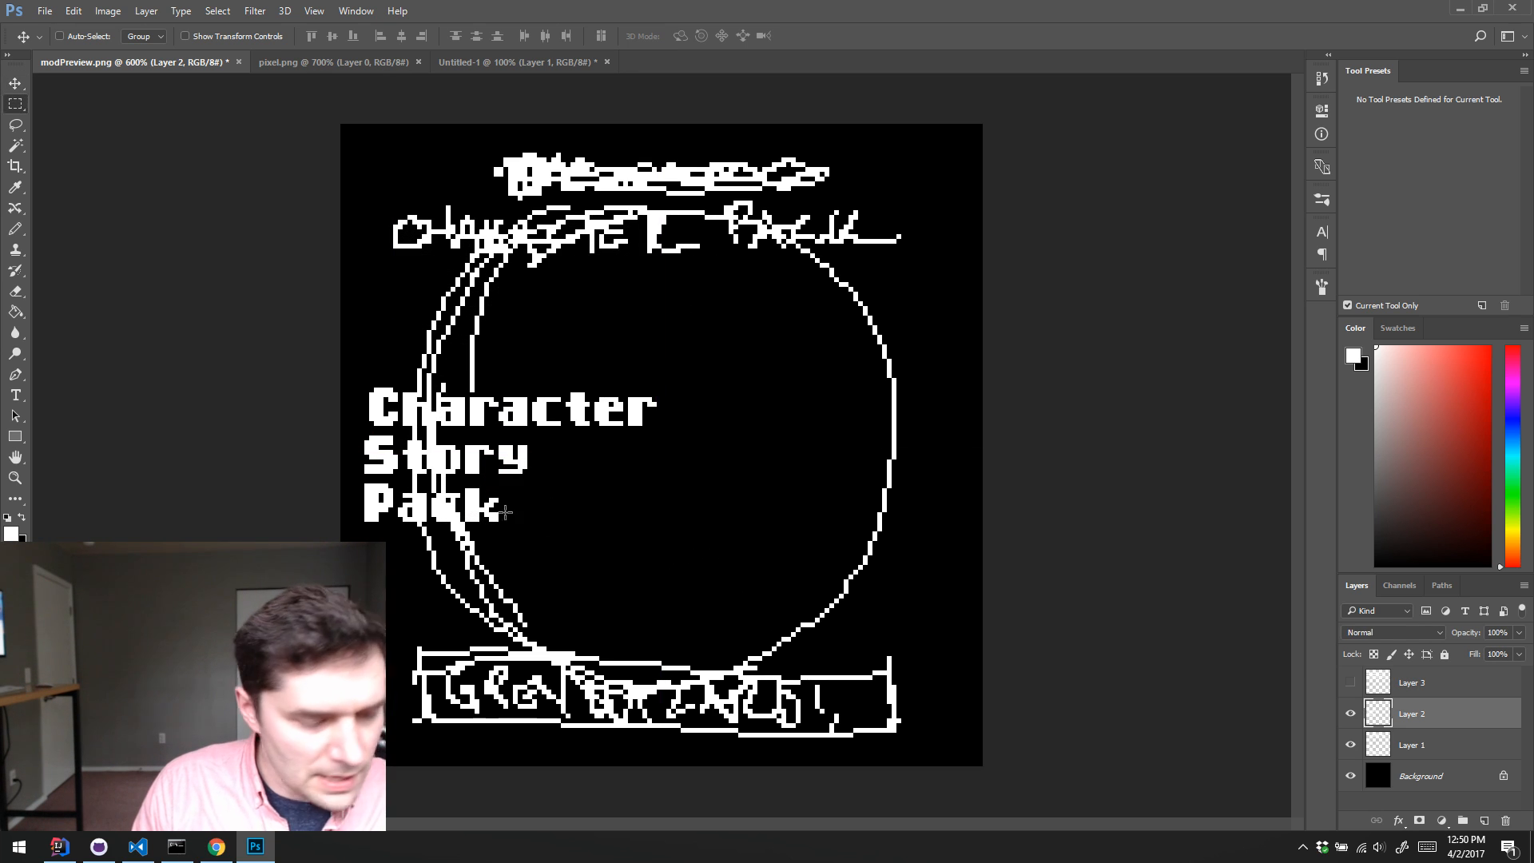
drag(360, 437, 753, 436)
key(v)
key(ctrl+z)
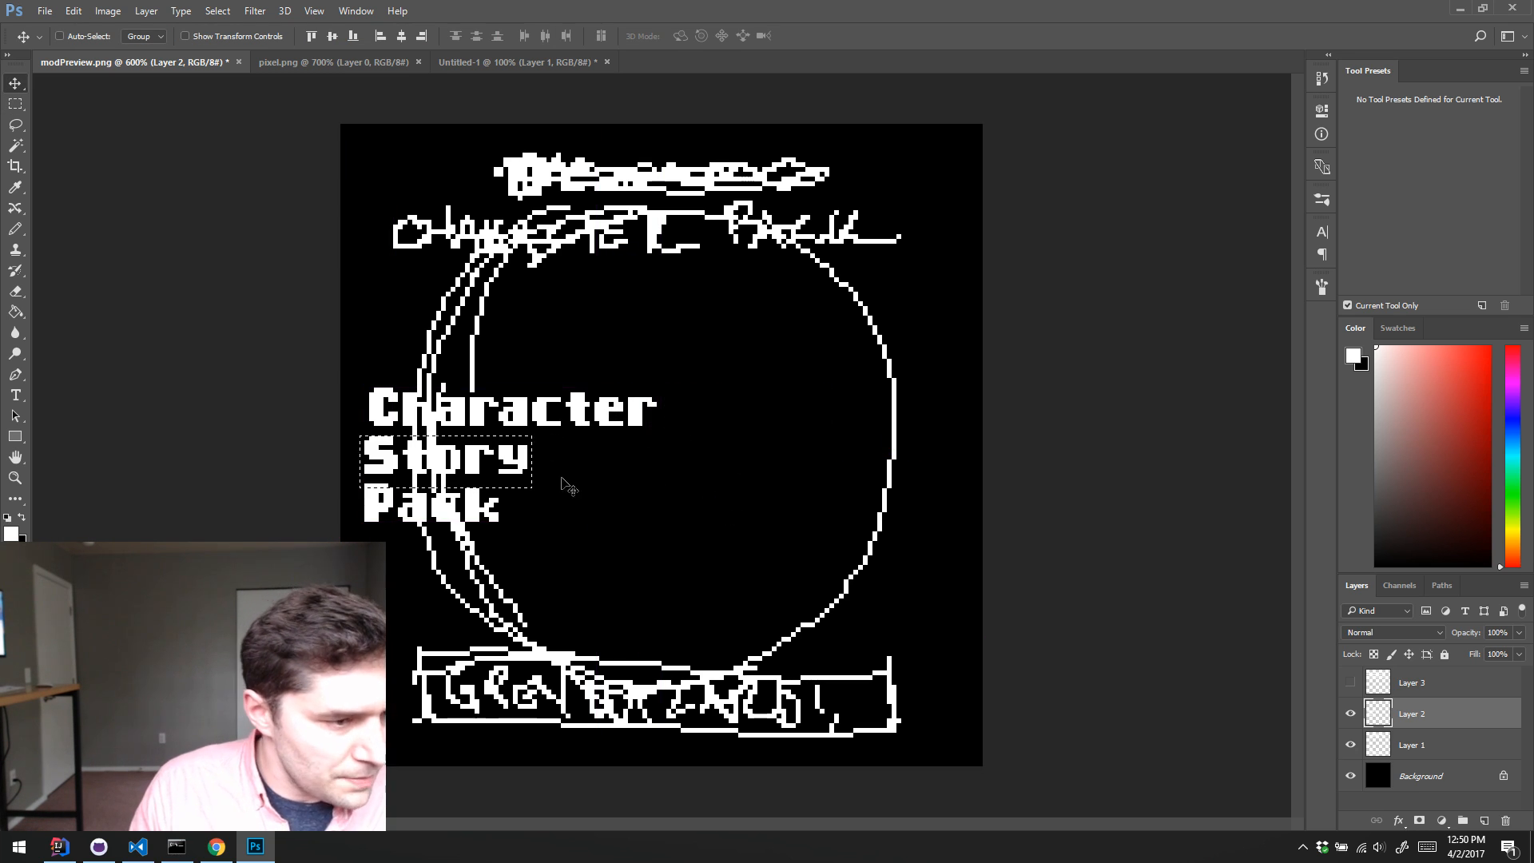
key(ctrl+d)
Step: Select the word "Story" and move it up onto the same line as "Character", leaving a word space between them
key(m)
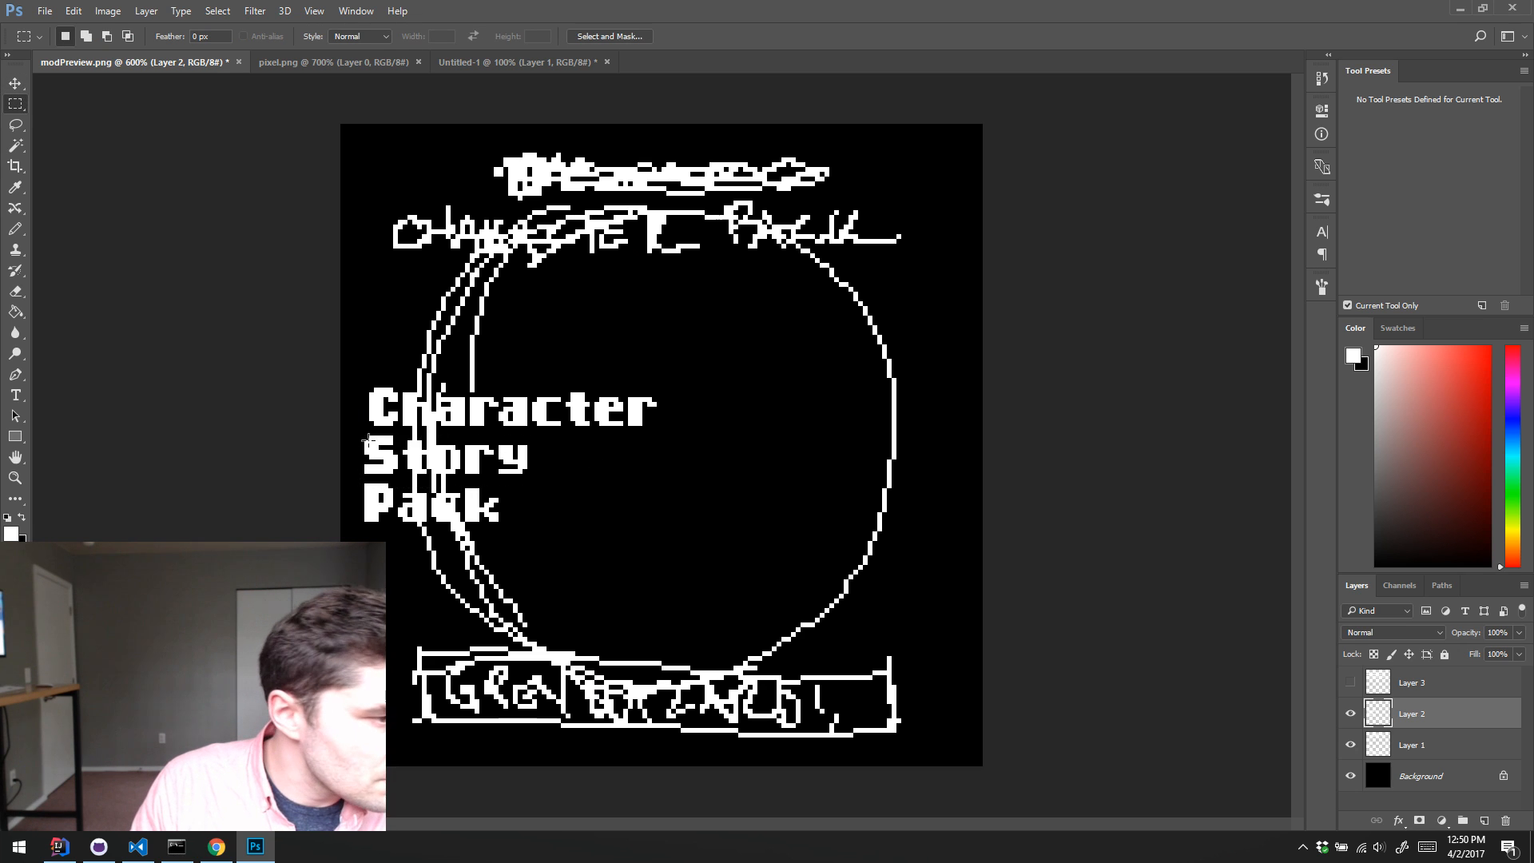
mouse_move(360, 436)
mouse_down()
mouse_move(530, 439)
mouse_move(540, 480)
mouse_move(705, 414)
mouse_move(782, 413)
mouse_up()
key(v)
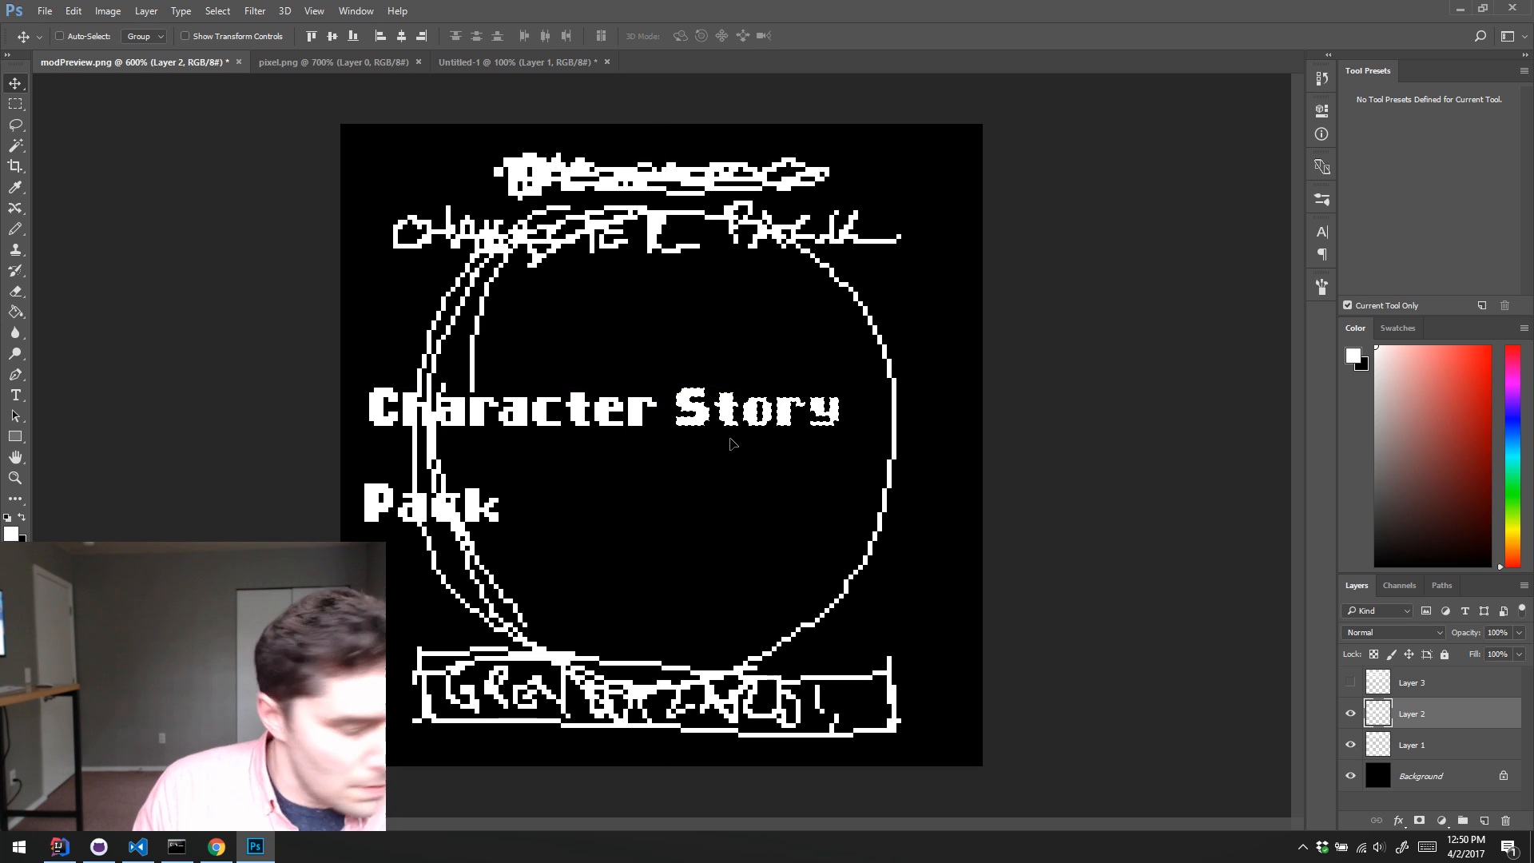
key(Left)
key(Left)
key(Left)
key(Right)
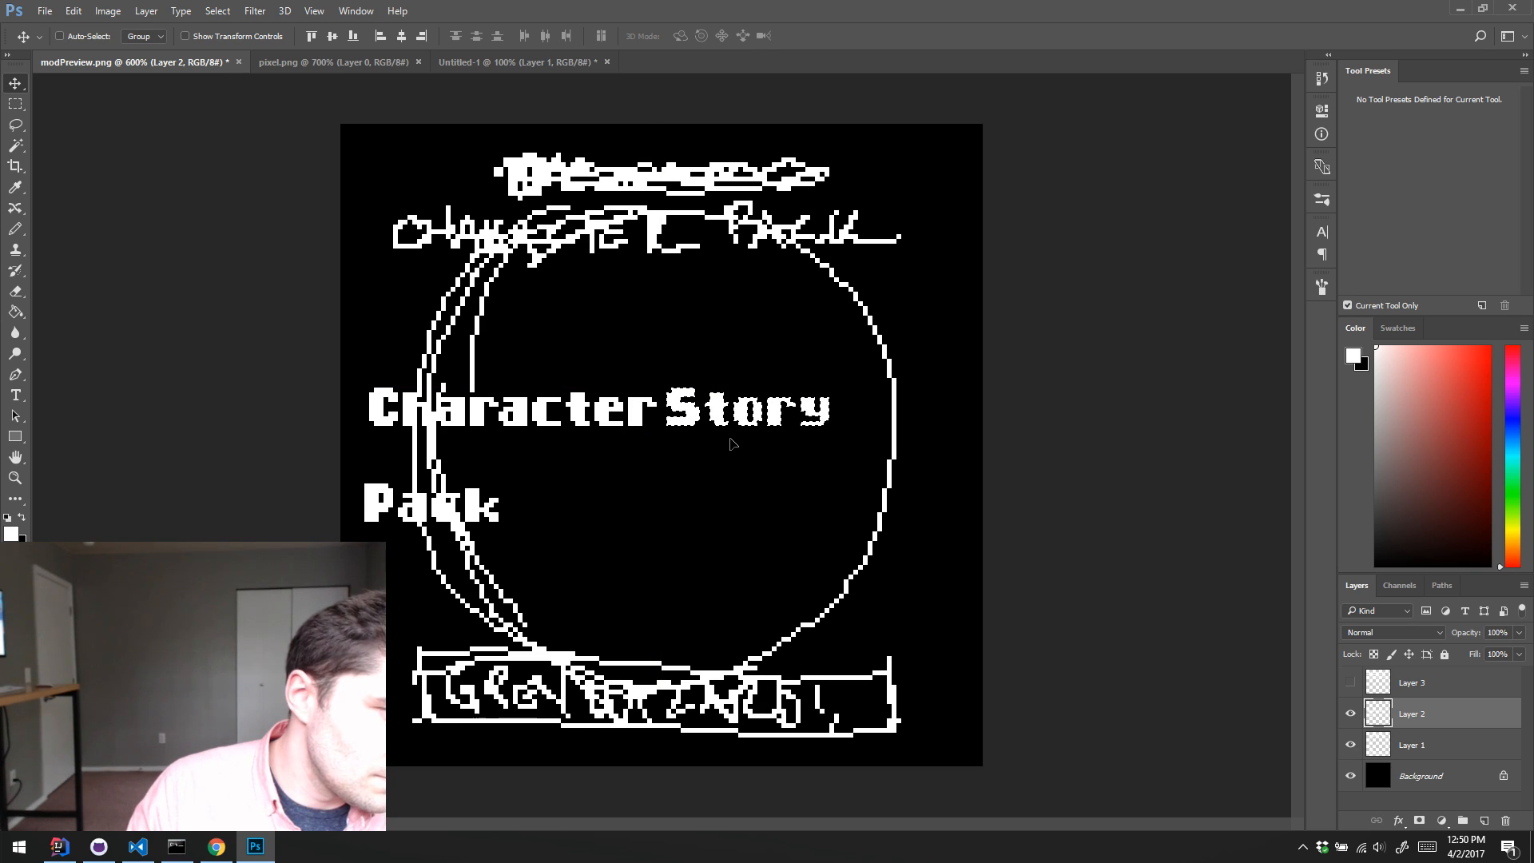
key(Right)
key(Right)
Step: Try to place the word "Pack" after "Story" on the same line and nudge the title left to fit
key(m)
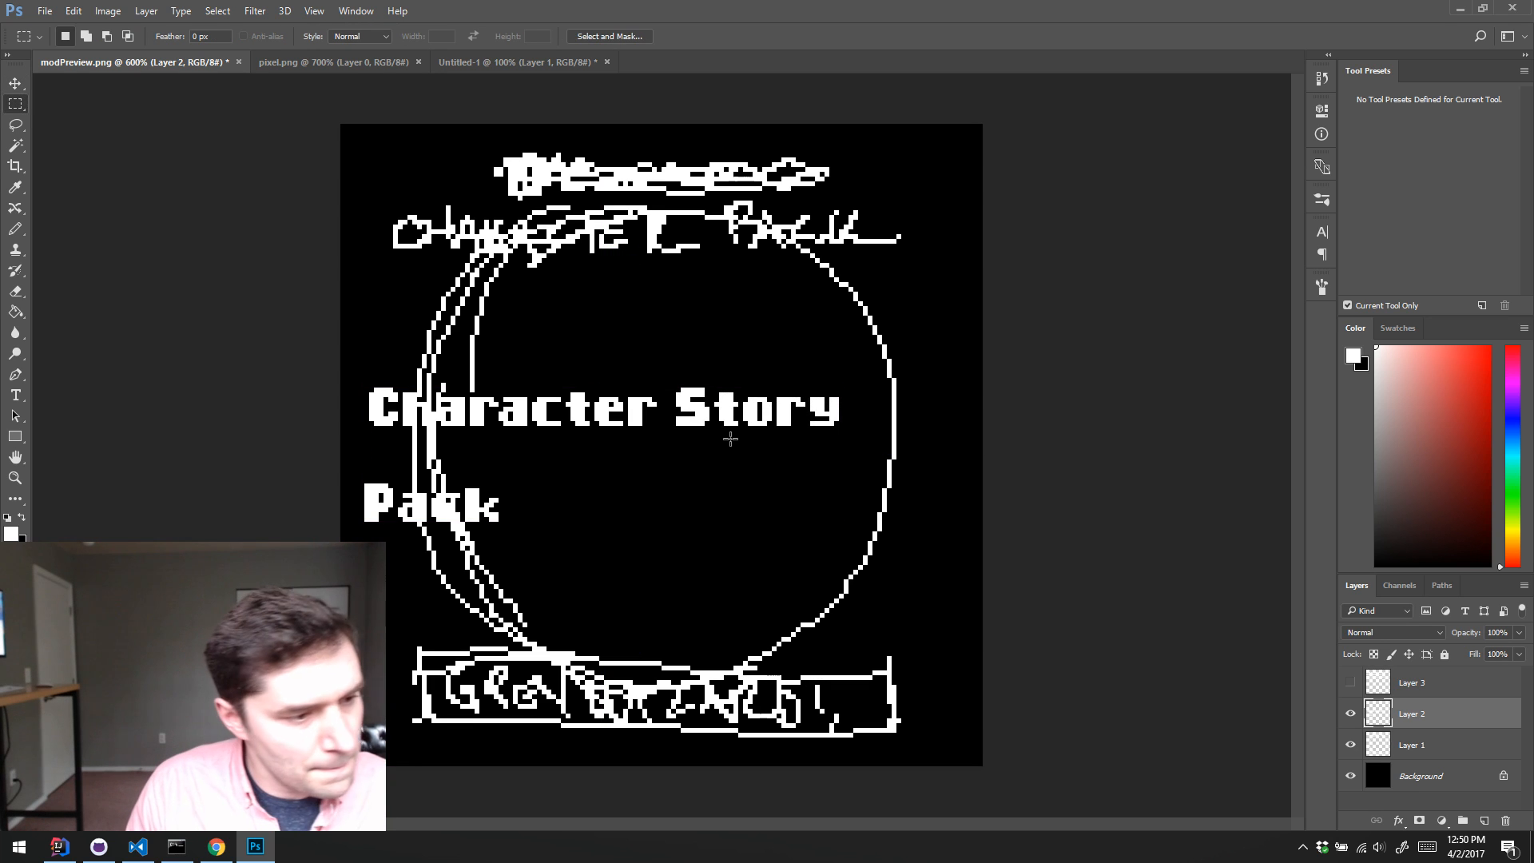
drag(356, 475, 527, 531)
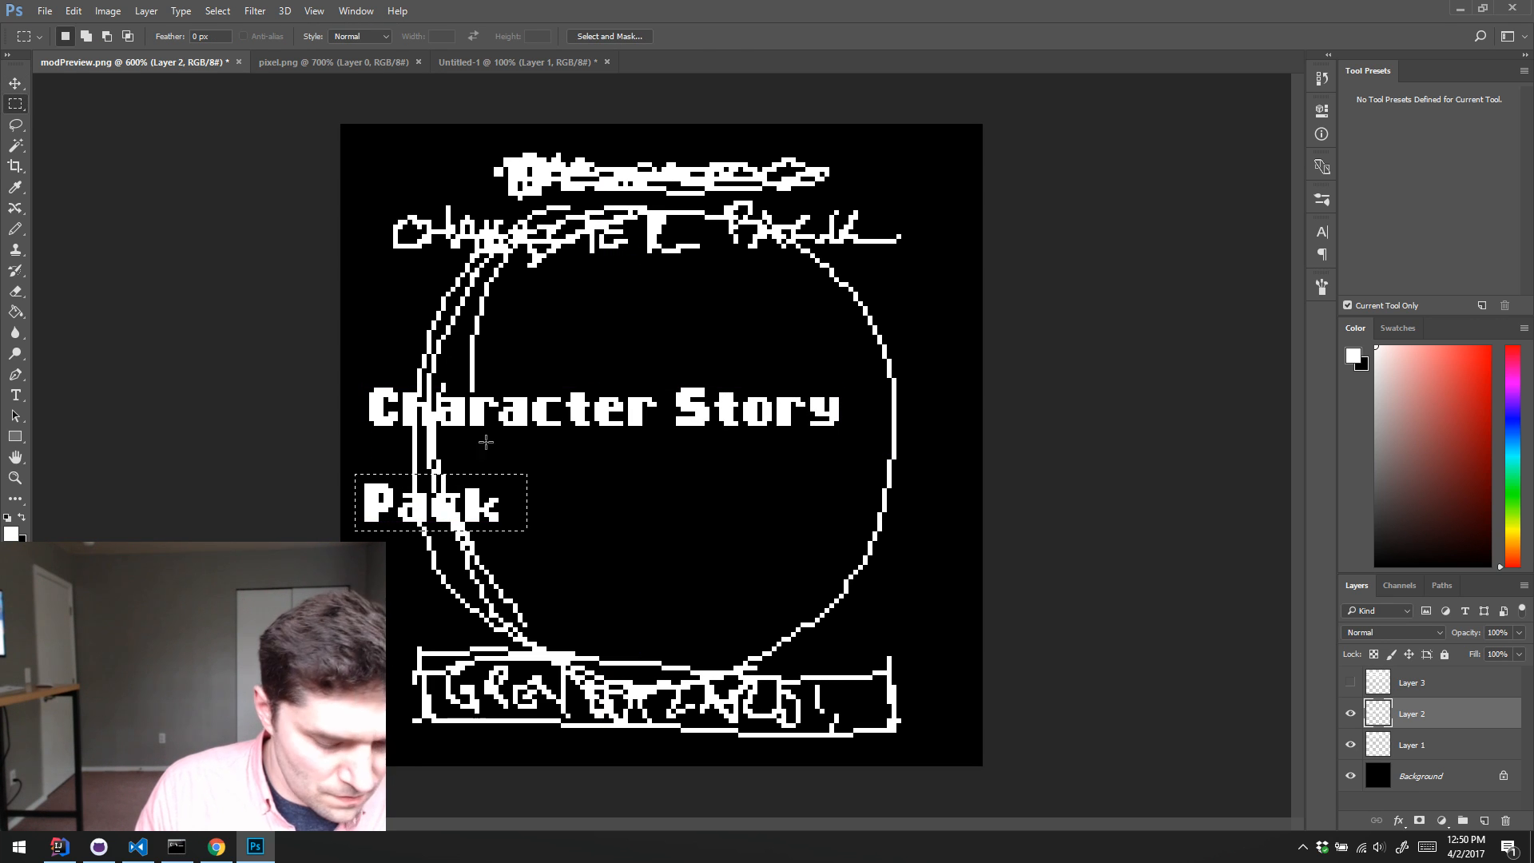
key(v)
drag(427, 511, 909, 430)
key(Left)
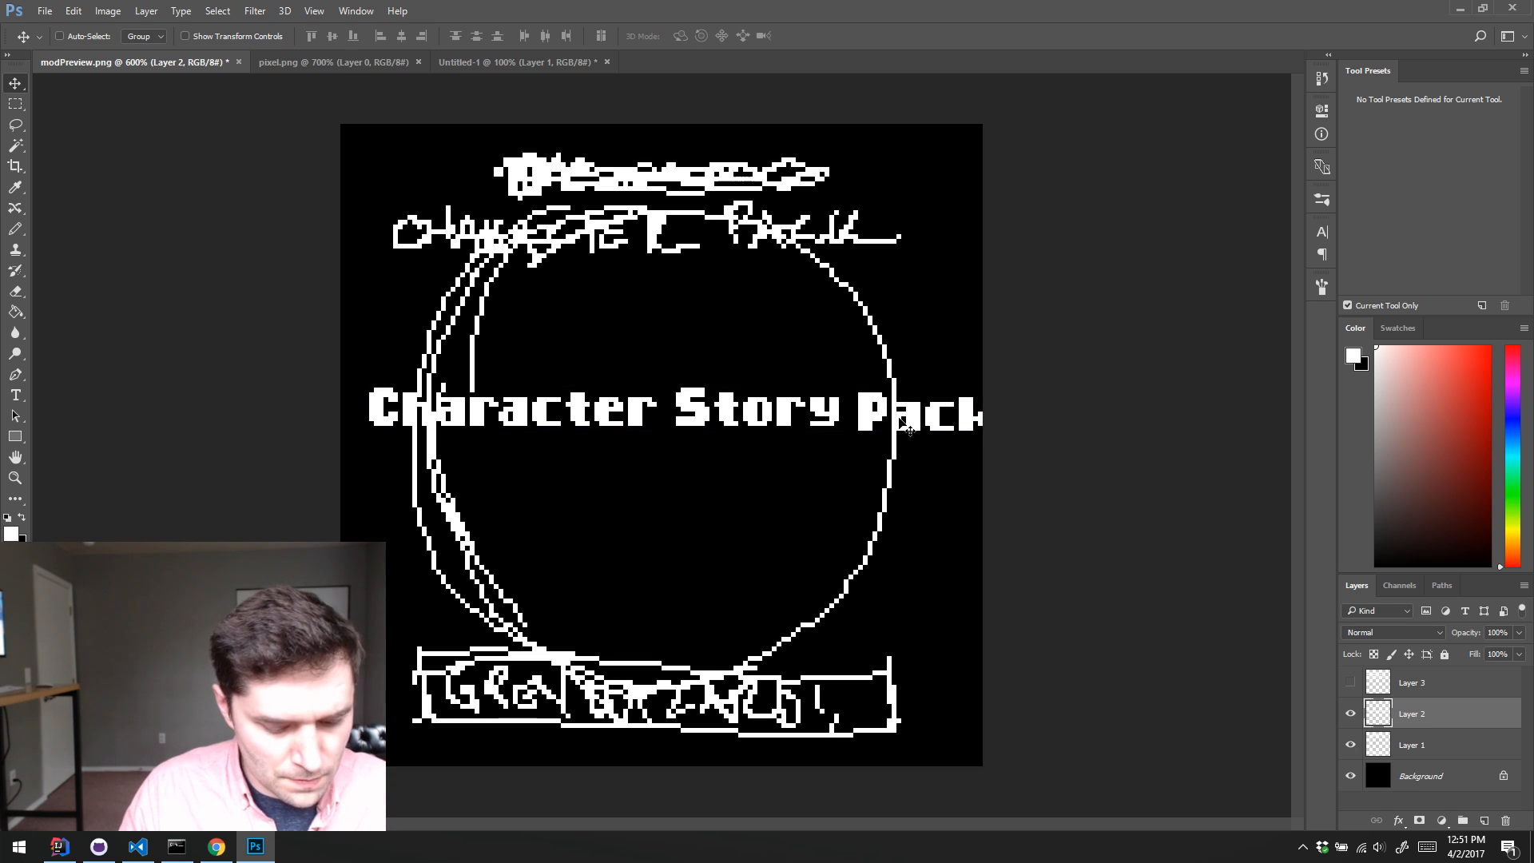
key(Left)
key(Left)
key(ctrl)
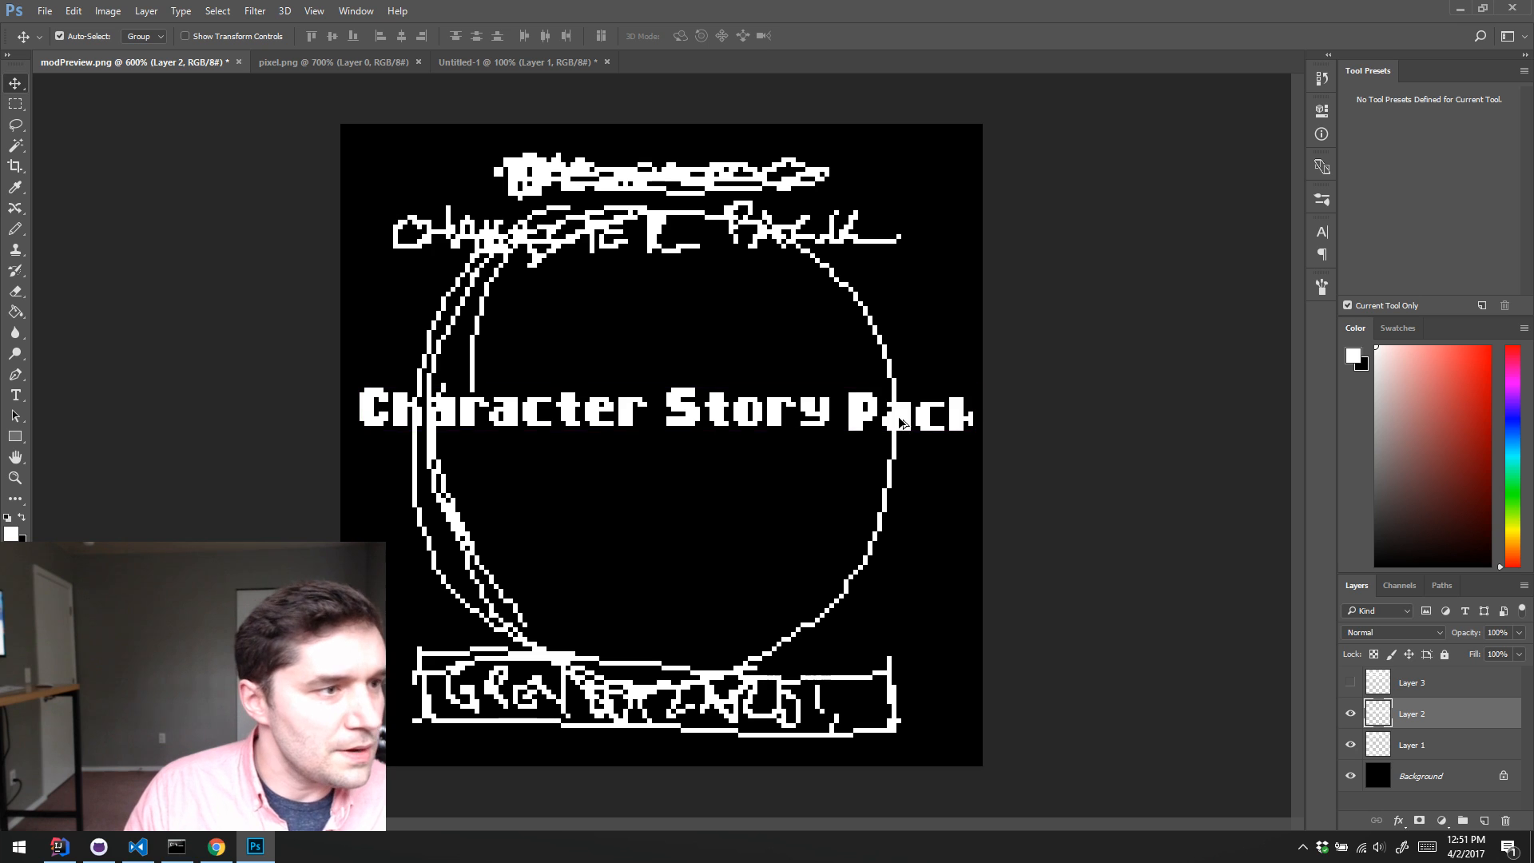
key(ctrl+alt+z)
key(ctrl+alt+z)
key(ctrl+alt+z)
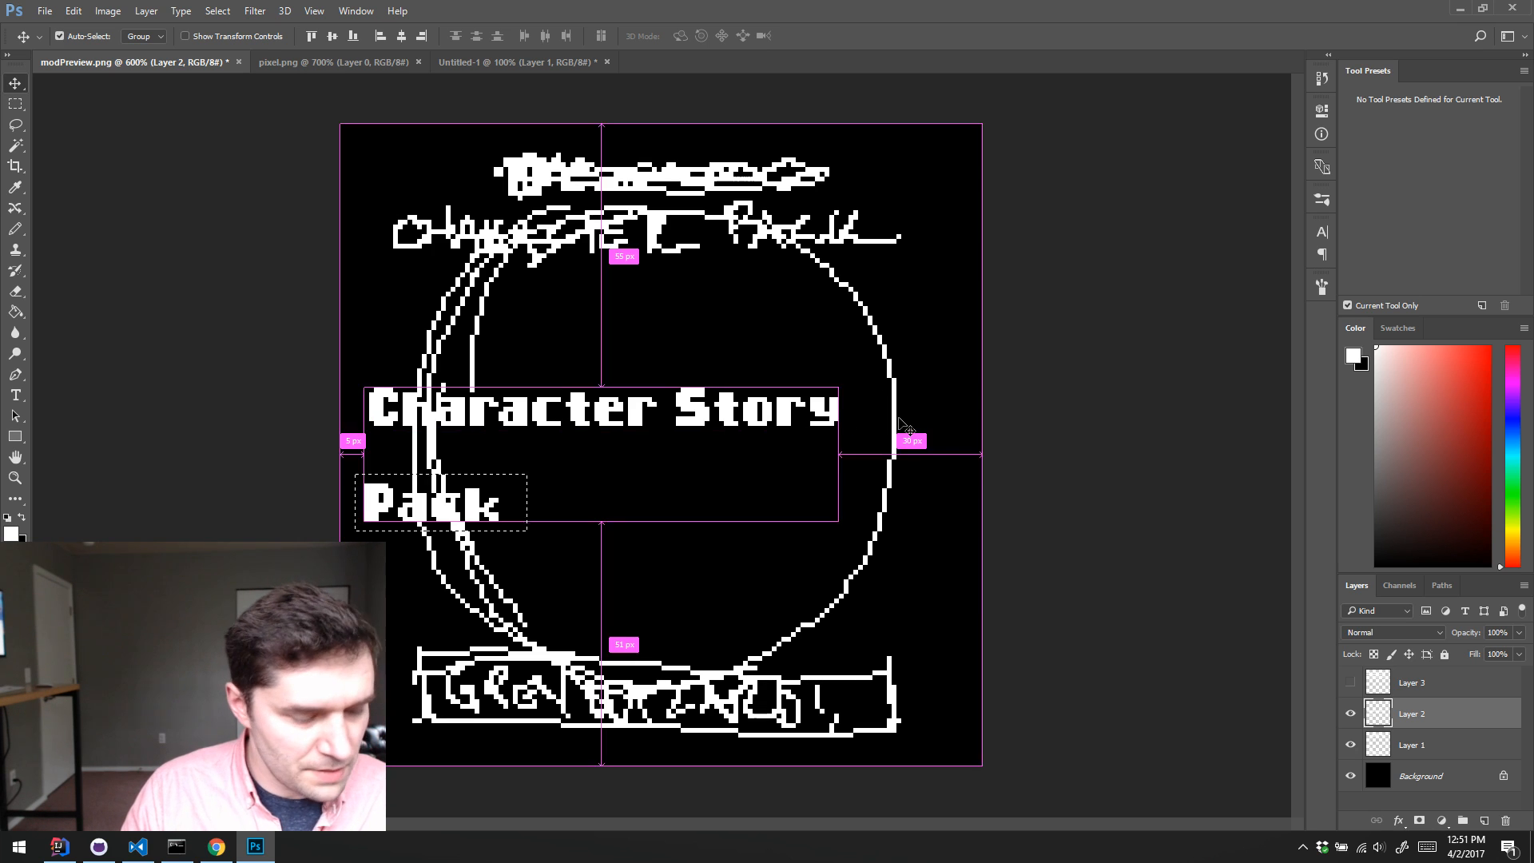
Step: Clear the selection and nudge all of the title text on Layer 2 left, close to the canvas edge
key(ctrl+d)
key(Left)
key(Left)
key(Left)
key(Left)
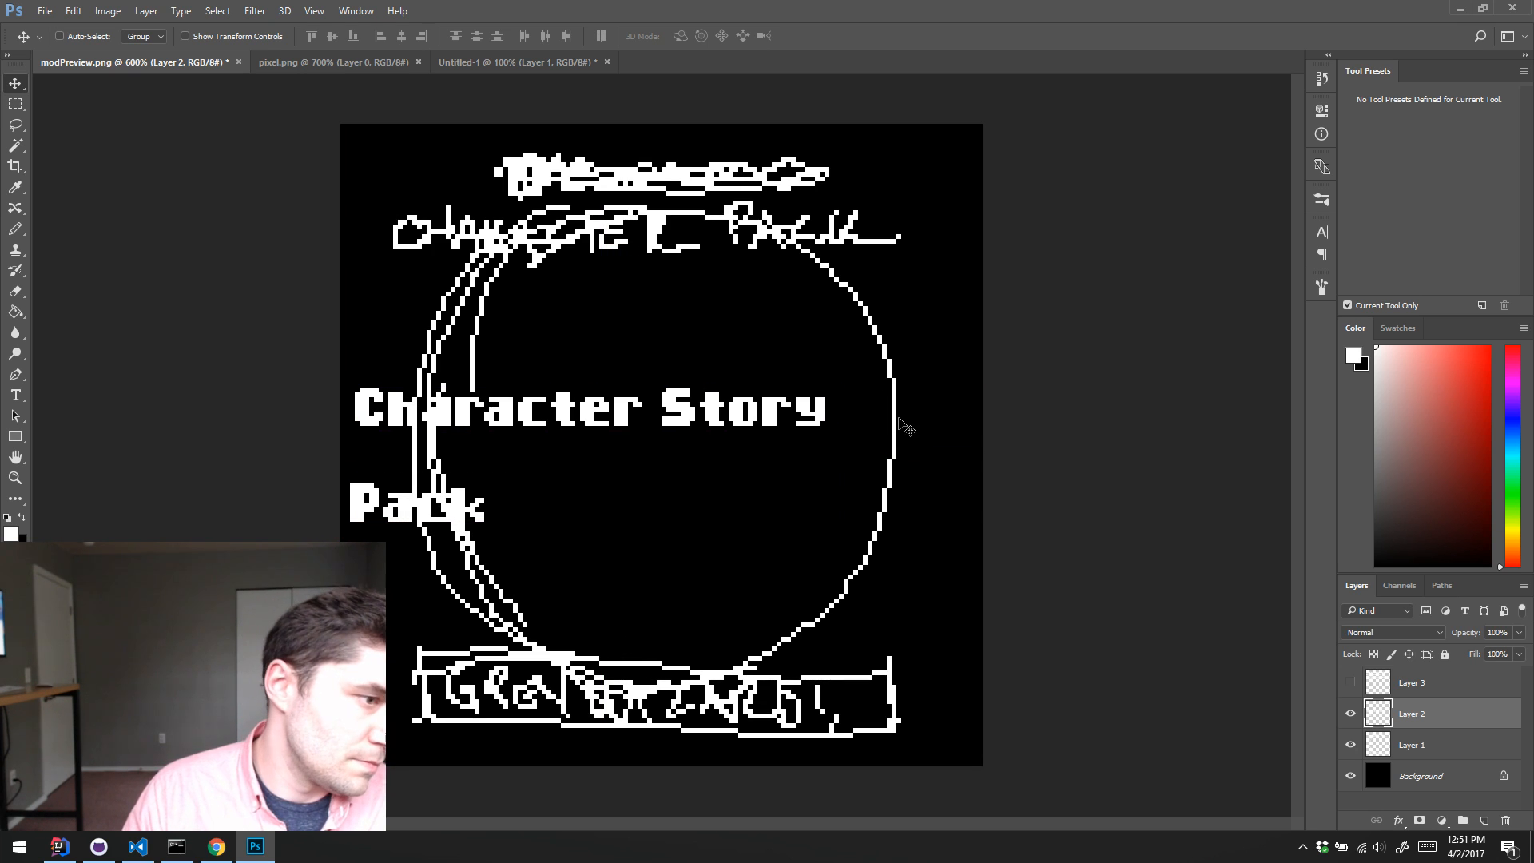
Step: Move the word "Pack" up beside "Story" with a word space so the title forms one line, and deselect it
key(m)
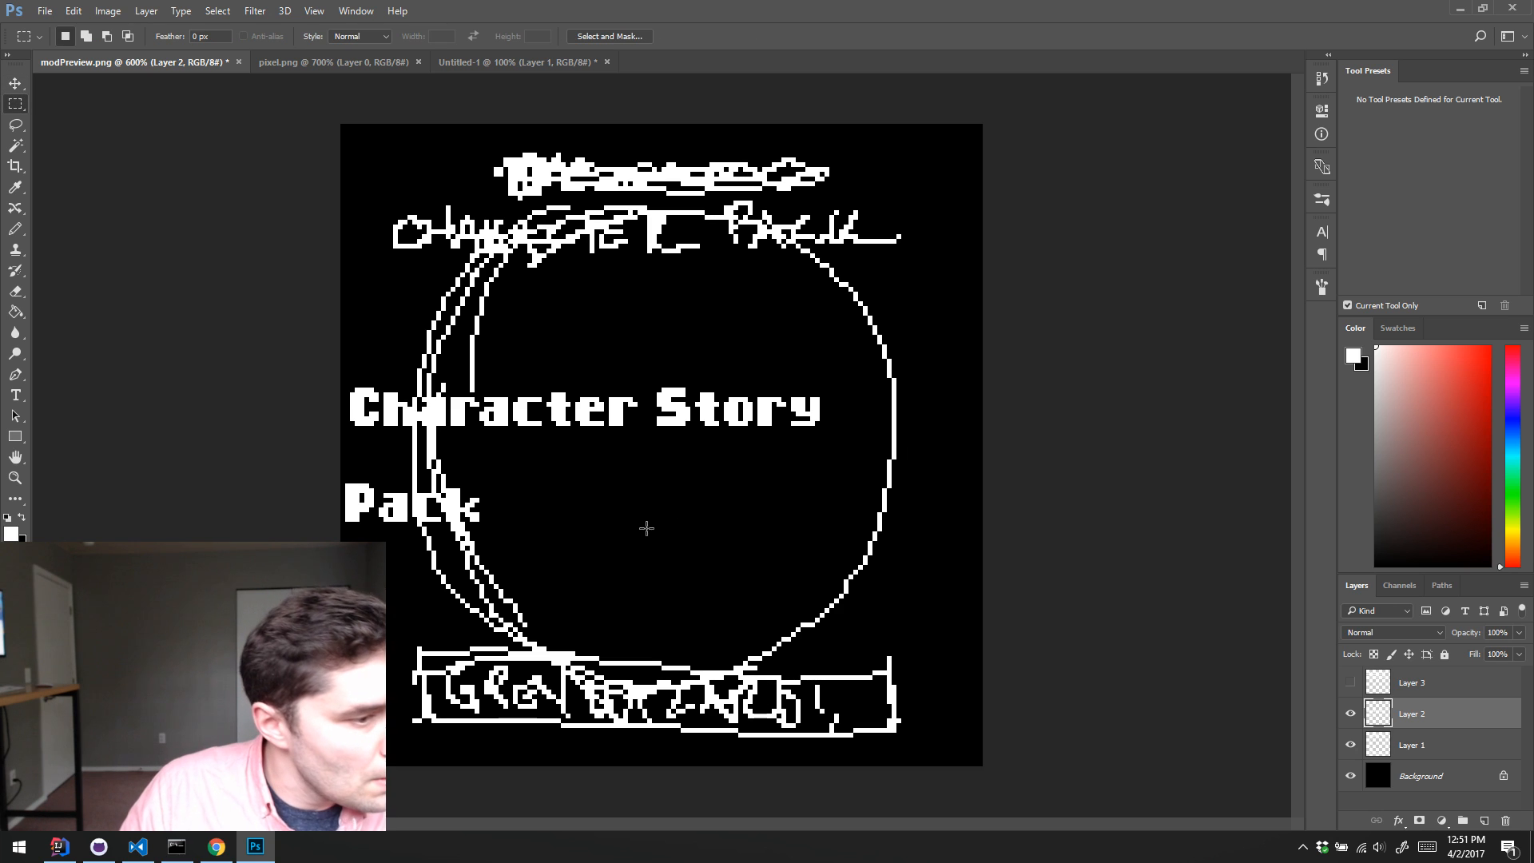
drag(551, 559, 841, 417)
key(v)
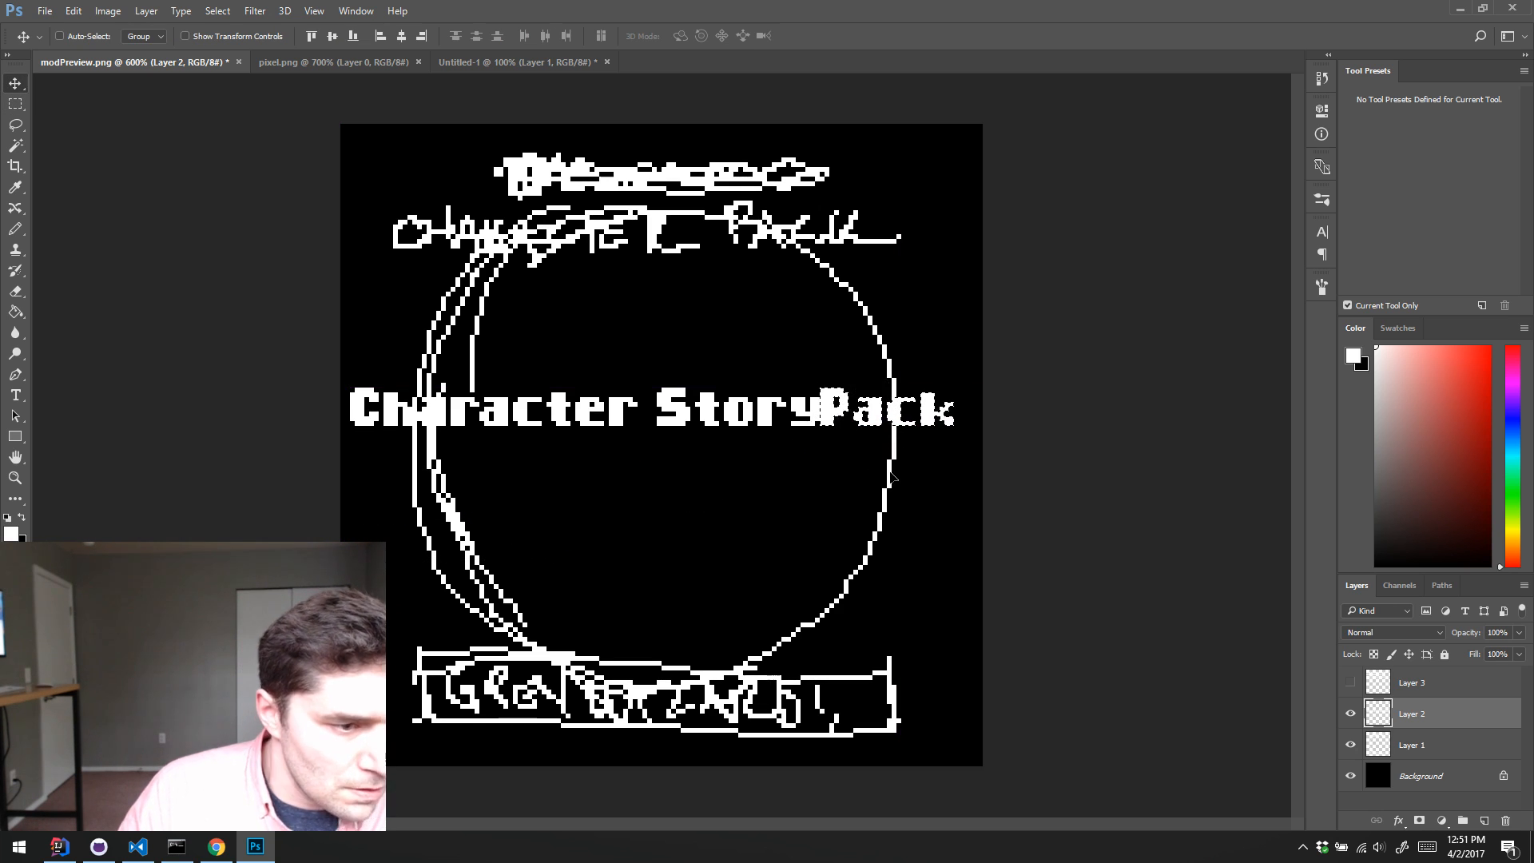
key(Right)
key(Right)
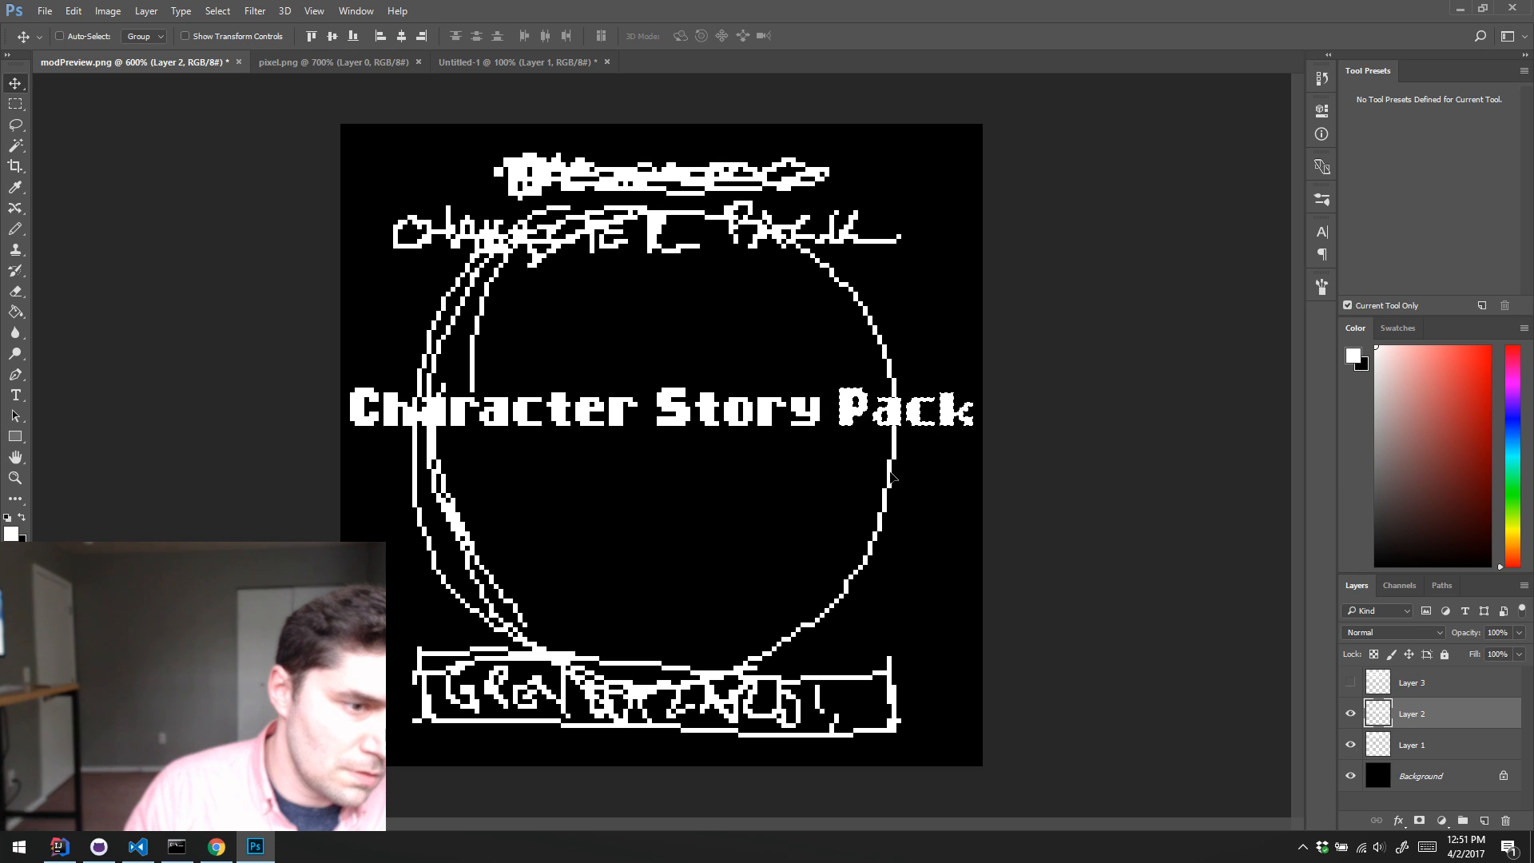
key(ctrl+d)
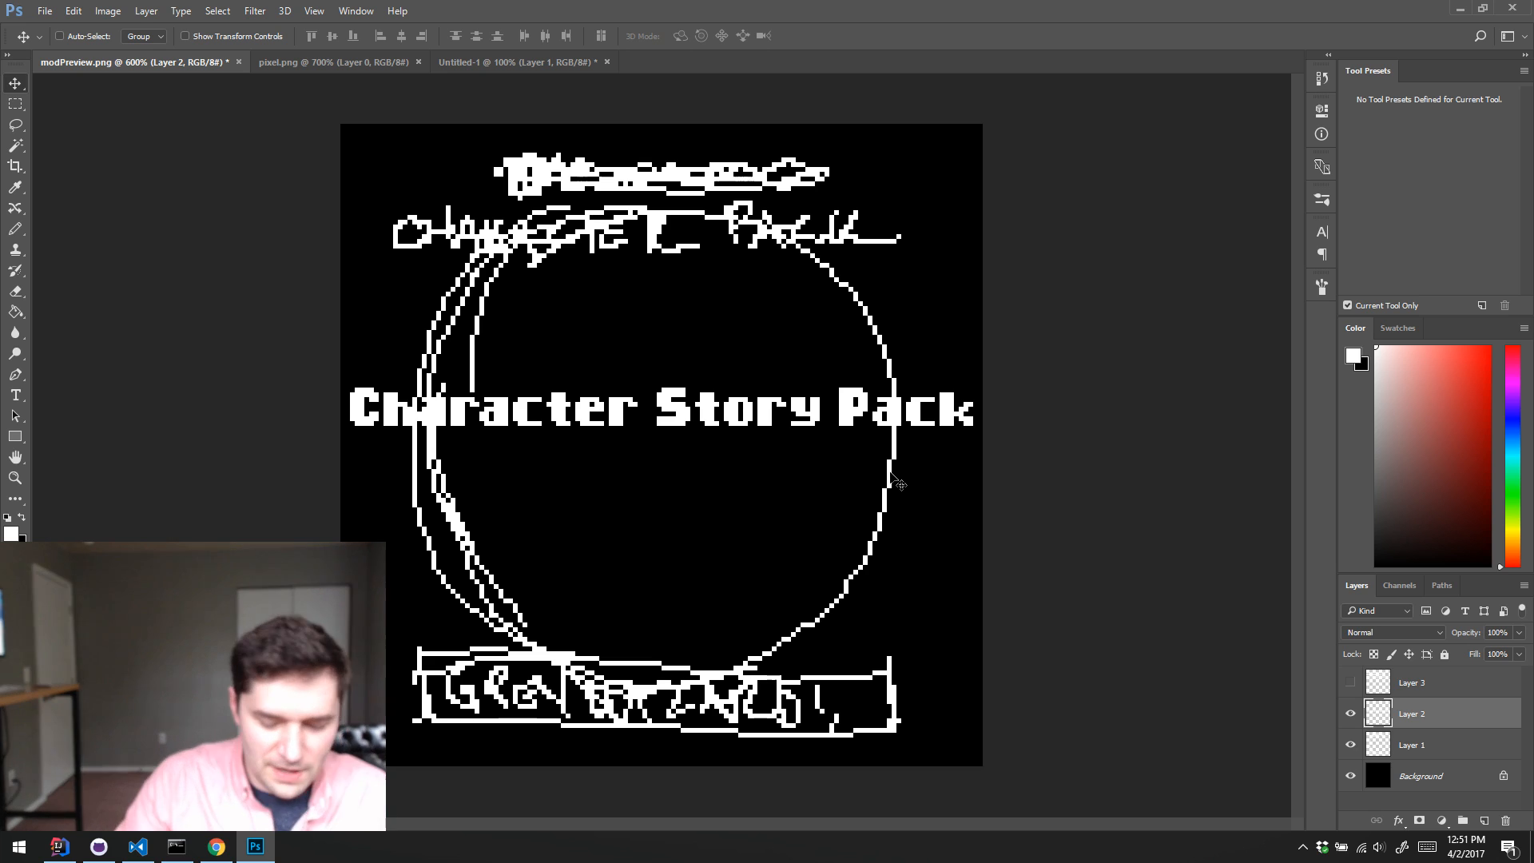
Step: Move the "Character Story Pack" title on Layer 2 straight up onto the sketched title line above the circle
key(Up)
key(Up)
key(Up)
key(Up)
key(Up)
key(Up)
key(Up)
key(Up)
key(Up)
key(Up)
key(Up)
key(Up)
key(Up)
key(Up)
key(Up)
key(Up)
key(Up)
key(Up)
key(Up)
key(Up)
key(Up)
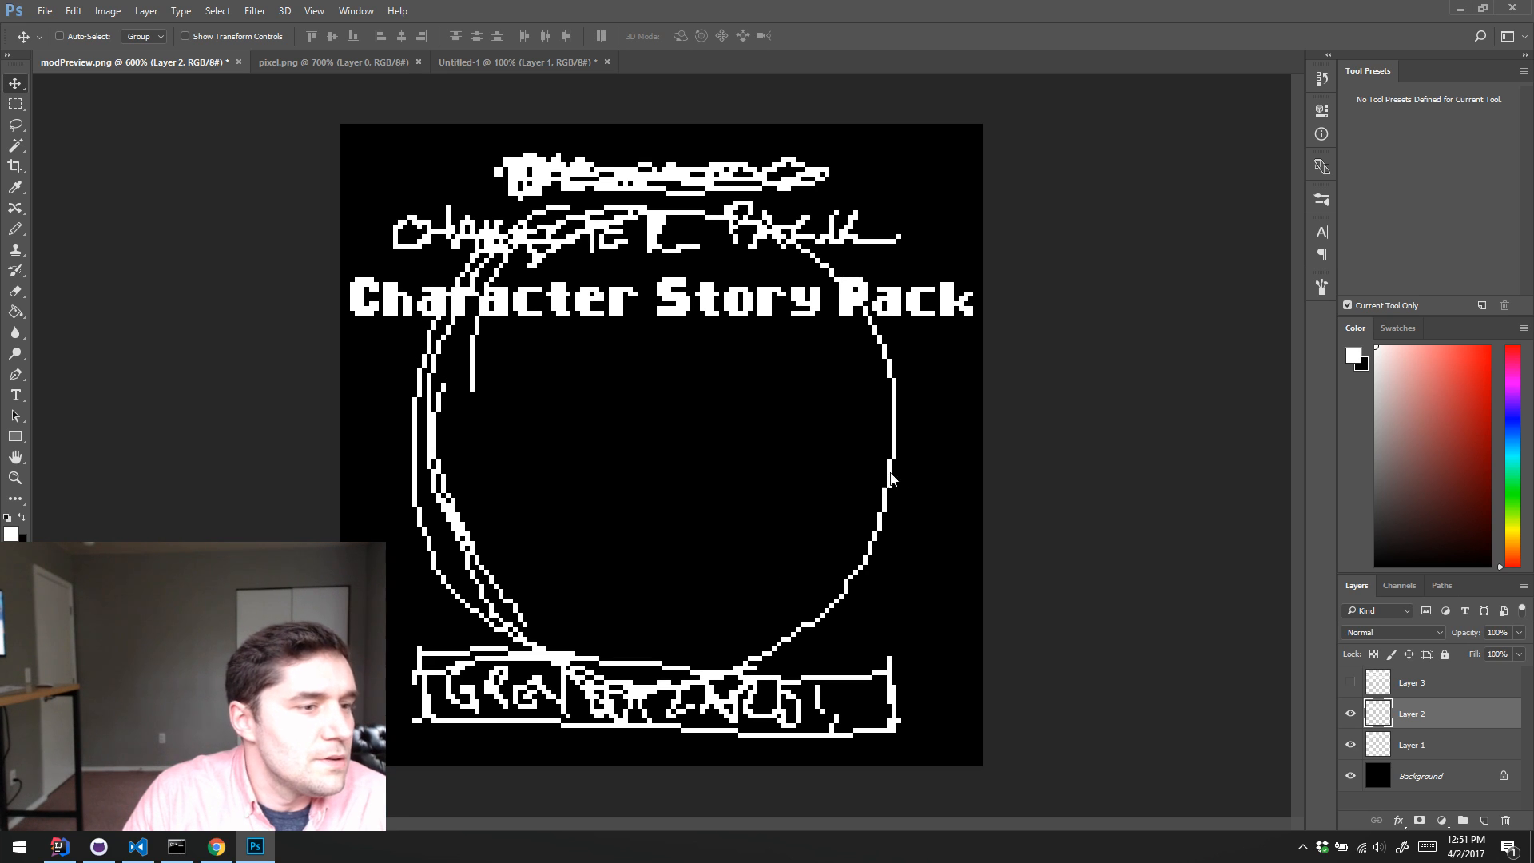
key(Up)
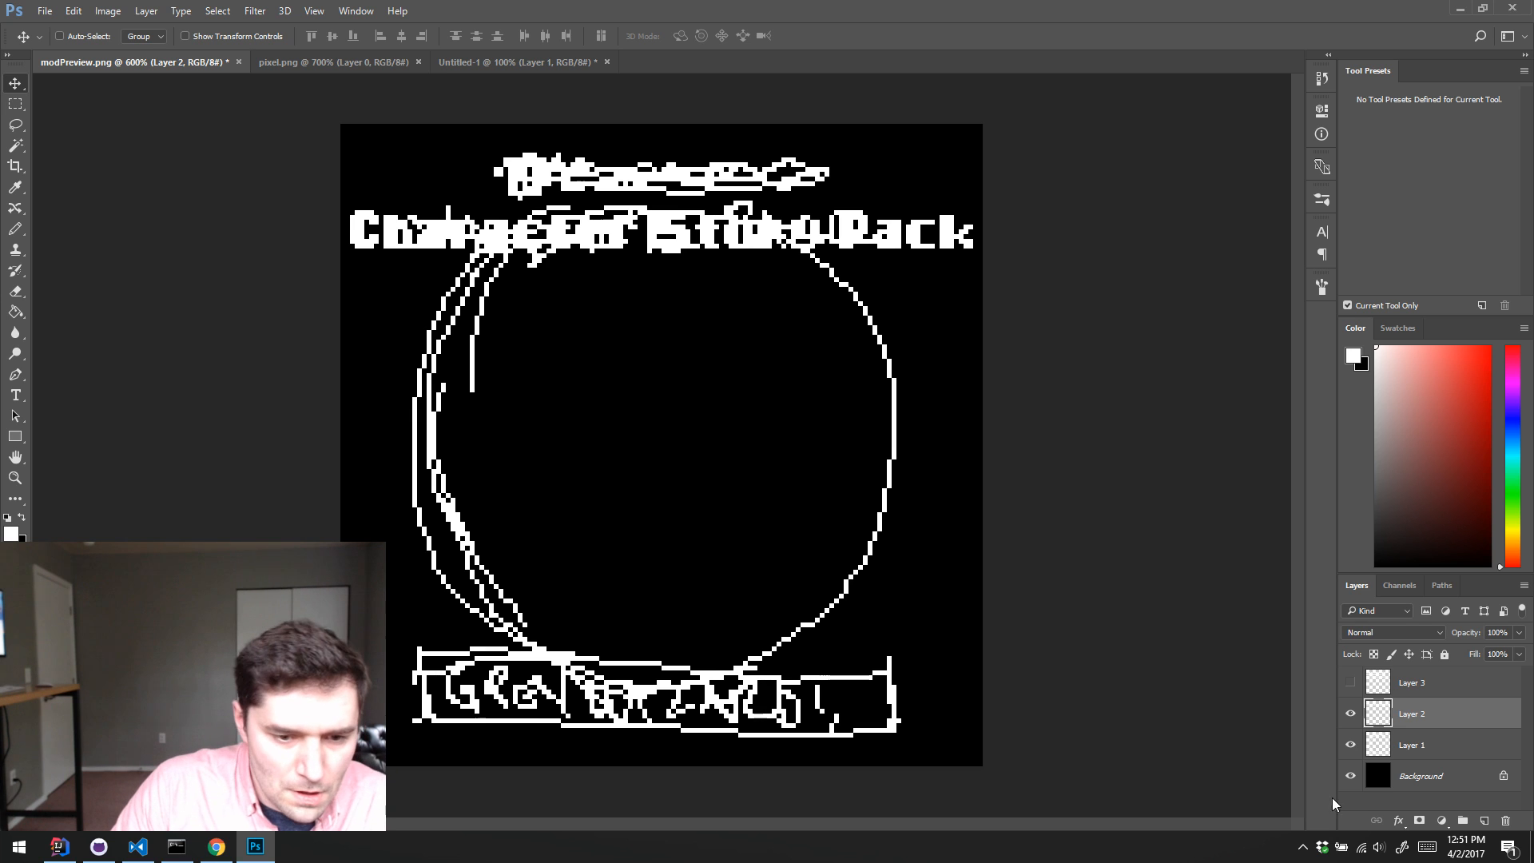
Step: Erase the rough title lettering behind "Character Story Pack" from the sketch on Layer 1, using an enlarged eraser
click(1391, 744)
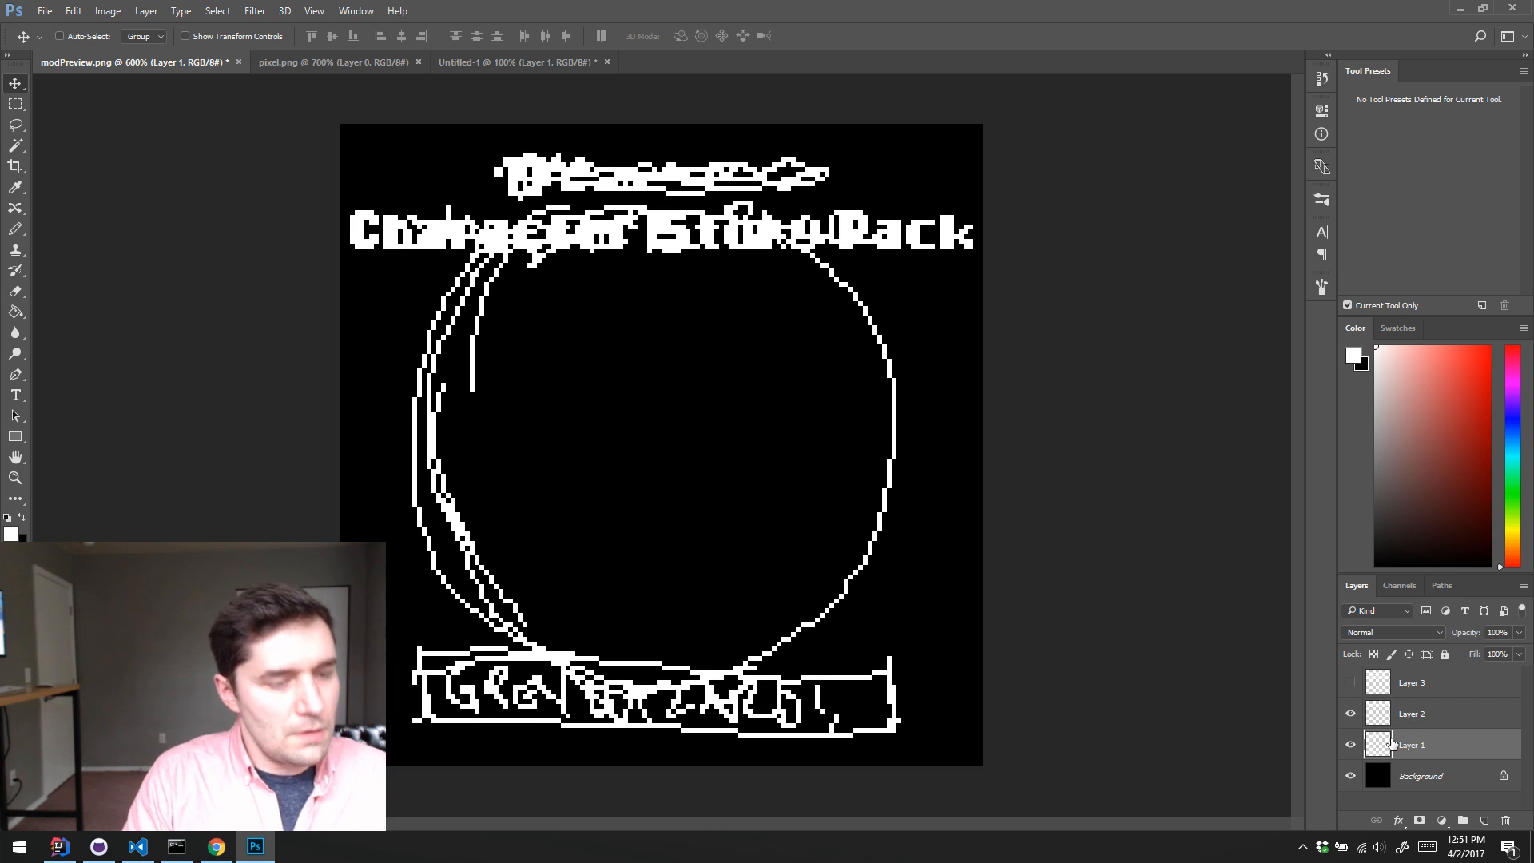
key(e)
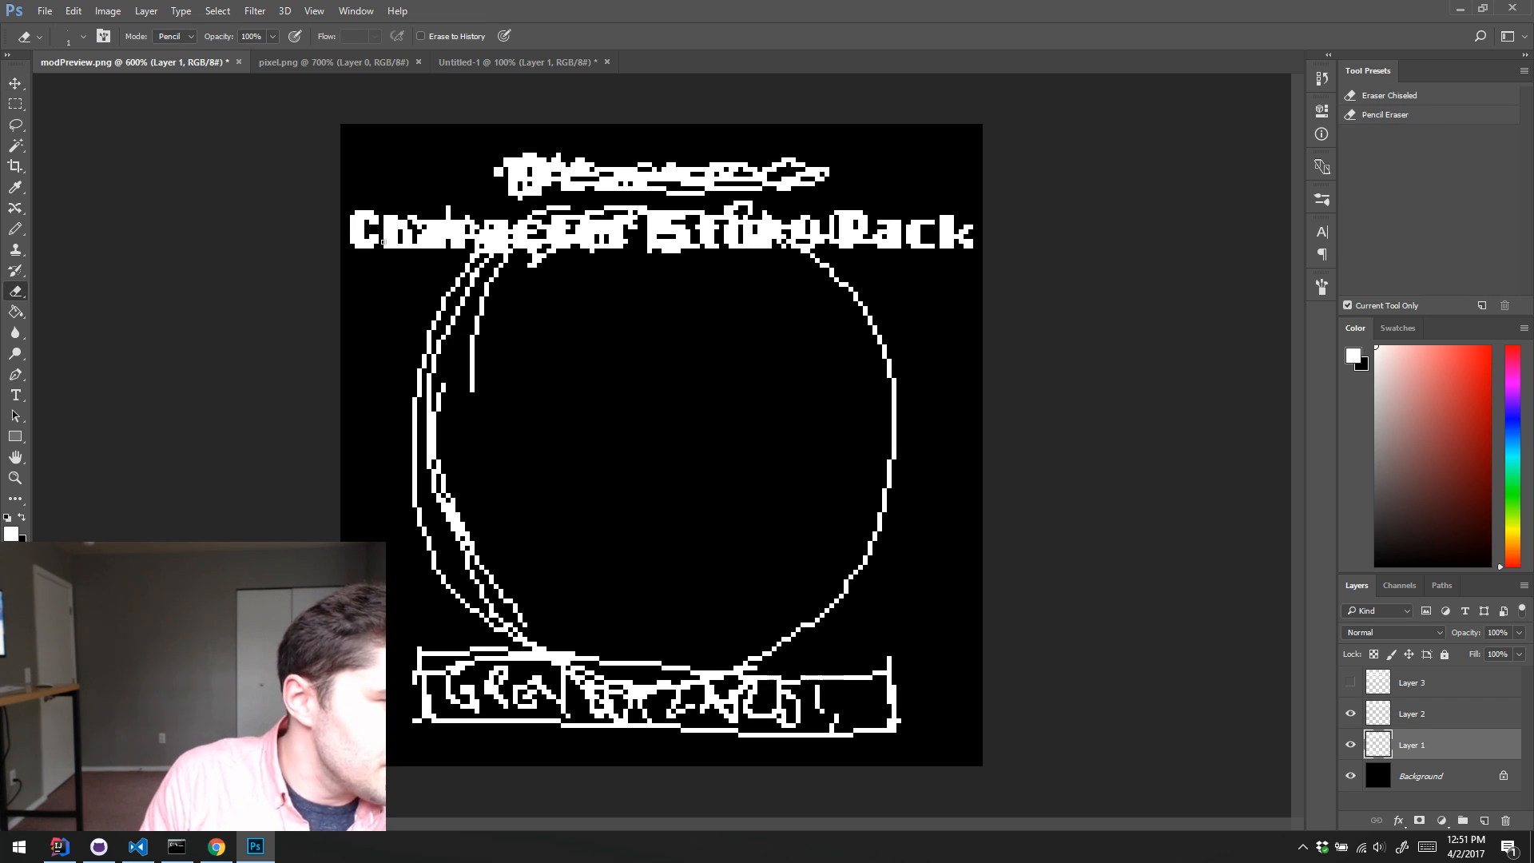
key(bracketright)
key(bracketright)
key(bracketright)
key(bracketright)
key(bracketright)
key(bracketright)
mouse_move(403, 227)
mouse_down()
mouse_move(448, 235)
mouse_move(515, 229)
mouse_move(520, 251)
mouse_move(665, 241)
mouse_move(636, 227)
mouse_move(685, 250)
mouse_move(710, 238)
mouse_move(703, 221)
mouse_move(727, 240)
mouse_move(977, 230)
mouse_move(809, 228)
mouse_up()
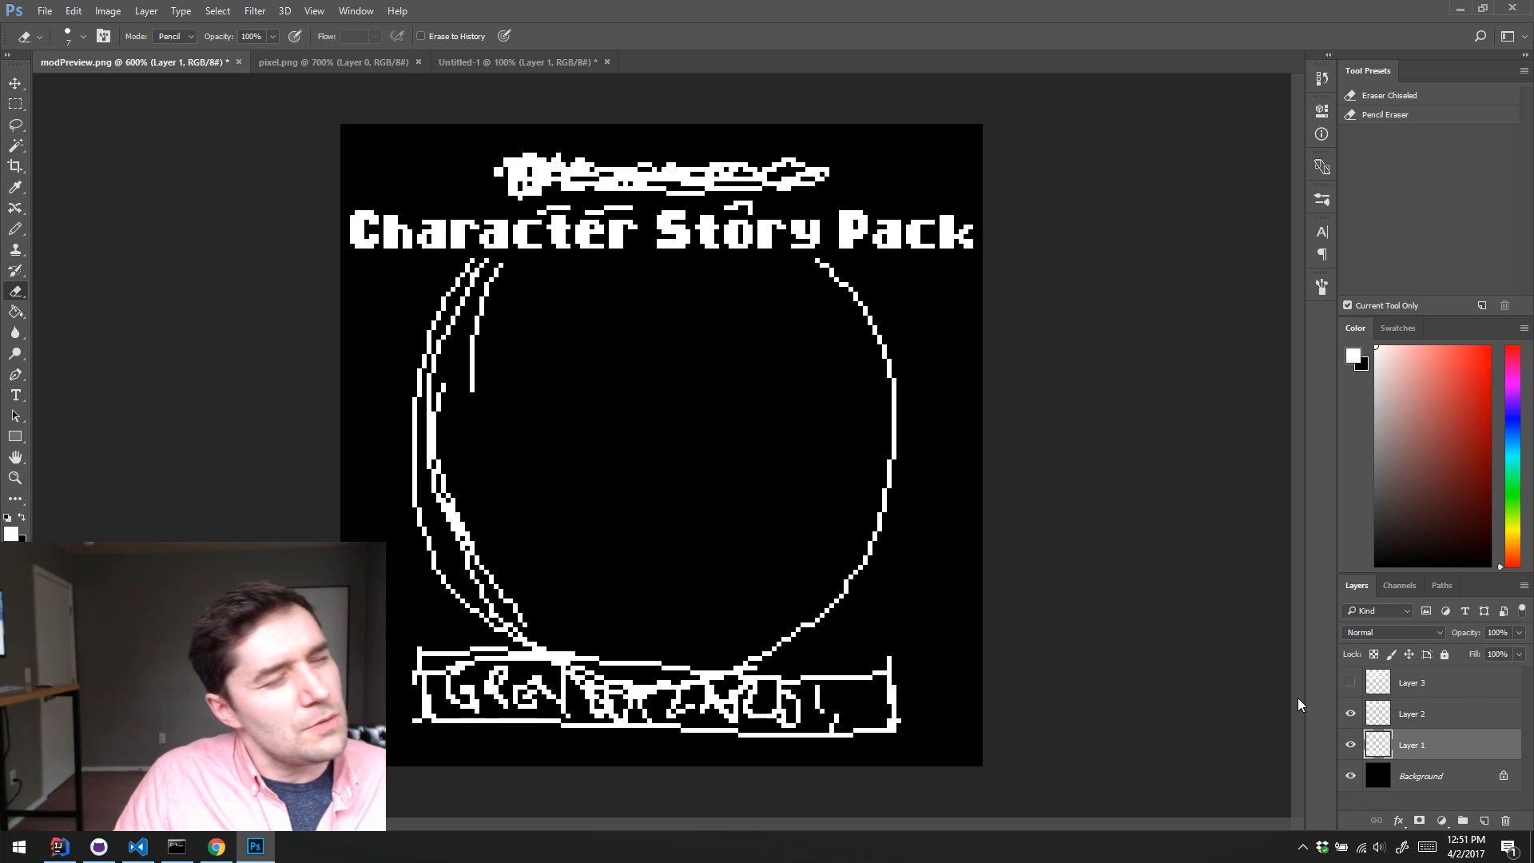
Step: Show the font sheet on Layer 3 and move it below the title so the whole alphabet fits on the canvas
click(1350, 682)
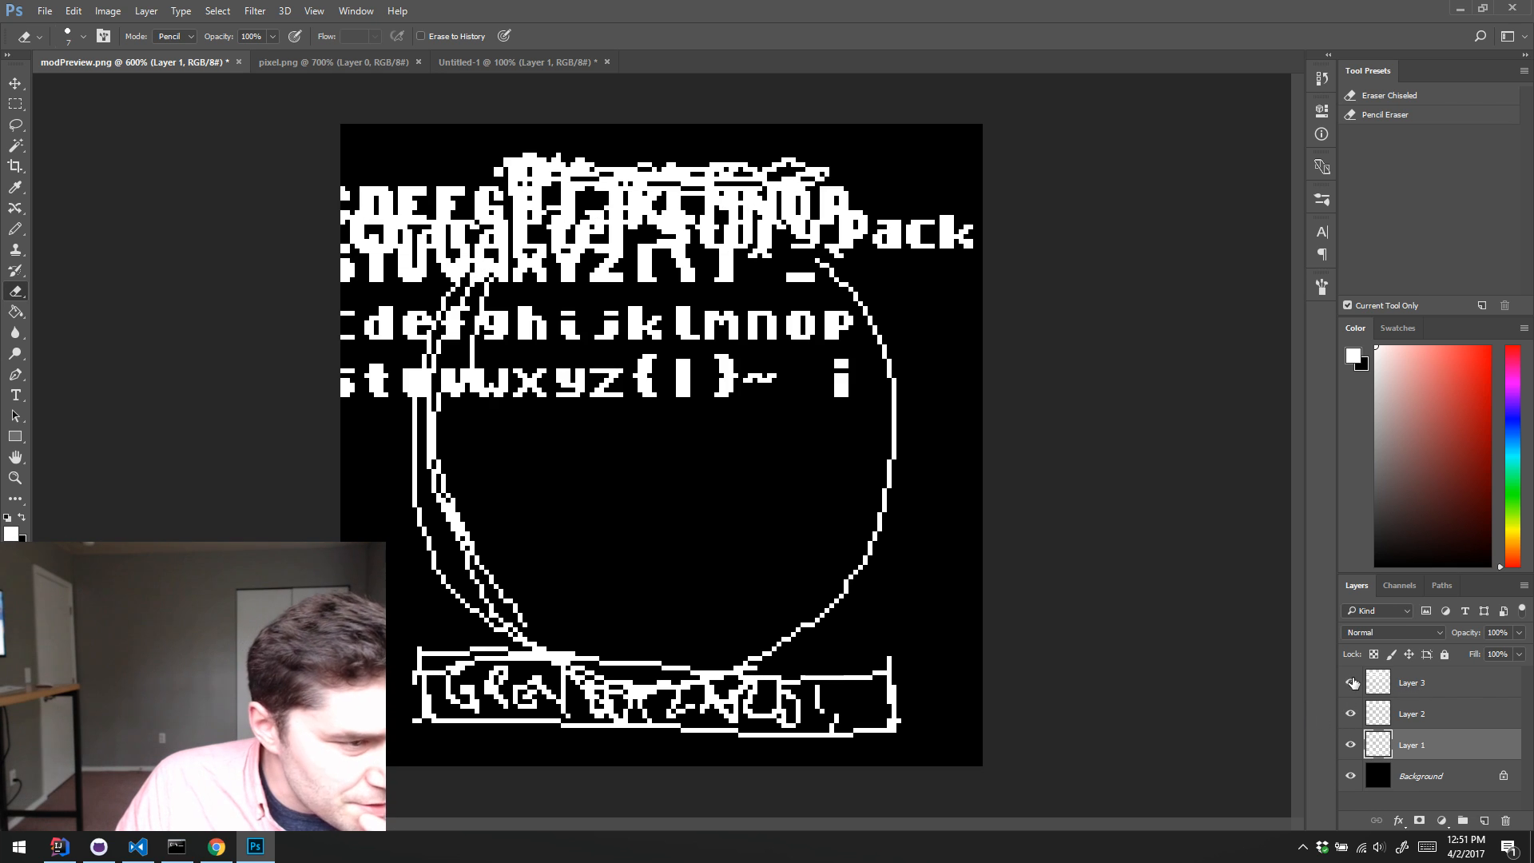
key(v)
drag(637, 365, 680, 387)
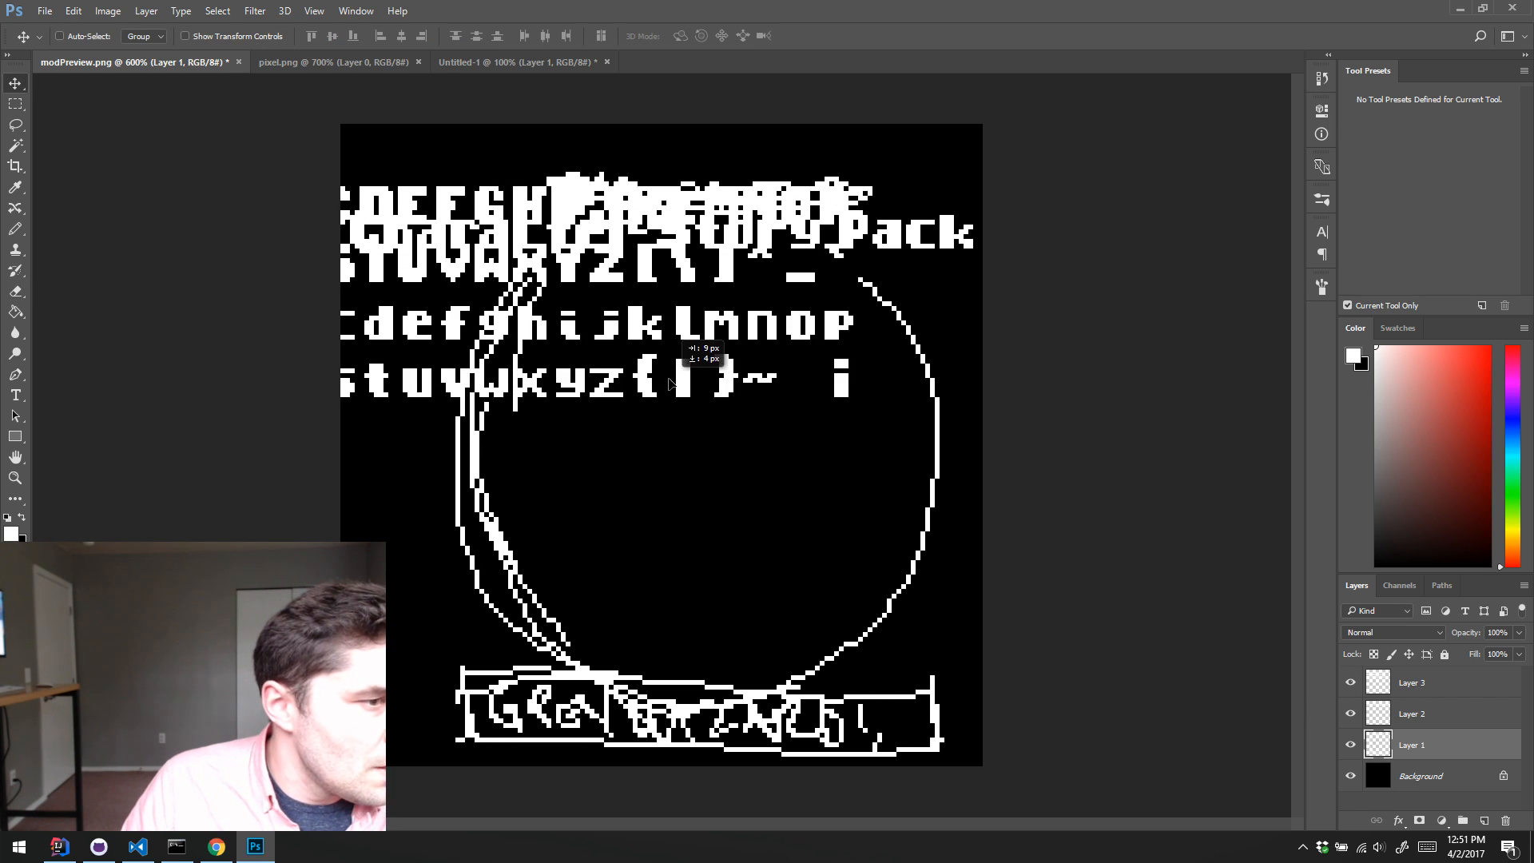
key(ctrl+z)
click(1376, 684)
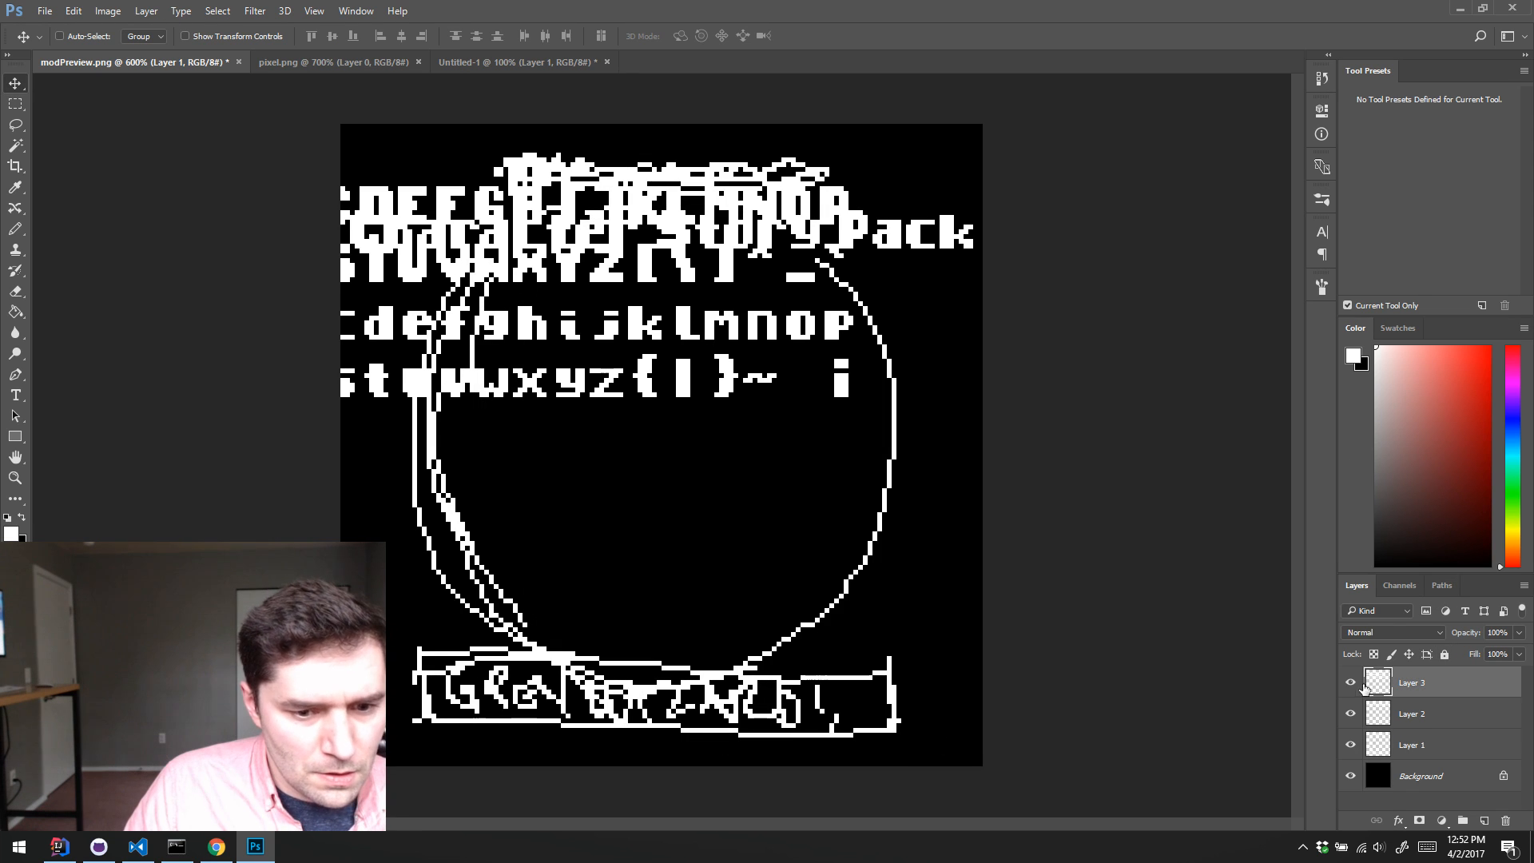
drag(651, 346, 763, 460)
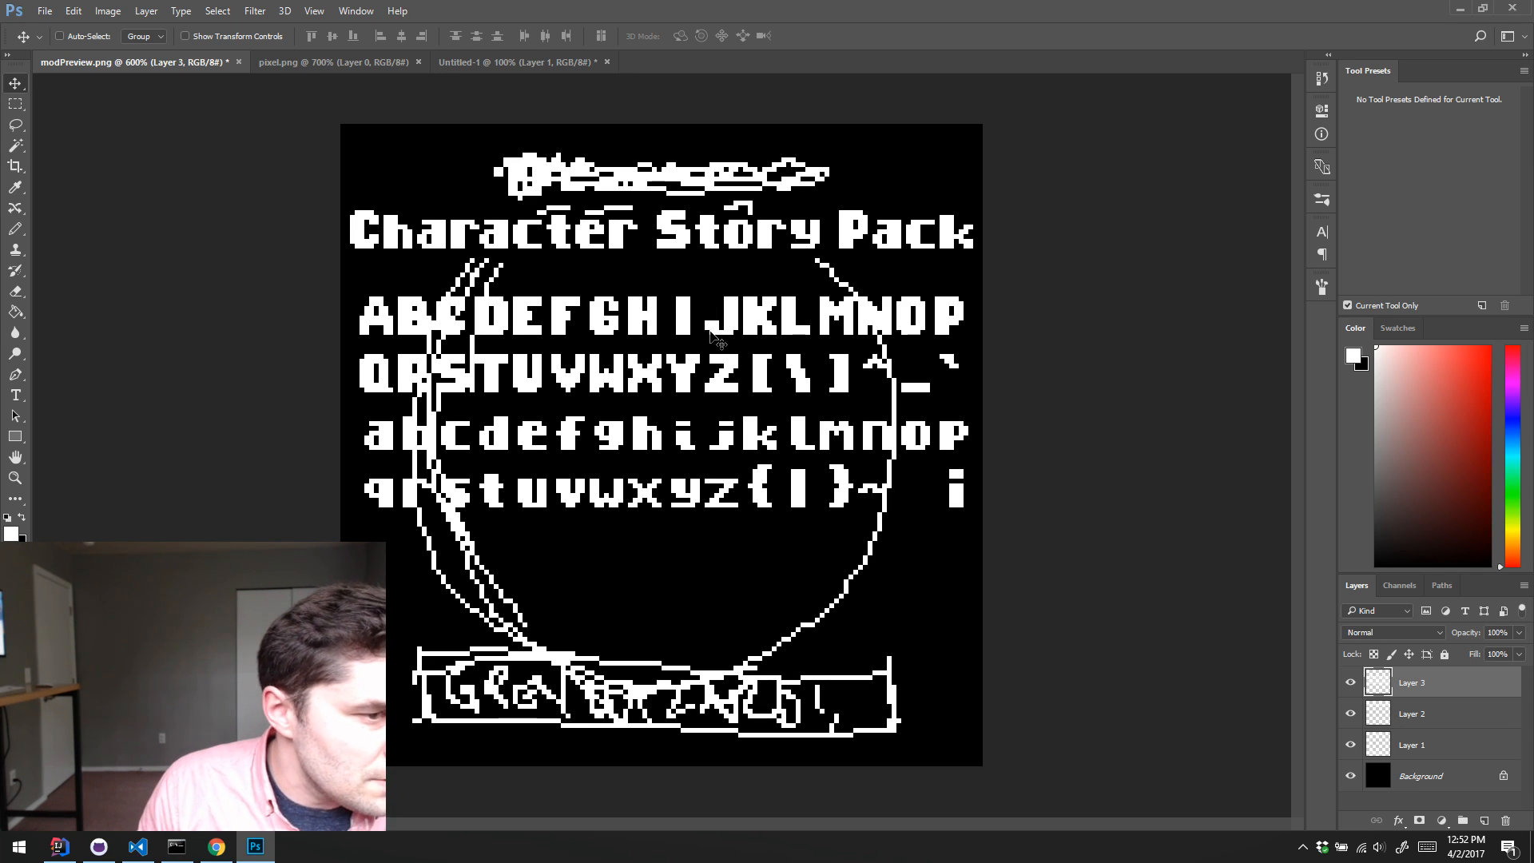
Step: Copy the capital G from the font sheet to the empty area below the alphabet, and hide the sketch on Layer 1
key(m)
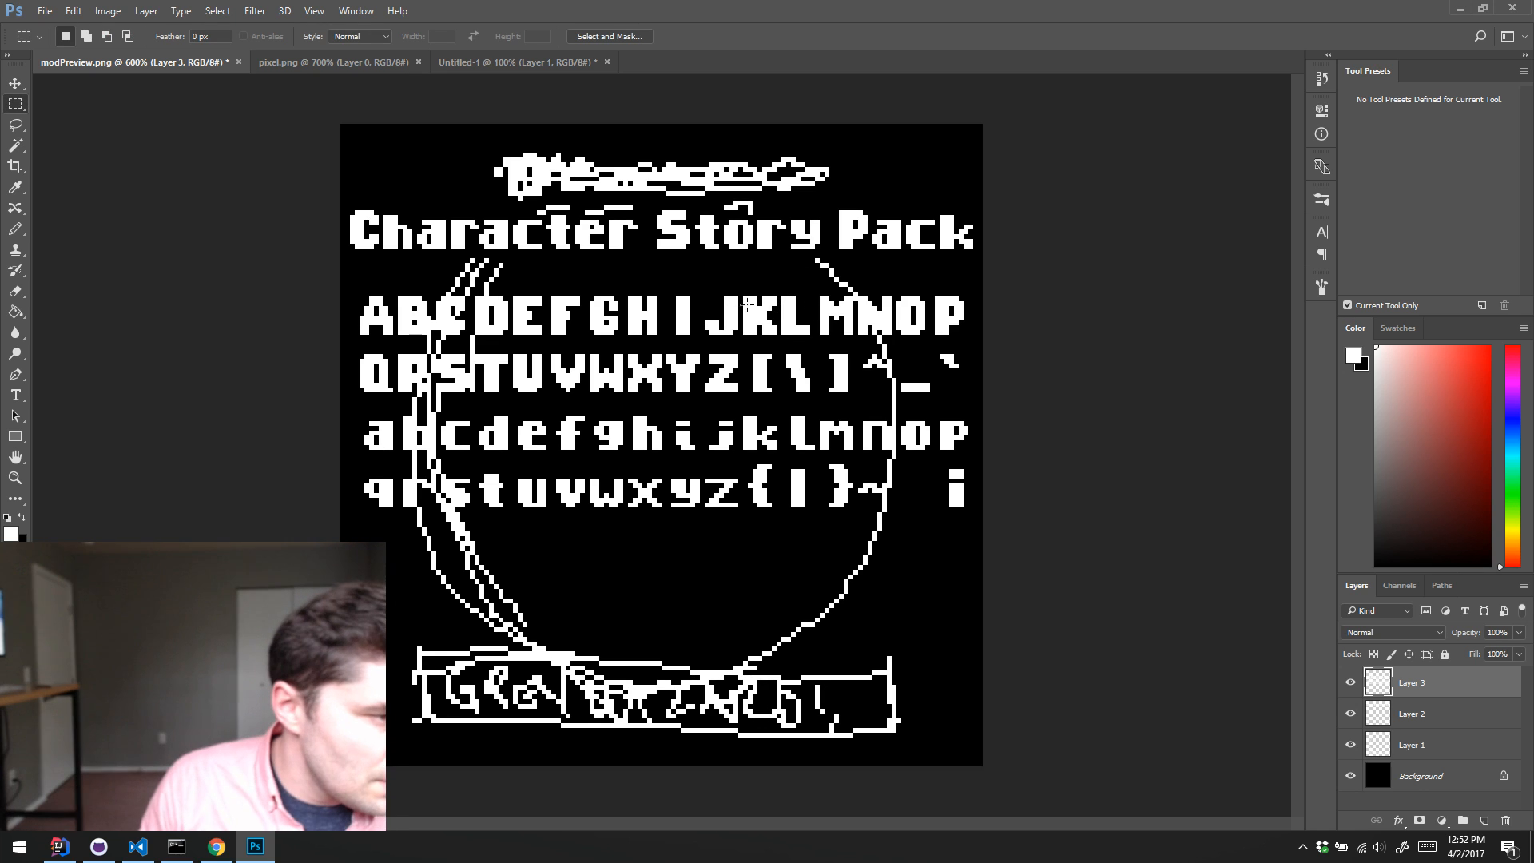
drag(589, 293, 621, 339)
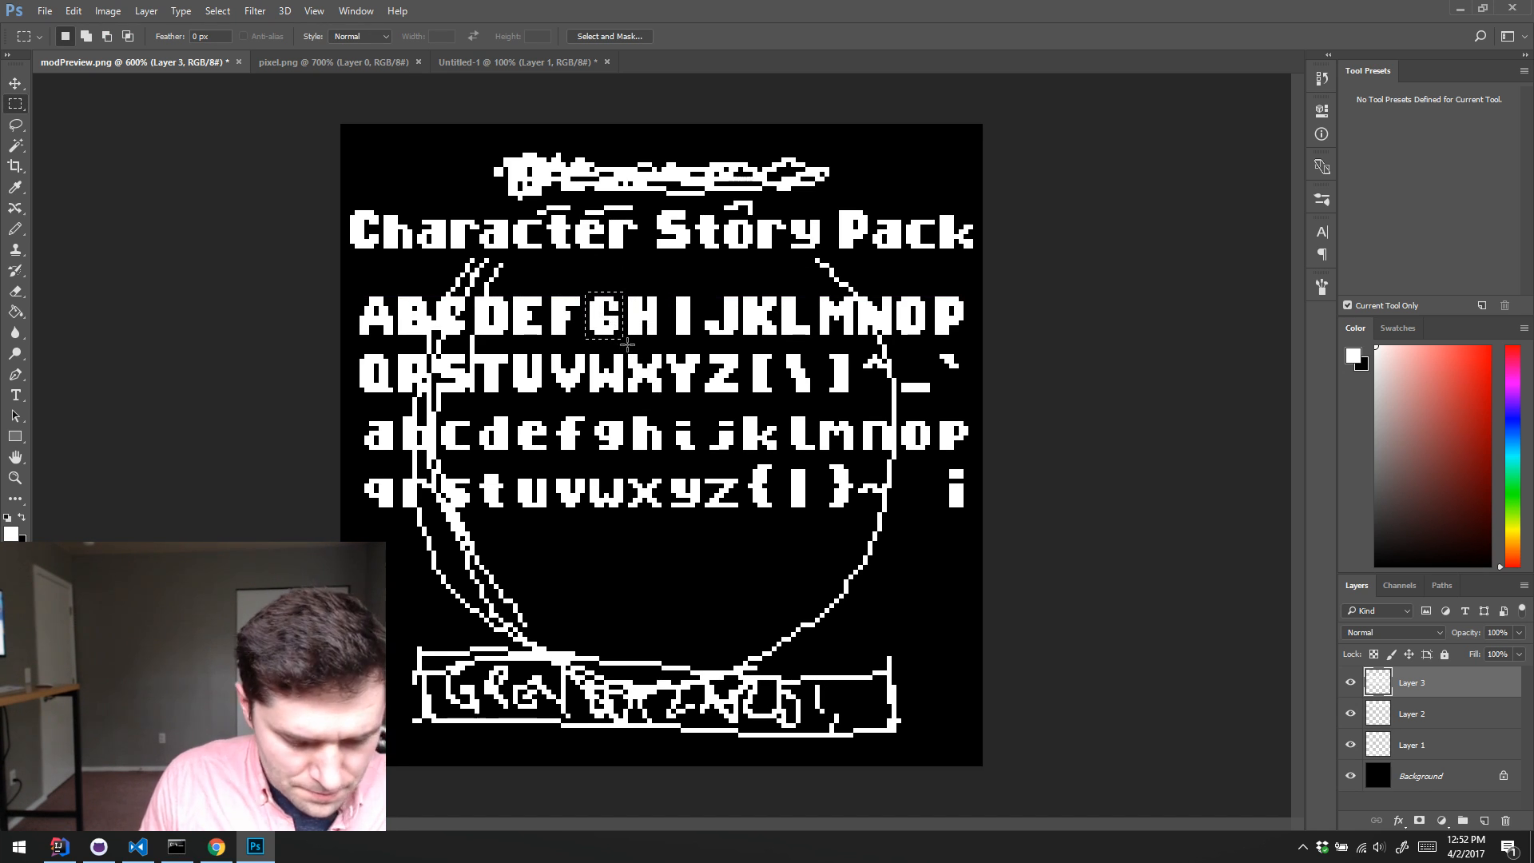
key(v)
drag(607, 326, 387, 590)
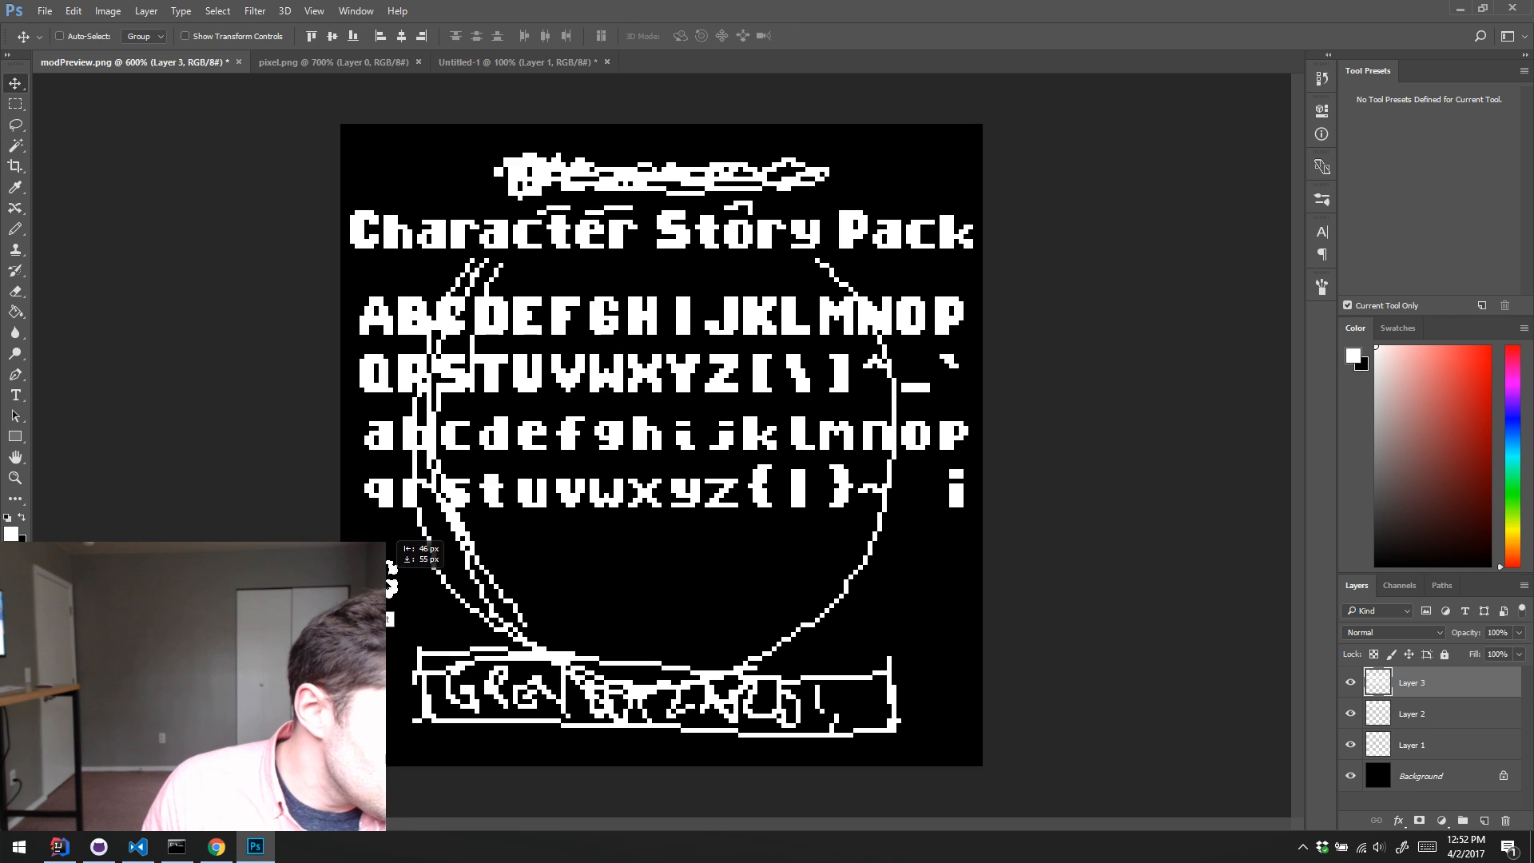
click(1351, 745)
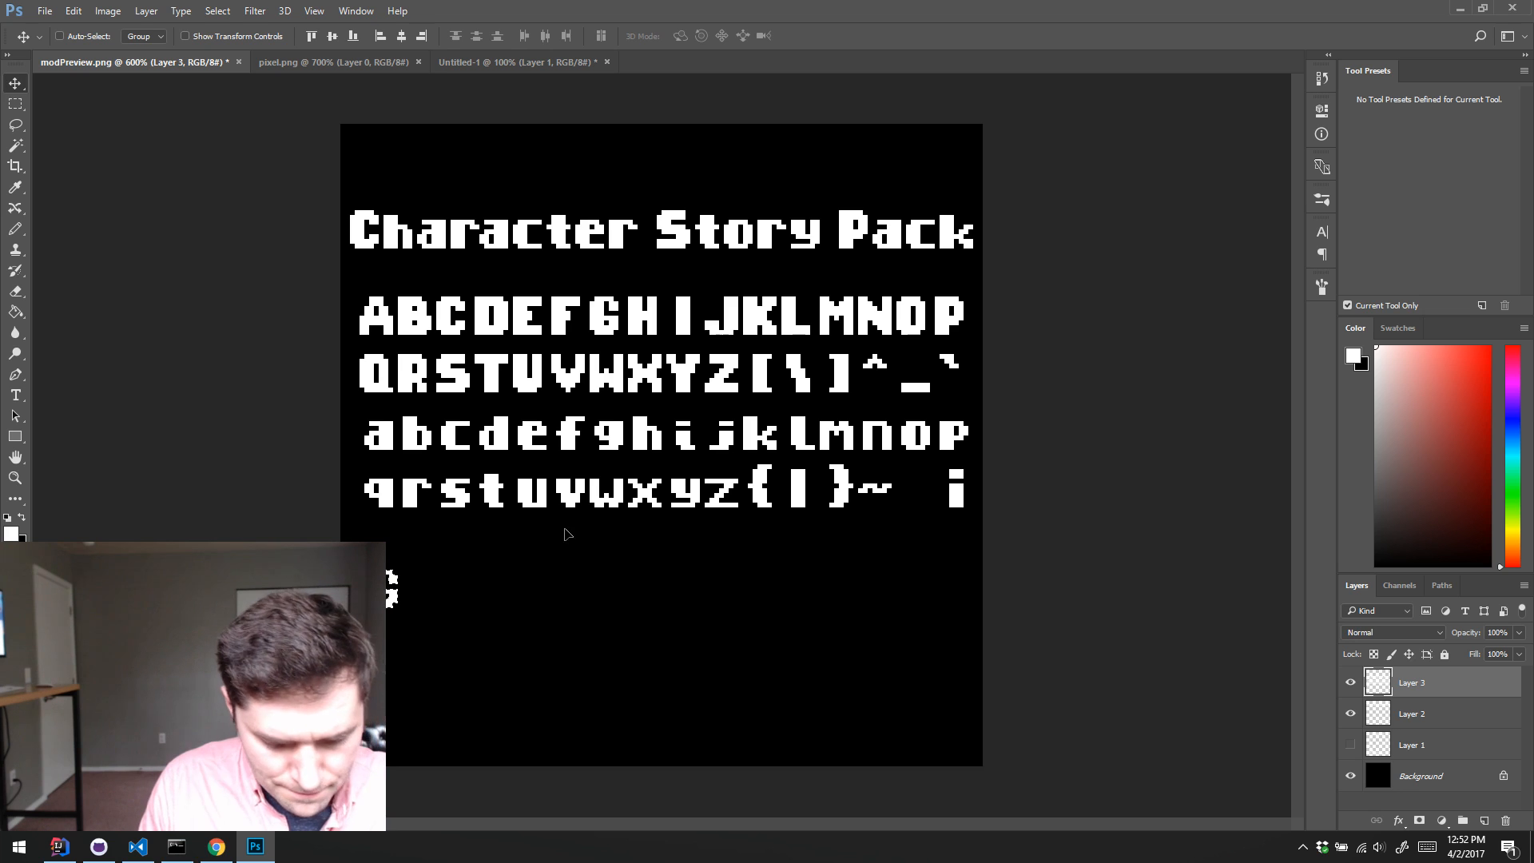
Step: Copy the letters r, e and y from the font sheet beside the G to spell "Grey", then deselect
key(m)
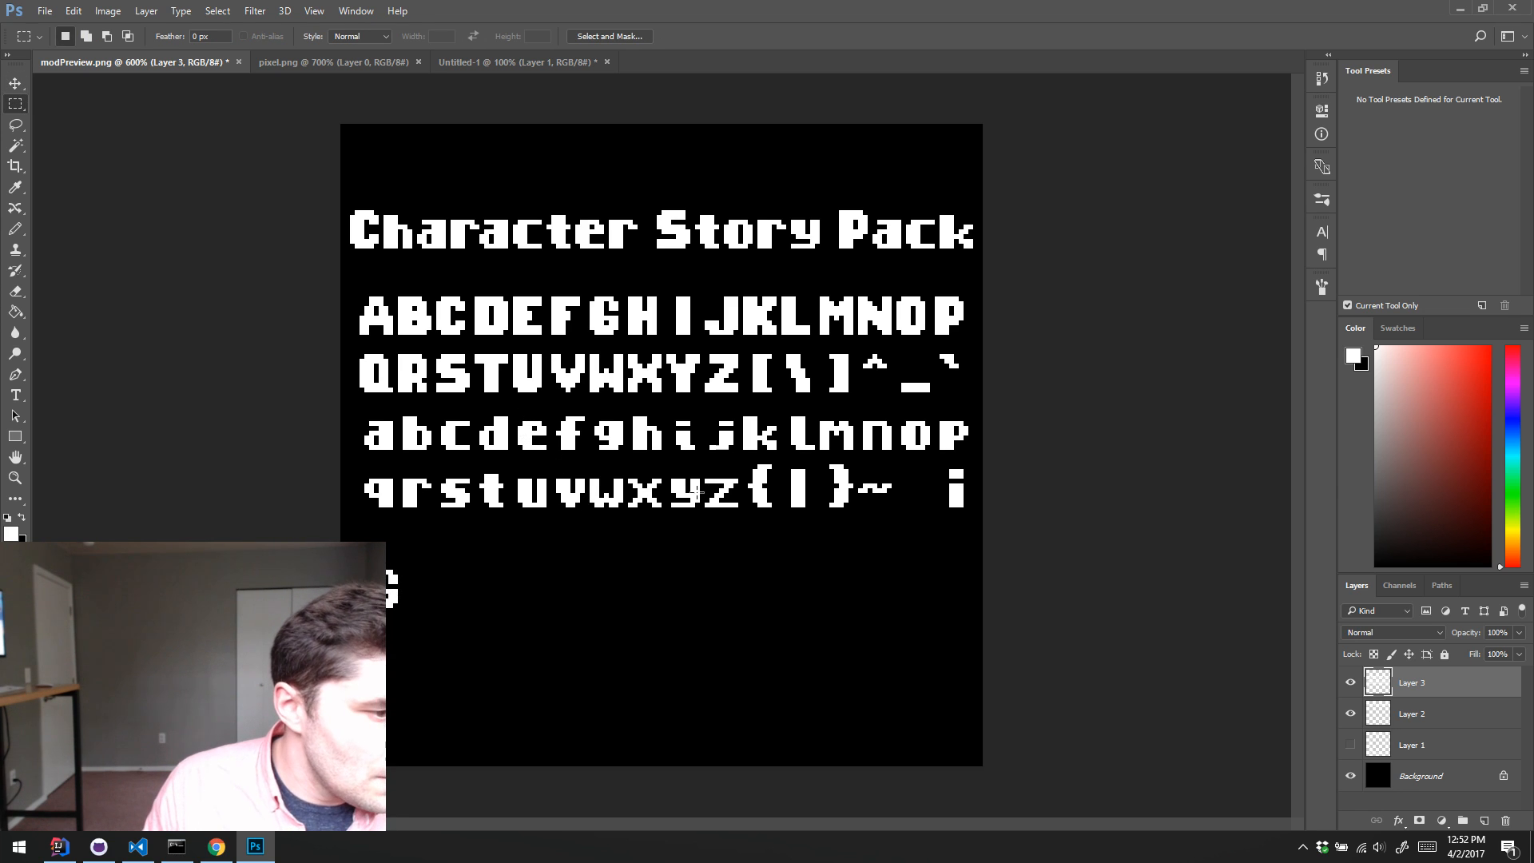
drag(398, 475, 423, 583)
key(v)
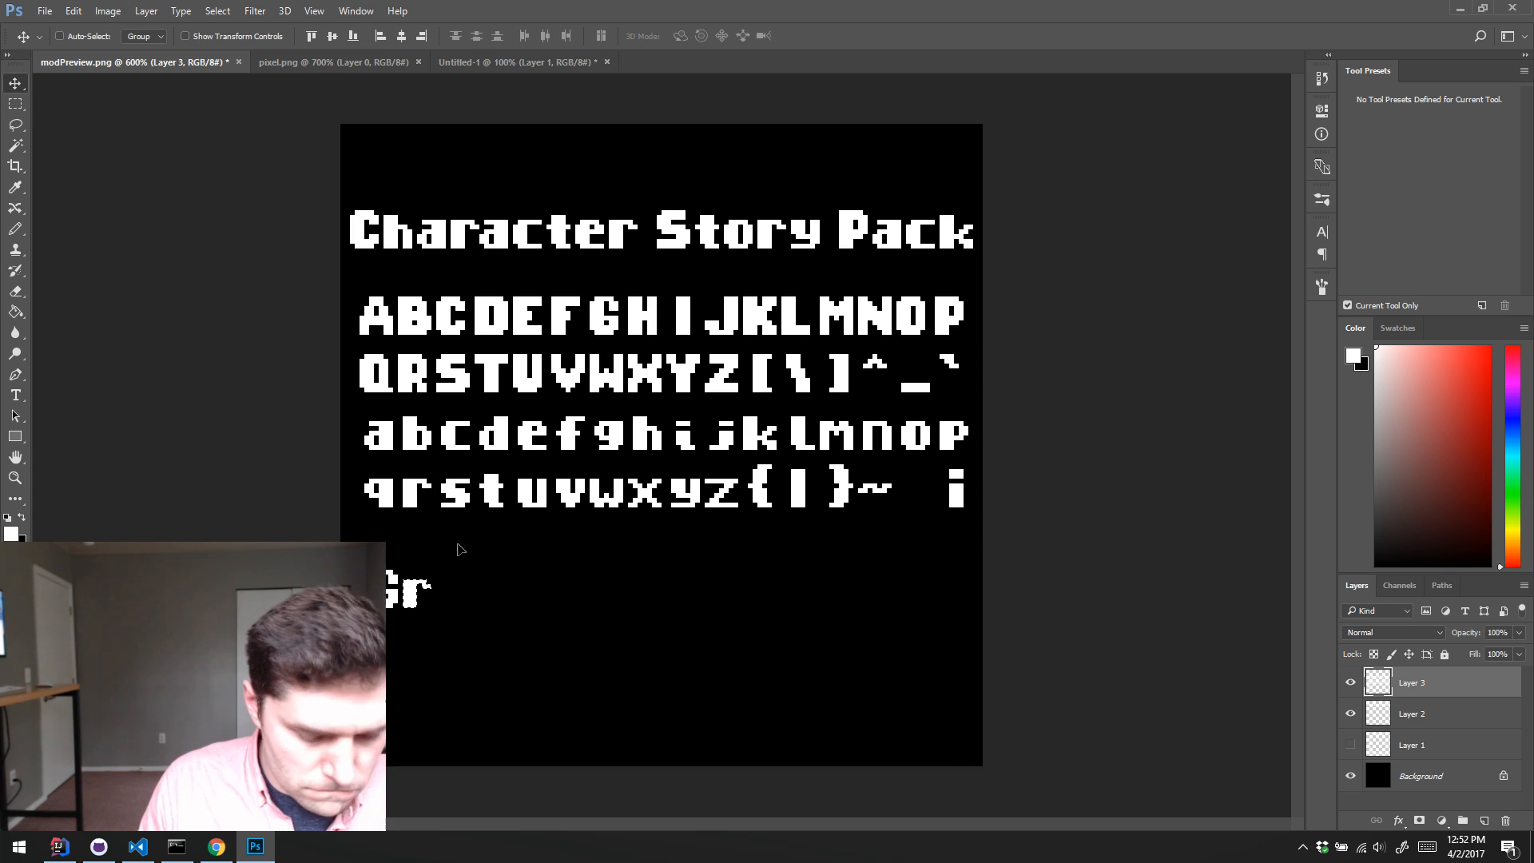
key(m)
drag(514, 417, 450, 594)
key(v)
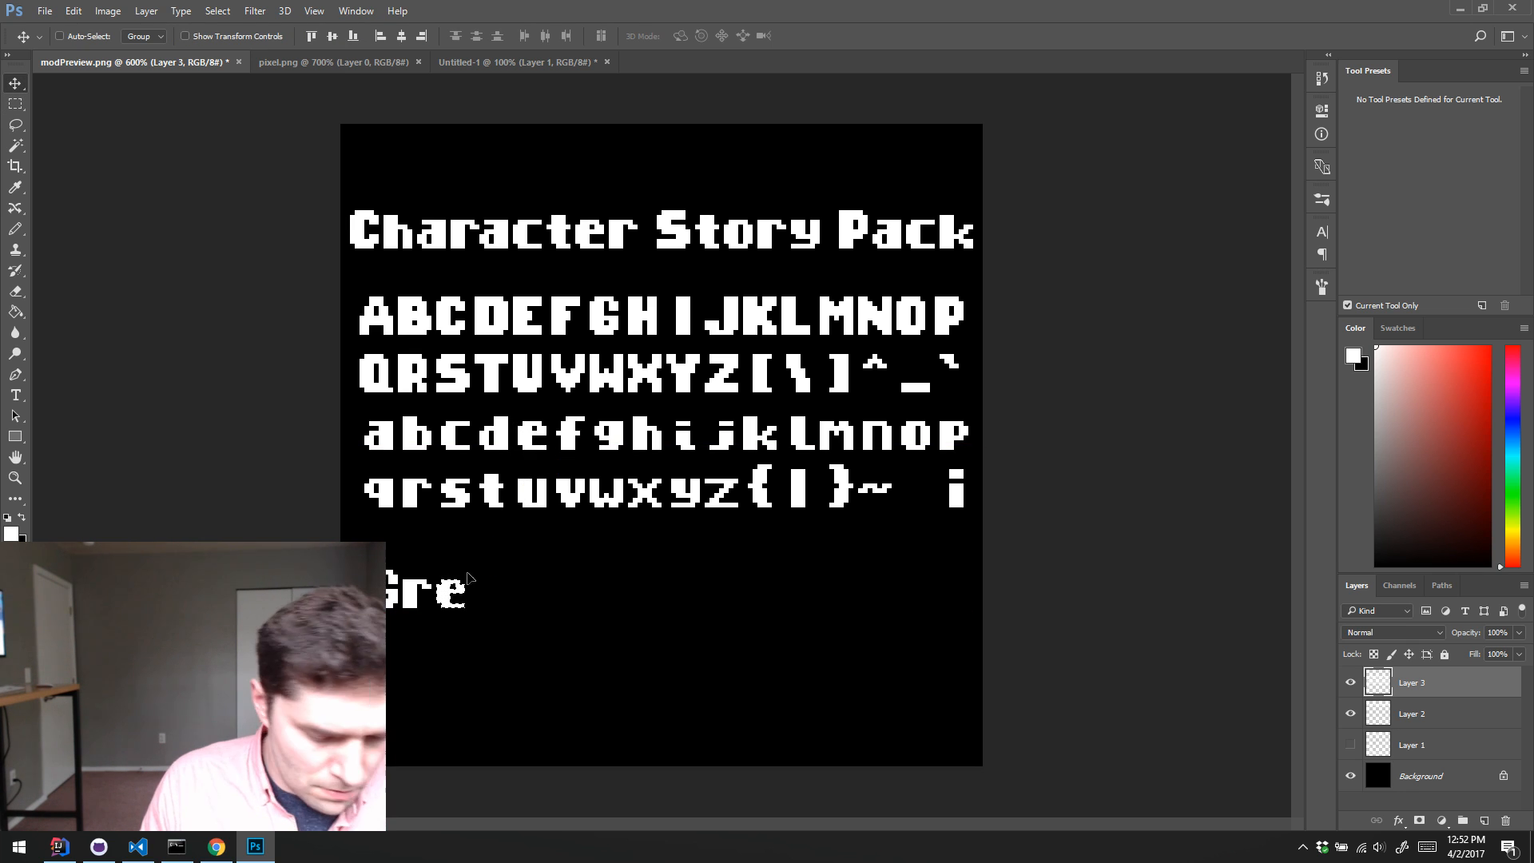
key(m)
drag(662, 470, 484, 619)
key(v)
key(Left)
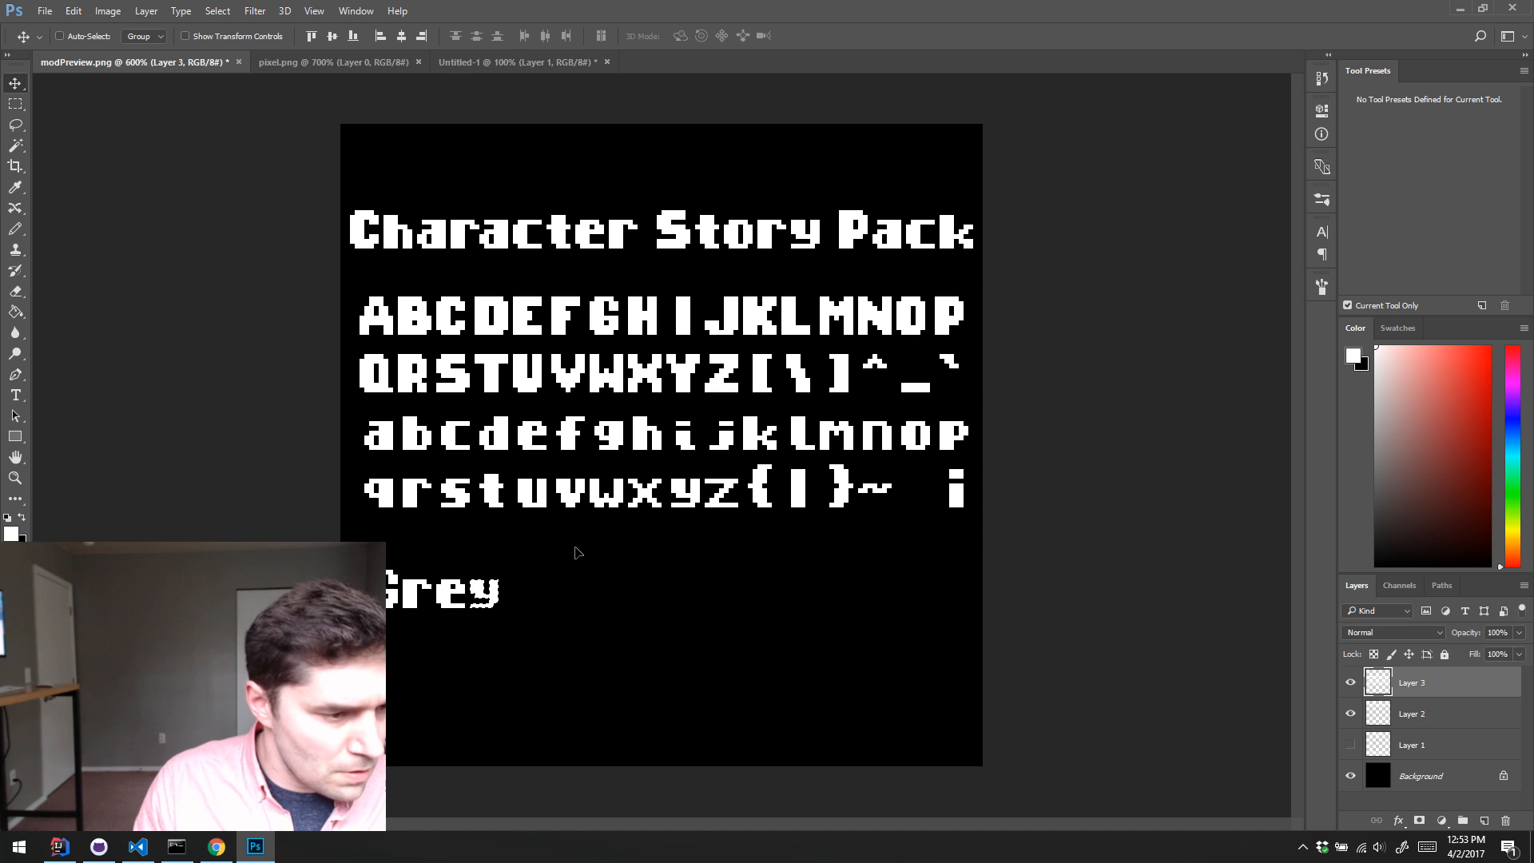
key(ctrl+d)
Step: Copy the capital W from the font sheet onto the "Grey" line, leaving a word space before it
key(m)
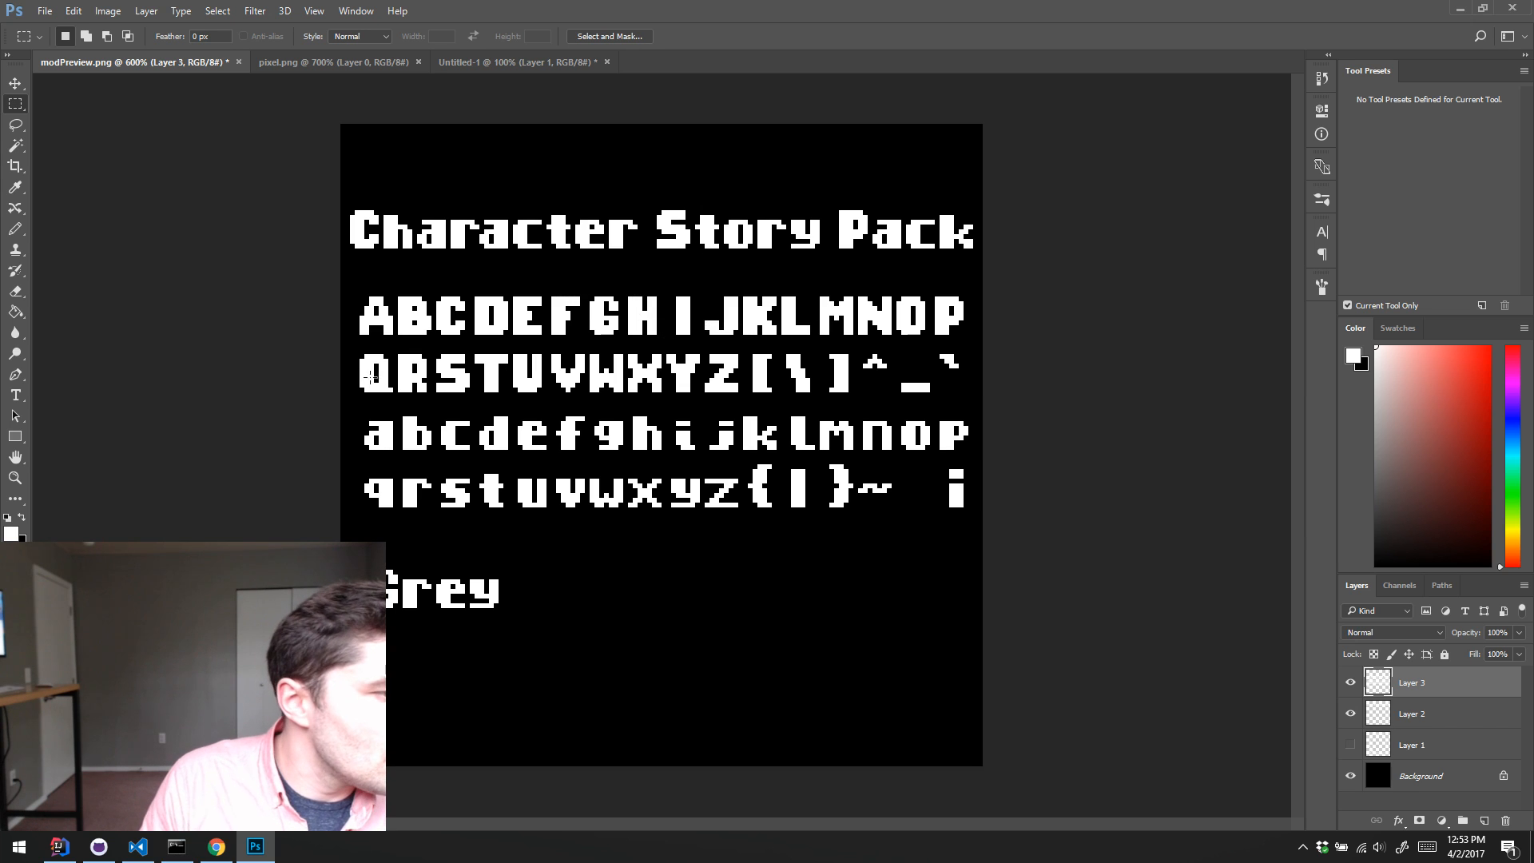
drag(589, 350, 523, 594)
key(v)
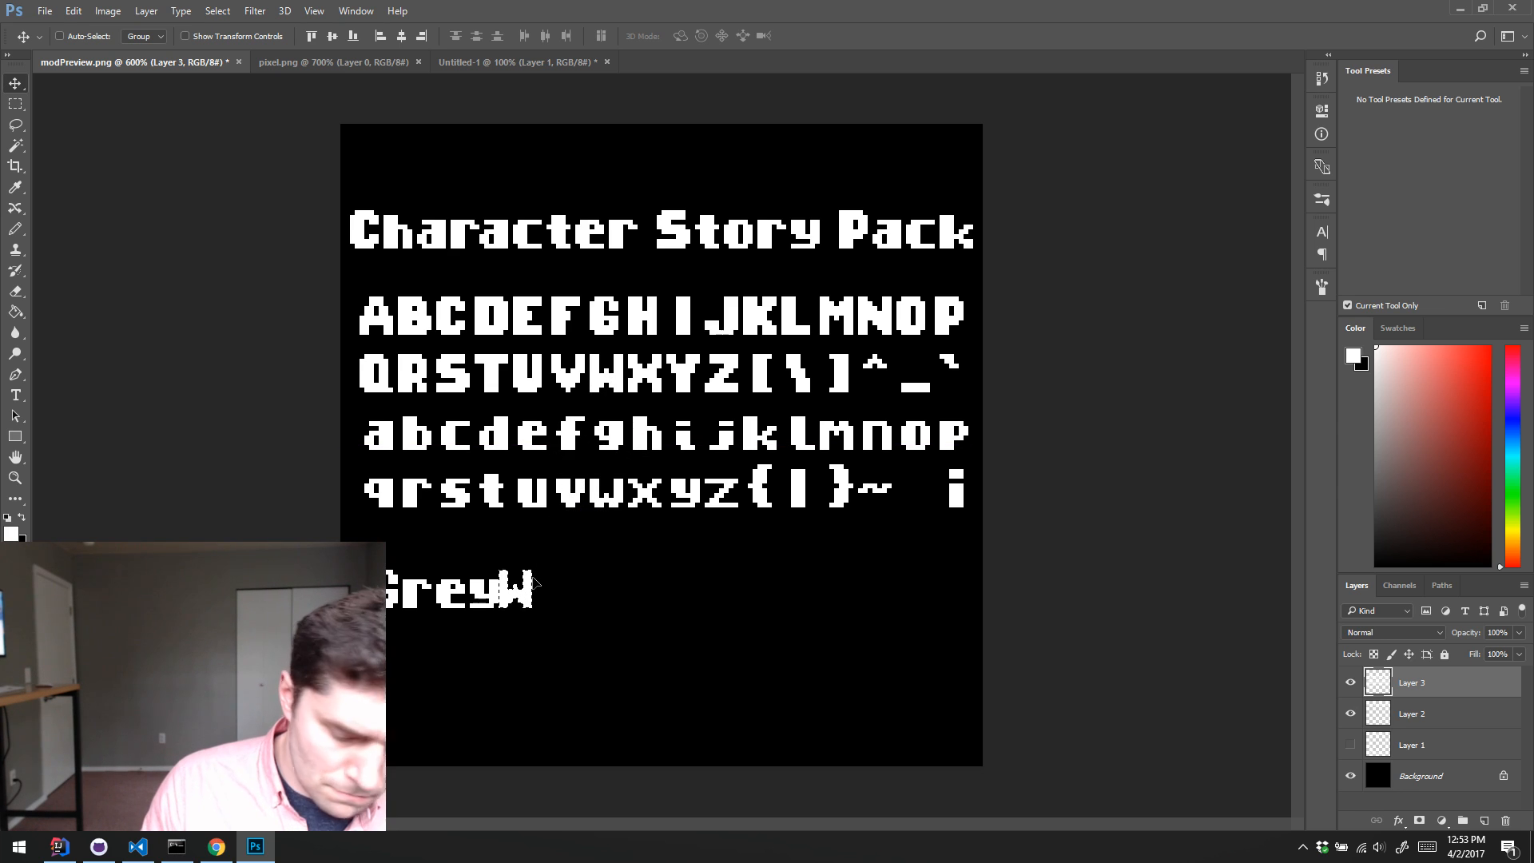
key(Right)
key(Right)
key(Right)
key(Right)
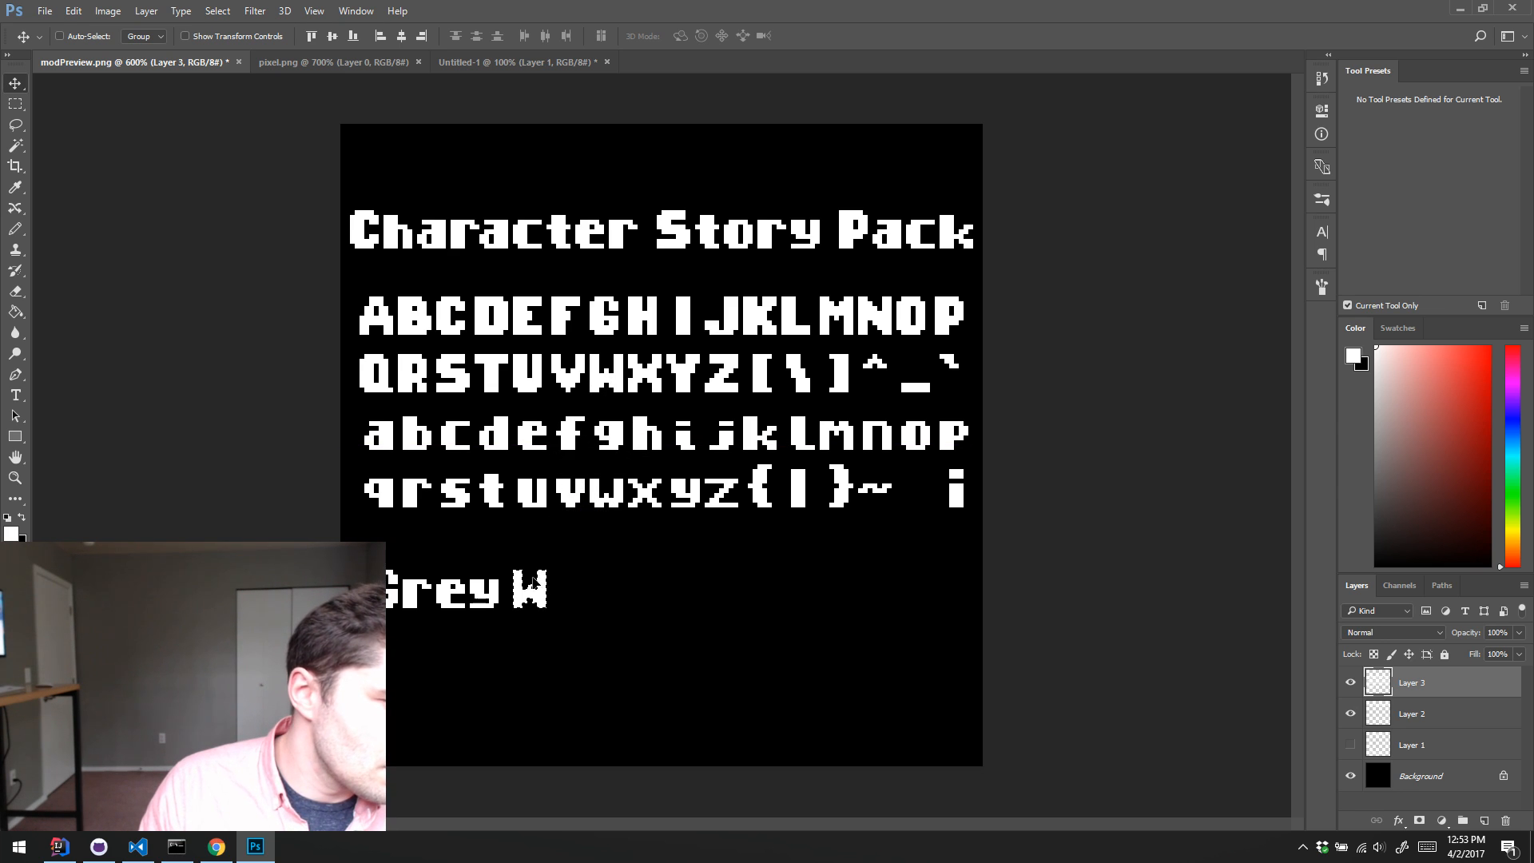
Step: Copy the letters i and z from the font sheet after the W to extend the line to "Grey Wiz"
key(m)
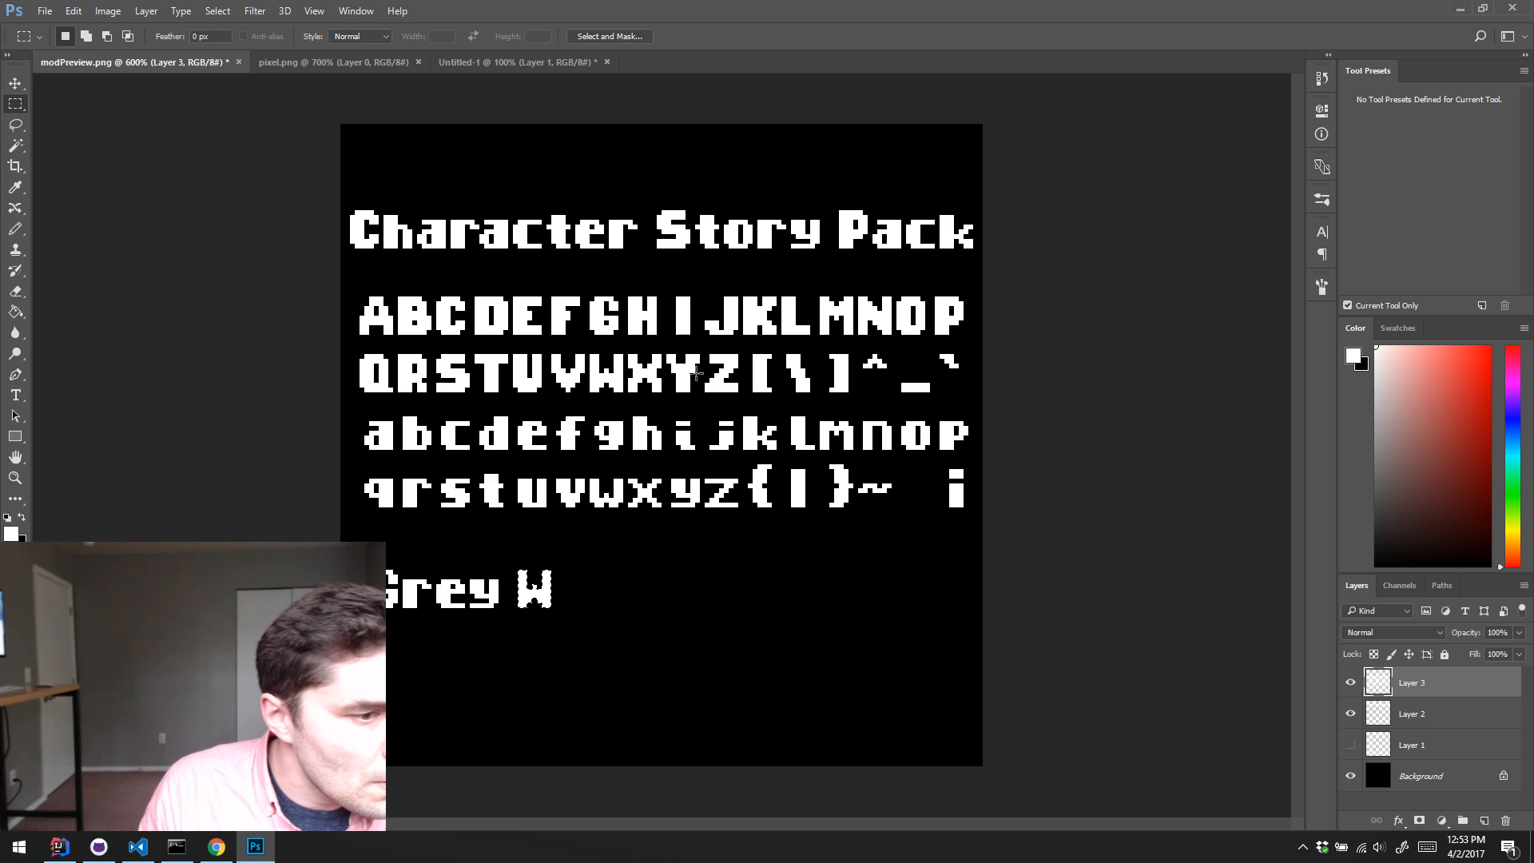
drag(673, 413, 699, 453)
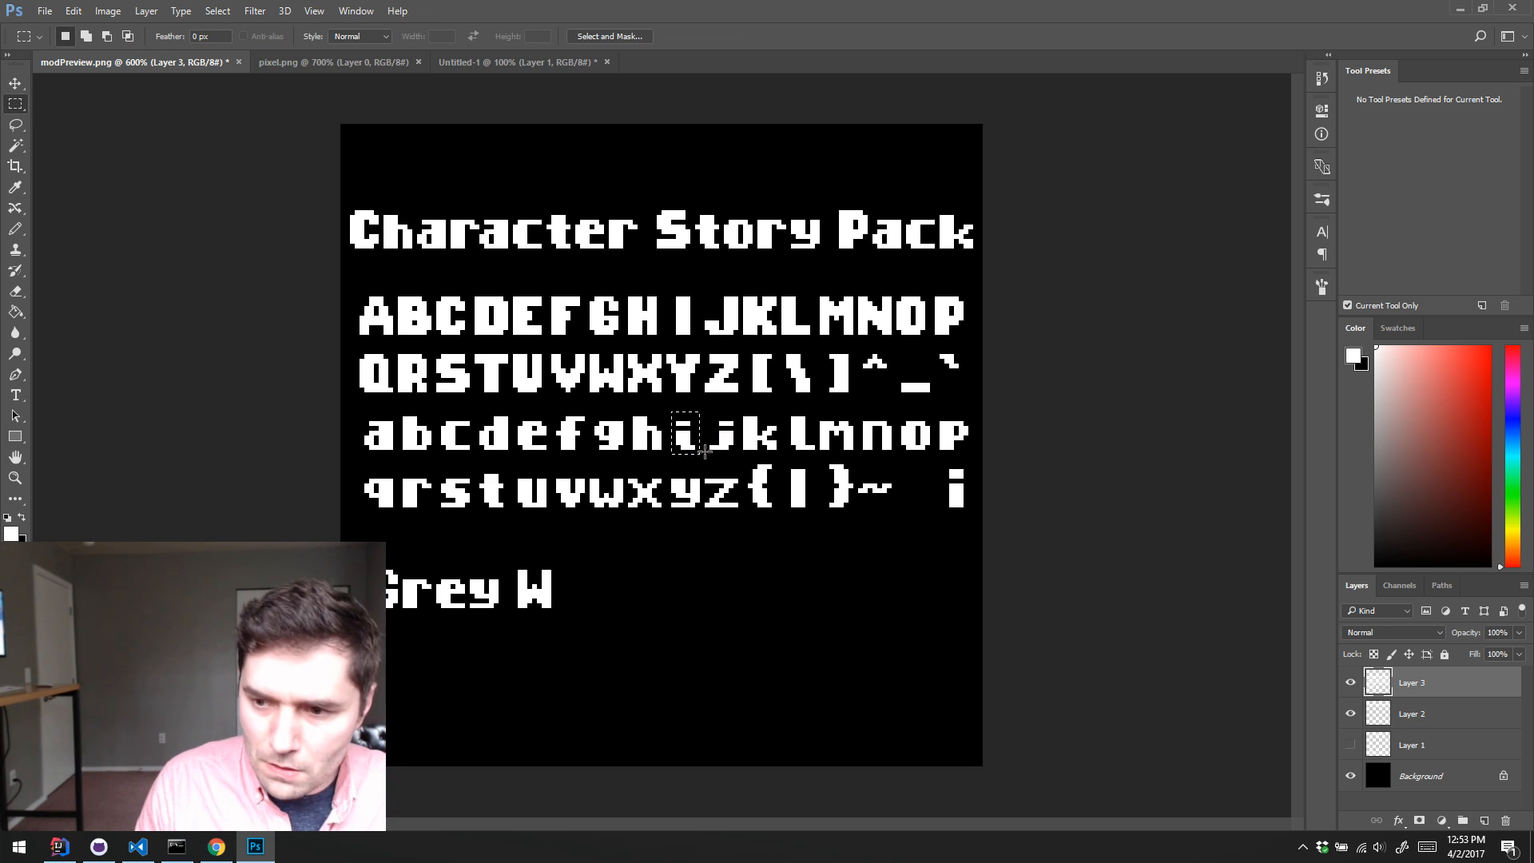
key(ctrl+d)
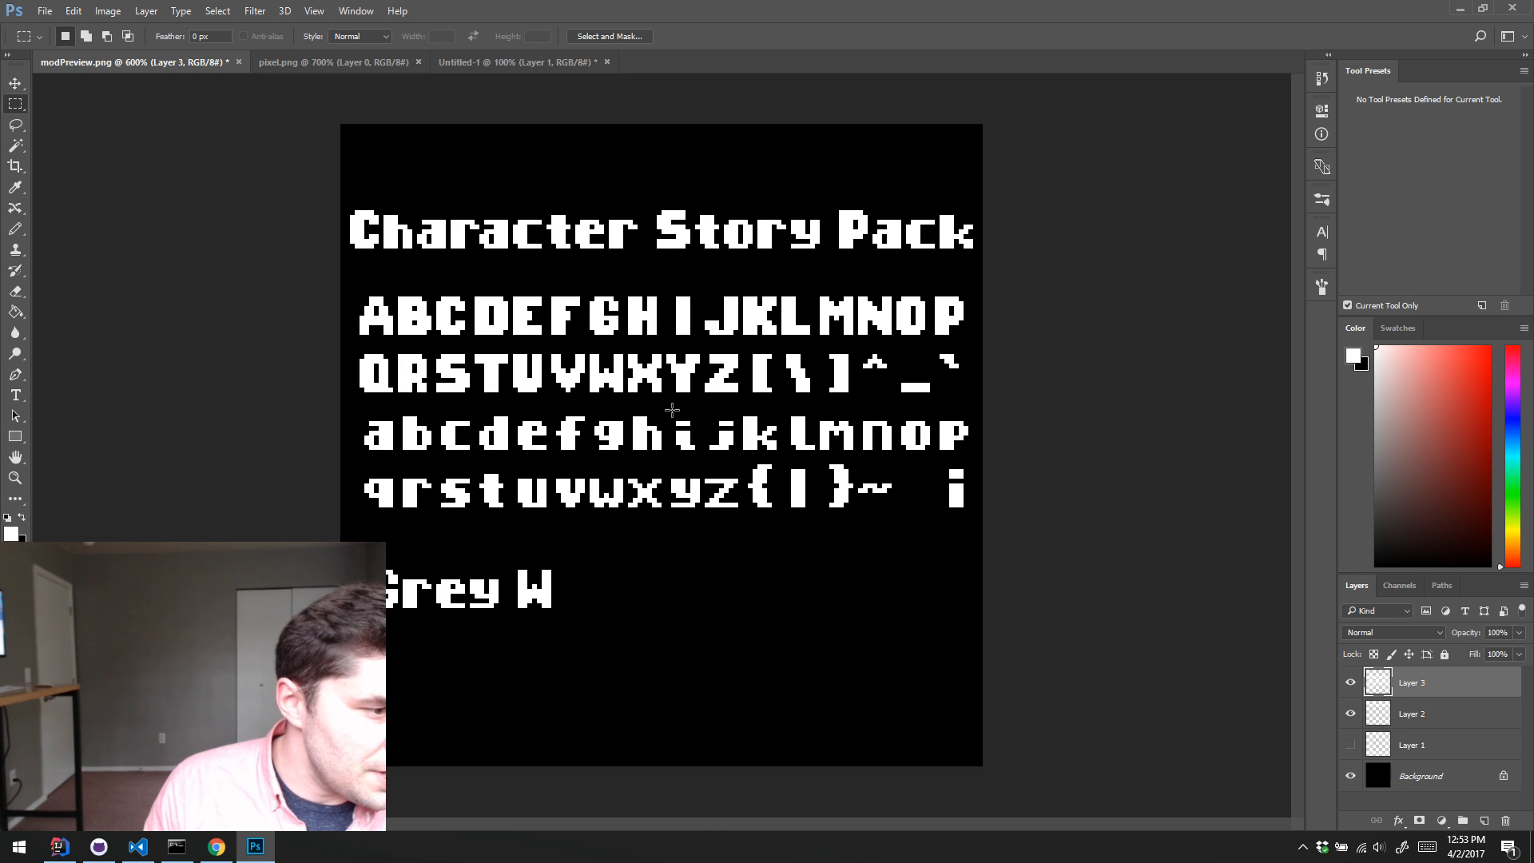
drag(672, 412, 699, 458)
key(v)
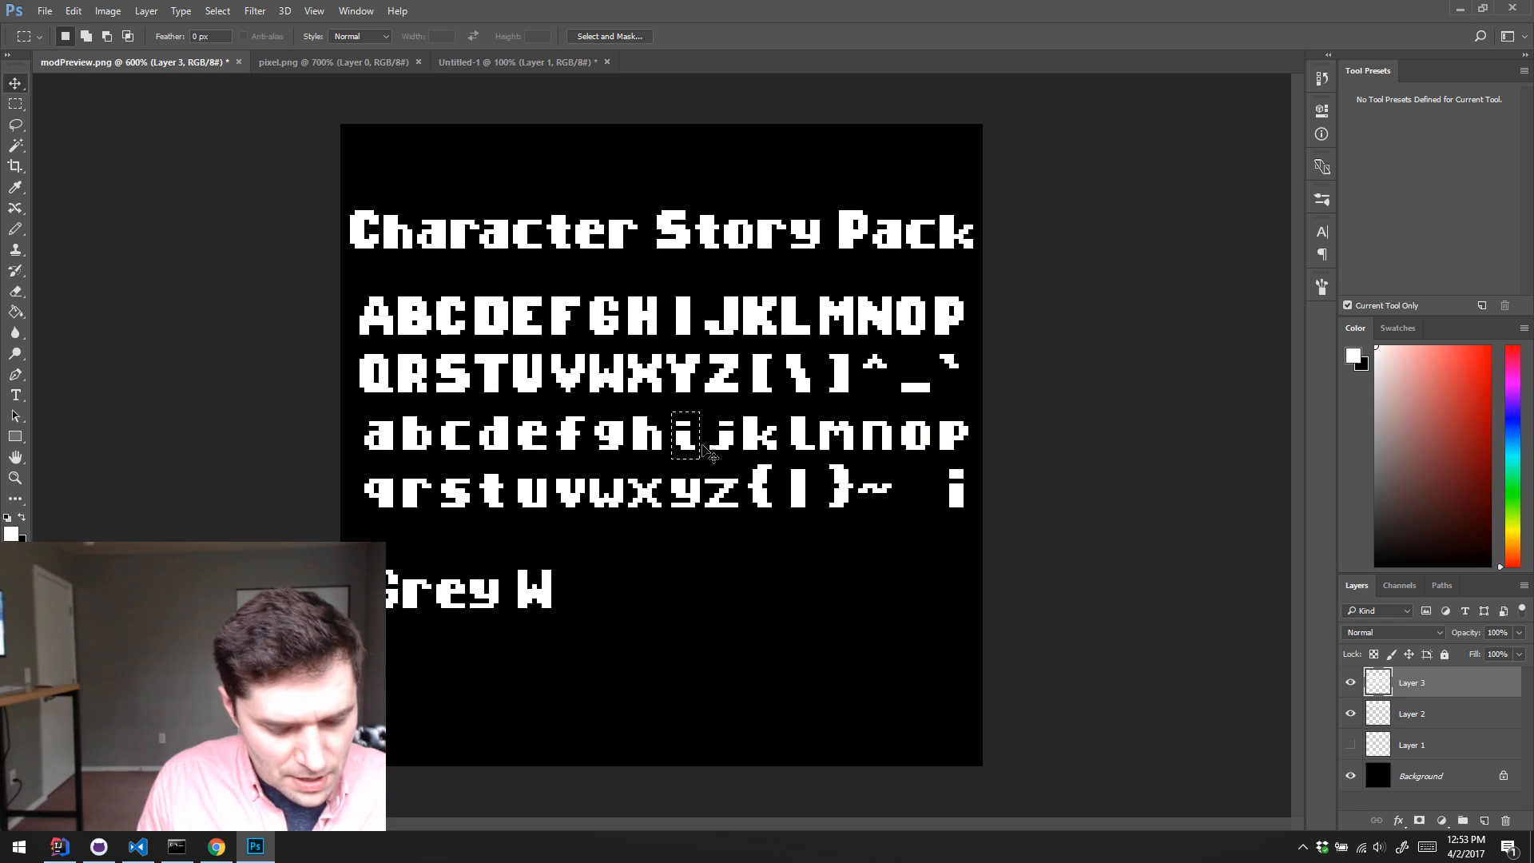
drag(586, 572, 564, 601)
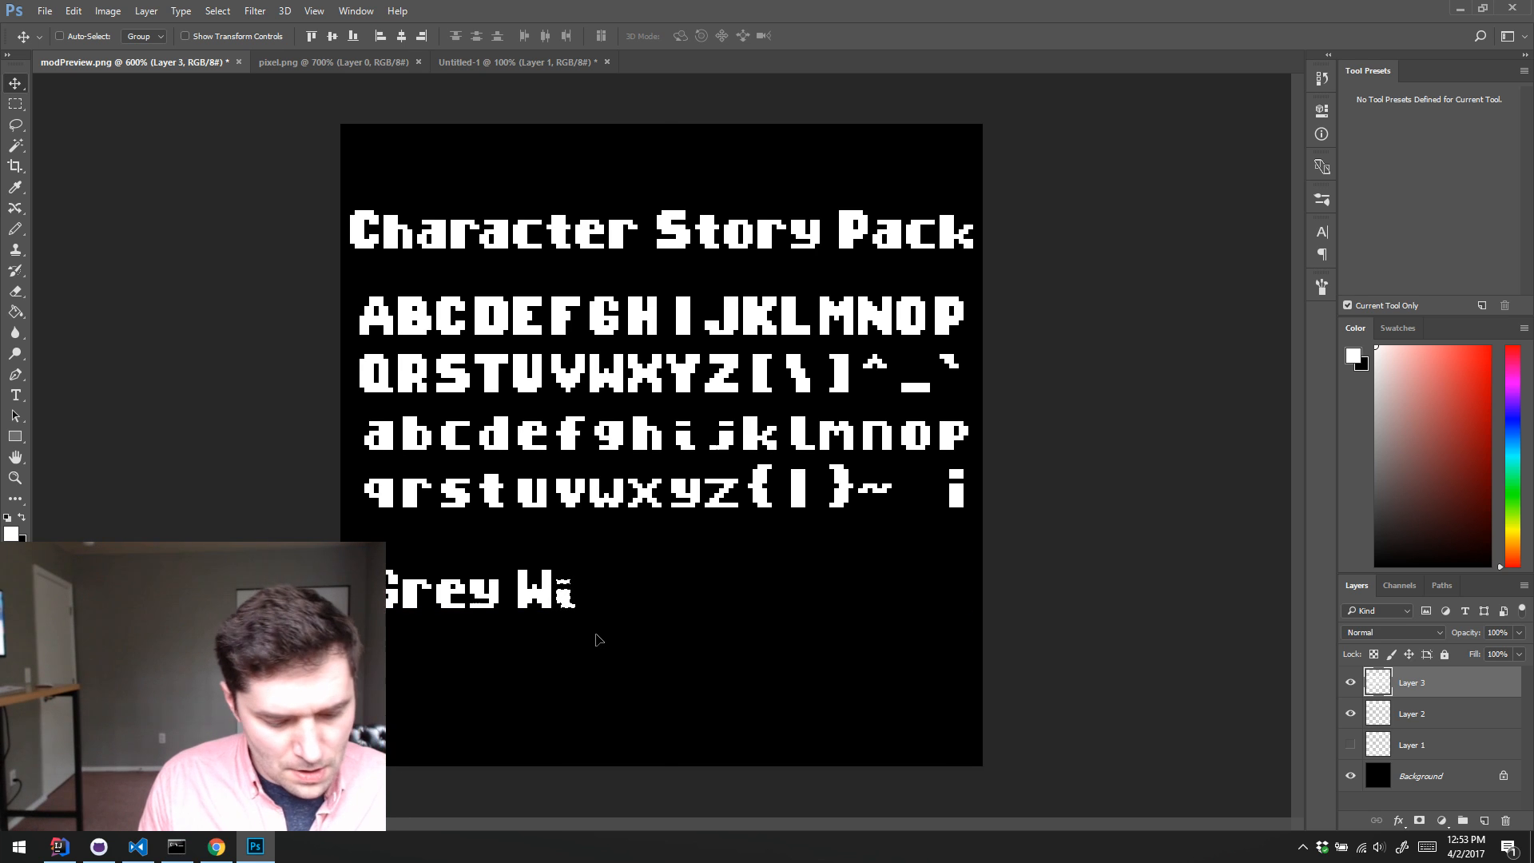
key(m)
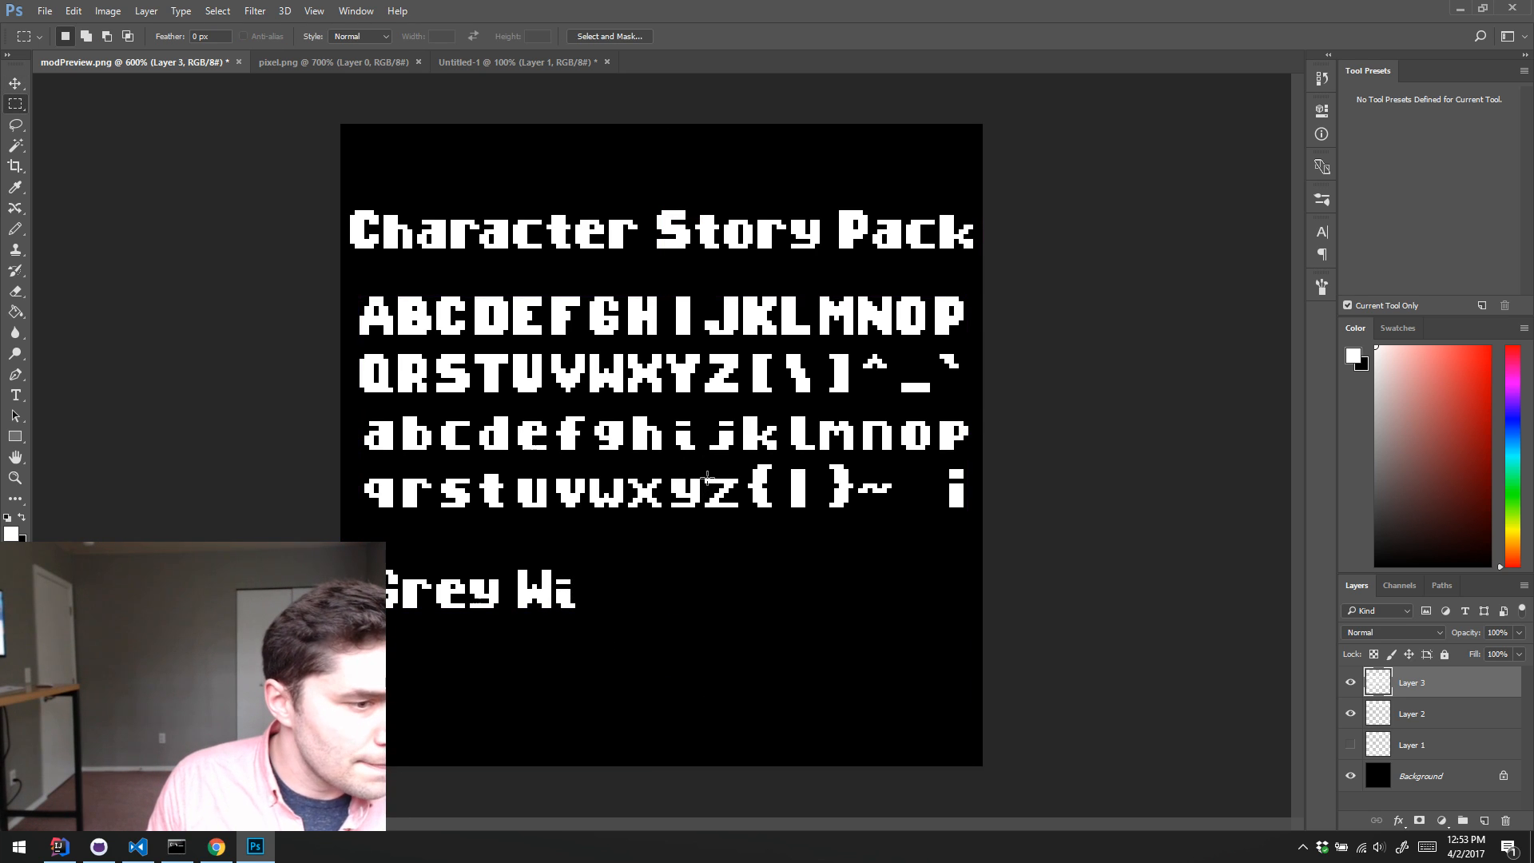
drag(700, 474, 605, 596)
key(v)
key(ctrl+d)
Step: Add copies of the letters a, r and d after "Wiz" to complete "Grey Wizard", and clear the selection
key(m)
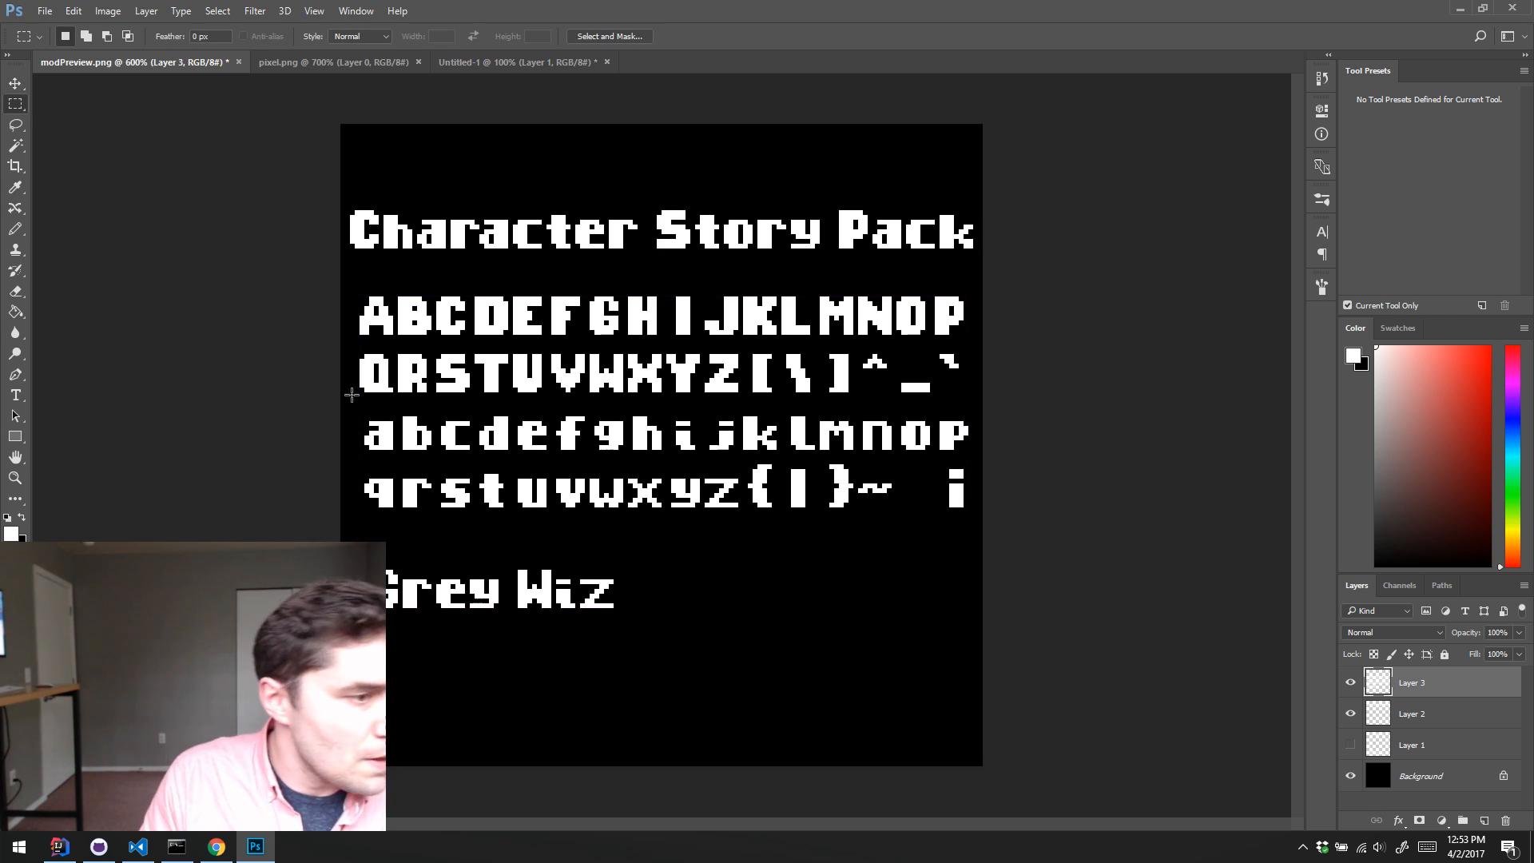
drag(355, 416, 647, 605)
key(v)
key(m)
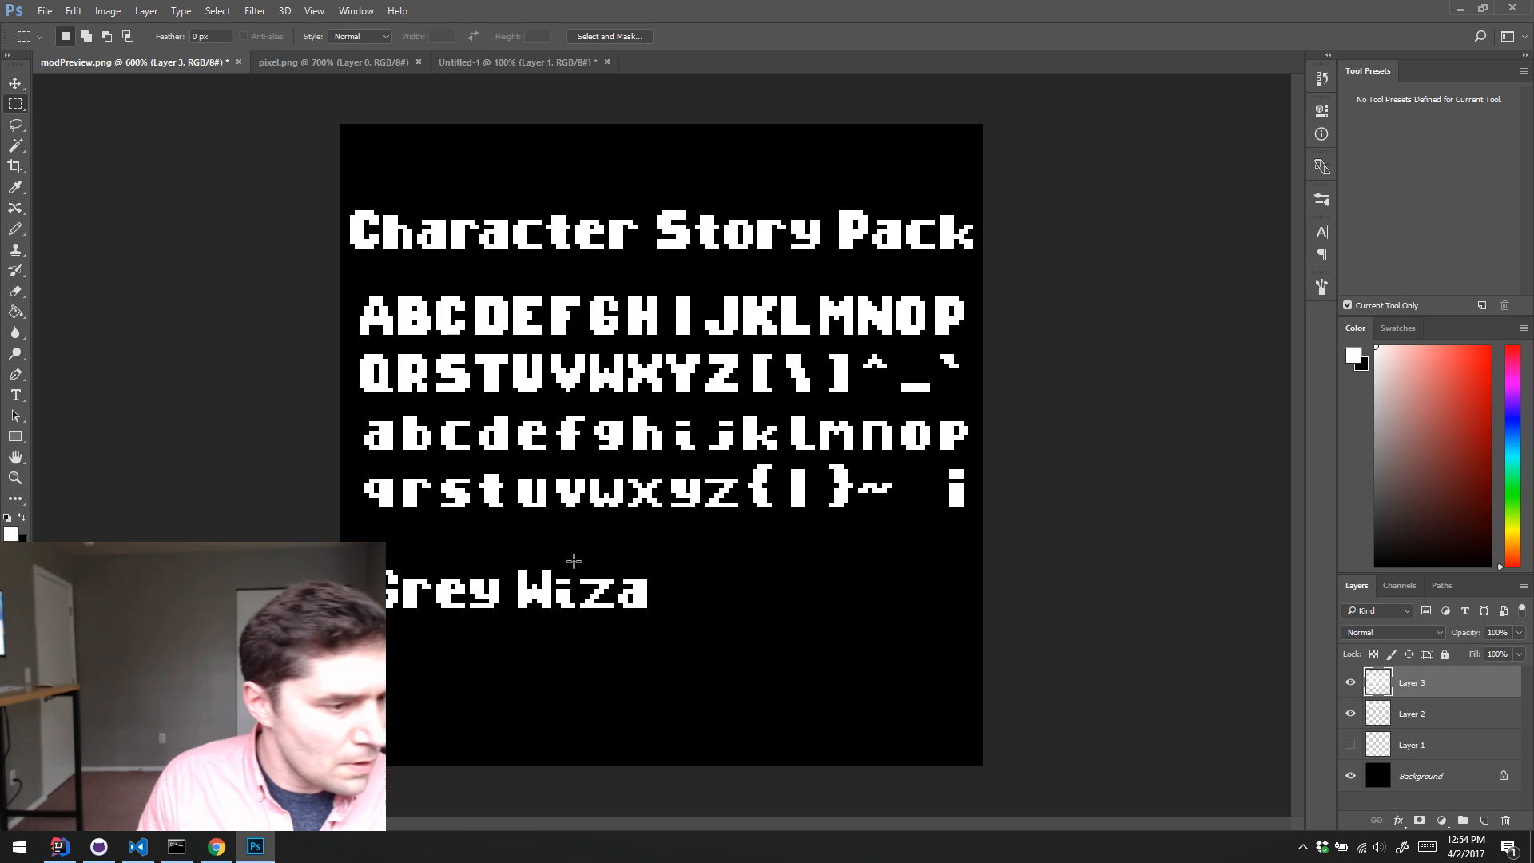
drag(404, 575, 676, 600)
key(v)
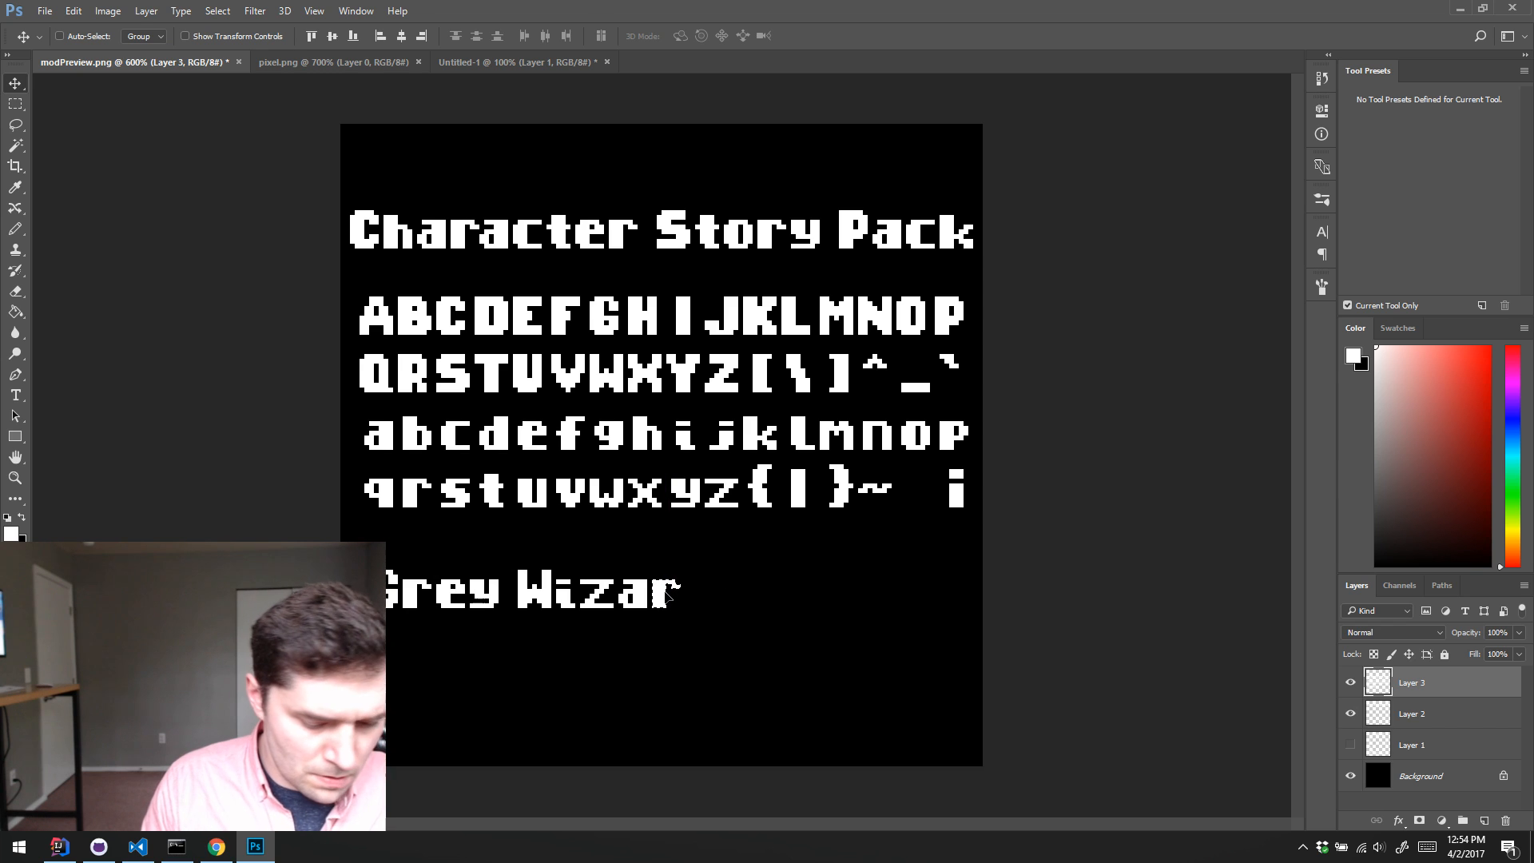
key(ctrl+d)
key(m)
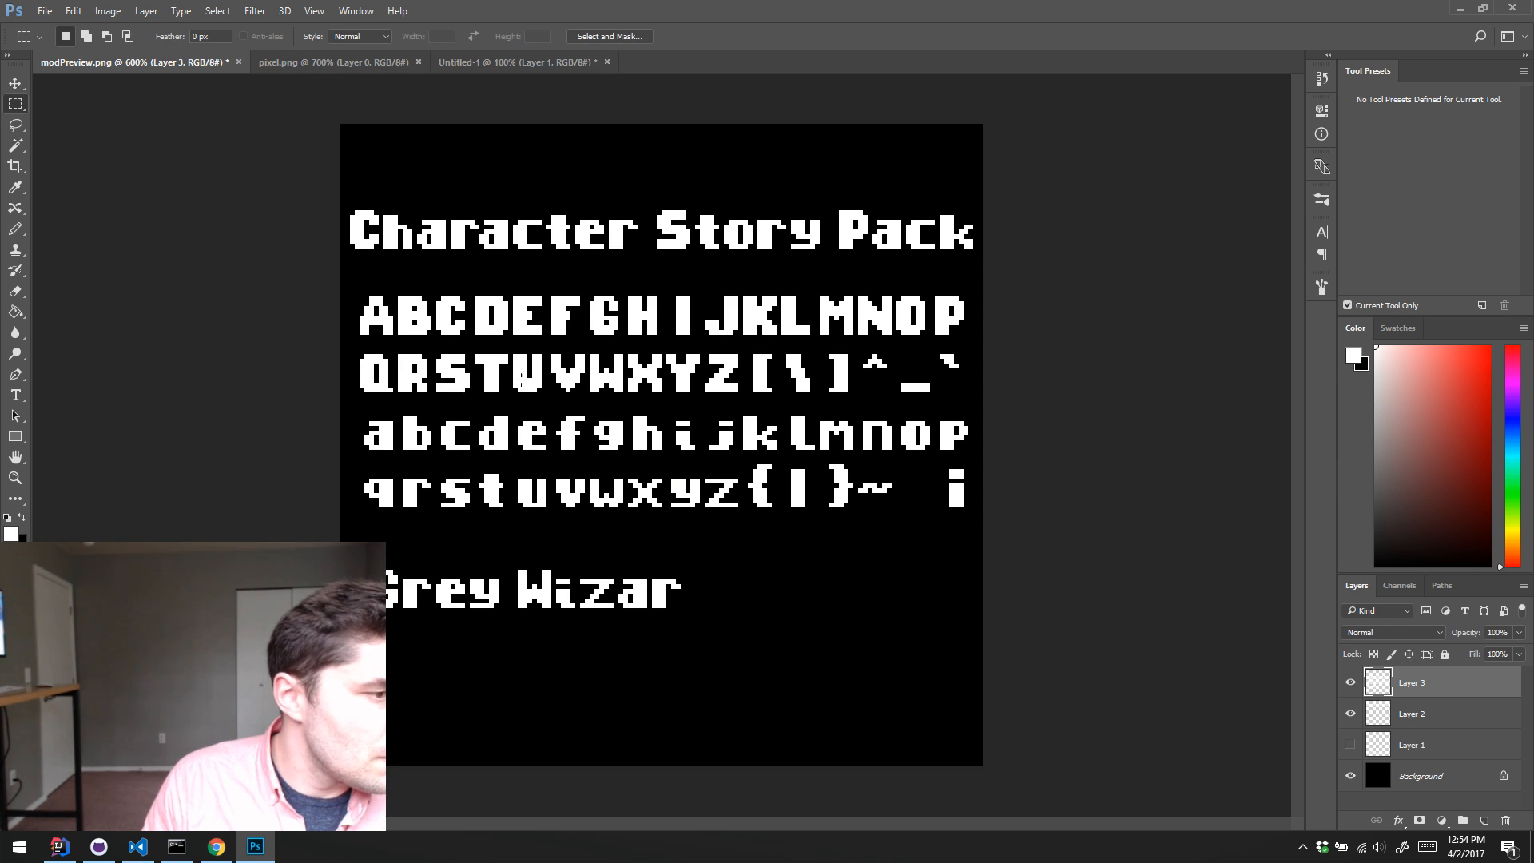
mouse_move(477, 414)
mouse_down()
mouse_move(700, 611)
mouse_move(707, 585)
mouse_up()
key(v)
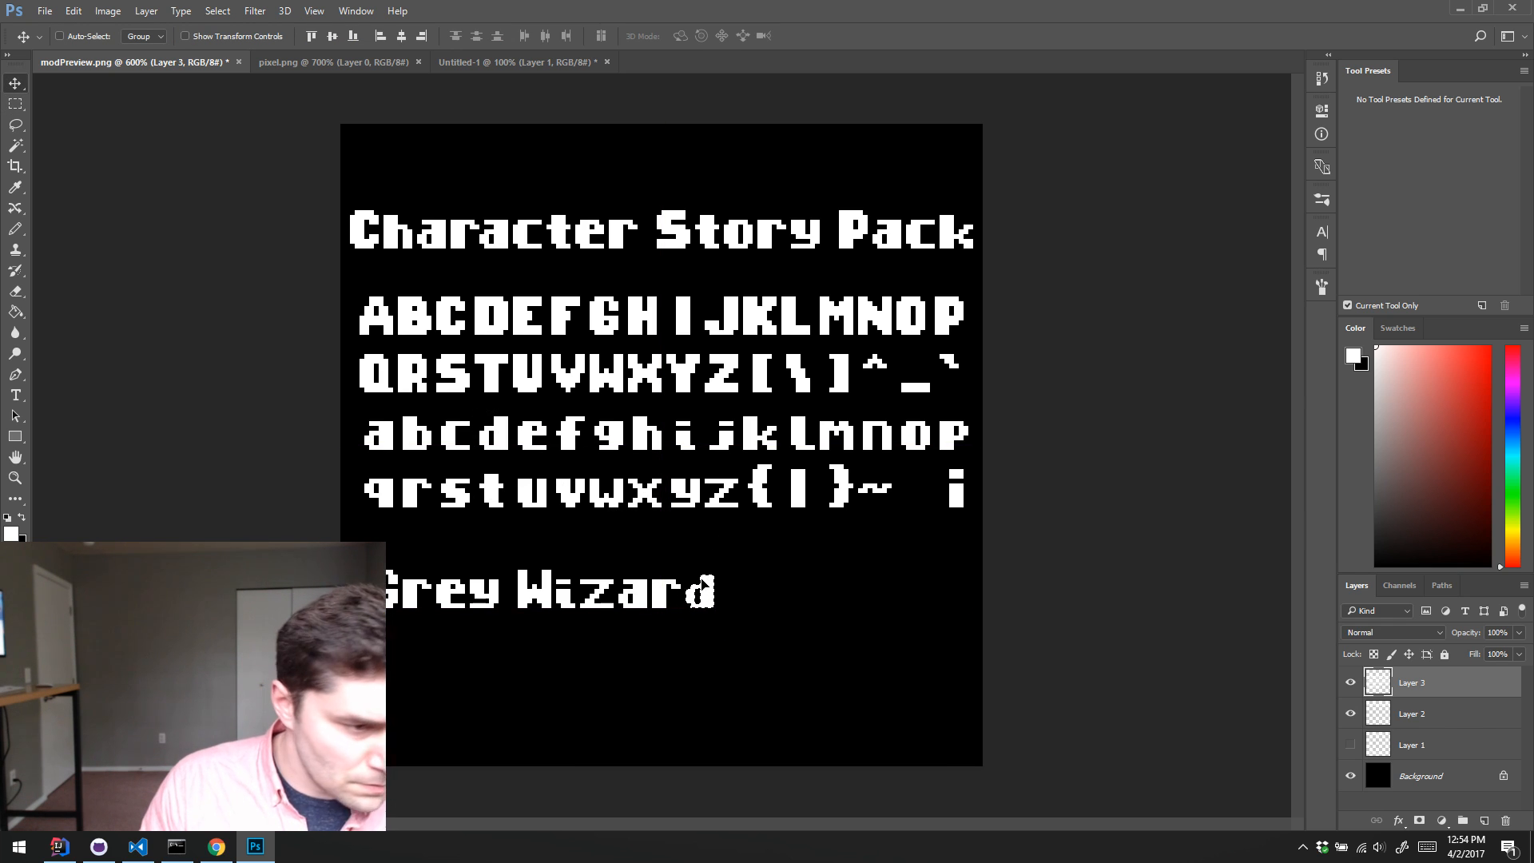
key(ctrl+d)
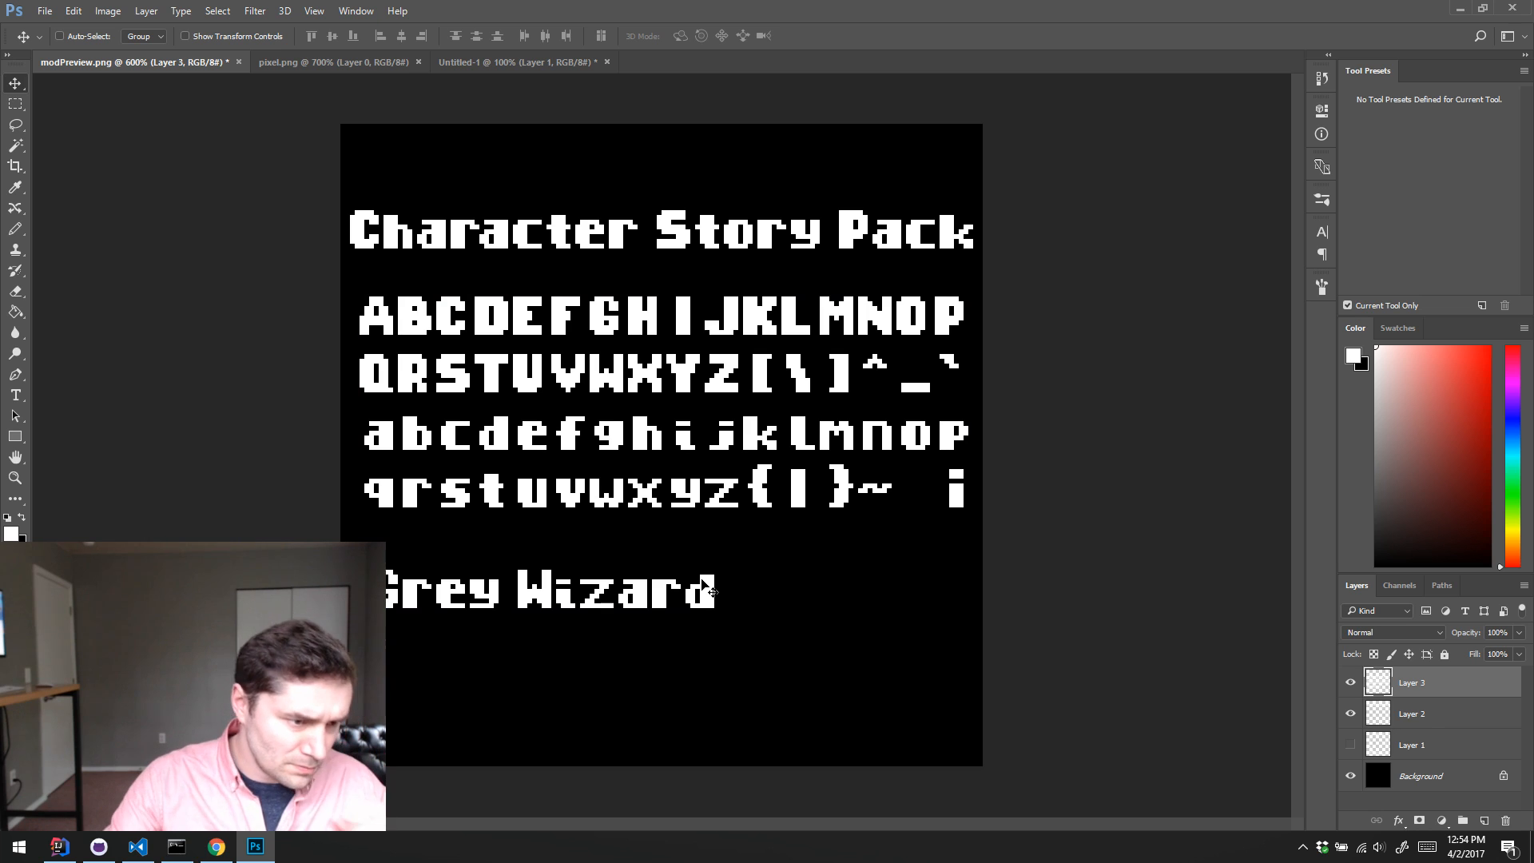
Step: Cut "Grey Wizard" out of Layer 3, hide that layer, and paste the text as a new layer directly above Layer 2
key(m)
drag(343, 538, 788, 674)
key(ctrl+x)
click(1349, 682)
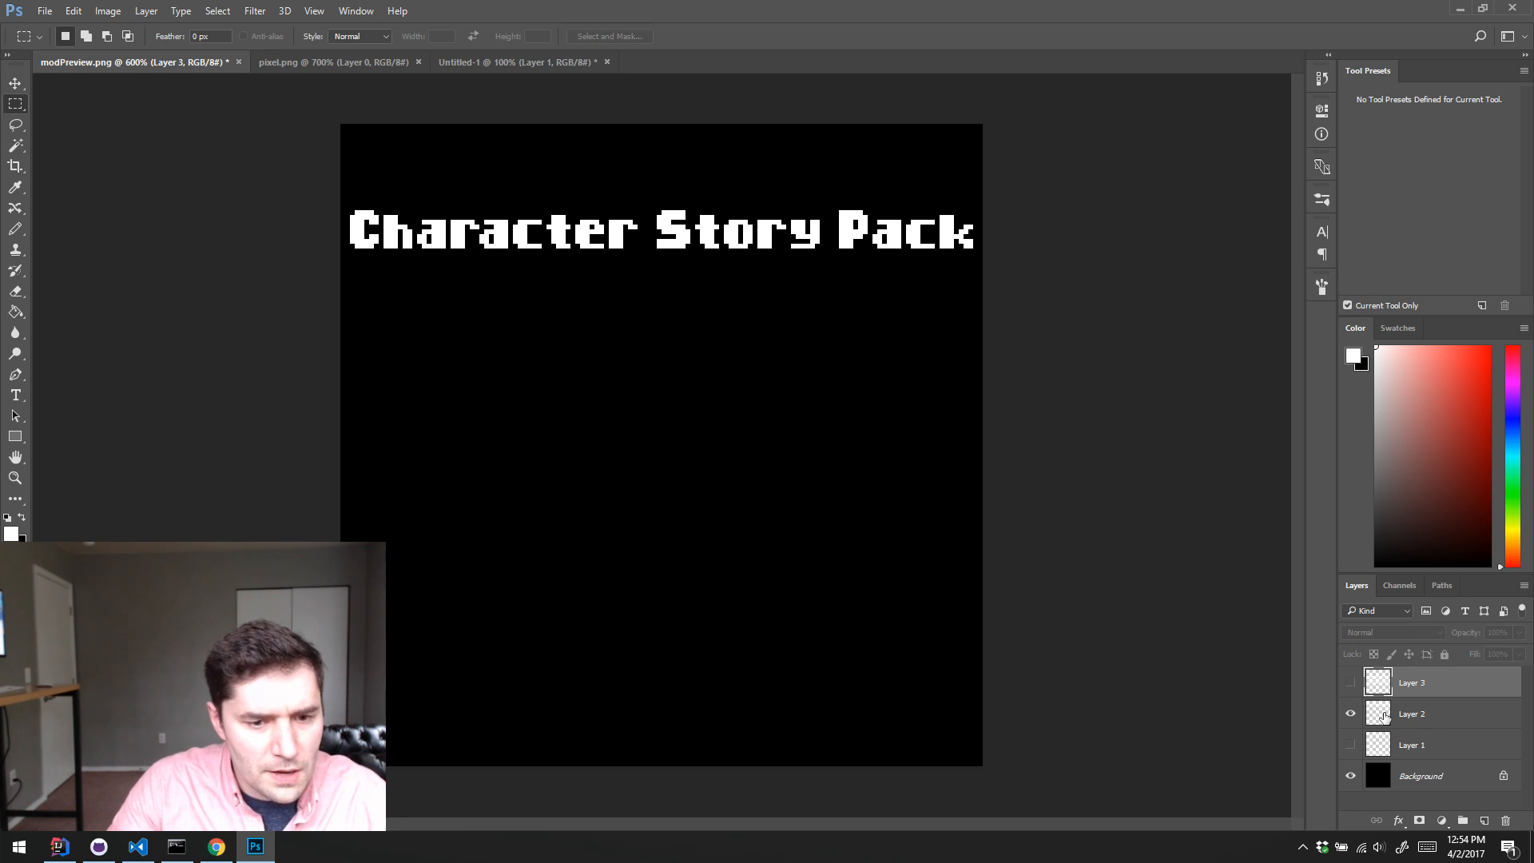
click(1384, 717)
key(ctrl+v)
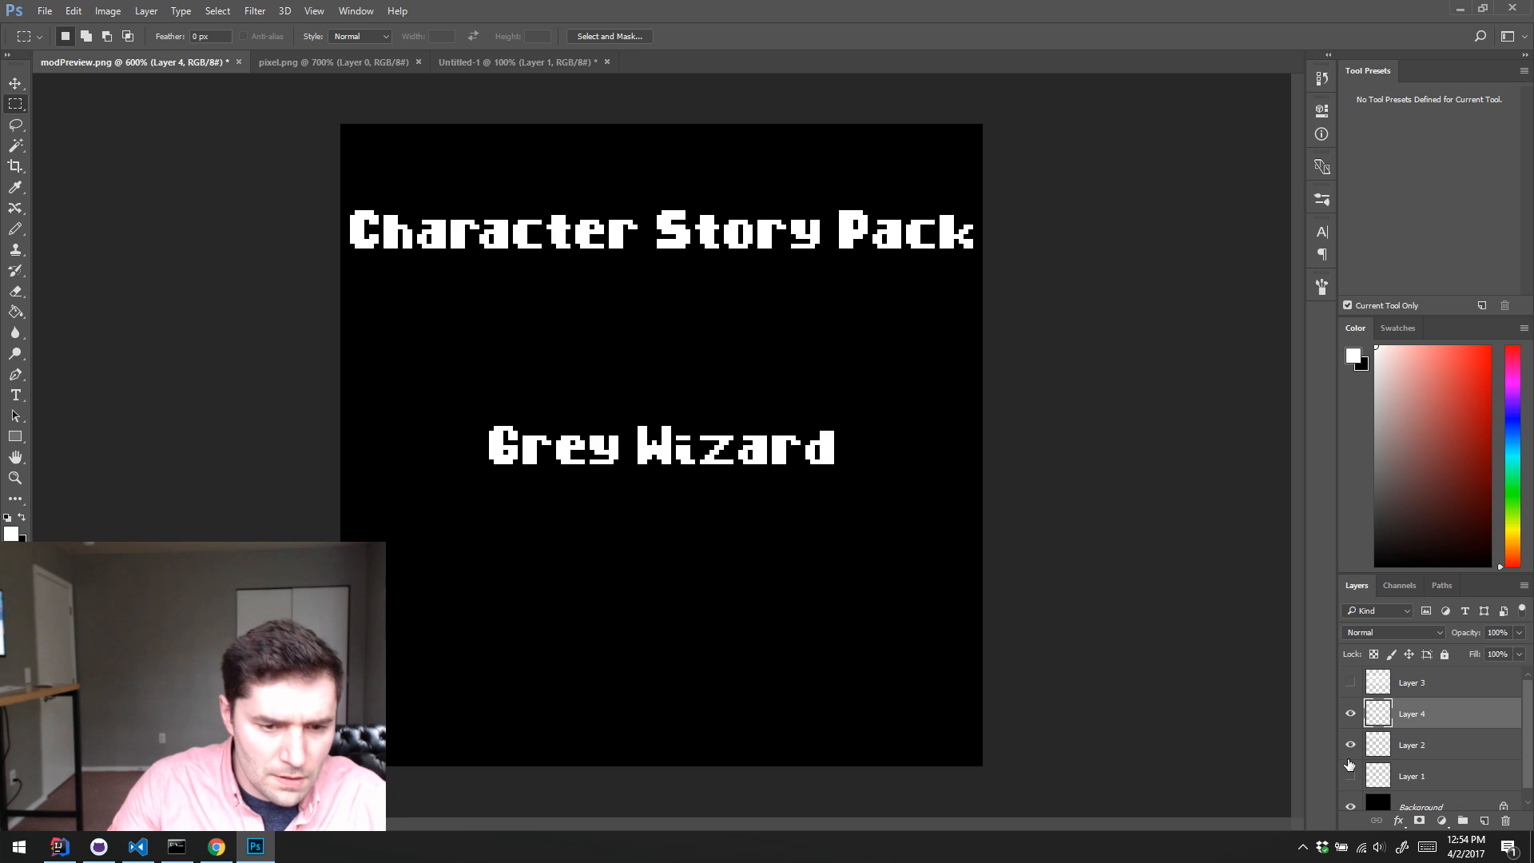
Step: Show the sketch on Layer 1 again and move "Grey Wizard" down onto the sketched banner below the circle
click(1349, 766)
key(v)
drag(757, 453, 672, 690)
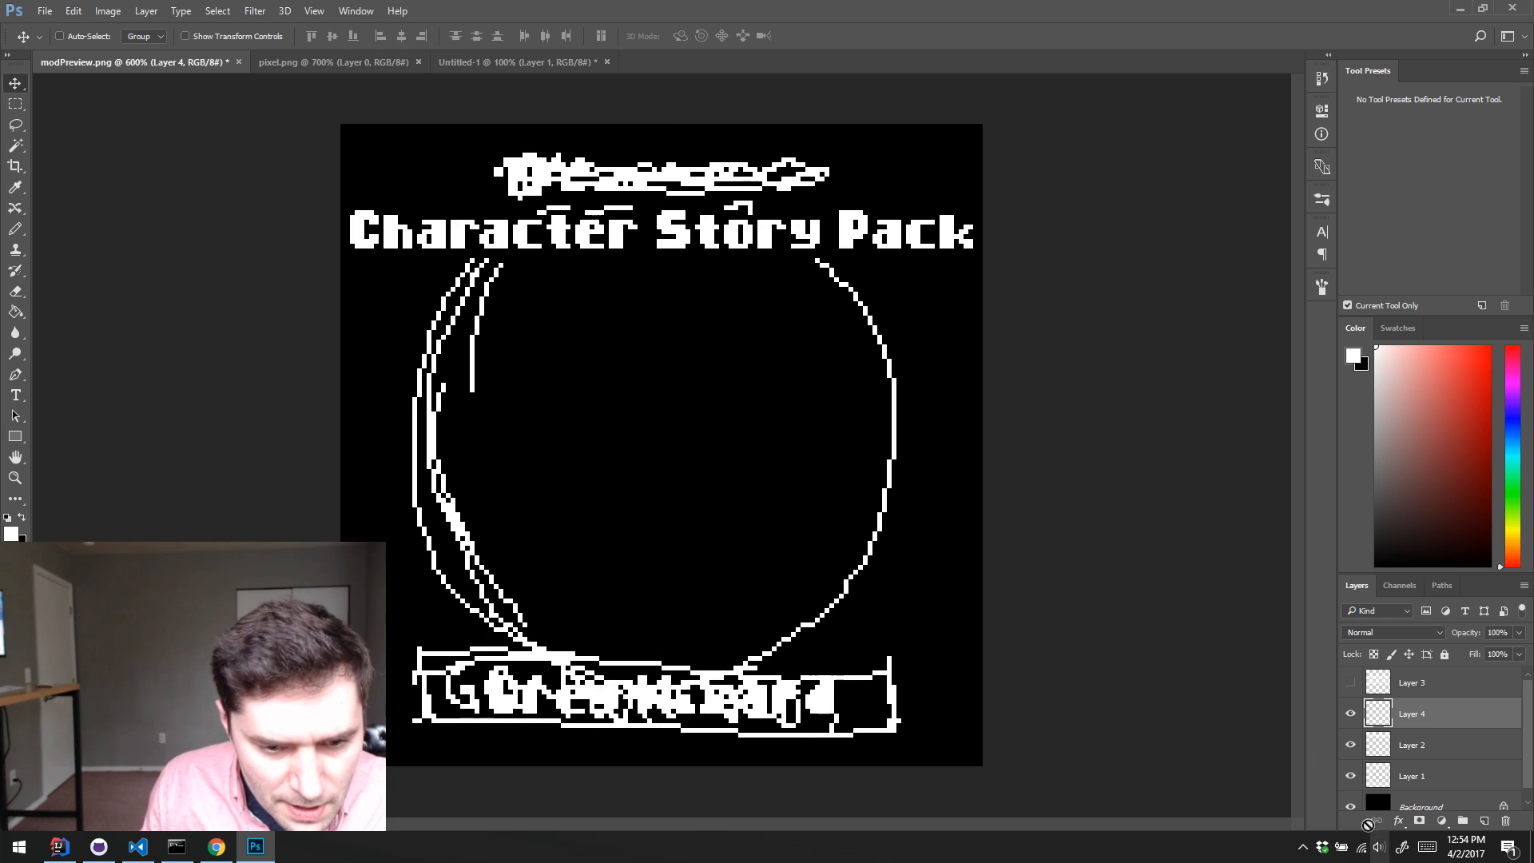
Step: Erase the rough sketched lettering behind "Grey Wizard" on Layer 1, leaving the sketched banner outline around the text
click(1380, 786)
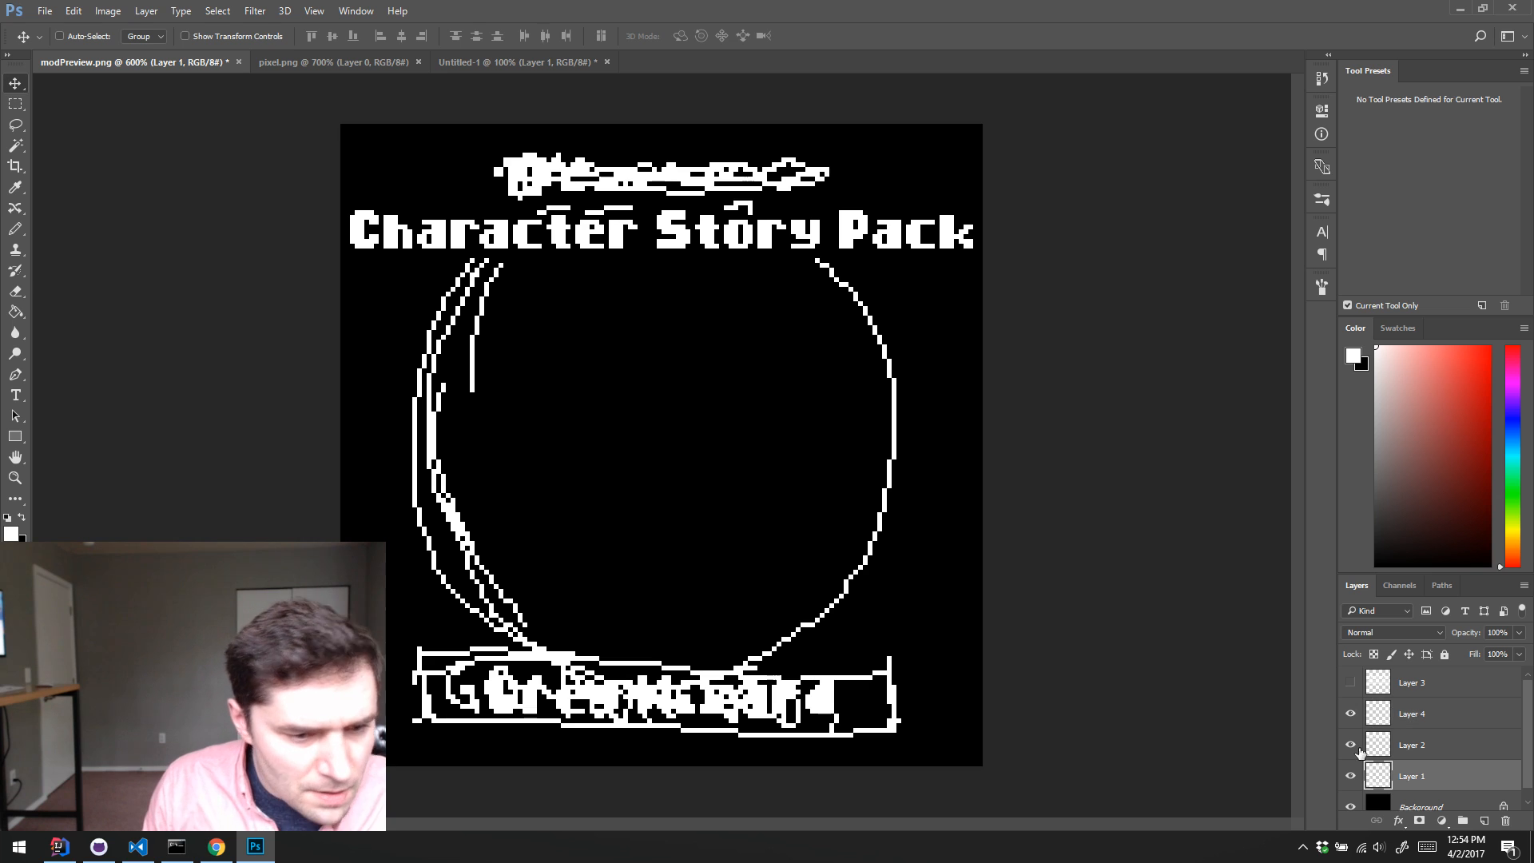
key(e)
drag(460, 686, 477, 680)
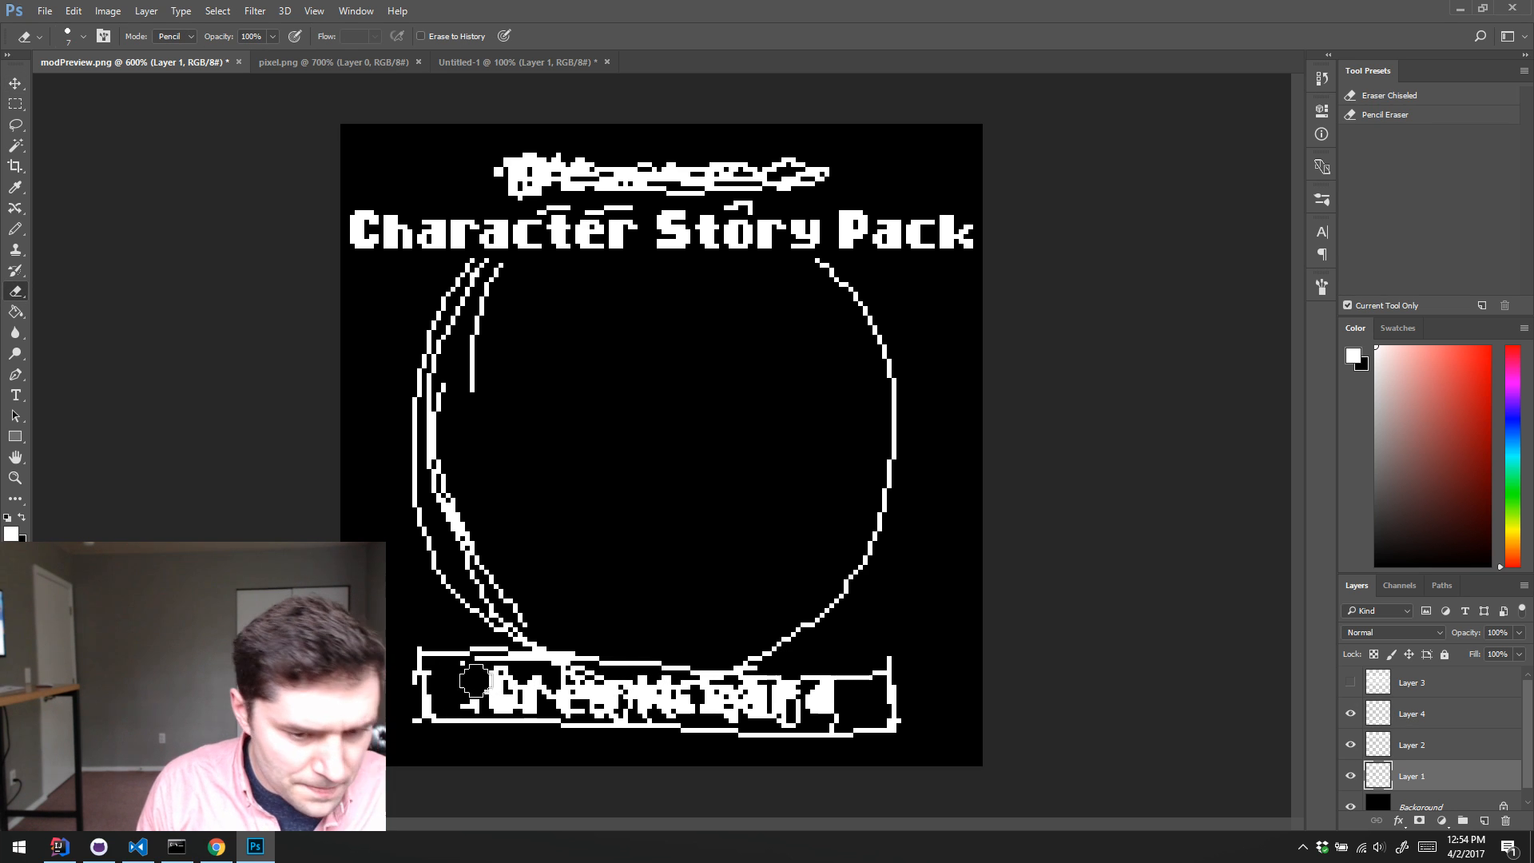
key(ctrl+z)
click(1350, 775)
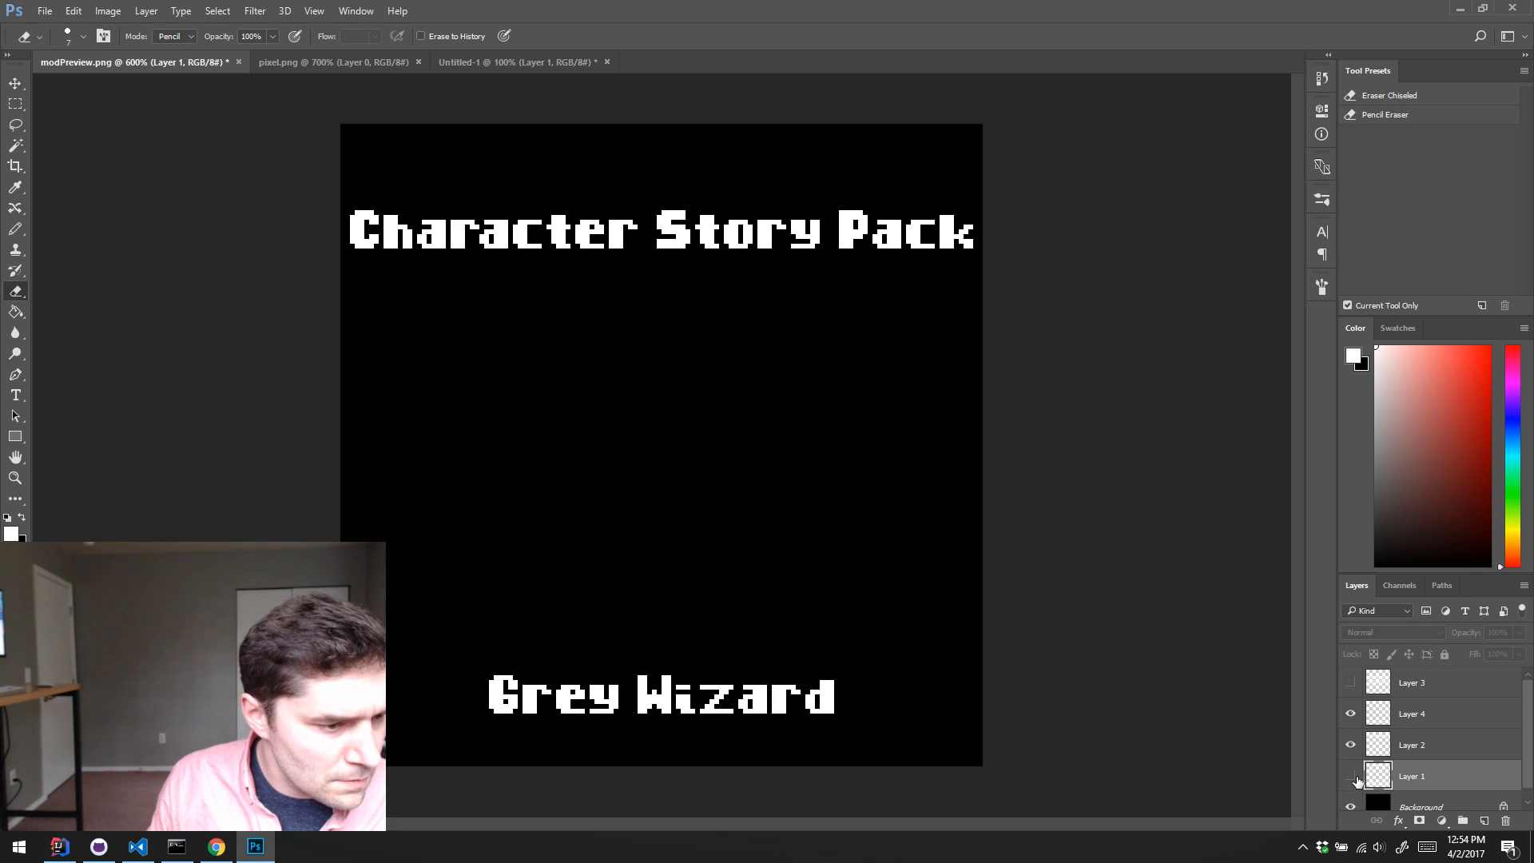
click(1350, 776)
mouse_move(439, 689)
mouse_down()
mouse_move(607, 686)
mouse_move(479, 673)
mouse_move(835, 700)
mouse_move(789, 700)
mouse_up()
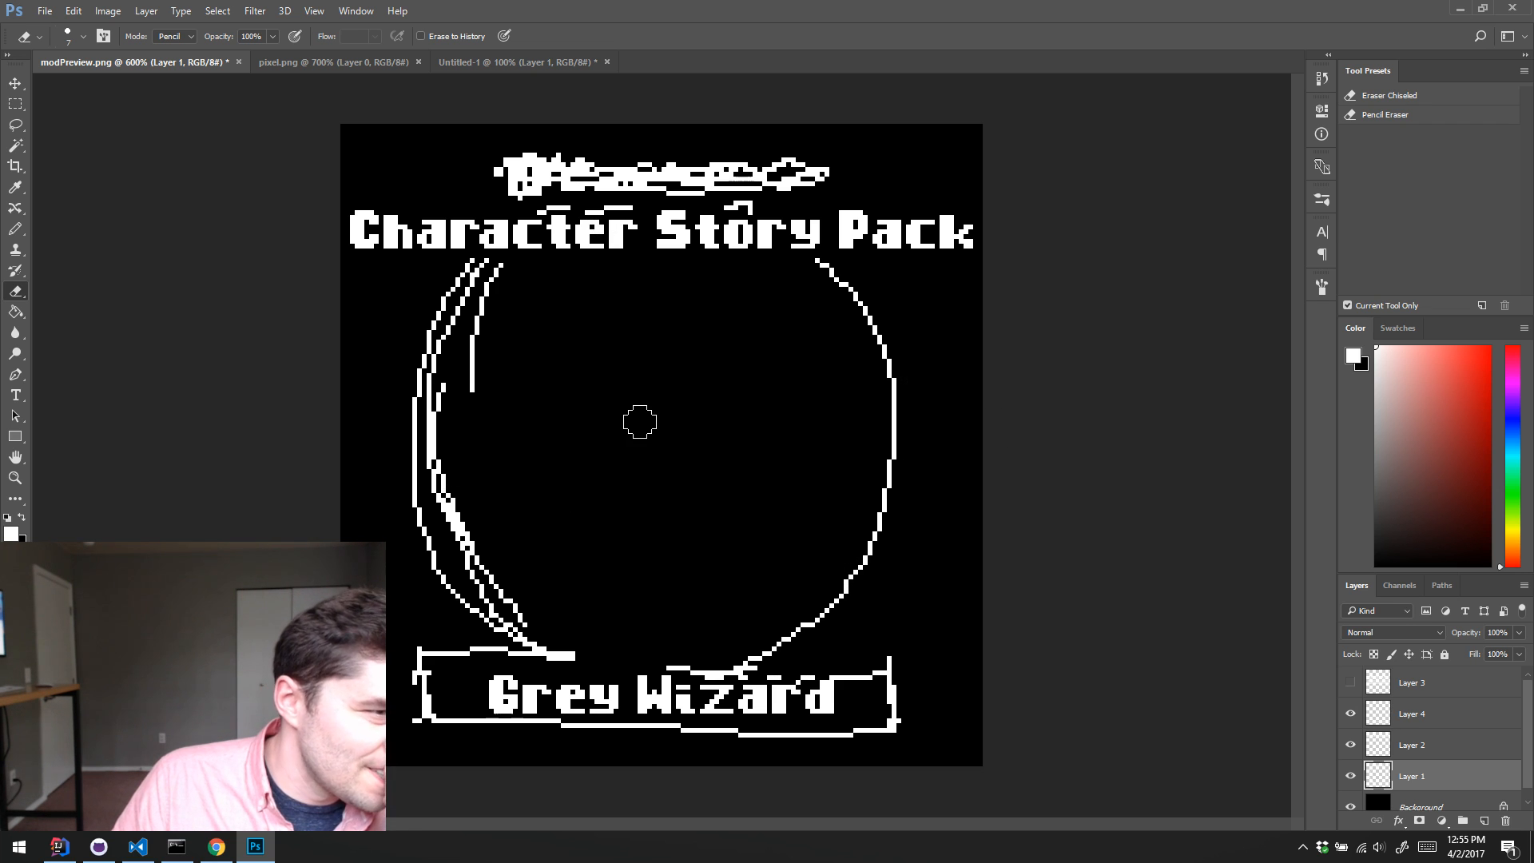
Step: Add a new empty layer directly above Layer 4 for drawing with the Pencil tool
key(b)
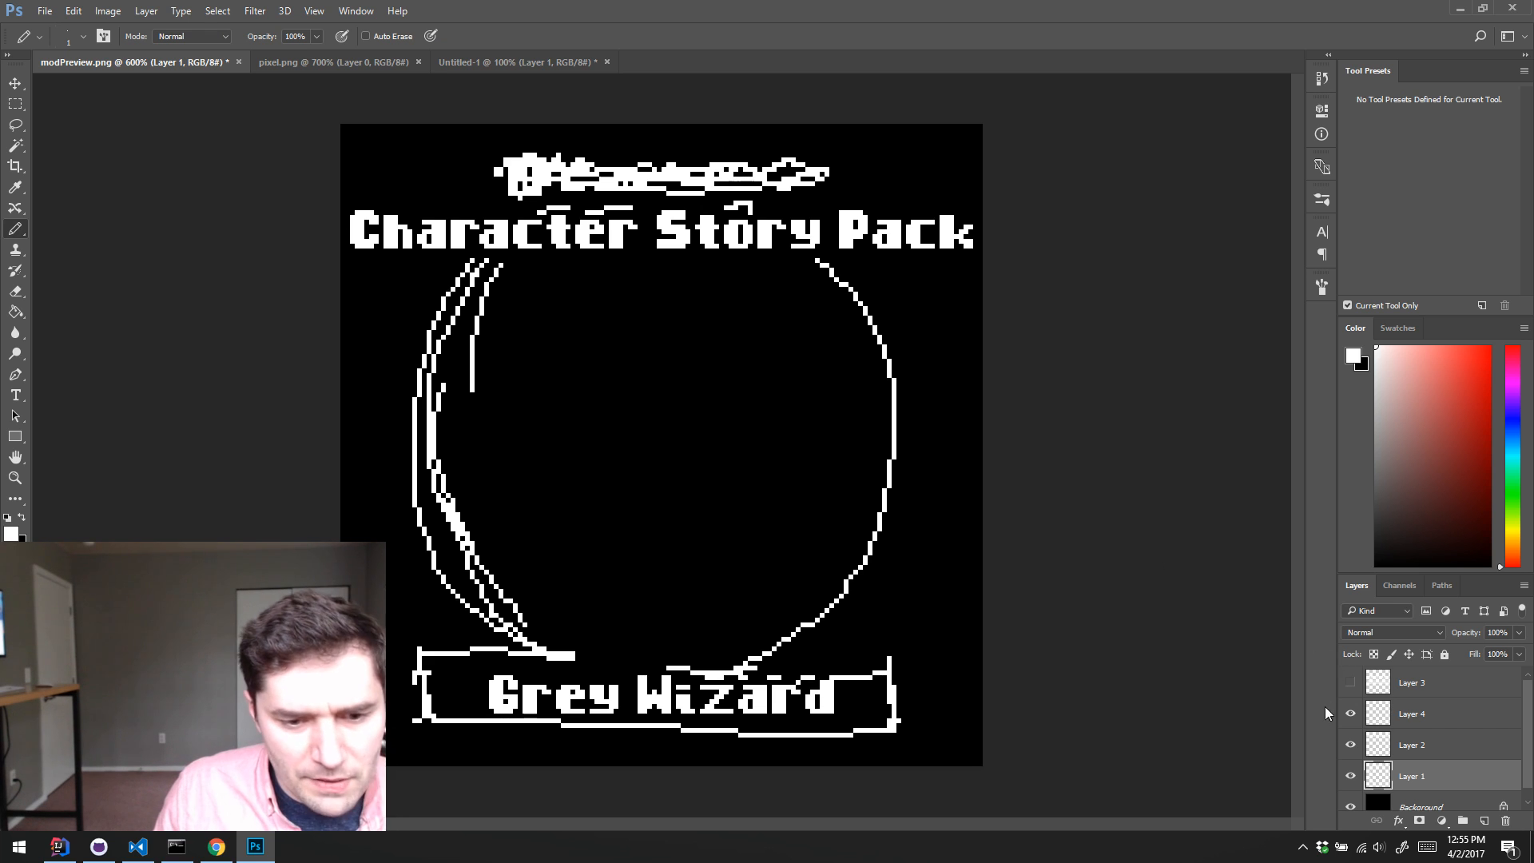
click(1350, 714)
click(1350, 715)
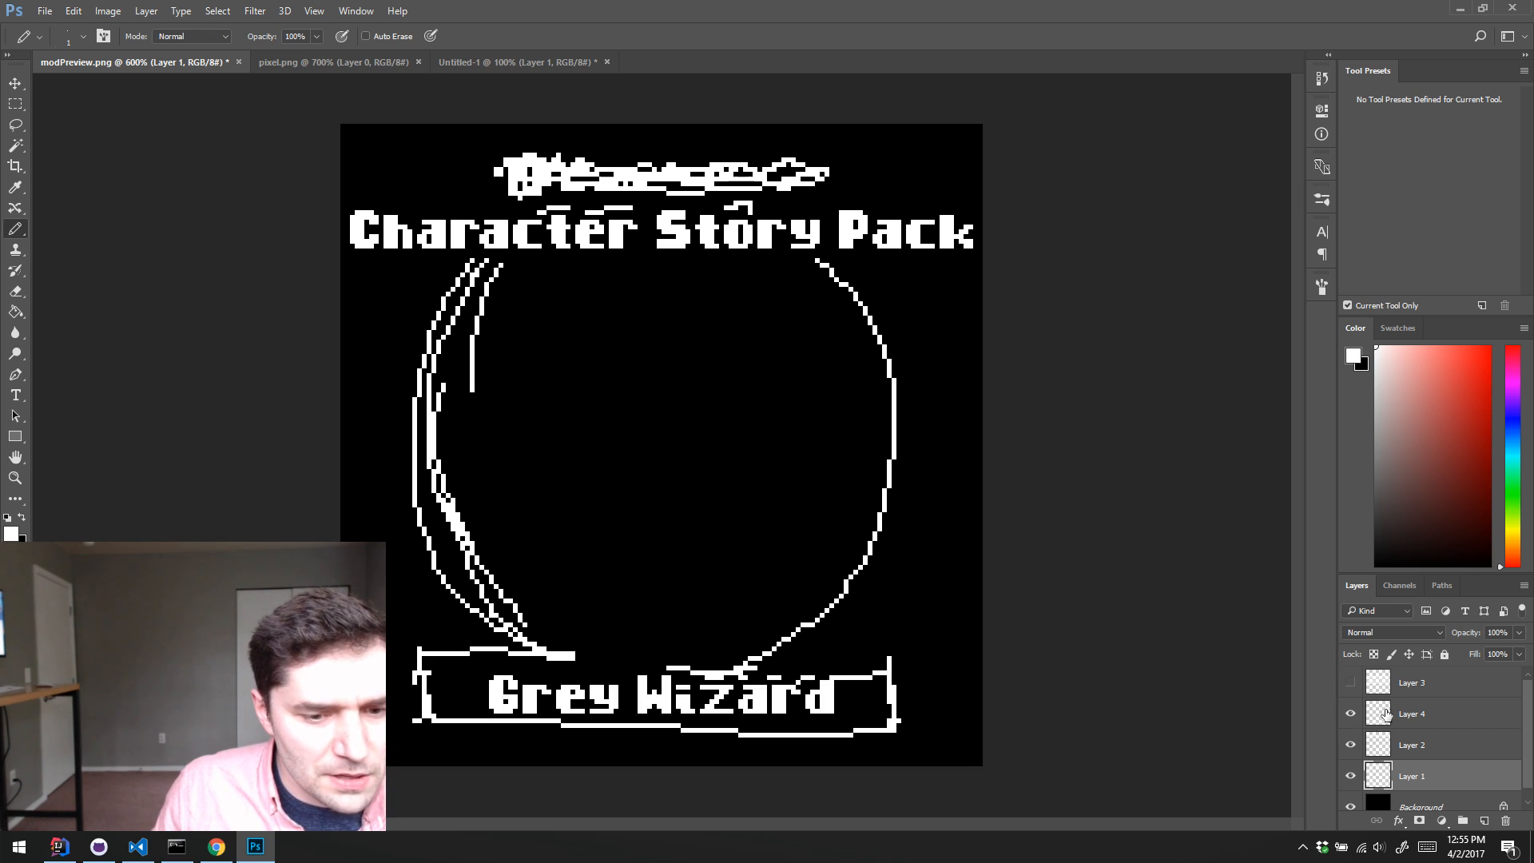
click(1386, 714)
key(ctrl+shift+alt+n)
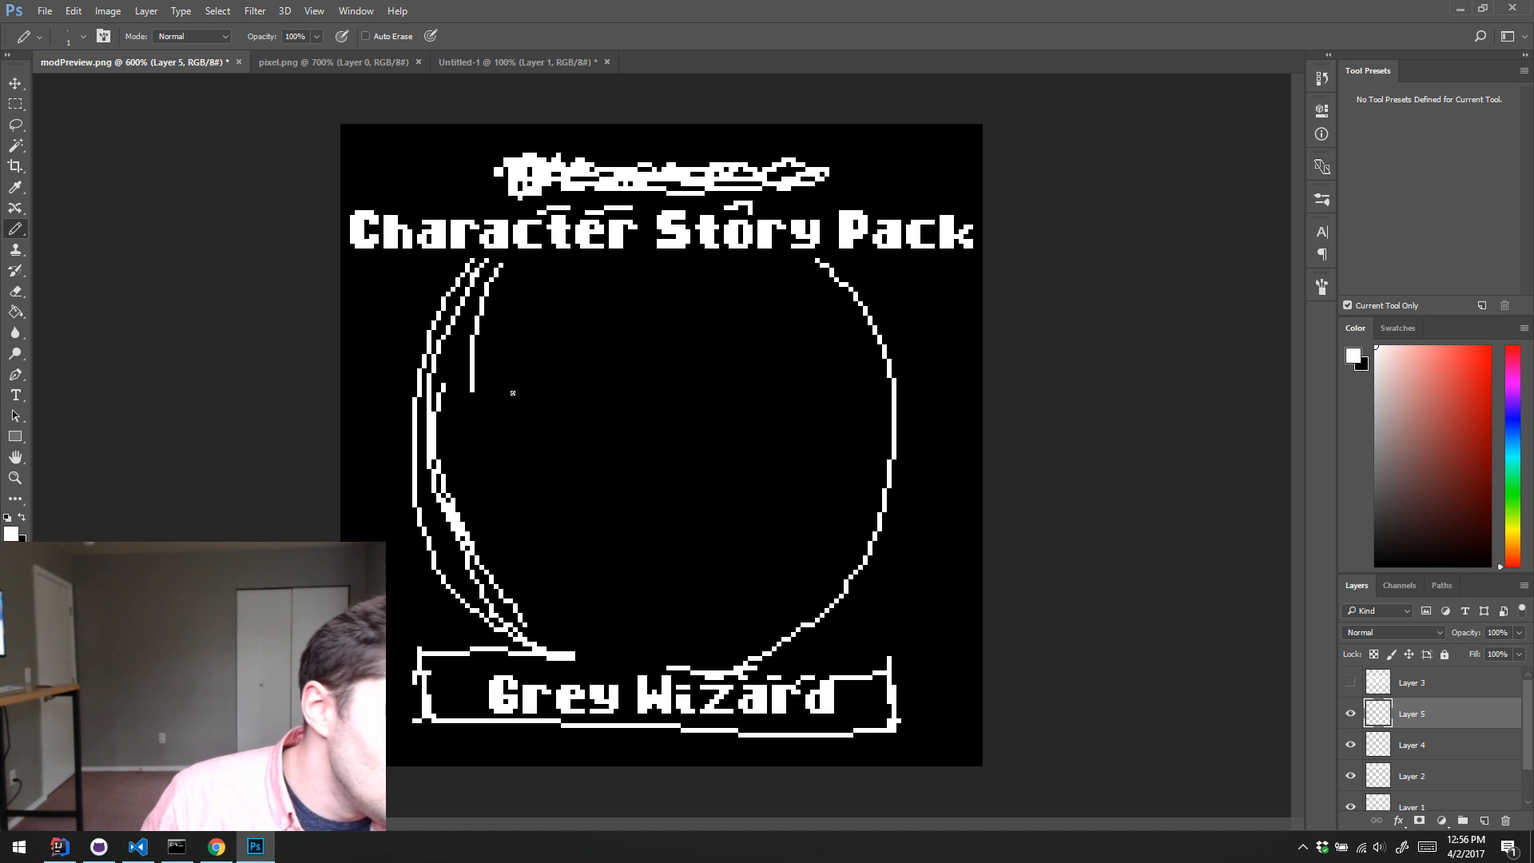
Step: Draw a bold white letter D in the upper part of the circle, using a 3 px pencil for its thick strokes
drag(534, 372, 539, 419)
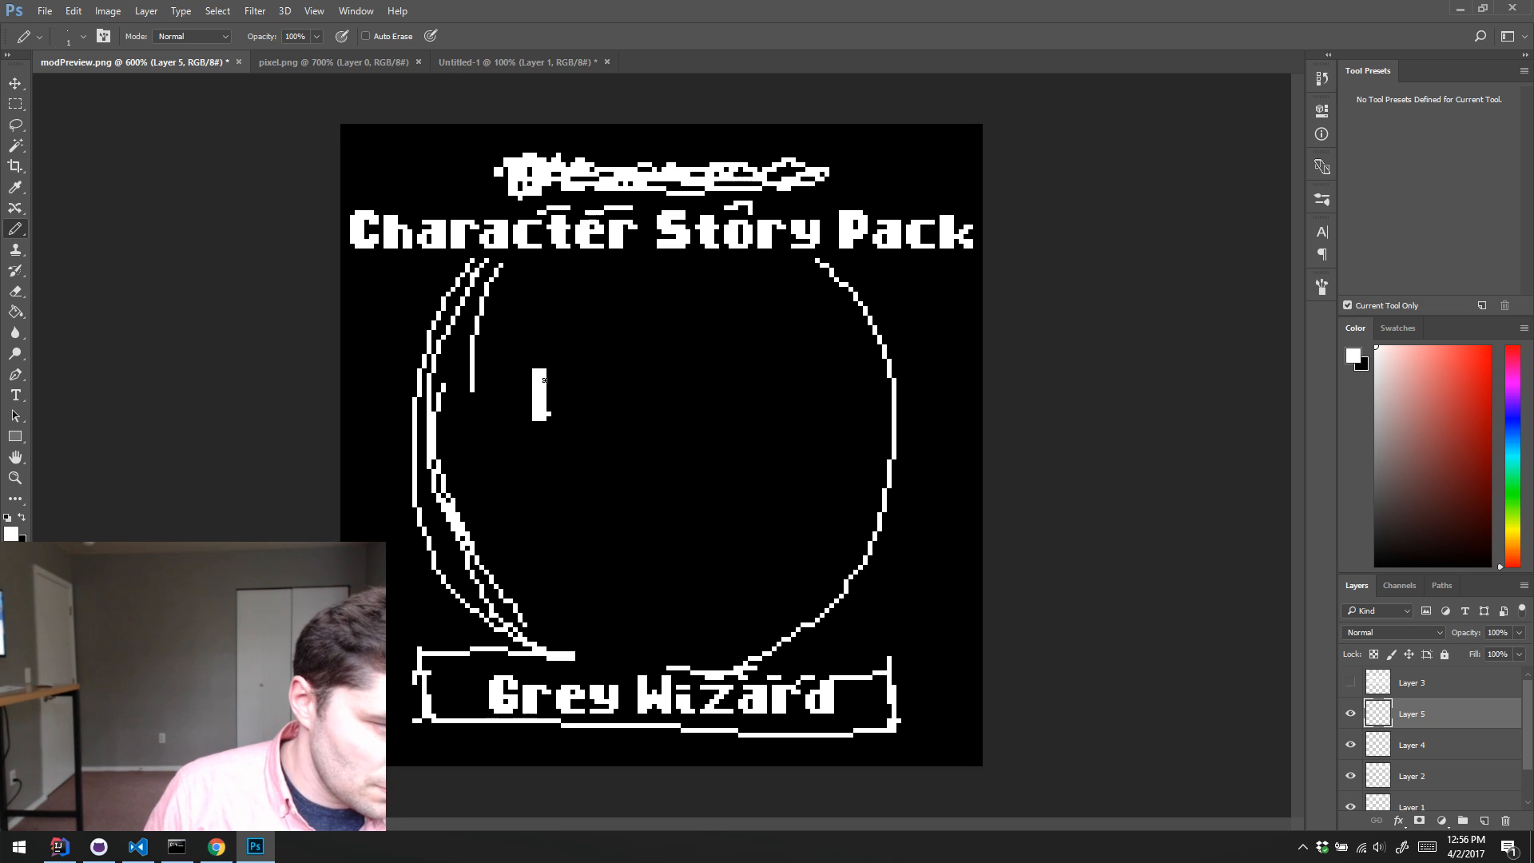
key(bracketright)
key(bracketright)
drag(534, 366, 534, 423)
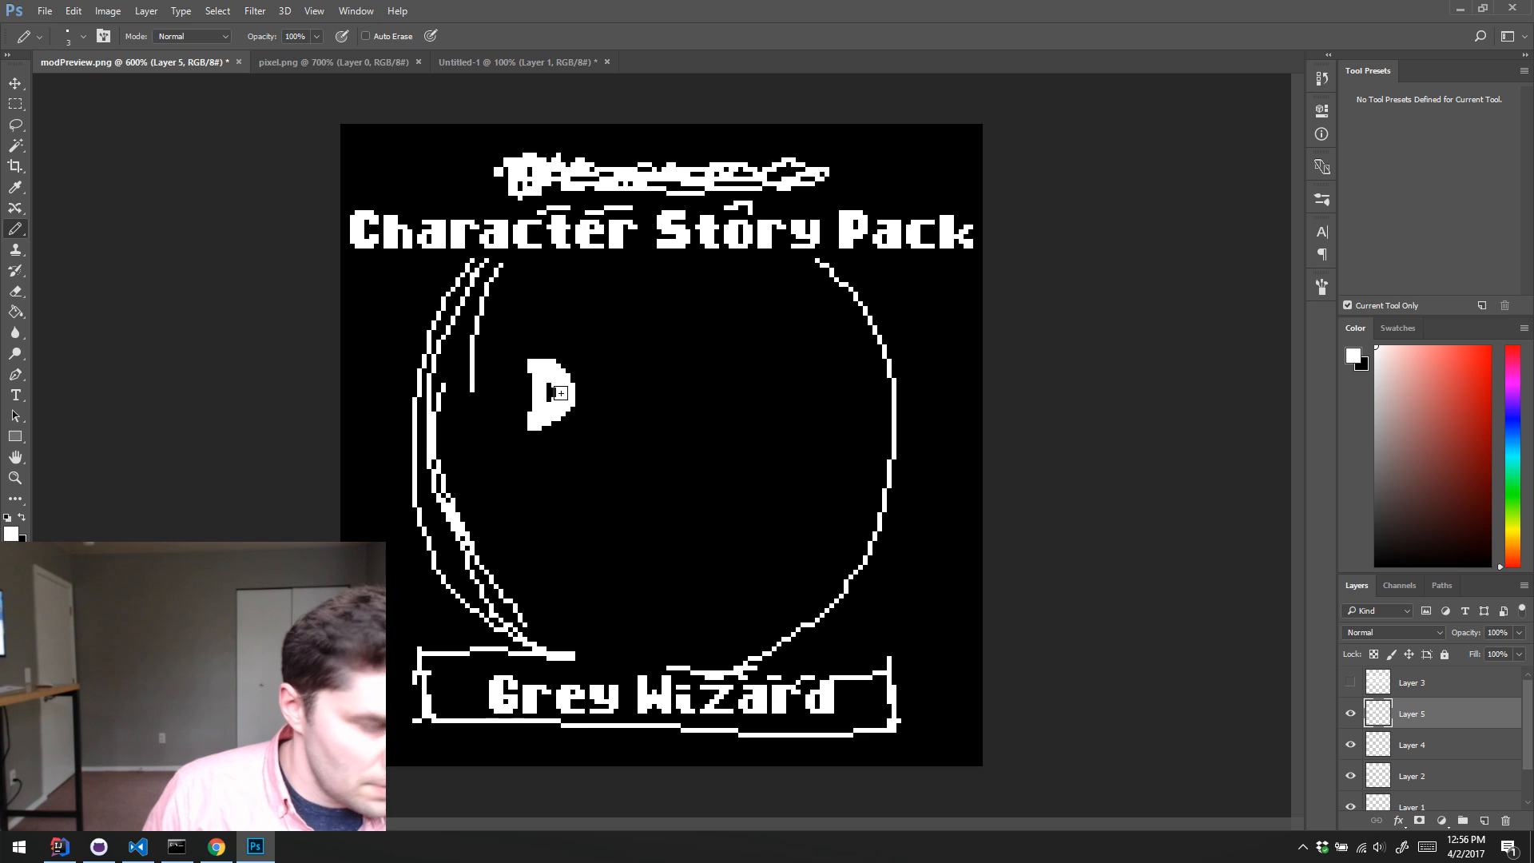
key(e)
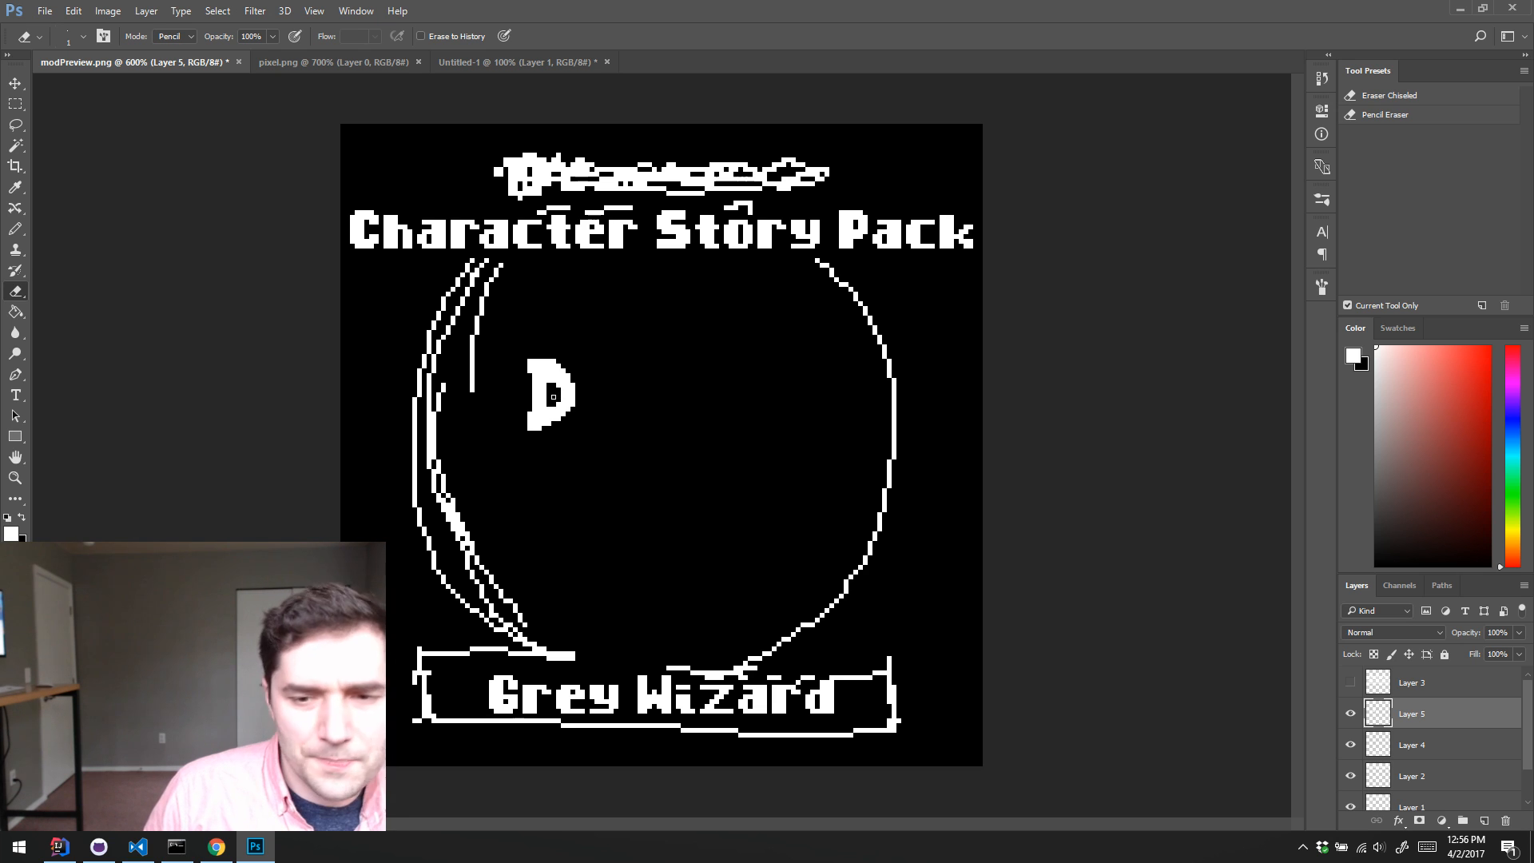
key(b)
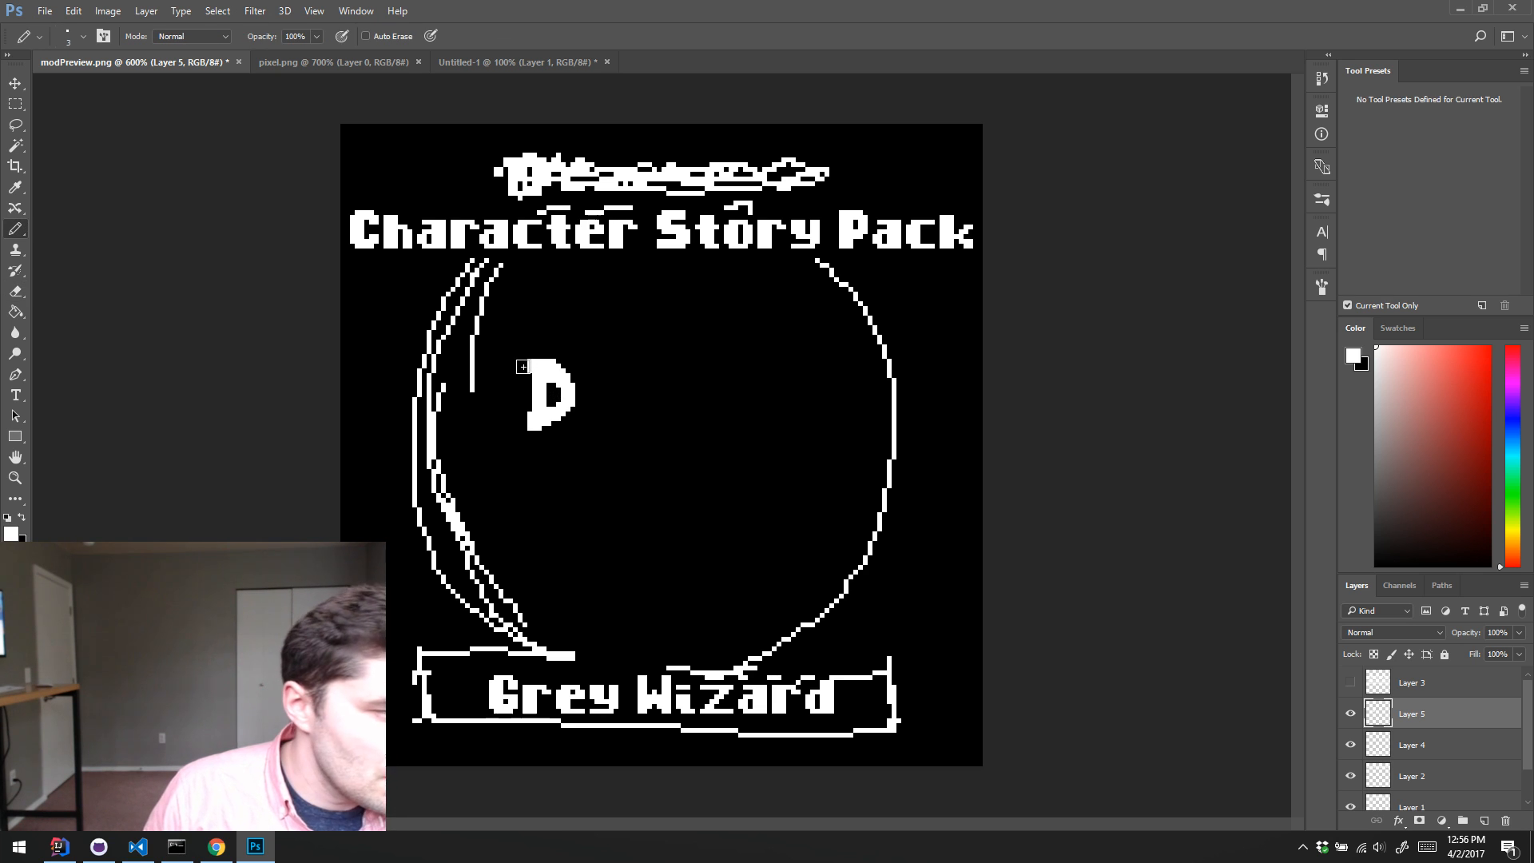
click(523, 365)
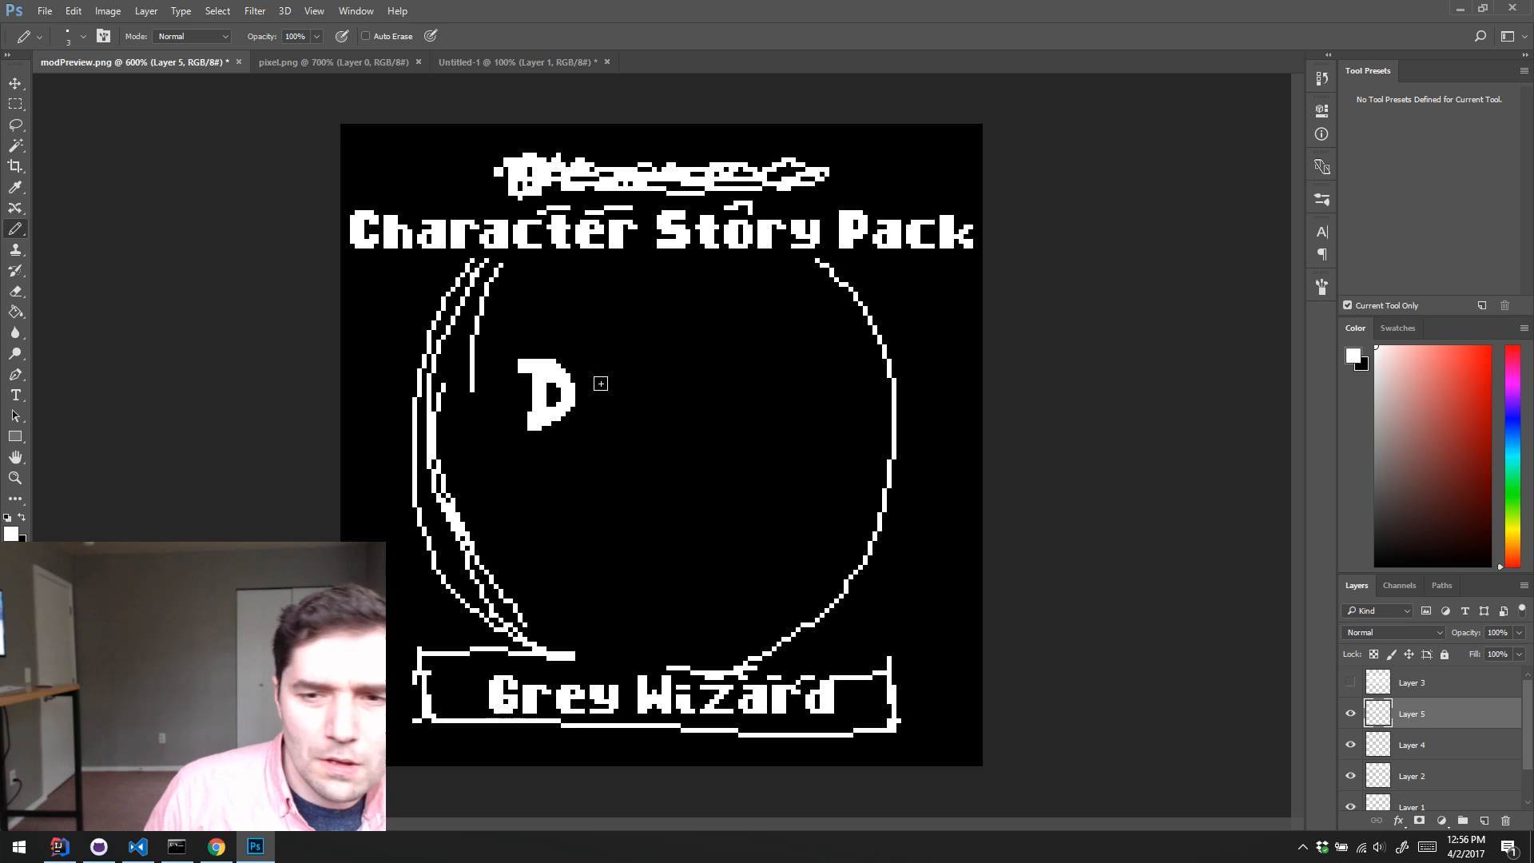
Step: Pencil the block letters E, L, V, E and R after the D to spell "DELVER"
mouse_move(590, 367)
mouse_down()
mouse_move(596, 410)
mouse_move(620, 416)
mouse_move(619, 369)
mouse_move(617, 392)
mouse_move(663, 417)
mouse_move(669, 367)
mouse_move(711, 356)
mouse_up()
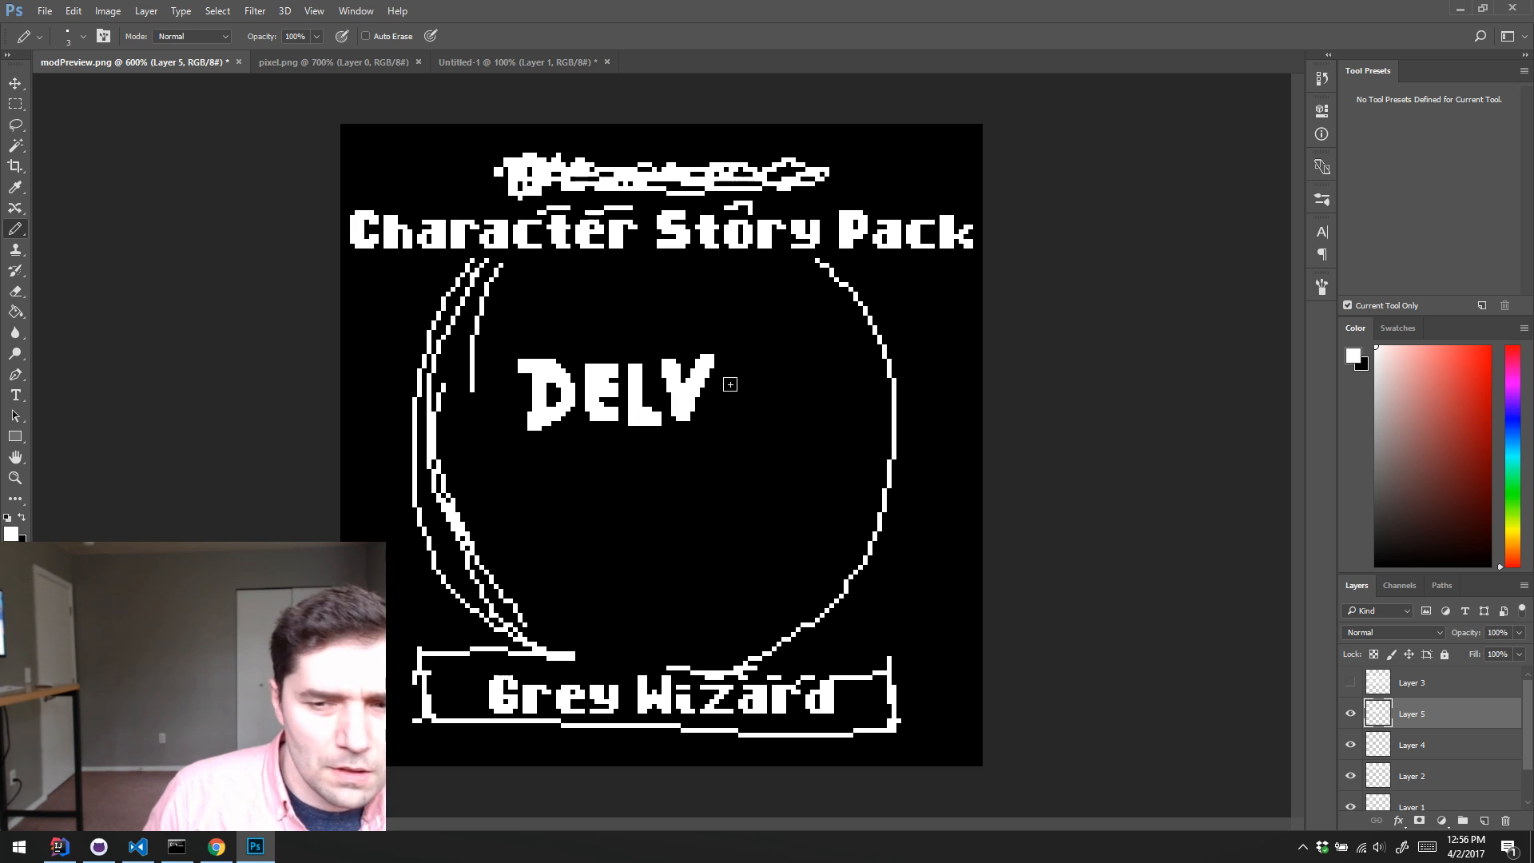
mouse_move(723, 369)
mouse_down()
mouse_move(722, 415)
mouse_move(751, 417)
mouse_move(743, 392)
mouse_up()
mouse_move(723, 369)
mouse_down()
mouse_move(770, 384)
mouse_move(773, 429)
mouse_up()
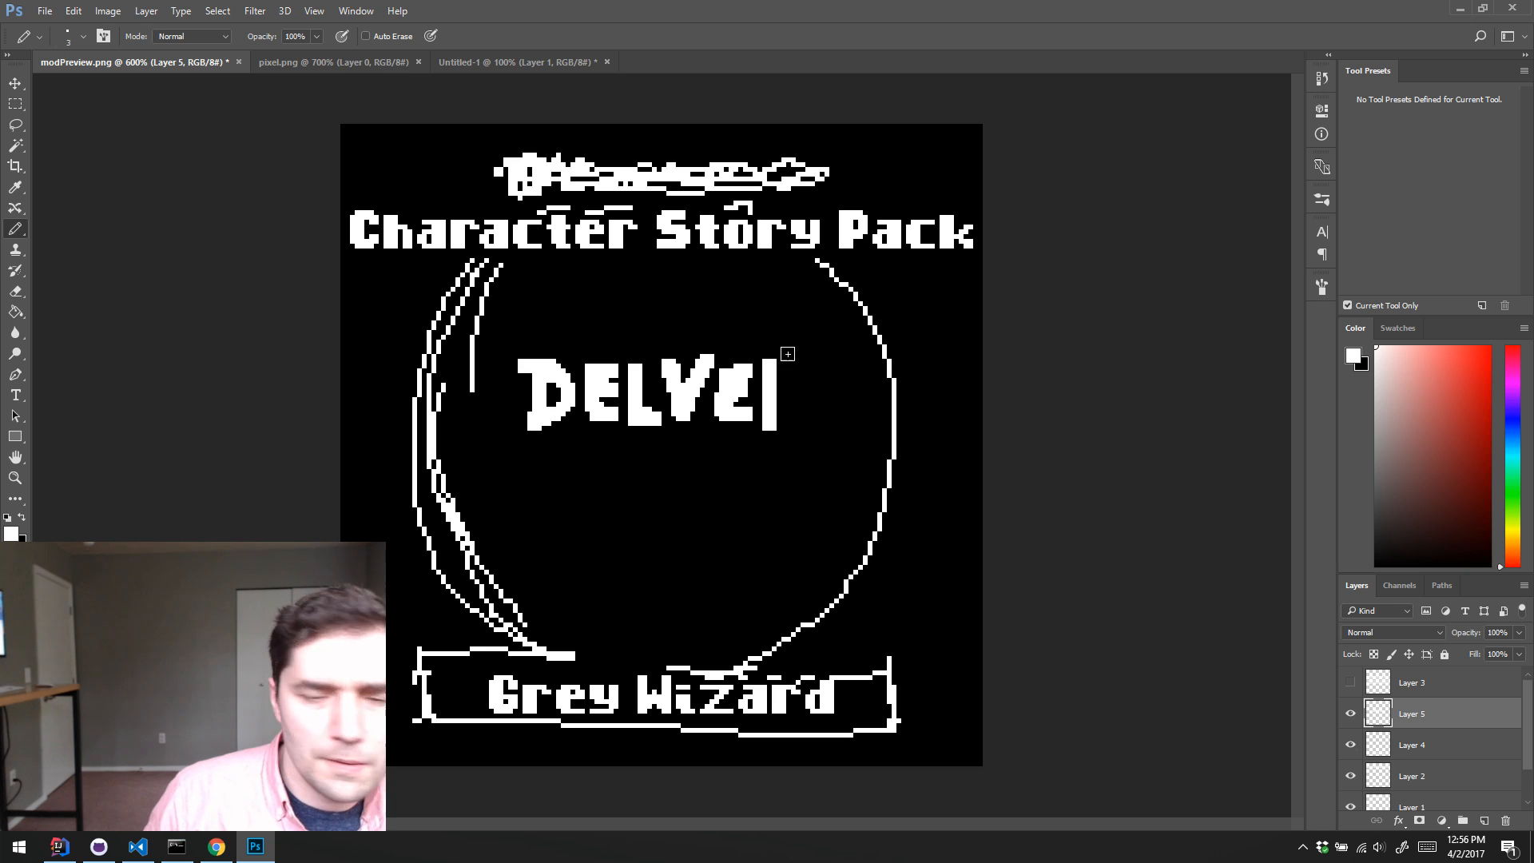
mouse_move(774, 359)
mouse_down()
mouse_move(801, 369)
mouse_move(773, 400)
mouse_move(808, 432)
mouse_up()
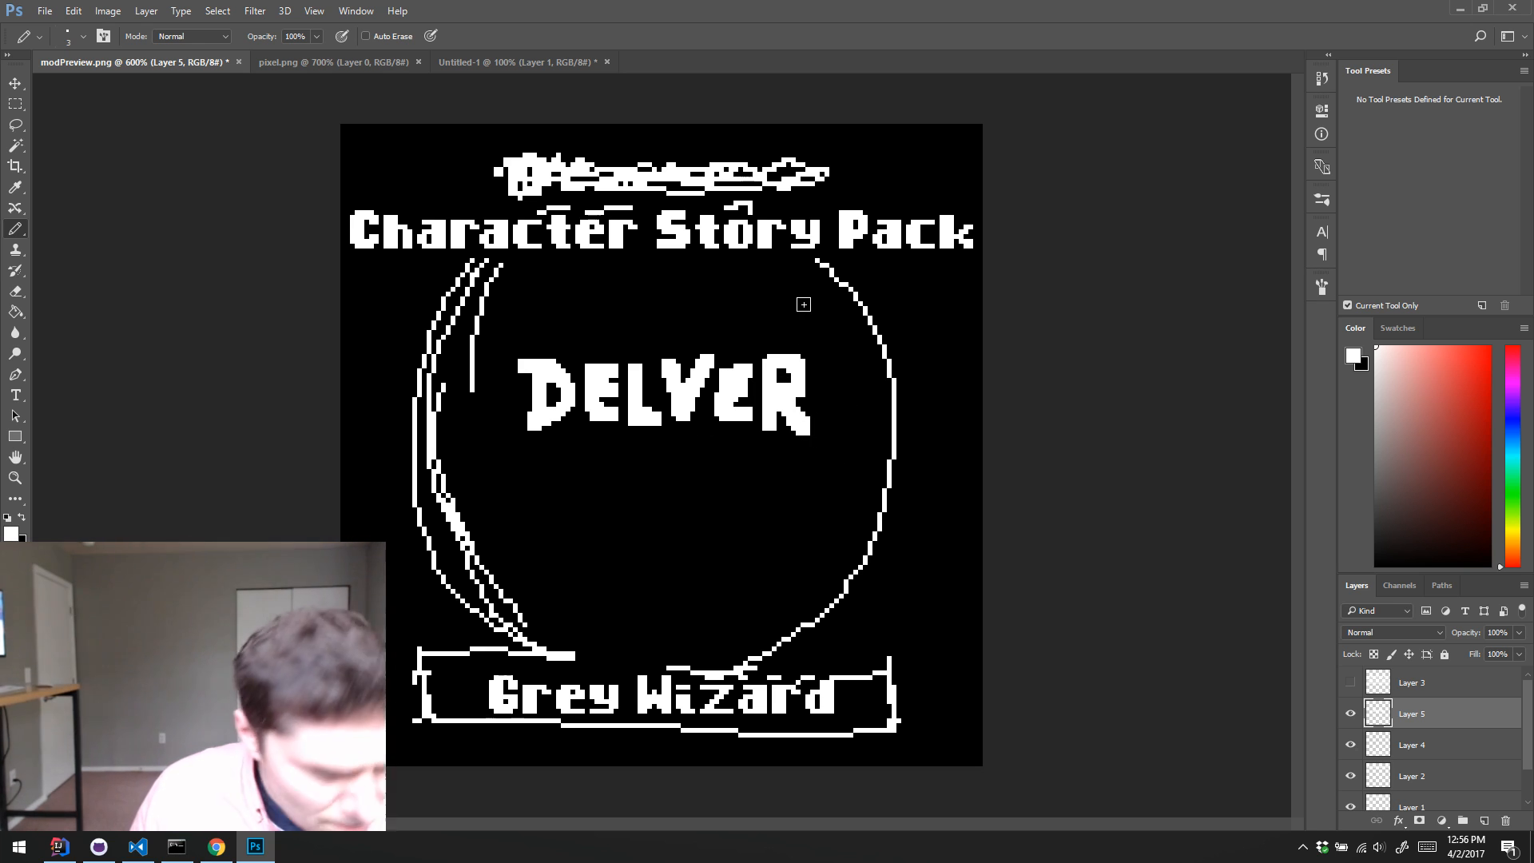
Step: Reduce the pencil to 1 px and add pointed serif pixels to the upper and lower ends of the D's stem
key(bracketleft)
key(bracketleft)
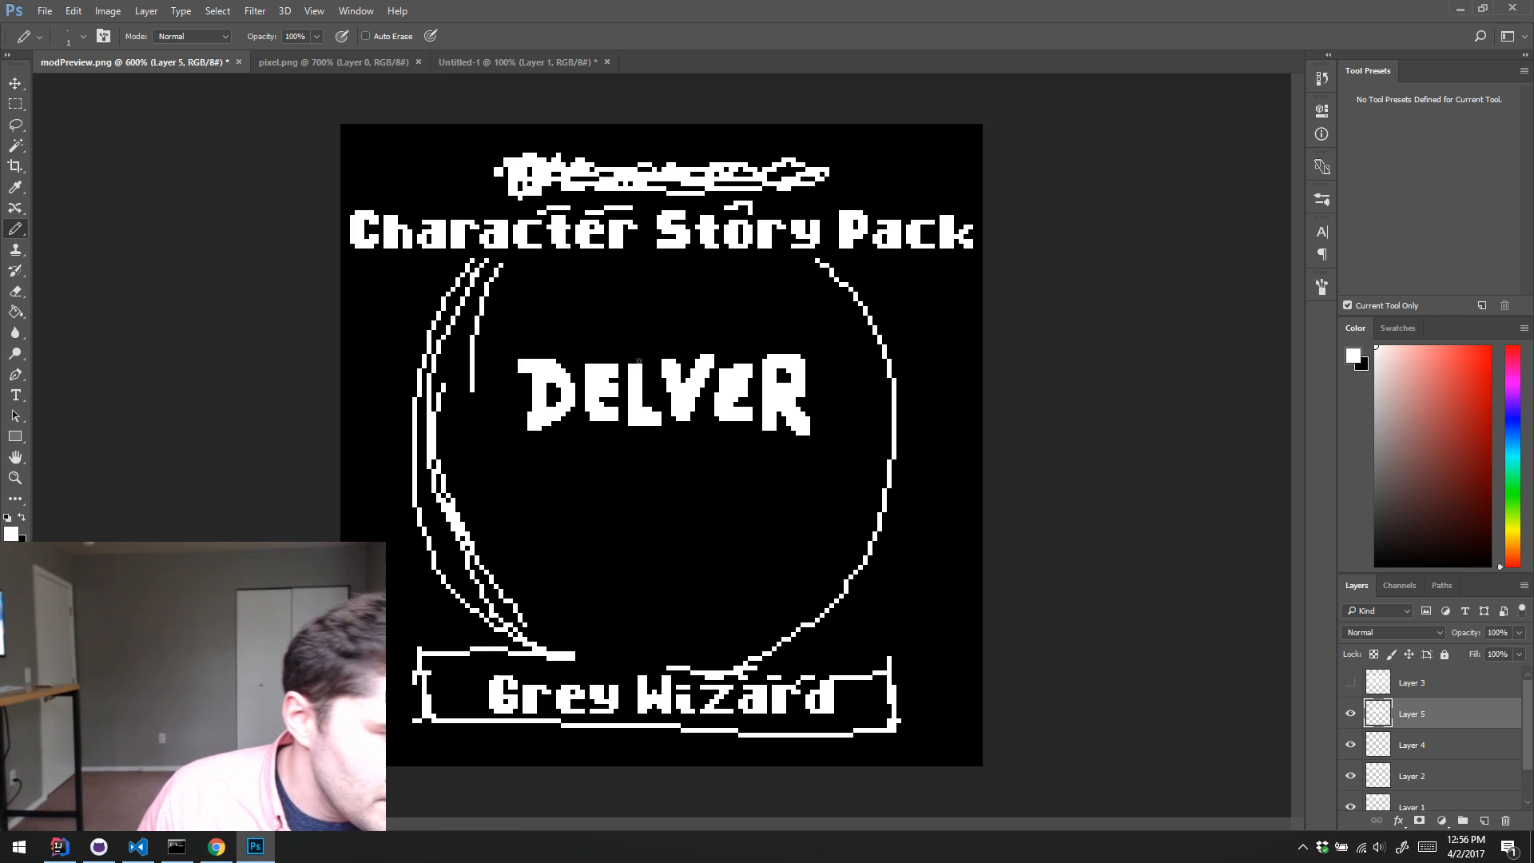
alt+click(527, 363)
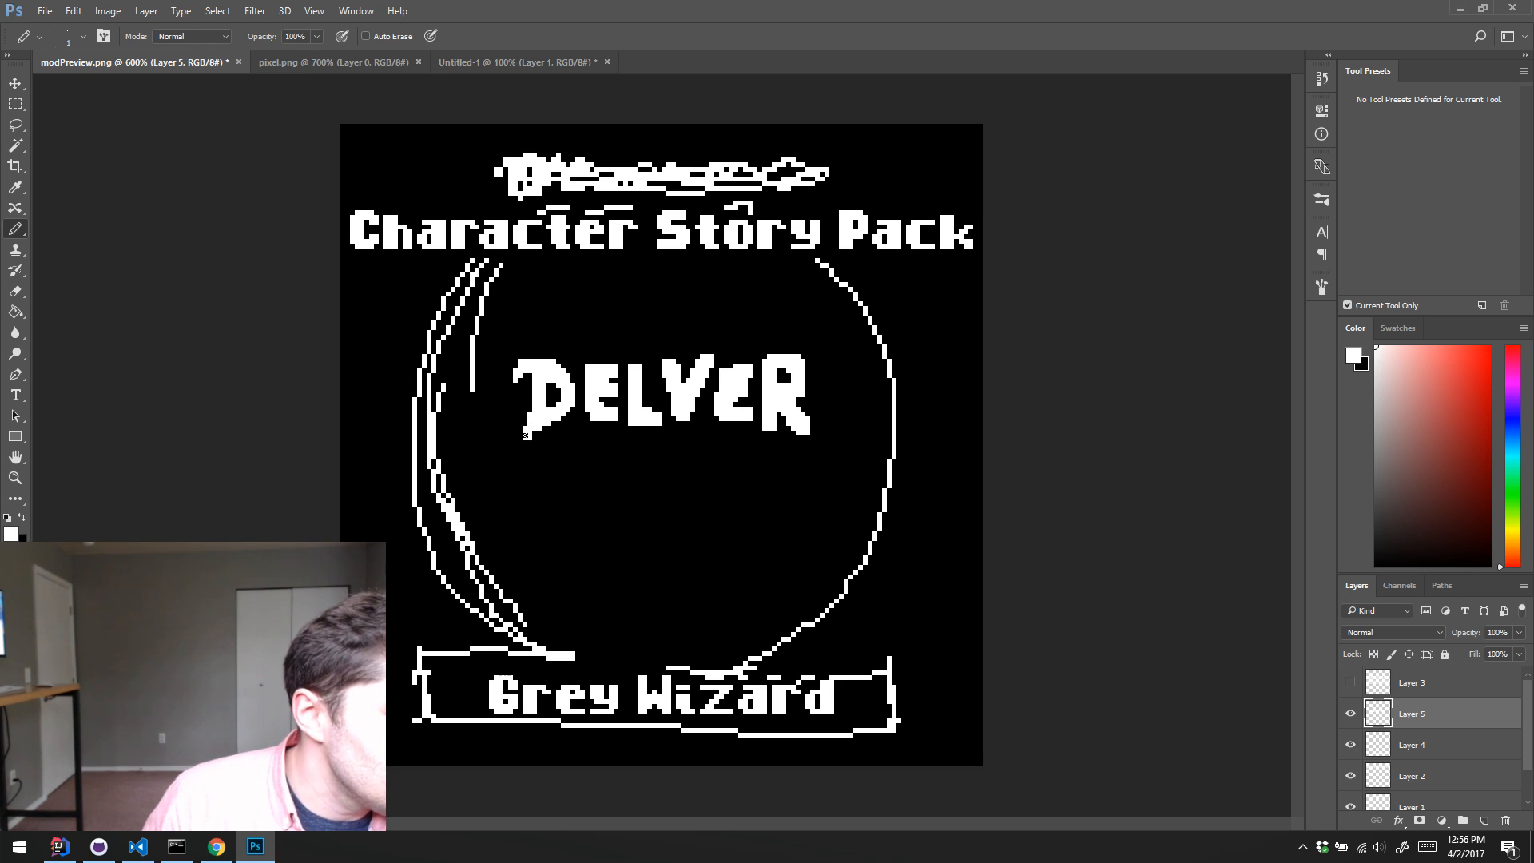
alt+click(532, 442)
click(530, 437)
alt+click(534, 427)
alt+click(551, 446)
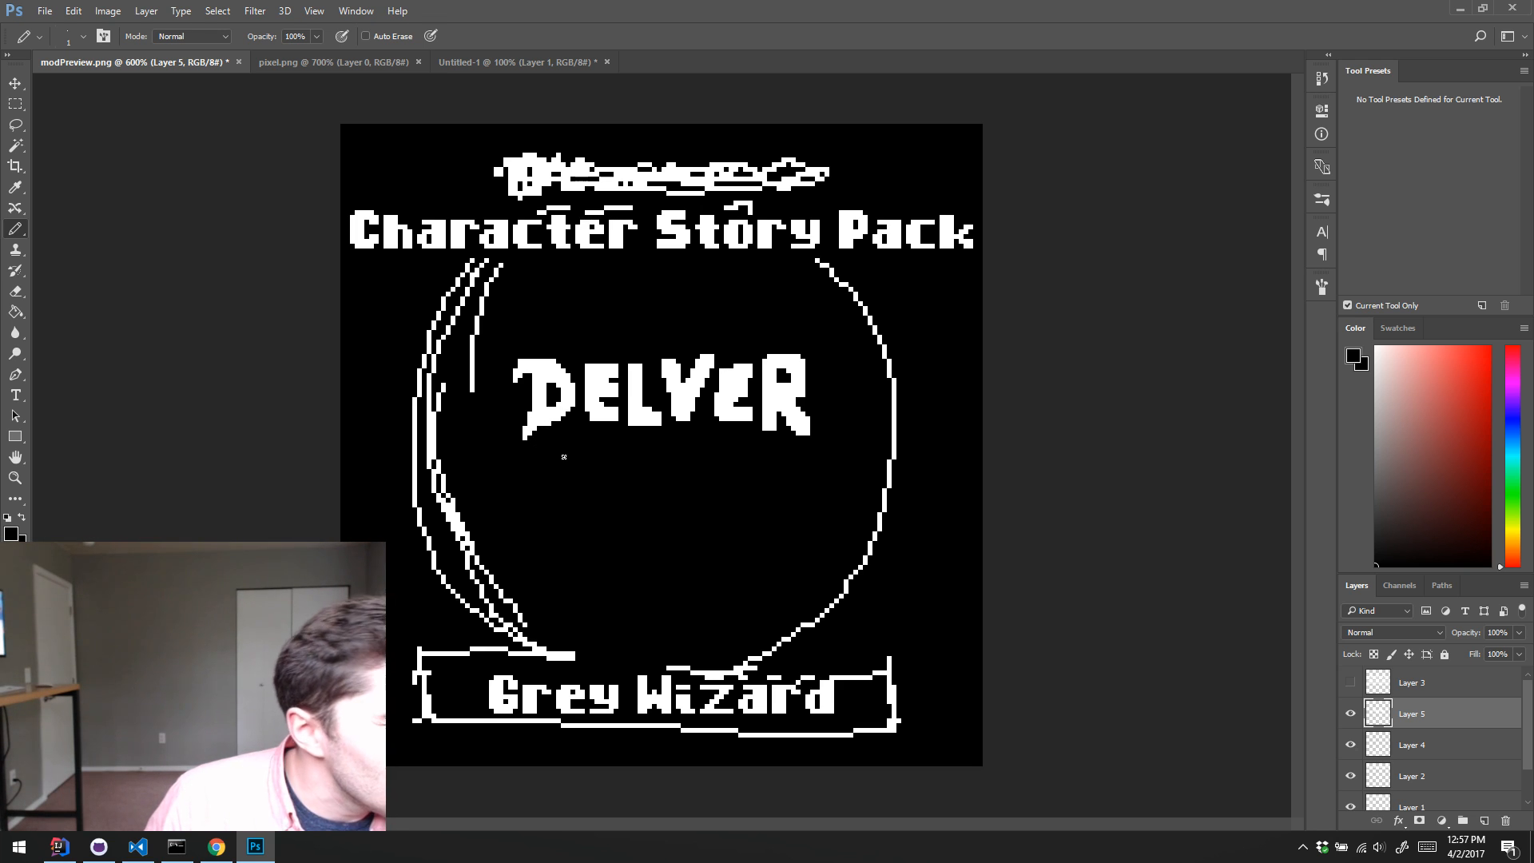
Step: Refine the first E of "DELVER" pixel by pixel, adding small serifs and touching up its arms in white and black
alt+click(592, 405)
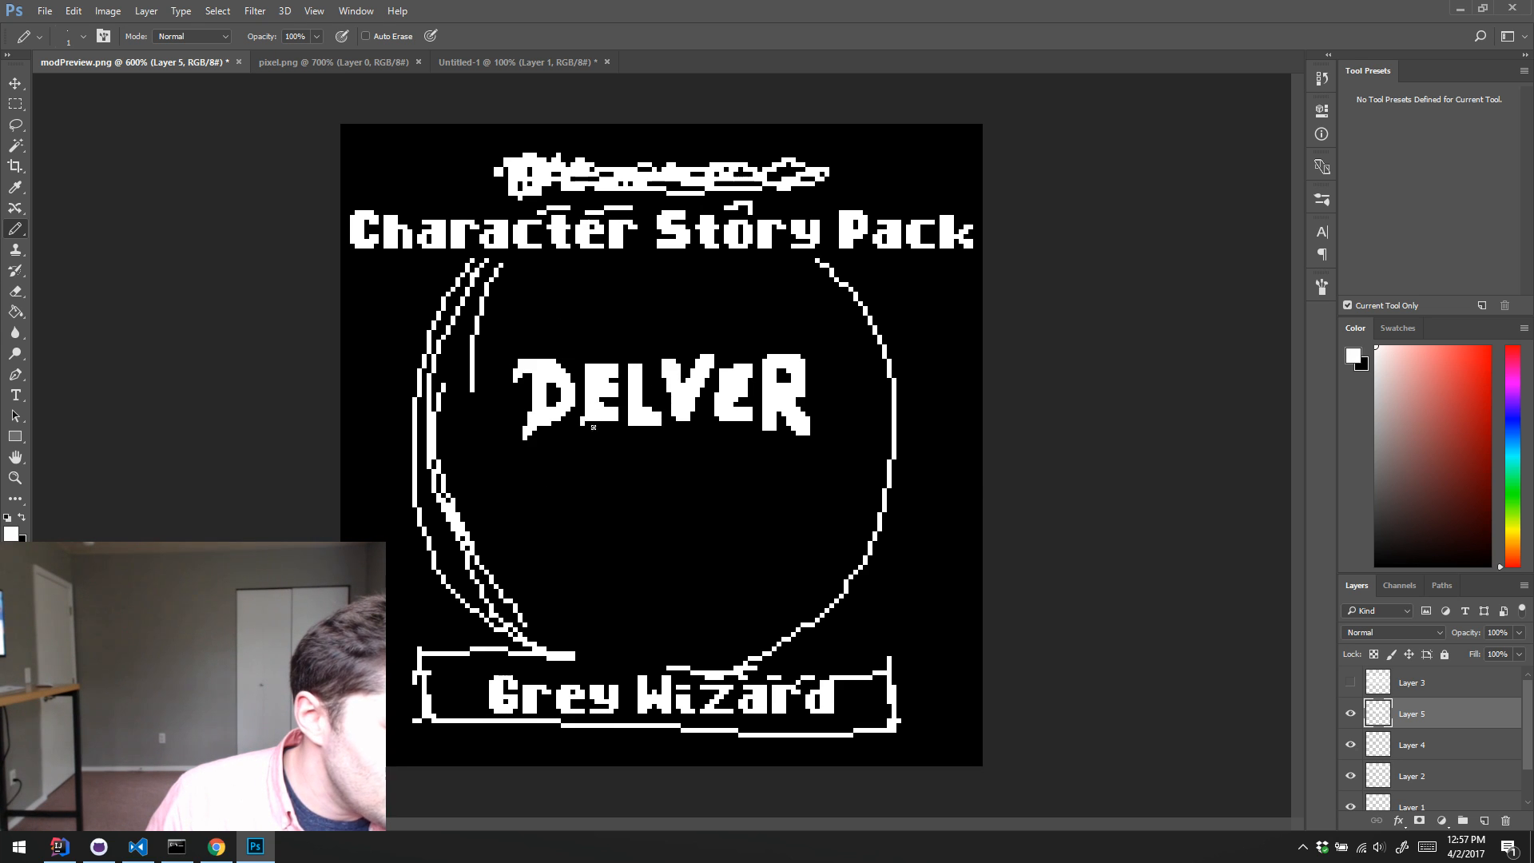
alt+click(586, 429)
click(583, 424)
alt+click(590, 412)
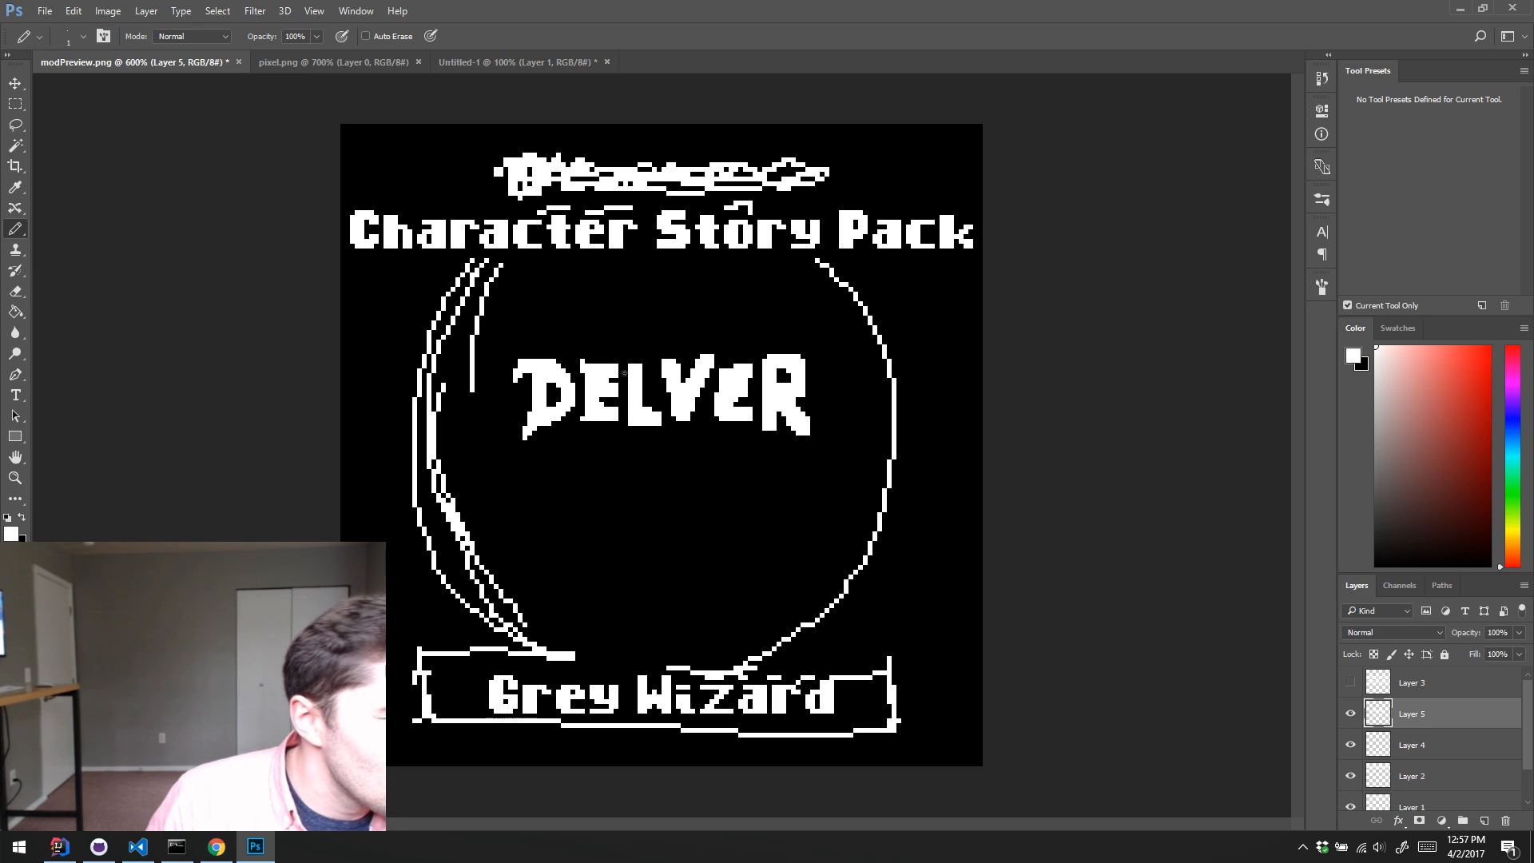
alt+click(616, 381)
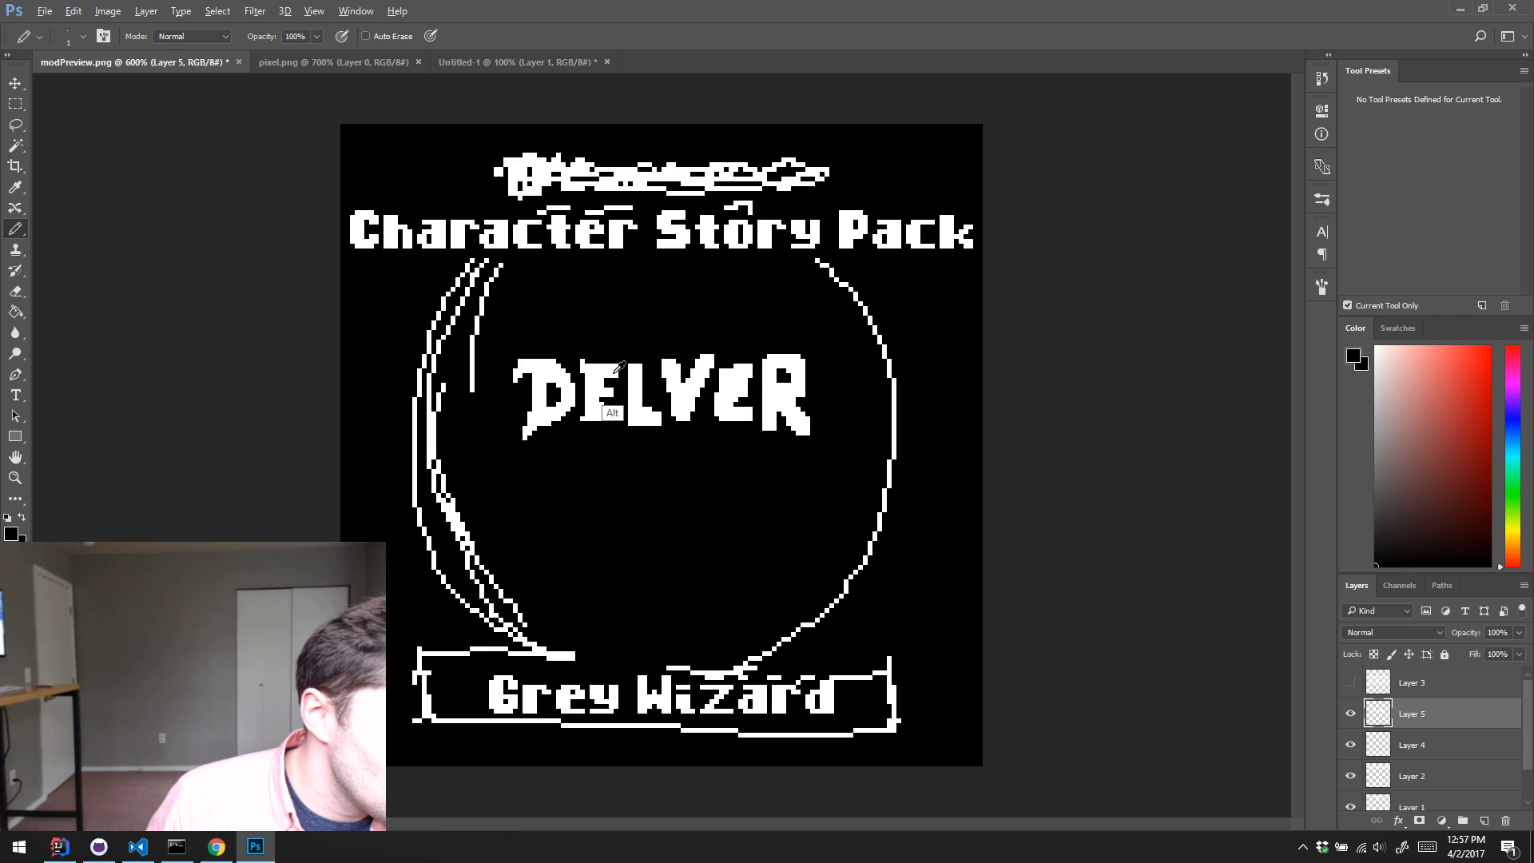
alt+click(606, 384)
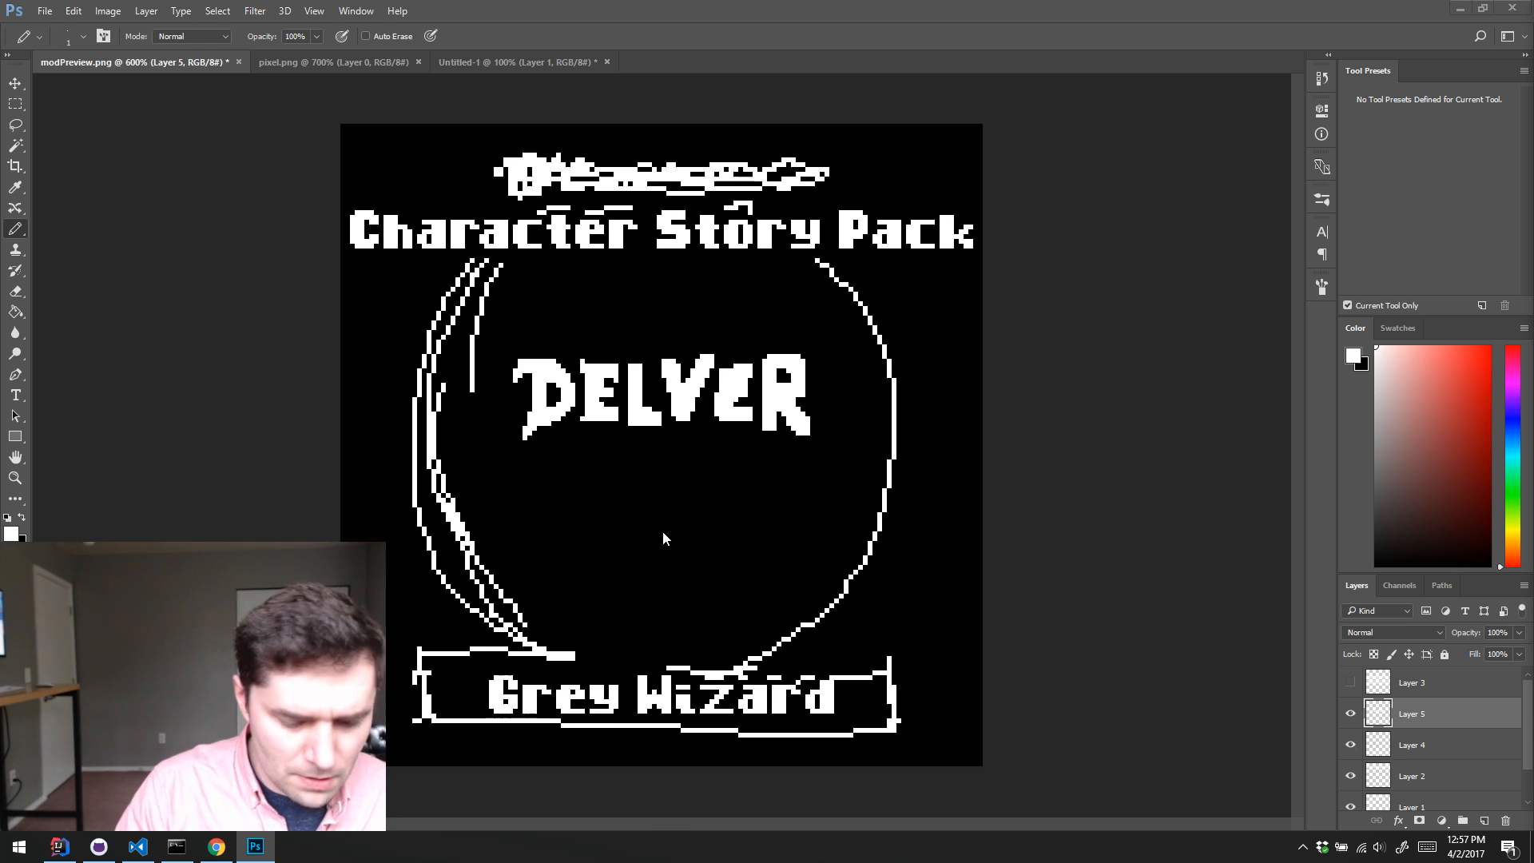
Step: Open modPreview.png from the items-guns folder of delver-example-mods as a reference for the Delver logo
click(509, 62)
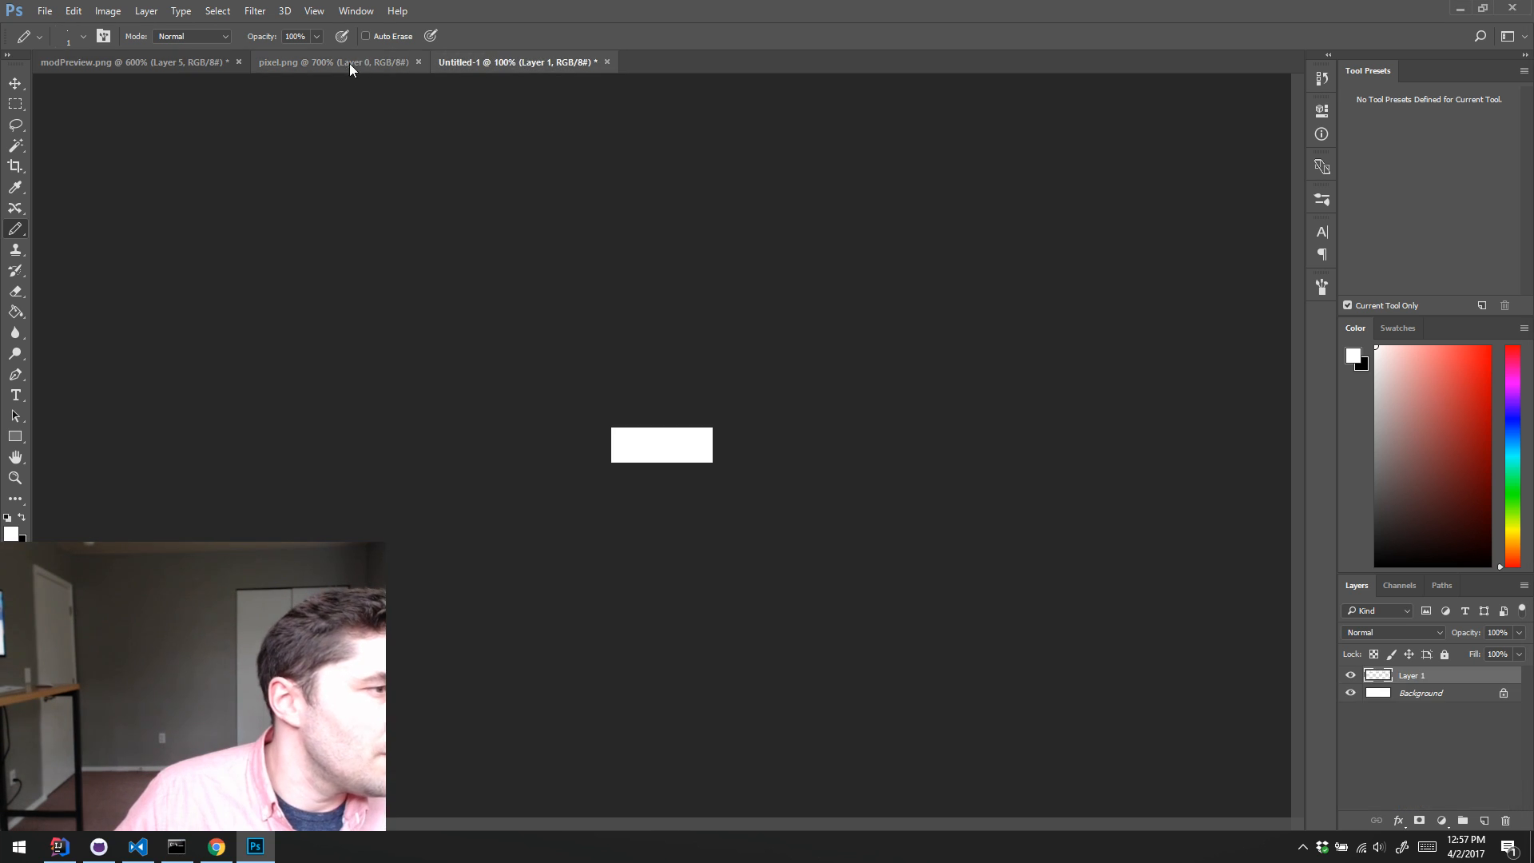
click(348, 64)
key(ctrl+o)
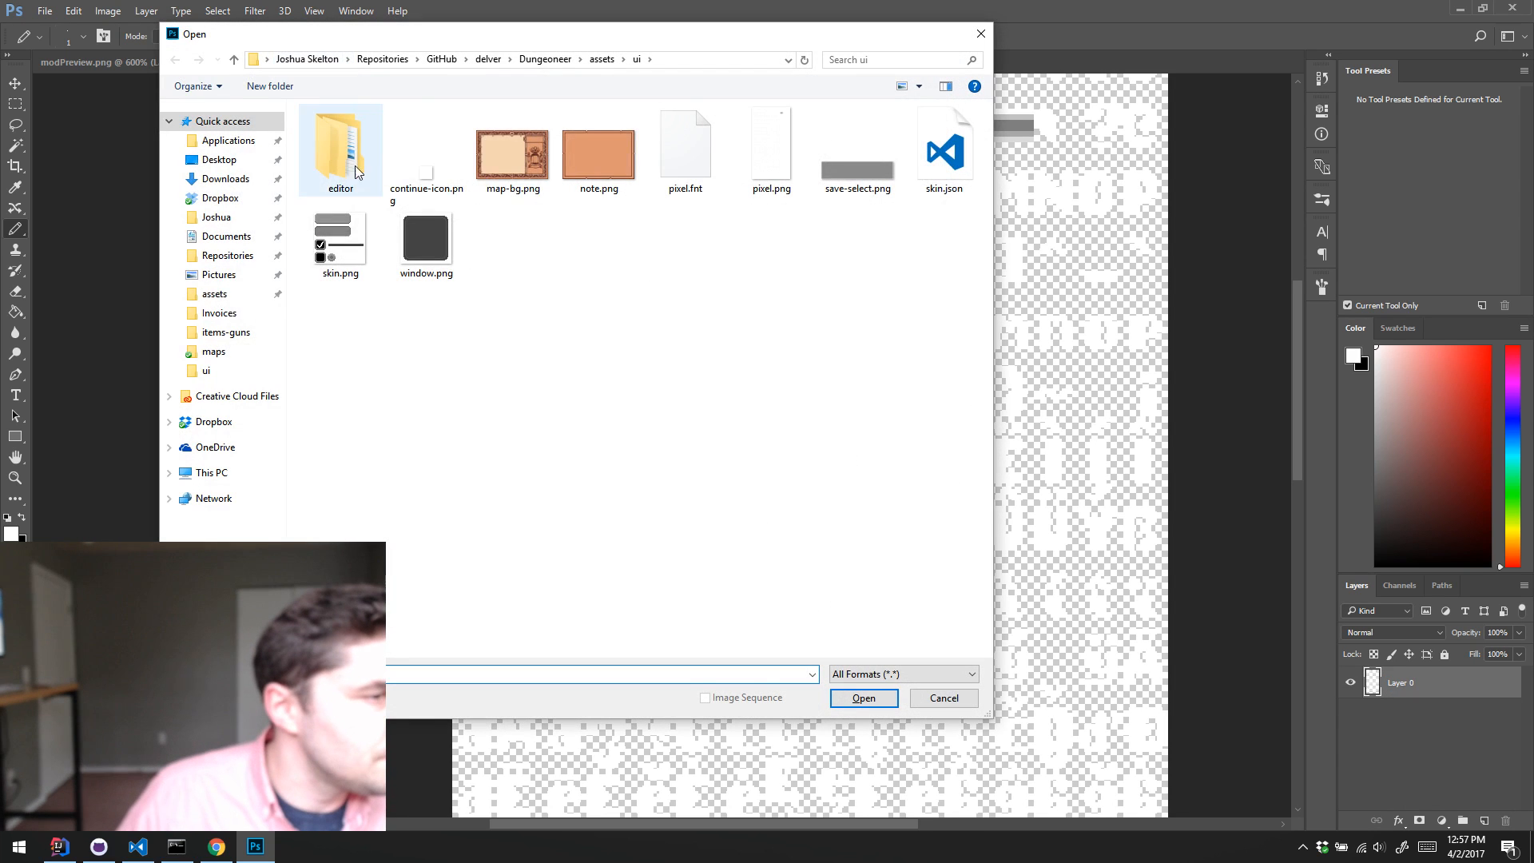
click(488, 60)
click(444, 61)
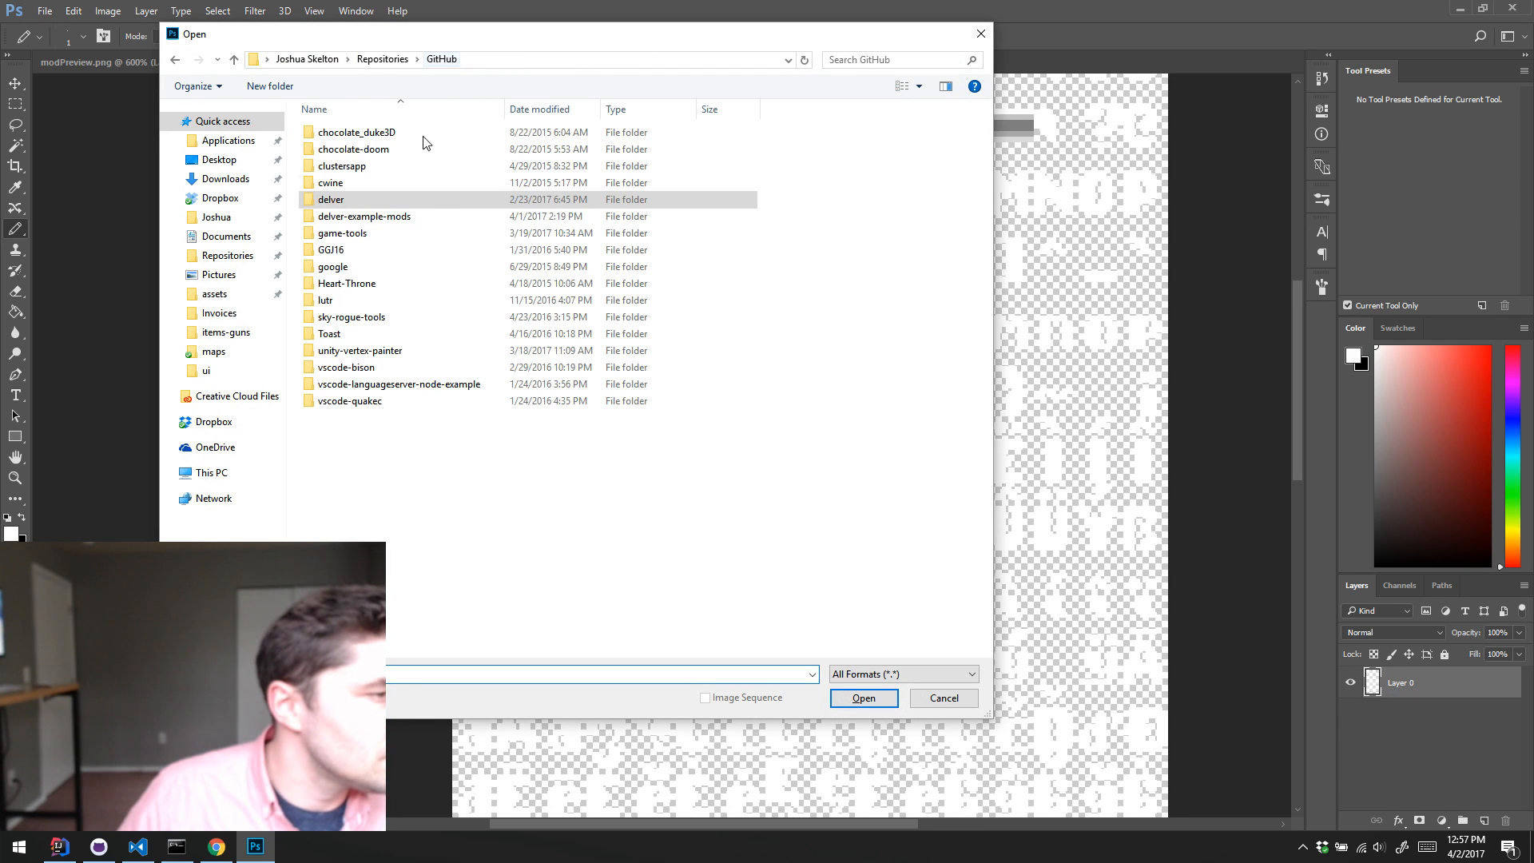
double_click(381, 216)
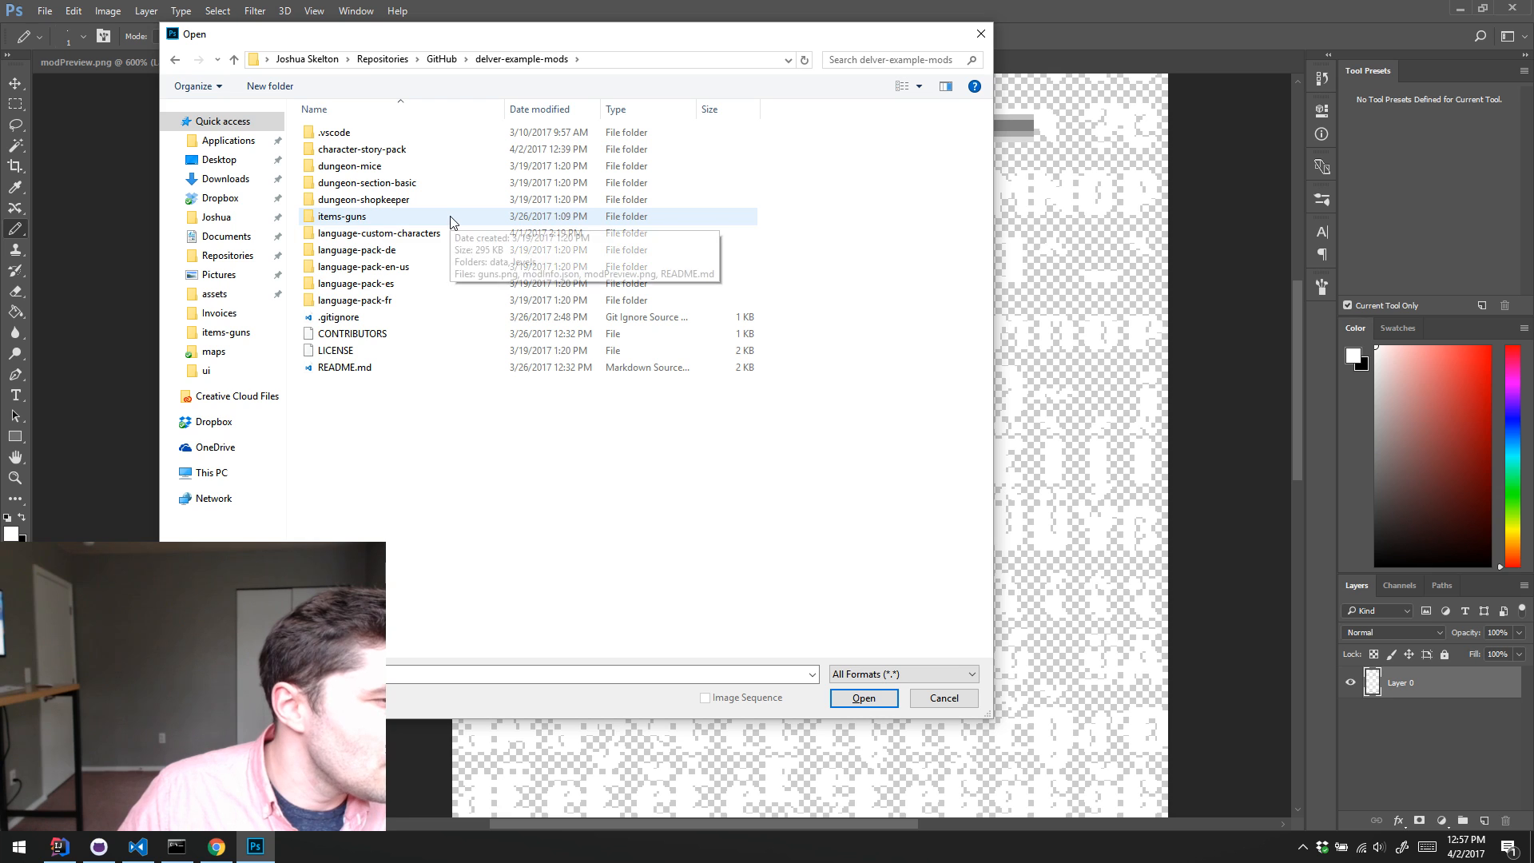
double_click(395, 222)
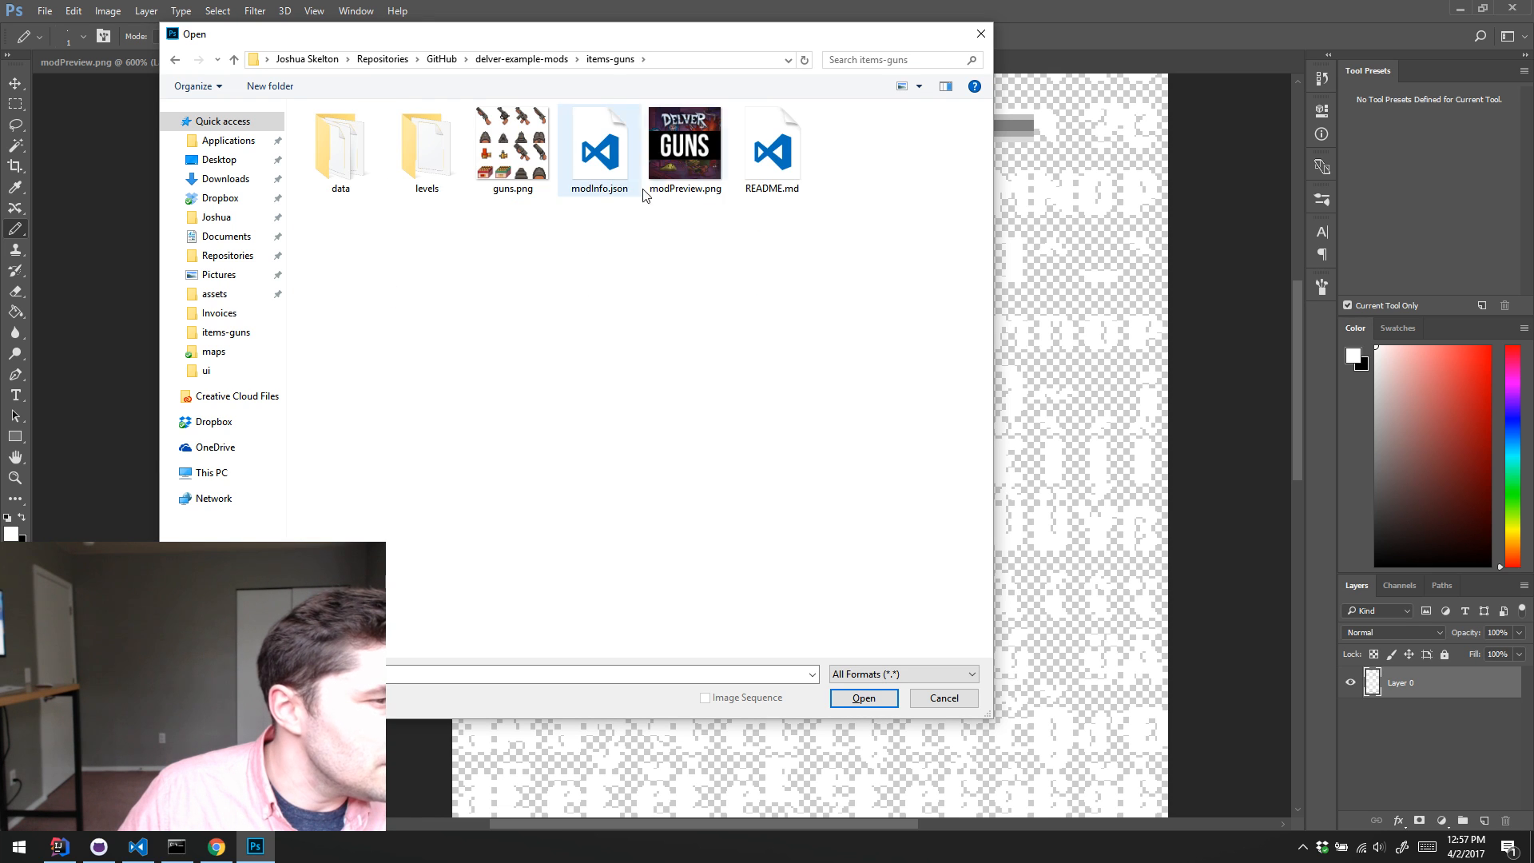
double_click(668, 160)
Step: Float the guns preview in its own window, enlarge it to 400%, and resize the window to frame the whole DELVER logo
drag(639, 62, 957, 132)
key(z)
click(1206, 222)
click(1206, 222)
click(1206, 222)
drag(1096, 371, 1287, 281)
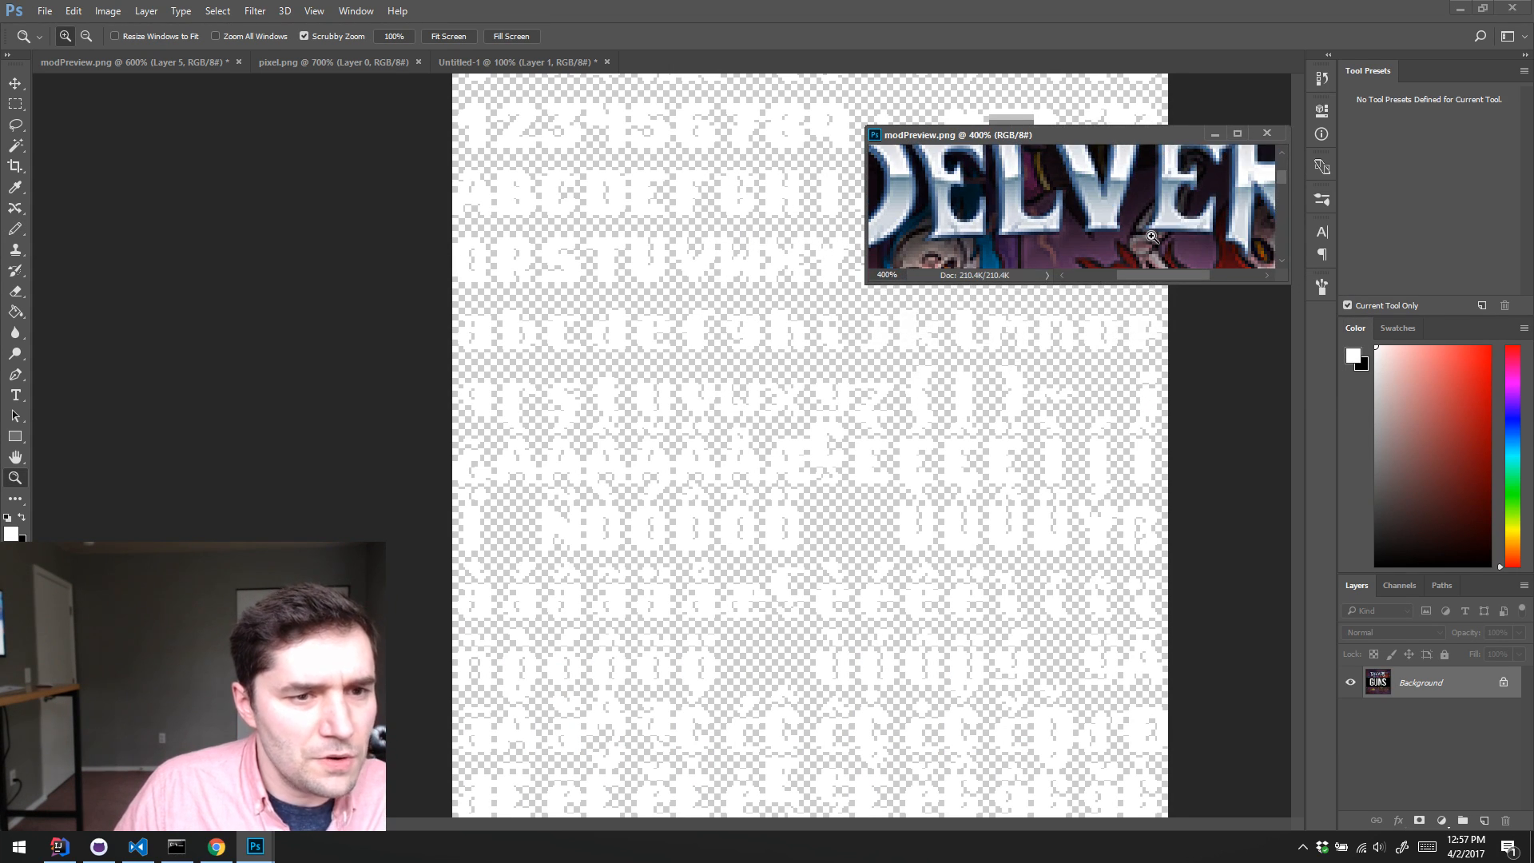
mouse_move(1147, 188)
mouse_down()
mouse_move(1153, 225)
mouse_move(1164, 209)
mouse_up()
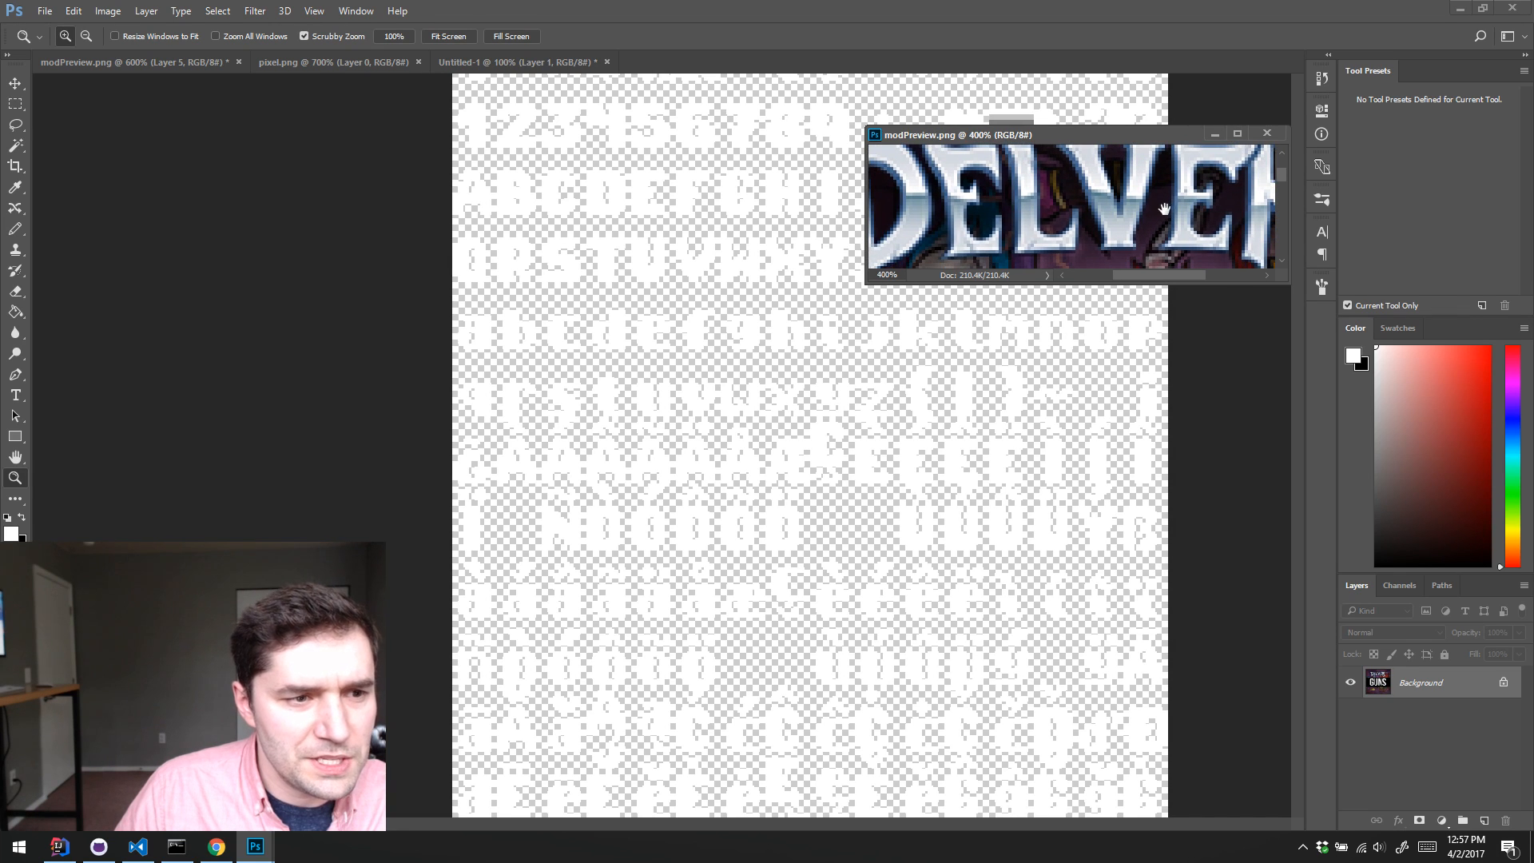
drag(1286, 282, 1390, 314)
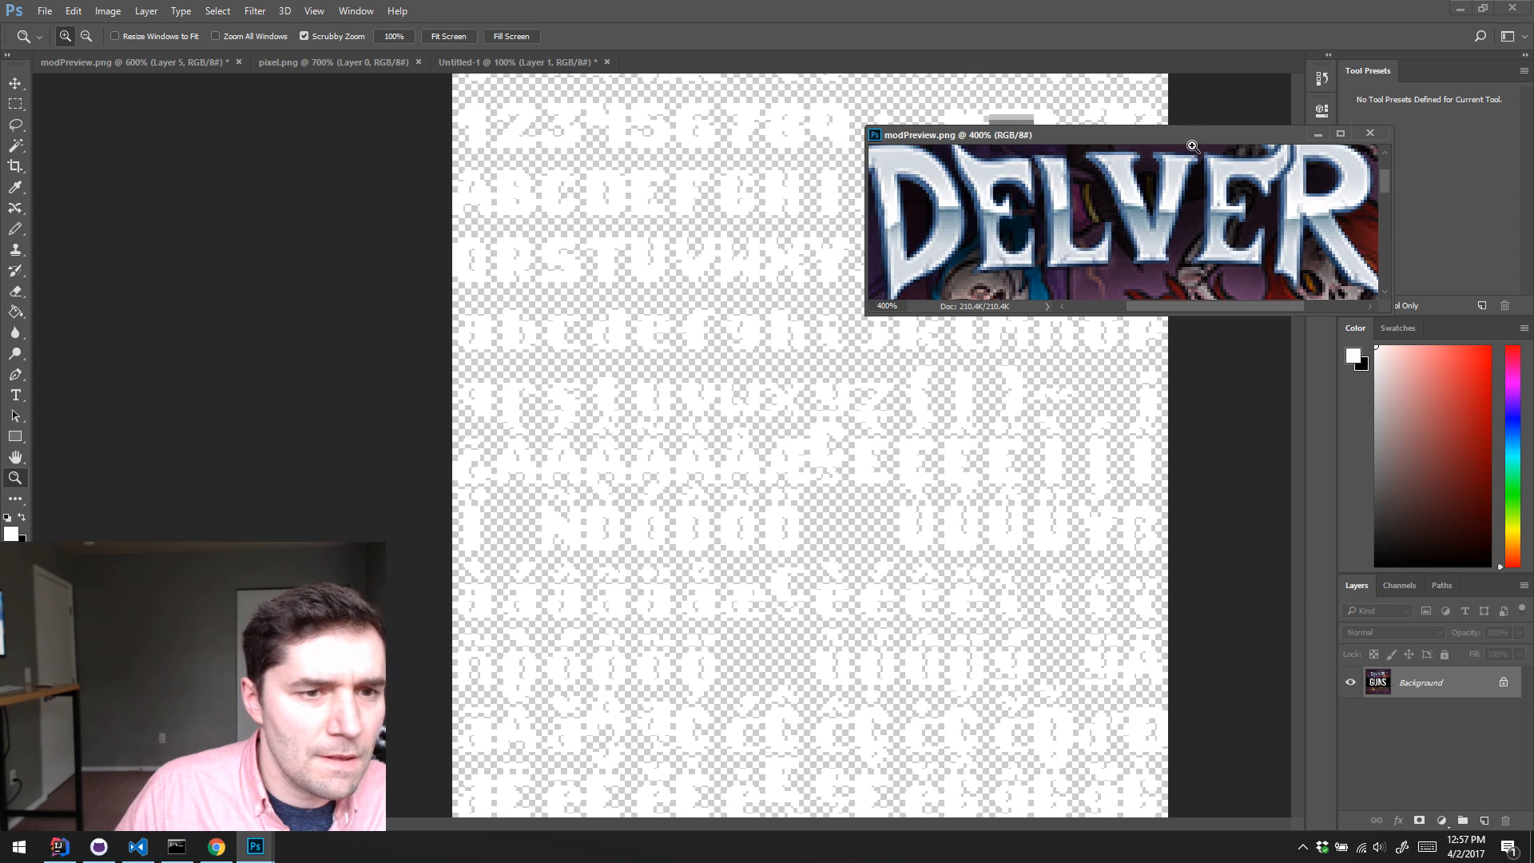
drag(1191, 138, 1136, 132)
drag(1339, 277, 1430, 276)
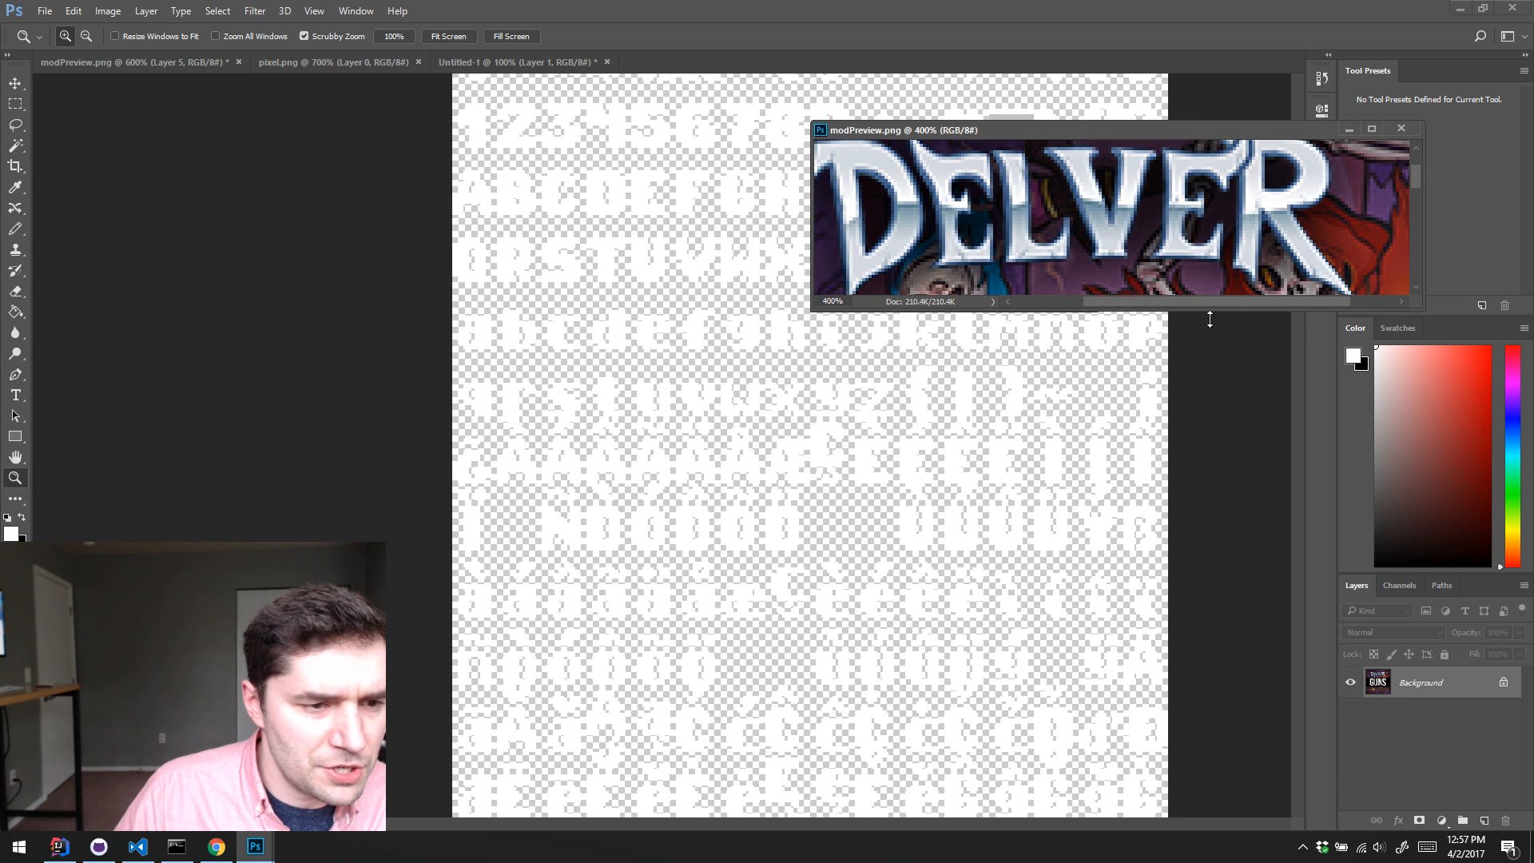
drag(1209, 319, 1208, 358)
drag(1035, 221, 1054, 242)
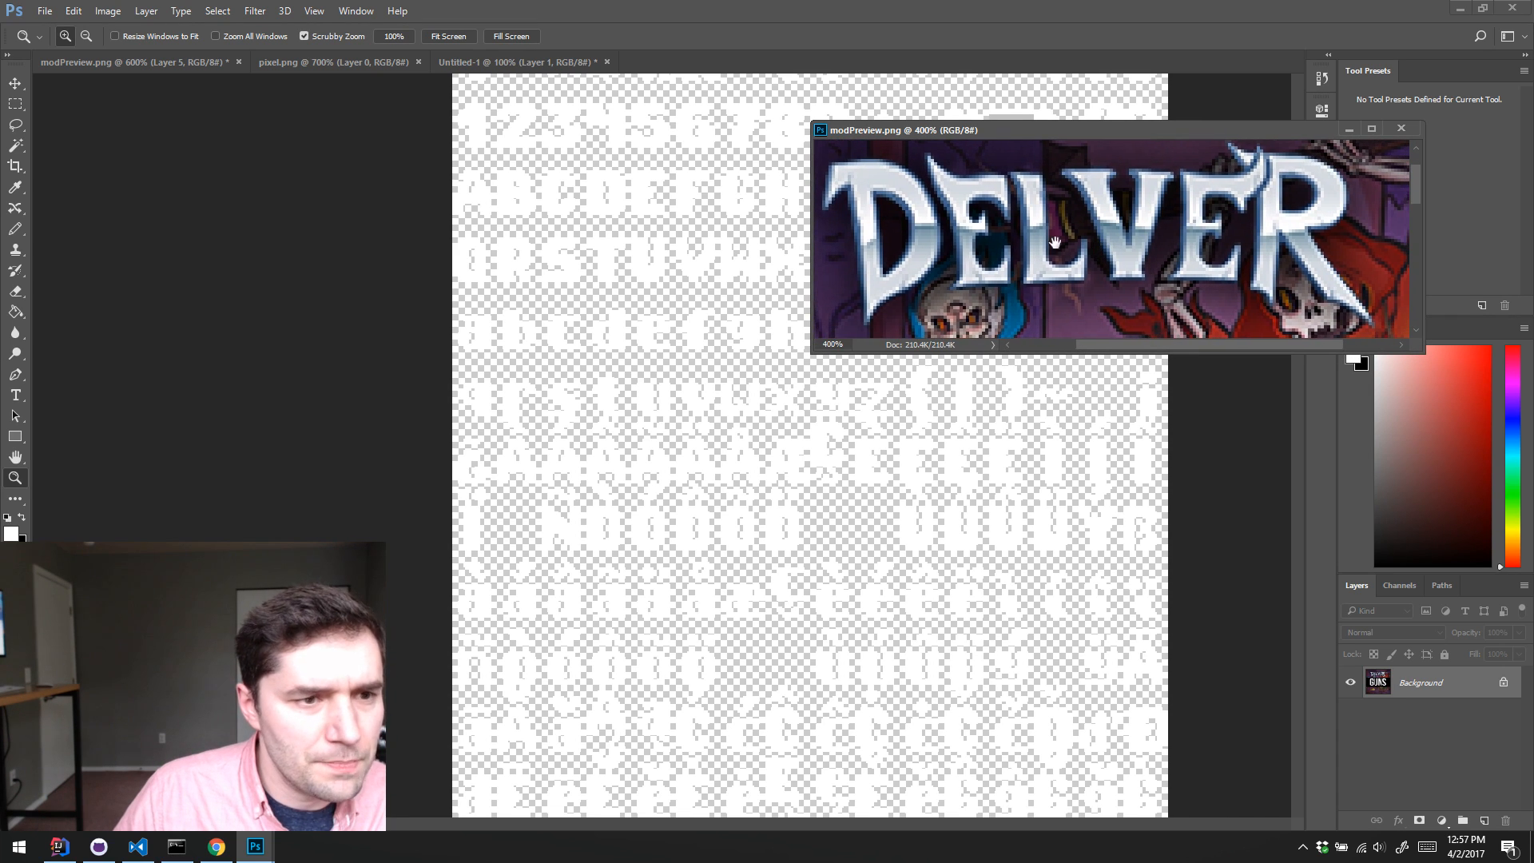
Step: Return to the character-story-pack modPreview.png with the reference logo floating above it, and activate the Pencil tool
click(320, 61)
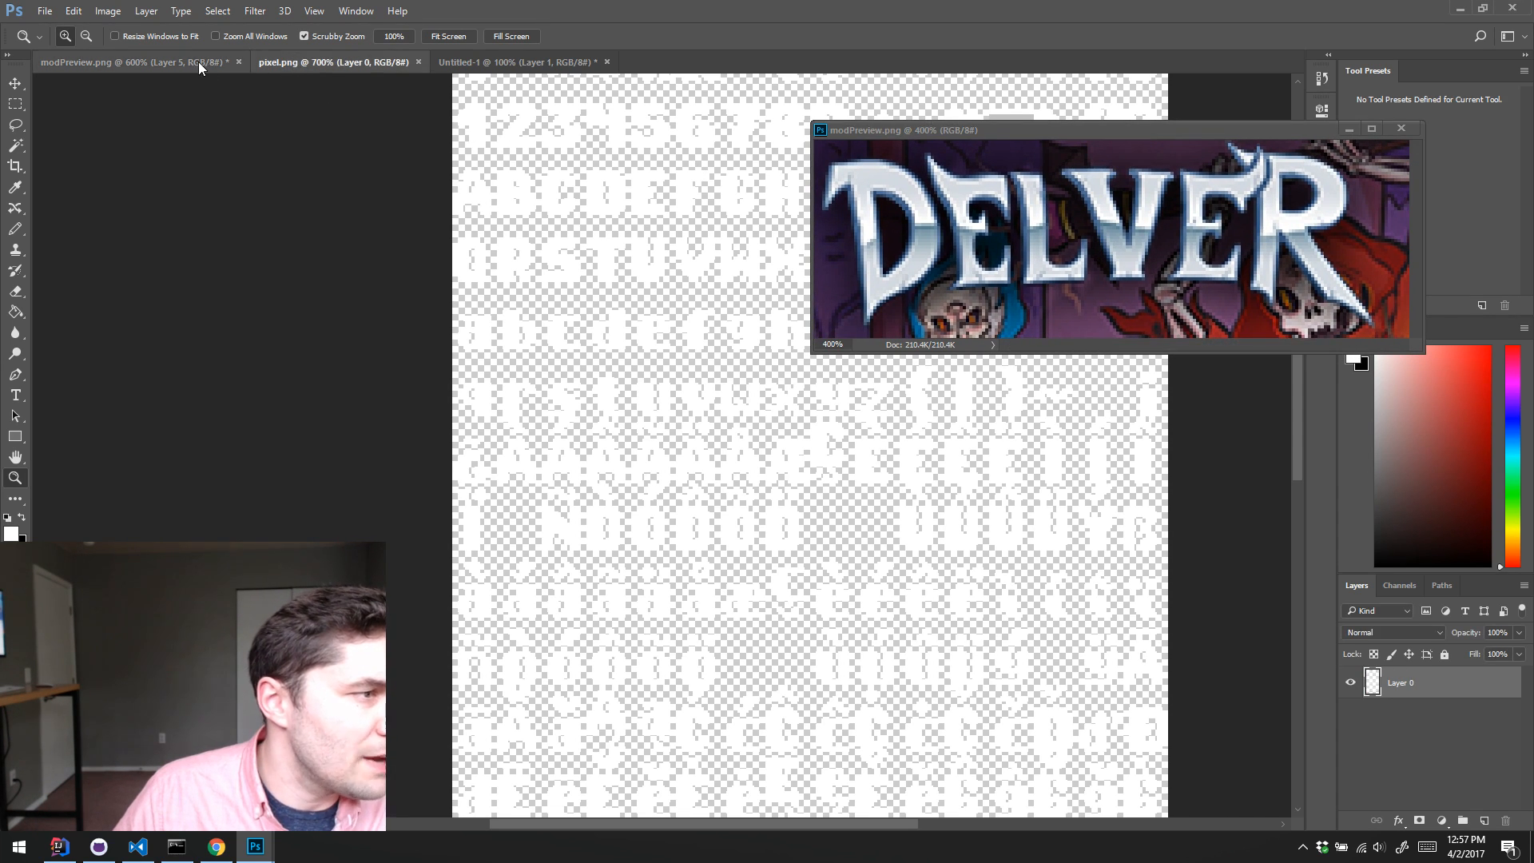
click(198, 62)
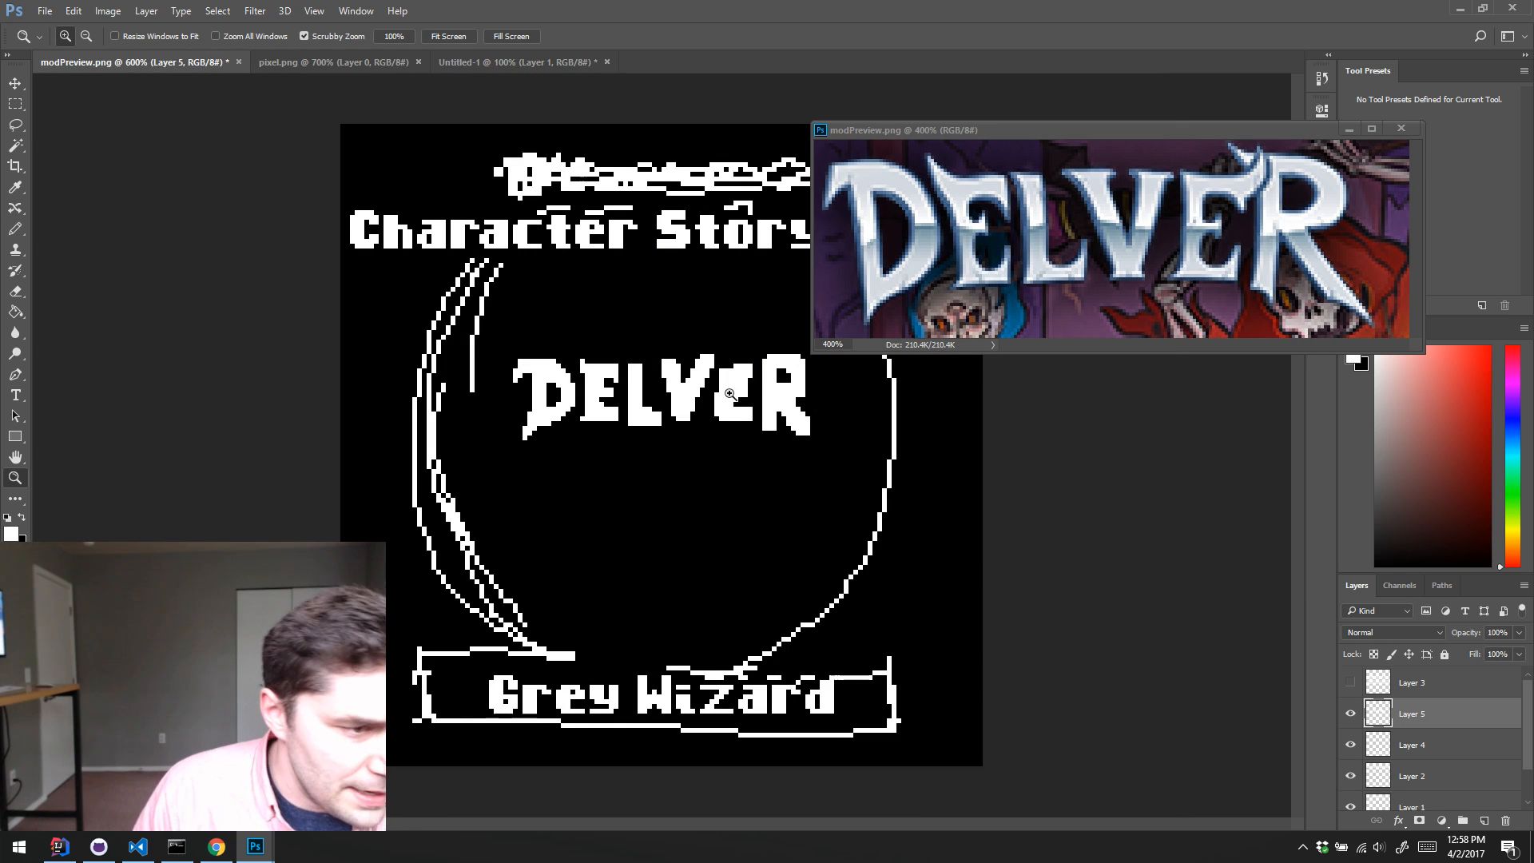
key(b)
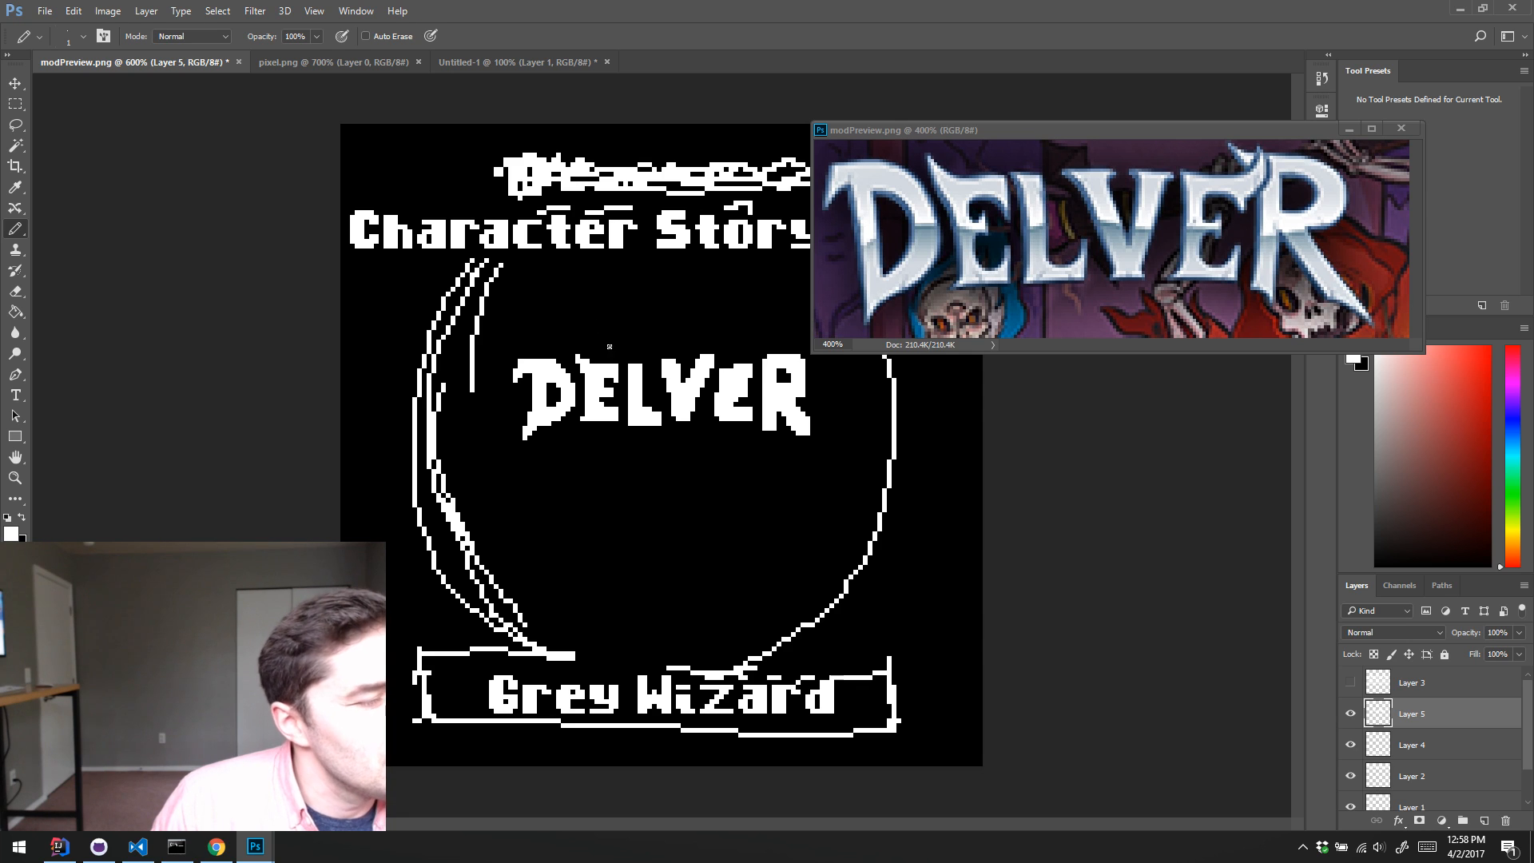
Step: Refine the first E of the pixel "DELVER" logo with the Pencil, alternating black and white pixels to match the reference lettering
key(x)
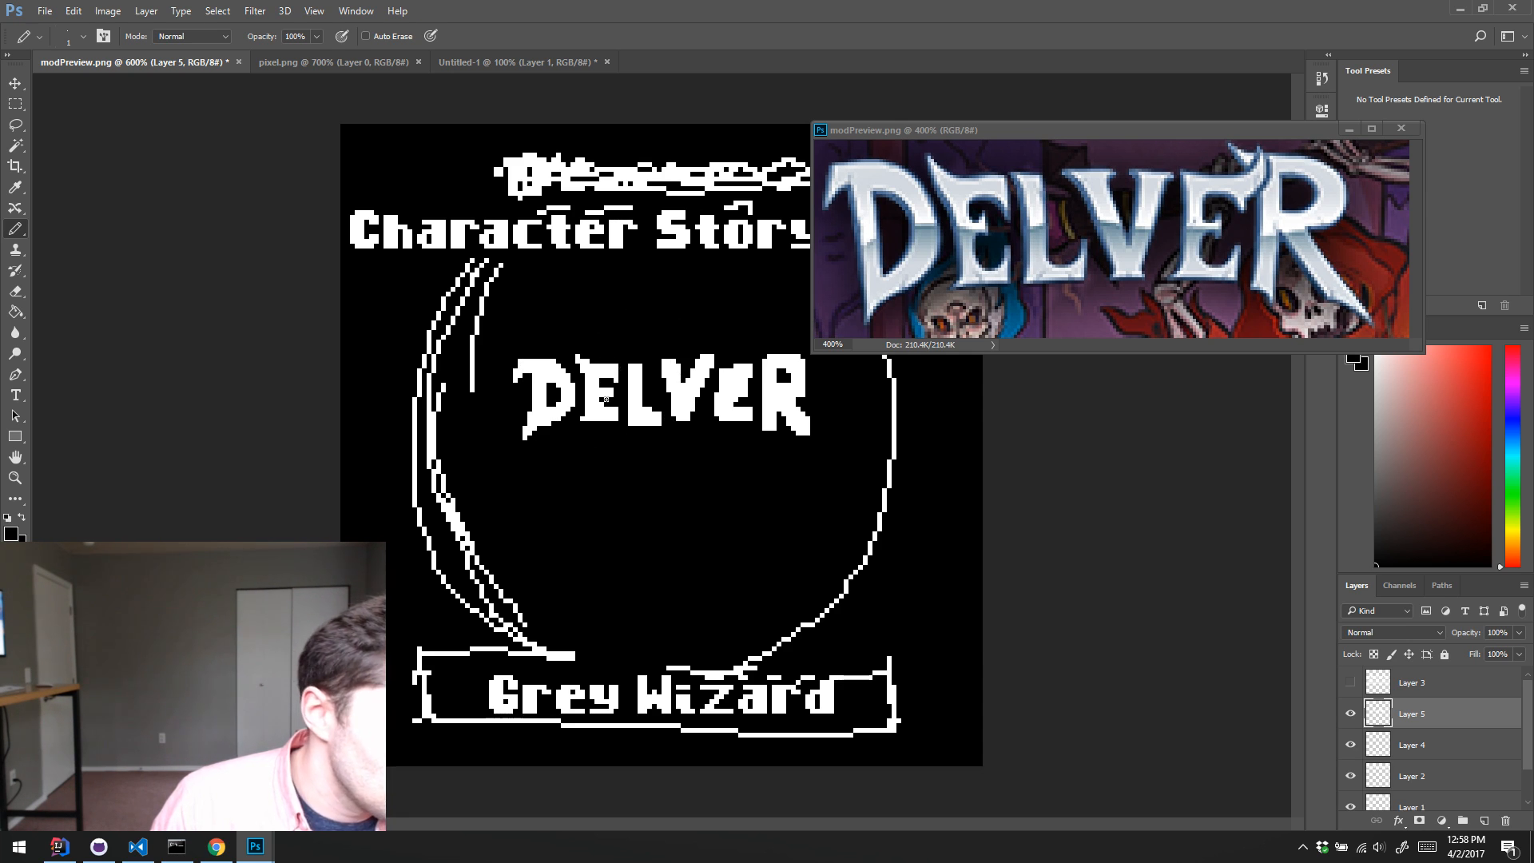
key(x)
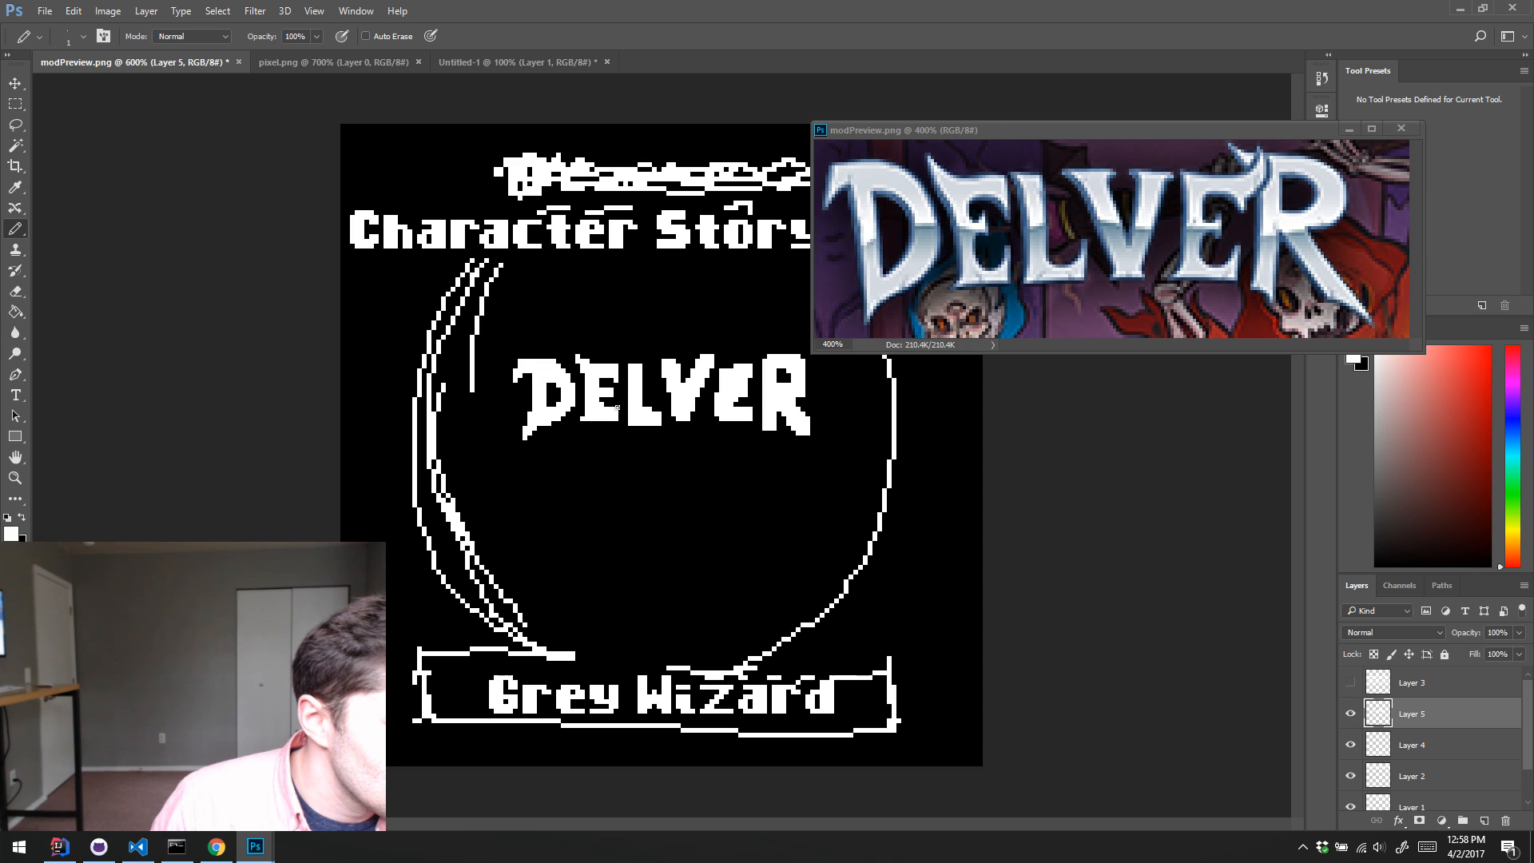
key(x)
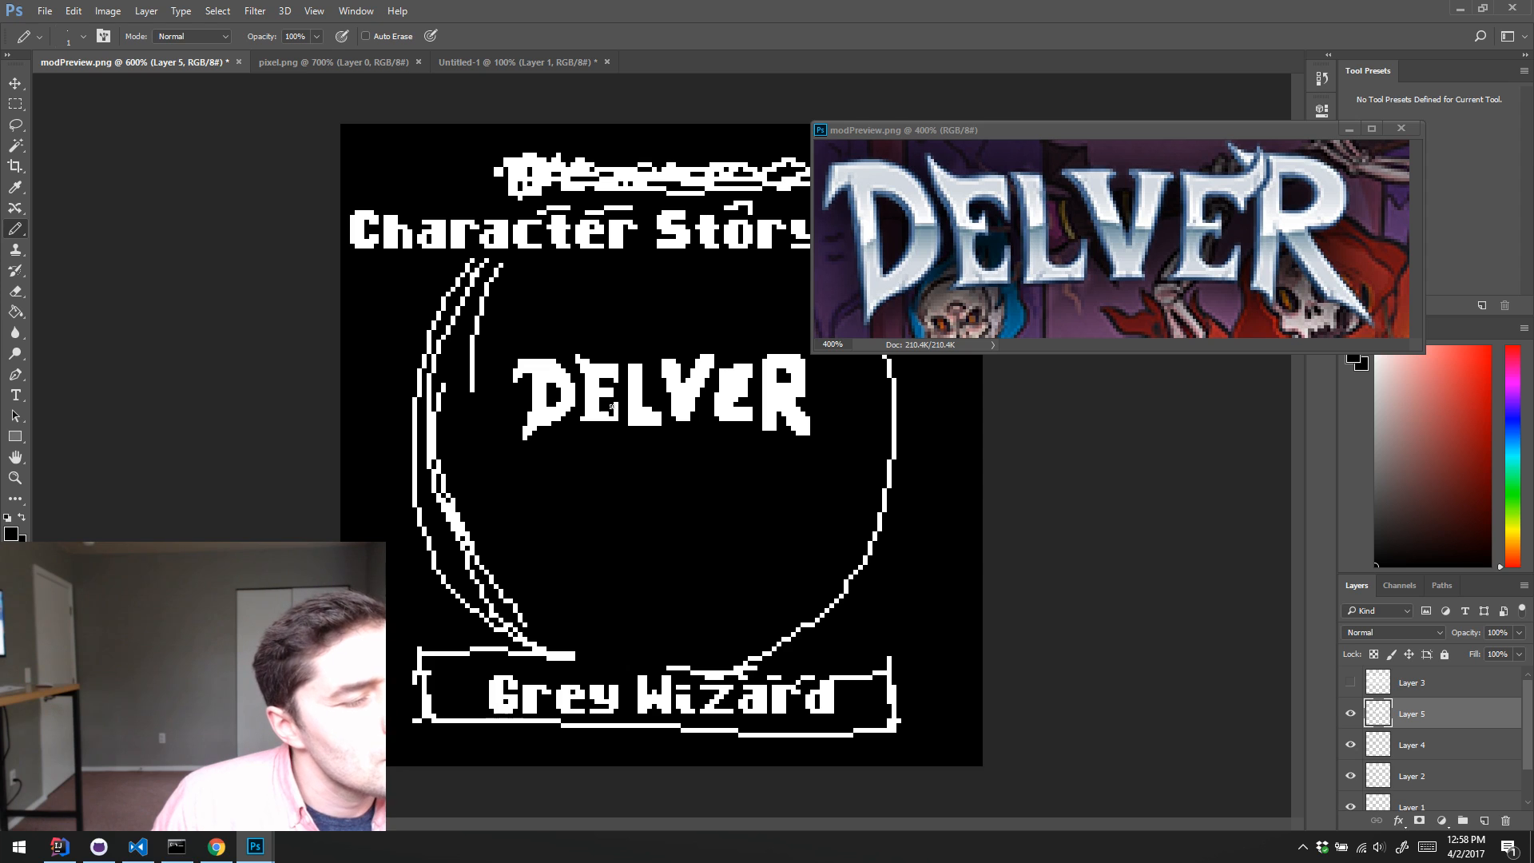
key(x)
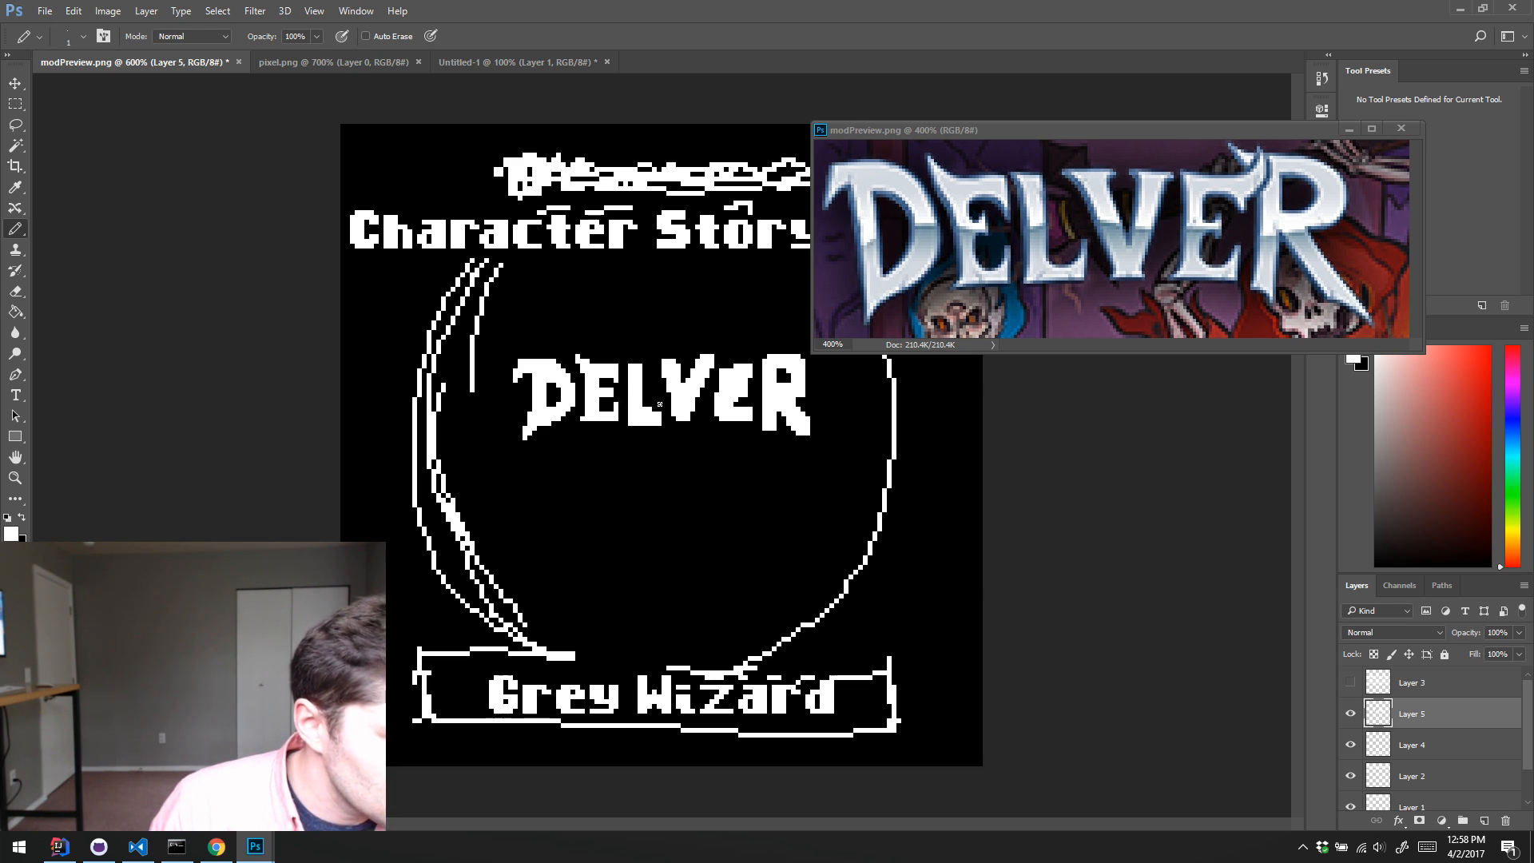
Step: Reshape the L of "DELVER" with black and white pixels, trimming its stem and defining the serif at its top
key(x)
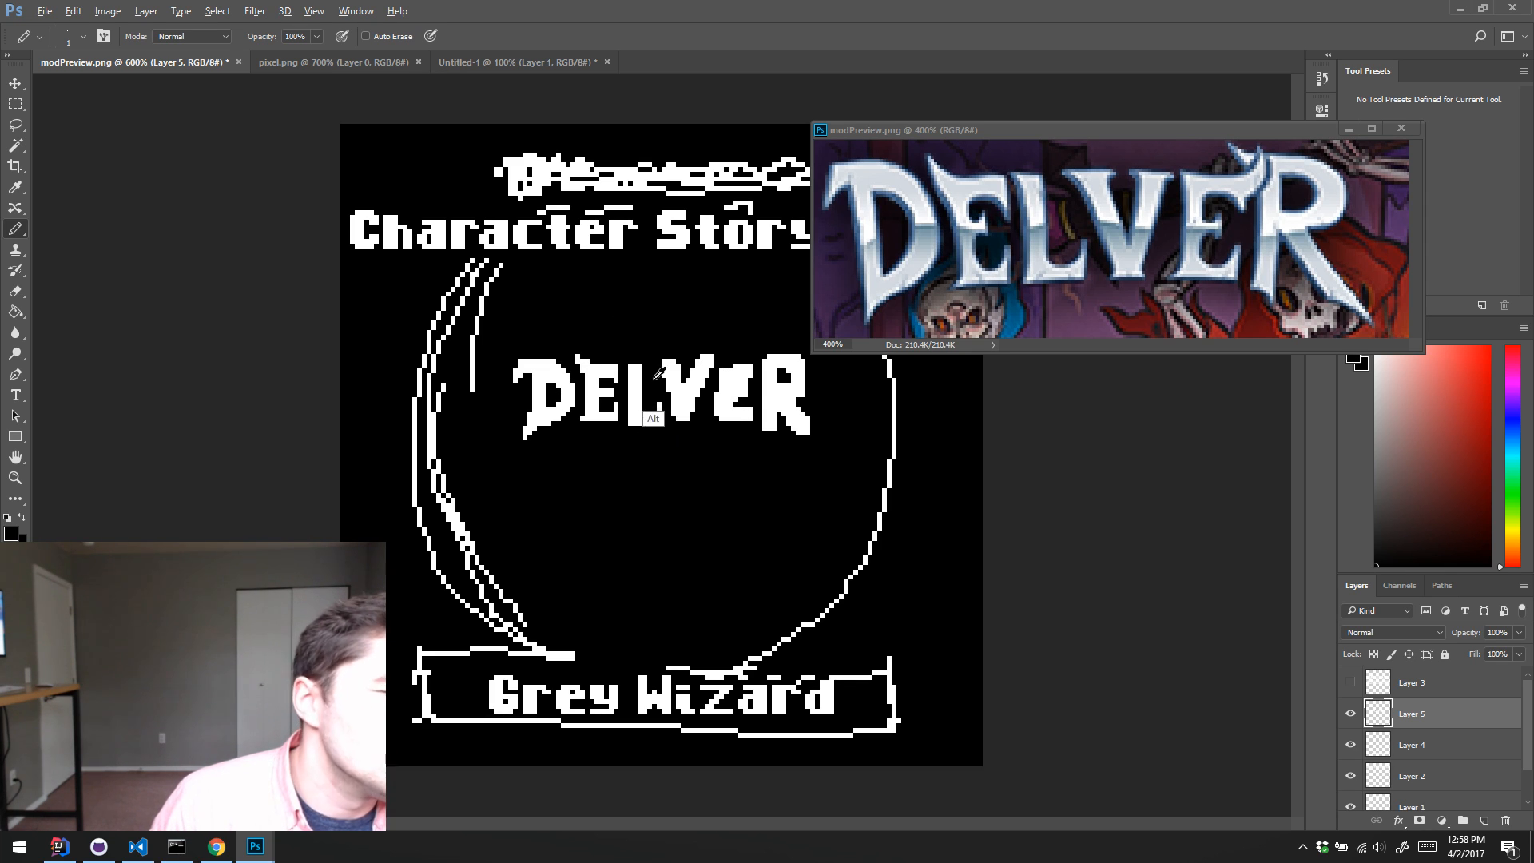
key(alt)
alt+click(628, 365)
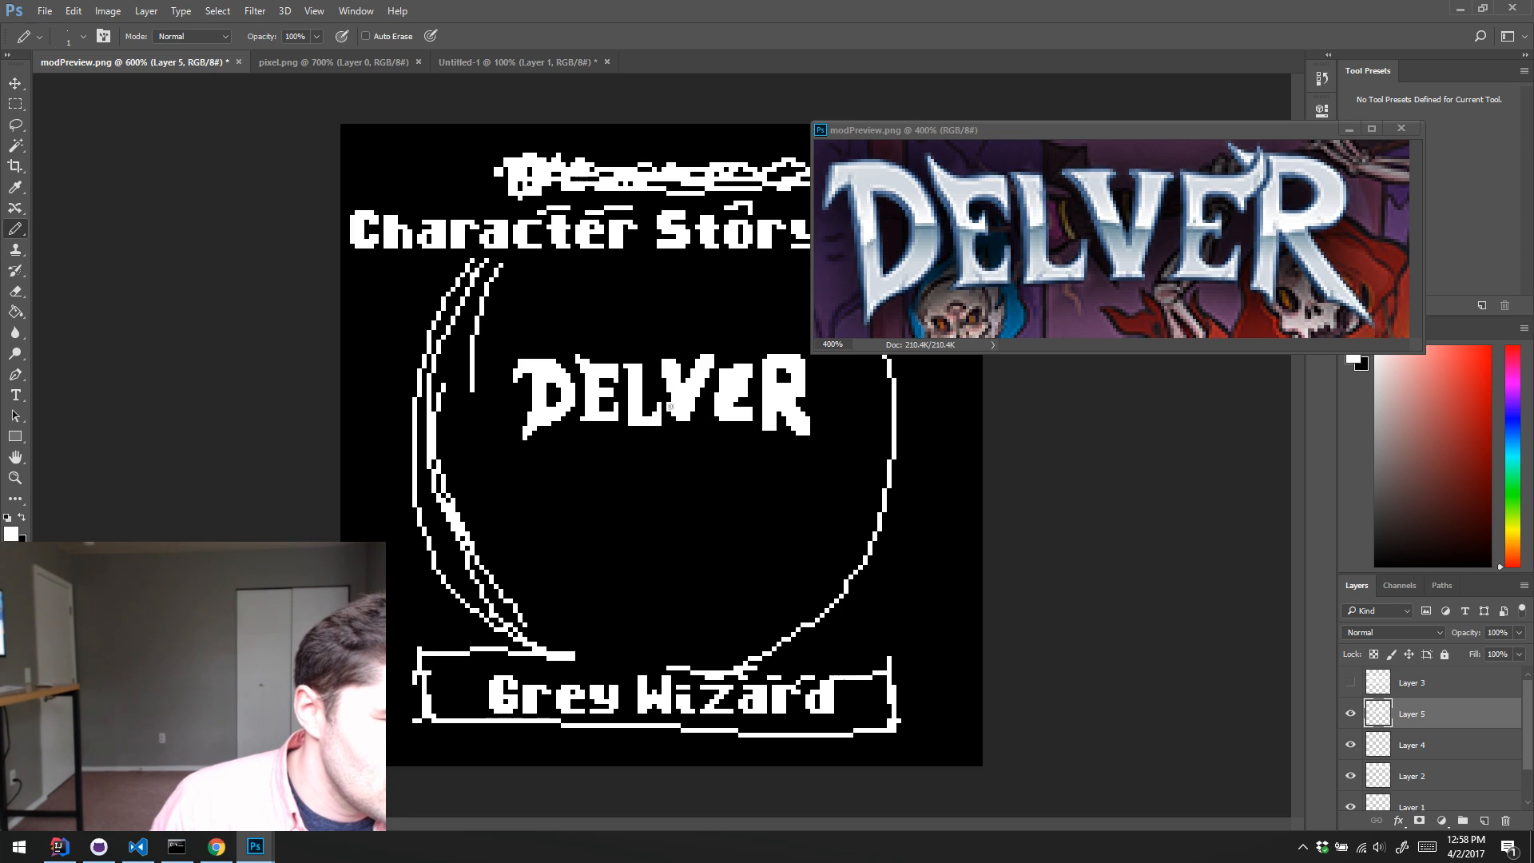
Step: Reshape the V of "DELVER" pixel by pixel in black and white, adding top serifs and narrowing its arms toward the lower tip
key(alt)
alt+click(677, 431)
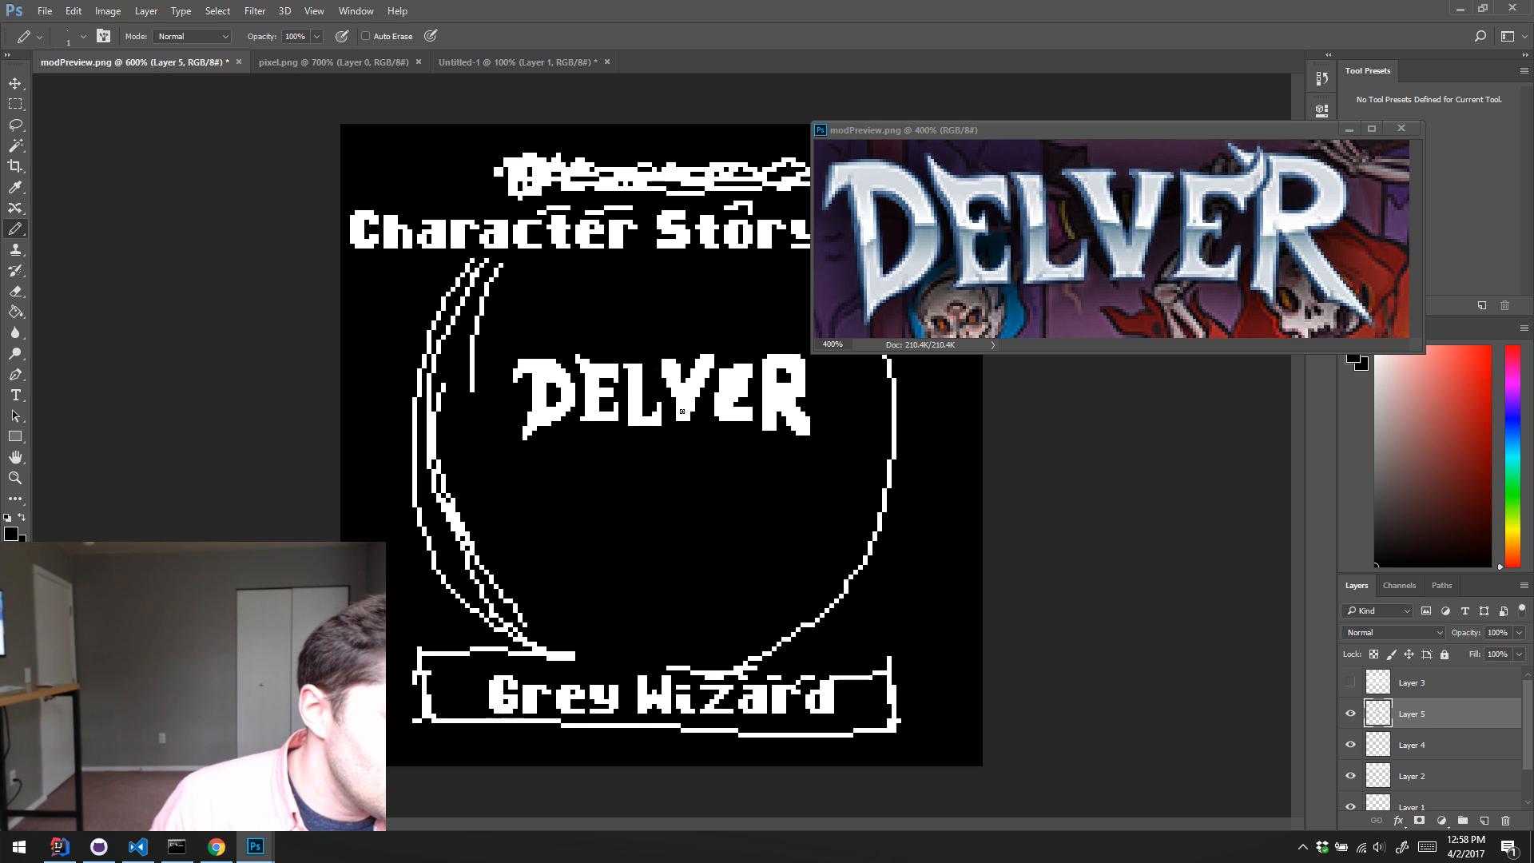
alt+click(683, 403)
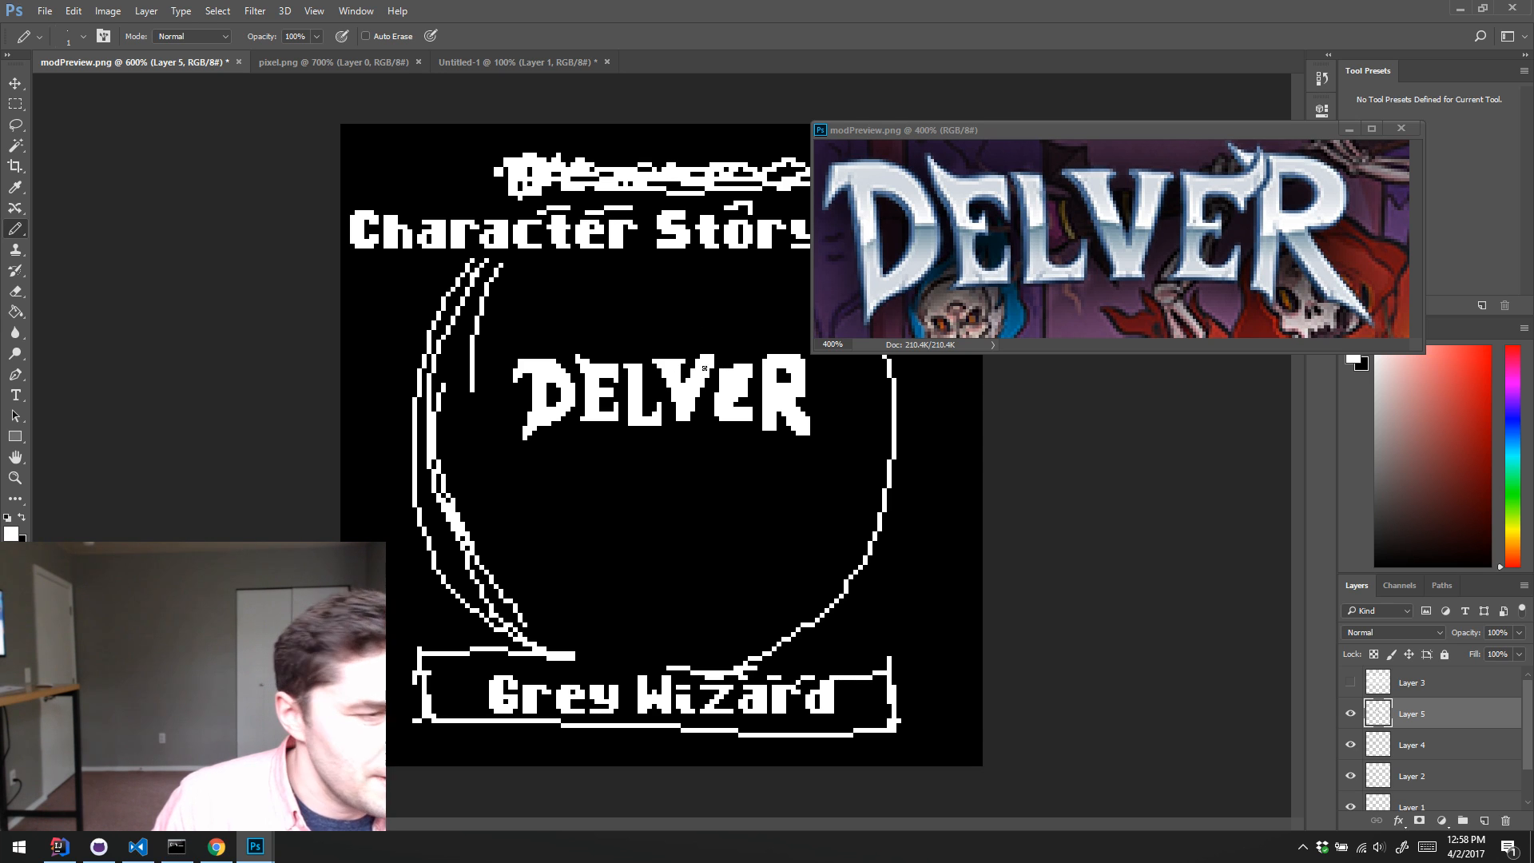
key(x)
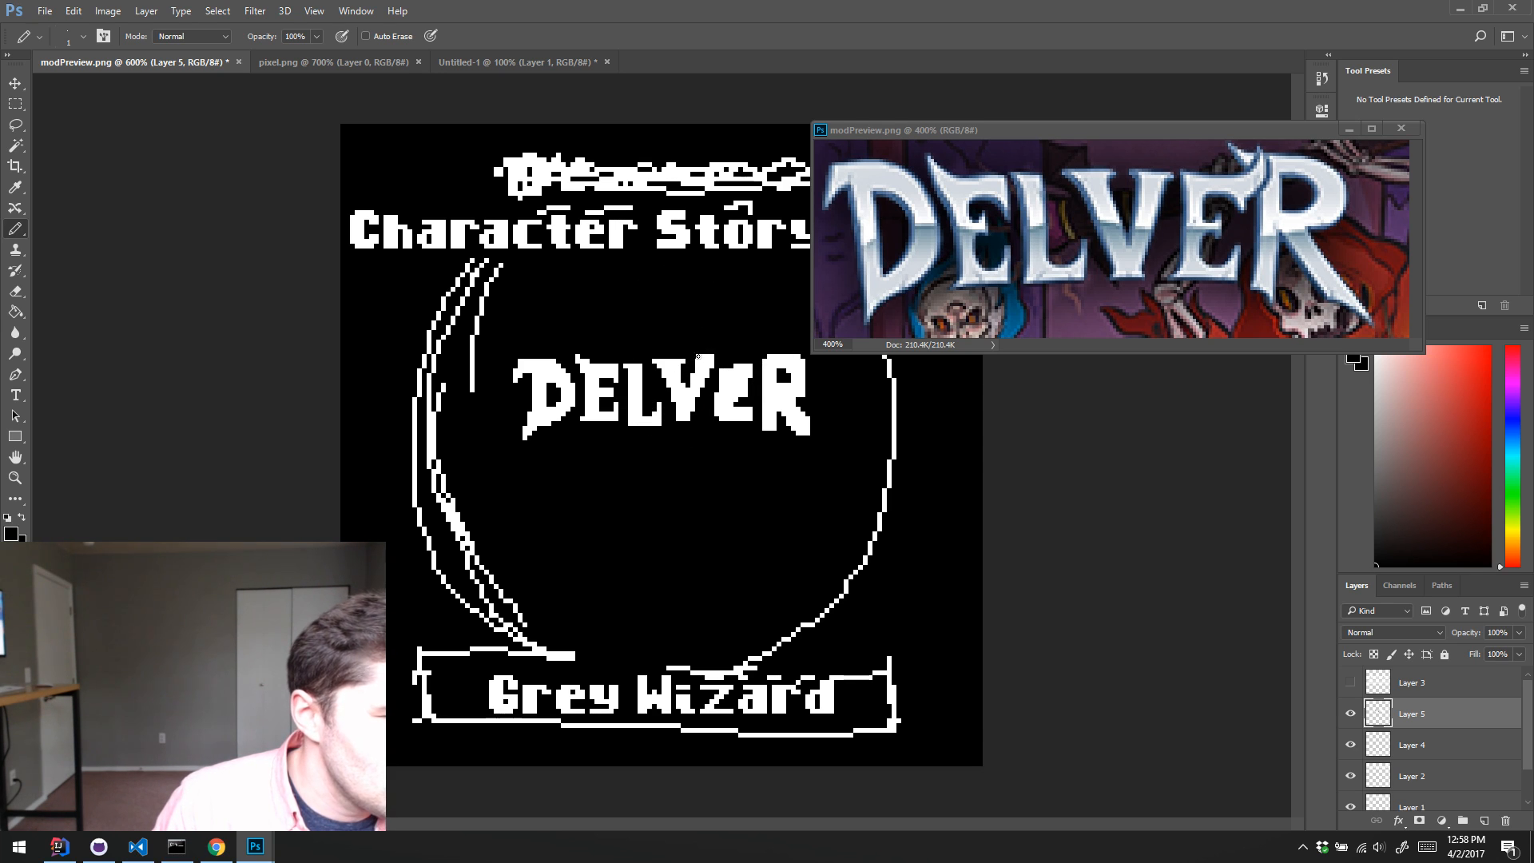
key(x)
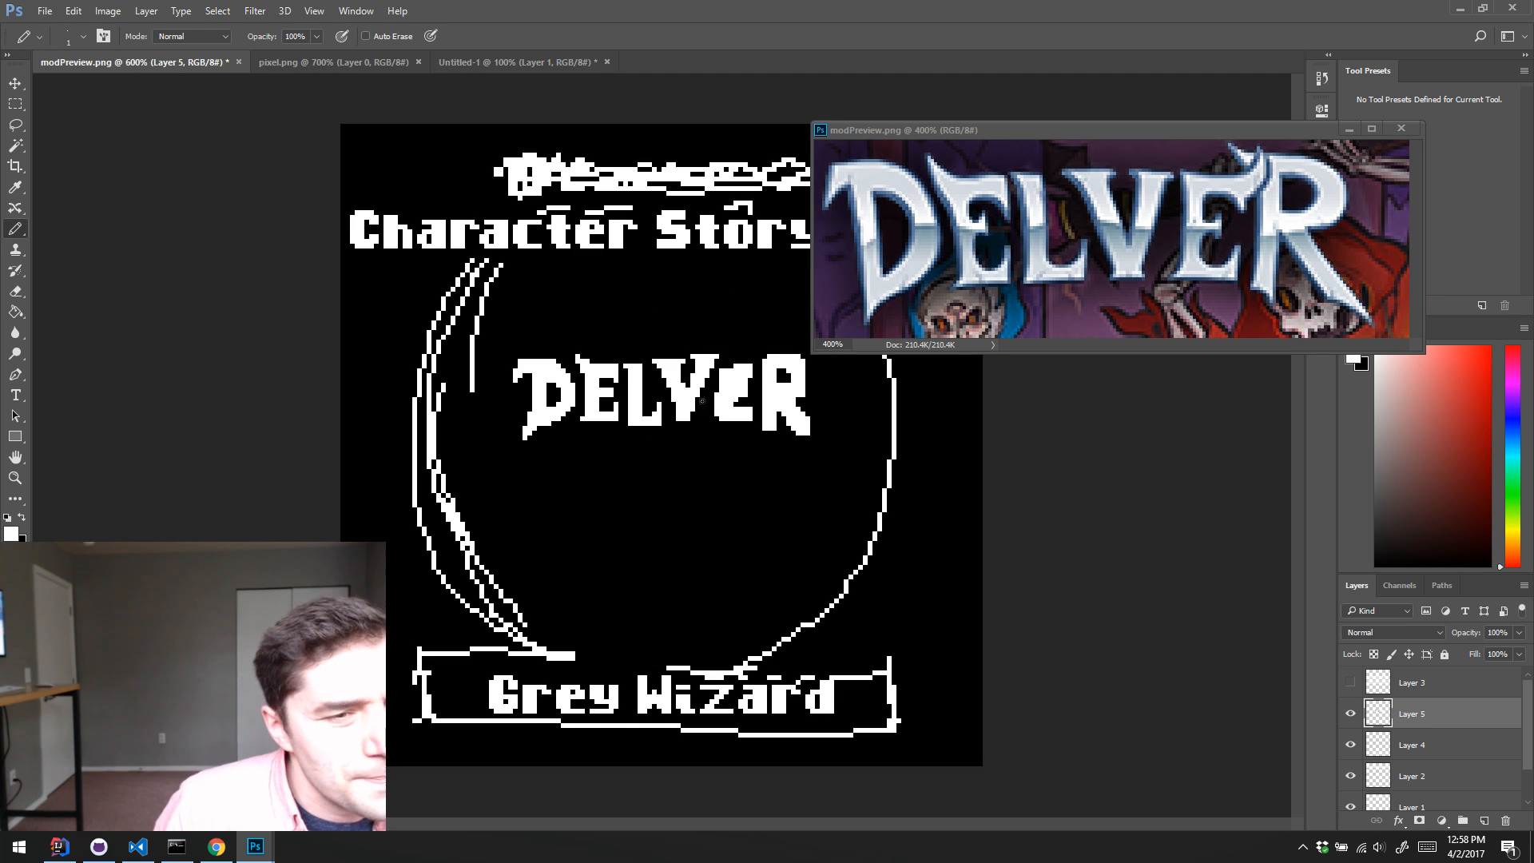
click(692, 419)
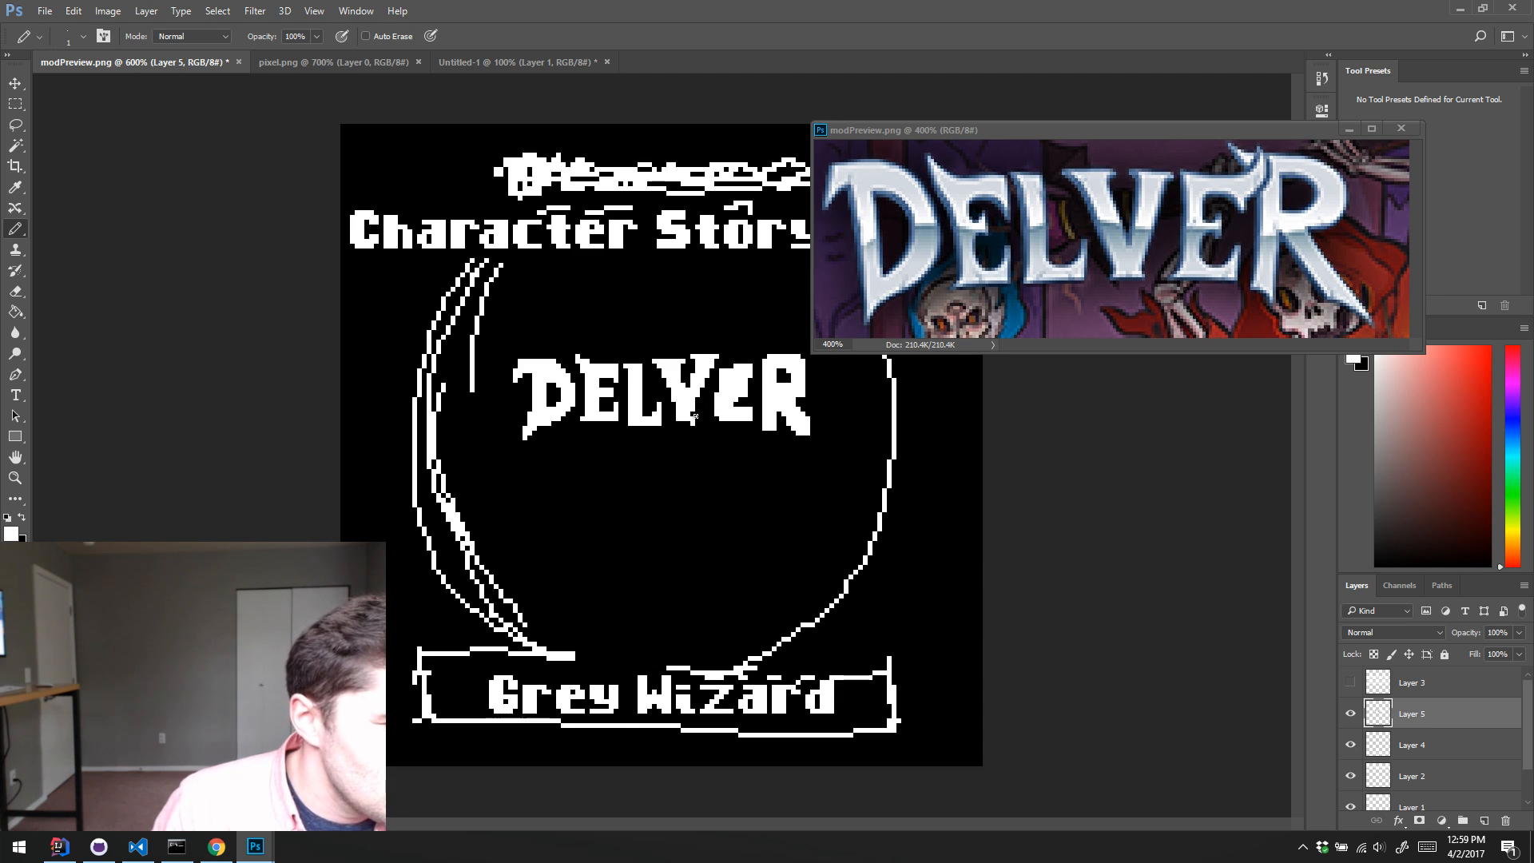
key(x)
click(693, 424)
key(x)
click(674, 418)
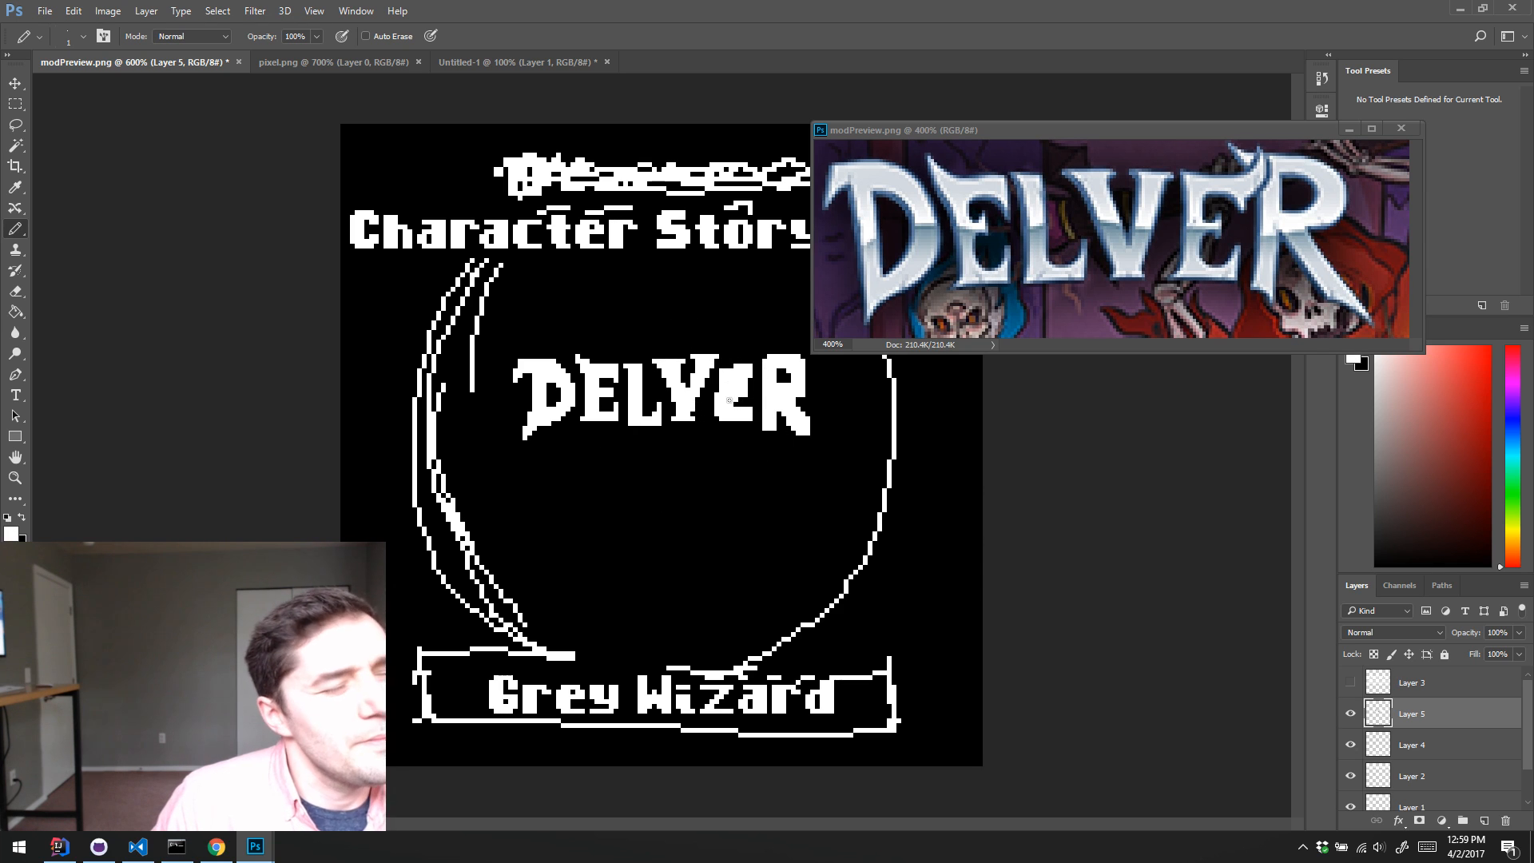
Step: Redraw the second E of "DELVER" in black and white pixels, carving the gaps between its arms and squaring its stem
key(x)
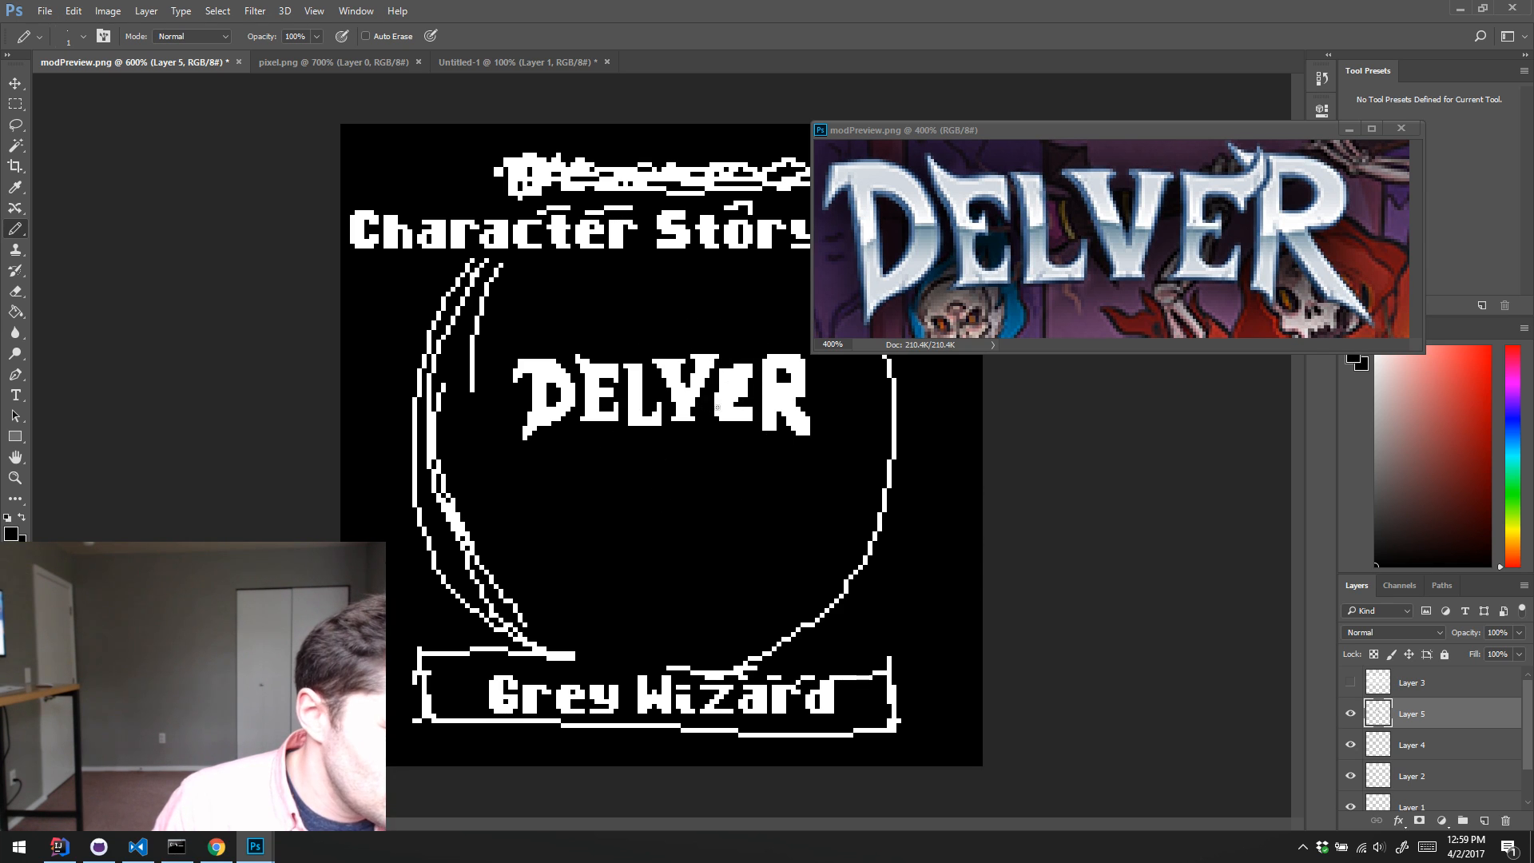
key(alt)
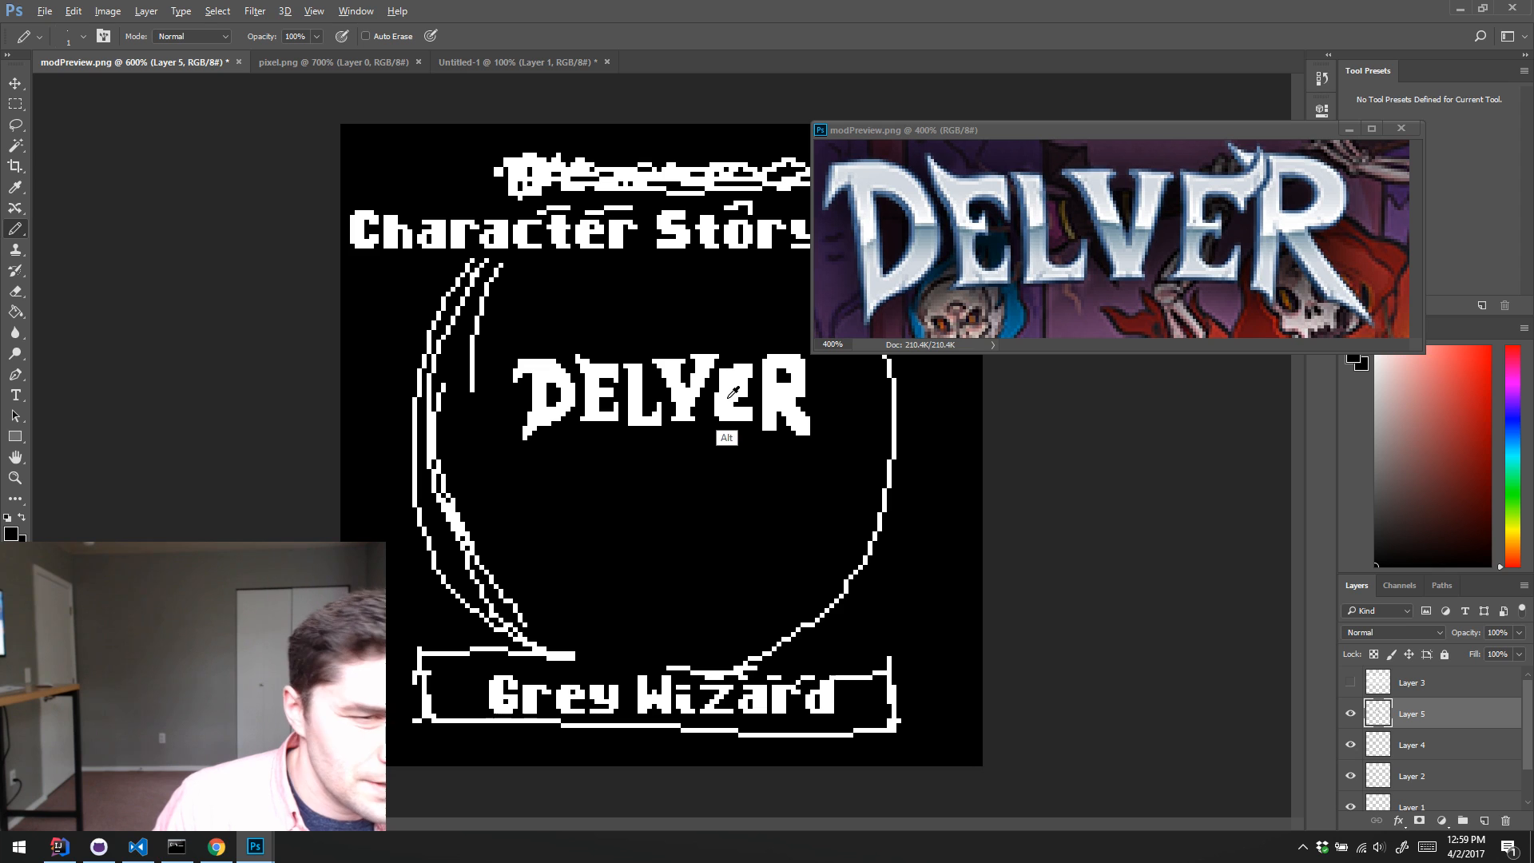
alt+click(735, 390)
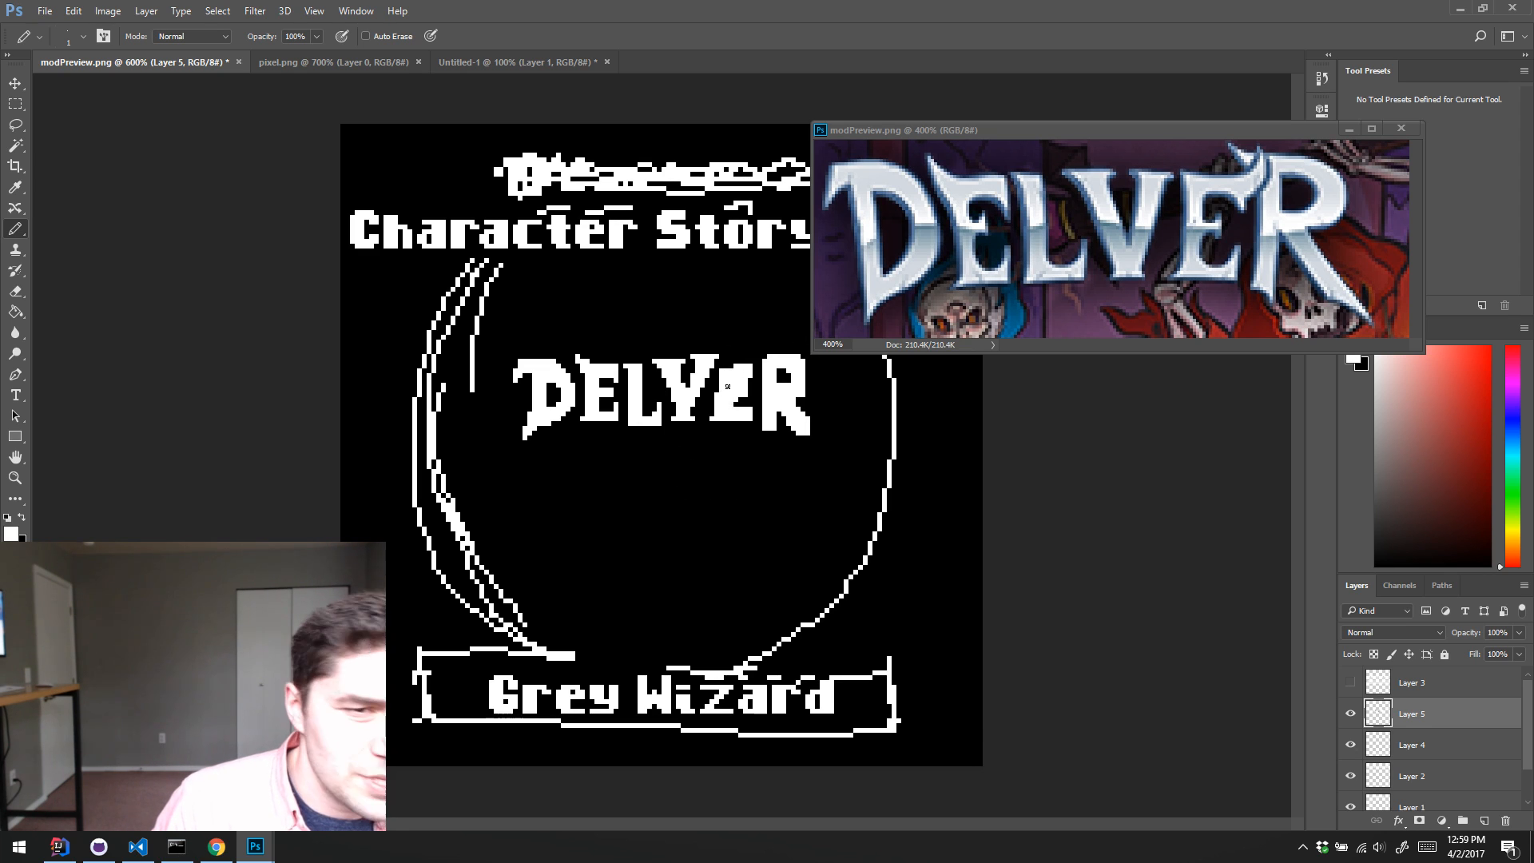
alt+click(745, 383)
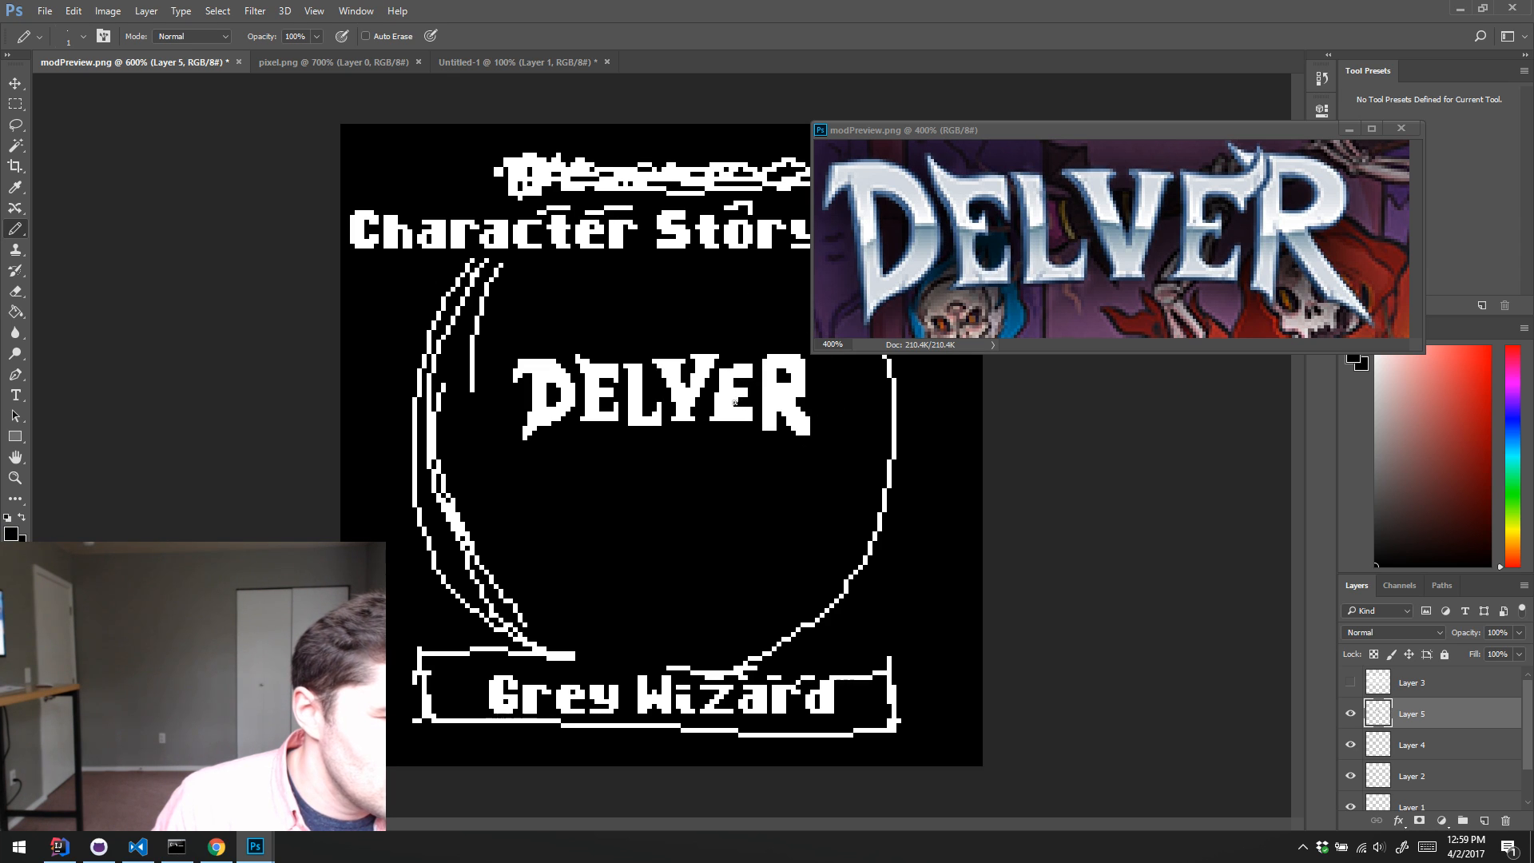
alt+click(746, 407)
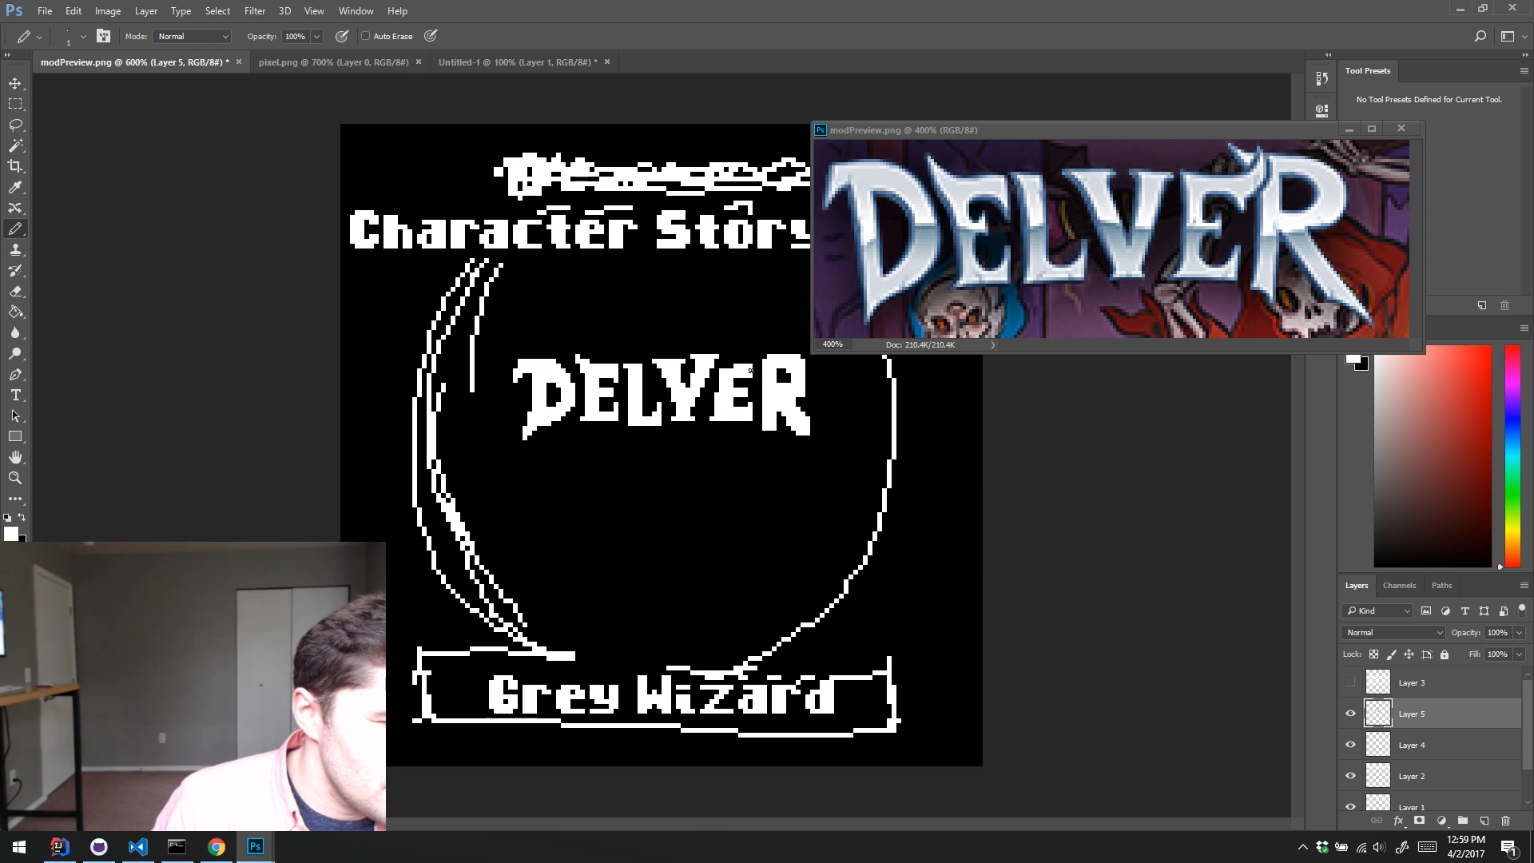
Step: Refine the R of "DELVER" with a pointed spur above its stem, trimmed edges, and a leg extended into a diagonal tail
click(750, 366)
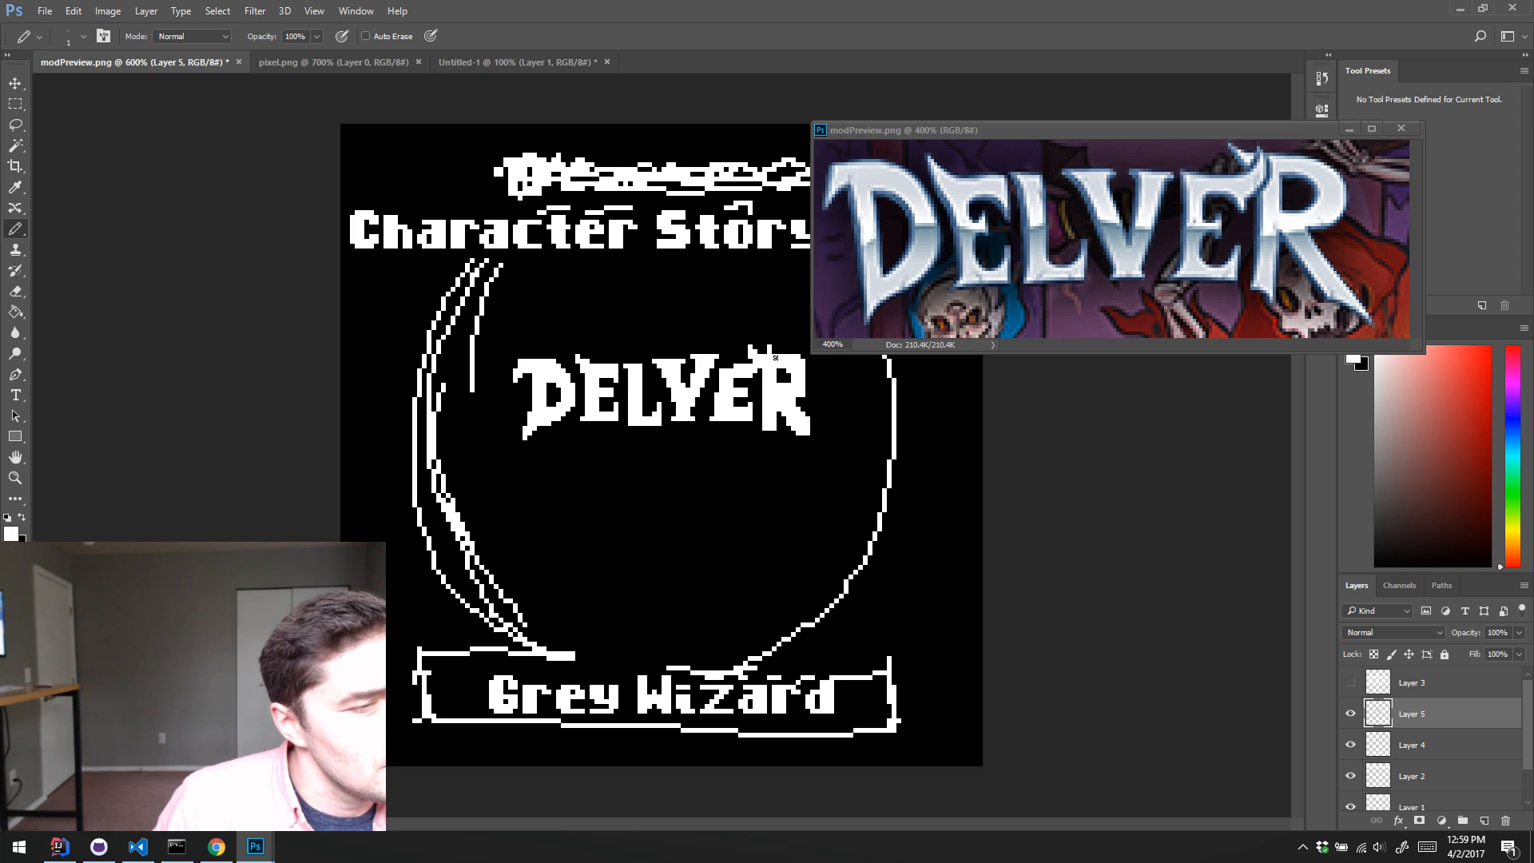
key(x)
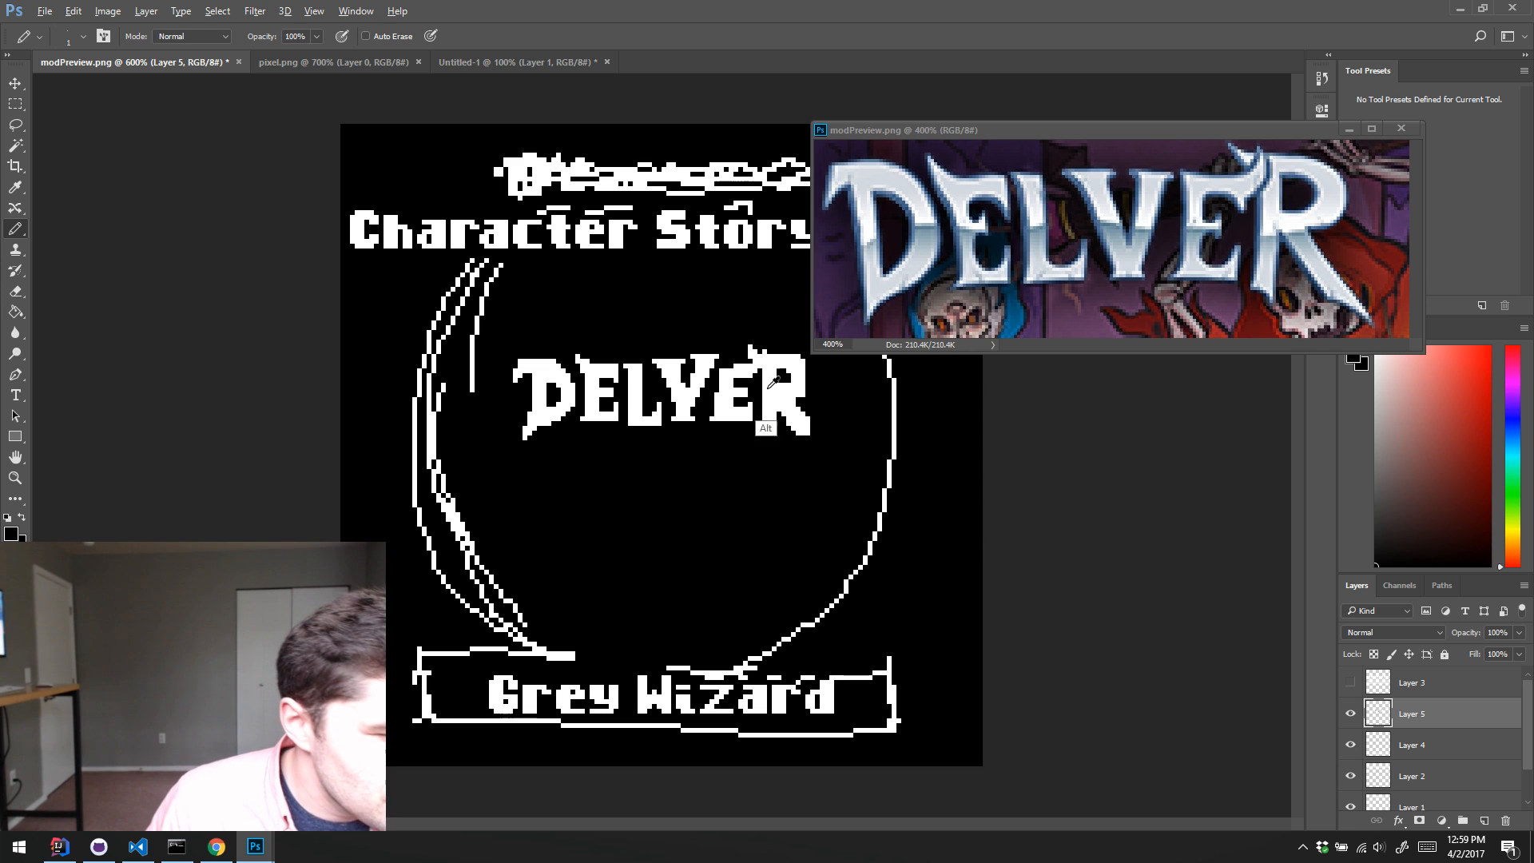
key(x)
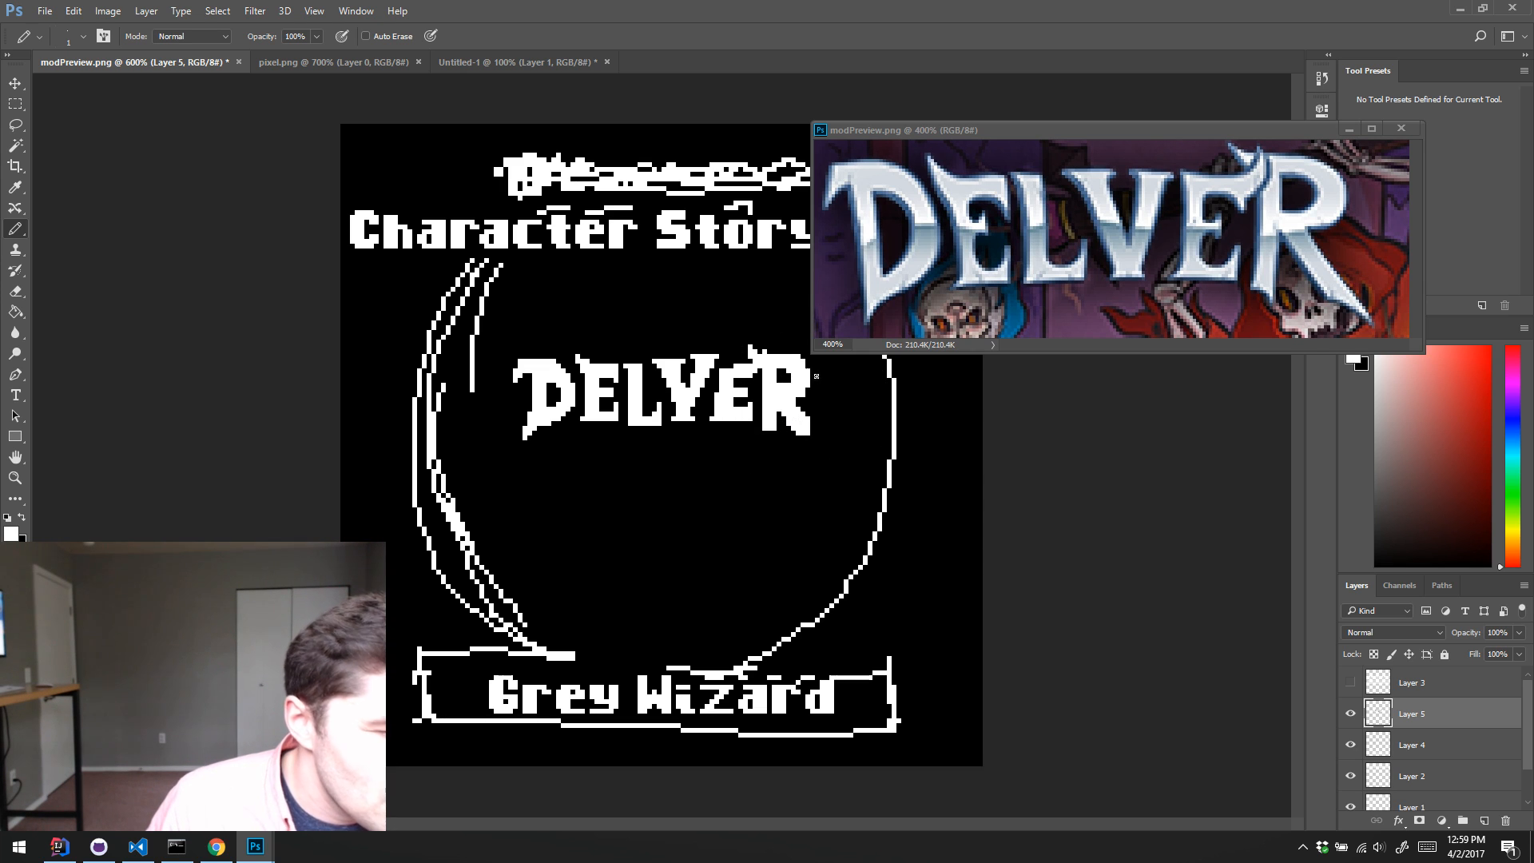
key(x)
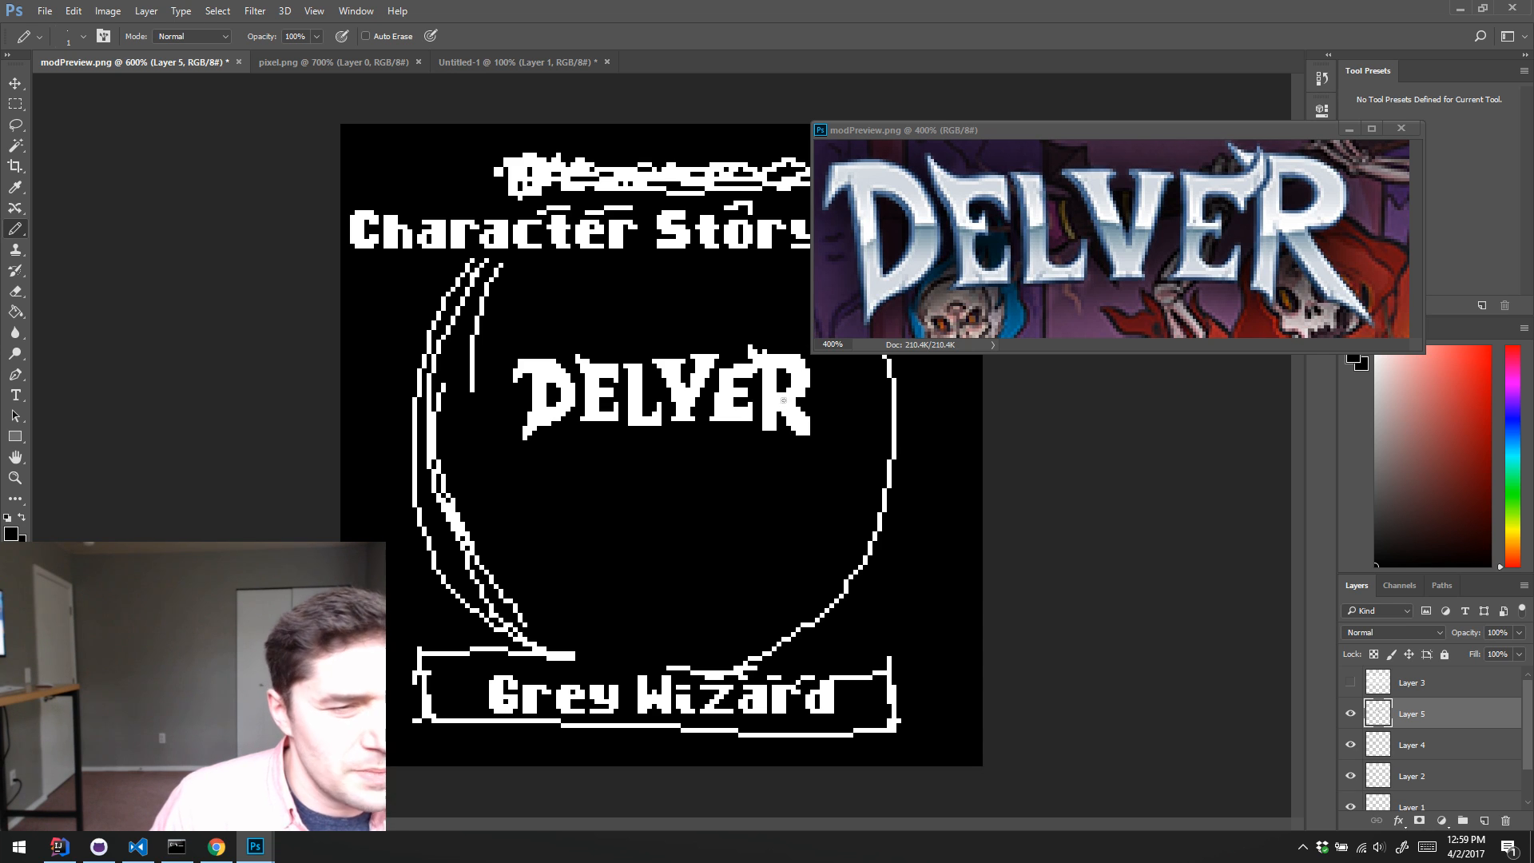
key(x)
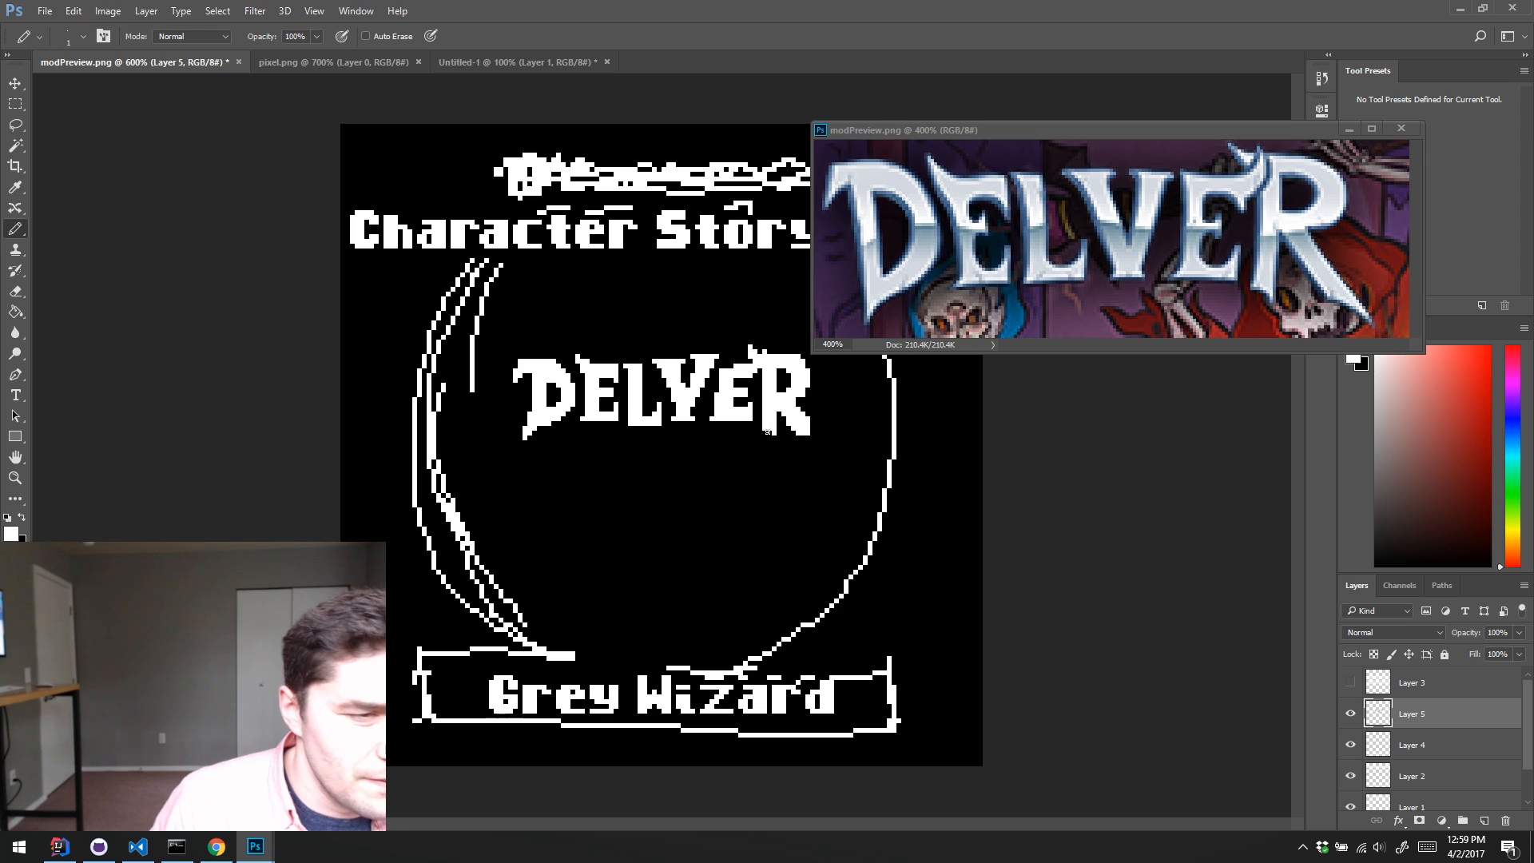
key(x)
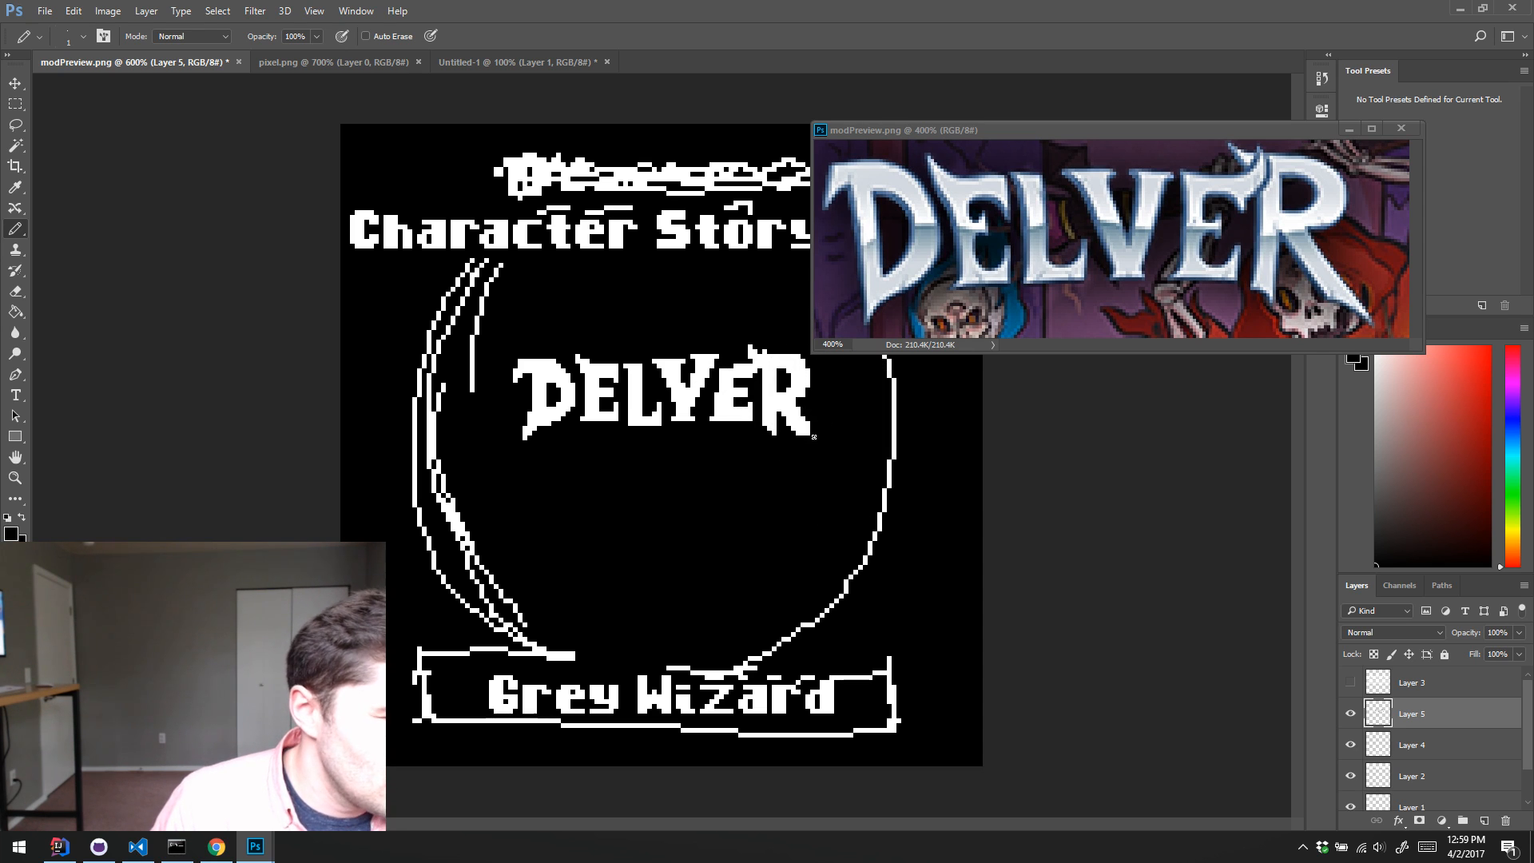
key(x)
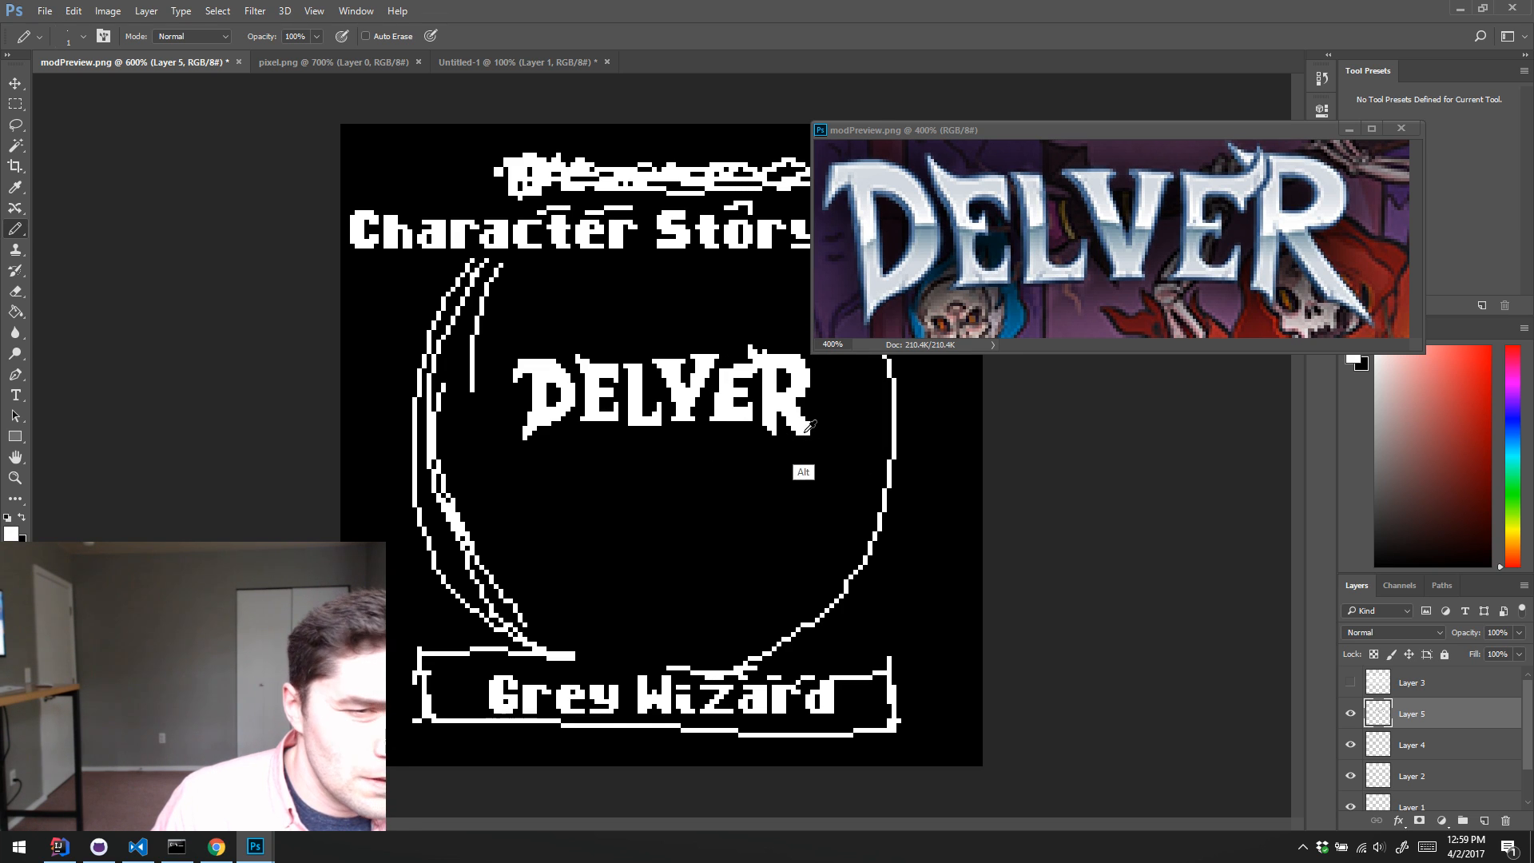
drag(808, 434, 819, 445)
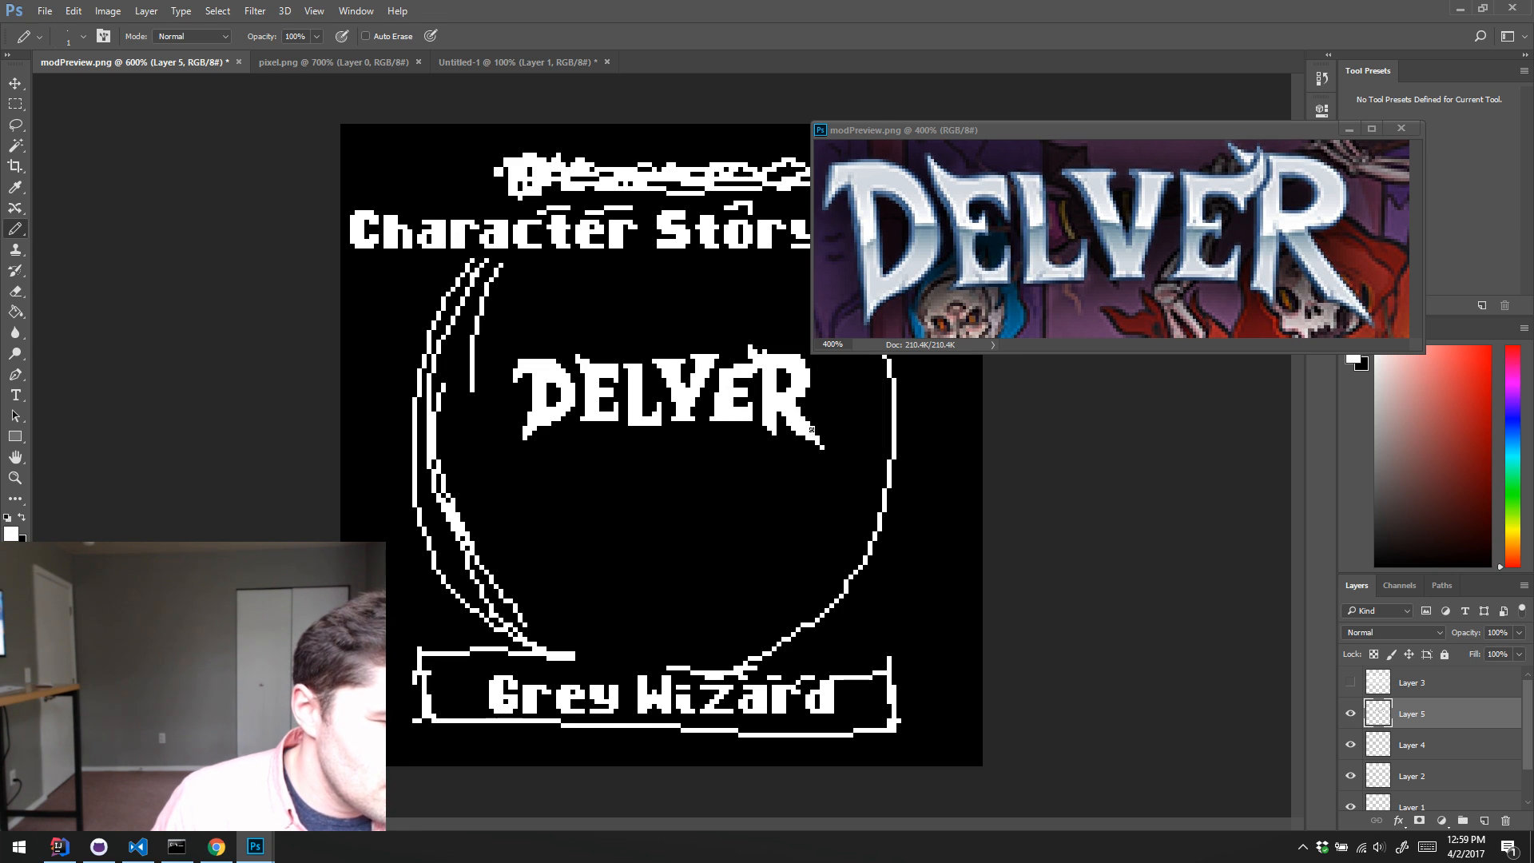
Step: Touch up the V of "DELVER" again in black and white, cleaning up its arms and inner notch against the reference
key(x)
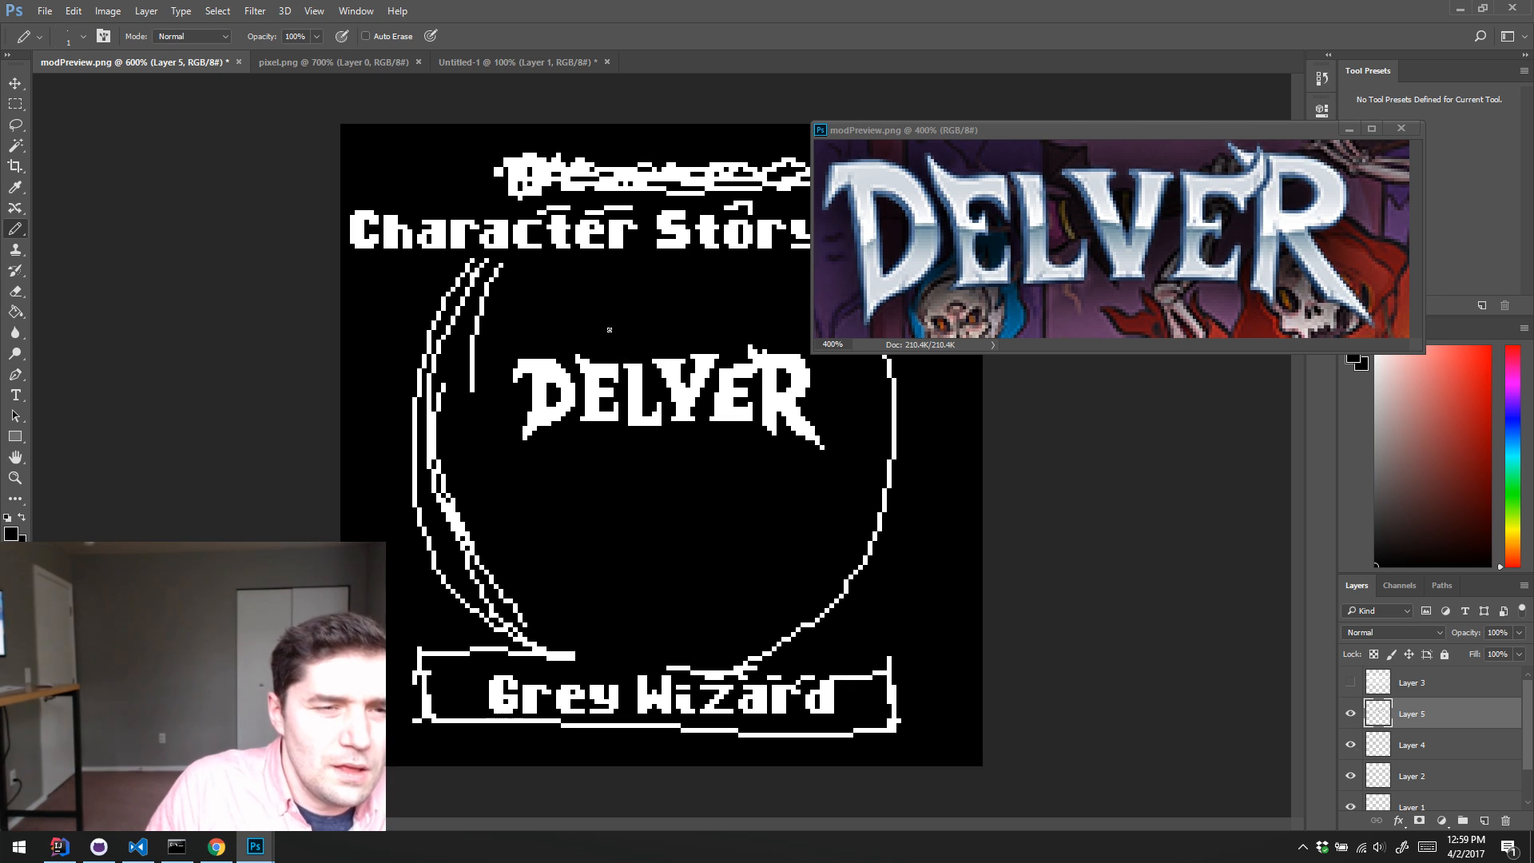
key(x)
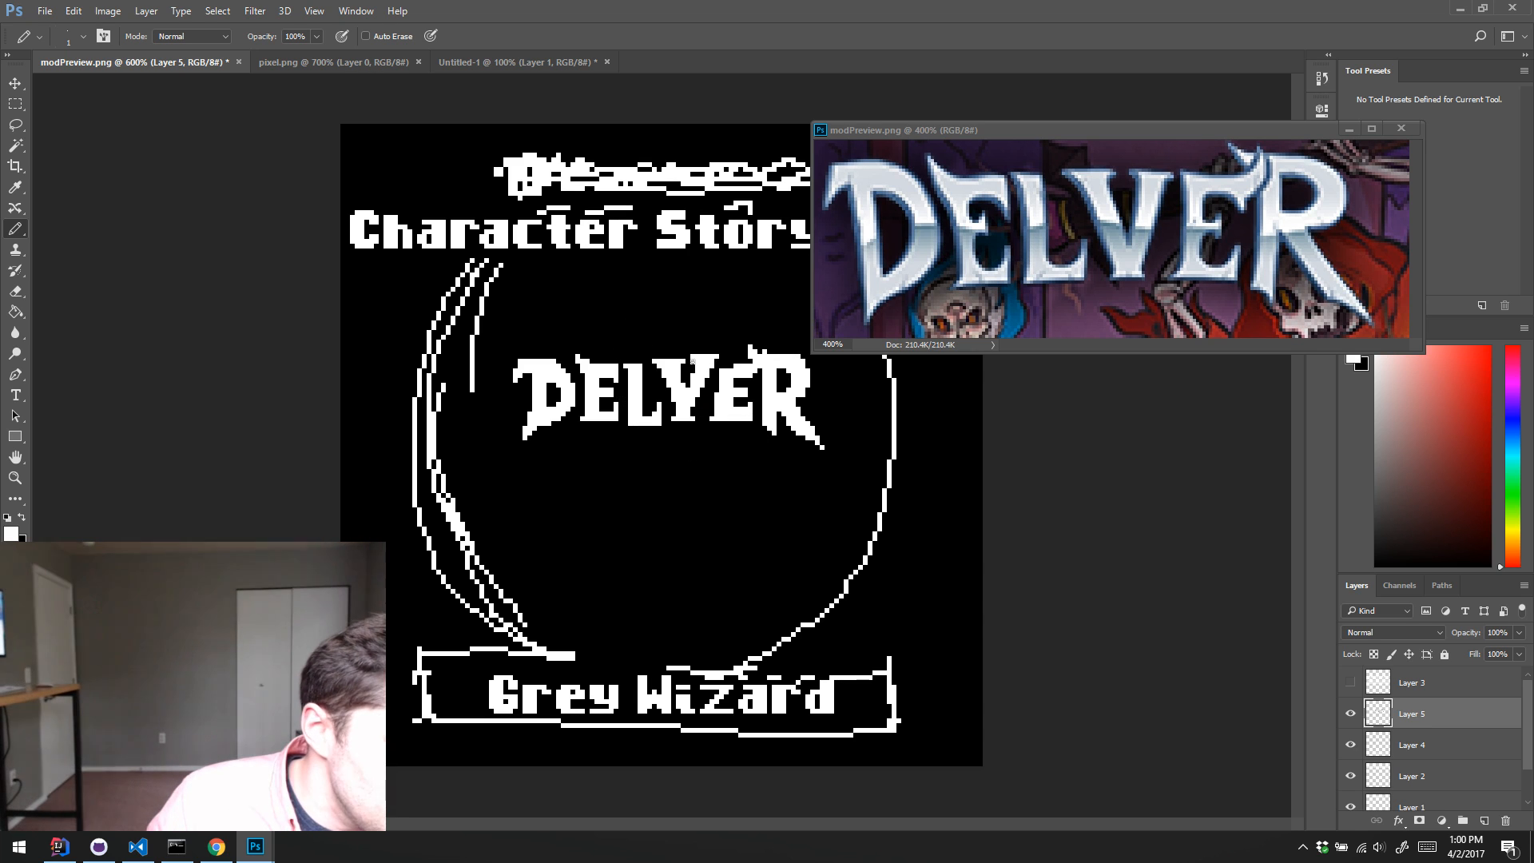
key(x)
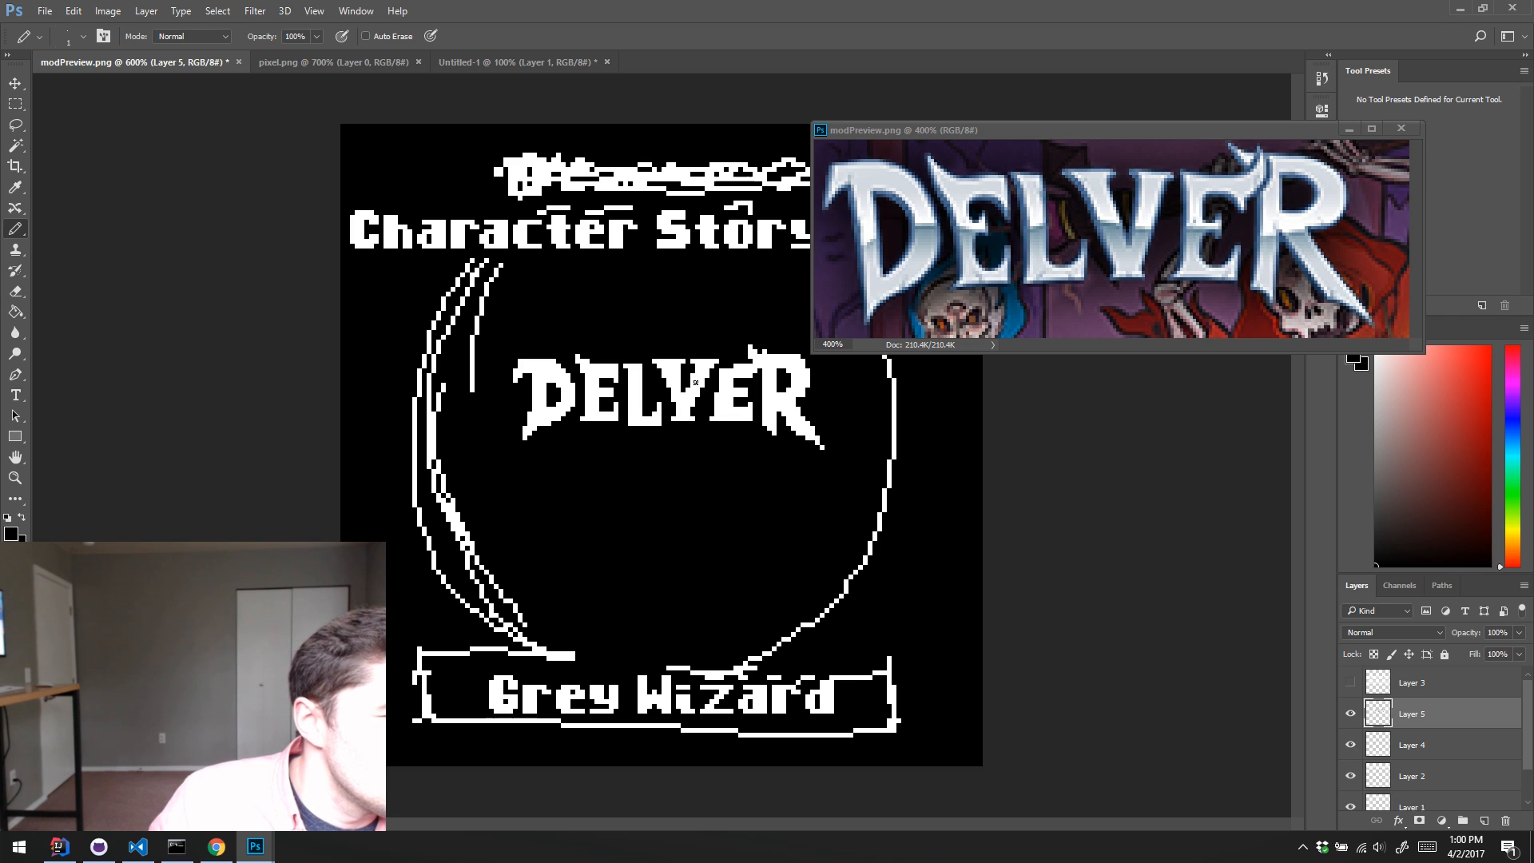
key(x)
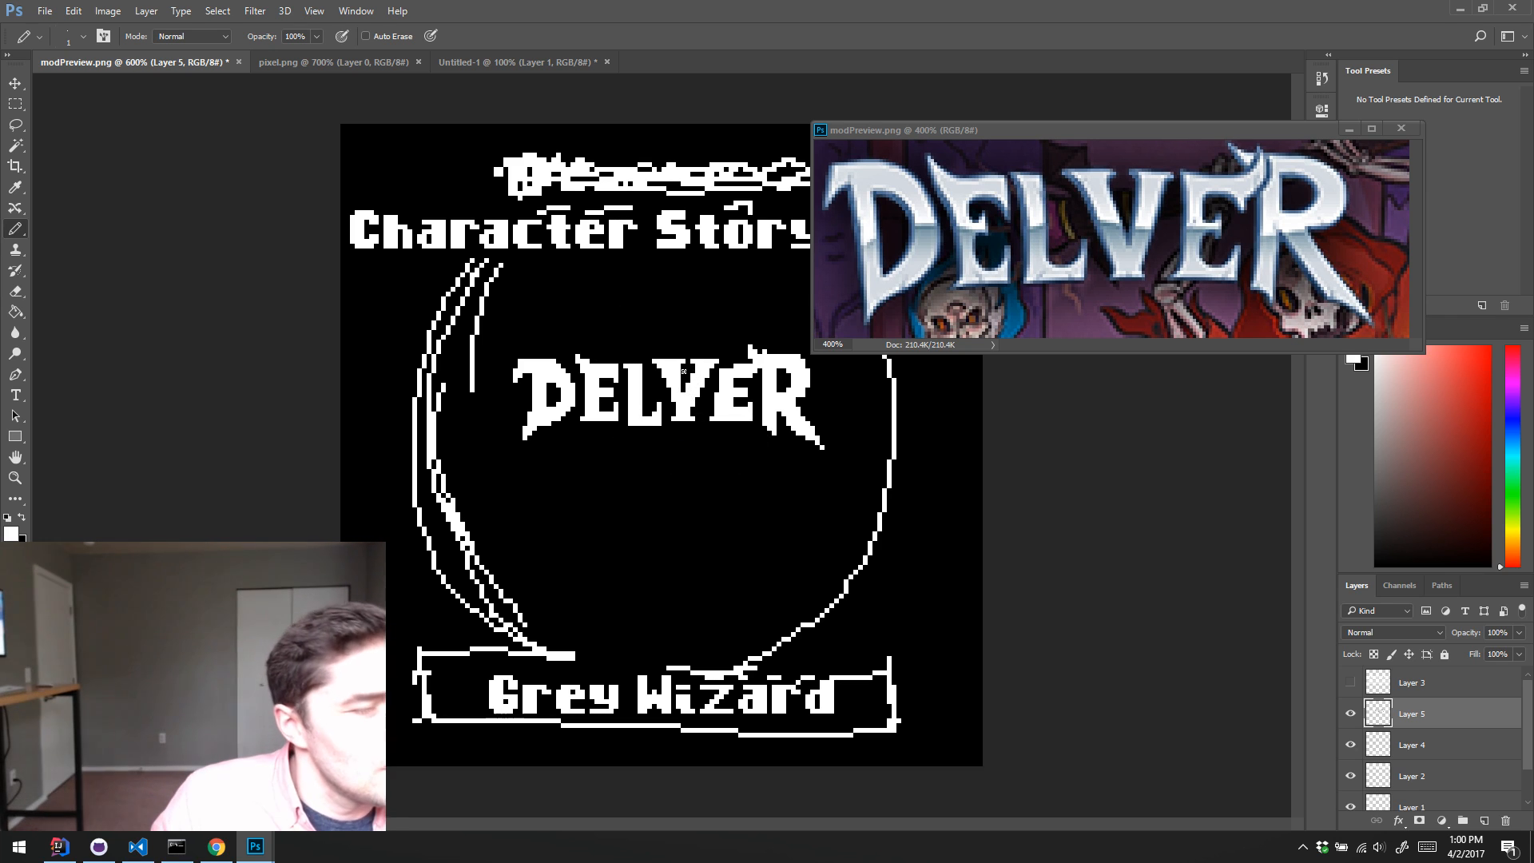
key(x)
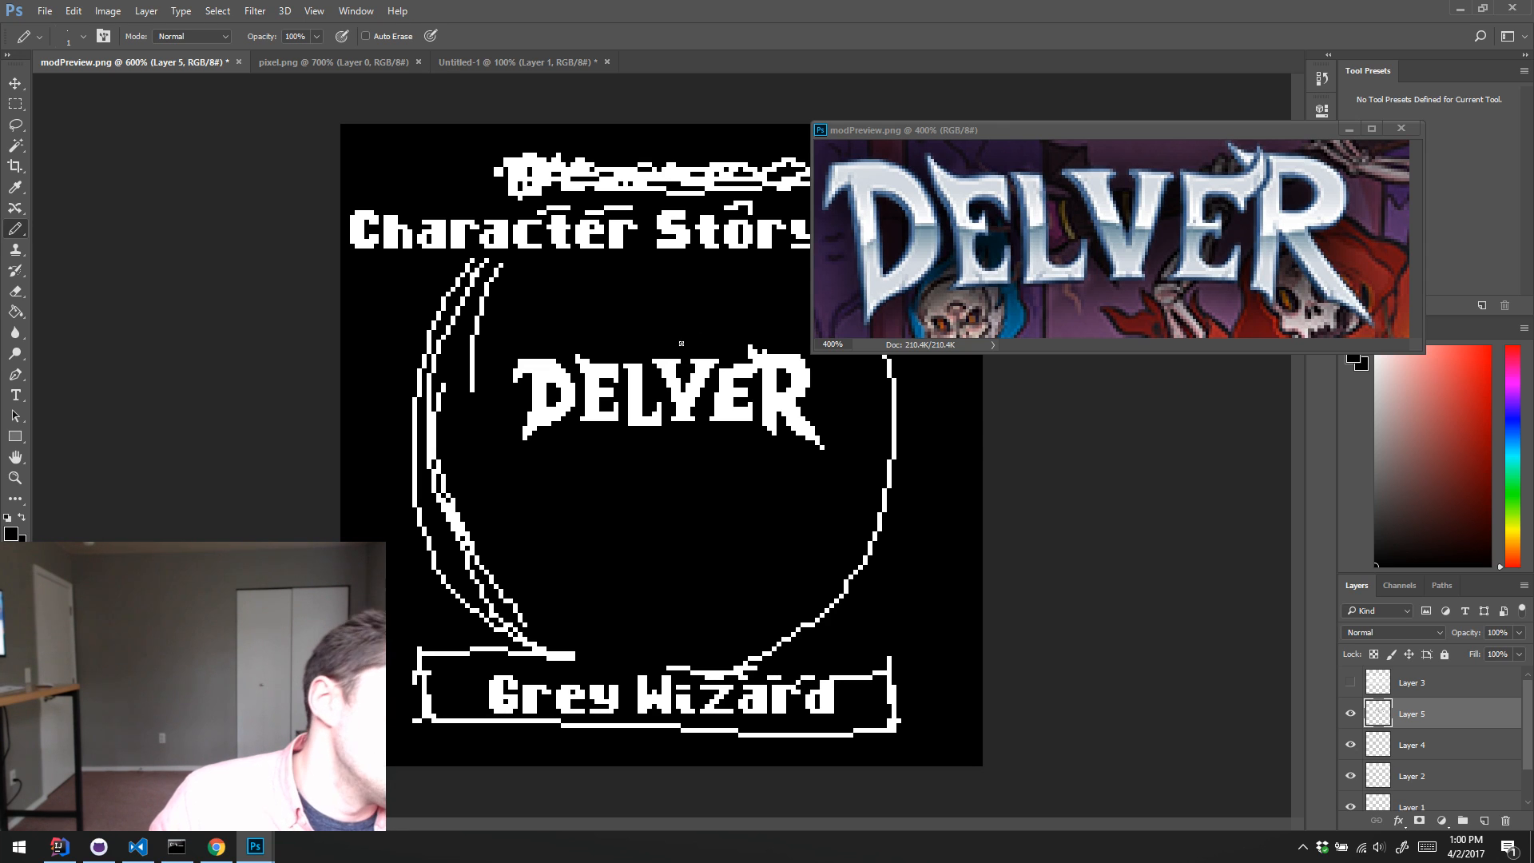
Step: Clean up the lower stem and foot of the L in "DELVER" with single-pixel pencil edits
key(x)
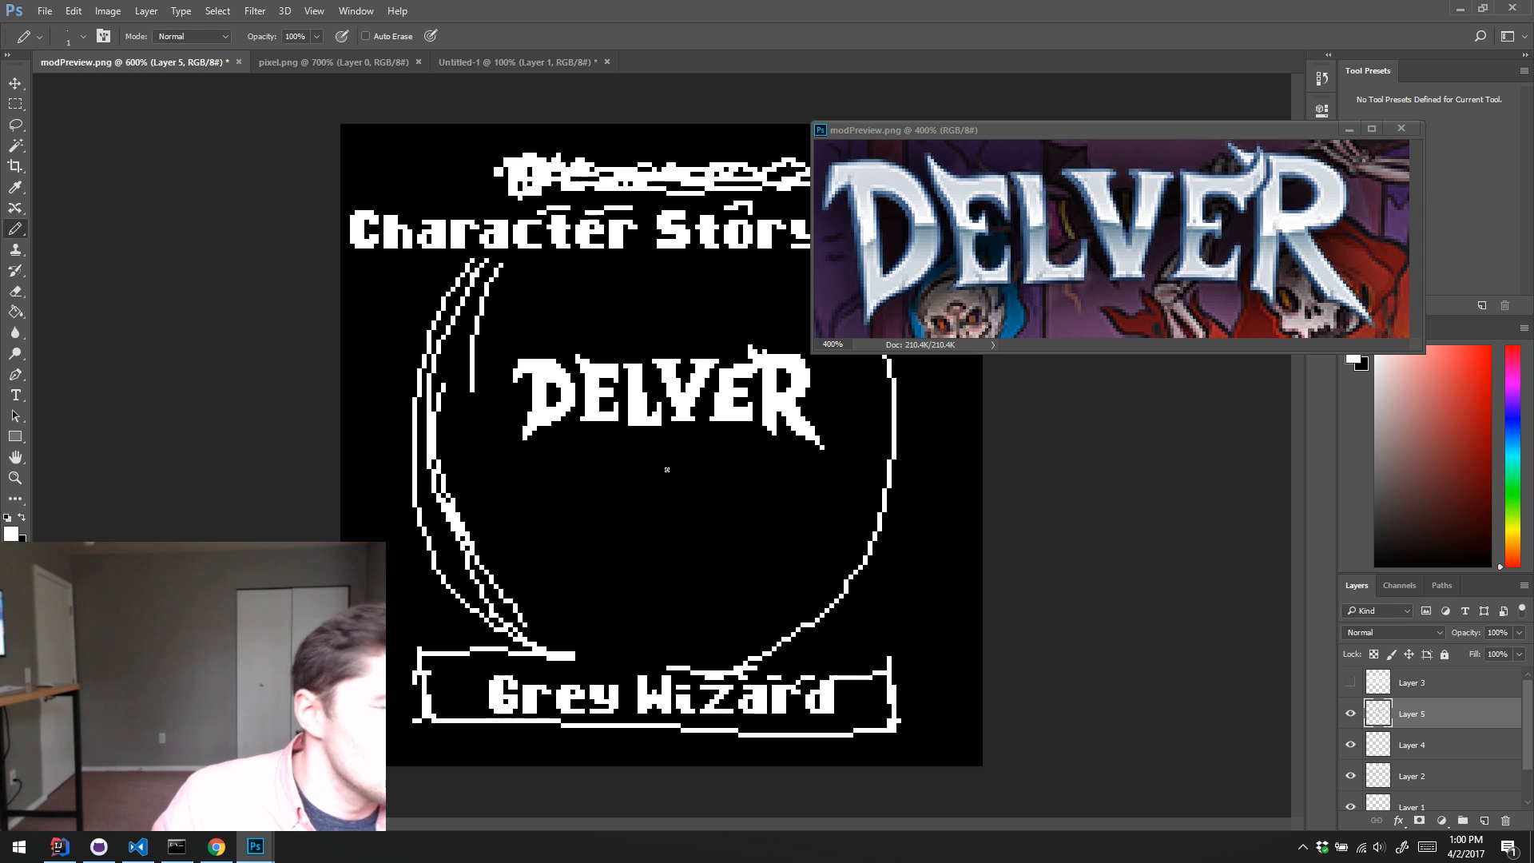
alt+click(623, 420)
drag(629, 406, 629, 423)
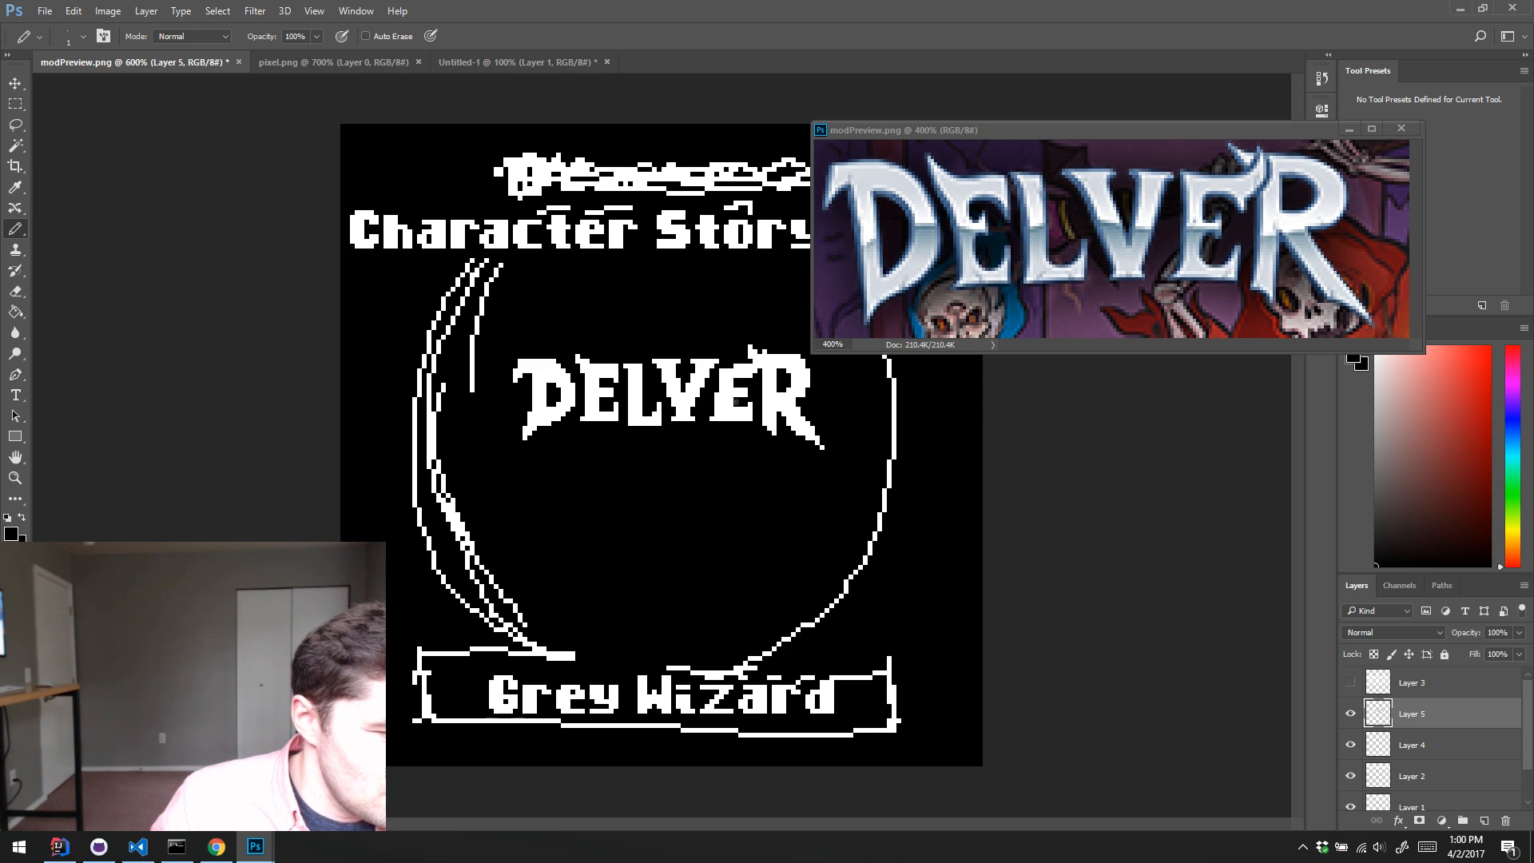
Step: Touch up the middle and lower arms of the second E in "DELVER" with black and white pixels
alt+click(738, 402)
drag(731, 404, 741, 409)
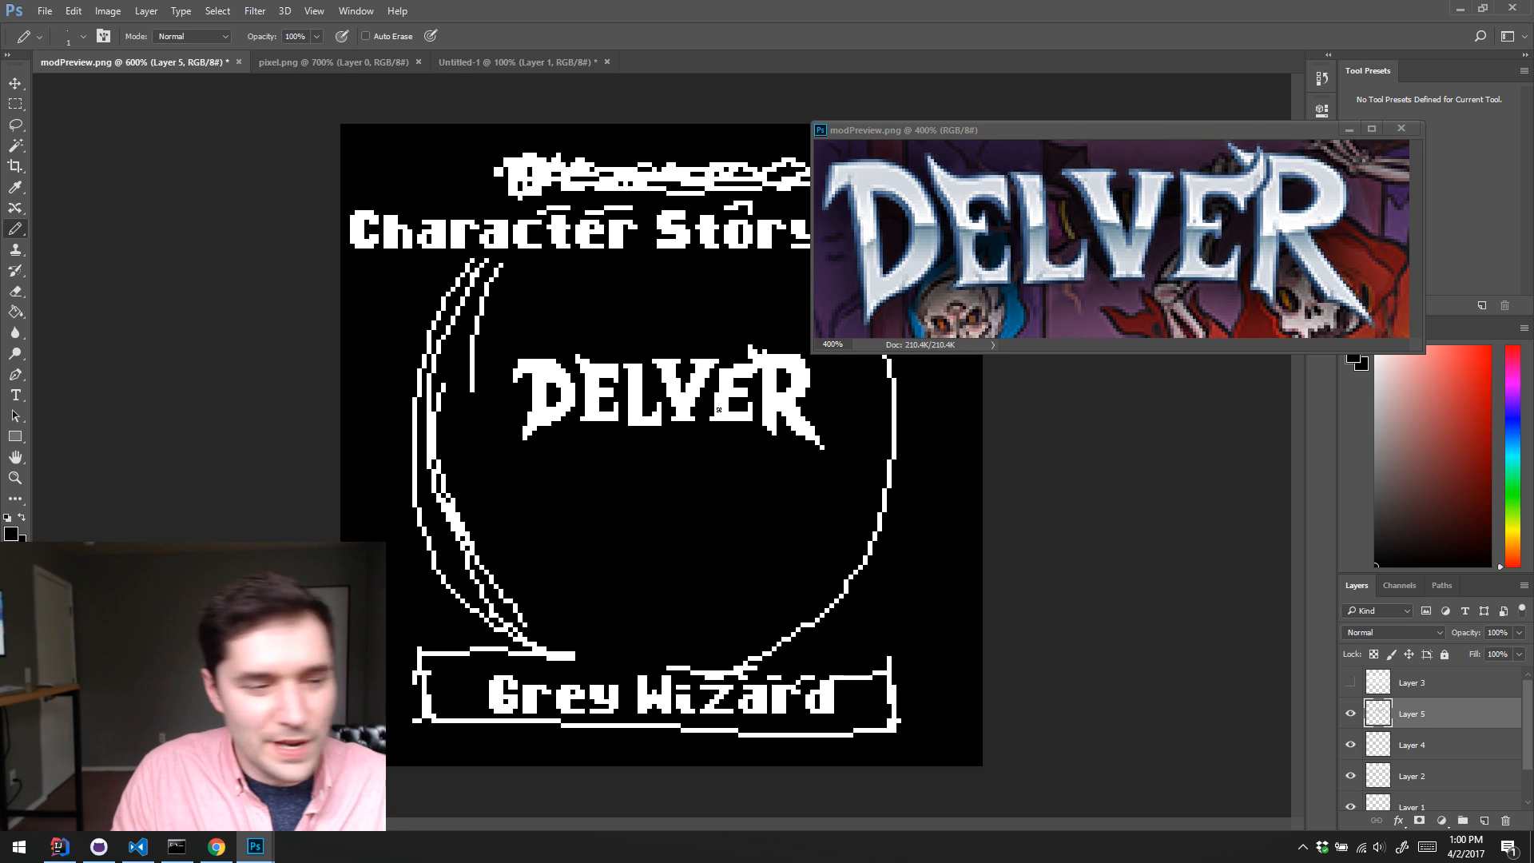
key(x)
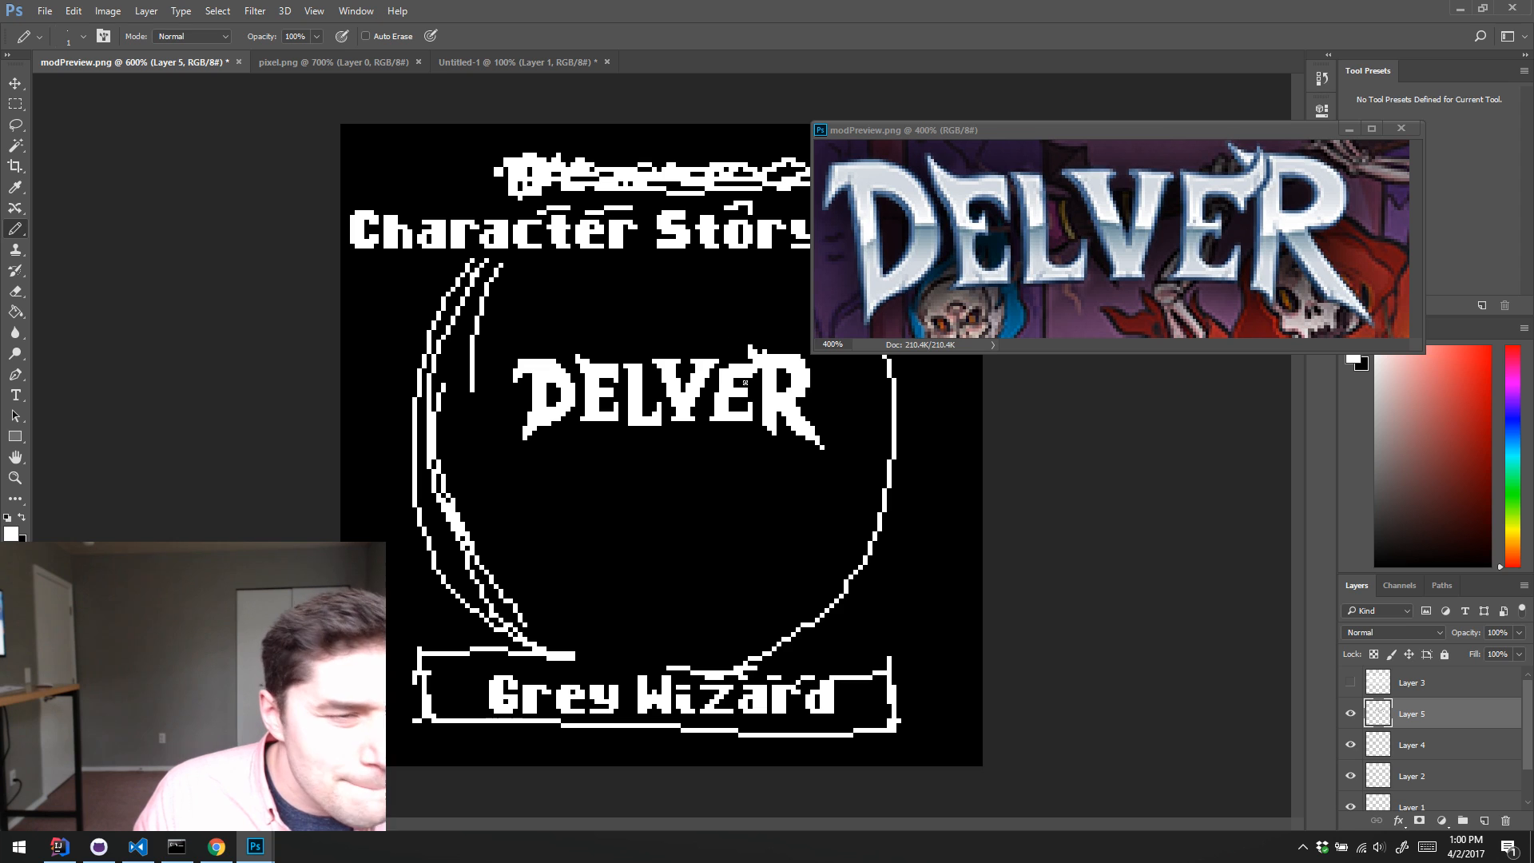
click(744, 387)
click(743, 392)
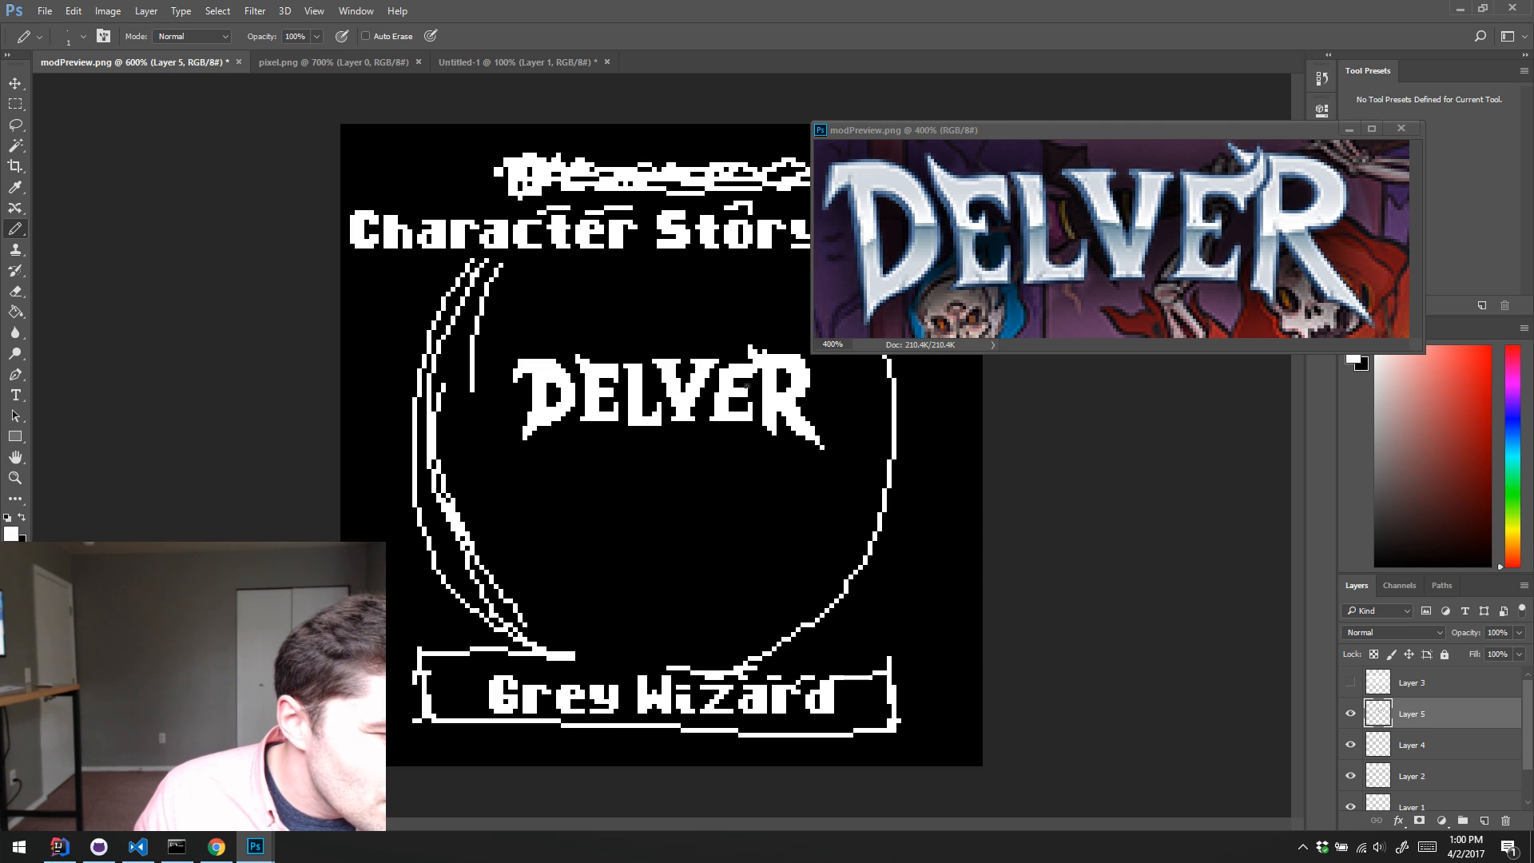
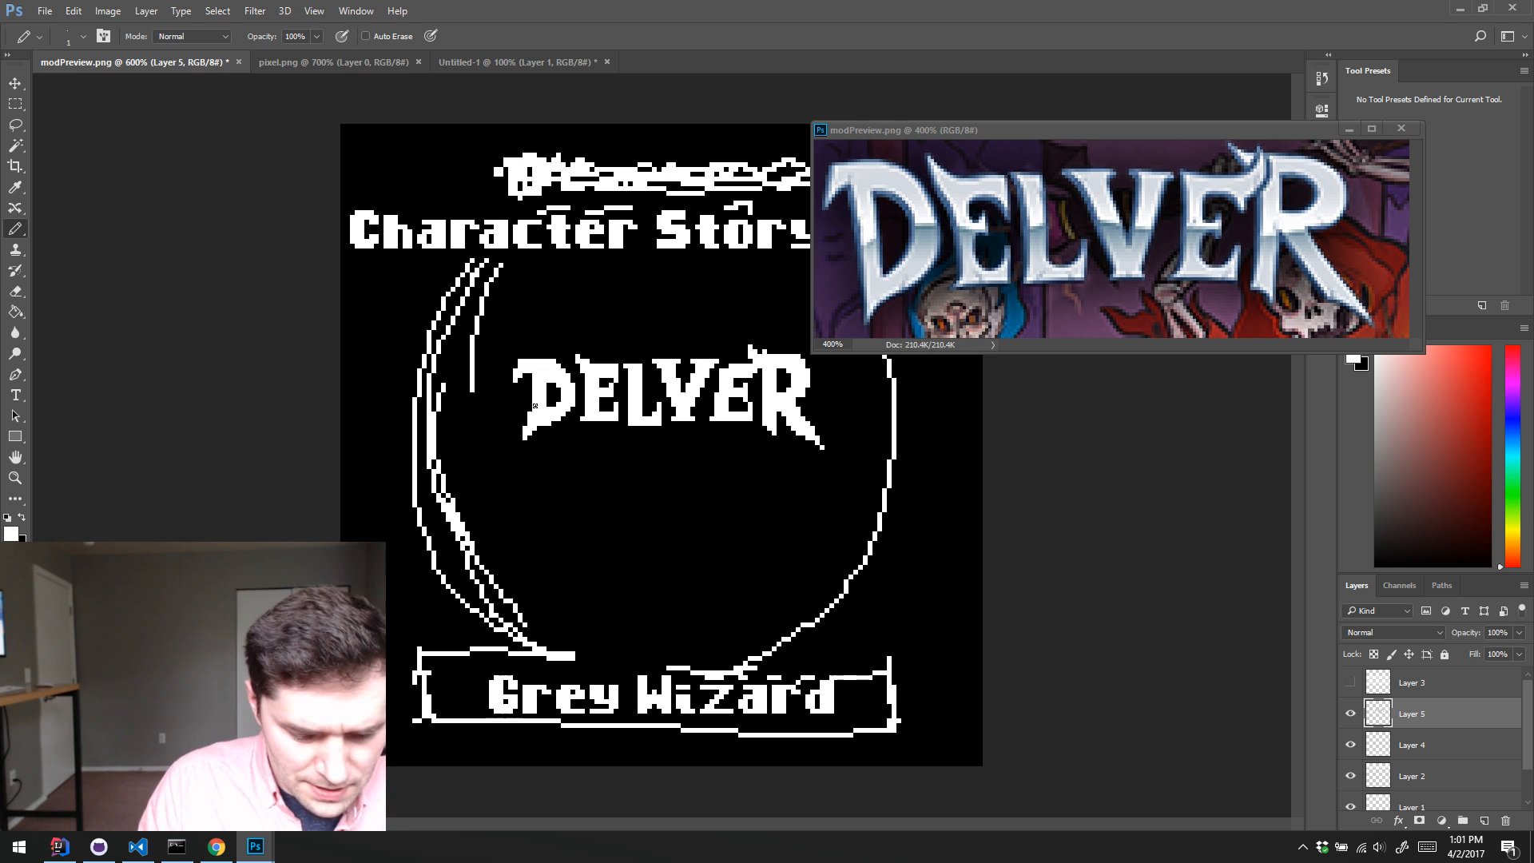
Step: Select the lower part of the letter D in the DELVER logo and shift it one pixel down
key(l)
mouse_move(541, 457)
mouse_down()
mouse_move(580, 409)
mouse_move(535, 400)
mouse_move(511, 436)
mouse_up()
key(v)
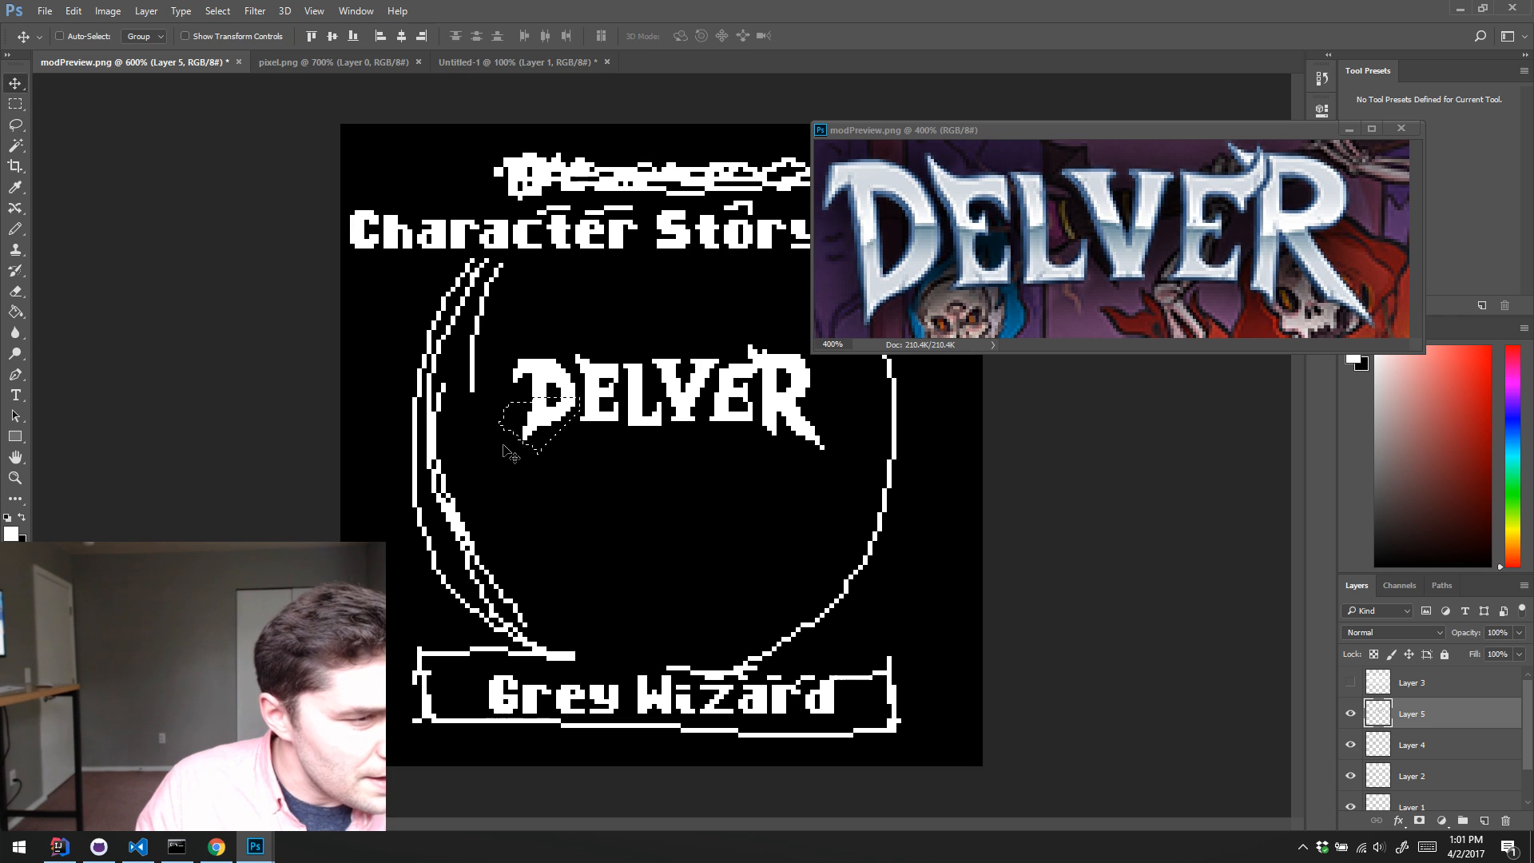
key(Down)
key(Up)
key(Down)
key(ctrl+d)
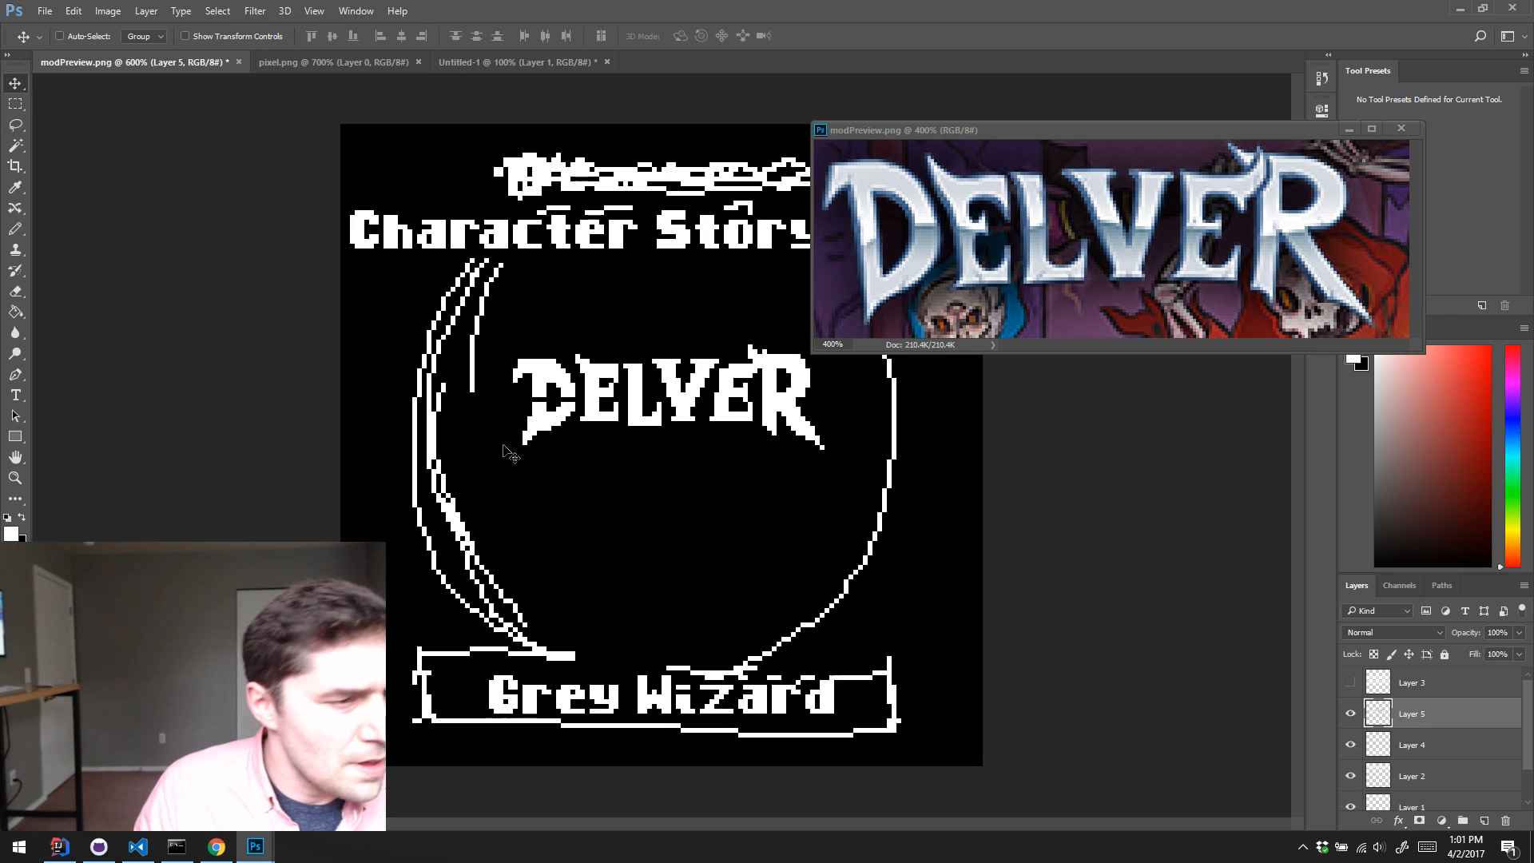
Step: Adjust the upper part of the logo's letter D and patch its pixels with the Pencil
key(l)
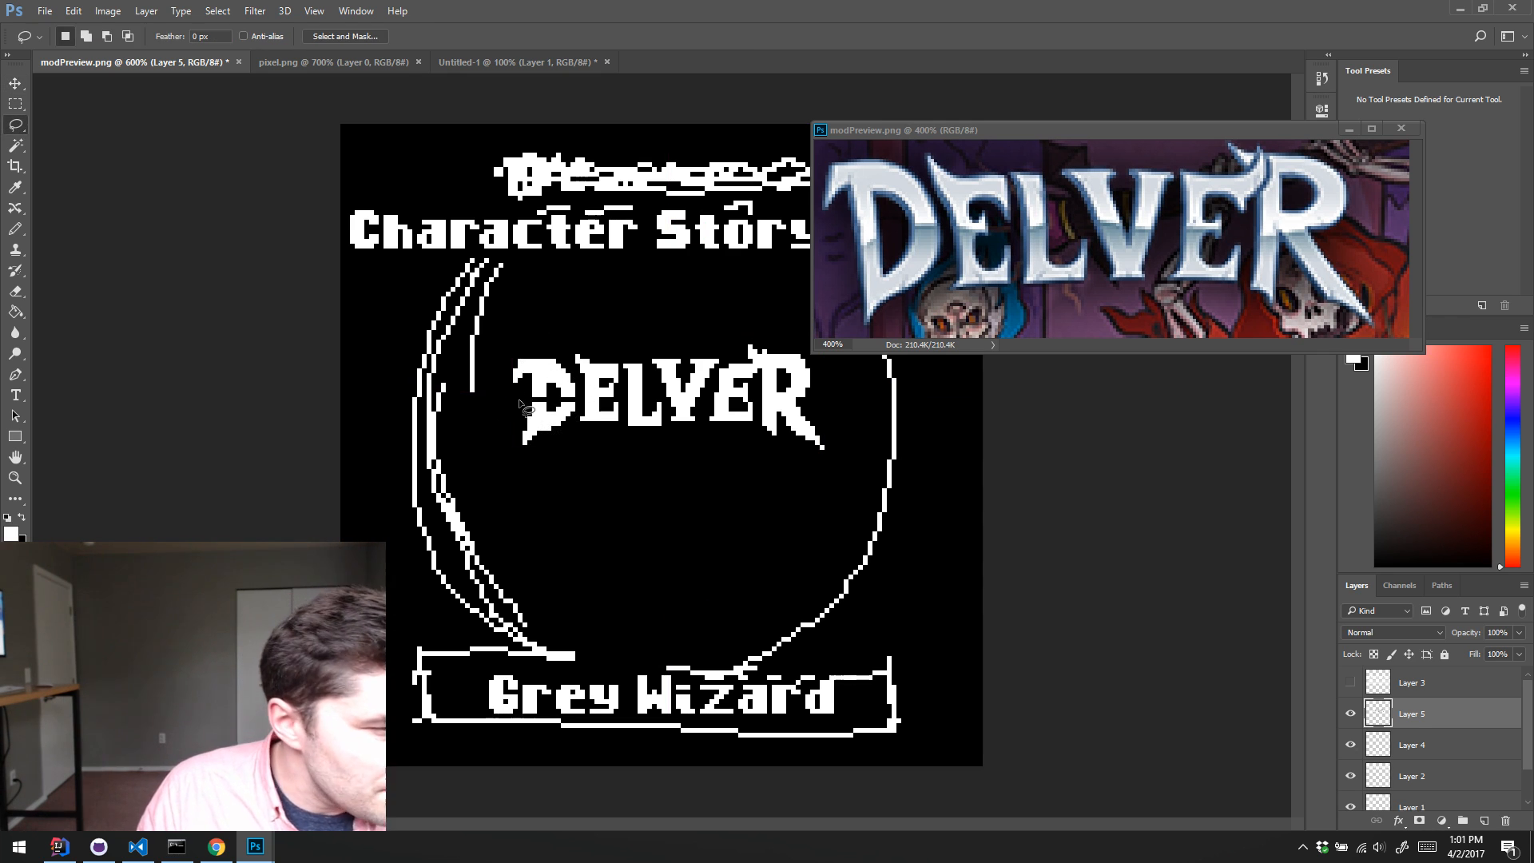
mouse_move(522, 403)
mouse_down()
mouse_move(578, 402)
mouse_move(560, 352)
mouse_move(473, 377)
mouse_up()
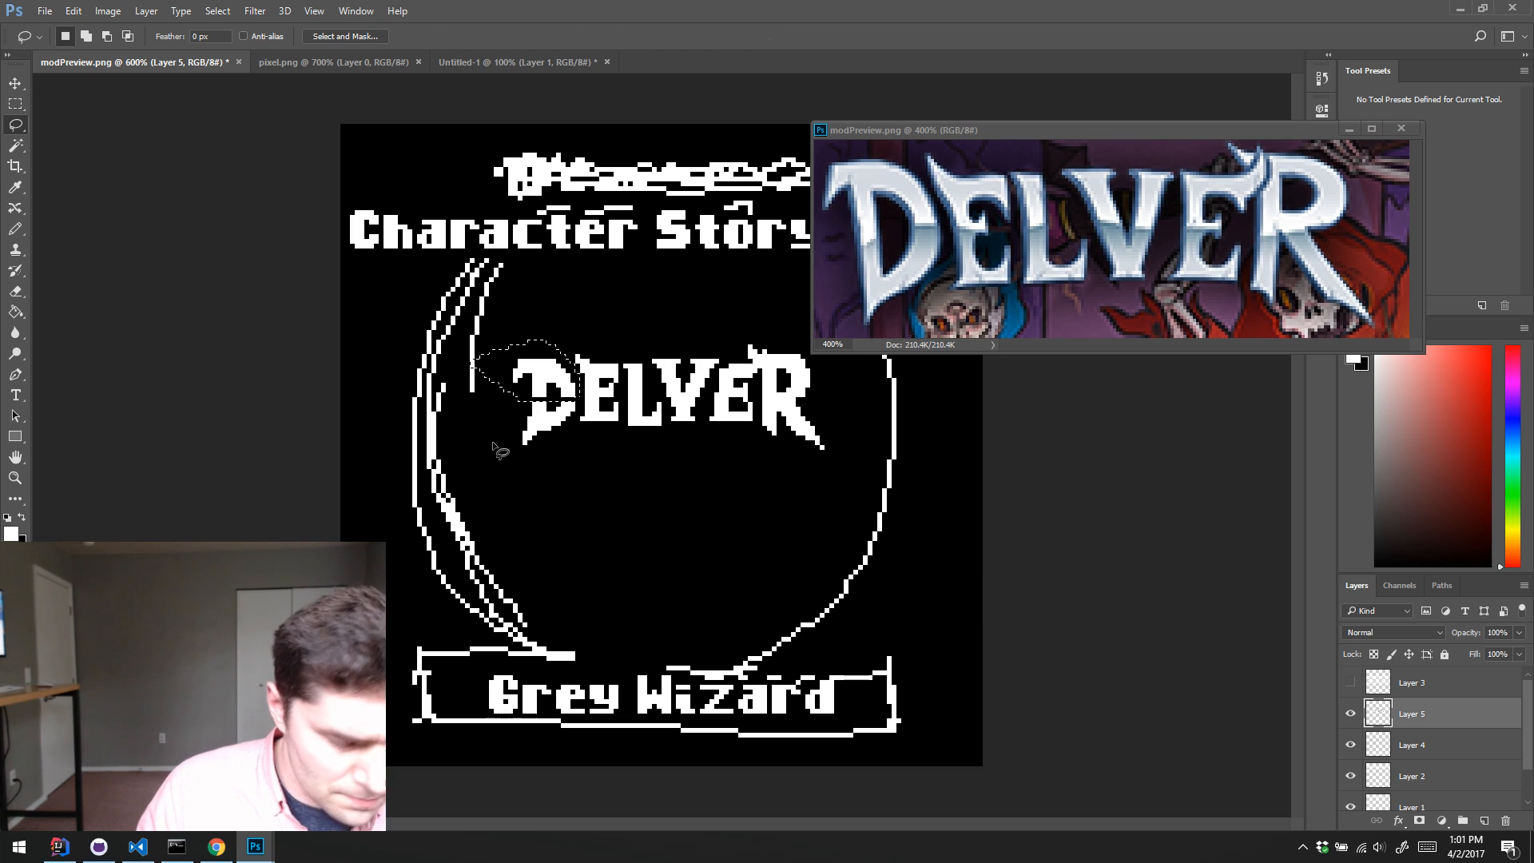
key(b)
key(ctrl+d)
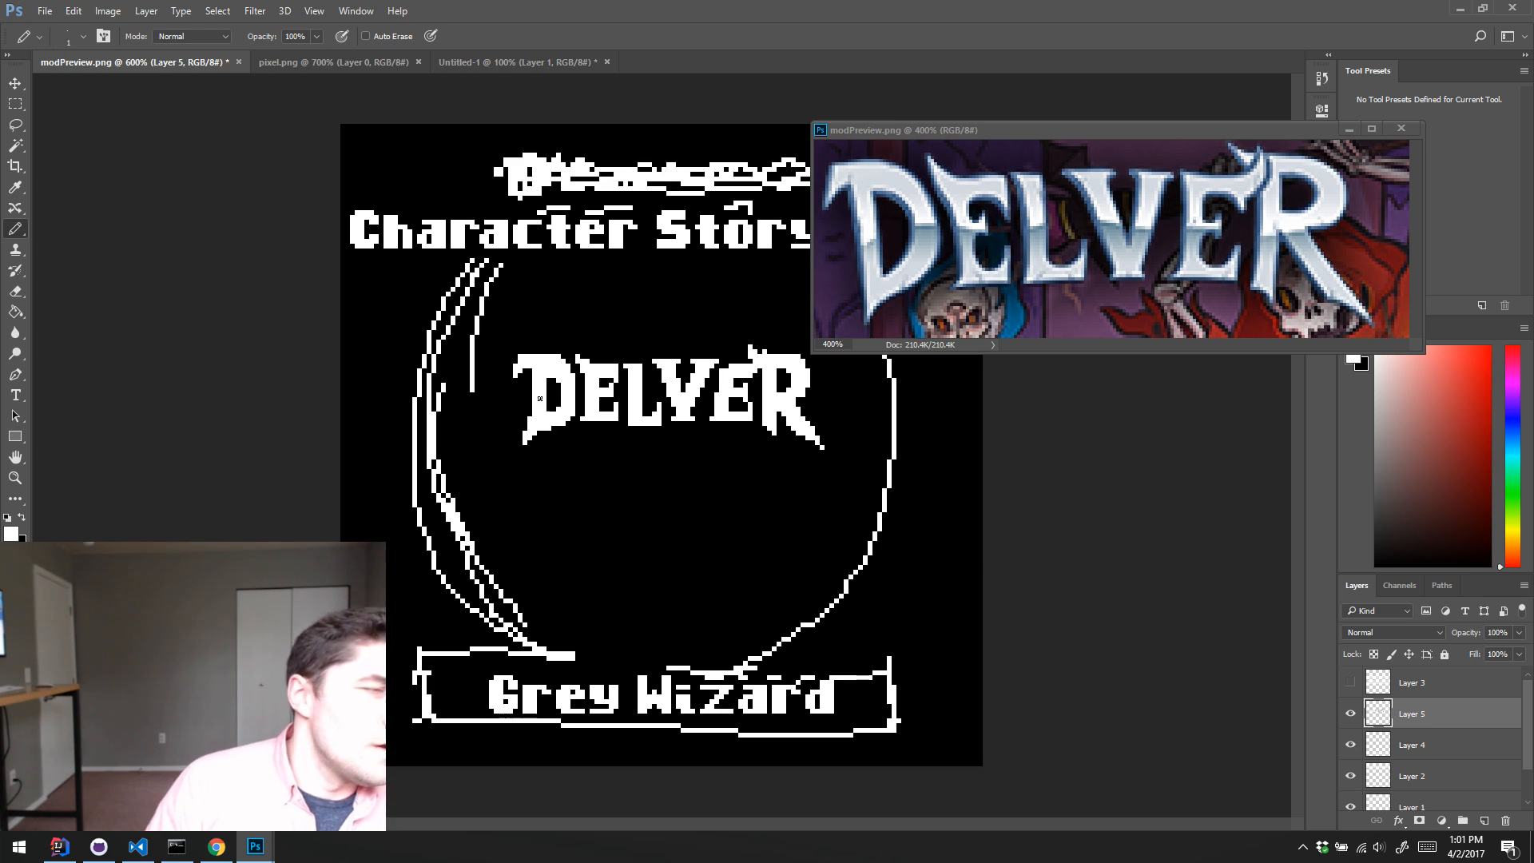
alt+click(549, 392)
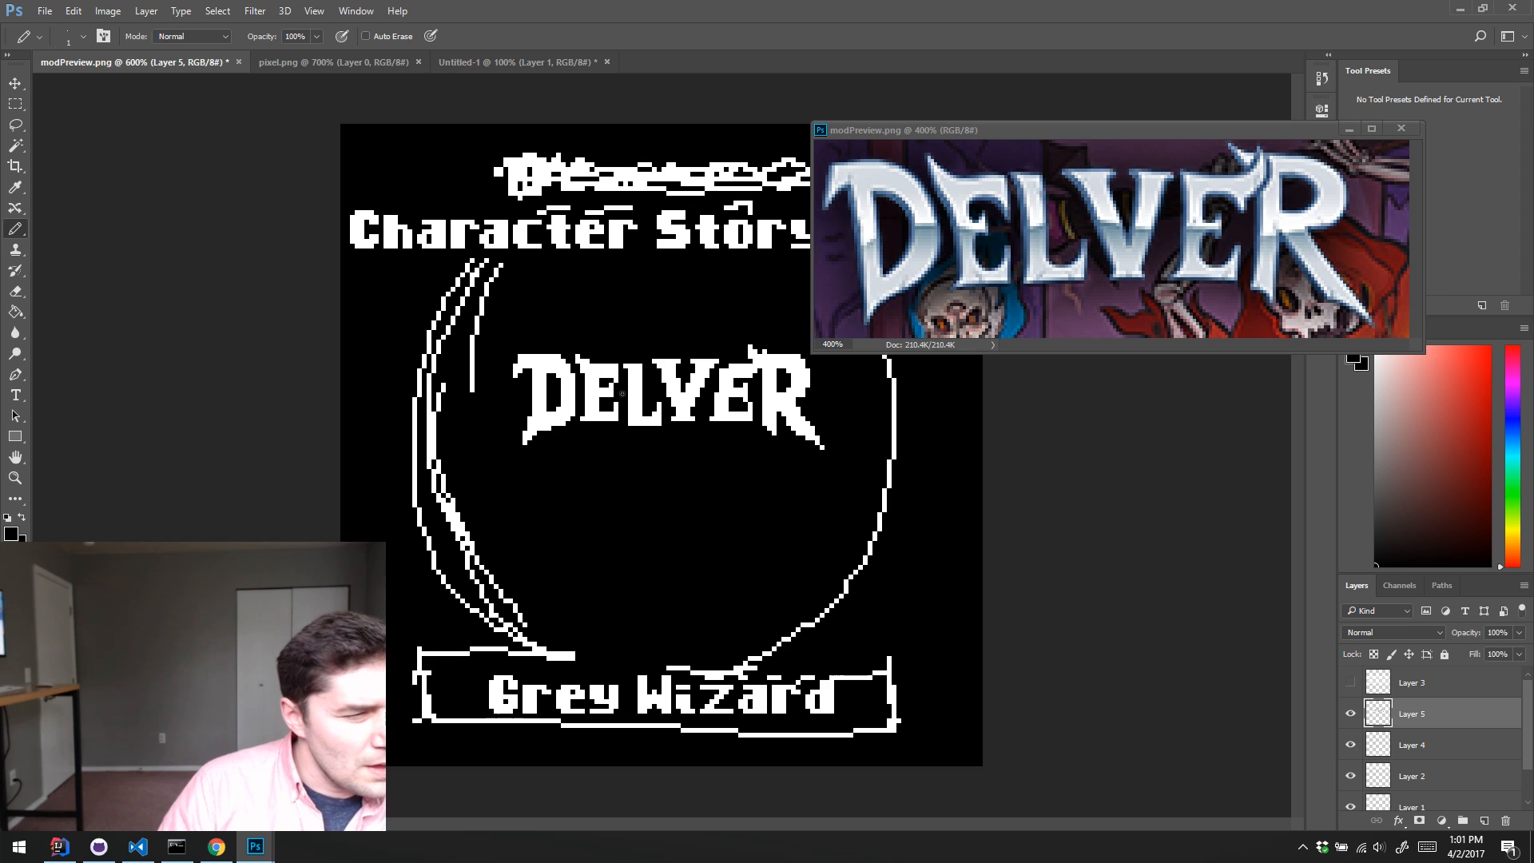
Step: Touch up the upper edges of the logo's V and second E with white and black Pencil pixels
key(x)
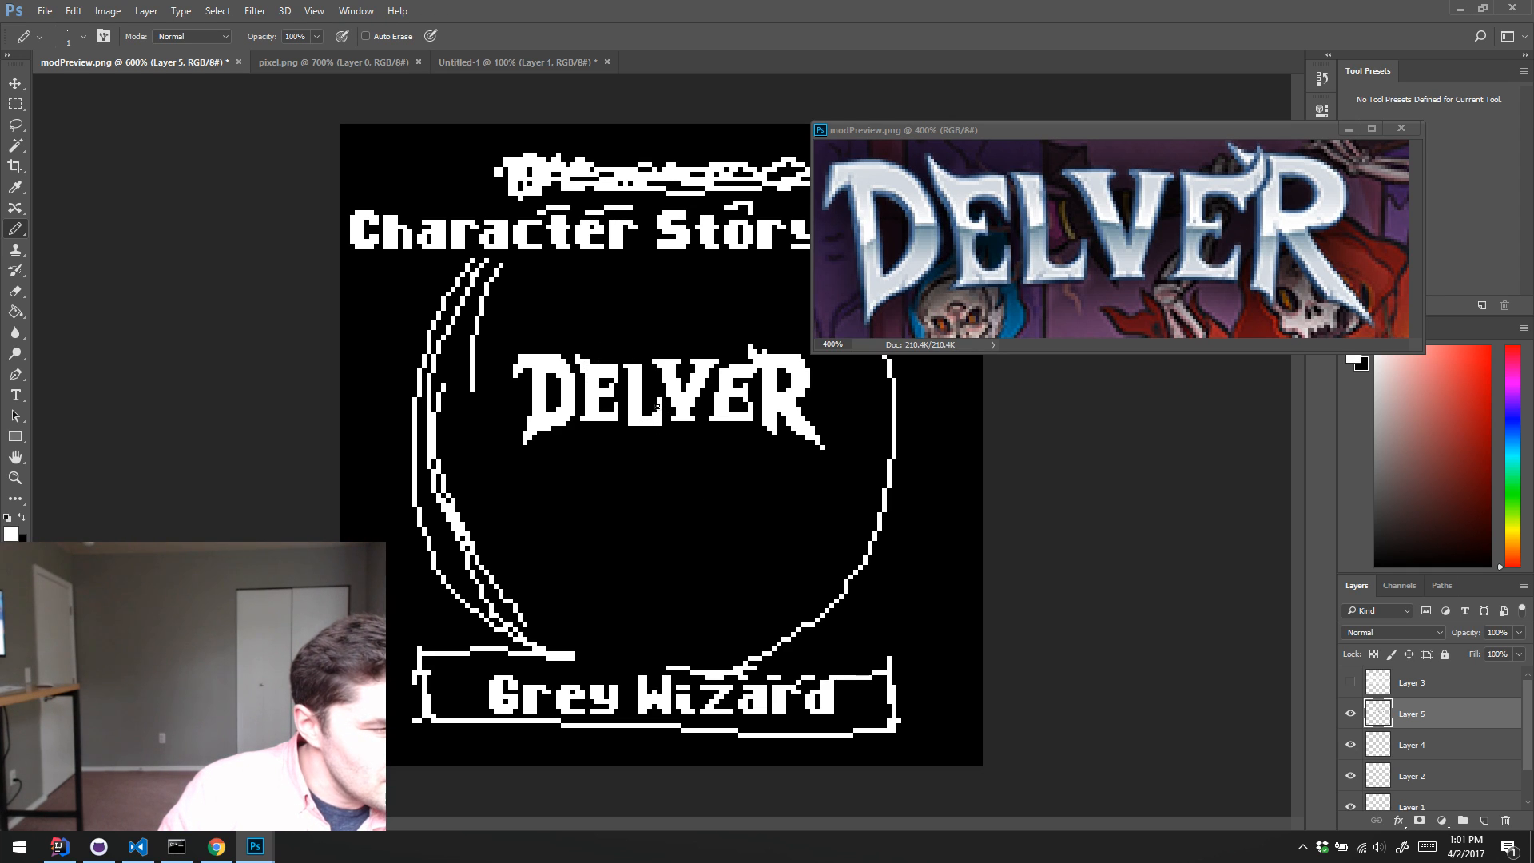
key(x)
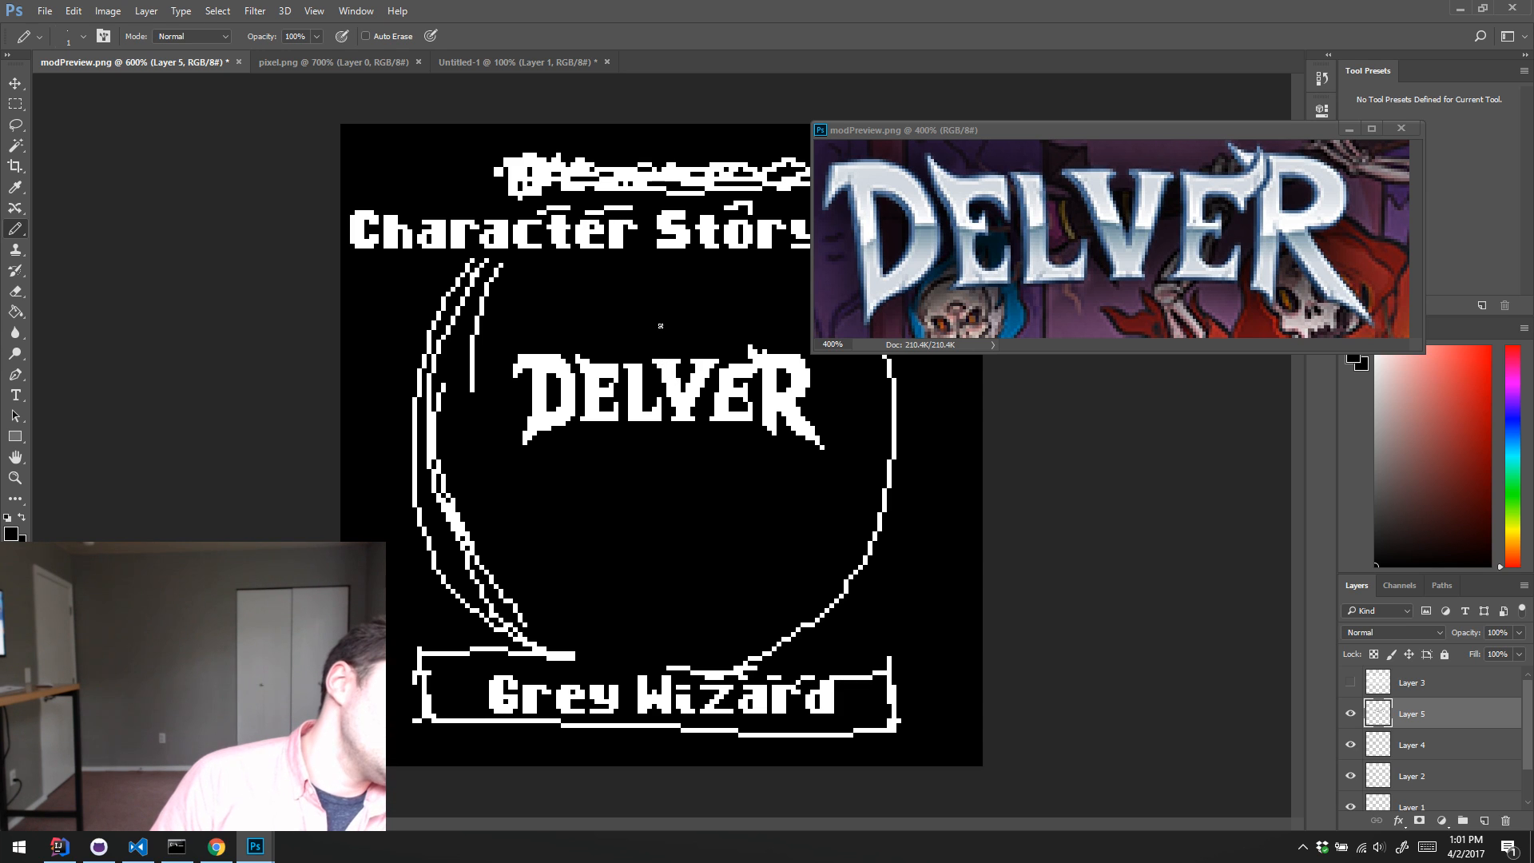
key(x)
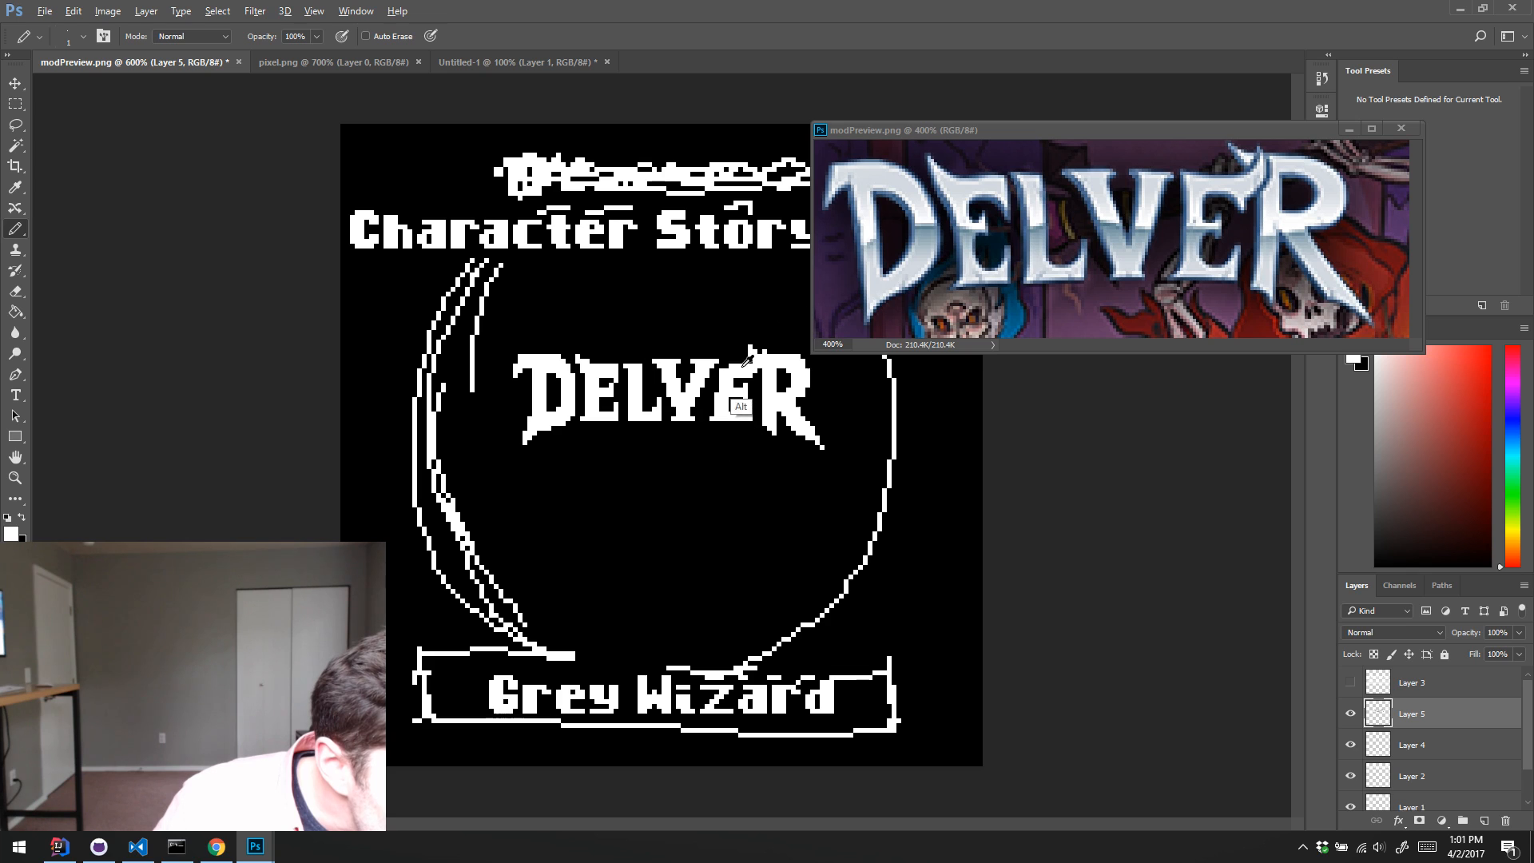
key(shift)
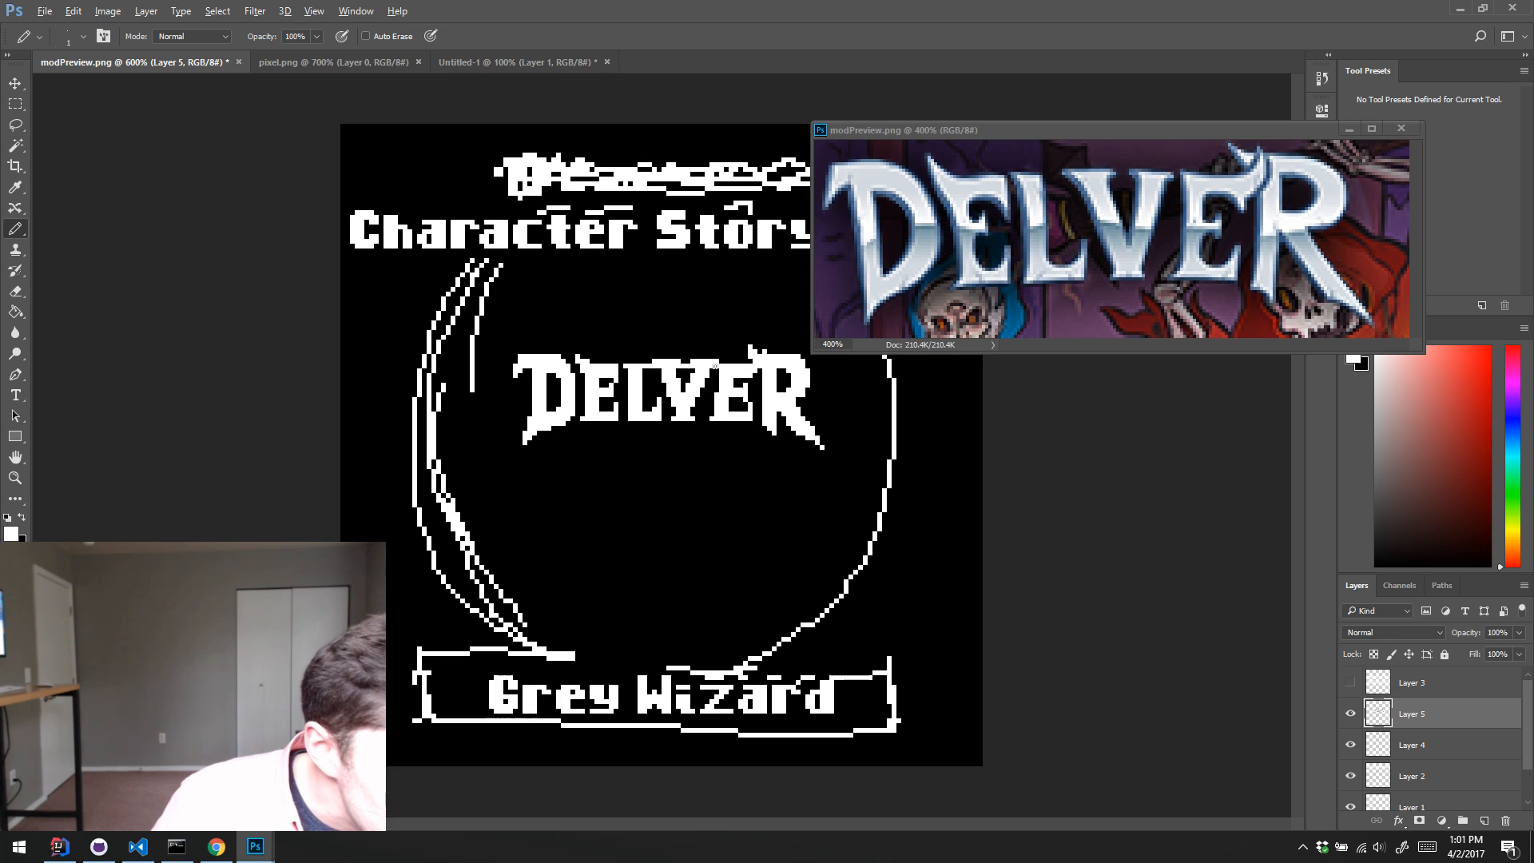
key(alt)
alt+click(722, 351)
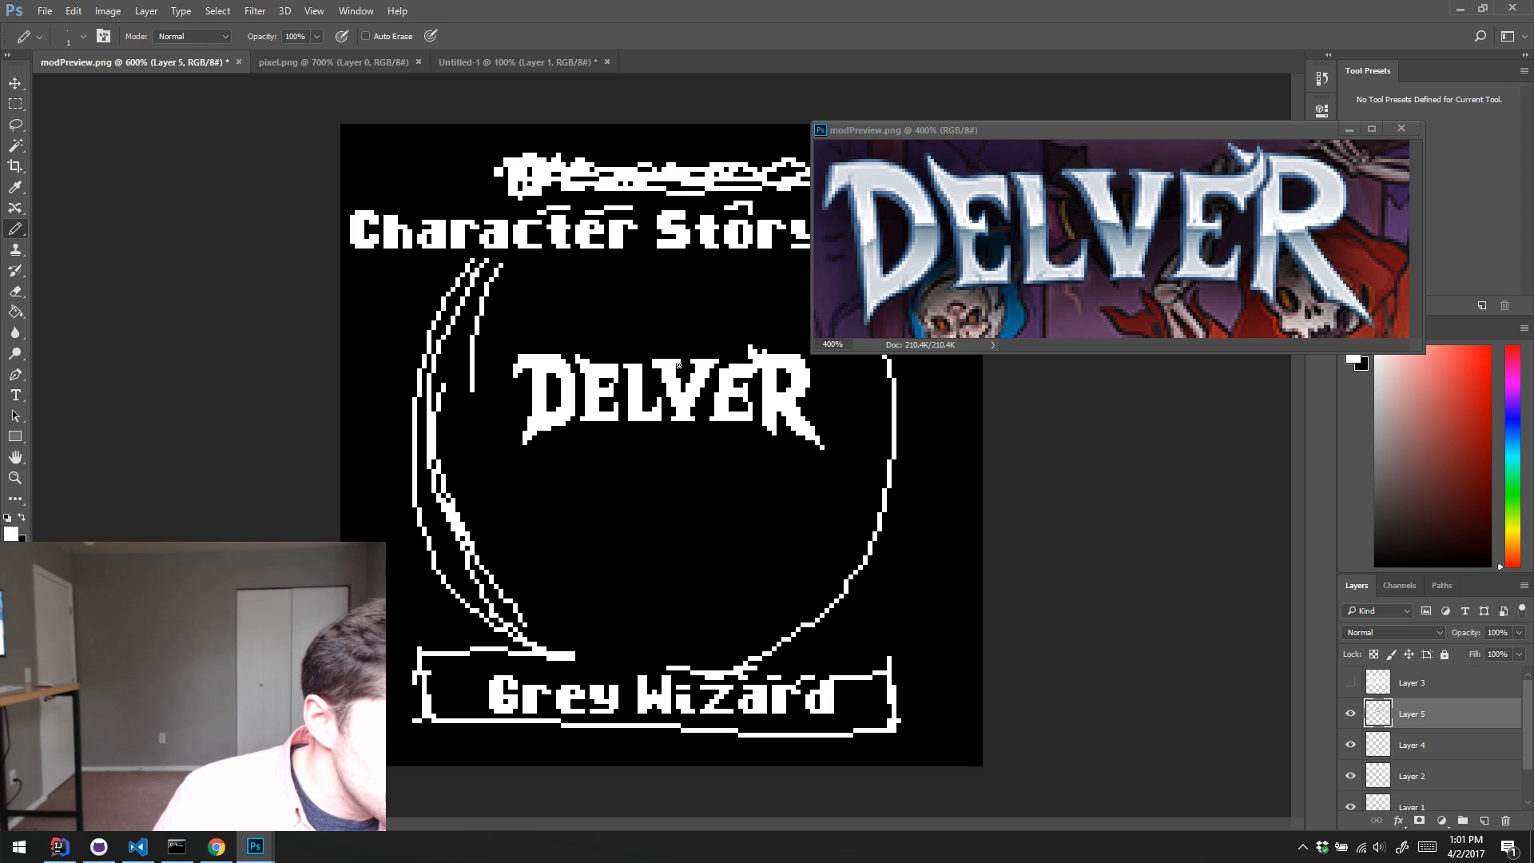
alt+click(731, 352)
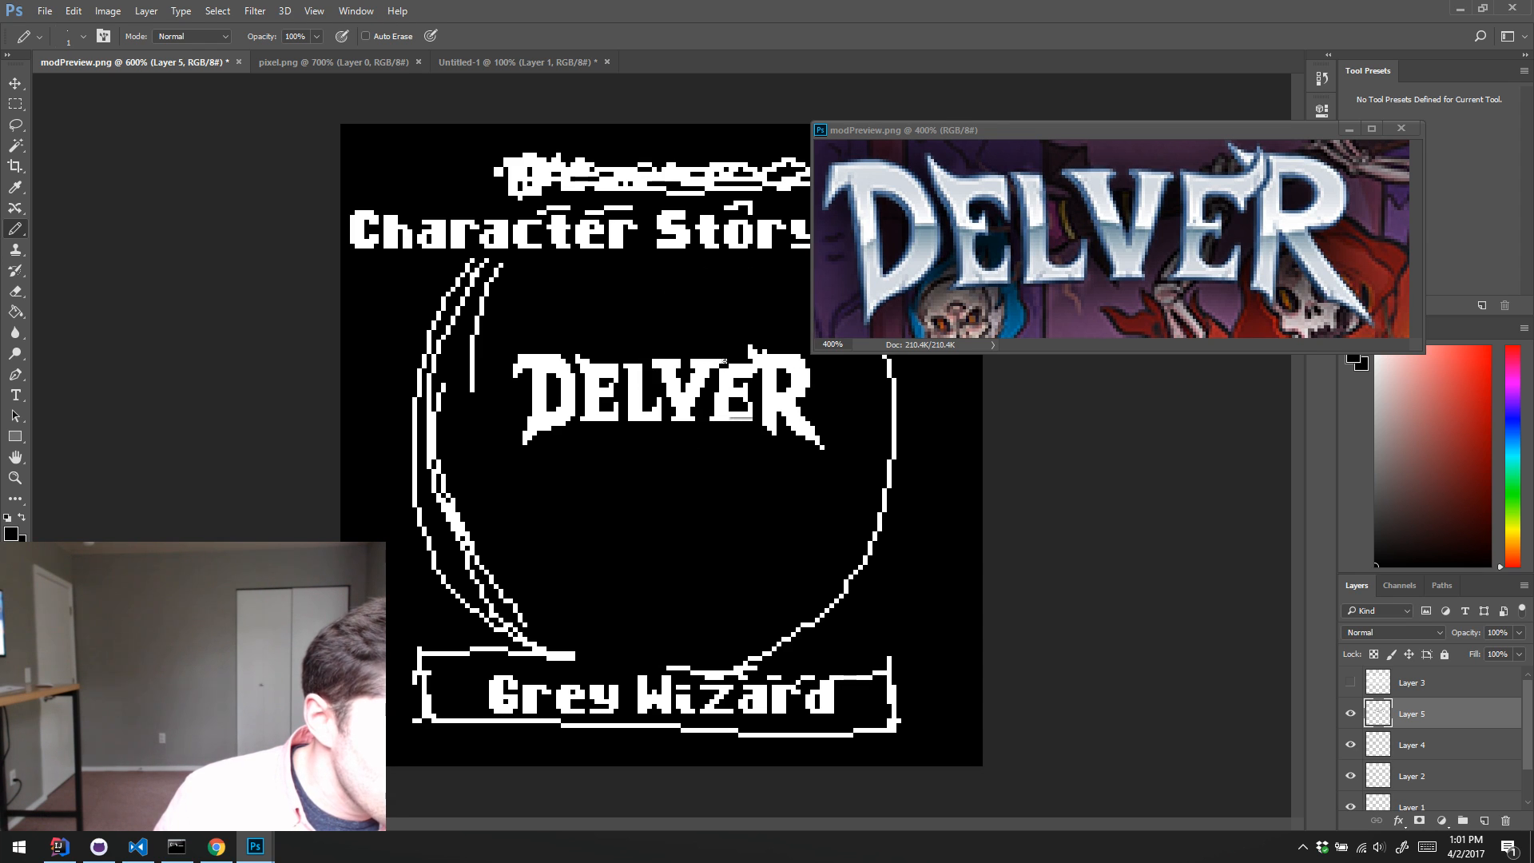
drag(724, 361, 648, 361)
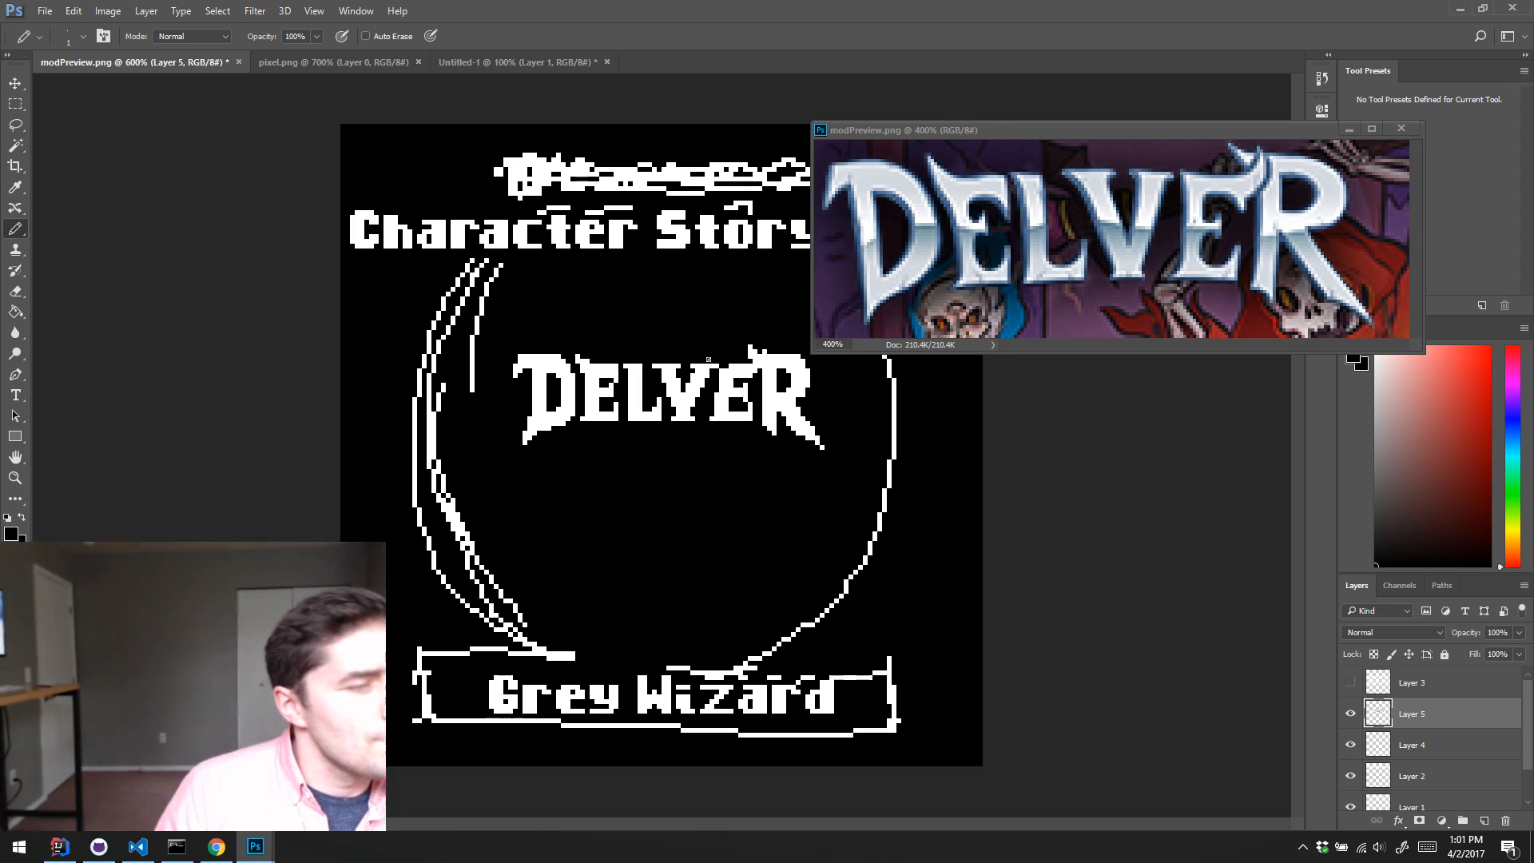
alt+click(729, 359)
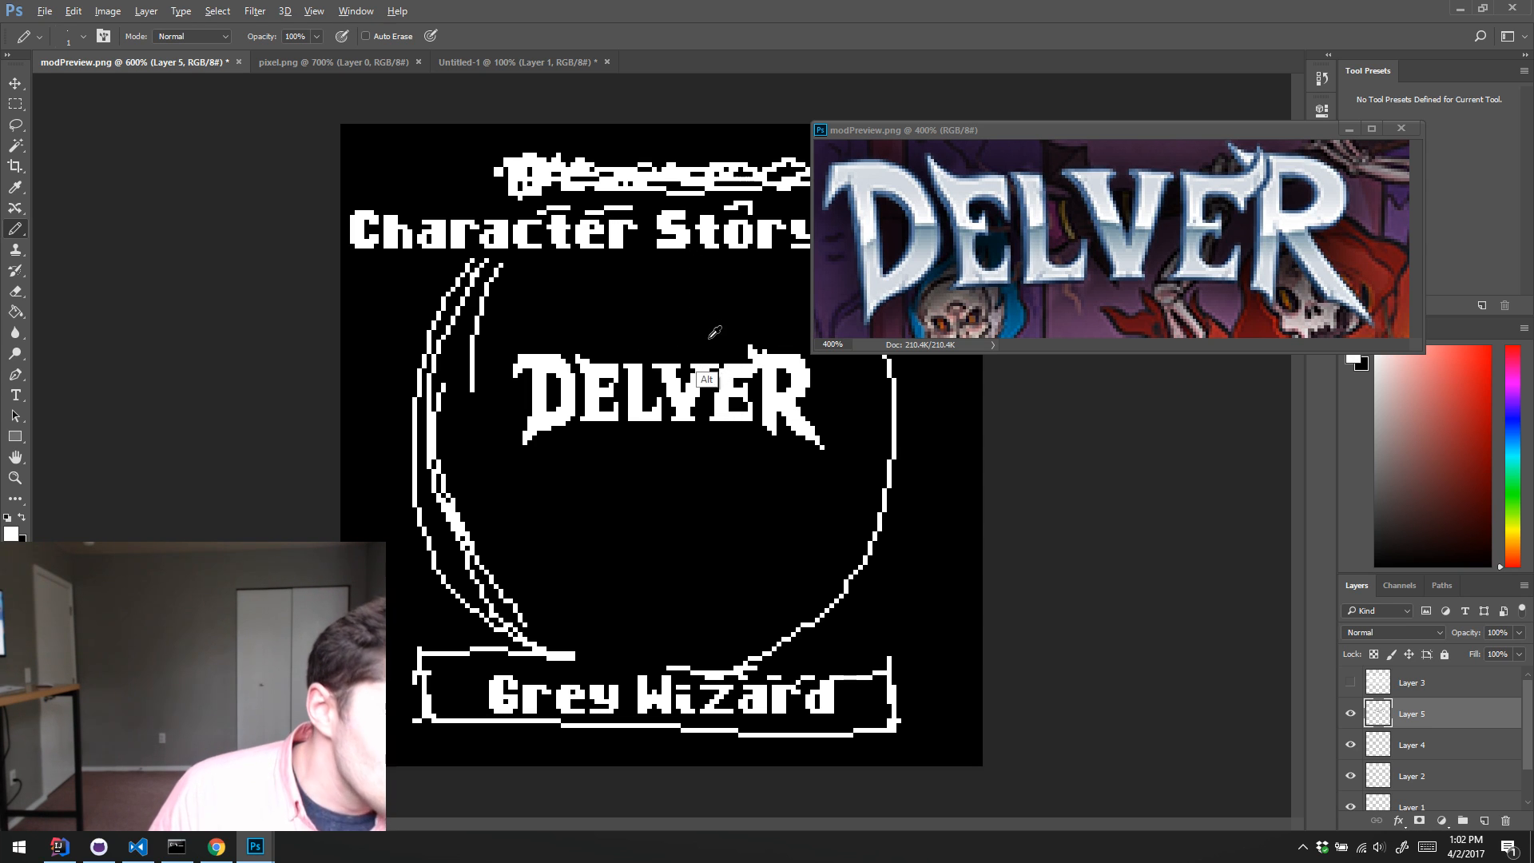
alt+click(706, 363)
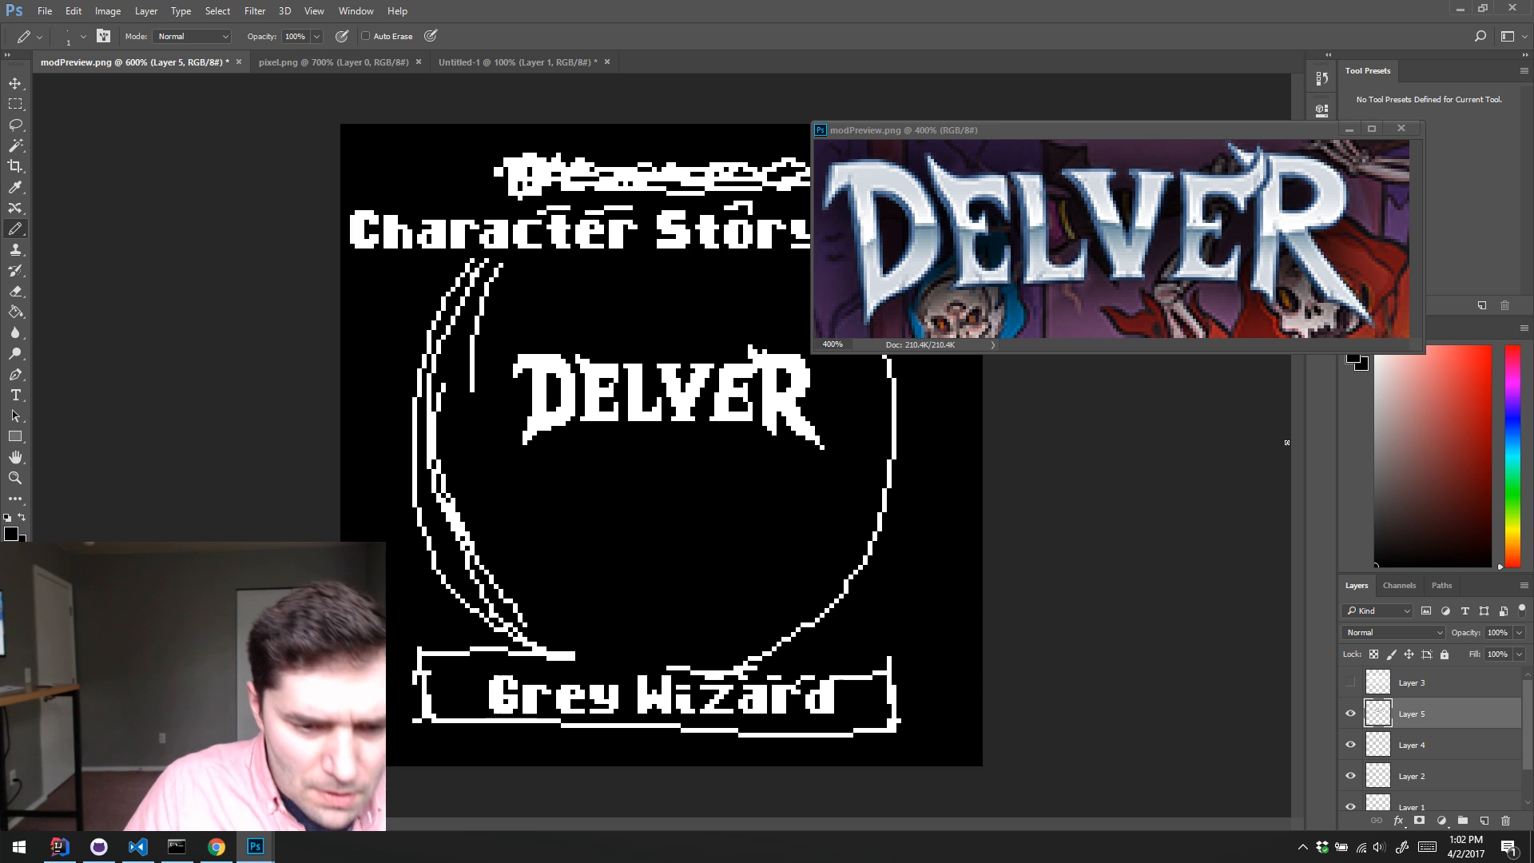
Step: Close the floating modPreview.png reference window
drag(1079, 127, 1142, 126)
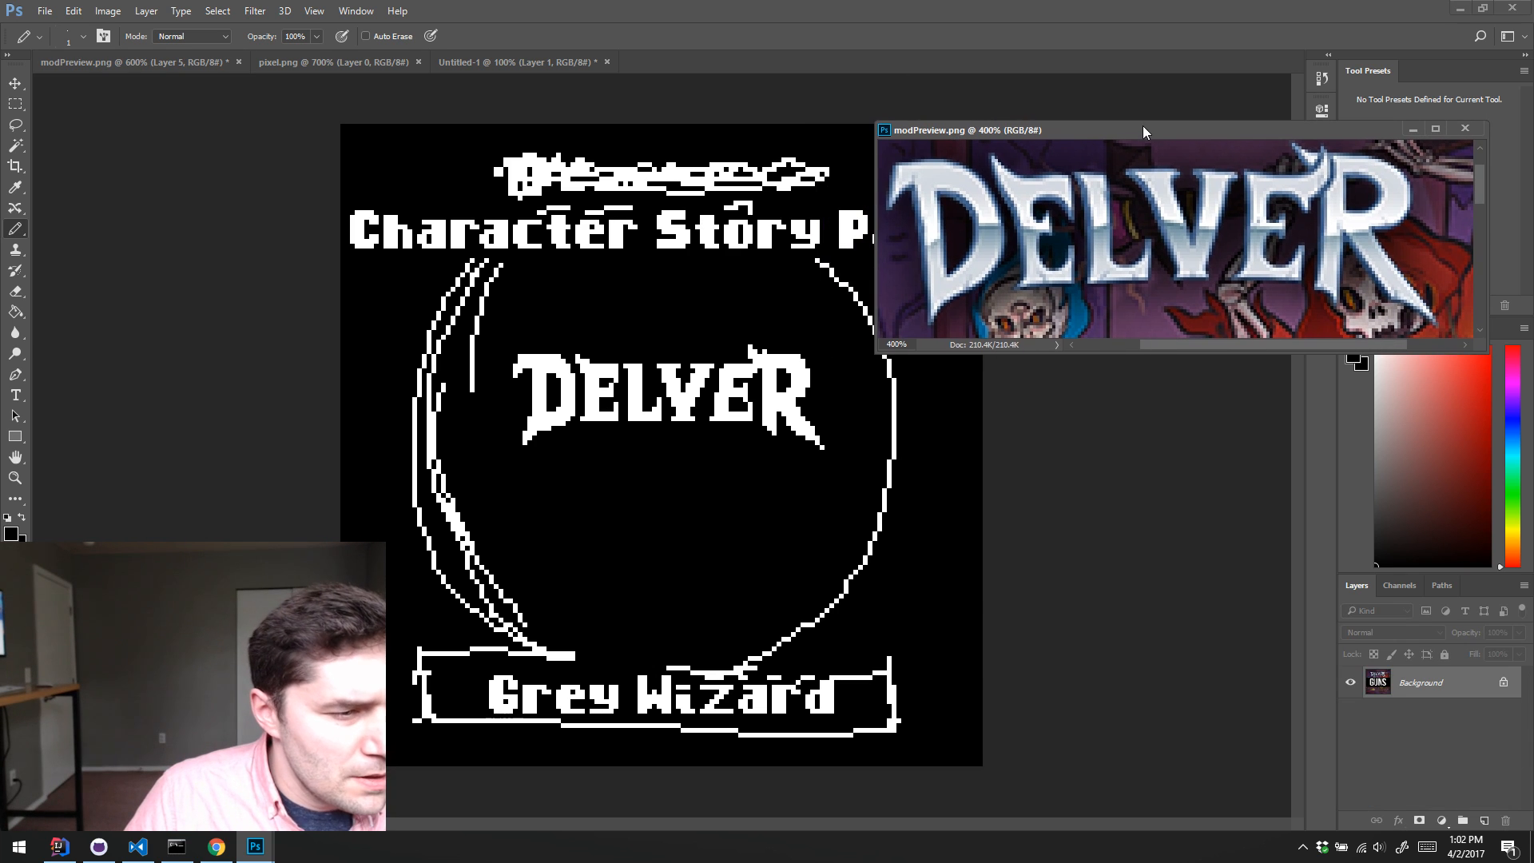
click(1464, 129)
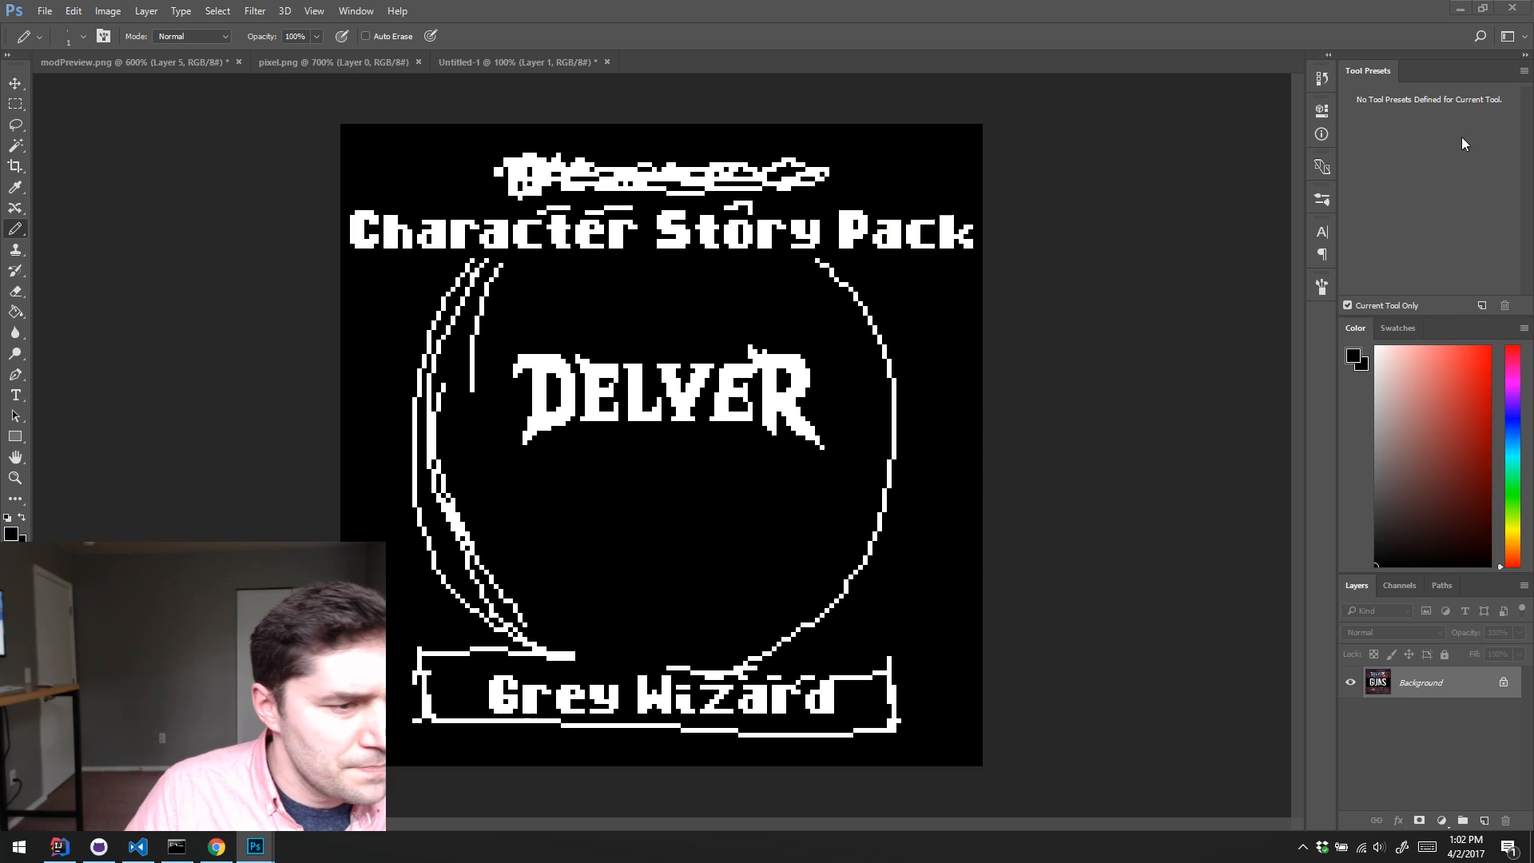
Step: Move the DELVER logo on Layer 5 up over the scribbled title above Character Story Pack
scroll(1435, 730, down, 2)
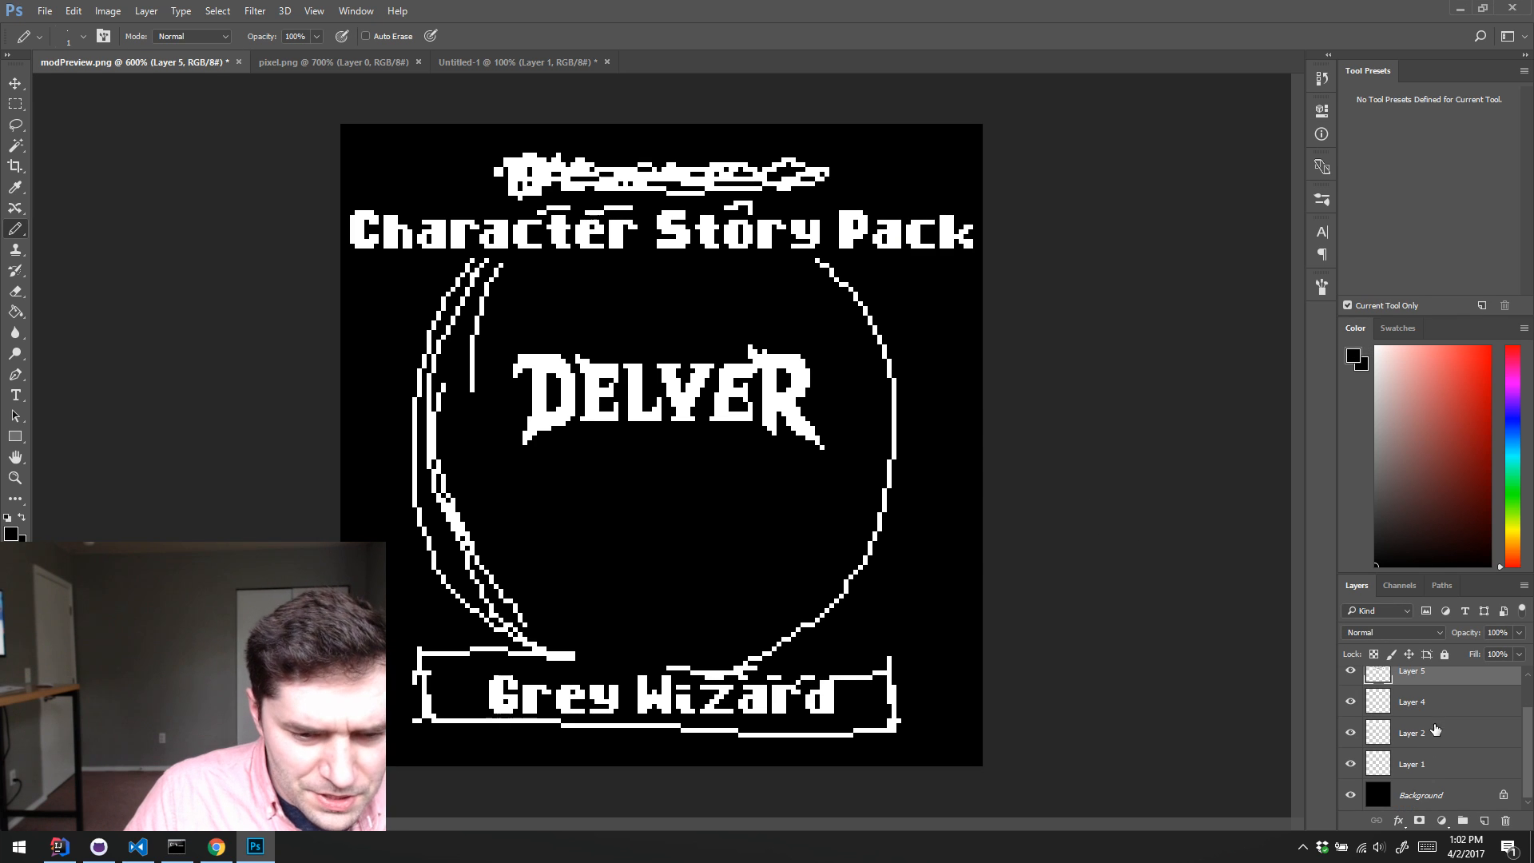
click(1349, 674)
click(1349, 673)
key(v)
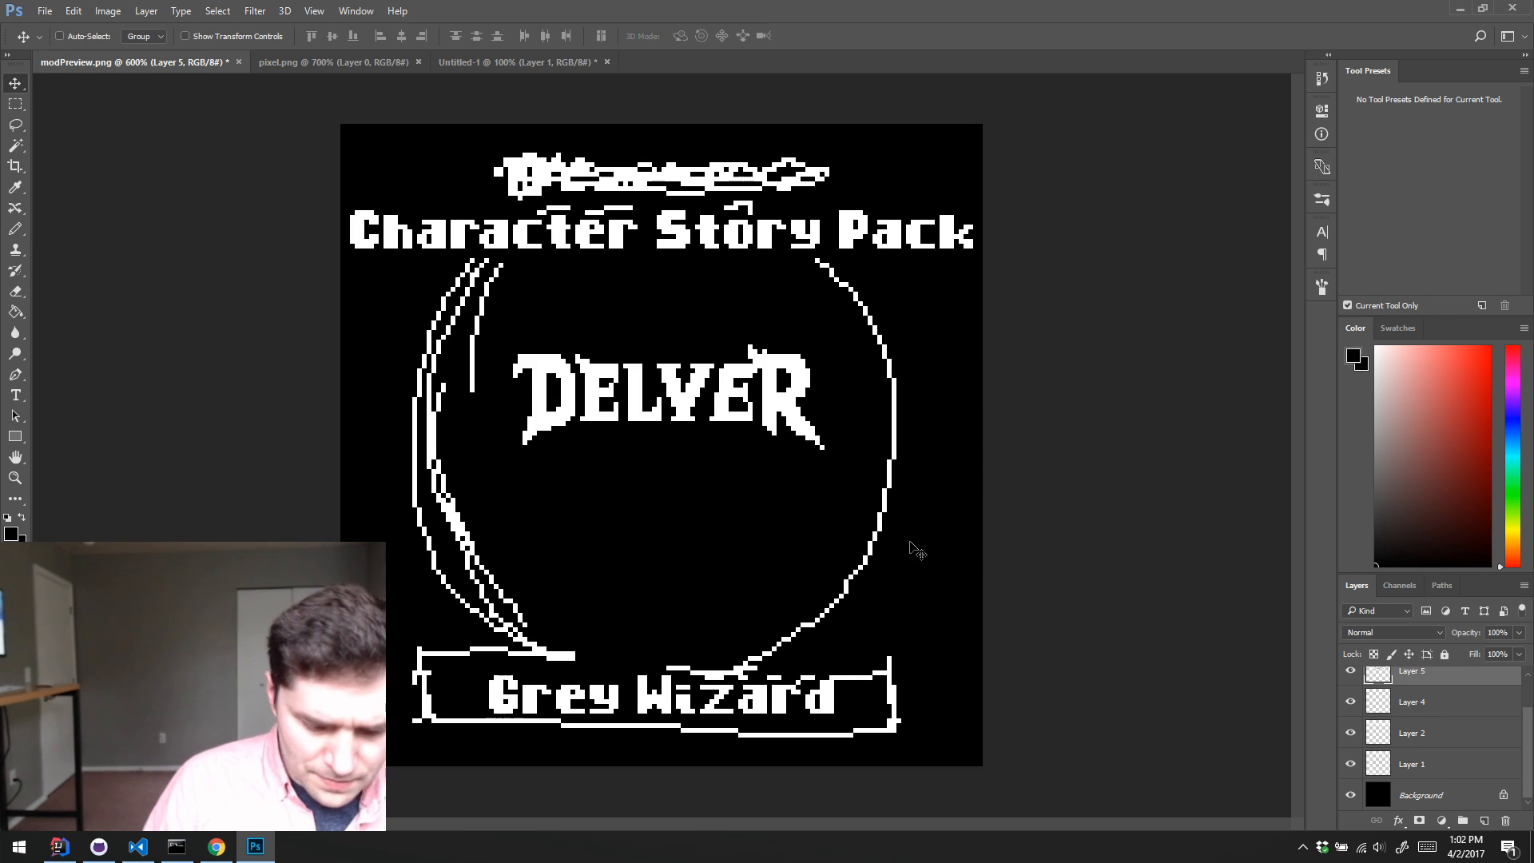
mouse_move(748, 378)
mouse_down()
mouse_move(742, 392)
mouse_move(676, 397)
mouse_move(742, 389)
mouse_up()
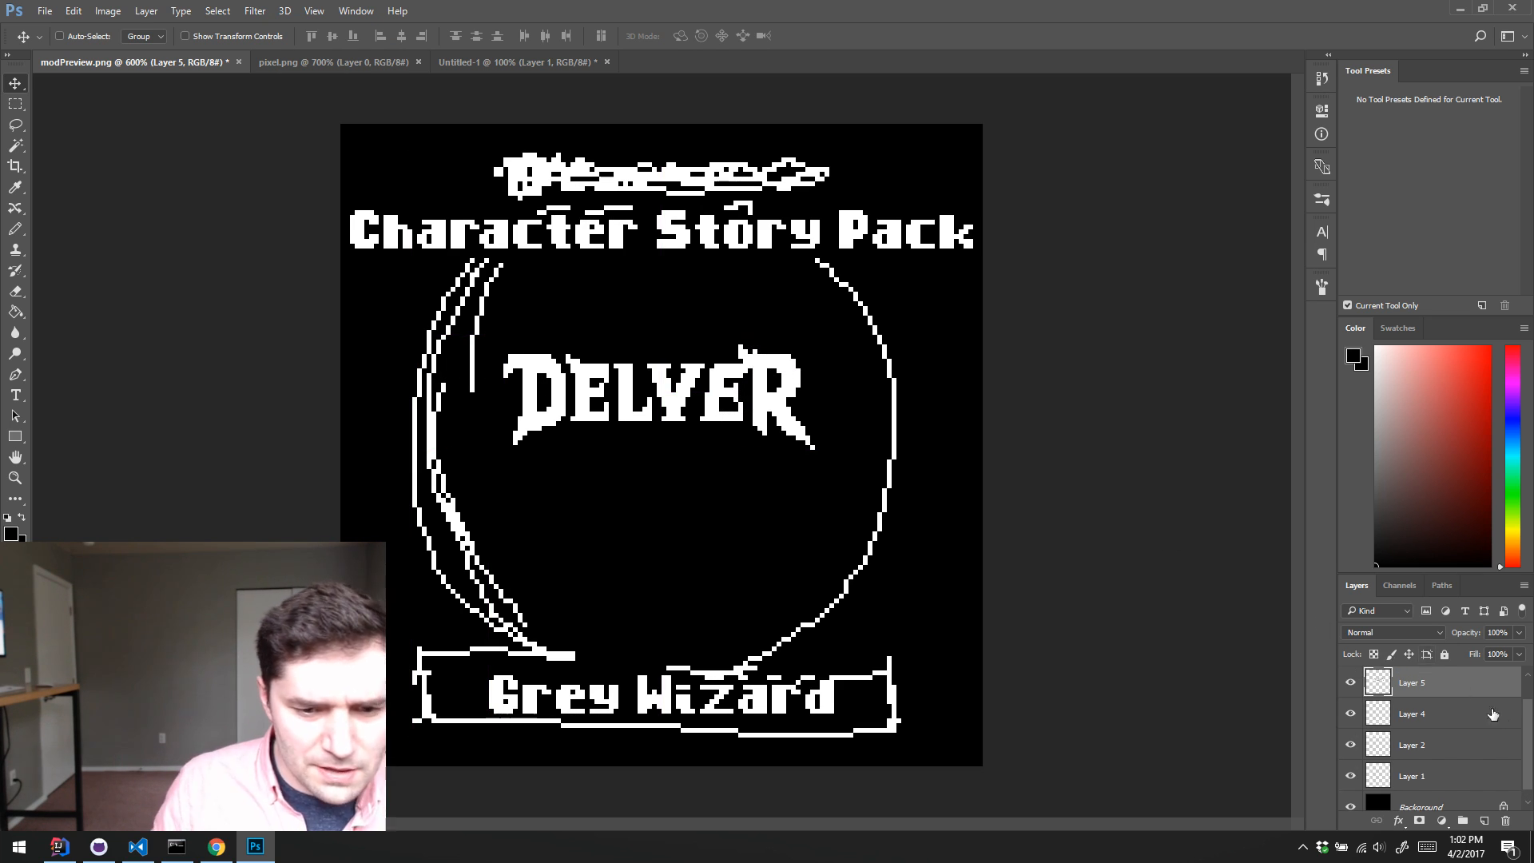
scroll(1528, 727, down, 1)
drag(721, 428, 706, 221)
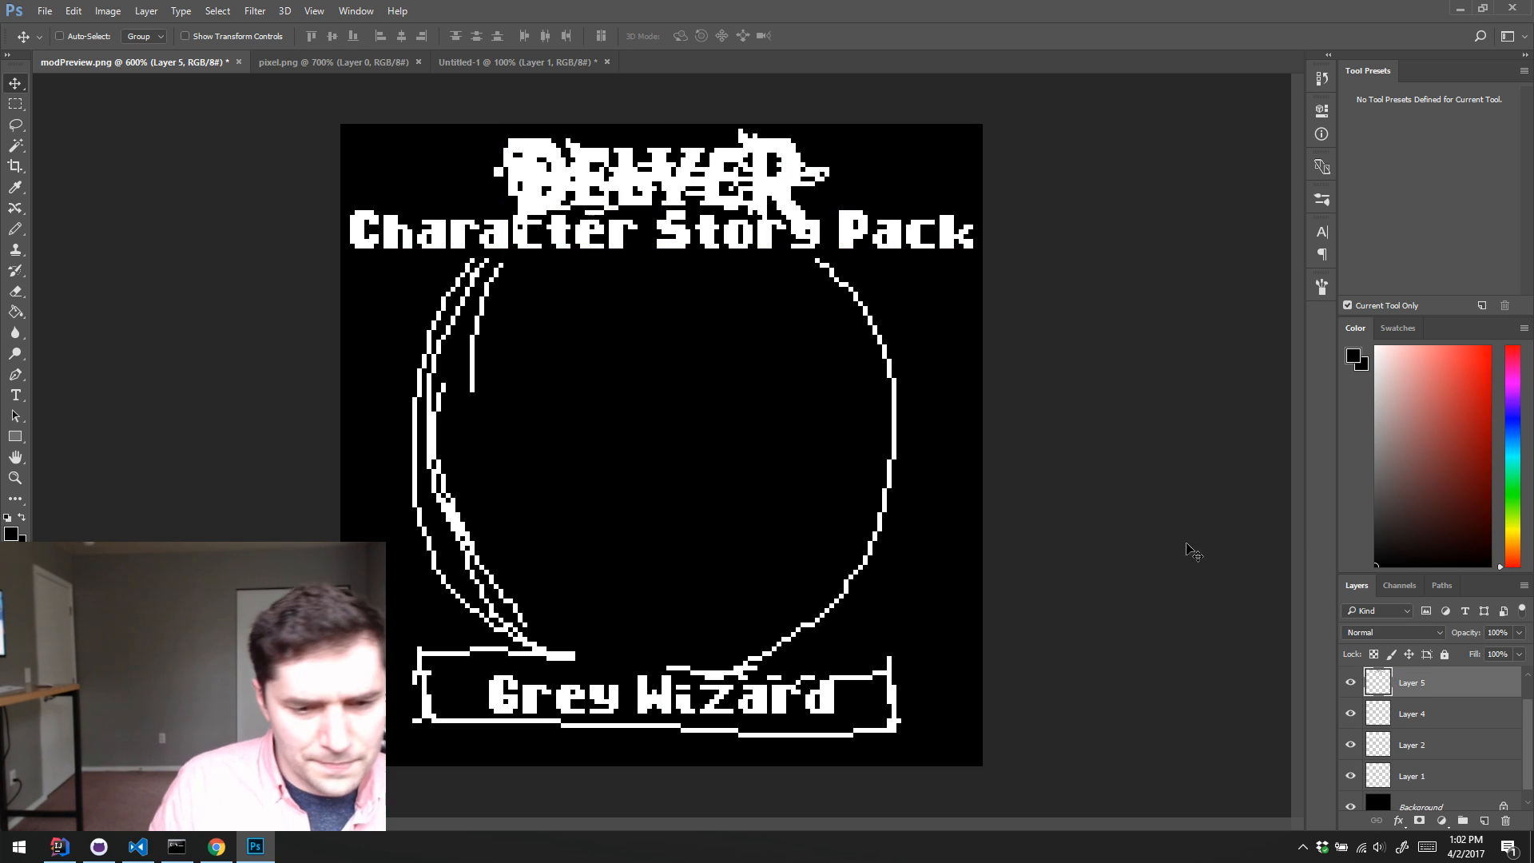
Step: Erase the scribbled title behind the DELVER logo on Layer 1 with an enlarged Eraser
click(1463, 778)
key(e)
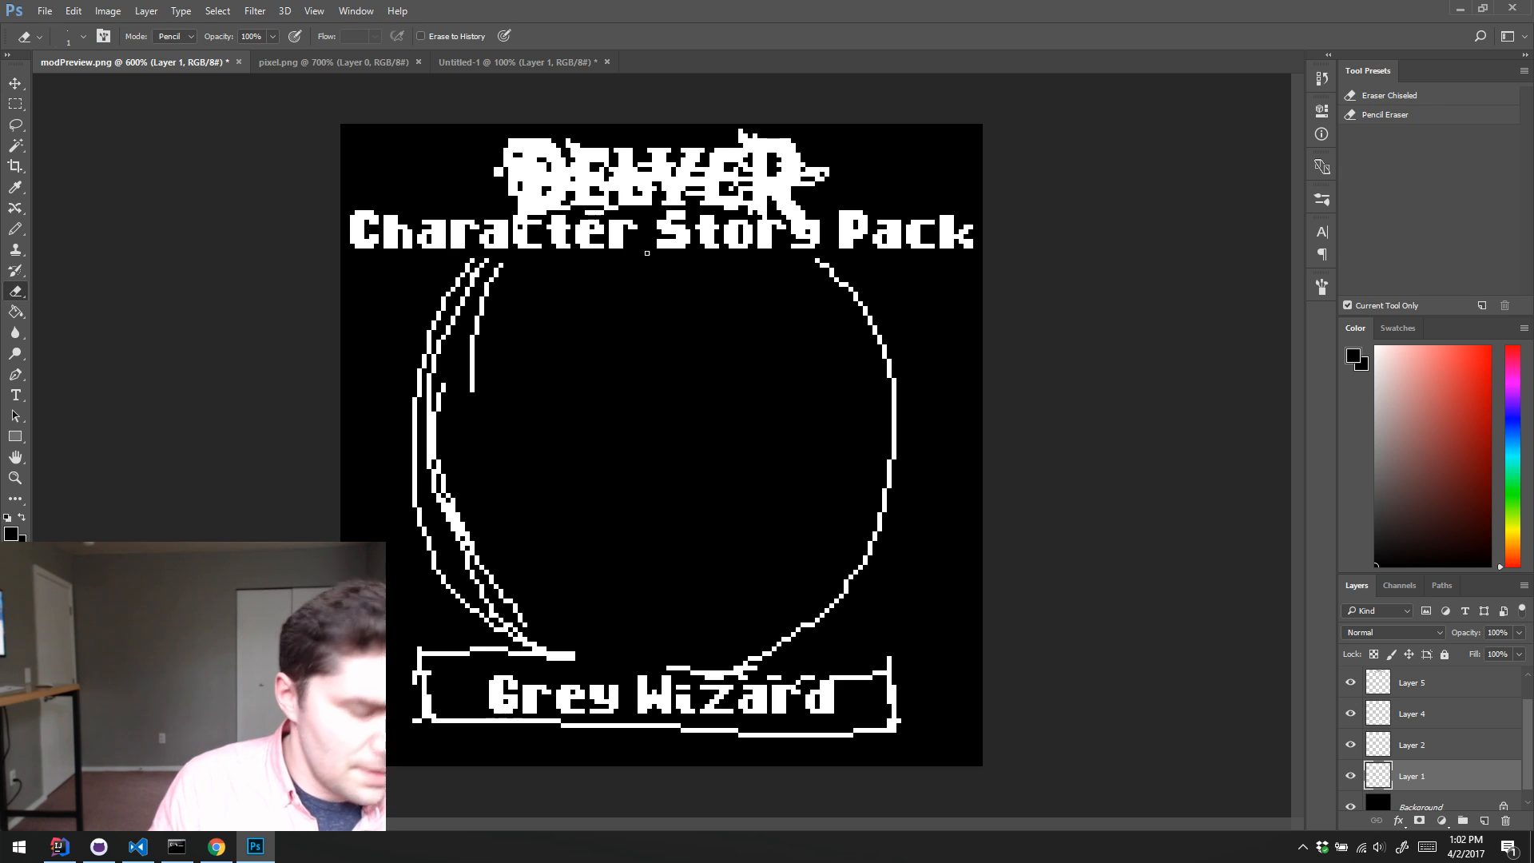
key(bracketright)
key(bracketright)
key(bracketright)
key(bracketright)
key(bracketright)
mouse_move(518, 157)
mouse_down()
mouse_move(525, 188)
mouse_move(542, 202)
mouse_move(574, 150)
mouse_move(620, 196)
mouse_move(667, 175)
mouse_move(796, 204)
mouse_move(820, 161)
mouse_move(734, 206)
mouse_move(733, 147)
mouse_up()
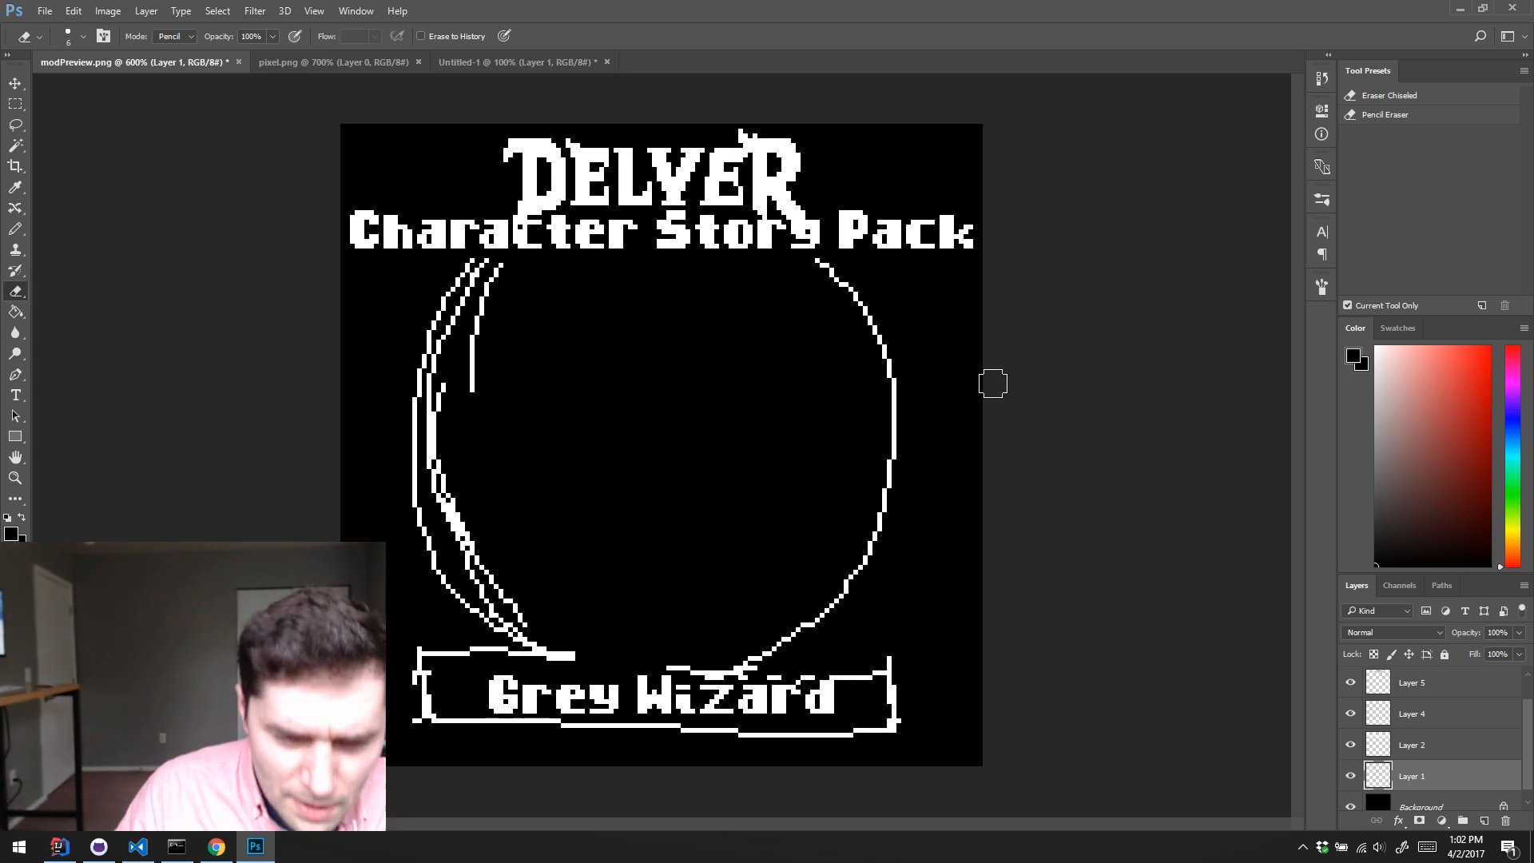
Step: Check what Layer 1 contains and rename it Mockup Wires
double_click(1412, 776)
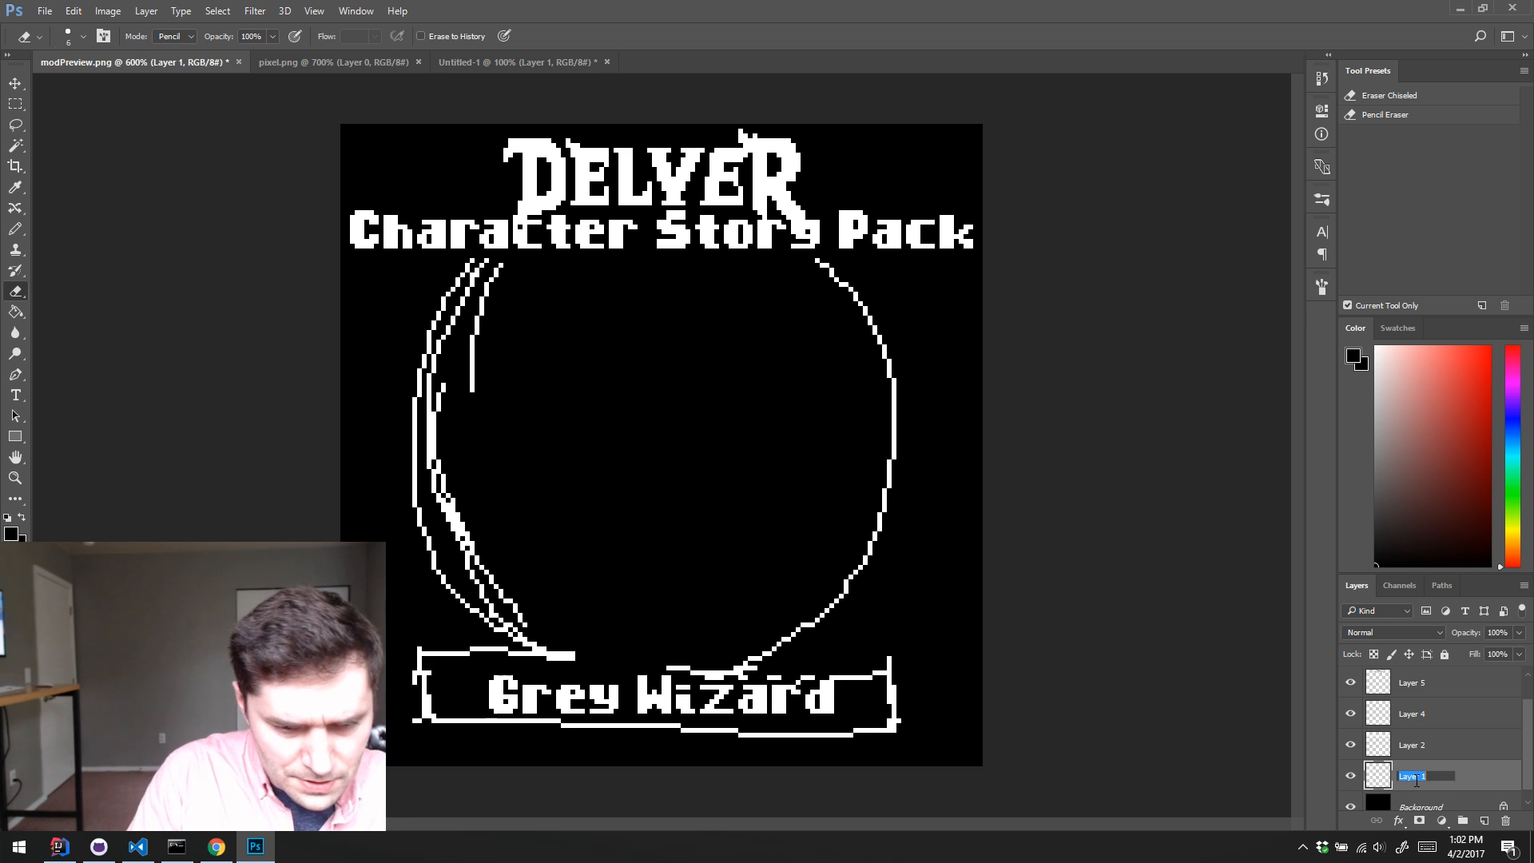
key(Escape)
click(1351, 776)
click(1350, 777)
scroll(1435, 788, down, 1)
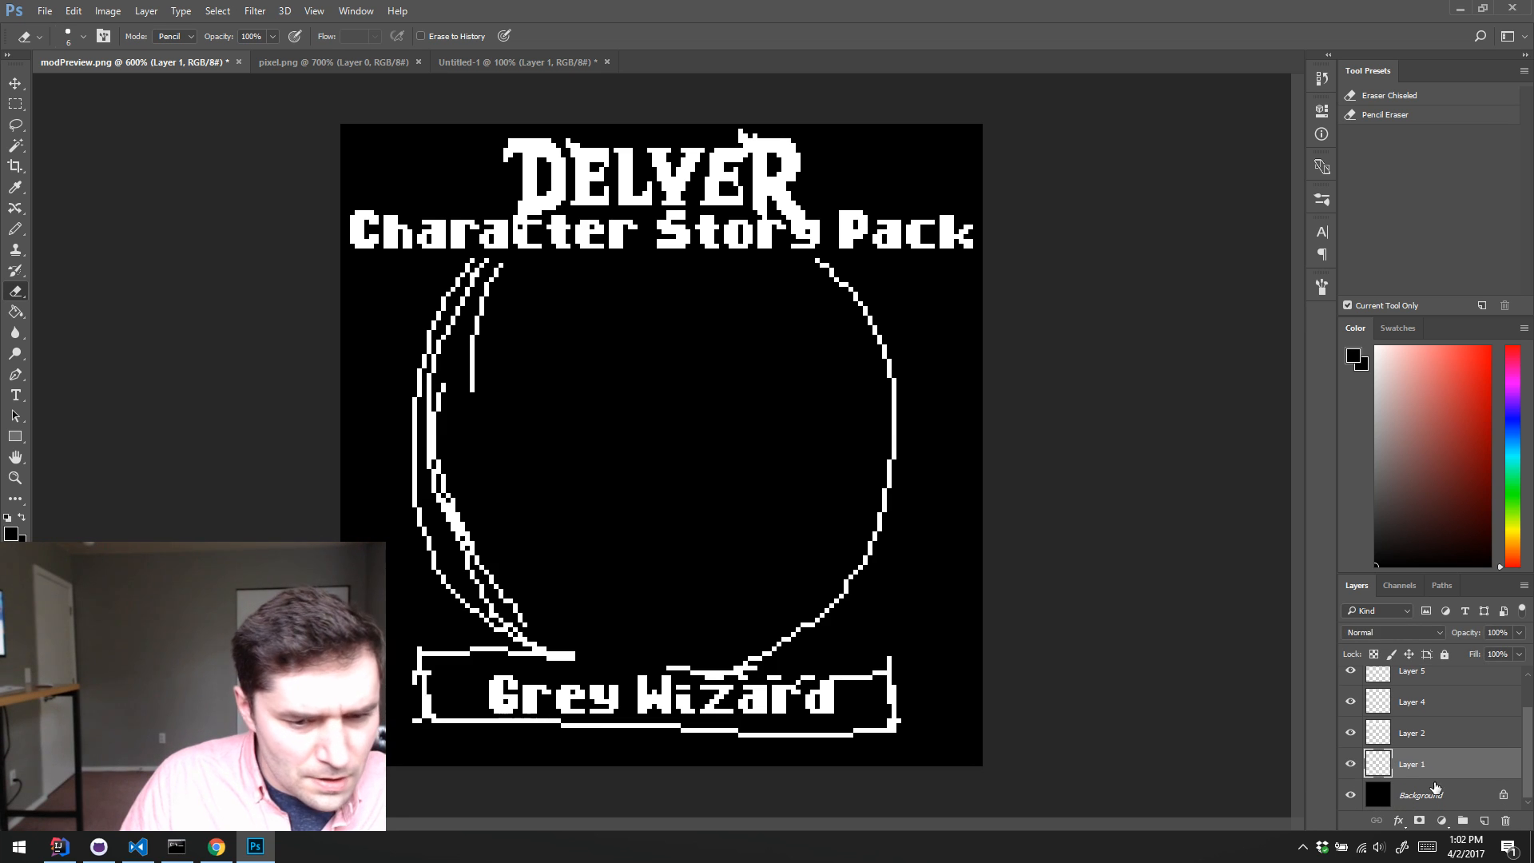
double_click(1420, 765)
text(Mockup W)
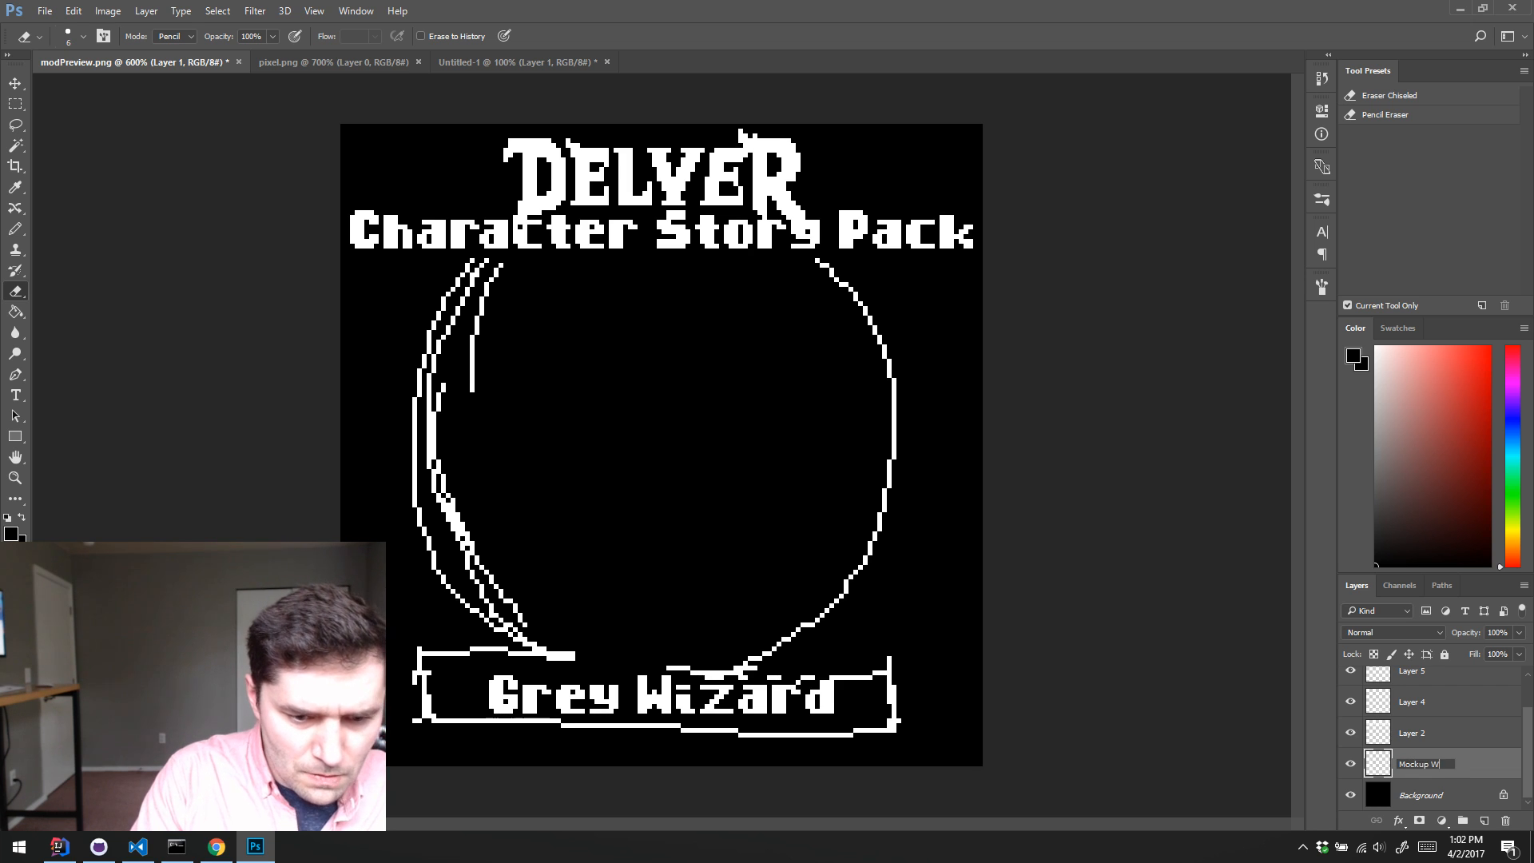
text(ires)
key(Return)
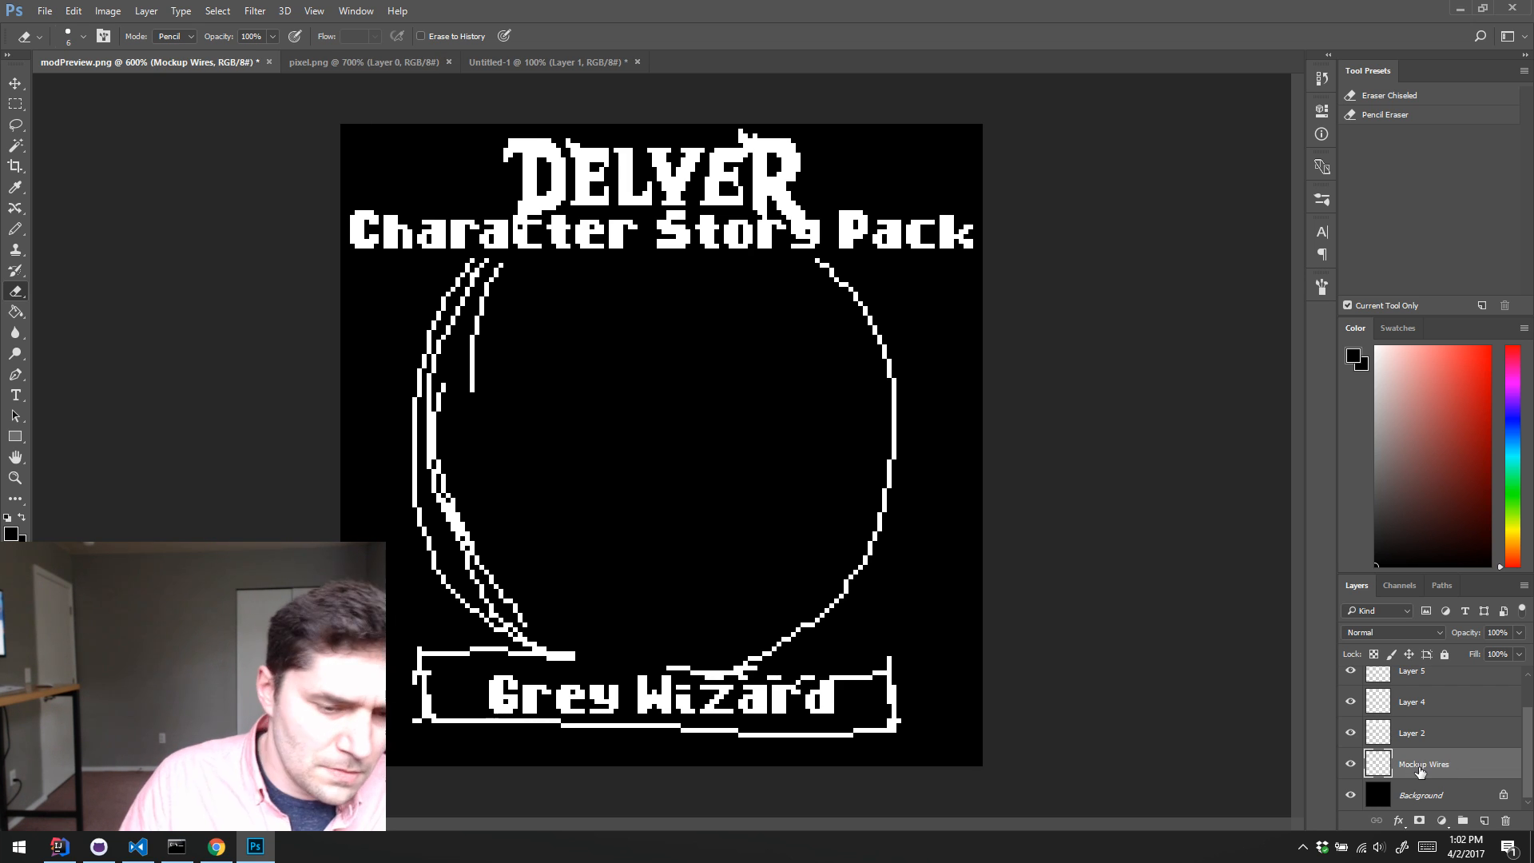
Step: Check what Layer 2 contains and rename it Character Story Pack
click(1342, 733)
click(1347, 732)
click(1347, 733)
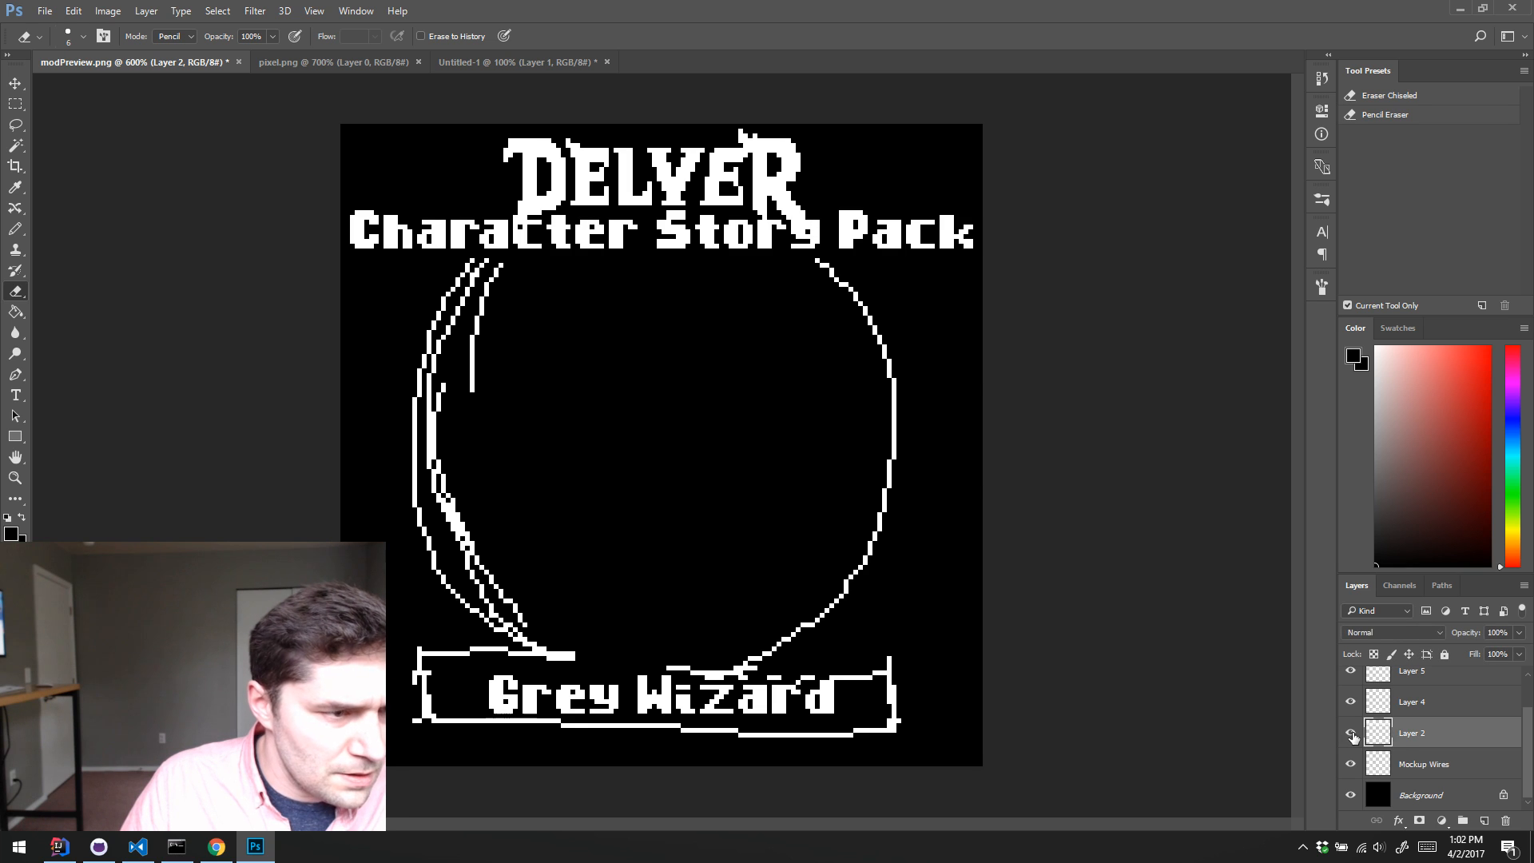
double_click(1408, 732)
text(Ch)
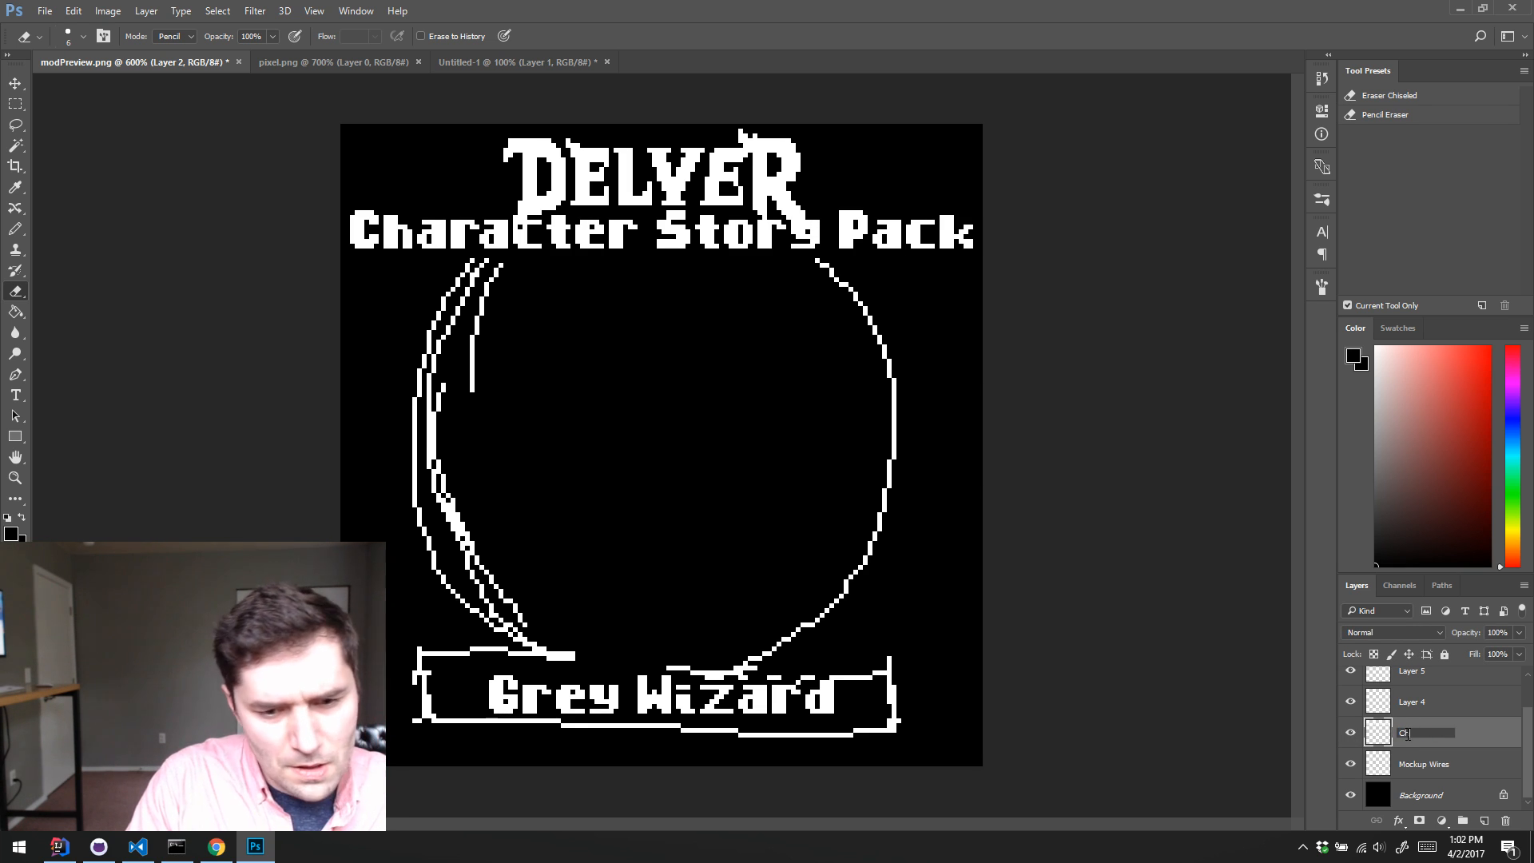
text(aracter Stor)
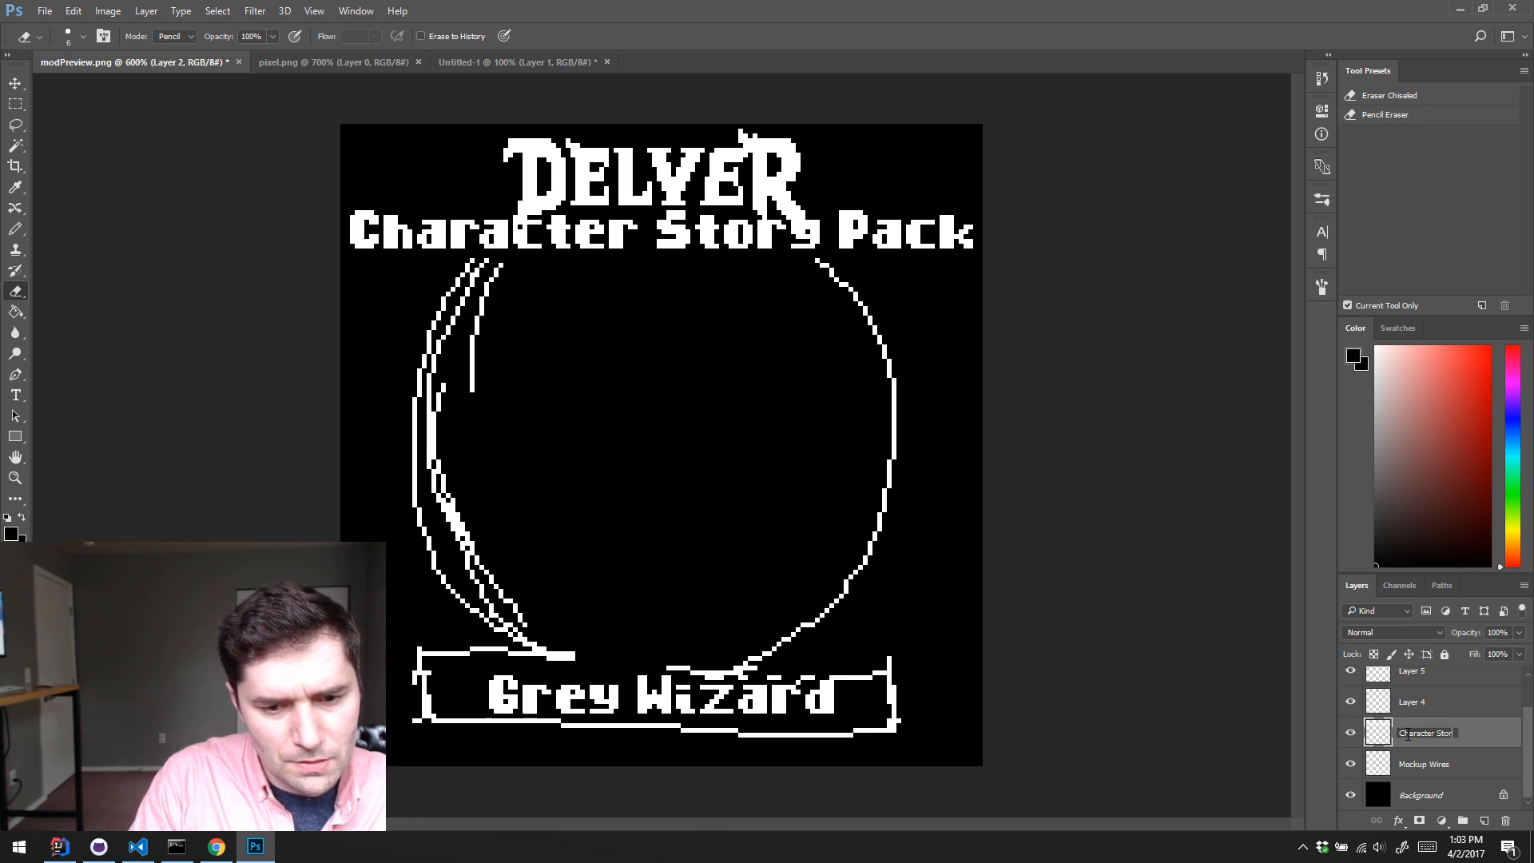
text(y Pack)
key(Return)
Step: Rename Layer 4 to Grey Wizard
click(1409, 708)
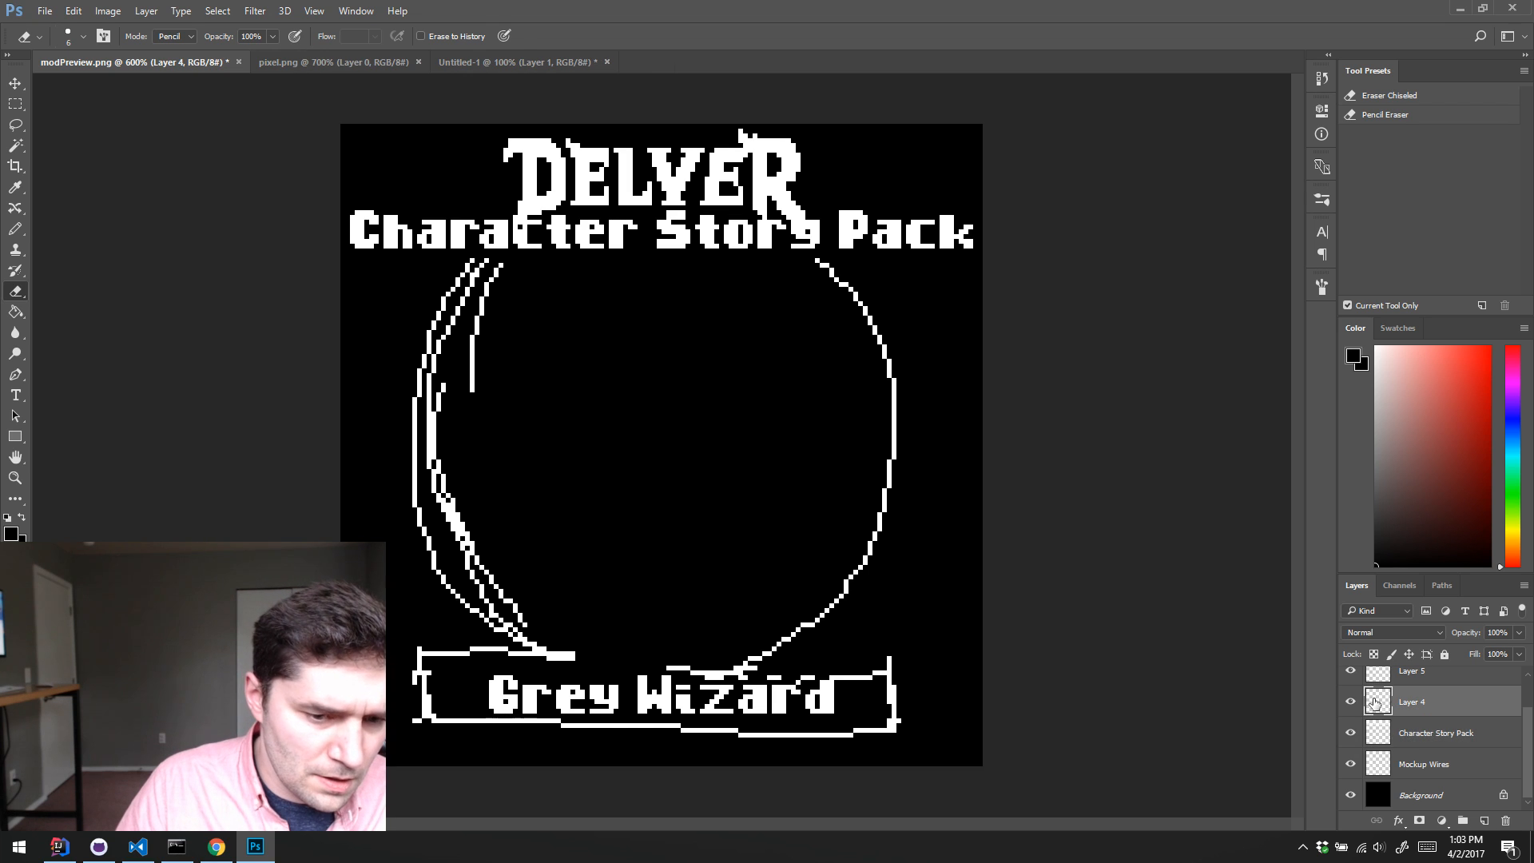
double_click(1409, 703)
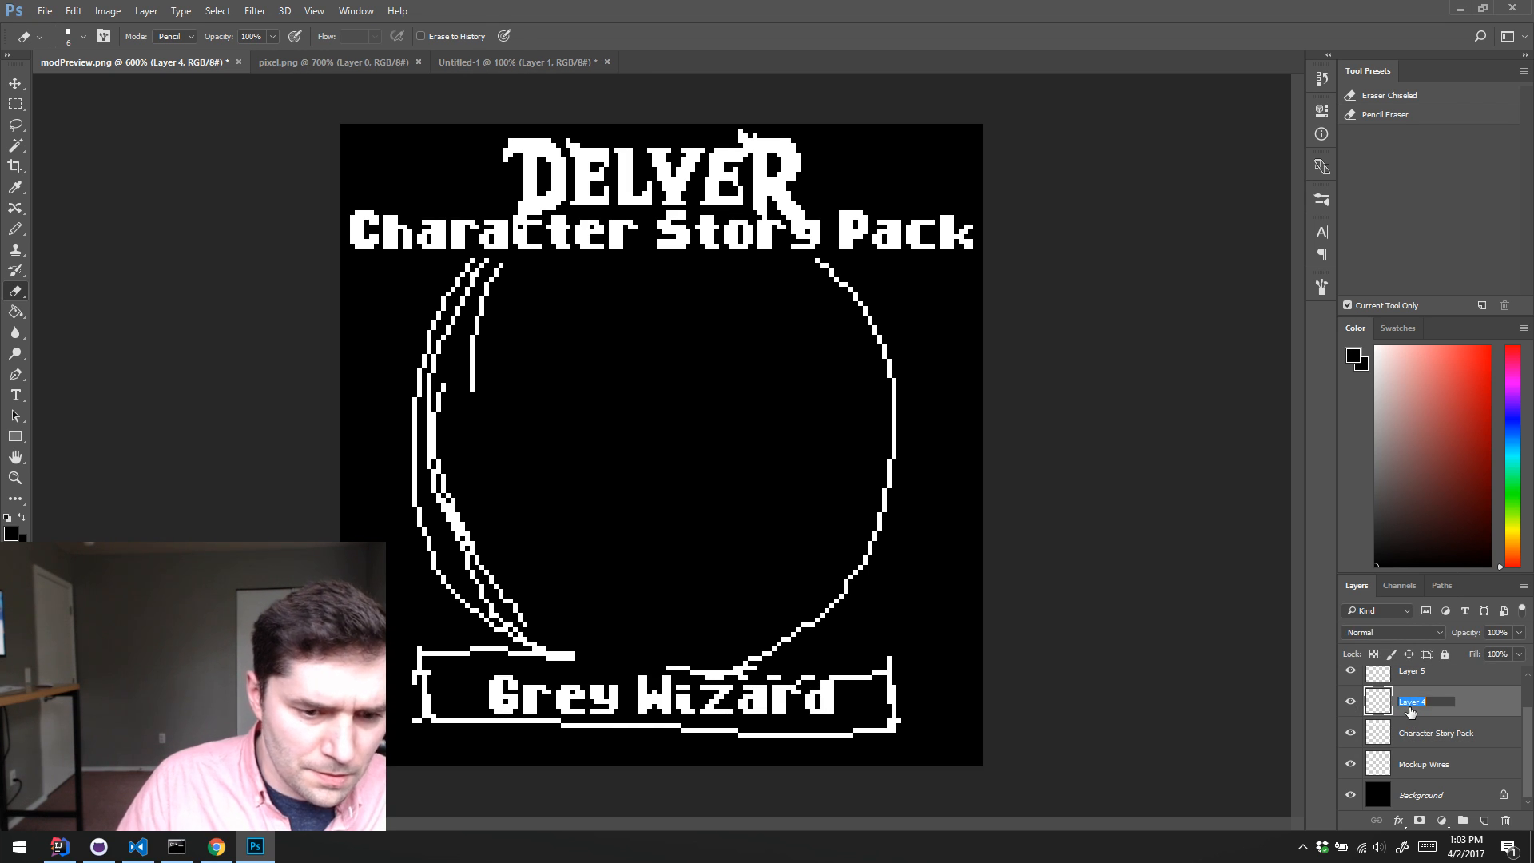
text(Grey Wize)
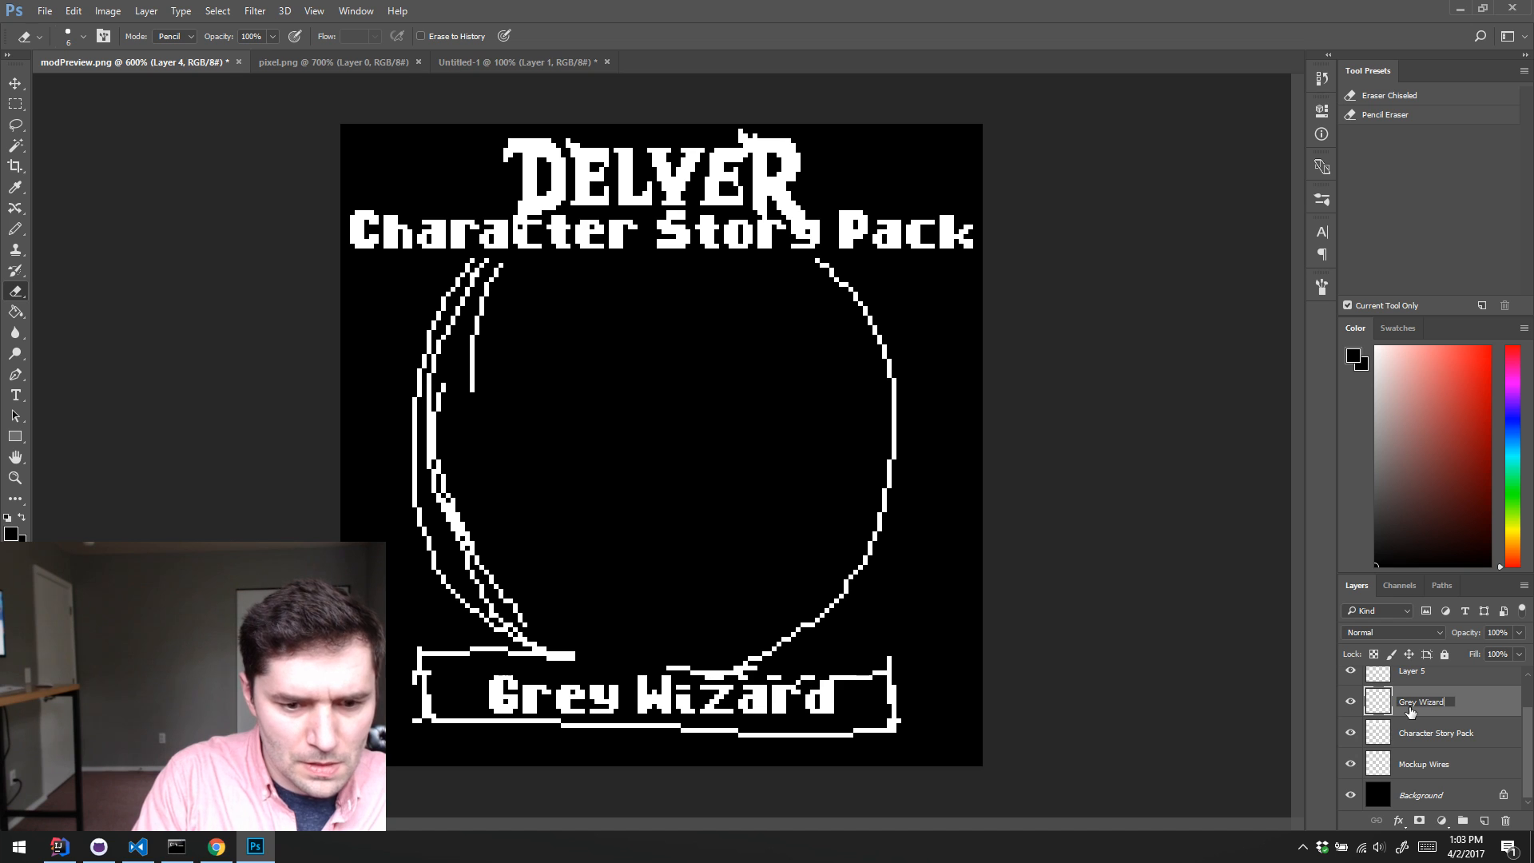
key(Return)
Step: Check what Layer 5 contains and rename it Delver Logo
scroll(1410, 709, up, 2)
click(1416, 709)
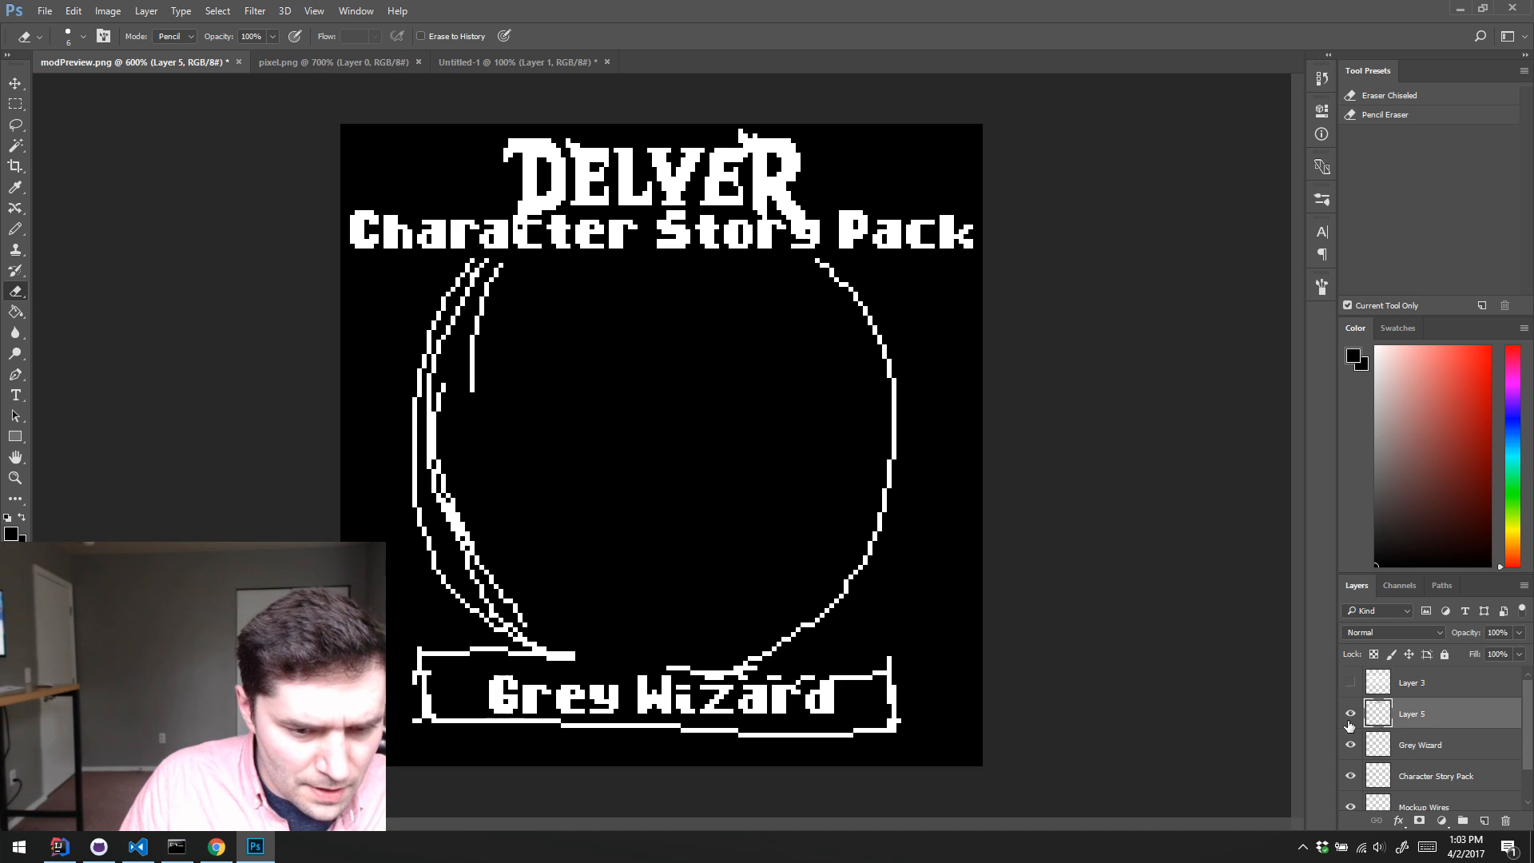
click(1349, 723)
click(1349, 723)
double_click(1412, 714)
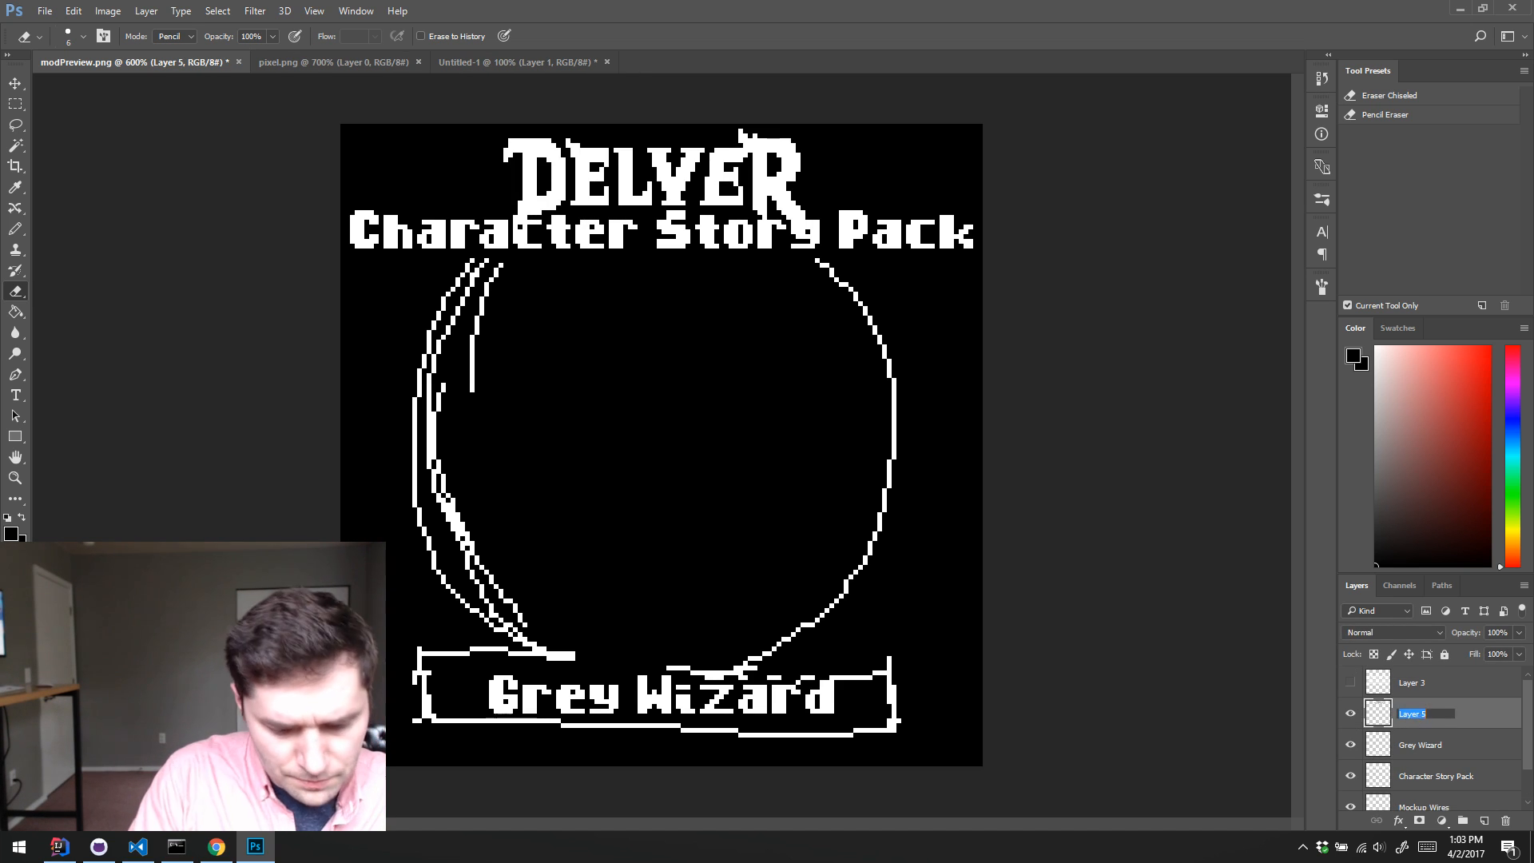
text(Delver Logo)
key(Return)
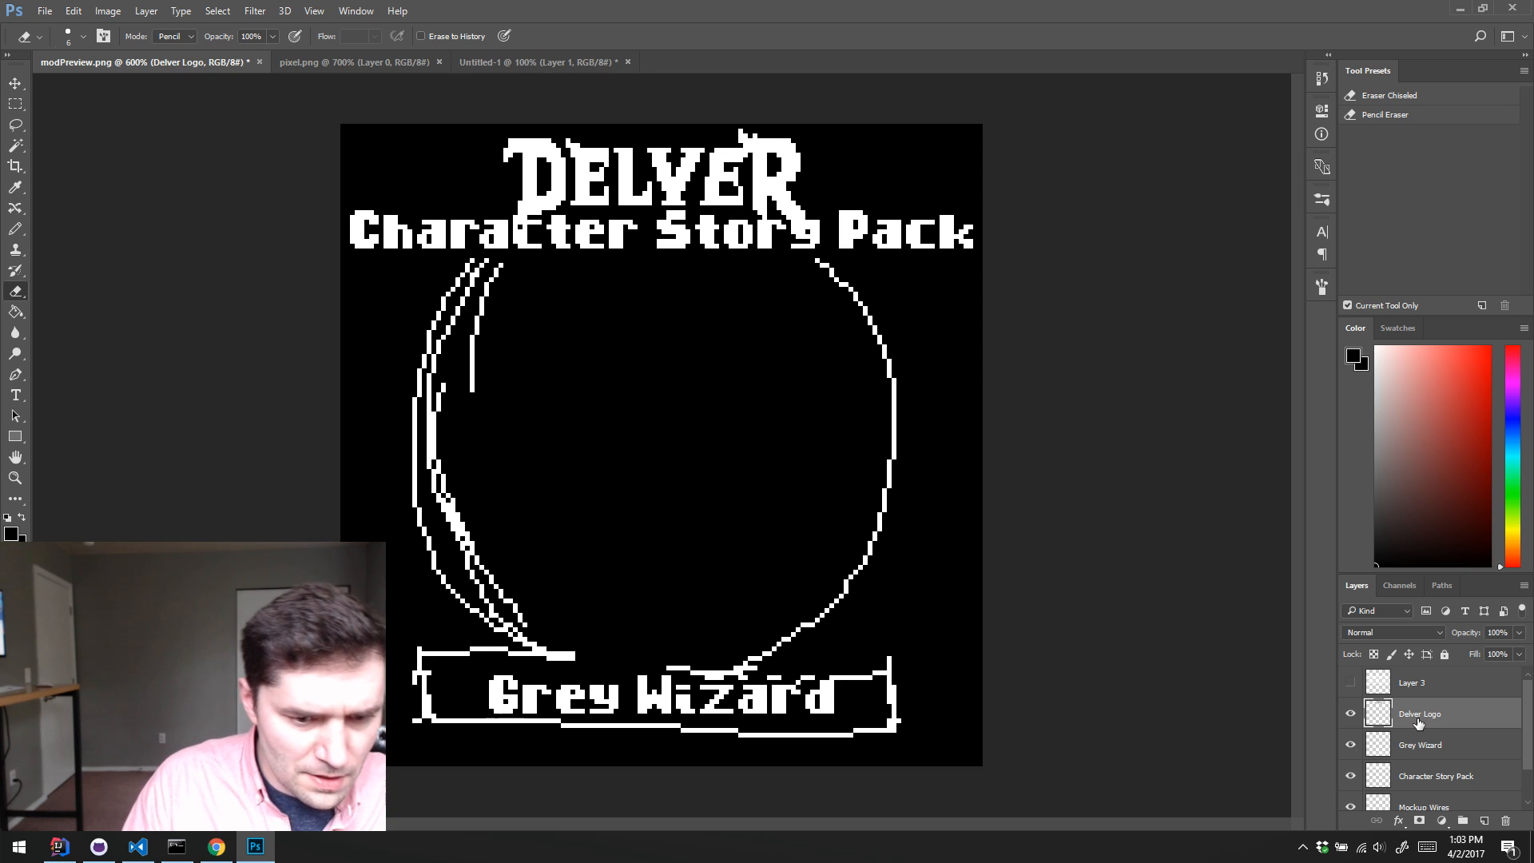
Step: Check what the hidden Layer 3 contains and rename it Alphabet
click(1349, 682)
click(1349, 682)
click(1428, 687)
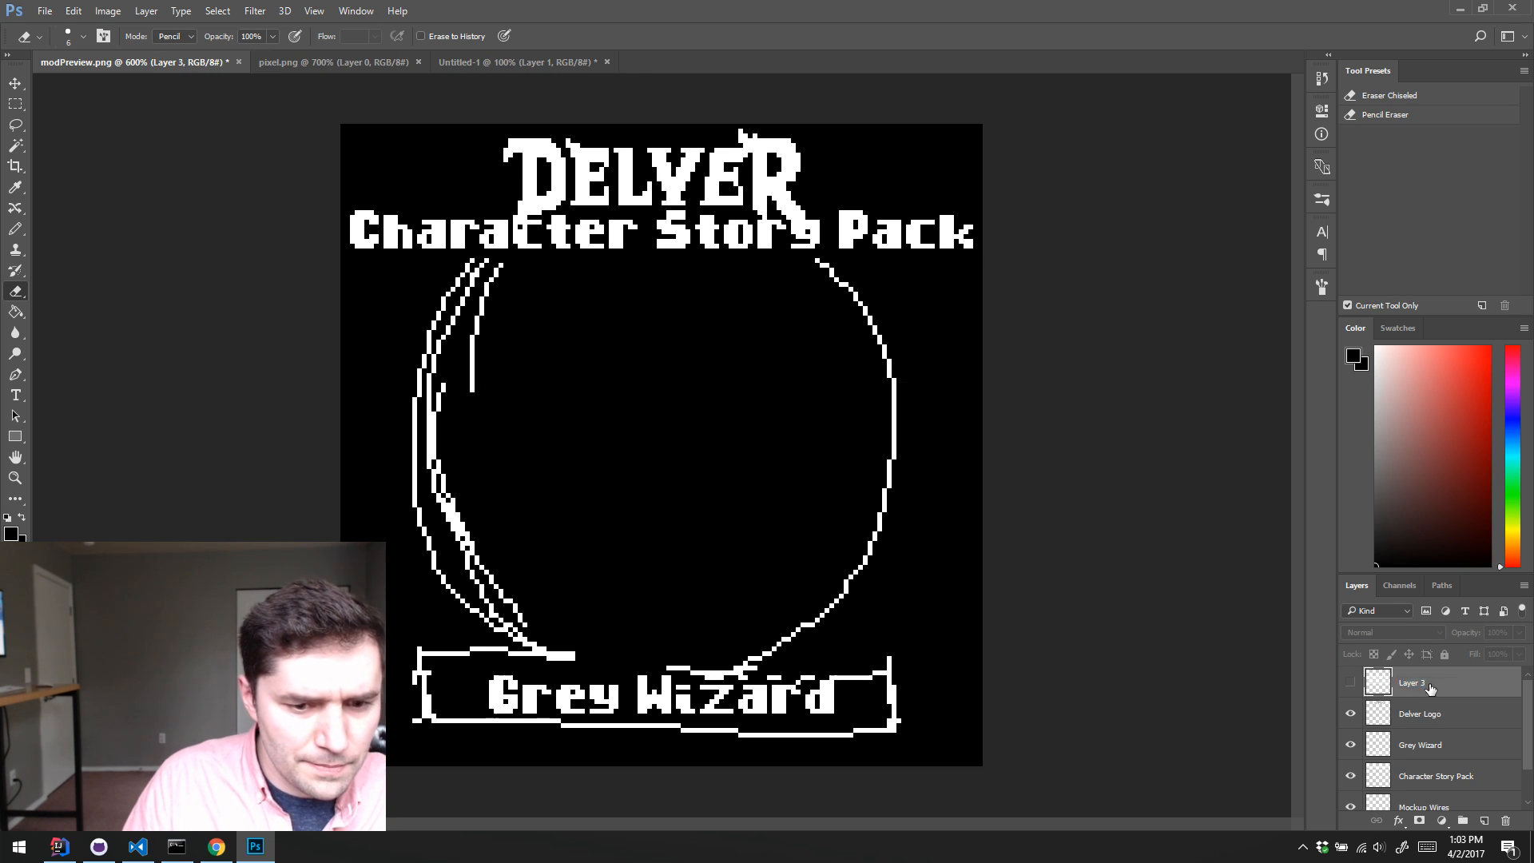
double_click(1428, 684)
text(Alpha)
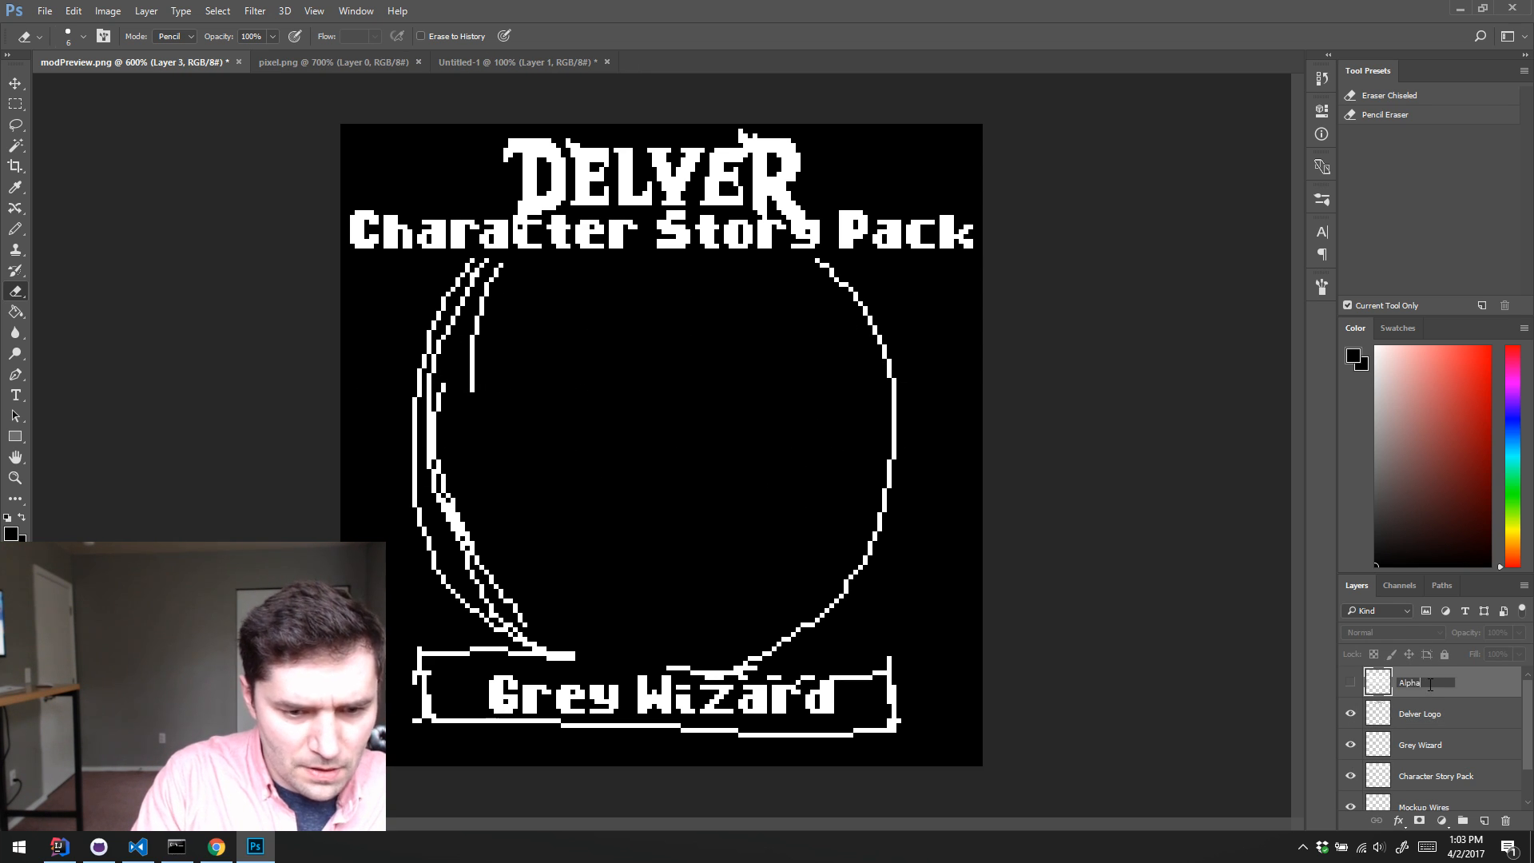
text(bet)
key(Return)
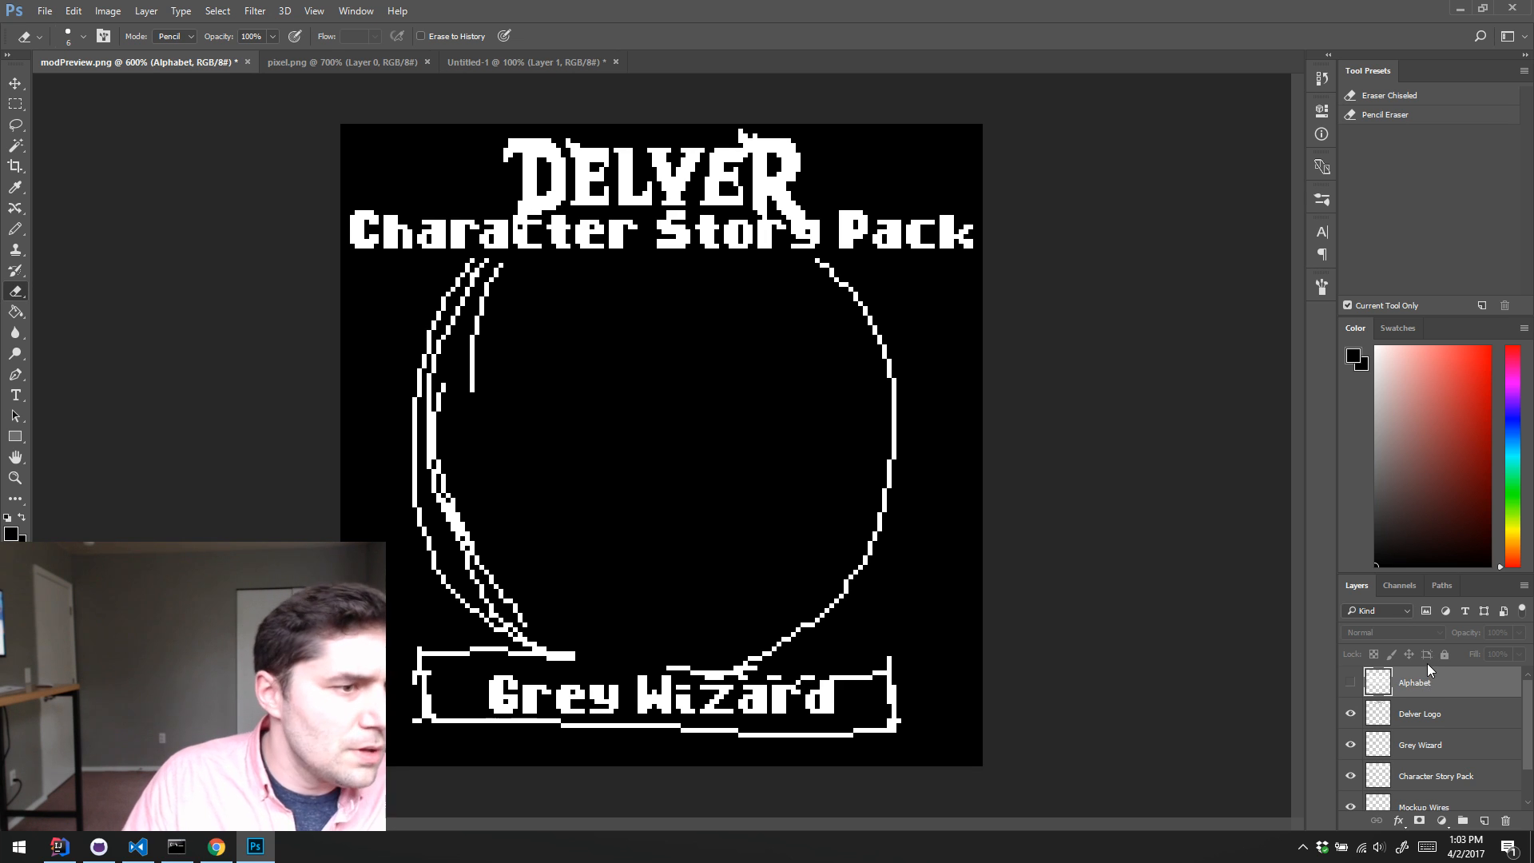
Step: Nudge the Character Story Pack text down by about 3 pixels, away from the DELVER logo
scroll(1426, 675, down, 1)
click(1448, 733)
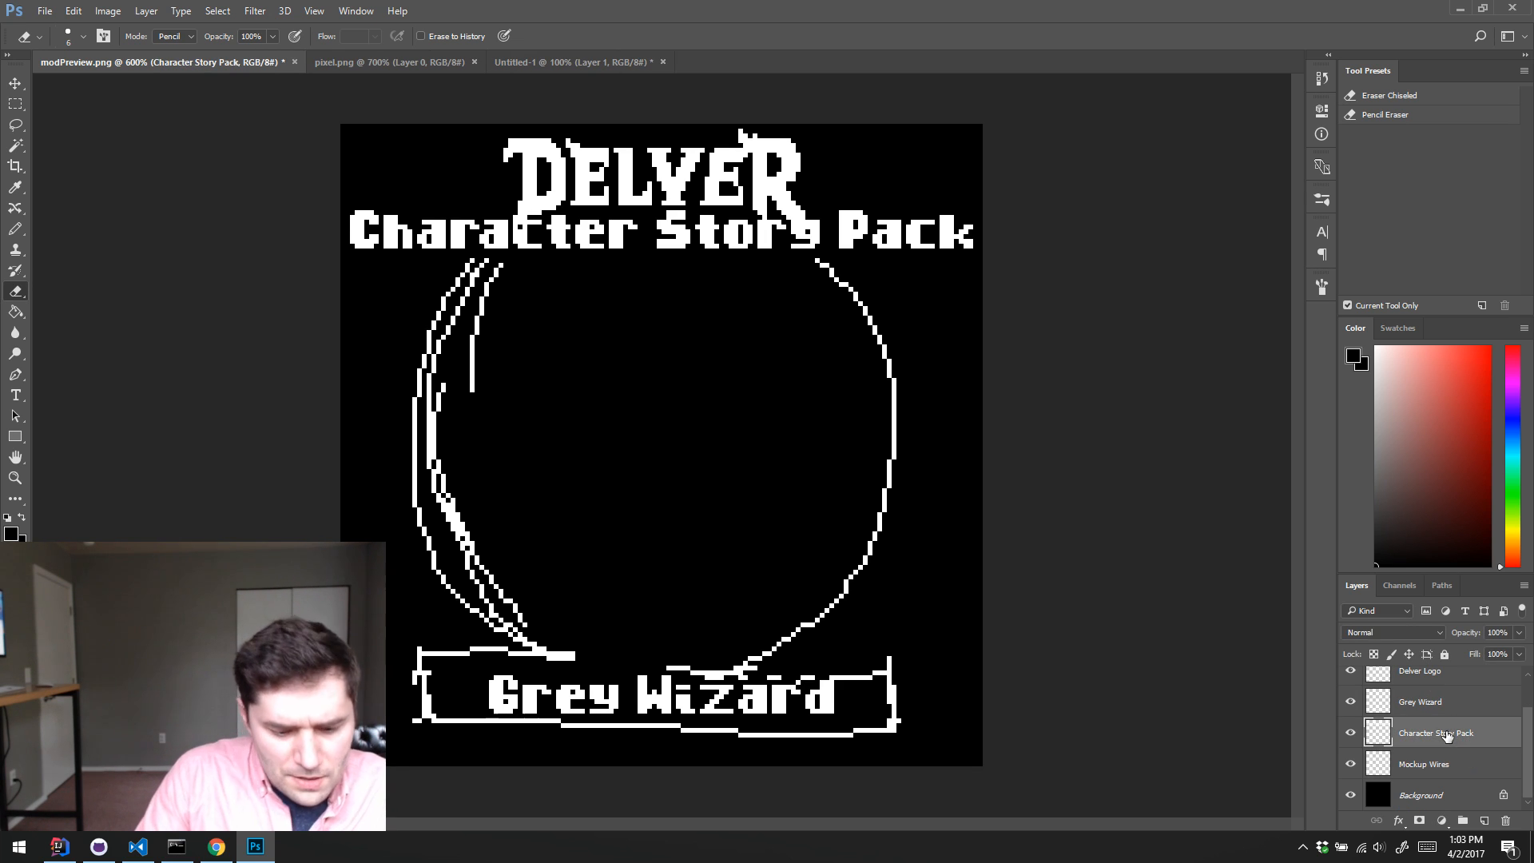
key(v)
key(Down)
key(Down)
key(Down)
key(Down)
key(Down)
key(Up)
key(Up)
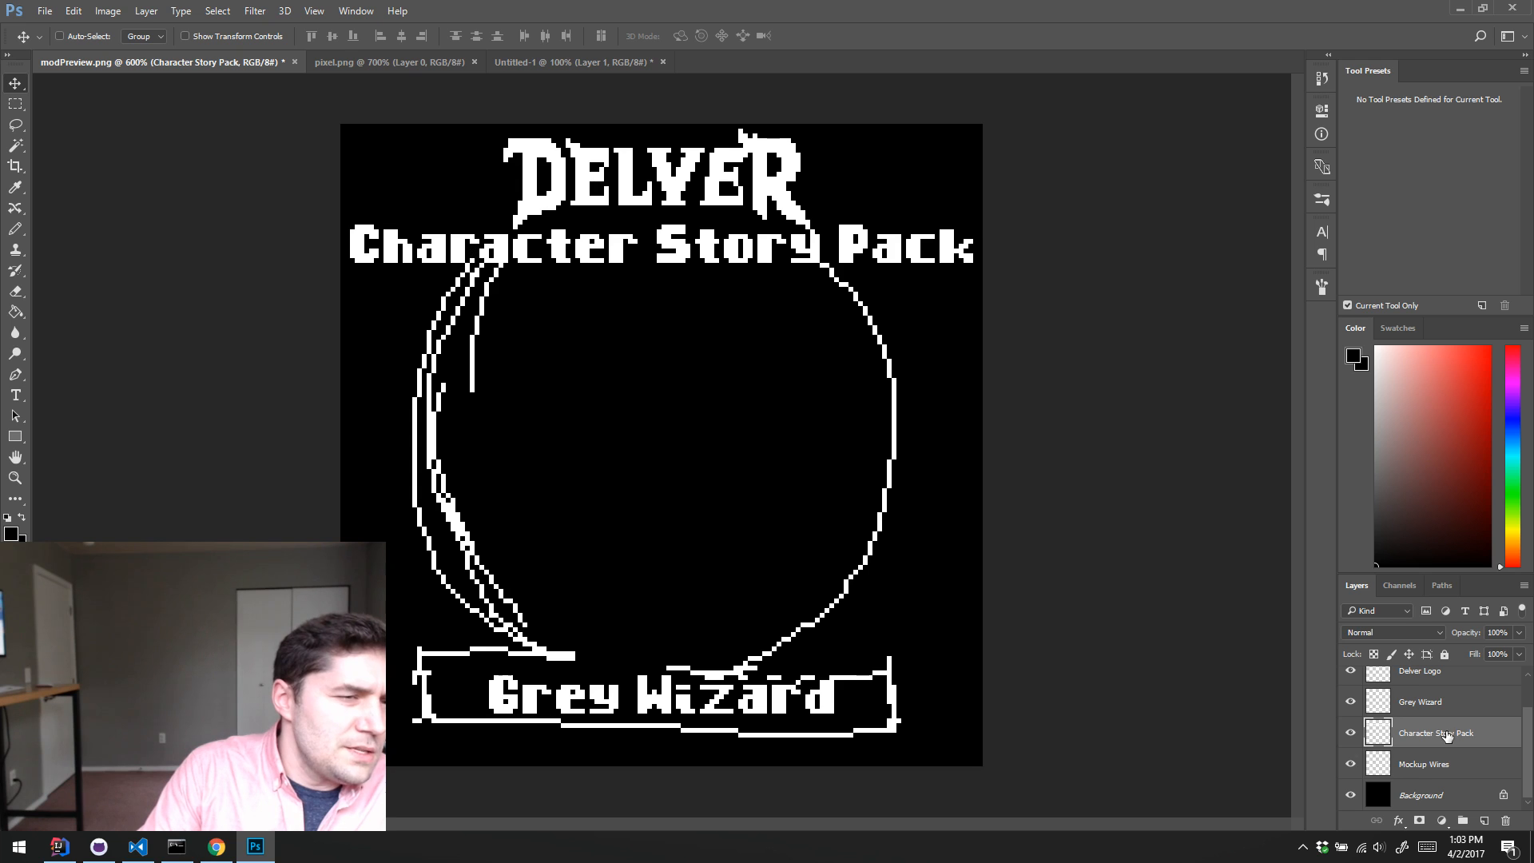
key(Down)
key(Up)
key(Up)
key(Up)
key(Down)
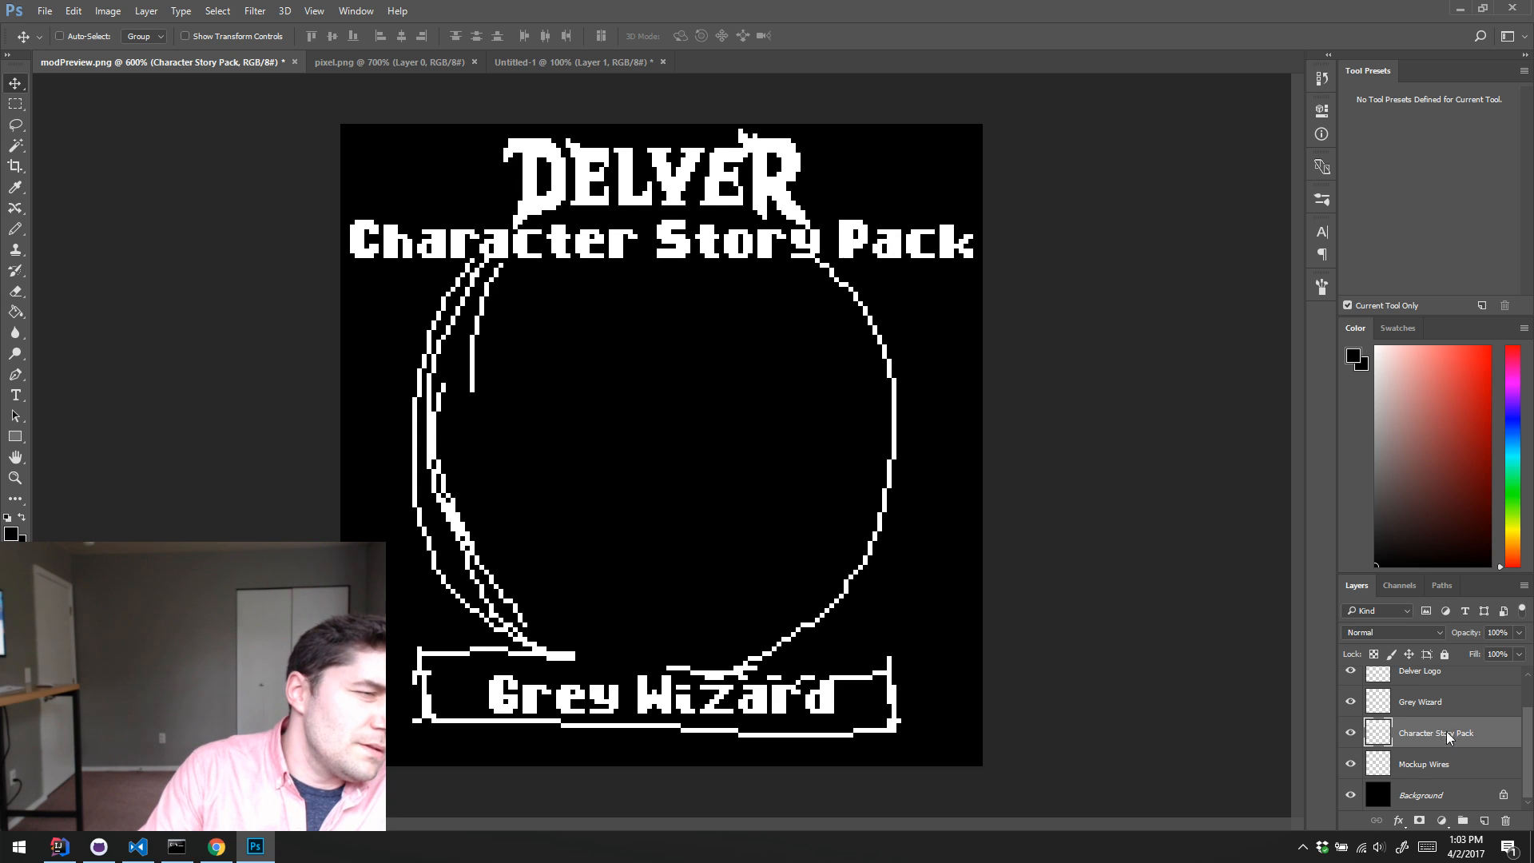
key(Down)
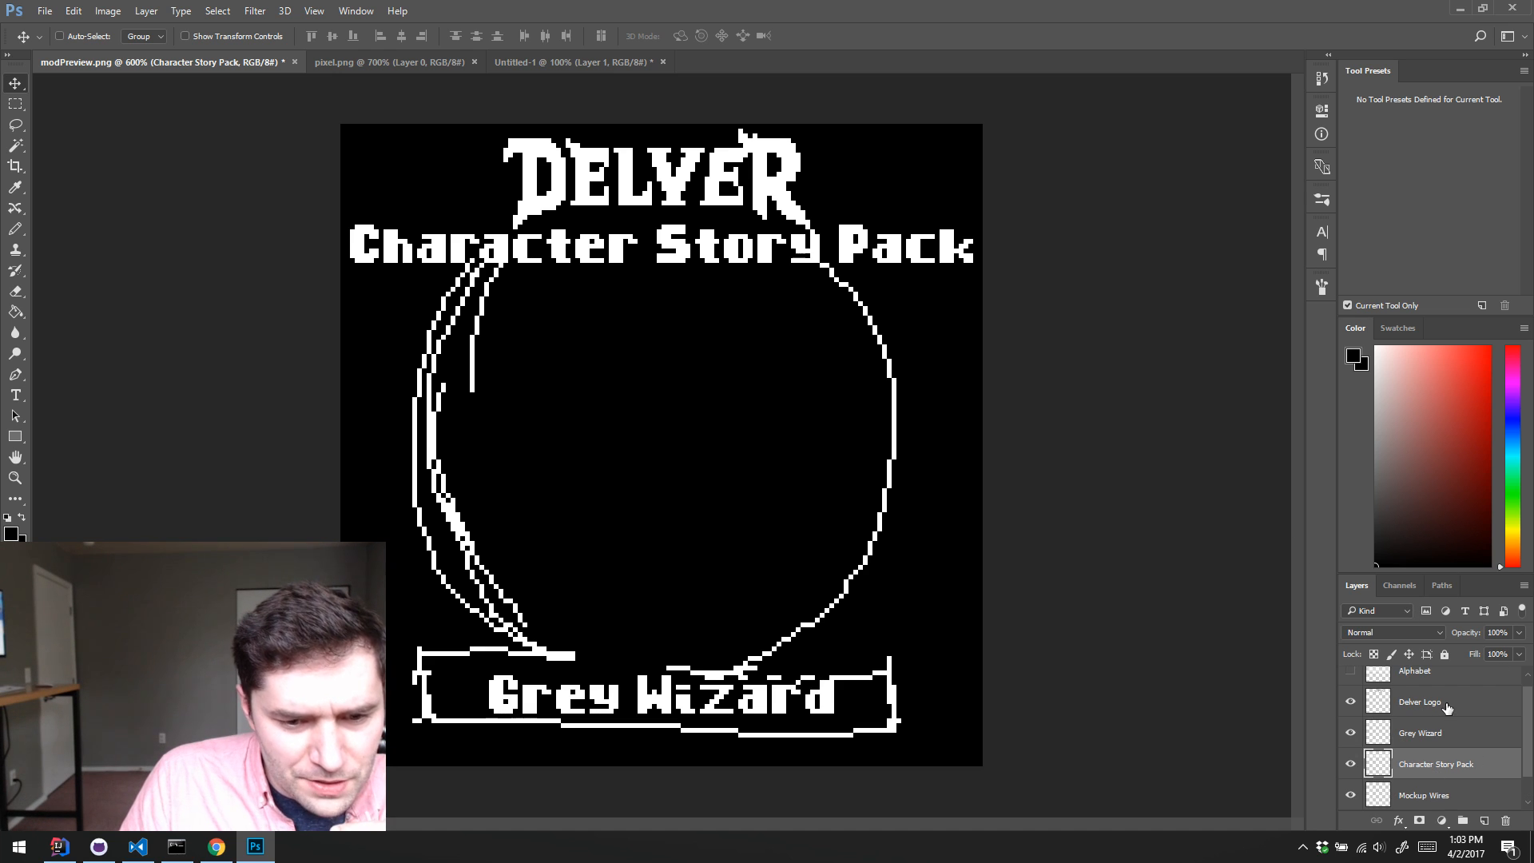
Step: Enlarge the layer list by shrinking the tool presets and color areas above it
scroll(1446, 710, up, 1)
drag(1461, 570, 1433, 419)
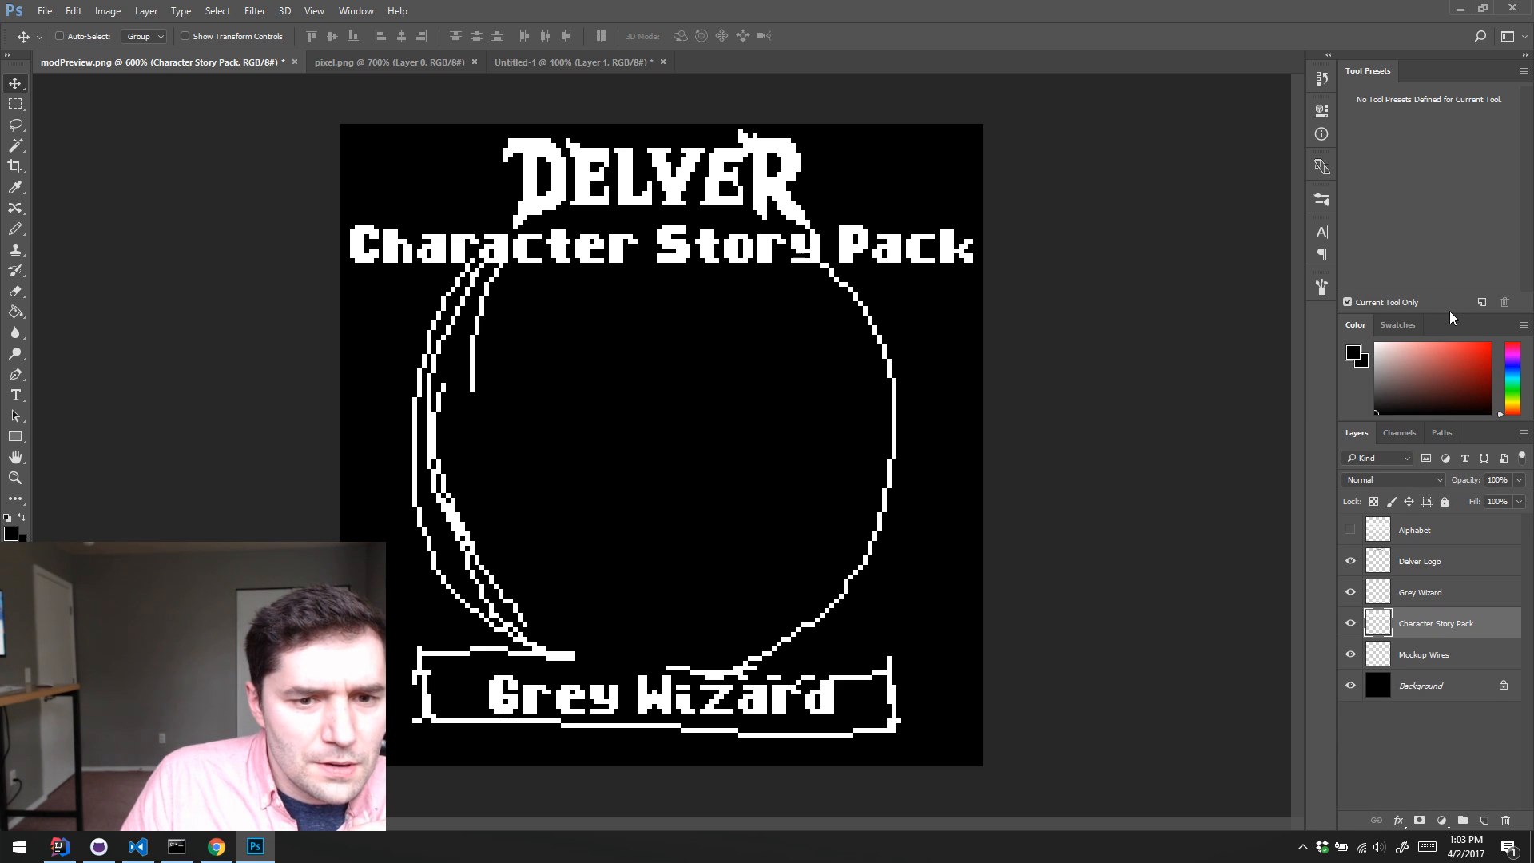
drag(1450, 316, 1450, 194)
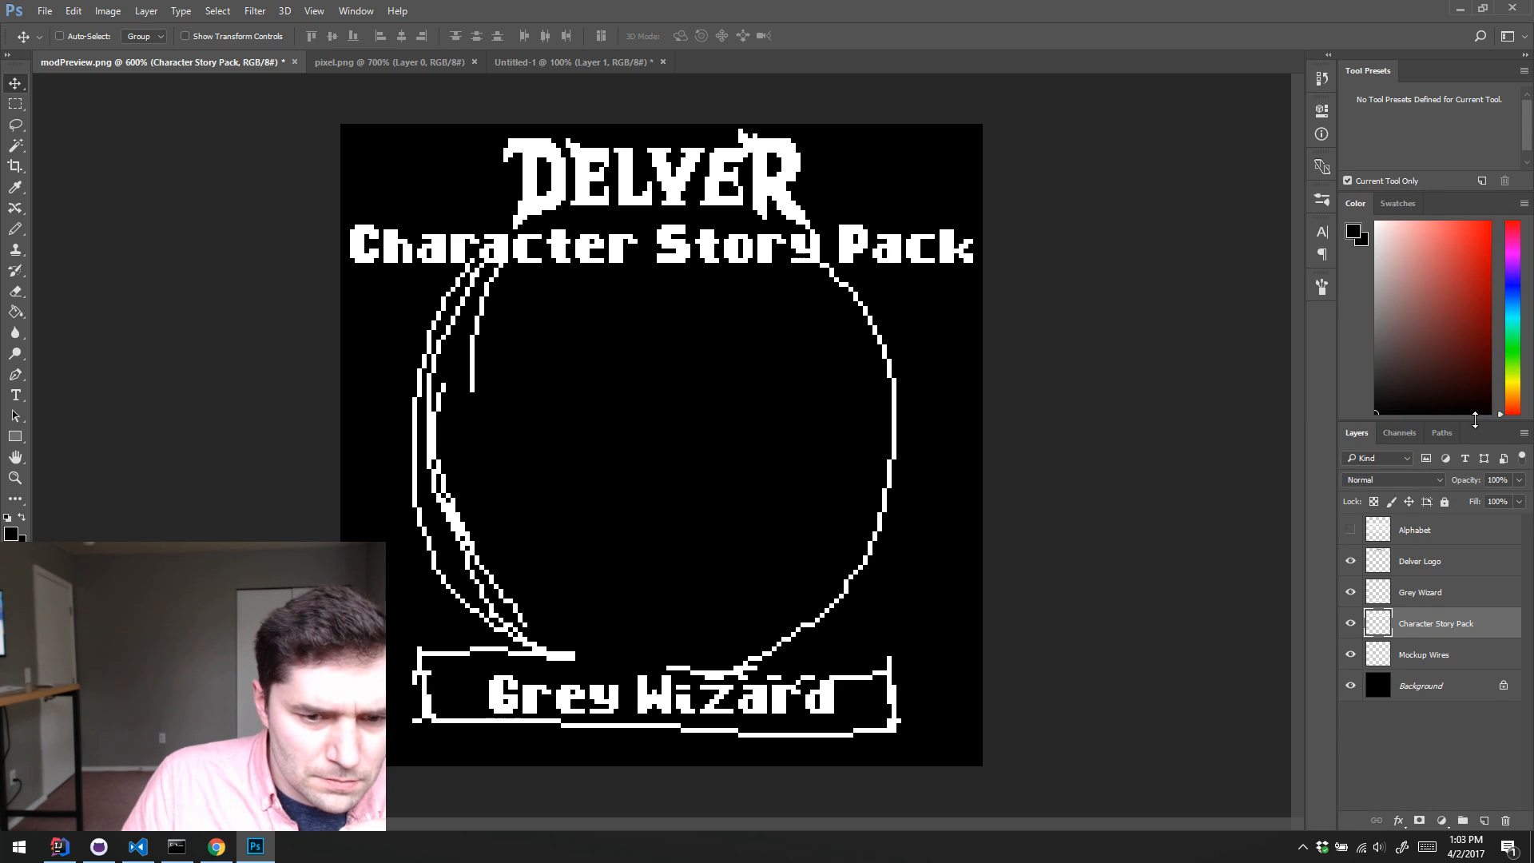
drag(1474, 421, 1470, 330)
Step: Nudge the Delver Logo layer down about 2 pixels and the Character Story Pack layer down 1 pixel
click(1437, 472)
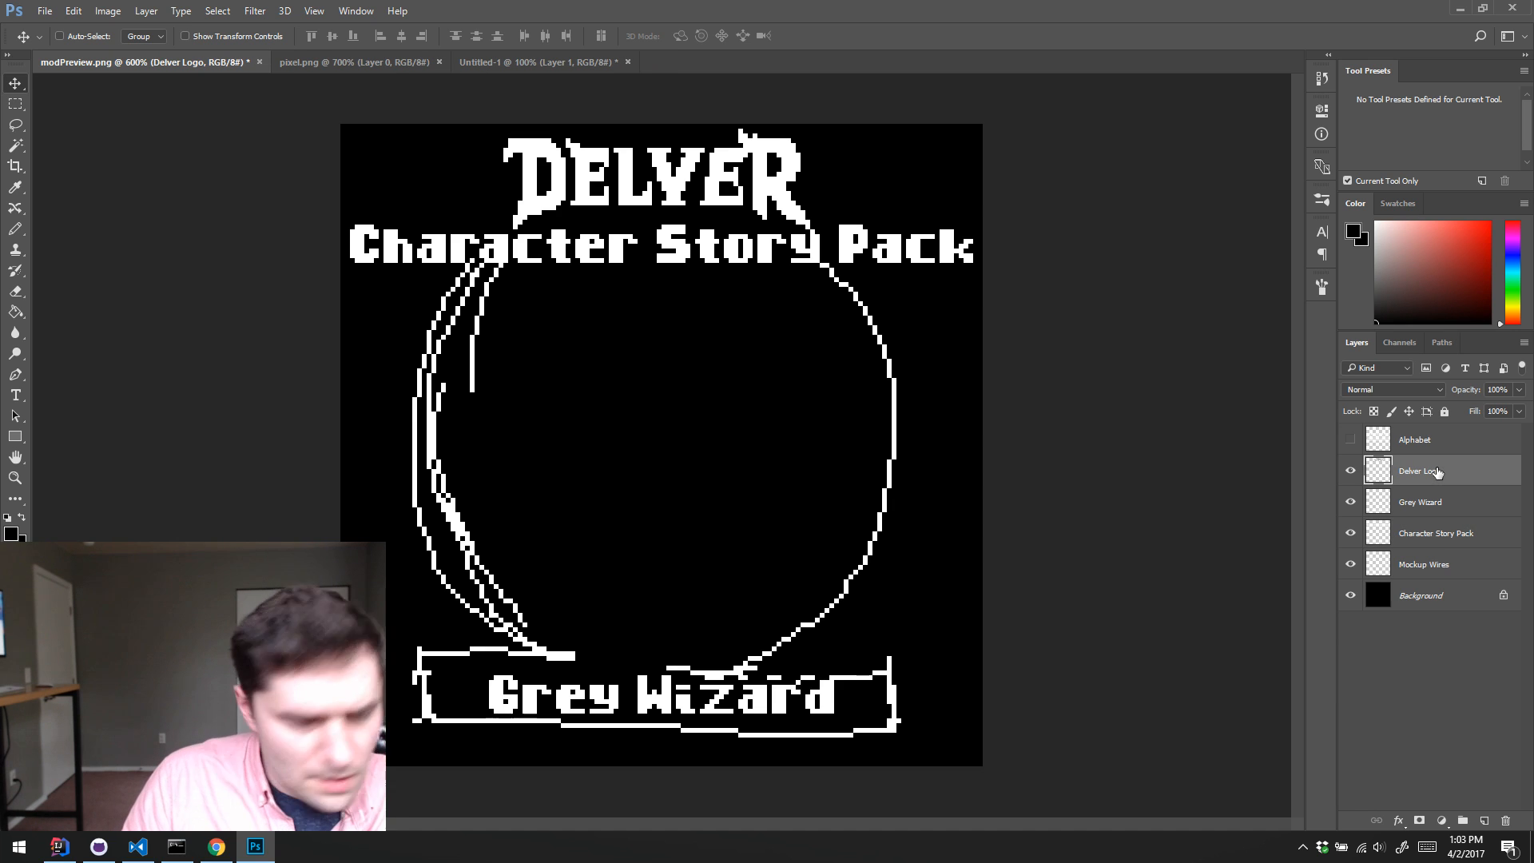
key(Down)
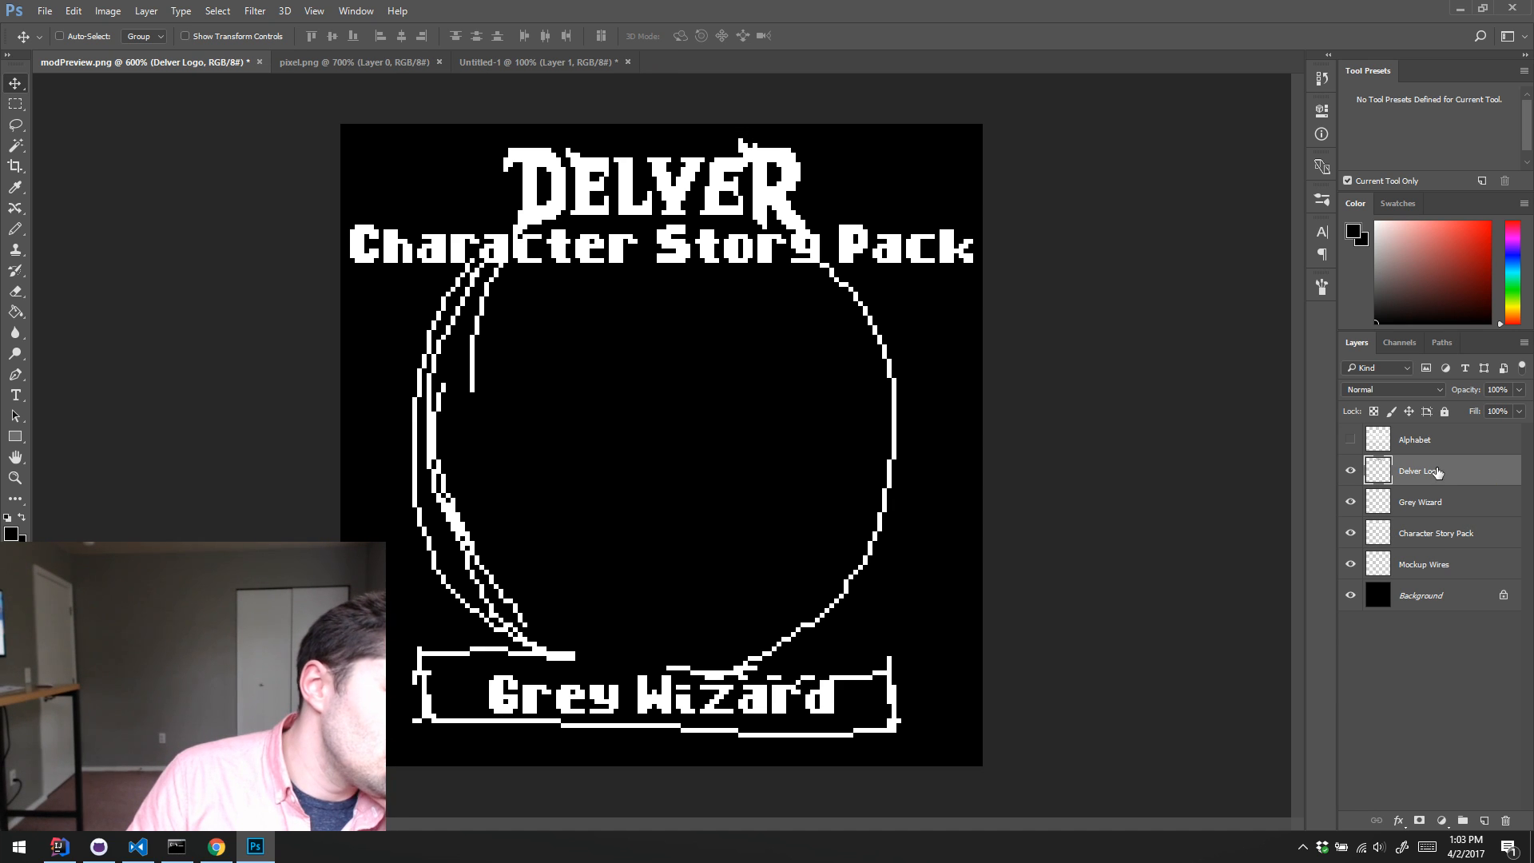
click(1442, 541)
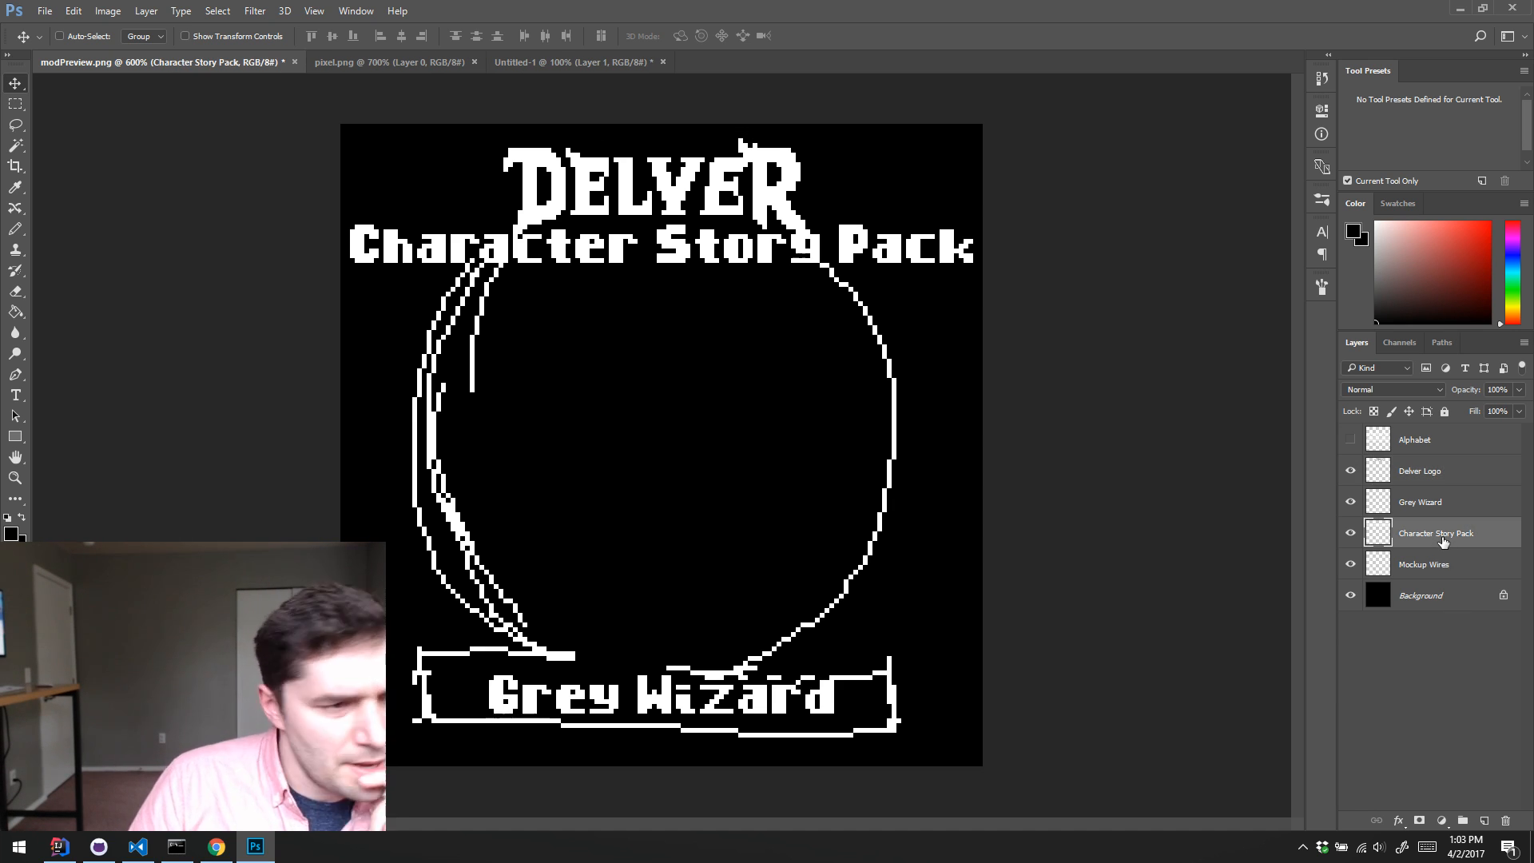
key(Down)
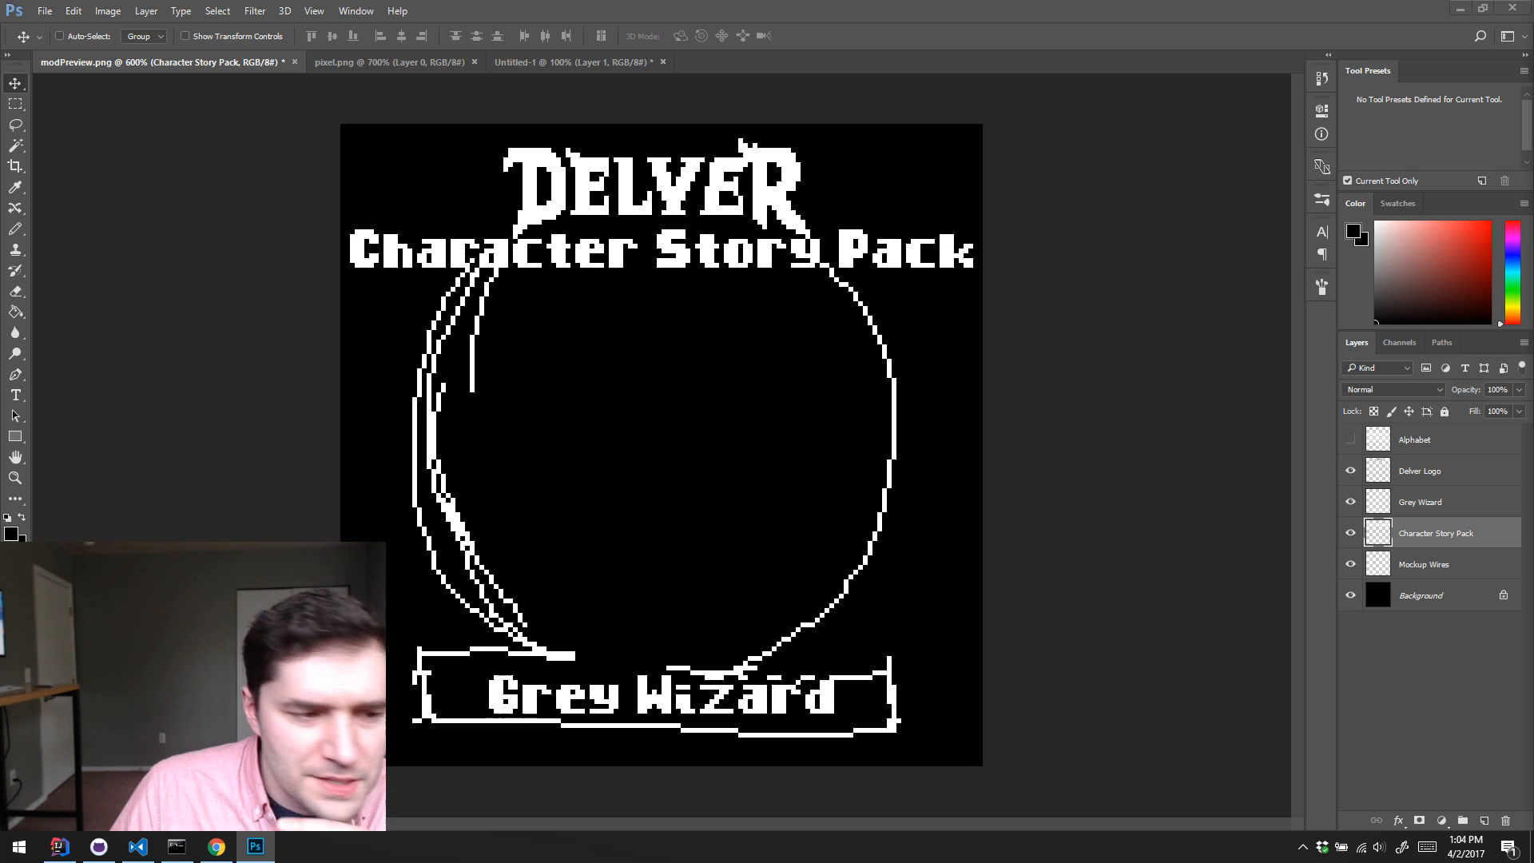
Step: Create a new layer above Mockup Wires and sketch a pointed wizard hat with a wide brim using a white Pencil
click(1436, 565)
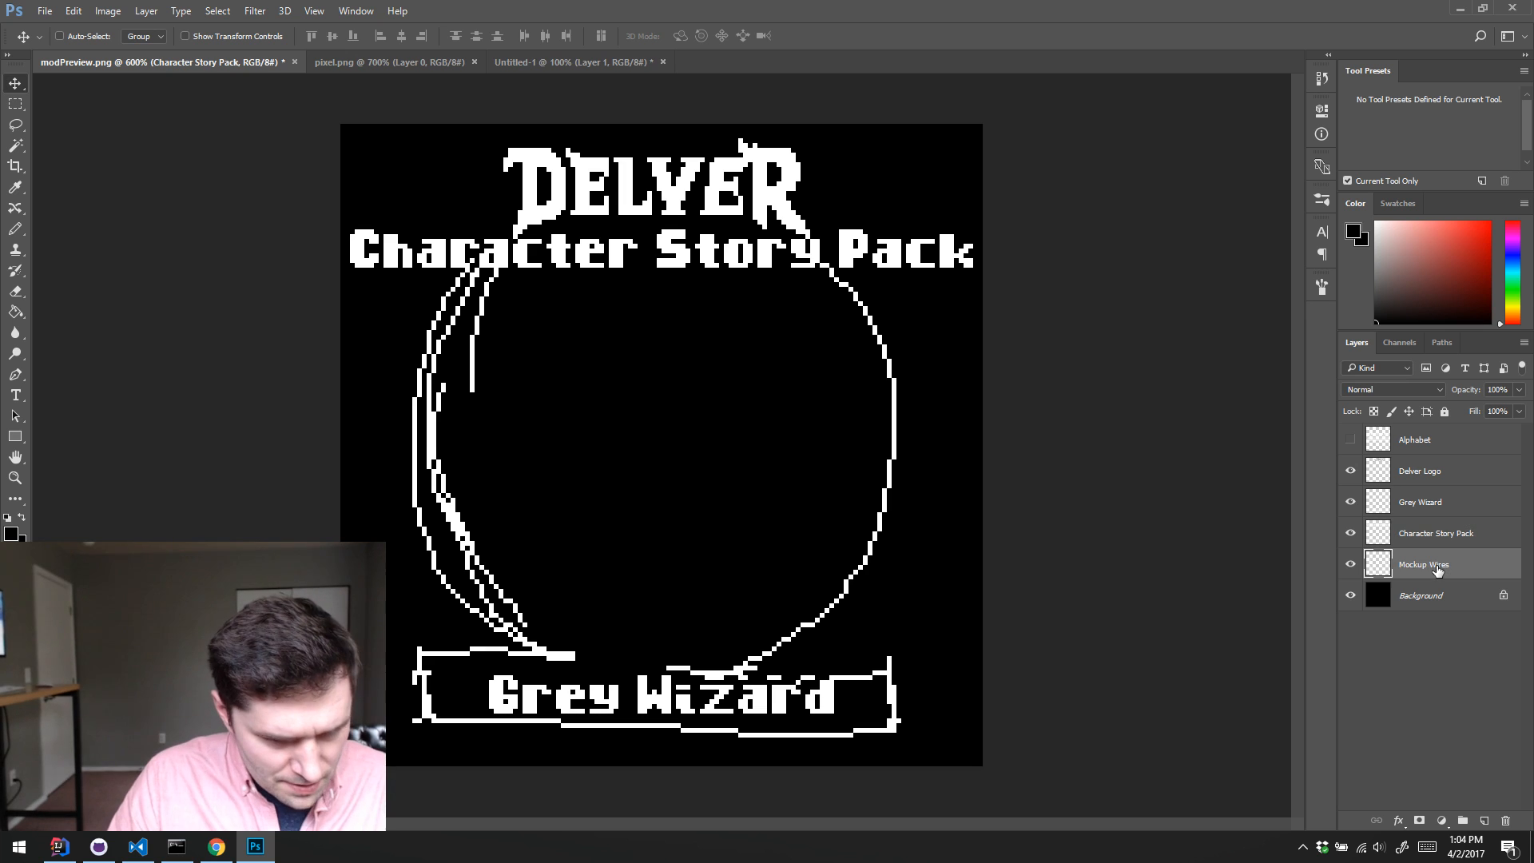
key(ctrl+shift+alt+n)
key(b)
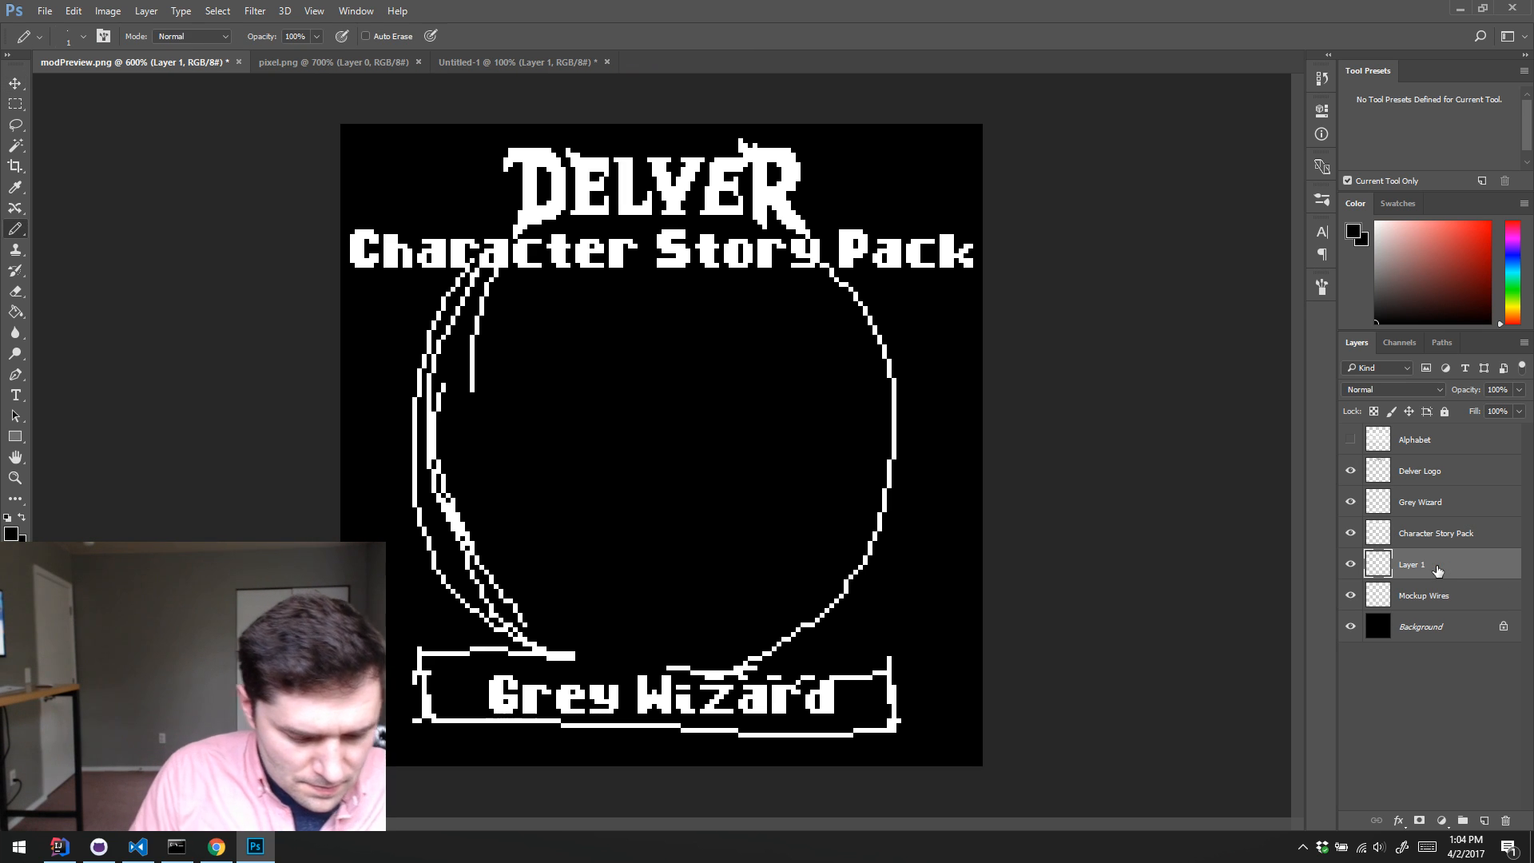
alt+click(554, 217)
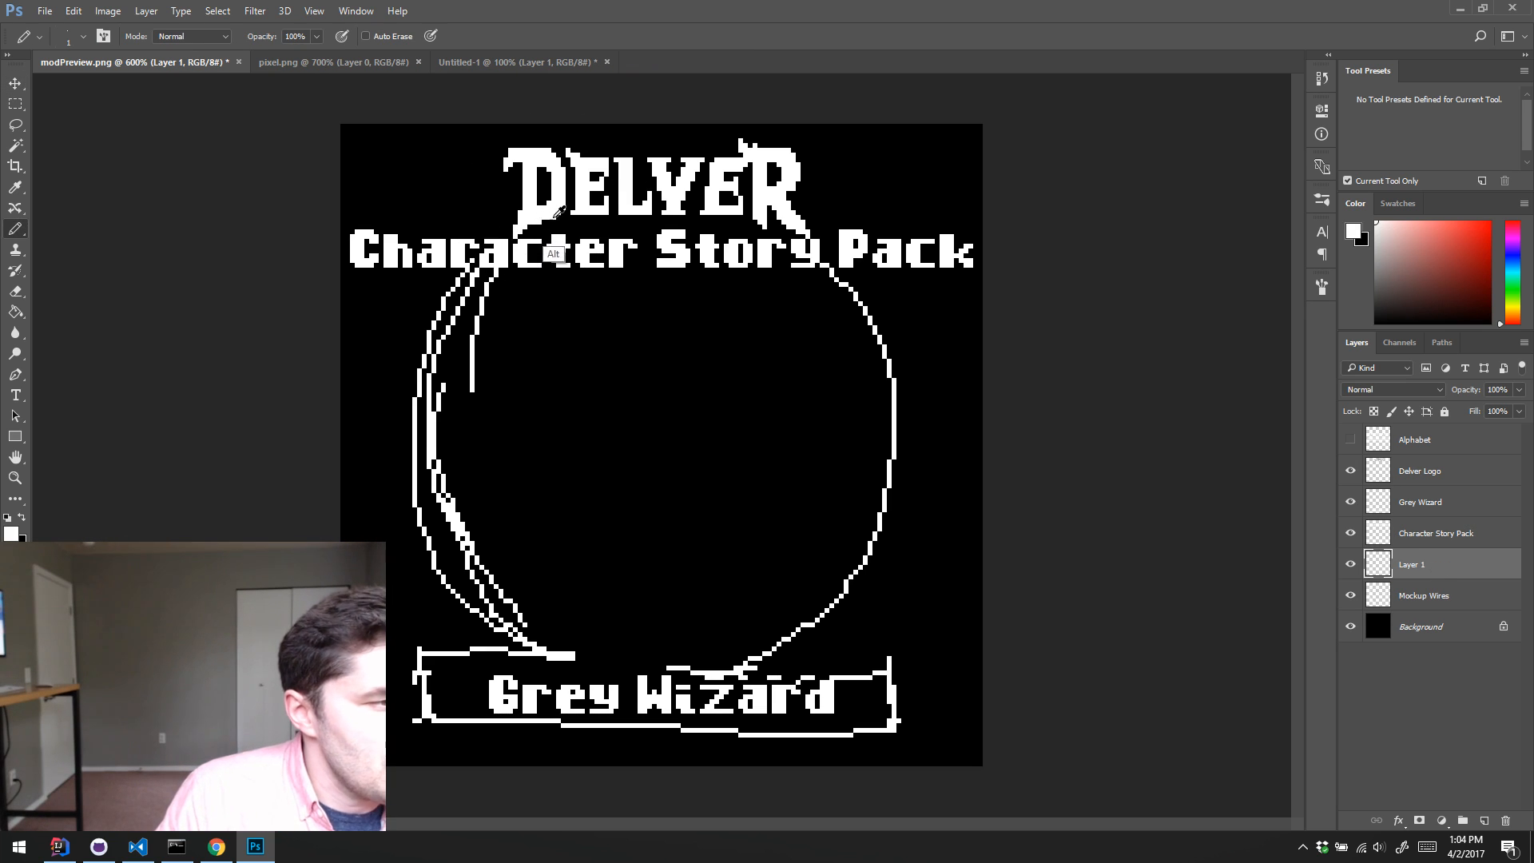
drag(648, 230, 529, 381)
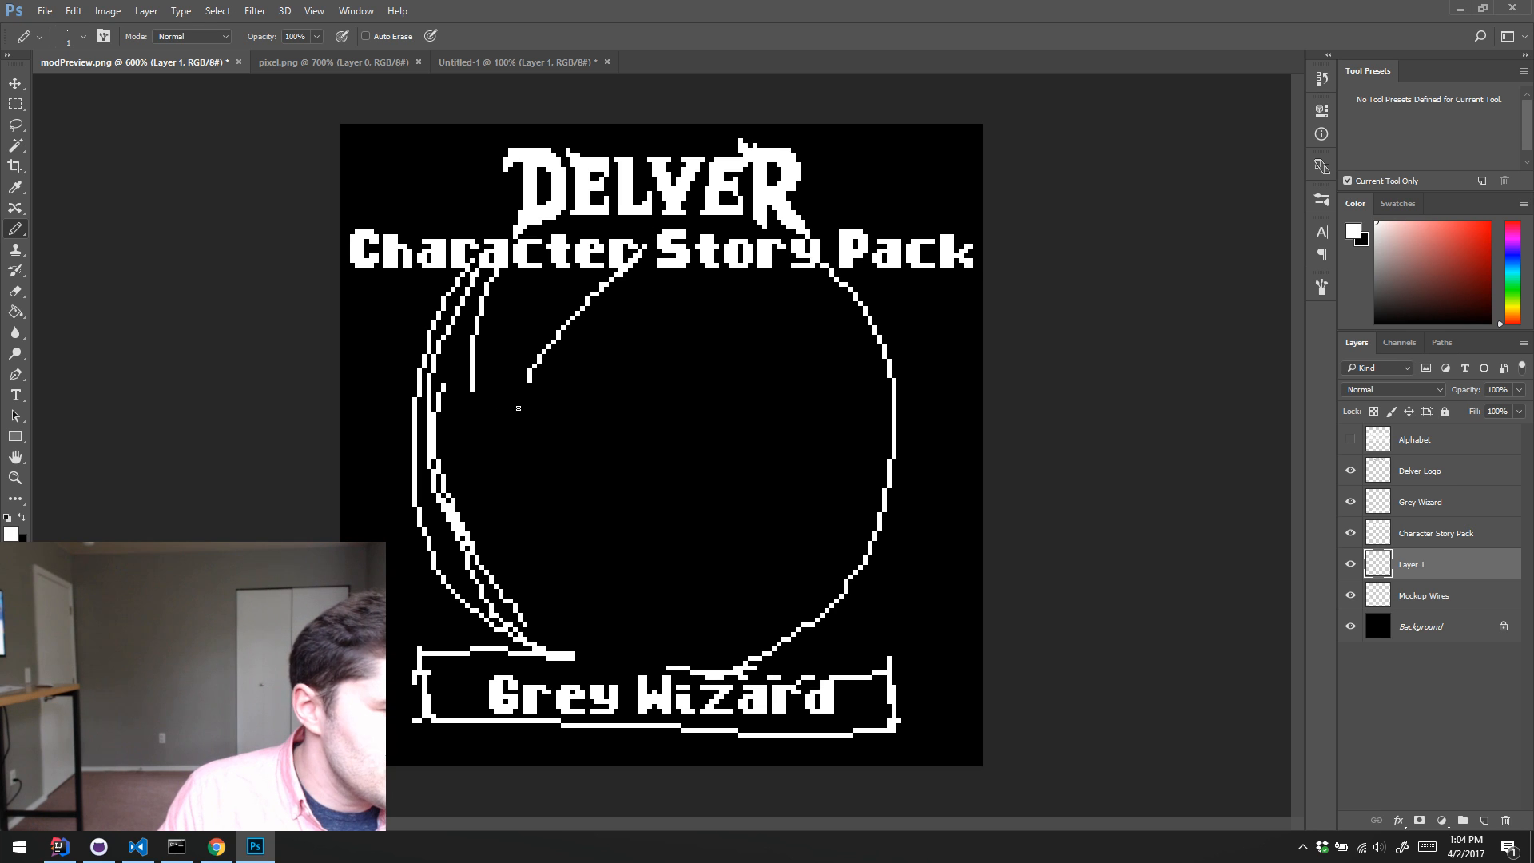
mouse_move(479, 438)
mouse_down()
mouse_move(523, 415)
mouse_move(858, 403)
mouse_move(702, 251)
mouse_move(592, 381)
mouse_move(655, 253)
mouse_move(574, 364)
mouse_up()
drag(669, 240, 703, 332)
alt+click(527, 370)
mouse_move(567, 321)
mouse_down()
mouse_move(530, 376)
mouse_move(634, 253)
mouse_up()
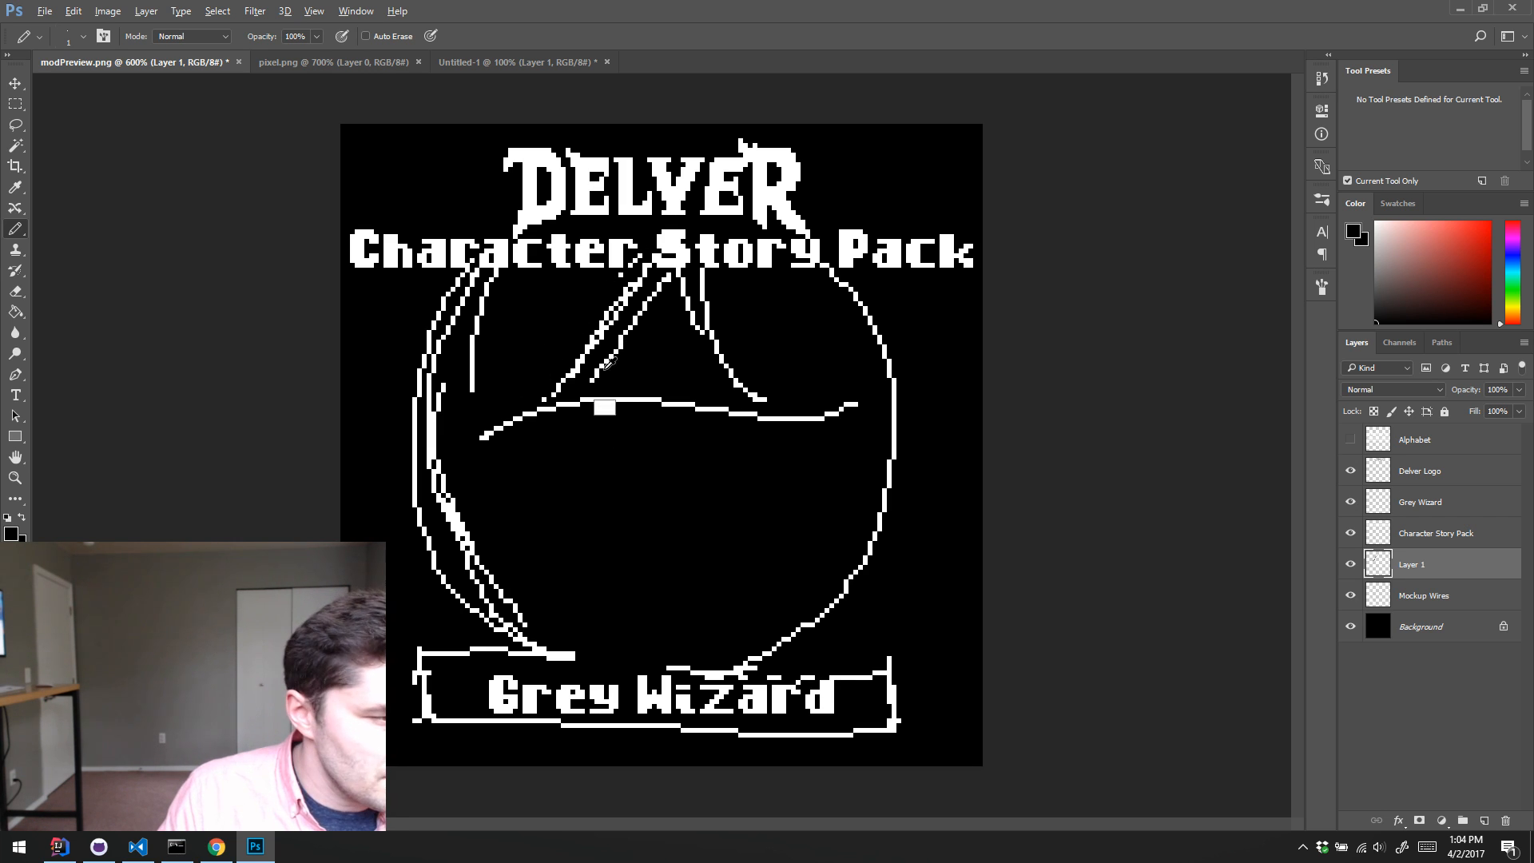
Step: Sketch both sides of the wizard's face below the hat brim and the moustache line across it in white
alt+click(668, 277)
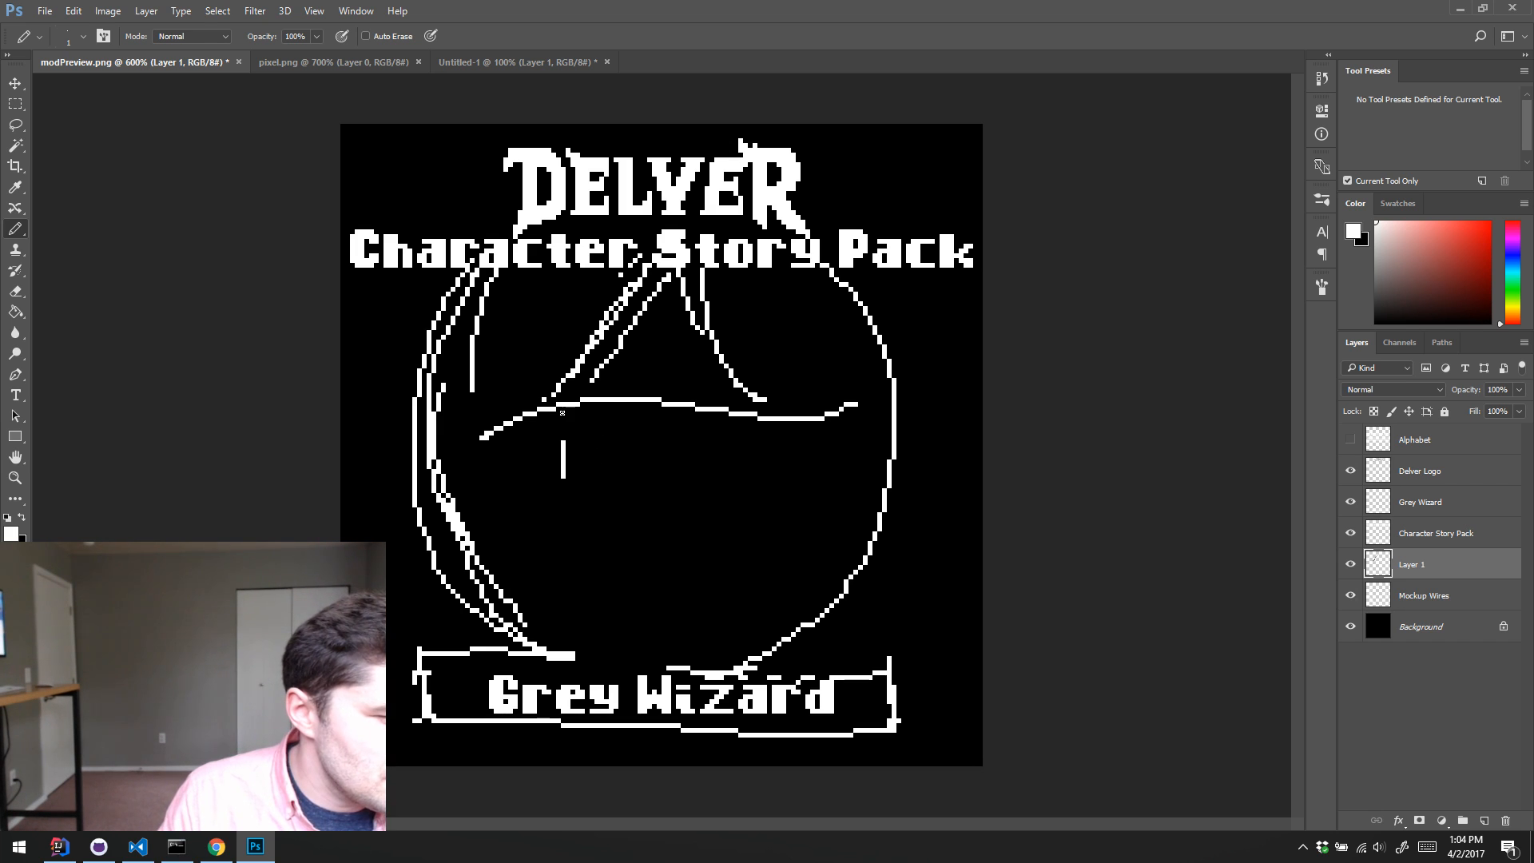
mouse_move(561, 412)
mouse_down()
mouse_move(577, 548)
mouse_move(724, 497)
mouse_up()
drag(734, 404, 726, 563)
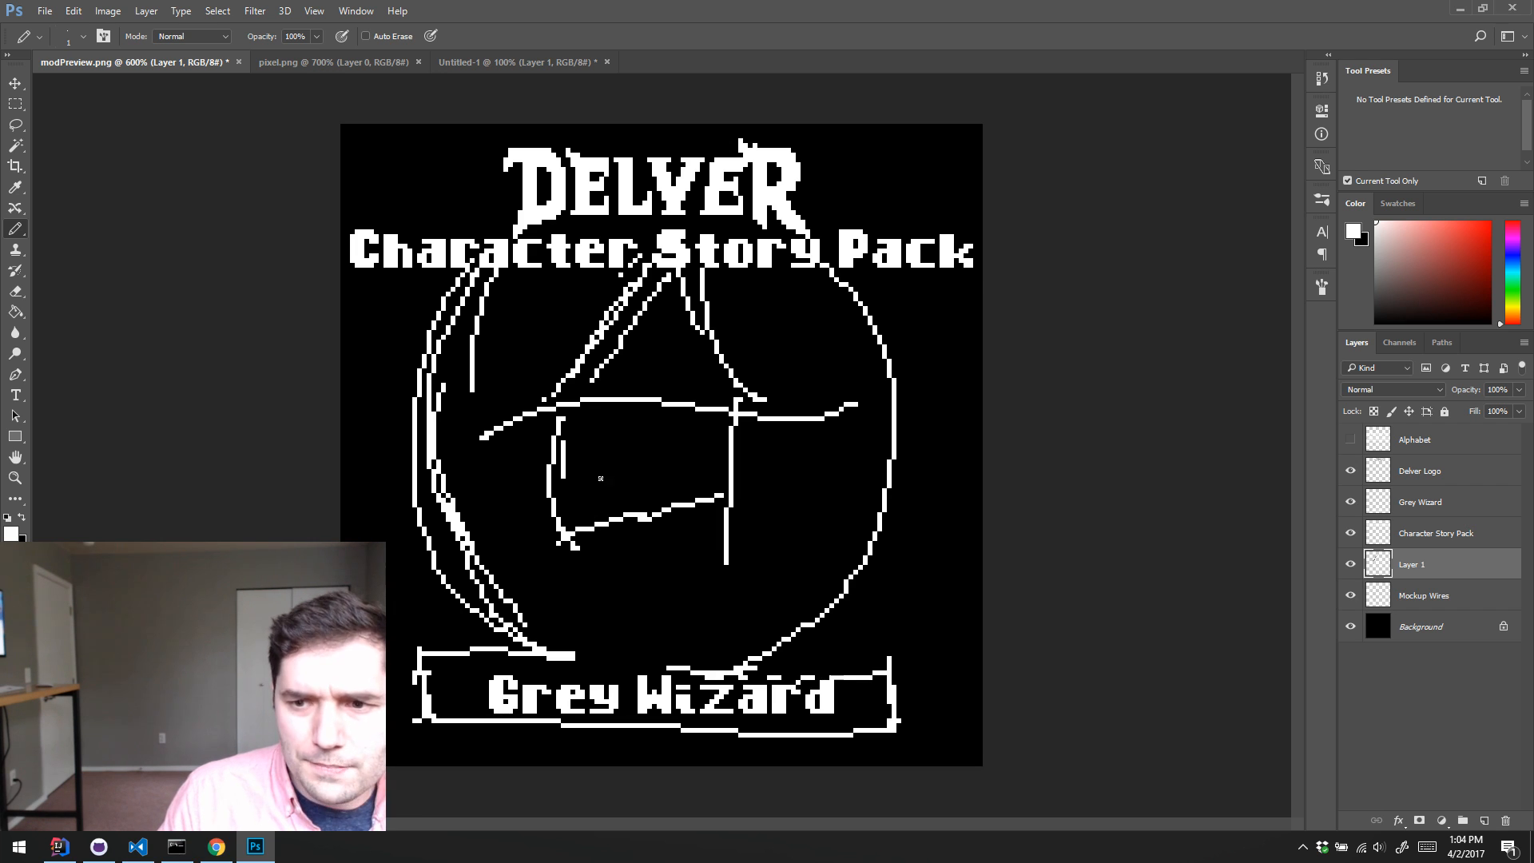
mouse_move(563, 525)
mouse_down()
mouse_move(627, 485)
mouse_move(708, 548)
mouse_up()
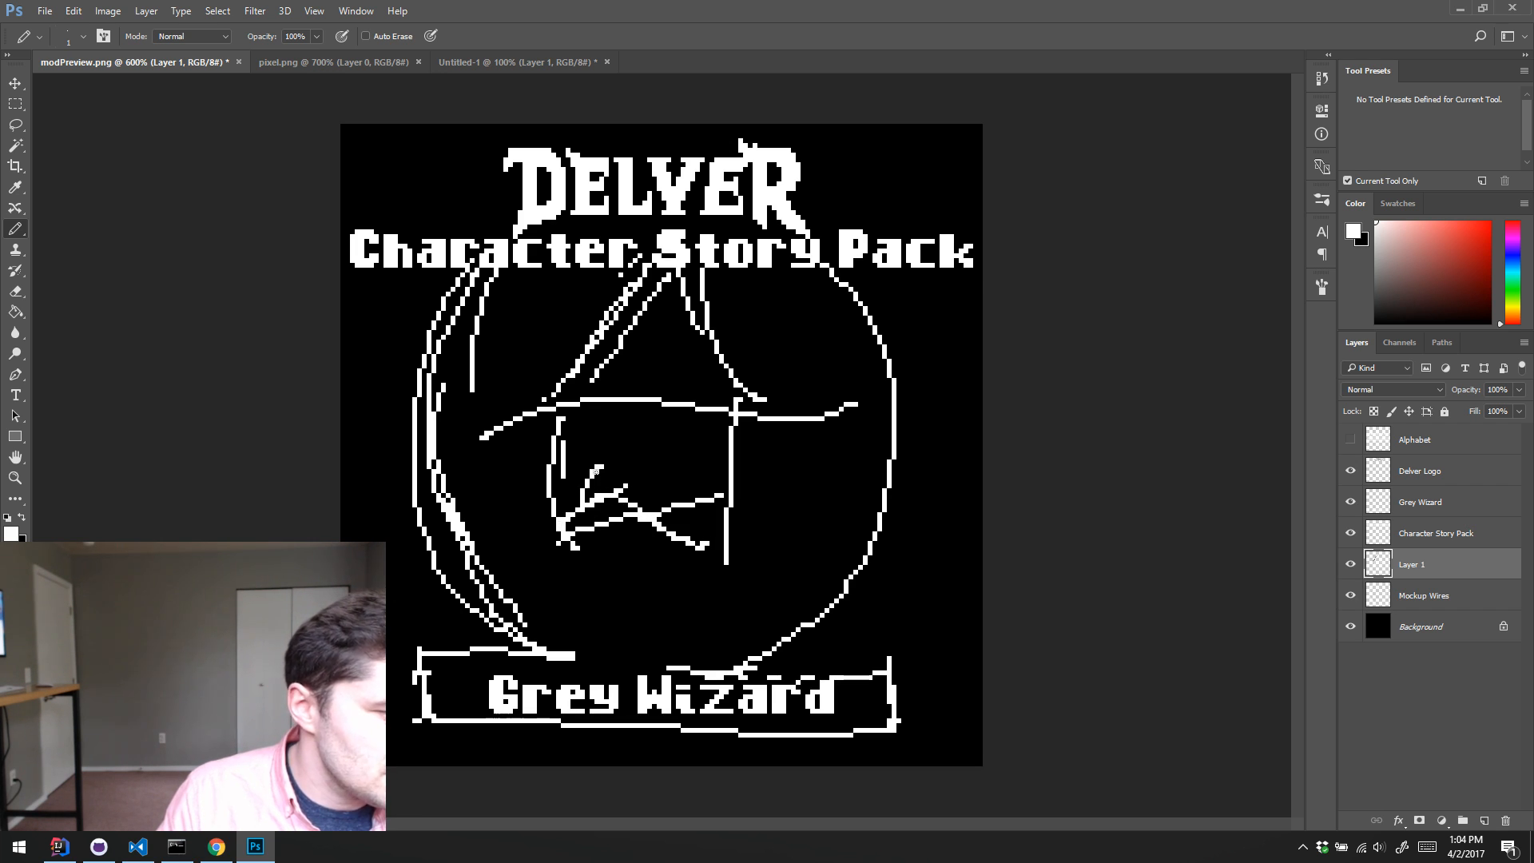
Step: Sketch a rounded nose above the moustache and a short cheek line near the other side of the face
mouse_move(595, 472)
mouse_down()
mouse_move(636, 507)
mouse_move(628, 498)
mouse_move(662, 519)
mouse_move(710, 504)
mouse_up()
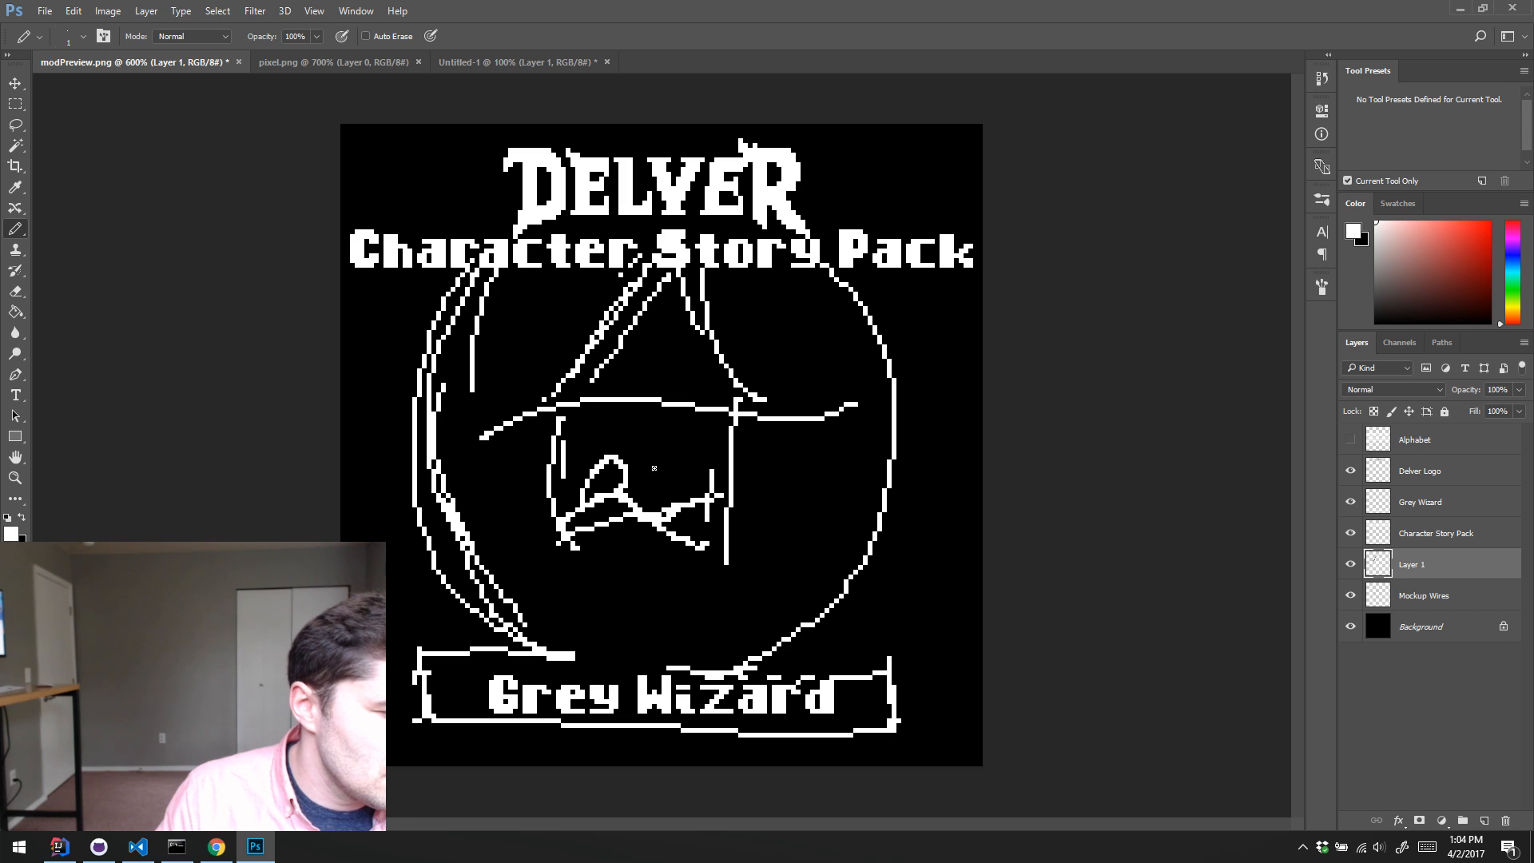
alt+click(607, 516)
drag(585, 509, 589, 504)
alt+click(624, 493)
drag(600, 476, 572, 490)
alt+click(563, 445)
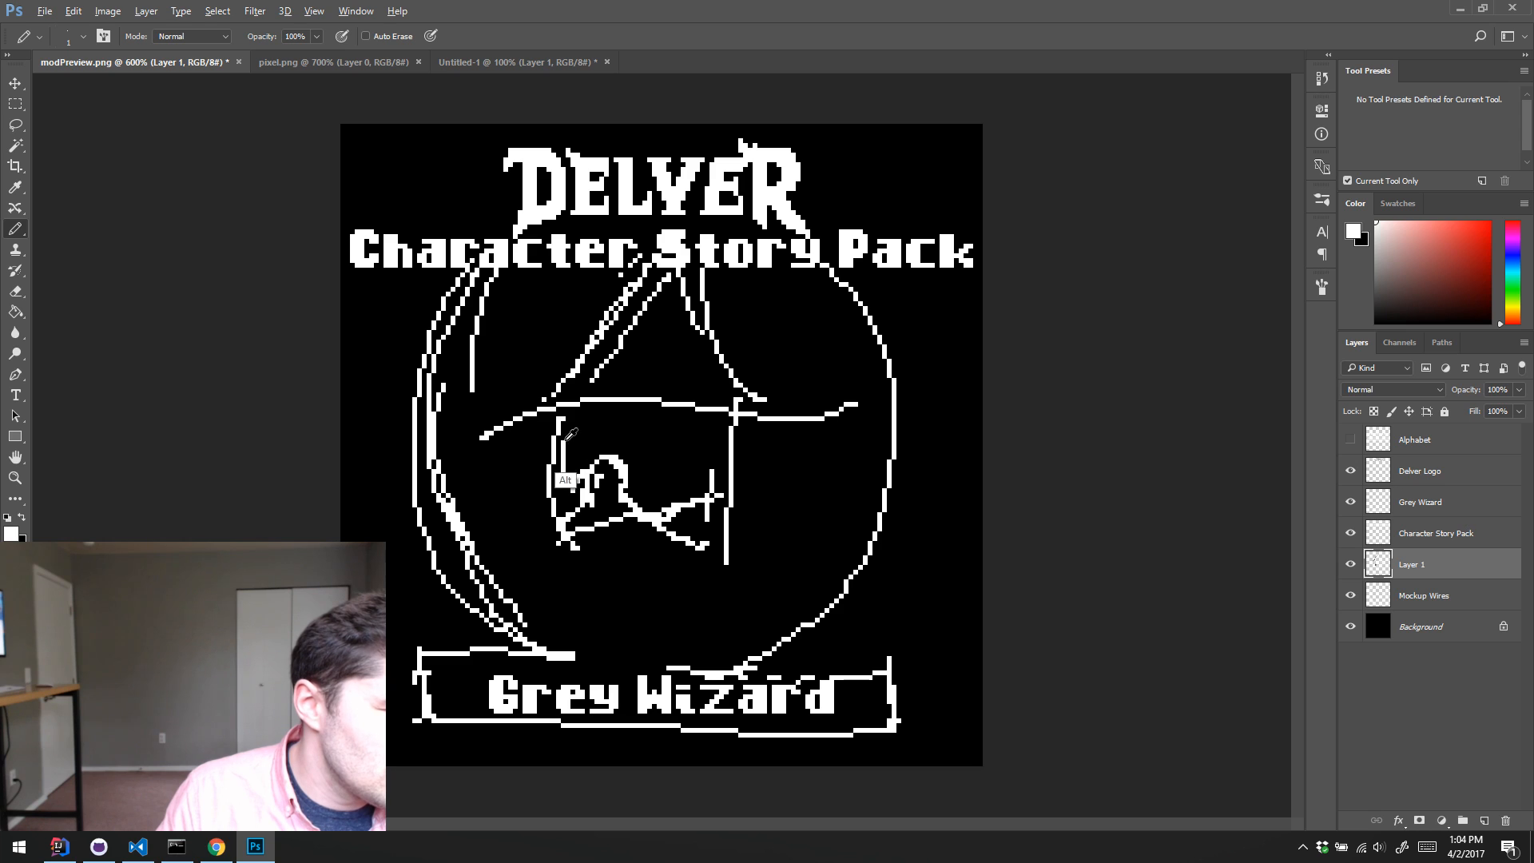
Step: Rework the hat brim with black and white pencil strokes, giving it thicker pointed tips and a lower edge on both sides
alt+click(496, 456)
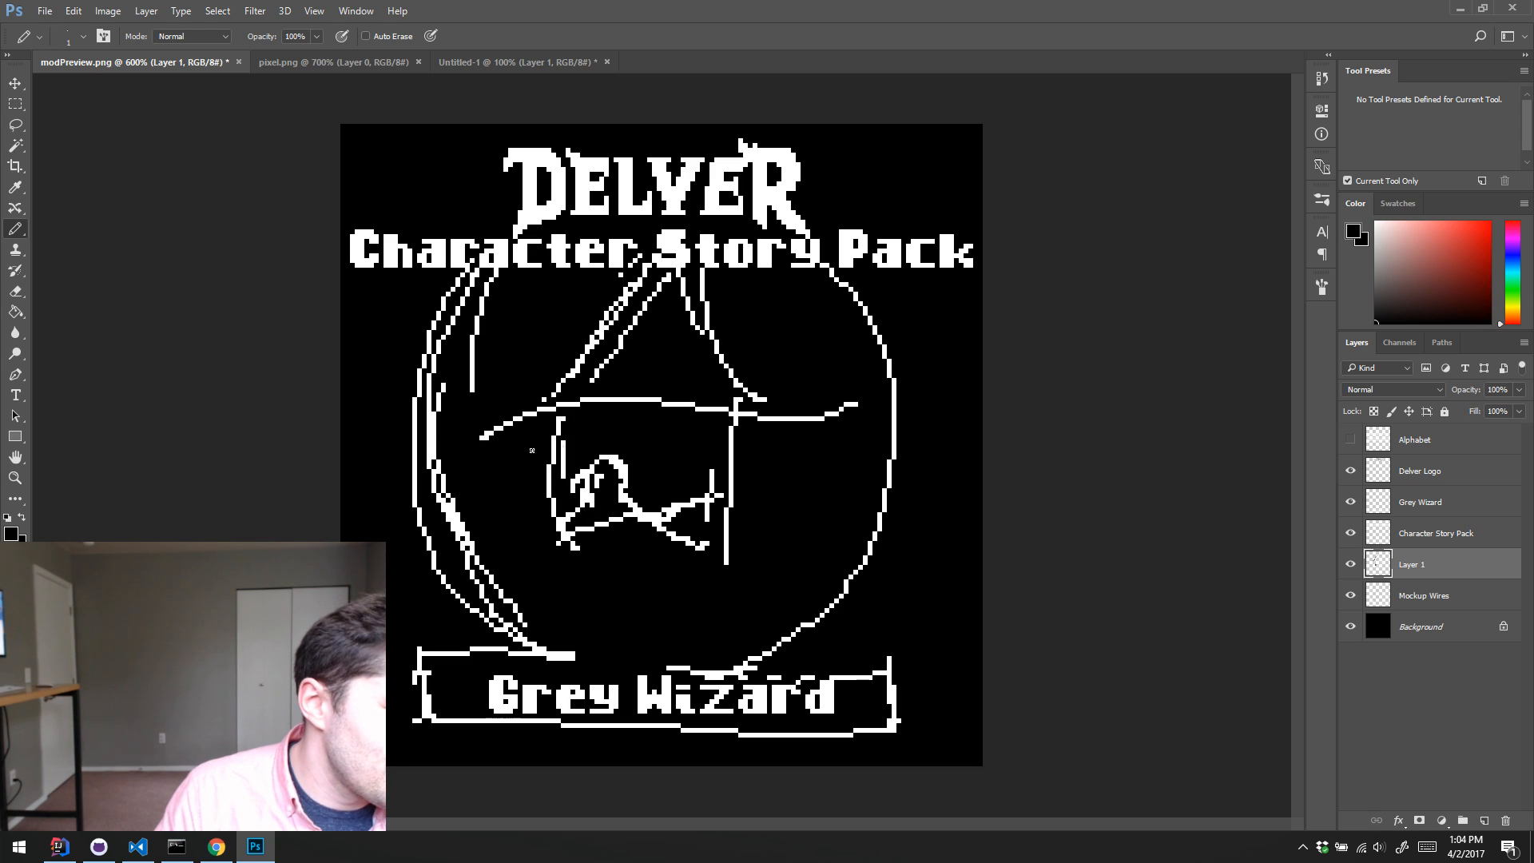
alt+click(560, 444)
mouse_move(483, 436)
mouse_down()
mouse_move(544, 449)
mouse_move(470, 442)
mouse_move(581, 368)
mouse_move(516, 423)
mouse_move(611, 313)
mouse_up()
mouse_move(790, 424)
mouse_down()
mouse_move(835, 406)
mouse_move(754, 402)
mouse_move(823, 416)
mouse_up()
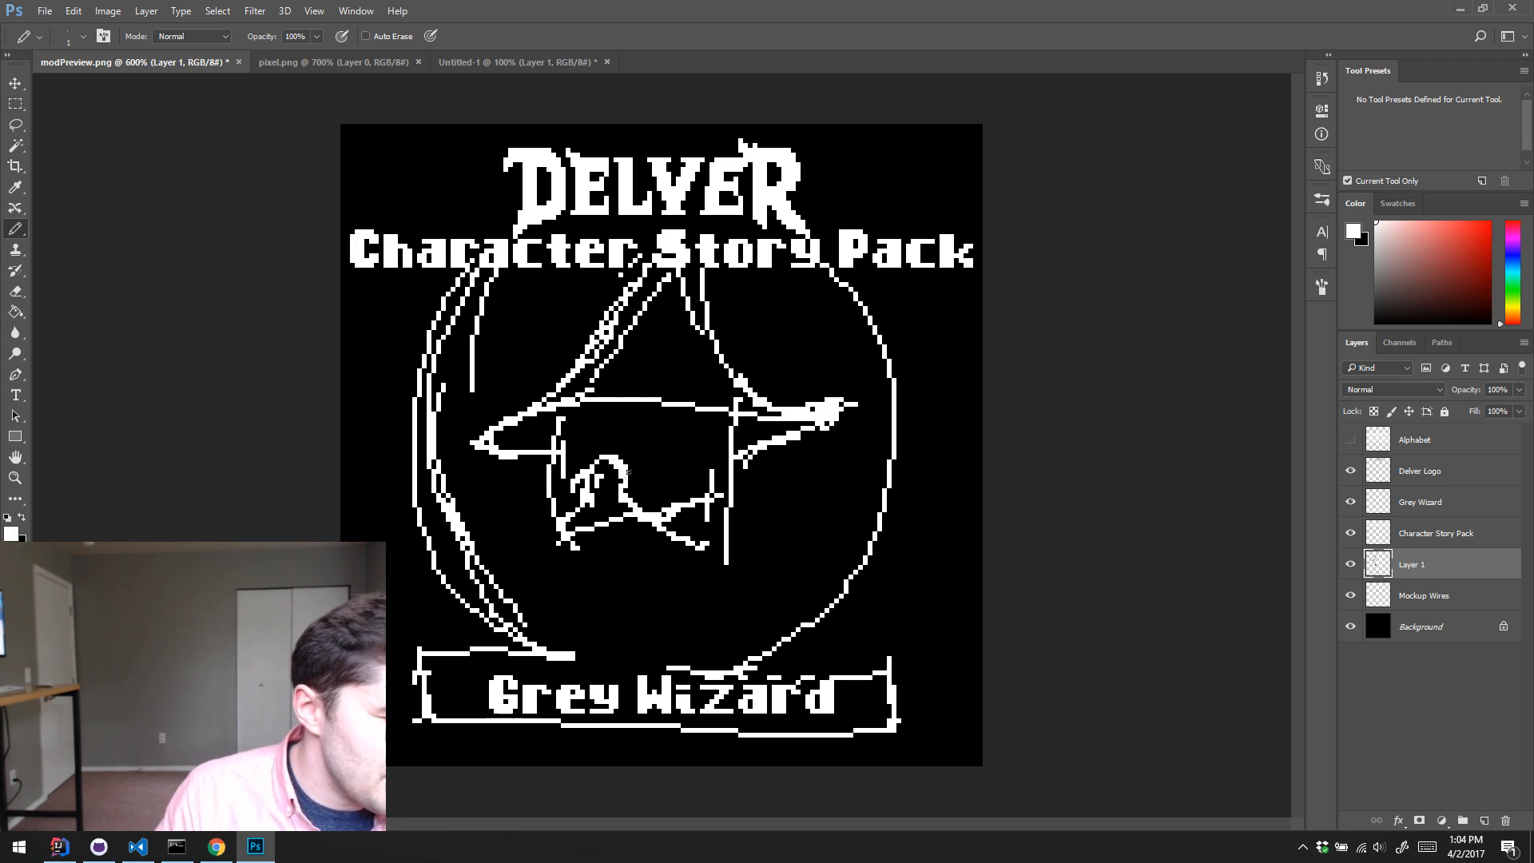
Step: Sketch the wizard's eye, eyebrows, fuller nose, mouth and the hair beside the face
mouse_move(593, 497)
mouse_down()
mouse_move(596, 465)
mouse_move(631, 512)
mouse_move(640, 495)
mouse_move(591, 539)
mouse_move(682, 543)
mouse_move(553, 557)
mouse_move(569, 575)
mouse_move(690, 576)
mouse_up()
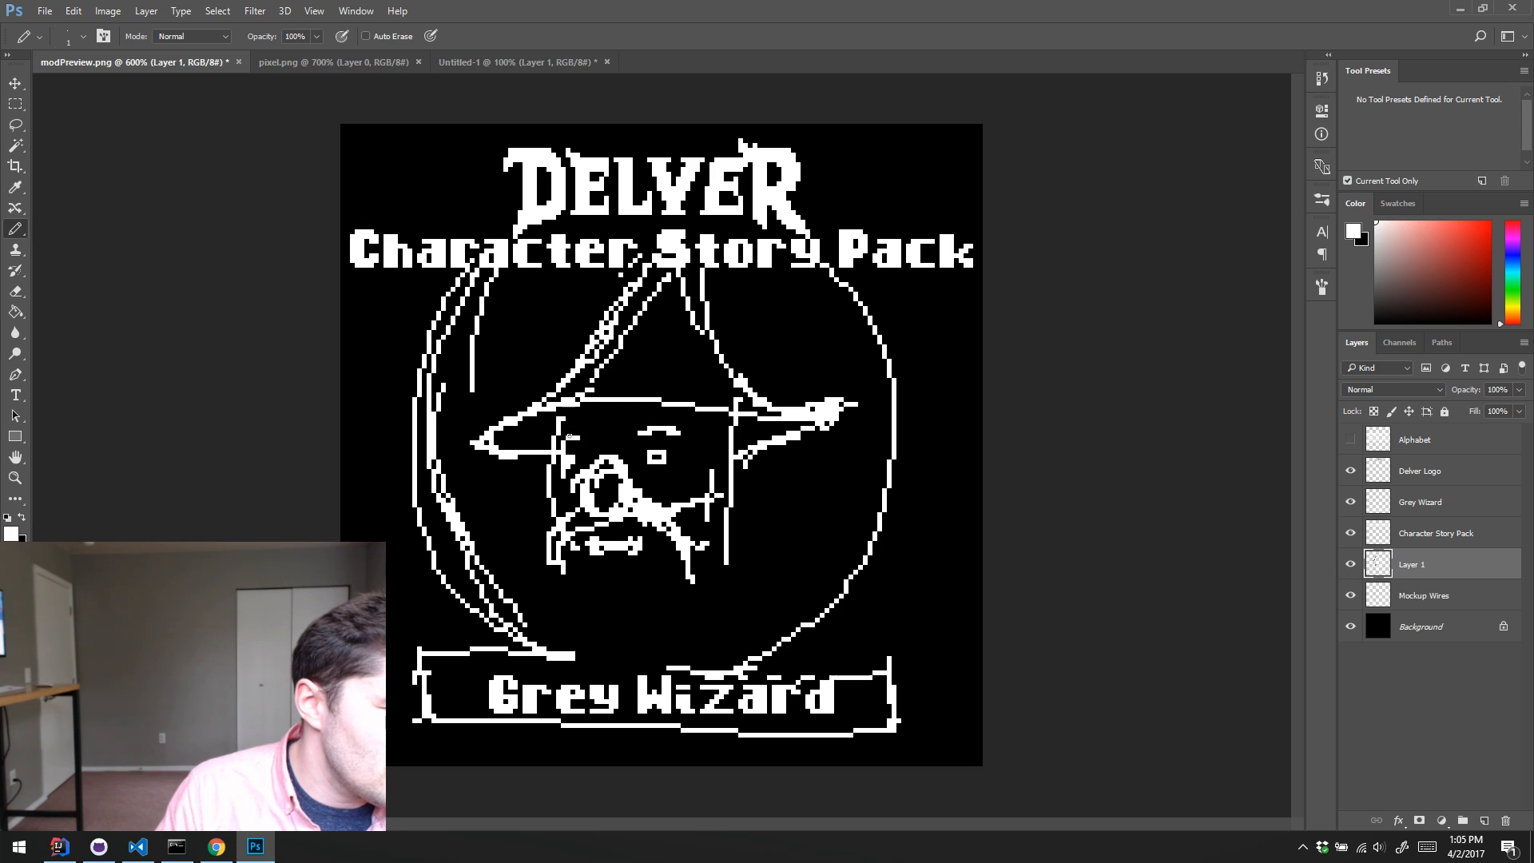
drag(568, 437, 587, 428)
mouse_move(703, 462)
mouse_down()
mouse_move(747, 523)
mouse_move(734, 468)
mouse_up()
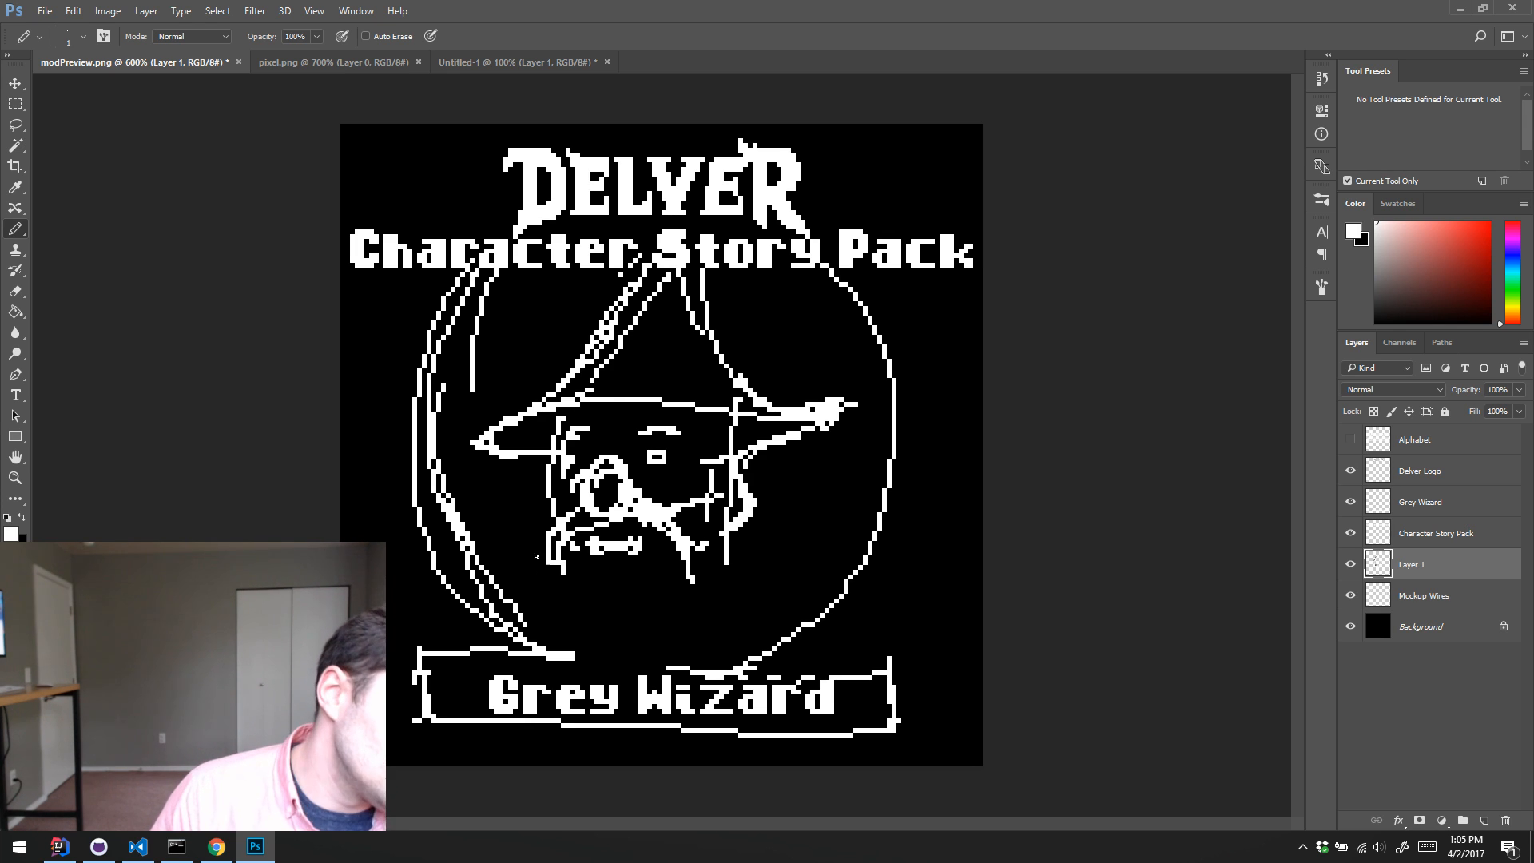
Step: Extend the drooping moustache down both sides of the face and fill in the lip area under the mouth
mouse_move(529, 591)
mouse_down()
mouse_move(548, 545)
mouse_move(548, 601)
mouse_up()
drag(692, 569, 710, 626)
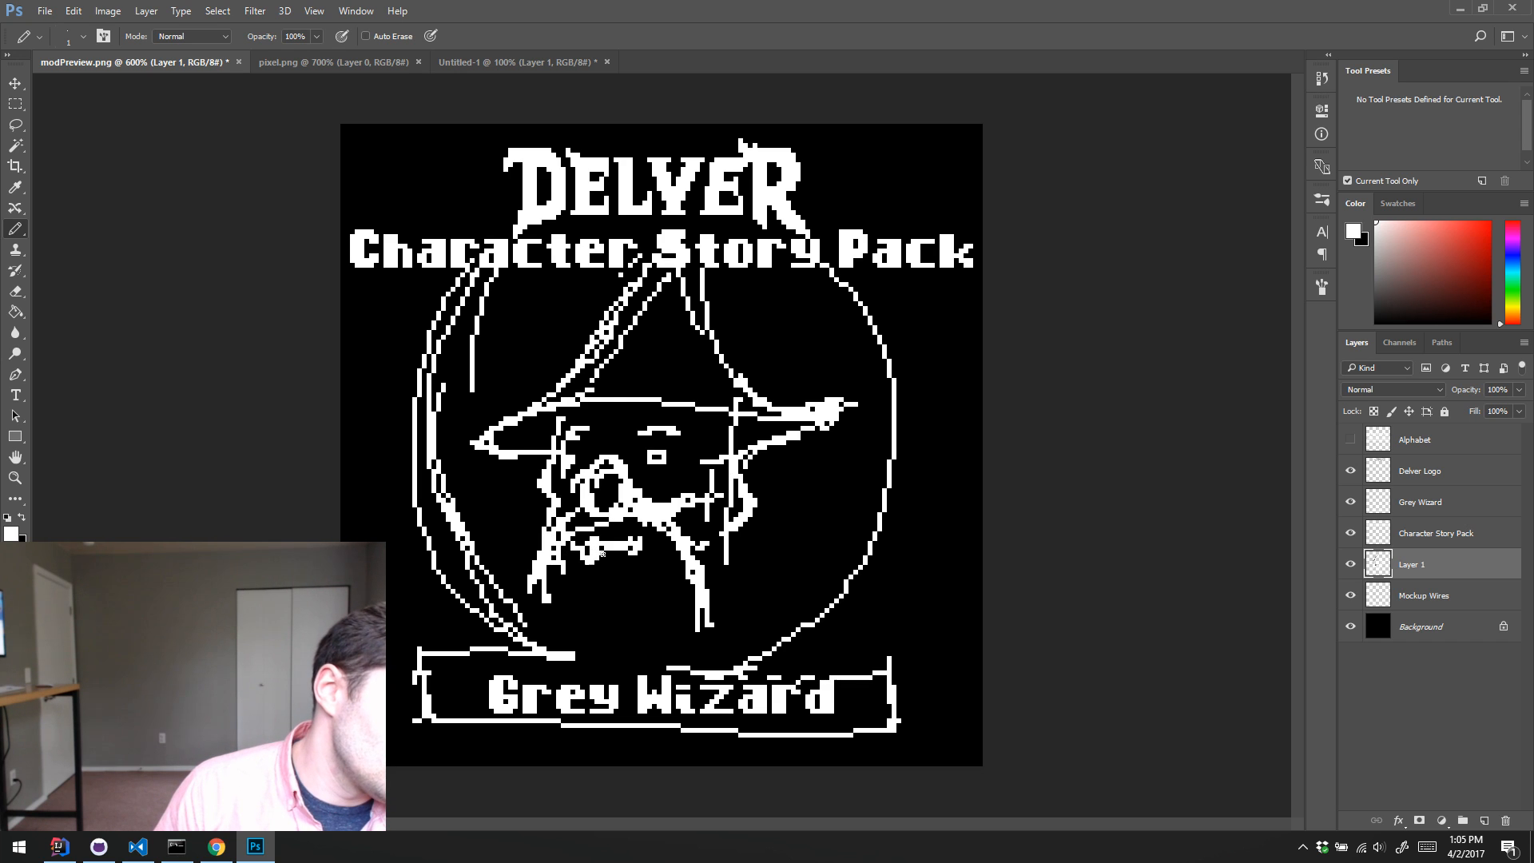
mouse_move(587, 564)
mouse_down()
mouse_move(599, 583)
mouse_move(631, 582)
mouse_move(636, 553)
mouse_up()
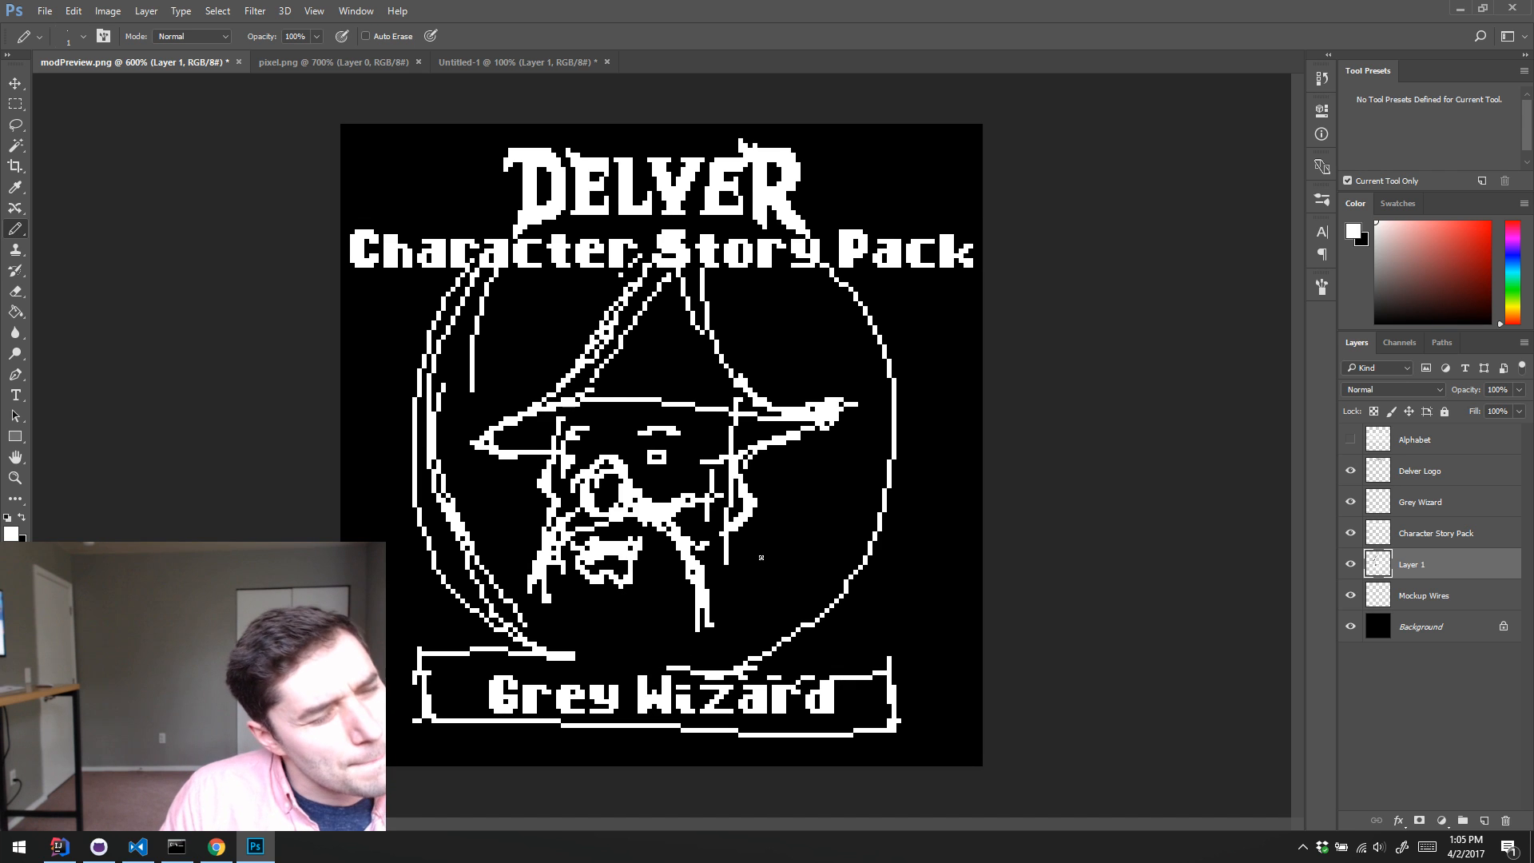
Step: Black out the stray vertical line beside the cheek and add white whisker strokes flaring out on both sides of the face
key(x)
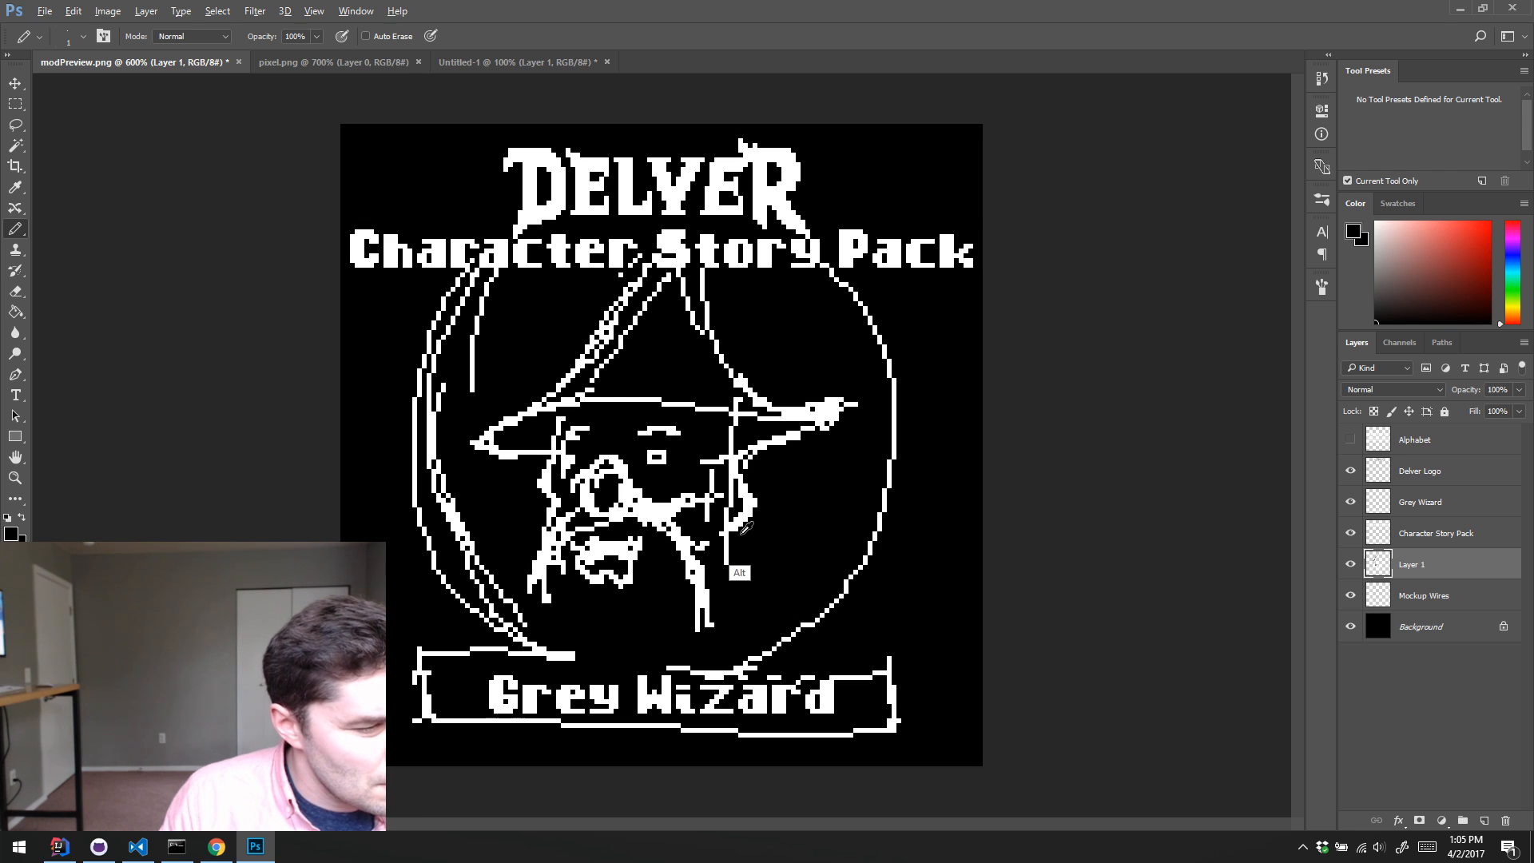
mouse_move(728, 483)
mouse_down()
mouse_move(733, 527)
mouse_move(689, 481)
mouse_move(711, 523)
mouse_move(692, 547)
mouse_move(688, 509)
mouse_move(750, 583)
mouse_up()
key(x)
drag(527, 544, 520, 565)
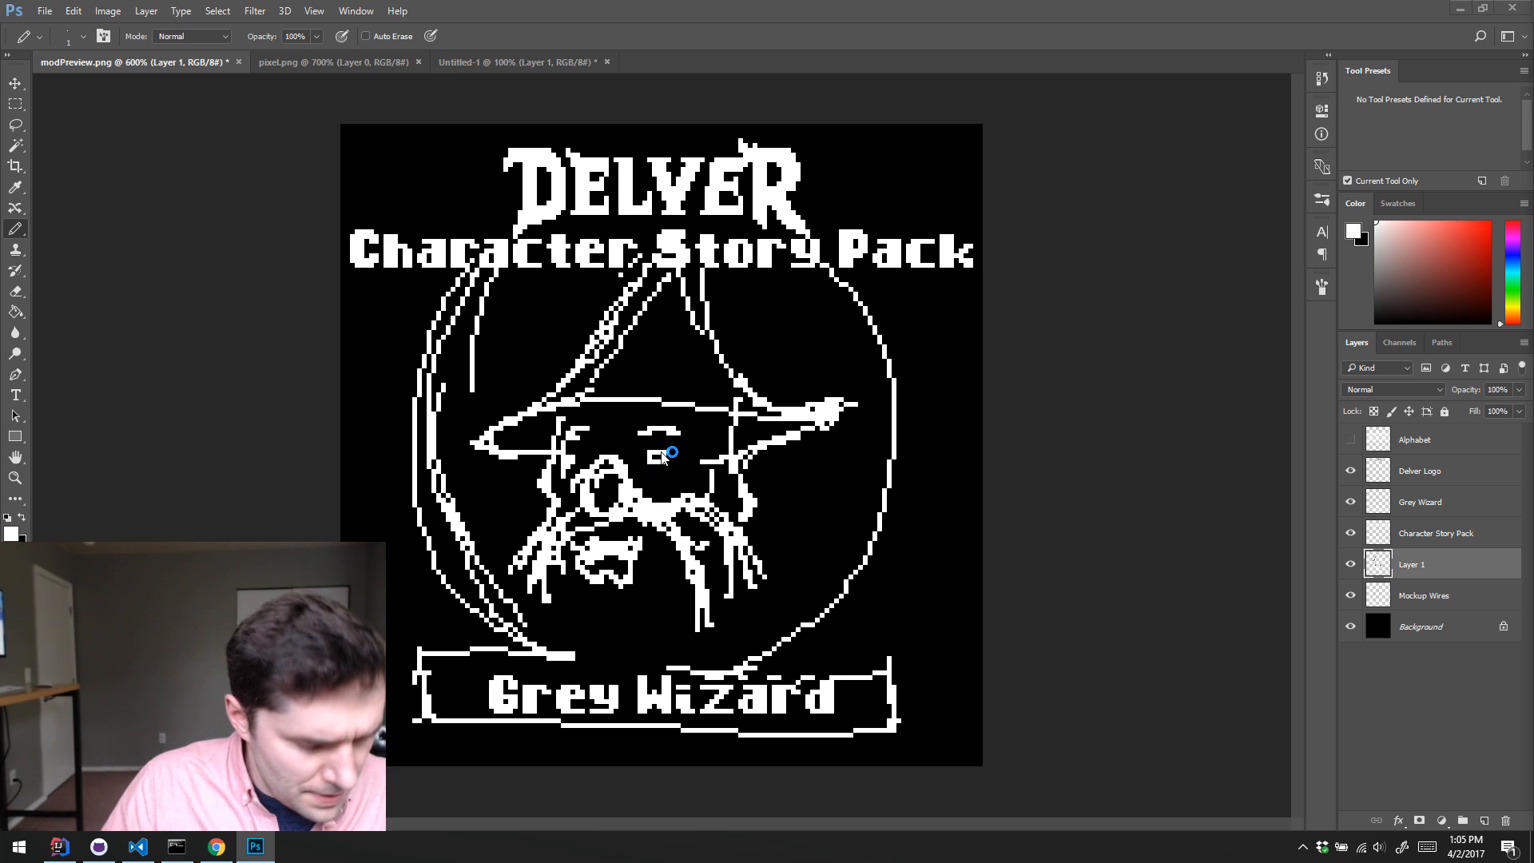
Step: Open hipster_sailor.png from the Pixel Art folder under Documents in Photoshop, using File Explorer, for a close look at the face
key(super+e)
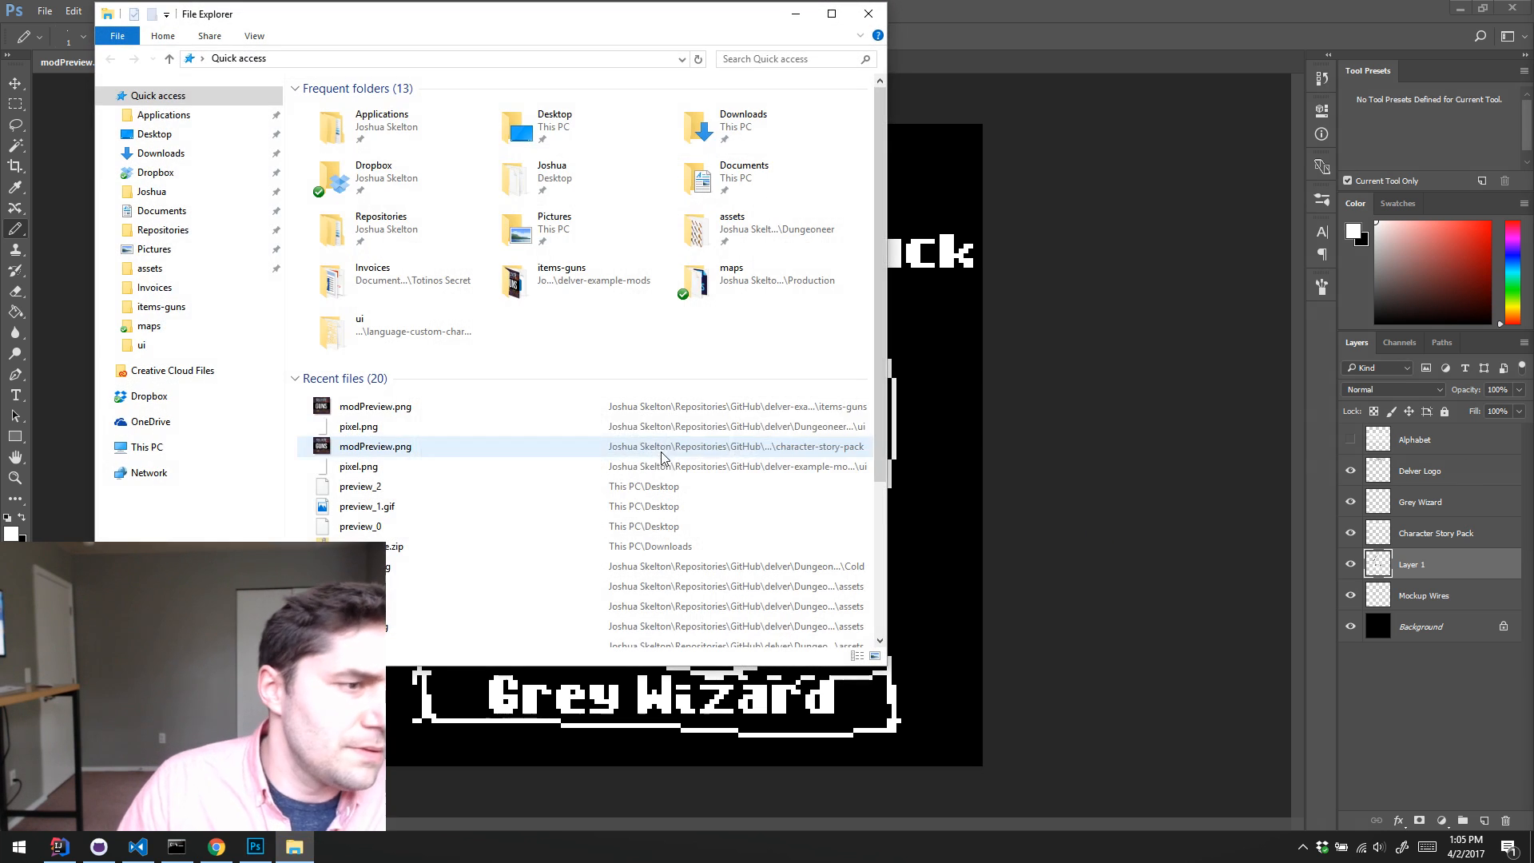
click(161, 210)
click(555, 292)
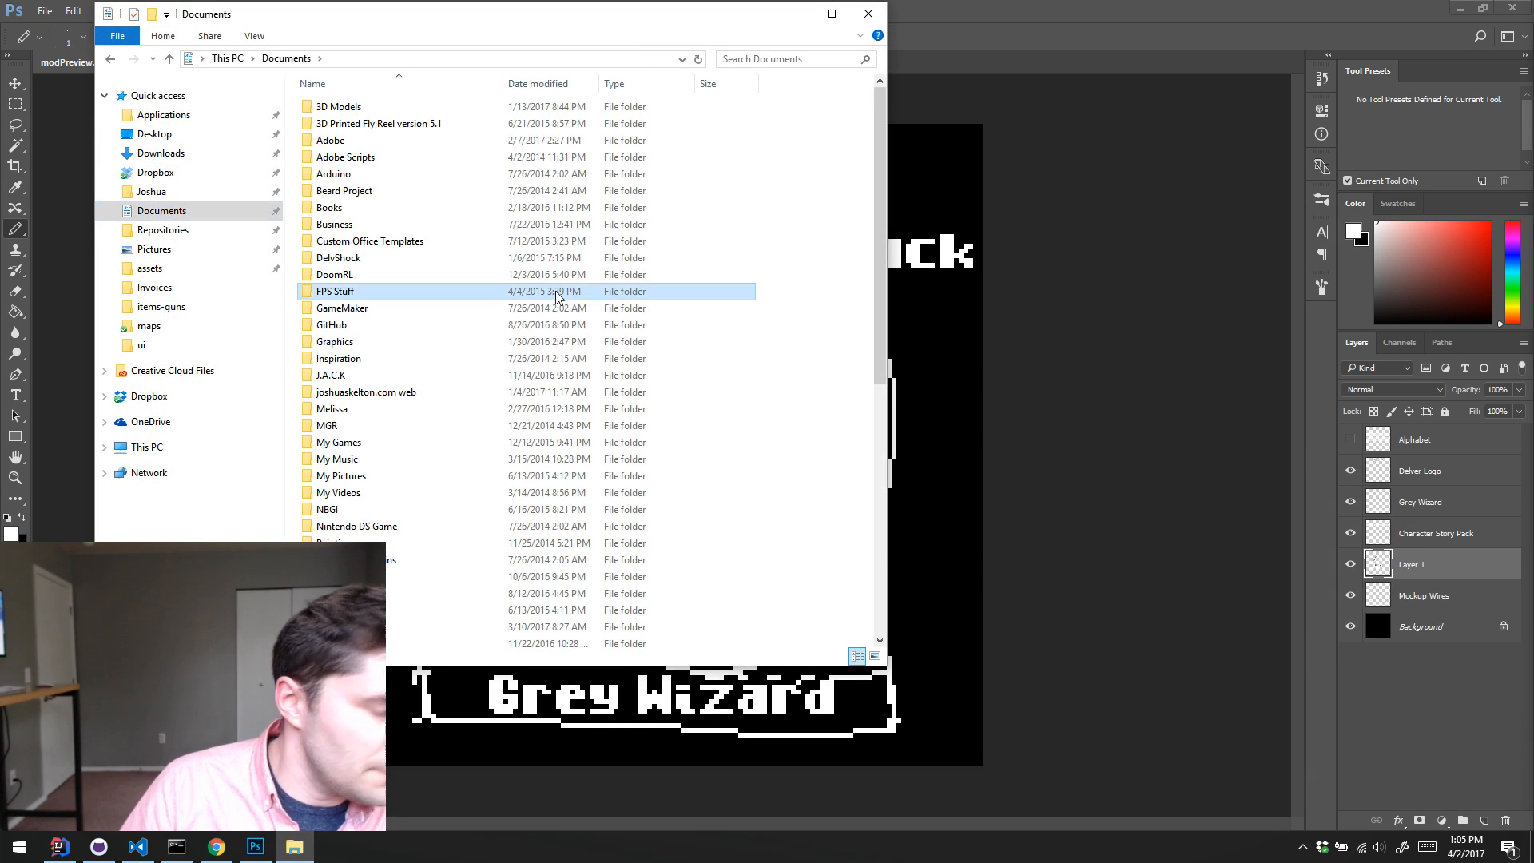
text(pi)
key(Return)
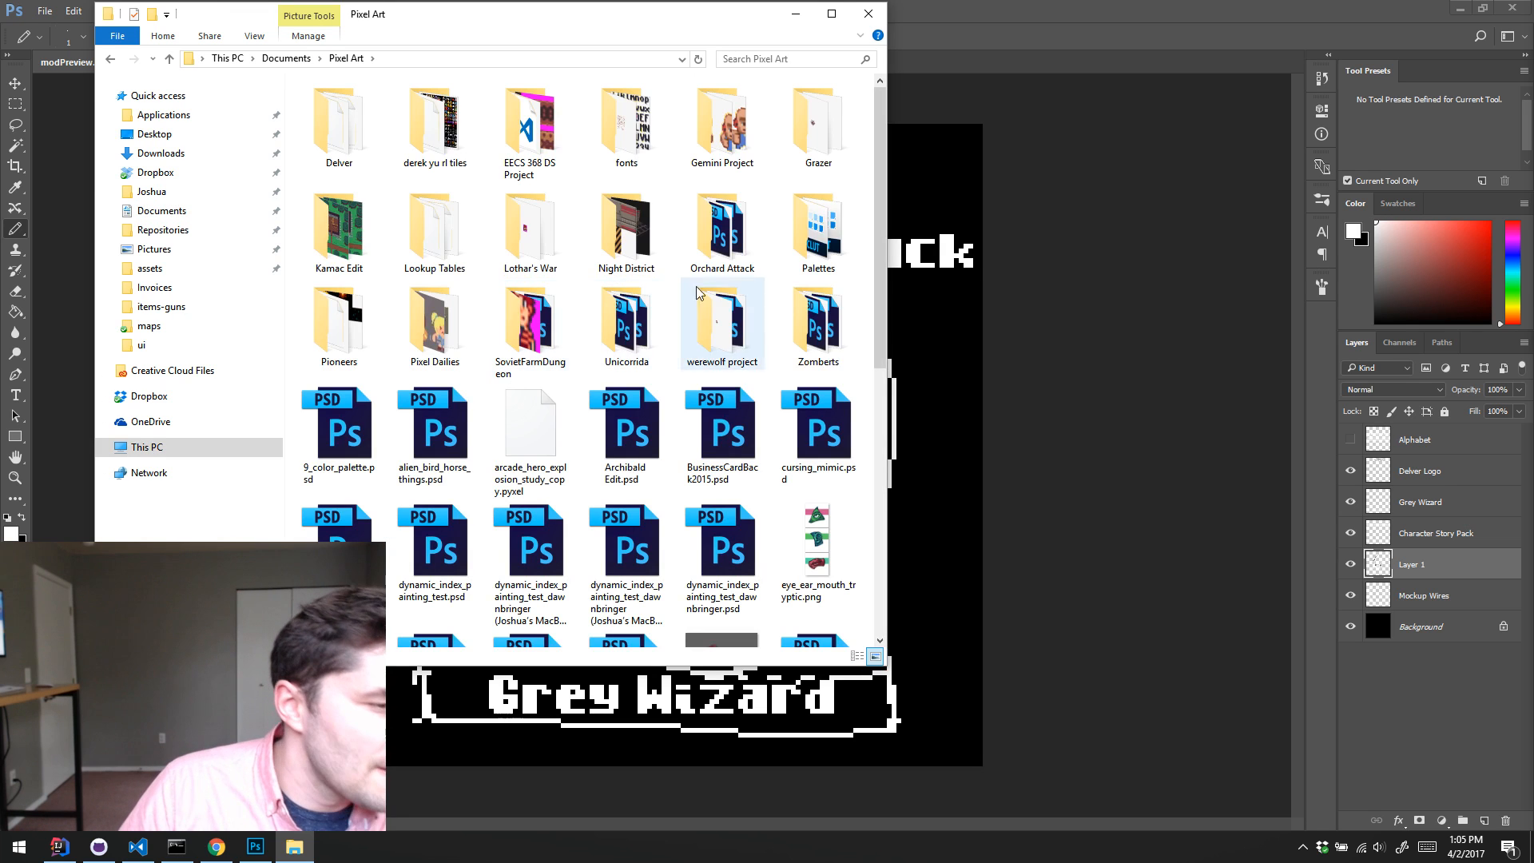
scroll(723, 319, down, 5)
drag(719, 185, 1181, 59)
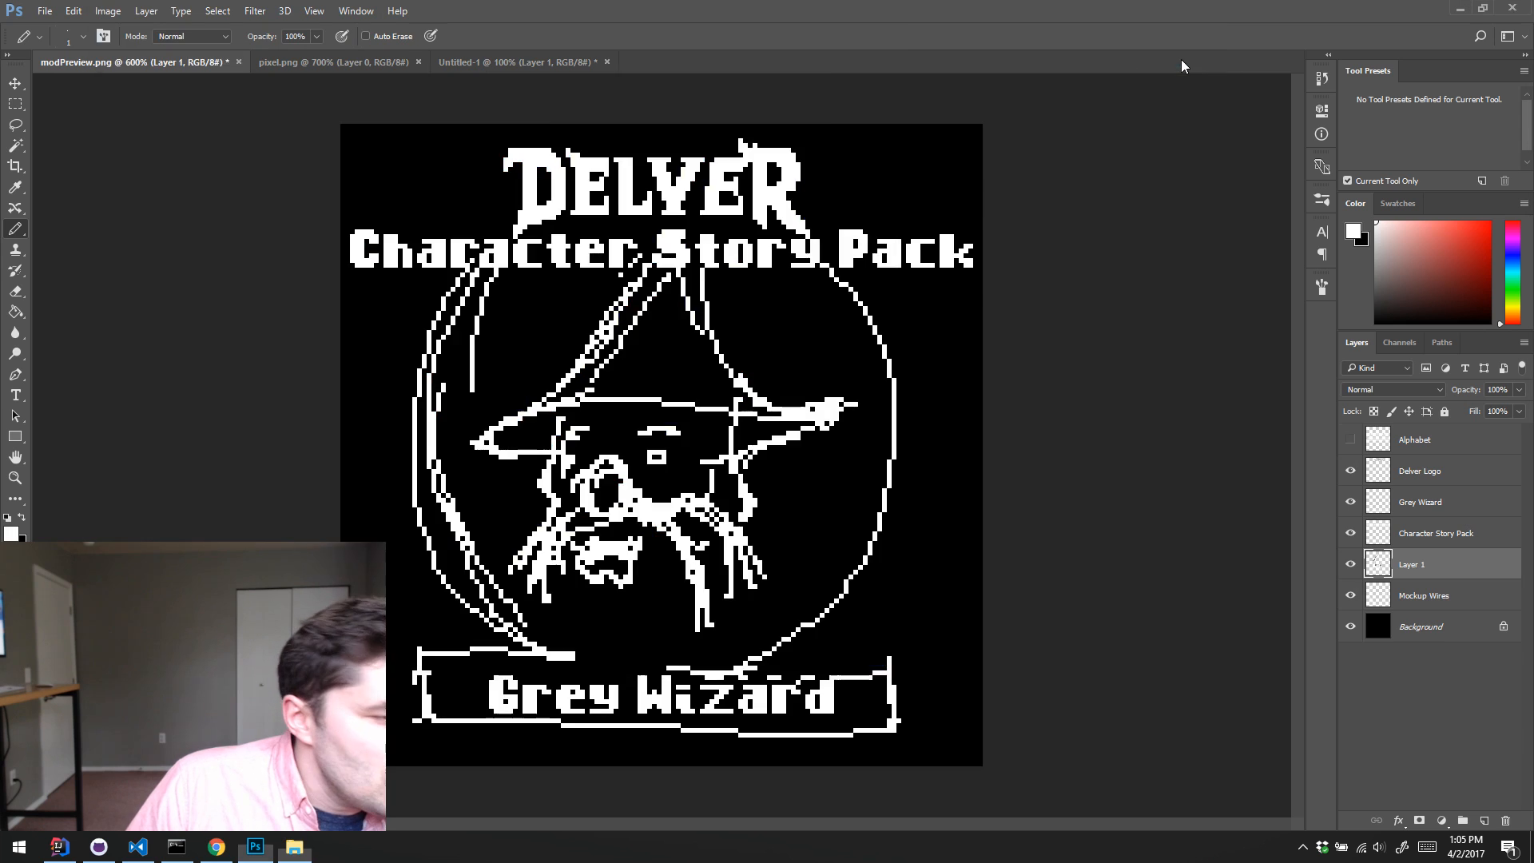
key(z)
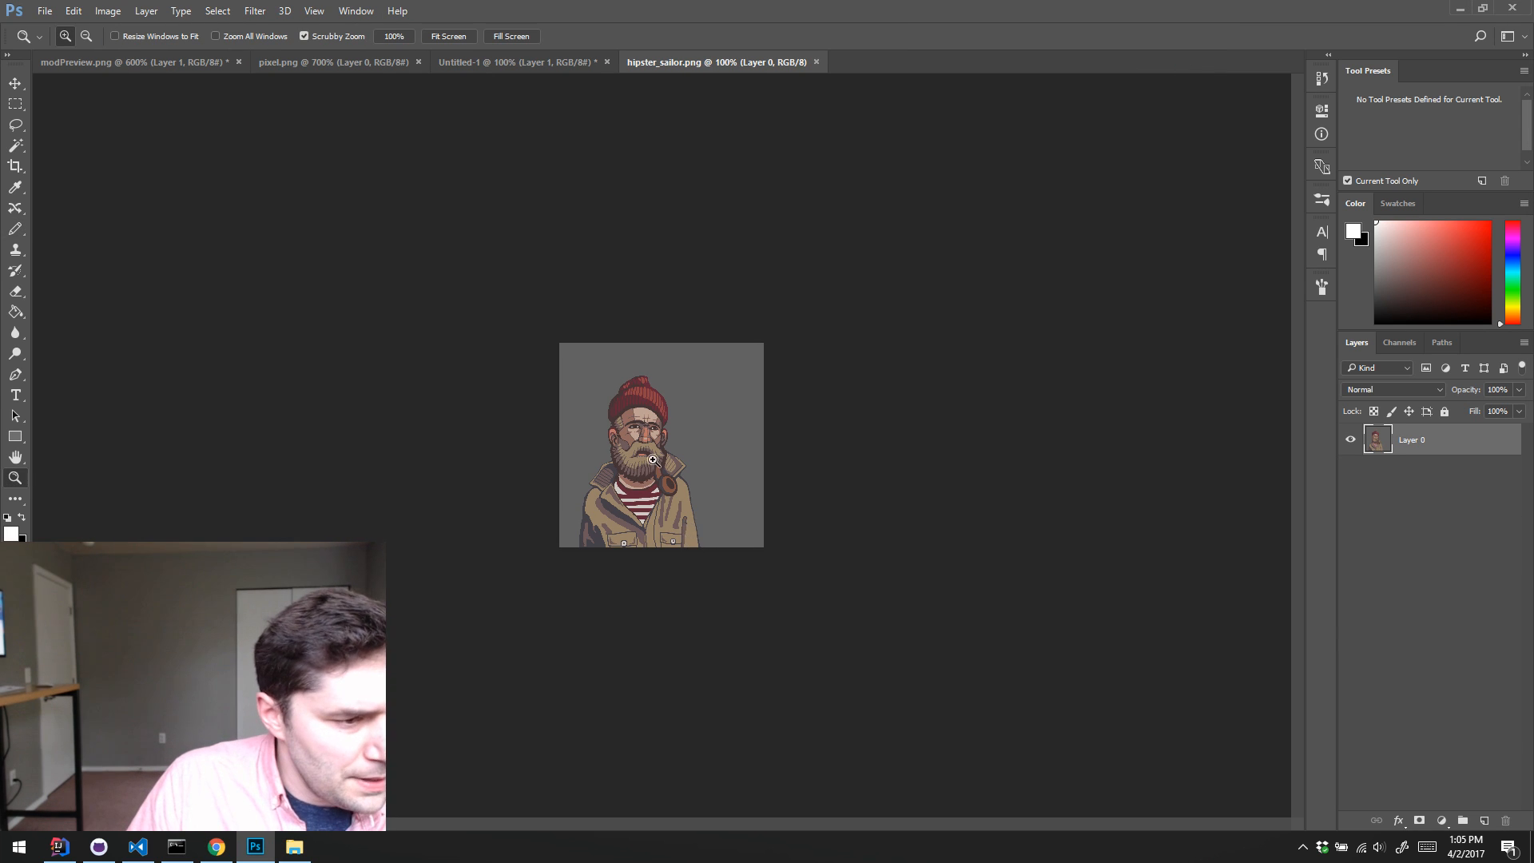
click(653, 457)
click(653, 457)
click(654, 457)
click(653, 456)
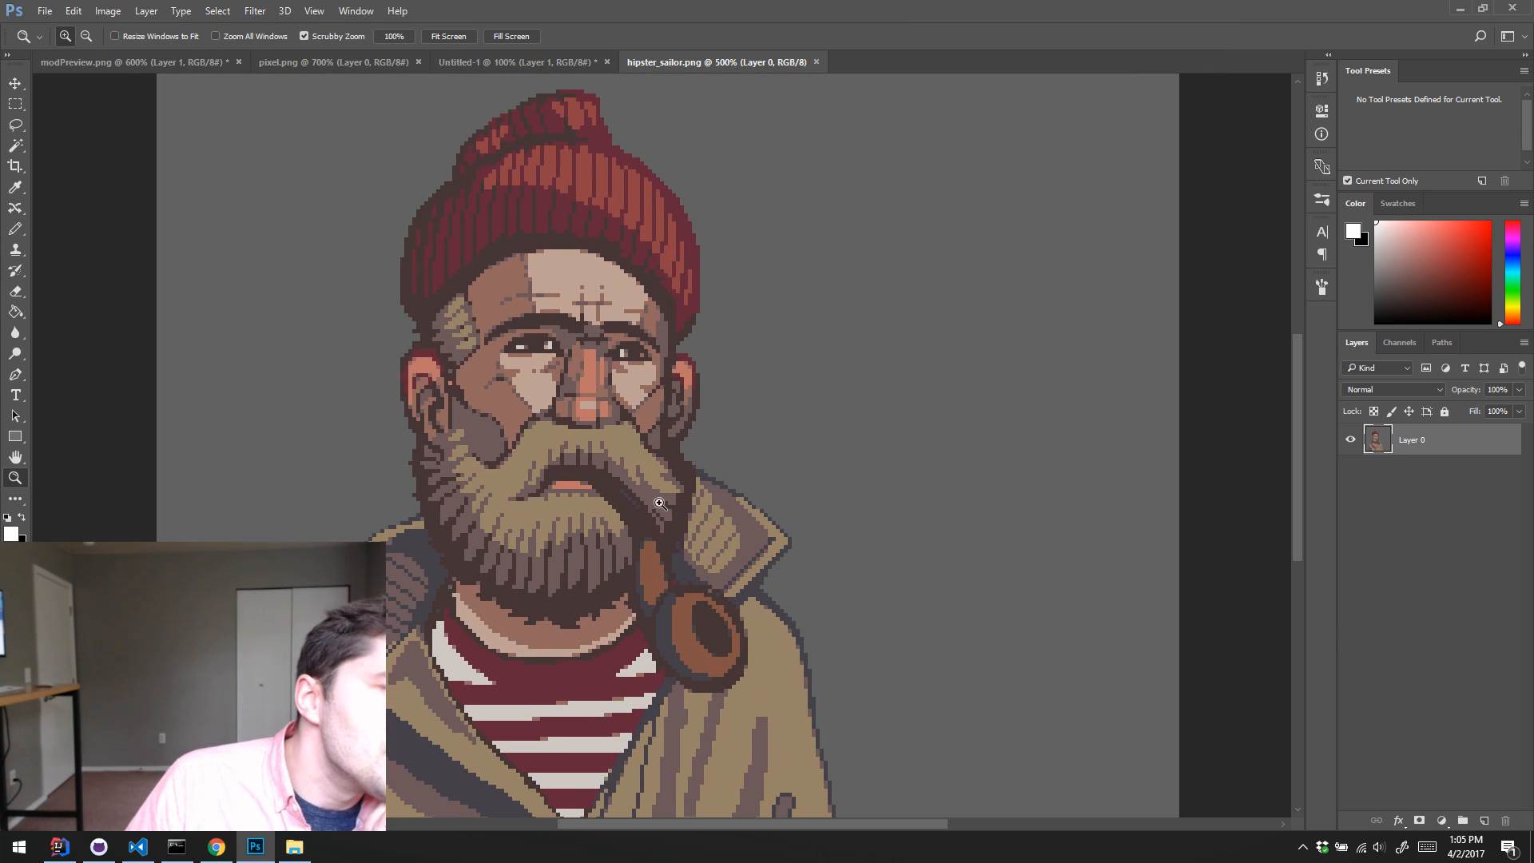
Step: Close the File Explorer window and open fremen_wide.psd from the Pixel Art folder under Documents
click(294, 847)
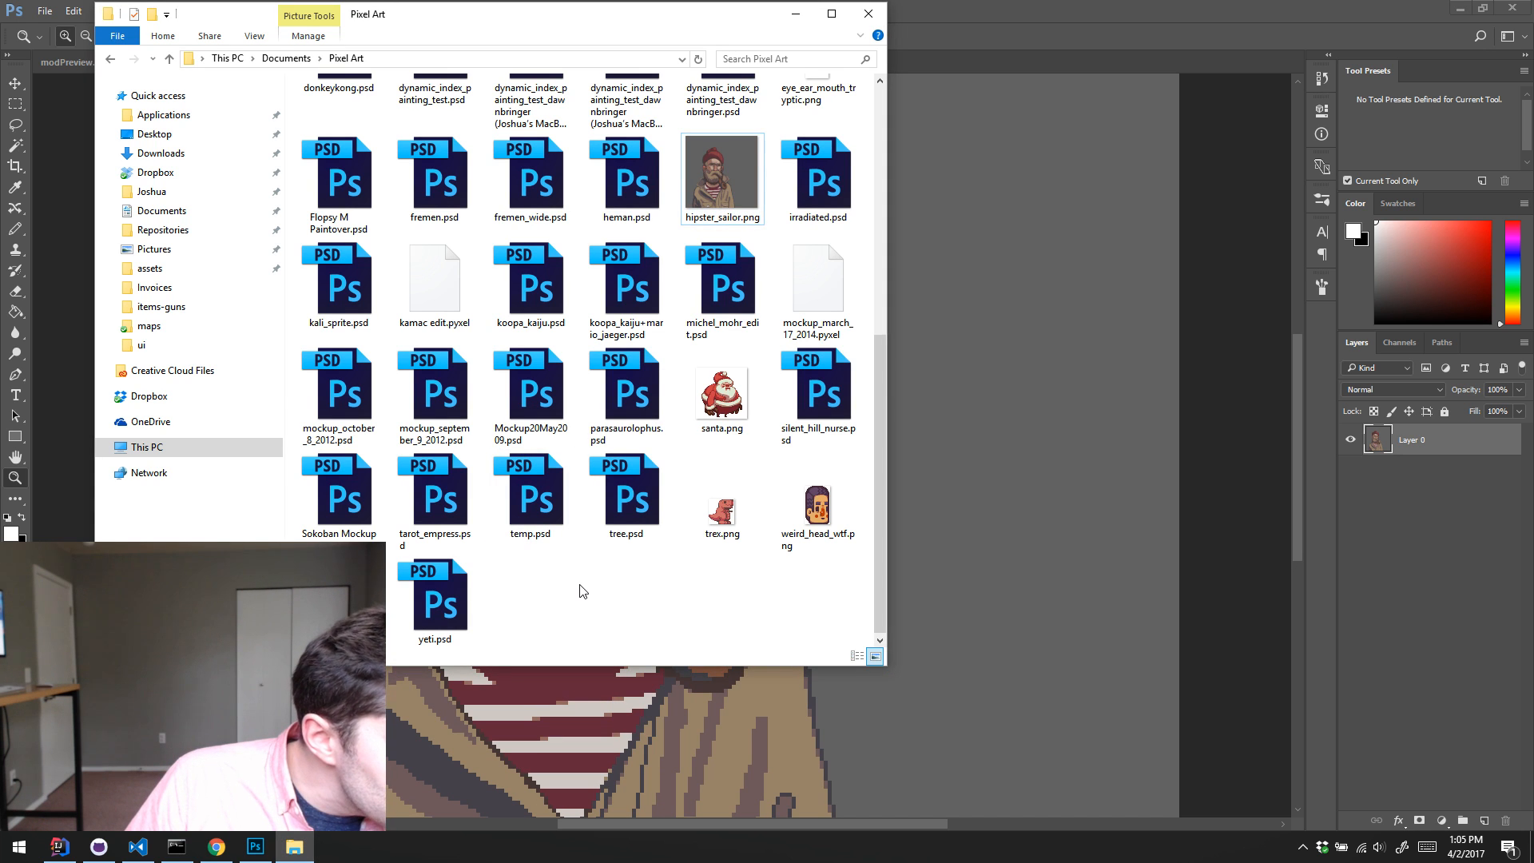
click(869, 14)
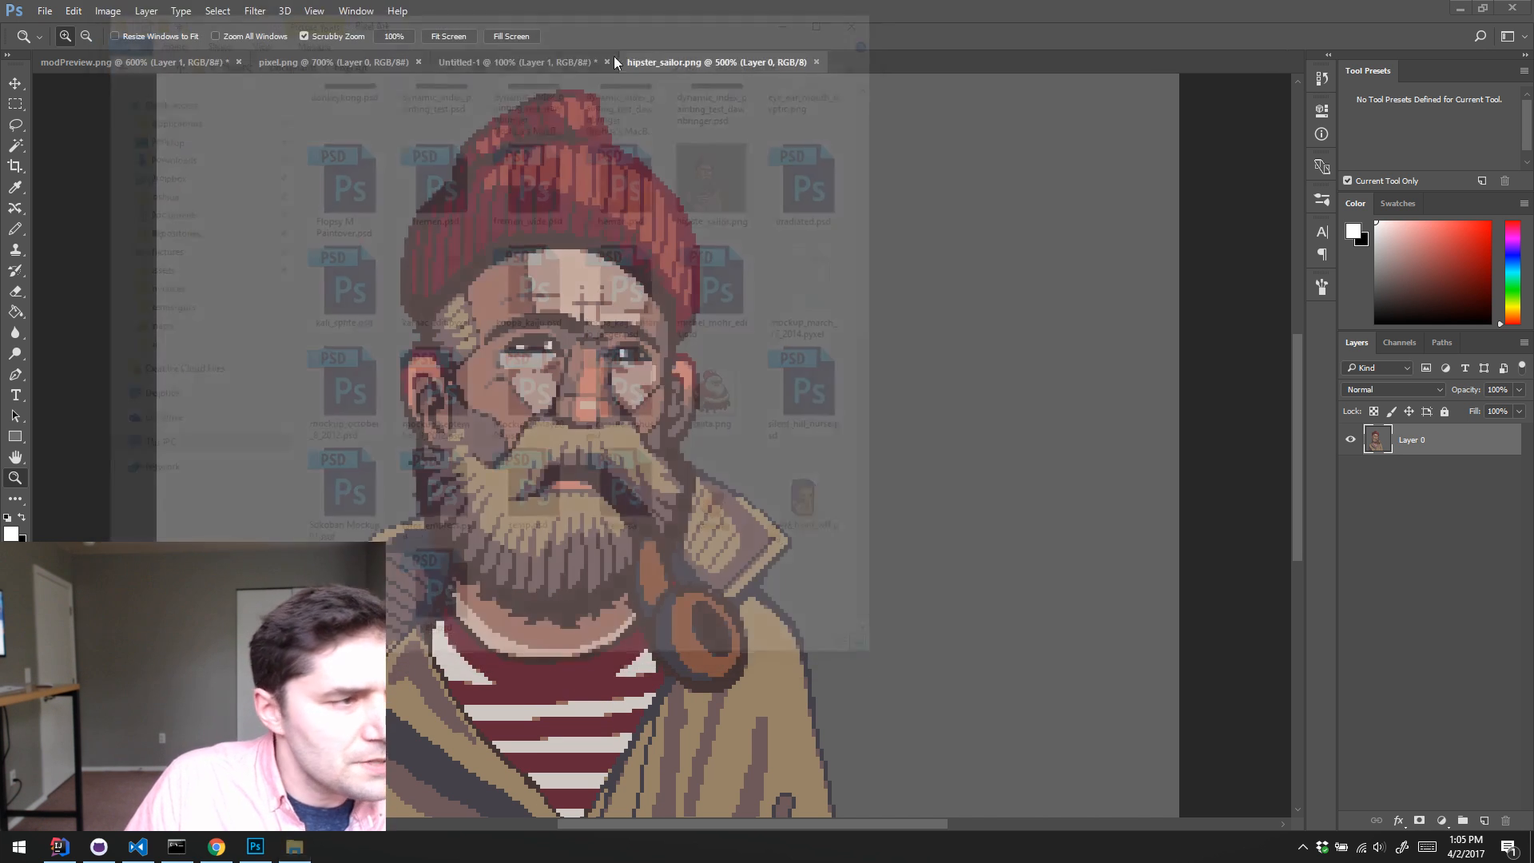
click(44, 11)
click(48, 44)
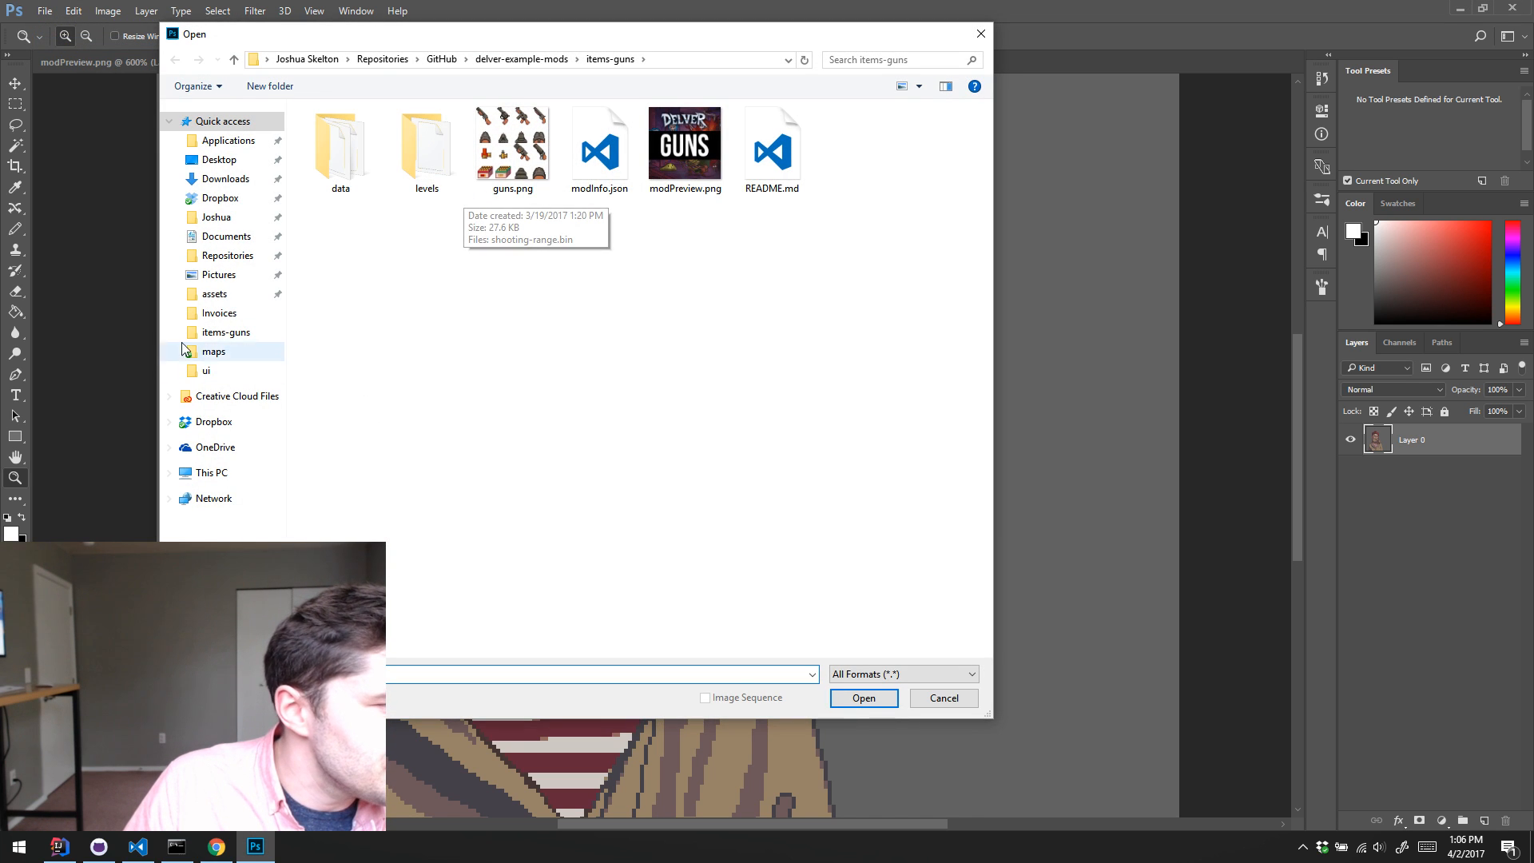
click(222, 236)
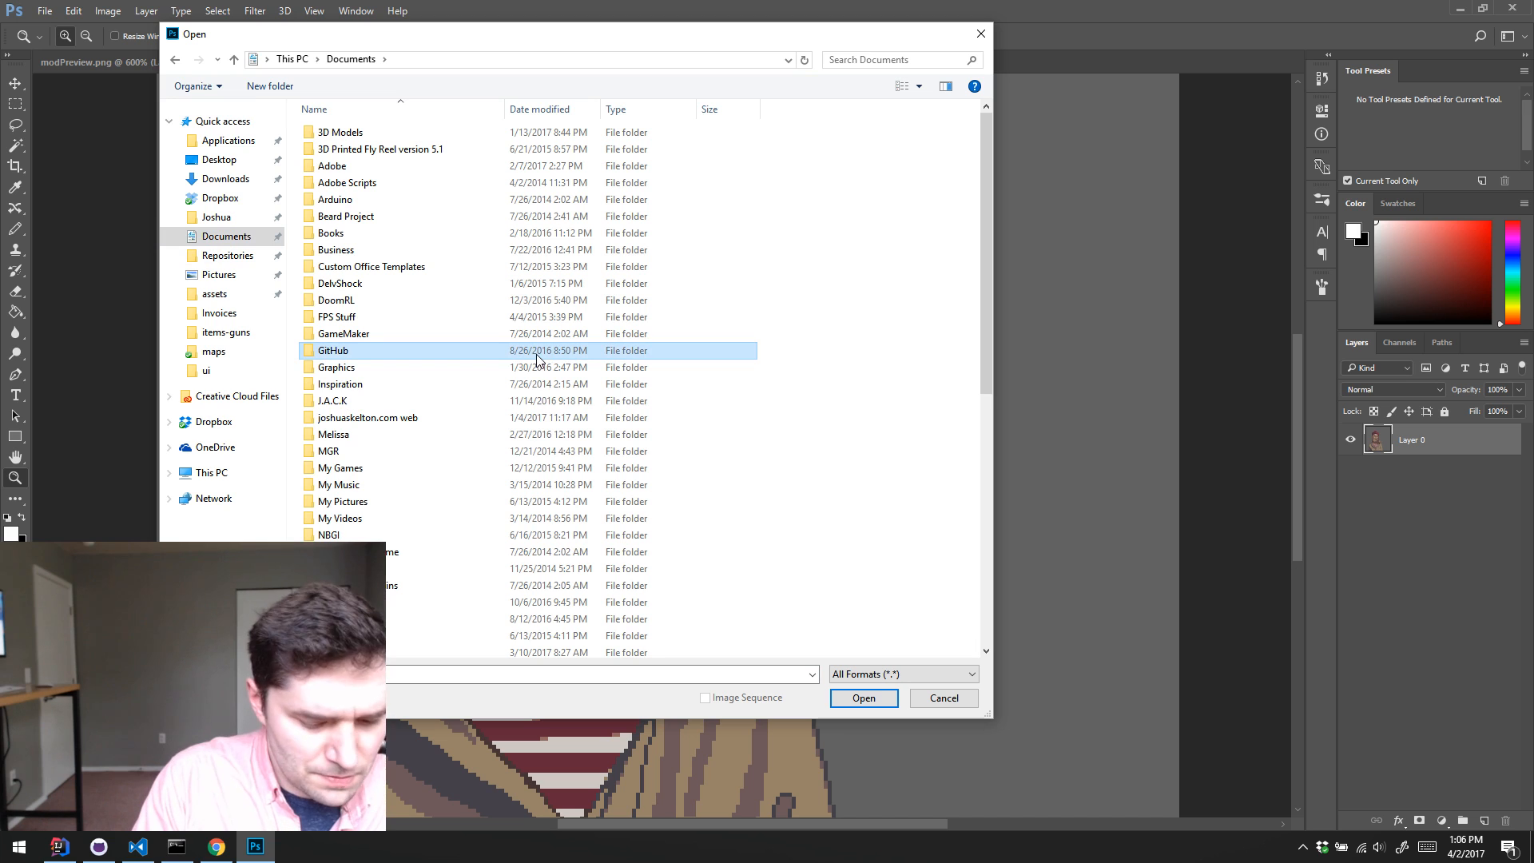
key(Return)
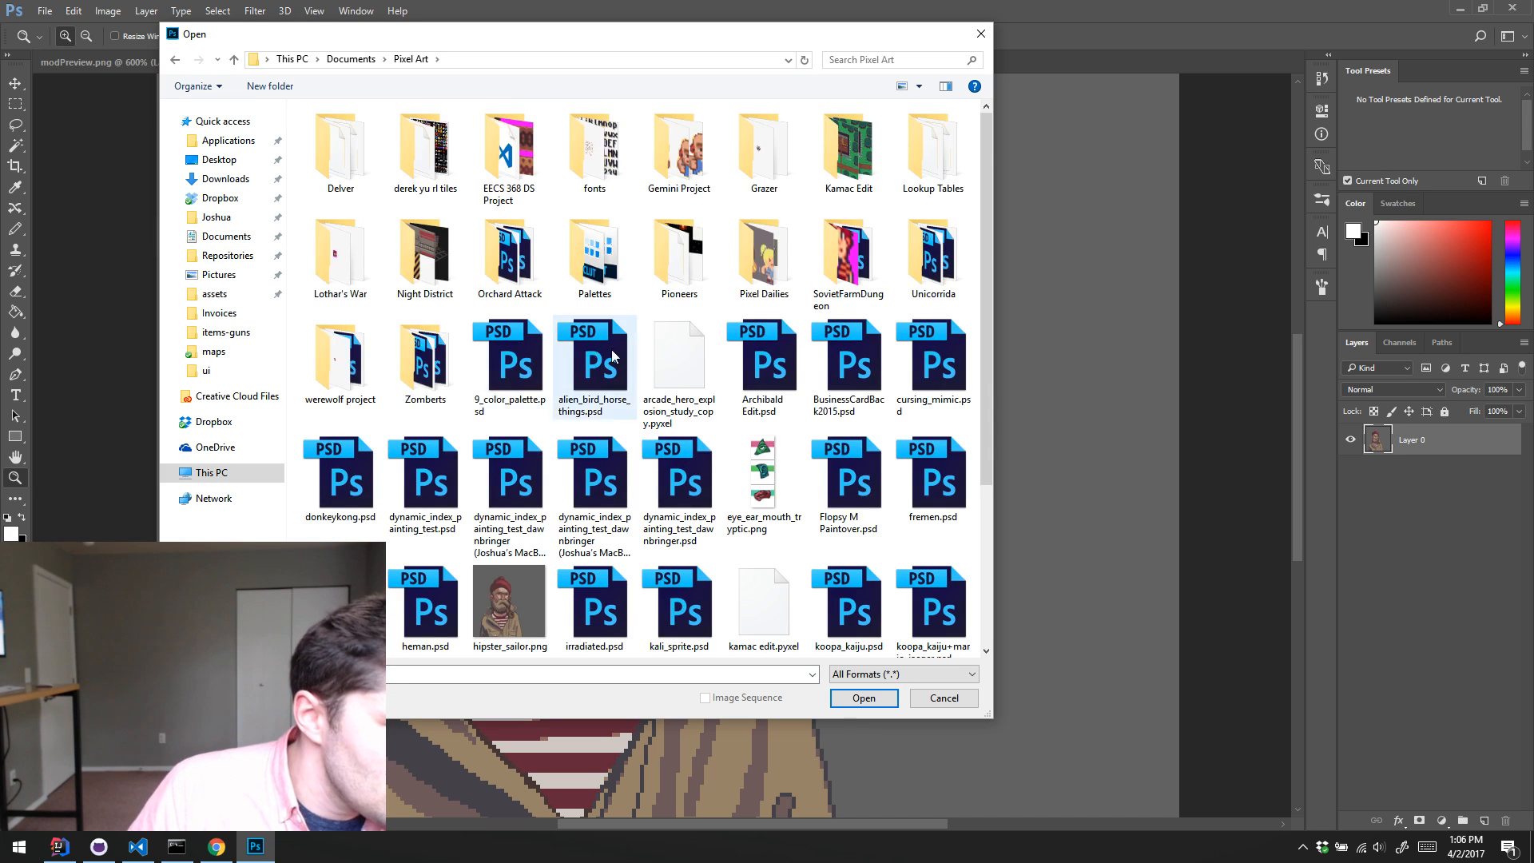
scroll(639, 335, down, 5)
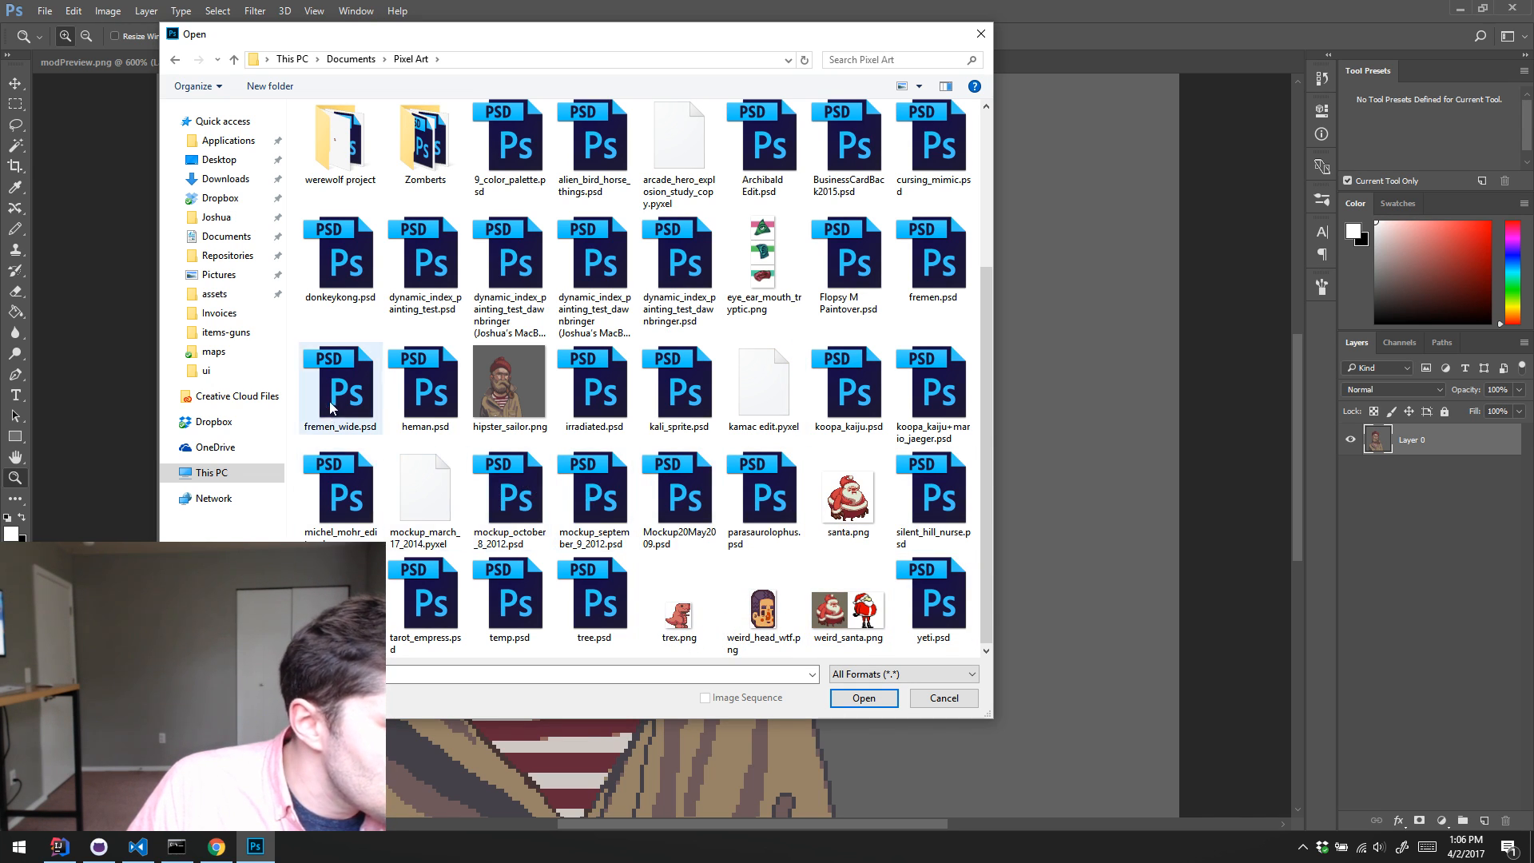
click(350, 365)
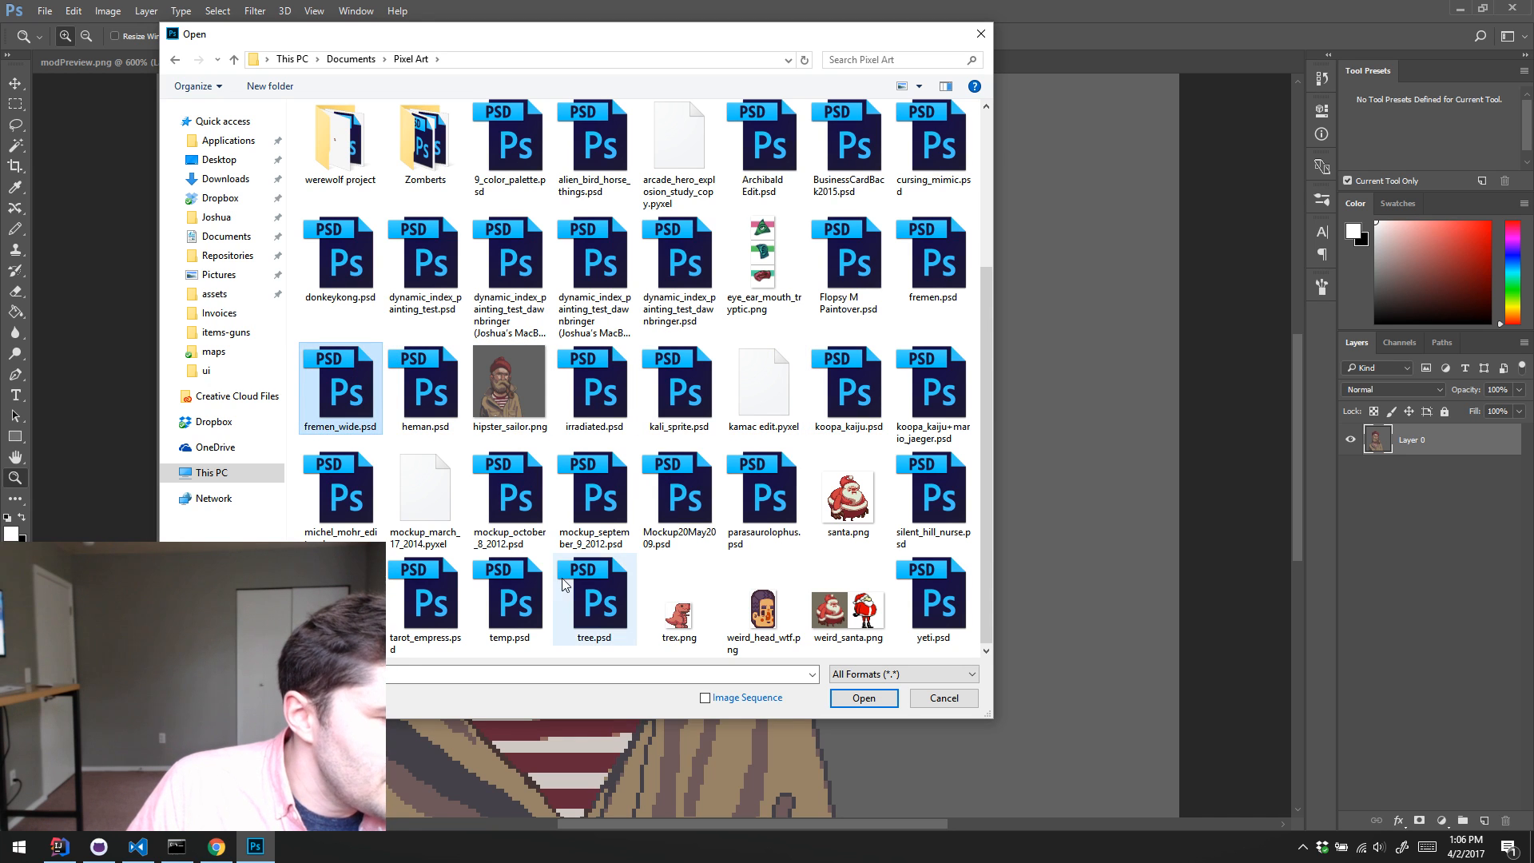
click(873, 695)
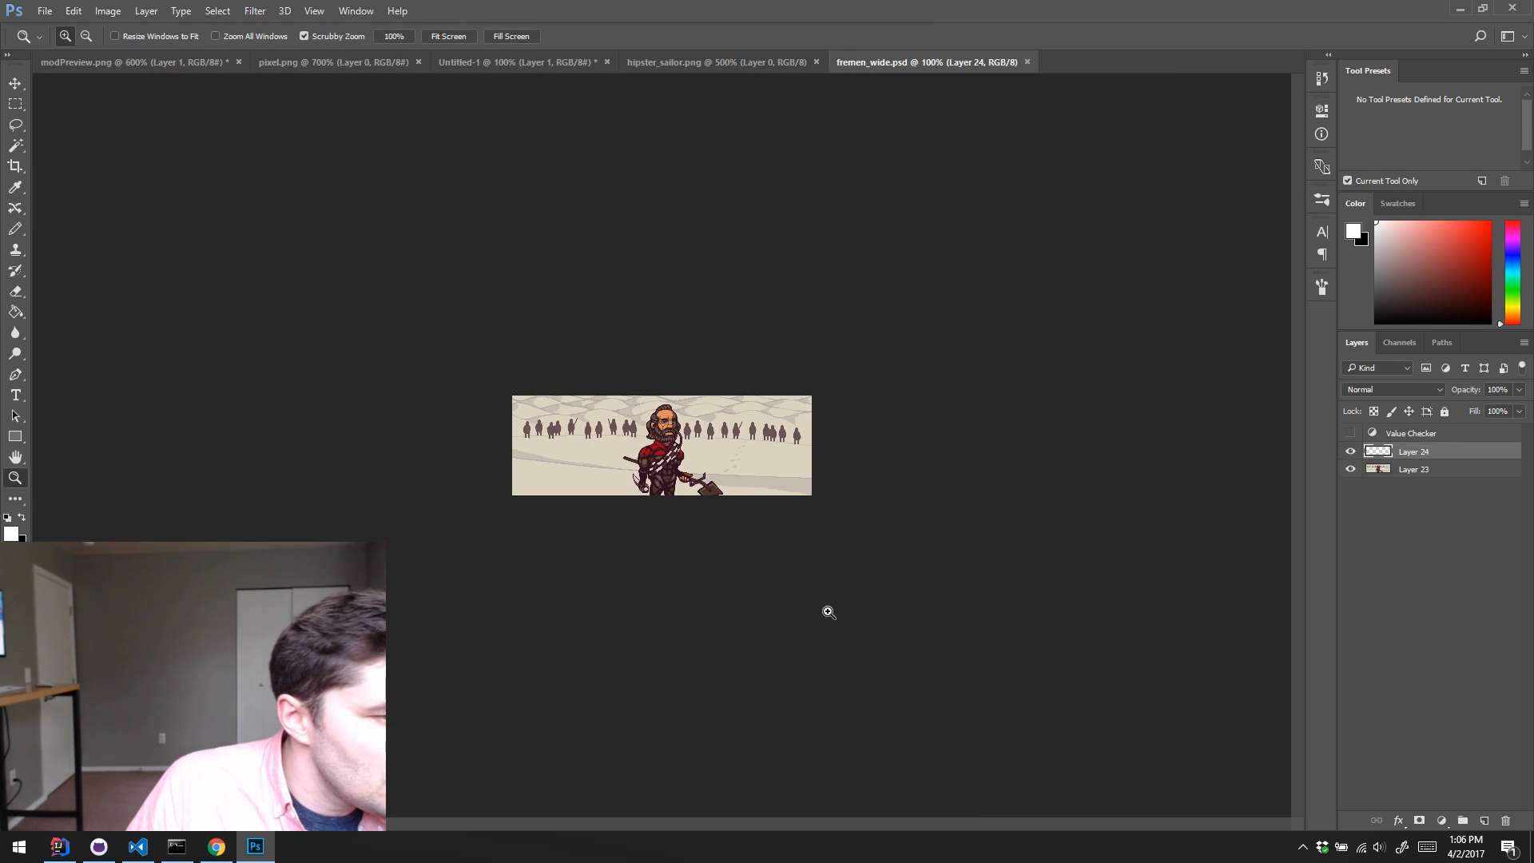
Step: Lasso around the large bearded man's head in fremen_wide.psd and copy it
drag(650, 426, 812, 366)
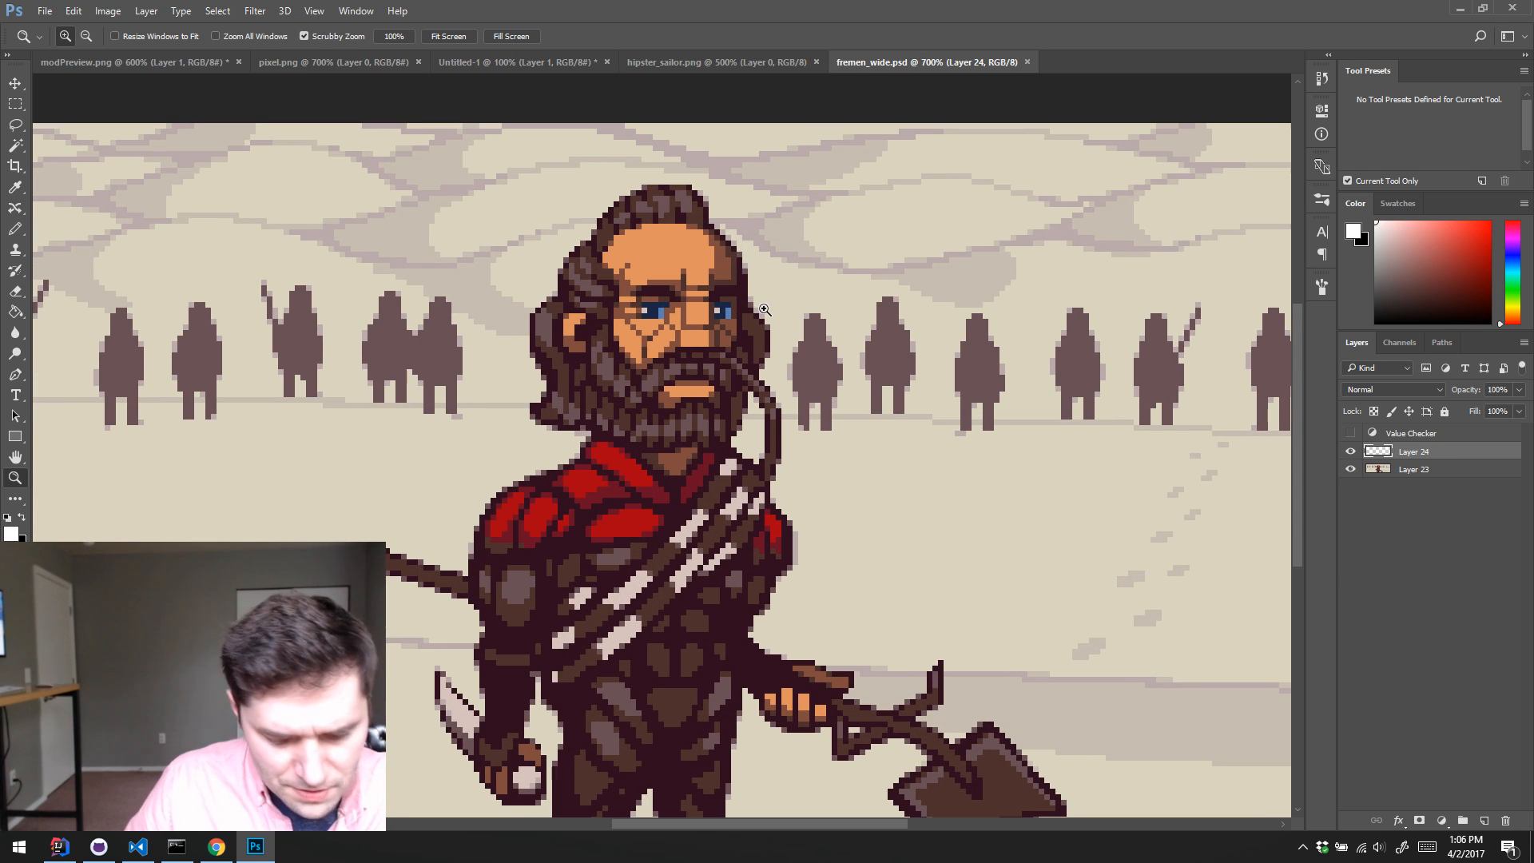
key(l)
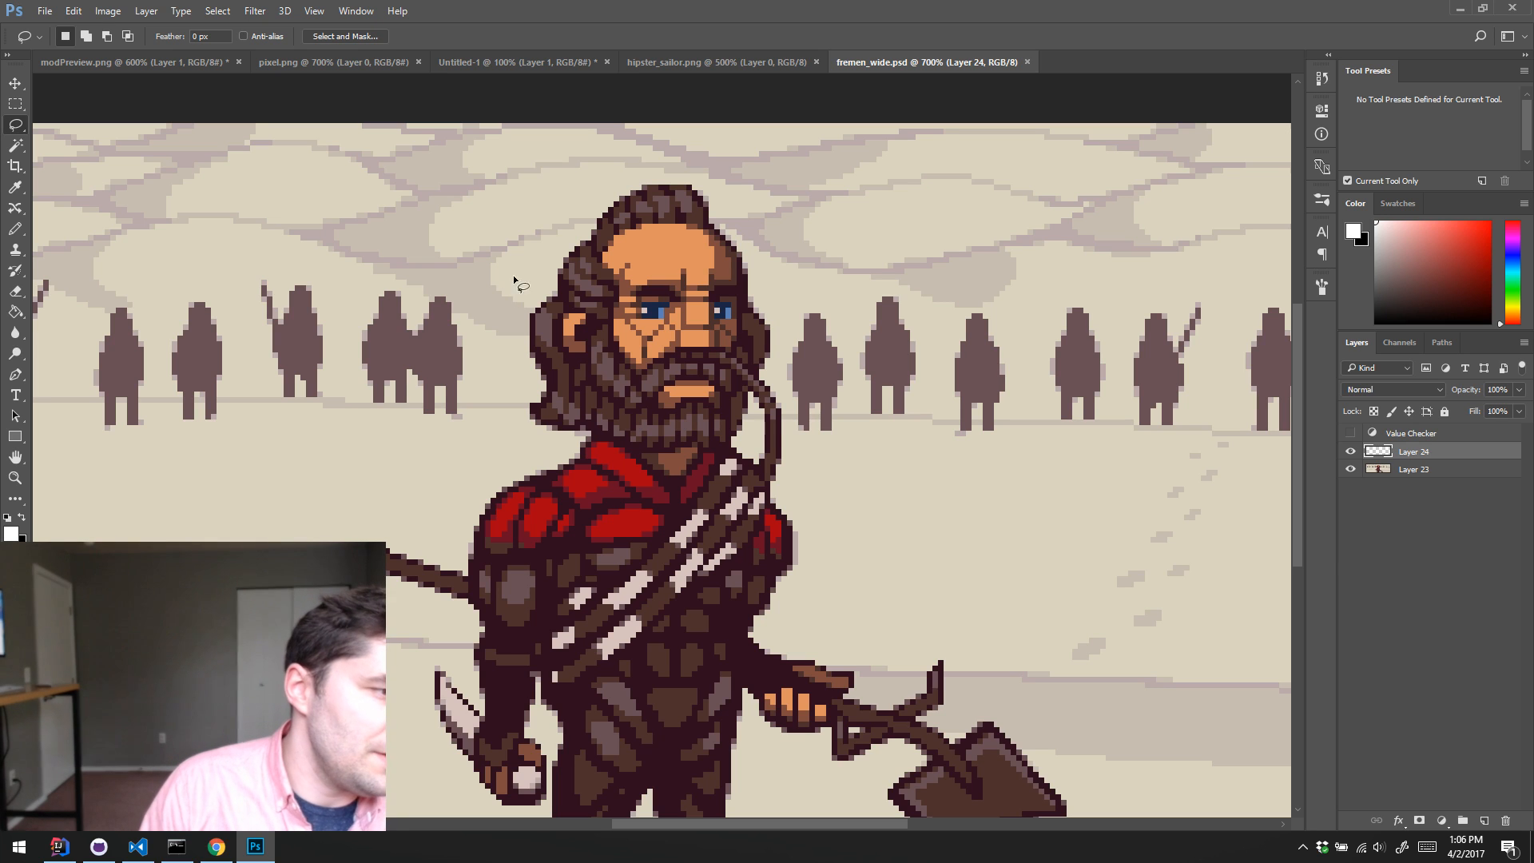
mouse_move(514, 281)
mouse_down()
mouse_move(673, 168)
mouse_move(787, 391)
mouse_move(647, 468)
mouse_move(487, 335)
mouse_up()
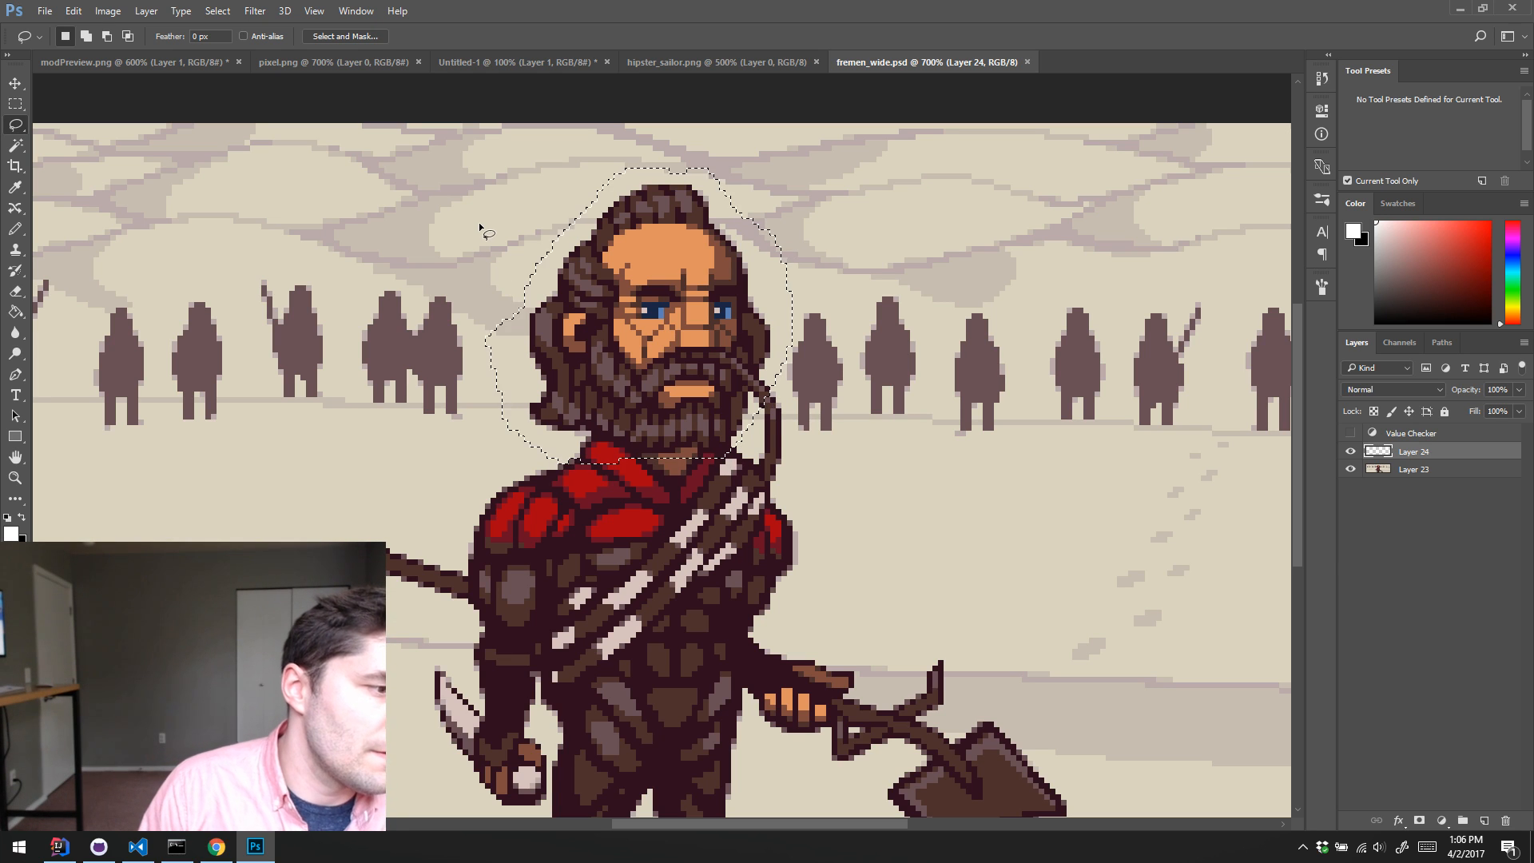
key(ctrl+c)
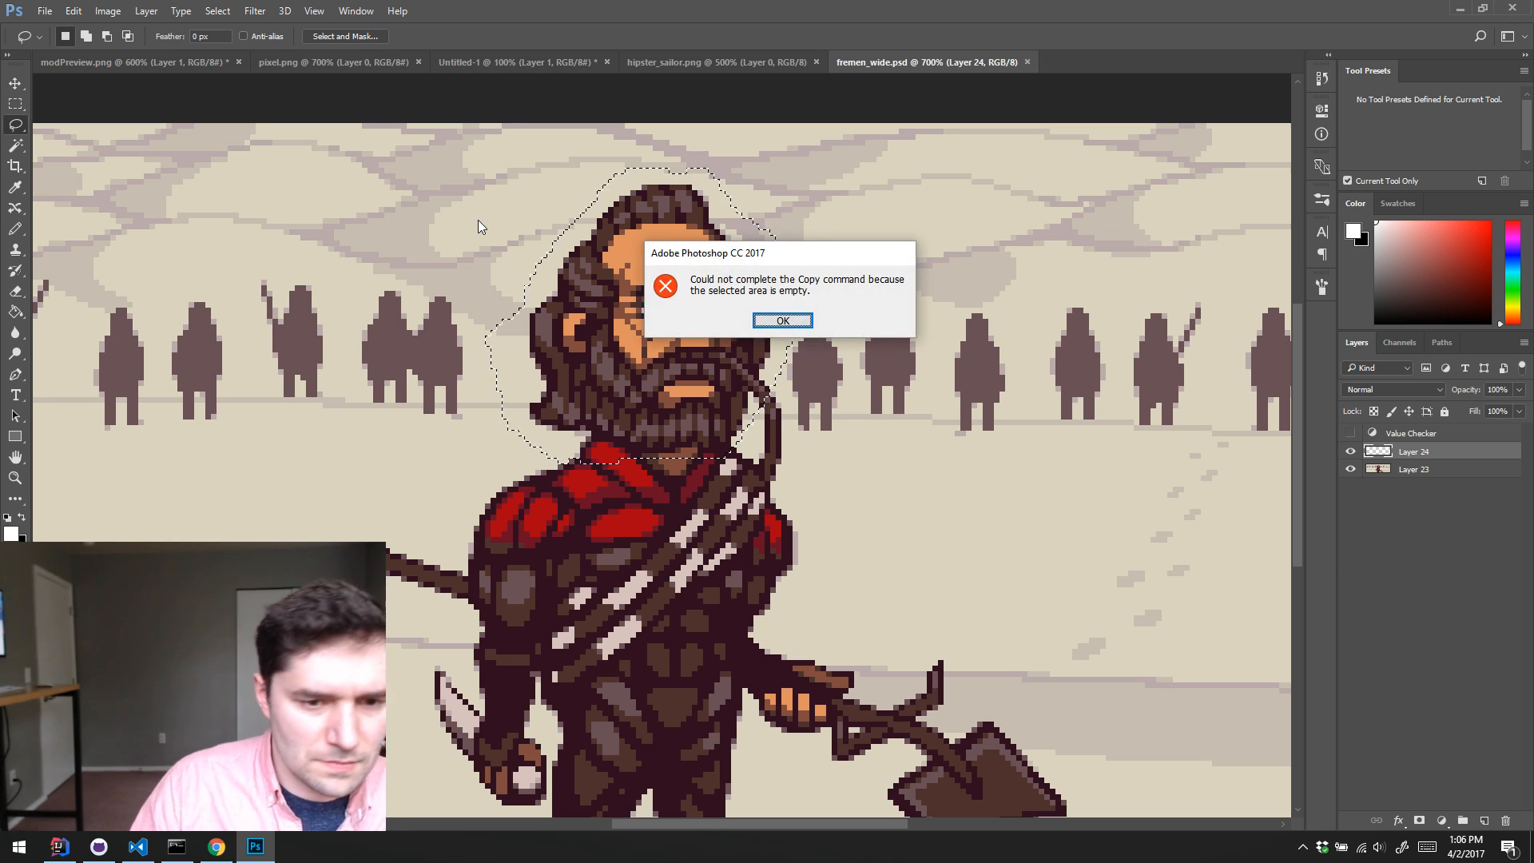
key(Return)
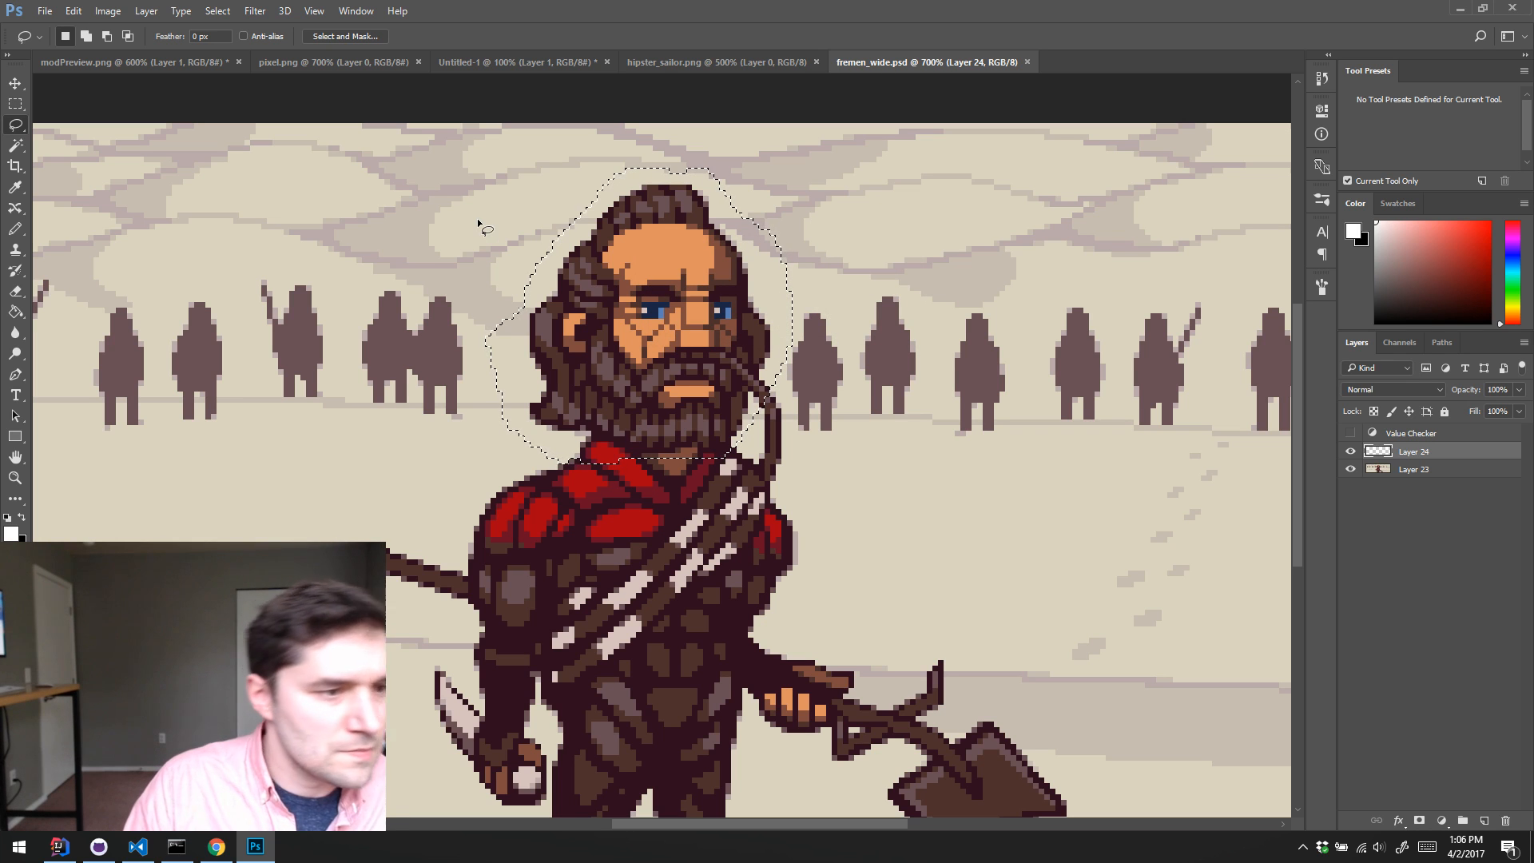
Step: Paste the copied bearded head into modPreview.png over the sketched wizard face
click(523, 61)
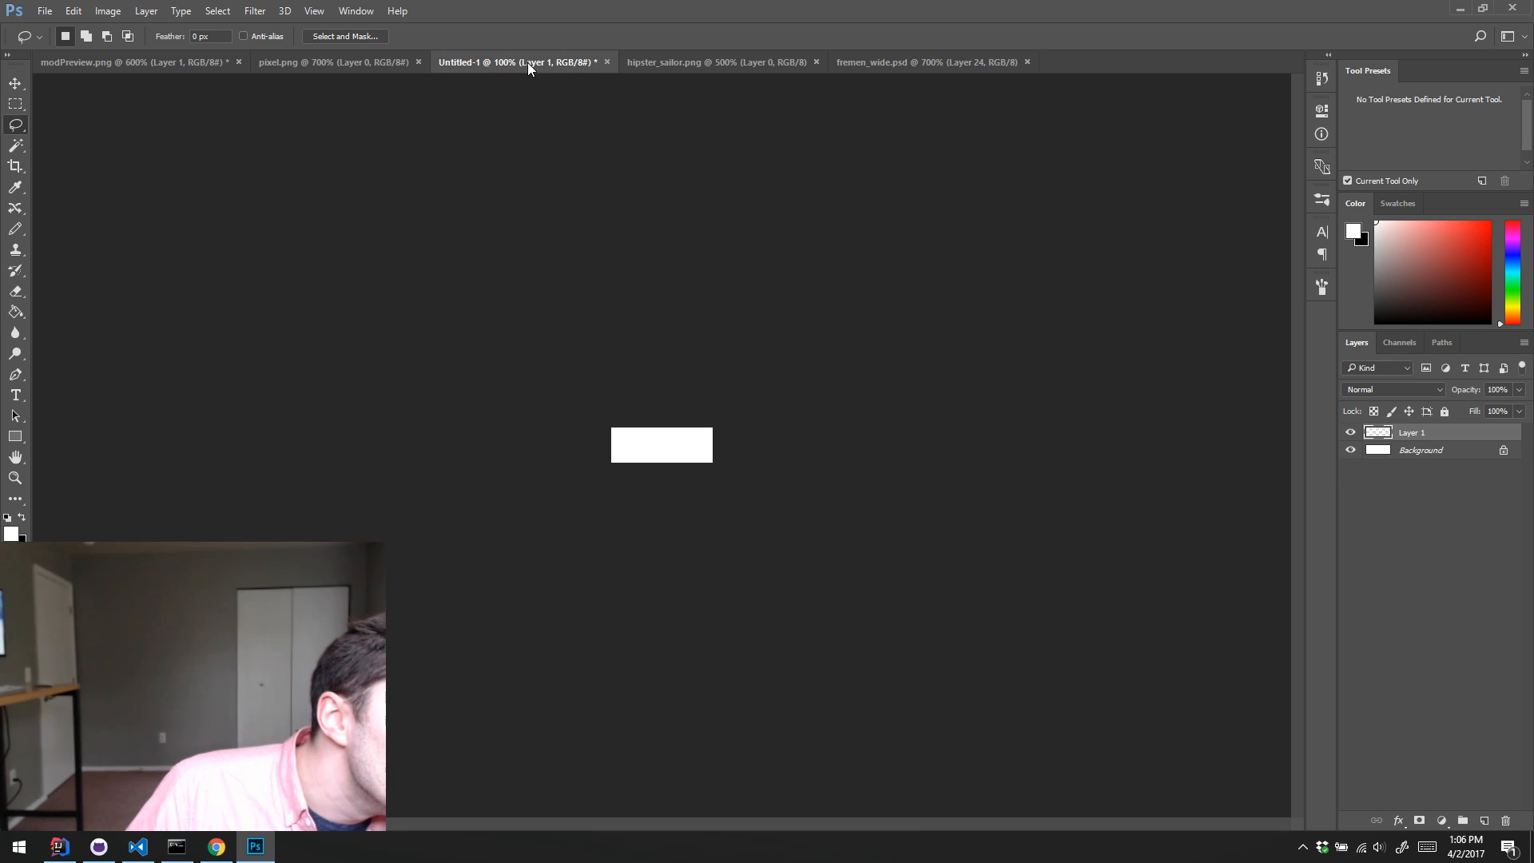
click(342, 62)
click(175, 60)
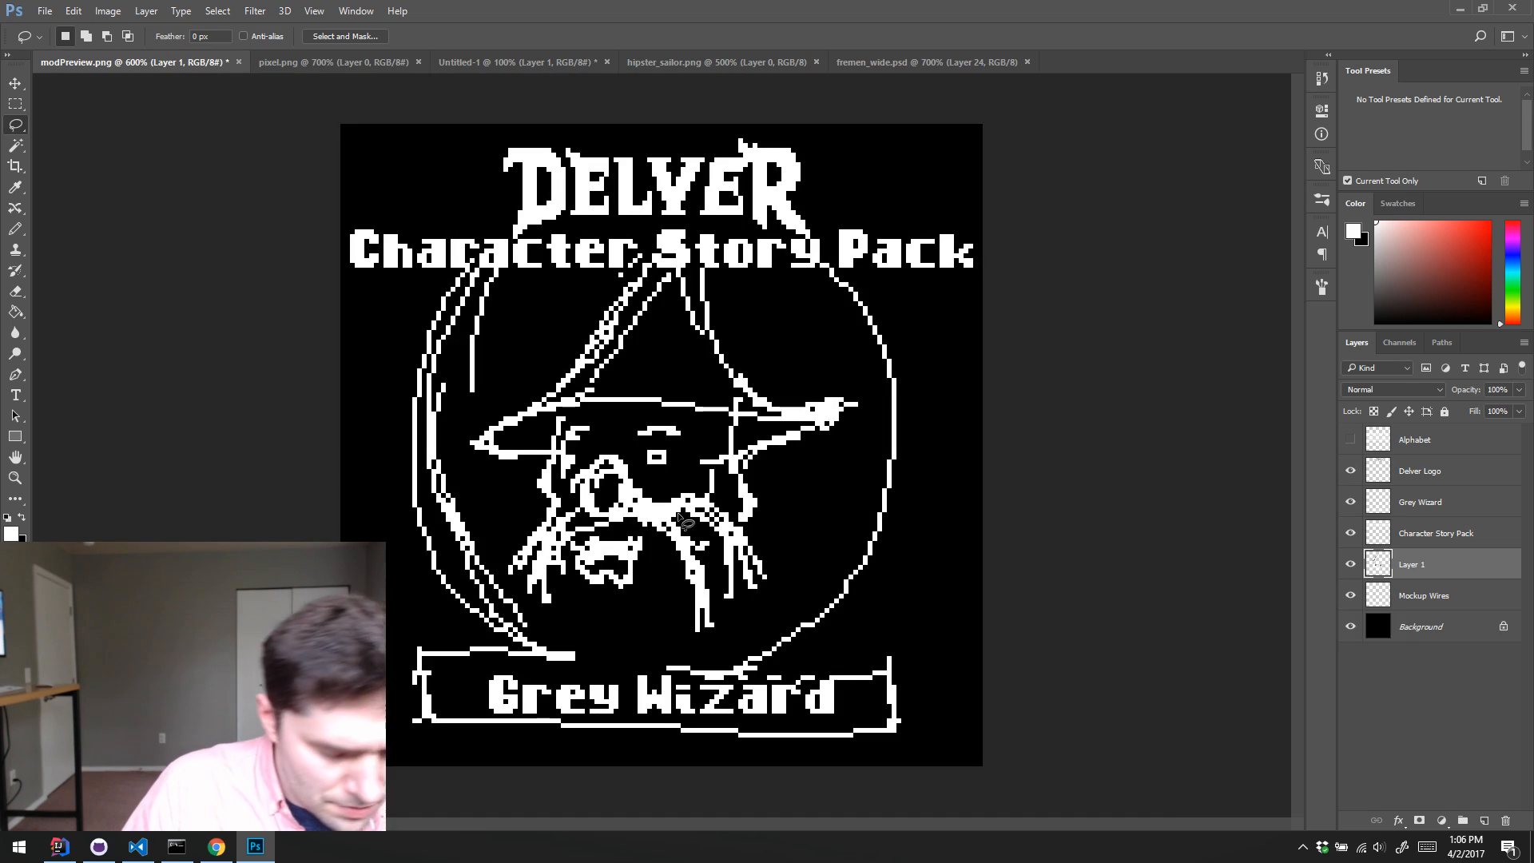
key(ctrl+v)
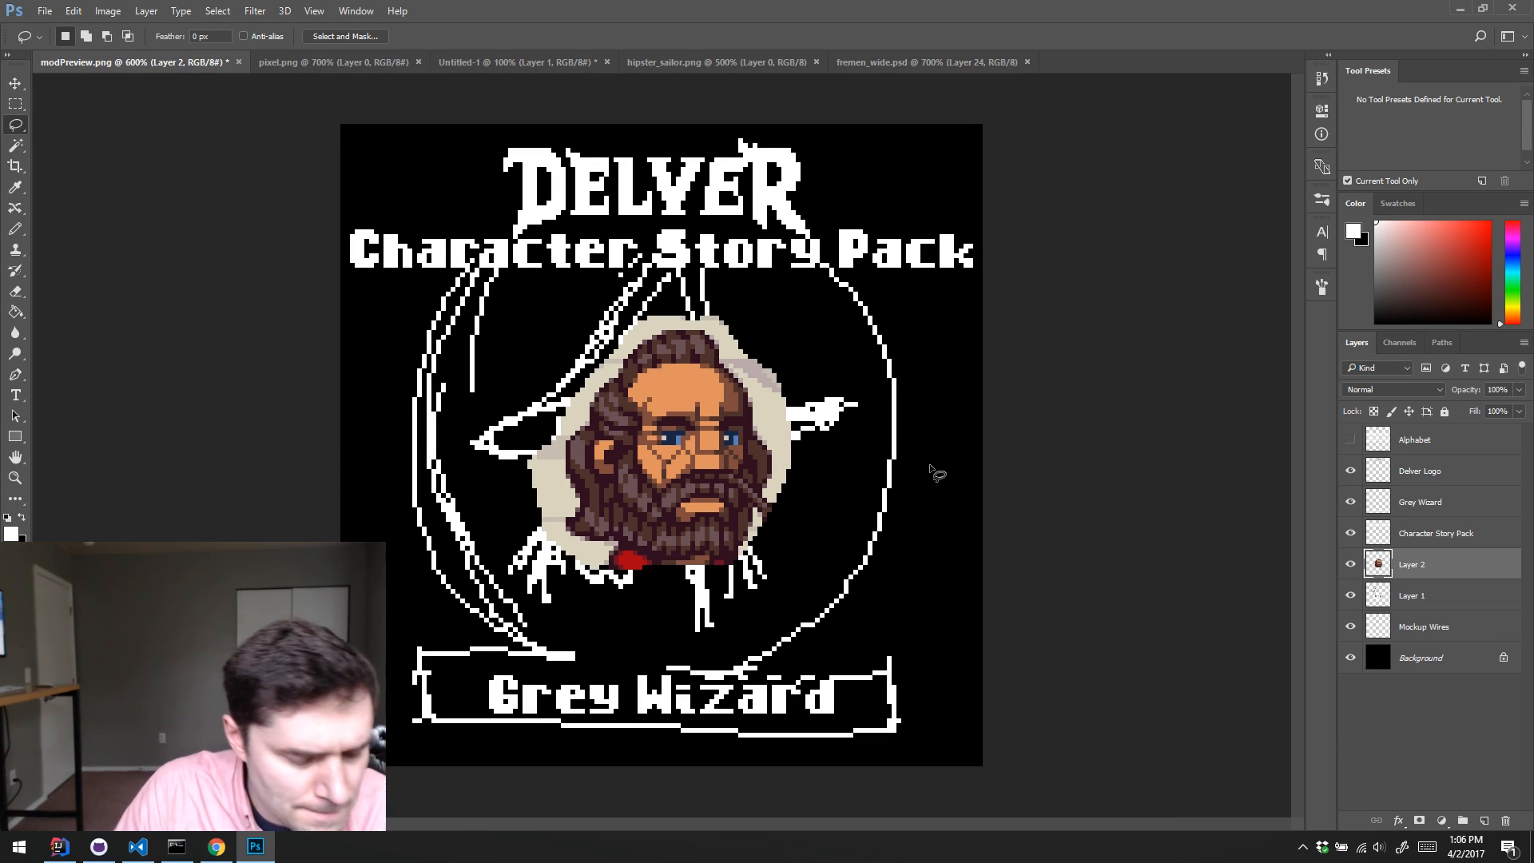
Step: Remove the beige and grey background colours around the pasted head using the Magic Wand, and clear the selection
key(w)
click(787, 445)
key(Delete)
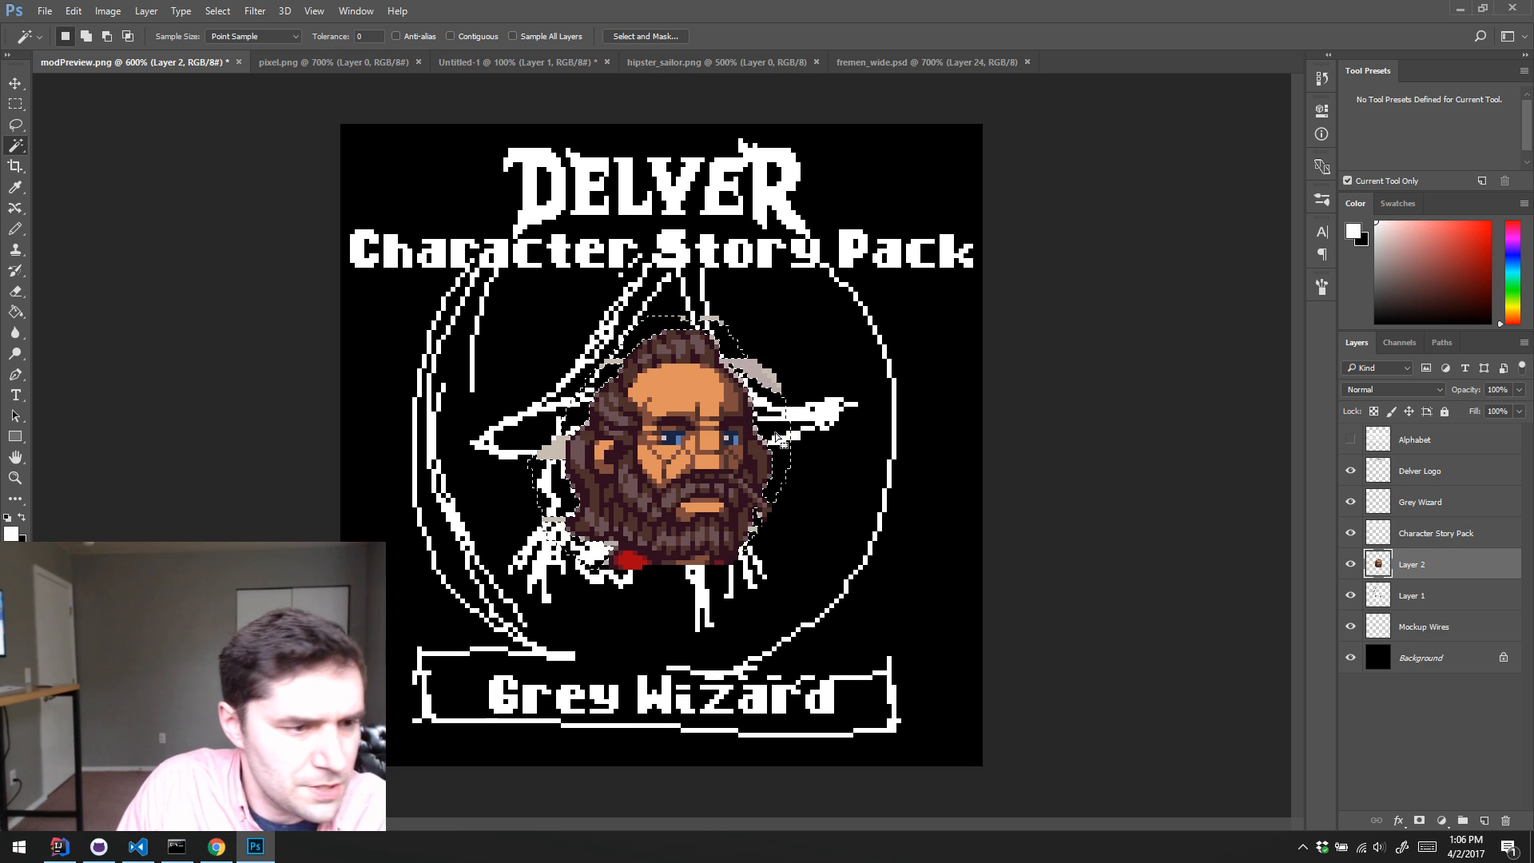
click(767, 372)
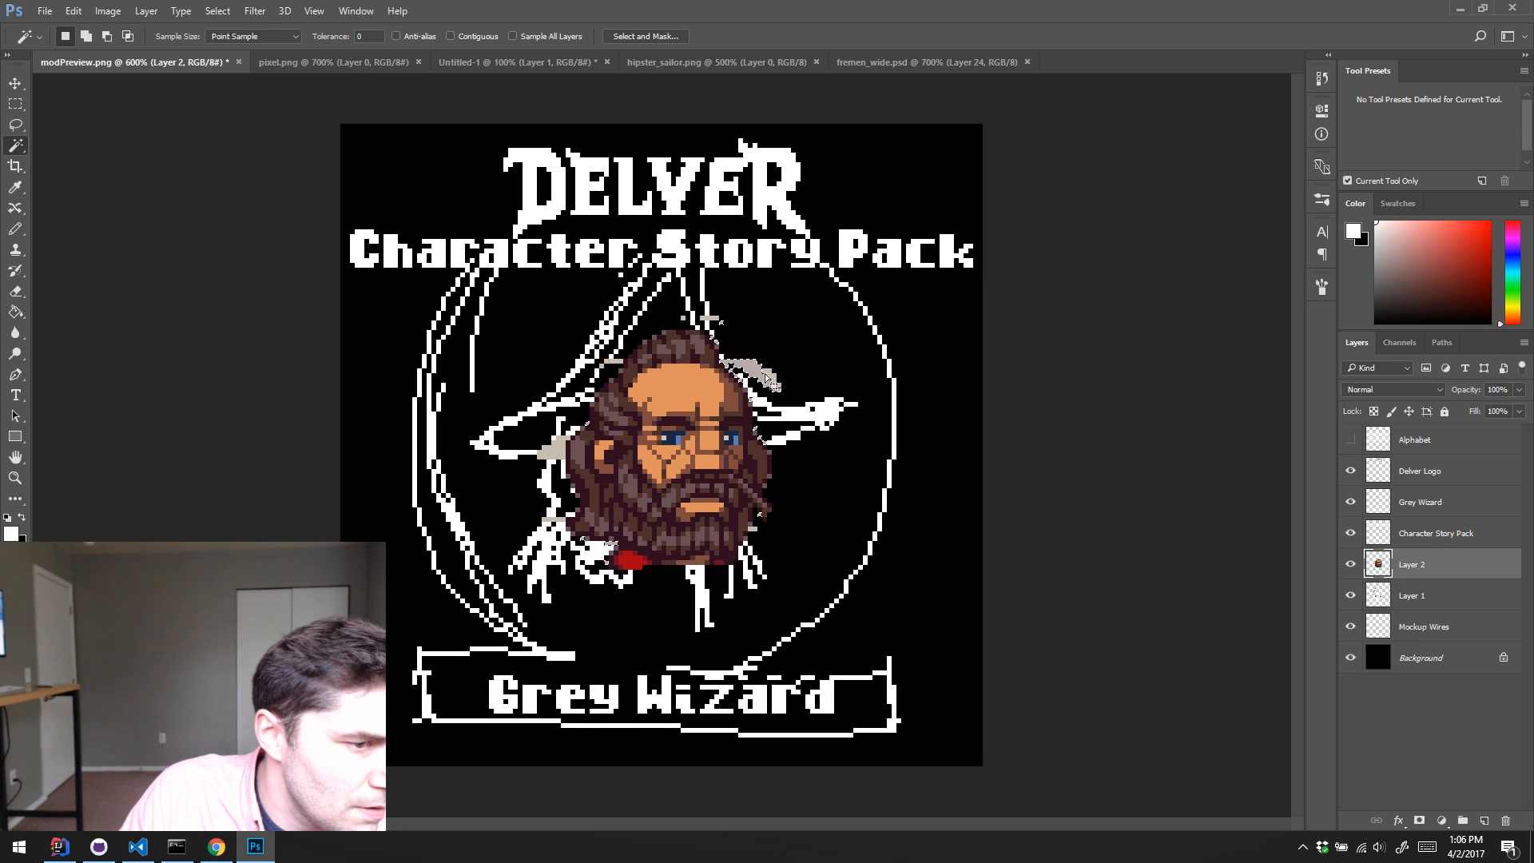
key(Delete)
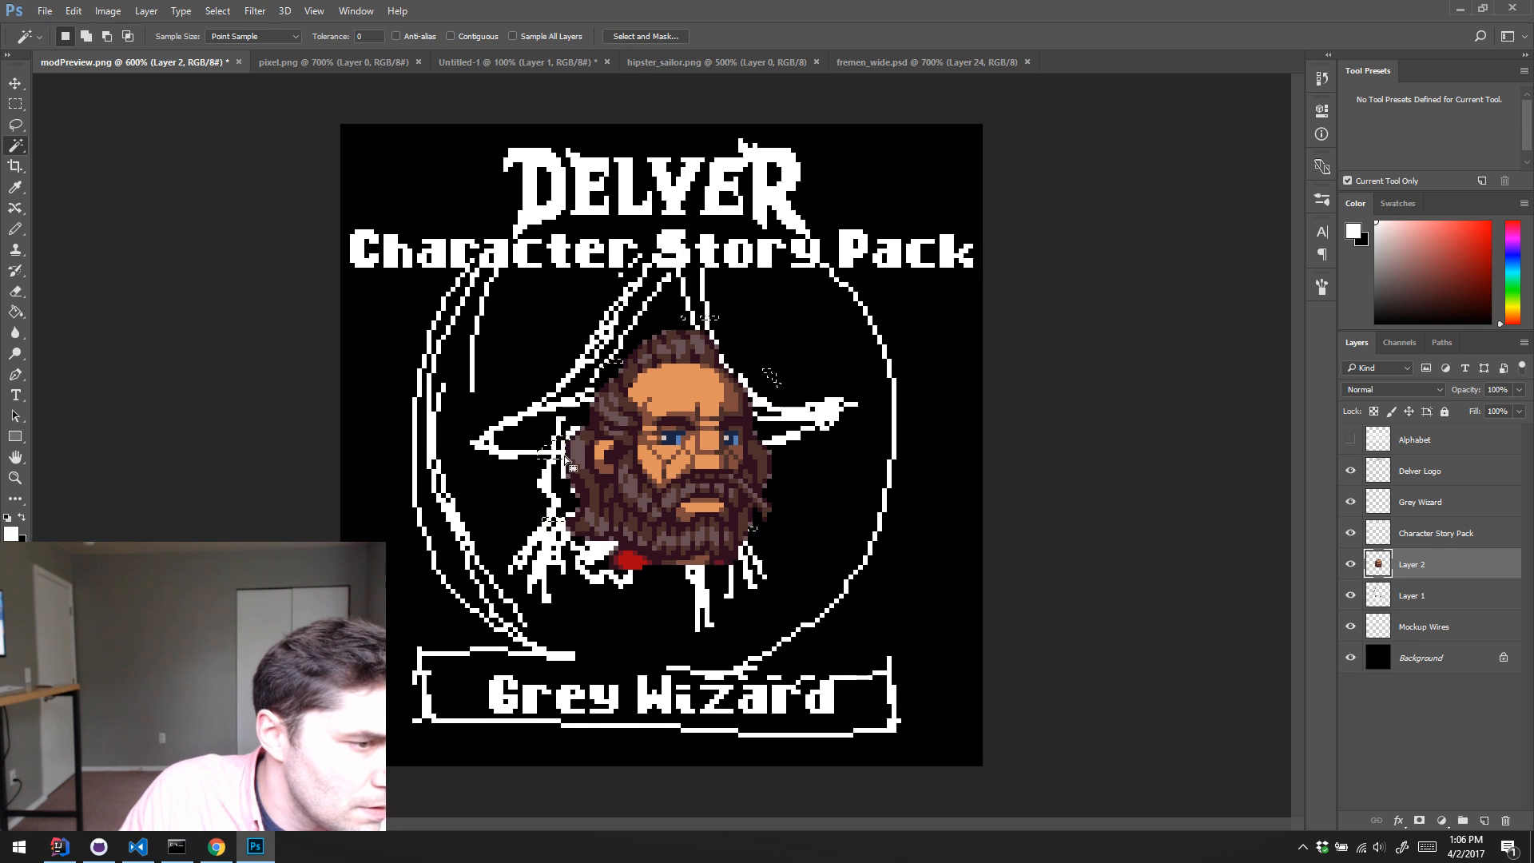
key(ctrl+d)
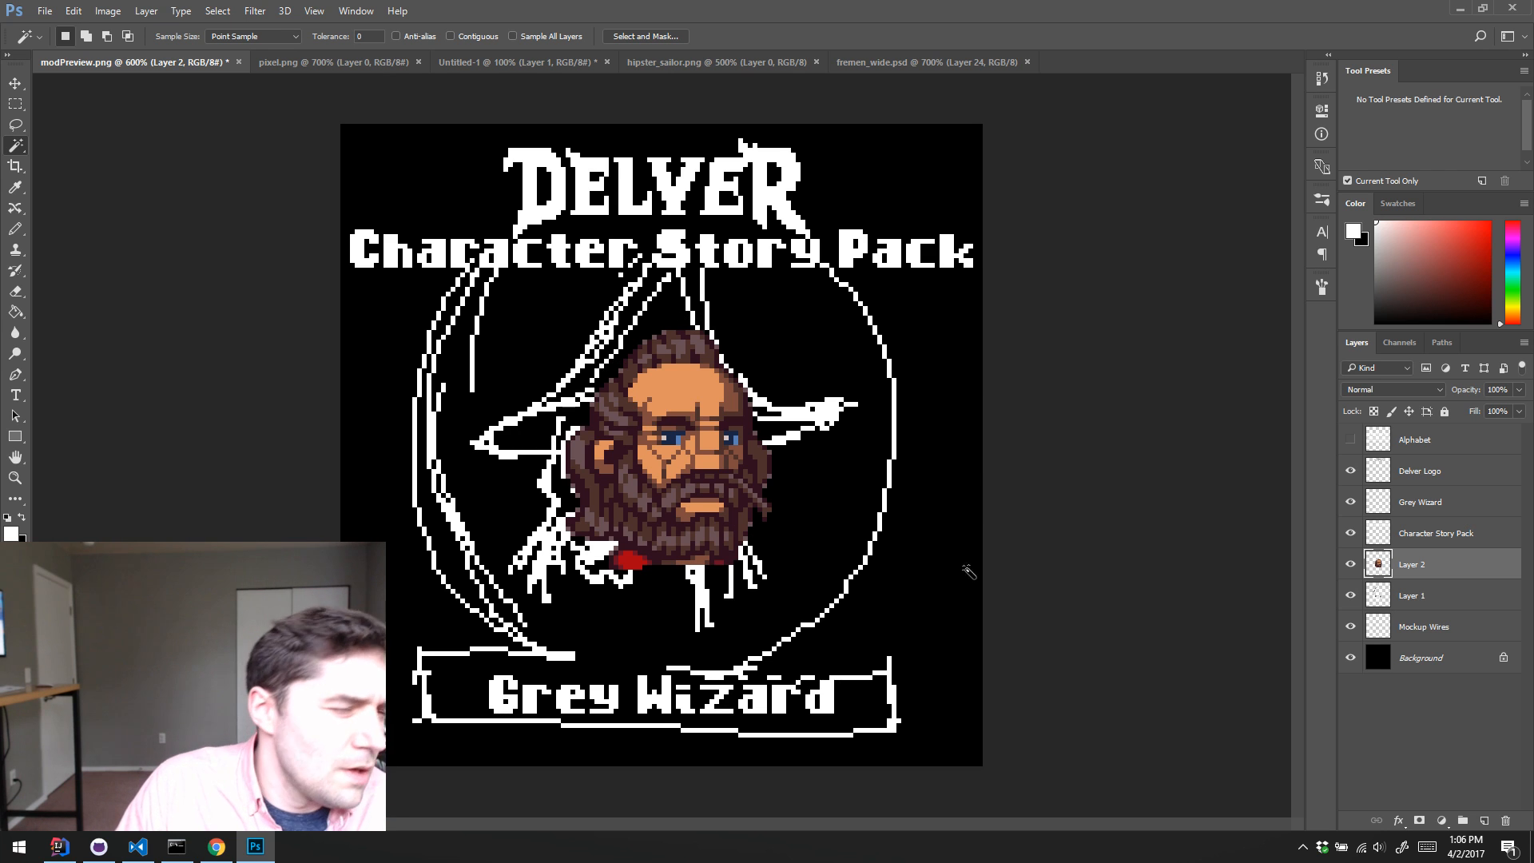
Step: Flip the pasted head horizontally and move it into place over the sketched wizard's face
click(72, 11)
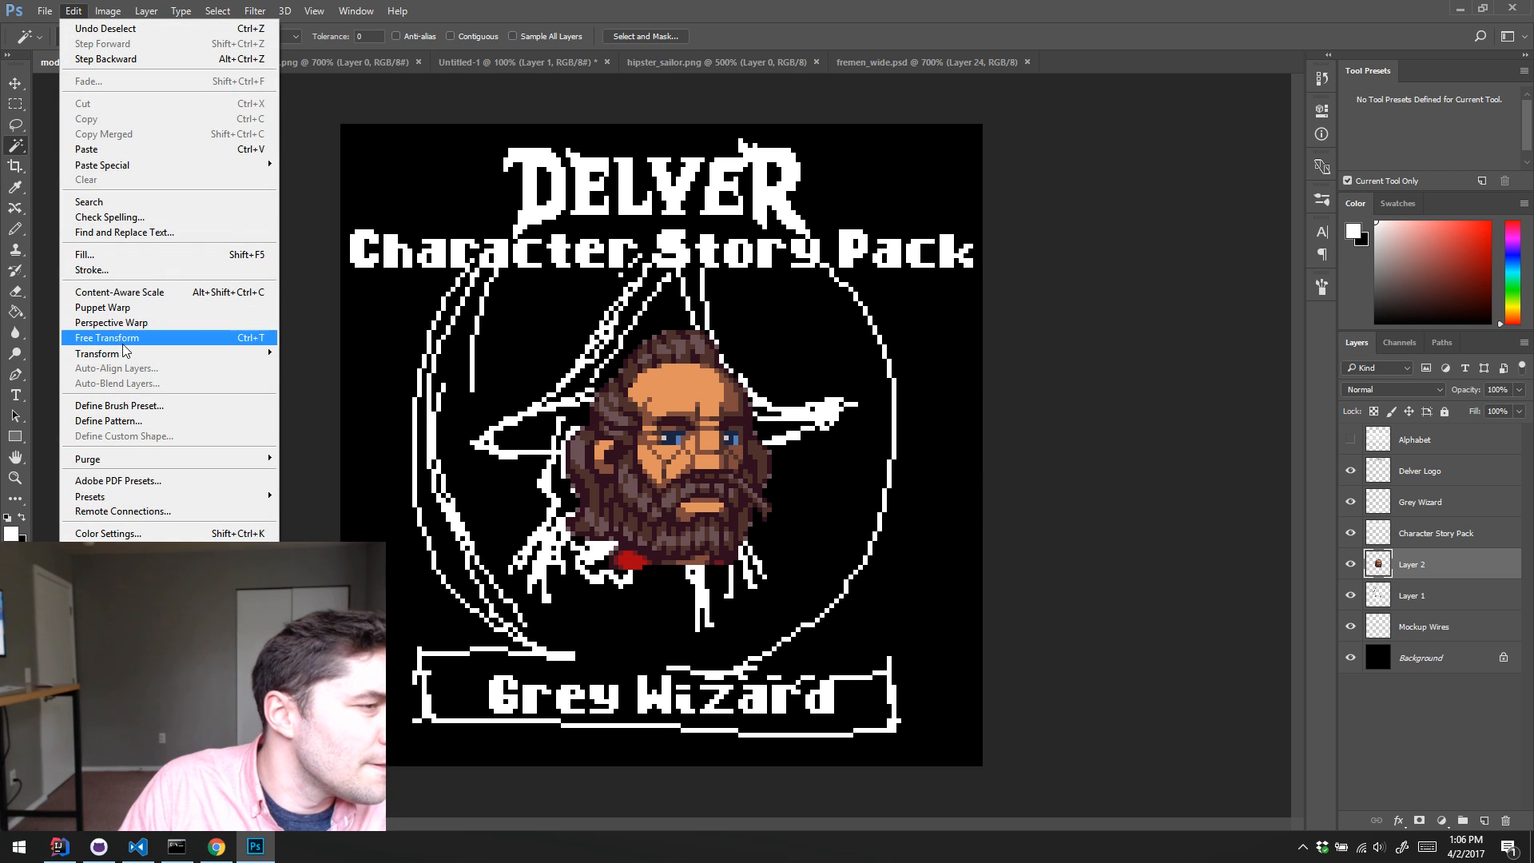
mouse_move(124, 352)
click(335, 525)
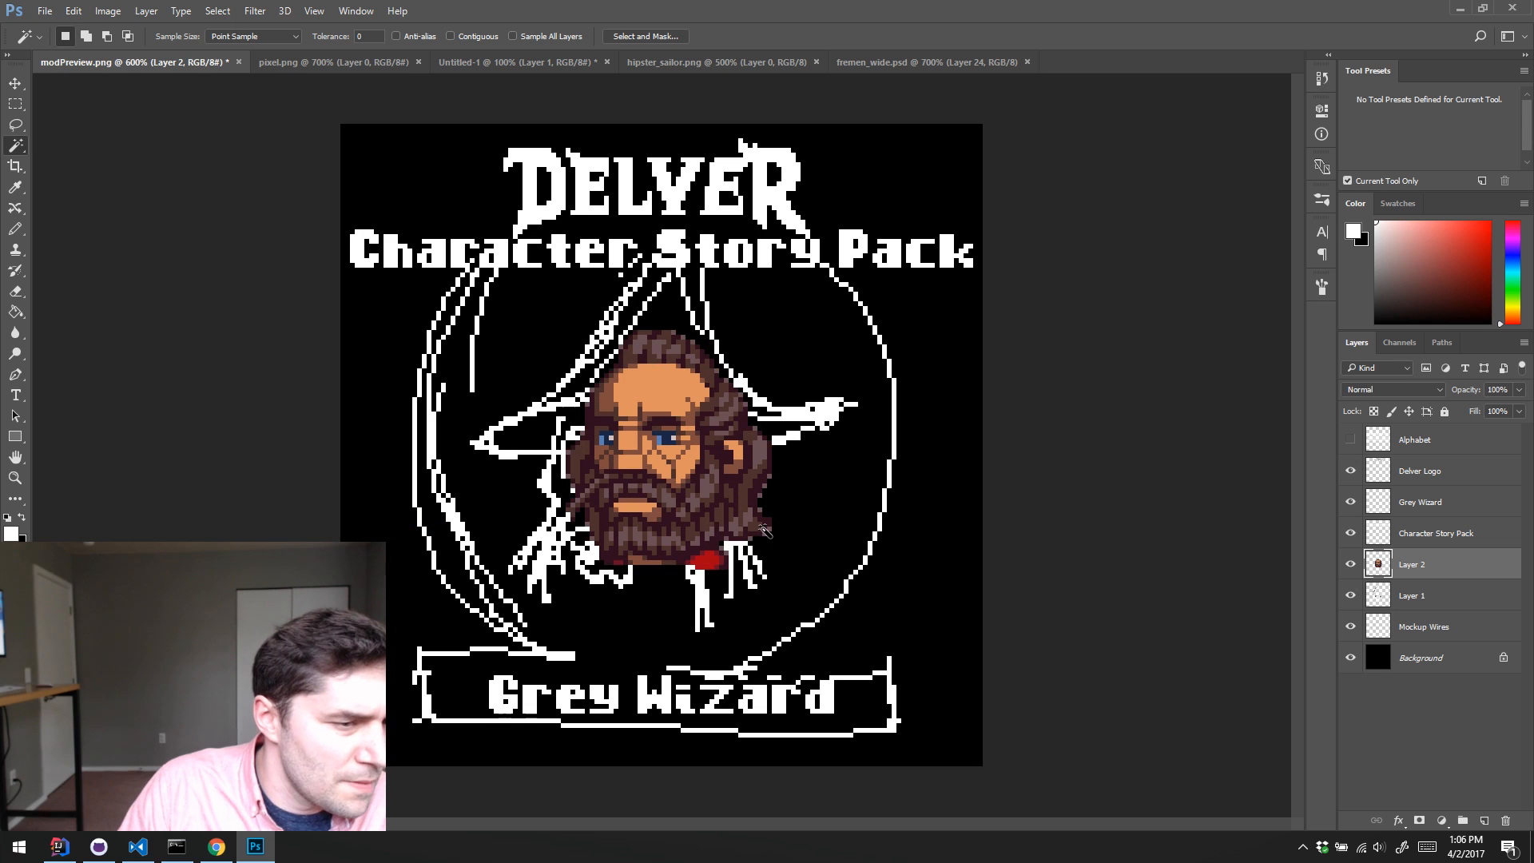
key(v)
drag(707, 499, 683, 521)
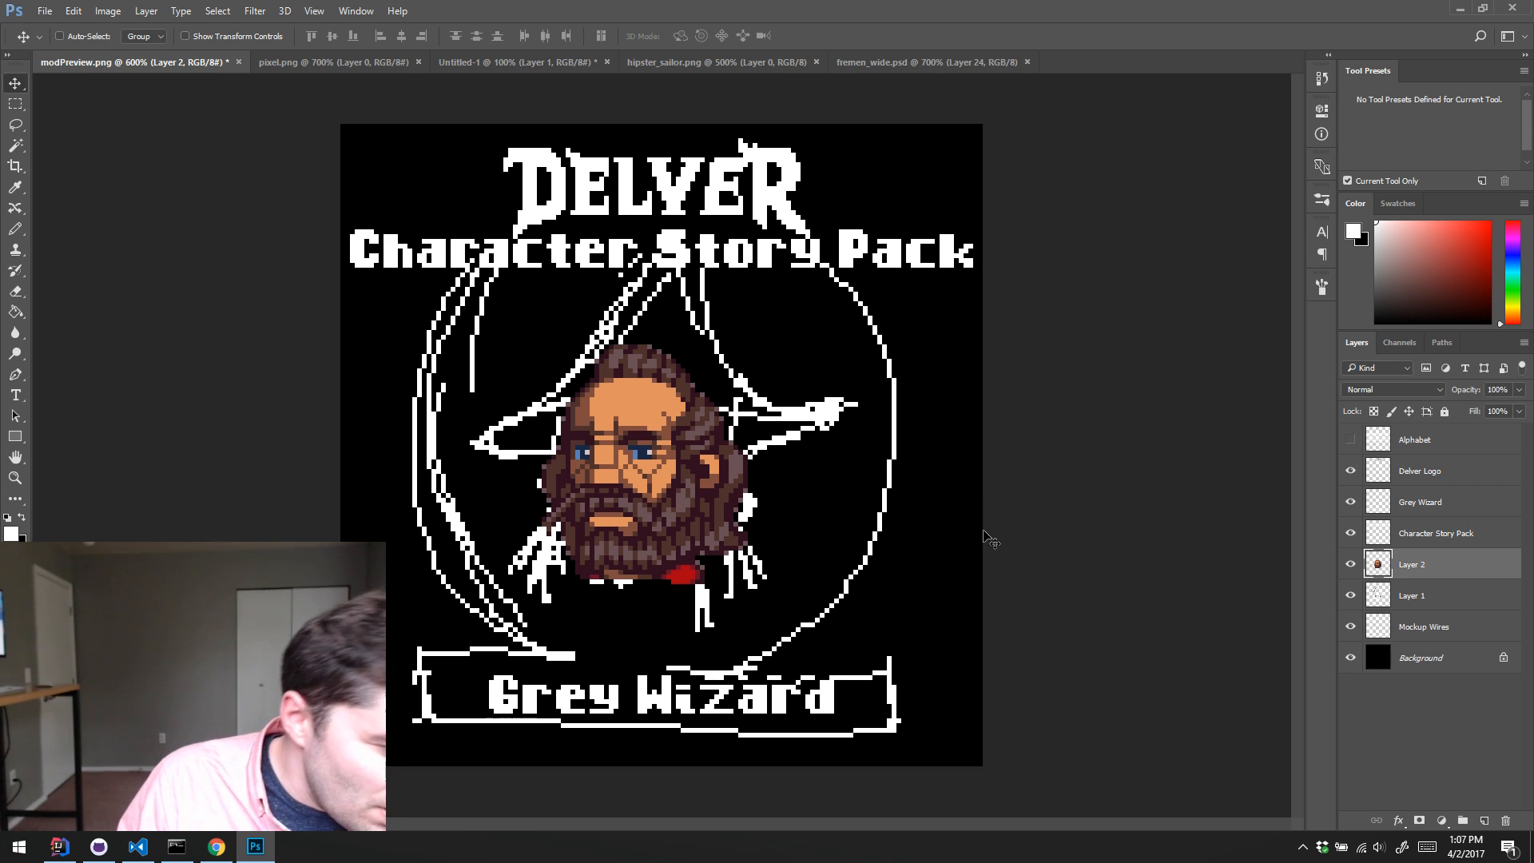
Step: Delete the red collar piece and leftover neck pixels beneath the pasted head's beard
key(w)
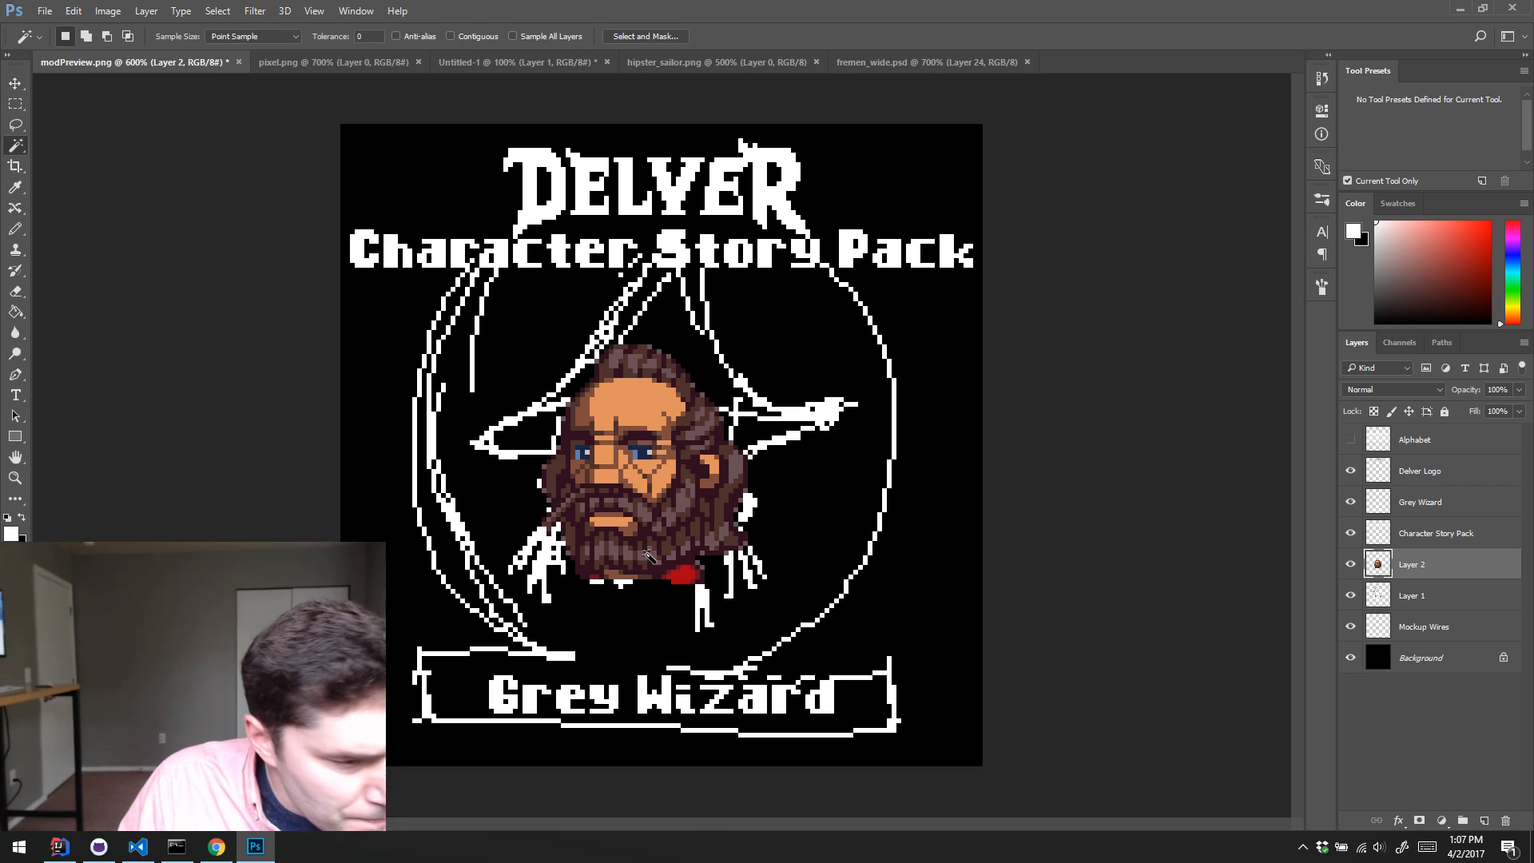
click(679, 575)
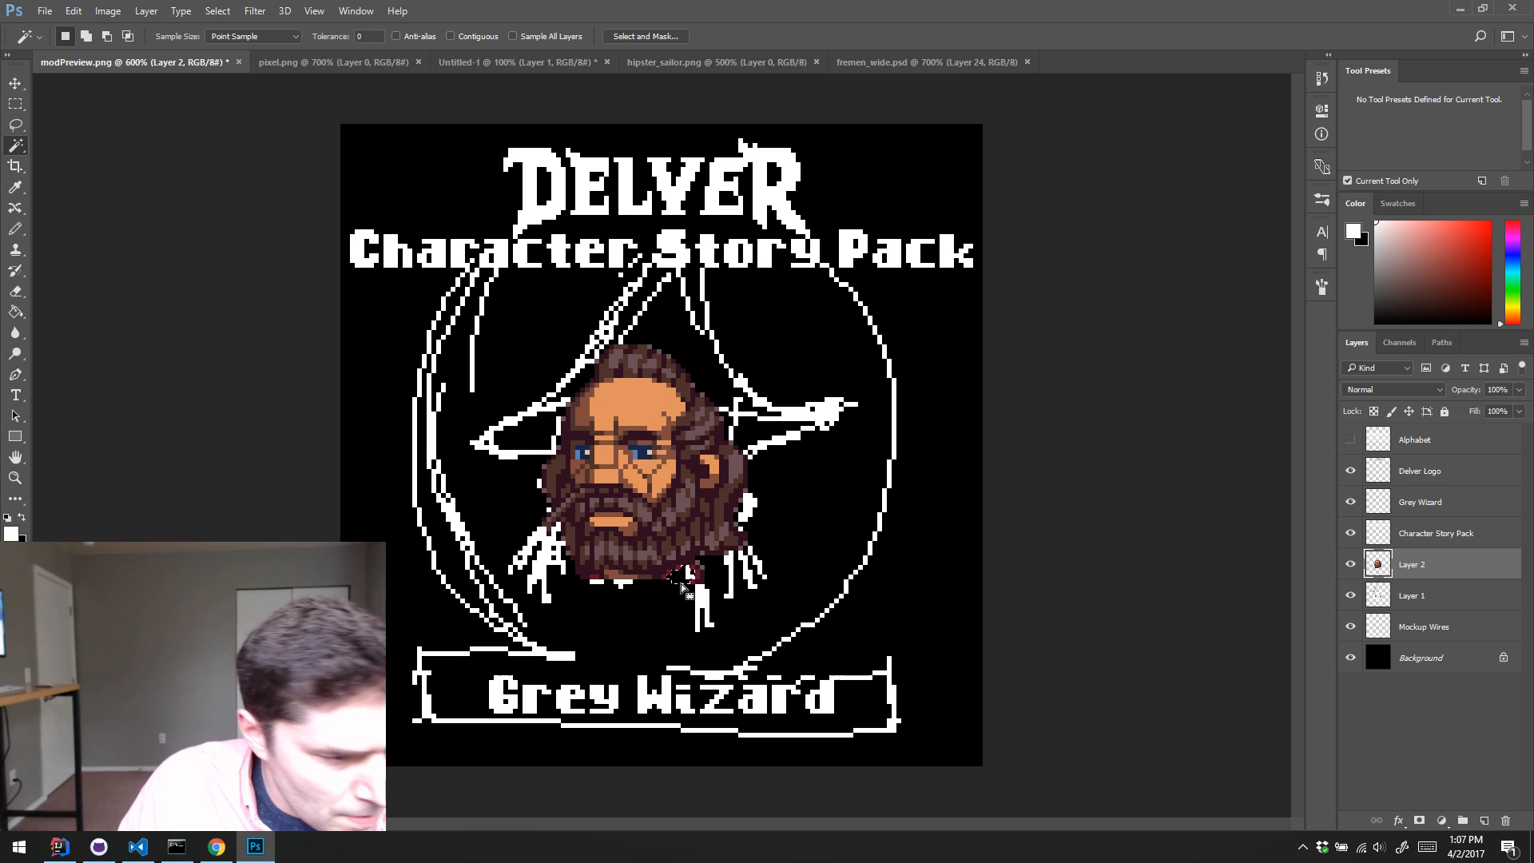
click(595, 576)
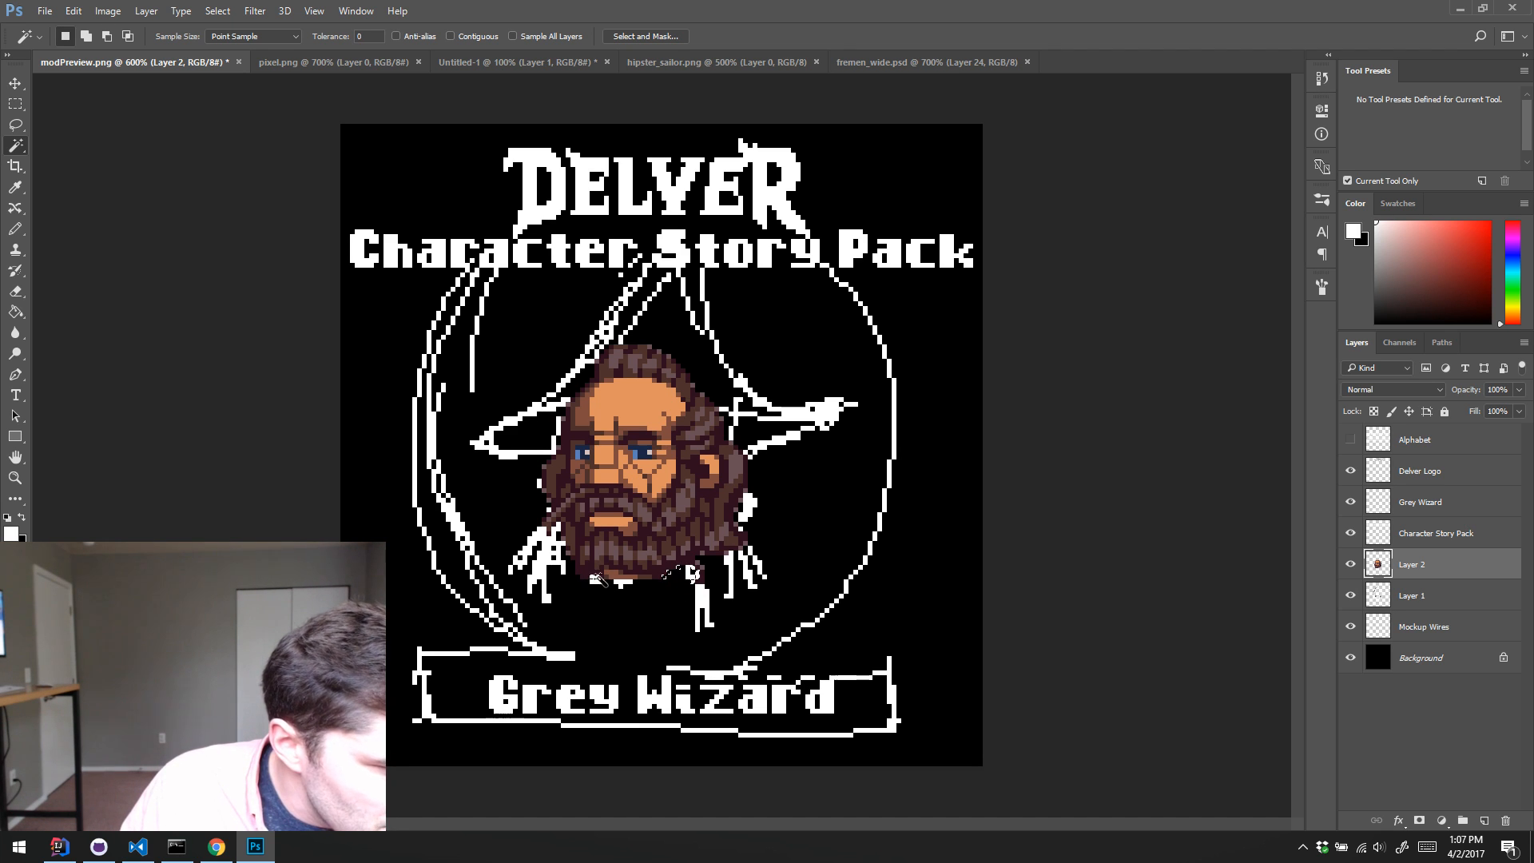
key(Delete)
key(e)
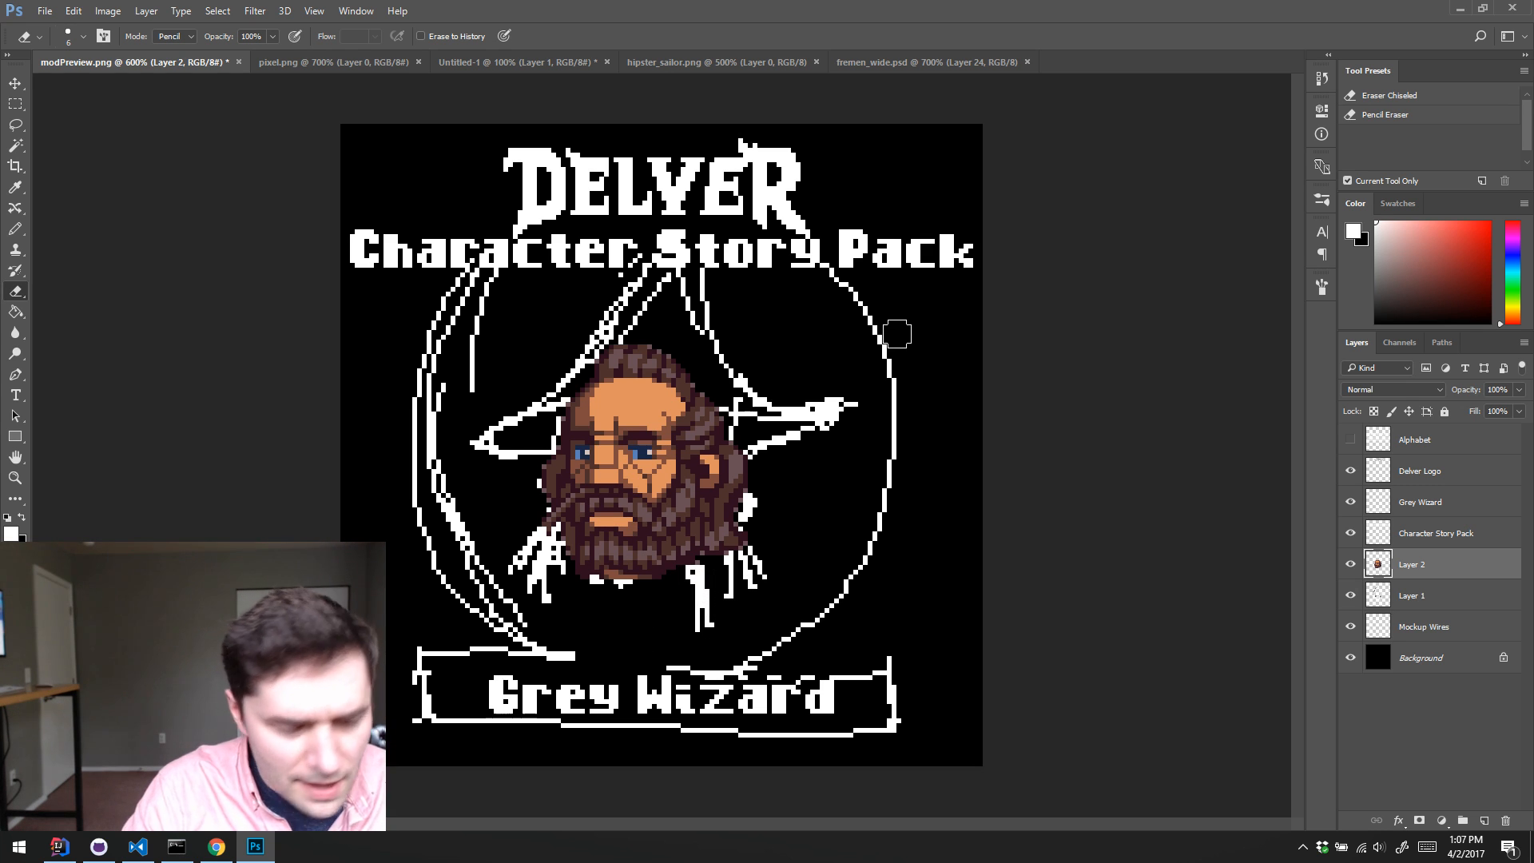
Step: Open mage_items.png from the character-story-pack folder of the delver-example-mods repository
key(ctrl+o)
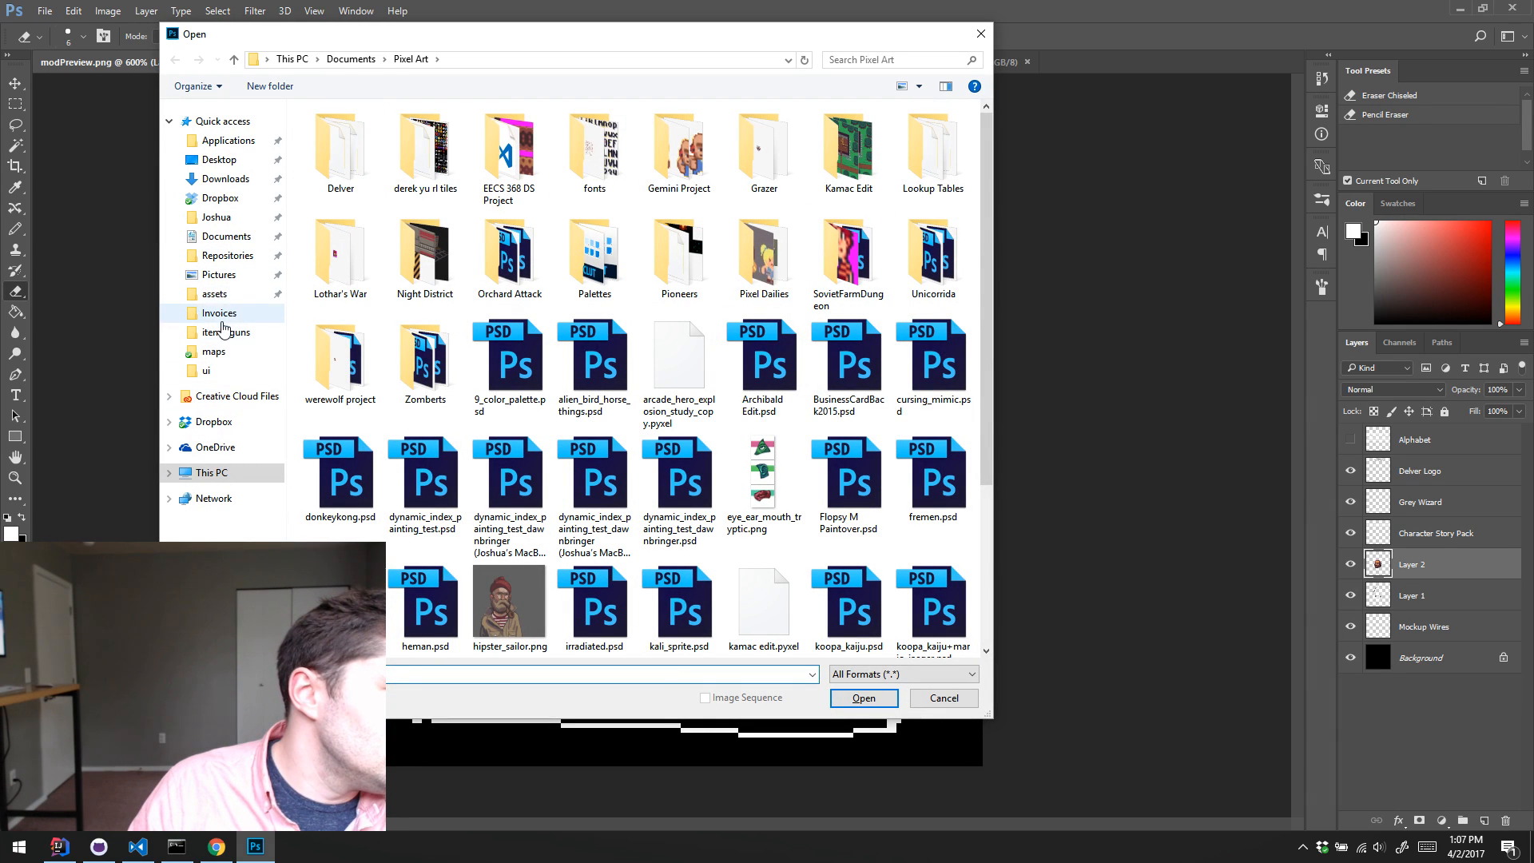
click(225, 255)
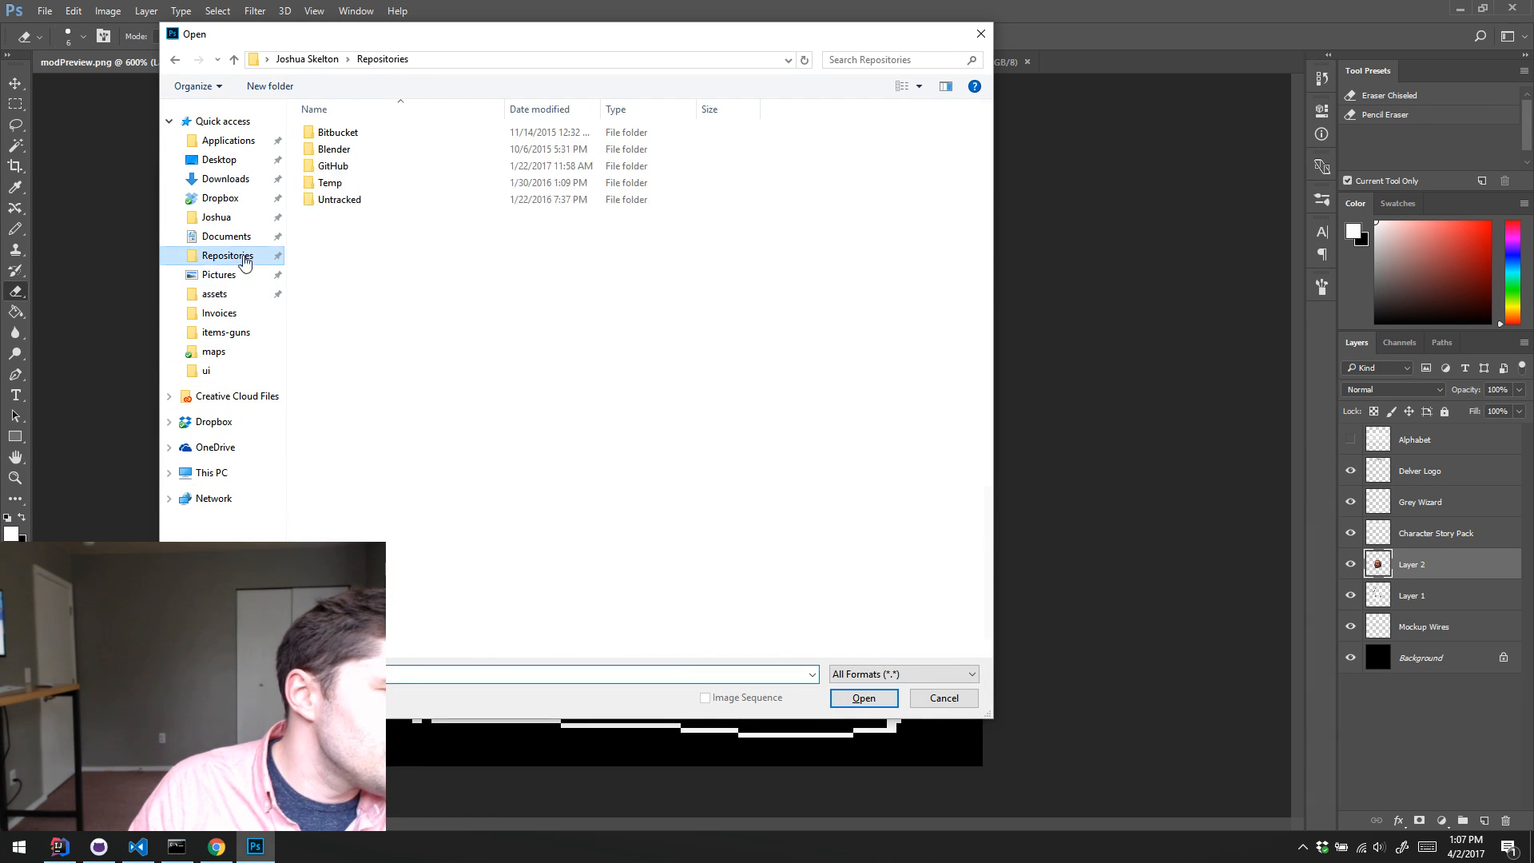
double_click(366, 158)
double_click(400, 216)
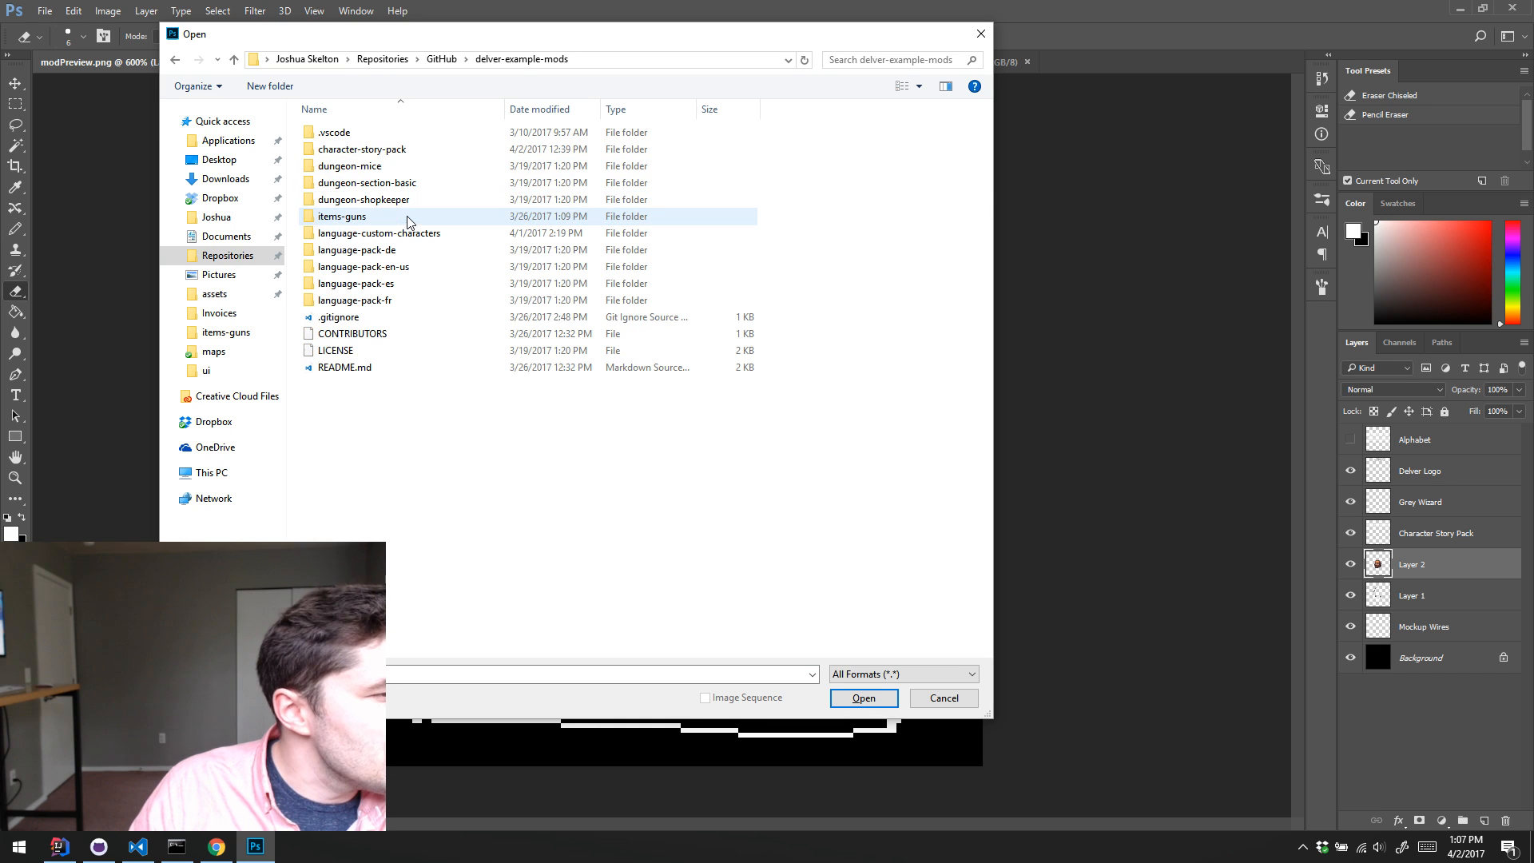
double_click(401, 149)
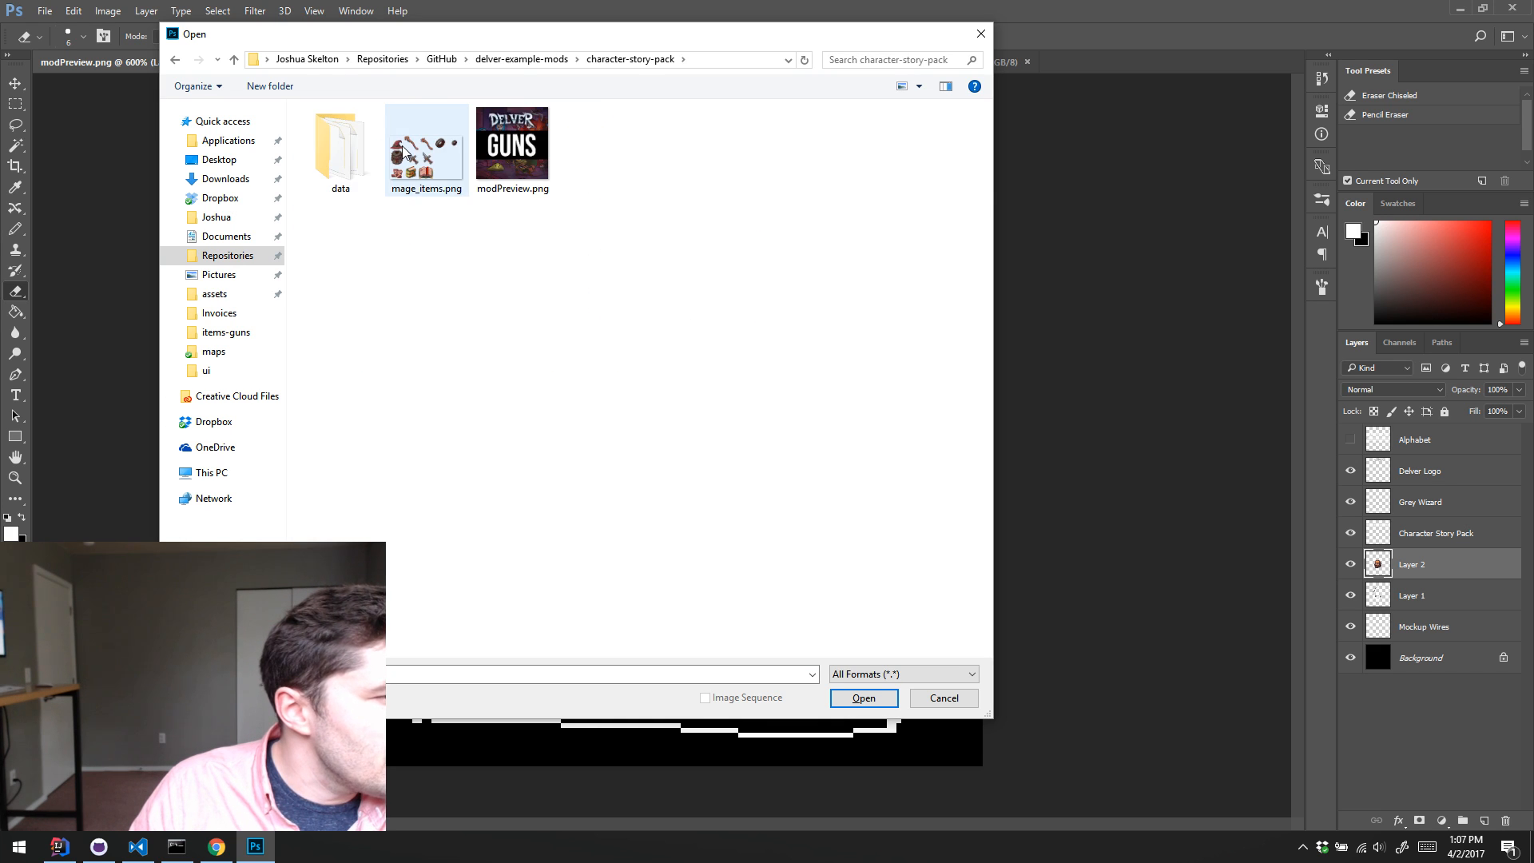
double_click(417, 146)
Step: Float mage_items.png in its own window beside the preview canvas, enlarged to show the hat, staffs, swords, ring and books at 400%
drag(1203, 59, 1119, 217)
key(z)
click(1143, 273)
click(1142, 272)
click(1142, 273)
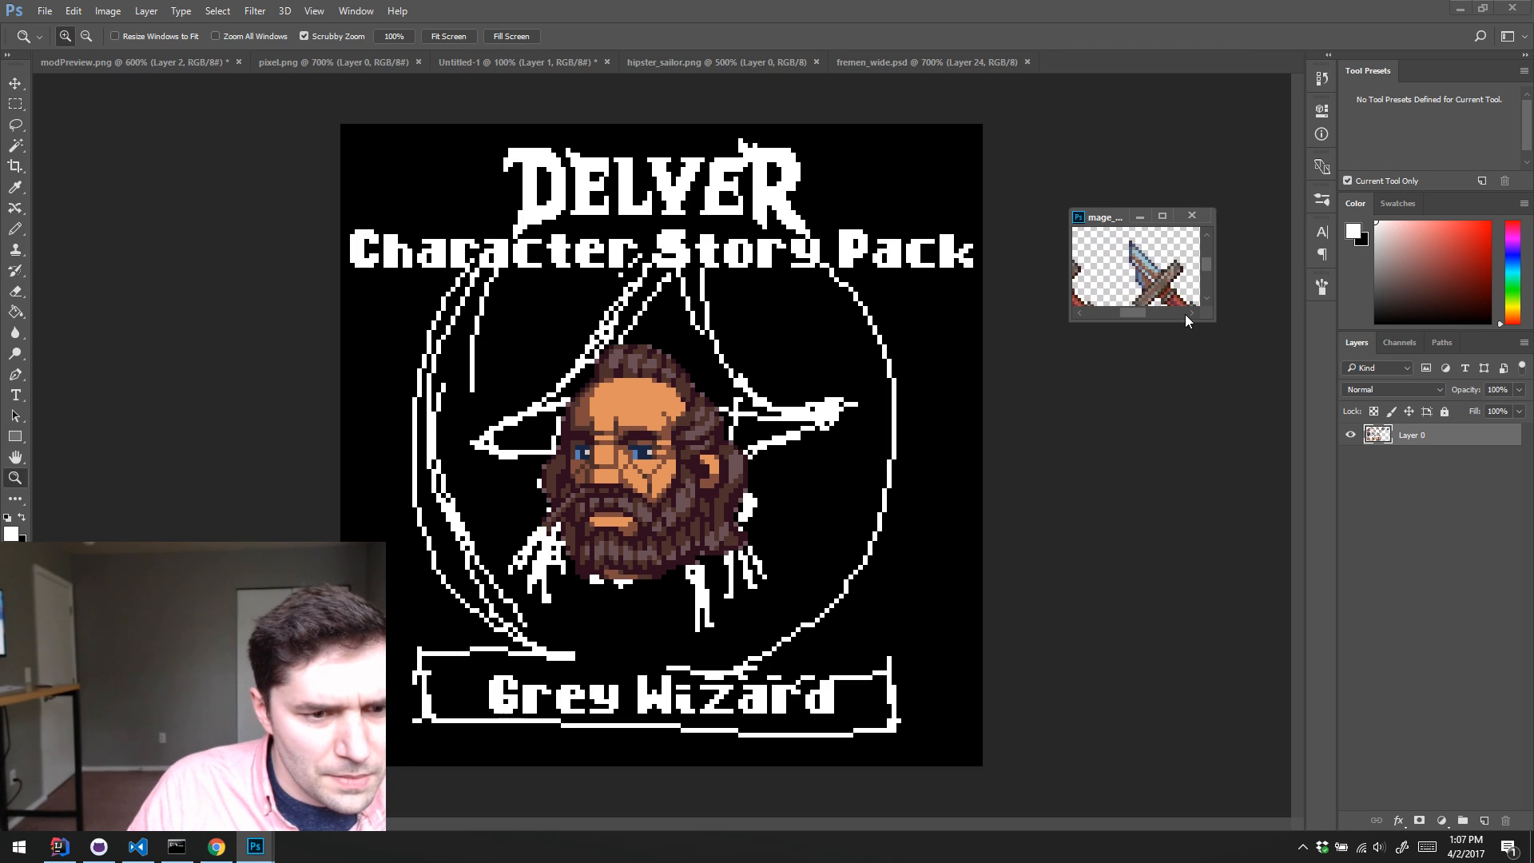
drag(1217, 320, 1427, 476)
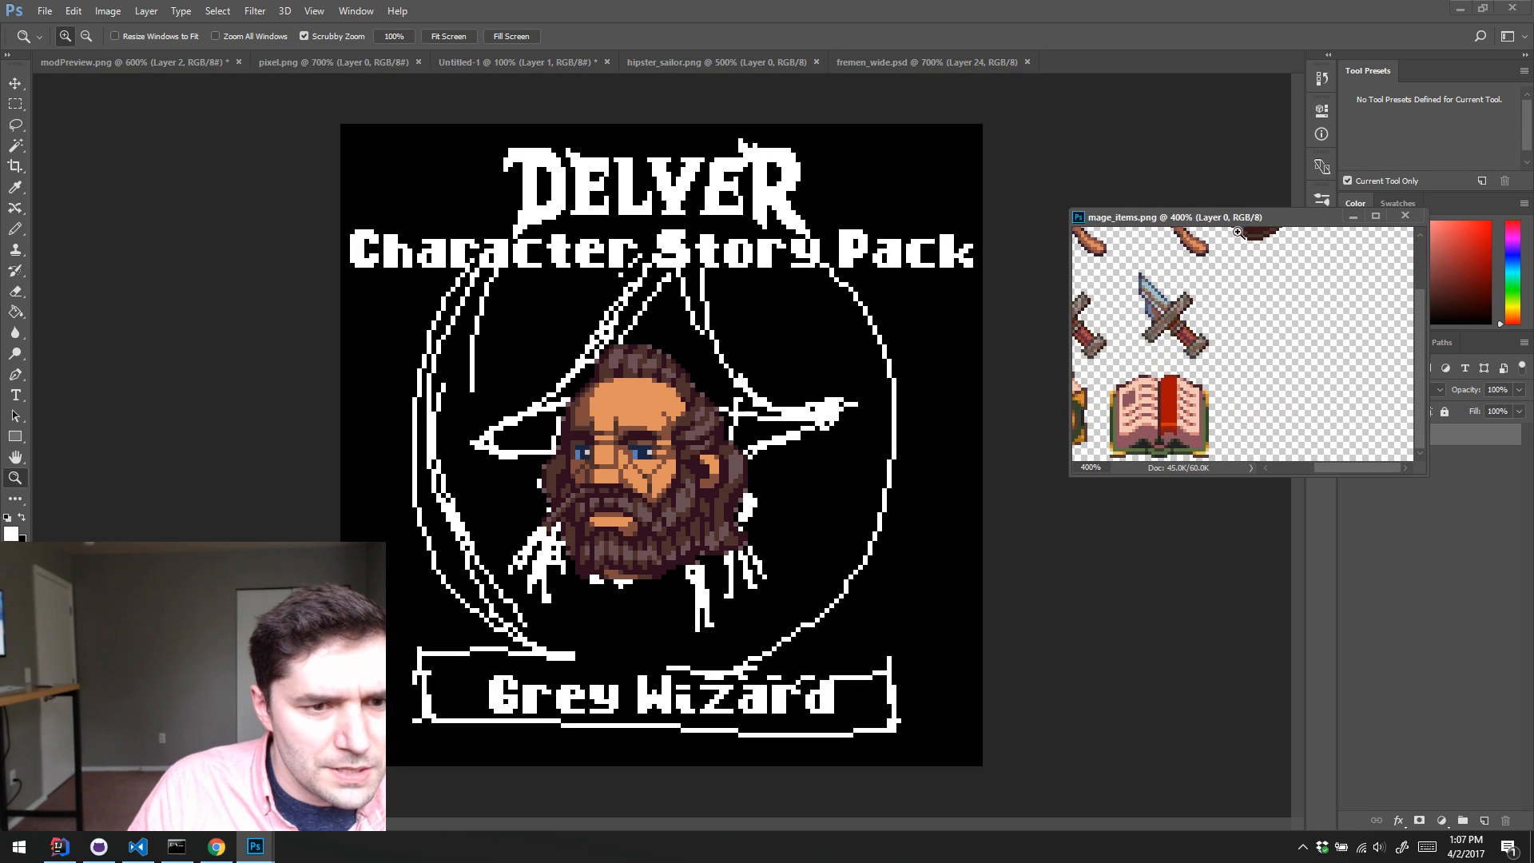
drag(1245, 215, 1191, 112)
scroll(1146, 214, left, 4)
scroll(1147, 214, up, 2)
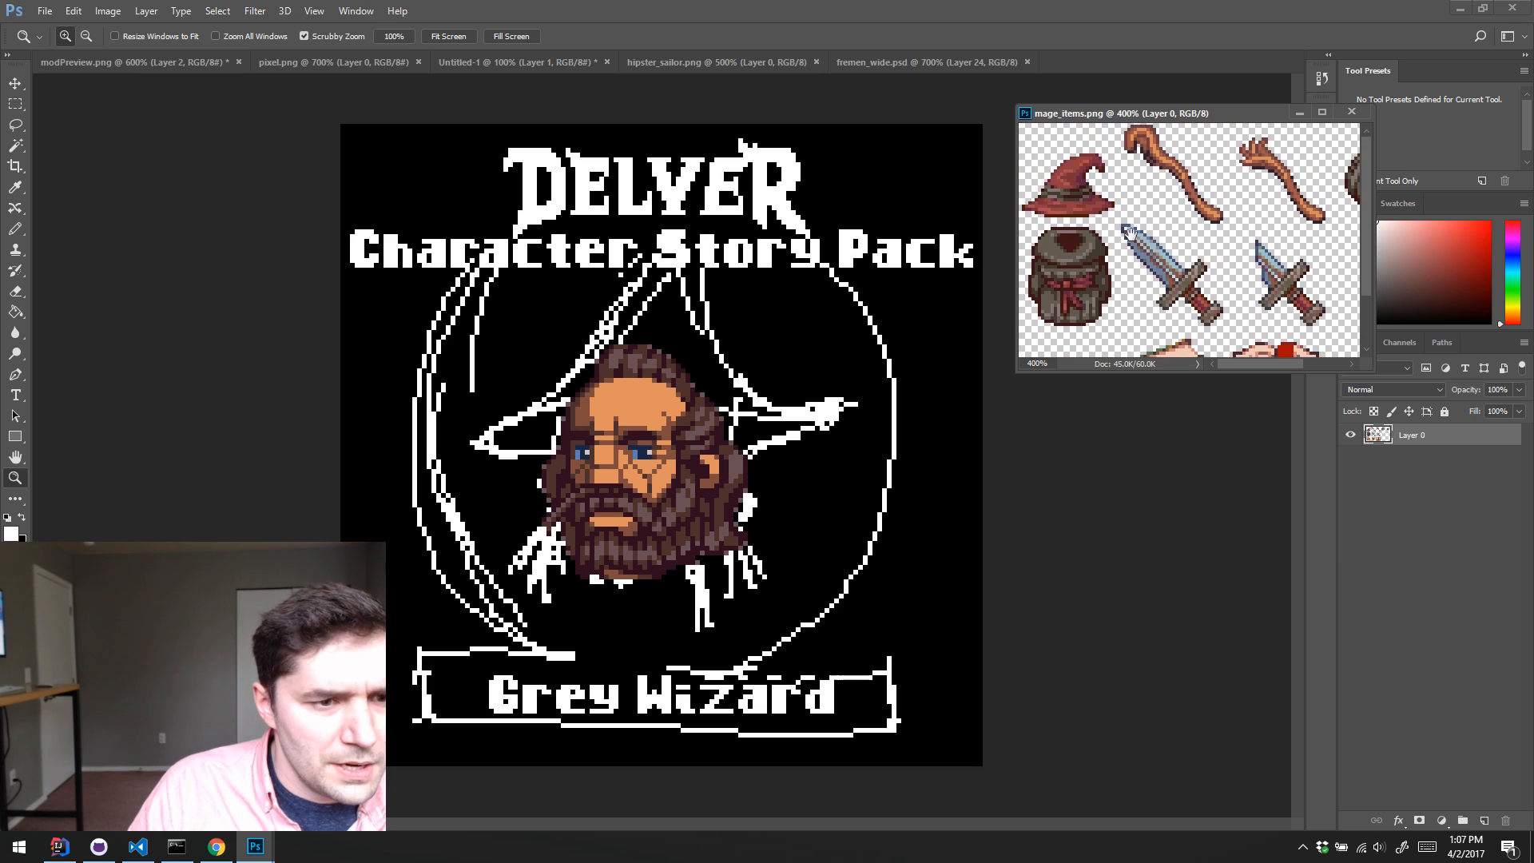
drag(1371, 366, 1442, 422)
scroll(1151, 270, up, 1)
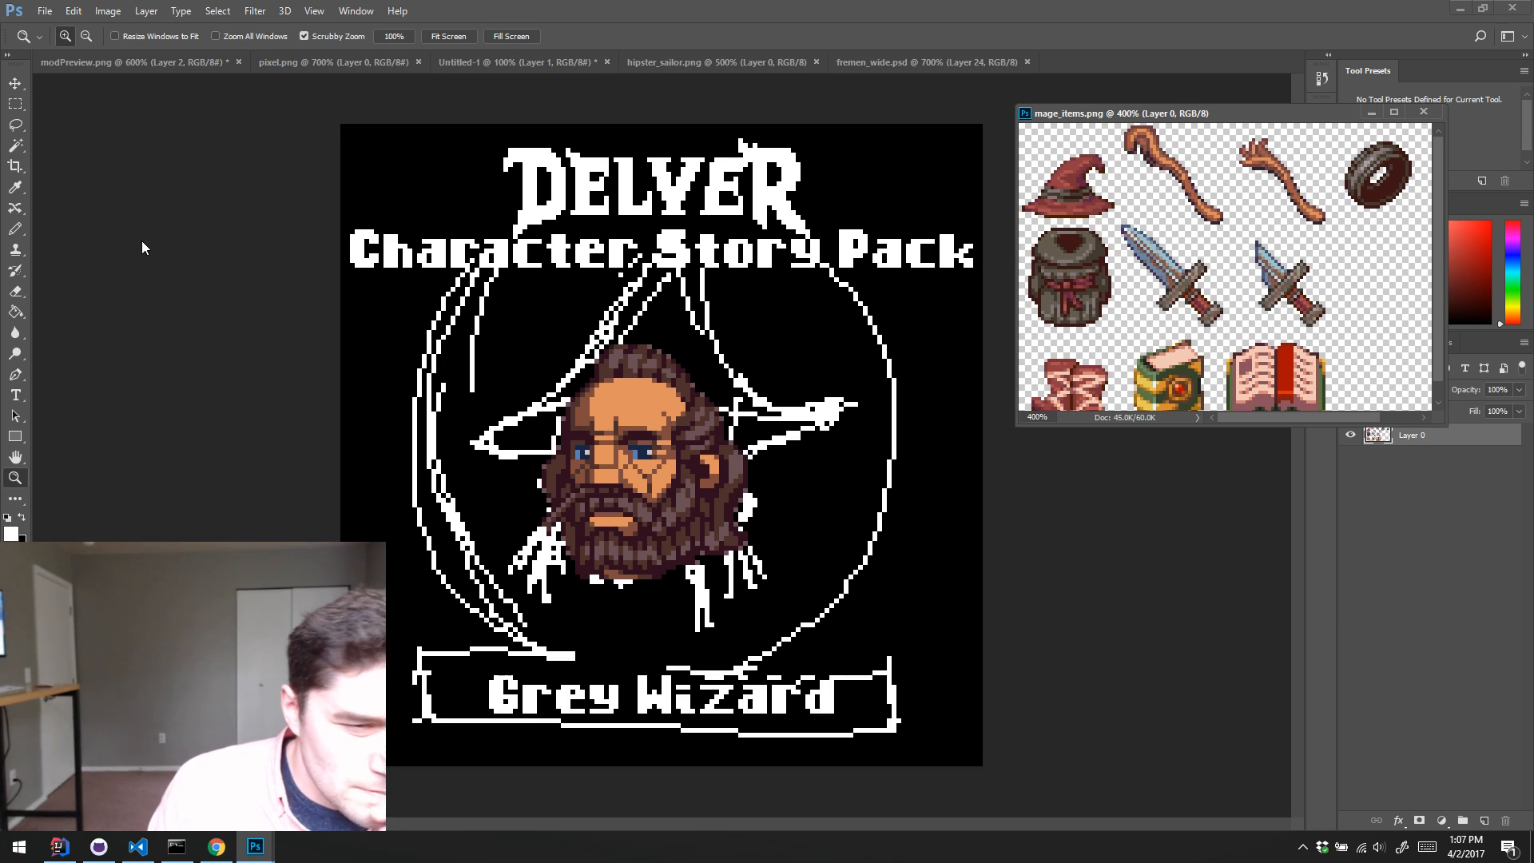
scroll(1109, 423, right, 1)
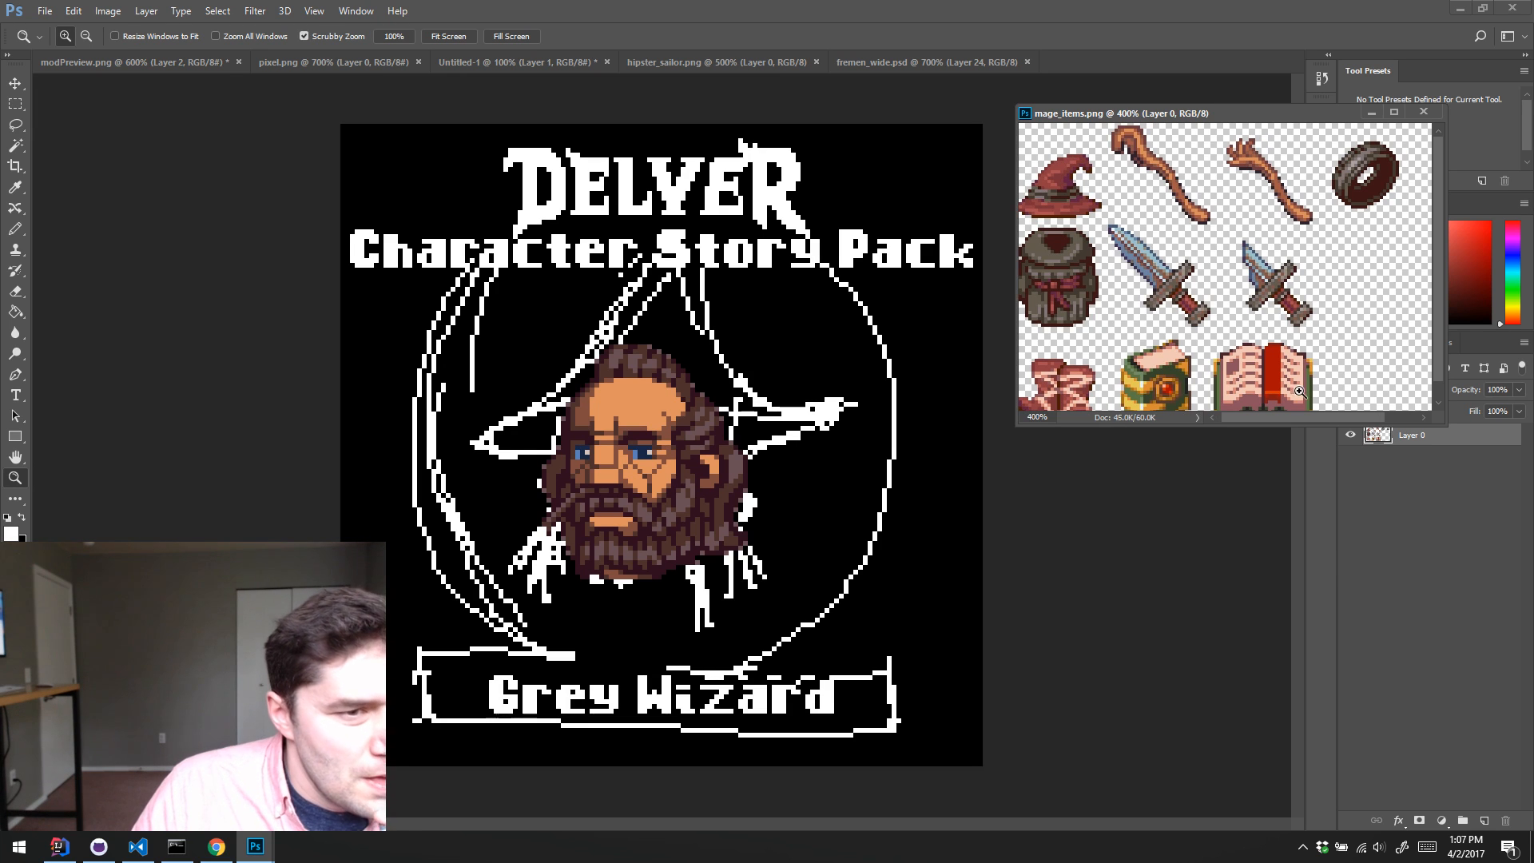
scroll(1270, 364, left, 1)
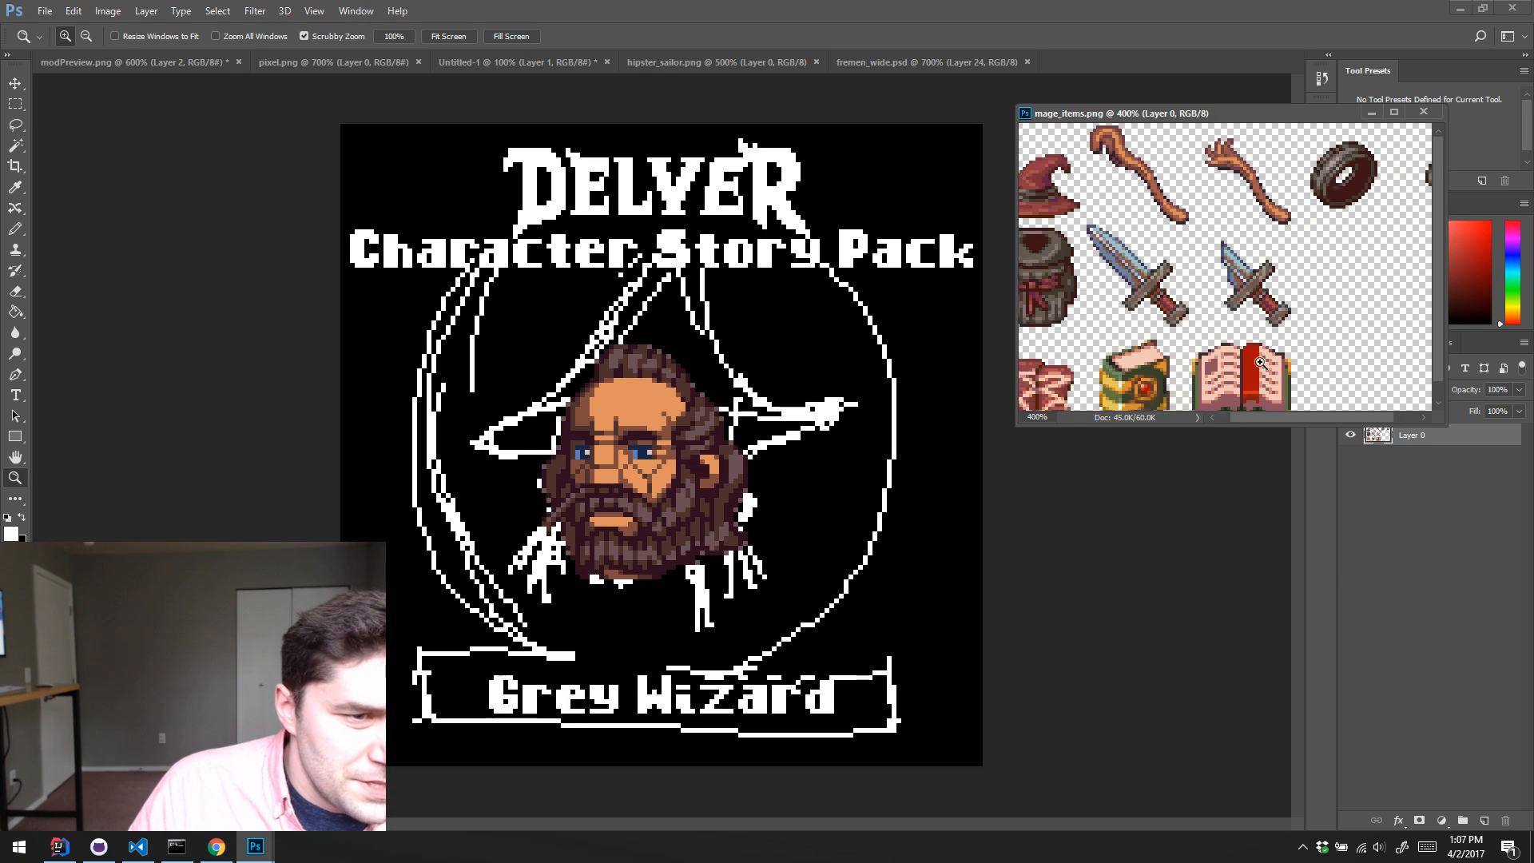
Step: Duplicate Layer 2 with the bearded head in modPreview.png and hide the original, leaving the copy visible
click(1116, 620)
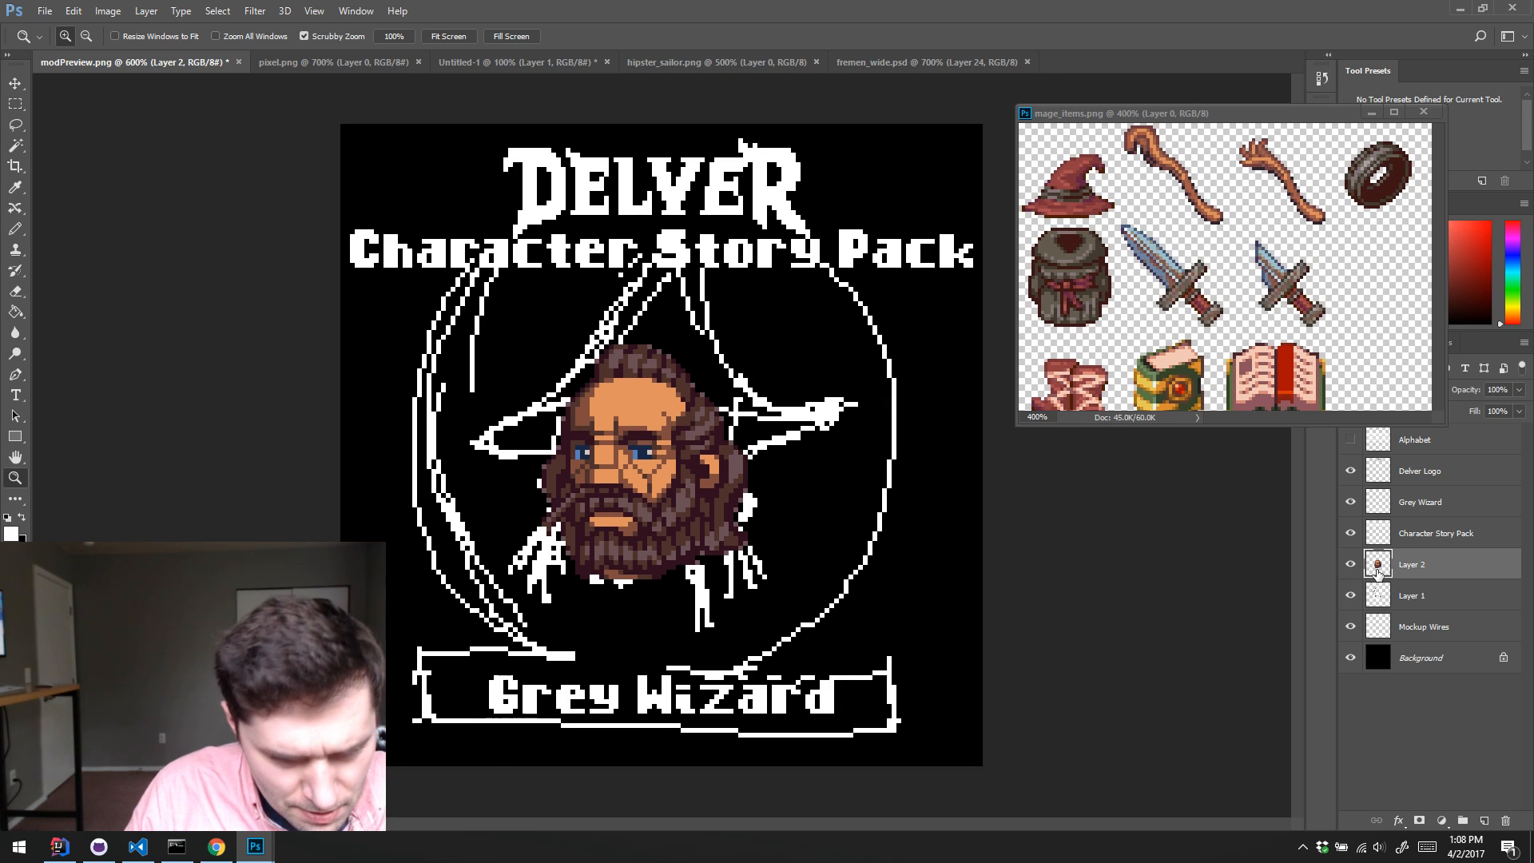
key(ctrl+j)
click(1350, 564)
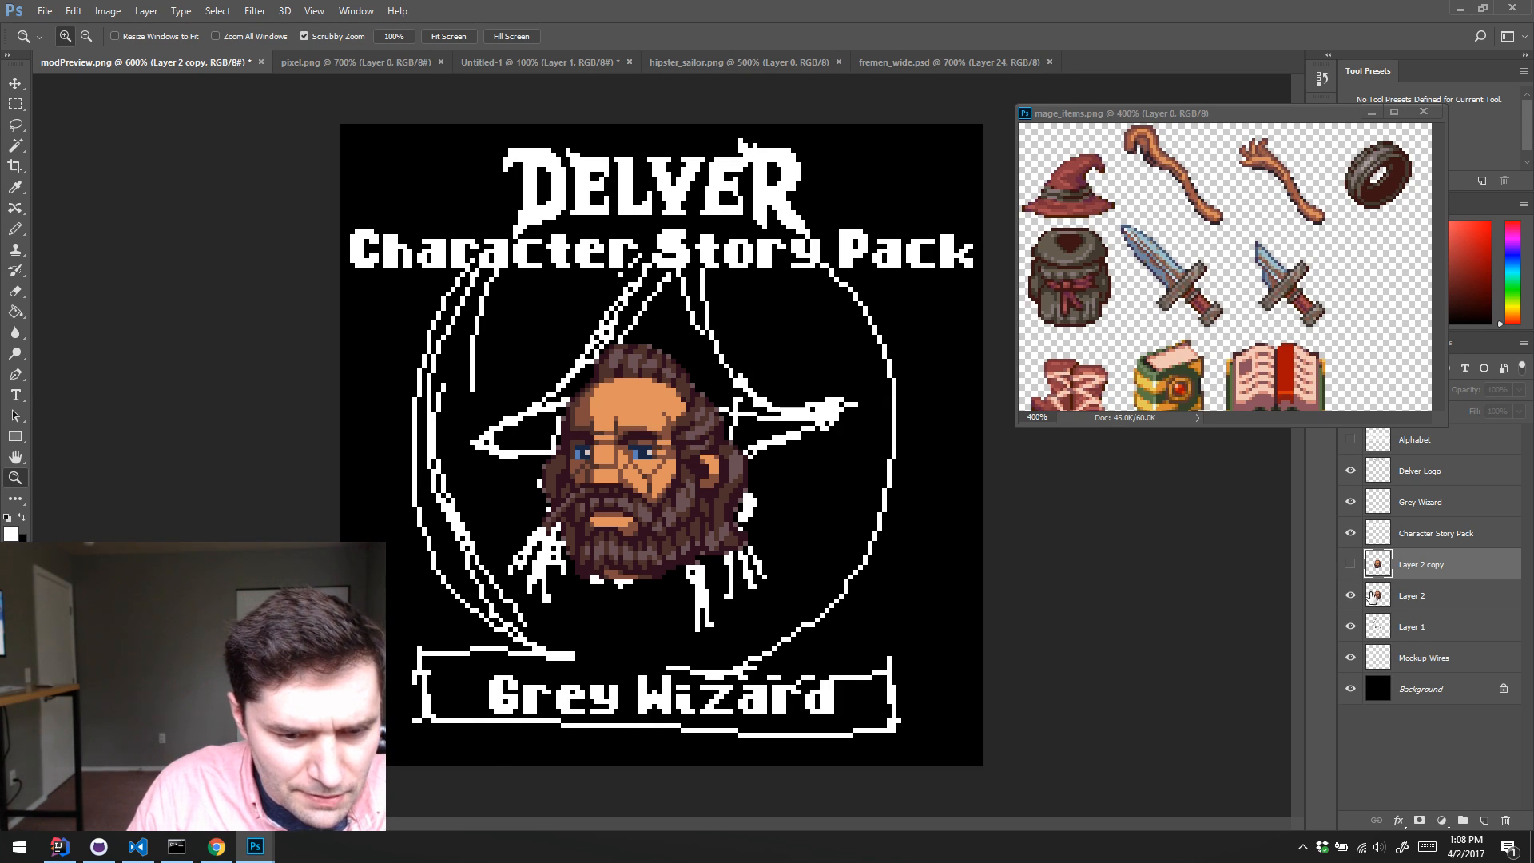
click(1350, 595)
click(1350, 564)
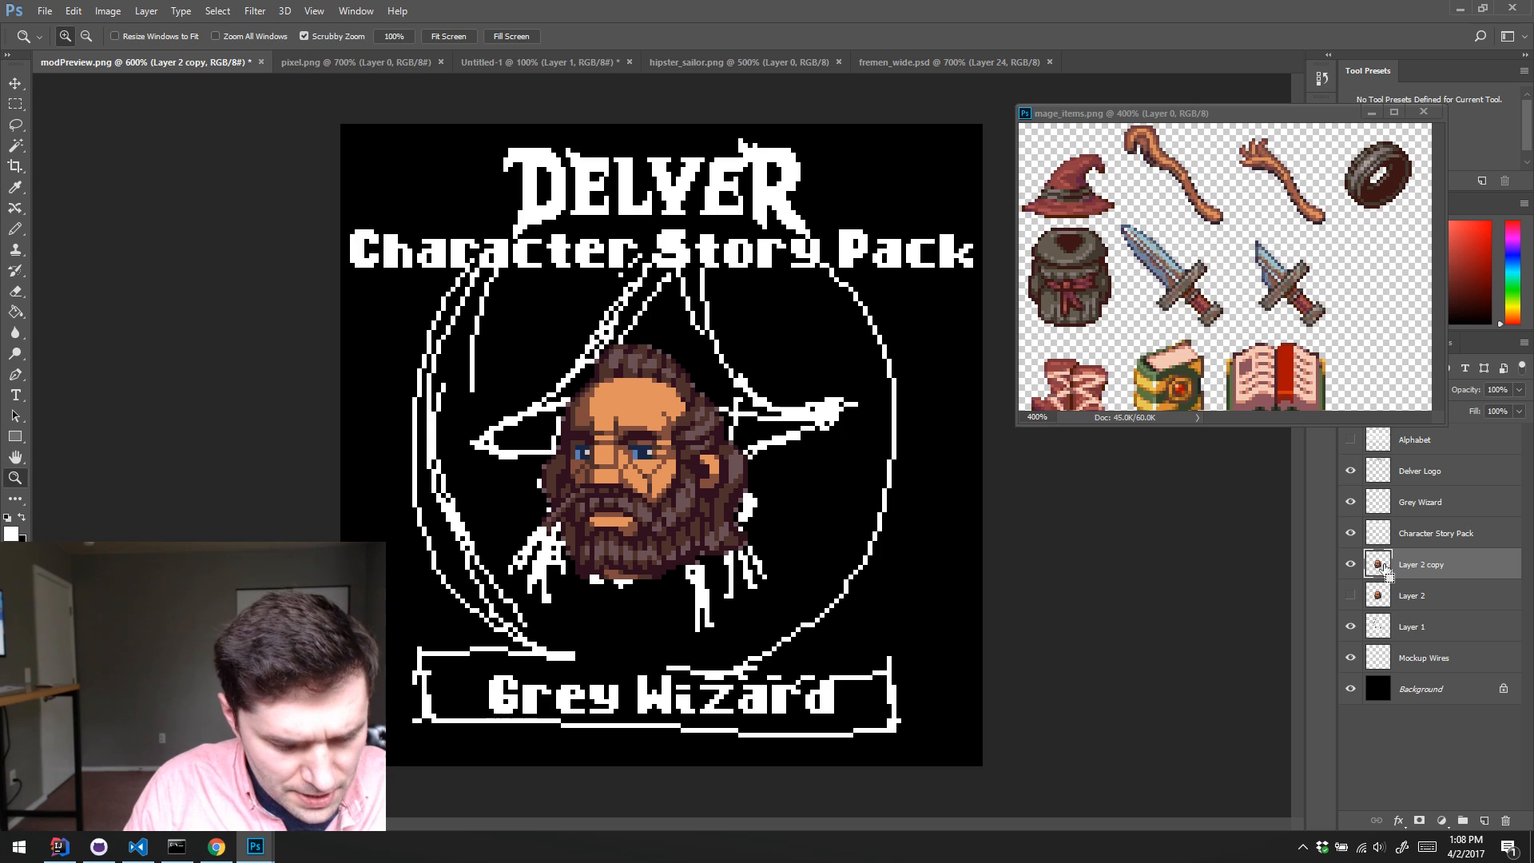
Step: Try scaling the duplicated head to about 118.6% width and 120.4% height, and undo the scaling
key(ctrl+t)
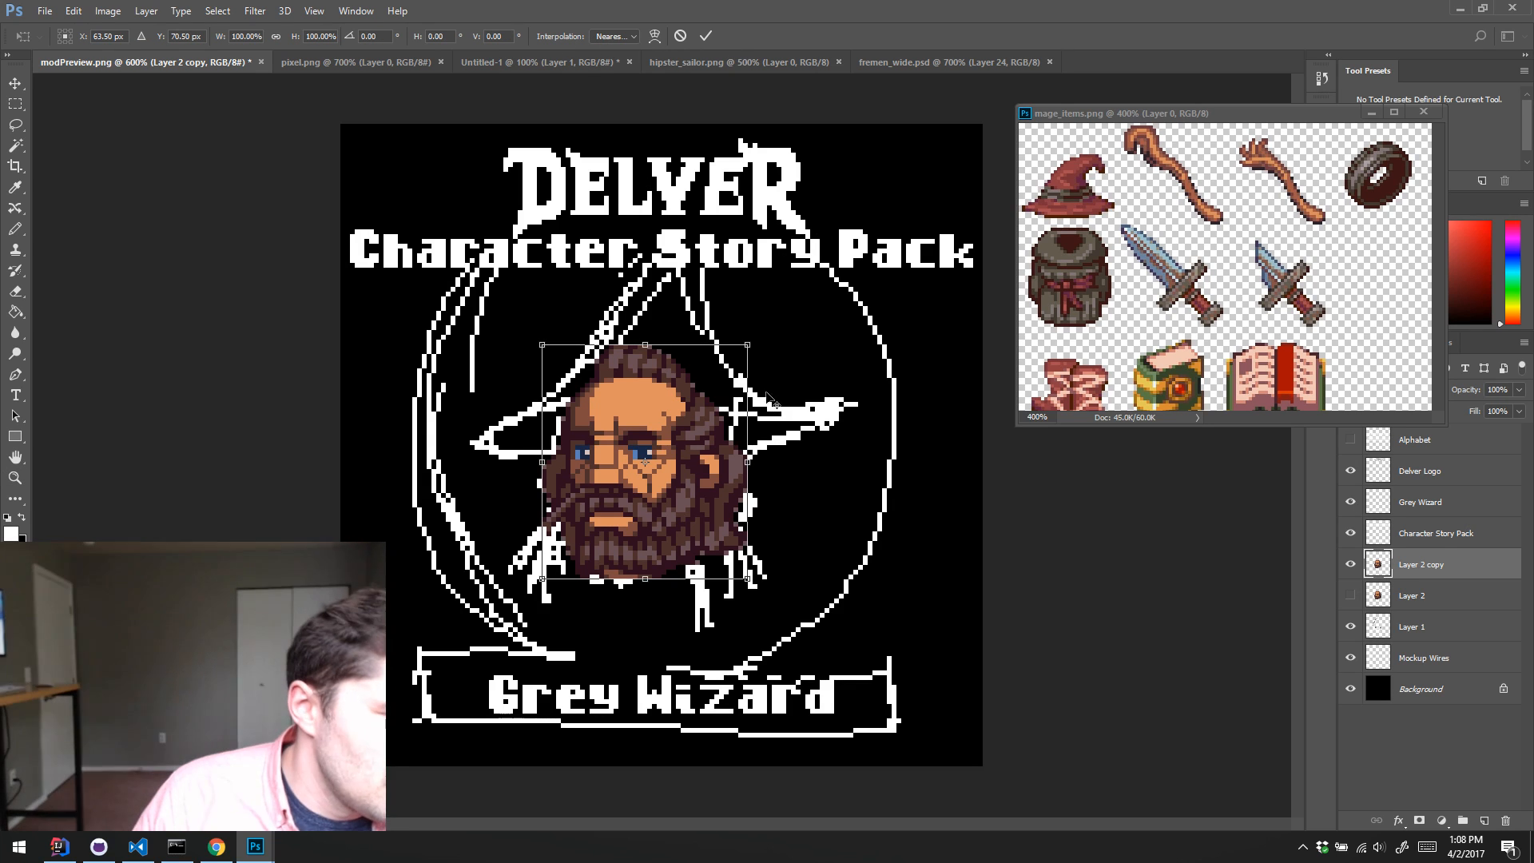
drag(752, 346, 767, 326)
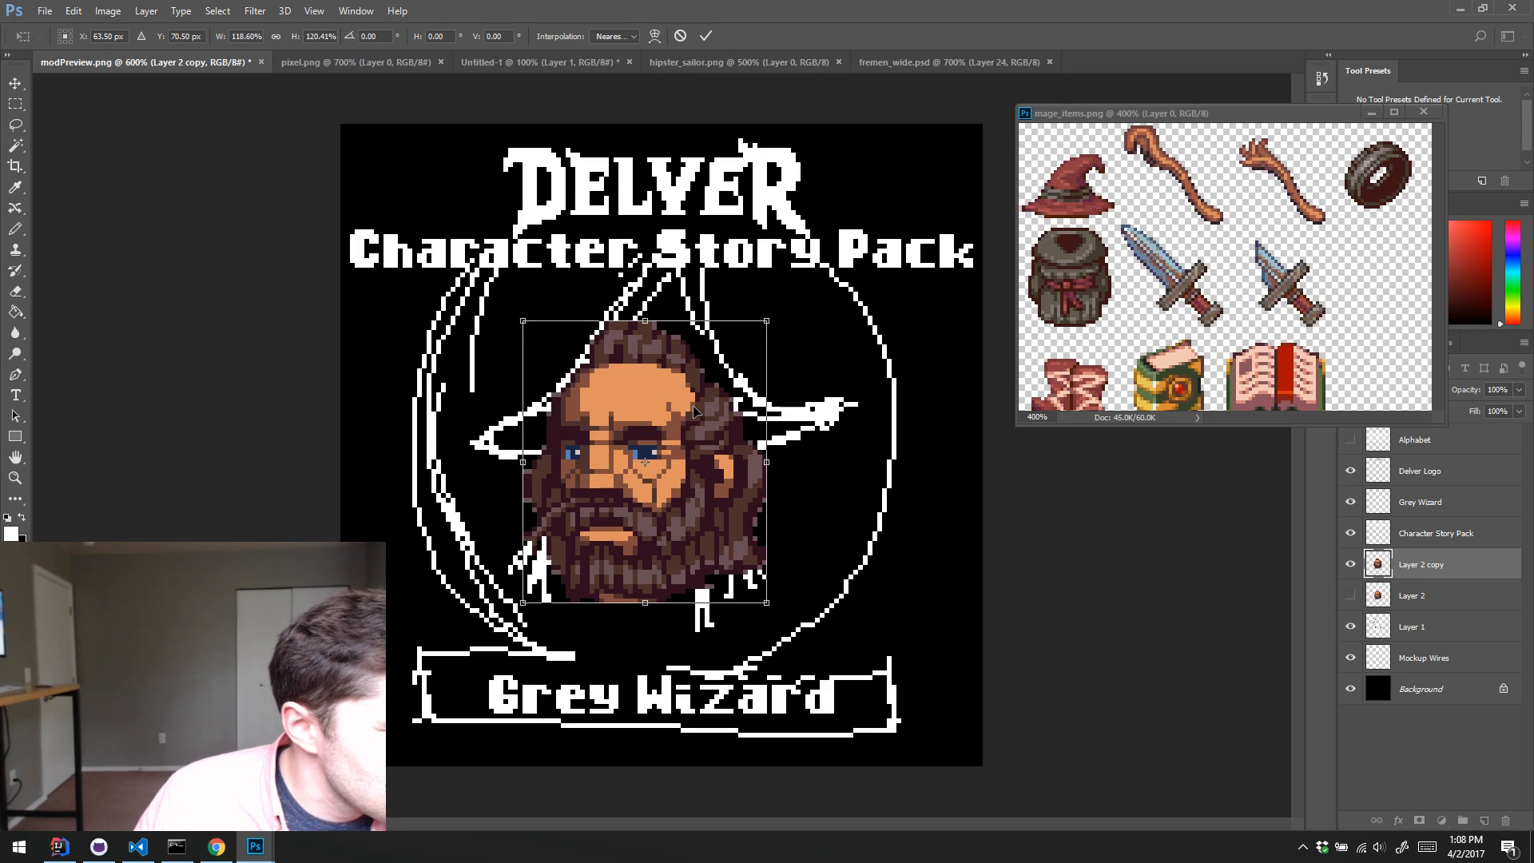
key(Return)
key(z)
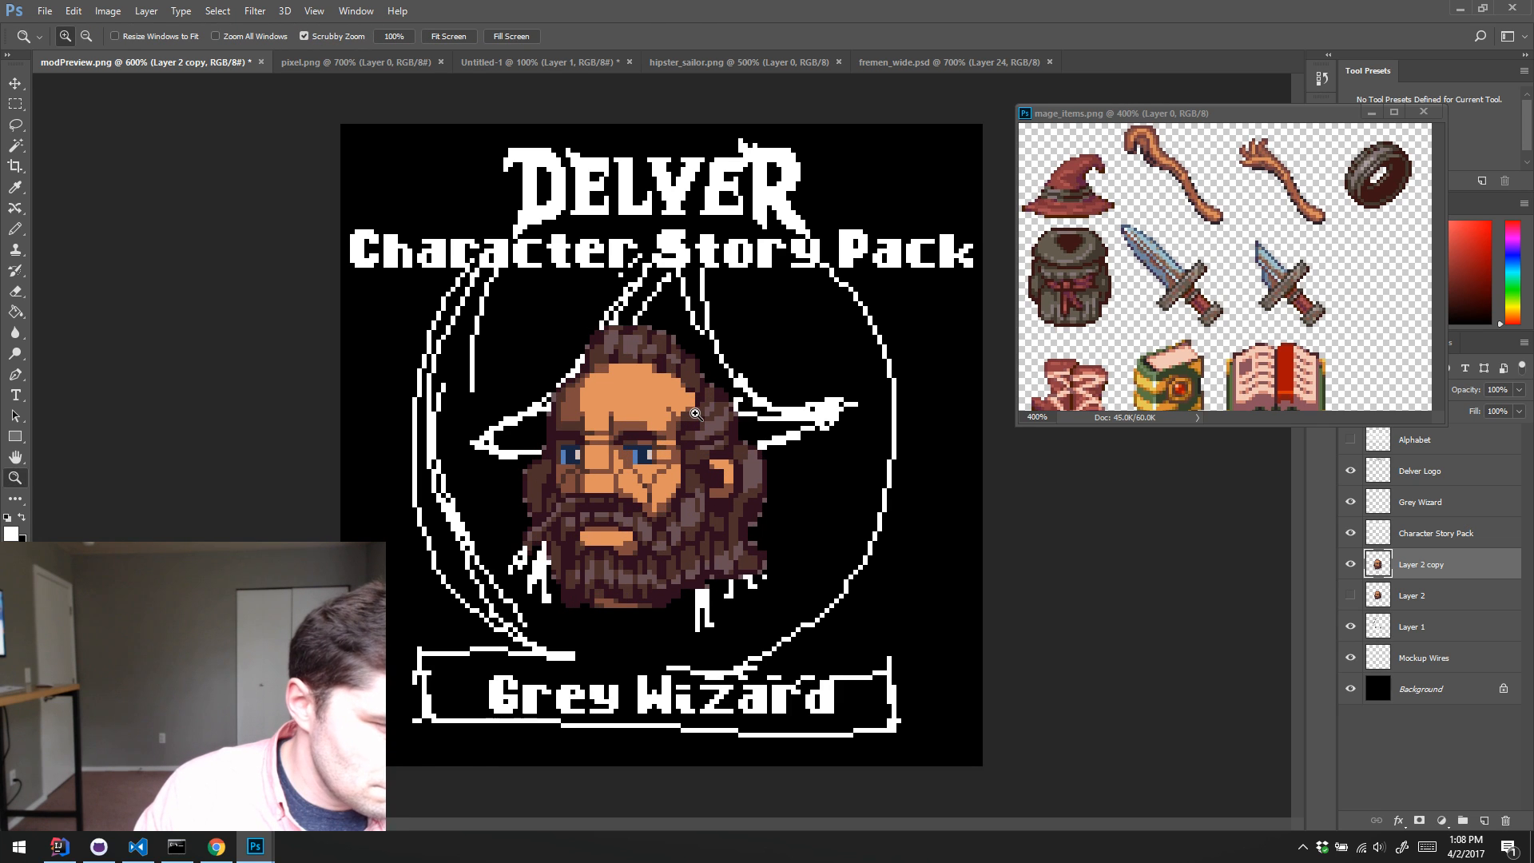
key(ctrl+alt+z)
Step: Scale the duplicated head around its centre to about 118.6% width and 118.4% height
key(ctrl+t)
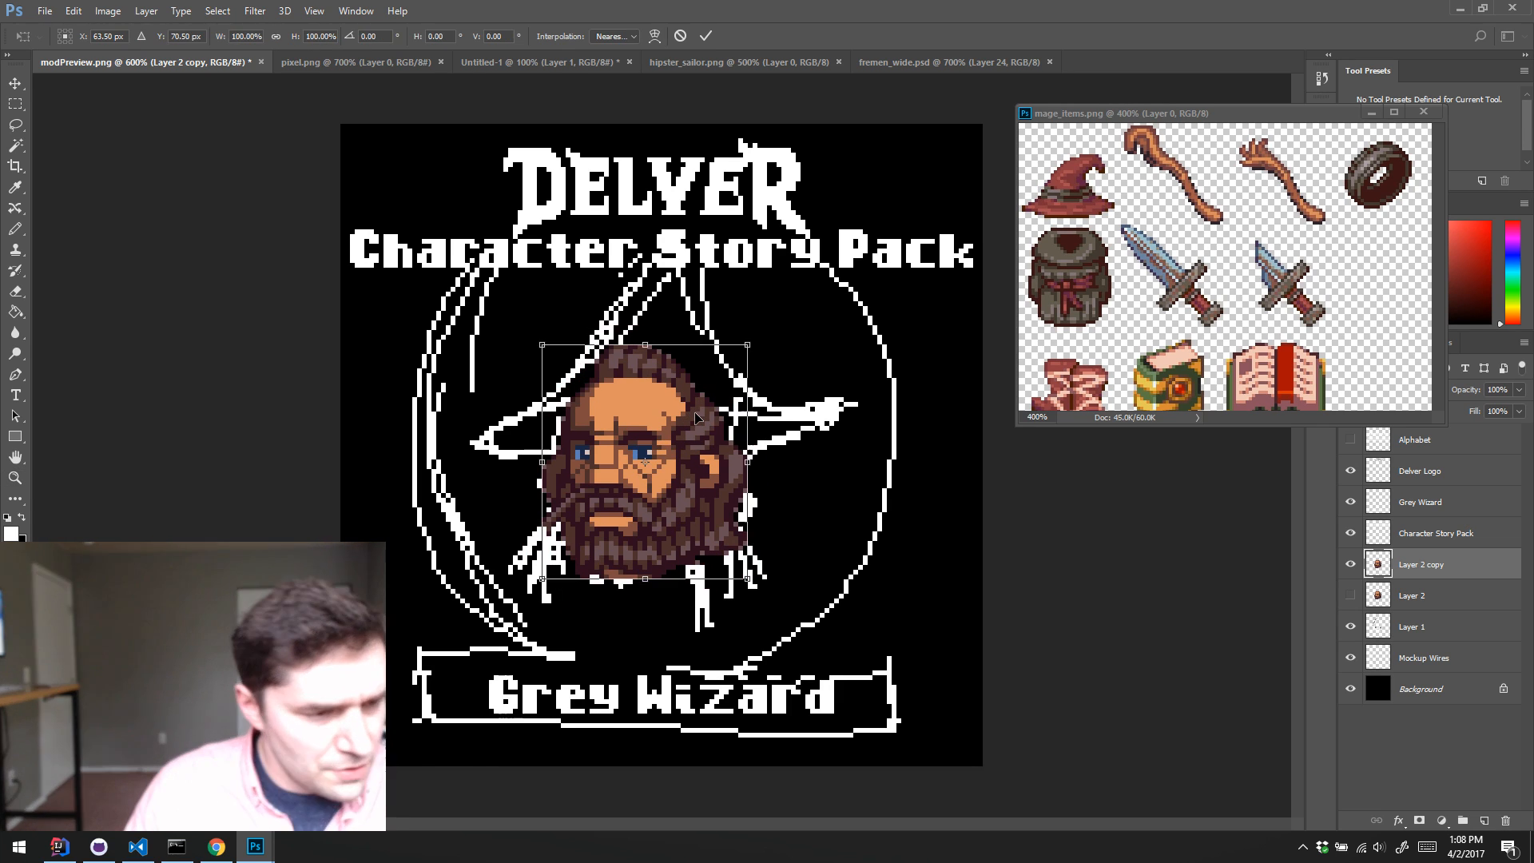
key(ctrl+minus)
key(ctrl+minus)
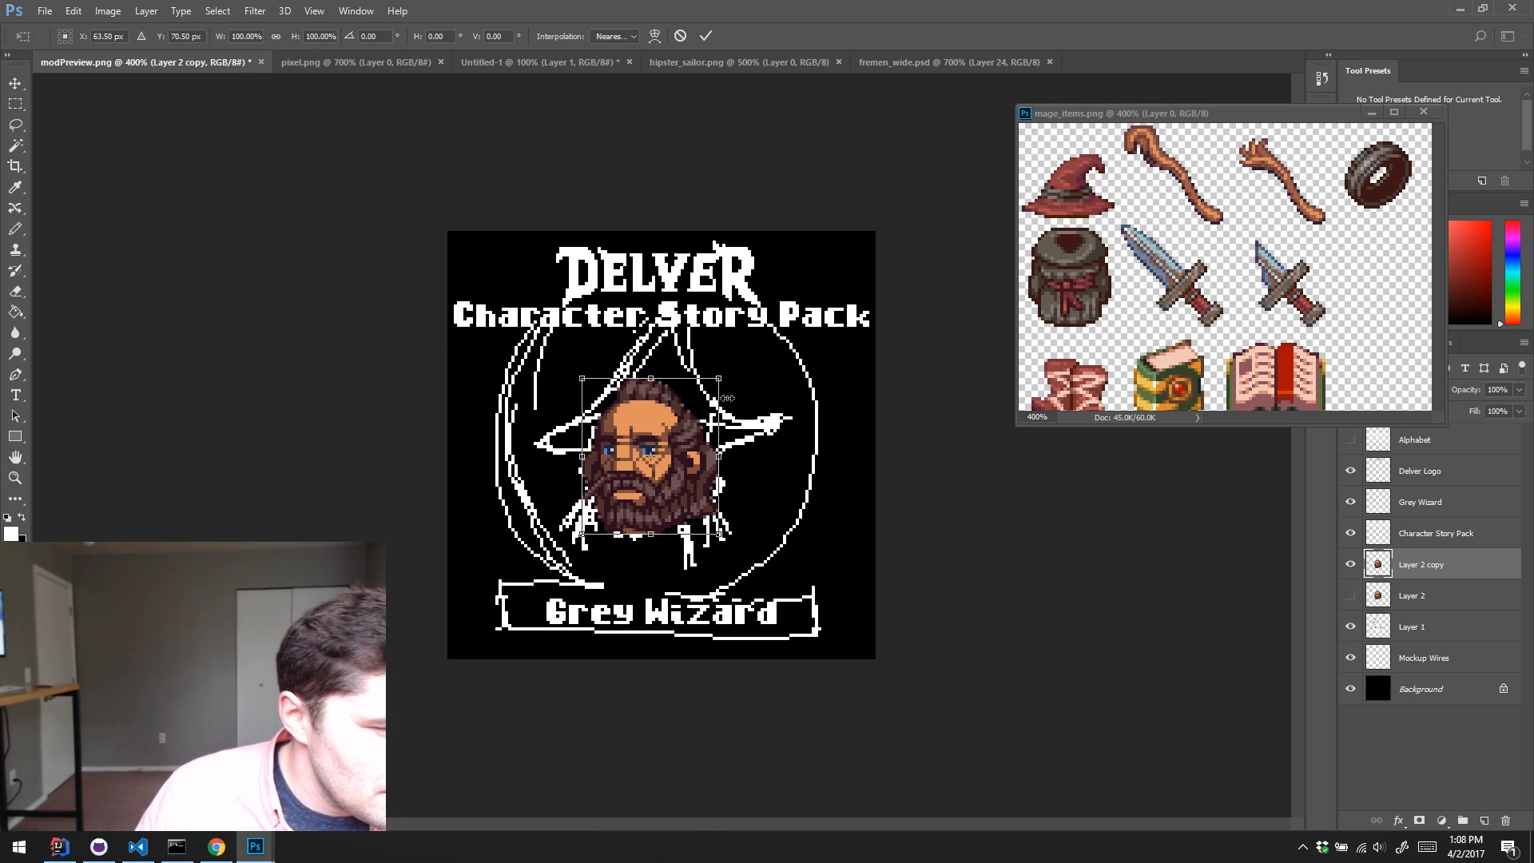
drag(722, 386, 738, 367)
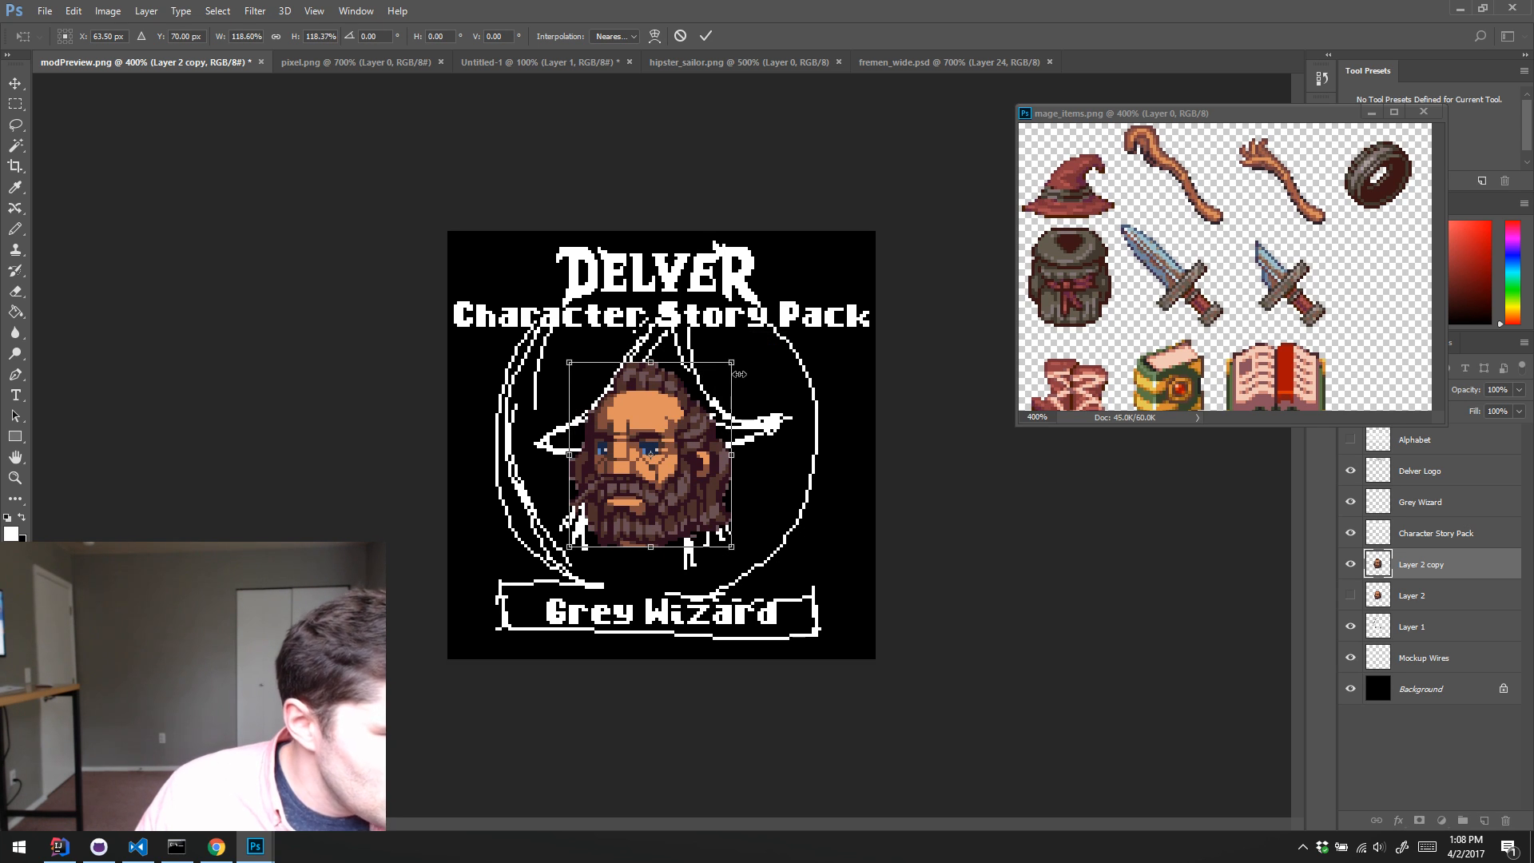
key(Return)
key(z)
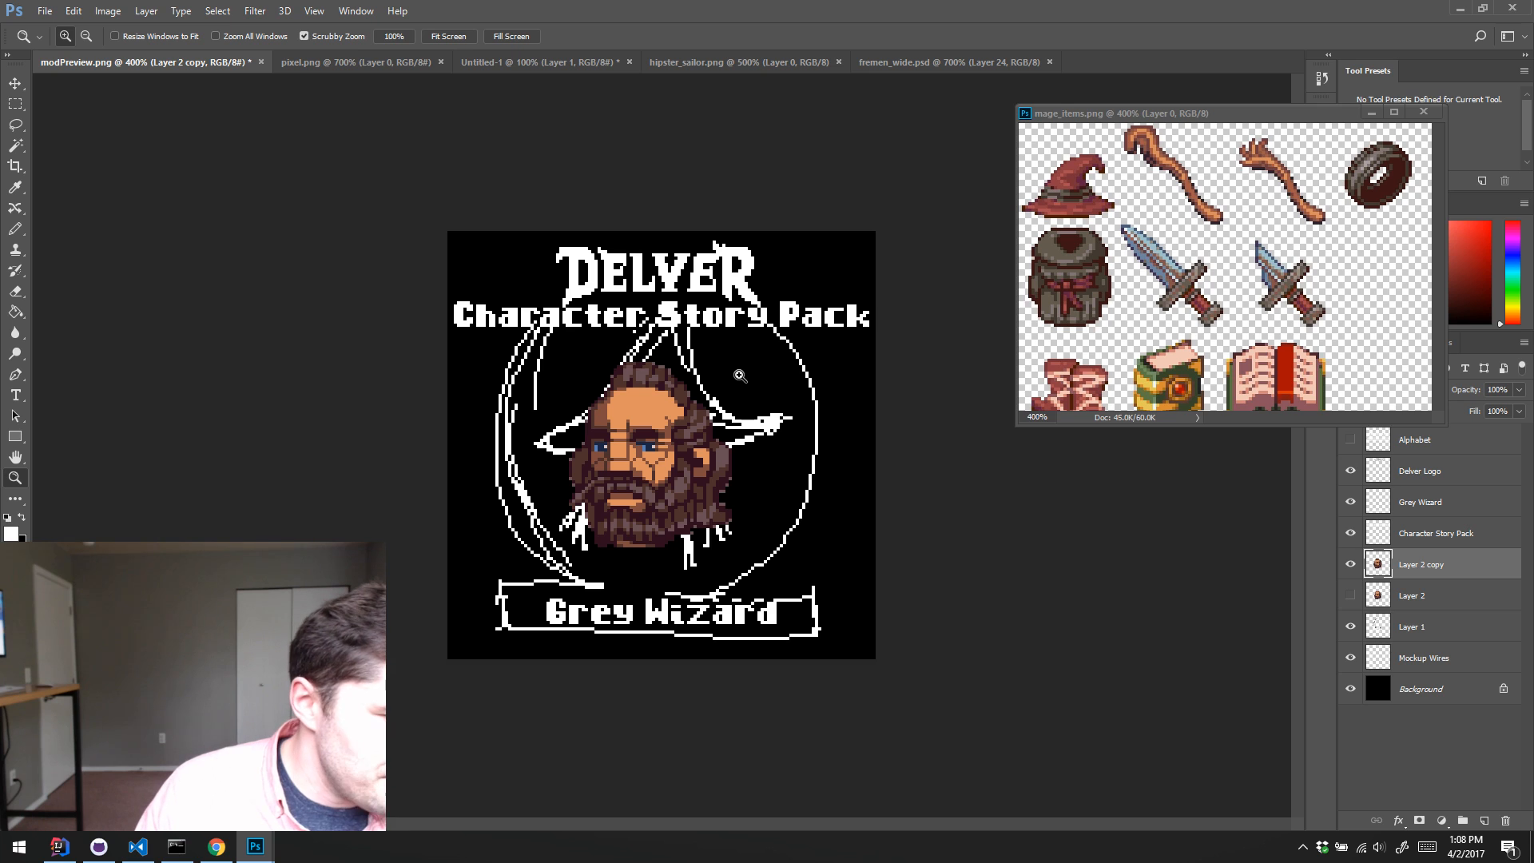
click(680, 444)
click(679, 444)
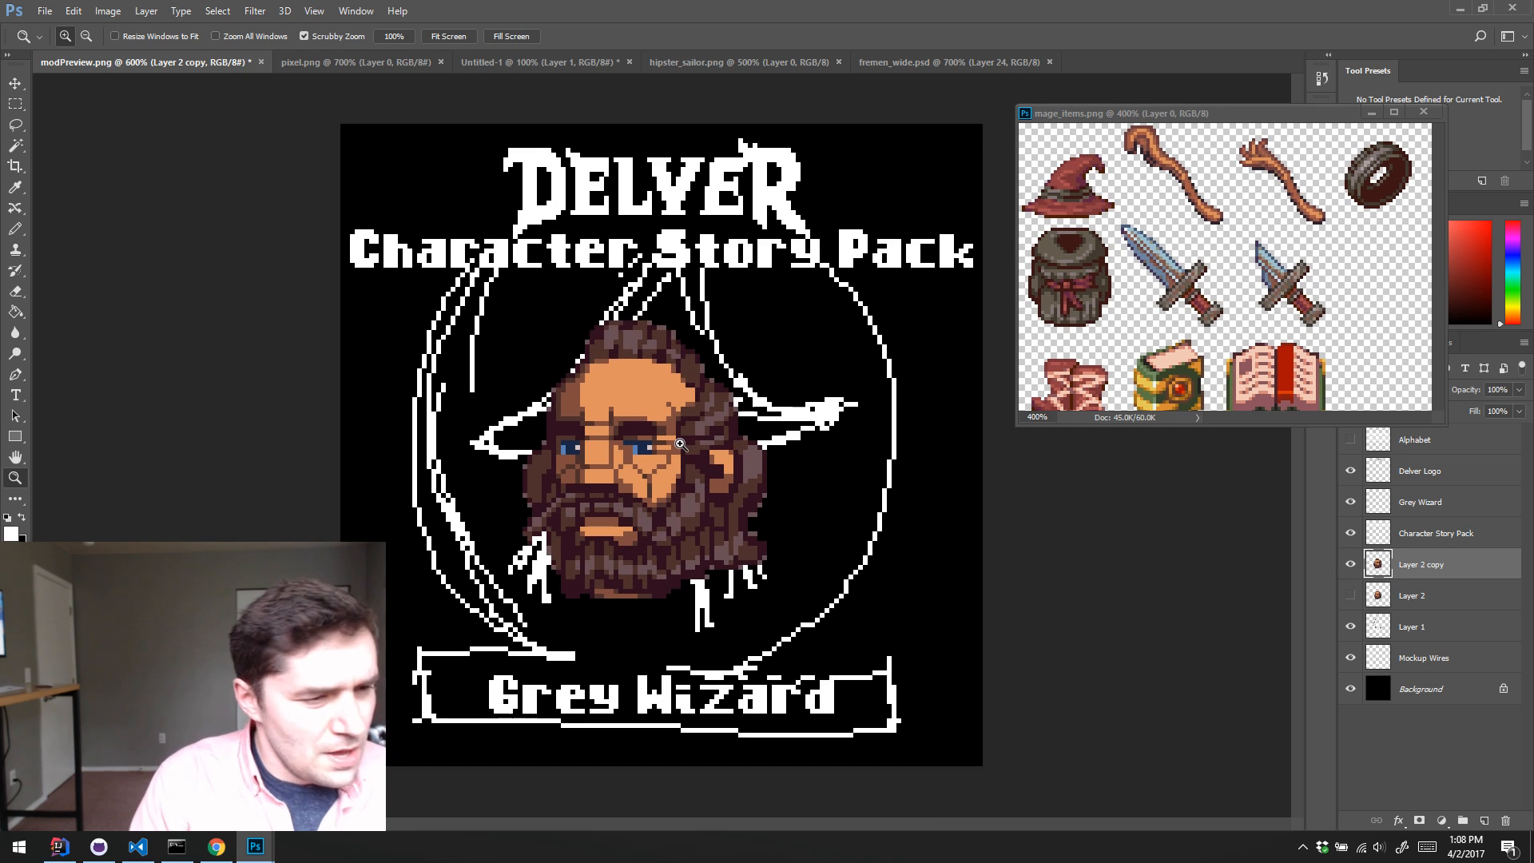
Step: Sample the light orange skin colour from the enlarged face as the Pencil's foreground colour
key(b)
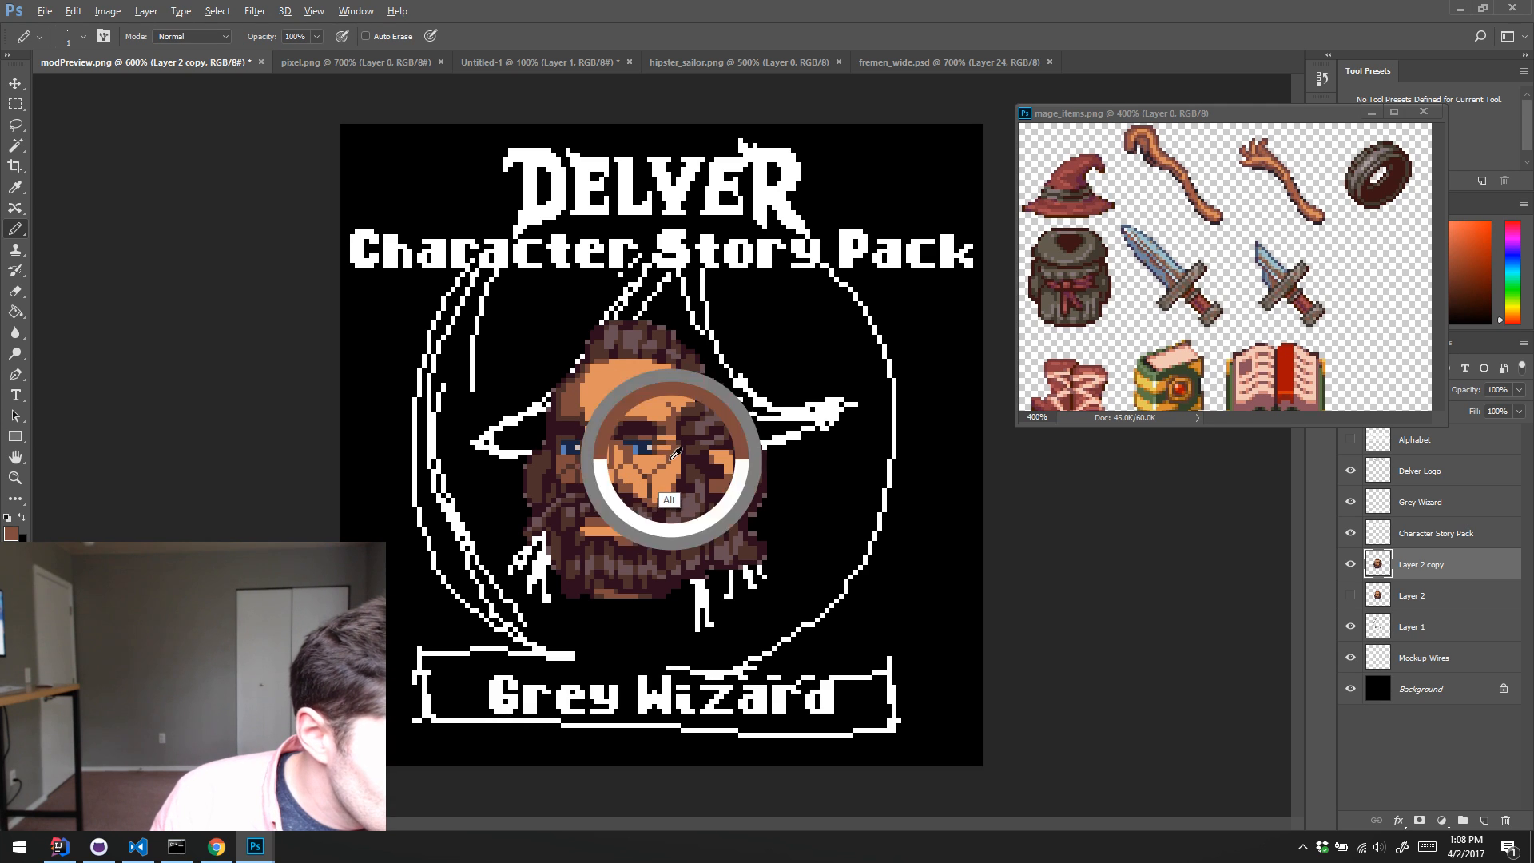
alt+click(671, 468)
alt+click(679, 454)
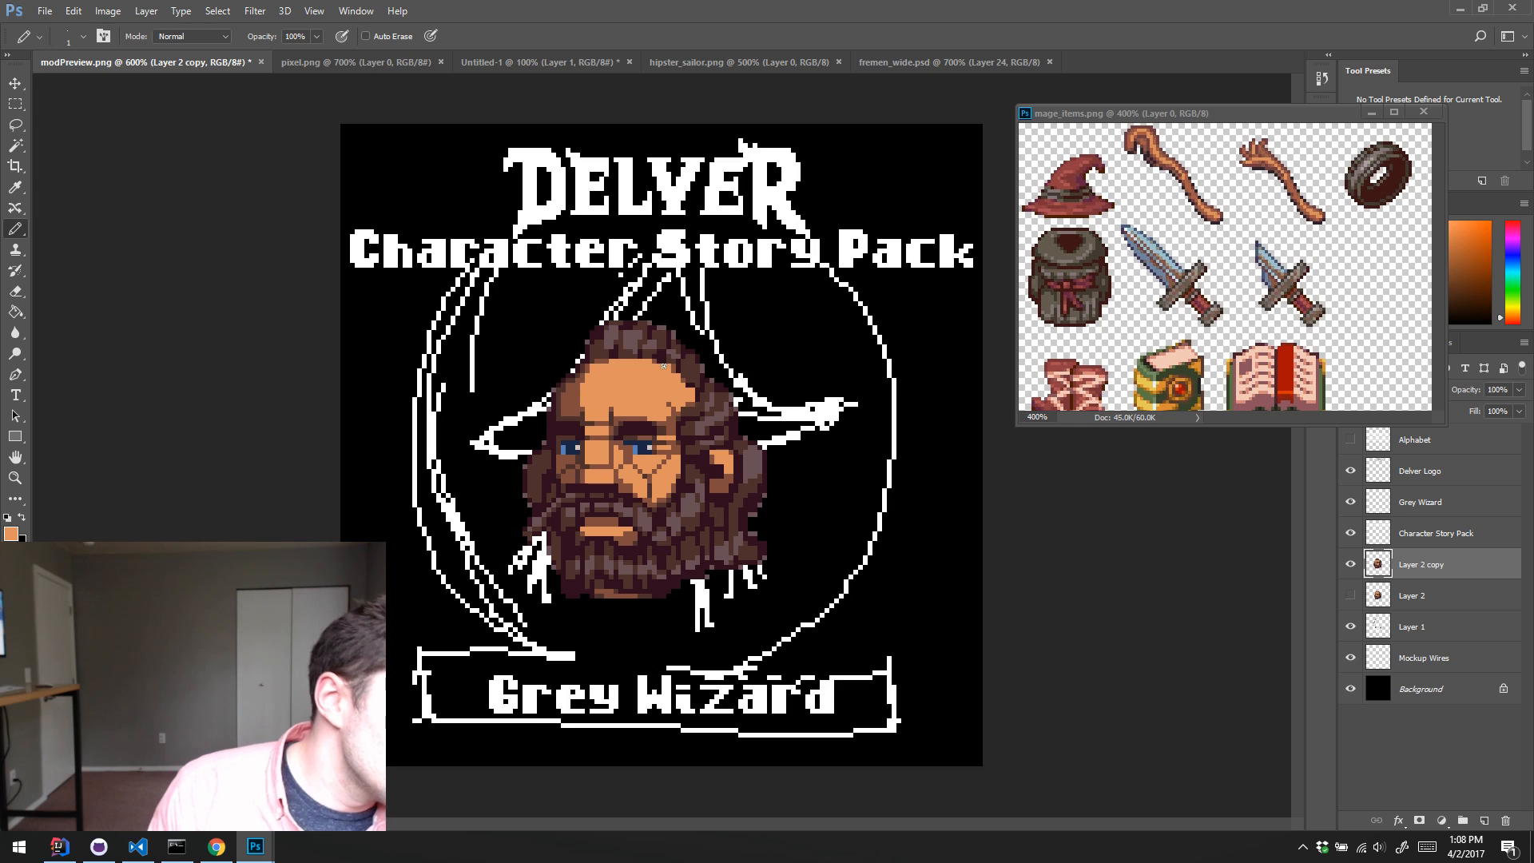
Step: Move the enlarged head slightly down and to the right over the sketched wizard's face
key(v)
mouse_move(621, 461)
mouse_down()
mouse_move(622, 485)
mouse_move(668, 453)
mouse_up()
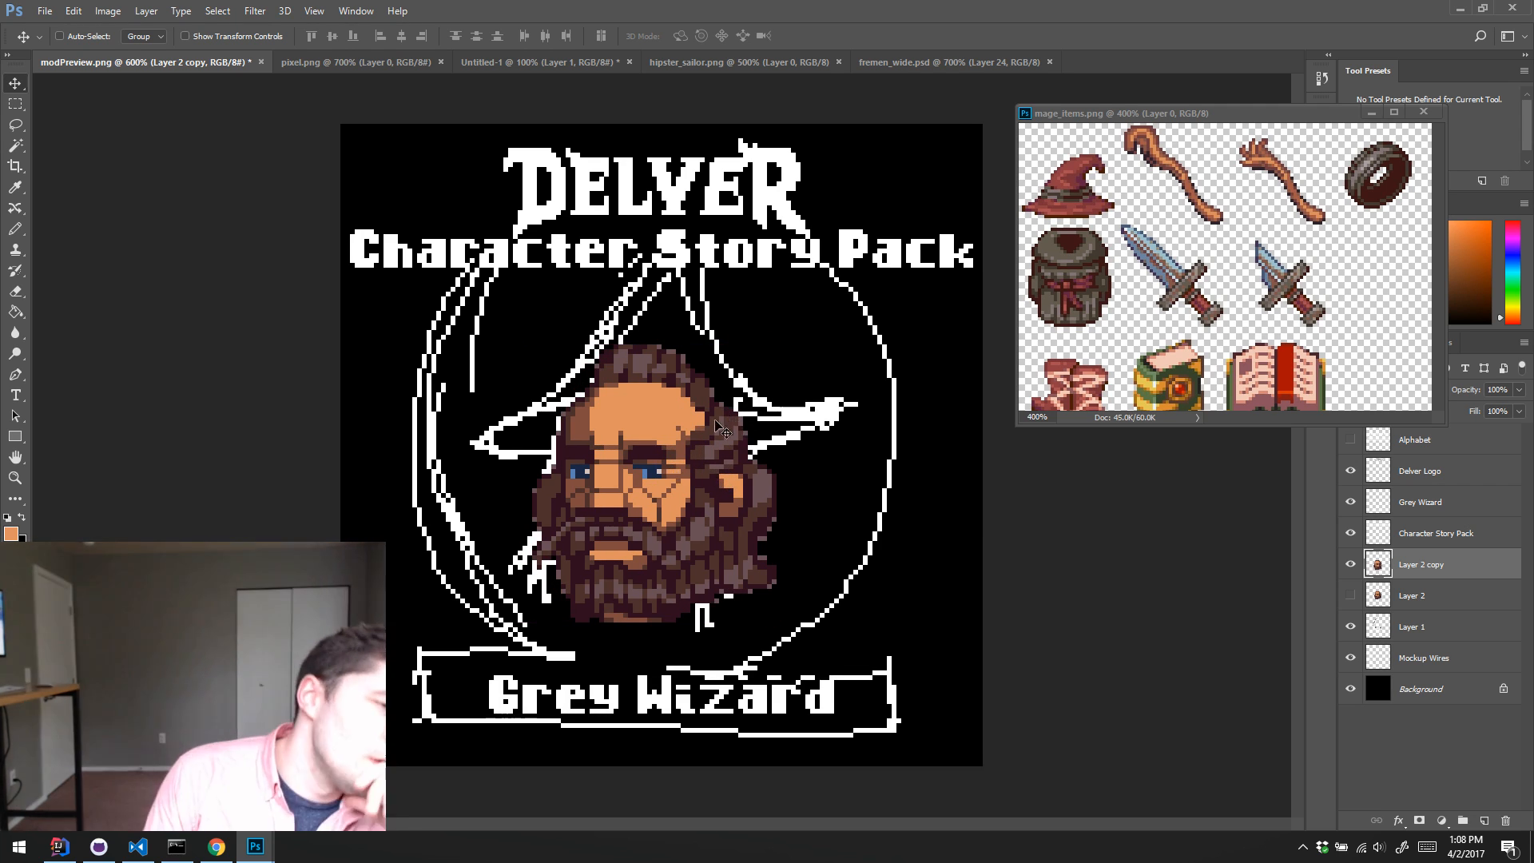
drag(676, 460, 681, 455)
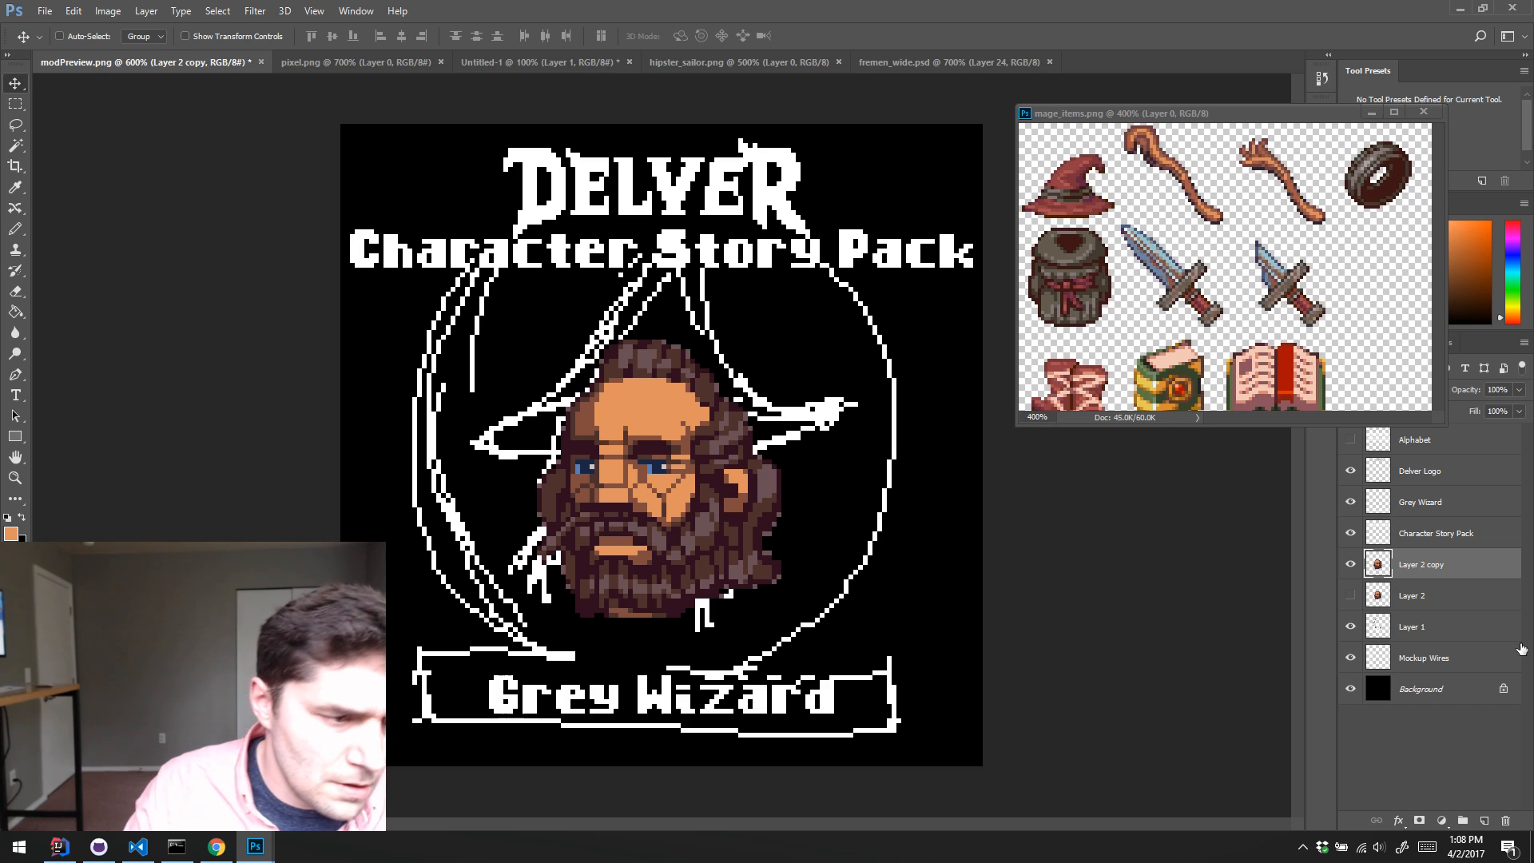
Step: Check what Layer 1 contributes to the artwork by toggling its visibility off and on
click(1350, 627)
click(1350, 627)
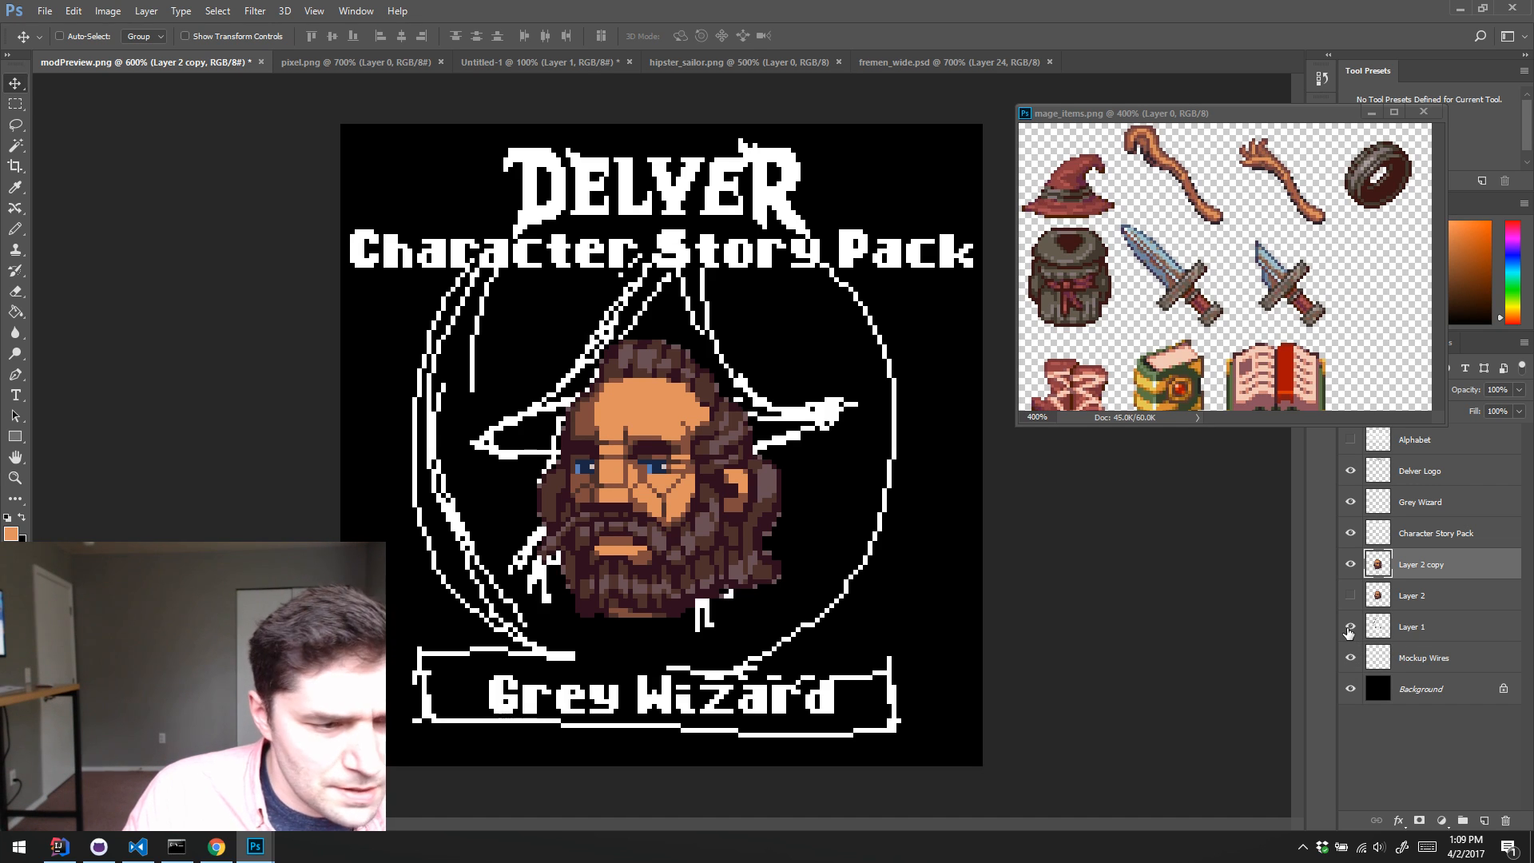
click(1350, 628)
click(1350, 628)
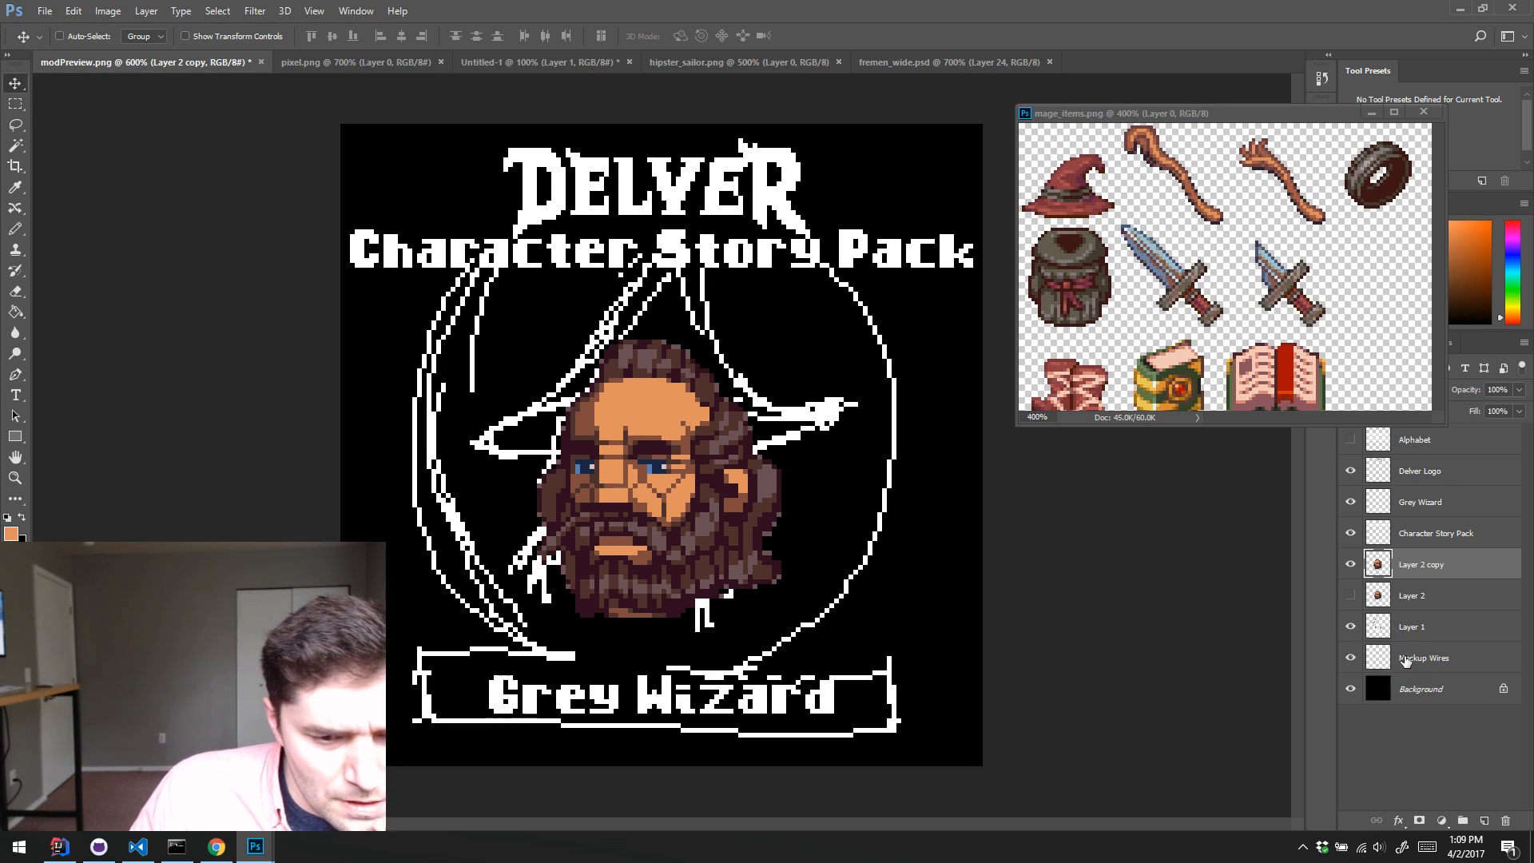
Step: Select the Mockup Wires layer and set the Pencil to a 100 px round tip that matches the sketched circle
click(1405, 660)
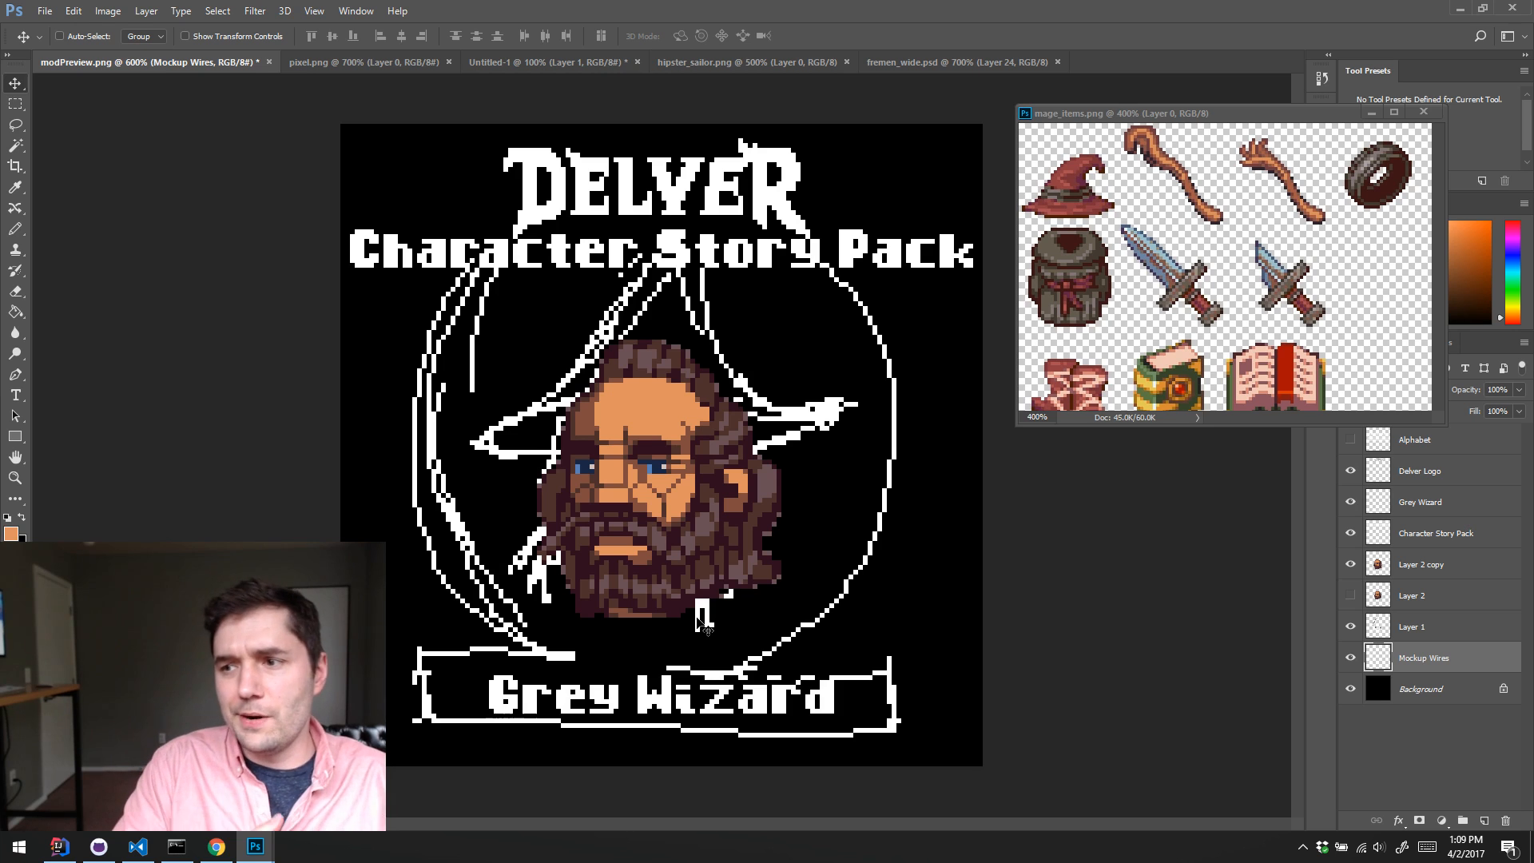
key(m)
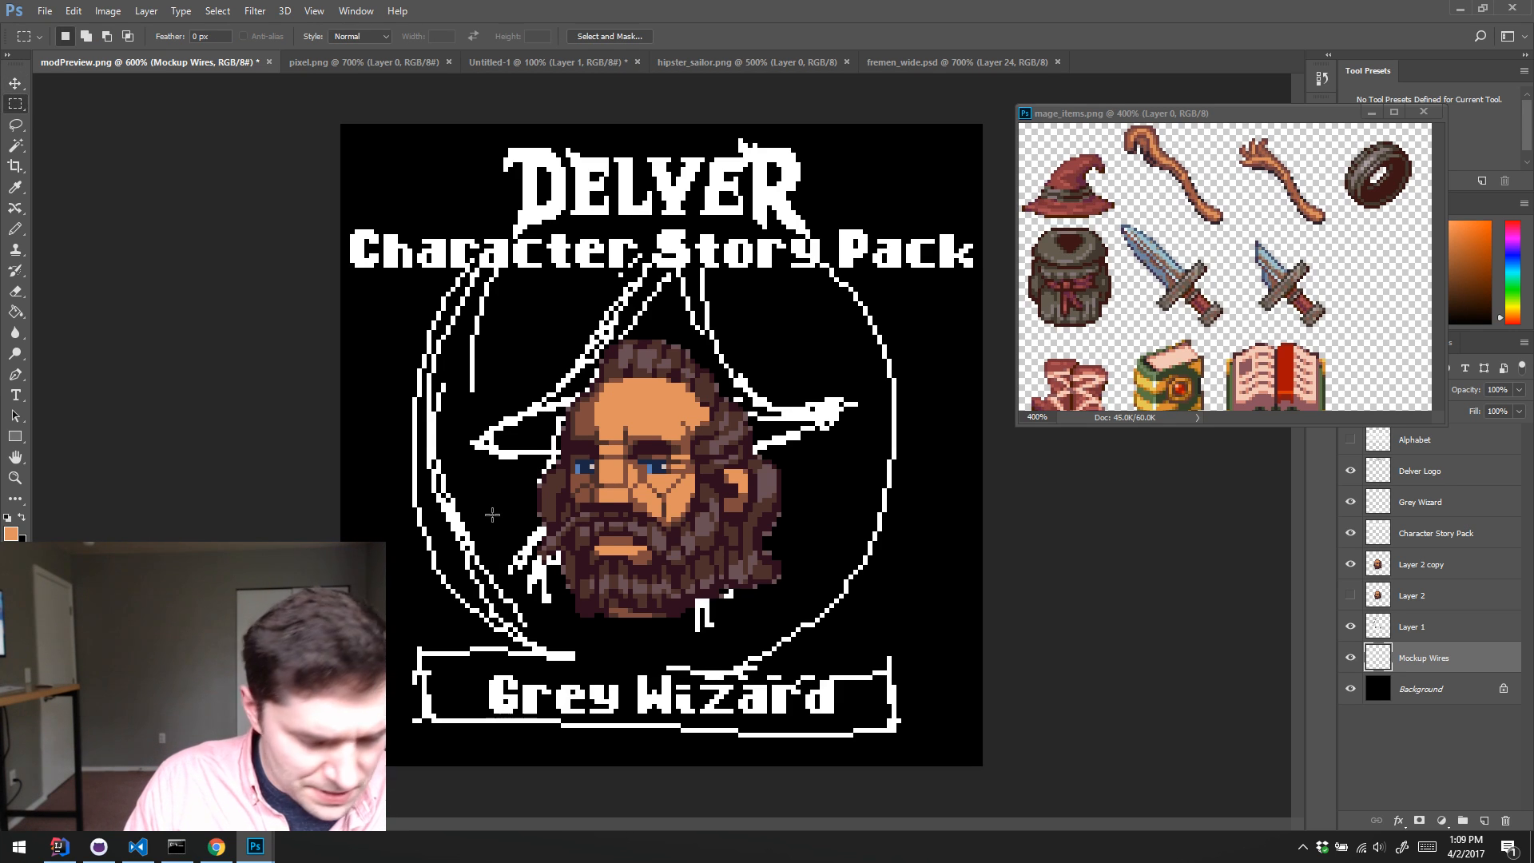
key(b)
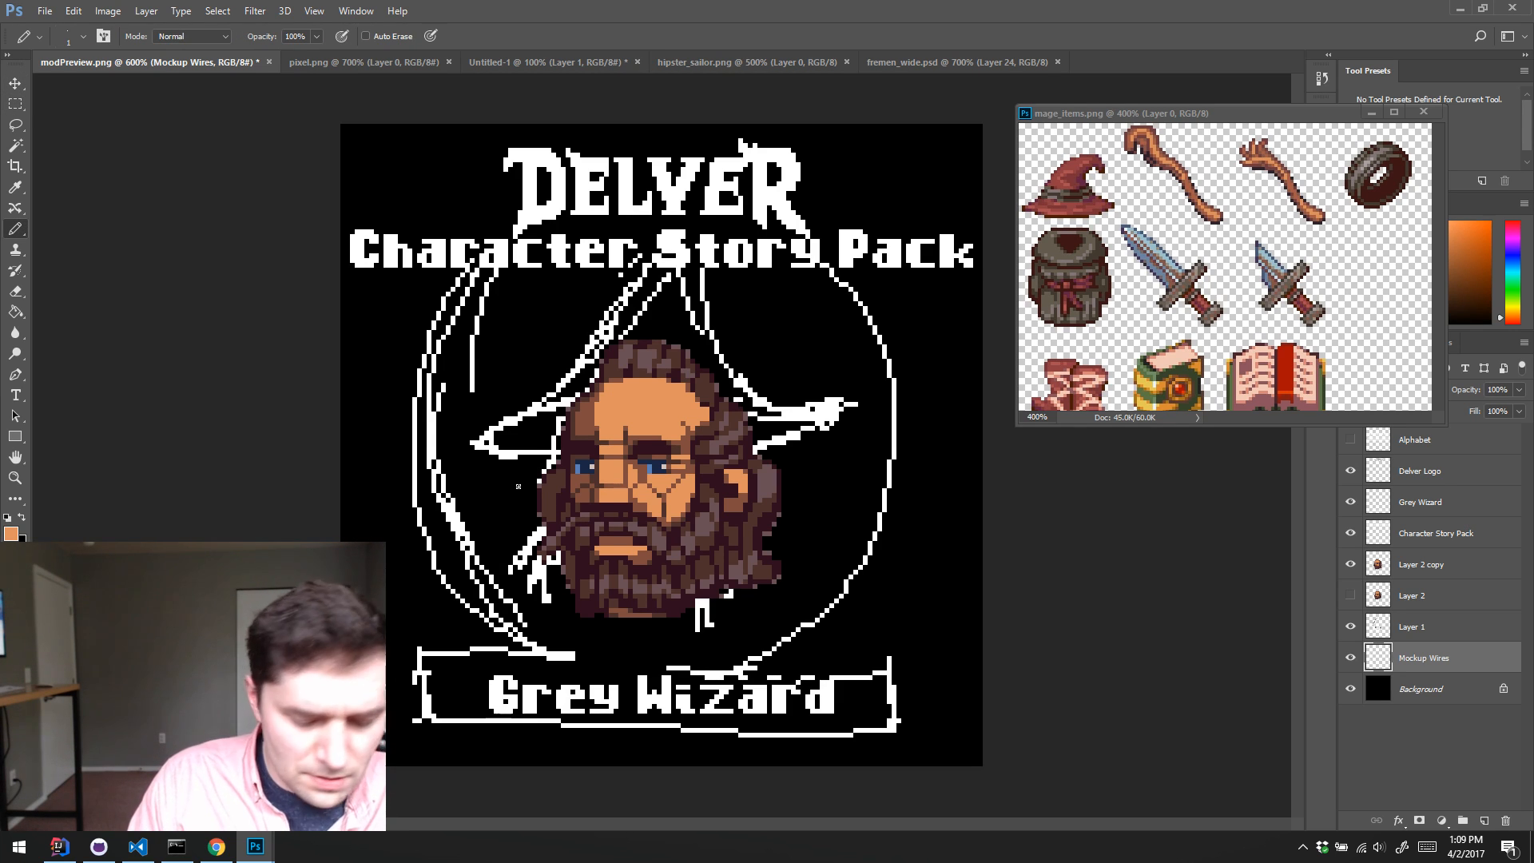
key(bracketright)
key(bracketright)
key(bracketright)
key(bracketright)
key(bracketright)
key(bracketright)
key(bracketright)
key(bracketright)
key(bracketright)
key(bracketright)
key(bracketright)
key(bracketright)
key(bracketright)
key(bracketright)
key(bracketright)
key(bracketright)
key(bracketright)
key(bracketright)
key(bracketright)
key(bracketright)
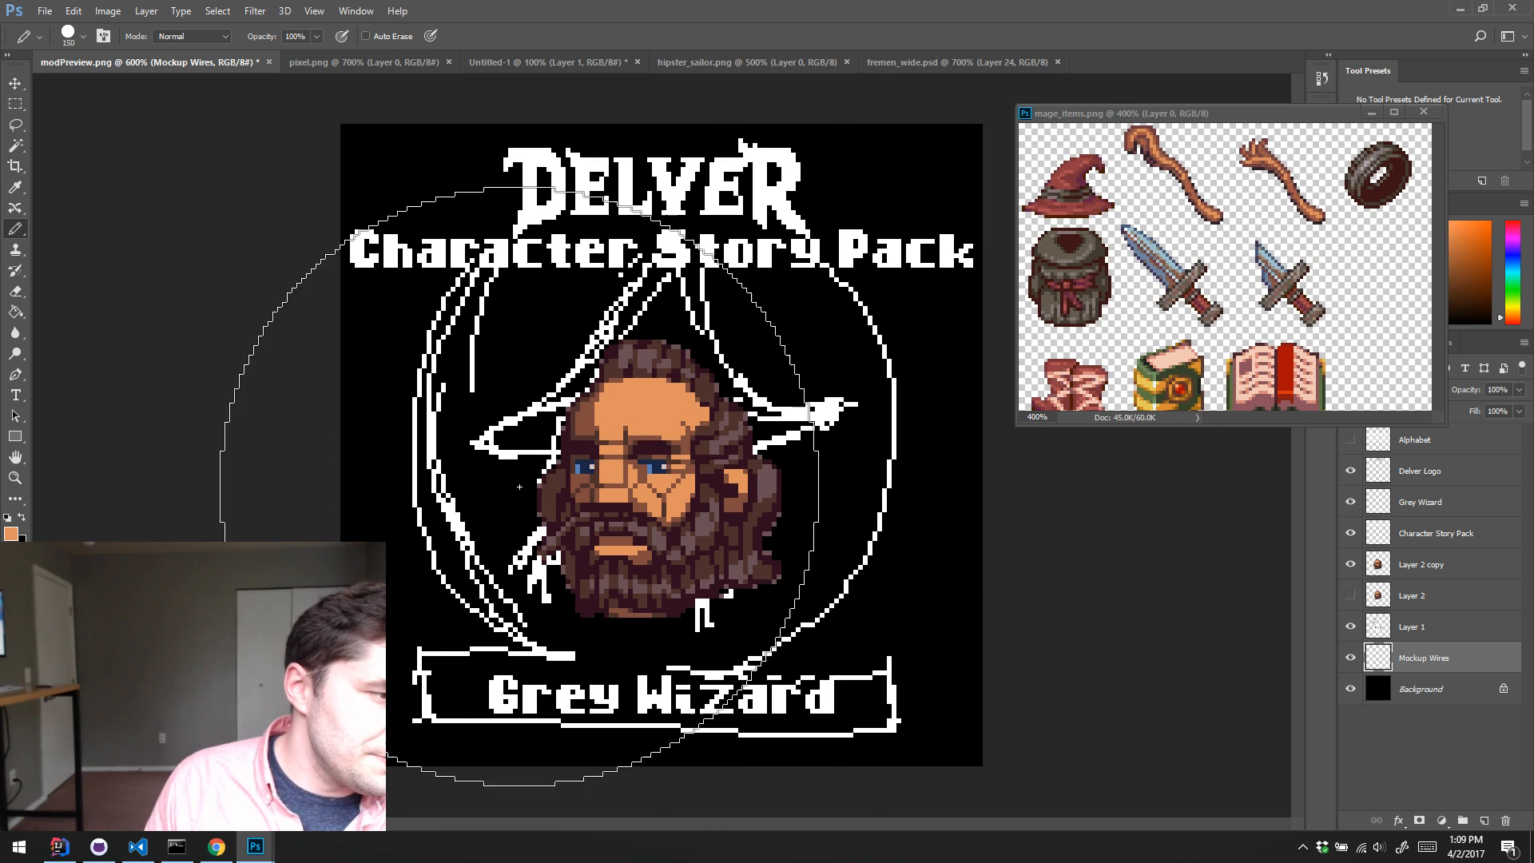
key(bracketleft)
key(bracketleft)
key(bracketleft)
key(bracketleft)
key(bracketleft)
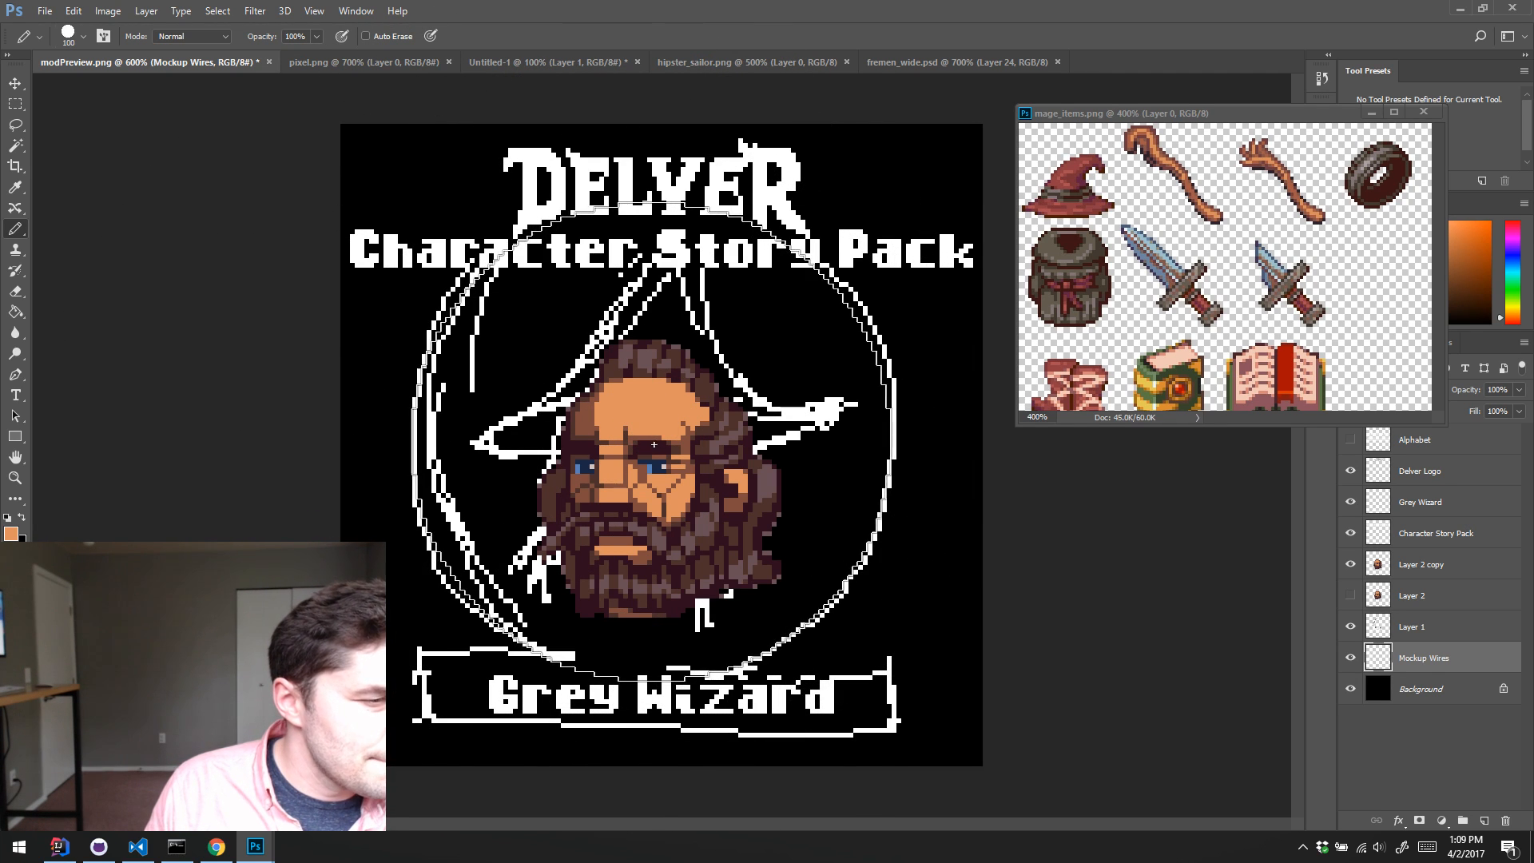
key(bracketright)
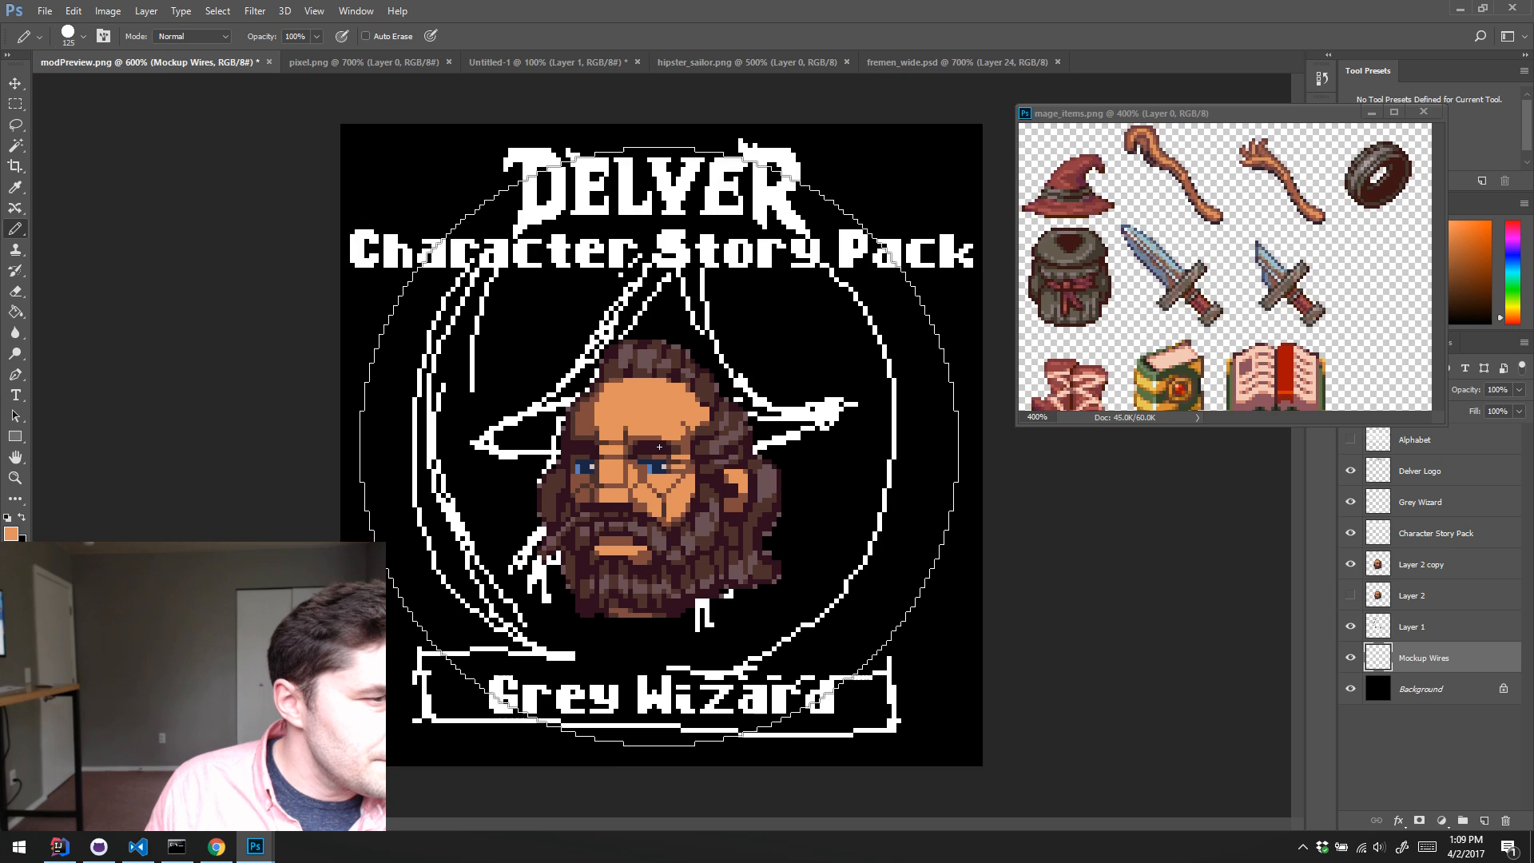
key(bracketleft)
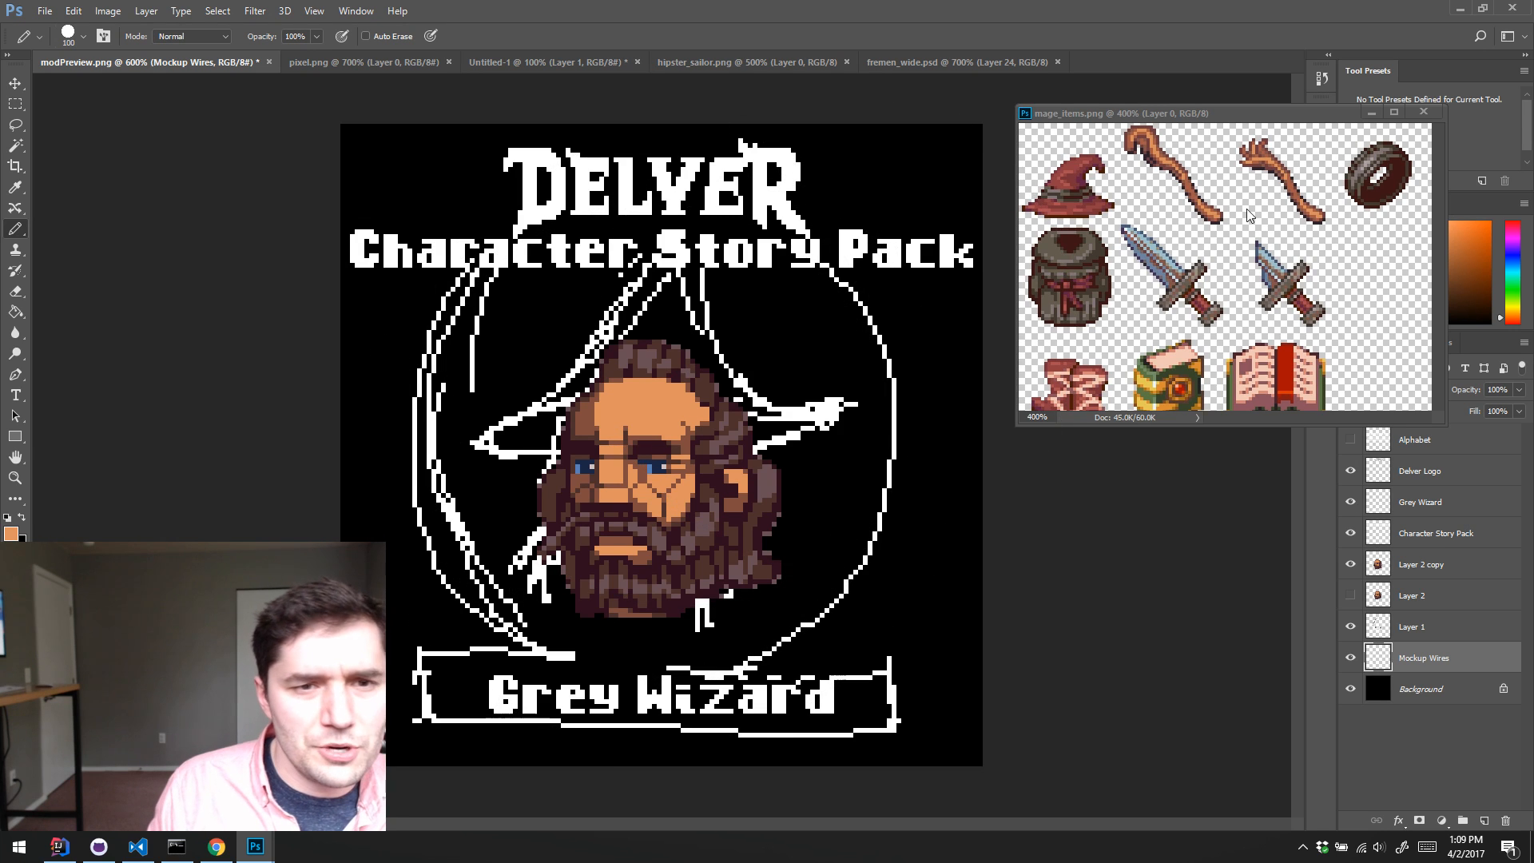
Step: Move the floating mage_items.png reference window down so that it no longer covers the colour controls
drag(1277, 122, 1309, 493)
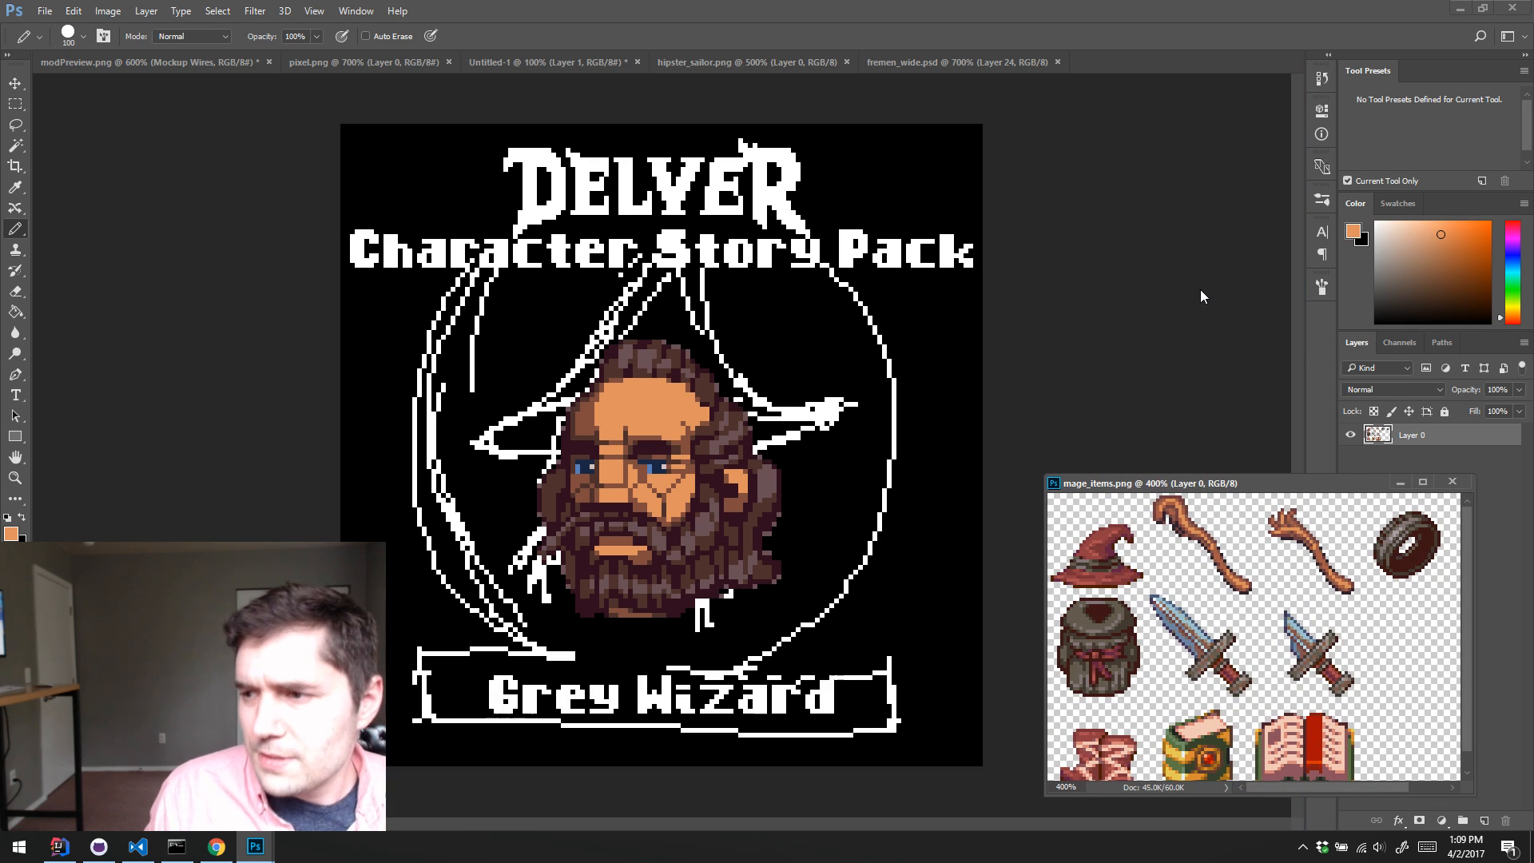
Step: Compare larger and smaller Pencil tips against the sketched circle and set the tip size to 120 px
click(1322, 199)
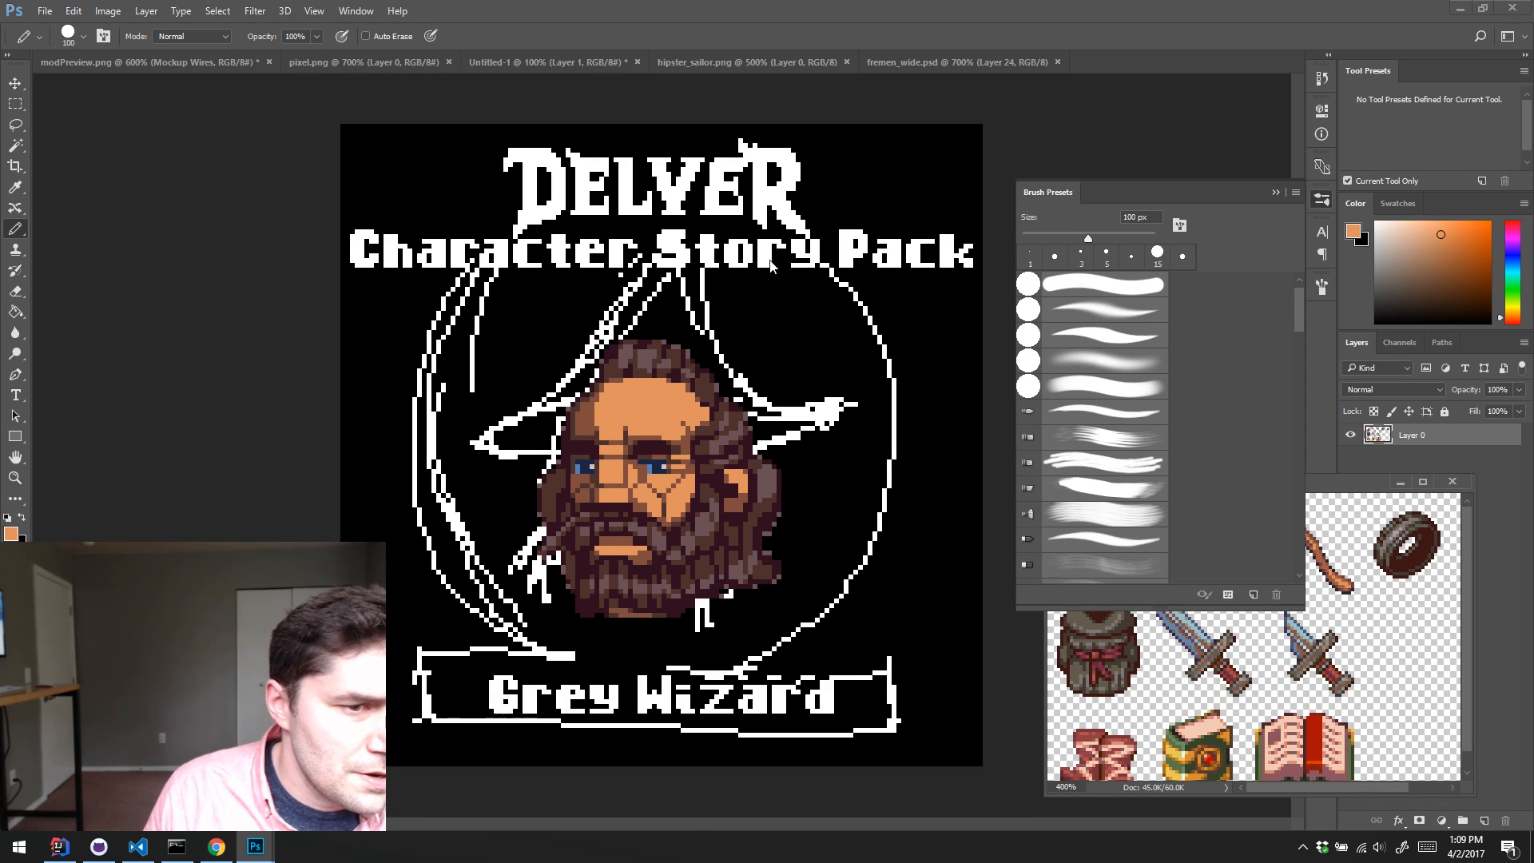
click(751, 288)
key(bracketright)
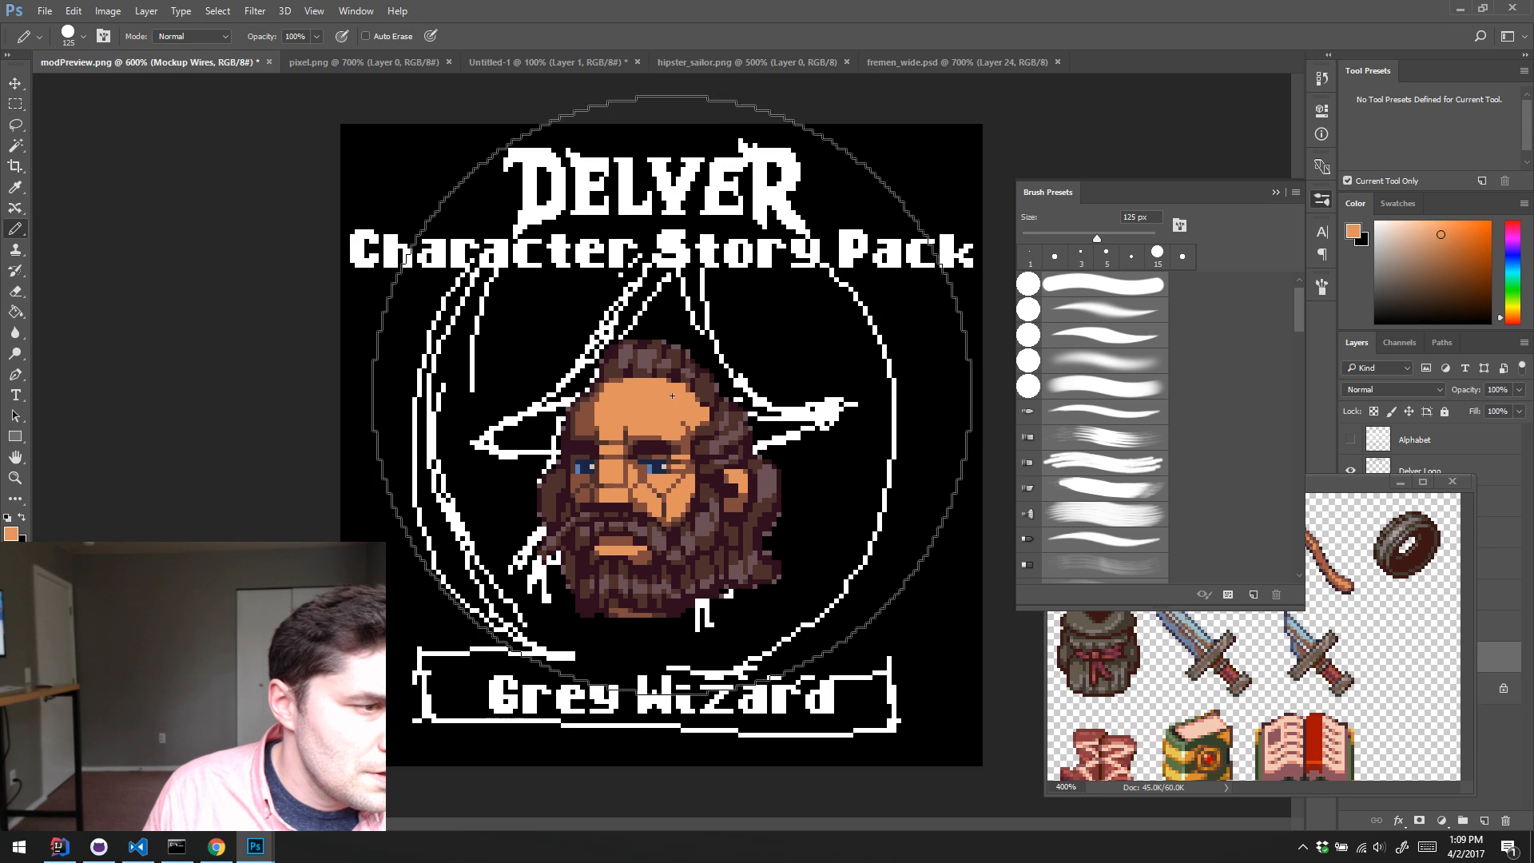
key(bracketleft)
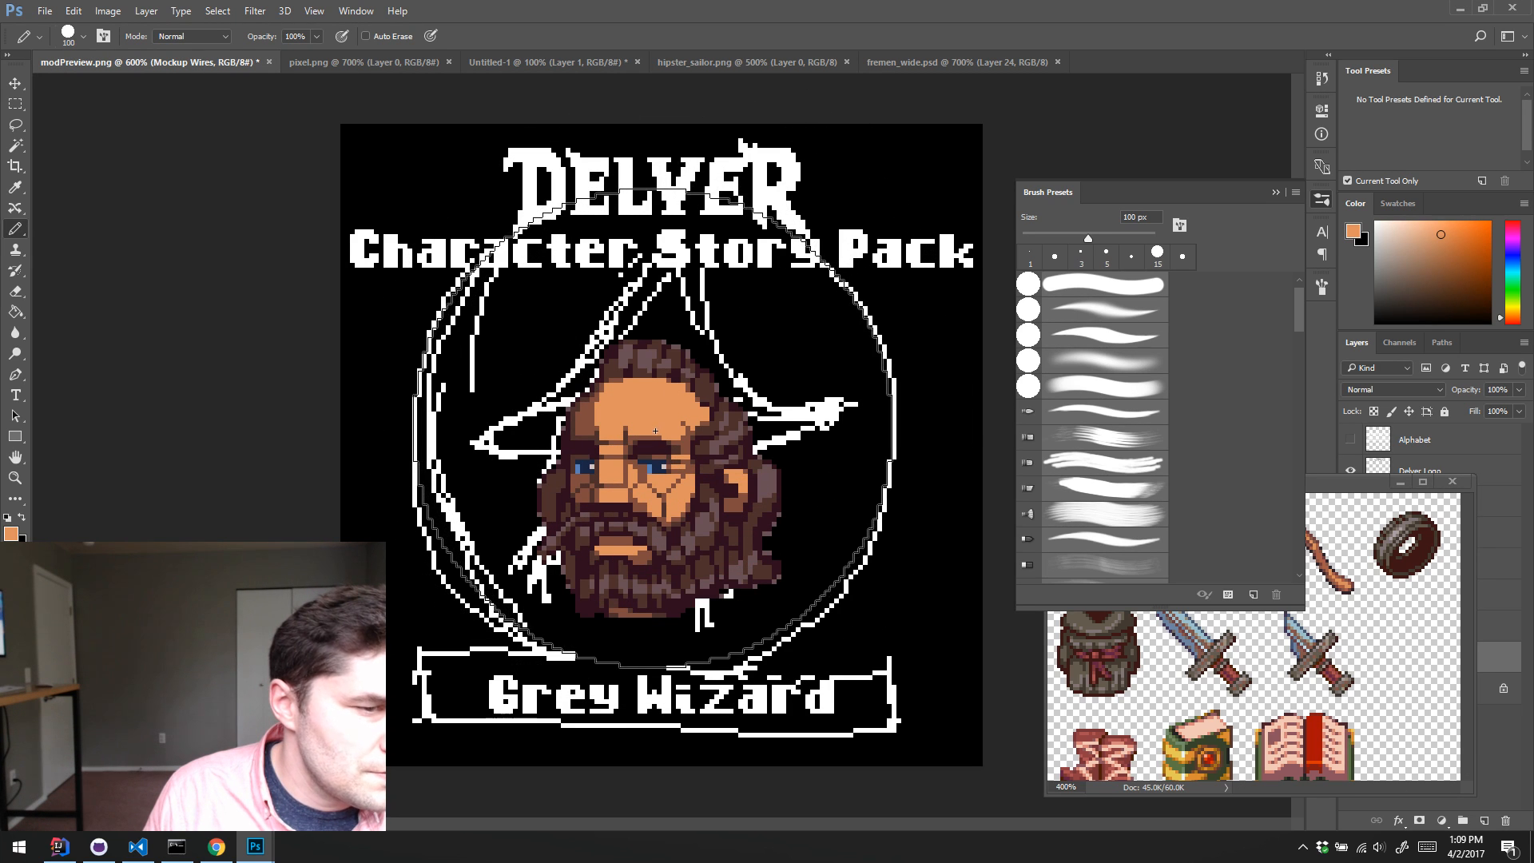
key(bracketright)
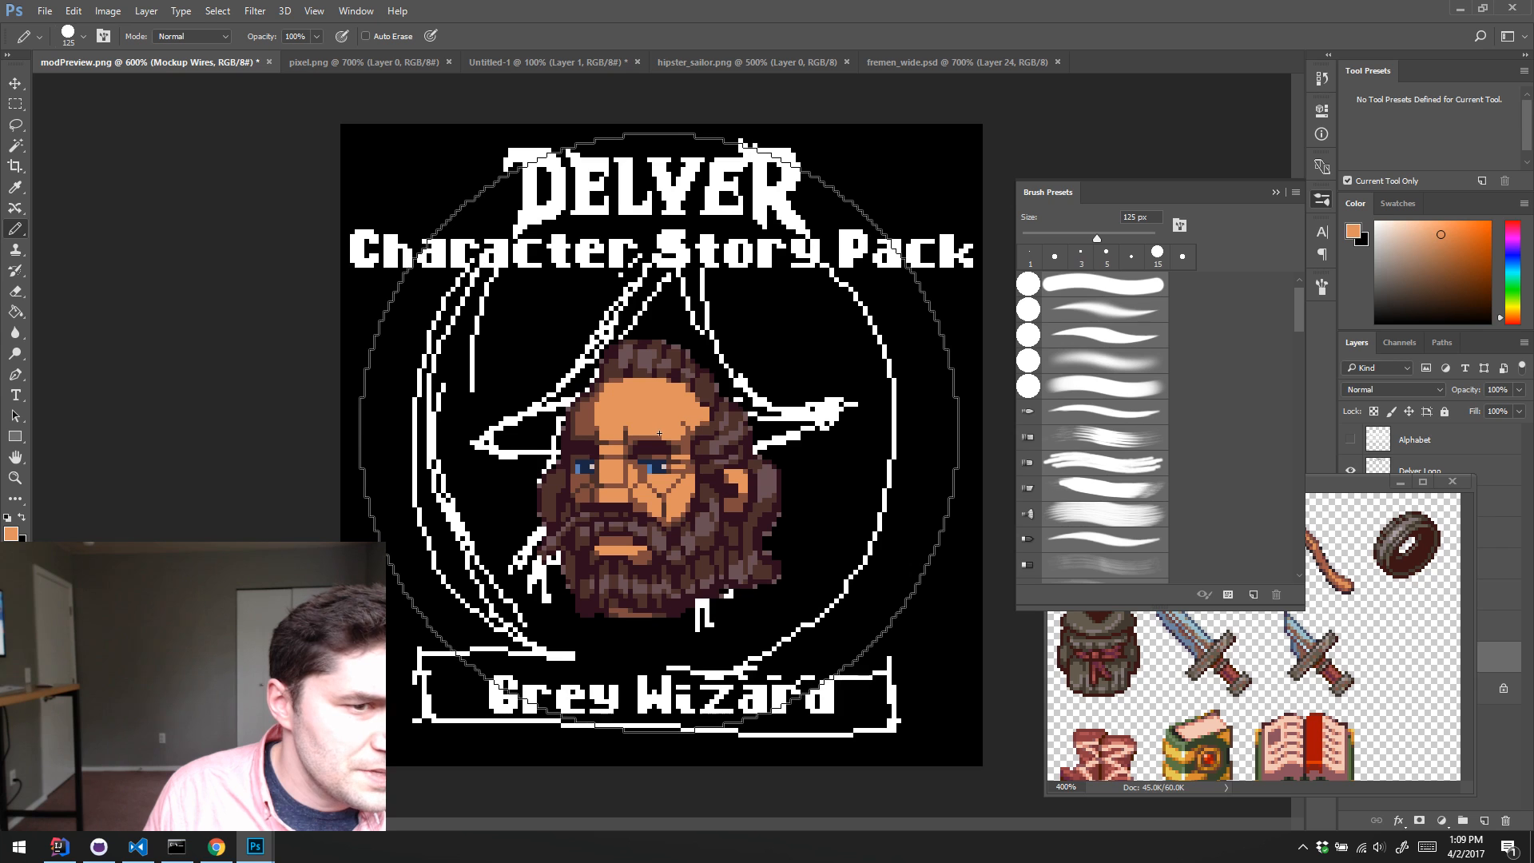
key(bracketleft)
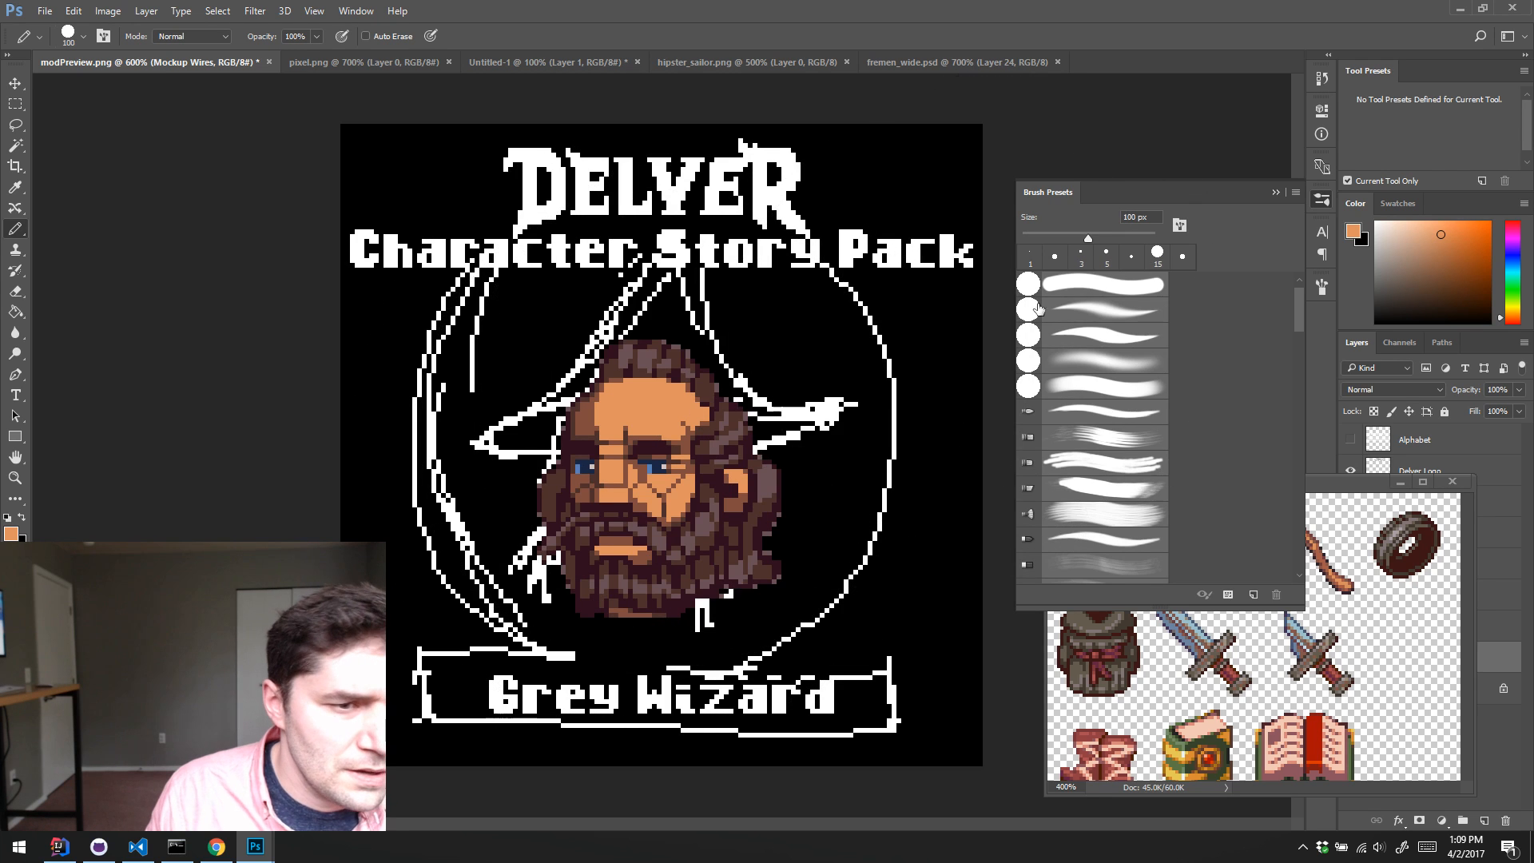
click(1128, 218)
key(BackSpace)
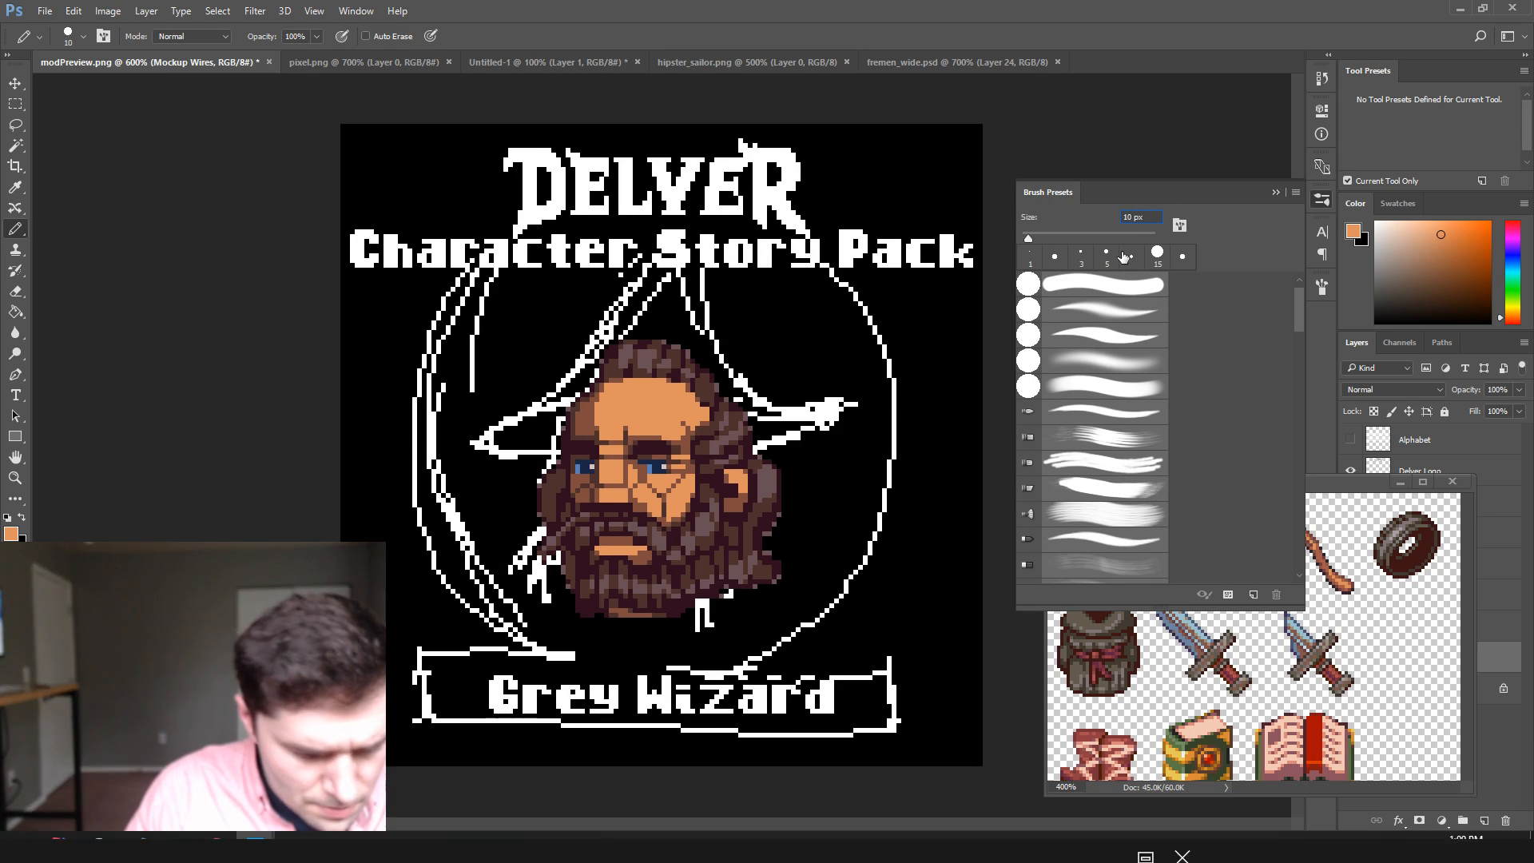
text(2)
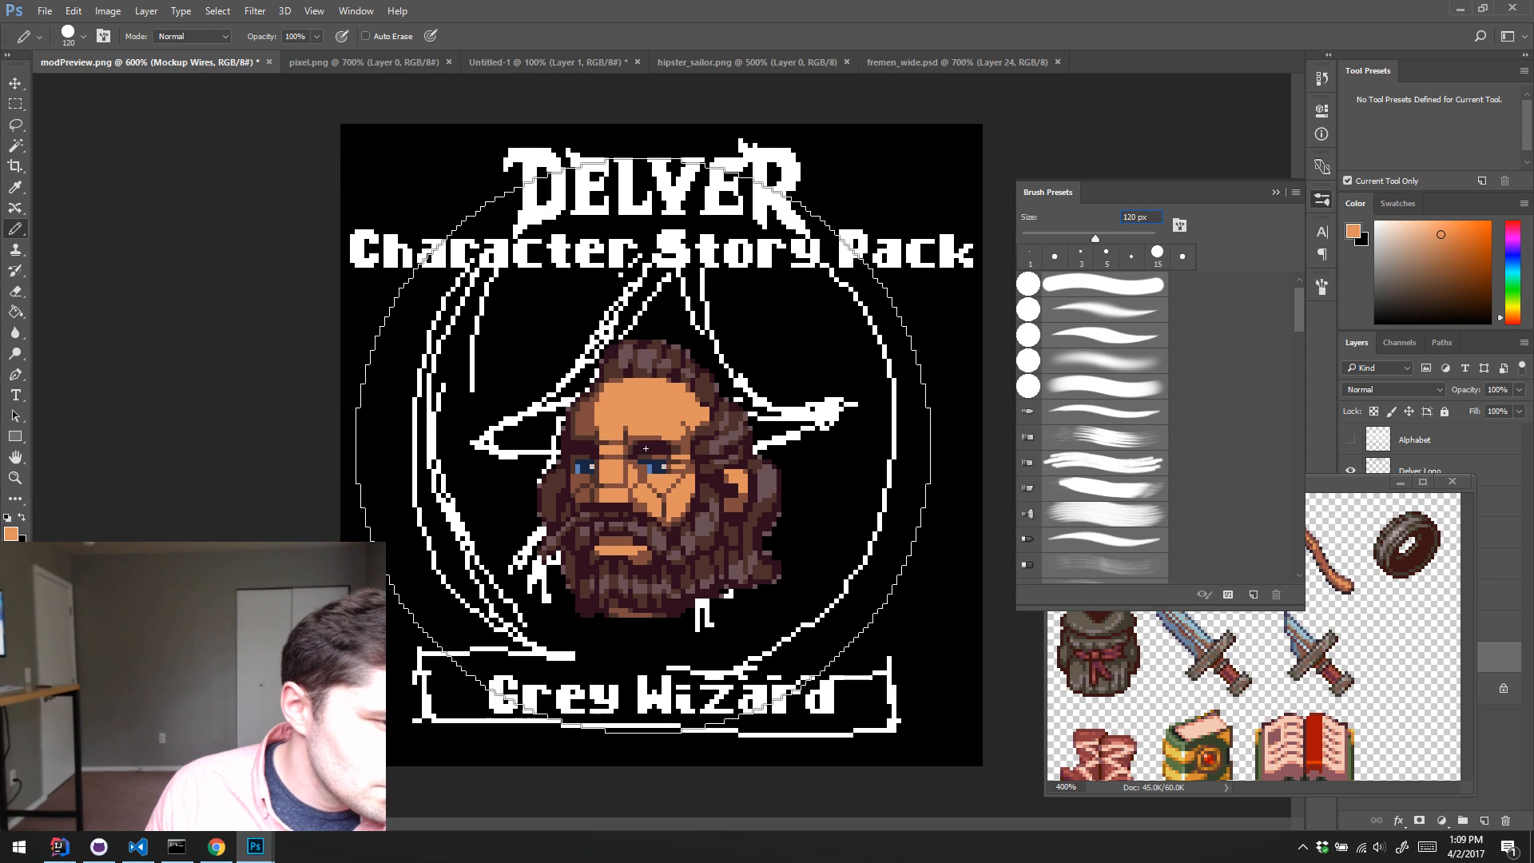
Step: Move the mage_items.png reference window so that it no longer covers the layer list, and undo the stray Pencil mark
mouse_move(1323, 482)
mouse_down()
mouse_move(1201, 496)
mouse_move(1215, 525)
mouse_up()
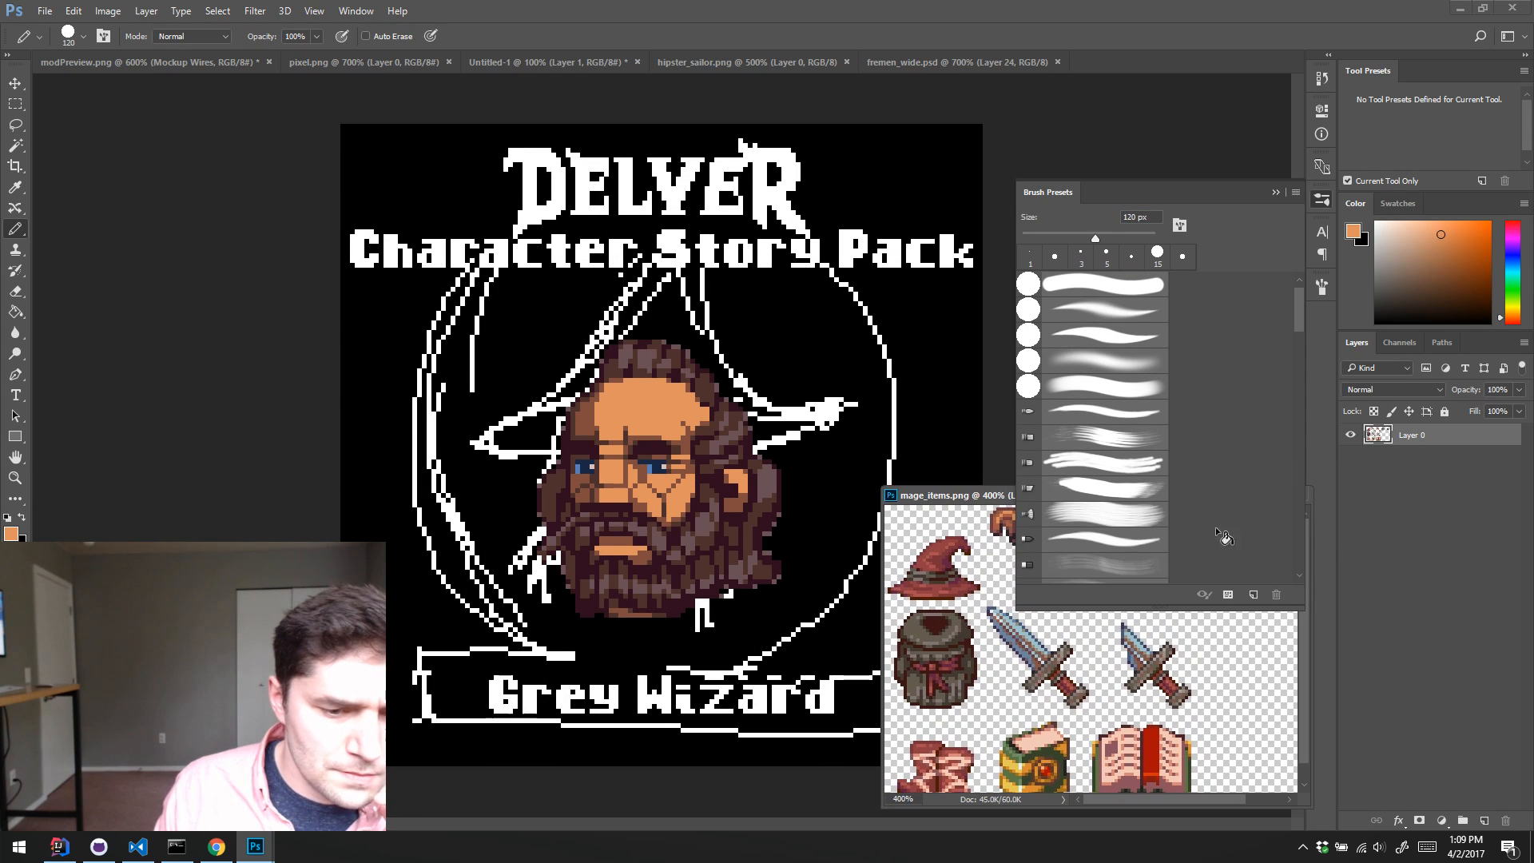
click(1131, 140)
key(ctrl+z)
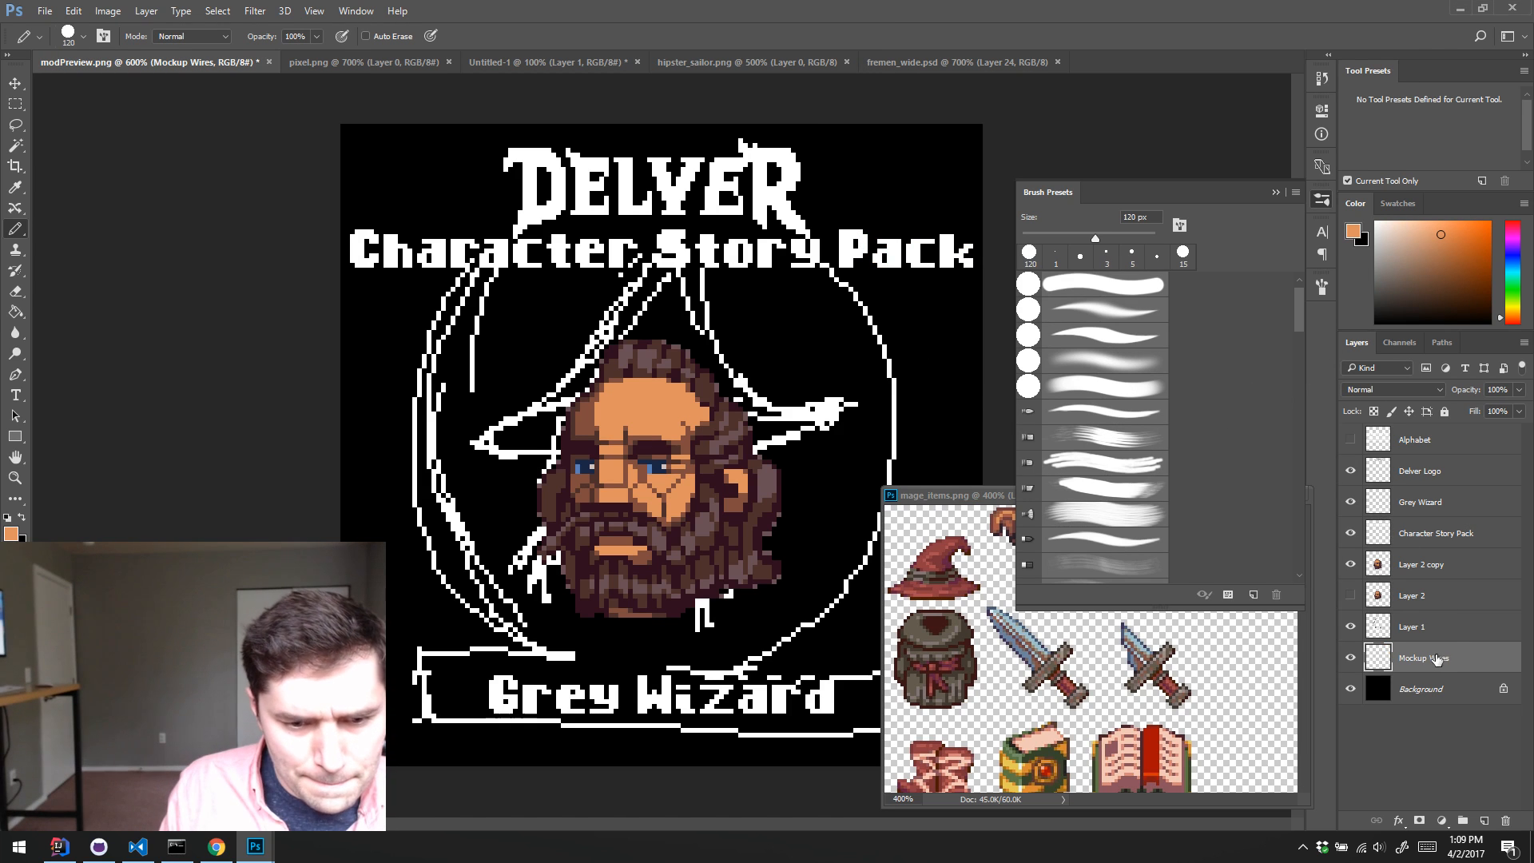
Step: Stamp a white 120 px disc centred on the wizard's face on a new layer above Mockup Wires
key(ctrl+shift+alt+n)
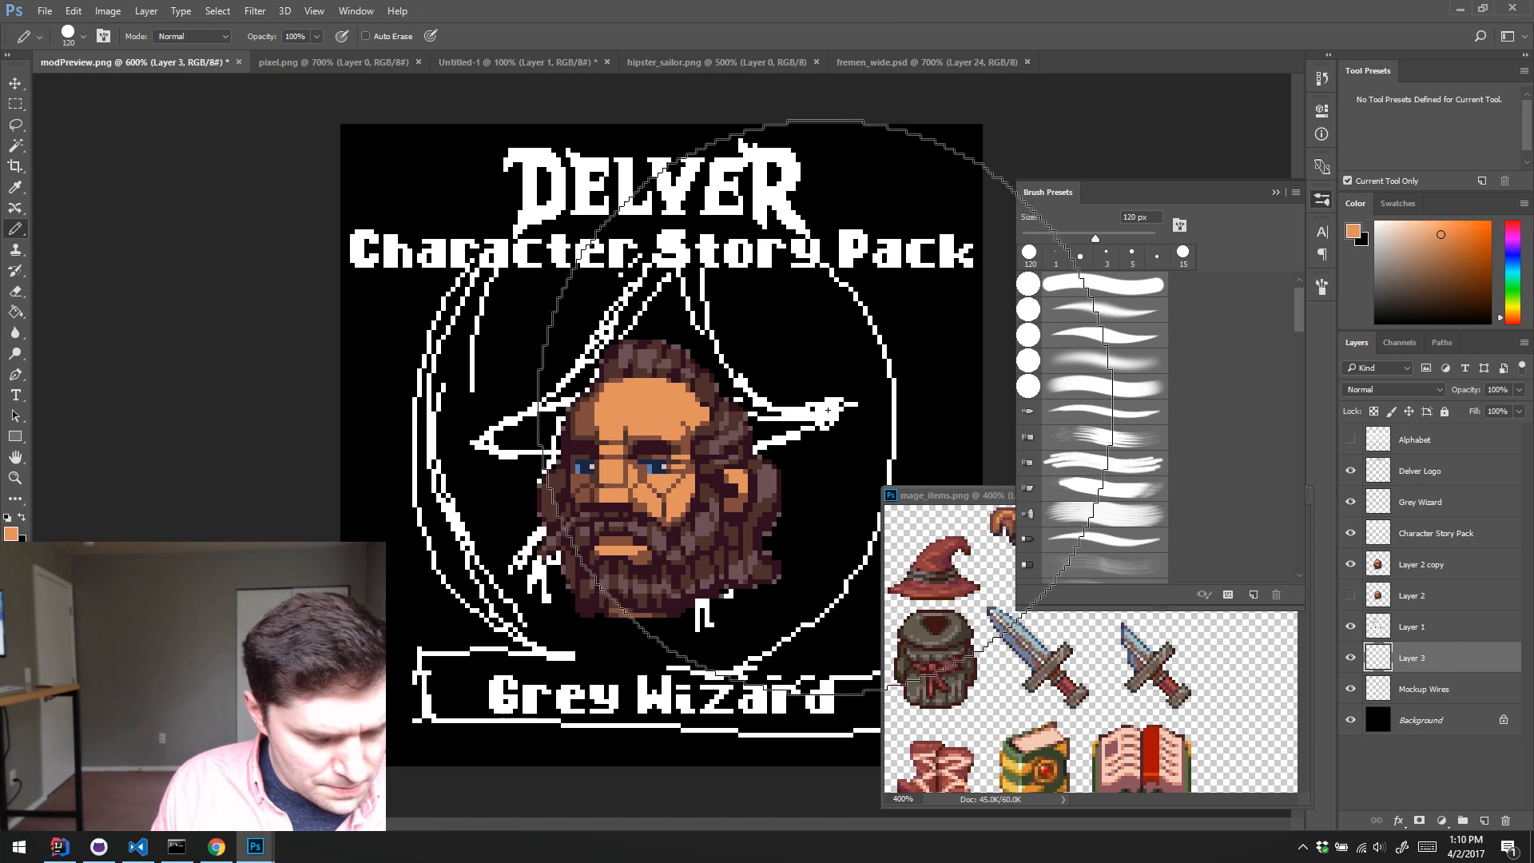
key(d)
key(x)
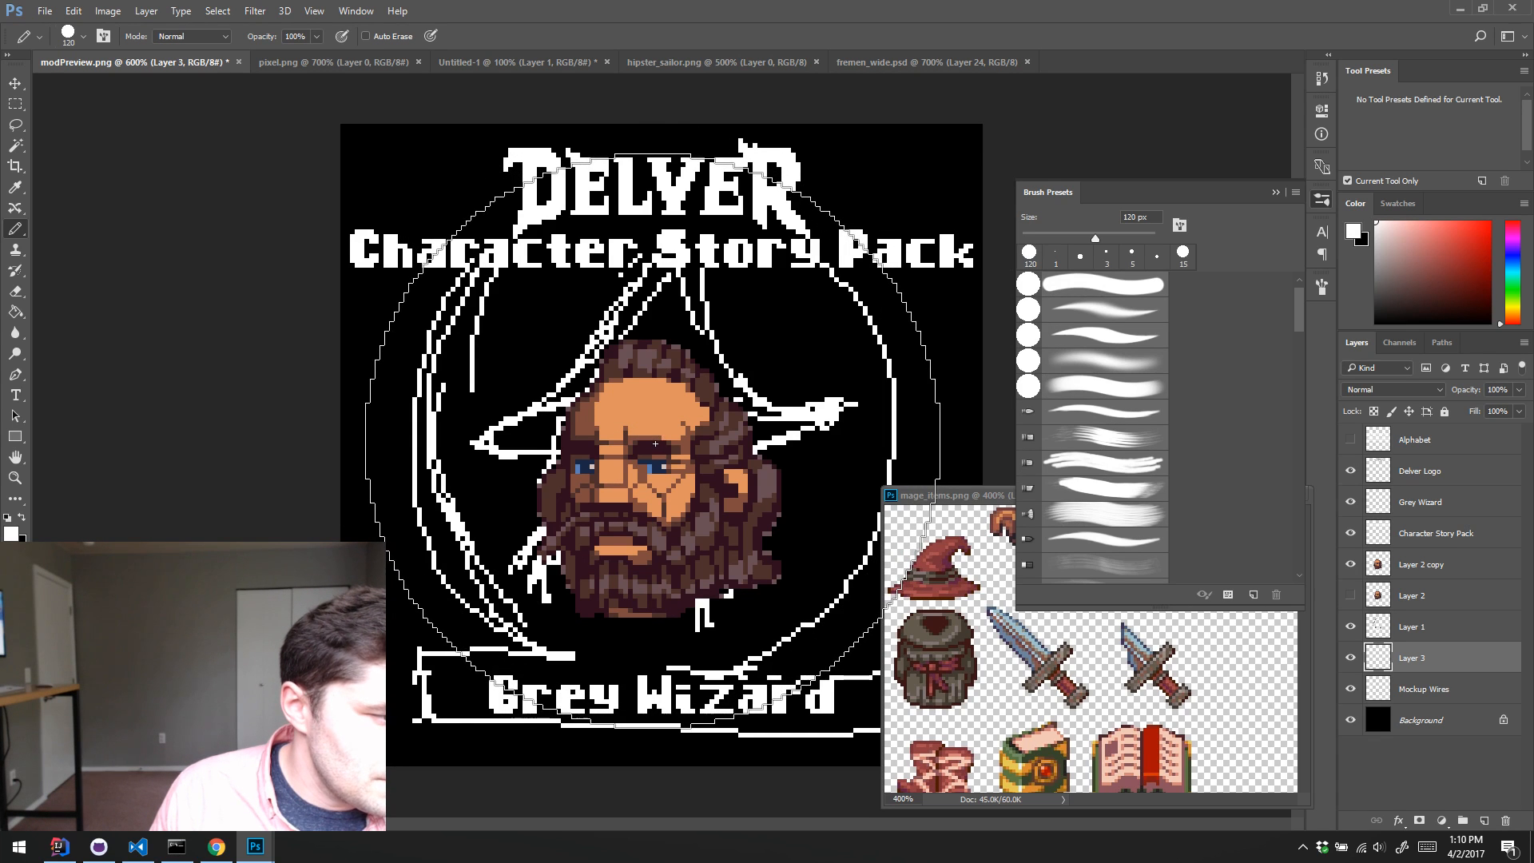
click(653, 440)
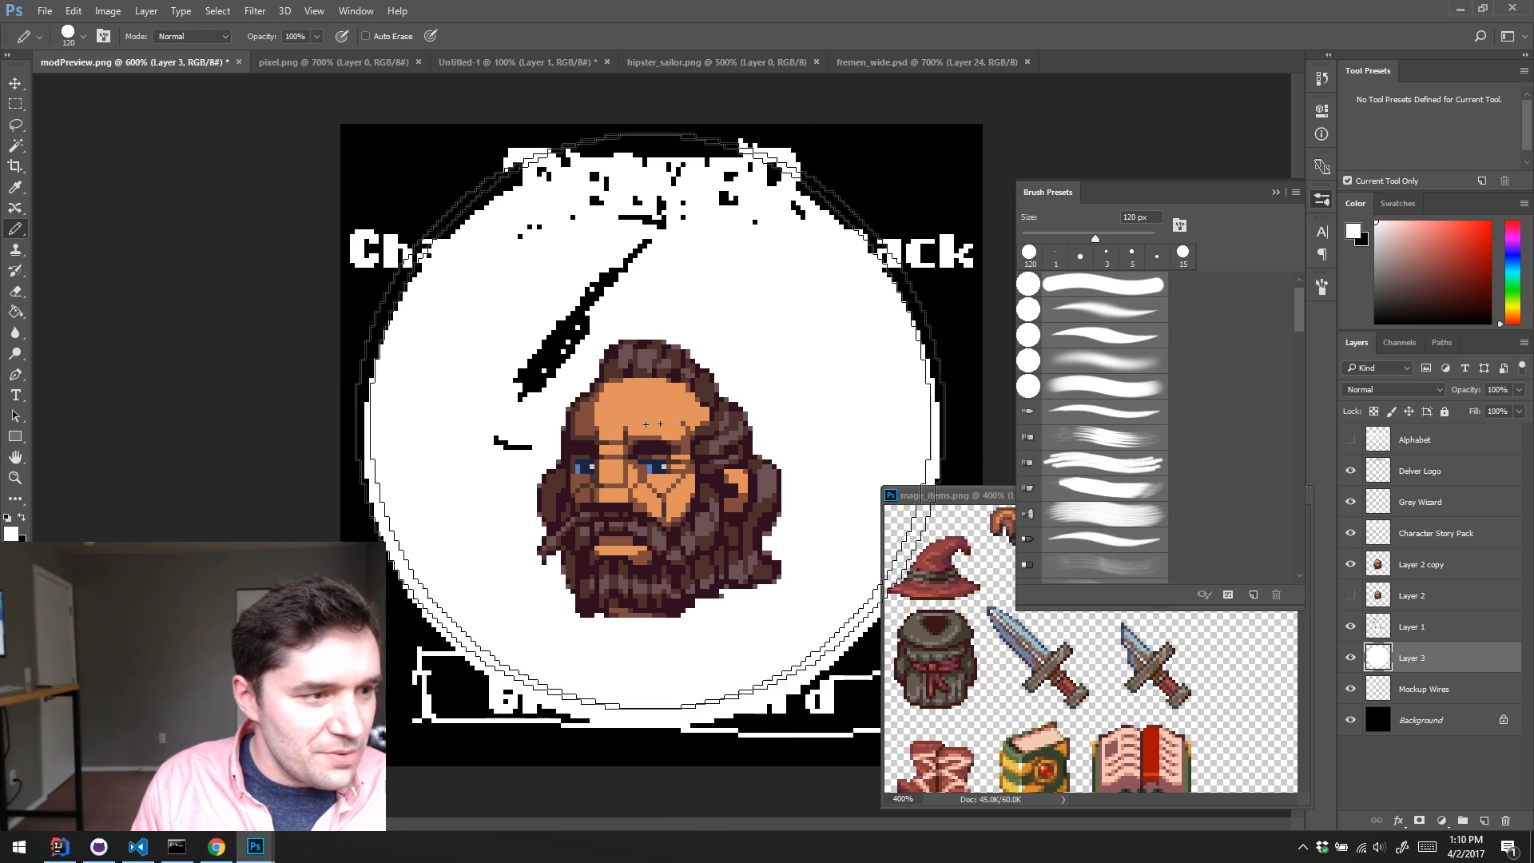
Step: Select the white disc on Layer 3 with the Magic Wand, contract the selection and delete its interior to leave a thin ring
key(w)
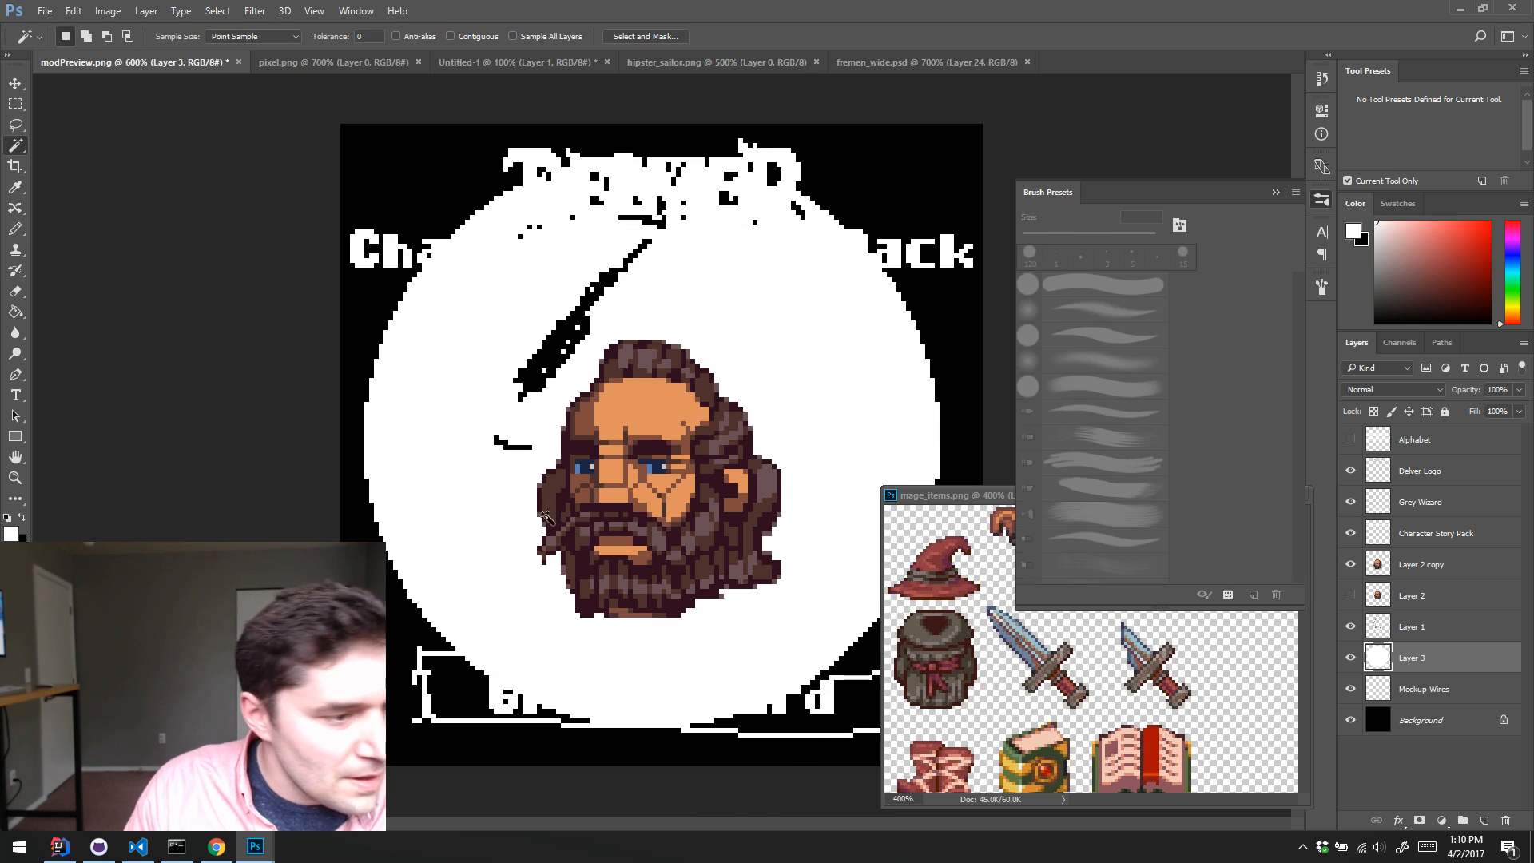
click(448, 505)
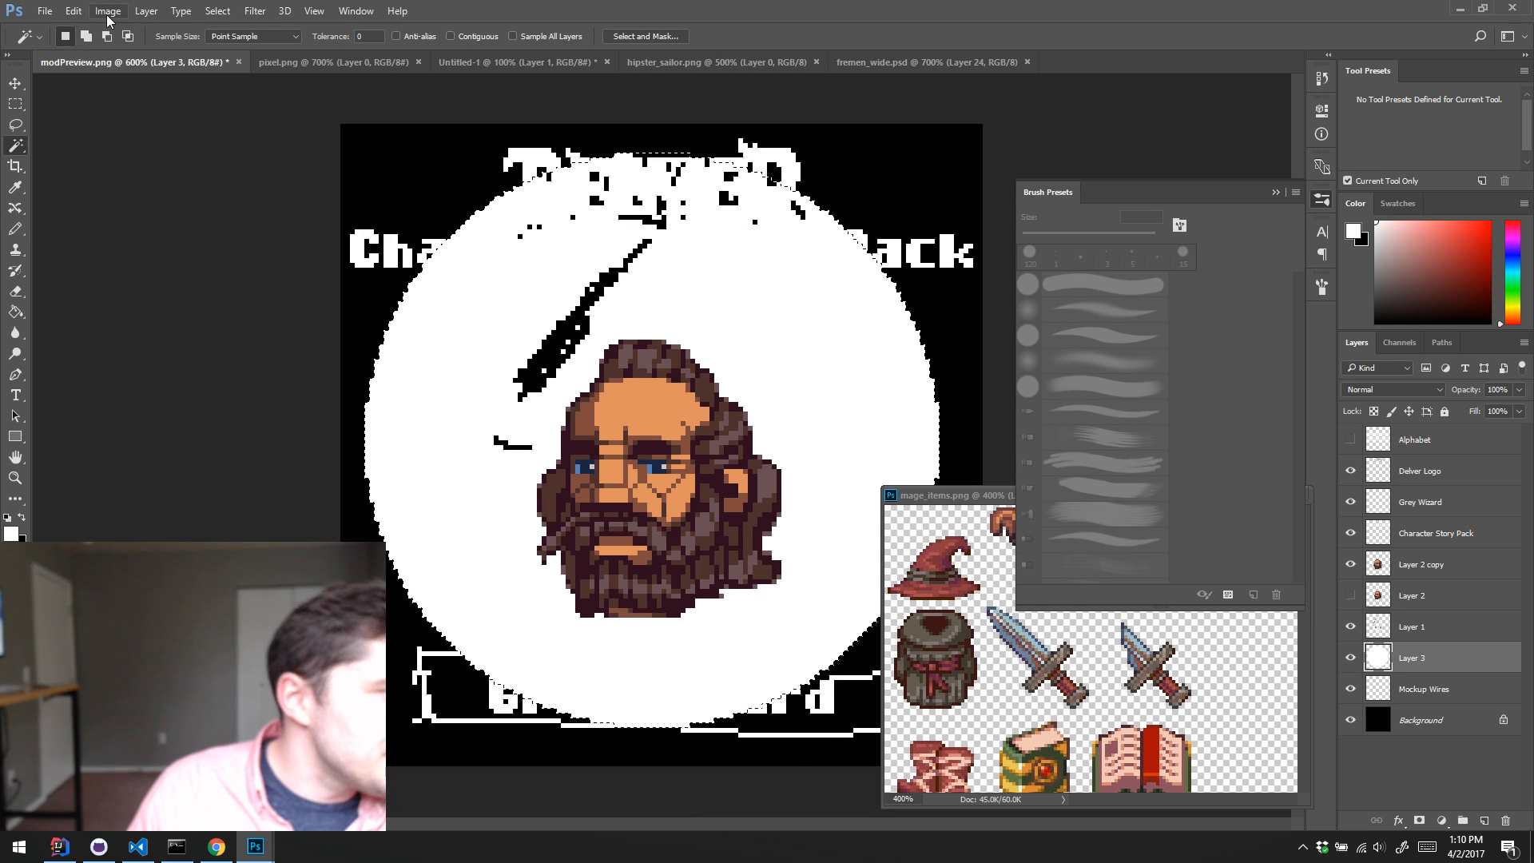
click(64, 13)
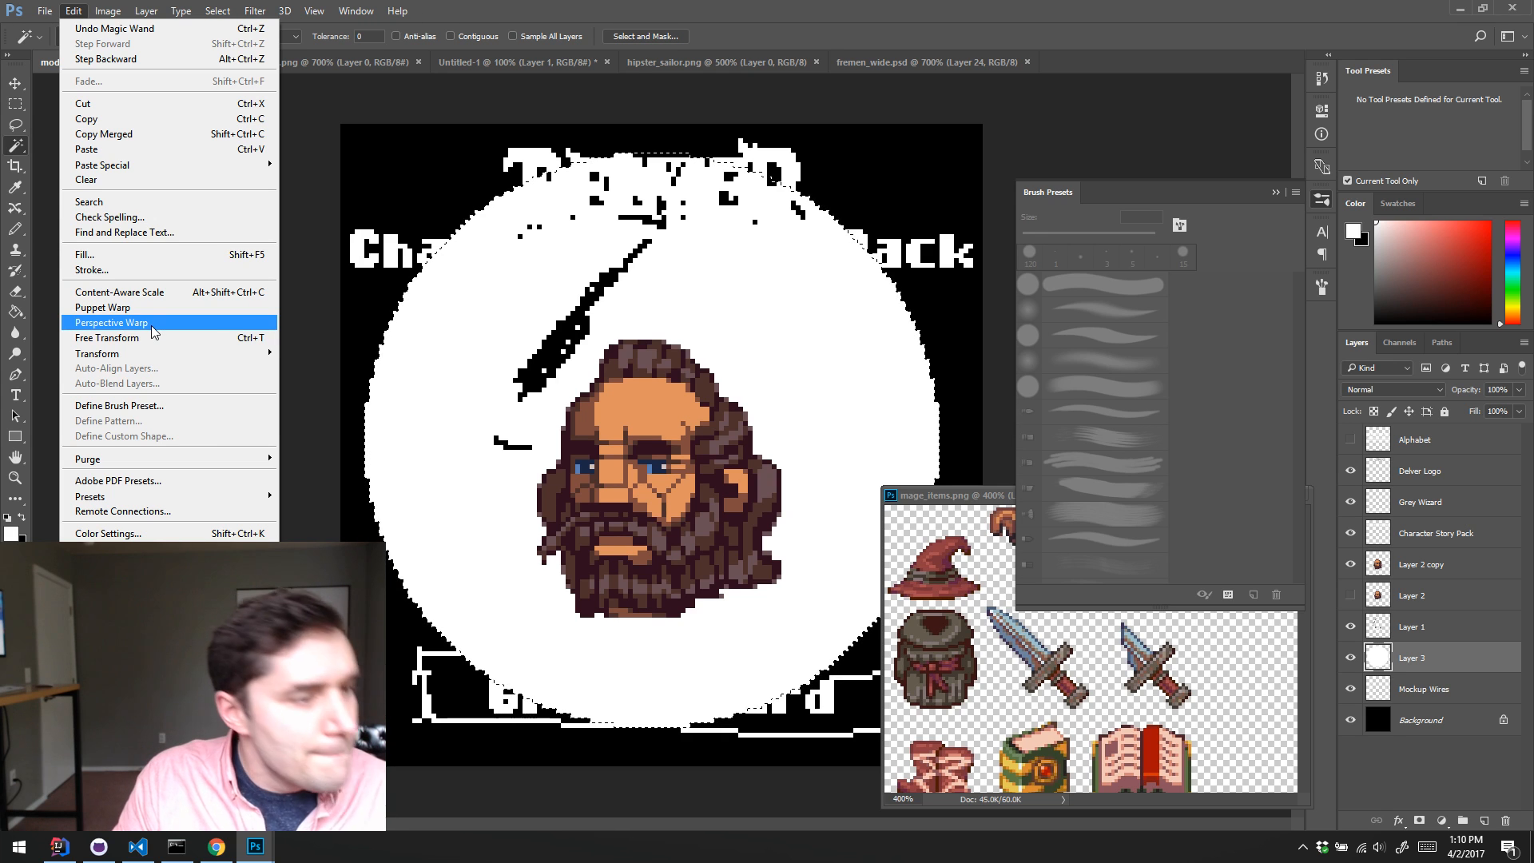
mouse_move(212, 9)
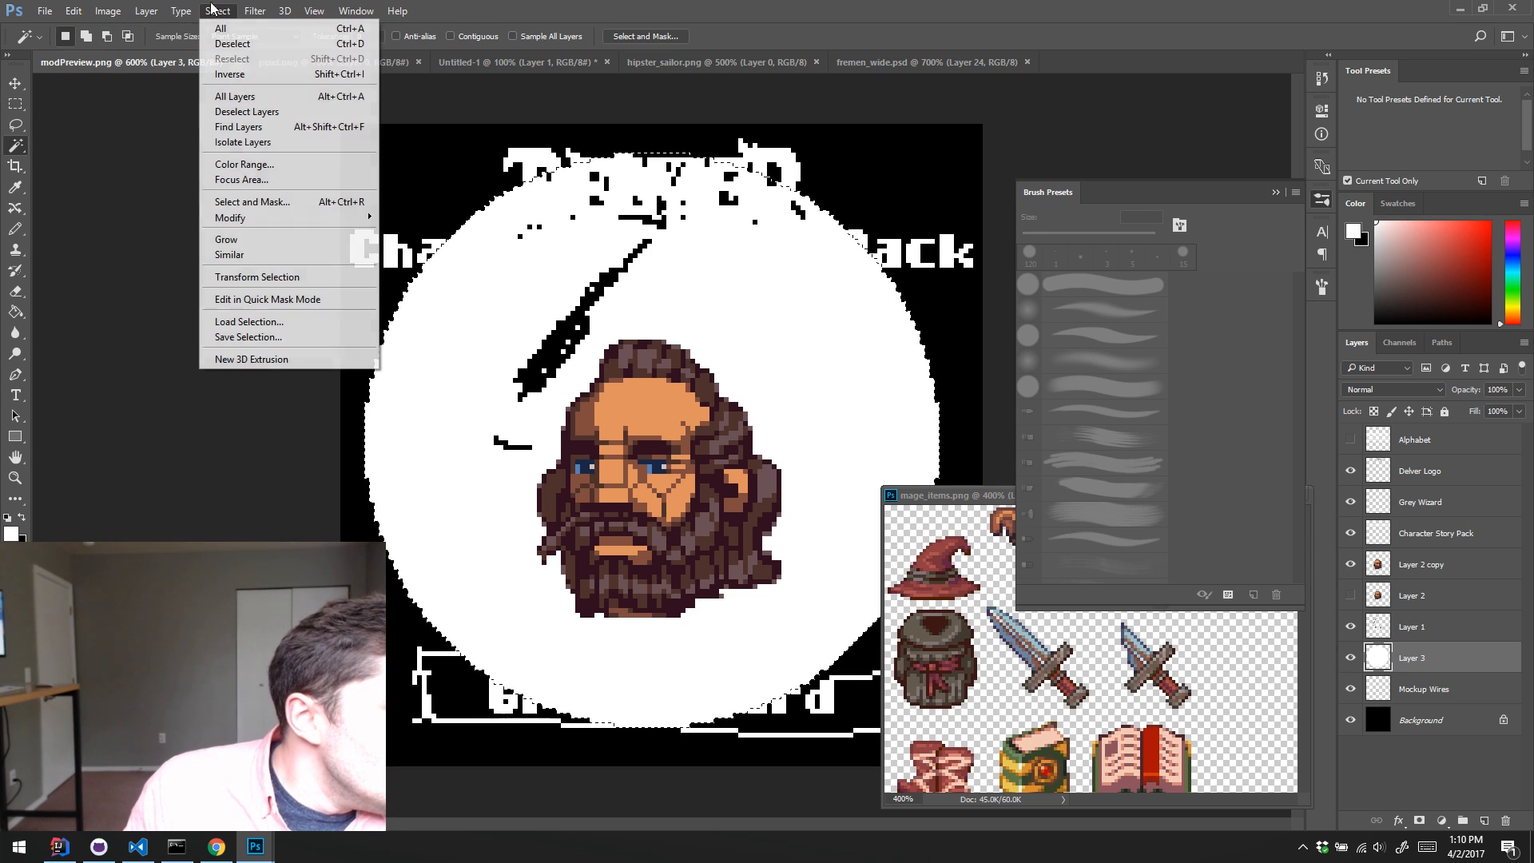
mouse_move(313, 220)
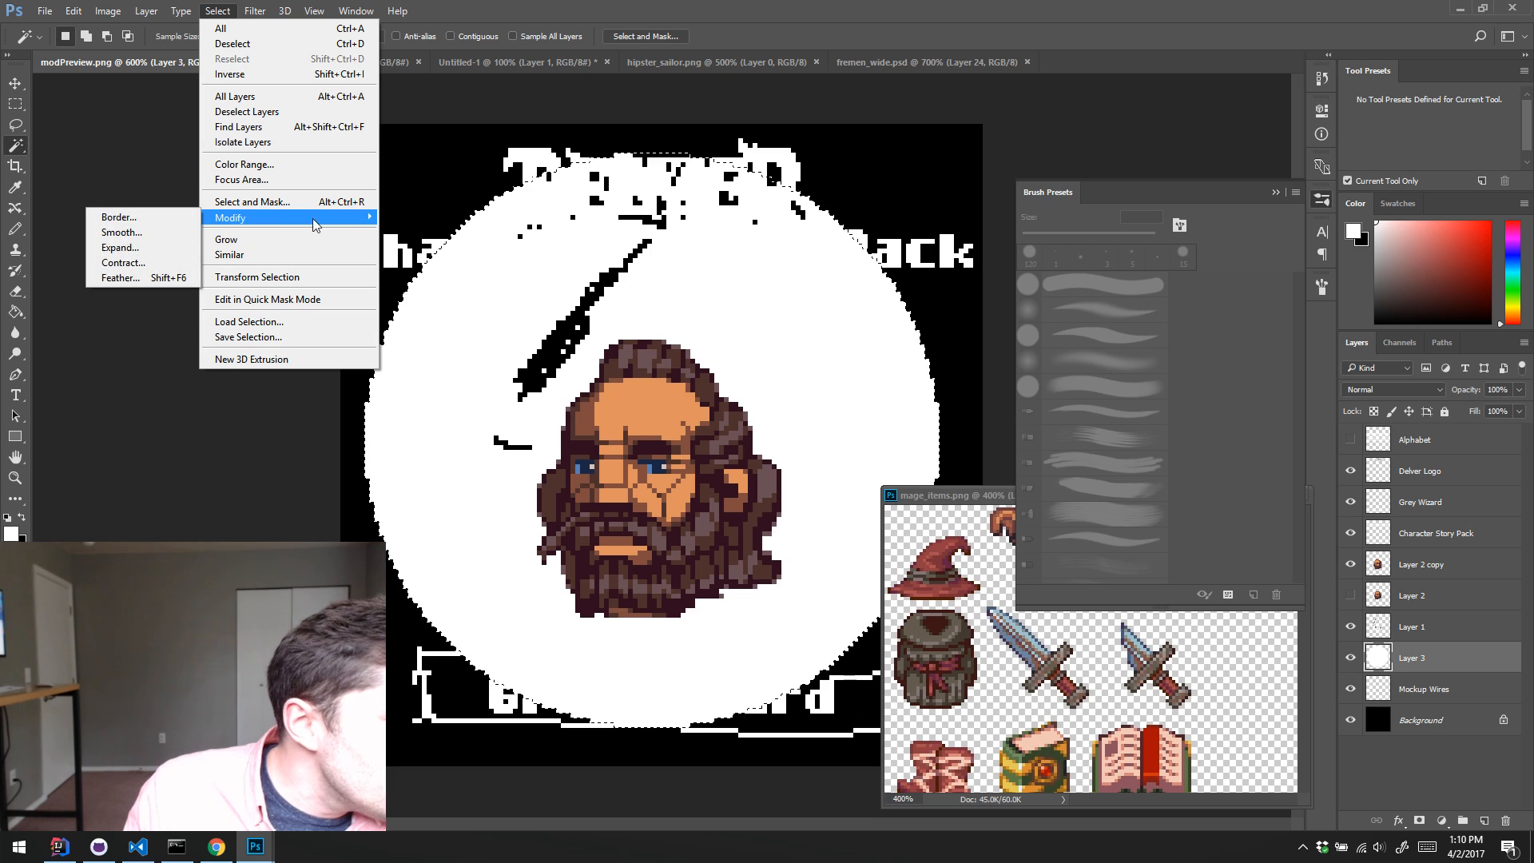
click(147, 262)
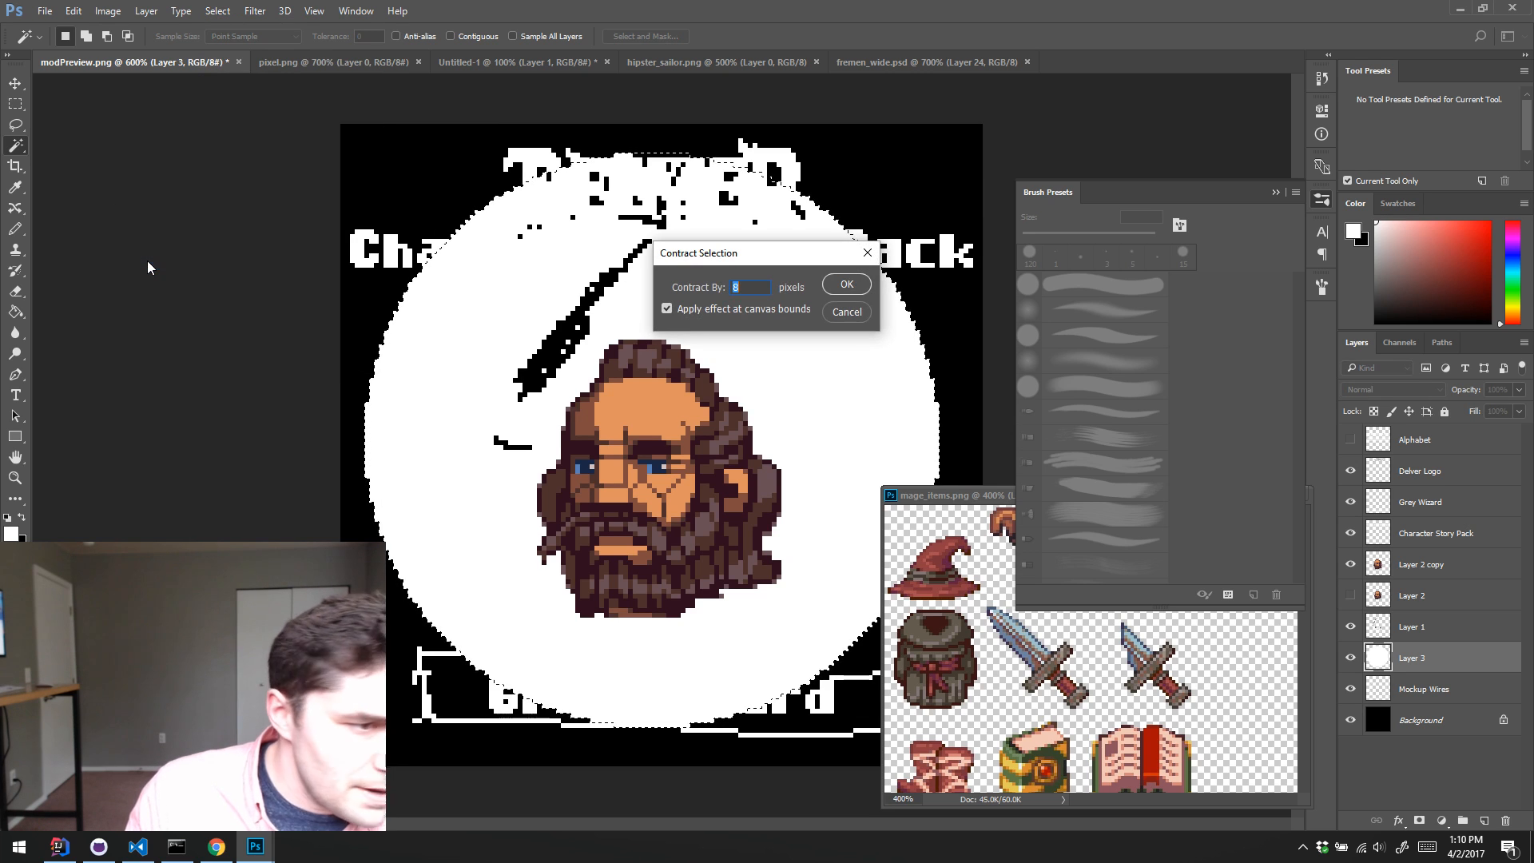
key(Return)
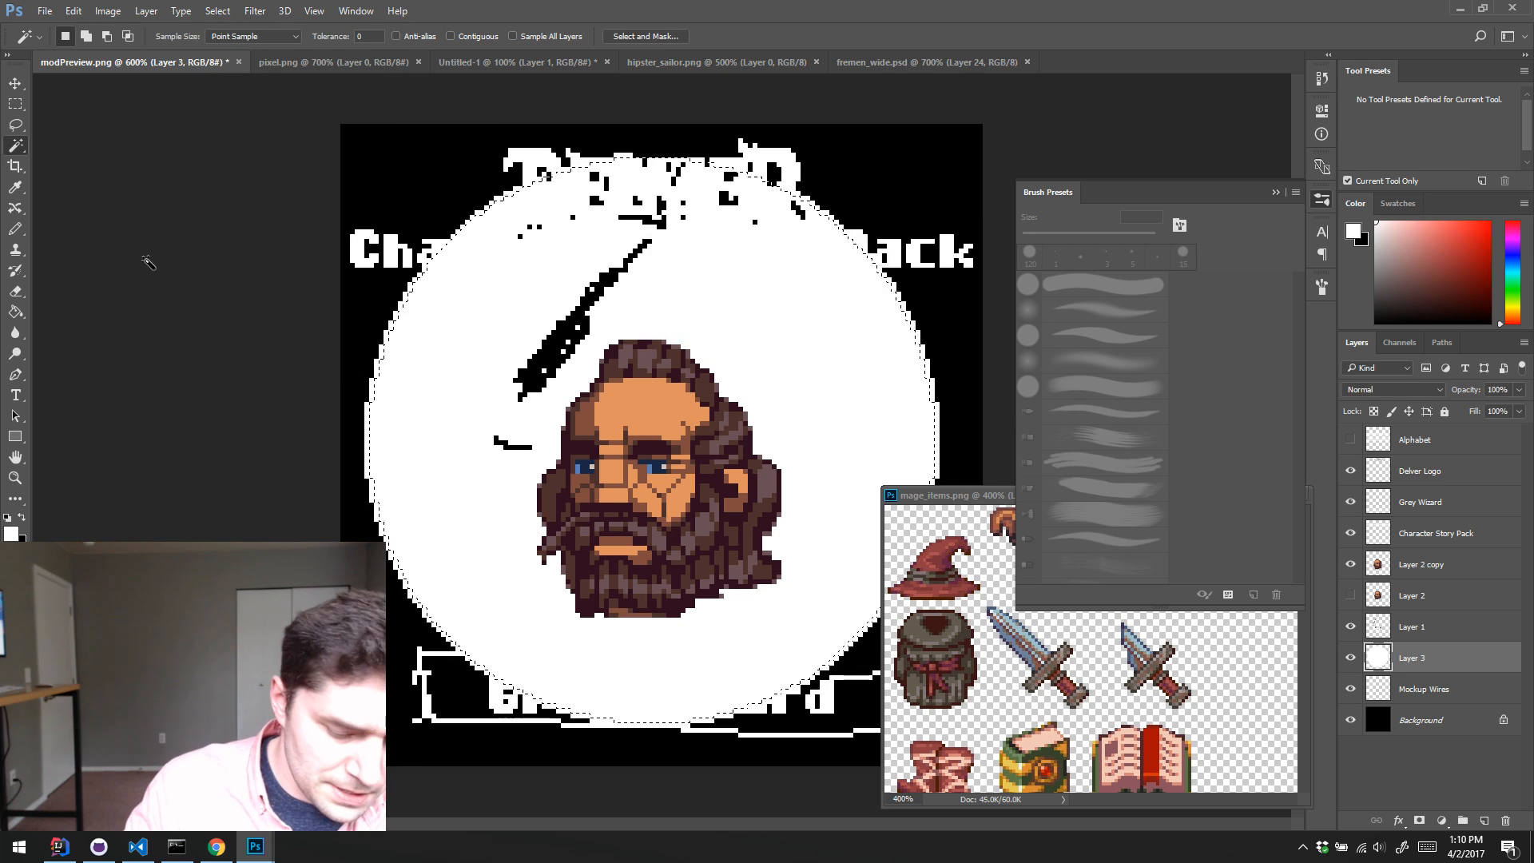
key(Delete)
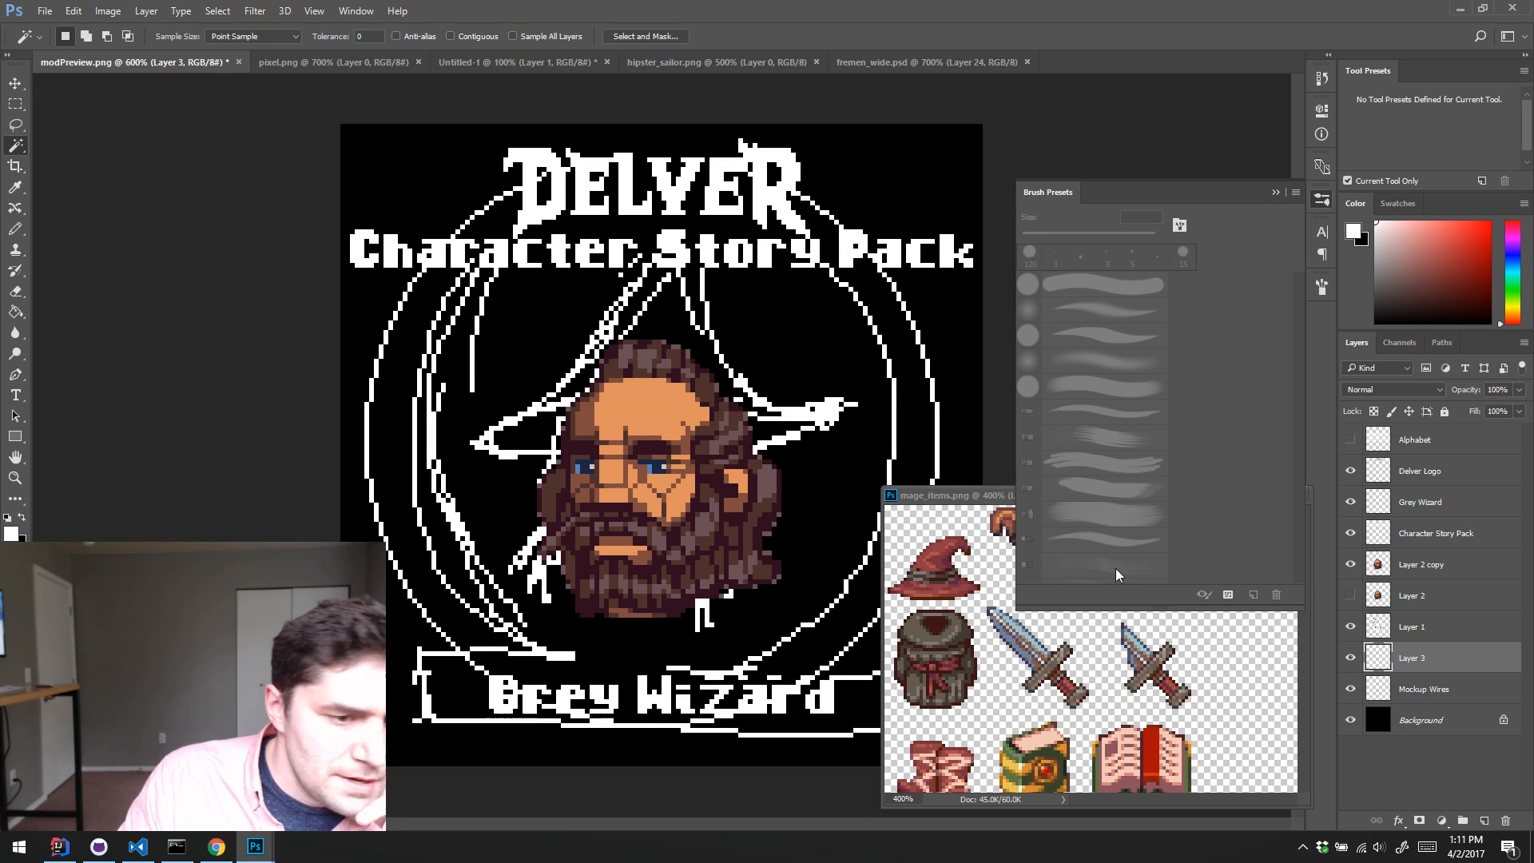
Step: Compare the large ring with the rough sketch by toggling the visibility of the Mockup Wires layer
click(1351, 690)
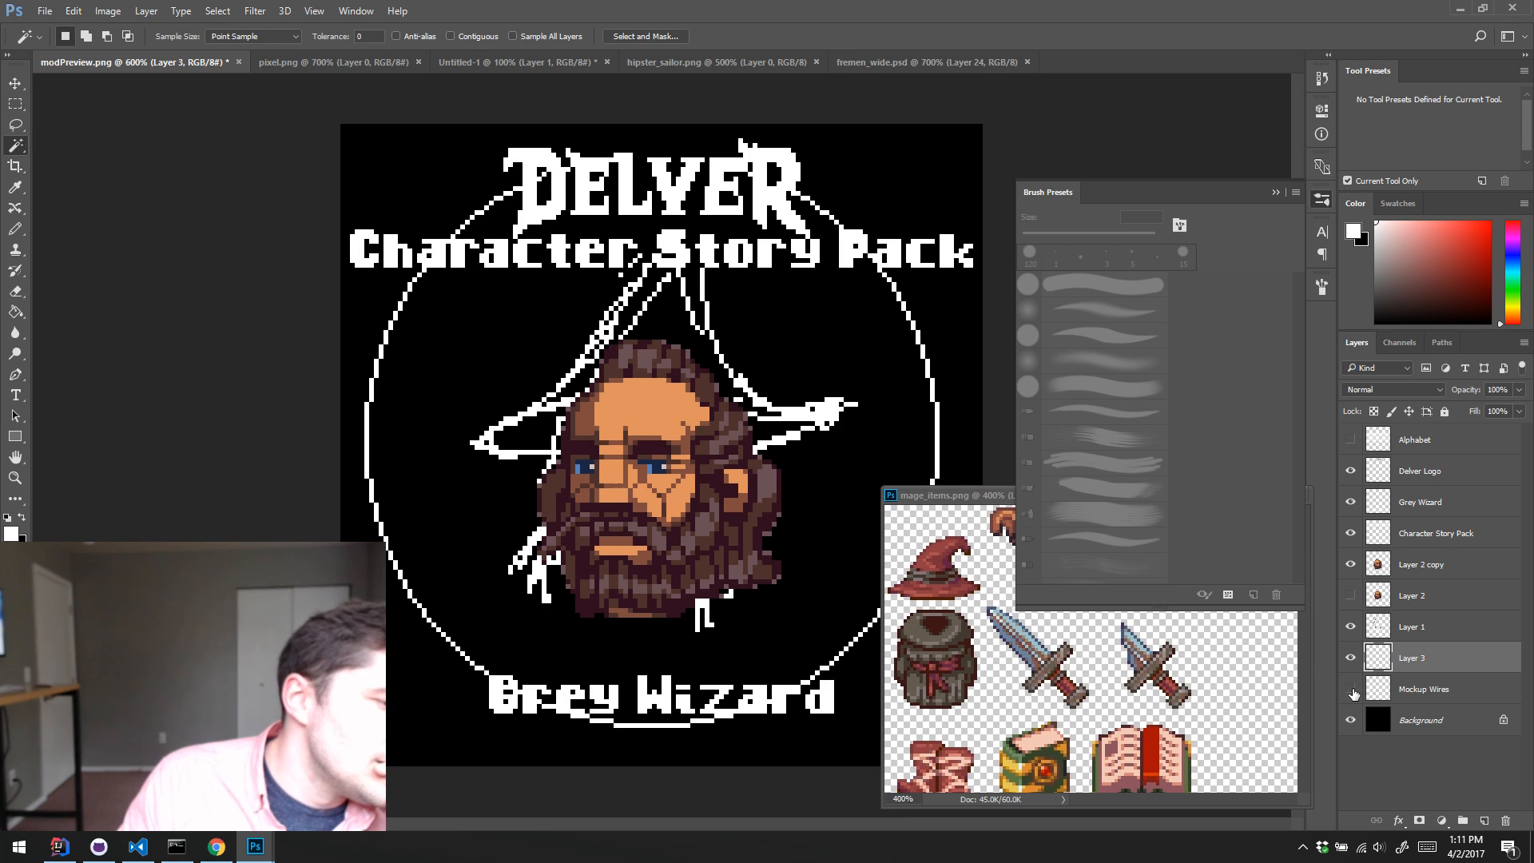
click(1350, 689)
click(1351, 690)
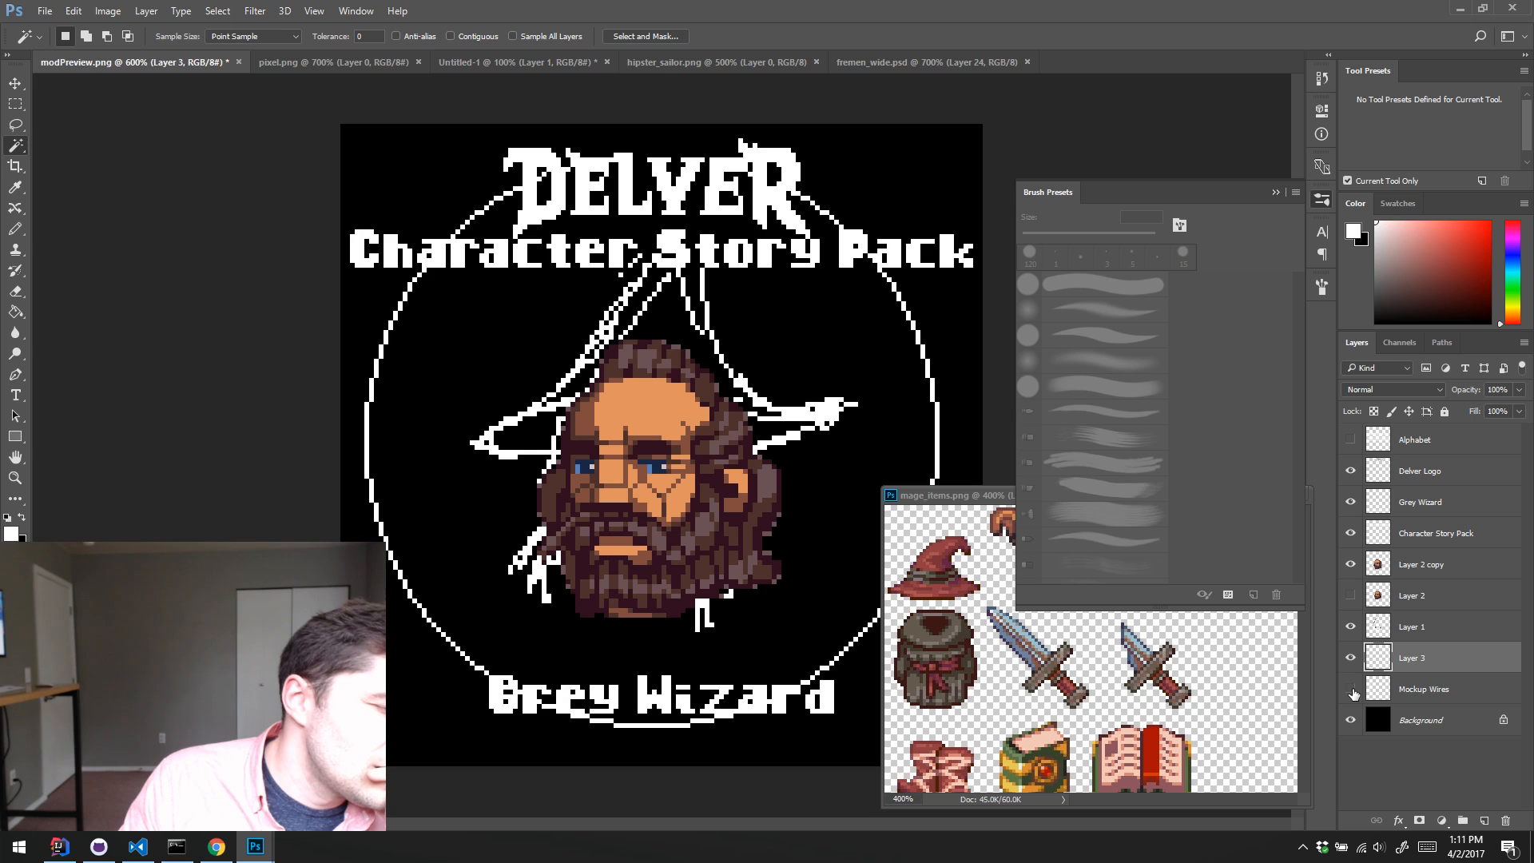
click(1351, 691)
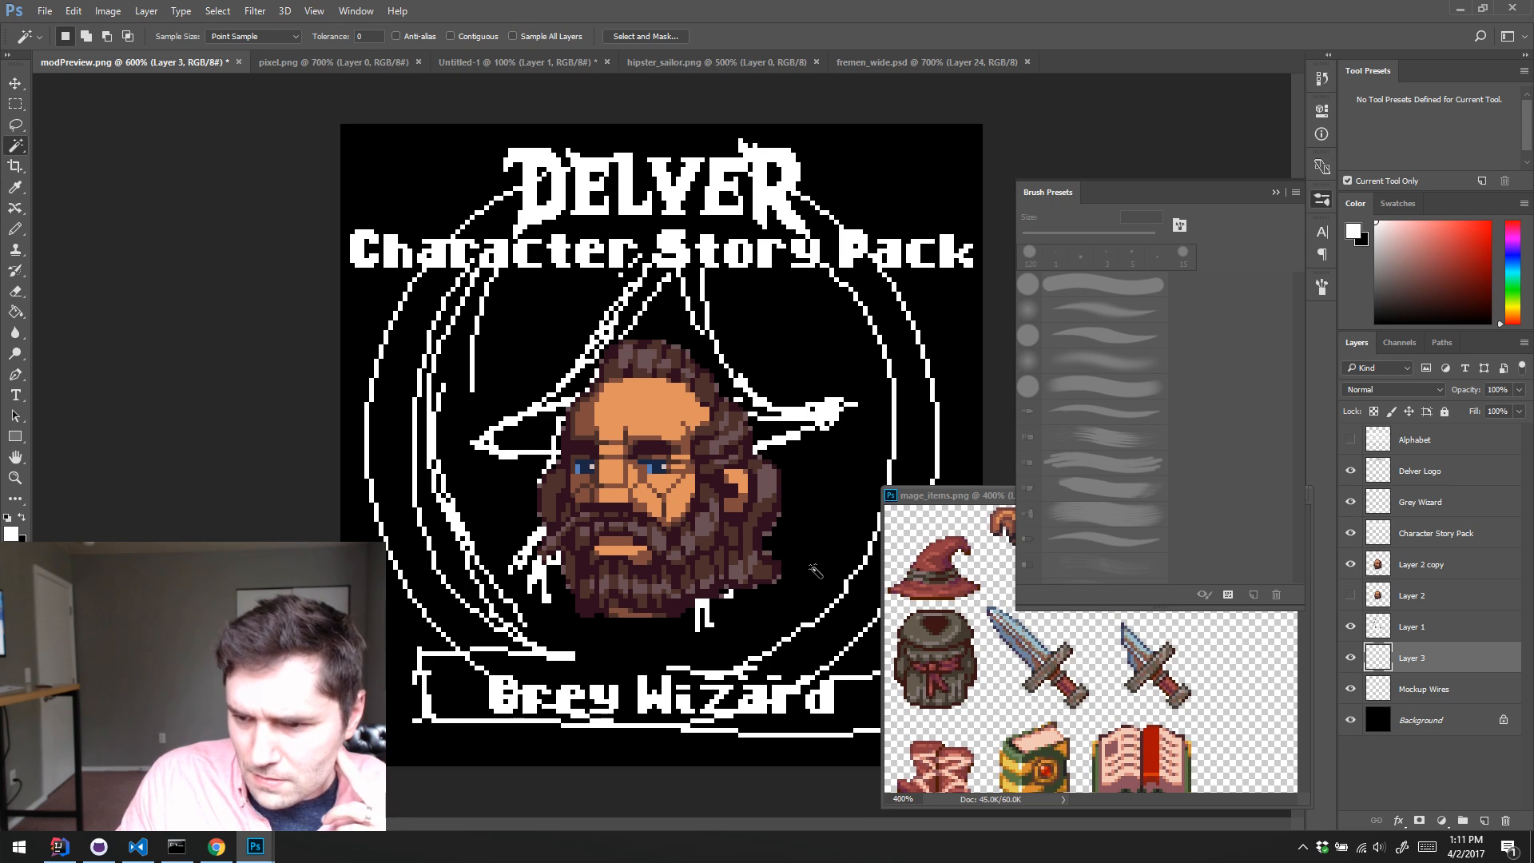
Step: Stamp a smaller white disc over the wizard's face with a 100 px Pencil tip on a new layer above Layer 3
ctrl+click(1375, 659)
key(ctrl+shift+alt+n)
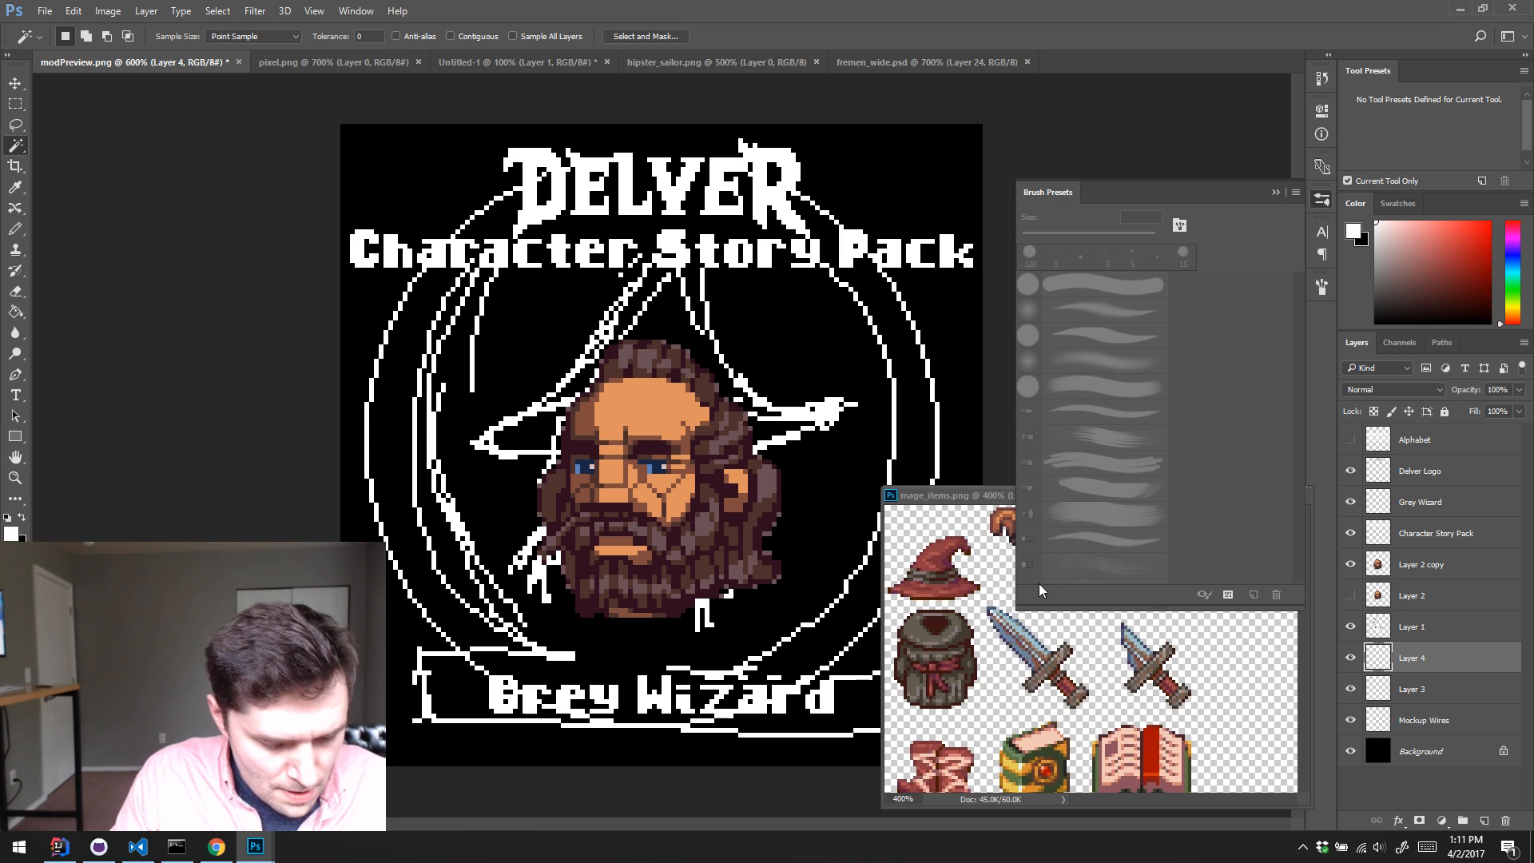
key(b)
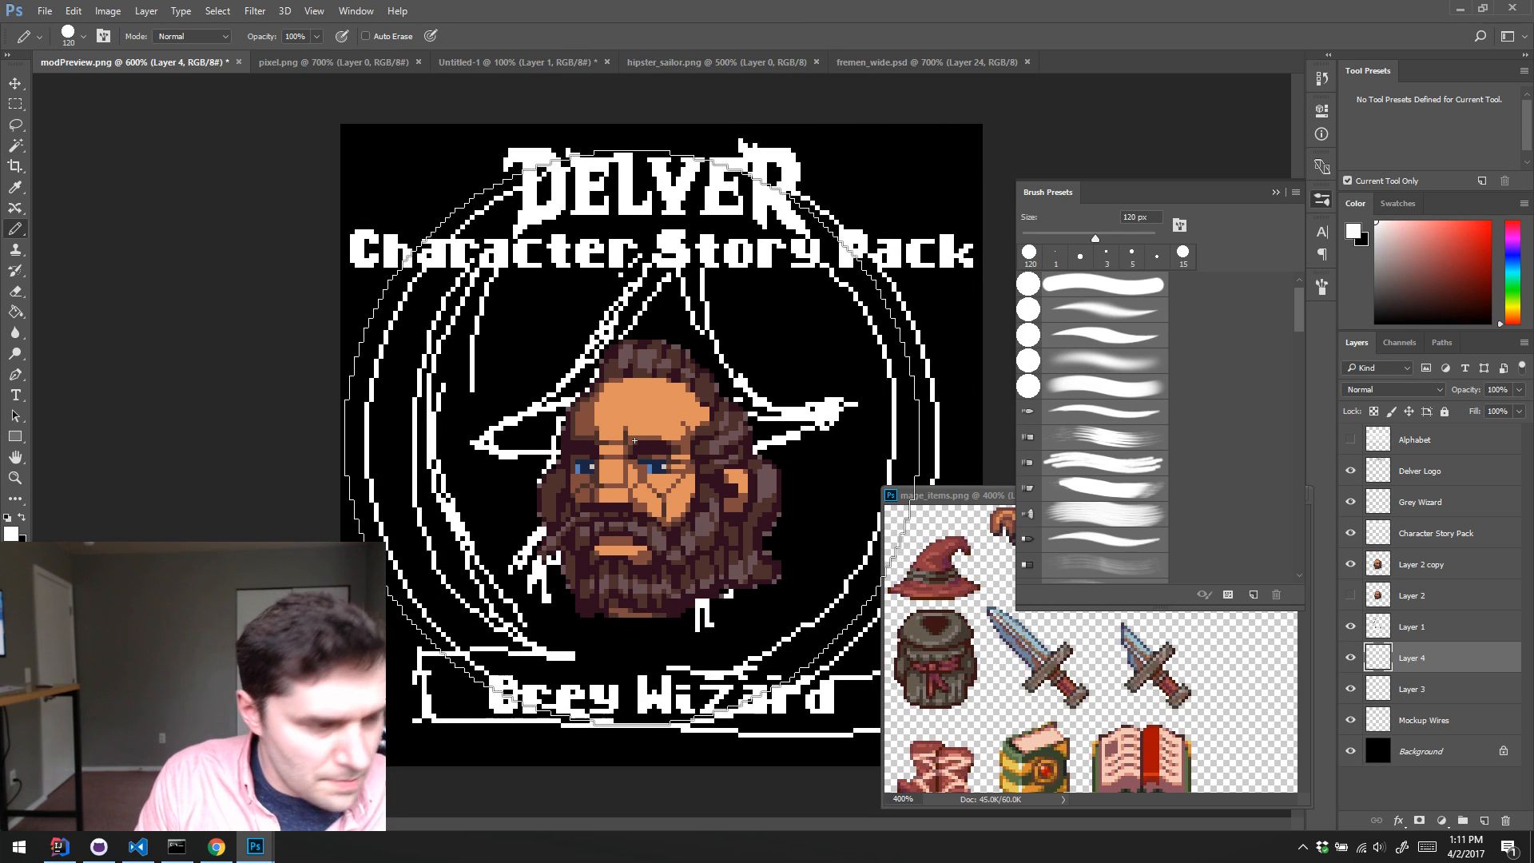
key([)
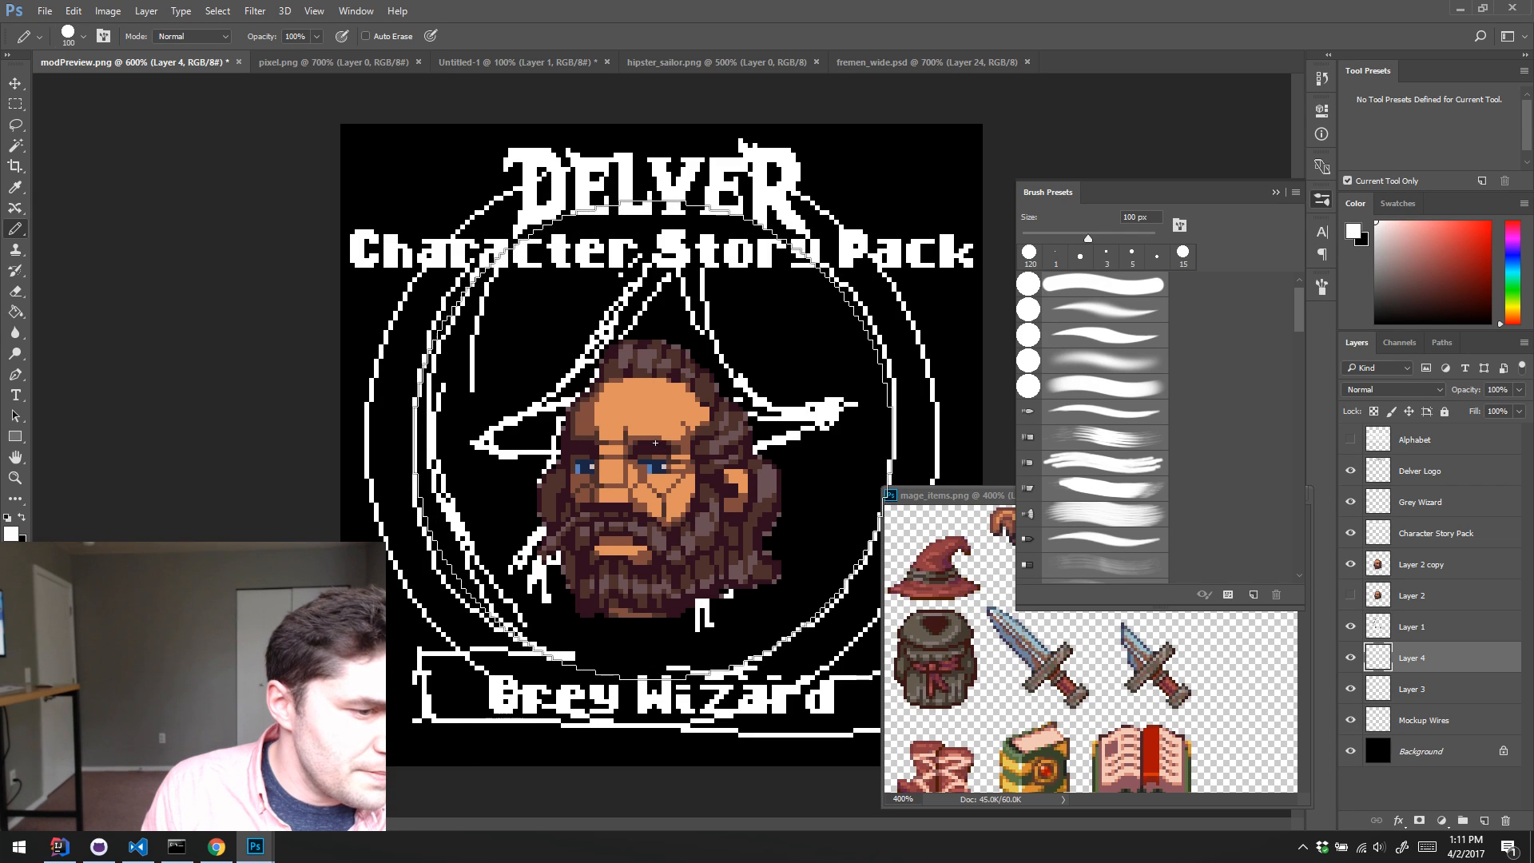
click(654, 445)
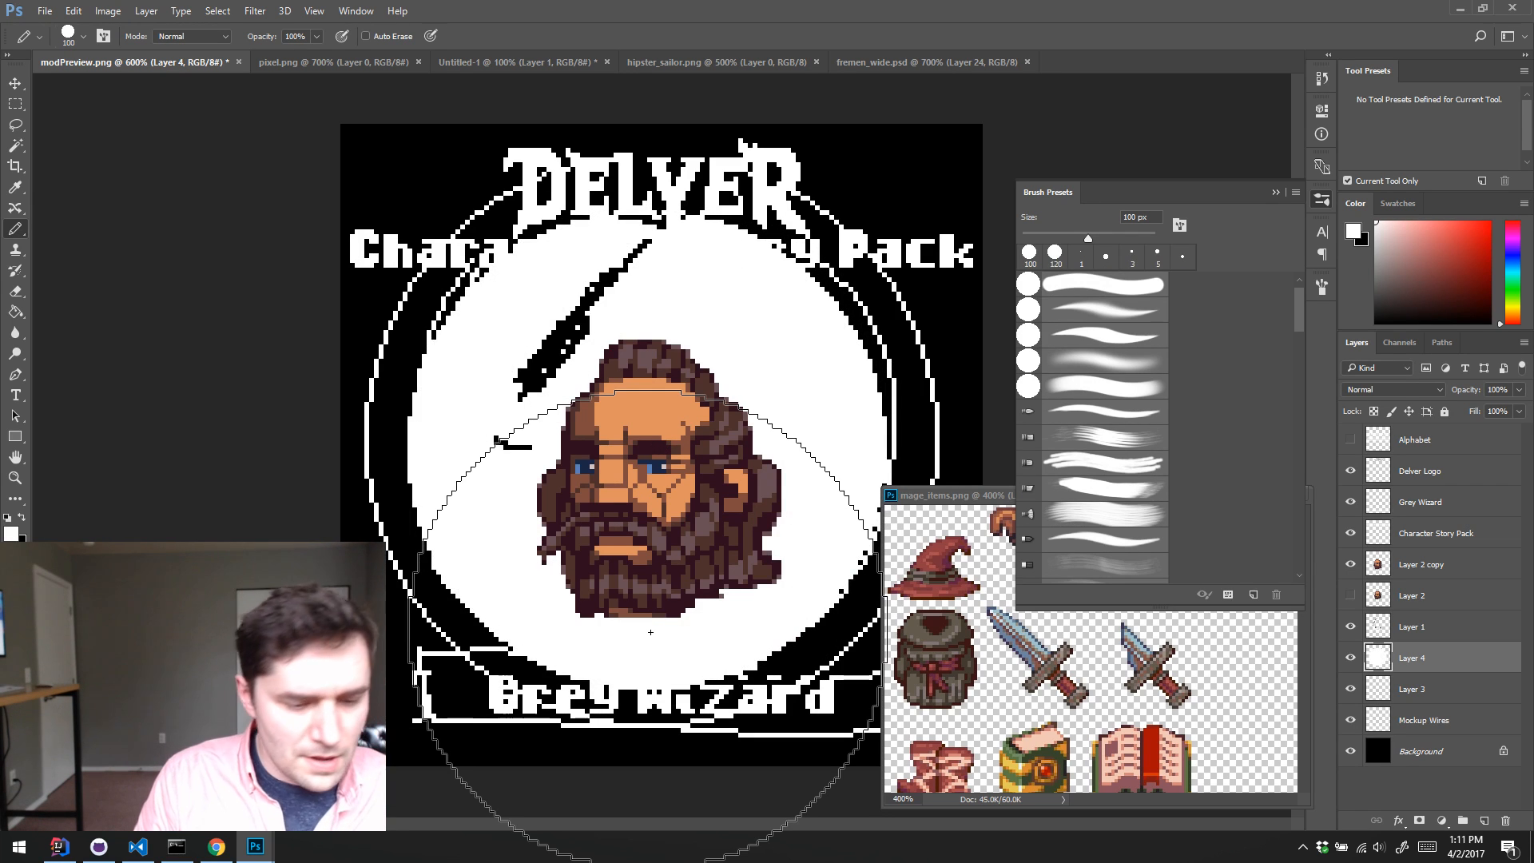
Step: Clear the selection and hide both the large ring on Layer 3 and the Mockup Wires layer
key(ctrl+d)
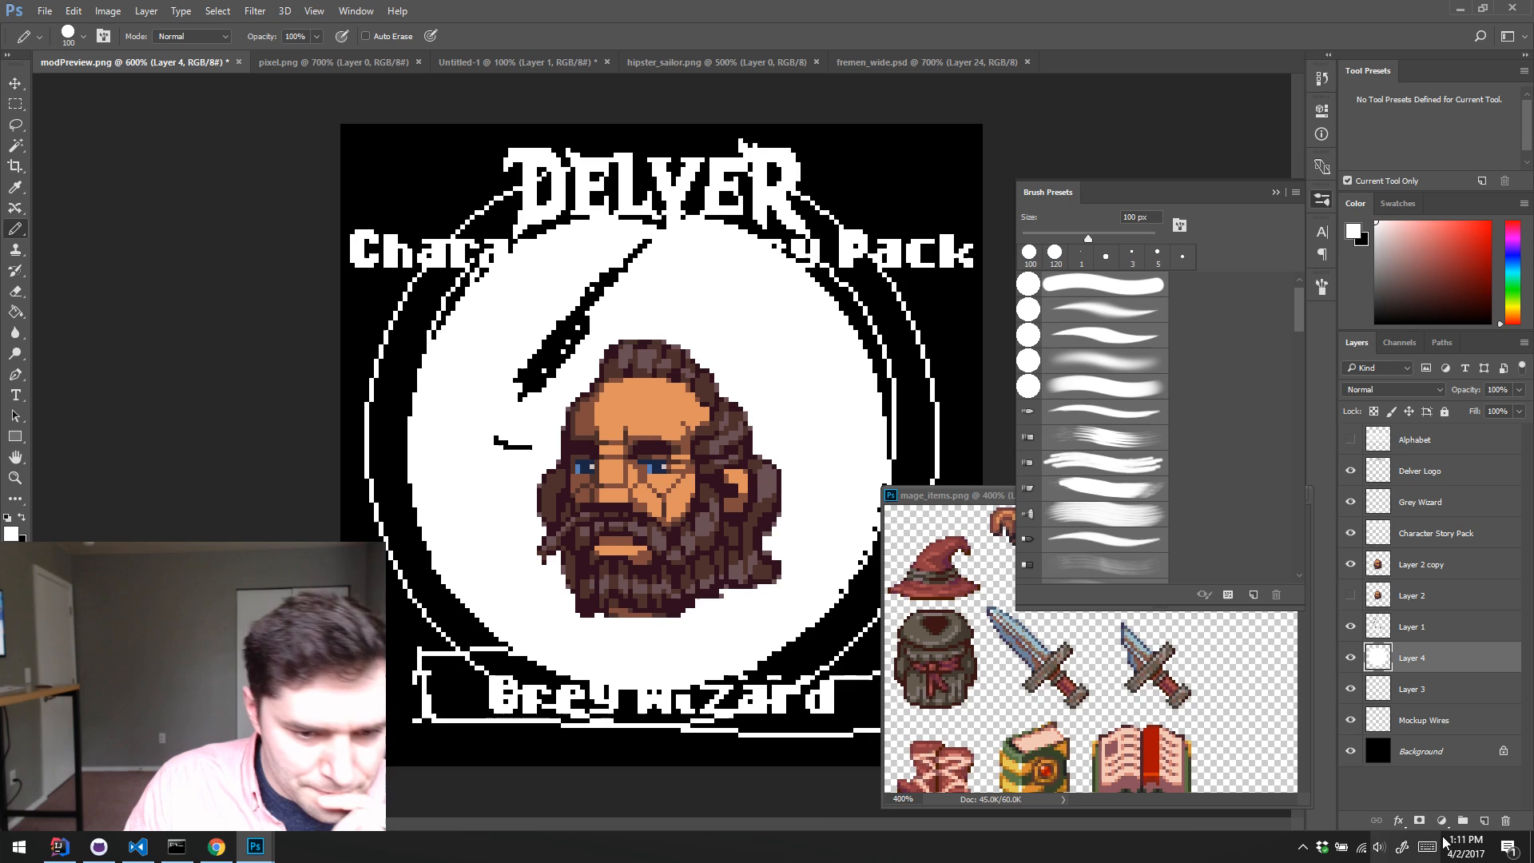
click(1350, 689)
click(1350, 721)
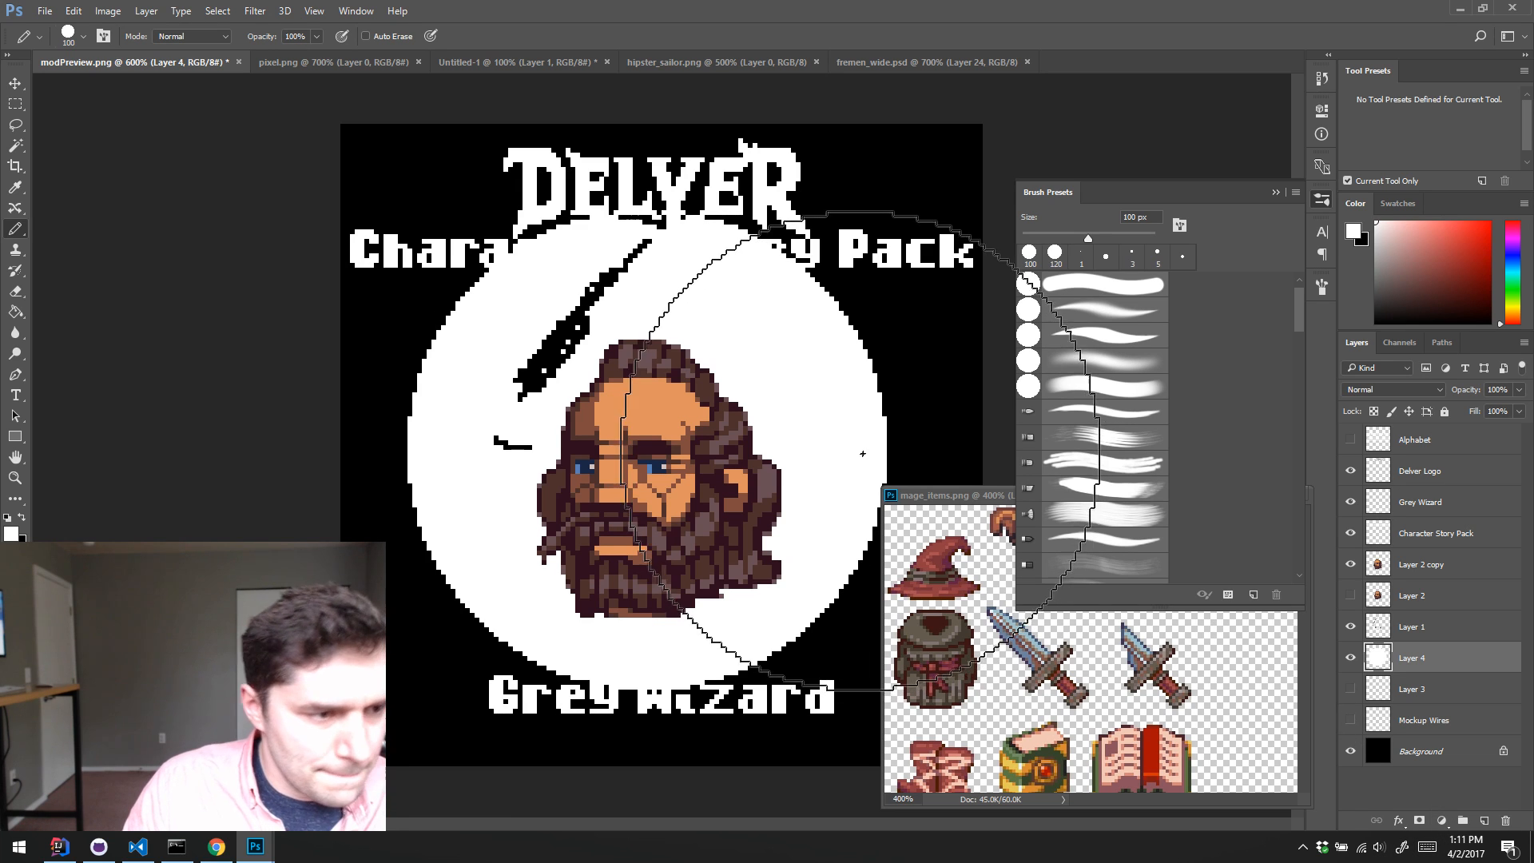
Step: Check Layer 1 by toggling its visibility, and remove the black pixels from its wizard sketch using a Magic Wand selection
click(1350, 627)
click(1350, 627)
click(1375, 629)
key(w)
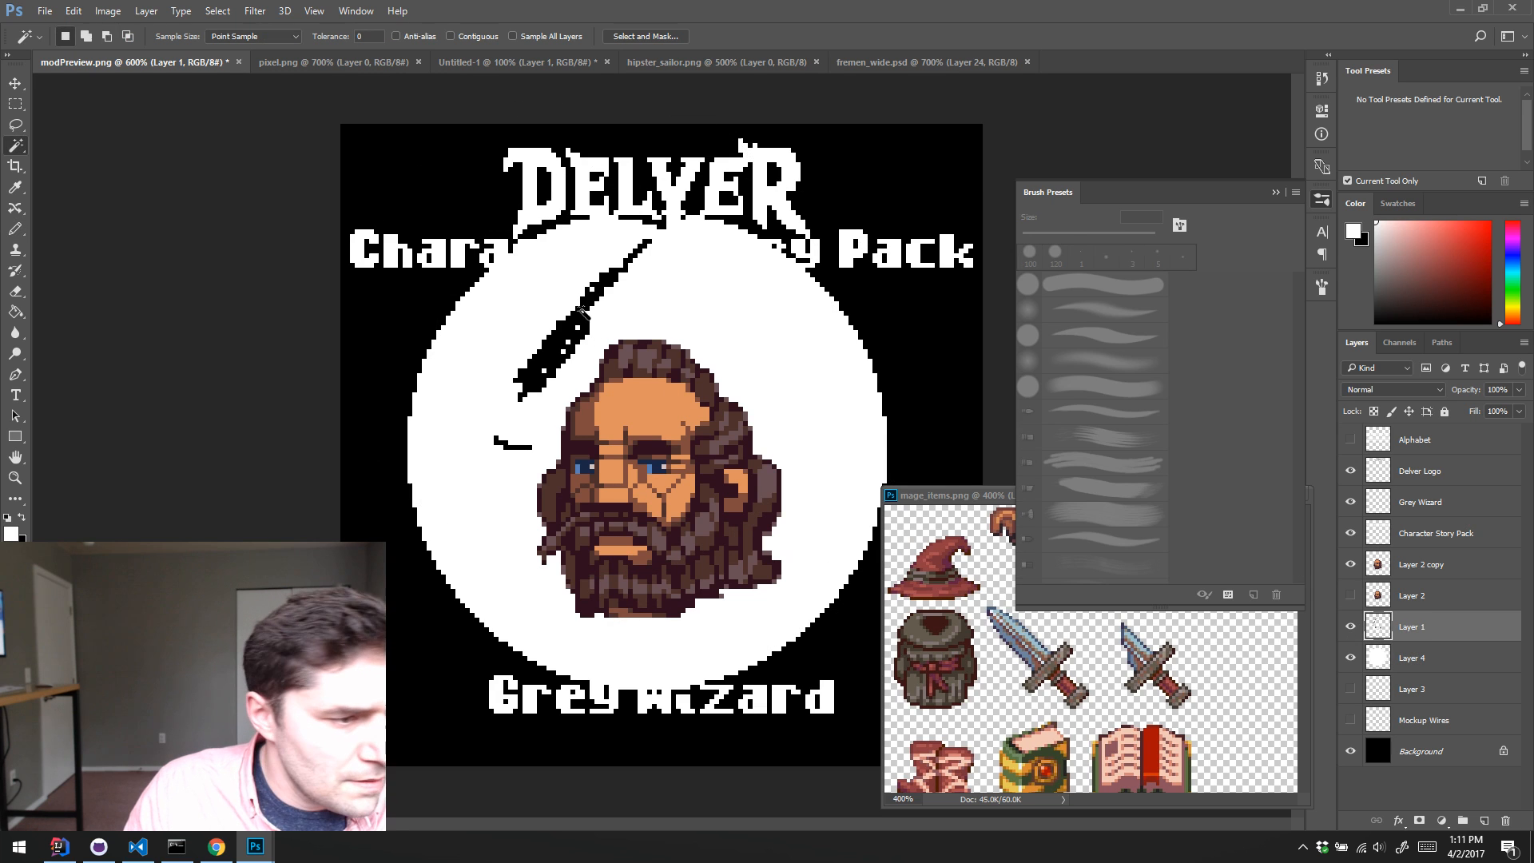
click(564, 345)
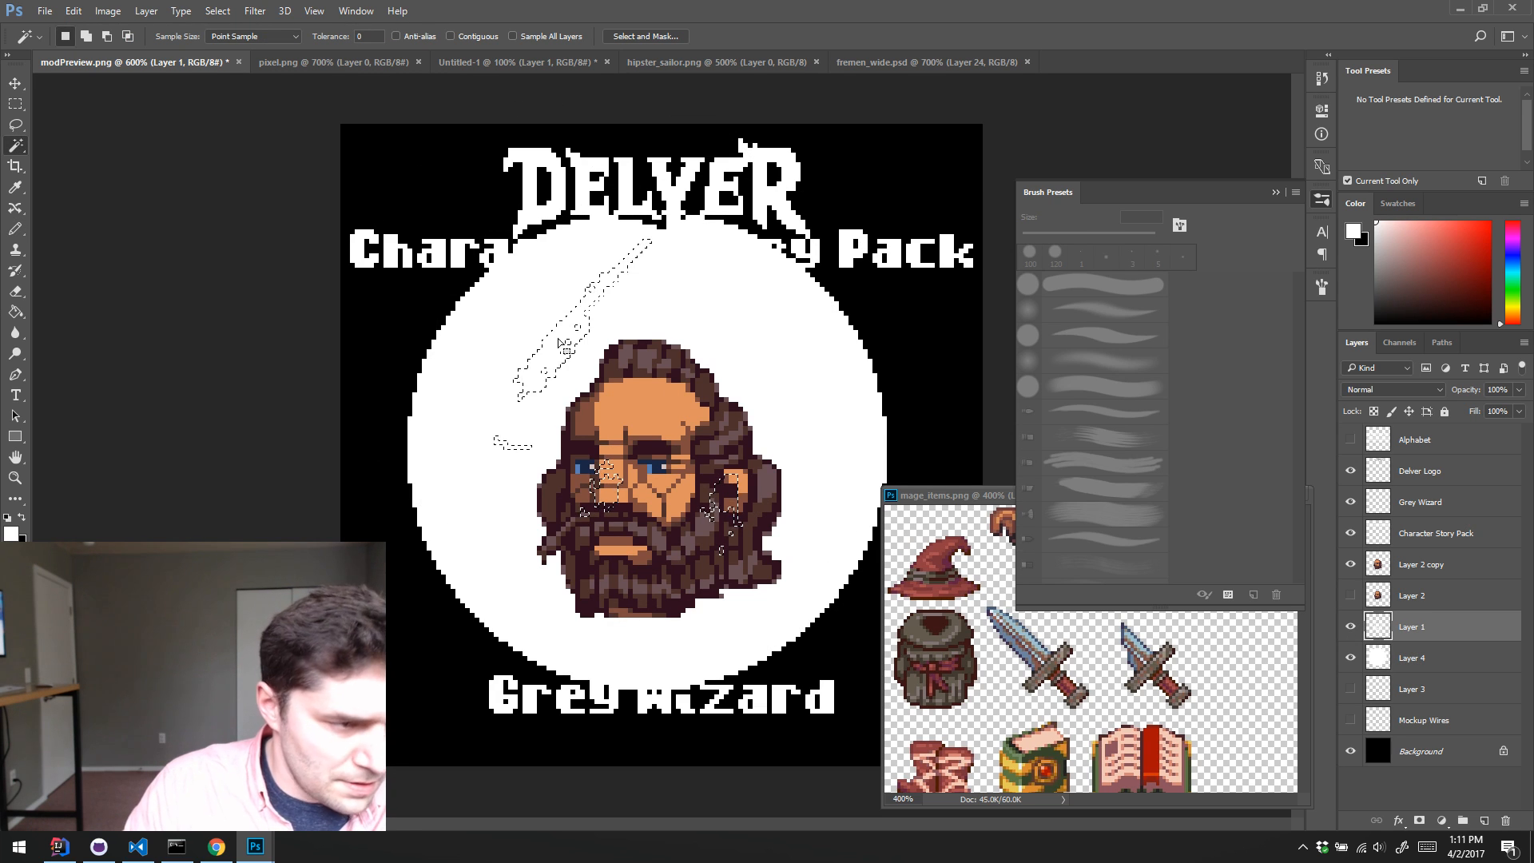
key(ctrl+d)
Step: Select the smaller white disc on Layer 4, contract the selection and delete its interior to leave a thin circular outline
click(1391, 663)
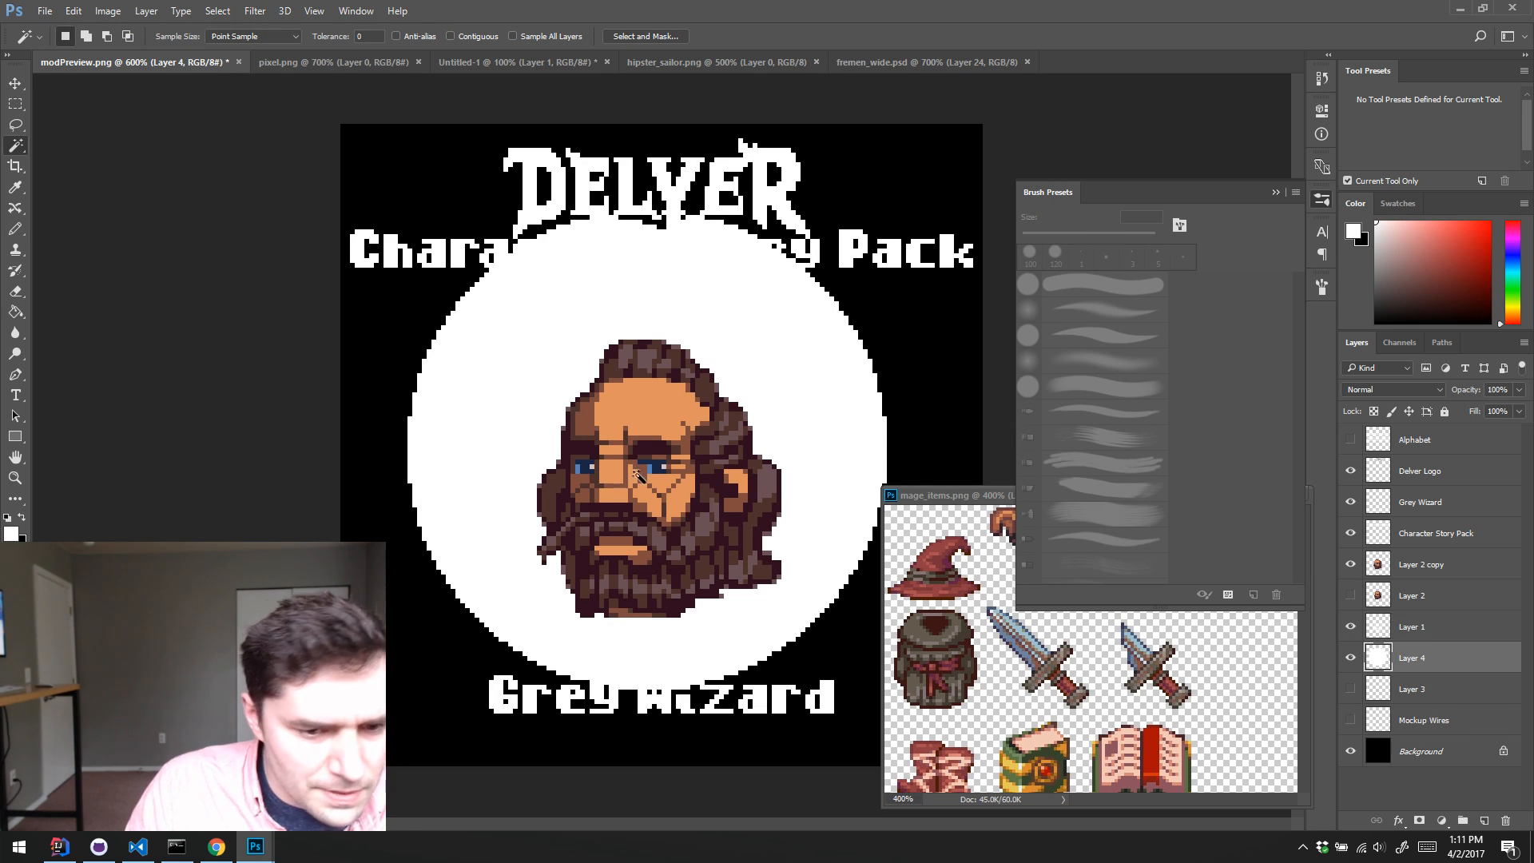
click(533, 438)
click(108, 11)
mouse_move(218, 11)
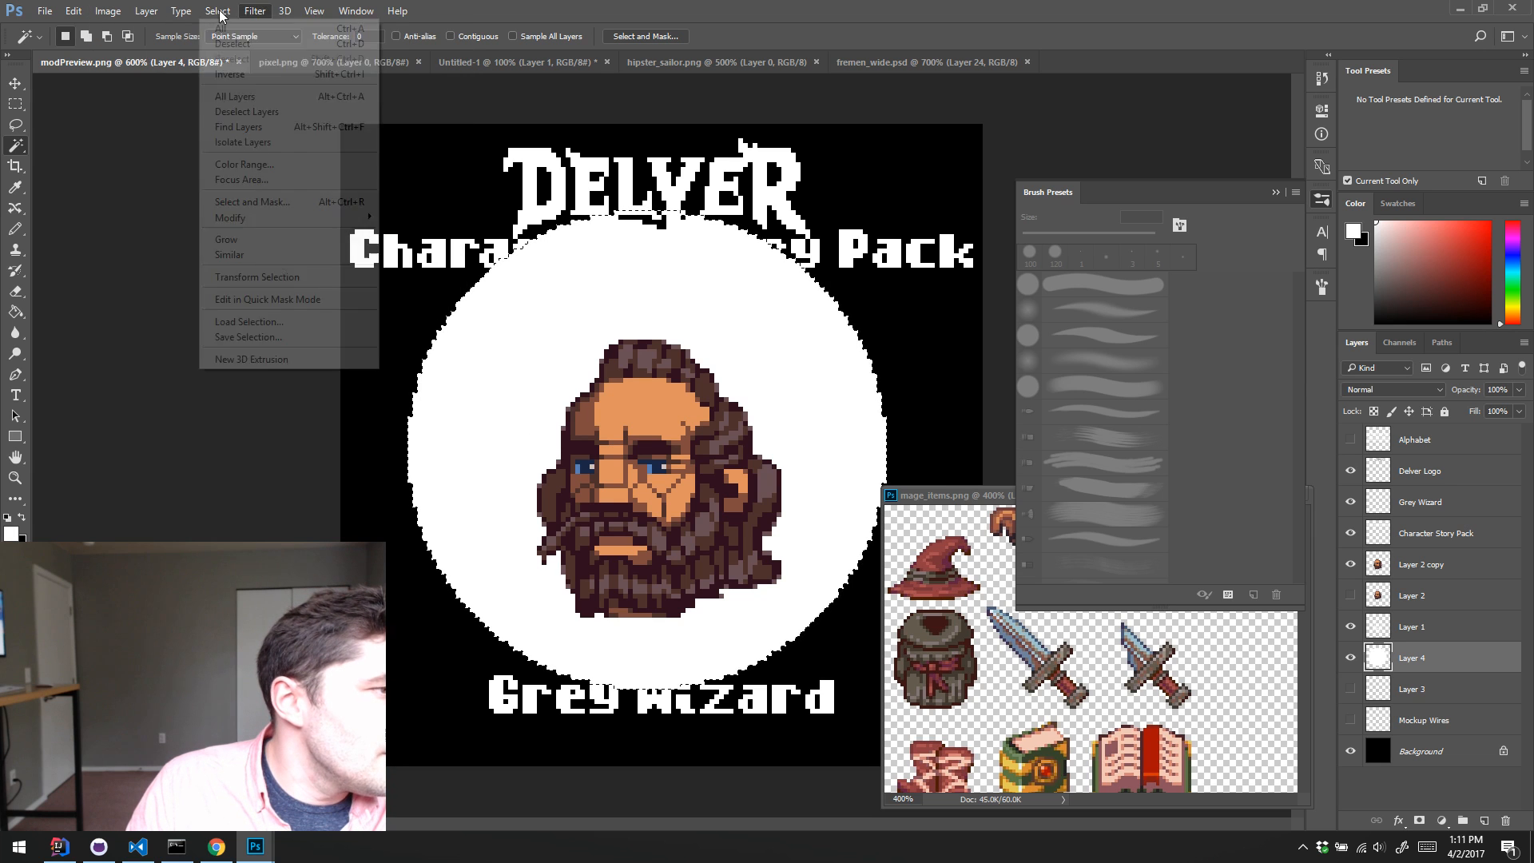
mouse_move(240, 217)
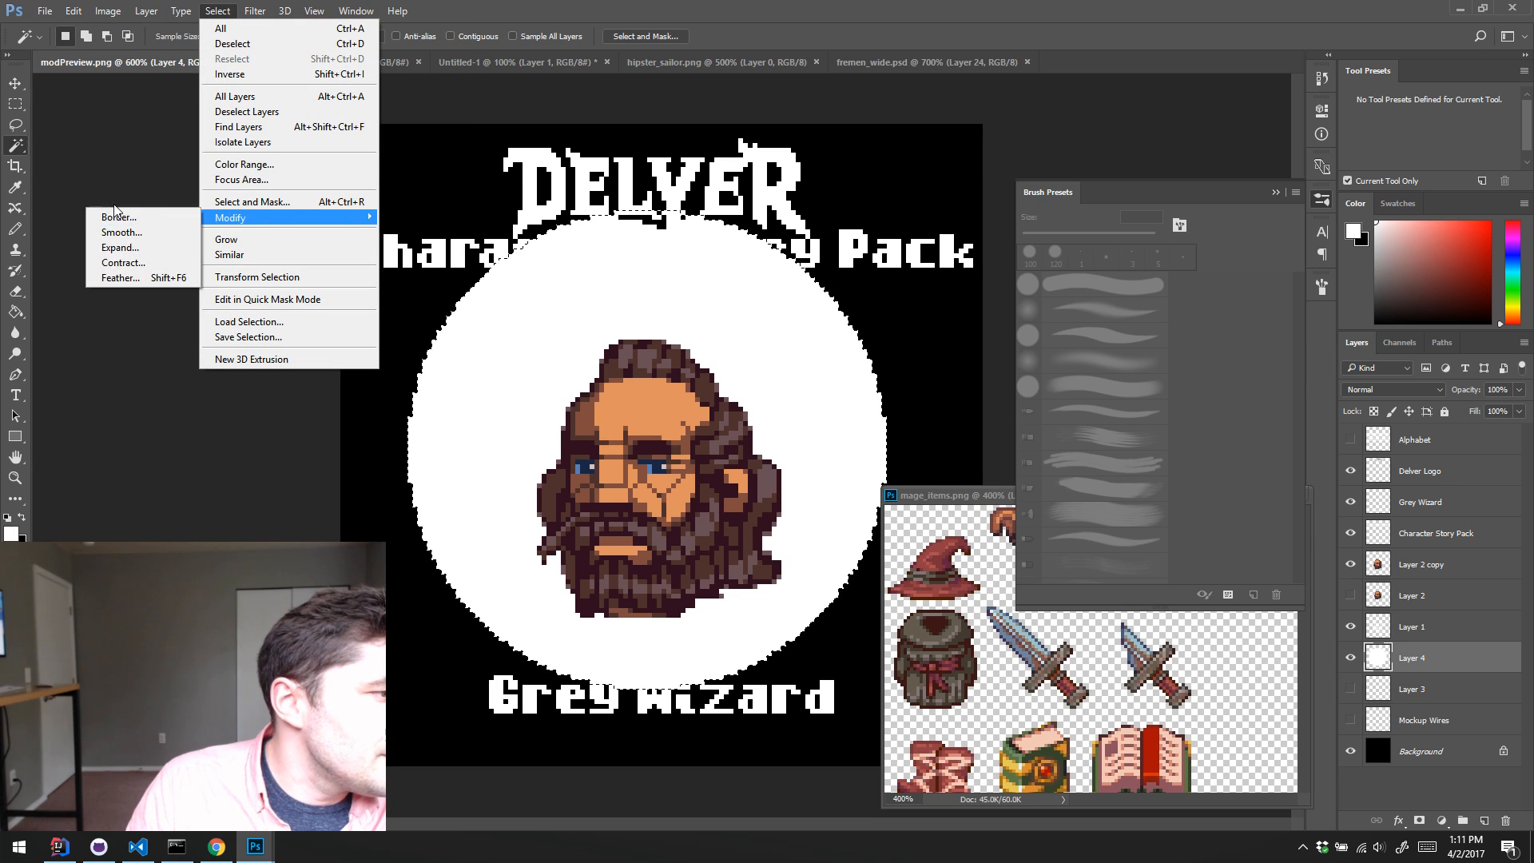
click(133, 260)
key(Return)
key(Delete)
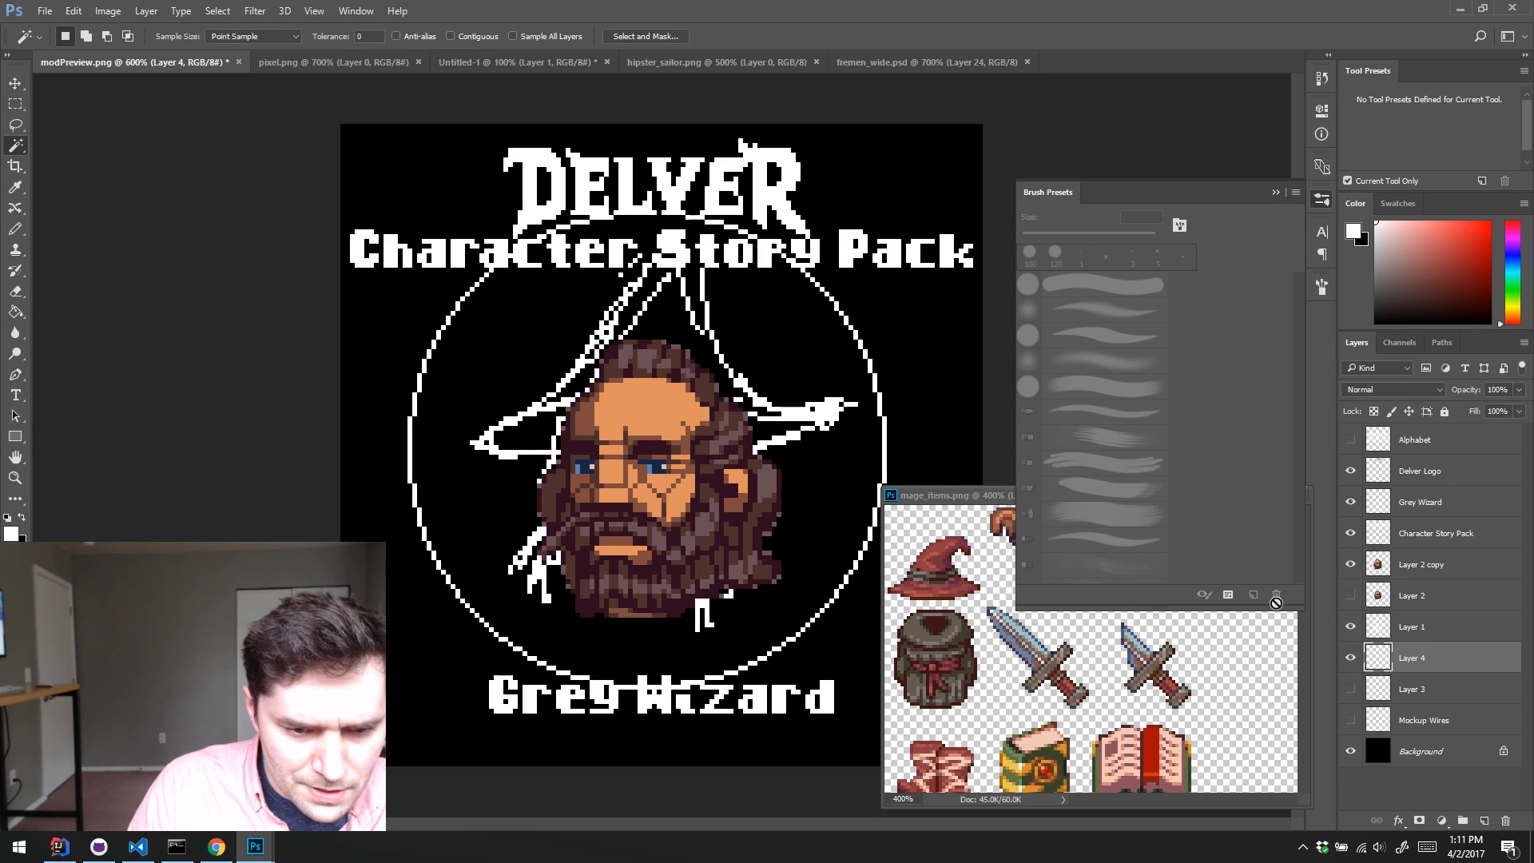
Step: Hide the wizard sketch on Layer 1 and move the thin ring on Layer 4 to centre it horizontally on the canvas
click(1349, 626)
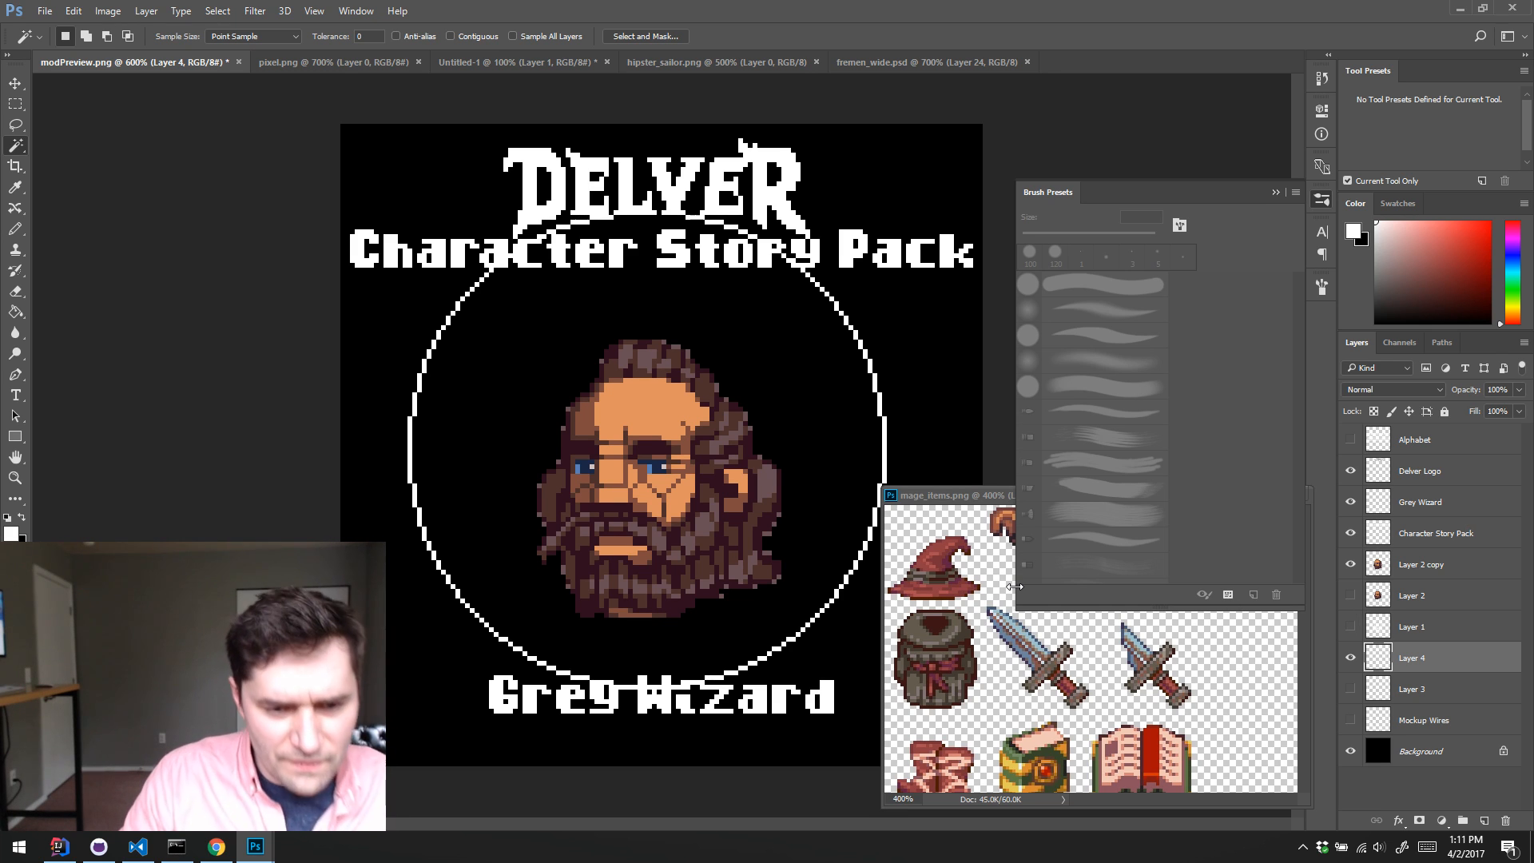
click(1348, 659)
key(v)
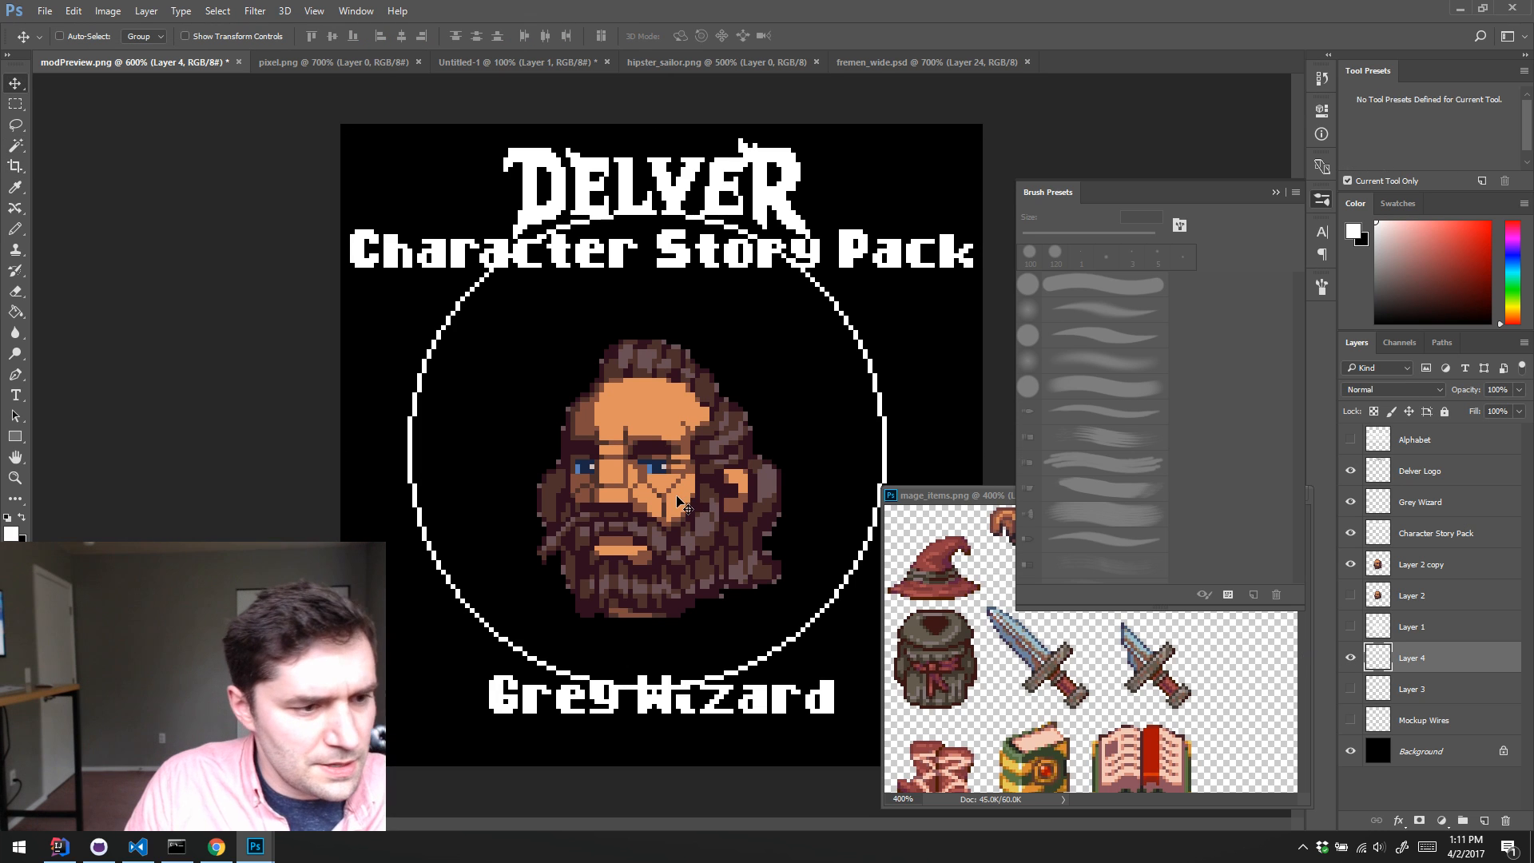
drag(695, 499, 710, 472)
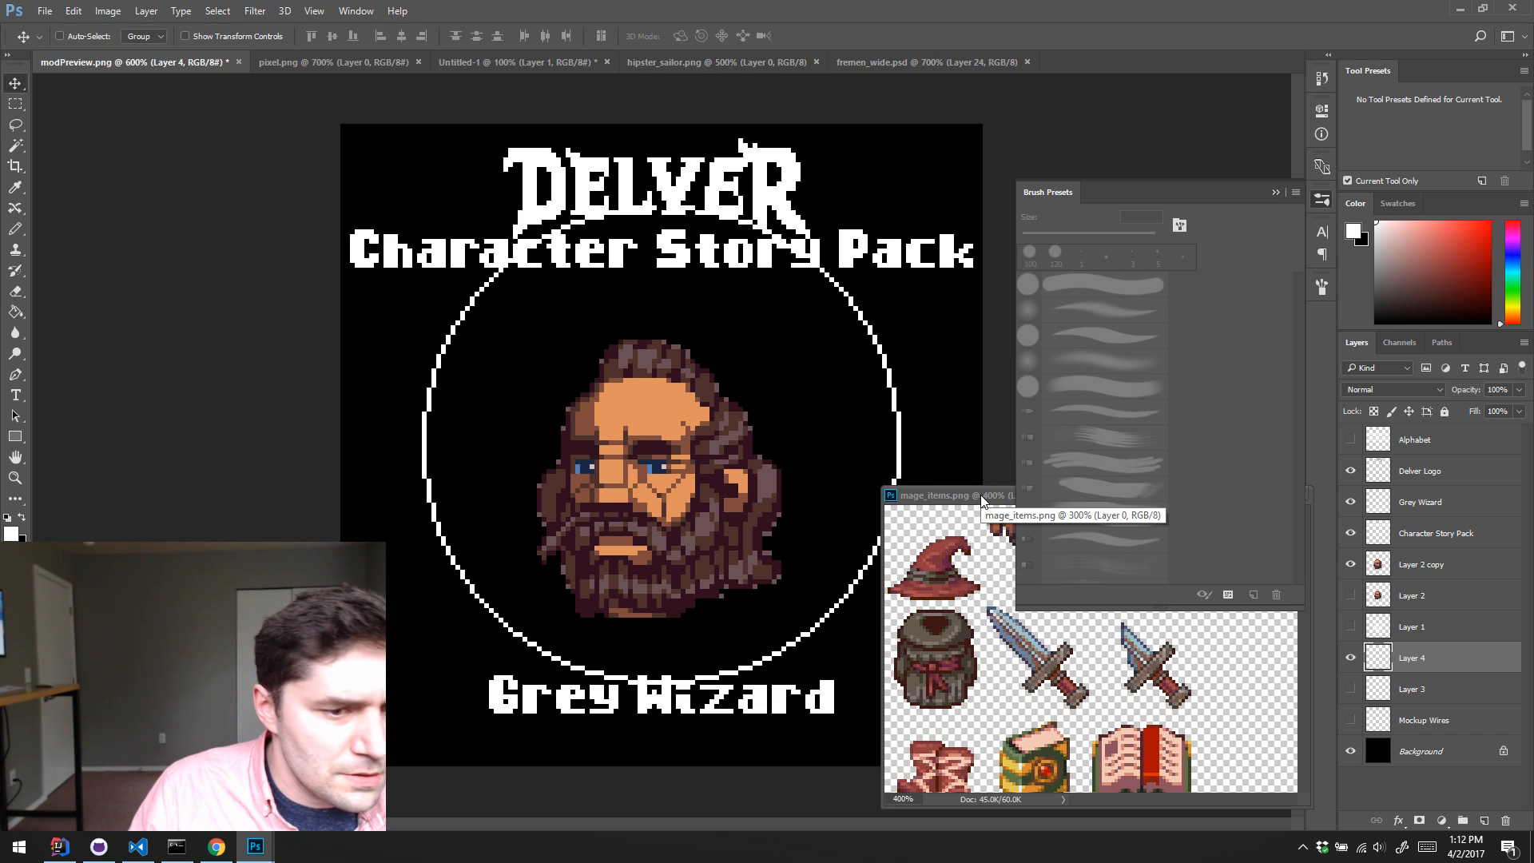
Step: Move the mage_items.png window clear of the preview canvas, narrow it, and collapse the Brush Presets panel
drag(983, 501, 1090, 501)
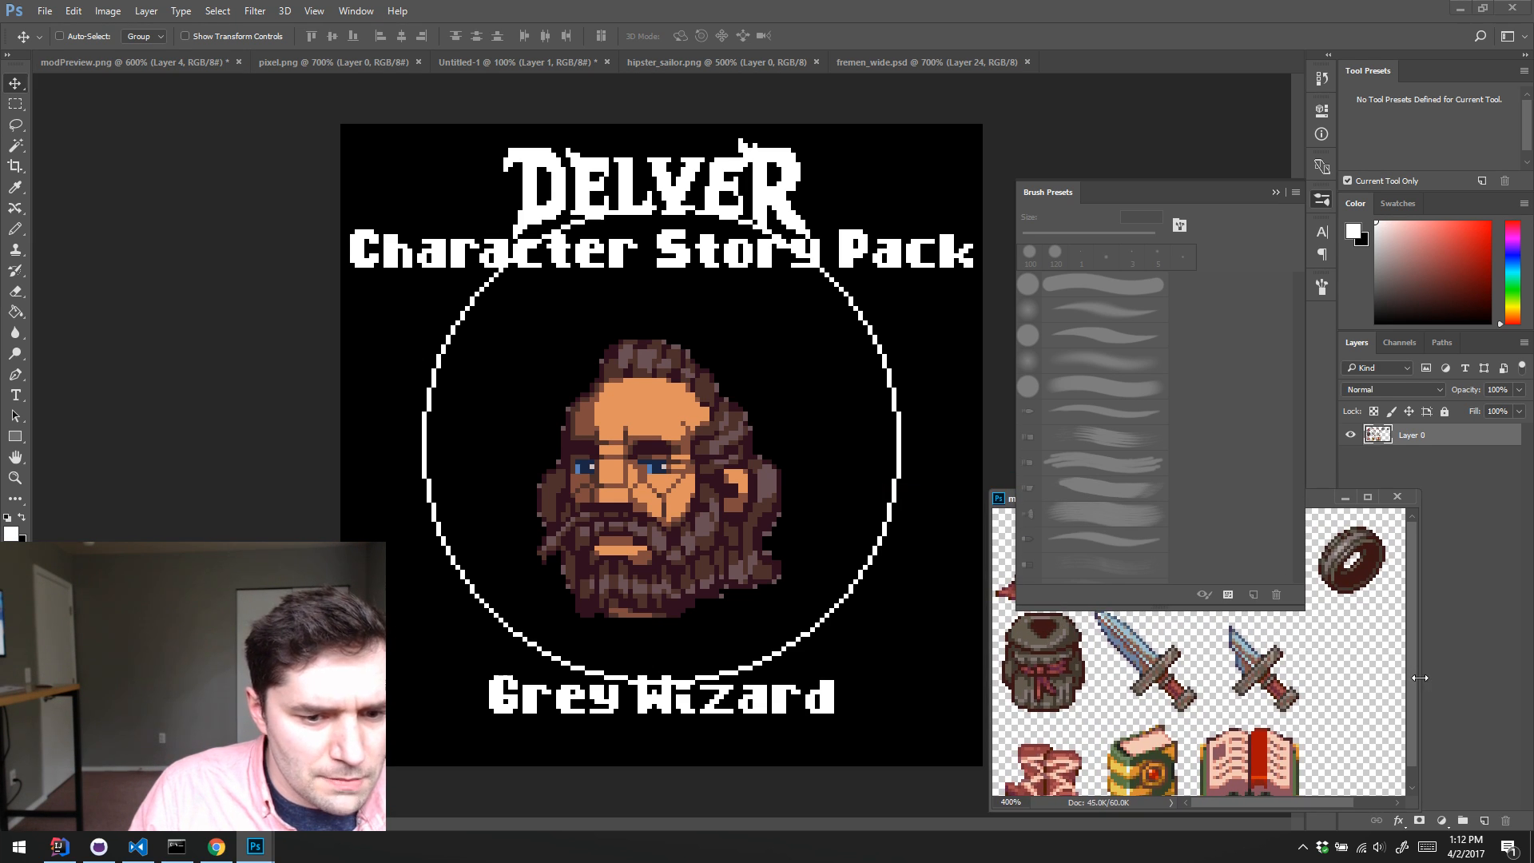
mouse_move(1419, 677)
mouse_down()
mouse_move(1258, 675)
mouse_move(1291, 675)
mouse_up()
click(1321, 199)
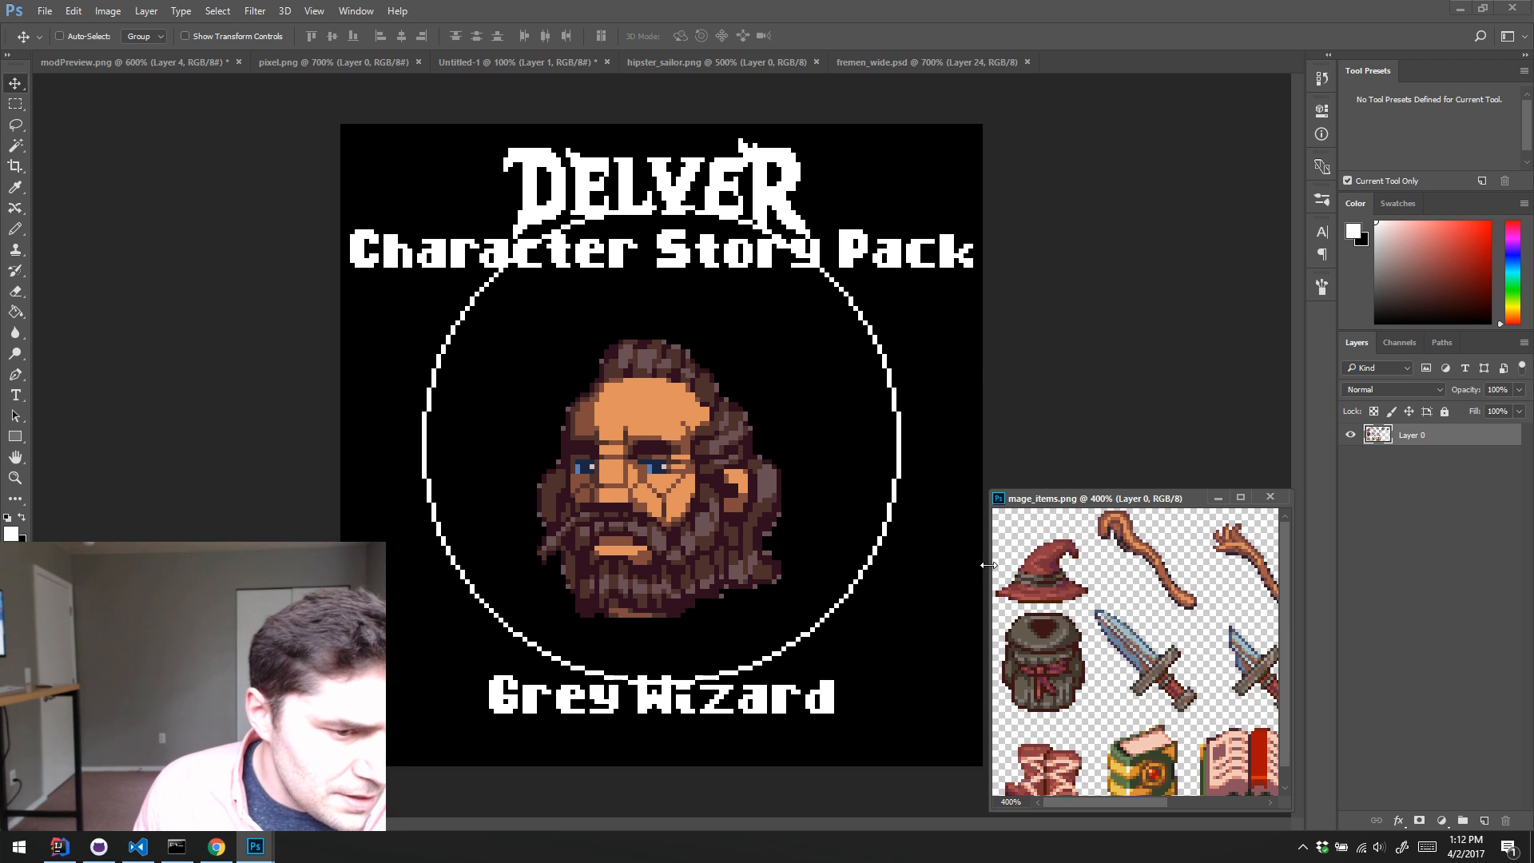
Step: Lasso the red wizard hat in mage_items.png and copy it into modPreview.png as a new layer
key(l)
mouse_move(1000, 569)
mouse_down()
mouse_move(1039, 536)
mouse_move(1077, 531)
mouse_move(1087, 554)
mouse_move(1087, 599)
mouse_move(997, 609)
mouse_up()
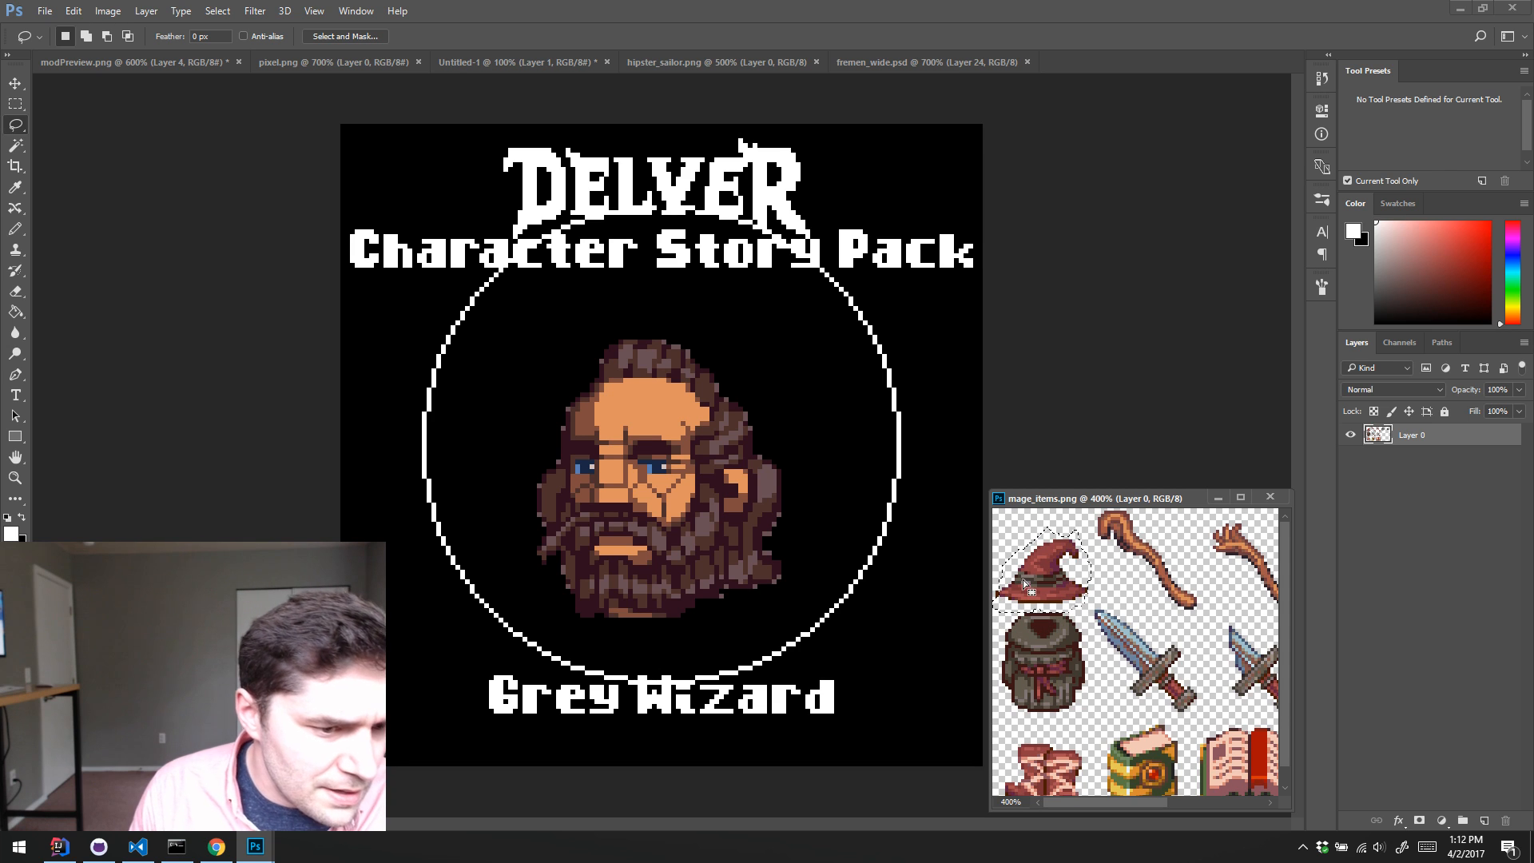
key(shift)
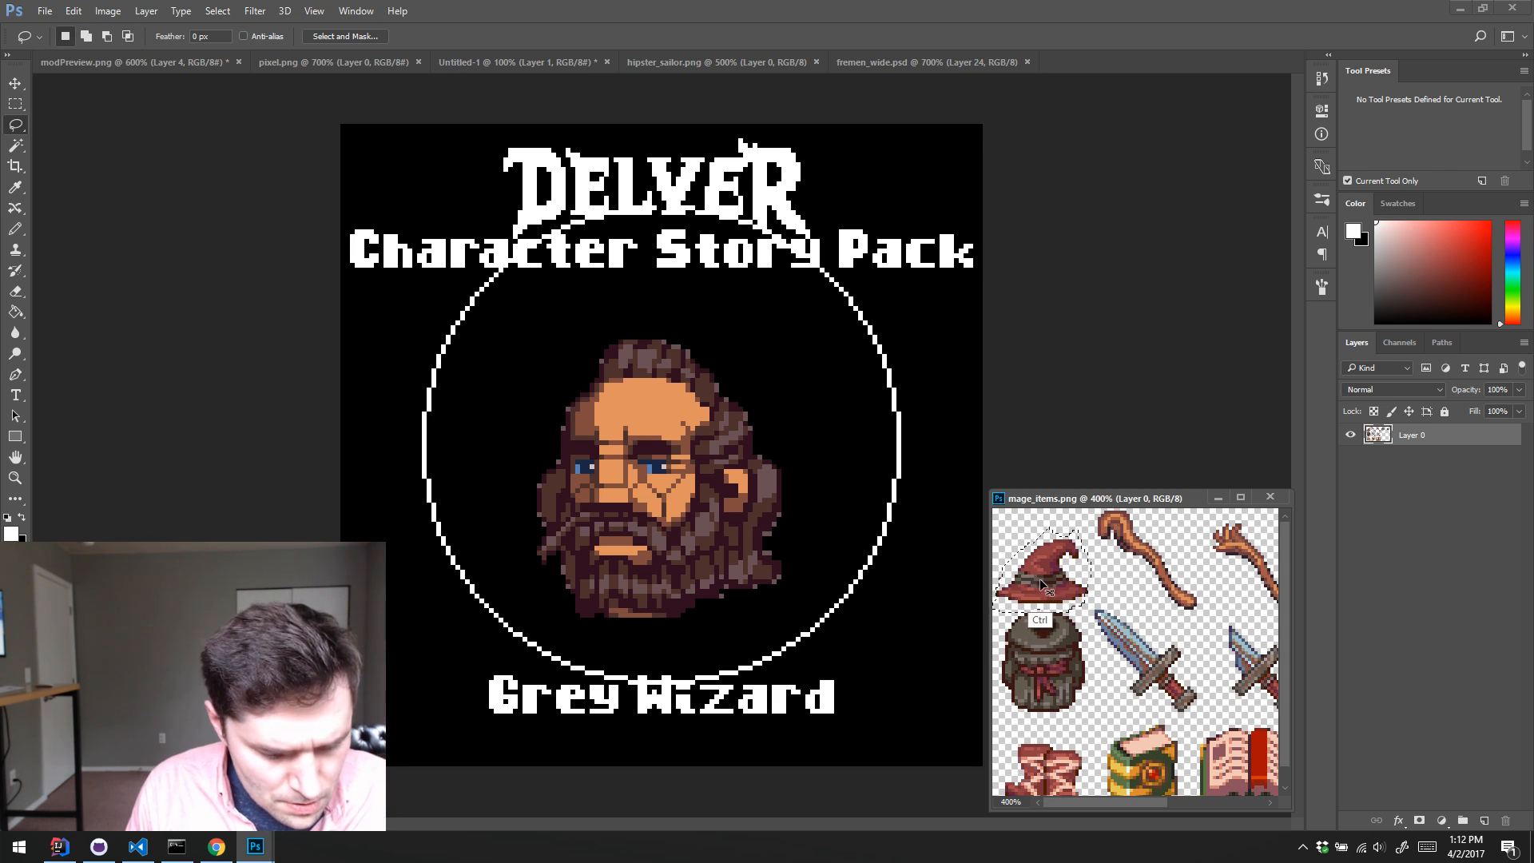
key(ctrl)
drag(1039, 578, 1029, 327)
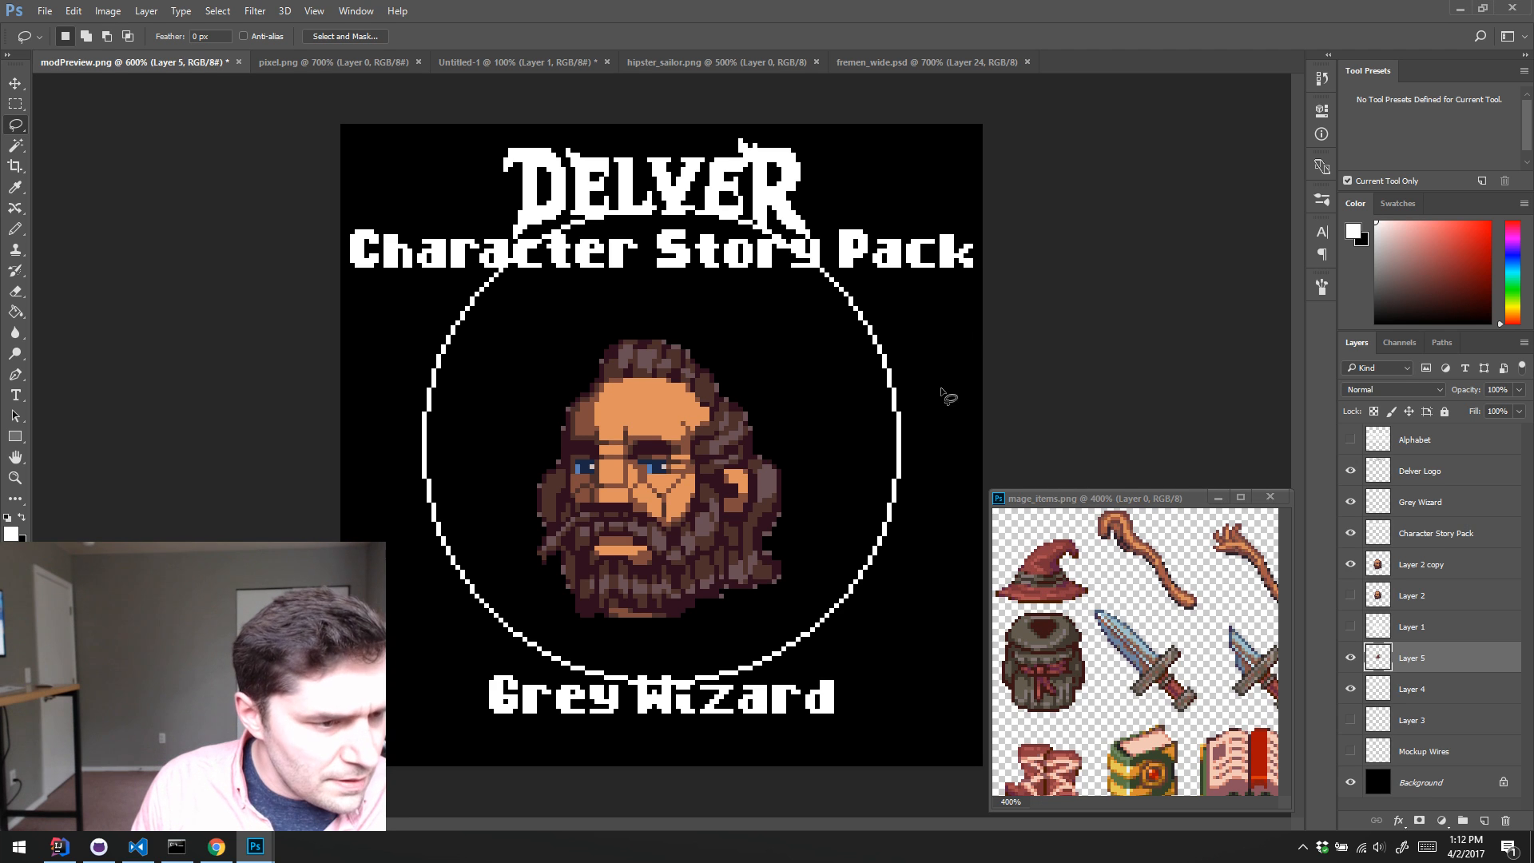
Step: Place the hat layer directly above Layer 2 copy and position the hat over the wizard's forehead
drag(1391, 657, 1413, 567)
key(v)
drag(735, 448, 725, 409)
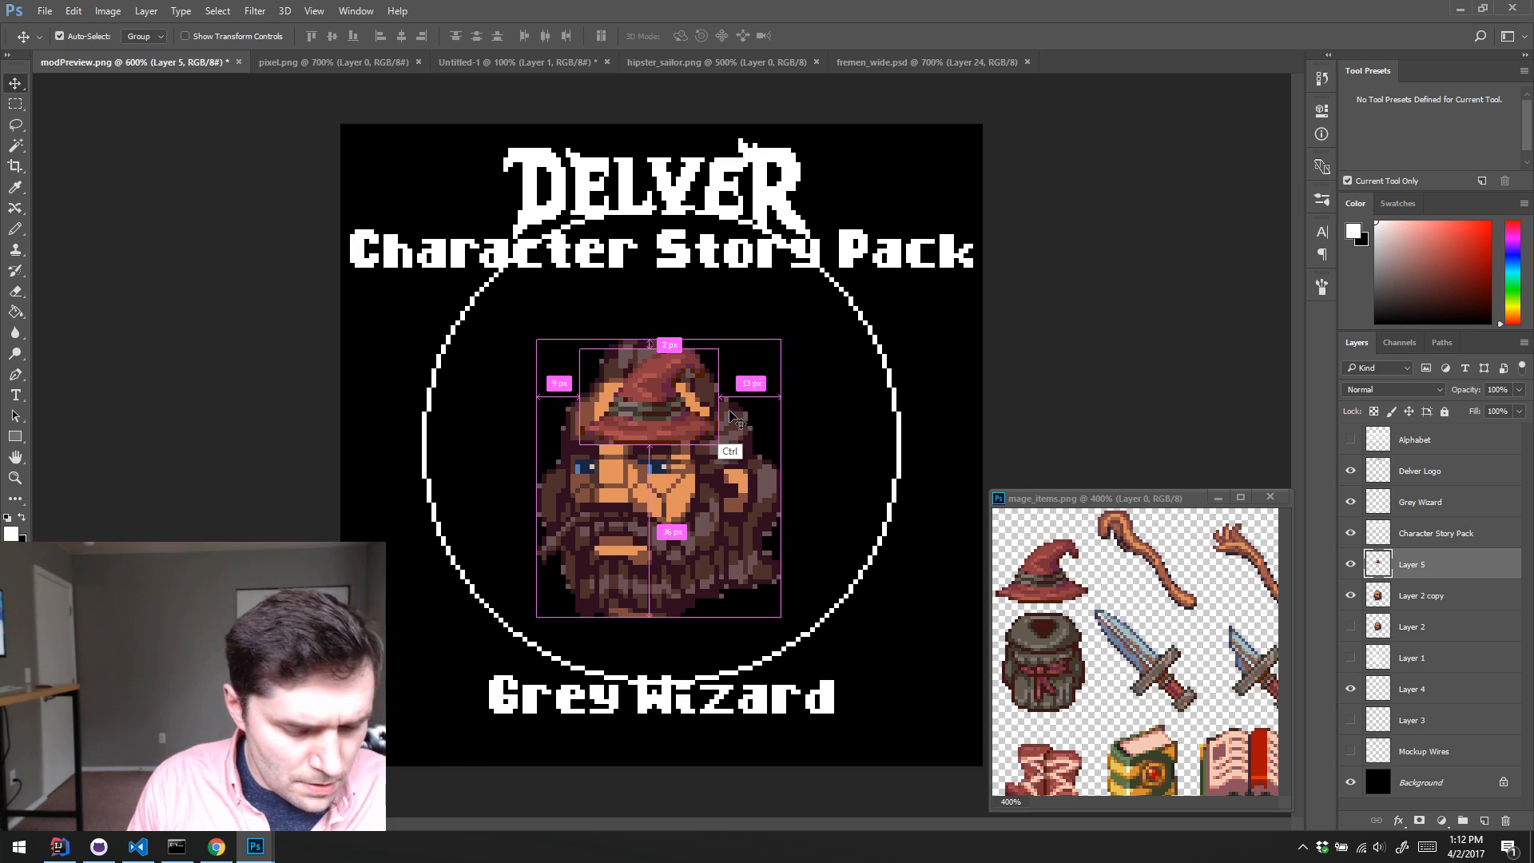
Step: Free-transform the hat, enlarging it to about 224% width and 230% height
key(ctrl+t)
drag(734, 339, 823, 277)
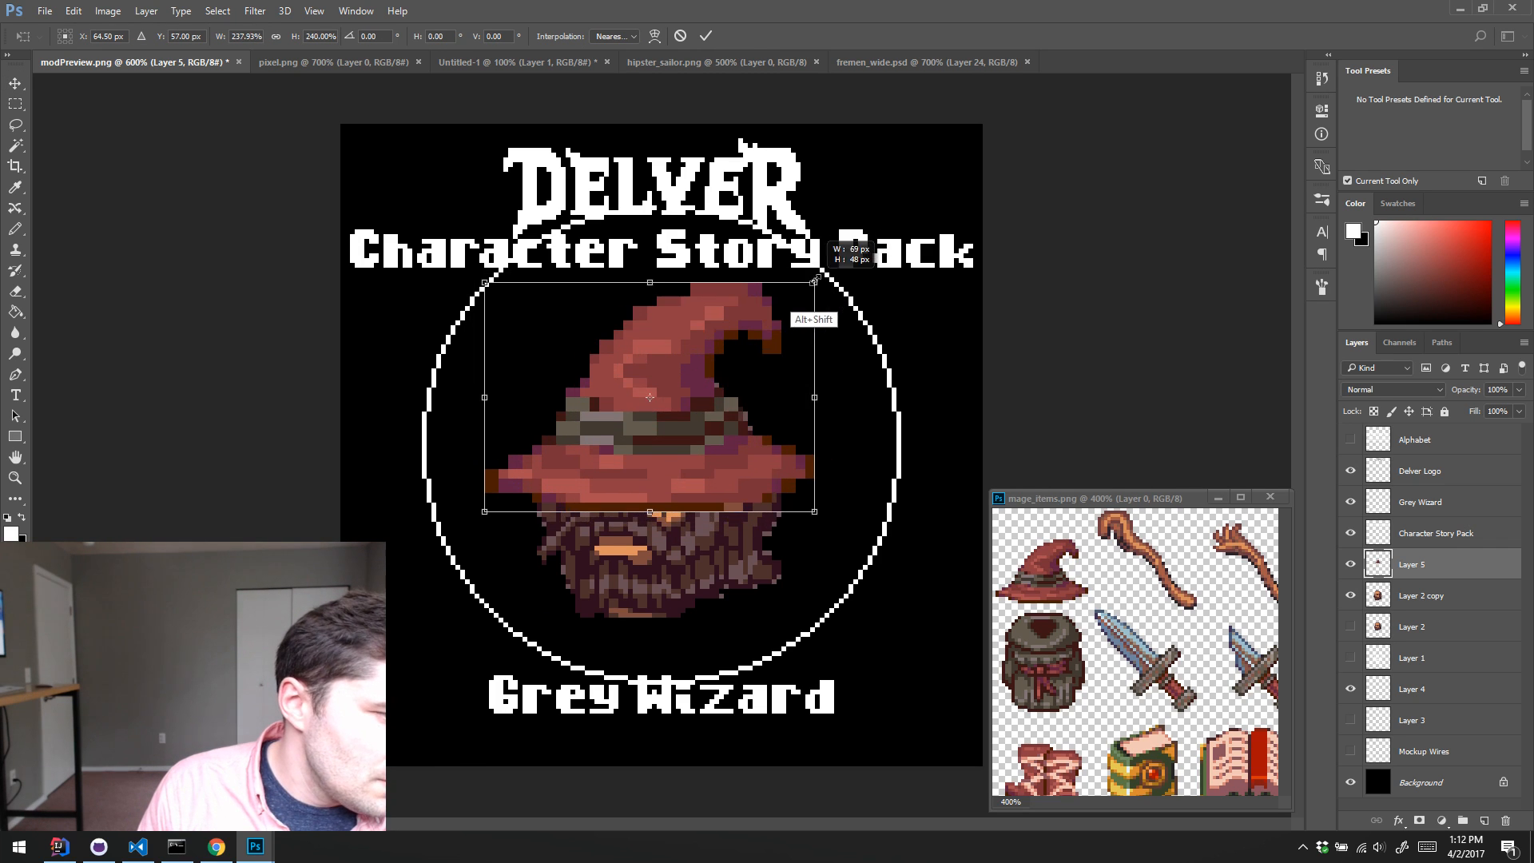
drag(697, 430, 698, 346)
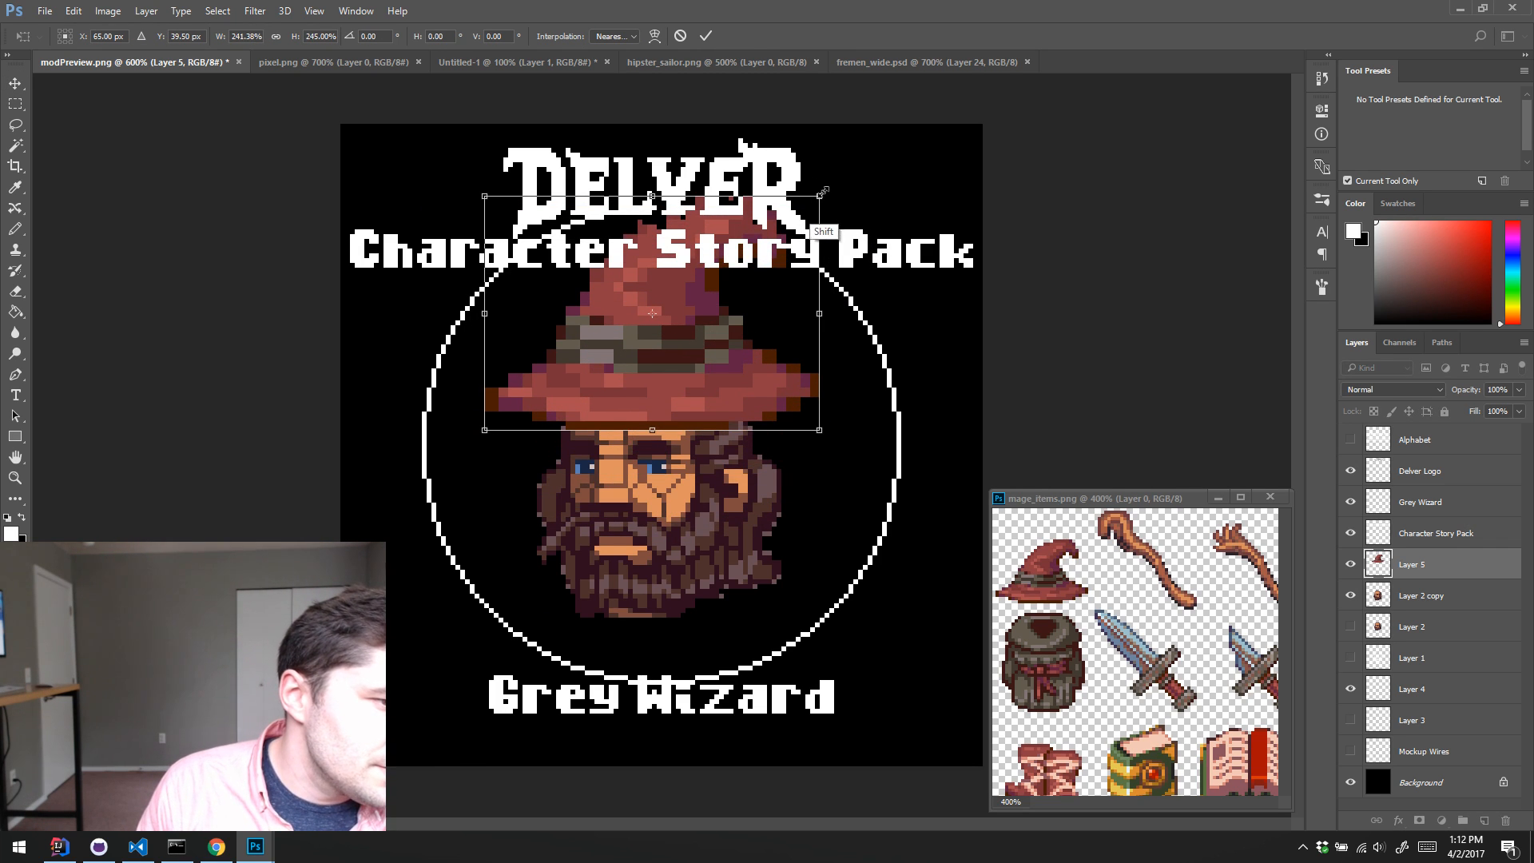
drag(819, 196, 853, 172)
drag(709, 353, 714, 349)
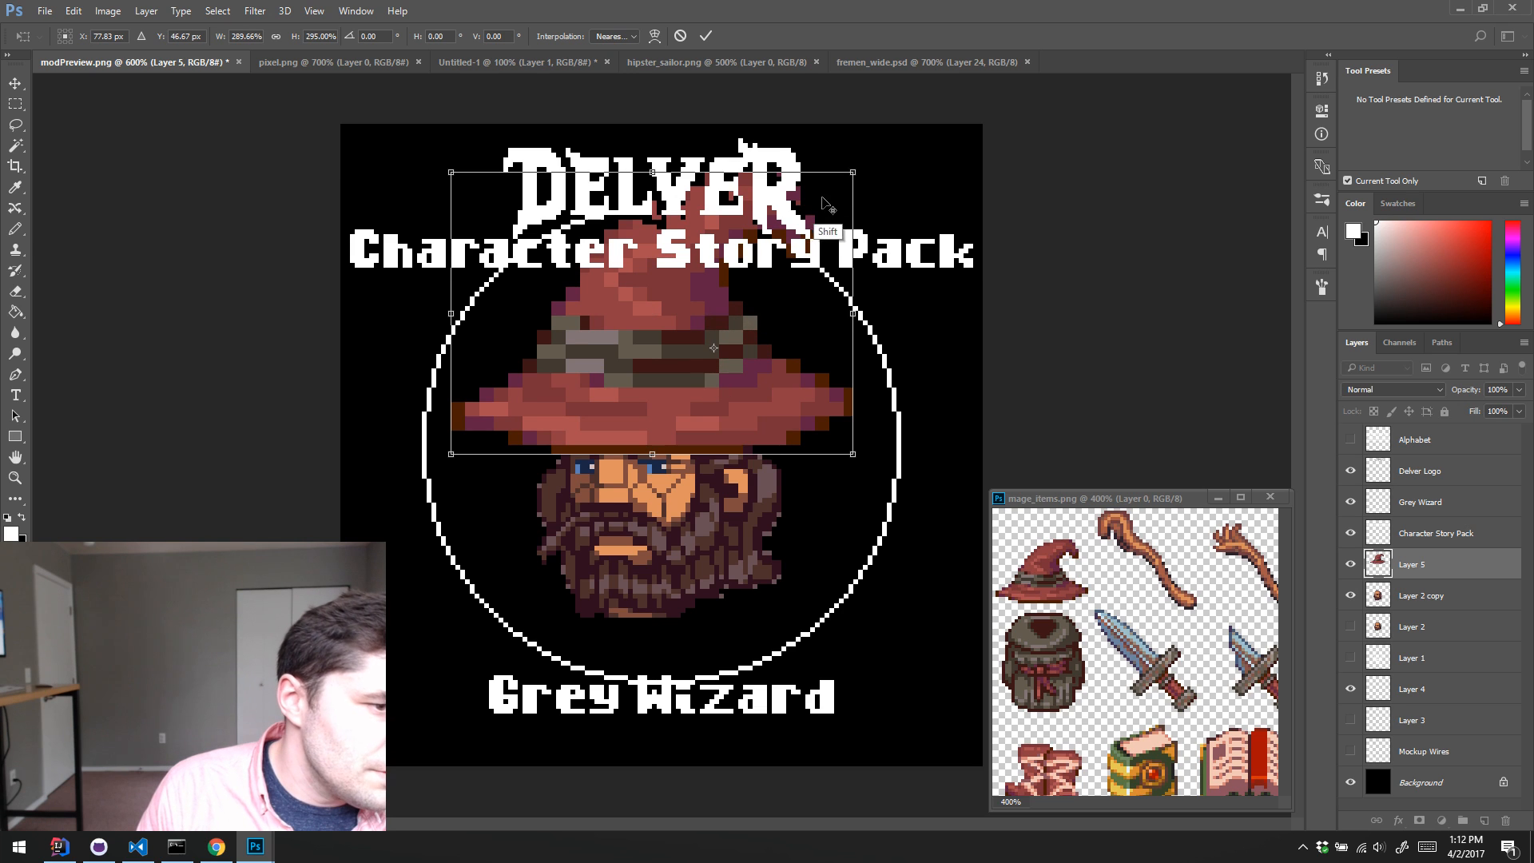
drag(852, 172, 813, 207)
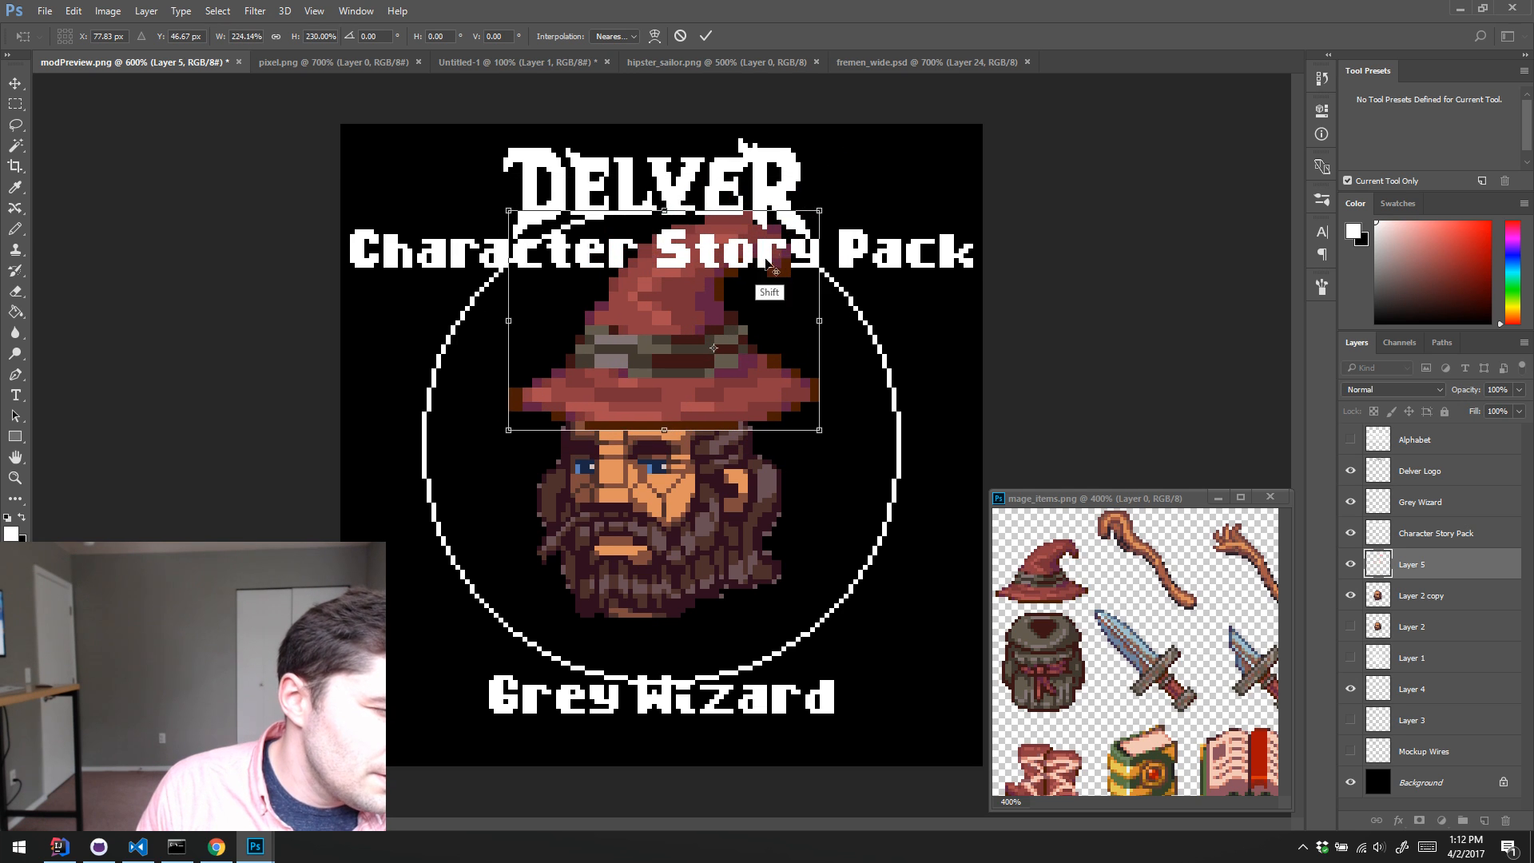
Step: Lower the enlarged hat so its brim sits just above the wizard's eyes, nudge it into alignment, and apply the transform
drag(714, 349, 717, 400)
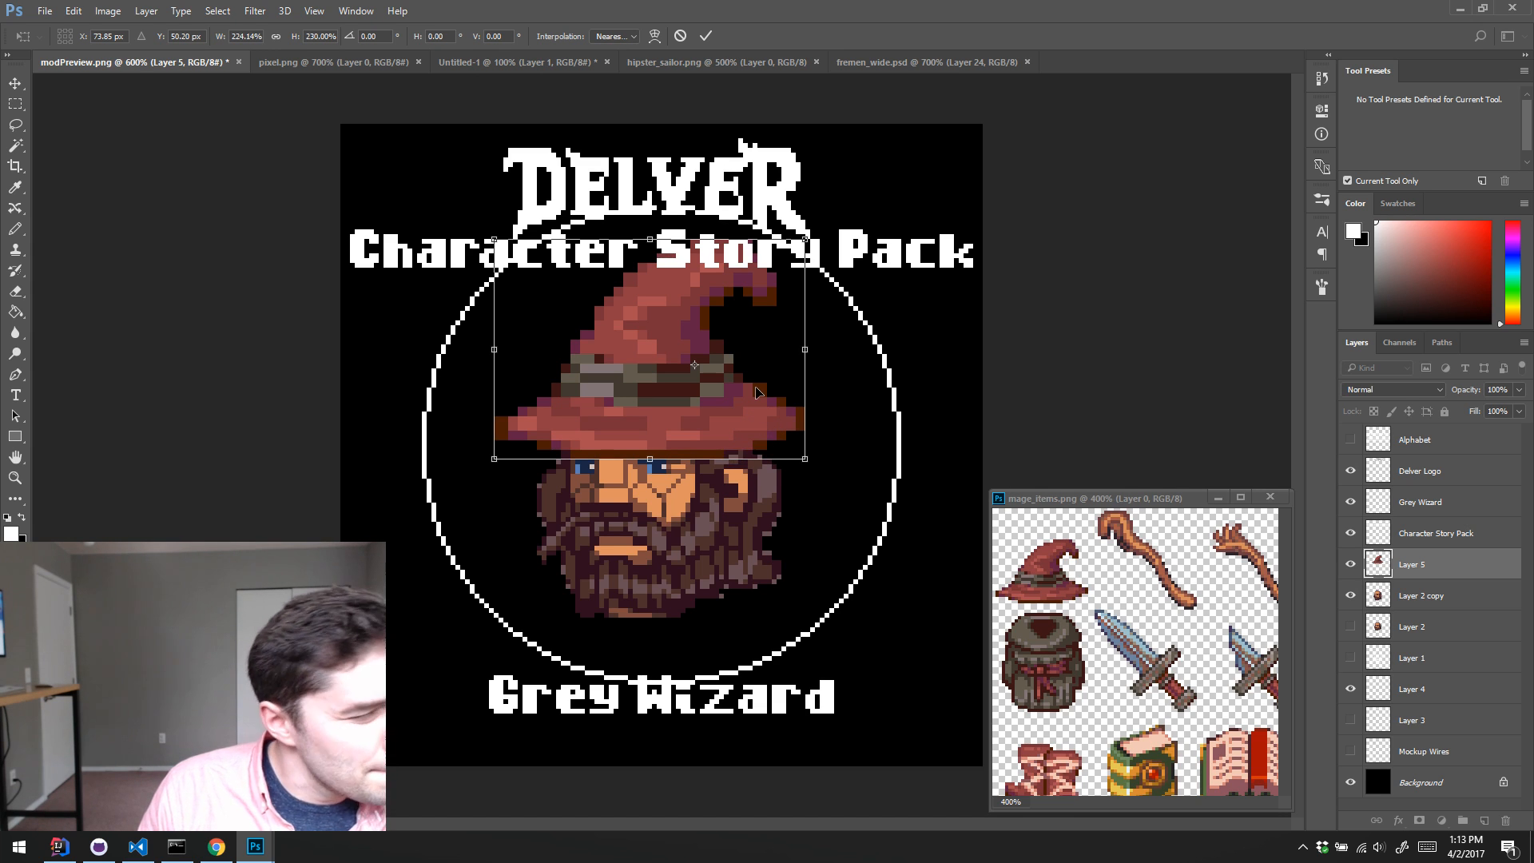
key(Up)
key(Down)
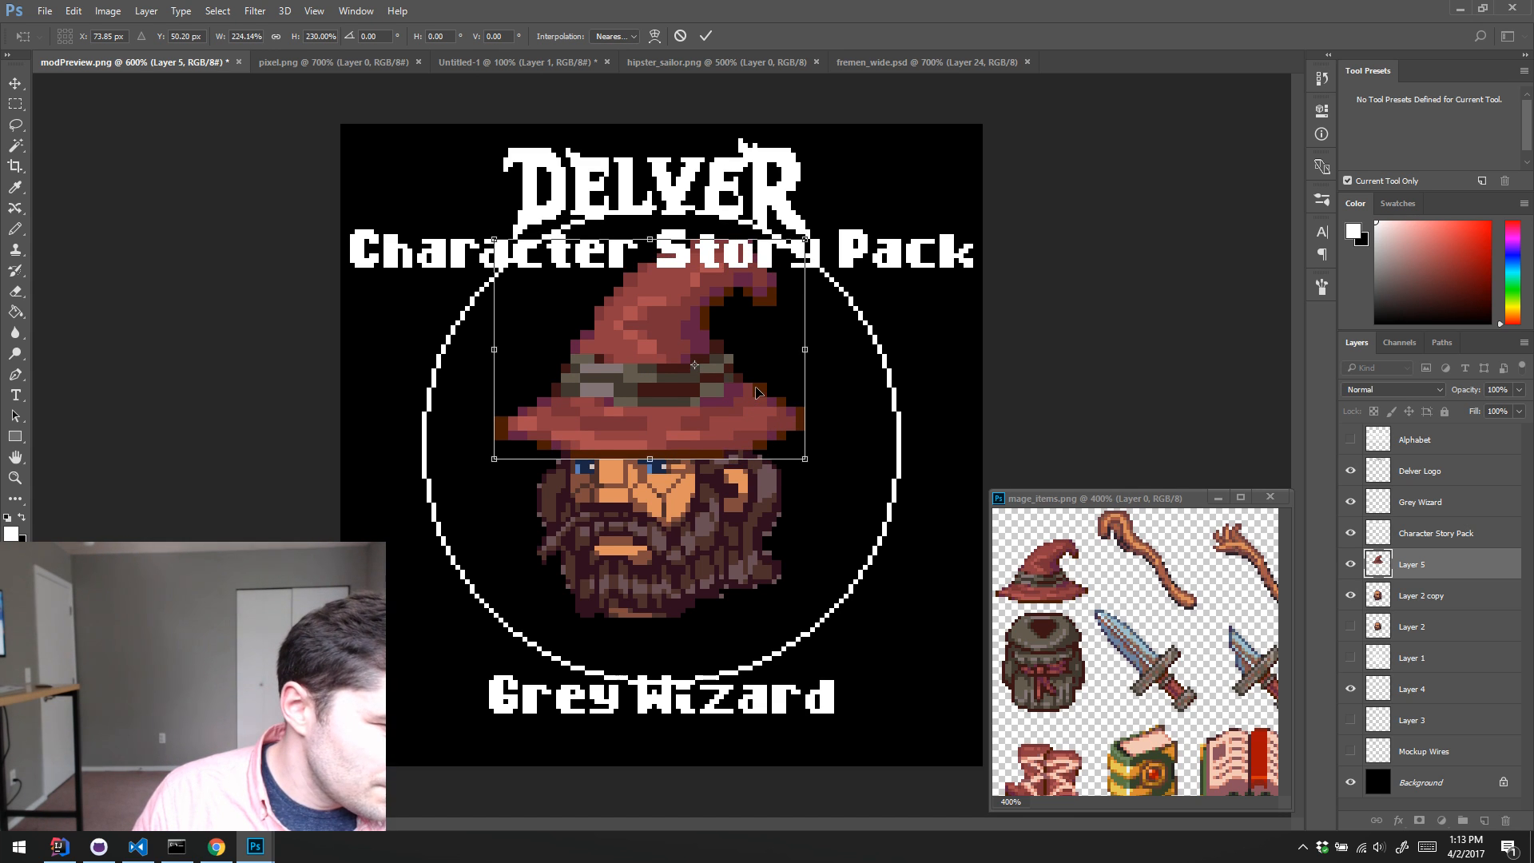
key(Right)
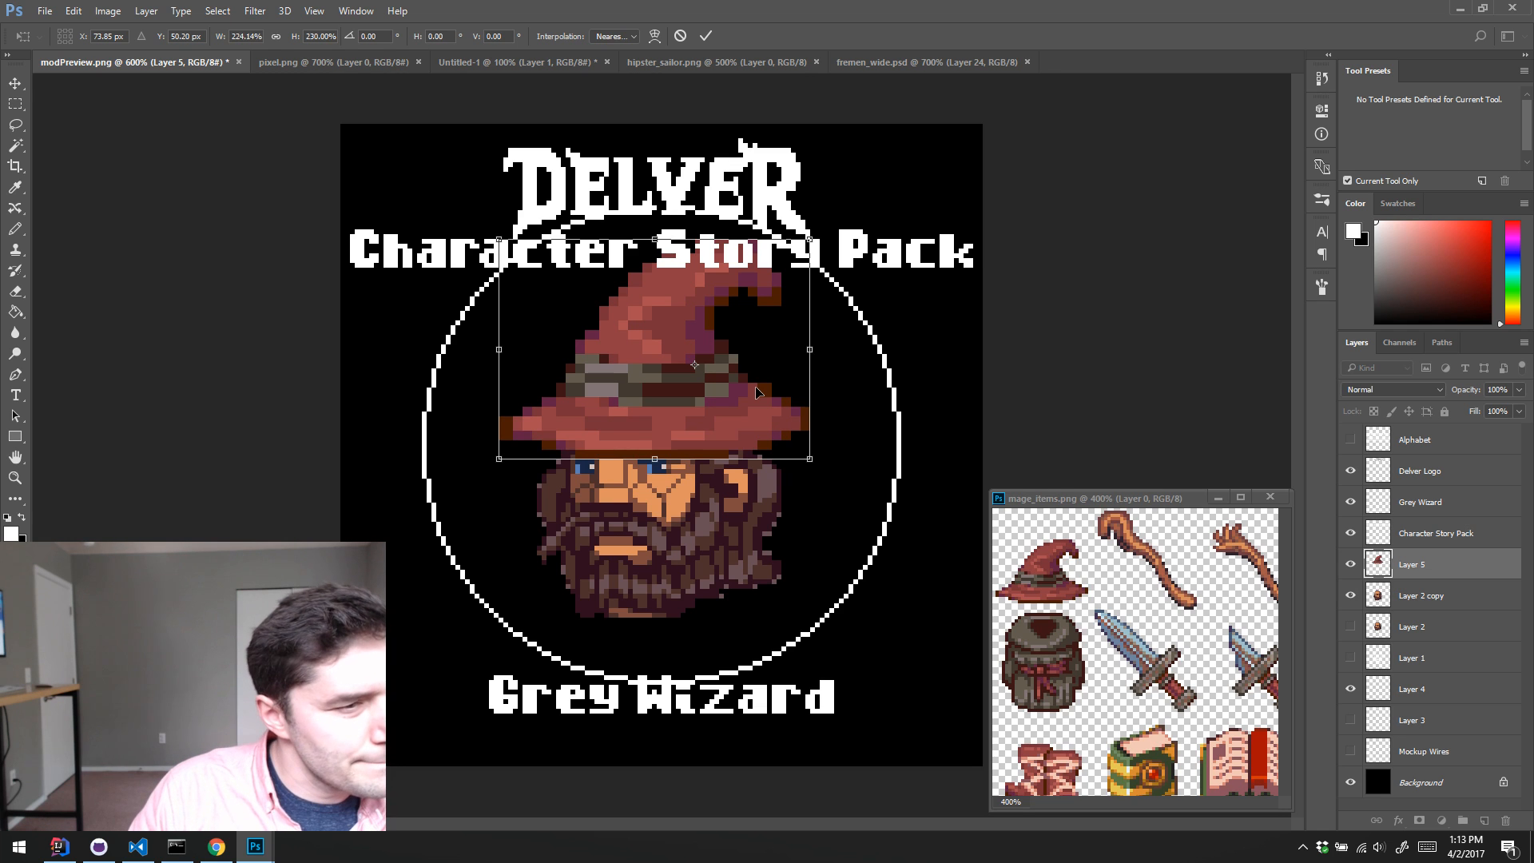
key(Return)
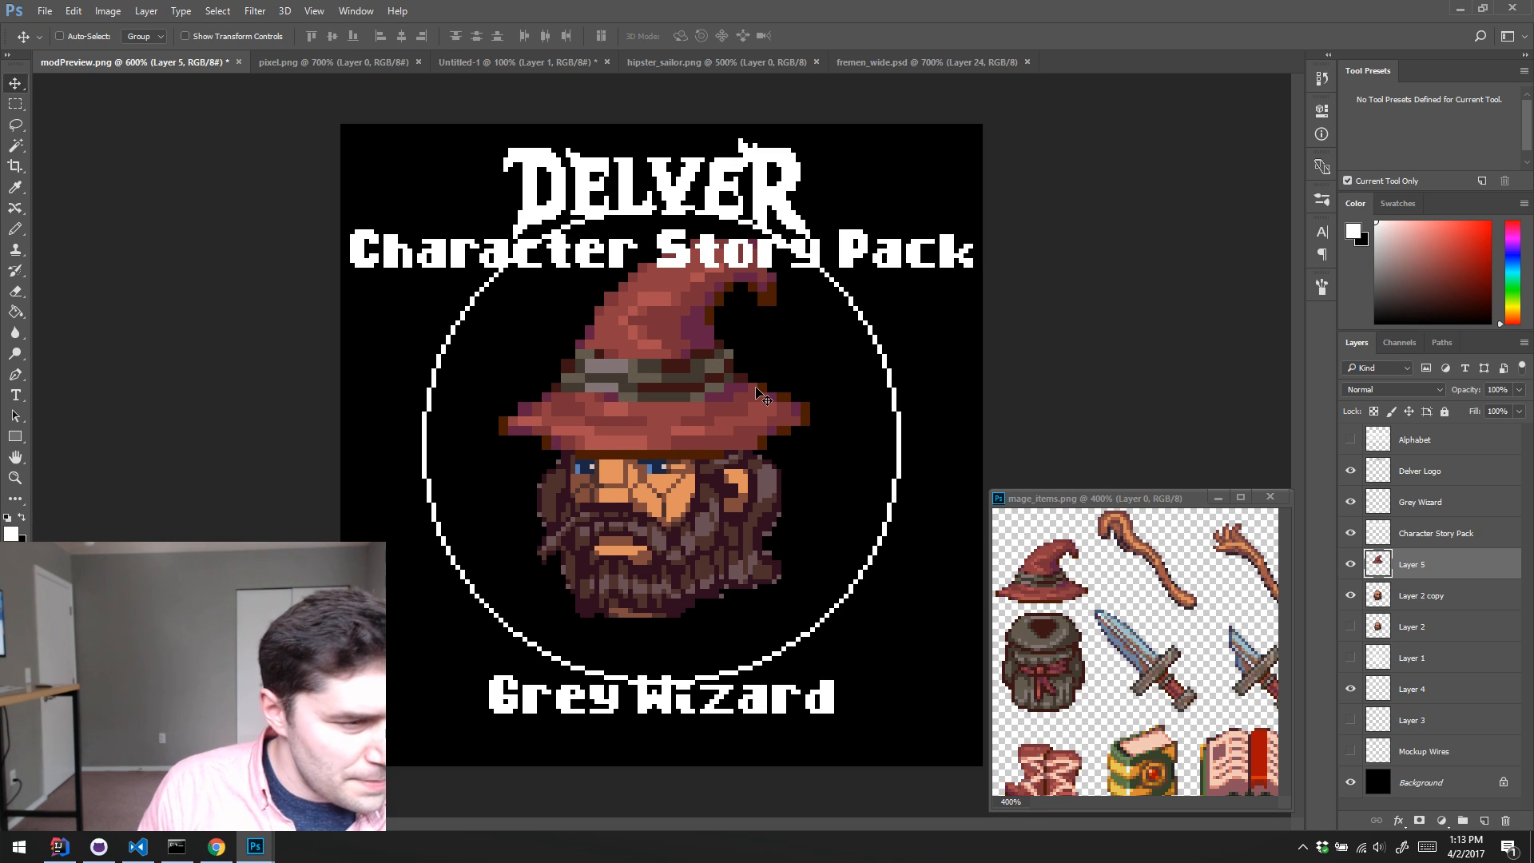
Step: Reduce the Pencil tip to 1 px and retouch the highlight on the hat's crown with reds sampled from the hat
key(b)
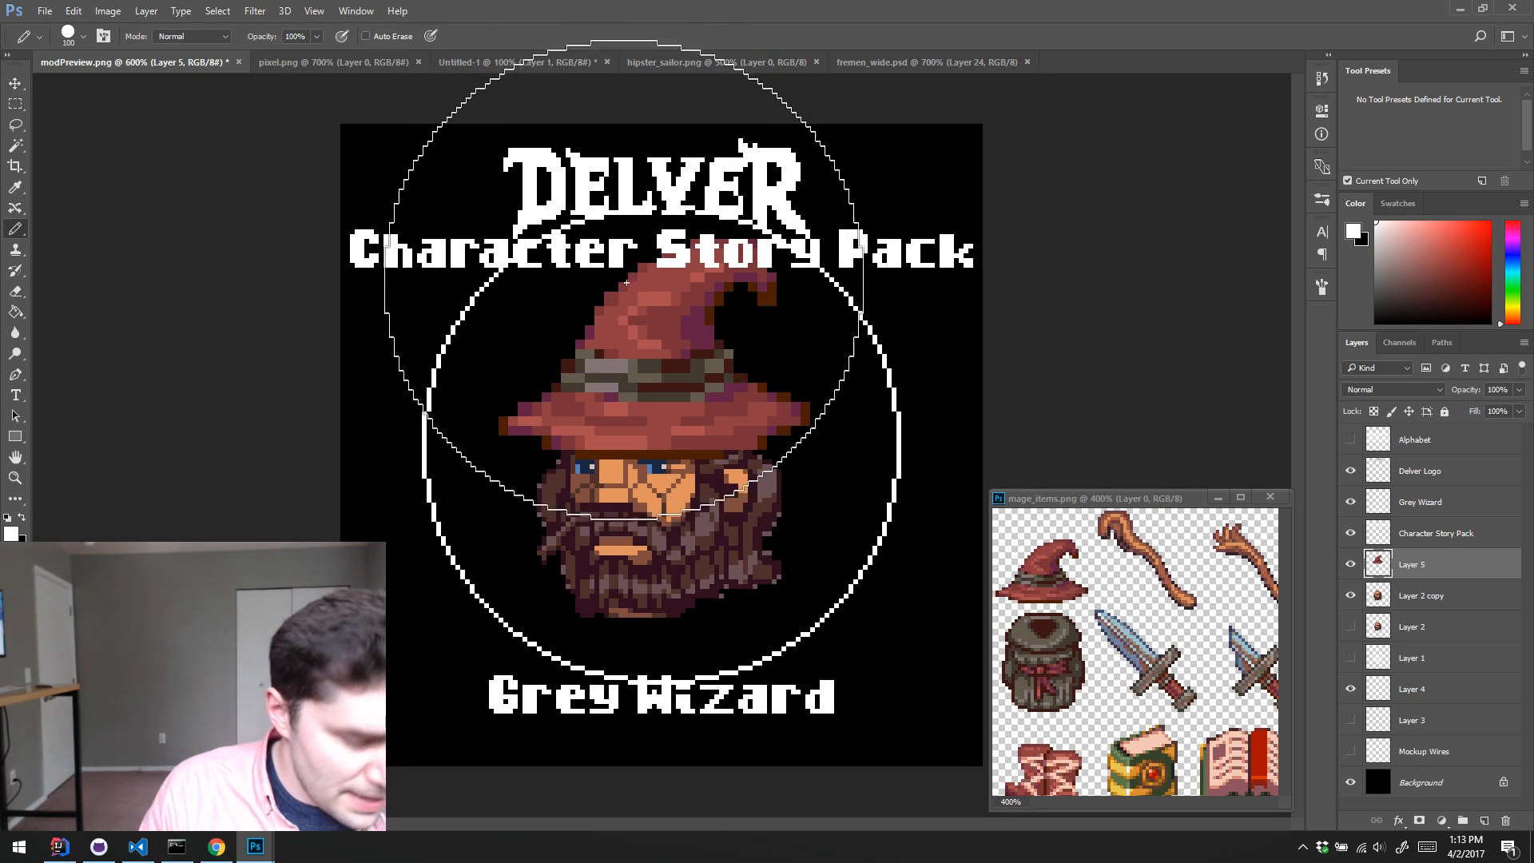
key(bracketleft)
key(bracketleft)
key(bracketleft)
key(bracketleft)
key(bracketleft)
key(bracketleft)
key(bracketleft)
key(bracketleft)
key(bracketleft)
key(bracketleft)
key(bracketleft)
key(bracketleft)
key(bracketleft)
key(bracketleft)
key(bracketleft)
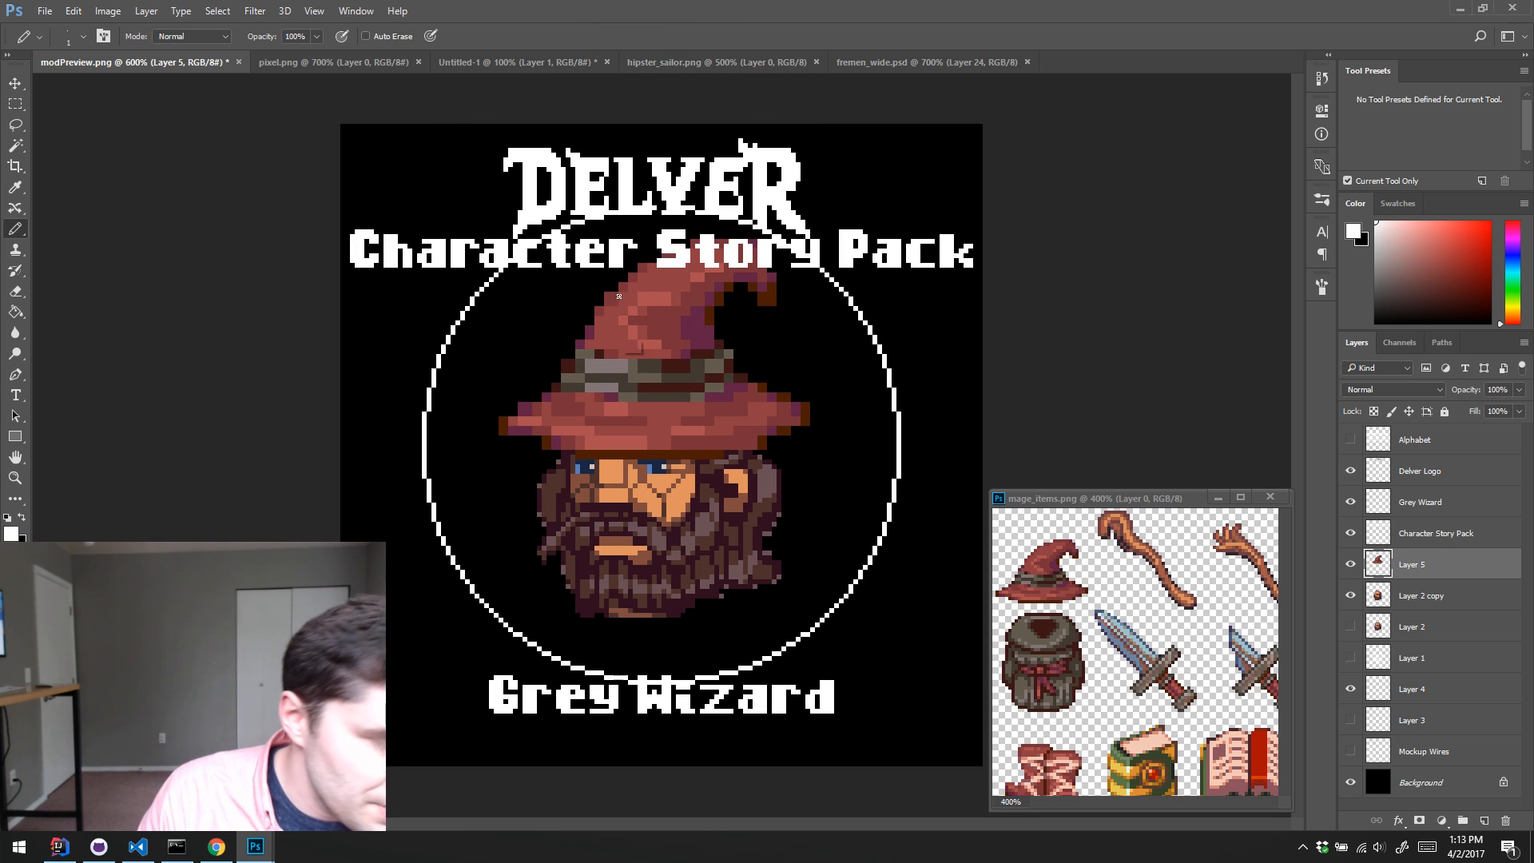
alt+click(626, 299)
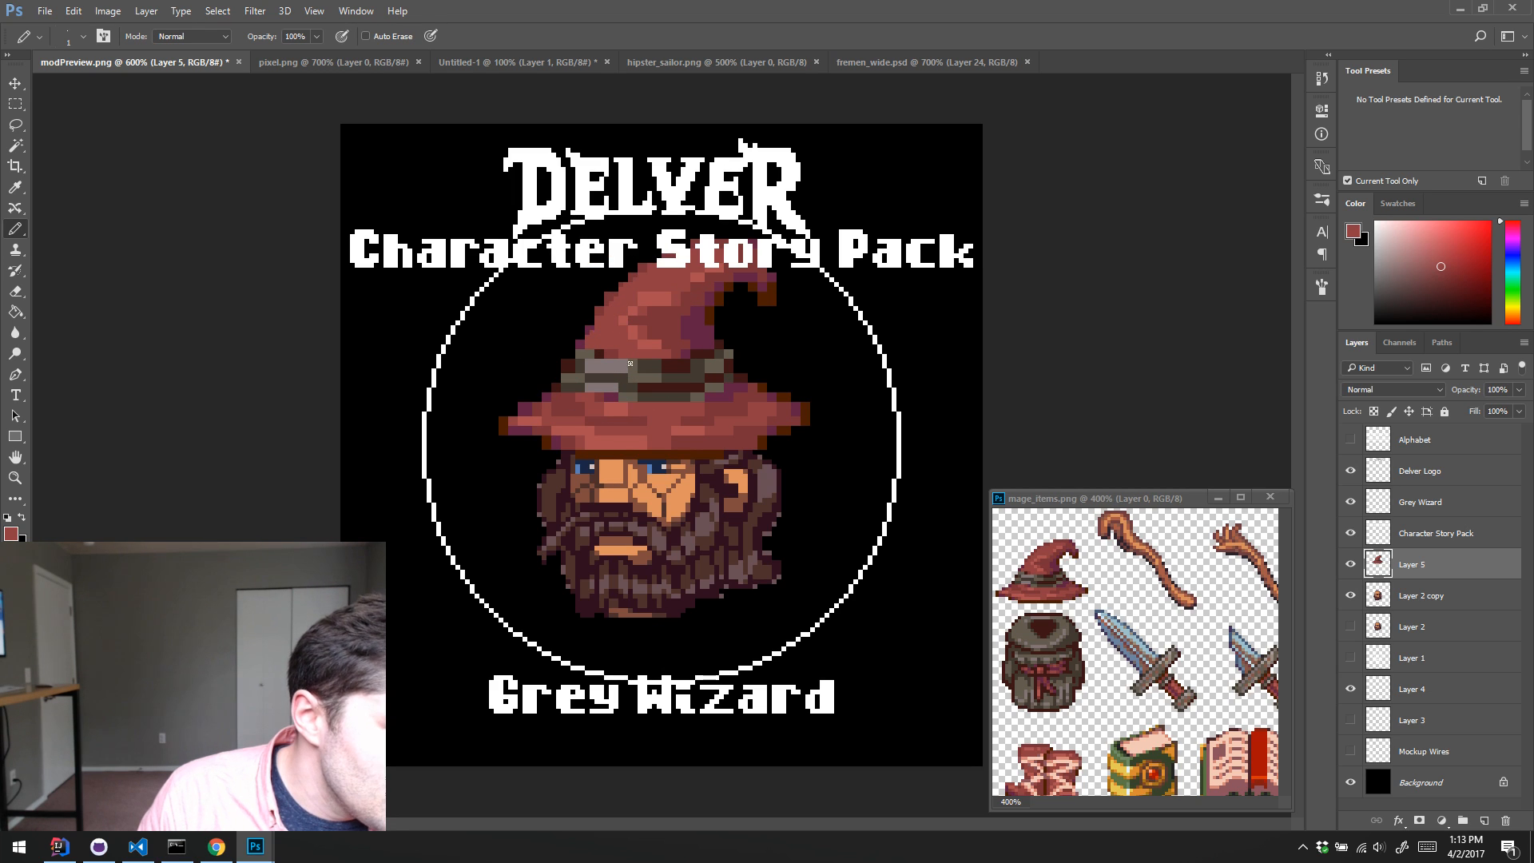
alt+click(630, 319)
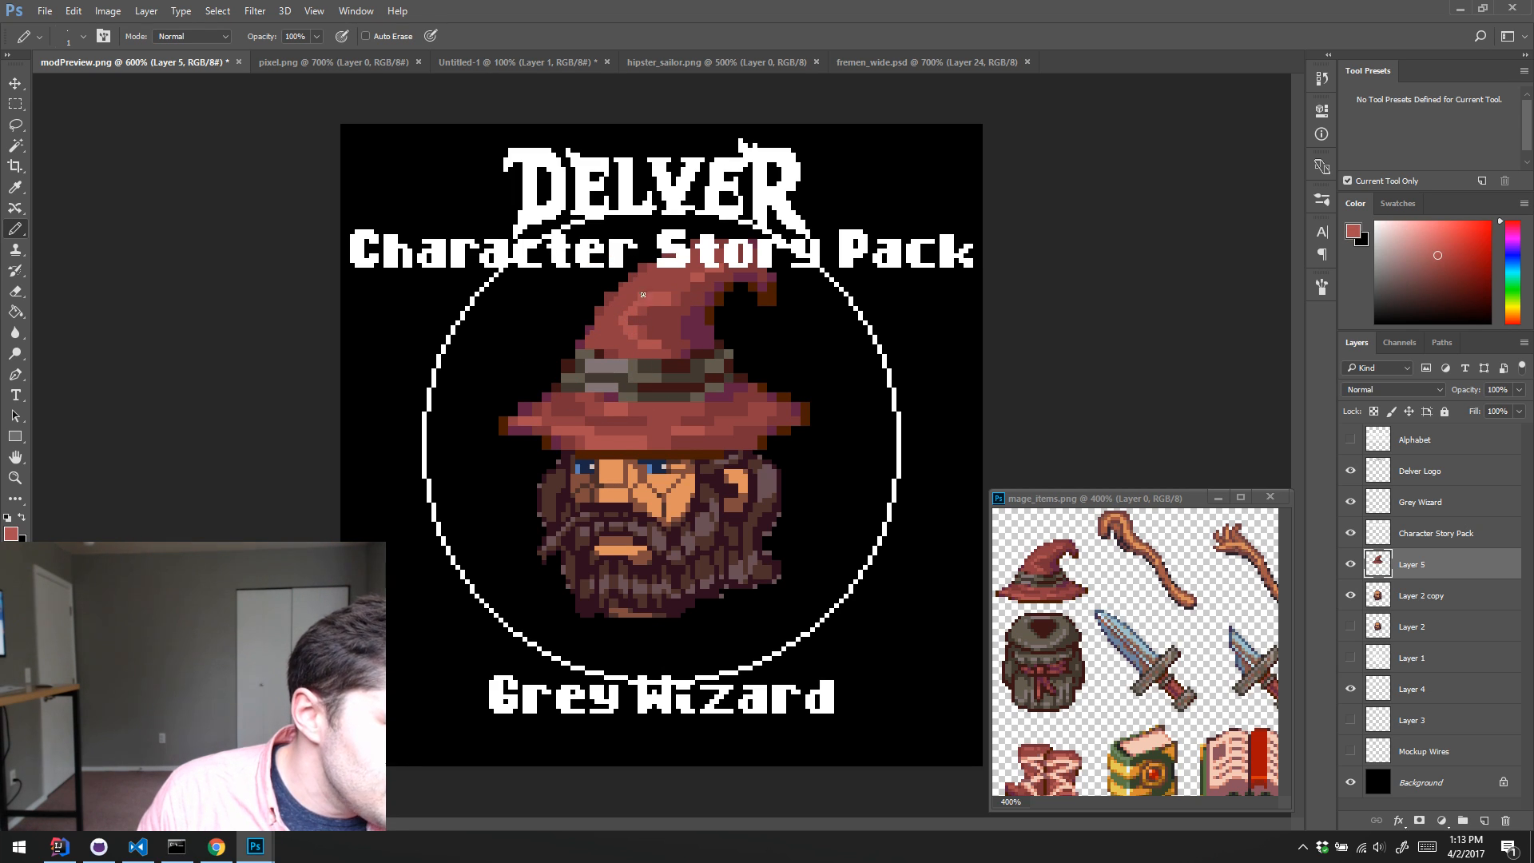
alt+click(646, 286)
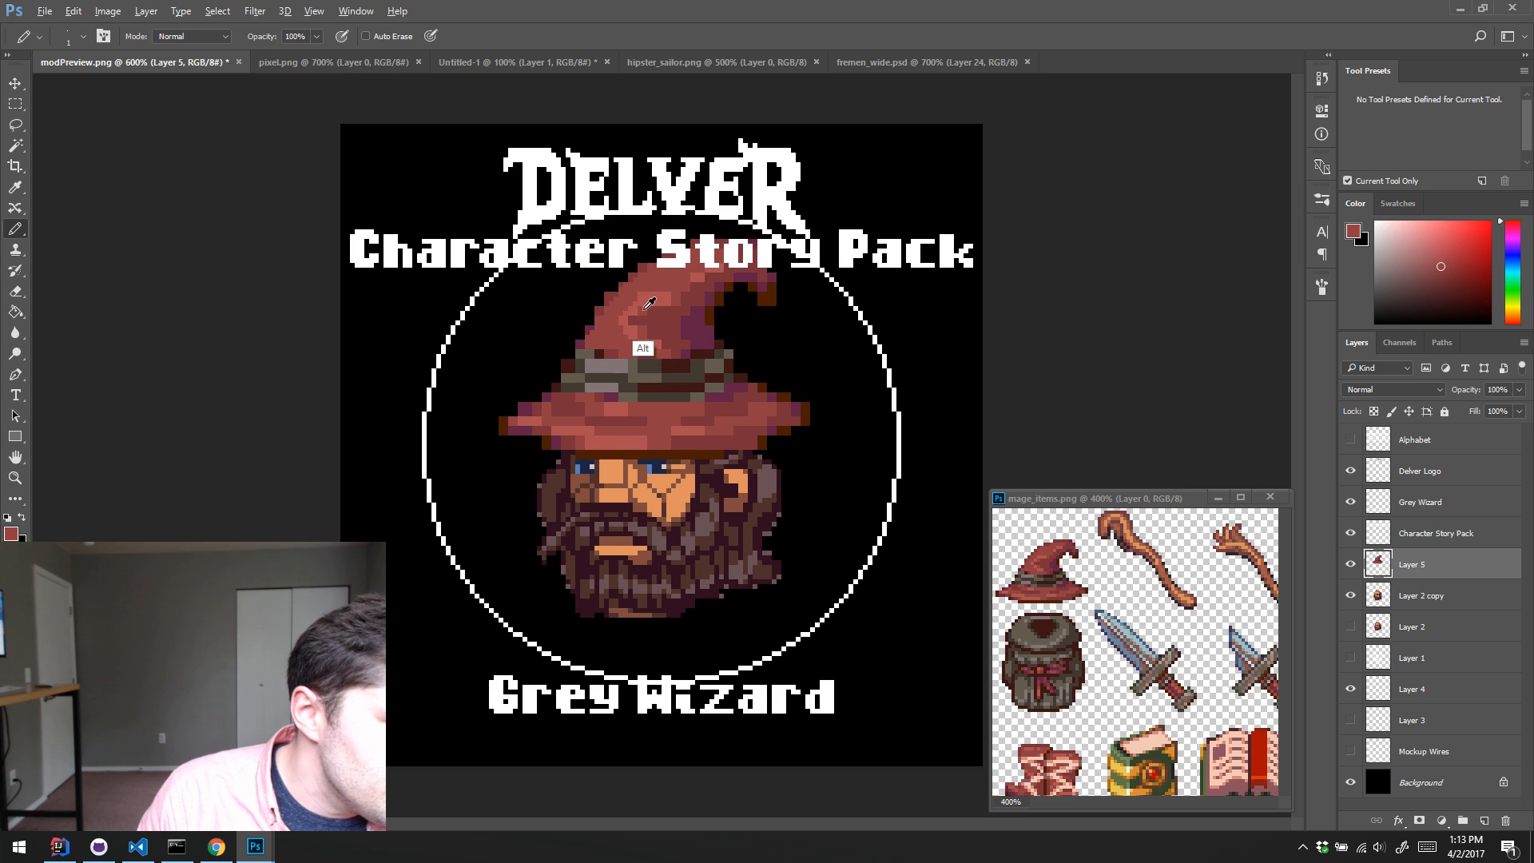
Step: Refine the red shading toward the hat's bent tip with sampled light and mid reds, and pick up its dark purple shade
alt+click(635, 306)
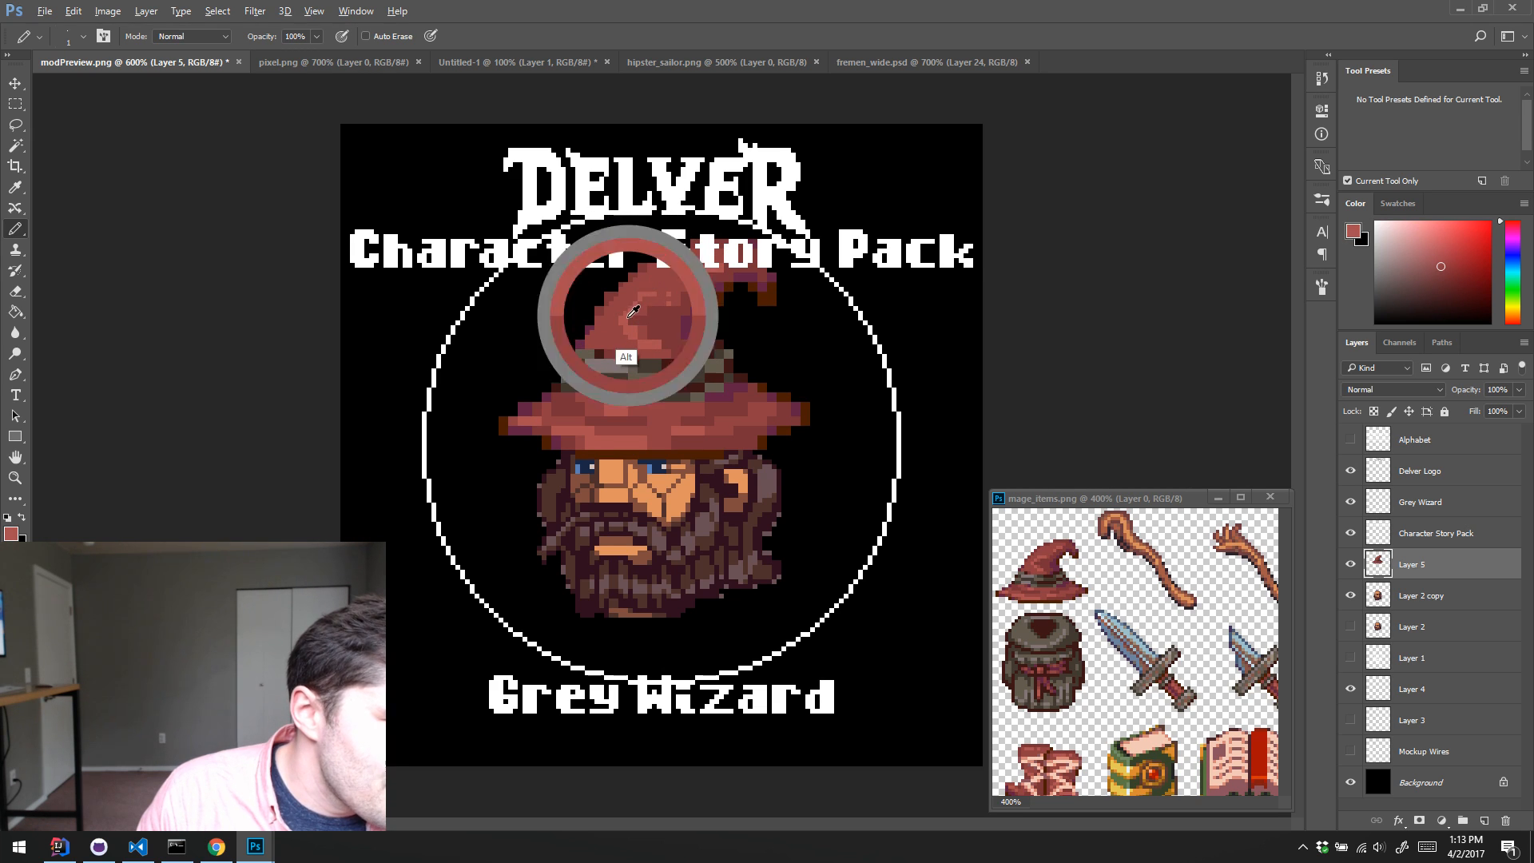
alt+click(675, 292)
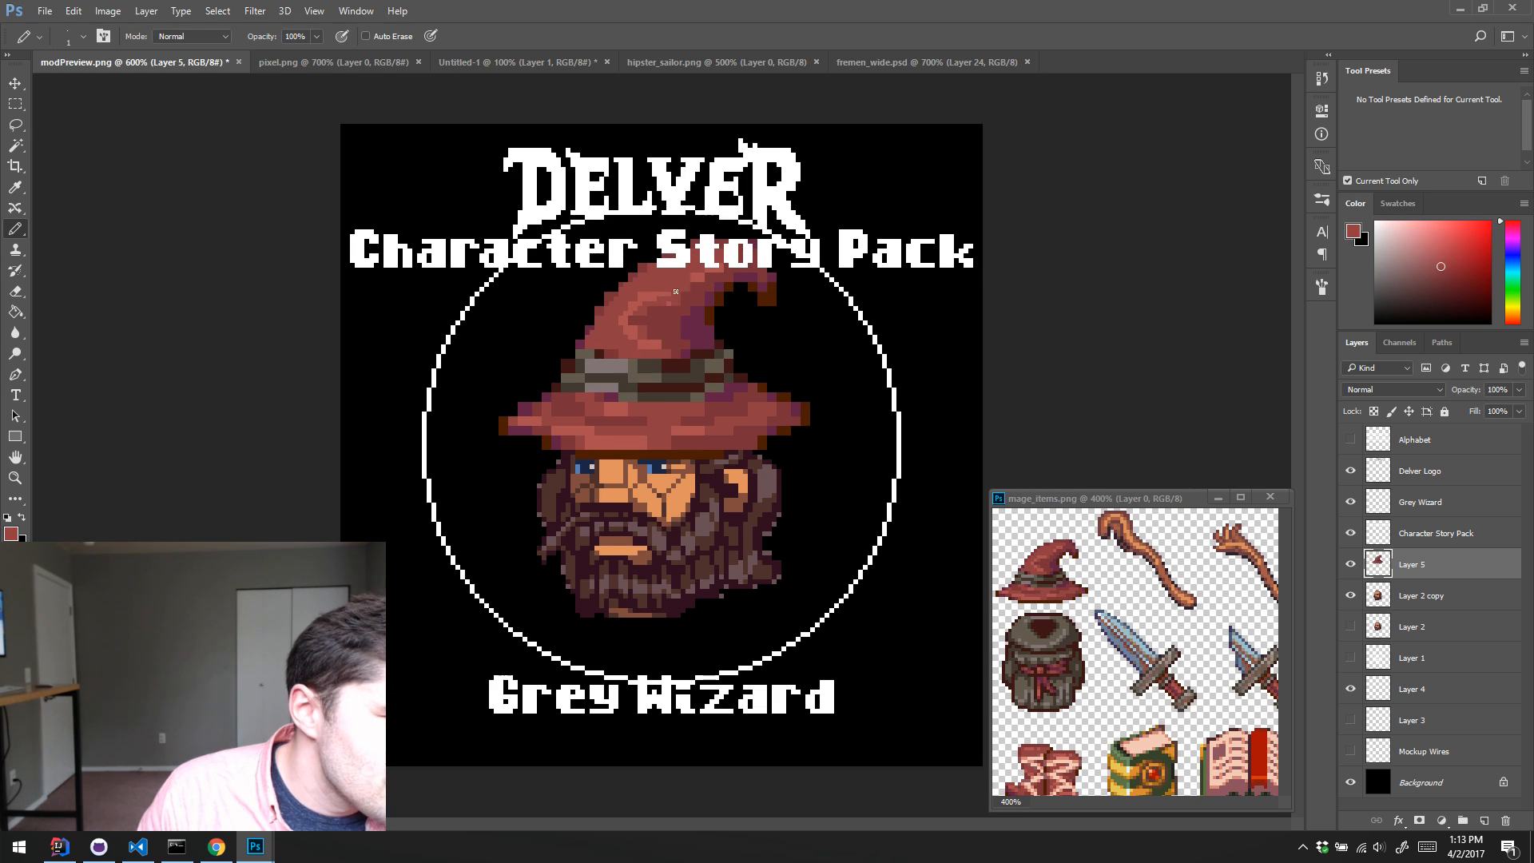
alt+click(637, 309)
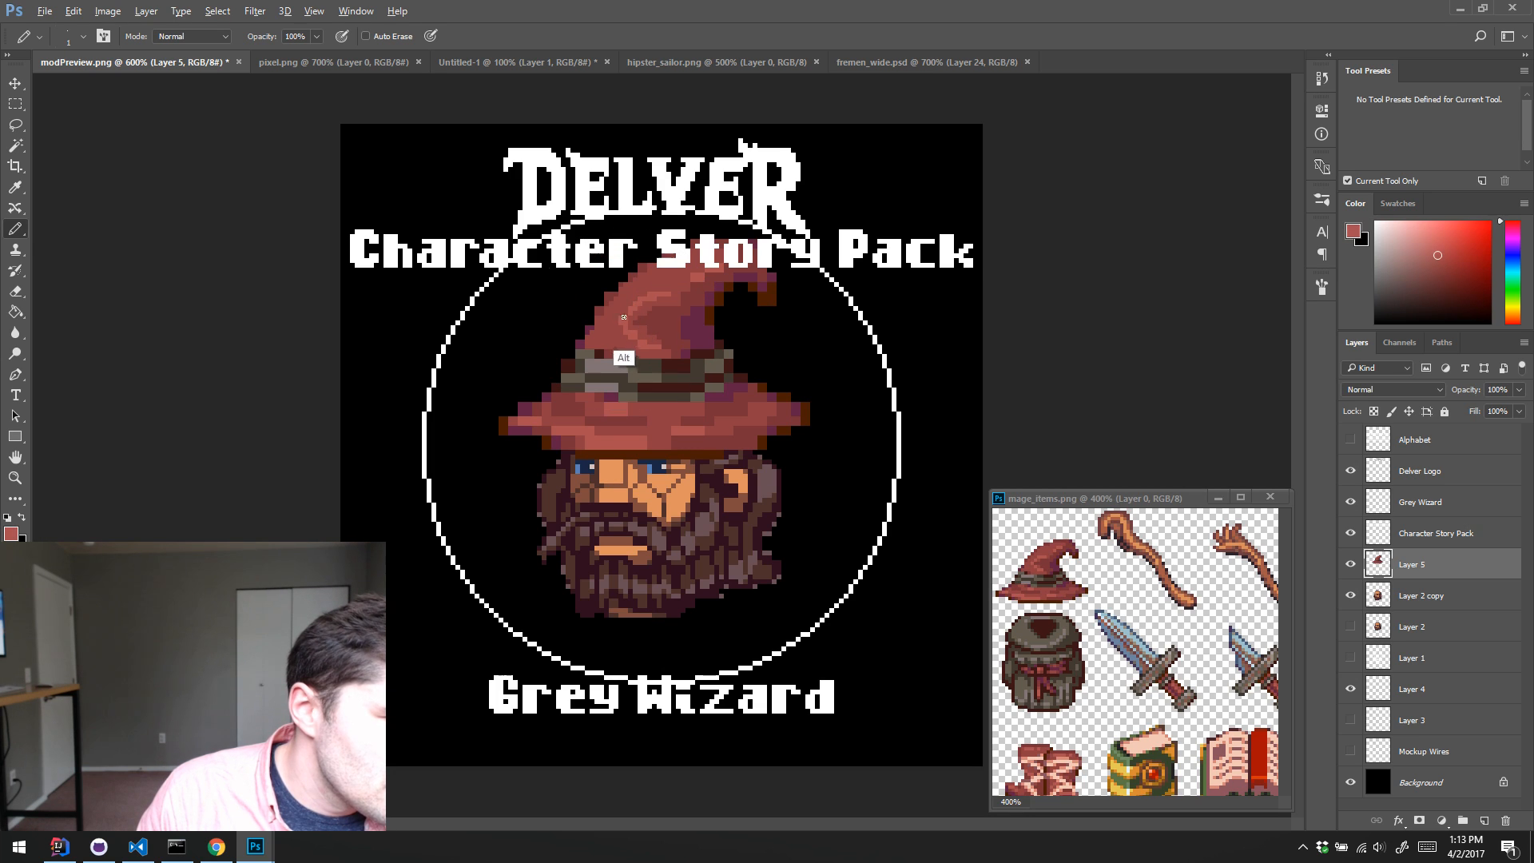
alt+click(665, 298)
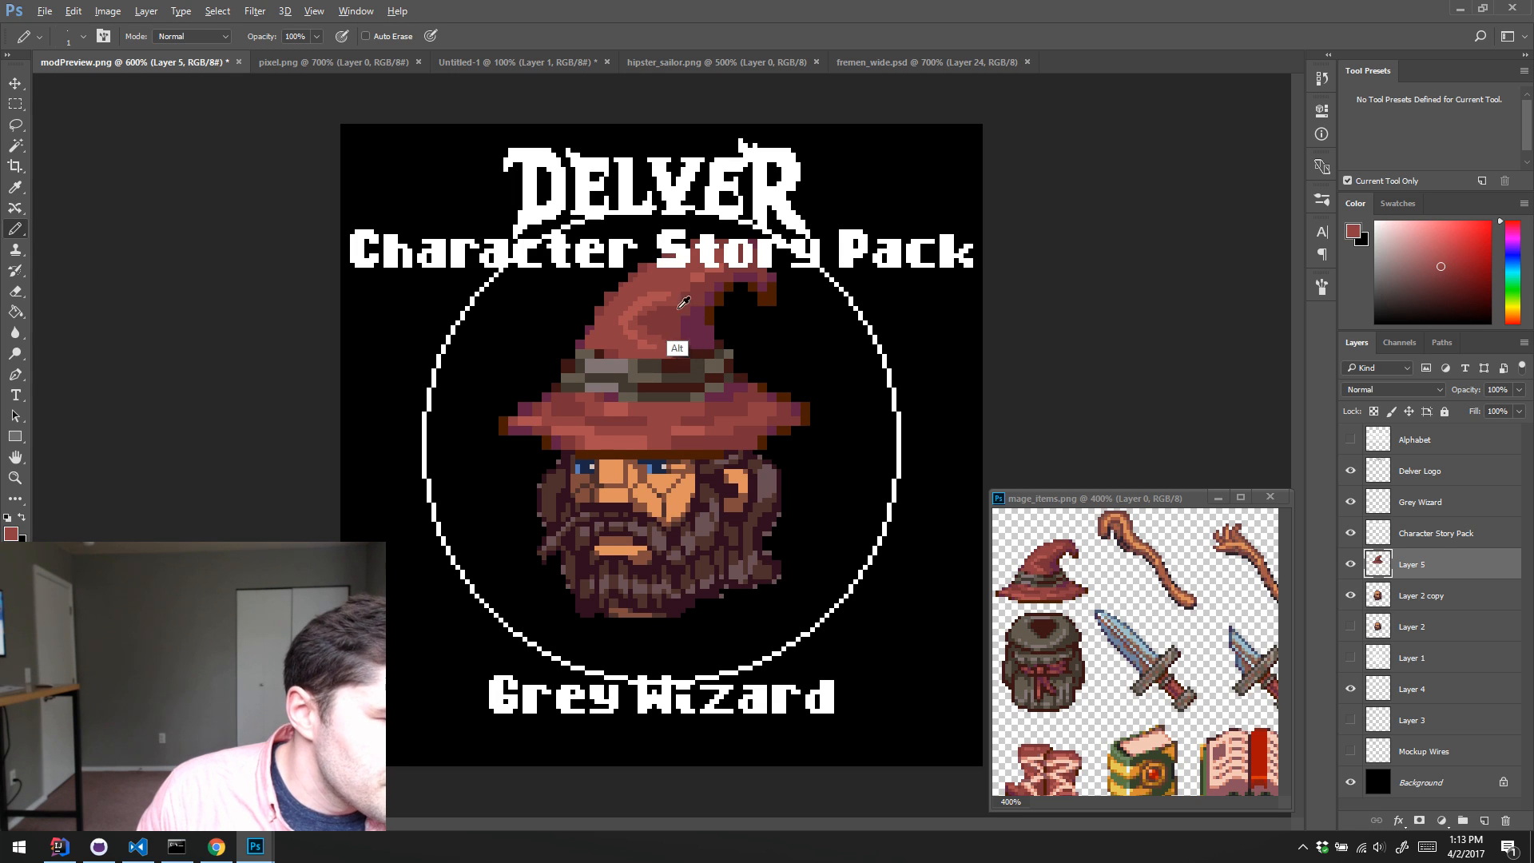
alt+click(681, 296)
alt+click(685, 284)
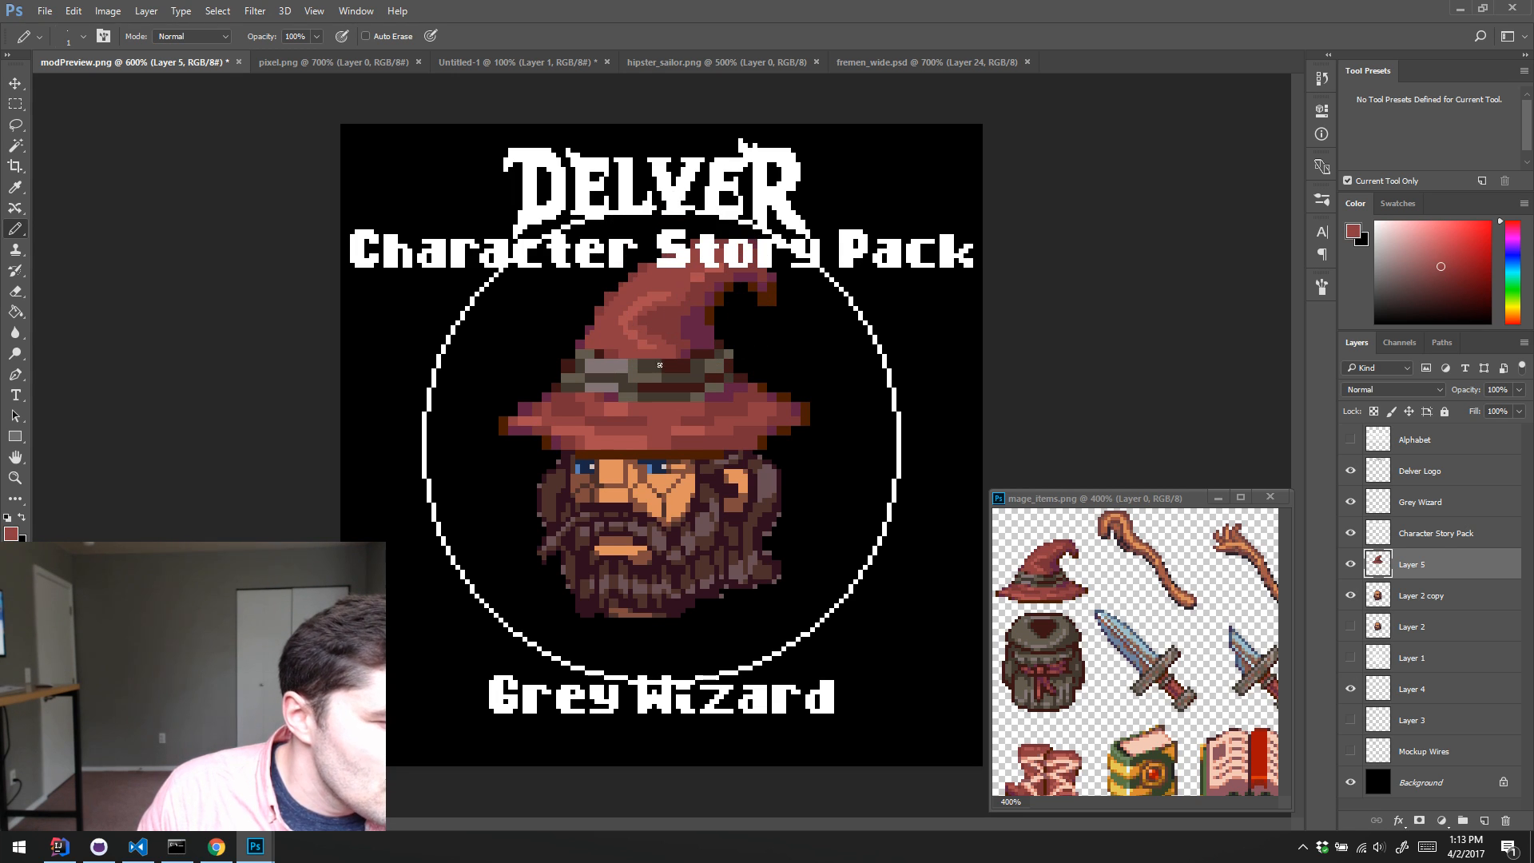
alt+click(588, 326)
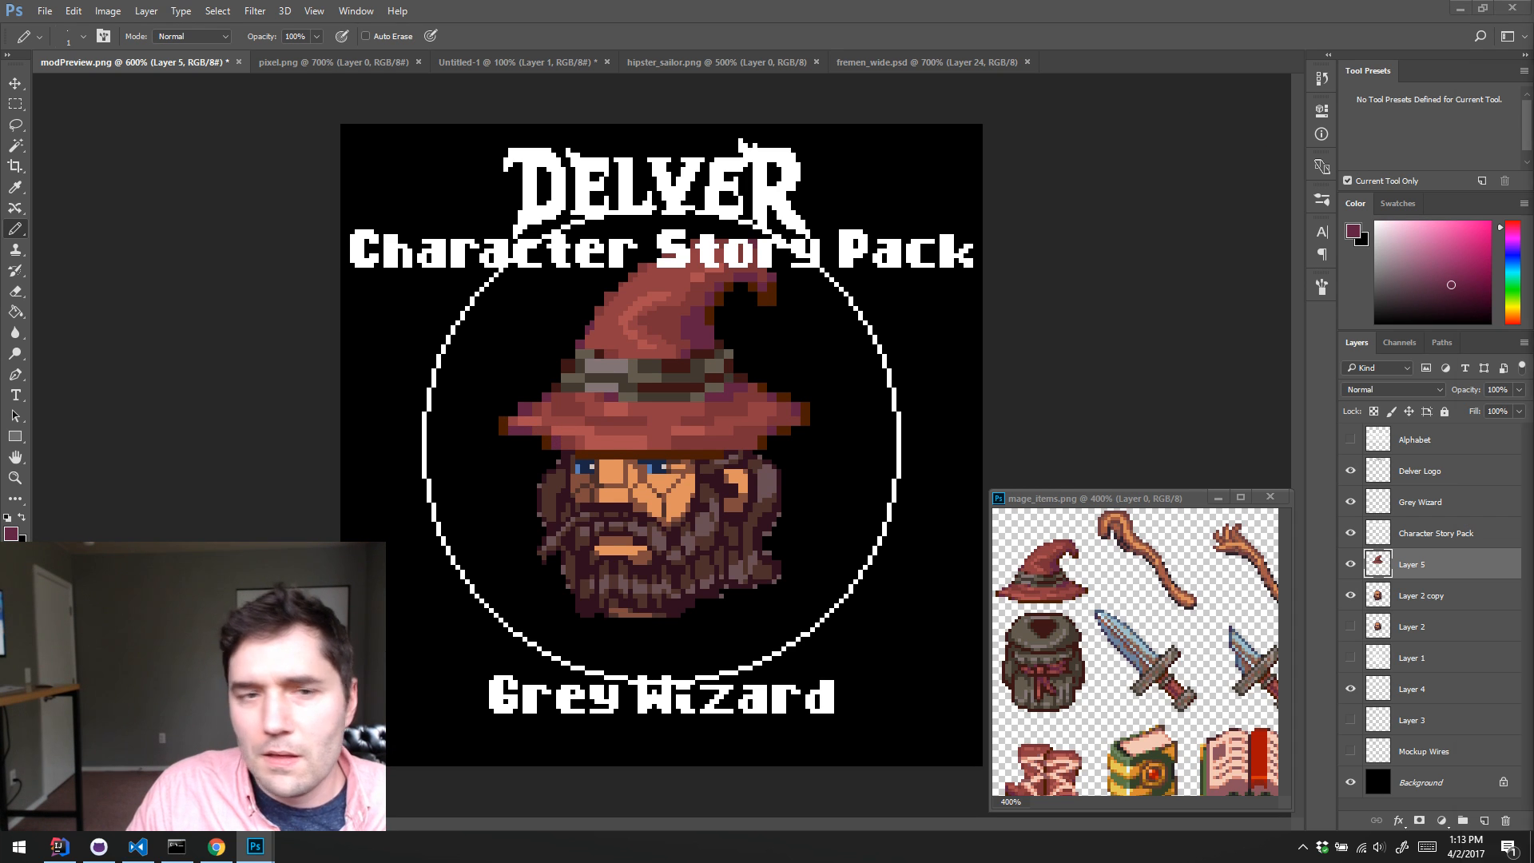
Step: Switch to Chrome and search Google Images for "floppy wizard hat"
drag(998, 9, 1128, 74)
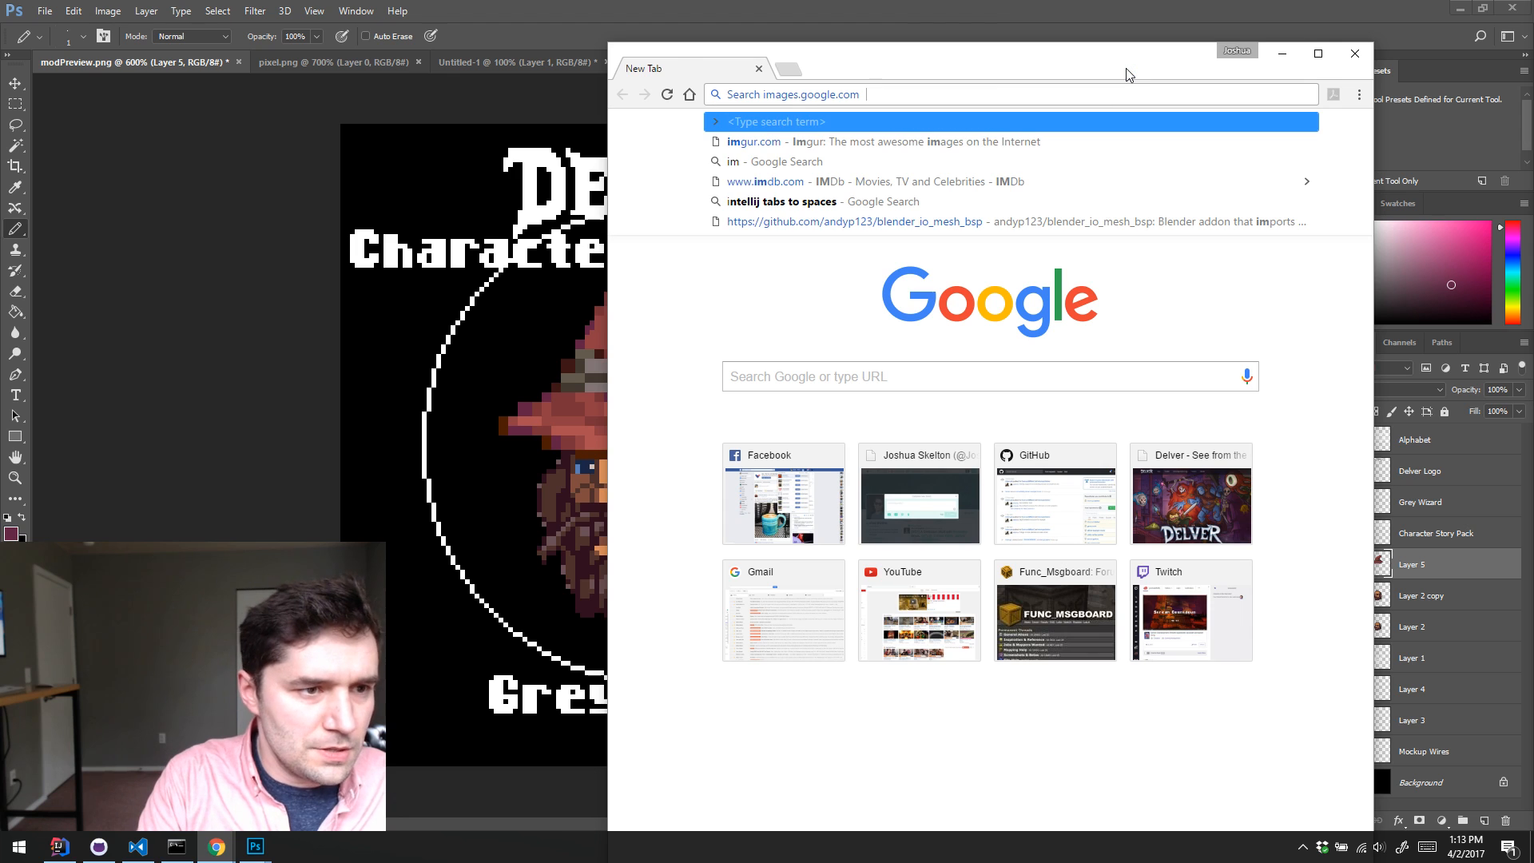
text(floppy wiz)
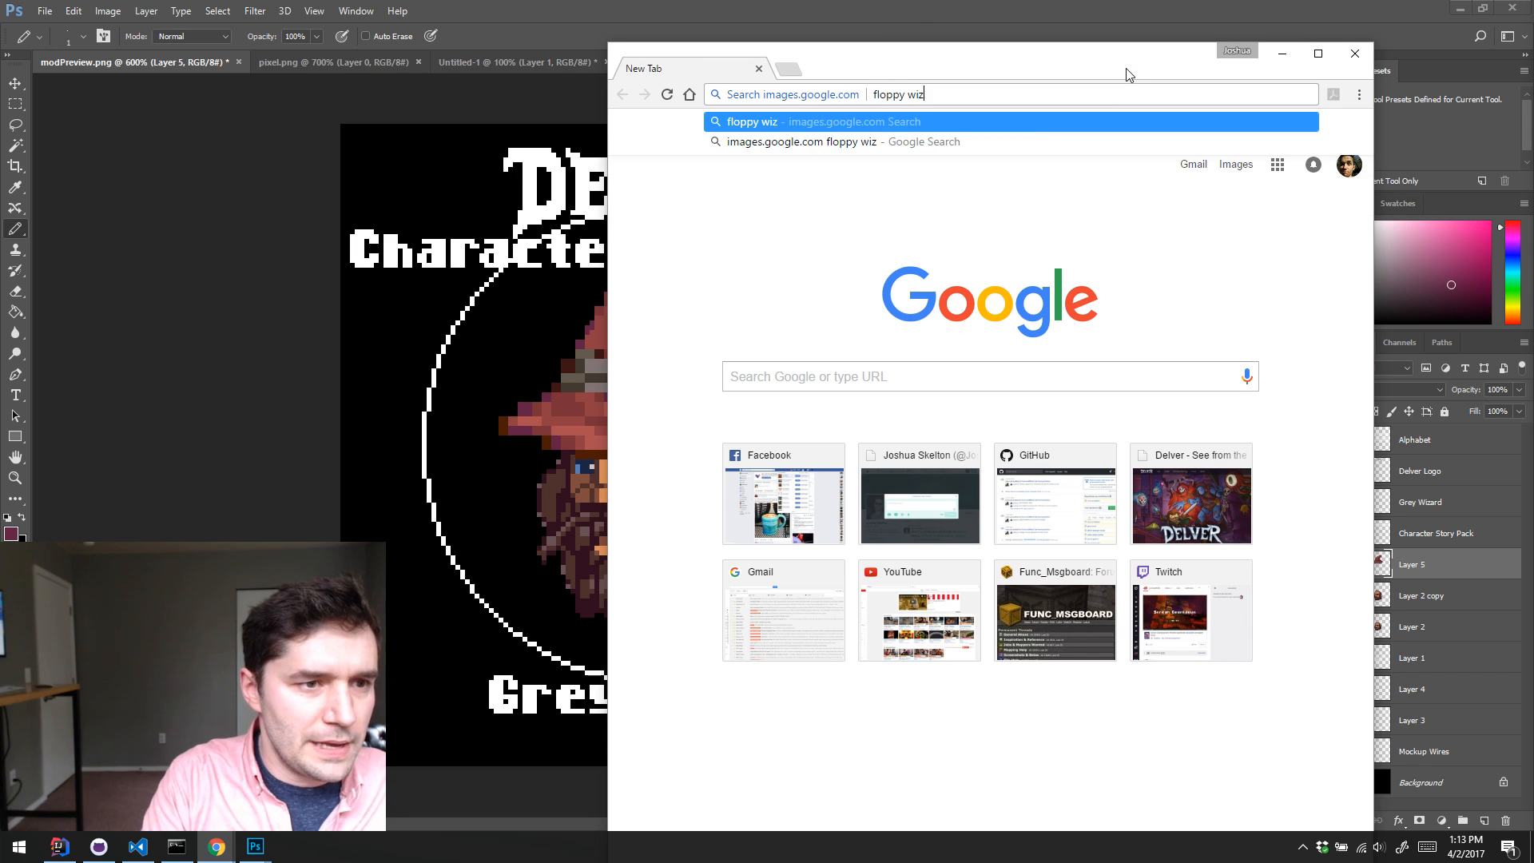
text(ard hat)
key(Return)
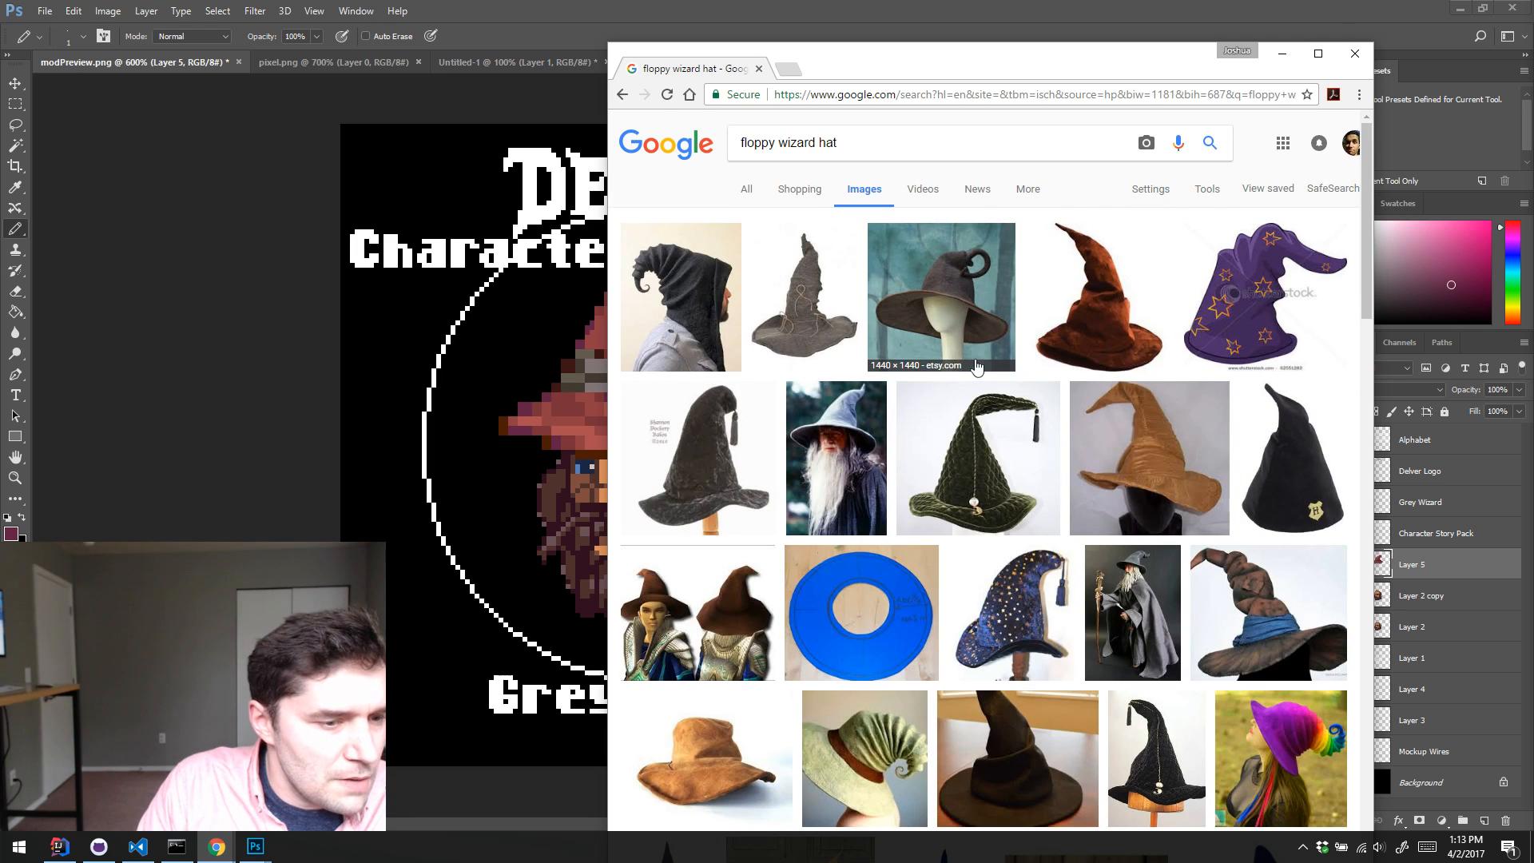
Step: Maximize the browser, examine the hat results and the photo of a grey-robed wizard with a staff, and return to Photoshop
drag(1059, 53, 1232, 17)
double_click(1231, 18)
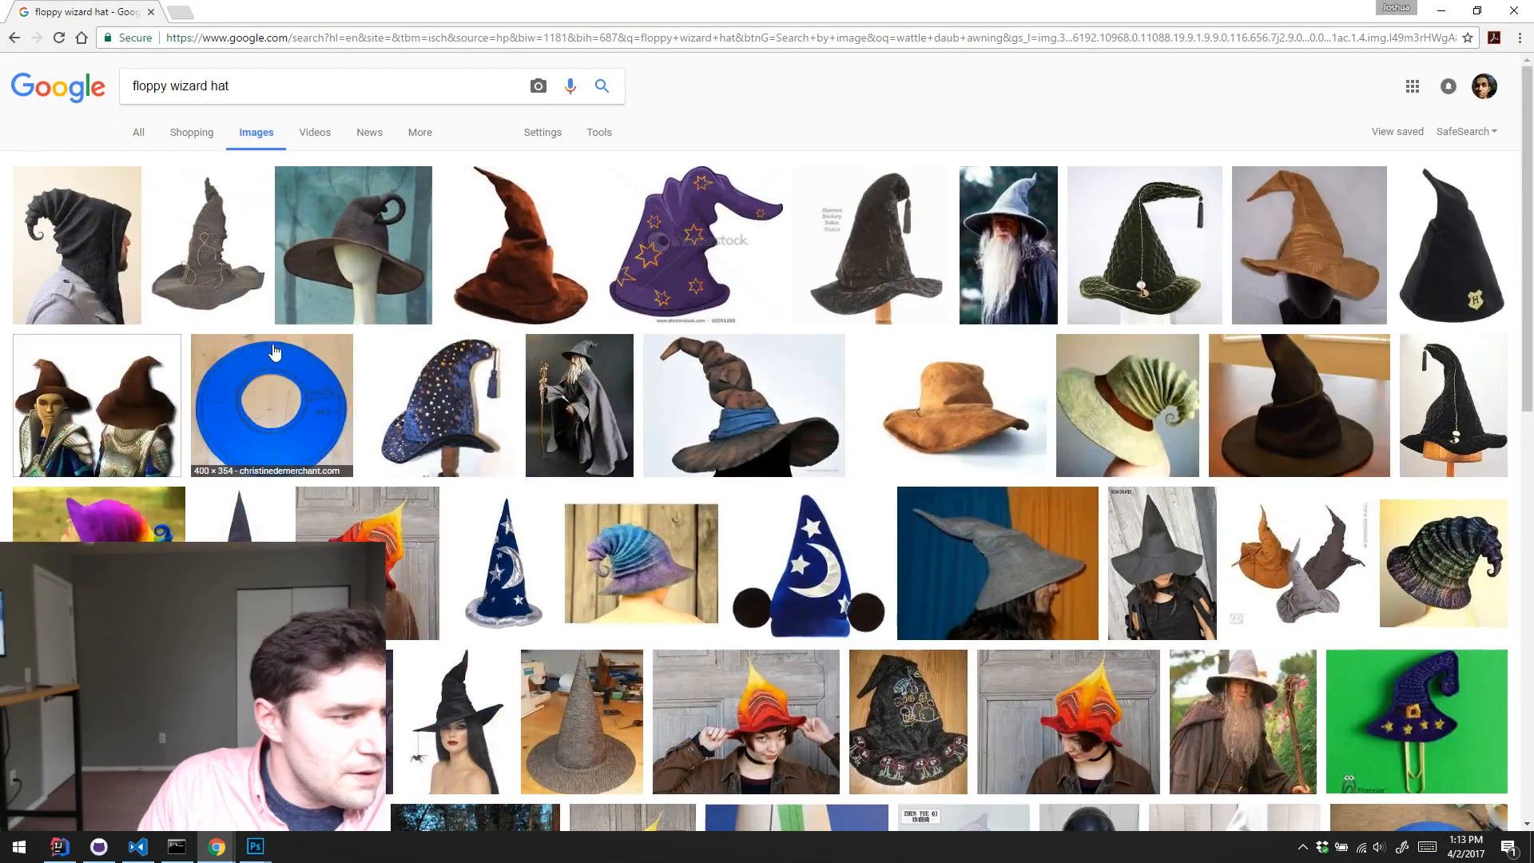
scroll(348, 528, down, 2)
scroll(548, 523, down, 4)
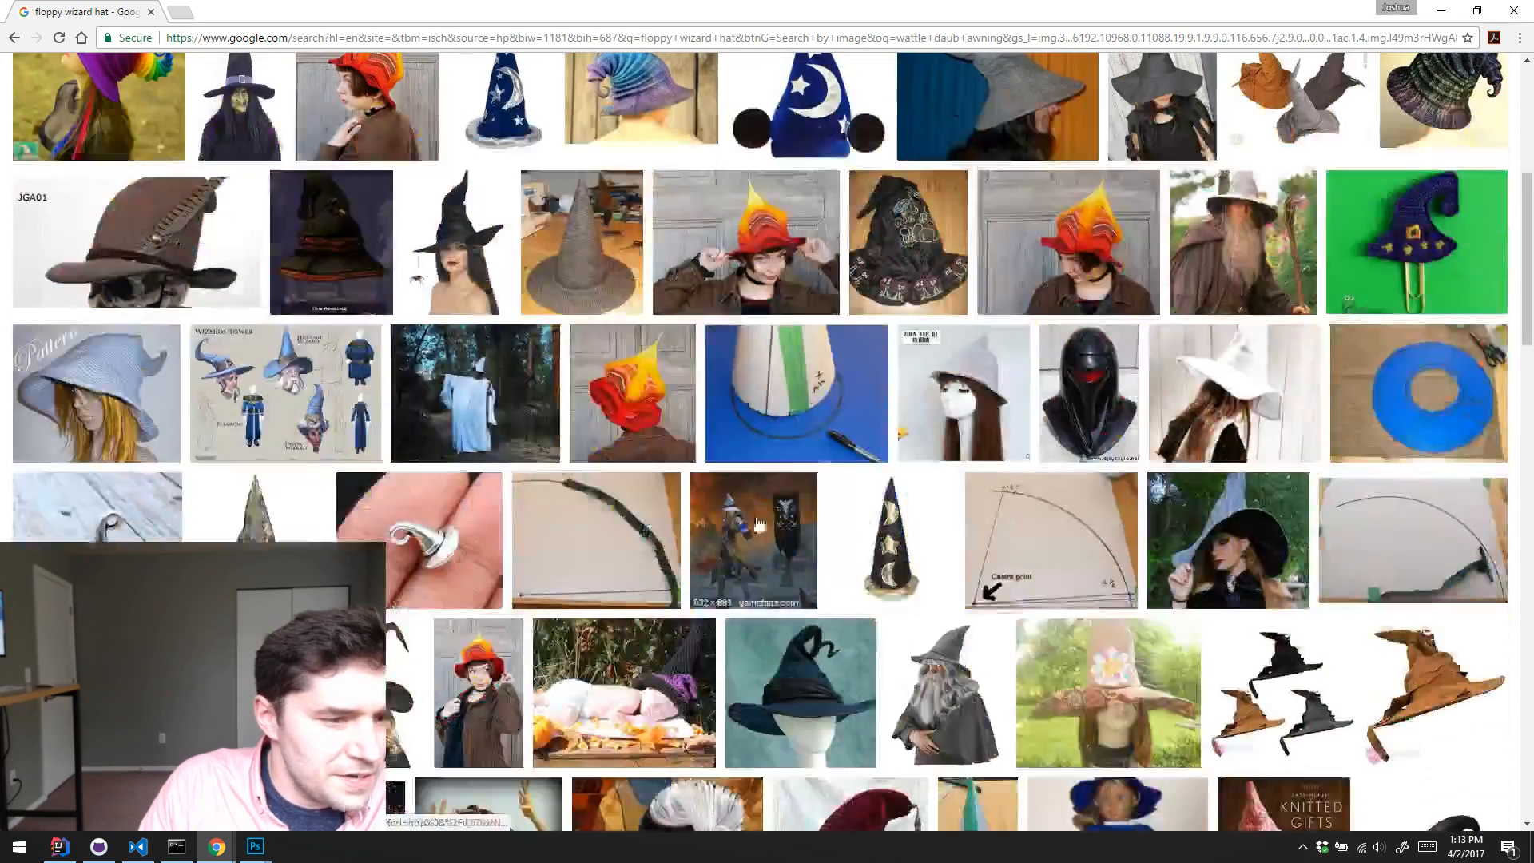
click(1242, 240)
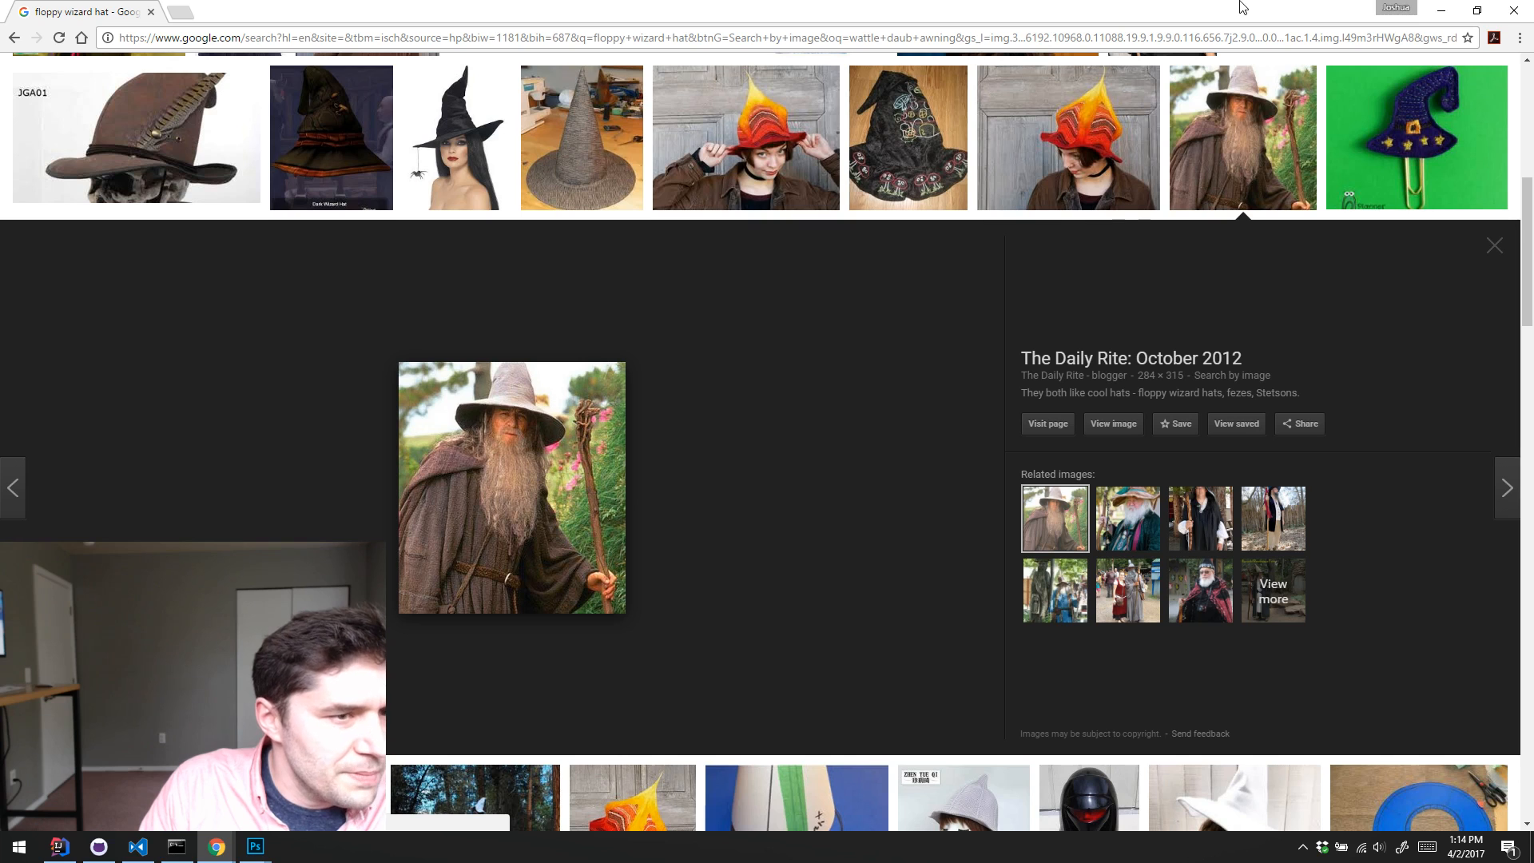
click(1445, 9)
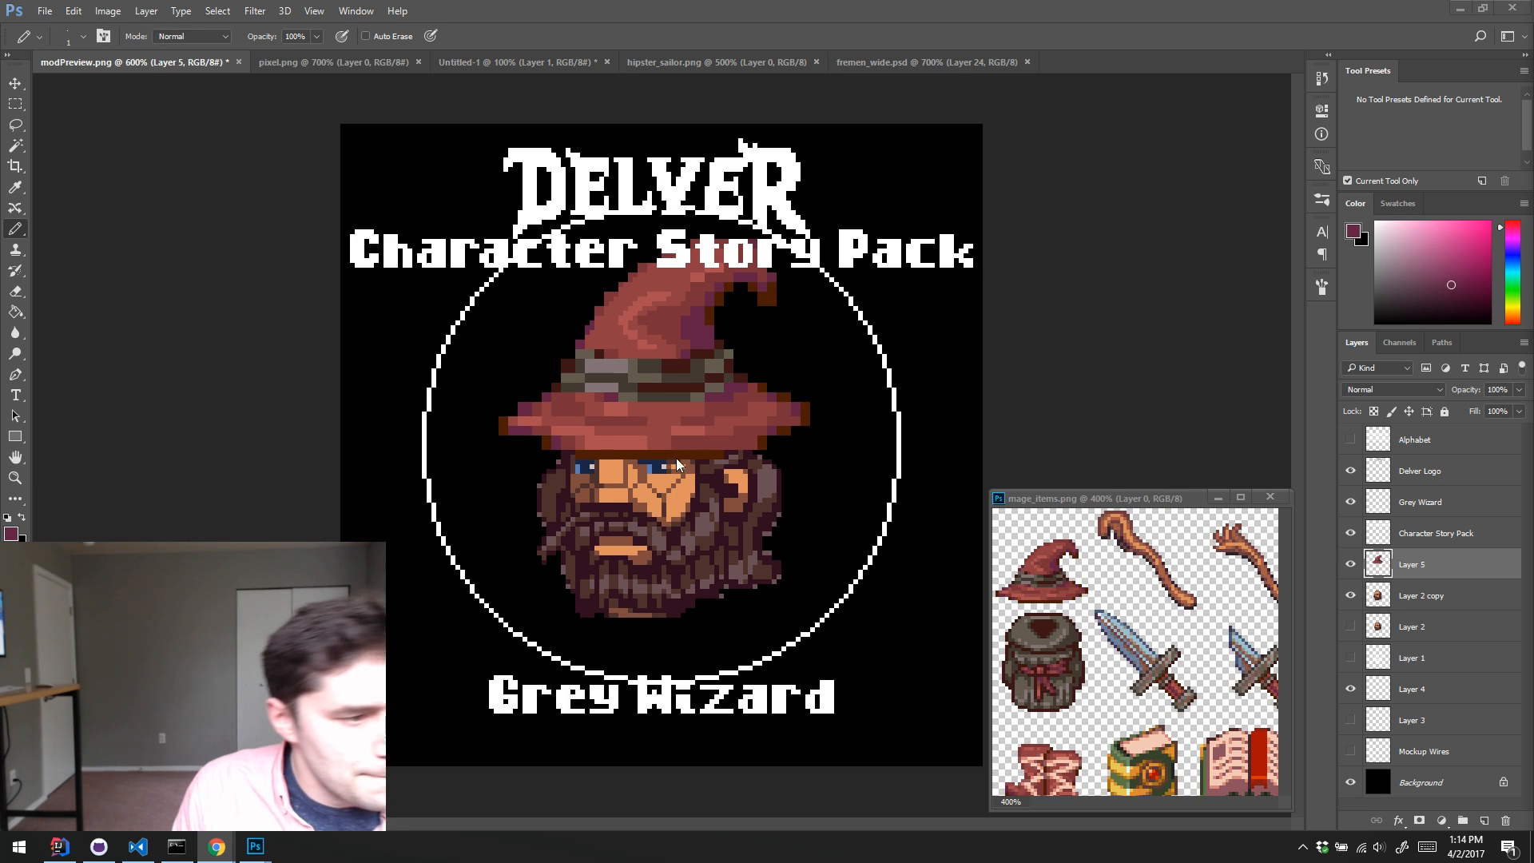
Step: Sample the brim's dark brown, re-examine the grey-robed wizard's hat photo in Chrome, and return to Photoshop
key(alt)
alt+click(776, 439)
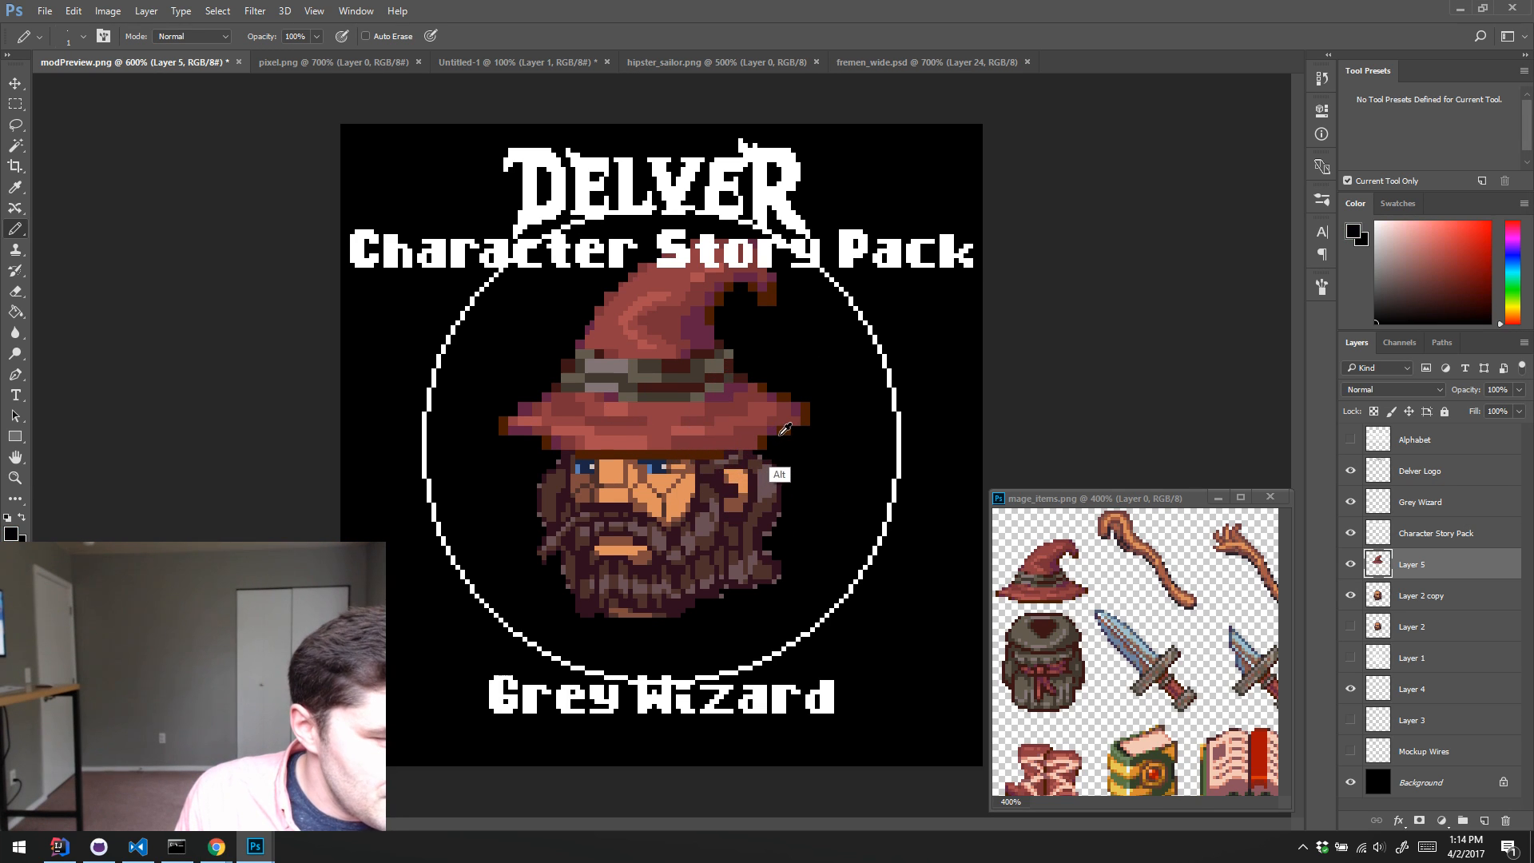
alt+click(782, 430)
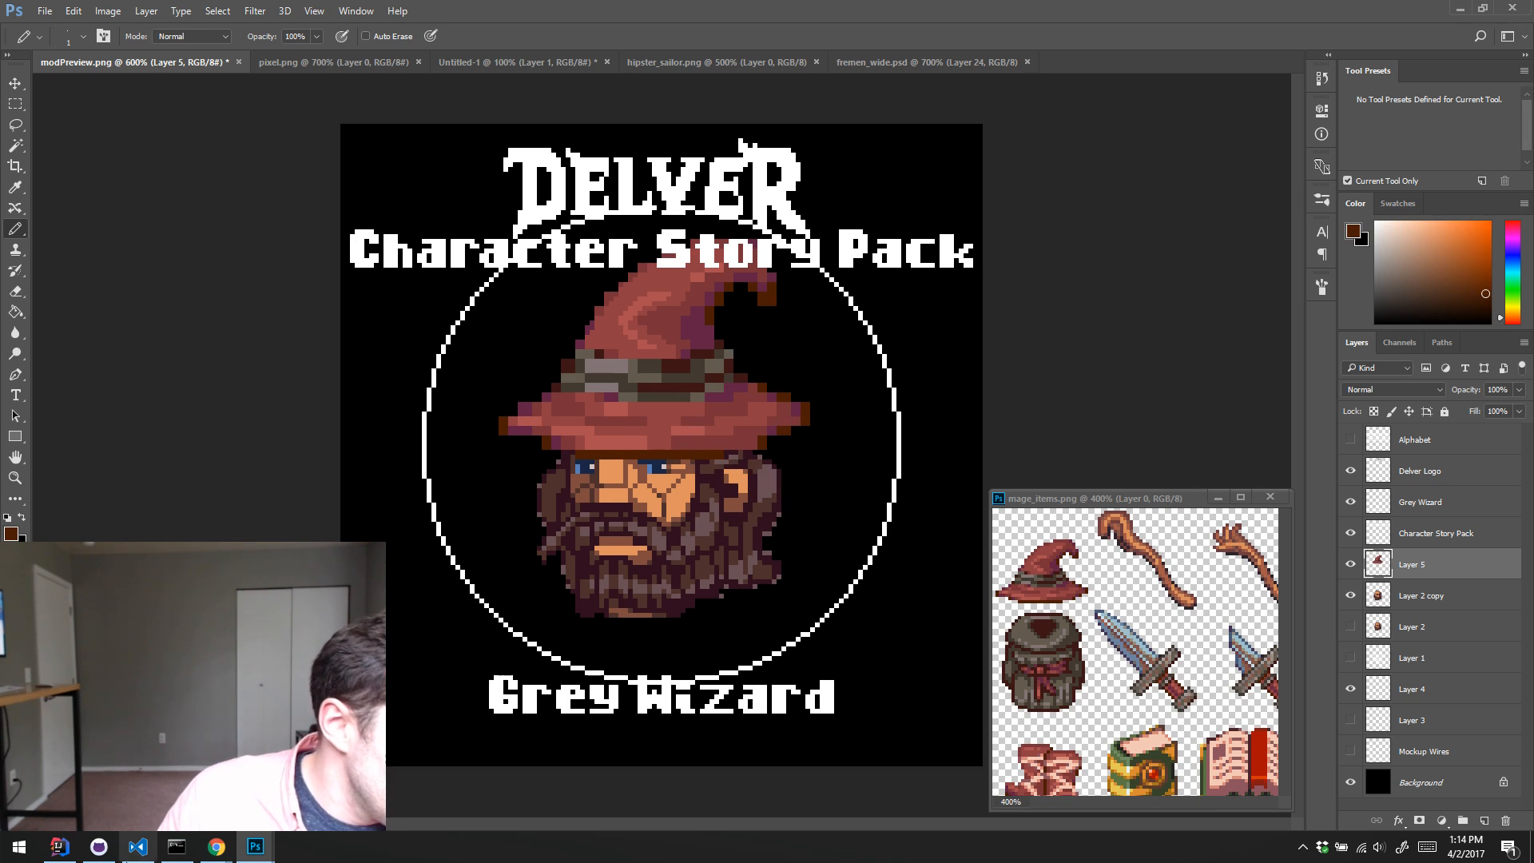
click(216, 845)
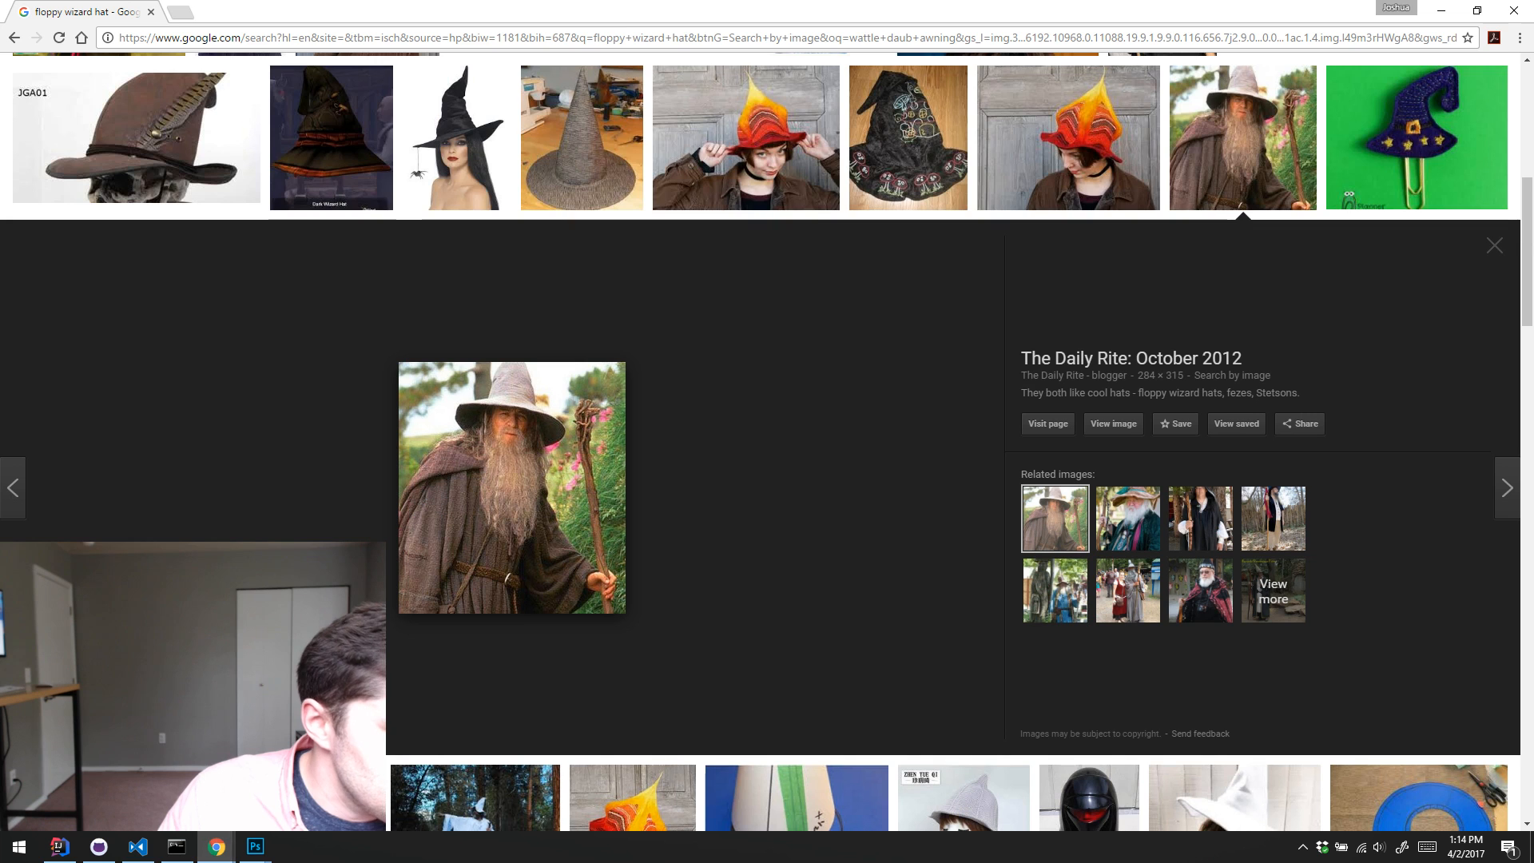
click(1445, 8)
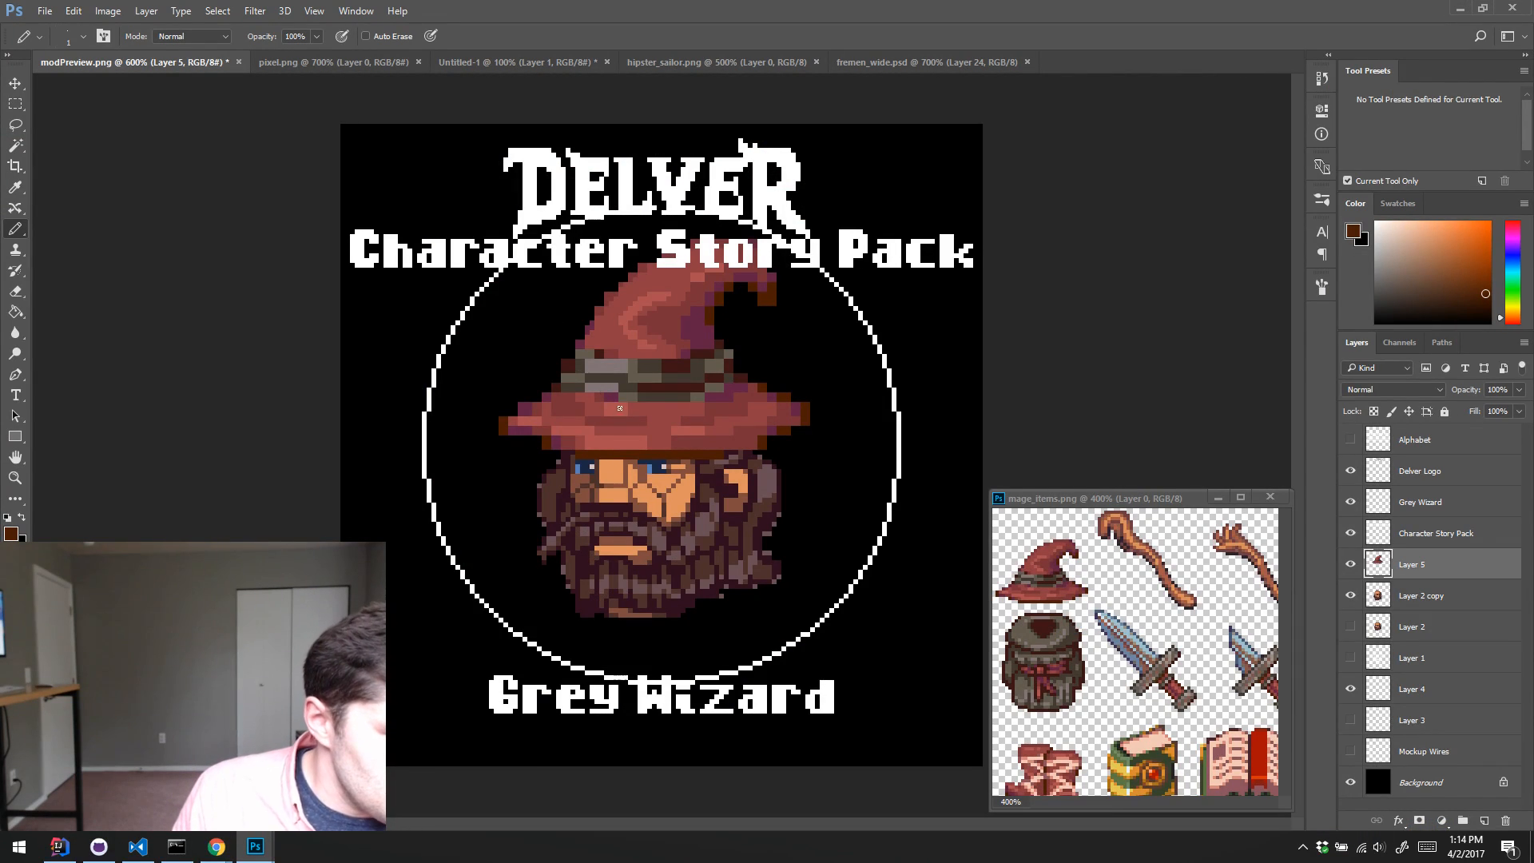
Step: Repaint the hat band in 1 px strokes with grey and olive-brown shades sampled from the band
alt+click(651, 439)
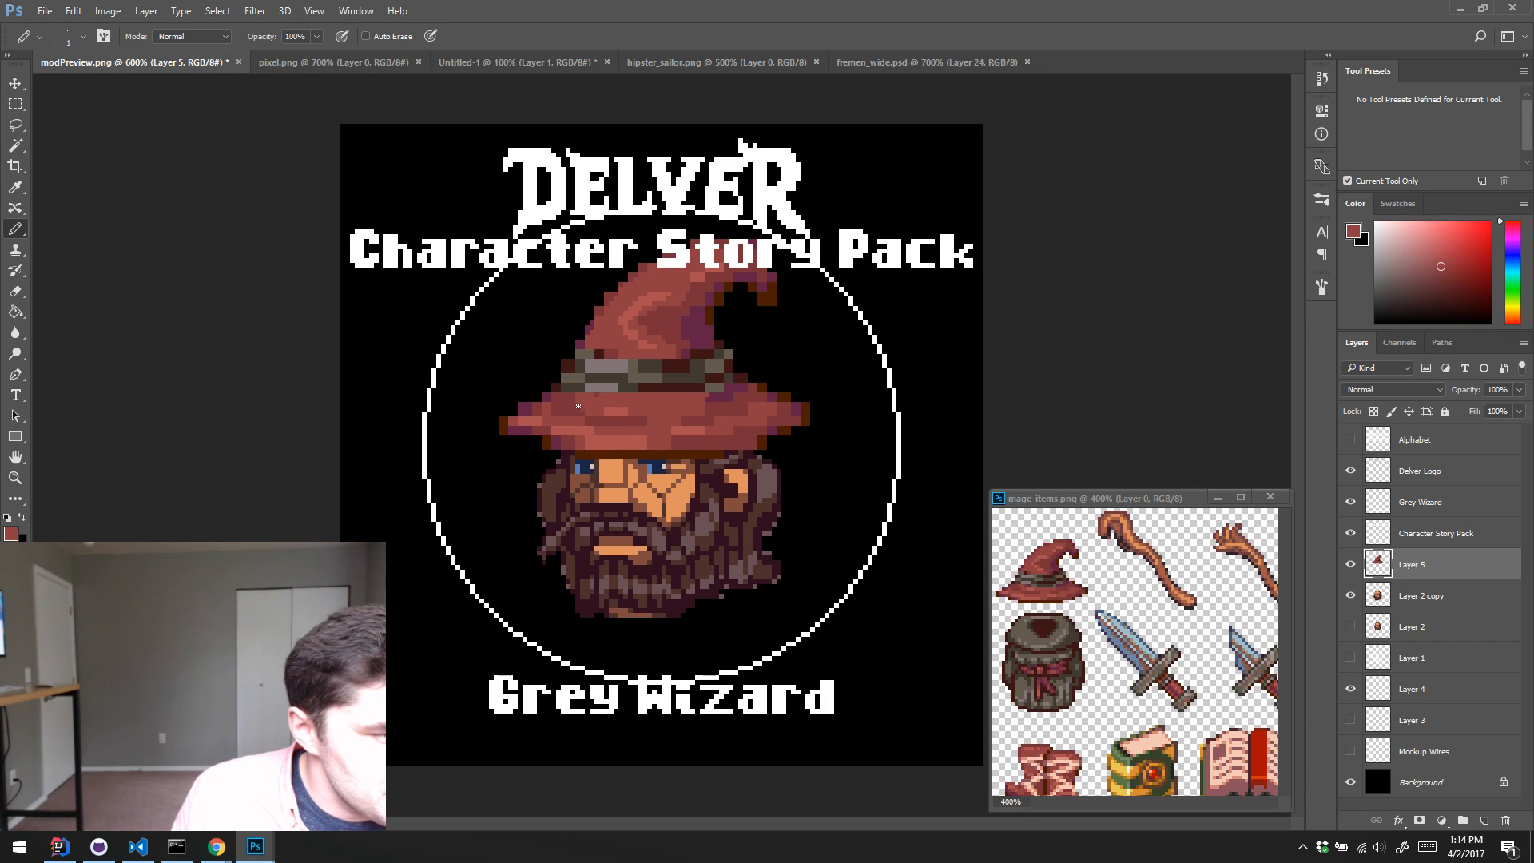
alt+click(646, 373)
alt+click(637, 363)
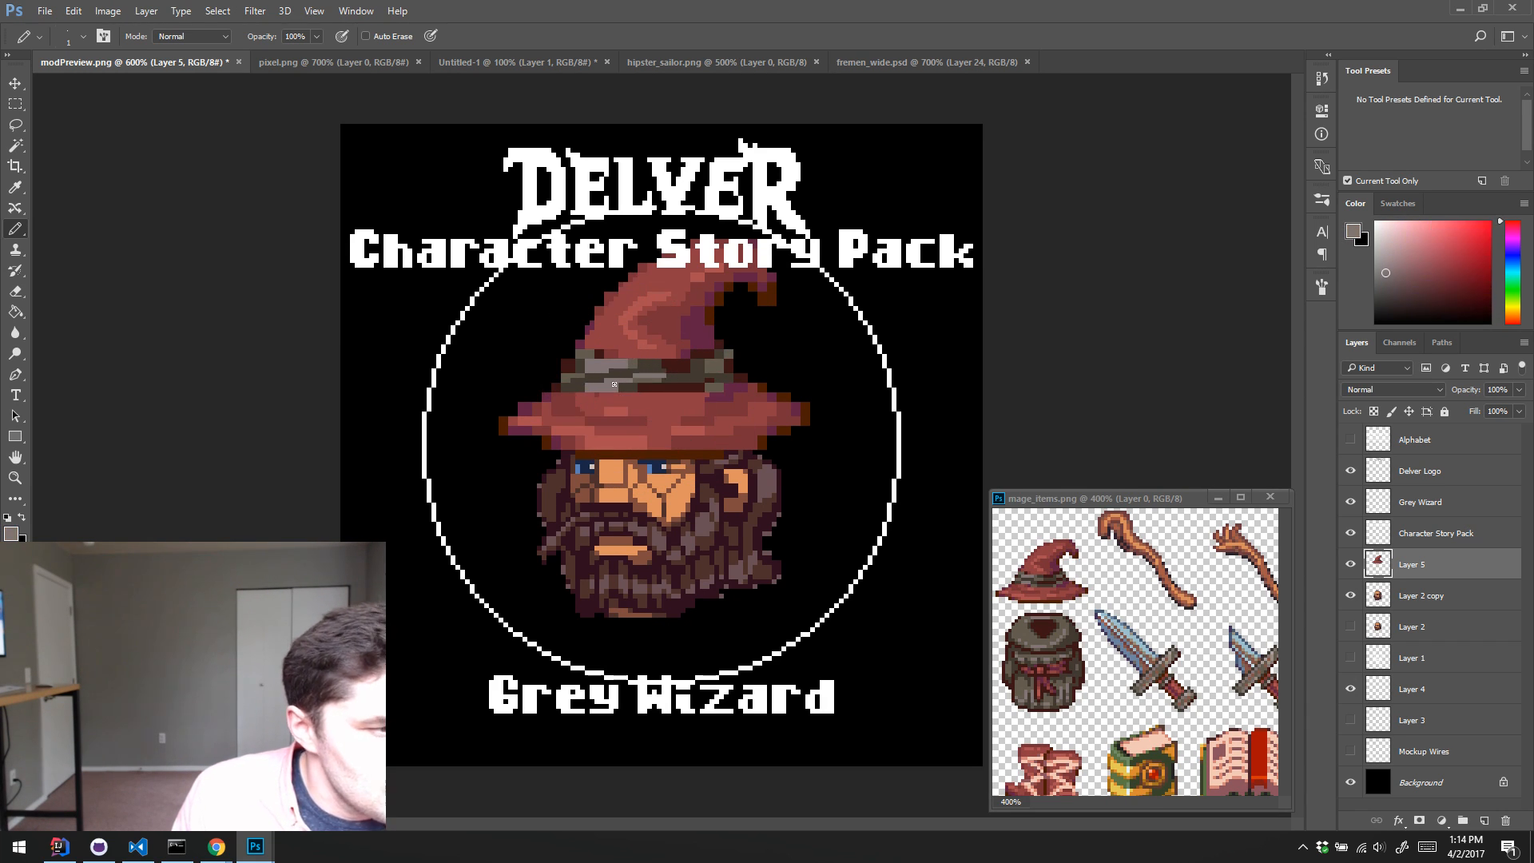
alt+click(704, 361)
drag(592, 389, 692, 379)
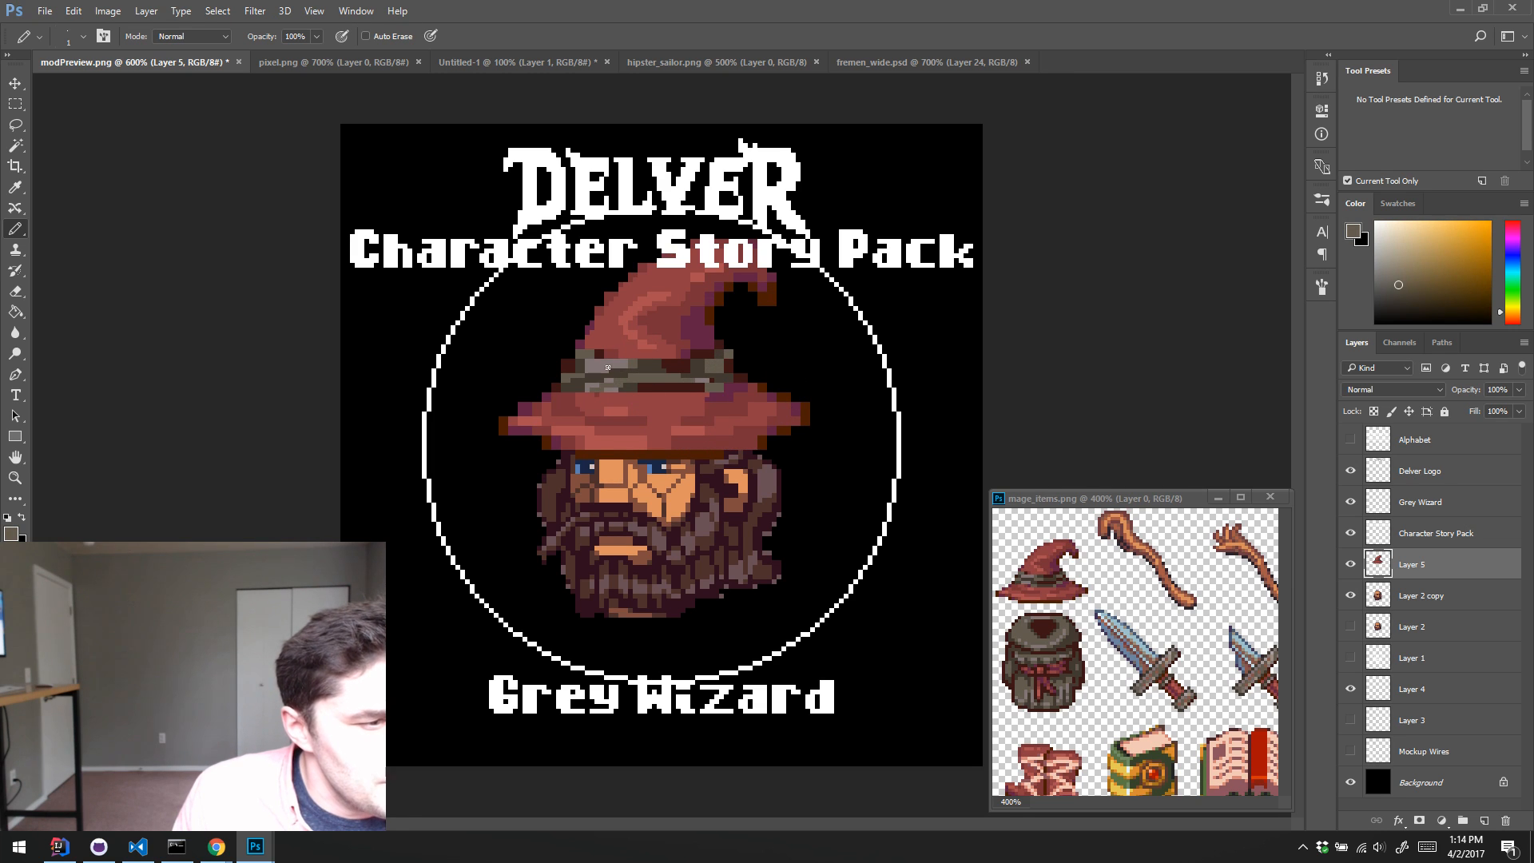
drag(600, 364, 696, 366)
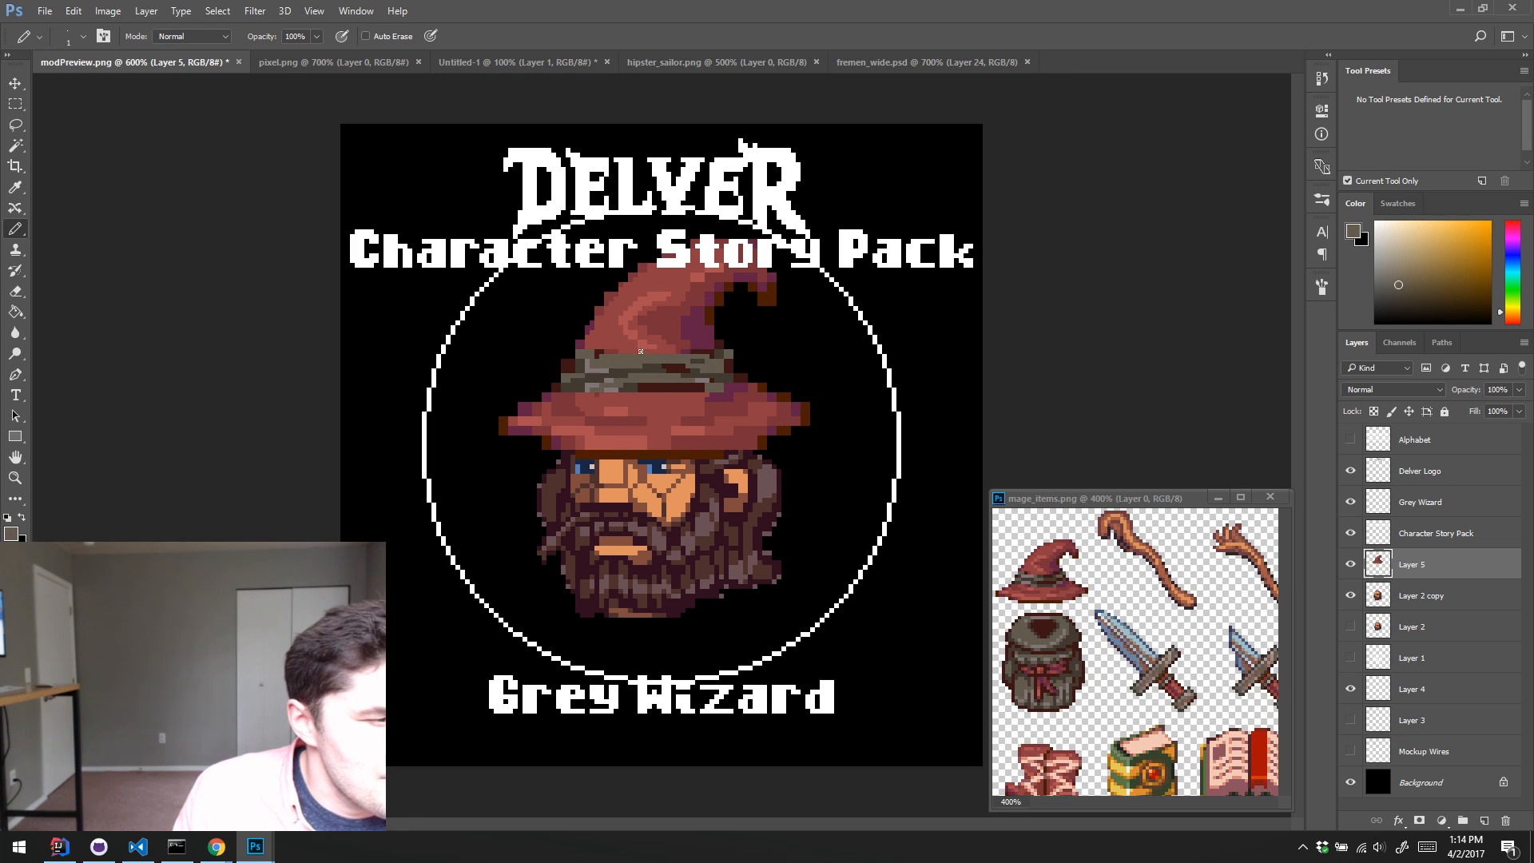
Step: Add dark brown shading inside the hat band and trim its lower edge into a curve with sampled hat red
alt+click(603, 345)
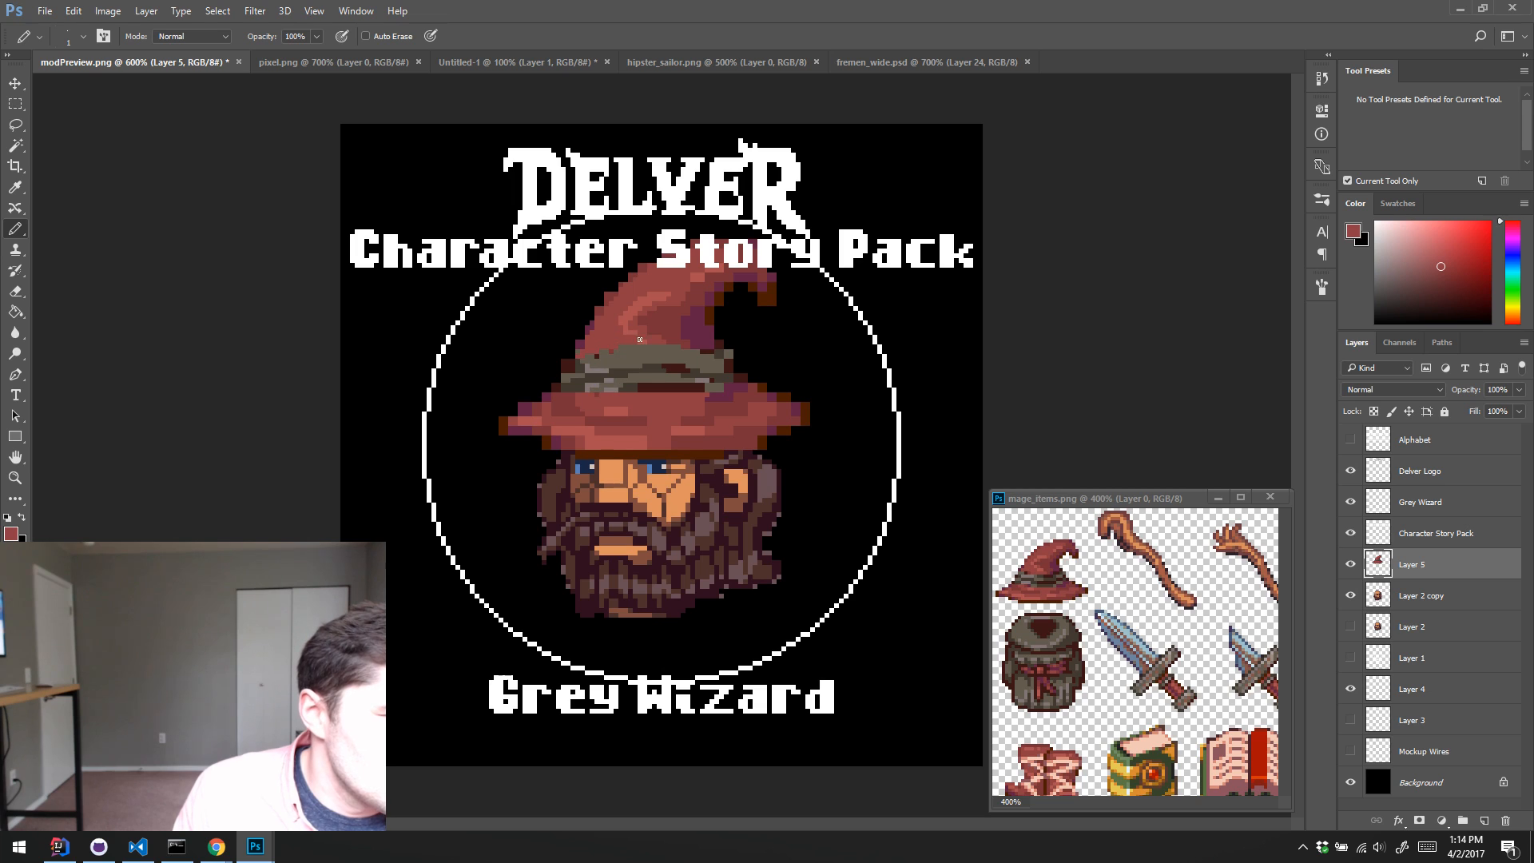
alt+click(619, 366)
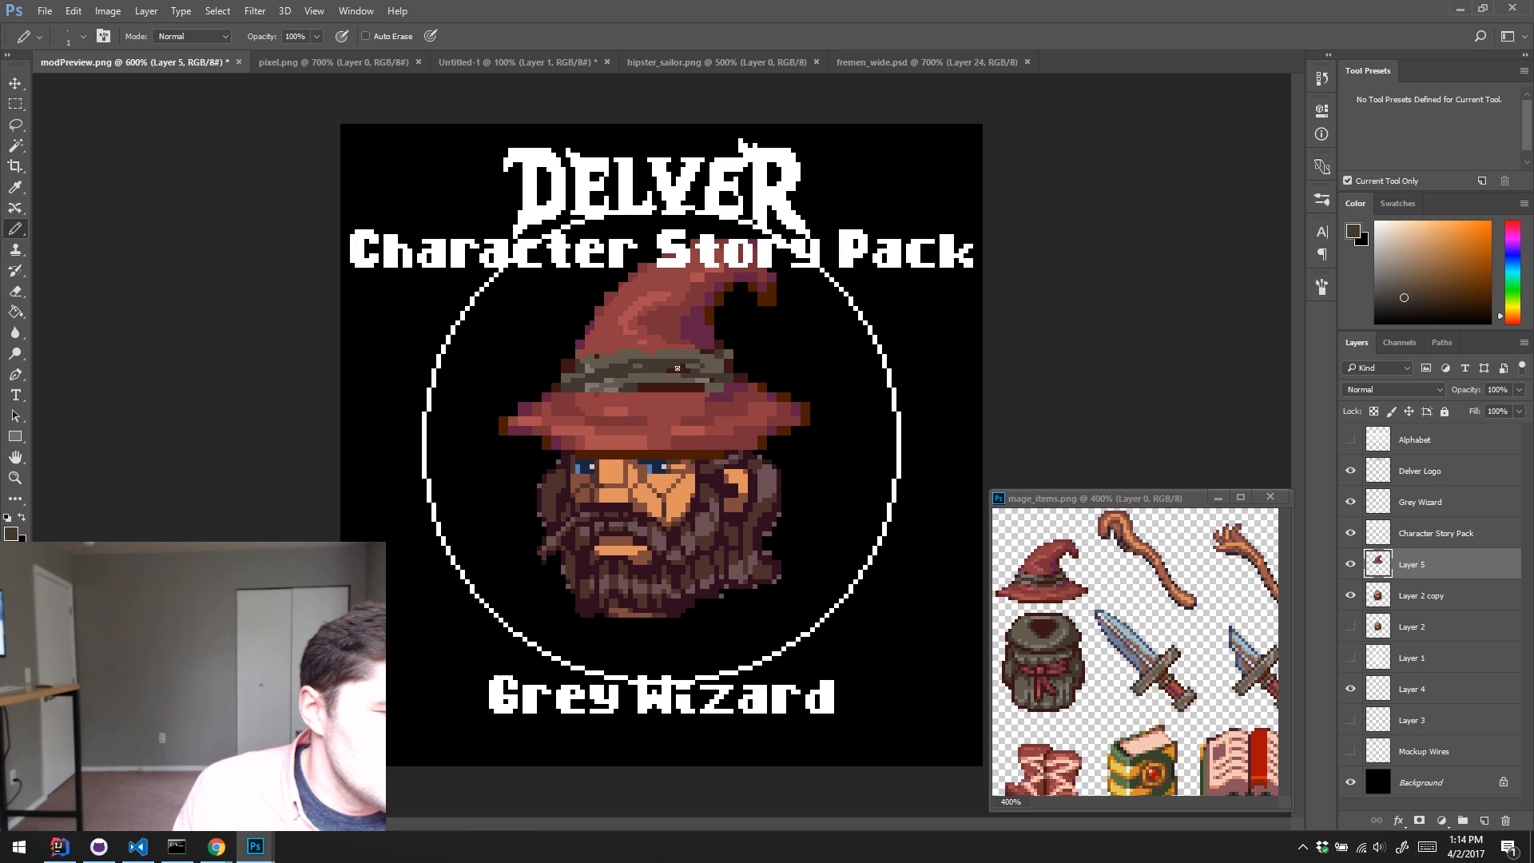
alt+click(640, 388)
drag(671, 383, 657, 391)
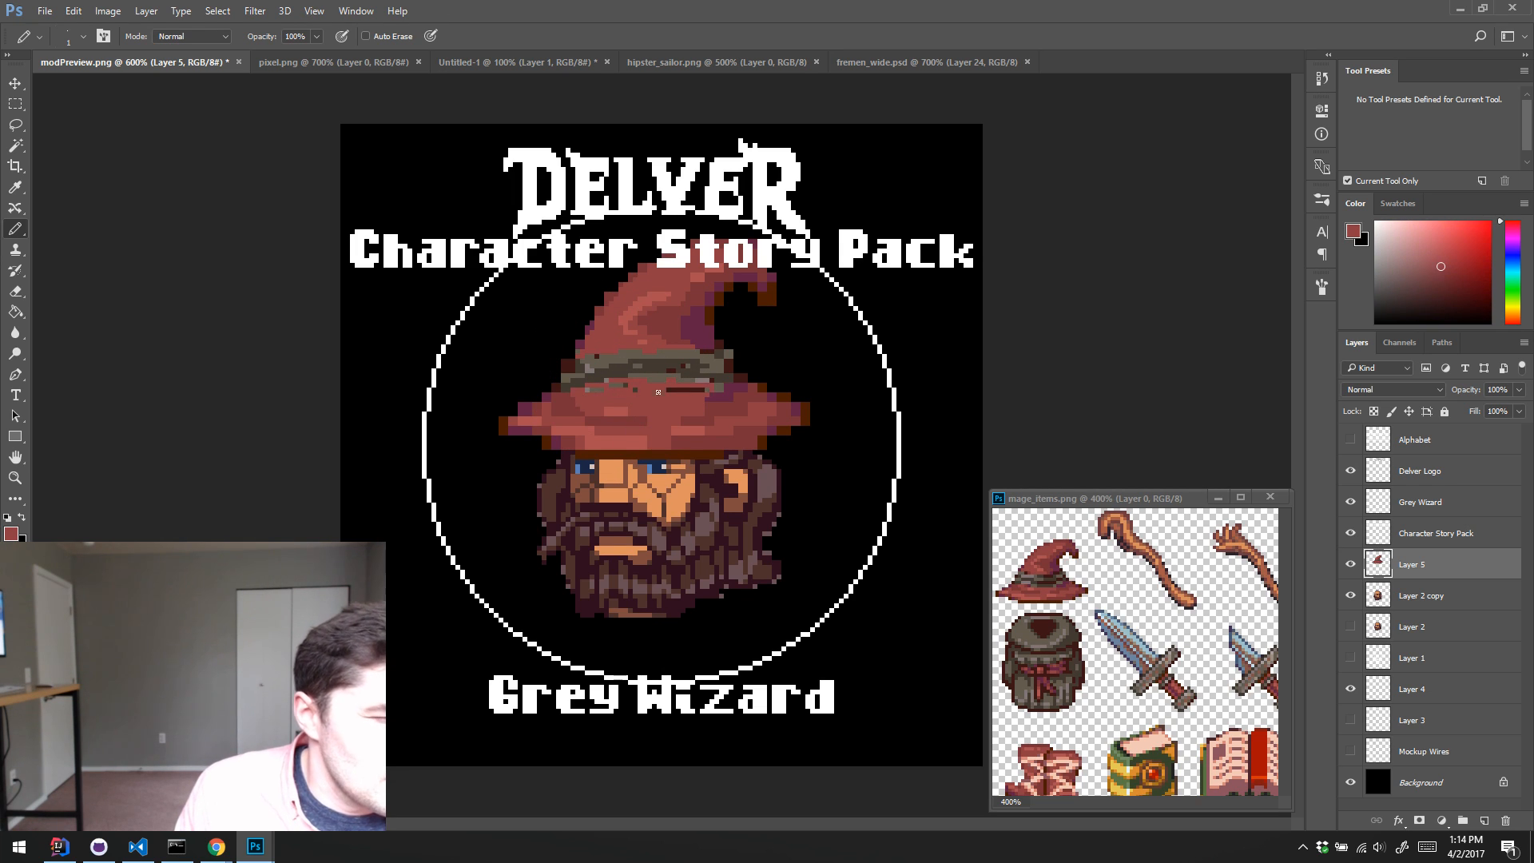
Step: Draw drooping brim ends on both sides of the head and a curved line across the brim in sampled dark brown
alt+click(503, 430)
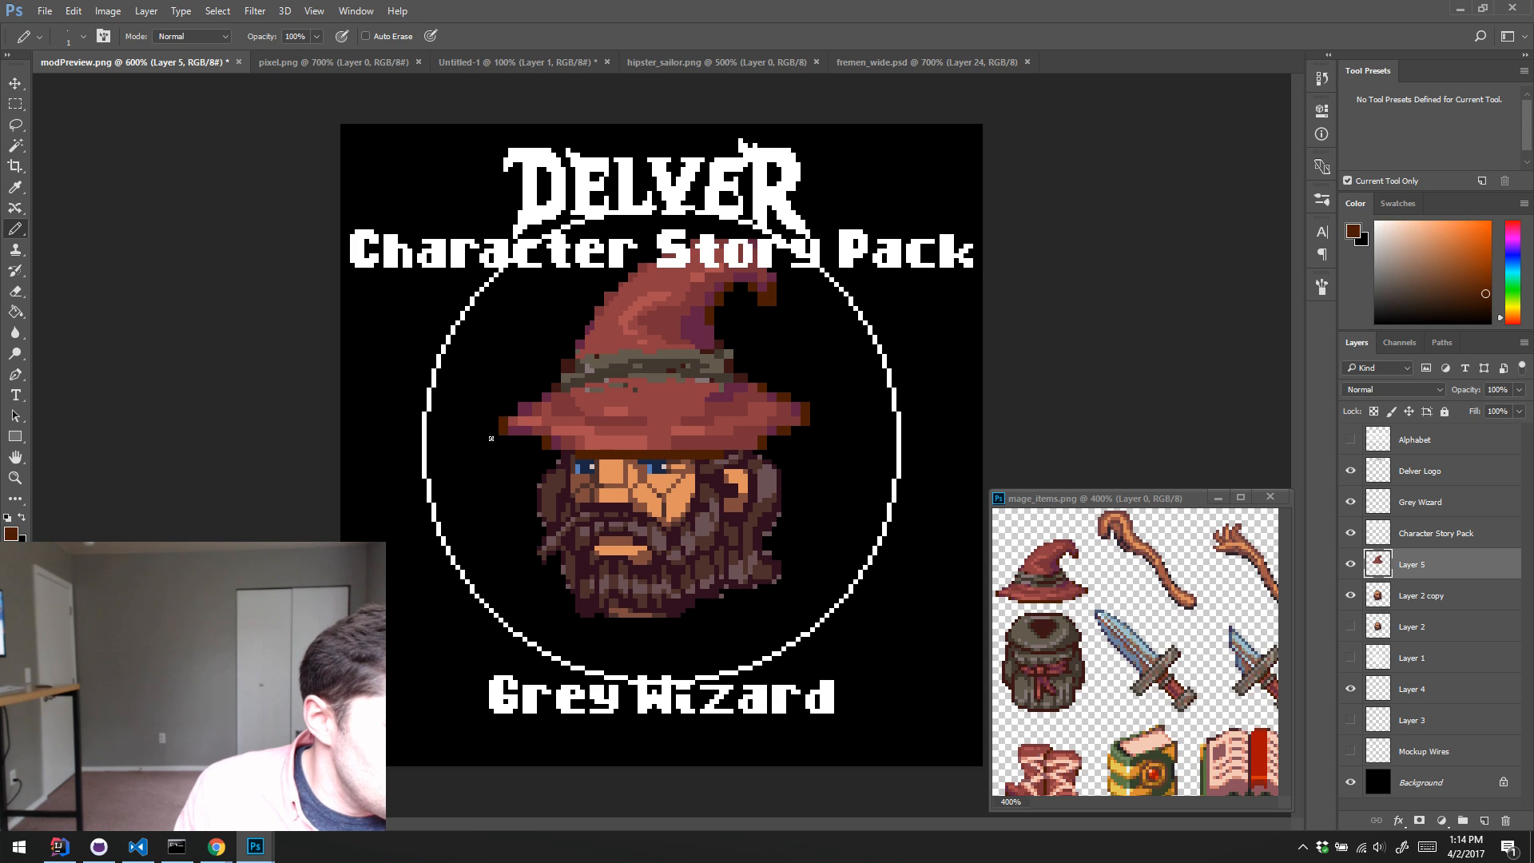
drag(489, 440, 548, 471)
drag(778, 468, 821, 439)
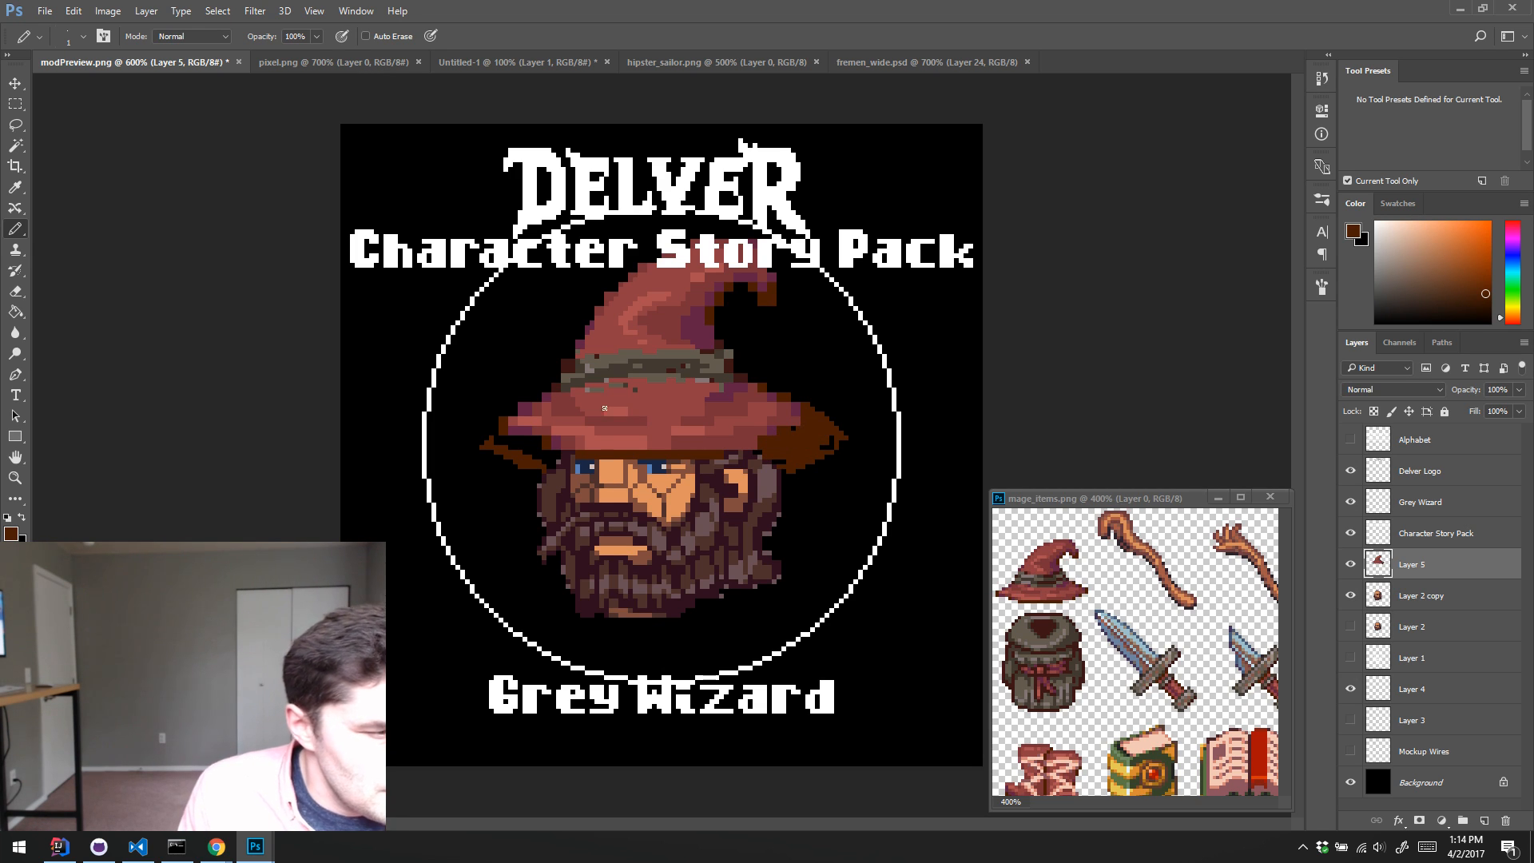
mouse_move(511, 446)
mouse_down()
mouse_move(647, 416)
mouse_move(579, 435)
mouse_move(725, 426)
mouse_move(572, 428)
mouse_move(706, 424)
mouse_up()
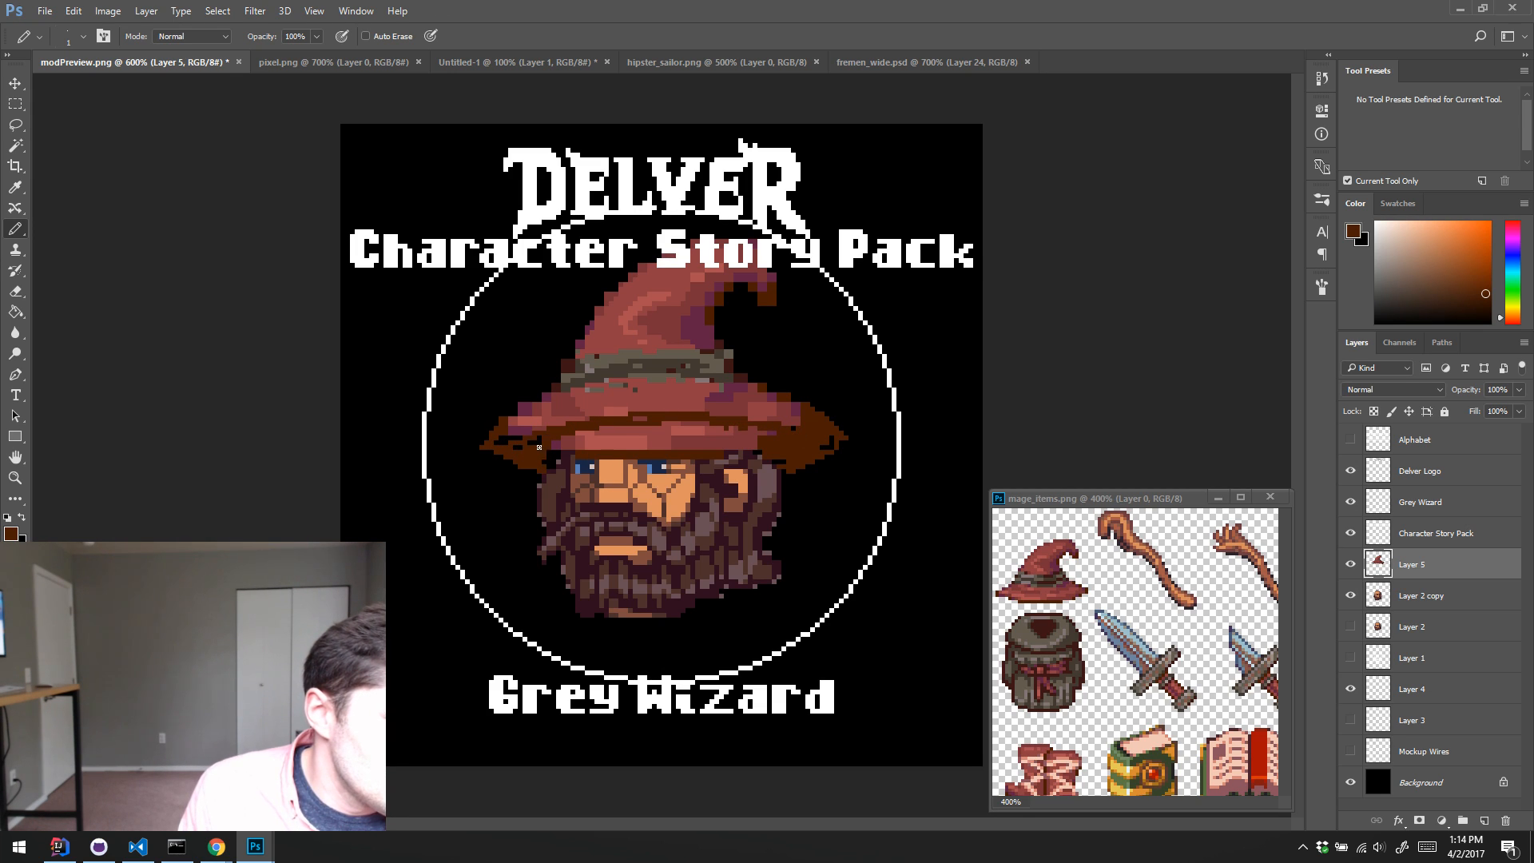
Step: Erase the old lower brim over the forehead and check the new shape against the wizard photo in Chrome
key(e)
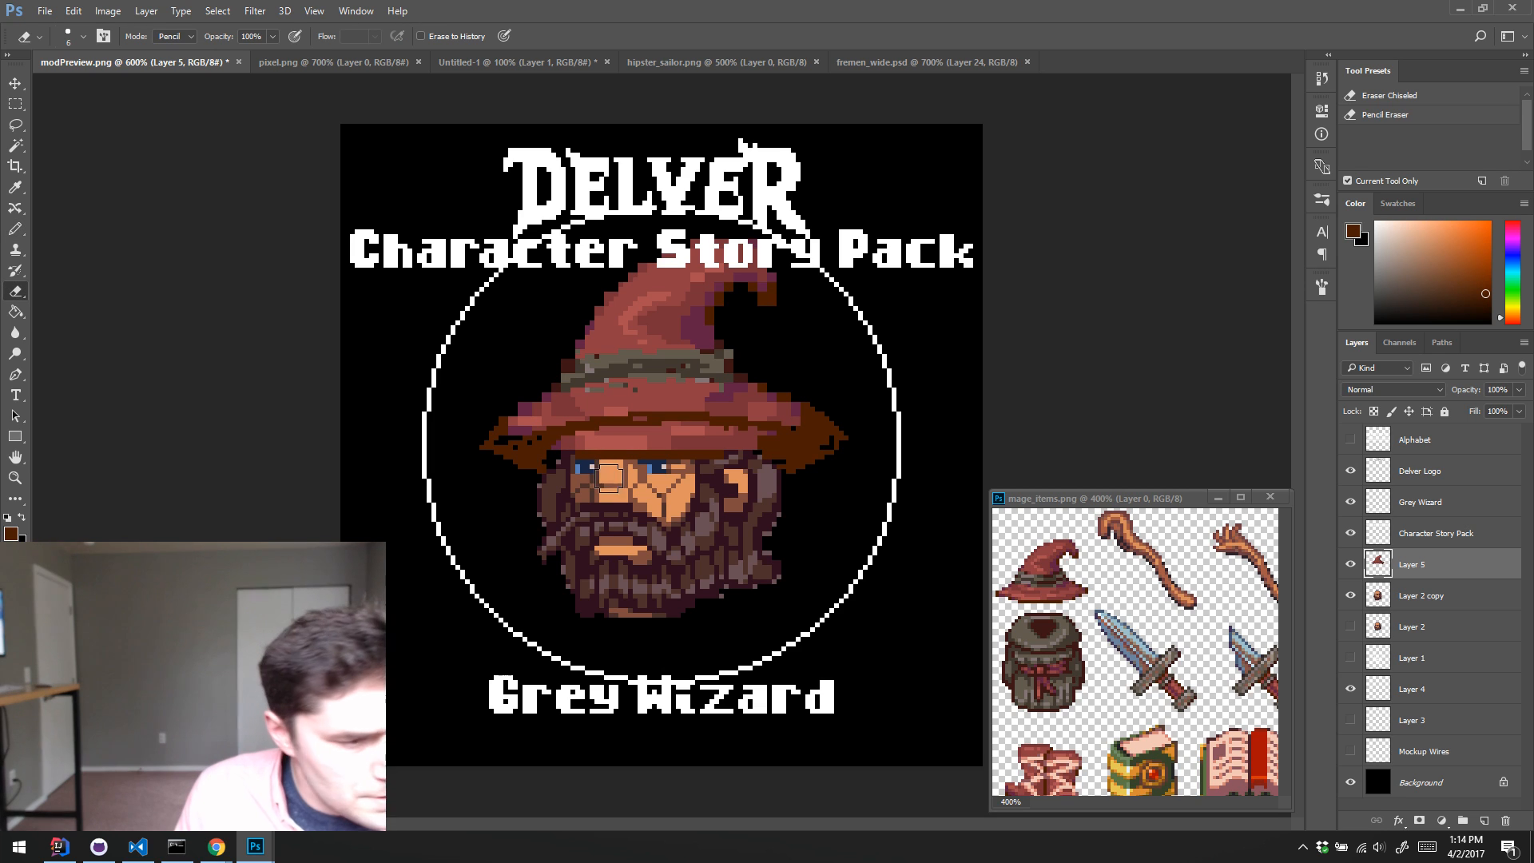
mouse_move(595, 452)
mouse_down()
mouse_move(607, 438)
mouse_move(747, 445)
mouse_move(607, 442)
mouse_move(707, 441)
mouse_up()
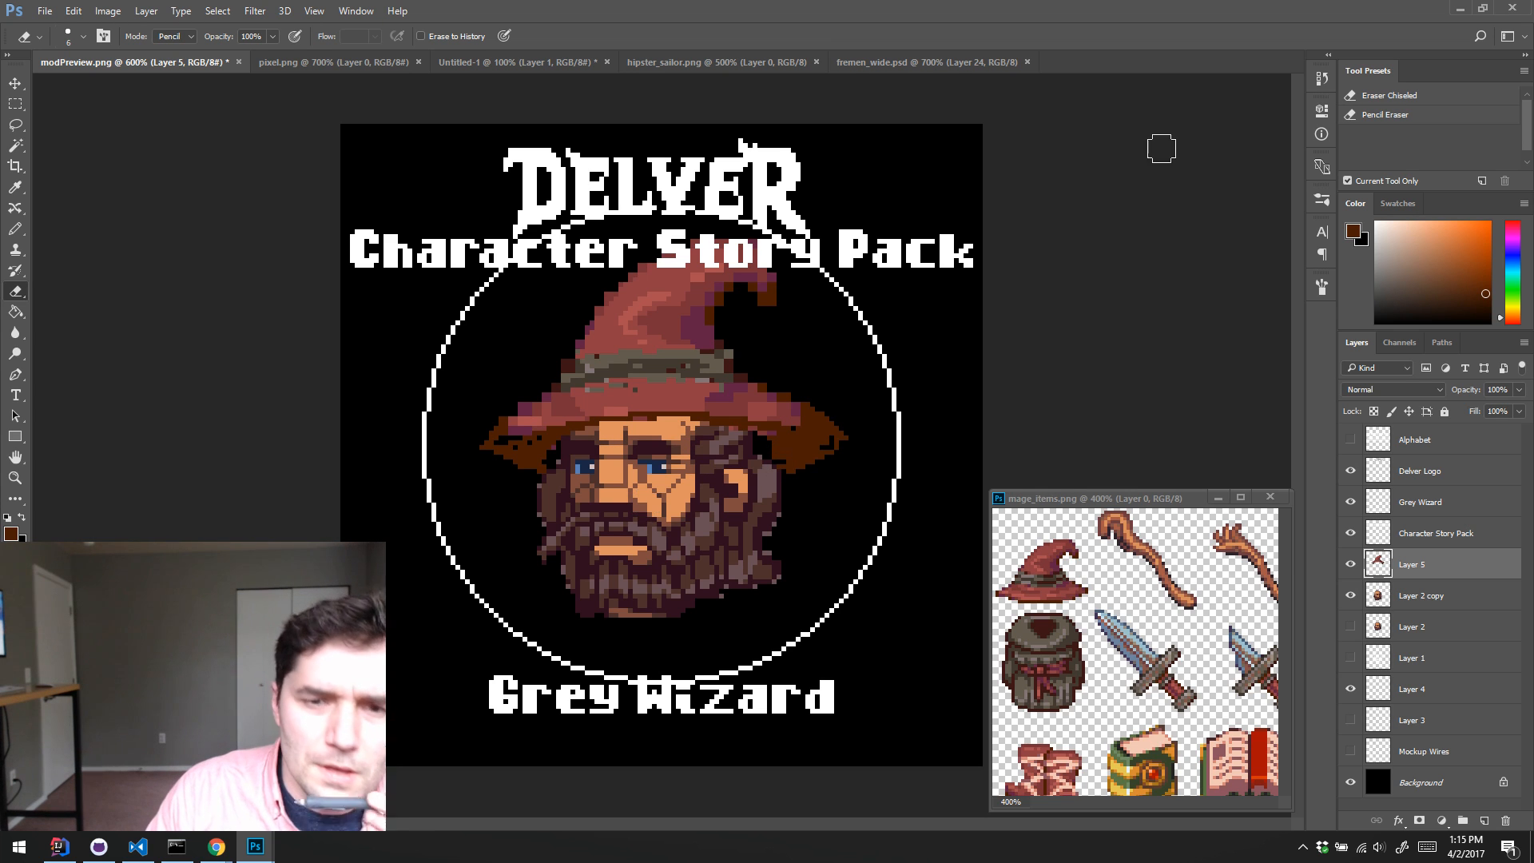
click(216, 847)
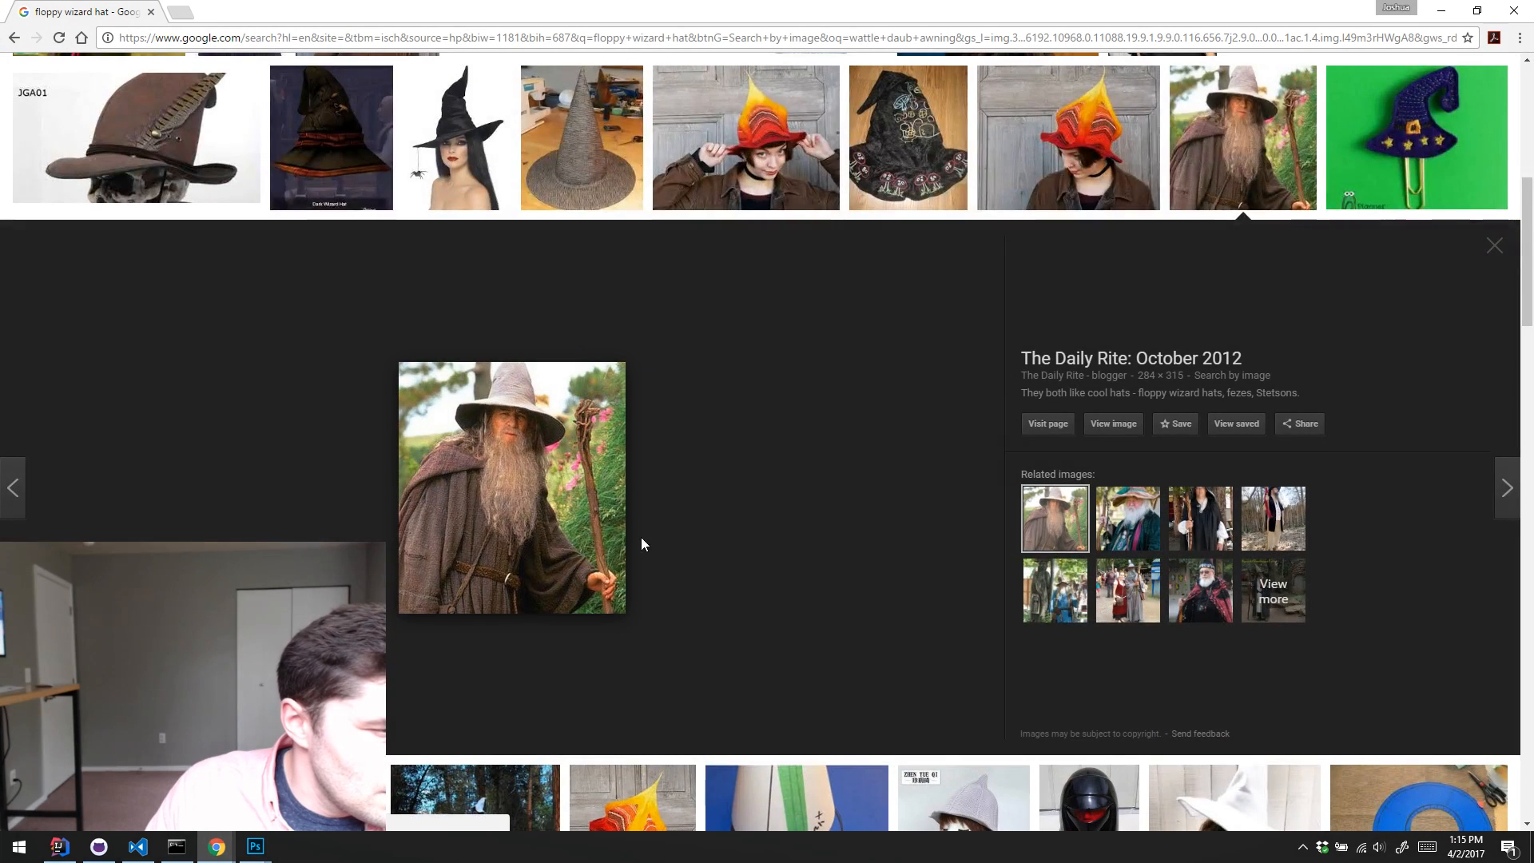
click(1438, 11)
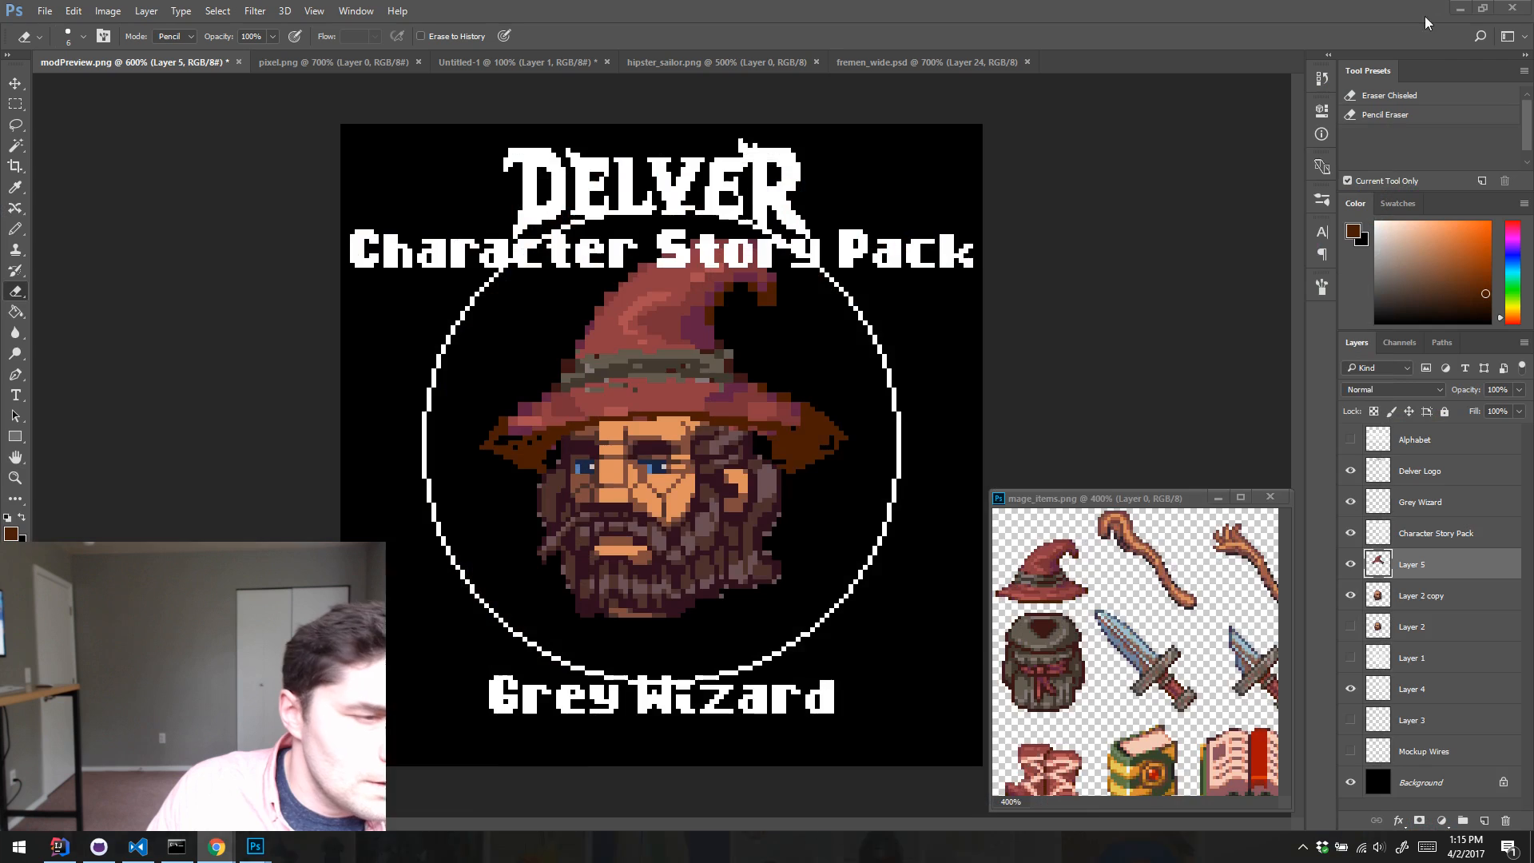
Step: Pencil the brim's dark brown underside across the forehead and fill out the drooping ends on both sides
key(b)
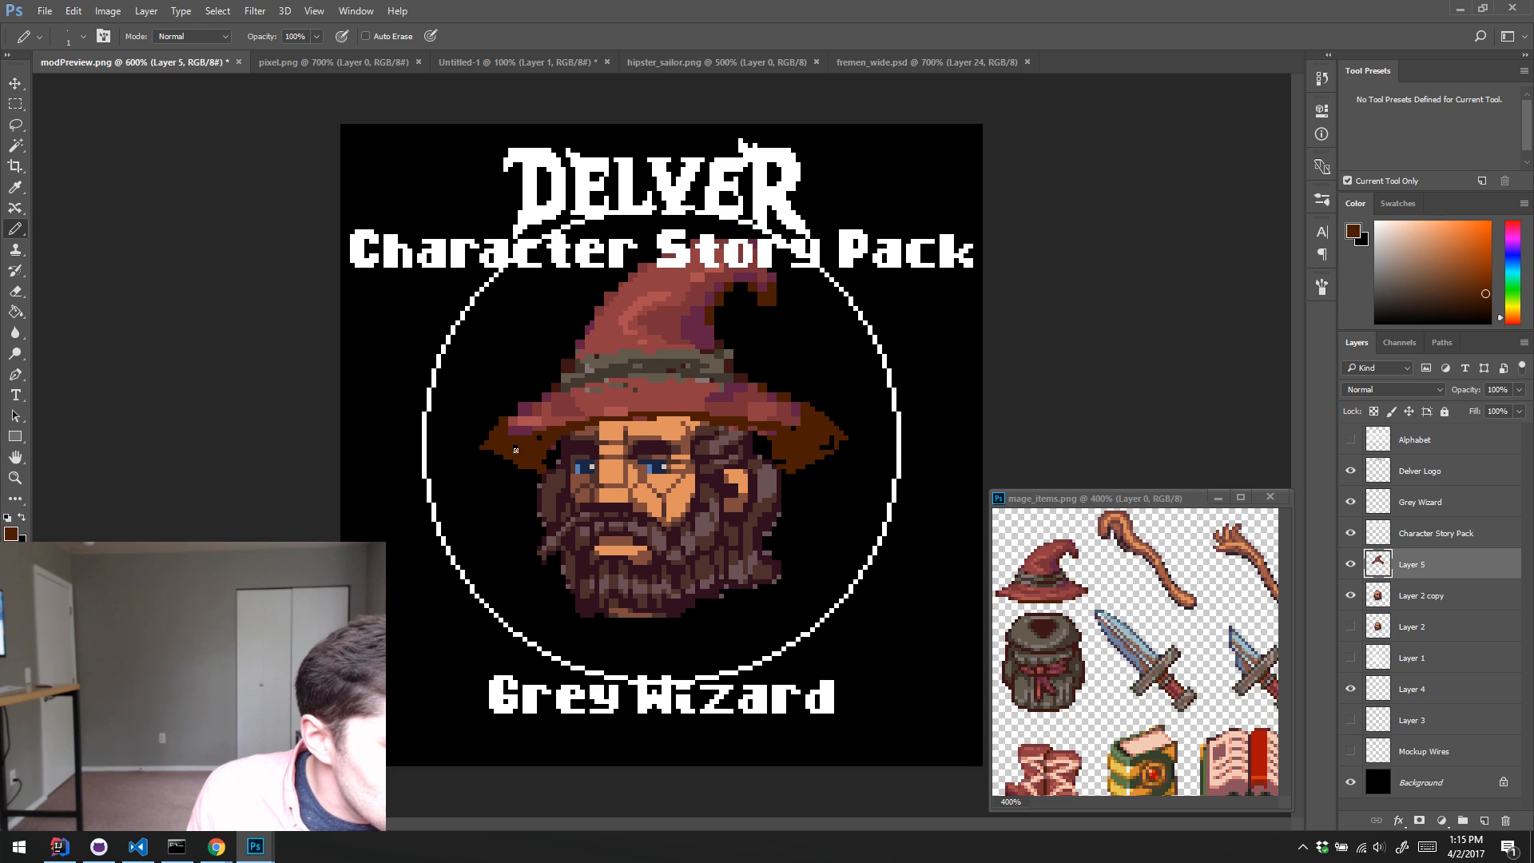
drag(587, 429, 651, 419)
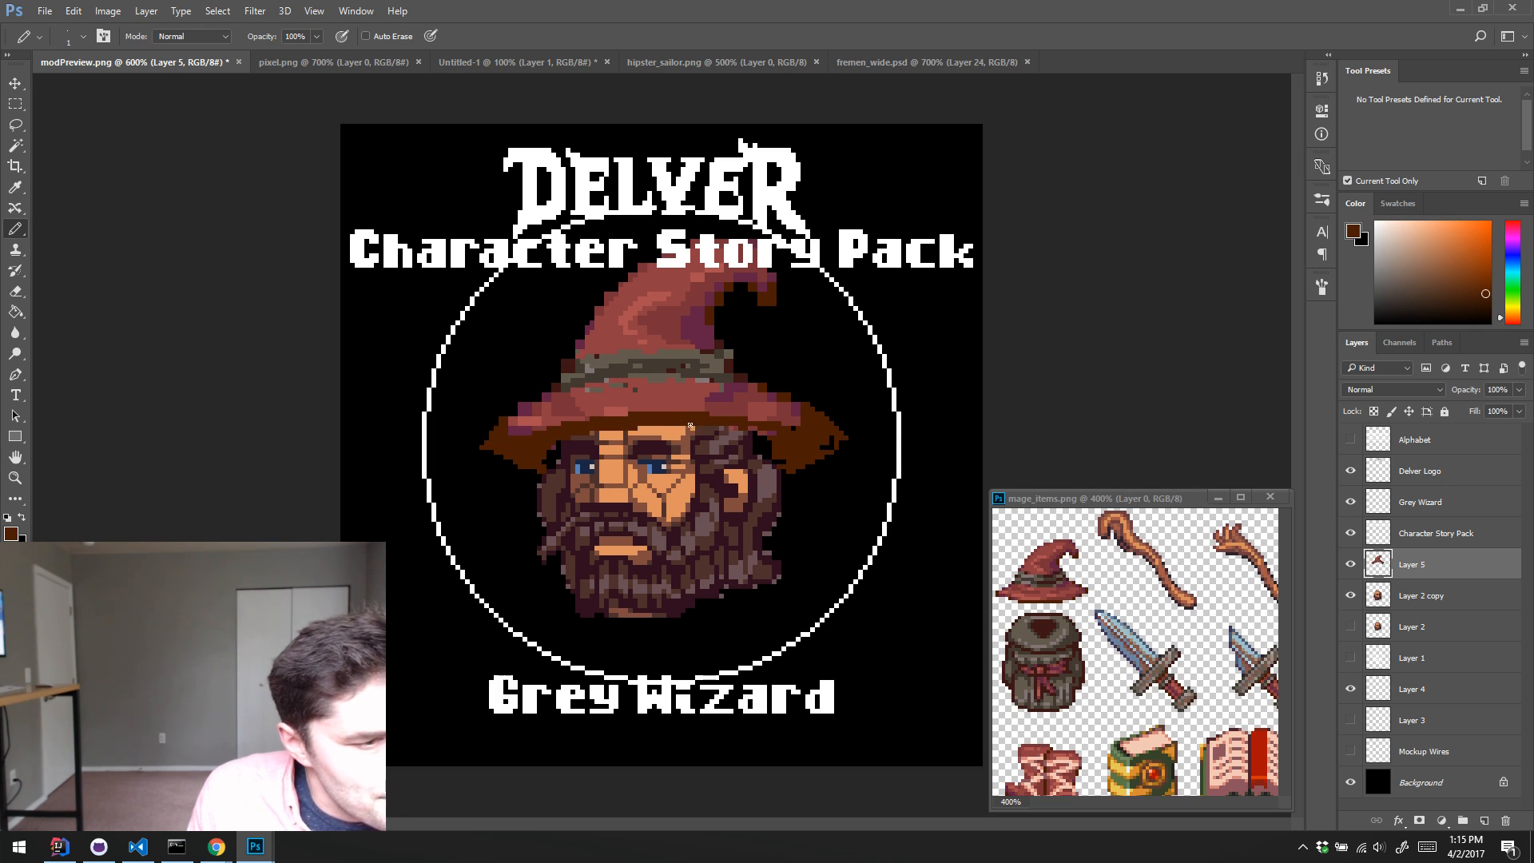
drag(690, 426, 747, 436)
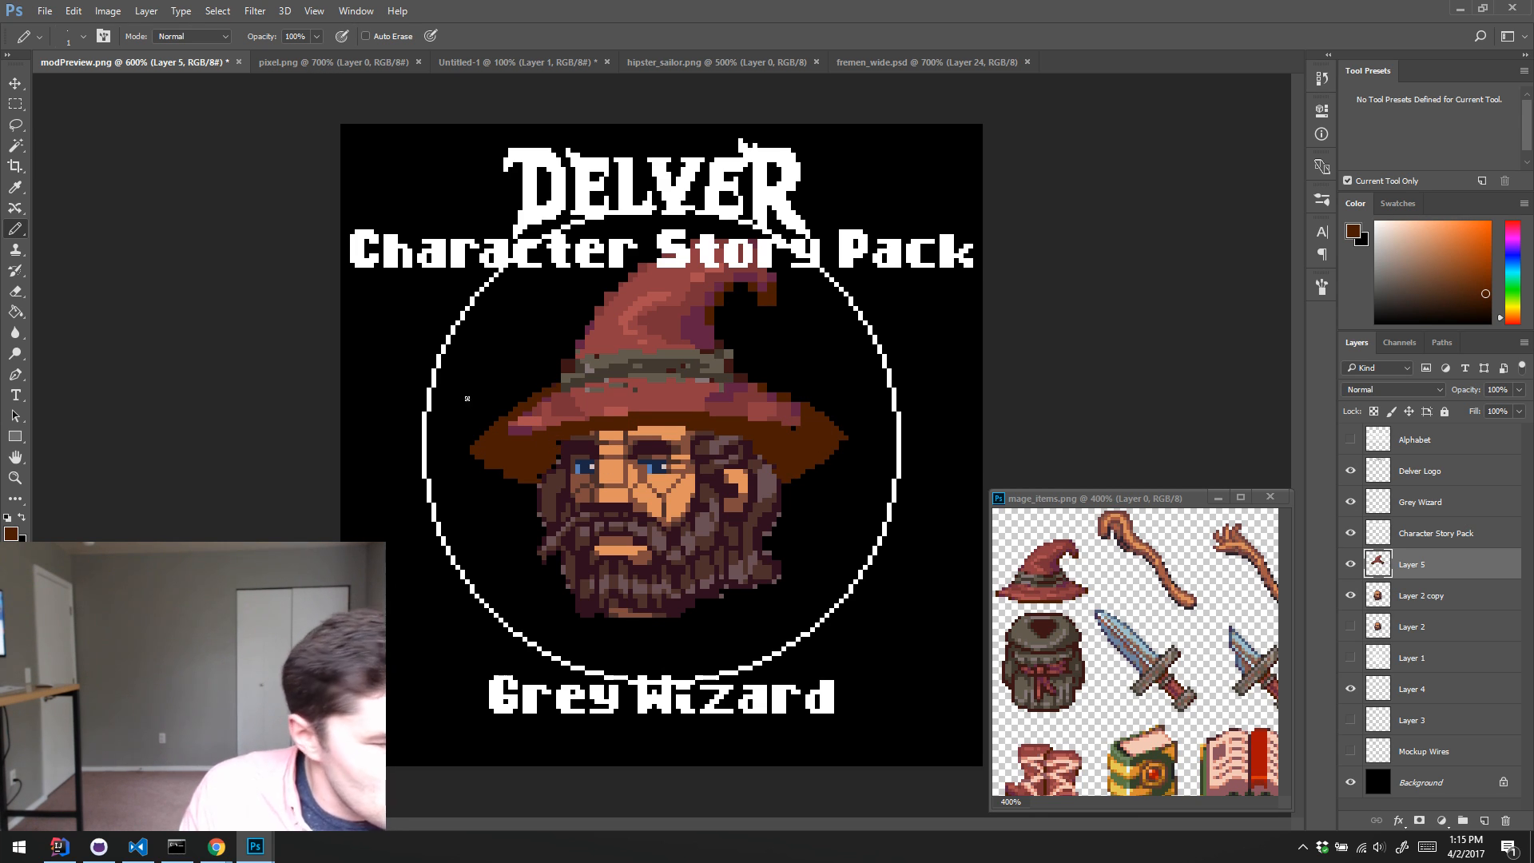
Step: Paint the brim's outer ends and rim with reds sampled from the hat, leaving the underside dark brown
alt+click(548, 422)
drag(496, 442, 502, 440)
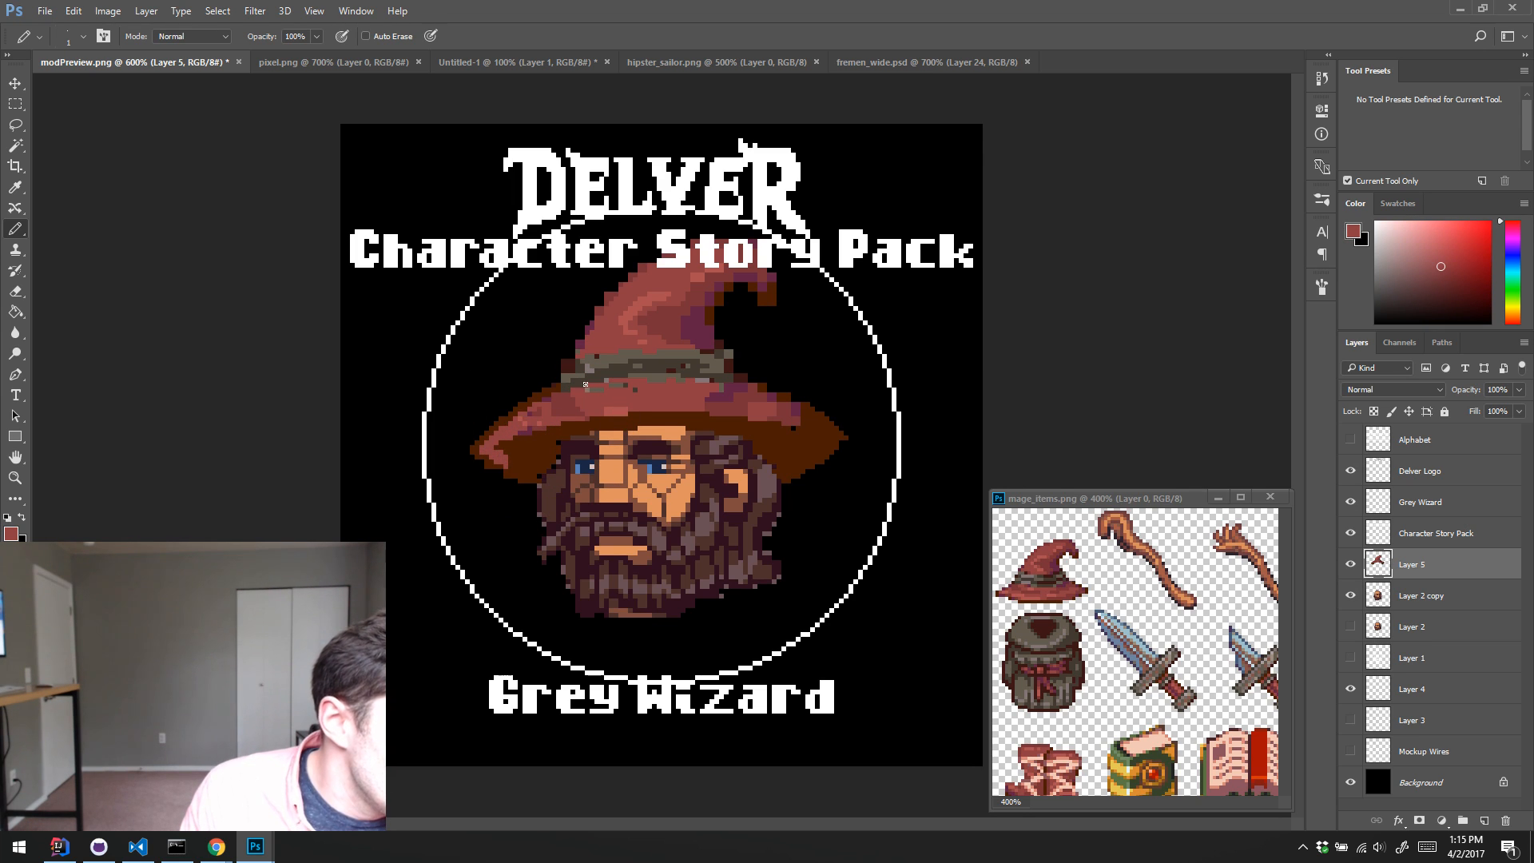
drag(494, 440, 516, 417)
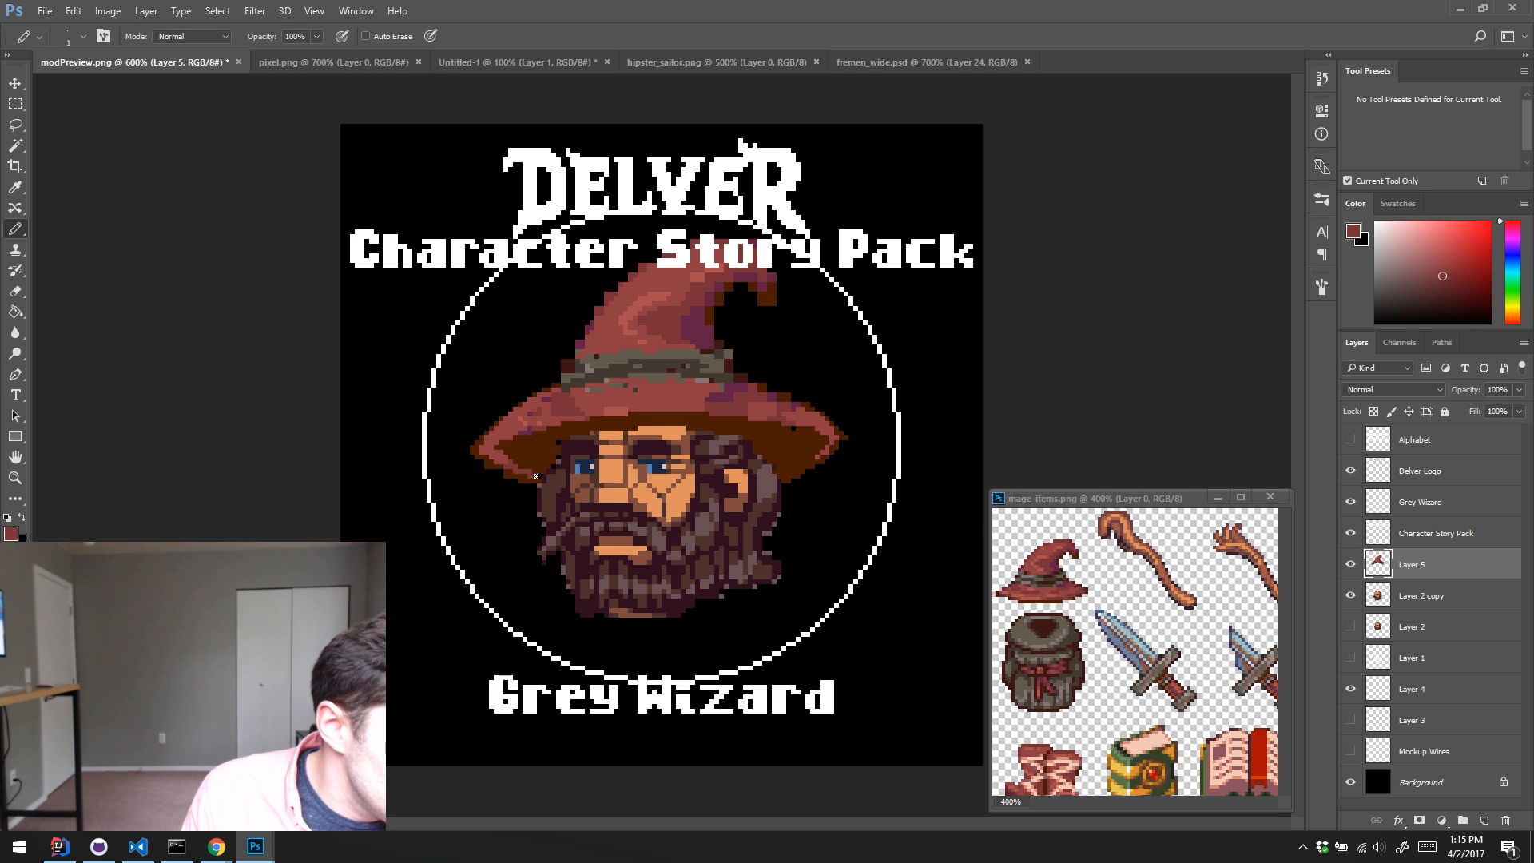
Step: Blend the highlight and mid-red shading across the top of the brim with light and mid reds sampled from it
alt+click(609, 409)
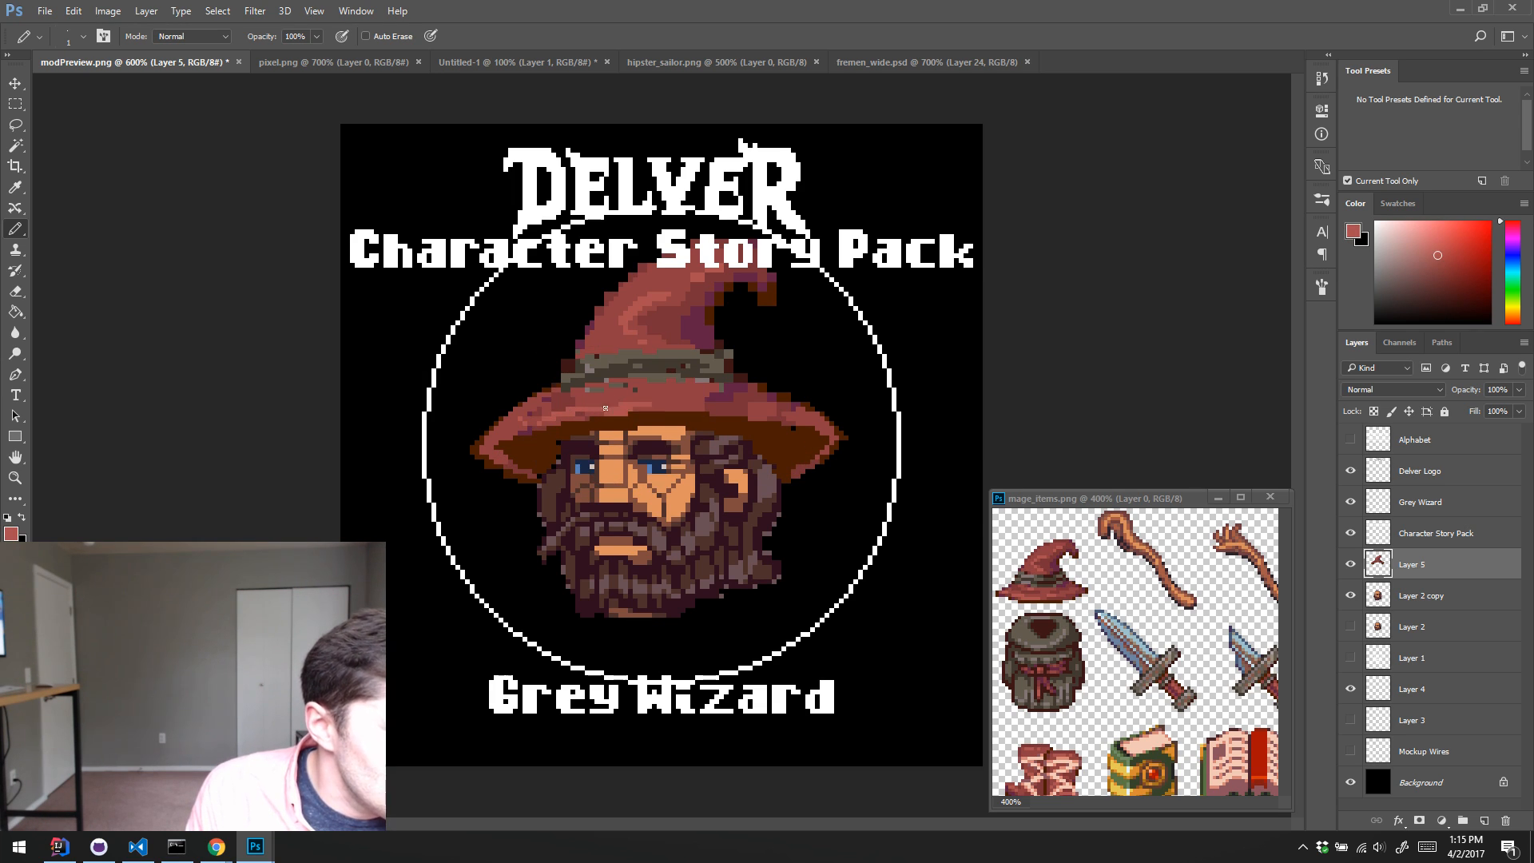
alt+click(652, 400)
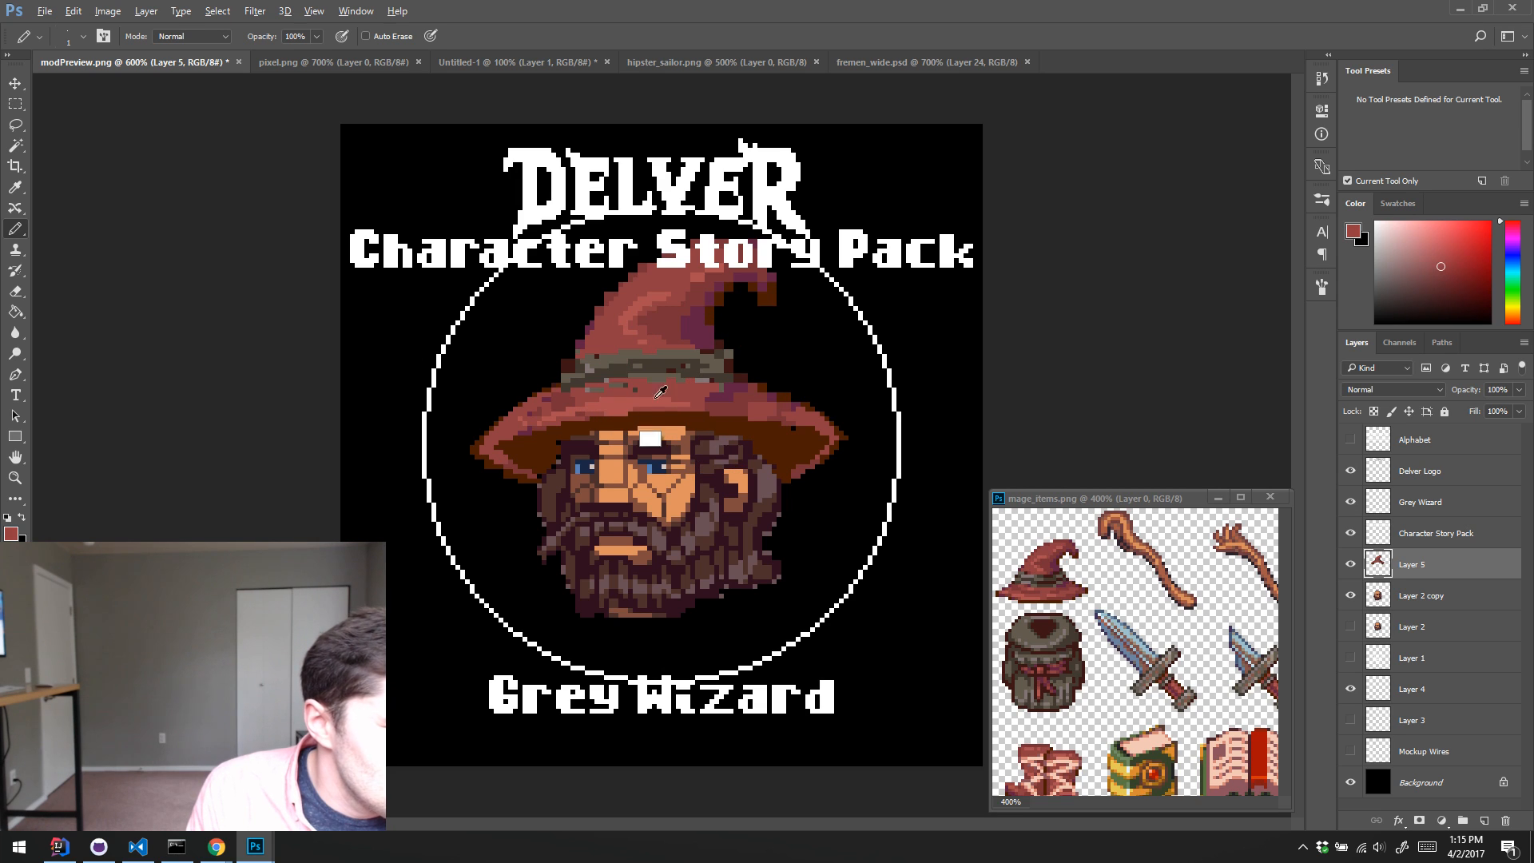
drag(606, 413, 644, 413)
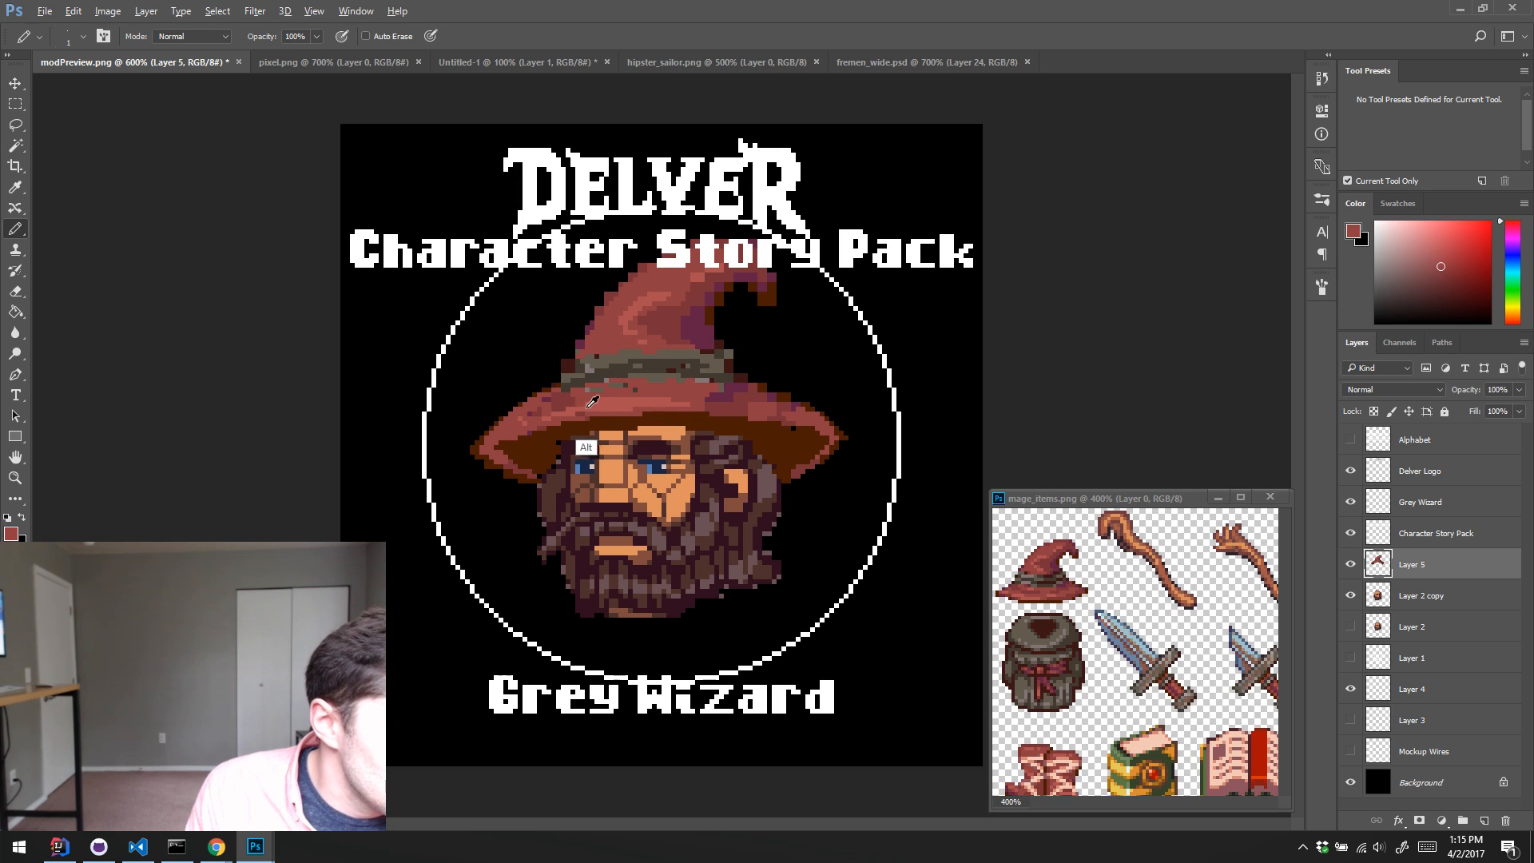
alt+click(587, 409)
mouse_move(530, 425)
mouse_down()
mouse_move(563, 408)
mouse_move(539, 411)
mouse_up()
alt+click(591, 393)
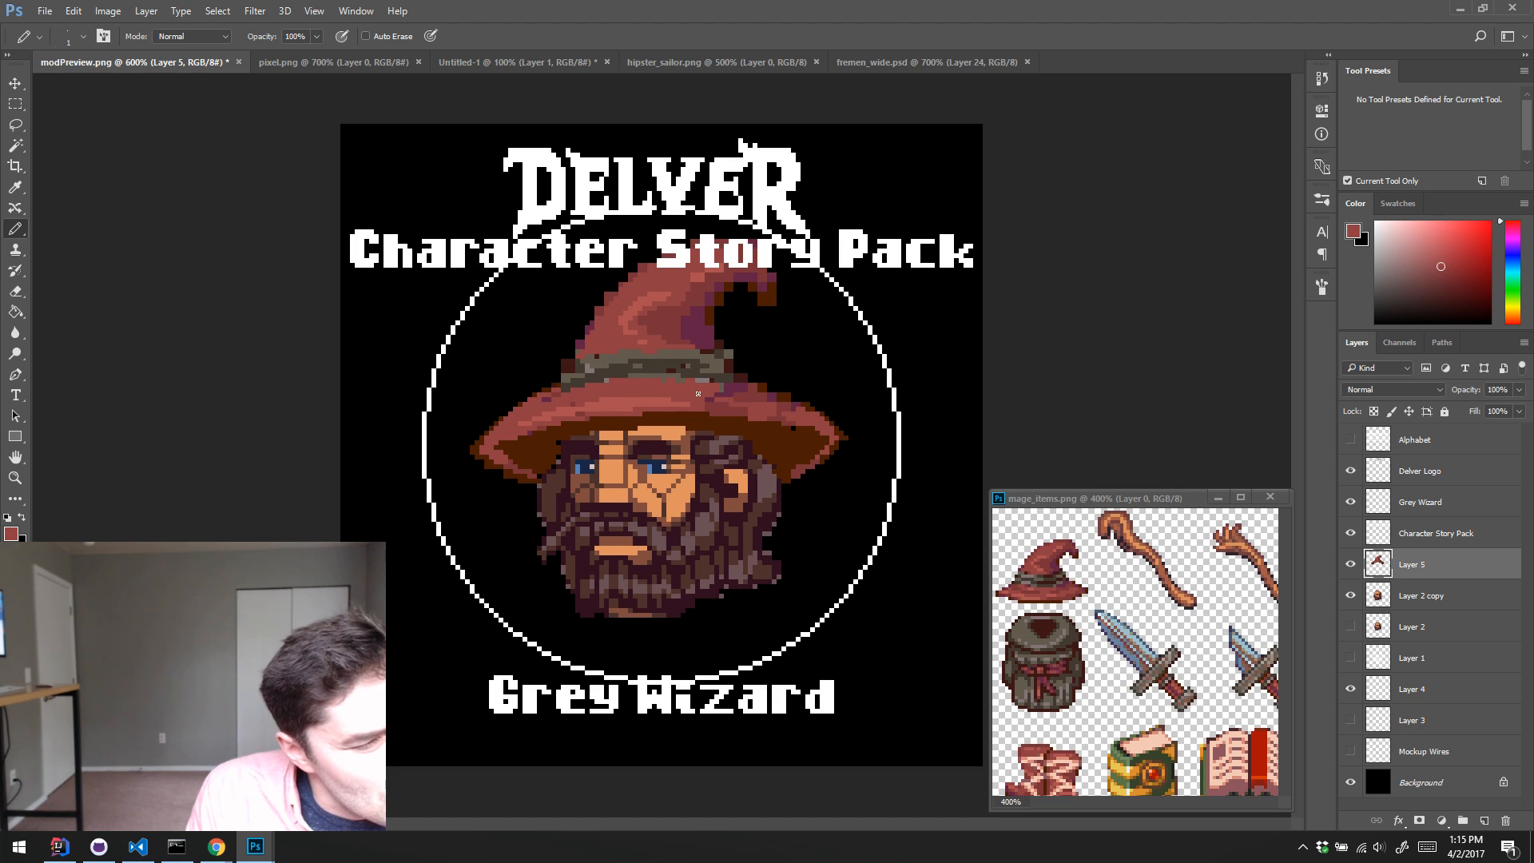
alt+click(722, 436)
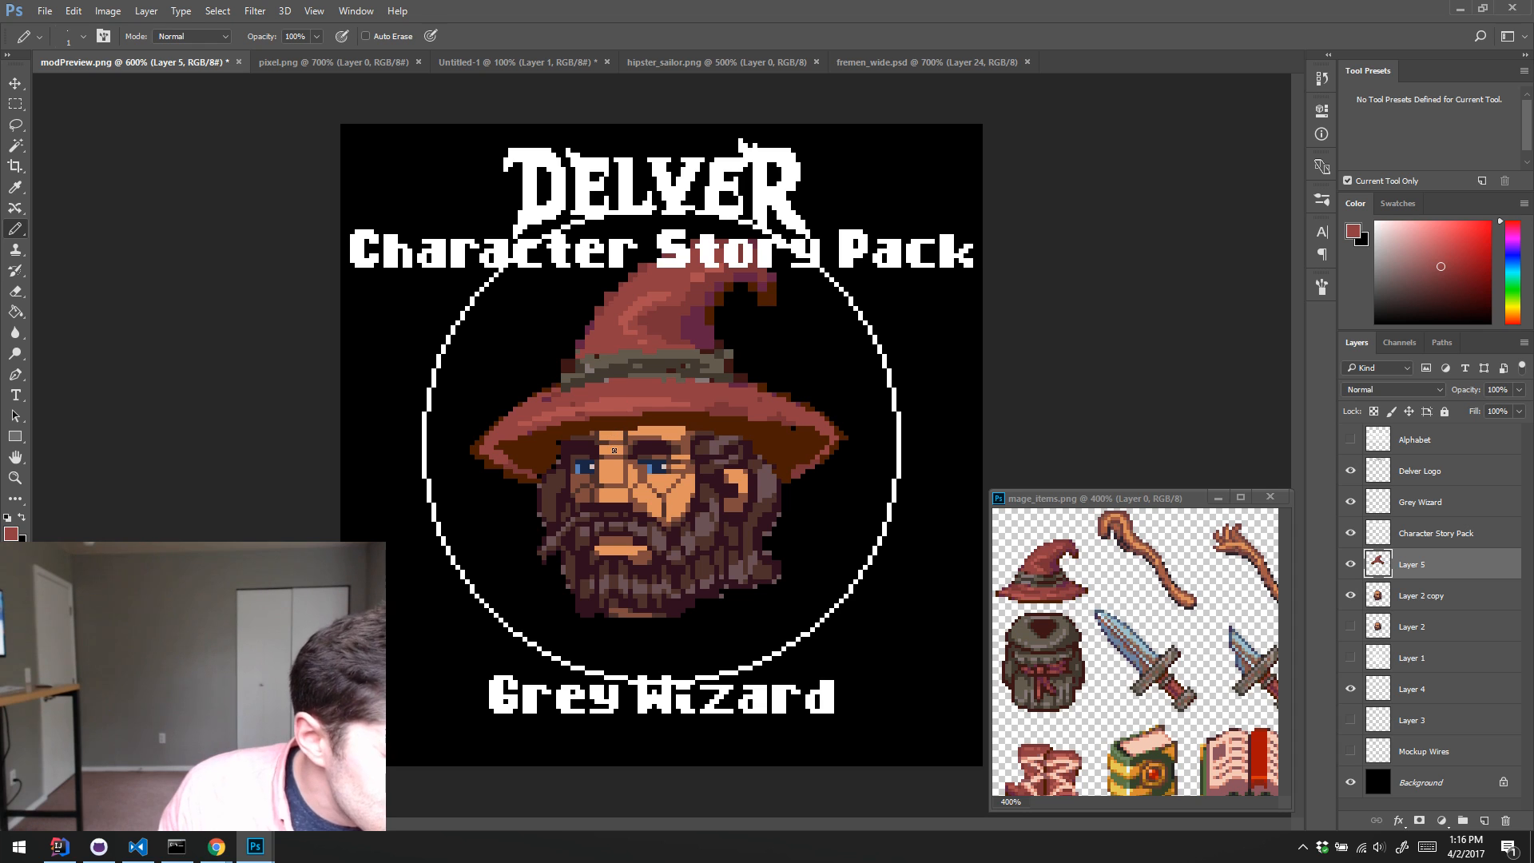
Step: Erase the brim's underside above the forehead and nudge the hat layer down 4 px onto the head
key(e)
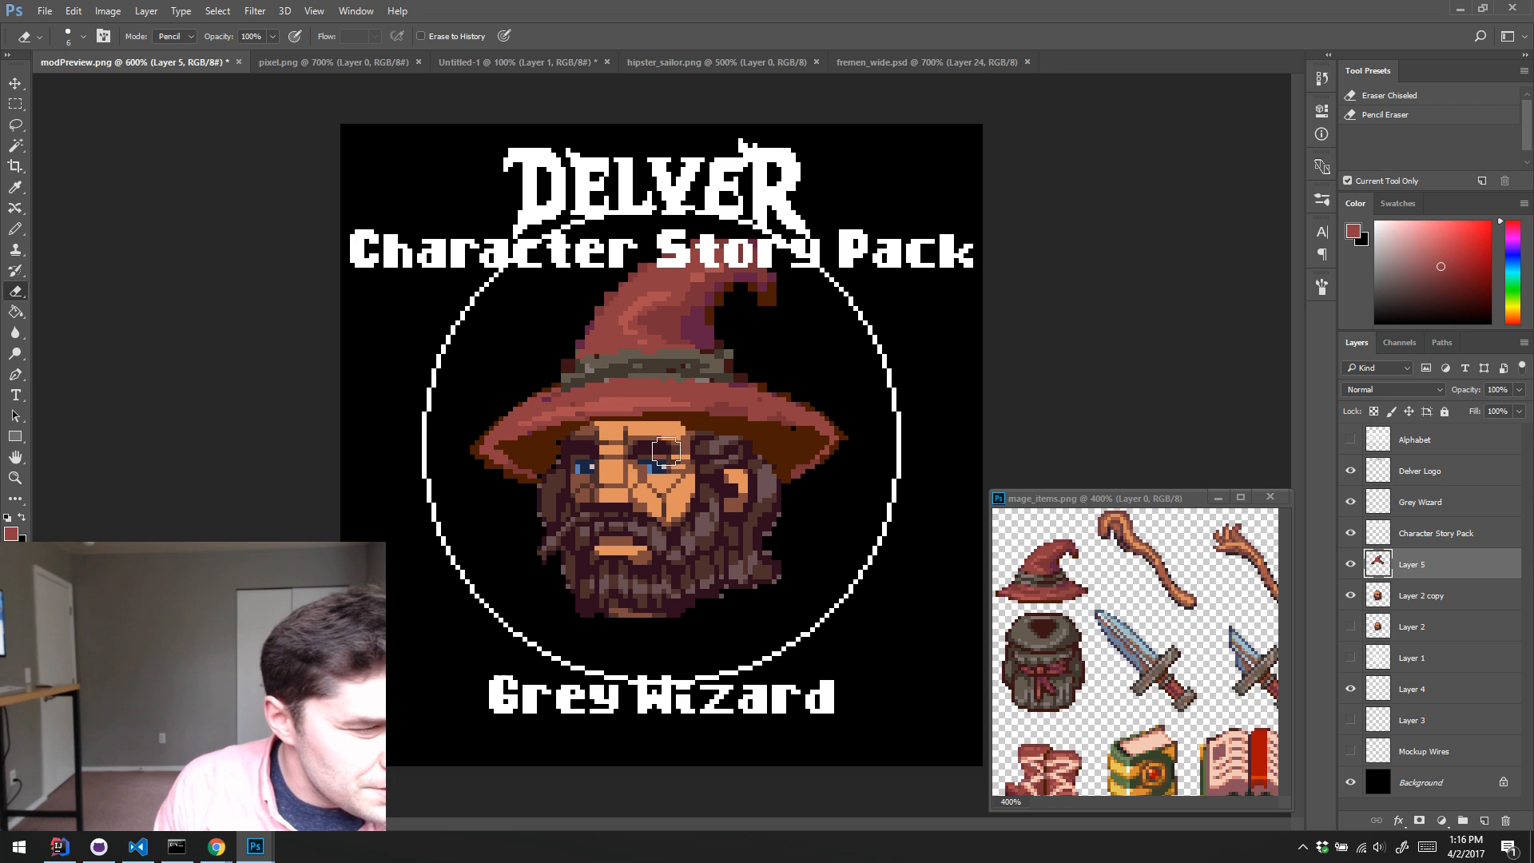
key(v)
key(Down)
key(Down)
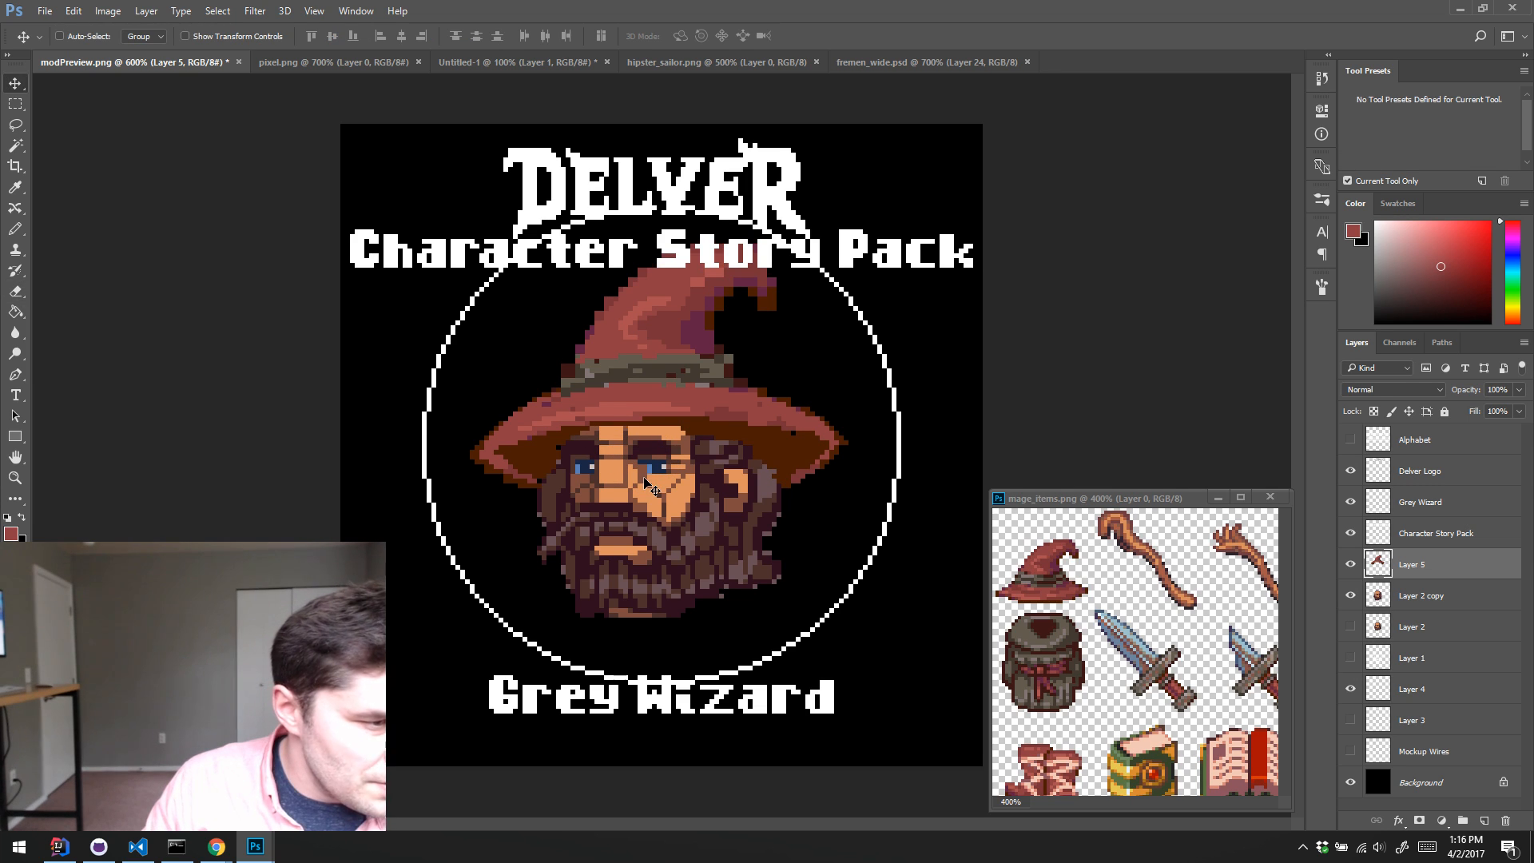
key(Down)
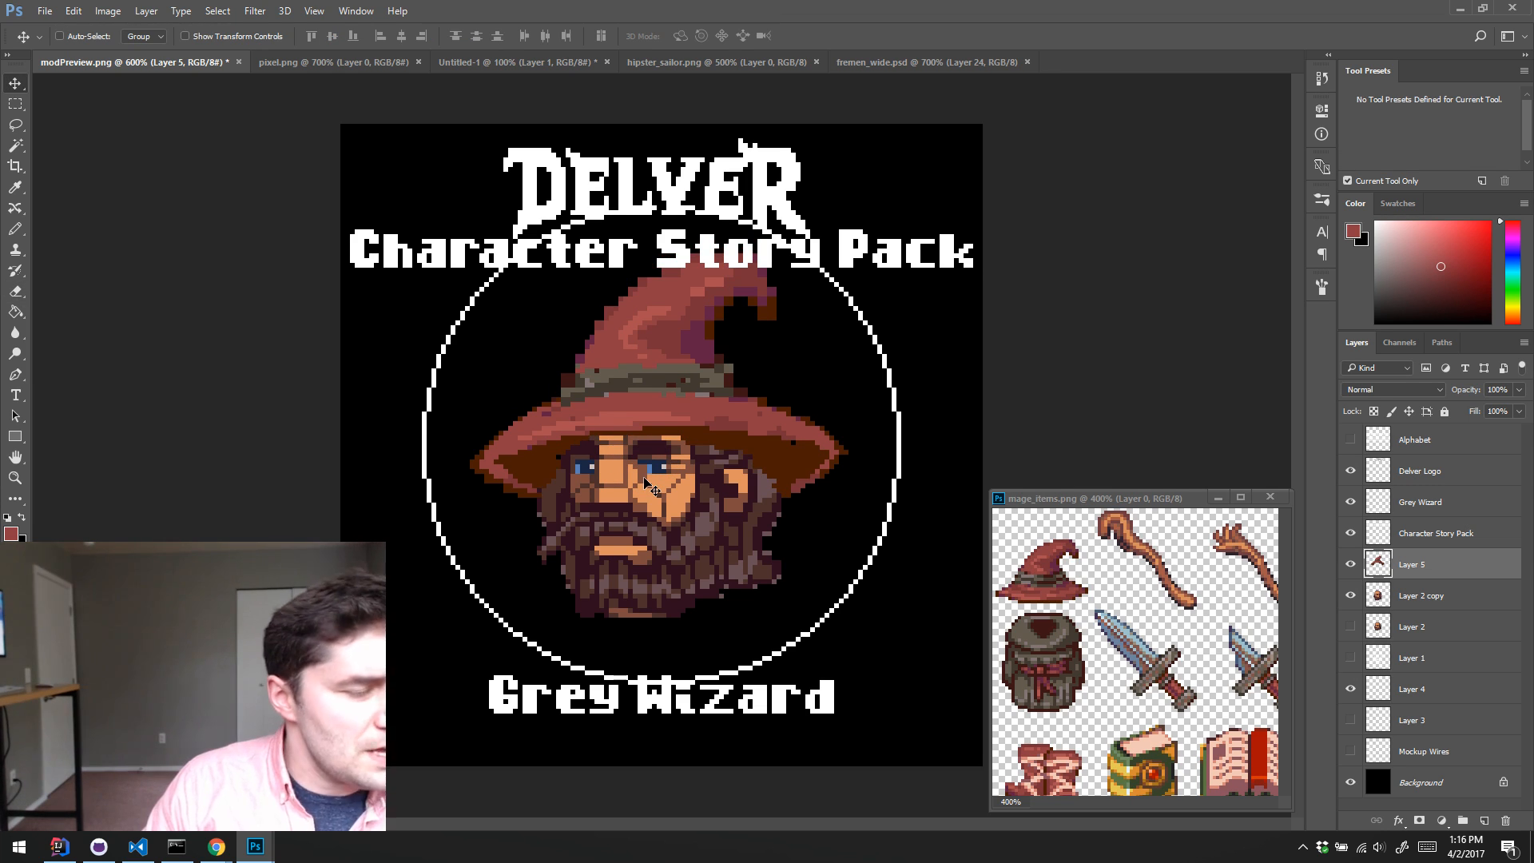
key(Left)
key(Down)
key(Up)
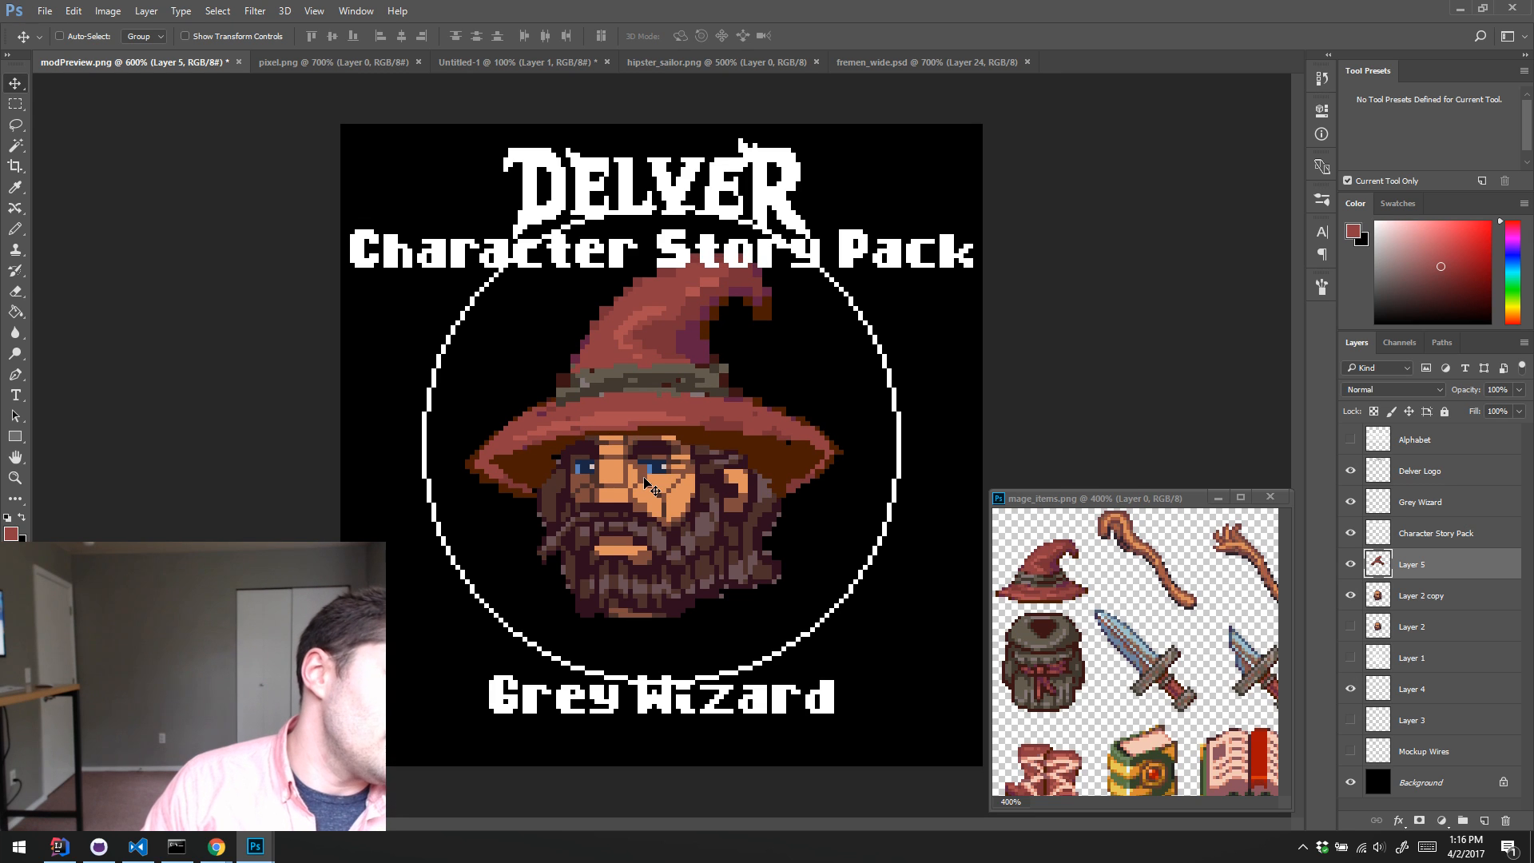
key(Right)
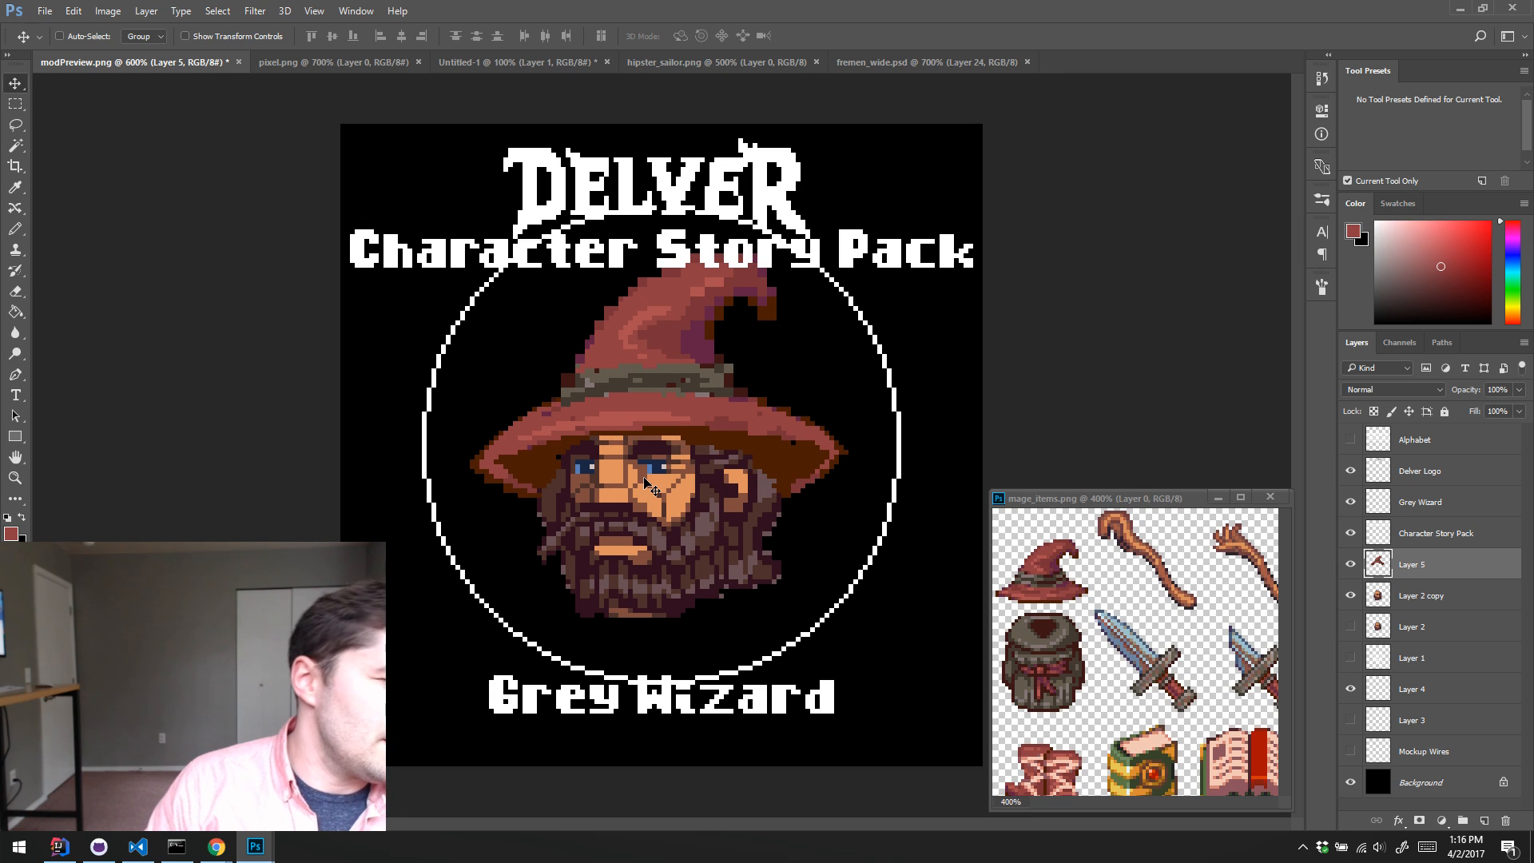
key(Down)
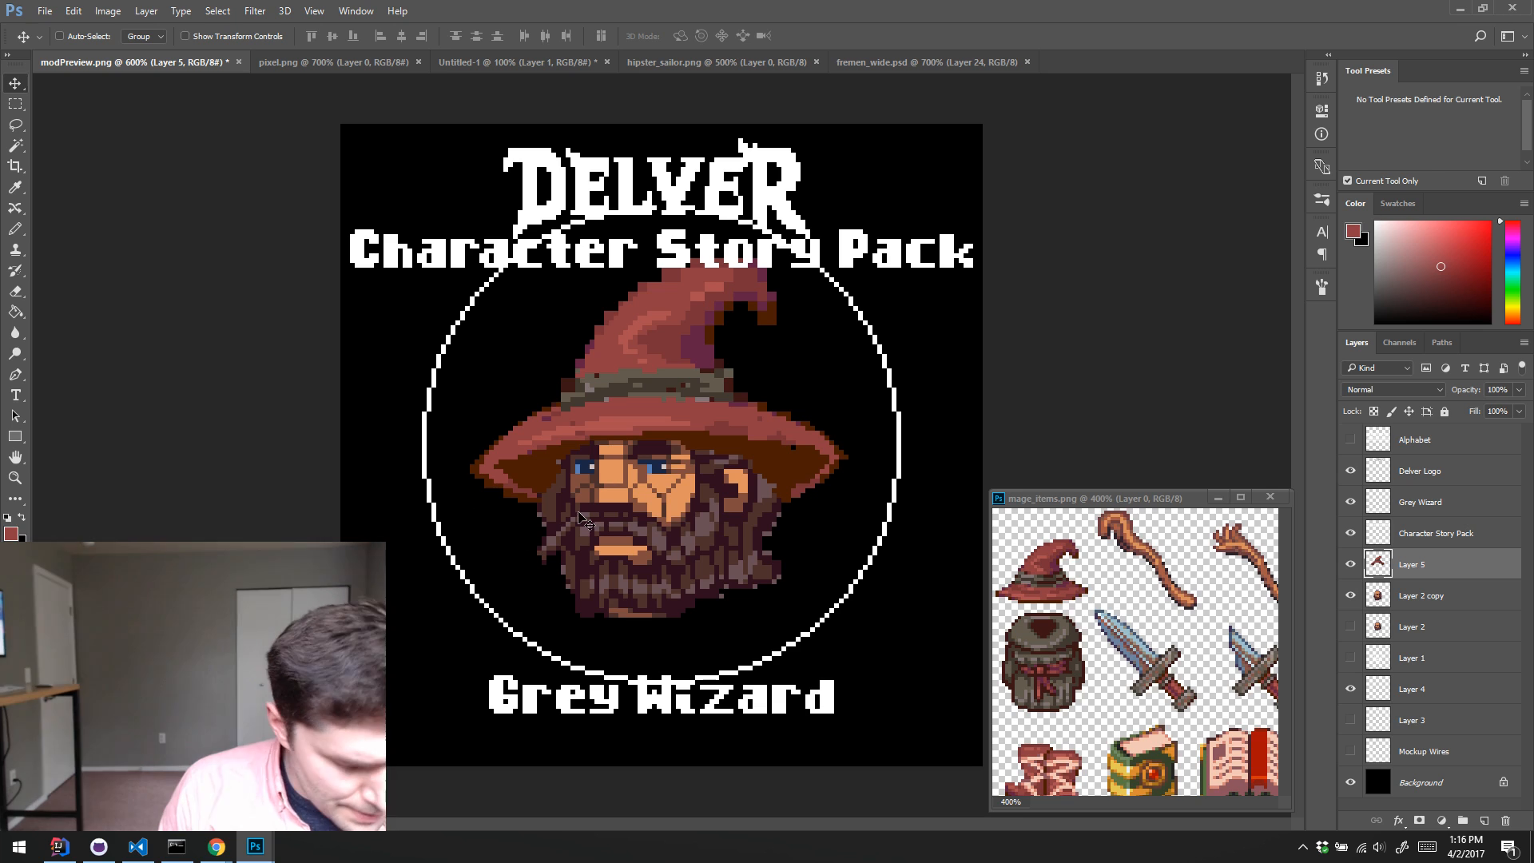
key(e)
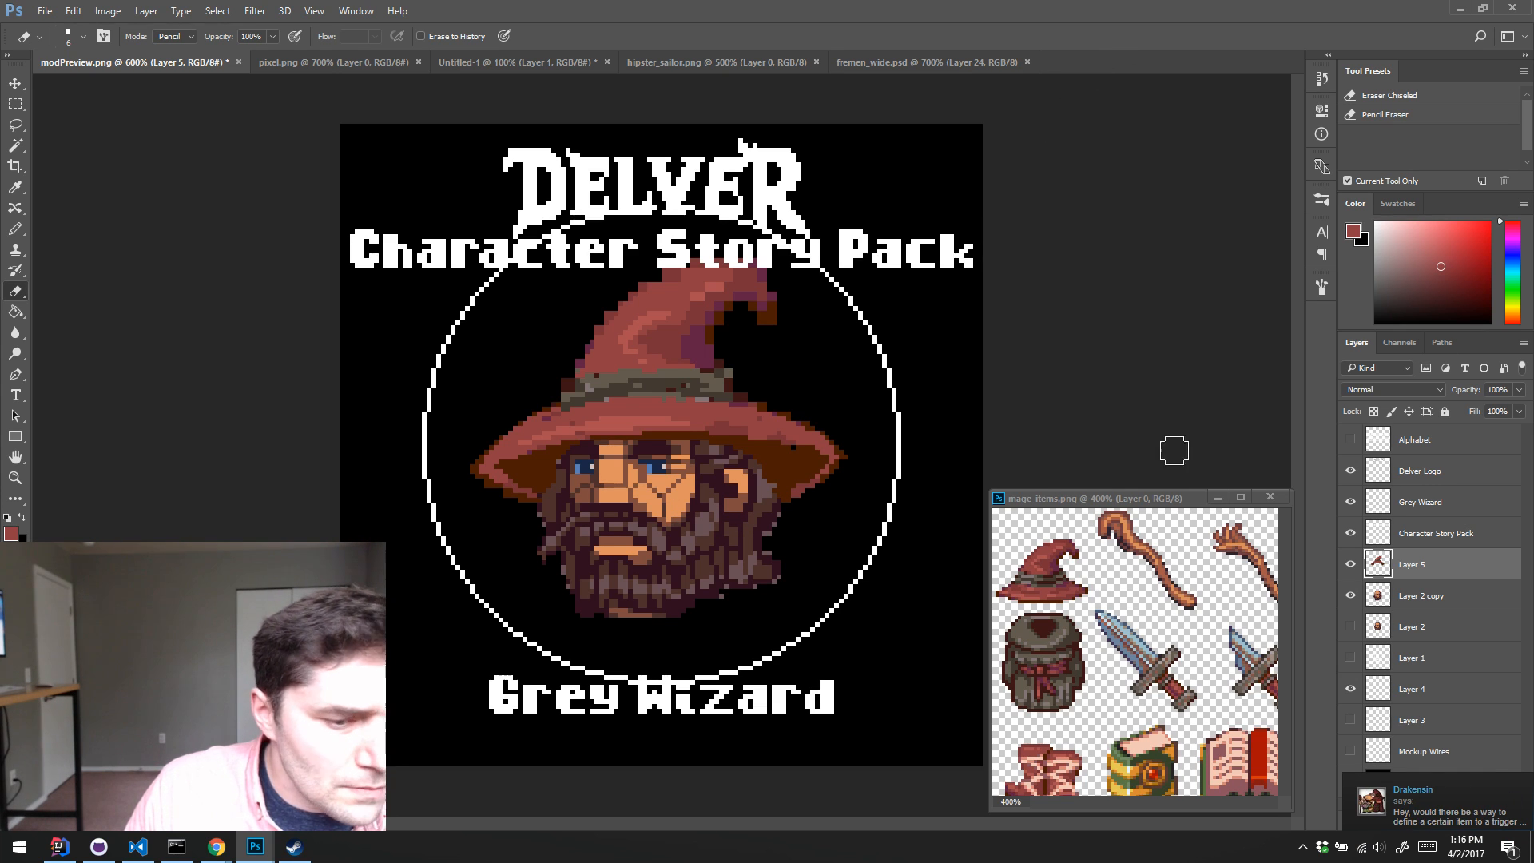
Step: Exit the Steam client running in the background and return to the modPreview.png canvas
click(1302, 847)
right_click(1302, 784)
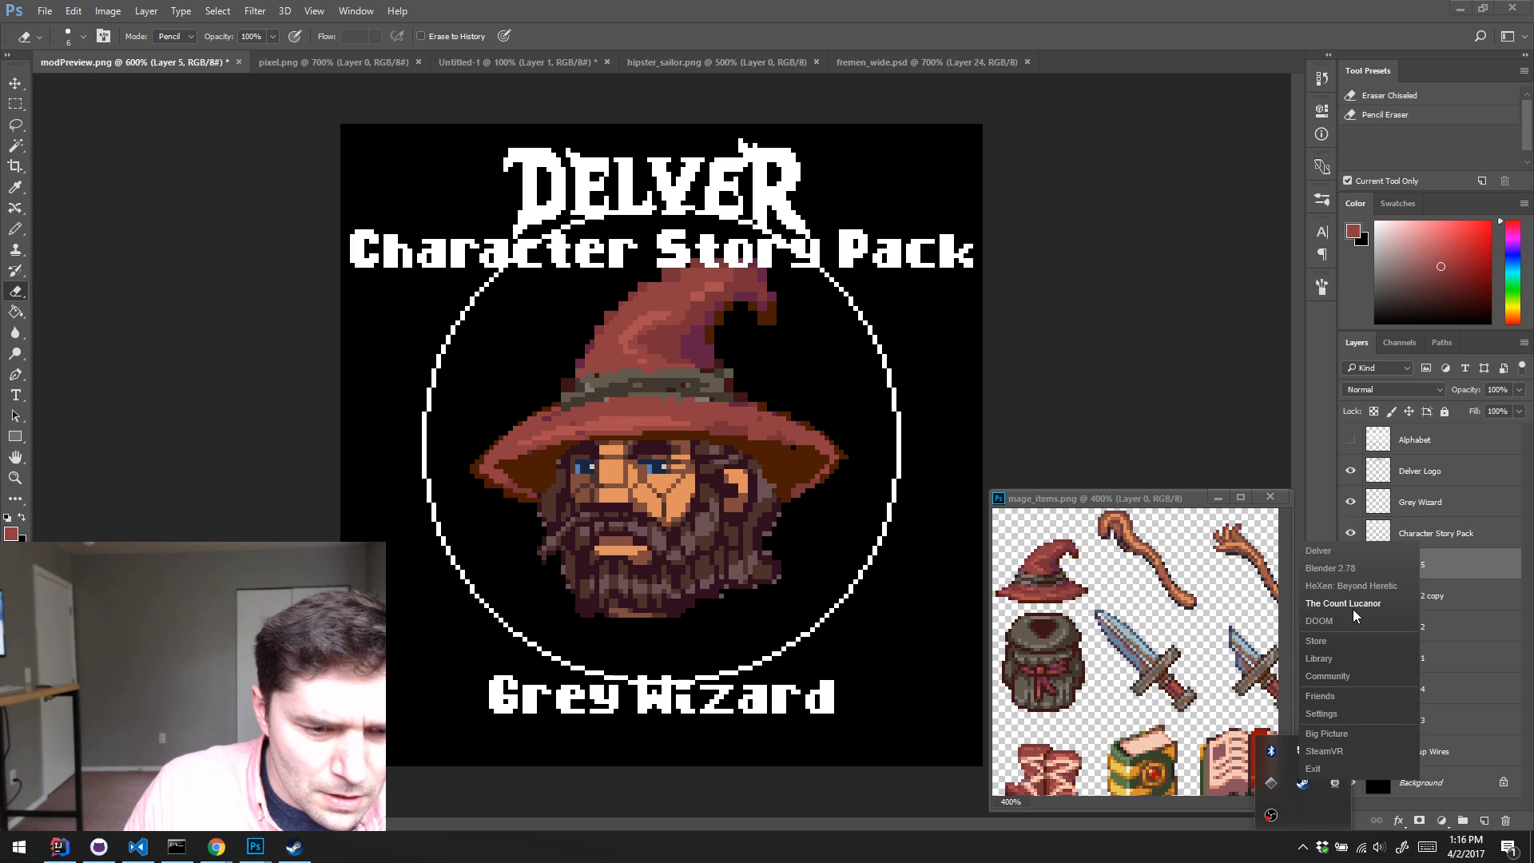
click(1314, 769)
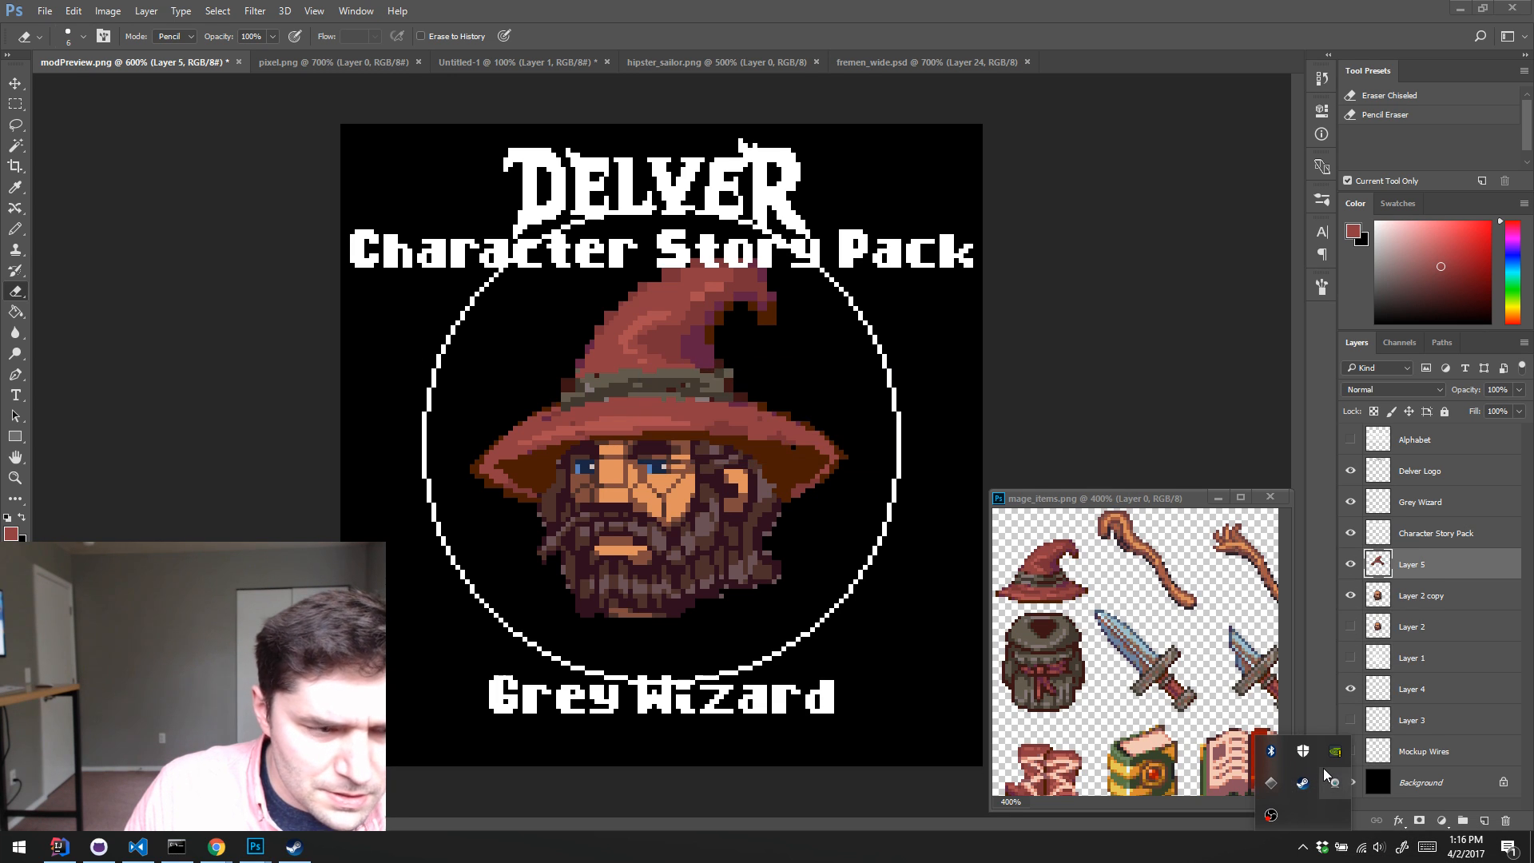
click(524, 857)
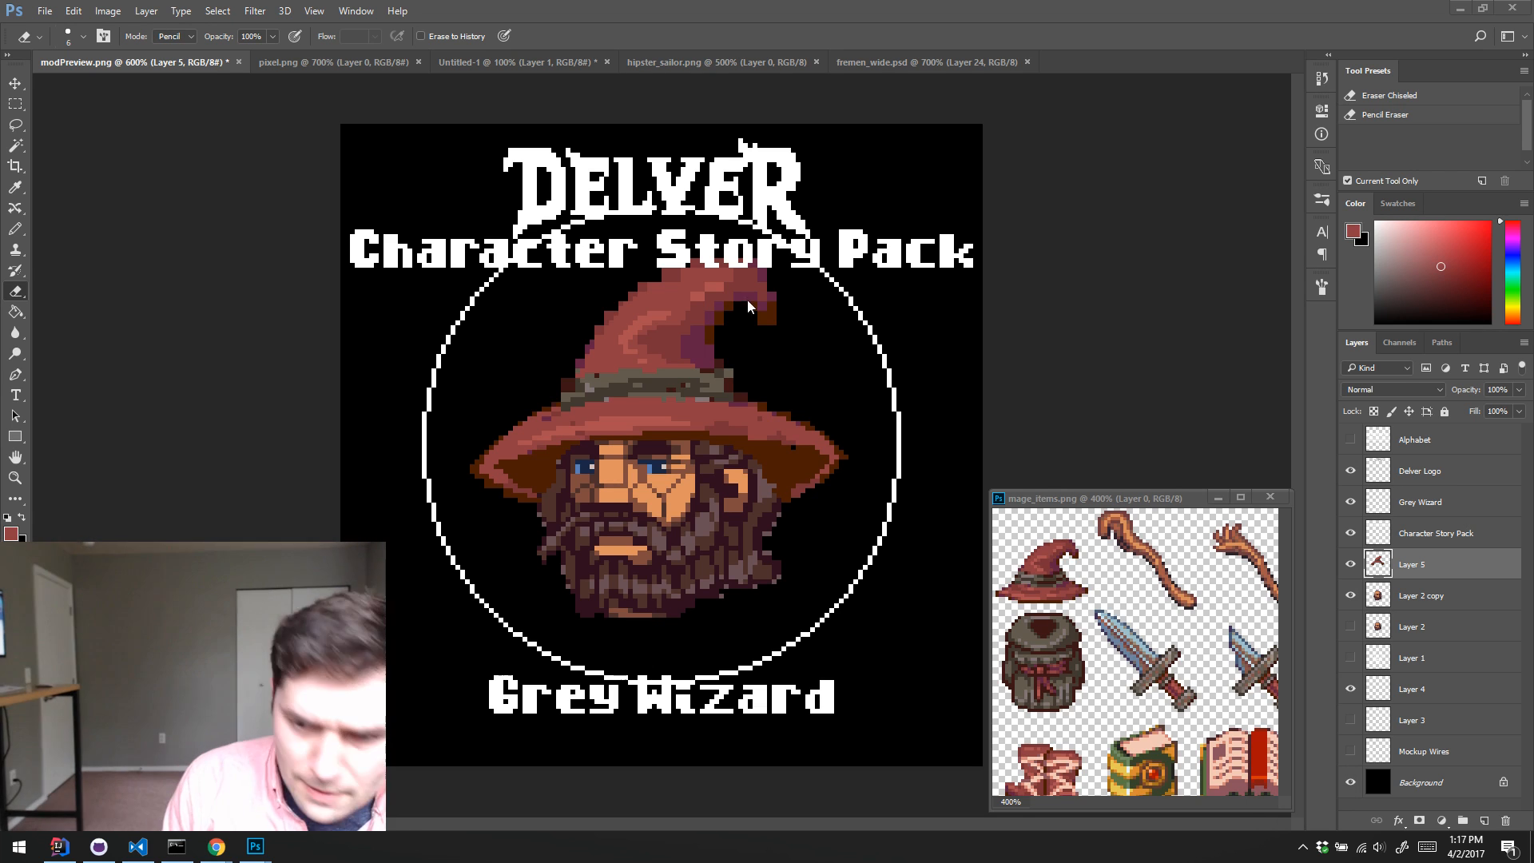
click(967, 248)
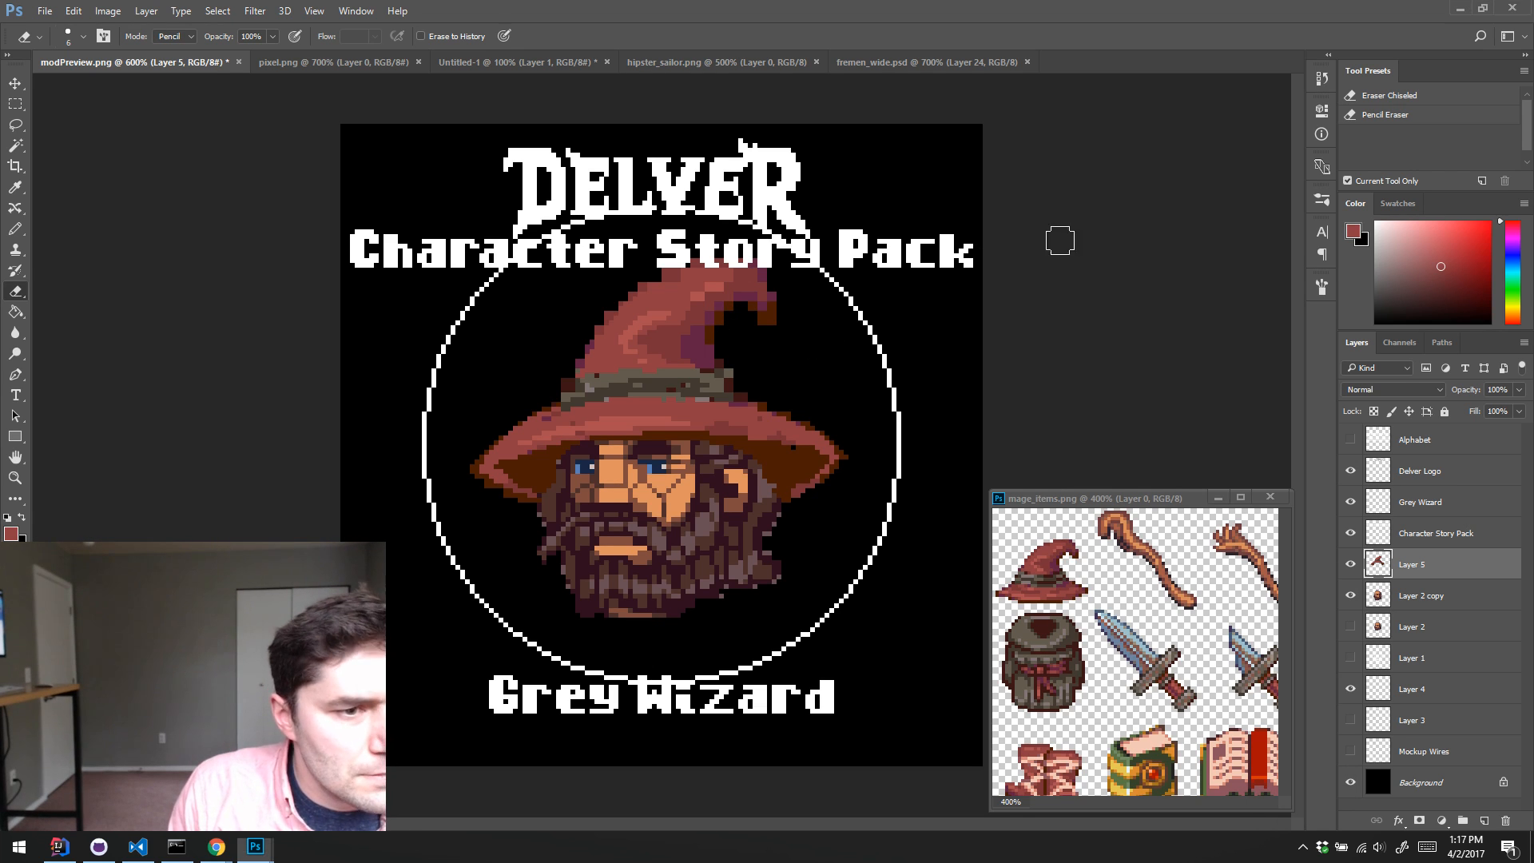
Step: Reduce the eraser's size to 2 px
key(bracketleft)
key(bracketleft)
key(bracketleft)
key(bracketleft)
key(bracketleft)
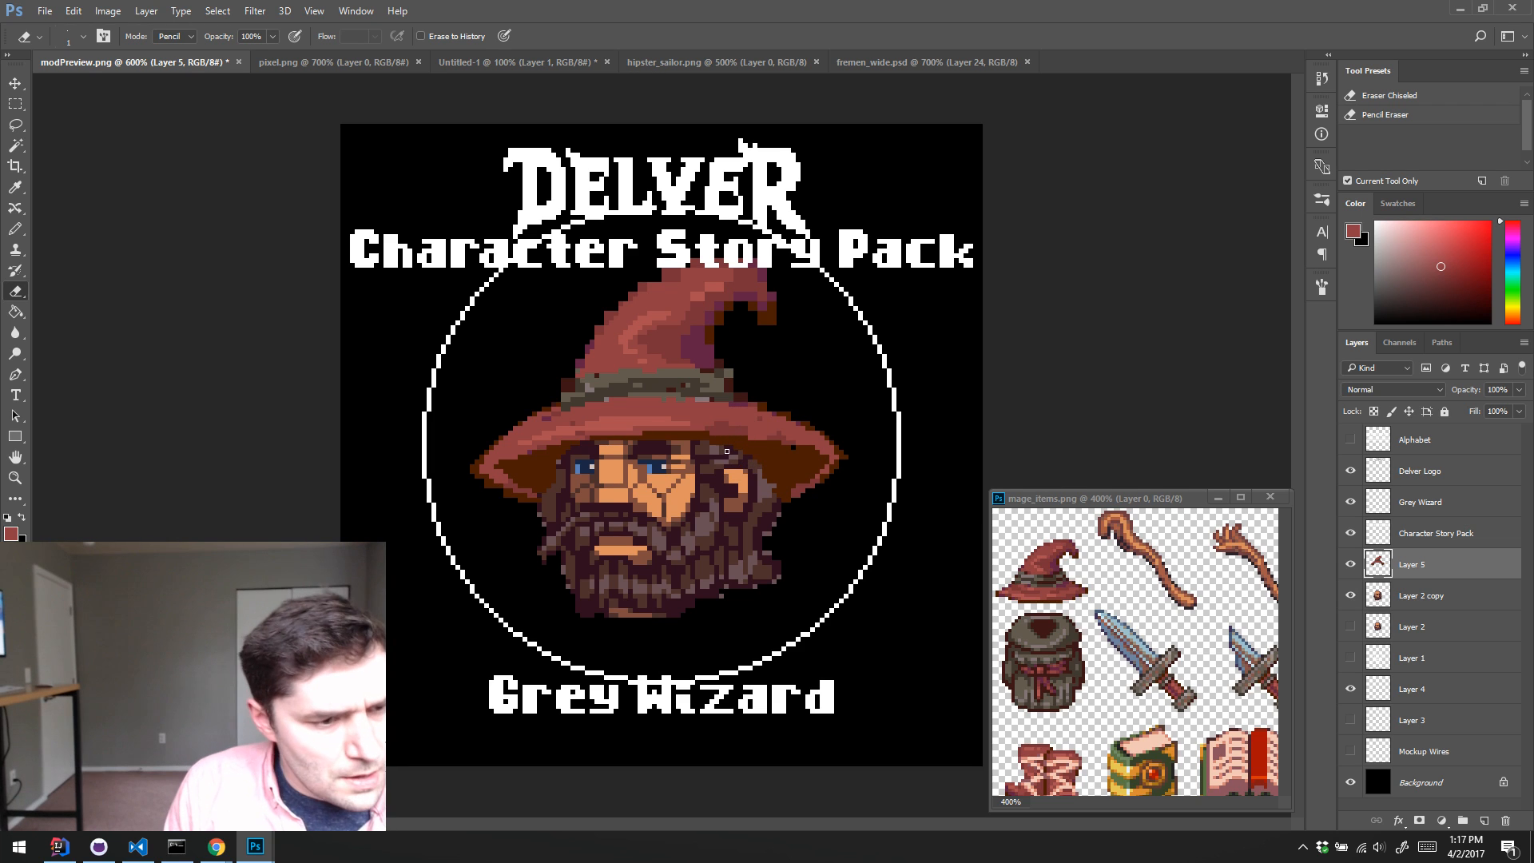
key(bracketleft)
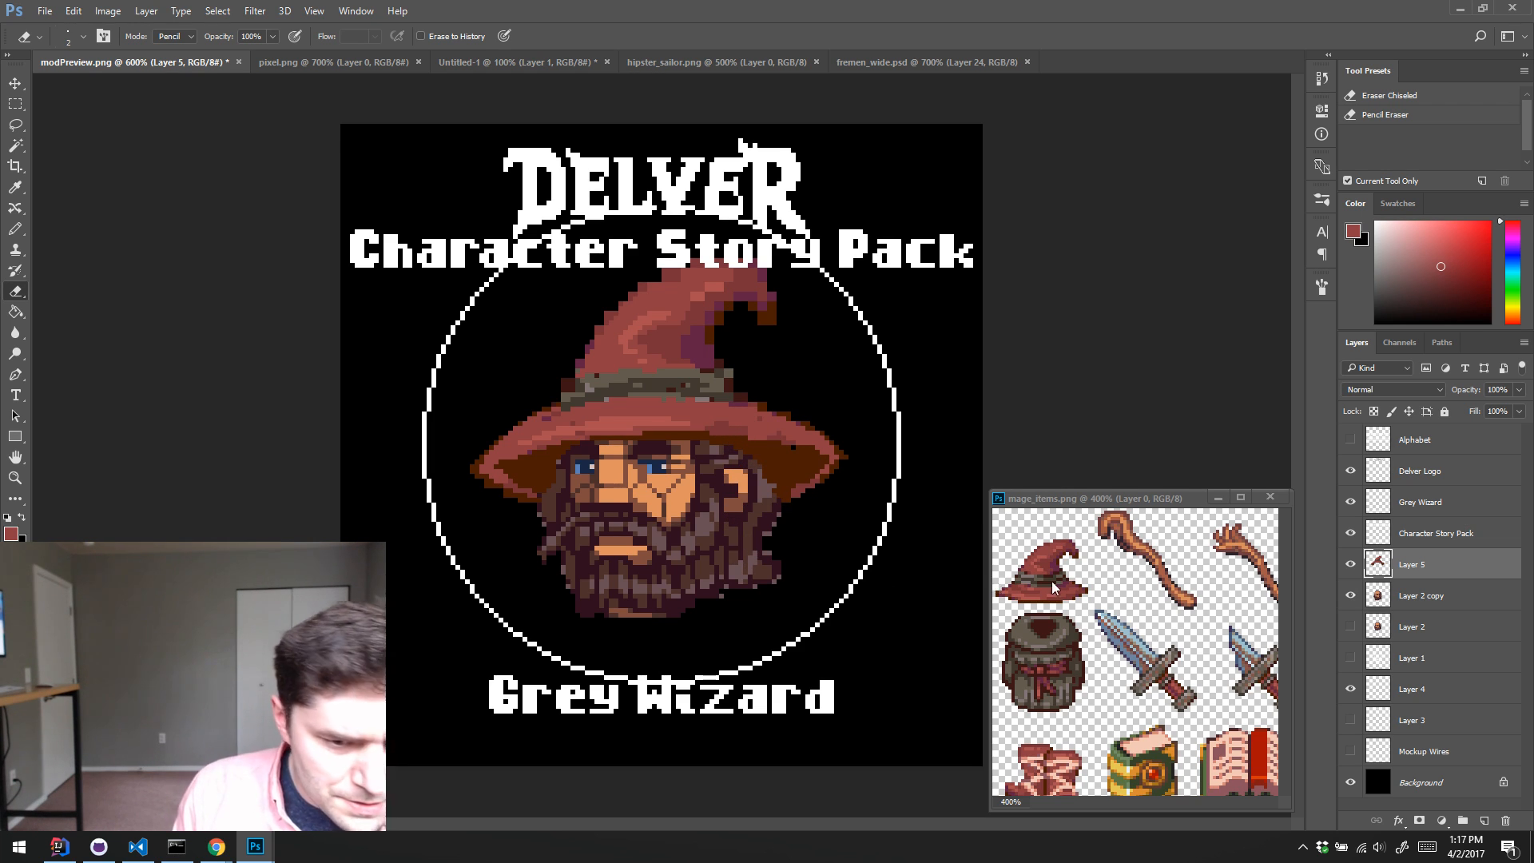
Step: Rename the wizard hat's layer "Hat" and the Layer 2 copy layer "Face"
double_click(1415, 565)
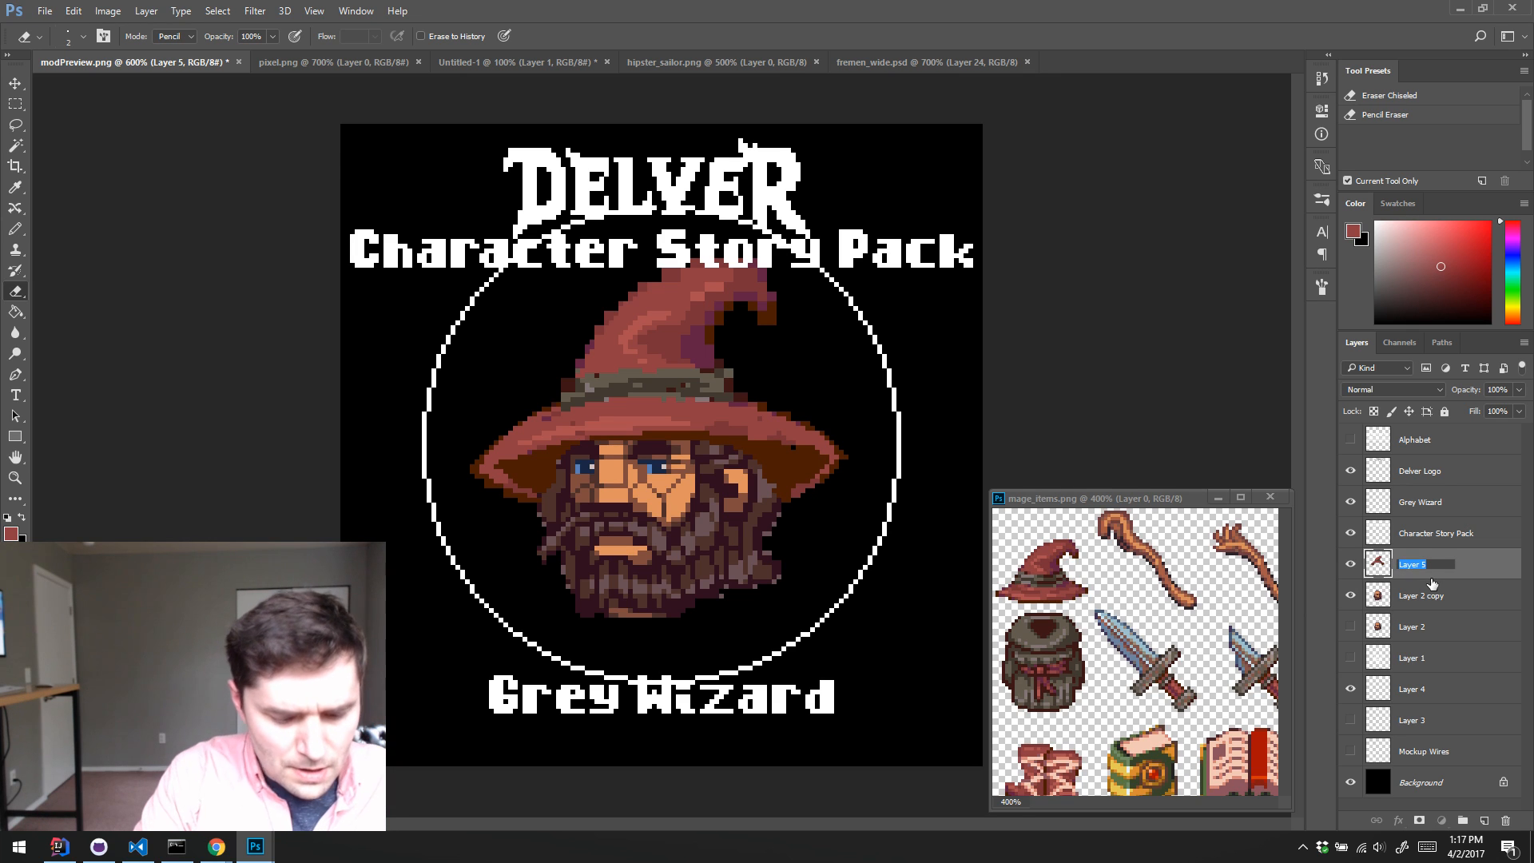
text(Hat)
click(1435, 597)
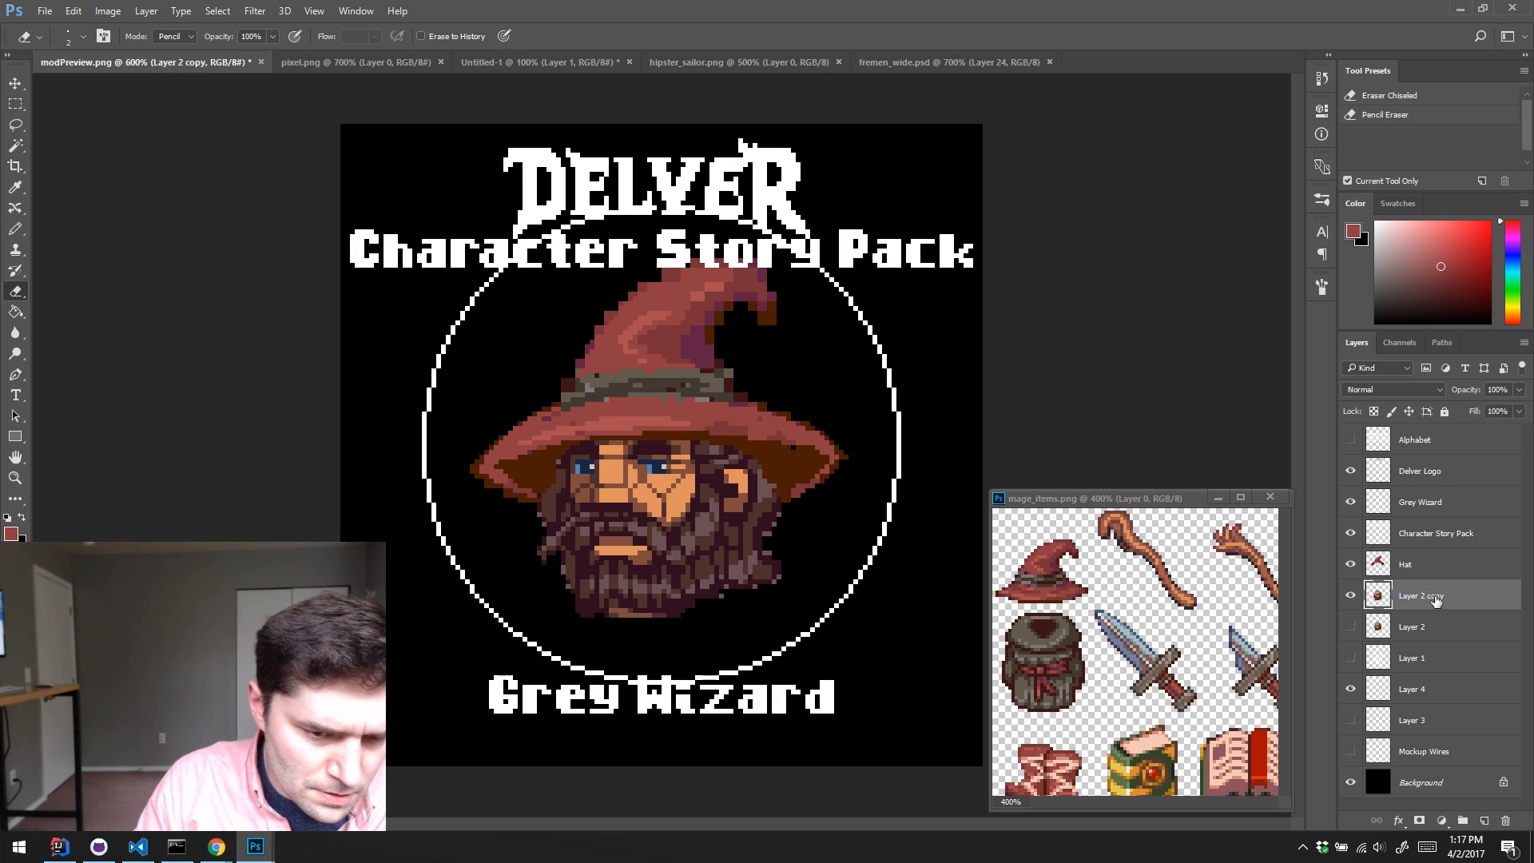
double_click(1435, 597)
text(Face)
key(Return)
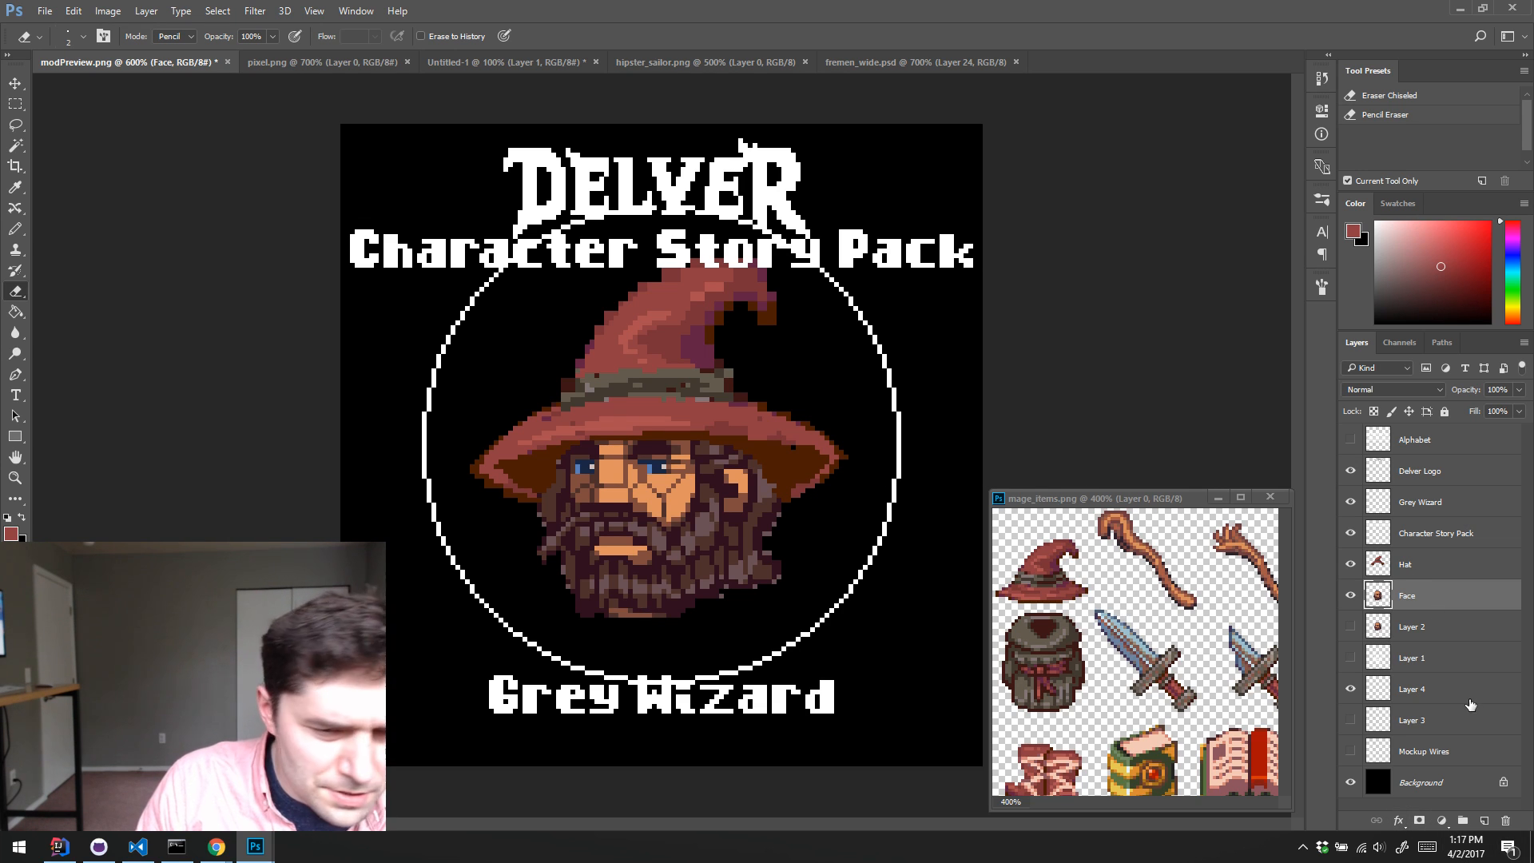
Step: Add a layer above Hat and pencil the robe's collar and shoulder outlines in dark brown sampled from the backpack
click(1446, 571)
key(ctrl+alt+shift+n)
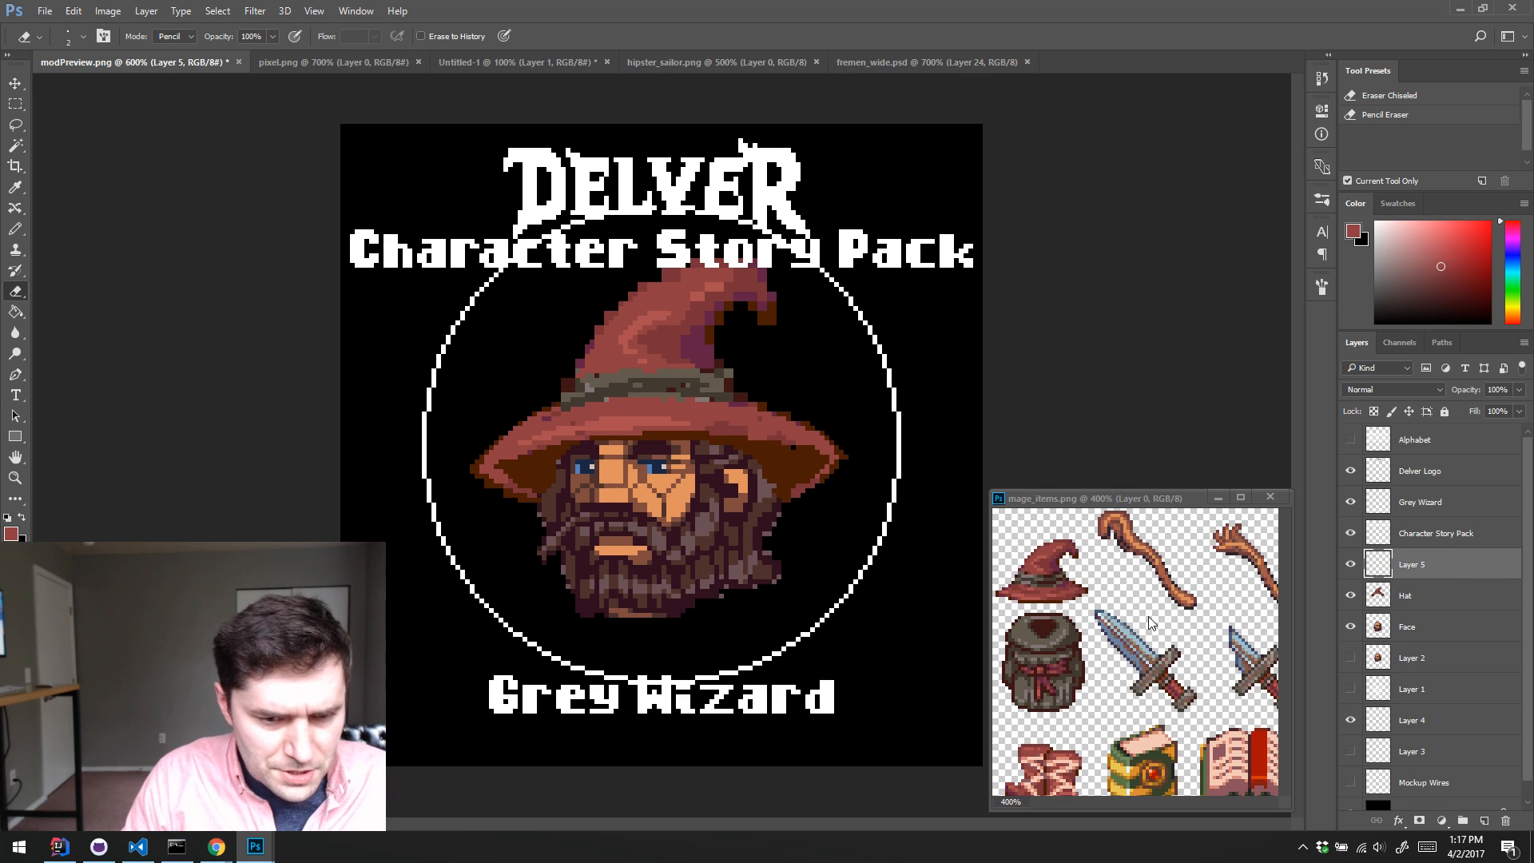
key(b)
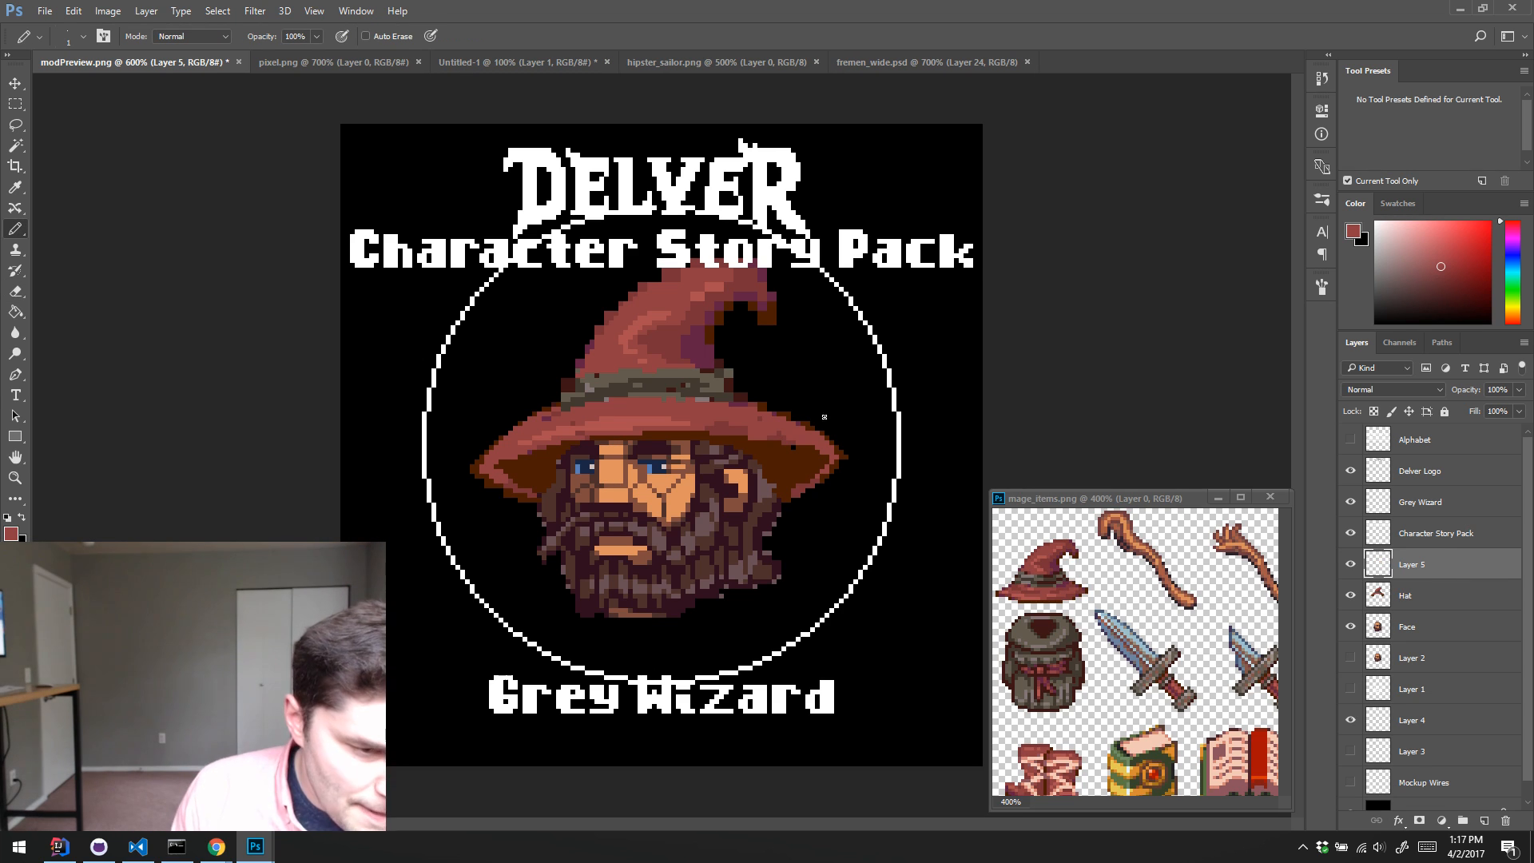
alt+click(1072, 671)
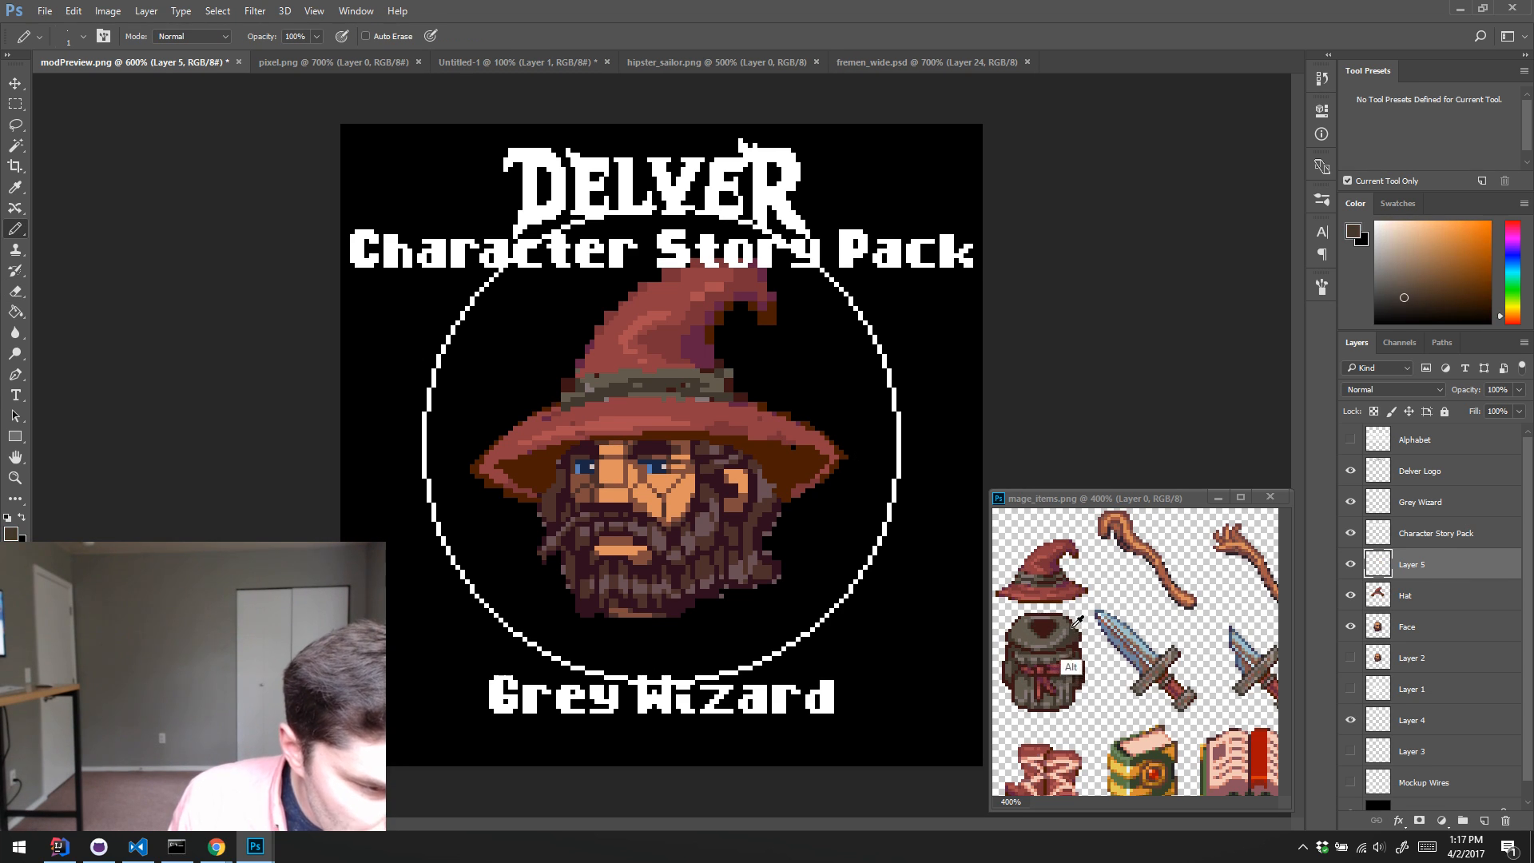
drag(640, 647, 775, 553)
drag(765, 540, 817, 572)
mouse_move(770, 533)
mouse_down()
mouse_move(821, 571)
mouse_move(829, 604)
mouse_up()
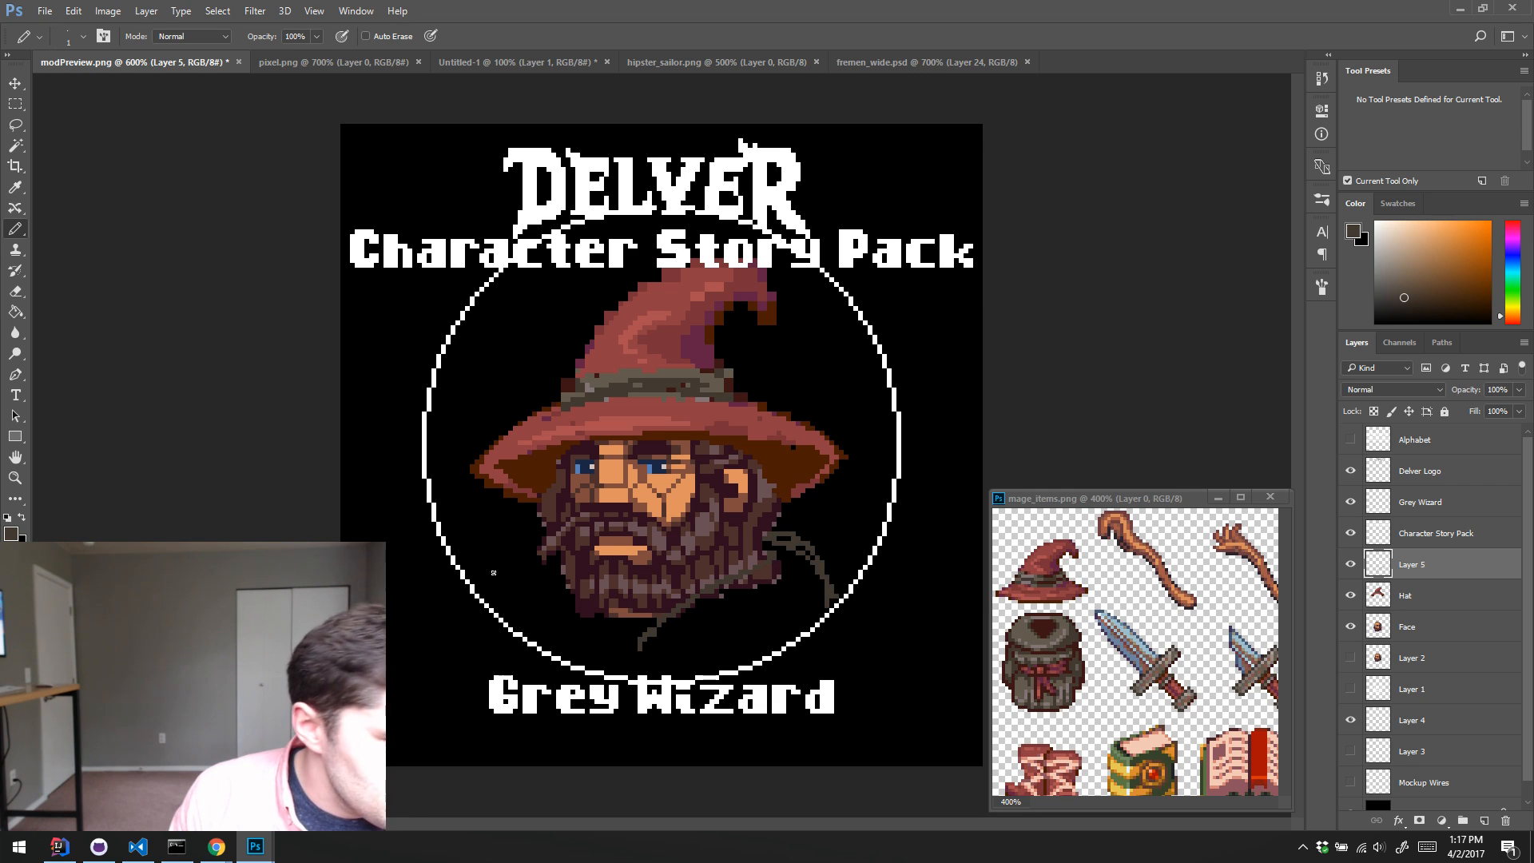
drag(505, 582, 540, 551)
mouse_move(540, 556)
mouse_down()
mouse_move(572, 611)
mouse_move(625, 645)
mouse_move(573, 614)
mouse_move(506, 611)
mouse_up()
drag(496, 597, 514, 567)
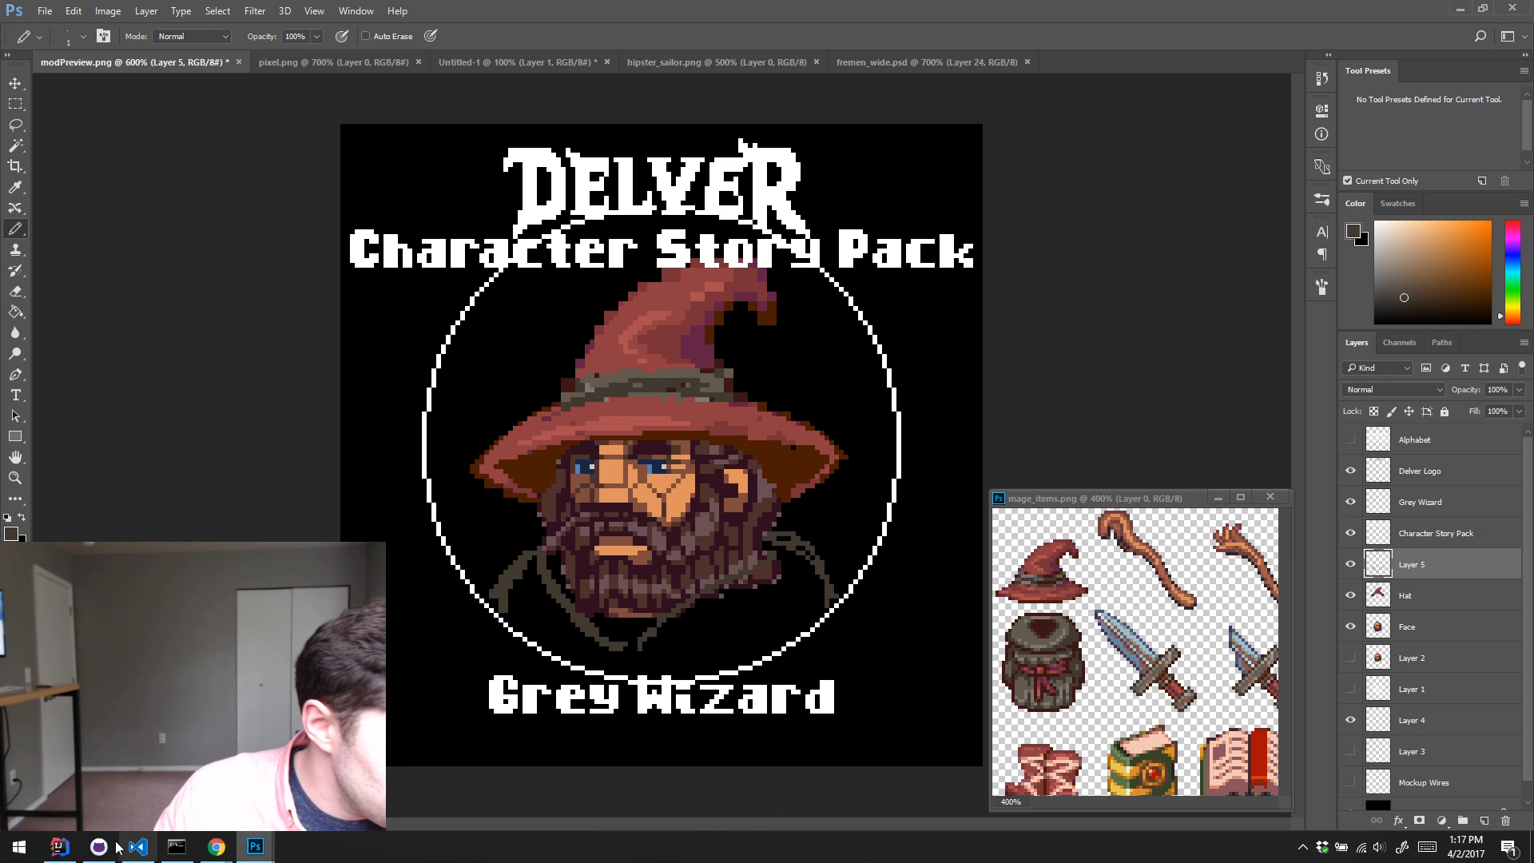
Step: Check the robed wizard photo in Chrome, then fill in the robe's shoulder outline and trim the shoulders' edges with the eraser
click(216, 846)
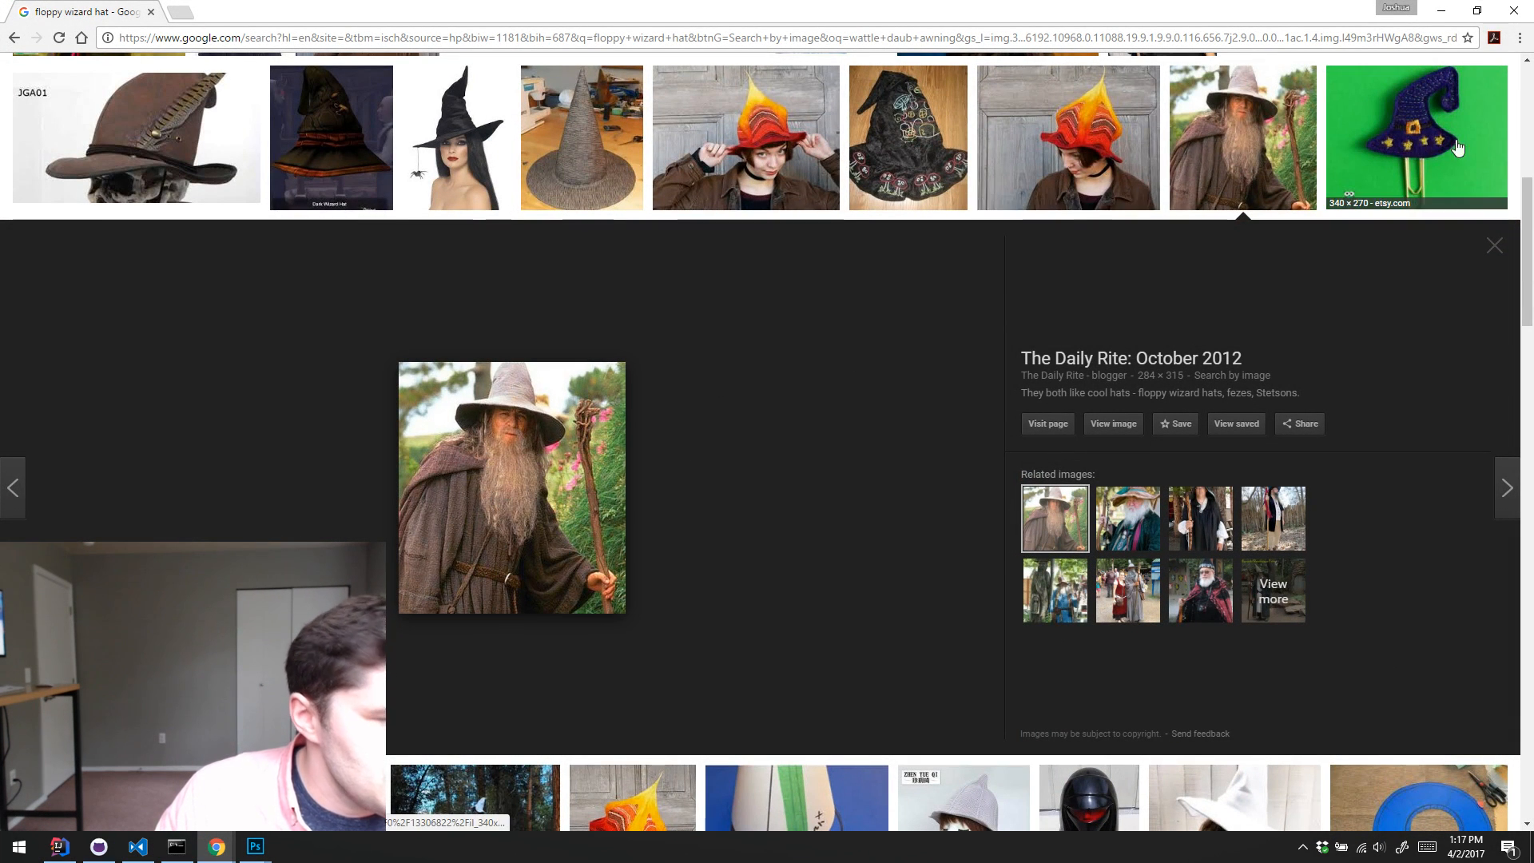
click(1443, 11)
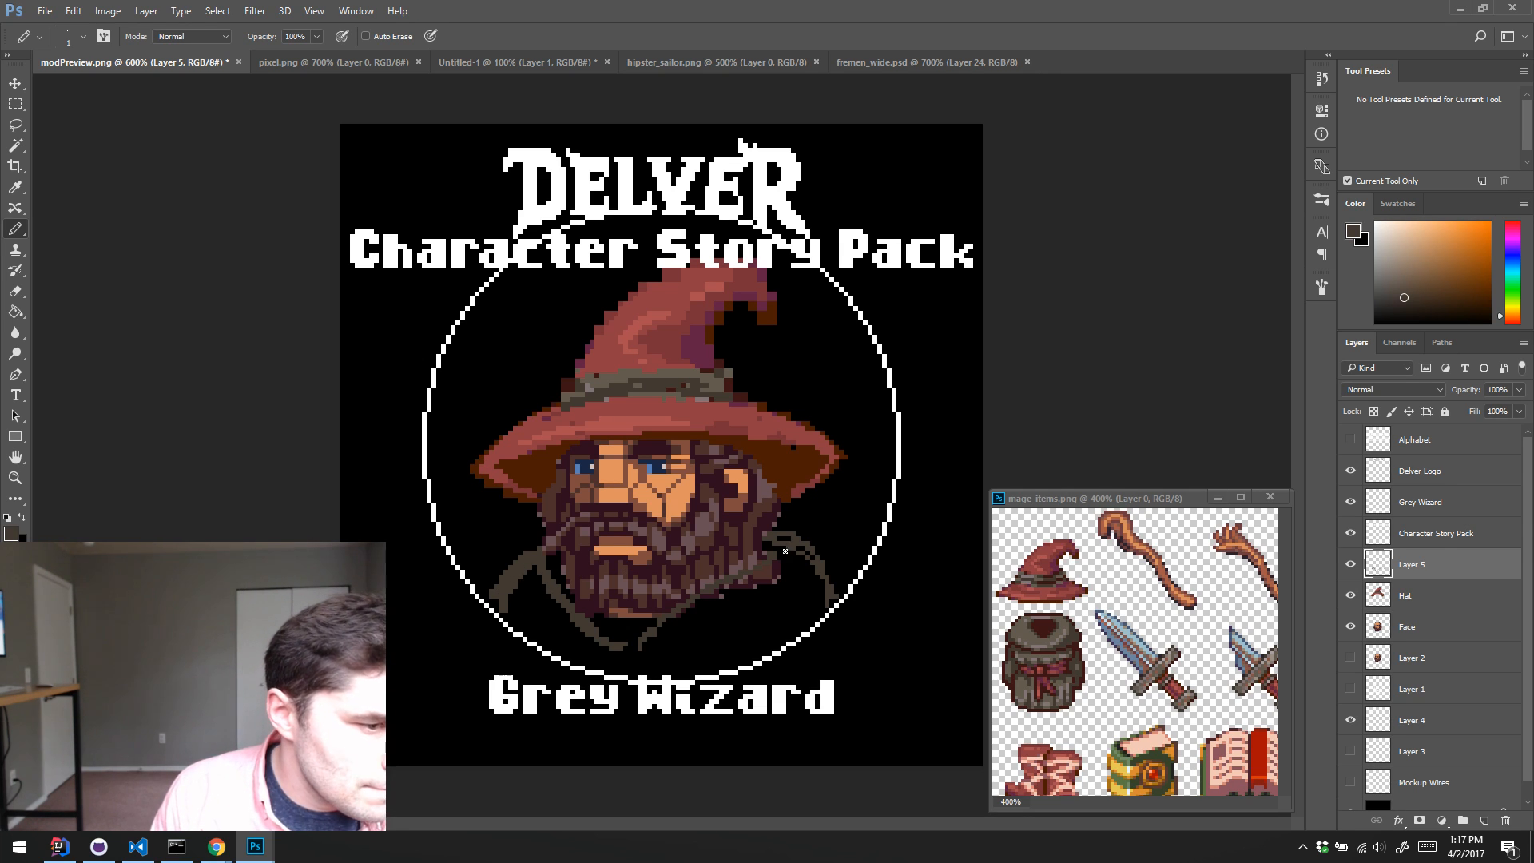
mouse_move(785, 550)
mouse_down()
mouse_move(834, 599)
mouse_move(771, 529)
mouse_move(845, 595)
mouse_up()
key(e)
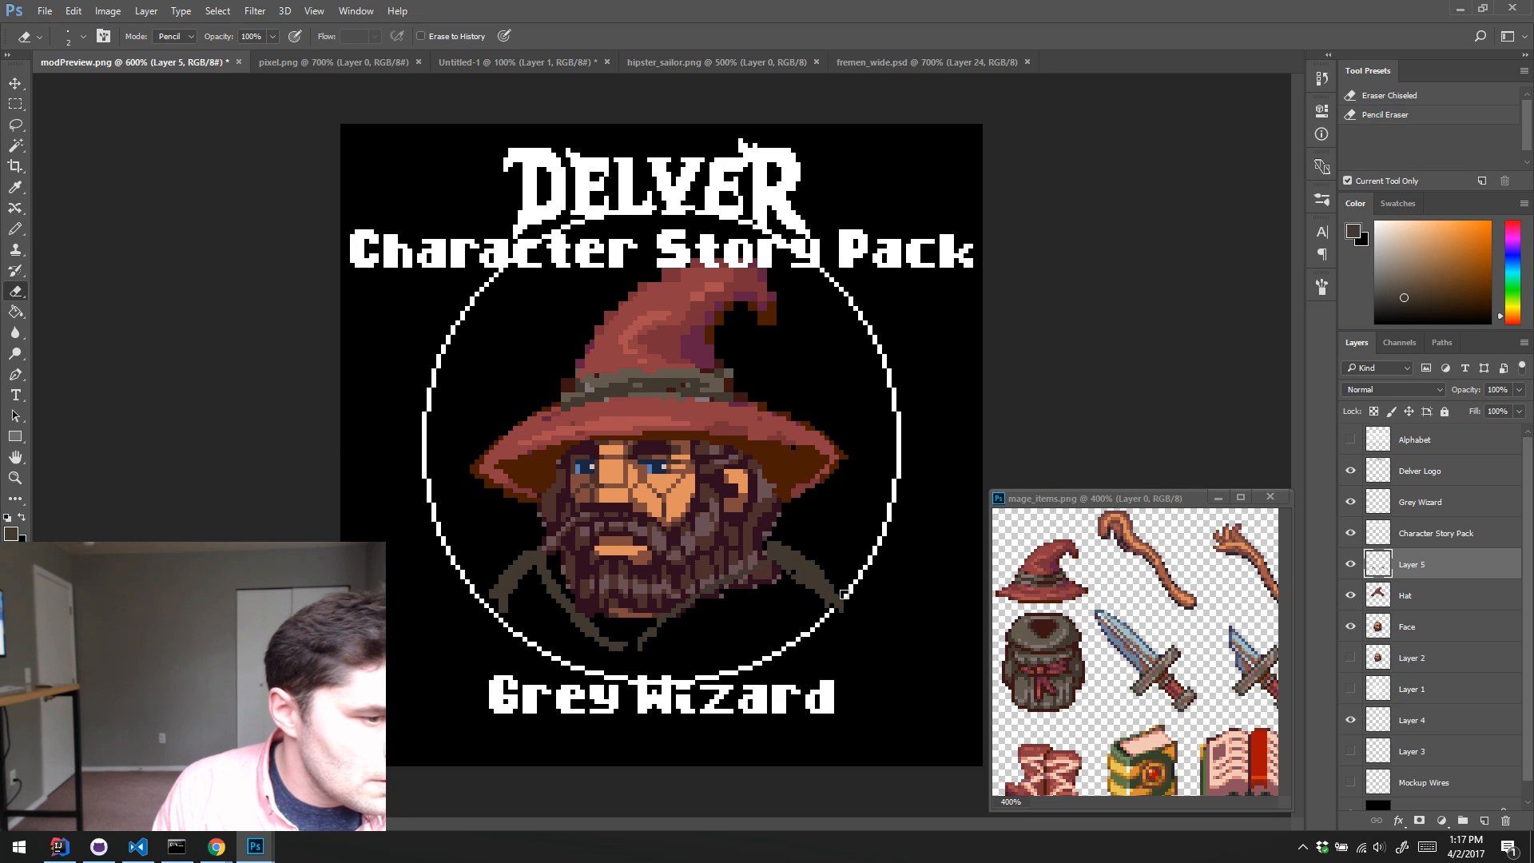
drag(792, 542, 860, 608)
mouse_move(493, 587)
mouse_down()
mouse_move(537, 549)
mouse_move(482, 621)
mouse_move(521, 584)
mouse_up()
Step: Thicken the sloping shoulder bands on both sides of the beard out to the ring in the same dark brown
key(b)
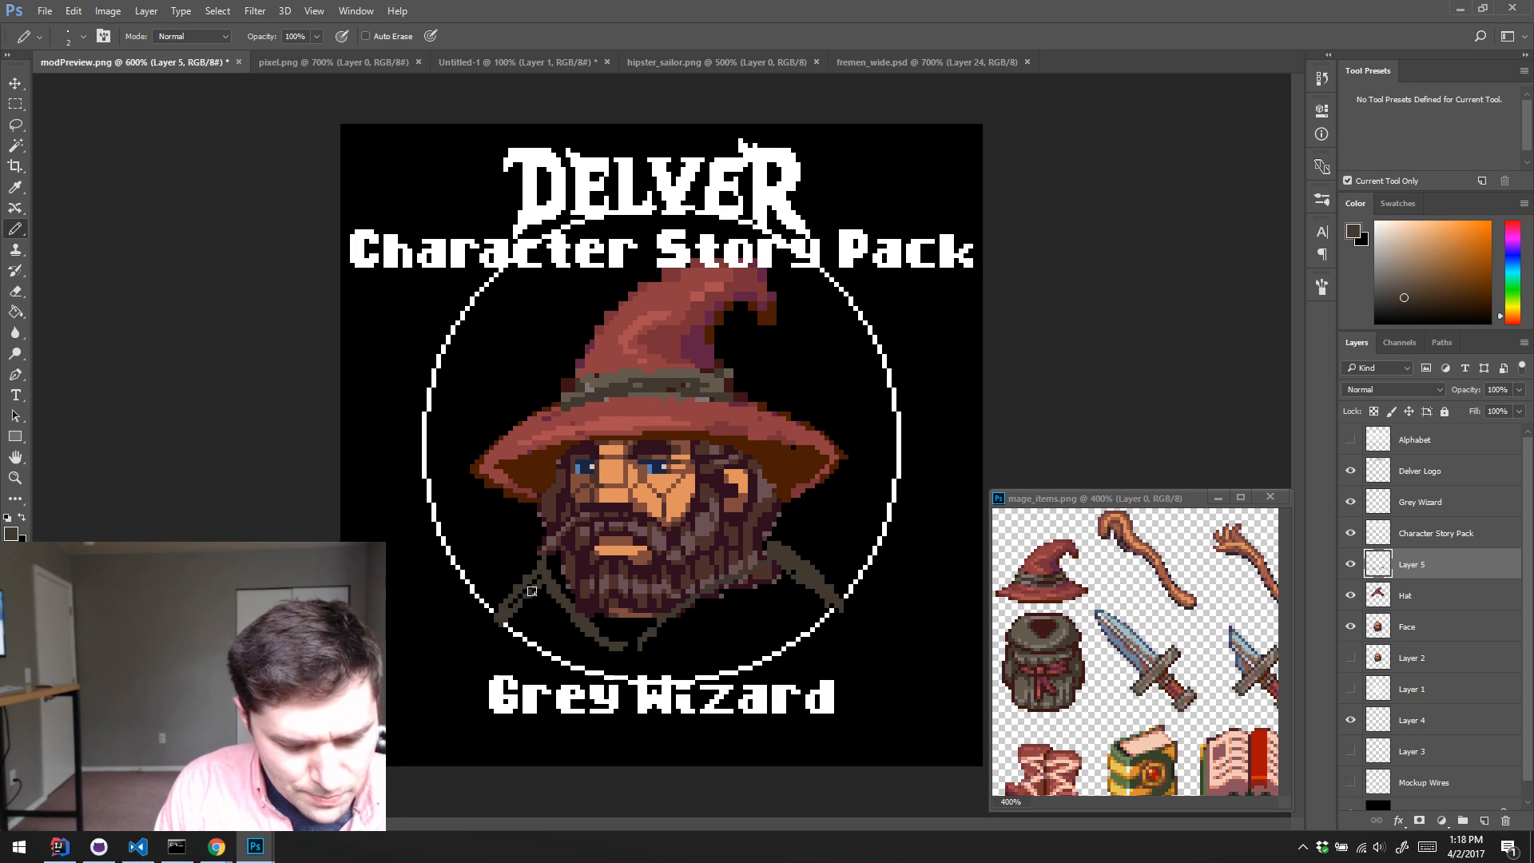
key(e)
drag(503, 614, 539, 580)
key(b)
mouse_move(761, 555)
mouse_down()
mouse_move(848, 605)
mouse_move(798, 648)
mouse_move(844, 603)
mouse_up()
key(e)
key(b)
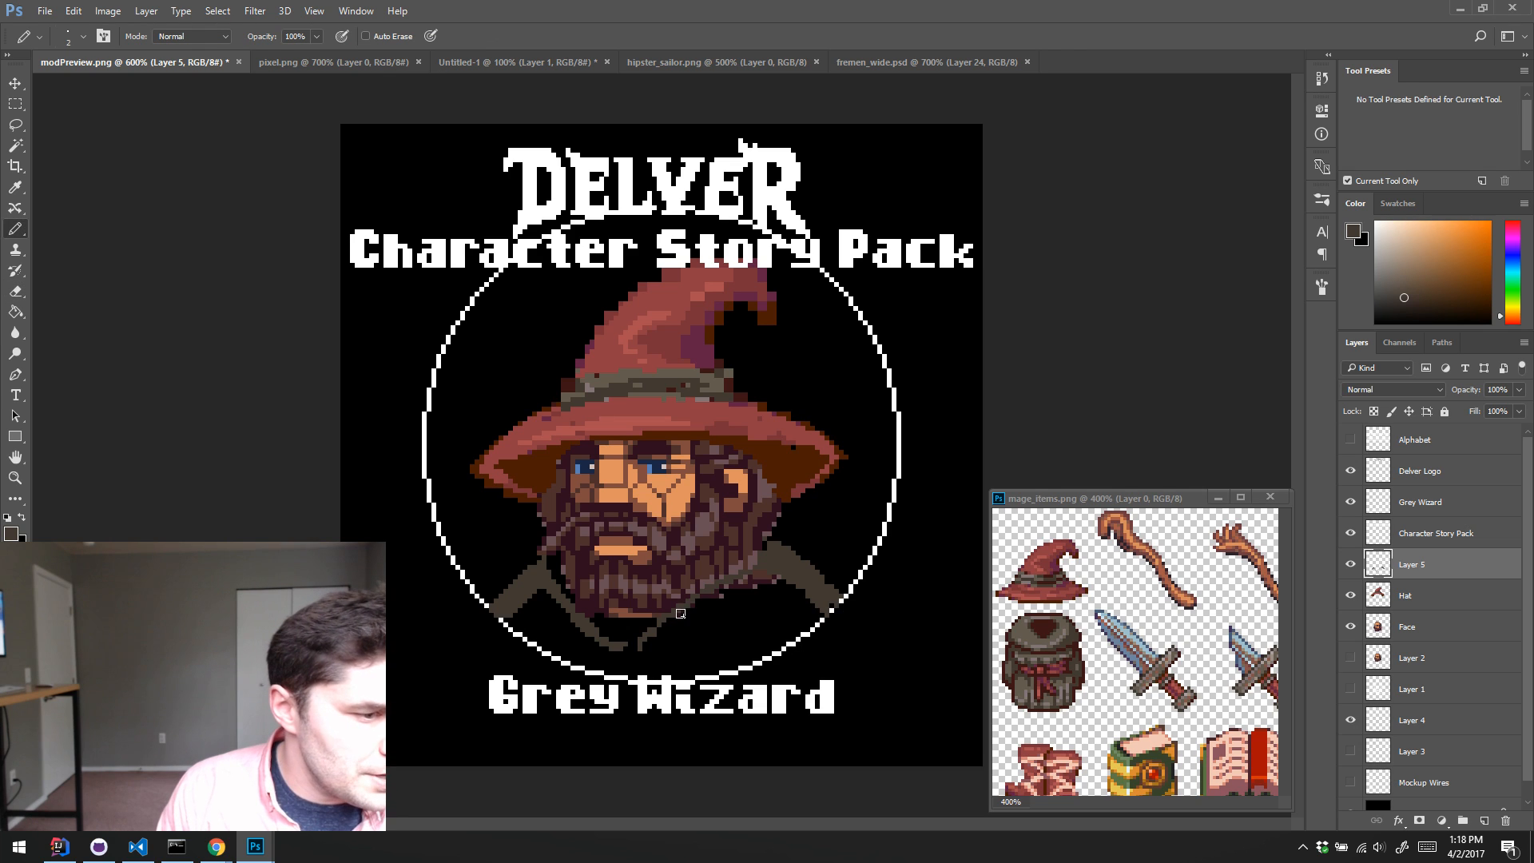
Step: Widen the robe's front collar edge from beside the beard down towards the bottom of the ring
mouse_move(642, 650)
mouse_down()
mouse_move(763, 576)
mouse_move(758, 551)
mouse_move(690, 609)
mouse_move(734, 534)
mouse_up()
key(e)
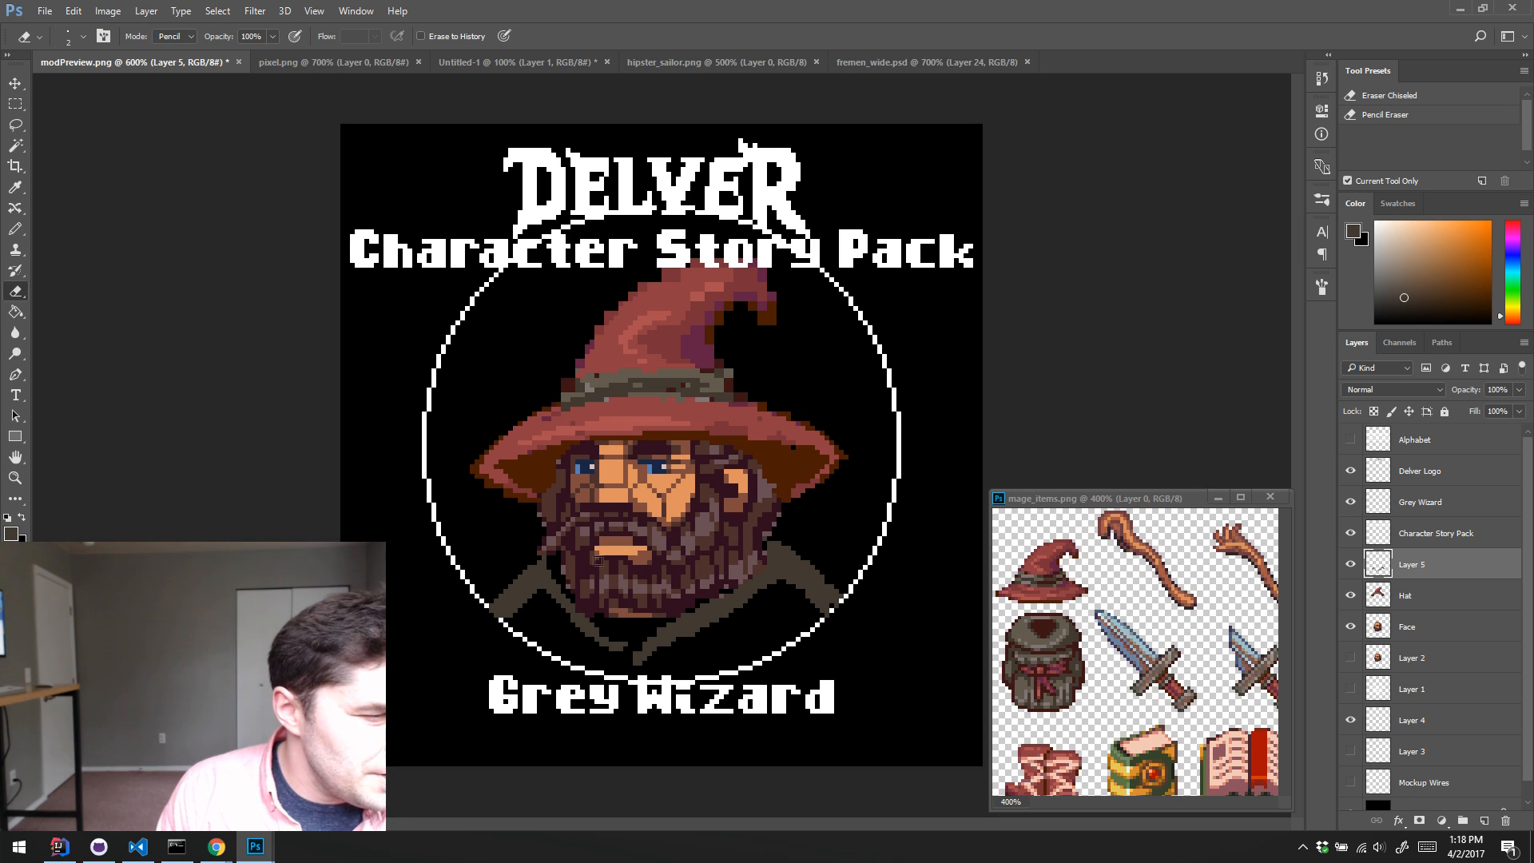
key(b)
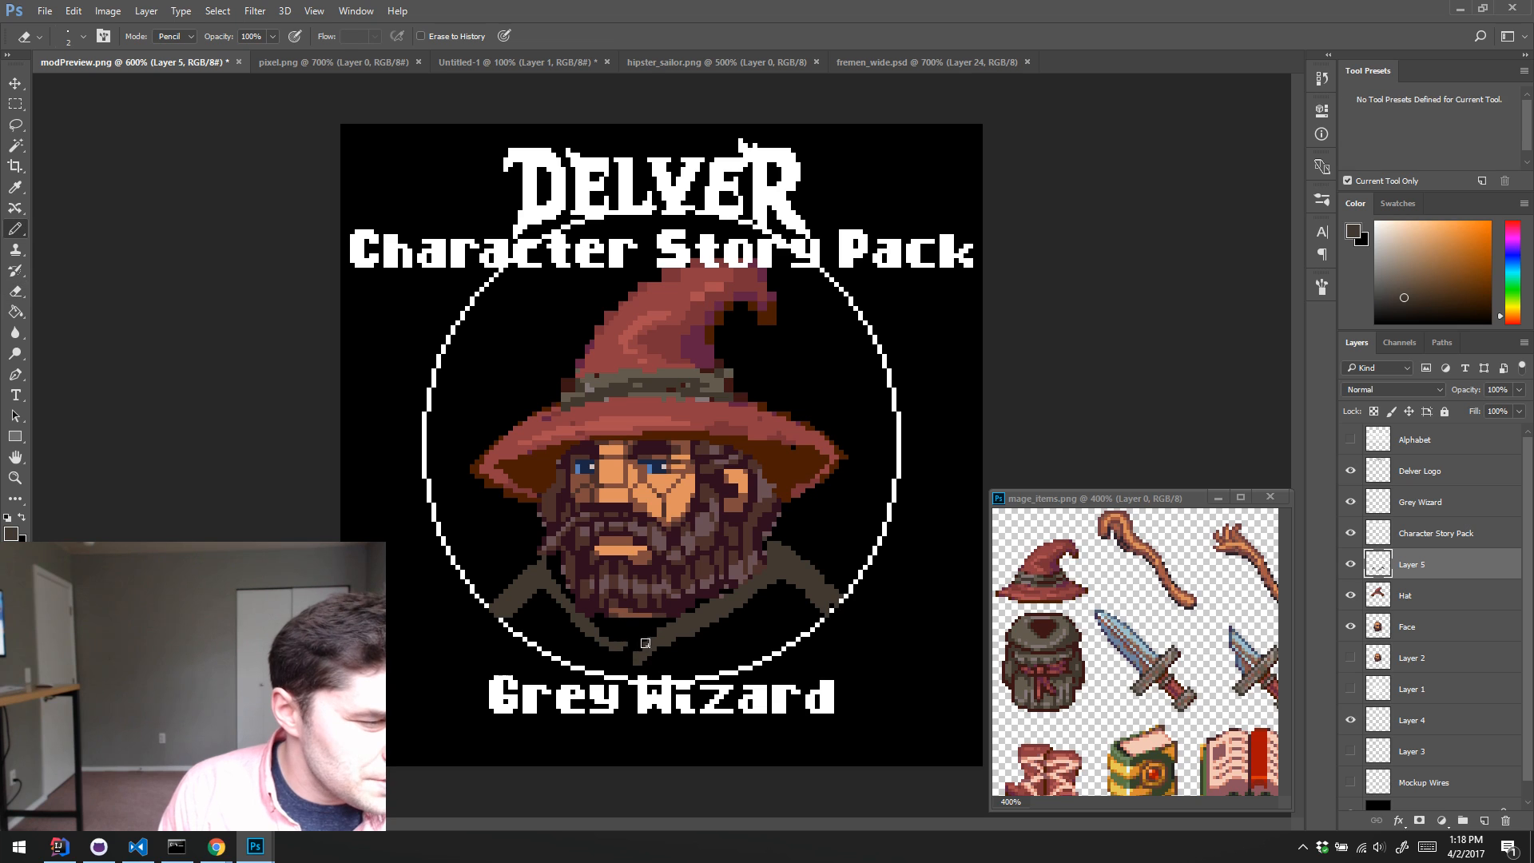
drag(623, 666, 641, 639)
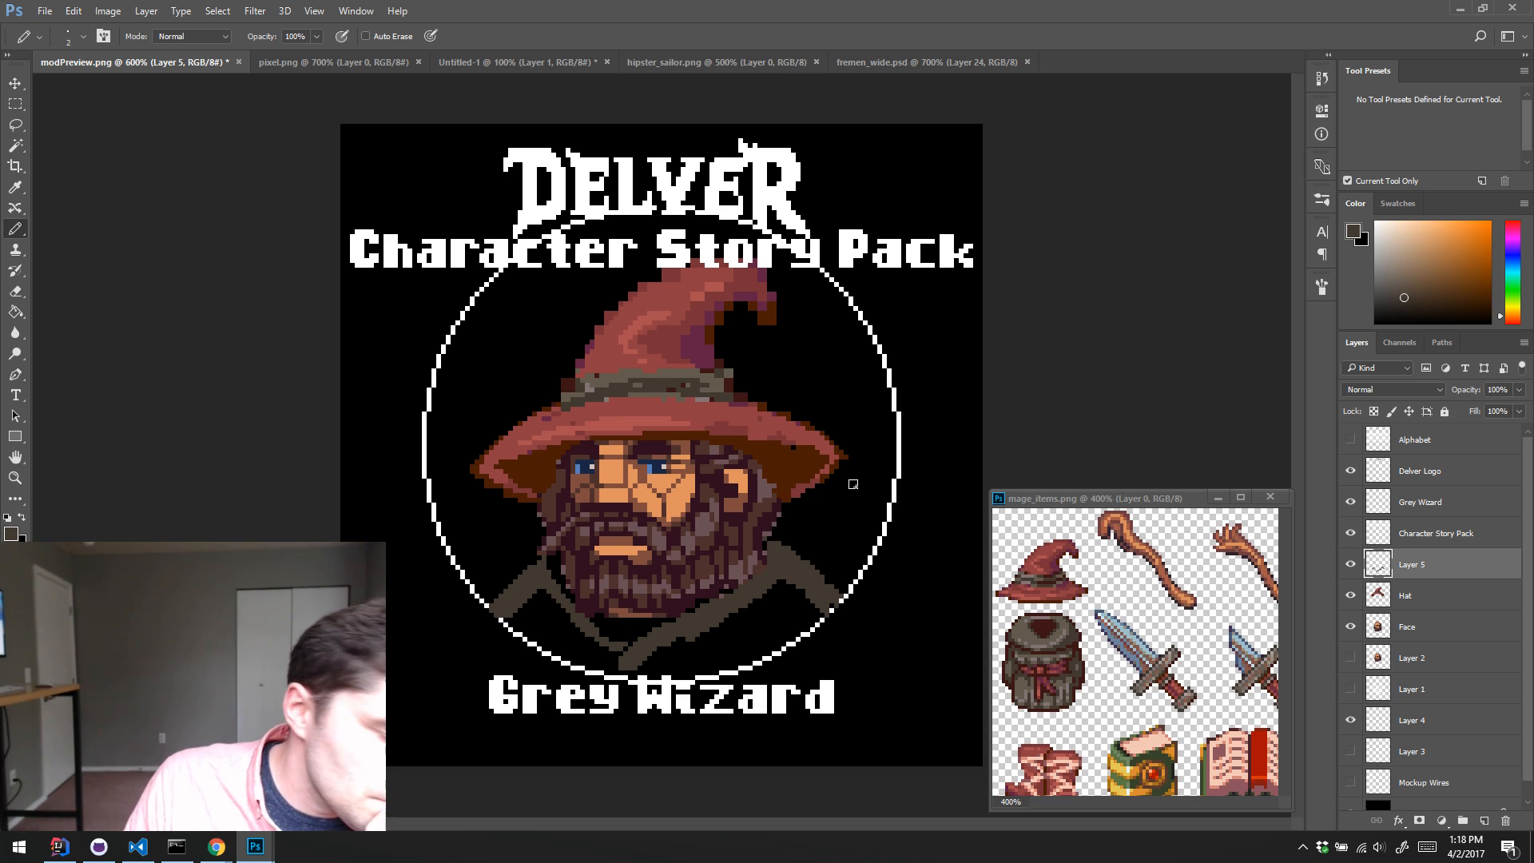
Step: Look at the Warhammer Quest box art in Chrome as a reference for the circular portrait
click(217, 846)
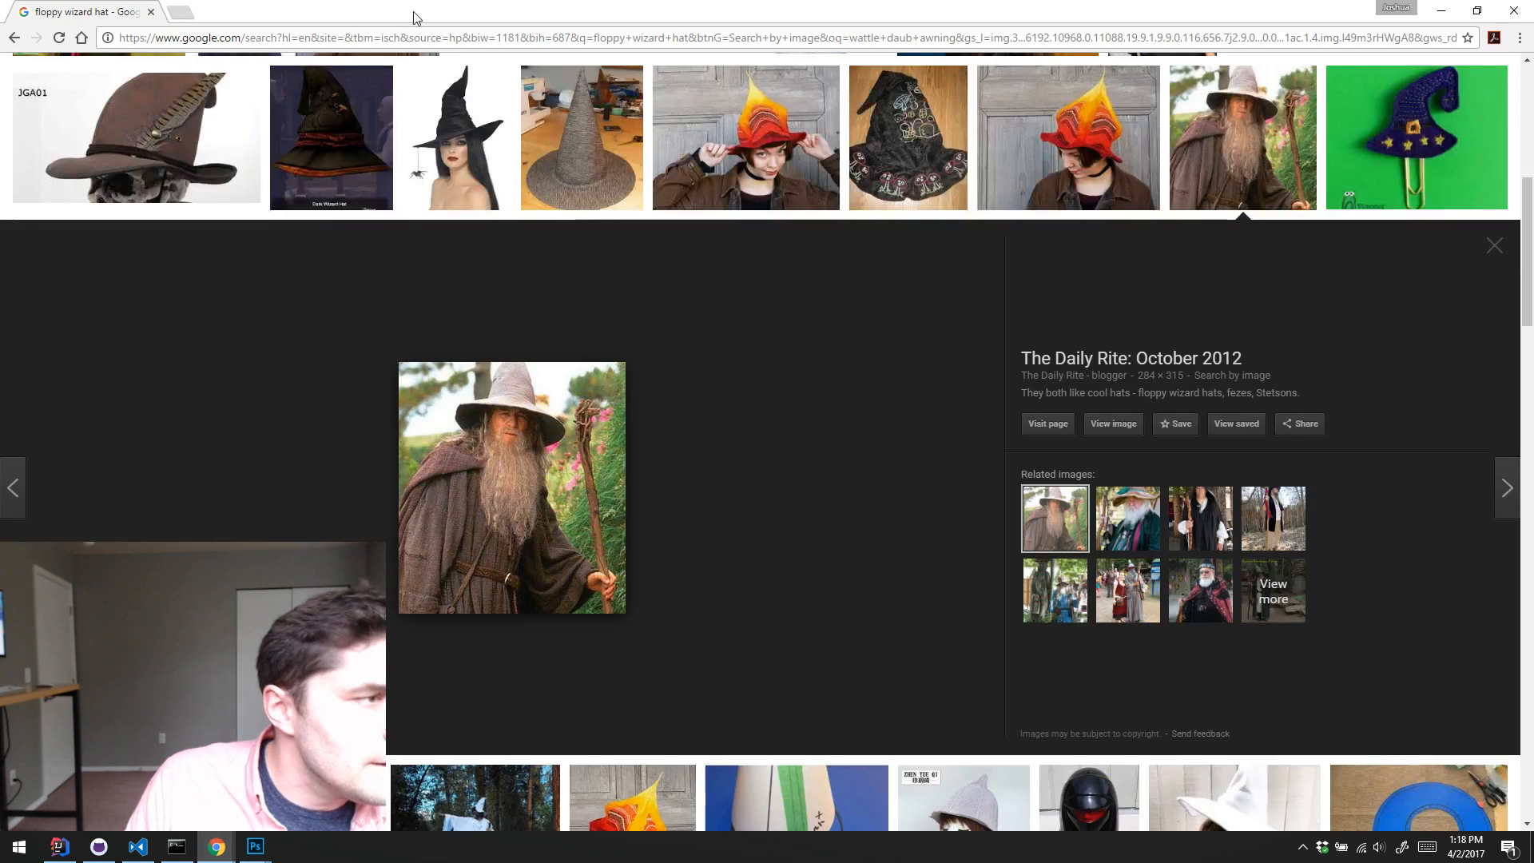
click(179, 11)
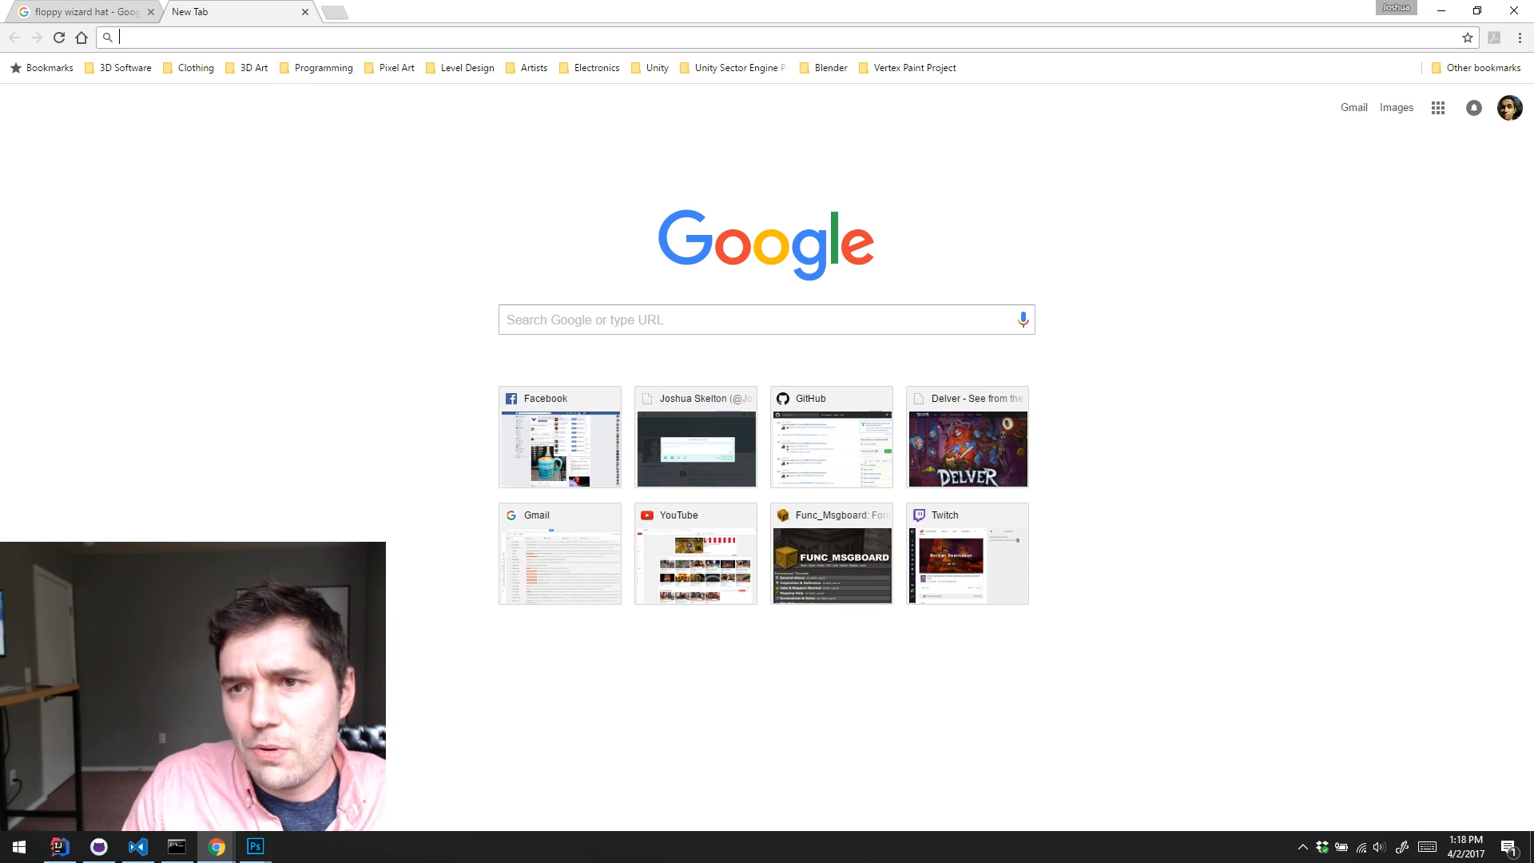
drag(1533, 11, 598, 11)
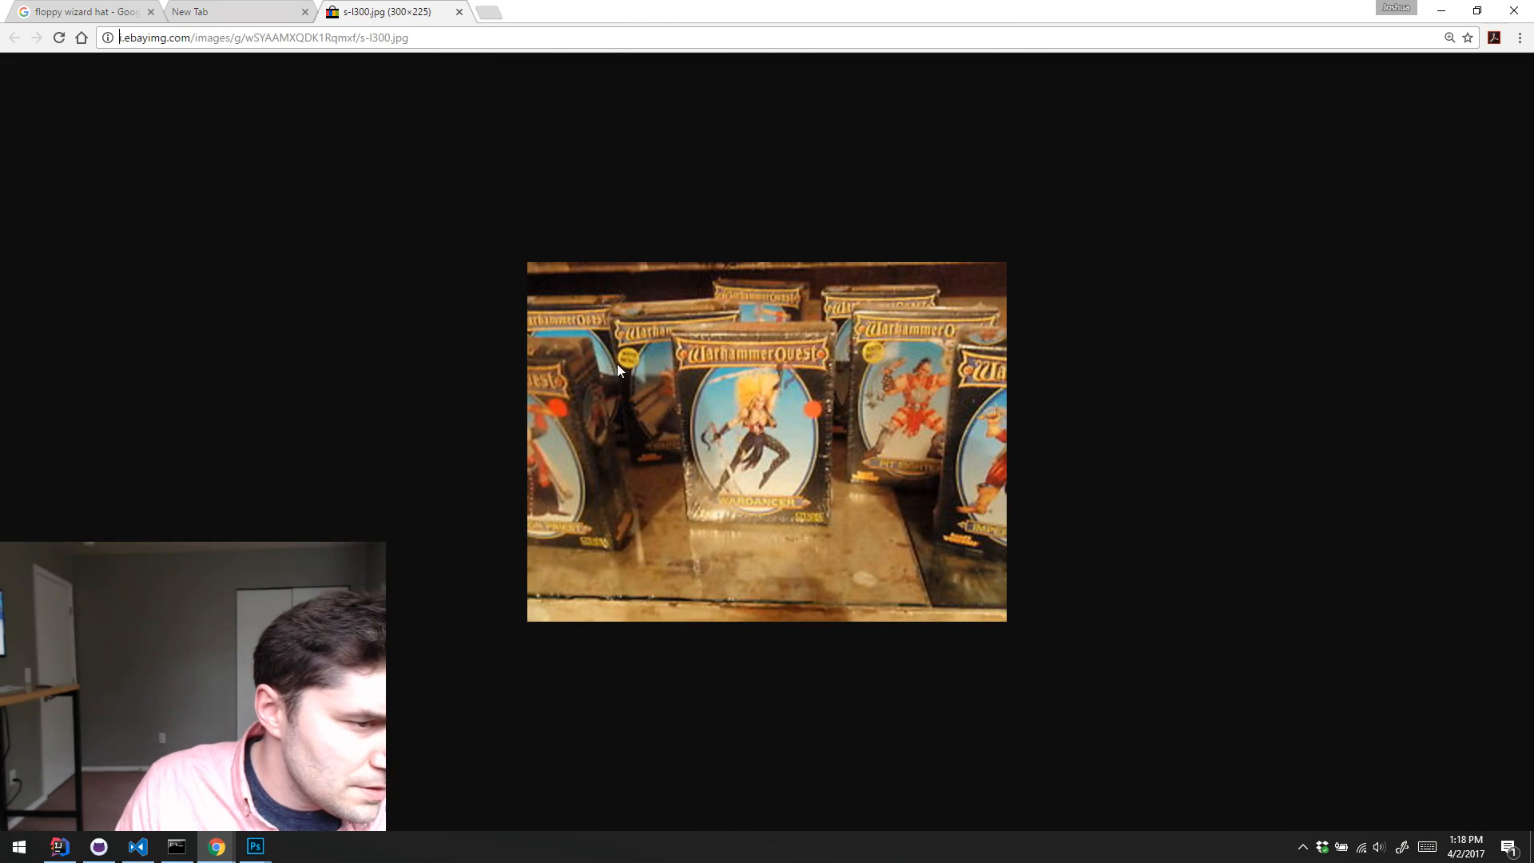
click(1440, 11)
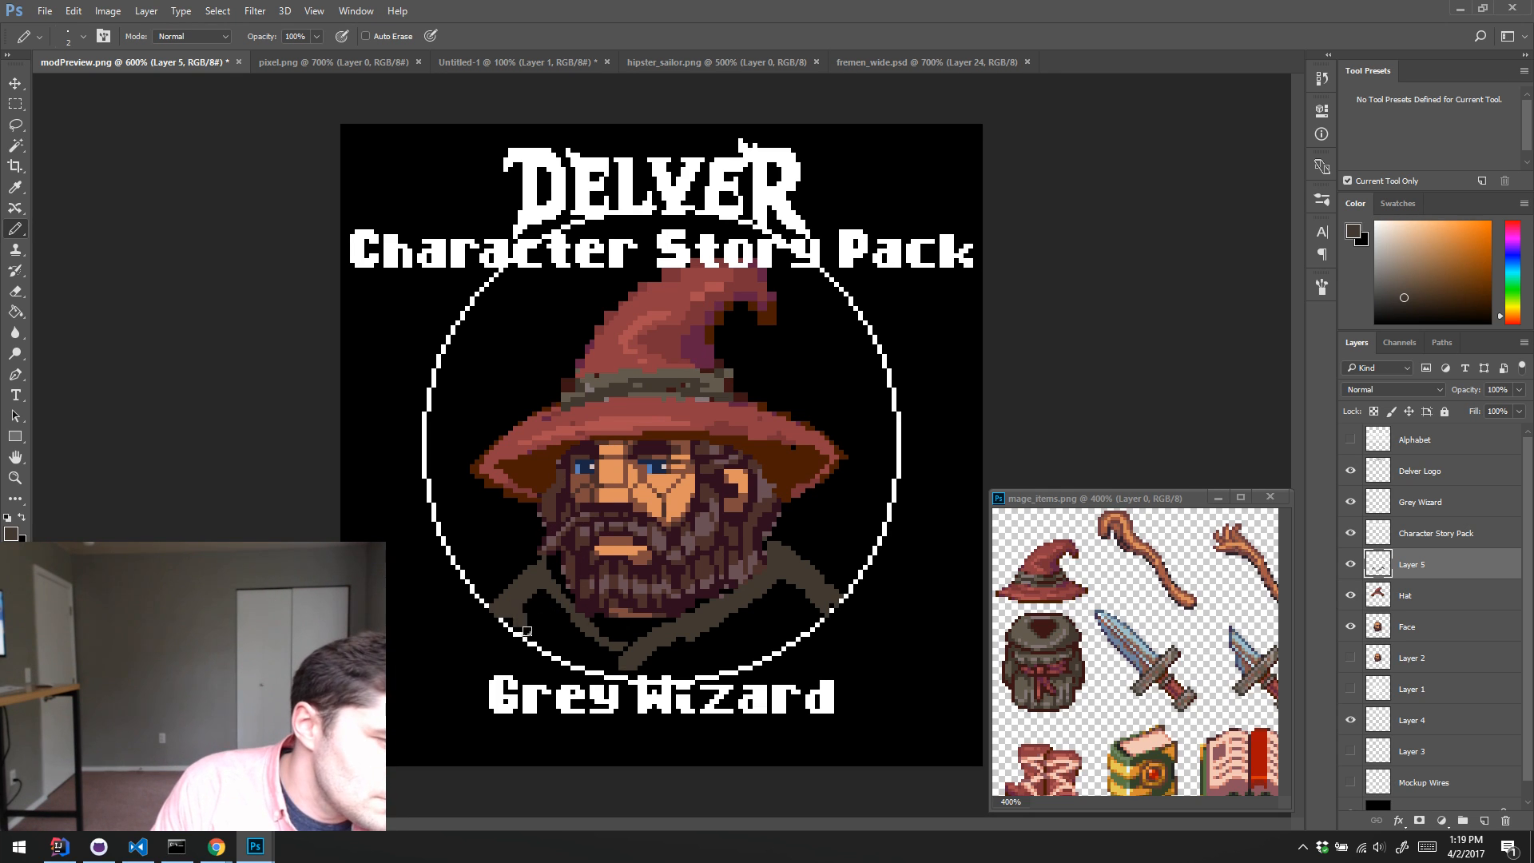
Step: Fill both sides of the robe with dark brown inside the ring, leaving a dark fold line below the collar
mouse_move(544, 642)
mouse_down()
mouse_move(547, 591)
mouse_move(588, 660)
mouse_move(562, 620)
mouse_move(576, 644)
mouse_move(553, 621)
mouse_move(548, 653)
mouse_move(593, 667)
mouse_up()
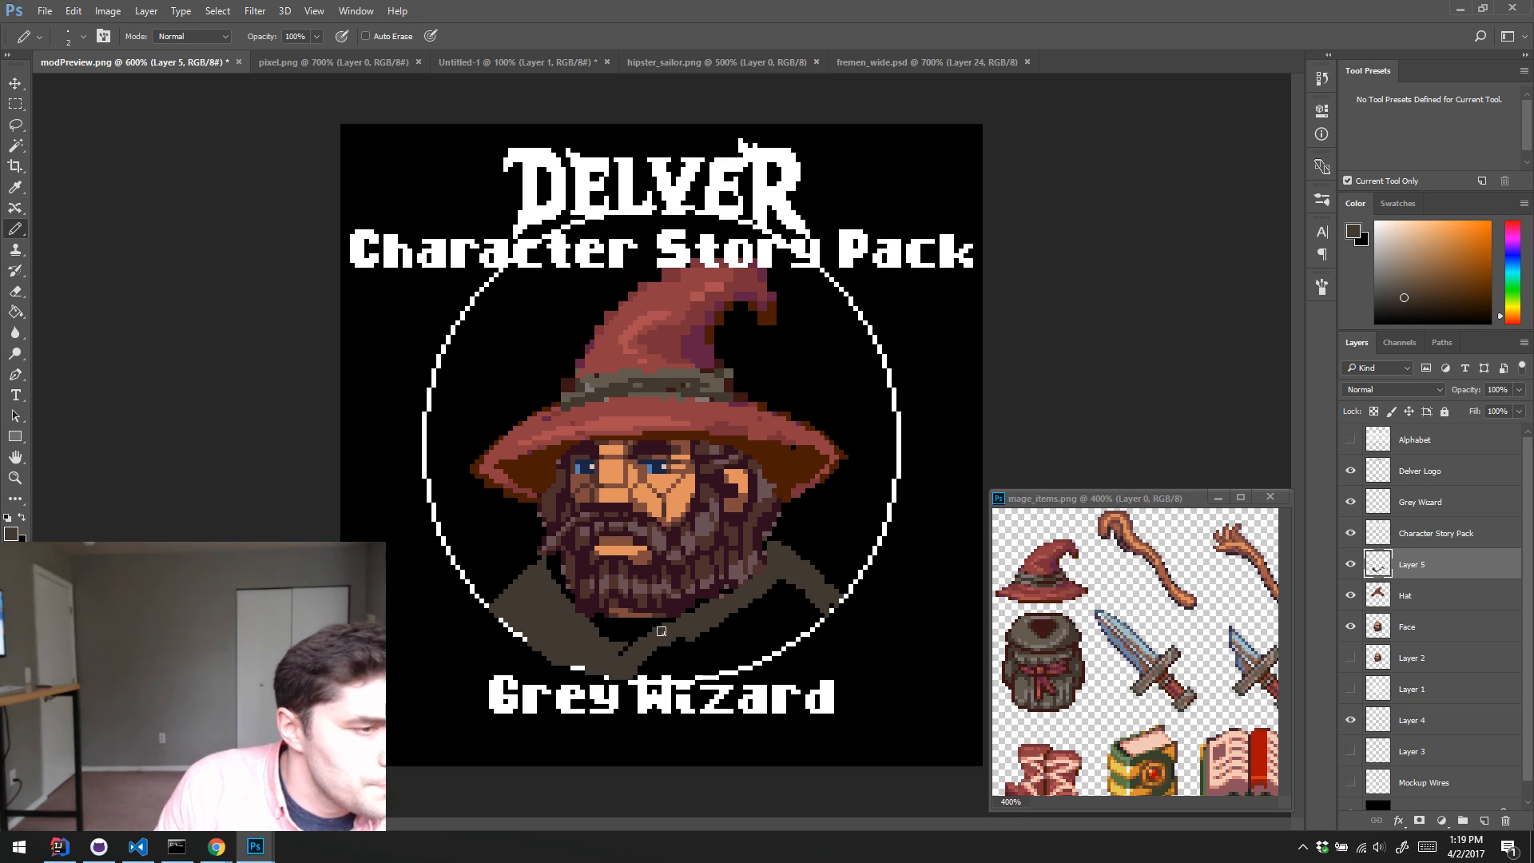
right_click(627, 654)
right_click(625, 668)
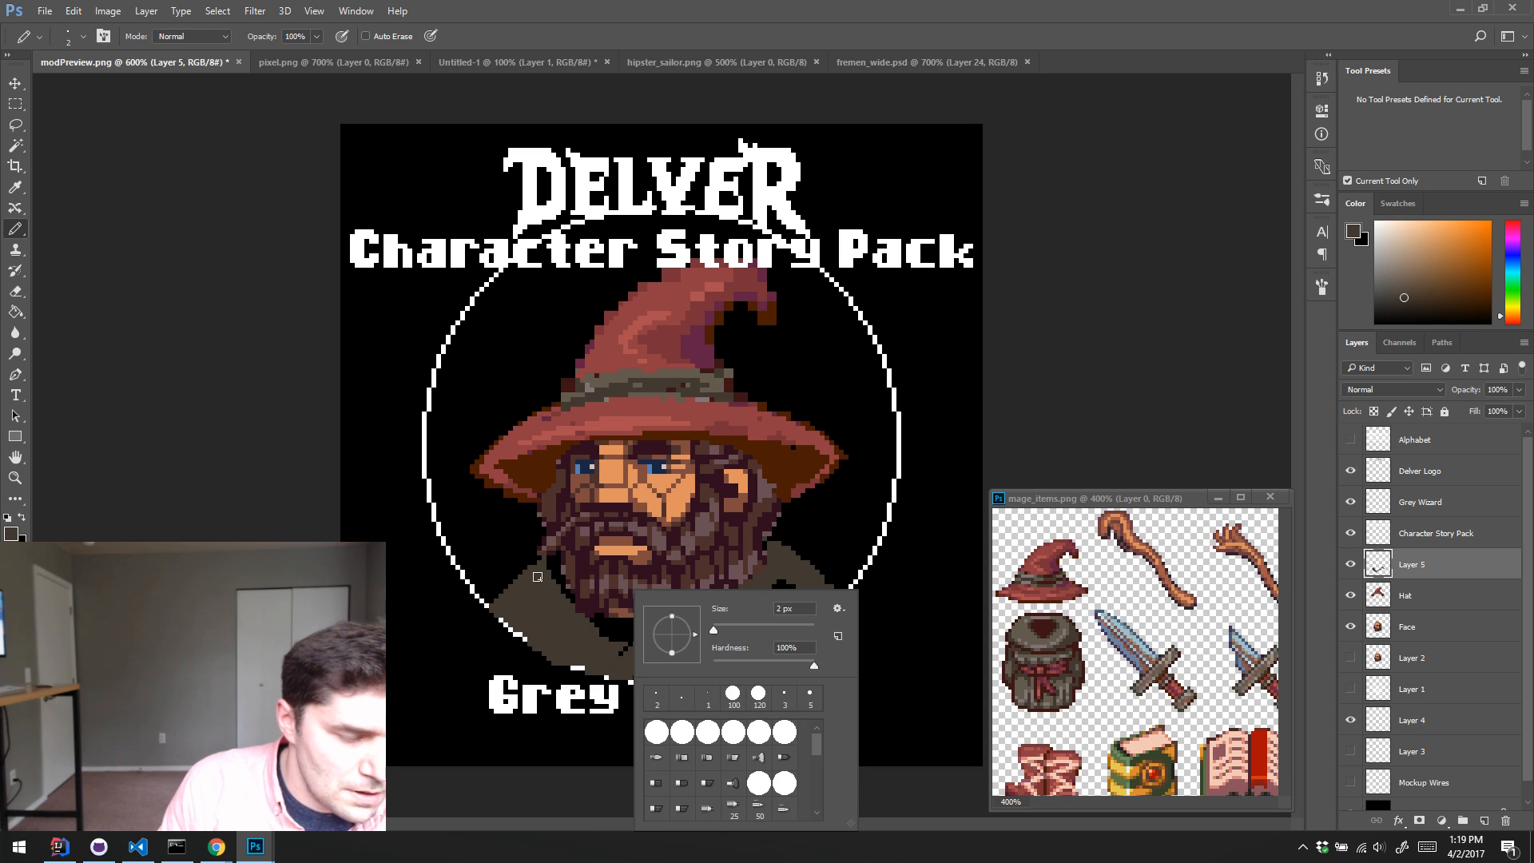
click(623, 666)
mouse_move(668, 656)
mouse_down()
mouse_move(638, 665)
mouse_move(687, 643)
mouse_move(711, 649)
mouse_move(668, 674)
mouse_move(744, 646)
mouse_move(748, 659)
mouse_move(805, 617)
mouse_move(764, 631)
mouse_move(771, 591)
mouse_move(739, 616)
mouse_move(793, 603)
mouse_up()
key(e)
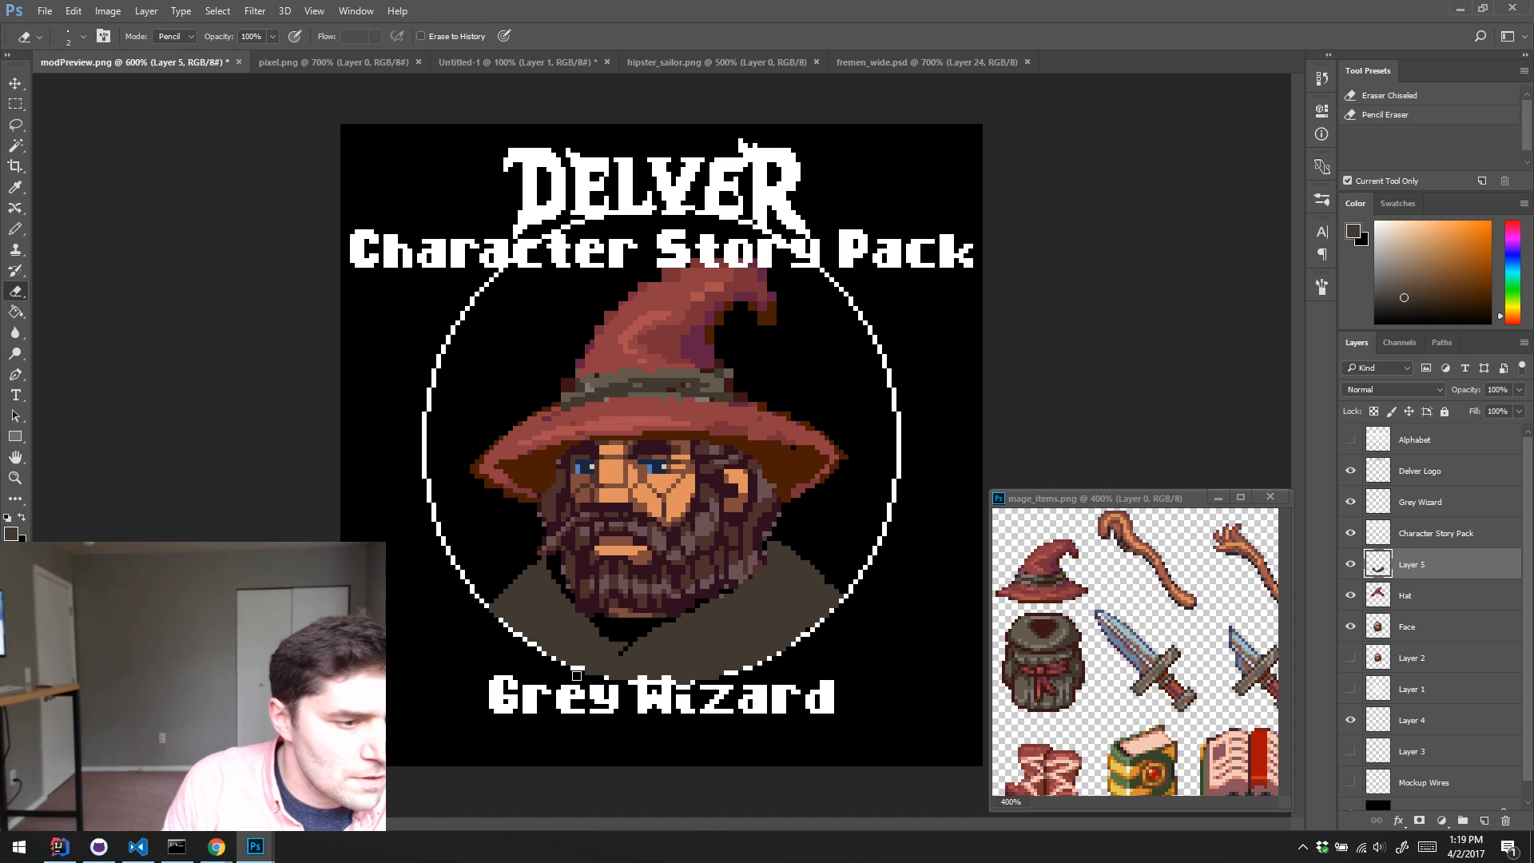
right_click(573, 686)
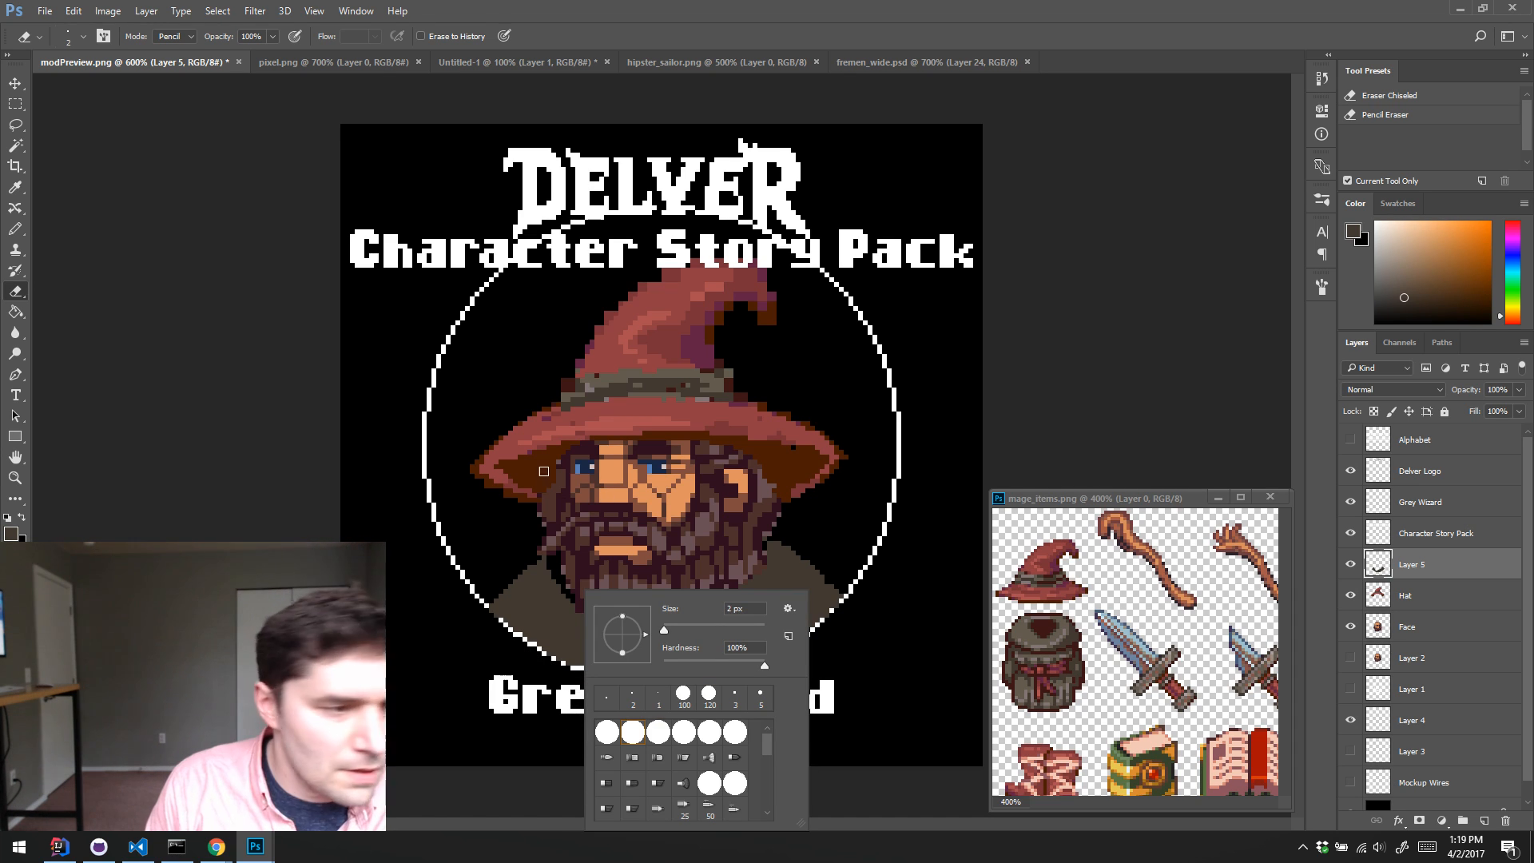
click(481, 604)
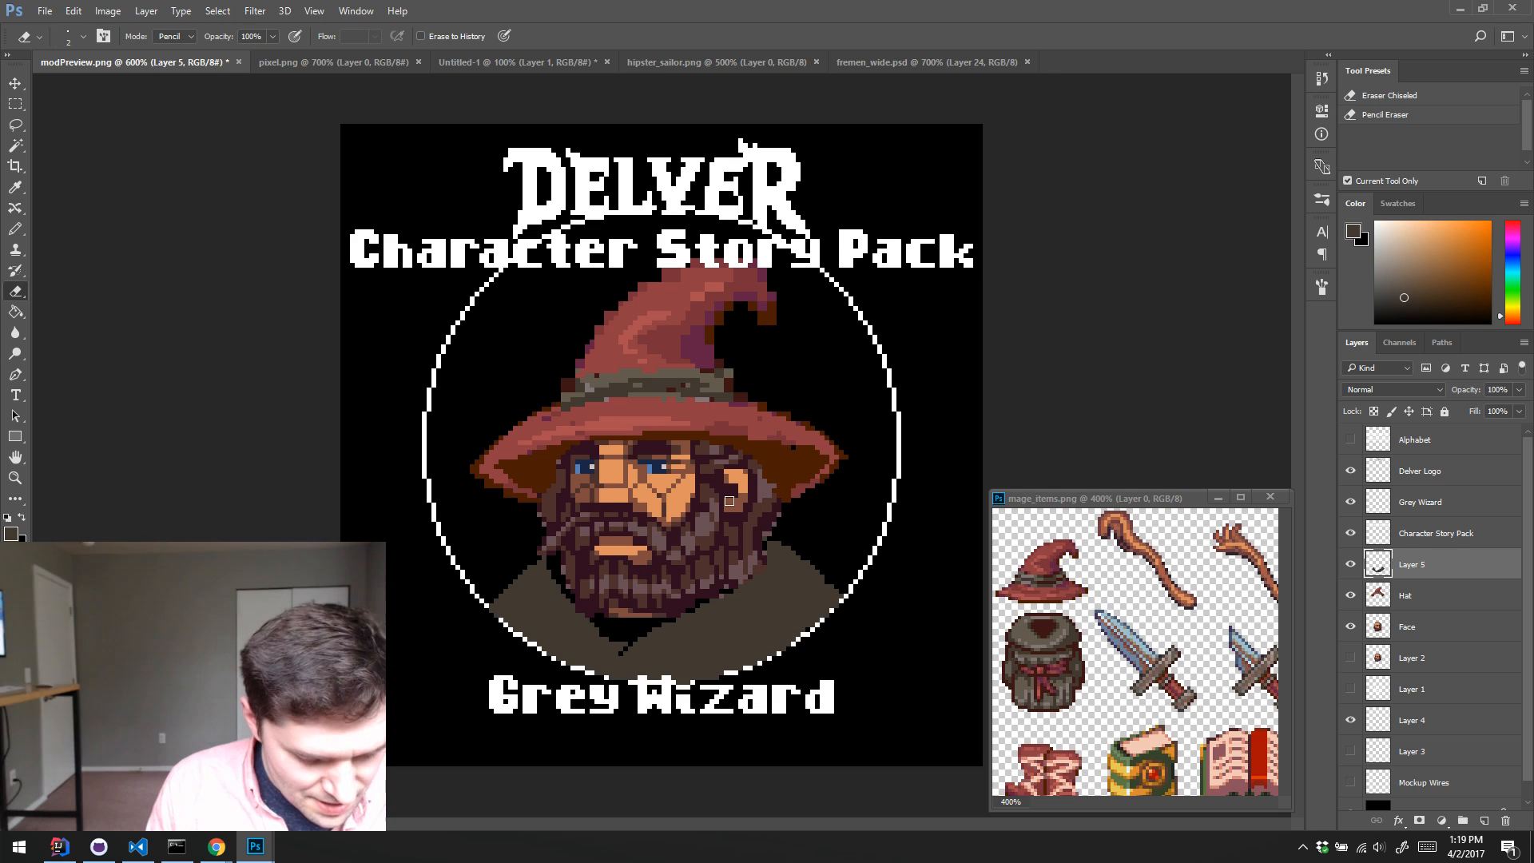
Step: Sample the dark red from the backpack in mage_items.png and paint the undershirt below the beard on a new layer above Hat
key(alt)
alt+click(1040, 625)
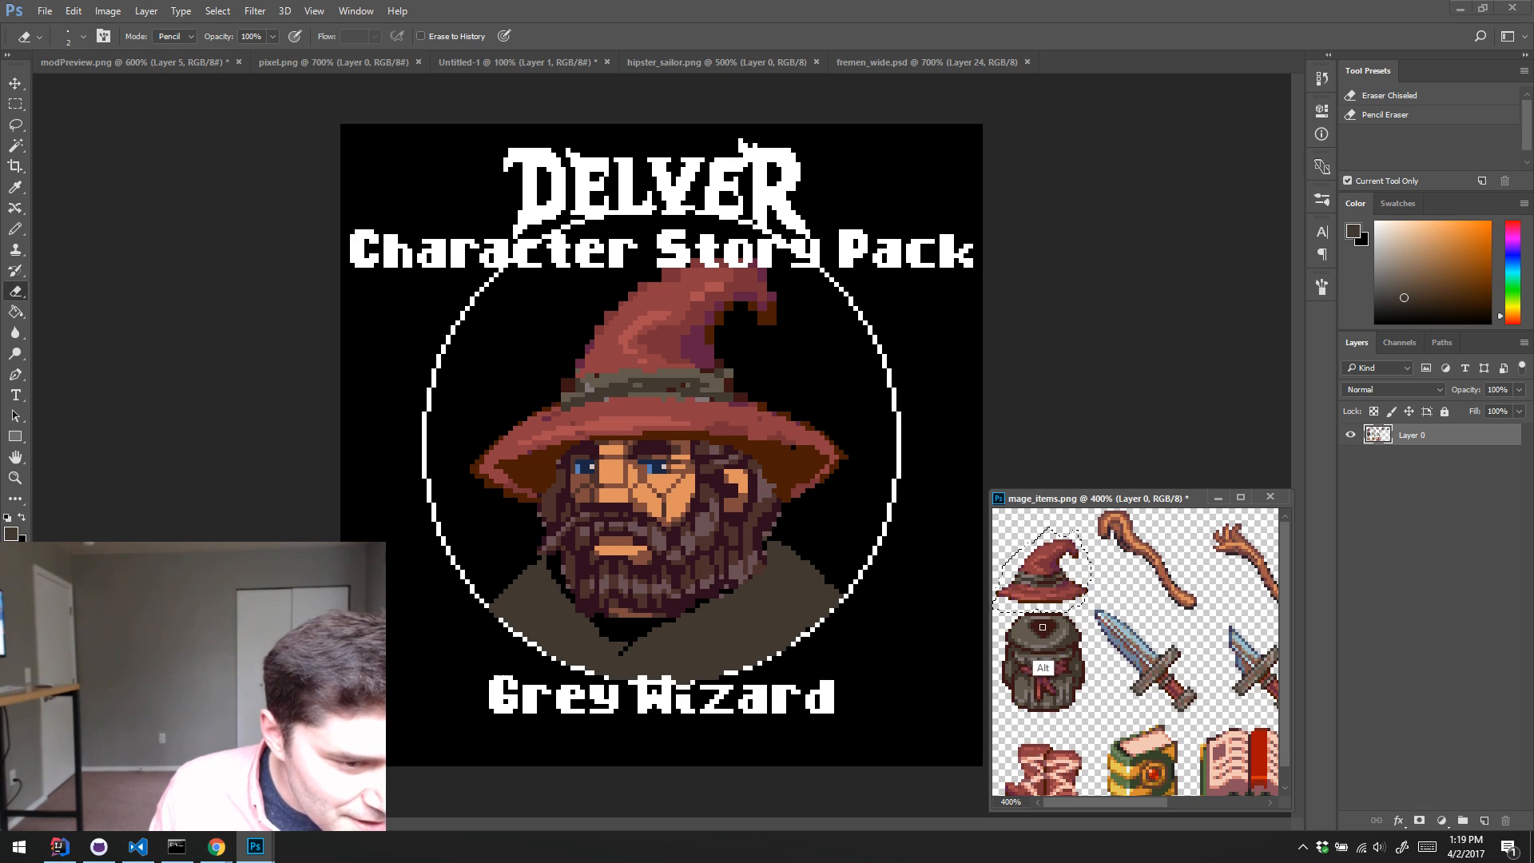
alt+click(1036, 641)
key(b)
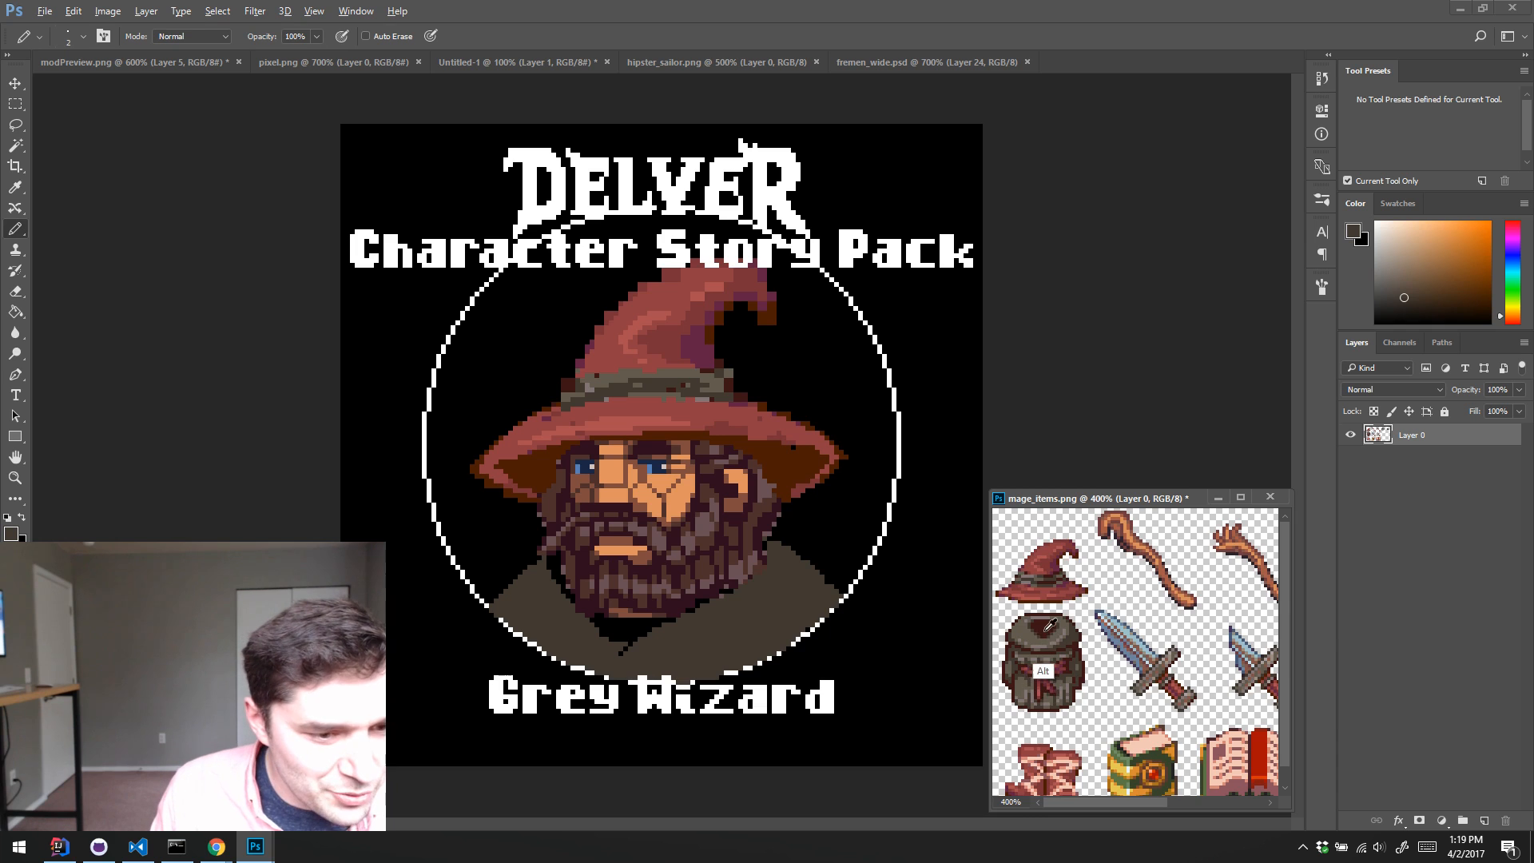
alt+click(1059, 607)
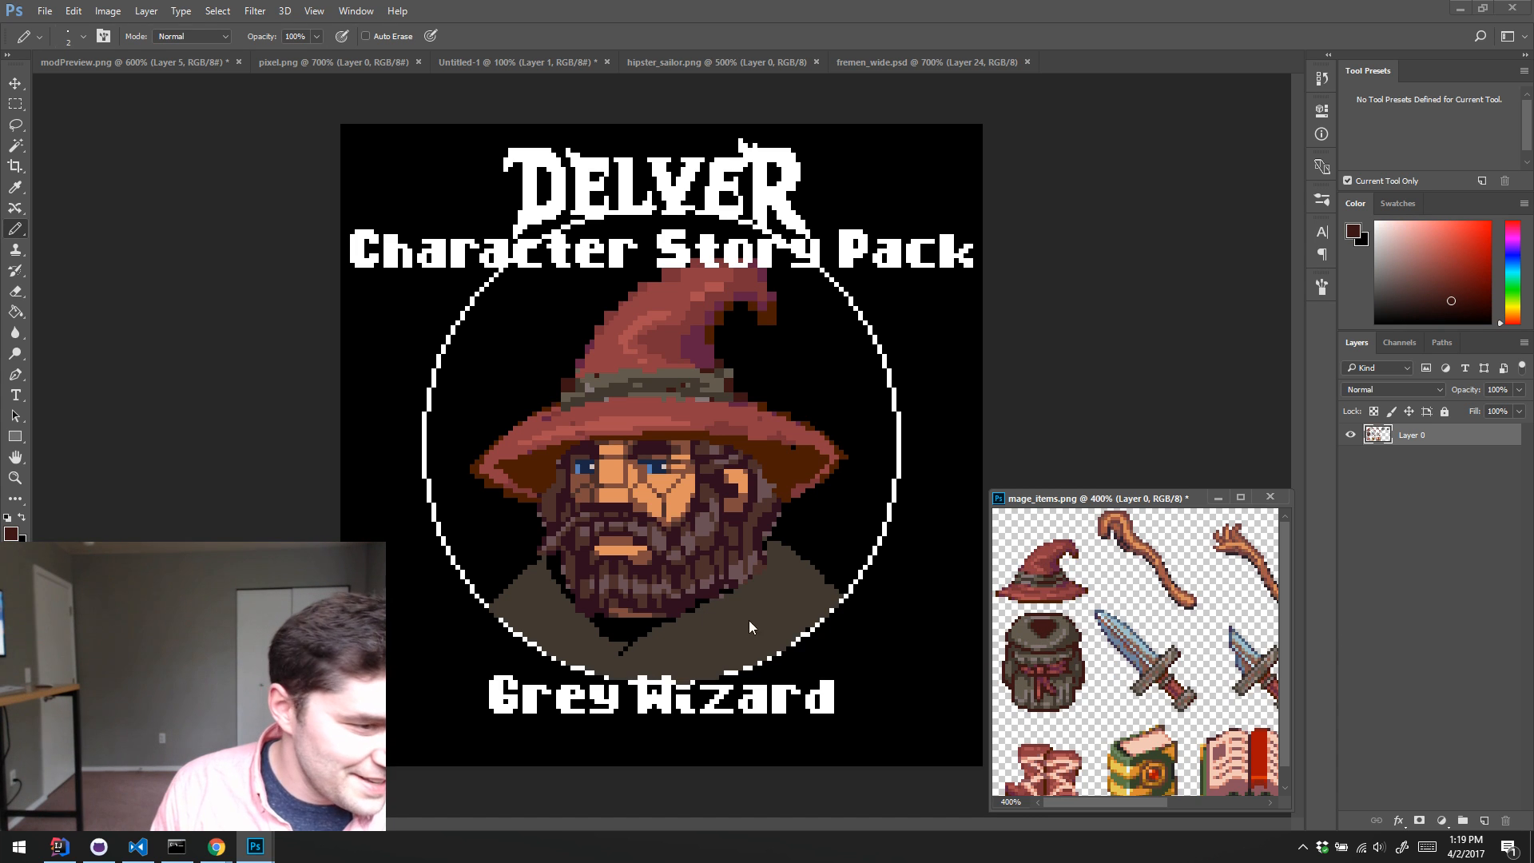
click(1092, 390)
click(1421, 593)
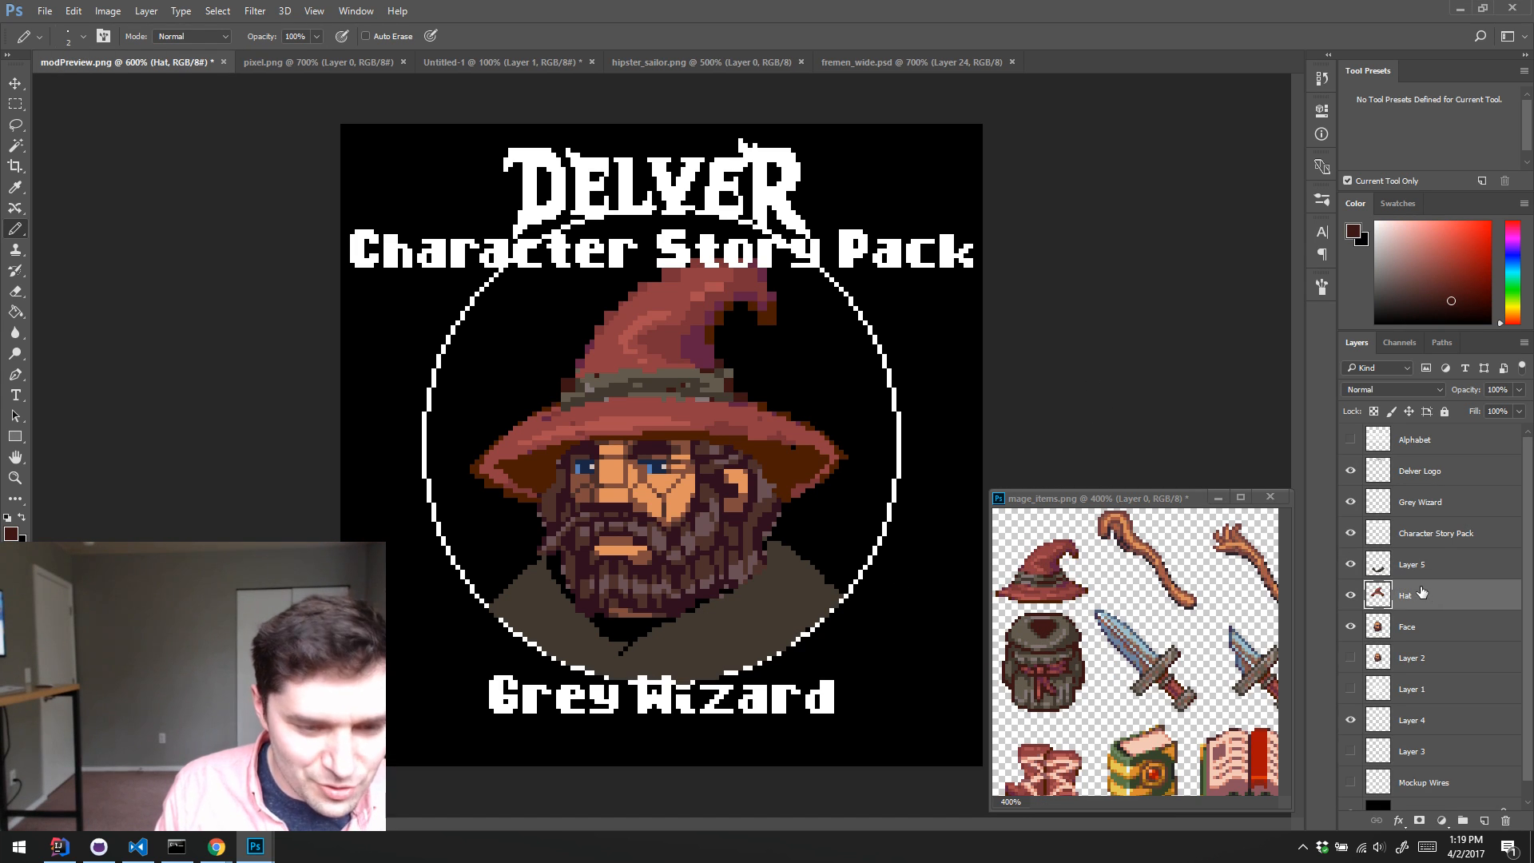
key(ctrl+alt+shift+n)
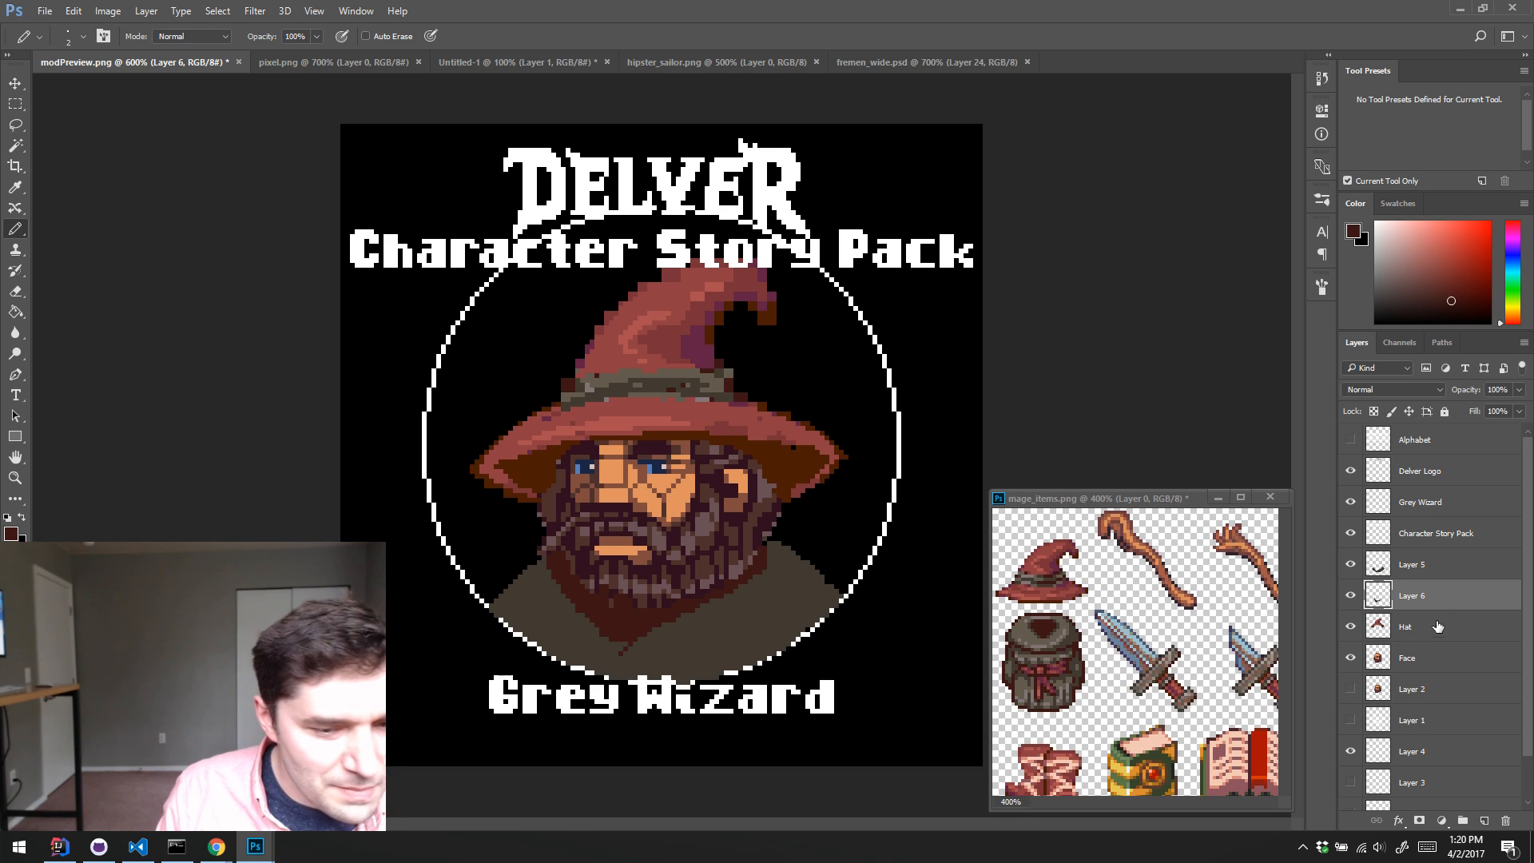
Step: Reorder the layers so the undershirt's Layer 6 sits below Face and the robe's Layer 5 sits between Hat and Face
drag(1427, 658, 1429, 656)
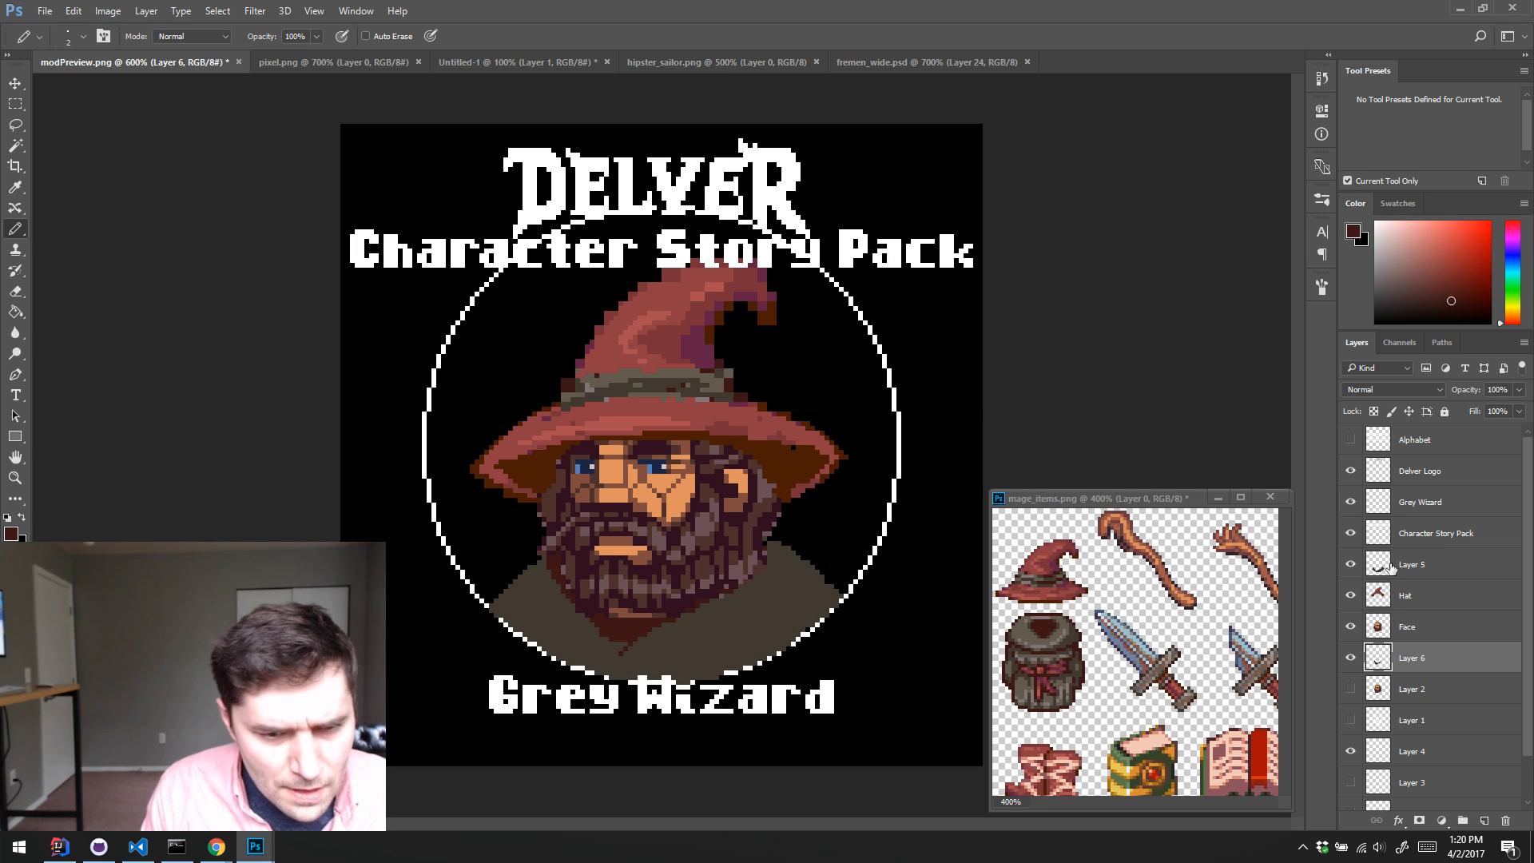
drag(1417, 569, 1423, 636)
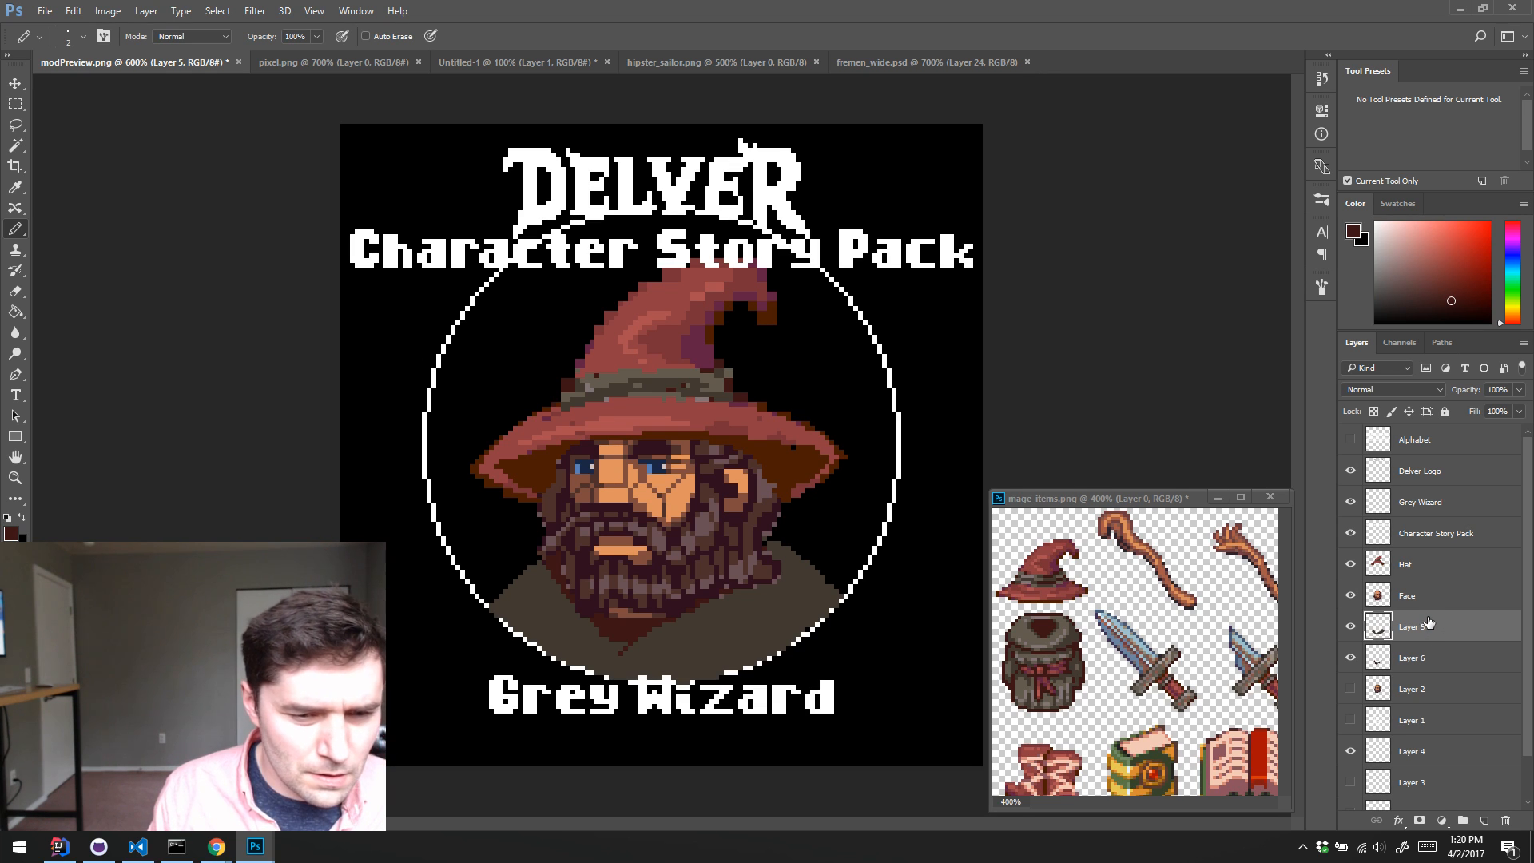
drag(1428, 623, 1434, 571)
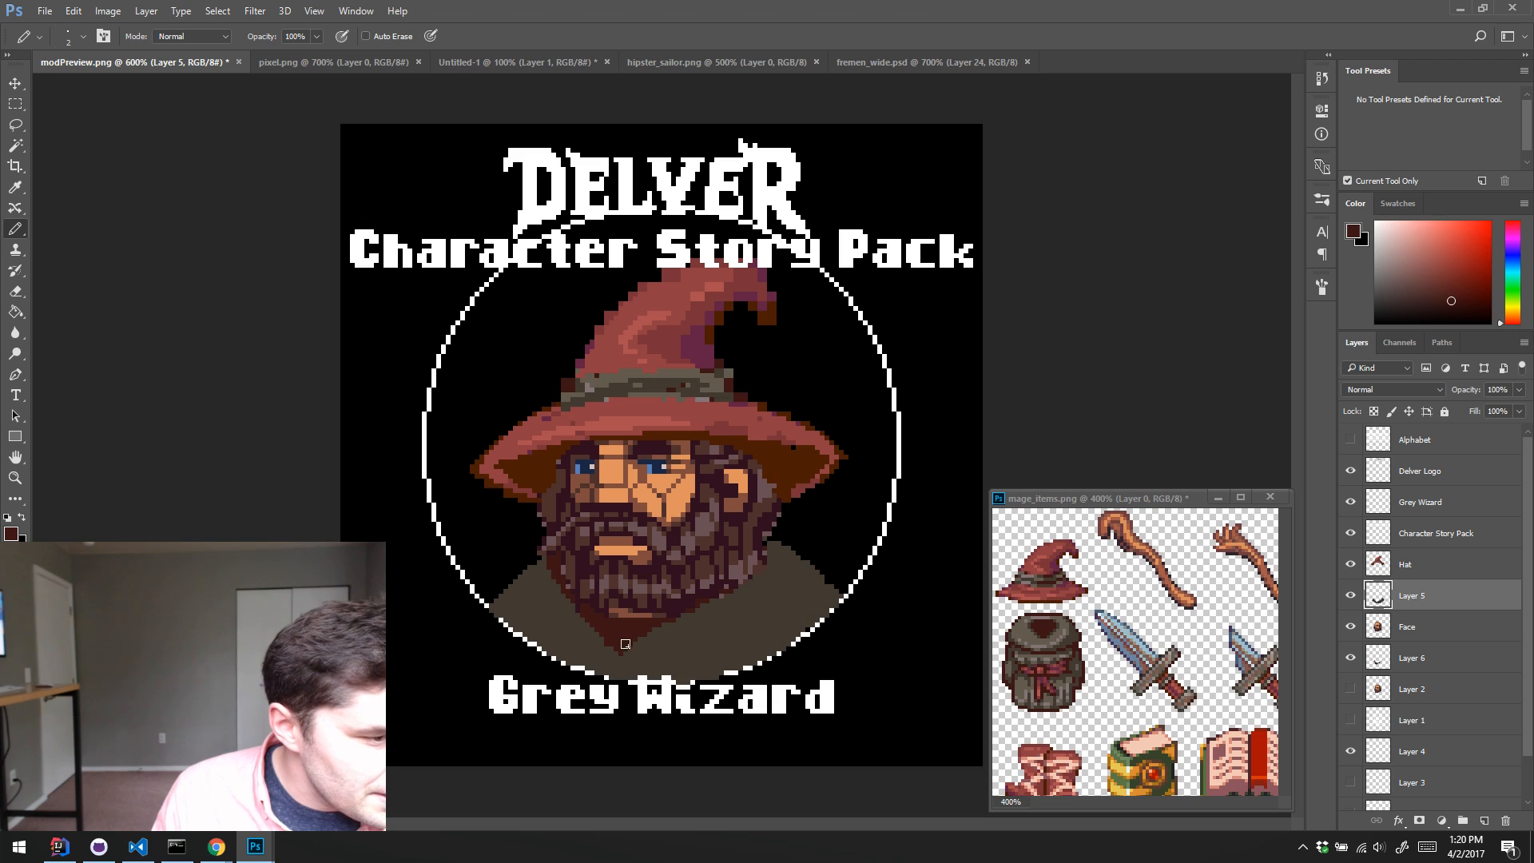
Step: Paint the robe's V-shaped collar opening in dark red down to its point and along the edge beside the beard
drag(624, 647, 673, 611)
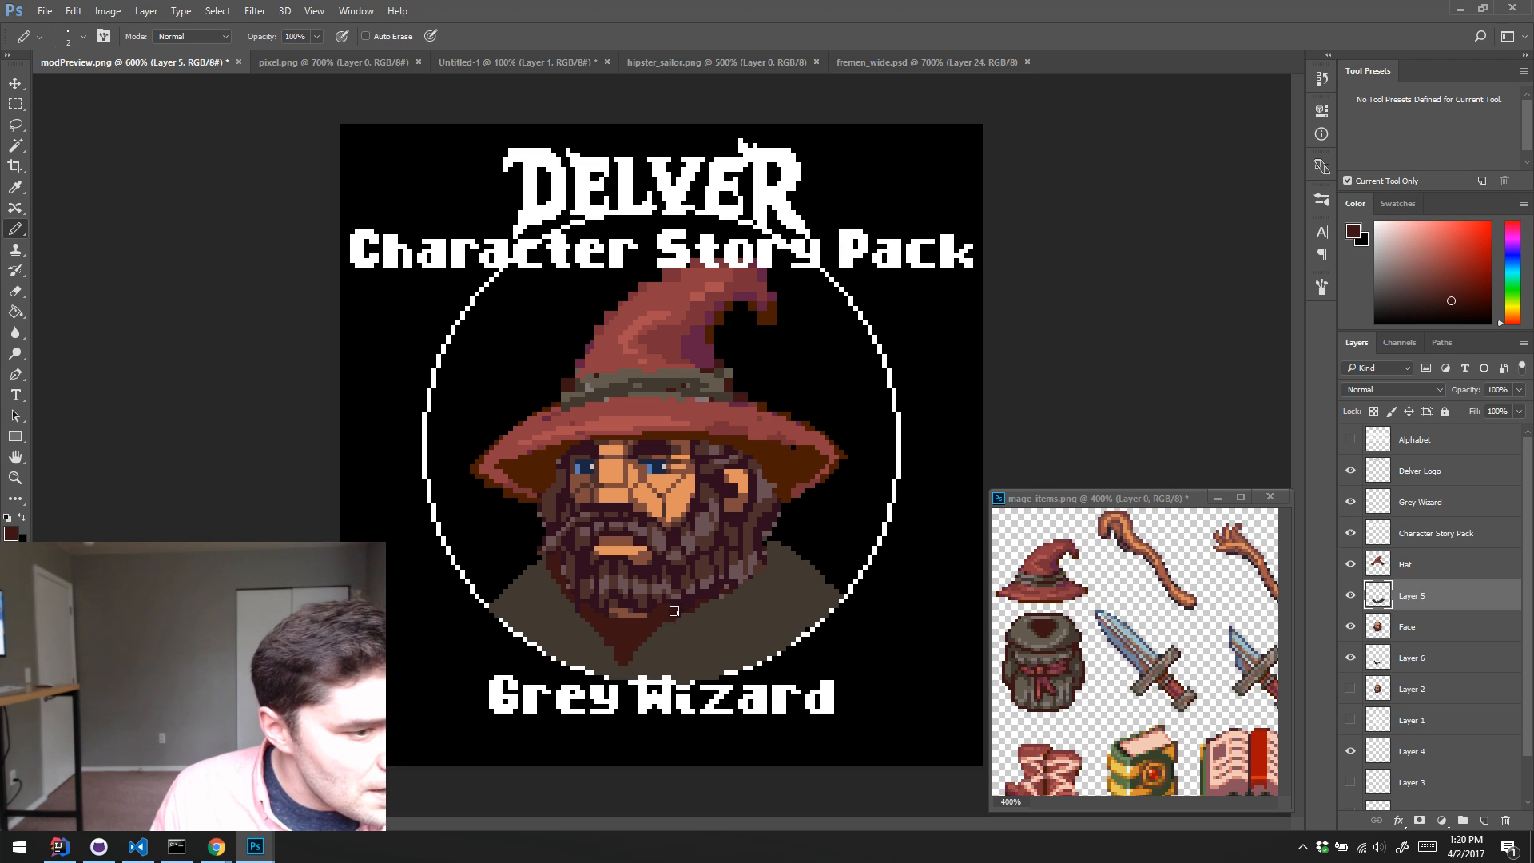
key(e)
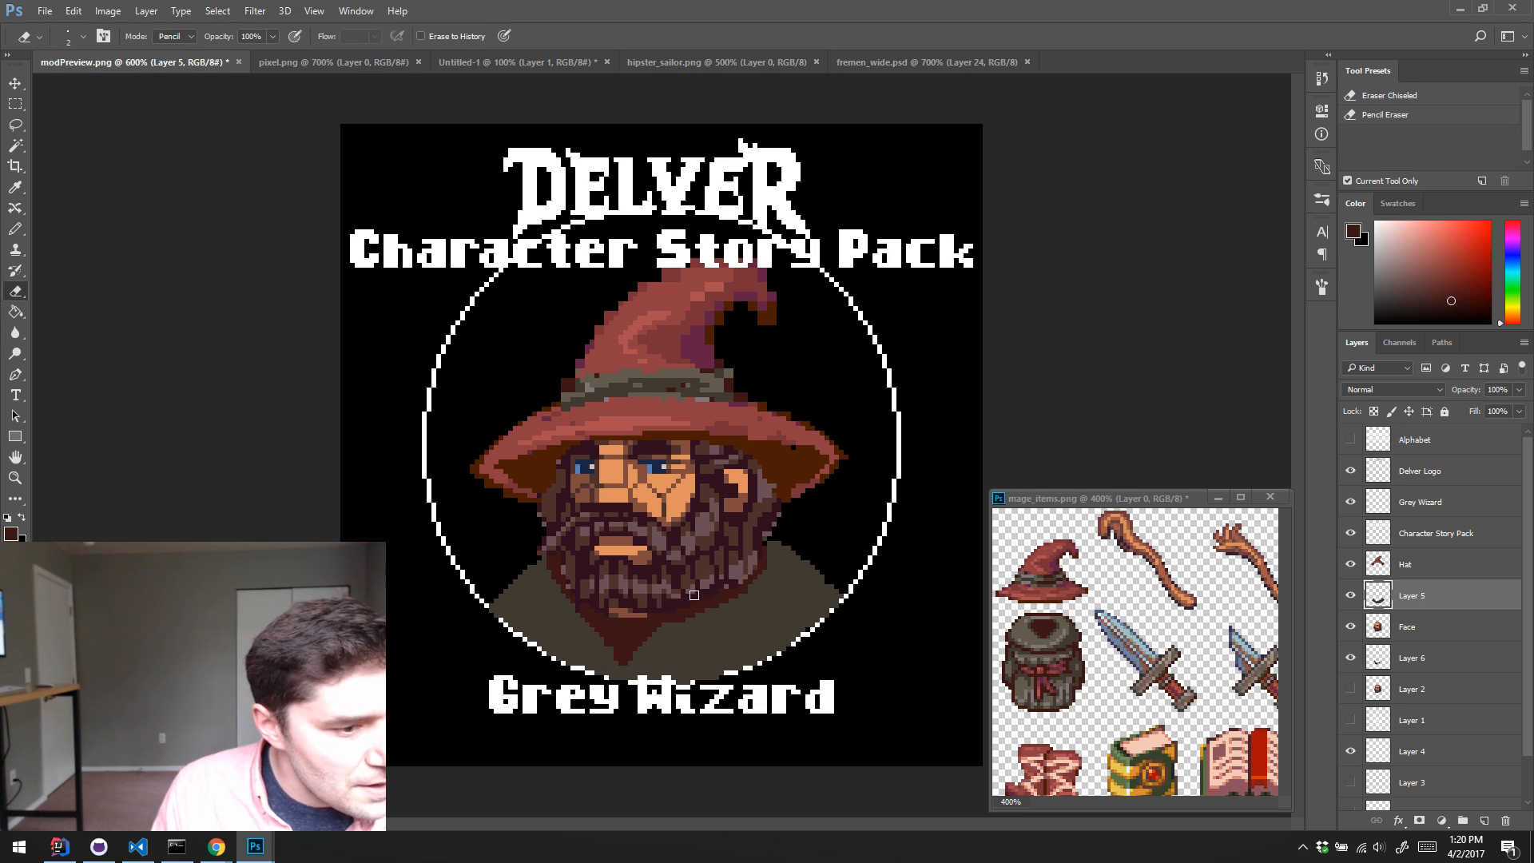
key(b)
Step: Sample the lighter grey-brown from the backpack and paint broad highlight bands on both sides of the robe
alt+click(753, 587)
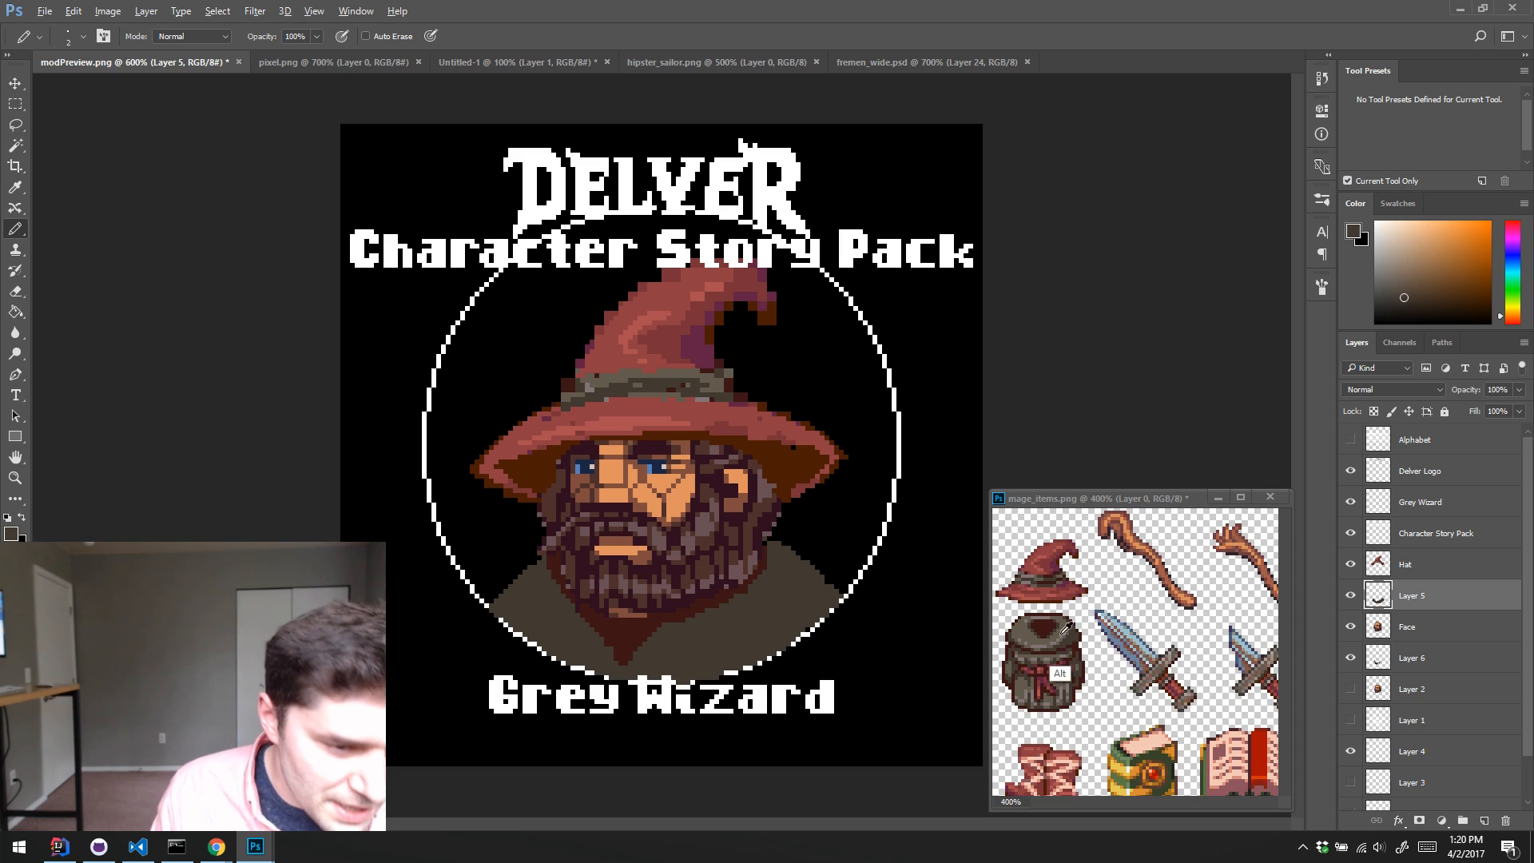
alt+click(1016, 673)
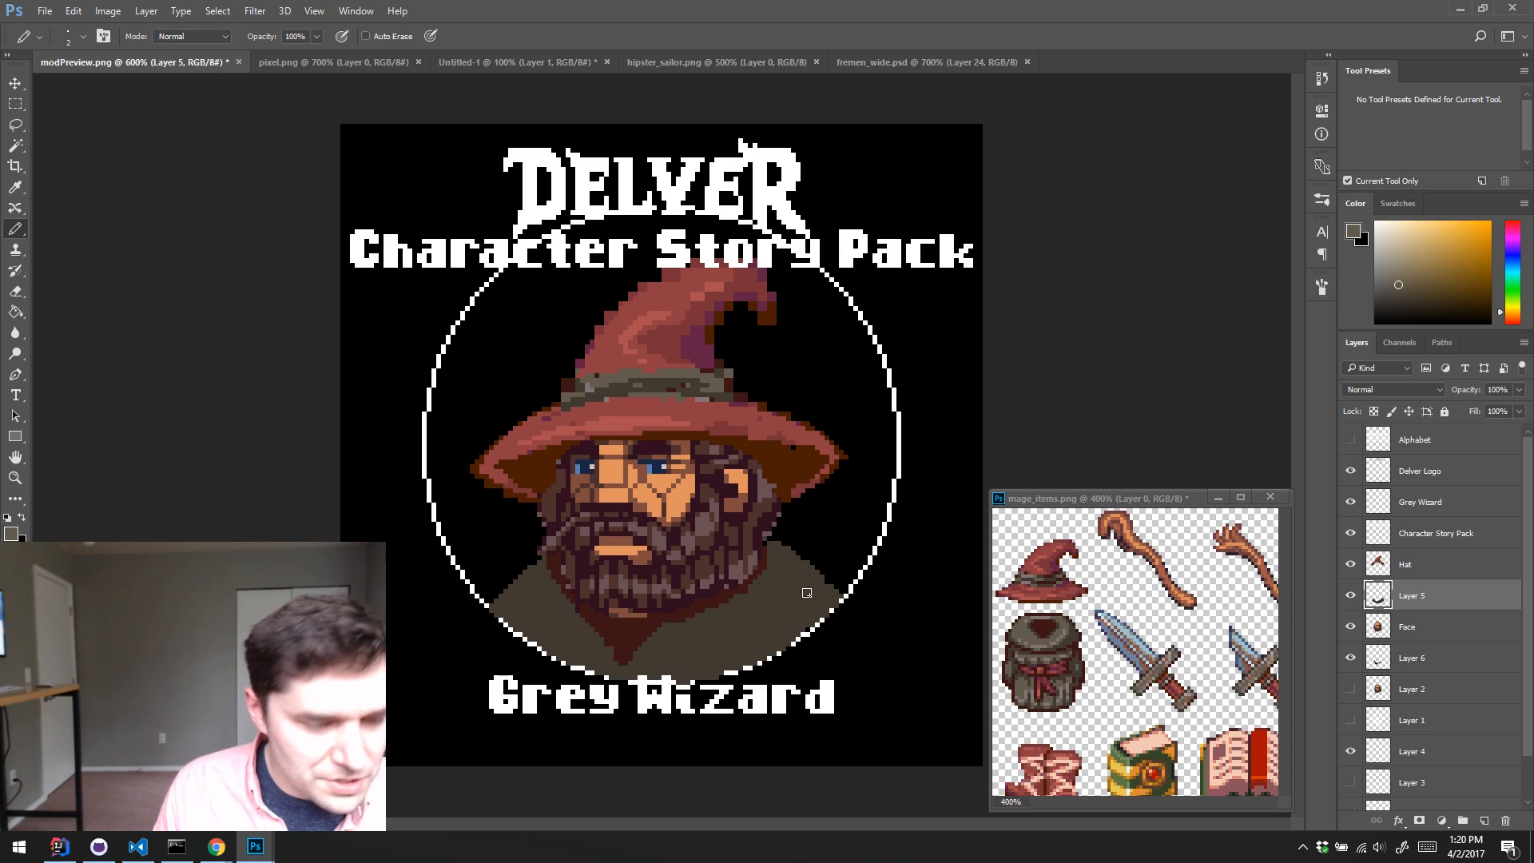
mouse_move(675, 662)
mouse_down()
mouse_move(781, 584)
mouse_move(772, 595)
mouse_move(754, 608)
mouse_move(777, 559)
mouse_move(737, 622)
mouse_move(679, 659)
mouse_move(780, 561)
mouse_up()
mouse_move(546, 613)
mouse_down()
mouse_move(563, 631)
mouse_move(531, 592)
mouse_up()
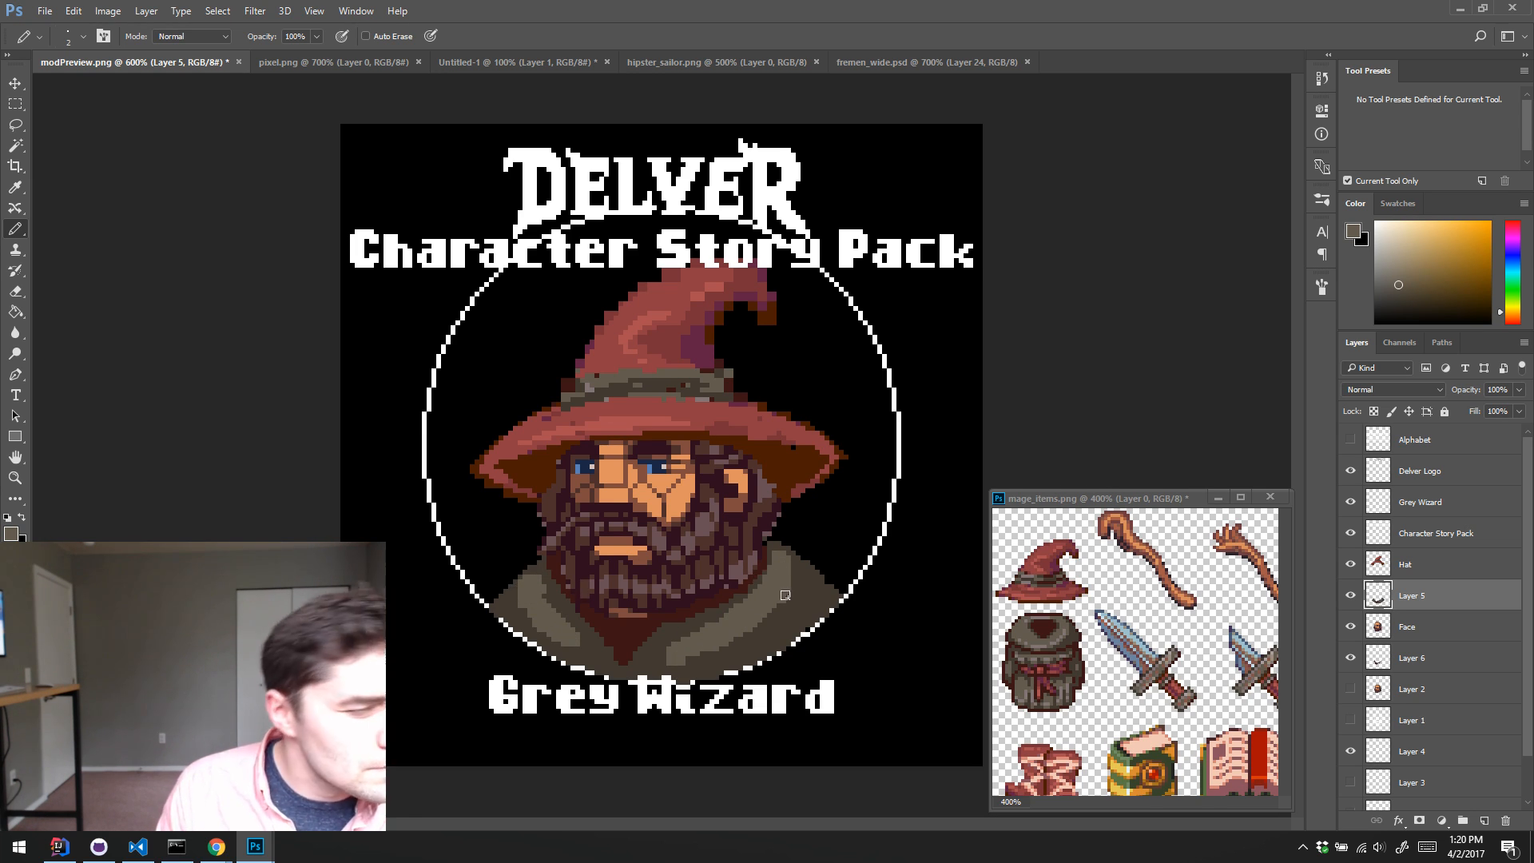
Step: Add lighter fold stripes along both outer shoulders of the robe and refine them with its dark and light browns
mouse_move(785, 595)
mouse_down()
mouse_move(821, 596)
mouse_move(720, 666)
mouse_move(782, 625)
mouse_move(807, 579)
mouse_move(795, 619)
mouse_up()
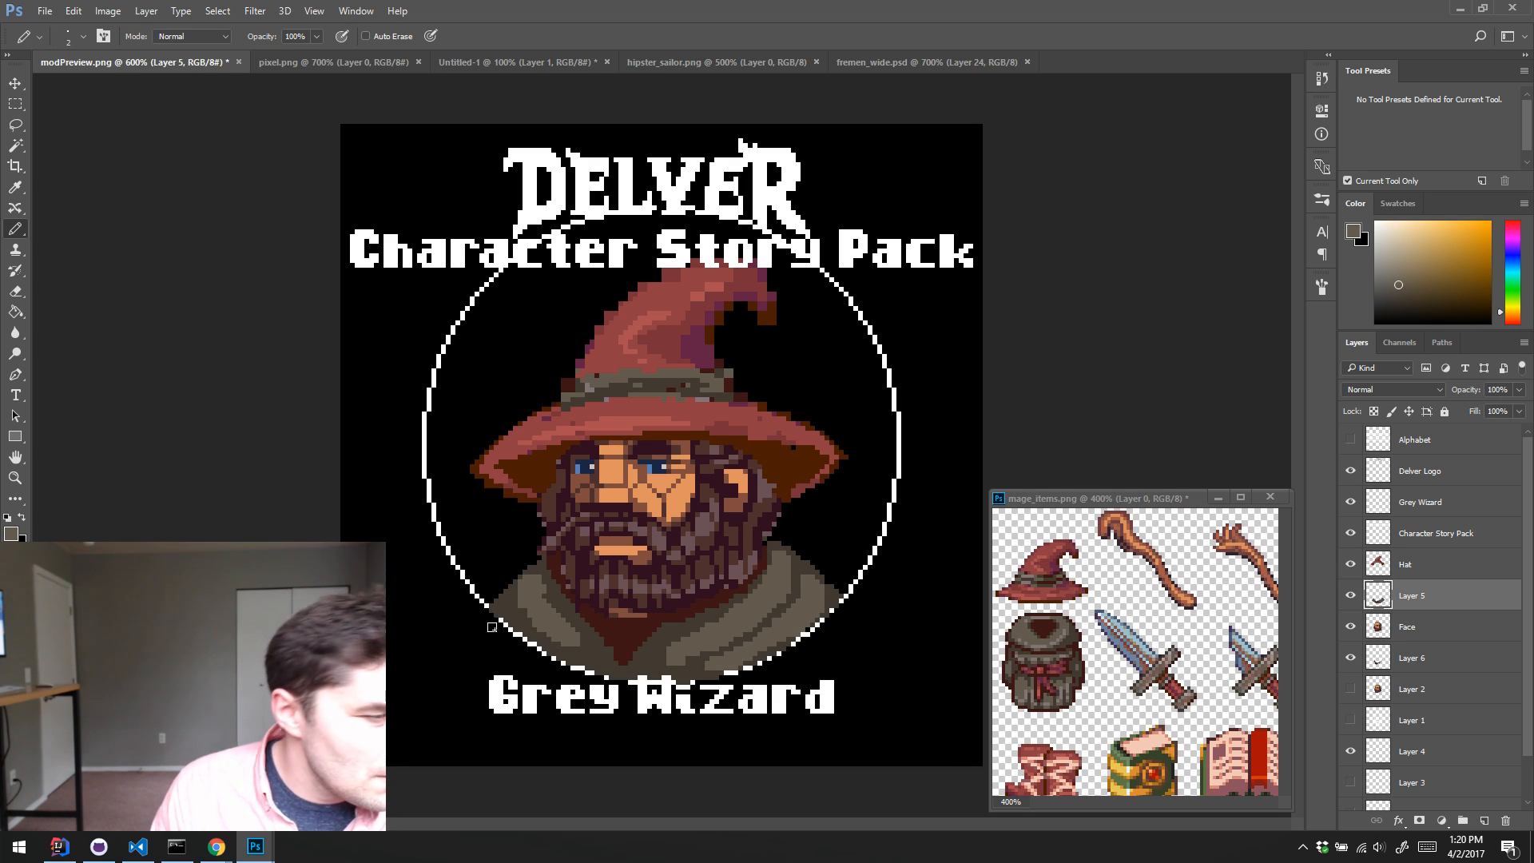
drag(492, 627, 524, 611)
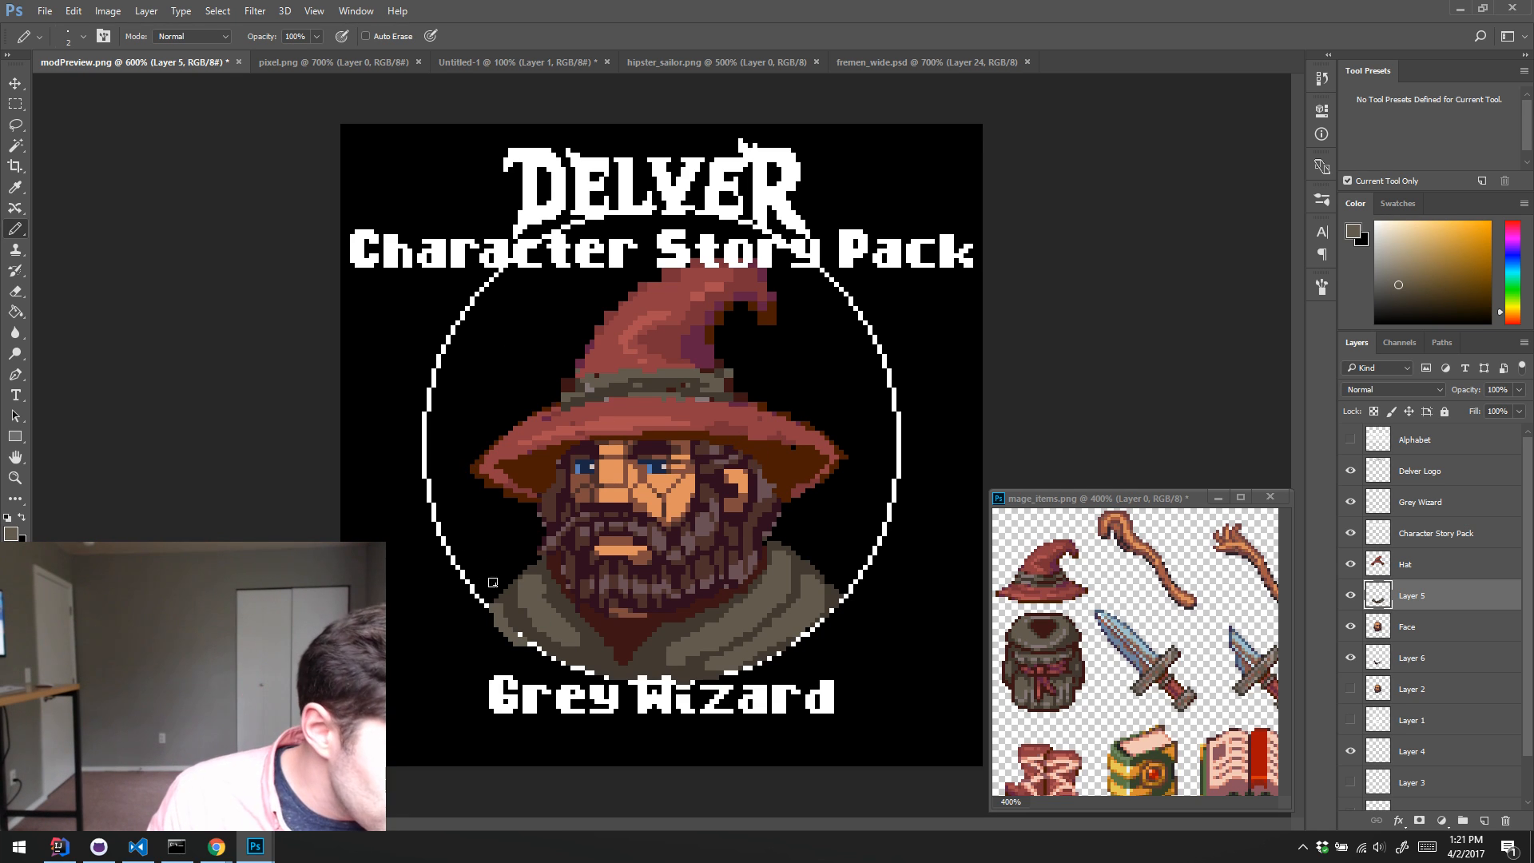
alt+click(508, 626)
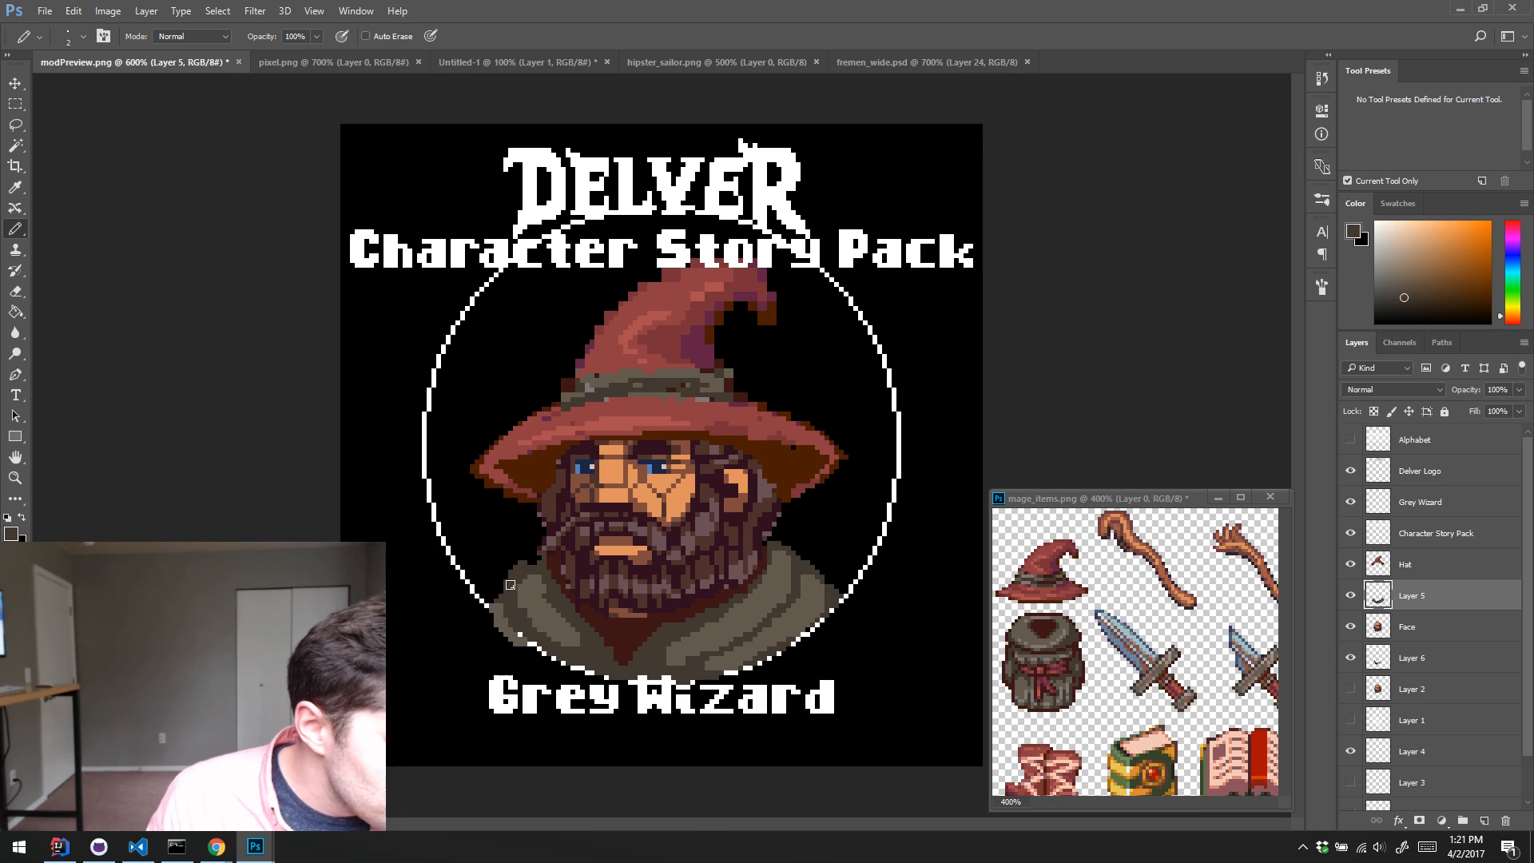
alt+click(531, 585)
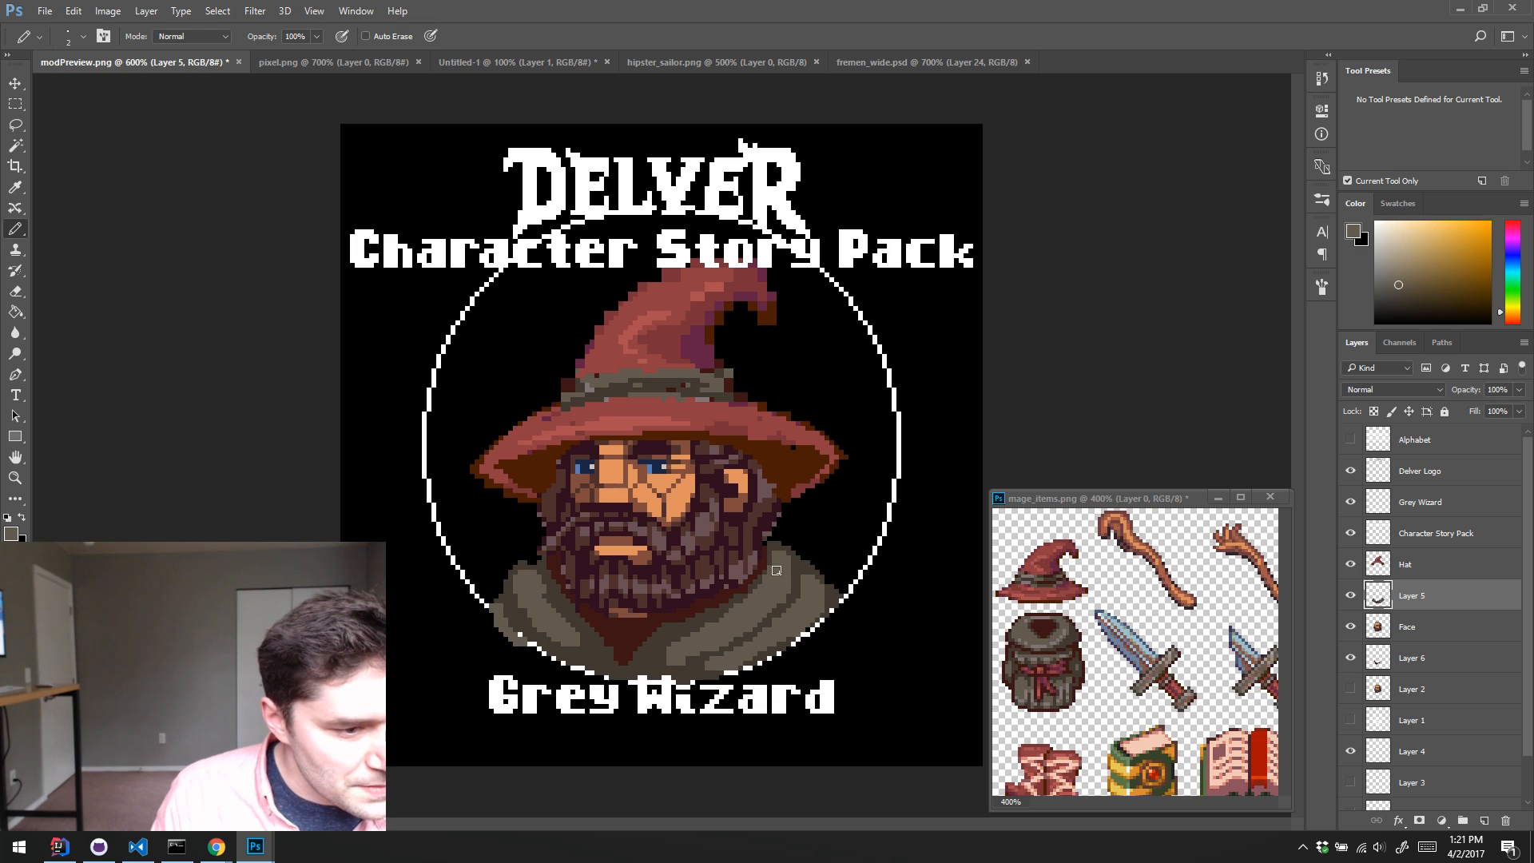
Step: Touch up the robe's shoulder edges and folds with the dark brown sampled from the robe
key(e)
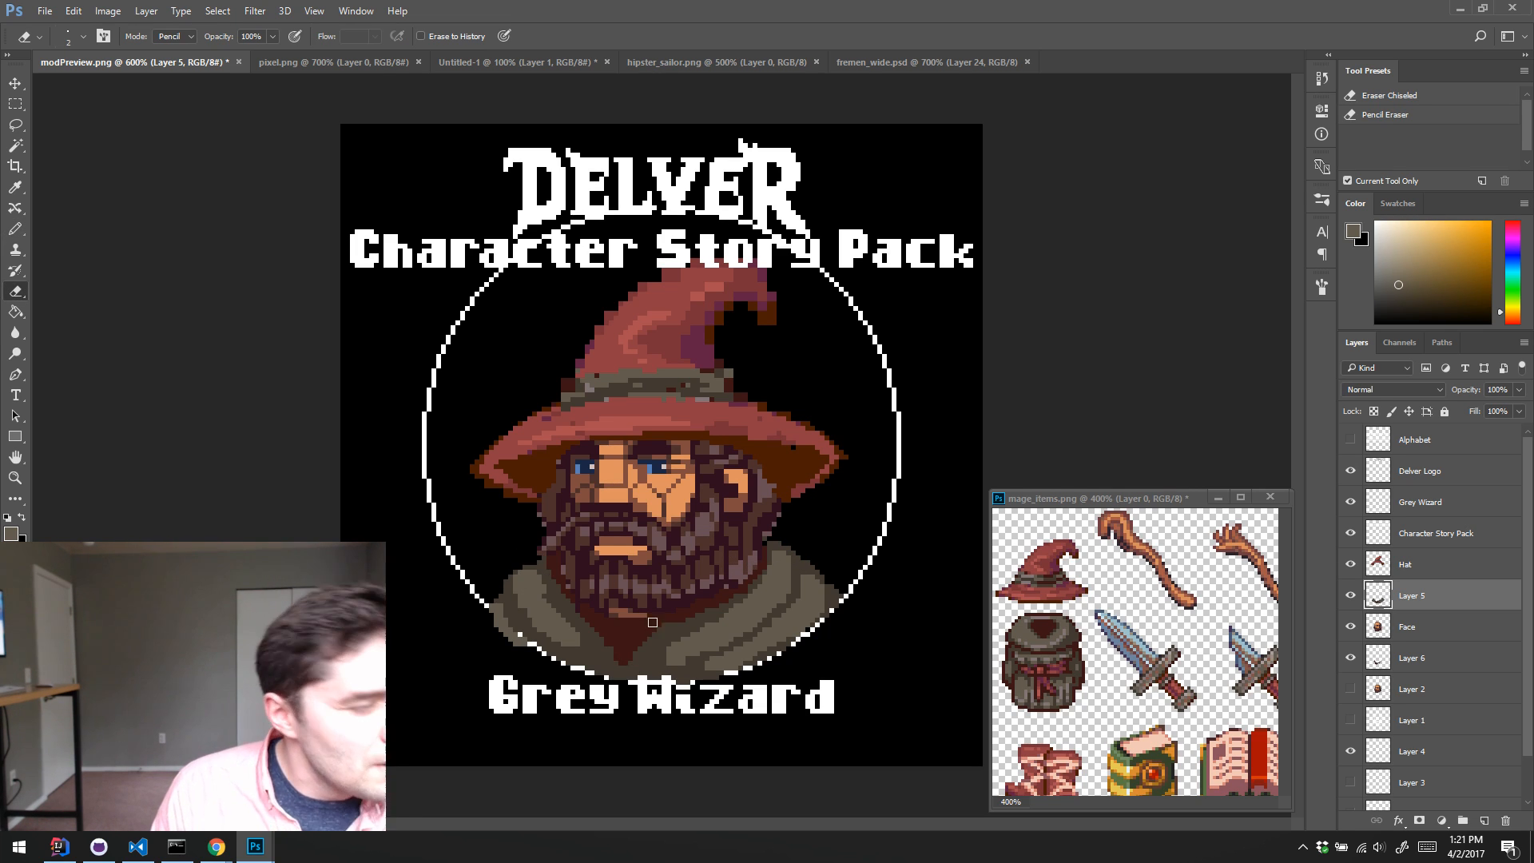
key(b)
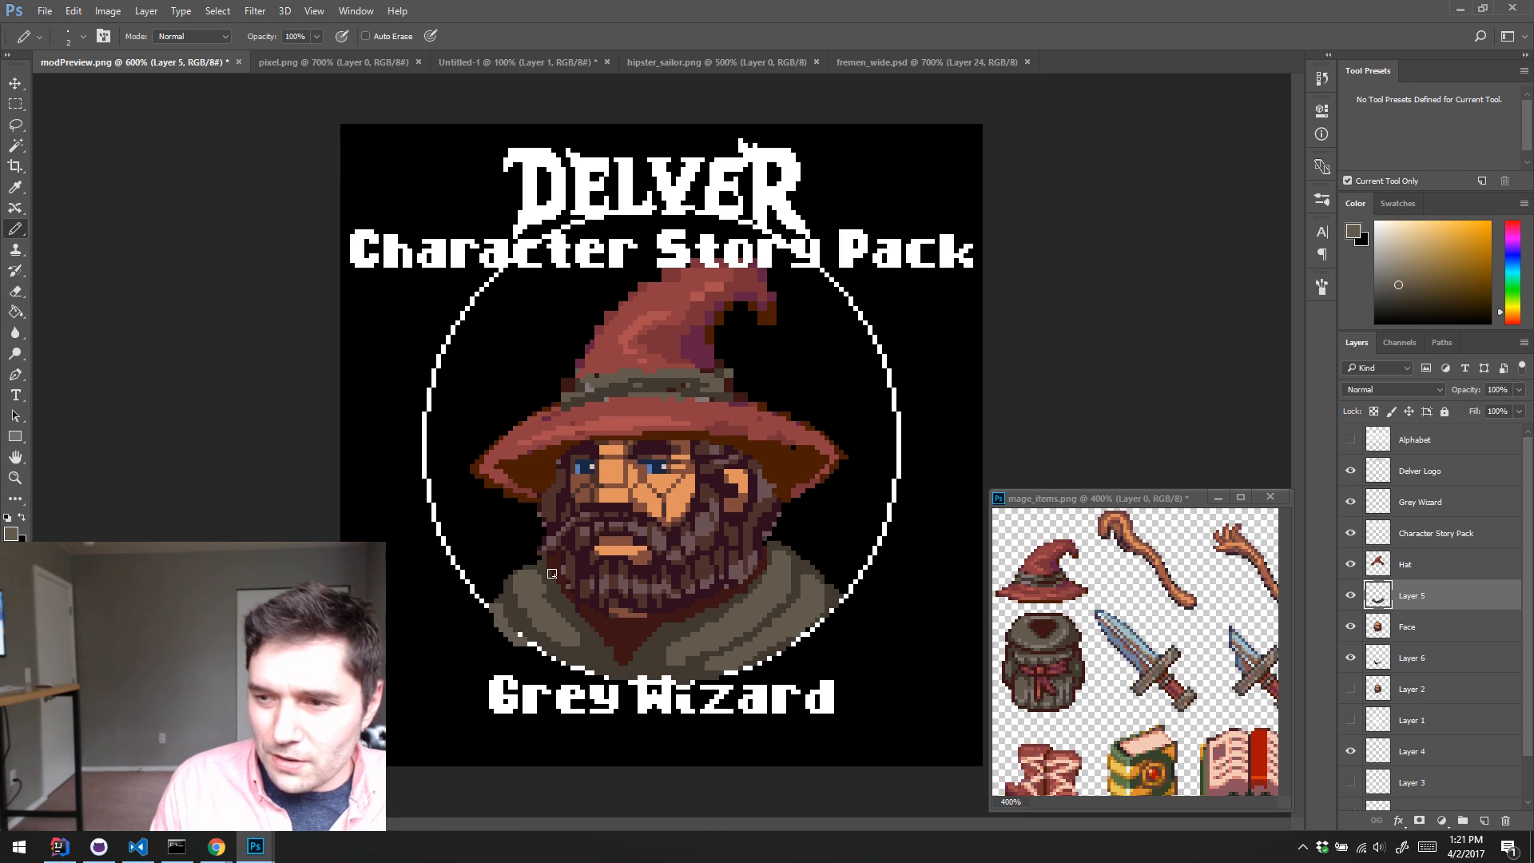
alt+click(803, 603)
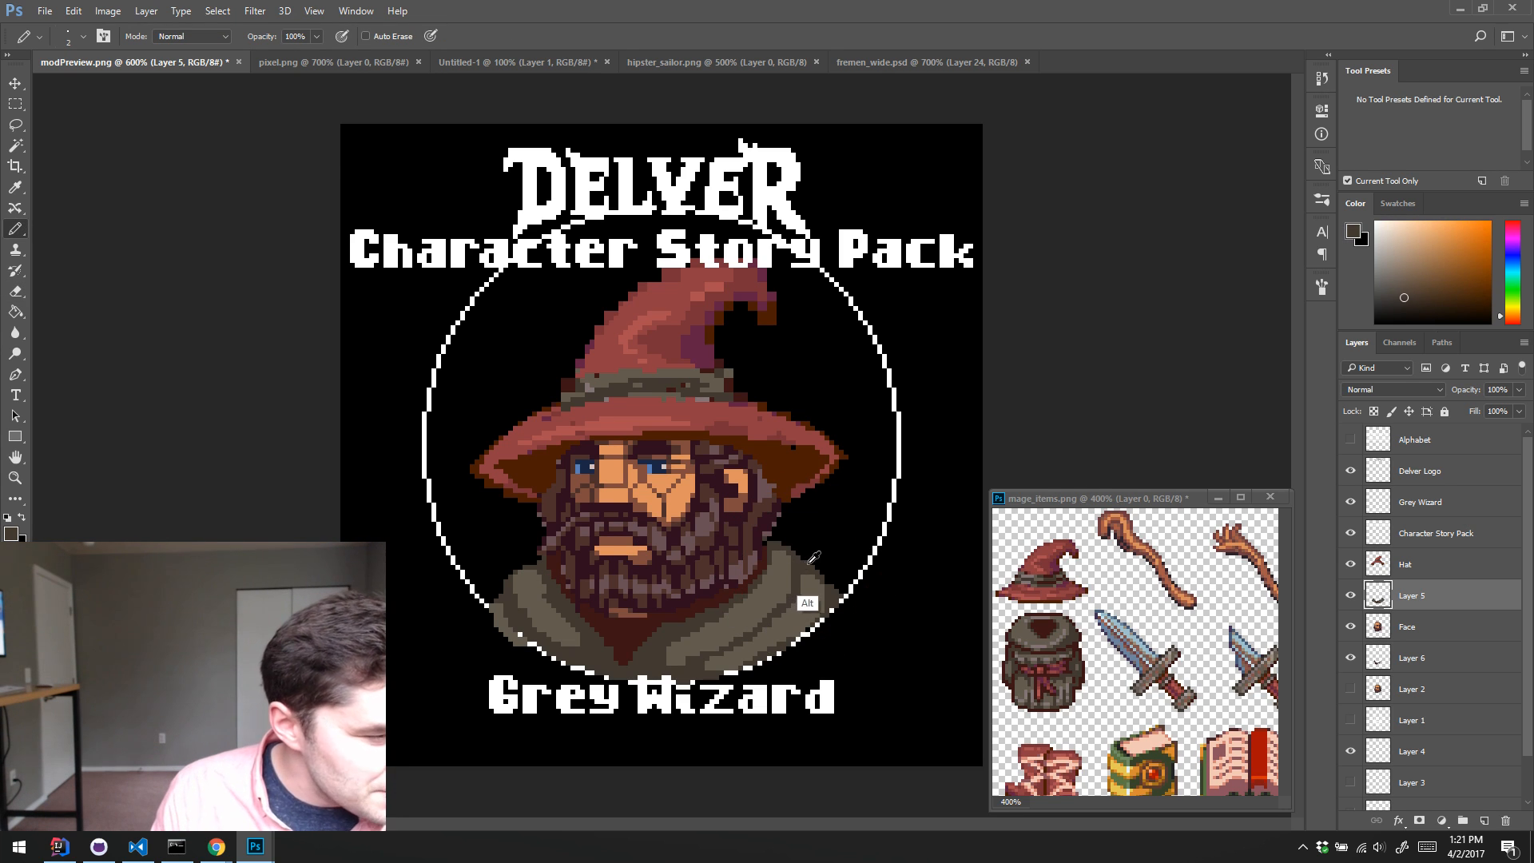
click(813, 558)
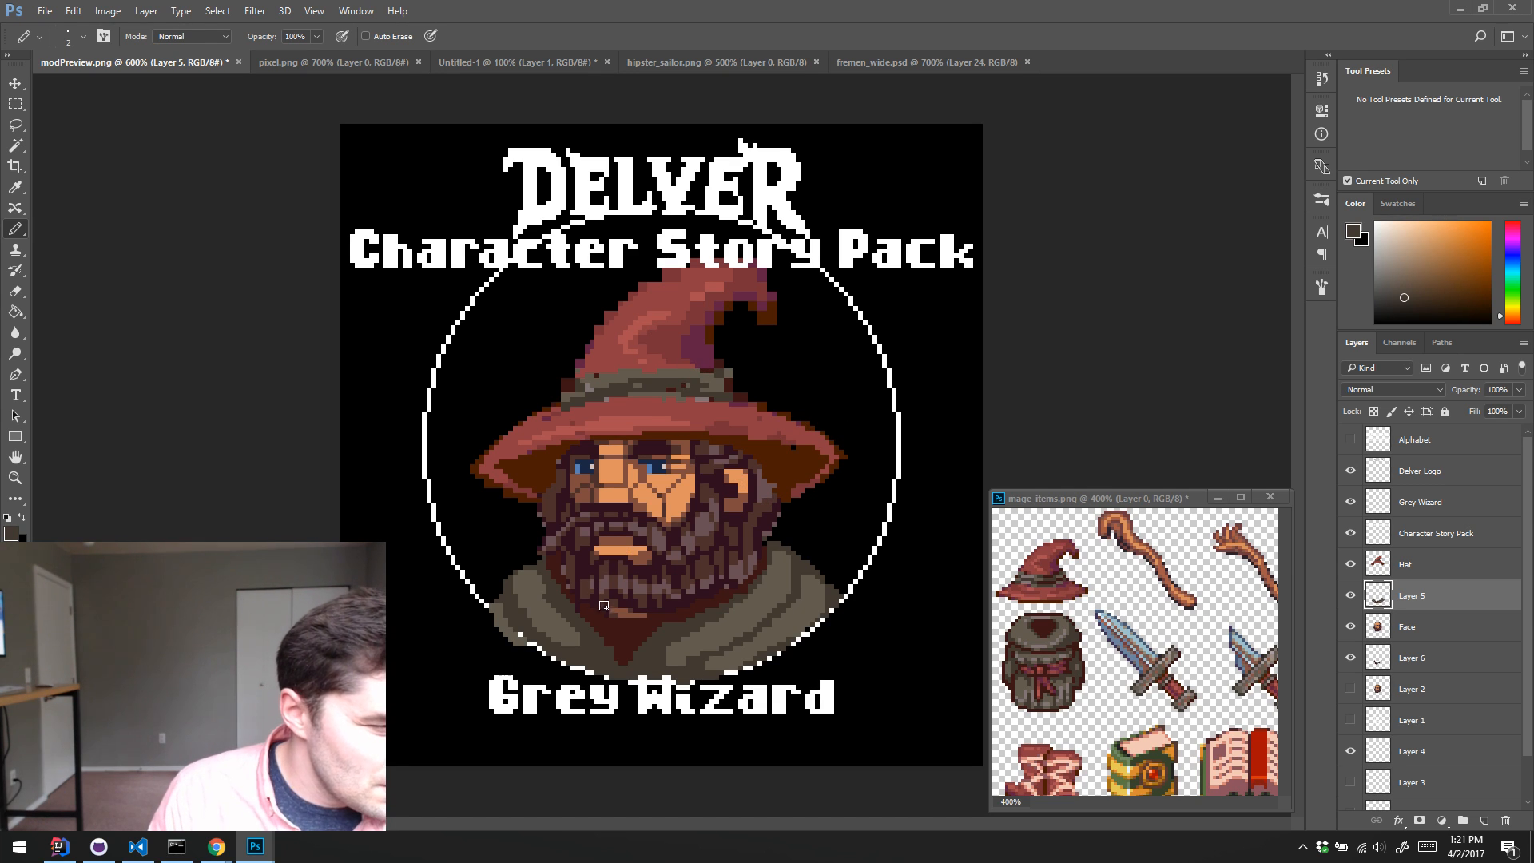
key(alt)
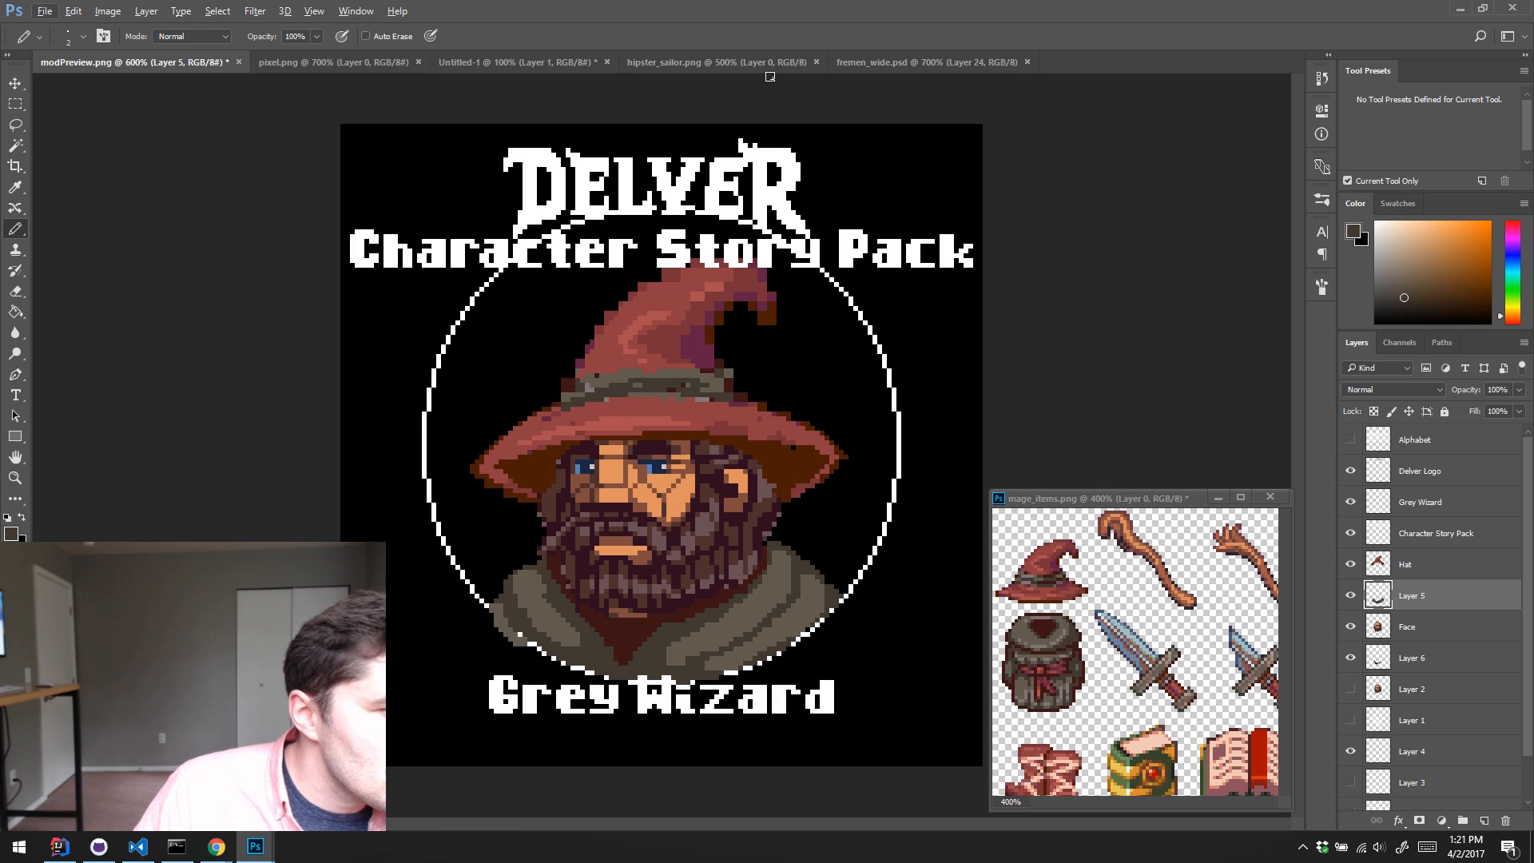
Step: Close the hipster_sailor.png and fremen_wide.psd documents, and discard Untitled-1 without saving
click(355, 11)
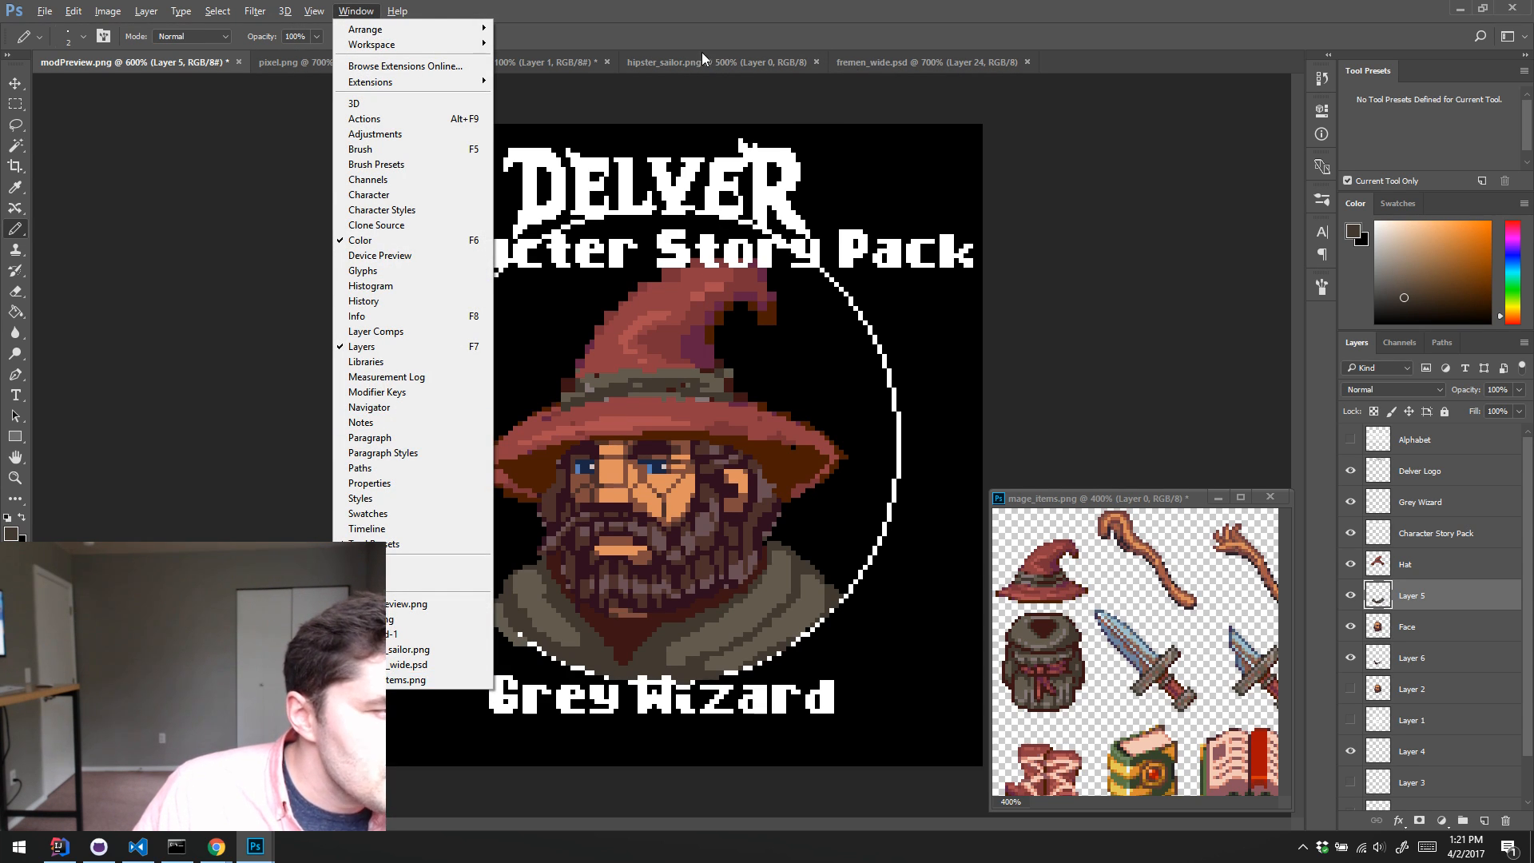
click(745, 59)
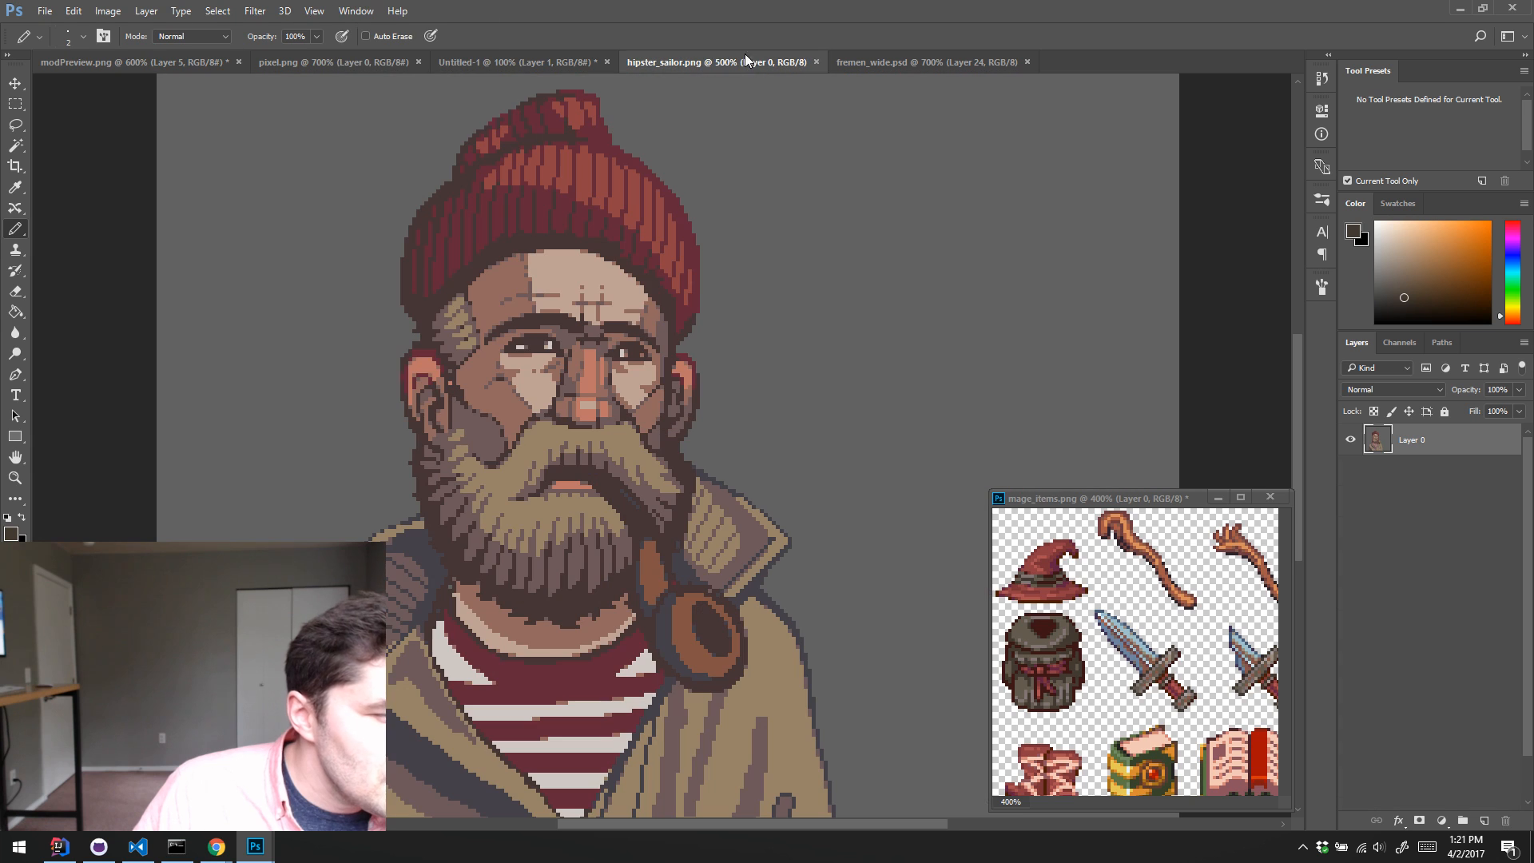
click(817, 62)
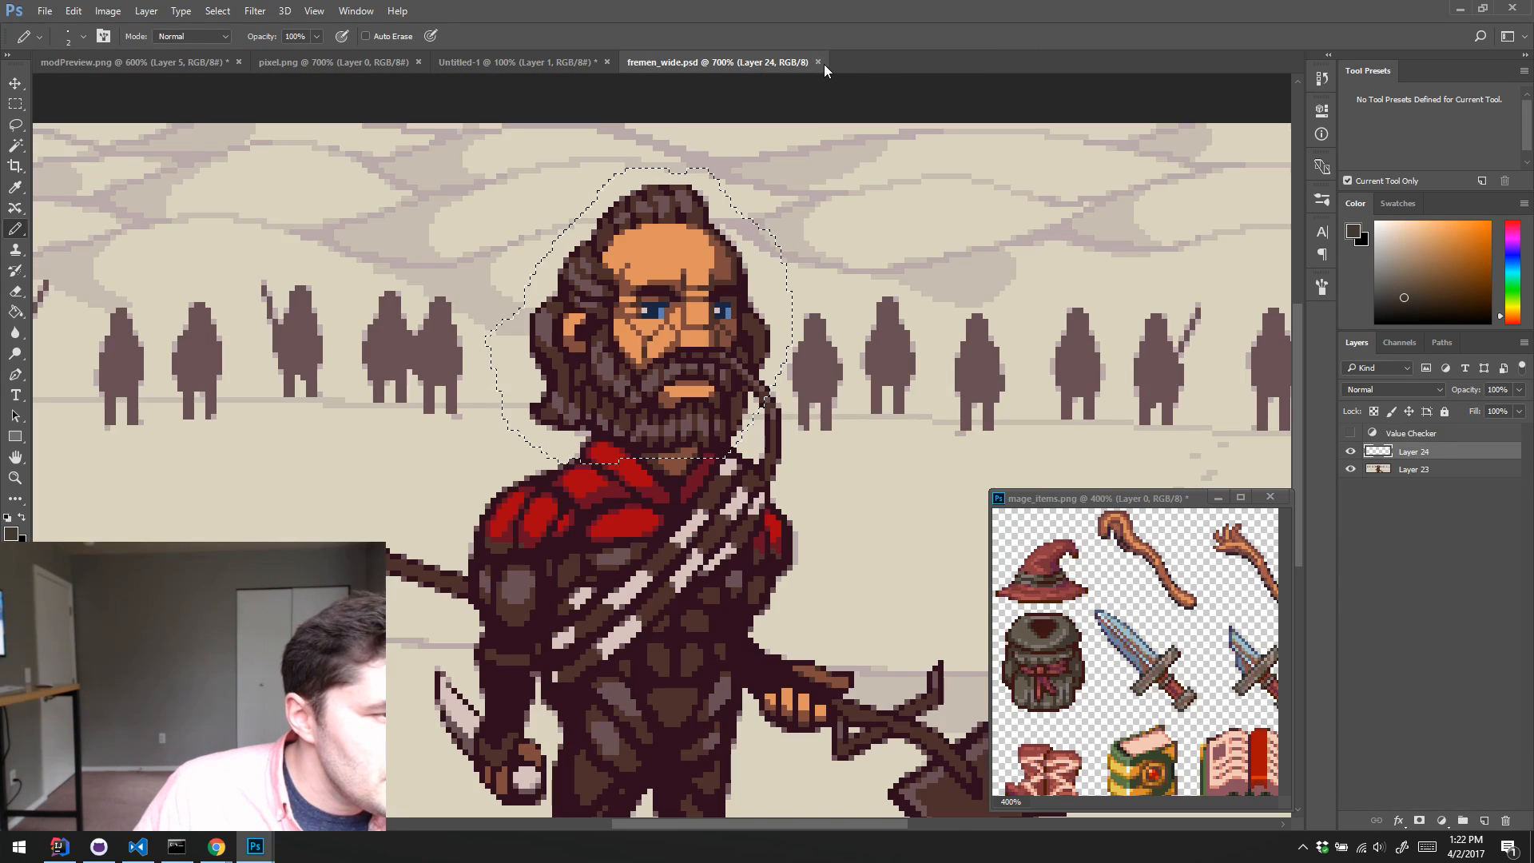
click(818, 61)
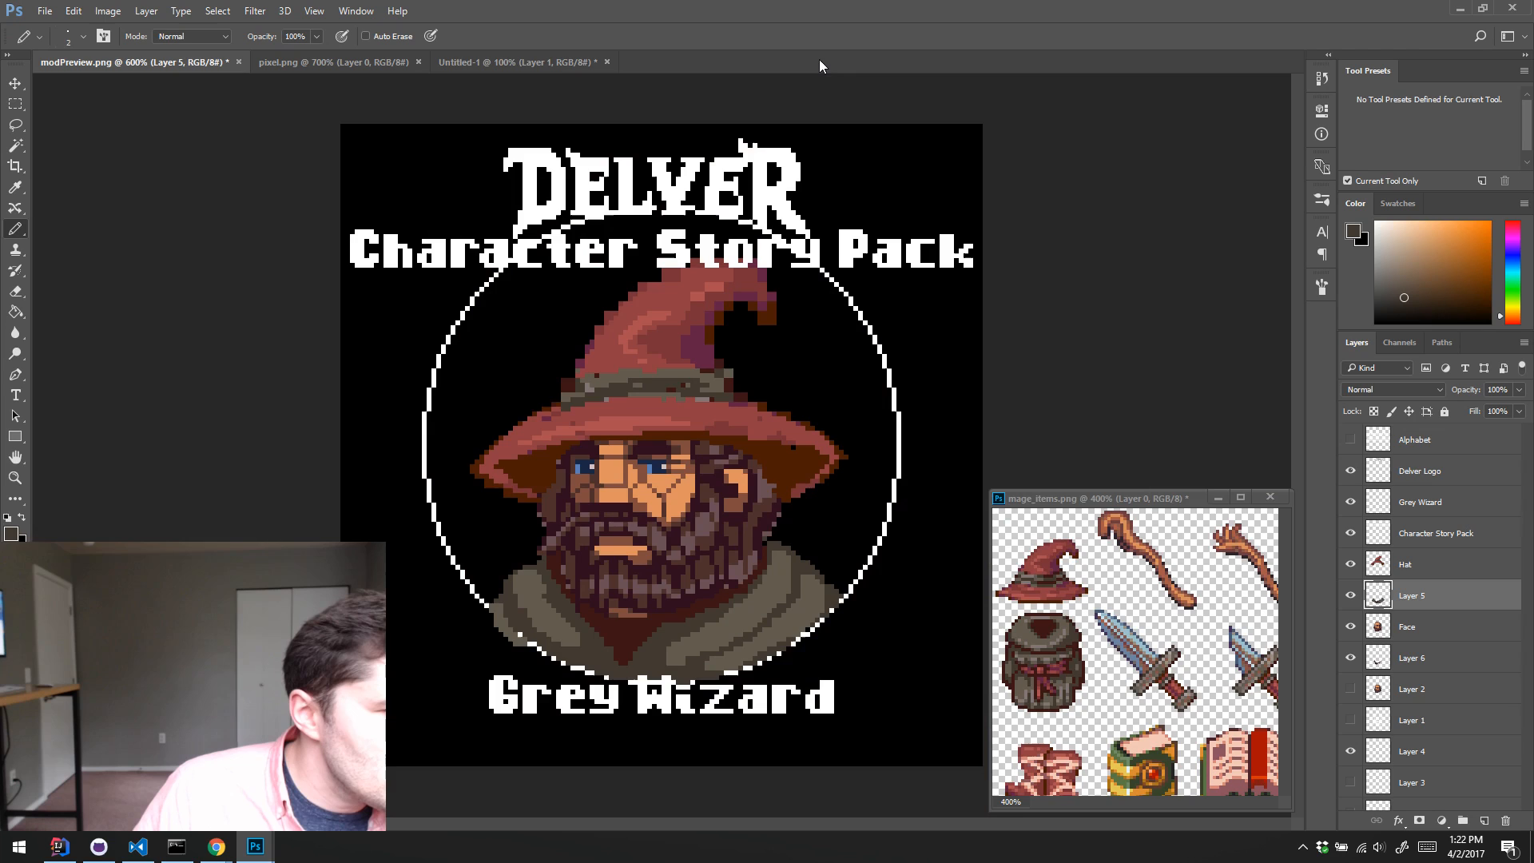
click(554, 62)
click(606, 62)
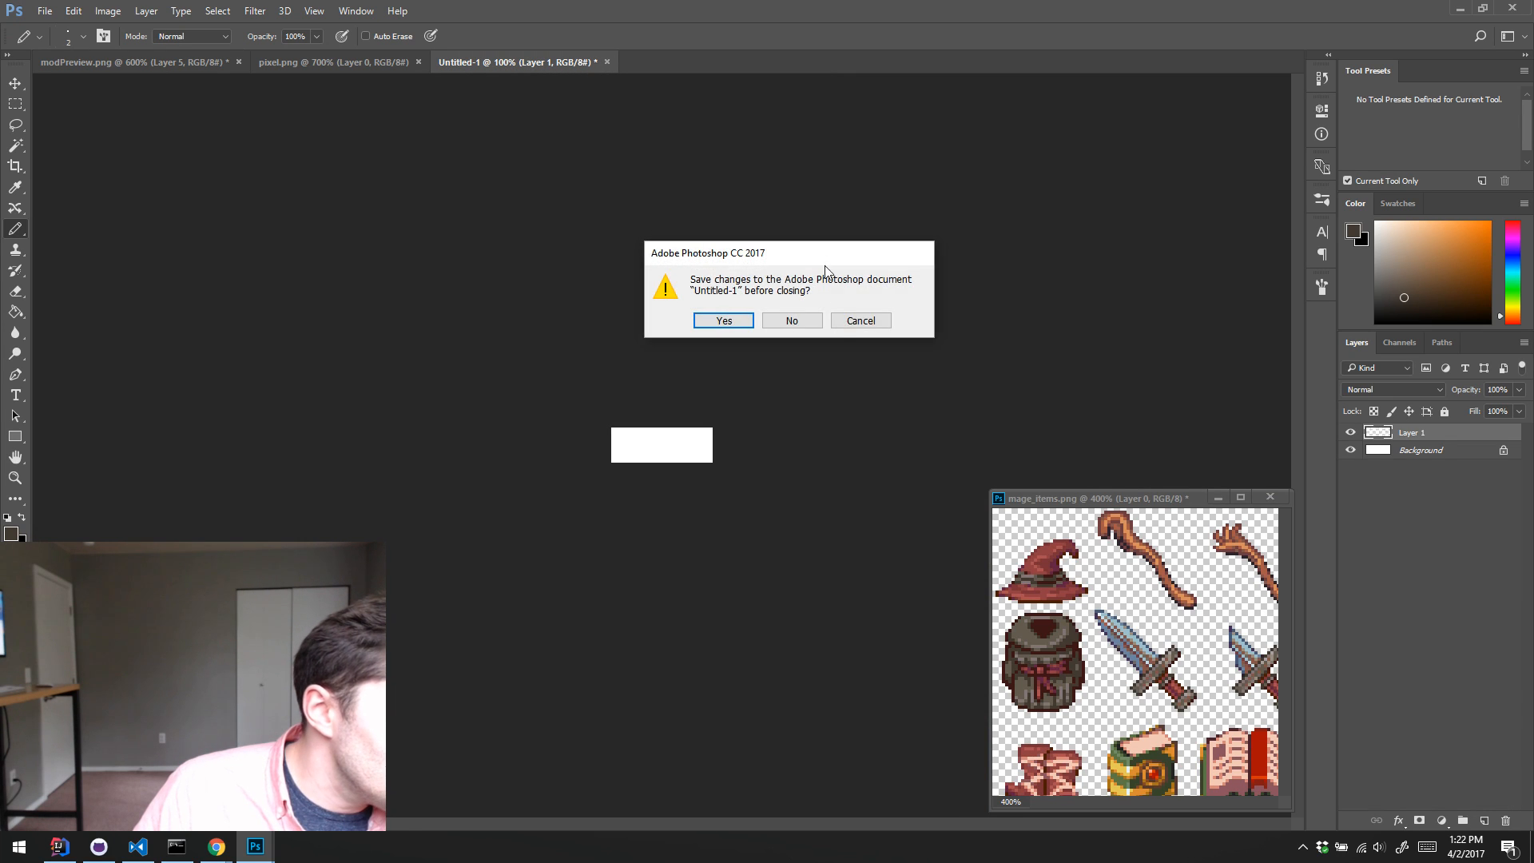
click(792, 321)
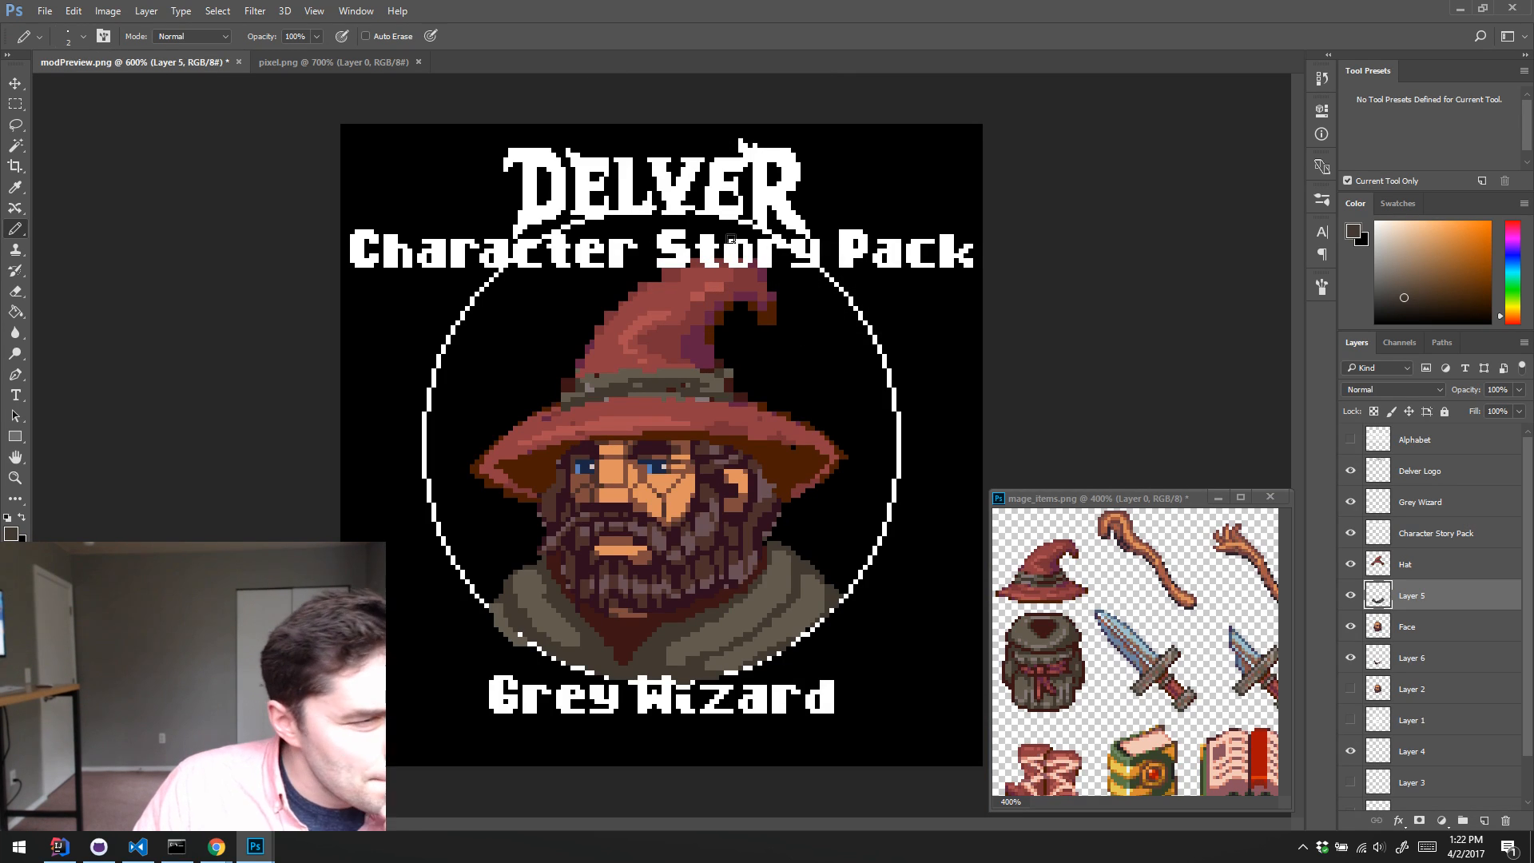
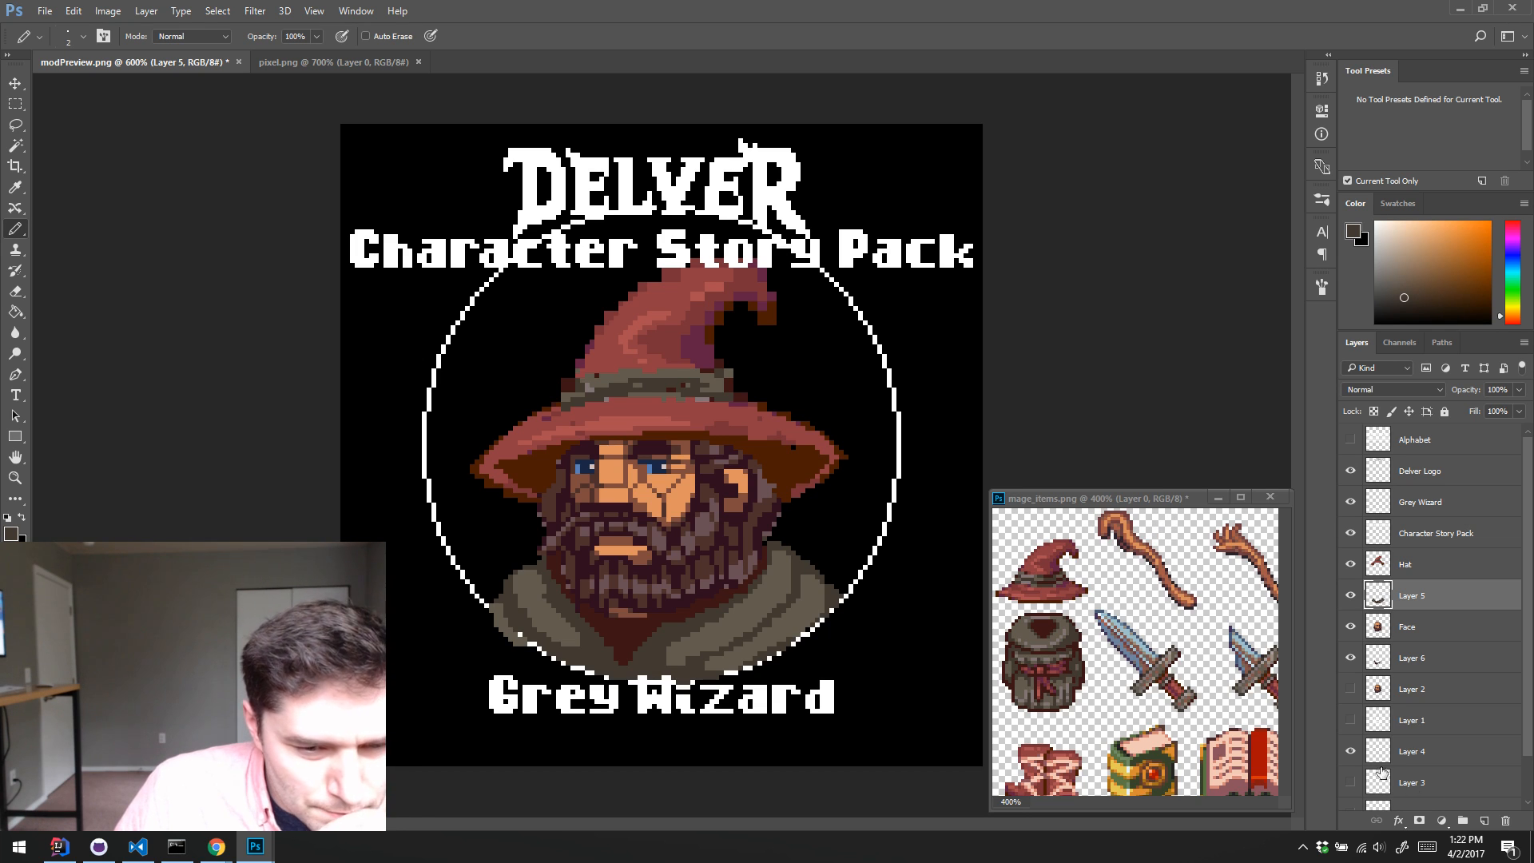
Step: Rename Layer 4 to "Circle Frame" and duplicate that layer
scroll(1481, 575, down, 2)
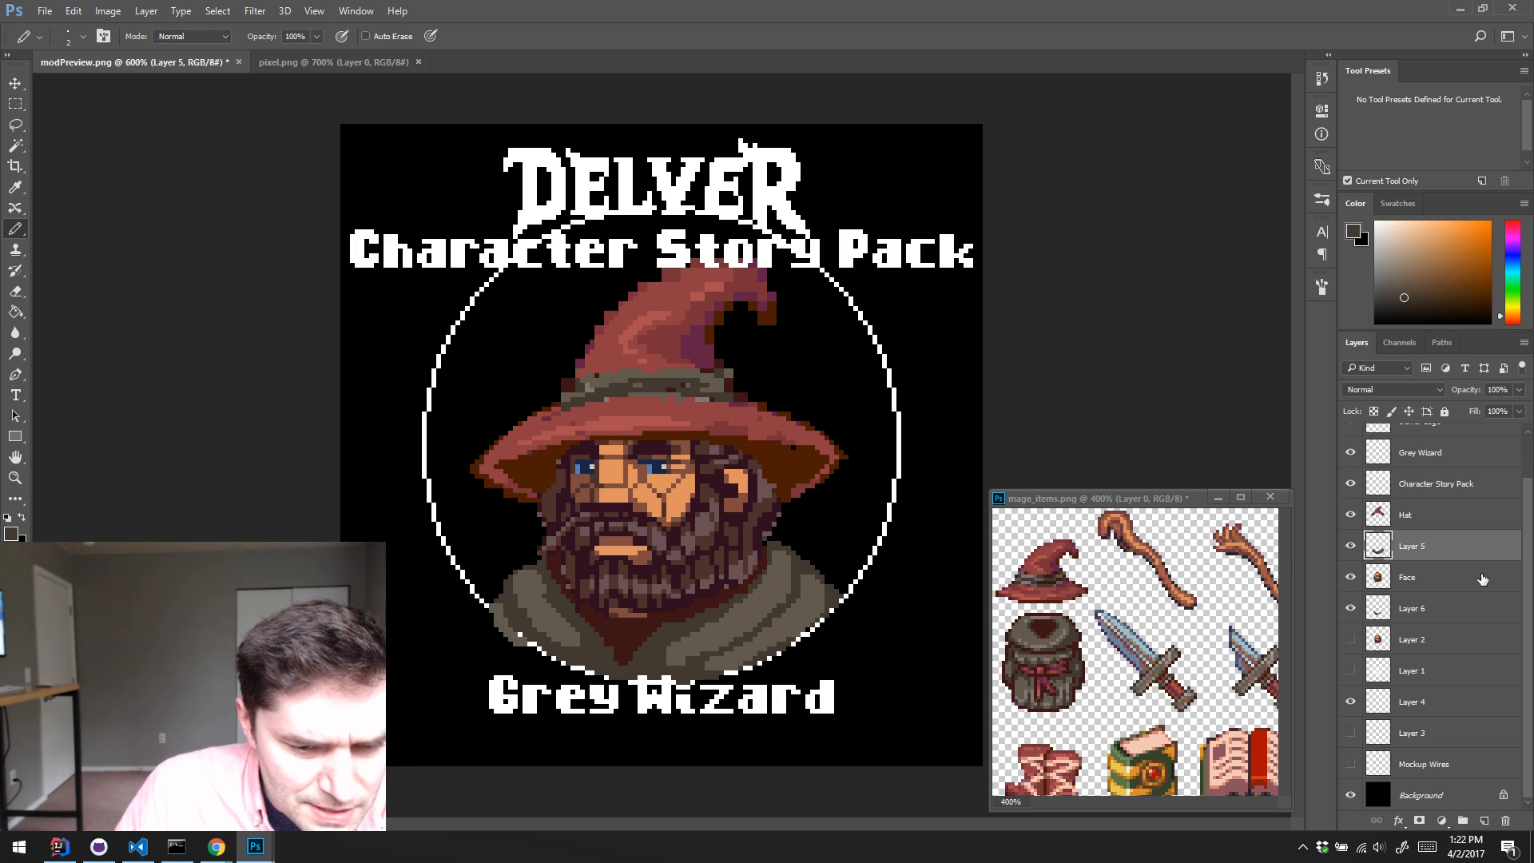
click(1350, 703)
click(1350, 703)
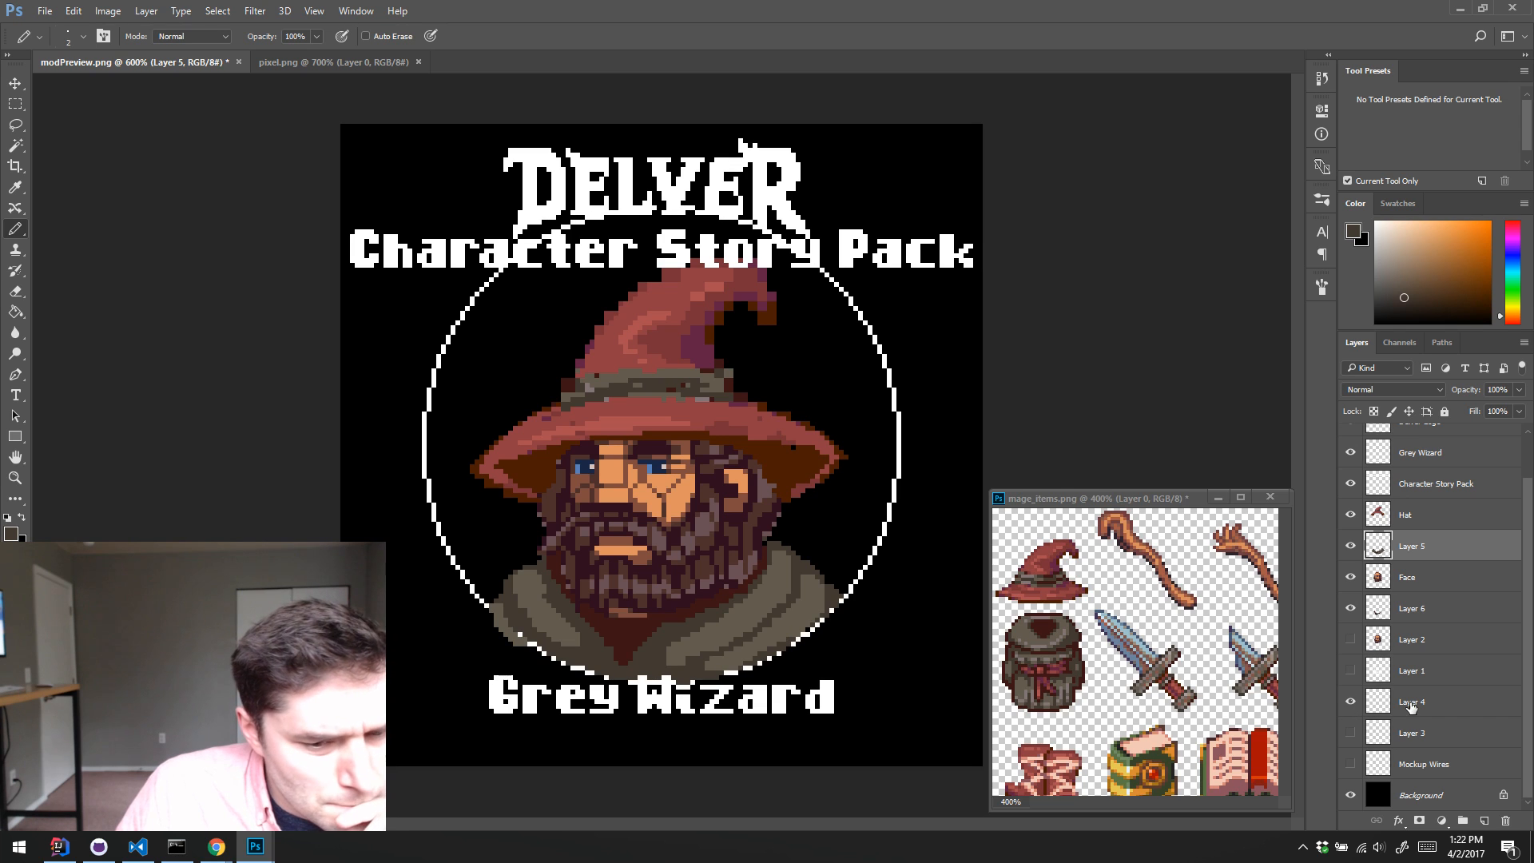
double_click(1412, 703)
text(Ci)
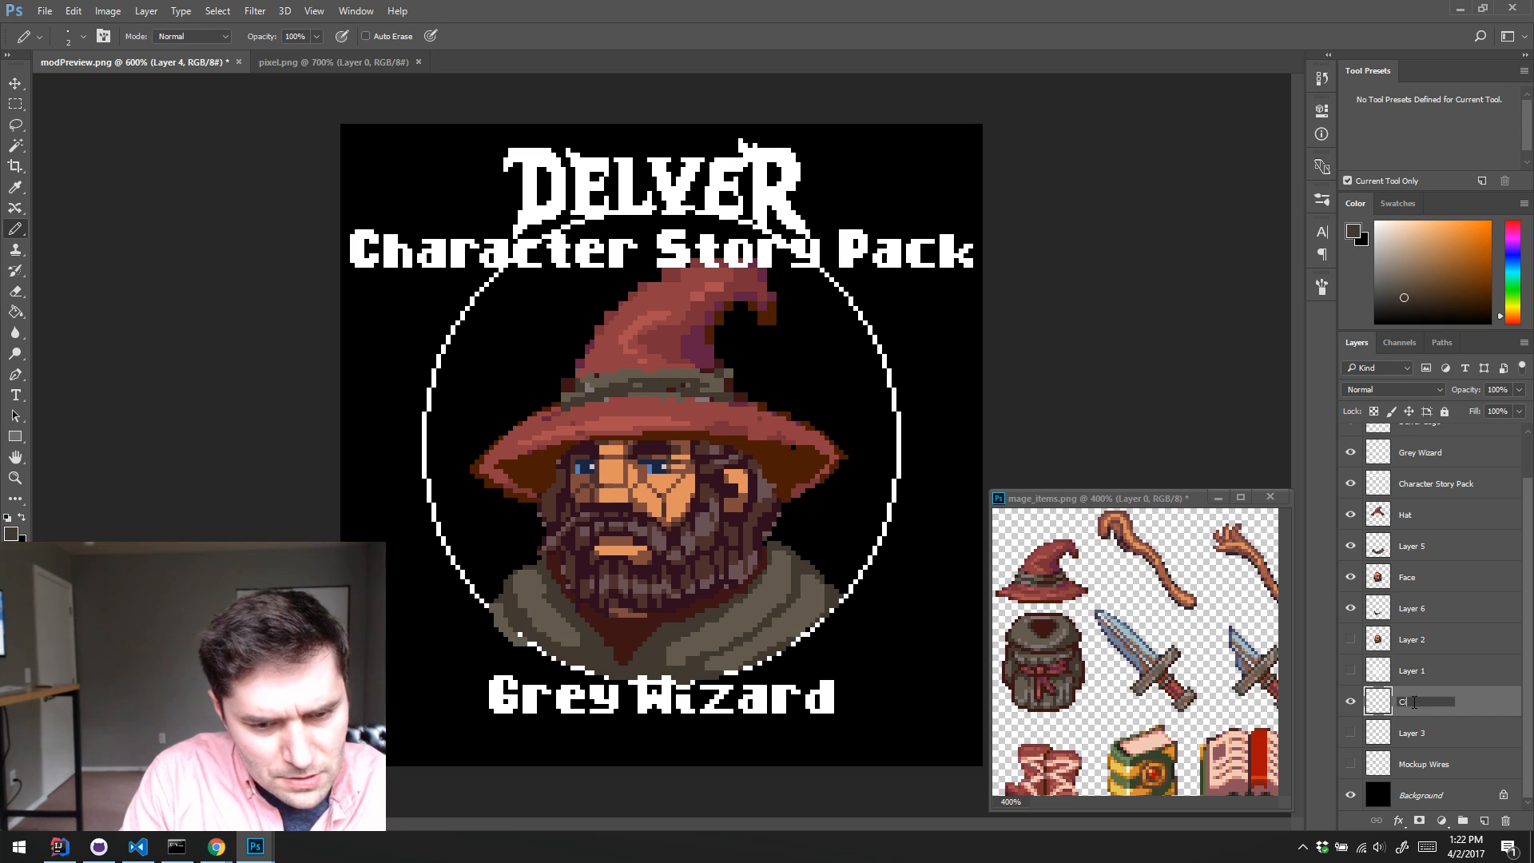
text(rcle Farme)
key(Return)
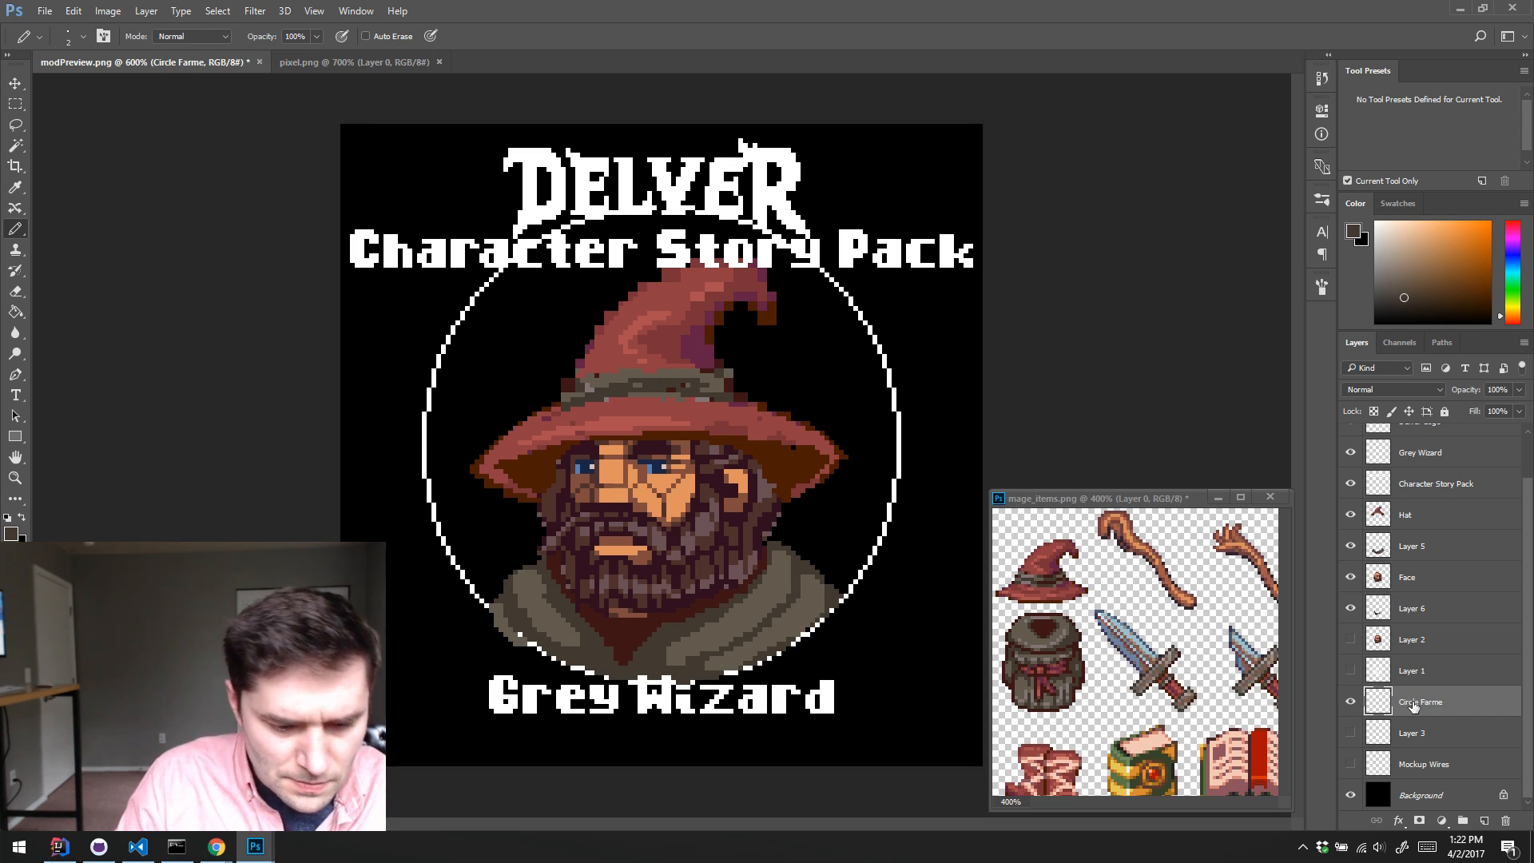
double_click(1412, 703)
double_click(1432, 701)
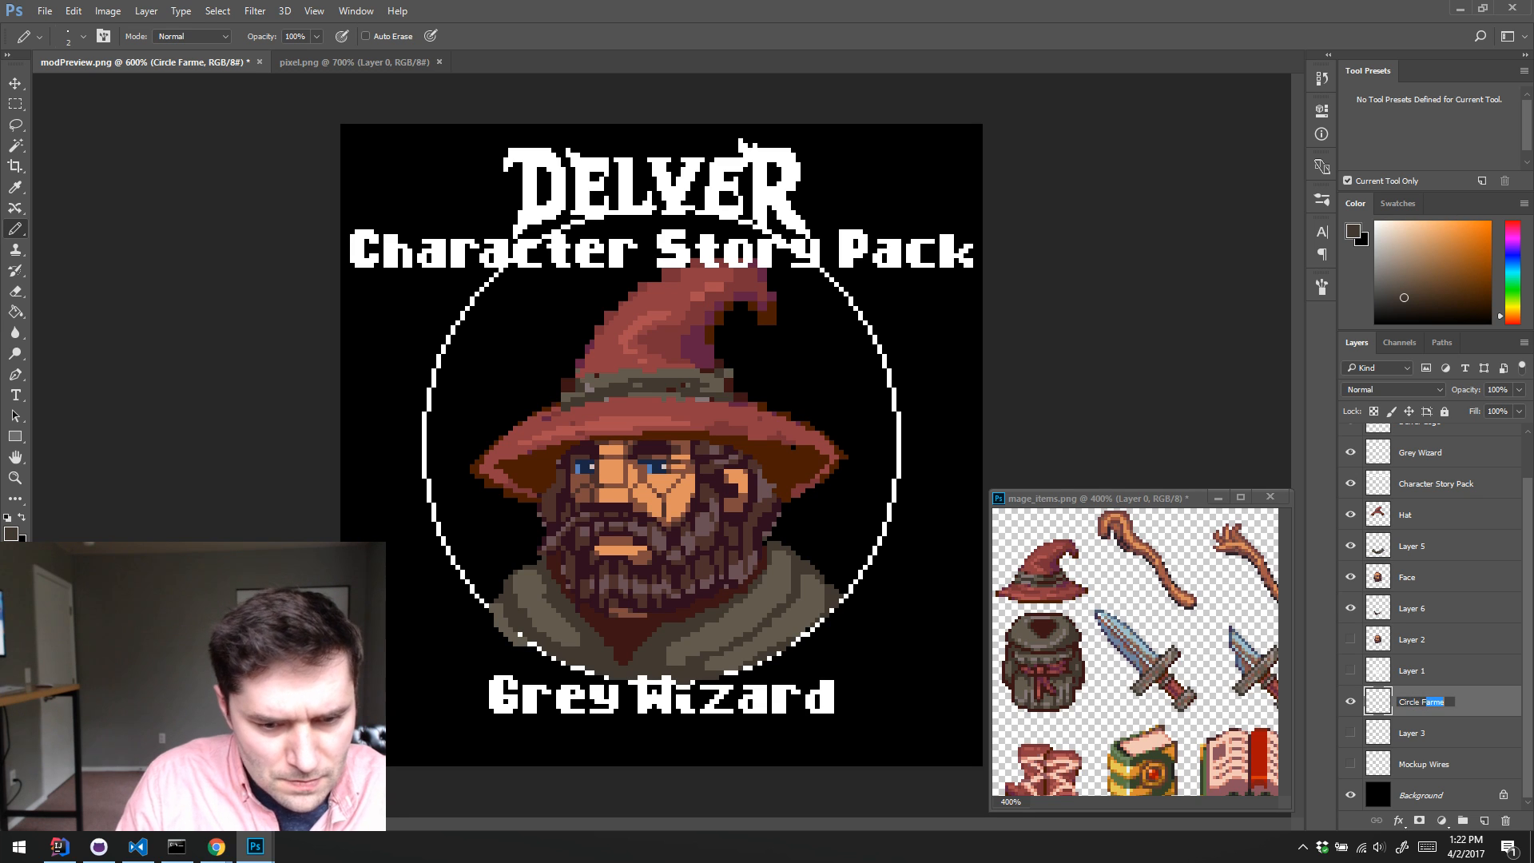
text(Frame)
key(Return)
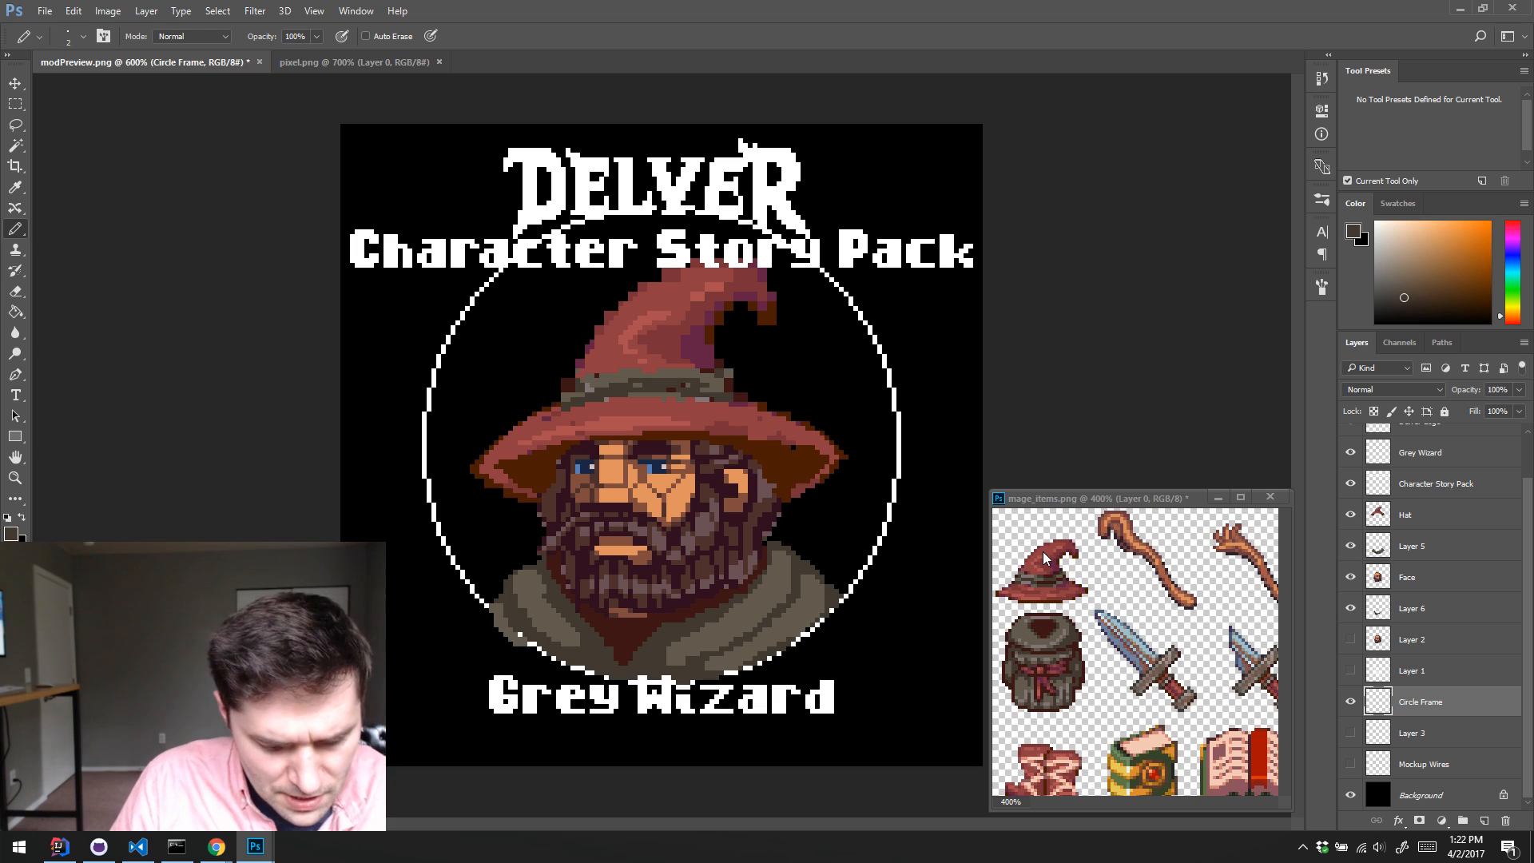
key(ctrl+j)
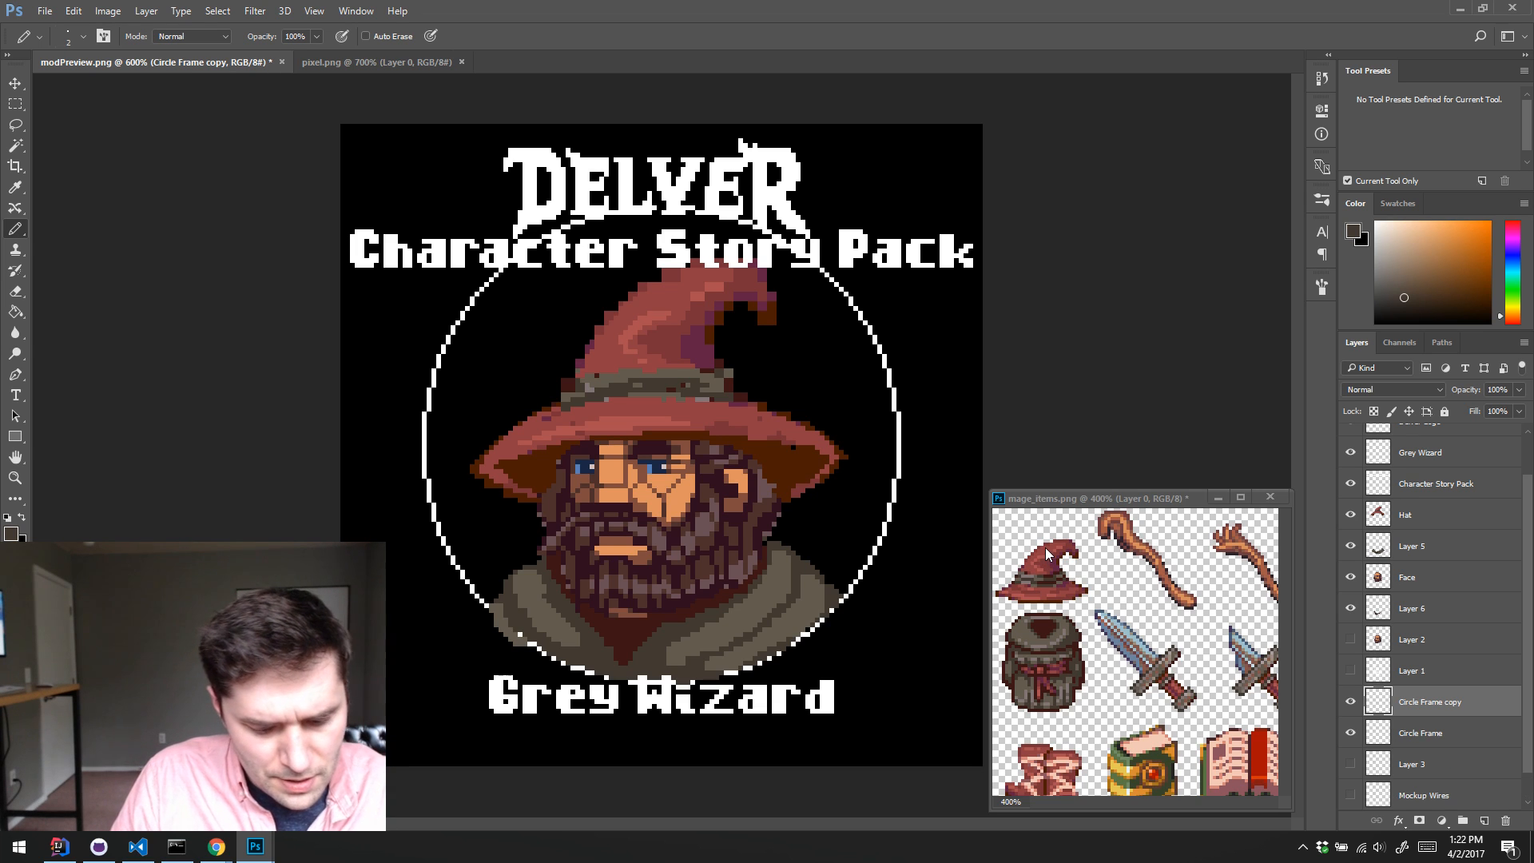
Step: Try to enlarge the duplicated ring by selecting its upper-left quarter and nudging it up and outward
key(m)
drag(332, 159, 711, 444)
key(Left)
key(Left)
key(Left)
key(Left)
key(Left)
key(Left)
key(Left)
key(Left)
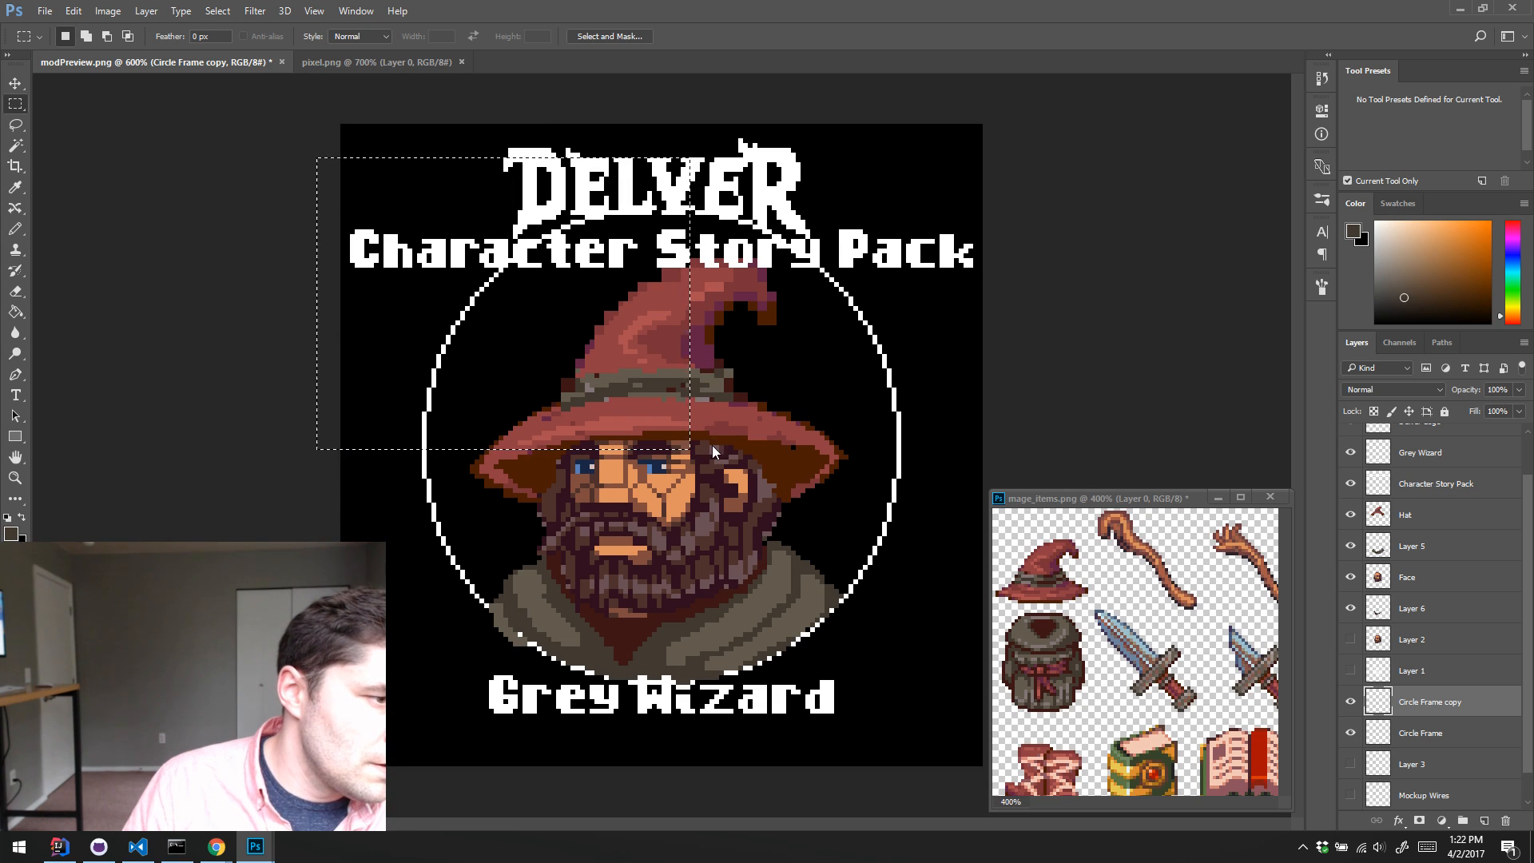
key(v)
key(Up)
key(Left)
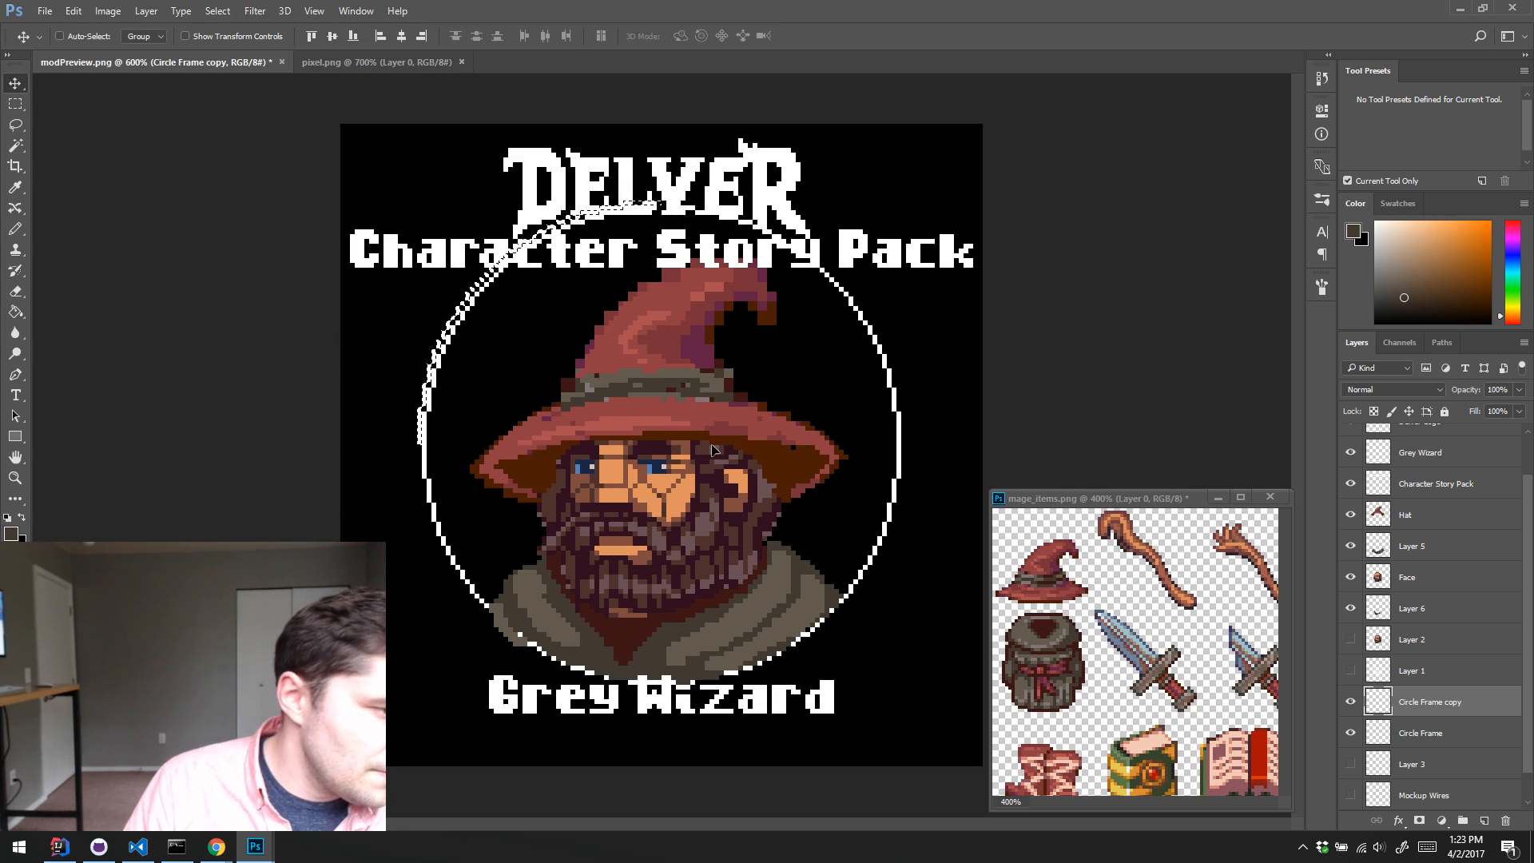
key(Left)
key(Up)
key(Up)
key(Left)
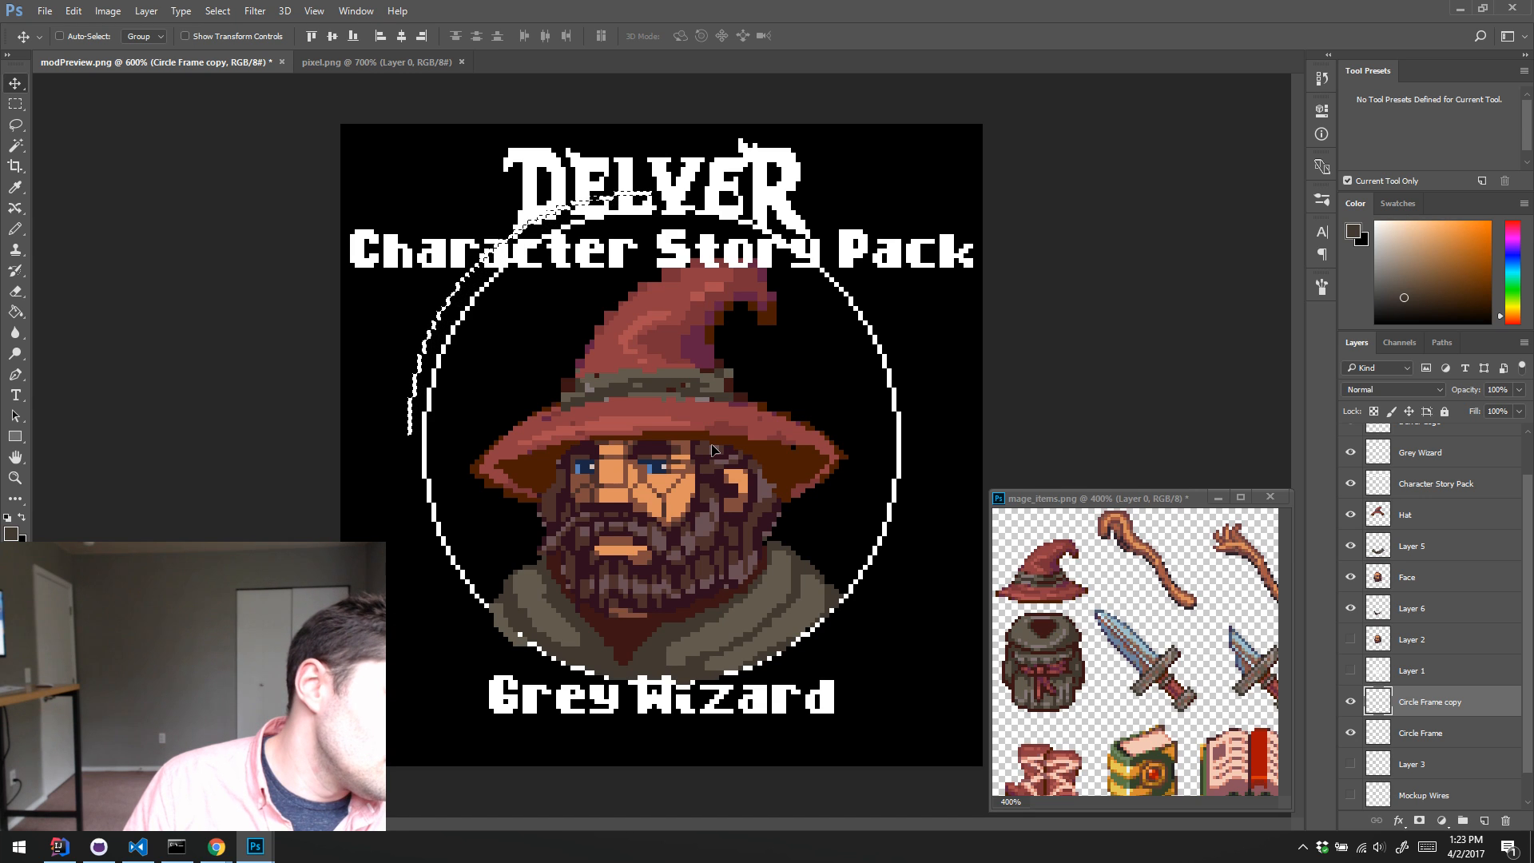
key(Left)
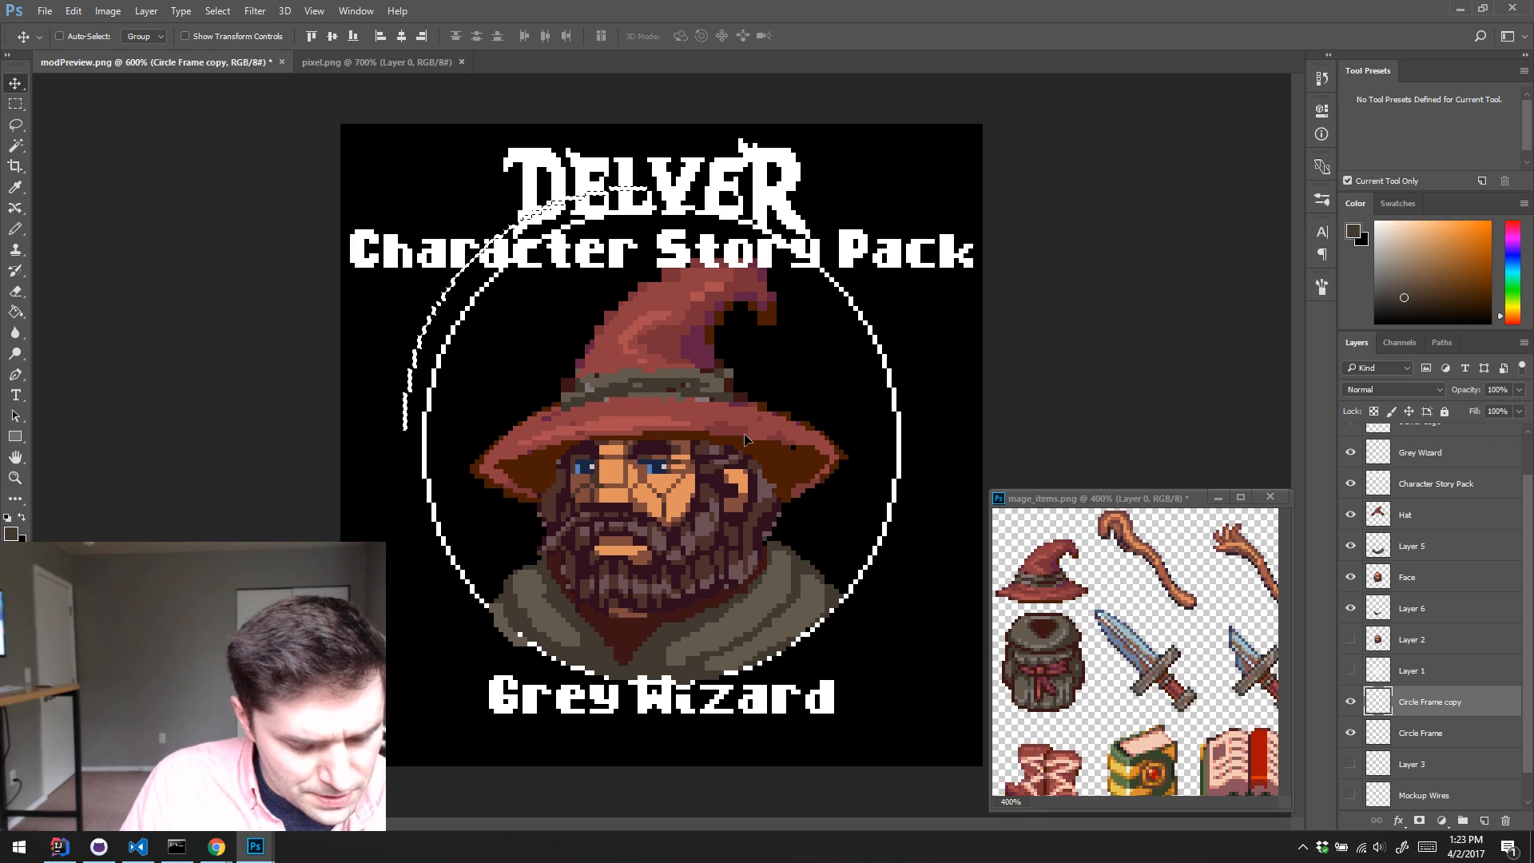
Step: Clear all the content of the Circle Frame copy layer and remove the selection
key(ctrl+a)
key(Delete)
key(ctrl+d)
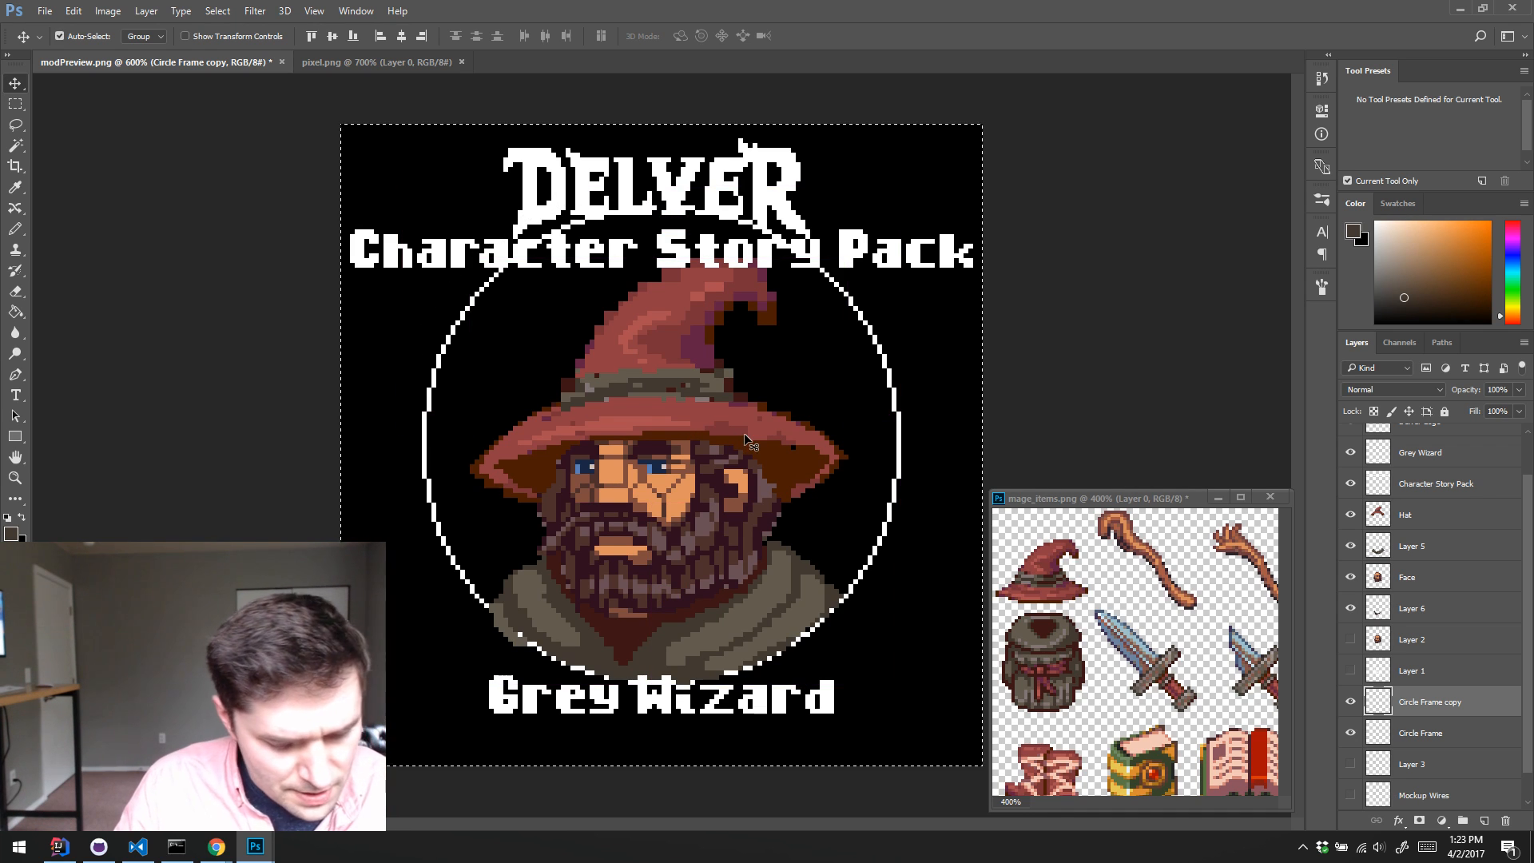
Step: Set the Pencil size to 110 px and stamp one solid dark brown disc over the ring on the Circle Frame copy layer
key(b)
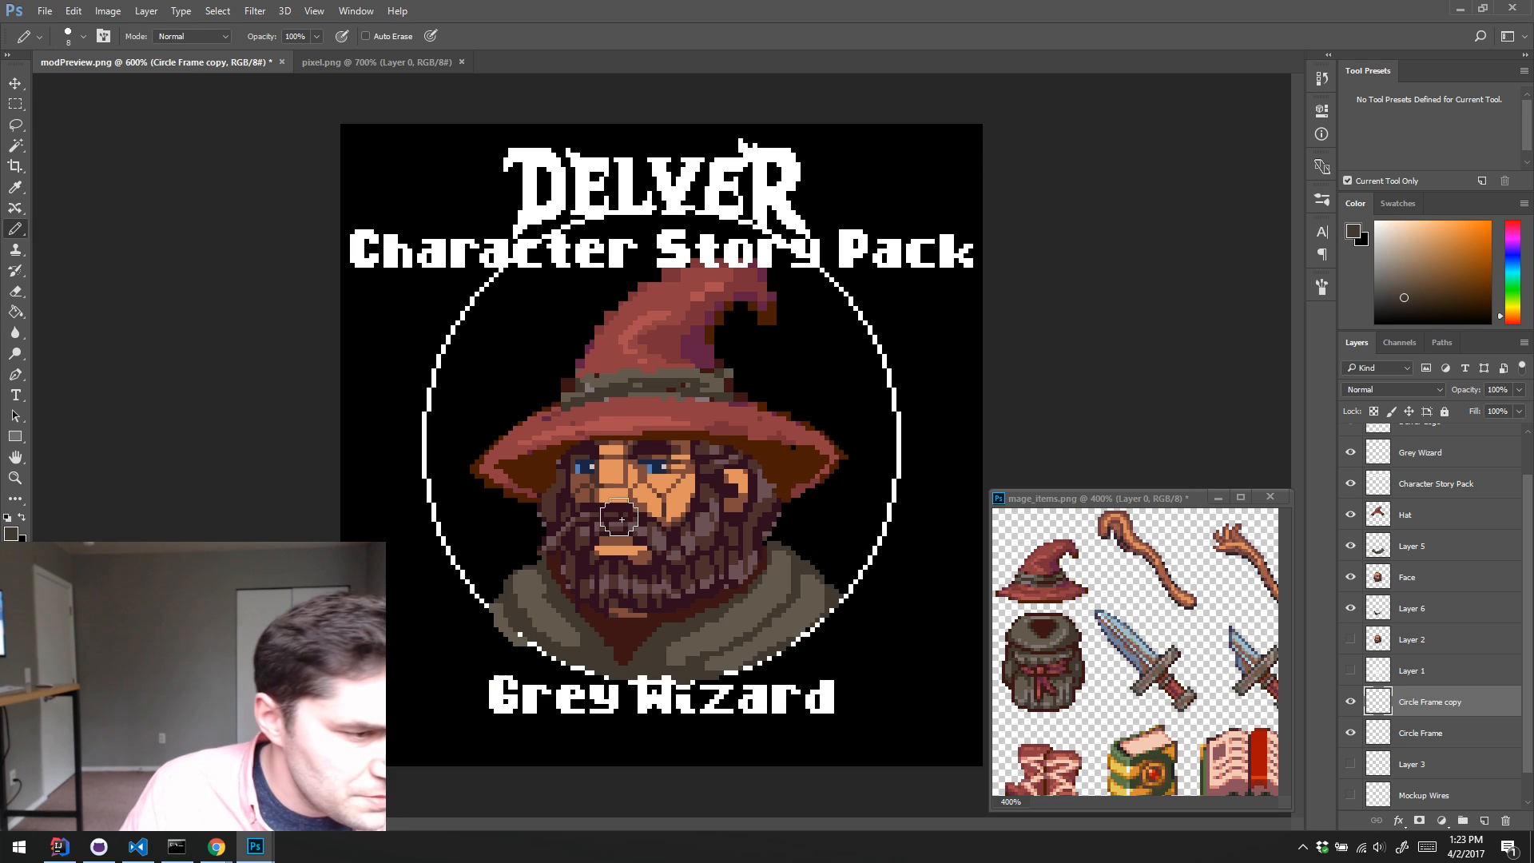
key(bracketright)
key(bracketright)
key(bracketright)
key(bracketright)
key(bracketright)
key(bracketright)
key(bracketright)
key(bracketright)
key(bracketright)
key(bracketright)
key(bracketright)
key(bracketright)
key(bracketright)
key(bracketright)
key(bracketright)
key(bracketright)
key(bracketright)
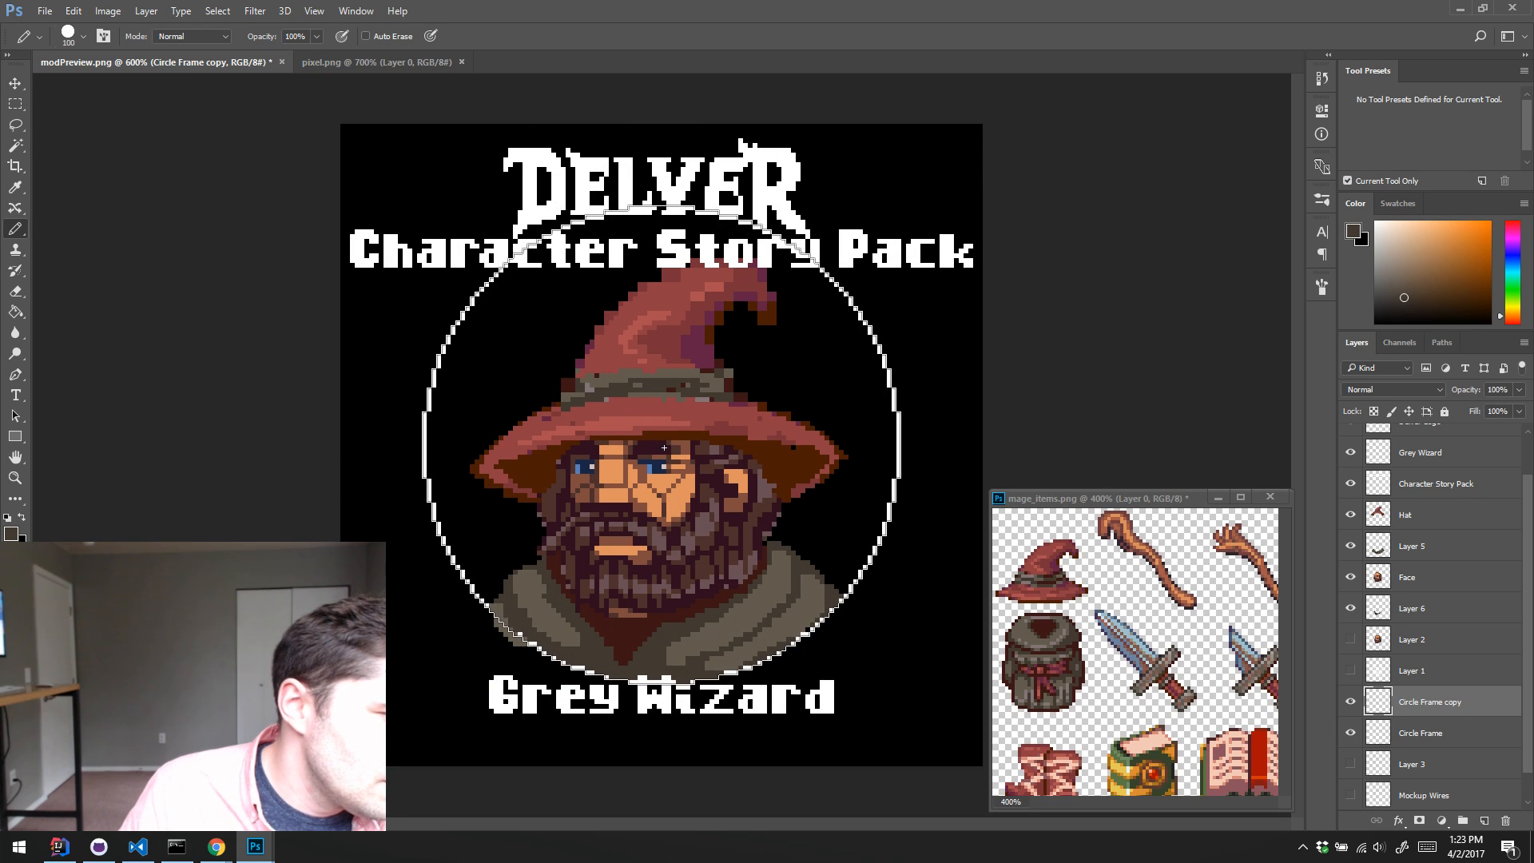
click(1321, 200)
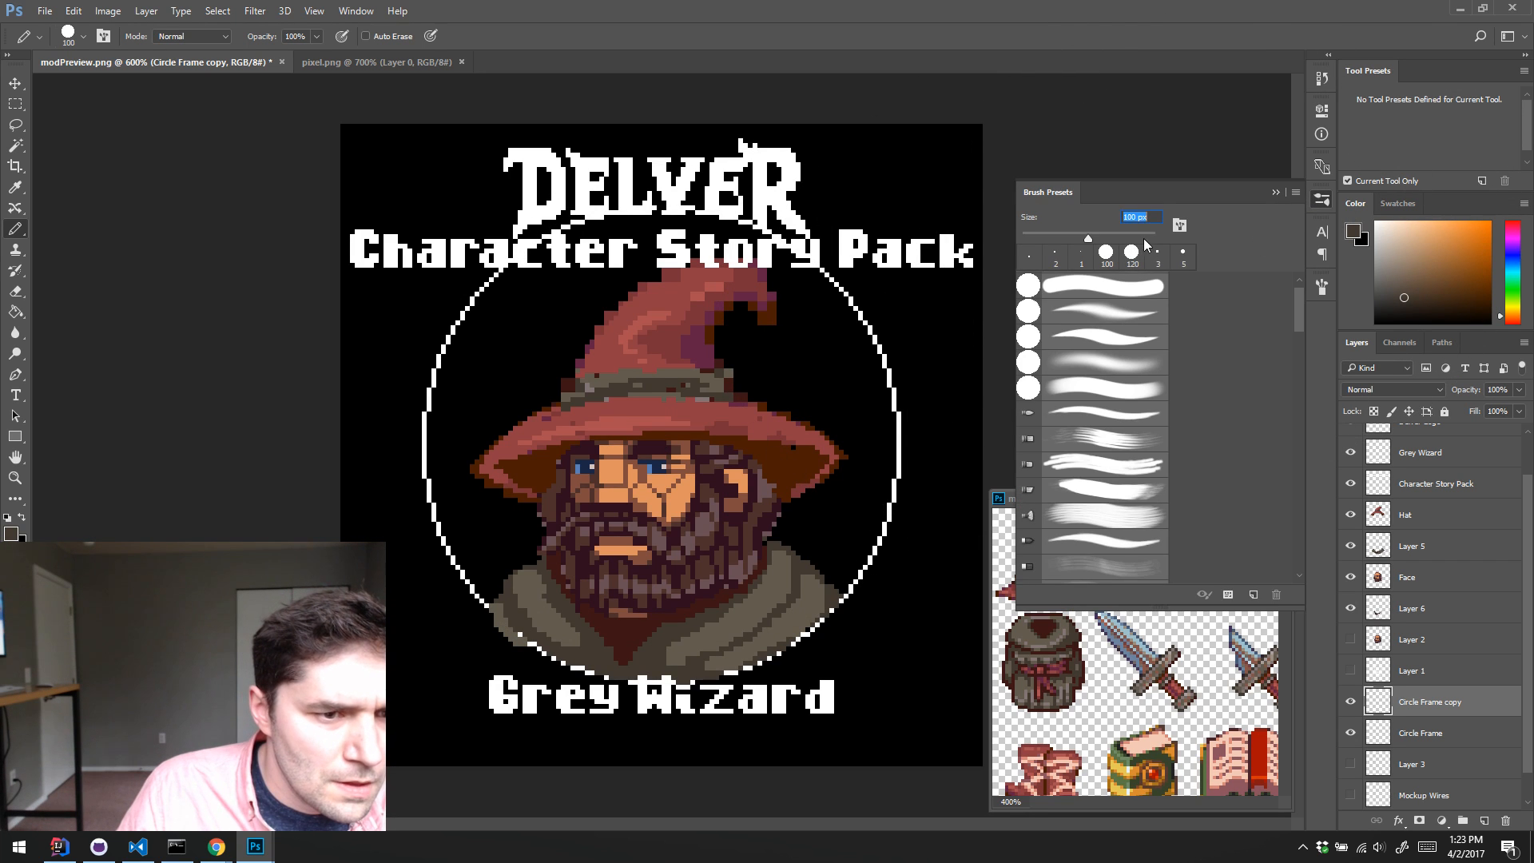
click(1128, 216)
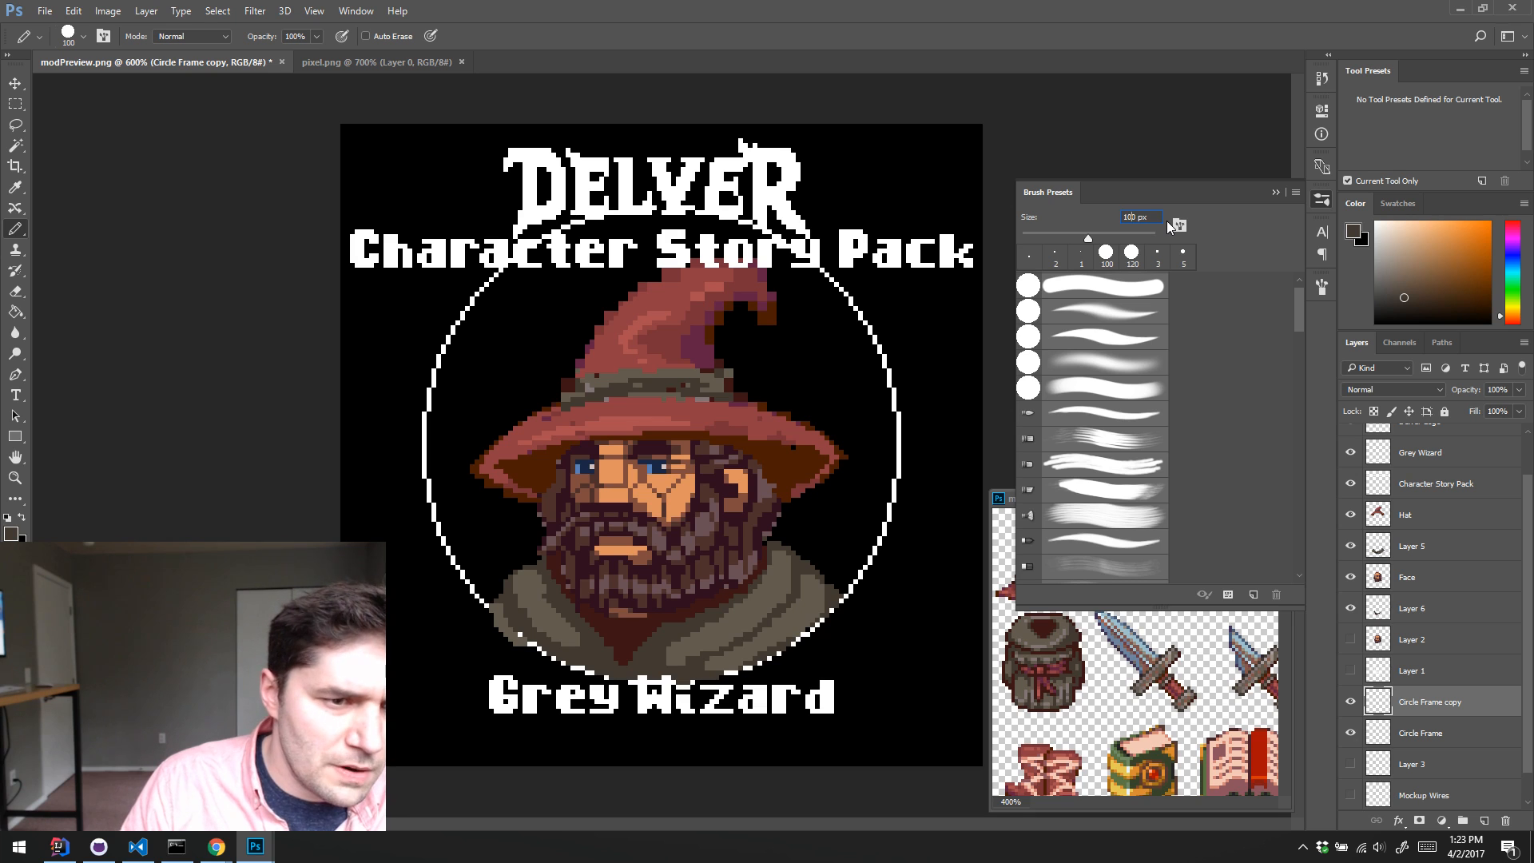
text(8)
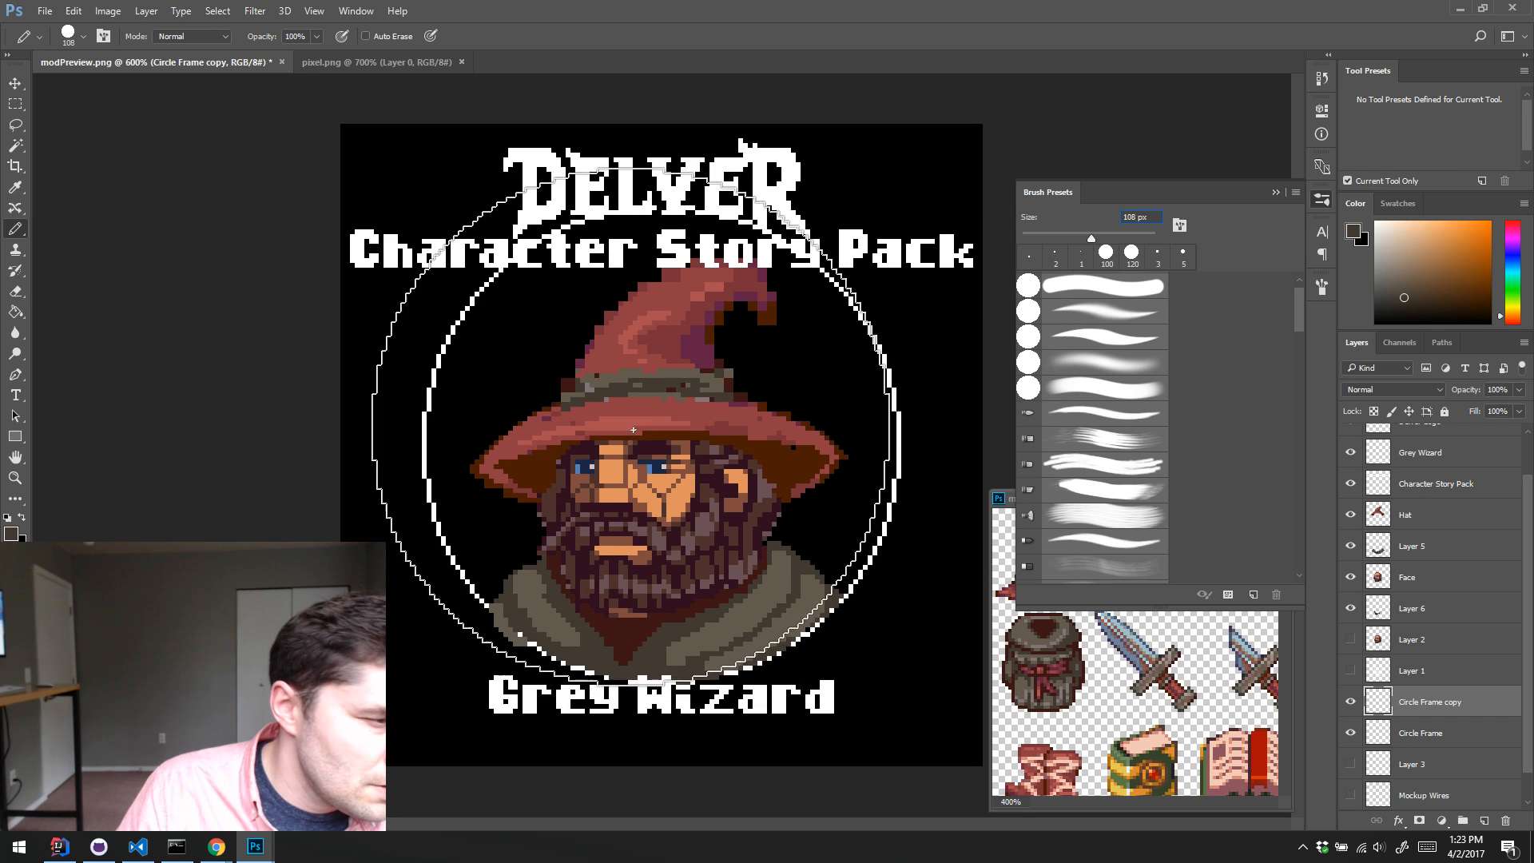
click(1154, 255)
key(BackSpace)
text(10)
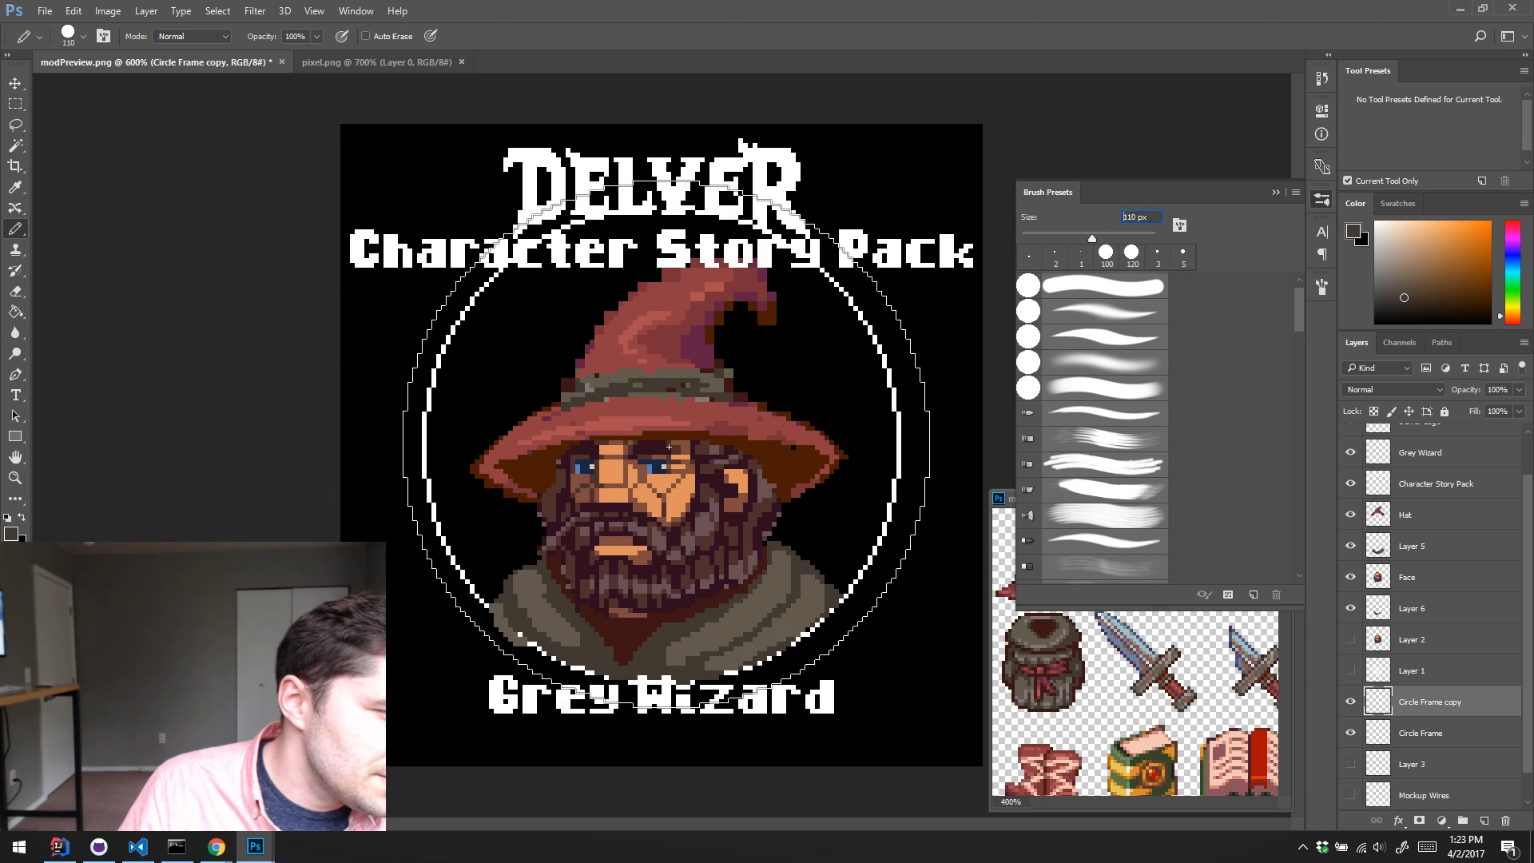
click(668, 446)
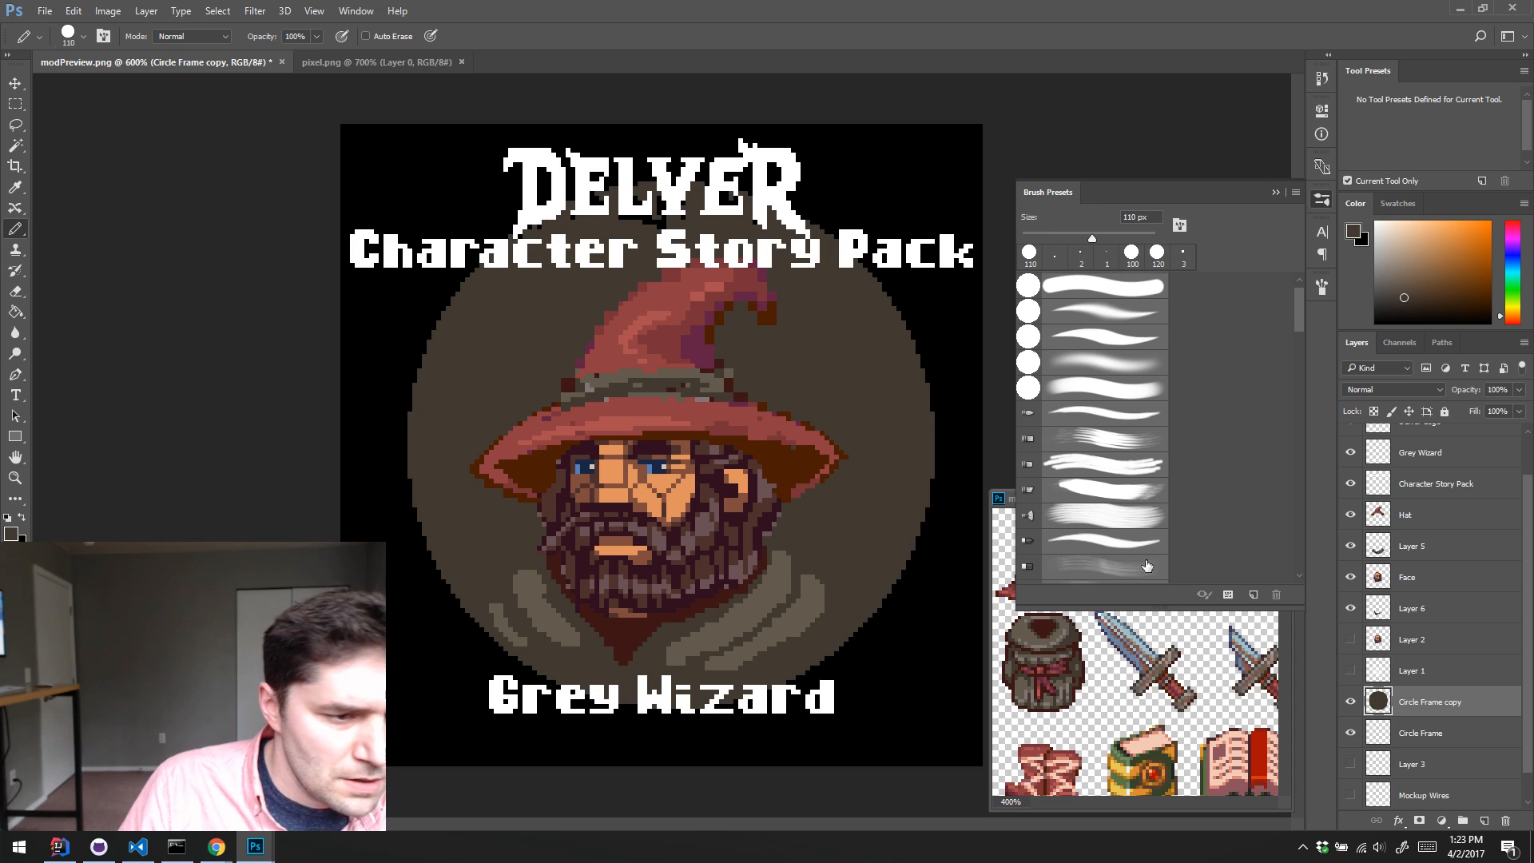
Step: Move the Circle Frame copy layer beneath Circle Frame and nudge its disc sideways to centre it horizontally behind the ring
drag(1420, 701, 1433, 736)
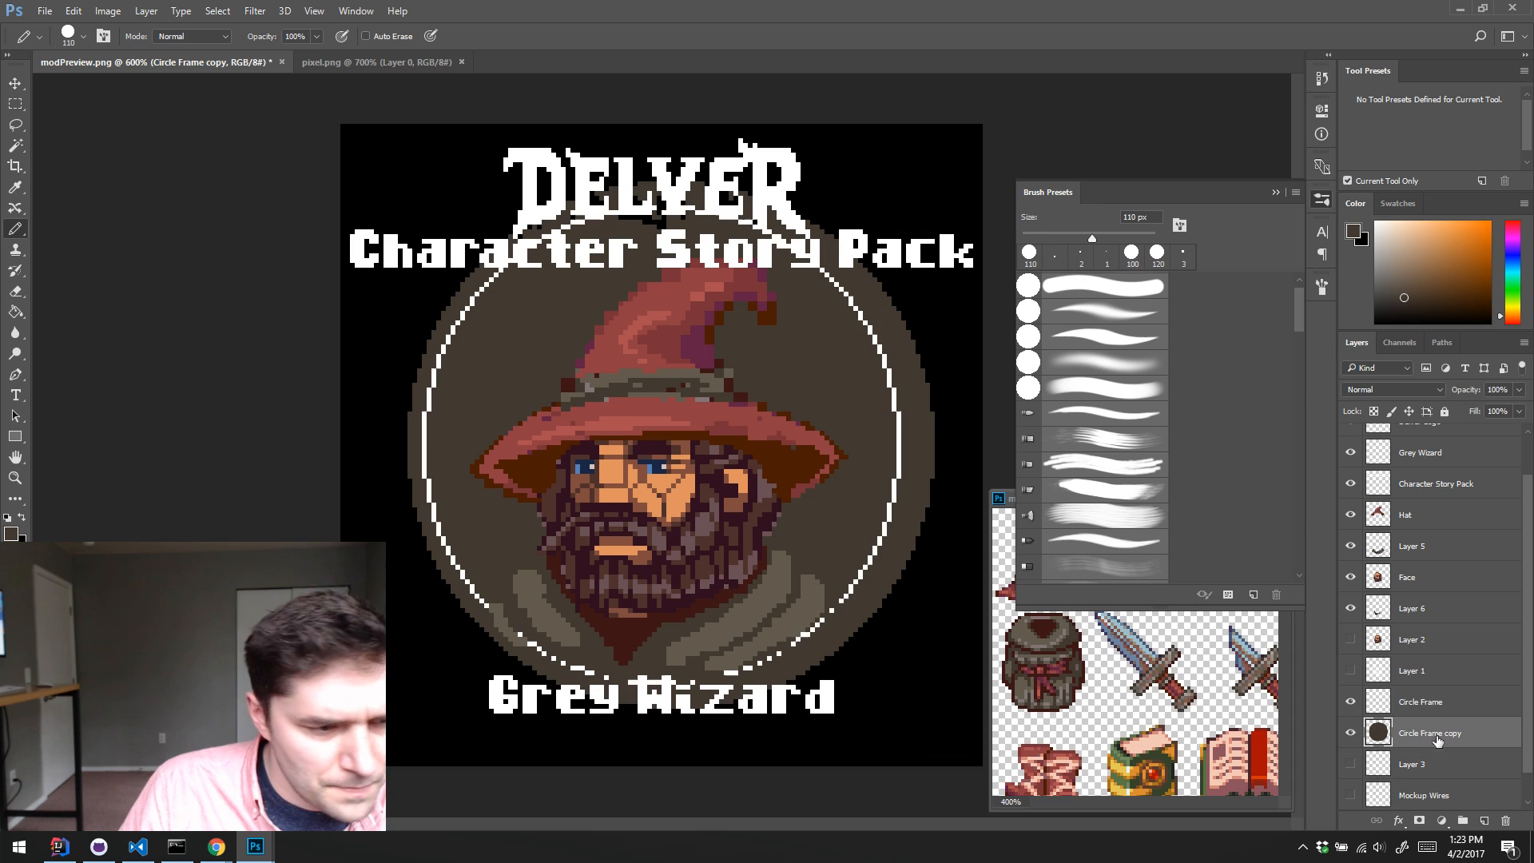
key(v)
key(Left)
key(Left)
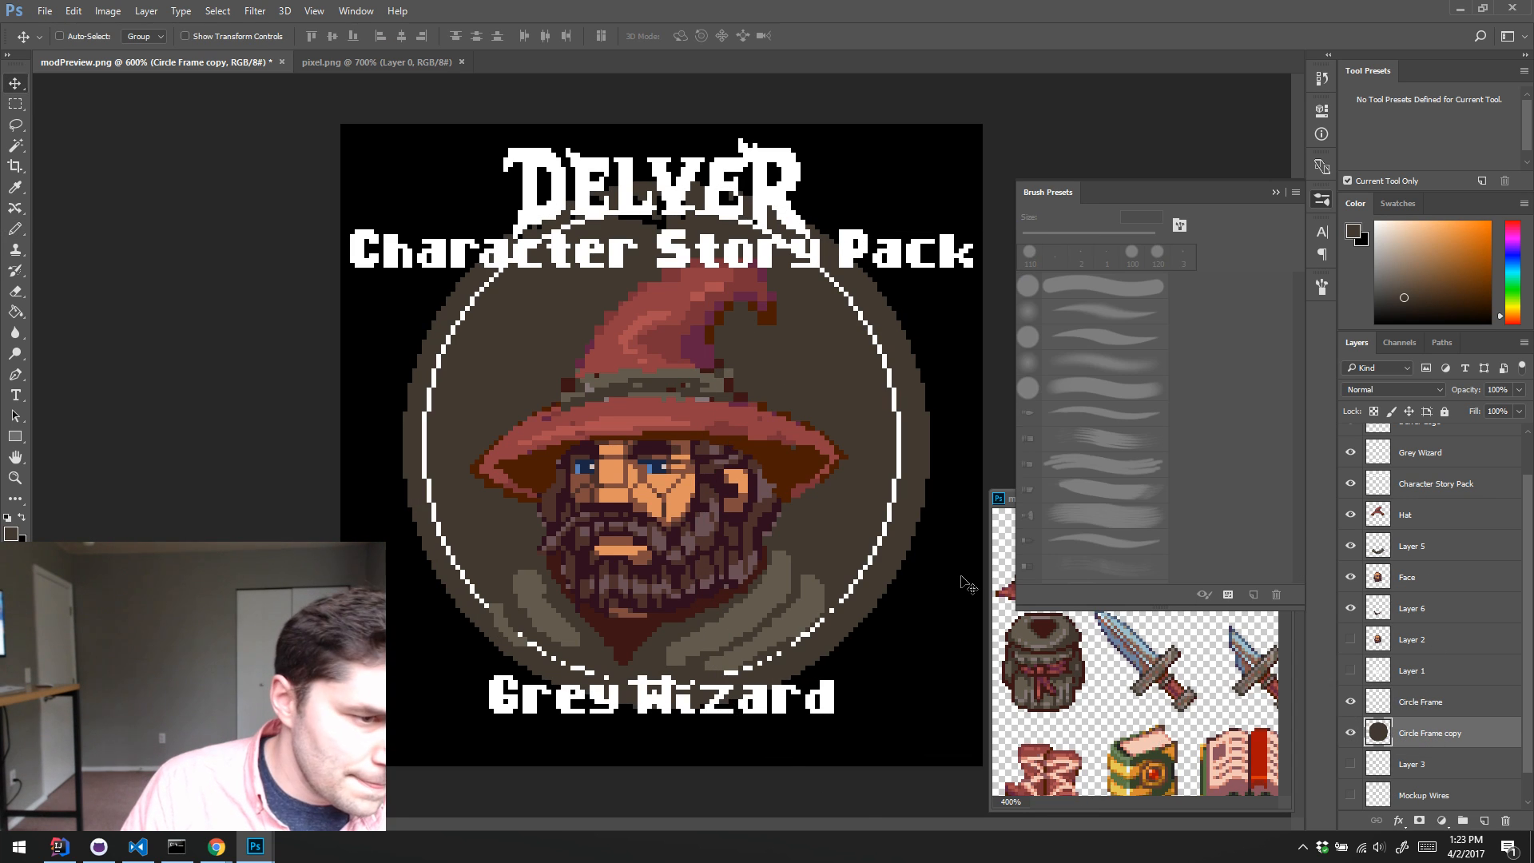
key(Up)
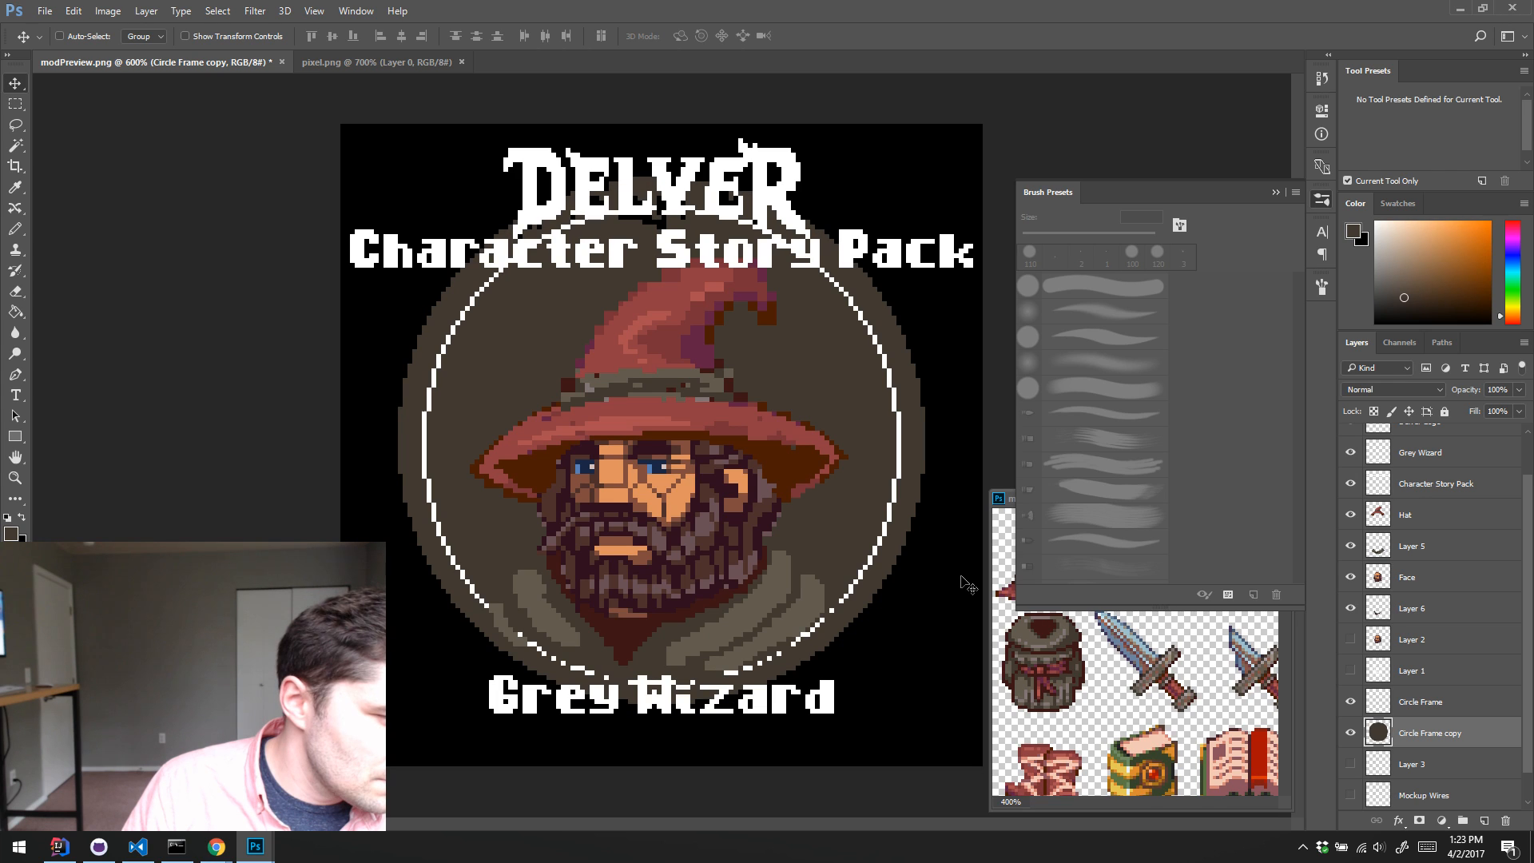
key(Down)
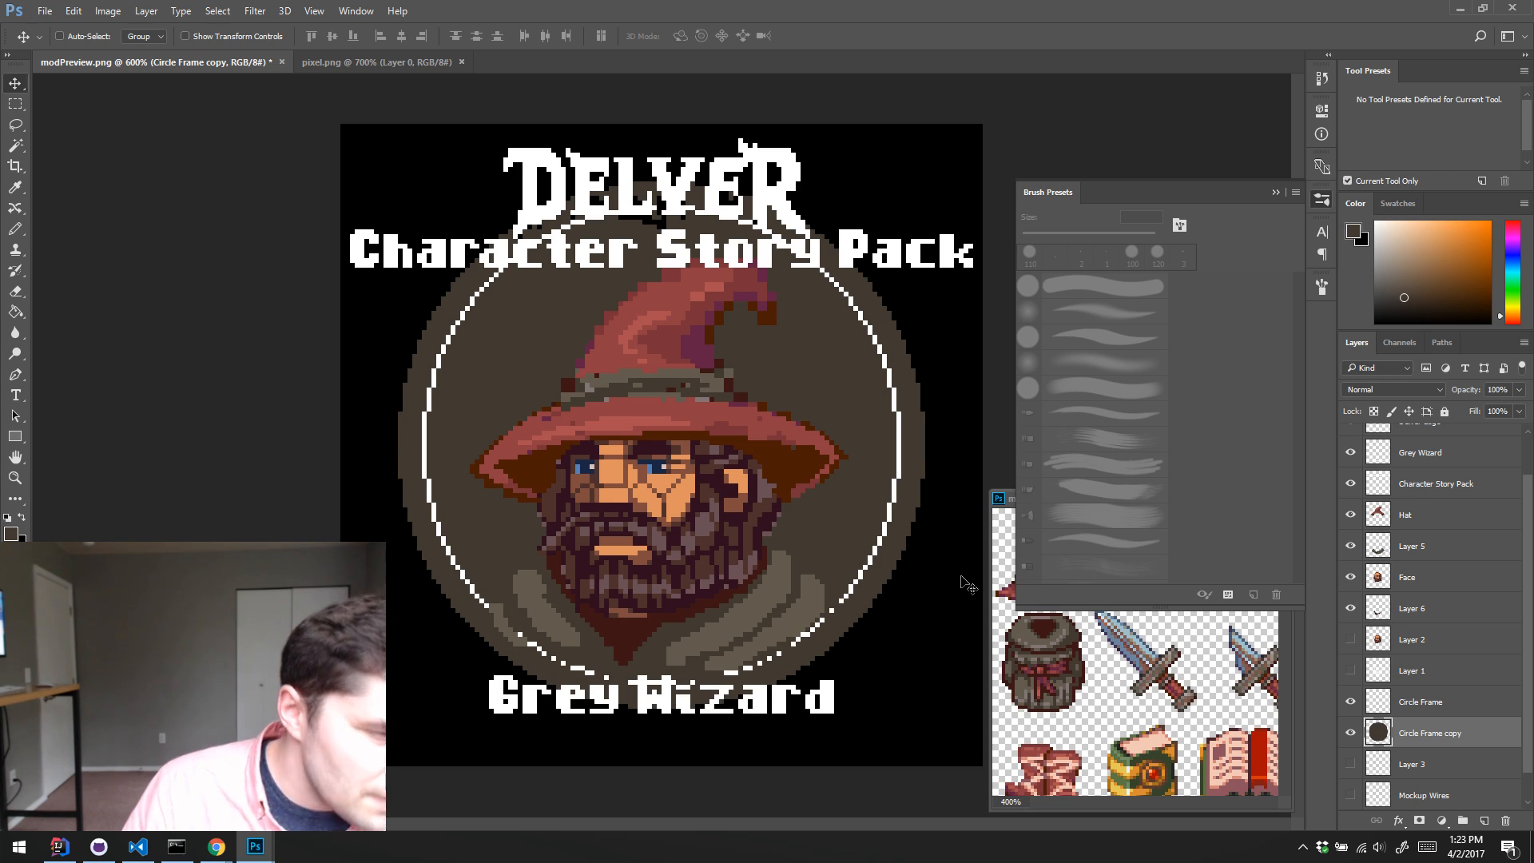
key(Left)
key(Left)
key(Left)
key(Left)
key(Left)
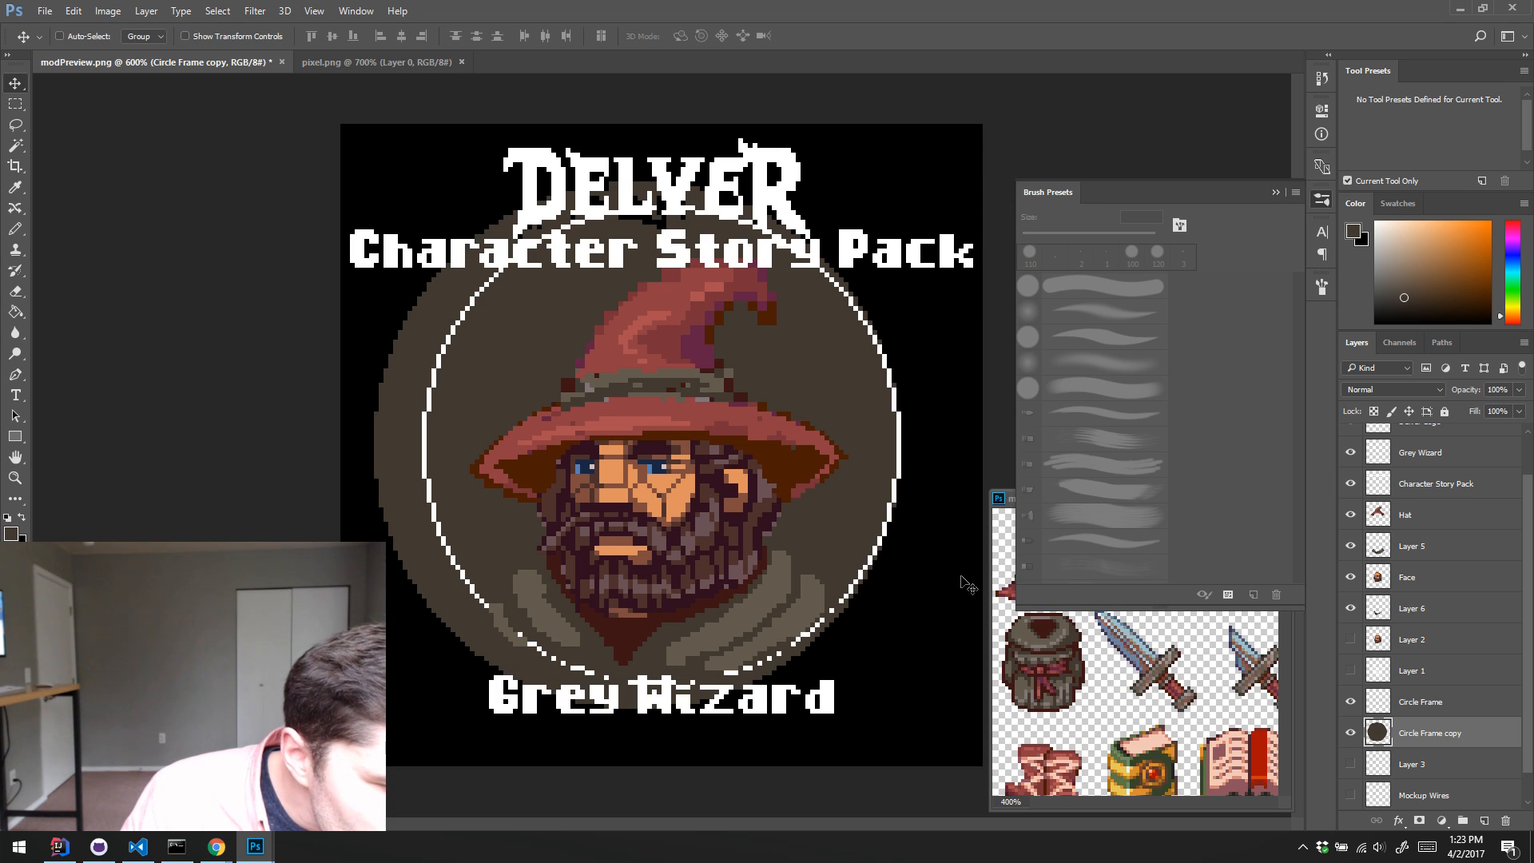
key(Right)
key(Right)
key(Right)
key(Right)
key(Right)
key(Right)
key(Right)
key(Right)
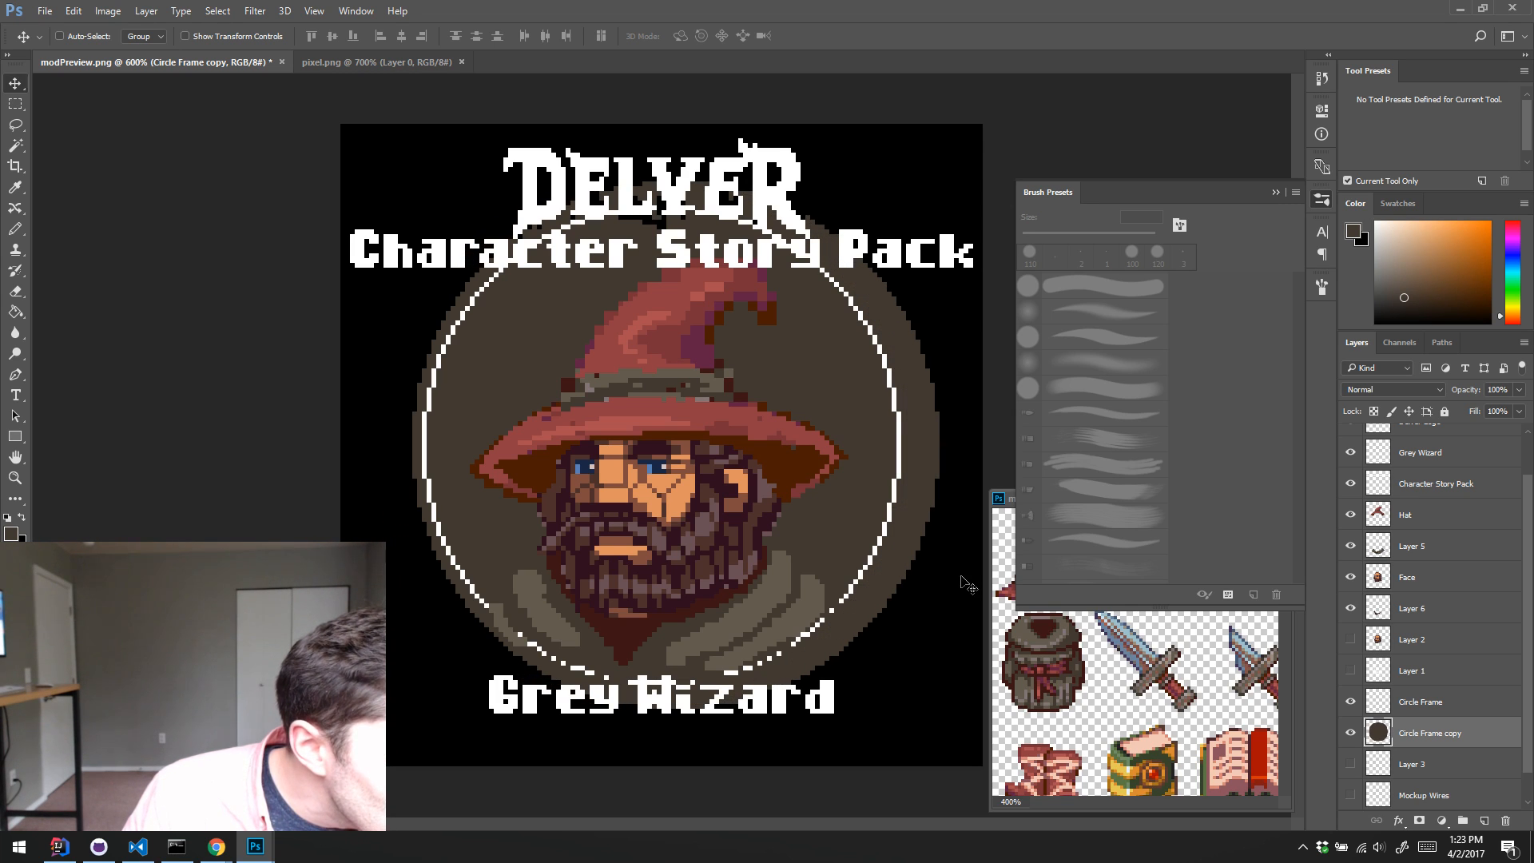
key(Right)
key(Right)
key(Left)
key(Left)
key(Left)
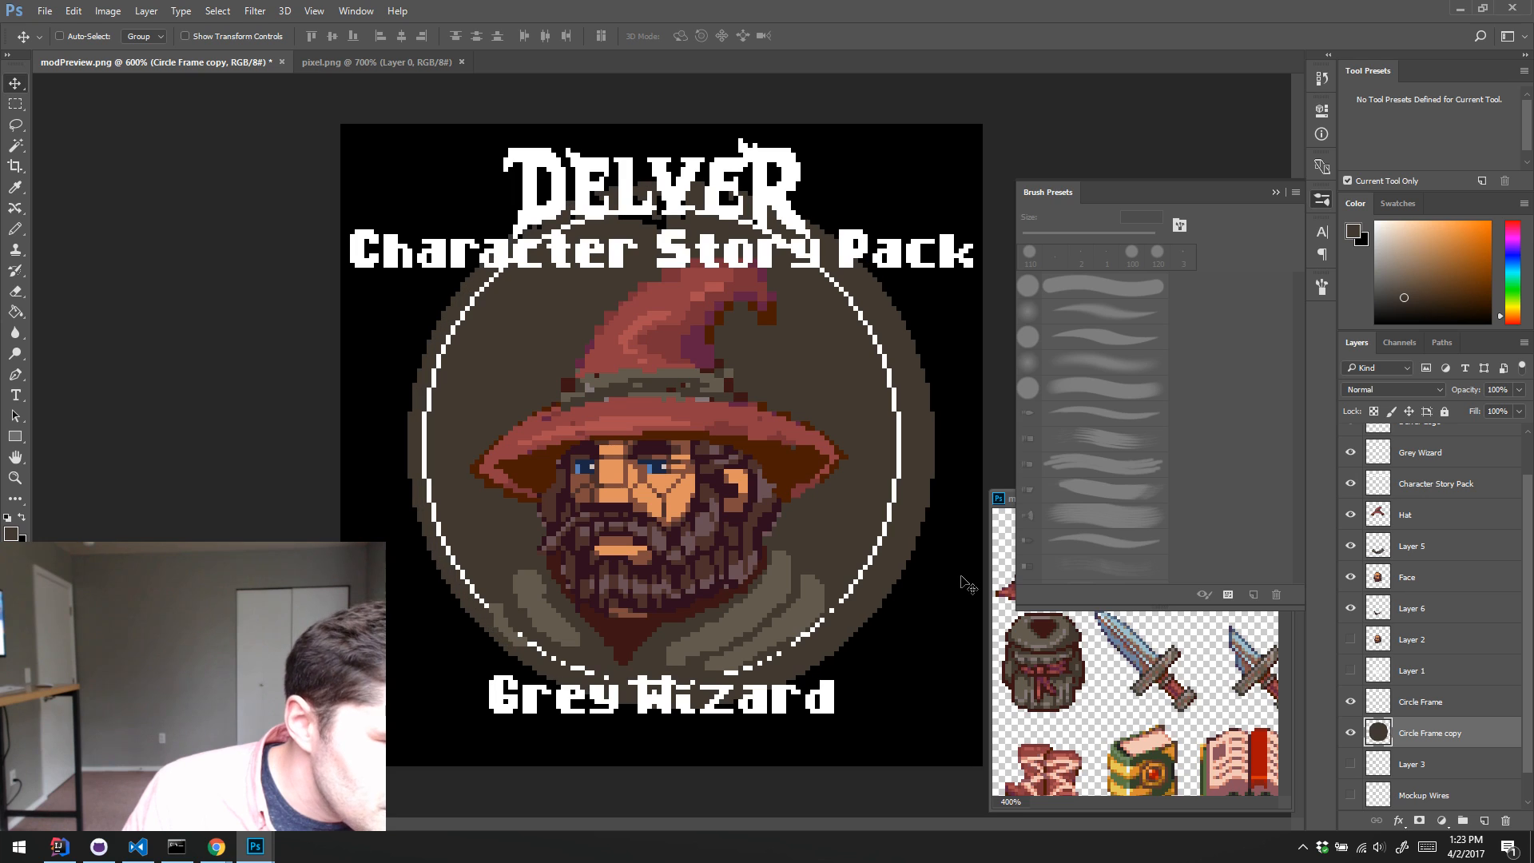
key(Left)
key(Left)
key(Left)
key(Left)
key(Left)
key(Left)
key(Left)
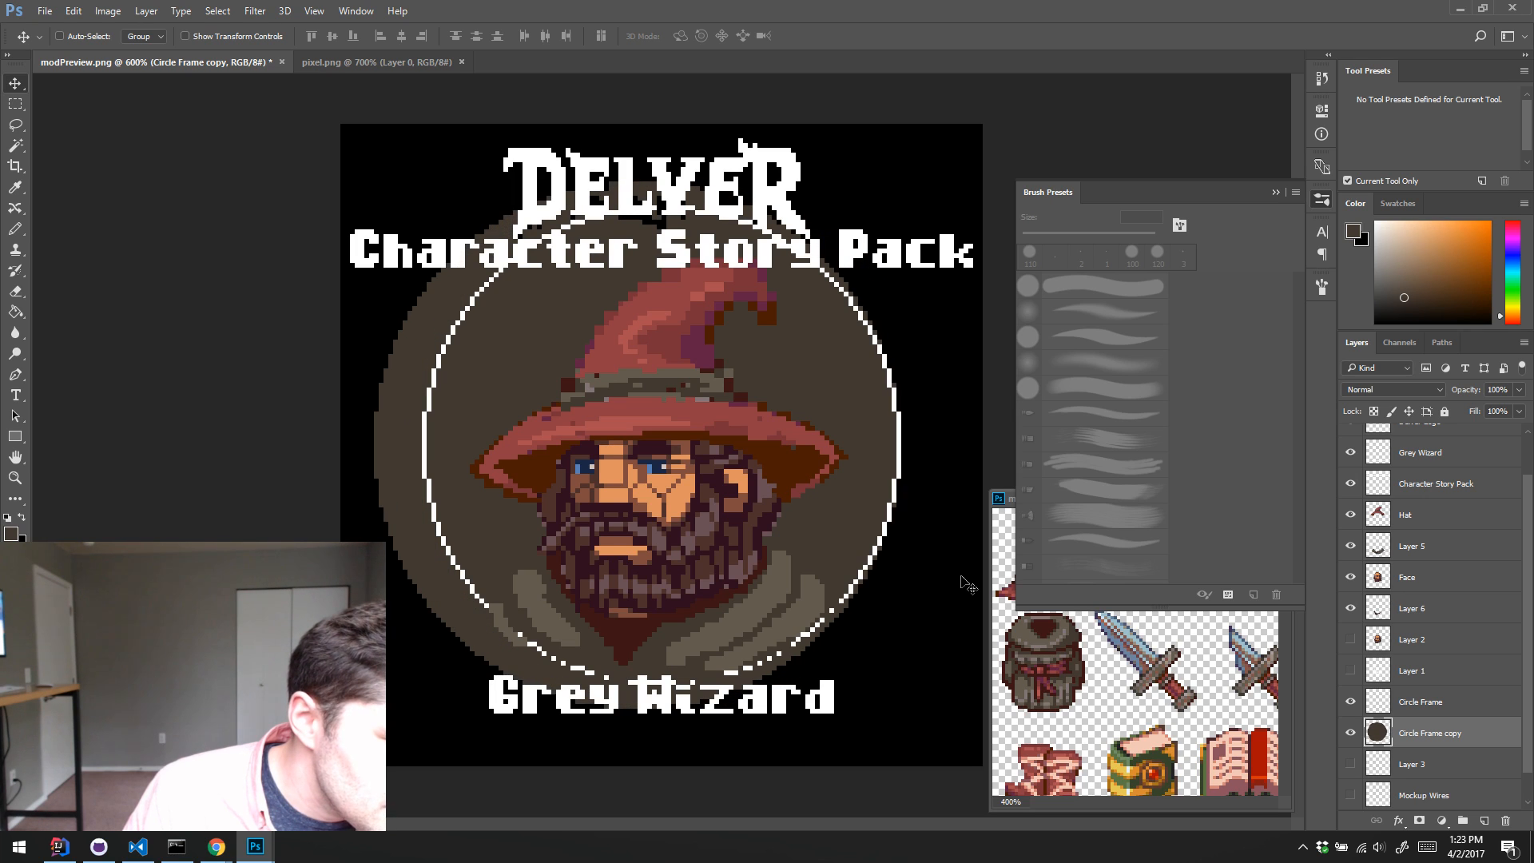
key(Right)
key(Right)
key(Right)
key(Right)
key(Right)
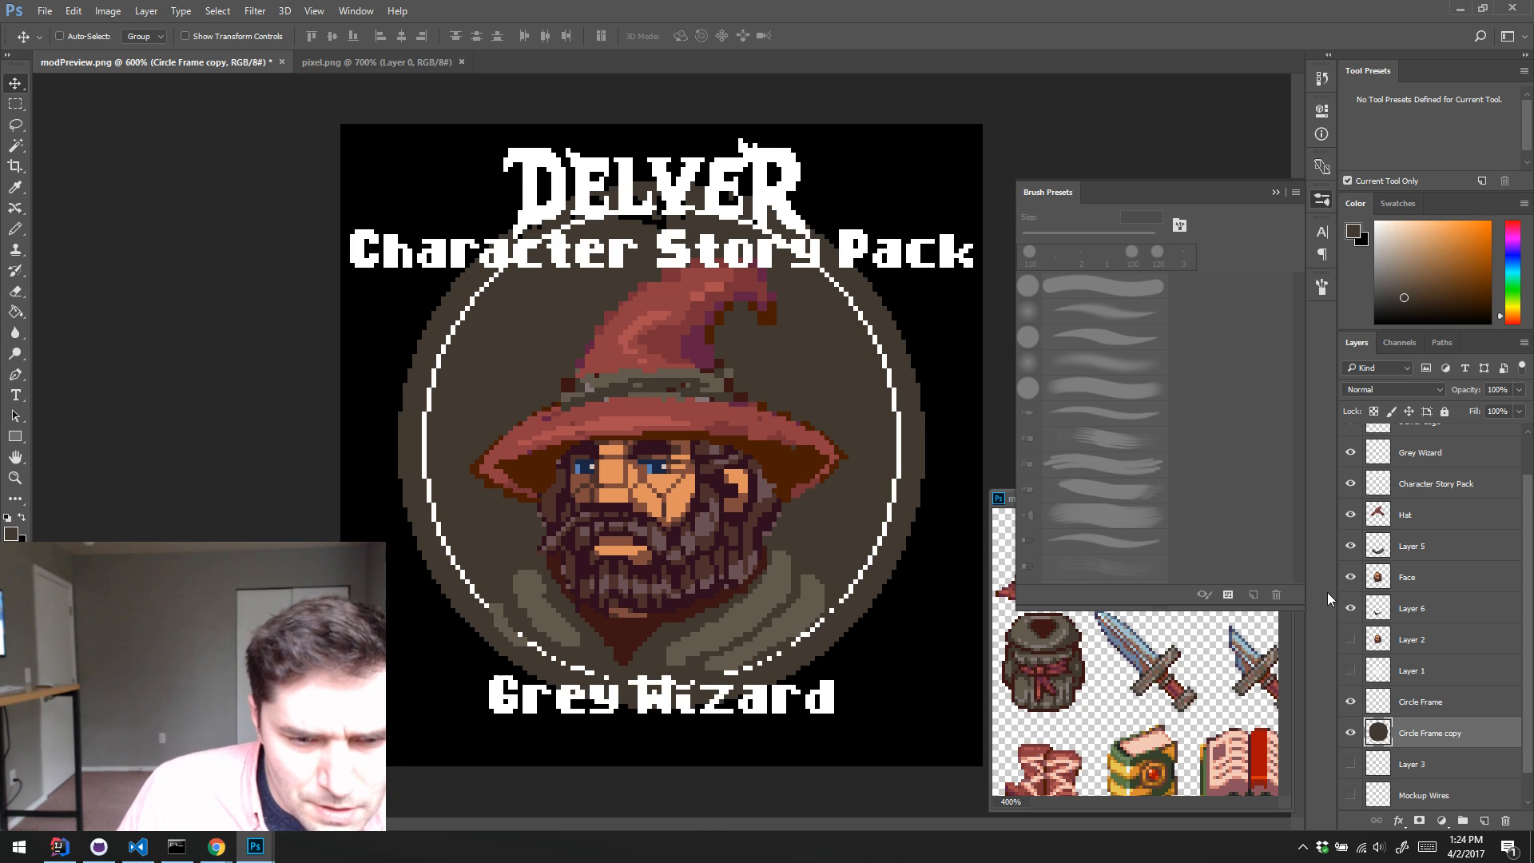
Step: Hide the Delver Logo, Grey Wizard and Character Story Pack layers and nudge the disc to centre it vertically behind the ring
scroll(1362, 476, up, 2)
drag(1343, 477, 1347, 532)
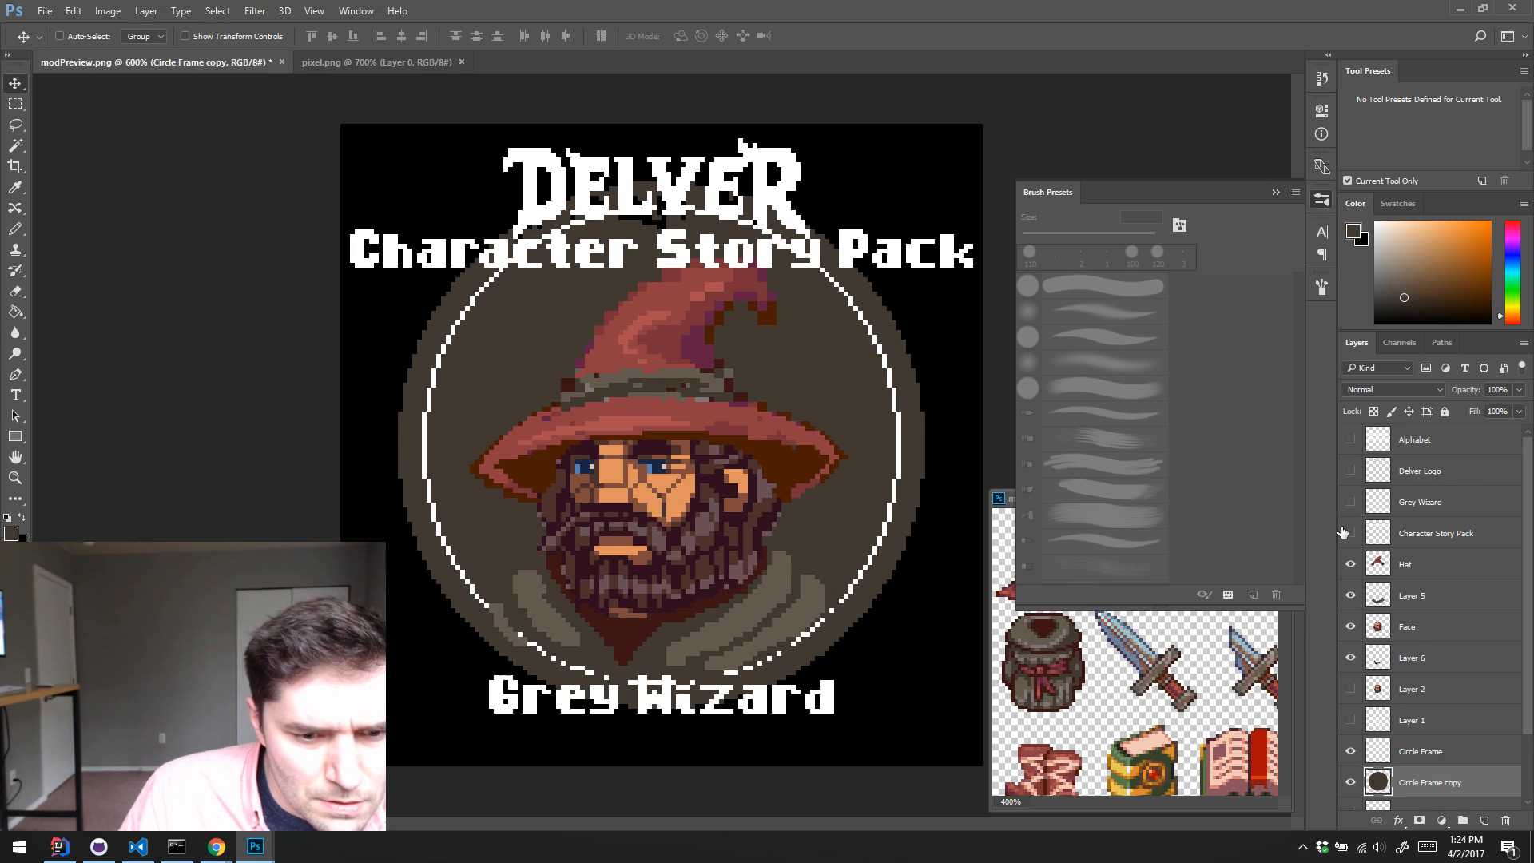
key(Up)
key(Up)
key(Up)
key(Up)
key(Up)
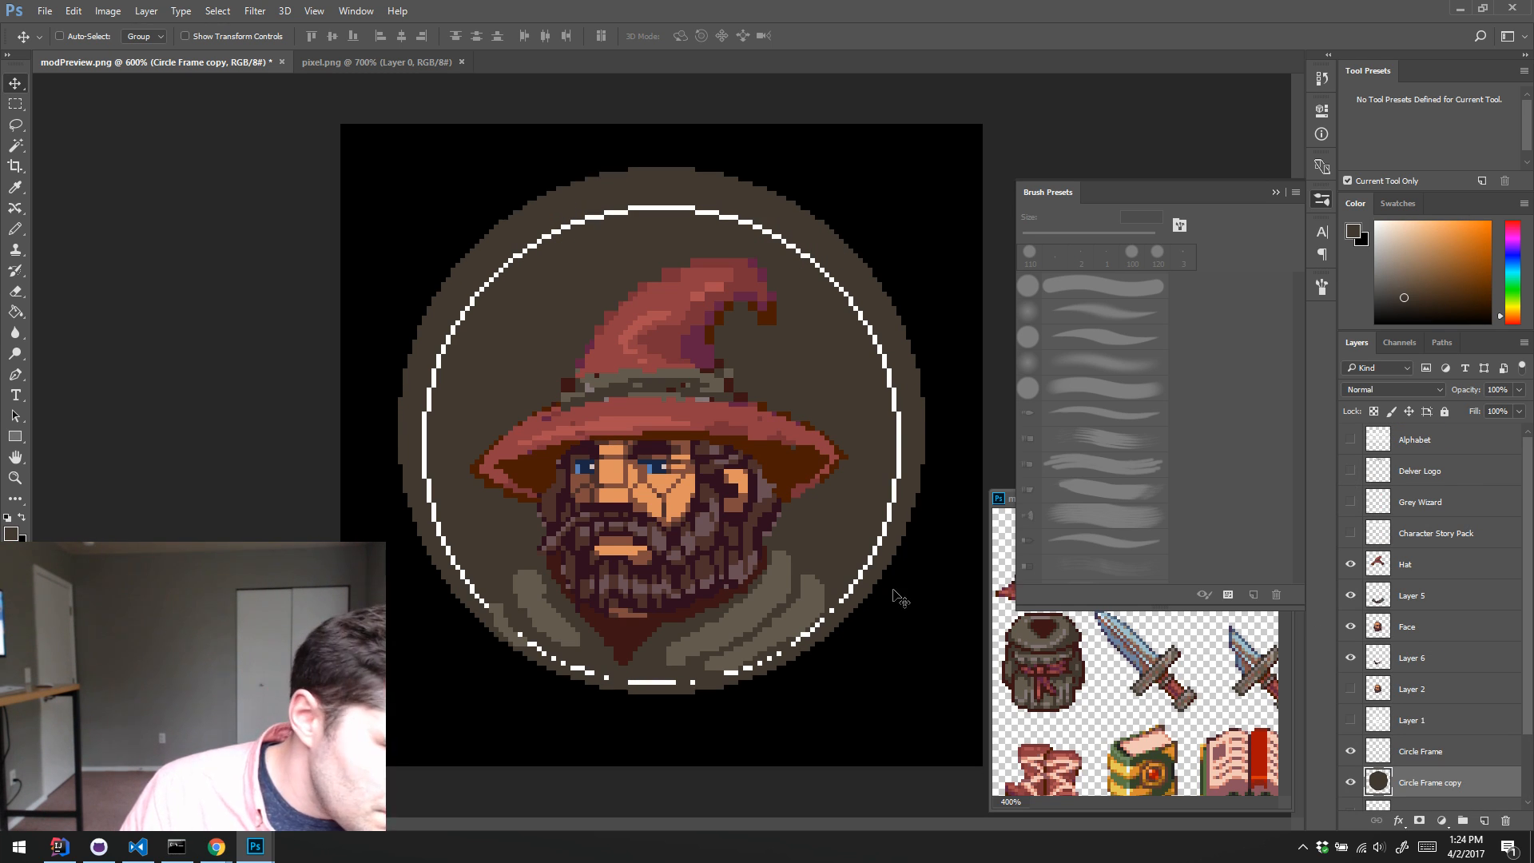
key(Down)
key(Down)
key(Down)
key(Down)
key(Down)
key(Down)
key(Down)
key(Down)
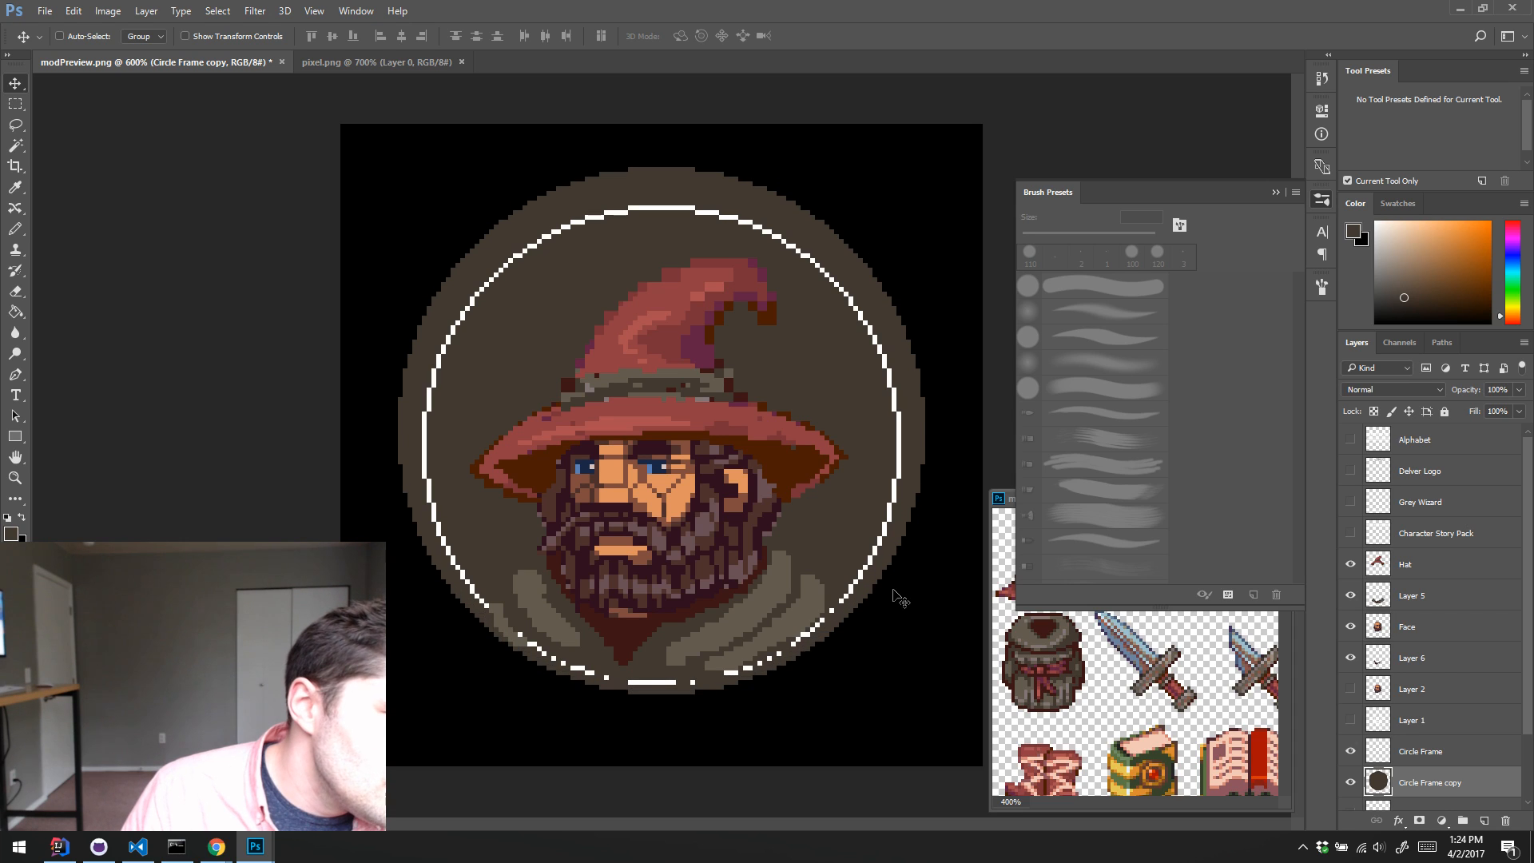
key(Down)
key(Down)
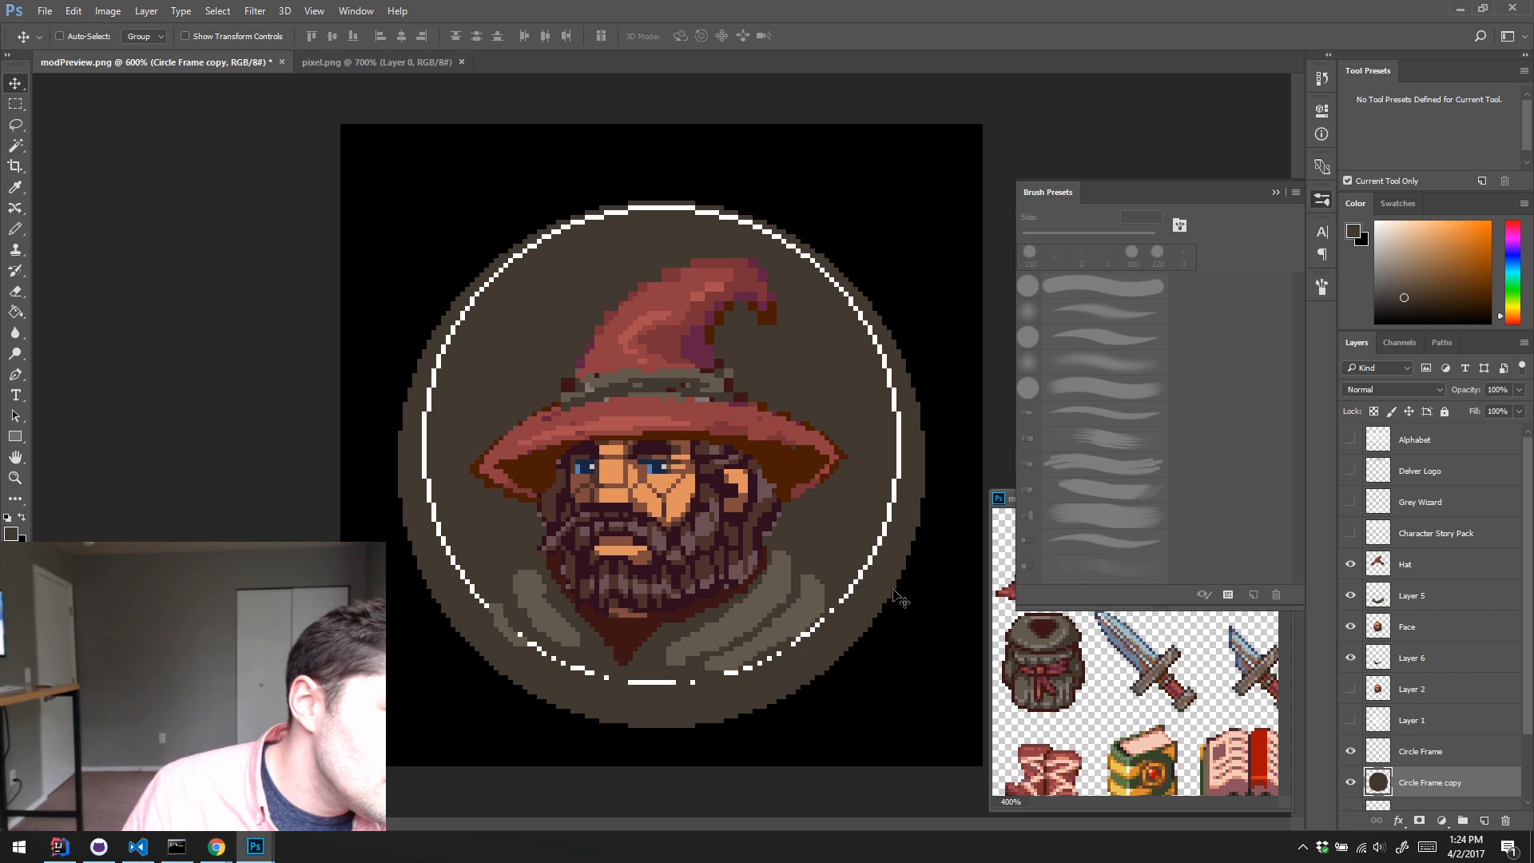
key(Up)
key(Up)
key(Up)
key(Up)
key(Up)
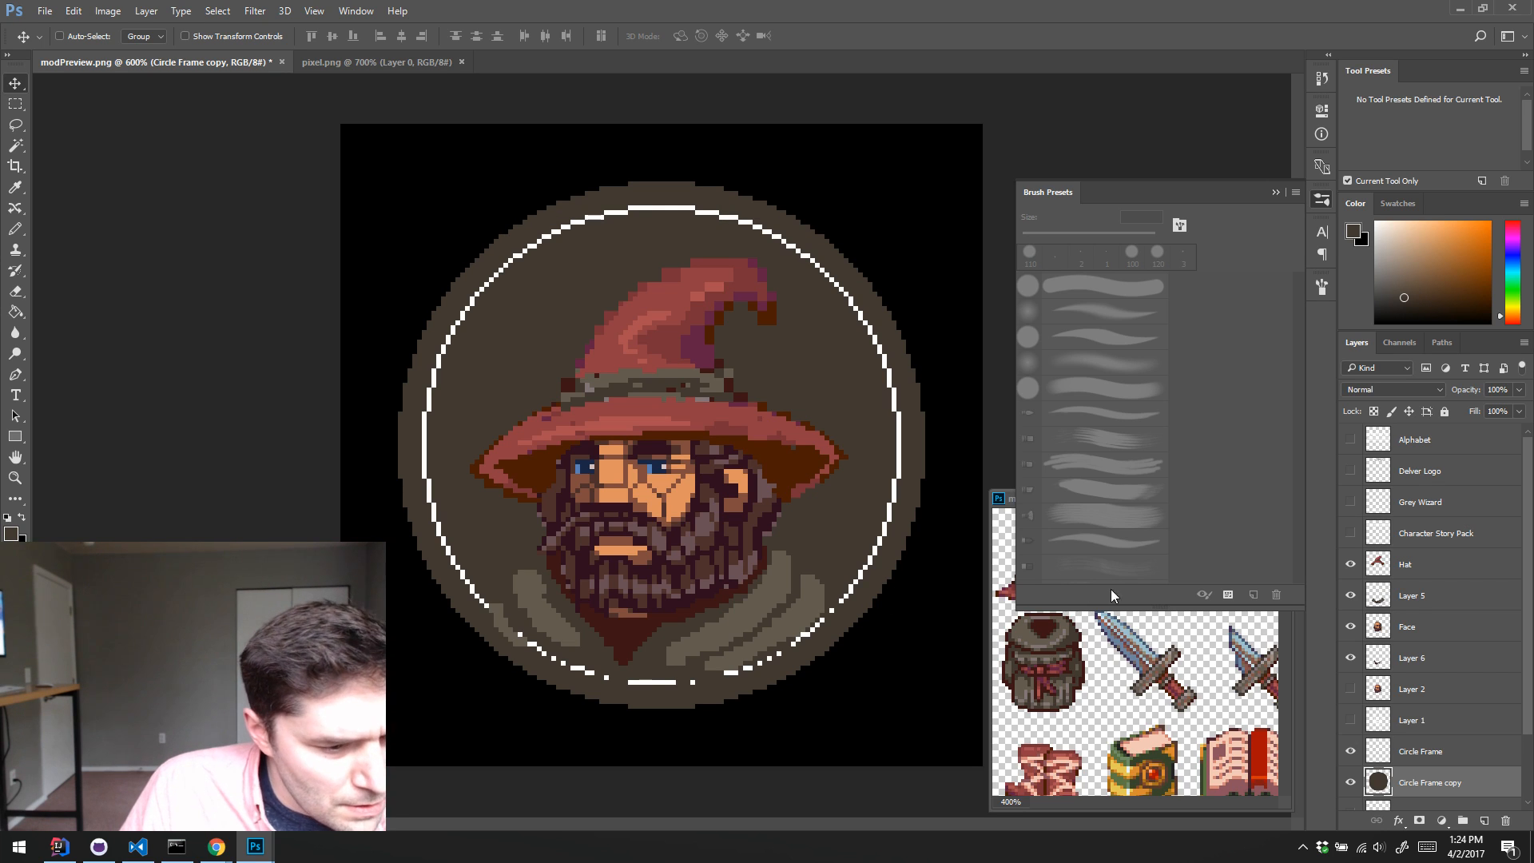
Step: Hide the robe on Layer 5 and clear a trial Magic Wand selection made on the disc
click(1349, 596)
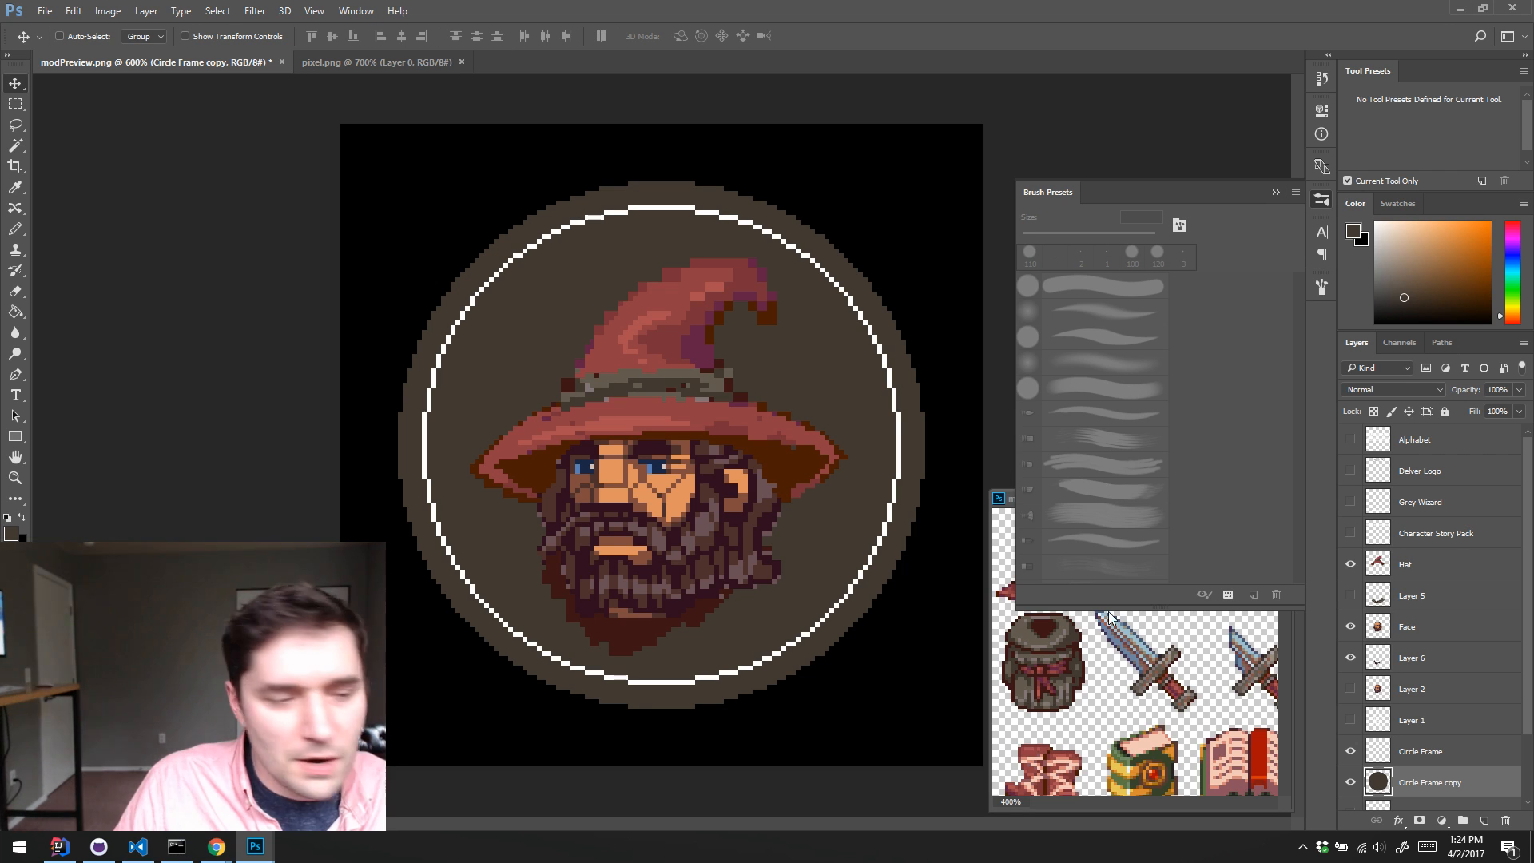
key(w)
click(822, 515)
key(ctrl+d)
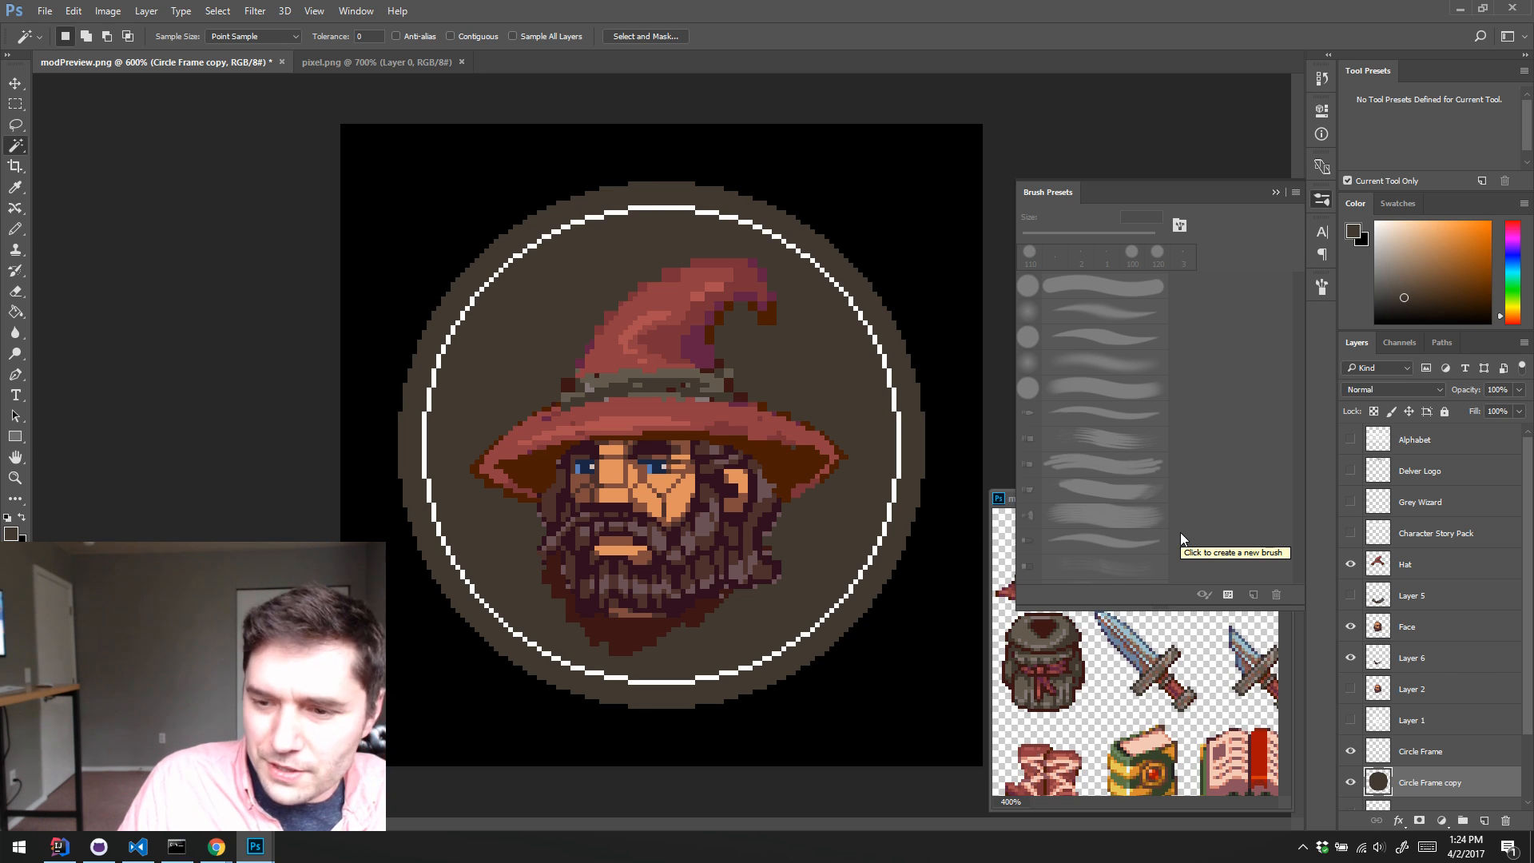
click(869, 500)
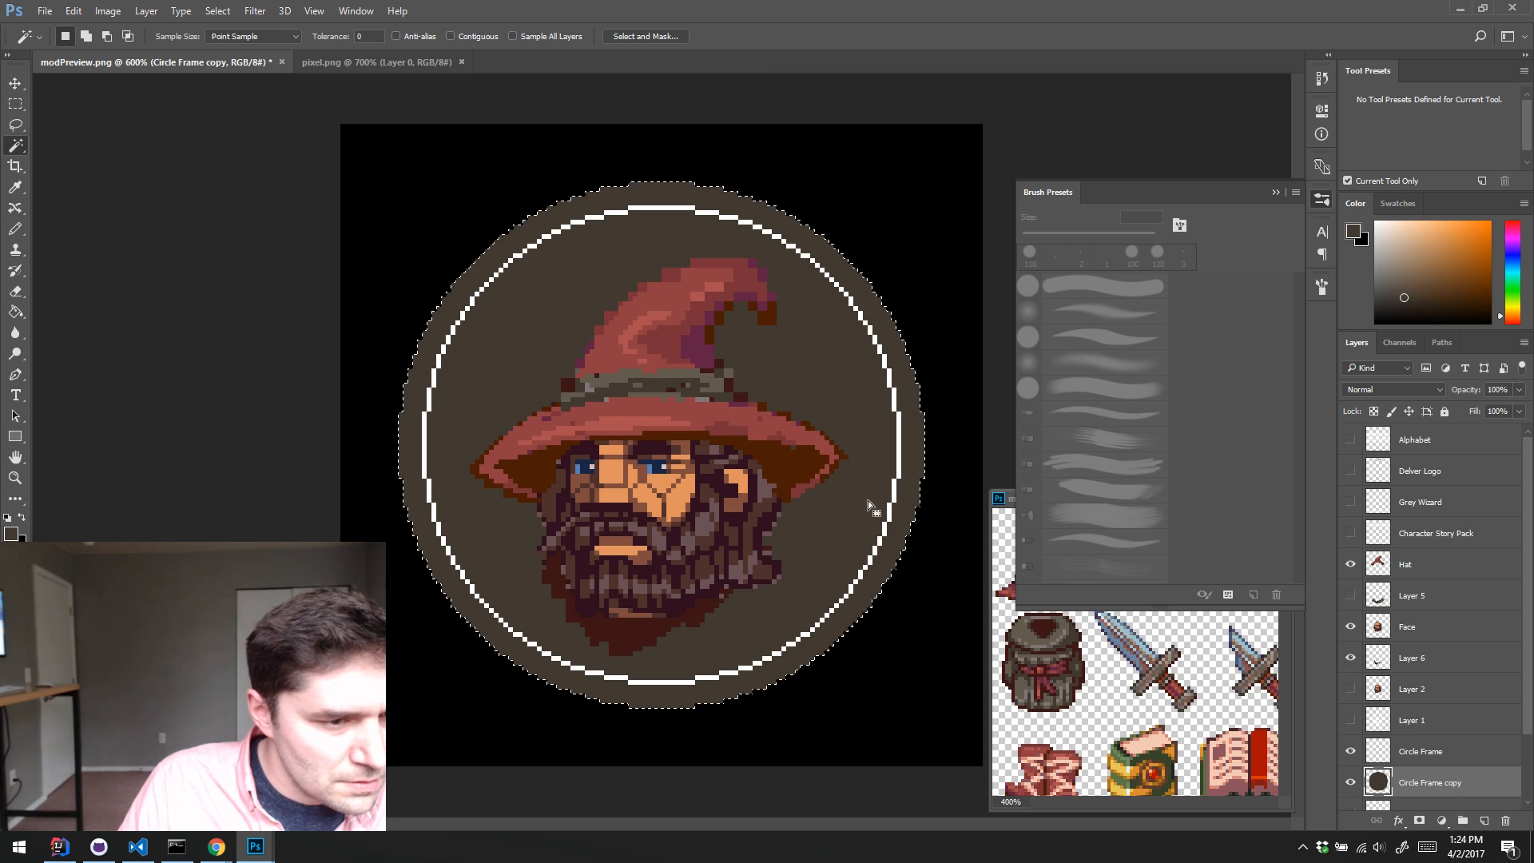
click(72, 11)
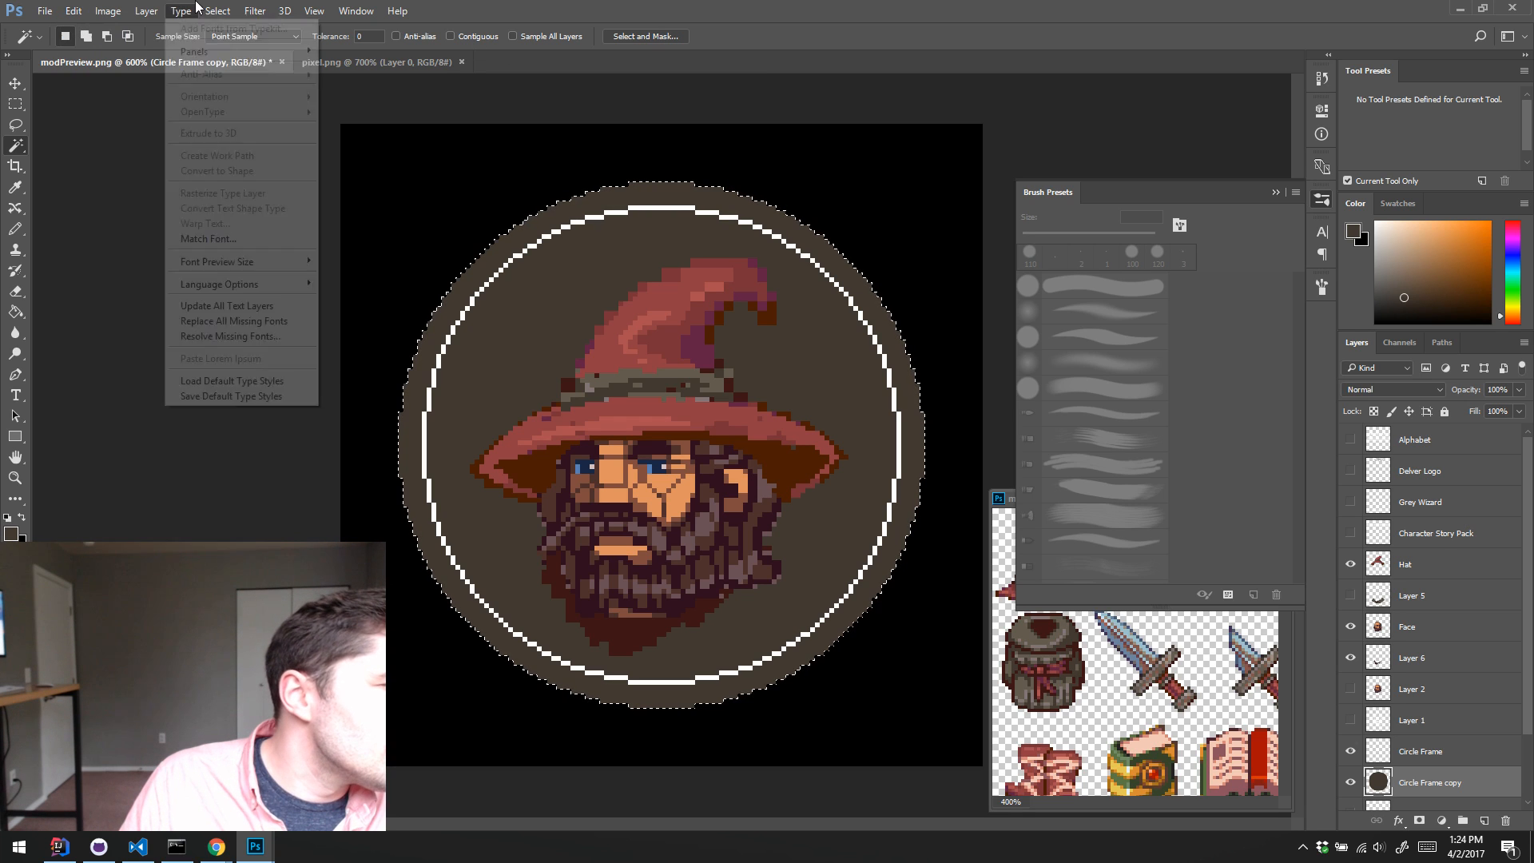
mouse_move(215, 11)
mouse_move(240, 218)
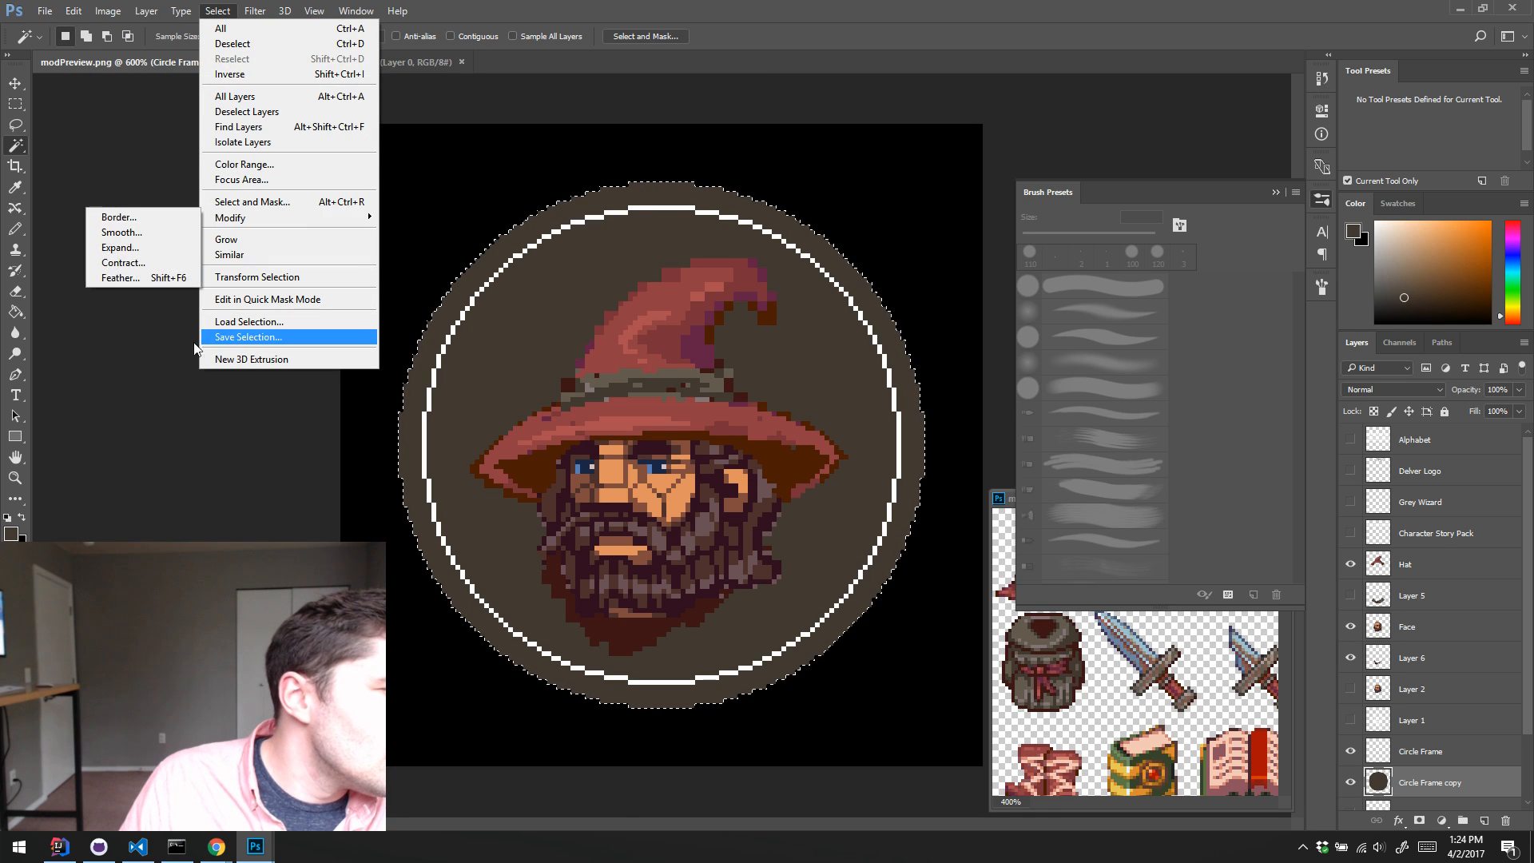
click(112, 251)
key(Return)
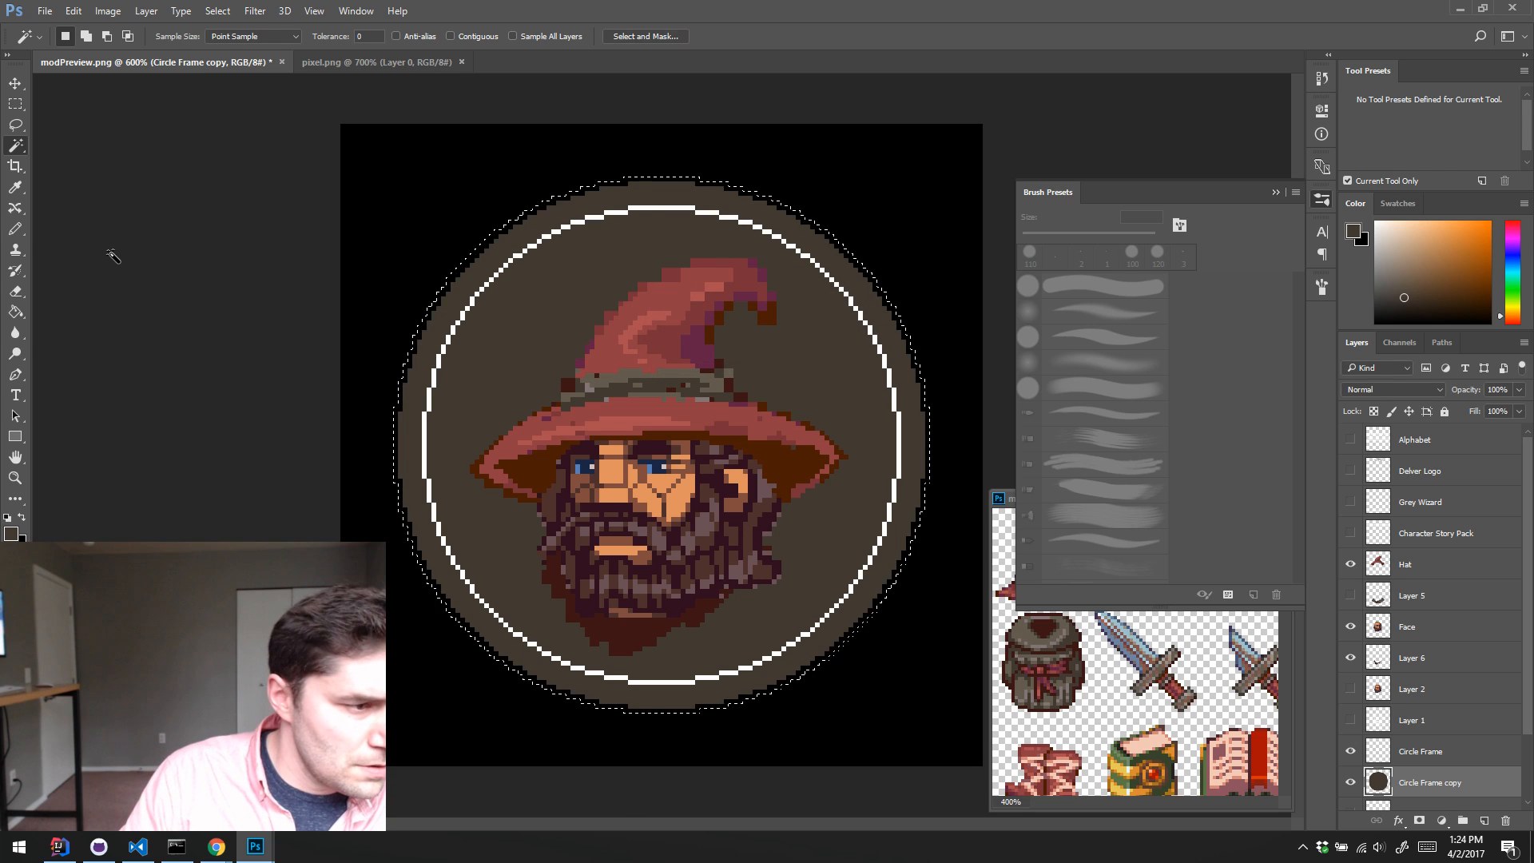
key(ctrl+d)
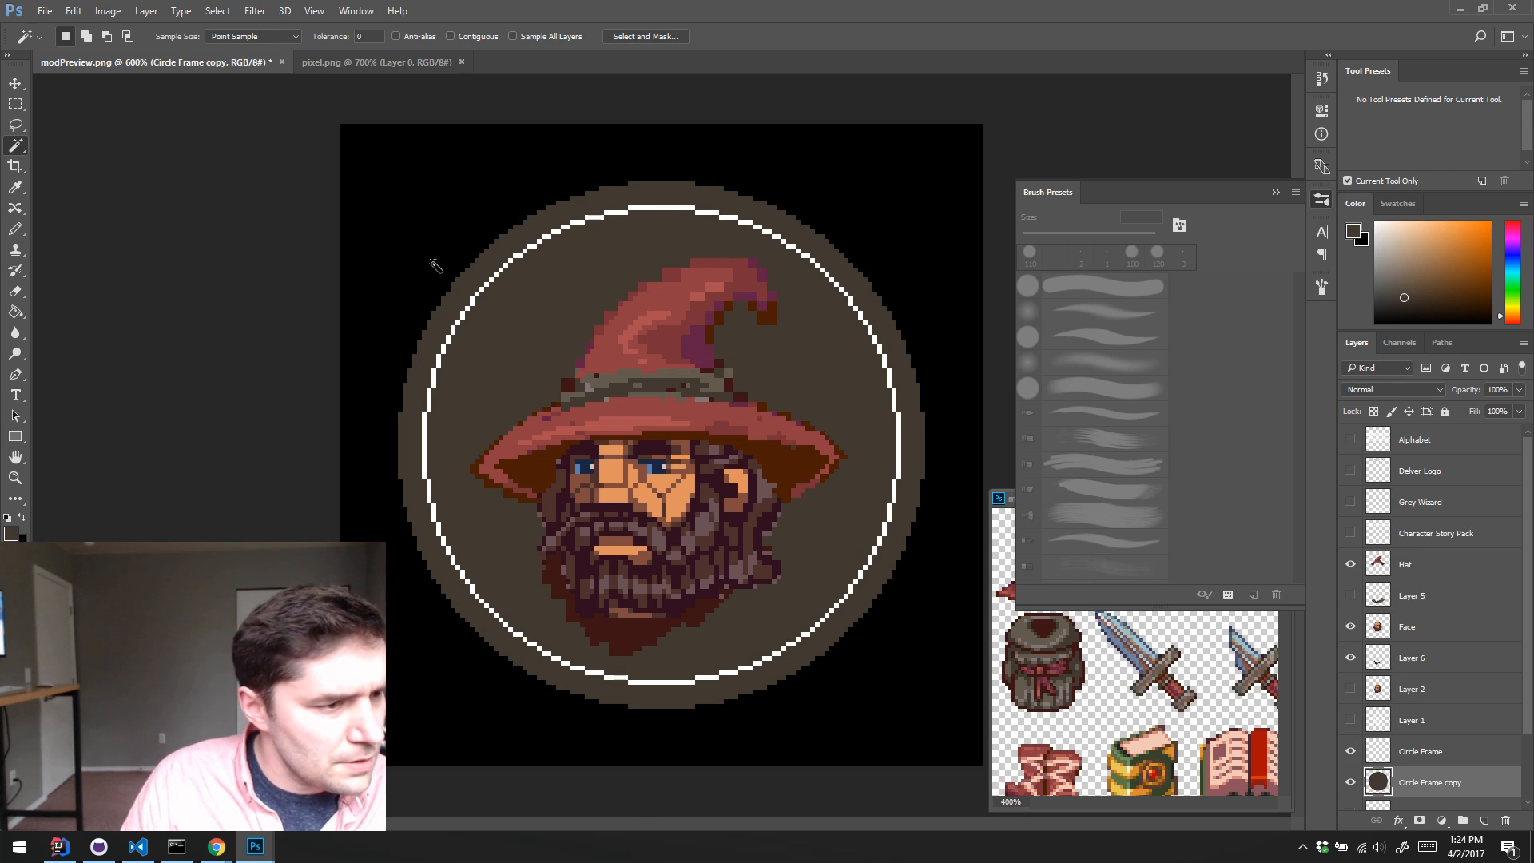
Step: Select the brown disc, contract the selection by 1 px and delete the interior, leaving a thin outer ring
click(825, 495)
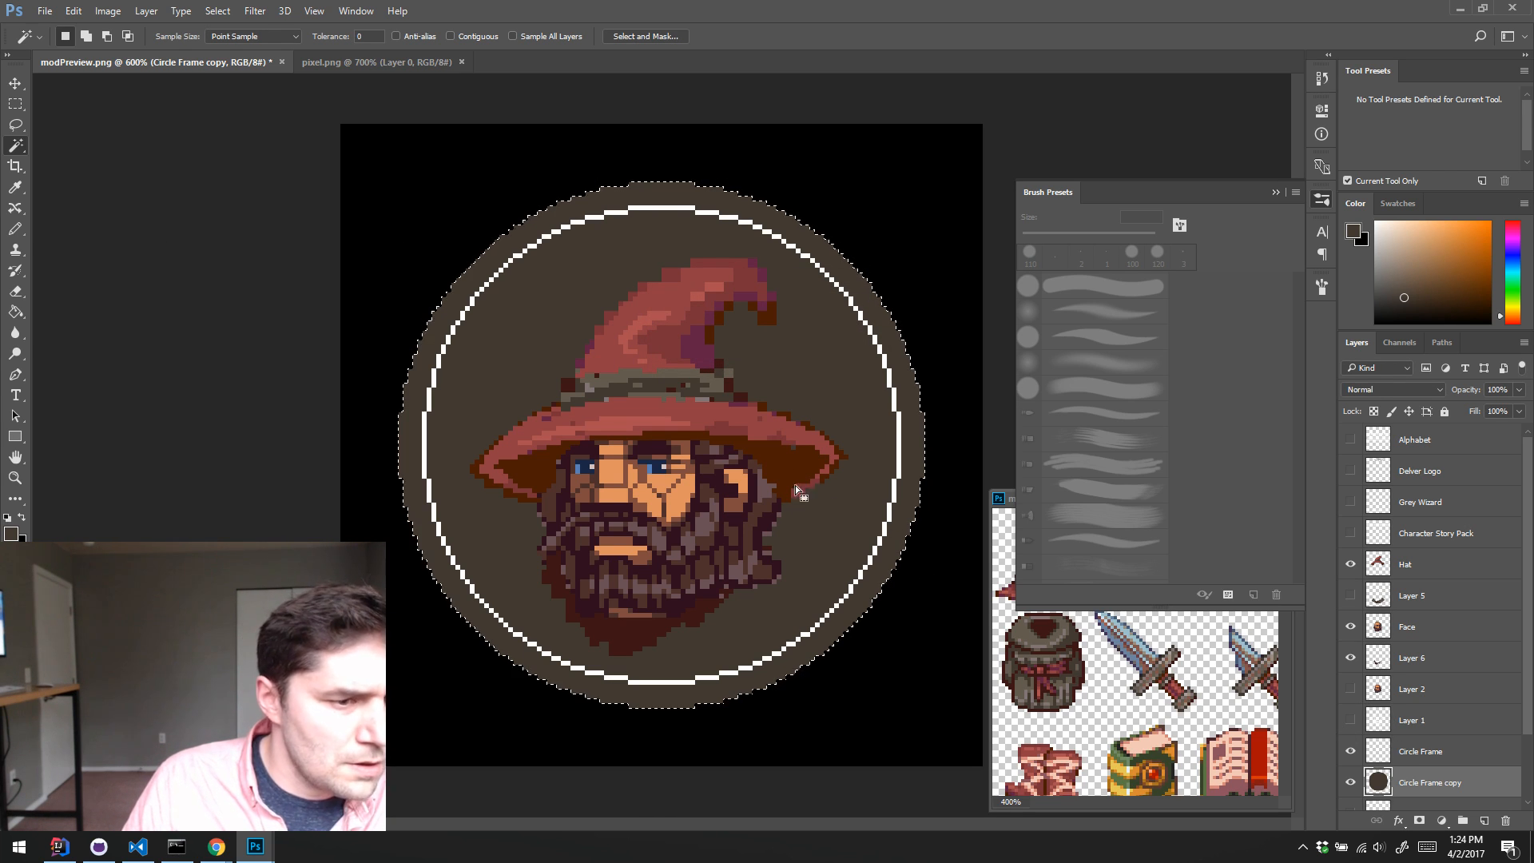
click(217, 12)
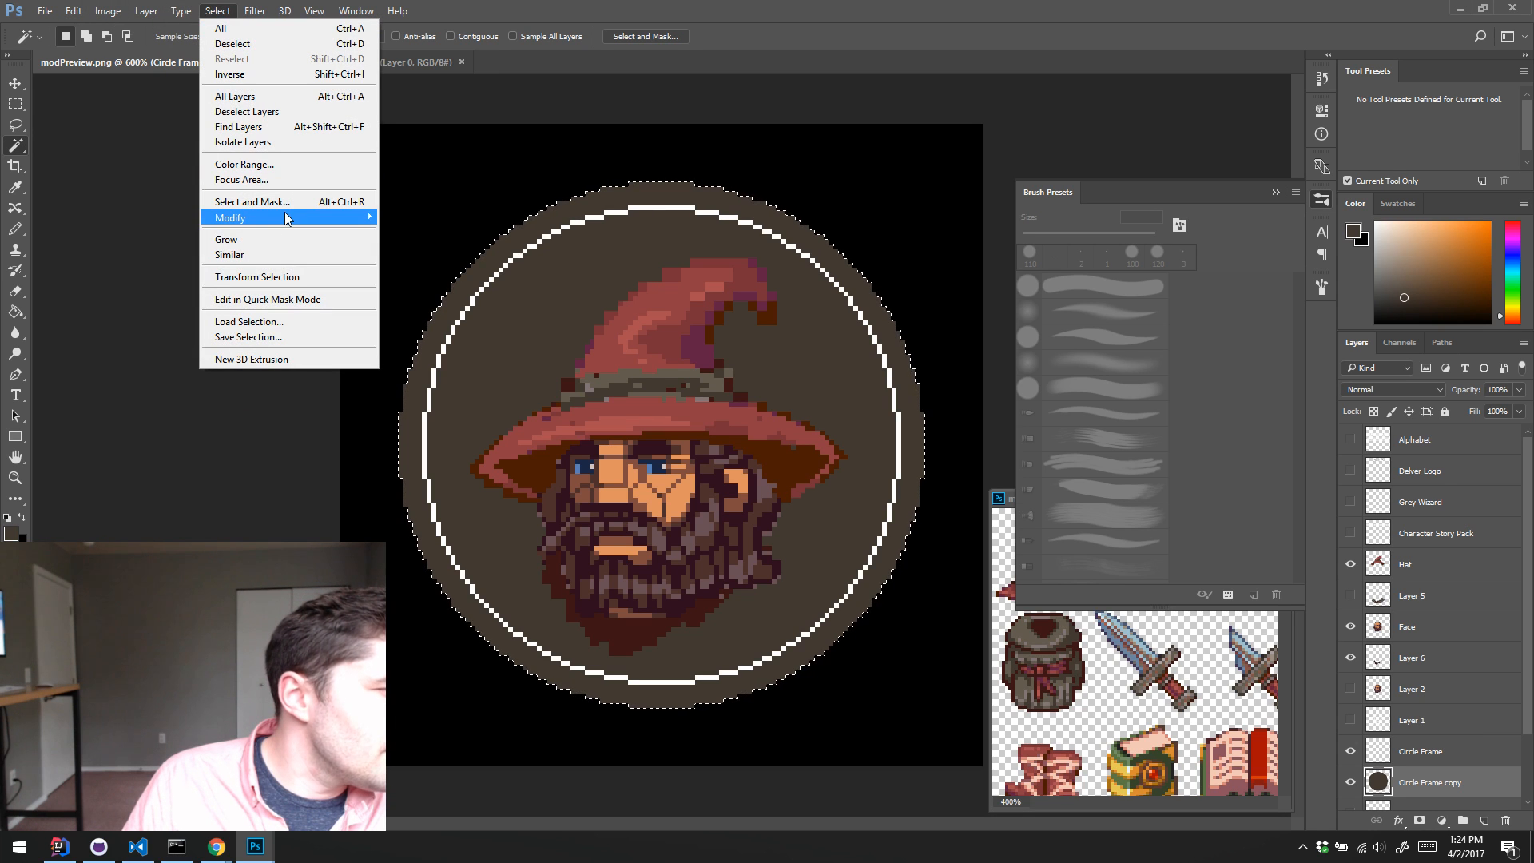
mouse_move(264, 217)
click(141, 262)
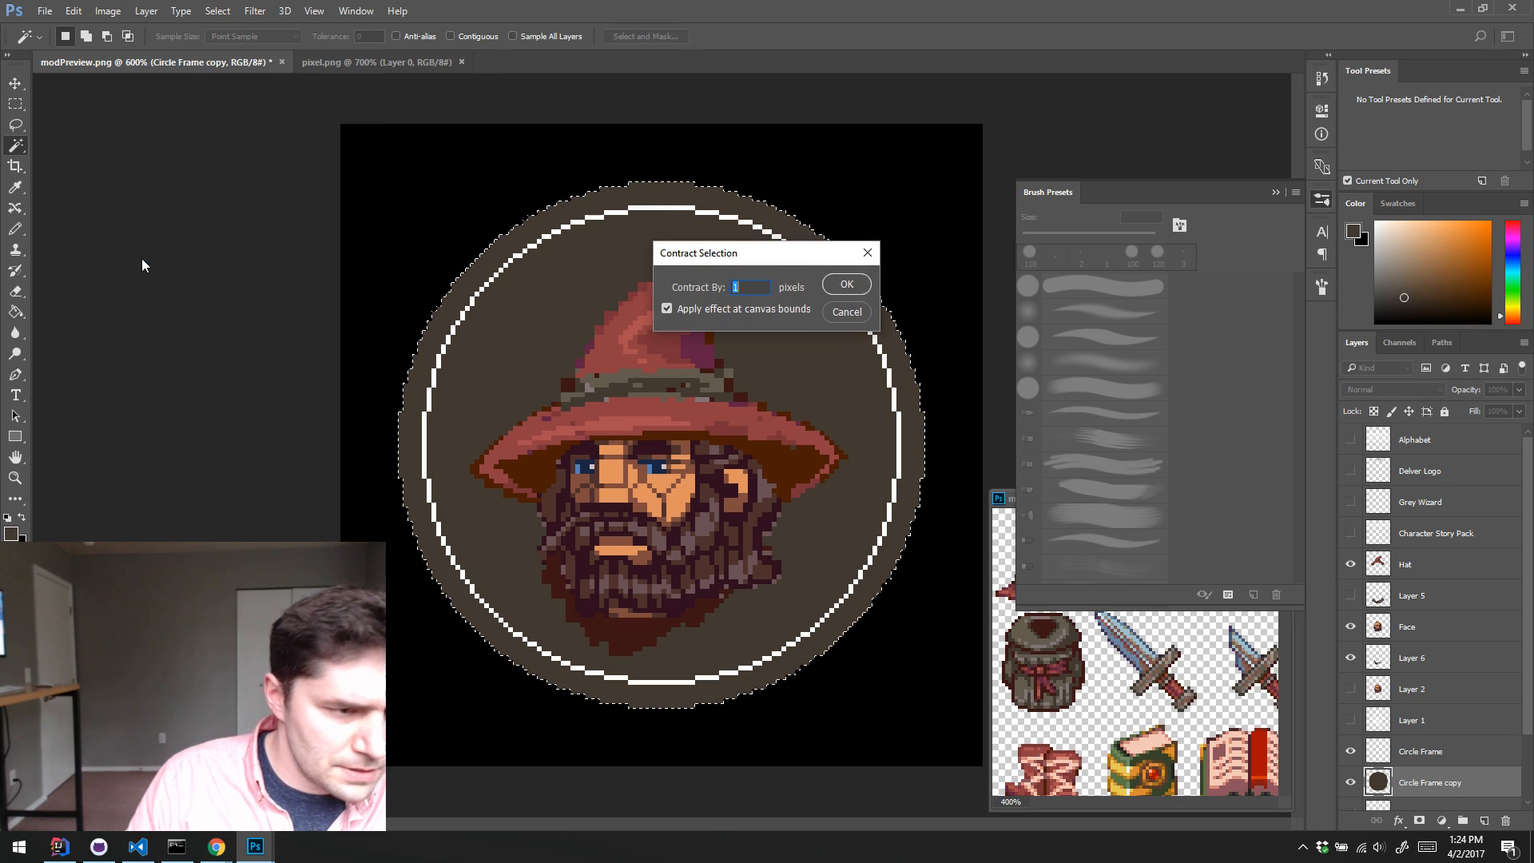
key(Return)
key(Delete)
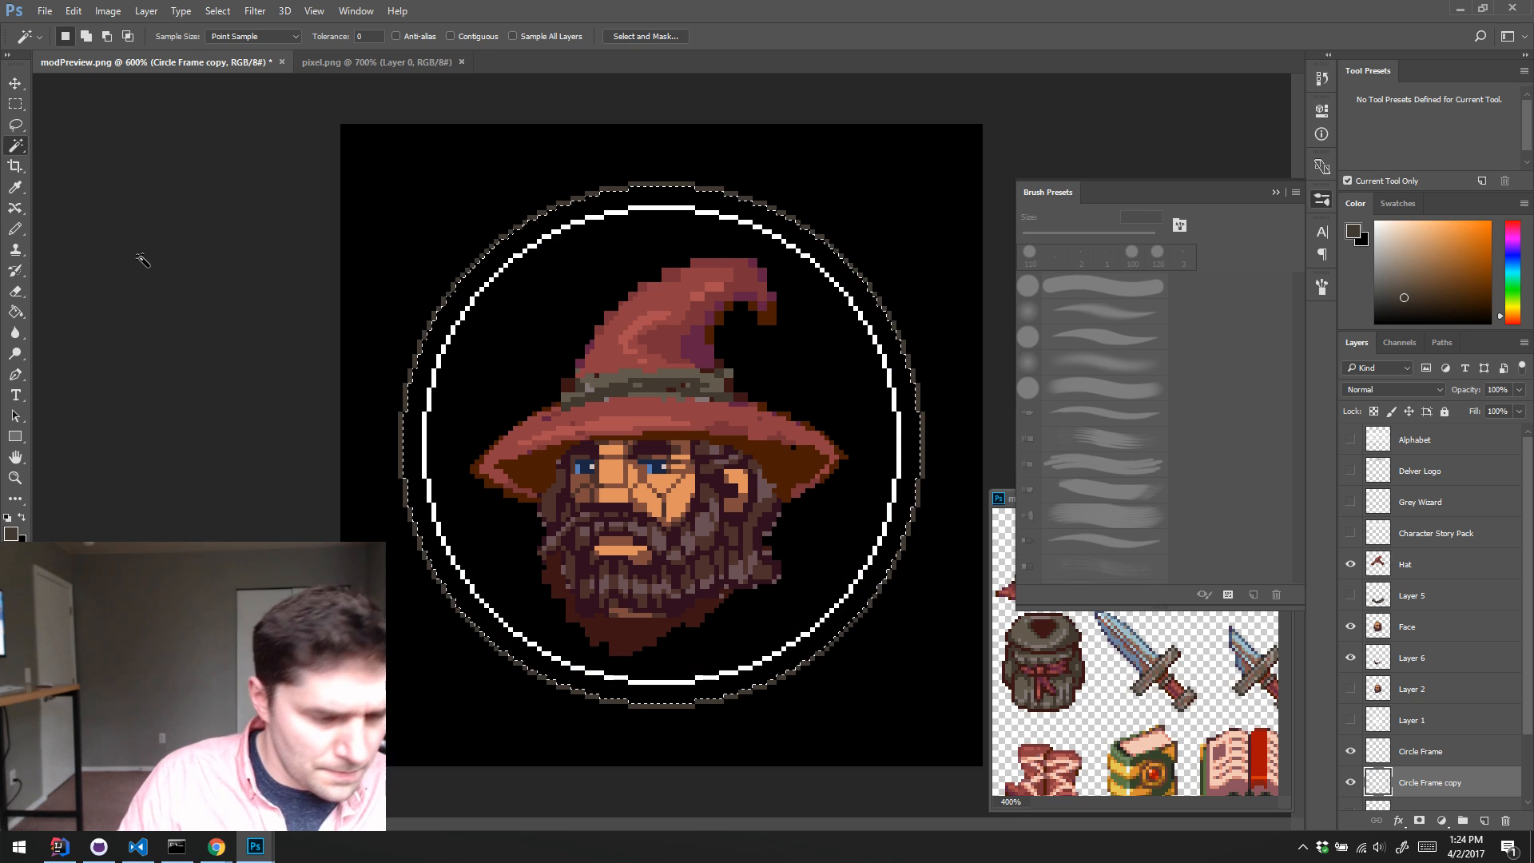
key(ctrl+d)
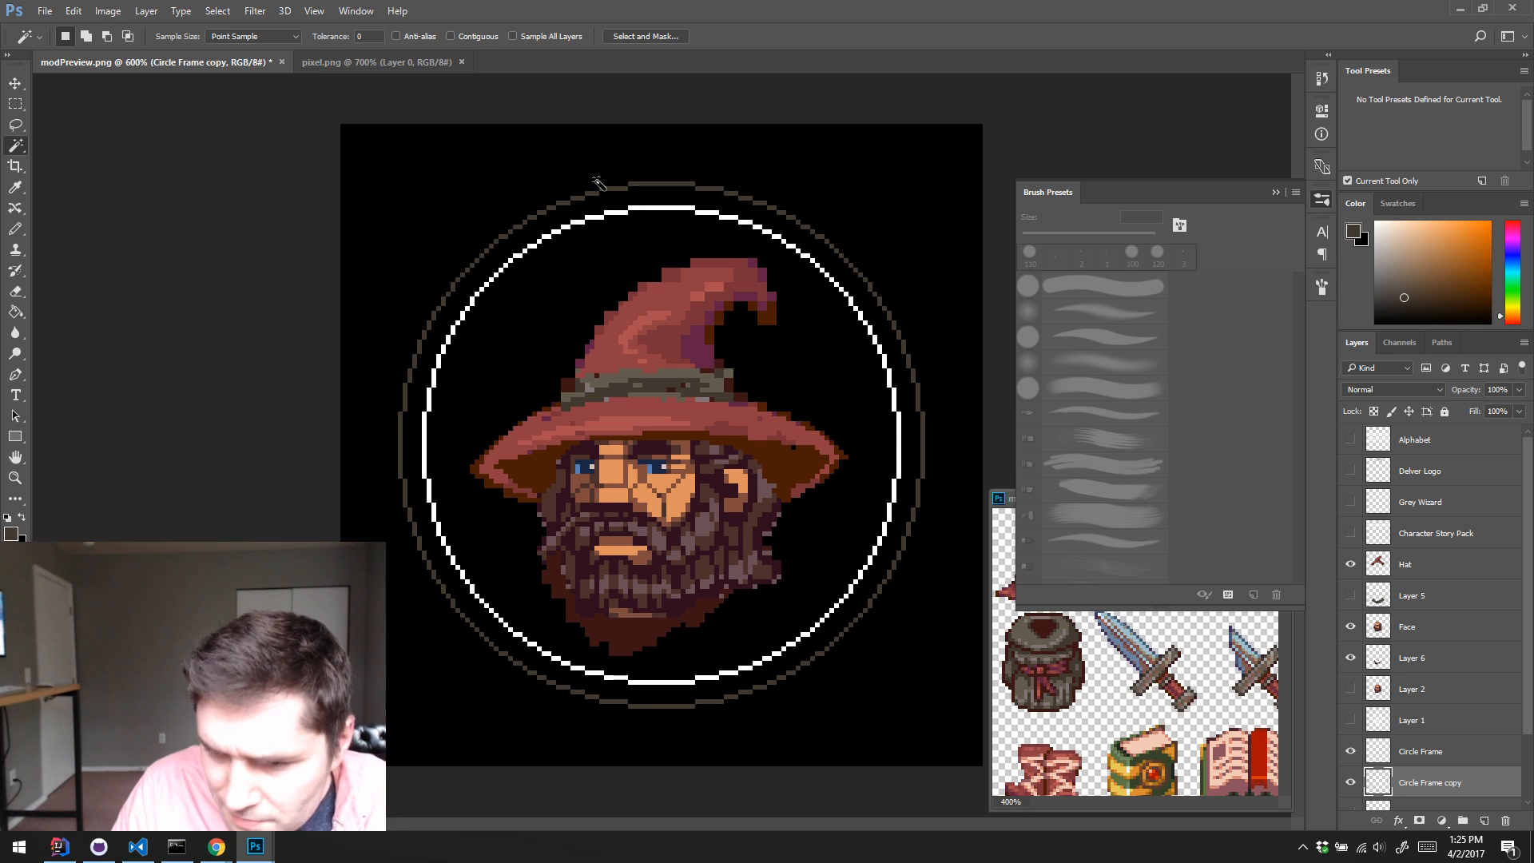
Step: Sample white from the inner ring and recolour the outer ring on the Circle Frame copy layer with it
key(i)
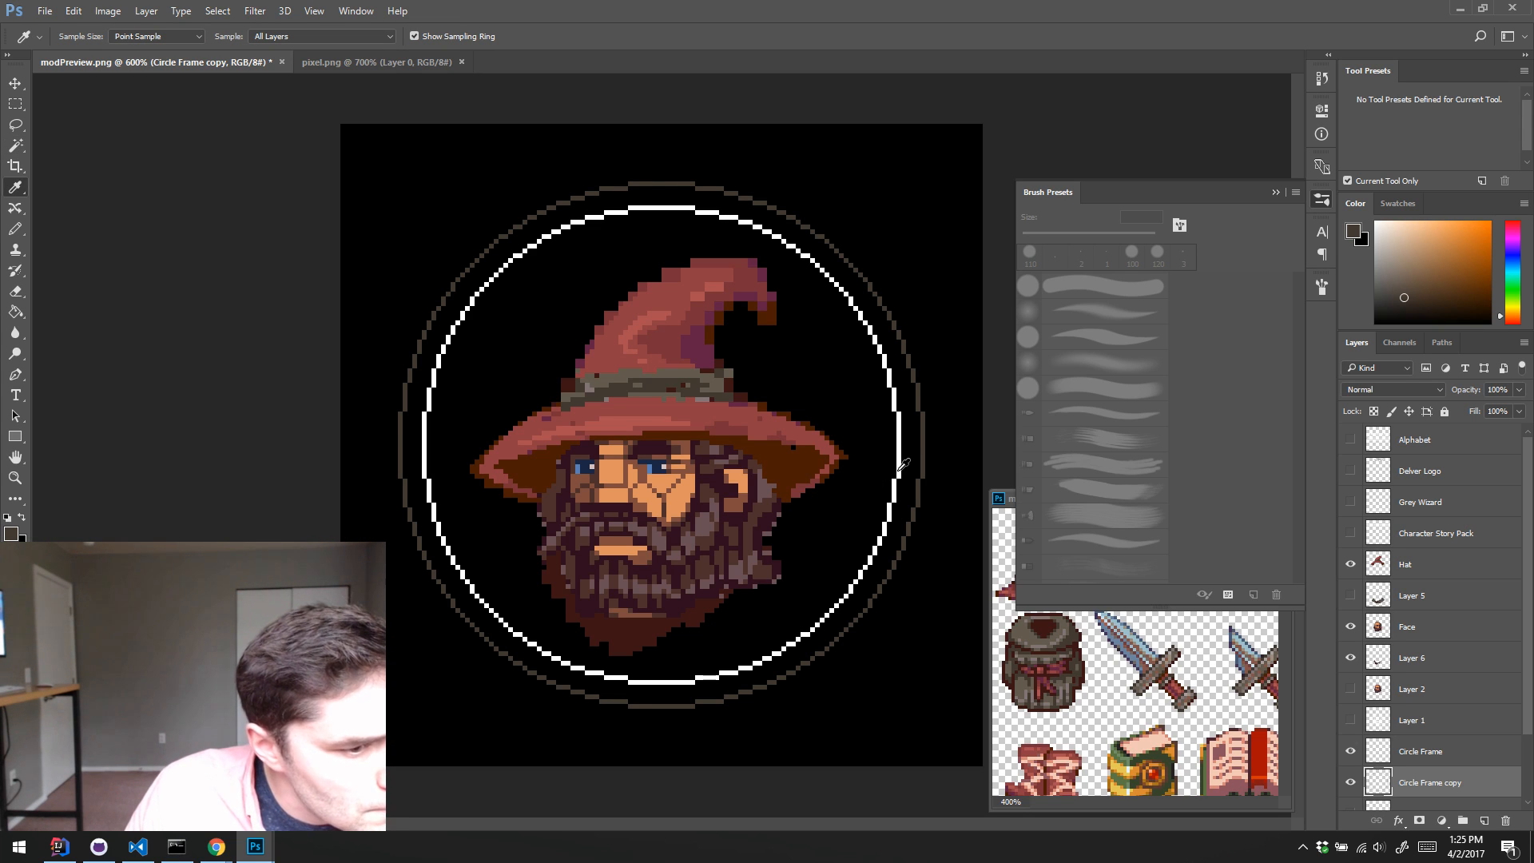
click(897, 471)
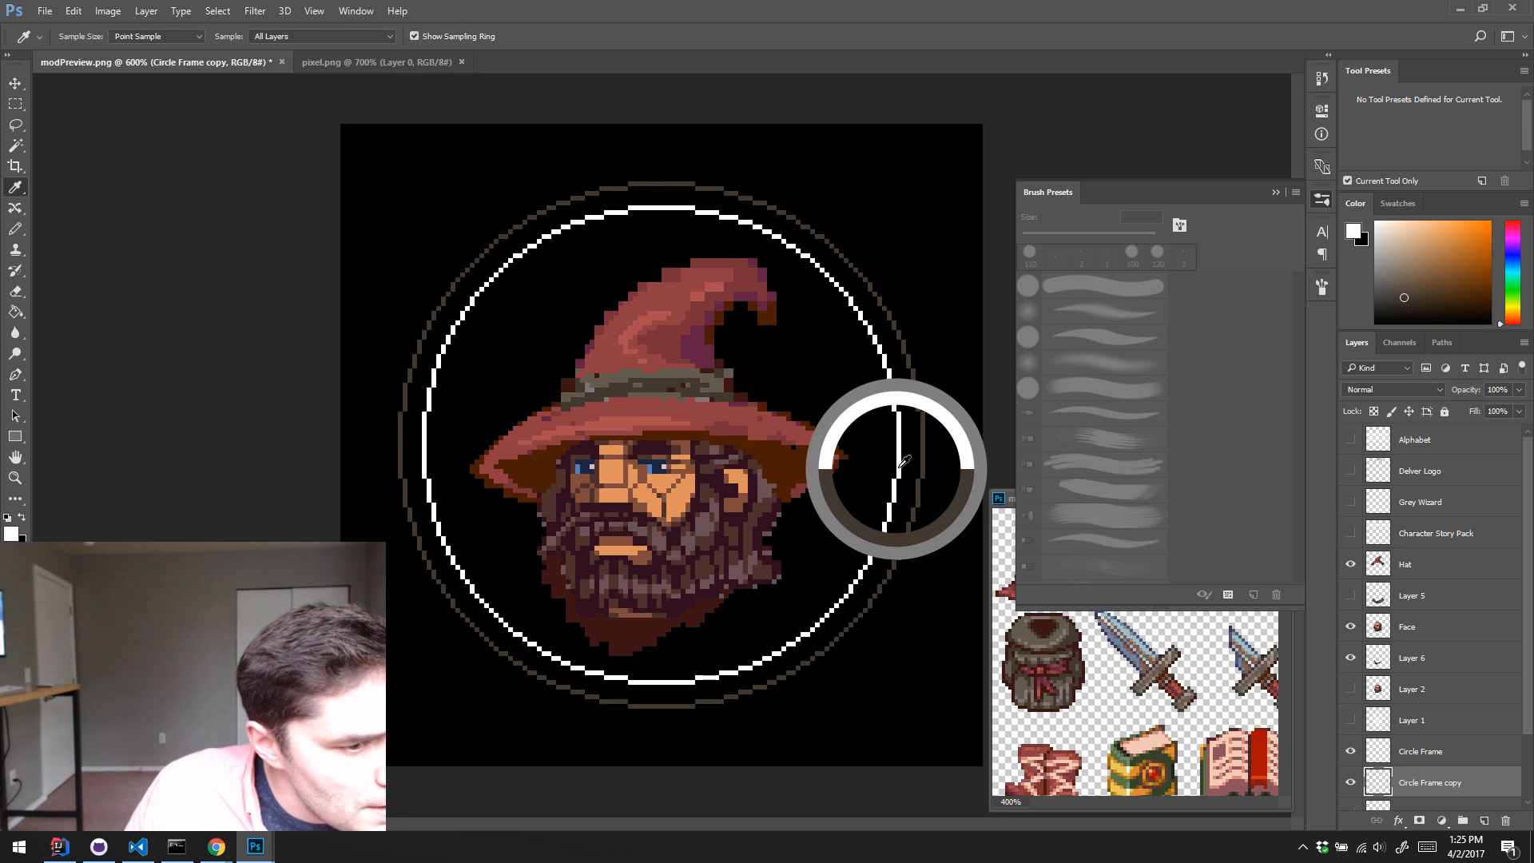
ctrl+click(1421, 785)
ctrl+click(1375, 793)
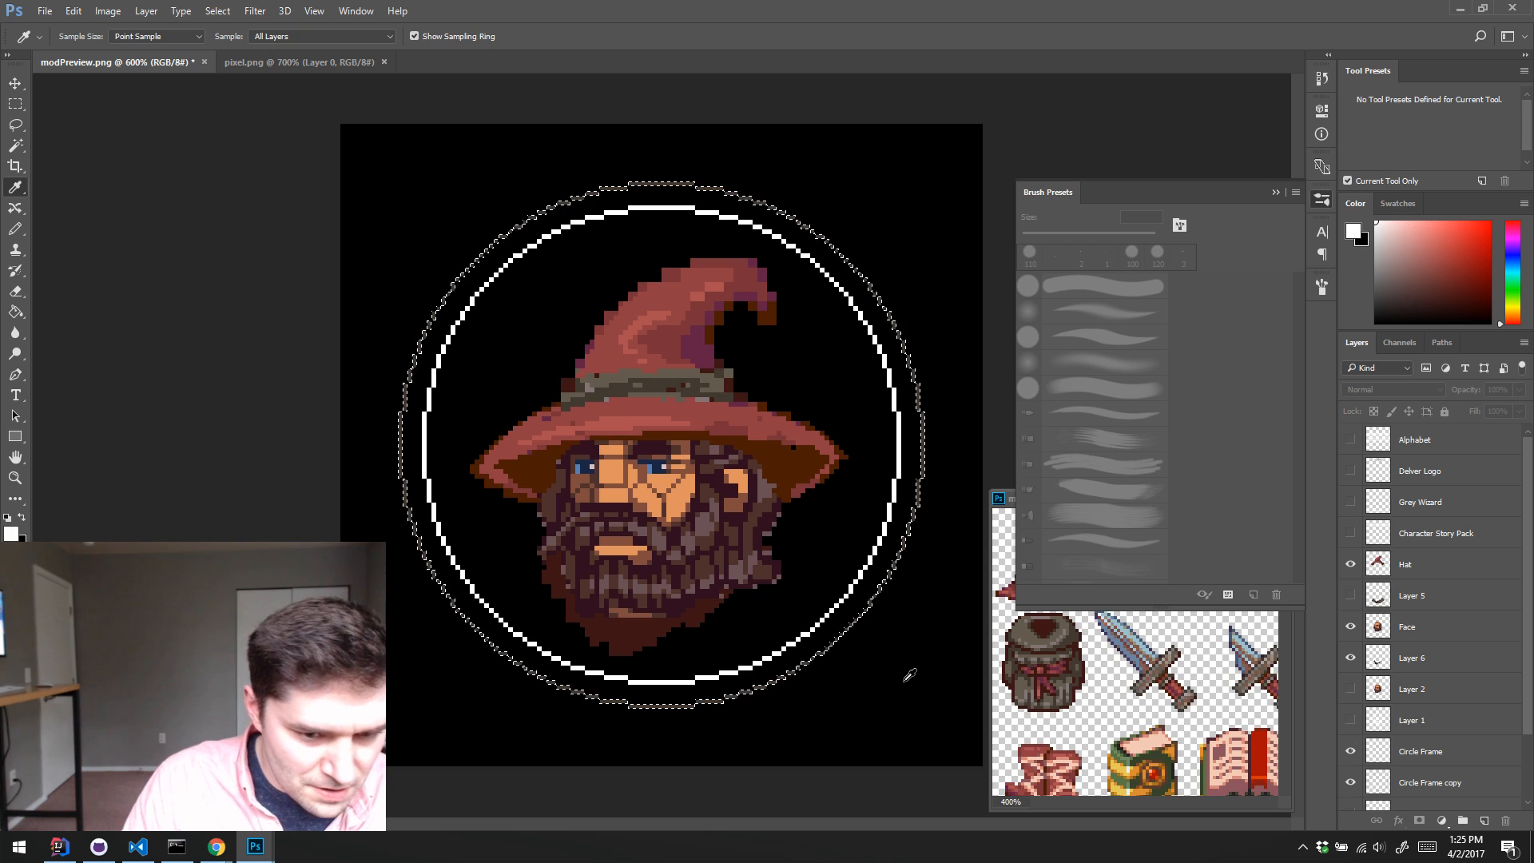
click(1394, 782)
key(alt+BackSpace)
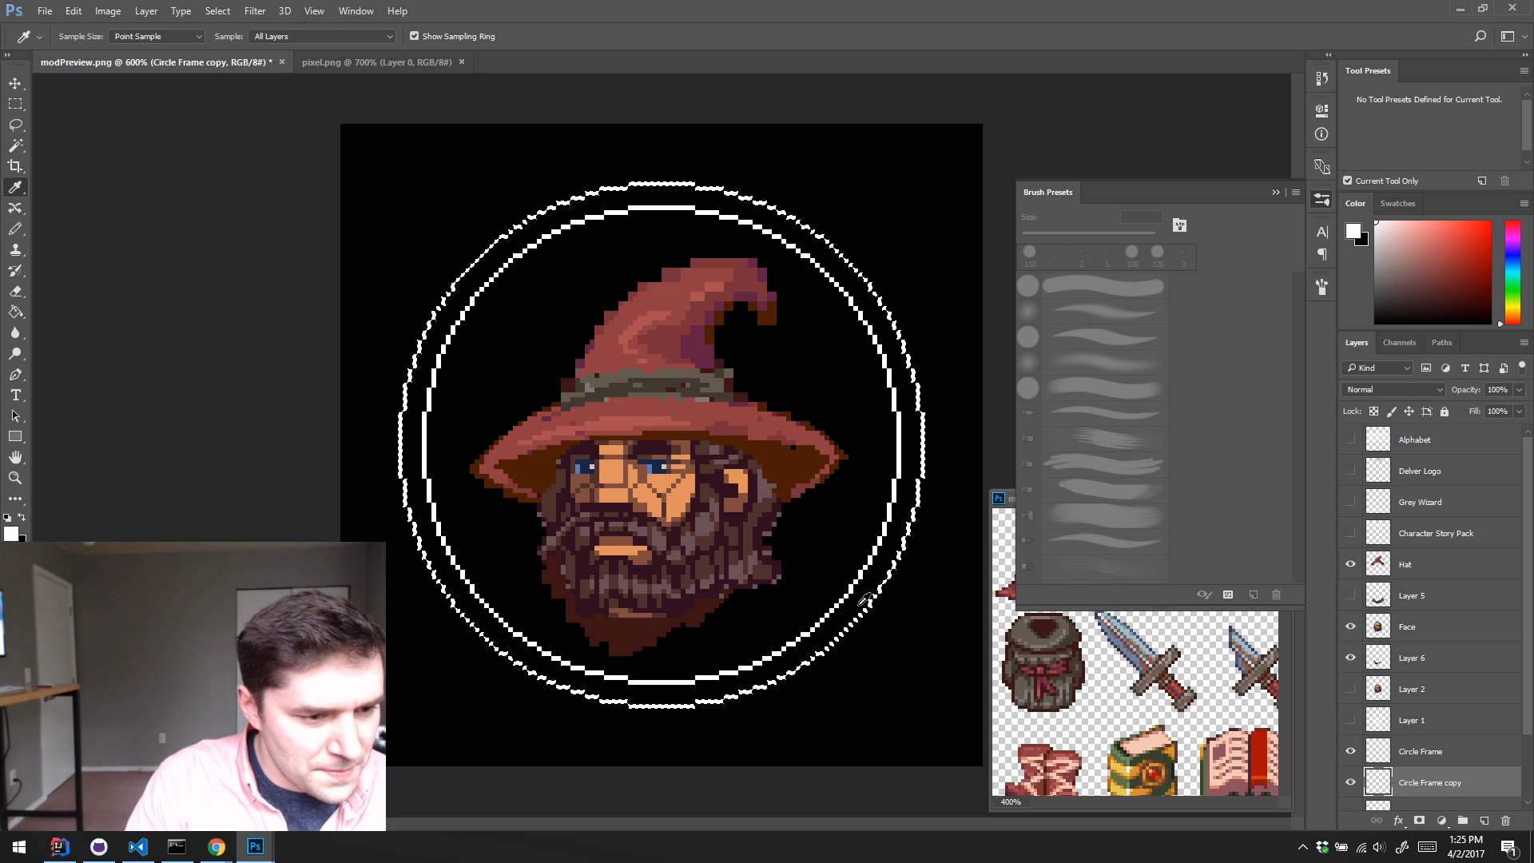
key(ctrl+d)
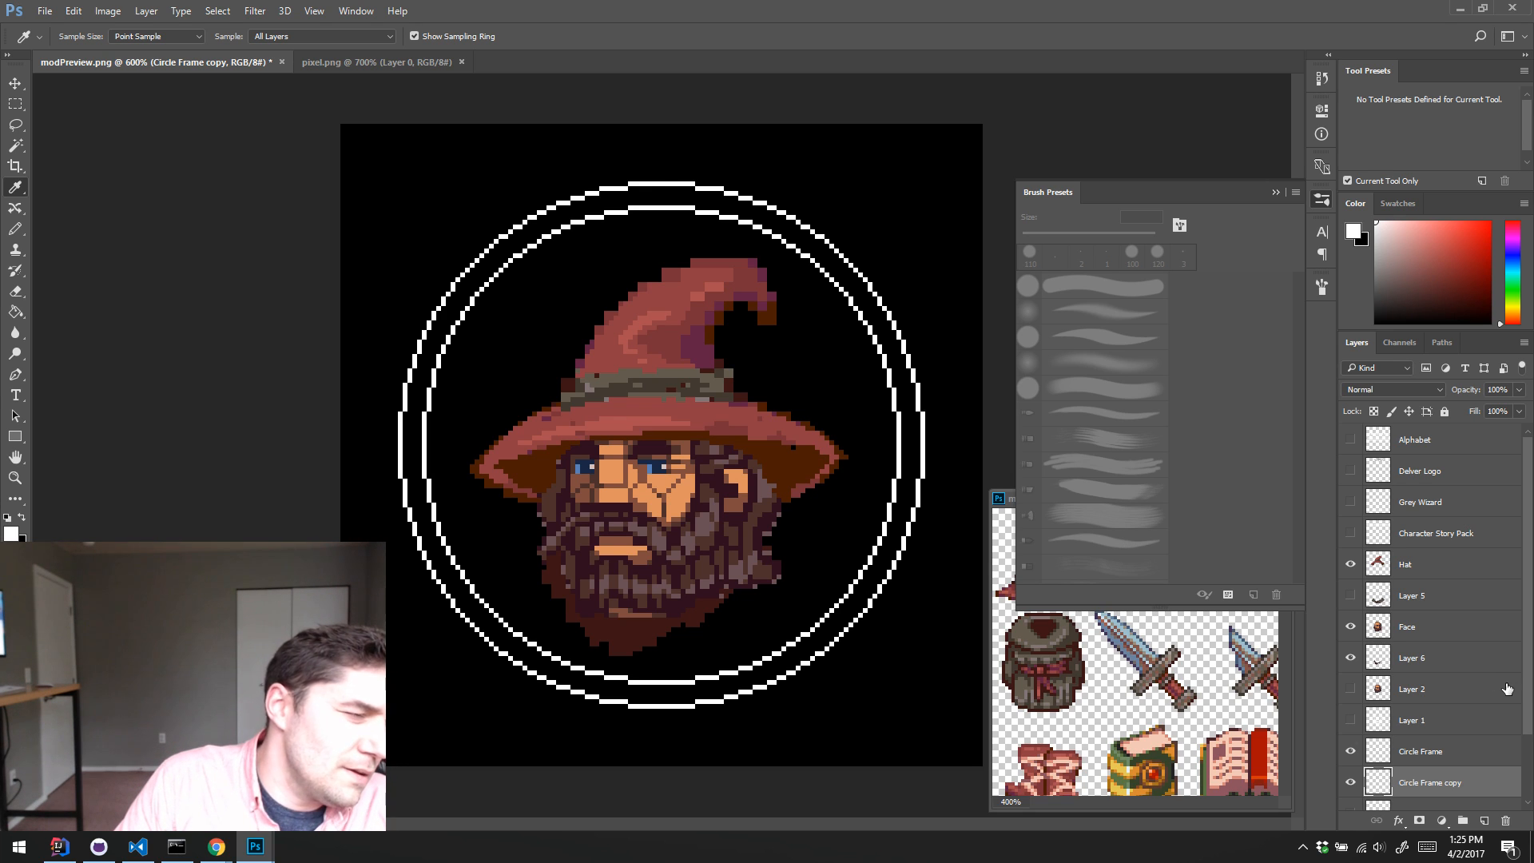
Step: Show the Delver Logo, Grey Wizard and Character Story Pack layers again, keeping the Alphabet layer hidden
scroll(1461, 645, down, 2)
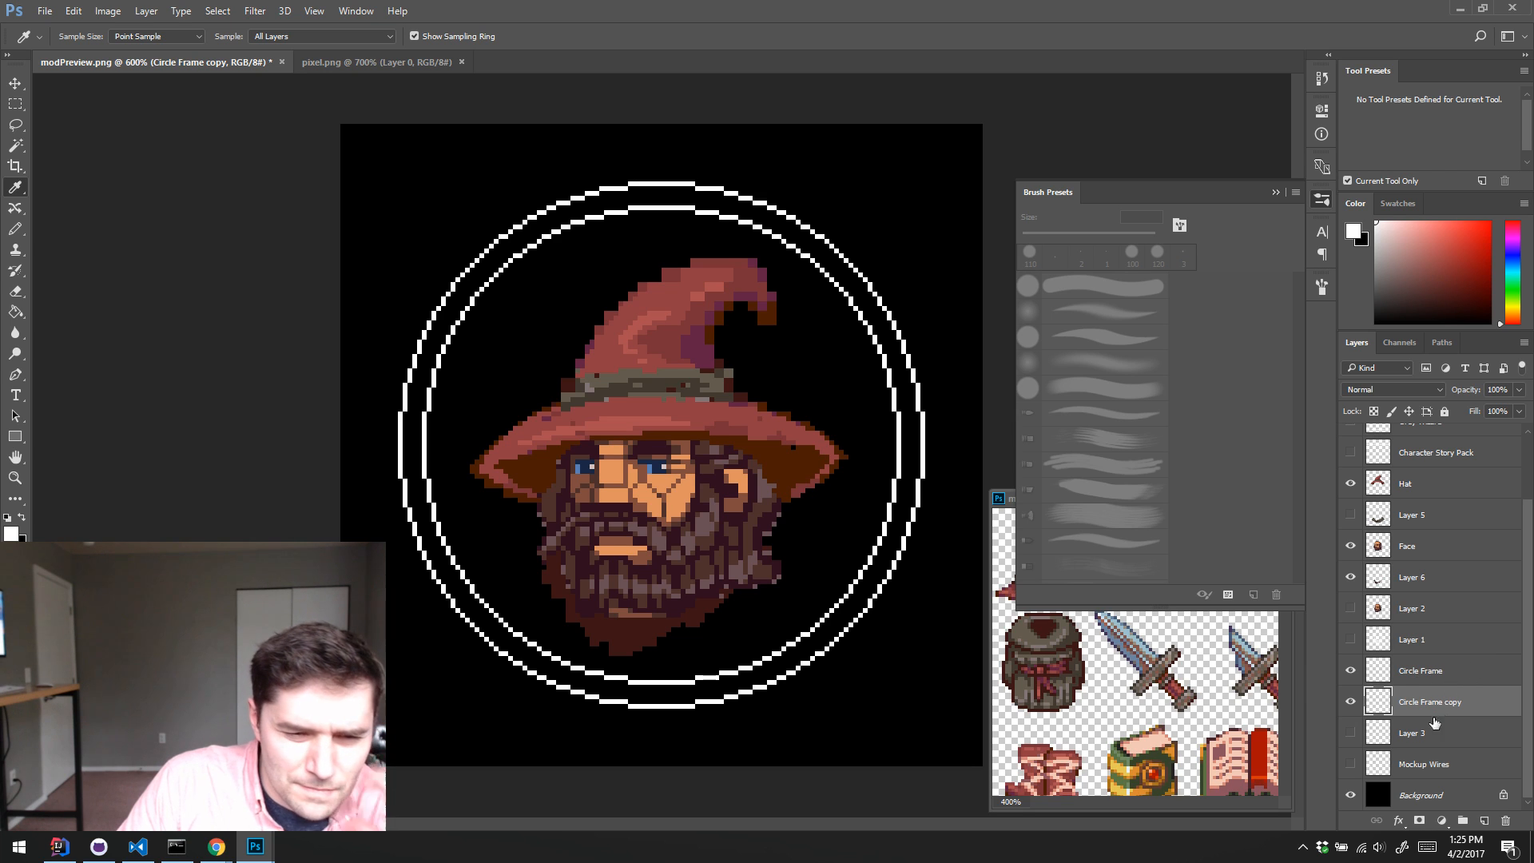
scroll(1396, 604, up, 2)
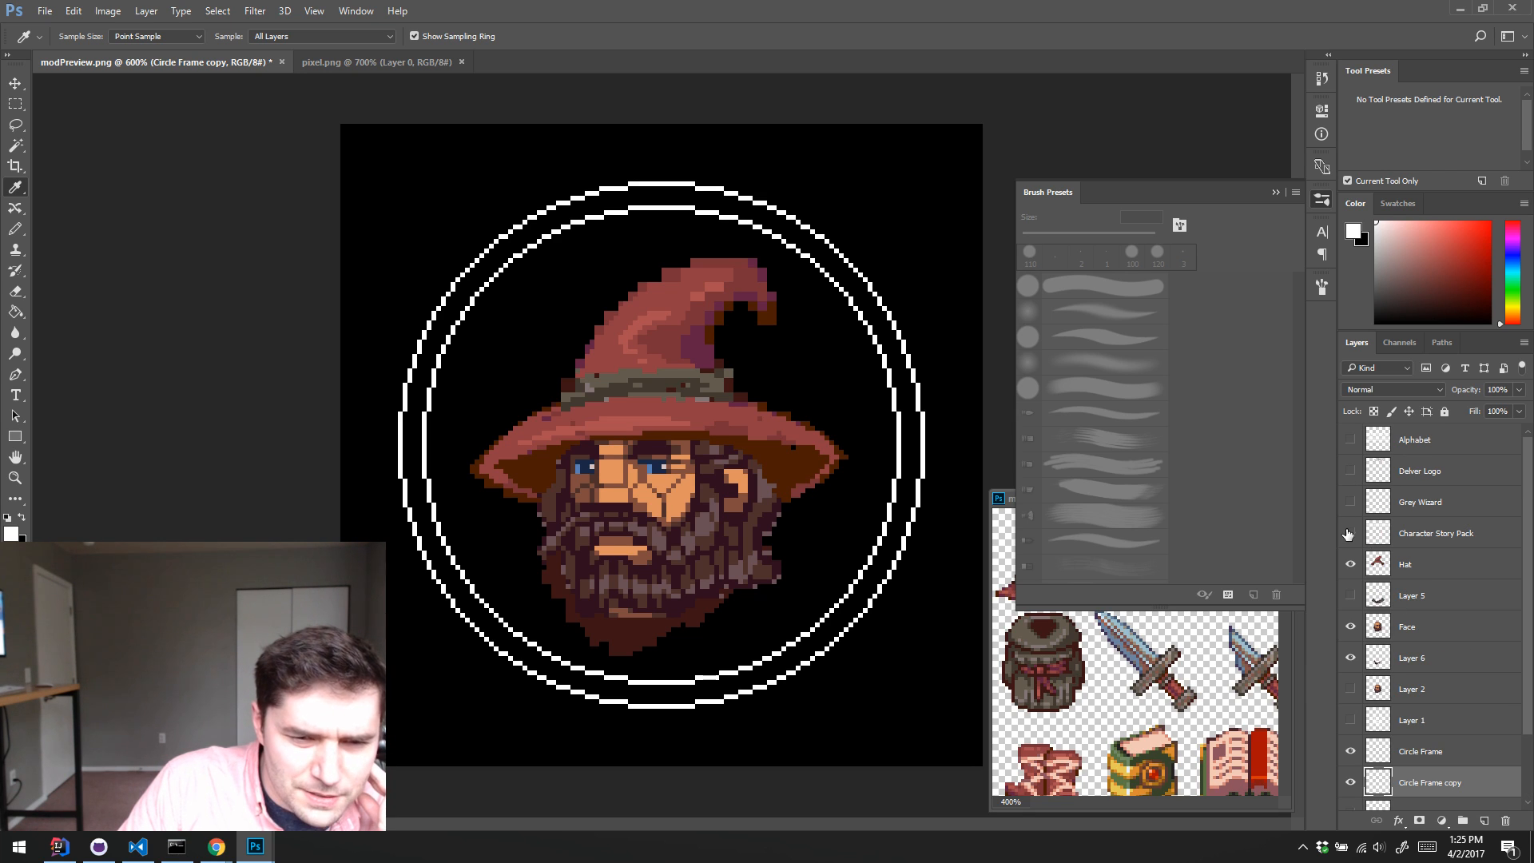
drag(1348, 533, 1350, 439)
click(1350, 440)
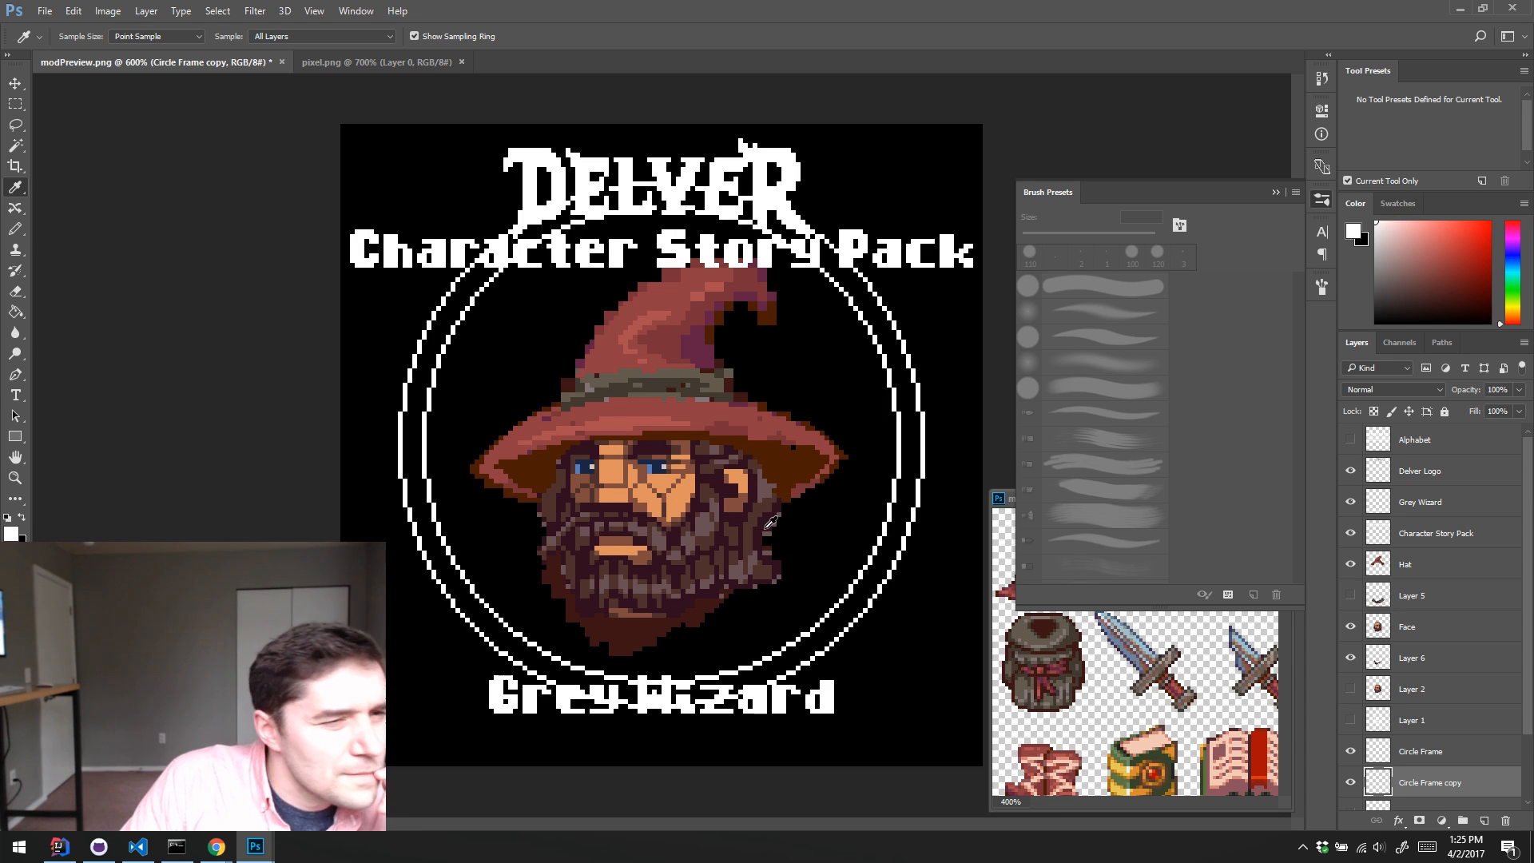
Step: Make a rectangular marquee selection around the Grey Wizard caption and nudge the selection into position
click(1467, 544)
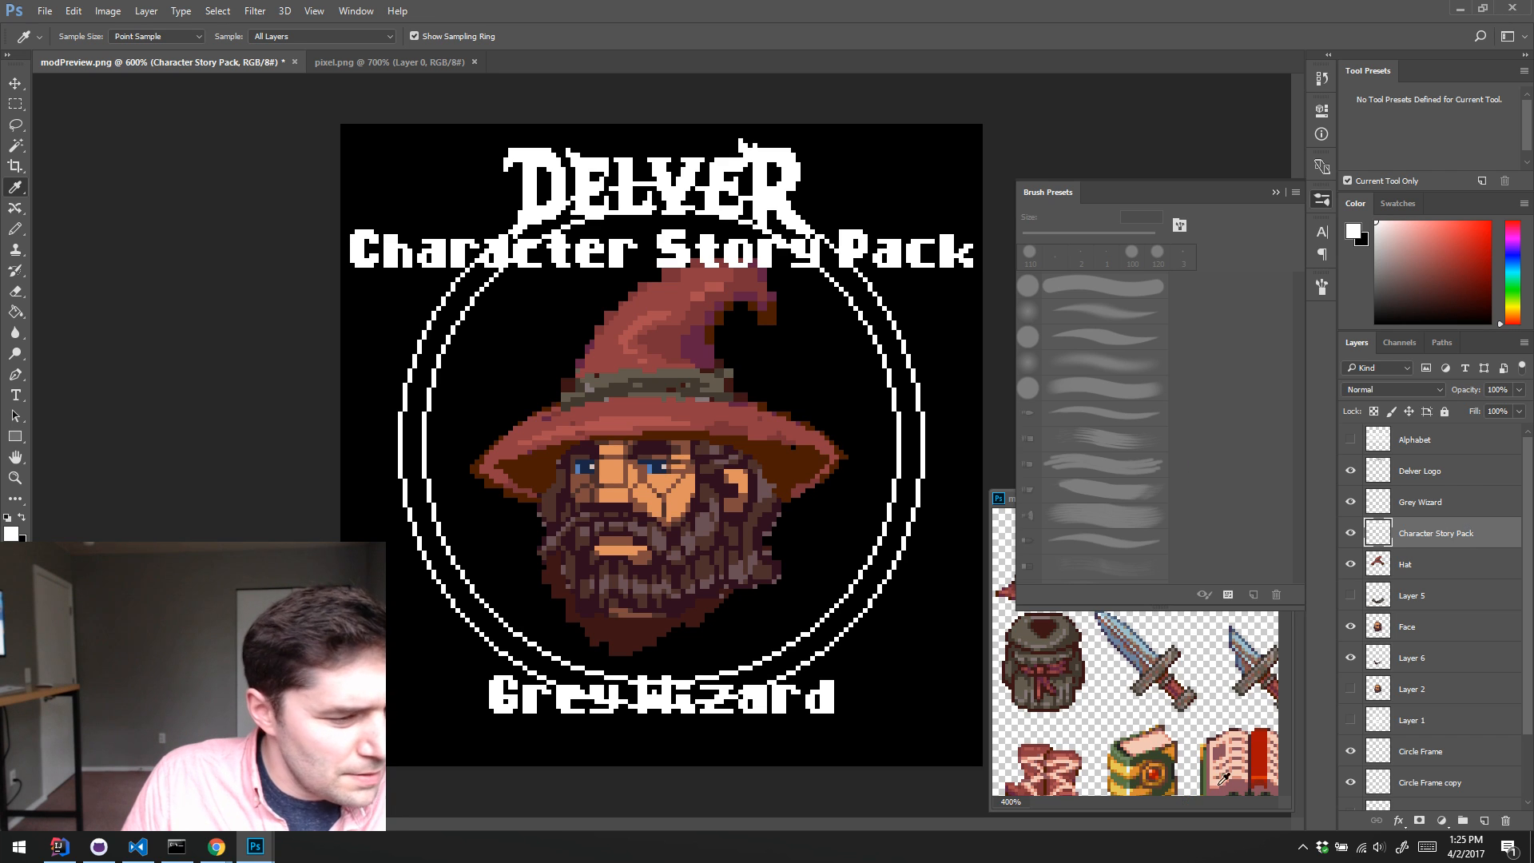
click(1460, 504)
key(m)
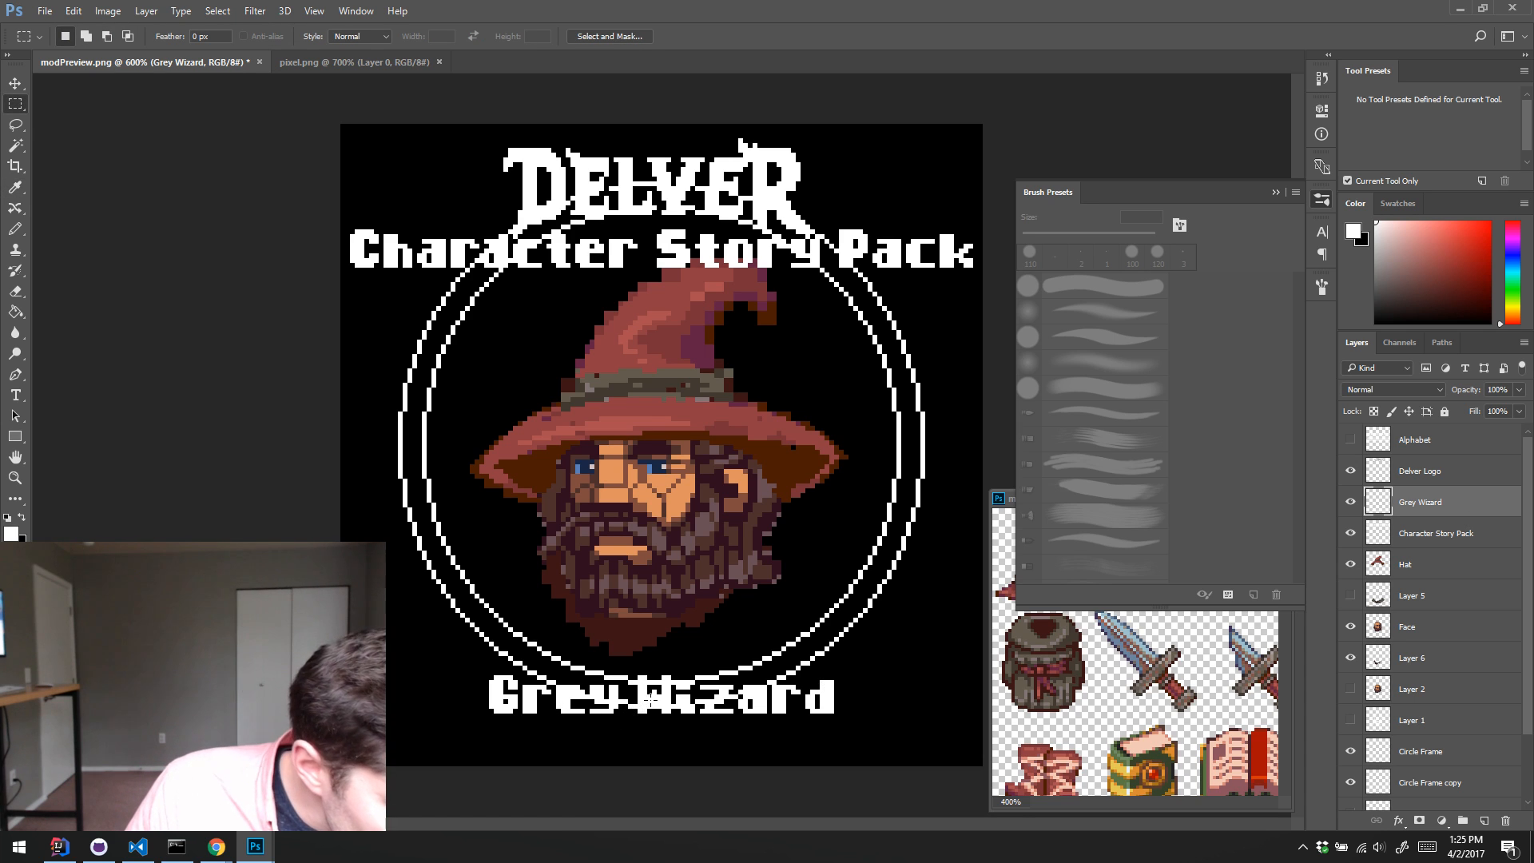
drag(670, 701, 863, 735)
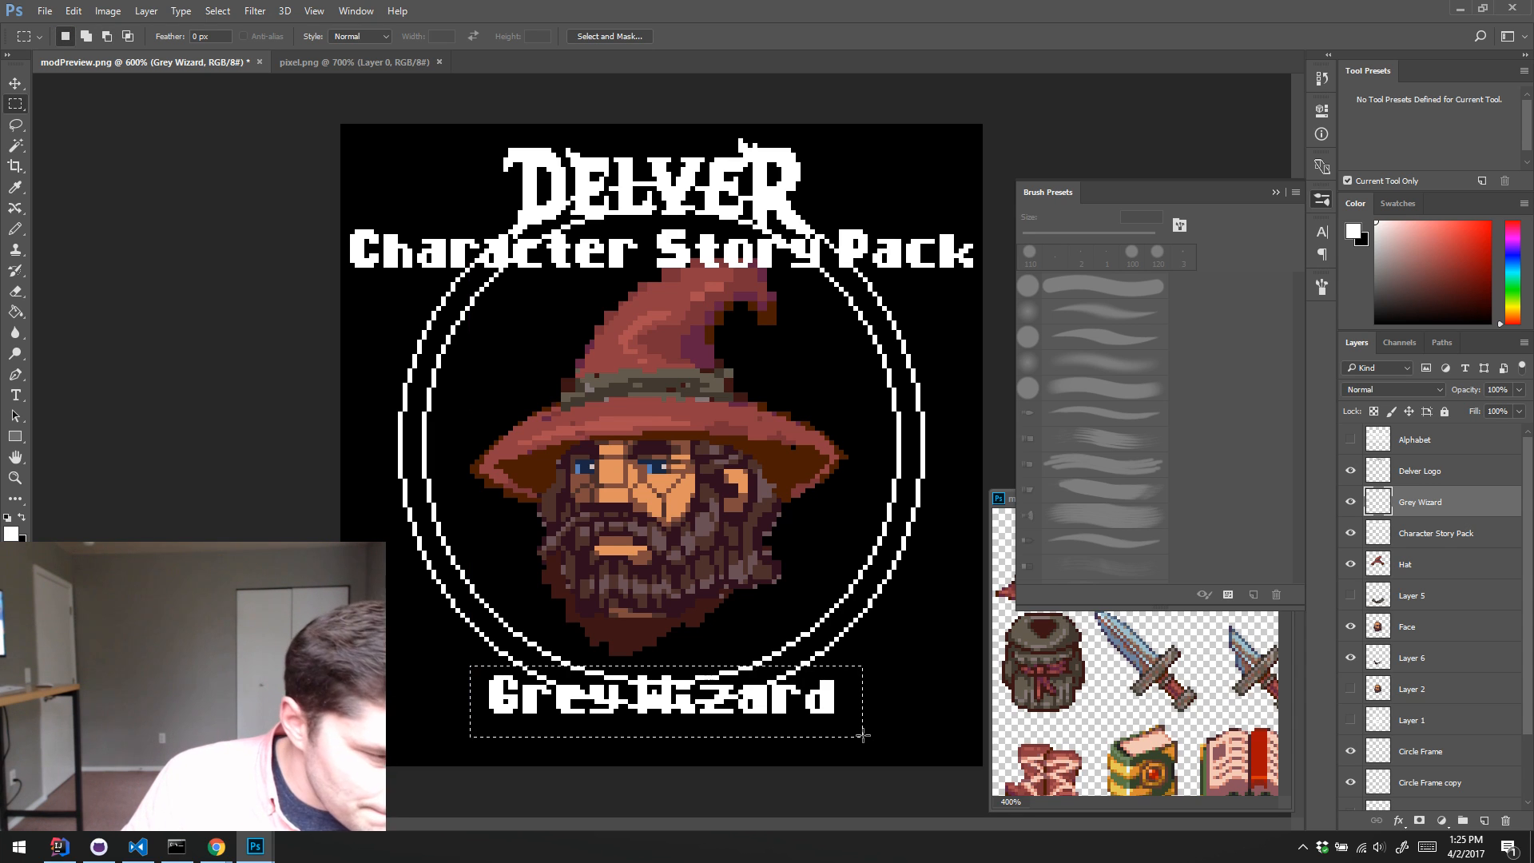
key(Left)
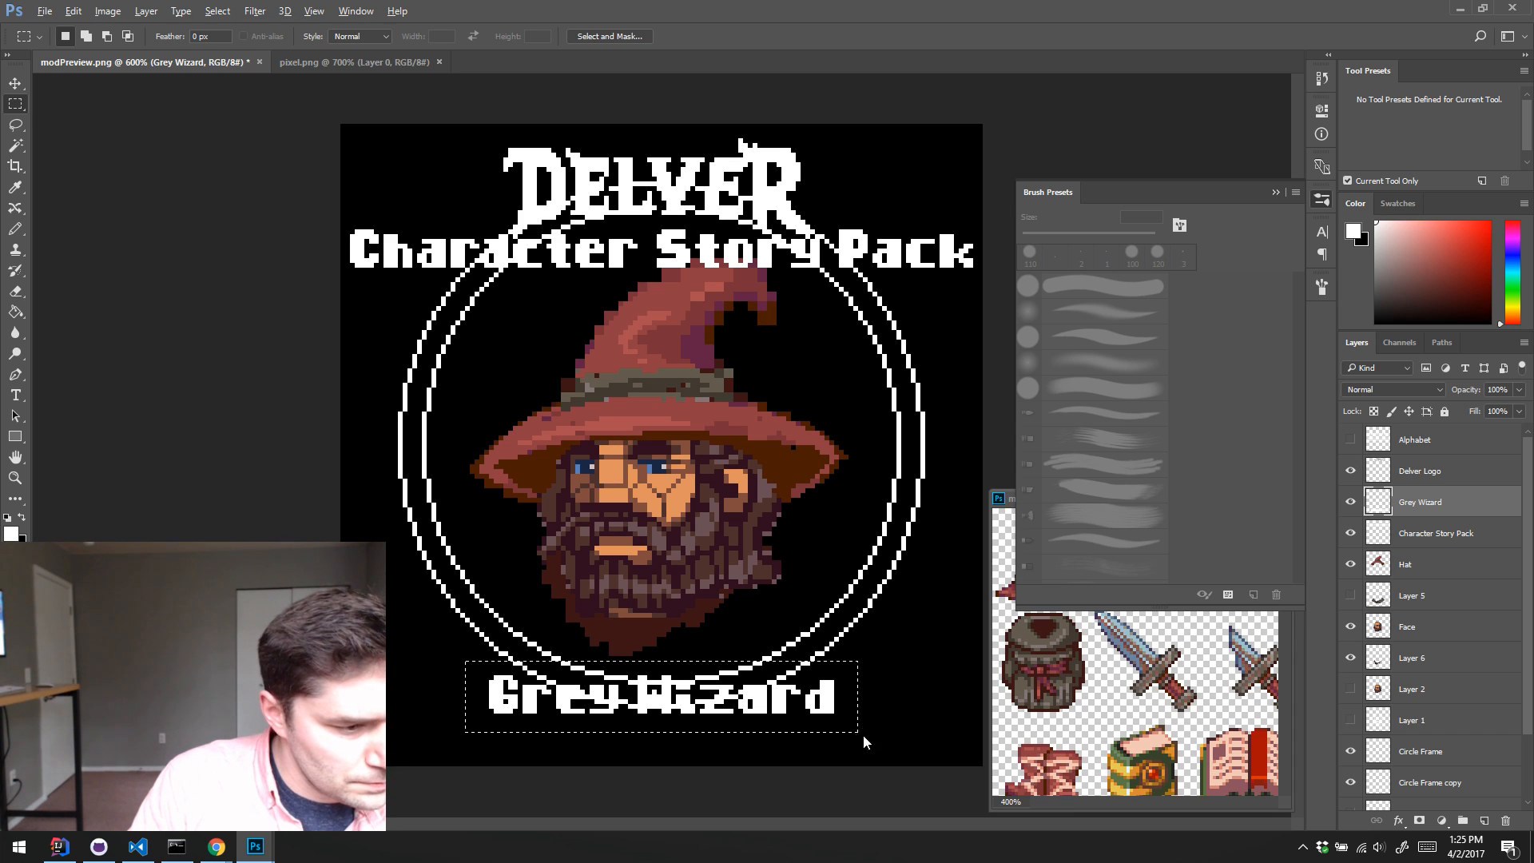
key(alt+BackSpace)
key(ctrl+BackSpace)
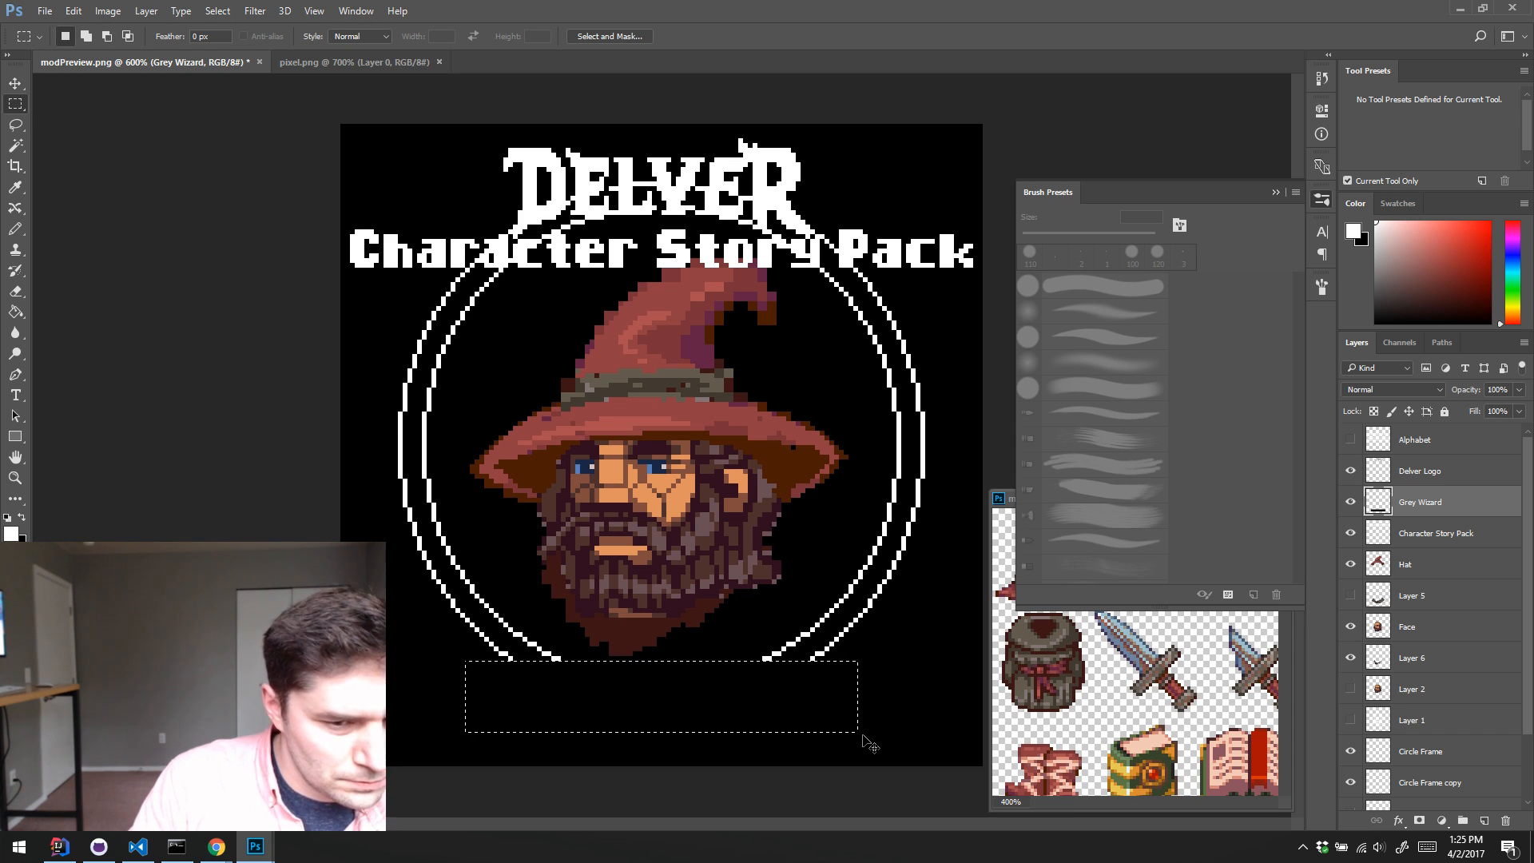
key(alt+BackSpace)
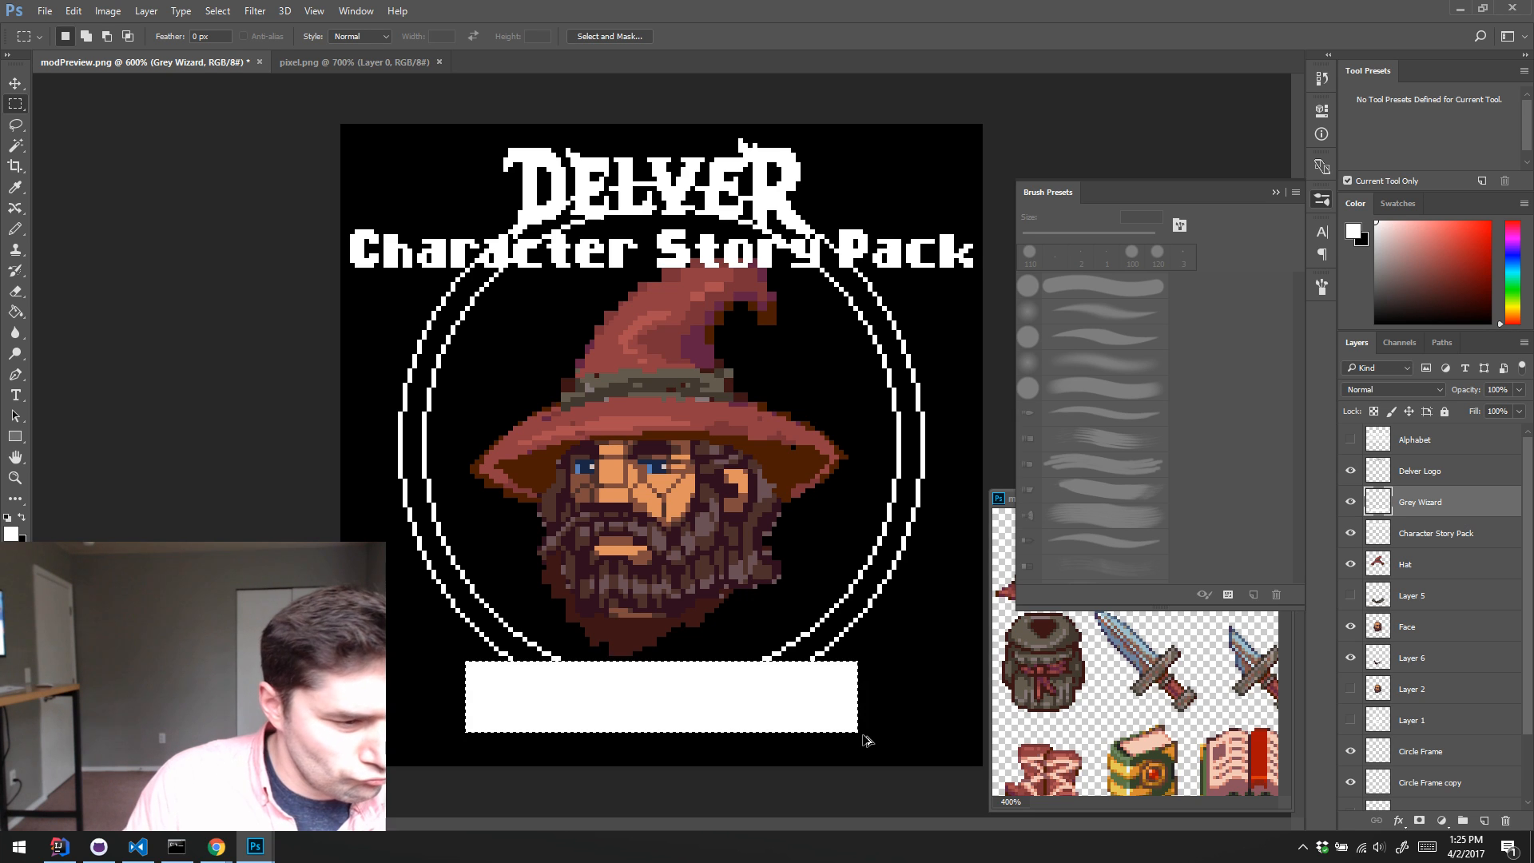
key(ctrl+alt+z)
key(ctrl+alt+z)
key(ctrl+alt+z)
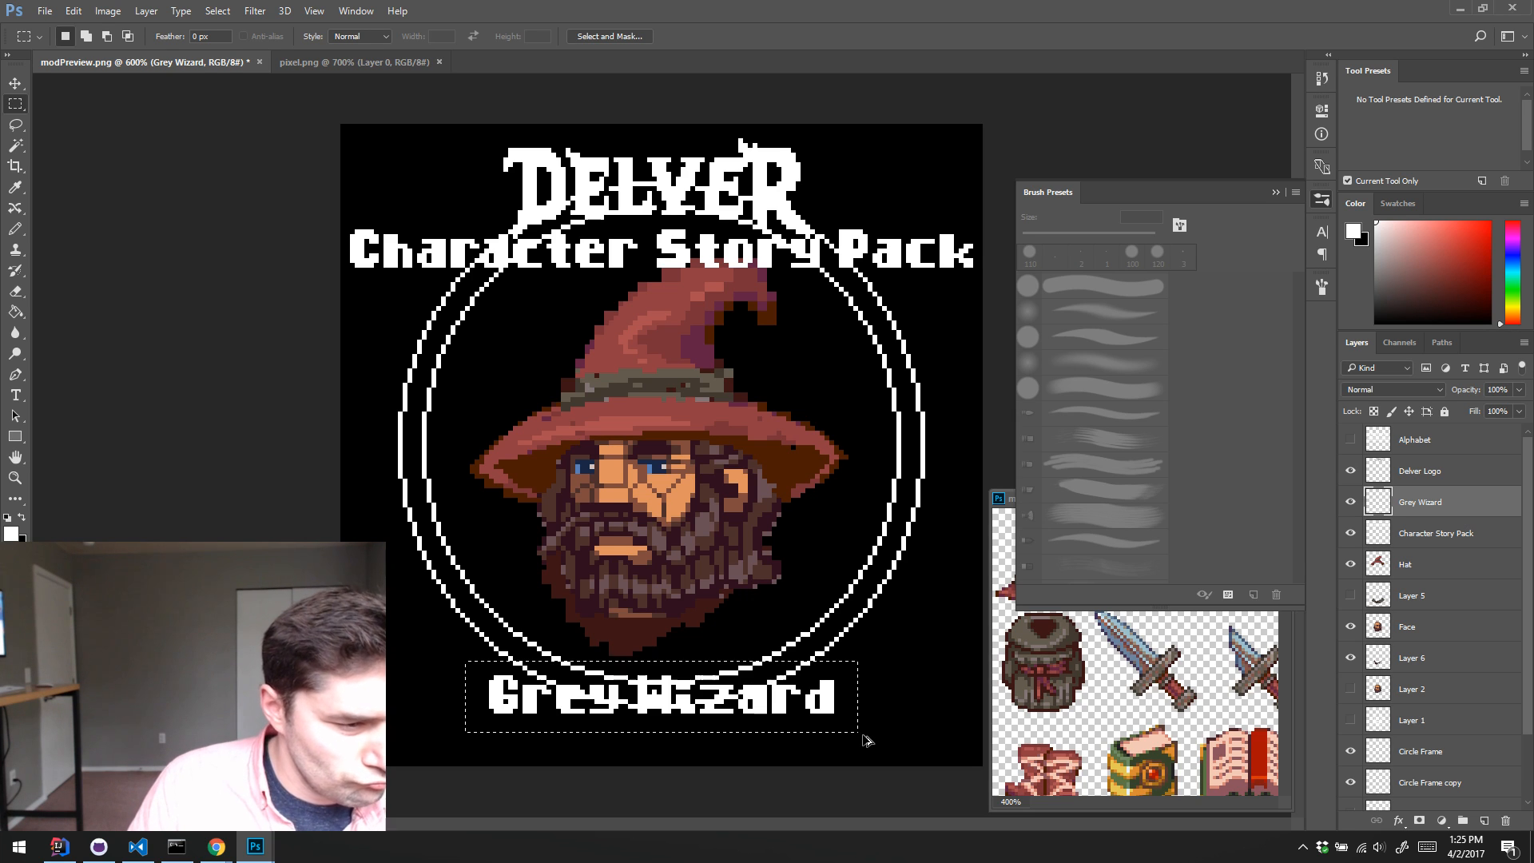
Step: Add a new layer between Character Story Pack and Grey Wizard and fill the rectangular selection on it with white
click(1427, 533)
key(ctrl+shift+alt+n)
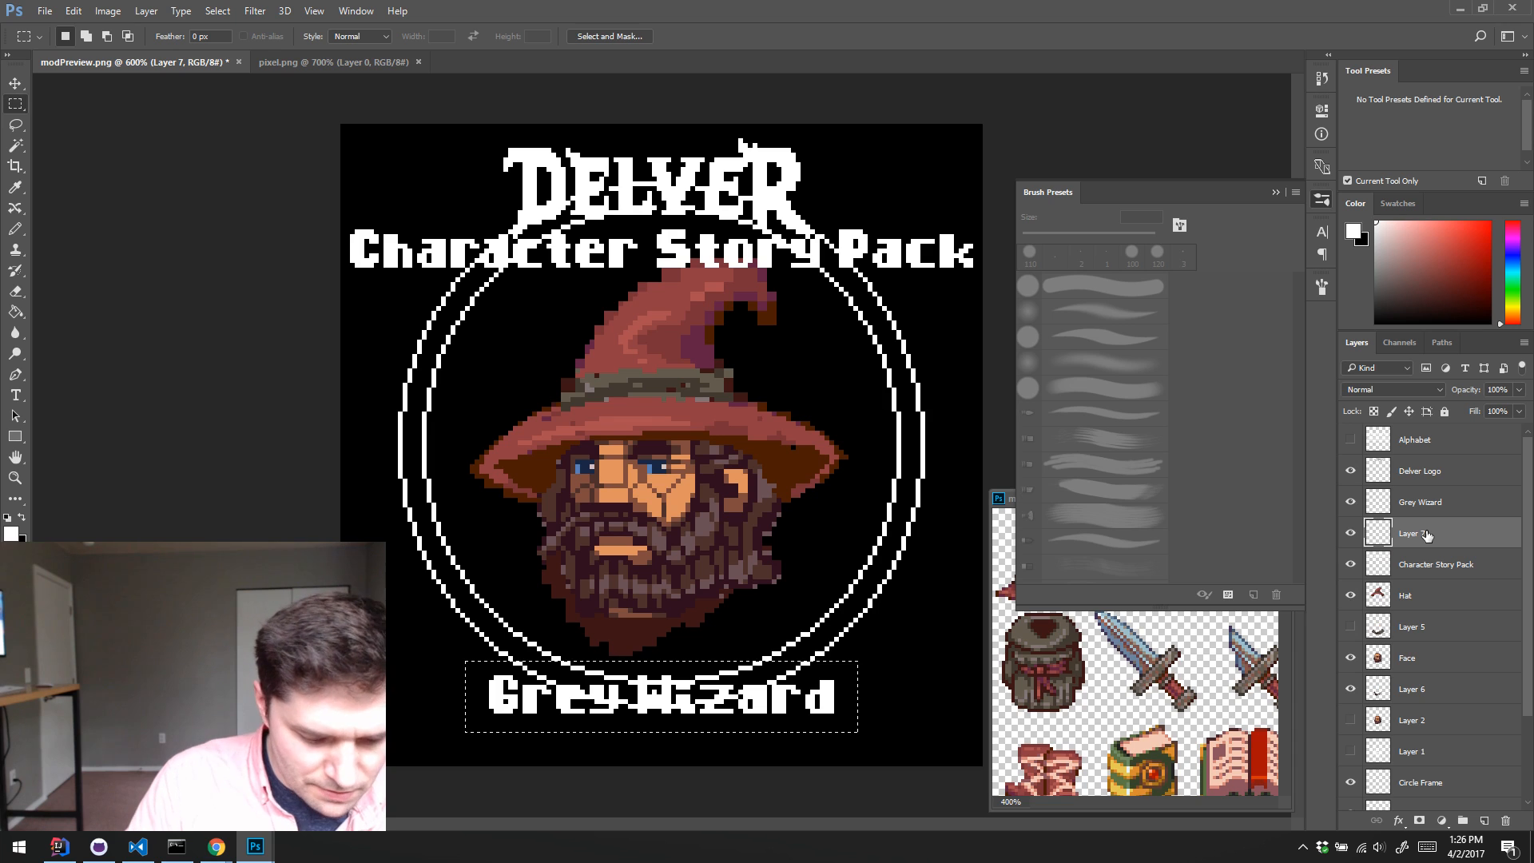
key(alt+BackSpace)
key(ctrl+BackSpace)
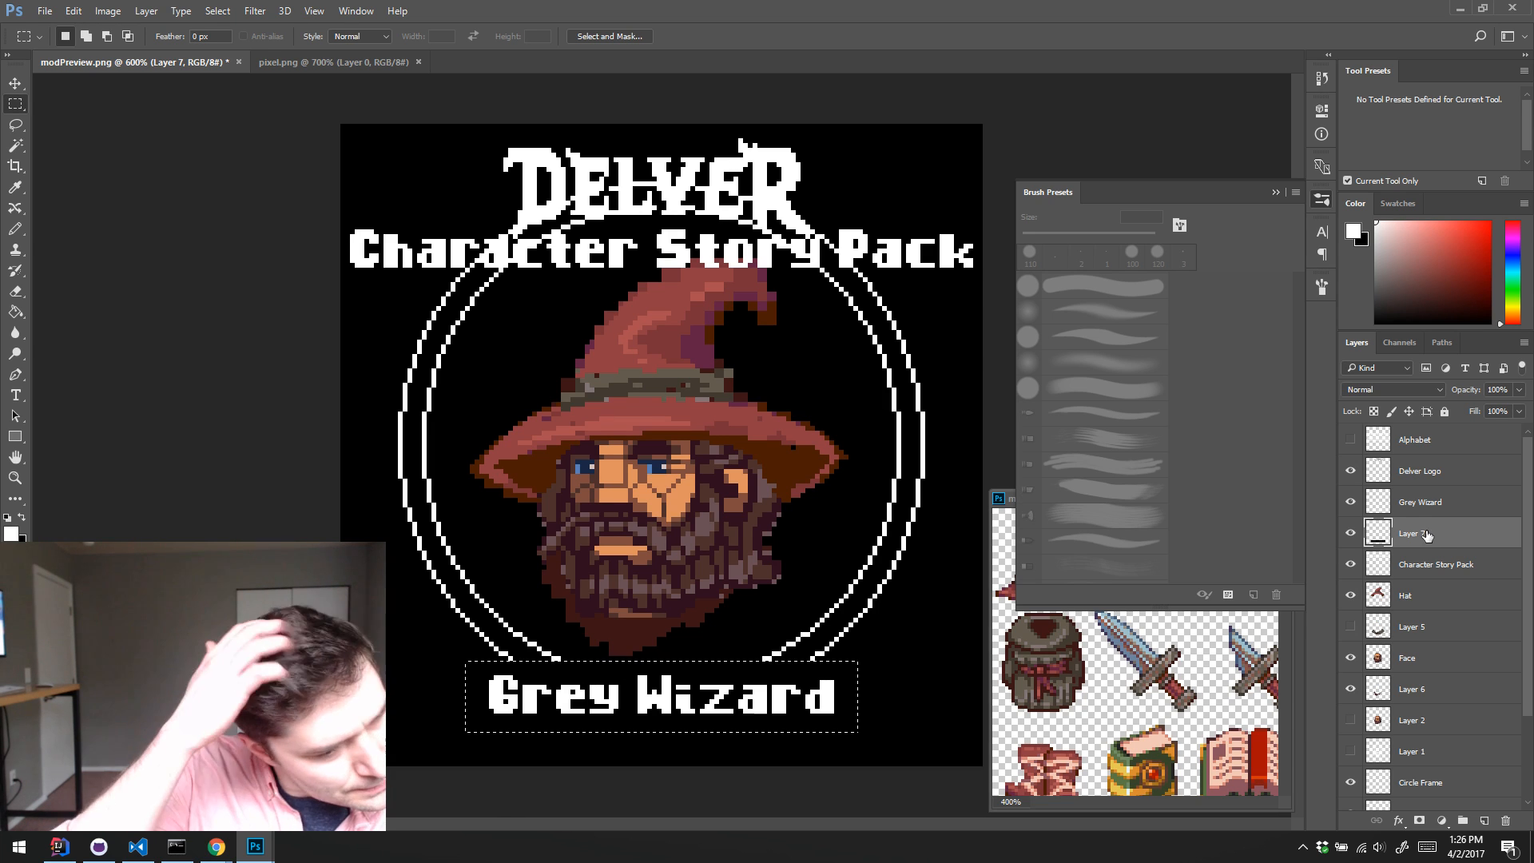
key(alt+BackSpace)
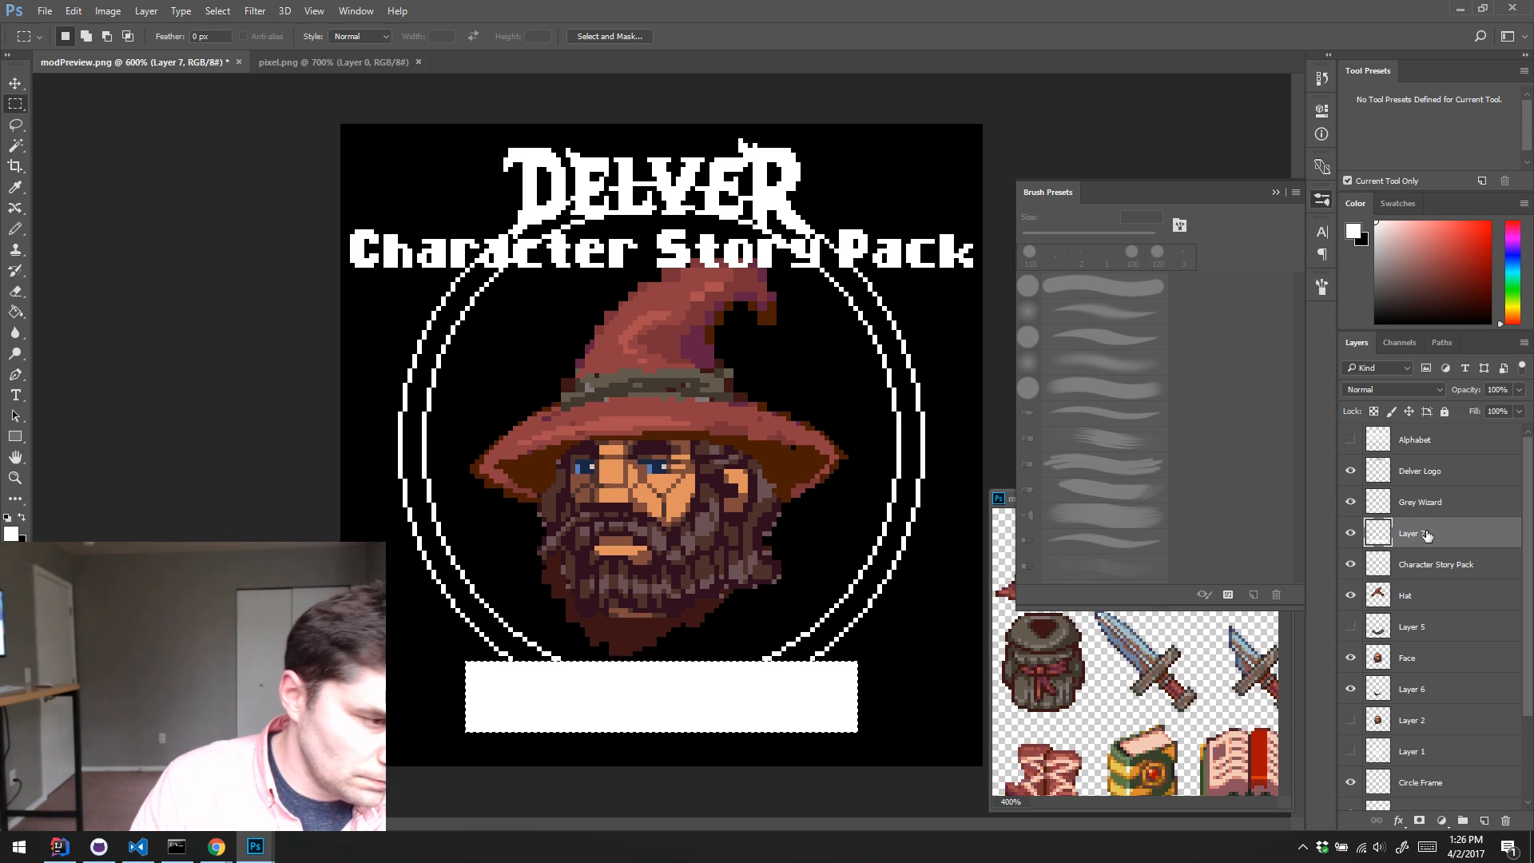
Step: Contract the selection by 1 px and fill it with black to form a white-bordered box behind the Grey Wizard caption
click(218, 11)
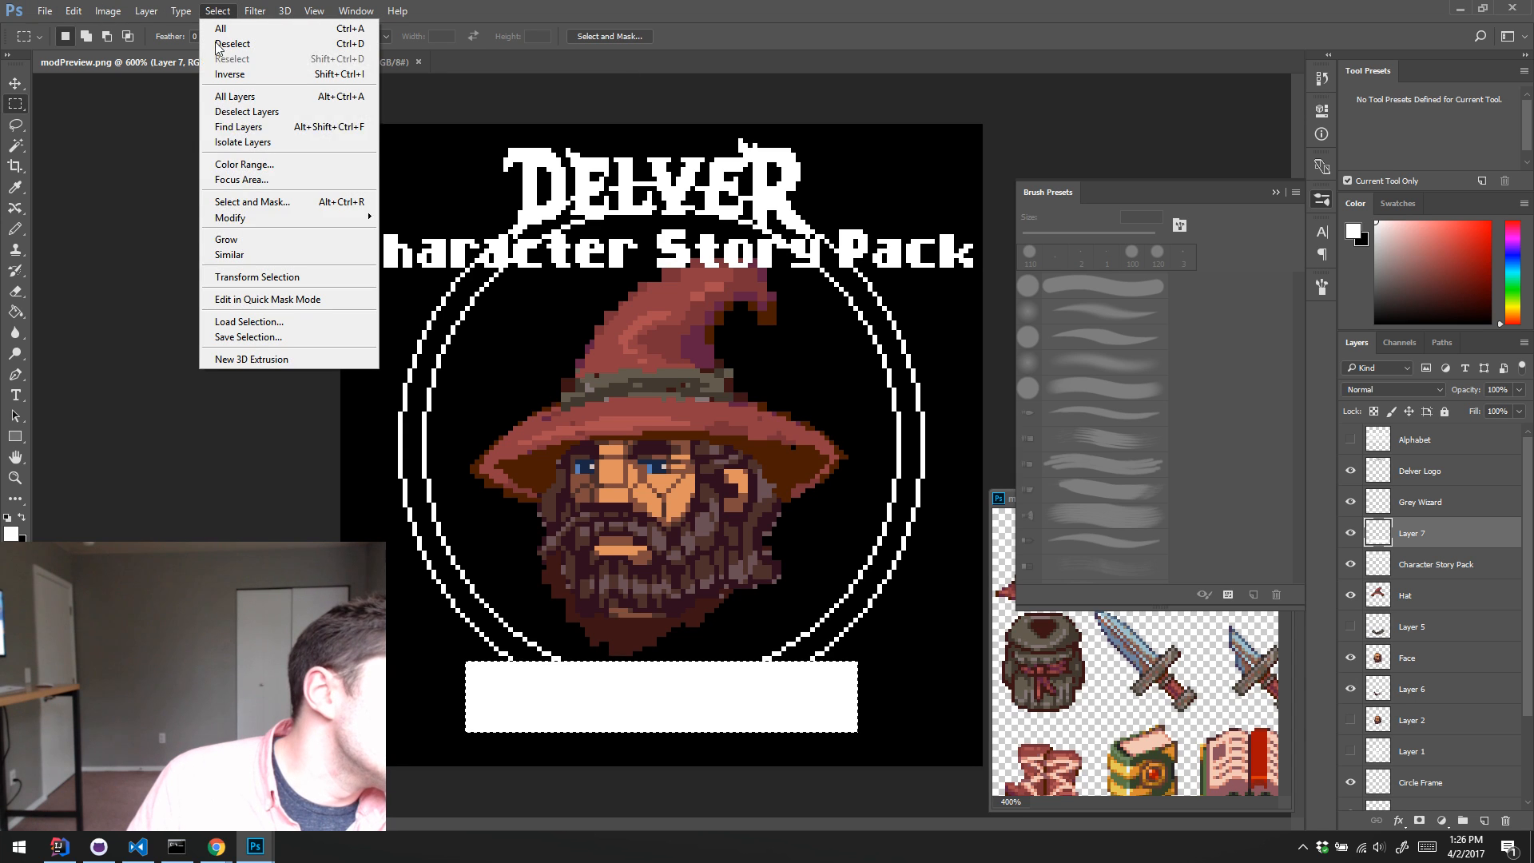
mouse_move(280, 229)
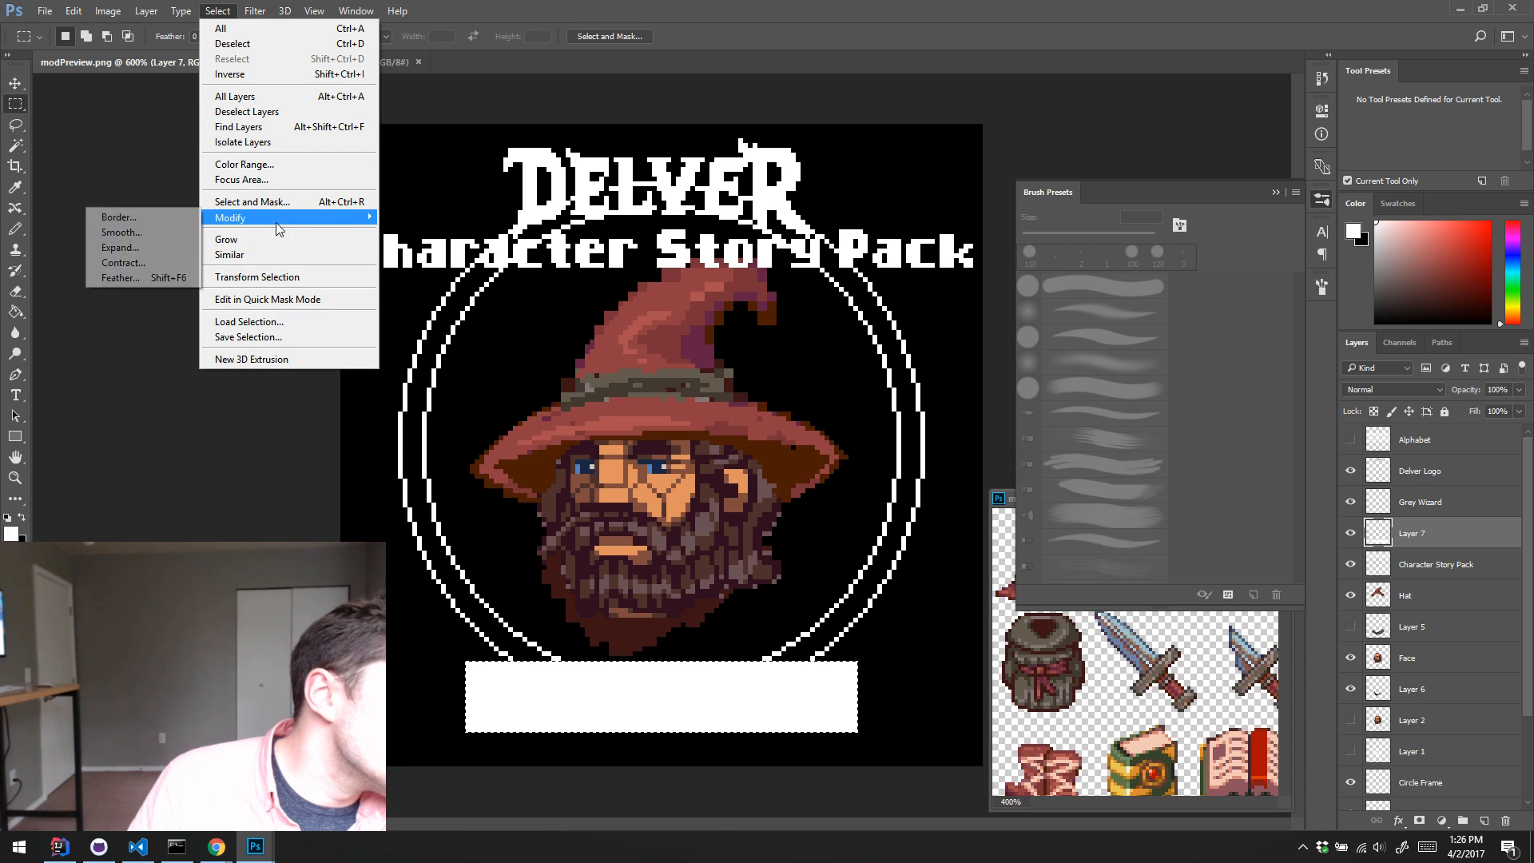
click(94, 265)
key(Return)
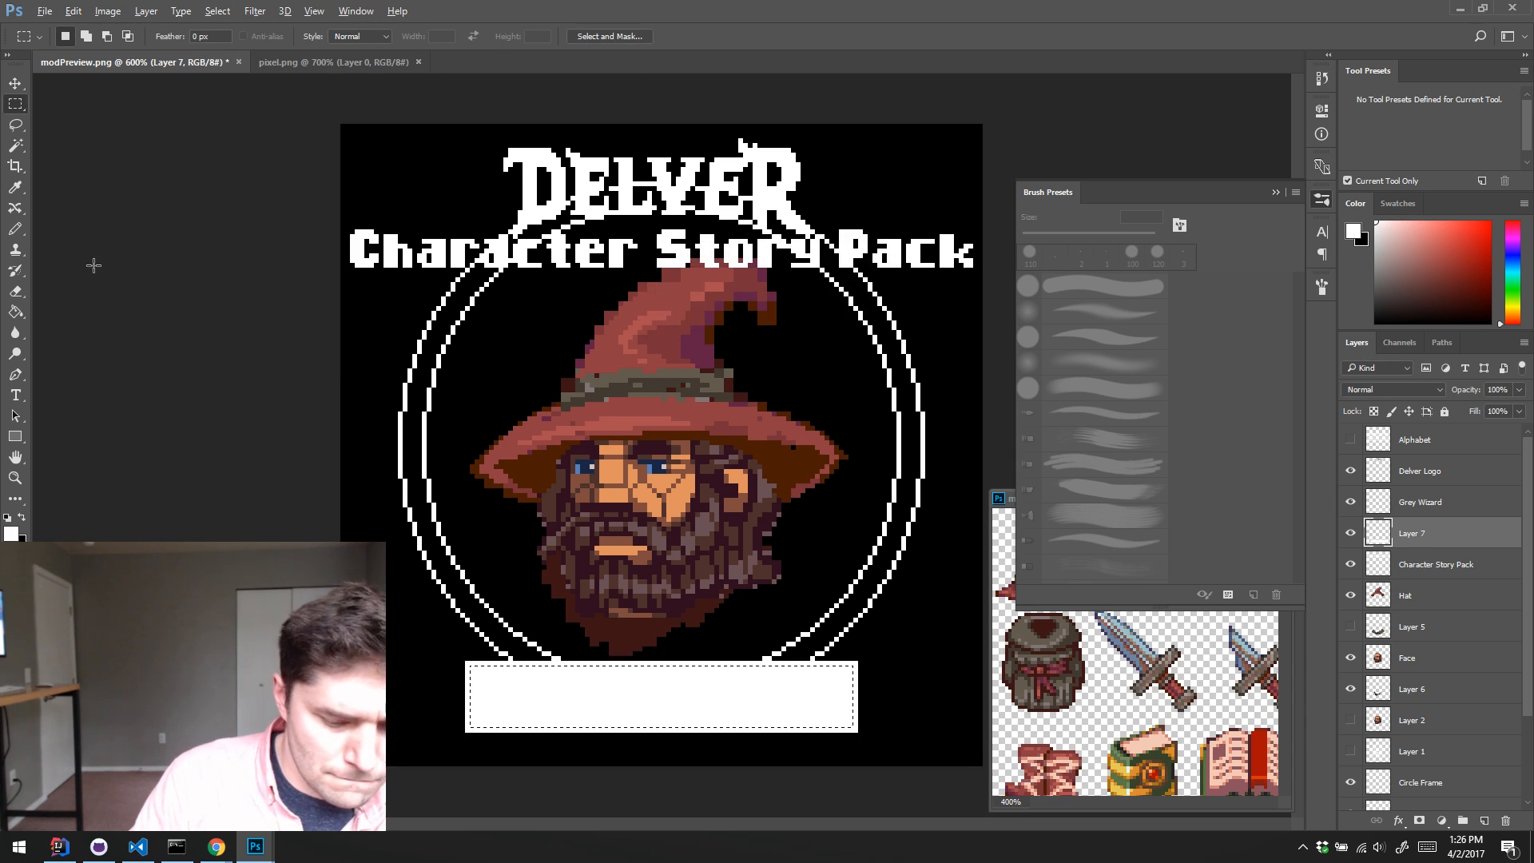
key(ctrl+BackSpace)
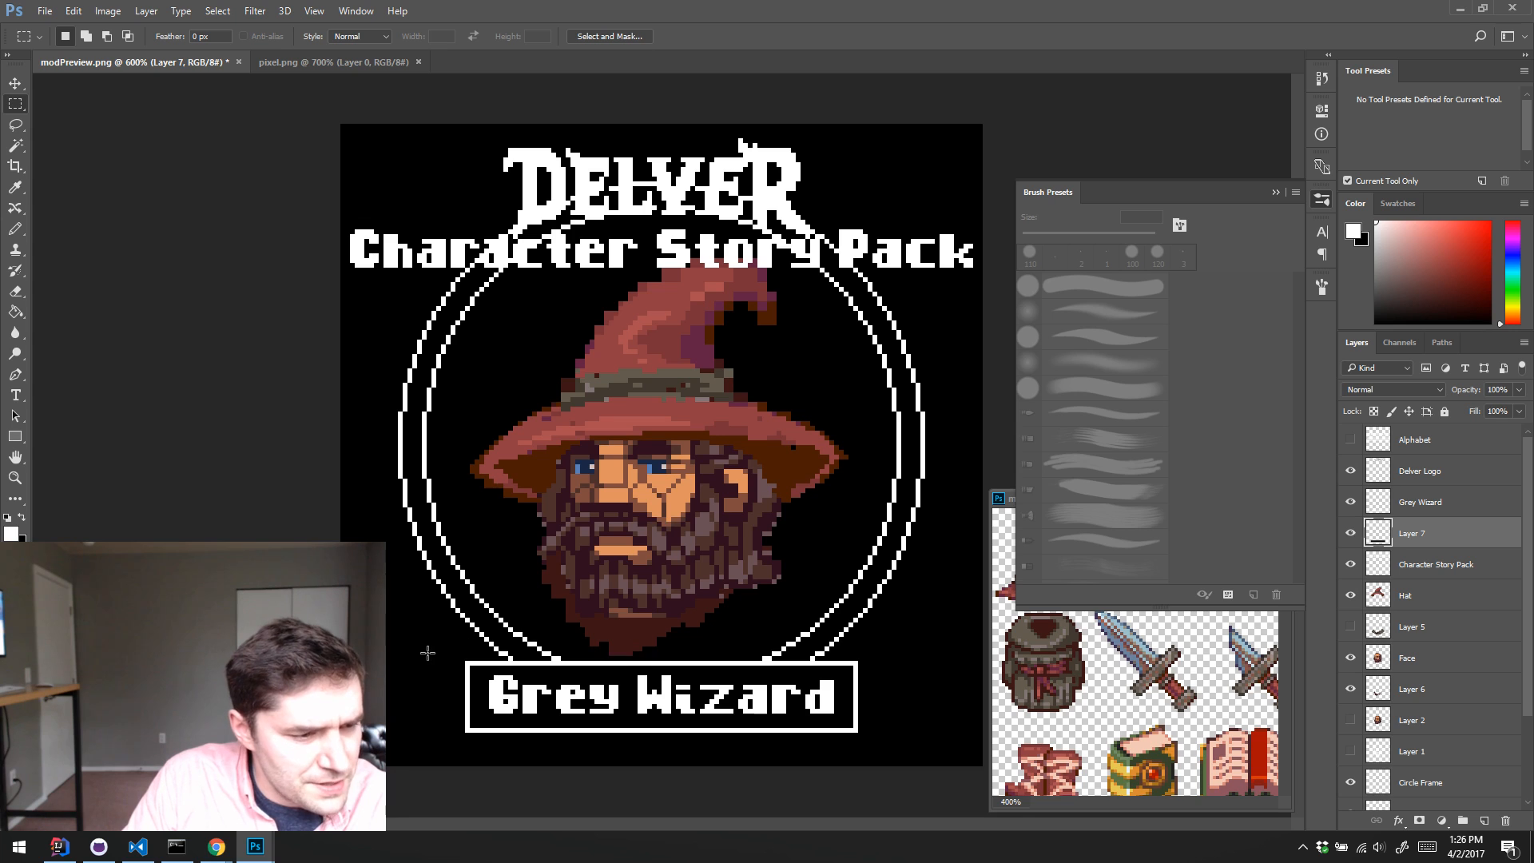
Step: Select the left part of the caption box on Layer 7 and nudge it outward to widen the box leftward
mouse_move(432, 637)
mouse_down()
mouse_move(981, 771)
mouse_move(718, 766)
mouse_up()
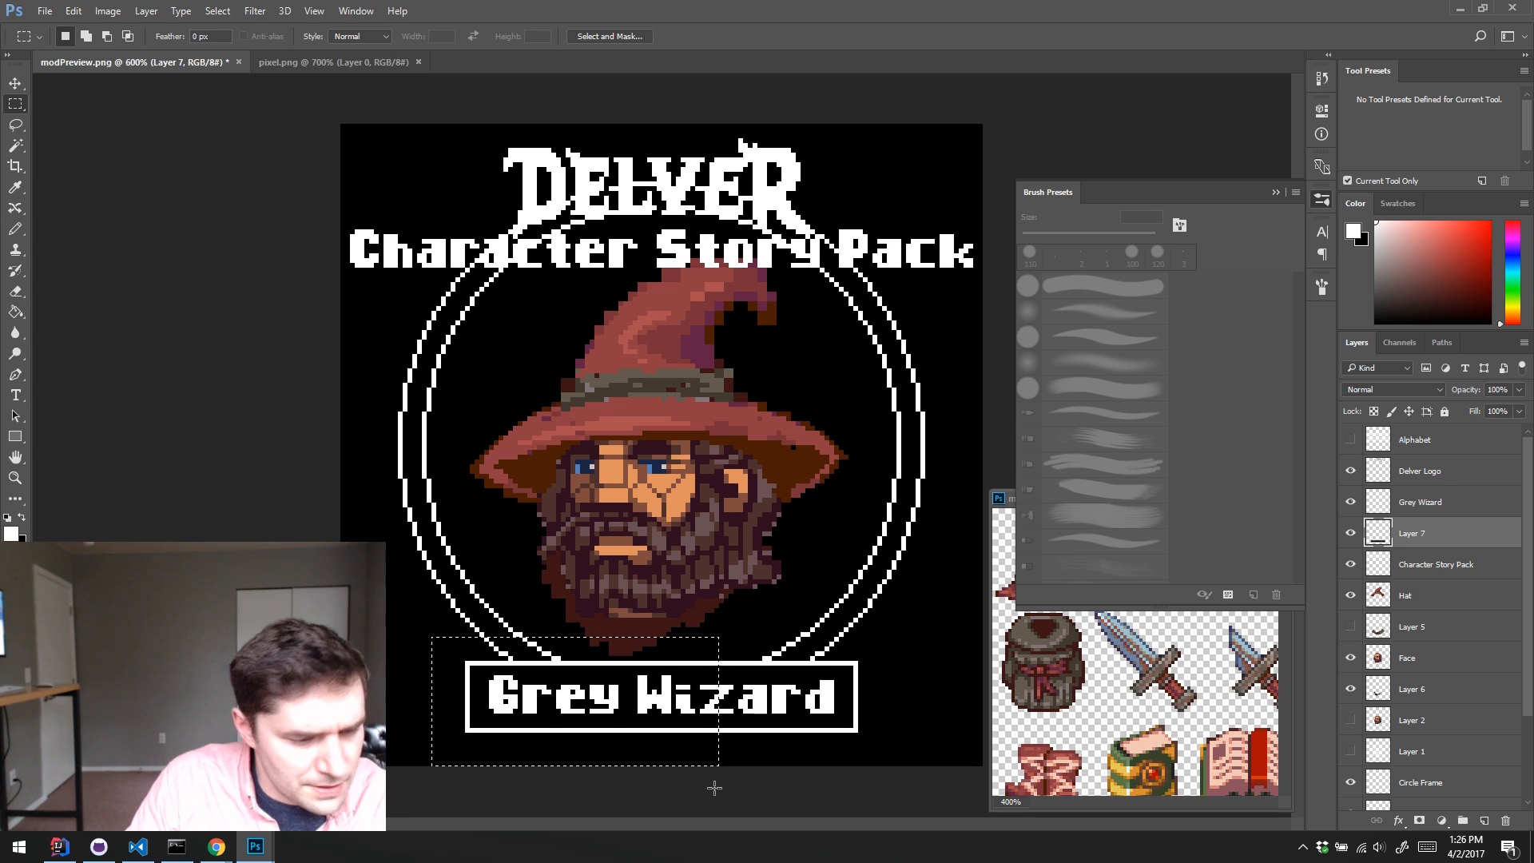
key(v)
key(Left)
key(Left)
key(Left)
key(Left)
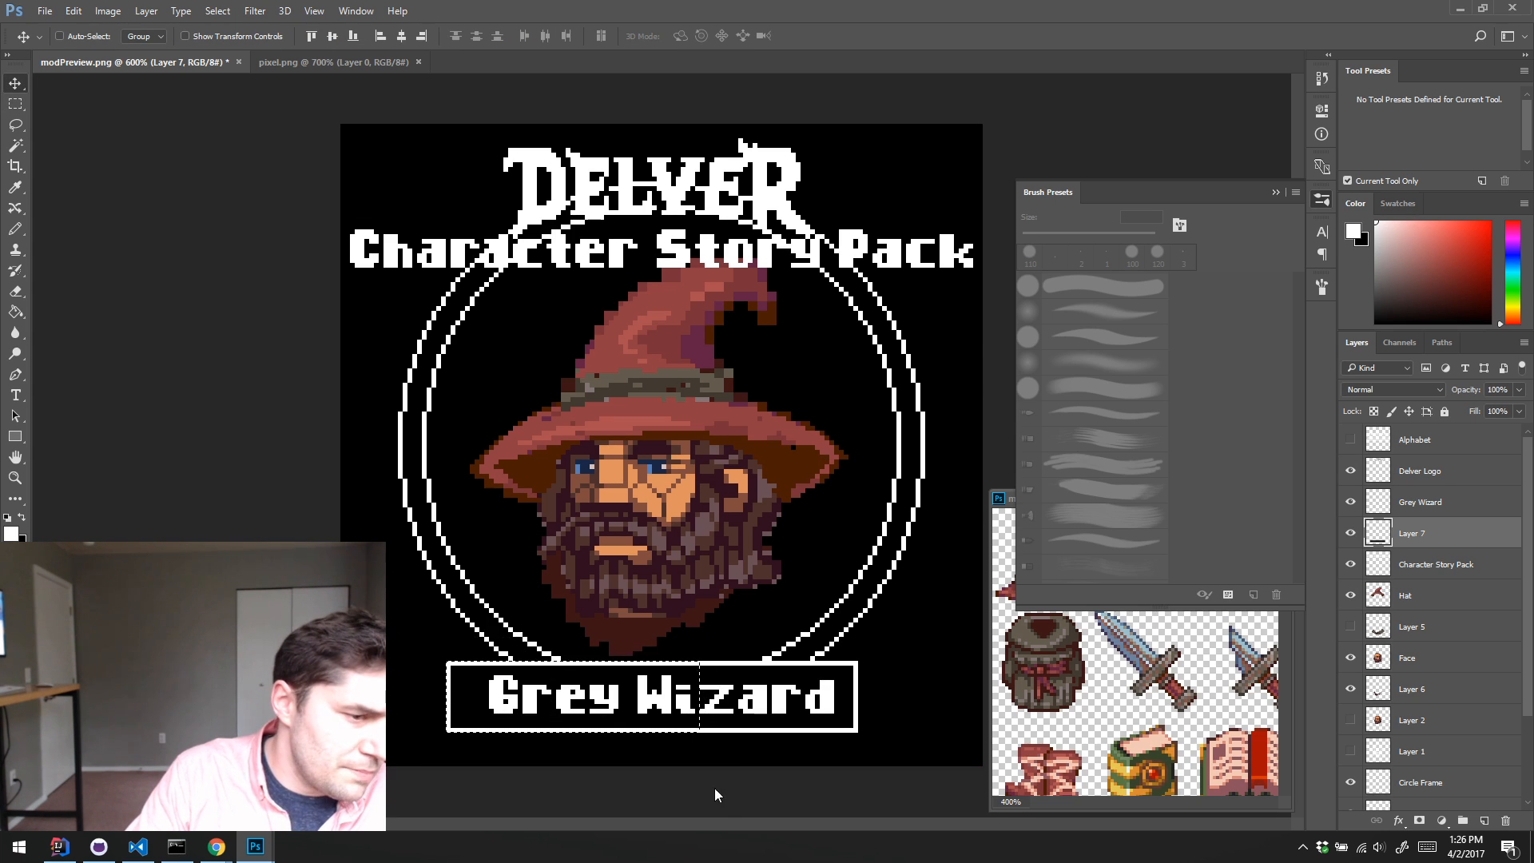
key(Left)
key(Left)
key(Left)
key(Left)
key(ctrl+d)
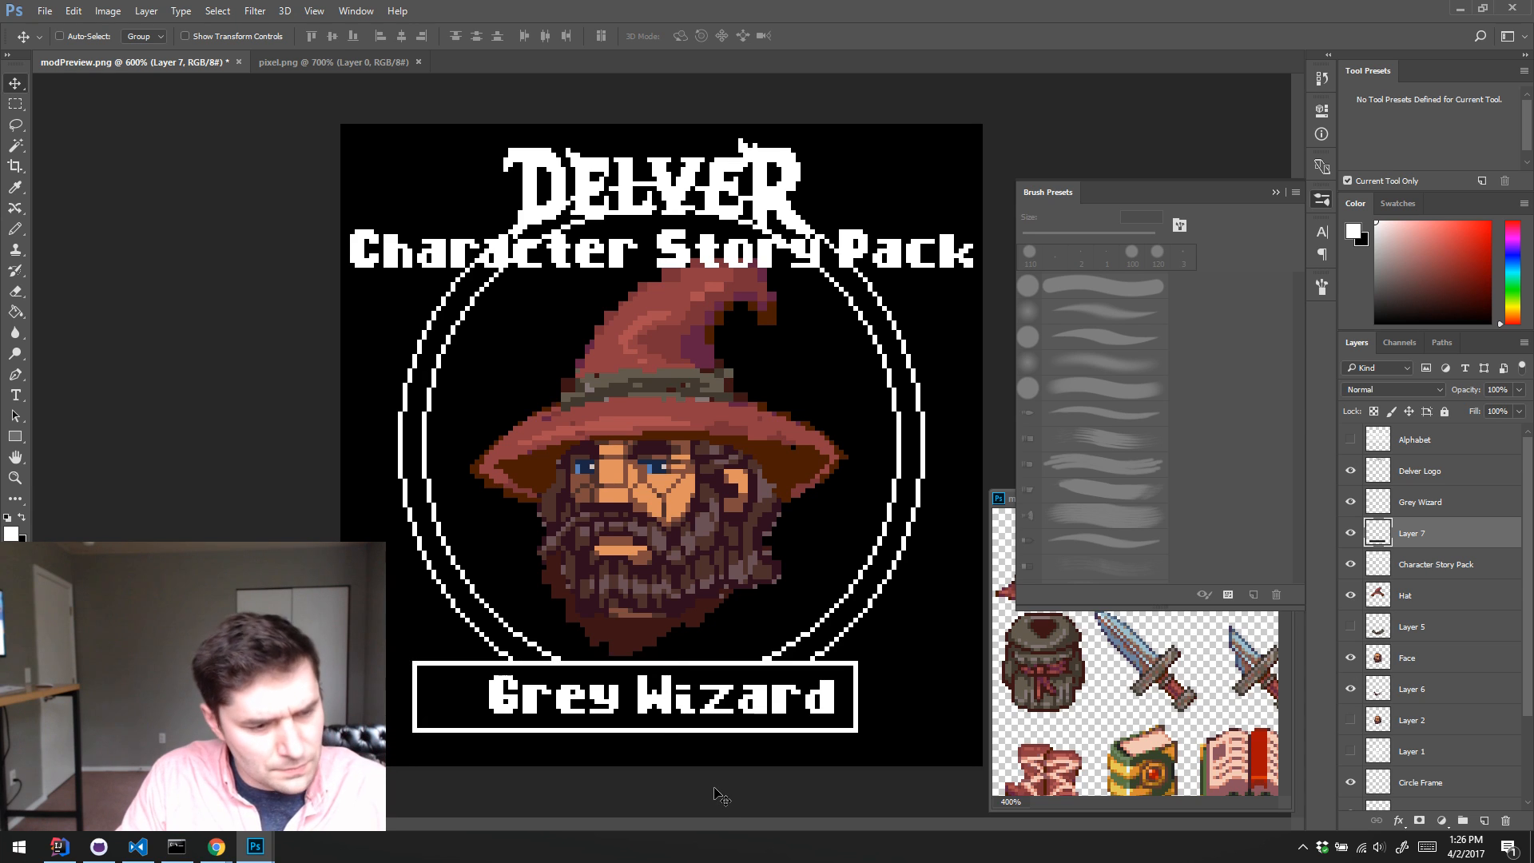
Step: Nudge the widened caption box on Layer 7 rightward to centre it around the Grey Wizard caption
key(Right)
key(Right)
key(Right)
key(Right)
key(Right)
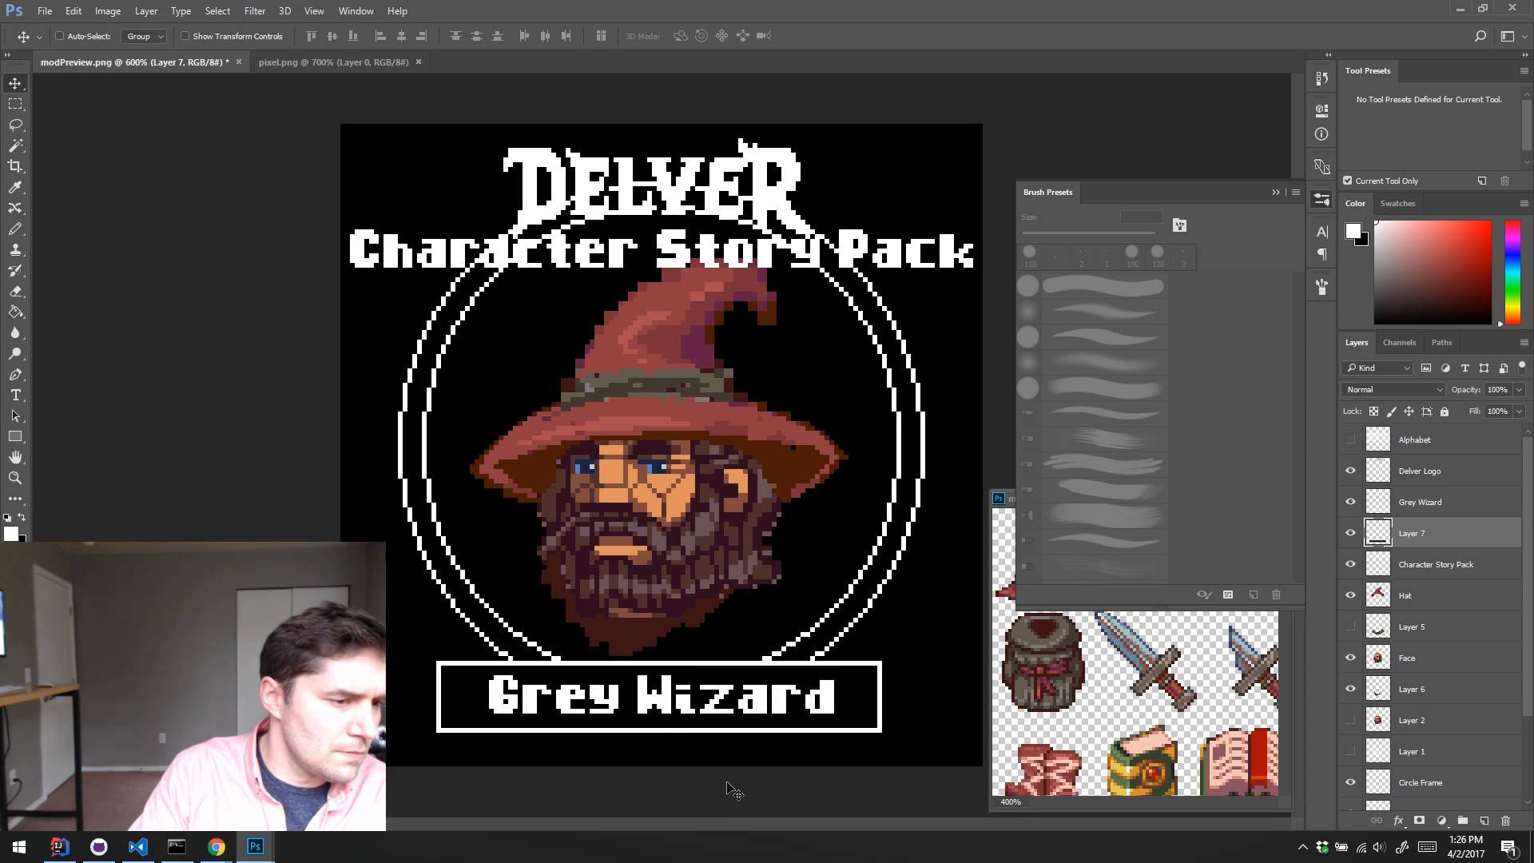
key(Right)
key(Left)
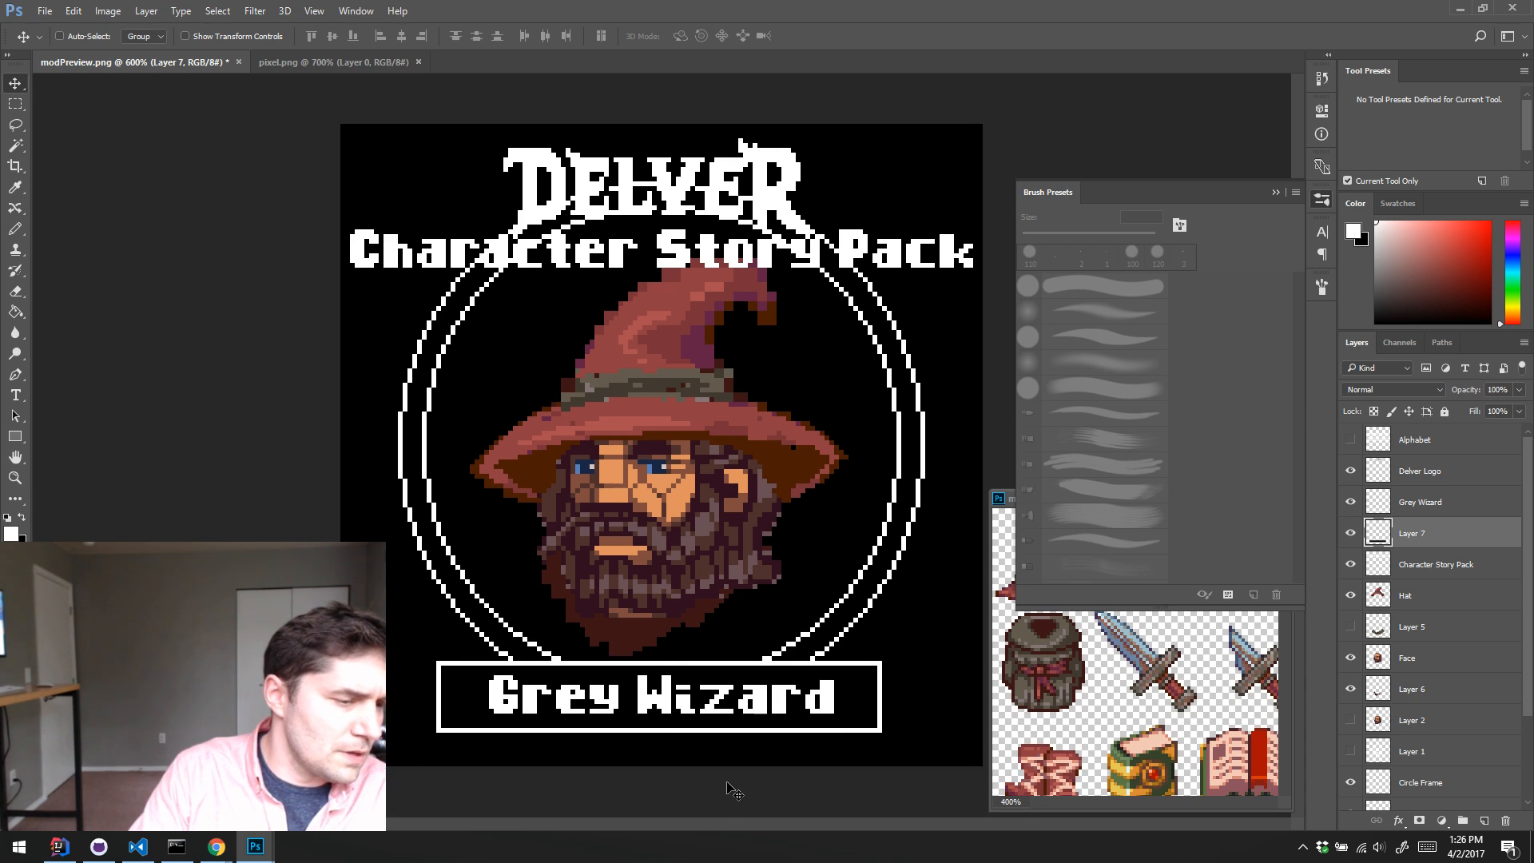
mouse_move(790, 736)
mouse_down()
mouse_move(849, 739)
mouse_move(790, 738)
mouse_up()
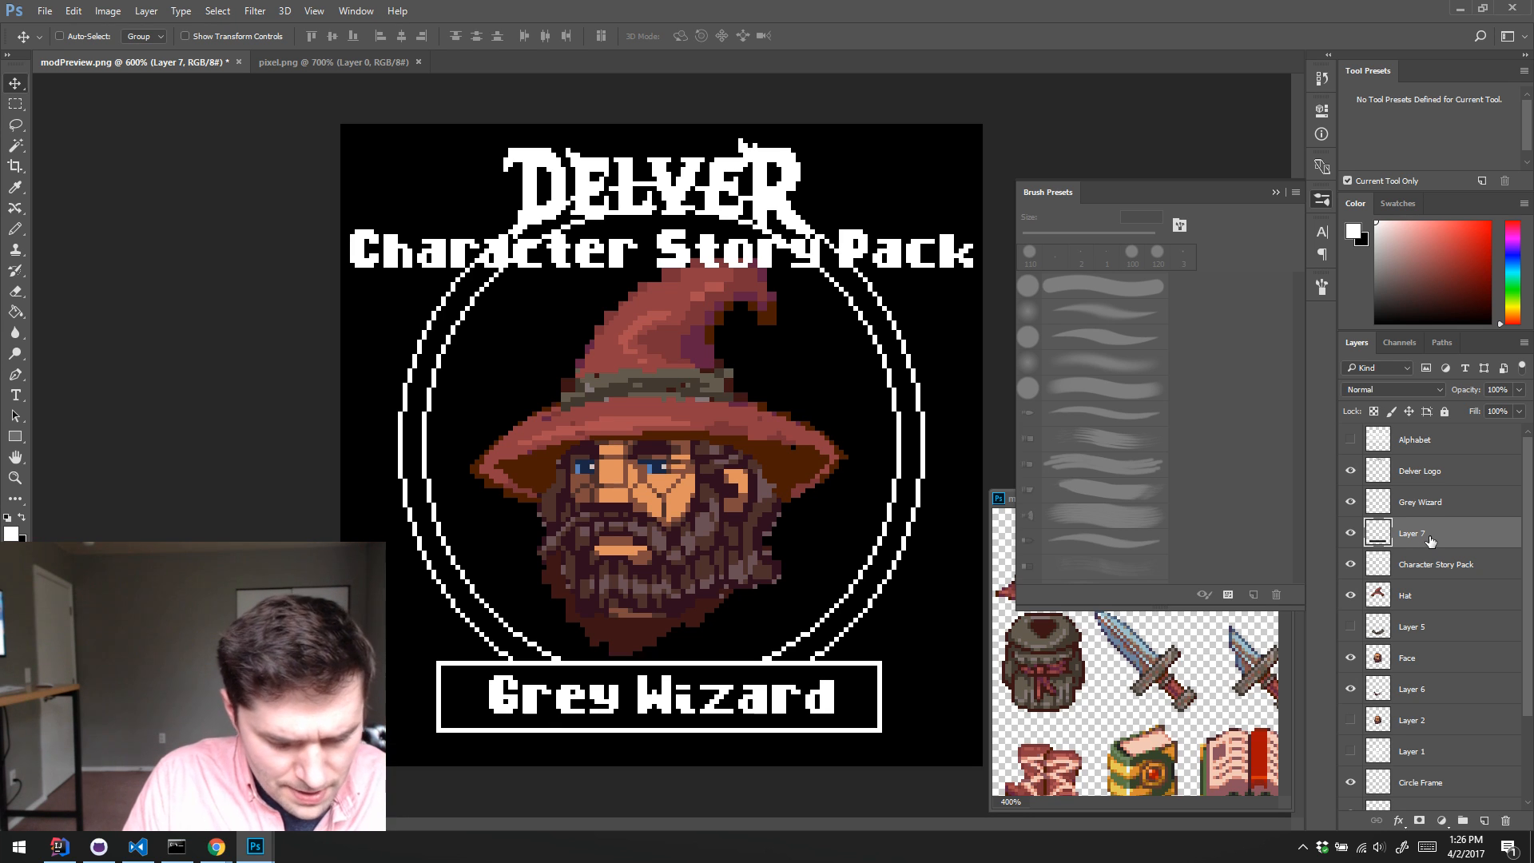
Step: Duplicate the Layer 7 caption box, place the copy beneath the Character Story Pack layer, and move it up behind that title
key(ctrl+j)
drag(1432, 541, 1452, 607)
drag(685, 668, 729, 250)
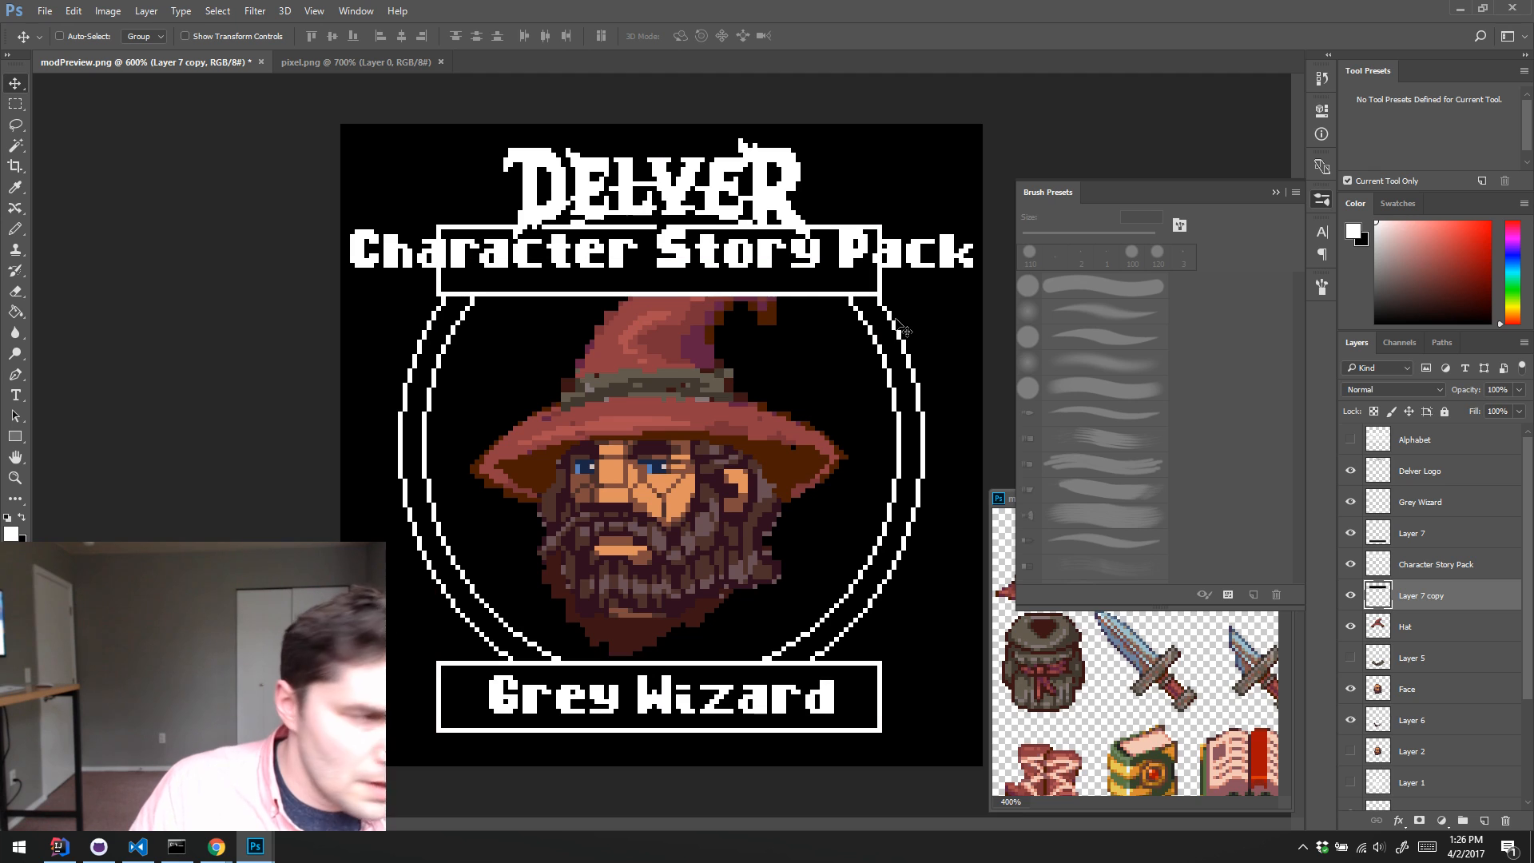
key(Up)
key(Up)
key(Down)
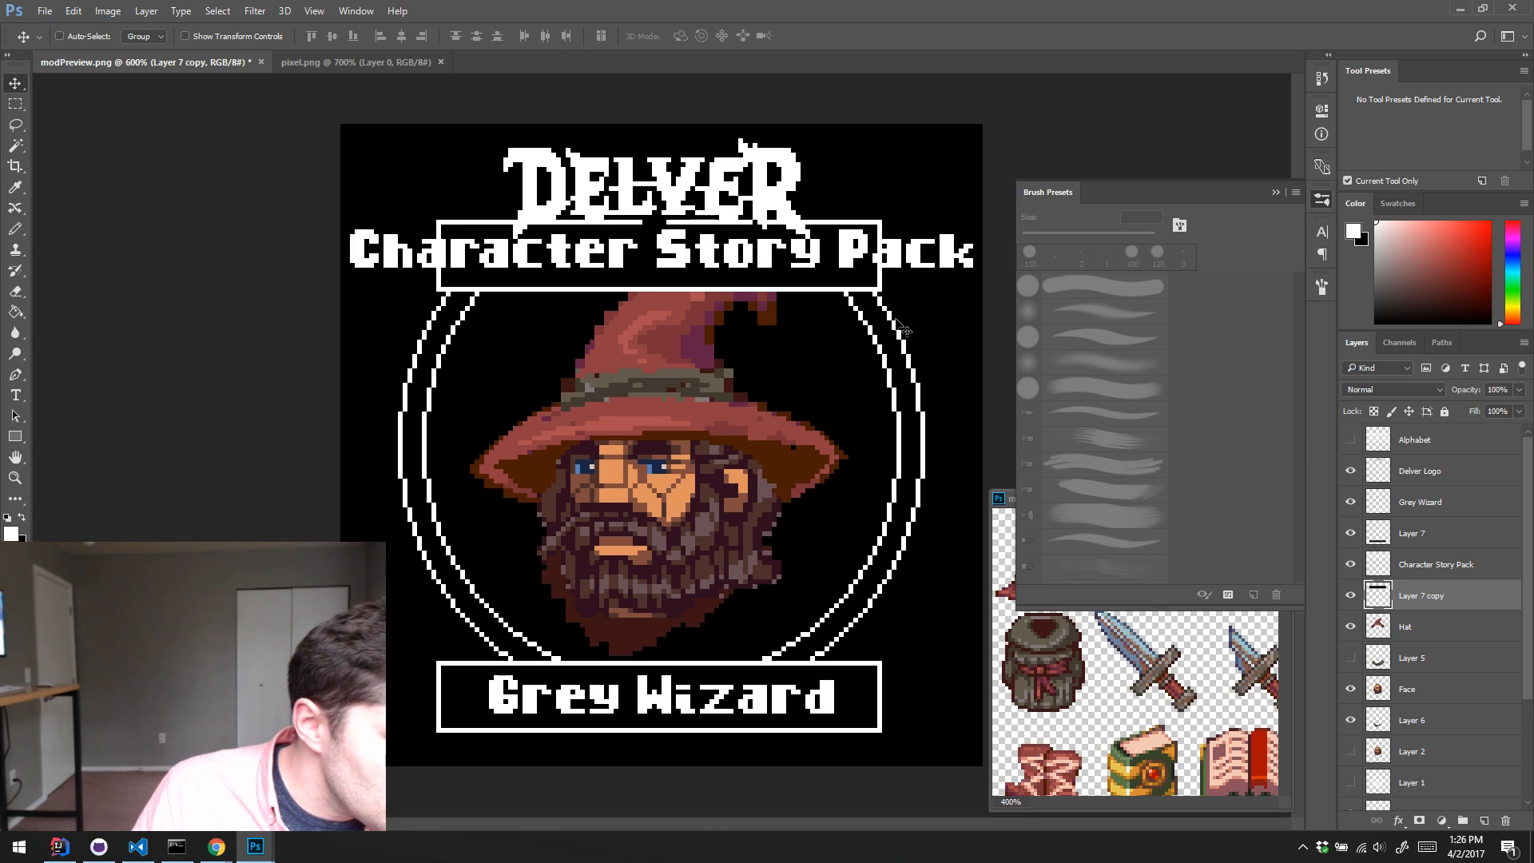
Step: Nudge the copied box leftward and up so its left border sits on the canvas's left edge
key(Left)
key(Left)
key(Left)
key(Left)
key(Left)
key(Left)
key(Left)
key(Left)
key(Left)
key(Left)
key(Left)
key(Left)
key(Left)
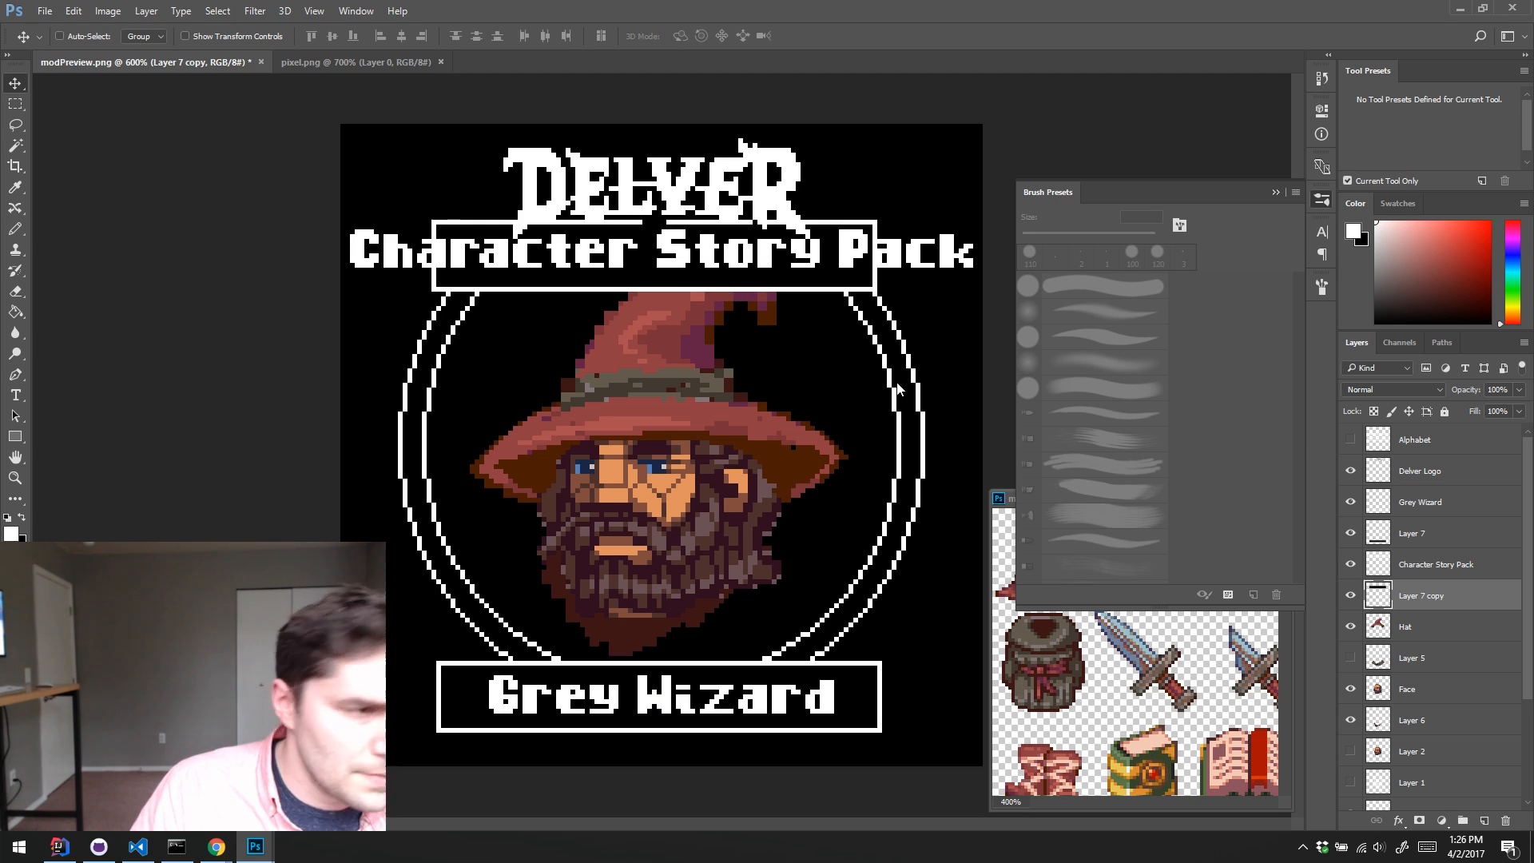
key(Left)
key(Left)
key(Left)
key(Left)
key(Left)
key(Left)
key(Left)
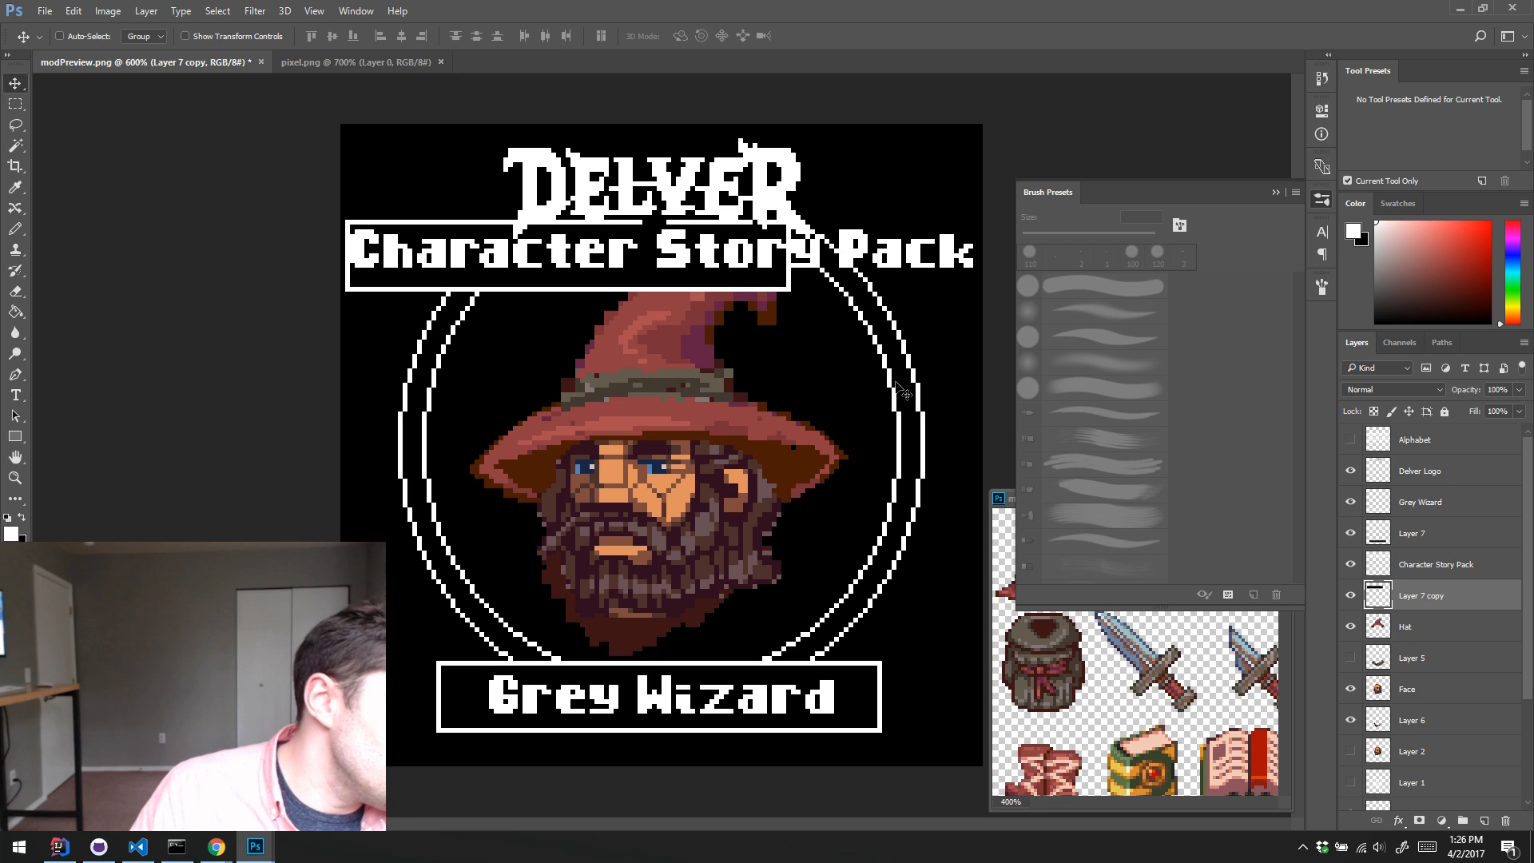
key(Up)
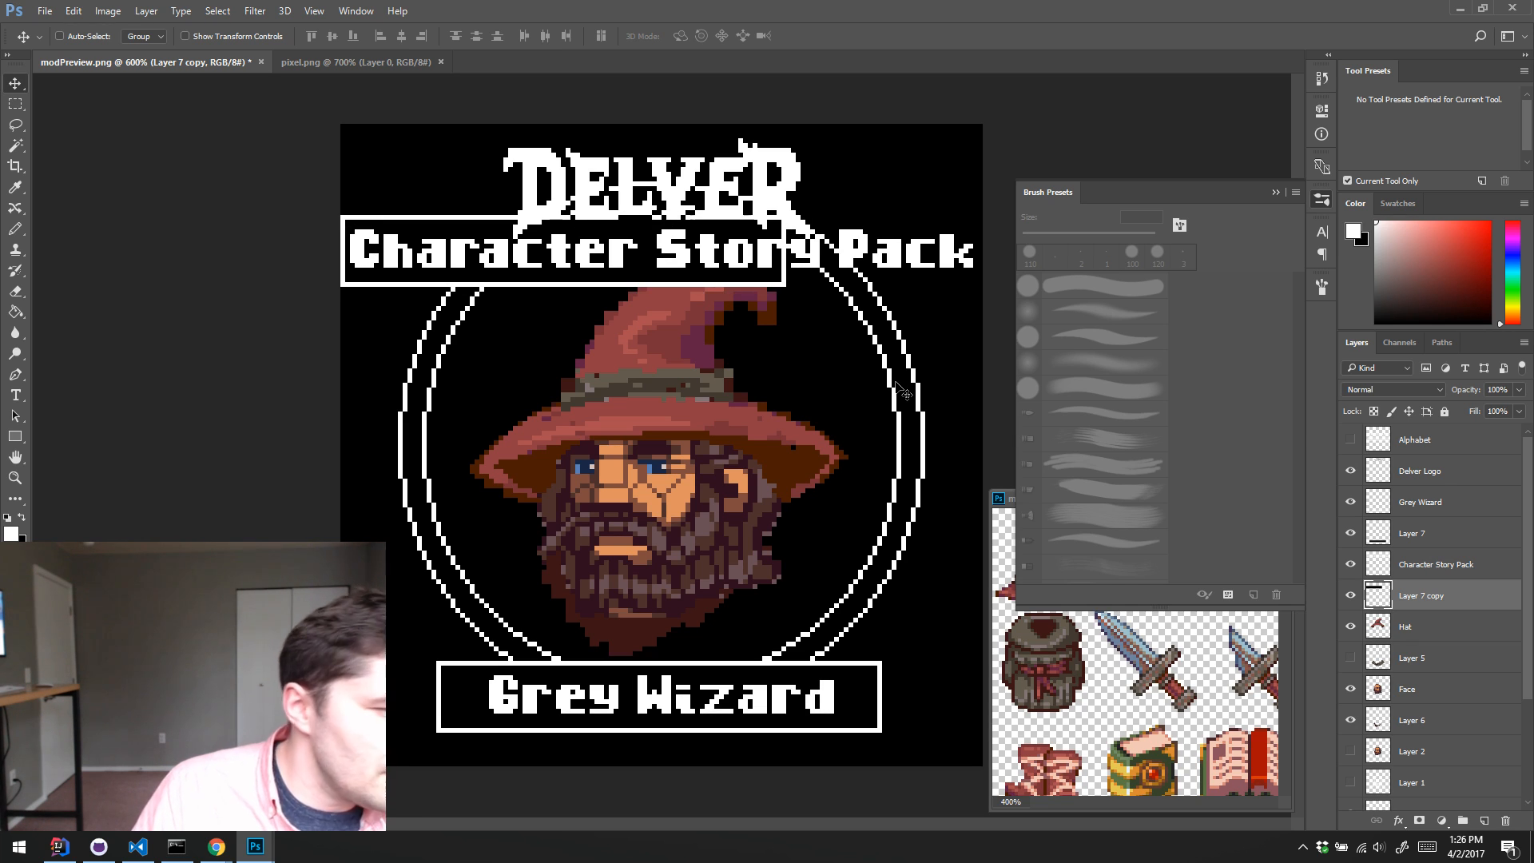
Step: Select the right part of the copied box and move it to the canvas's right edge, widening the box around Character Story Pack
key(m)
drag(843, 352, 470, 187)
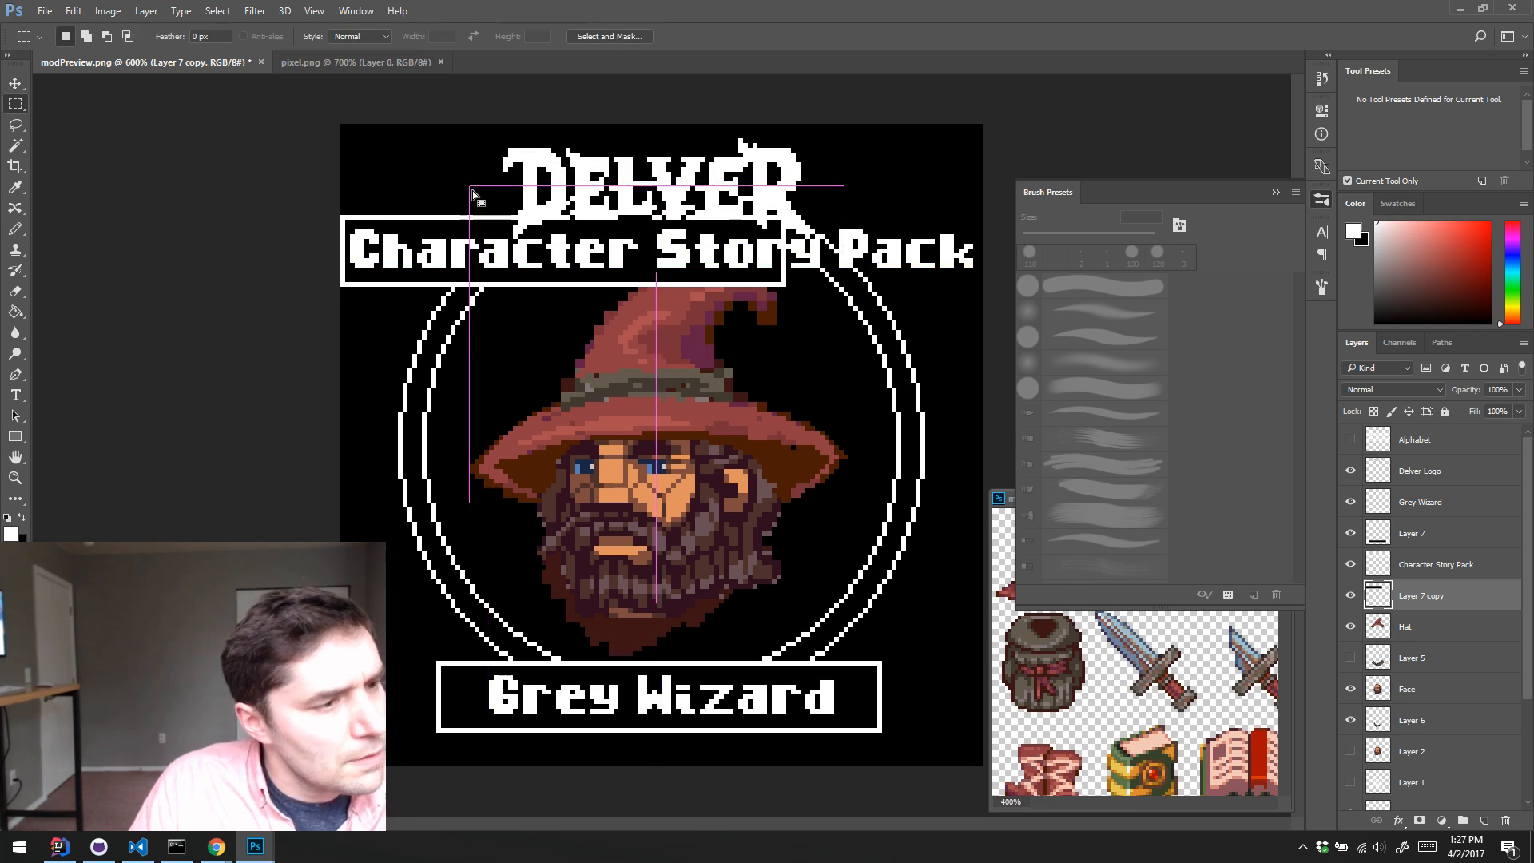
key(v)
drag(500, 248, 695, 244)
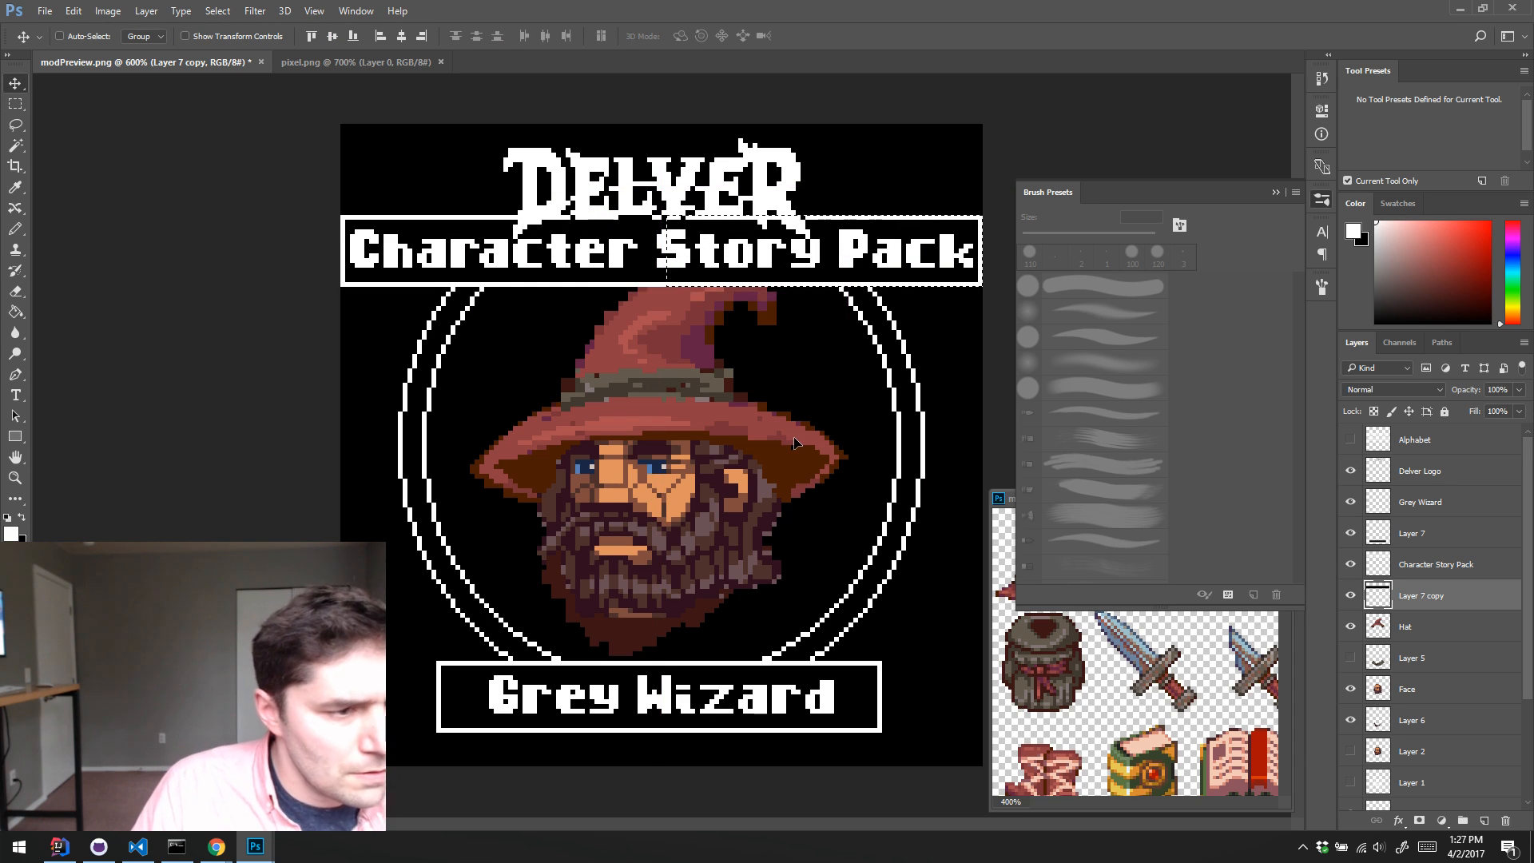
key(ctrl+d)
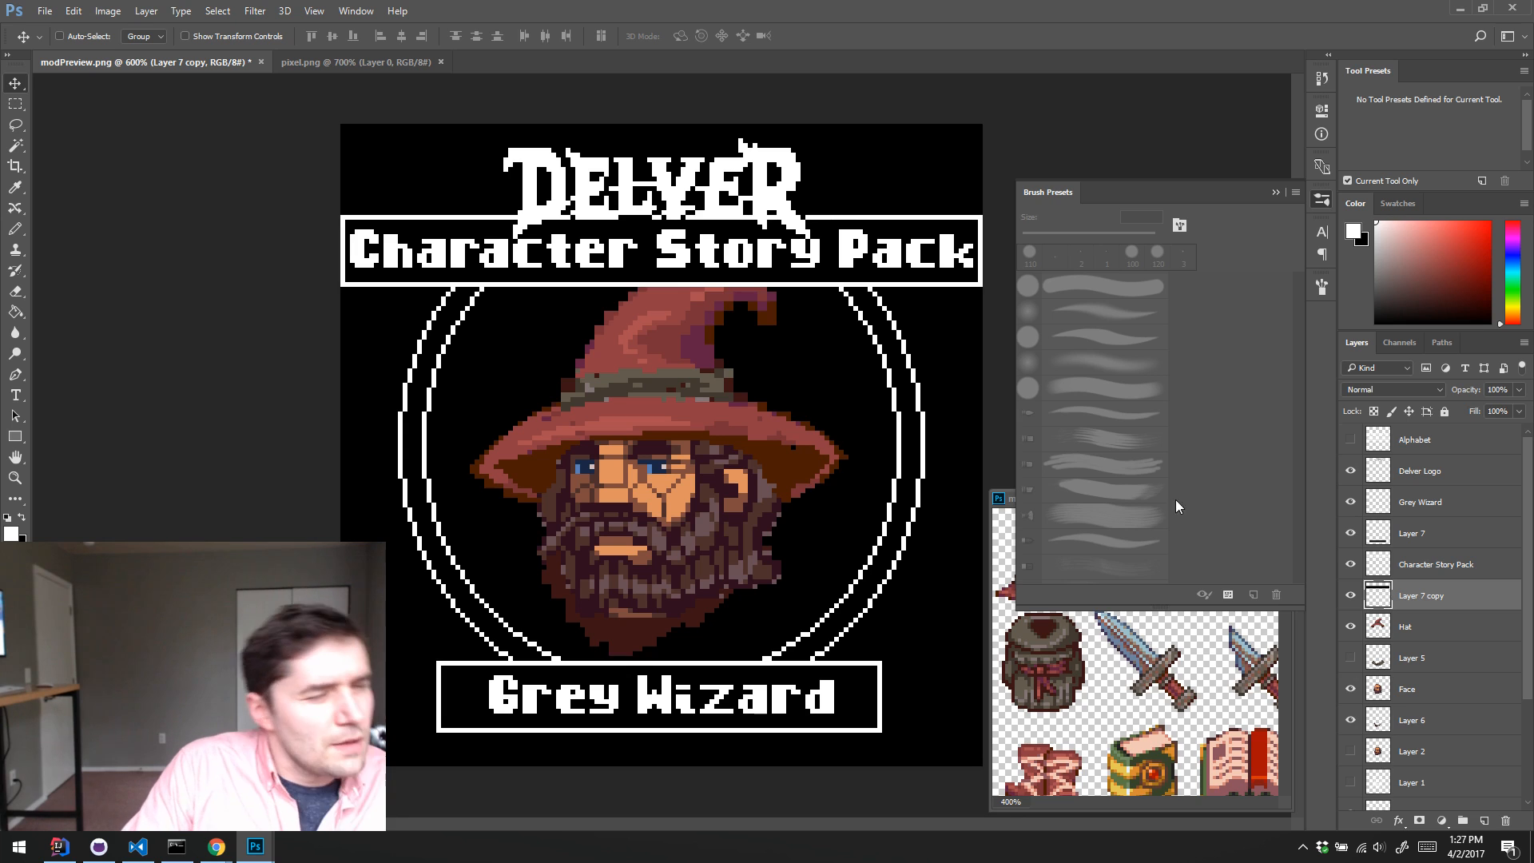
Step: Nudge the Character Story Pack layer and its box layer down together by 1 px
ctrl+click(1461, 565)
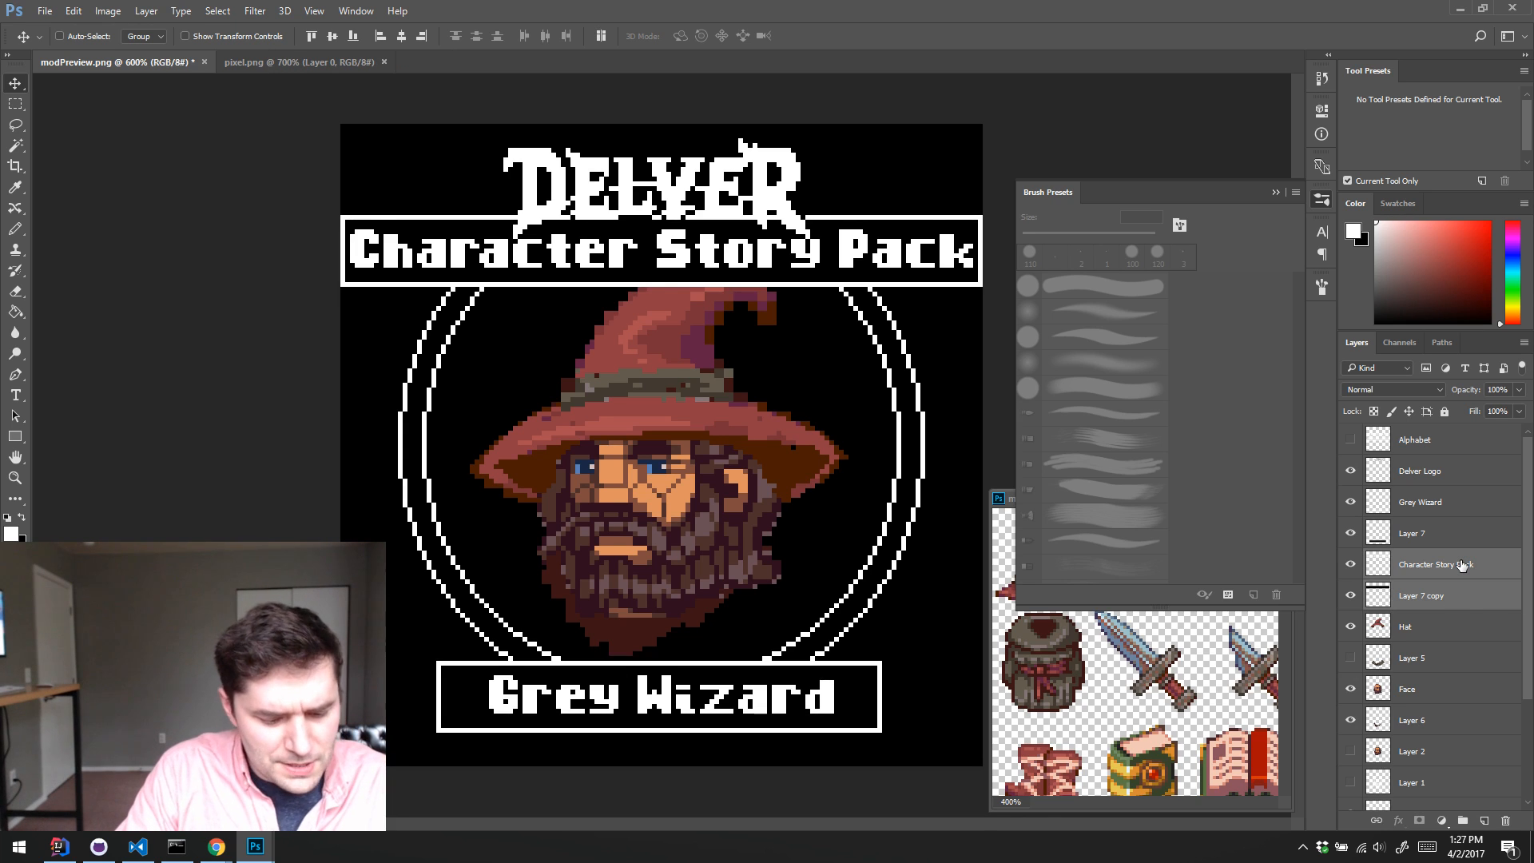
key(Down)
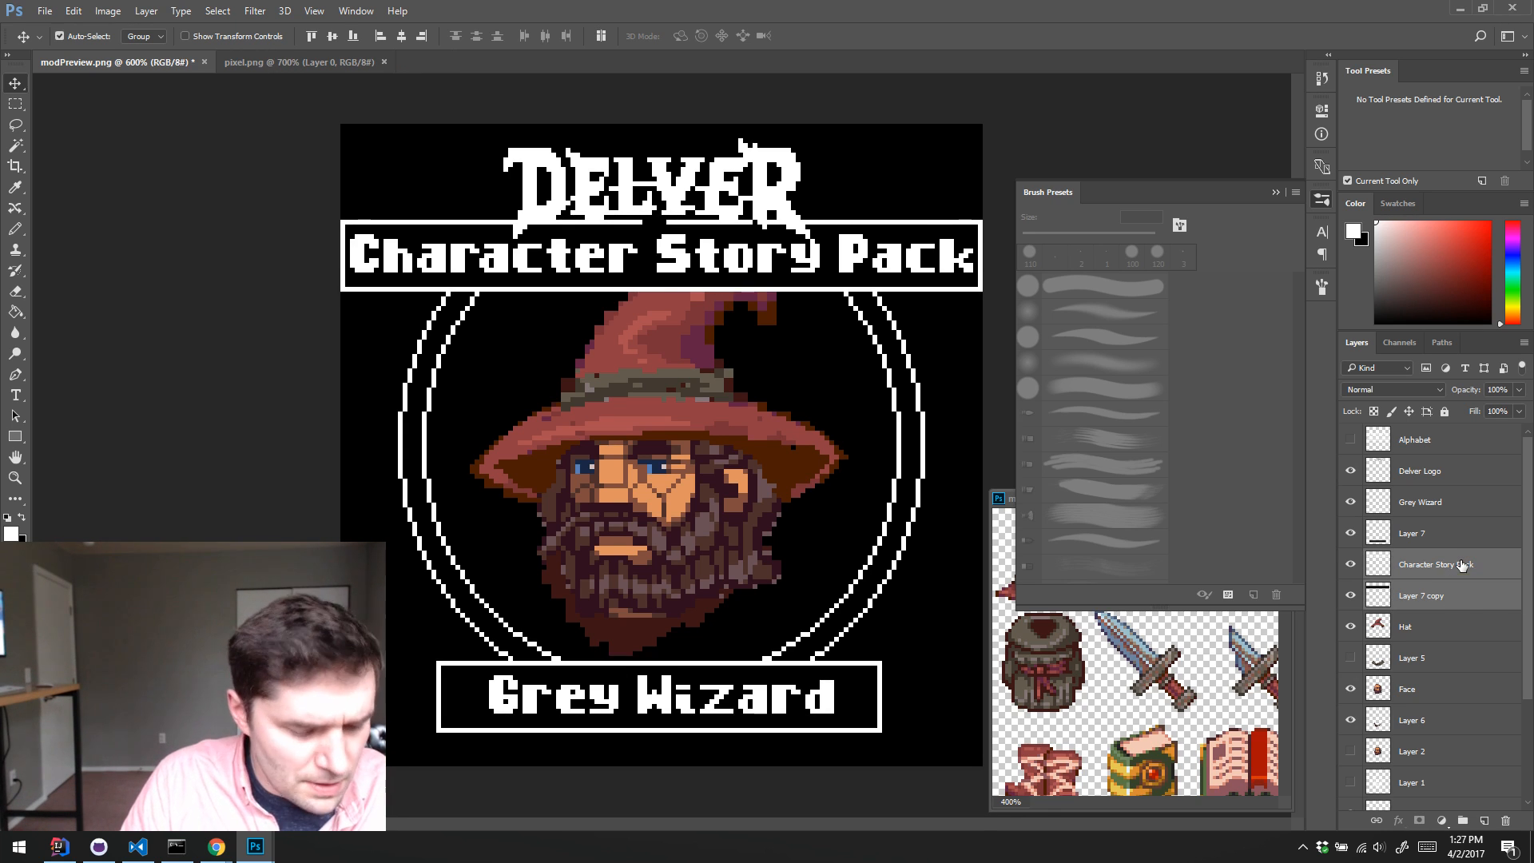
key(a)
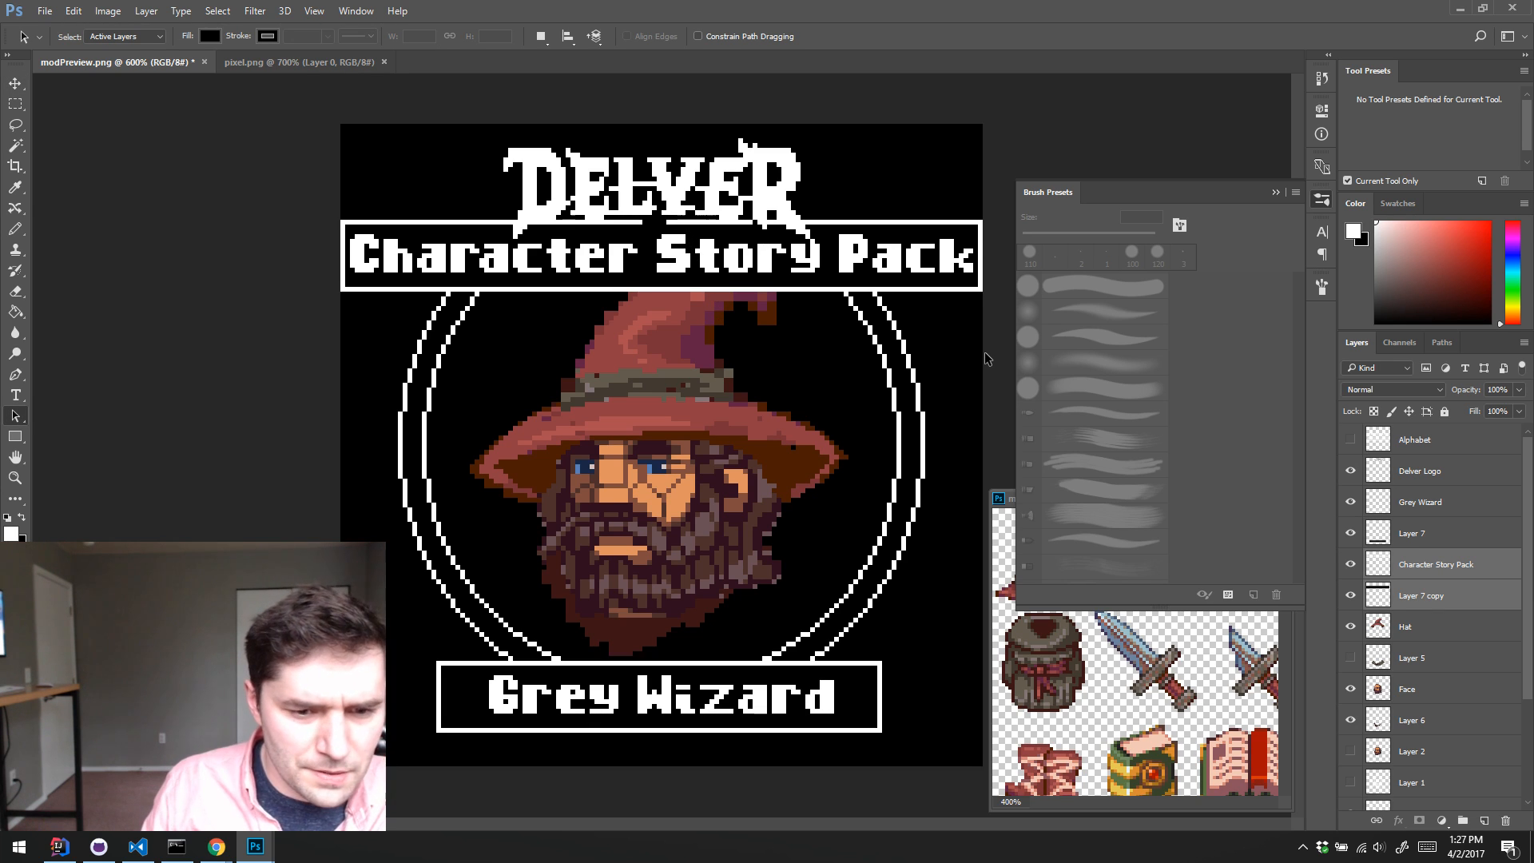
Step: Toggle the visibility of the Character Story Pack and Delver Logo layers to check how the title and logo overlap
click(1361, 557)
click(1351, 565)
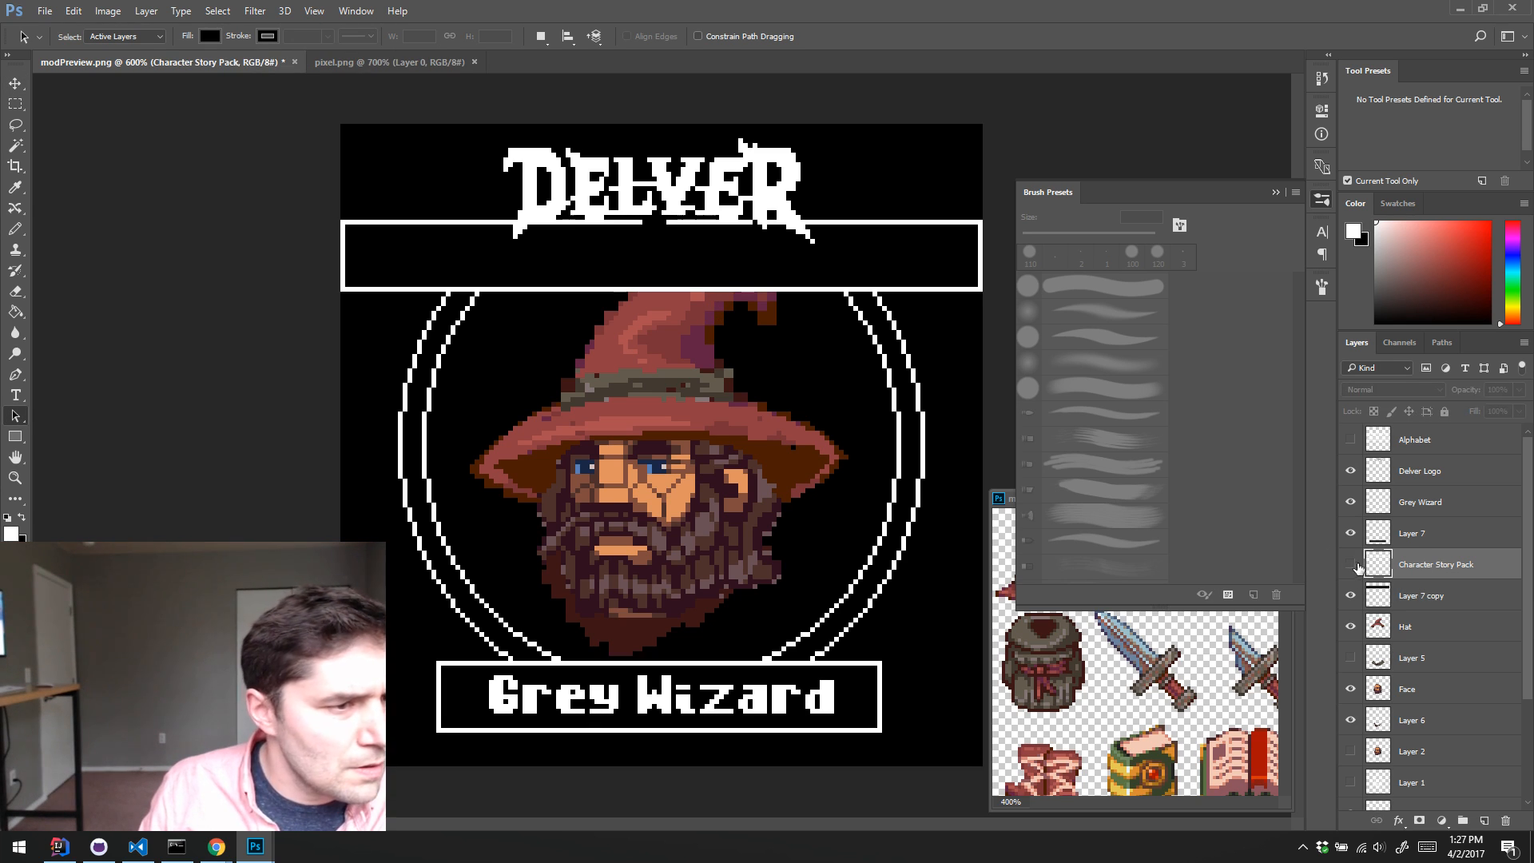
click(1351, 564)
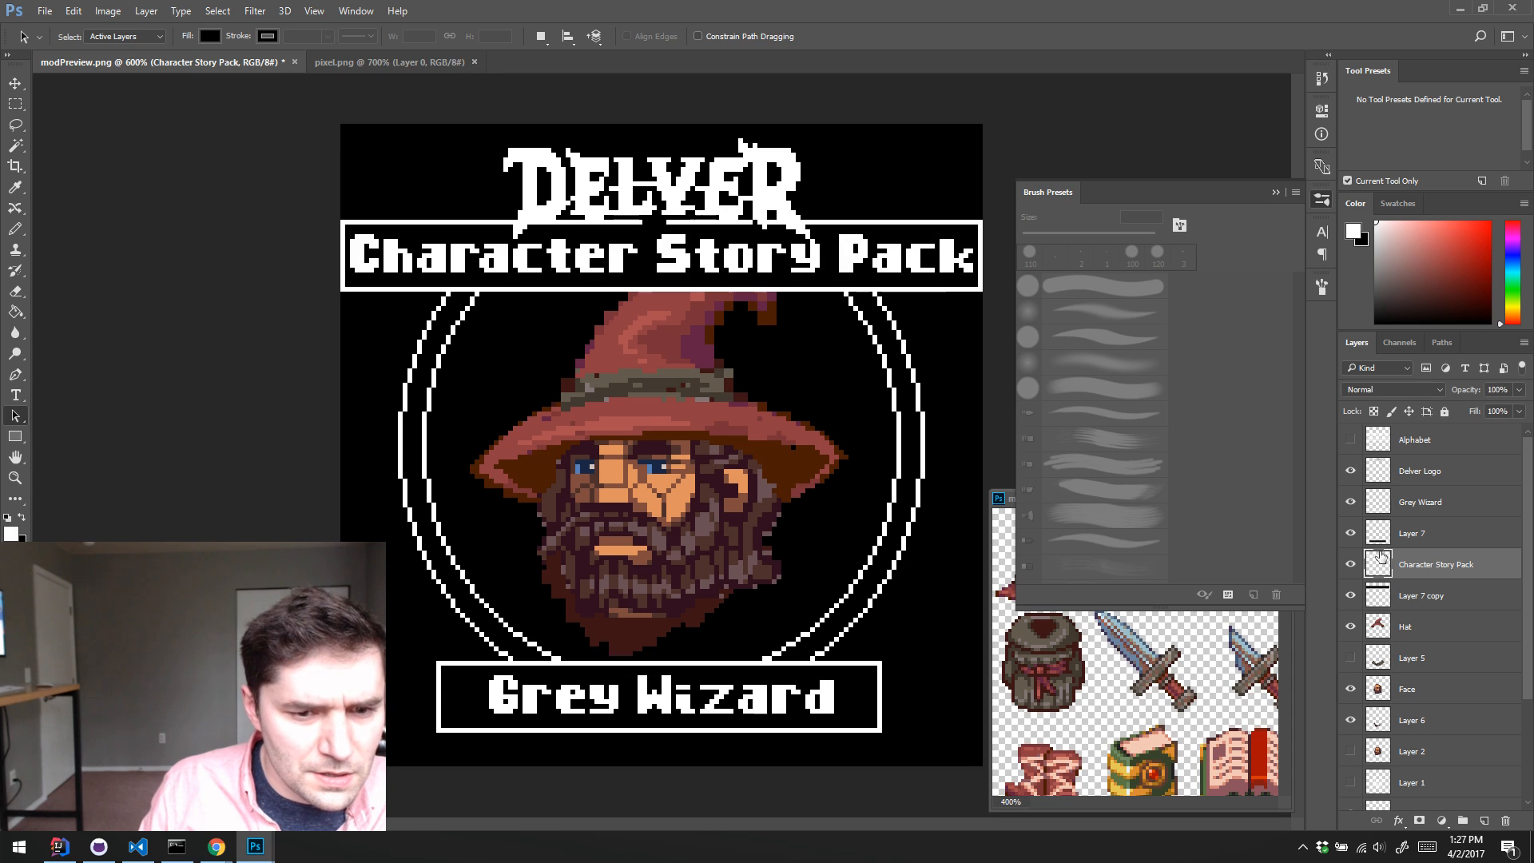
click(1368, 473)
click(1351, 470)
click(1351, 470)
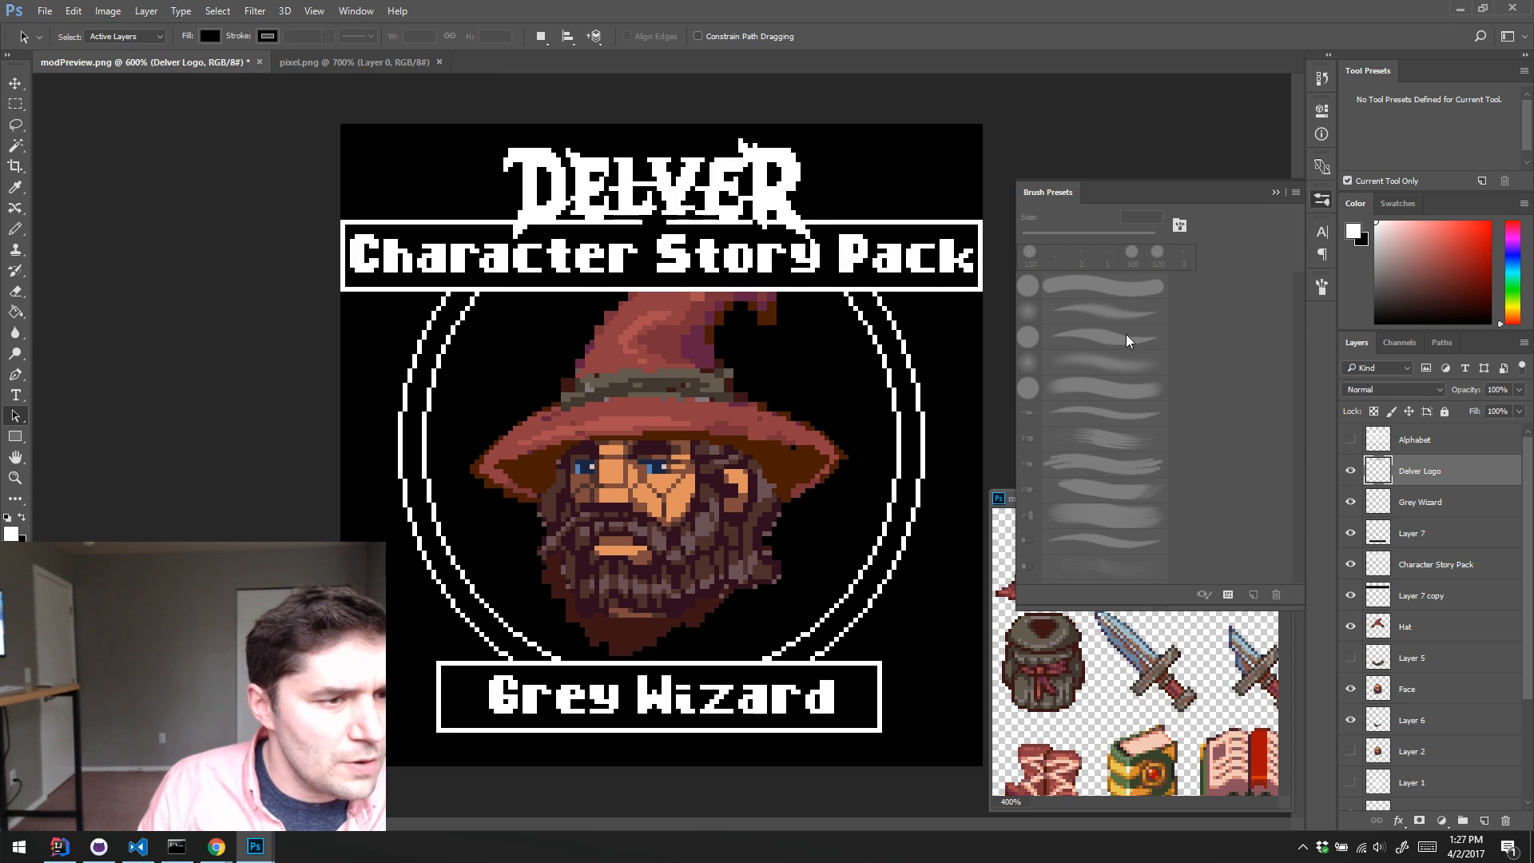
Step: Try to isolate the Delver logo by selecting the transparent area of its layer with the Magic Wand
key(w)
click(670, 252)
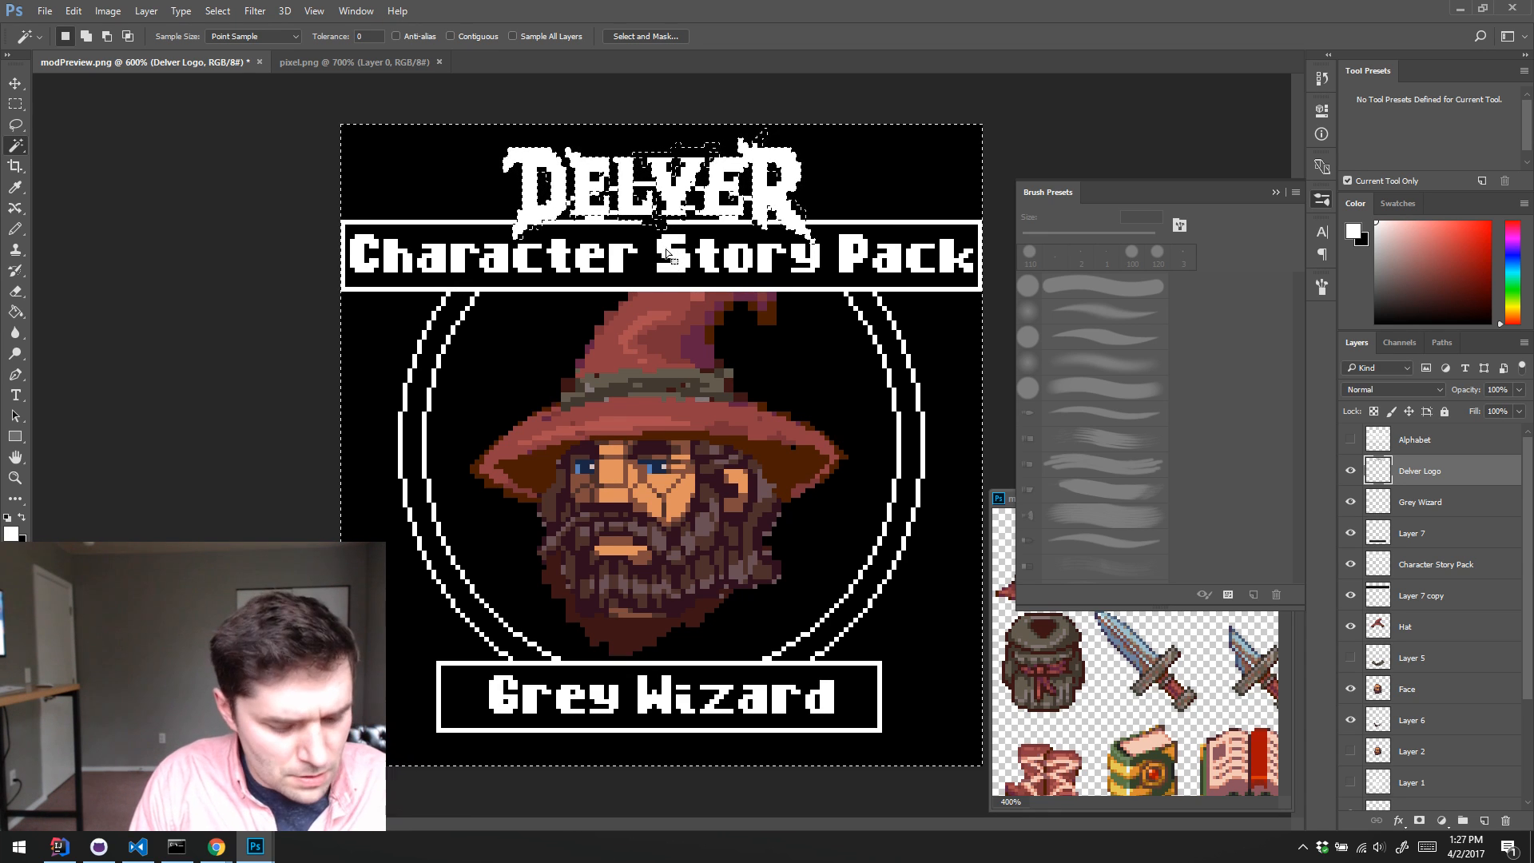
key(ctrl+d)
click(1350, 471)
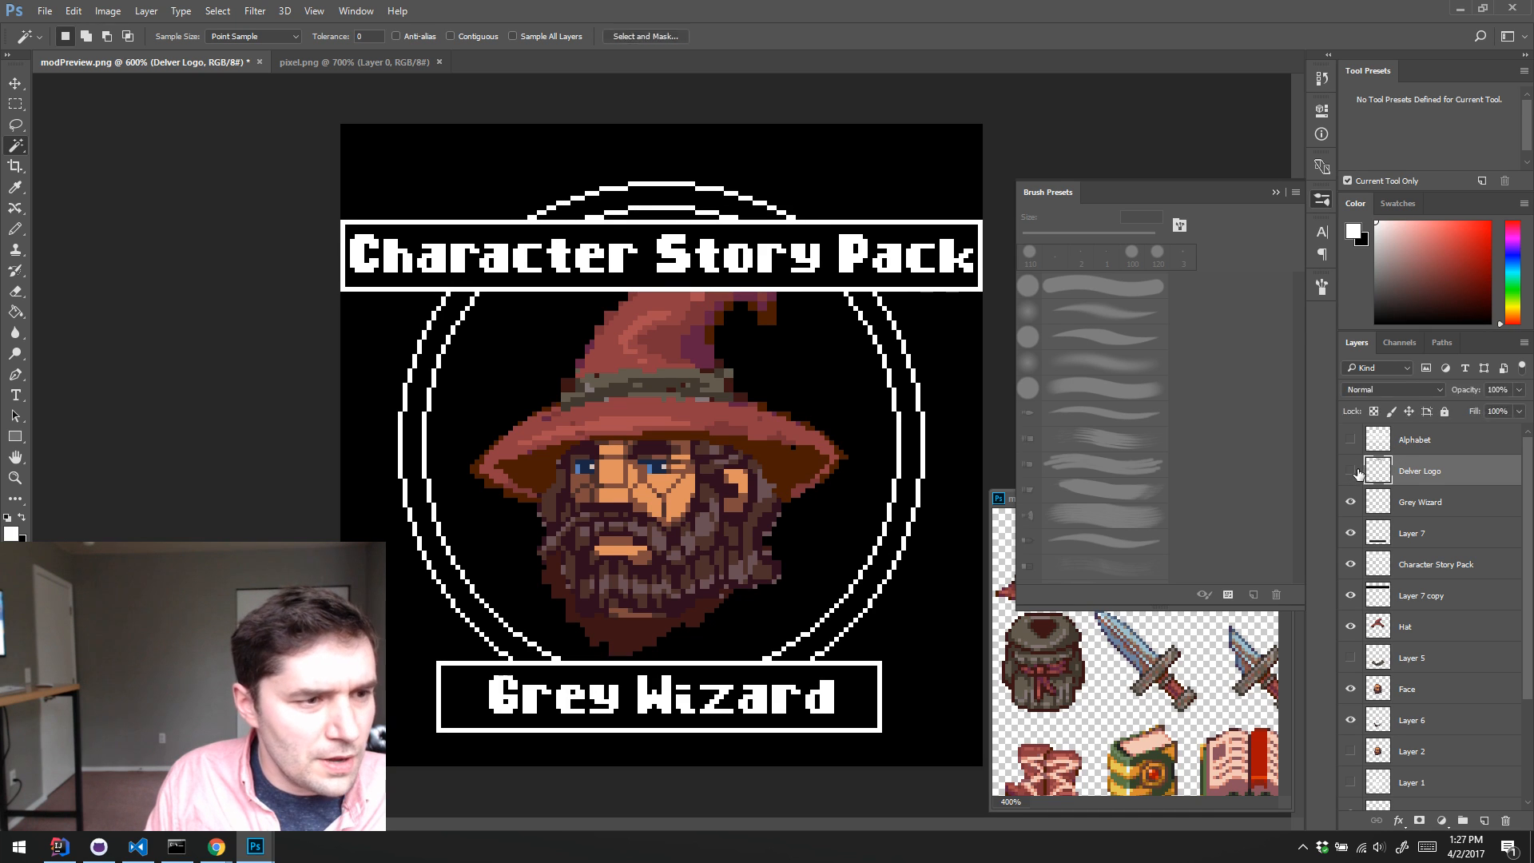
click(1350, 471)
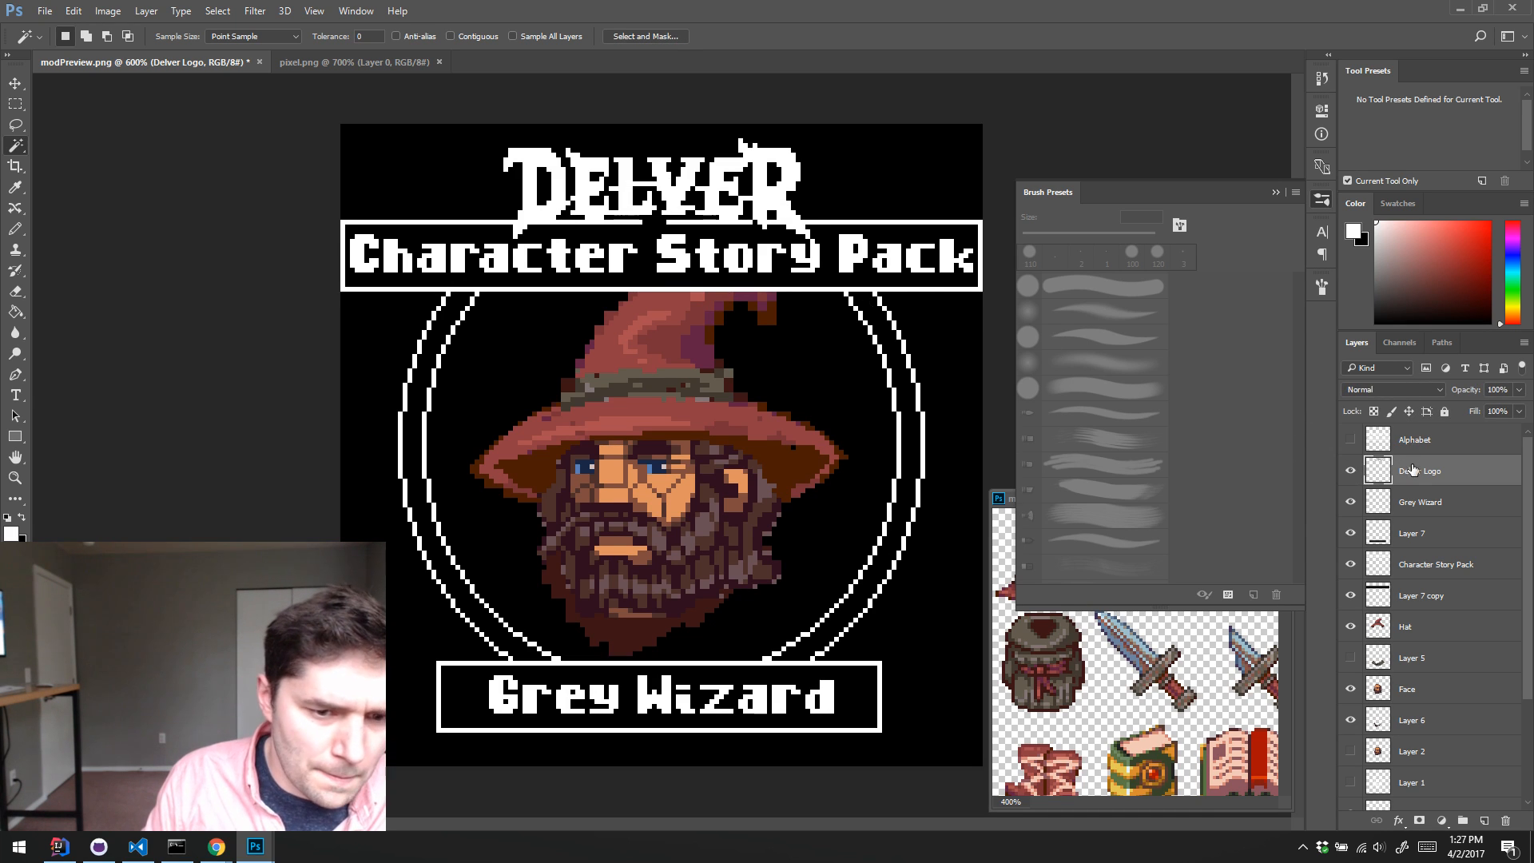
click(761, 134)
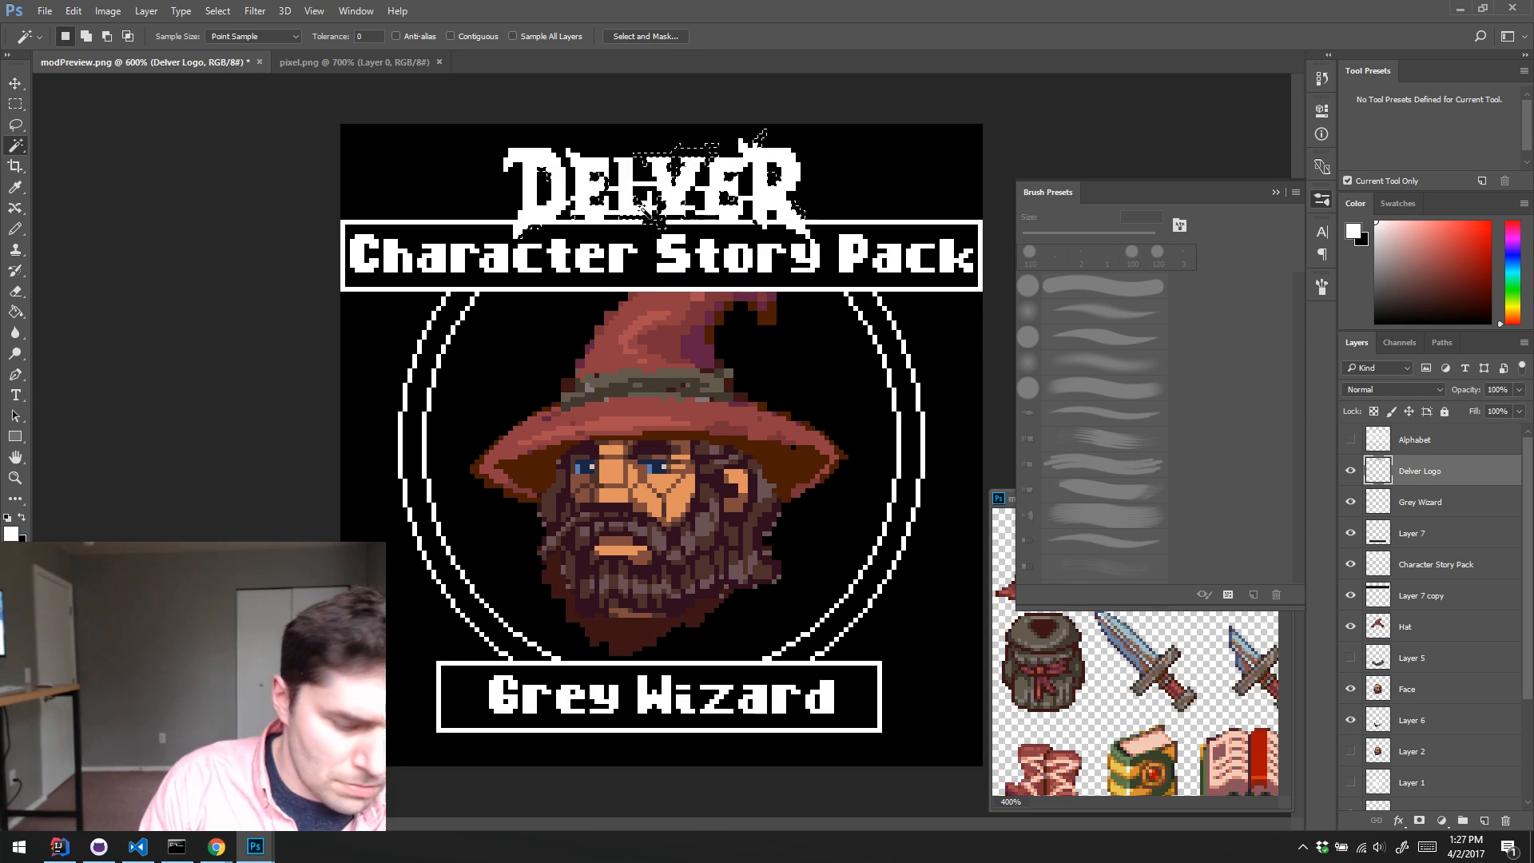
key(ctrl+d)
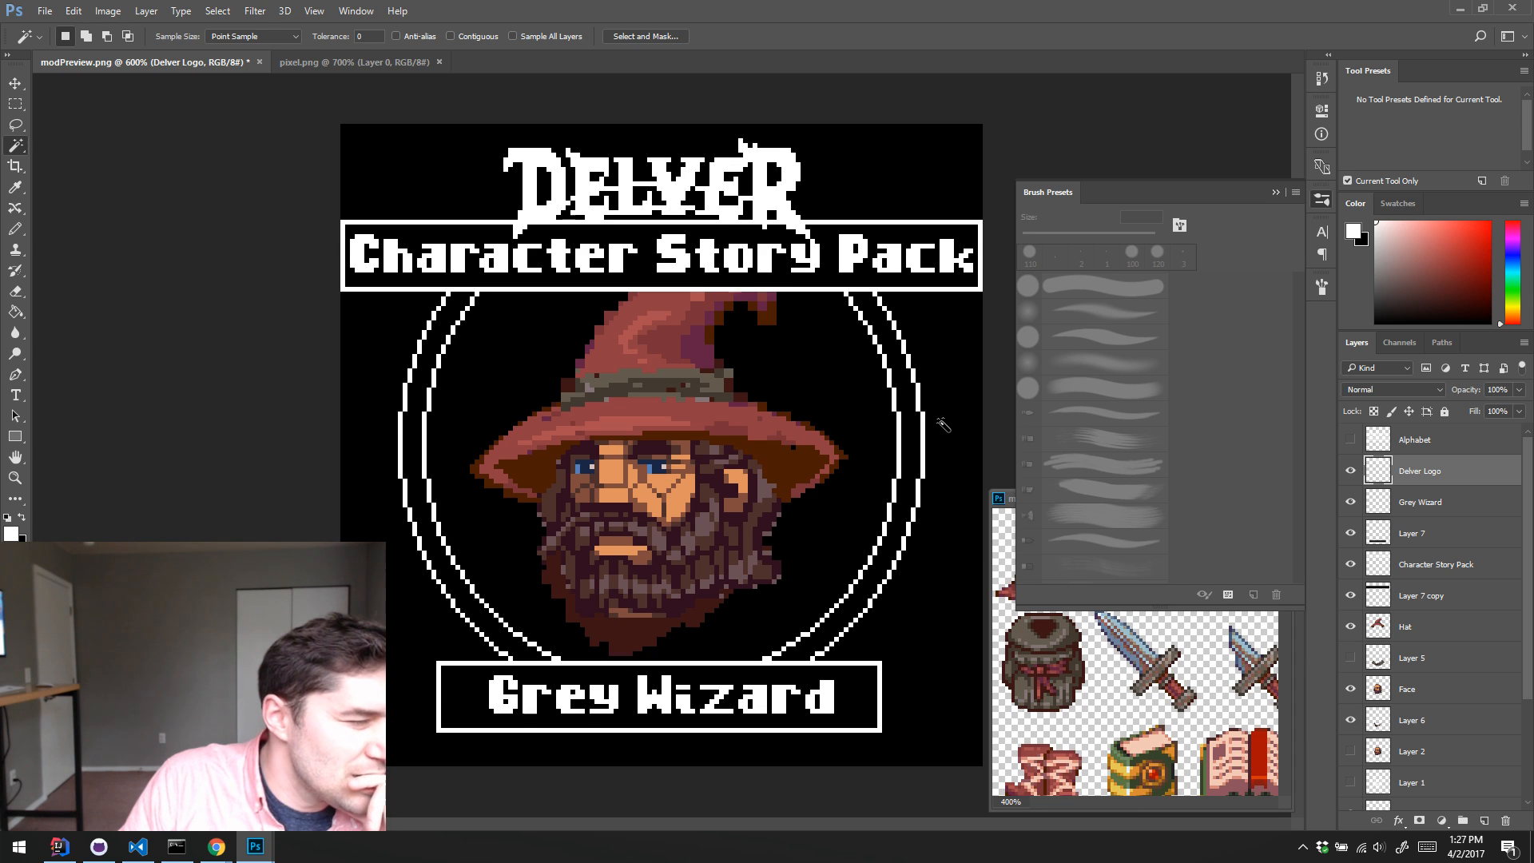
Step: Check the Warhammer Quest box reference photo in Chrome, return to Photoshop and toggle the title box on Layer 7 copy for comparison
click(216, 846)
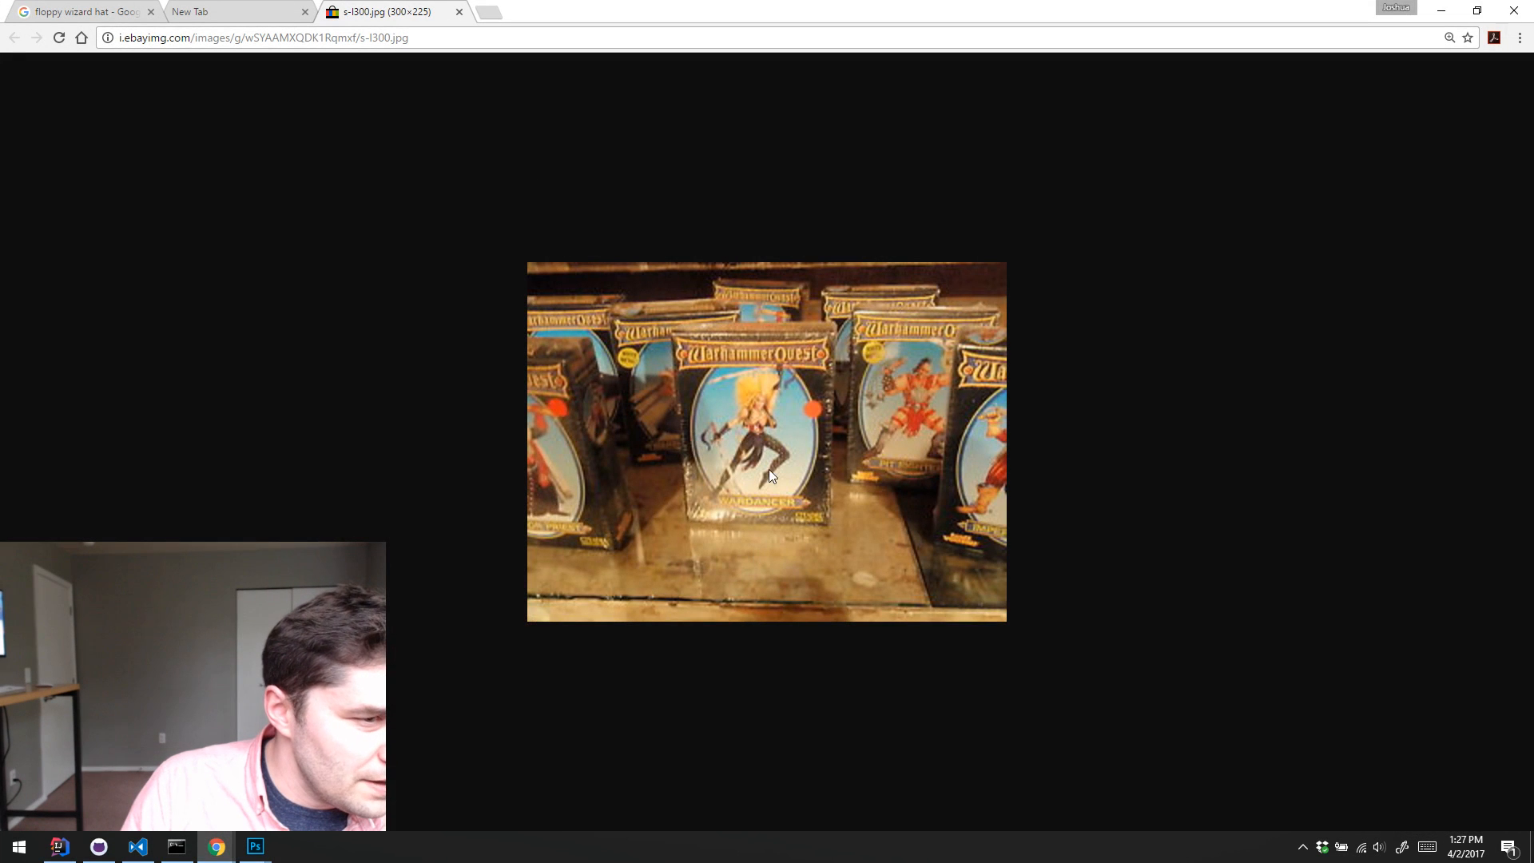
click(1440, 10)
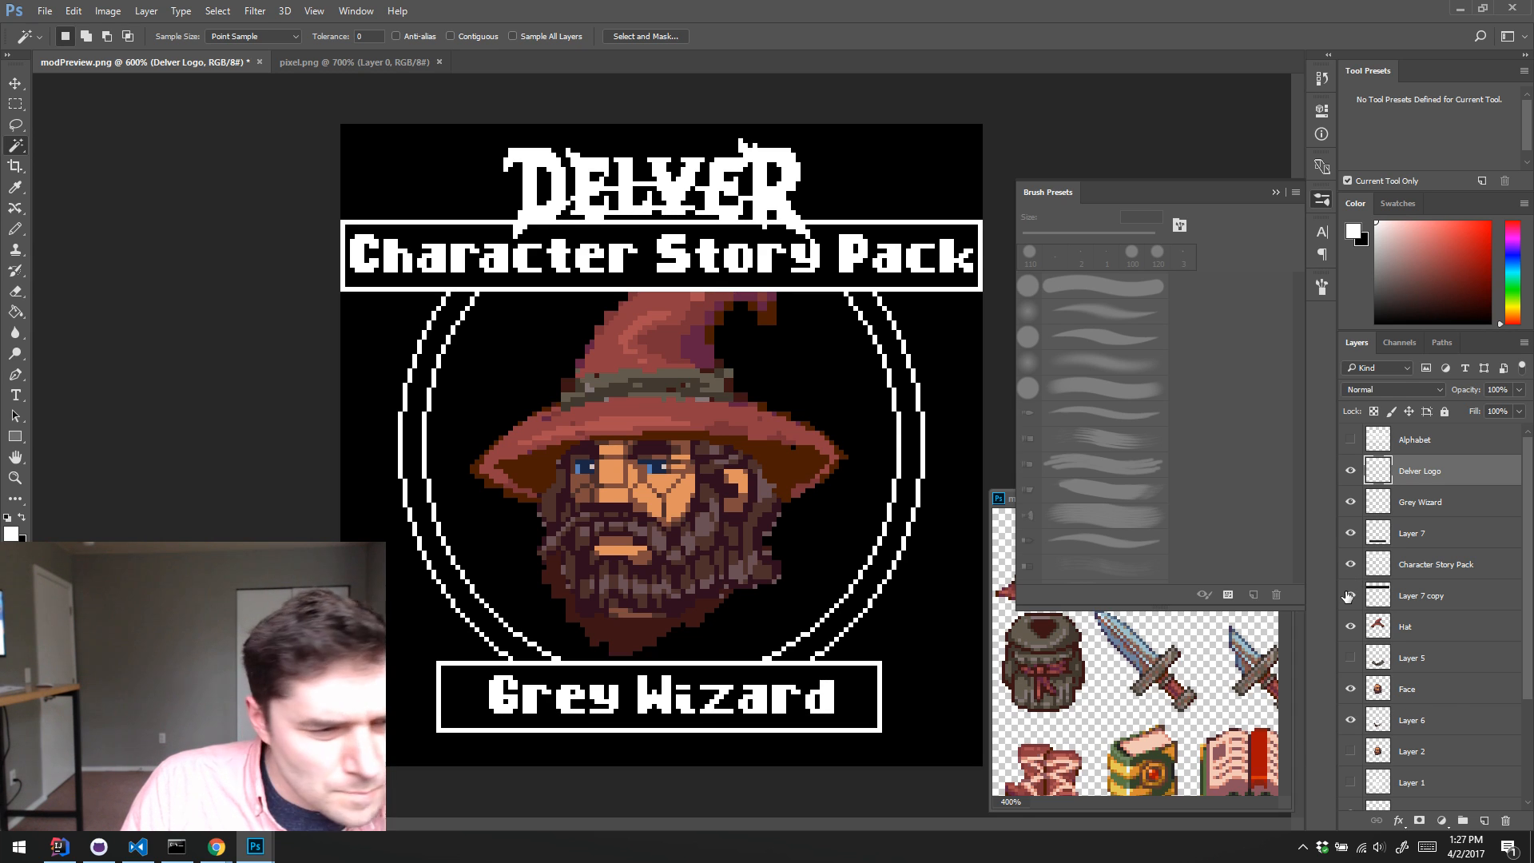
click(1348, 596)
click(1348, 596)
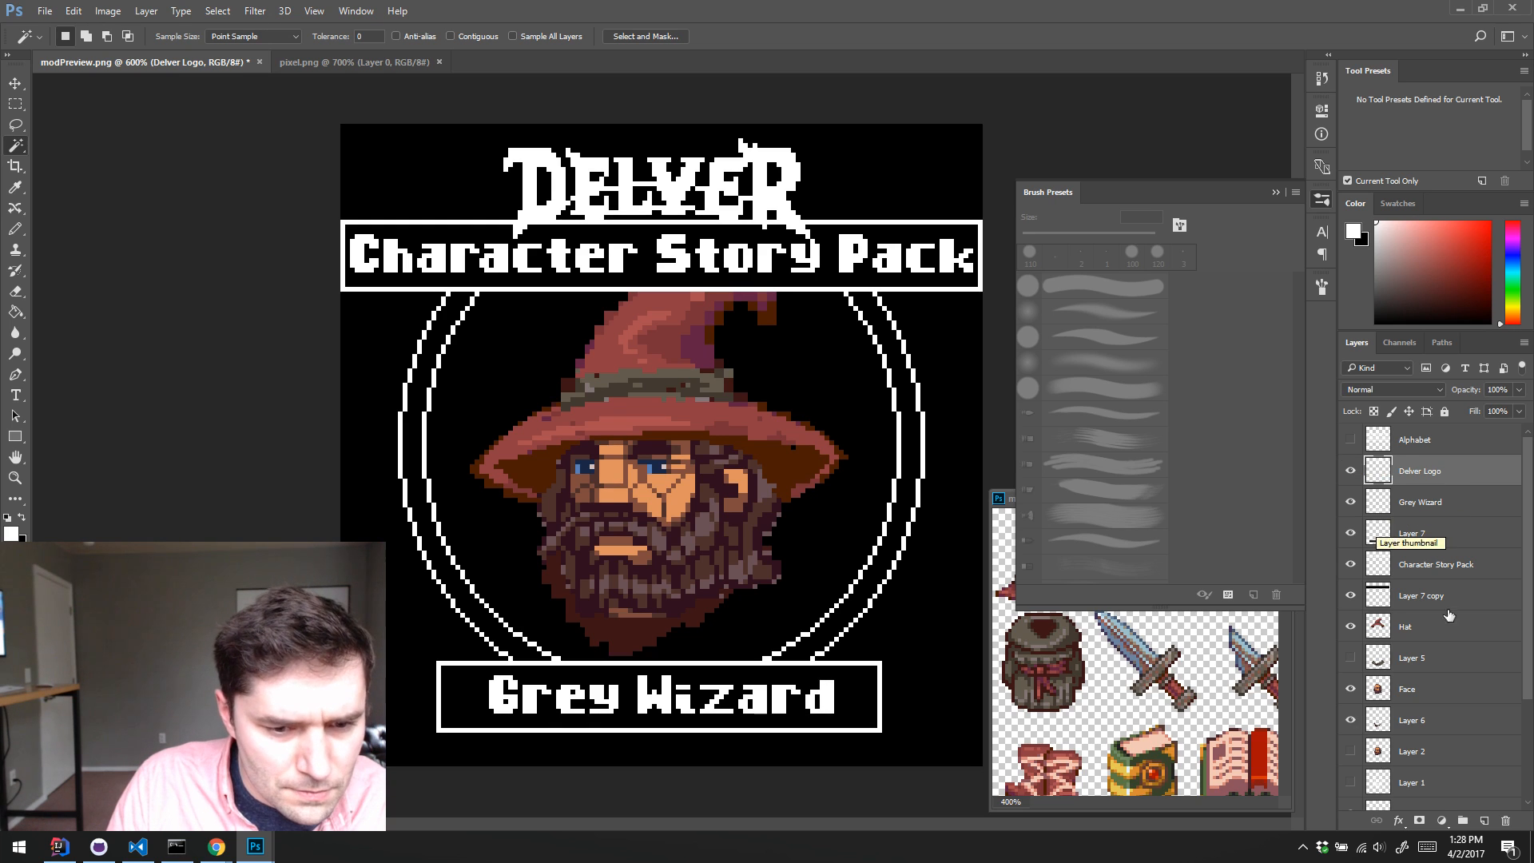
Step: Show Layer 5 with the wizard's grey cloak beneath the beard
click(1350, 657)
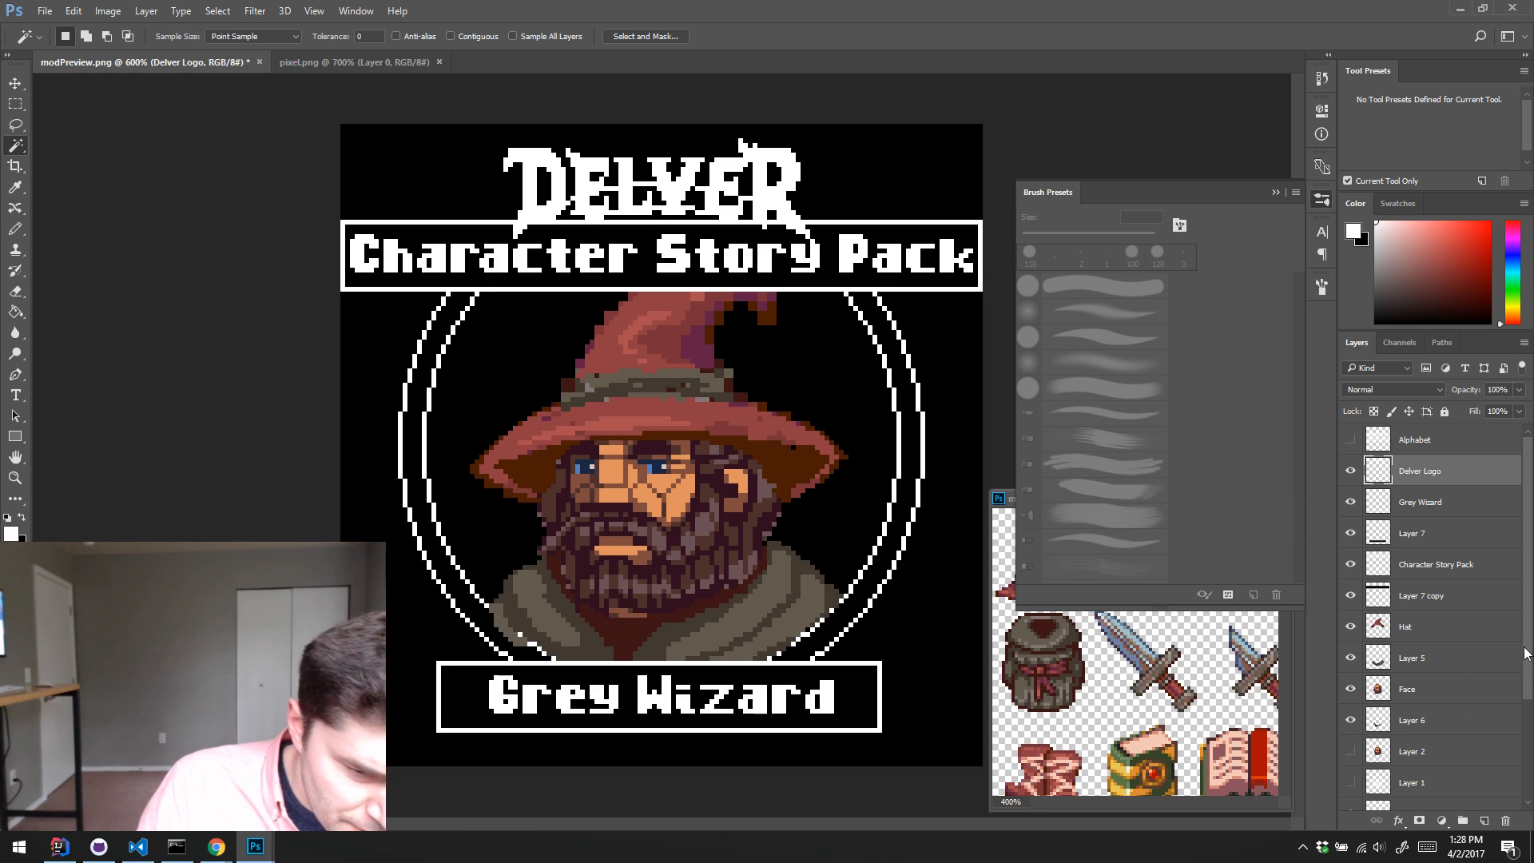
scroll(1518, 687, down, 4)
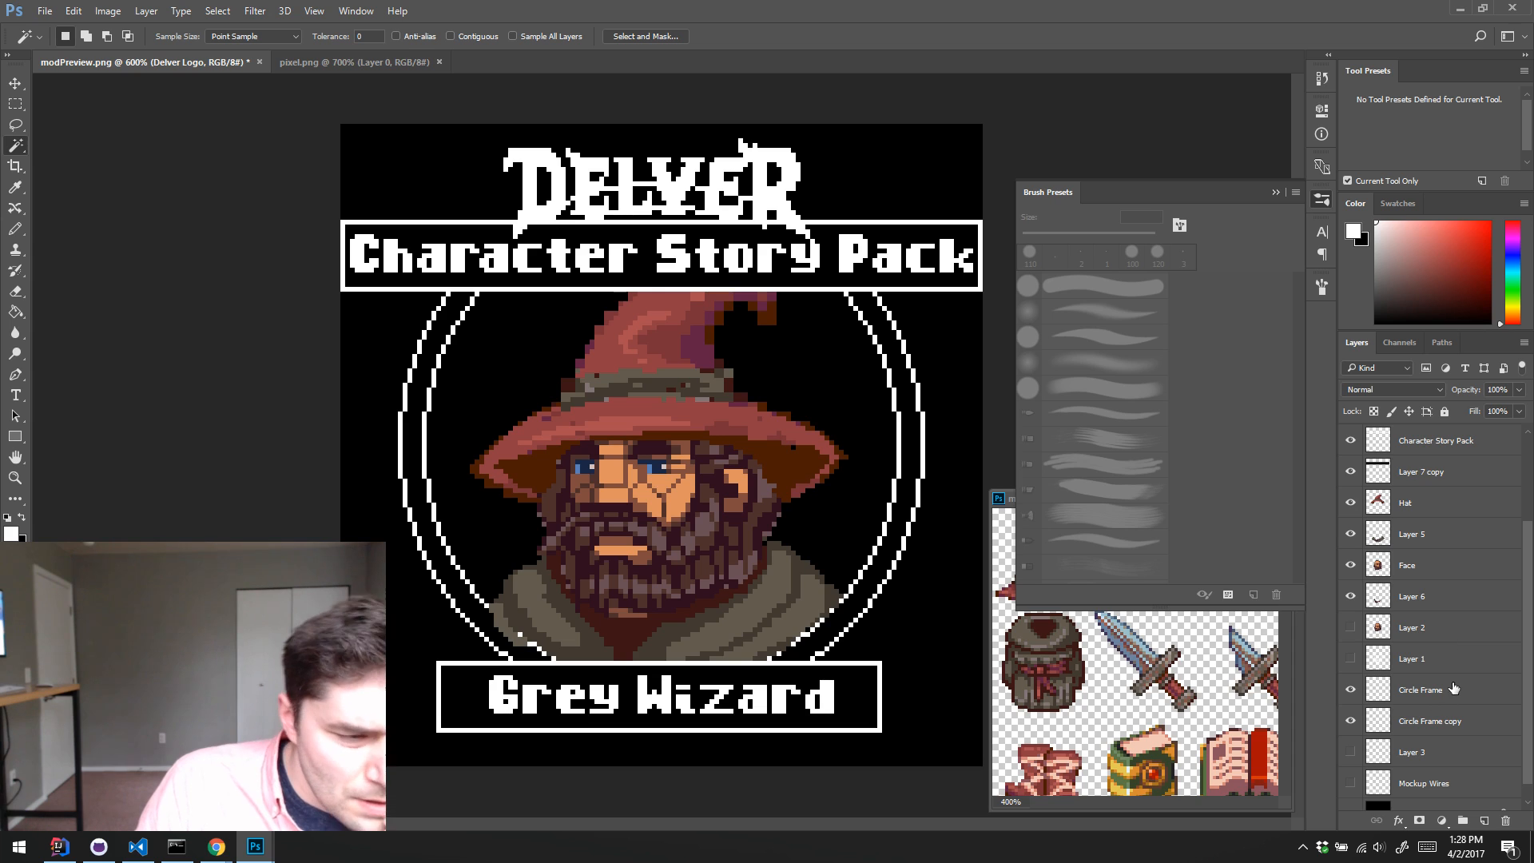
scroll(1455, 685, up, 4)
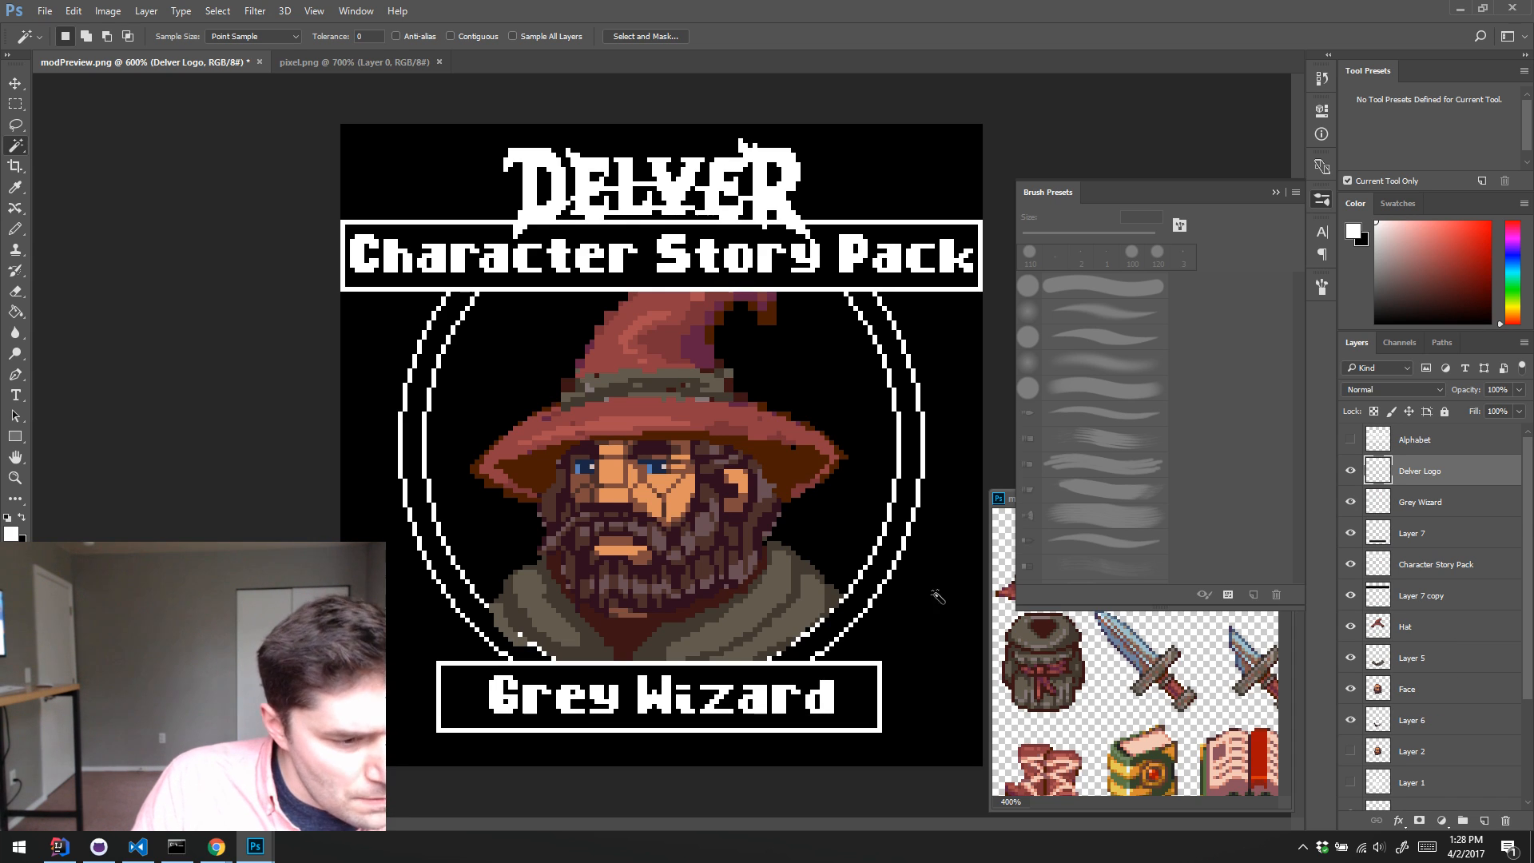
Step: Select the interior of the inner ring on Circle Frame with a contiguous Magic Wand and add a new layer directly above Layer 3
scroll(1464, 713, down, 4)
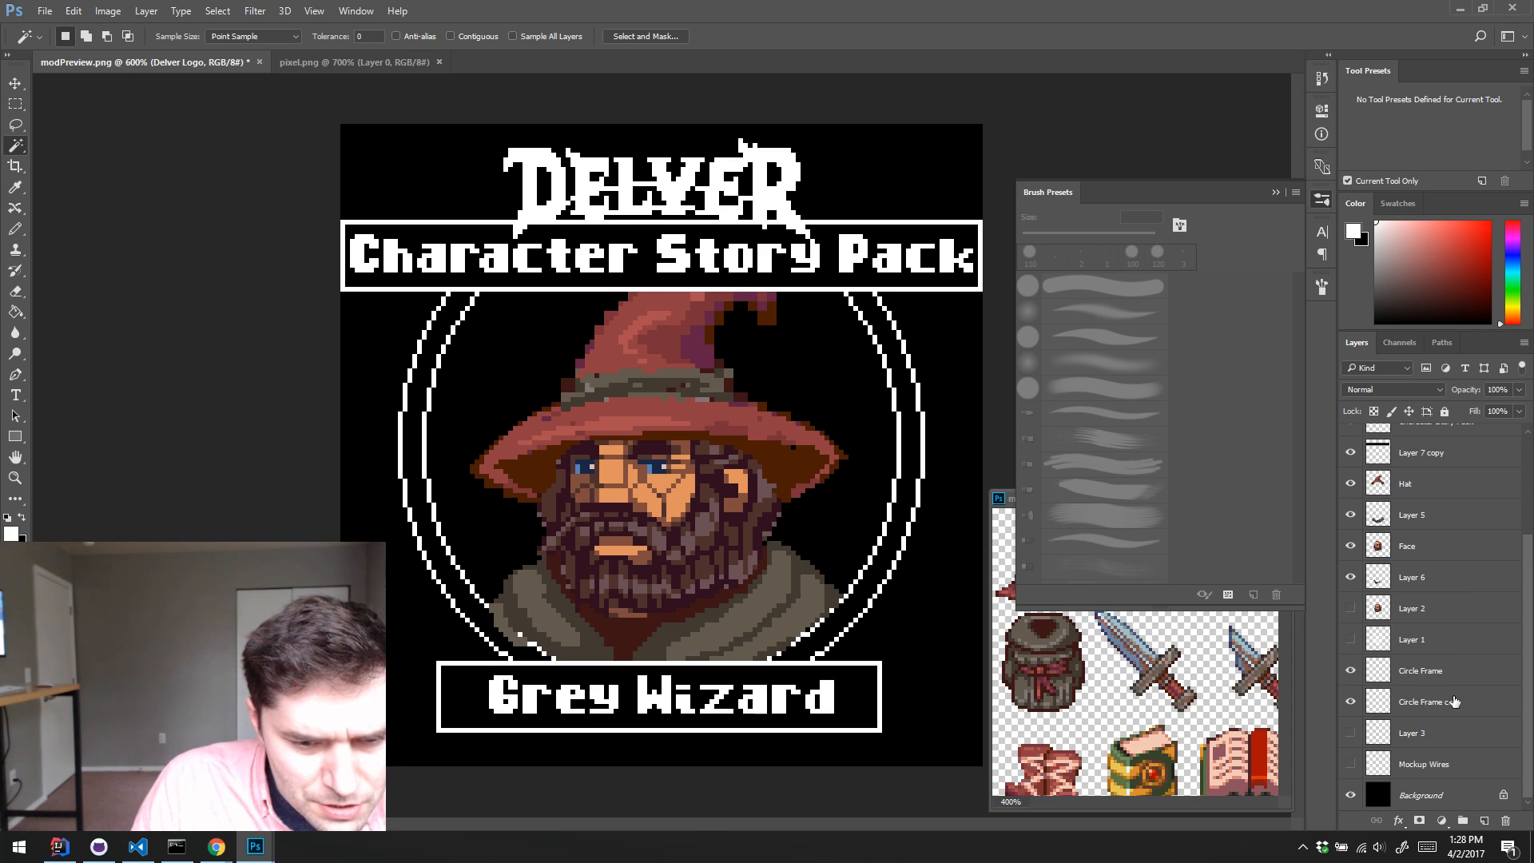
click(1422, 675)
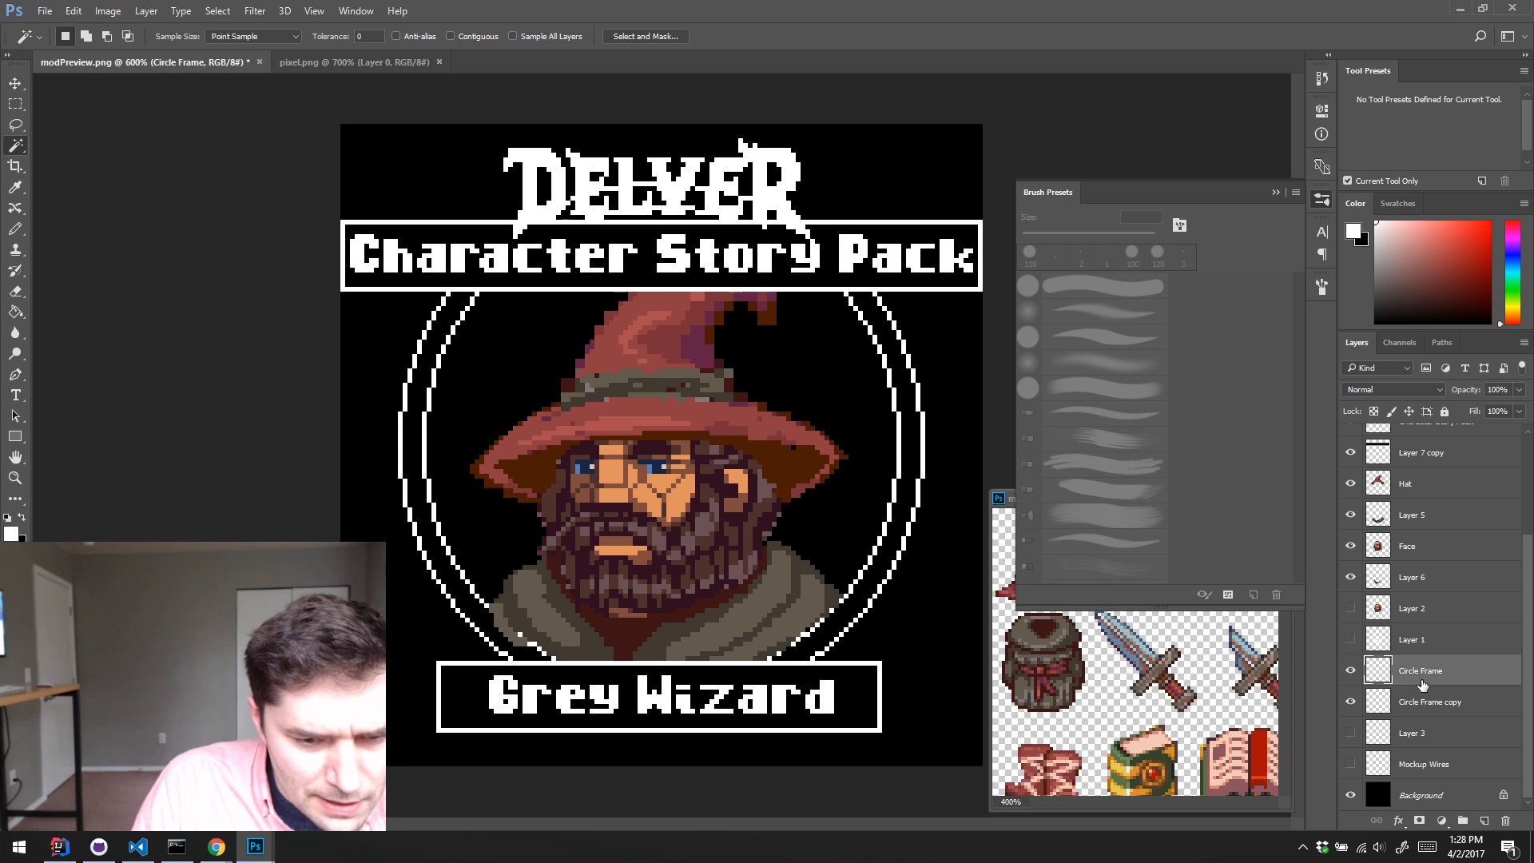
click(861, 521)
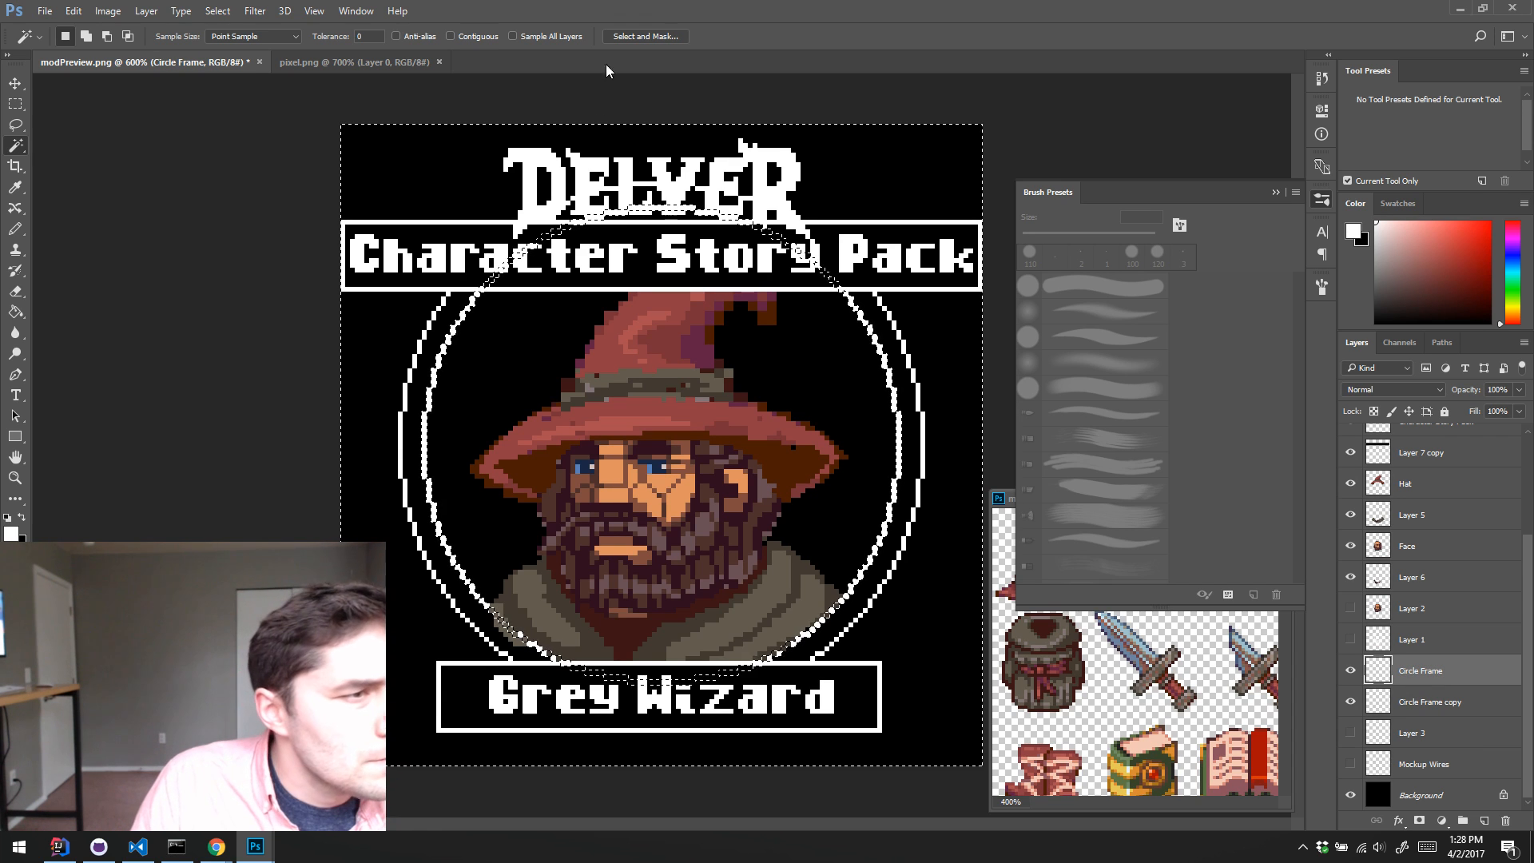
click(450, 36)
click(873, 572)
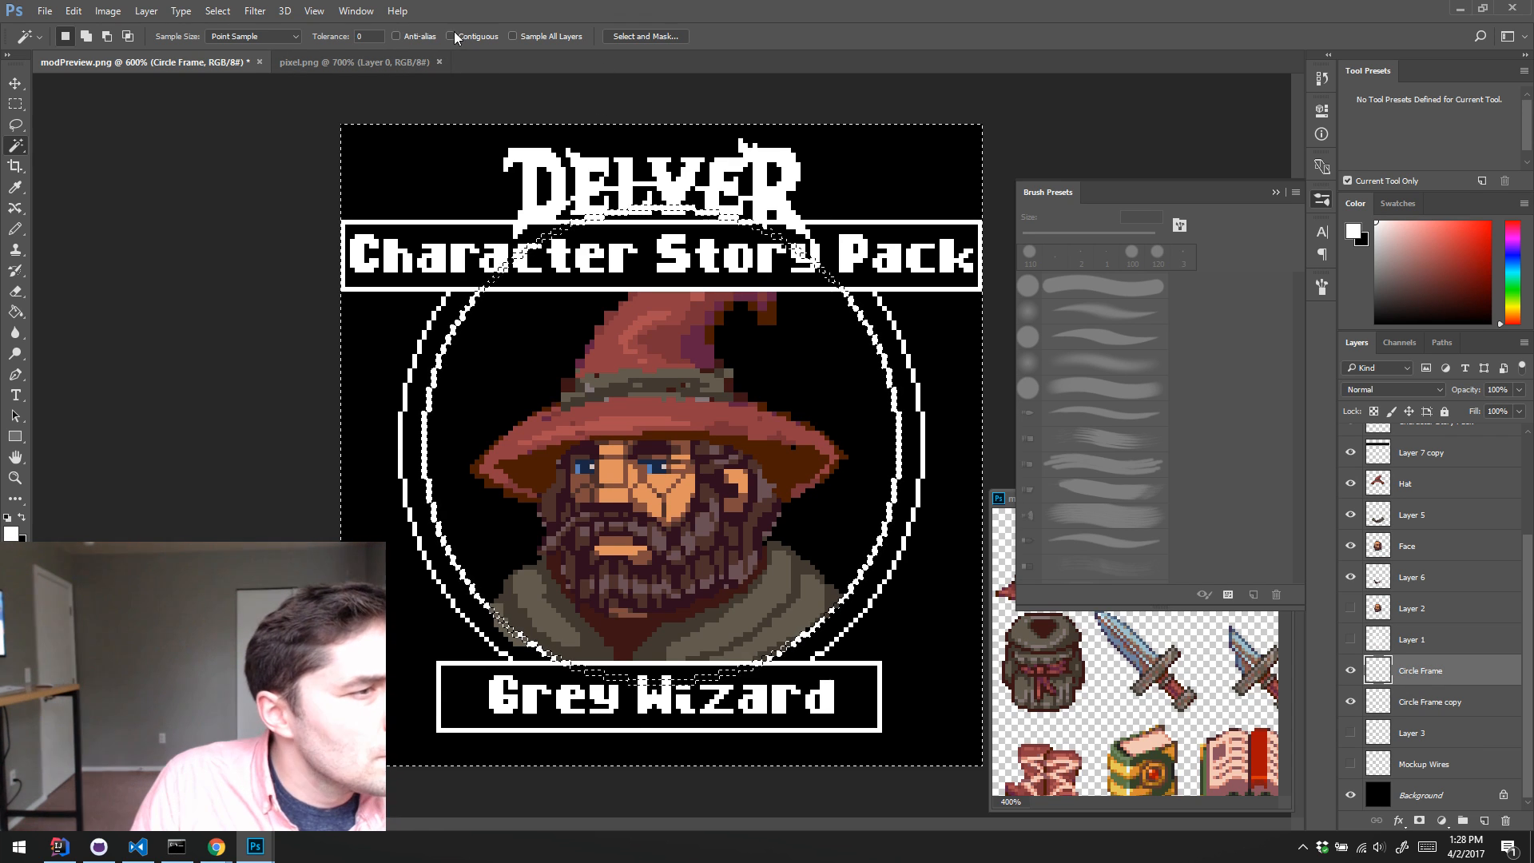
click(842, 525)
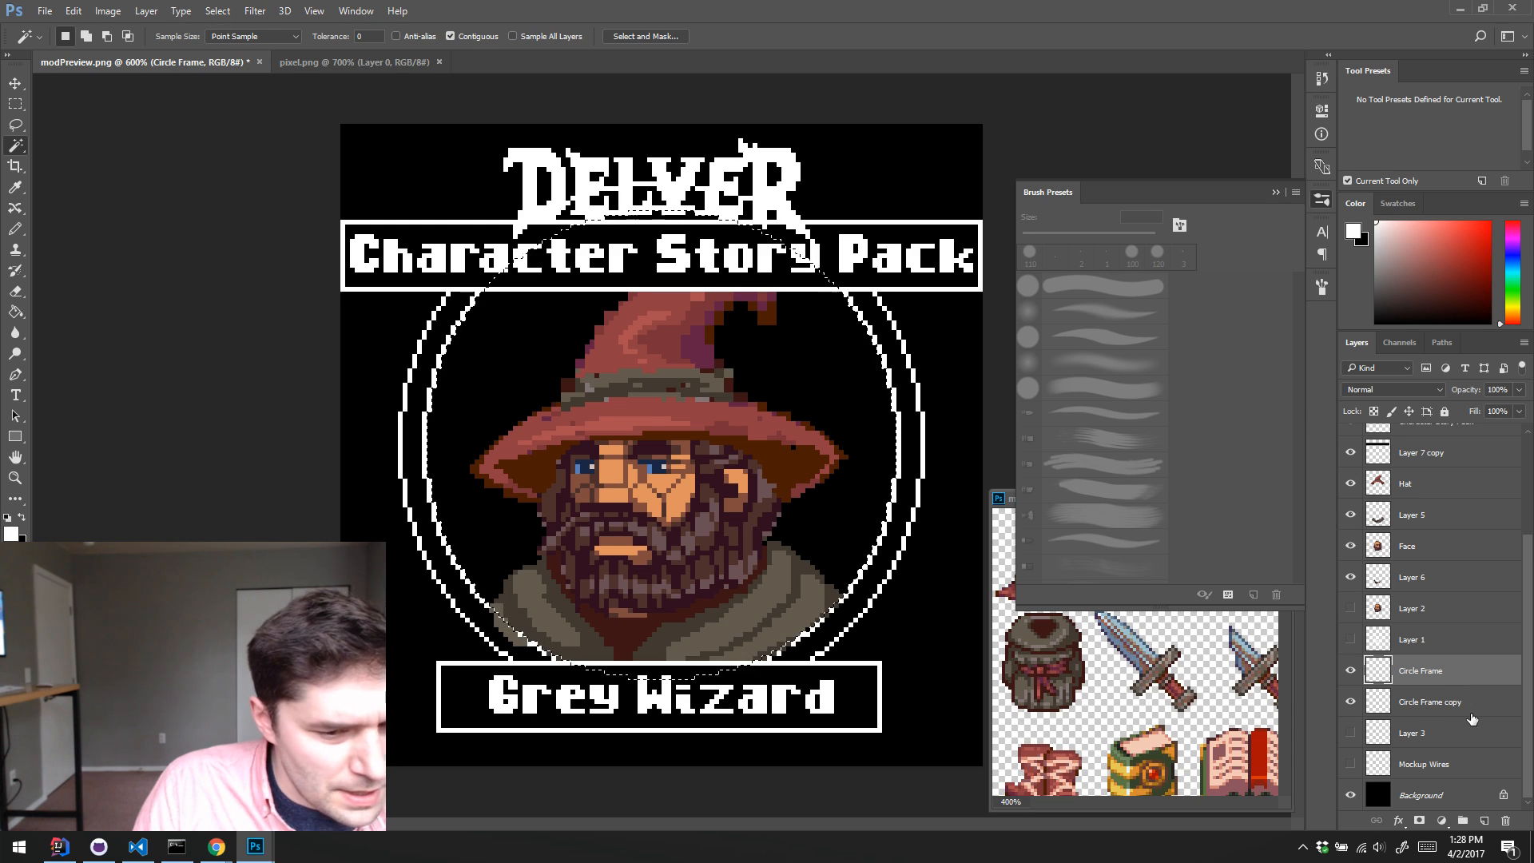
click(1442, 734)
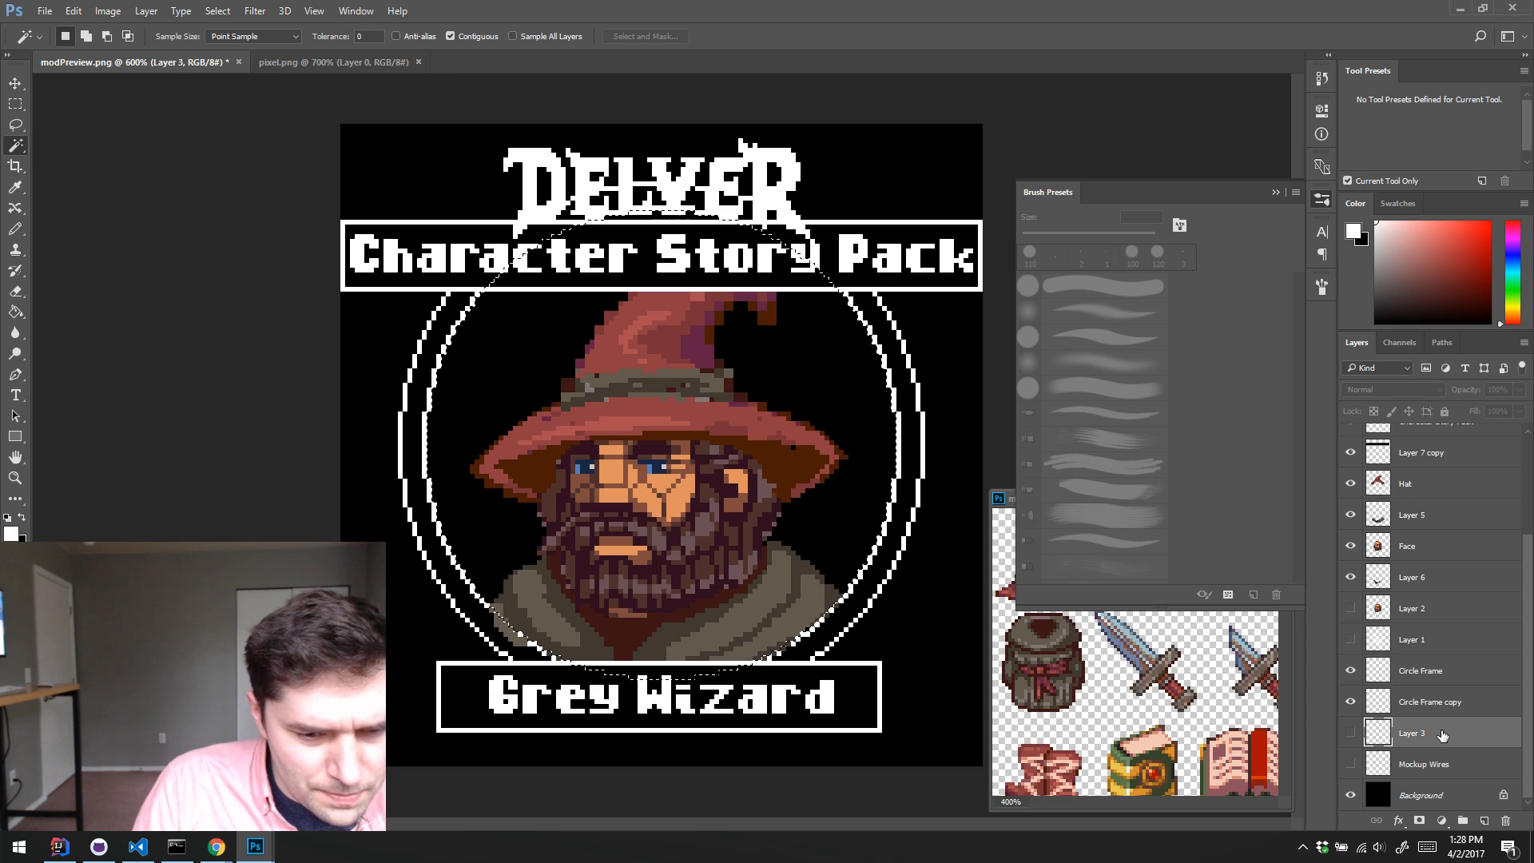
key(ctrl+alt+shift+n)
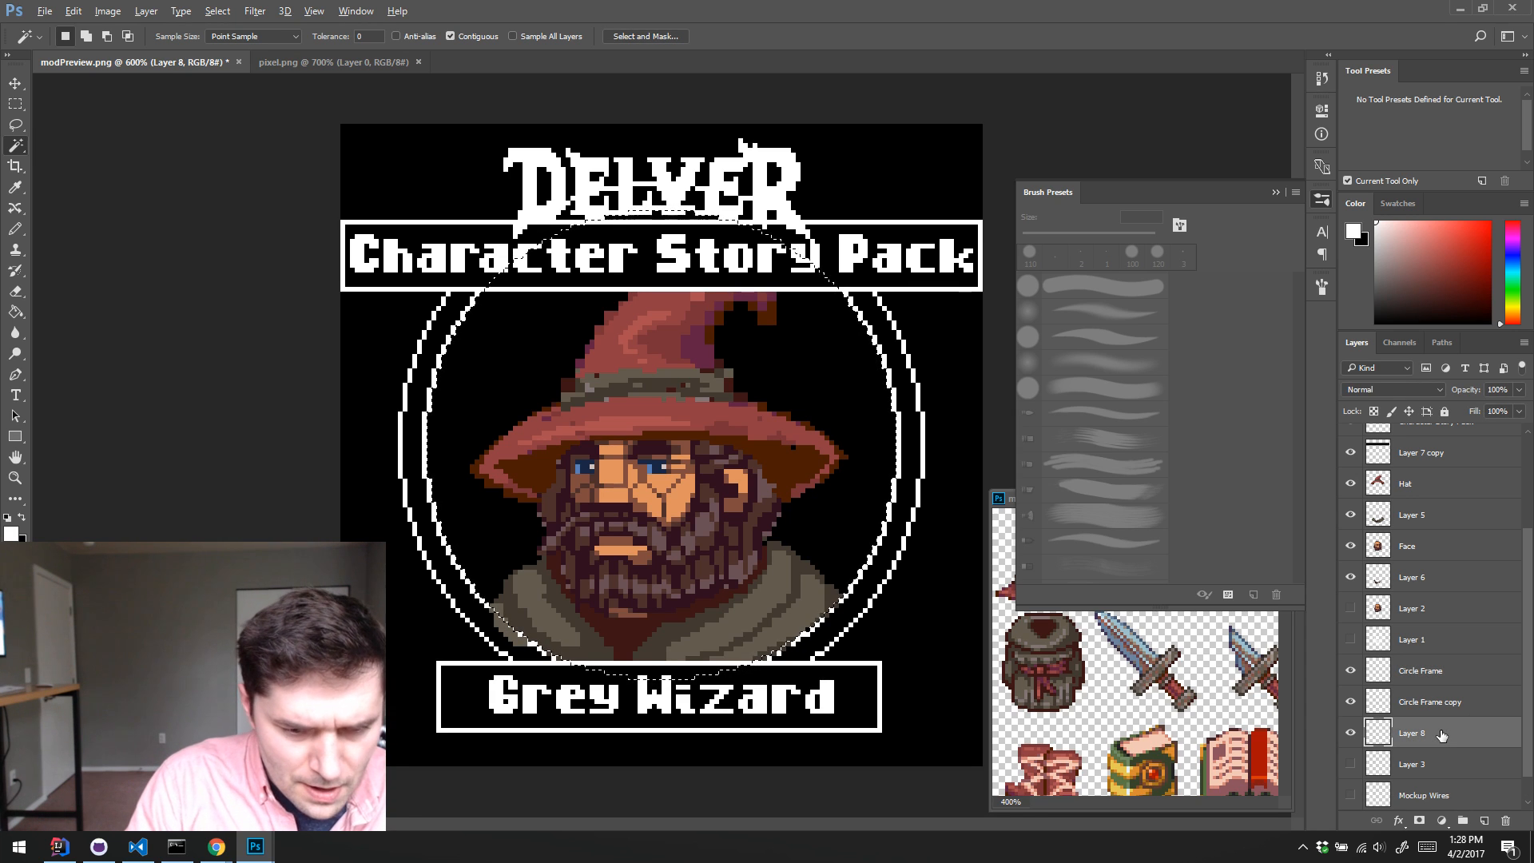
Step: Fill the circular selection on Layer 8 with the black background colour and clear the selection
key(ctrl+BackSpace)
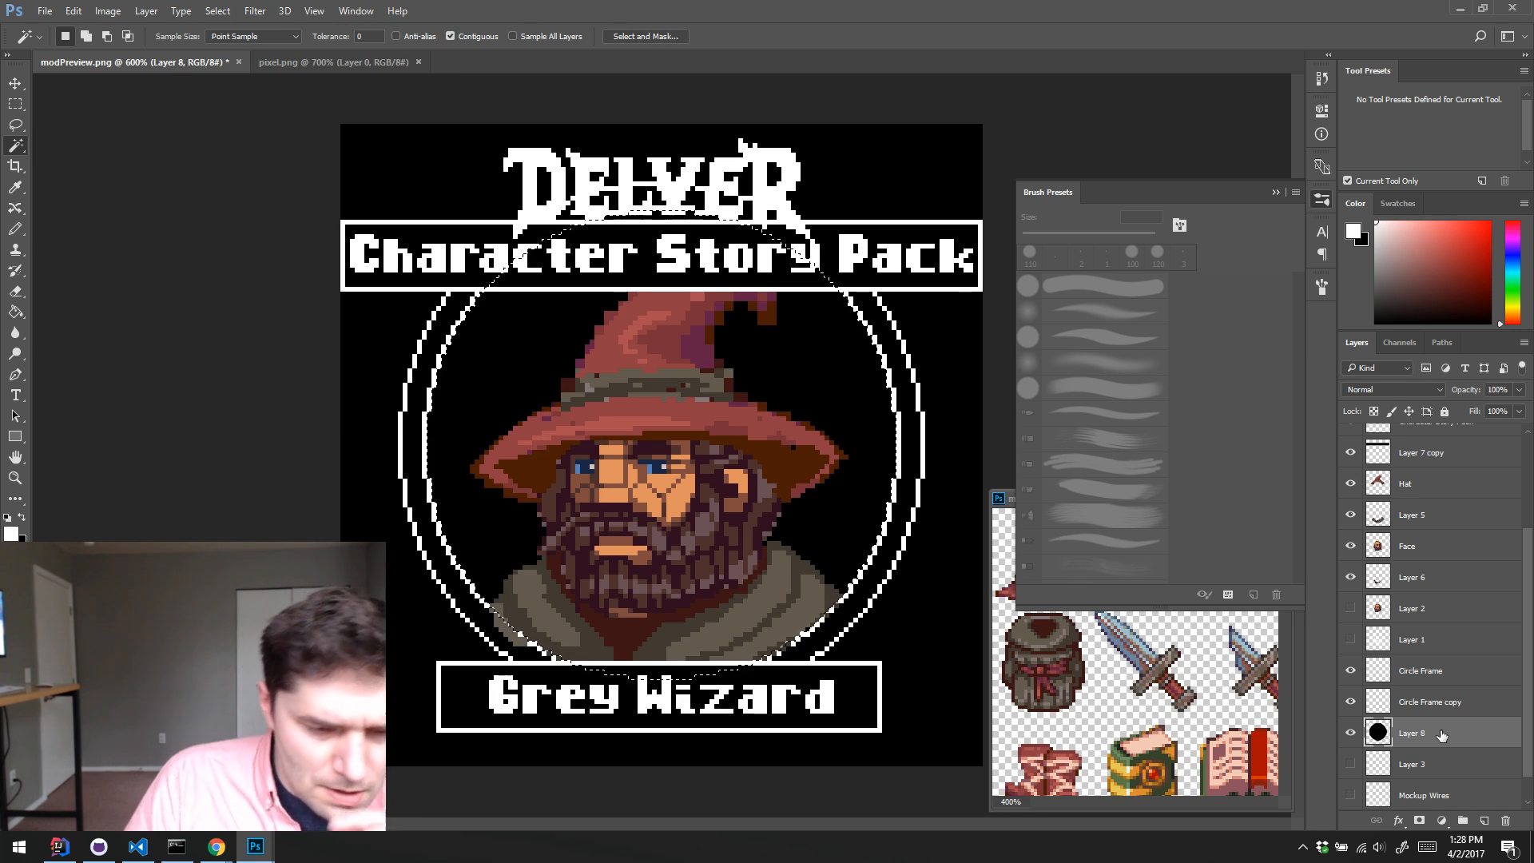
scroll(1430, 706, down, 1)
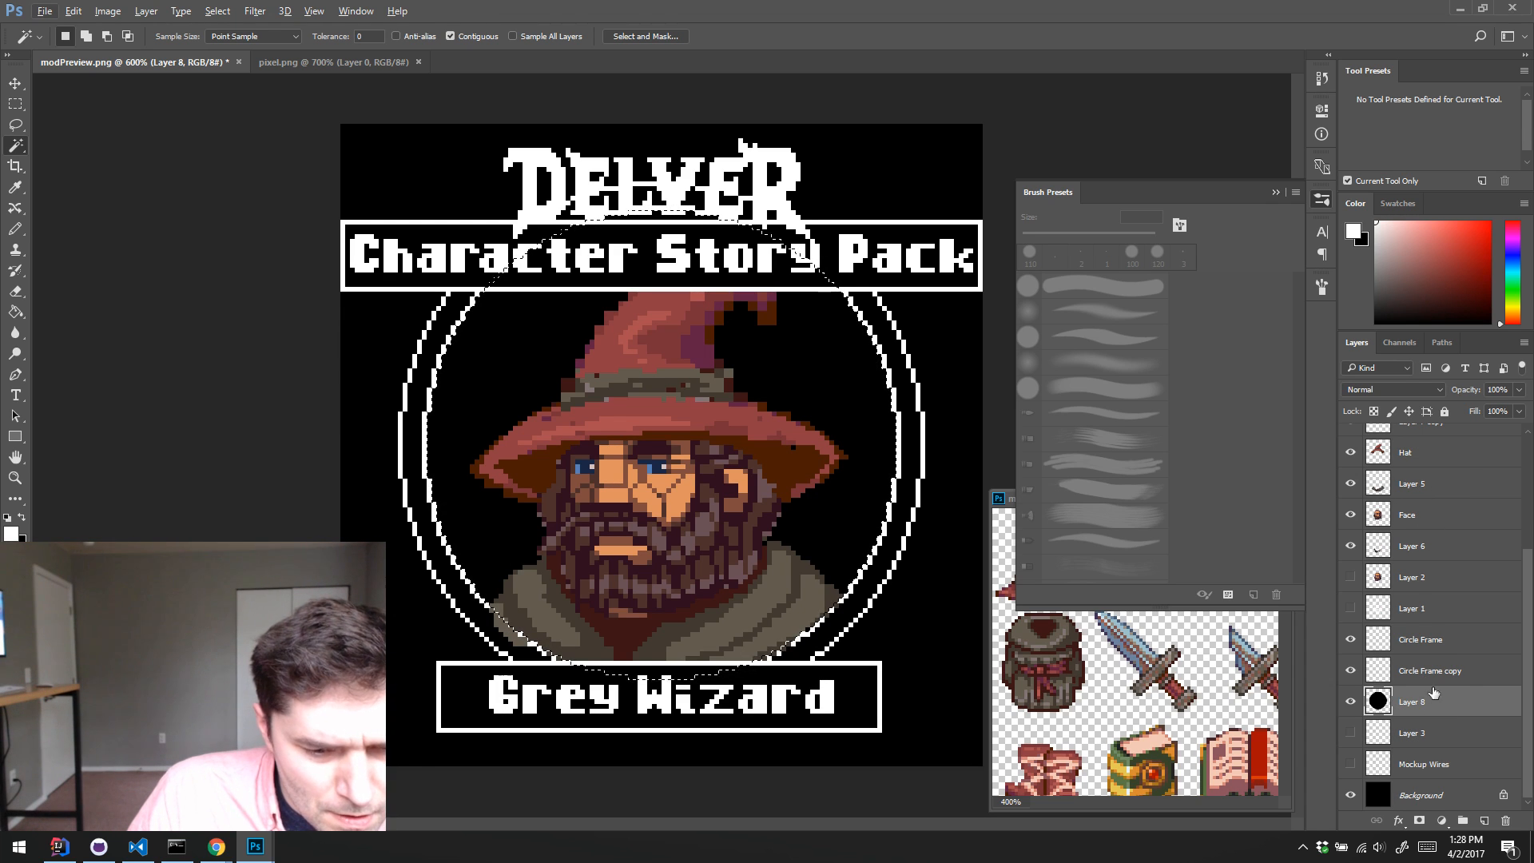
alt+click(1457, 677)
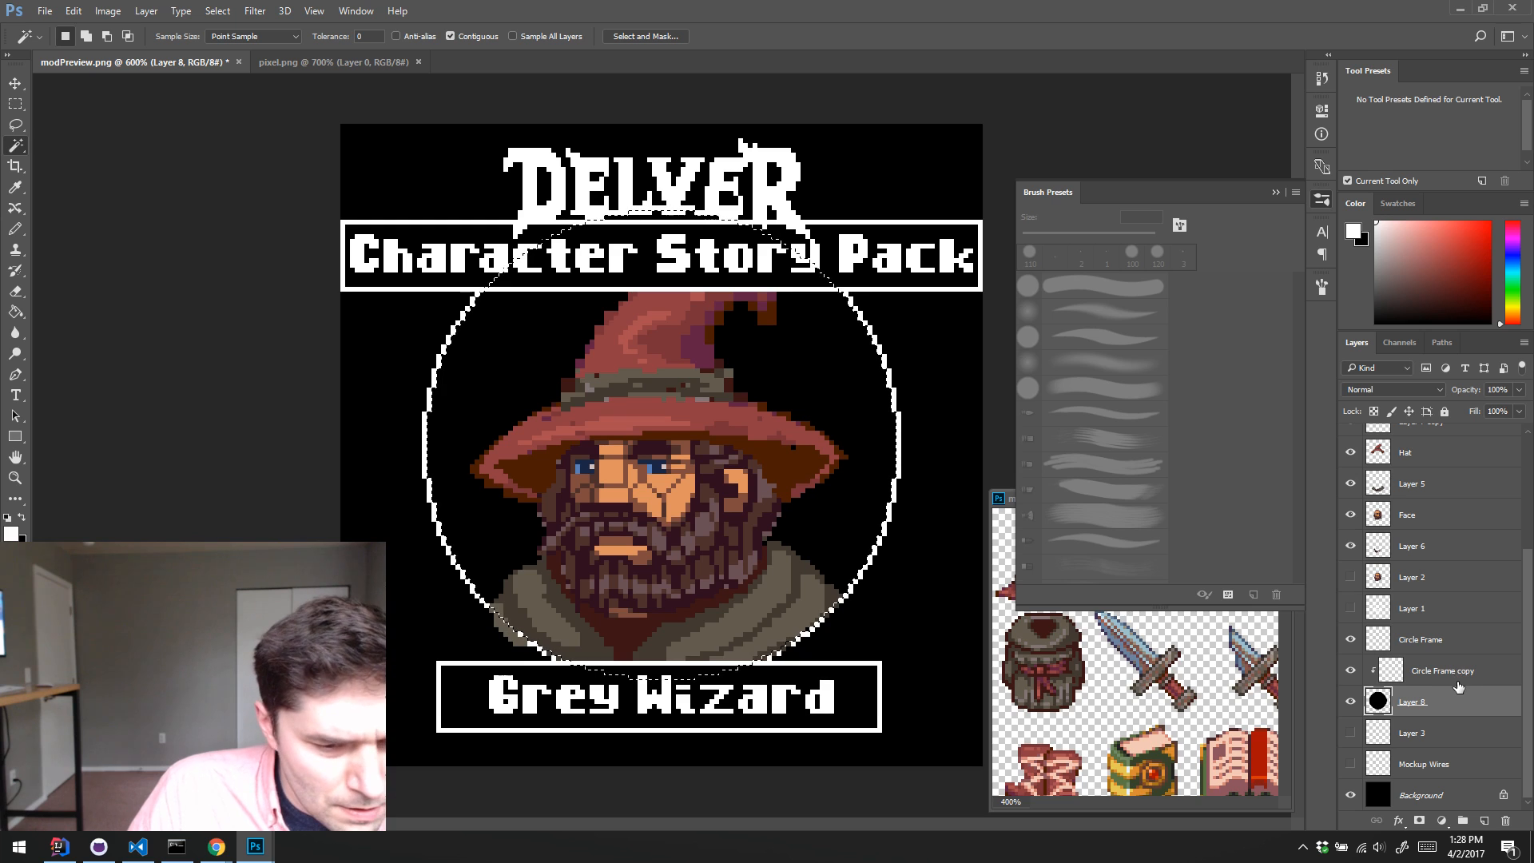
alt+click(1457, 679)
key(ctrl+d)
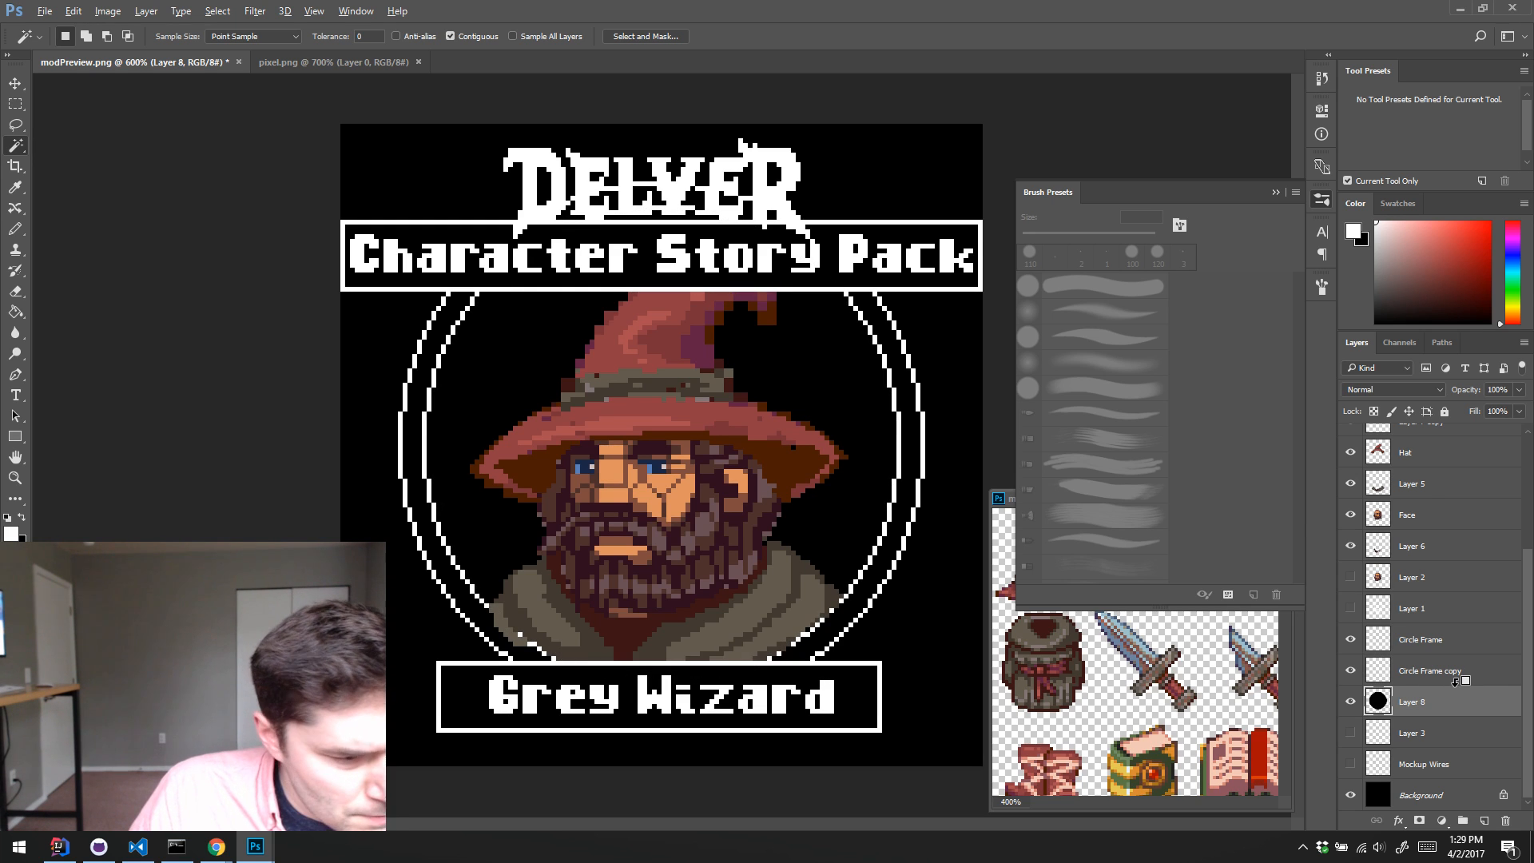
Step: Move the black disc on Layer 8 directly above the Circle Frame layer in the stacking order
click(1456, 679)
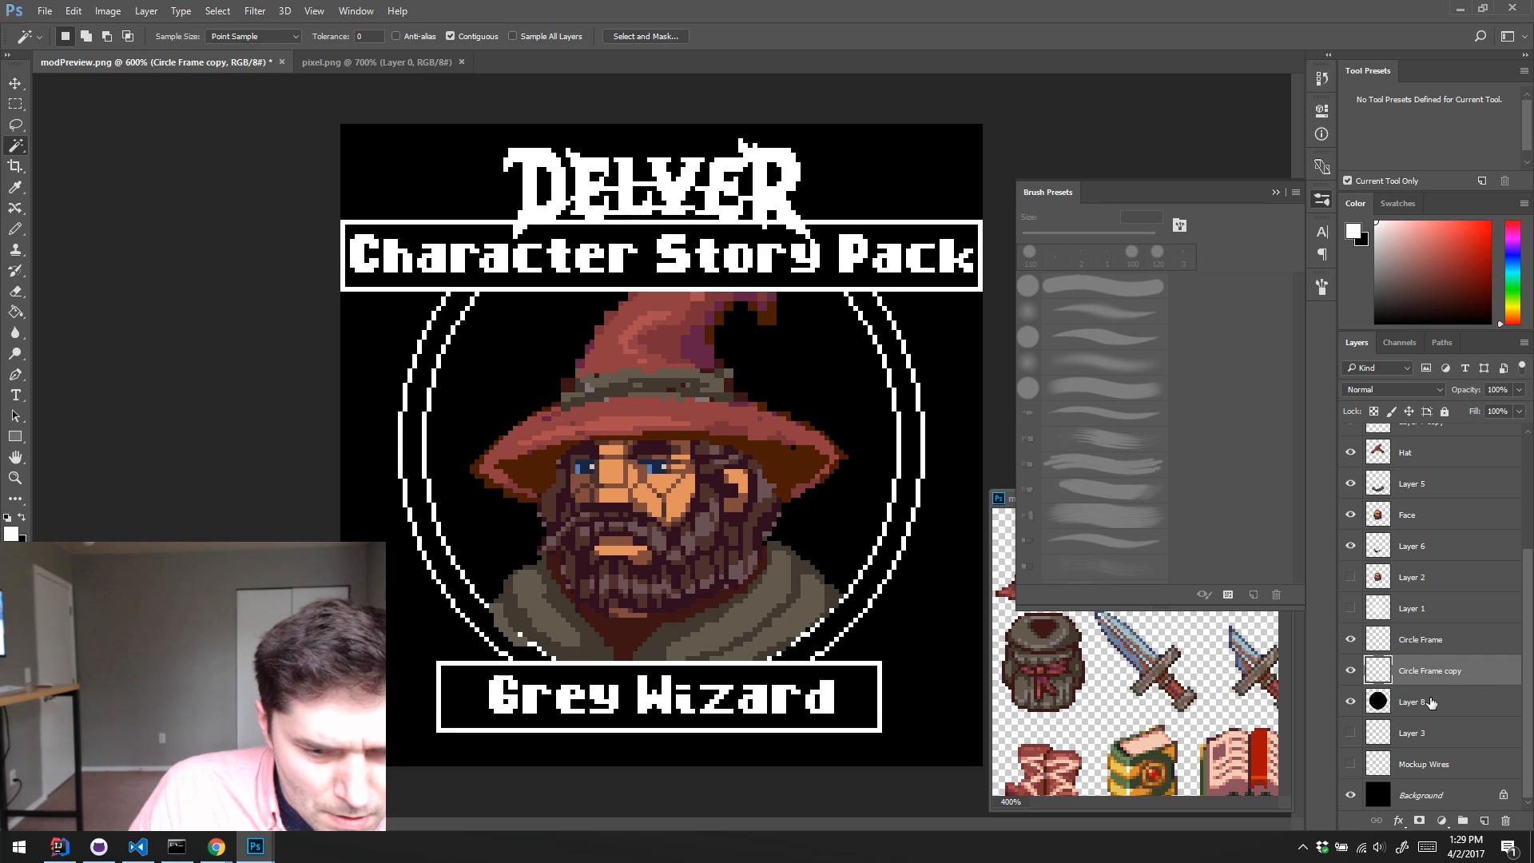
click(1434, 702)
drag(1433, 695, 1424, 632)
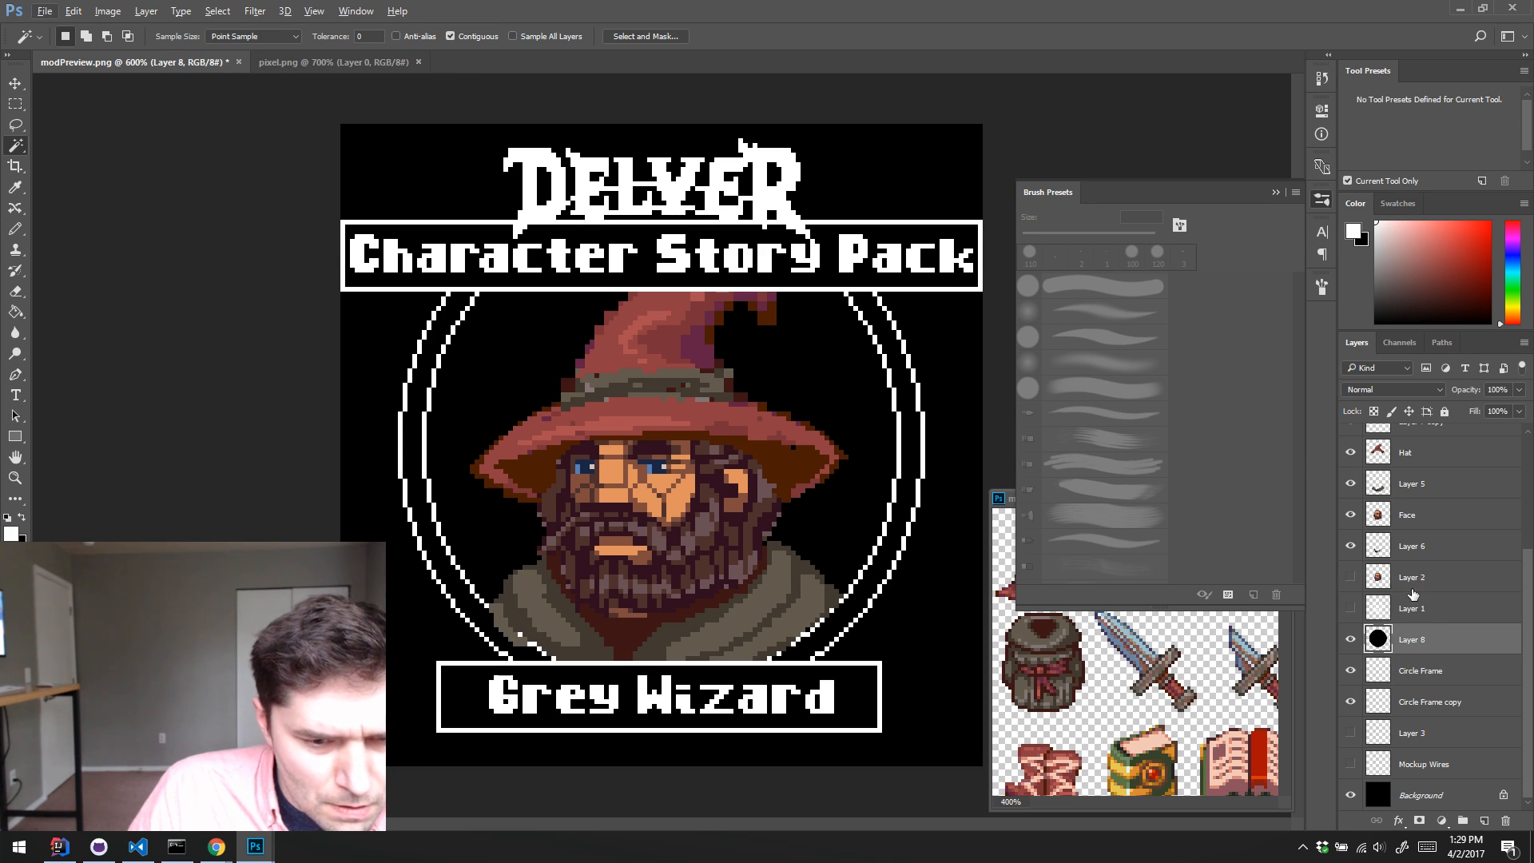
Step: Delete the unused Layer 1 and Layer 2
click(1441, 578)
shift+click(1443, 607)
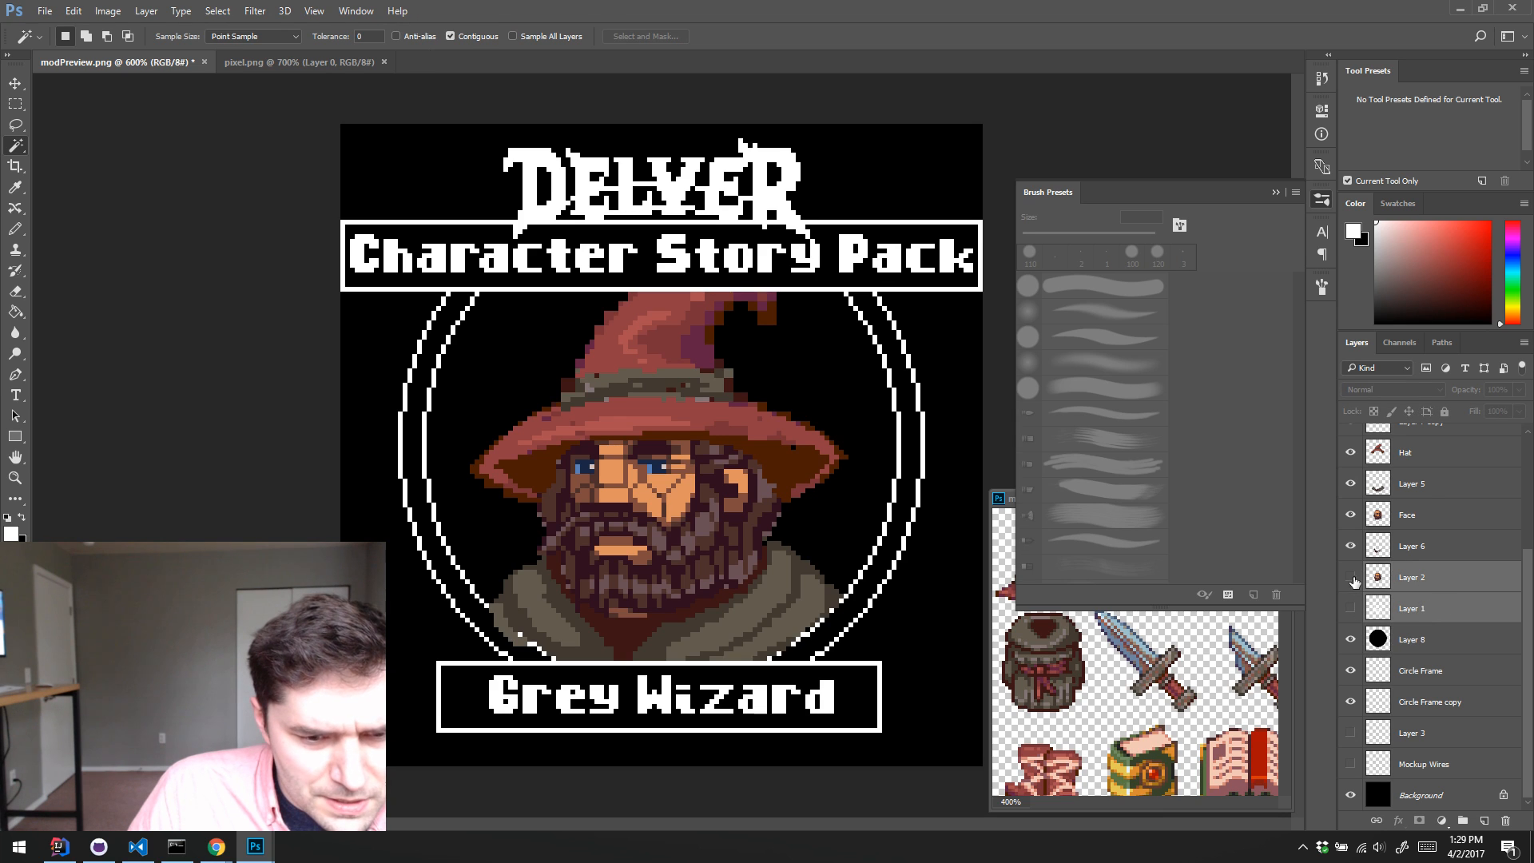
click(1352, 579)
click(1352, 609)
click(1352, 609)
click(1422, 610)
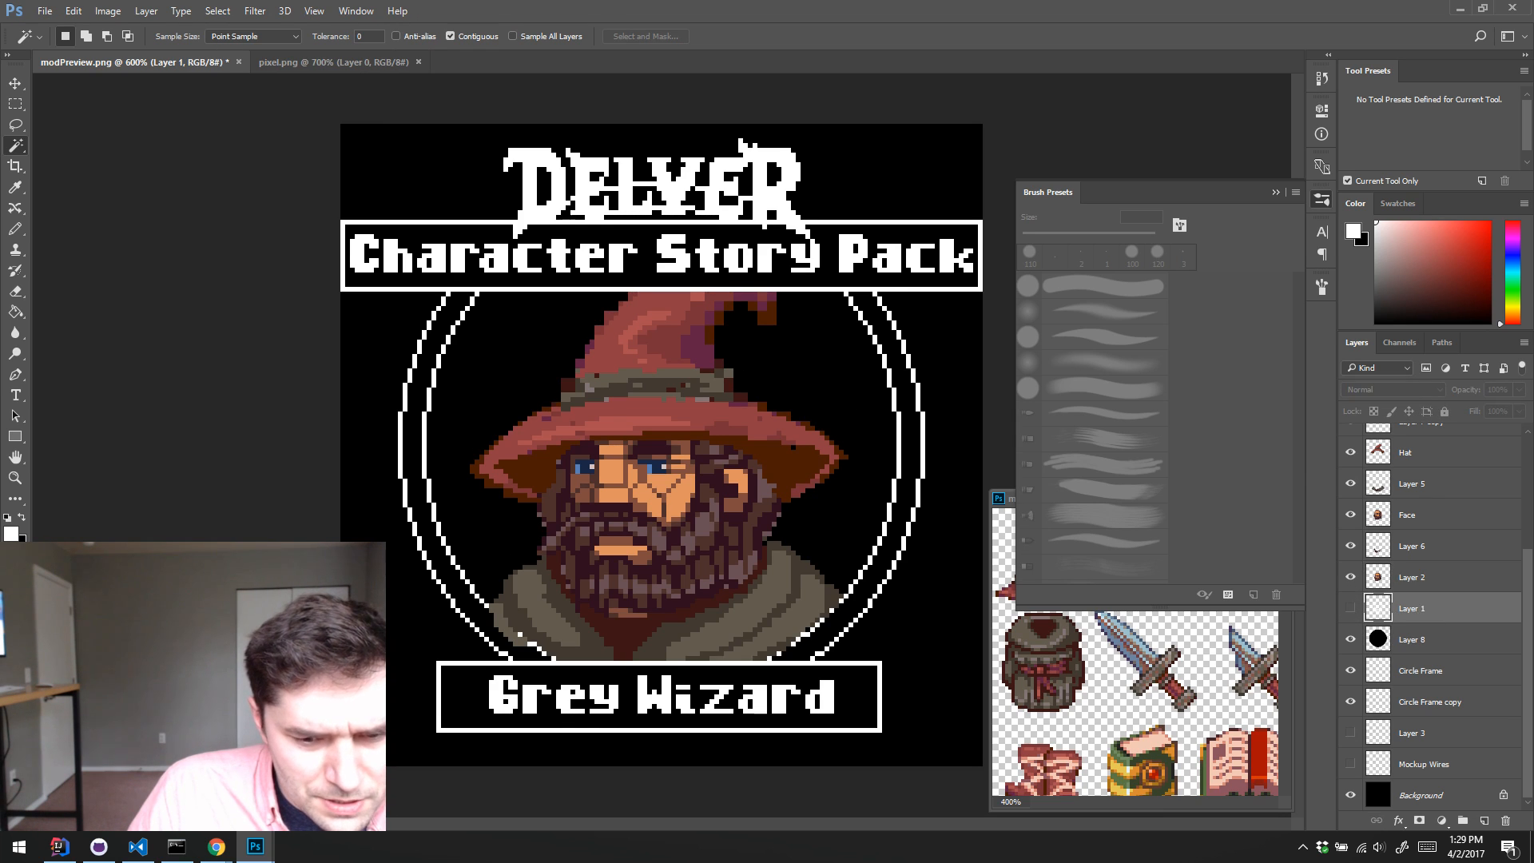
click(1505, 820)
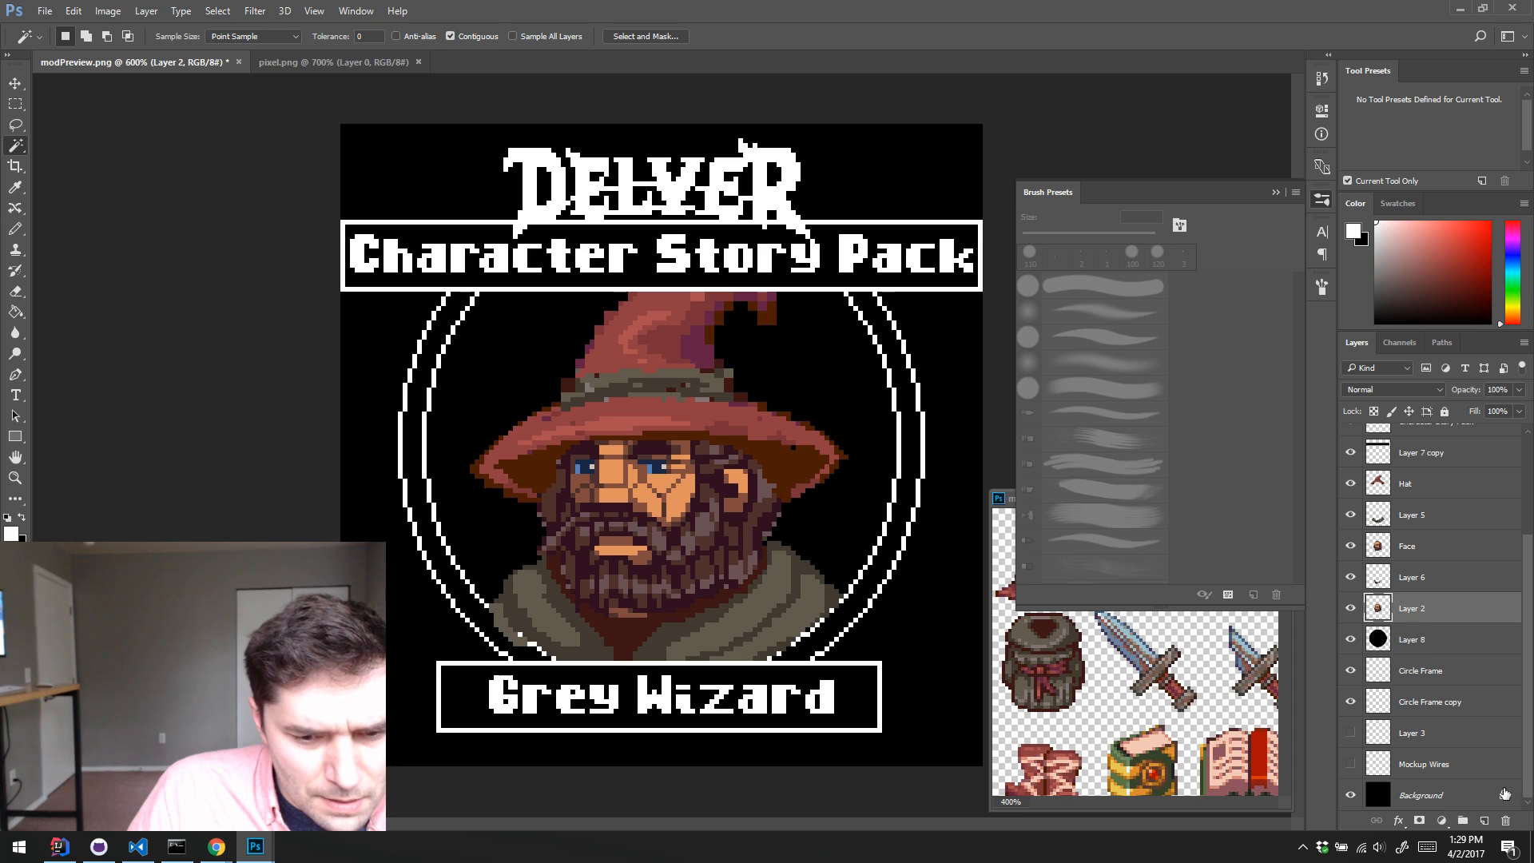
click(1505, 820)
Step: Clip Layer 6, Face, Layer 5 and Hat to the black disc on Layer 8 as clipping masks
click(1419, 608)
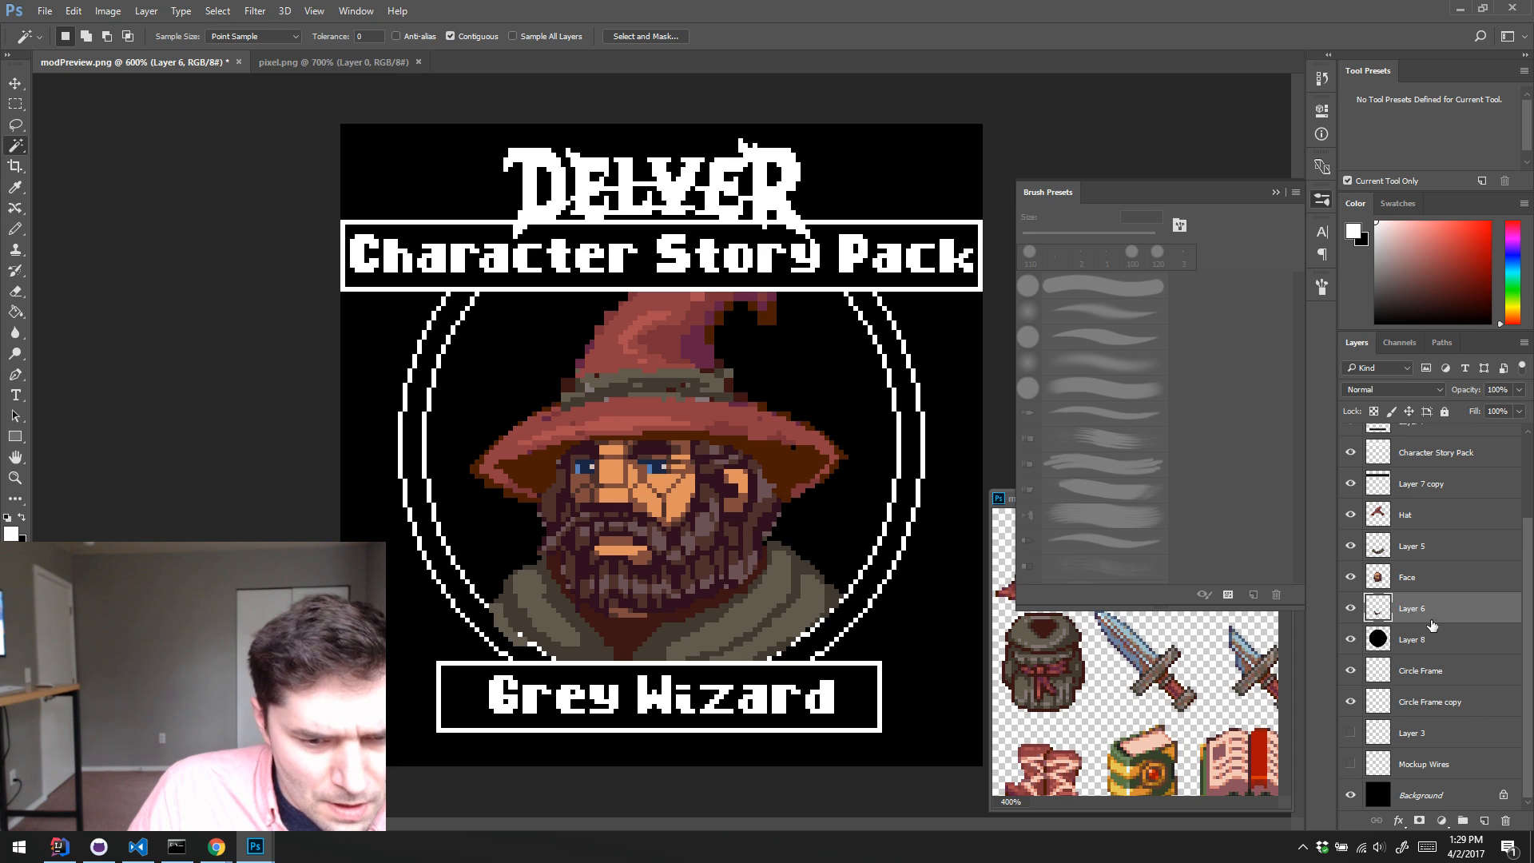
alt+click(1437, 619)
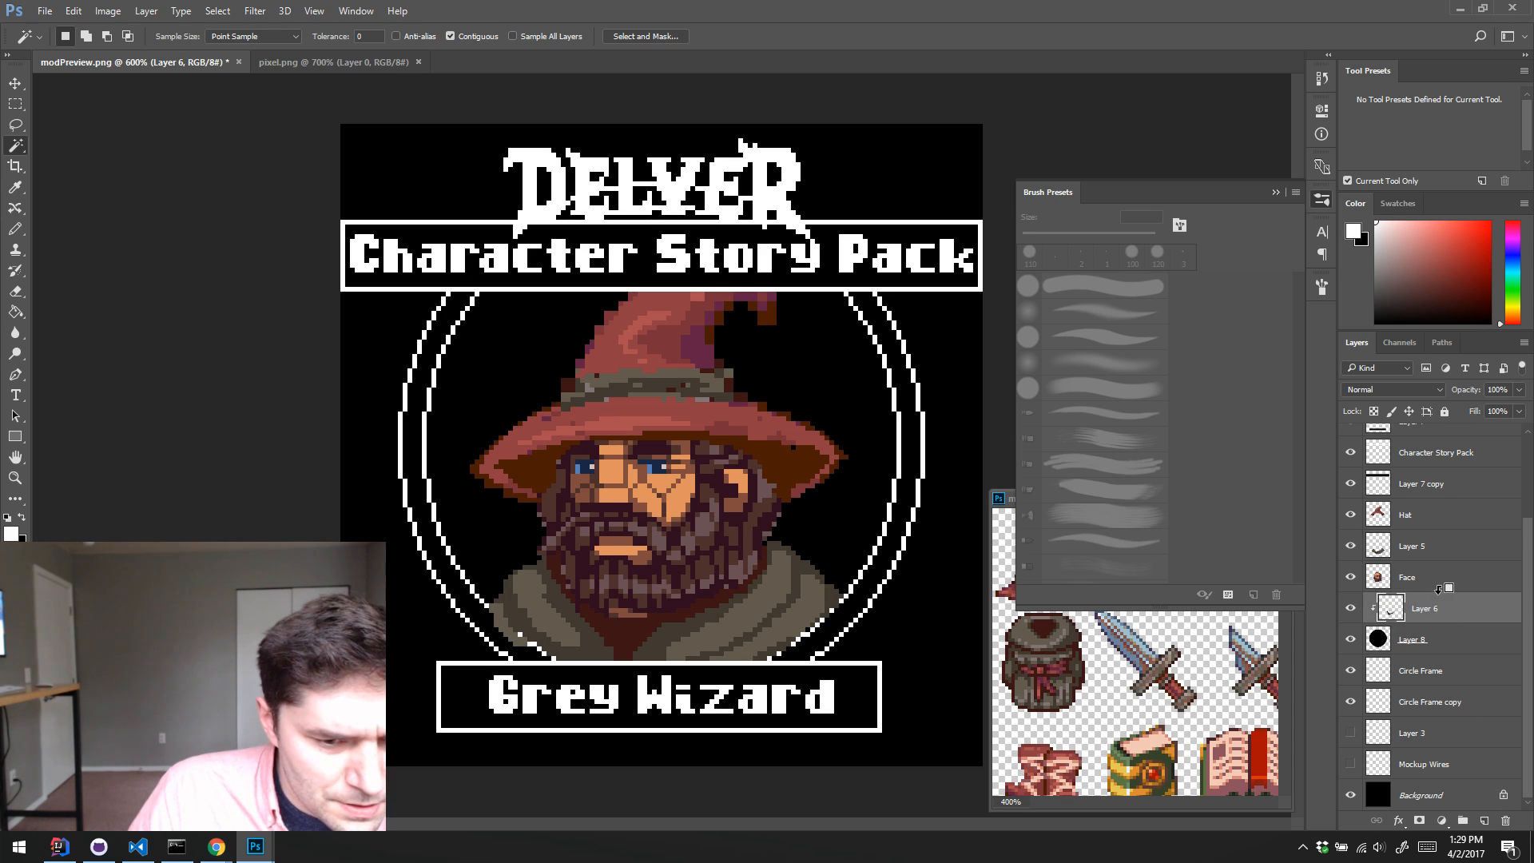
alt+click(1438, 591)
alt+click(1437, 559)
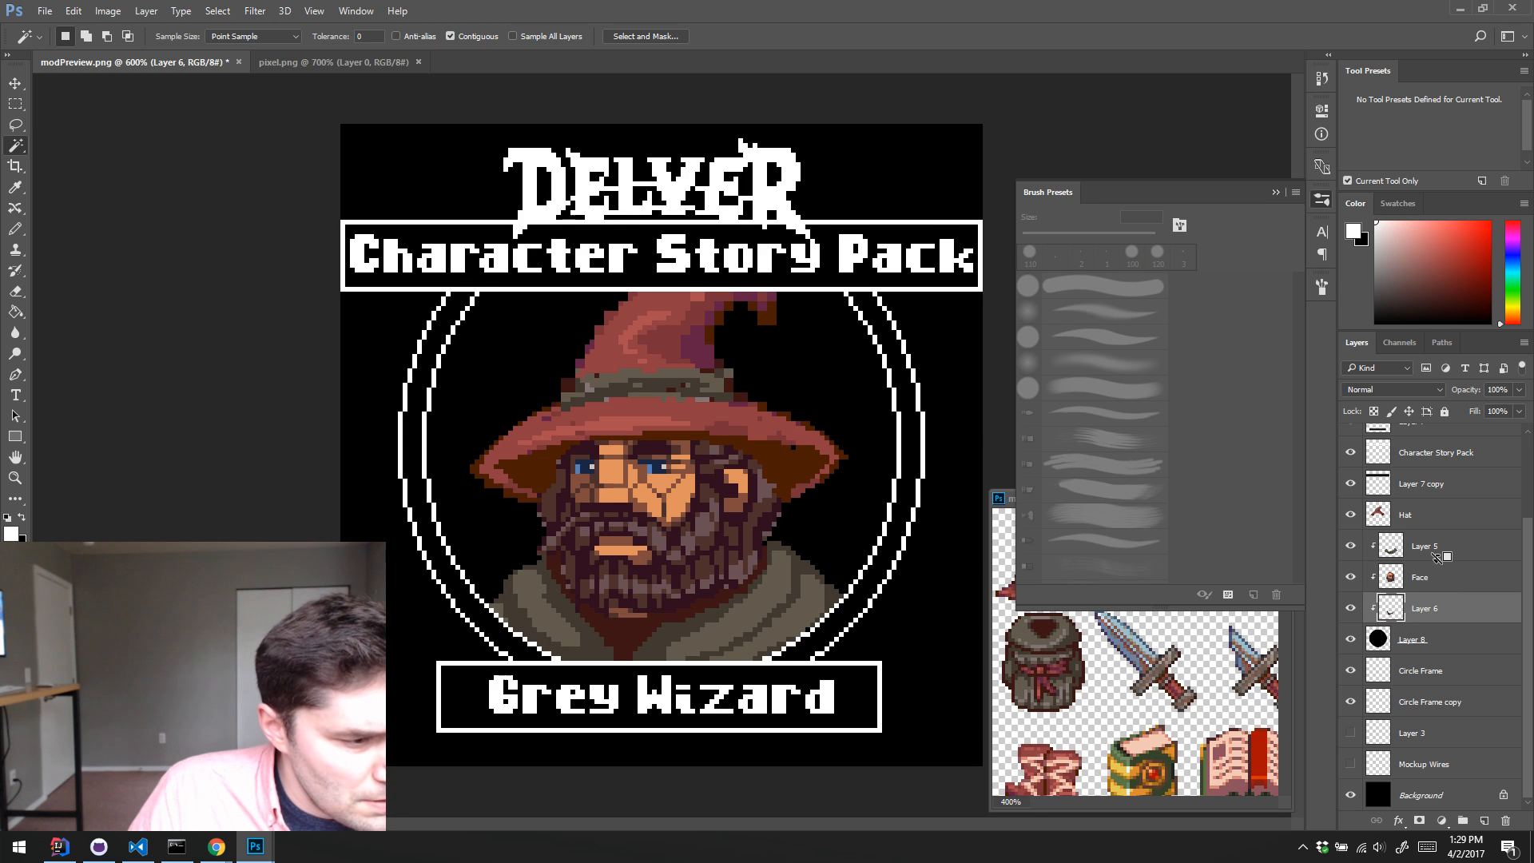
alt+click(1438, 525)
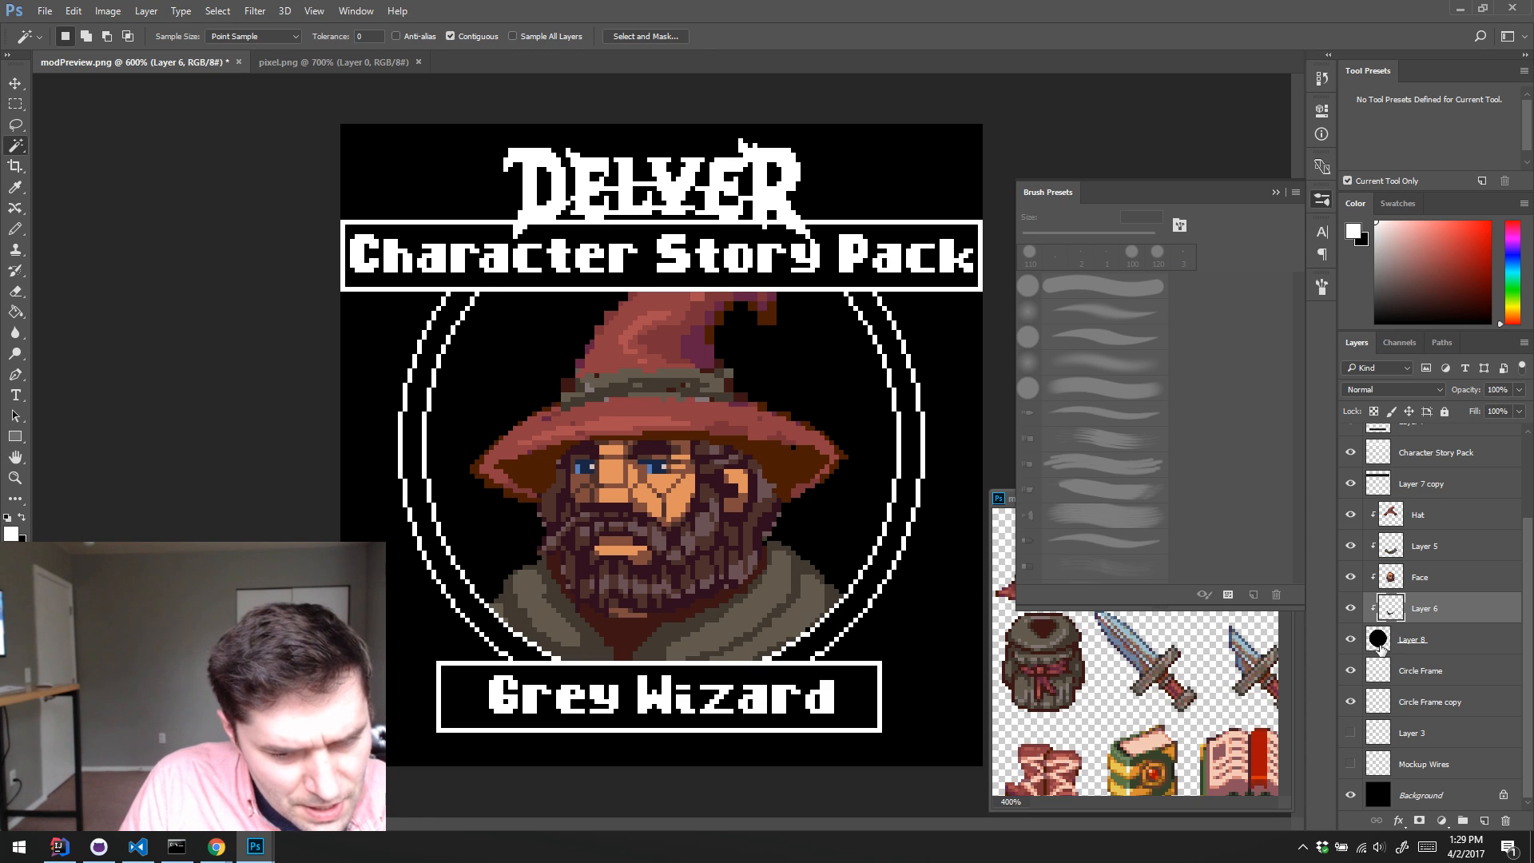
Step: Switch to the Pencil tool, collapse Brush Presets and reduce the brush size to about 10 px
key(b)
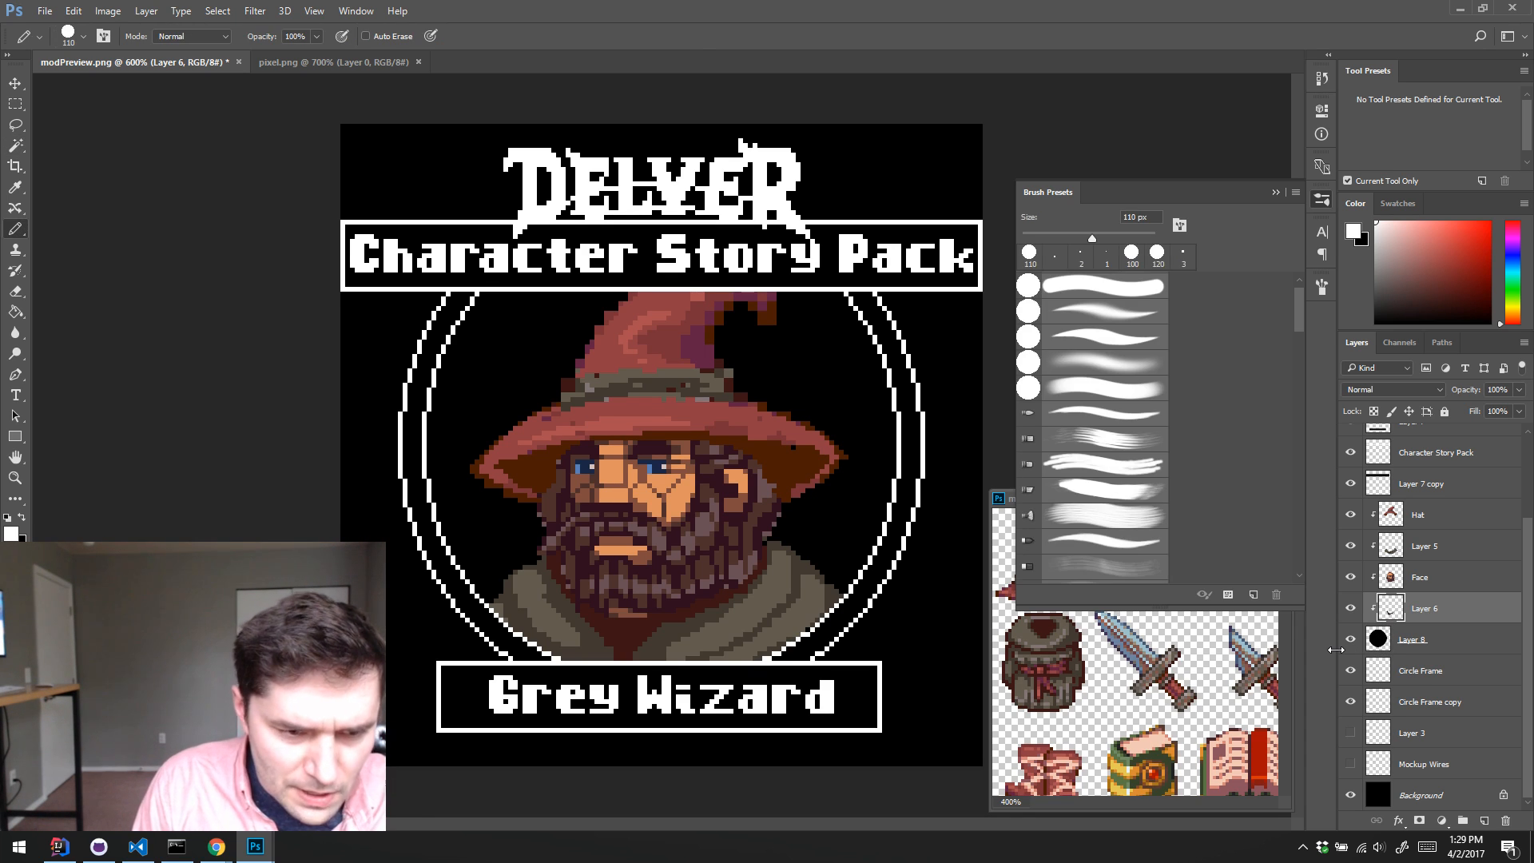
click(1321, 206)
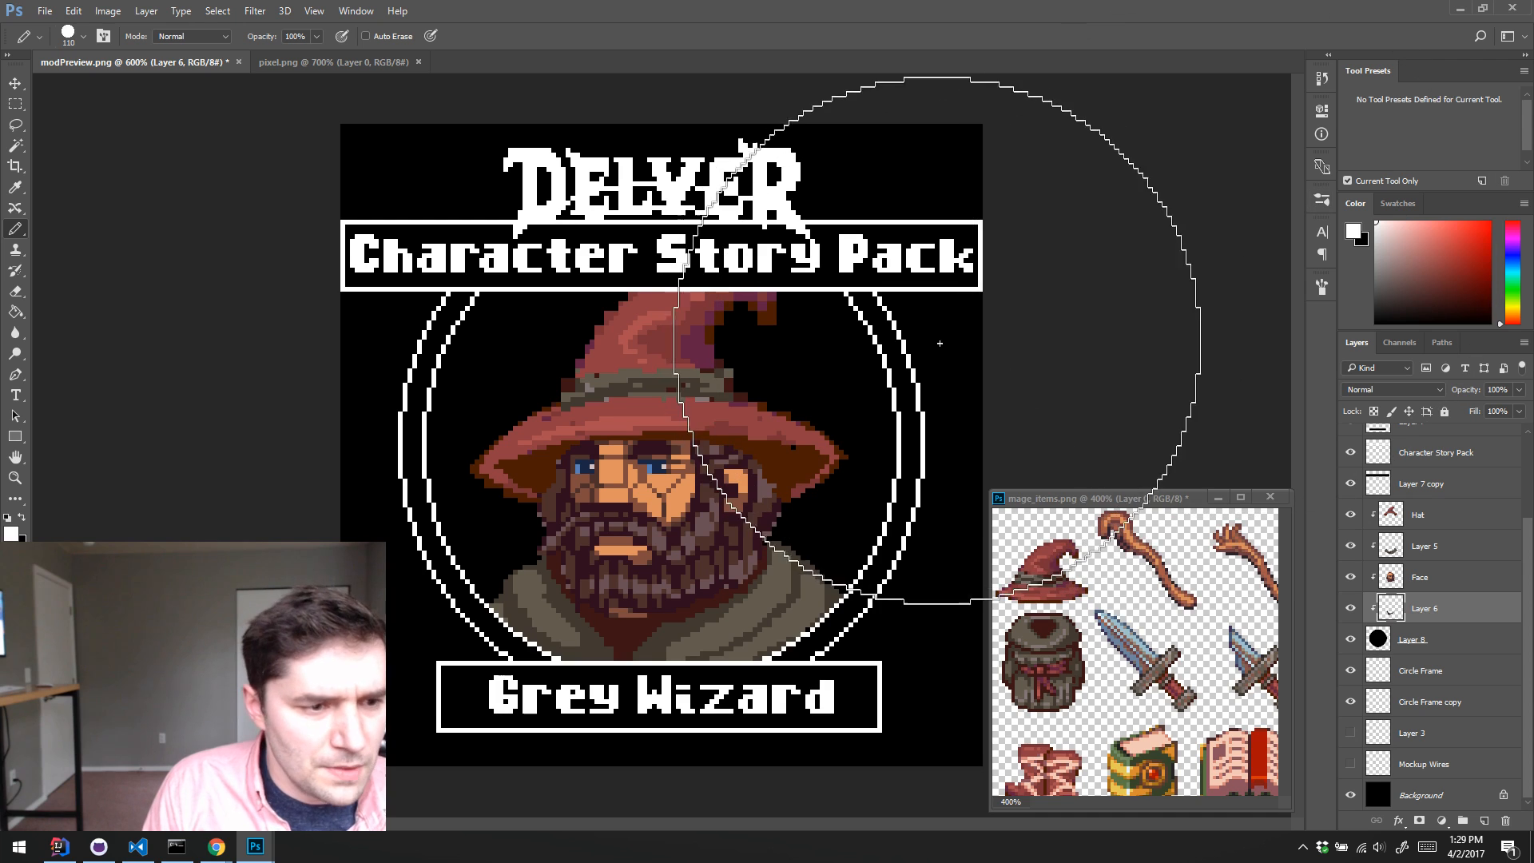
key(bracketleft)
key(bracketleft)
key(bracketleft)
key(bracketleft)
key(bracketleft)
key(bracketleft)
key(bracketleft)
key(bracketleft)
key(bracketleft)
key(bracketleft)
key(bracketleft)
key(bracketleft)
key(bracketleft)
key(bracketleft)
key(bracketleft)
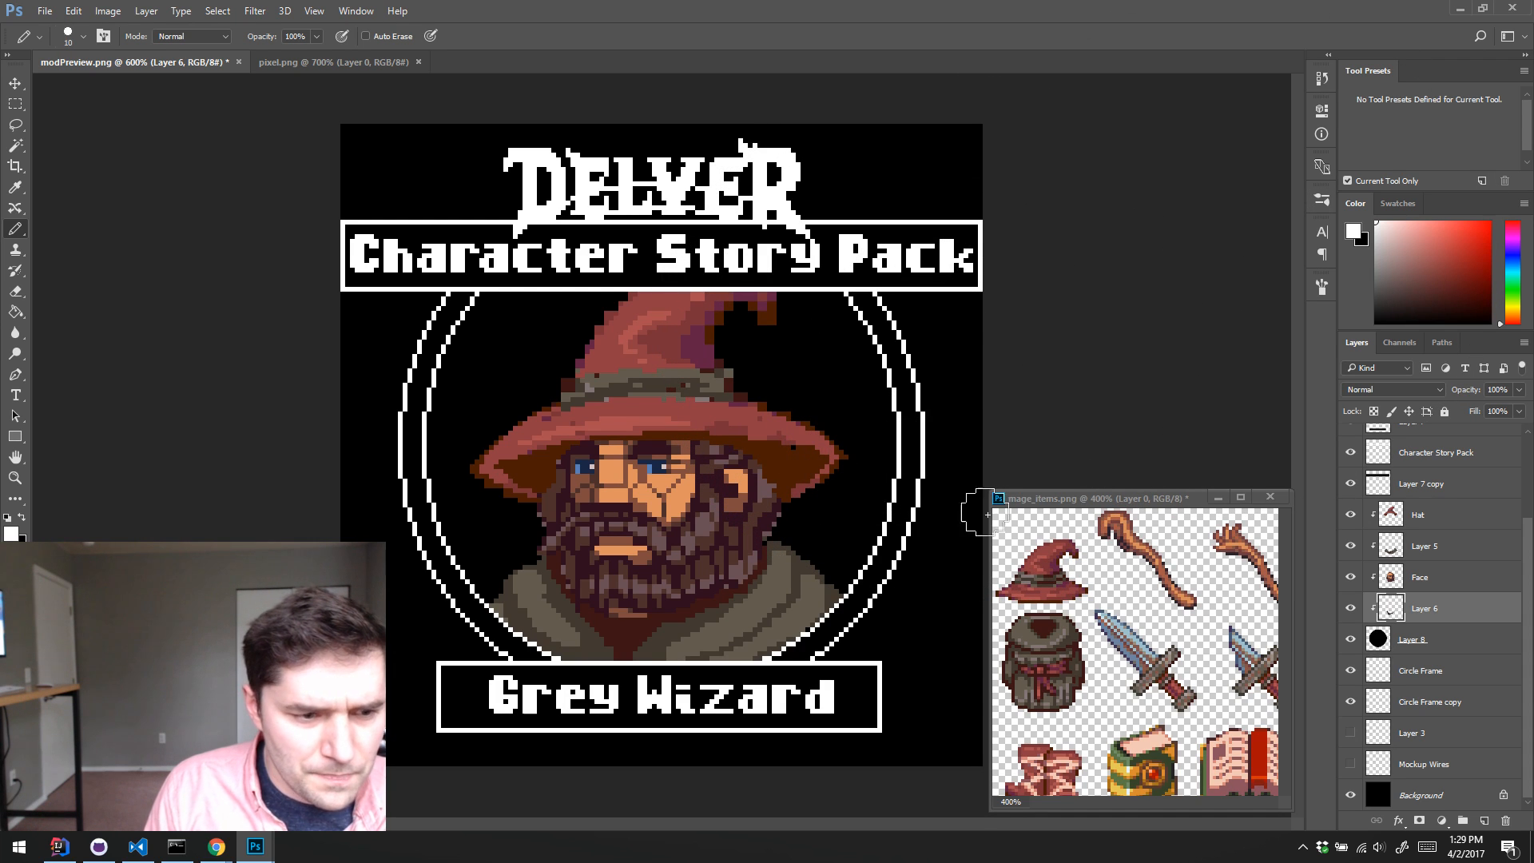
Step: Try Pencil strokes in a sampled dark brown around the wizard's cloak shoulder on Layer 5
click(1389, 547)
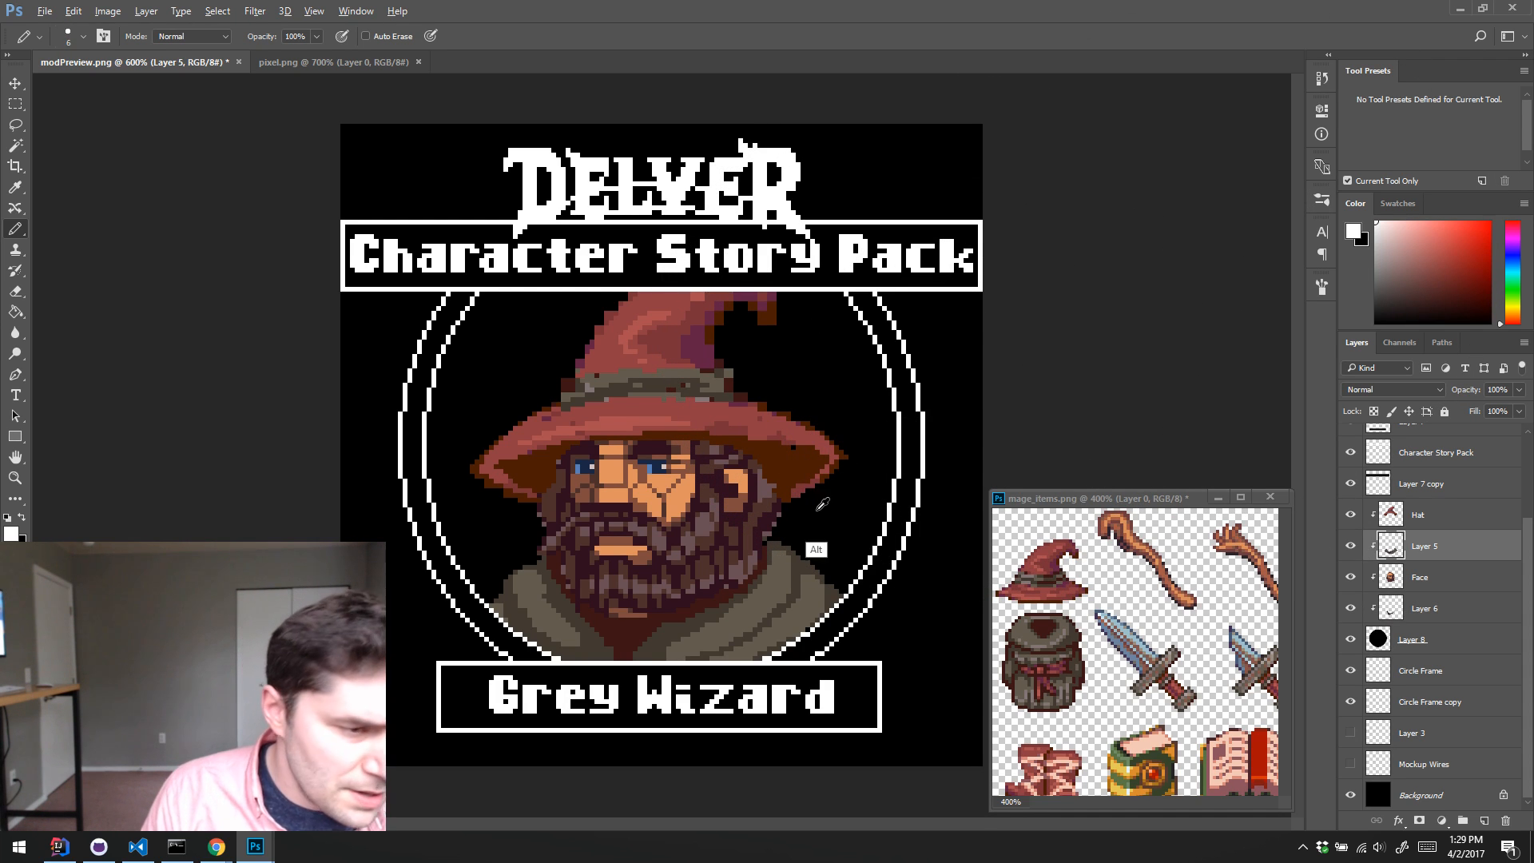
alt+click(805, 599)
mouse_move(803, 563)
mouse_down()
mouse_move(944, 453)
mouse_move(916, 450)
mouse_move(914, 493)
mouse_move(880, 519)
mouse_move(864, 595)
mouse_up()
key(ctrl+alt+z)
key(ctrl+alt+z)
key(ctrl+alt+z)
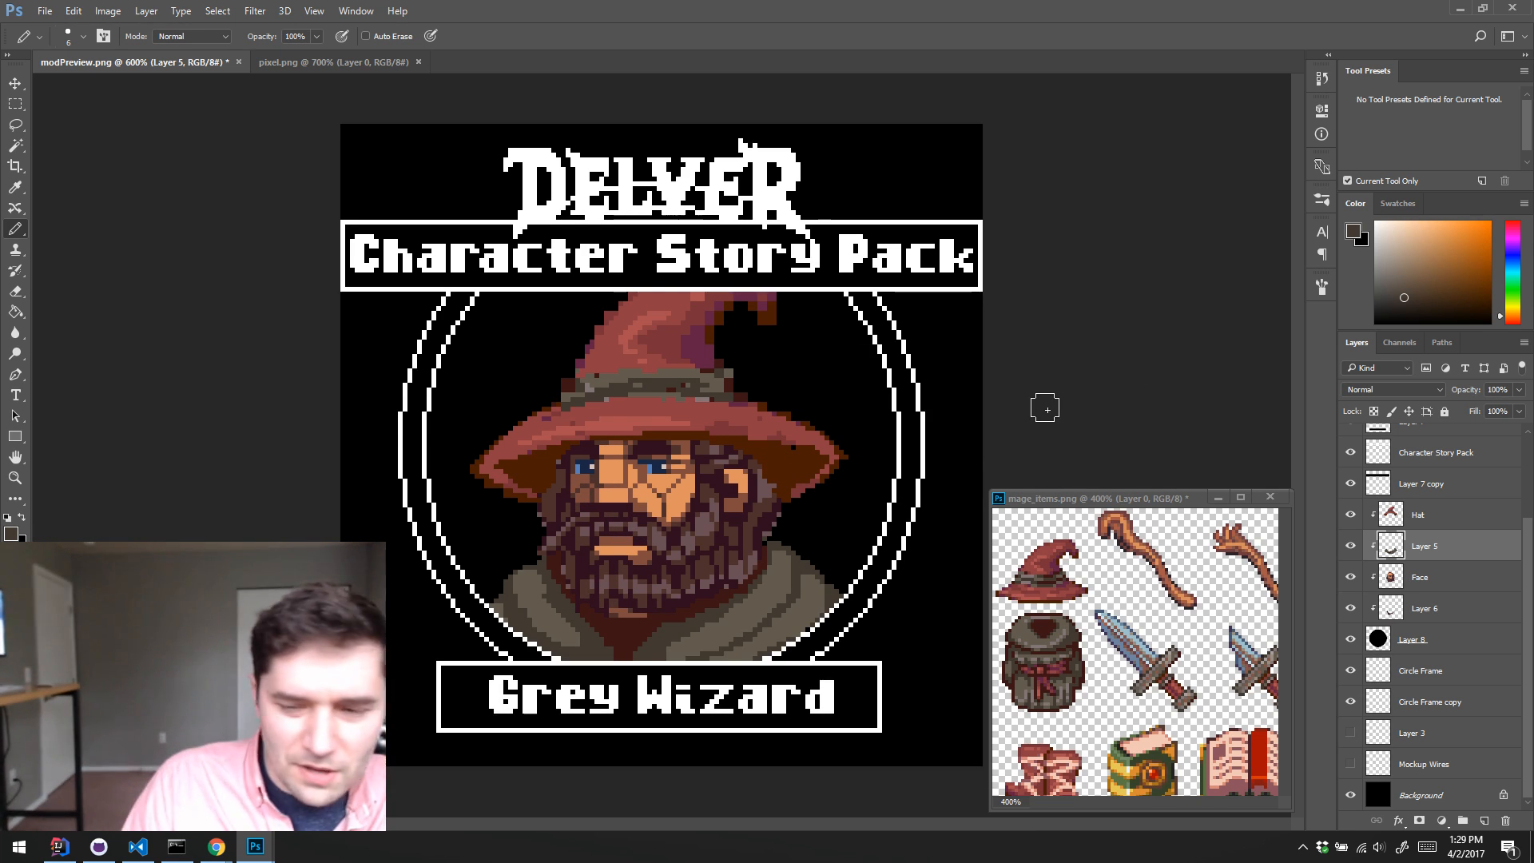
Step: Add a new clipped layer directly above Layer 8, check the Warhammer Quest box photo in Chrome and return to Photoshop
click(1472, 647)
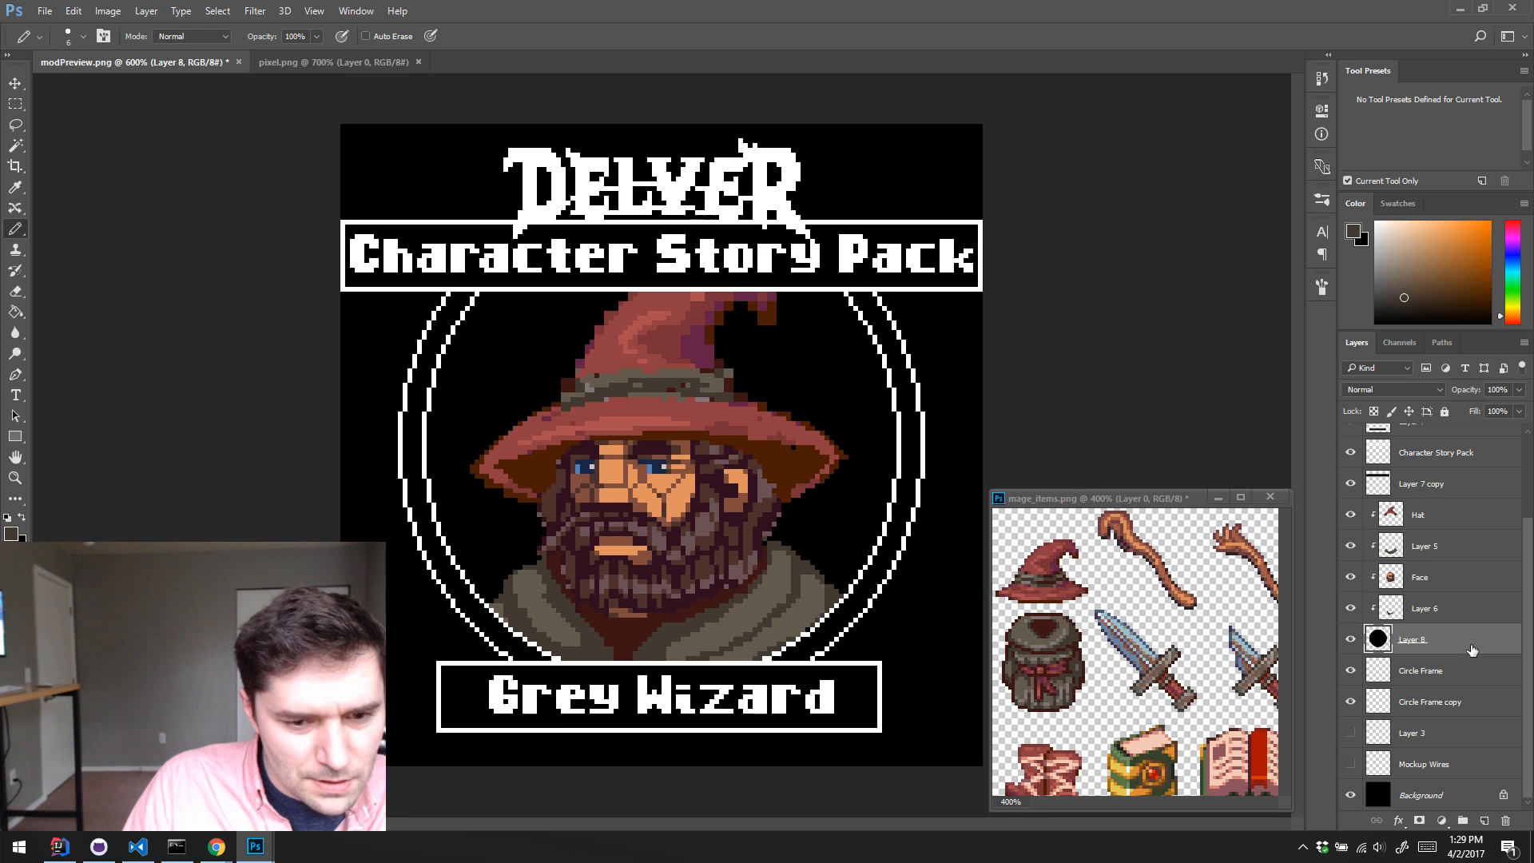
key(ctrl+alt+shift+n)
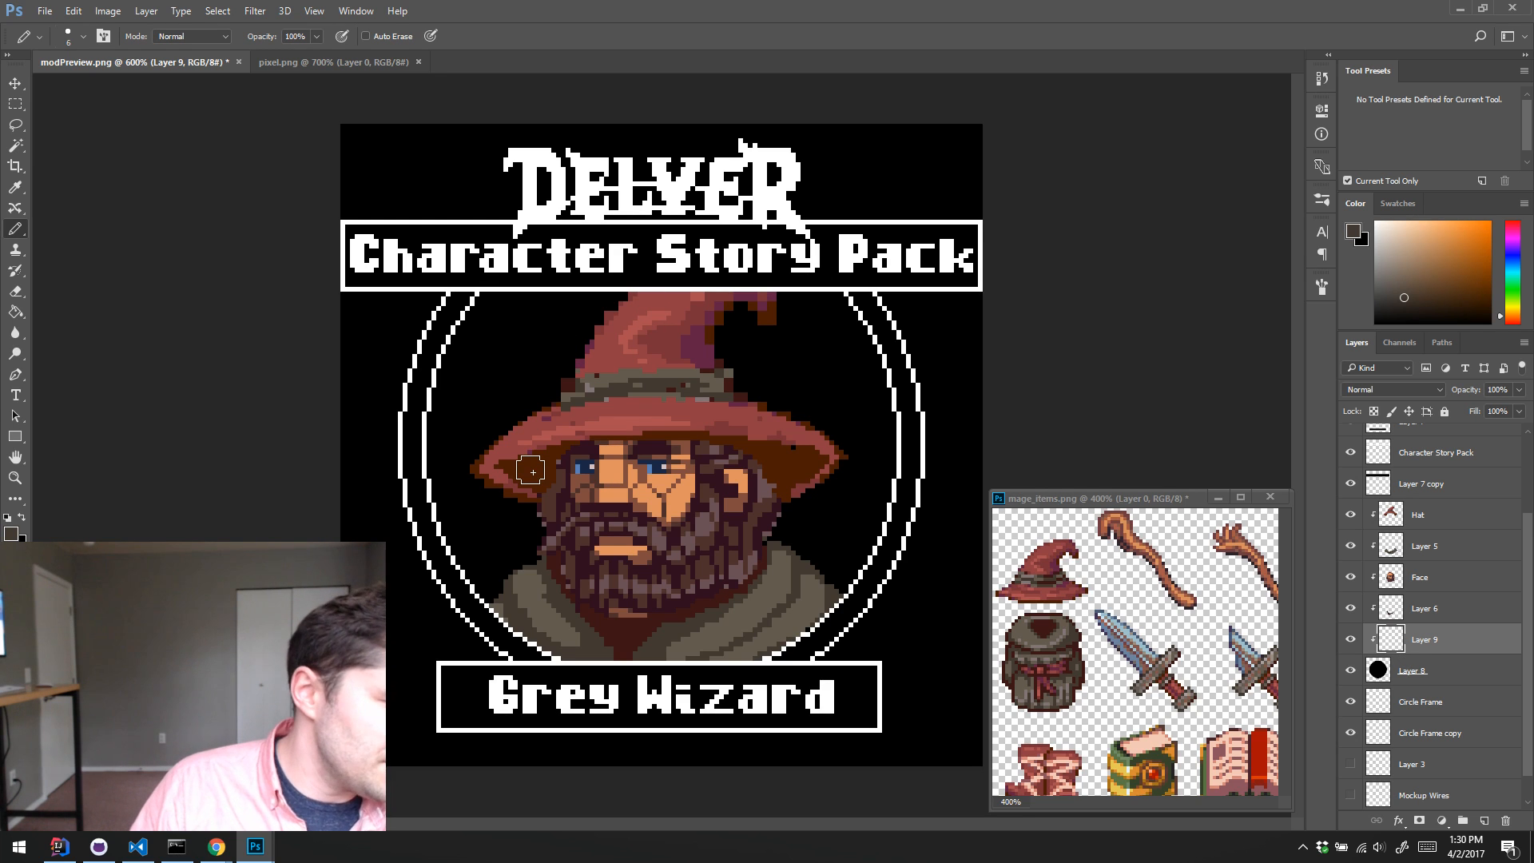
click(216, 846)
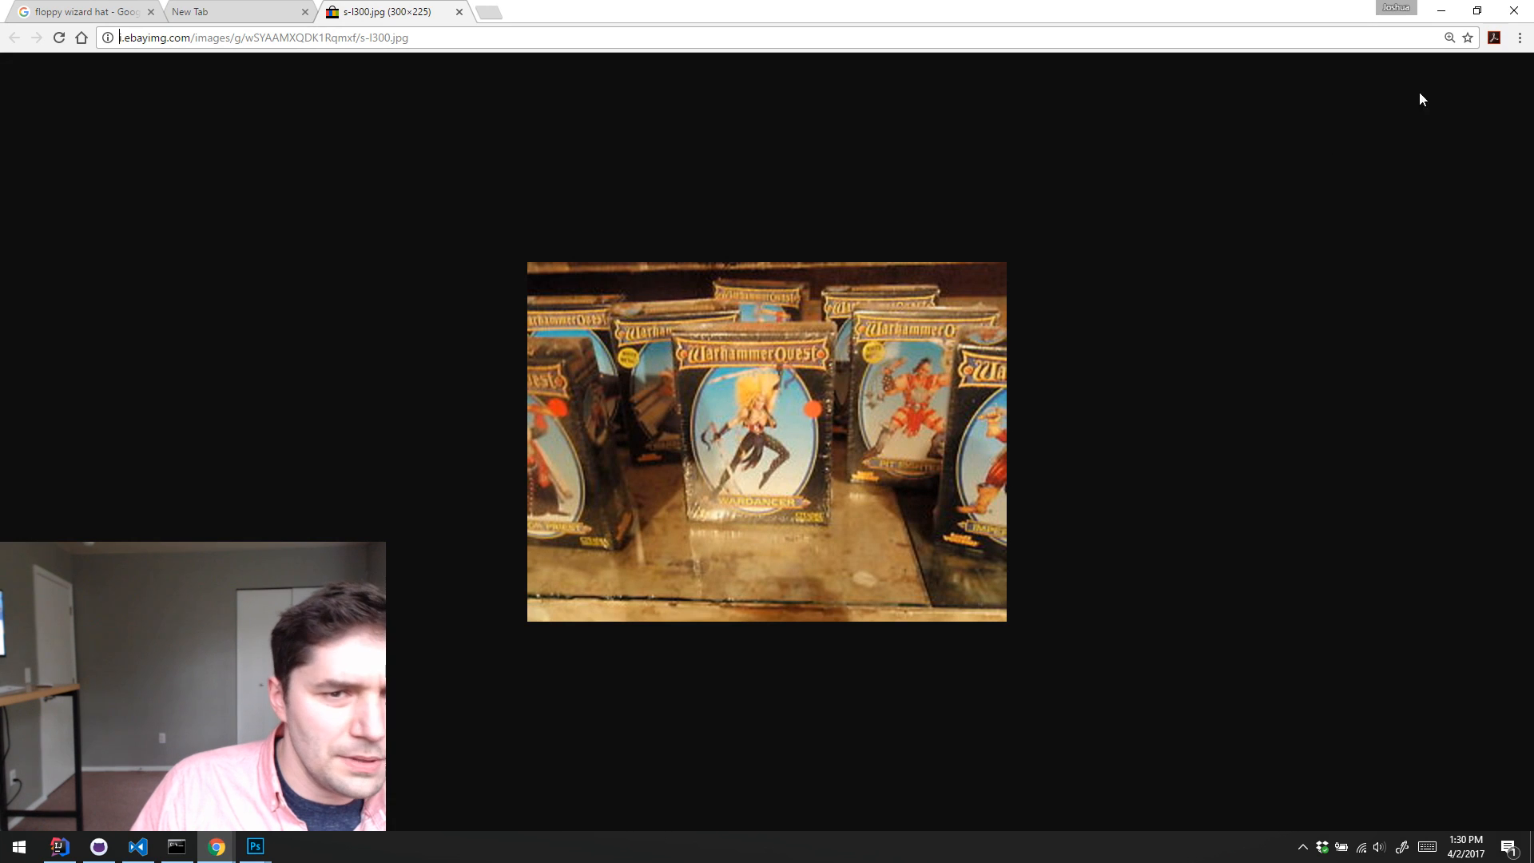
click(1441, 11)
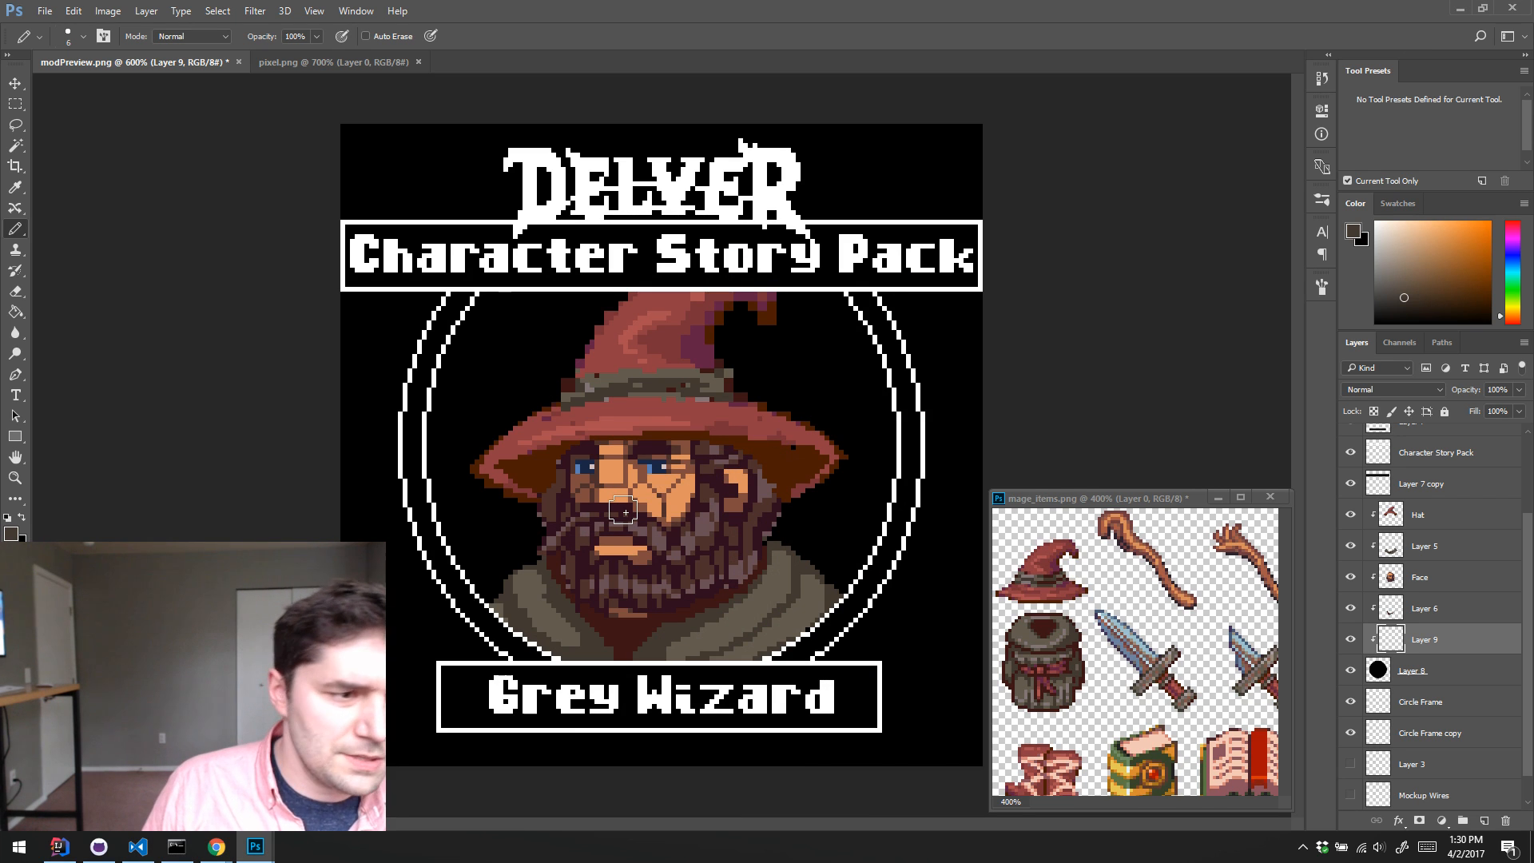
Step: Paint the whole background inside the ring behind the wizard muted teal on Layer 9 with a 20 px Pencil
click(1508, 272)
click(1427, 260)
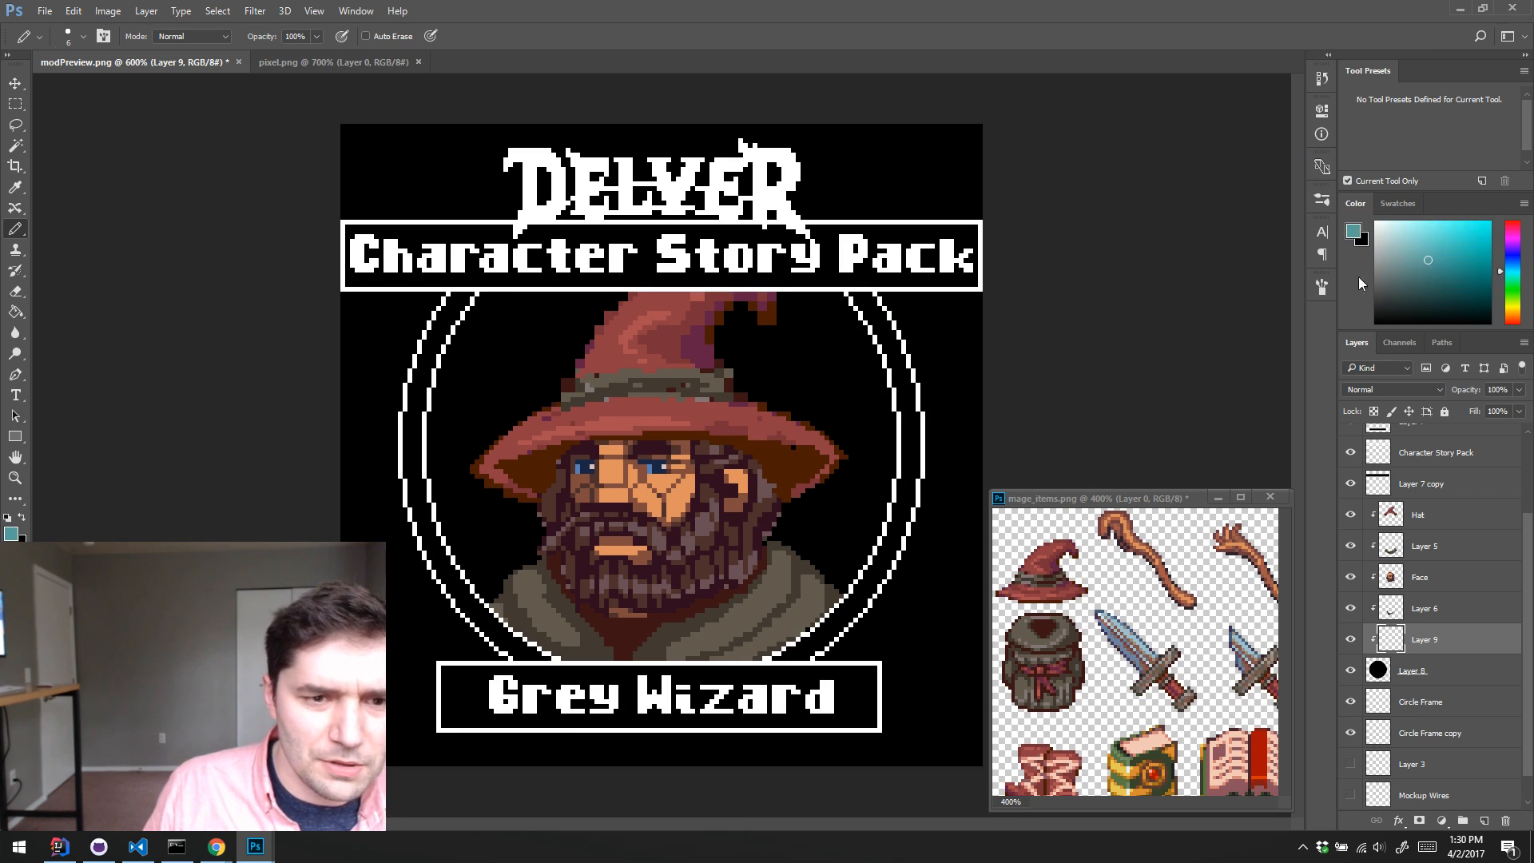
key(bracketright)
key(bracketright)
key(bracketright)
key(bracketright)
key(bracketright)
key(bracketright)
mouse_move(798, 370)
mouse_down()
mouse_move(583, 471)
mouse_move(488, 552)
mouse_move(449, 453)
mouse_move(597, 389)
mouse_move(758, 616)
mouse_move(759, 286)
mouse_move(799, 502)
mouse_move(589, 571)
mouse_move(609, 246)
mouse_move(575, 212)
mouse_move(471, 524)
mouse_move(830, 483)
mouse_up()
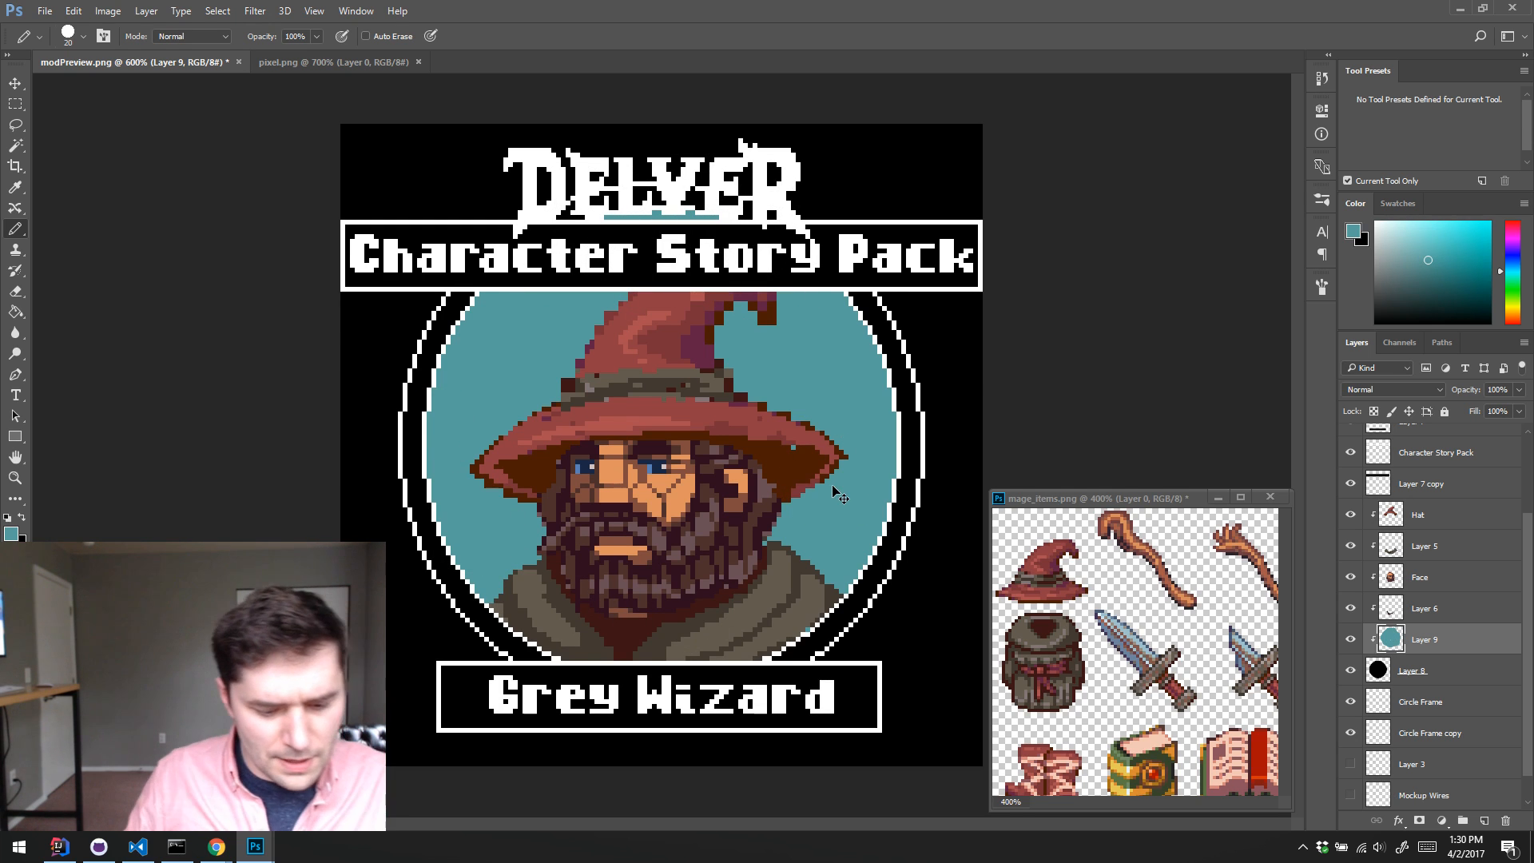
Step: Adjust the teal background on Layer 9 with Hue/Saturation, setting Hue to -11 and Saturation to +41
key(ctrl+u)
drag(996, 207, 1028, 215)
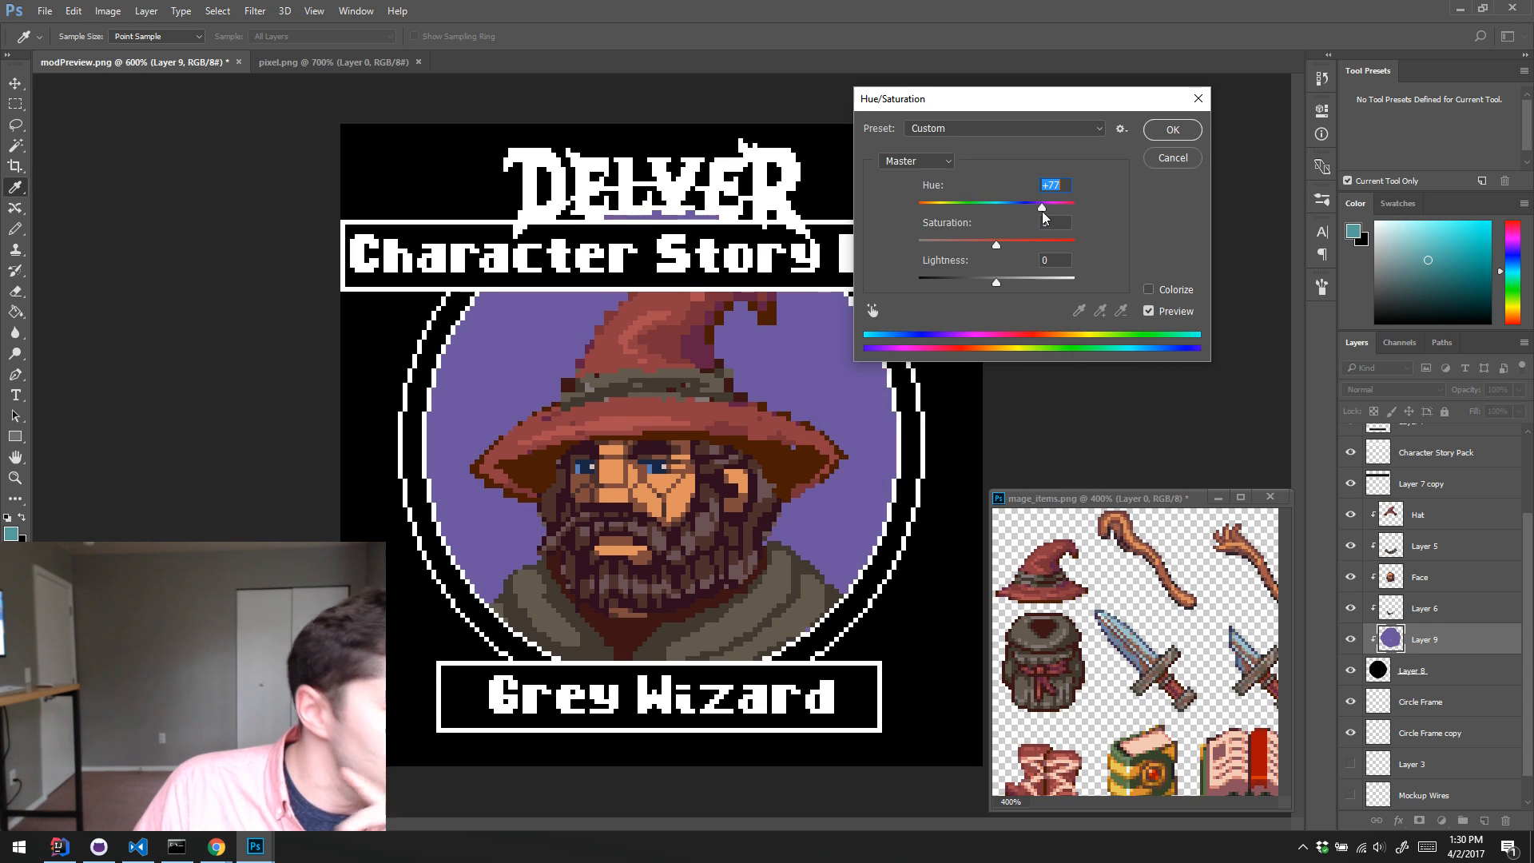
drag(1042, 214, 987, 210)
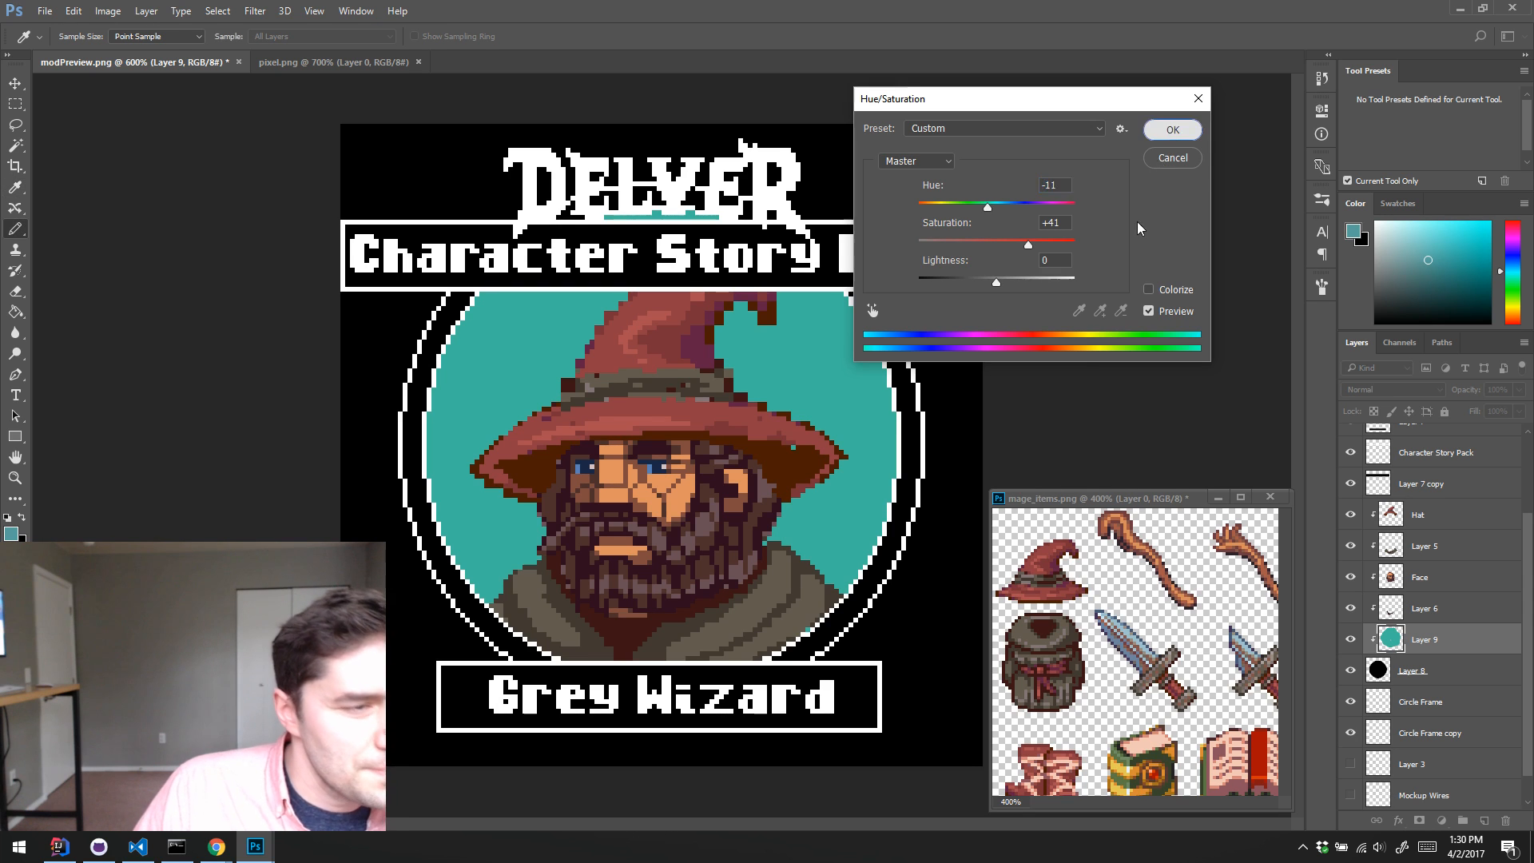
click(1170, 131)
Step: Paint large light-blue round blobs around the wizard's hat and beard on the teal background with the 20 px Pencil
key(b)
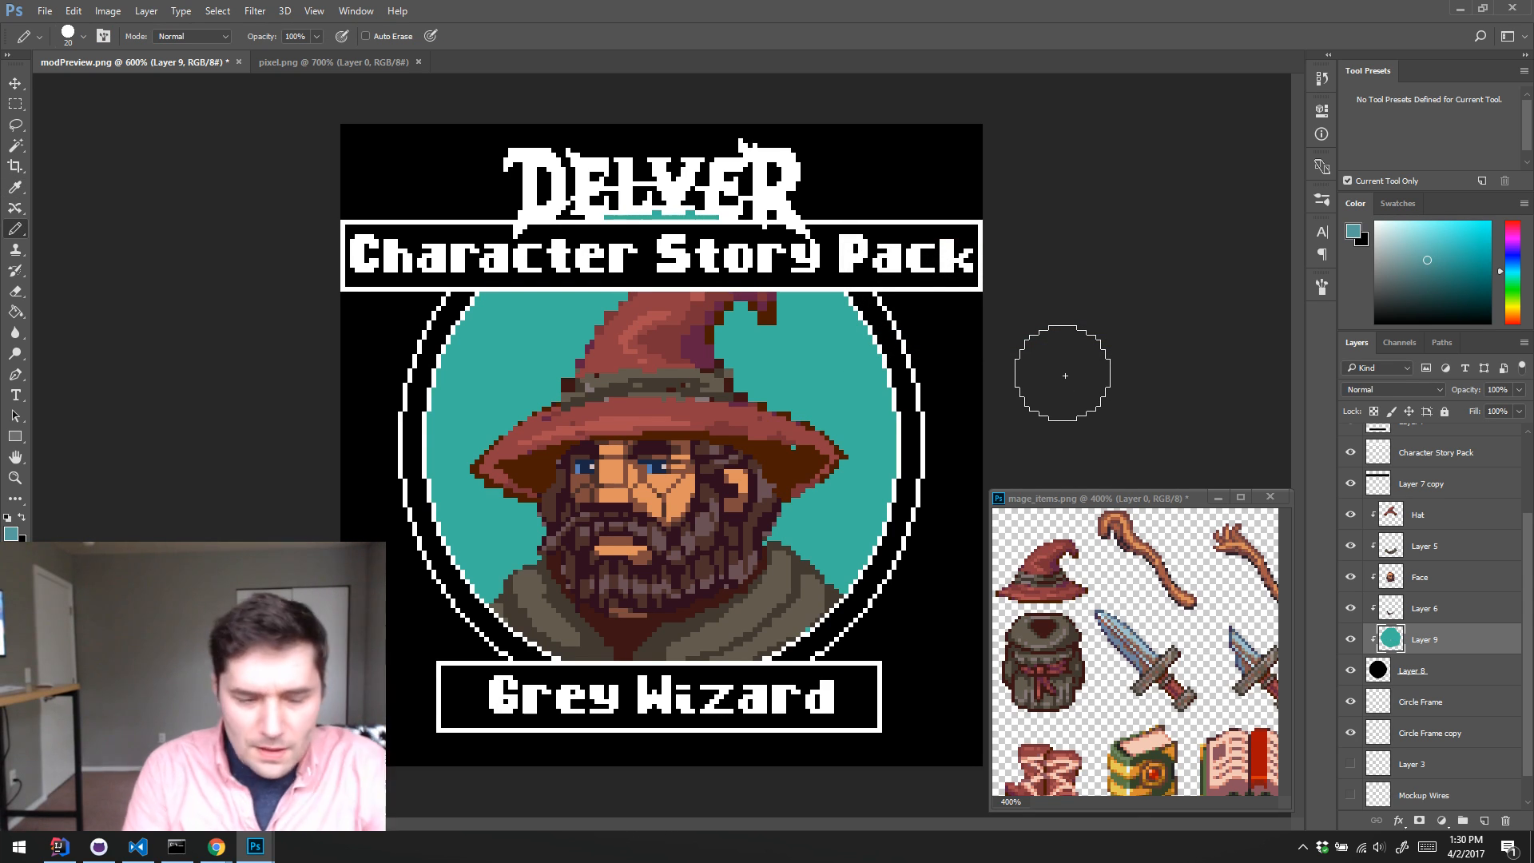
alt+click(809, 352)
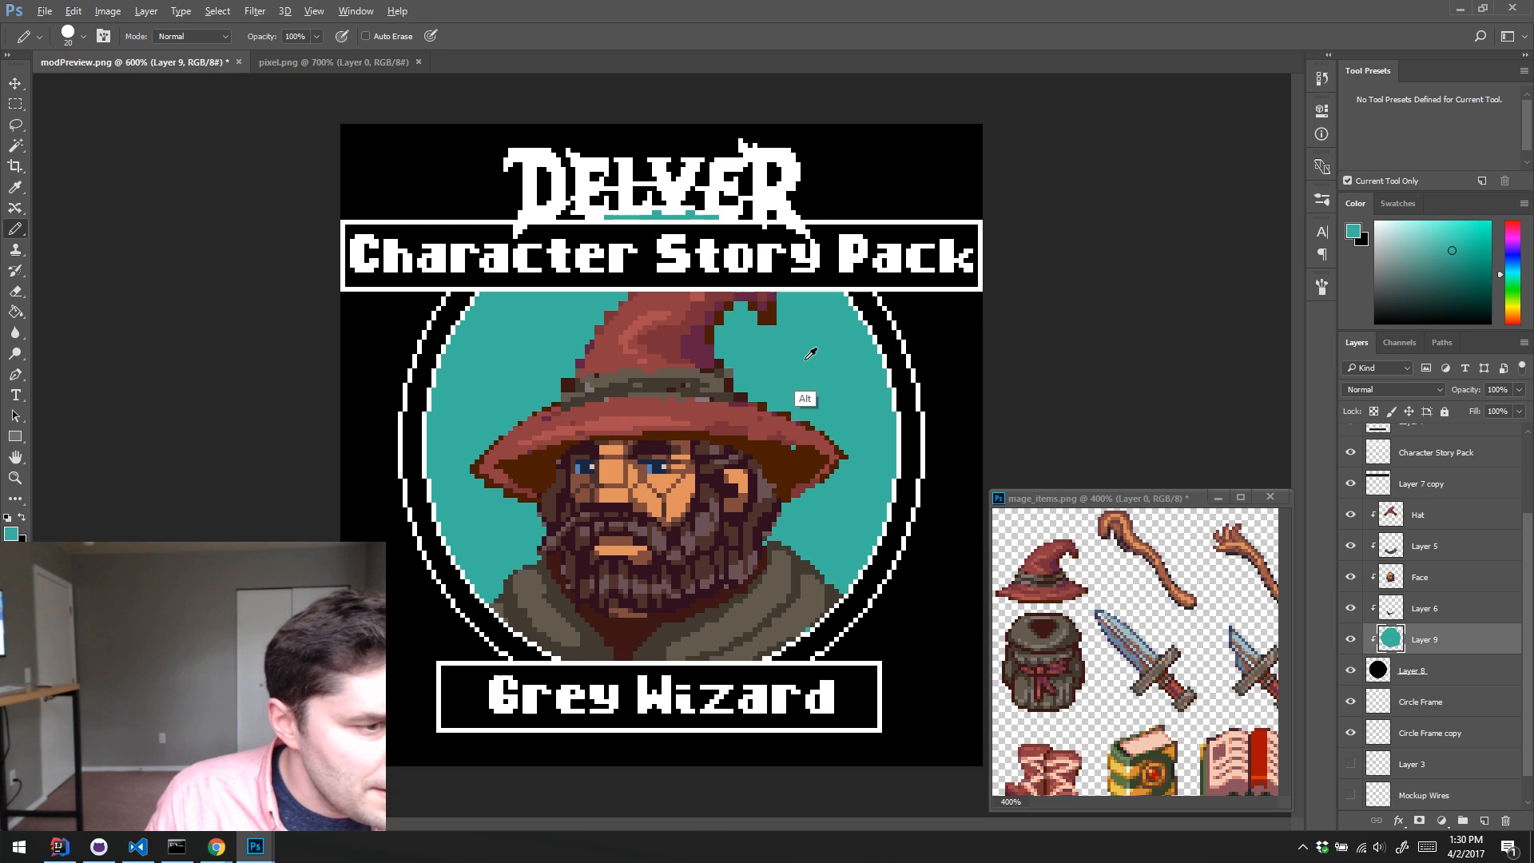
click(1434, 246)
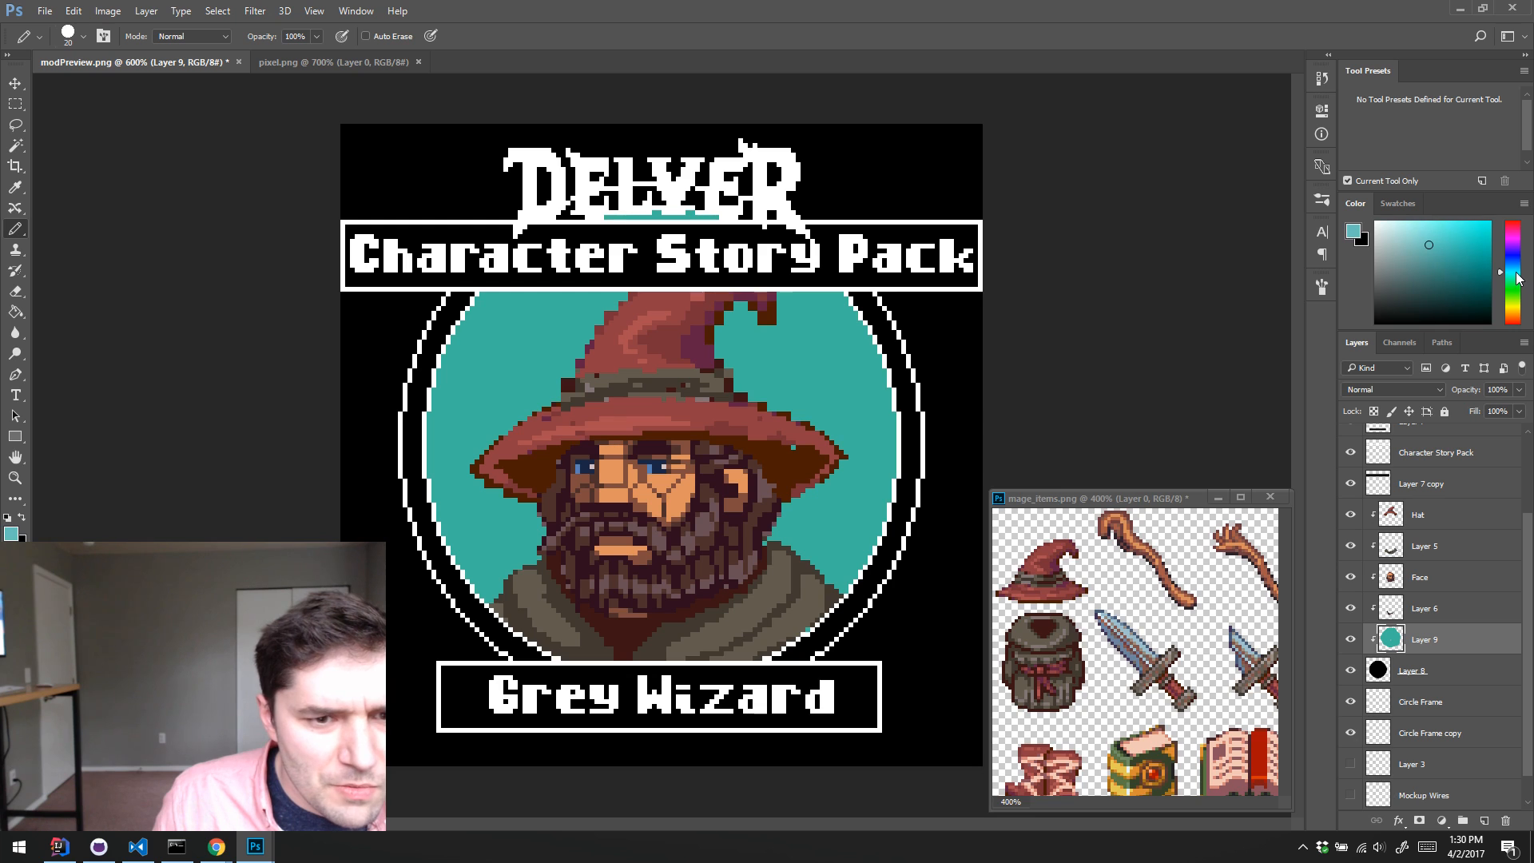
mouse_move(559, 431)
mouse_down()
mouse_move(587, 388)
mouse_move(586, 354)
mouse_move(654, 352)
mouse_move(738, 438)
mouse_move(783, 369)
mouse_move(783, 488)
mouse_move(803, 521)
mouse_move(527, 525)
mouse_move(537, 432)
mouse_up()
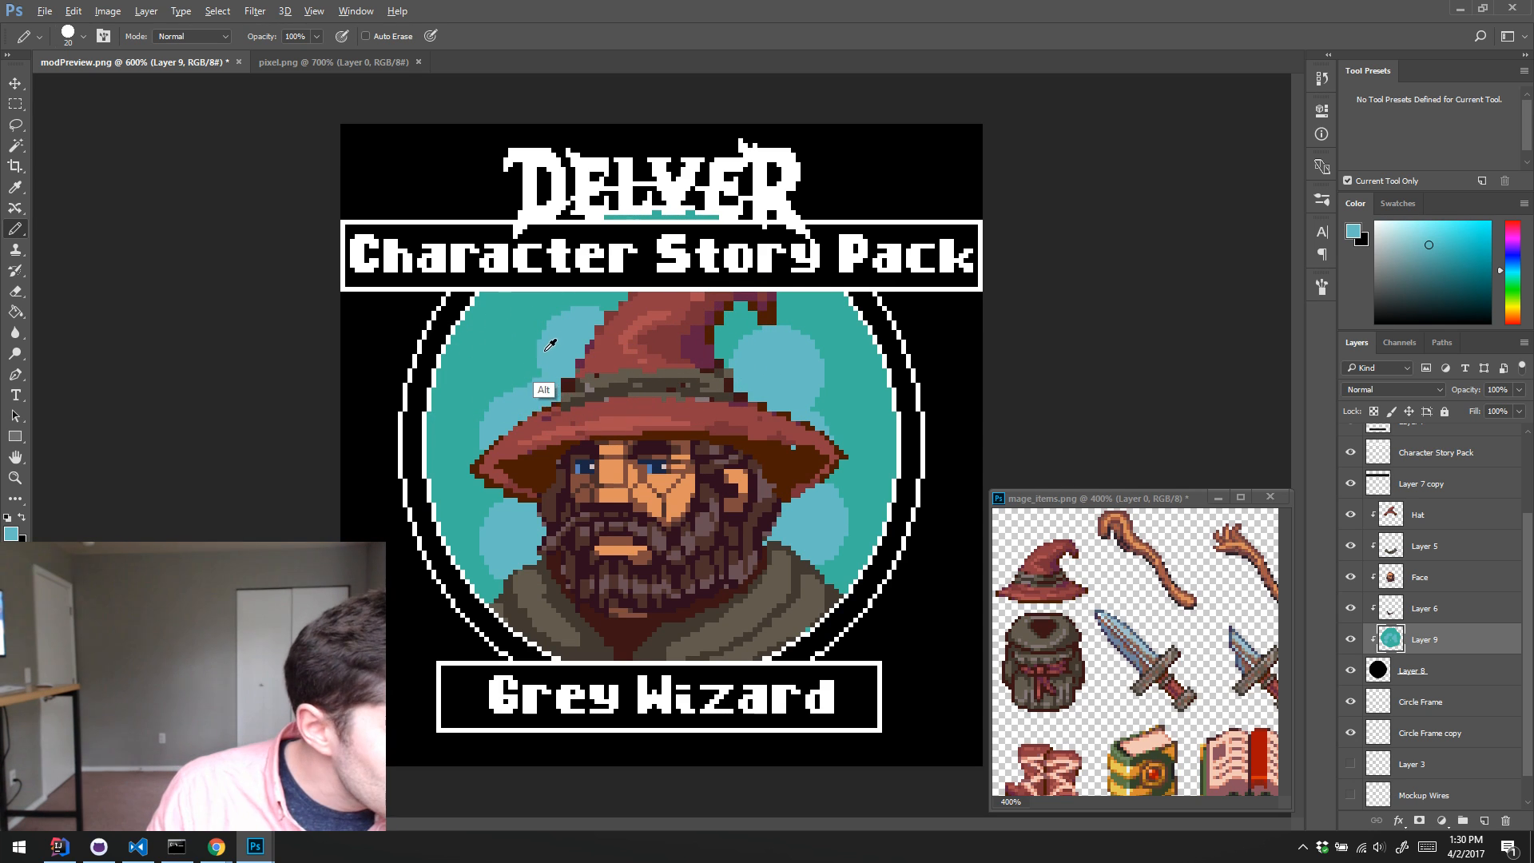
Step: Shrink the Pencil to about 6 px and dab small light-blue dots between the large blobs on the teal background
key(alt)
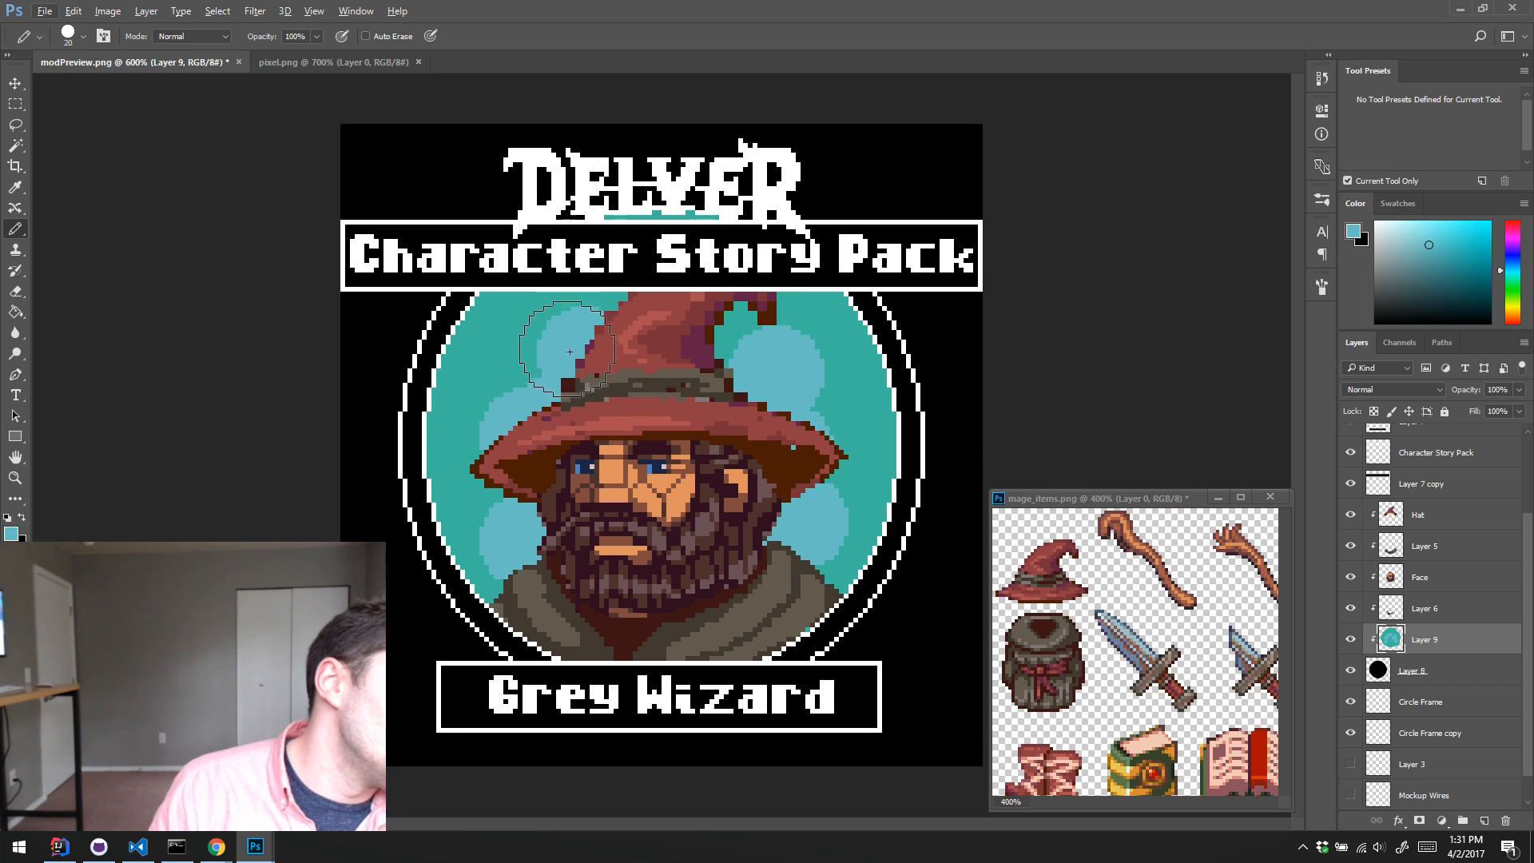
key(bracketleft)
key(bracketleft)
key(bracketleft)
key(bracketleft)
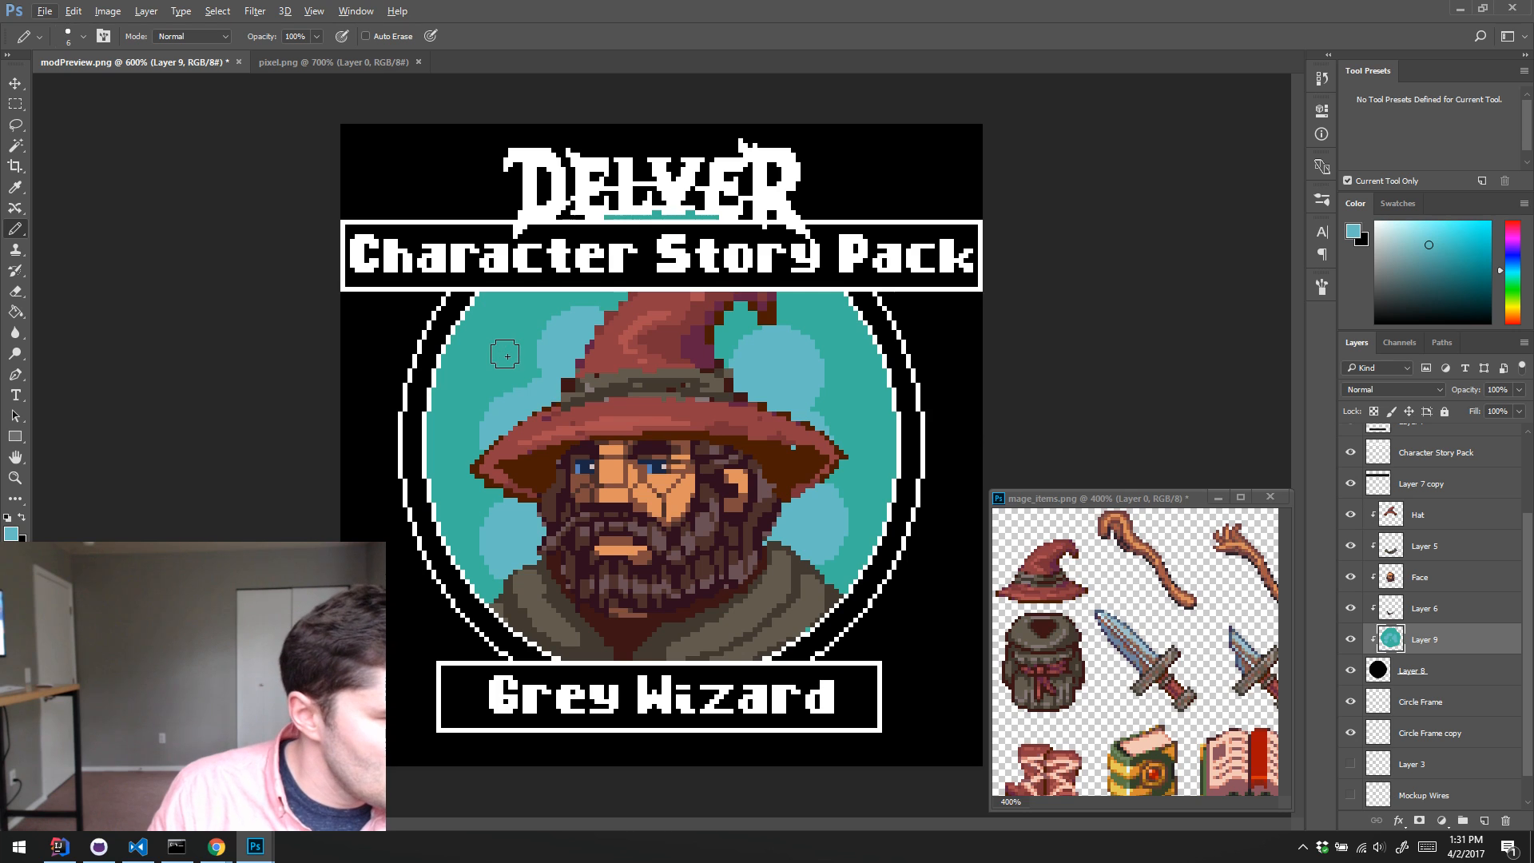
key(bracketleft)
click(848, 407)
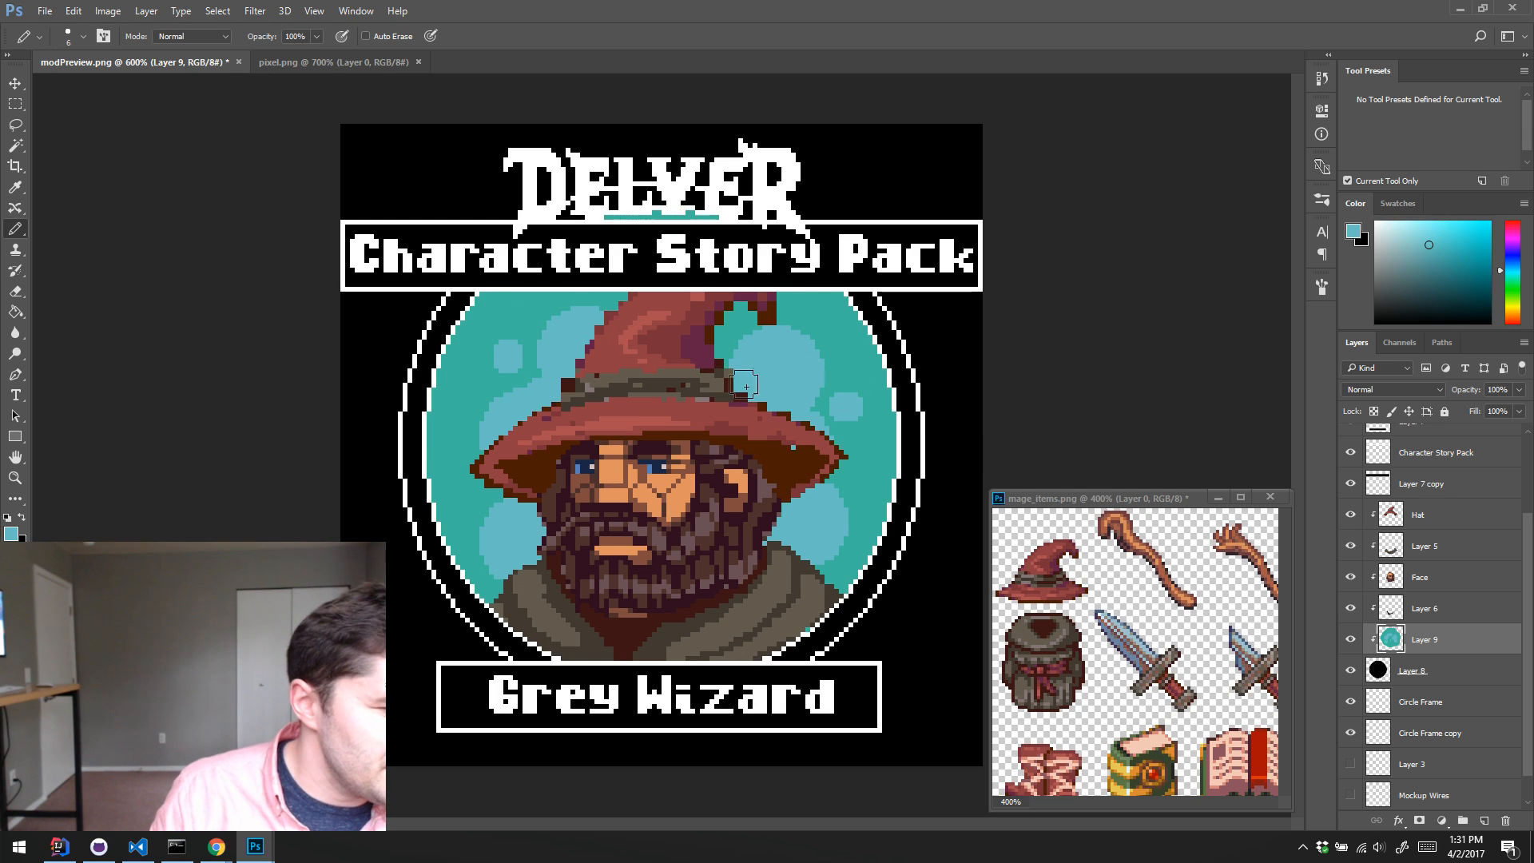
click(477, 509)
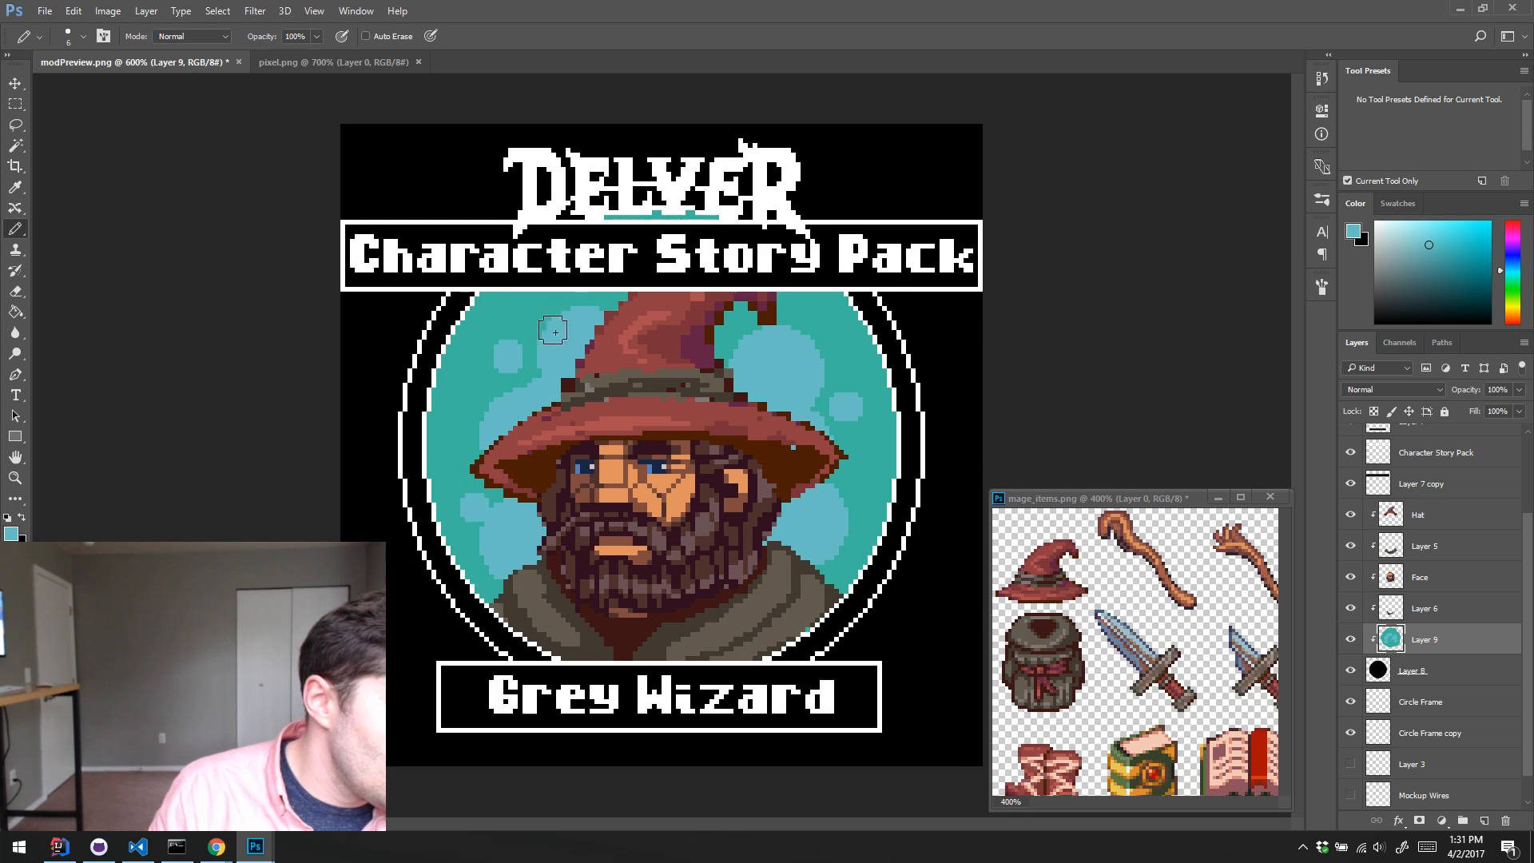
click(595, 294)
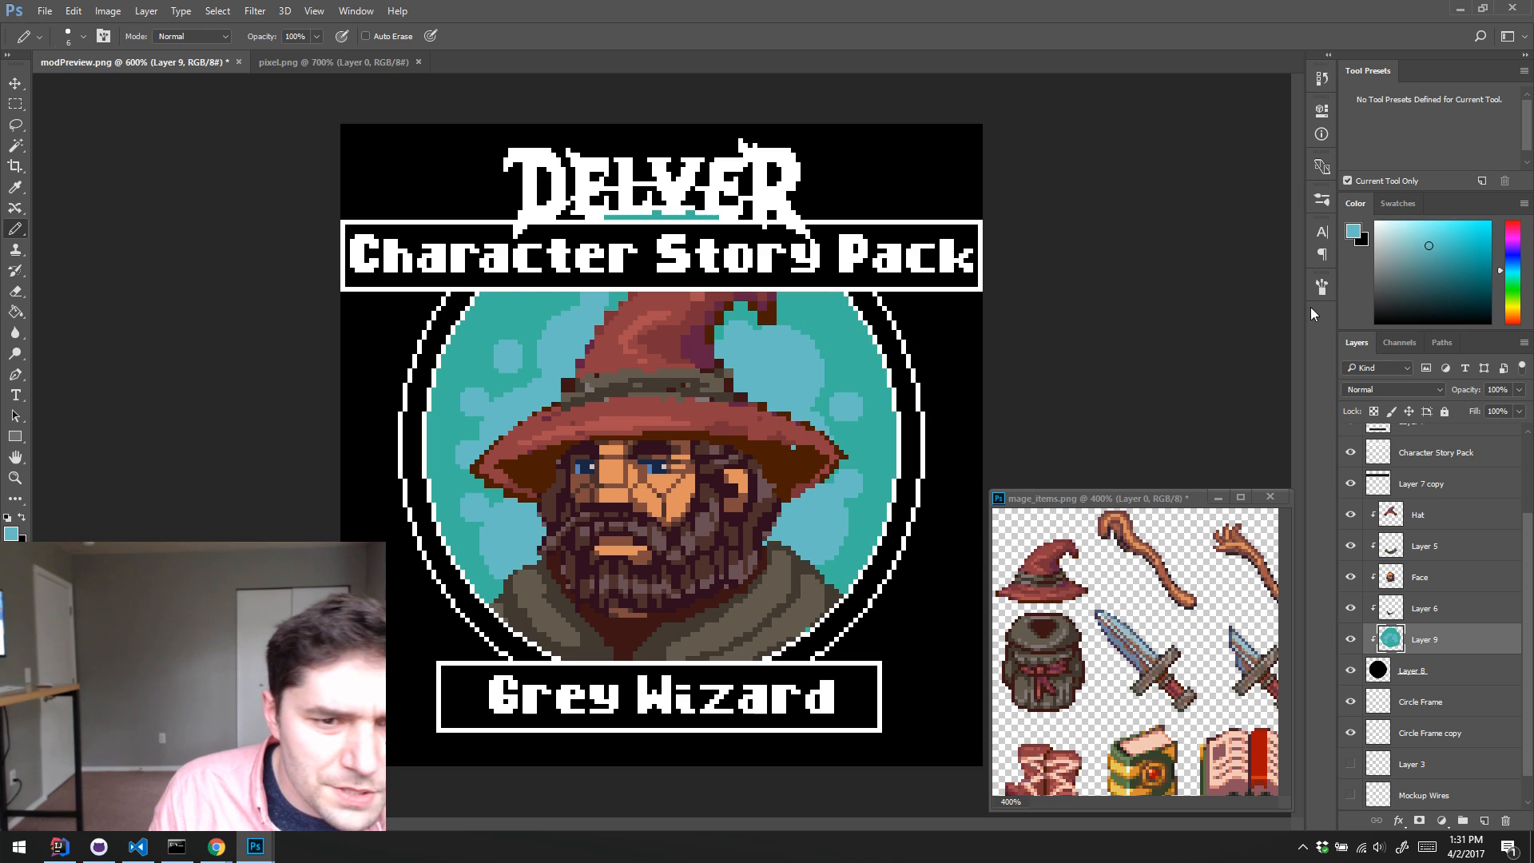
Step: Try brighter pale-blue highlight dabs (#a5dee5) on the light-blue blob beside the hat, and undo them
click(1408, 244)
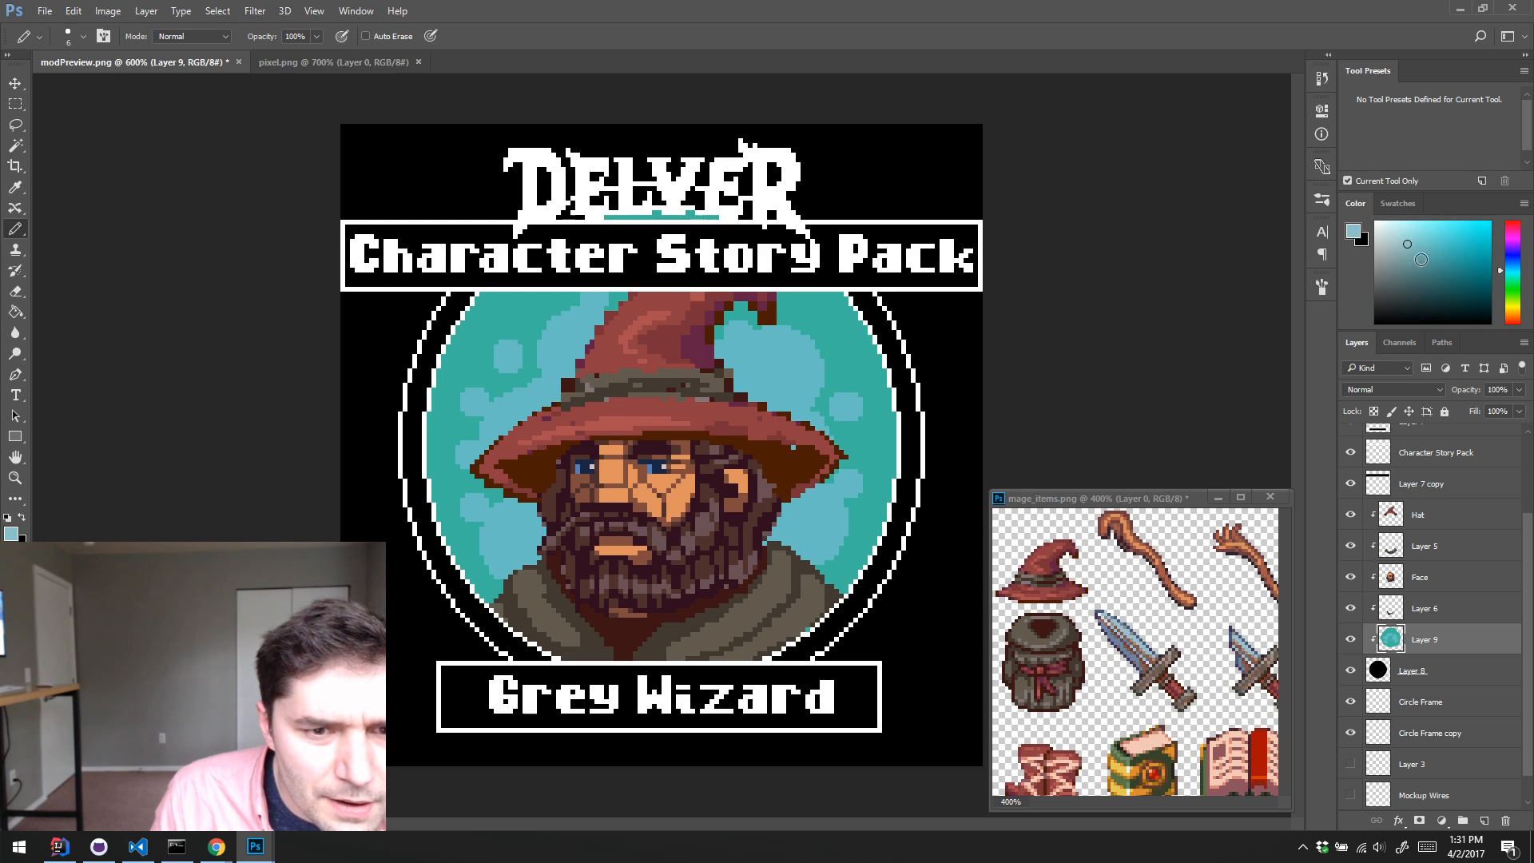
click(1508, 270)
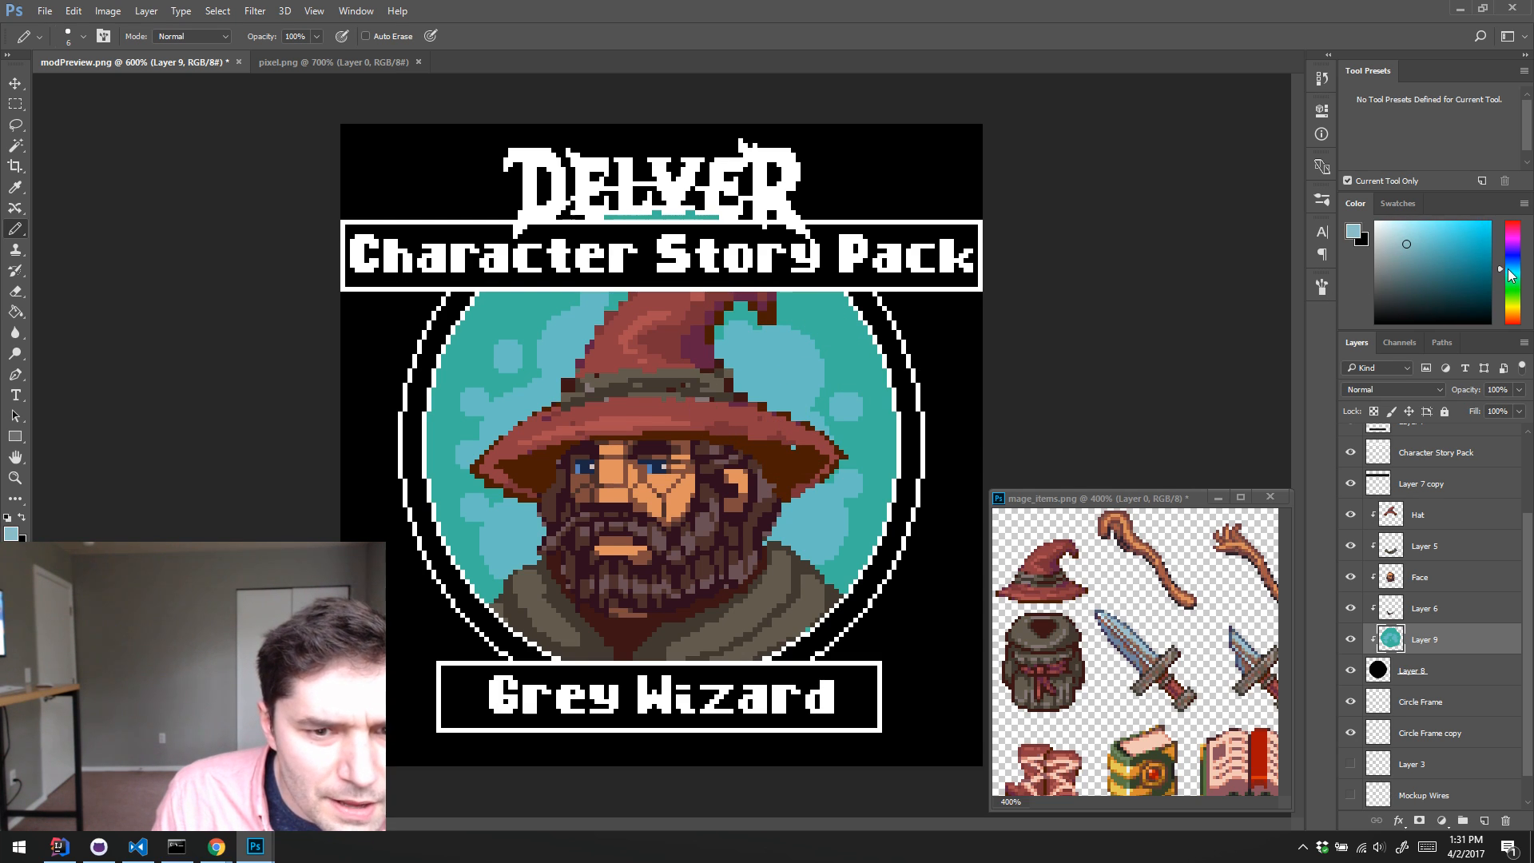
click(754, 382)
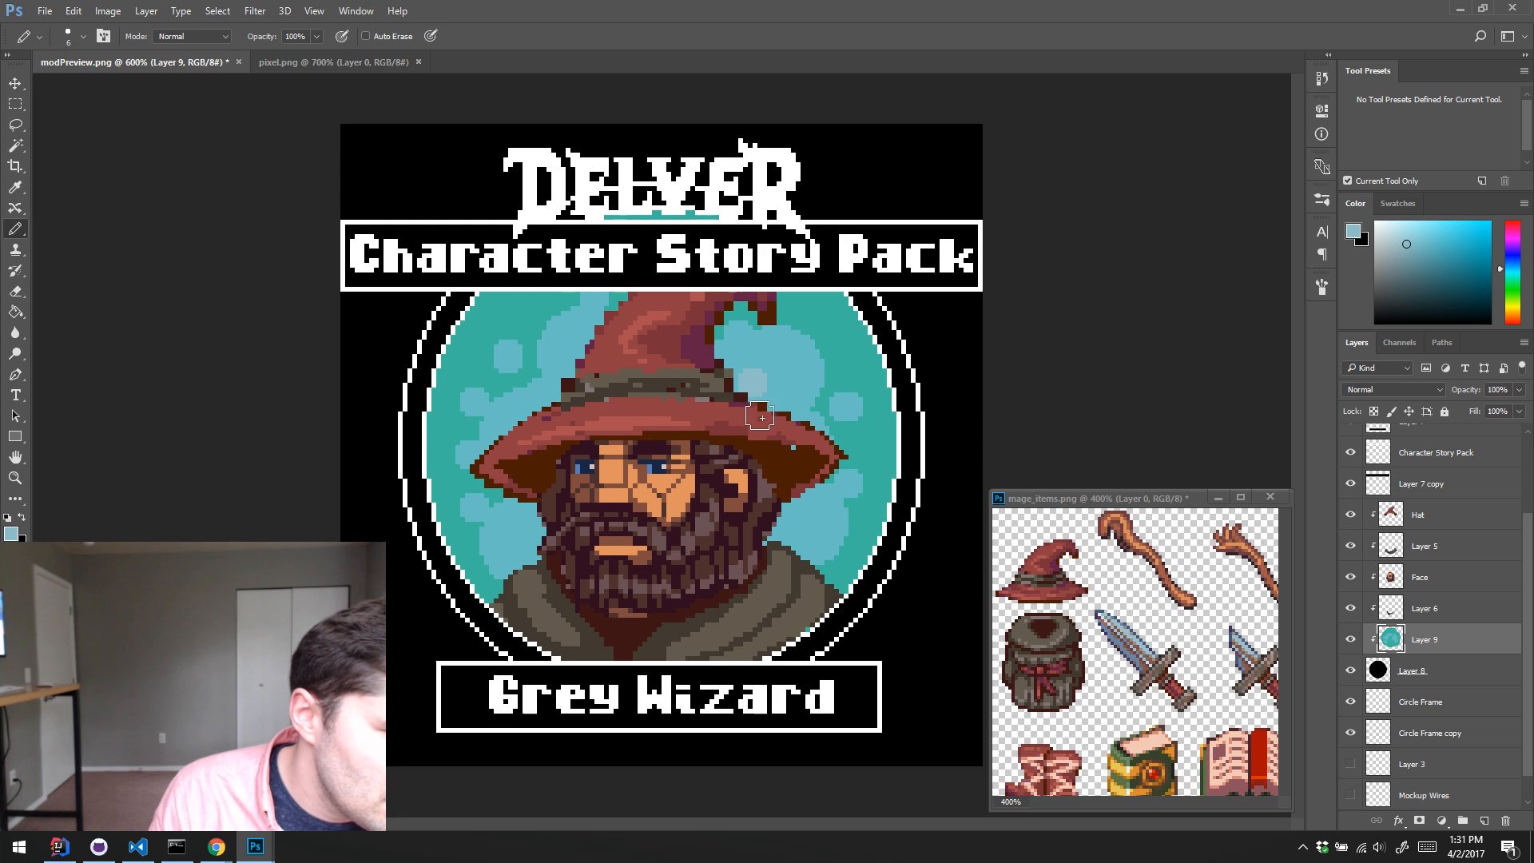
click(1354, 234)
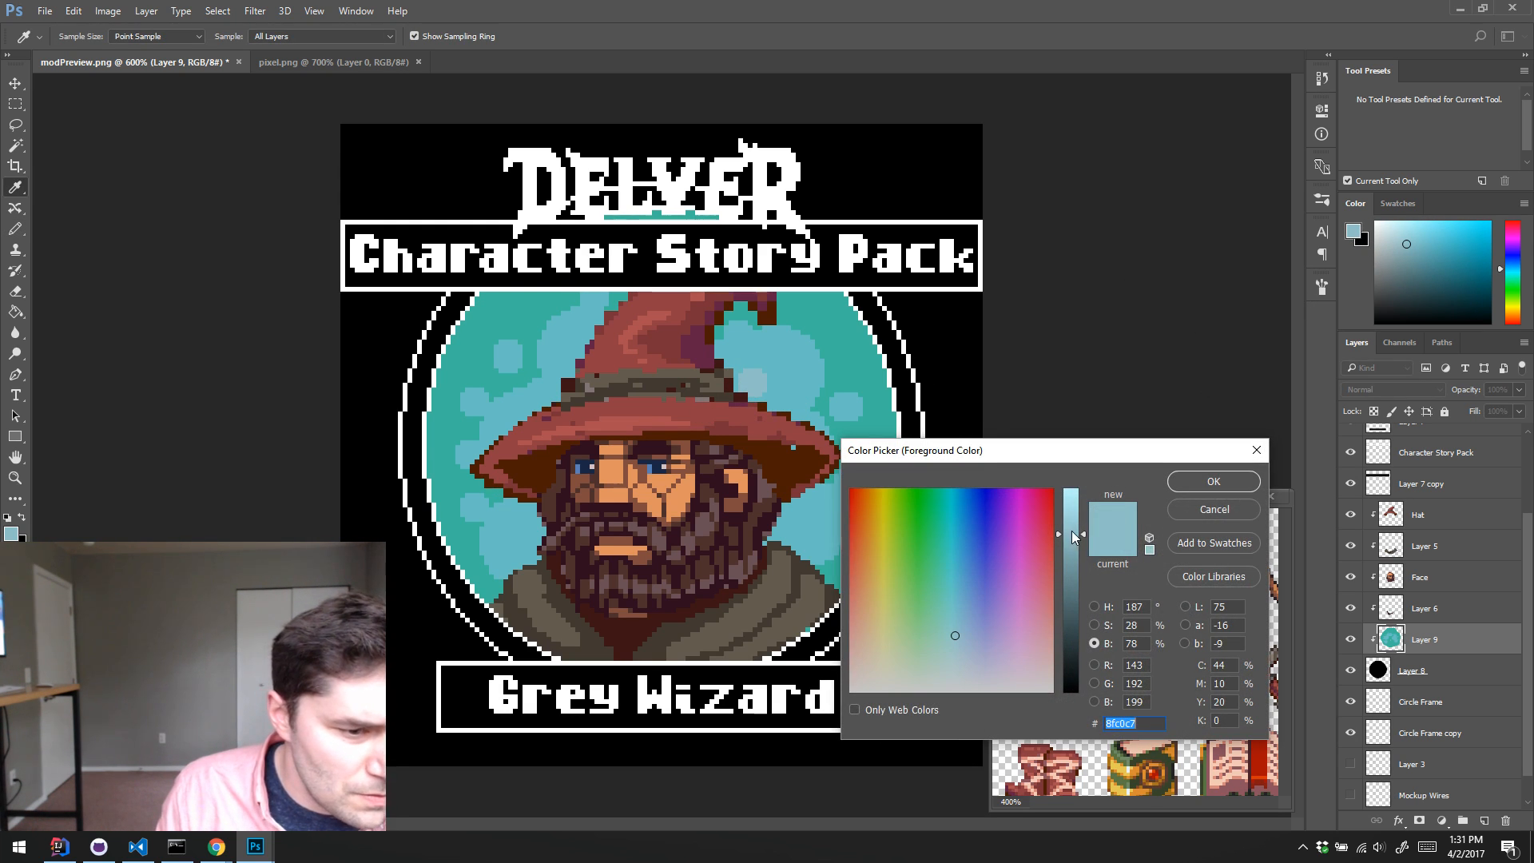
drag(1078, 539, 1076, 505)
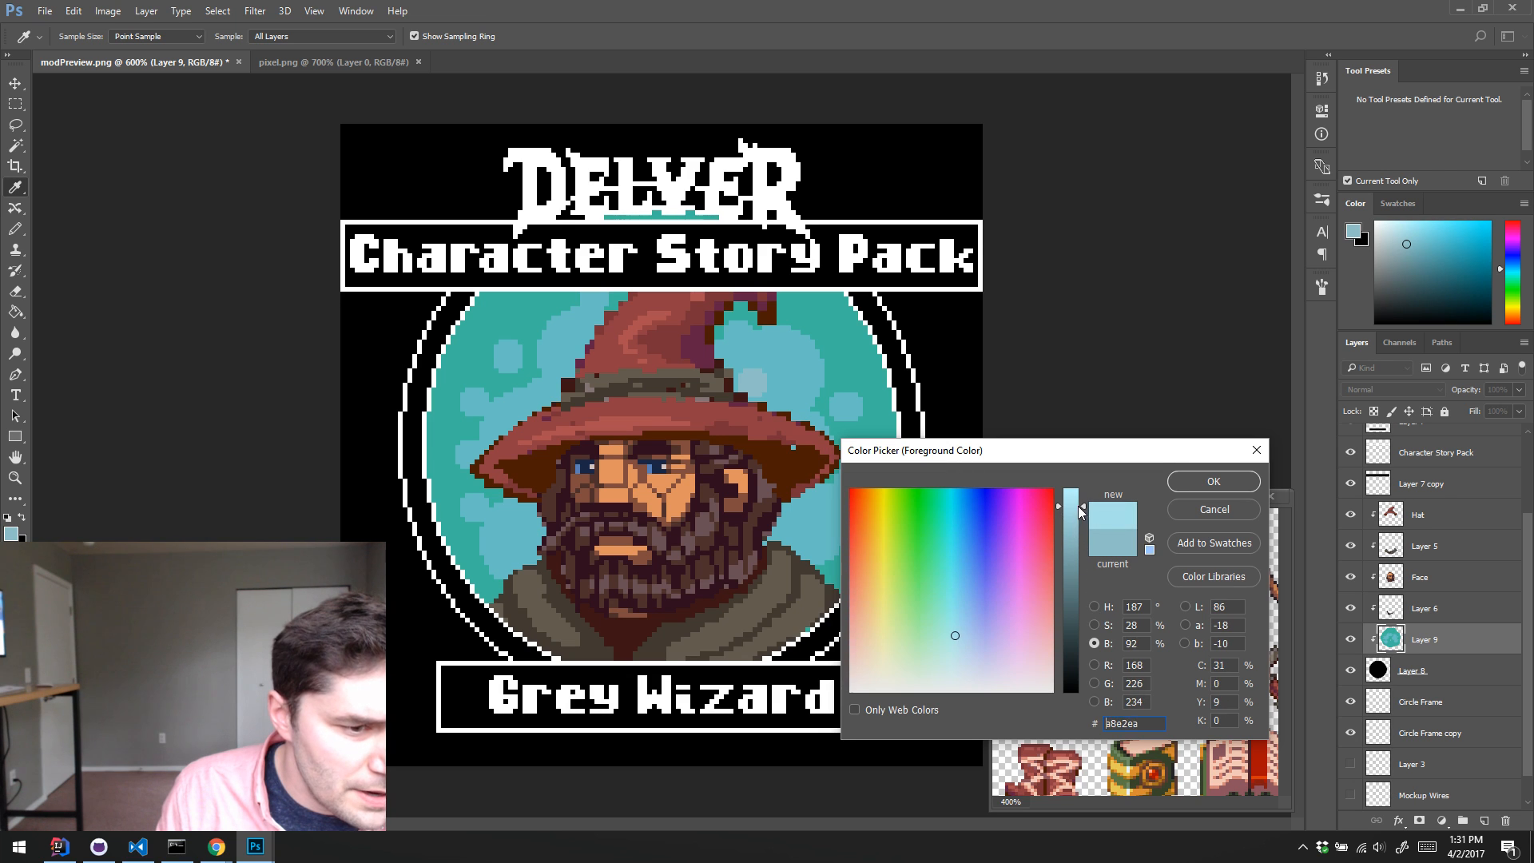
click(1197, 481)
click(751, 384)
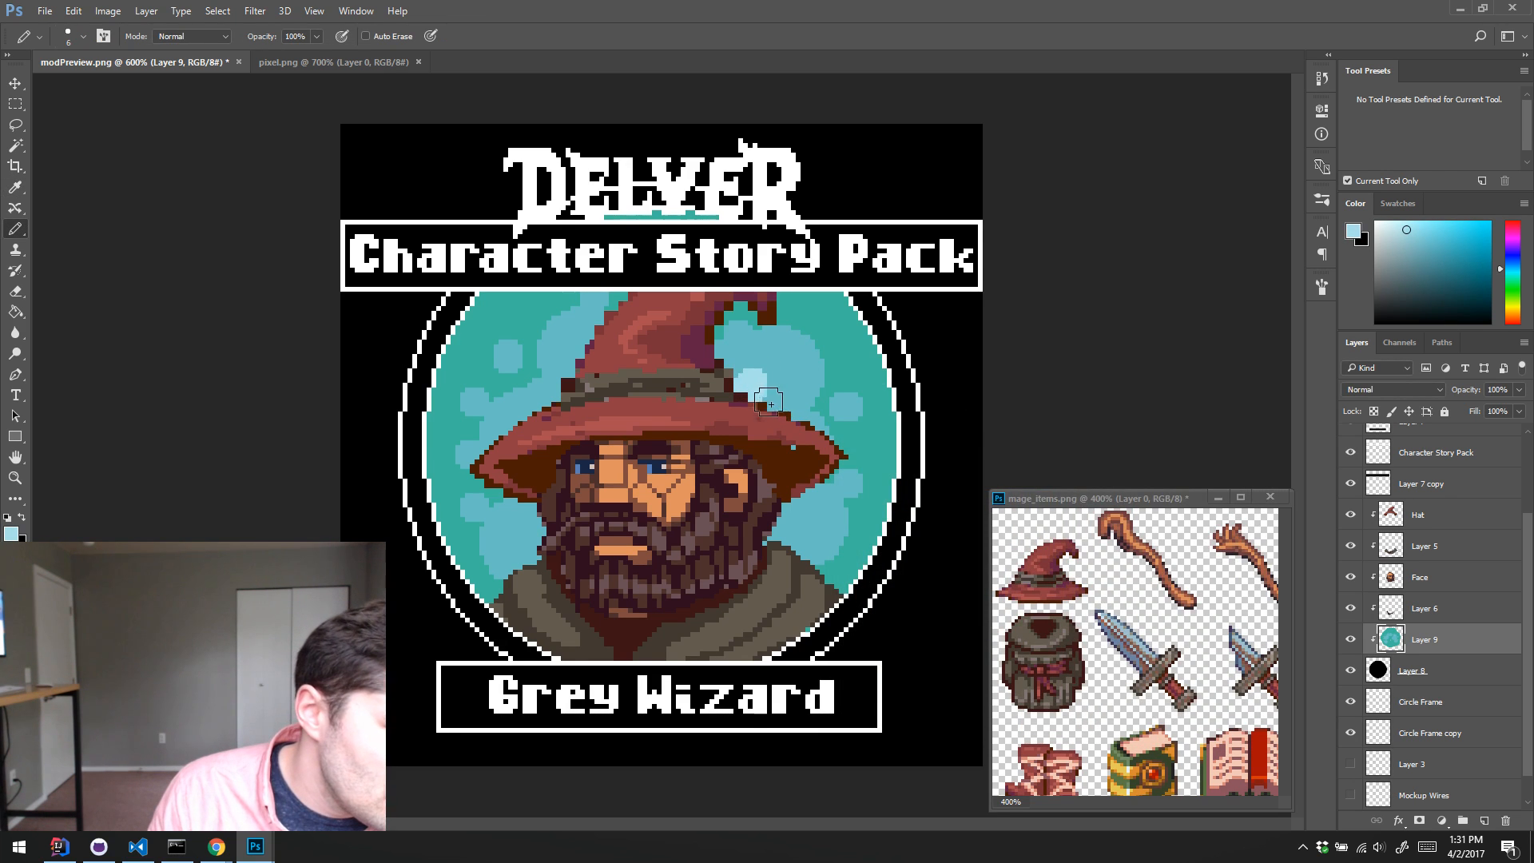
key(ctrl+z)
key(ctrl+z)
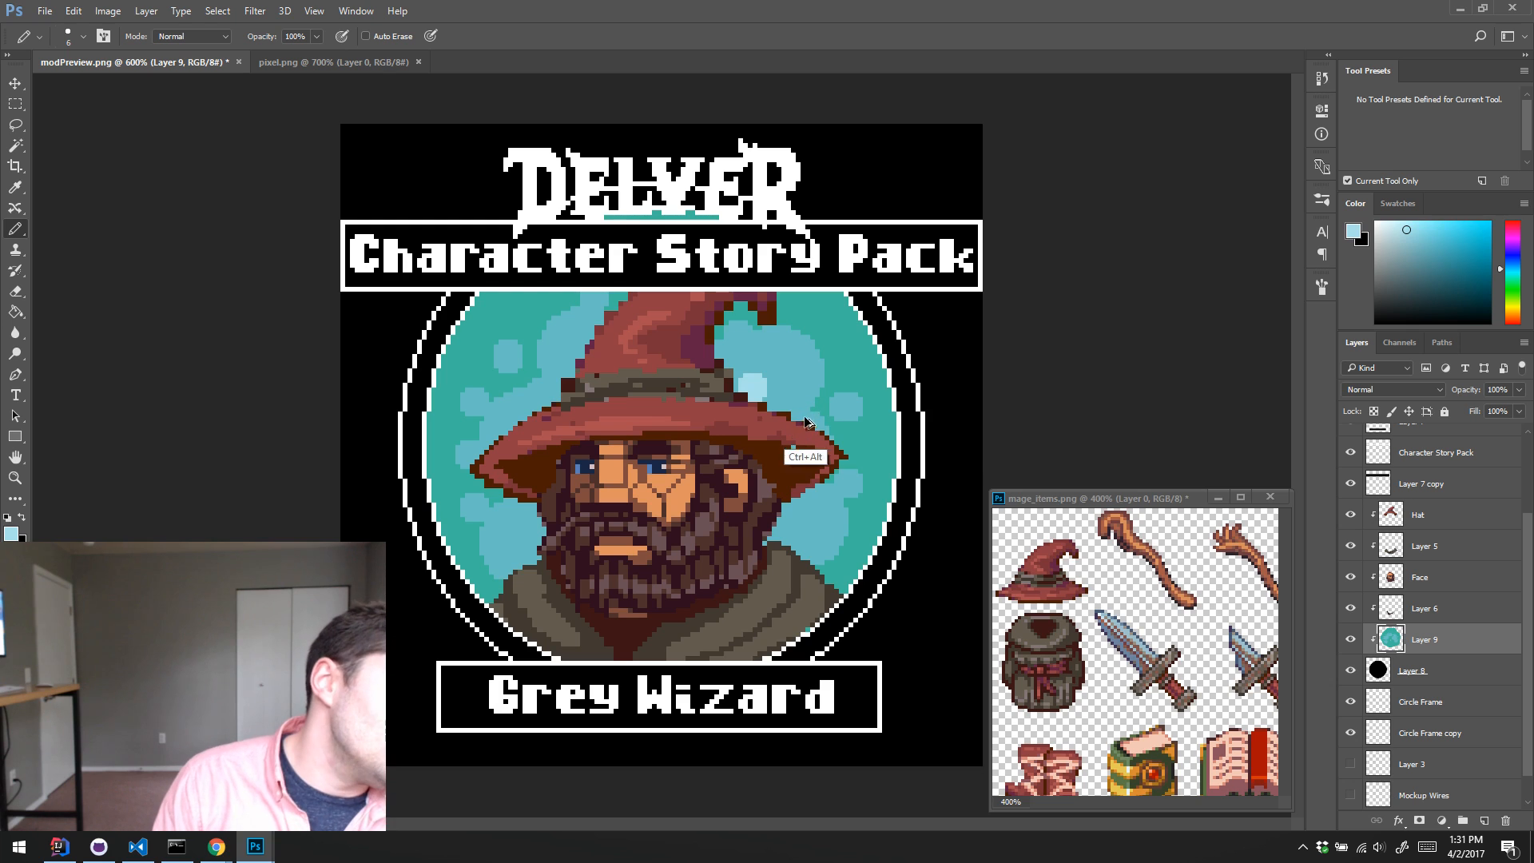
key(ctrl+alt+z)
key(ctrl+alt+z)
Step: Mix a lighter, less saturated blue from the blob colour and paint highlight blobs with the Pencil inside the large blobs around the wizard
click(1355, 233)
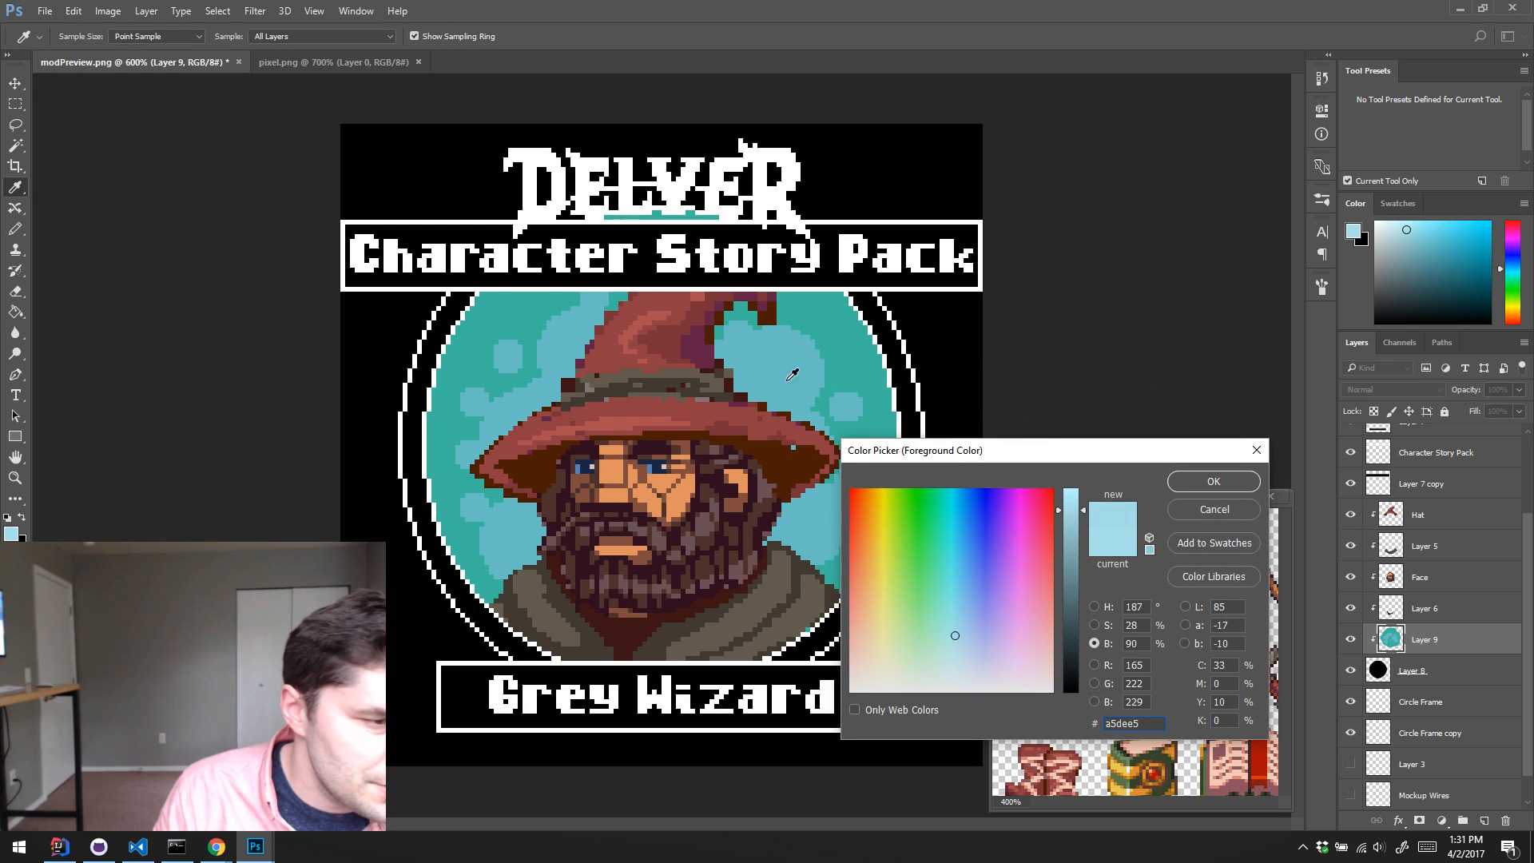
click(762, 388)
drag(1071, 520, 1075, 519)
drag(951, 592, 957, 590)
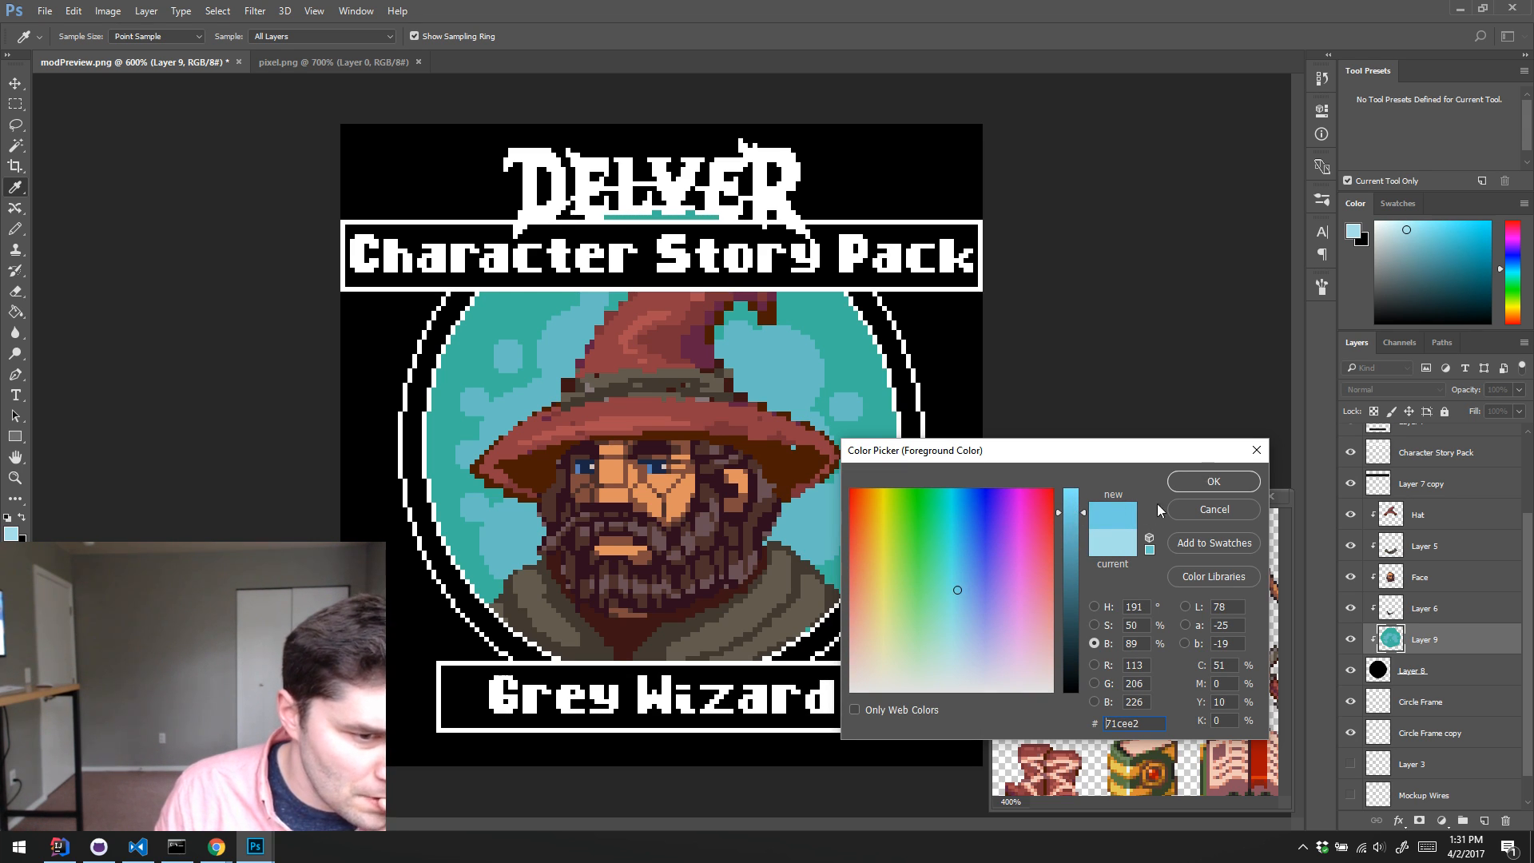
click(1094, 625)
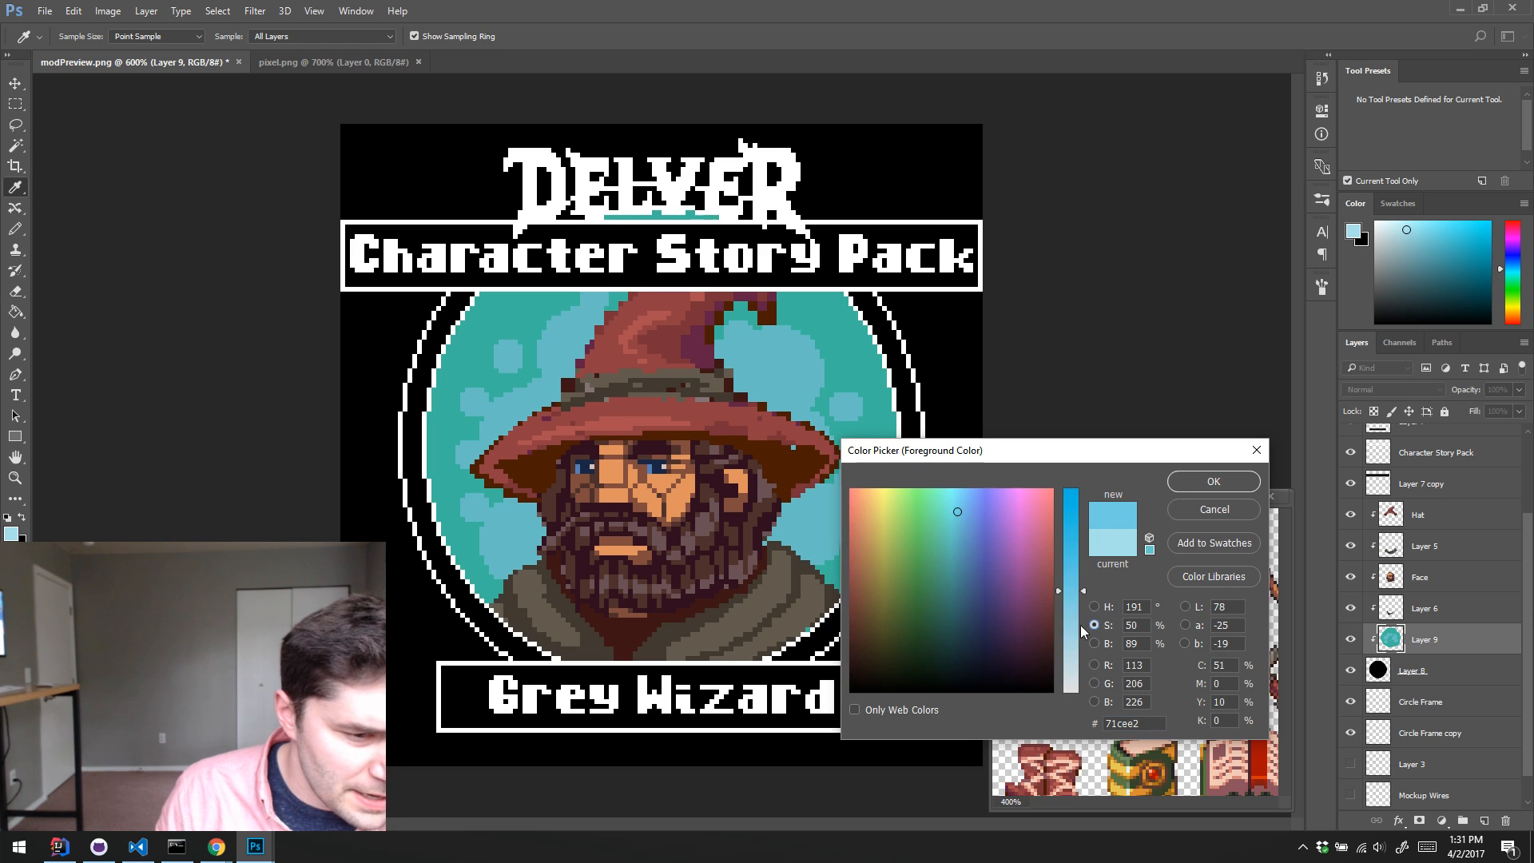
drag(1071, 611, 1072, 626)
click(1191, 483)
key(b)
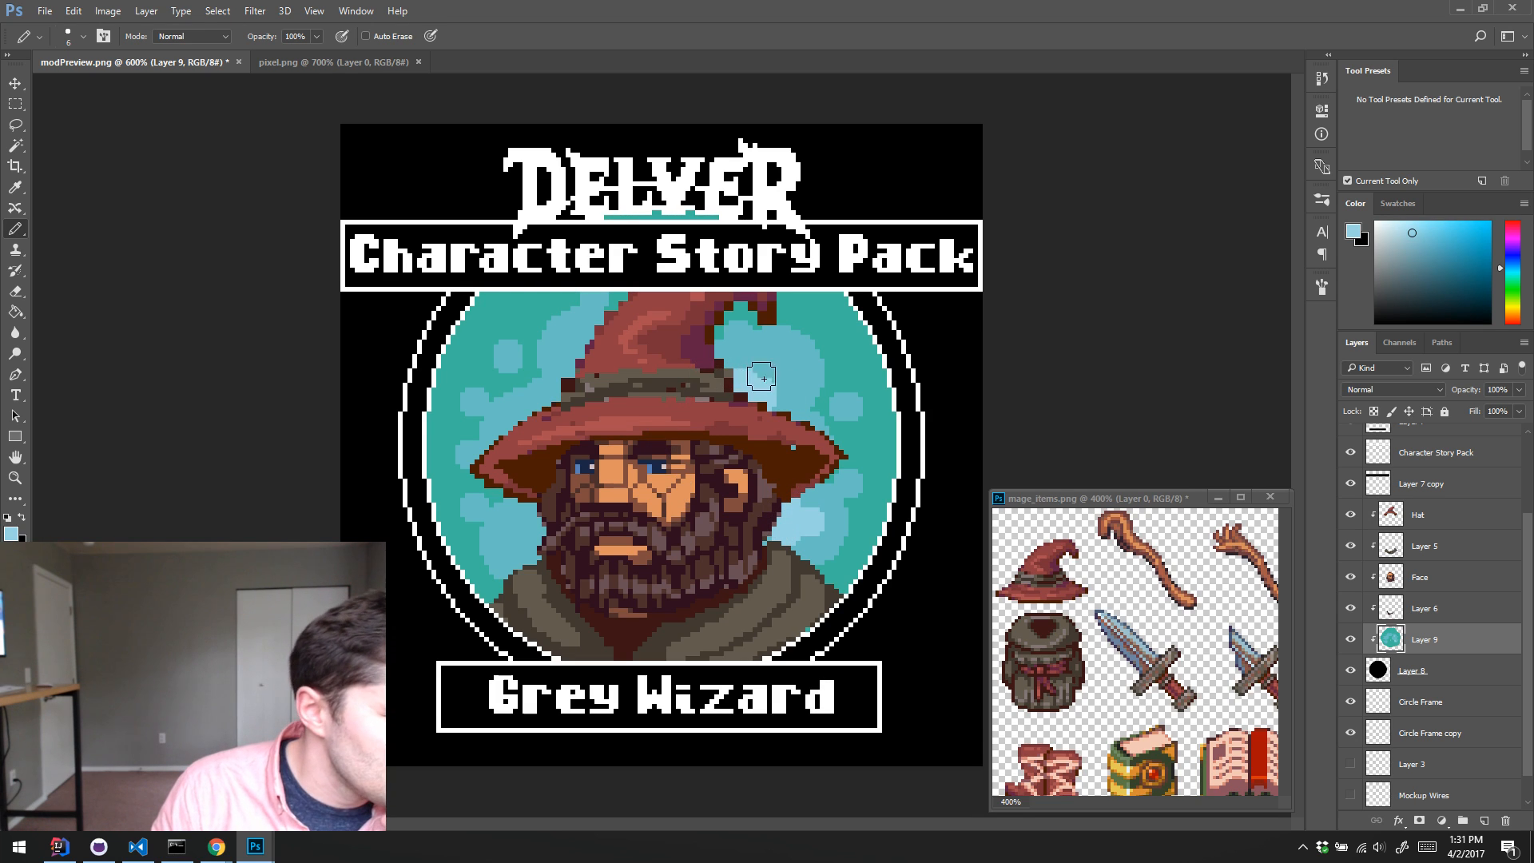
click(749, 358)
click(786, 378)
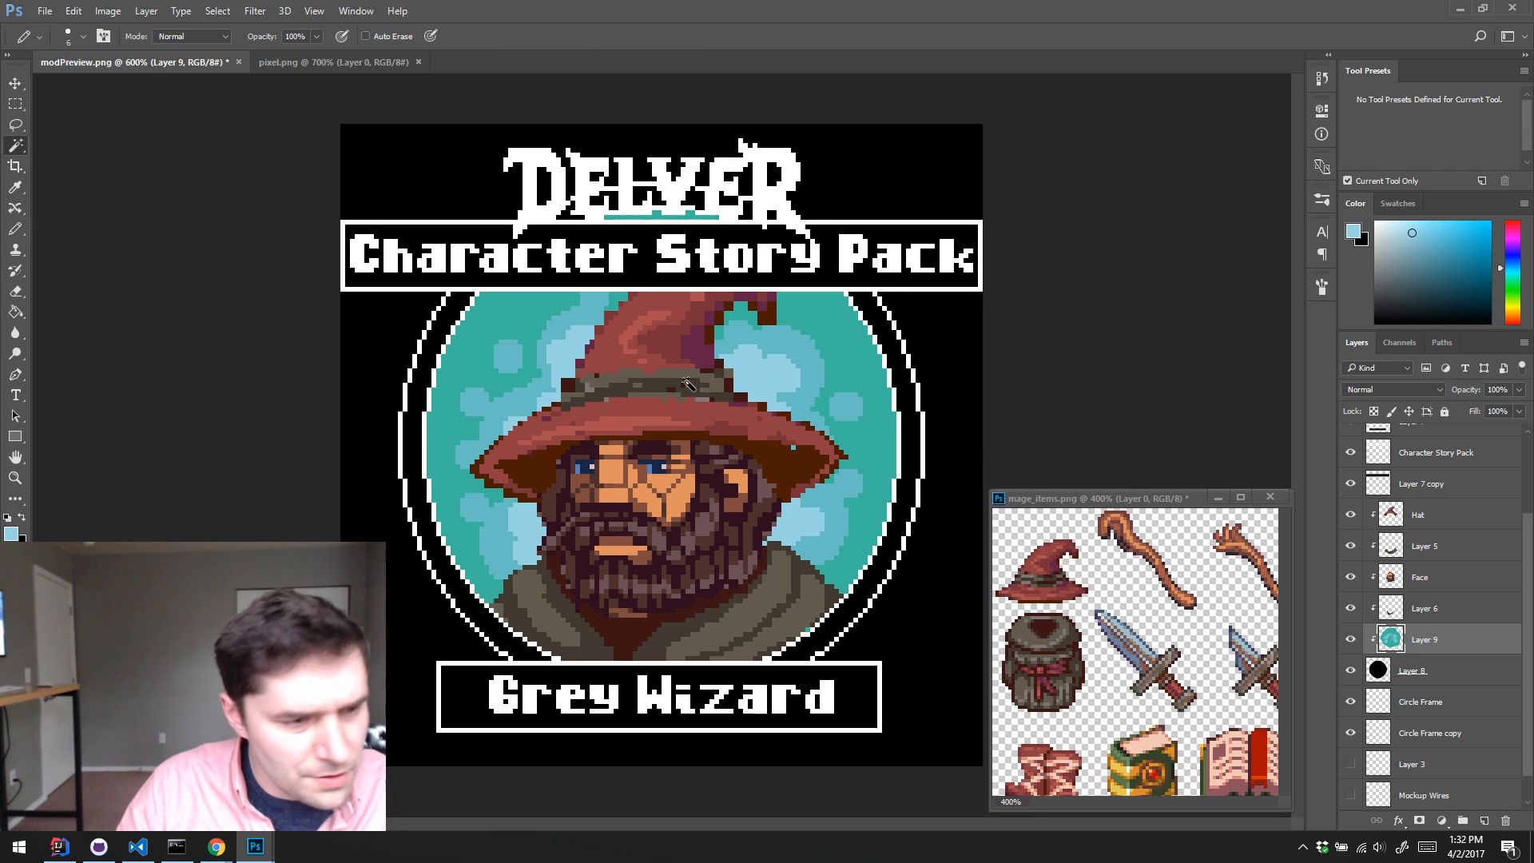
Step: Select all pale-blue highlights on Layer 9 with the Magic Wand and adjust them with Hue/Saturation: Hue +7, Saturation 0, Lightness +8
key(w)
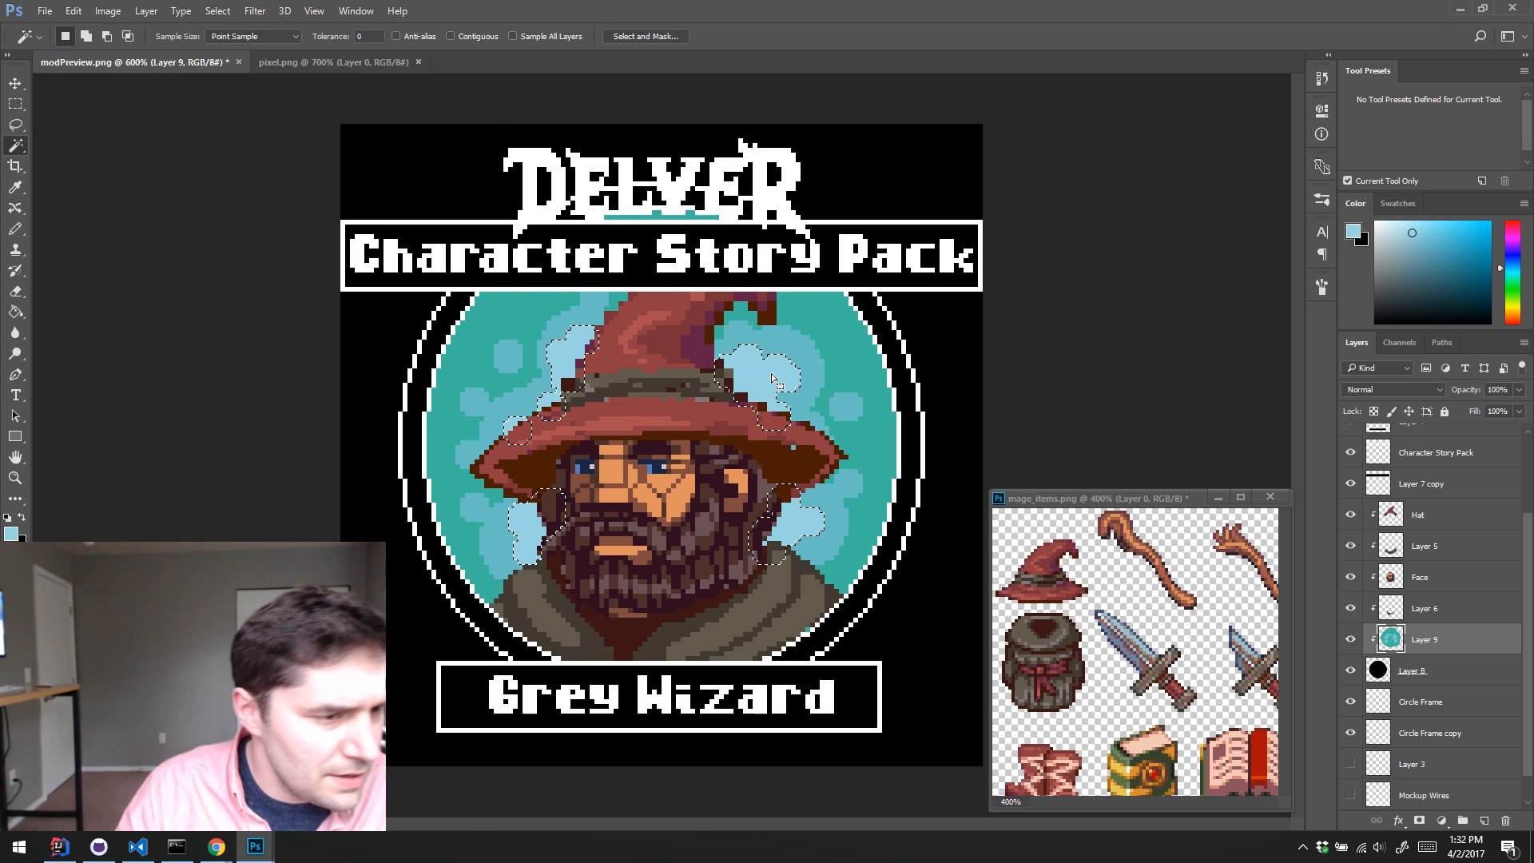
key(ctrl+u)
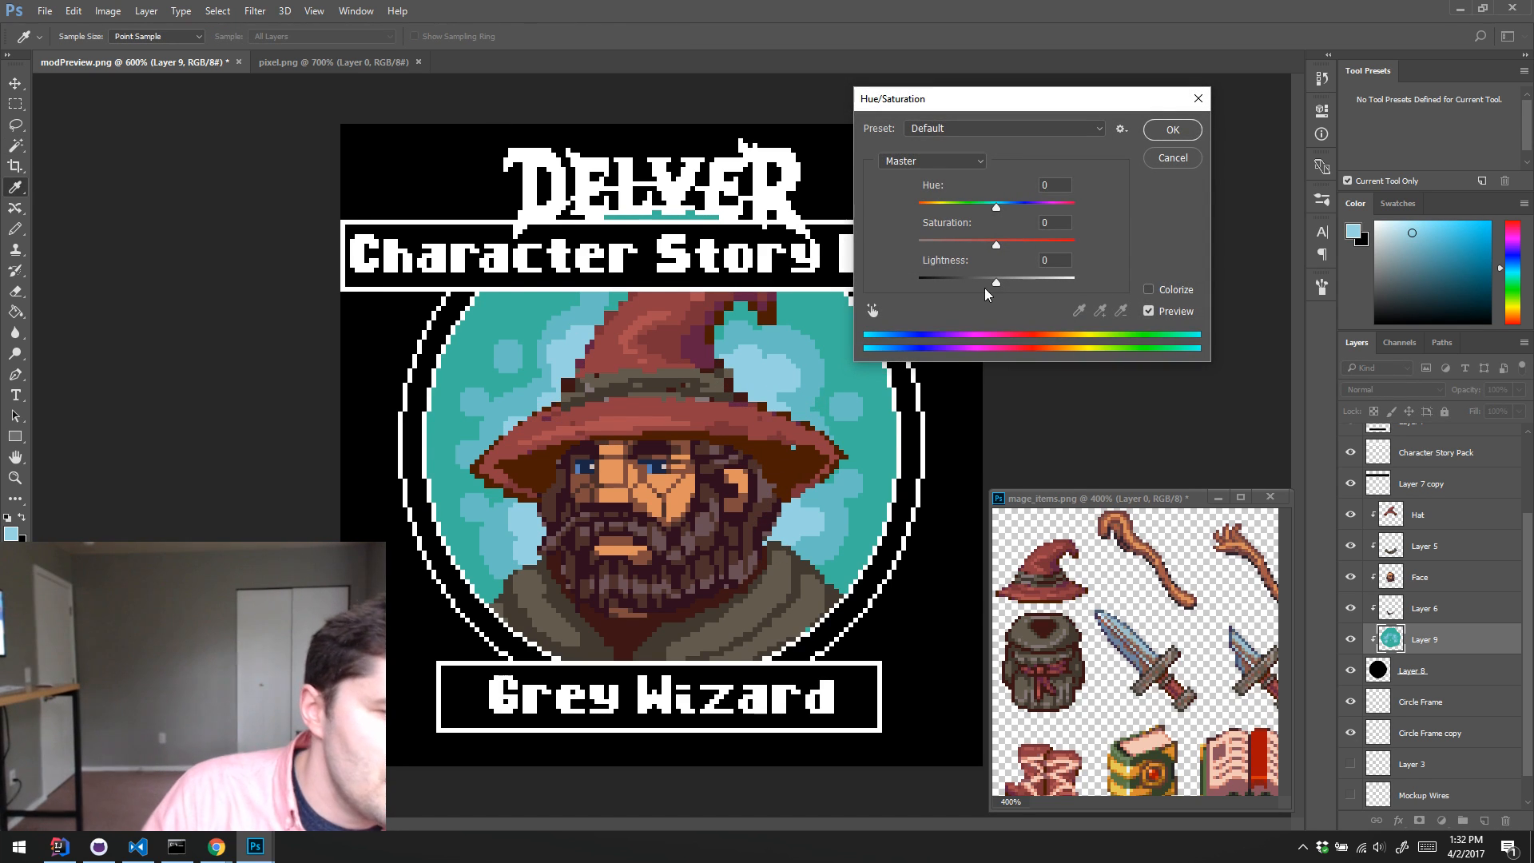
drag(996, 283, 1043, 242)
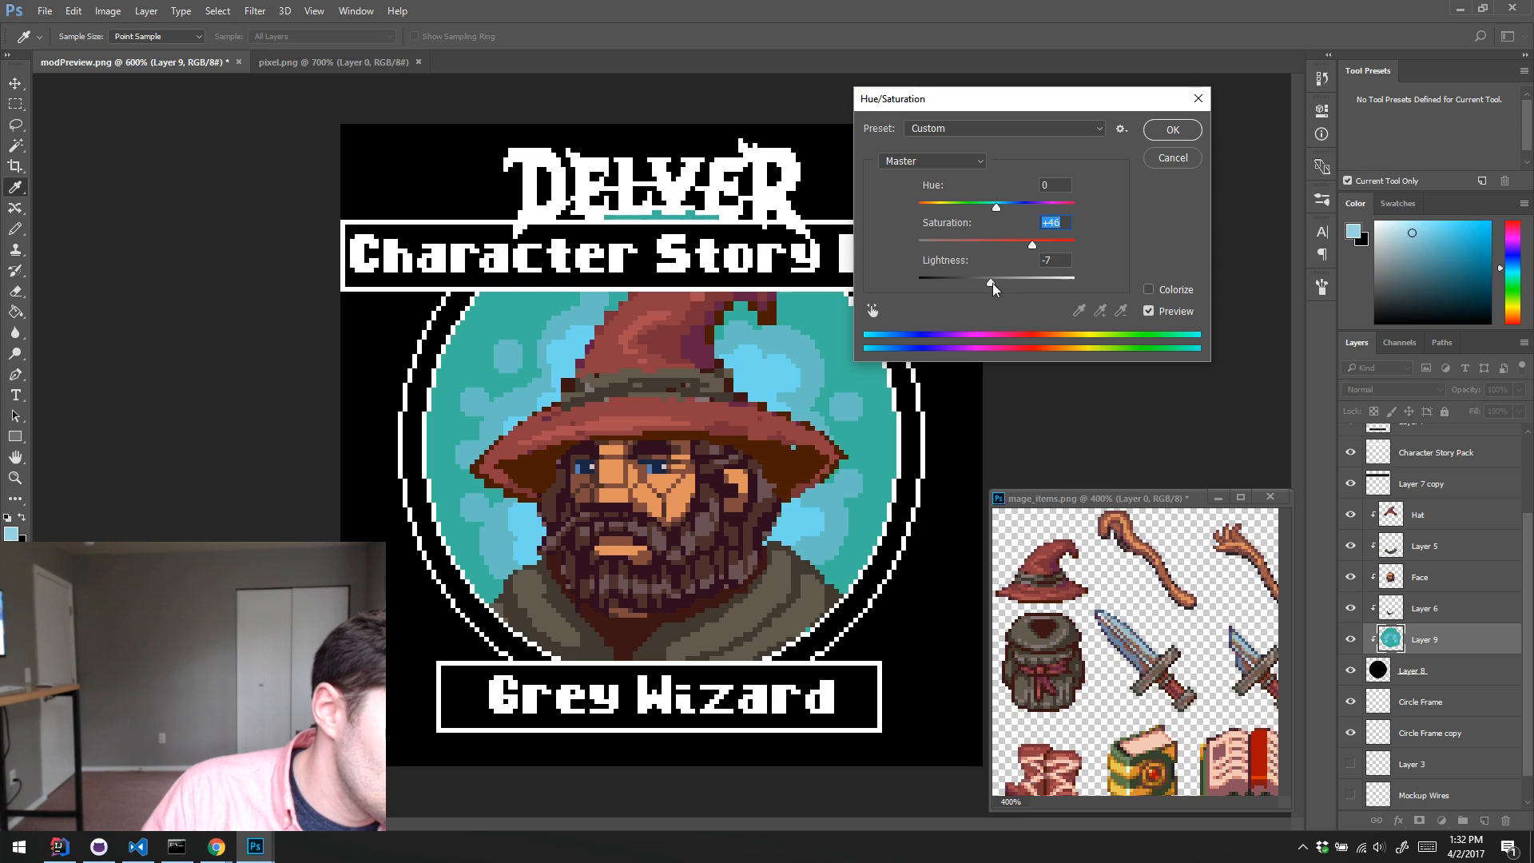
drag(993, 288, 911, 248)
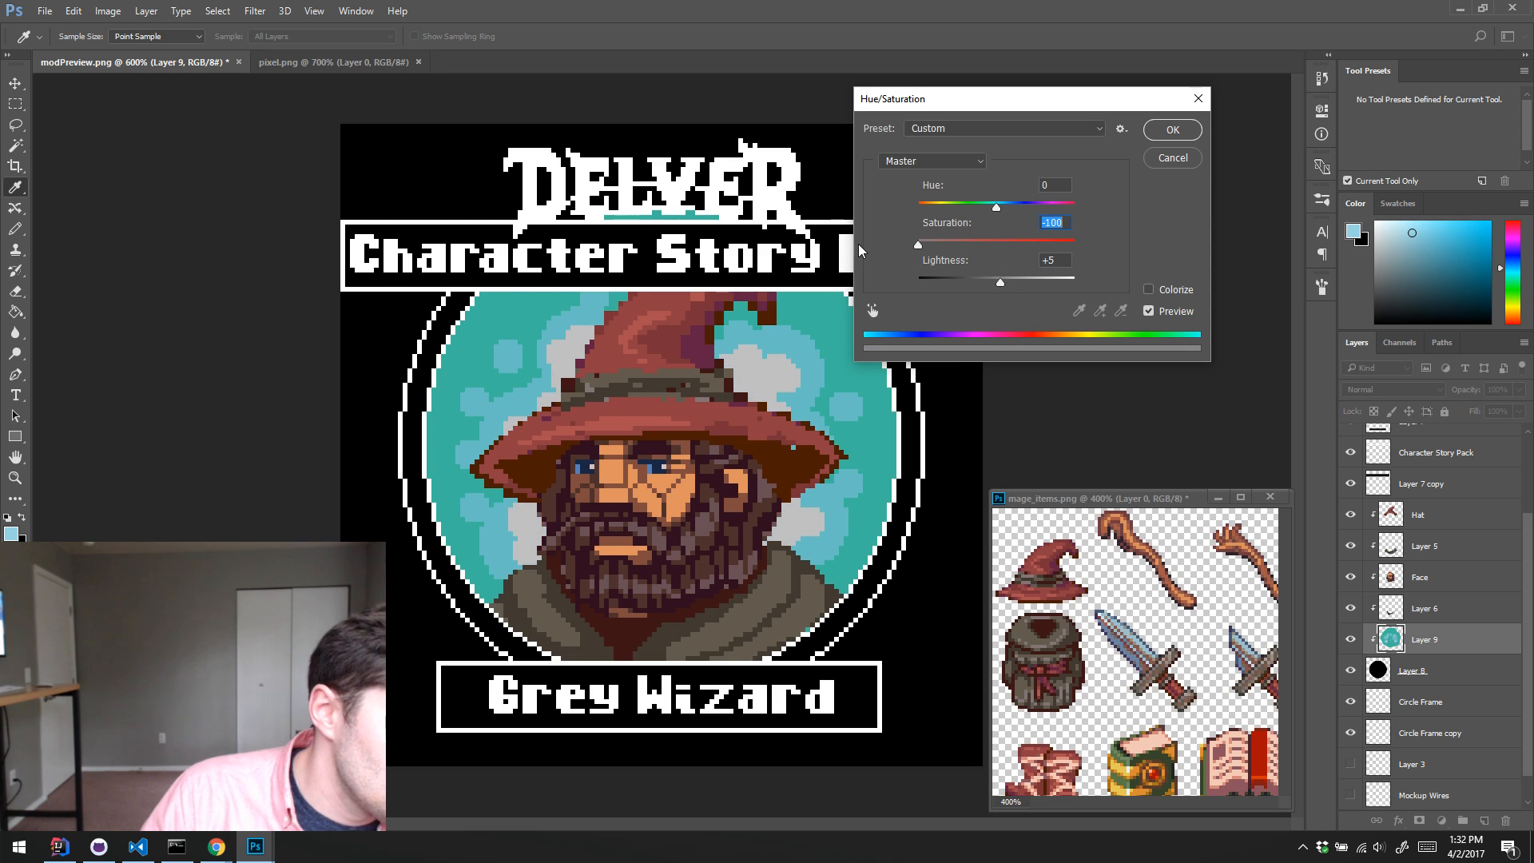
mouse_move(1005, 289)
mouse_down()
mouse_move(1029, 286)
mouse_move(988, 286)
mouse_move(1015, 243)
mouse_move(995, 283)
mouse_up()
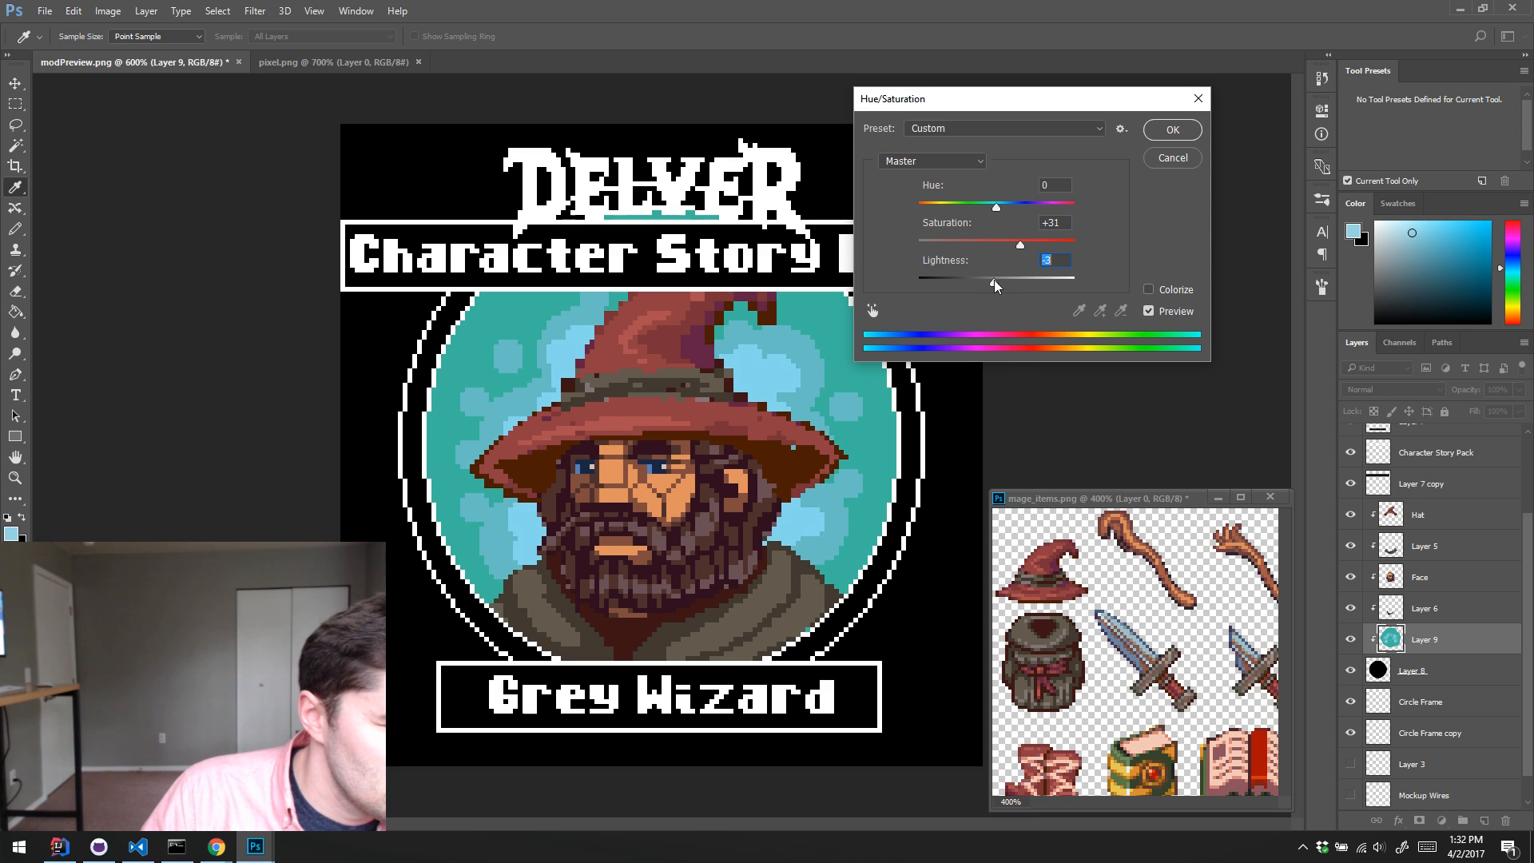
drag(997, 209, 999, 284)
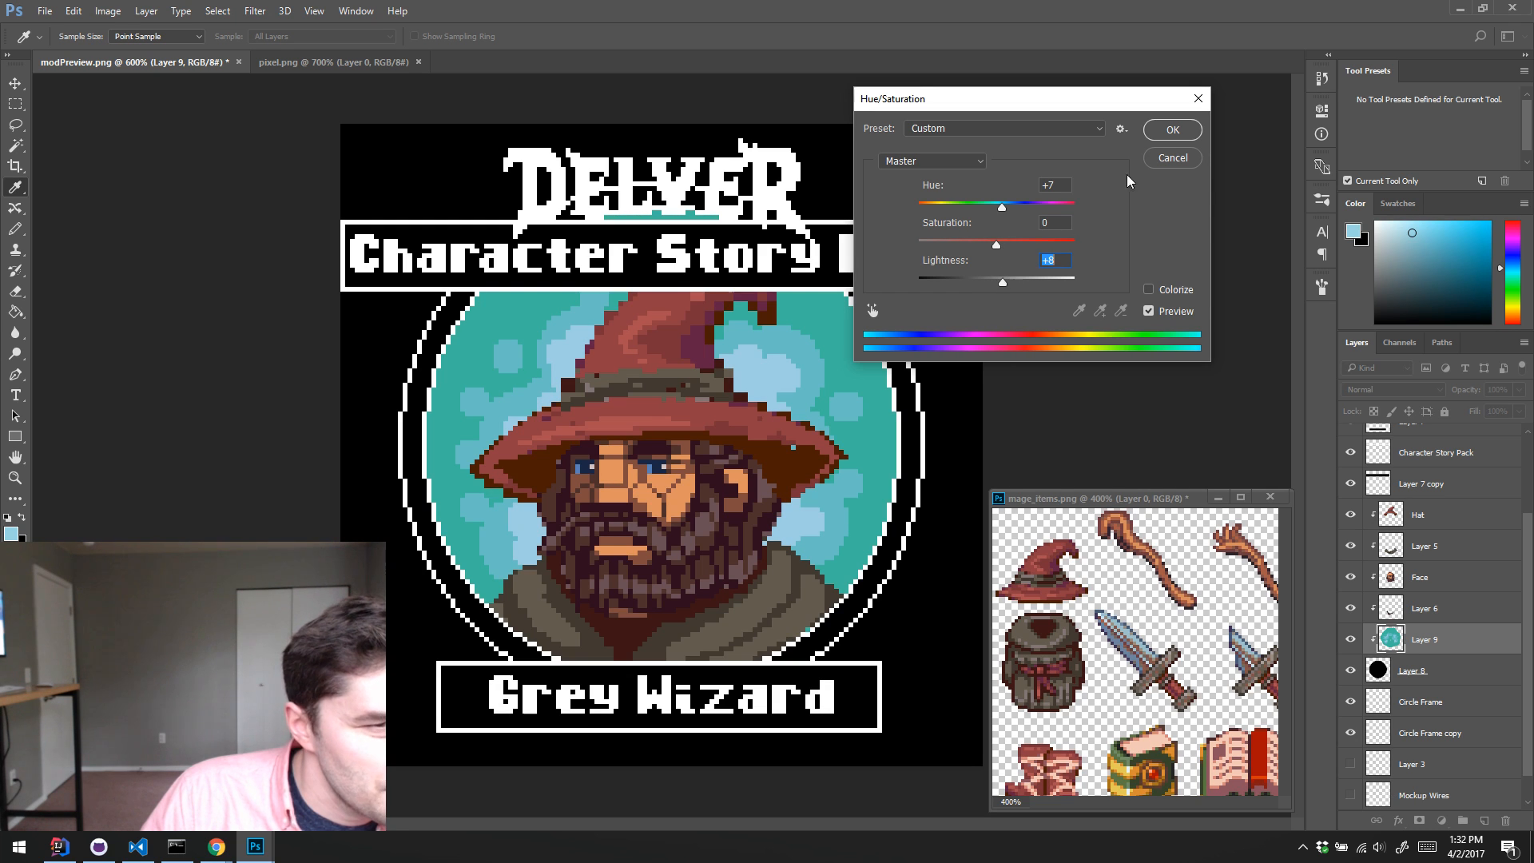
click(1159, 137)
key(w)
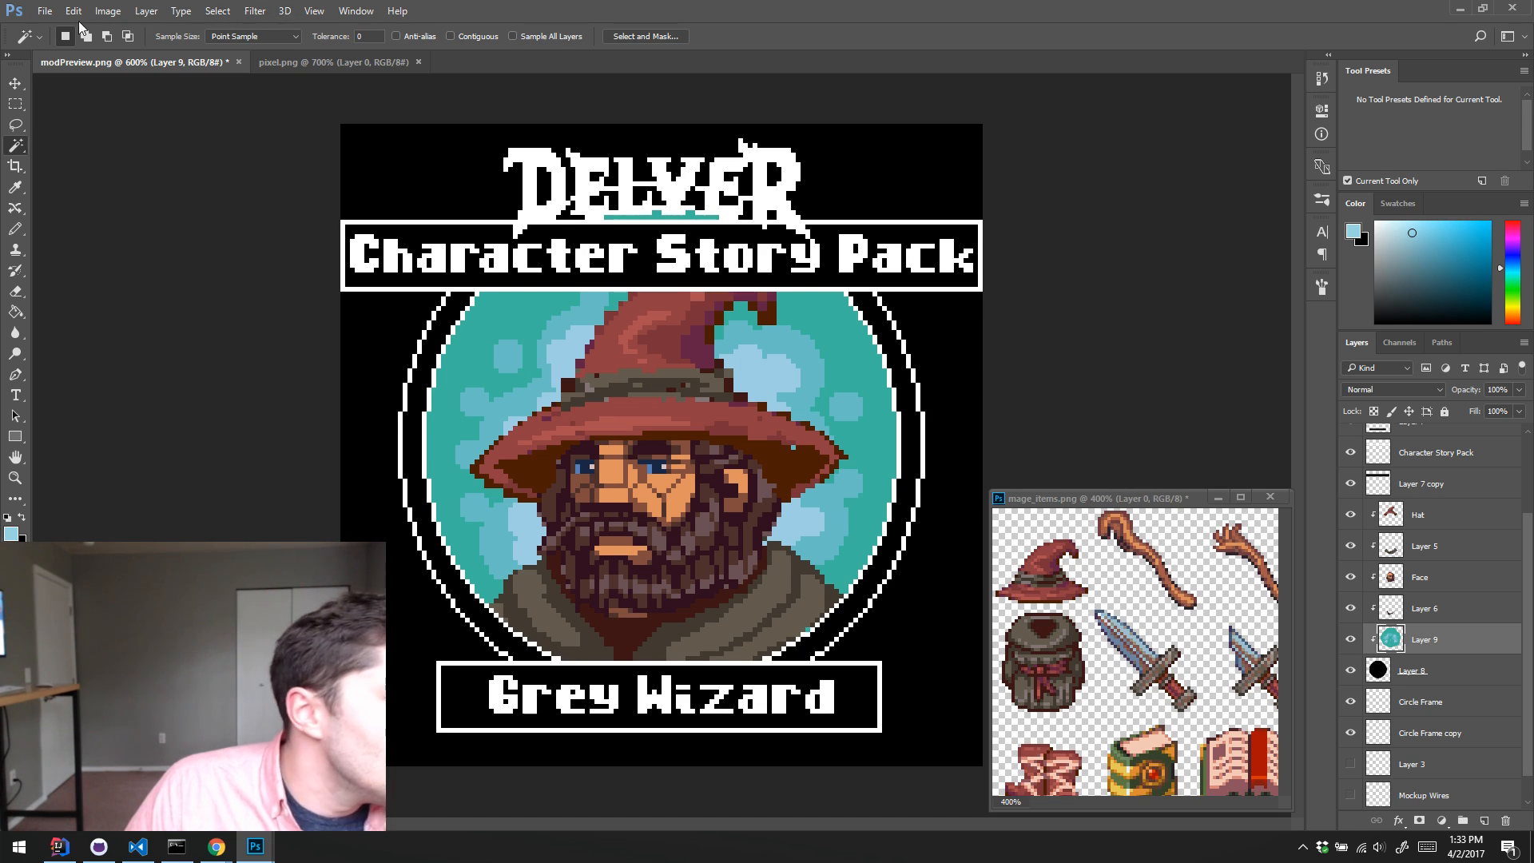
Step: Open the recent items-guns modPreview.png as a reference and place it in its own floating window
click(44, 11)
mouse_move(80, 105)
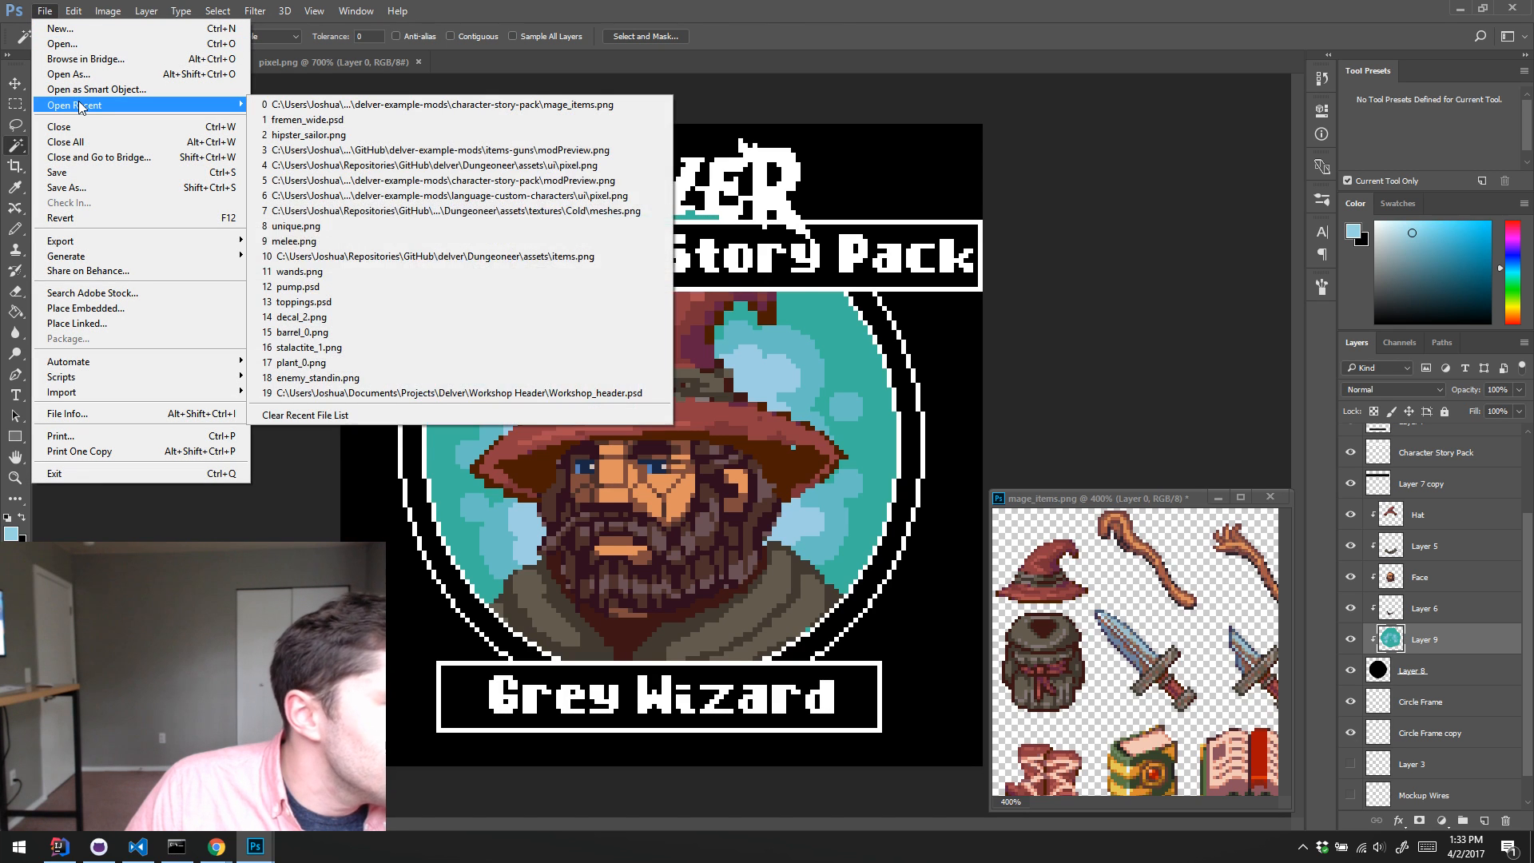
click(592, 157)
drag(559, 62, 972, 170)
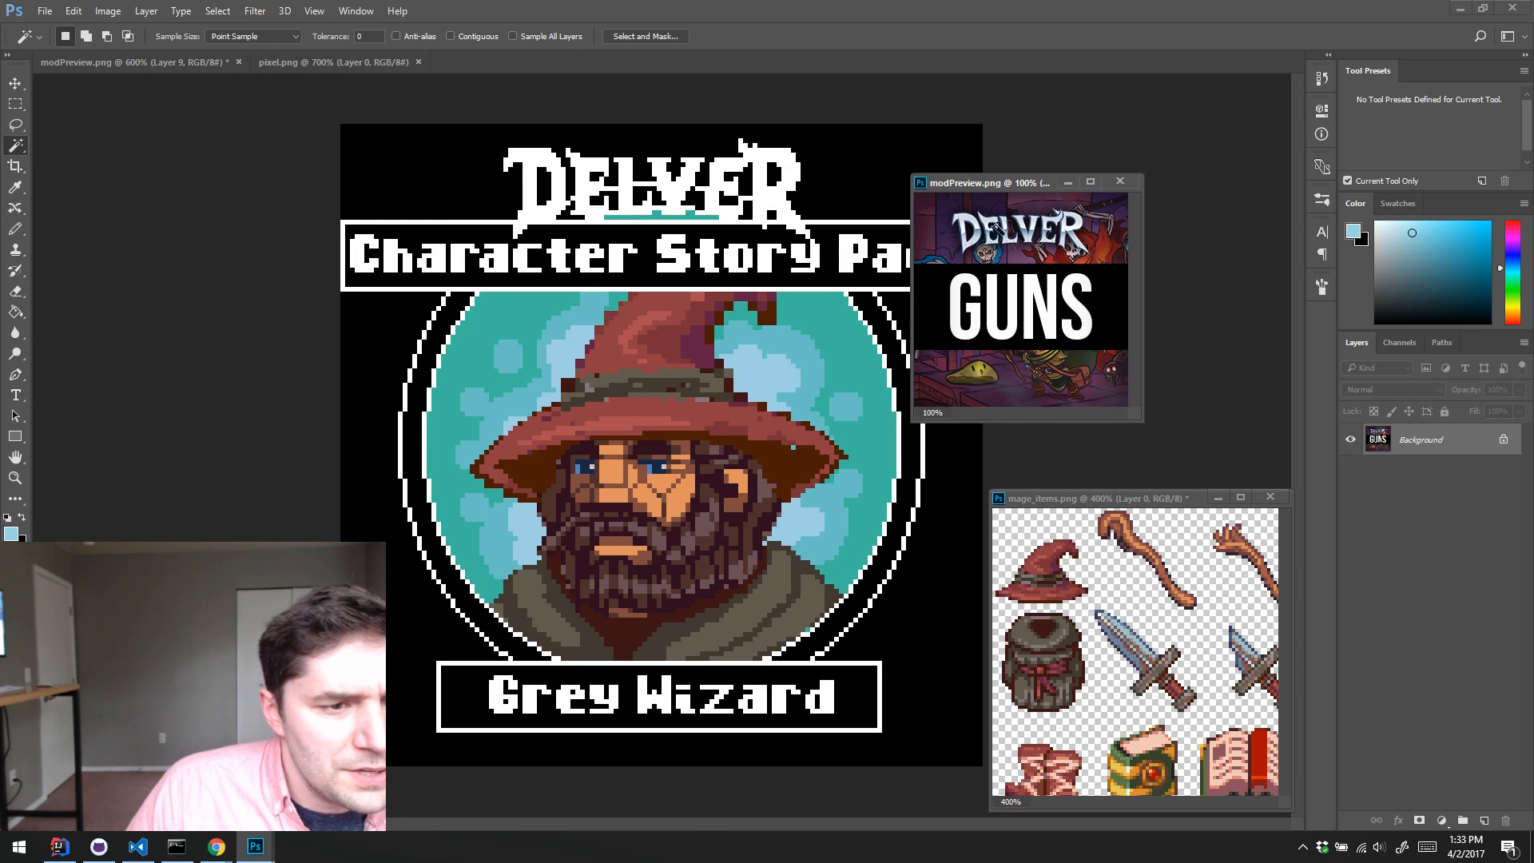
Step: Zoom the Guns preview to 400%, fit its window above mage_items.png and show the start of the DELVER logo
key(z)
click(1019, 233)
click(1020, 233)
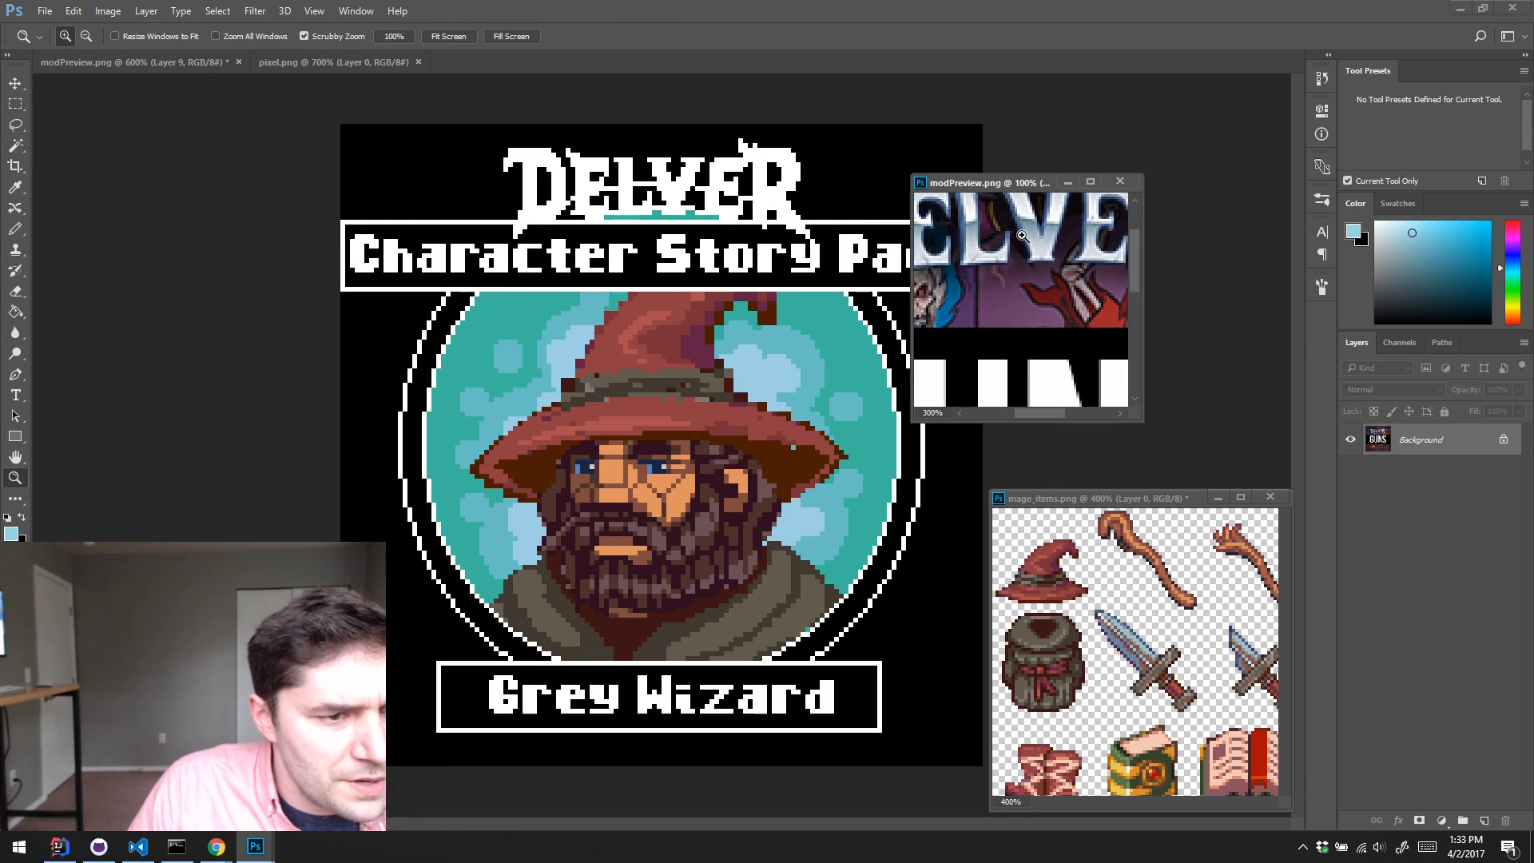
click(1020, 233)
drag(1139, 421, 1382, 374)
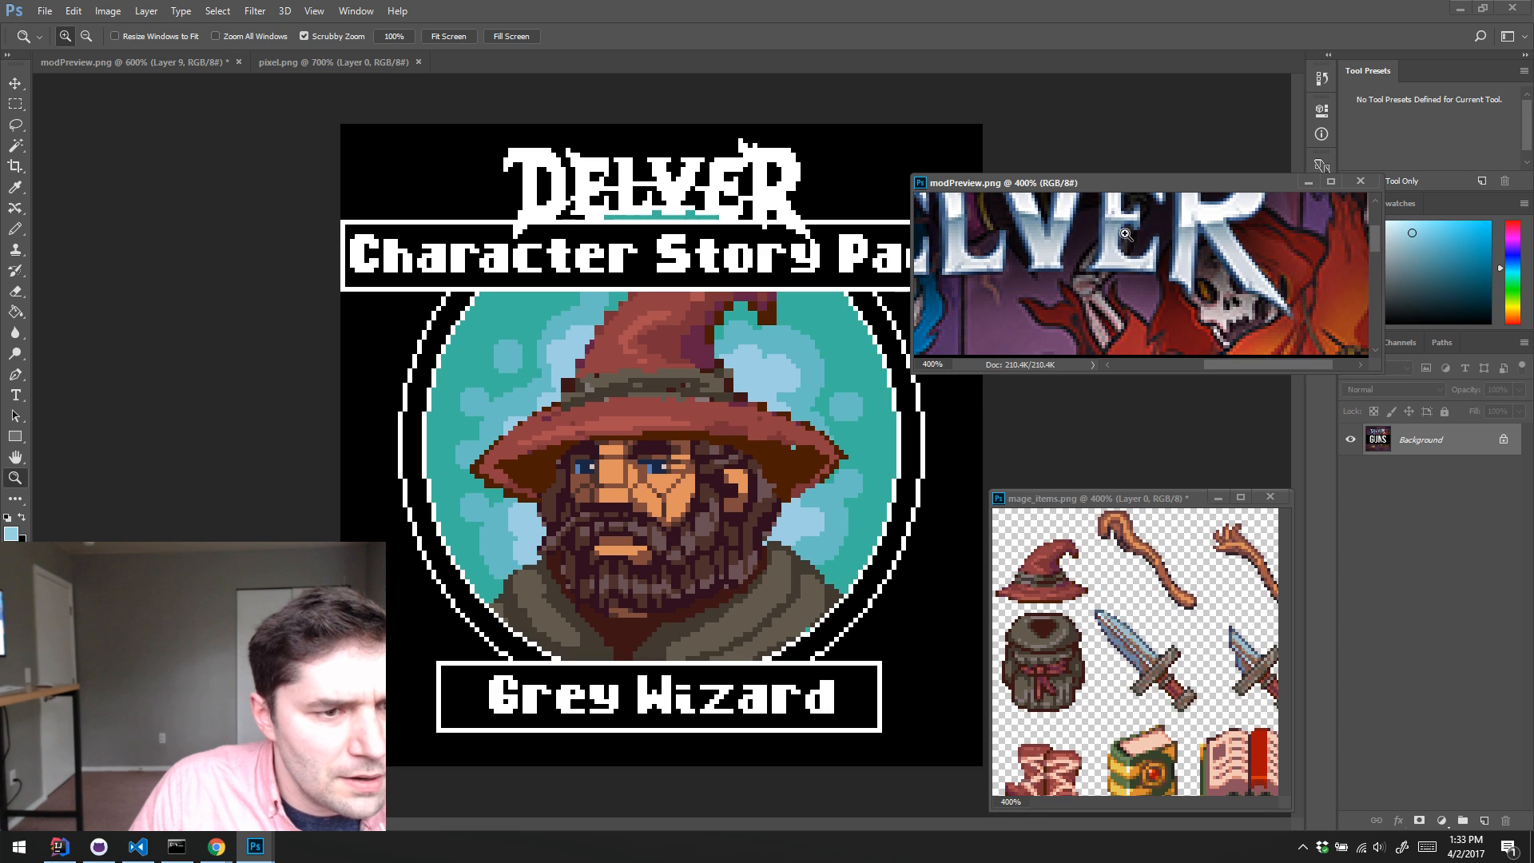
drag(1122, 183, 1201, 289)
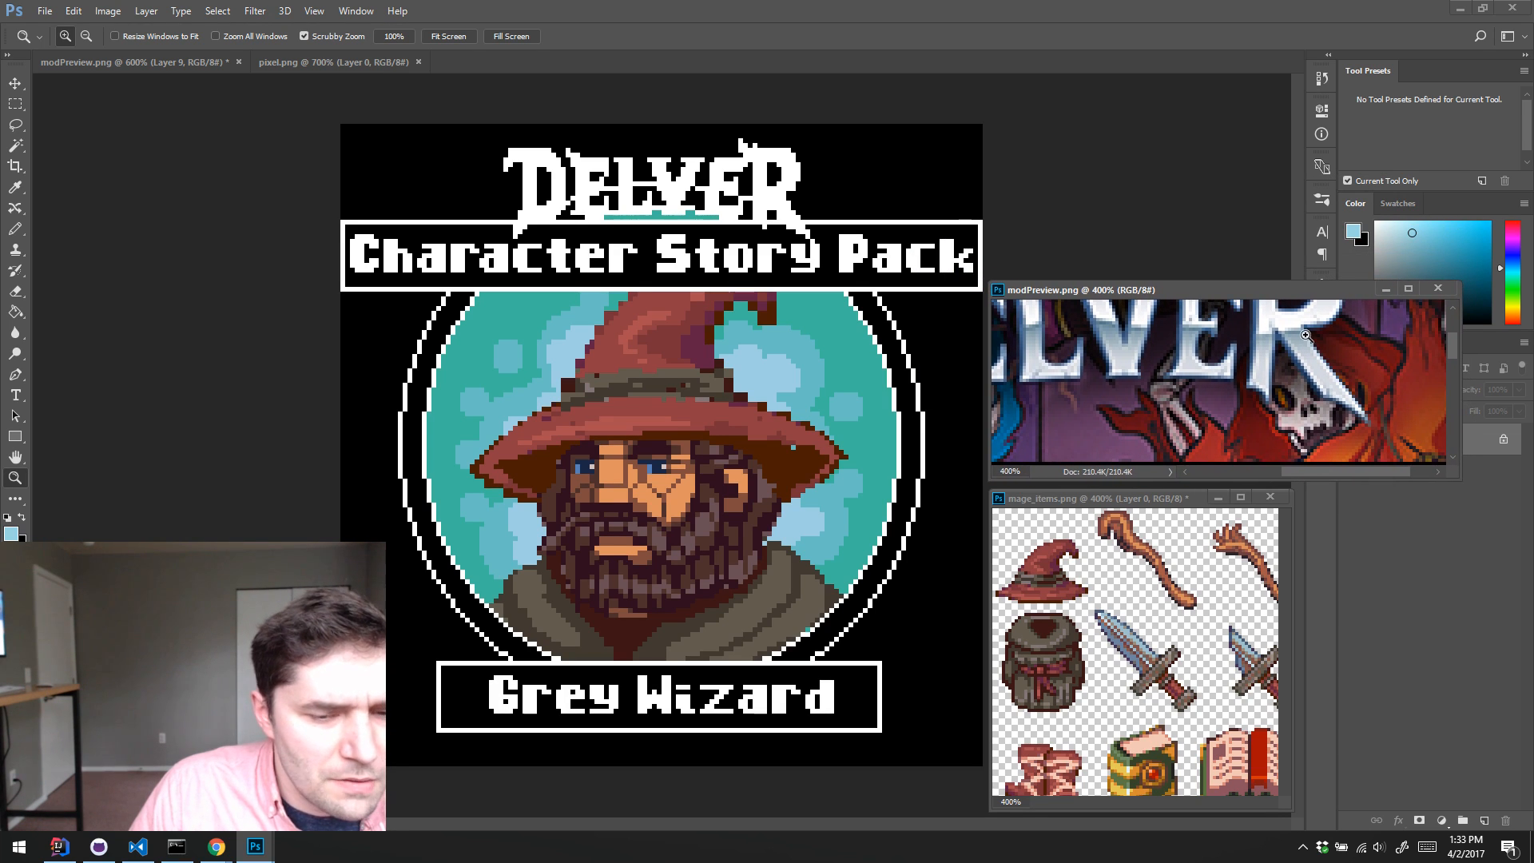
drag(1460, 393, 1287, 399)
drag(1112, 376, 1147, 386)
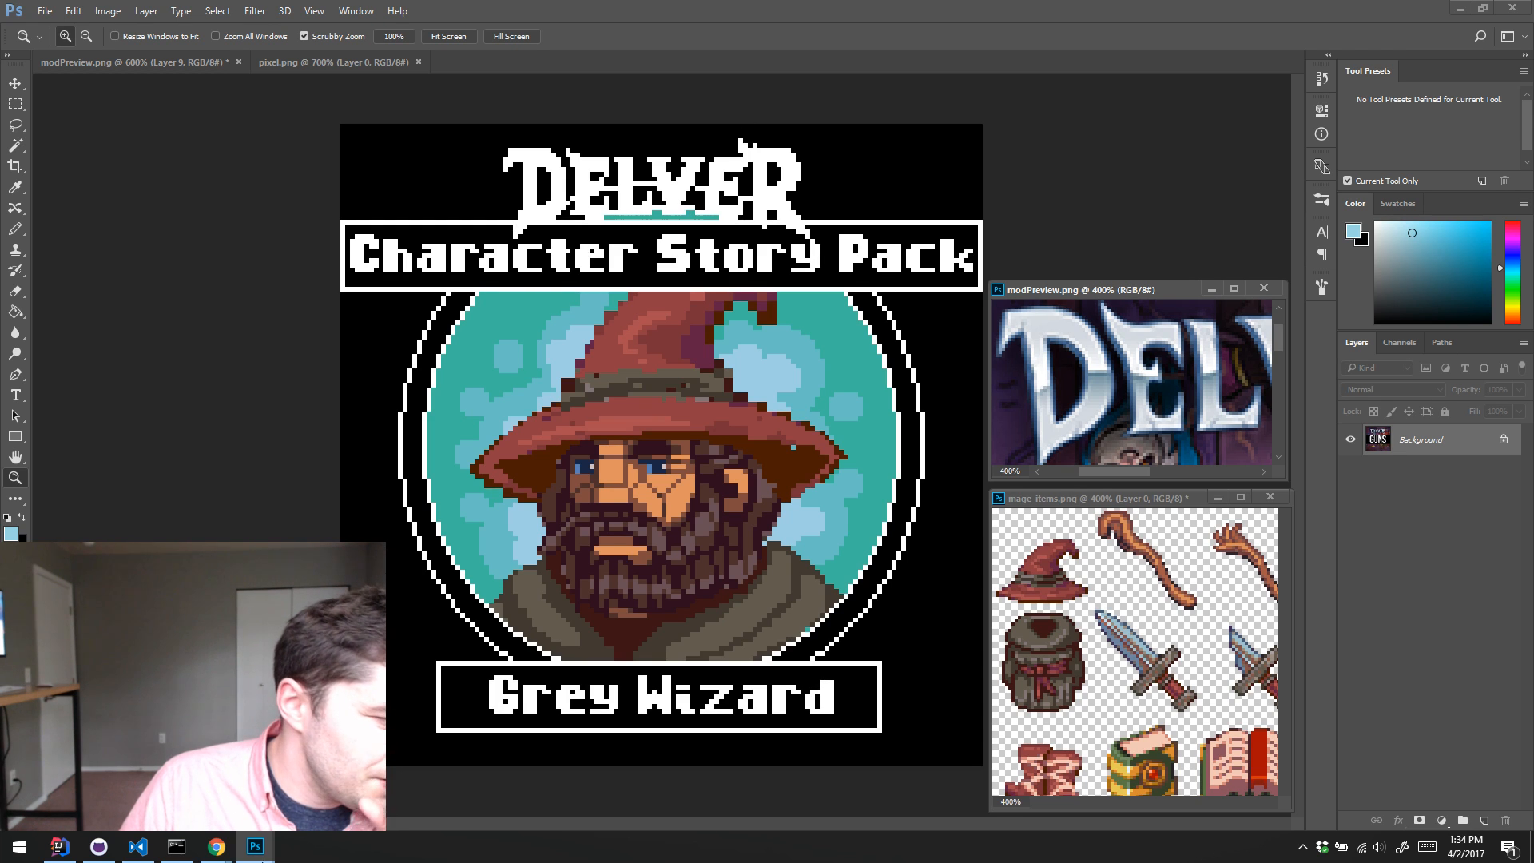
Step: Switch to Chrome to examine the Warhammer Quest box reference photo, and return to Photoshop
click(211, 856)
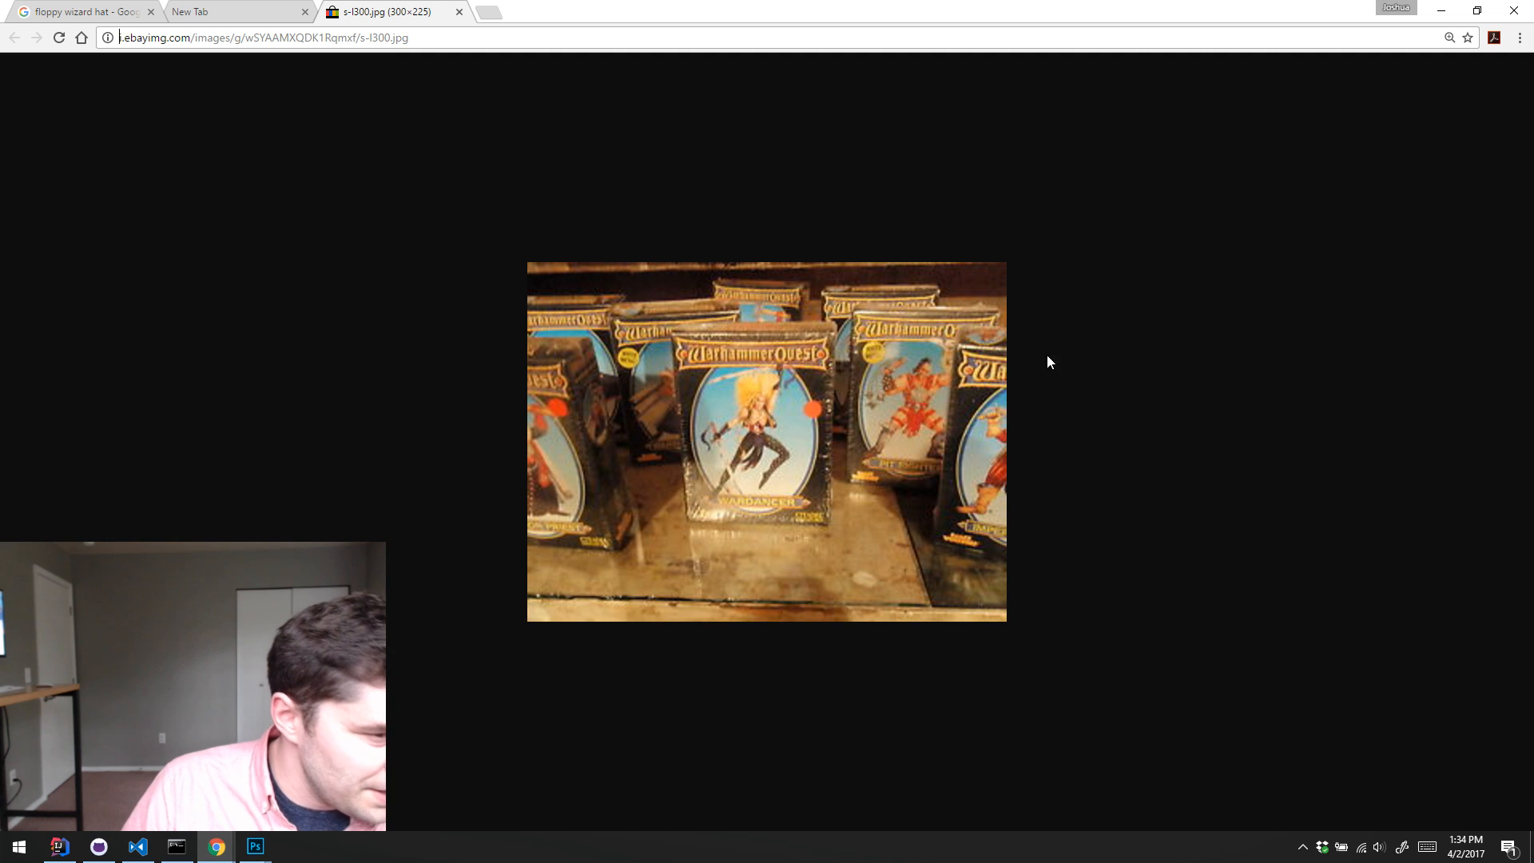
click(1440, 10)
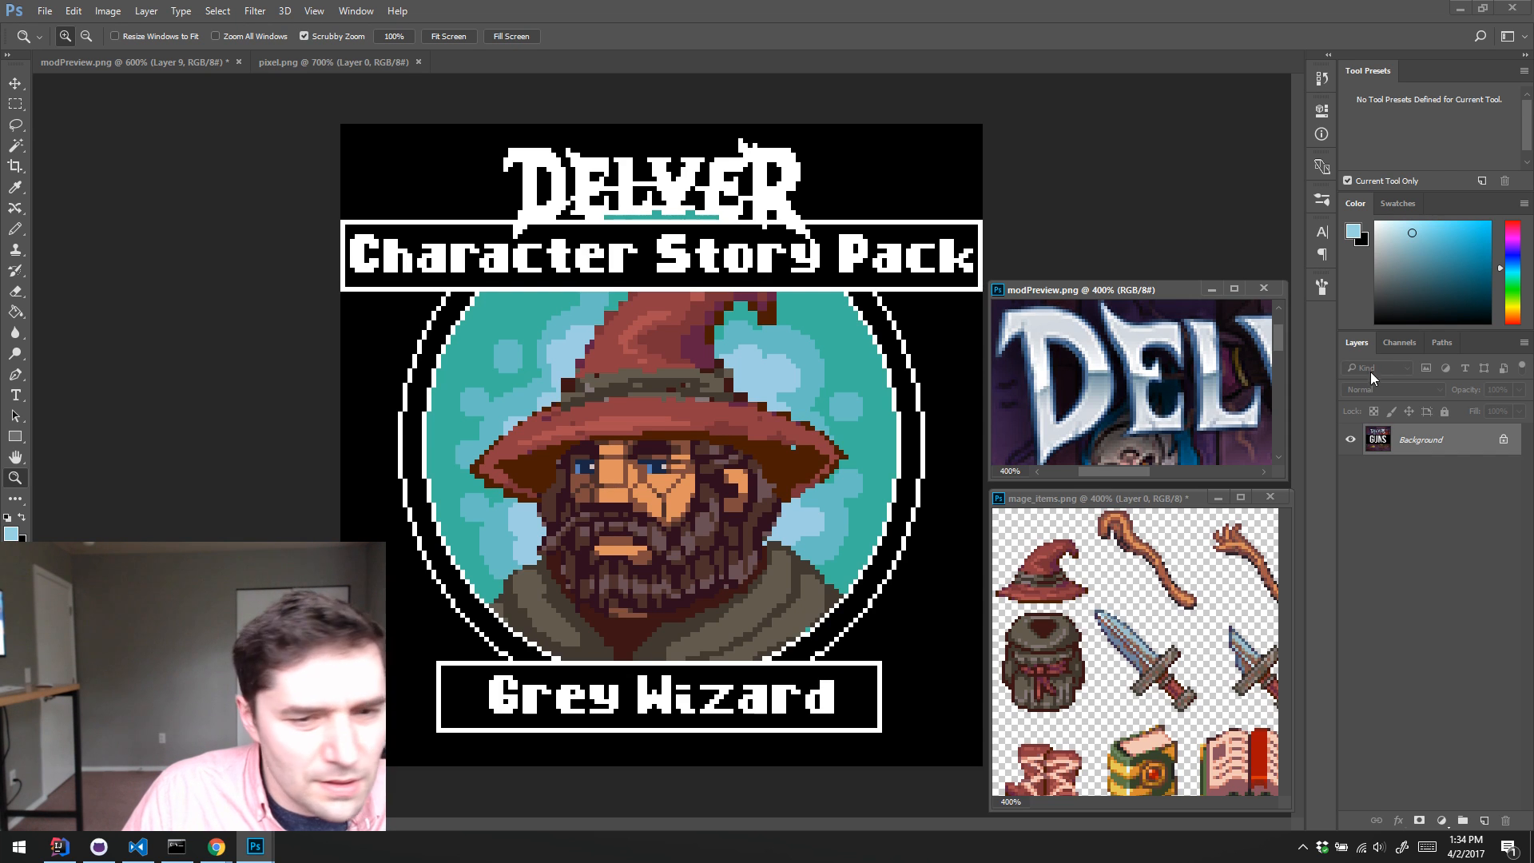
Step: In the Character Story Pack preview, load the Delver Logo layer's pixels as a selection and add a new layer directly beneath it
click(1138, 166)
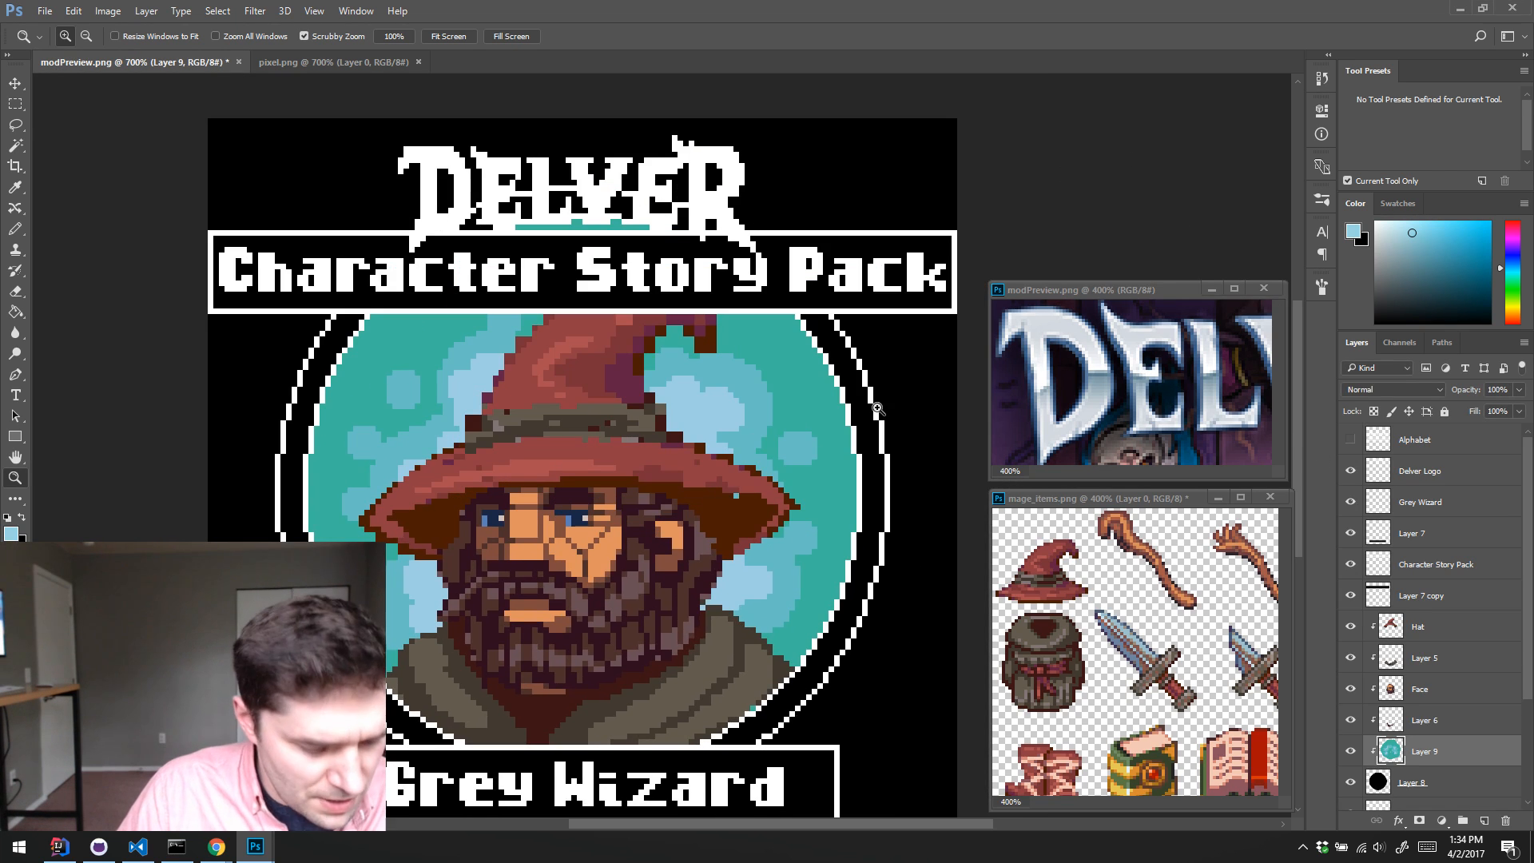
alt+click(731, 389)
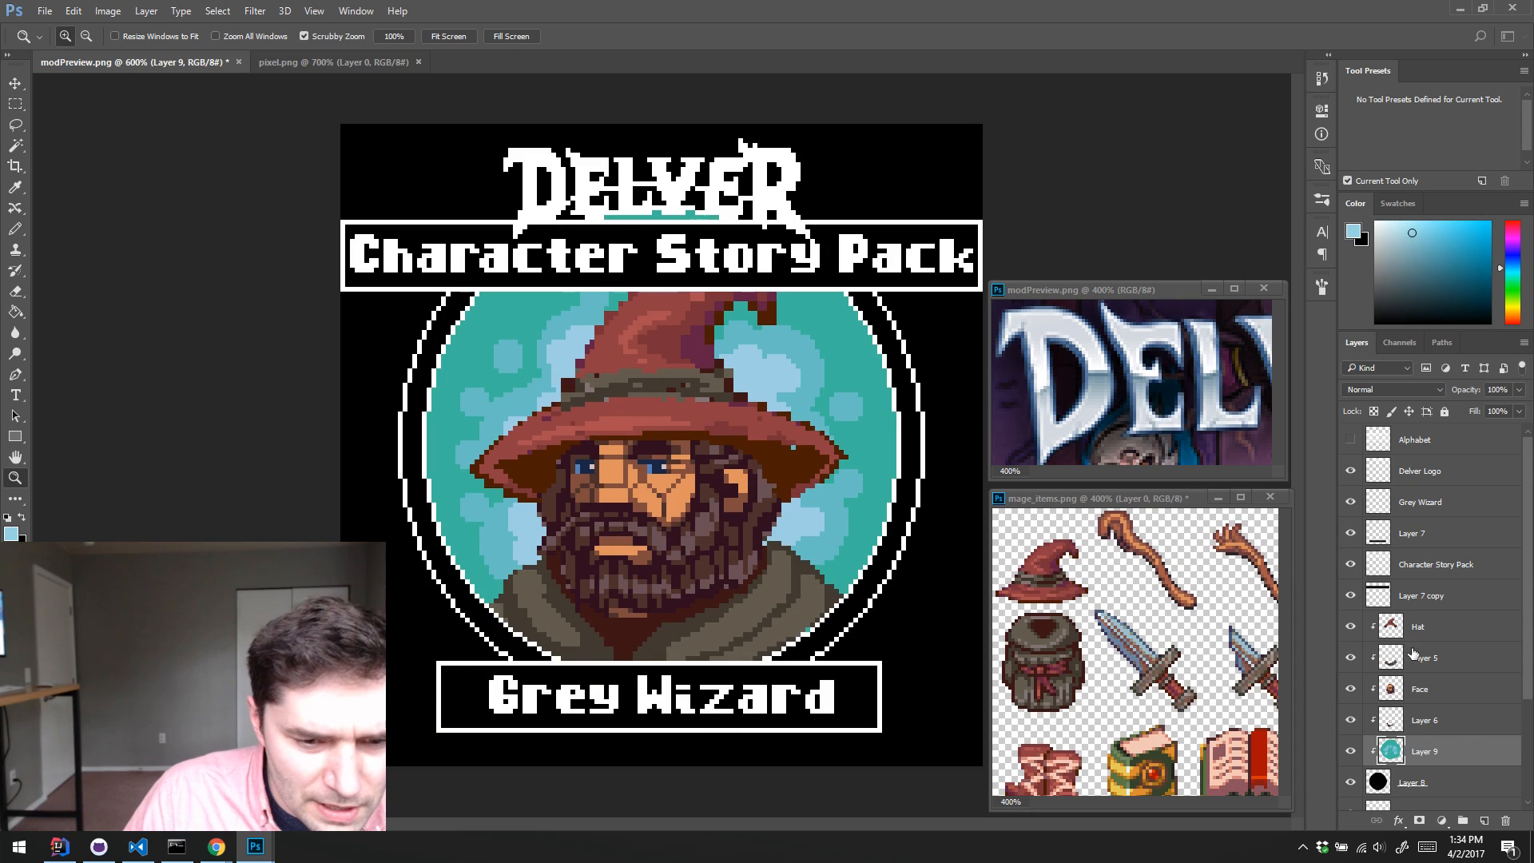
click(1407, 468)
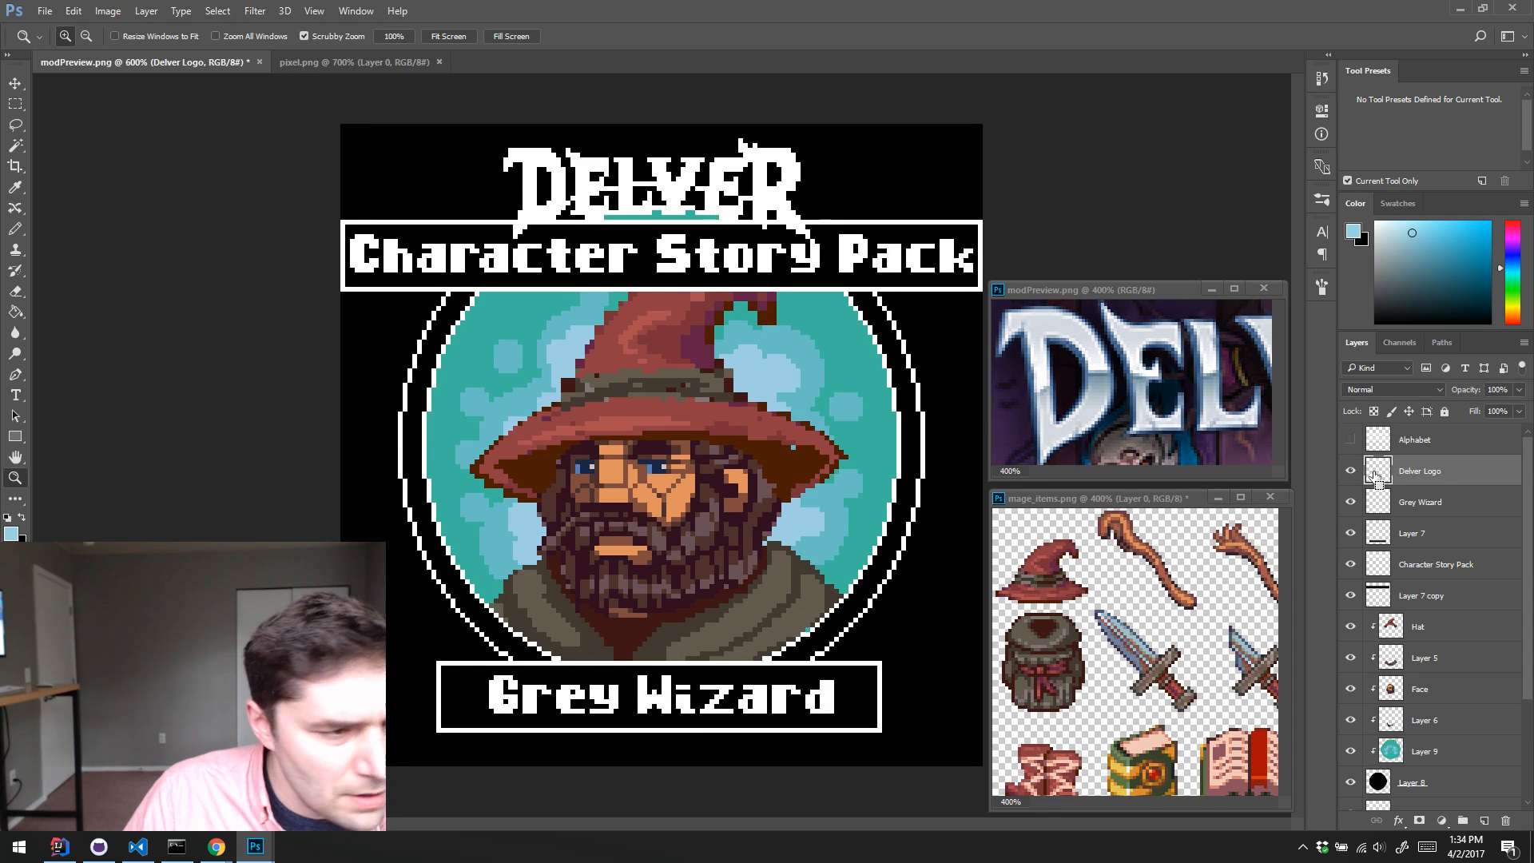
click(1465, 501)
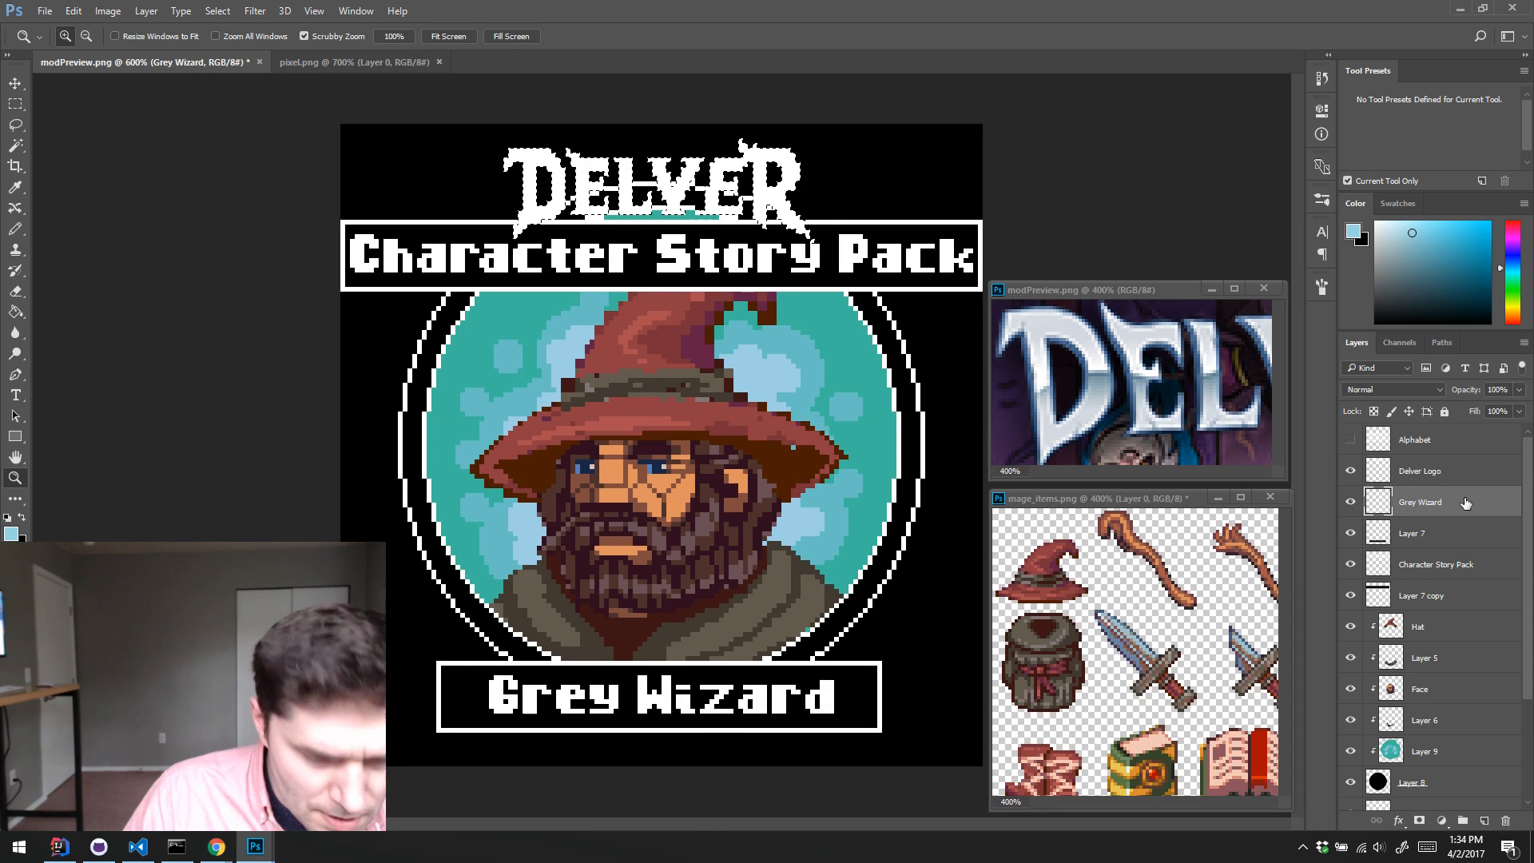
key(ctrl+shift+alt+n)
Step: Expand the selection around the DELVER logo outward with Expand Selection, keeping the canvas-bounds effect off
click(108, 10)
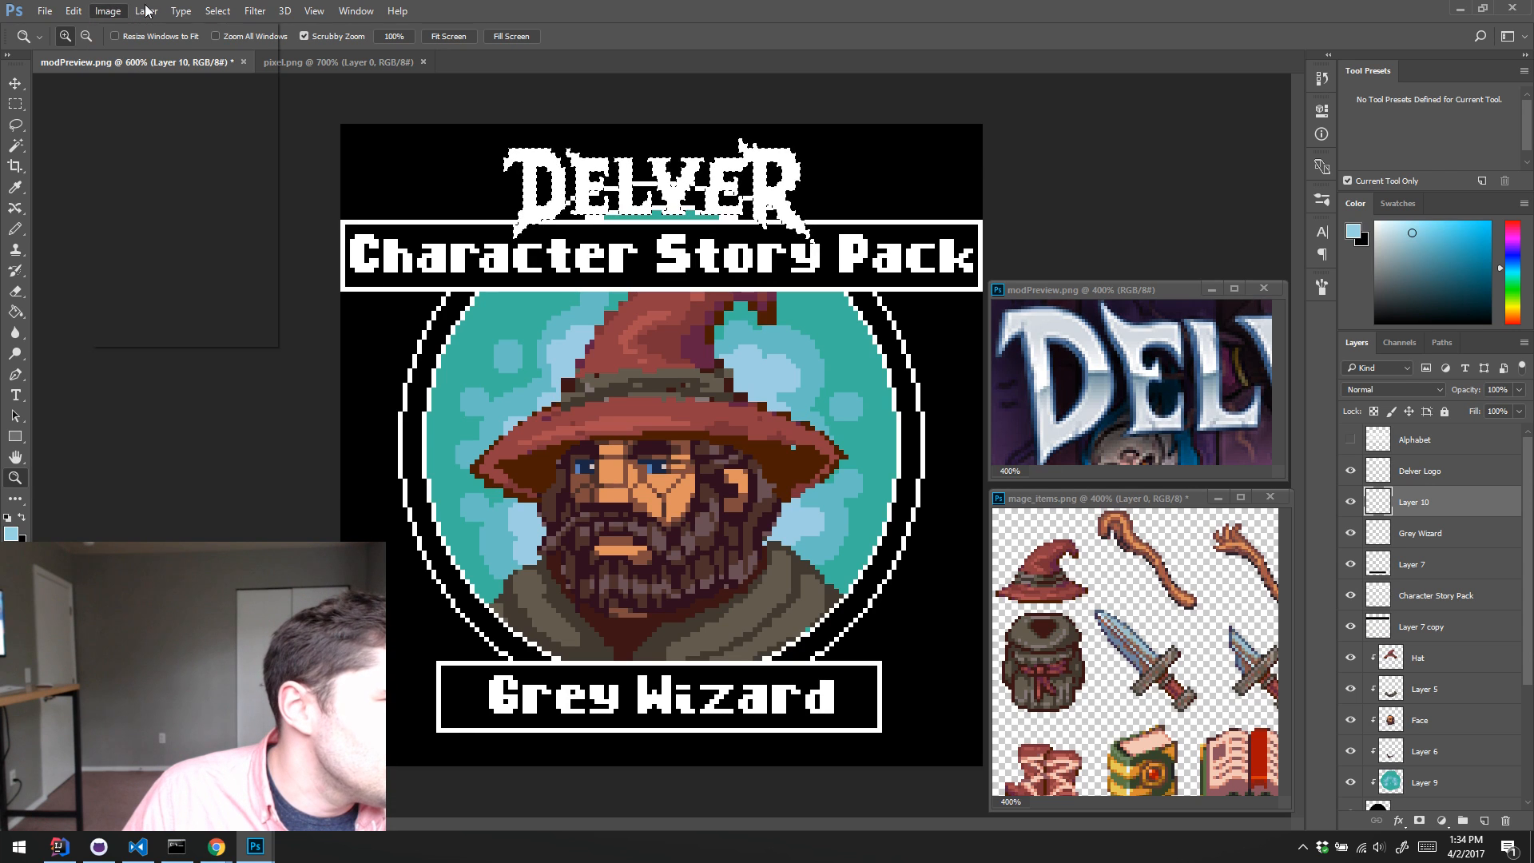
mouse_move(217, 10)
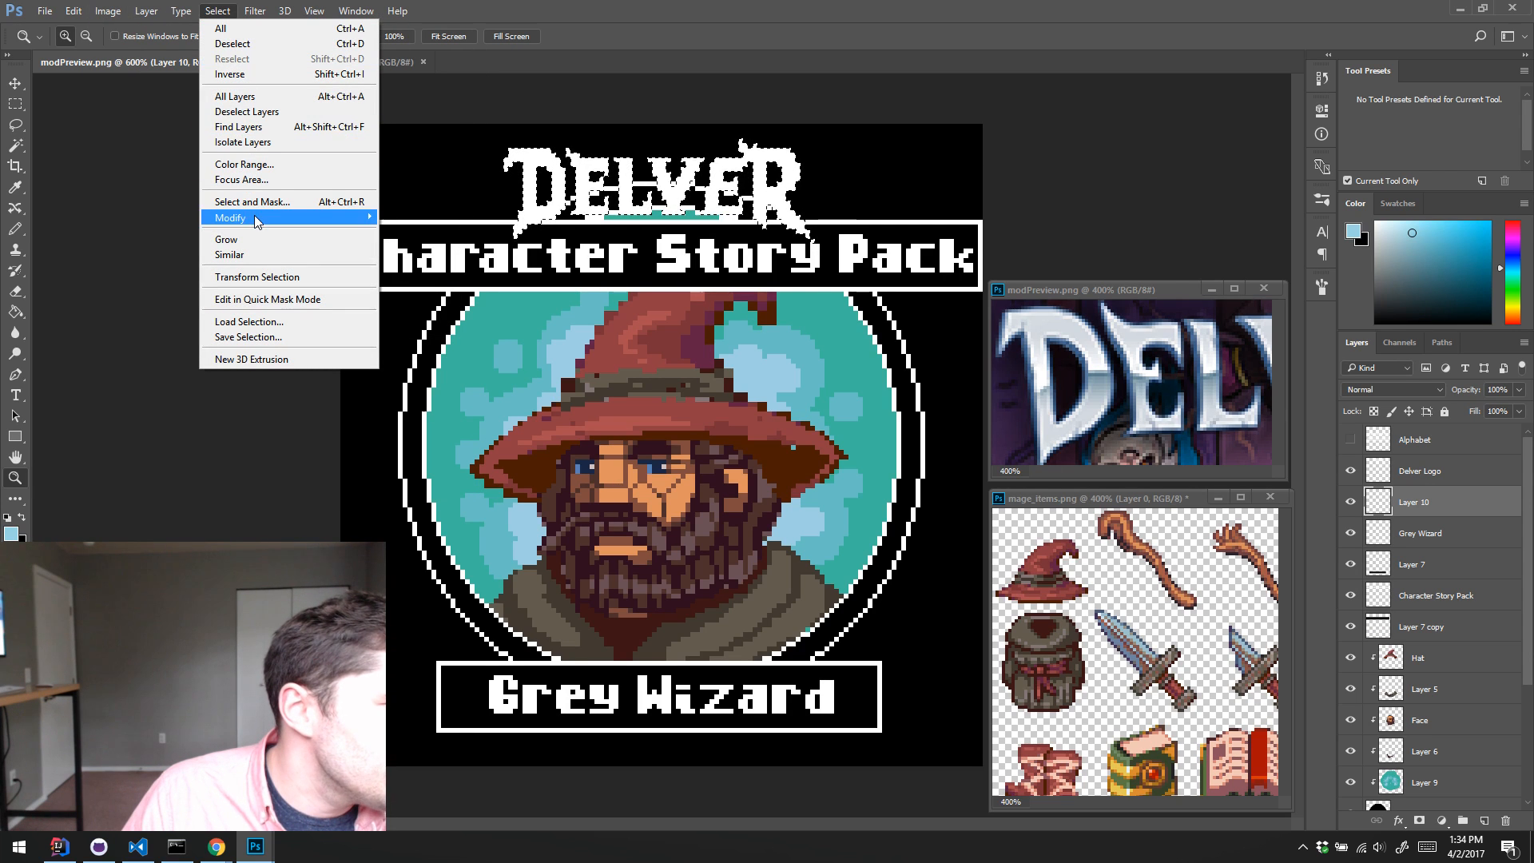
mouse_move(257, 219)
click(159, 249)
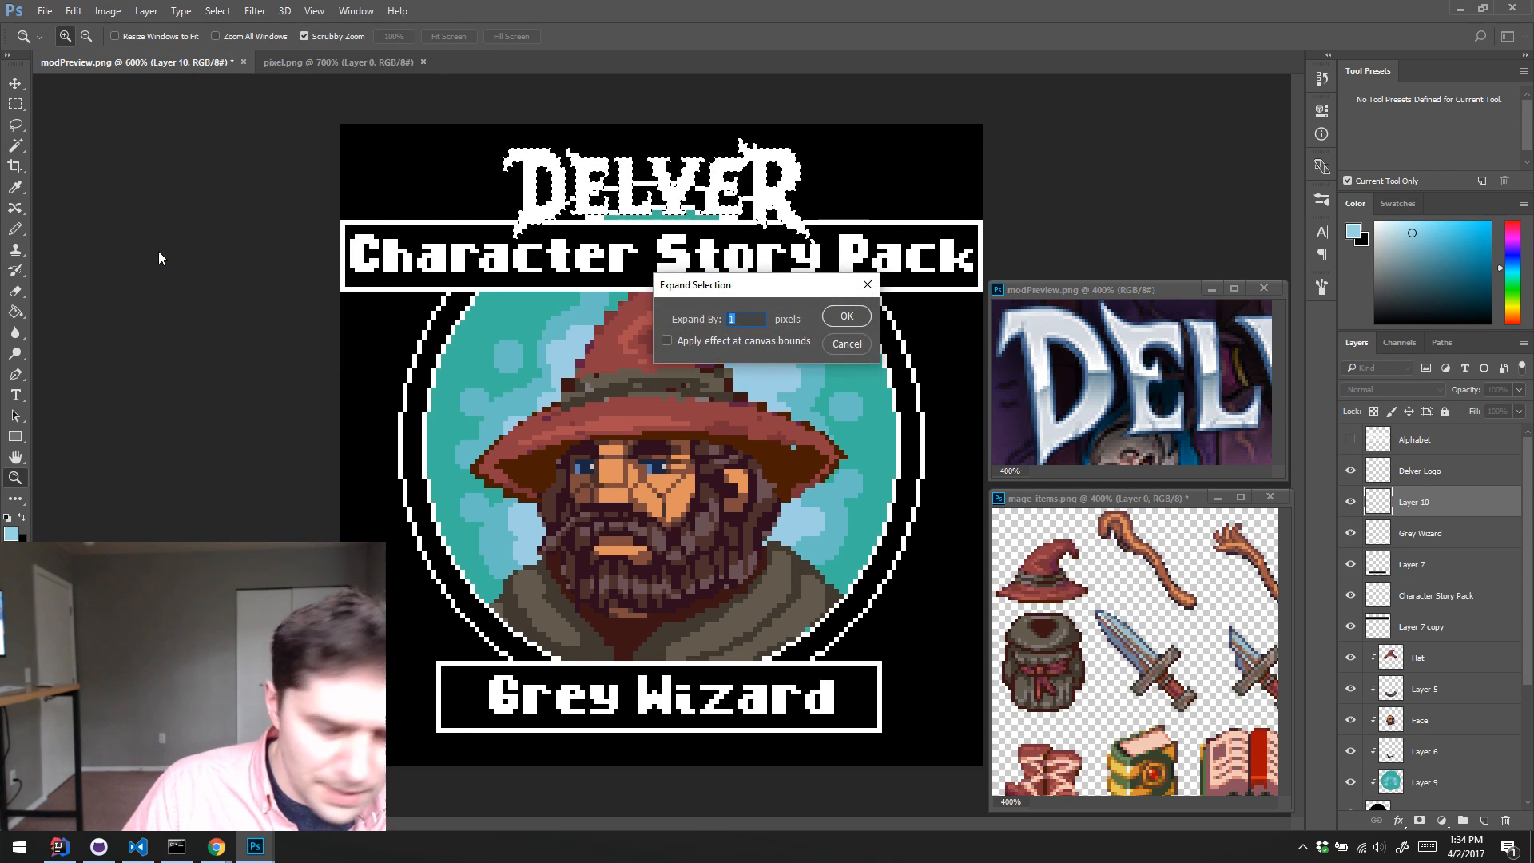
key(Return)
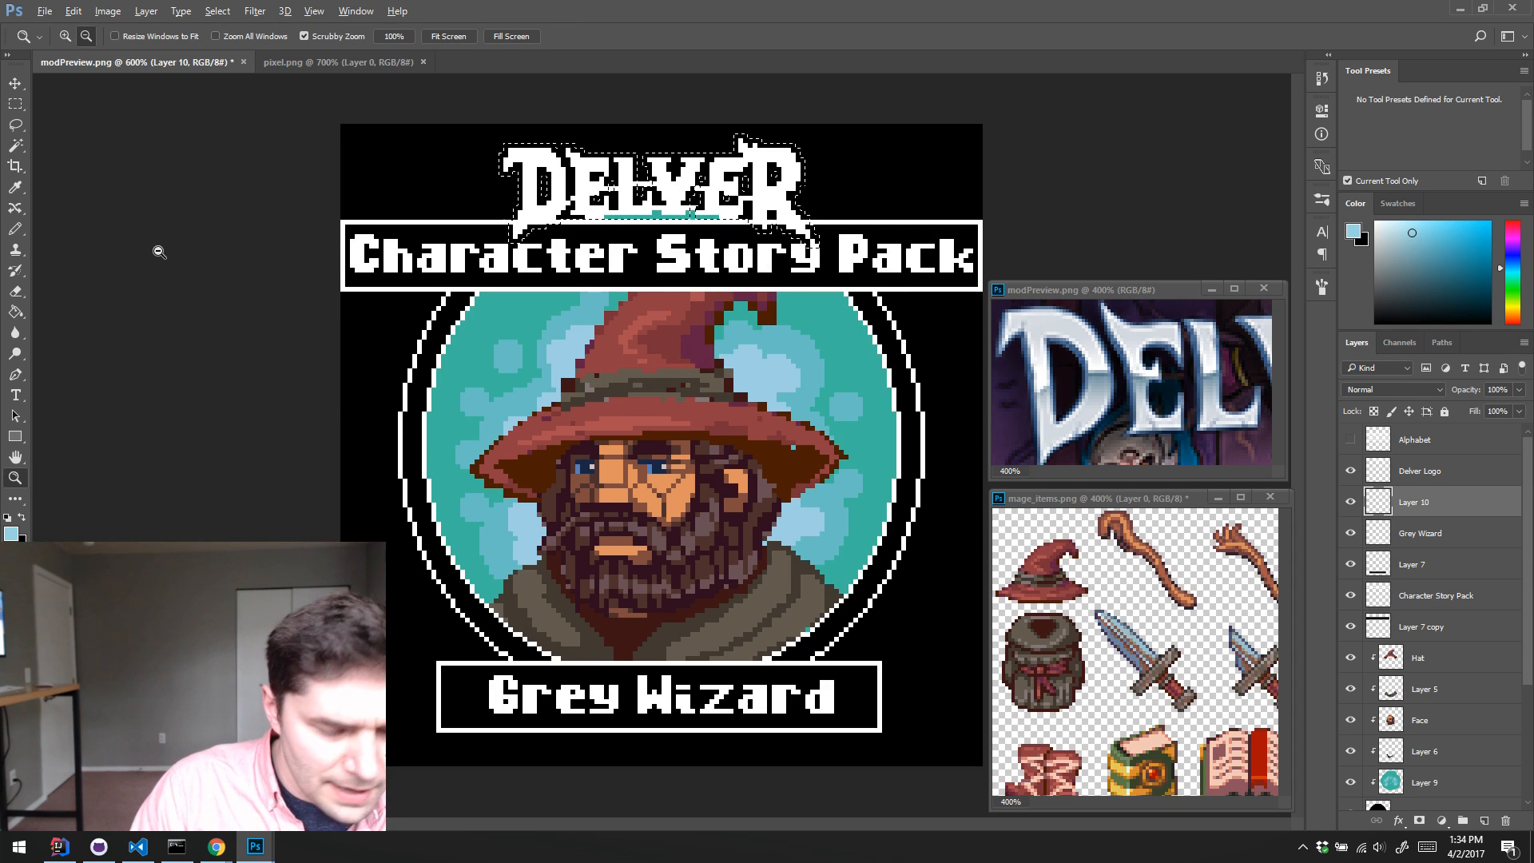
Step: Fill the expanded selection on the layer beneath the Delver Logo with solid black as an outline backing
key(alt+BackSpace)
key(d)
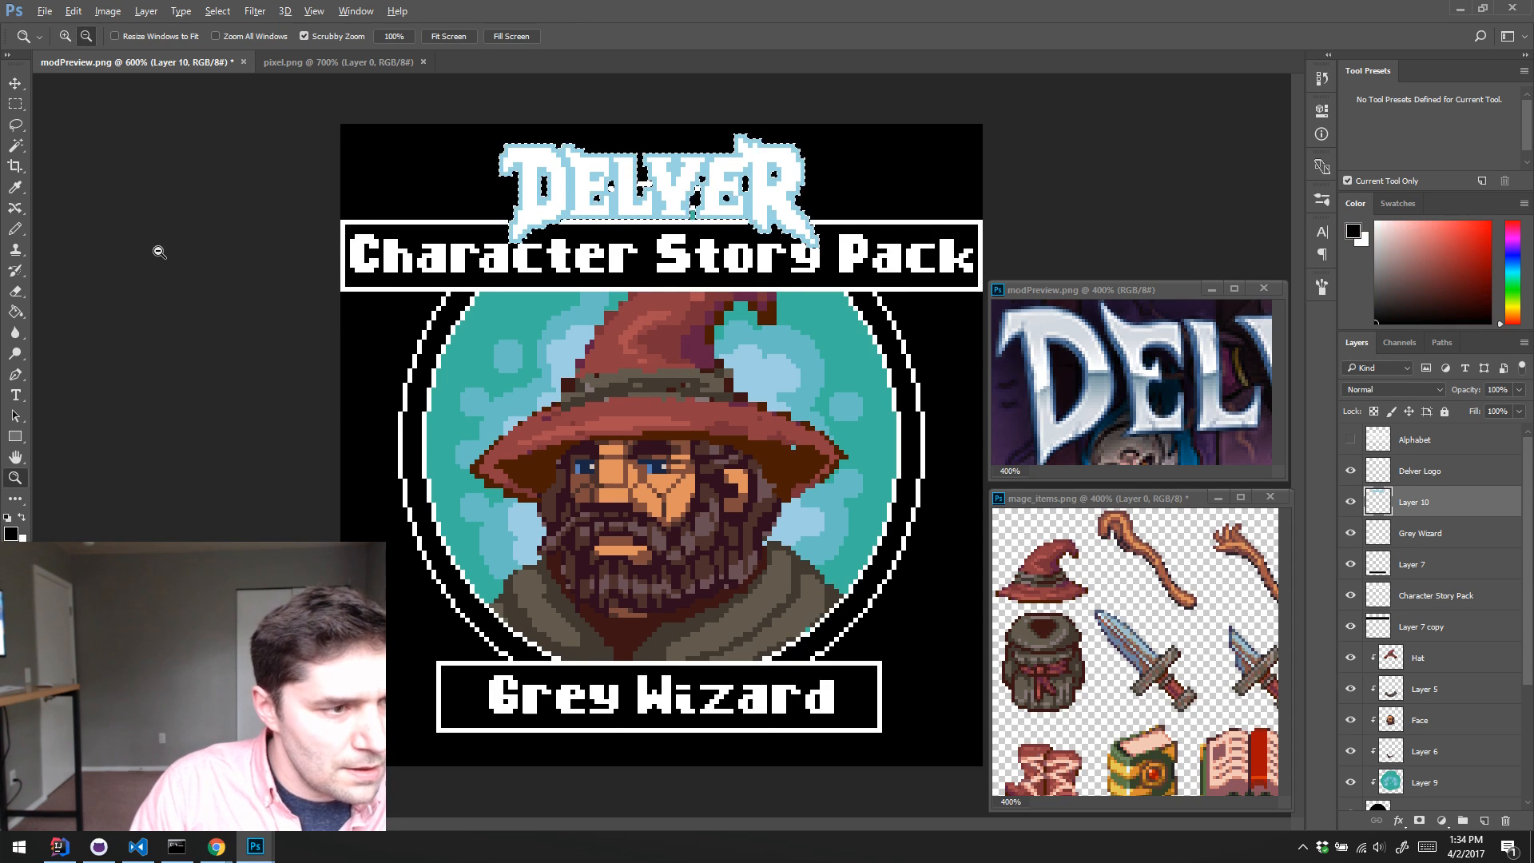
key(alt+BackSpace)
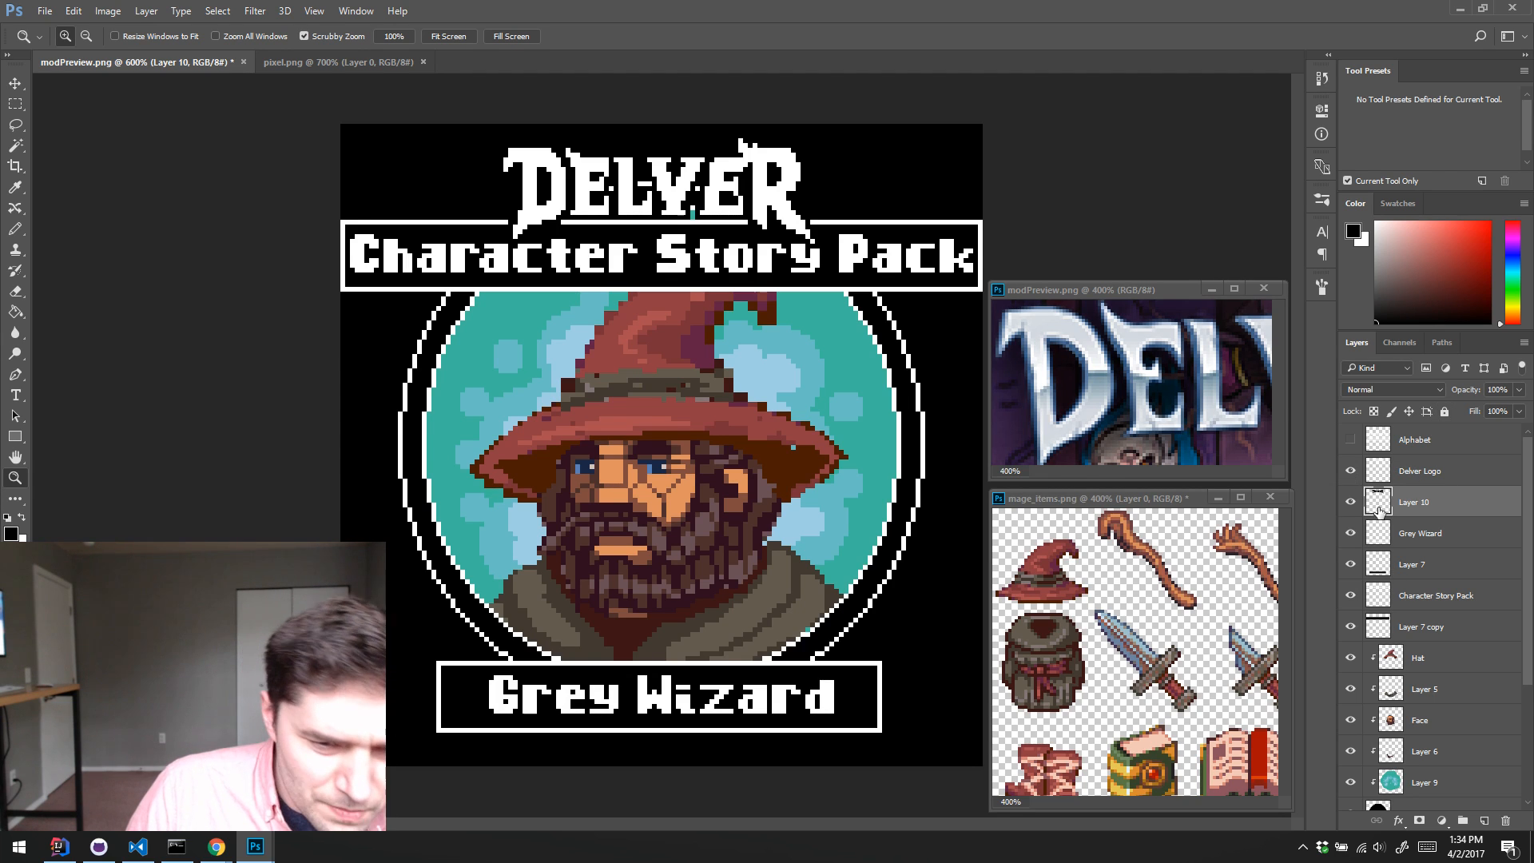
Step: Add a new layer directly above Delver Logo and clip it to the logo
scroll(1384, 478, down, 1)
scroll(1385, 478, up, 1)
click(1374, 477)
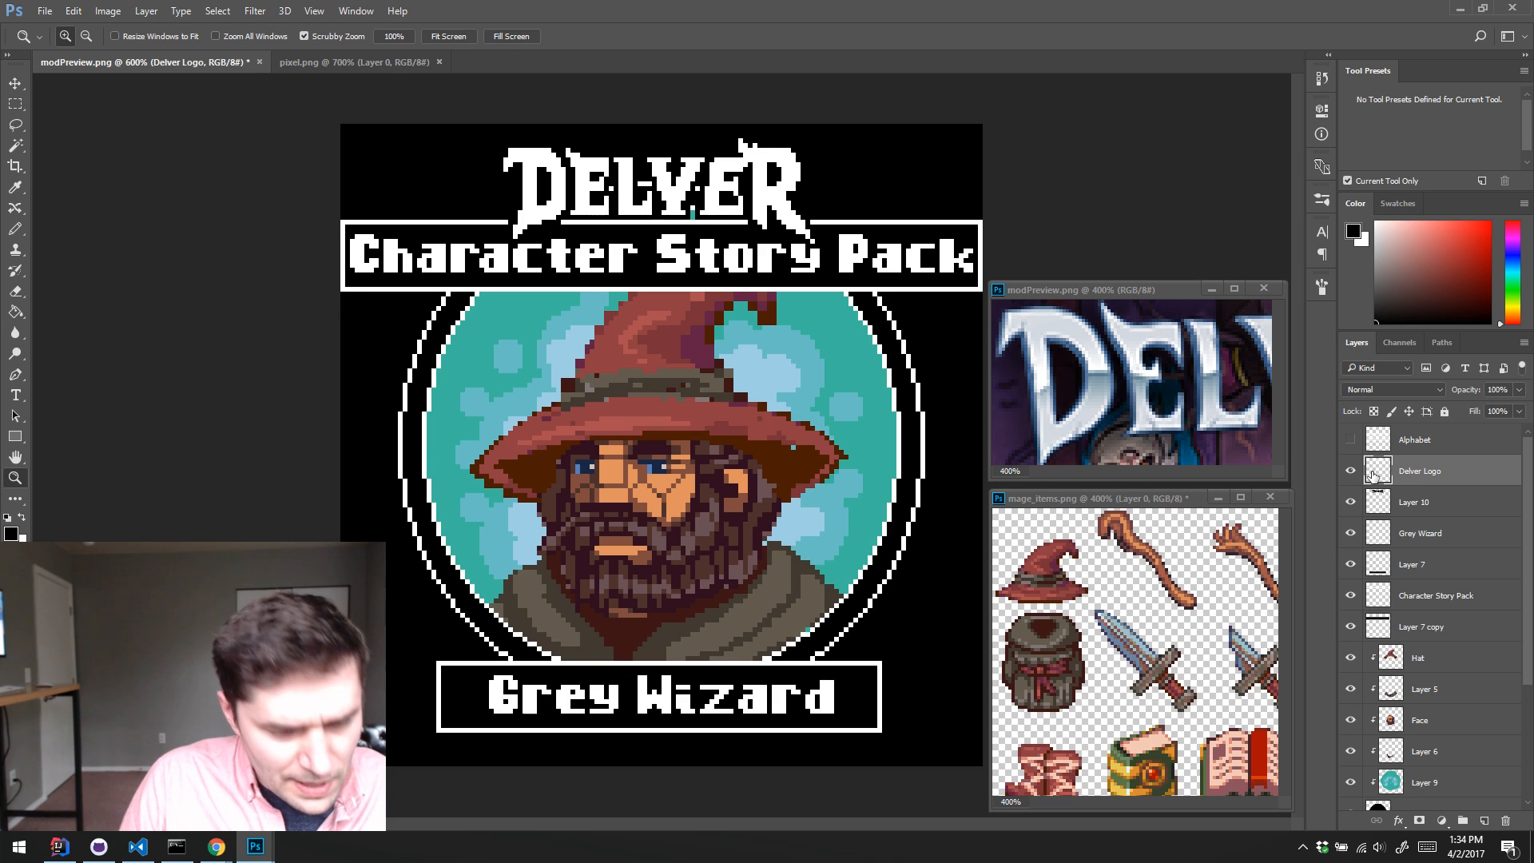
key(ctrl+shift+alt+n)
drag(1404, 484, 1417, 482)
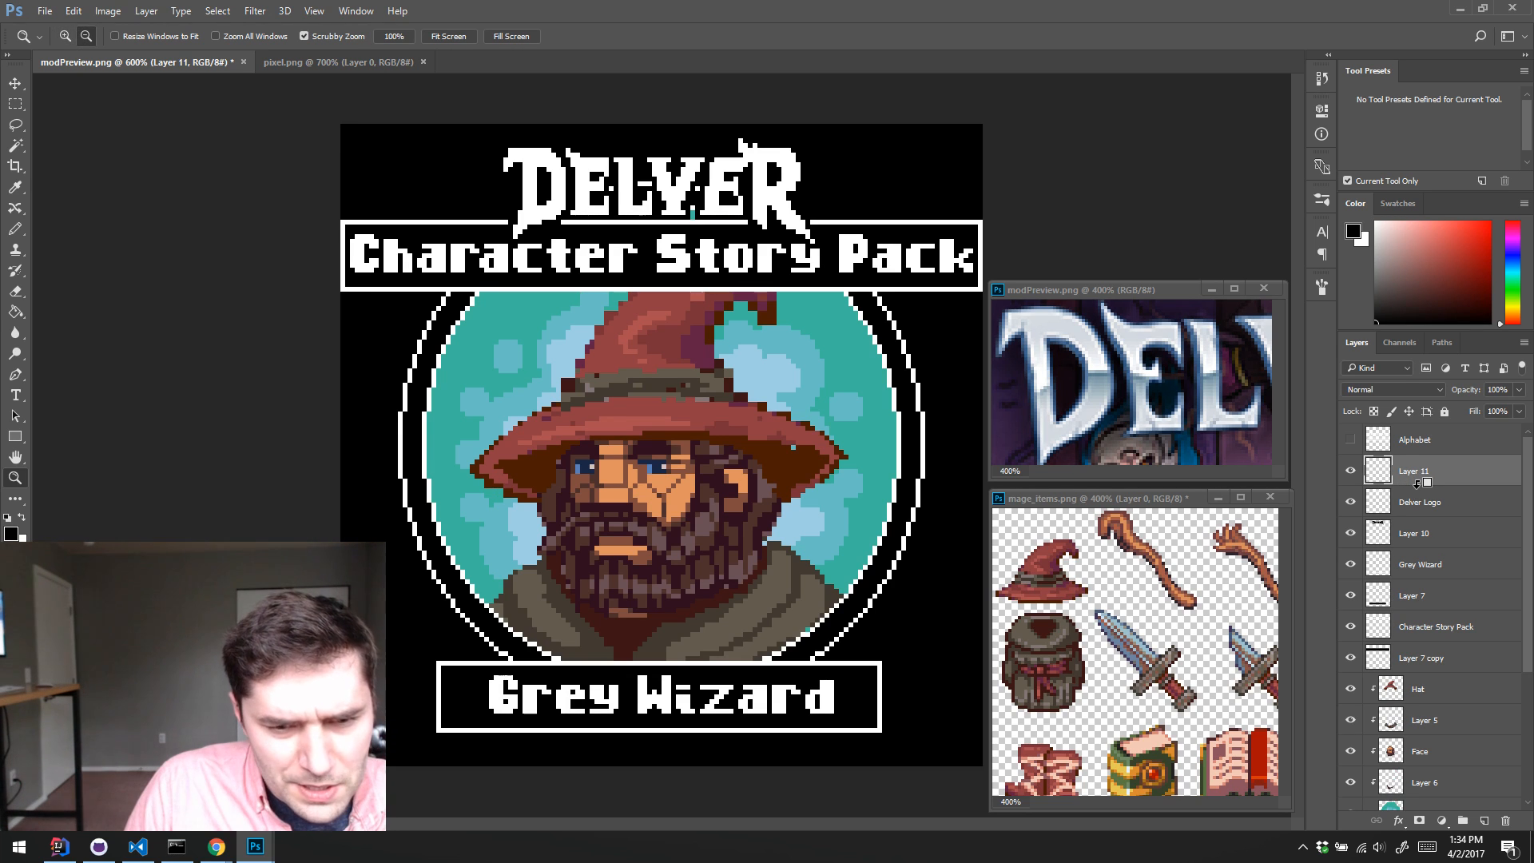
alt+click(1417, 482)
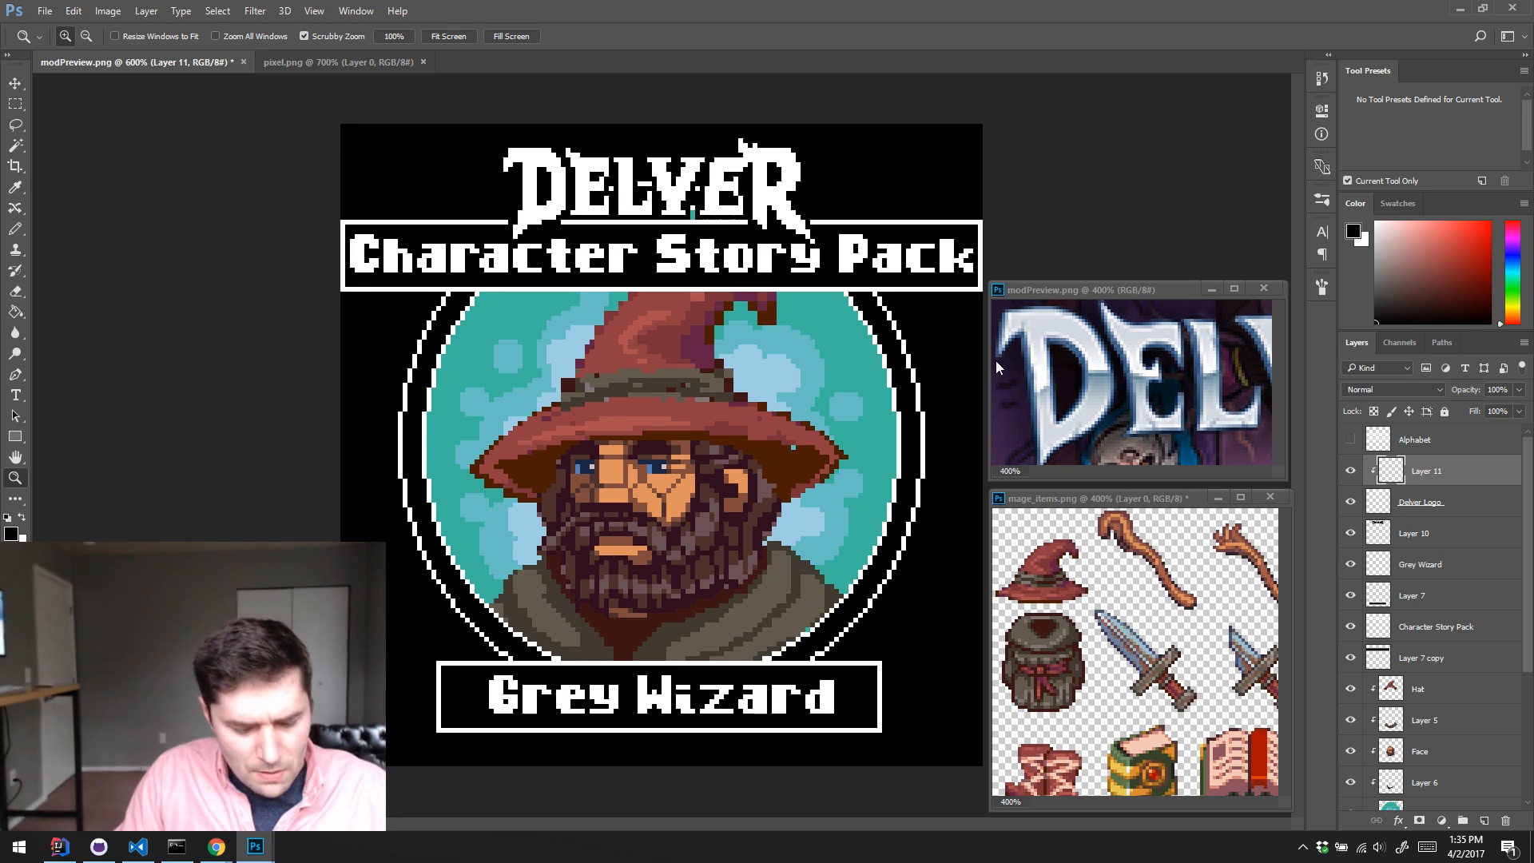
Step: Paint the lower half of the DELVER letters with the Pencil in grey-blue and lighter grey bands sampled from the Guns preview logo
key(b)
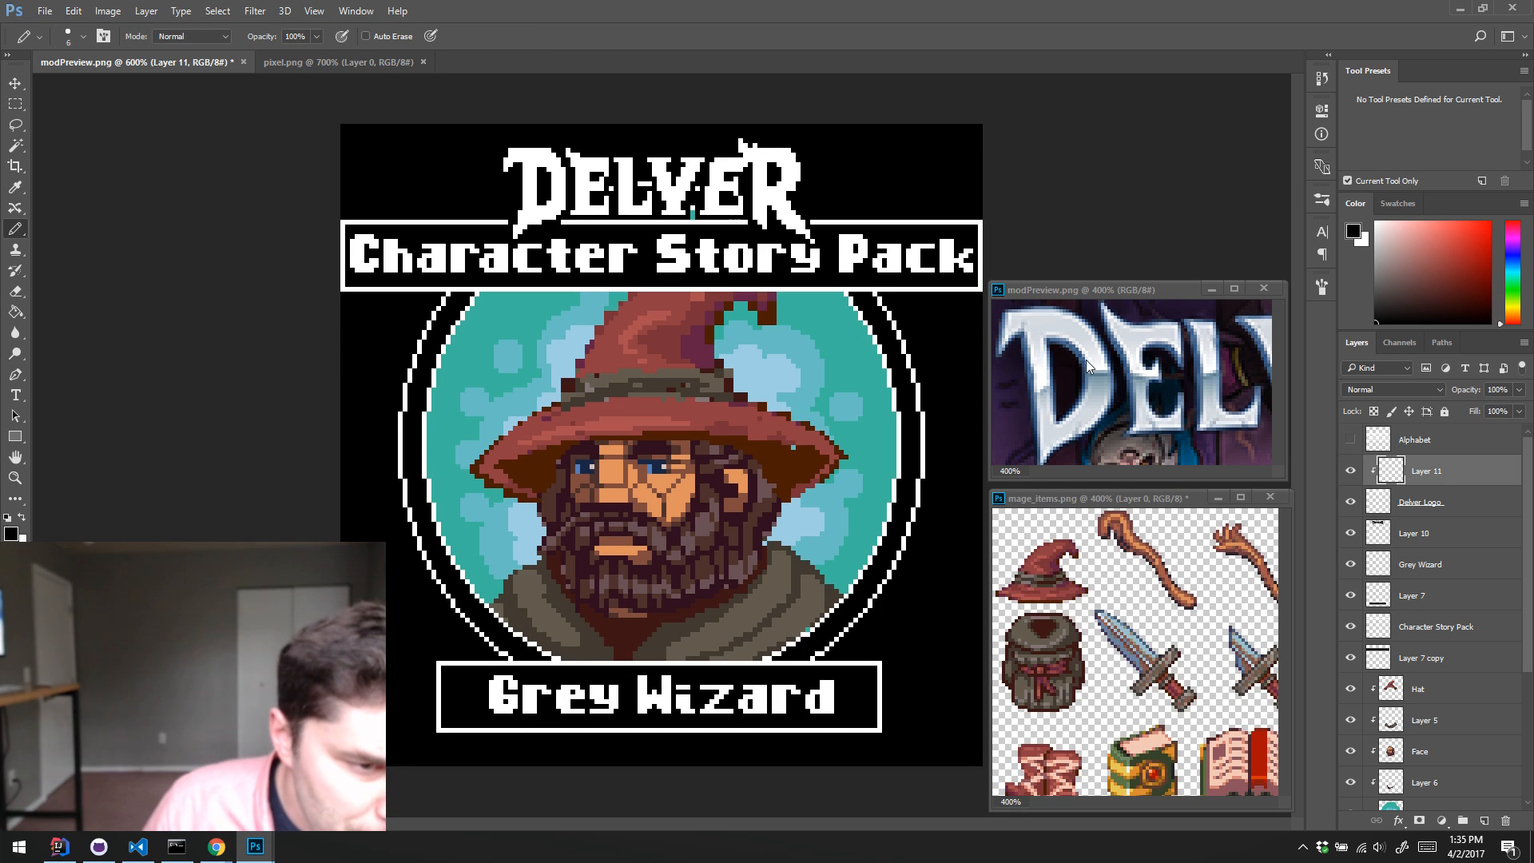
alt+click(1090, 419)
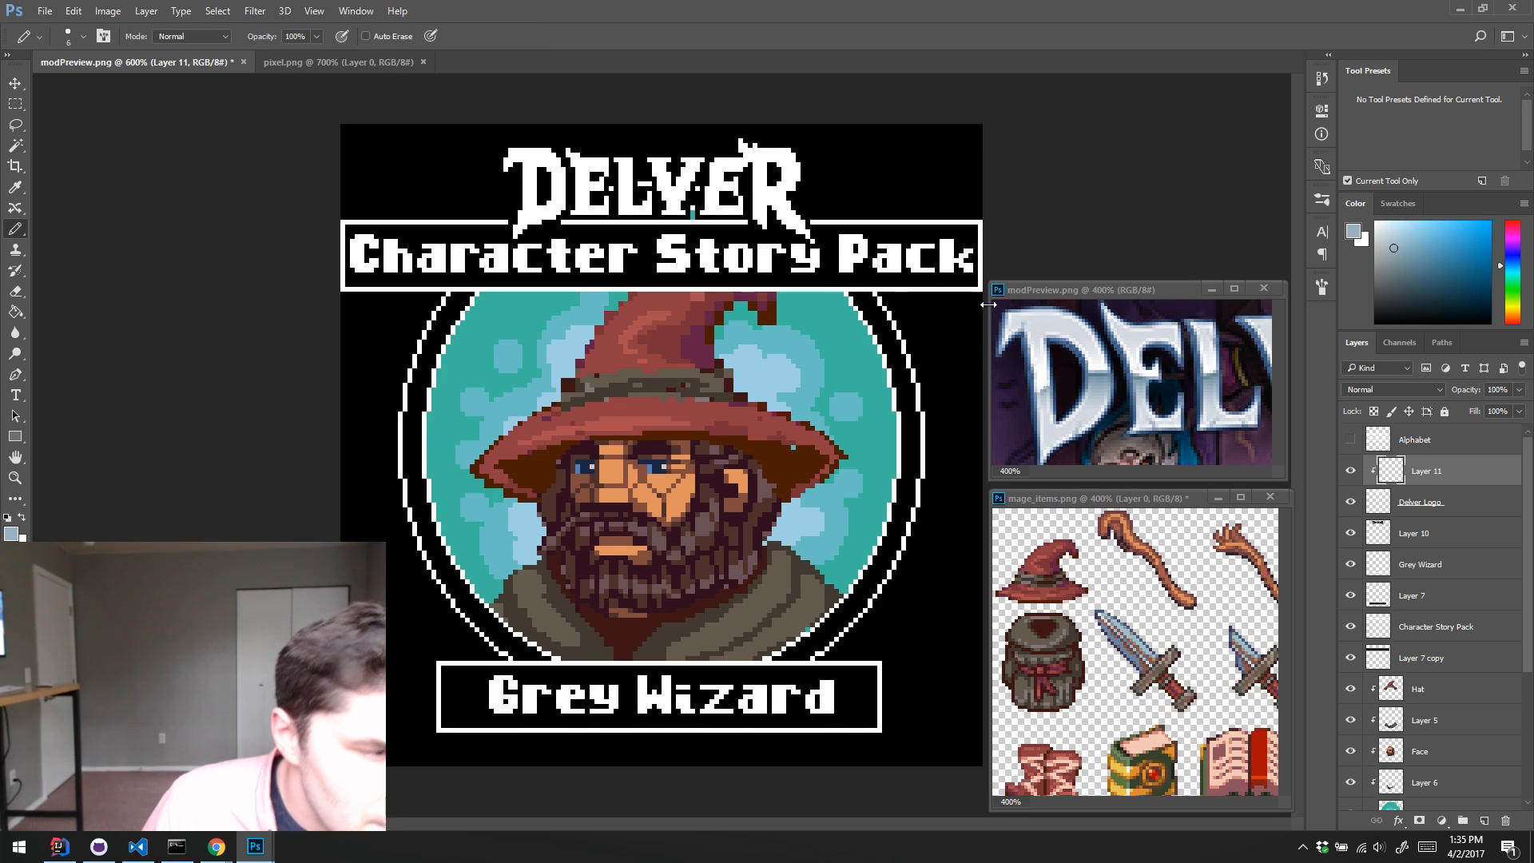
mouse_move(619, 190)
mouse_down()
mouse_move(518, 199)
mouse_move(916, 220)
mouse_up()
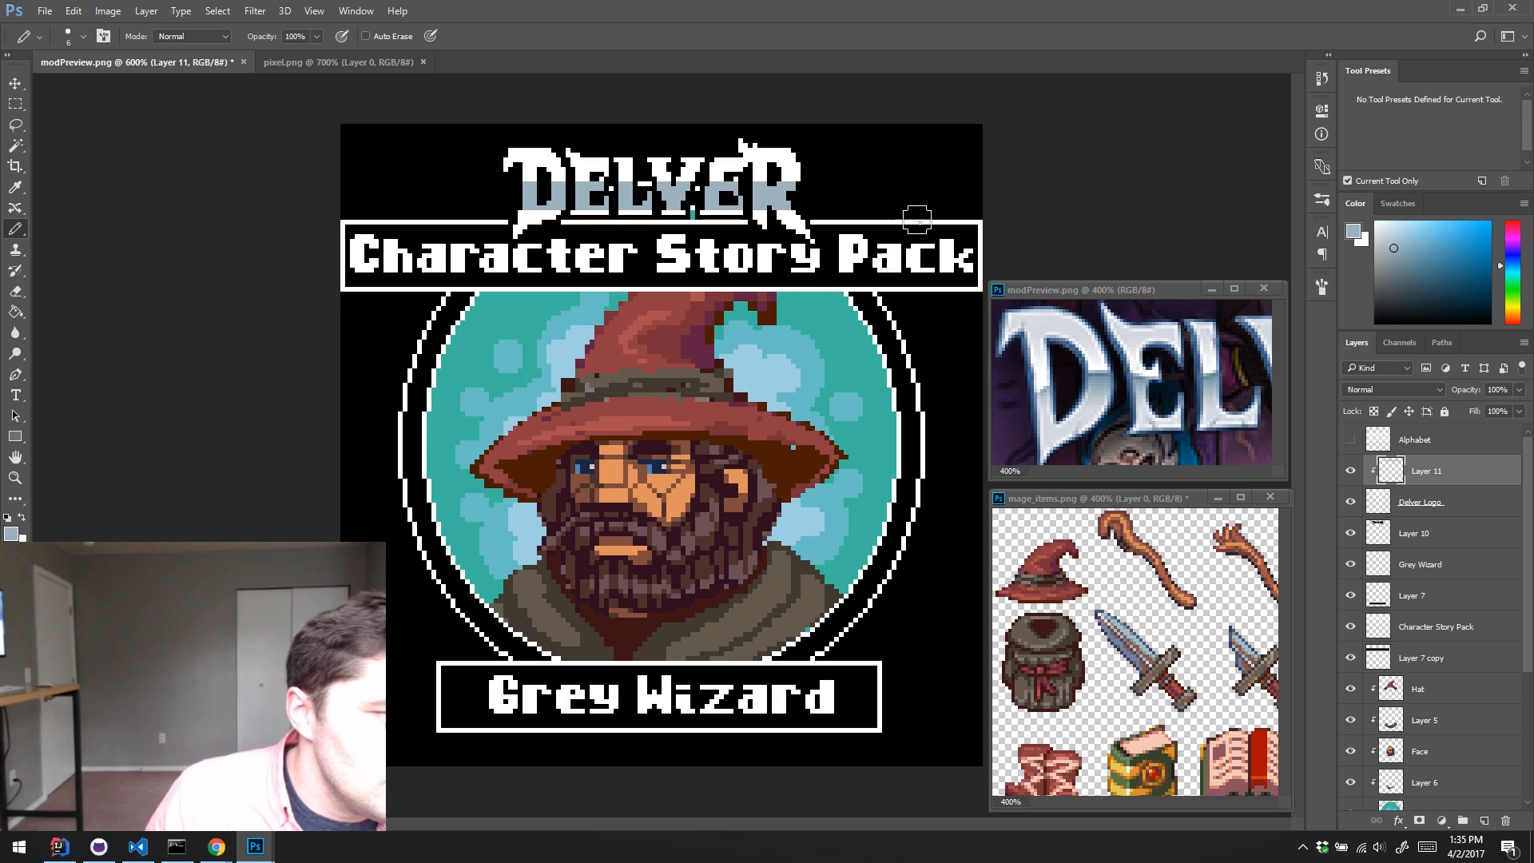
alt+click(1095, 397)
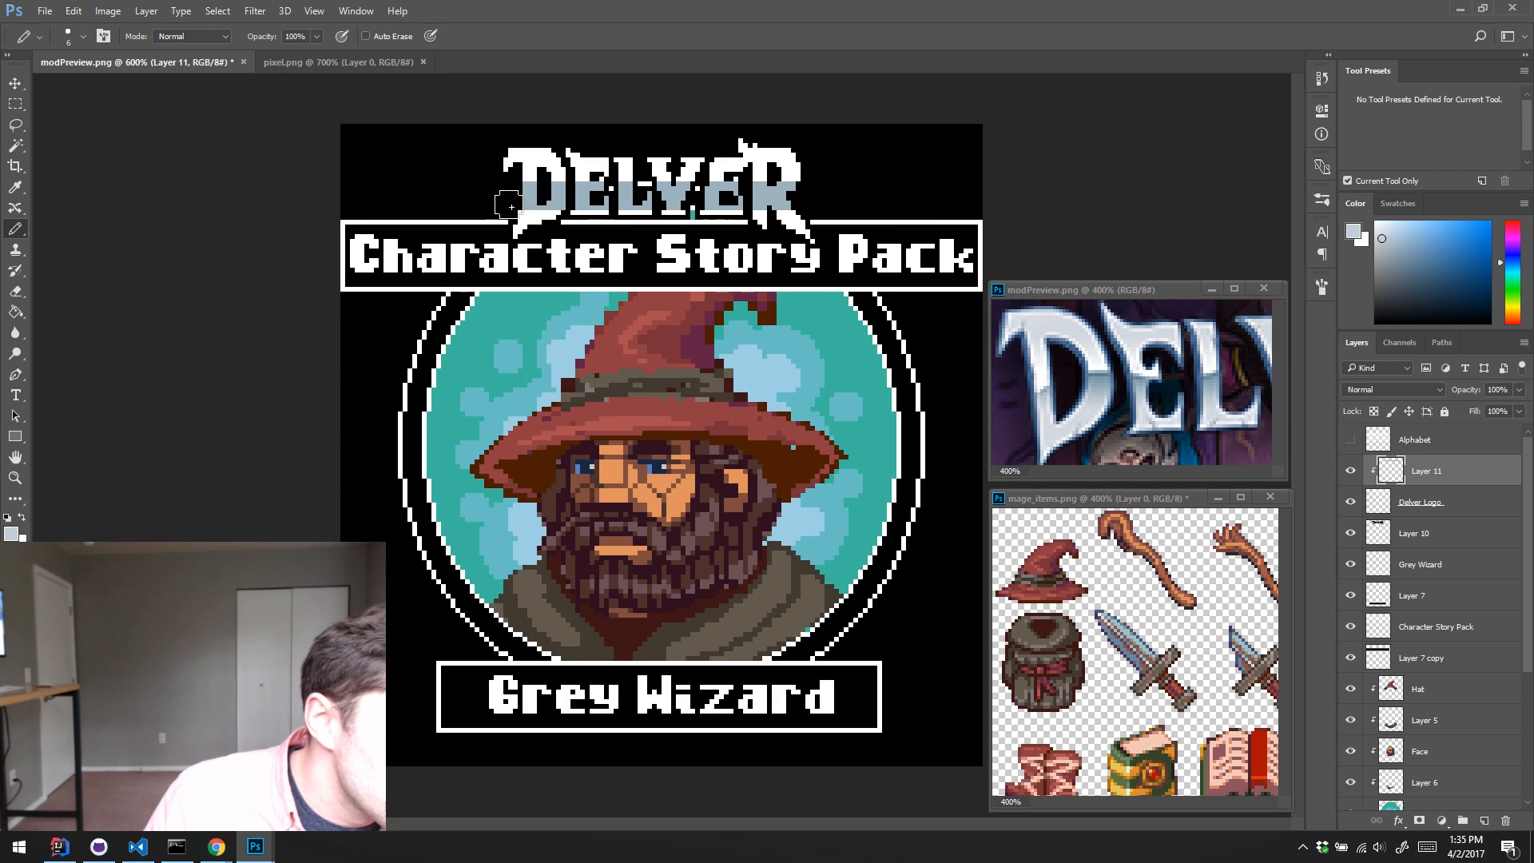
right_click(1061, 380)
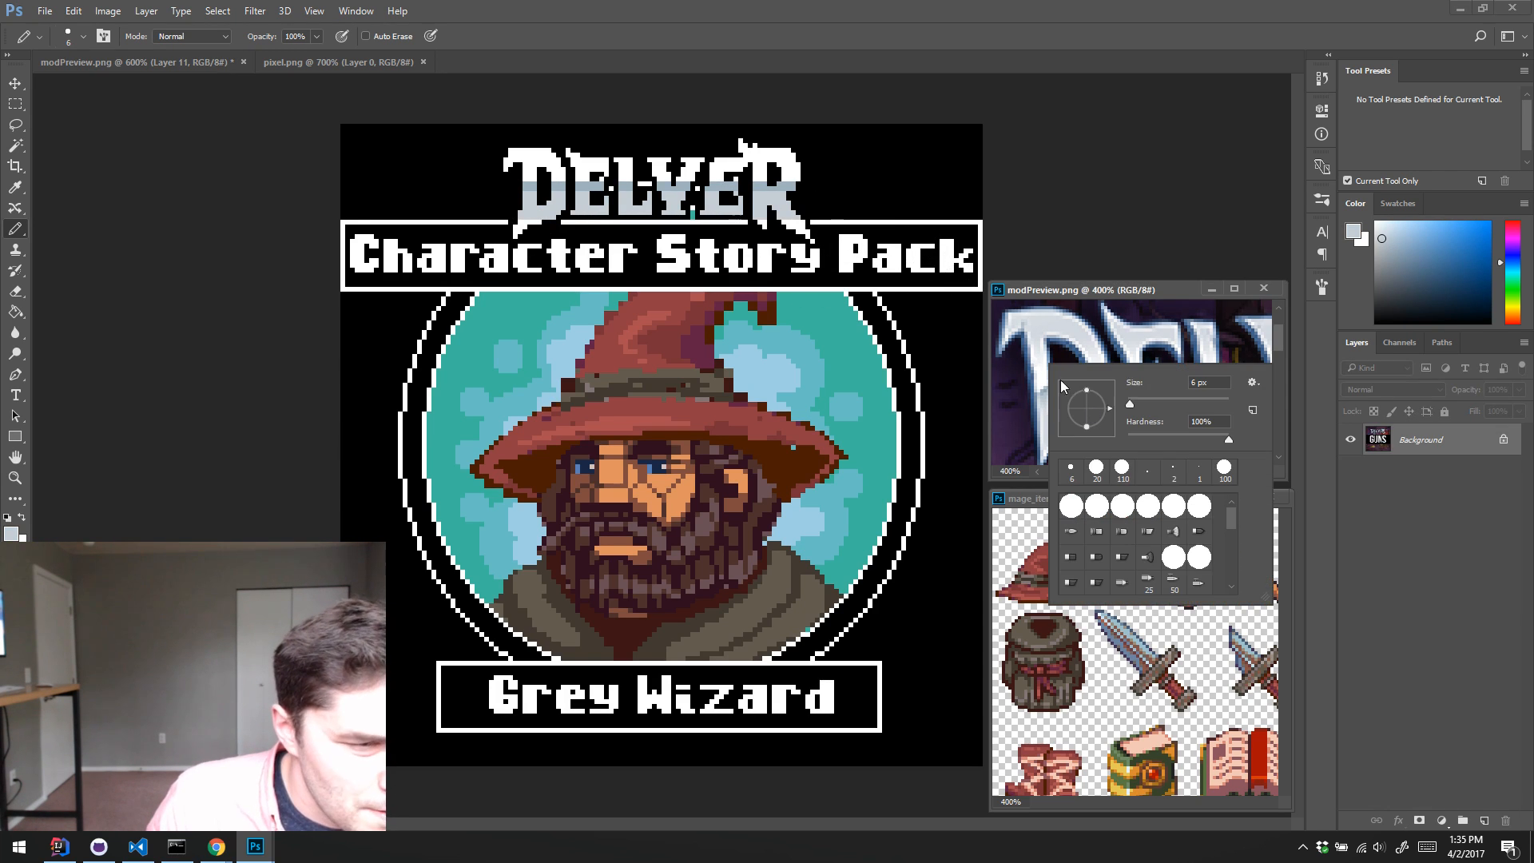
click(899, 160)
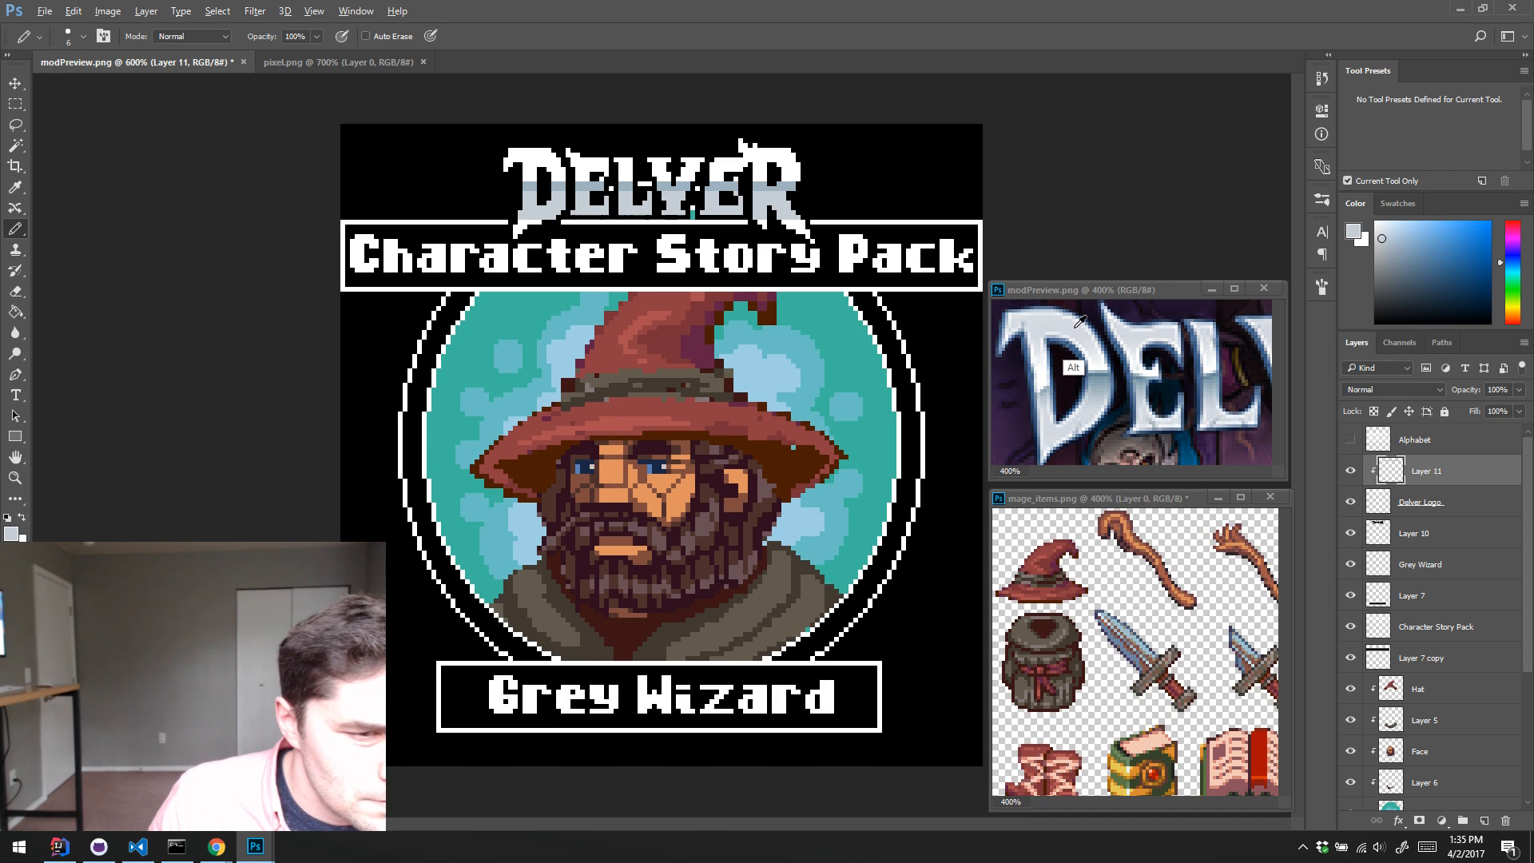
Step: Try to paint a pale grey band across the upper part of the DELVER letters with a smaller pencil
key(bracketleft)
key(bracketleft)
drag(810, 166, 497, 177)
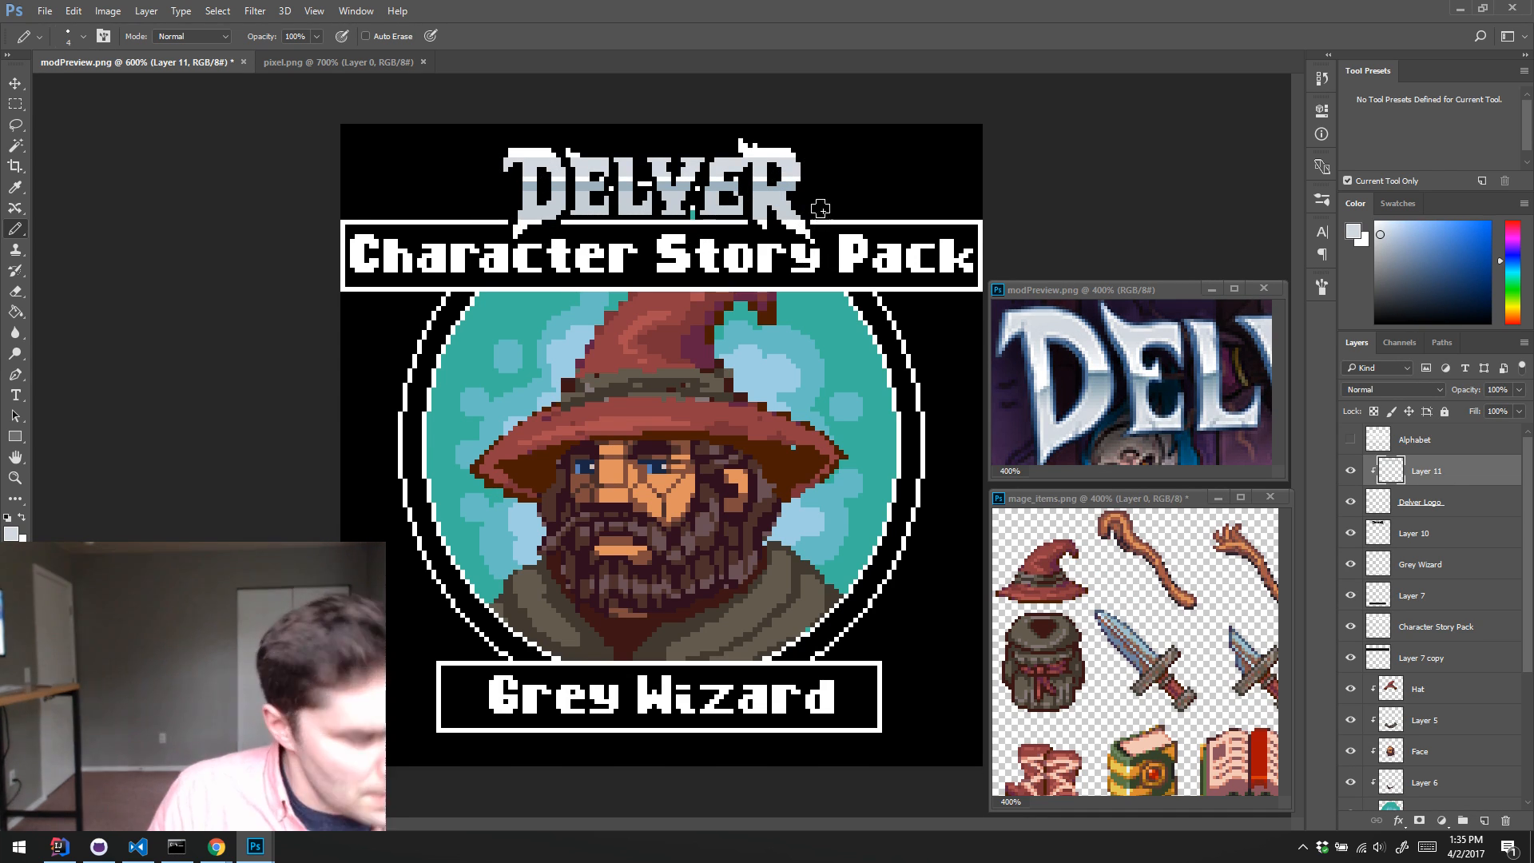
key(ctrl+z)
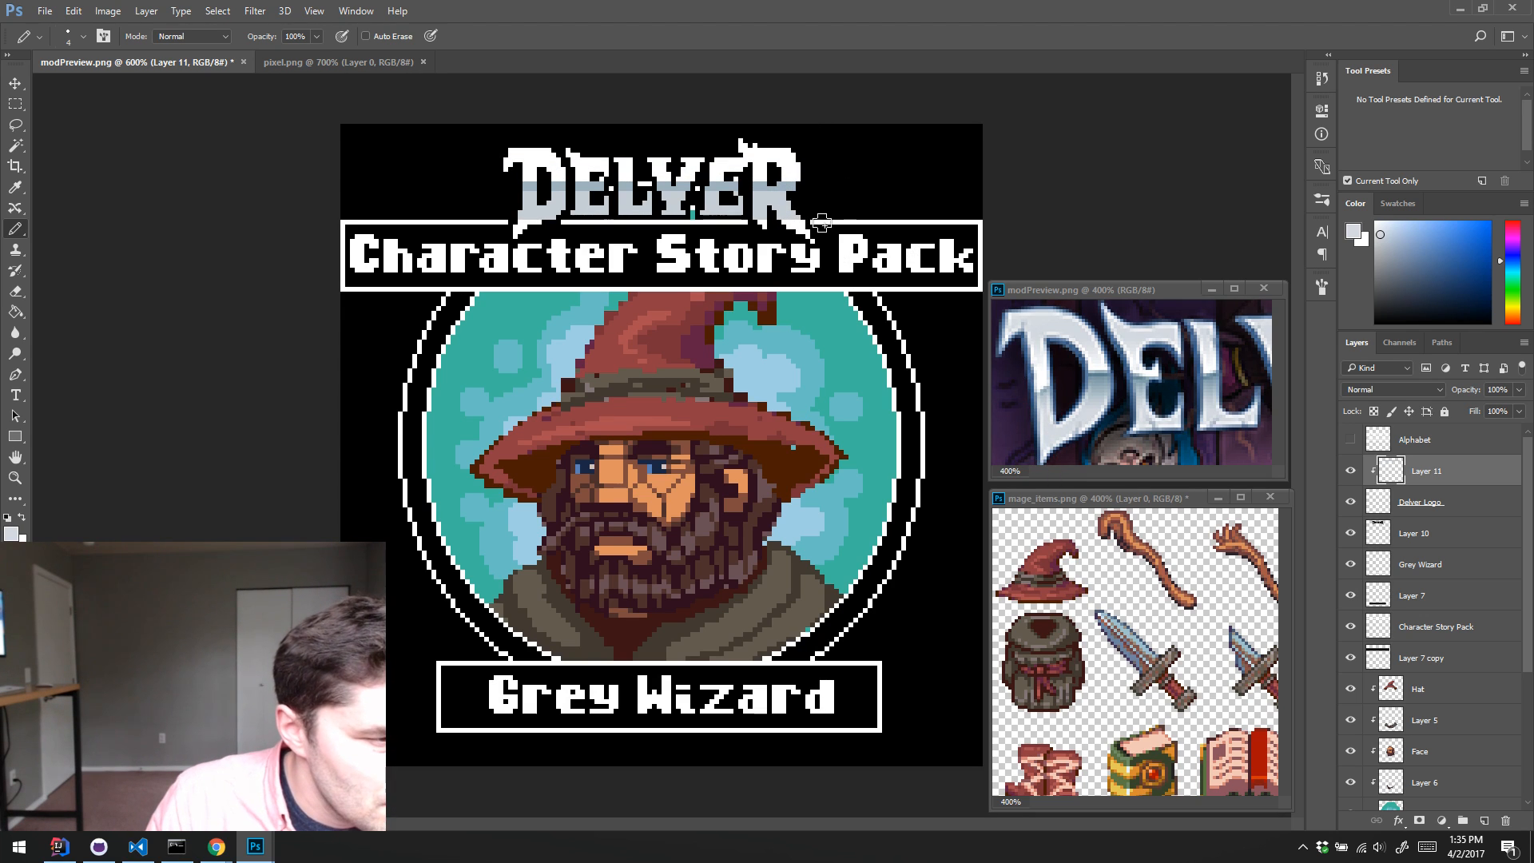
Step: Enlarge the pencil and paint the bottom tips of the DELVER letters pale grey
key(bracketright)
key(bracketright)
key(bracketright)
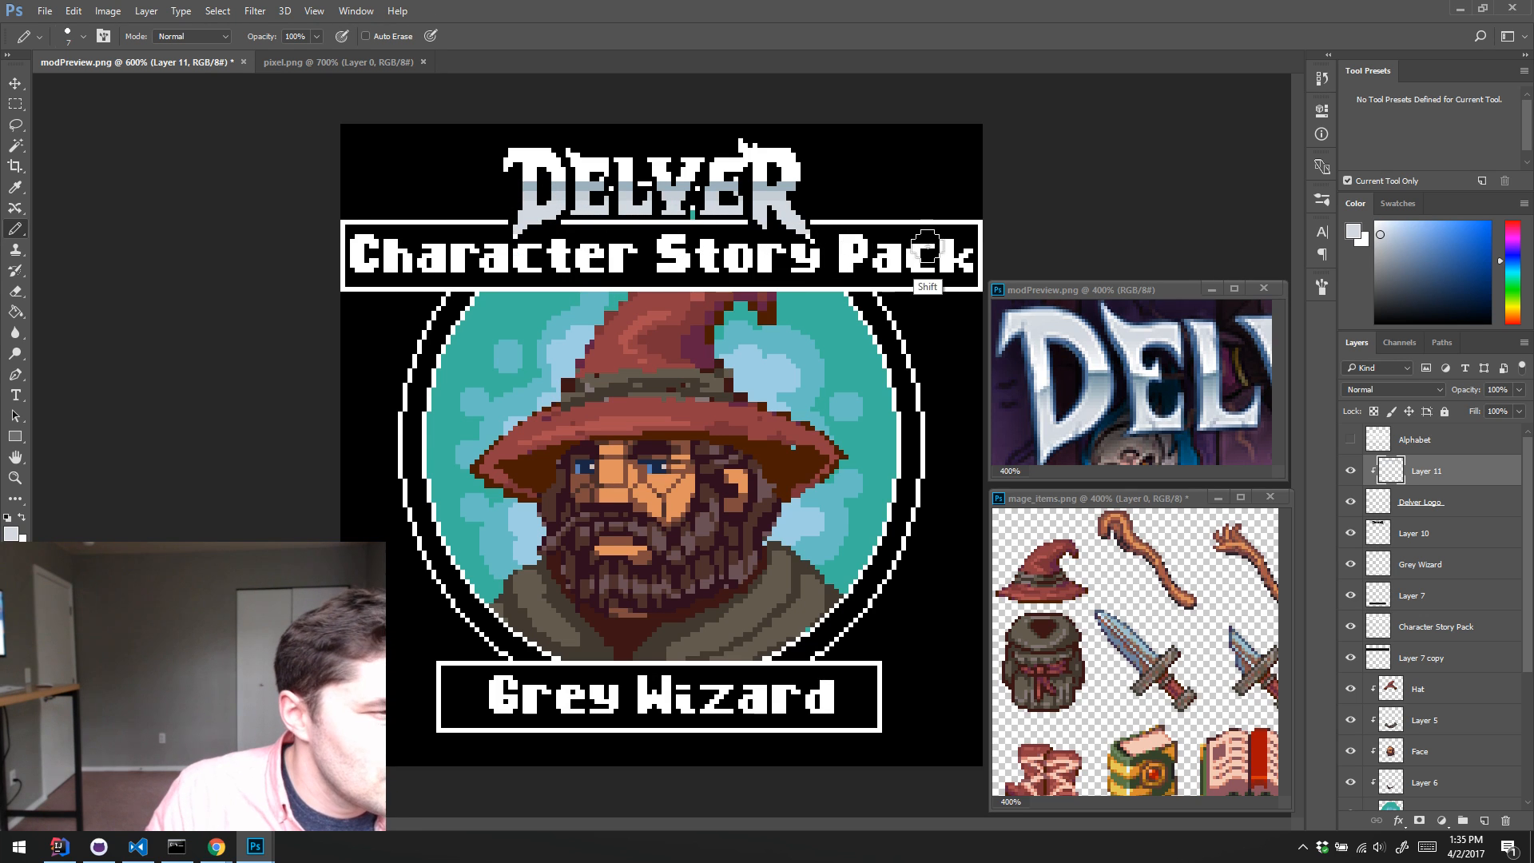
Step: Pick the pale grey at the bottom of the logo with the Magic Wand and brighten the shading with Hue/Saturation
key(w)
click(799, 218)
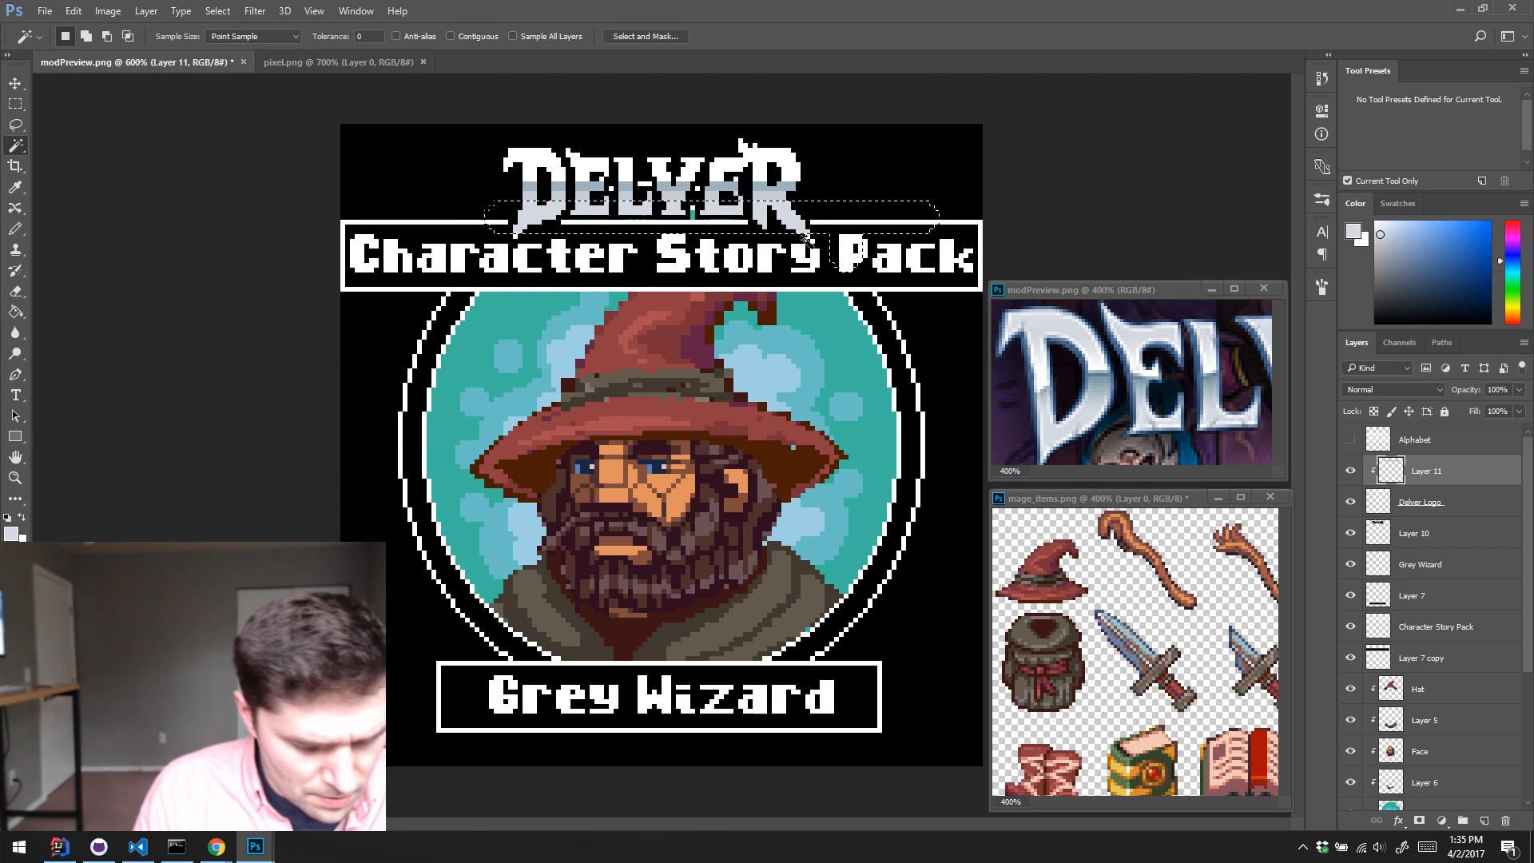
key(ctrl+d)
key(ctrl+u)
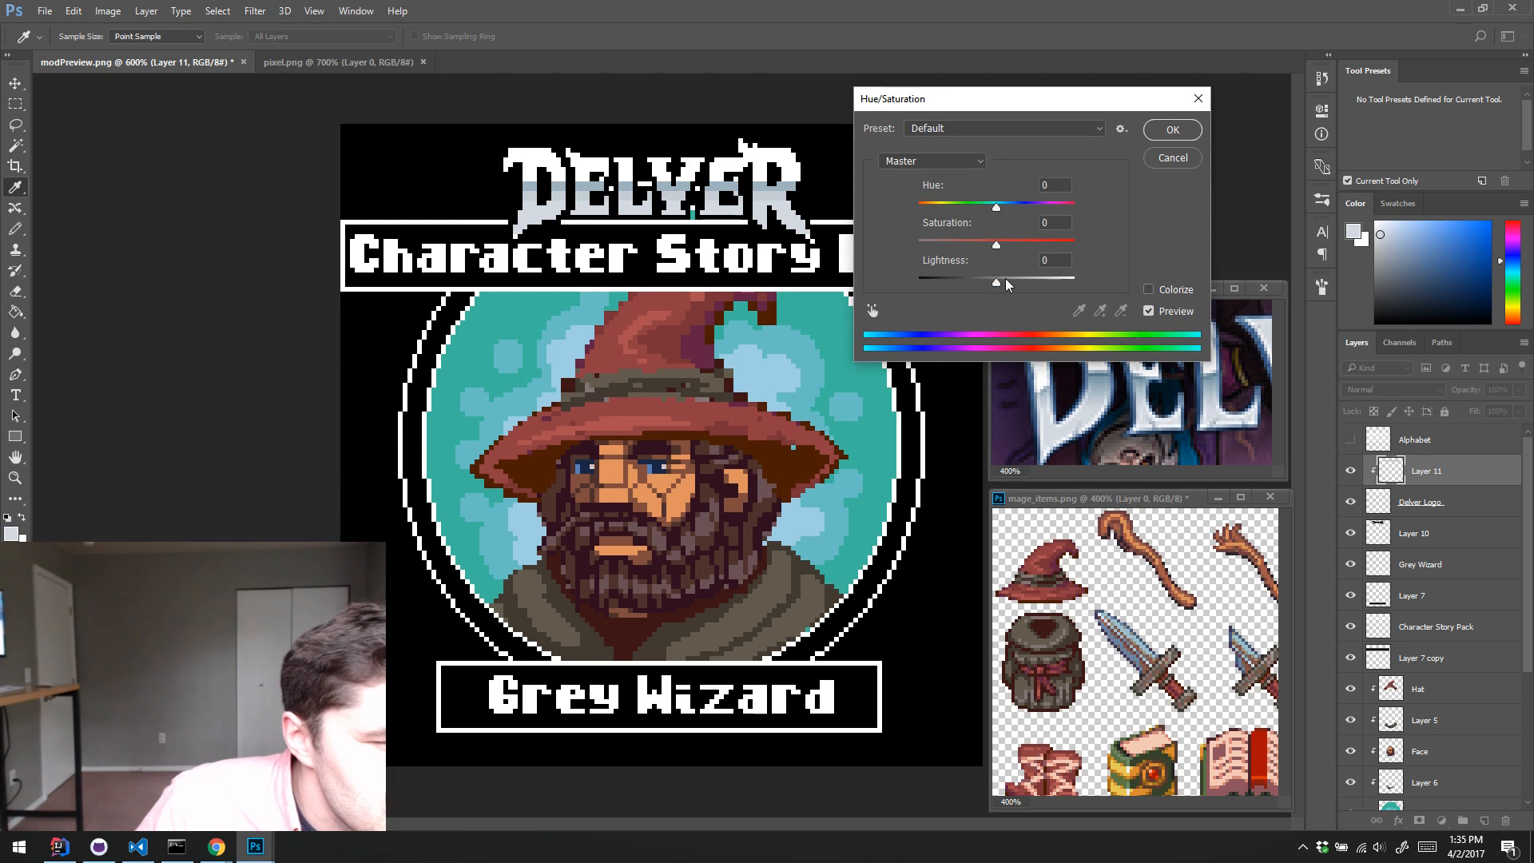
mouse_move(996, 282)
mouse_down()
mouse_move(1071, 286)
mouse_move(1020, 286)
mouse_up()
click(1162, 137)
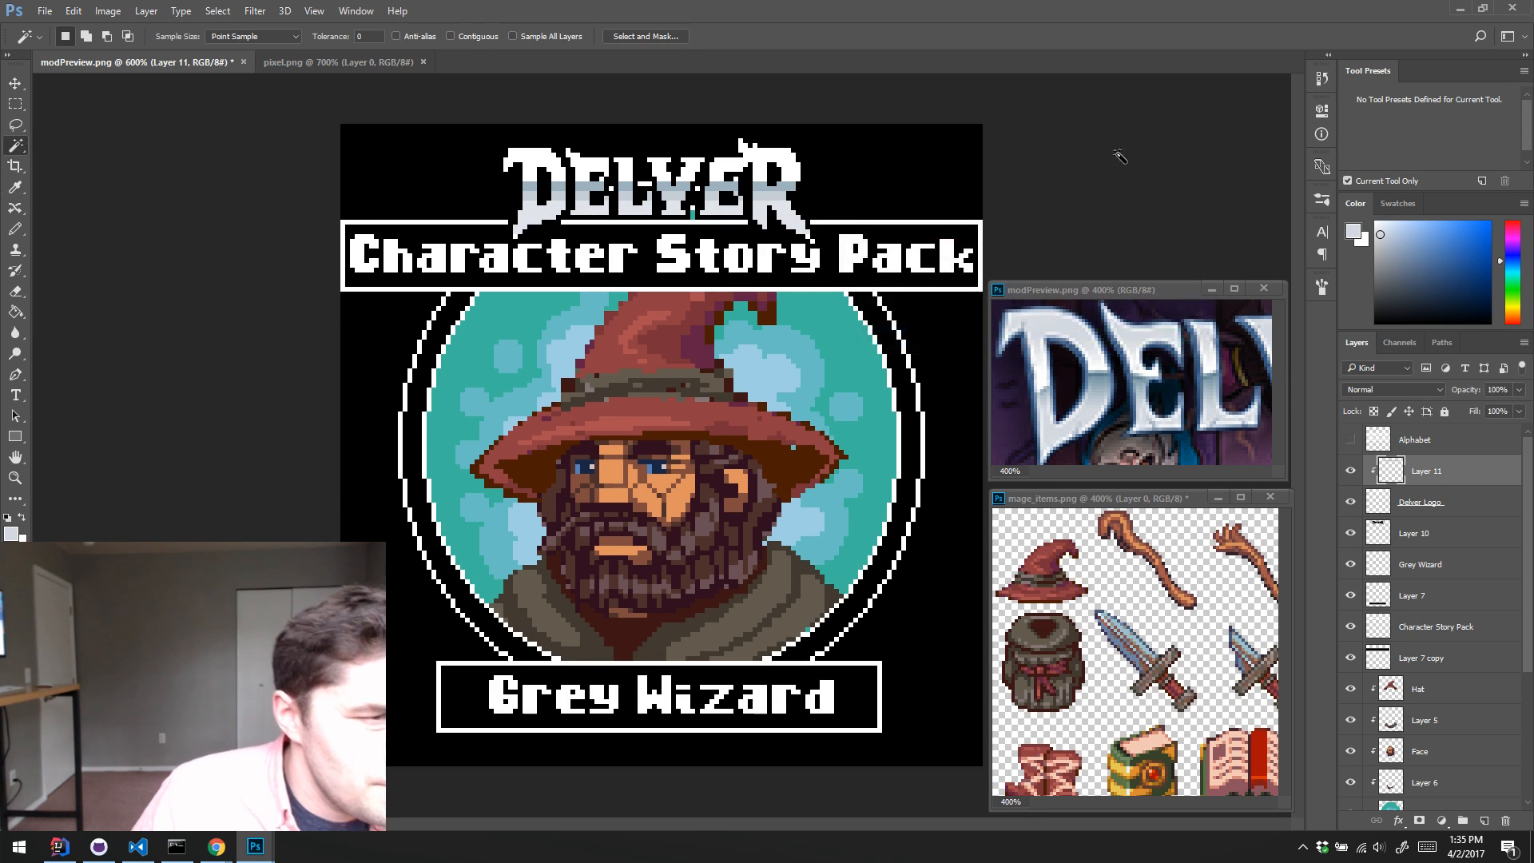
Step: Adjust the DELVER shading with Hue/Saturation, setting saturation to +30 and lightness to -10
key(m)
drag(404, 123, 901, 200)
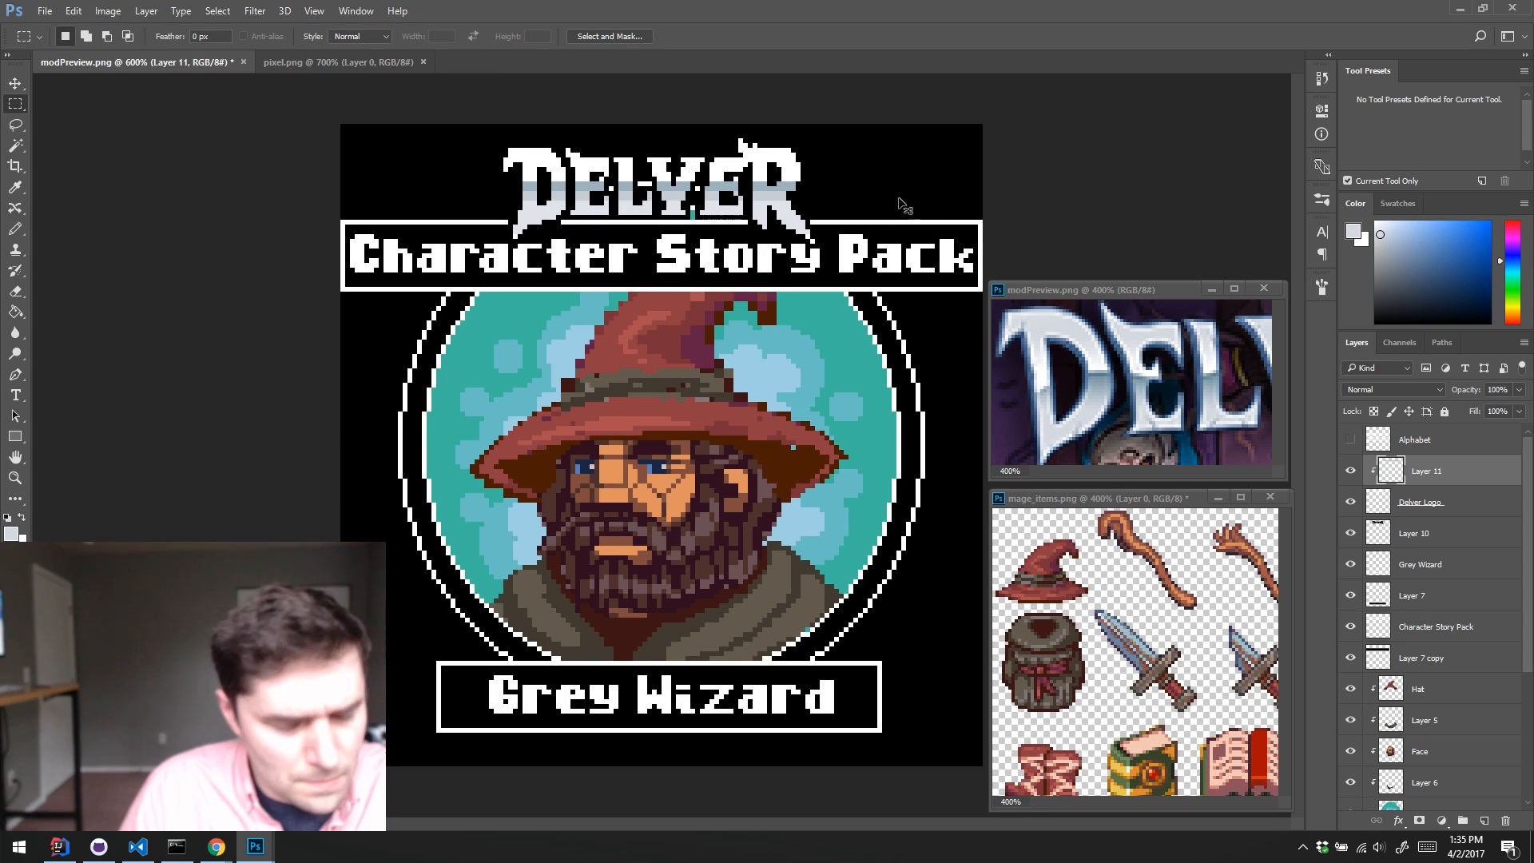
key(ctrl+u)
drag(996, 285, 1022, 255)
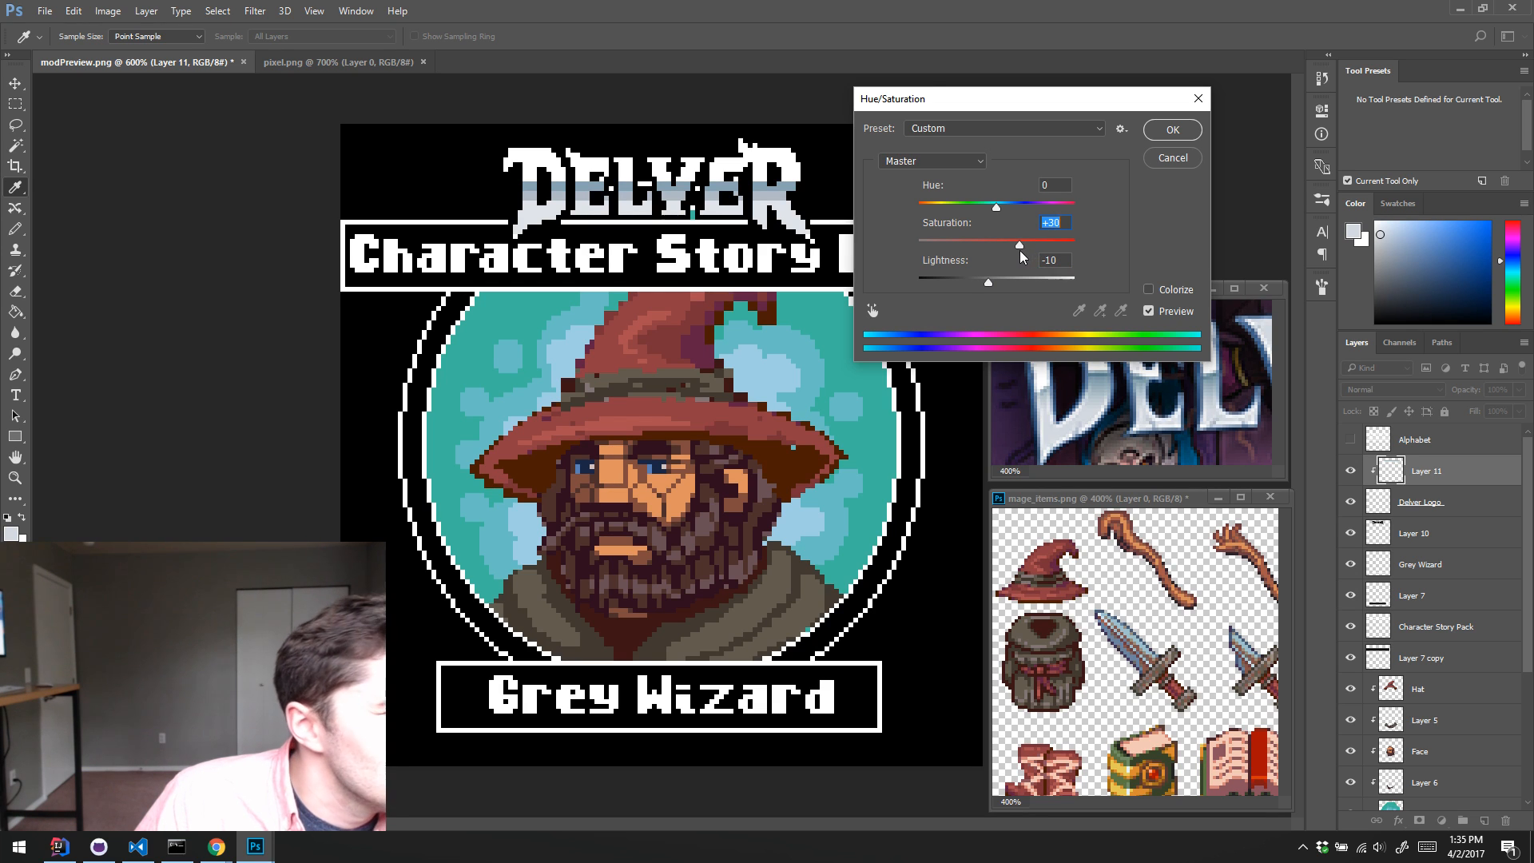
click(1171, 130)
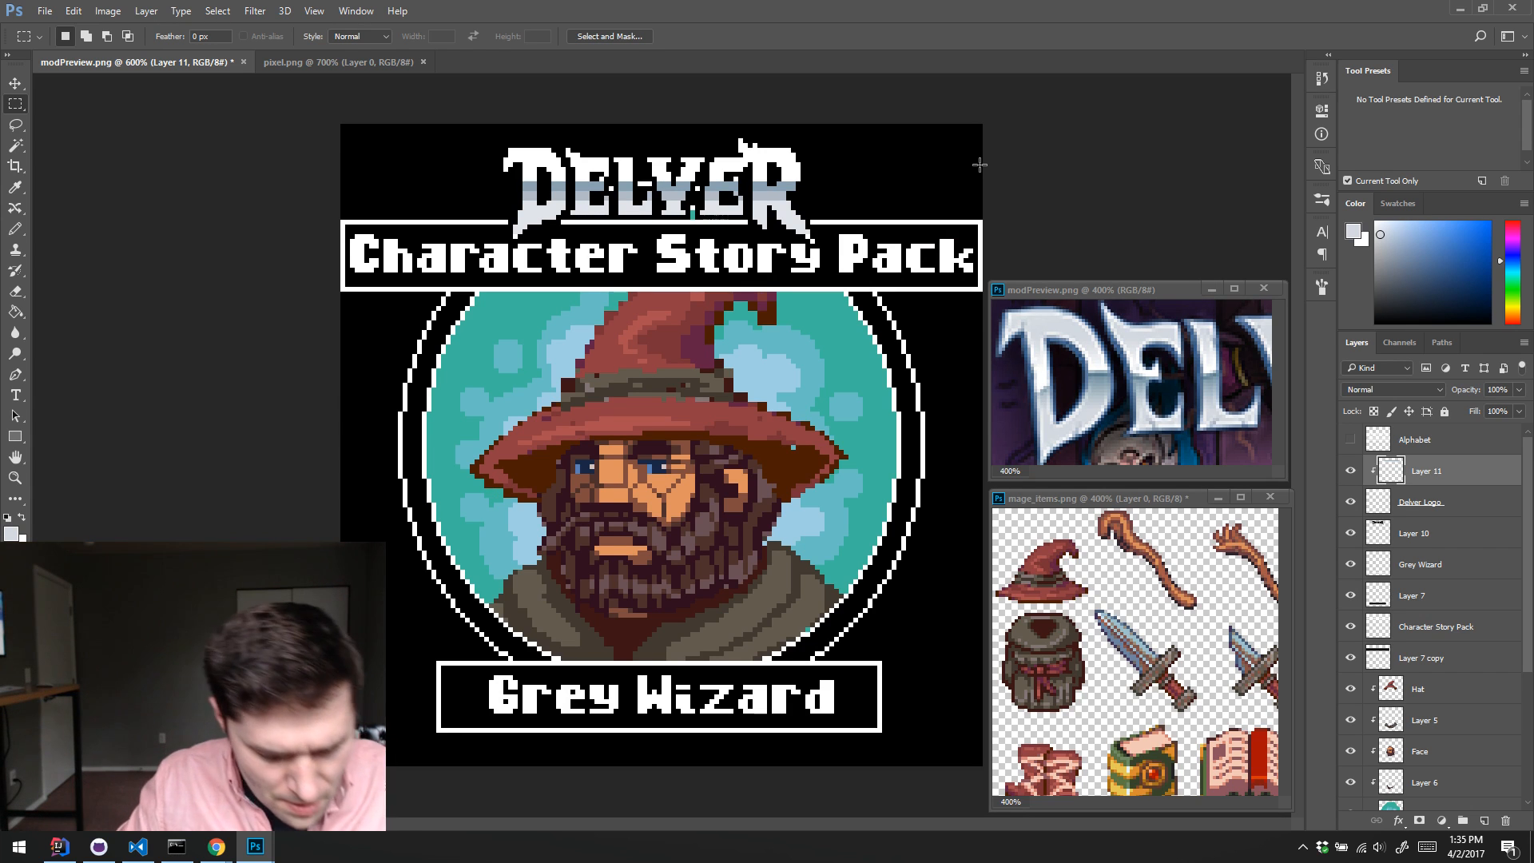
Step: Sample the pale grey from the logo's R and paint it over the upper part of all DELVER letters with a 2 px pencil
key(b)
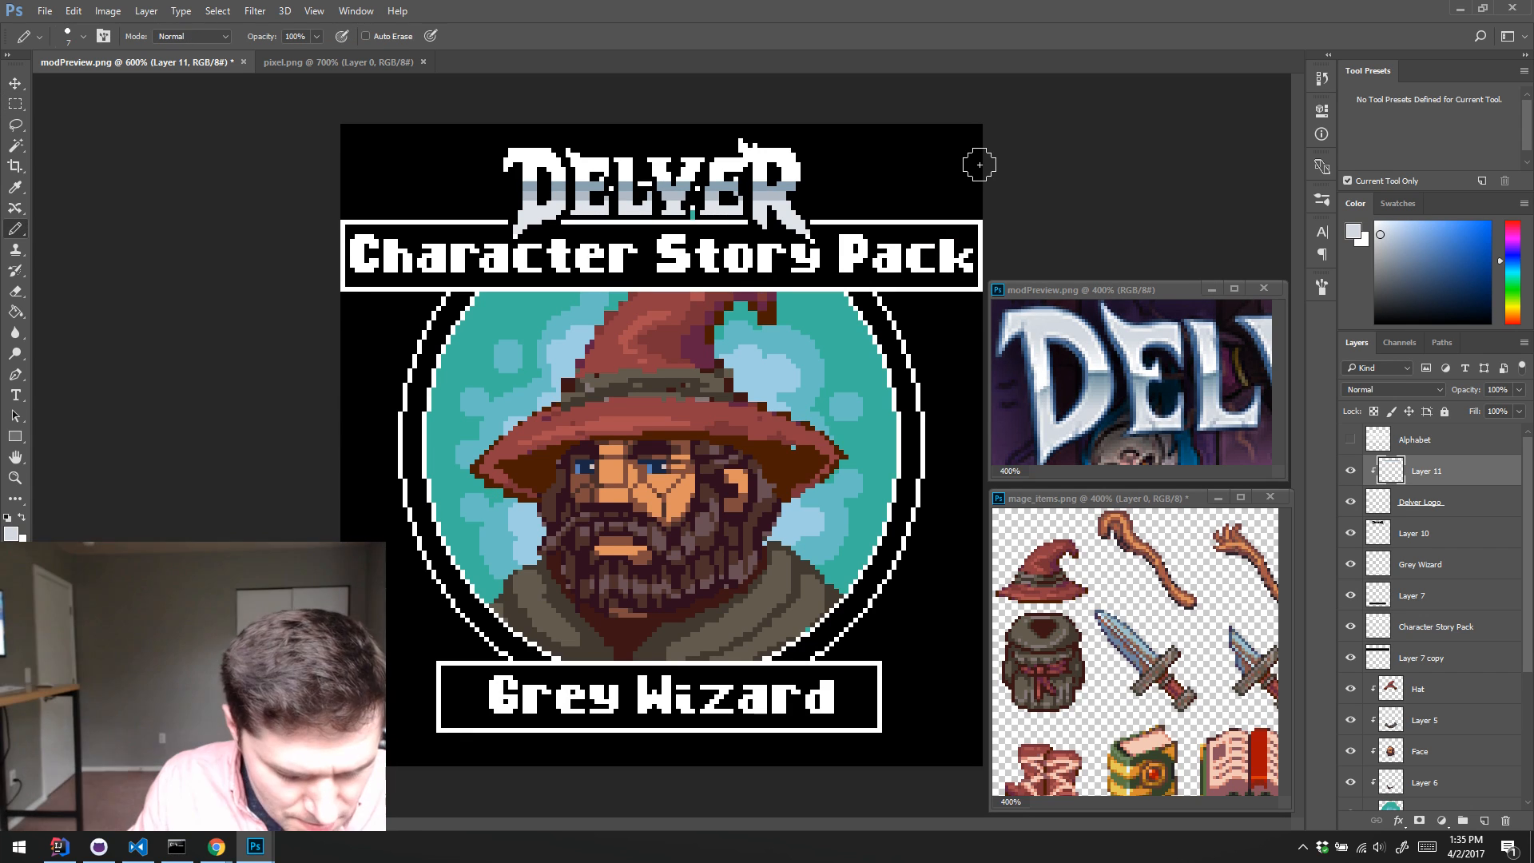
alt+click(786, 215)
key(bracketleft)
key(bracketleft)
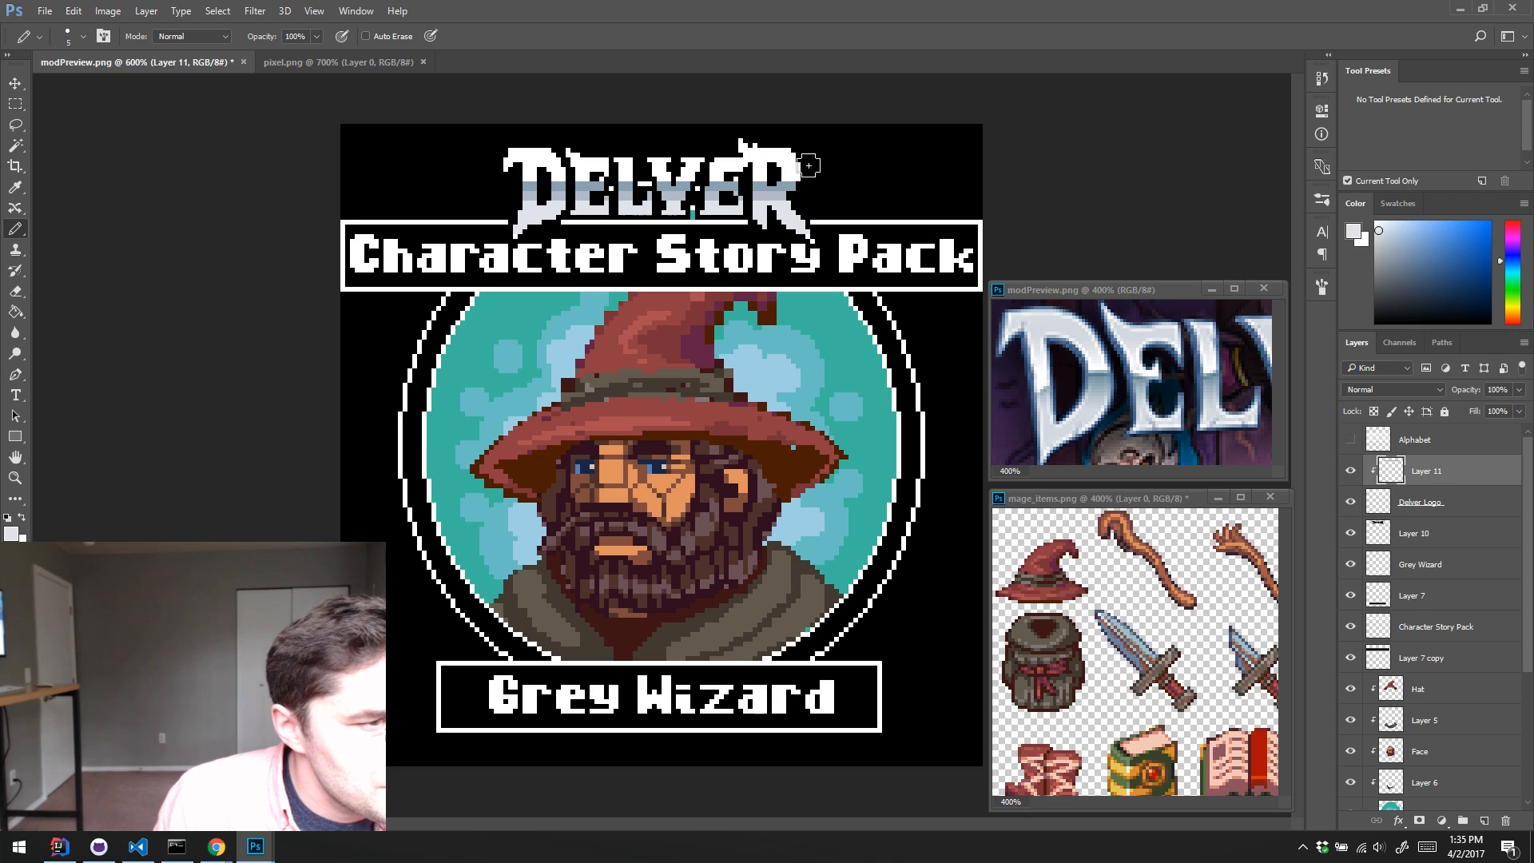
key(bracketleft)
key(bracketleft)
key(bracketleft)
key(bracketleft)
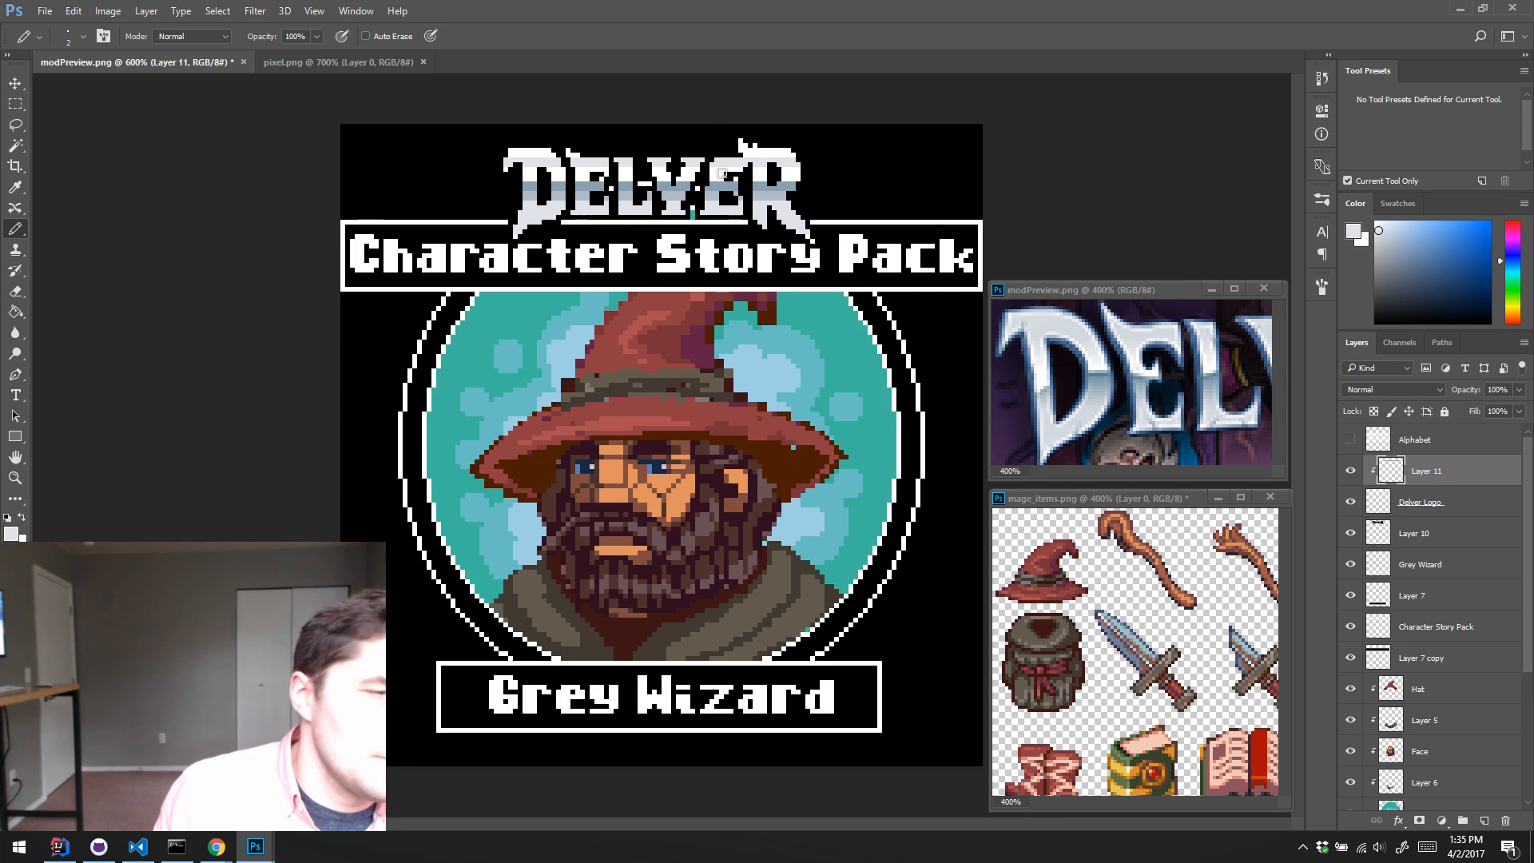
key(ctrl+z)
drag(808, 172, 643, 165)
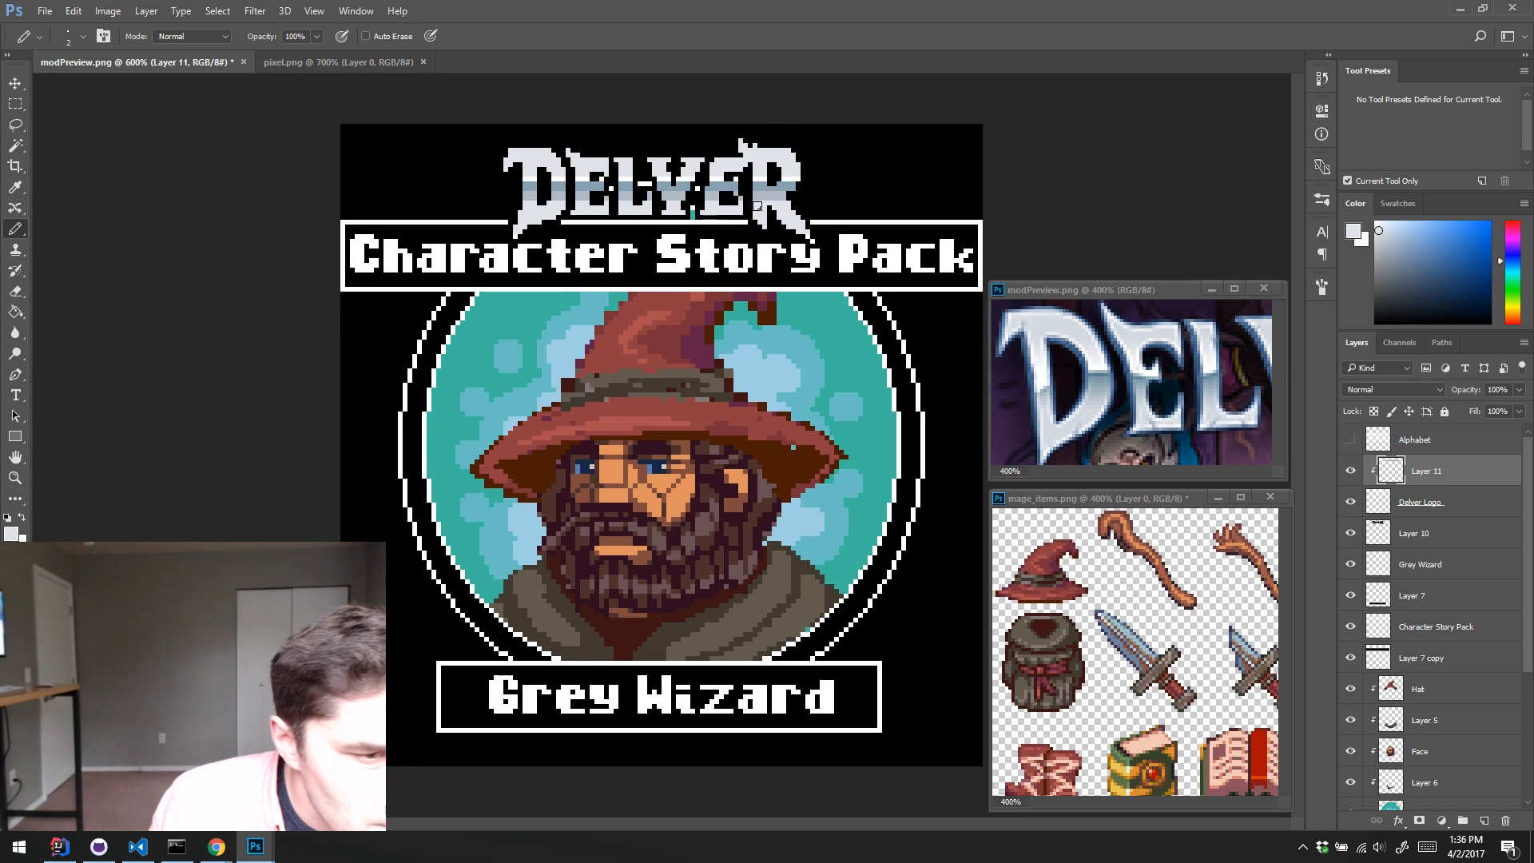
Step: Add grey-blue shading and white highlight pixels along the edges of the logo's D and first E with a 1 px pencil
alt+click(789, 198)
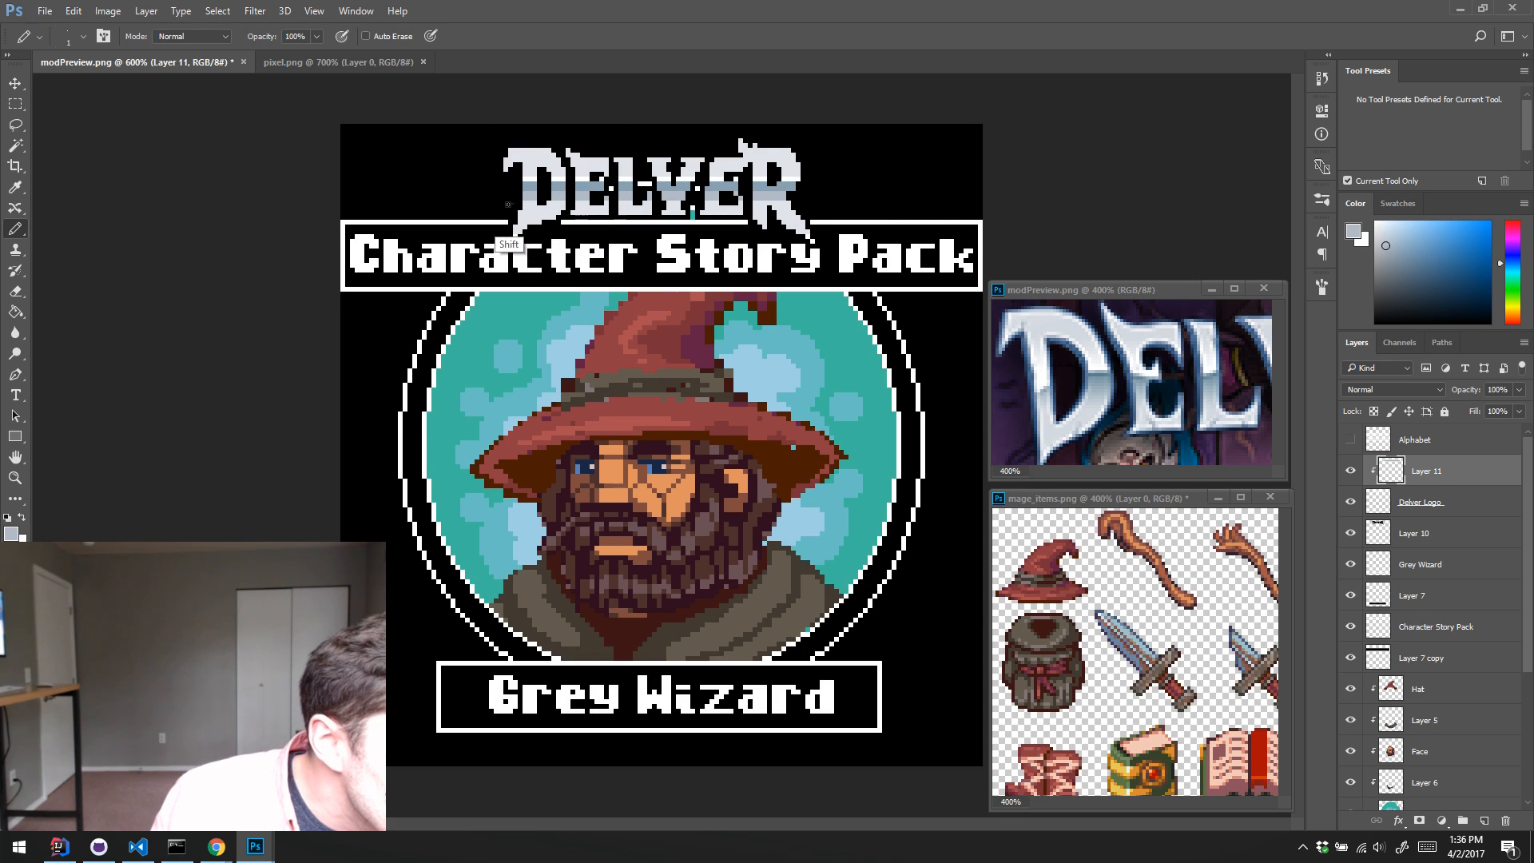
alt+click(585, 195)
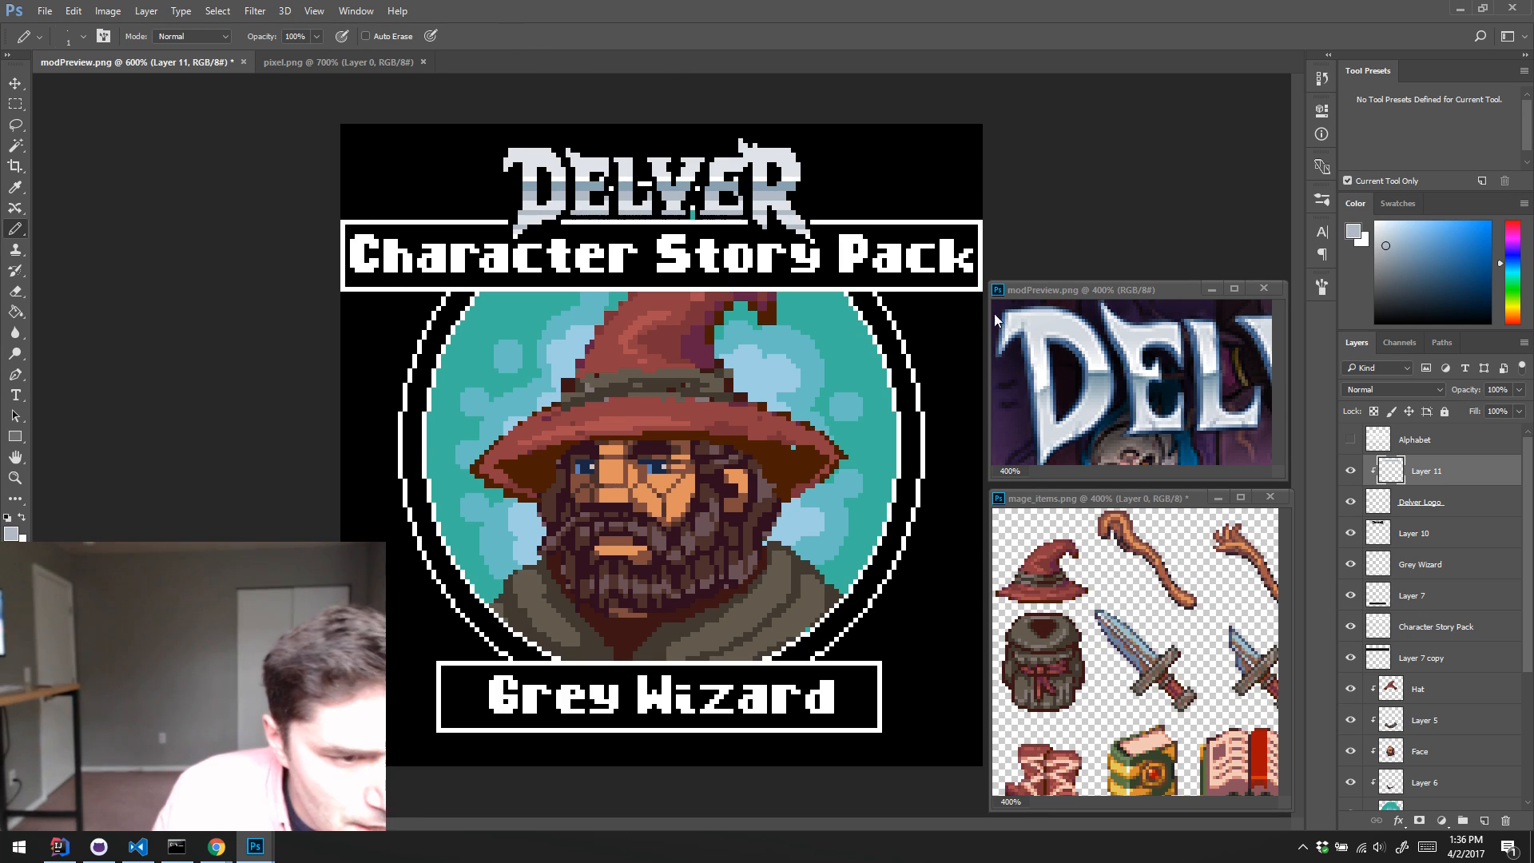
alt+click(517, 155)
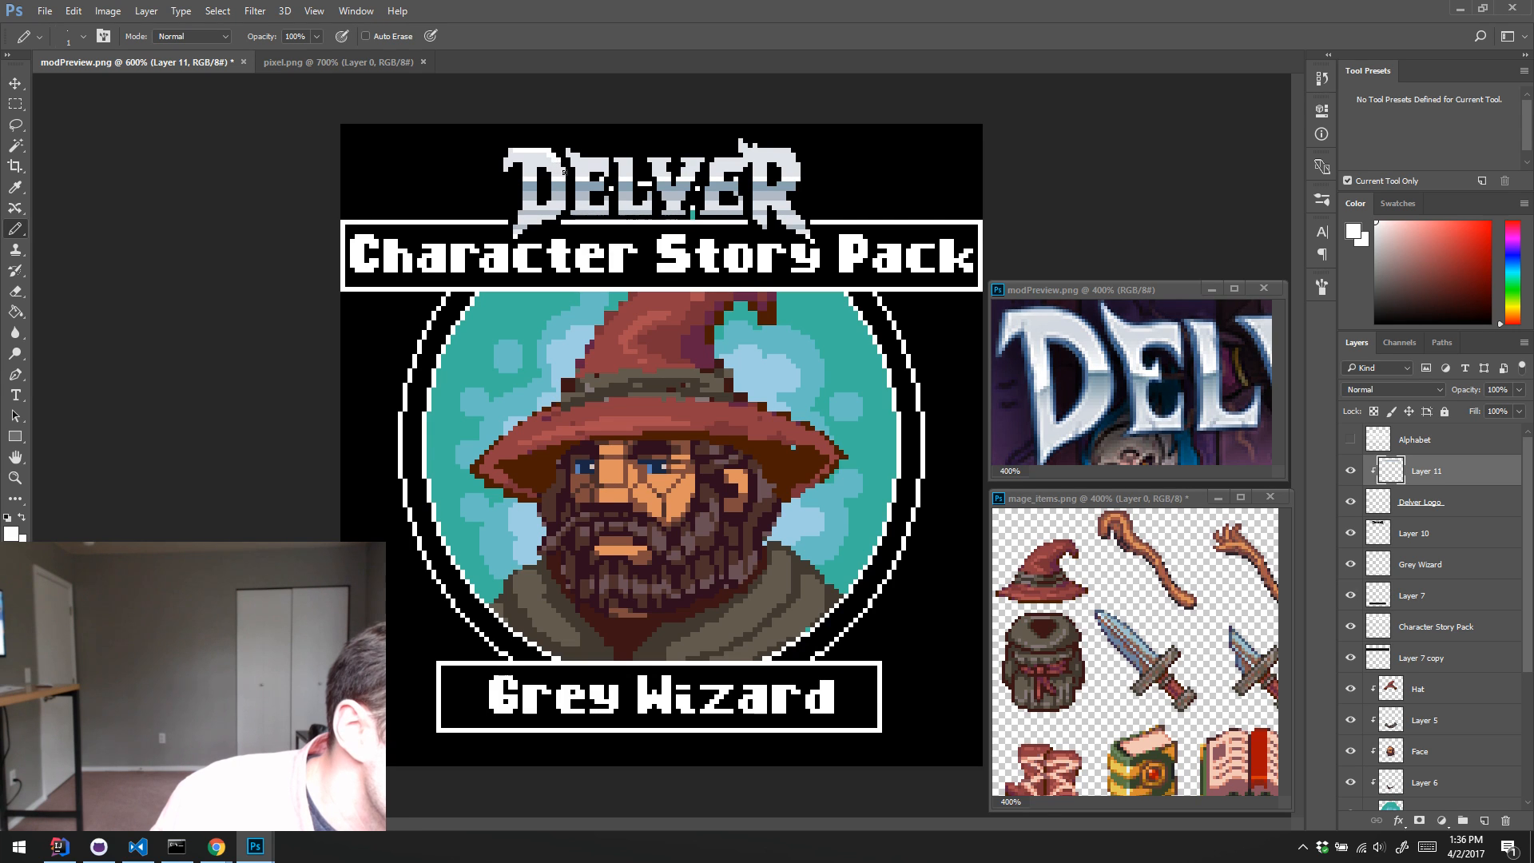
alt+click(552, 209)
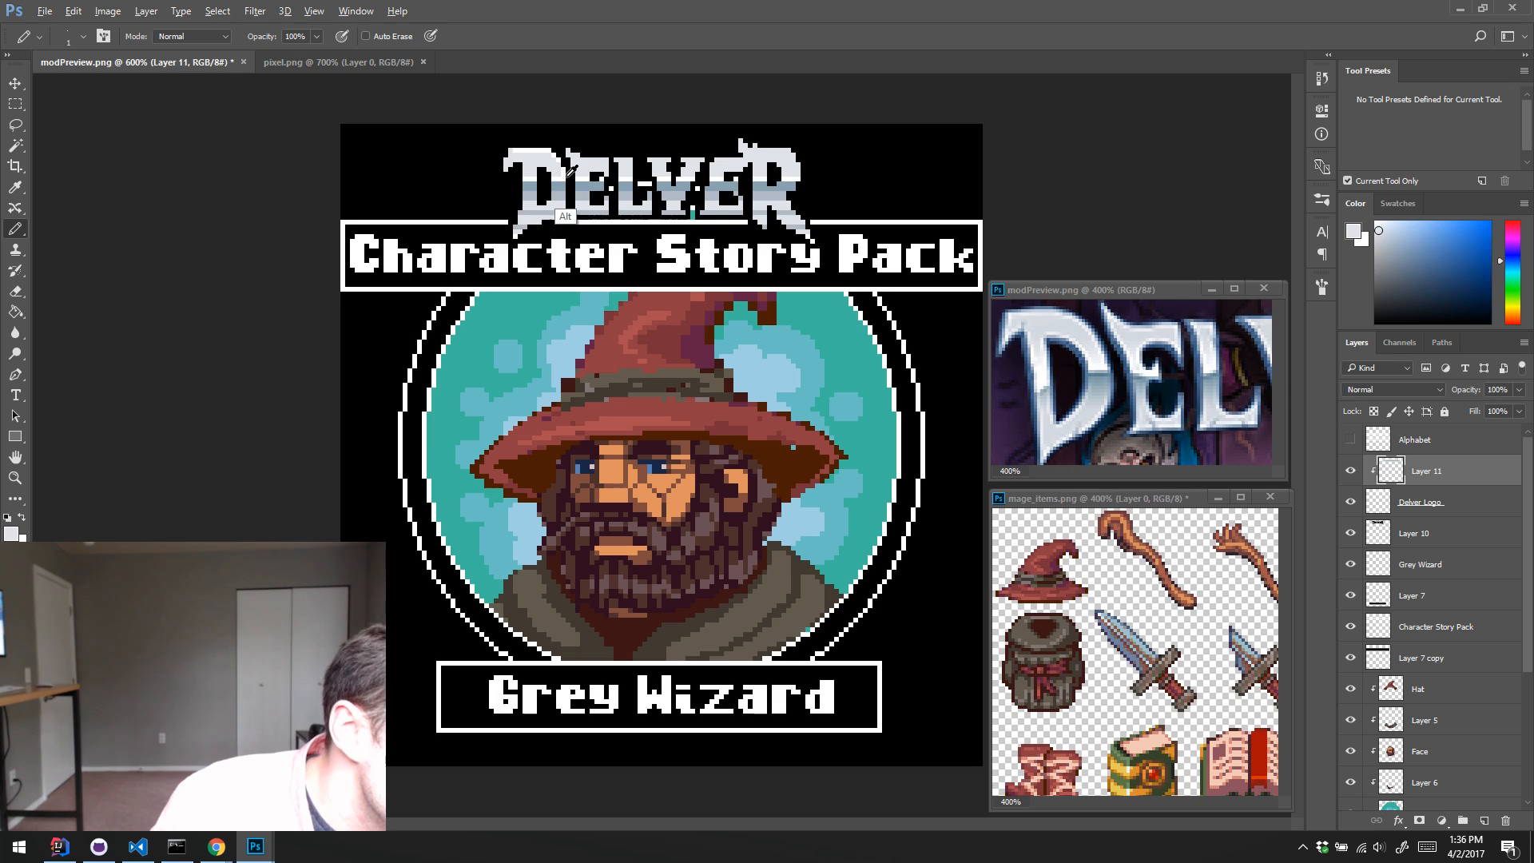
alt+click(532, 156)
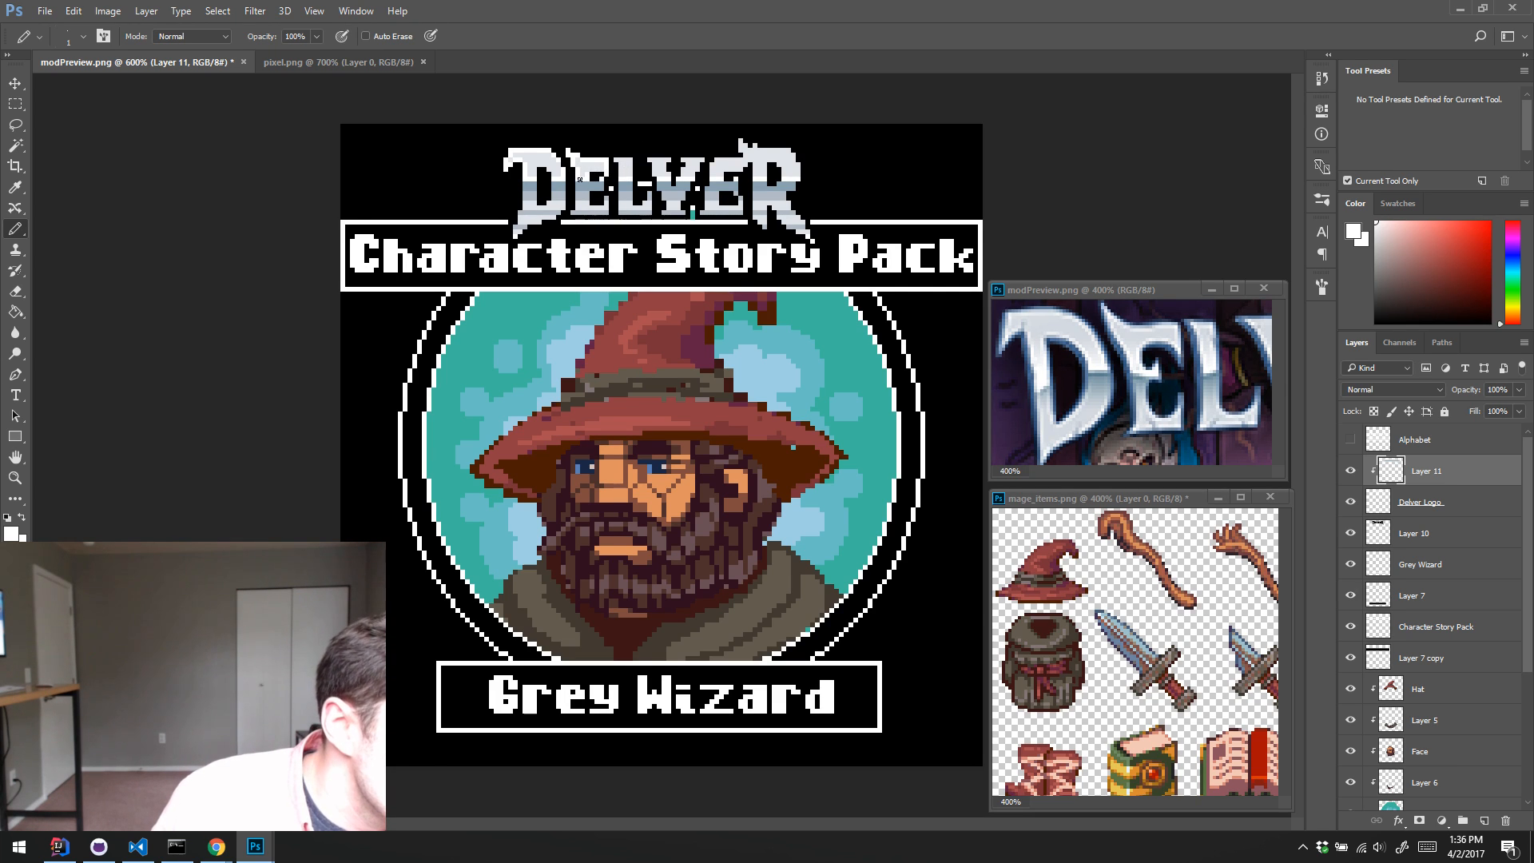
key(alt)
key(alt)
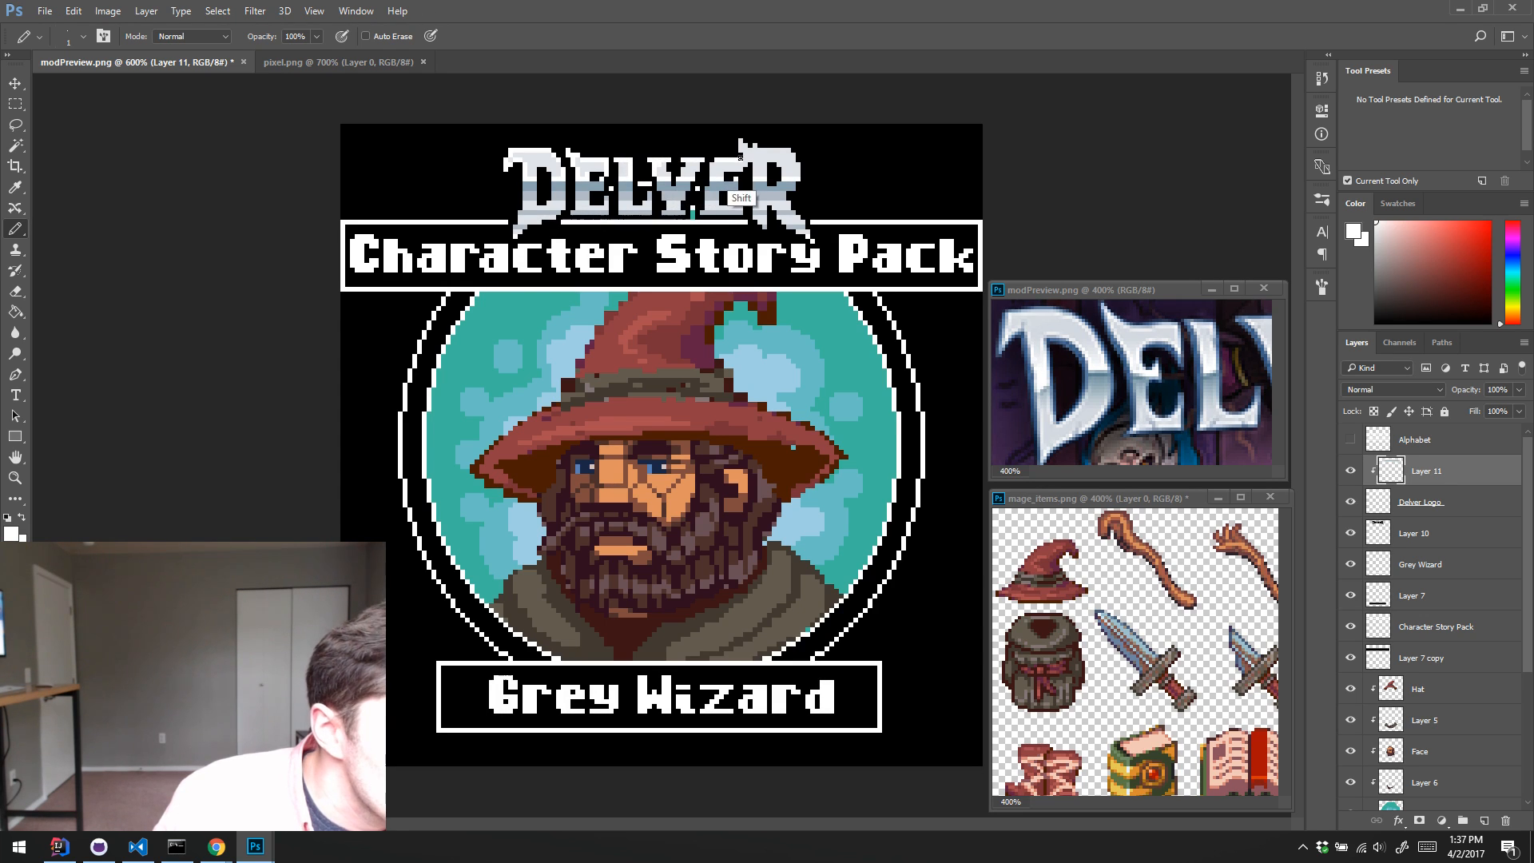
Step: Touch up the top of the logo's V with white highlights and pale grey pixels
alt+click(664, 161)
alt+click(675, 164)
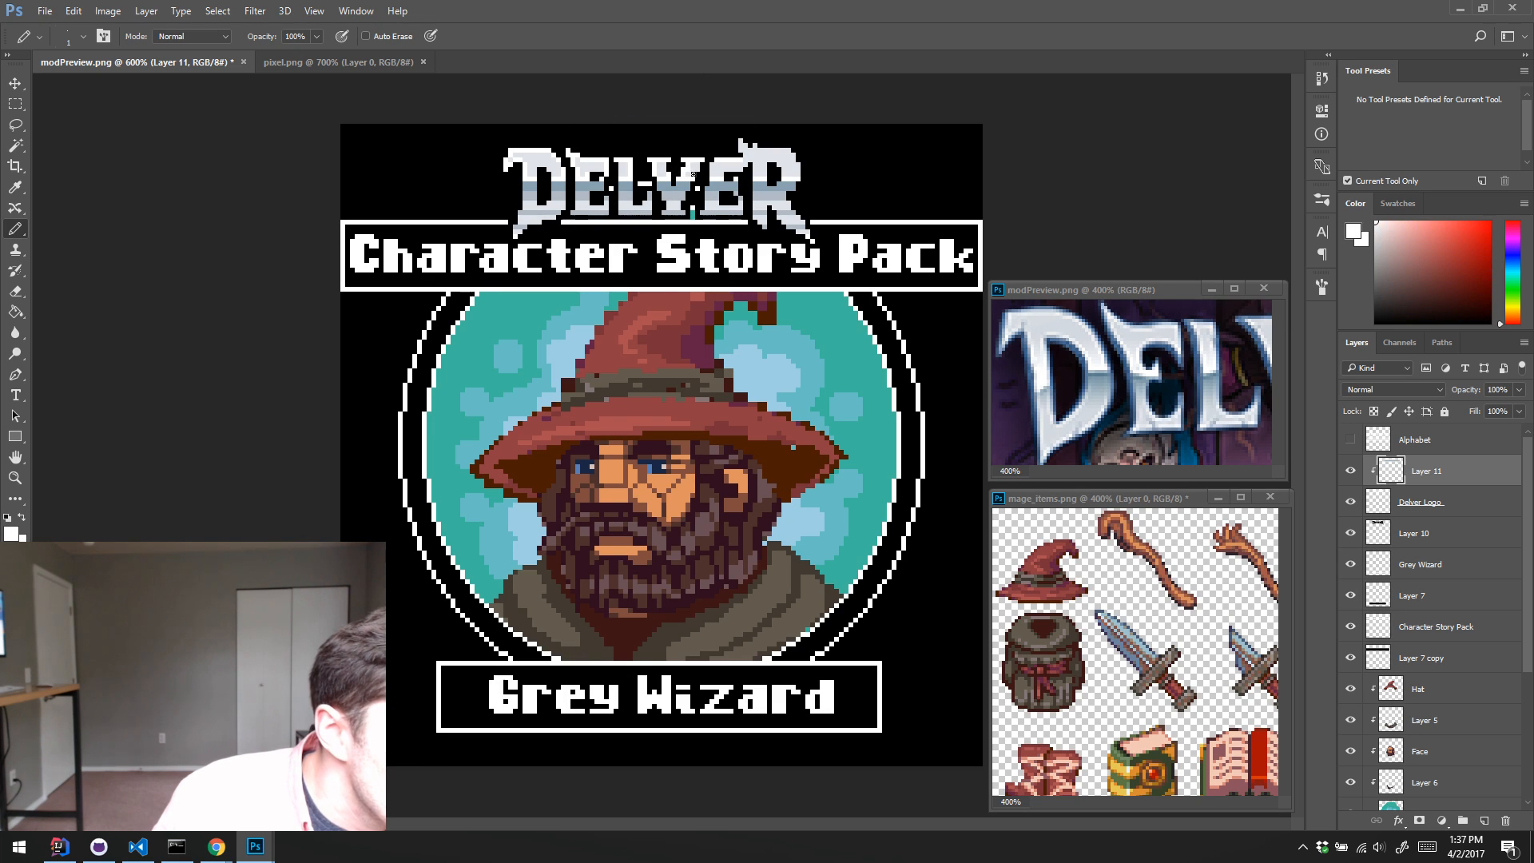
alt+click(685, 170)
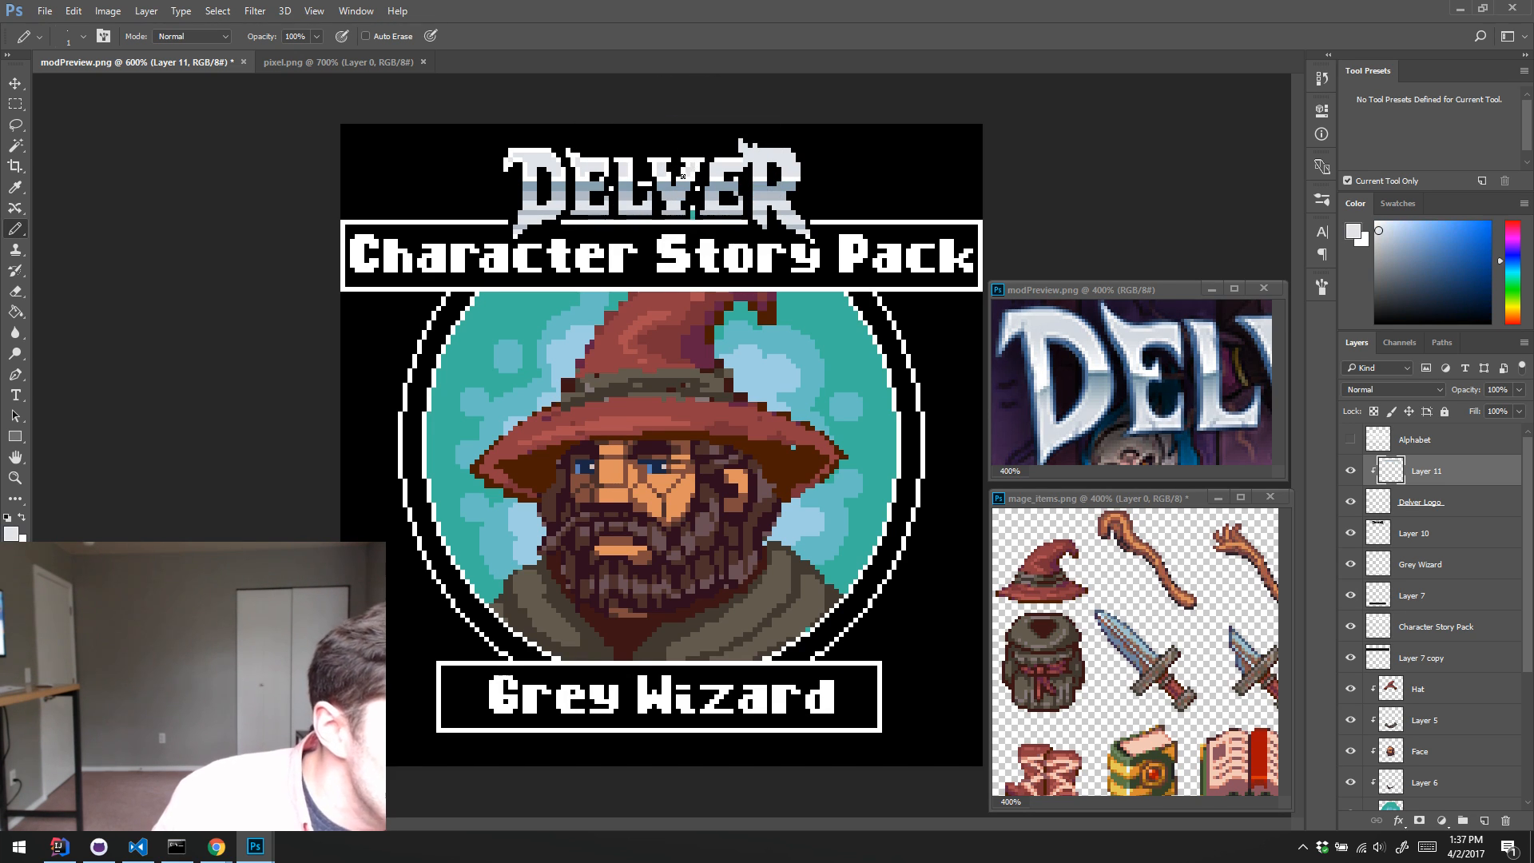
alt+click(680, 179)
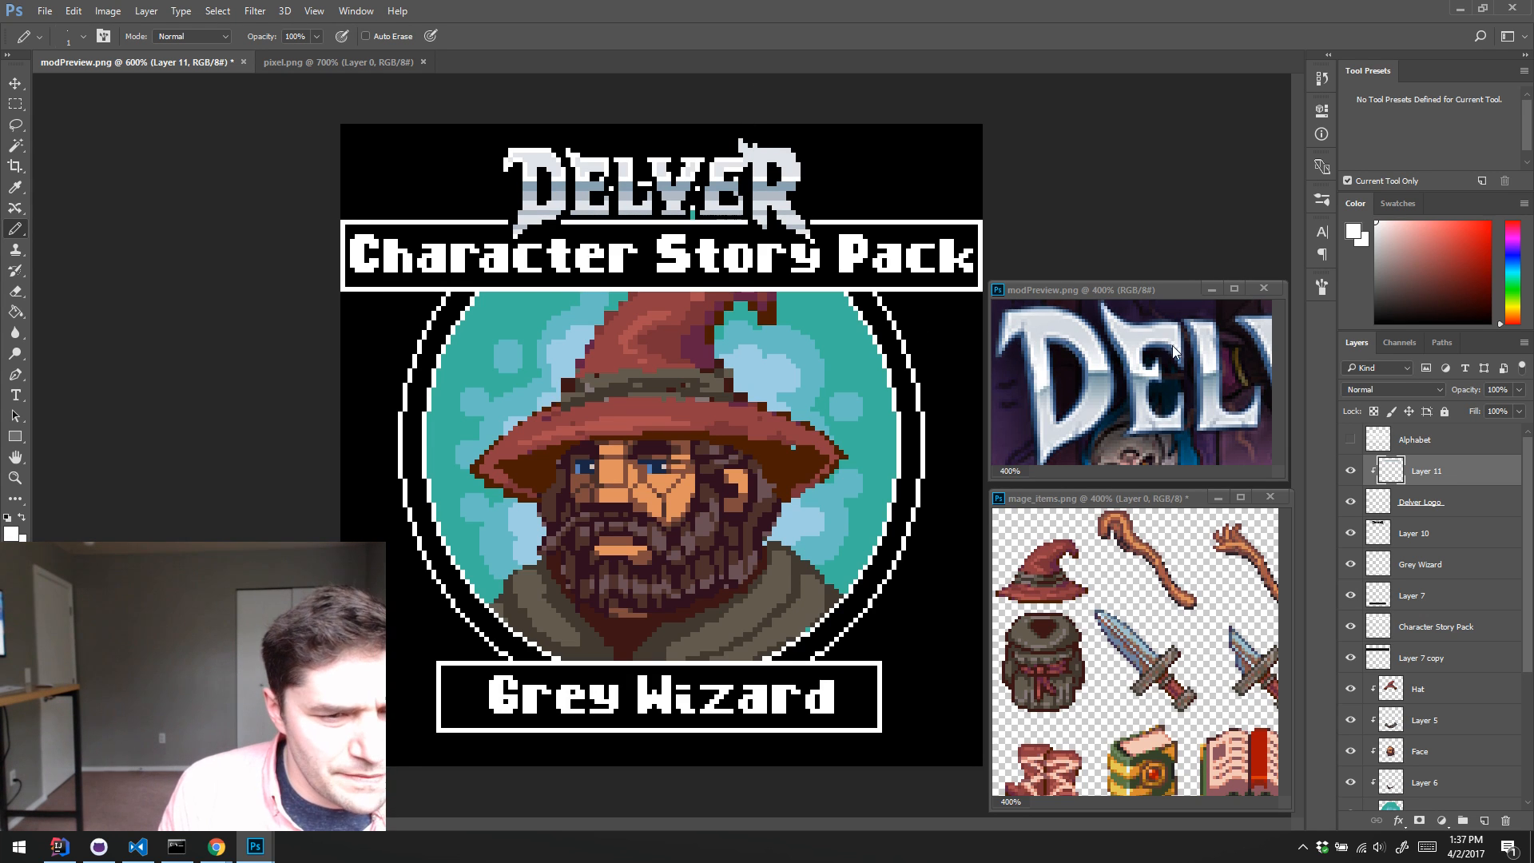
Step: Using the reference logo's ER letters as a guide, touch up the top of the R with white, pale grey and grey-blue pixels
drag(1238, 344, 1113, 342)
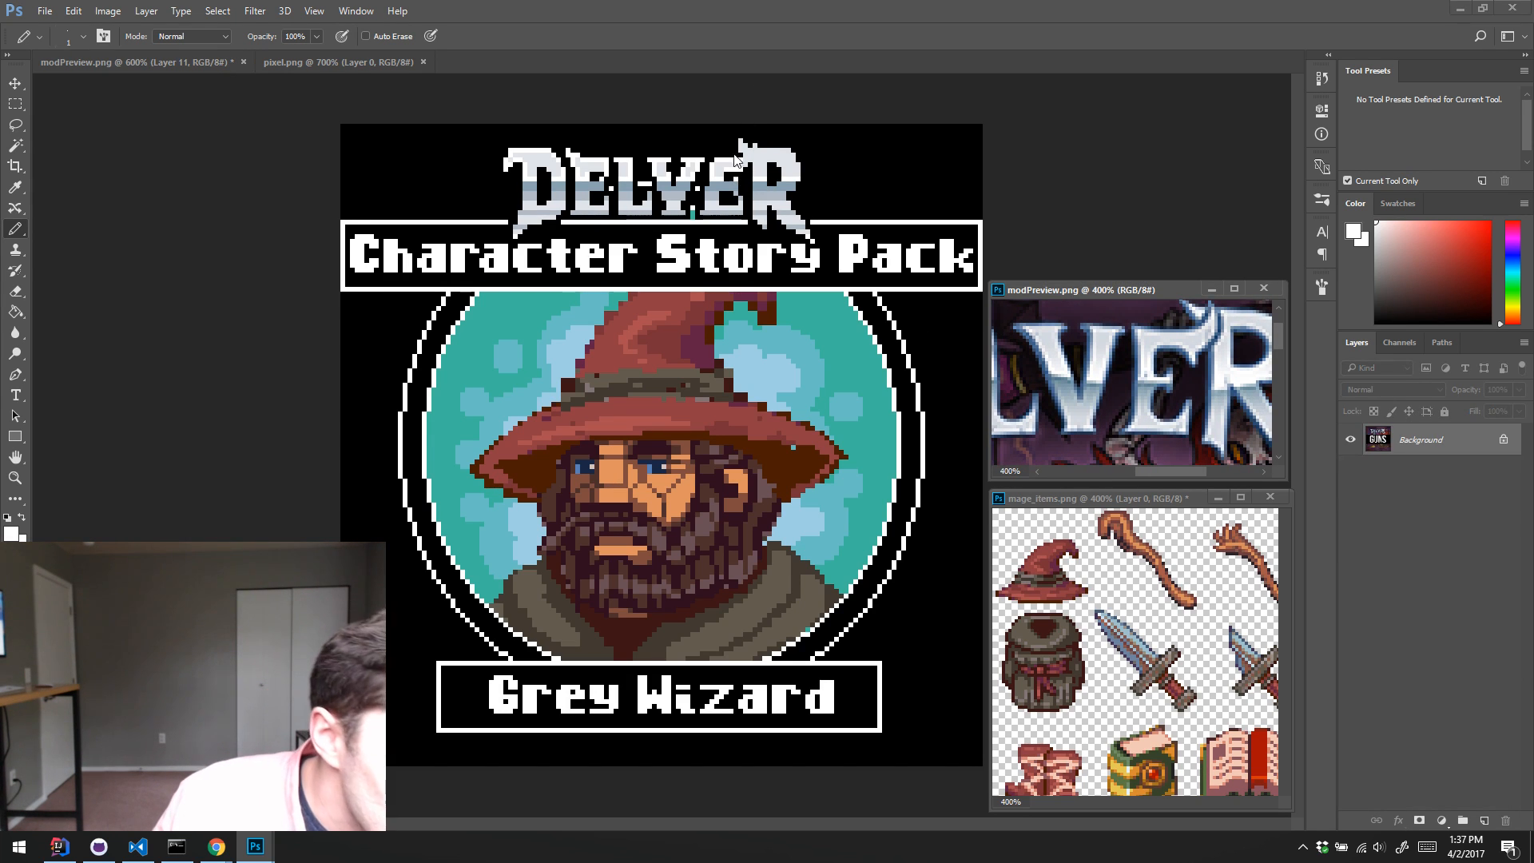
alt+click(760, 177)
click(758, 151)
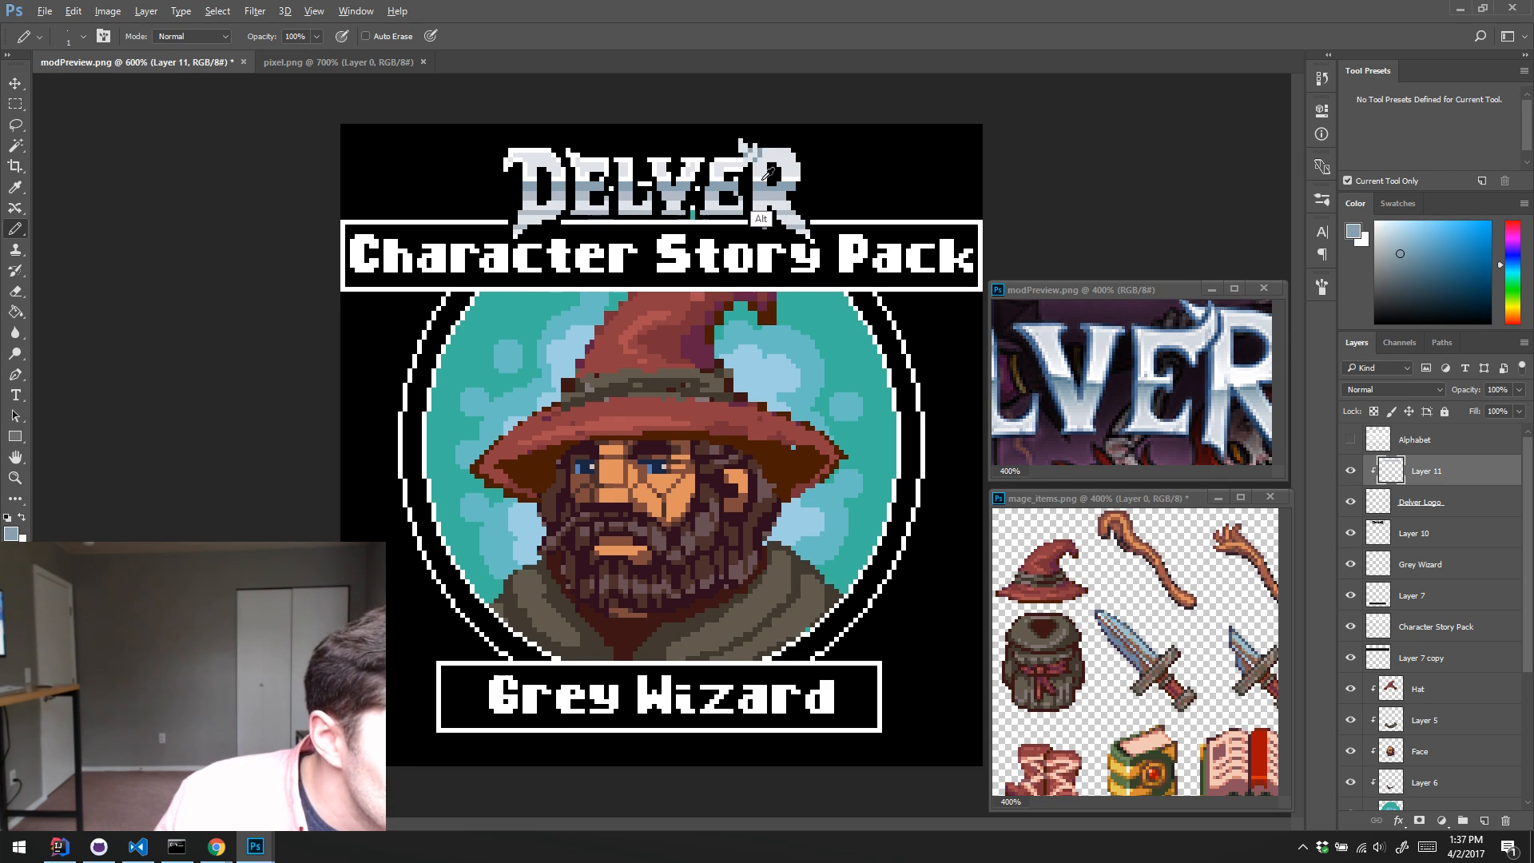
alt+click(751, 159)
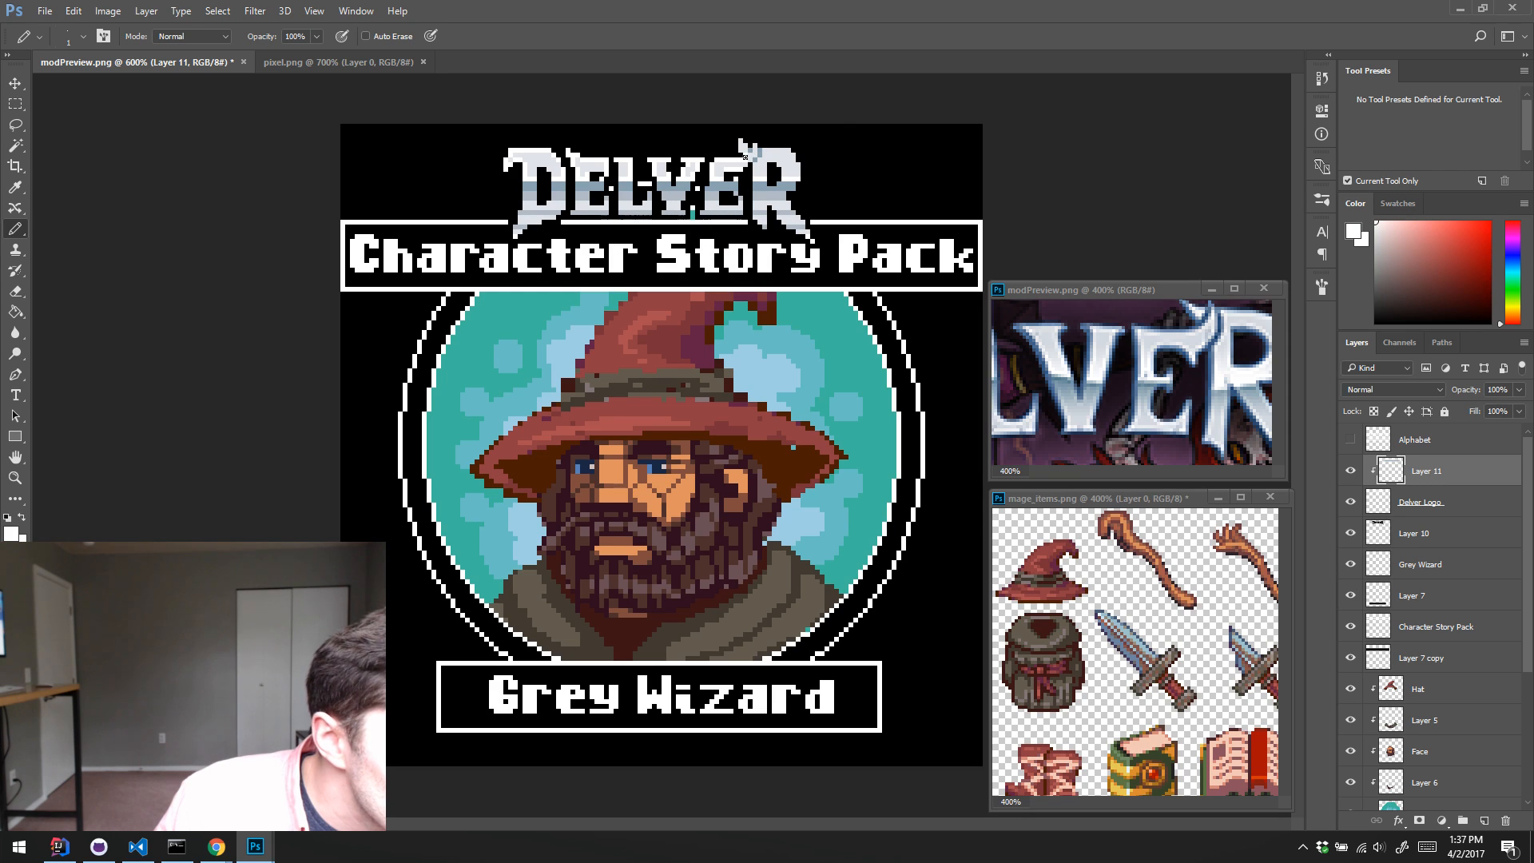
alt+click(759, 152)
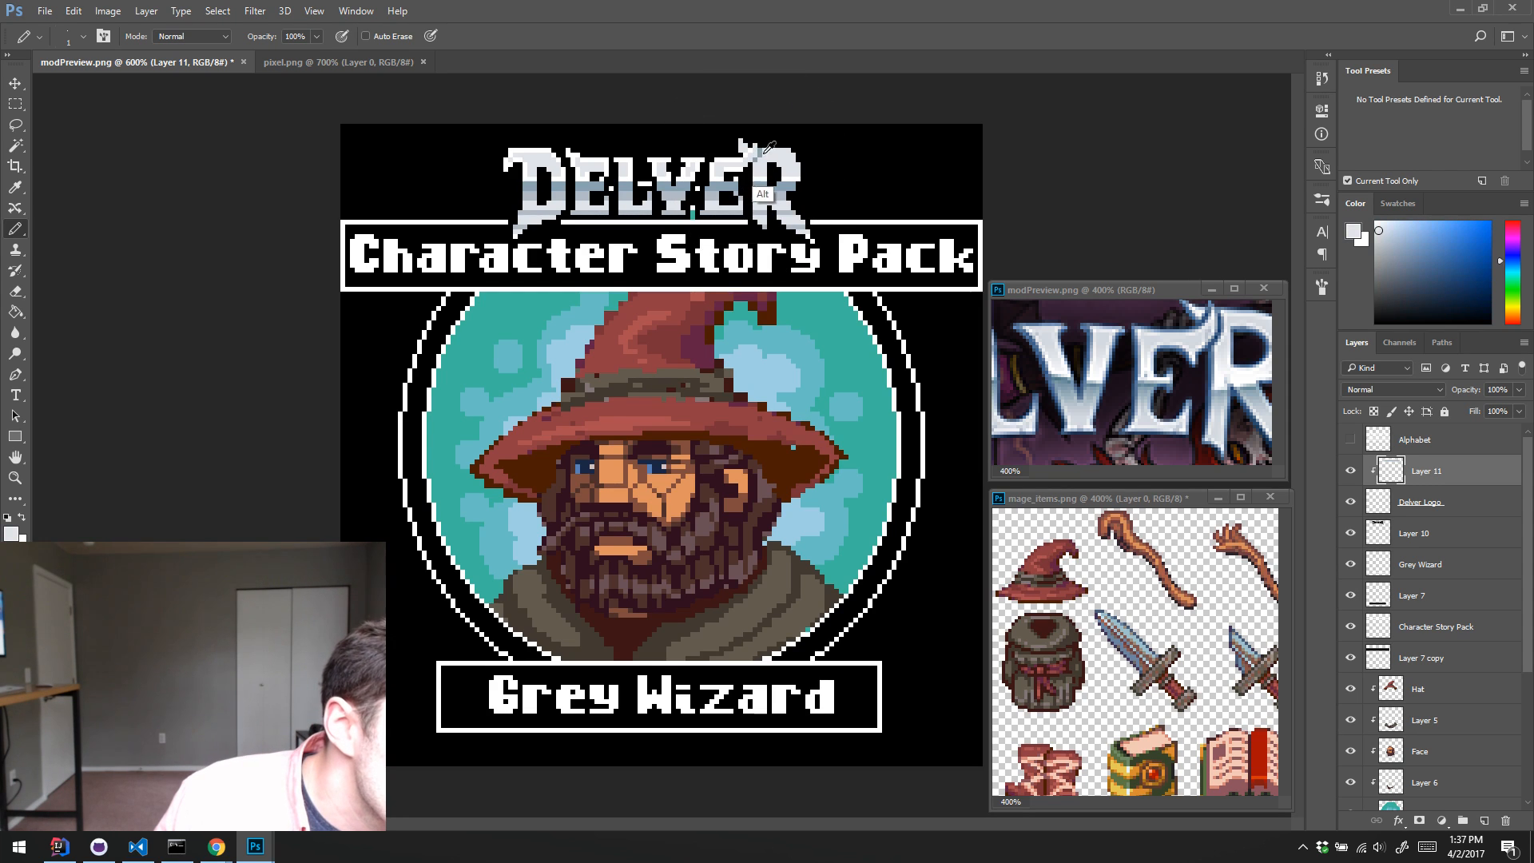
alt+click(764, 148)
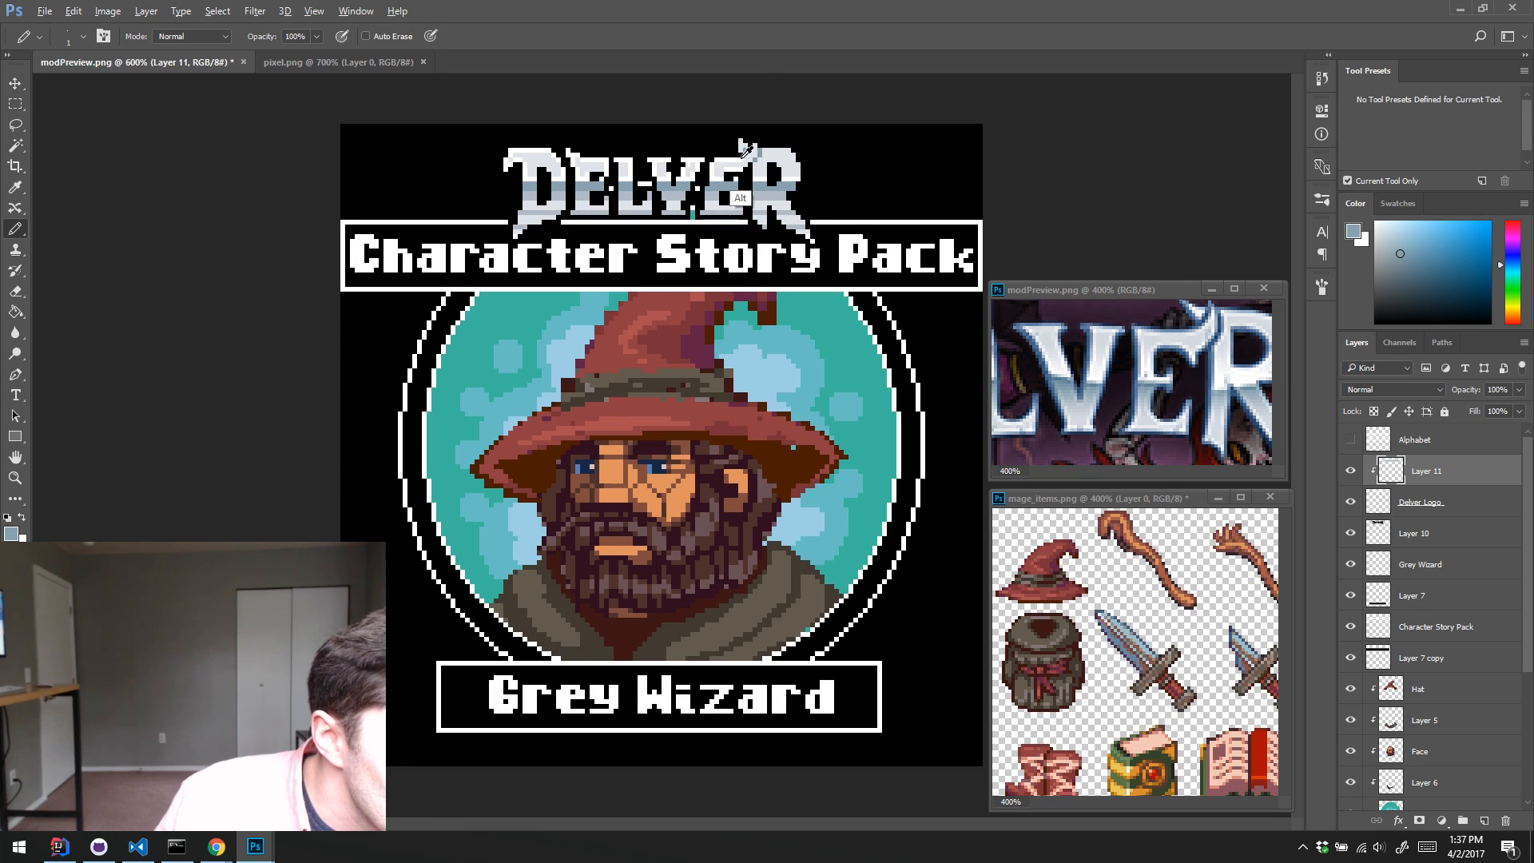
alt+click(746, 152)
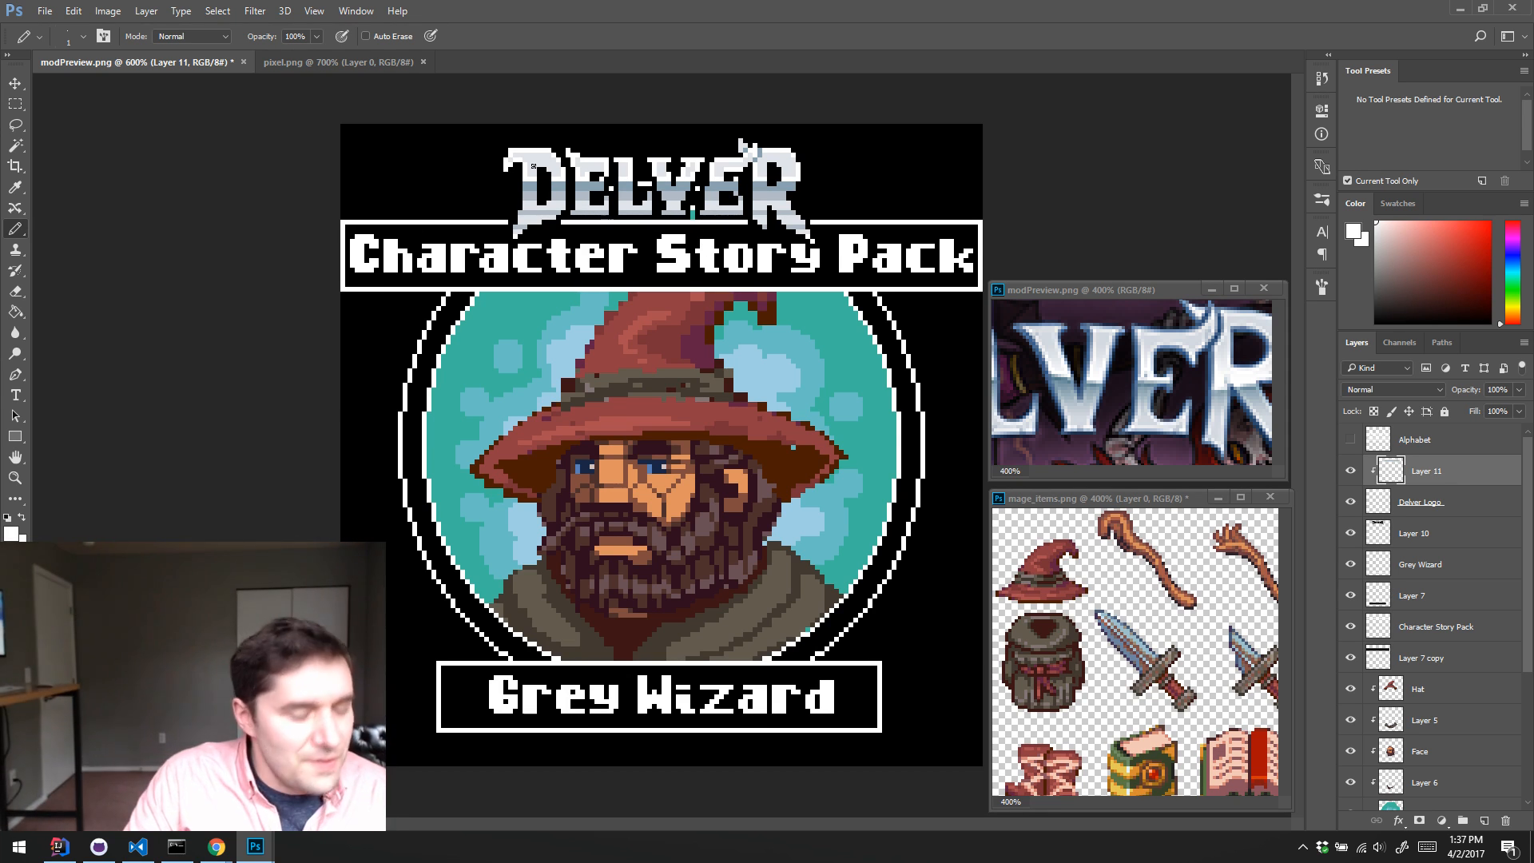
Step: Open fremen_wide.psd from the Pixel Art documents folder, examine the bearded character at 300%, and close the file
key(ctrl+o)
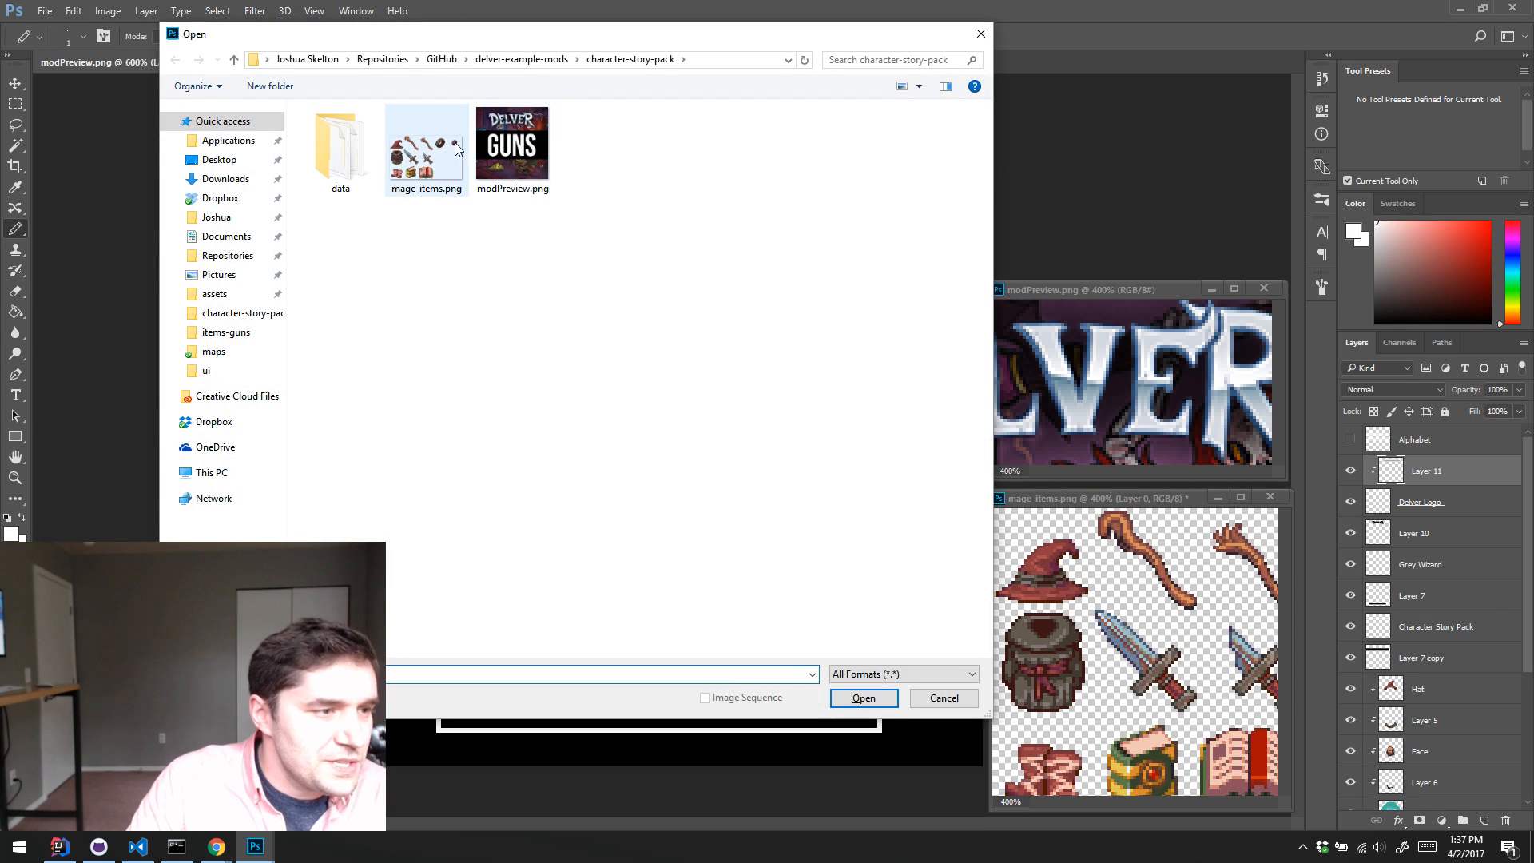
click(225, 237)
double_click(431, 602)
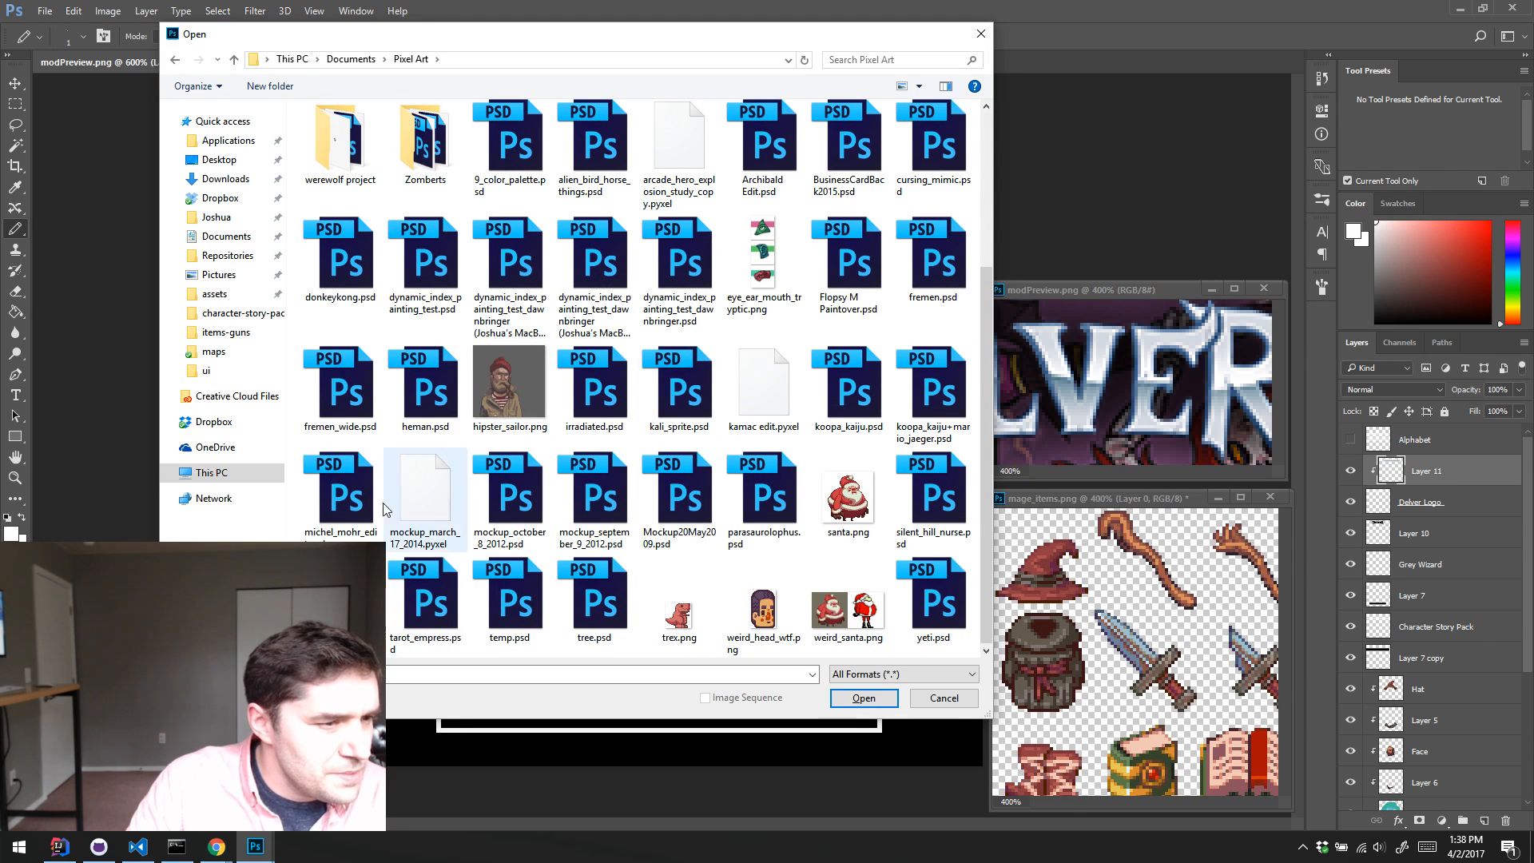
double_click(341, 387)
key(z)
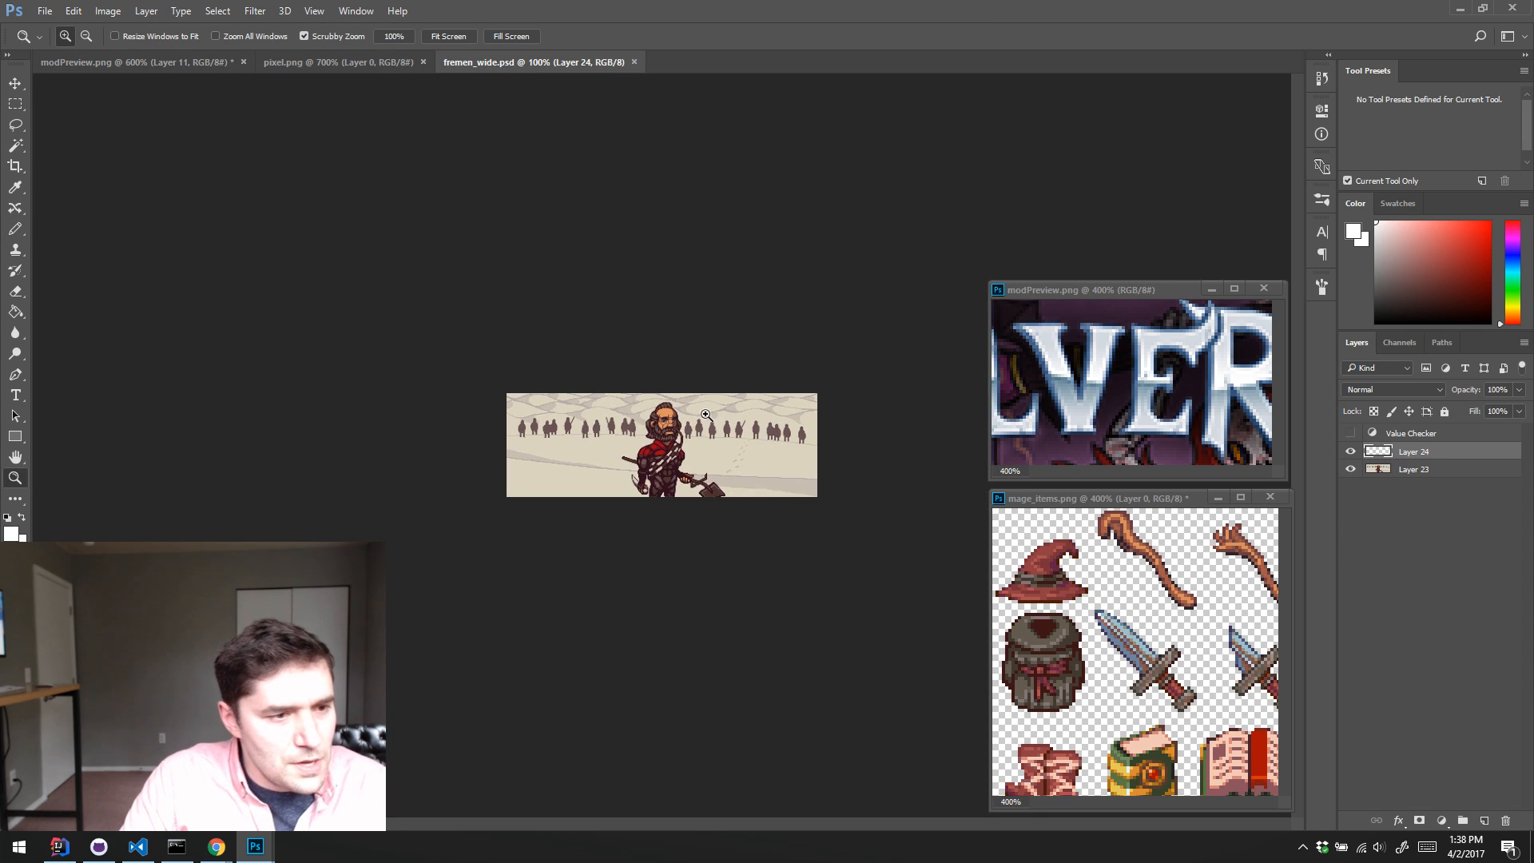
click(707, 419)
click(706, 417)
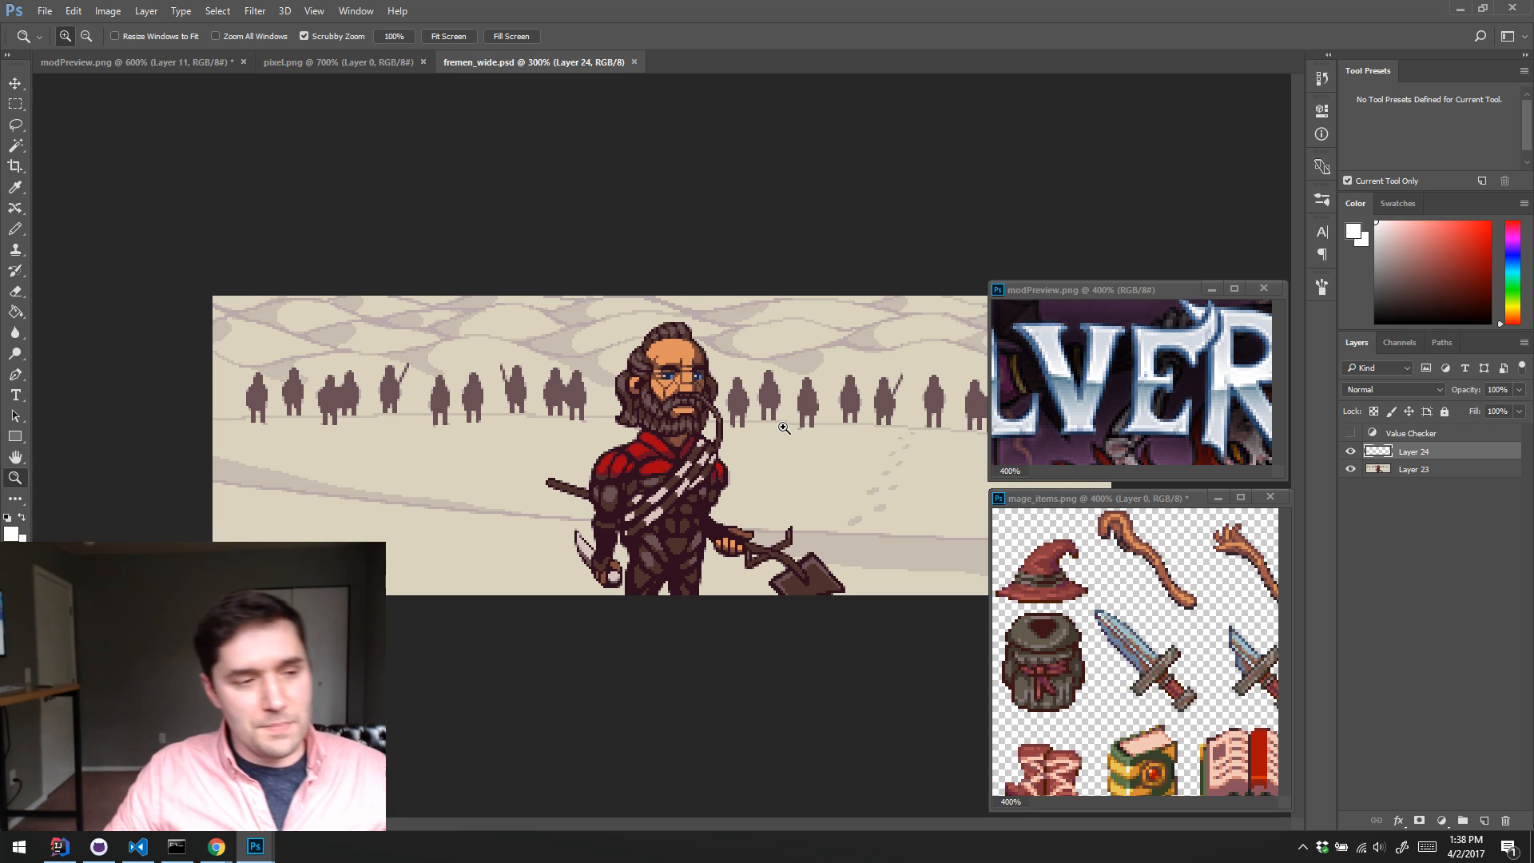
click(634, 62)
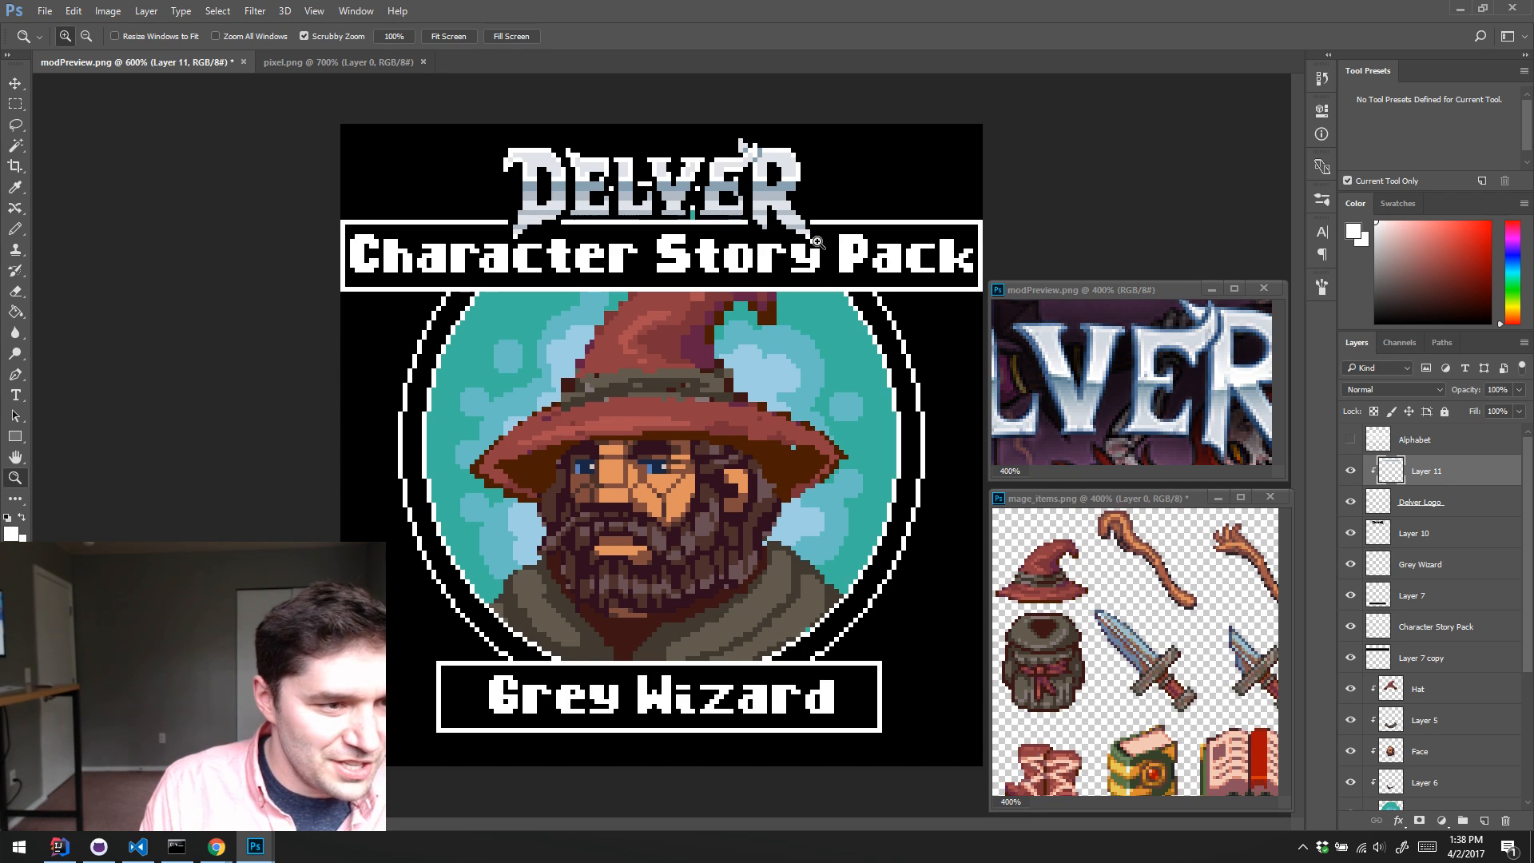
Step: Sample grey-blue shades from the logo's R and retouch the shading on its lower half with the 1 px pencil
key(b)
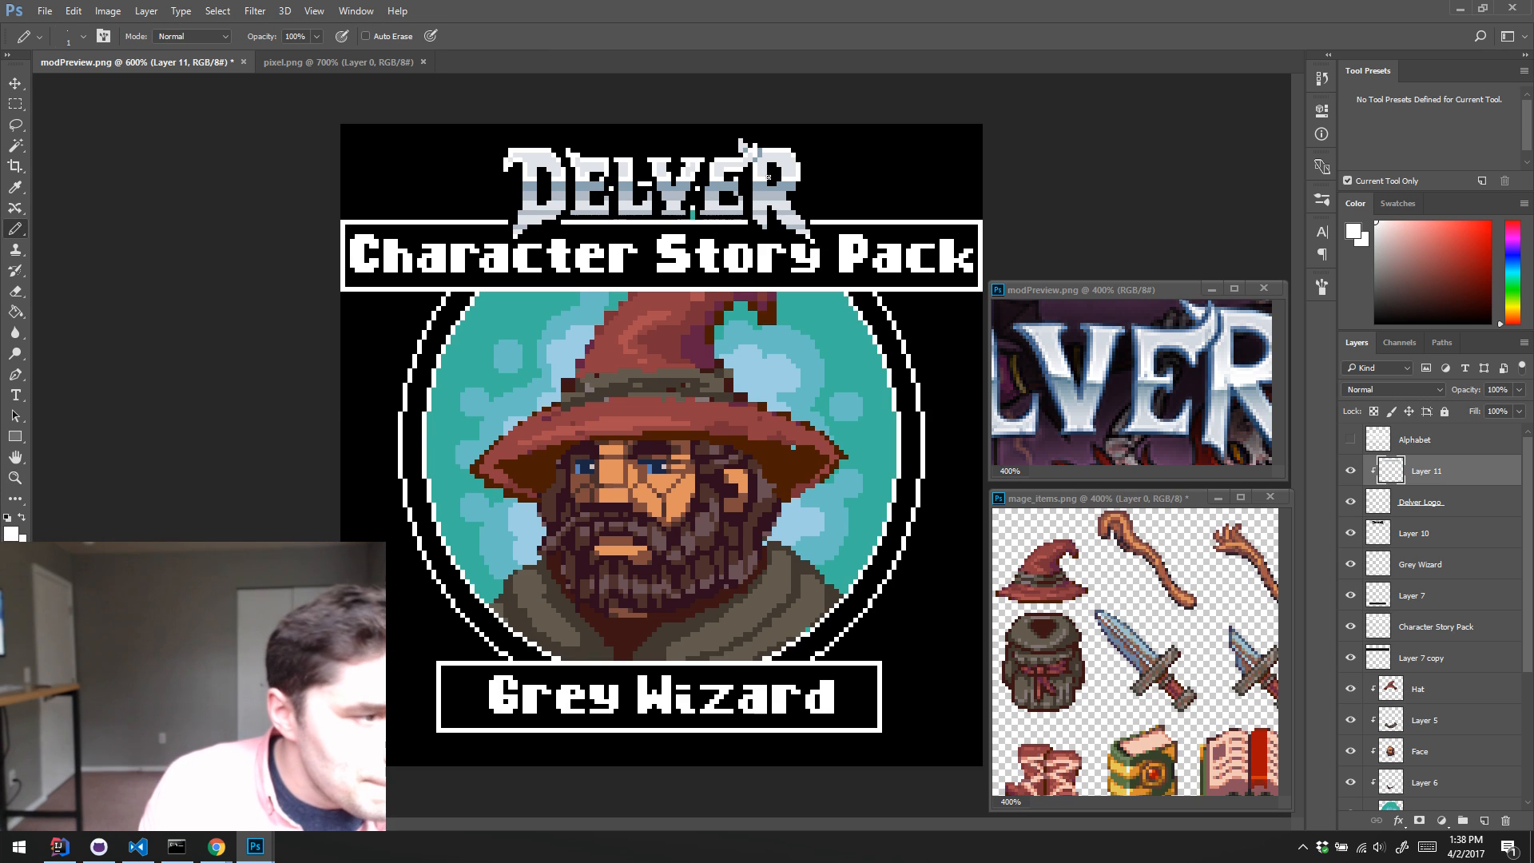
alt+click(789, 195)
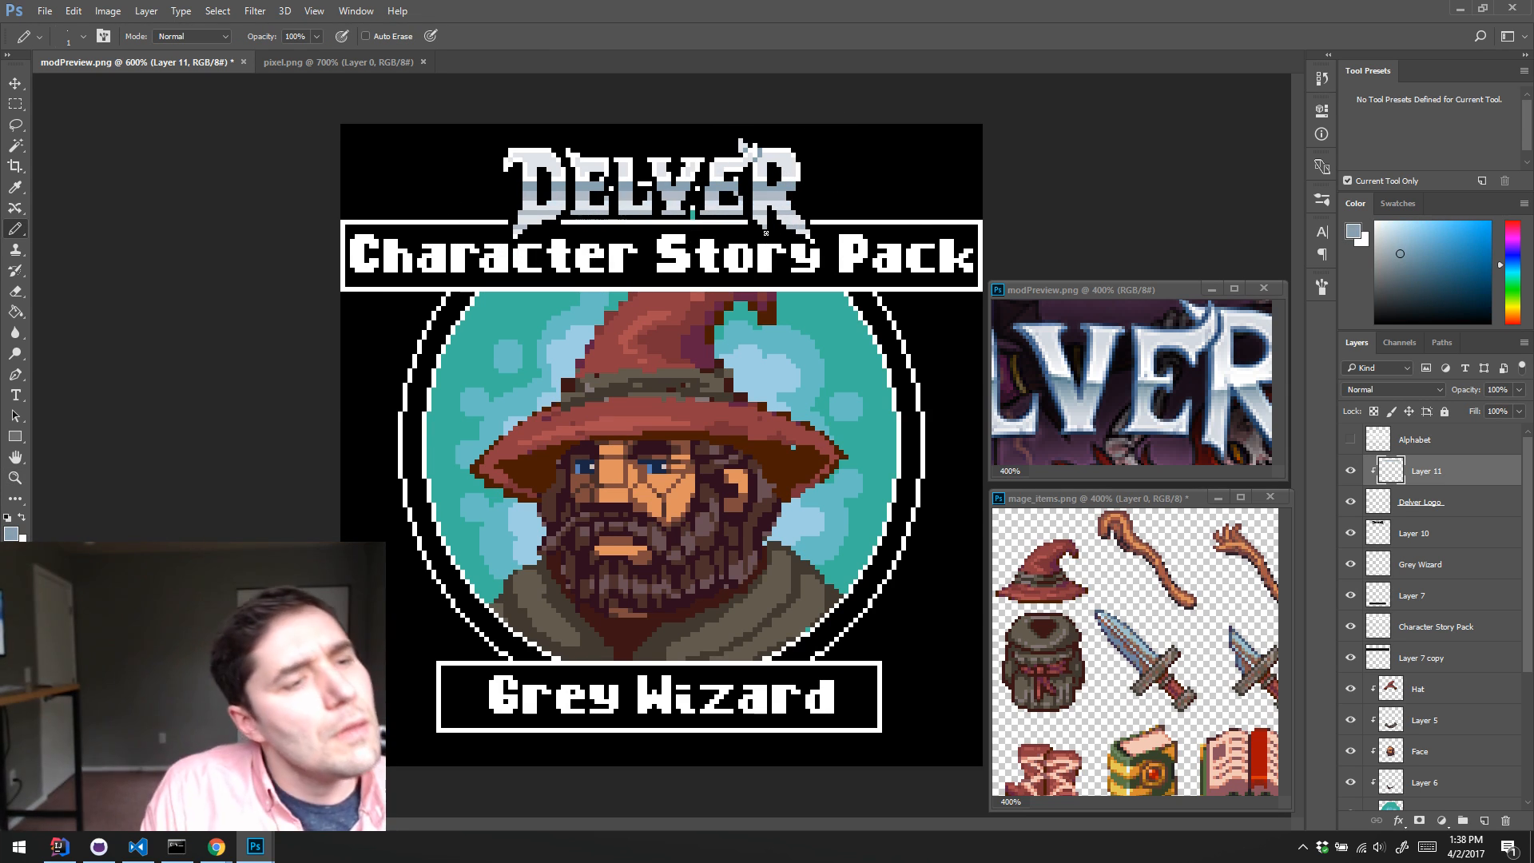
key(shift)
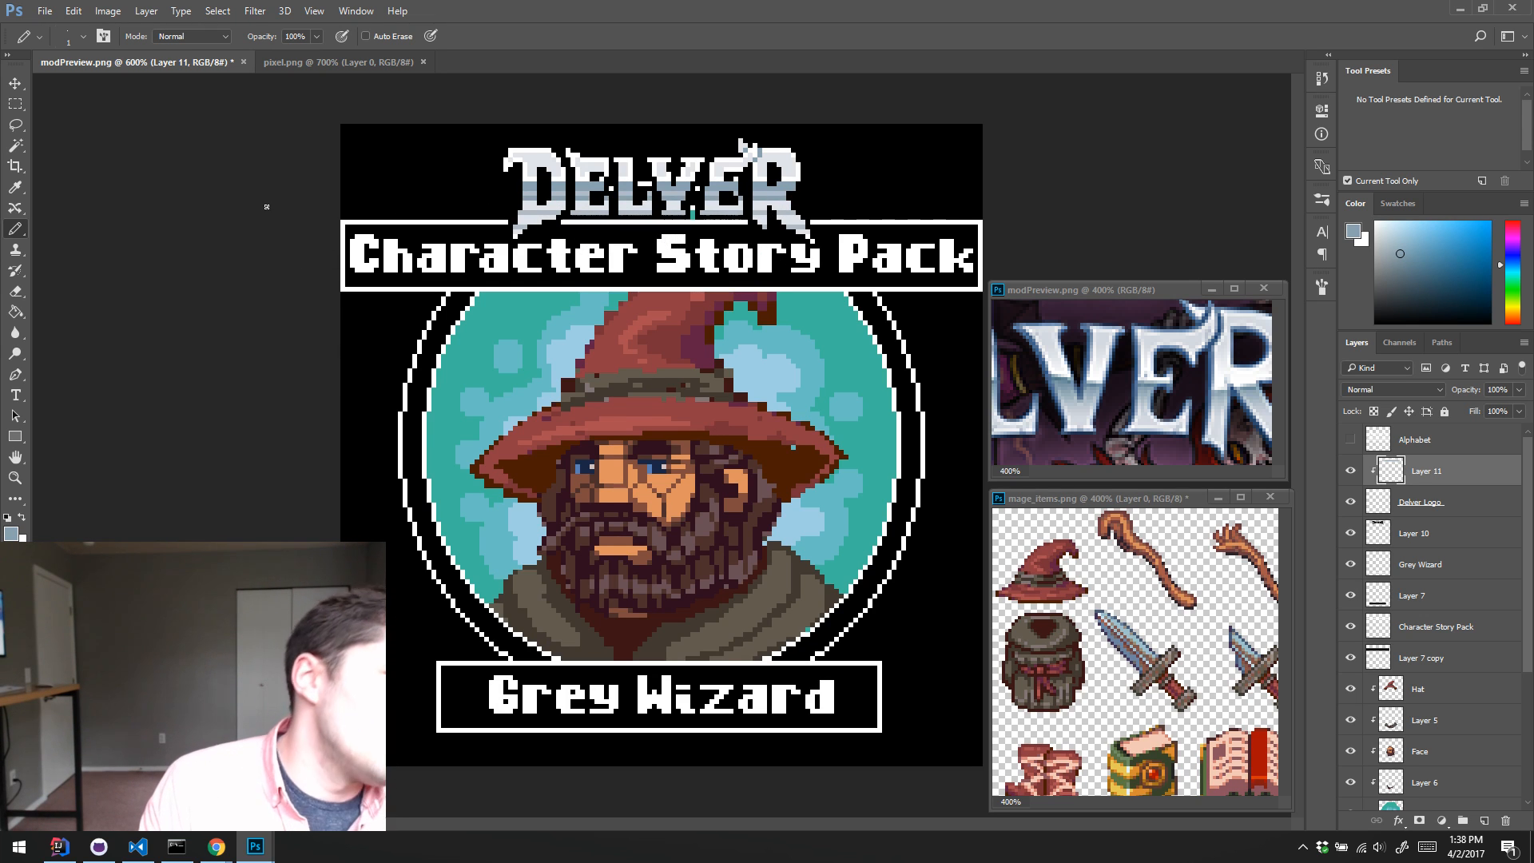
alt+click(776, 206)
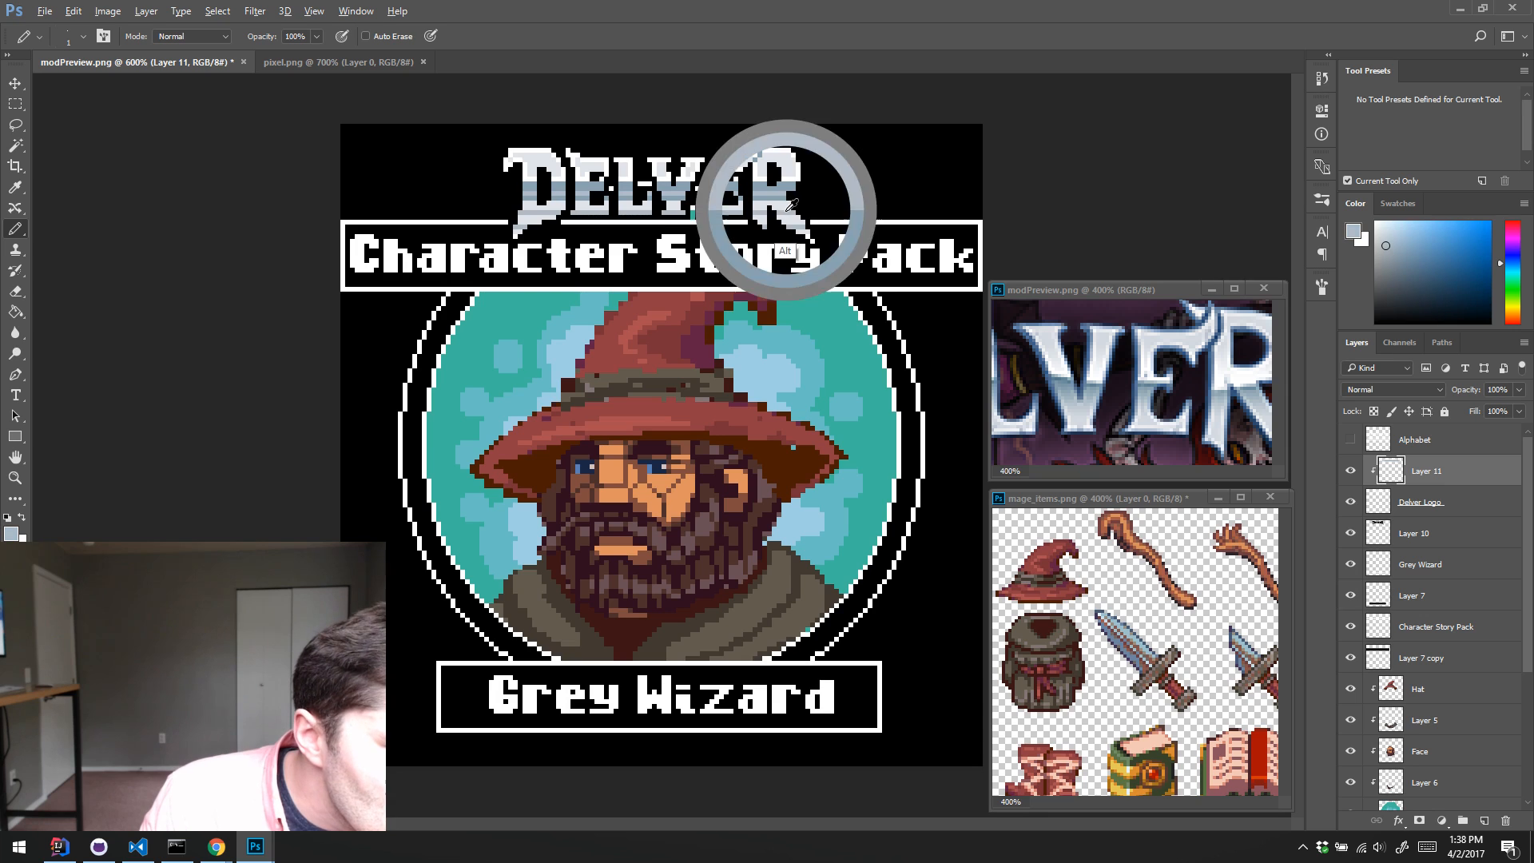
key(shift)
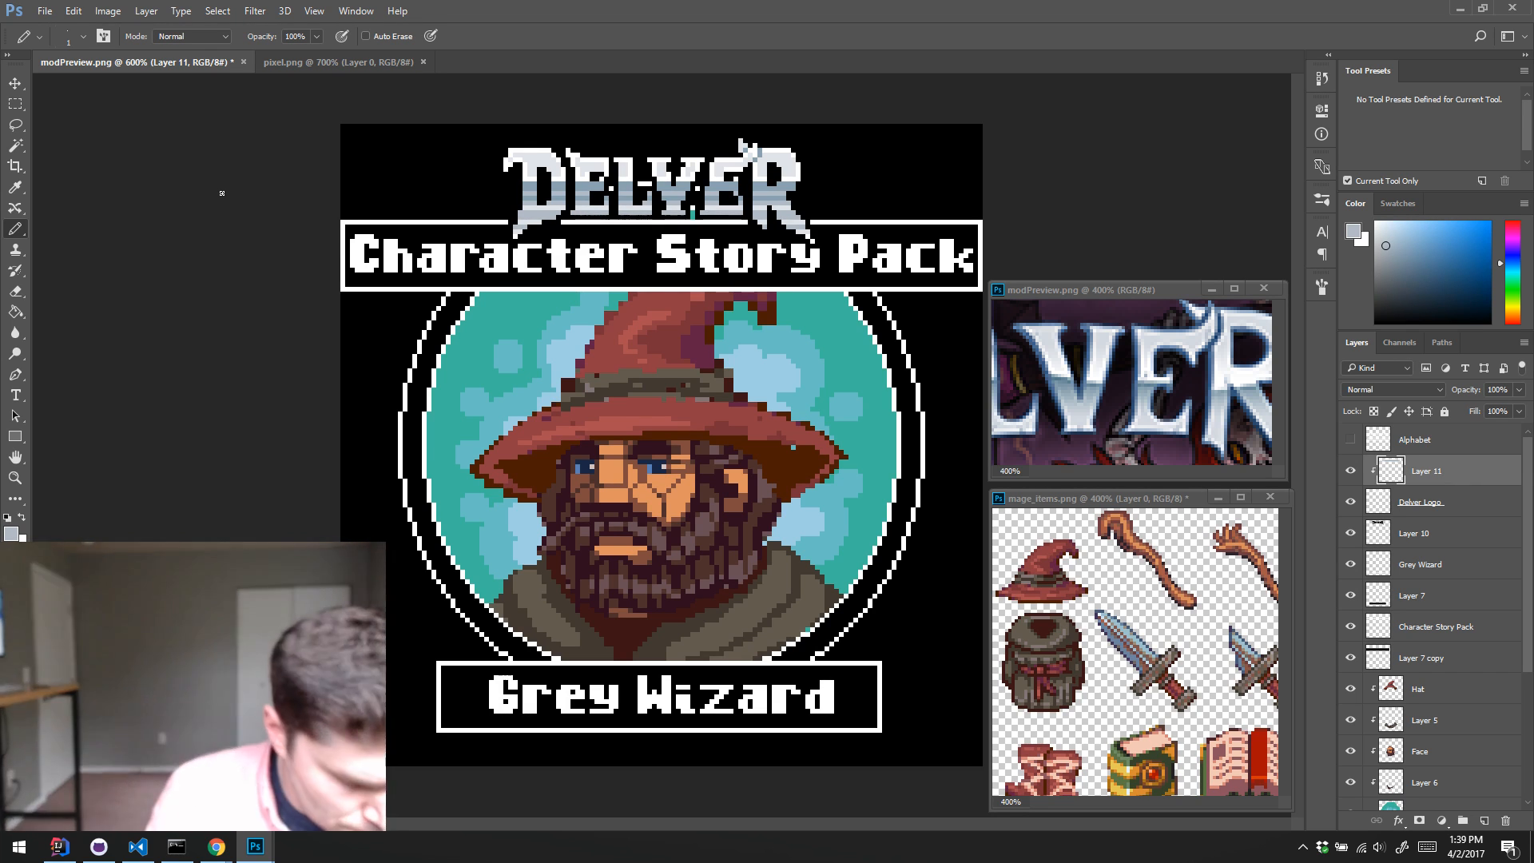
Step: Pick a darker, bluer slate tone as the foreground colour for the logo shading
alt+click(1065, 372)
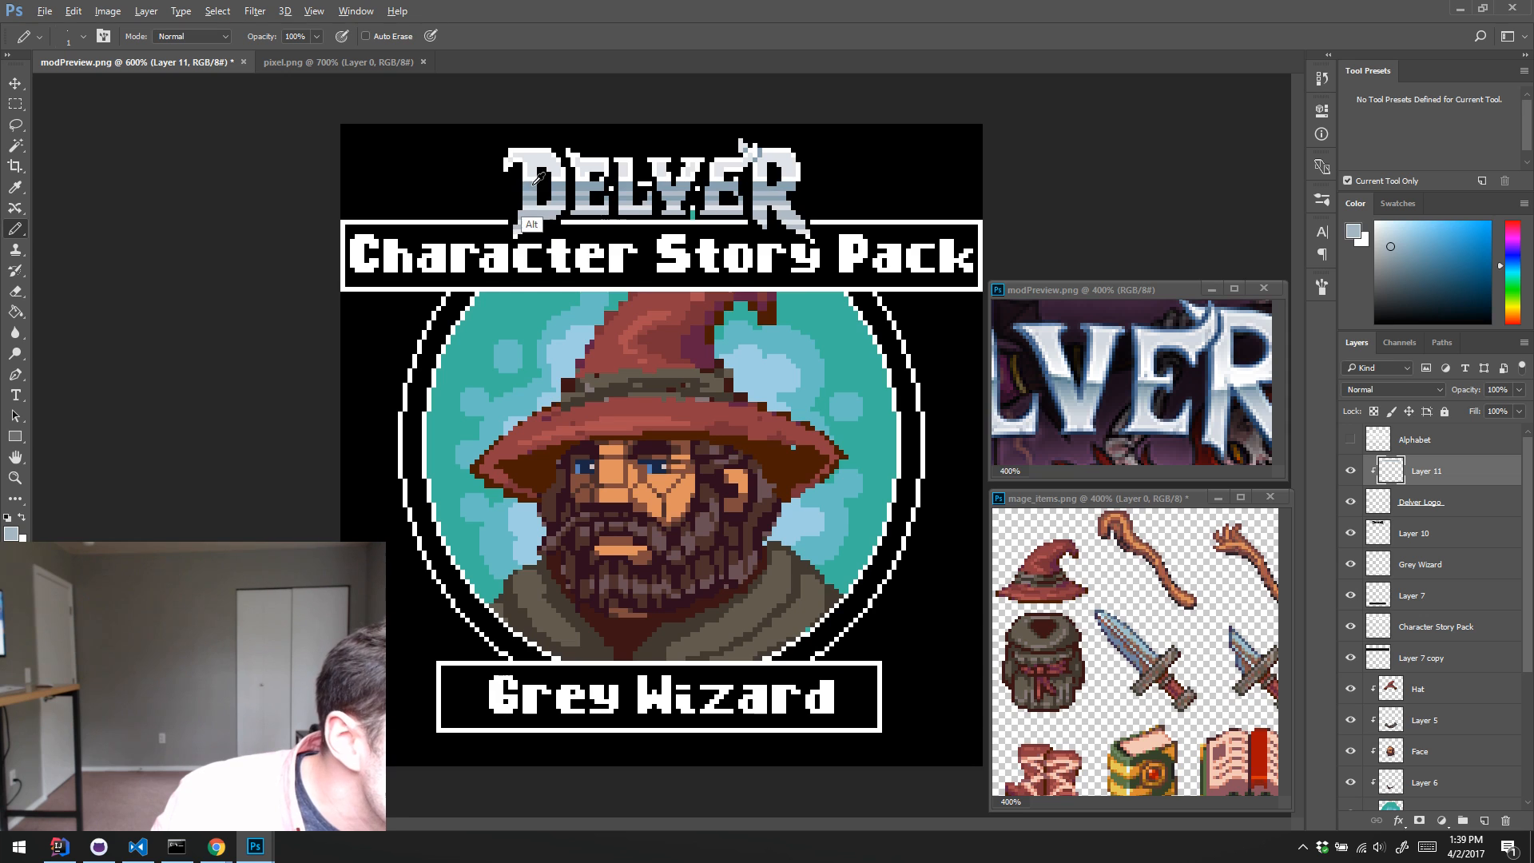
click(1419, 274)
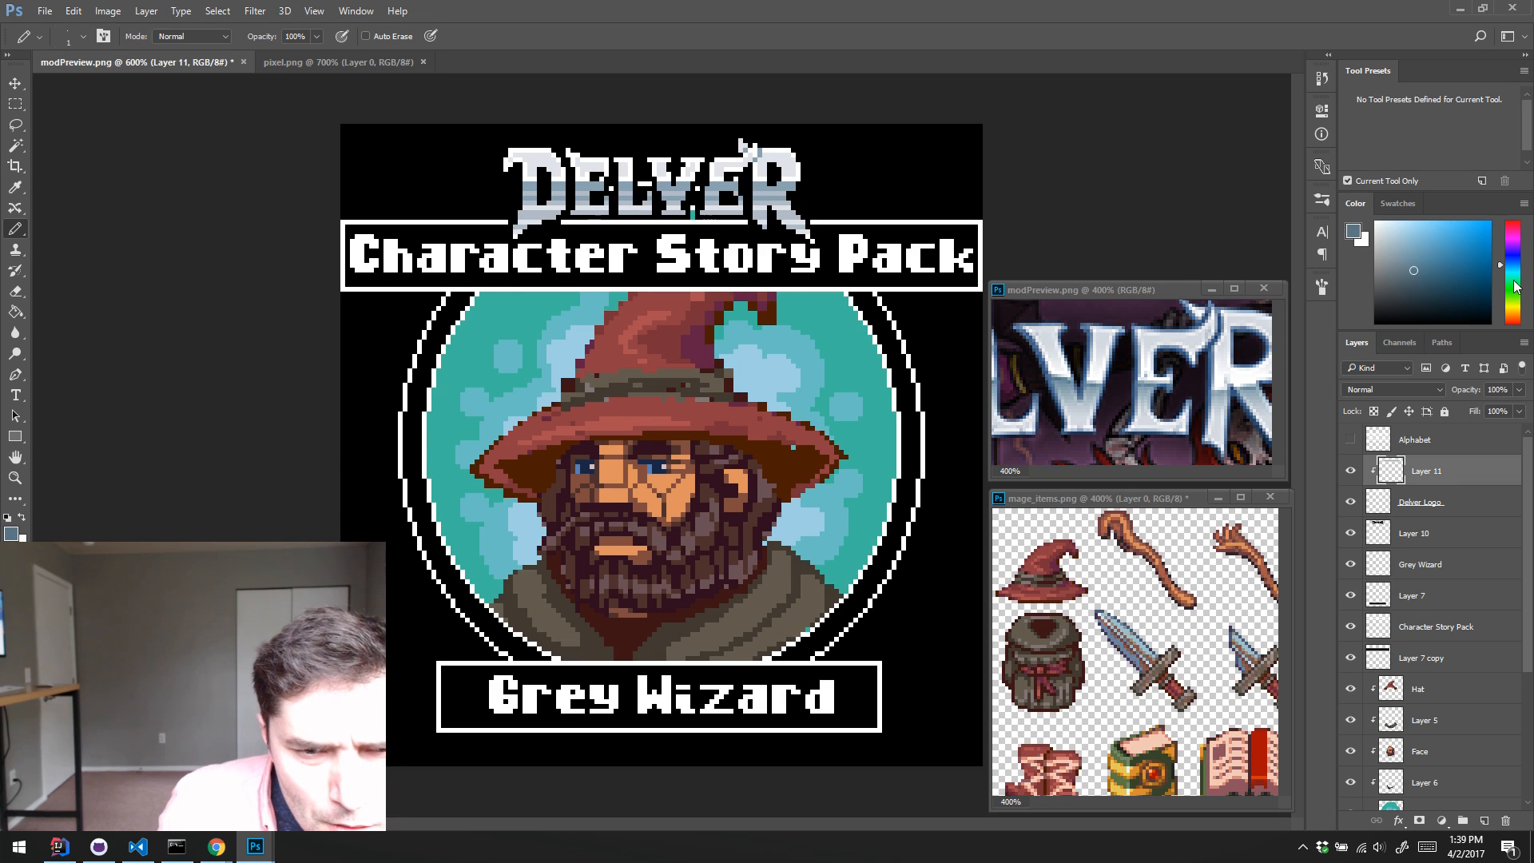
drag(1516, 264, 1518, 261)
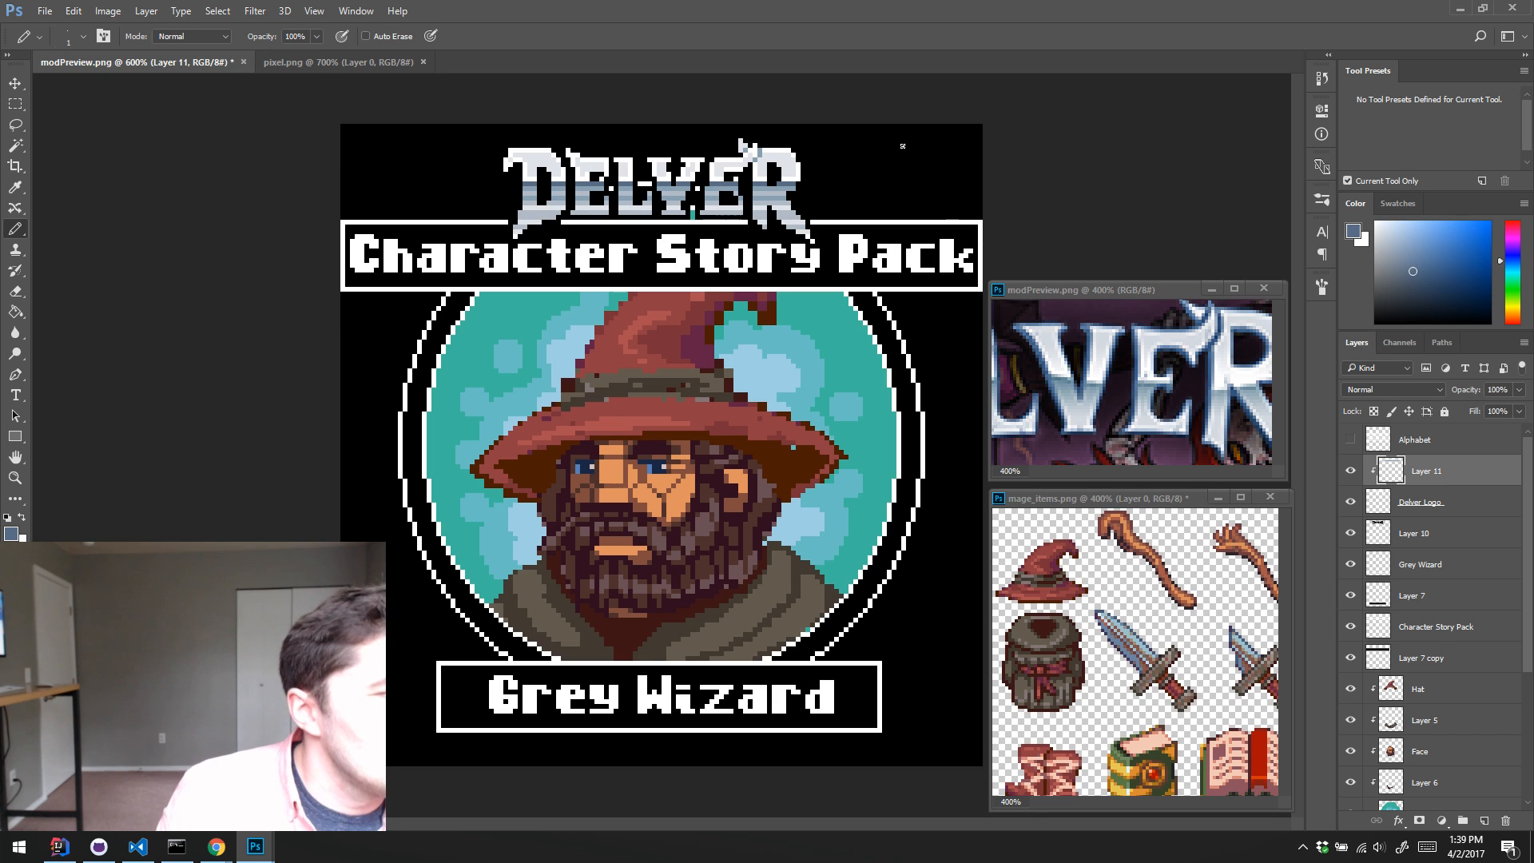
Step: Raise the lightness of the logo's shading layer to +7 with Hue/Saturation
key(w)
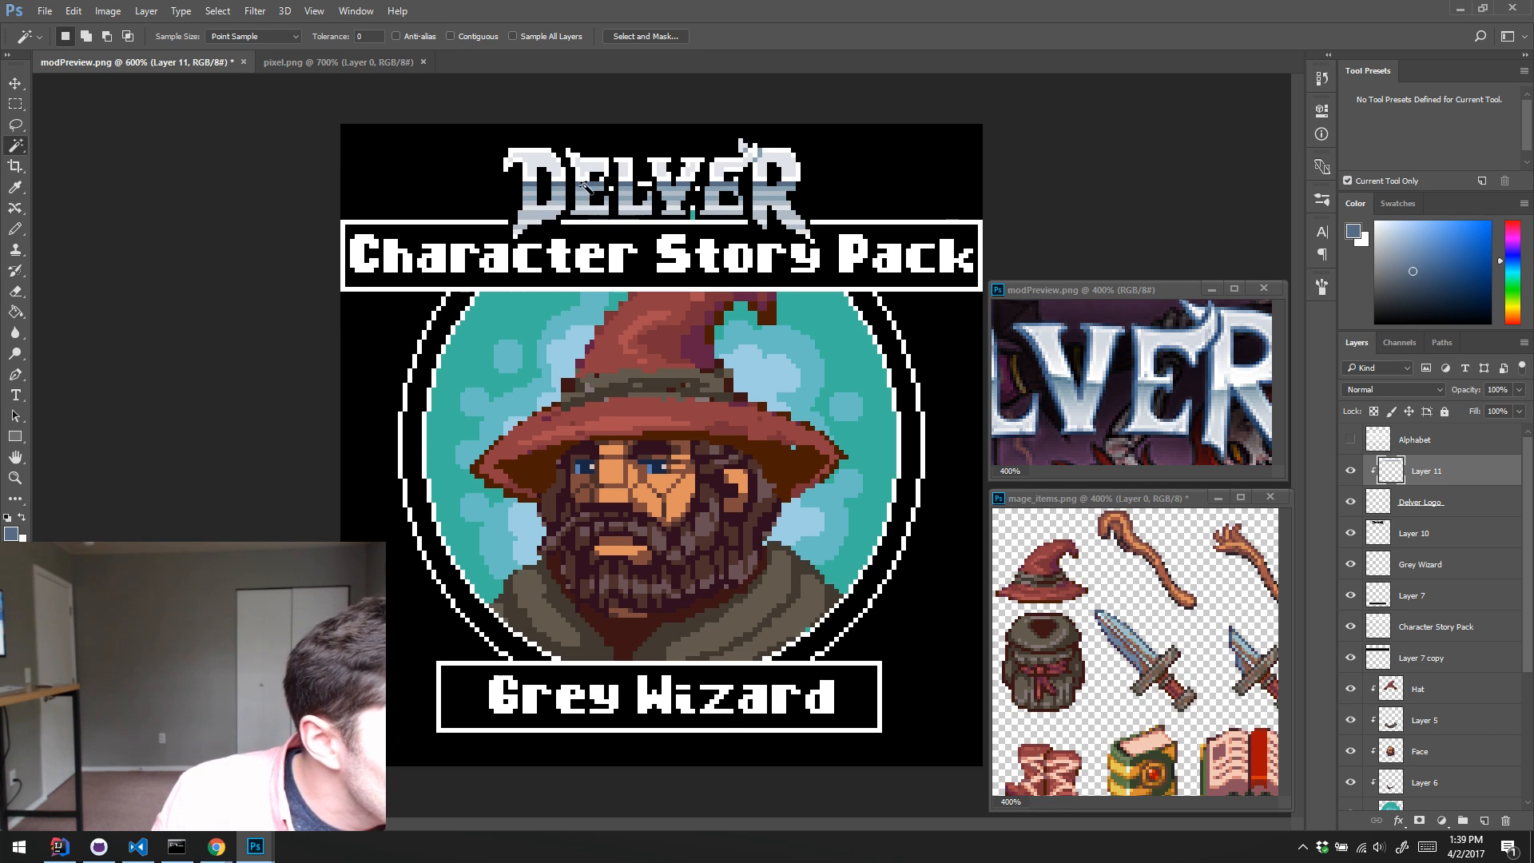
key(ctrl+u)
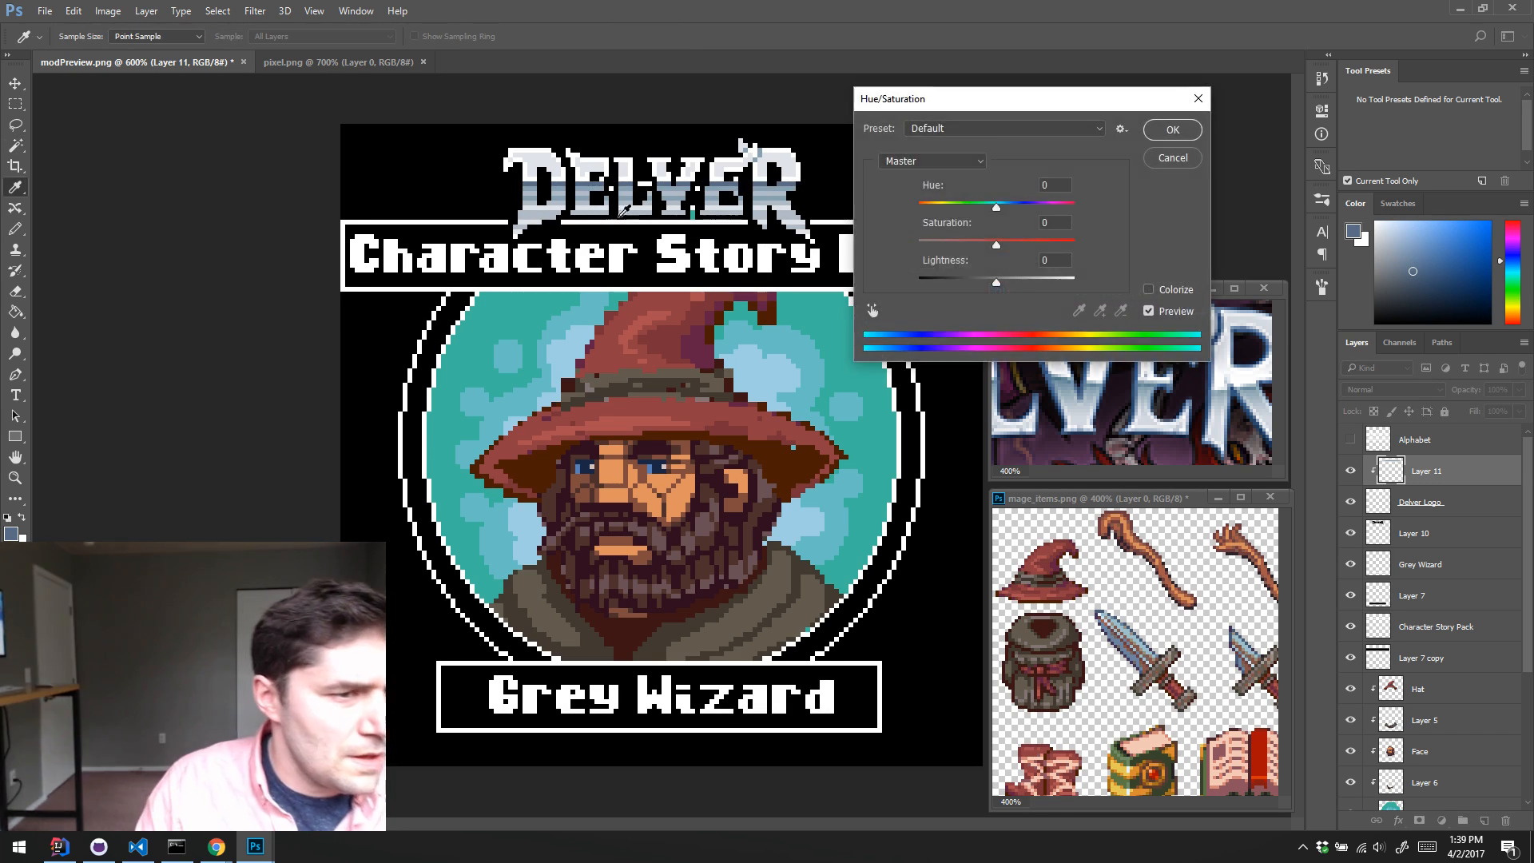
drag(996, 283, 1001, 284)
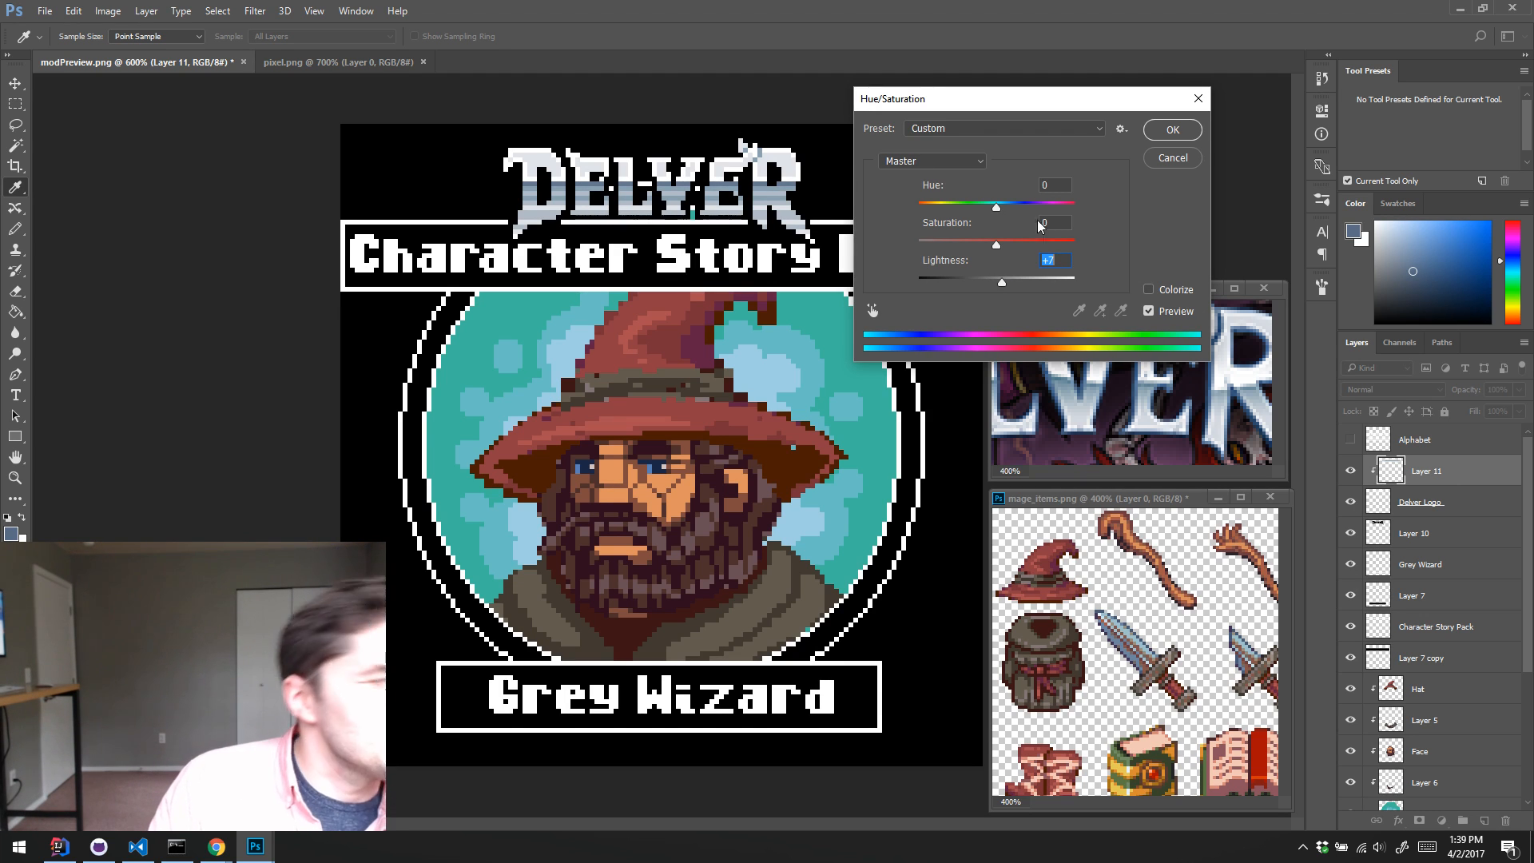
click(1150, 131)
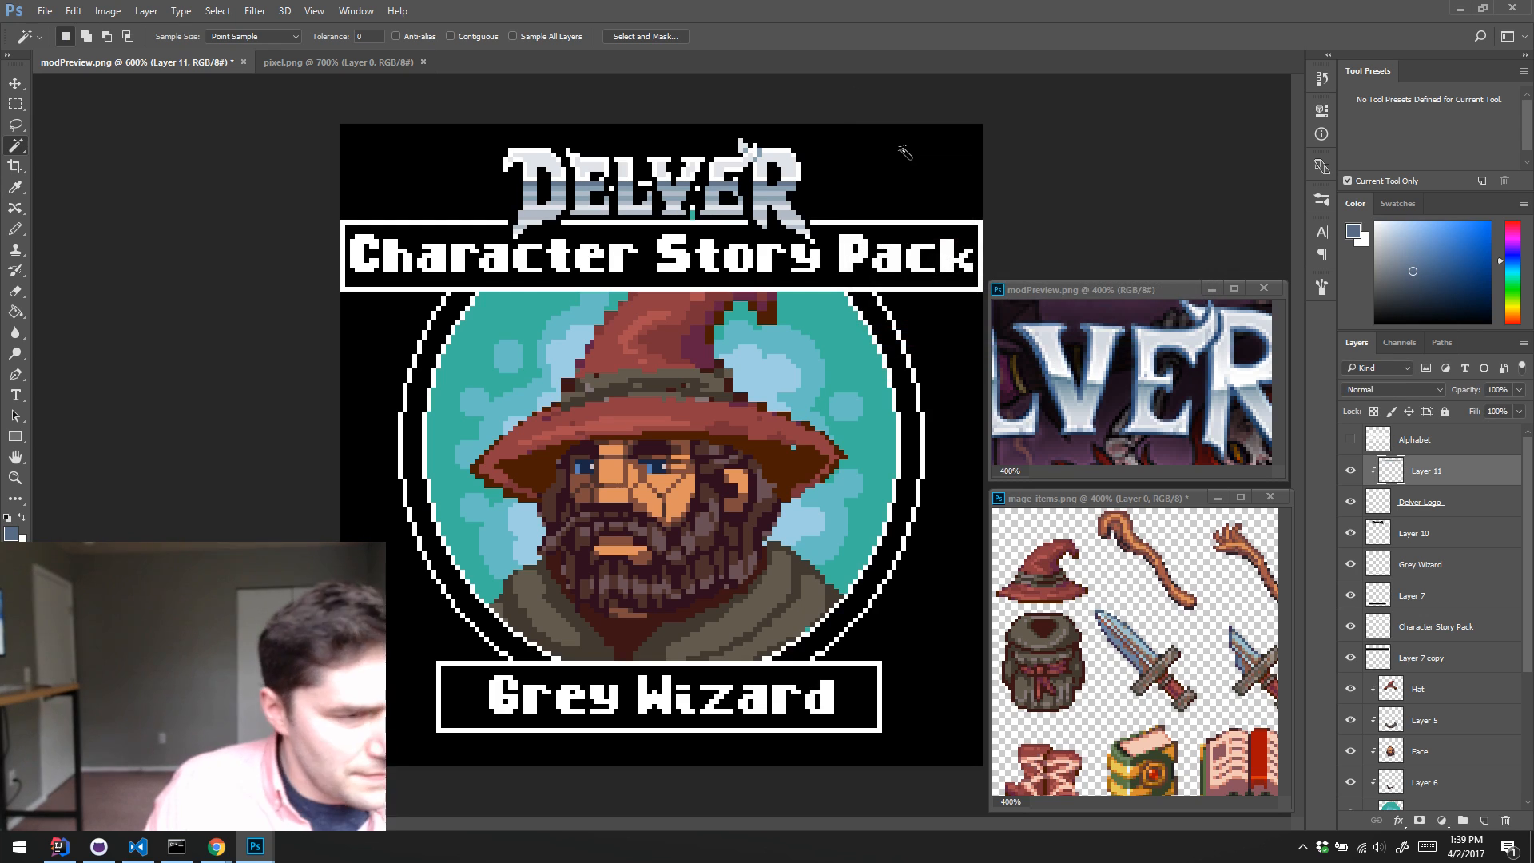
Step: Sample grey-blue tones from the logo and pencil a darker band across the lower half of the DELVER letters
key(b)
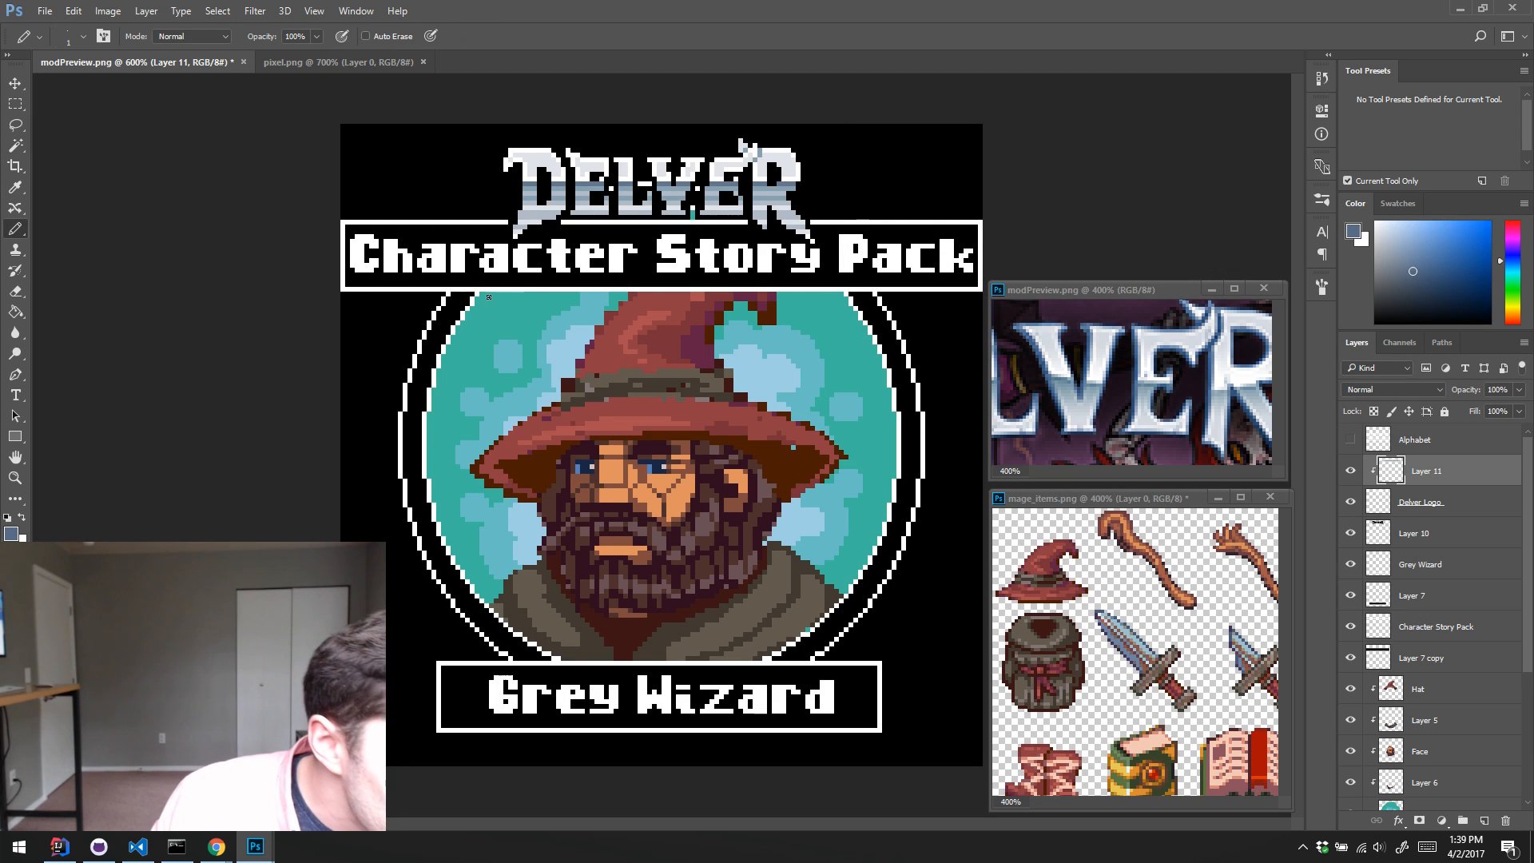
alt+click(527, 190)
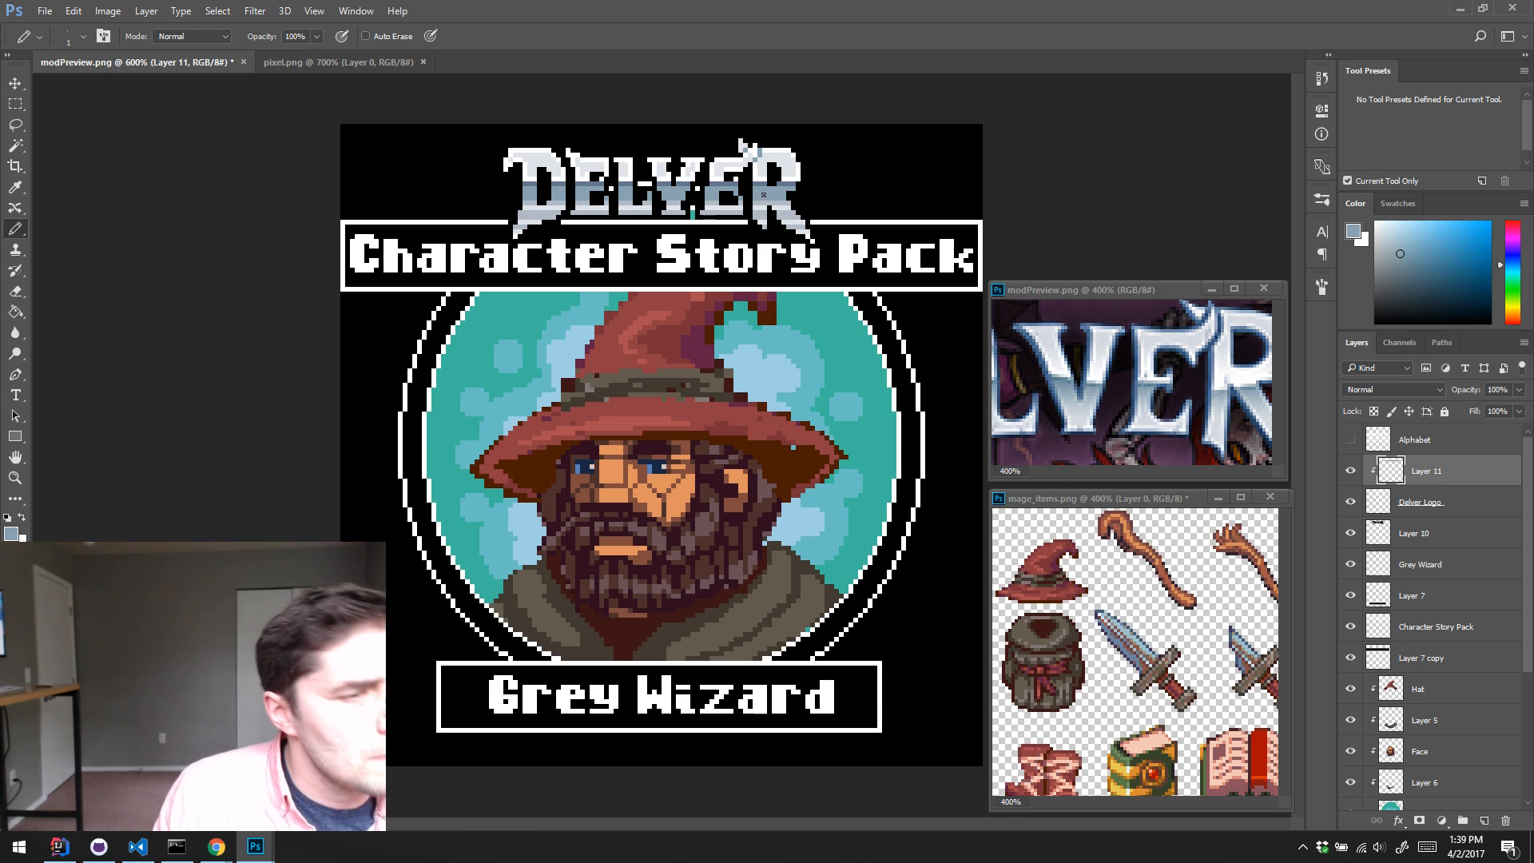
alt+click(785, 195)
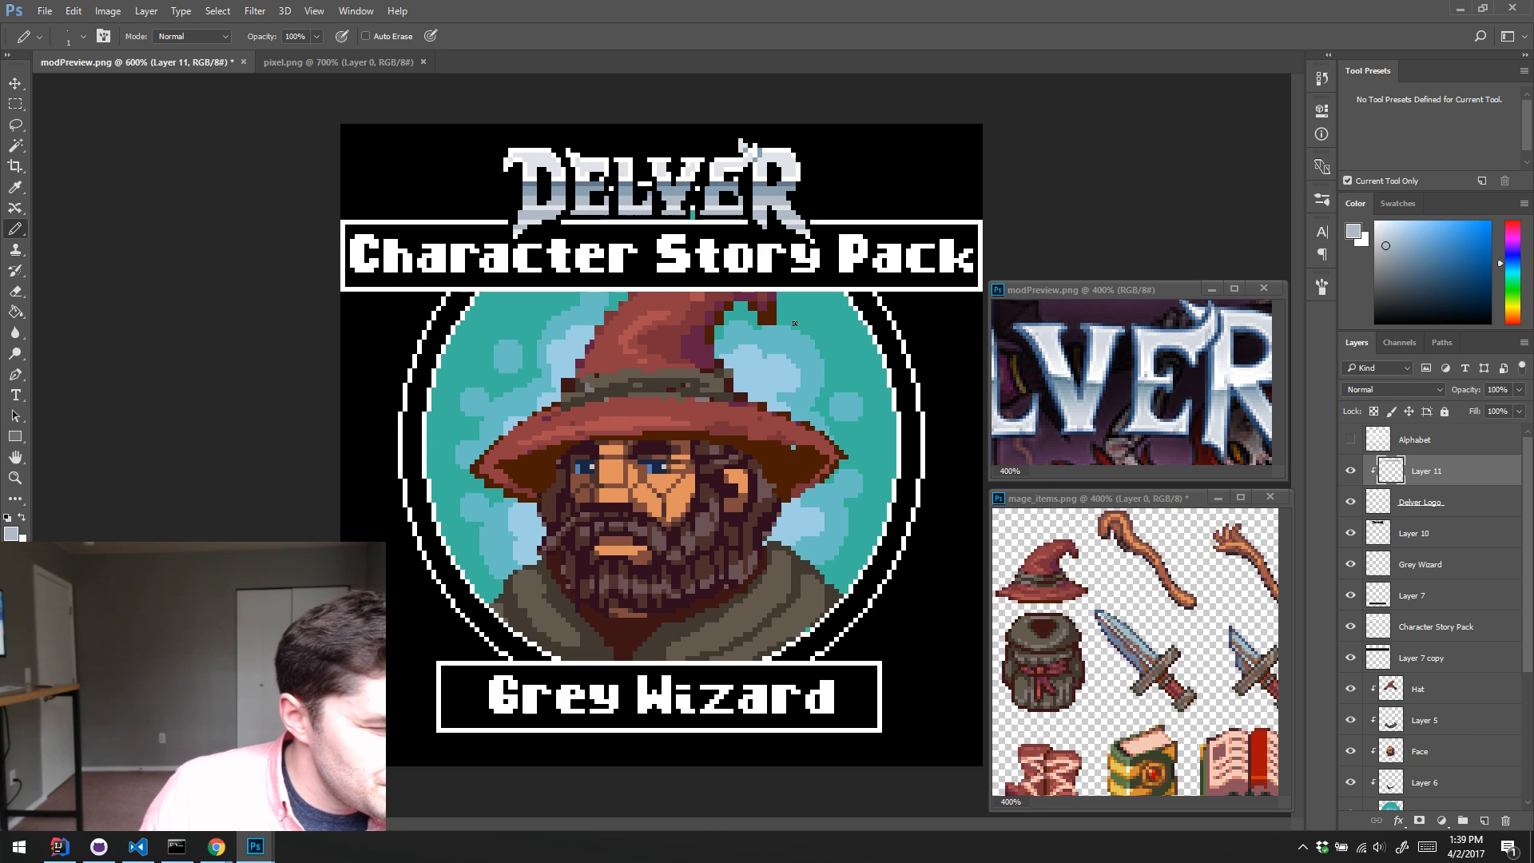
Step: Merge the Hat, Layer 5, Face and Layer 6 layers into one, and check the merged wizard by hiding and reshowing it
click(1441, 701)
scroll(1457, 700, down, 3)
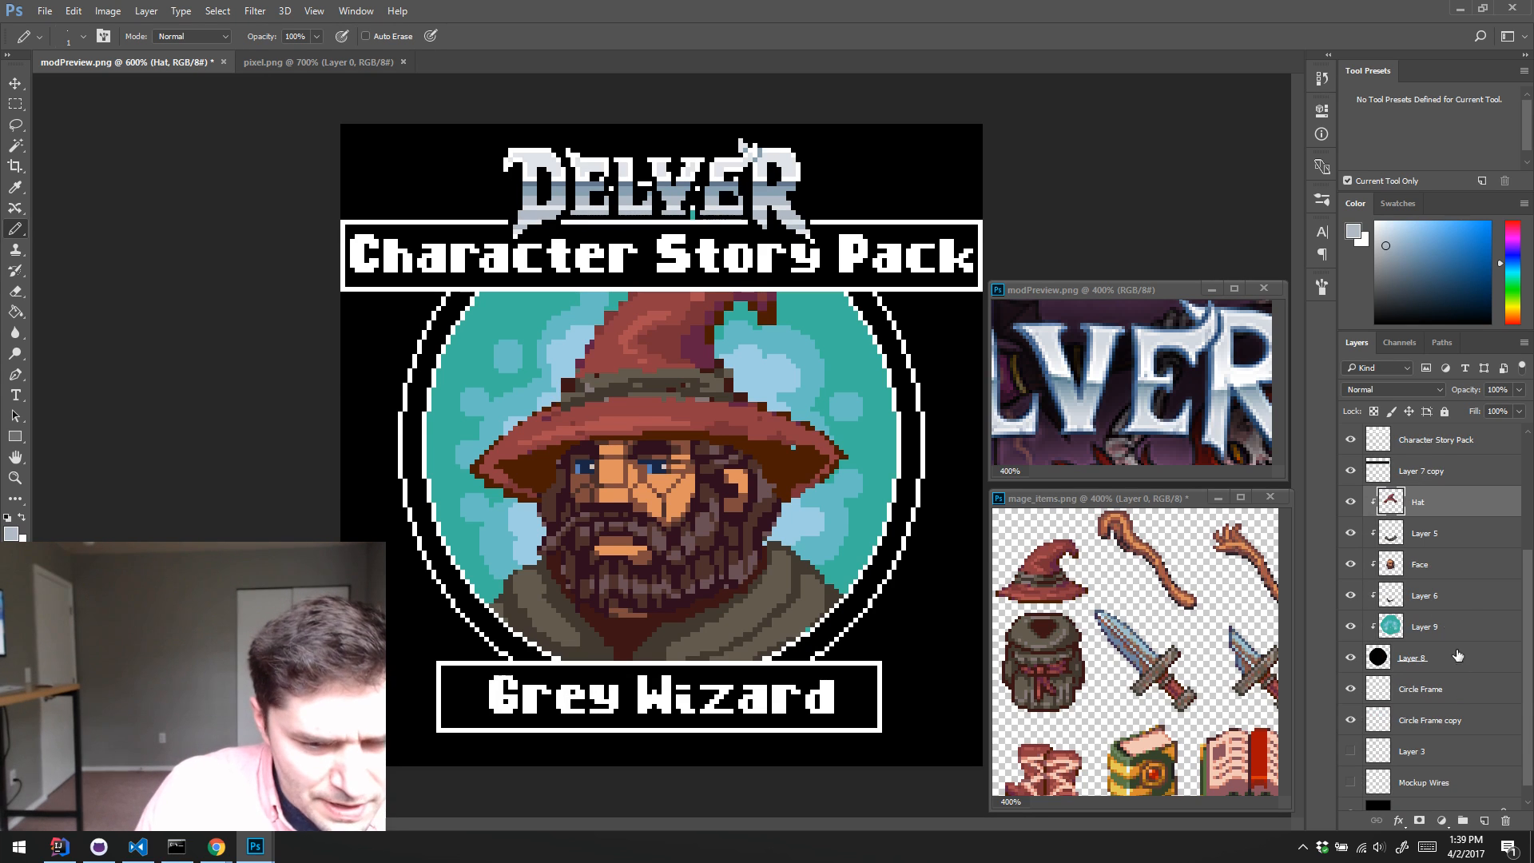
shift+click(1464, 596)
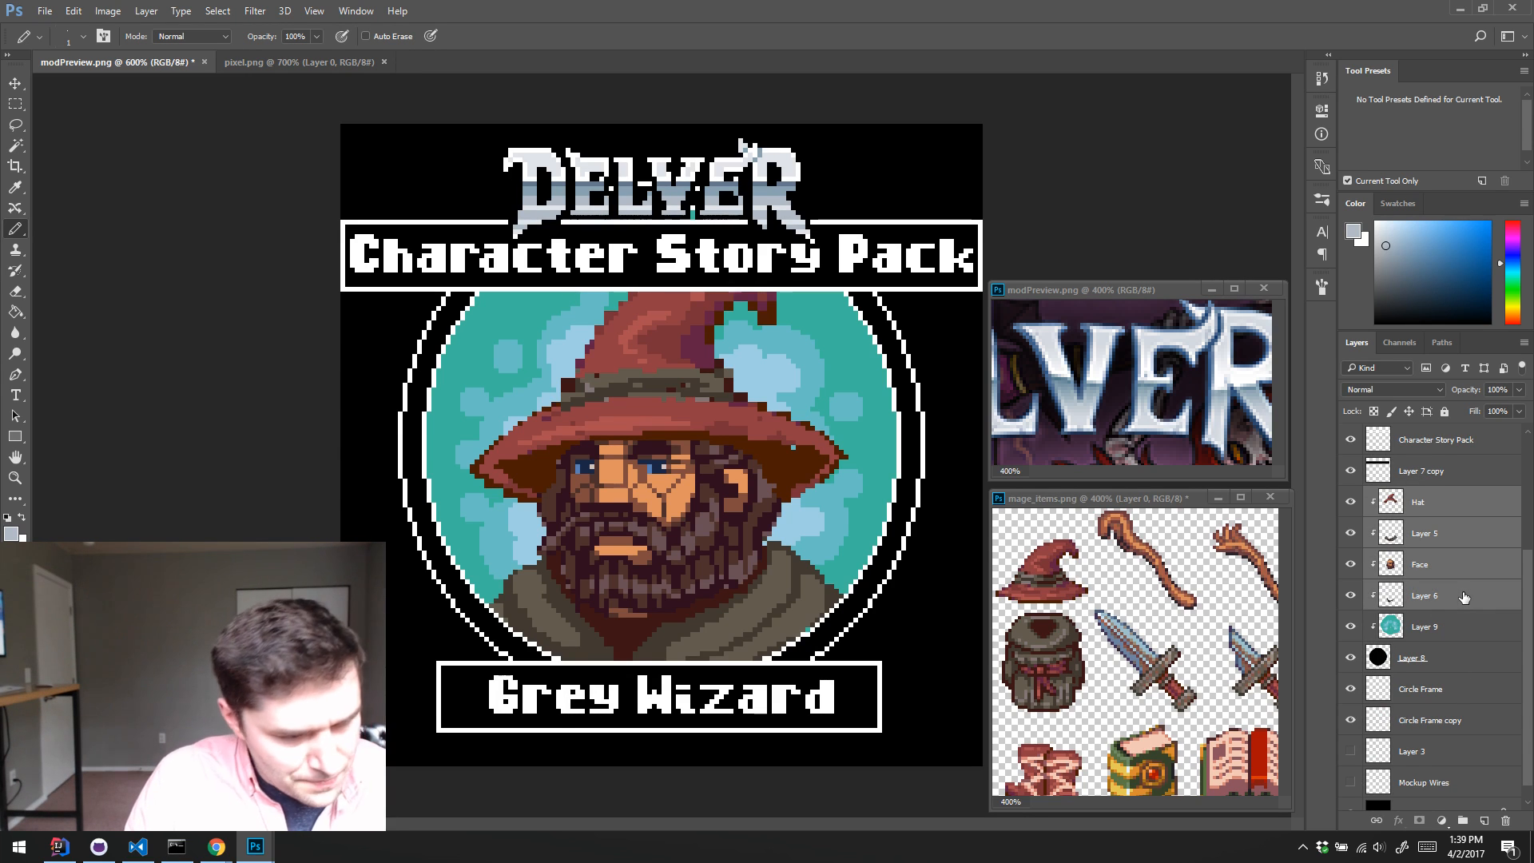
key(ctrl+e)
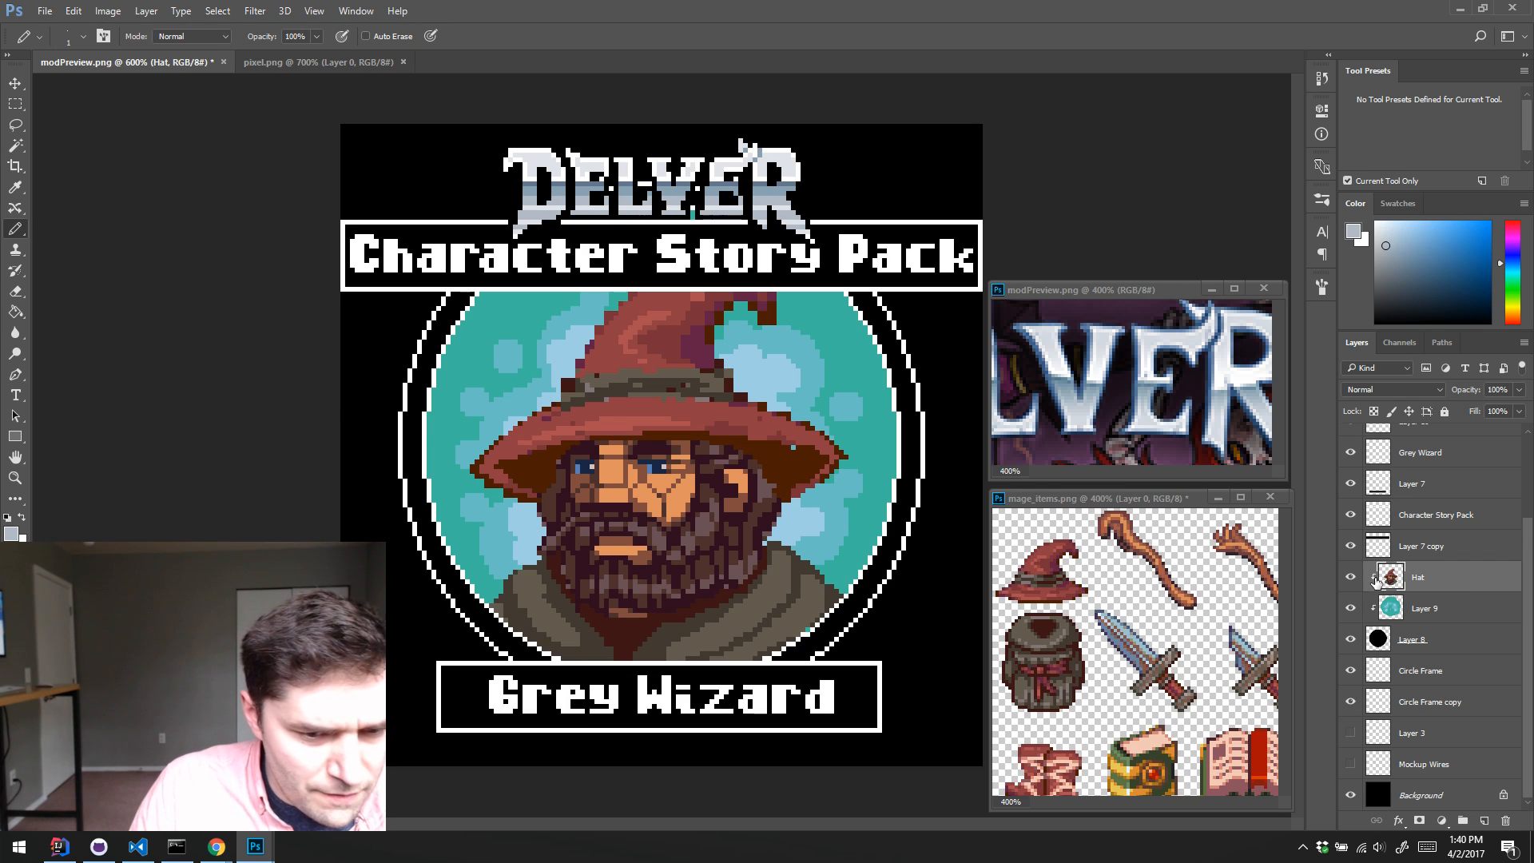
click(1350, 577)
click(1350, 577)
click(1350, 580)
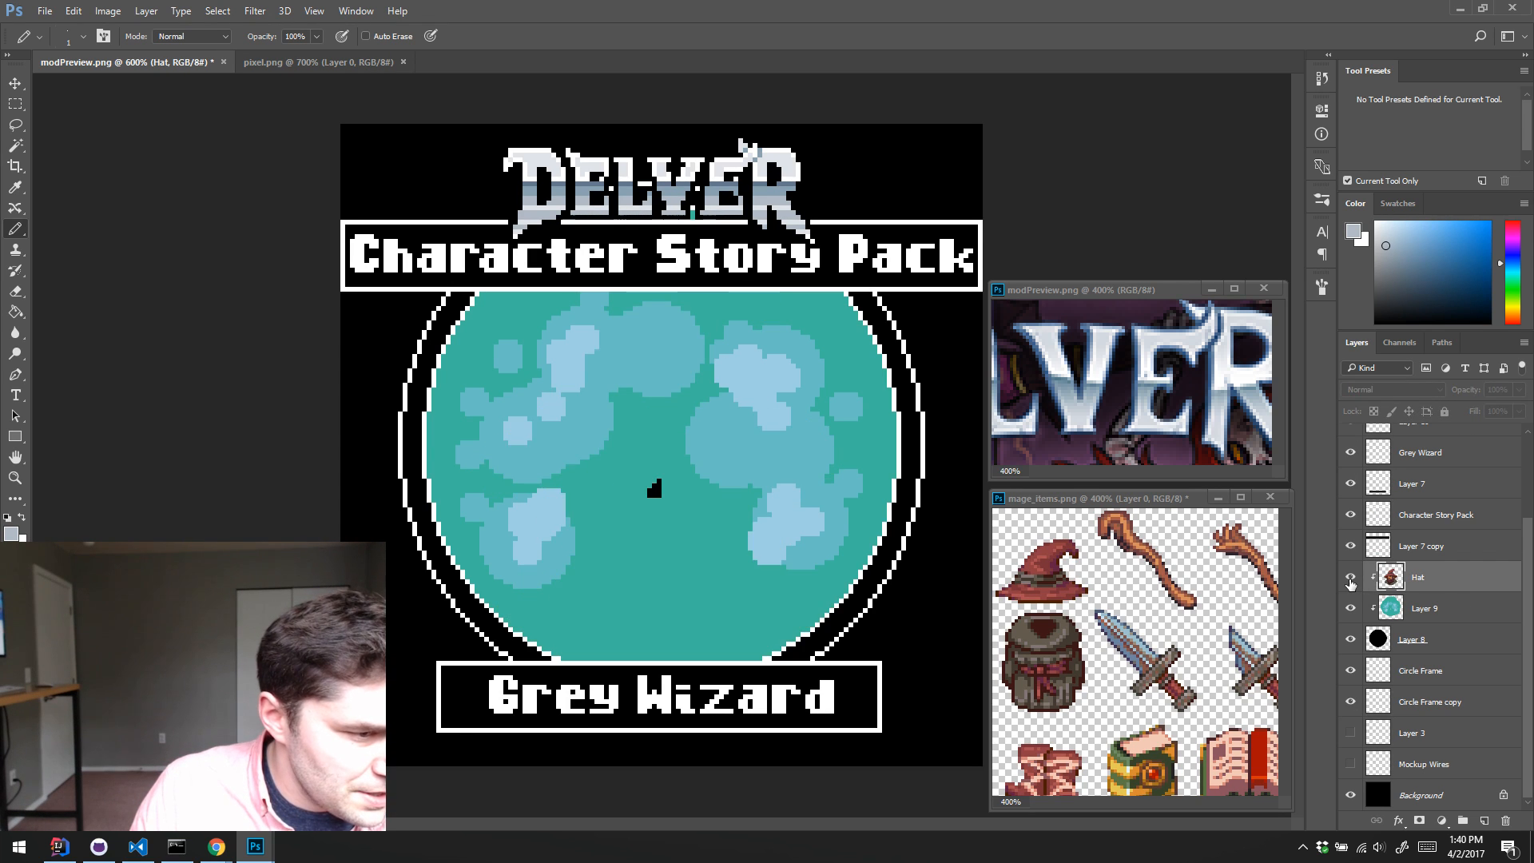
click(1349, 580)
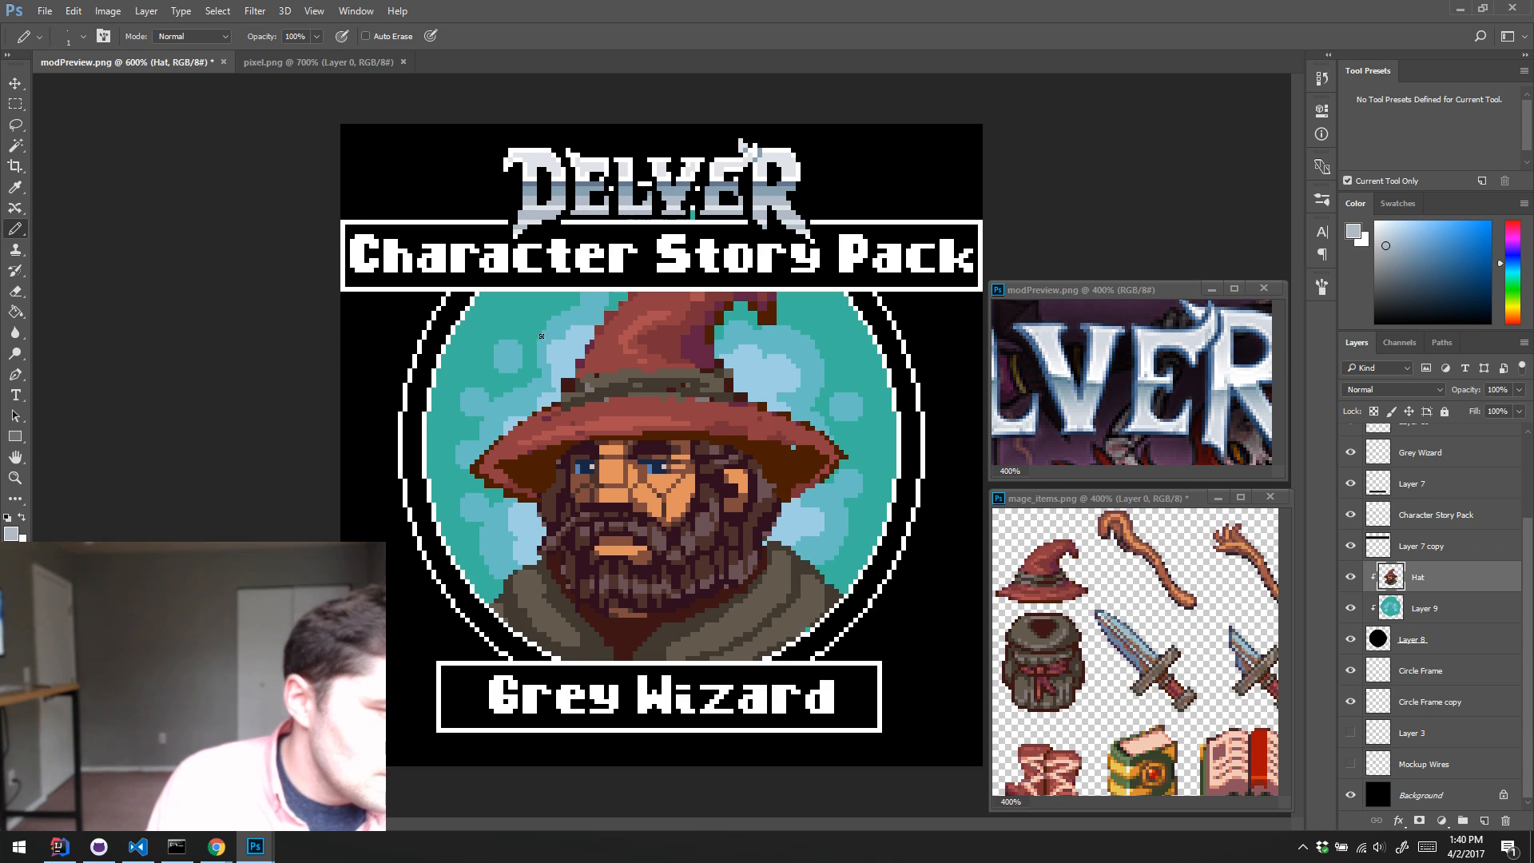
Step: Switch to the Eraser and hide the Delver logo, title text and banner layers above the wizard, from Layer 11 through Layer 7 copy
key(e)
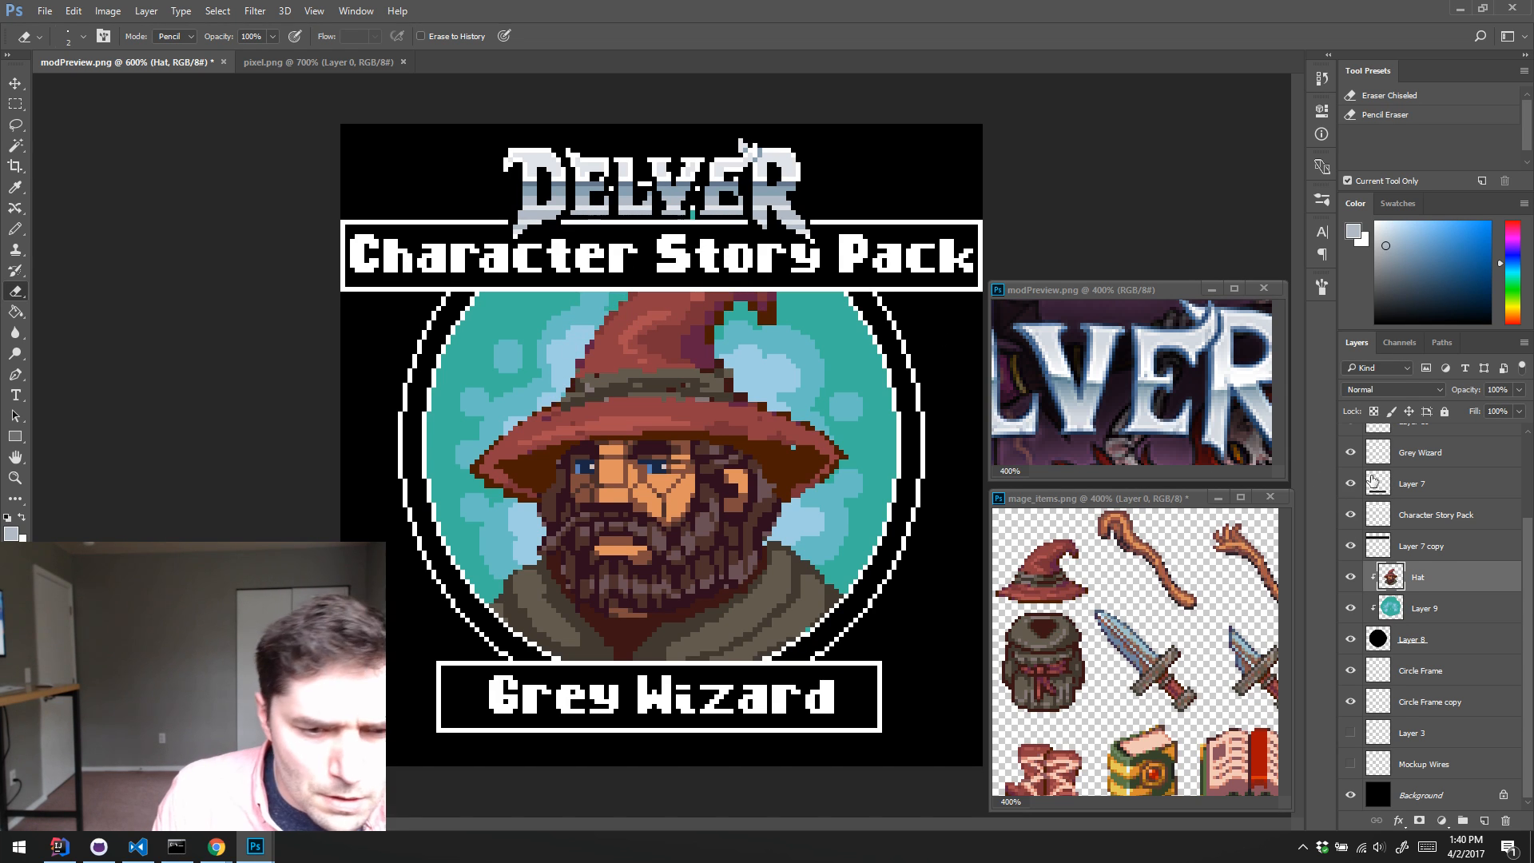
drag(1349, 514, 1350, 452)
drag(1525, 549, 1516, 439)
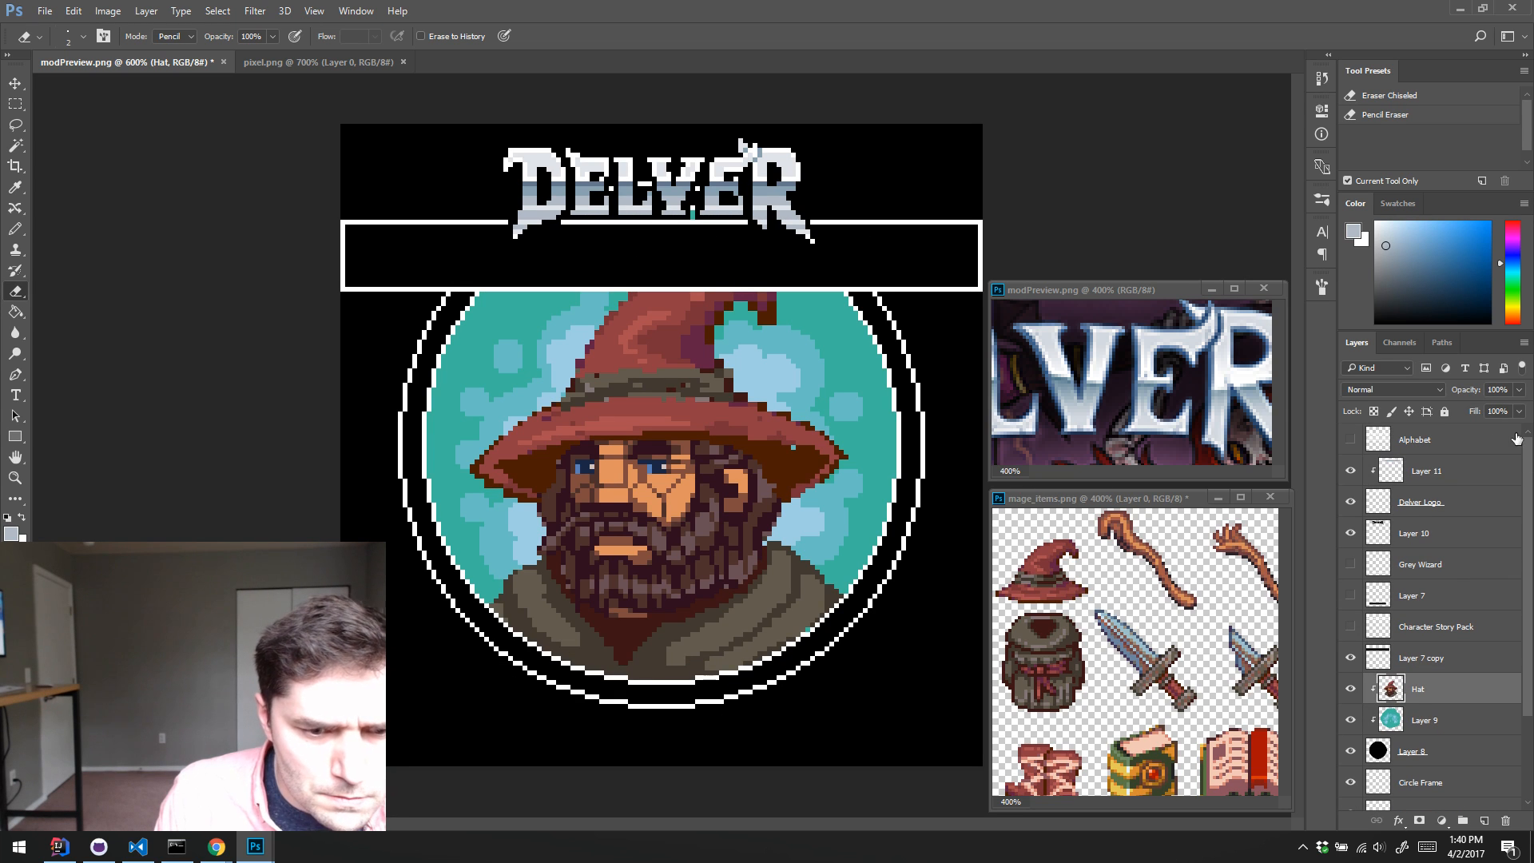
drag(1350, 532, 1349, 444)
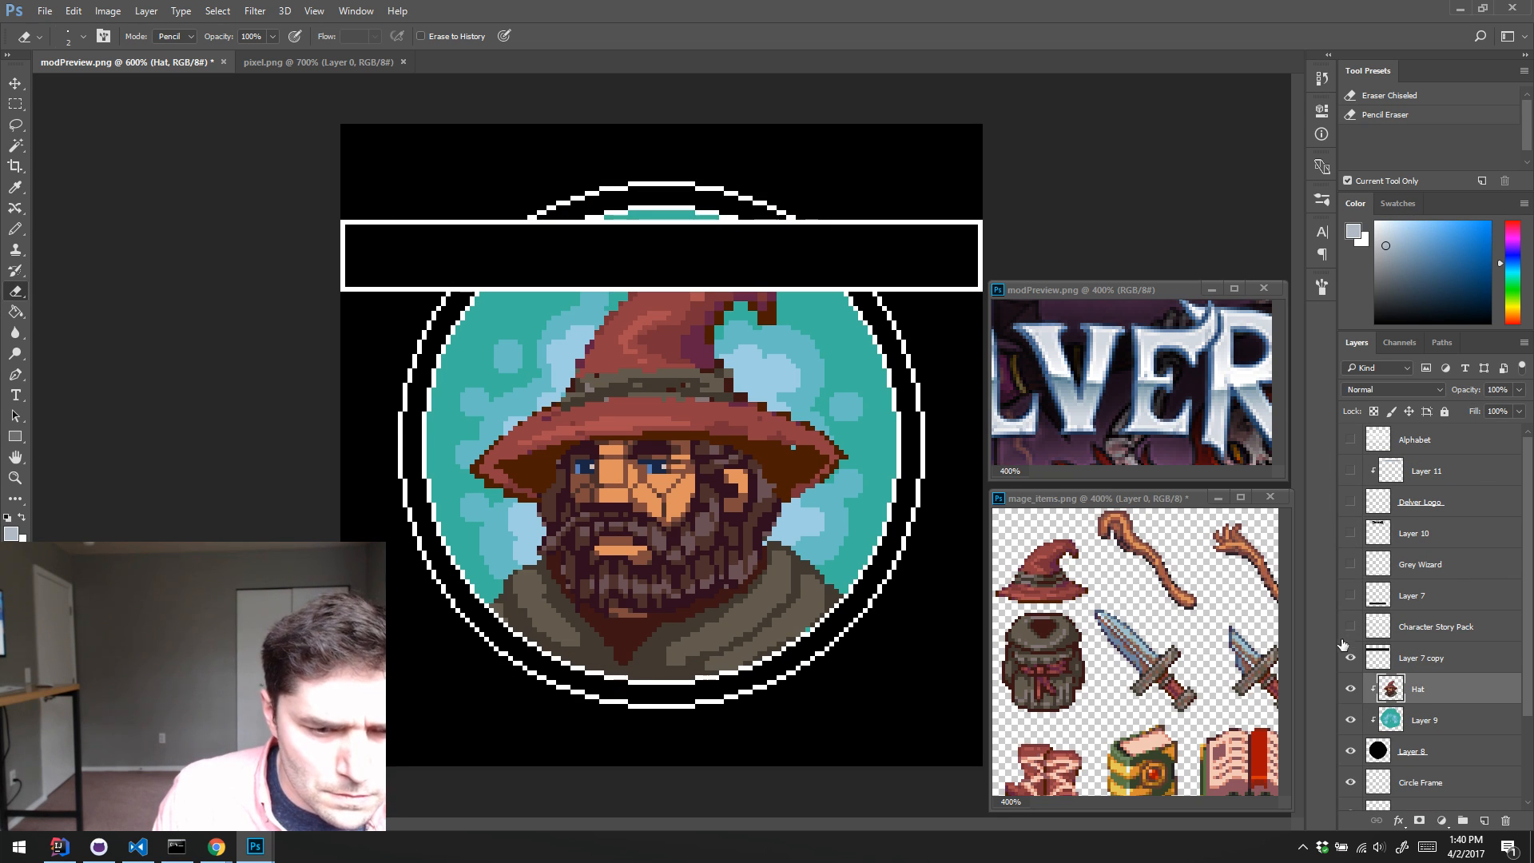
click(1350, 657)
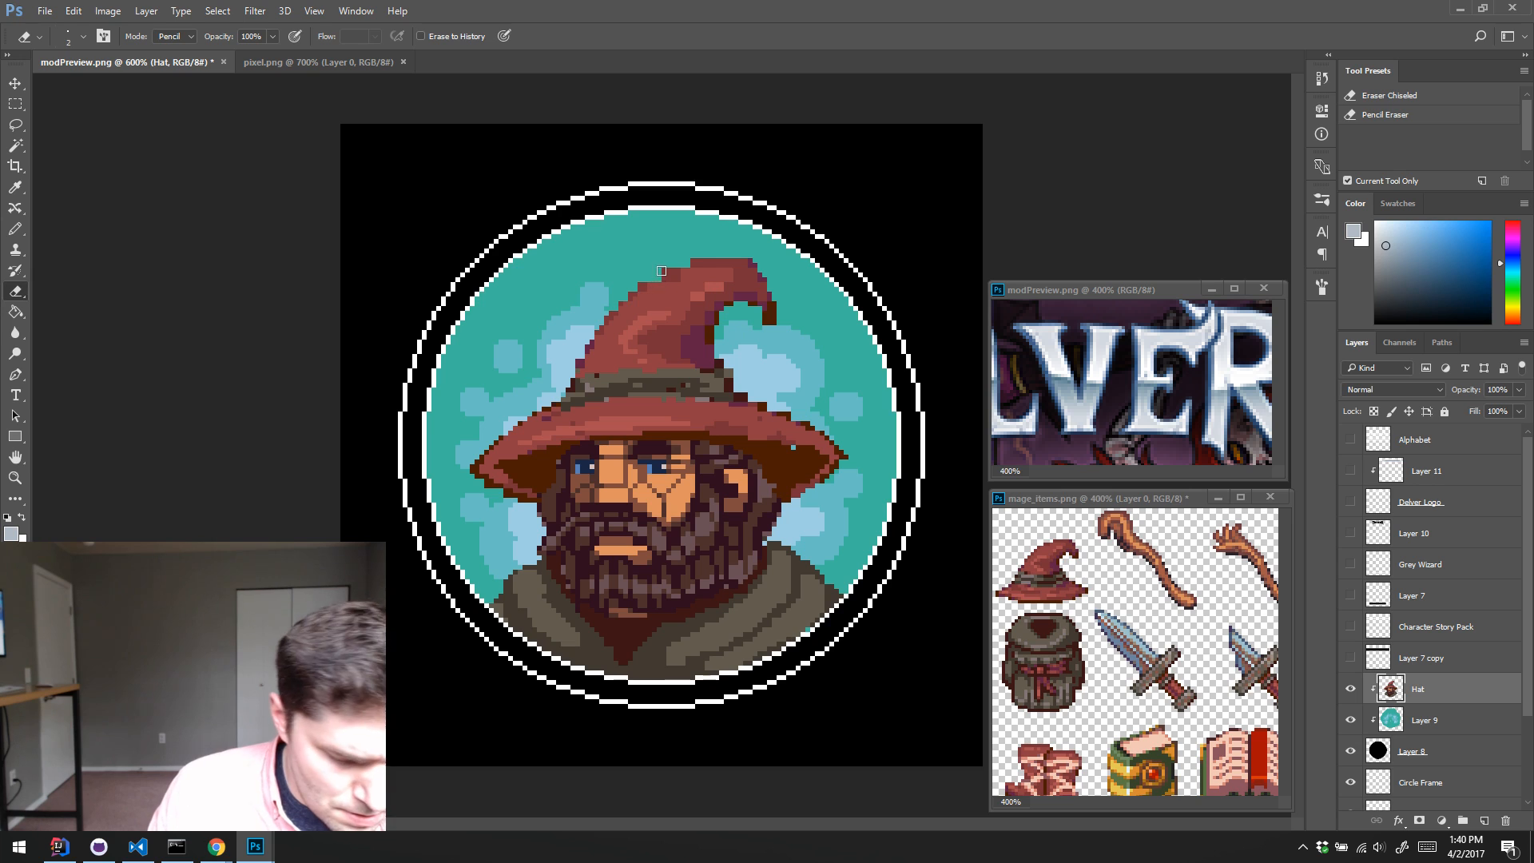
Step: Pencil sampled red along the upper edge of the wizard's hat and dark brown shading inside its curled tip
key(b)
alt+click(667, 318)
drag(654, 280, 707, 262)
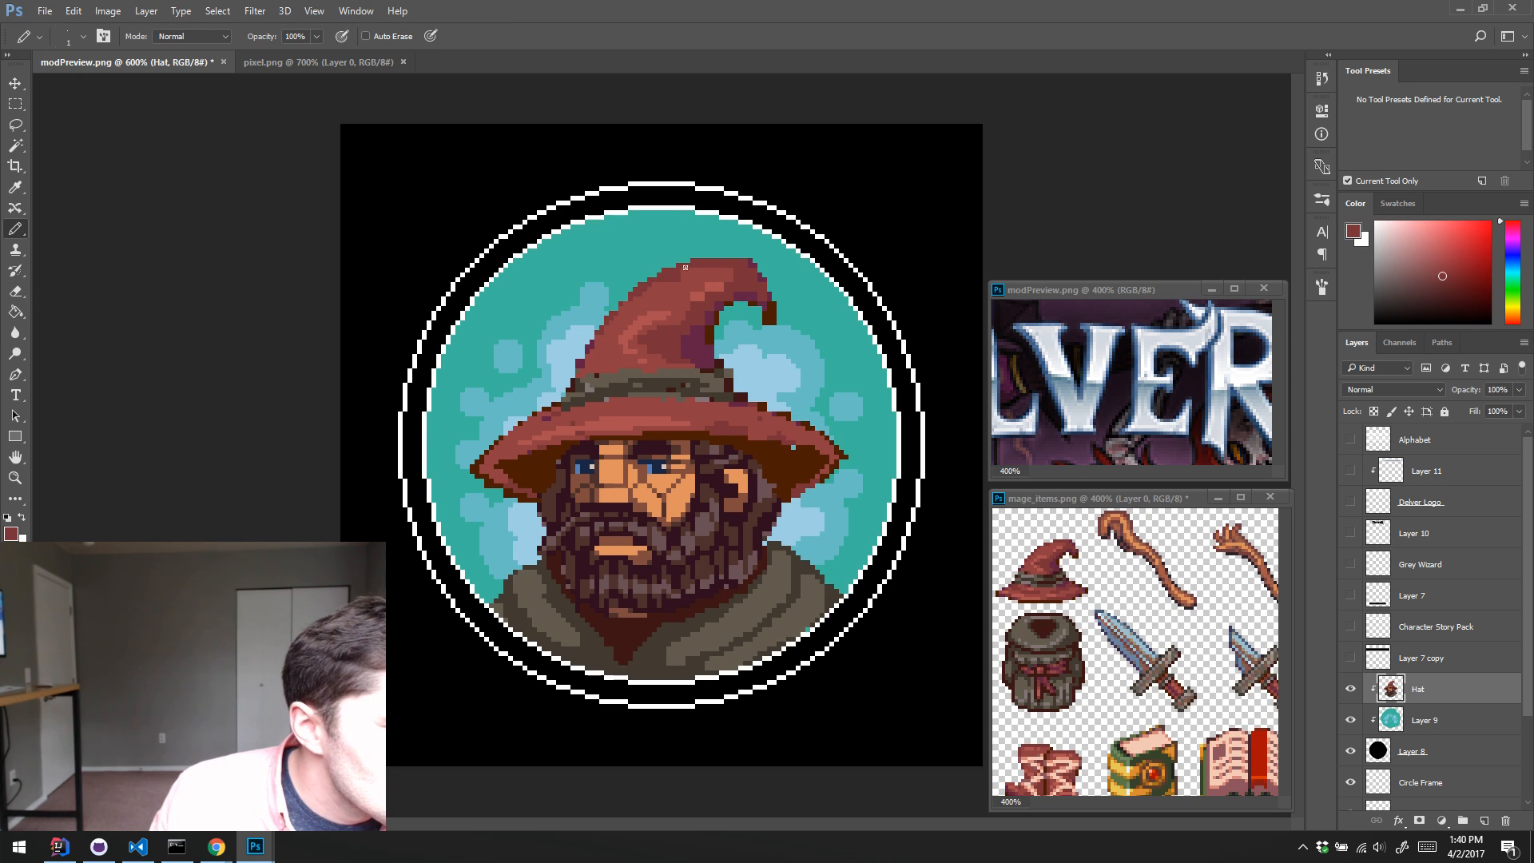
alt+click(710, 329)
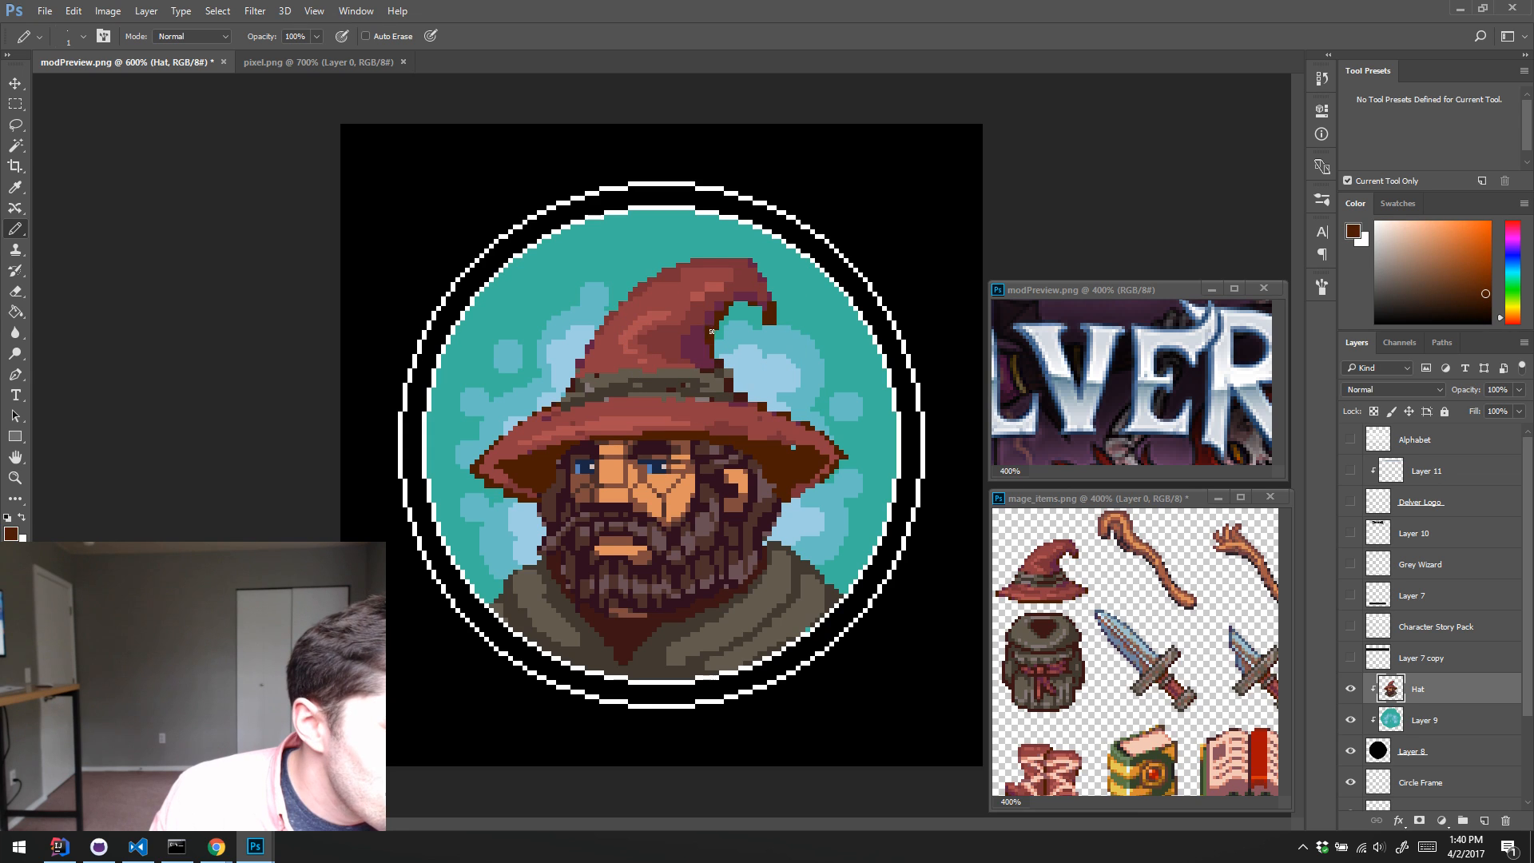
mouse_move(724, 308)
mouse_down()
mouse_move(761, 313)
mouse_move(751, 274)
mouse_up()
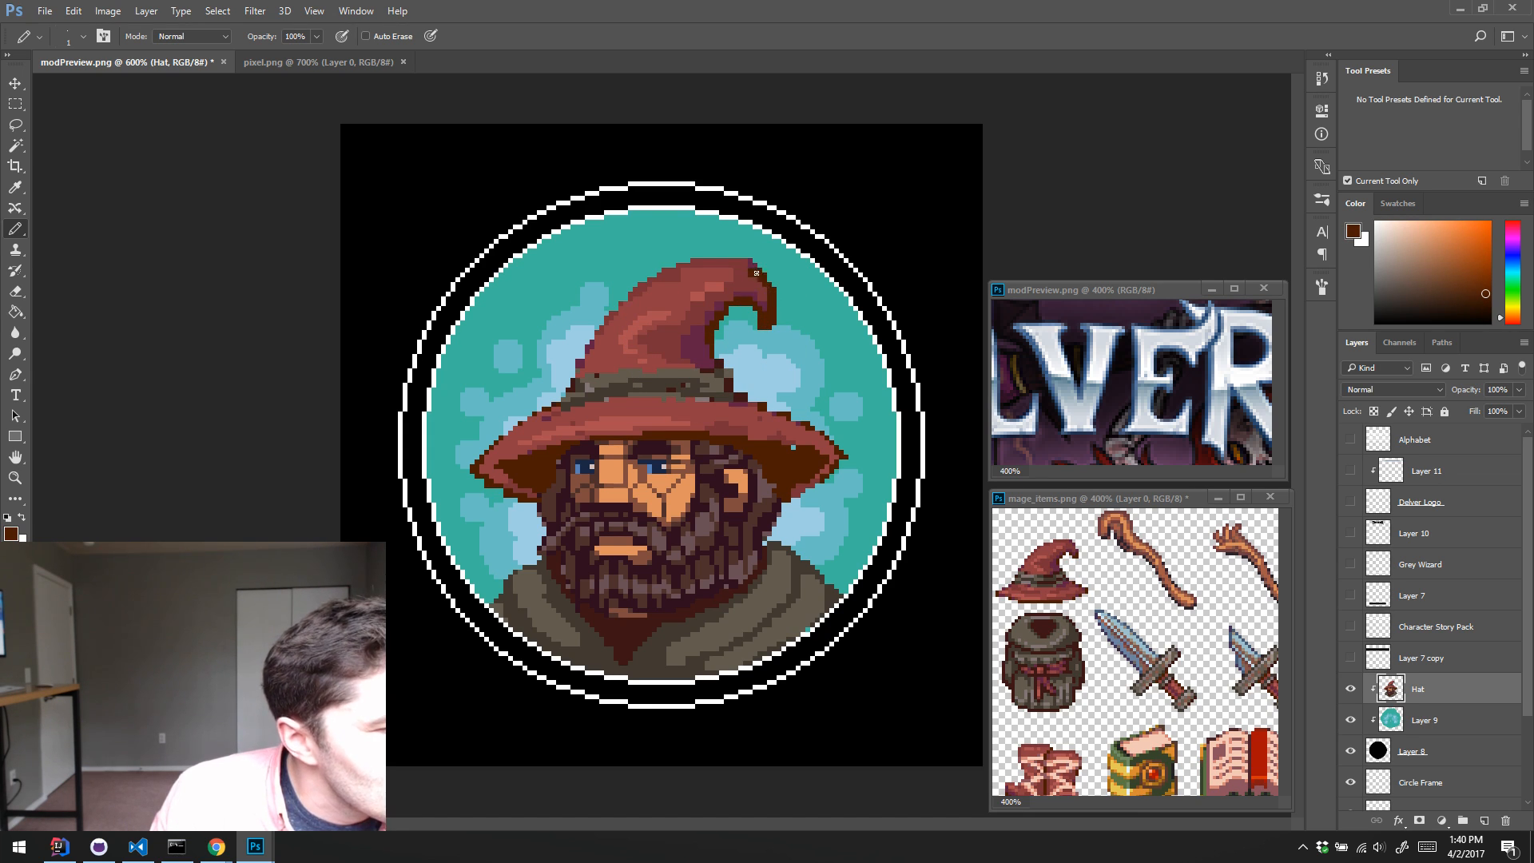
alt+click(749, 324)
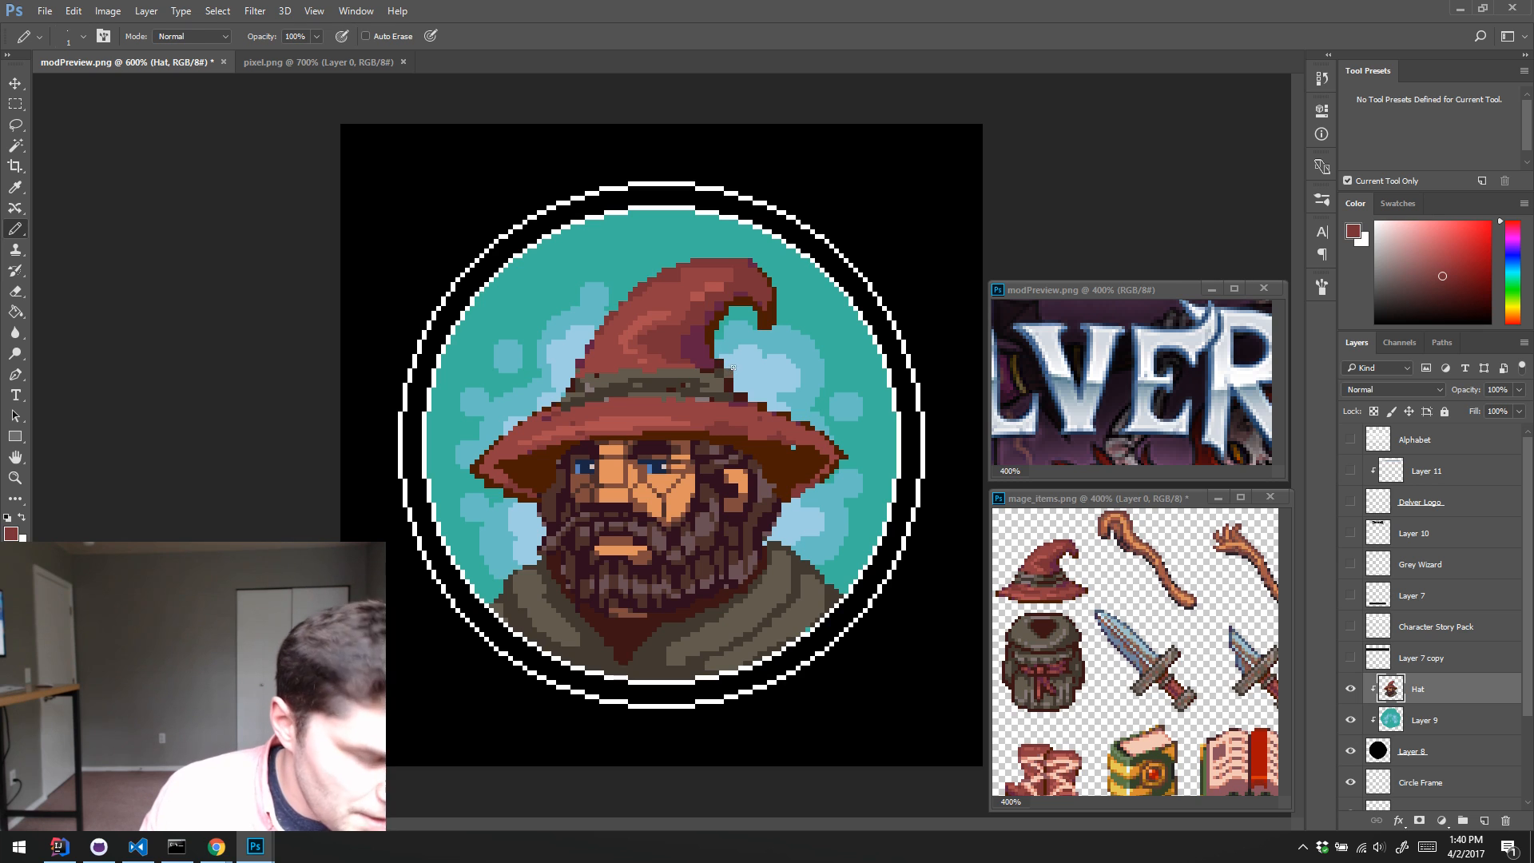
key(e)
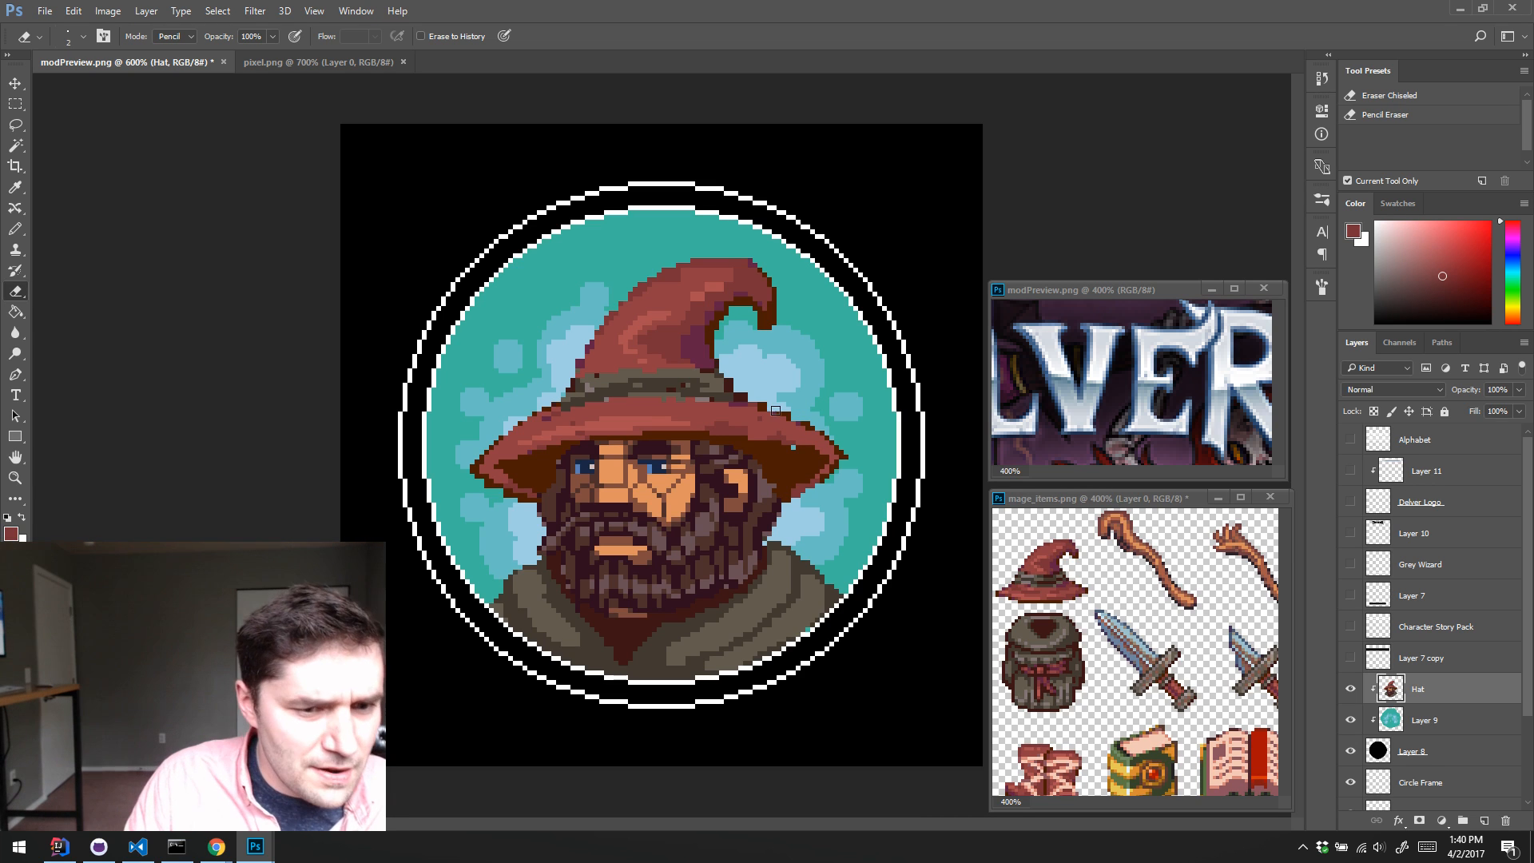
Step: Show the Delver Logo, Layer 10 and Layer 11 layers again and select Layer 10
click(1350, 504)
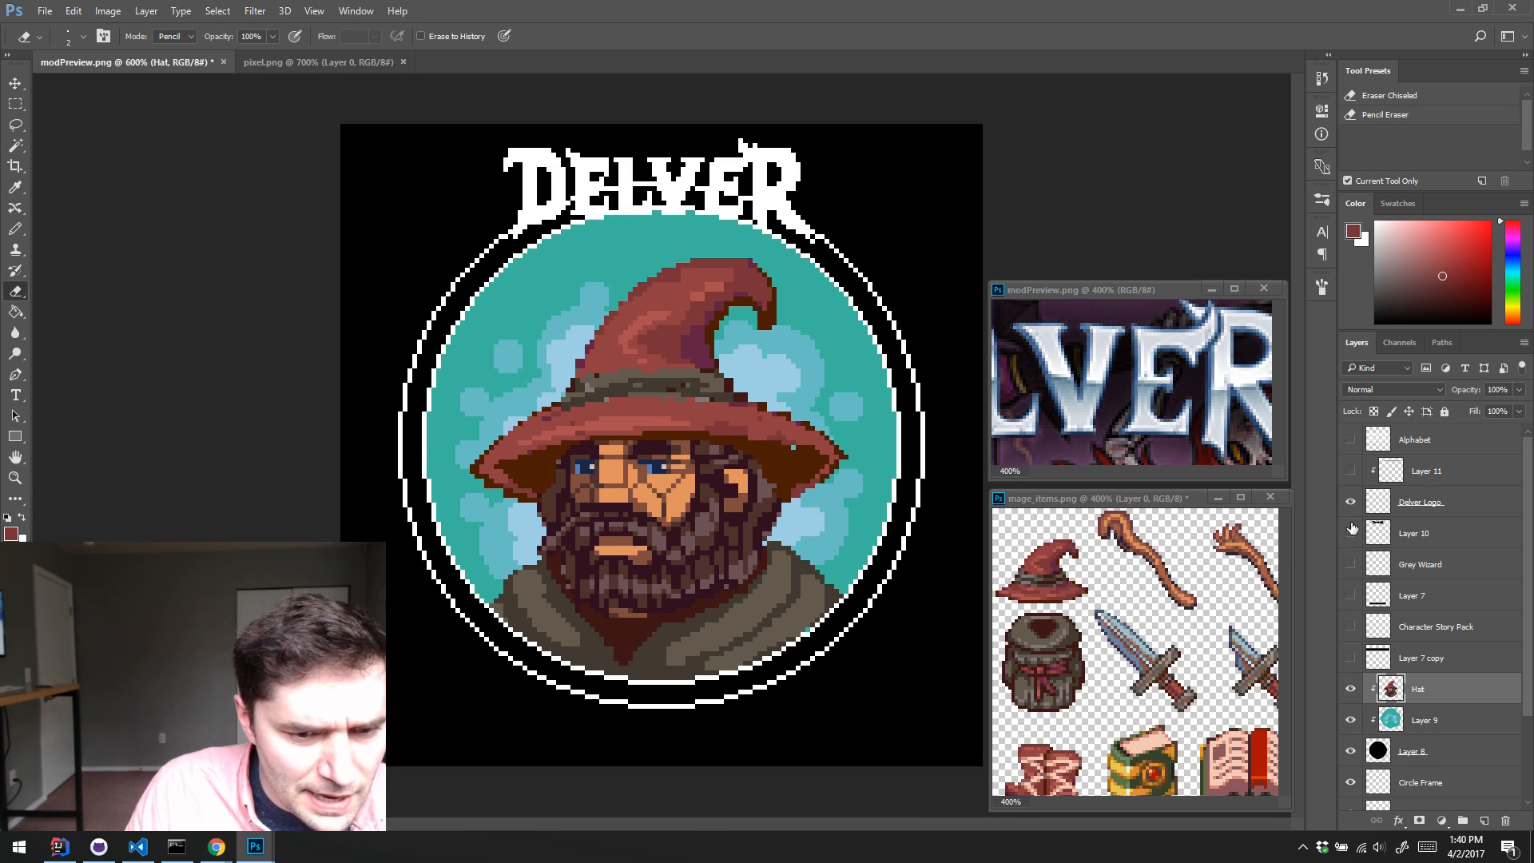
click(1350, 533)
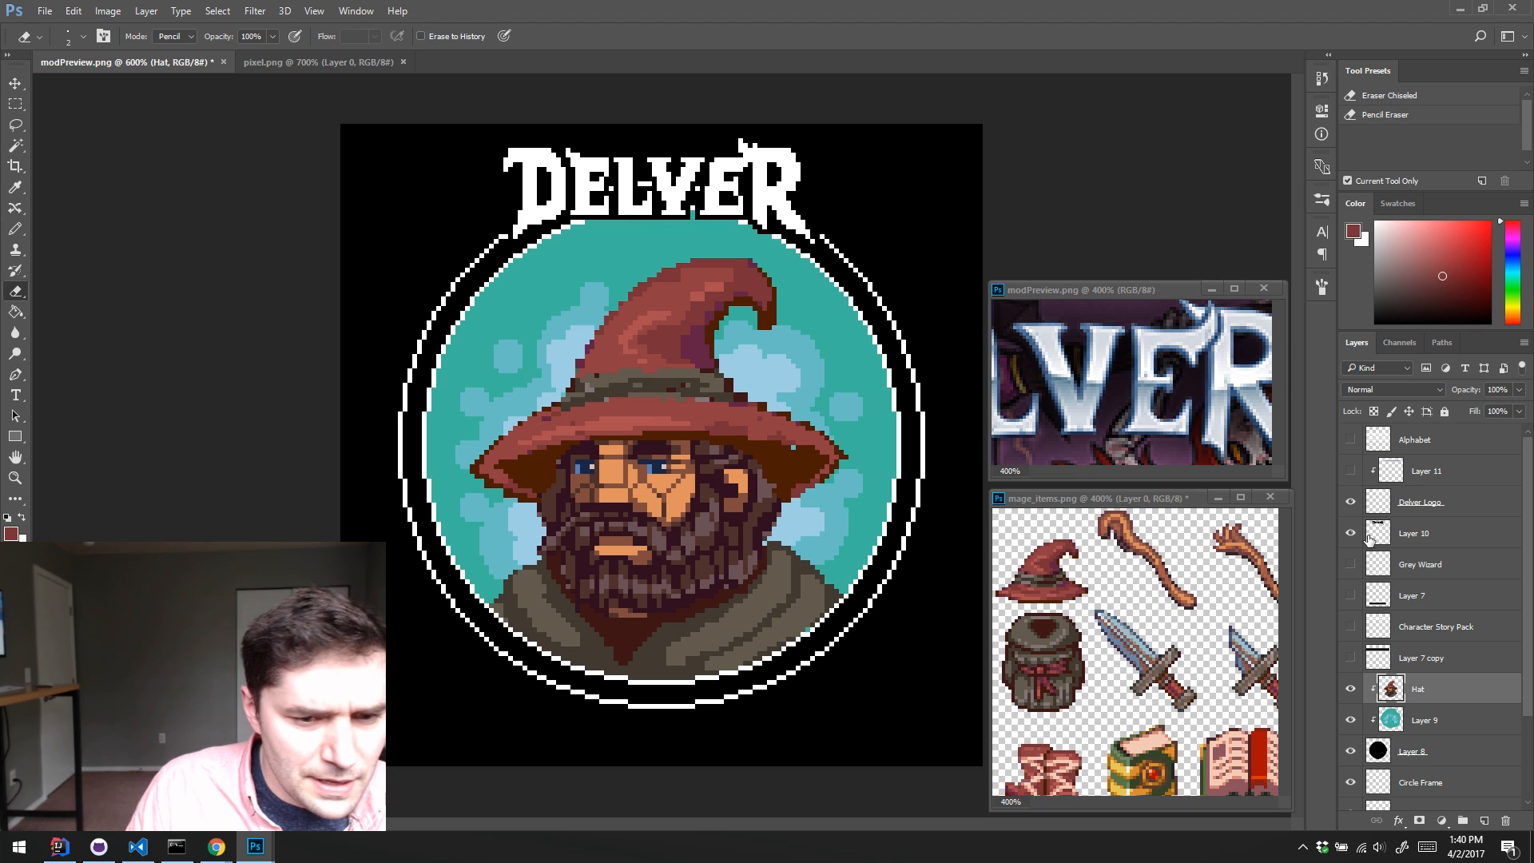
click(1349, 471)
click(1362, 540)
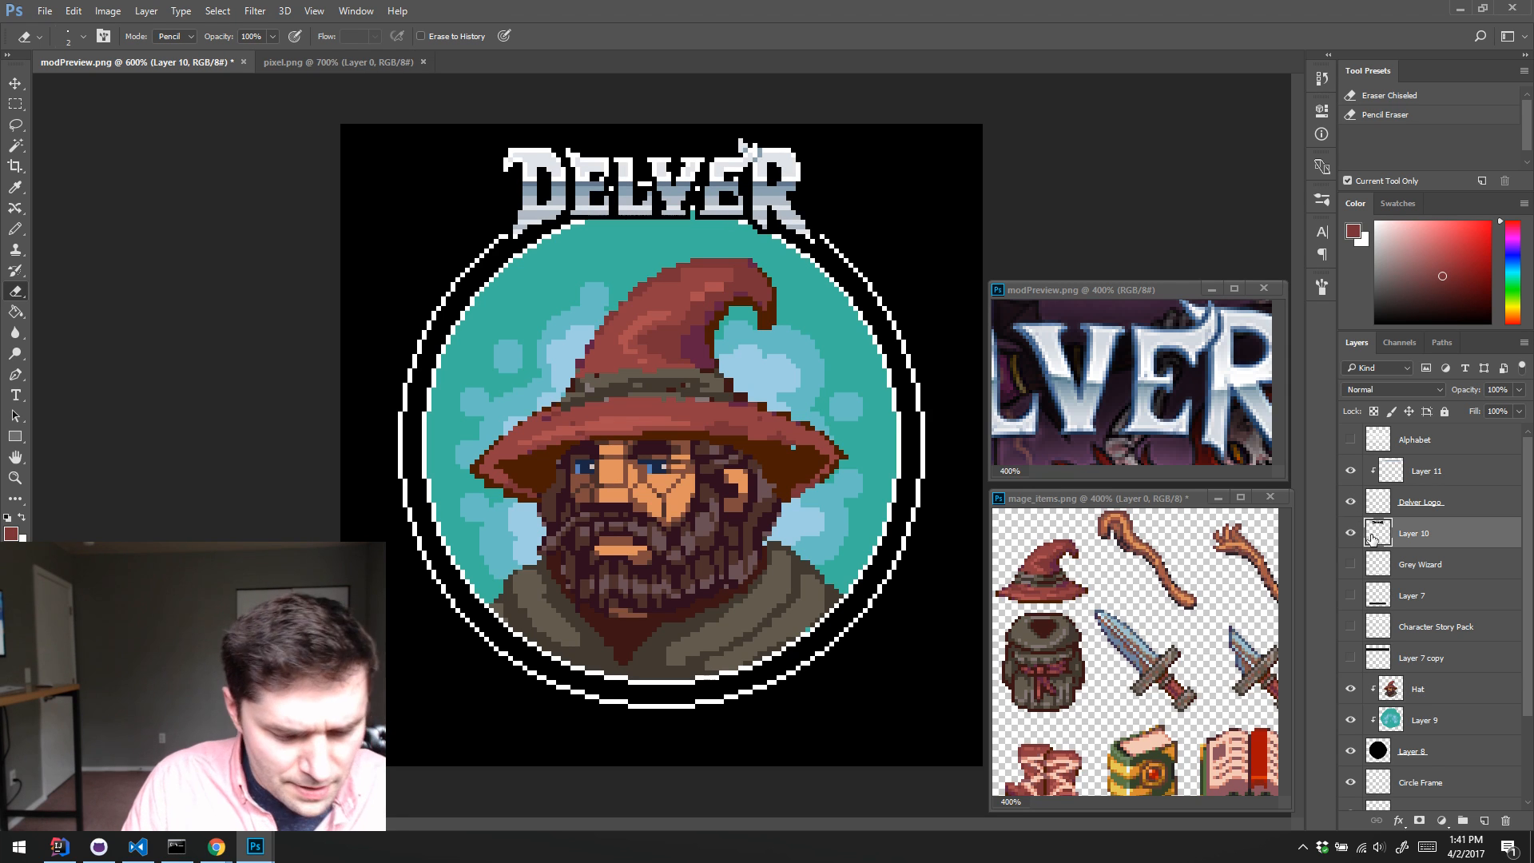
Step: Colorize the logo's outline layer with Hue/Saturation at hue 204, saturation 46 and lightness +26
key(i)
key(ctrl+u)
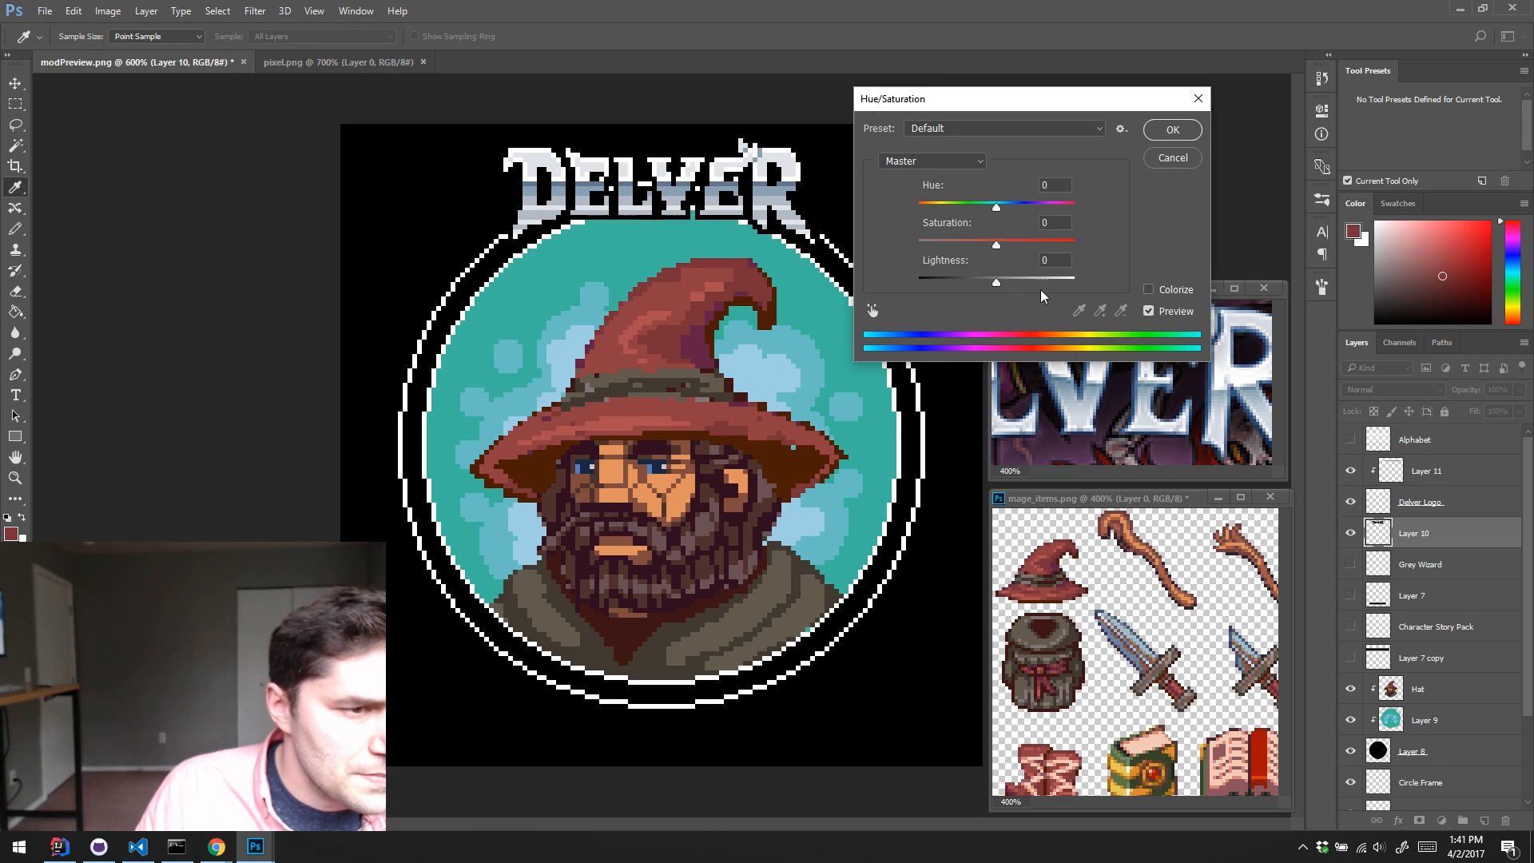
click(1163, 291)
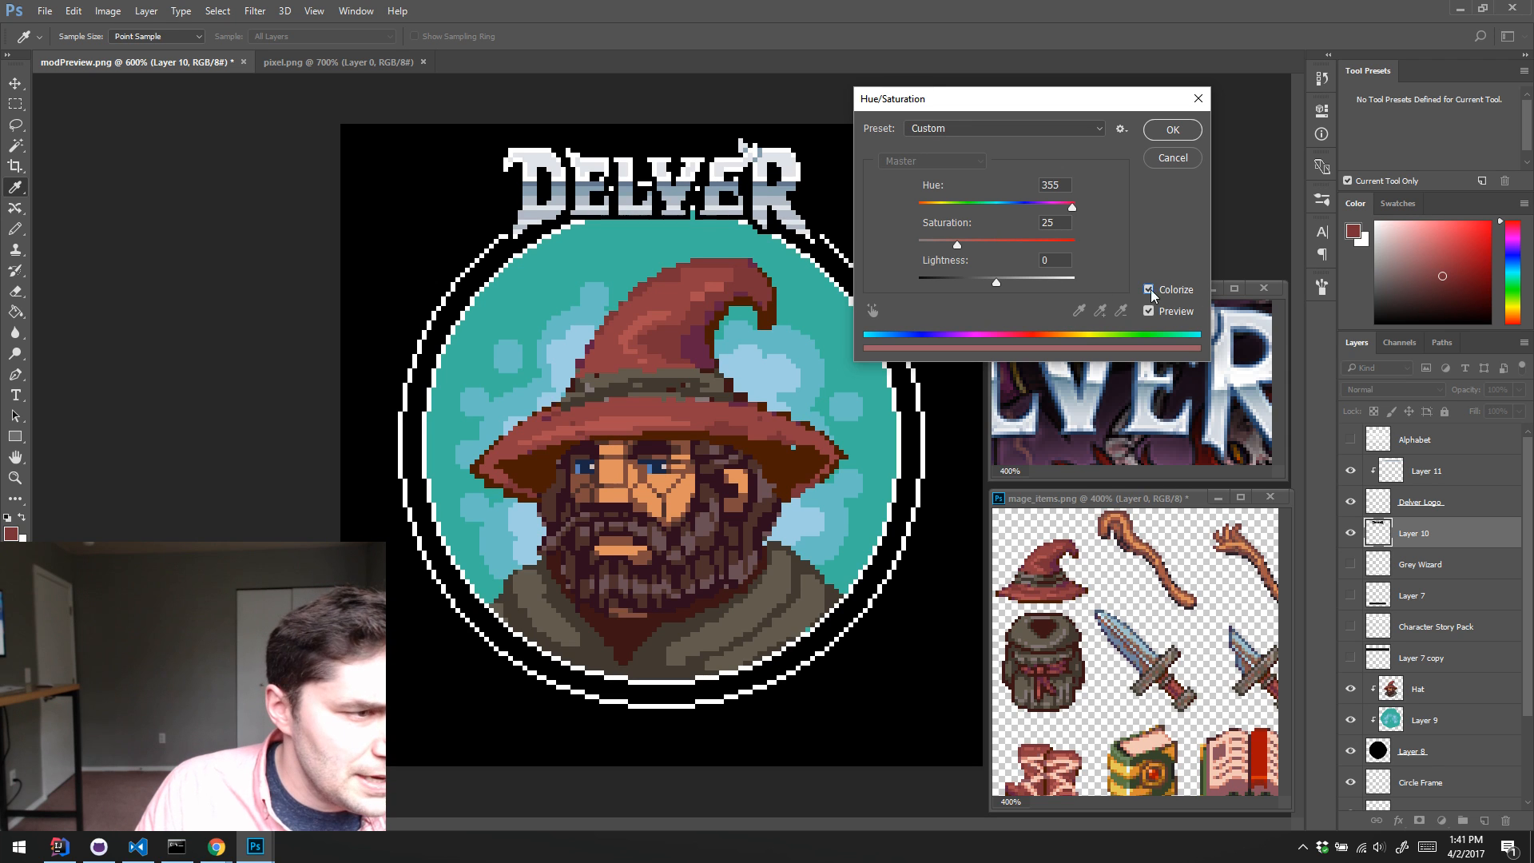
mouse_move(1023, 281)
mouse_down()
mouse_move(1046, 275)
mouse_move(1018, 272)
mouse_up()
click(1006, 206)
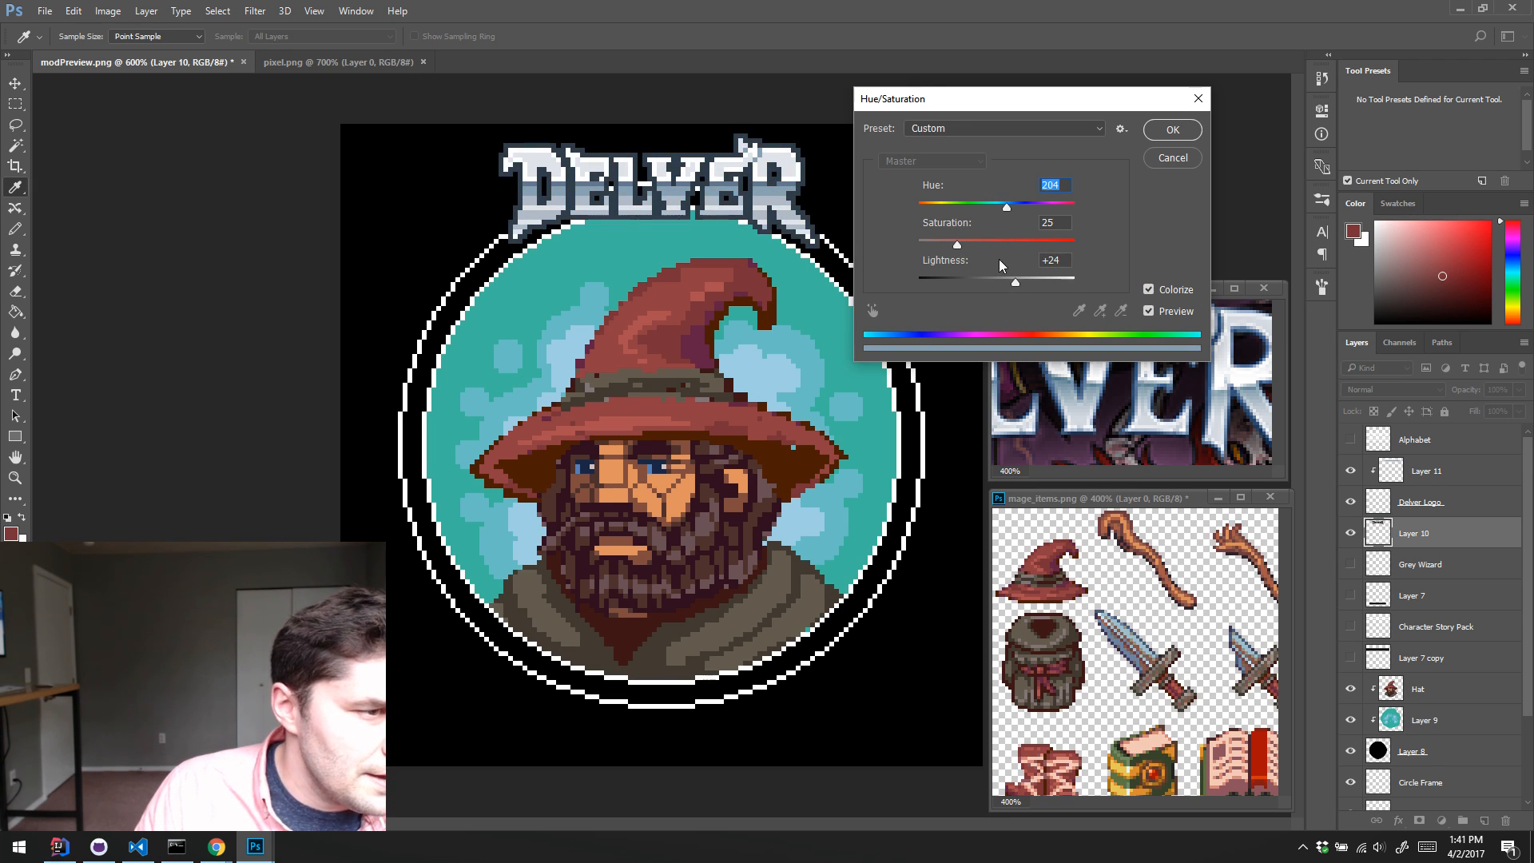
drag(957, 243, 1018, 285)
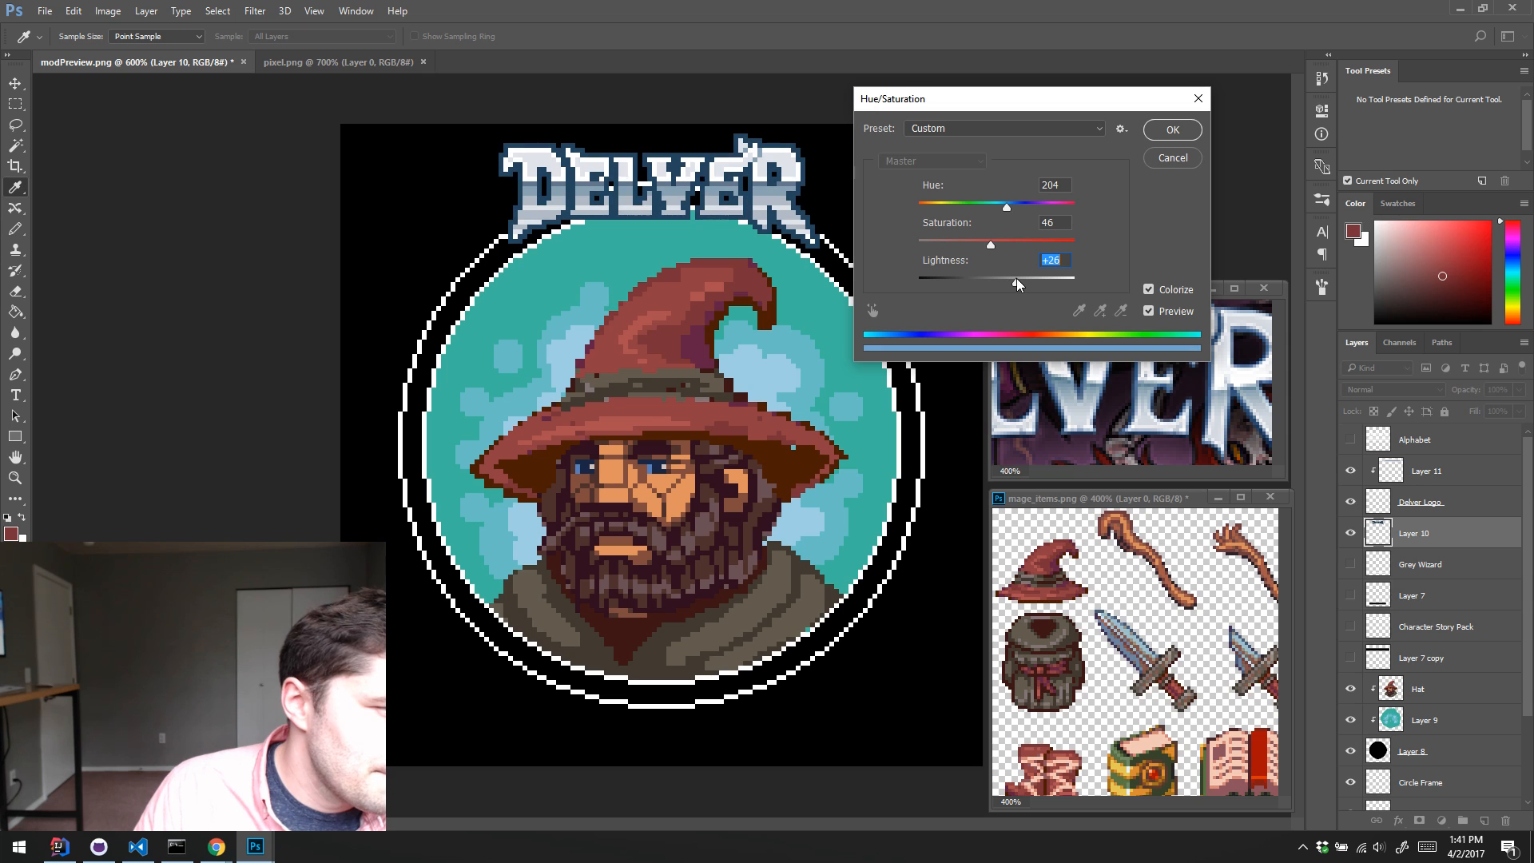
click(1168, 133)
Step: Show the Character Story Pack title and the Layer 7 copy banner to check them with the recolored logo
key(e)
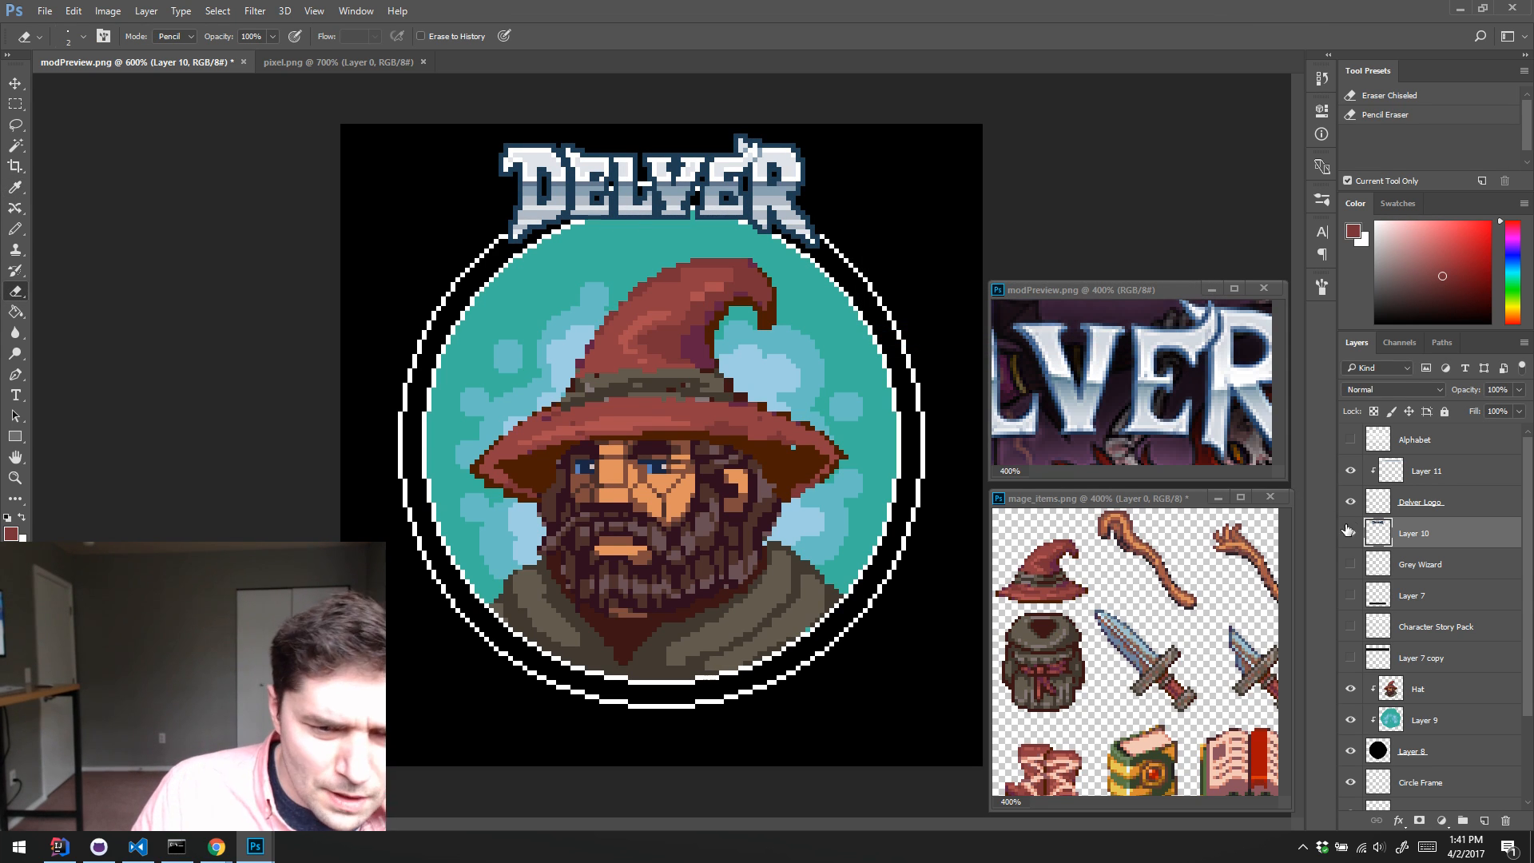
click(1351, 627)
click(1353, 652)
click(1352, 652)
click(1352, 651)
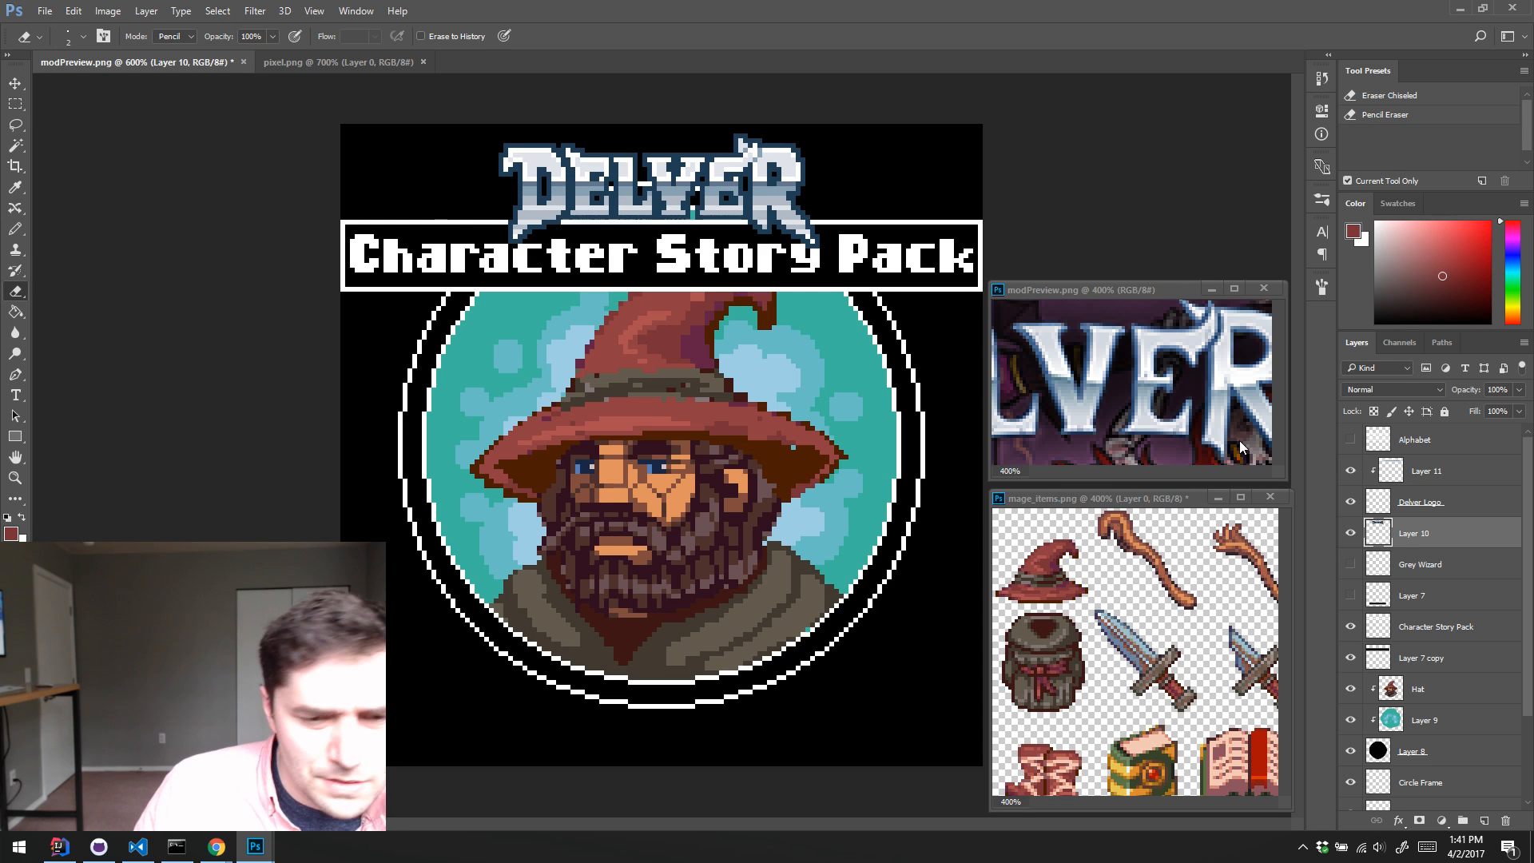
Step: Hide the logo, outline, title and banner layers and select the Hat layer
drag(1351, 533, 1350, 470)
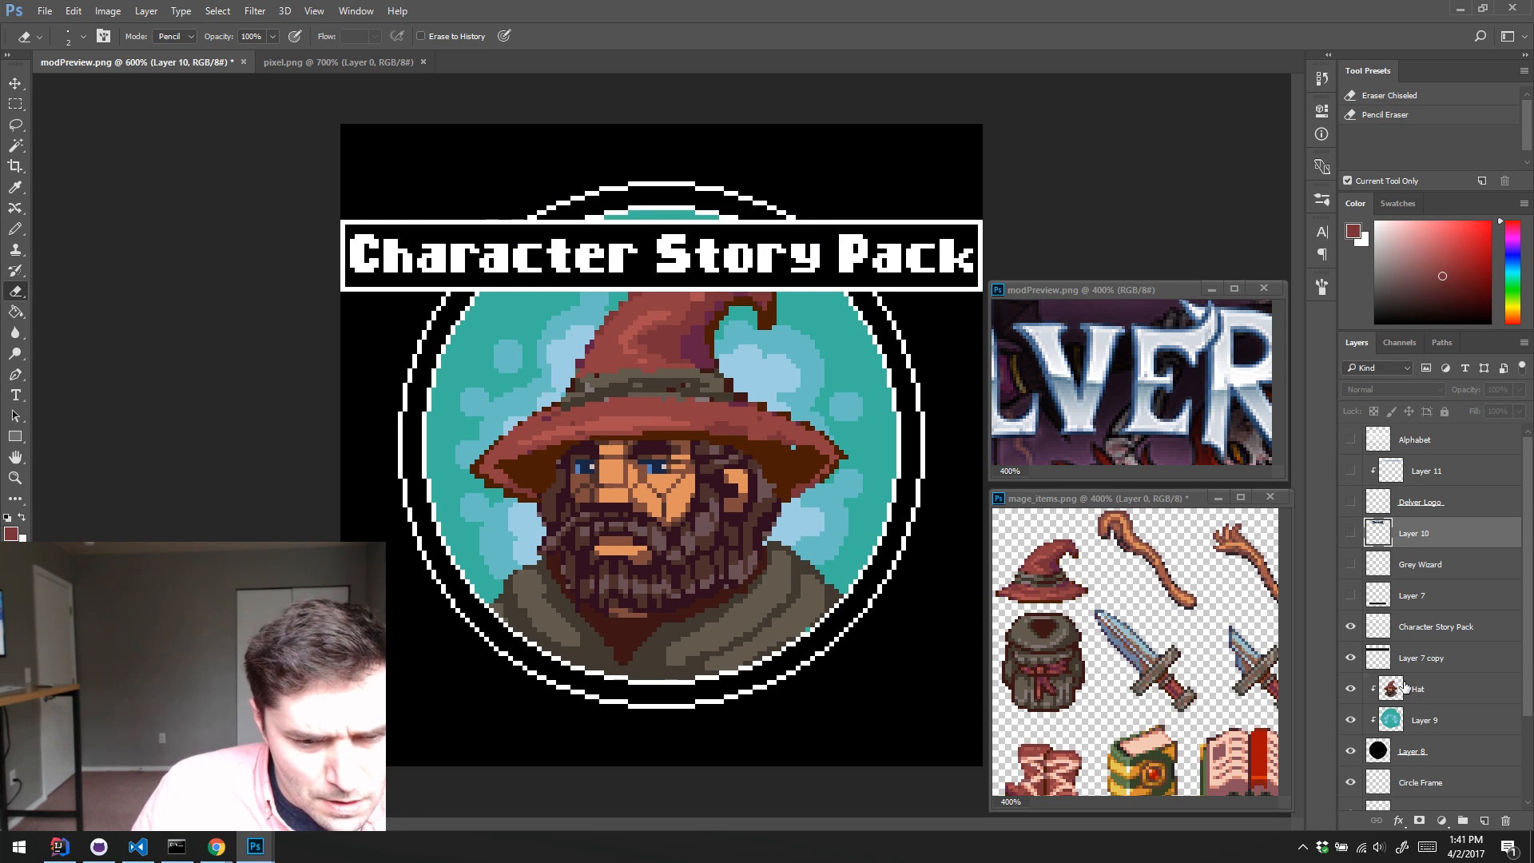
click(1437, 689)
drag(1350, 657, 1350, 627)
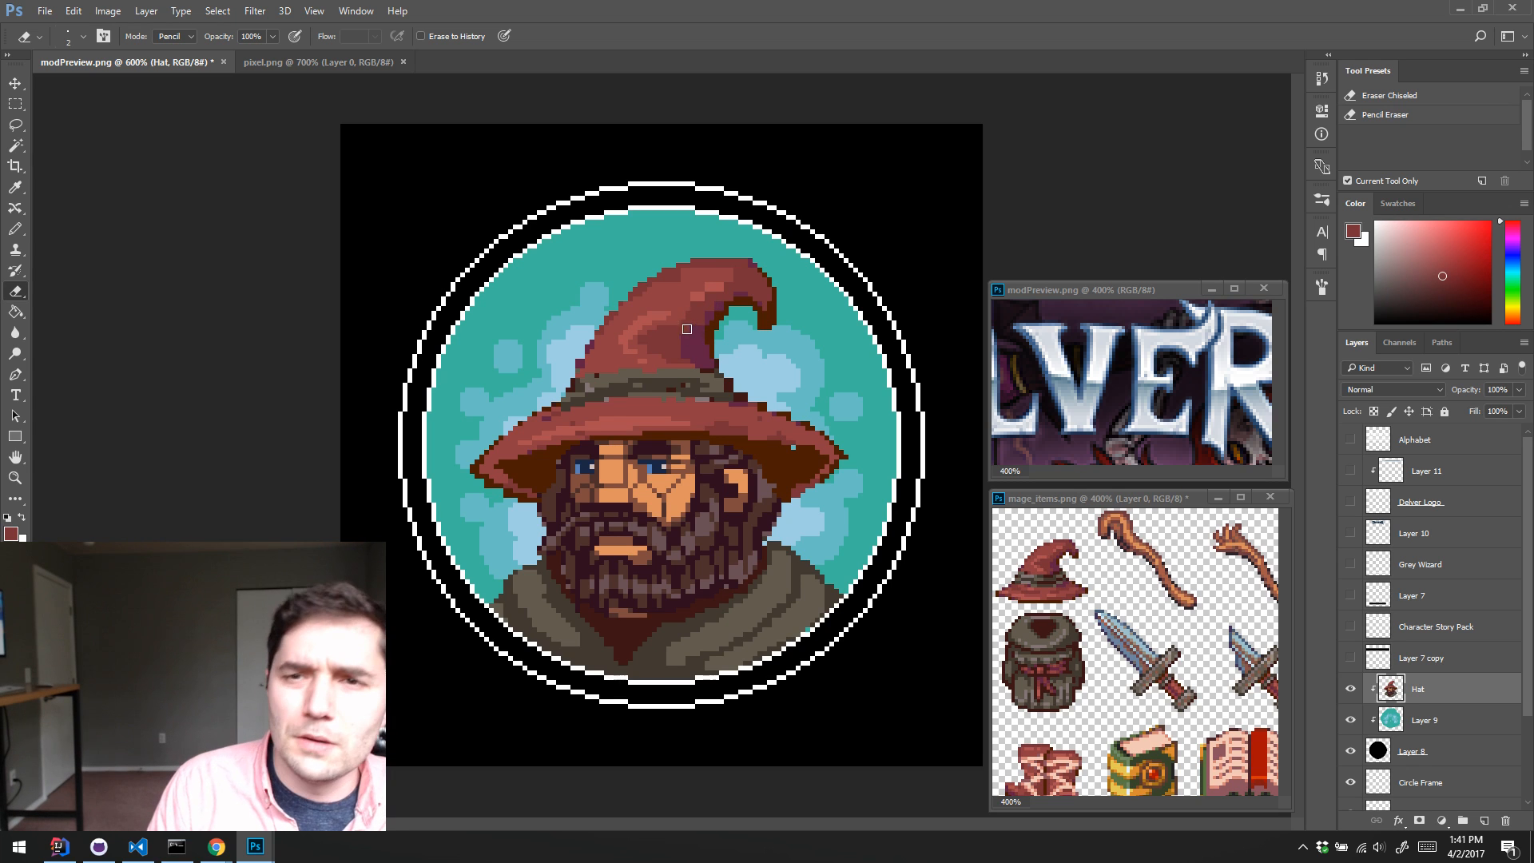
Step: Sample the hat's red tones and pencil touch-ups into the shading on the upper part of its cone
key(b)
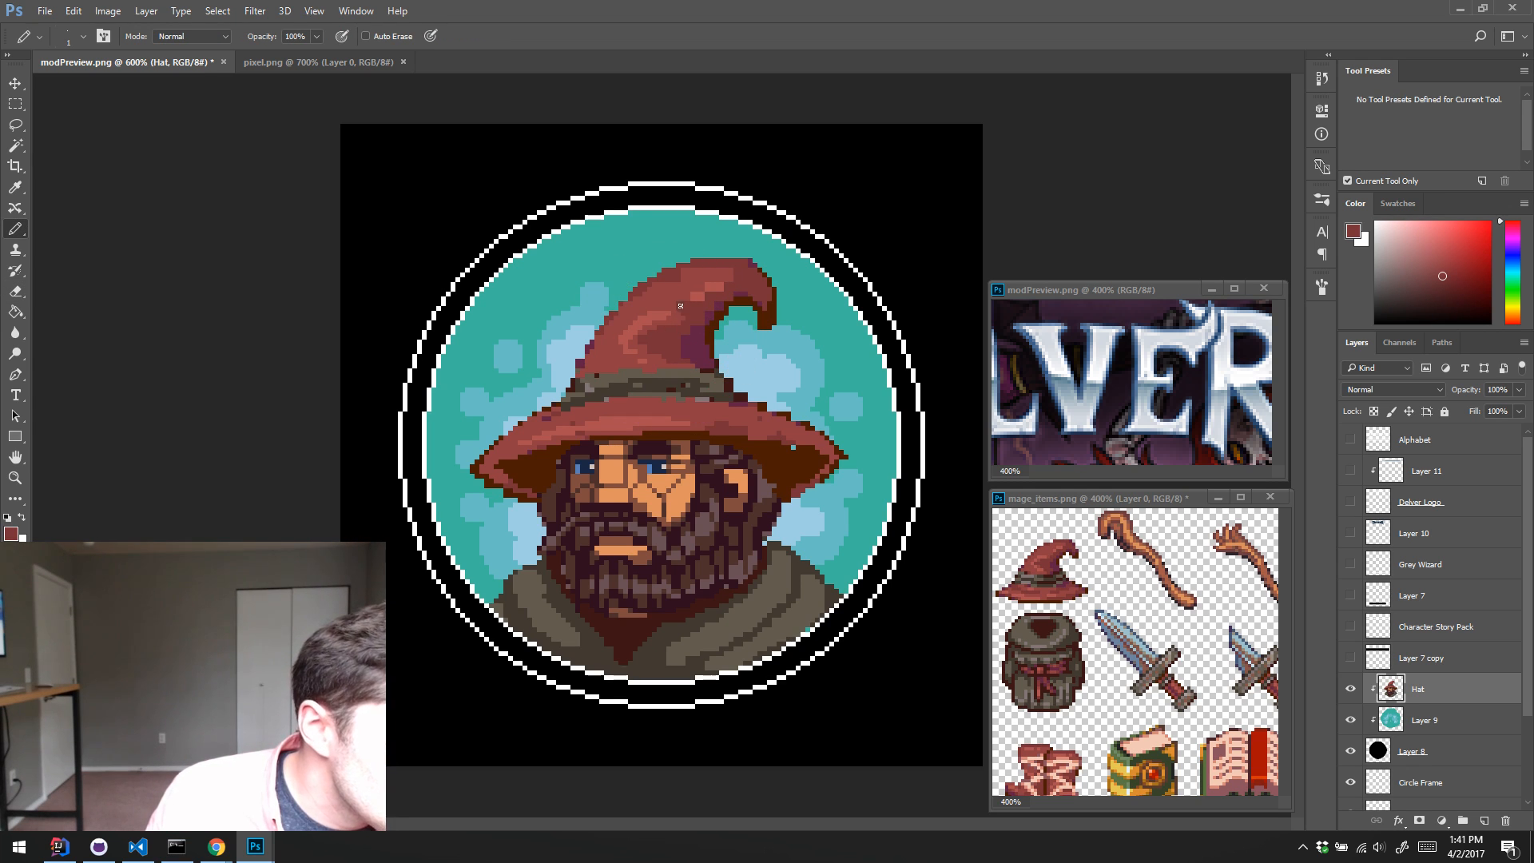
alt+click(703, 292)
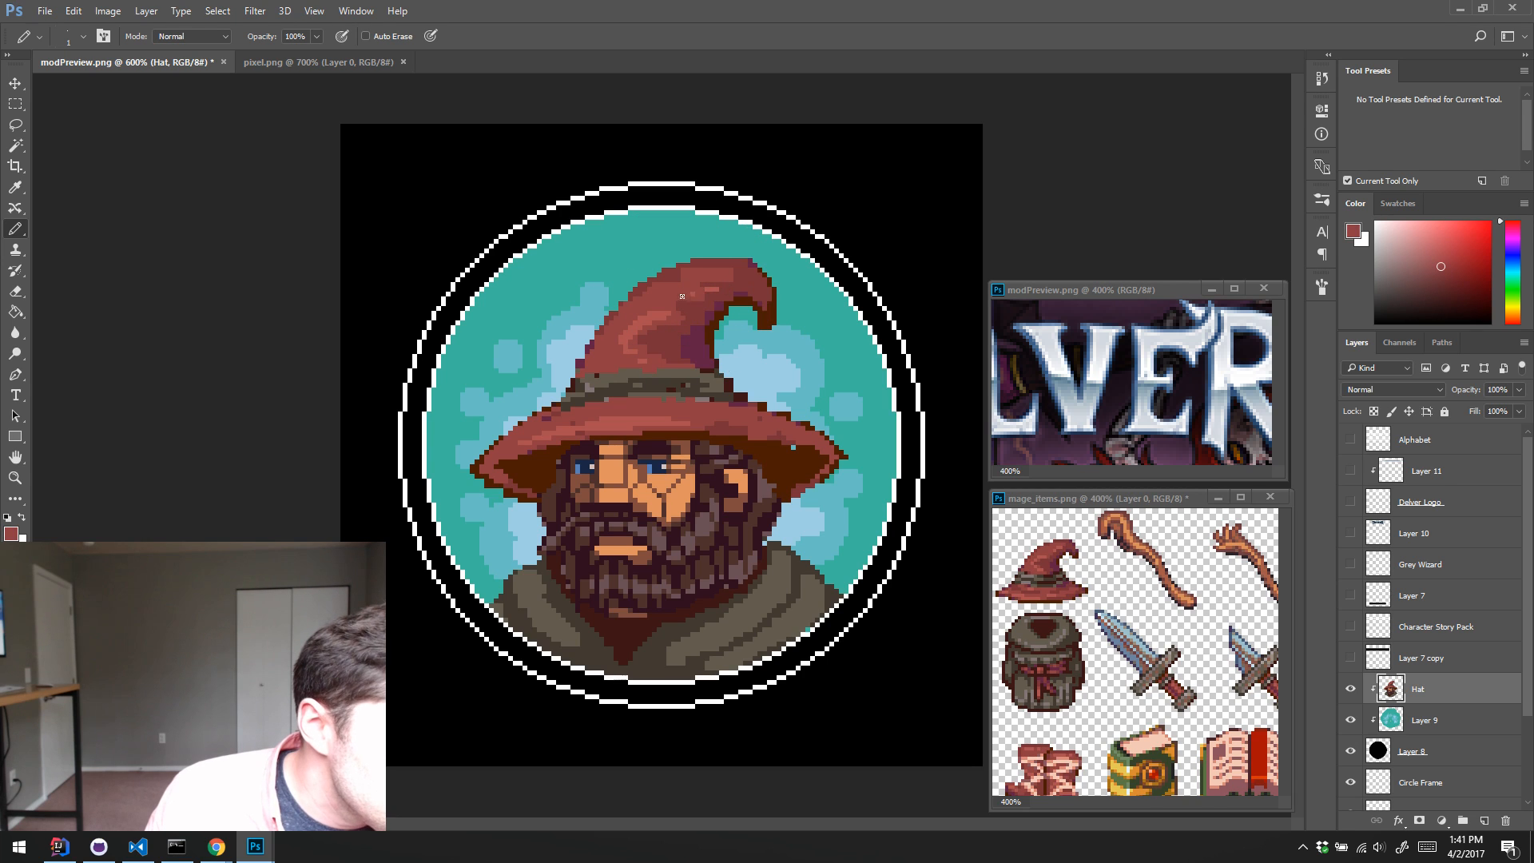
alt+click(709, 295)
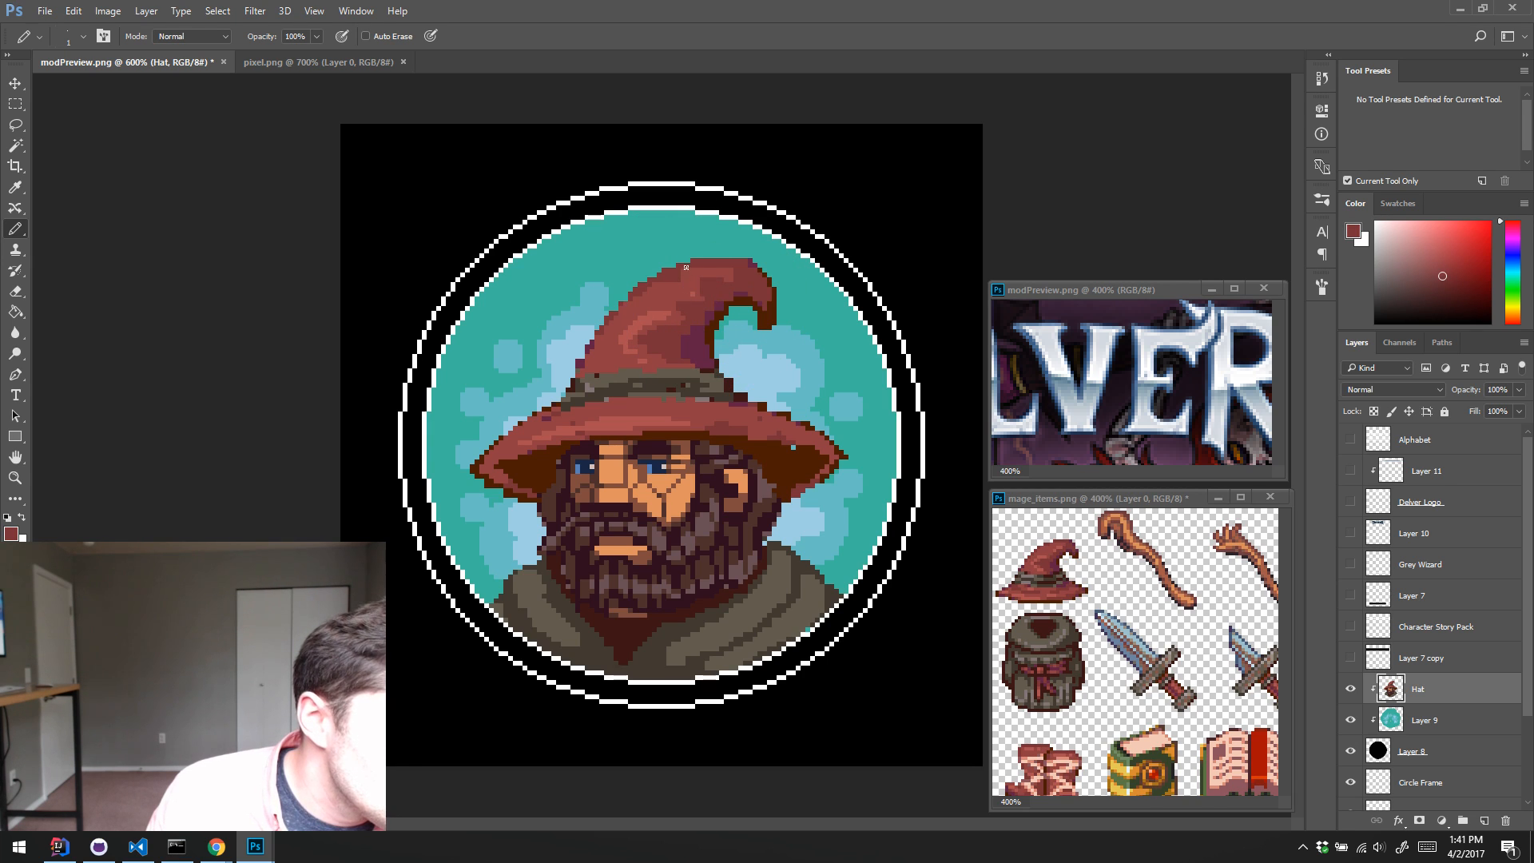
key(alt)
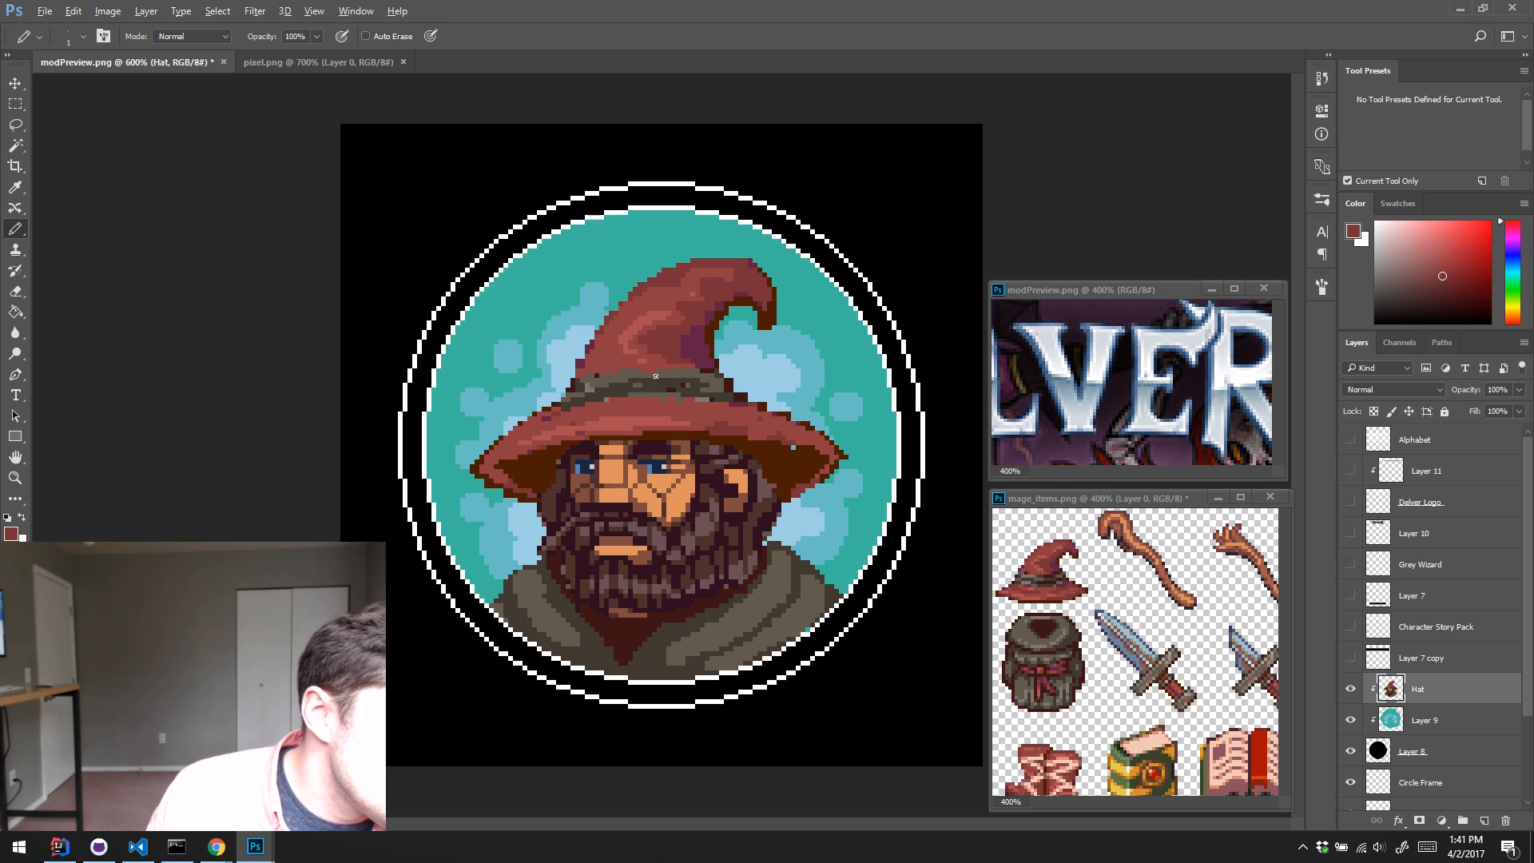
Step: Redraw the hat band with sampled grey-brown, adding dark brown shading at its edge and along its lower side
alt+click(579, 391)
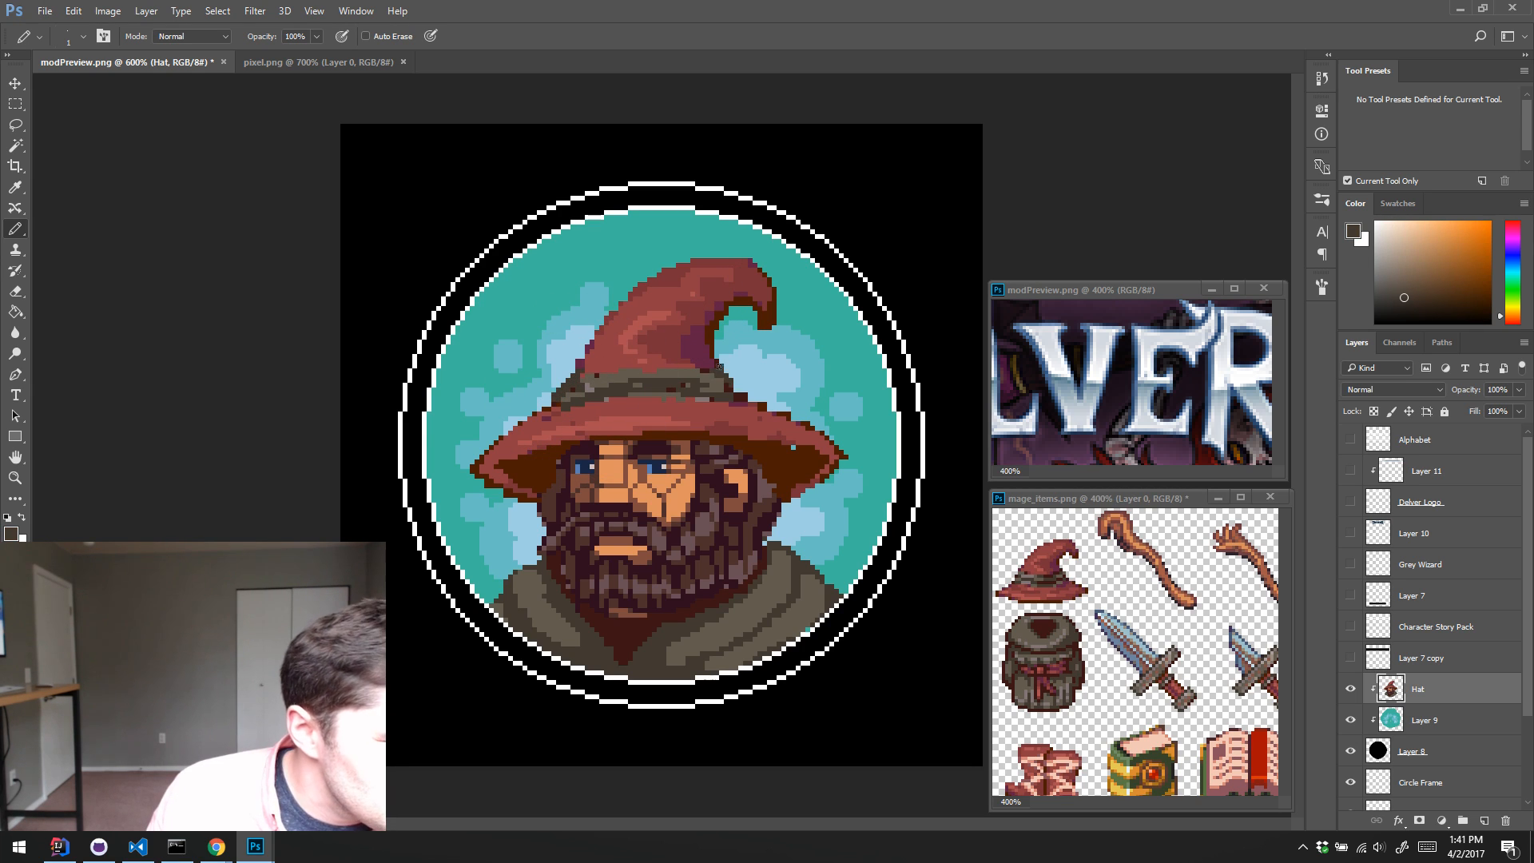
alt+click(589, 383)
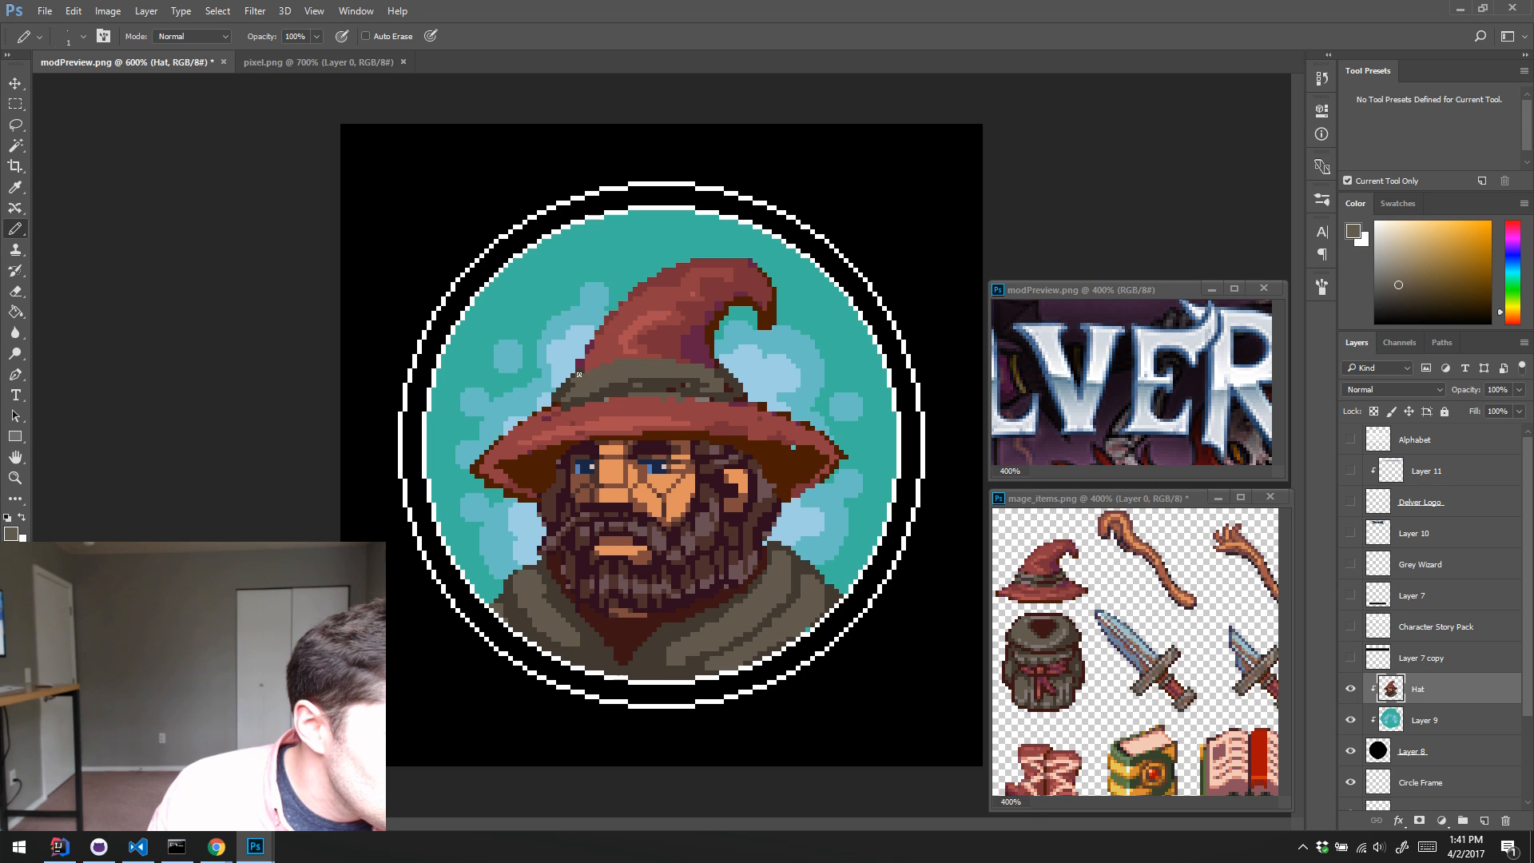
alt+click(556, 407)
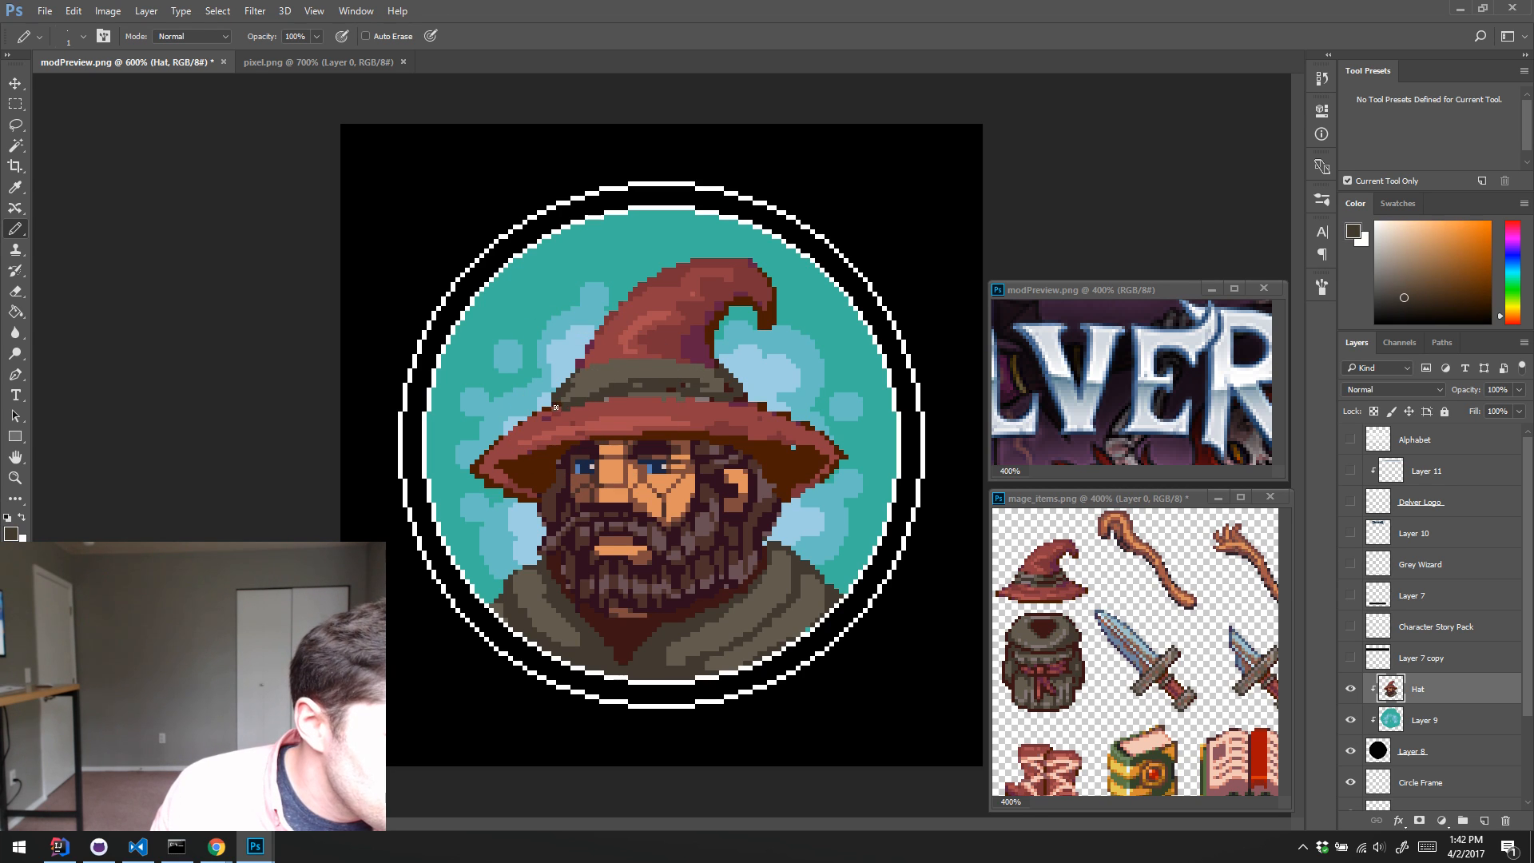
drag(616, 395, 715, 392)
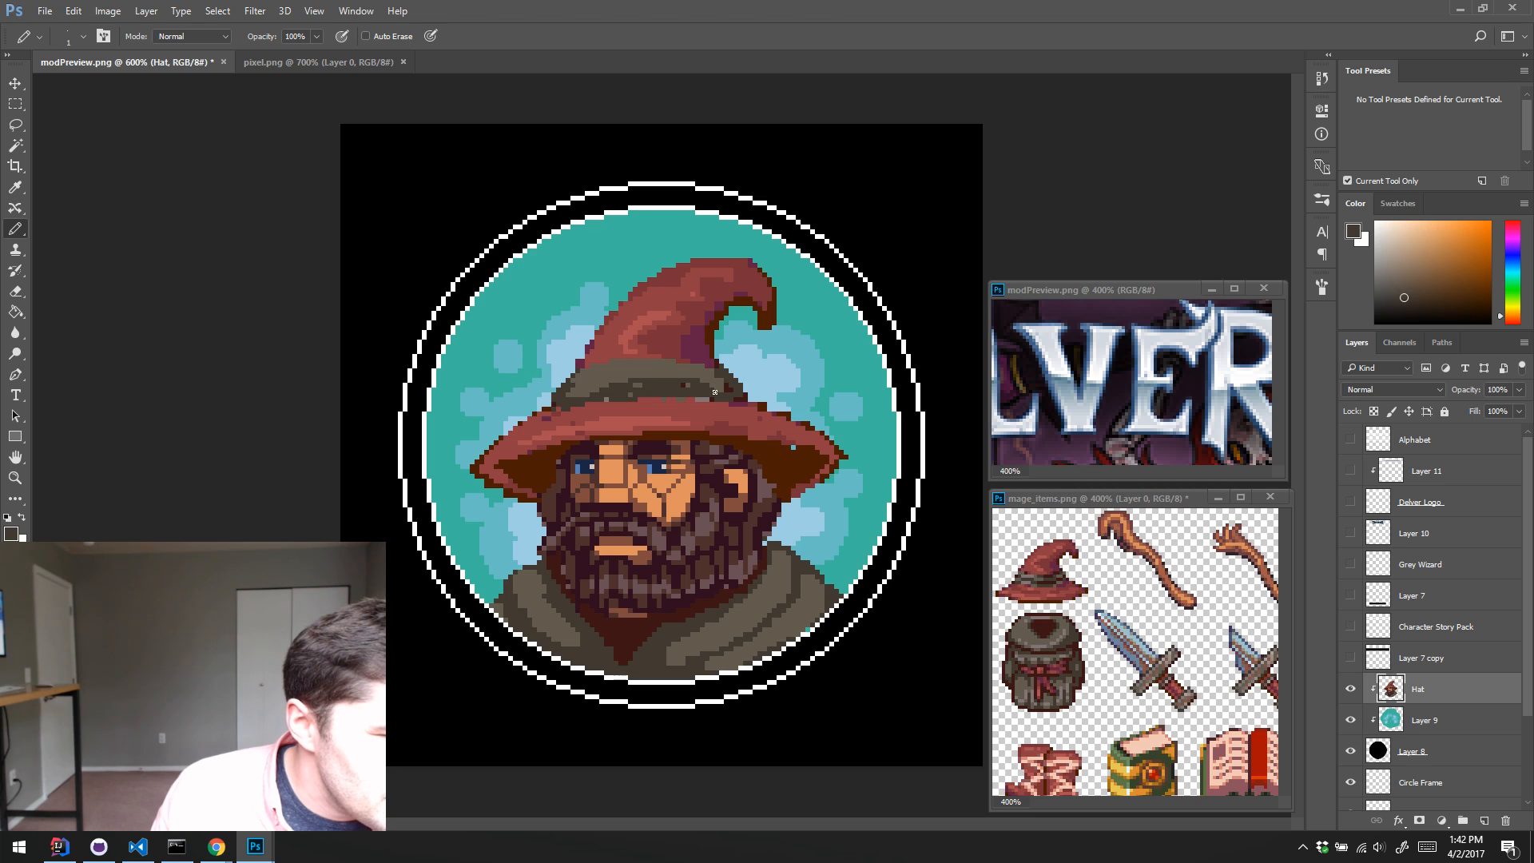
Step: Clean up the brim's upper edge with sampled red and cover the stray blue pixel on its dark underside
alt+click(628, 412)
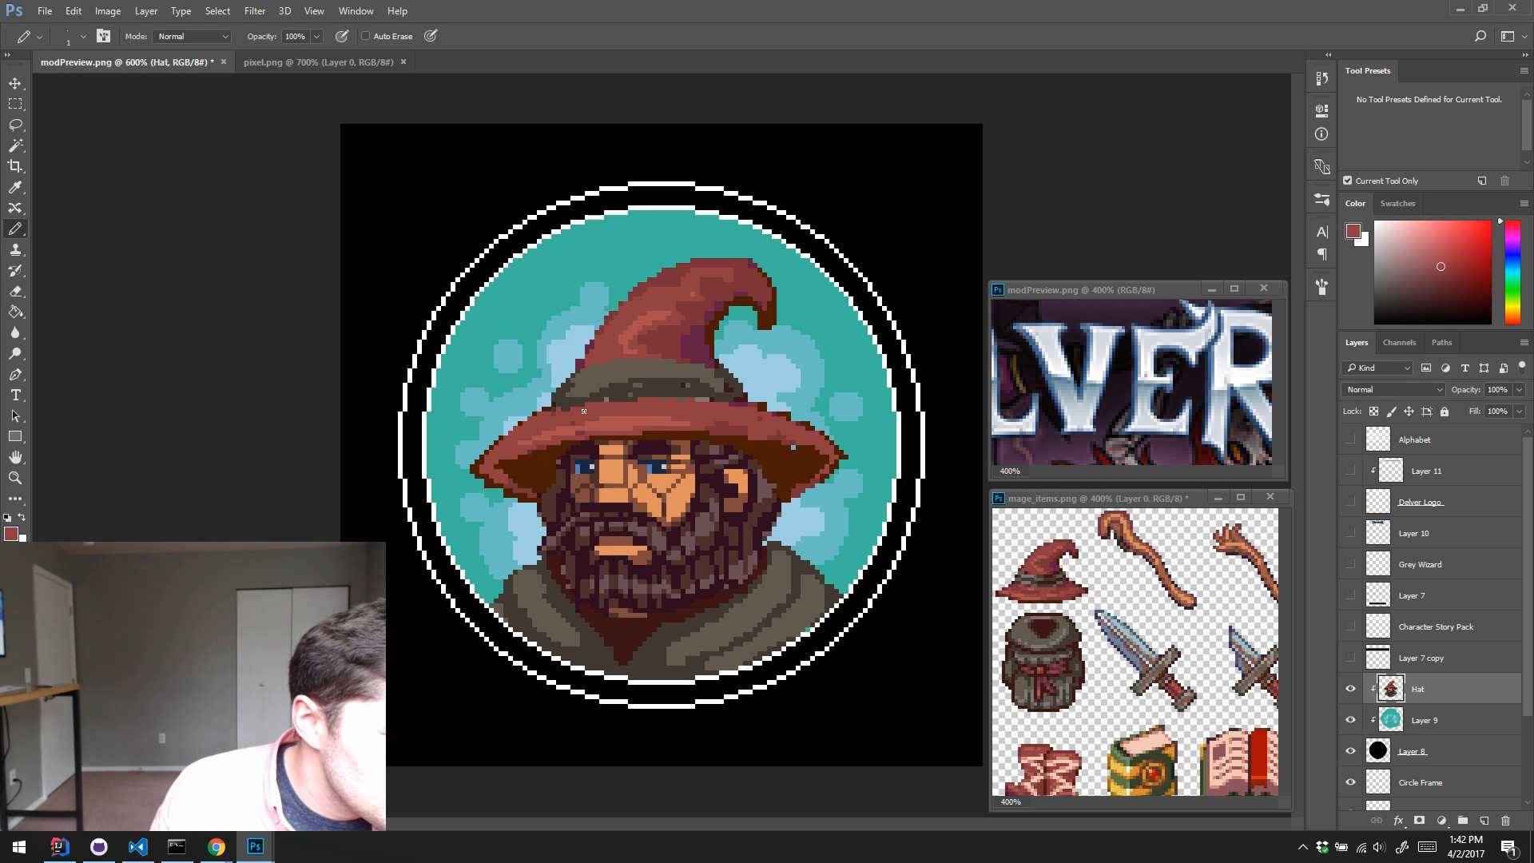
drag(596, 400, 626, 395)
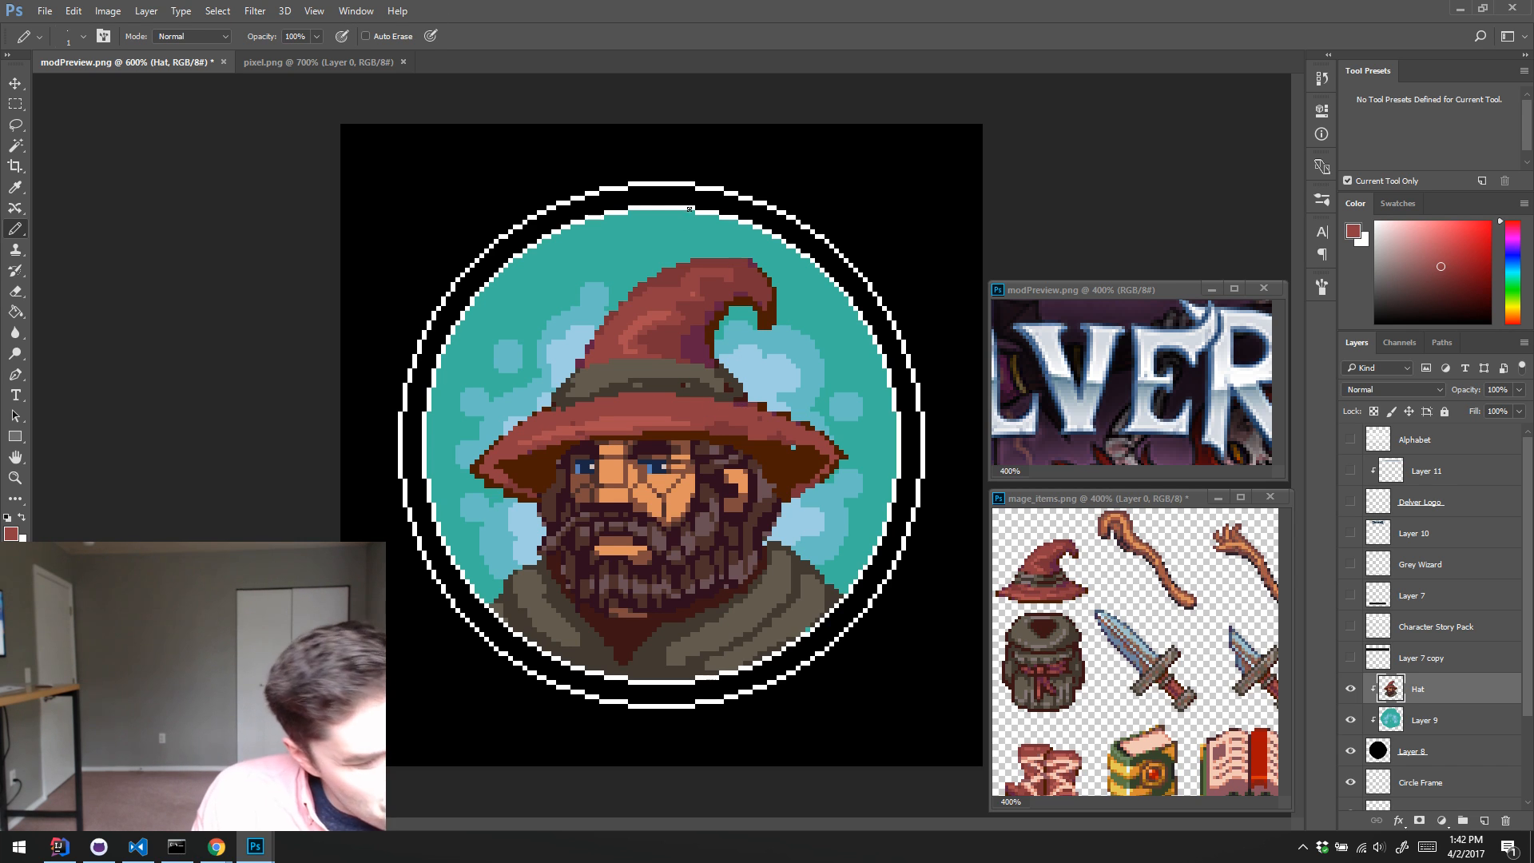
alt+click(792, 450)
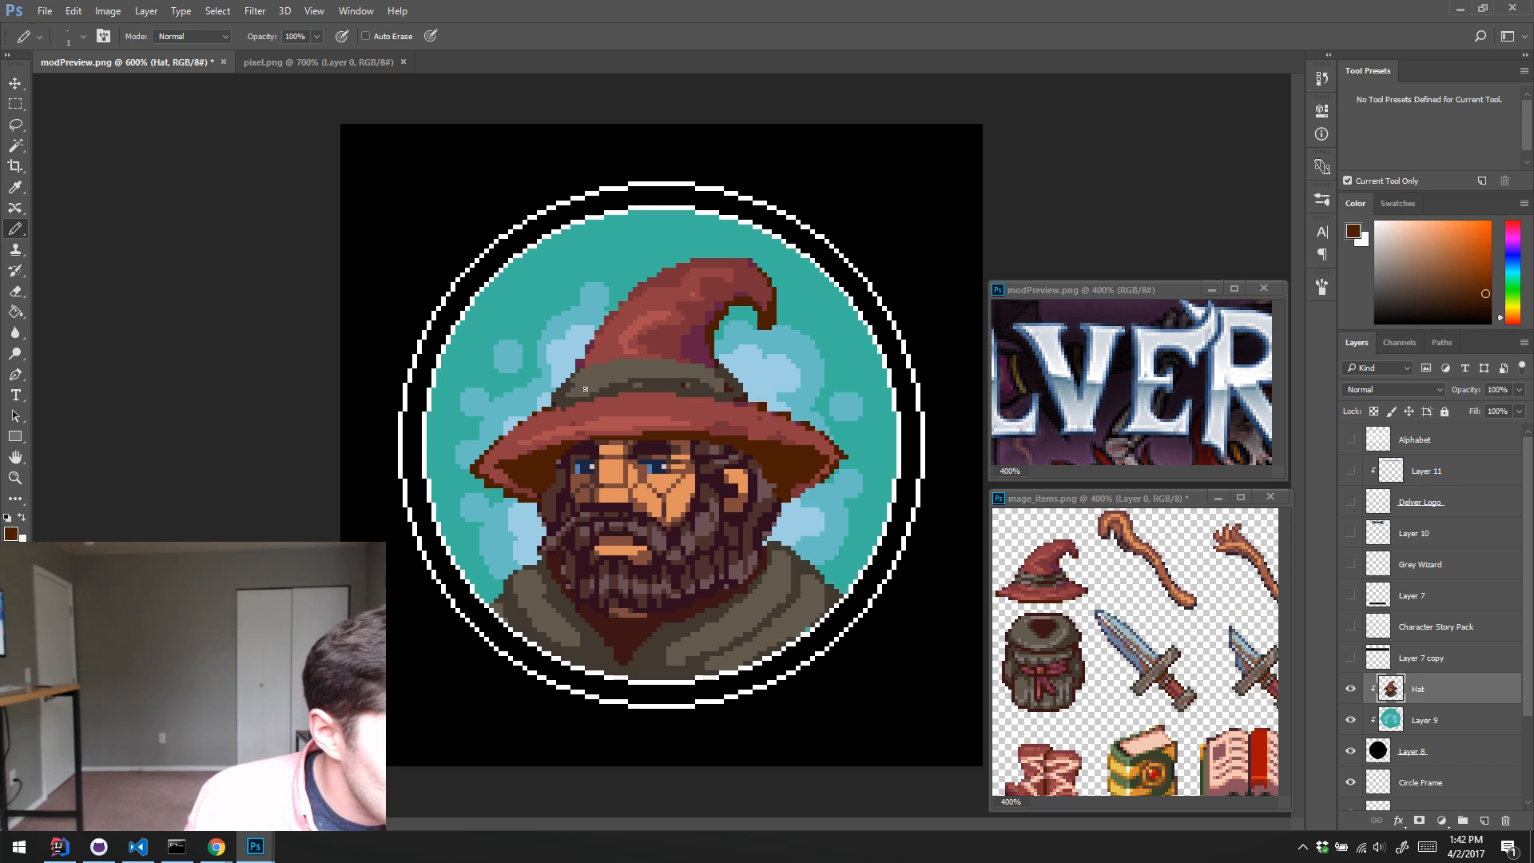
Step: Cover the specks on the hat band with grey-brown and pencil dark brown fold lines across it
alt+click(633, 376)
drag(633, 380, 714, 386)
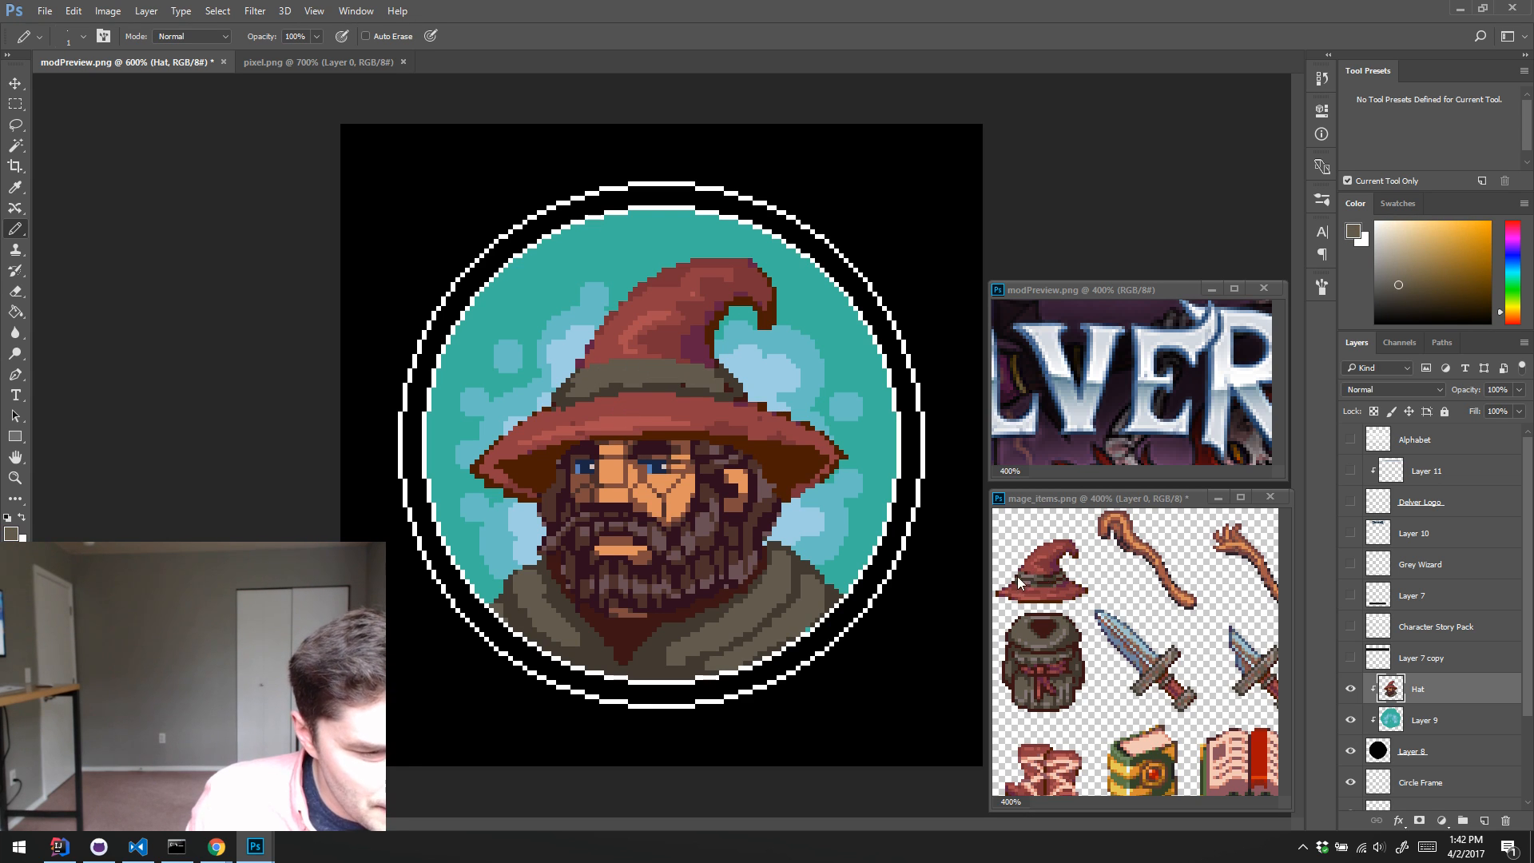
alt+click(604, 390)
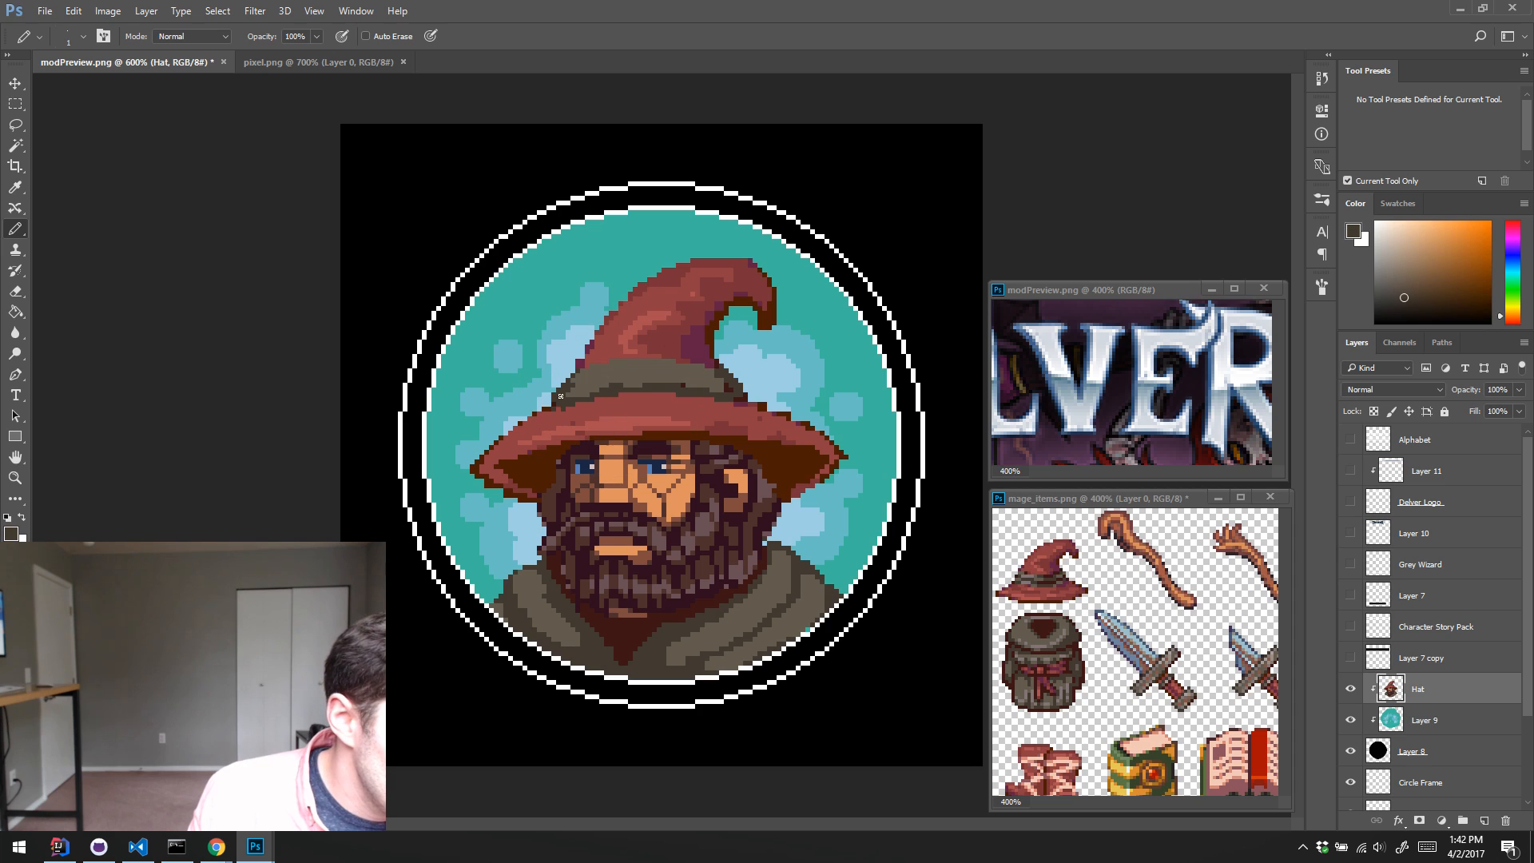
mouse_move(597, 375)
mouse_down()
mouse_move(575, 385)
mouse_move(689, 370)
mouse_up()
alt+click(641, 380)
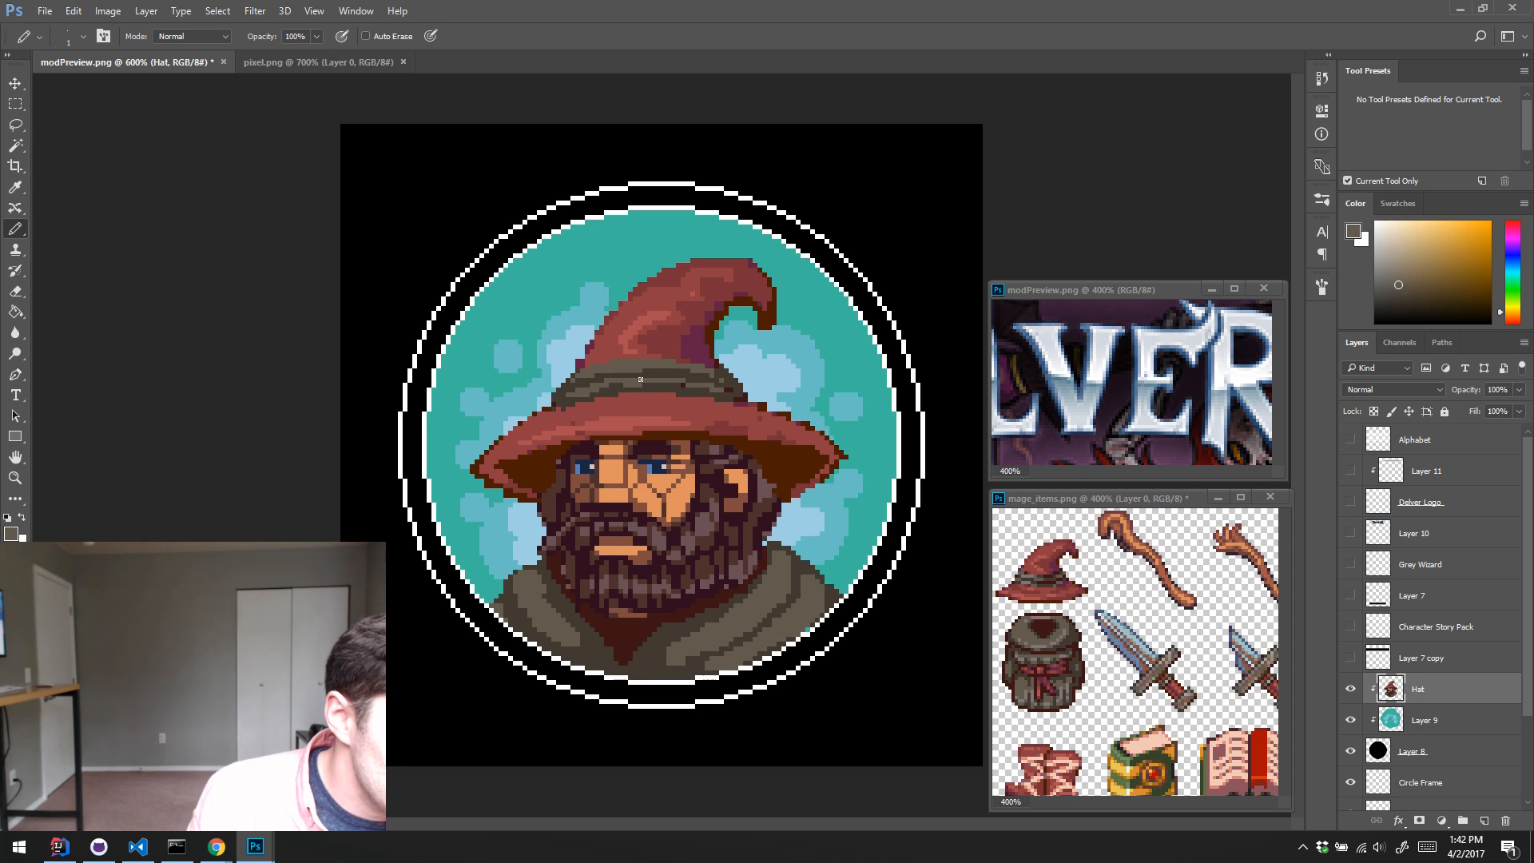
Step: Extend the hat band upward with a dark brown edge and refine its folds with alternating grey-brown and dark brown pixels
alt+click(597, 419)
drag(568, 380, 658, 361)
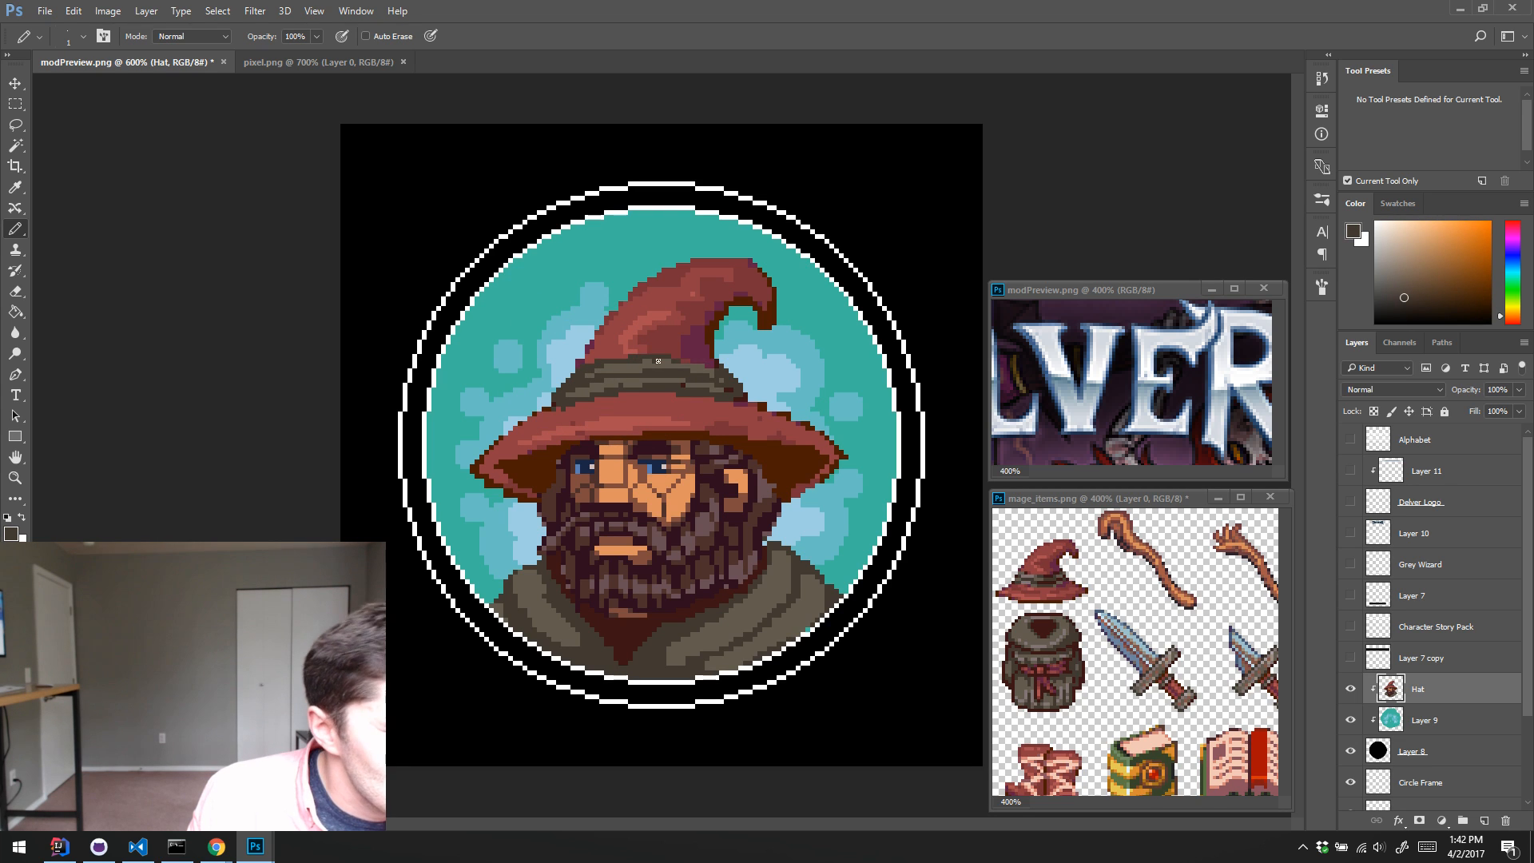
alt+click(558, 390)
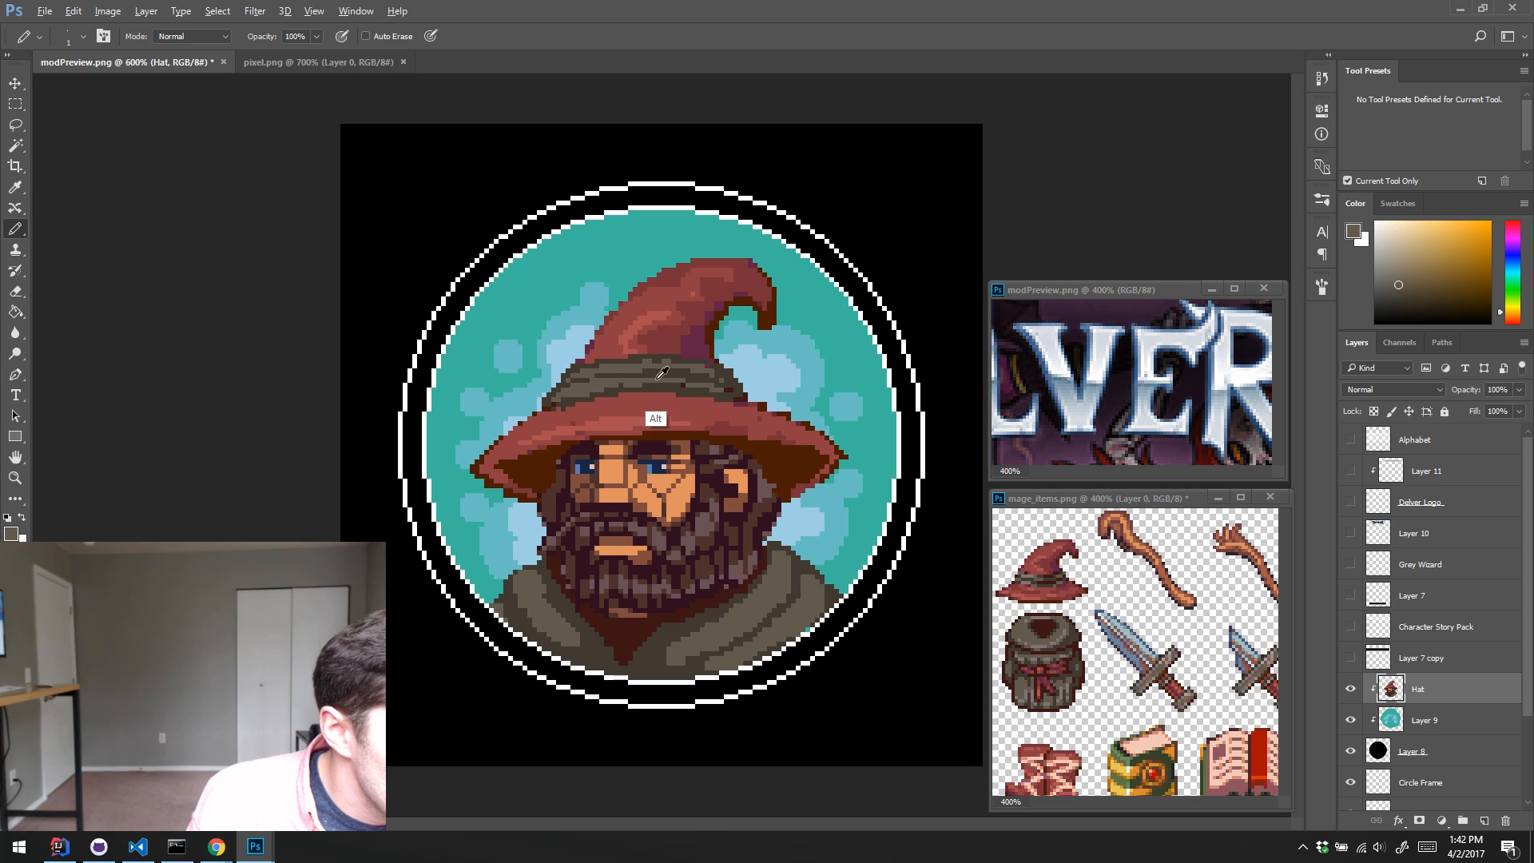
alt+click(592, 378)
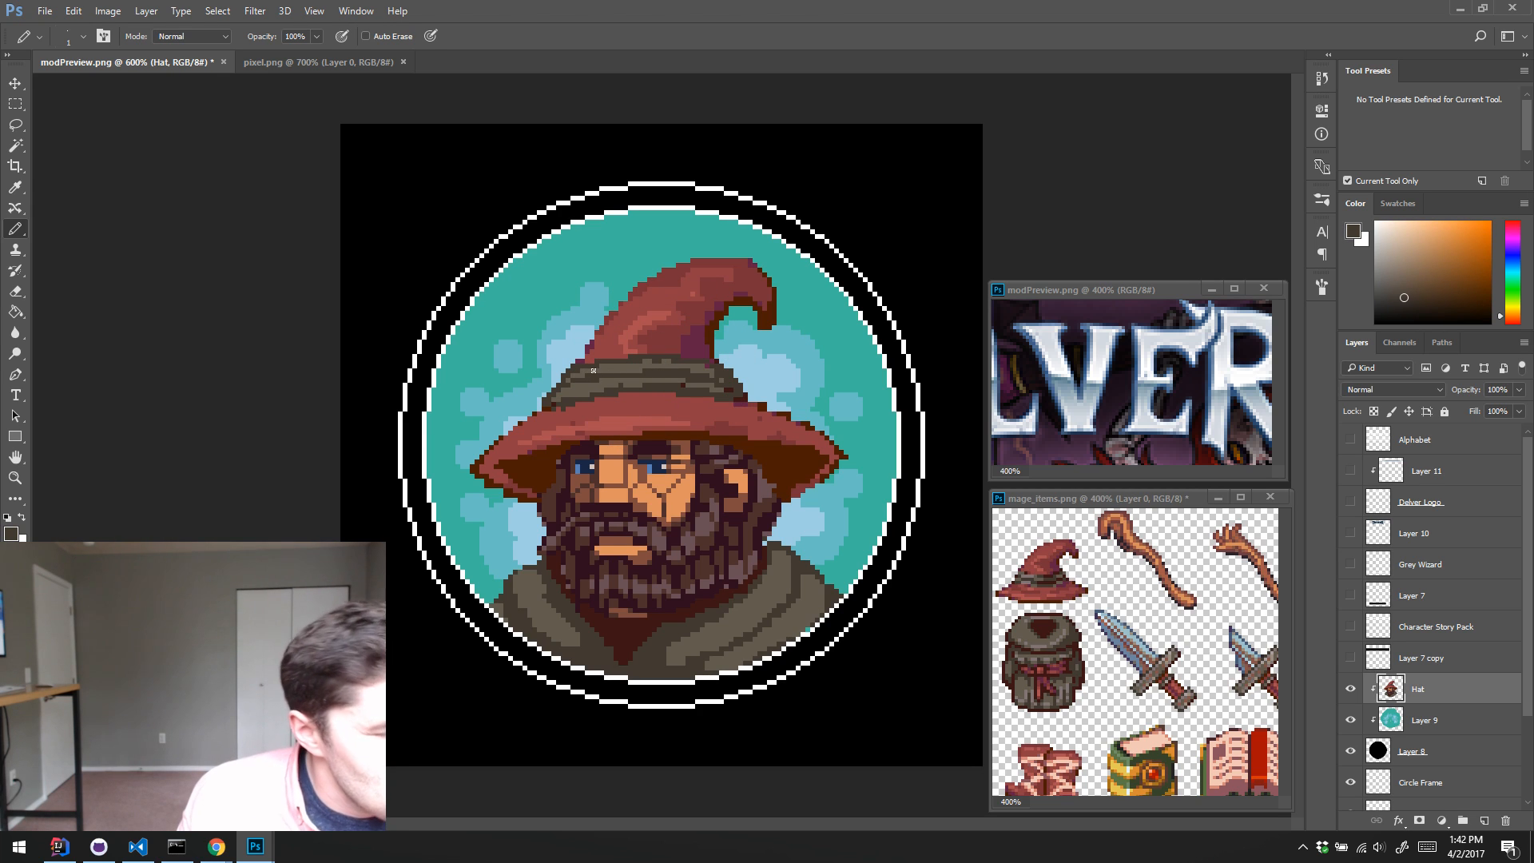
alt+click(634, 385)
drag(630, 361, 643, 362)
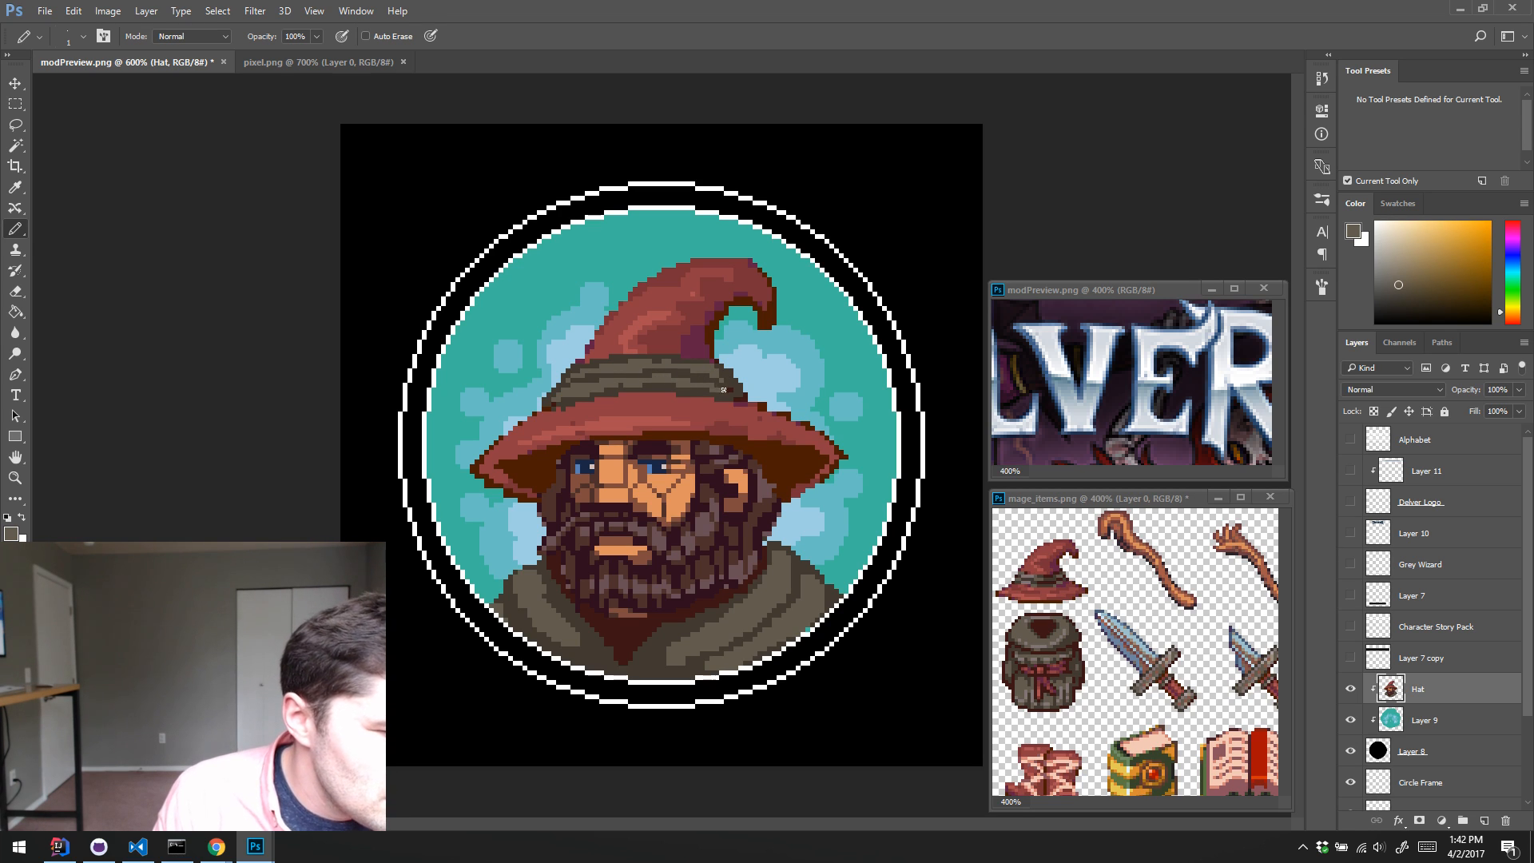
alt+click(645, 372)
drag(643, 367, 625, 367)
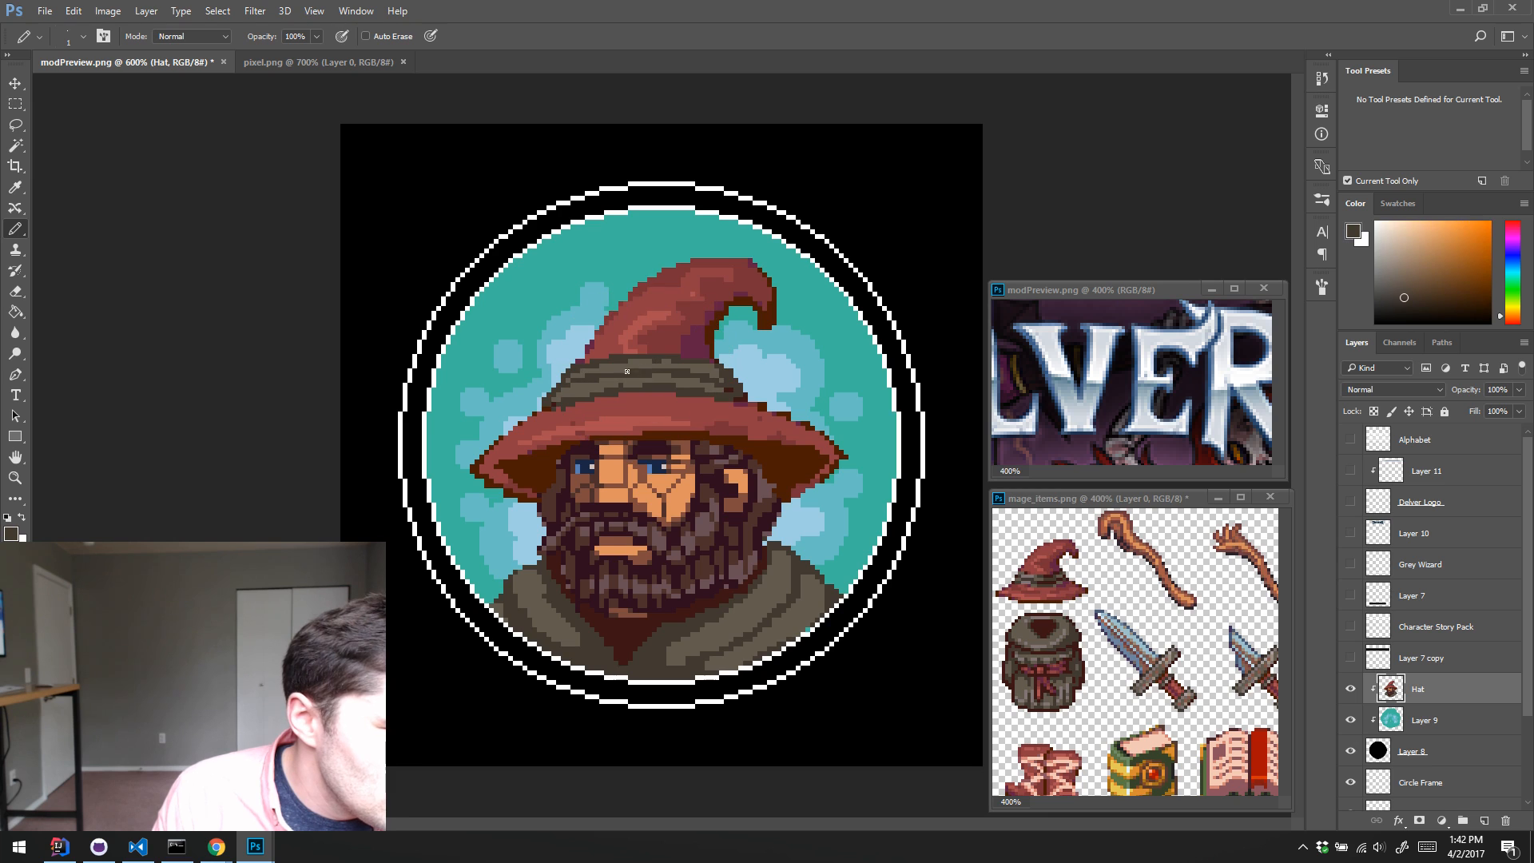
Step: Touch up the hat band's folds and its upper edge against the red cone with sampled grey-brown and dark brown pixels
alt+click(656, 376)
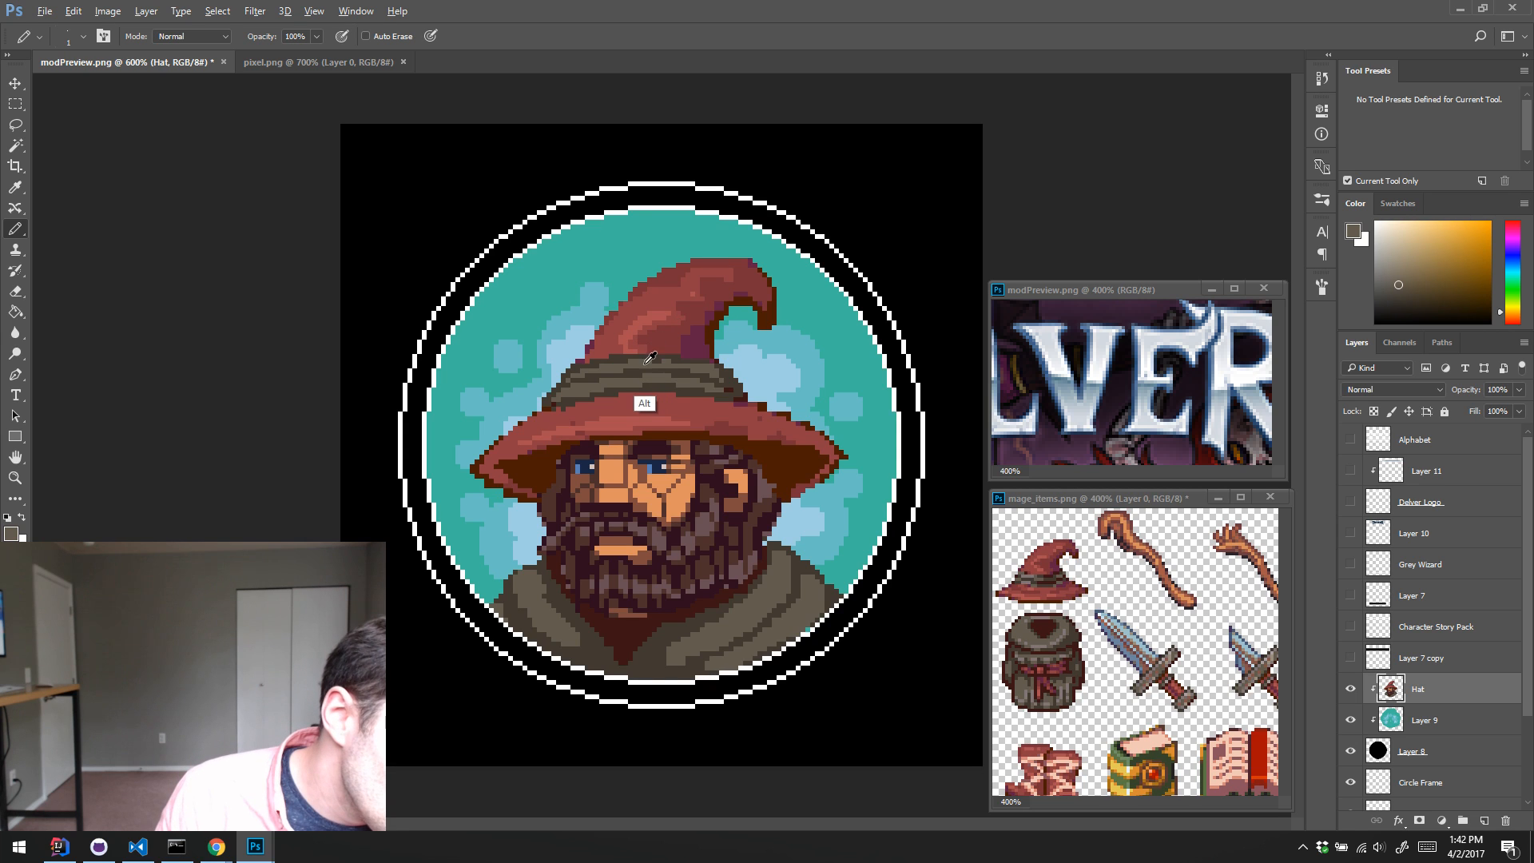
alt+click(676, 358)
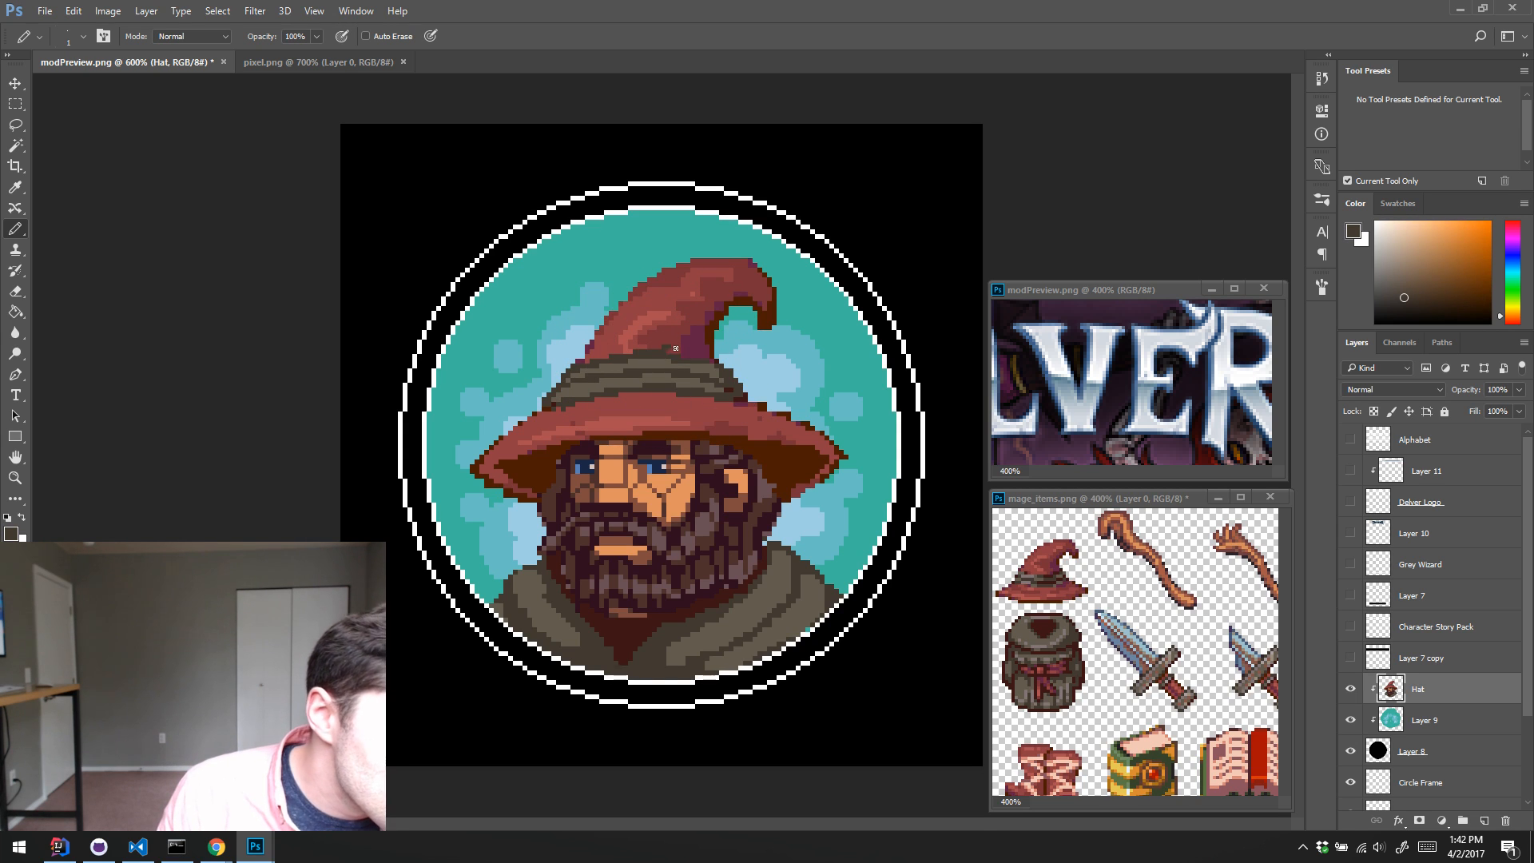
alt+click(669, 342)
alt+click(668, 352)
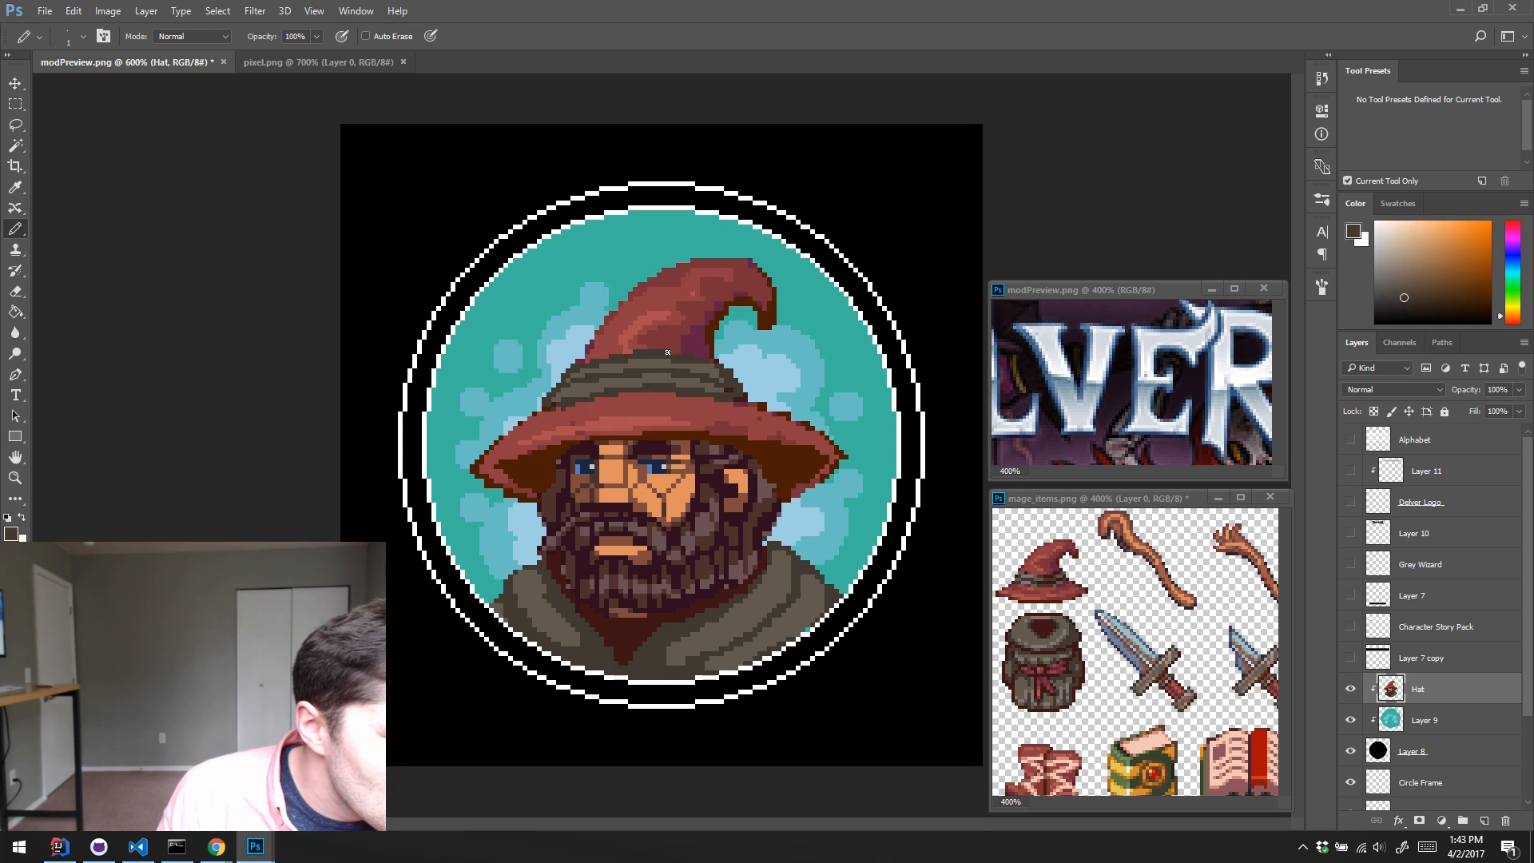
alt+click(597, 359)
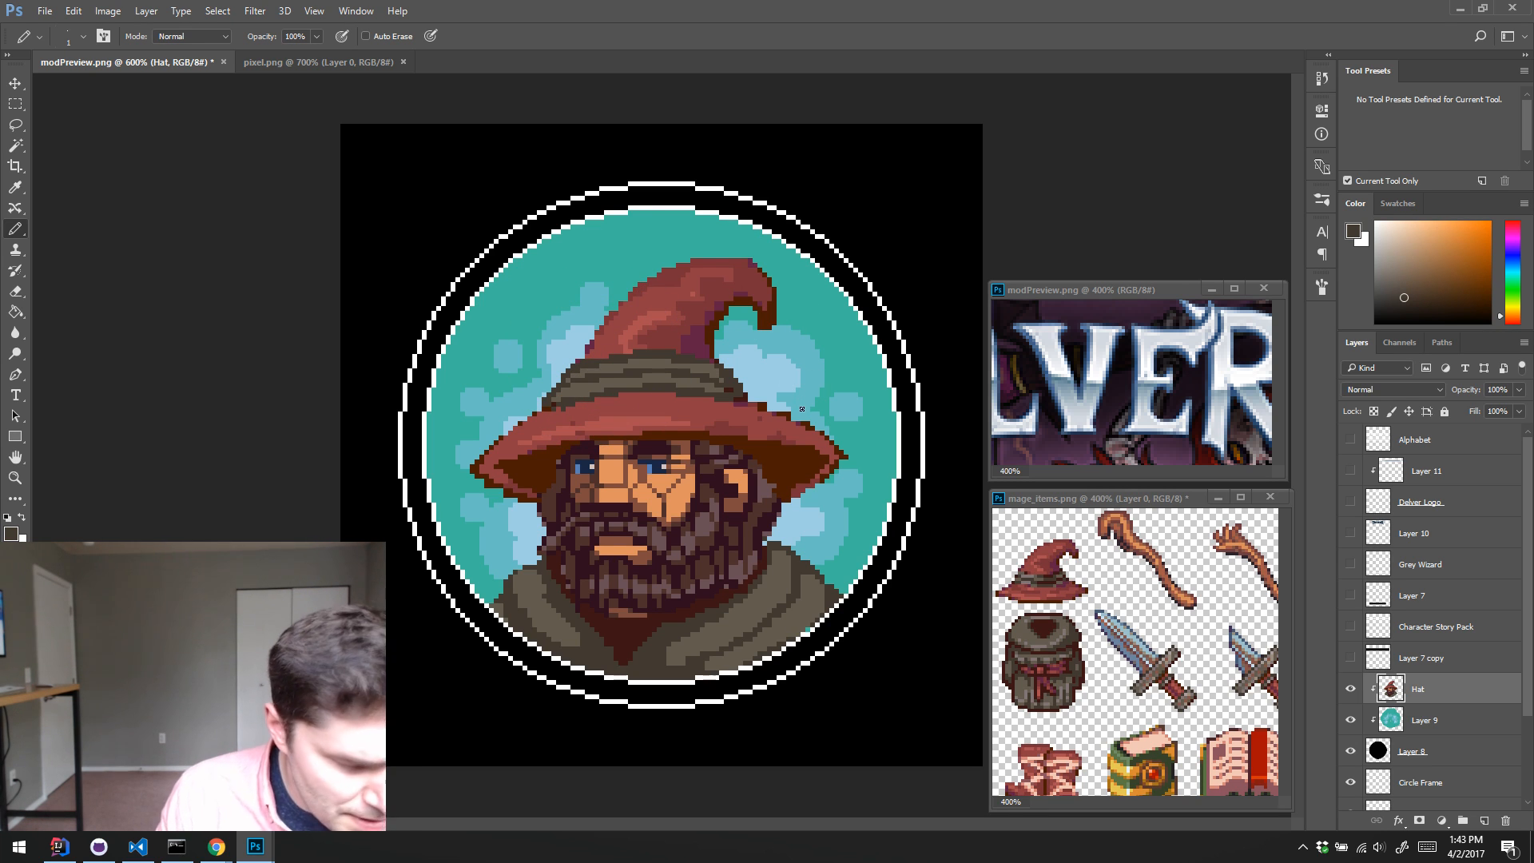
Step: Smooth the upper edge of the hat brim from the band to its right tip with sampled red and darker red pixels
key(e)
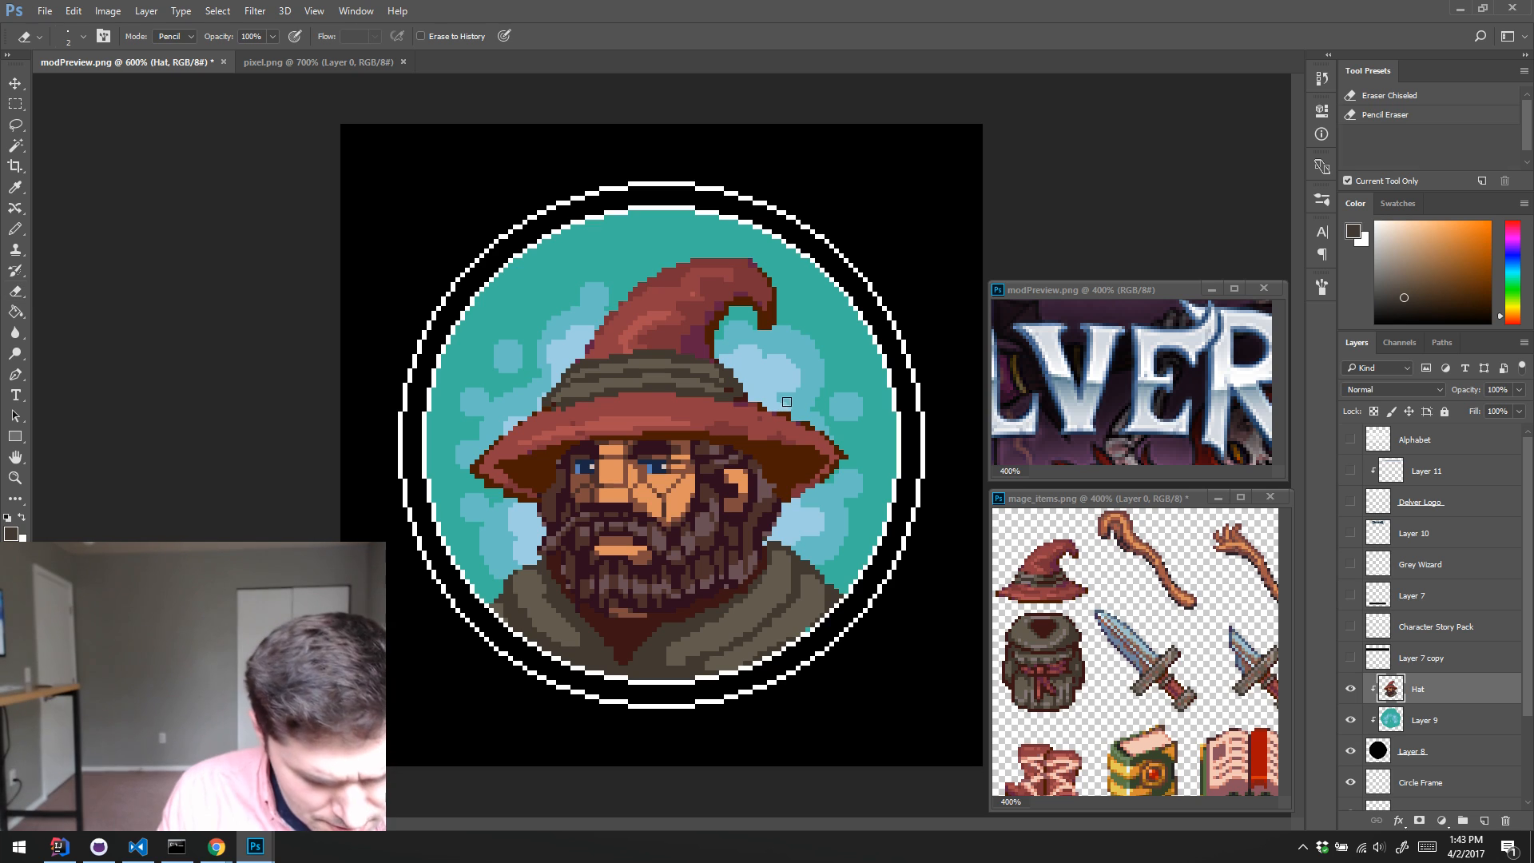
key(b)
alt+click(799, 431)
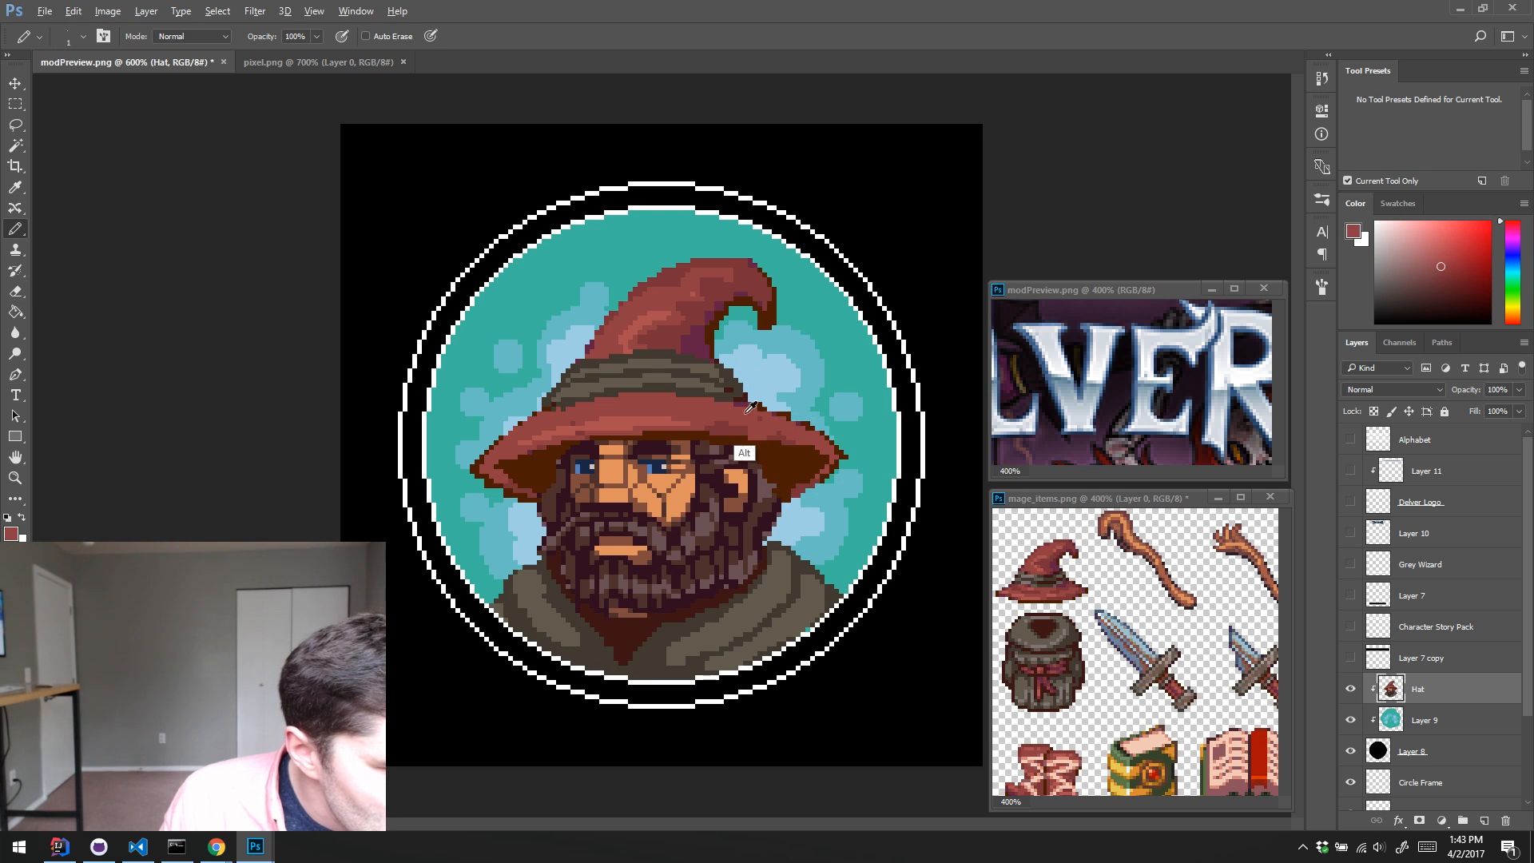
alt+click(750, 409)
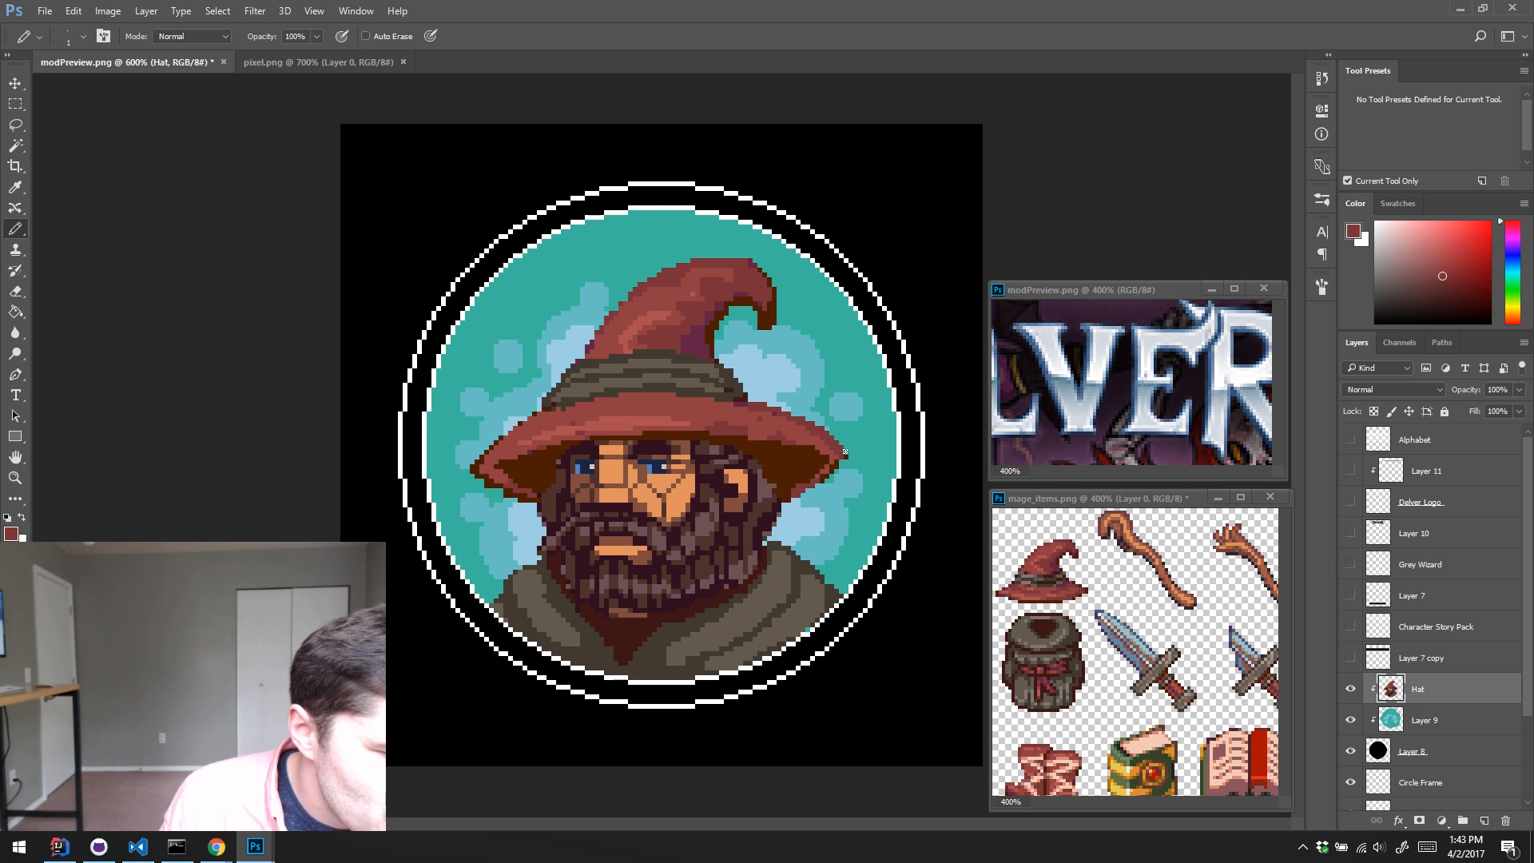
key(e)
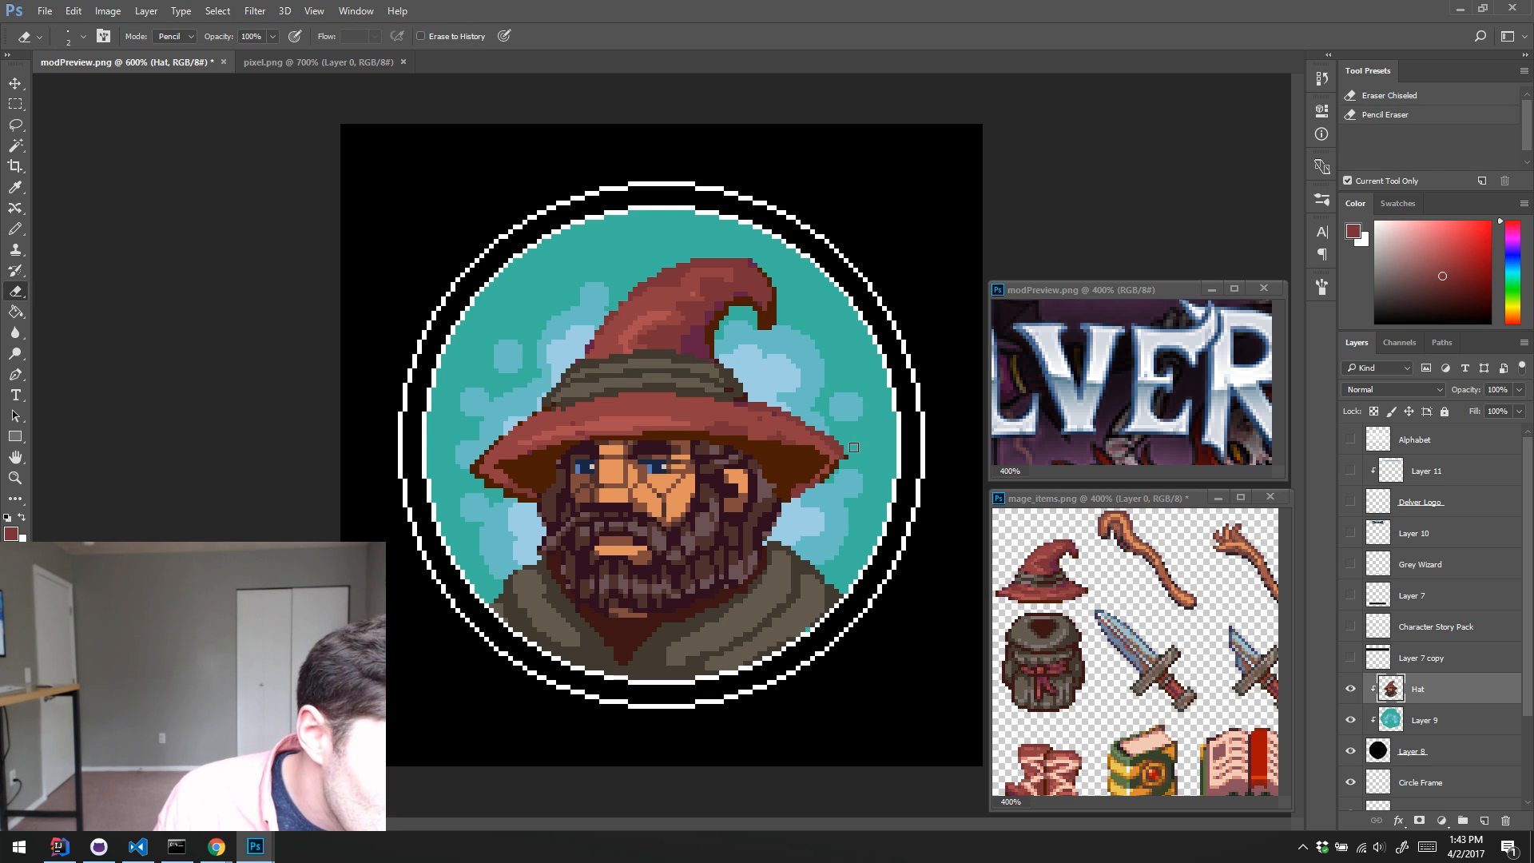
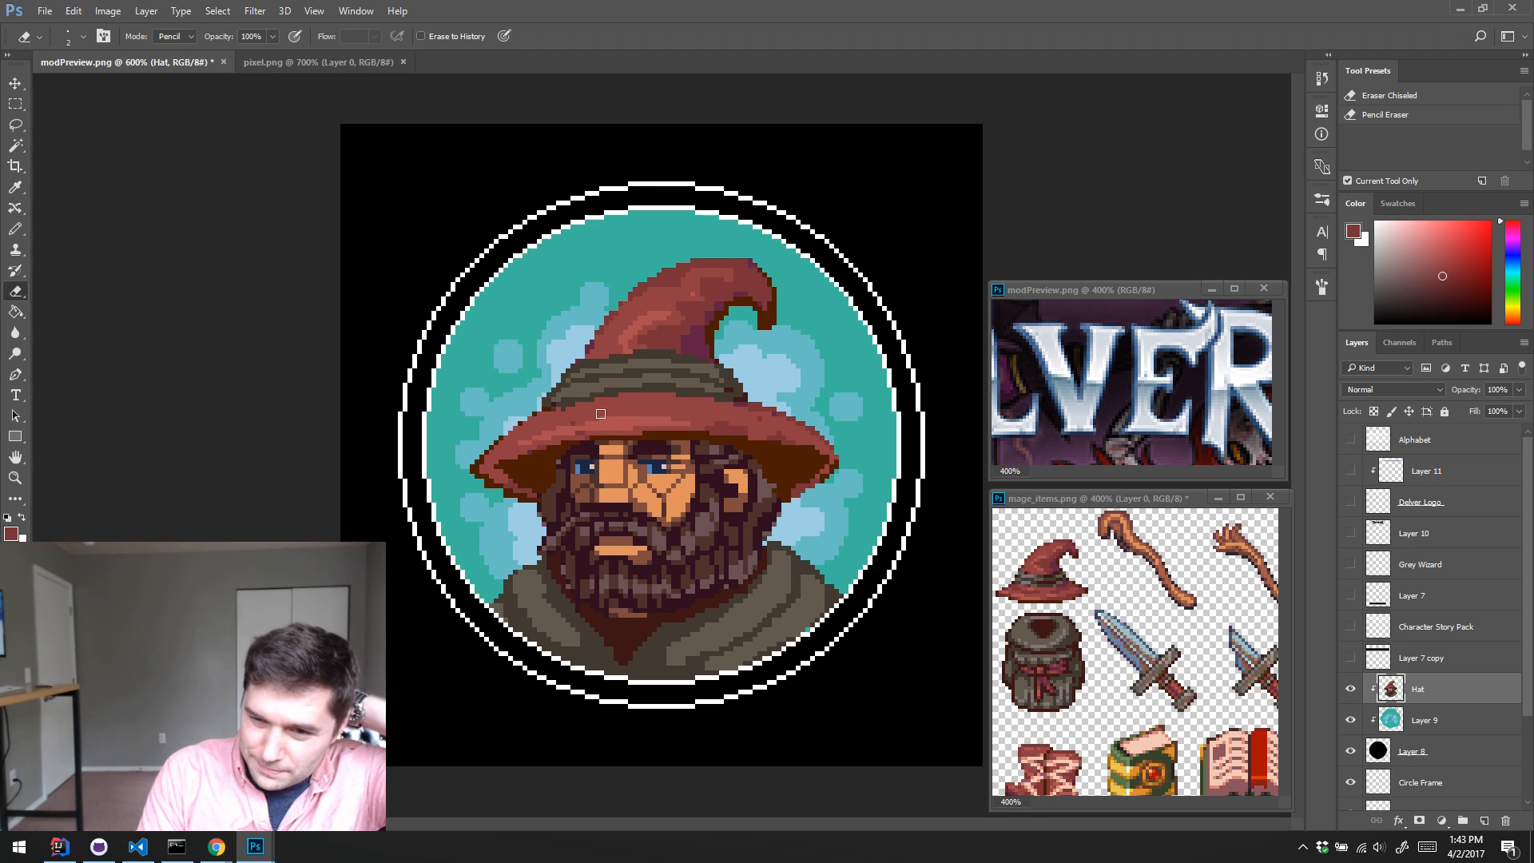
key(b)
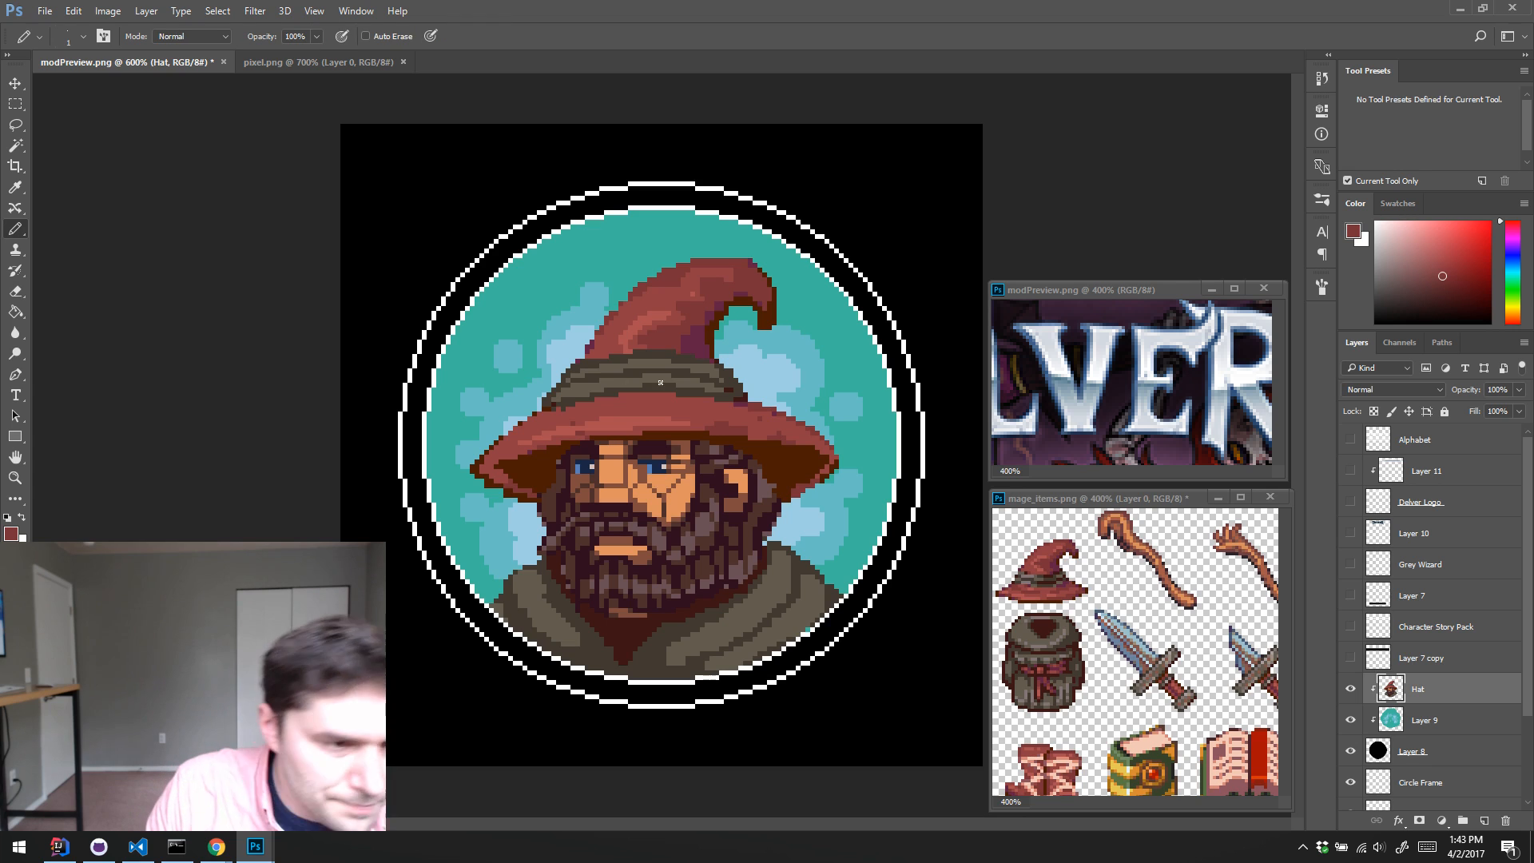
alt+click(685, 186)
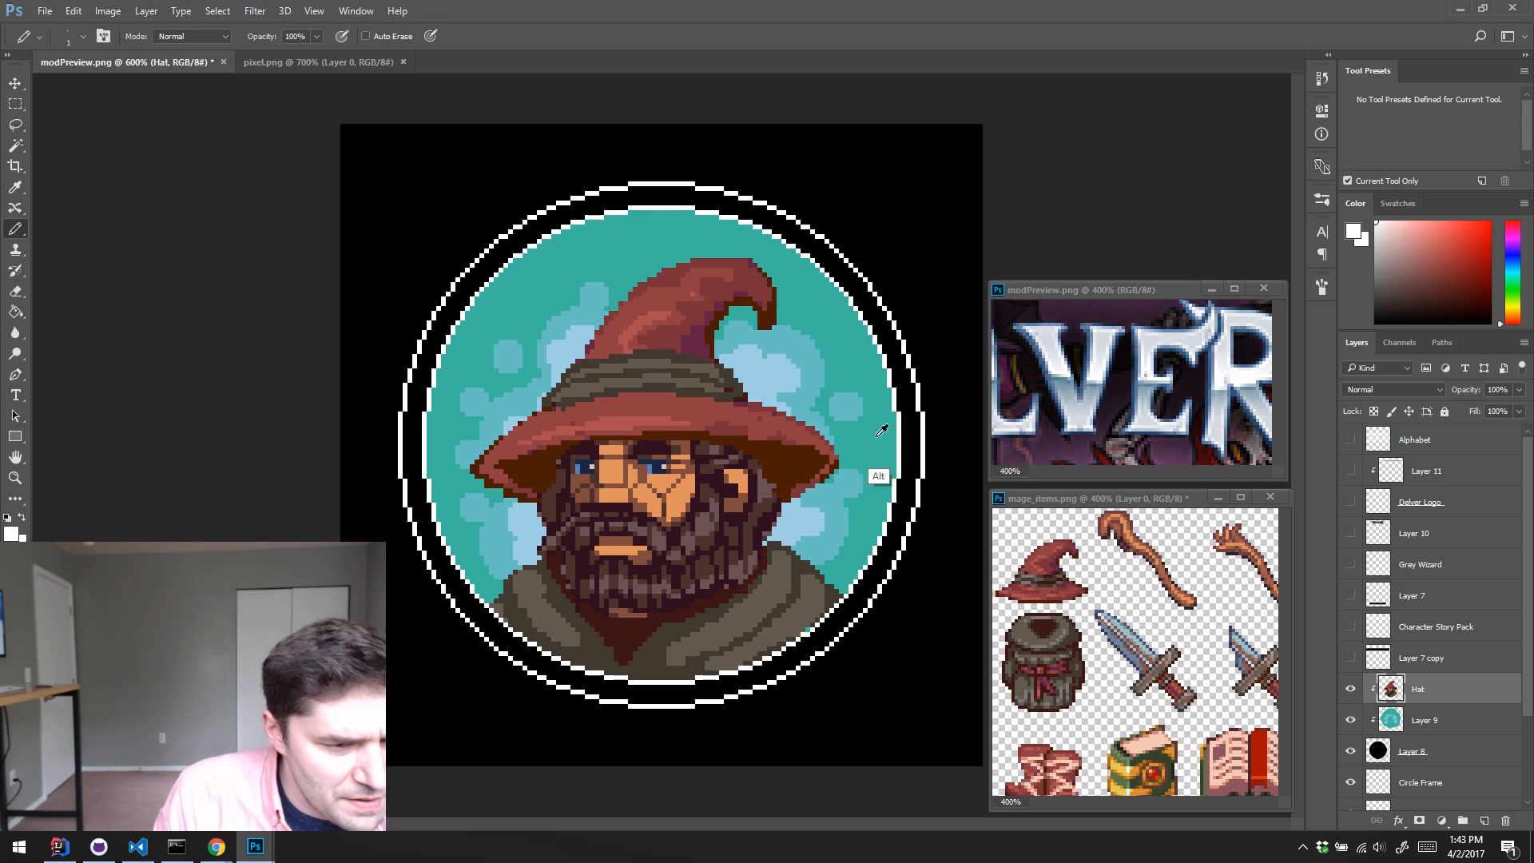
alt+click(780, 506)
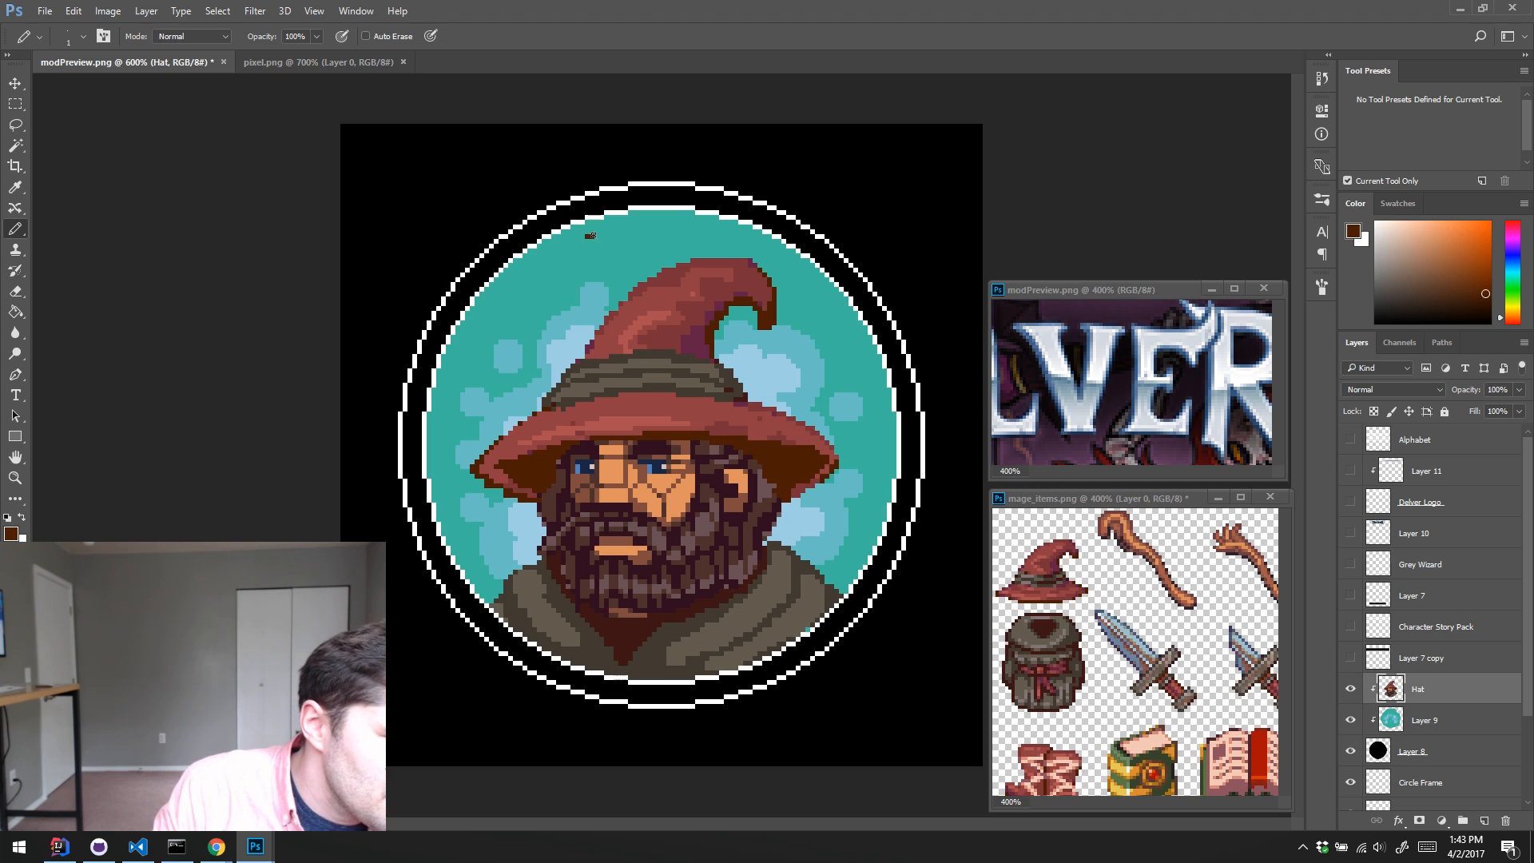
key(ctrl+z)
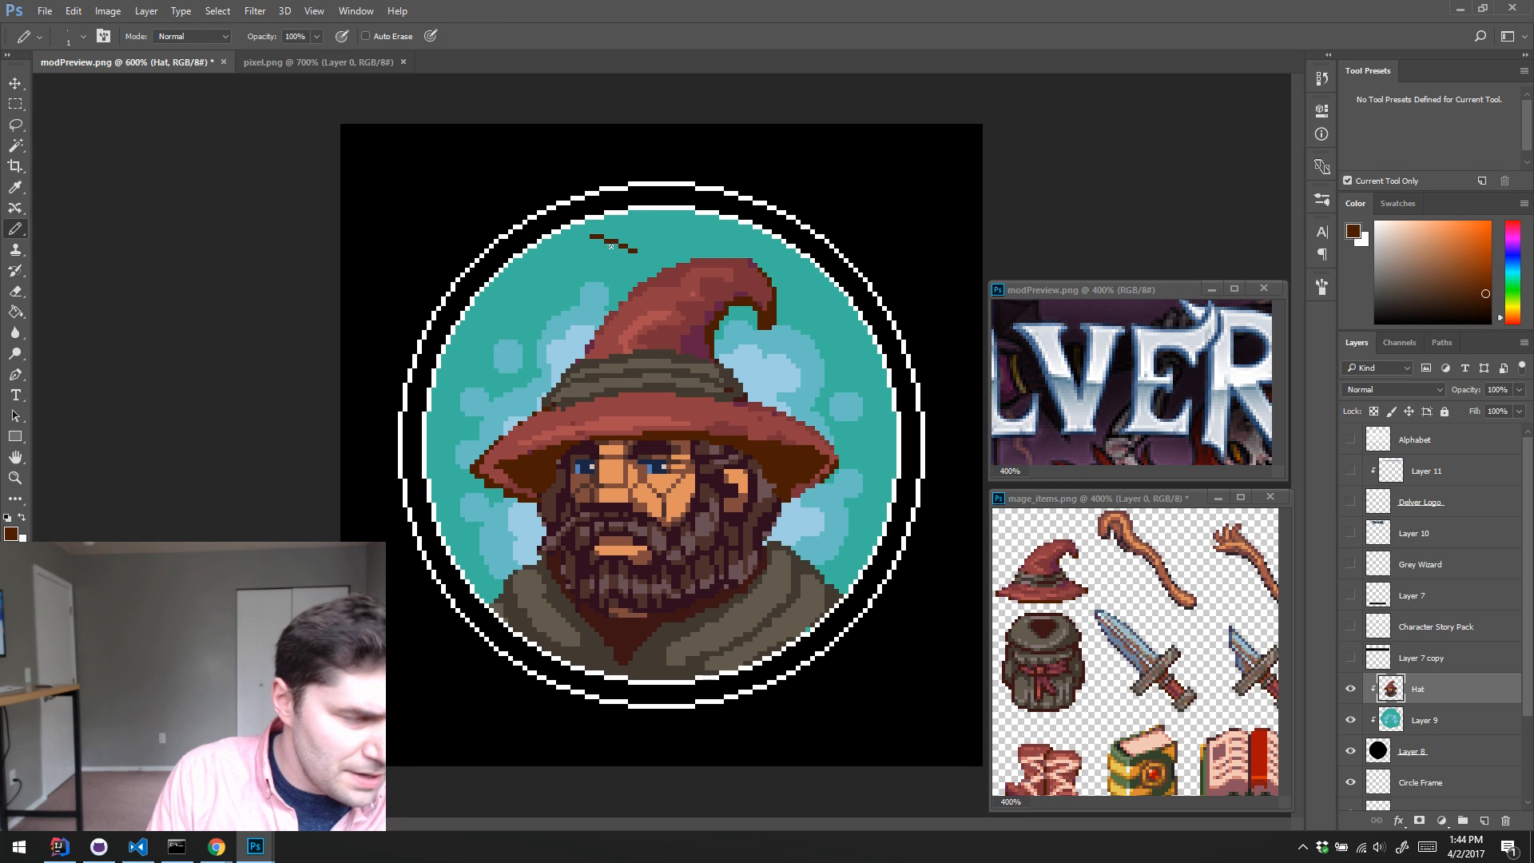
key(e)
mouse_move(592, 236)
mouse_down()
mouse_move(632, 252)
mouse_move(628, 238)
mouse_up()
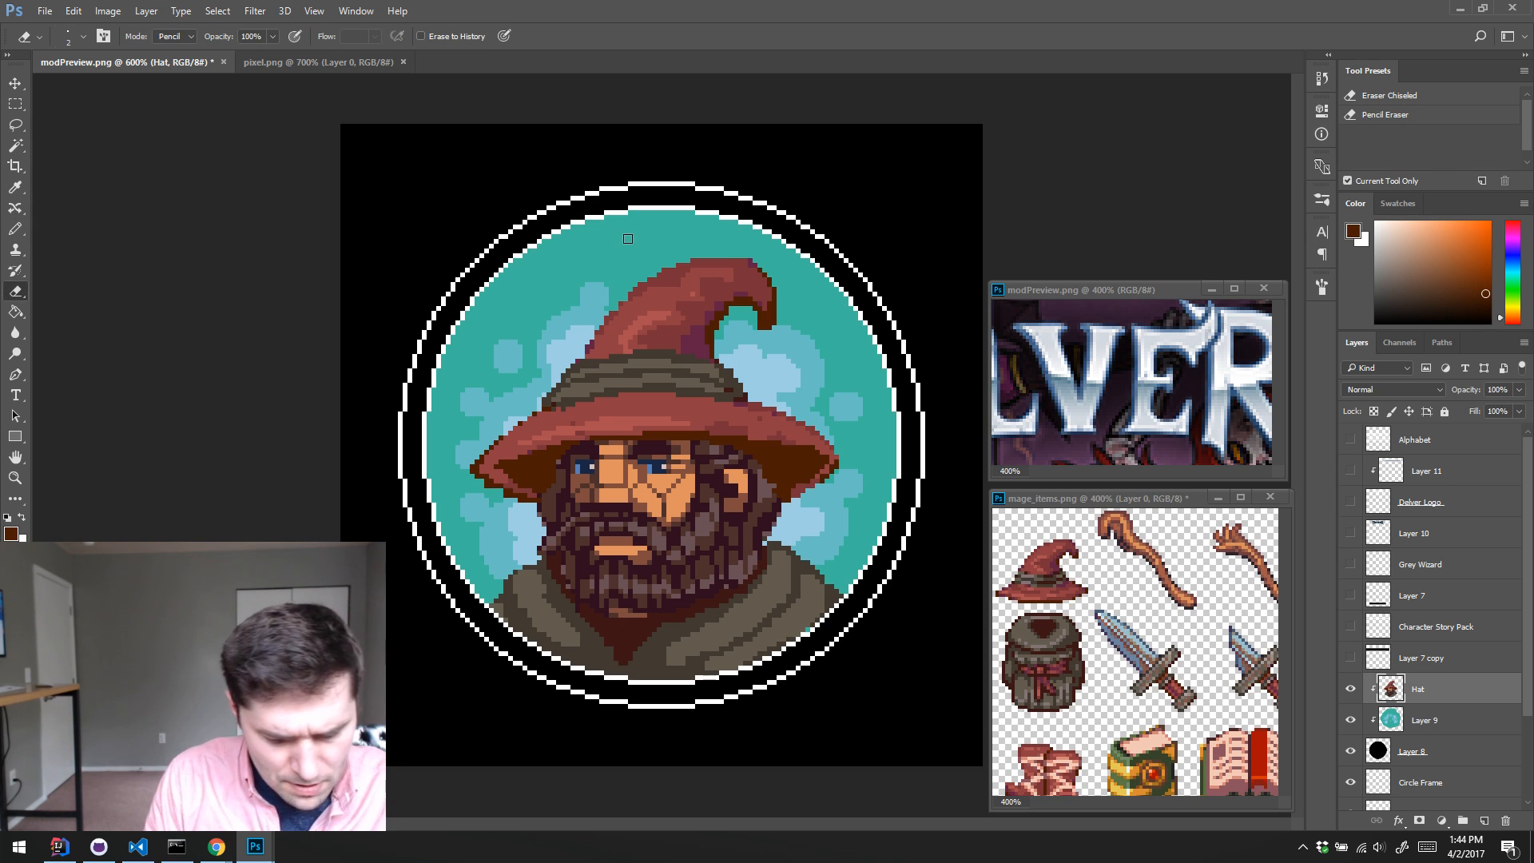
Step: Trim the left tip of the hat brim and clean up its edge with sampled red and dark brown pixels
key(b)
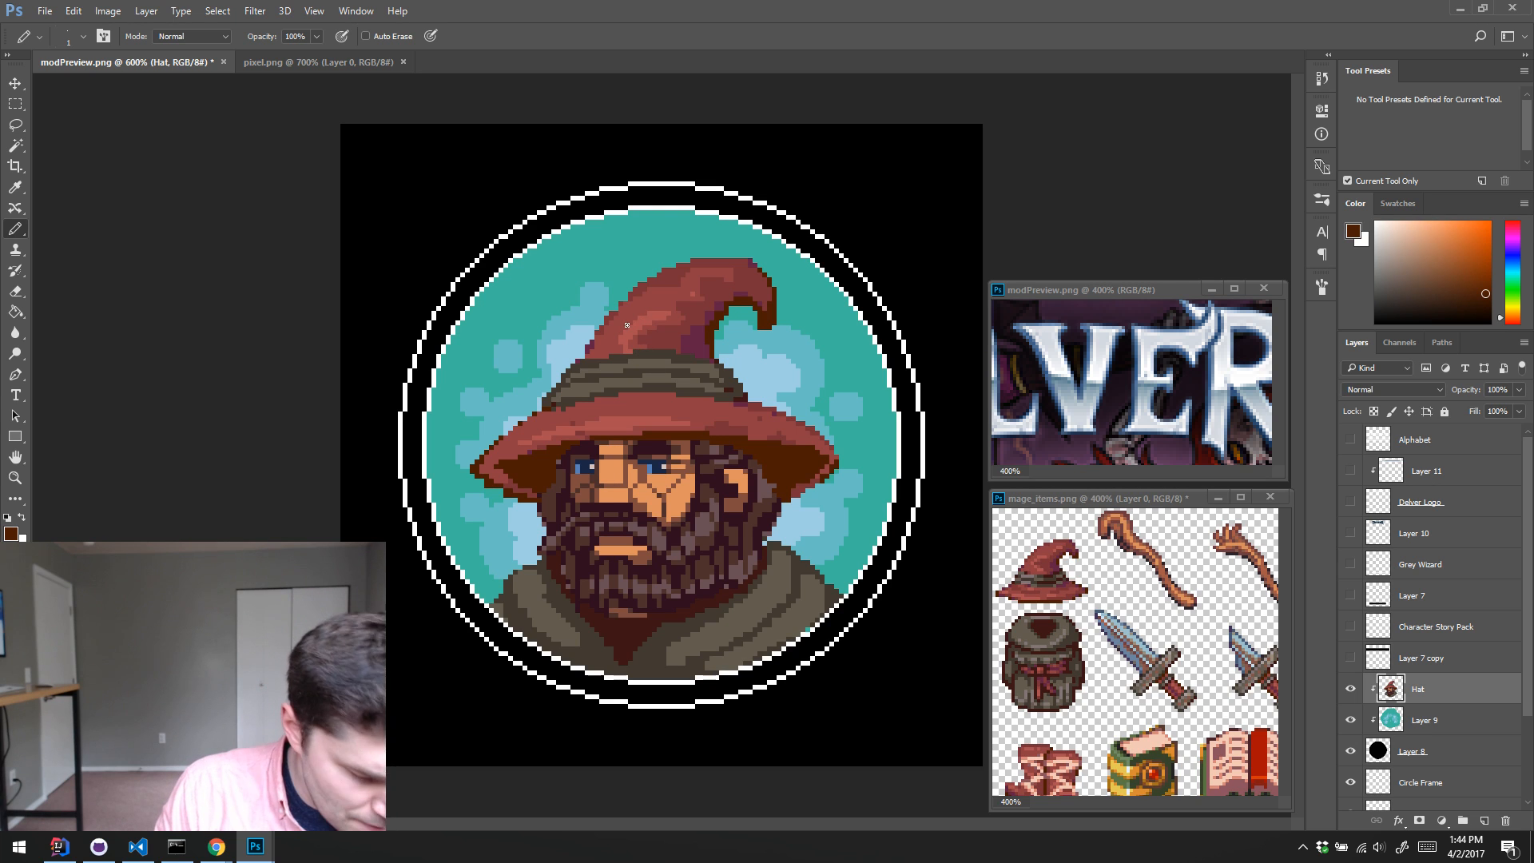
alt+click(523, 439)
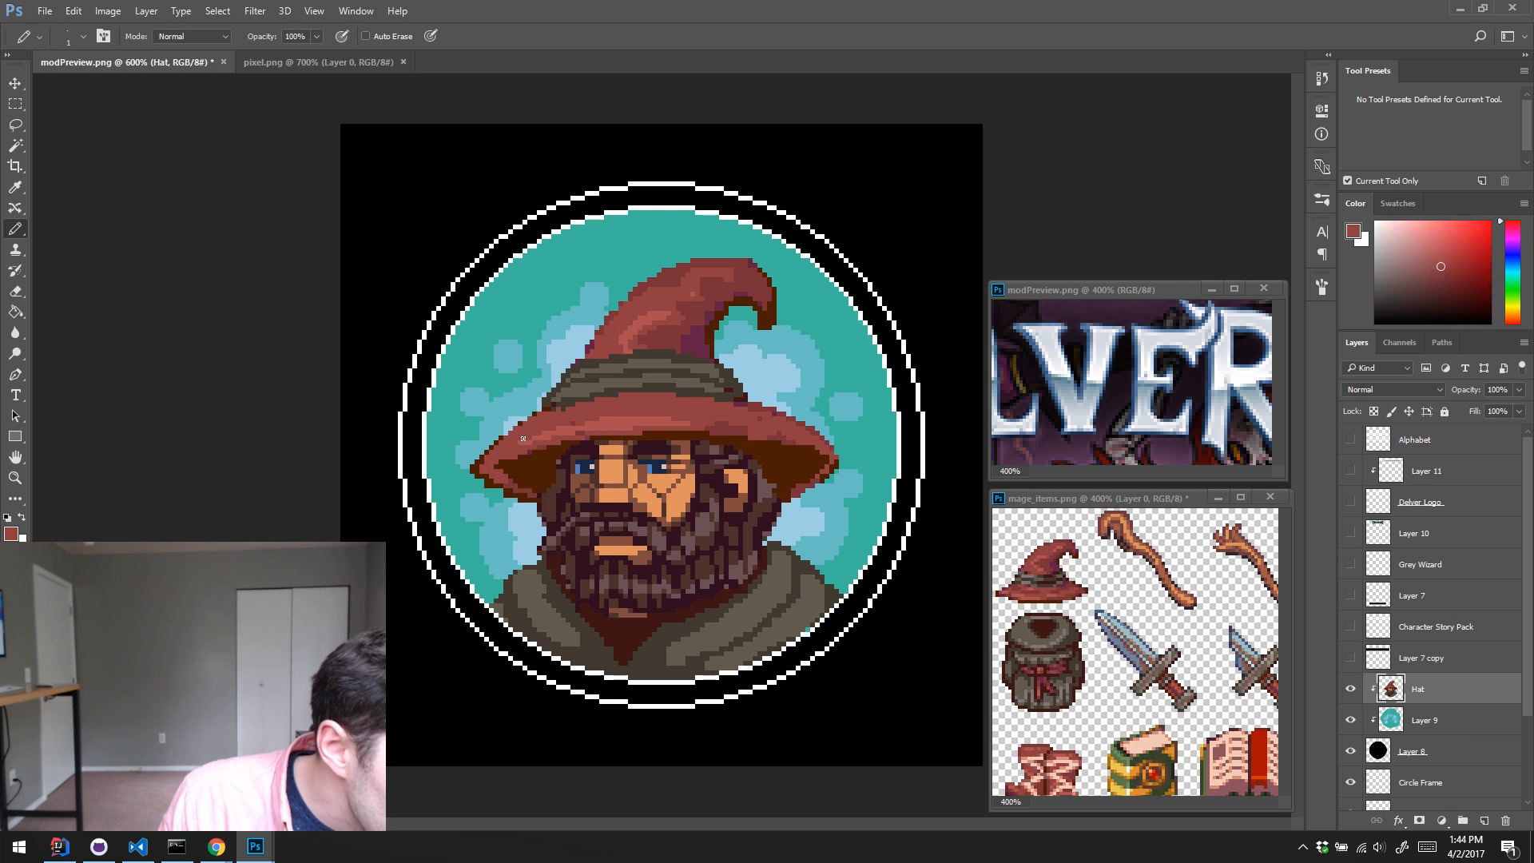
alt+click(506, 442)
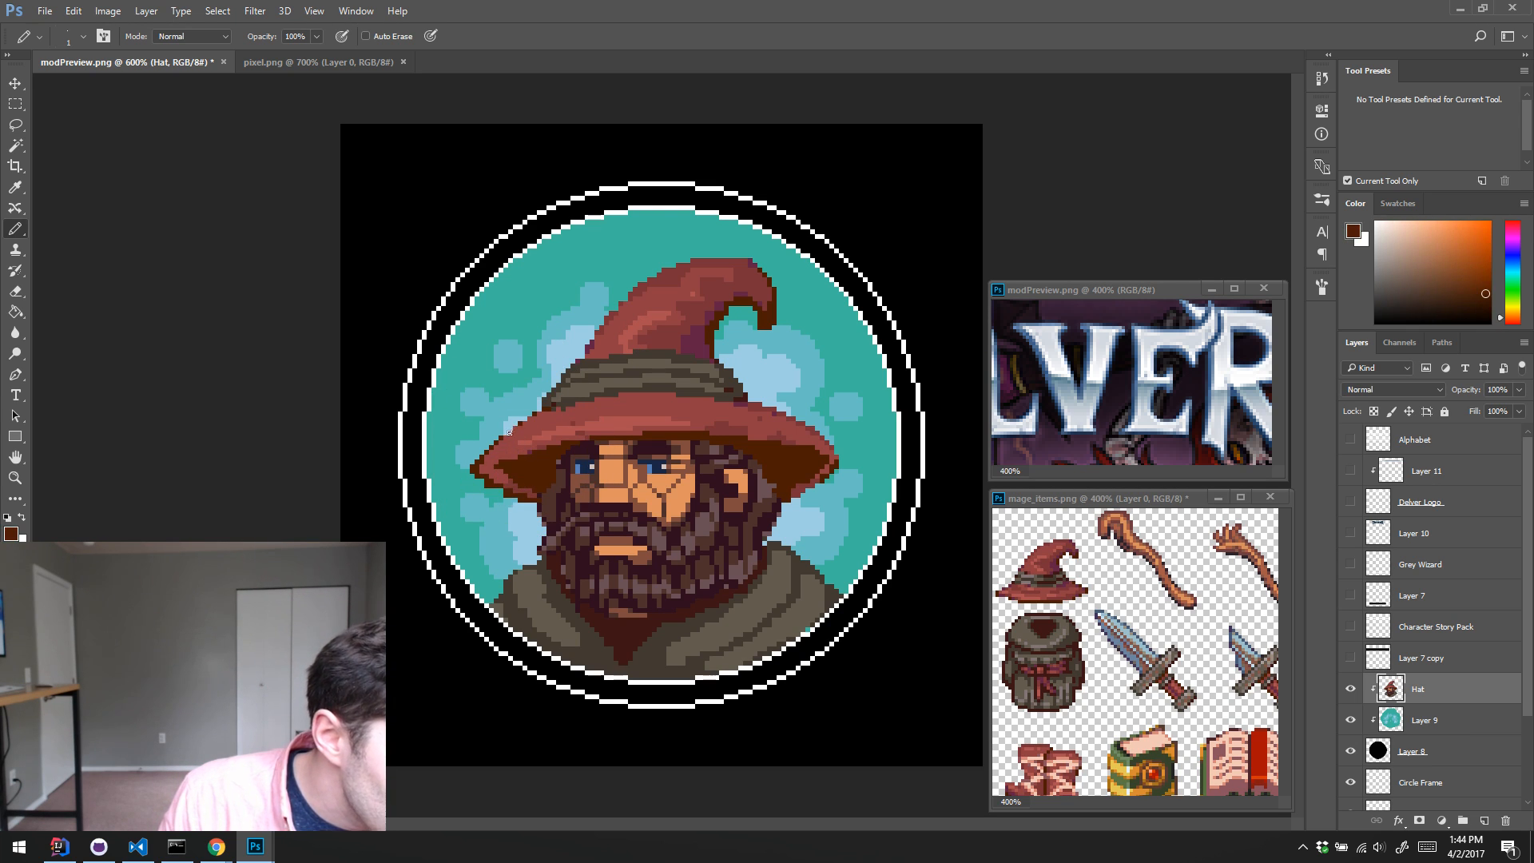
alt+click(532, 424)
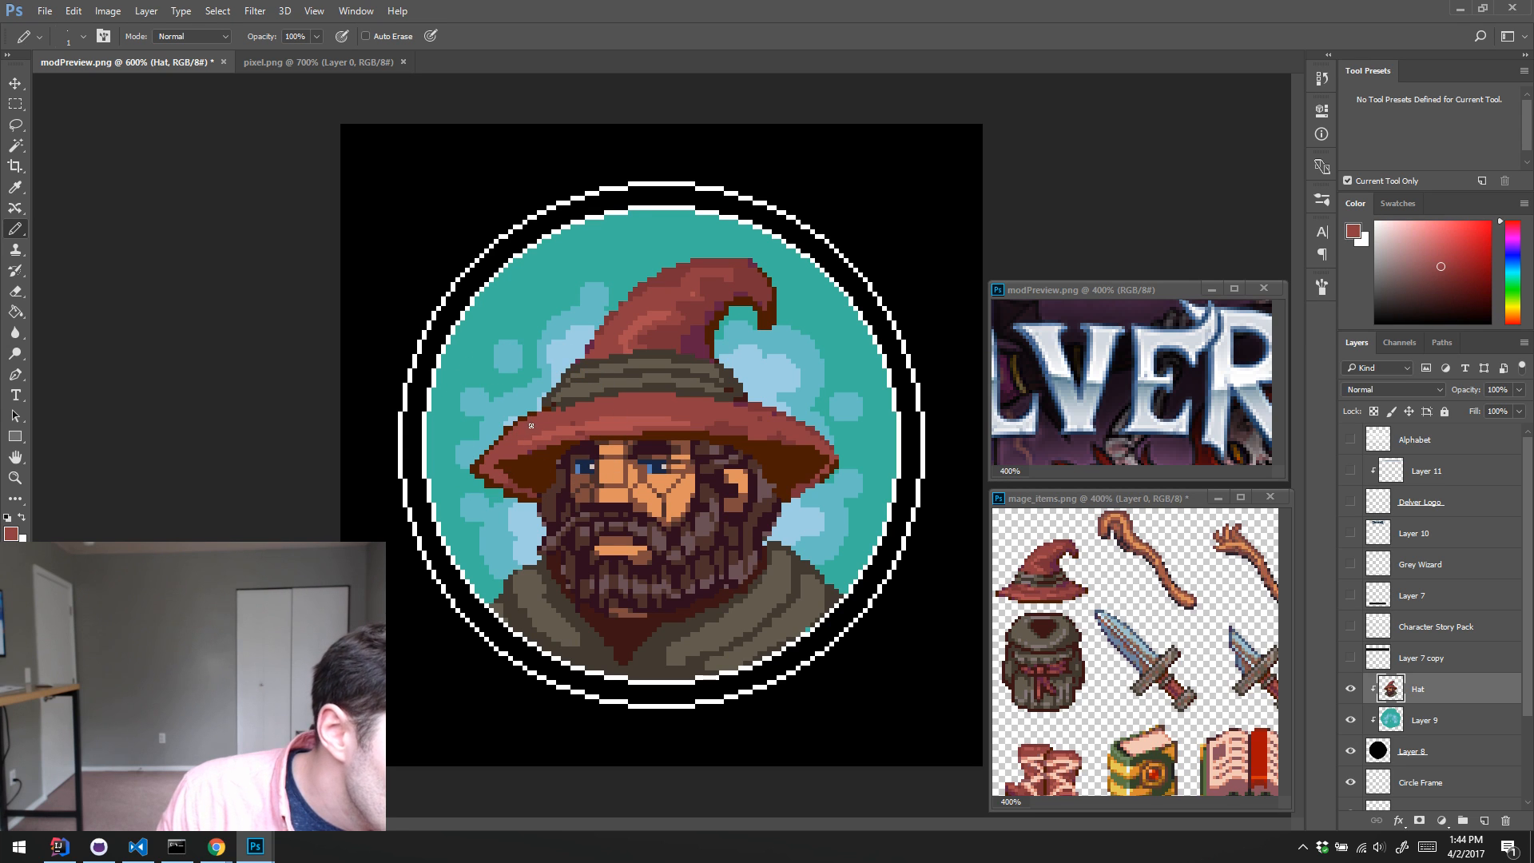
key(e)
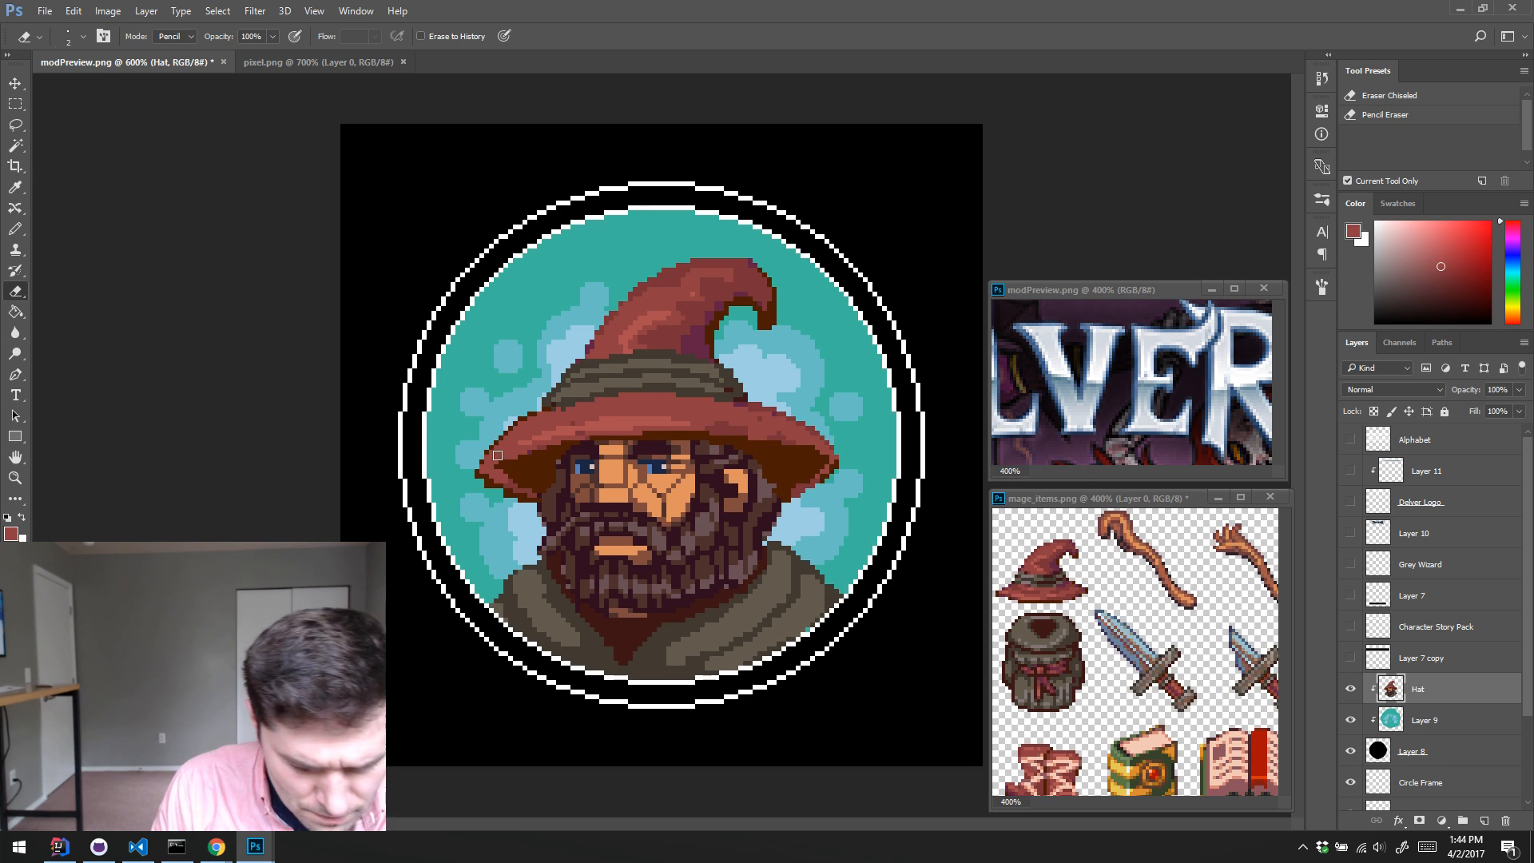
key(b)
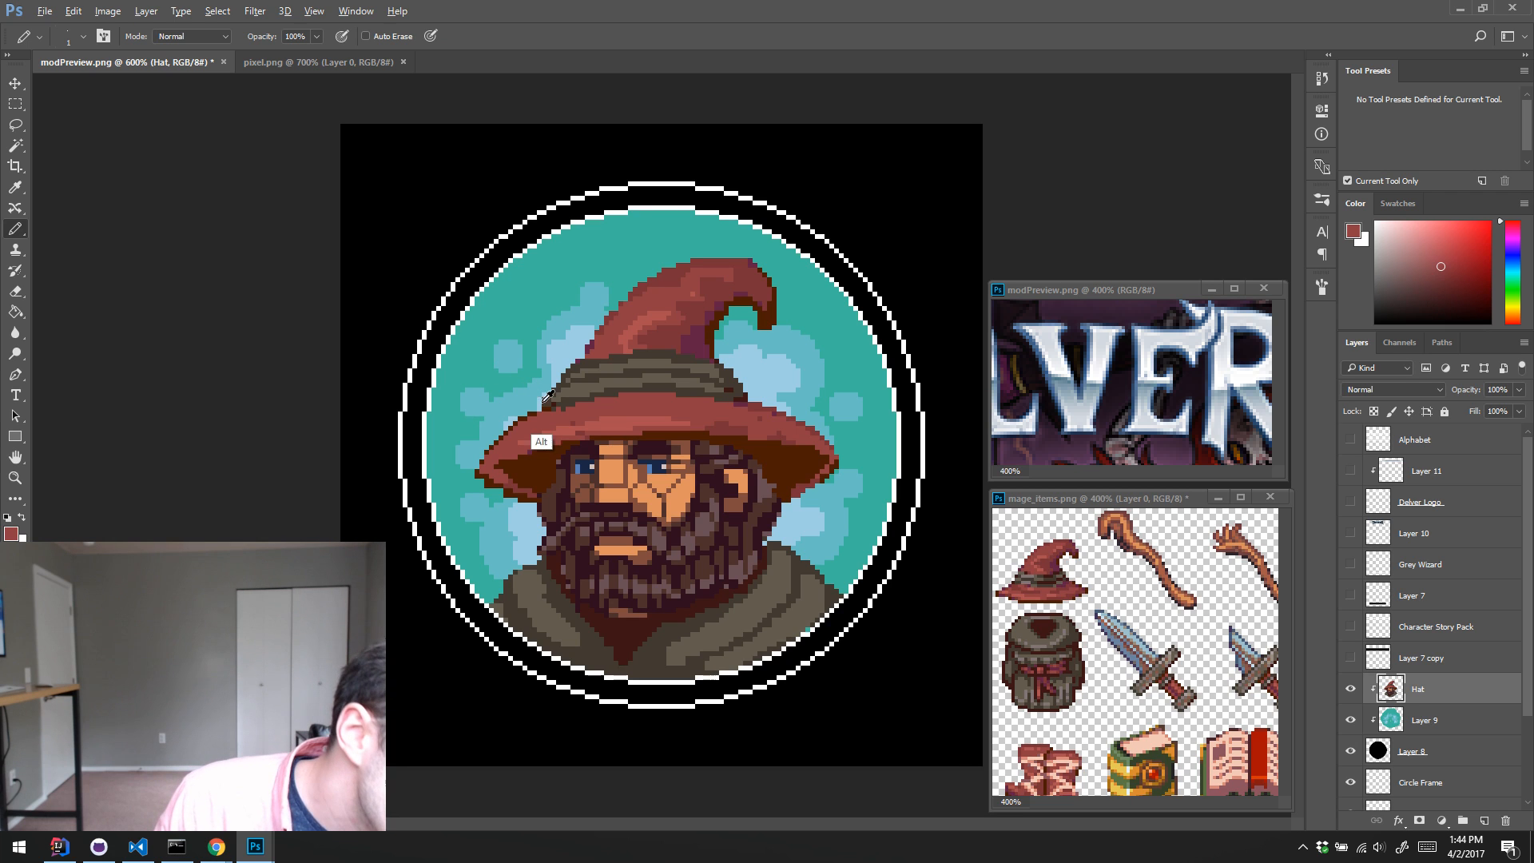
alt+click(544, 446)
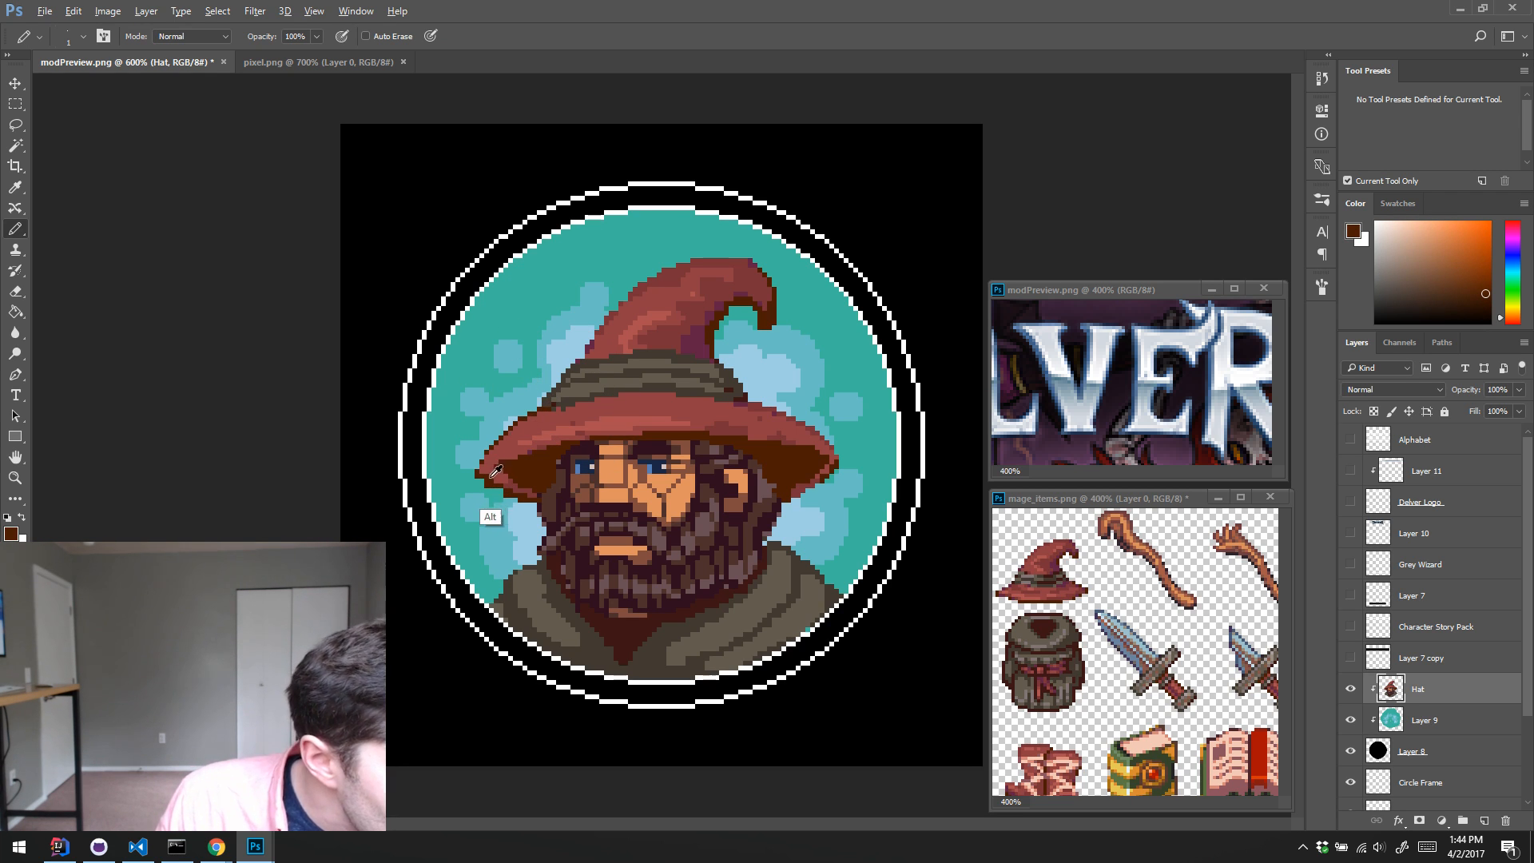
key(alt)
key(e)
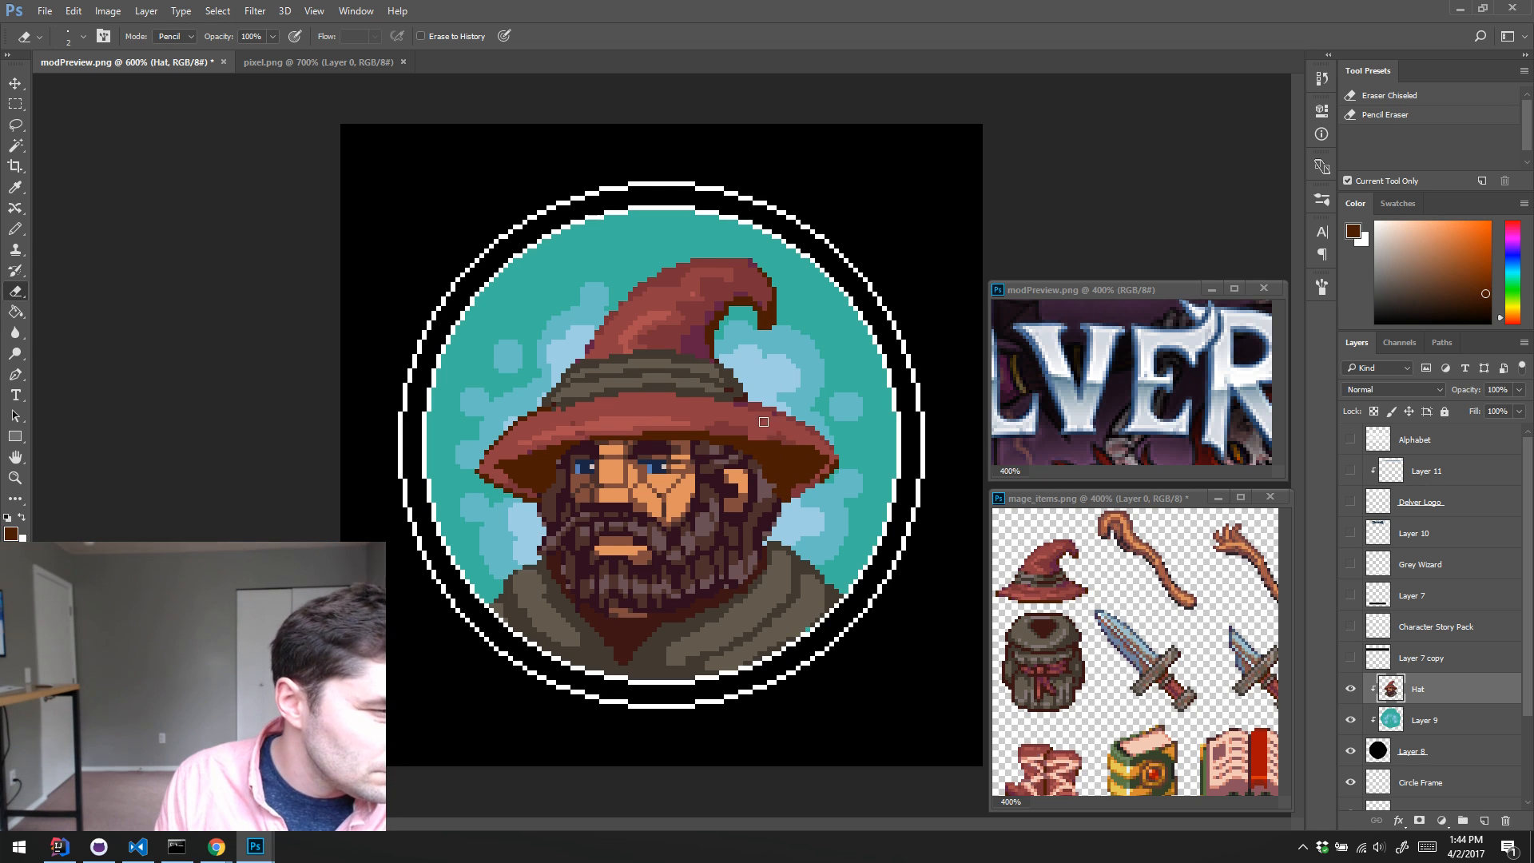
Step: Round off the top of the hat's curled tip with sampled darker red and shade its inner curve with dark brown
key(b)
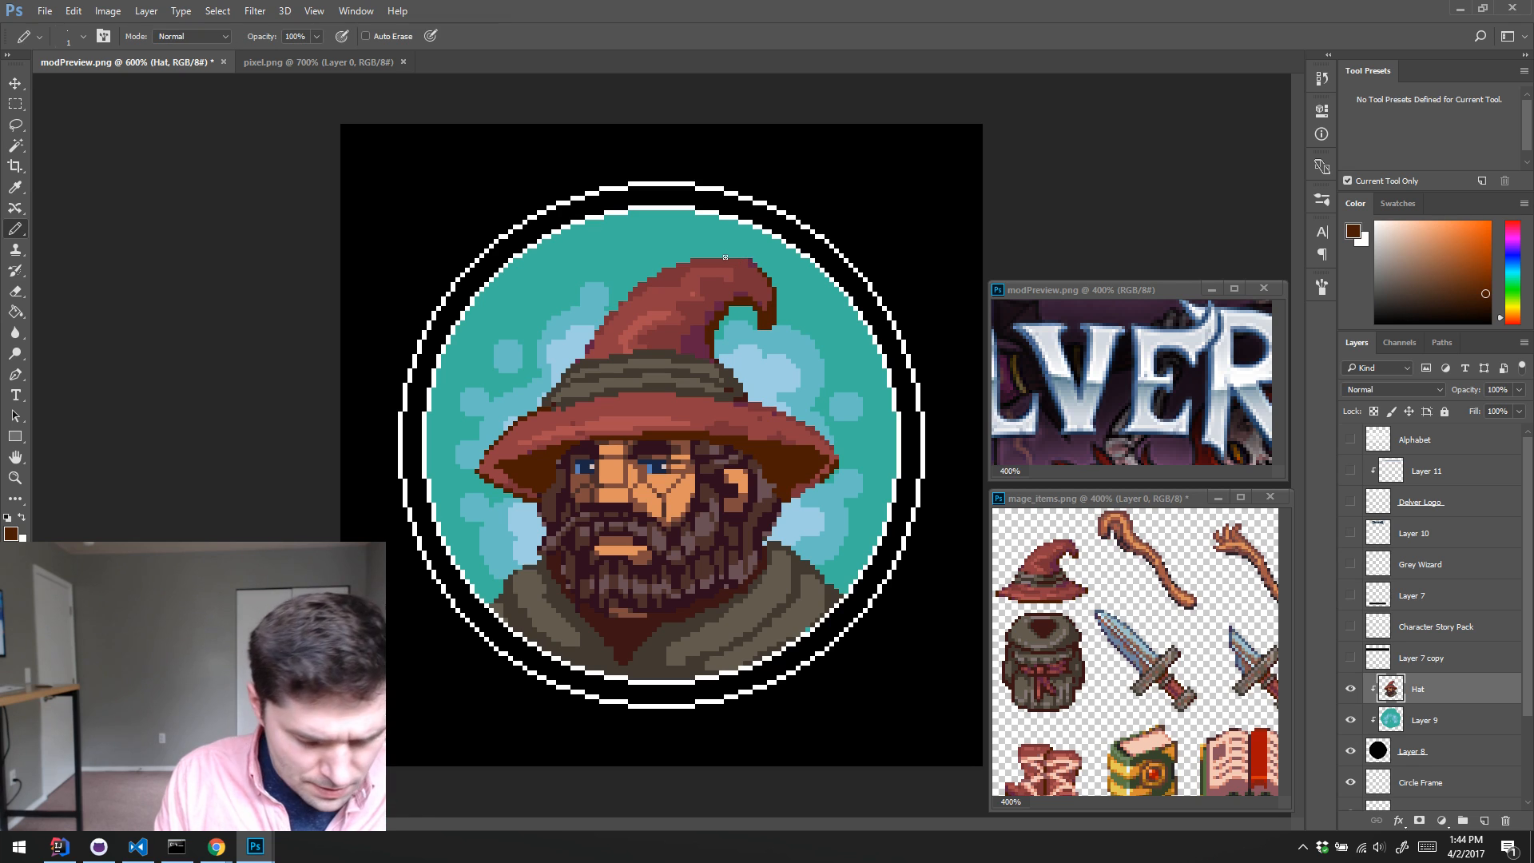
alt+click(739, 316)
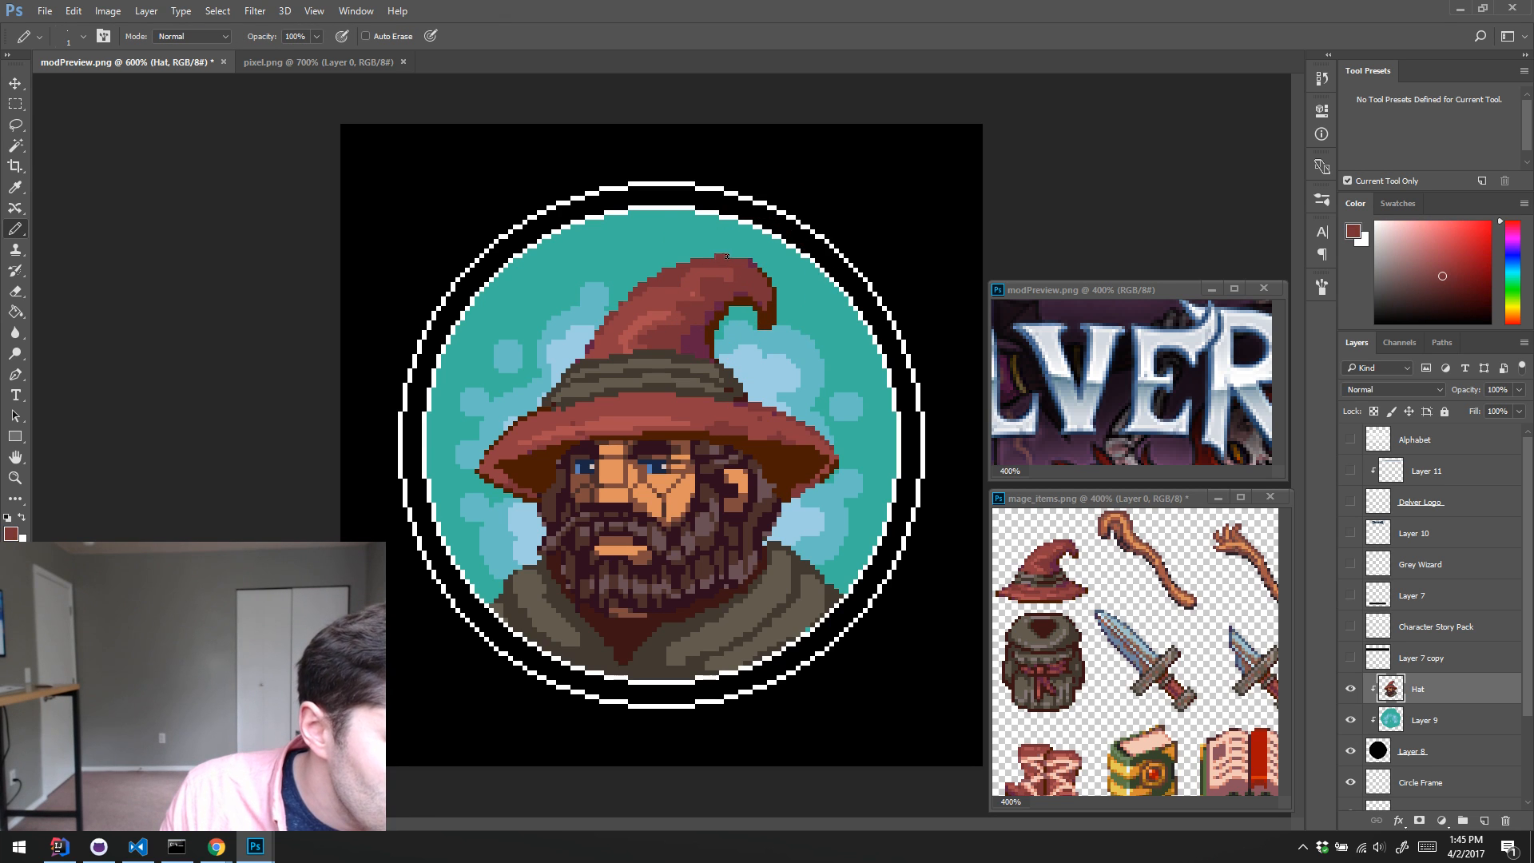
alt+click(752, 321)
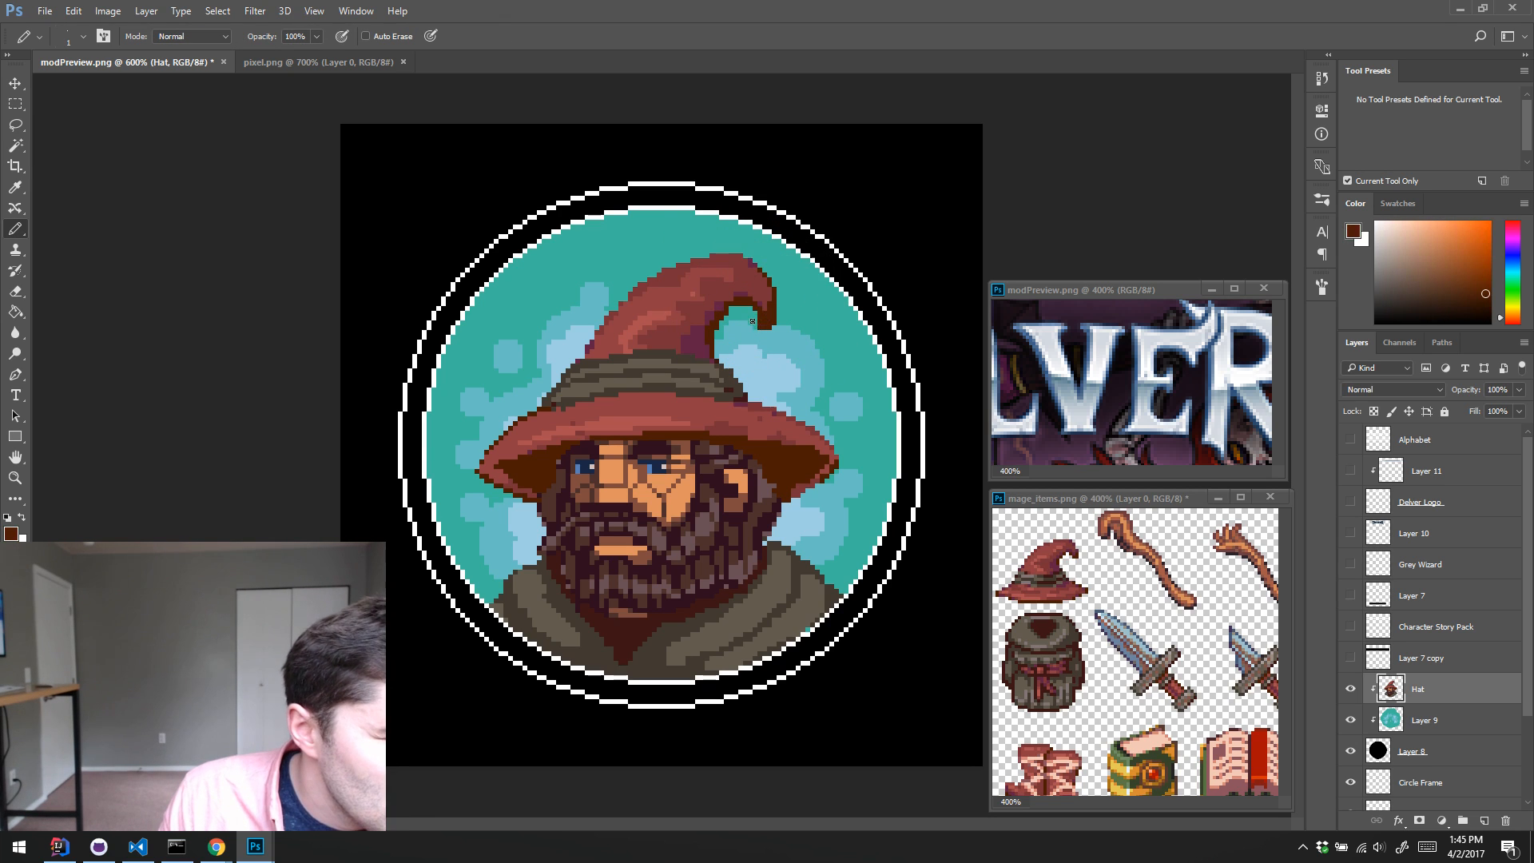
Step: Clean up the upper left corner of the hat band with sampled grey-brown and dark brown pixels, erasing stray ones
alt+click(721, 368)
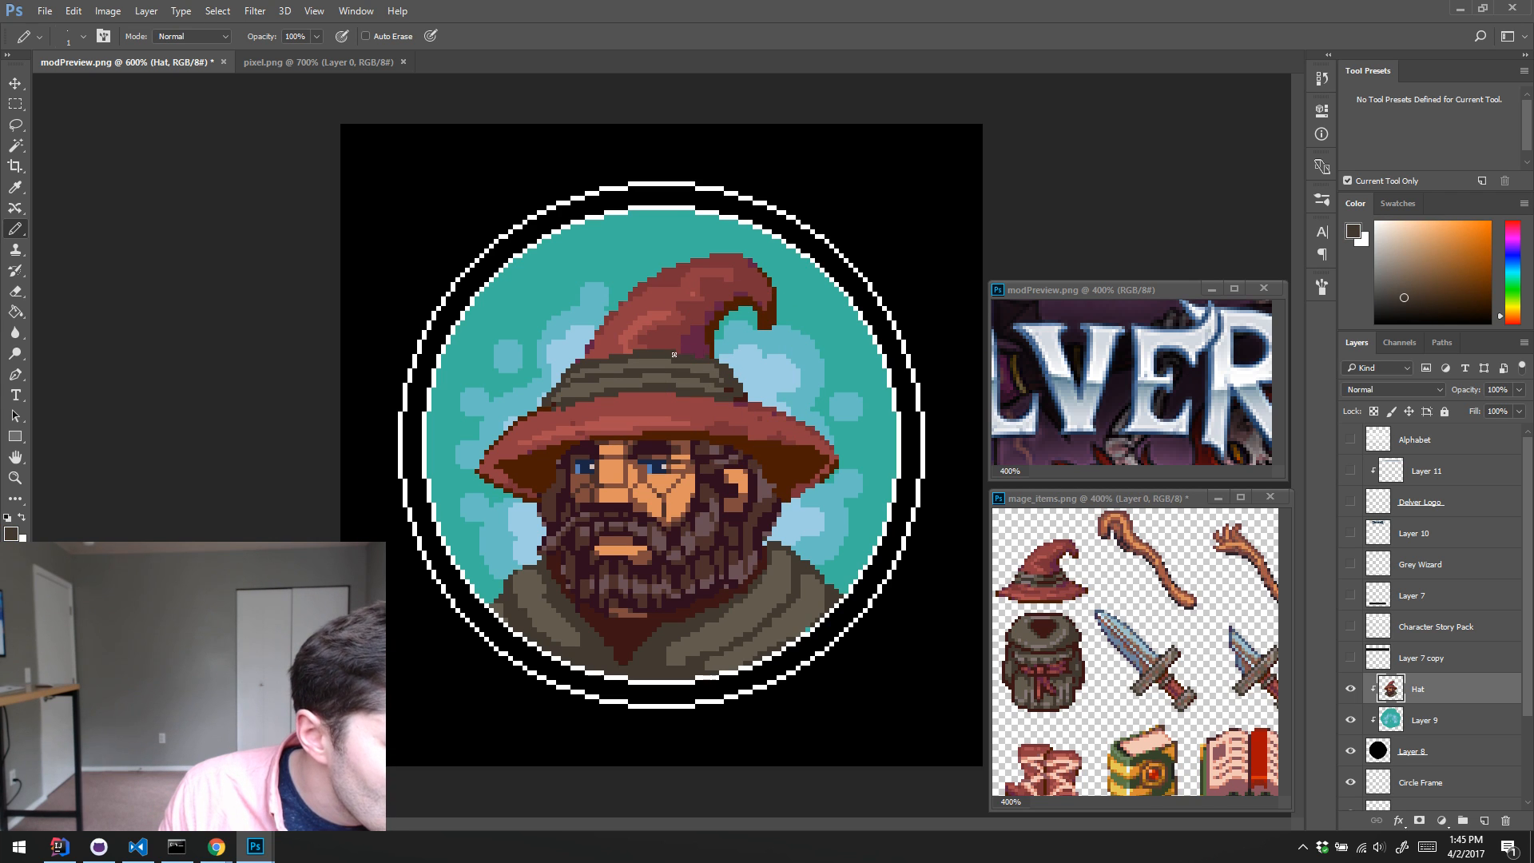
alt+click(577, 368)
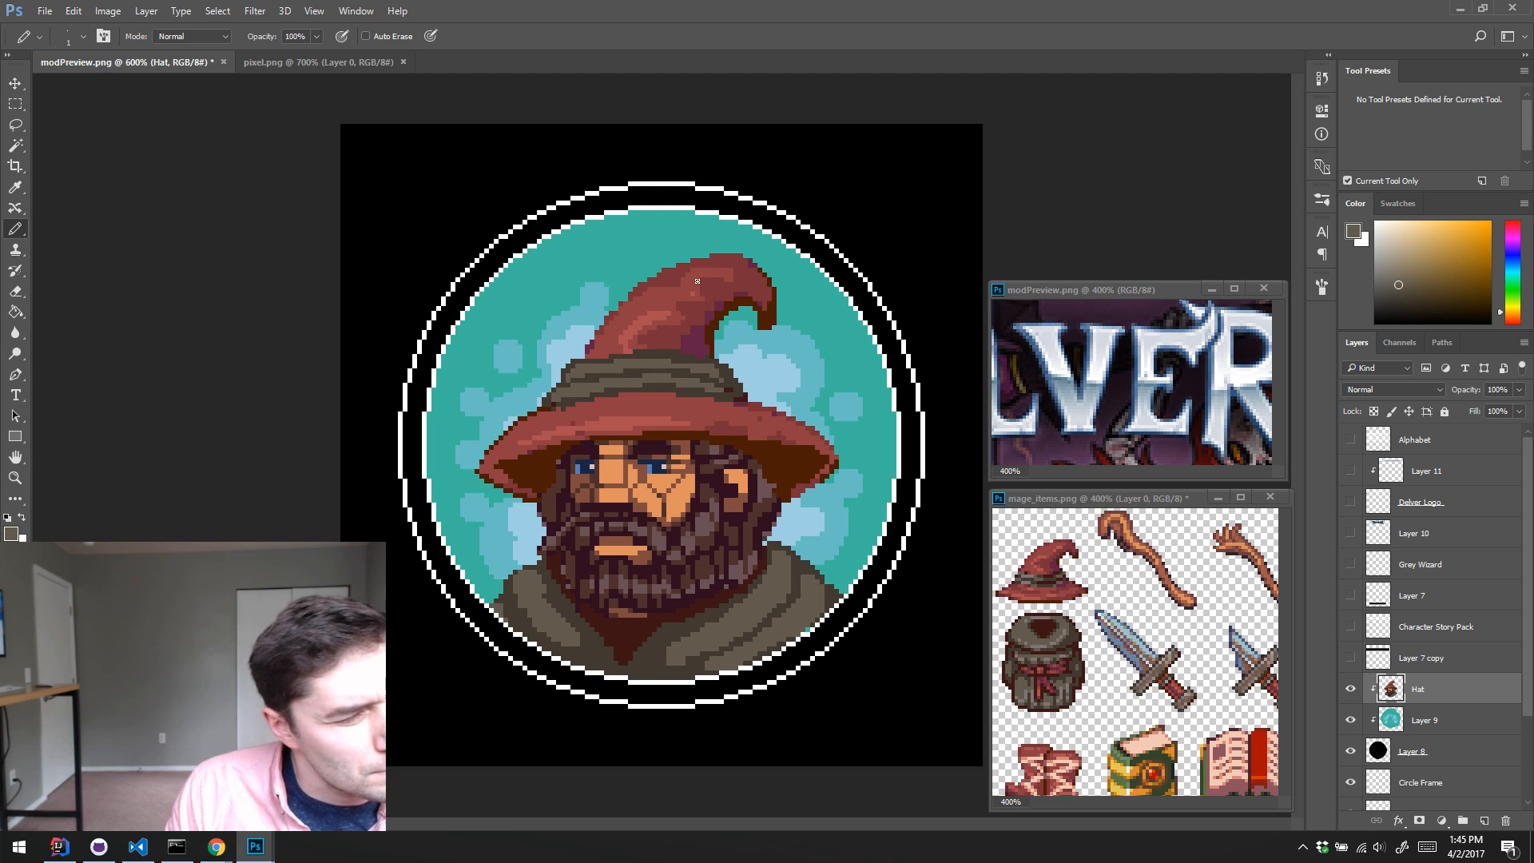
key(ctrl+alt)
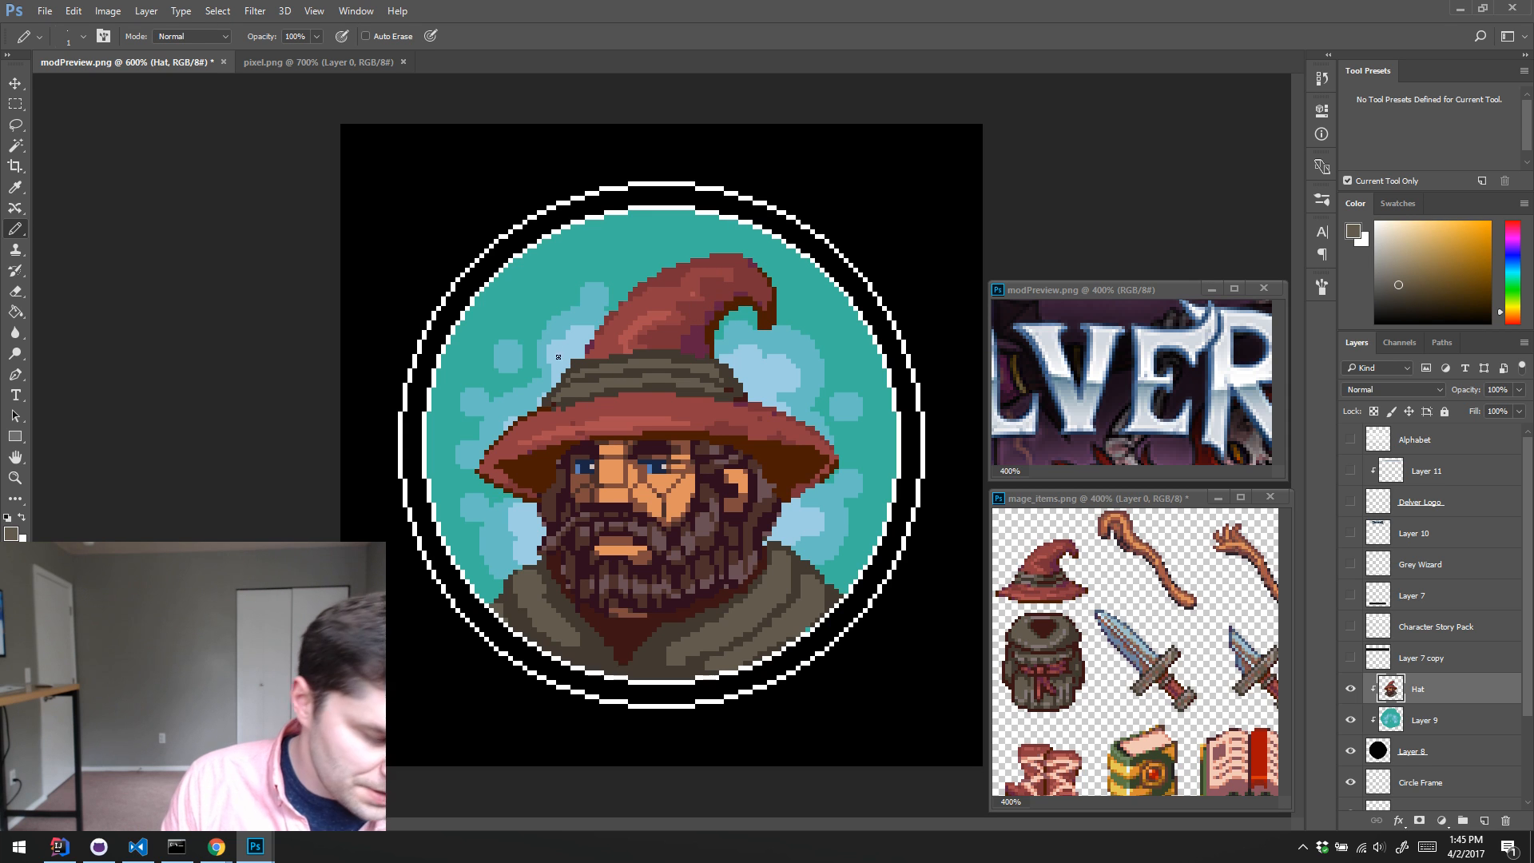
key(e)
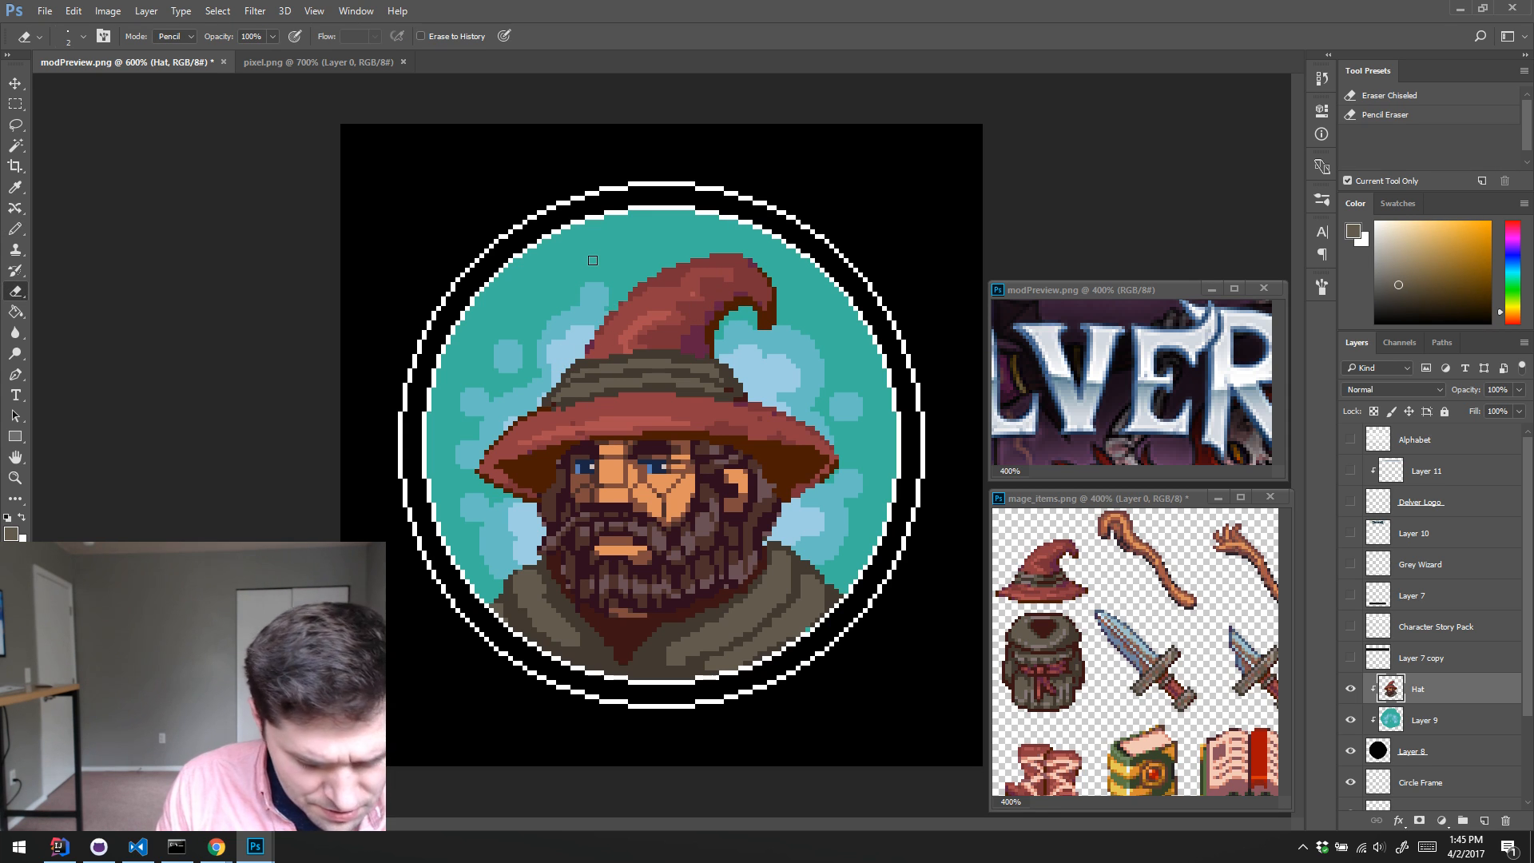
key(b)
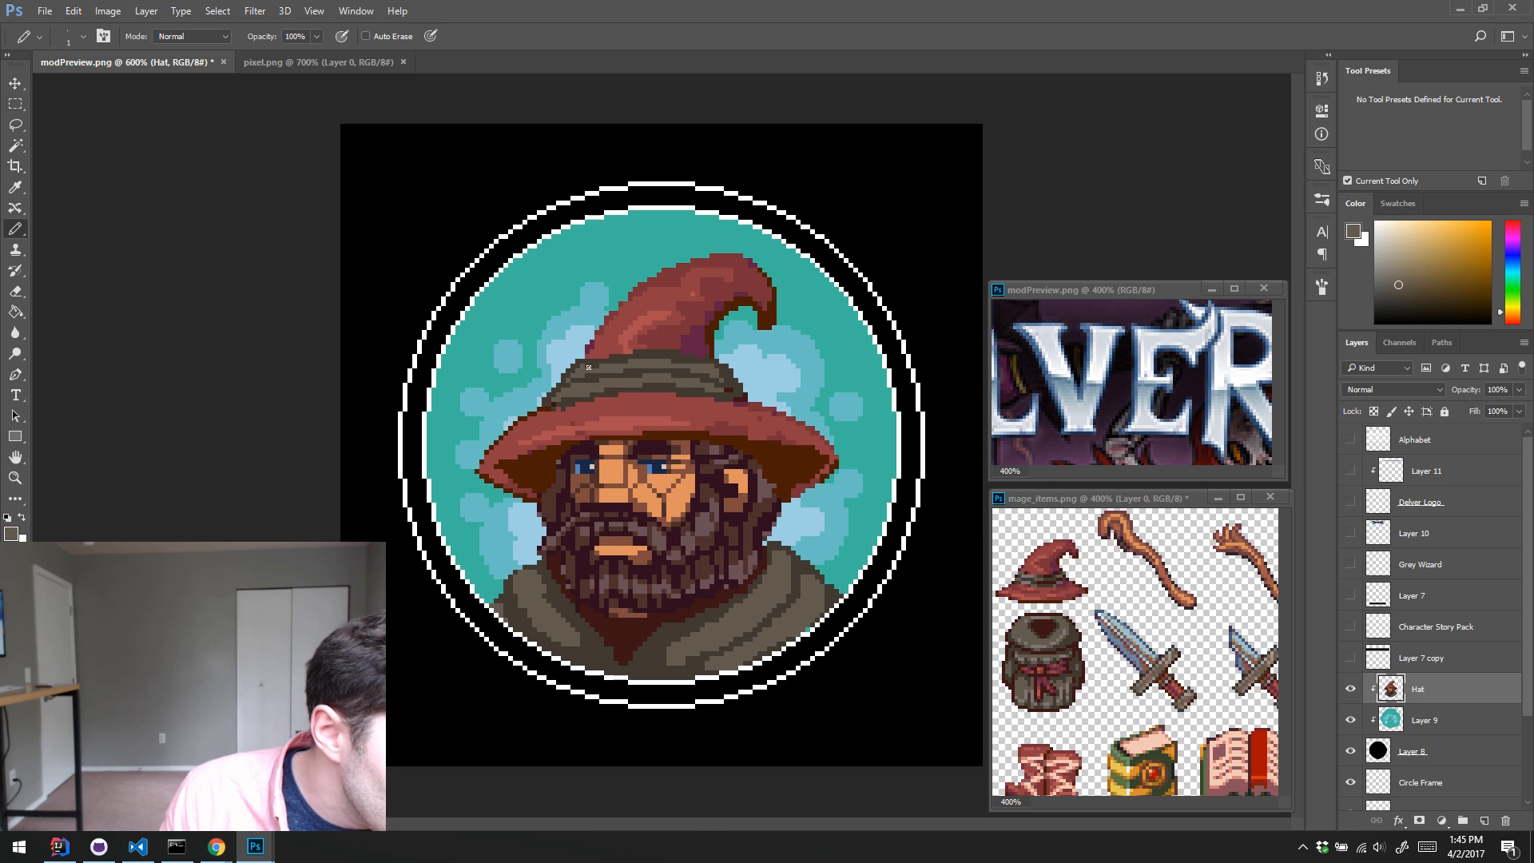
alt+click(583, 360)
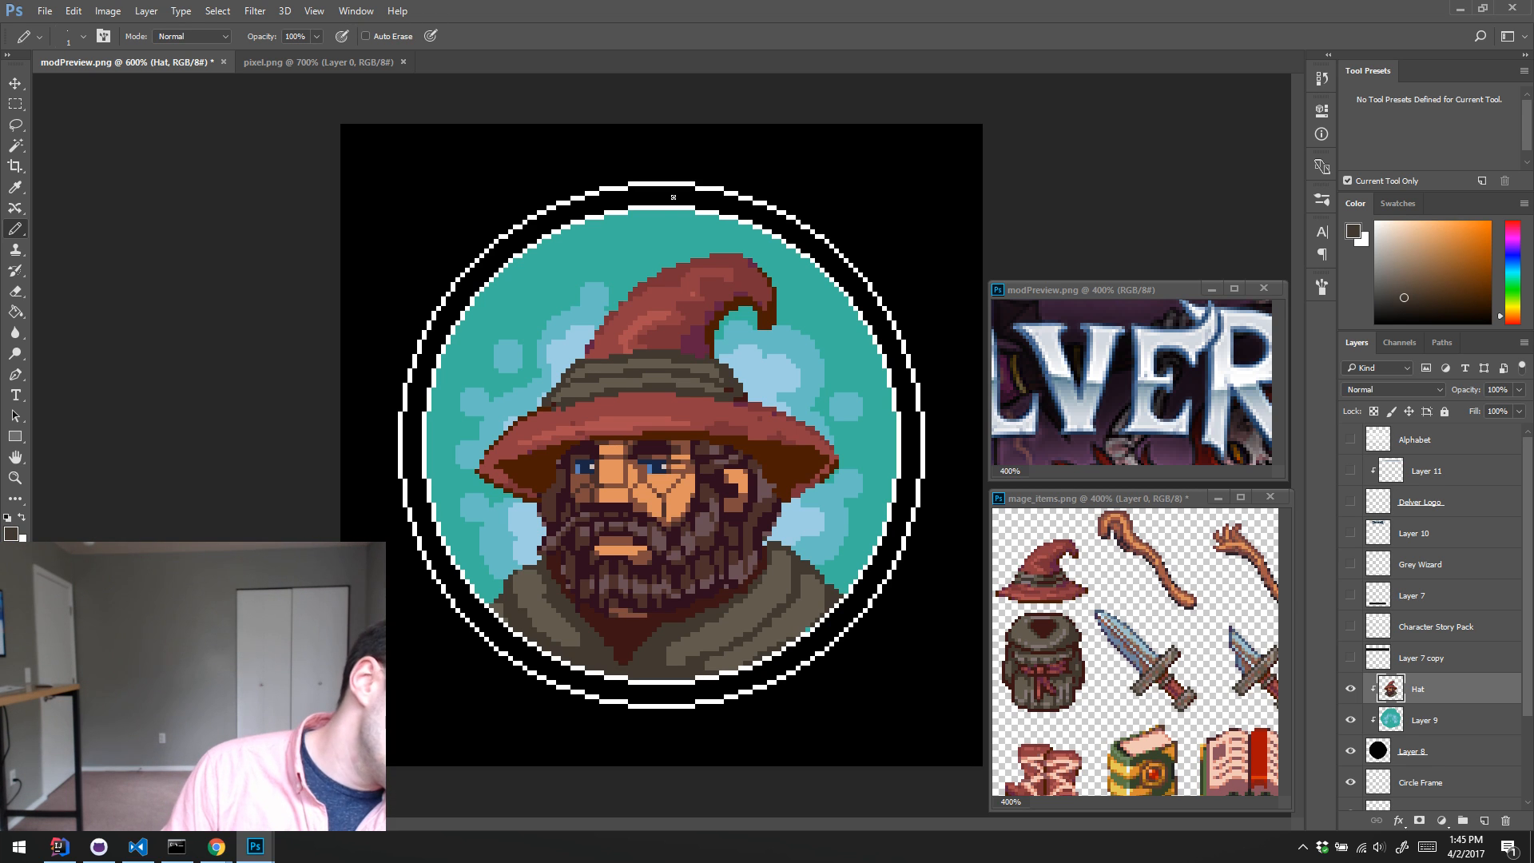
key(alt)
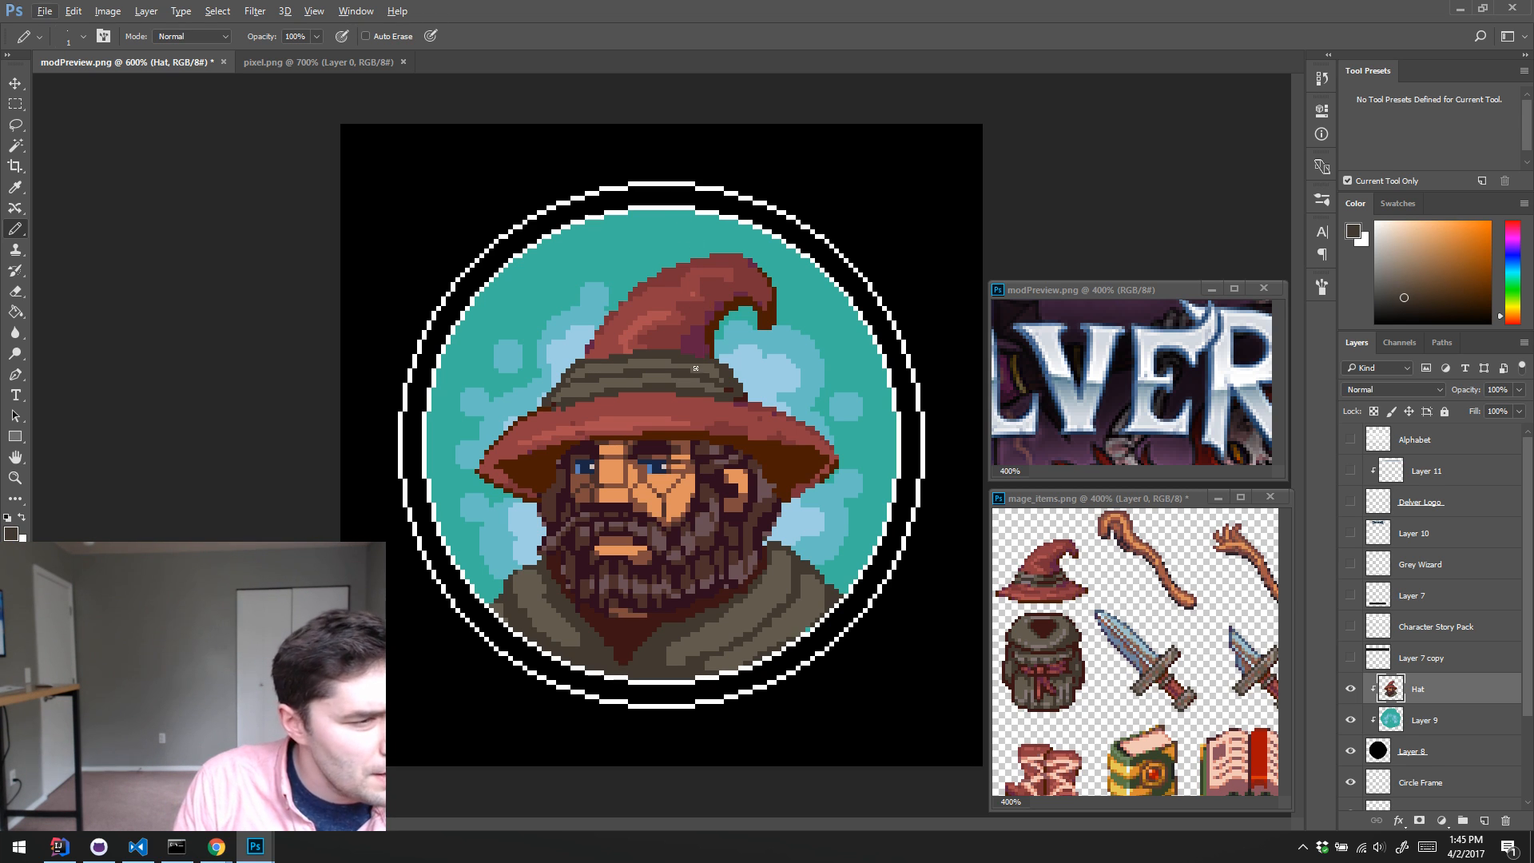
alt+click(568, 413)
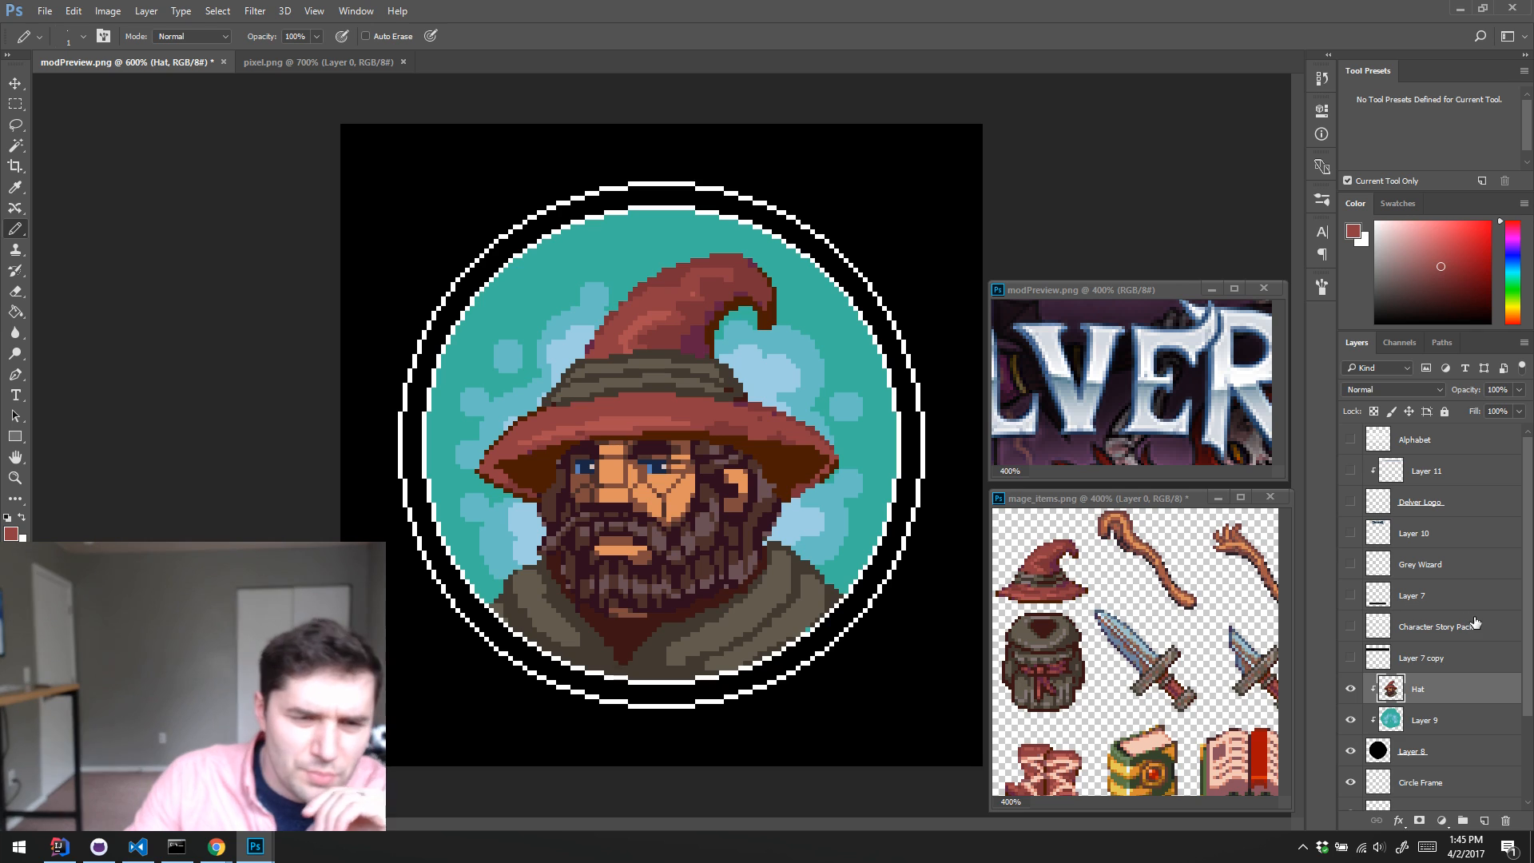
Step: Show the layers from Layer 11 down to Layer 7 copy and compare the layout with the Warhammer Quest box photo in Chrome
drag(1350, 470, 1350, 657)
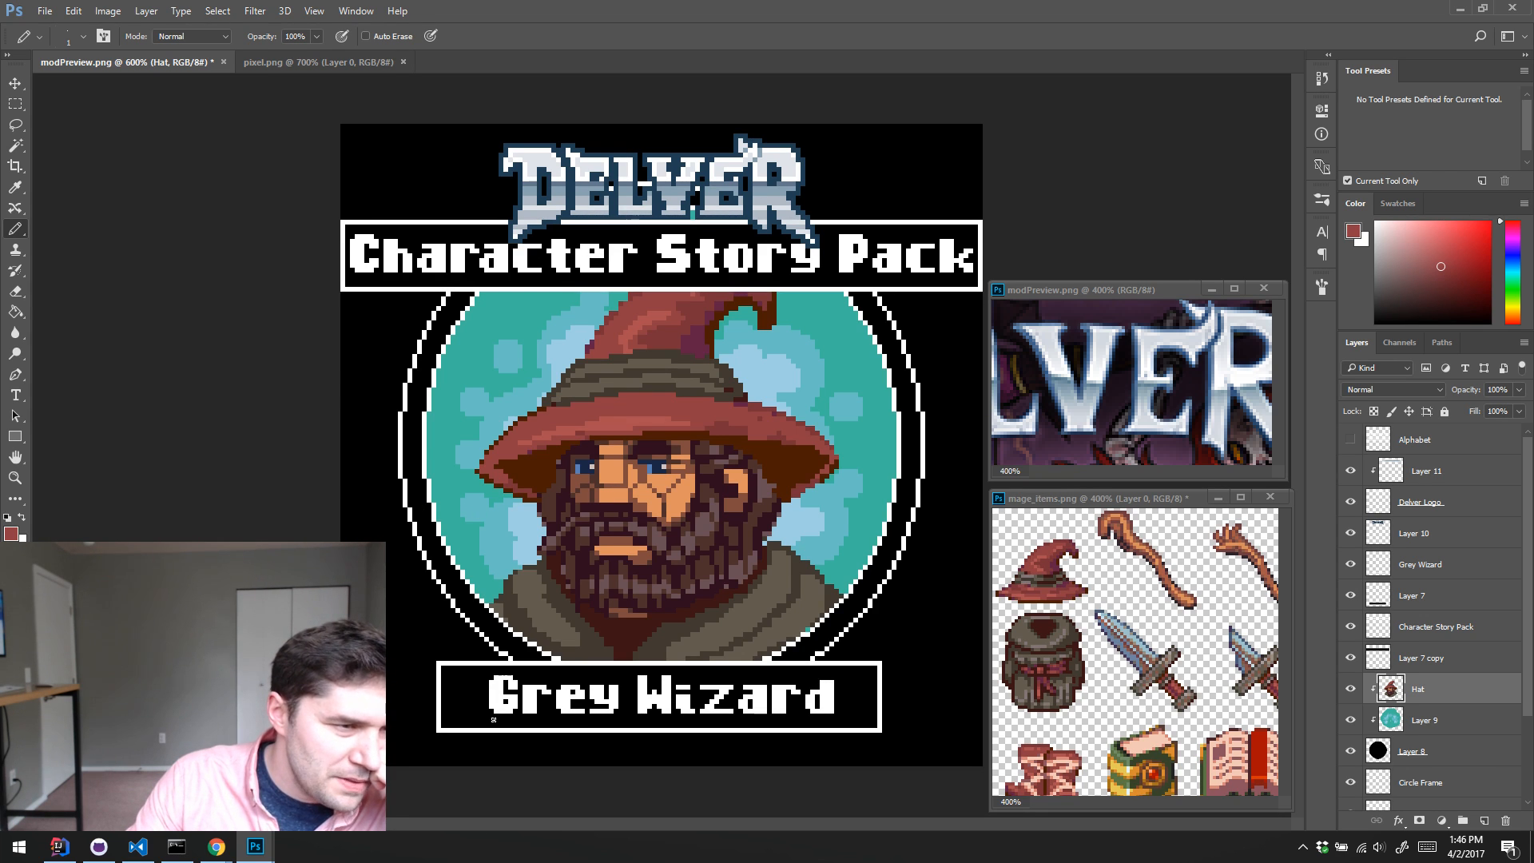
key(alt+Tab)
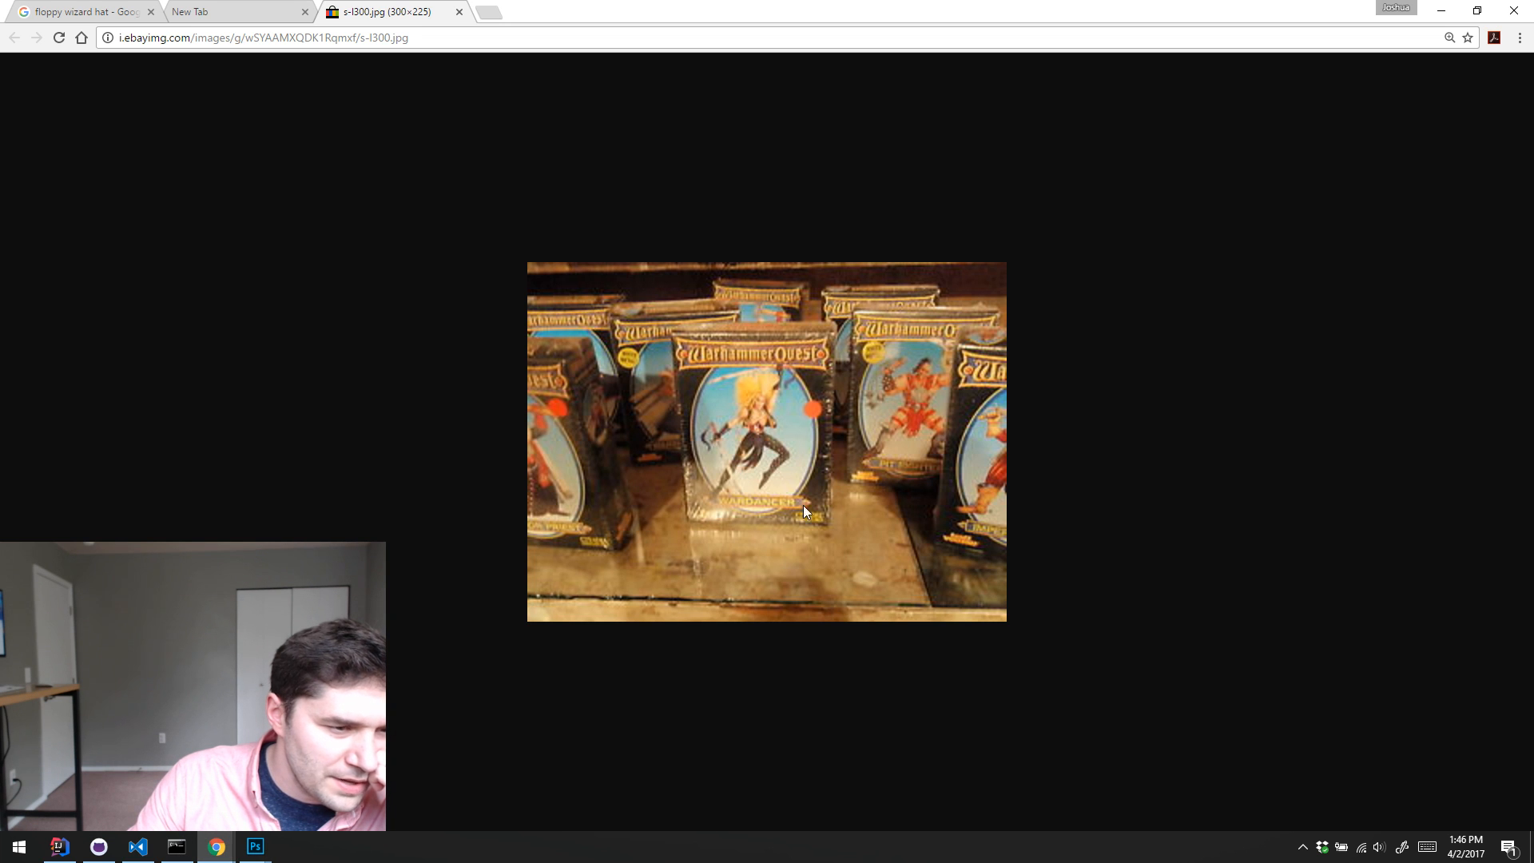
click(1440, 10)
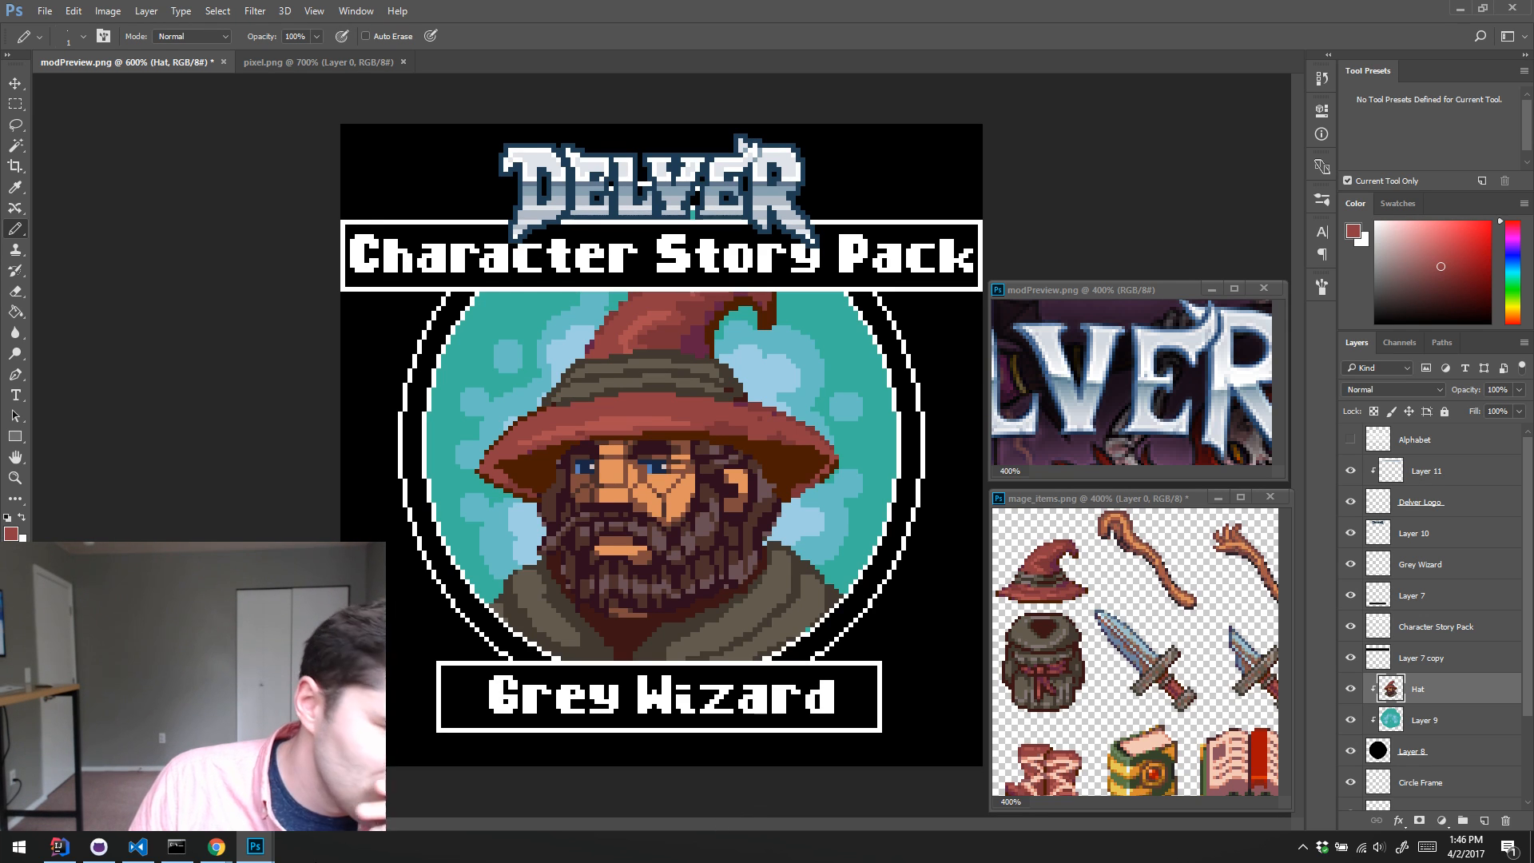
click(216, 846)
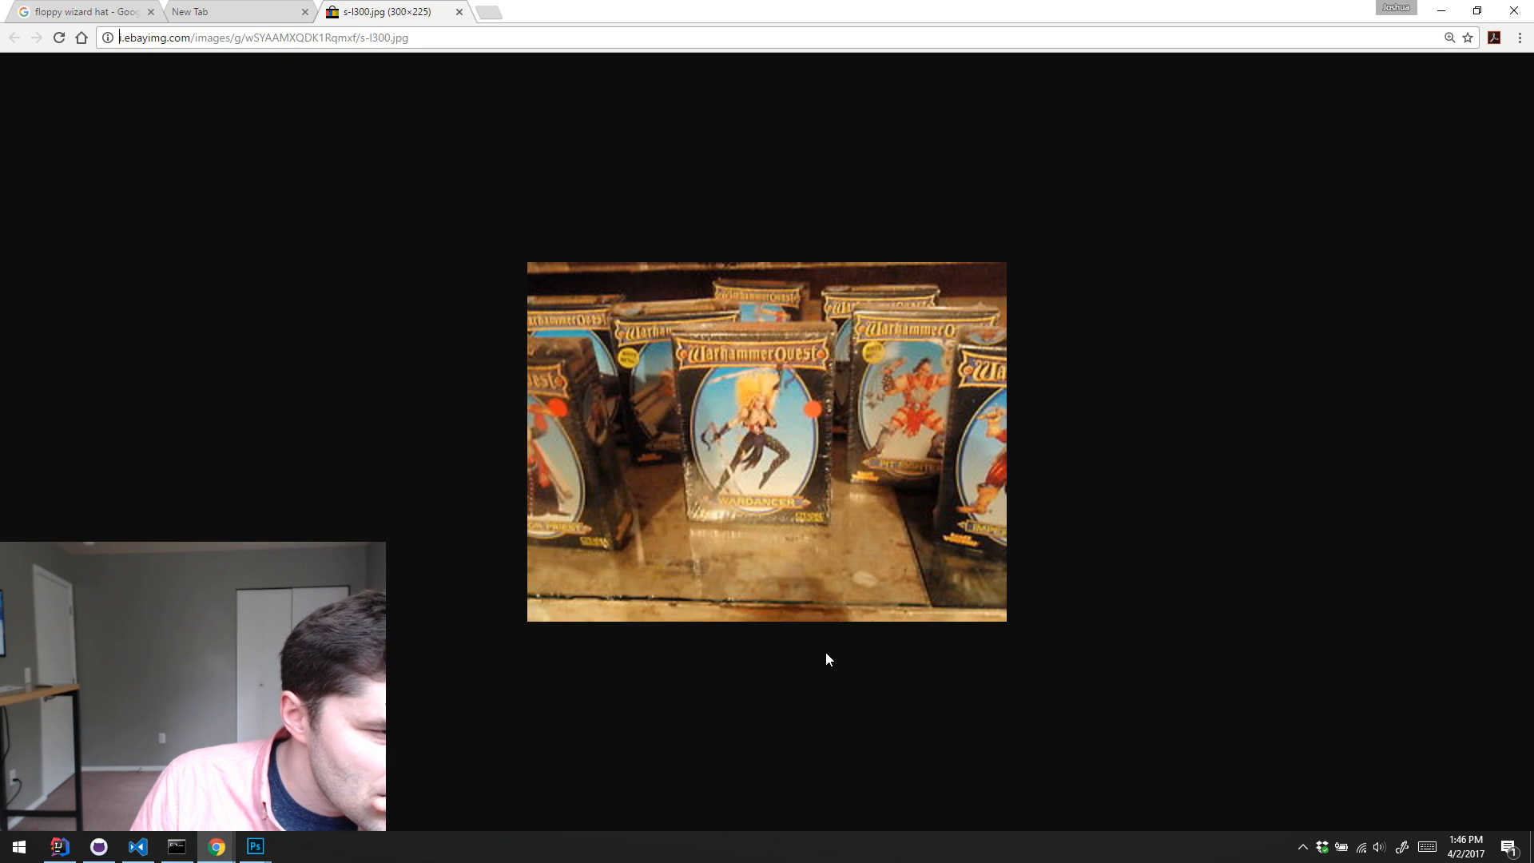
click(1441, 11)
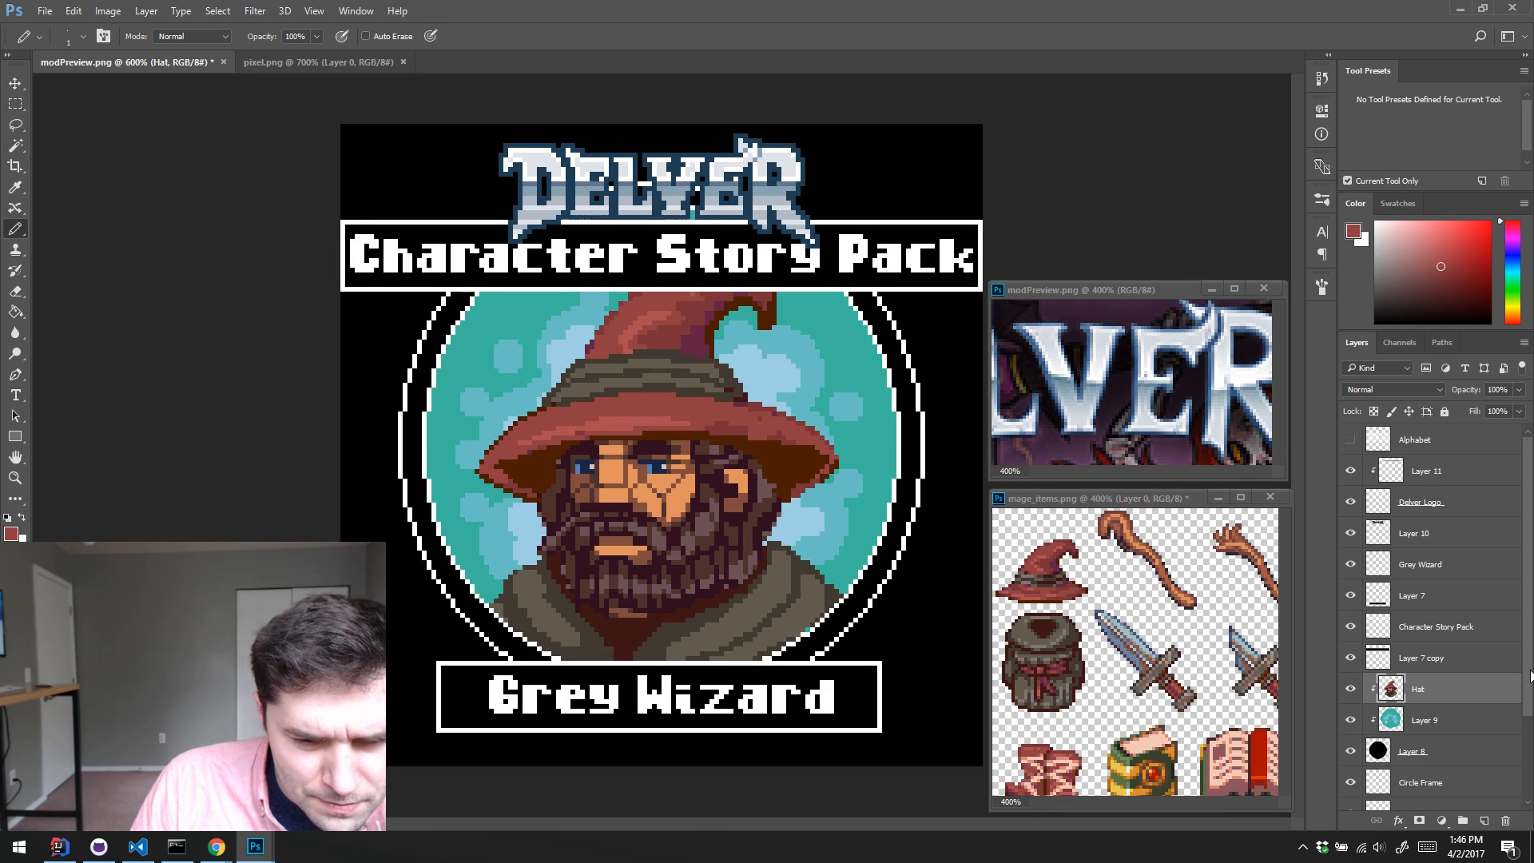
Step: Toggle the visibility of the Circle Frame and Circle Frame copy layers to check which ring each one draws
scroll(1515, 722, down, 2)
click(1350, 685)
click(1350, 686)
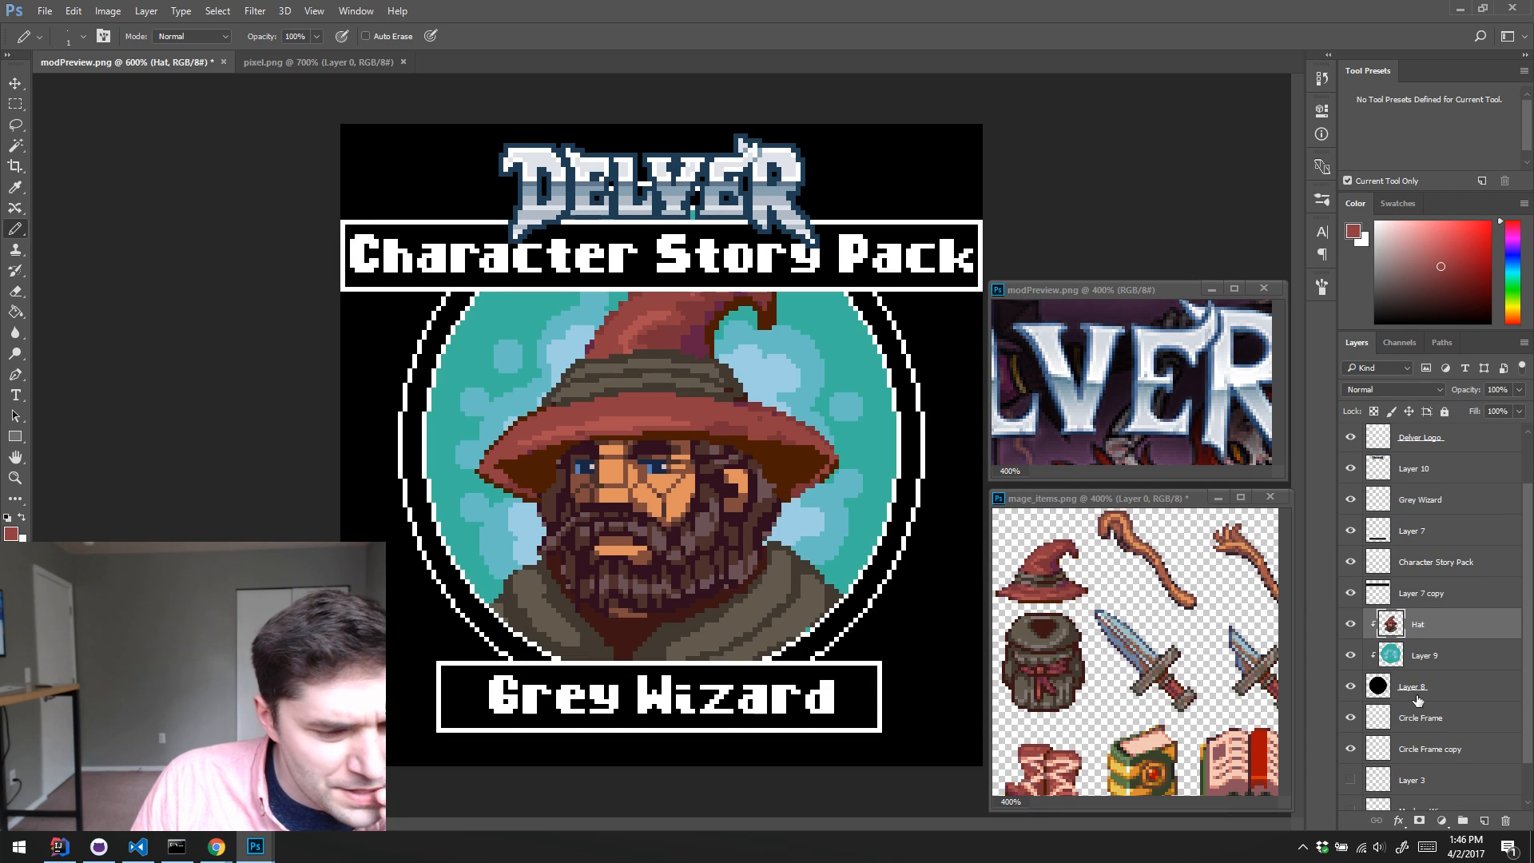
scroll(1490, 687, down, 1)
click(1428, 686)
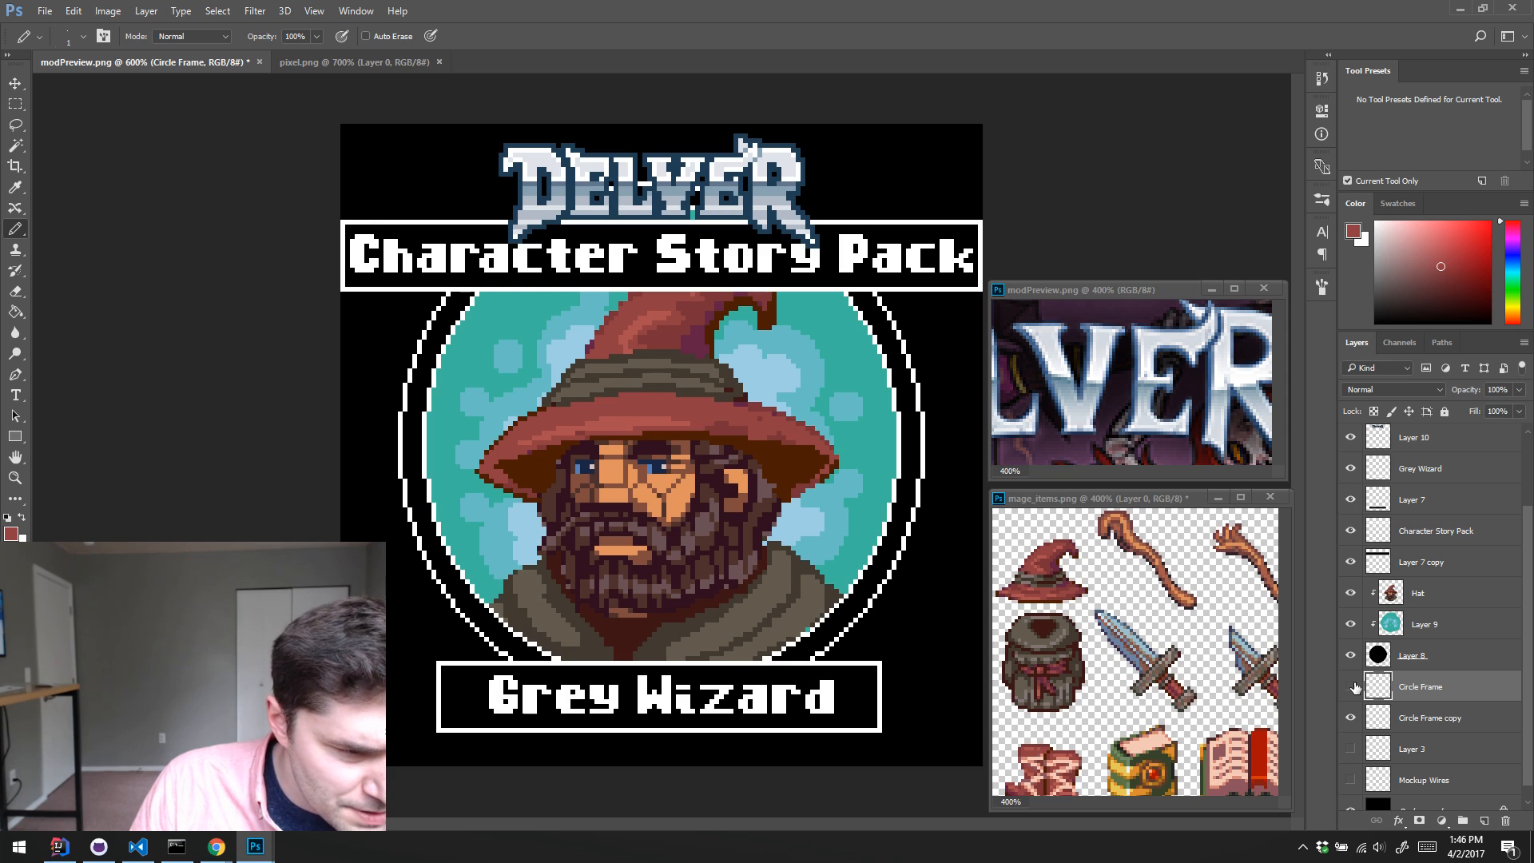
click(1351, 686)
click(1350, 687)
click(1351, 716)
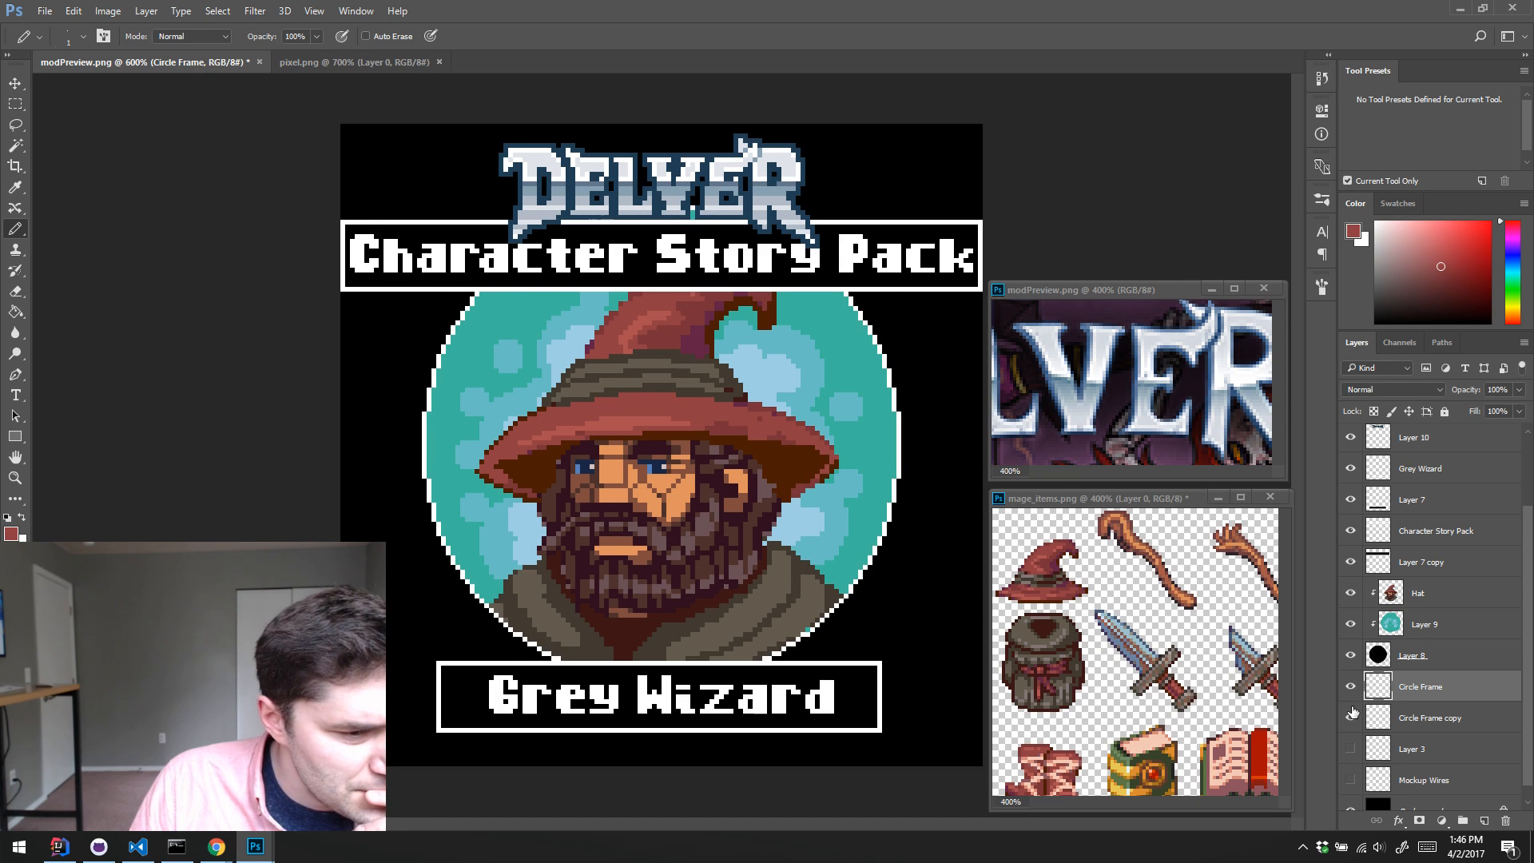
click(1351, 716)
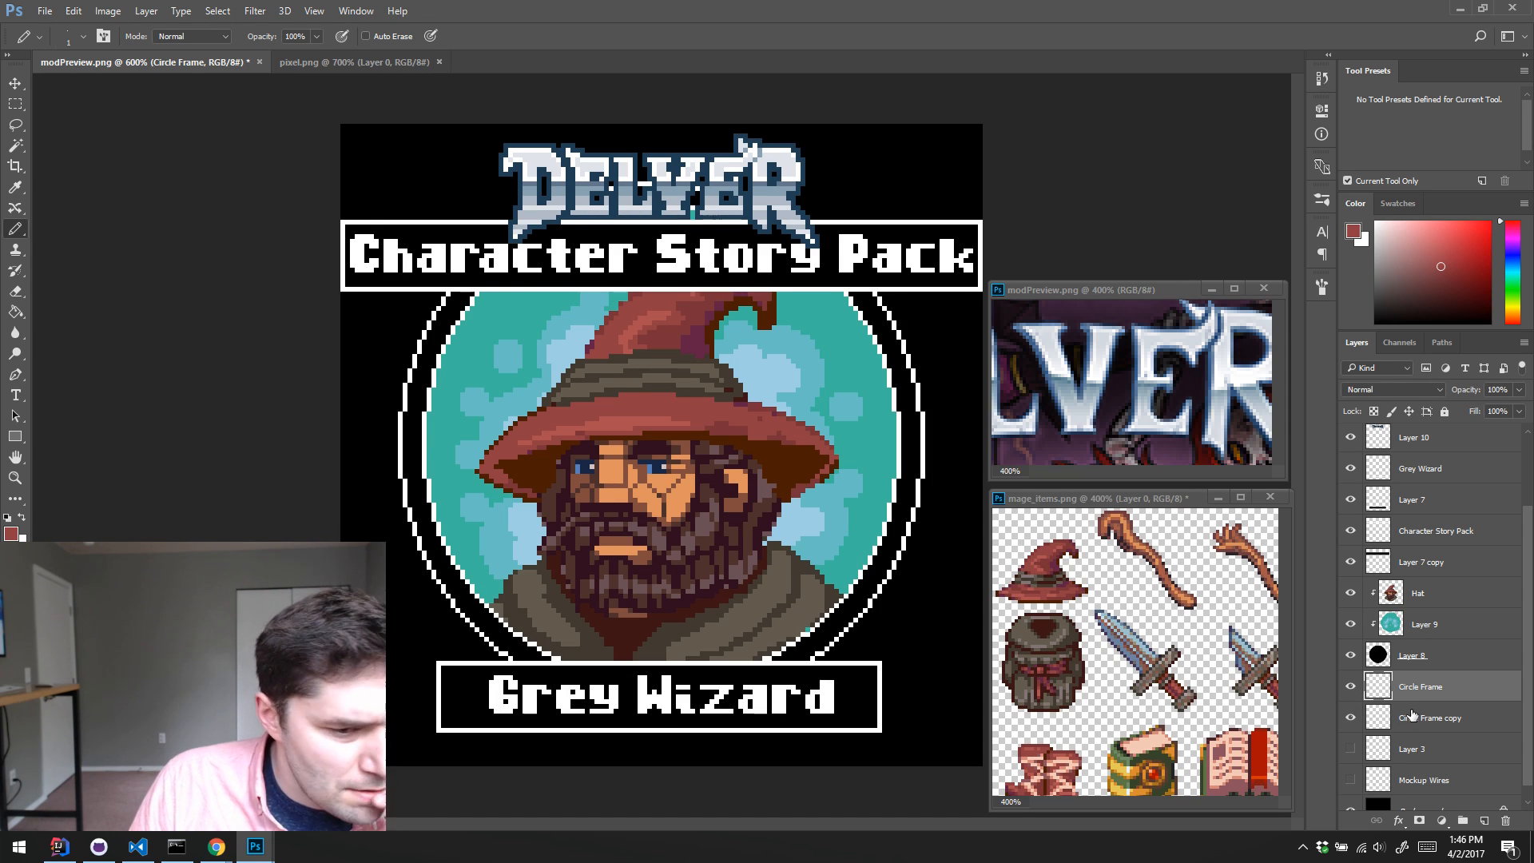
Step: Try to select the inside of the Circle Frame copy ring with the Magic Wand, with Contiguous turned on, and clear the selections
click(1438, 718)
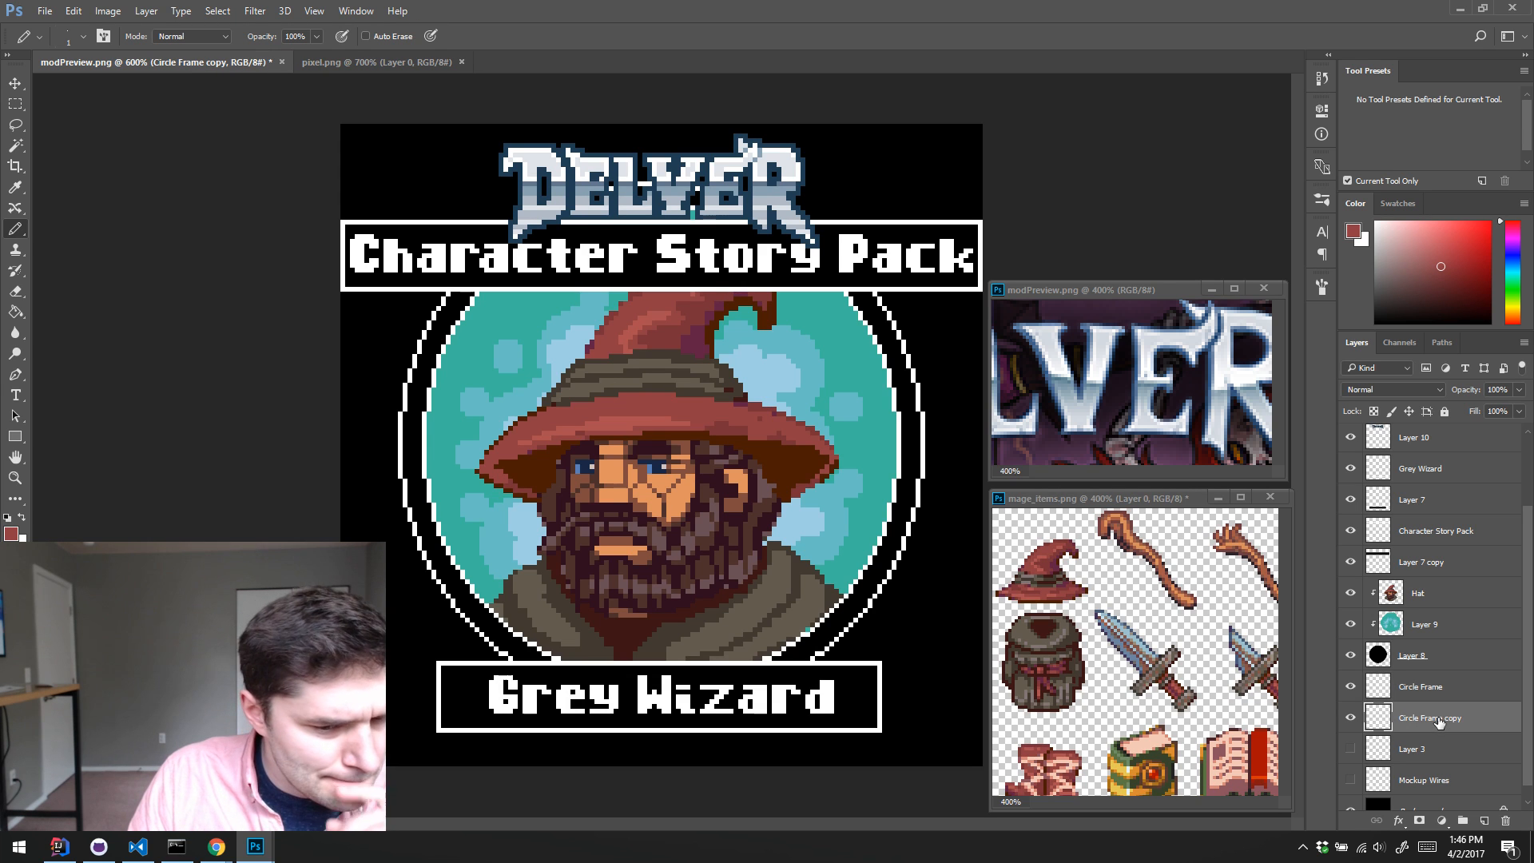
ctrl+click(1378, 720)
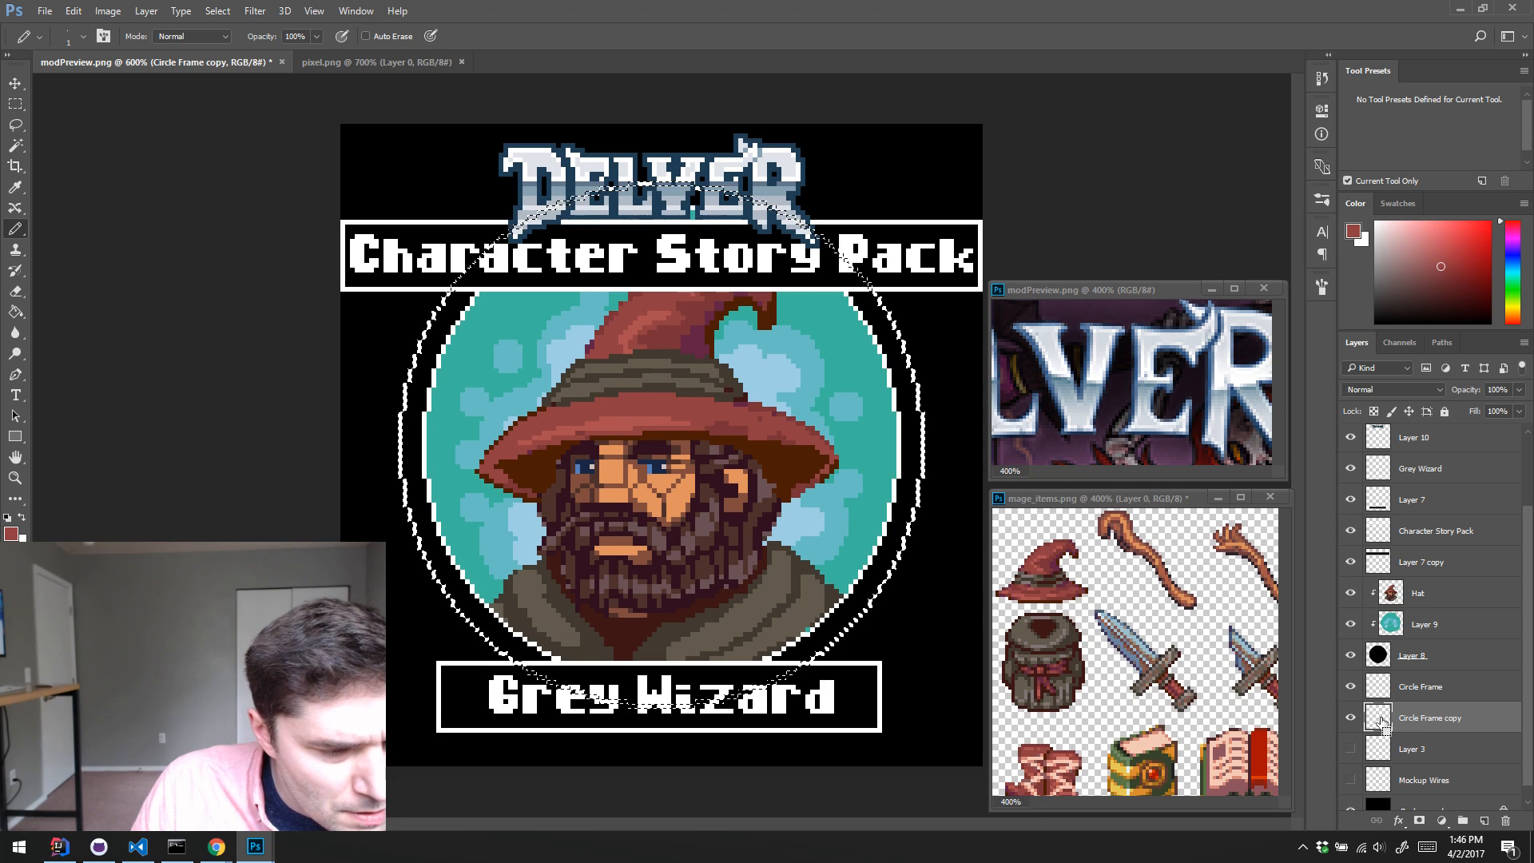
key(w)
click(871, 469)
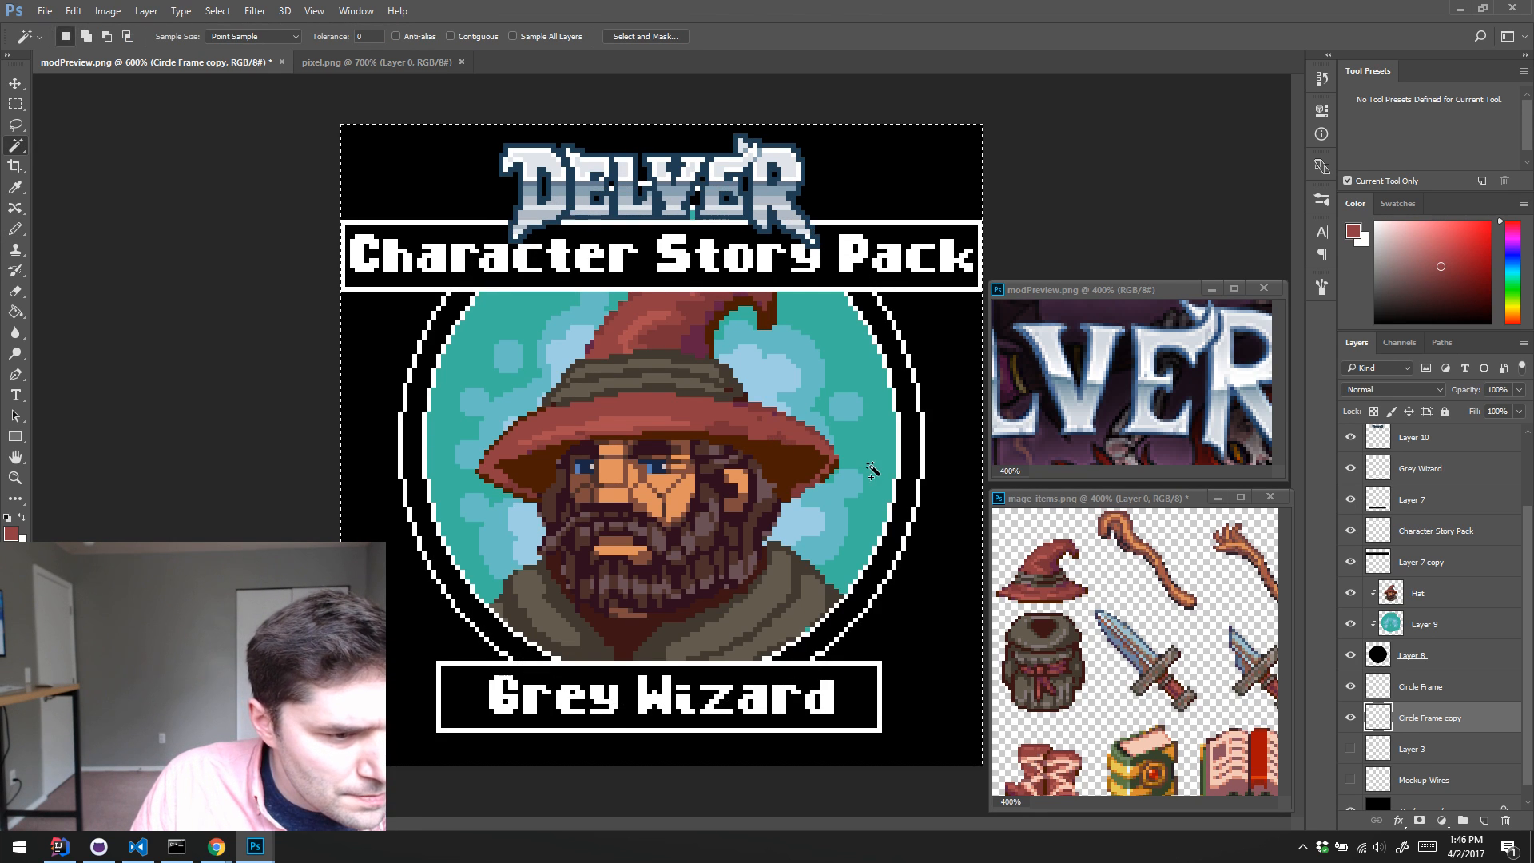
key(ctrl+d)
click(895, 504)
key(ctrl+d)
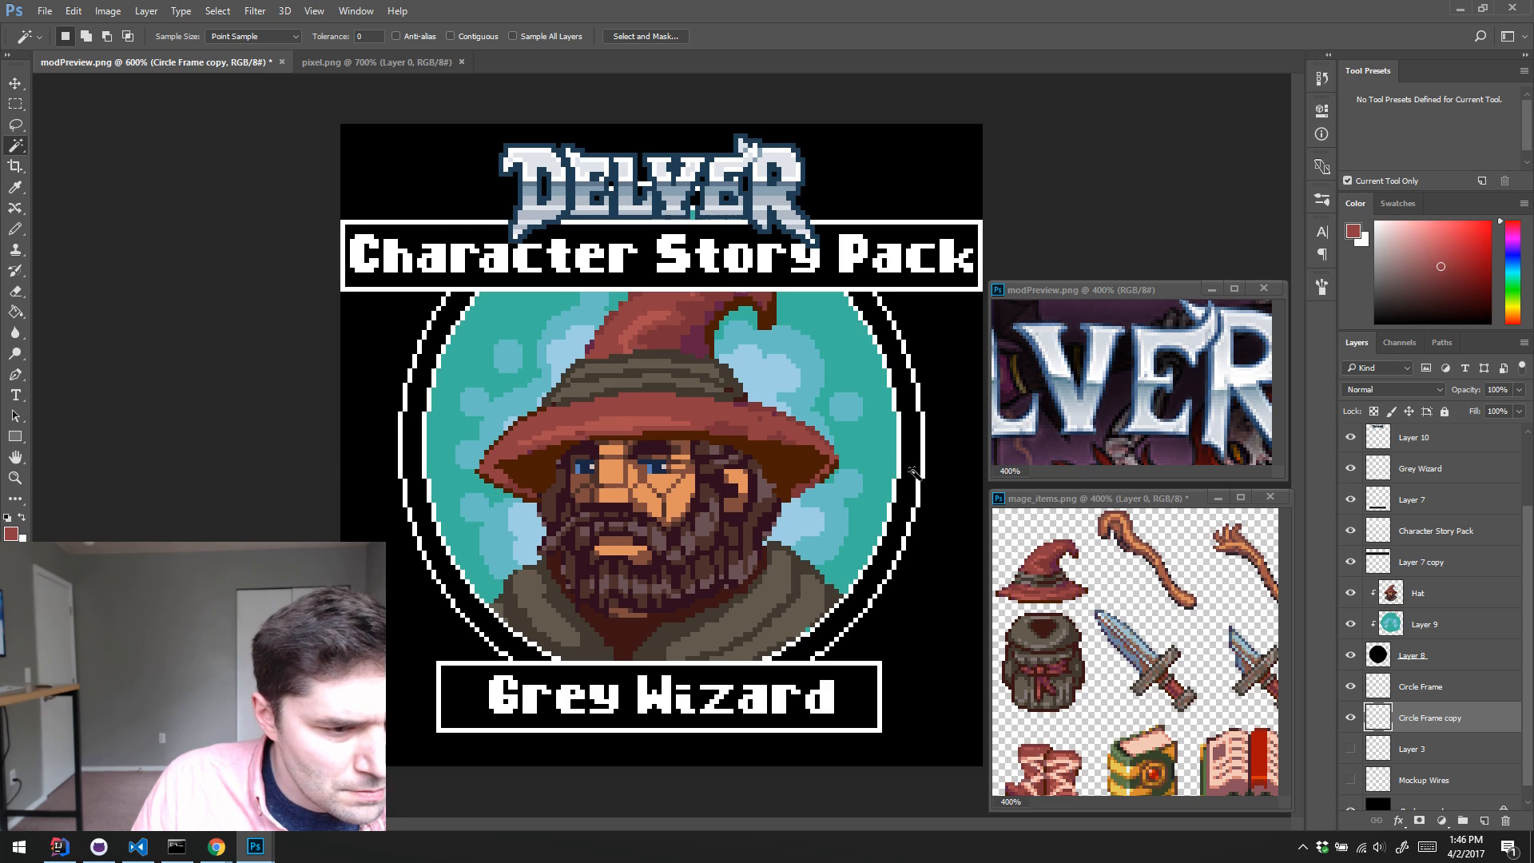
click(904, 458)
click(453, 36)
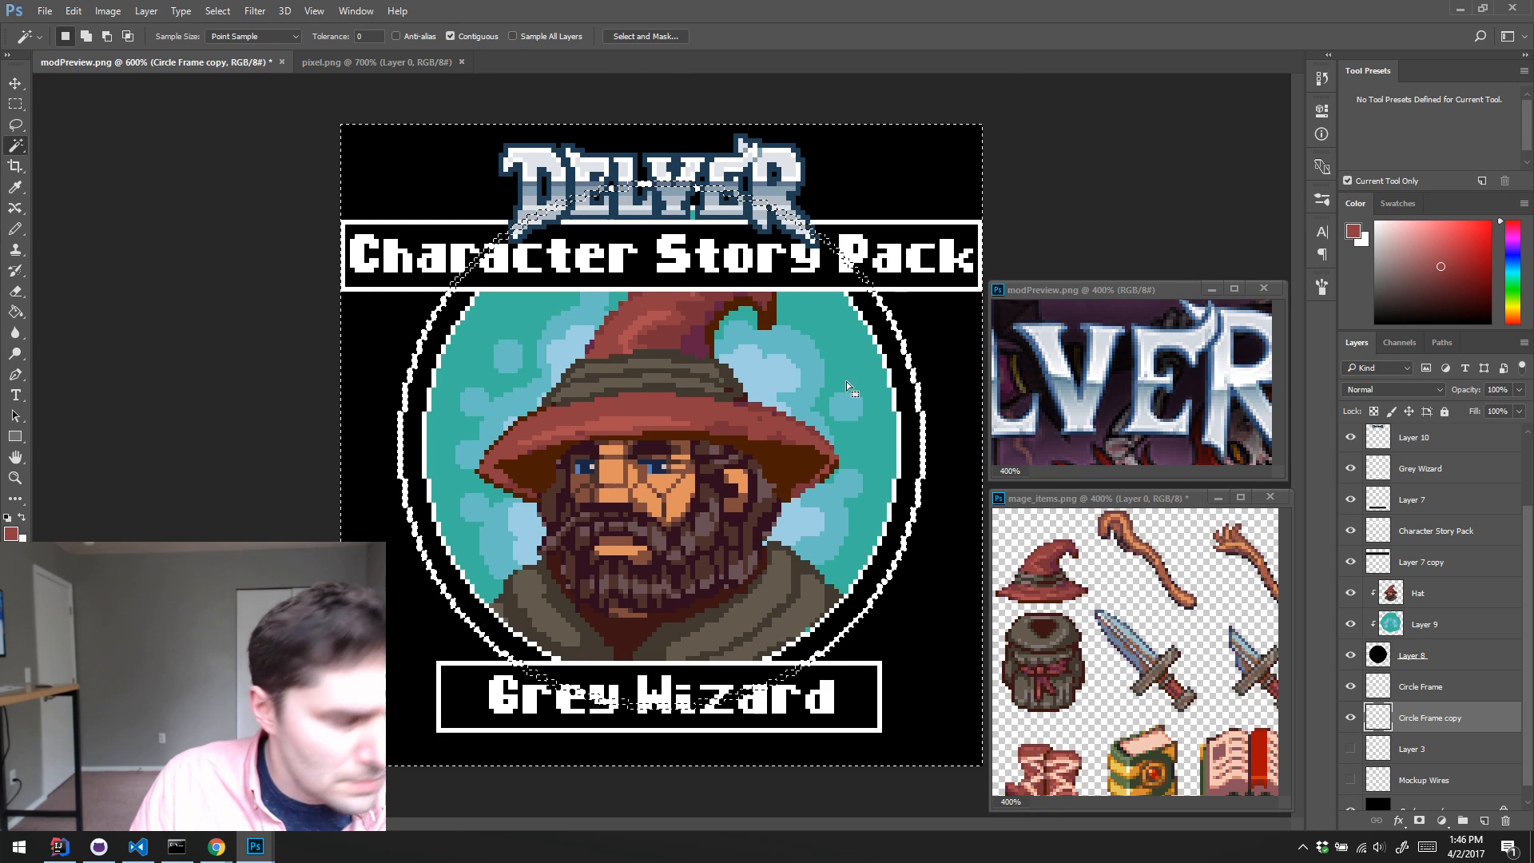
key(ctrl+d)
Step: Load the Circle Frame copy ring as a selection and add its interior with the Magic Wand to select the full disc
ctrl+click(1399, 719)
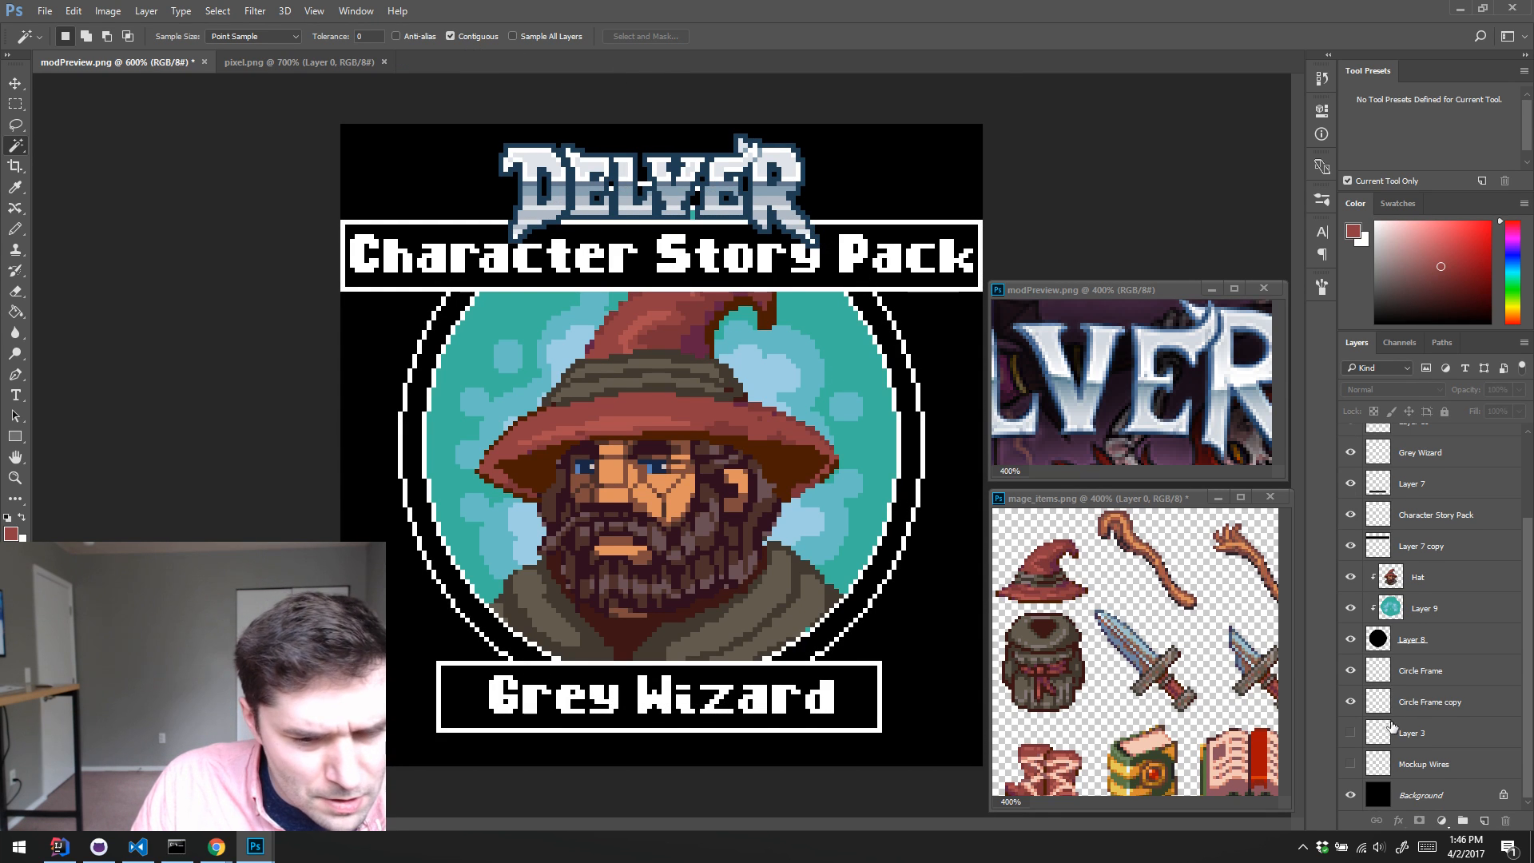
ctrl+click(1377, 706)
ctrl+click(903, 477)
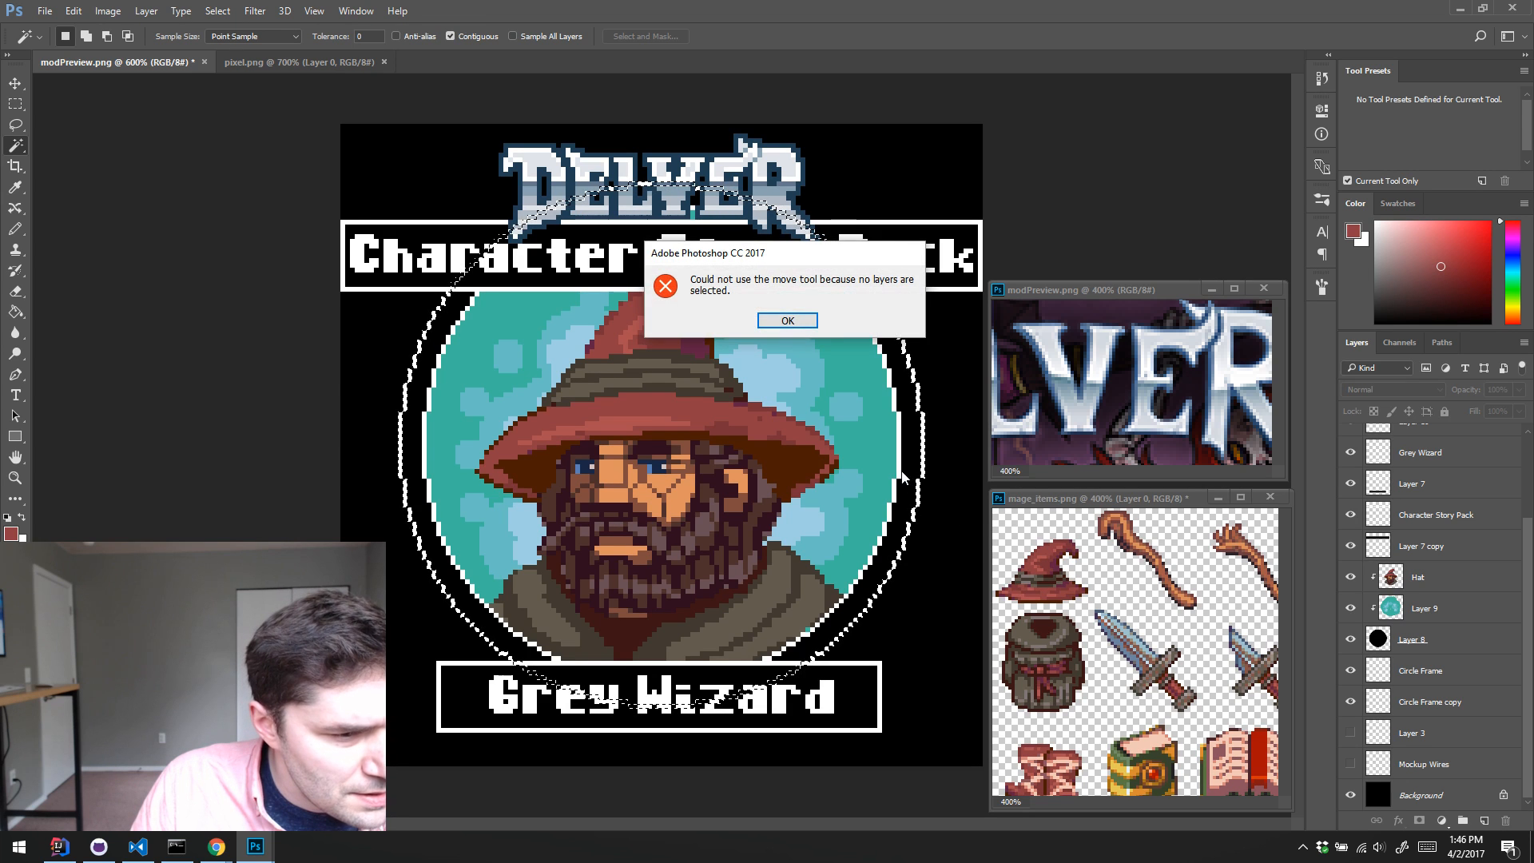
key(Return)
click(864, 470)
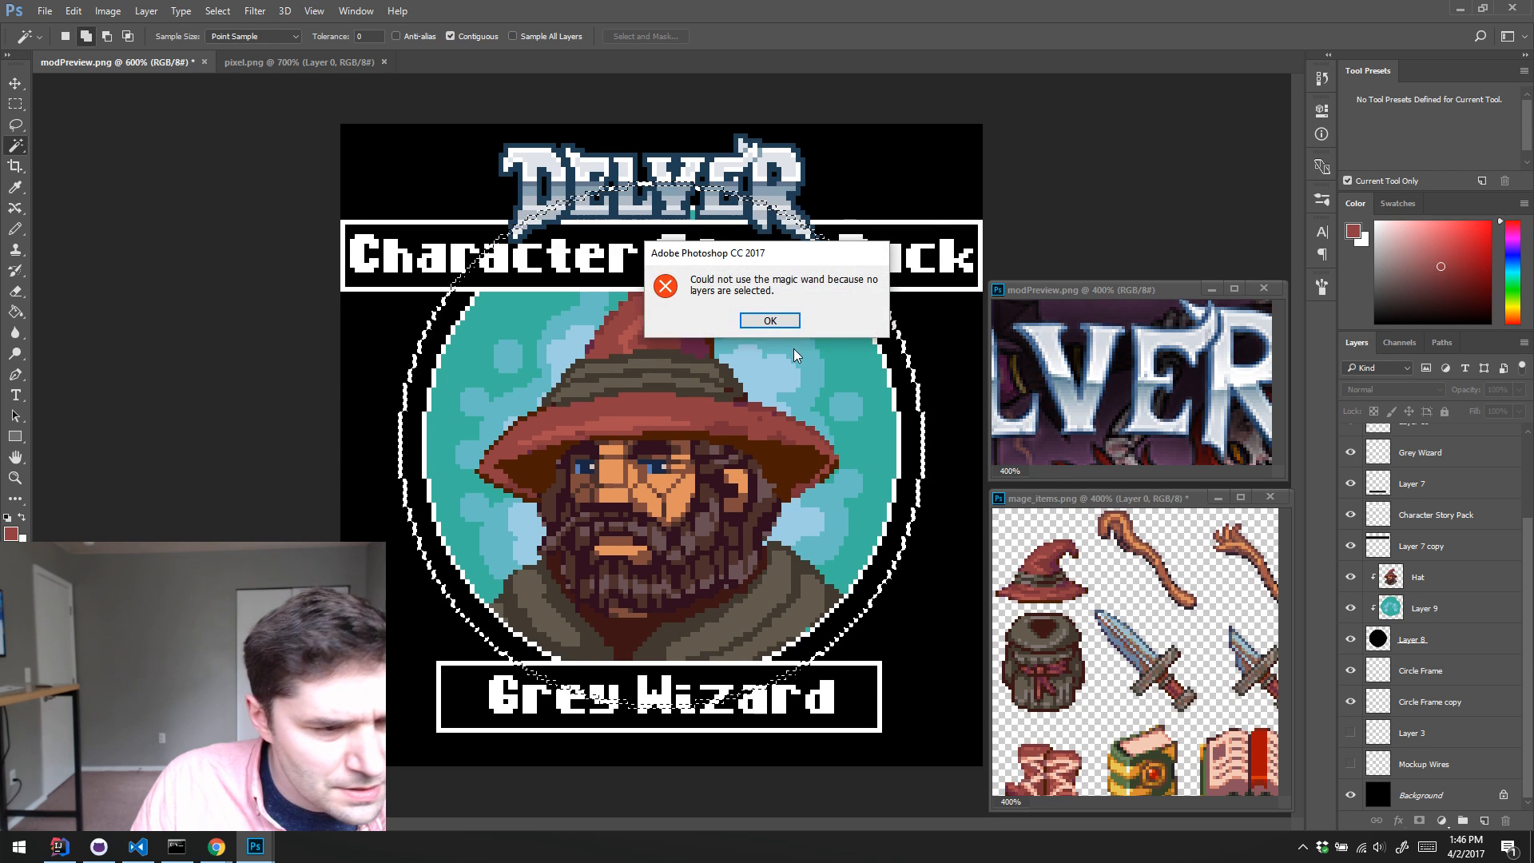
key(Return)
click(1446, 702)
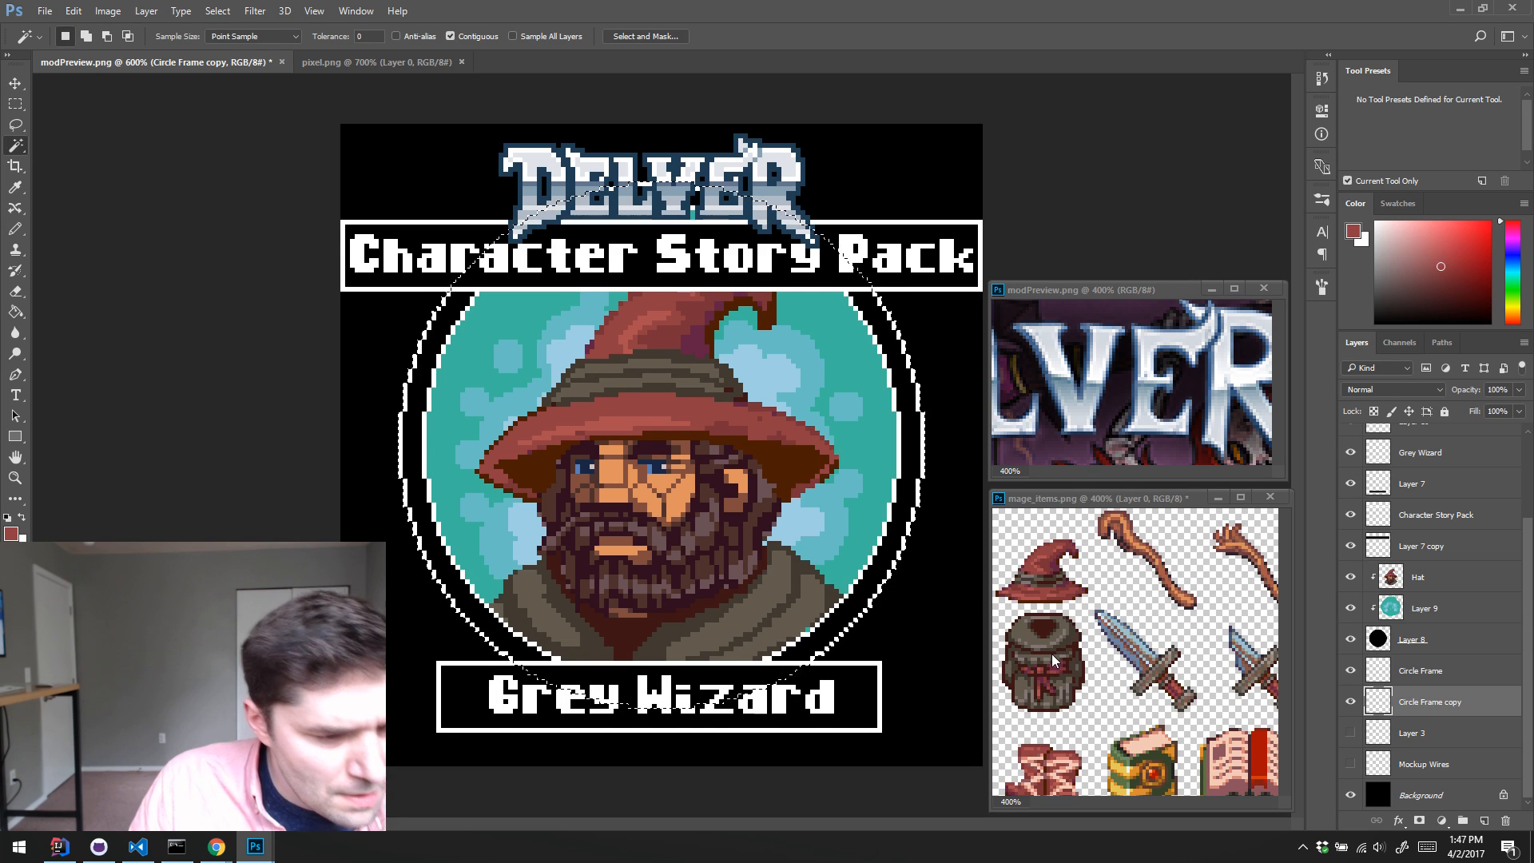
Step: Fill the disc selection with blue-grey sampled from the DELVER logo on a new layer directly above Layer 3, and clear the selection
click(1432, 732)
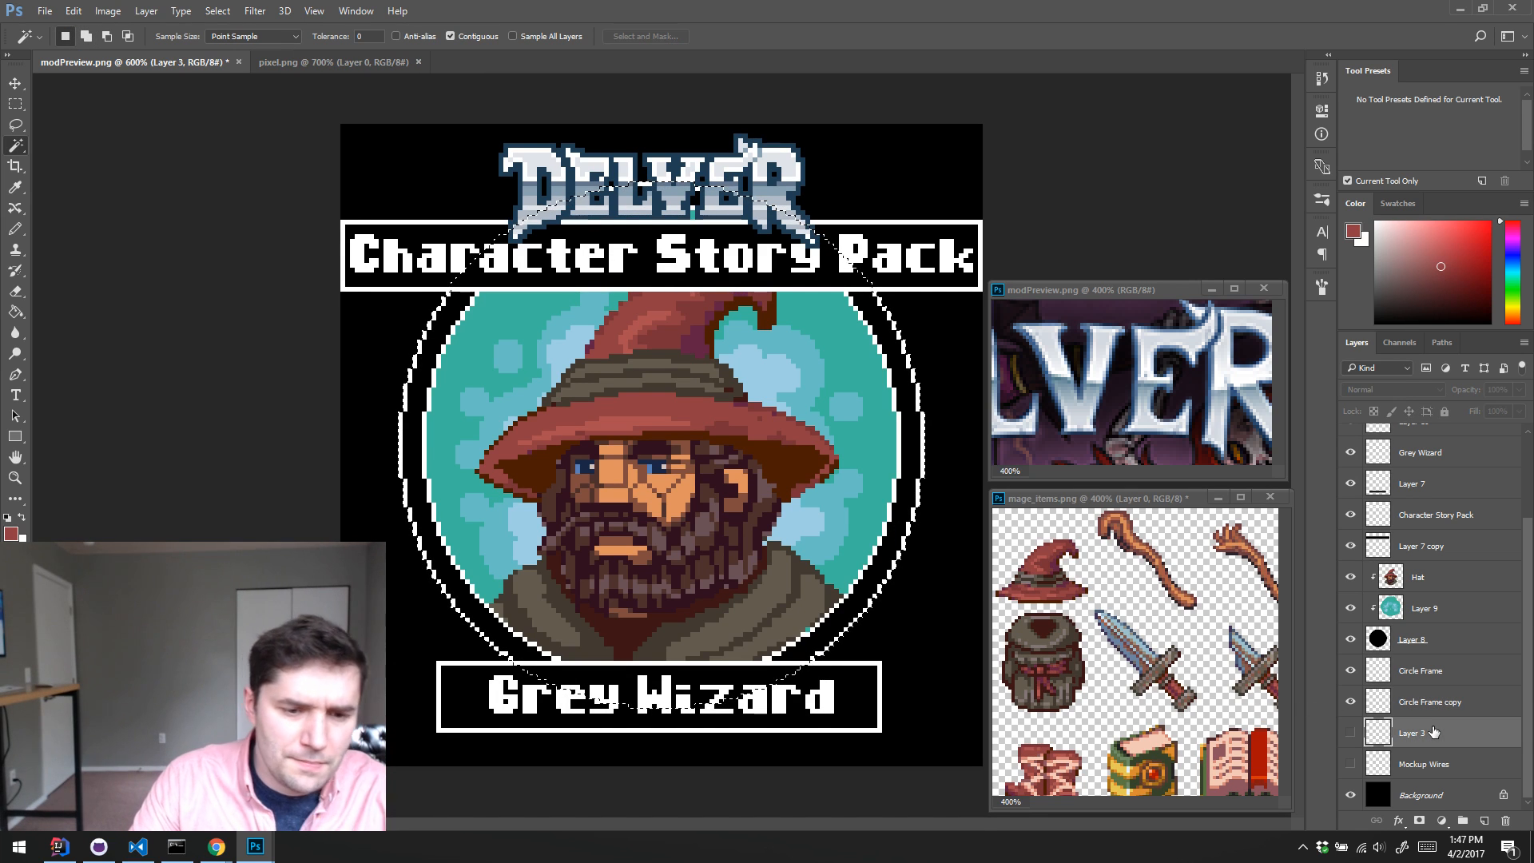
key(ctrl+shift+alt+n)
key(i)
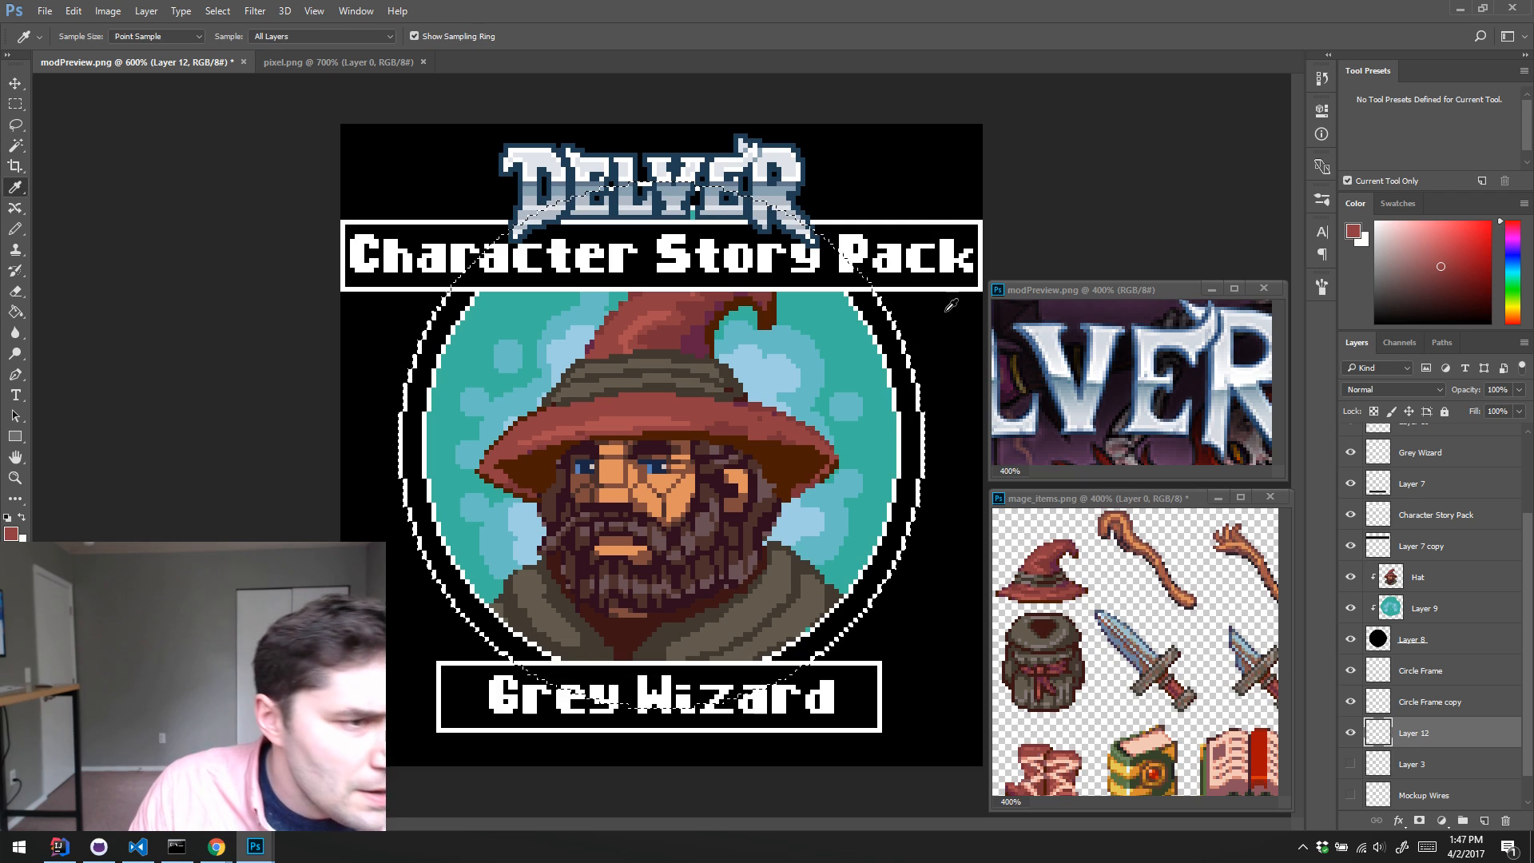
click(778, 188)
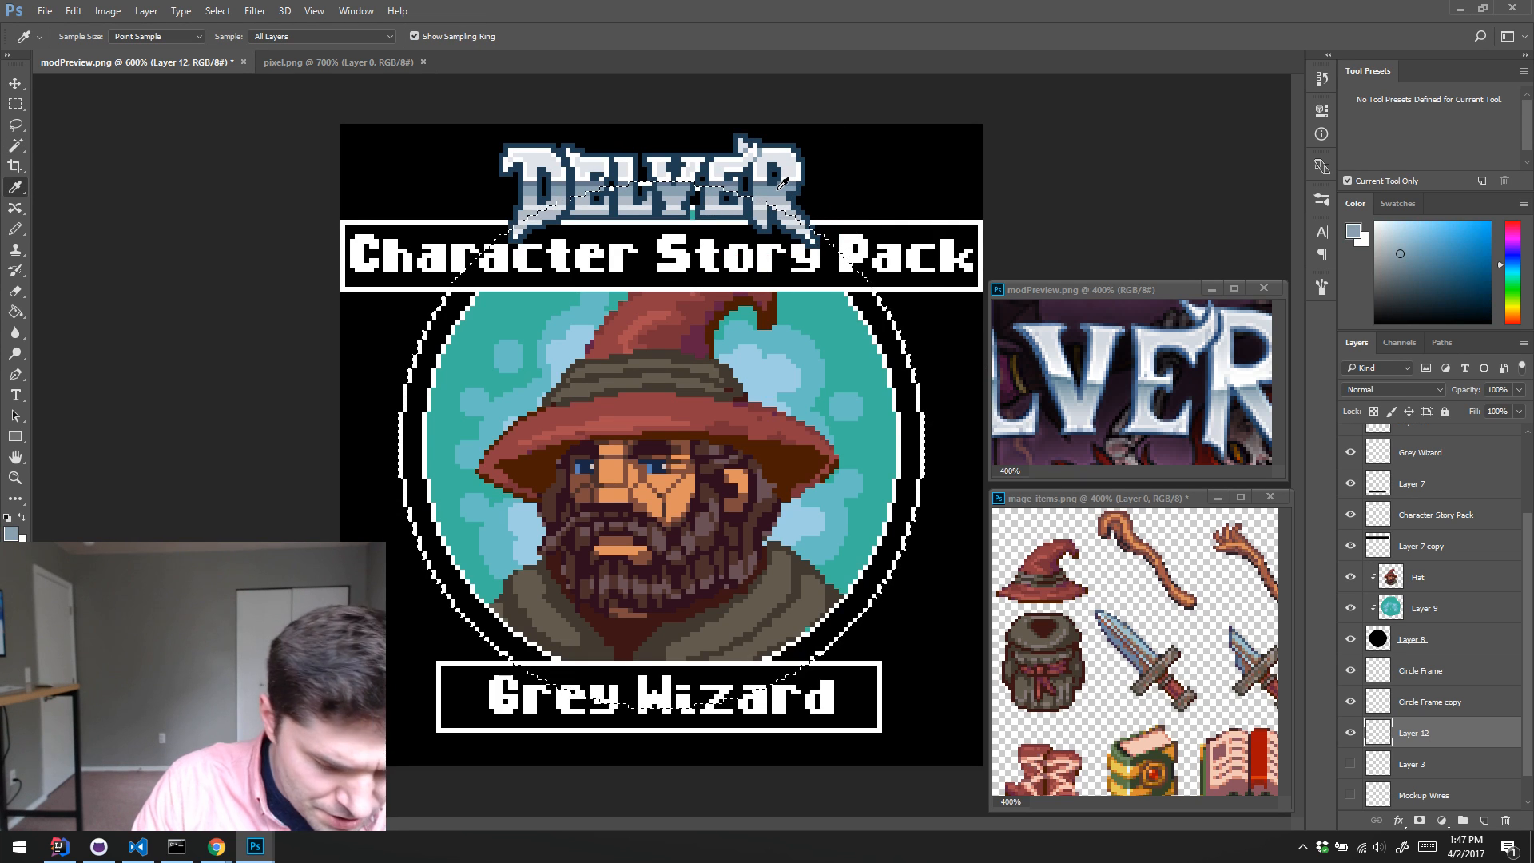
key(alt+BackSpace)
key(ctrl+d)
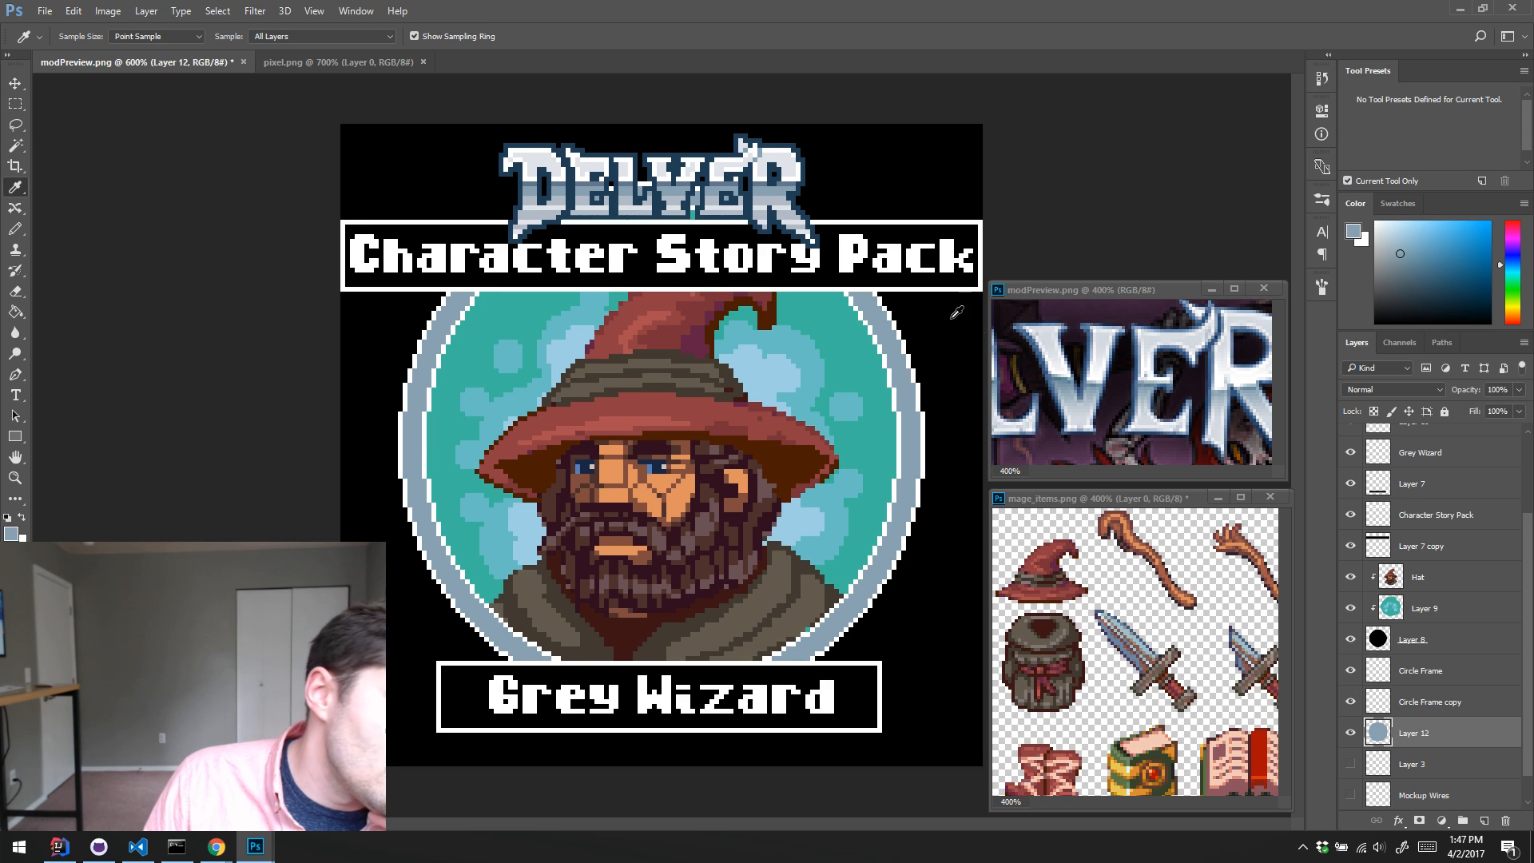
Step: Try painting diagonal streaks across the ring on Layer 12 with a larger pencil and darker blue-grey sampled from the logo
key(b)
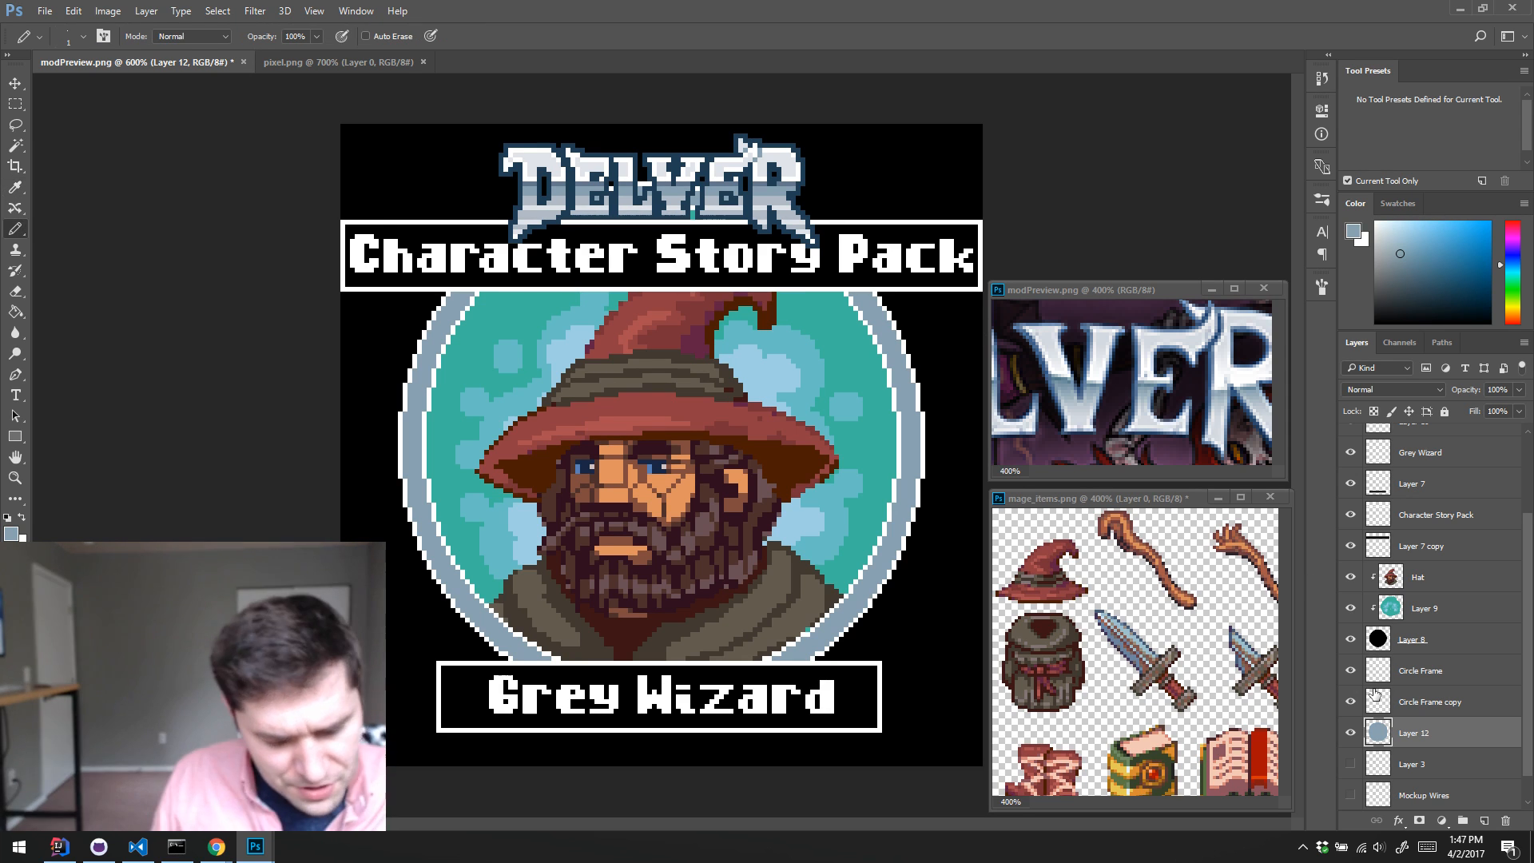
alt+click(559, 188)
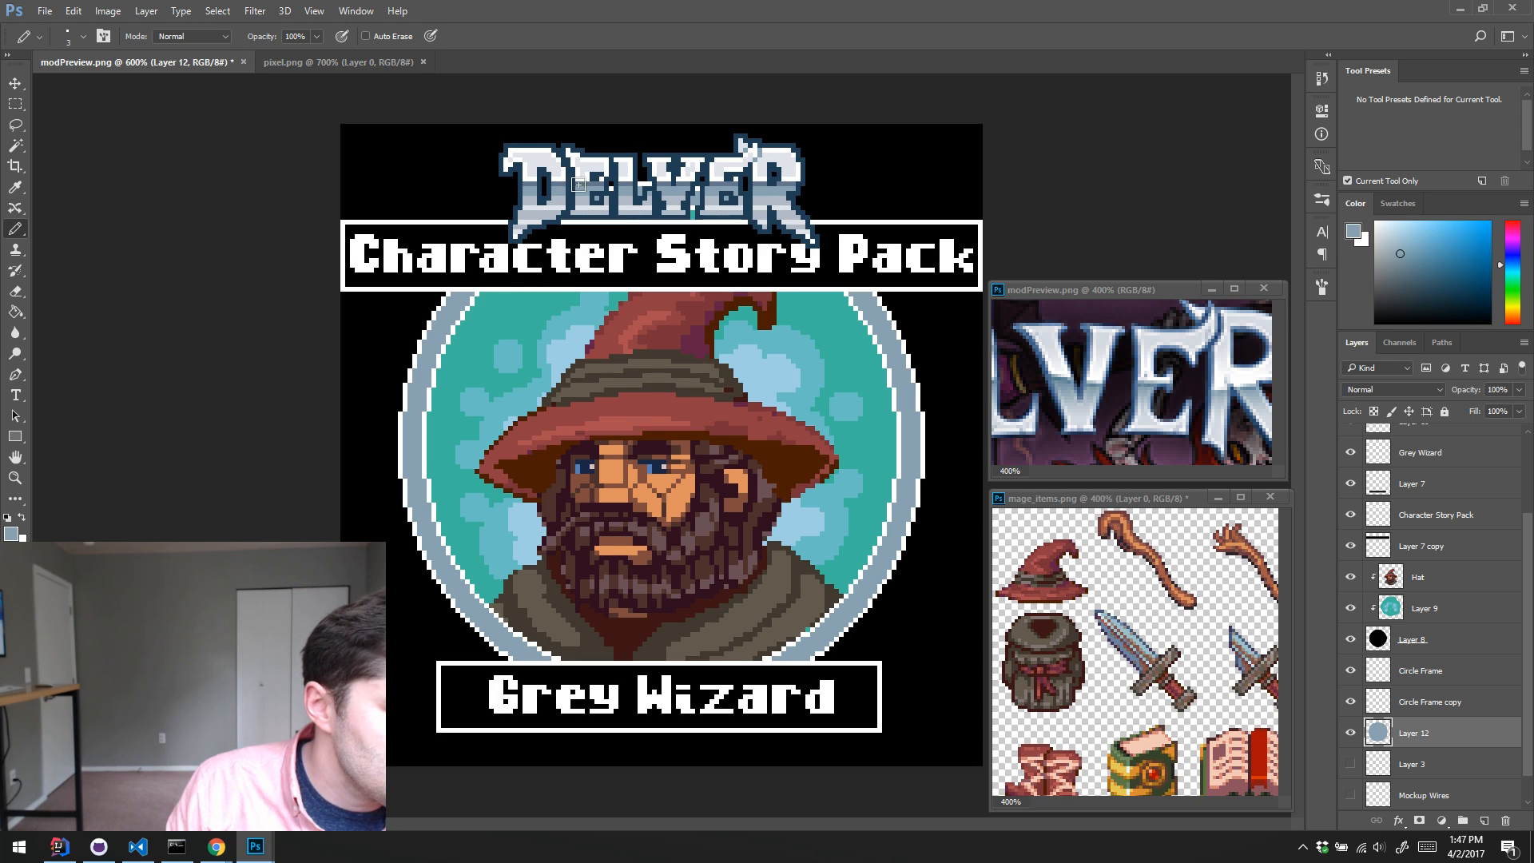
alt+click(579, 181)
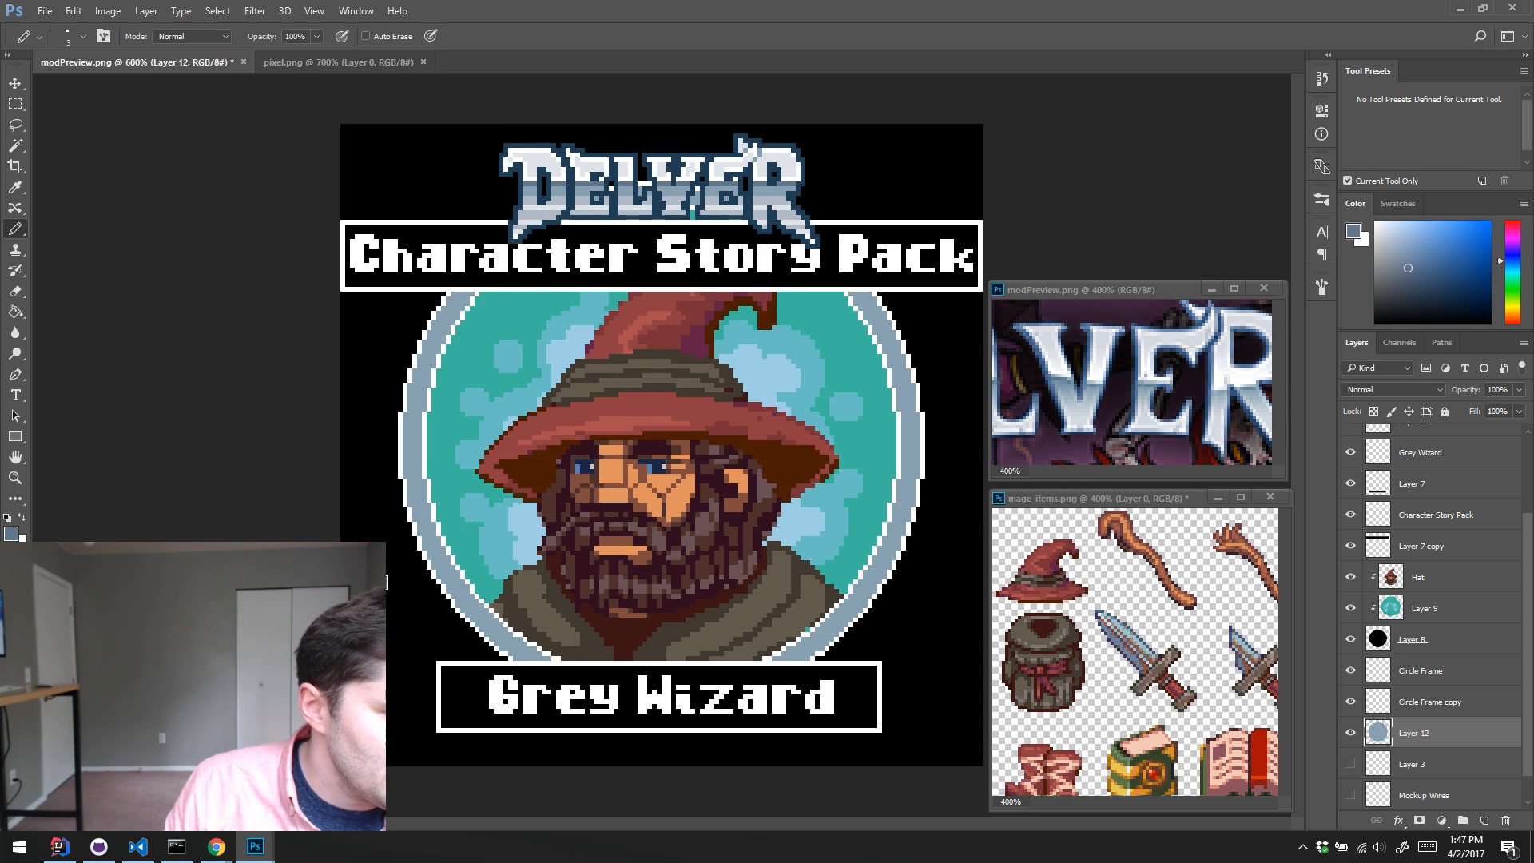
shift+click(955, 179)
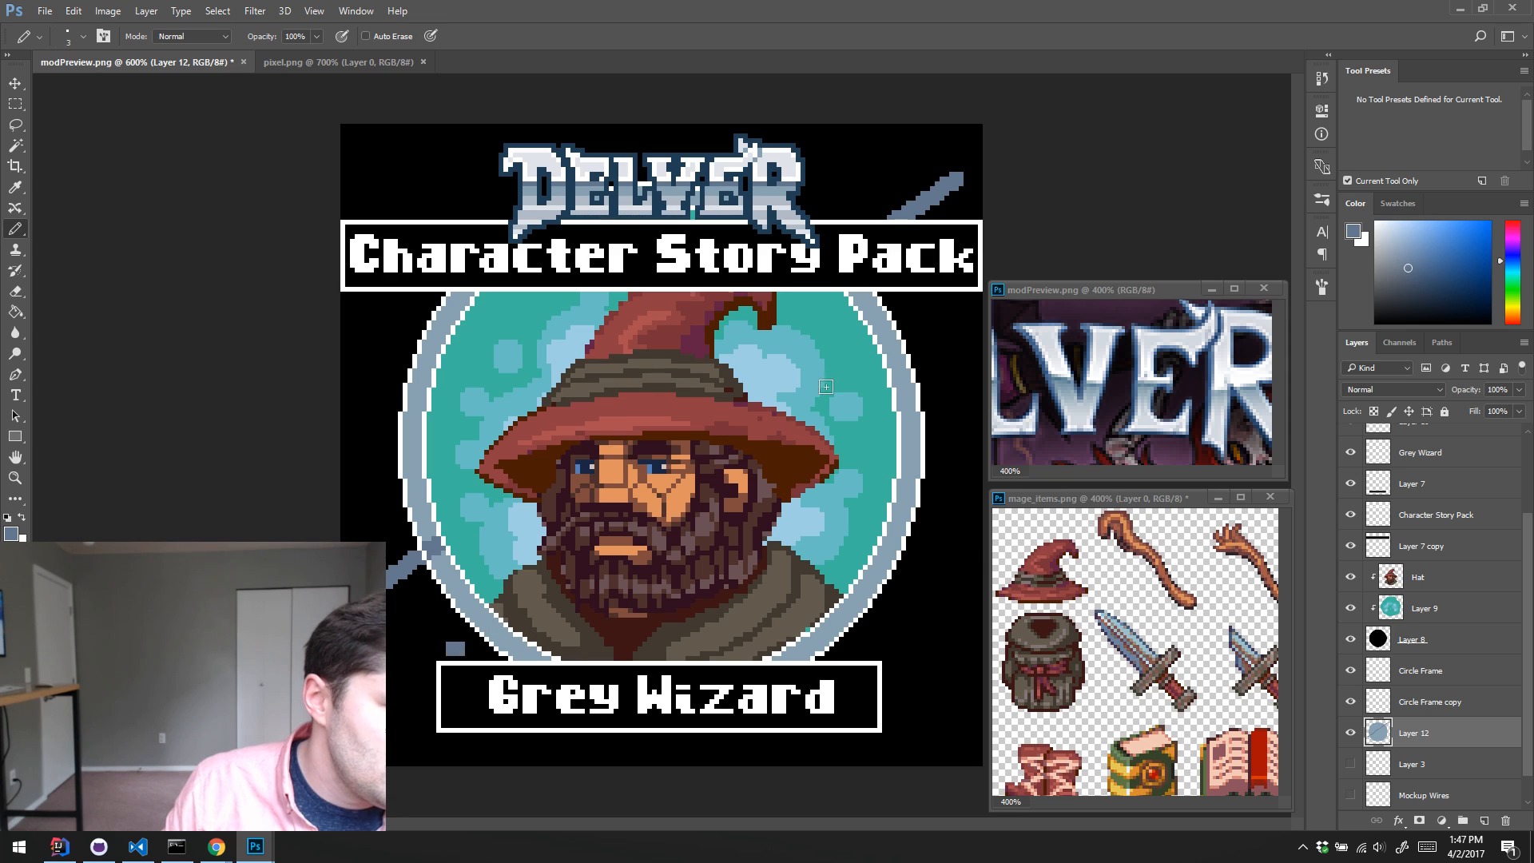
shift+click(959, 325)
click(361, 465)
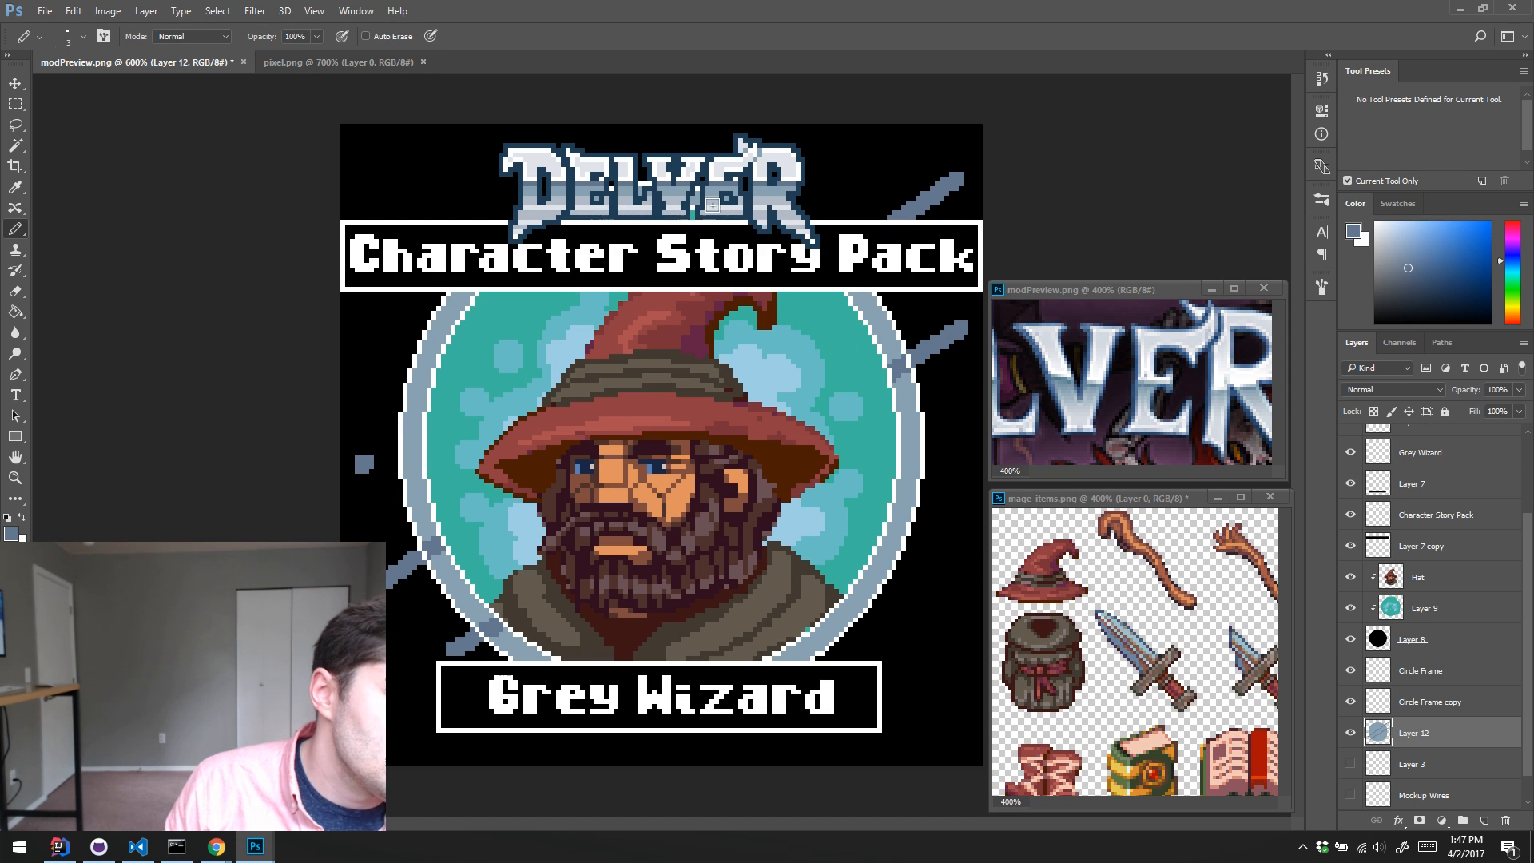
shift+click(813, 166)
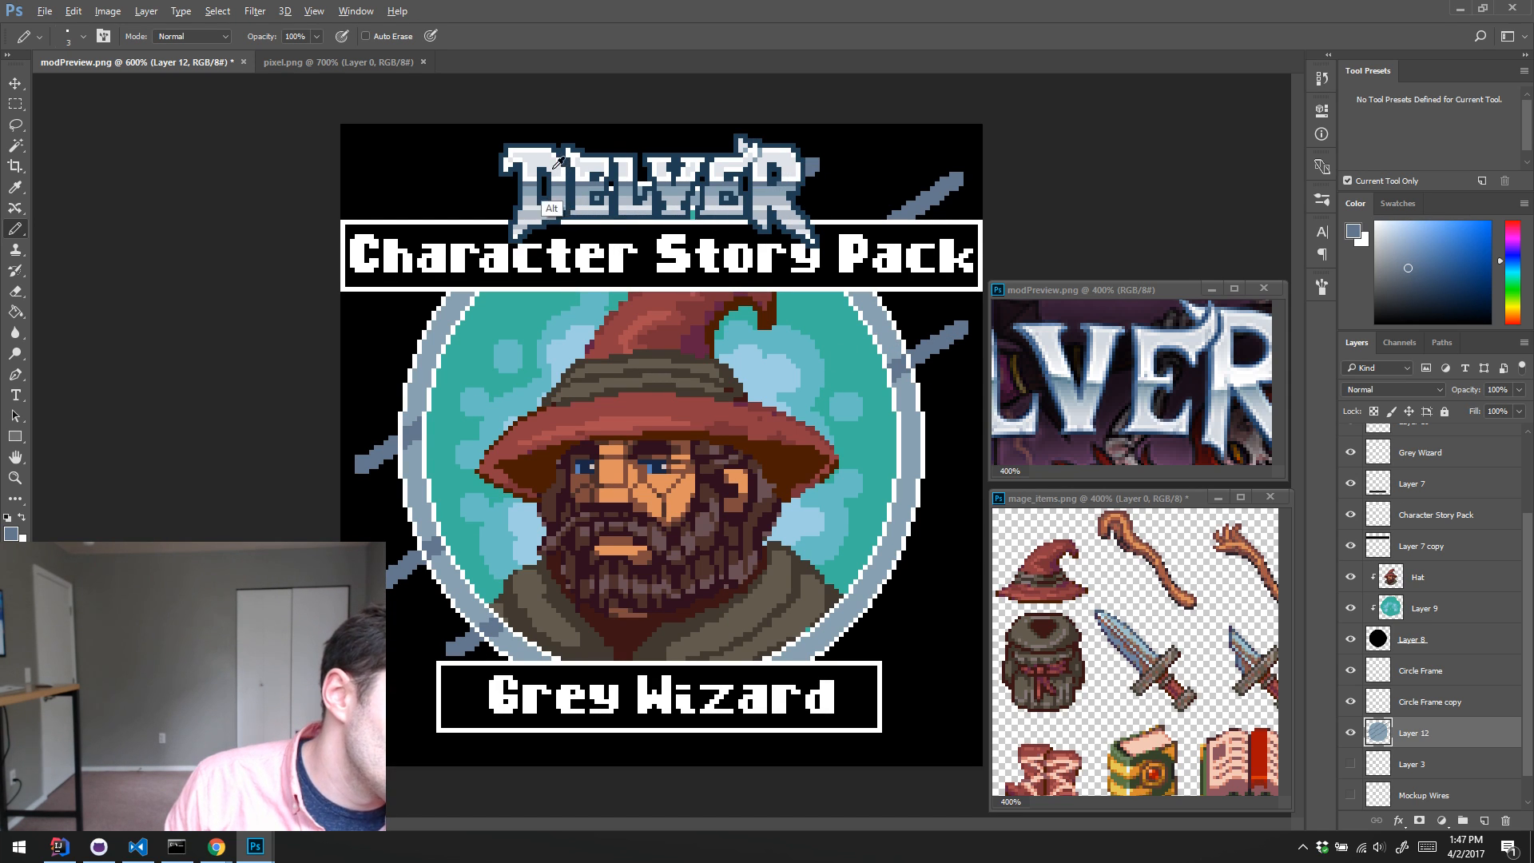
Step: Try adding near-white diagonal highlight streaks across the ring, using the light colour sampled from the logo
alt+click(563, 208)
drag(386, 418, 389, 430)
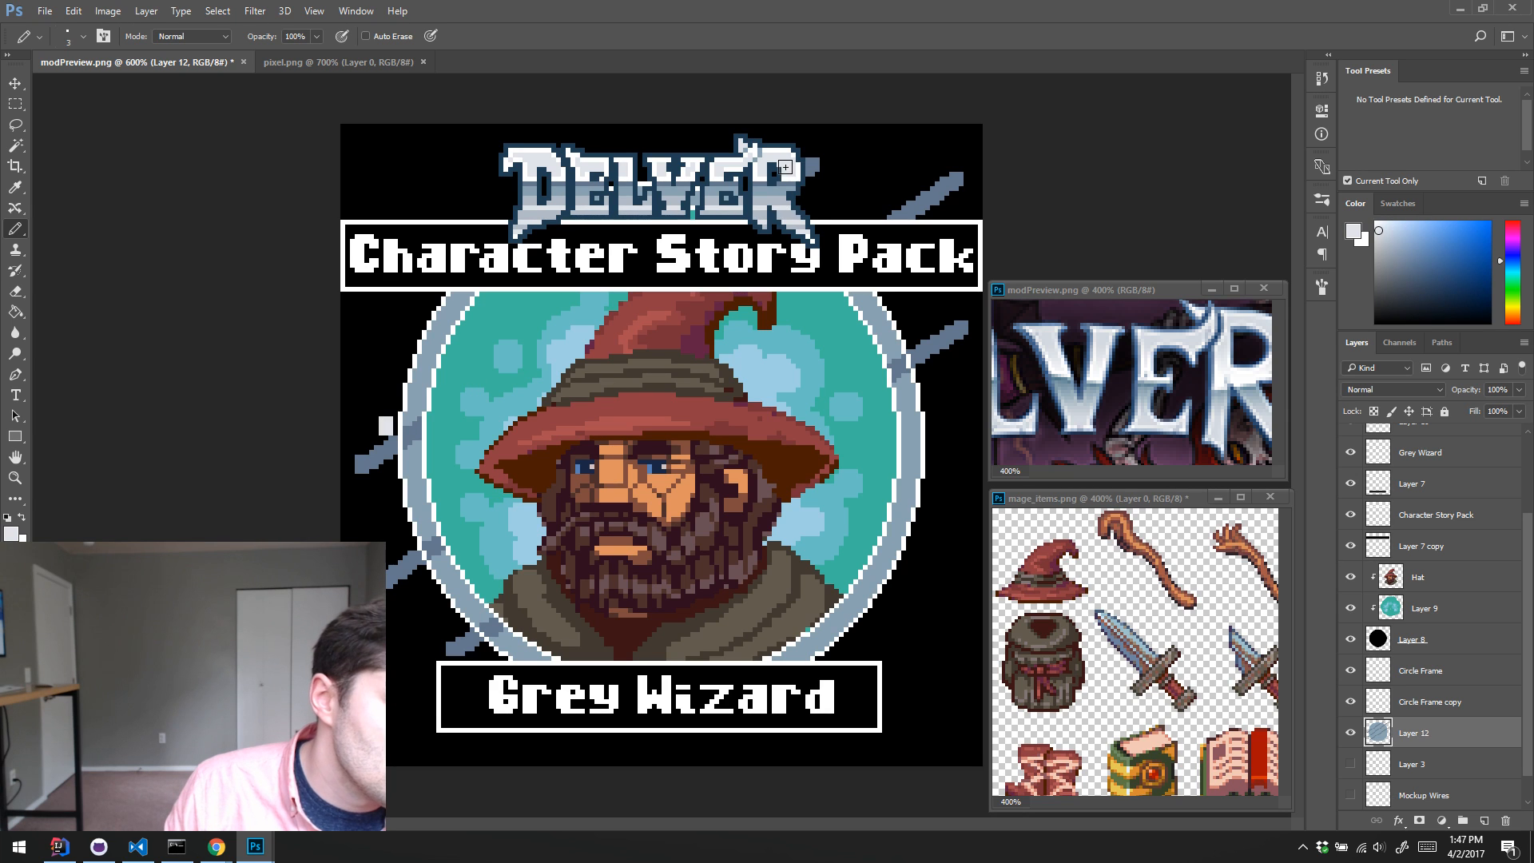
drag(430, 516, 405, 534)
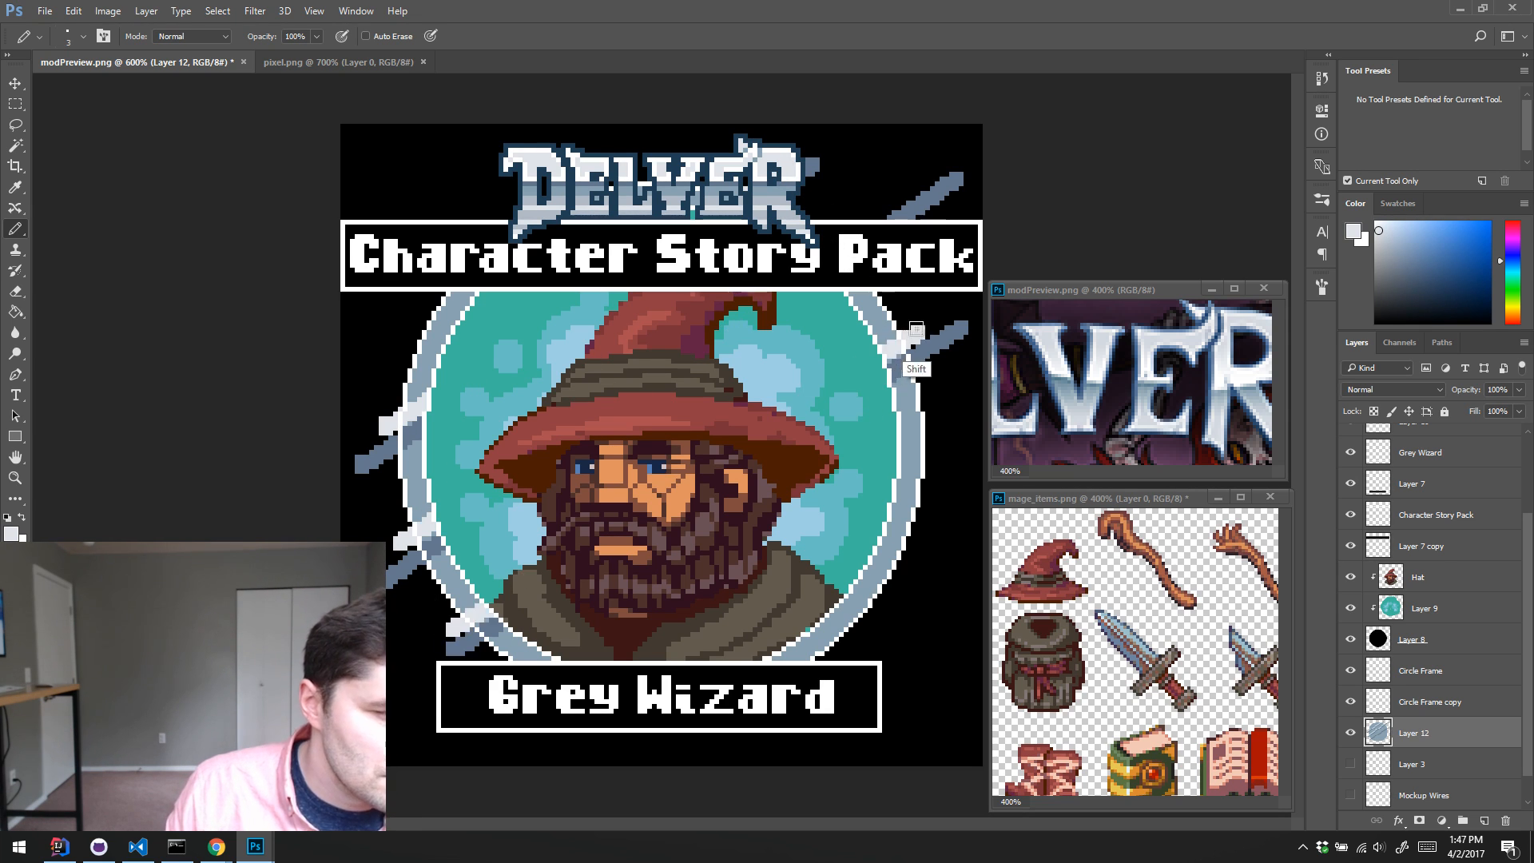
Step: Undo all the diagonal streaks painted on Layer 12, leaving only its flat blue-grey fill
key(ctrl+alt+z)
key(ctrl+alt+z)
key(ctrl+alt+z)
key(ctrl+alt+z)
key(ctrl+alt+z)
key(ctrl+alt+z)
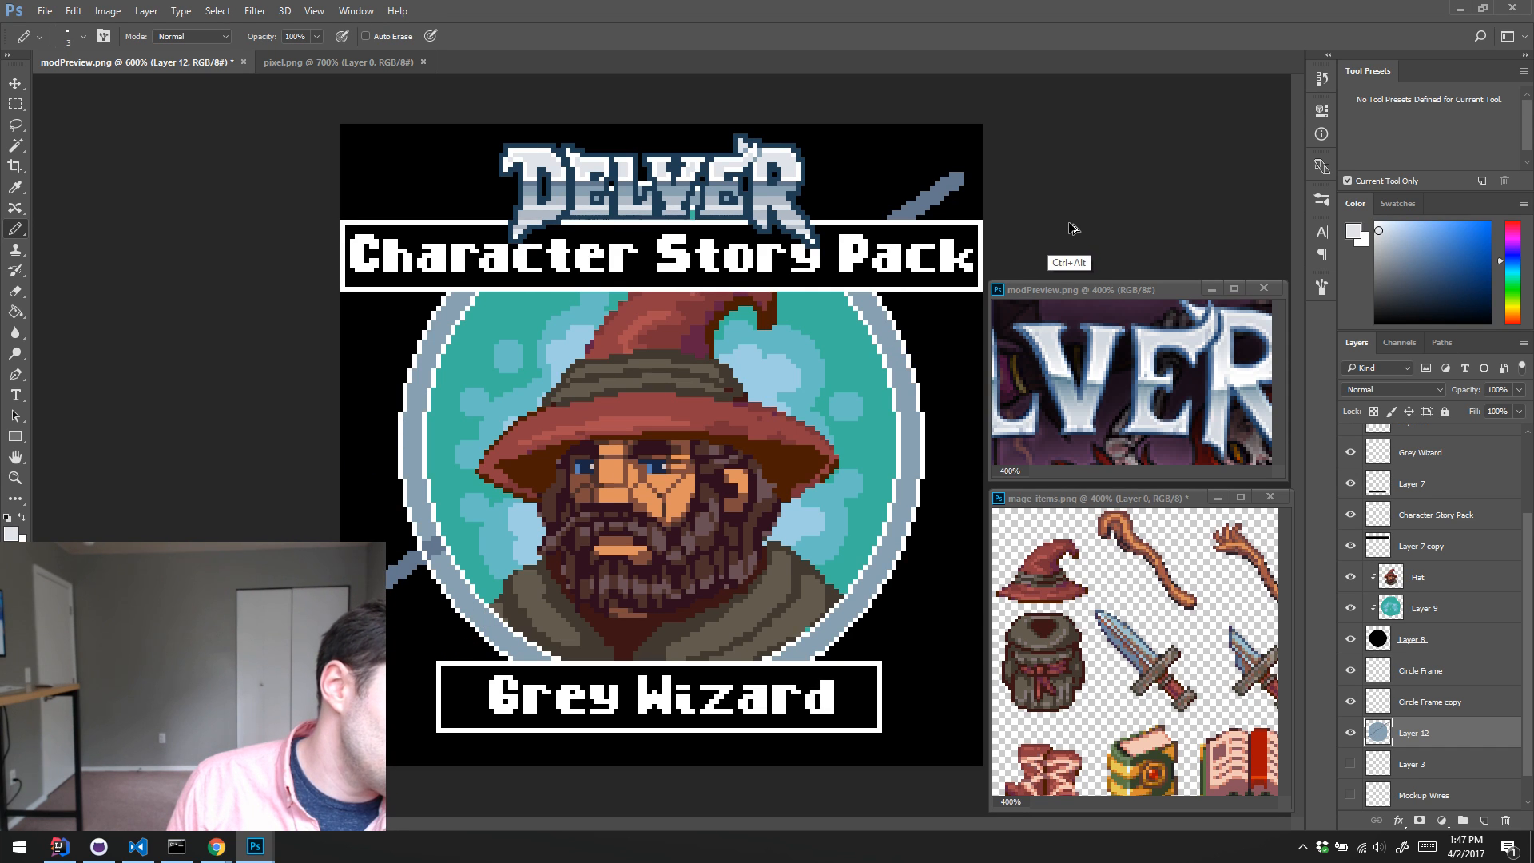
key(ctrl+alt+z)
key(ctrl+alt+z)
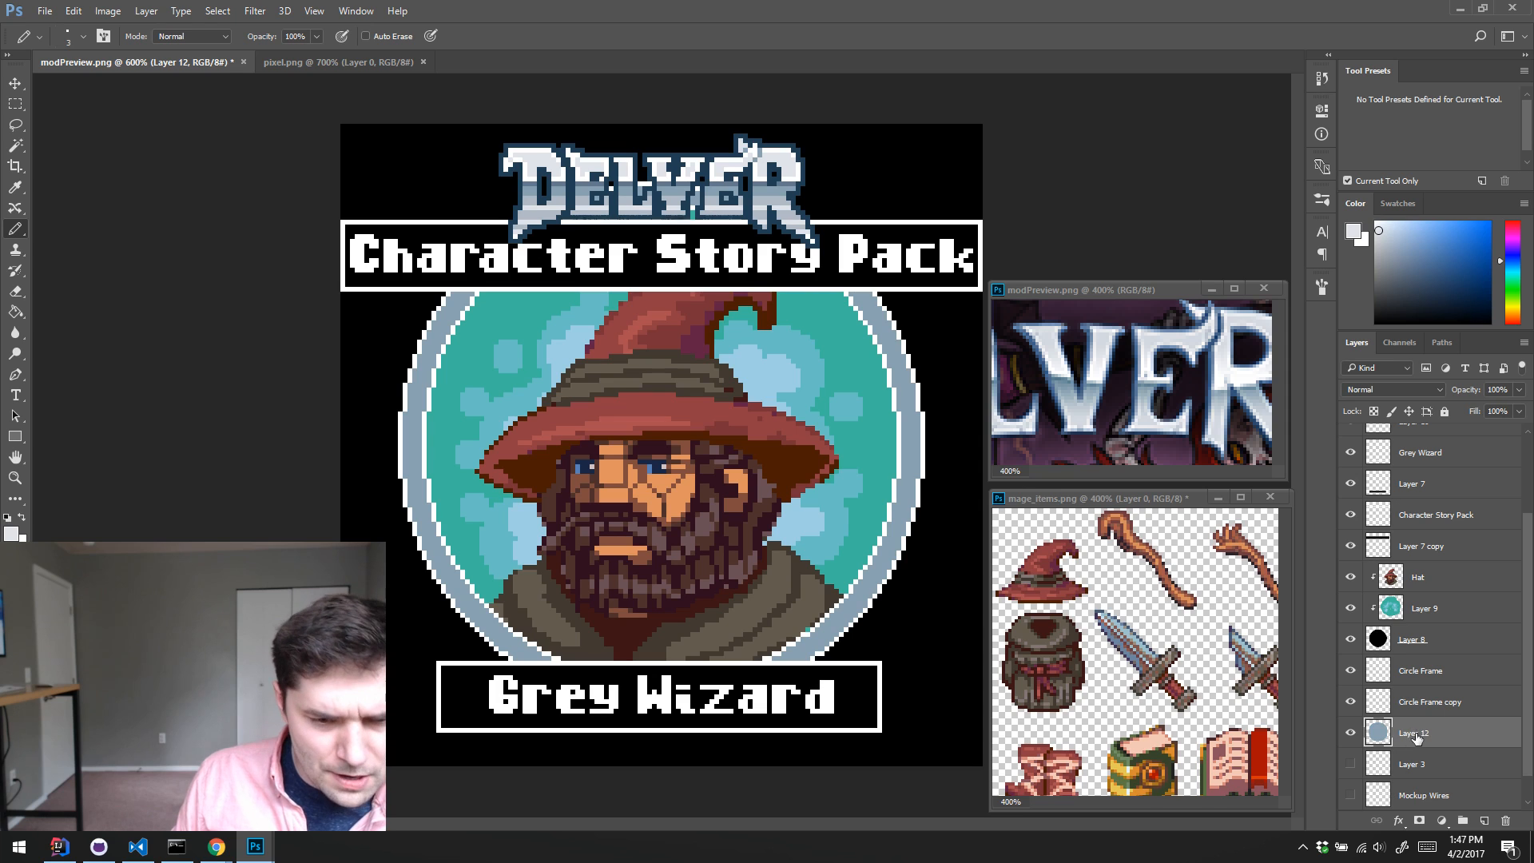
Step: Add a new empty layer above Layer 12 and clip it to the blue-grey disc
key(ctrl+shift+alt+n)
key(ctrl+alt+g)
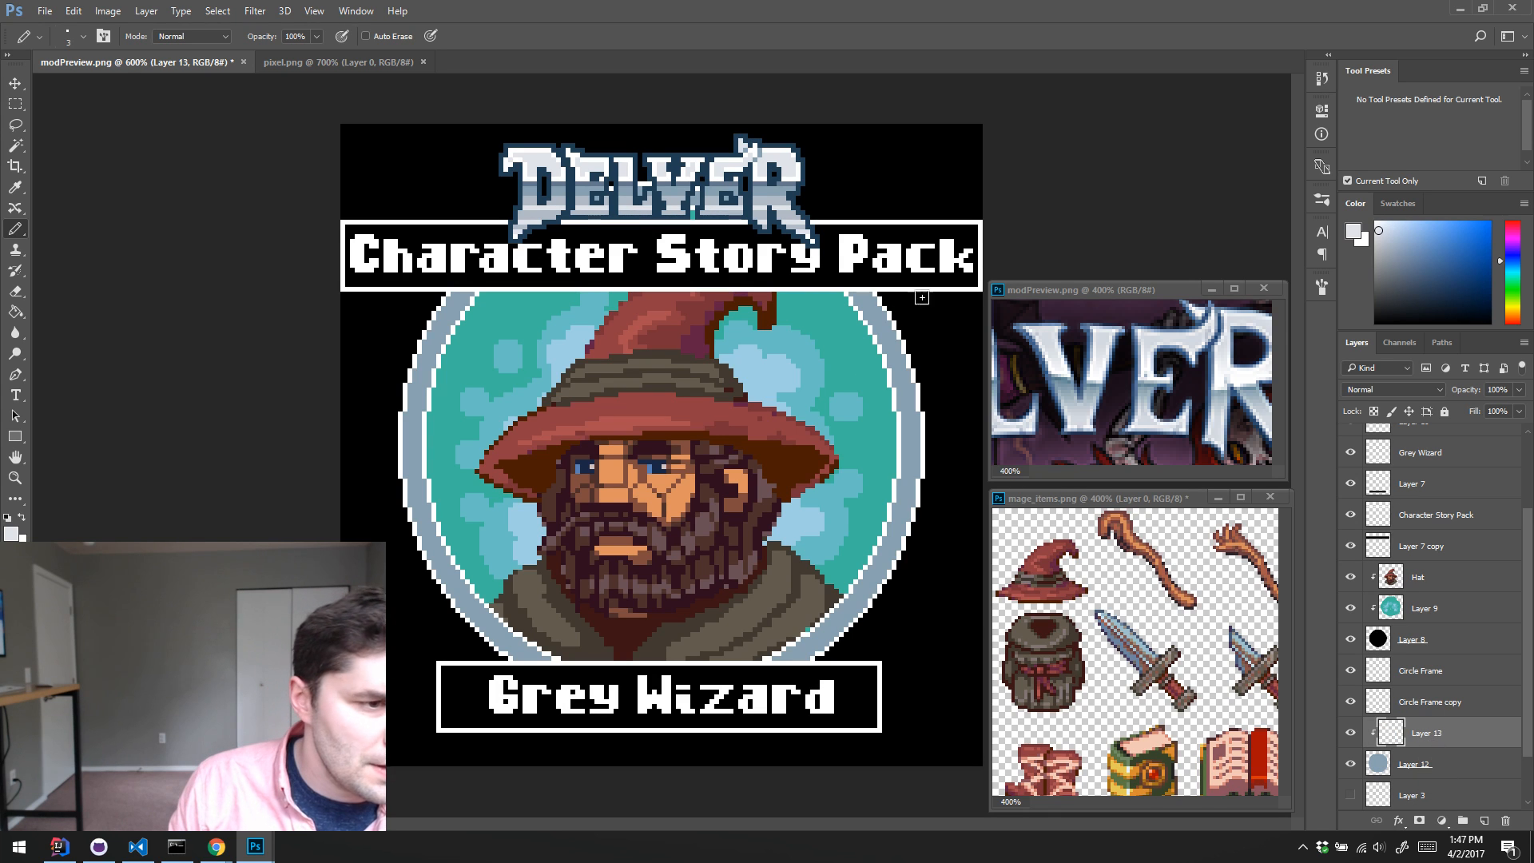
Step: Try painting two near-white glints on the upper right of the ring, each with a darker blue-grey stroke beside it
drag(884, 322, 878, 336)
drag(908, 390, 900, 405)
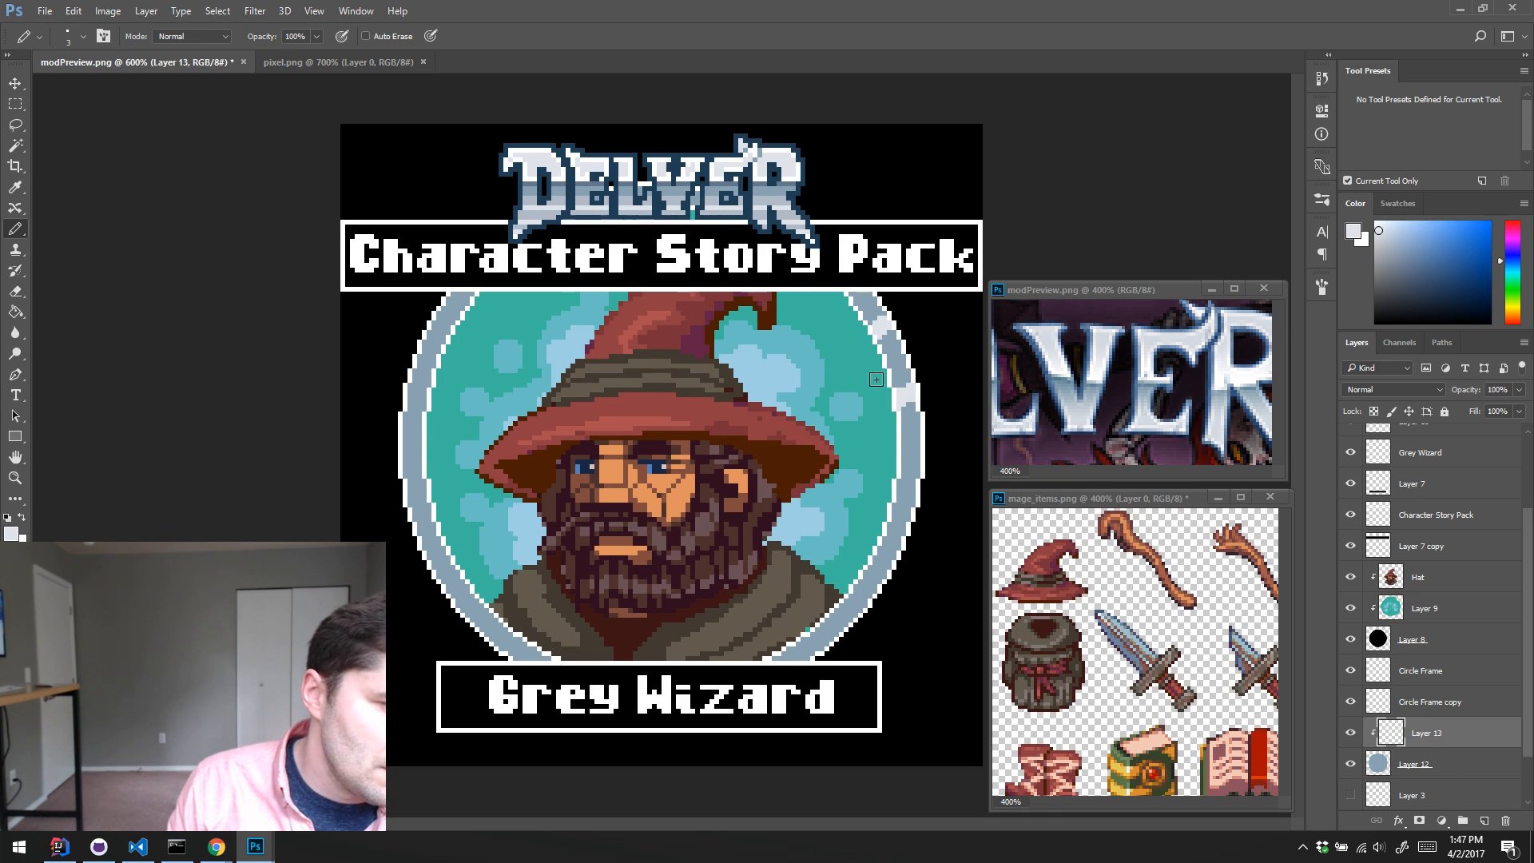
alt+click(770, 195)
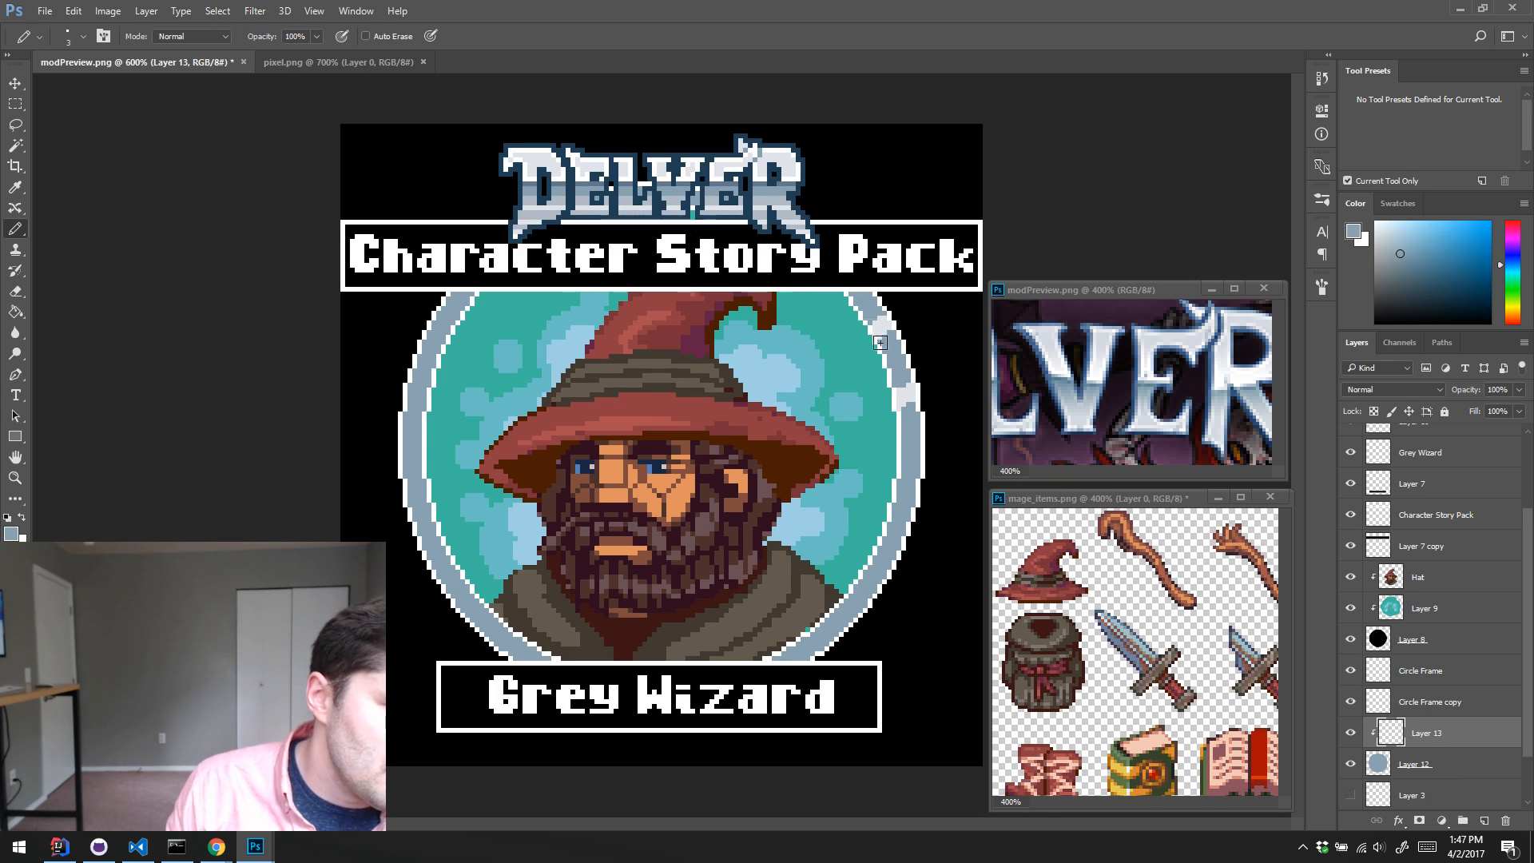
alt+click(762, 183)
drag(884, 348, 894, 337)
drag(903, 420, 912, 399)
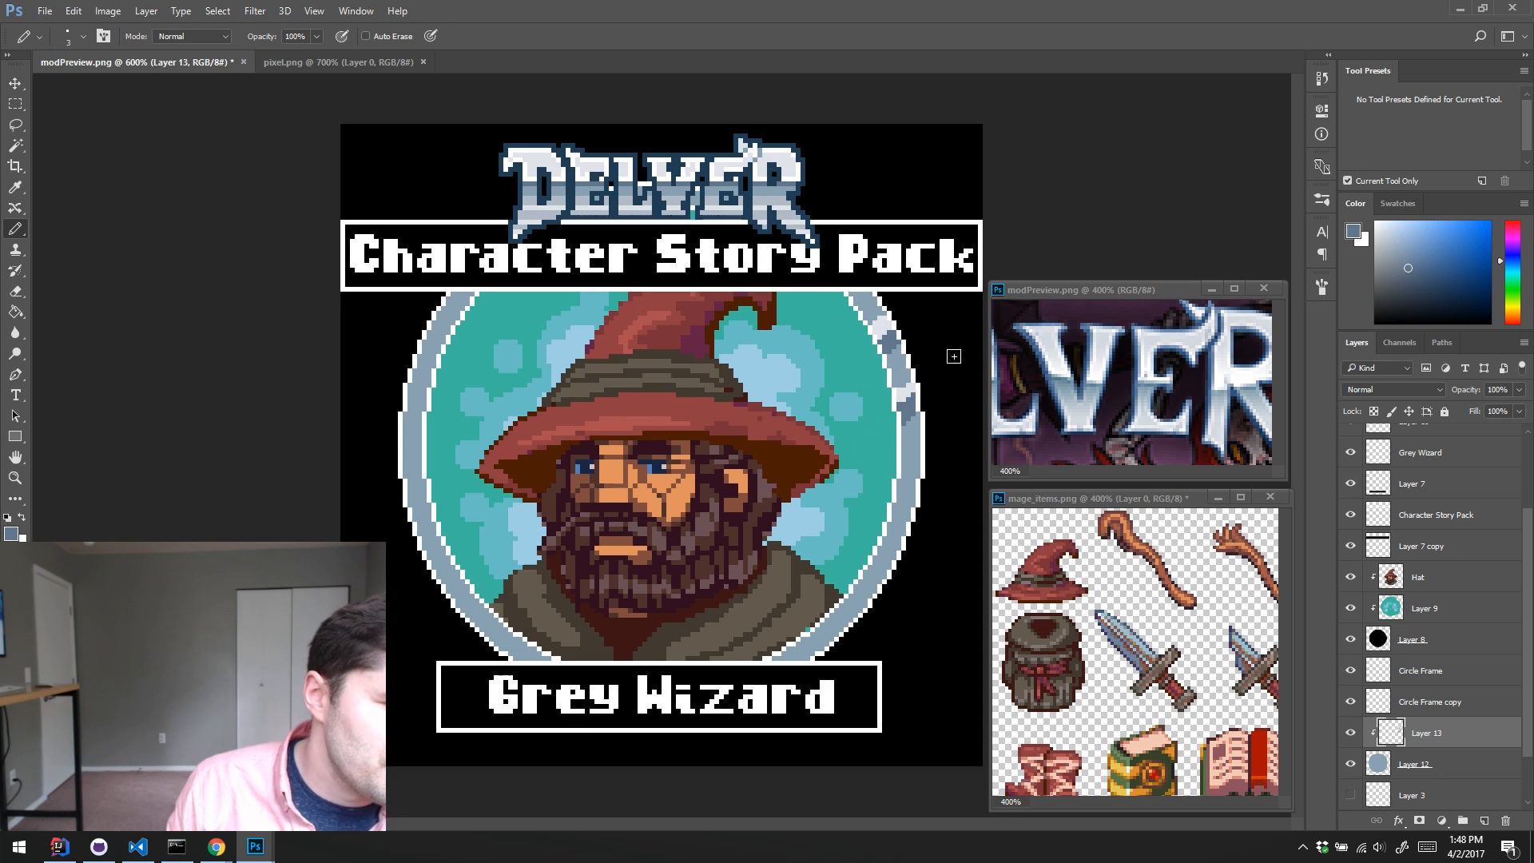
Step: Undo the glints and shadow strokes on the ring, together with a trial dark stroke along its upper left inner edge
key(ctrl+alt+z)
key(ctrl+alt+z)
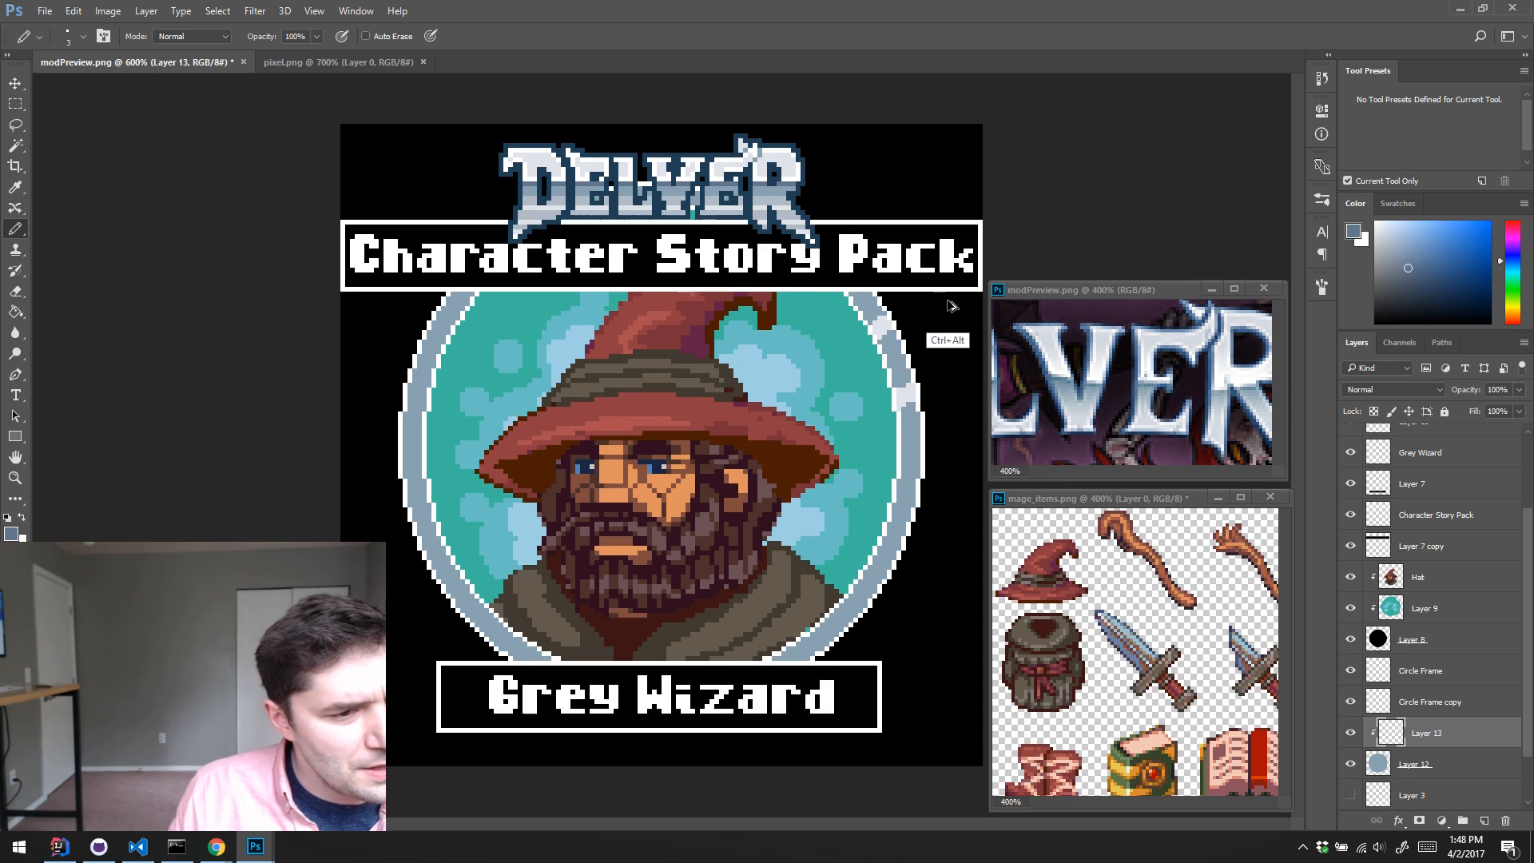
key(ctrl+alt+z)
key(ctrl+alt+z)
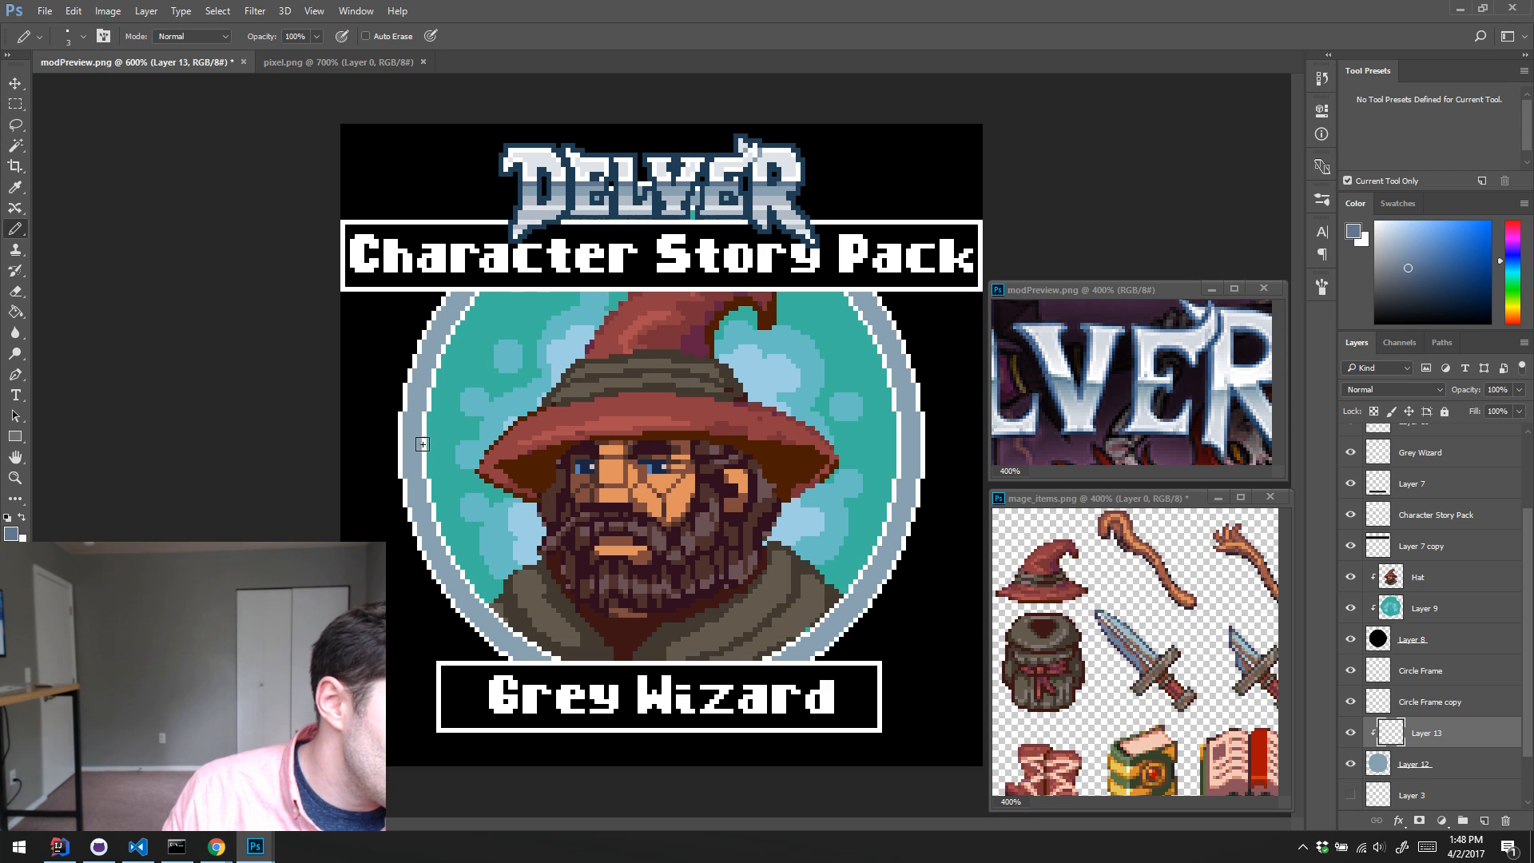
drag(422, 458, 453, 353)
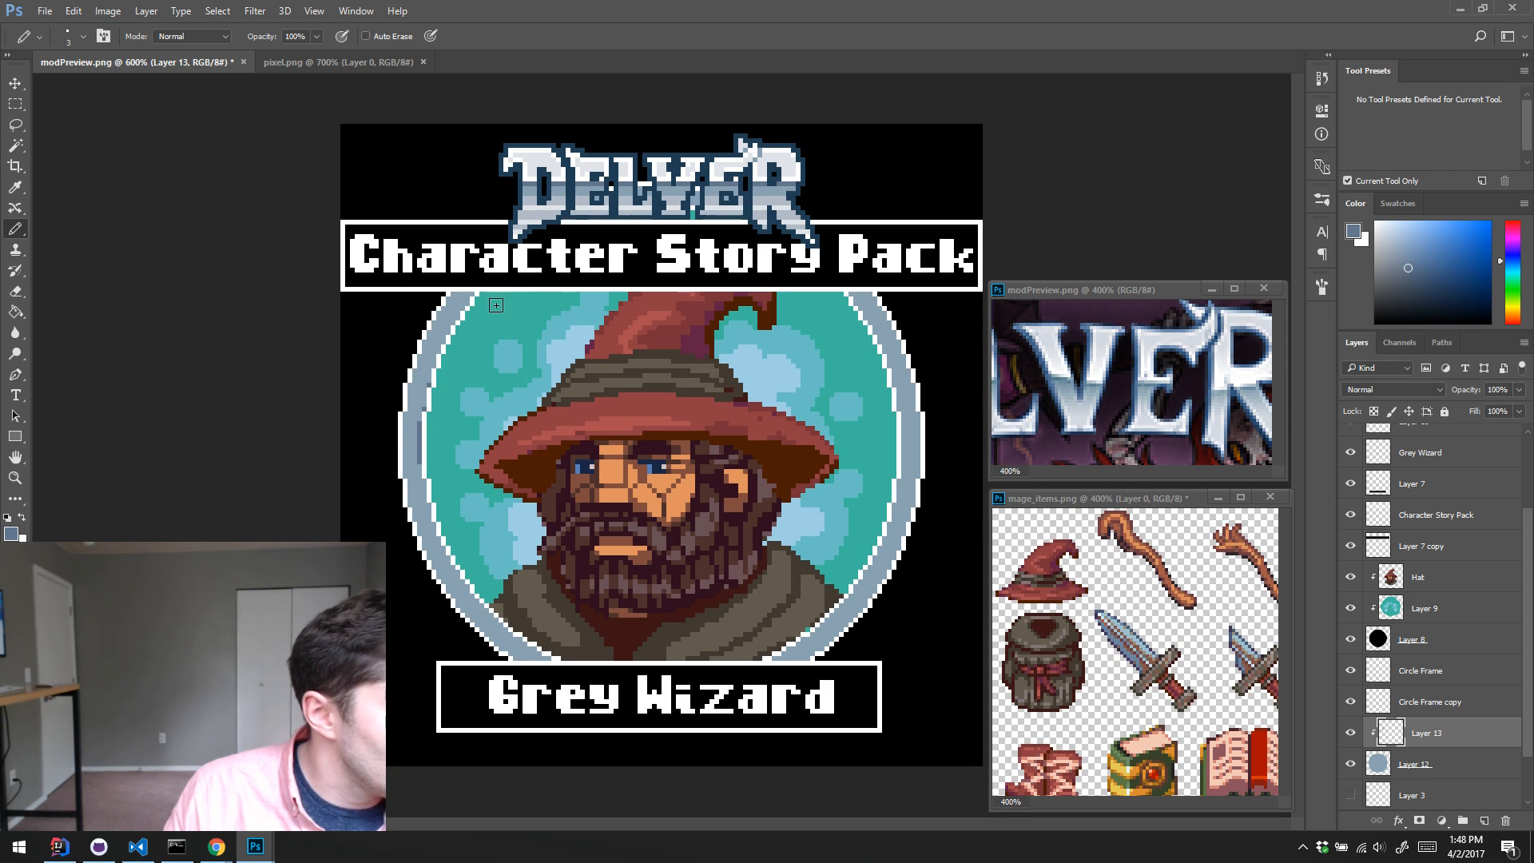
key(ctrl+alt+z)
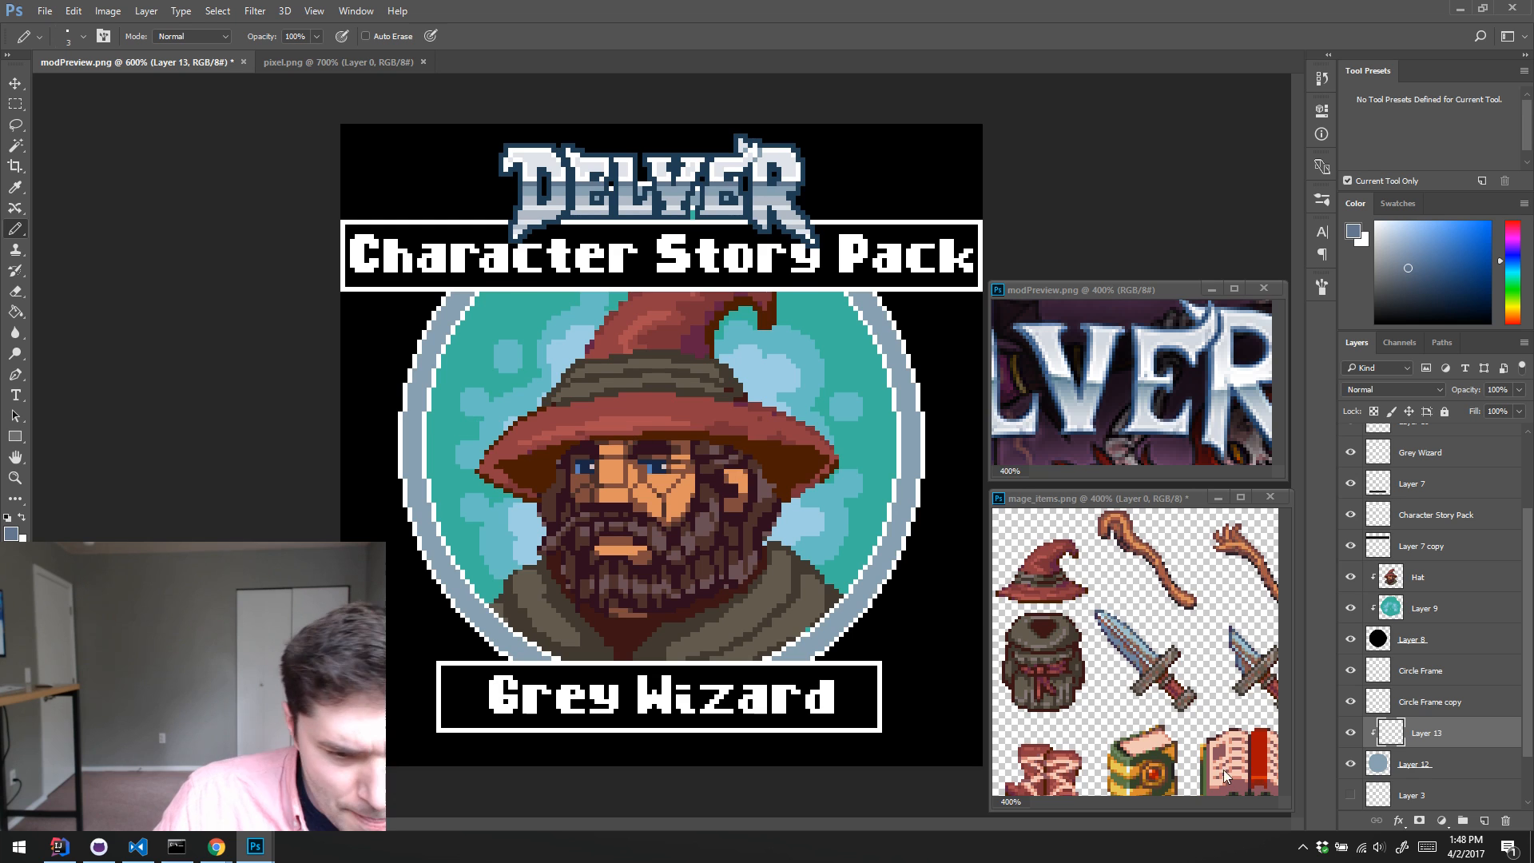
Step: Load the Layer 8 circle as a selection and expand it outward into the blue-grey ring
ctrl+click(1378, 645)
click(107, 11)
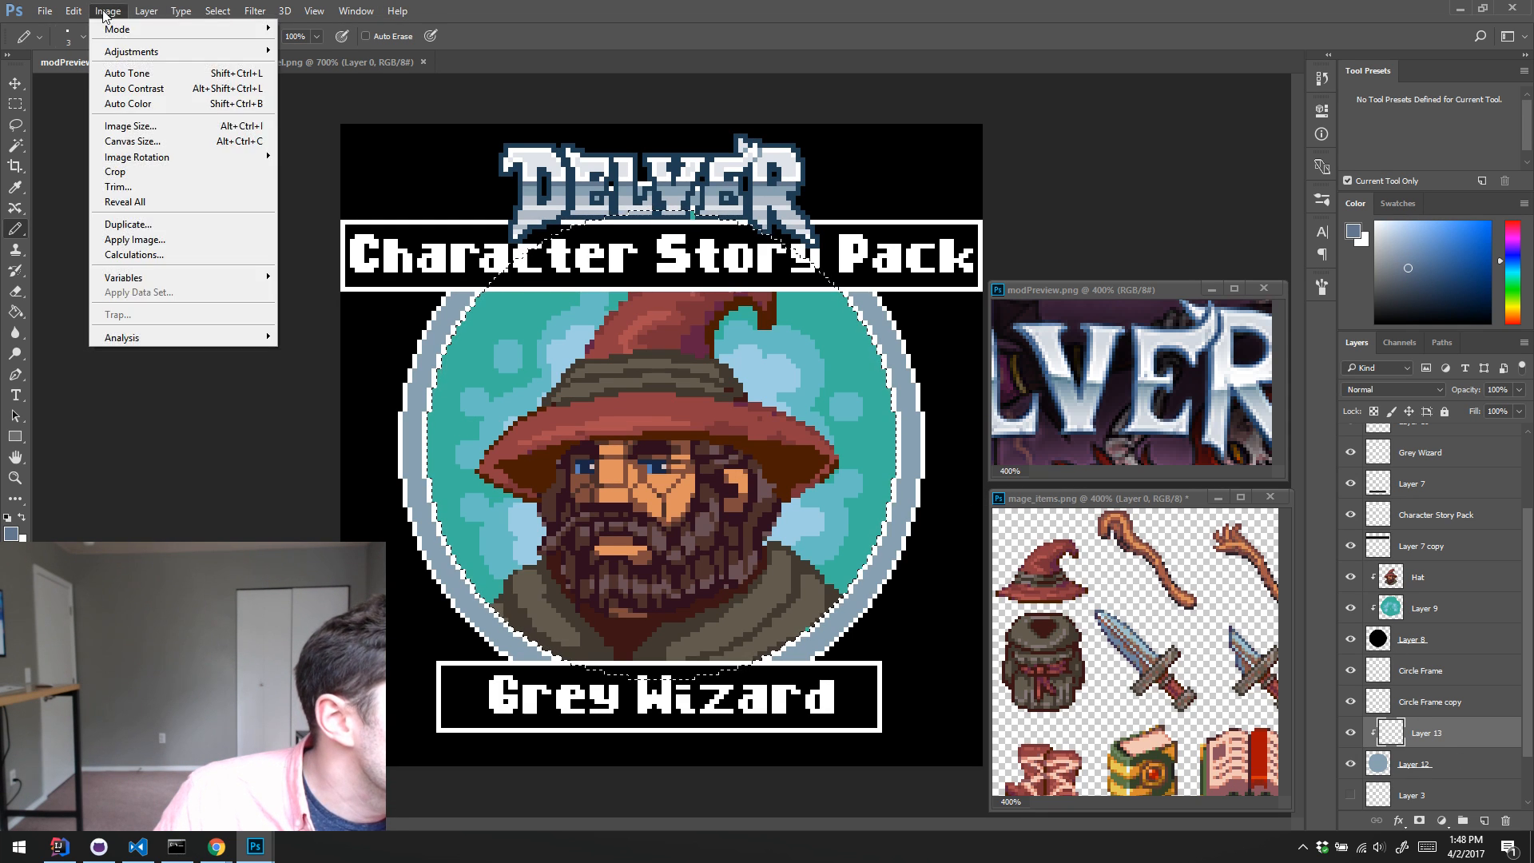
mouse_move(217, 11)
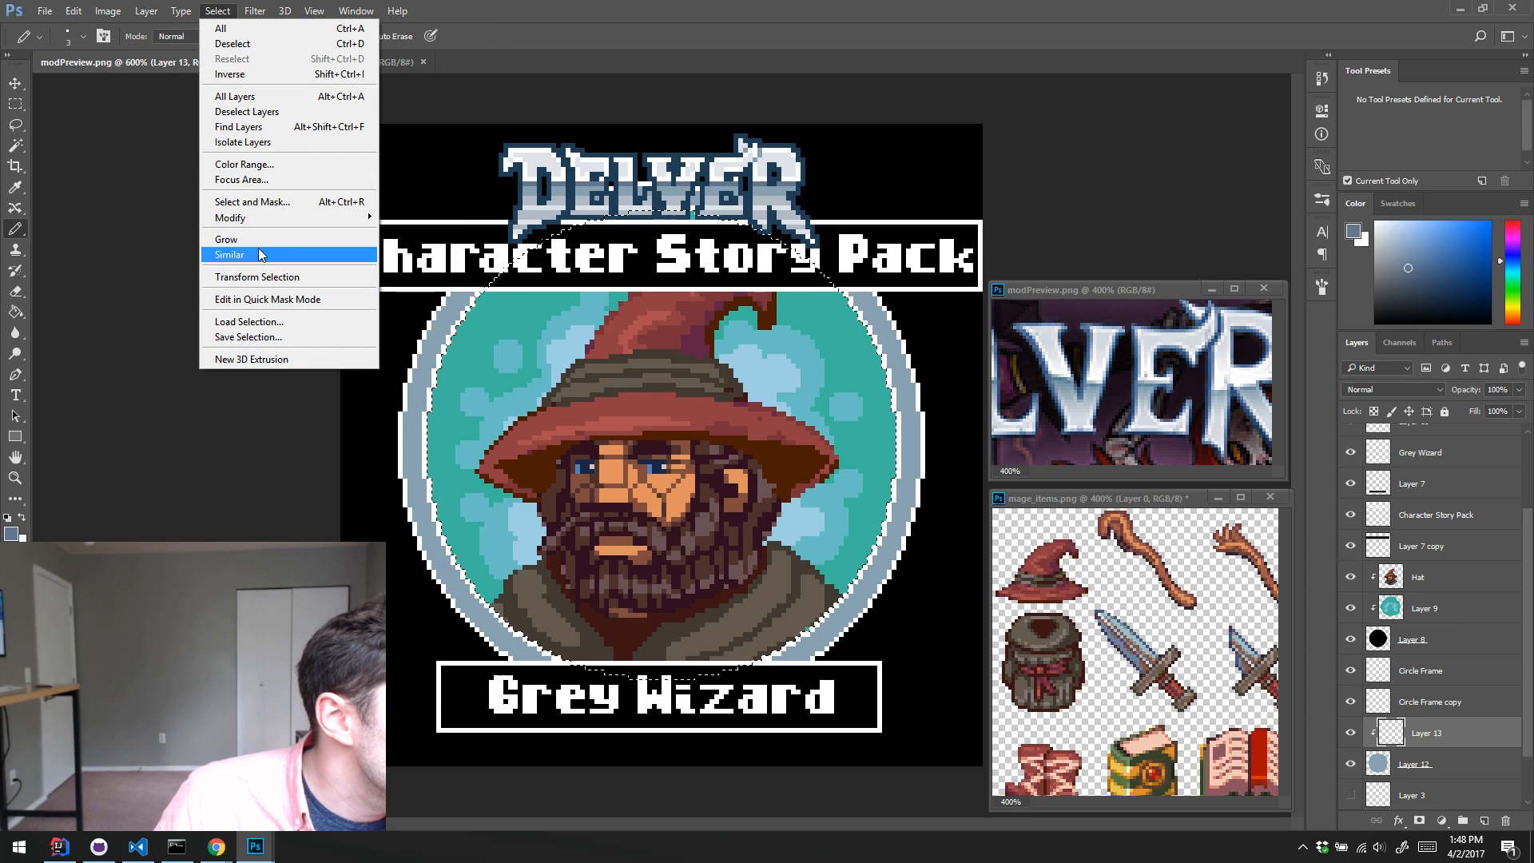
mouse_move(232, 217)
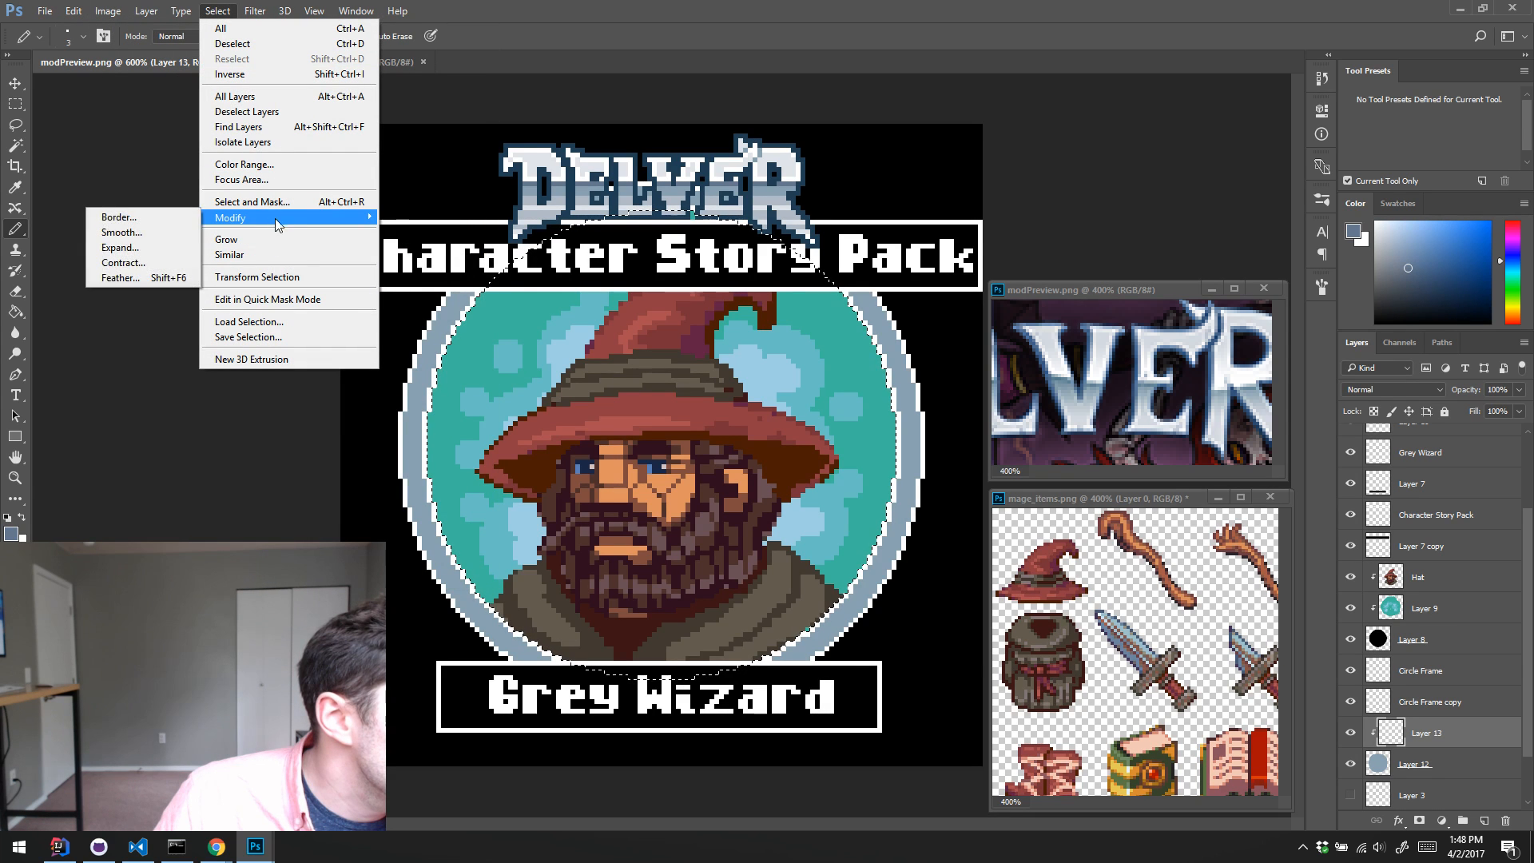
click(147, 252)
key(Return)
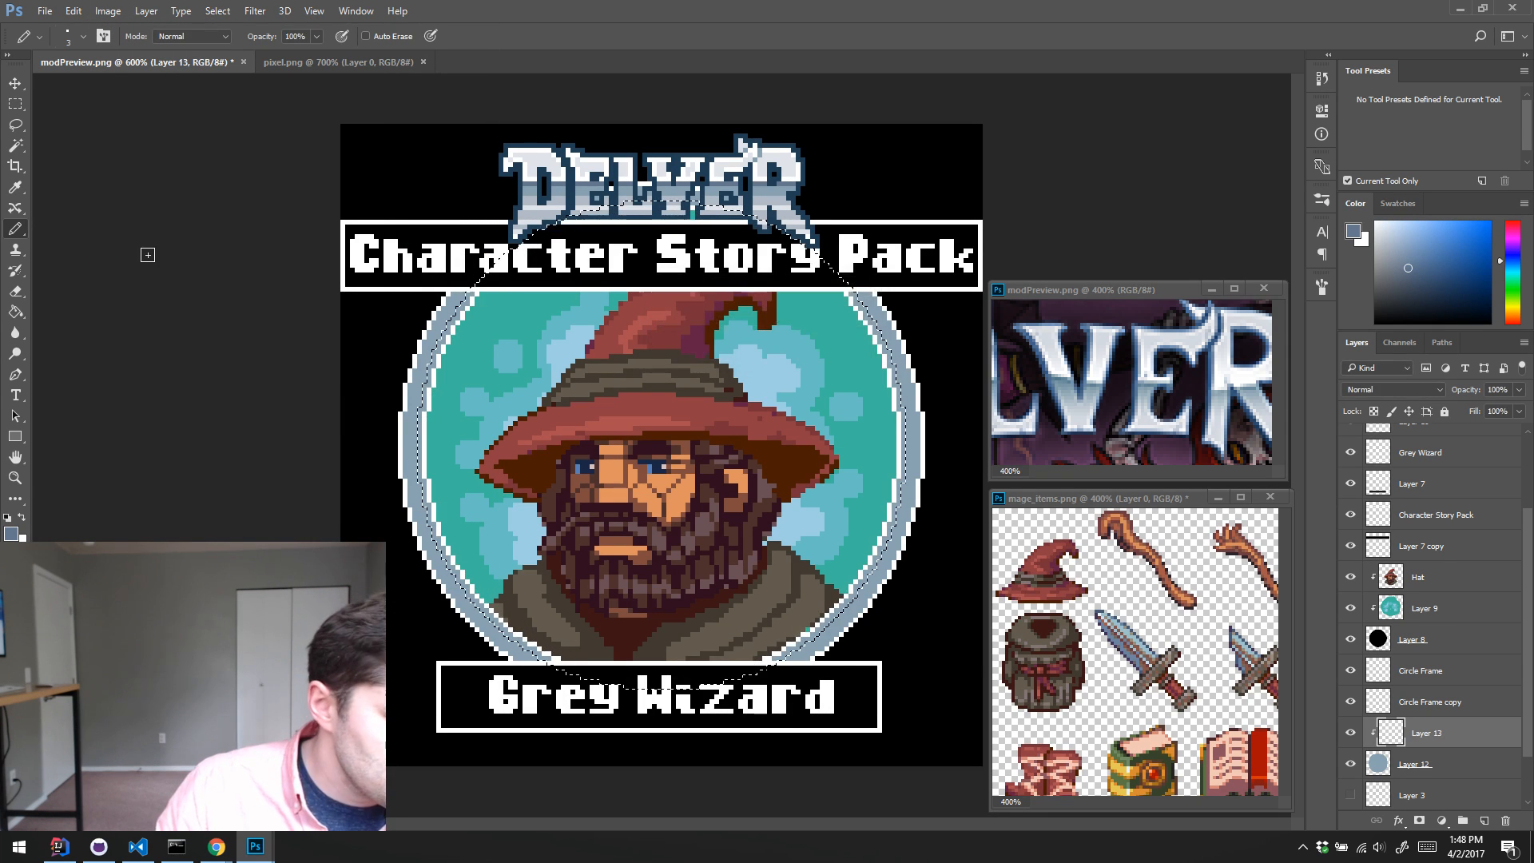
Step: Fill the selected circle on Layer 13 with the darker blue-grey, extending it farther into the ring by expanding the selection
key(alt+BackSpace)
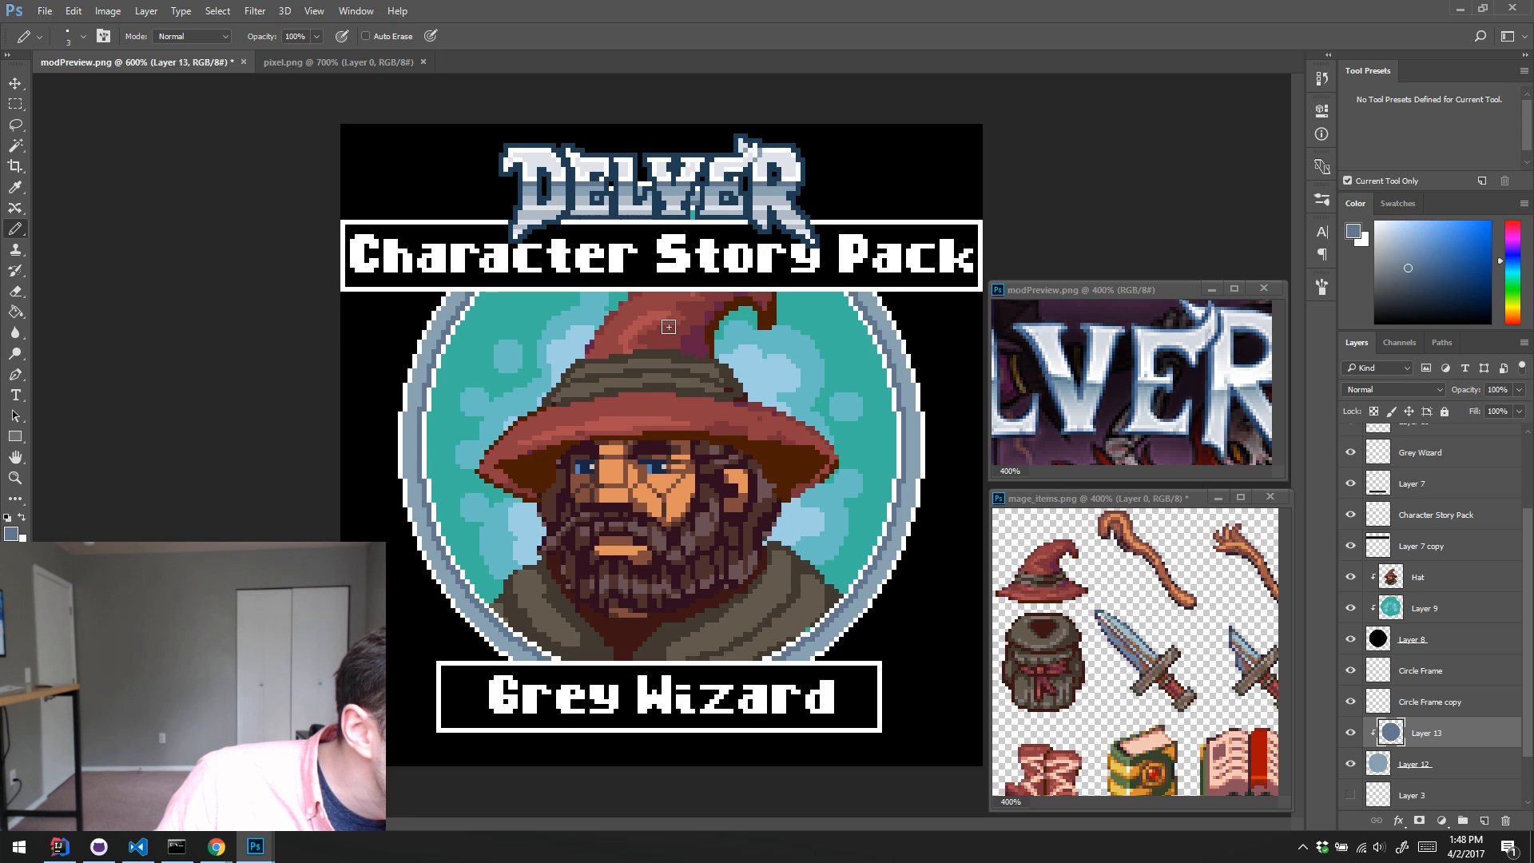
key(ctrl+z)
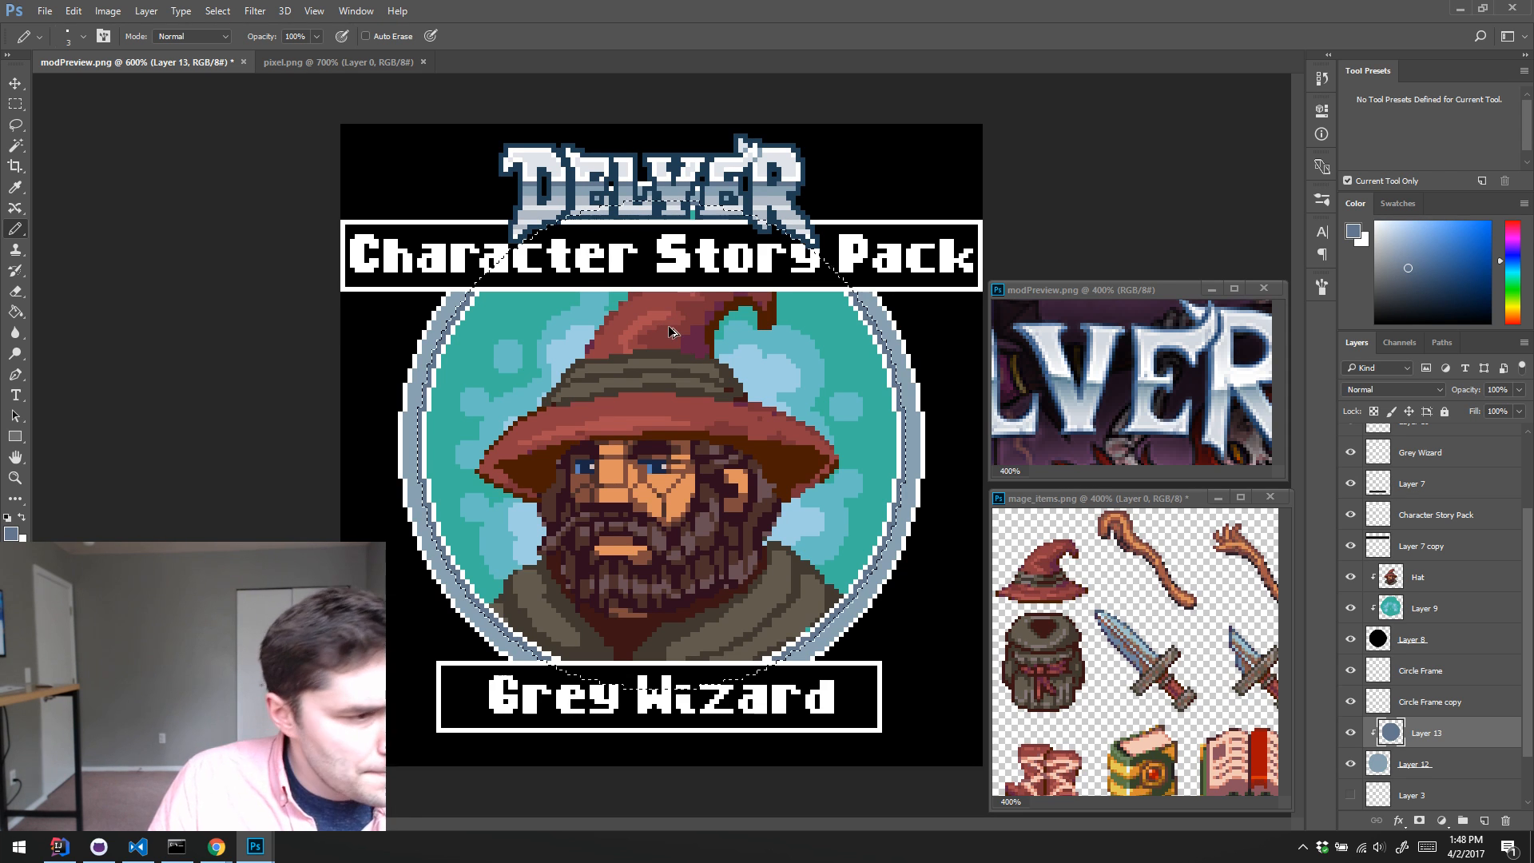
click(218, 11)
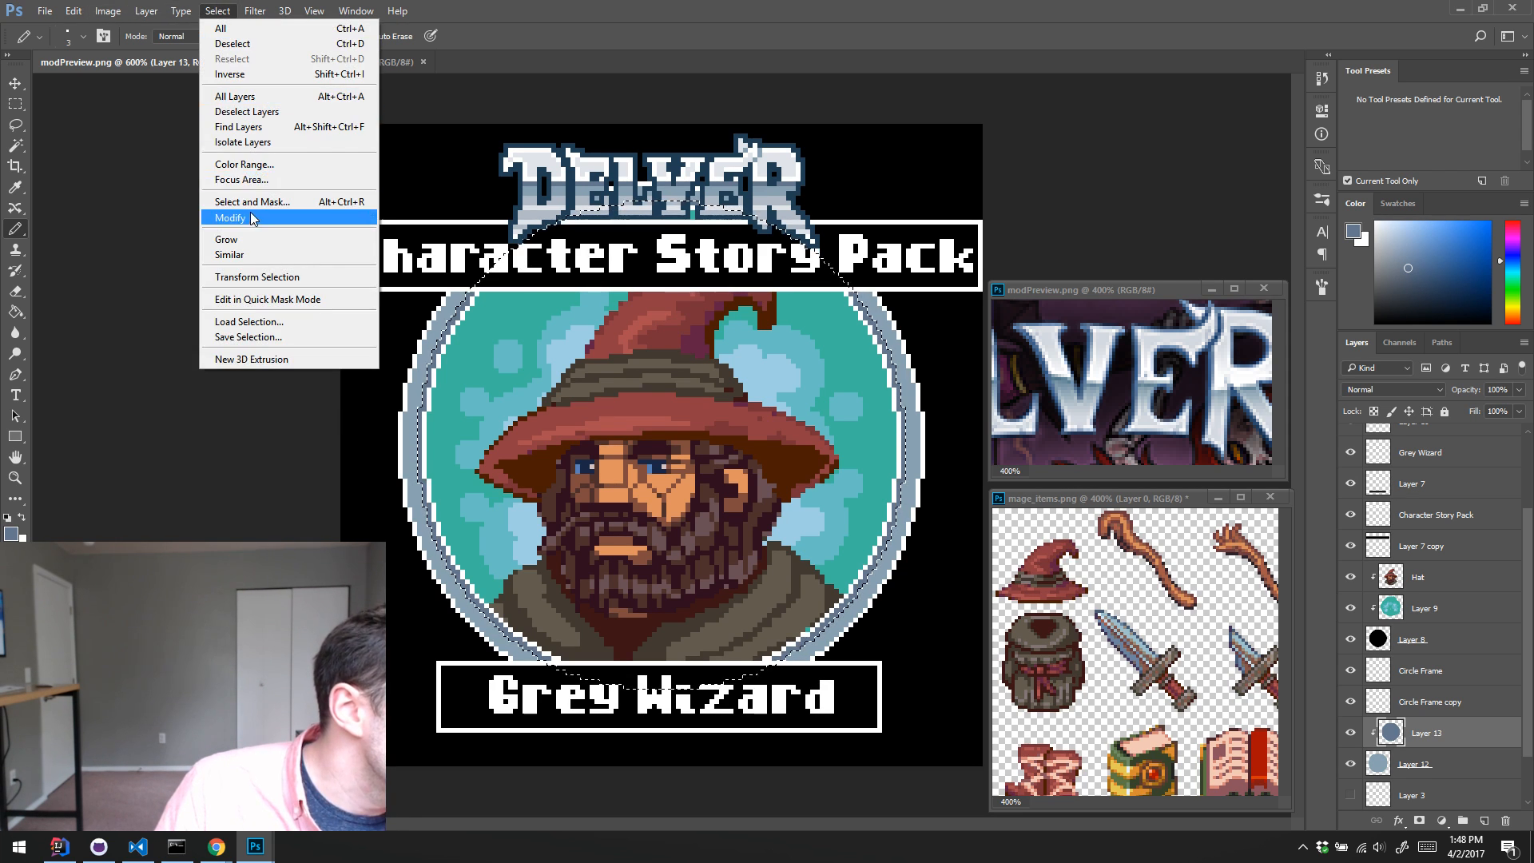
mouse_move(263, 218)
click(147, 251)
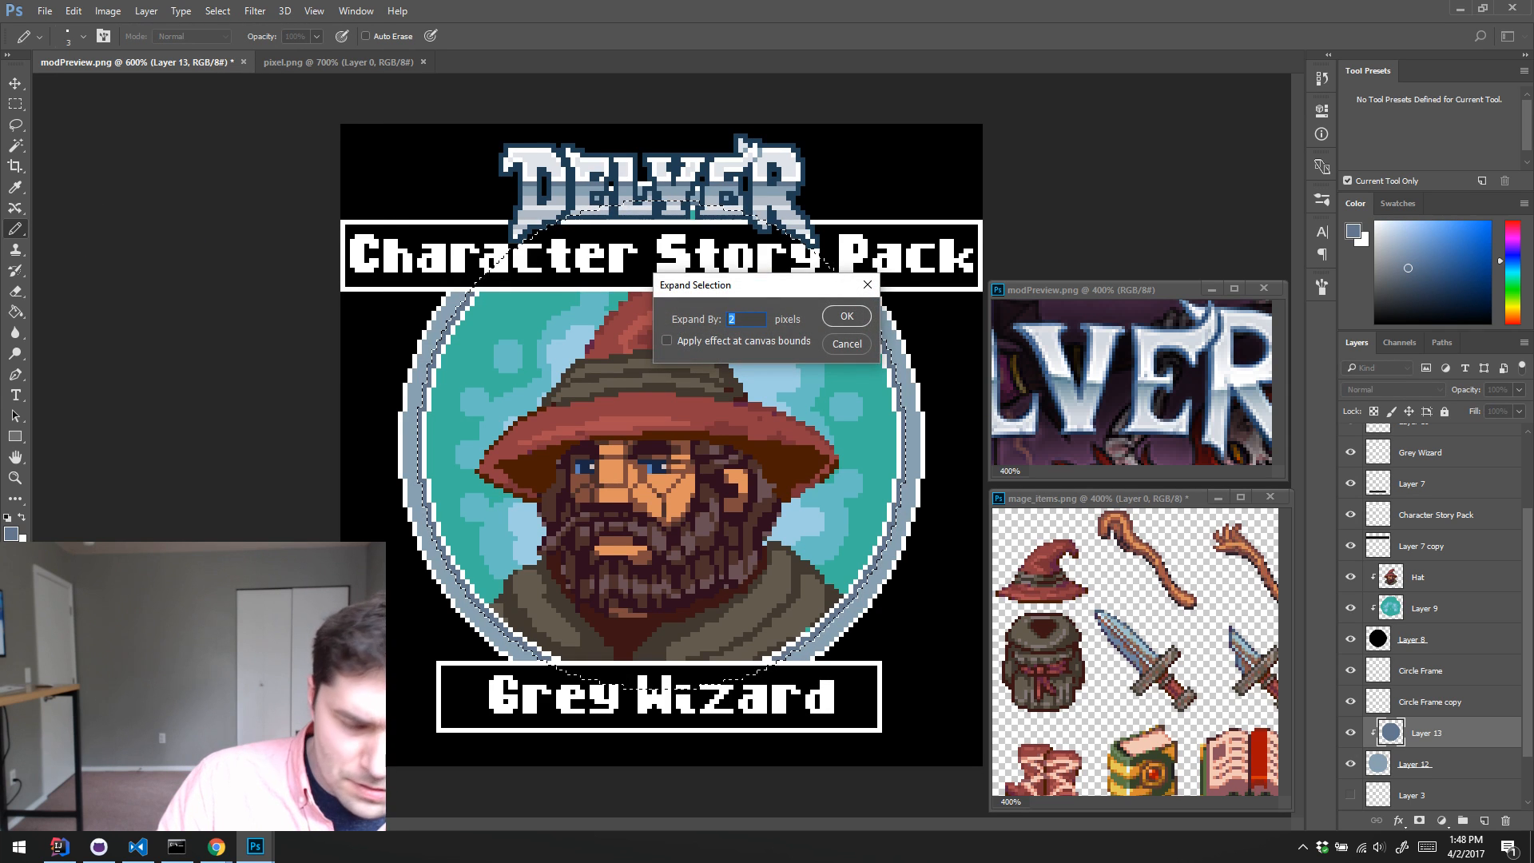
key(Return)
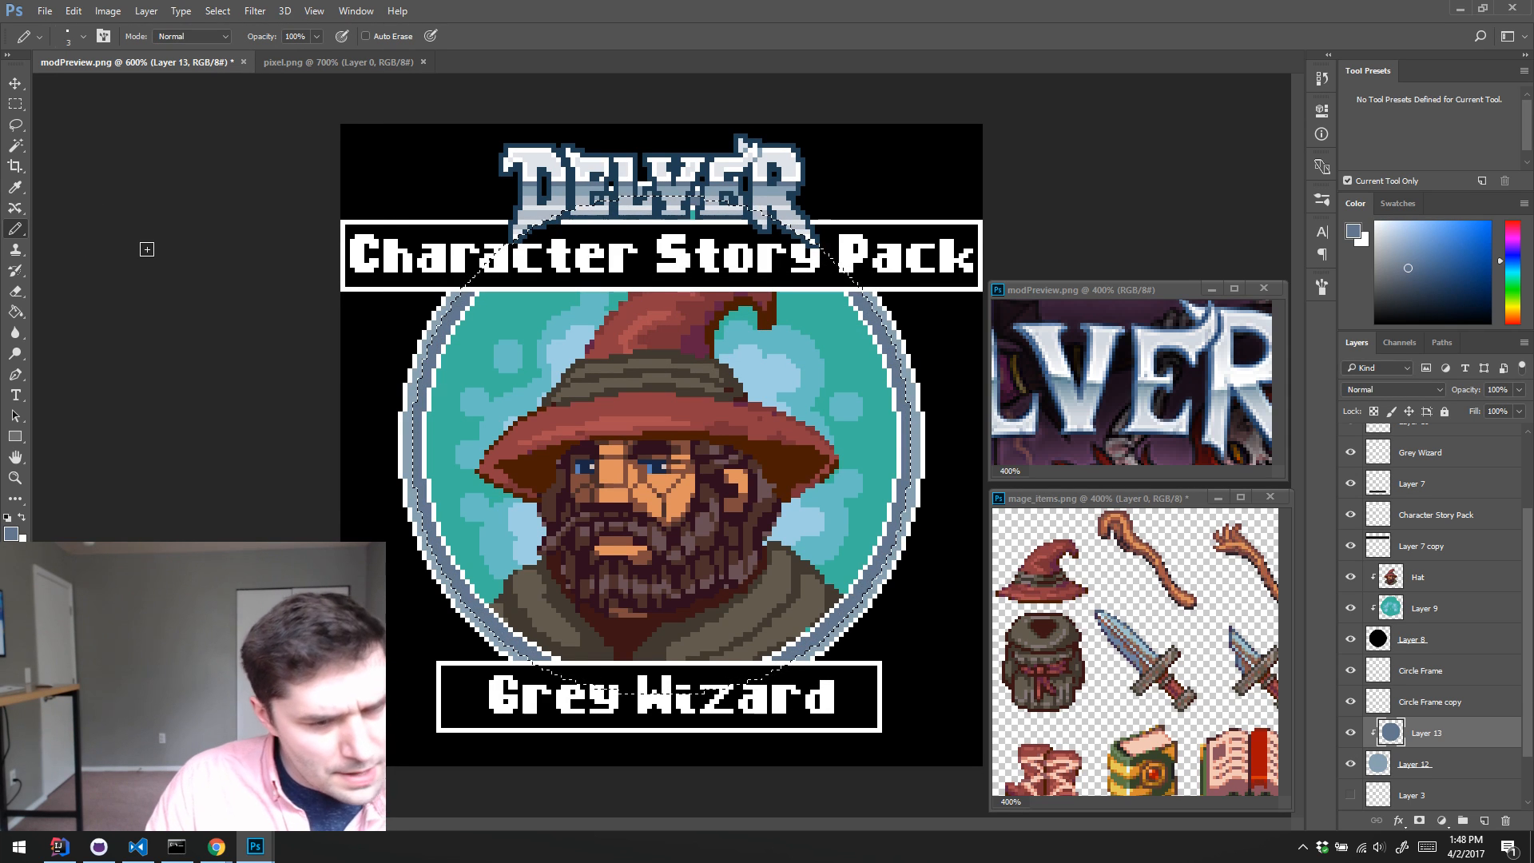
key(ctrl+d)
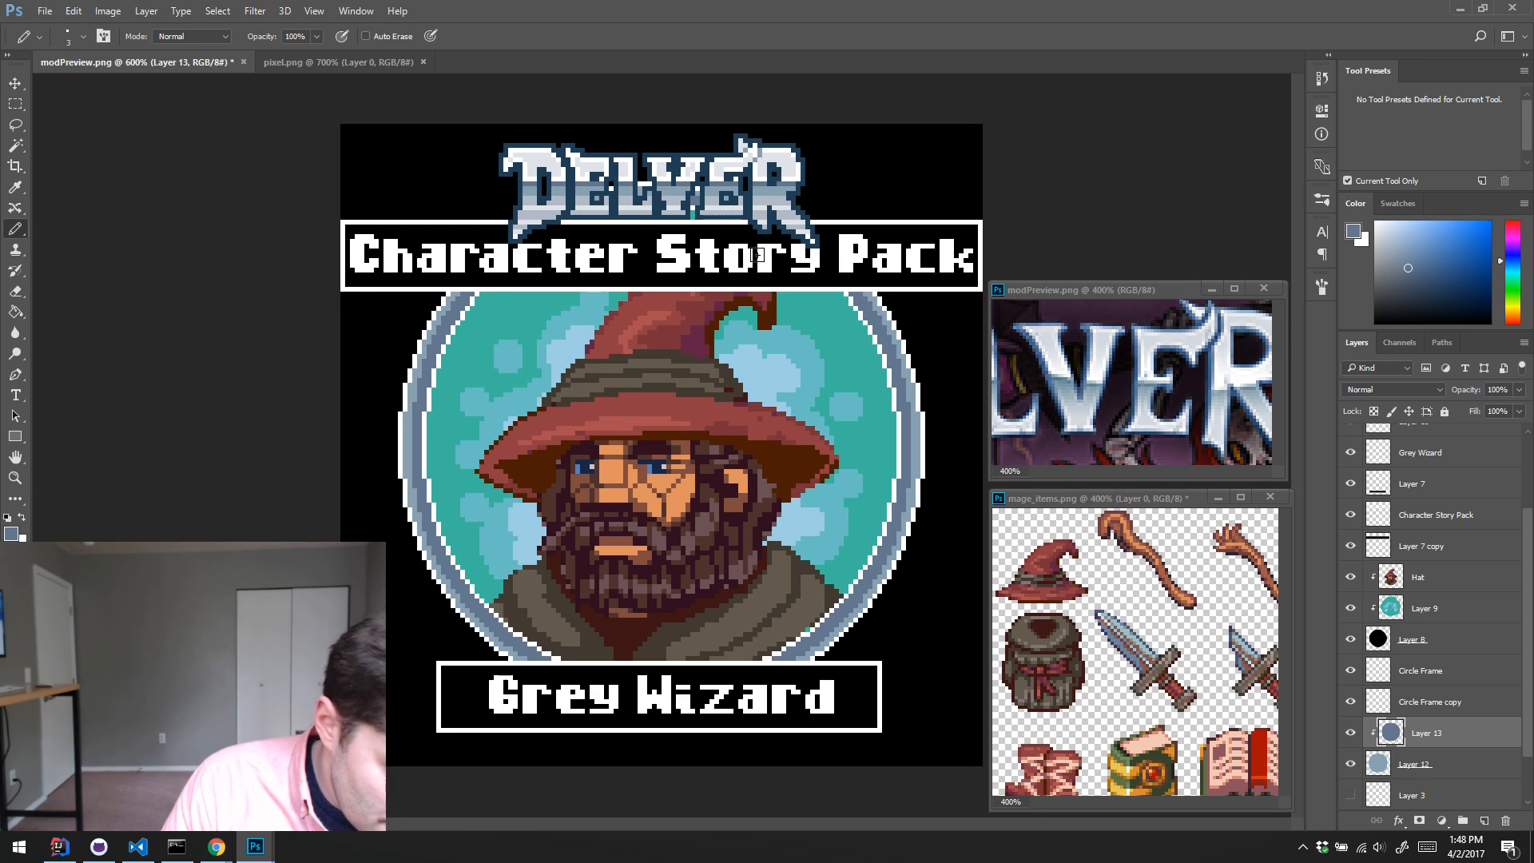
Step: Paint a short near-white vertical highlight on the left side of the ring, using tones sampled from the DELVER logo
alt+click(624, 172)
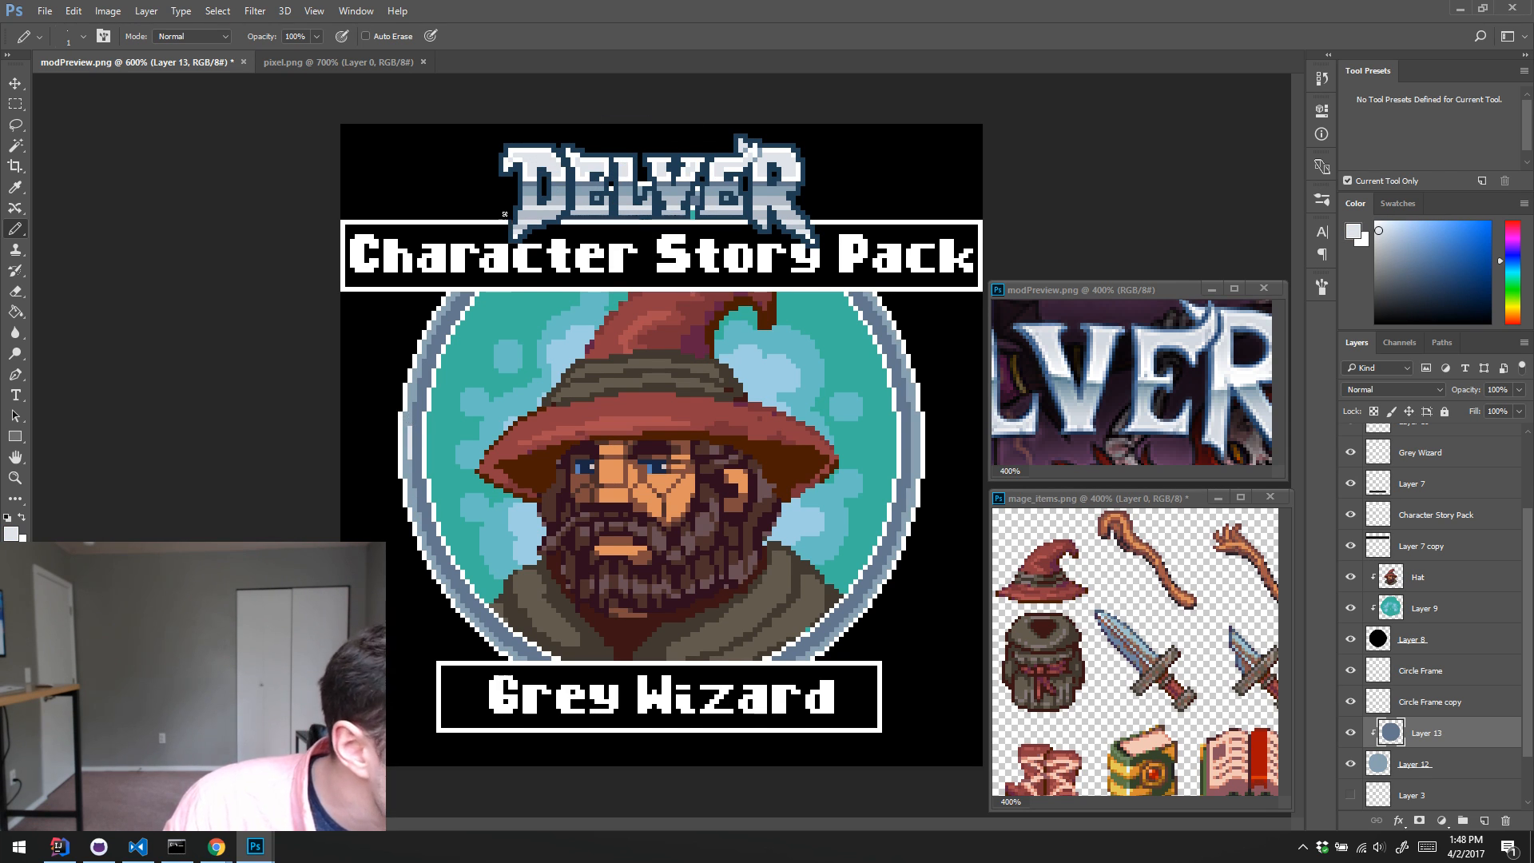
alt+click(410, 427)
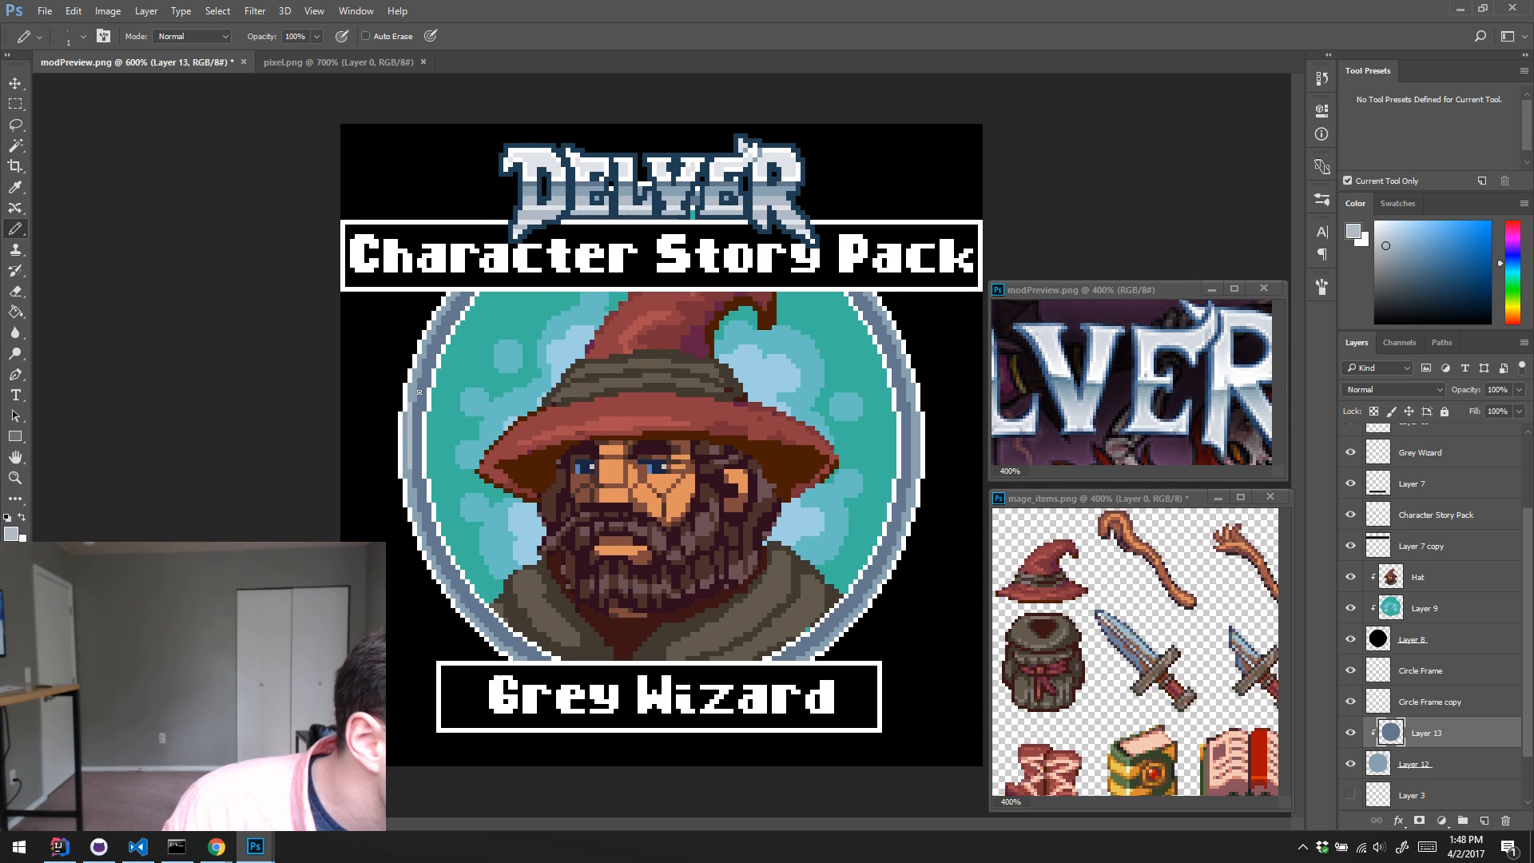
alt+click(408, 432)
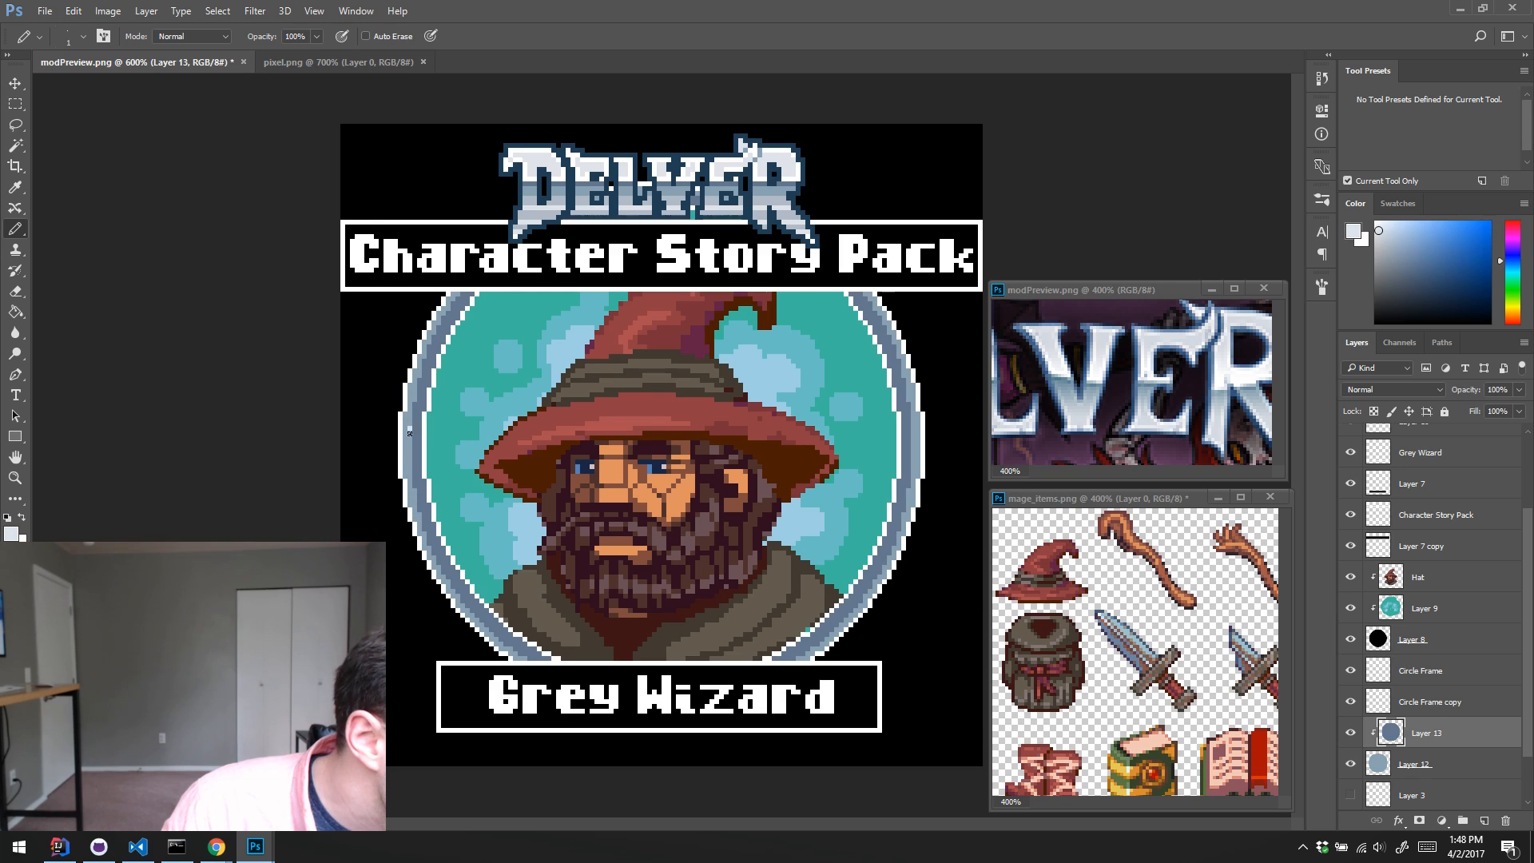
Step: Hide the Circle Frame and Circle Frame copy outlines to check the shaded ring without them, and show both again
drag(1361, 700, 1358, 671)
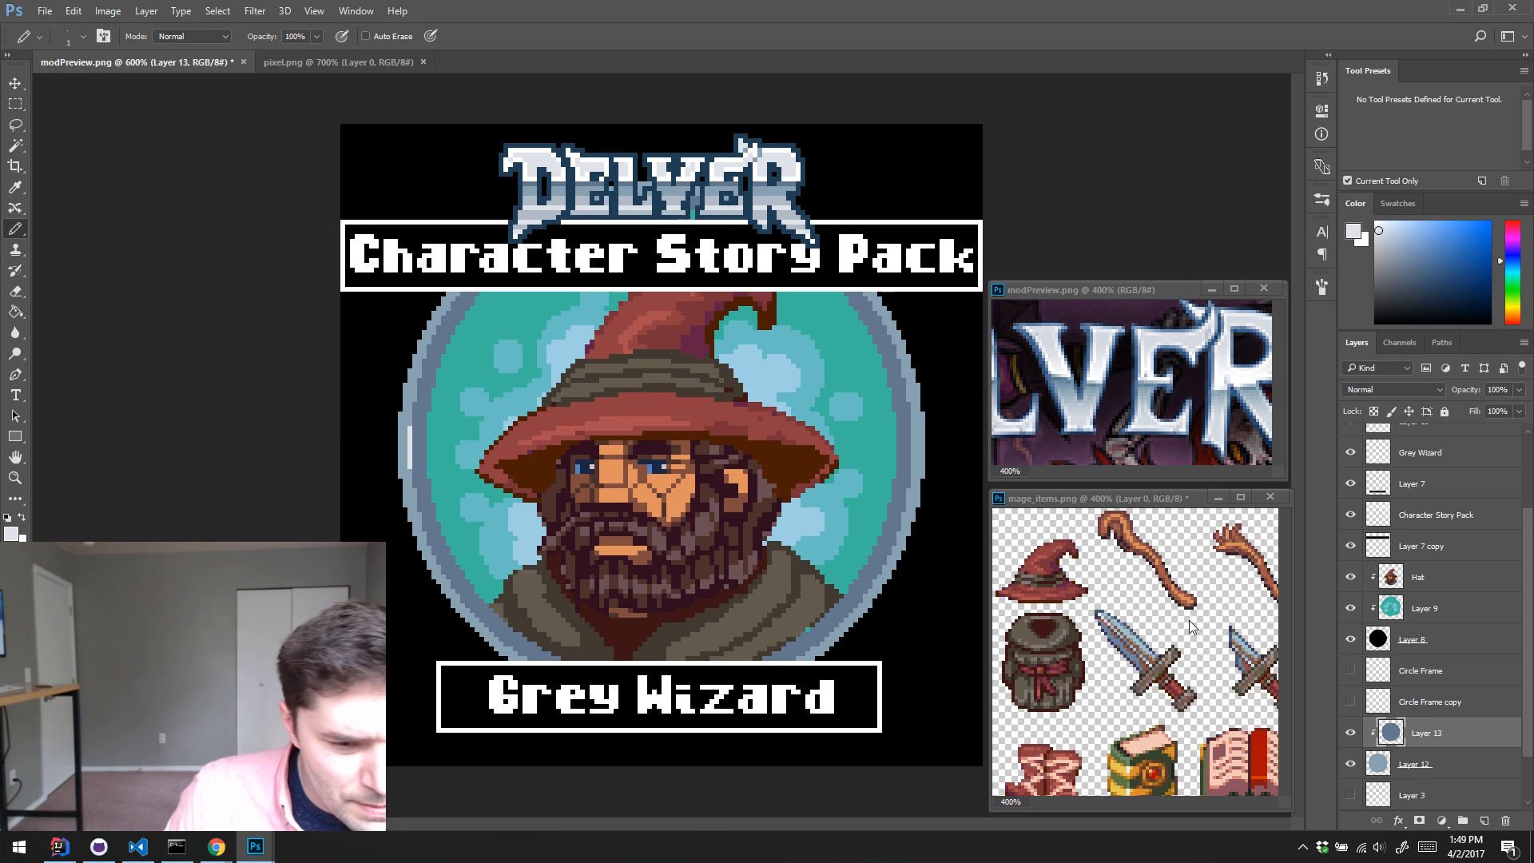
click(1351, 701)
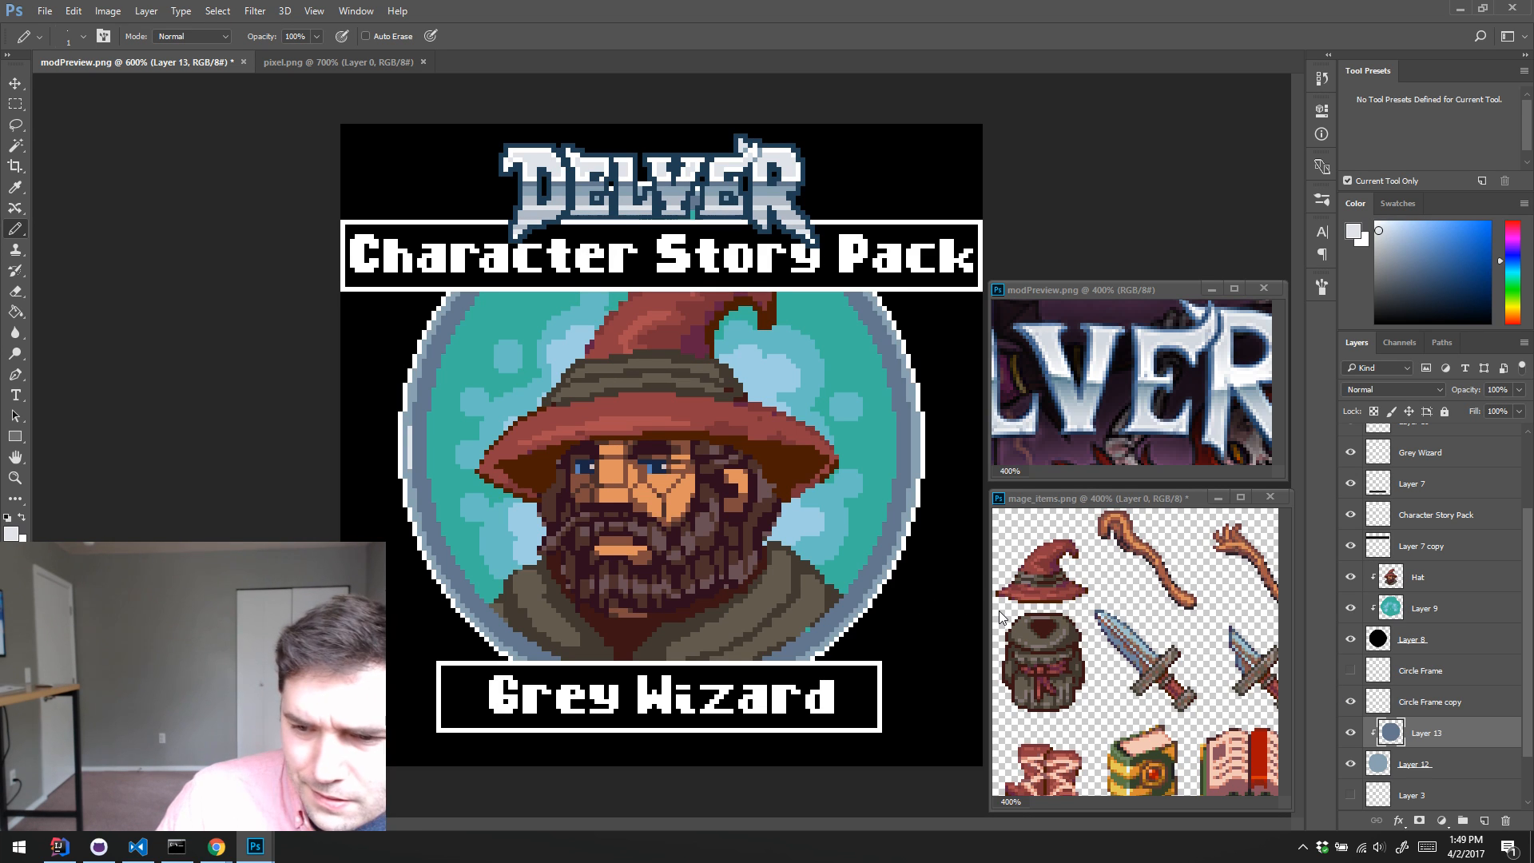
click(1350, 673)
Step: Recolor the white Circle Frame and Circle Frame copy outlines with the dark navy sampled from the DELVER logo
ctrl+click(1376, 675)
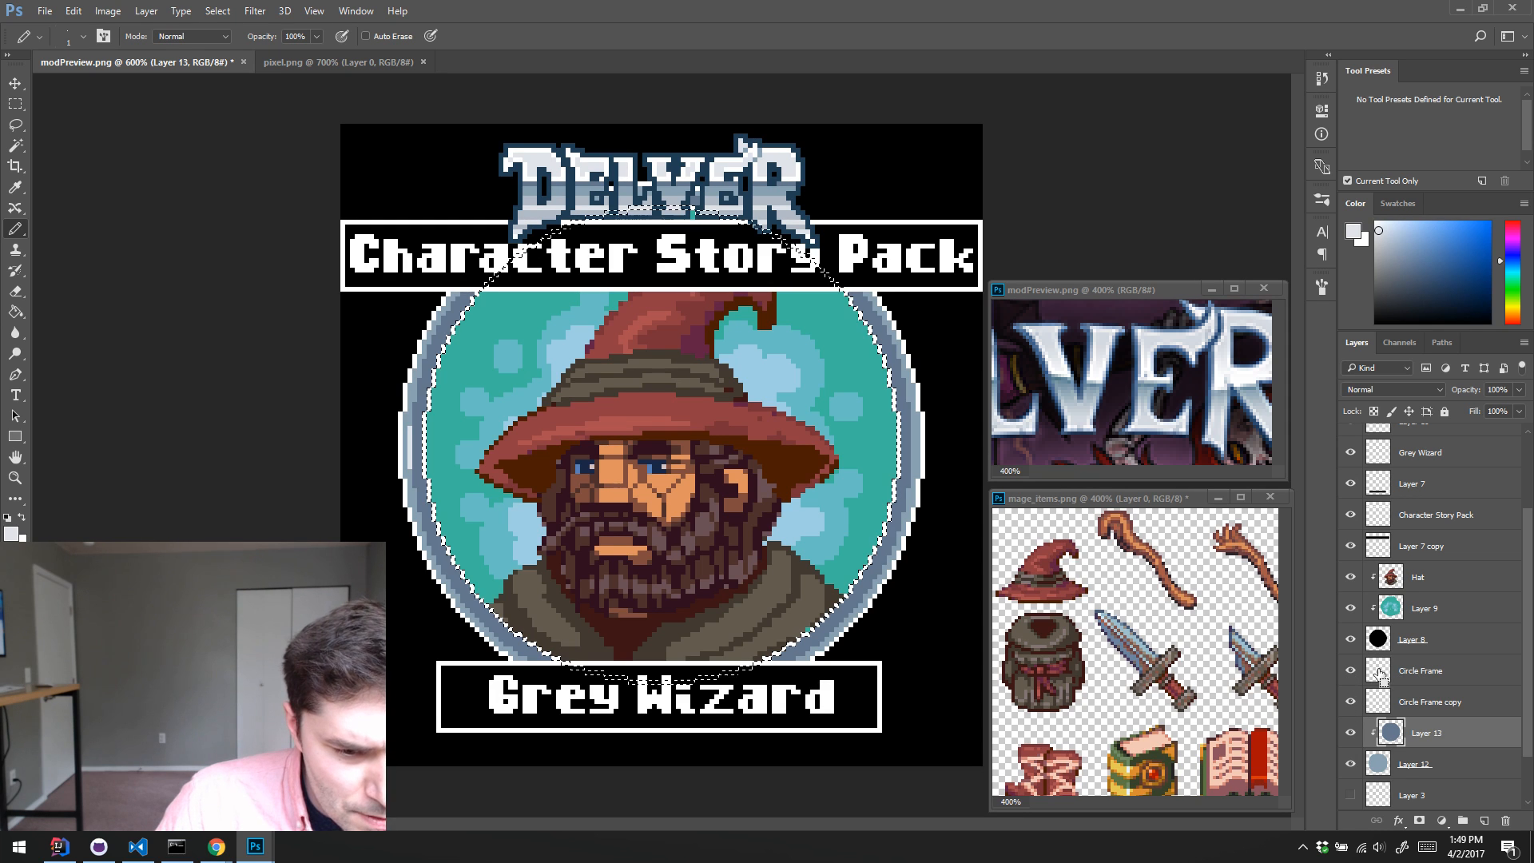
key(i)
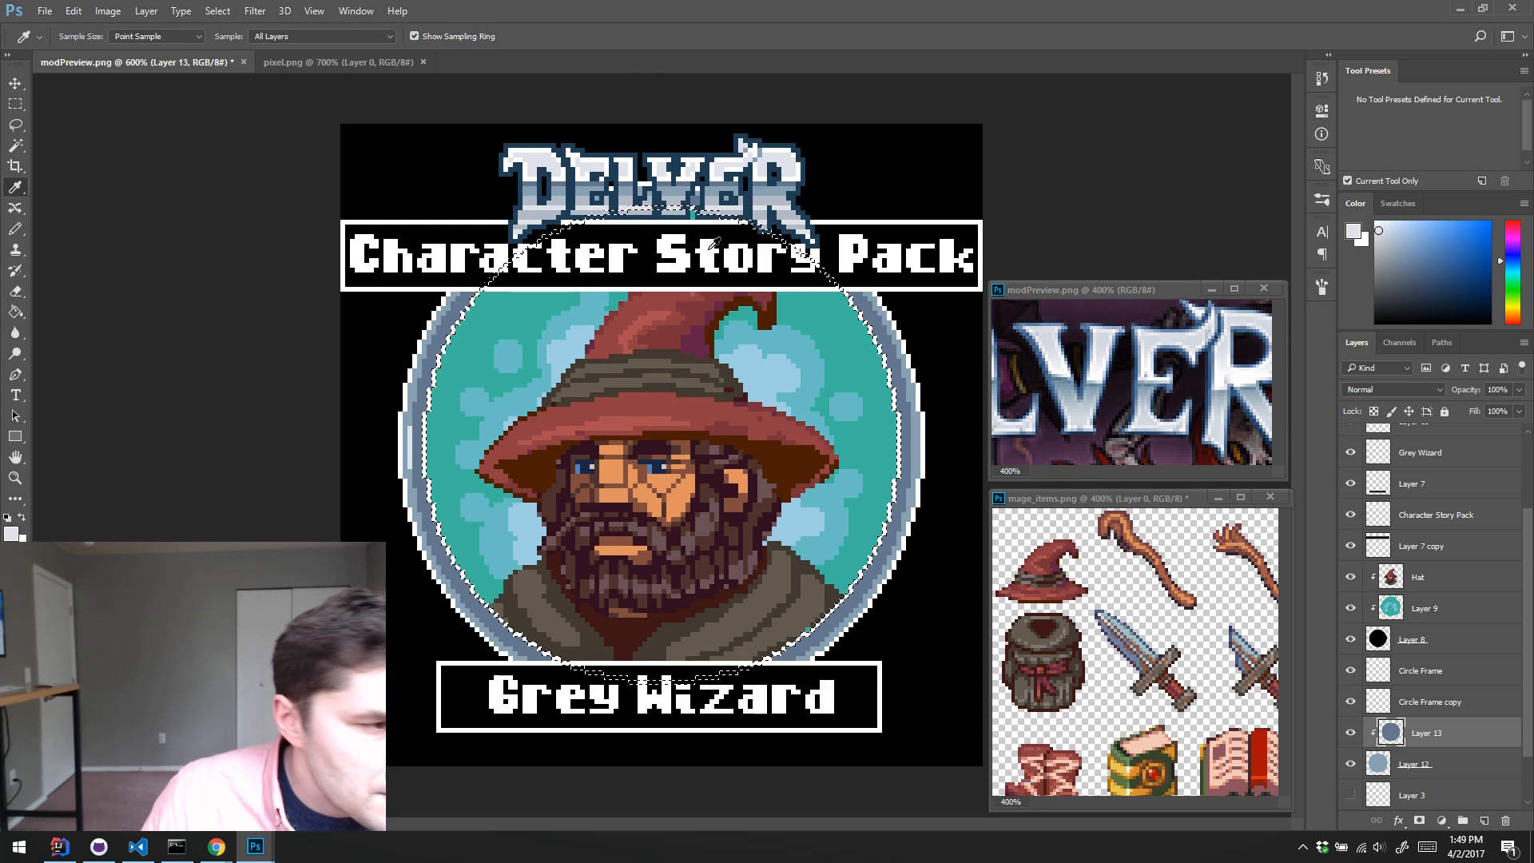
click(755, 194)
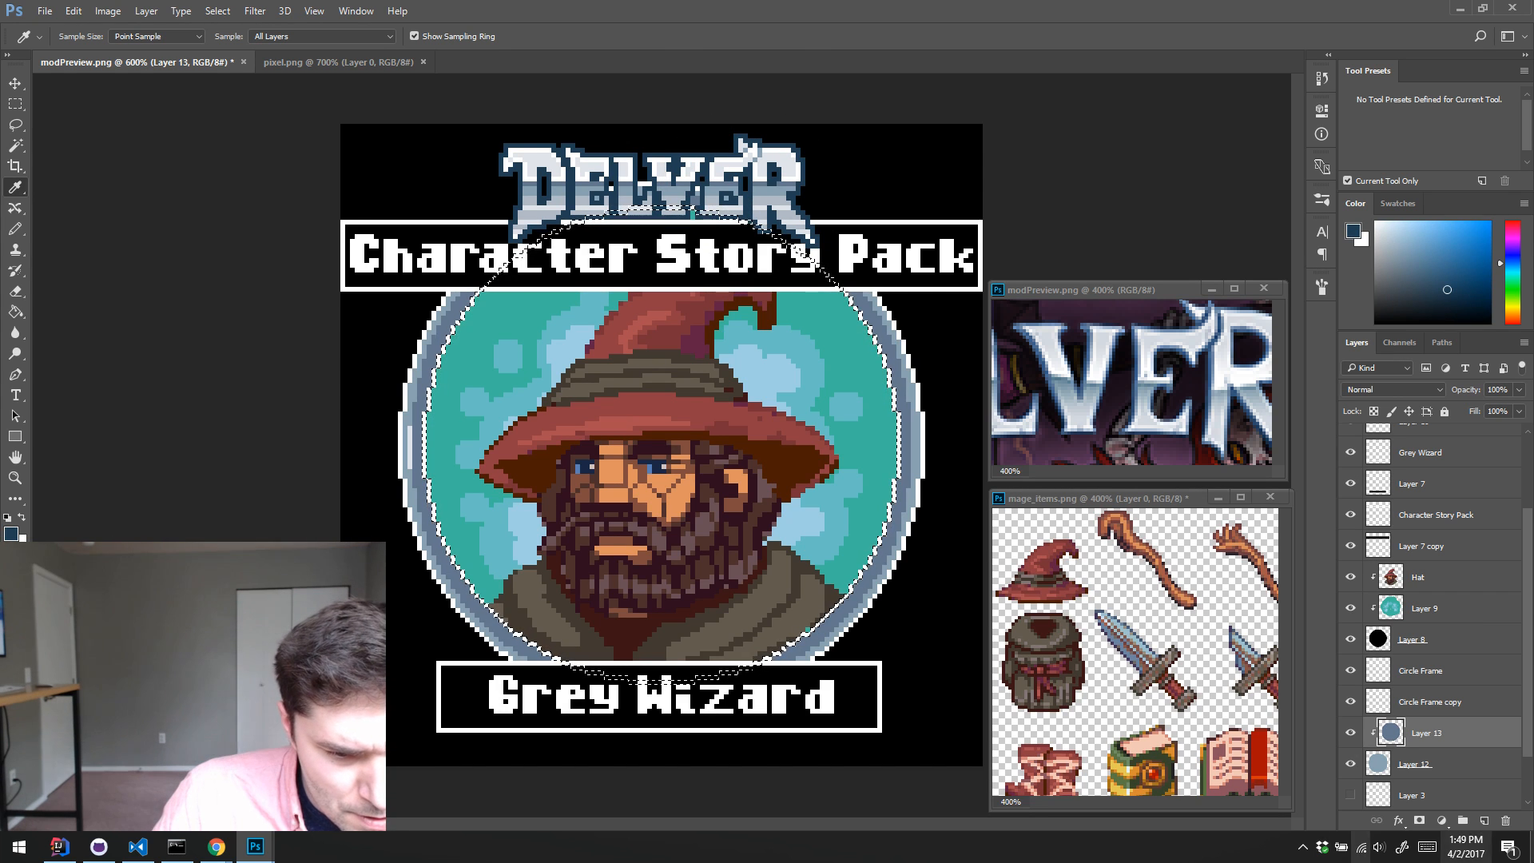
click(1441, 663)
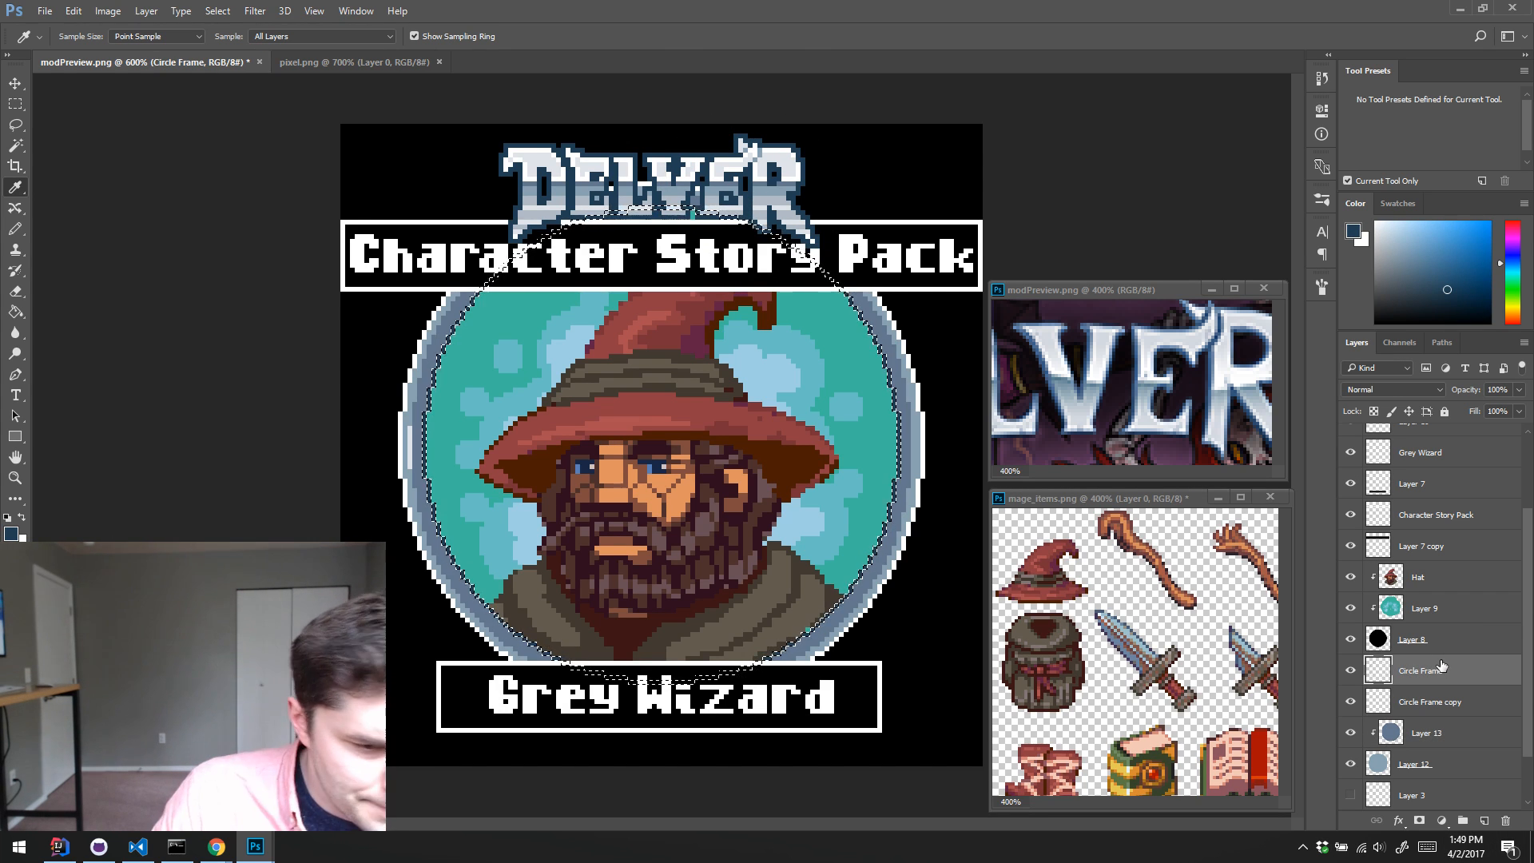
shift+click(1440, 704)
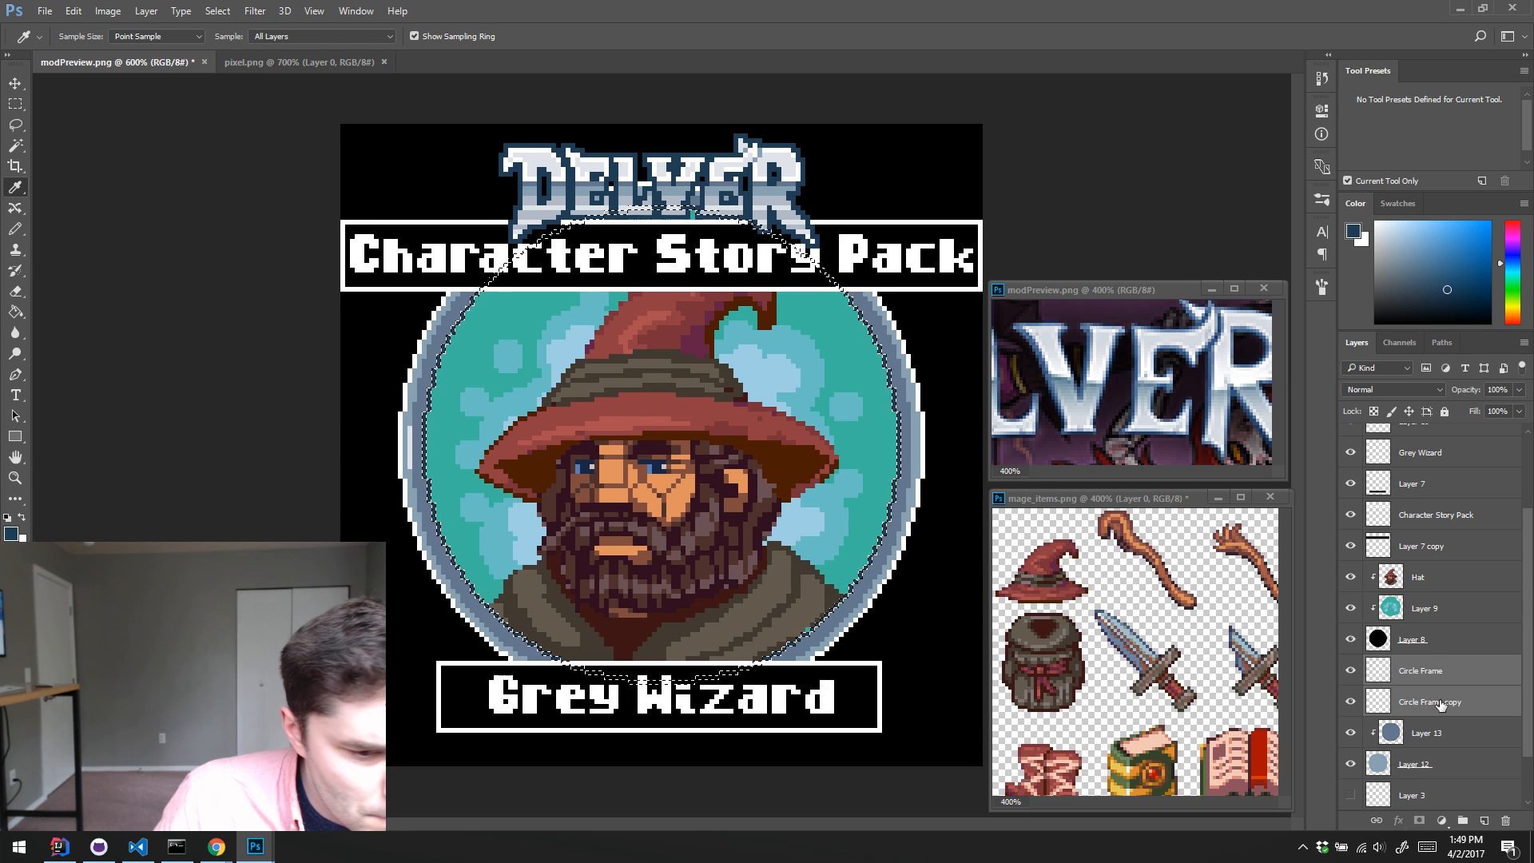
click(1398, 703)
ctrl+click(1376, 706)
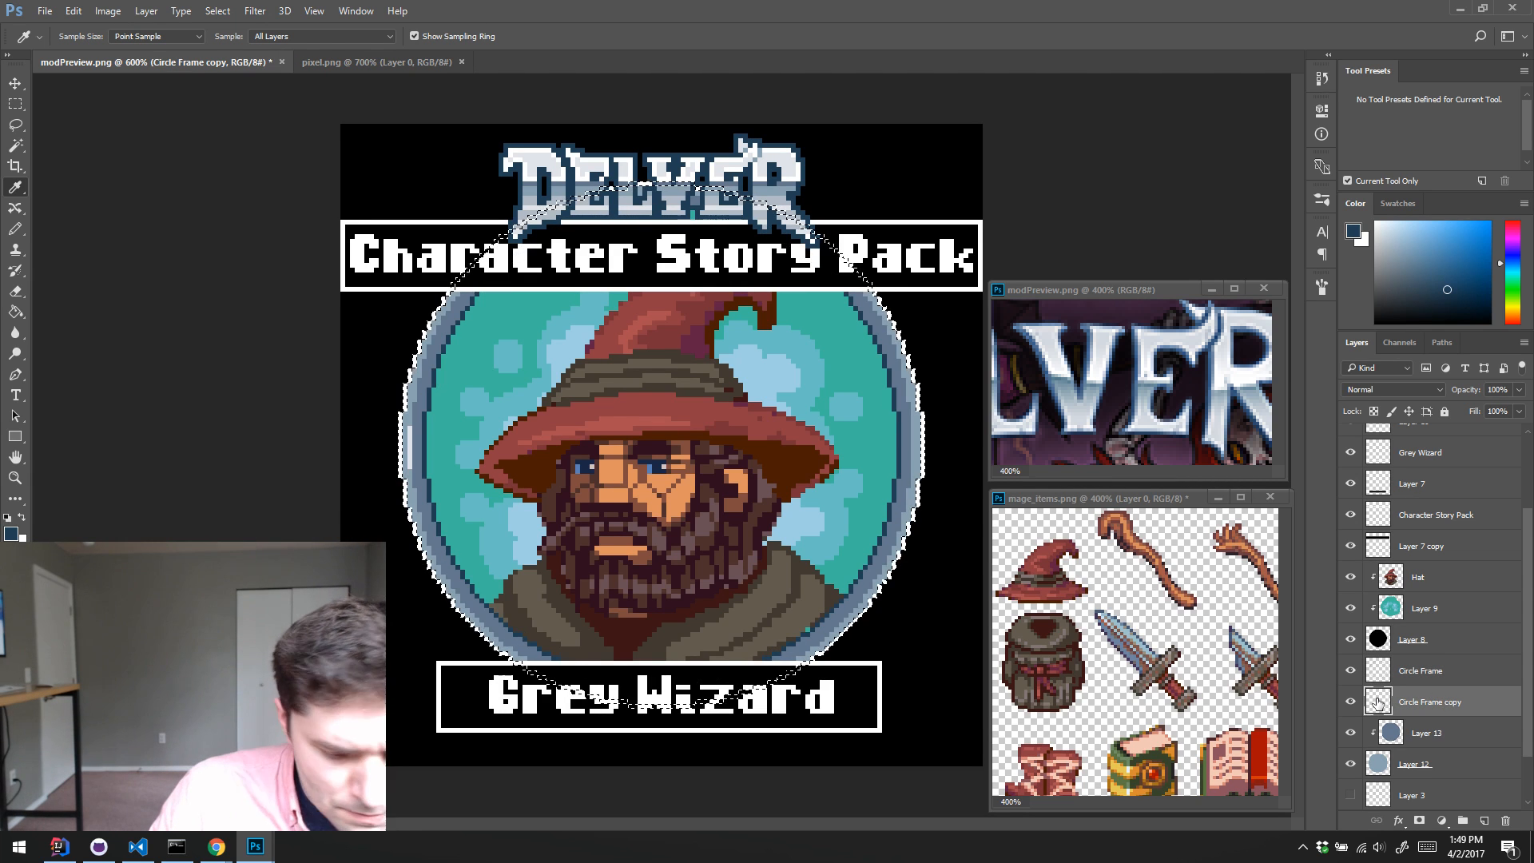
key(ctrl+d)
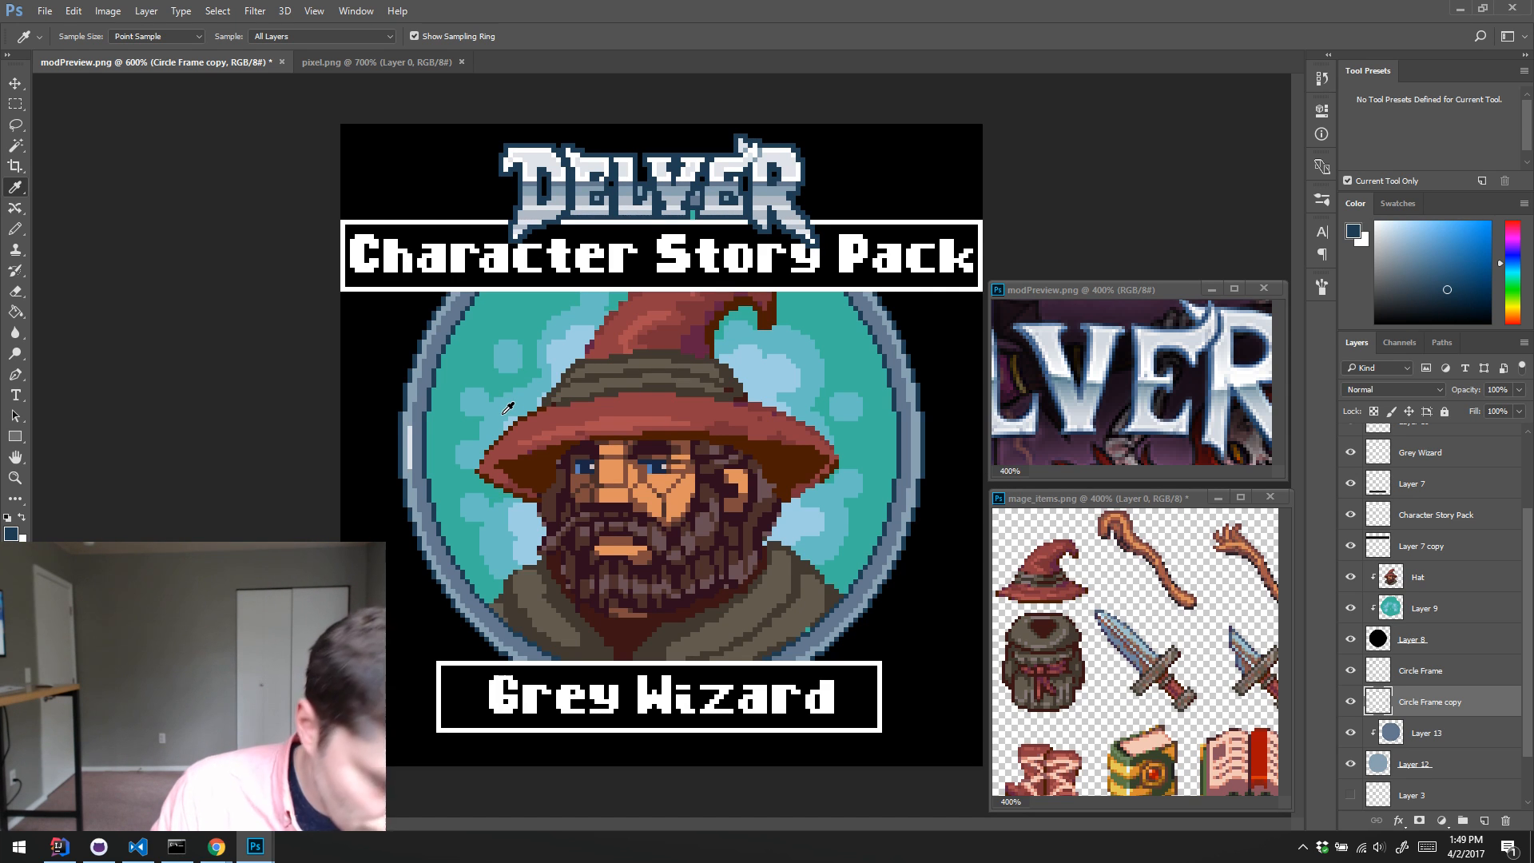
Step: Extend the near-white highlight farther up the ring's left side and sample the logo's light grey for softer tones
key(b)
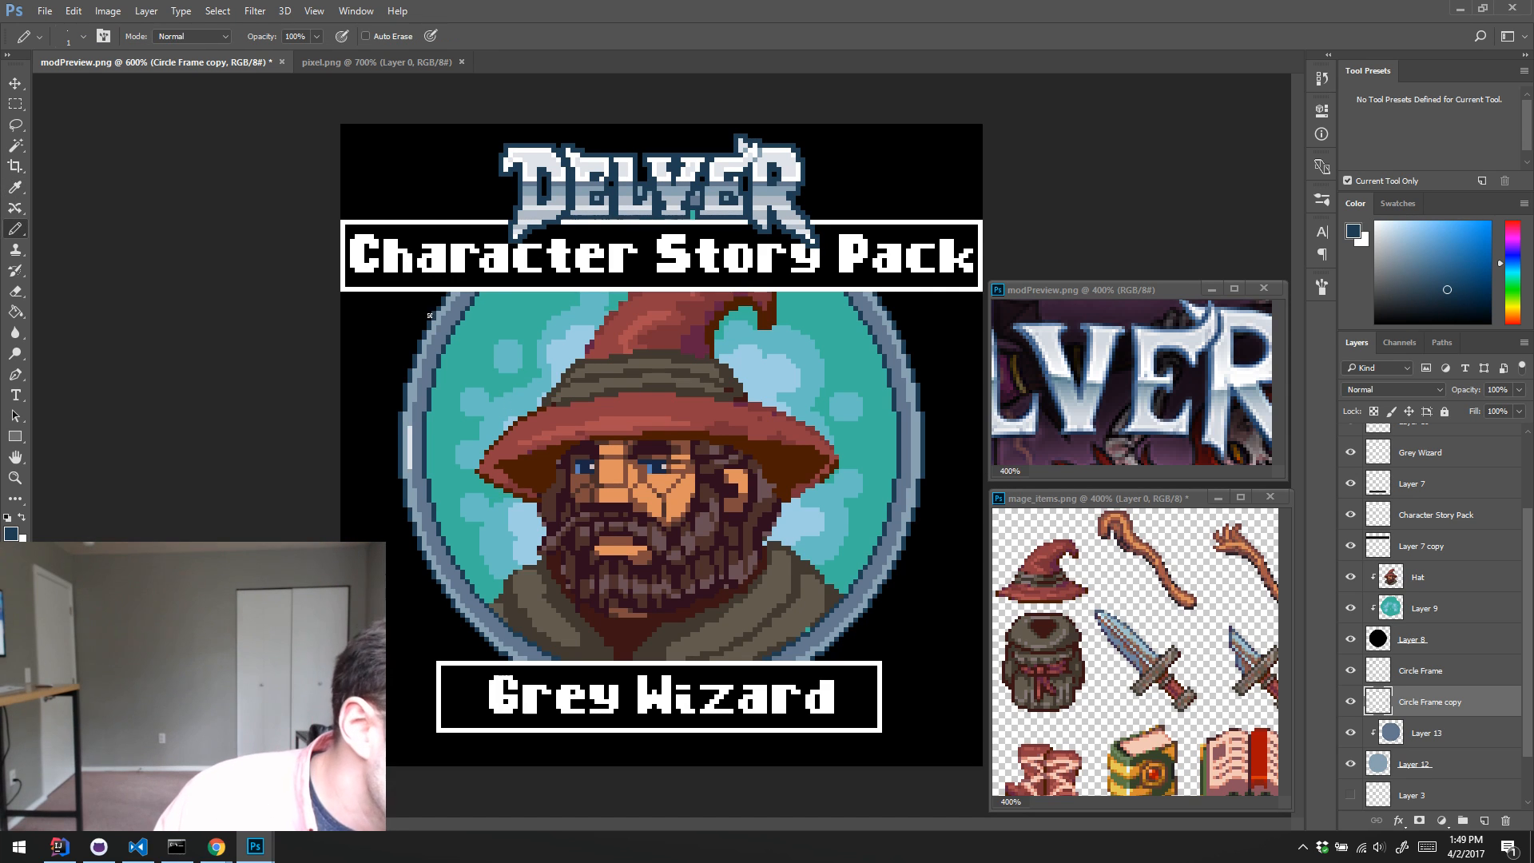
alt+click(409, 406)
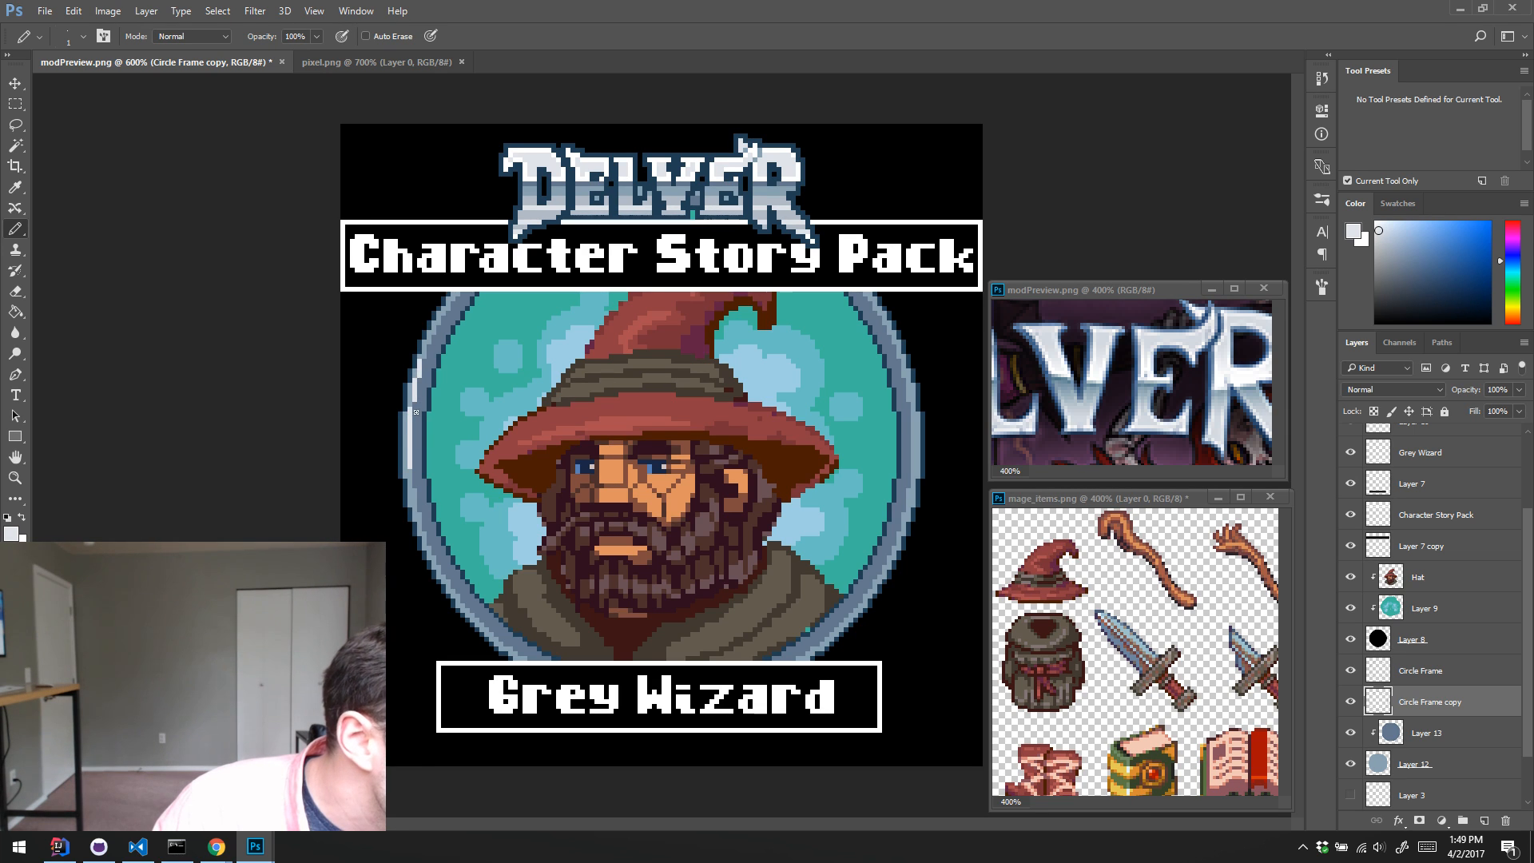
alt+click(533, 192)
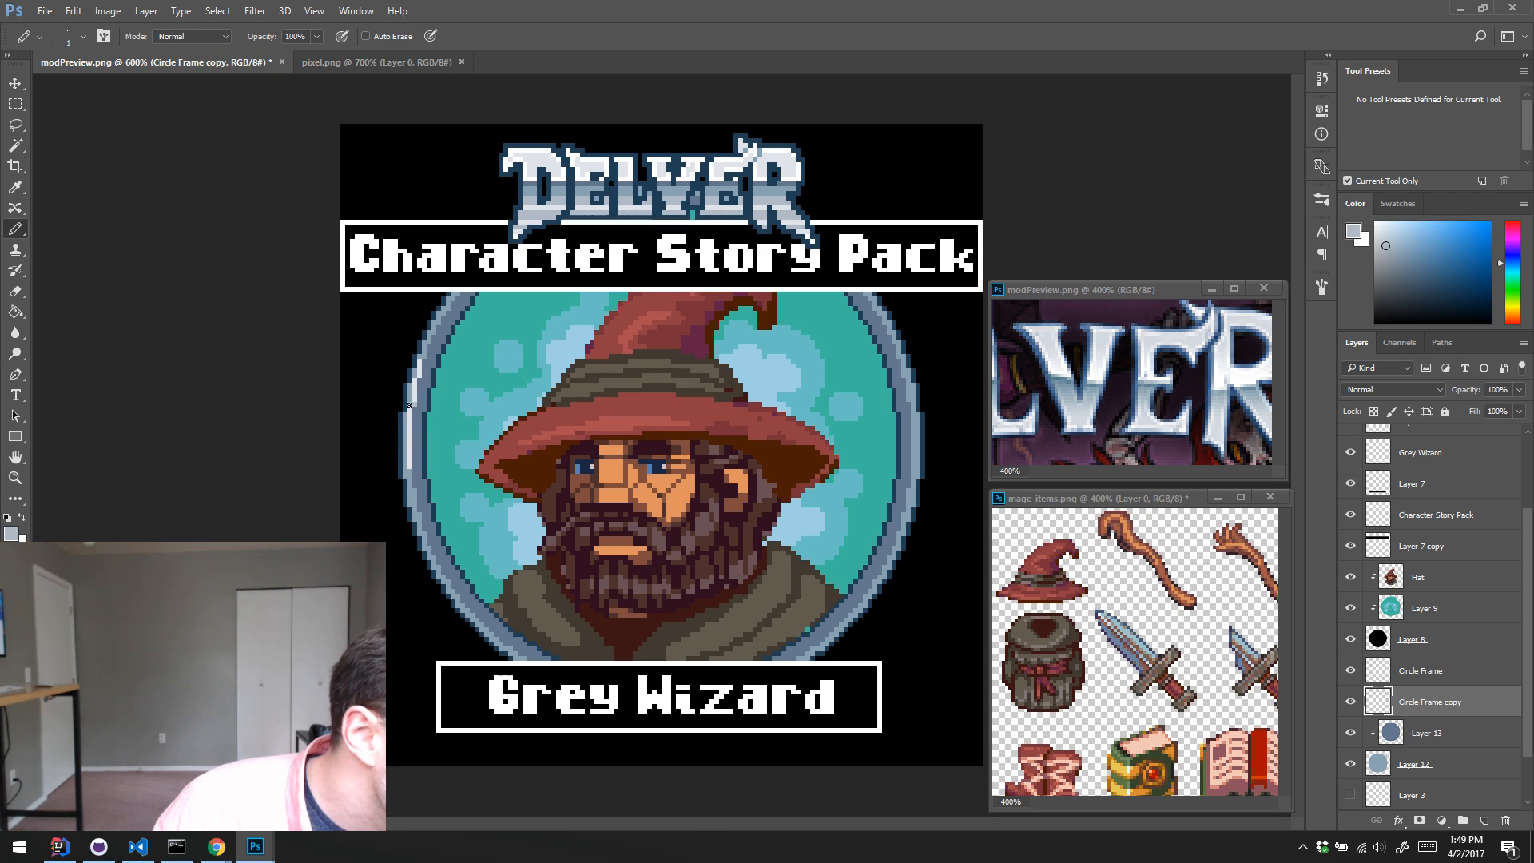
Step: Paint a thin light-grey secondary highlight along the inner part of the ring's left side, keeping its upper end short
key(z)
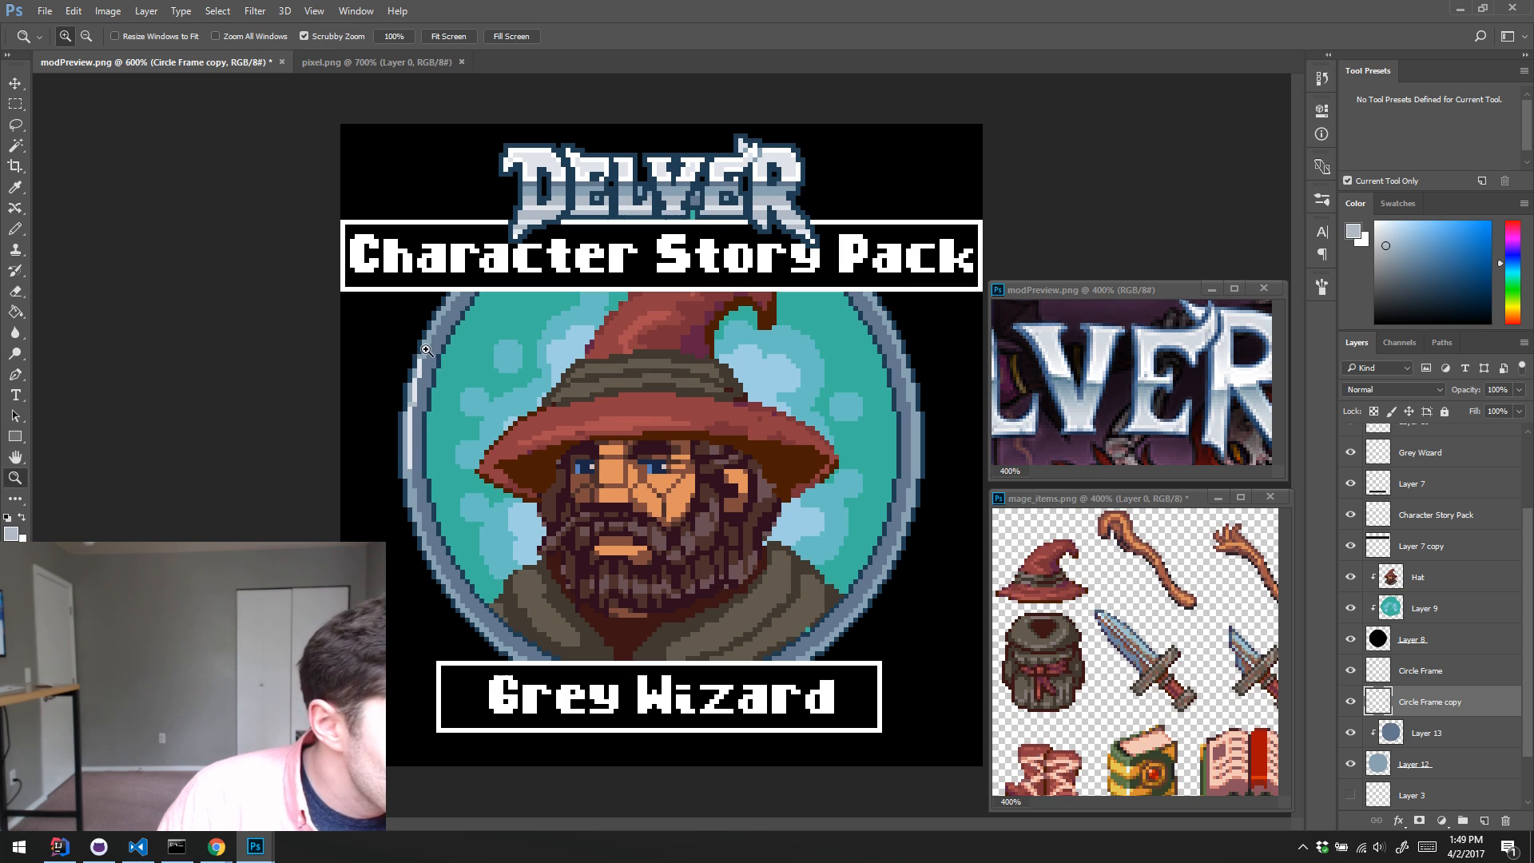
click(427, 352)
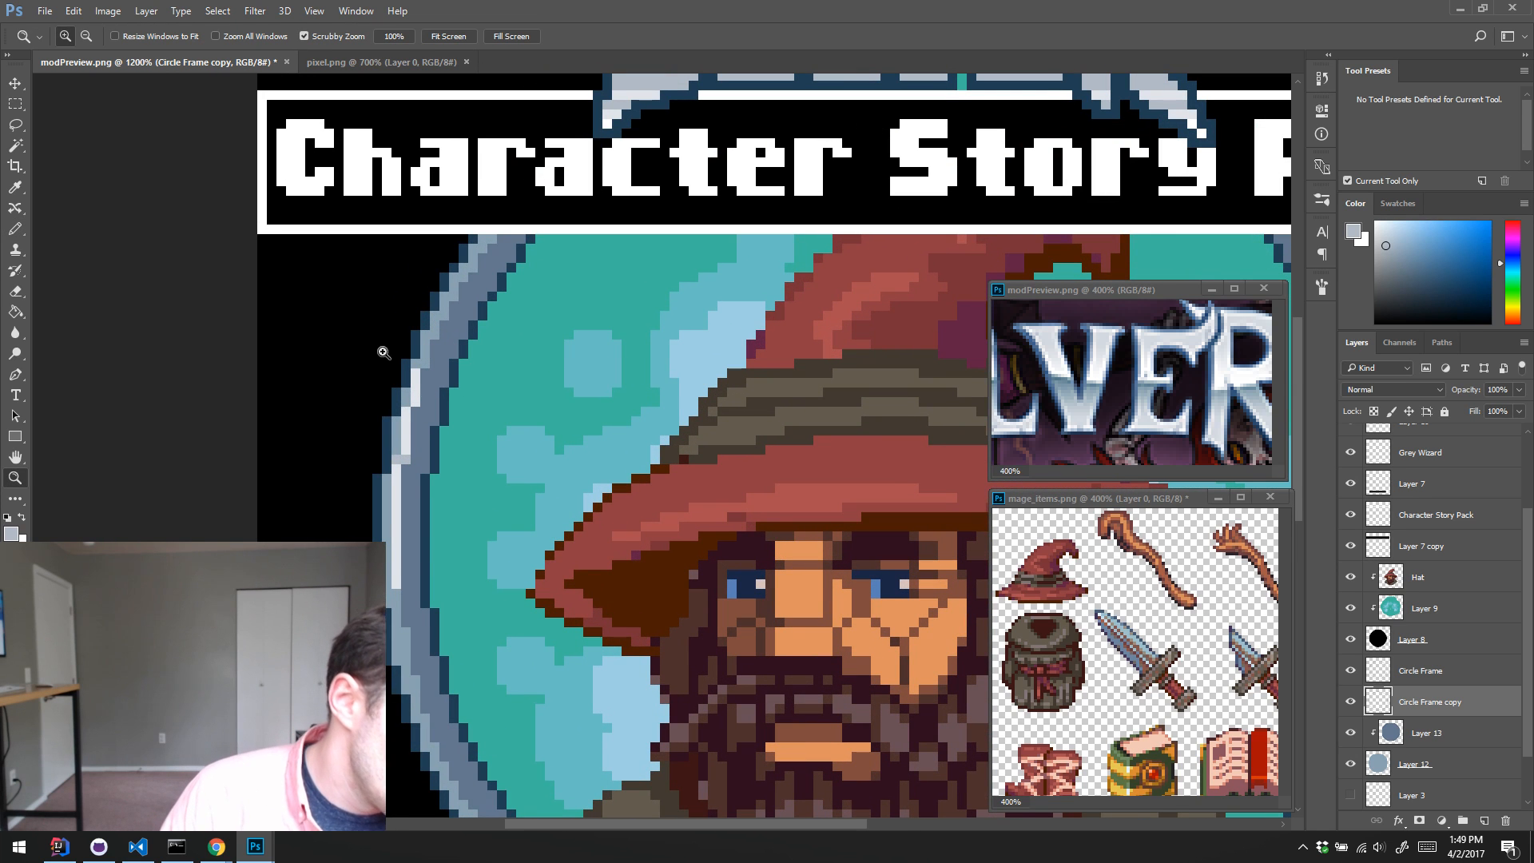
alt+click(407, 466)
click(407, 466)
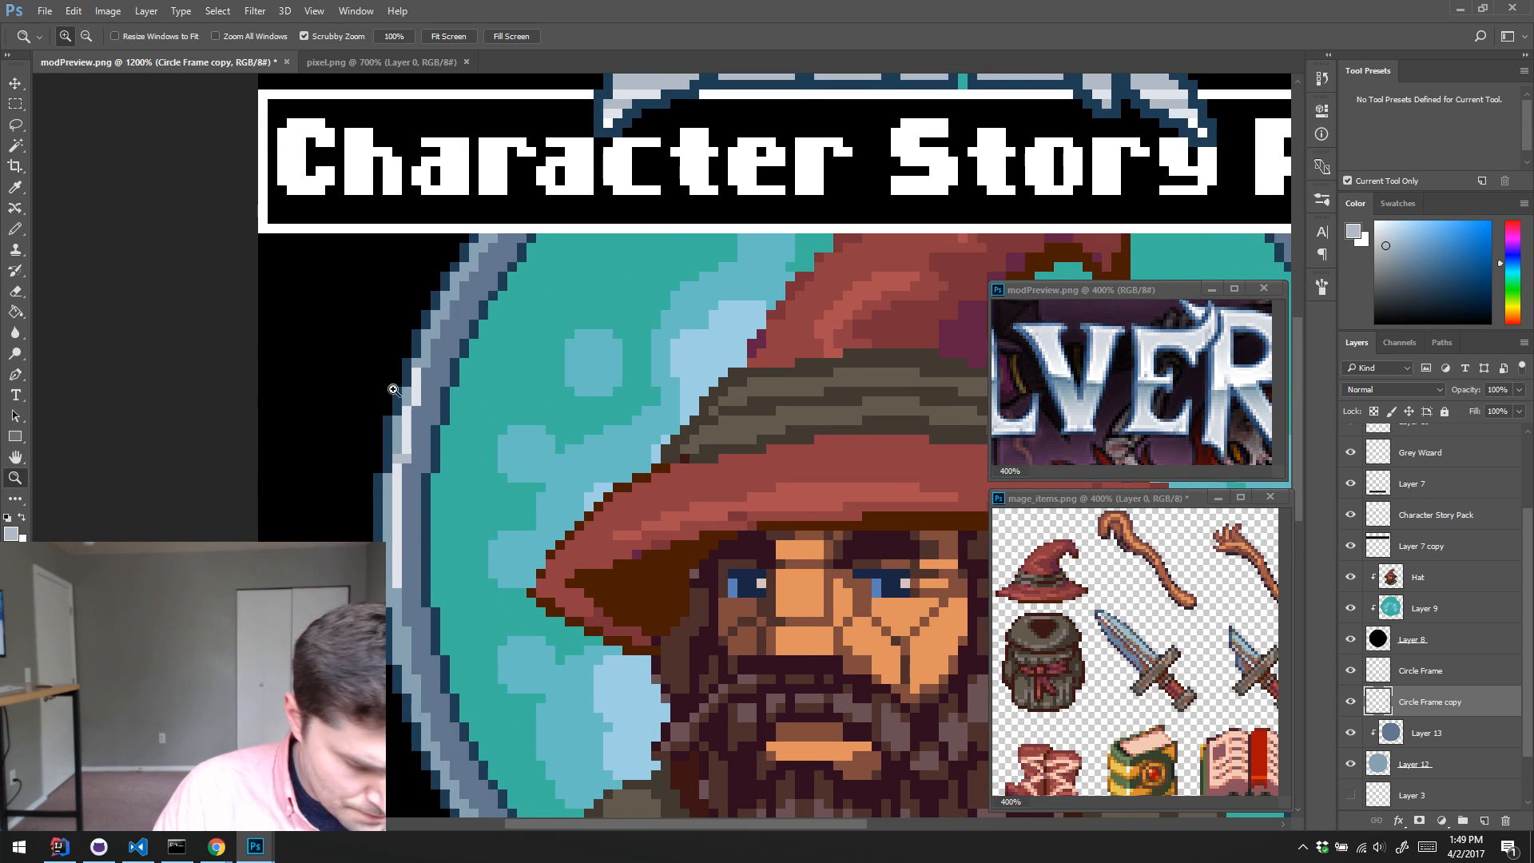
key(b)
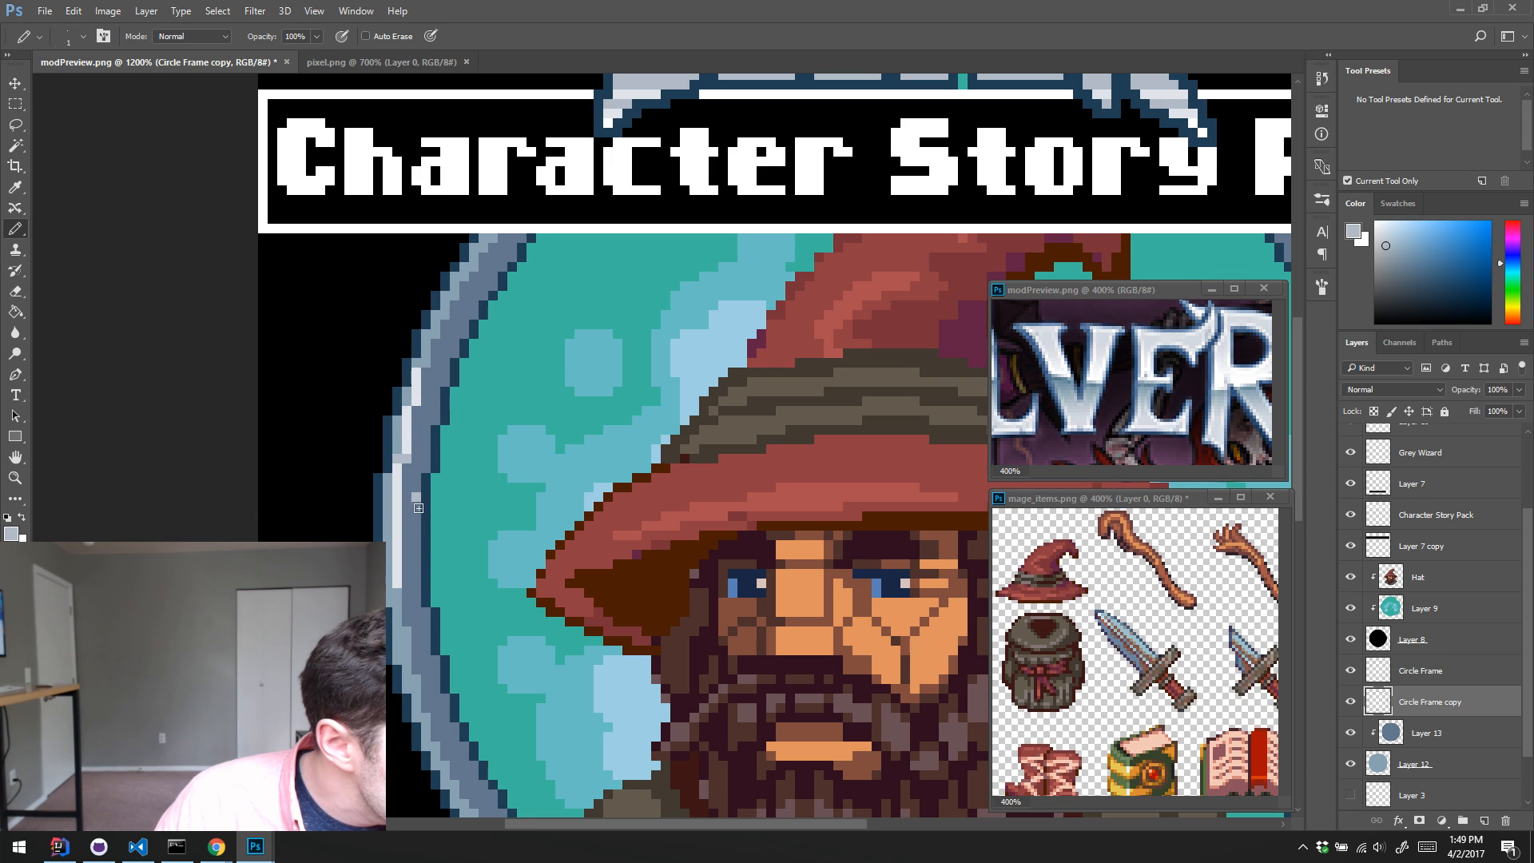
drag(418, 507, 419, 552)
drag(423, 467, 443, 387)
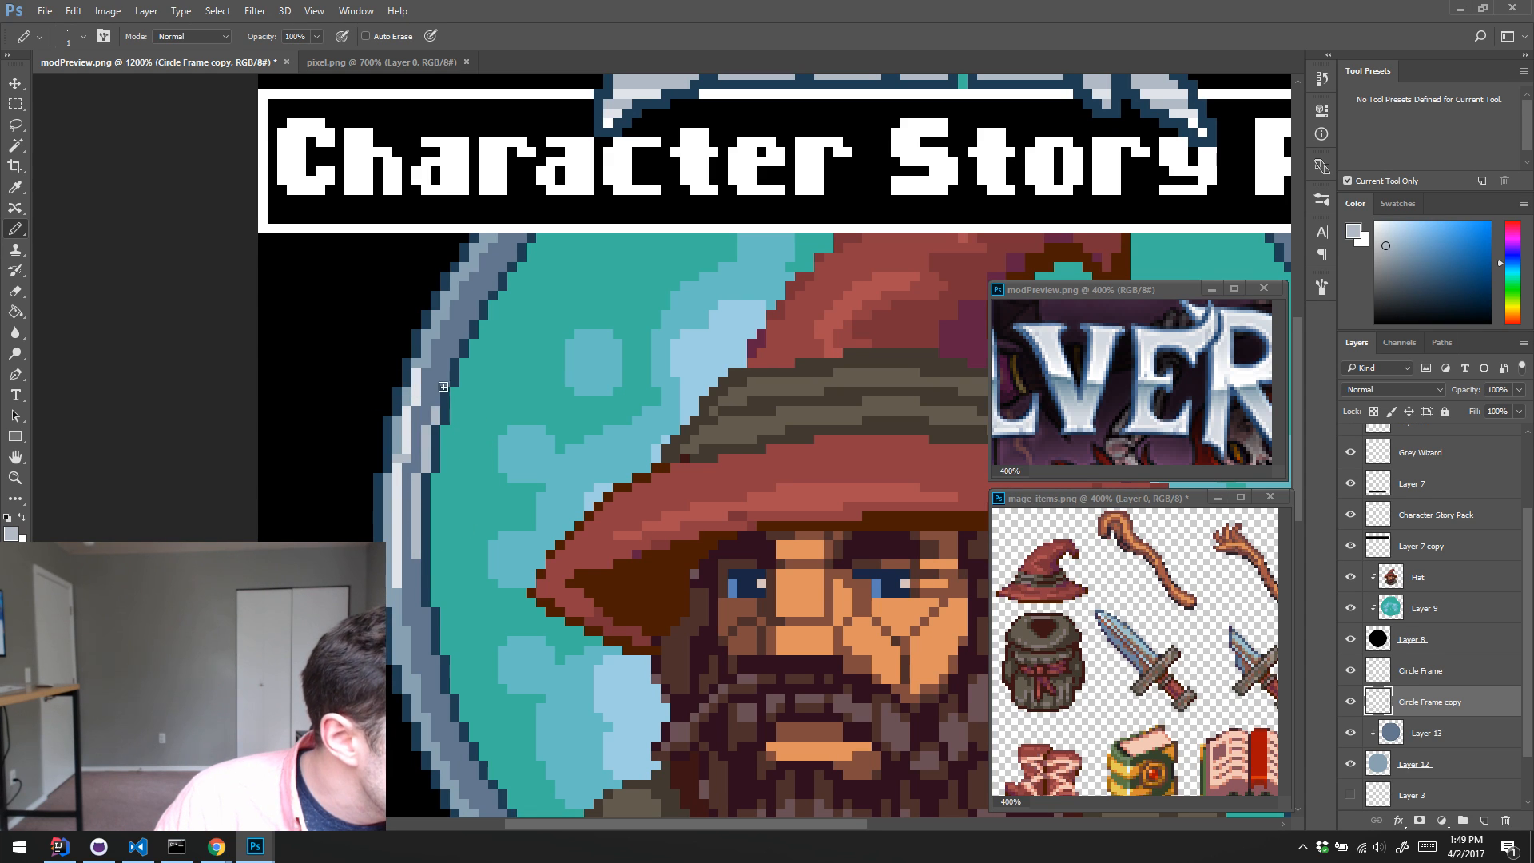
key(ctrl+z)
drag(426, 466, 430, 428)
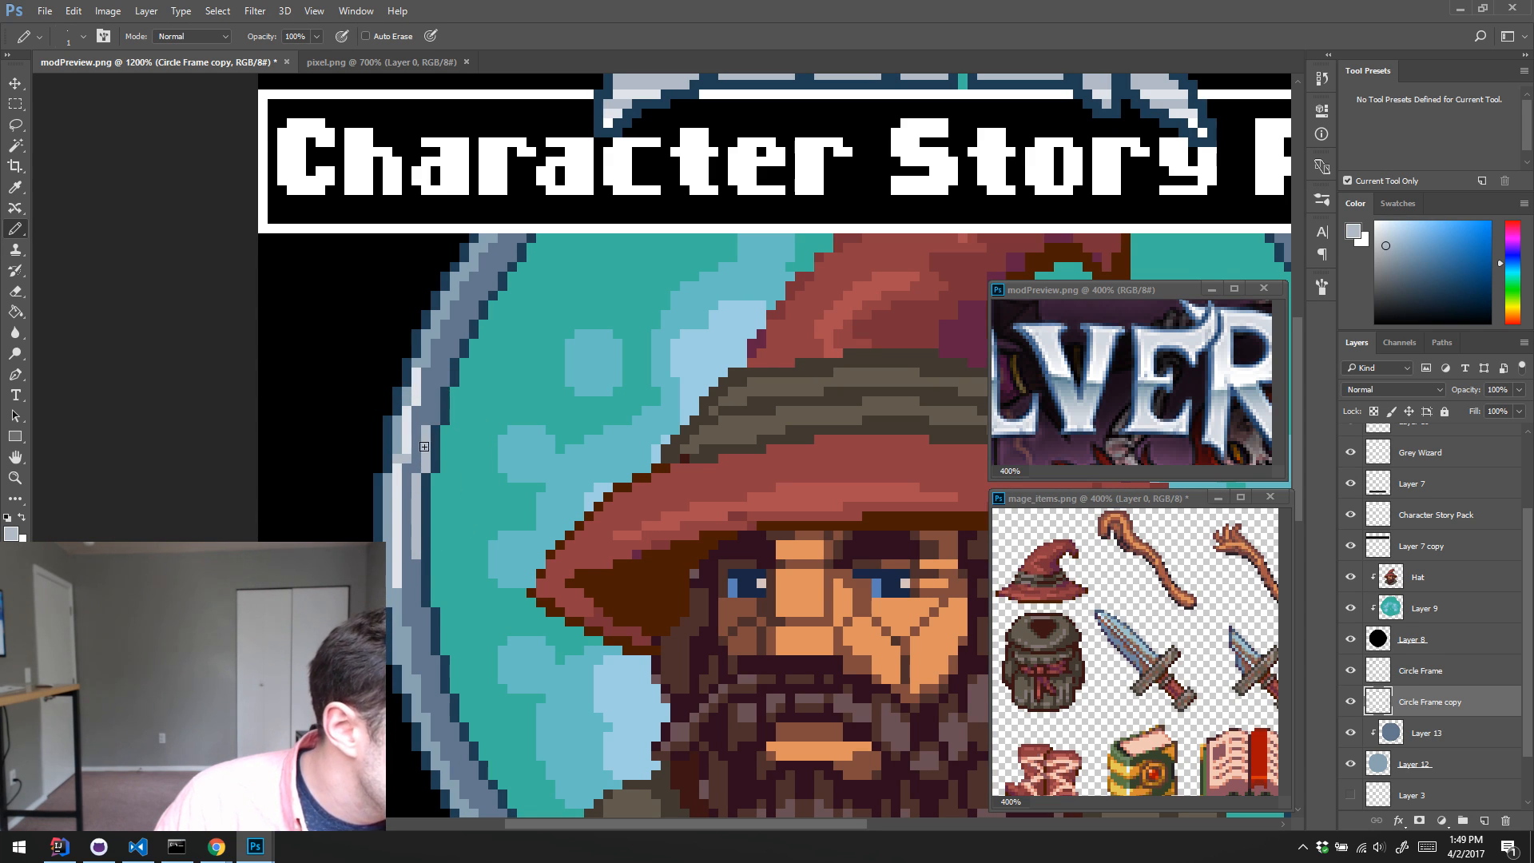
alt+click(427, 439)
Step: Examine the metal frame and its highlights at overall and close-up scales
key(z)
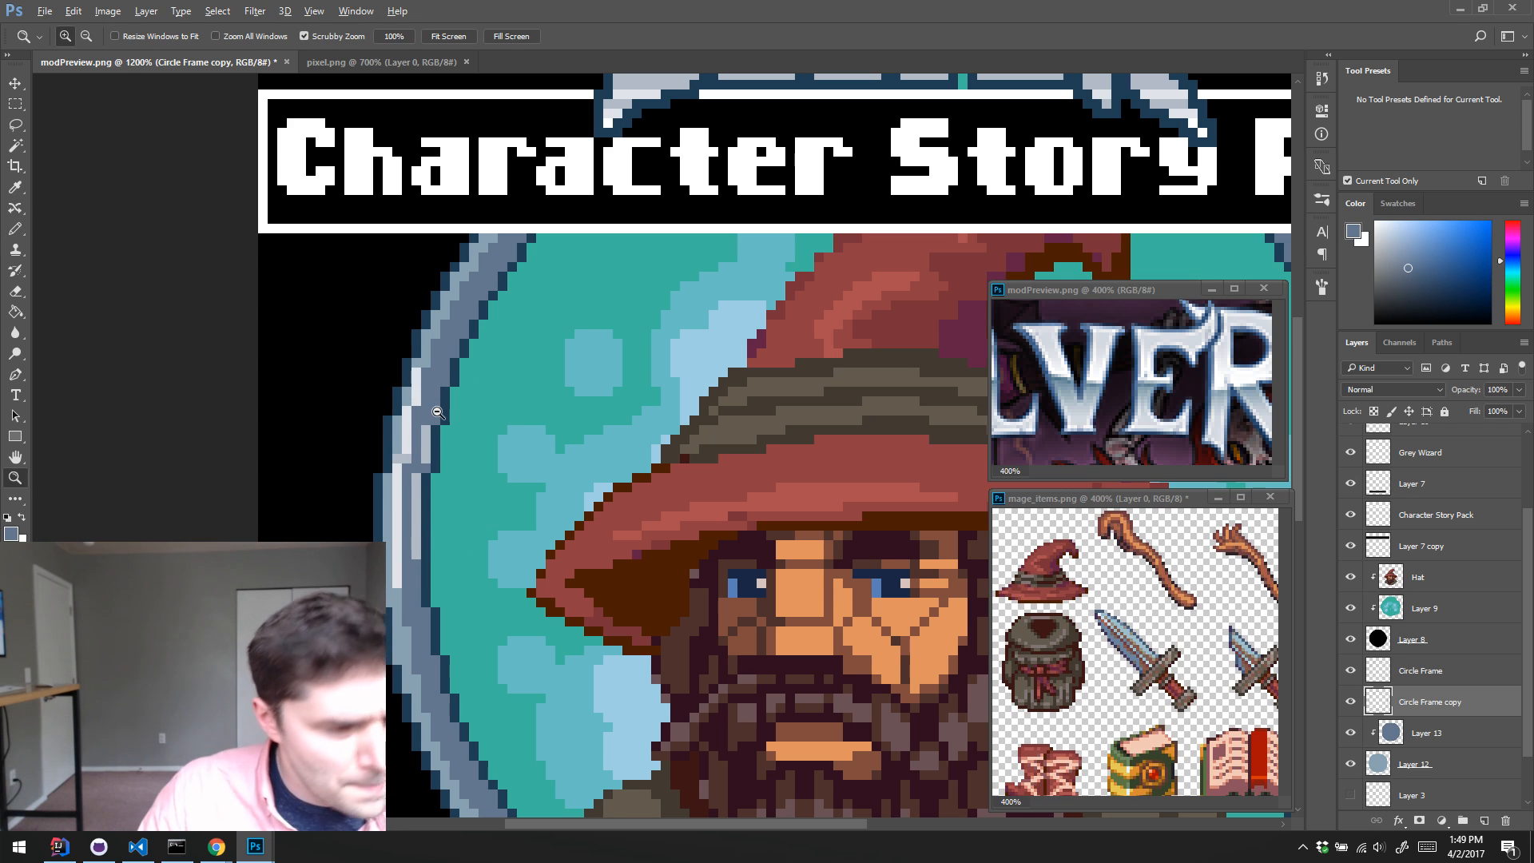
alt+click(522, 424)
alt+click(522, 425)
alt+click(551, 429)
click(640, 428)
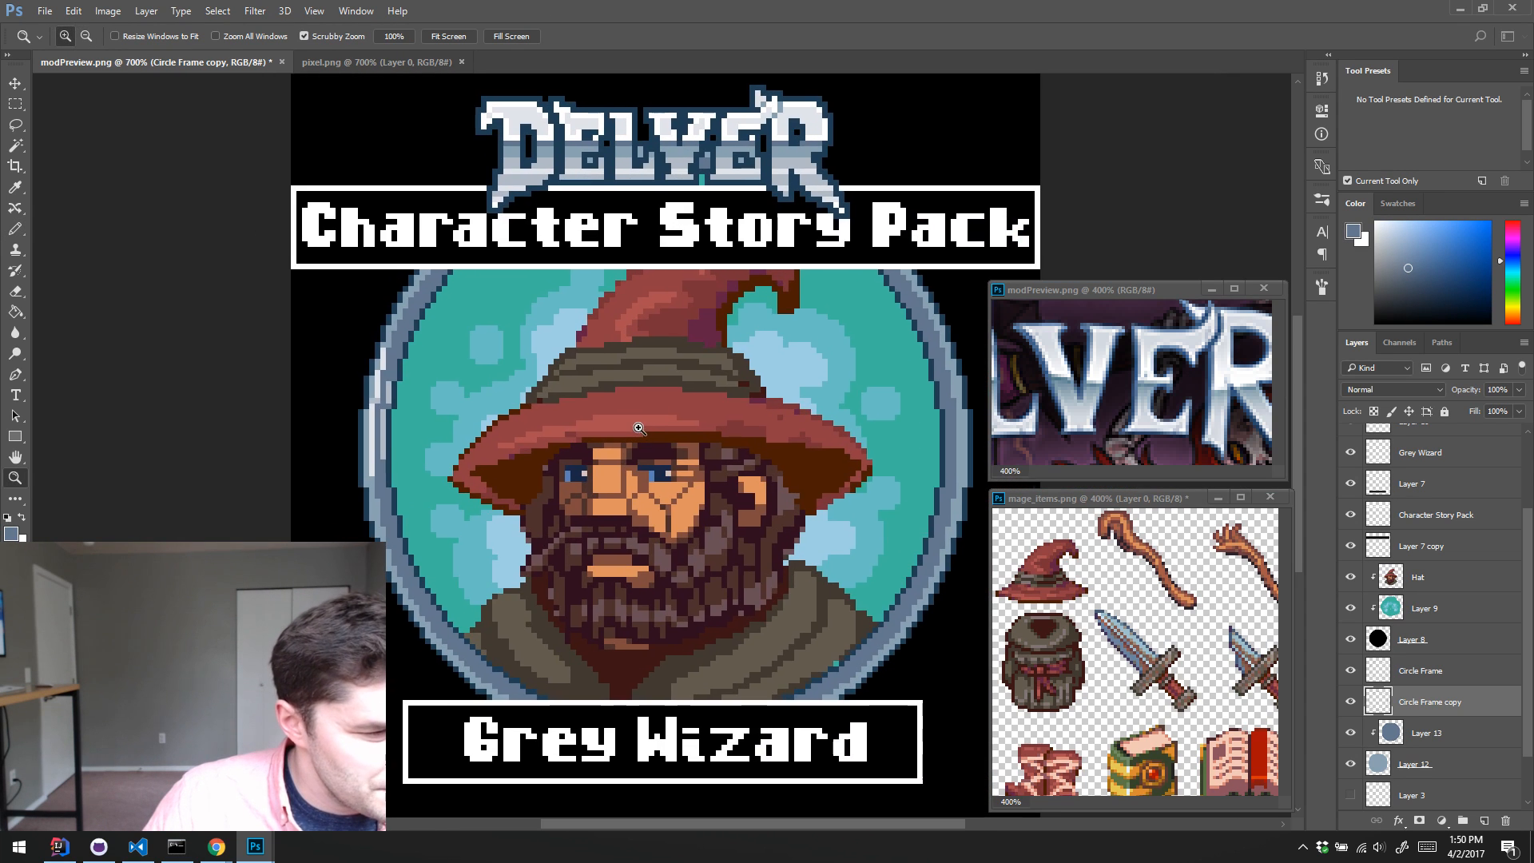
alt+click(598, 420)
alt+click(595, 426)
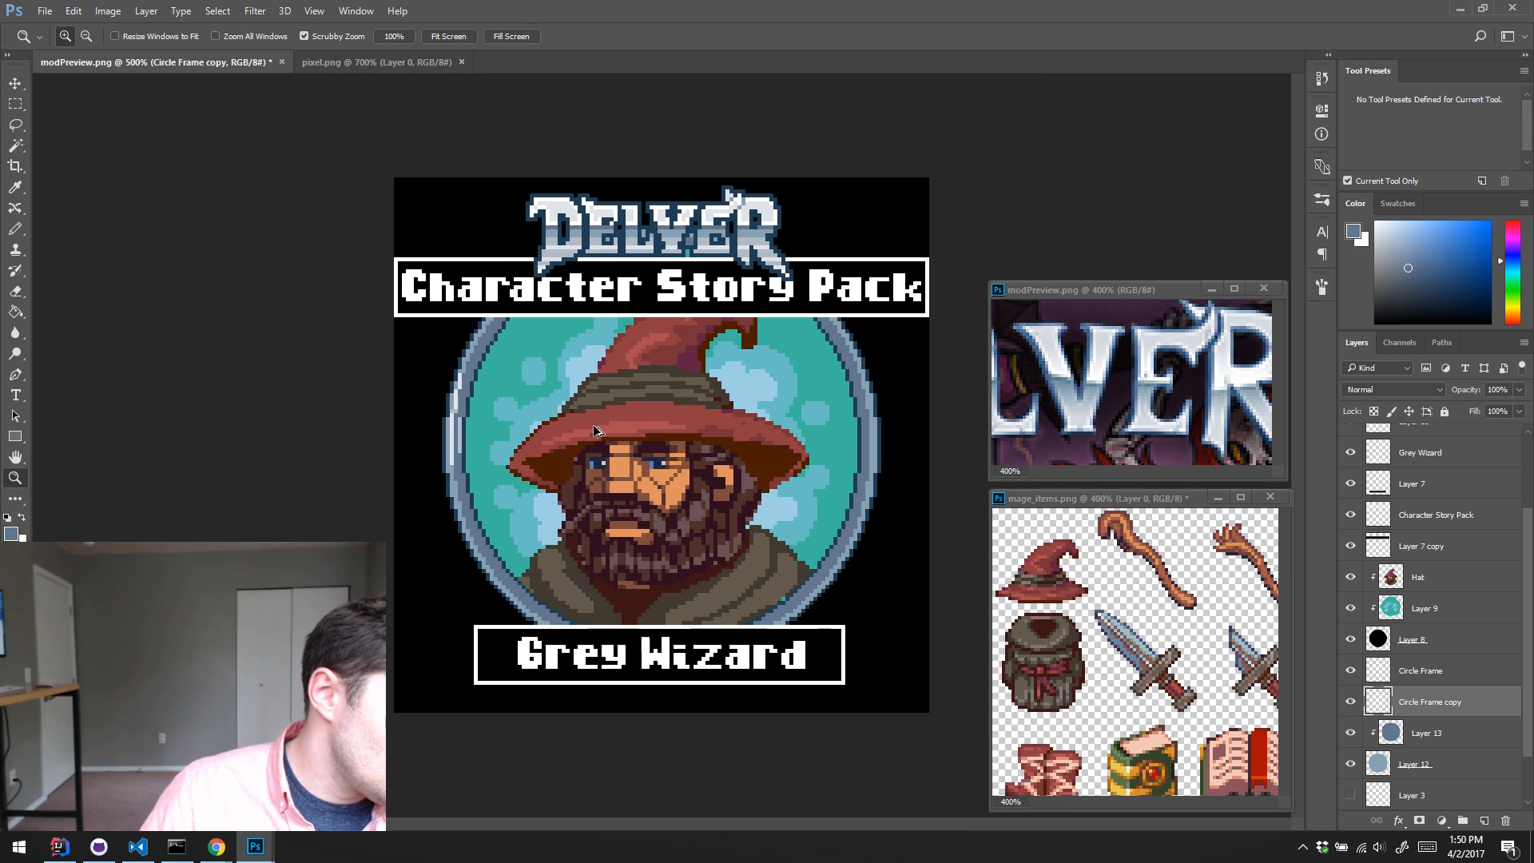
key(ctrl+plus)
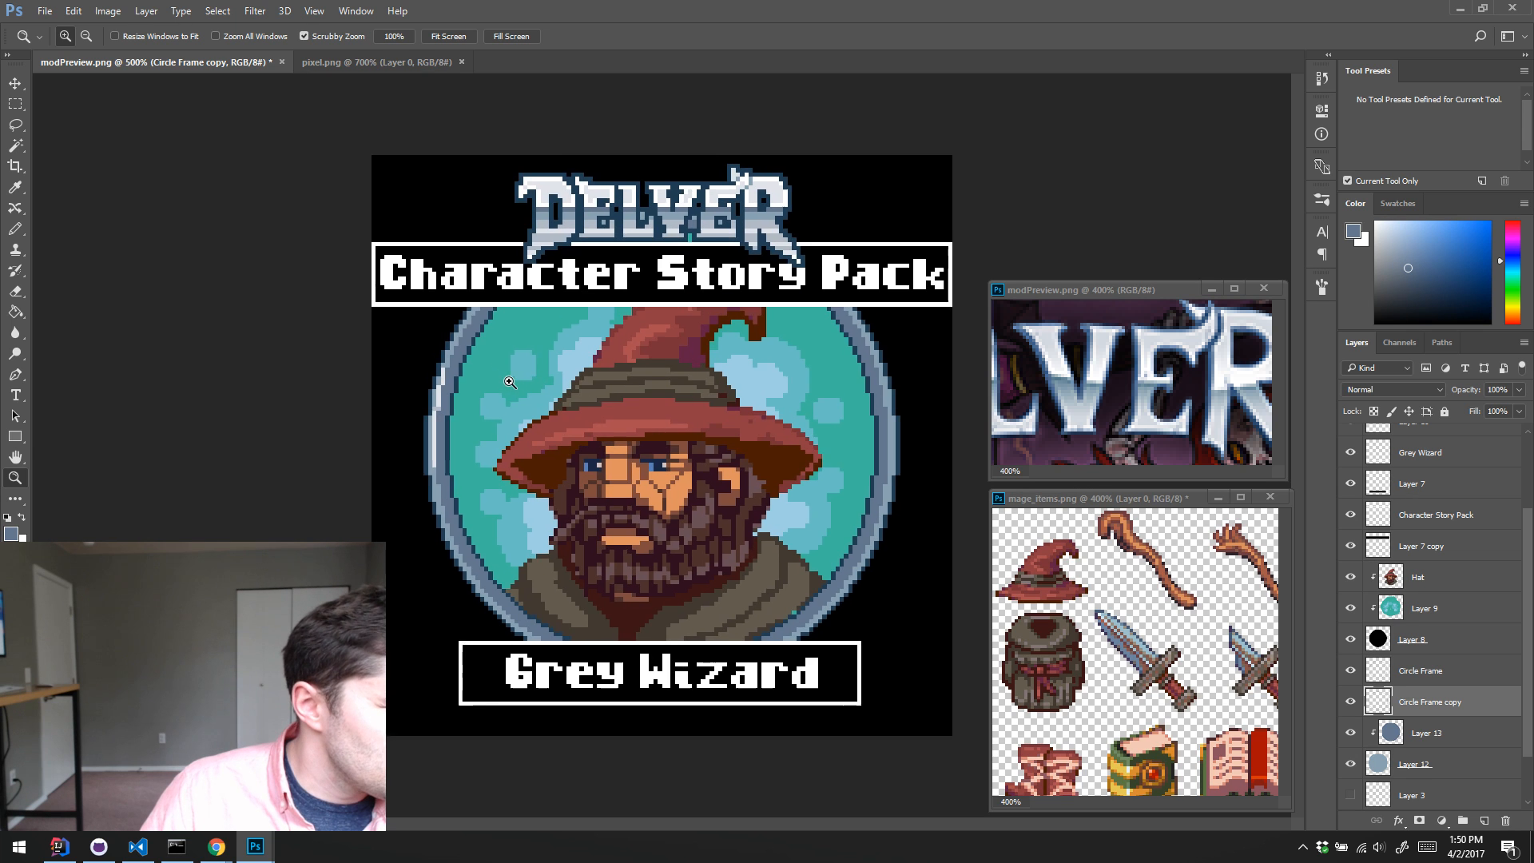
click(510, 383)
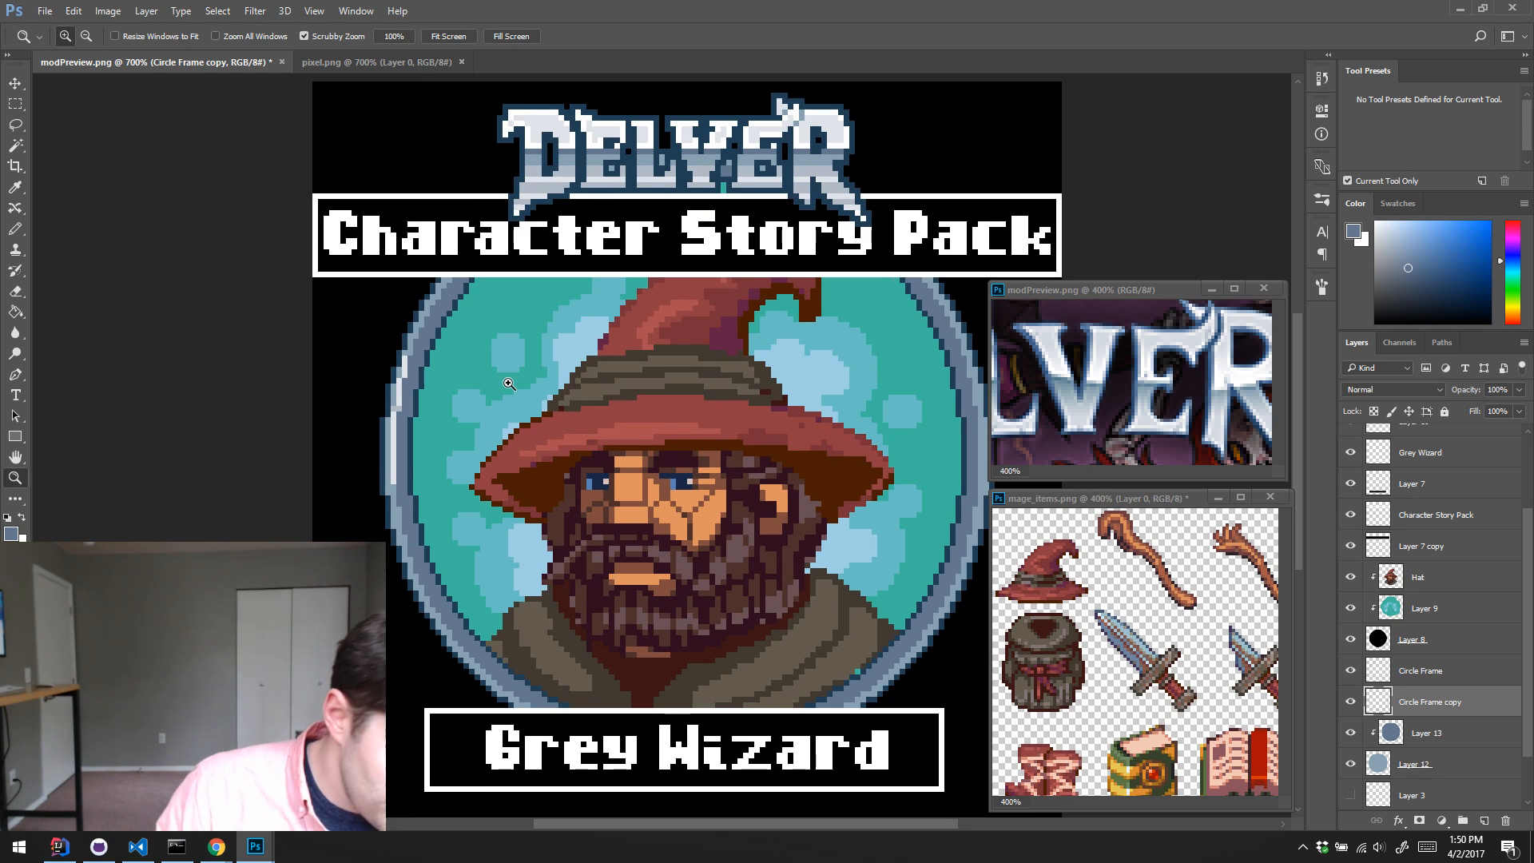
click(417, 351)
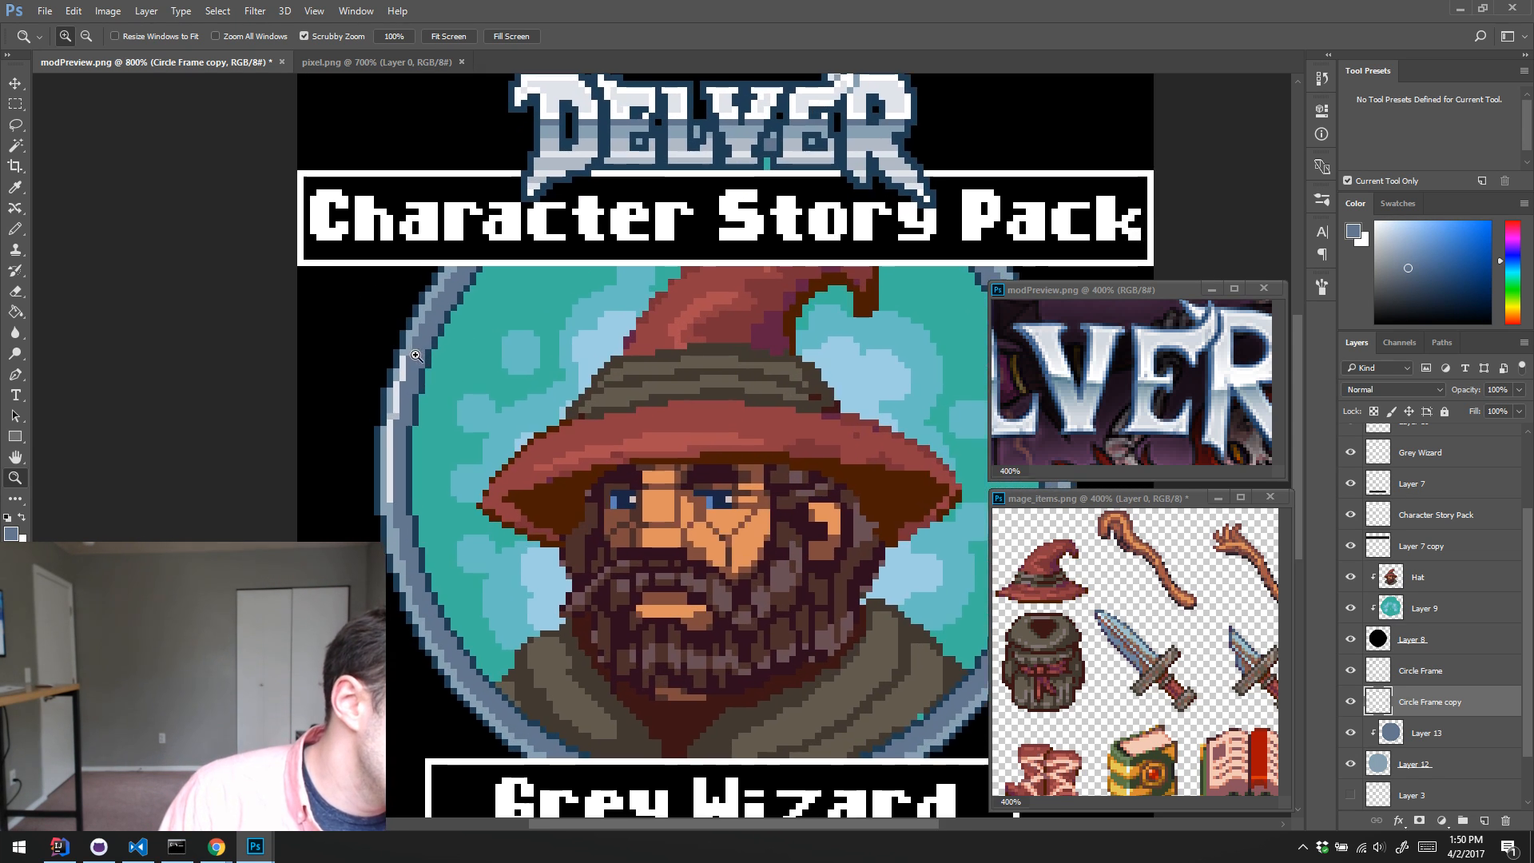
Step: Sample the near-white highlight colour and hide the logo, title and banner layers above the Hat layer
key(b)
key(alt)
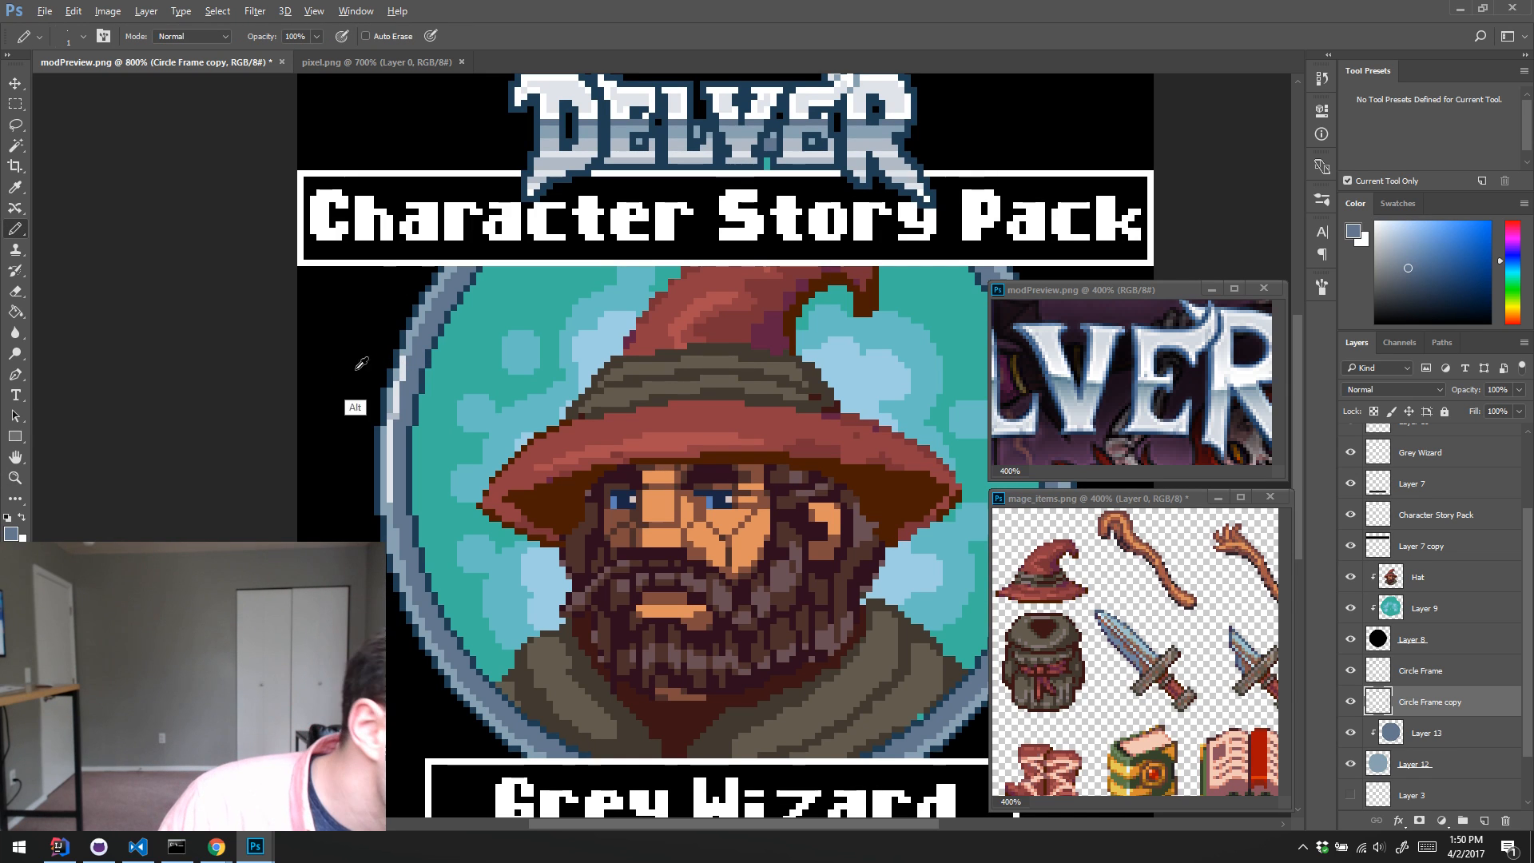
alt+click(405, 374)
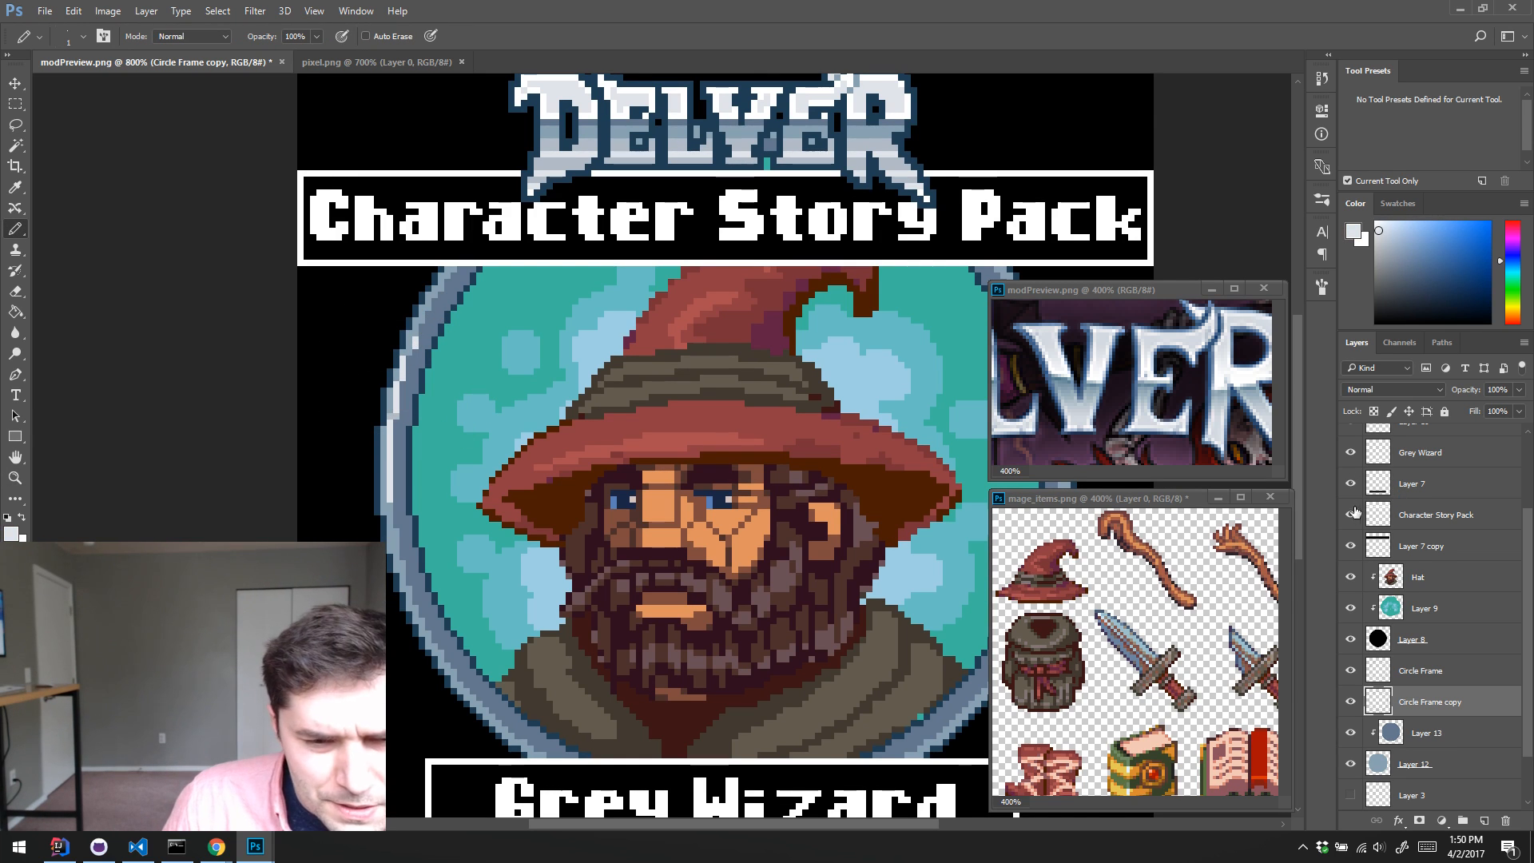
mouse_move(1351, 513)
mouse_down()
mouse_move(1349, 456)
mouse_move(1347, 517)
mouse_up()
scroll(1358, 495, up, 3)
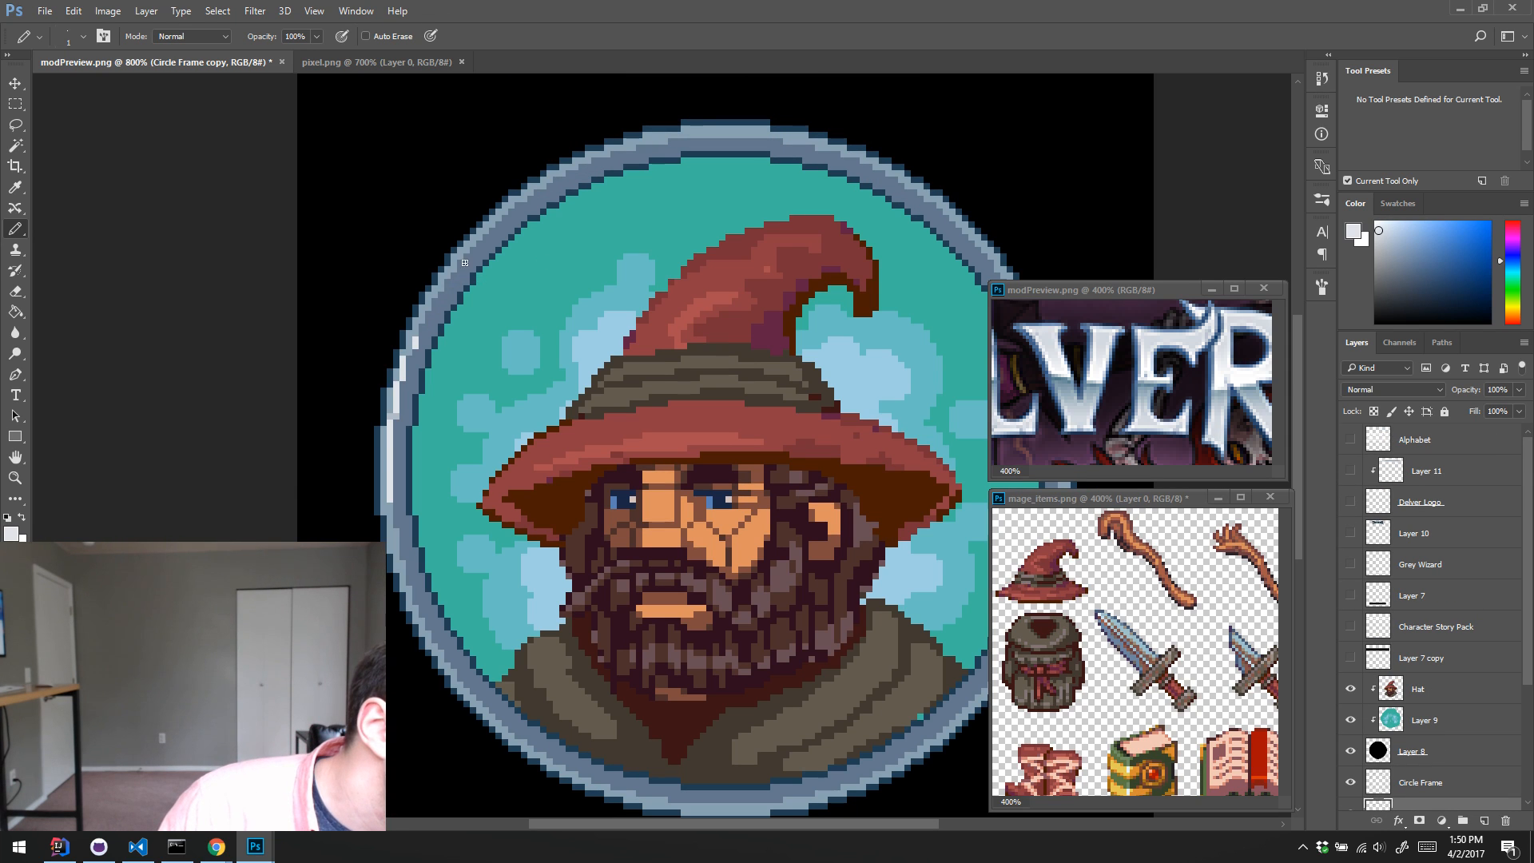
Step: Extend the near-white highlight along the ring's upper-left curve and soften its transitions with light-grey pixels
key(ctrl+z)
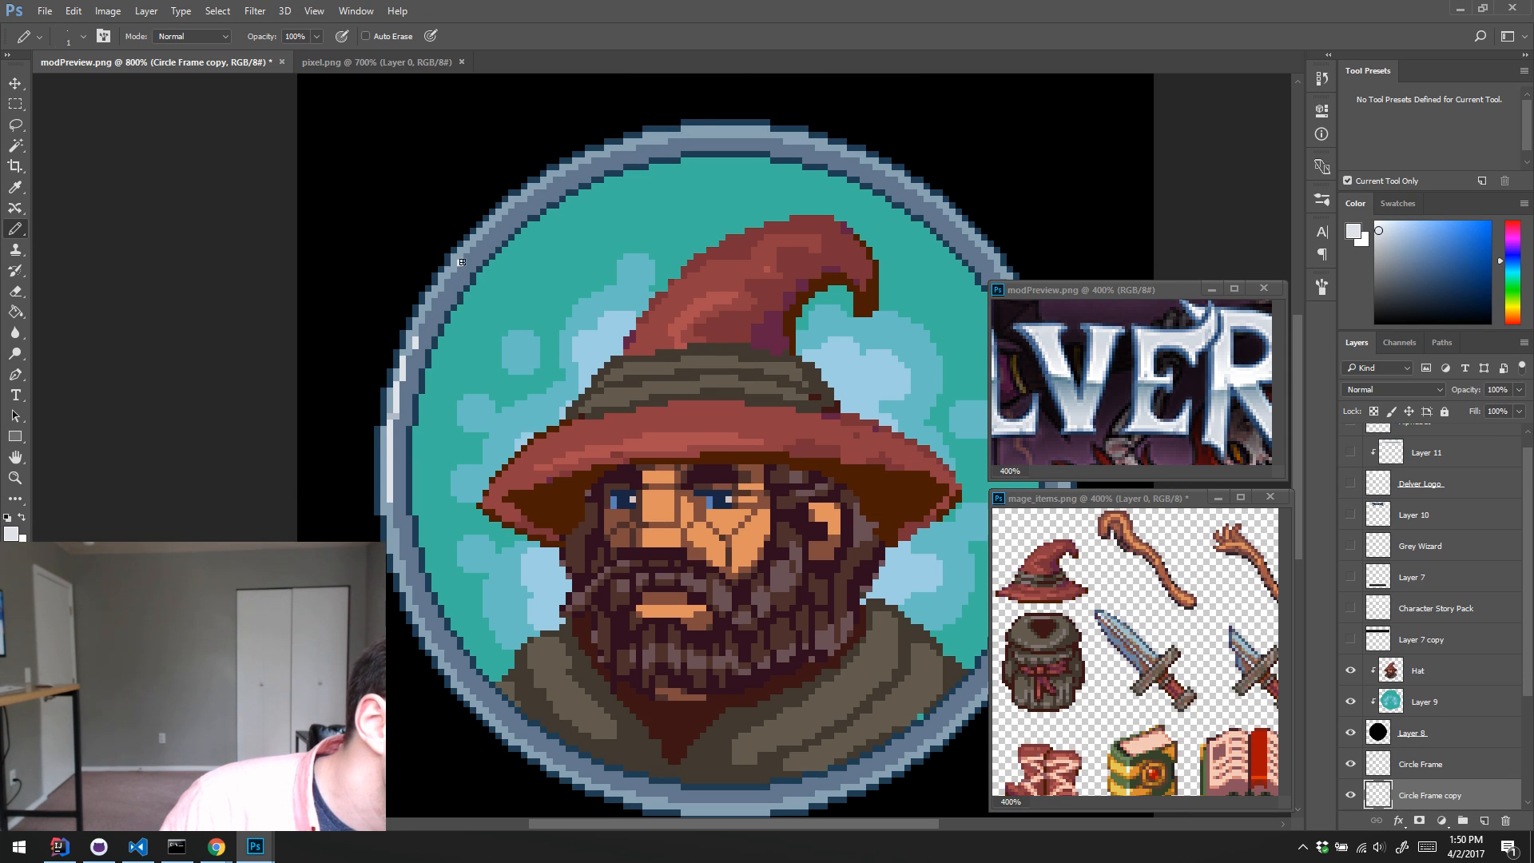
shift+click(517, 206)
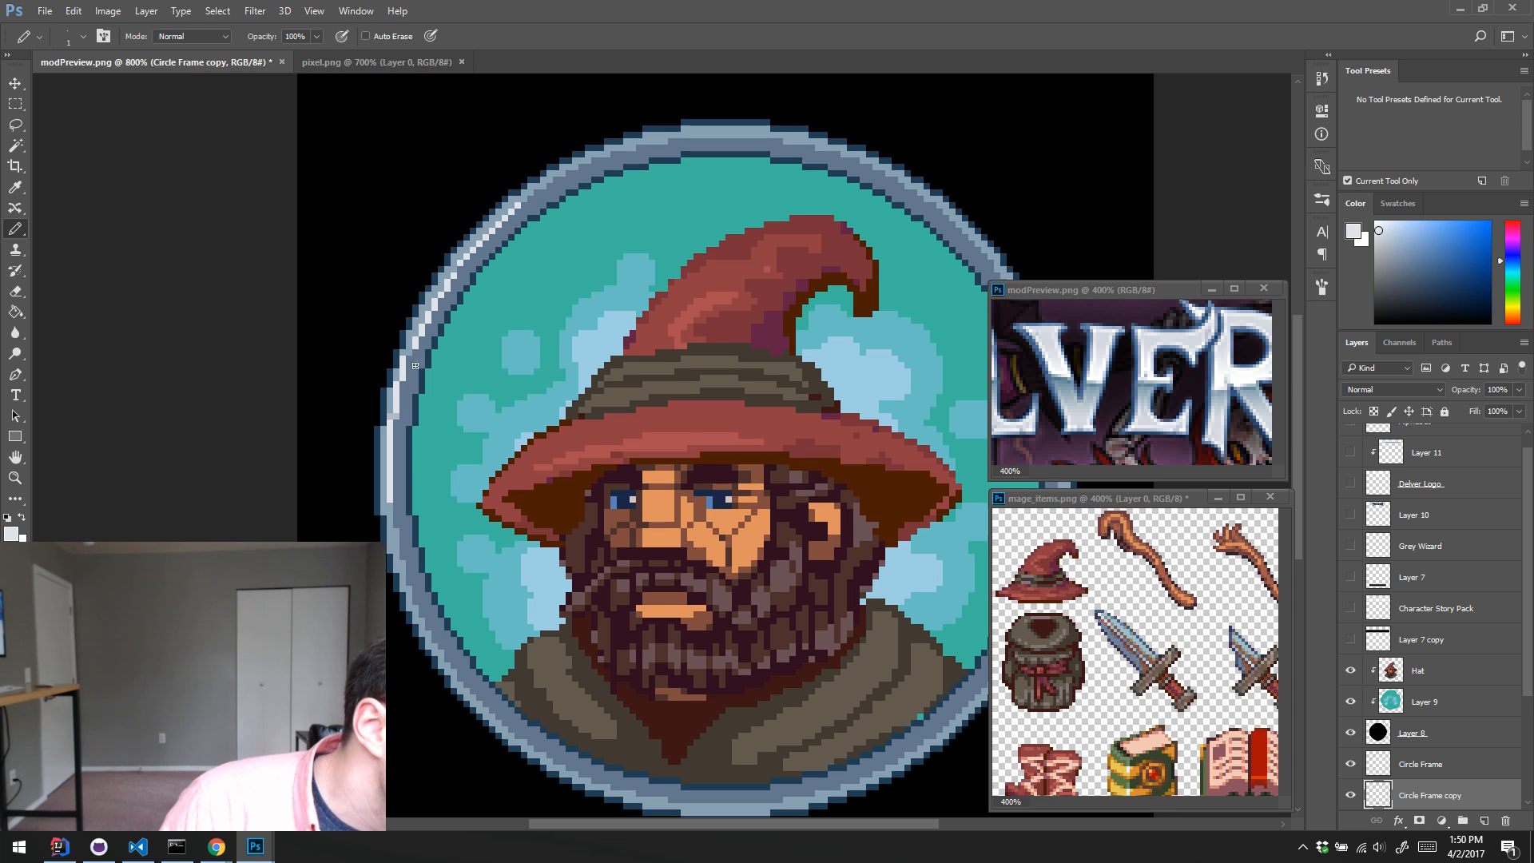
alt+click(395, 420)
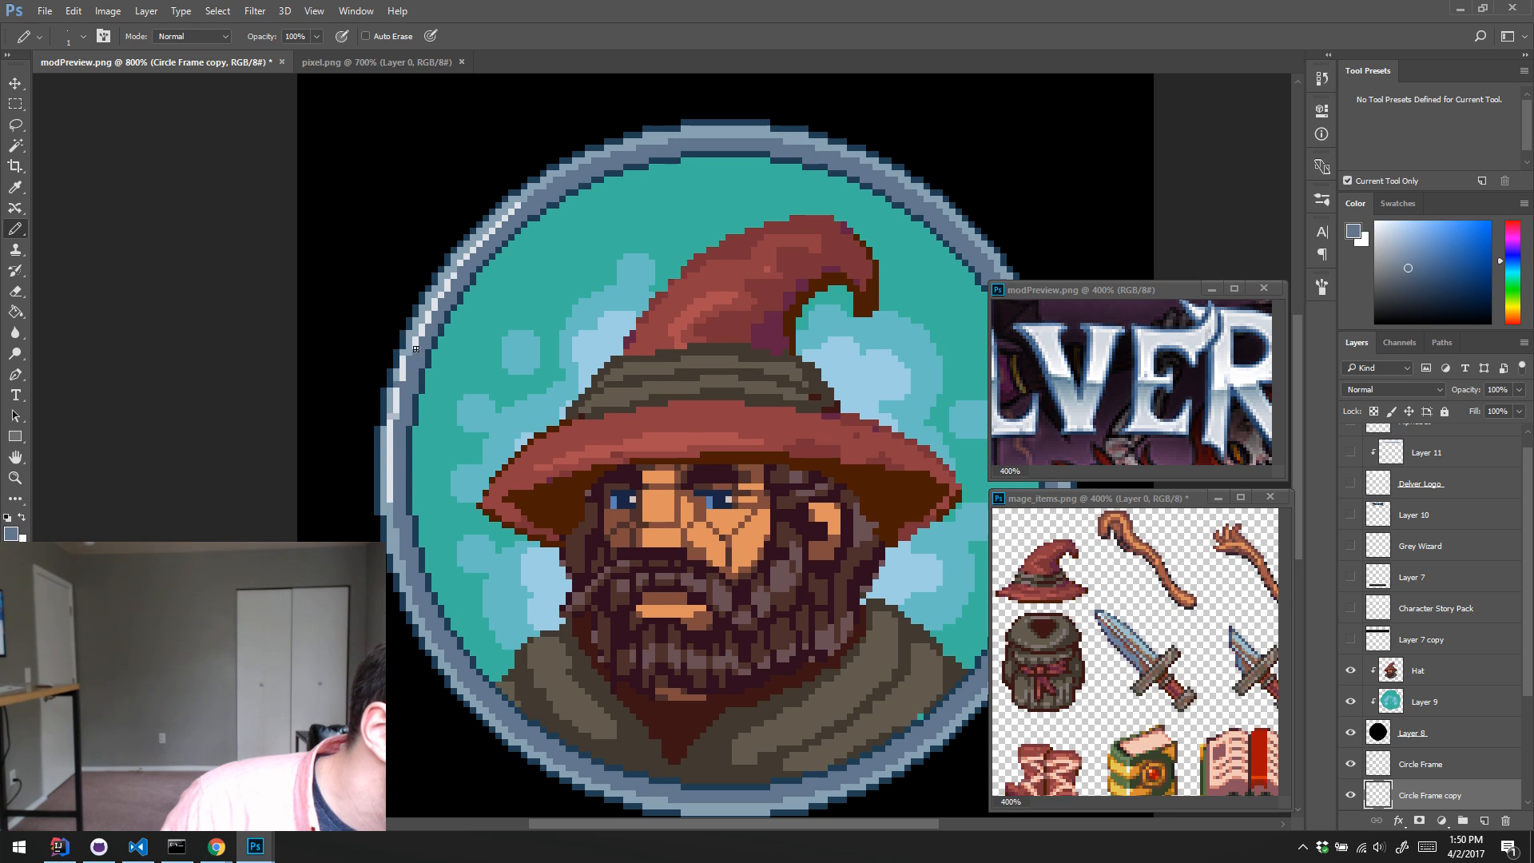
alt+click(393, 412)
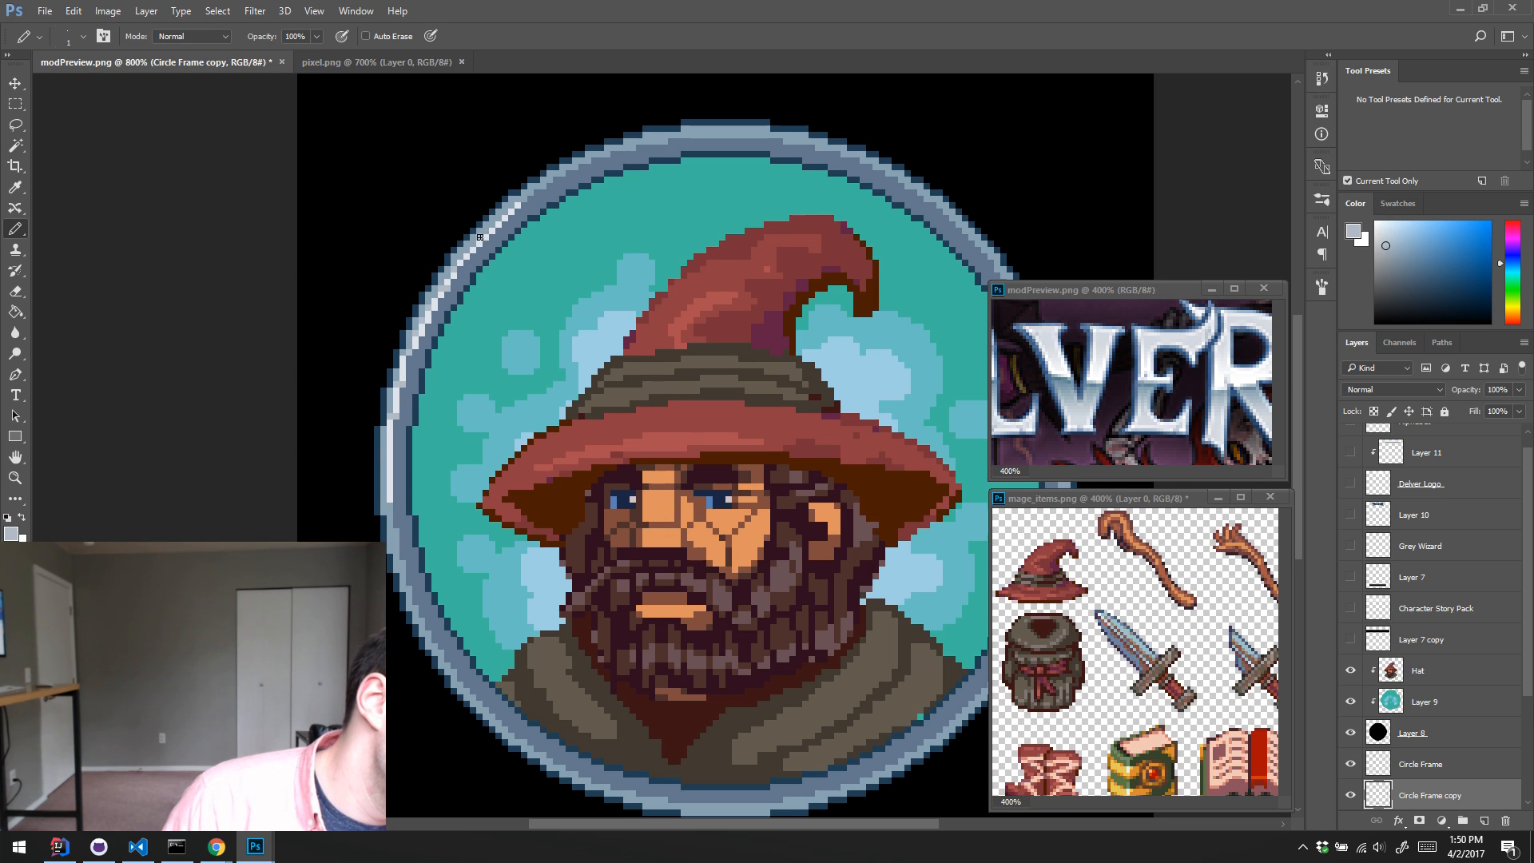
alt+click(451, 276)
click(455, 269)
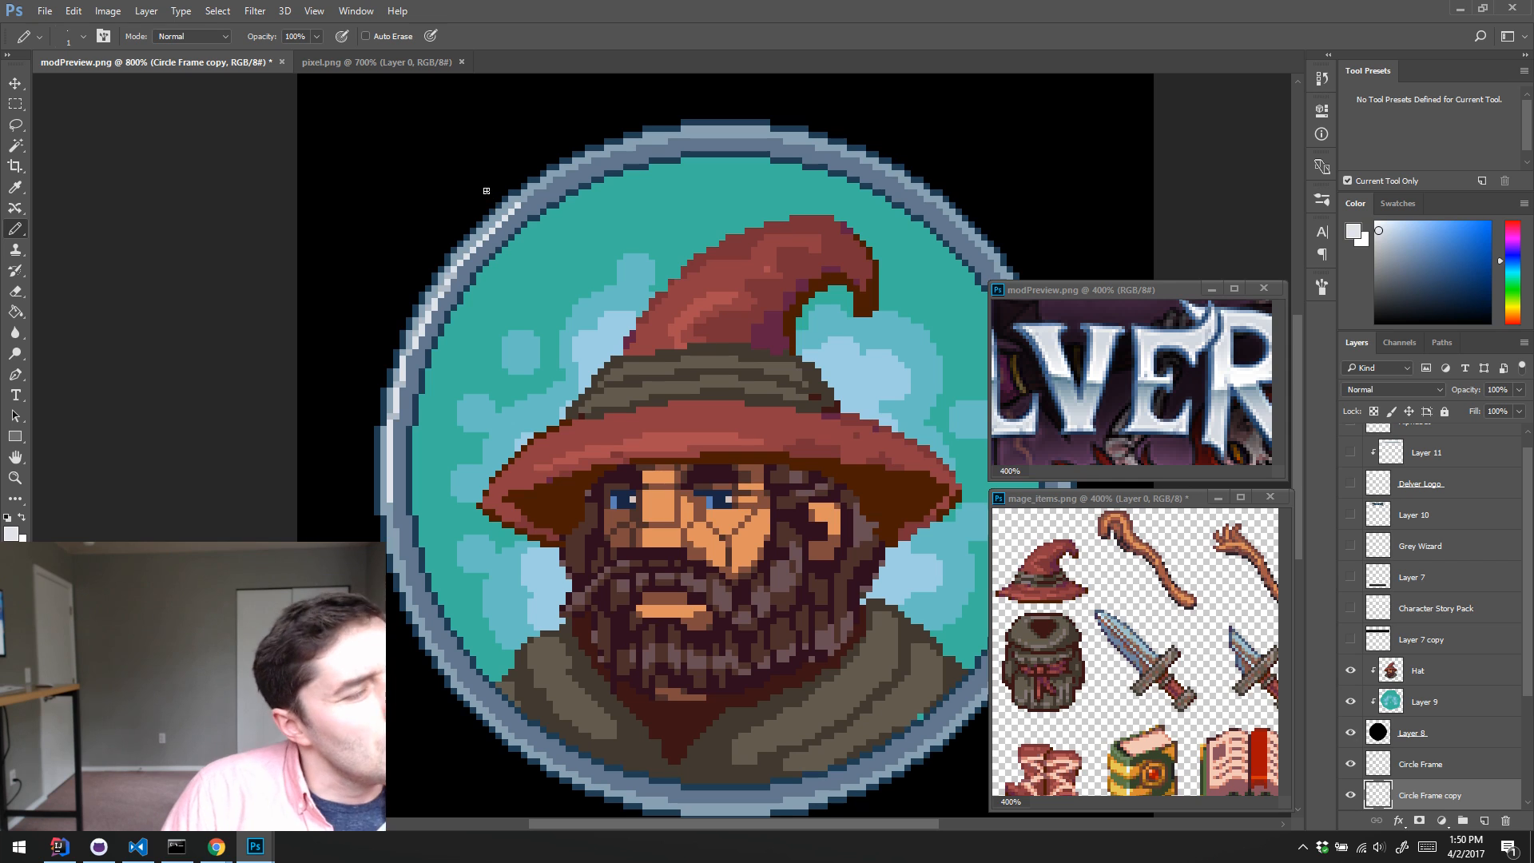
Step: Retouch single highlight pixels on the ring's upper-left side with near-white, light-grey and blue-grey tones sampled from the frame
alt+click(438, 331)
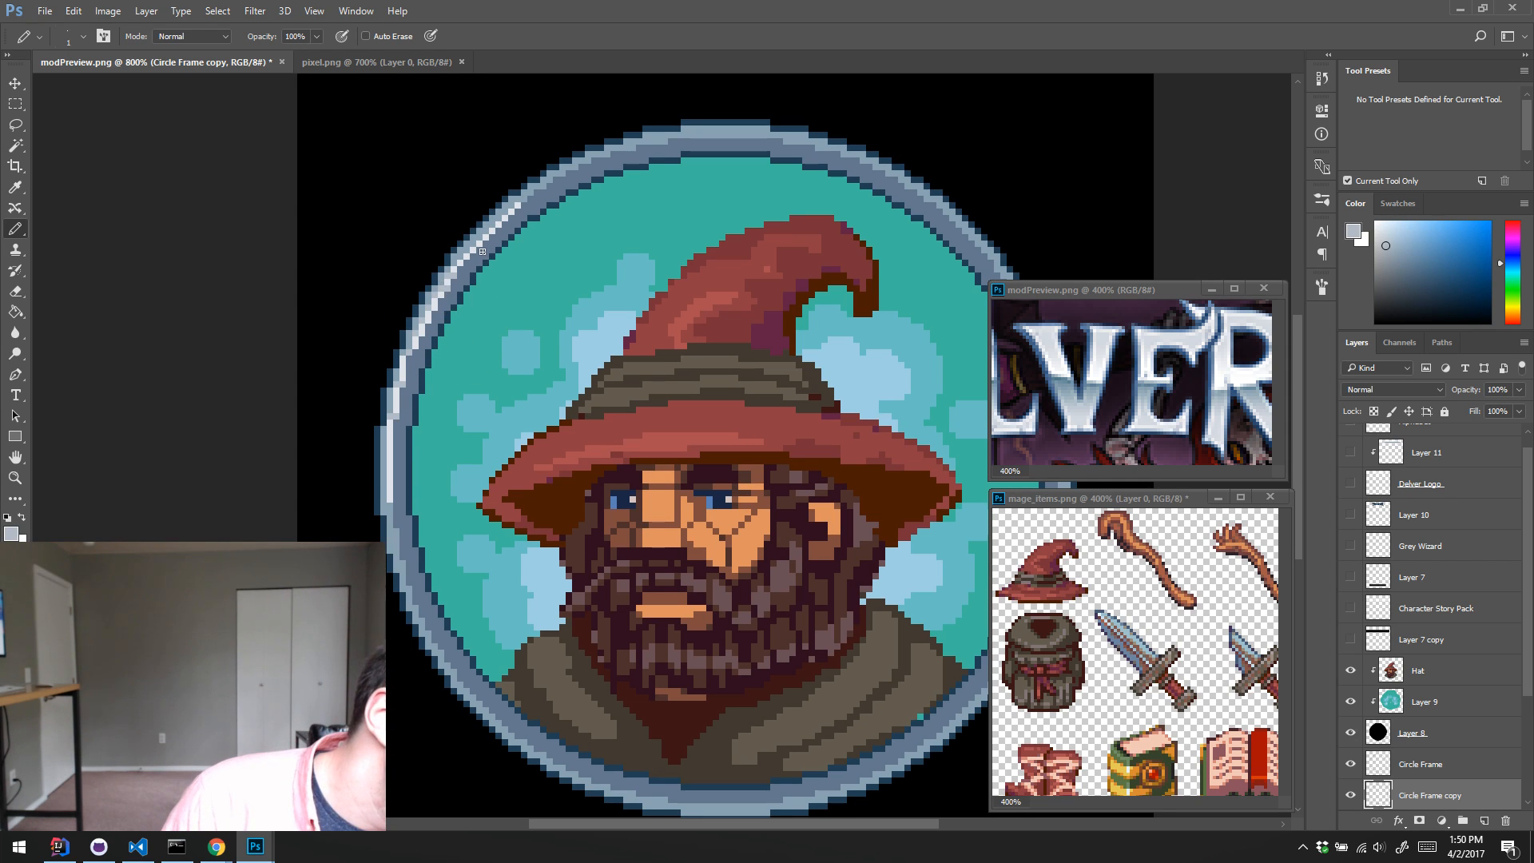
alt+click(444, 339)
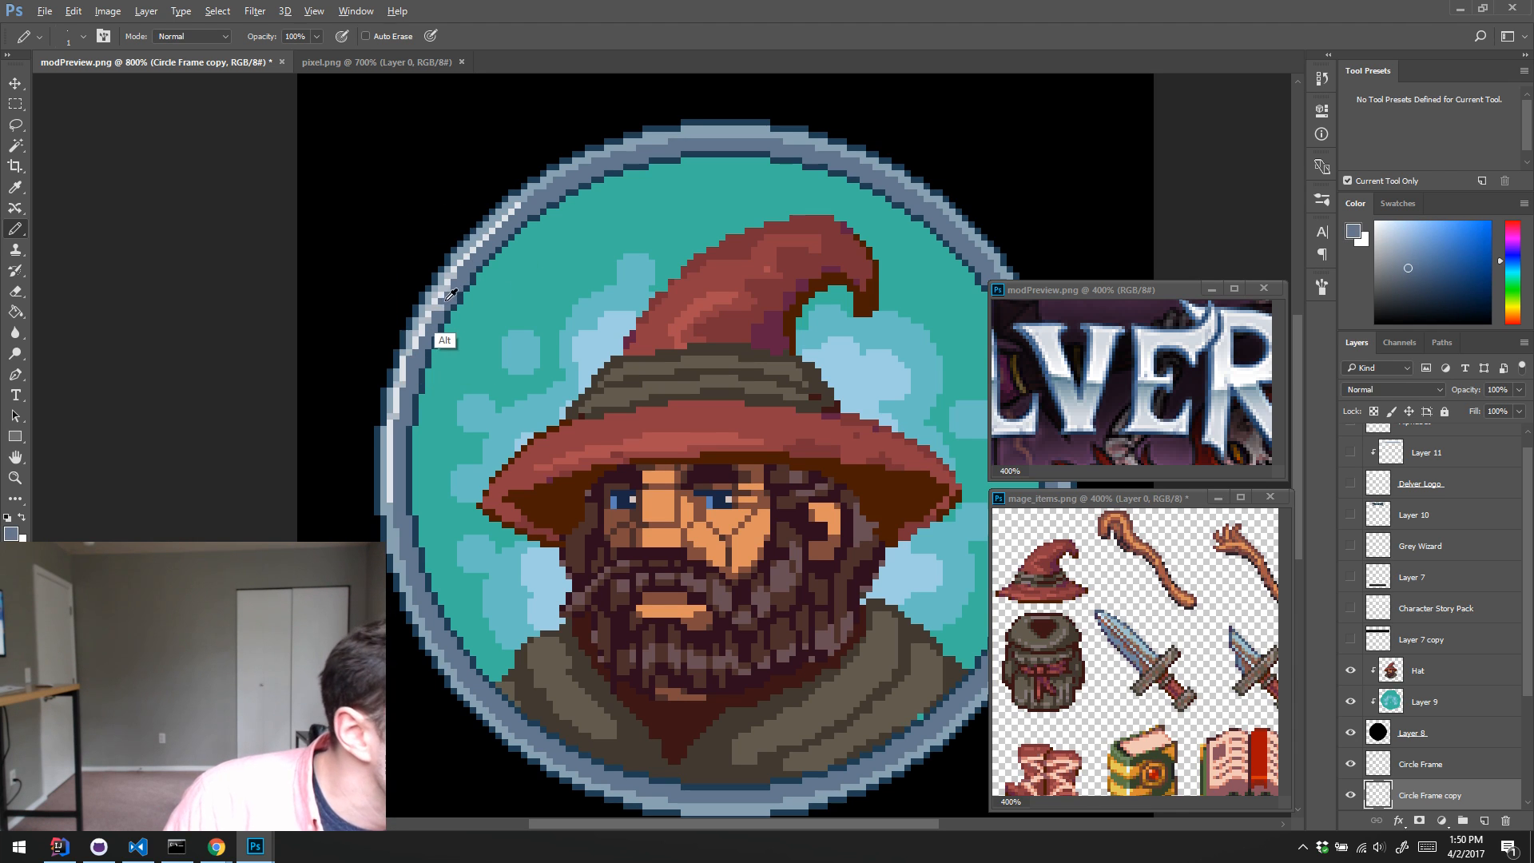
alt+click(412, 348)
alt+click(416, 346)
alt+click(417, 346)
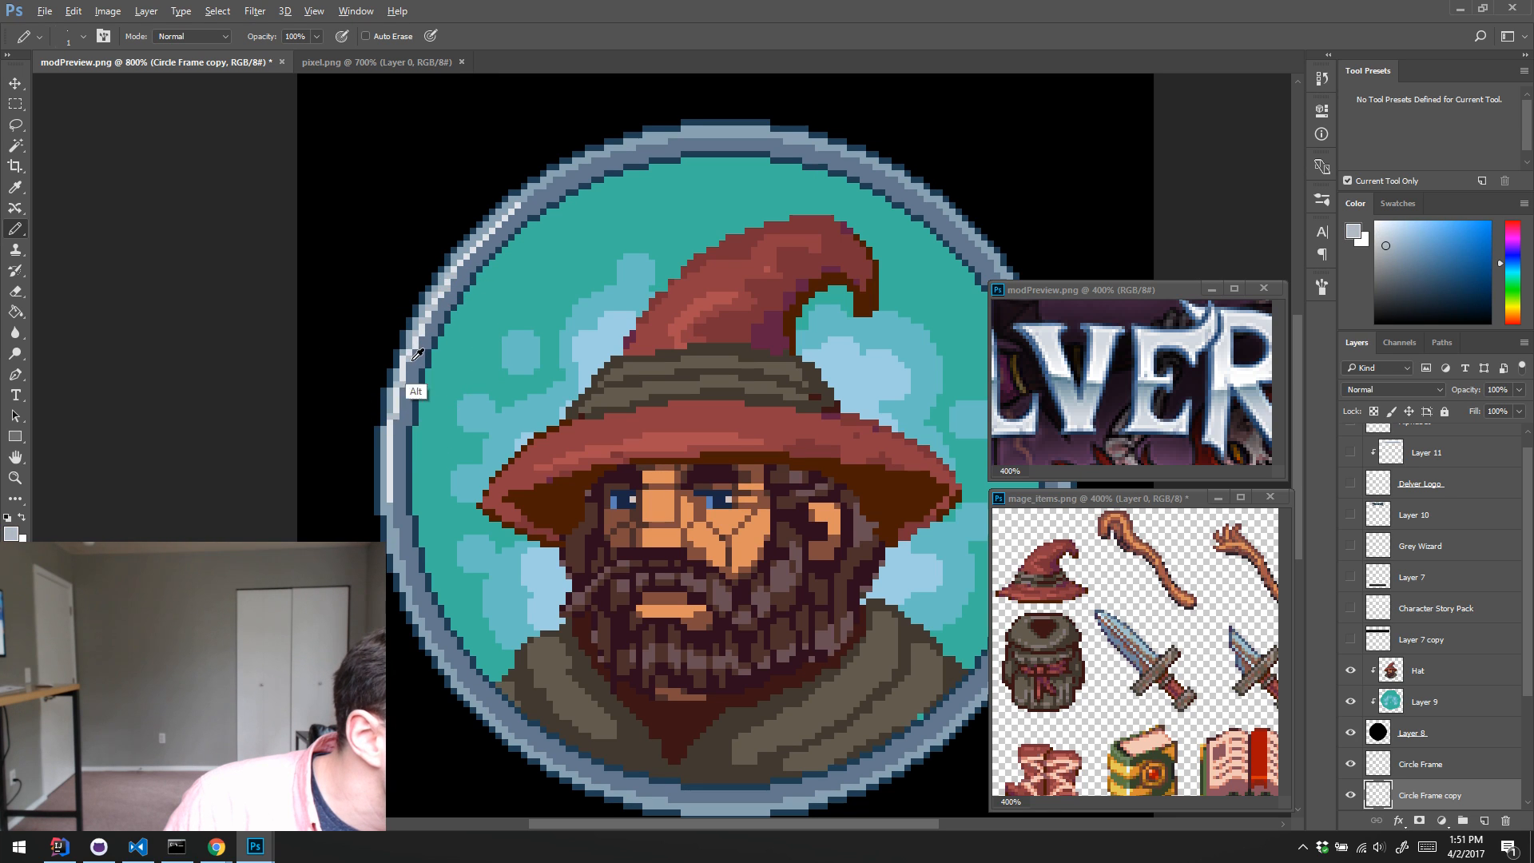
alt+click(412, 344)
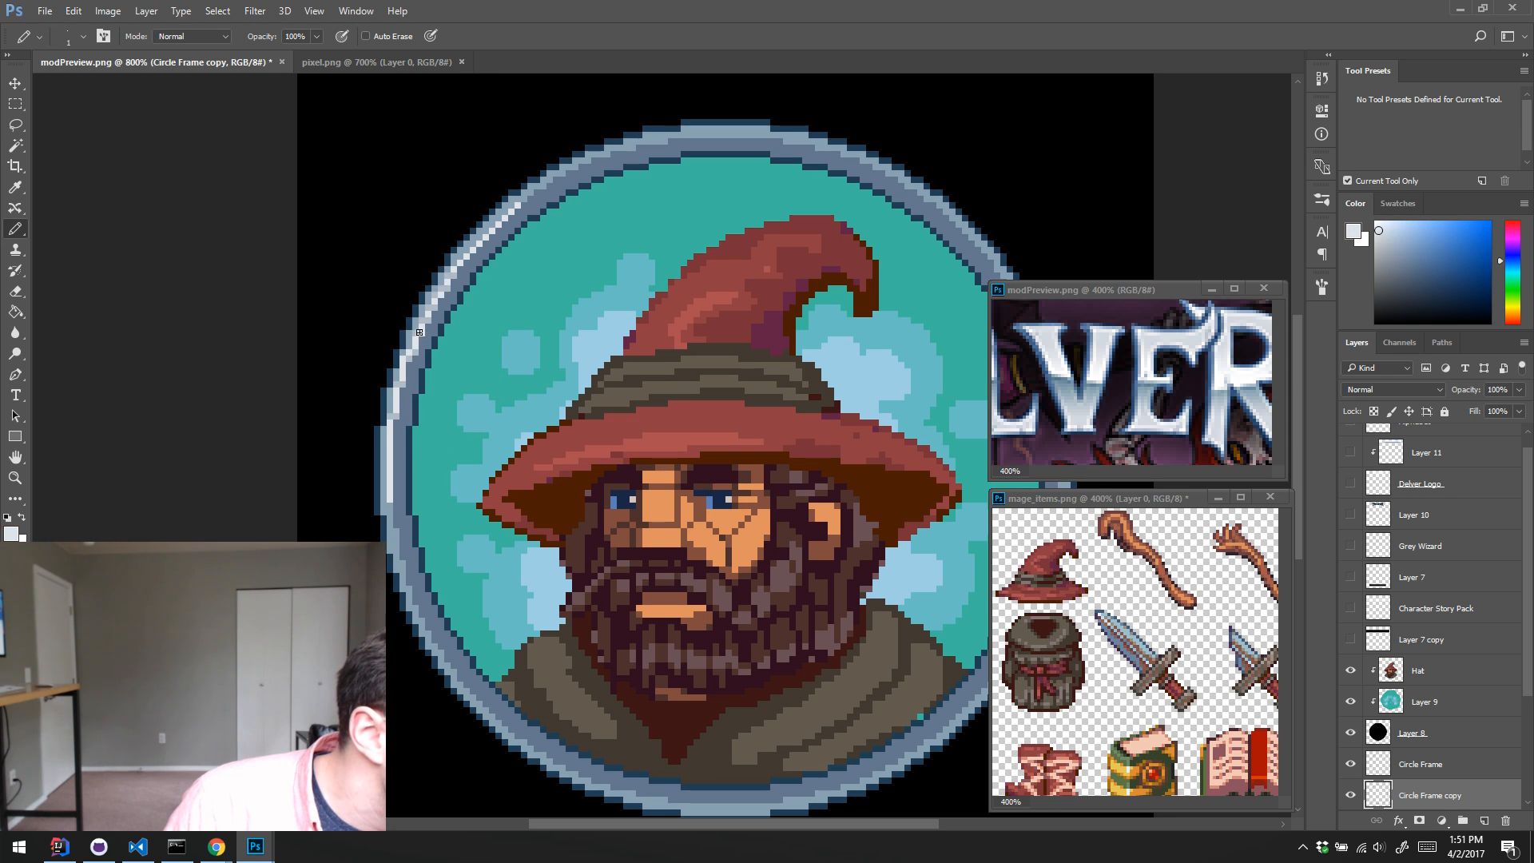
alt+click(420, 345)
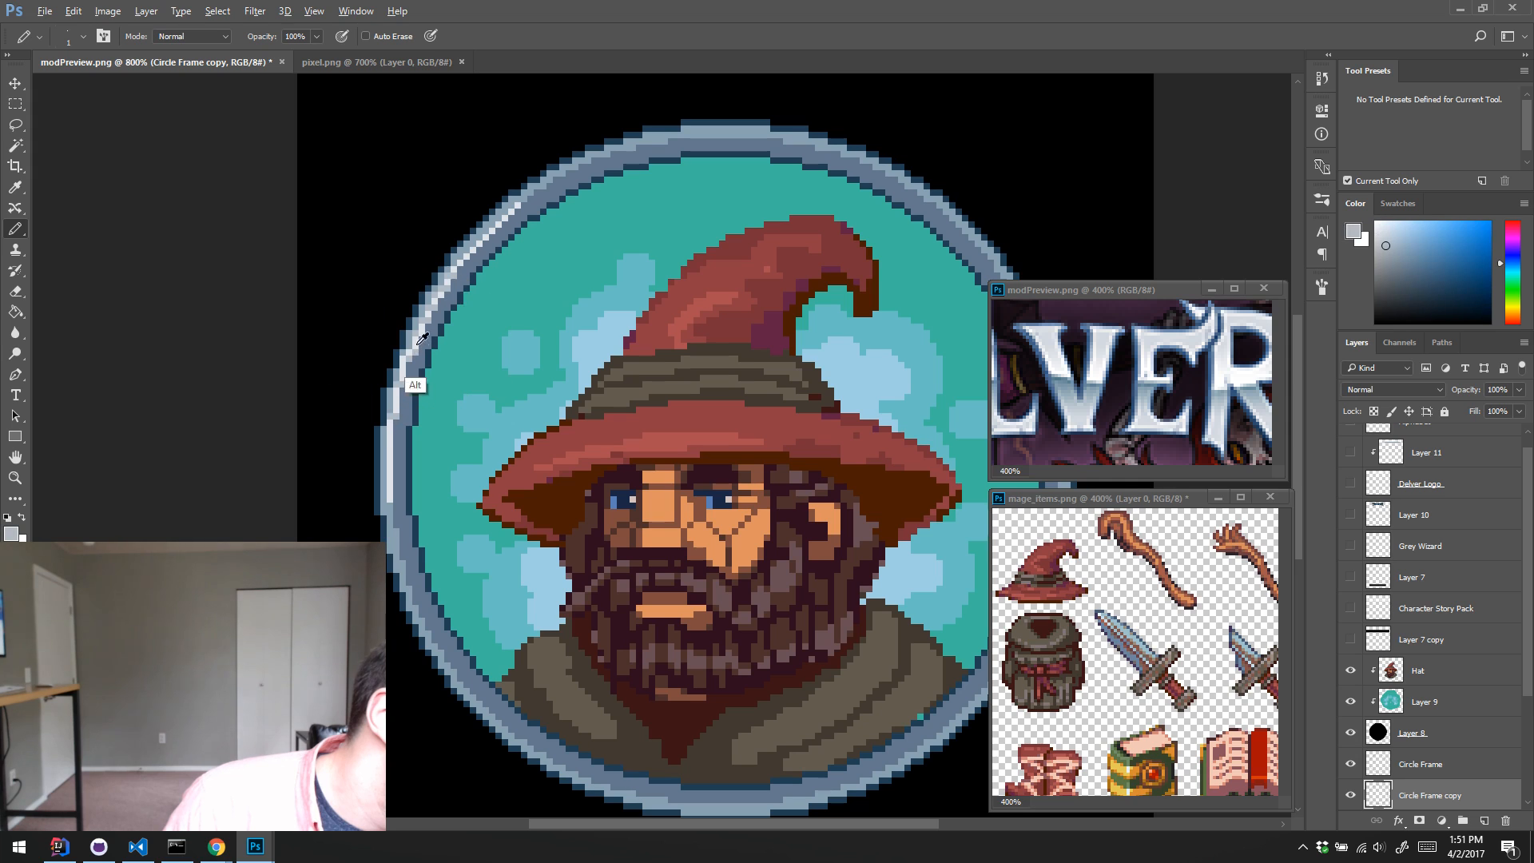
alt+click(416, 353)
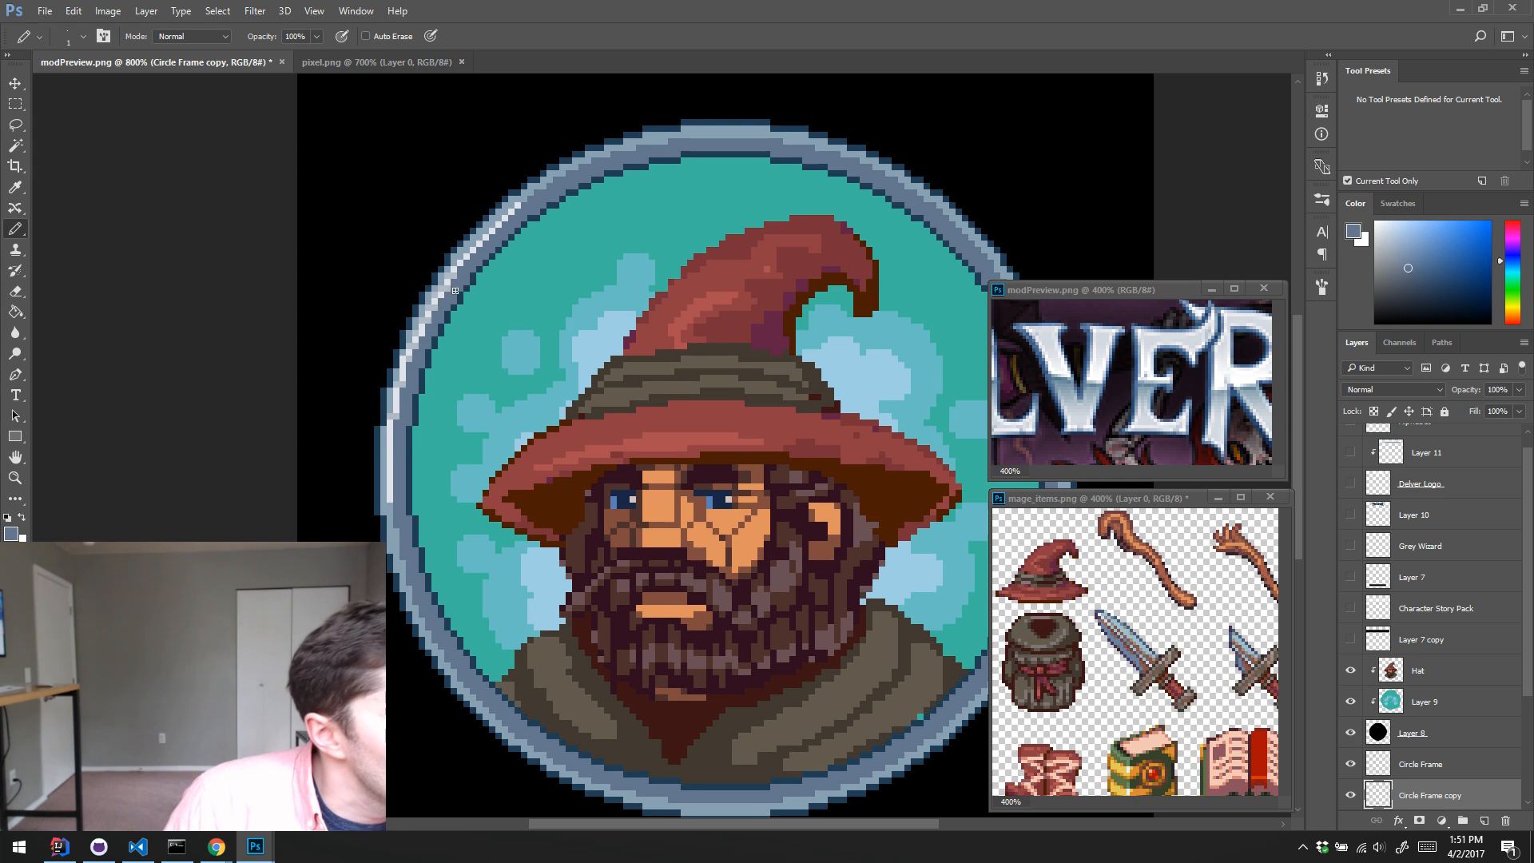
alt+click(403, 409)
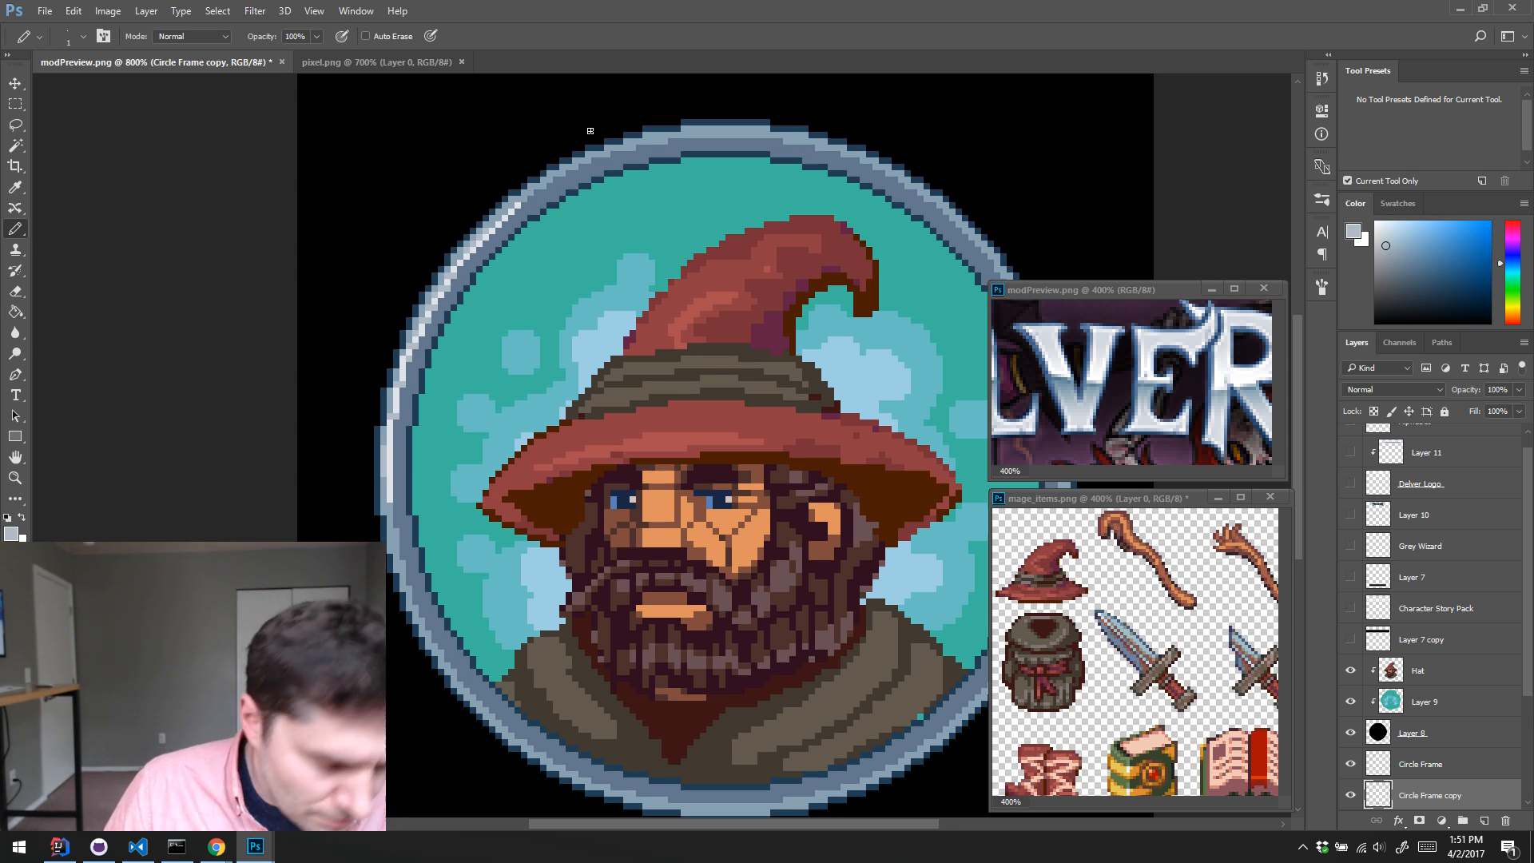
key(m)
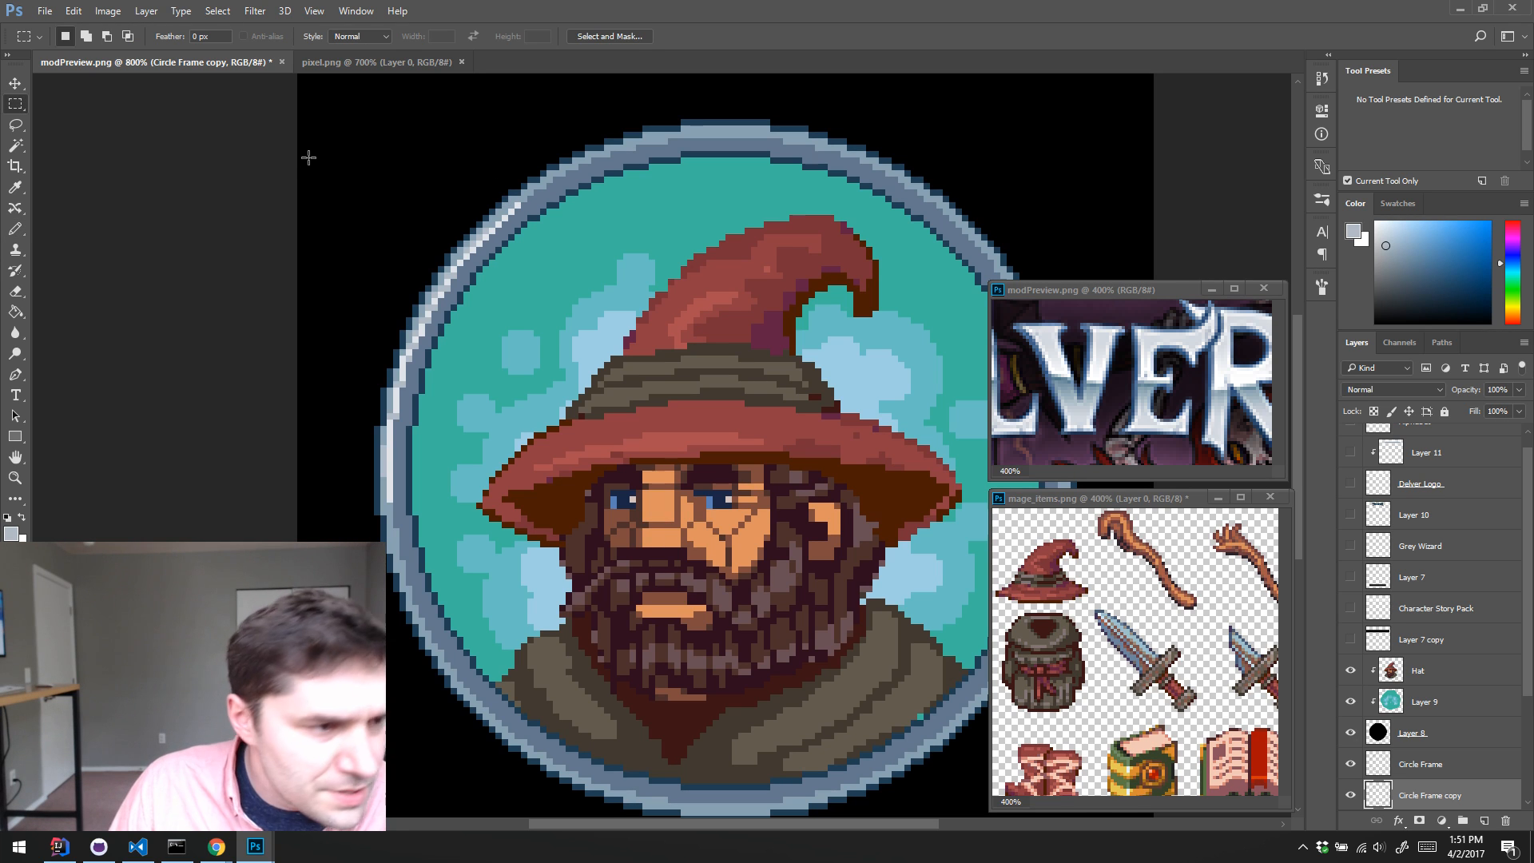
mouse_move(317, 164)
mouse_down()
mouse_move(518, 456)
mouse_move(478, 467)
mouse_up()
key(ctrl+d)
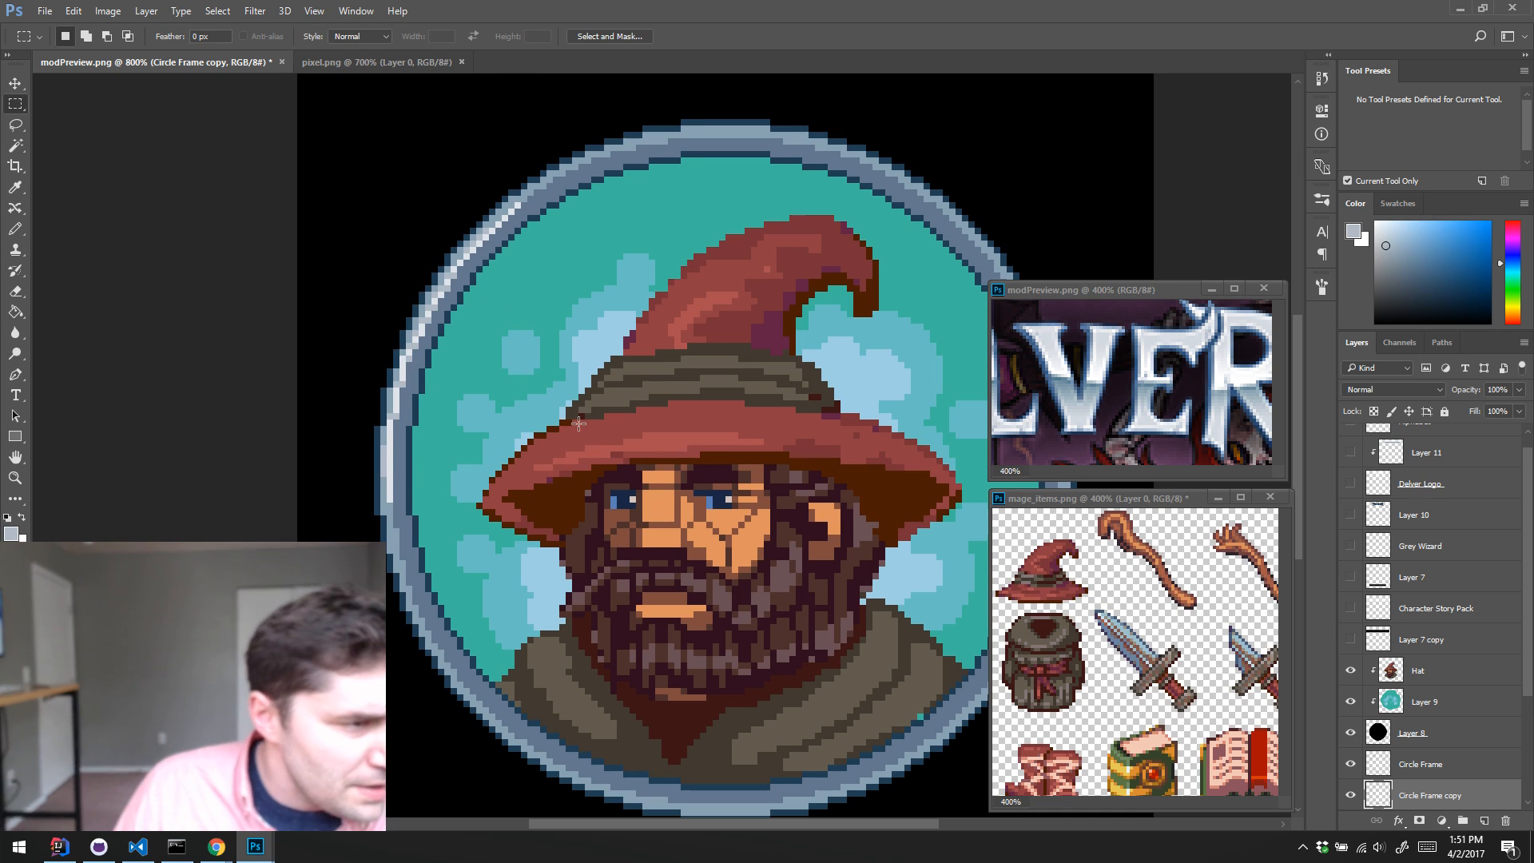
Step: Lasso the highlighted upper-left part of the ring on Circle Frame copy and copy it to a new layer
key(l)
mouse_move(418, 185)
mouse_down()
mouse_move(701, 530)
mouse_move(406, 512)
mouse_move(239, 424)
mouse_move(352, 206)
mouse_up()
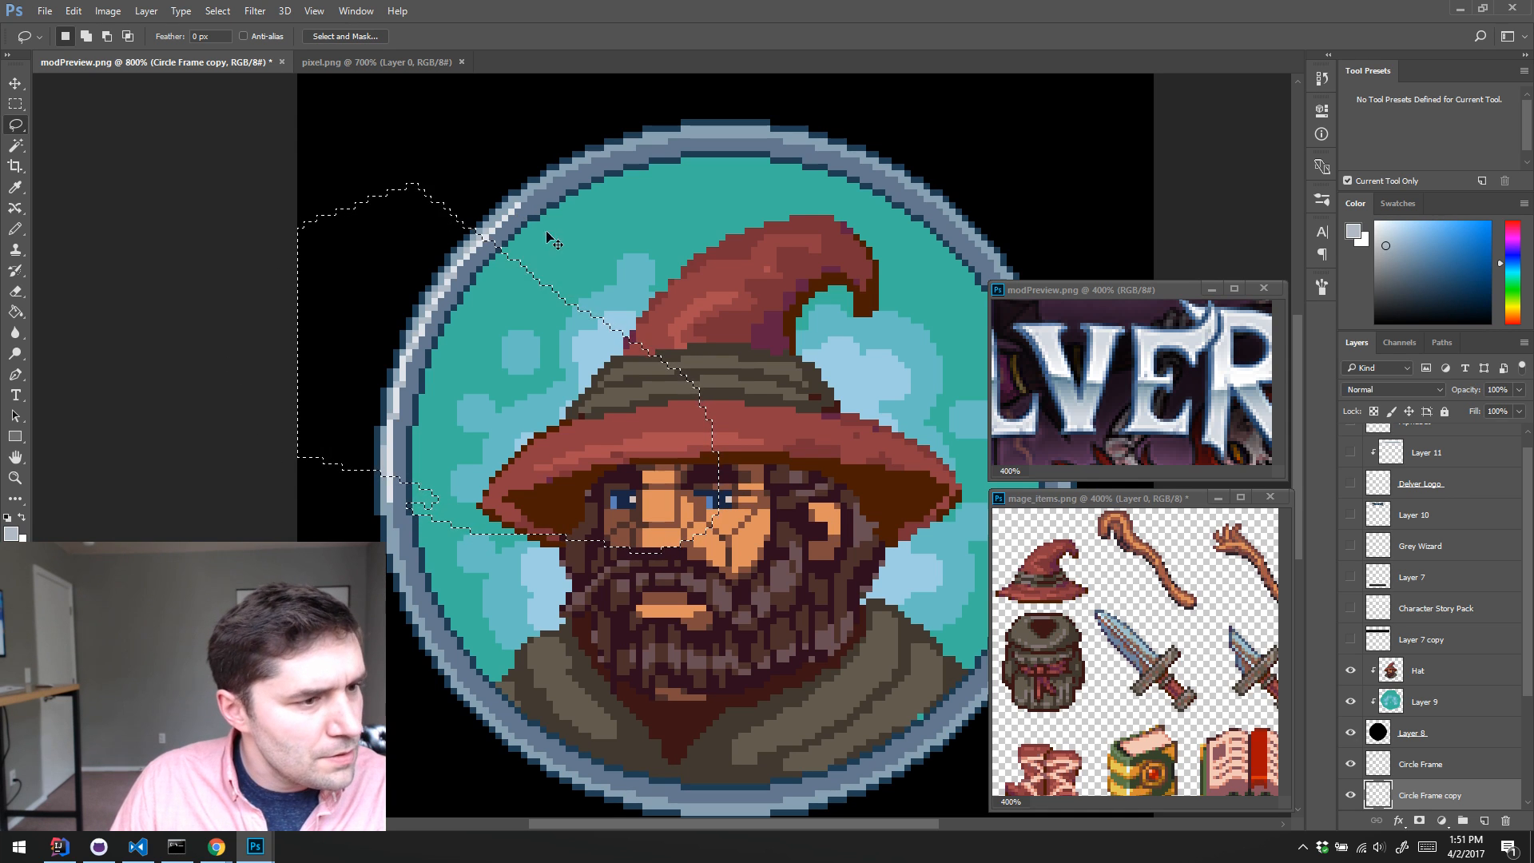
key(ctrl+j)
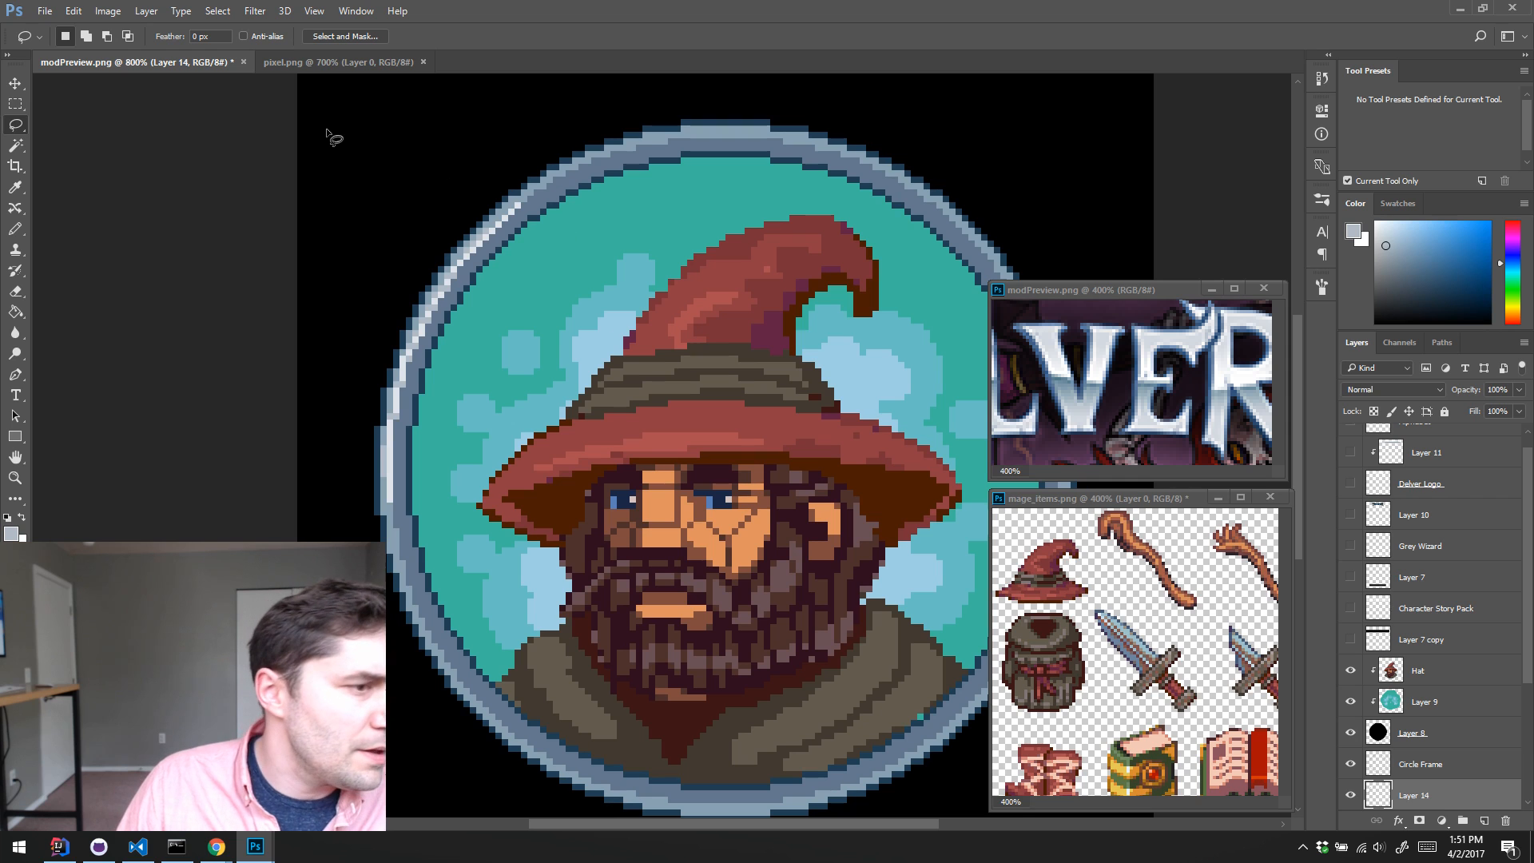
Step: Hide Circle Frame copy and toggle Layer 14 to check which pixels the copied highlight contains
click(74, 11)
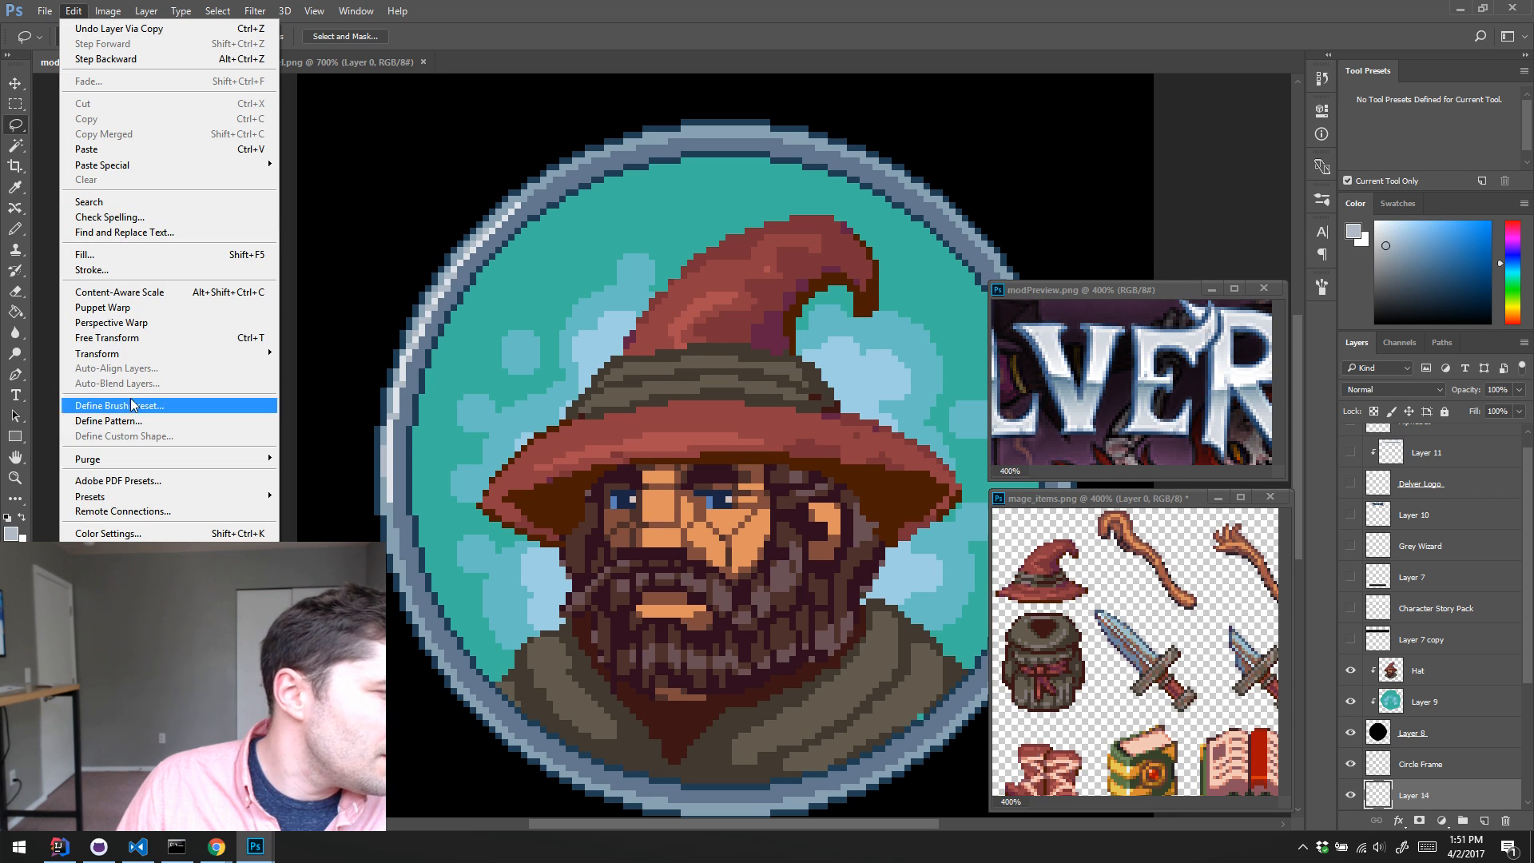
mouse_move(143, 638)
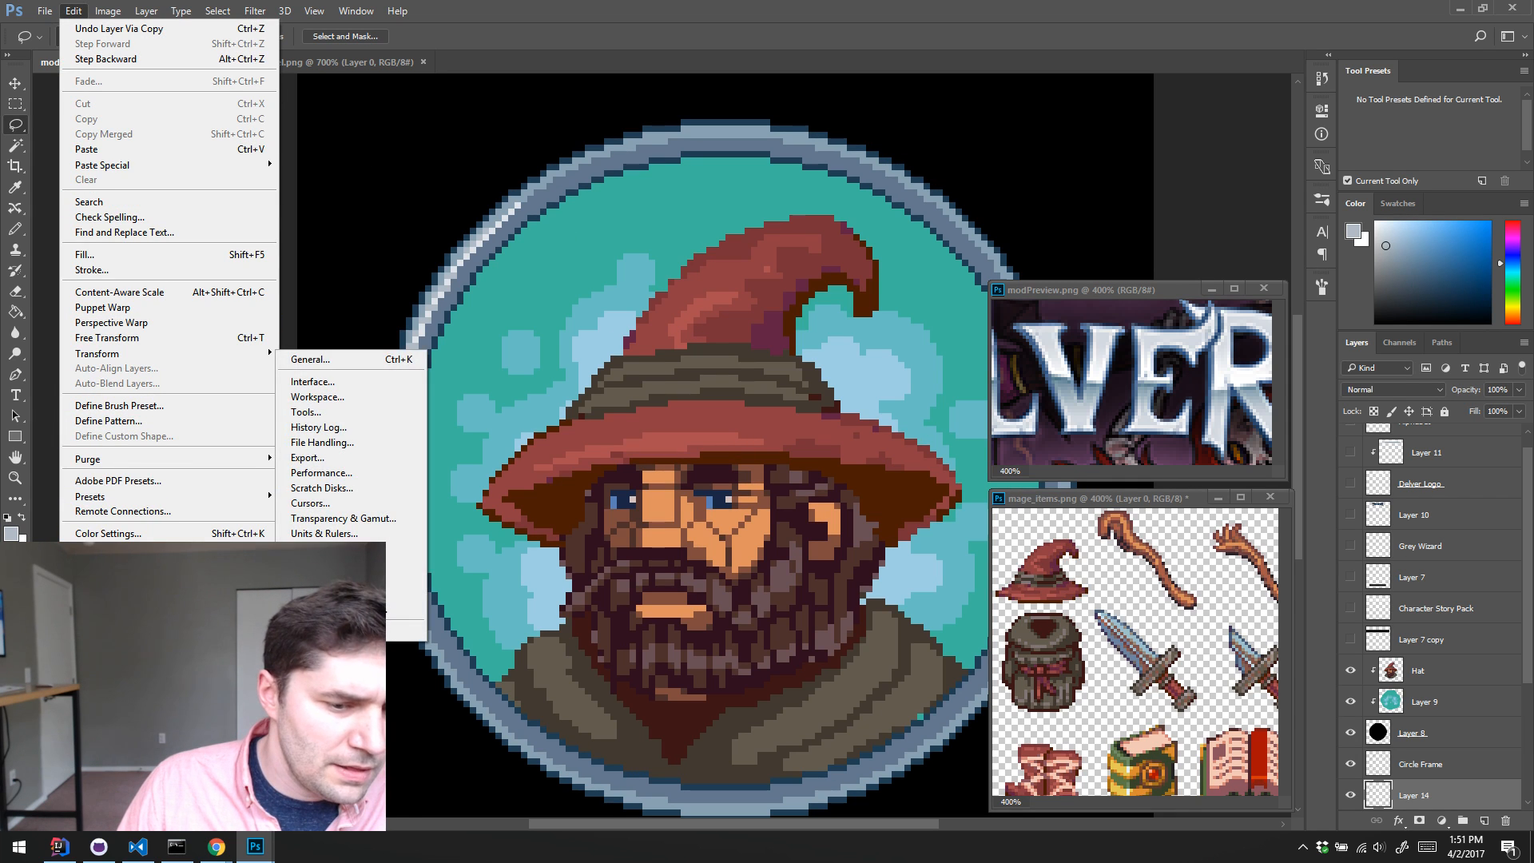
click(1353, 787)
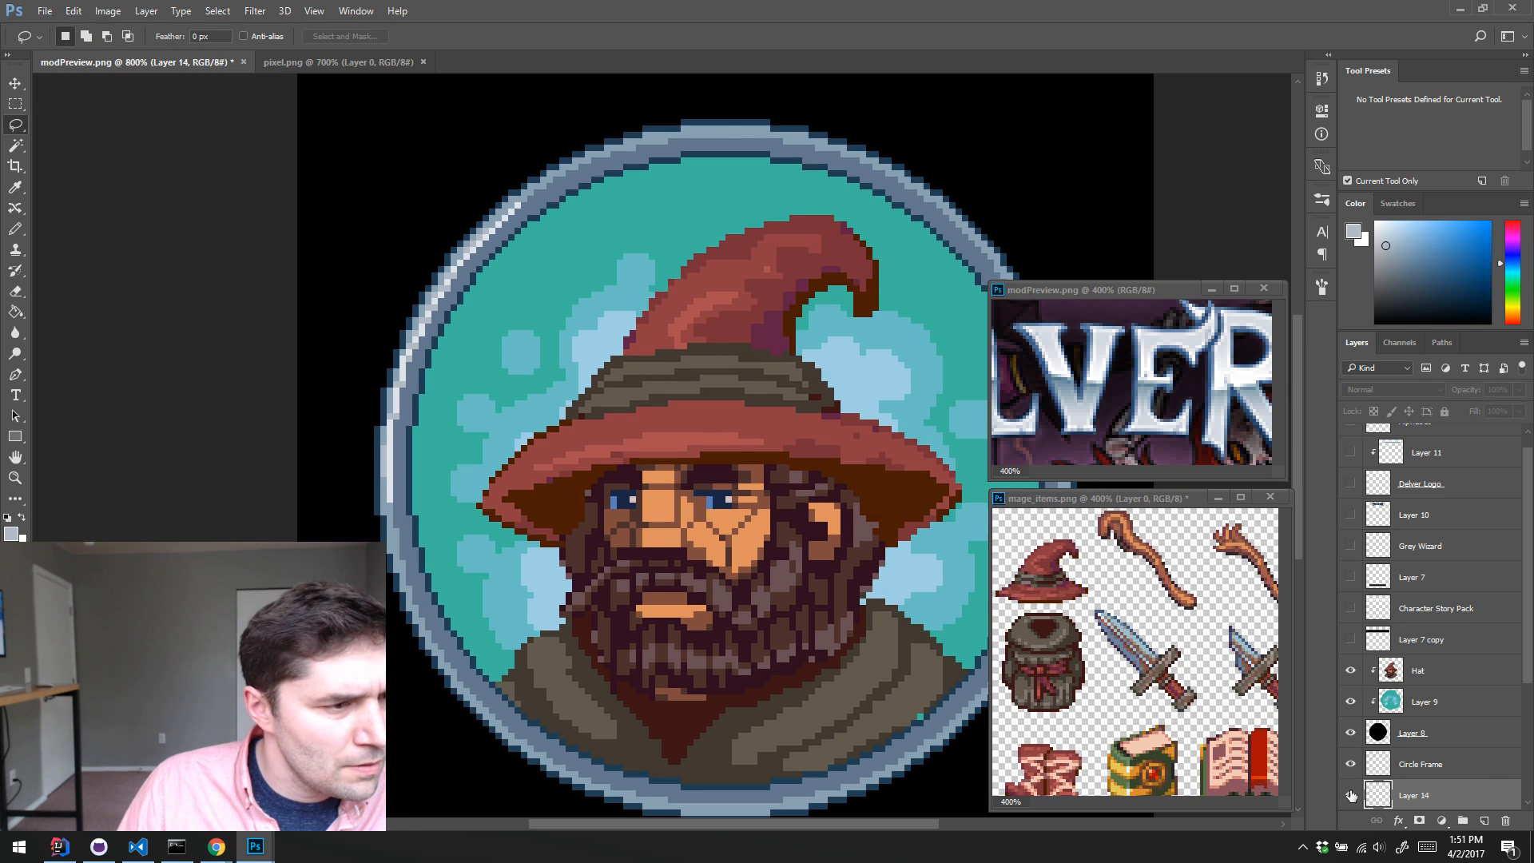
scroll(1407, 761, down, 3)
click(1350, 647)
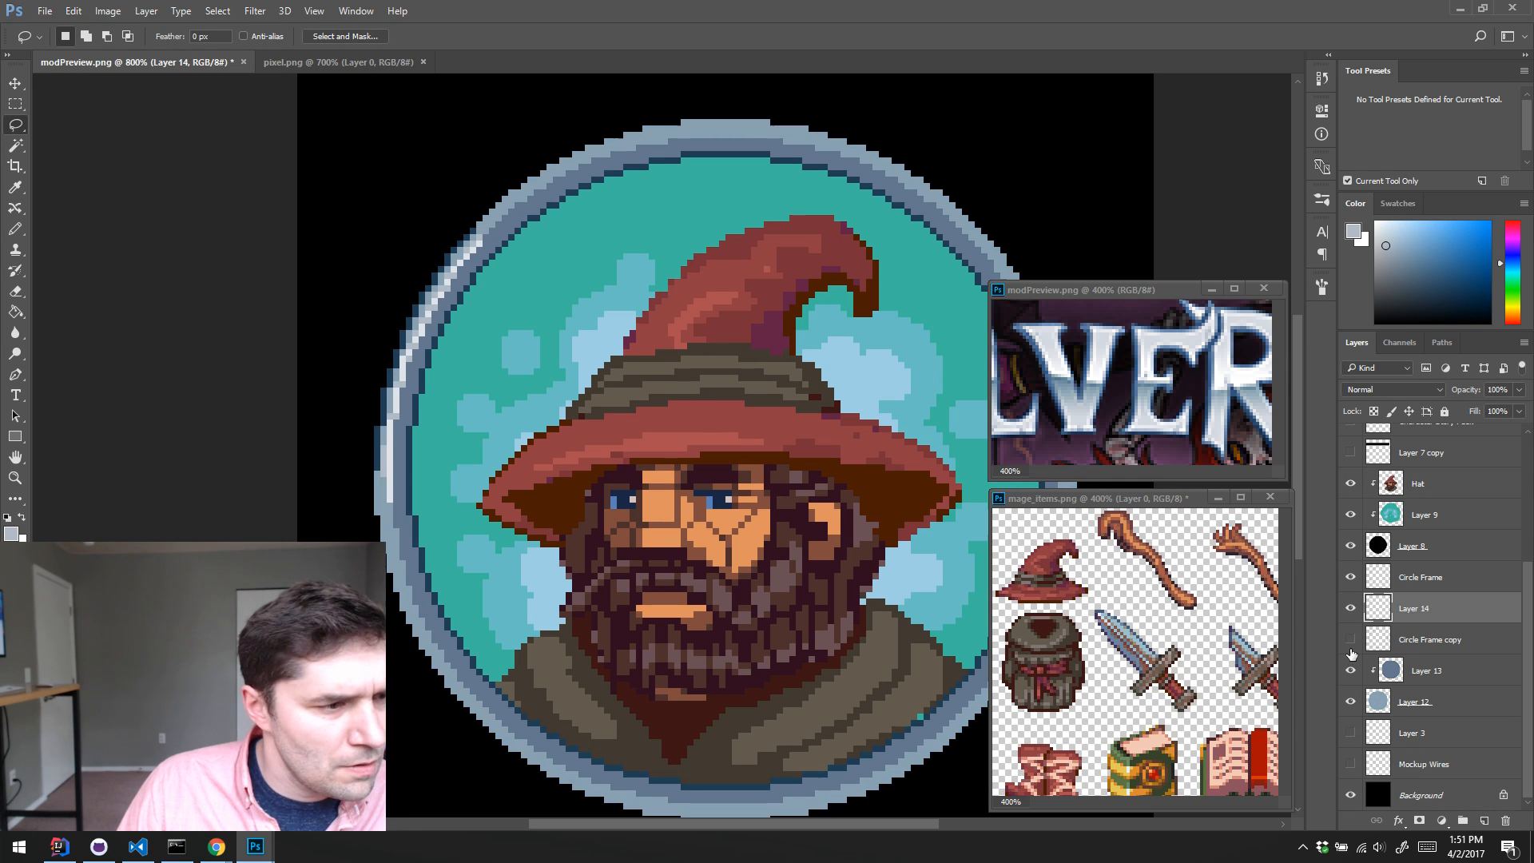
click(1350, 608)
click(1351, 608)
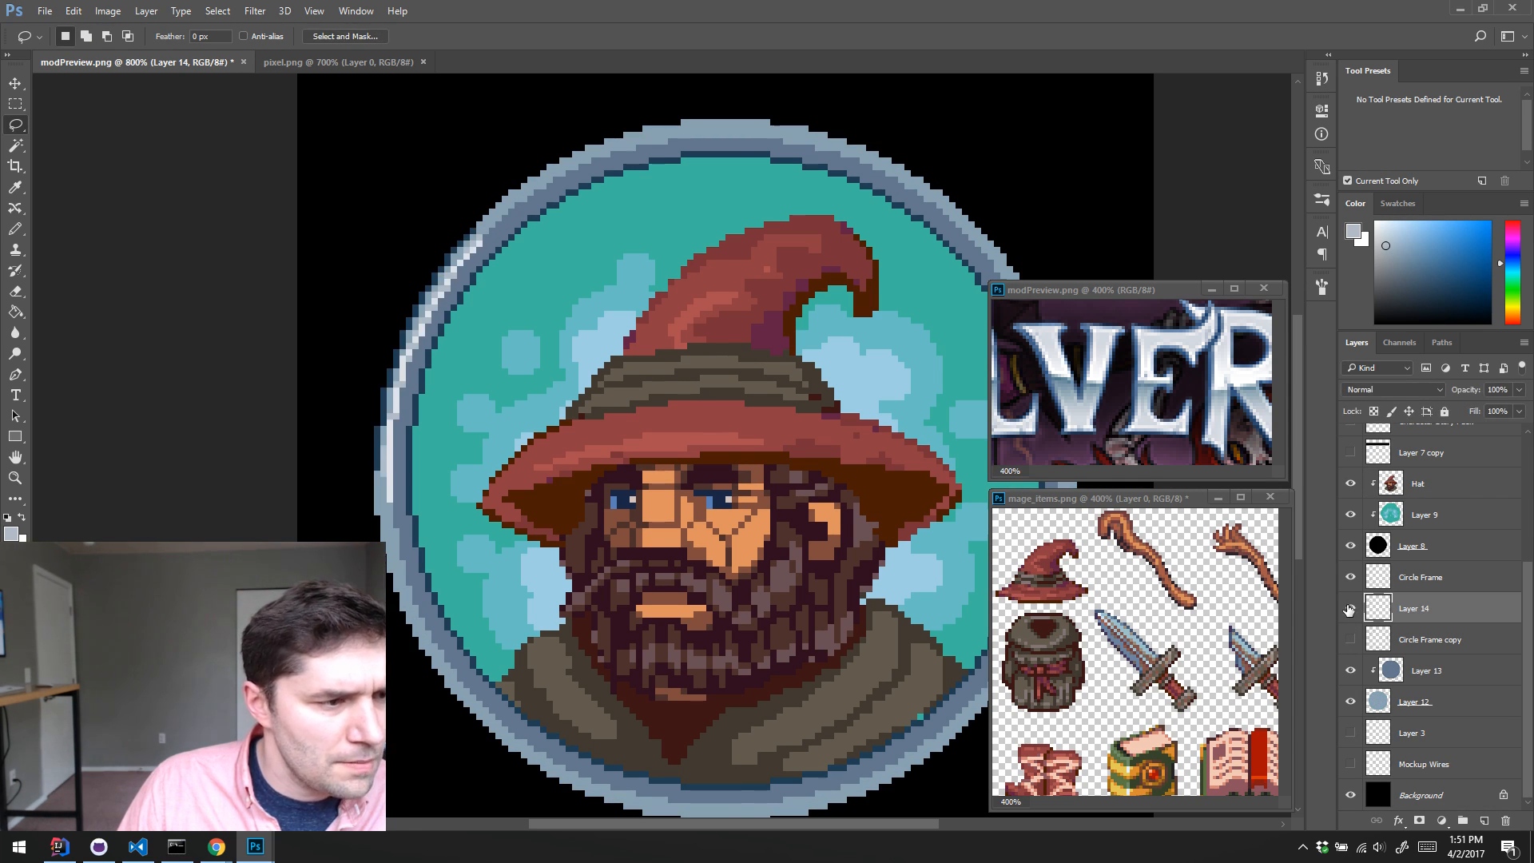
Step: Try flipping the copied highlight on Layer 14 vertically and rotating it by -15°
click(72, 11)
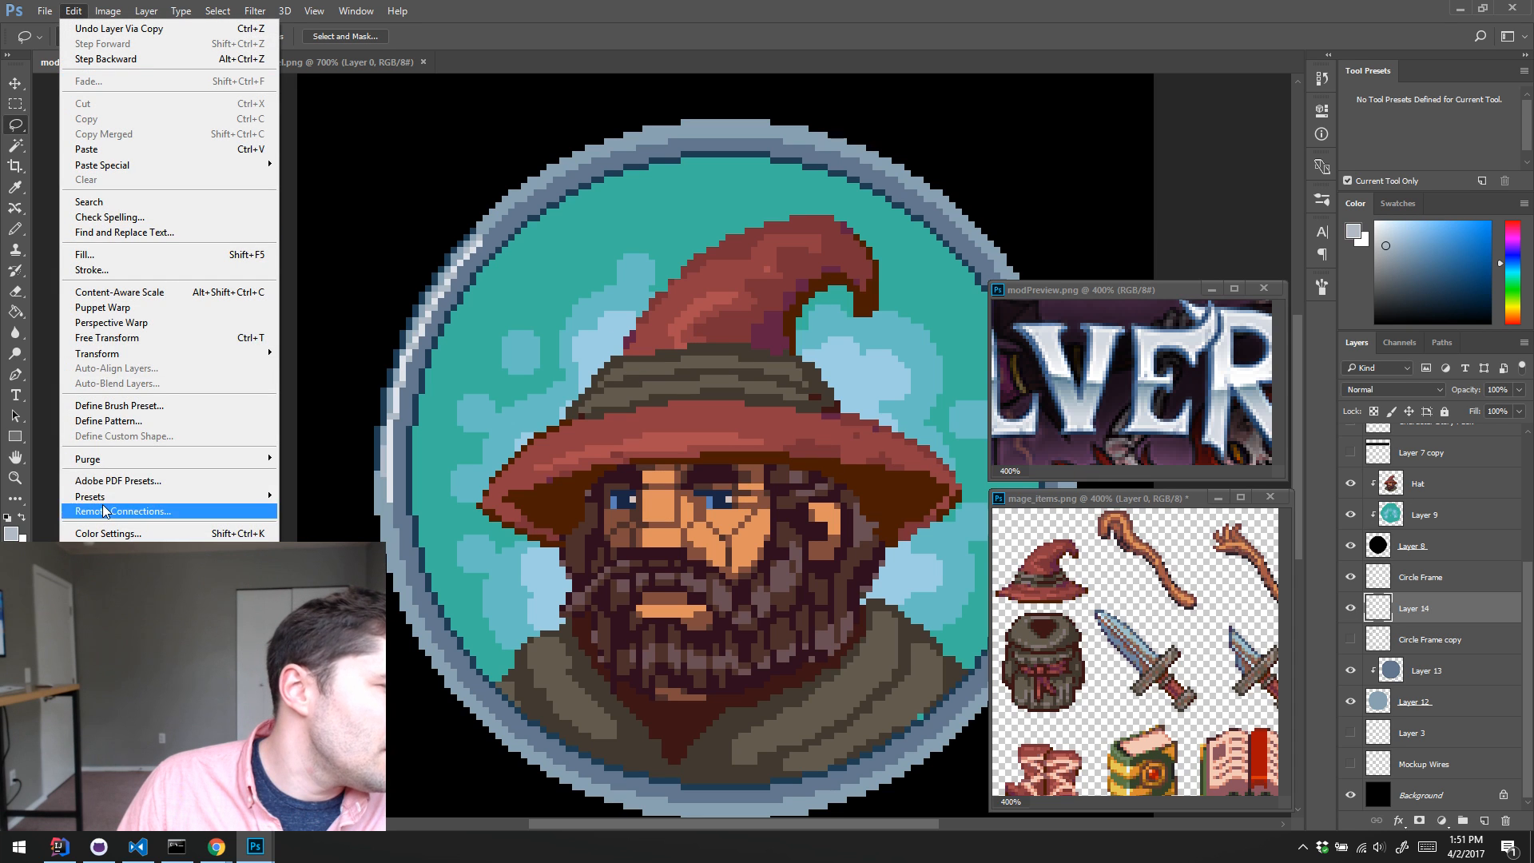
mouse_move(120, 351)
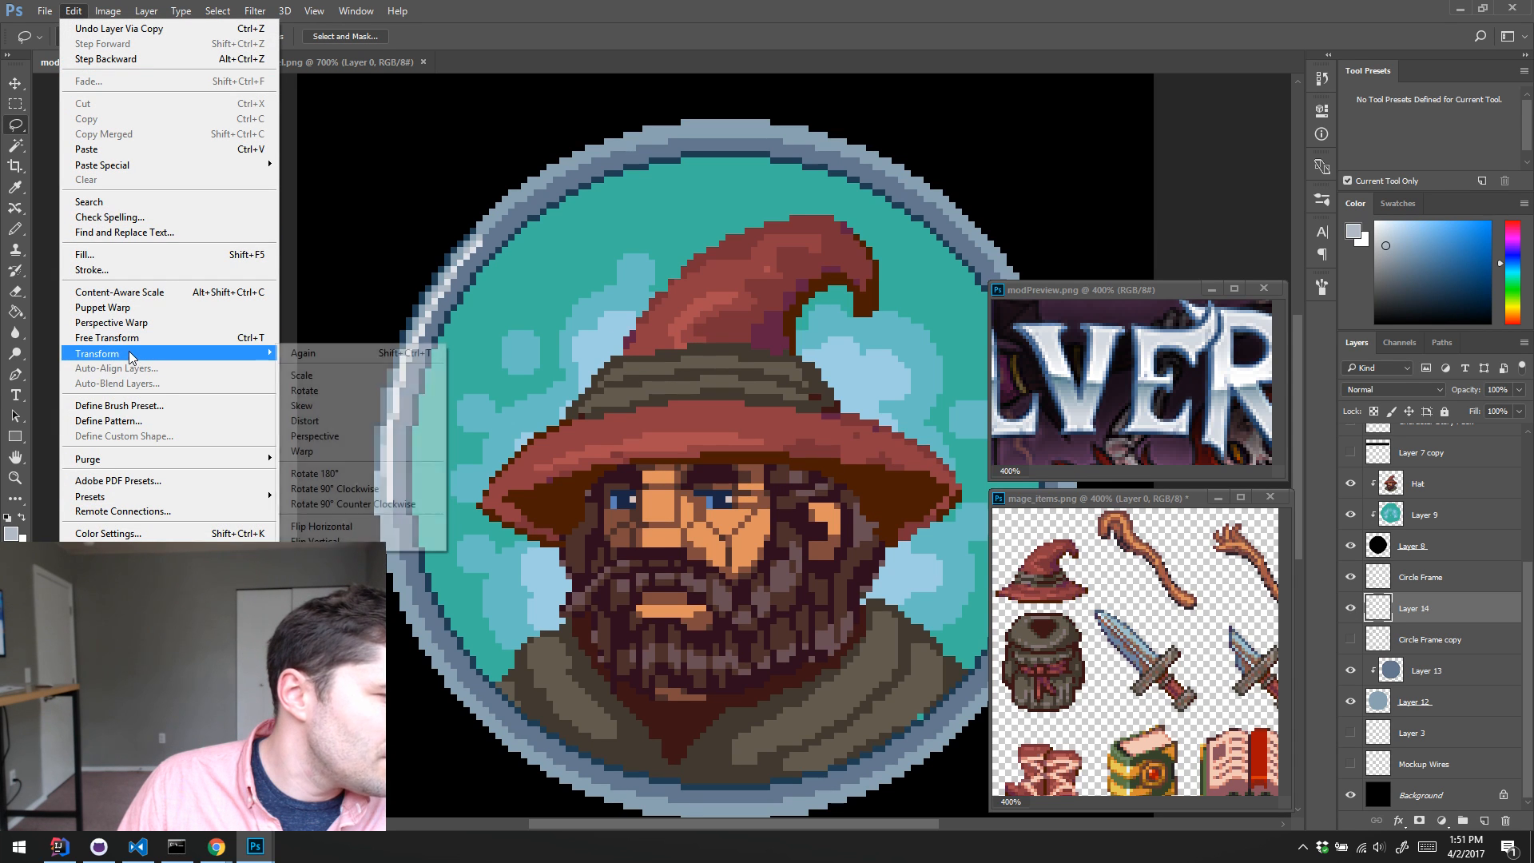
click(326, 539)
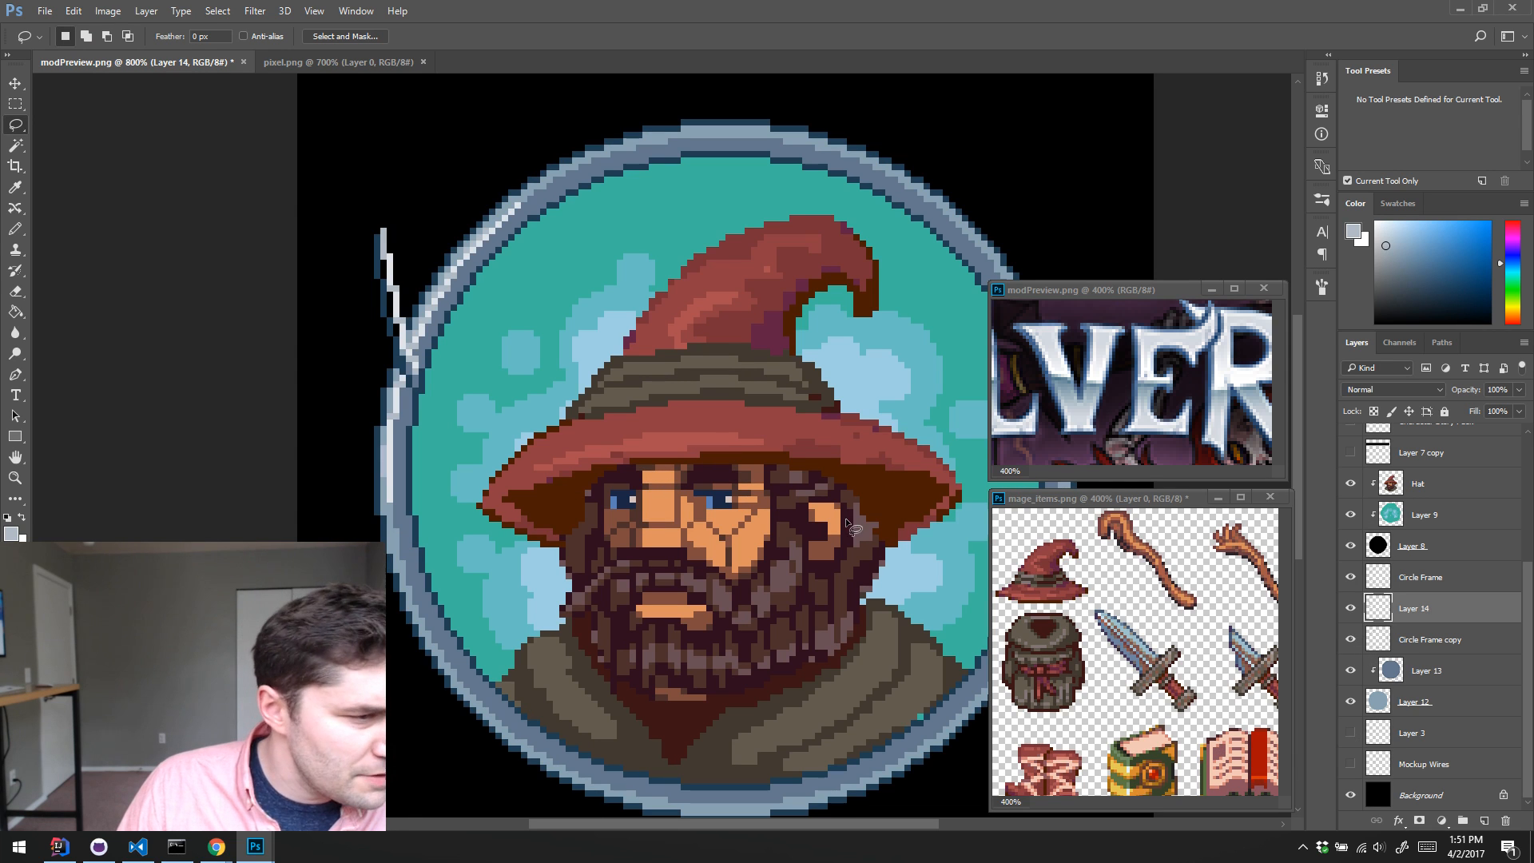
key(v)
mouse_move(687, 264)
mouse_down()
mouse_move(759, 285)
mouse_move(684, 205)
mouse_move(584, 181)
mouse_move(755, 360)
mouse_move(736, 489)
mouse_move(683, 478)
mouse_move(684, 285)
mouse_move(711, 495)
mouse_move(607, 528)
mouse_move(721, 389)
mouse_move(722, 220)
mouse_move(442, 117)
mouse_move(679, 482)
mouse_up()
key(ctrl+t)
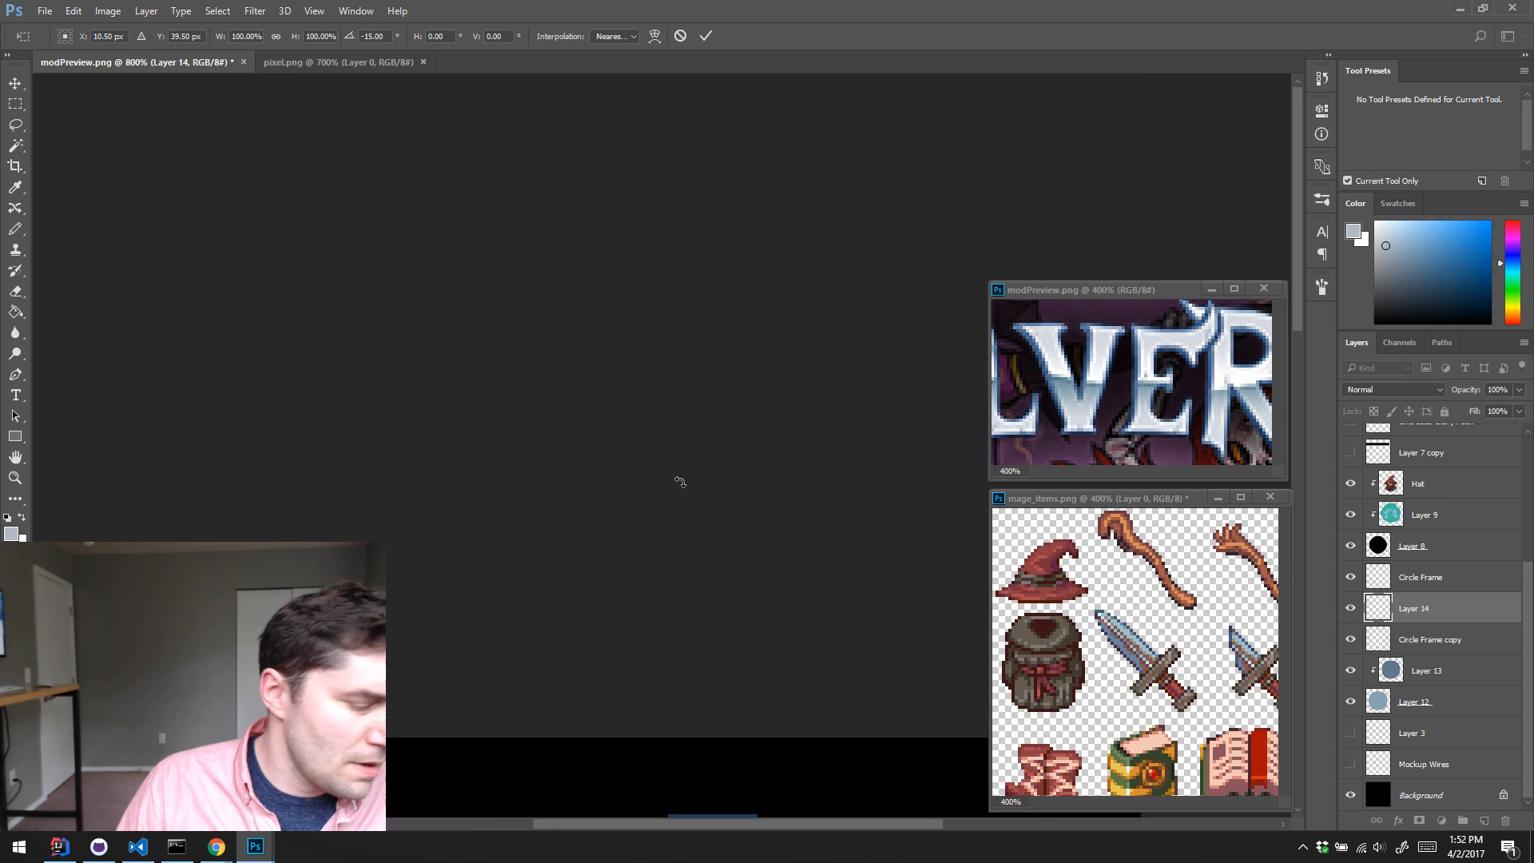
scroll(685, 452, down, 3)
scroll(685, 452, down, 10)
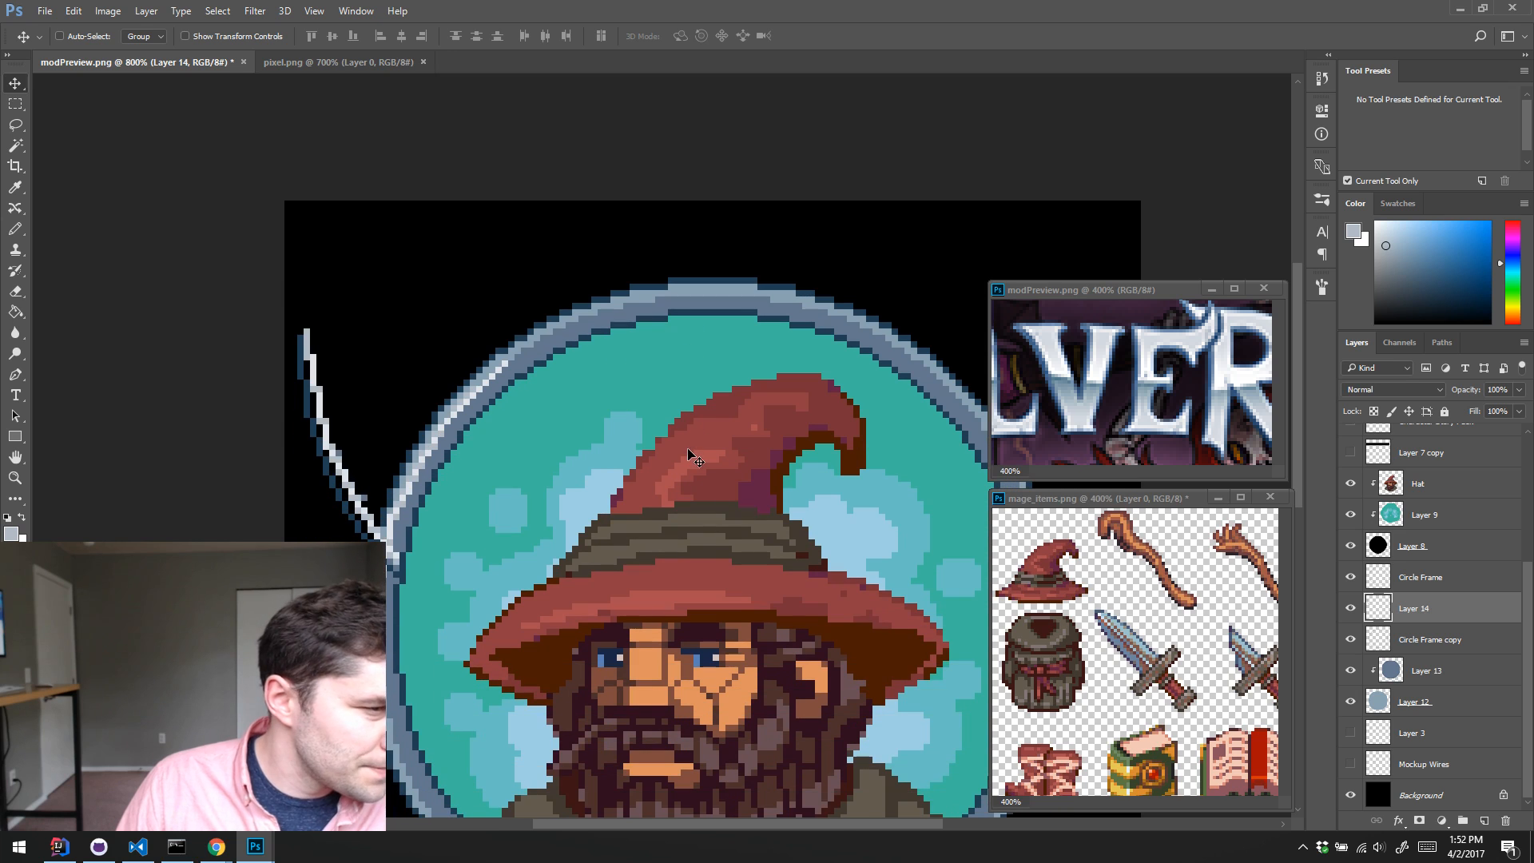
key(Return)
scroll(653, 441, down, 2)
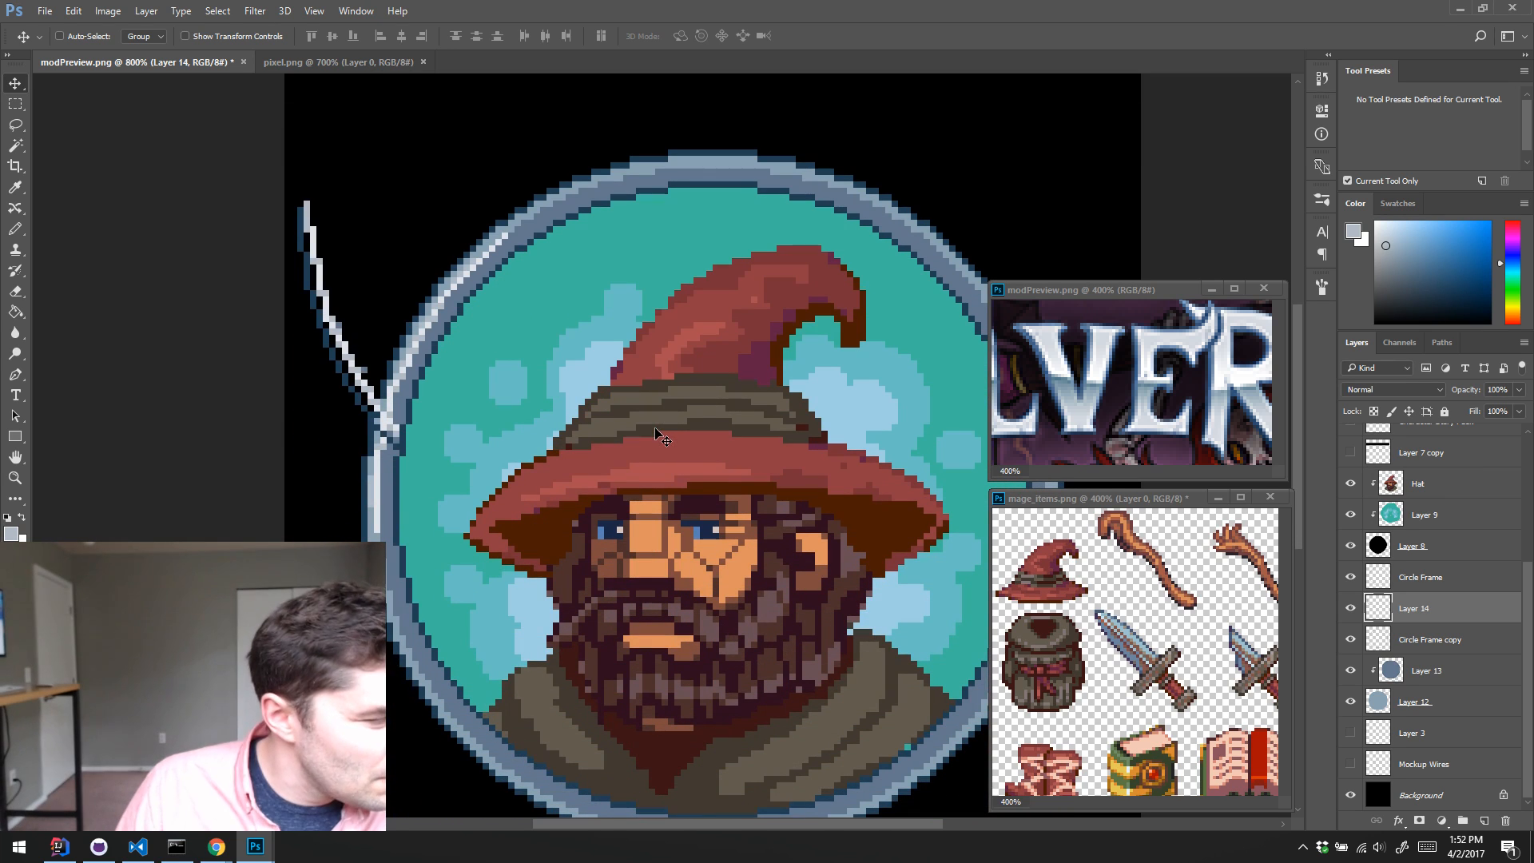
key(ctrl+alt+z)
key(ctrl+alt+z)
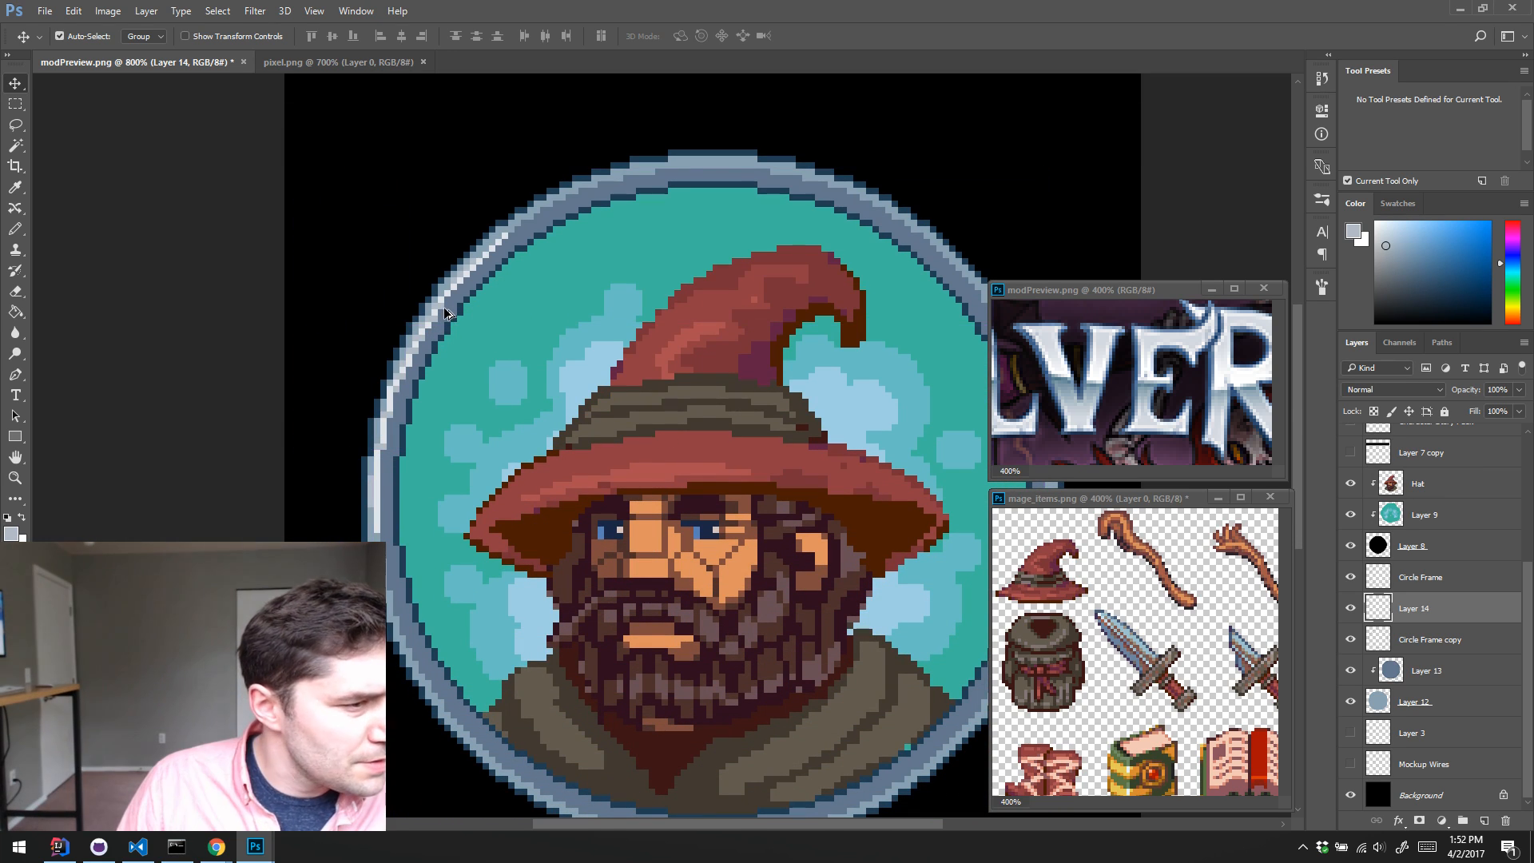
Step: Move the copied highlight on Layer 14 off the ring and rotate it to a shallow angle
drag(477, 382, 377, 326)
key(ctrl+t)
drag(662, 147, 501, 511)
key(Return)
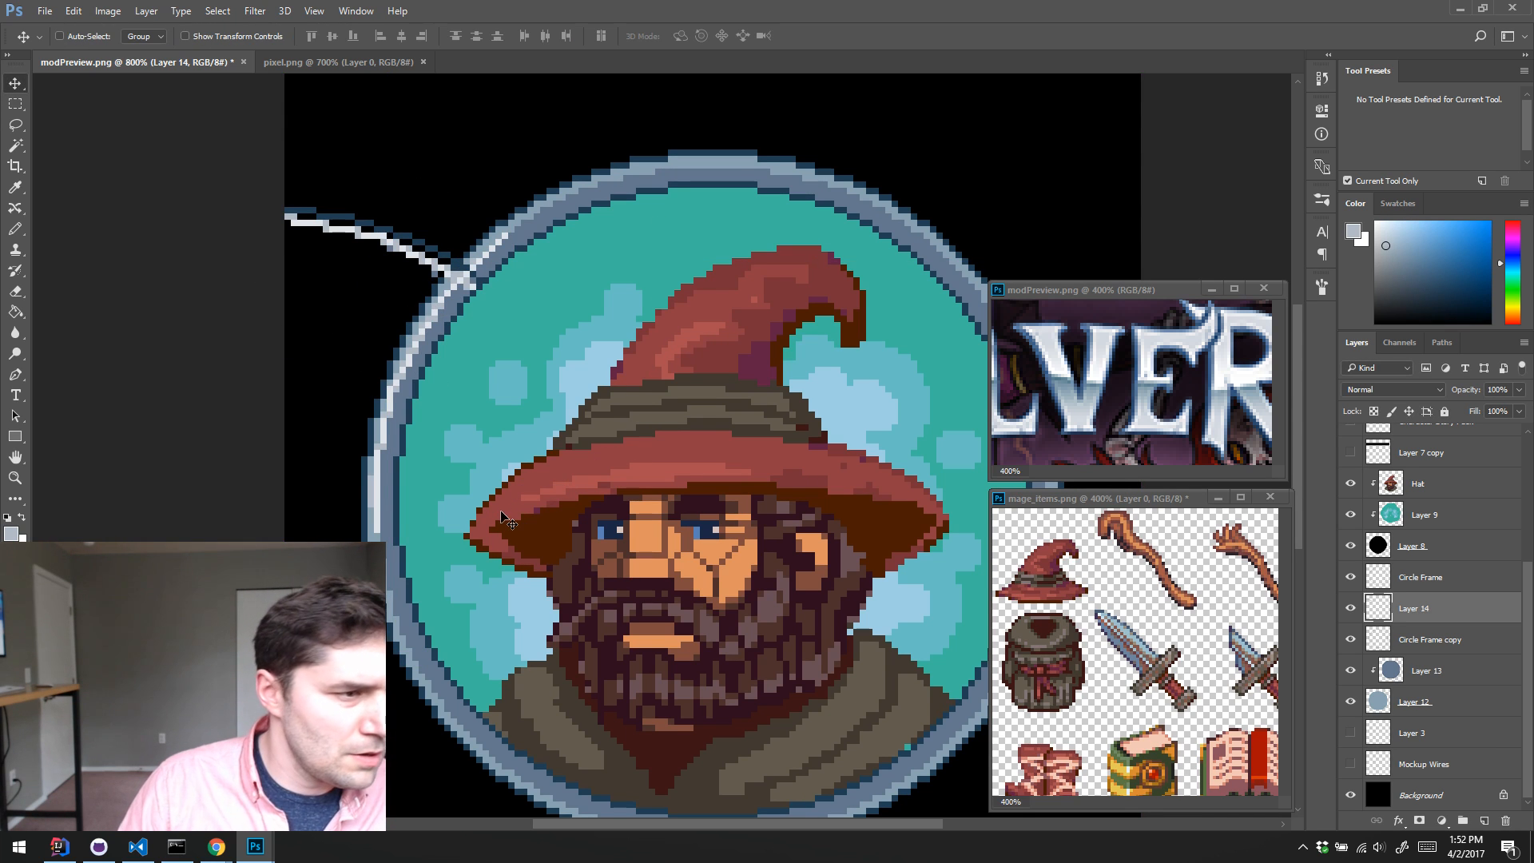
Step: Flip the copied highlight horizontally and place it along the ring's upper edge as a continuation of the left highlight
click(71, 11)
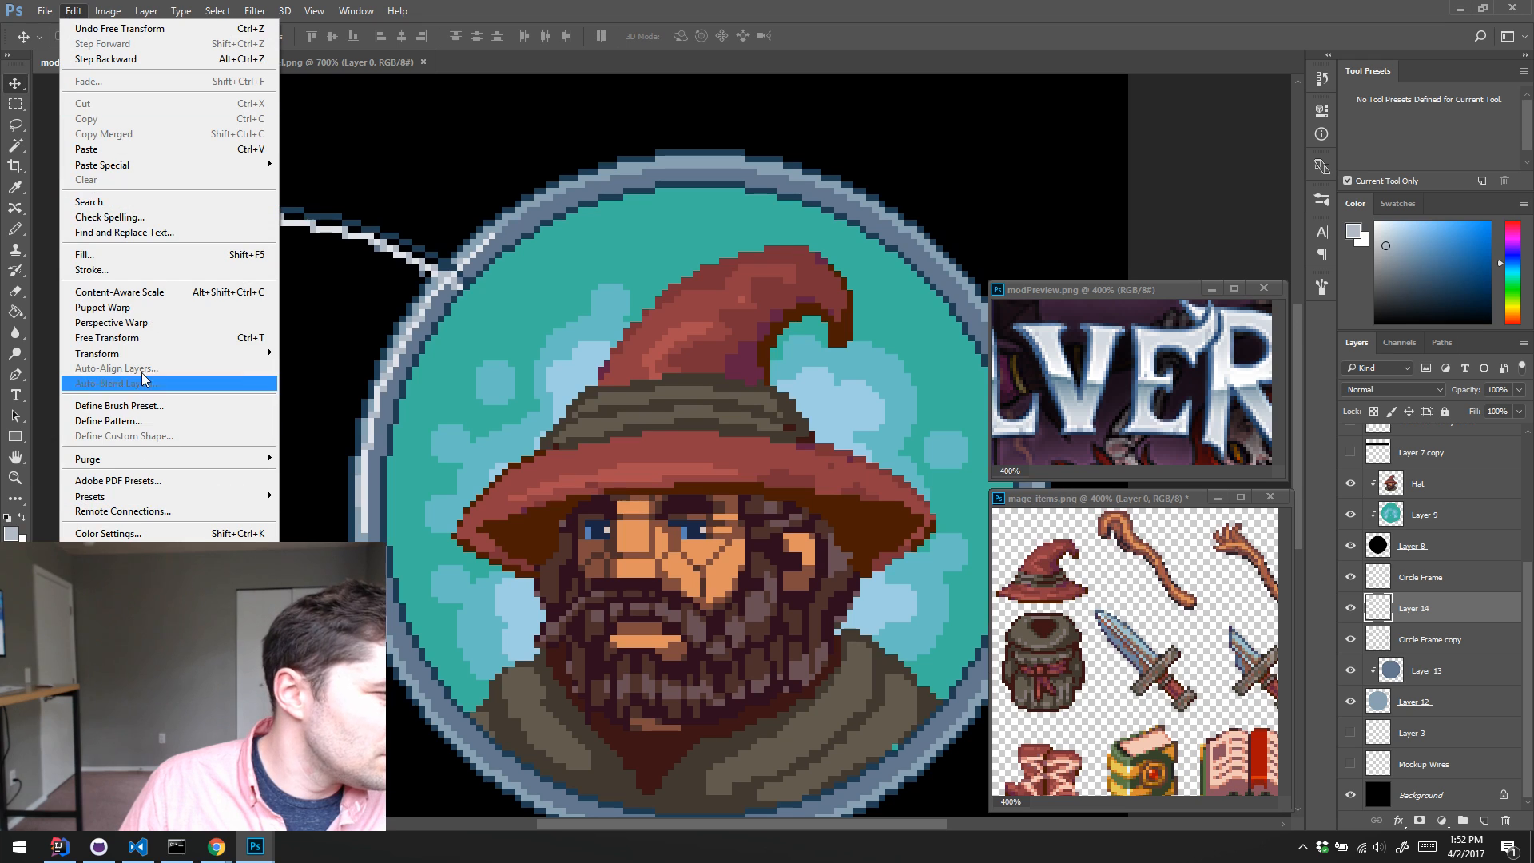
mouse_move(172, 355)
click(376, 526)
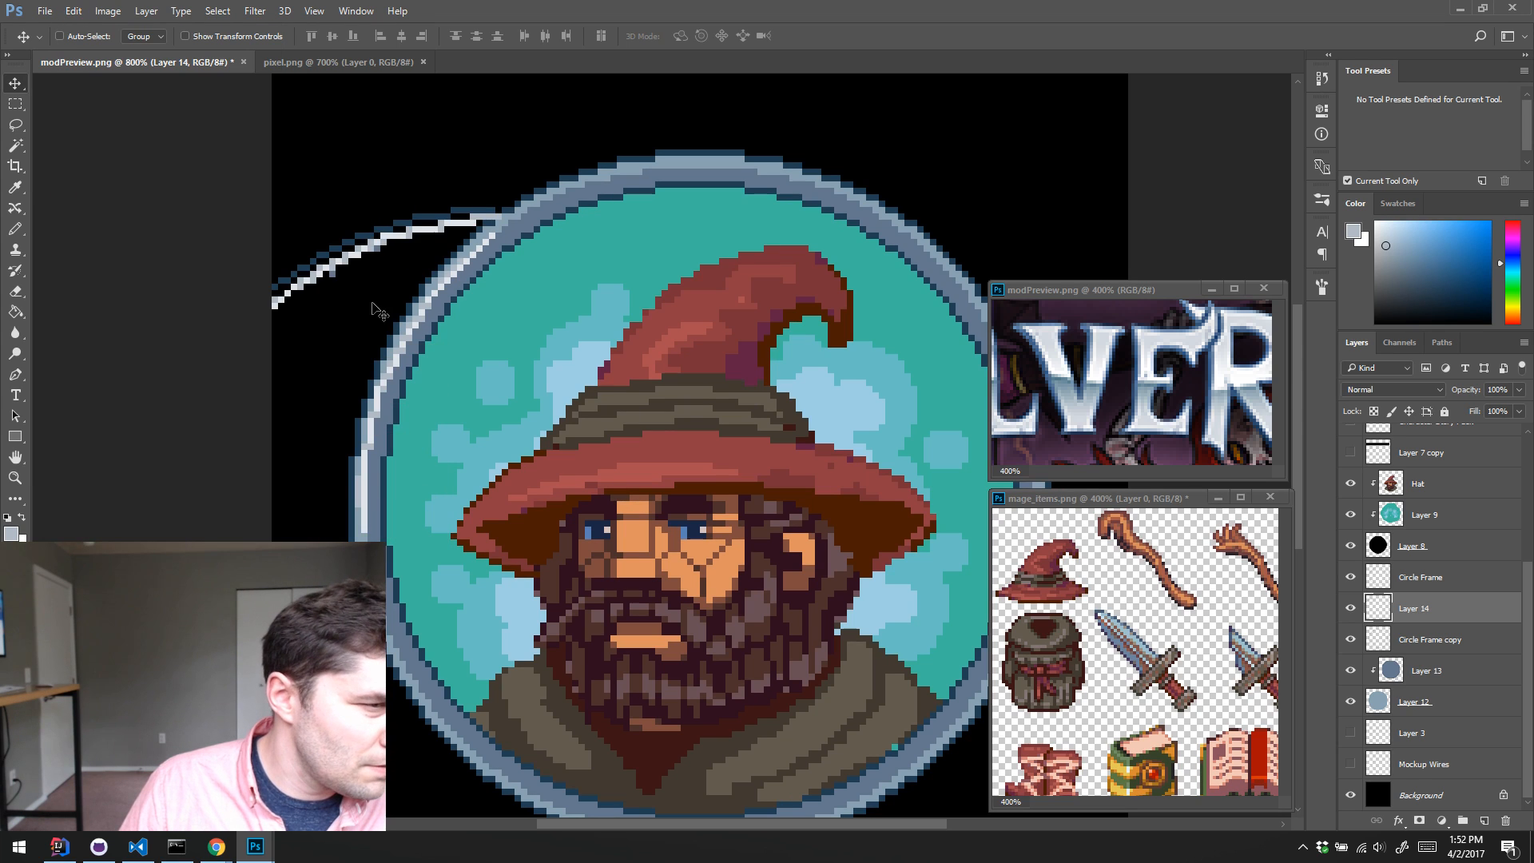
drag(380, 300, 583, 251)
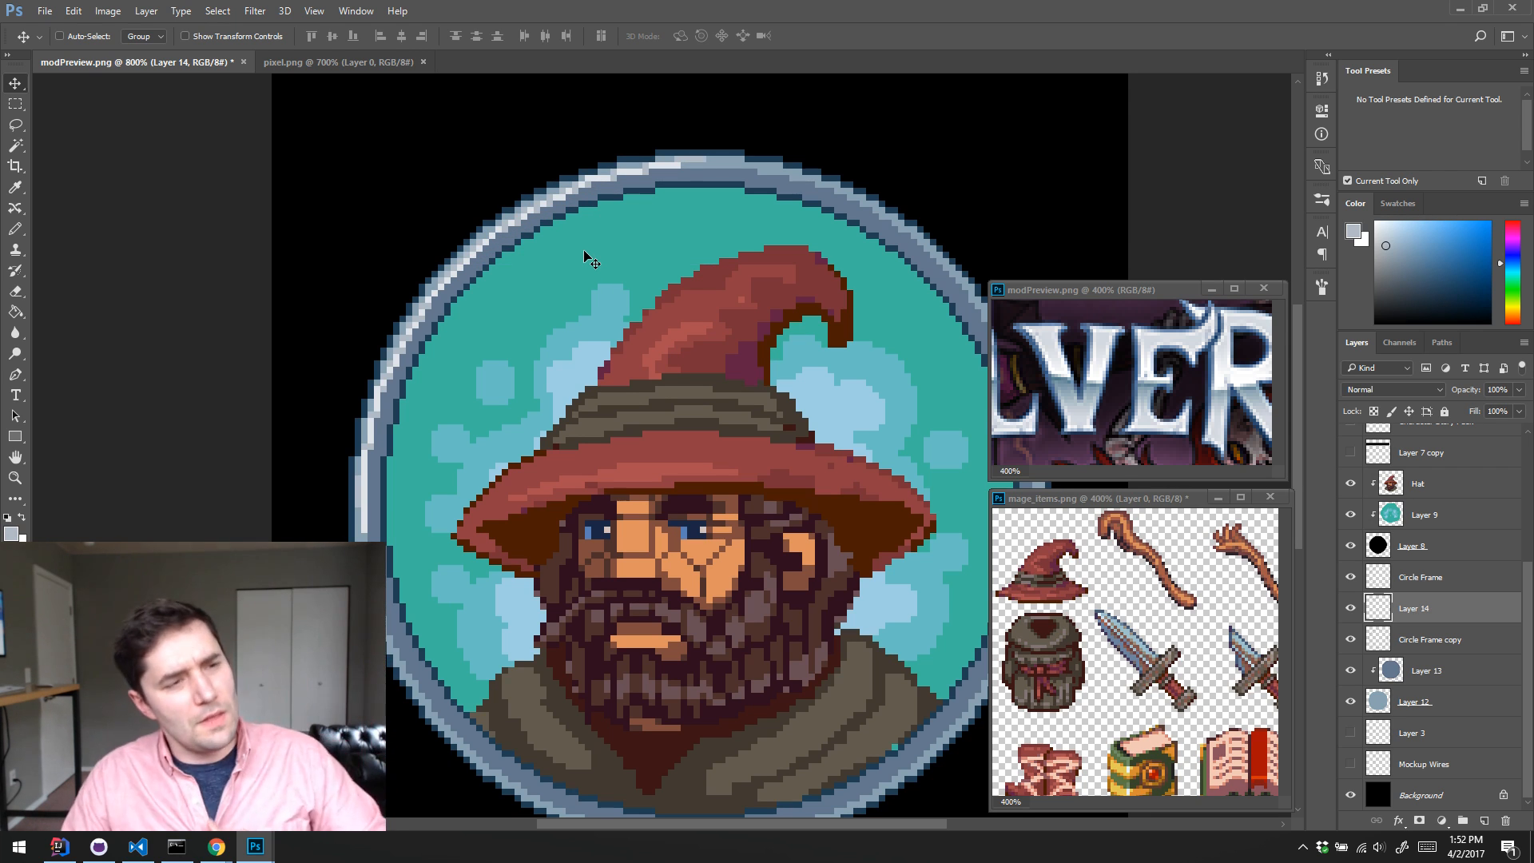
Step: Delete Layer 14, then duplicate Circle Frame copy and flip the duplicate horizontally to mirror the ring's left highlight
click(1350, 611)
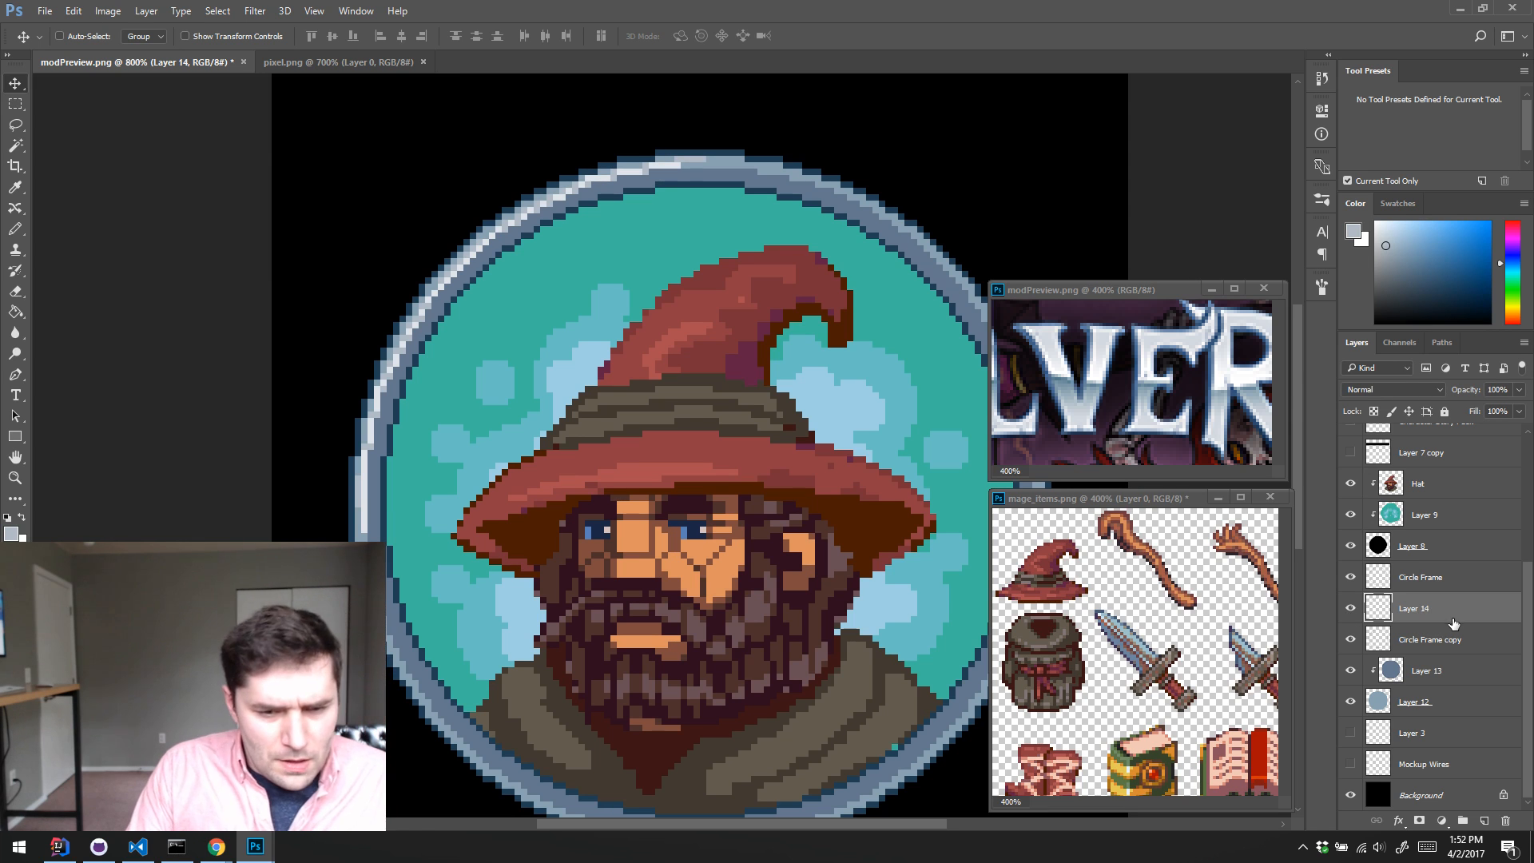
key(Delete)
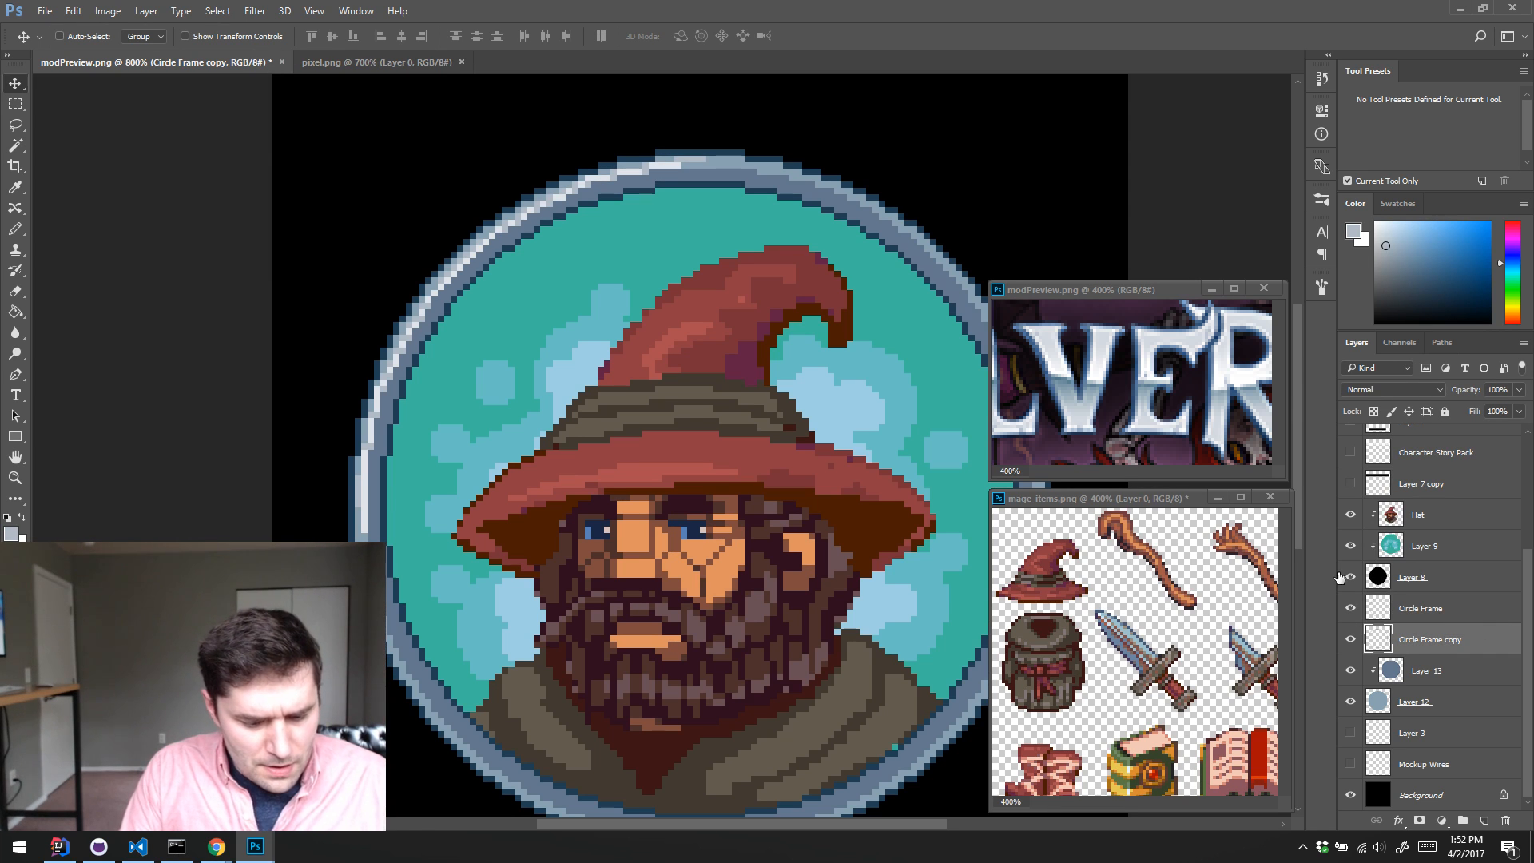
key(ctrl+j)
click(75, 11)
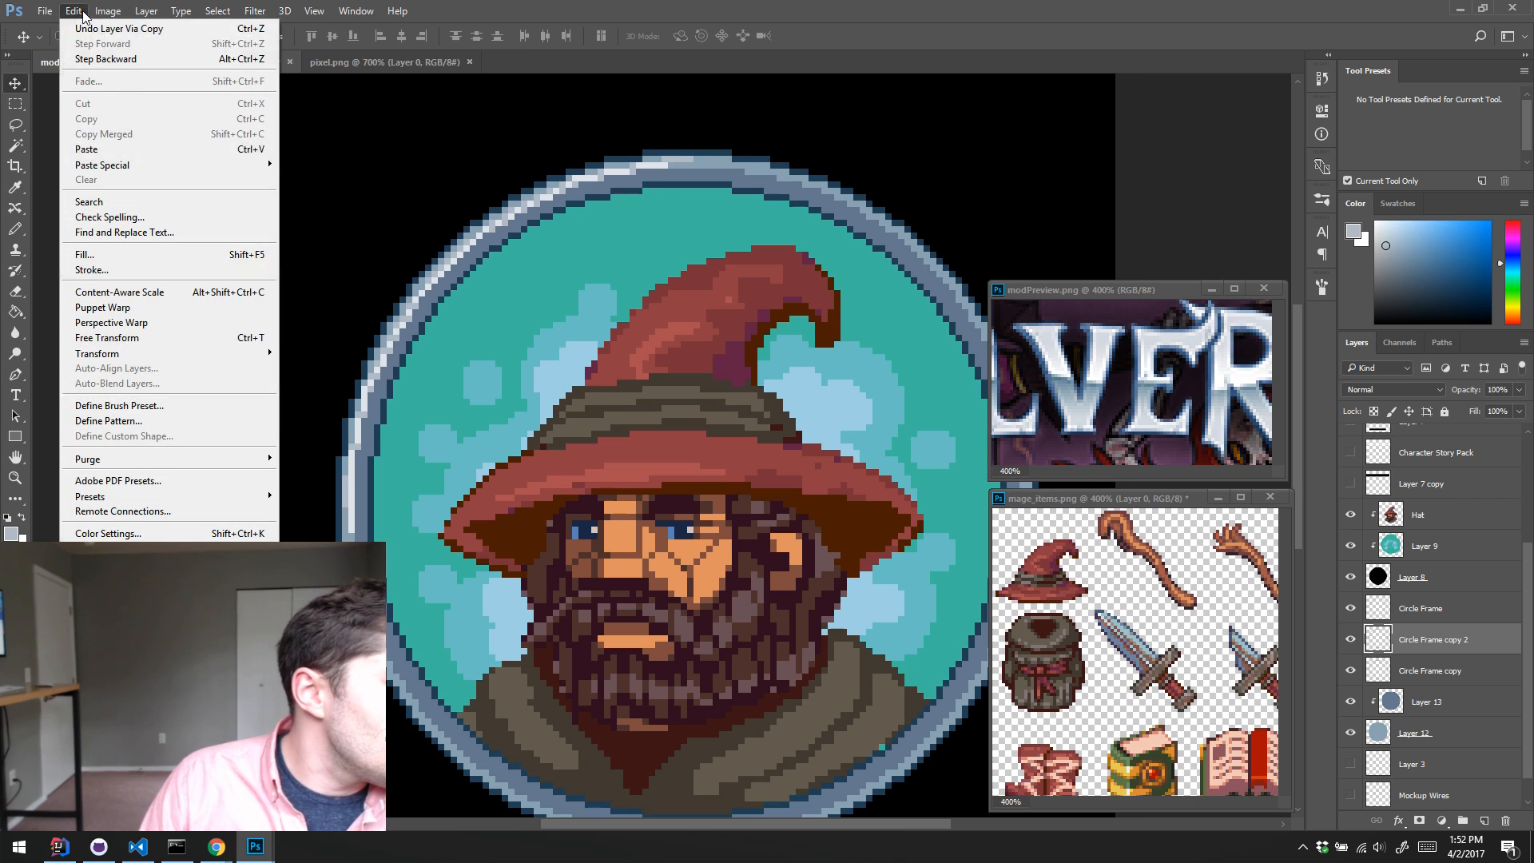
mouse_move(146, 353)
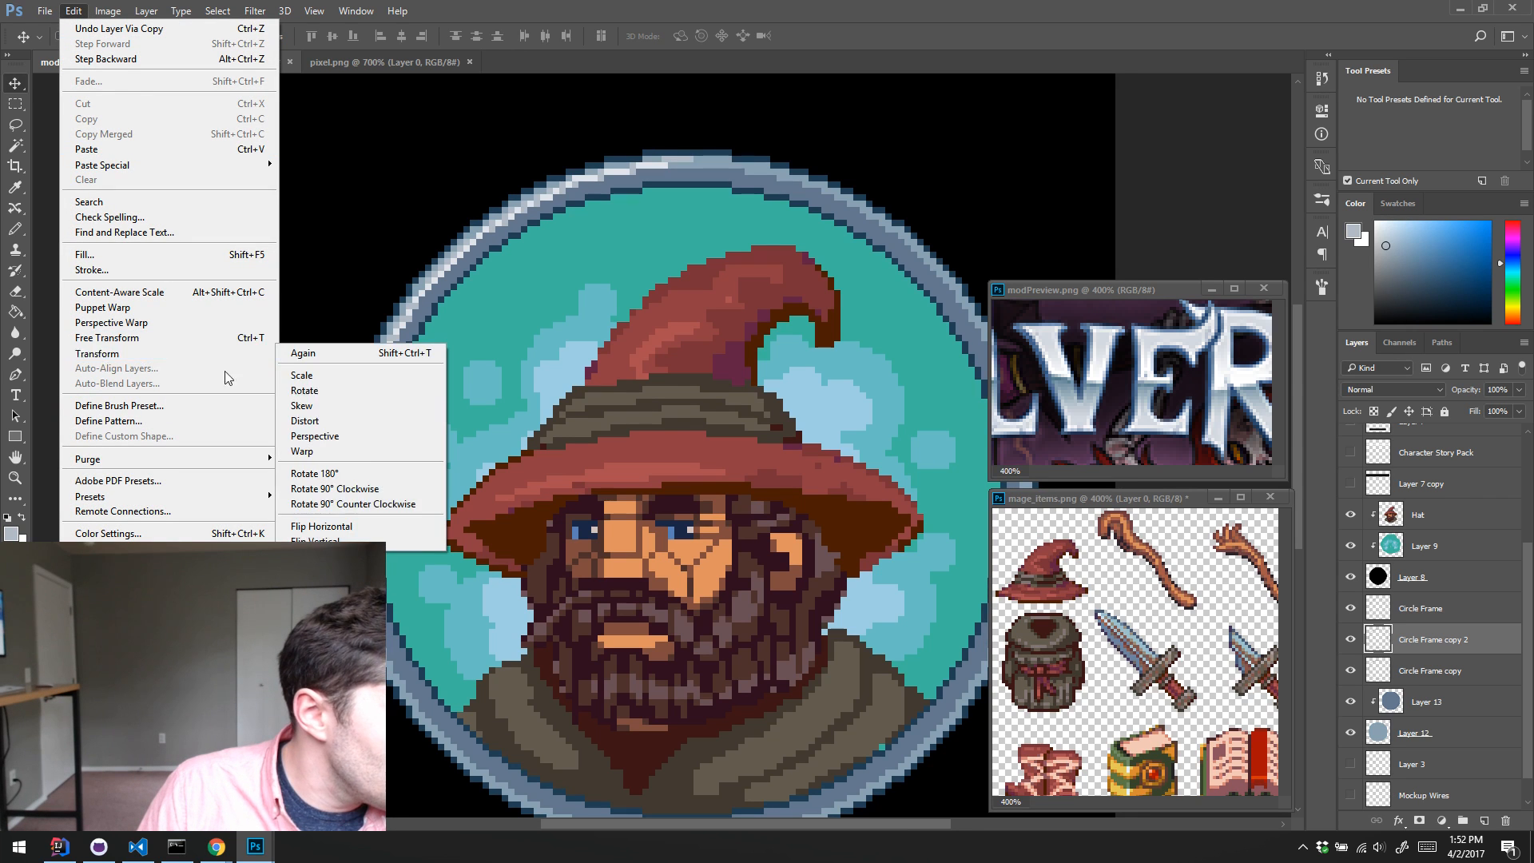
click(320, 524)
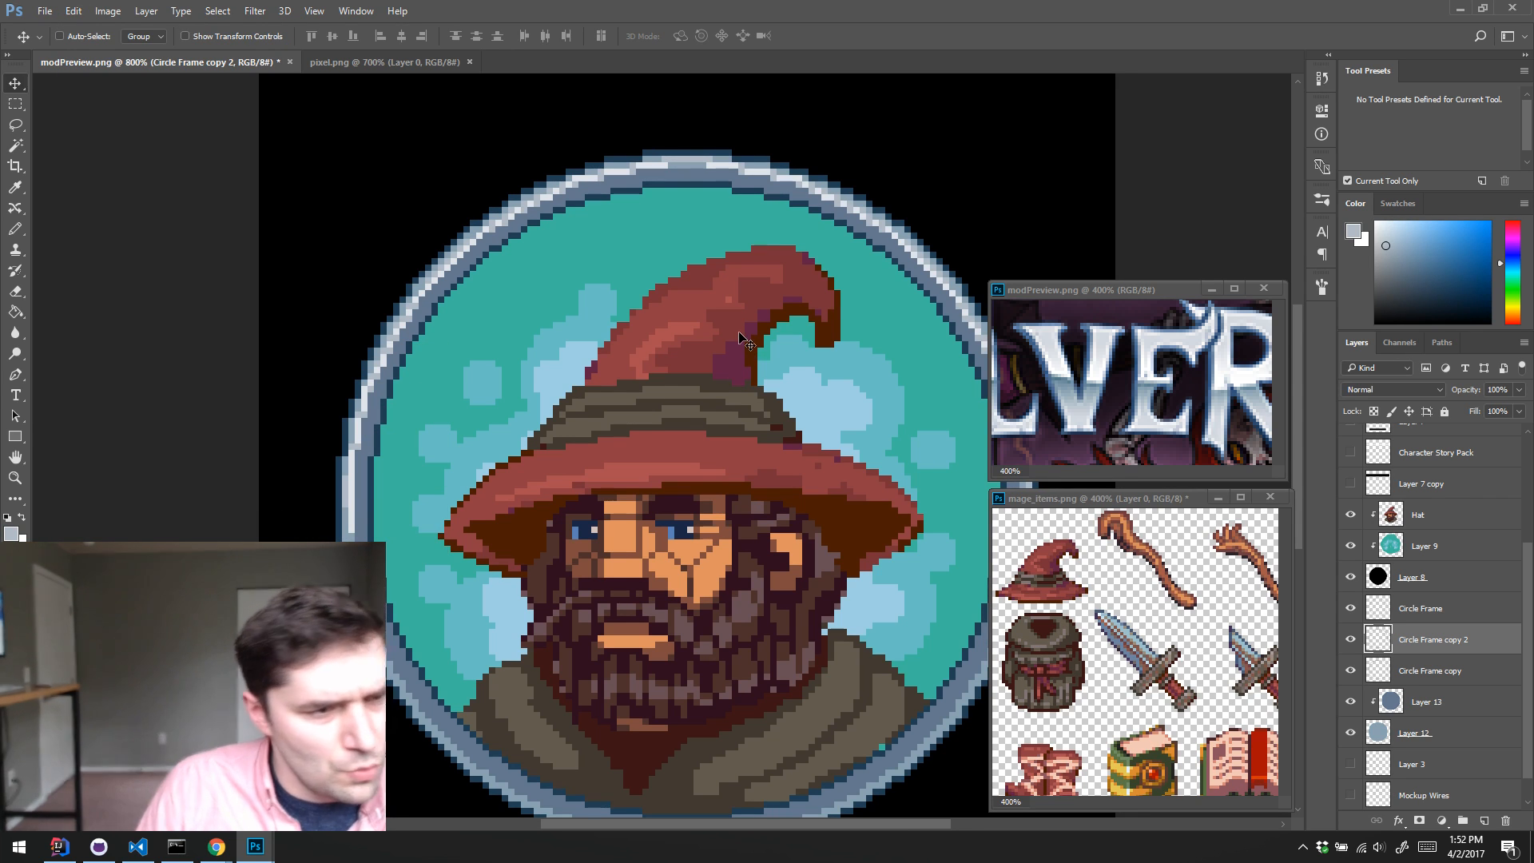
Step: Merge the mirrored highlight into Circle Frame copy and bridge the gap at the ring's top with near-white pencil pixels
drag(740, 352, 655, 313)
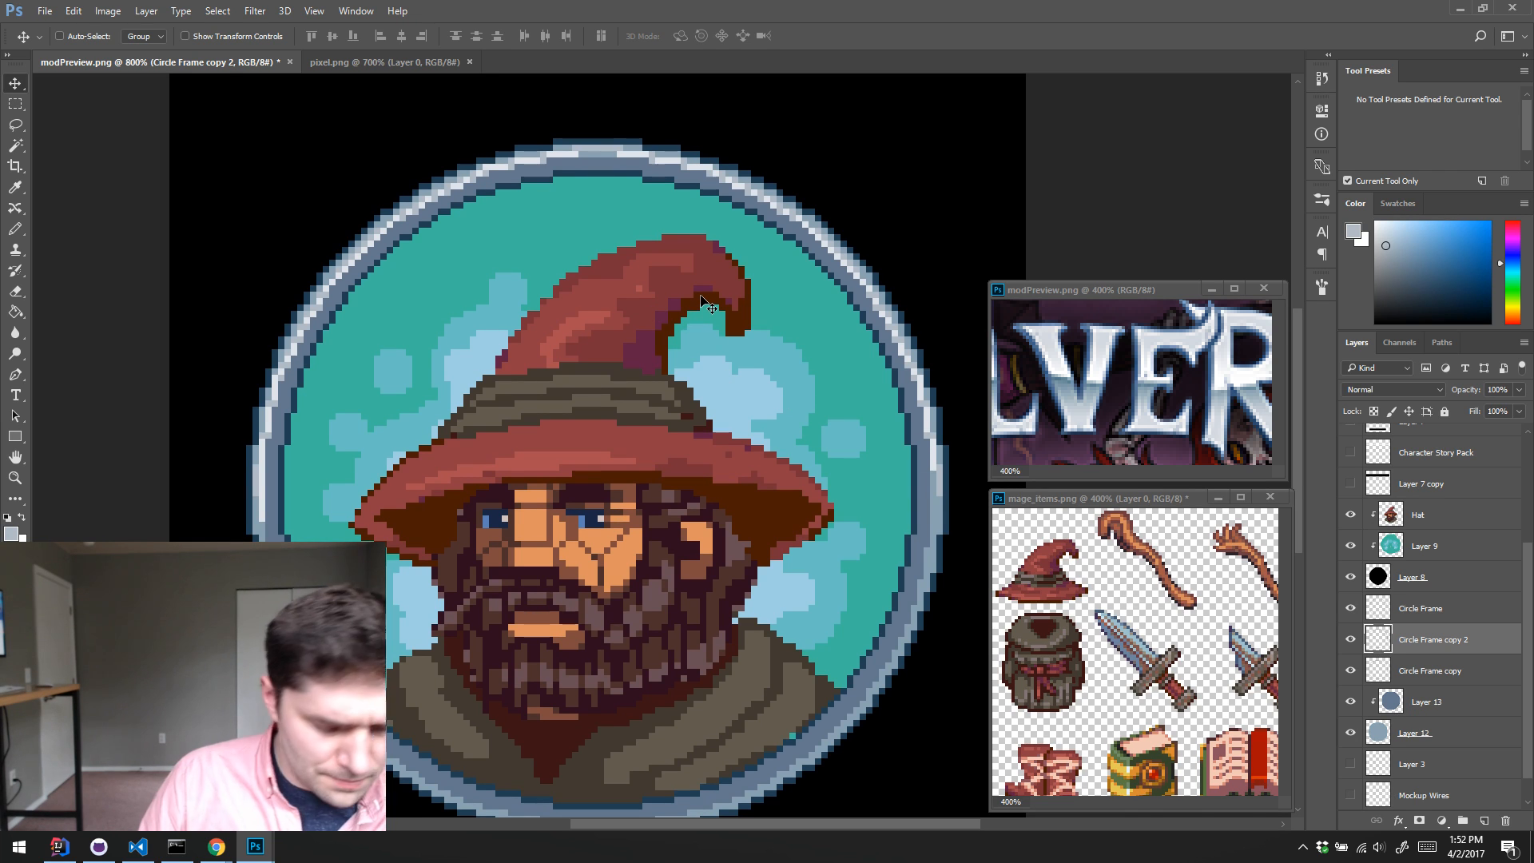
key(Delete)
key(b)
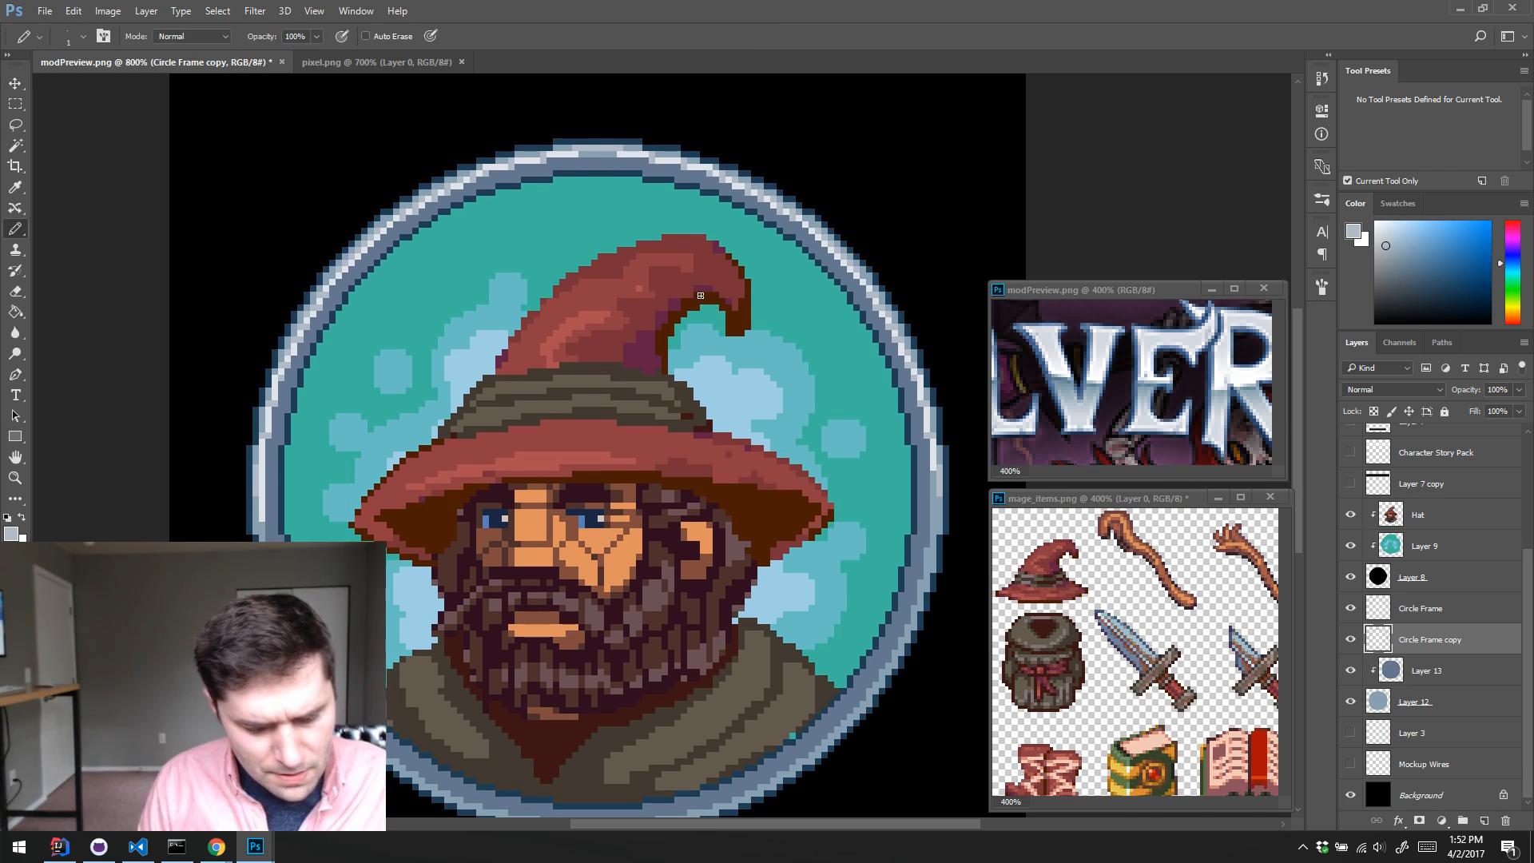
alt+click(635, 149)
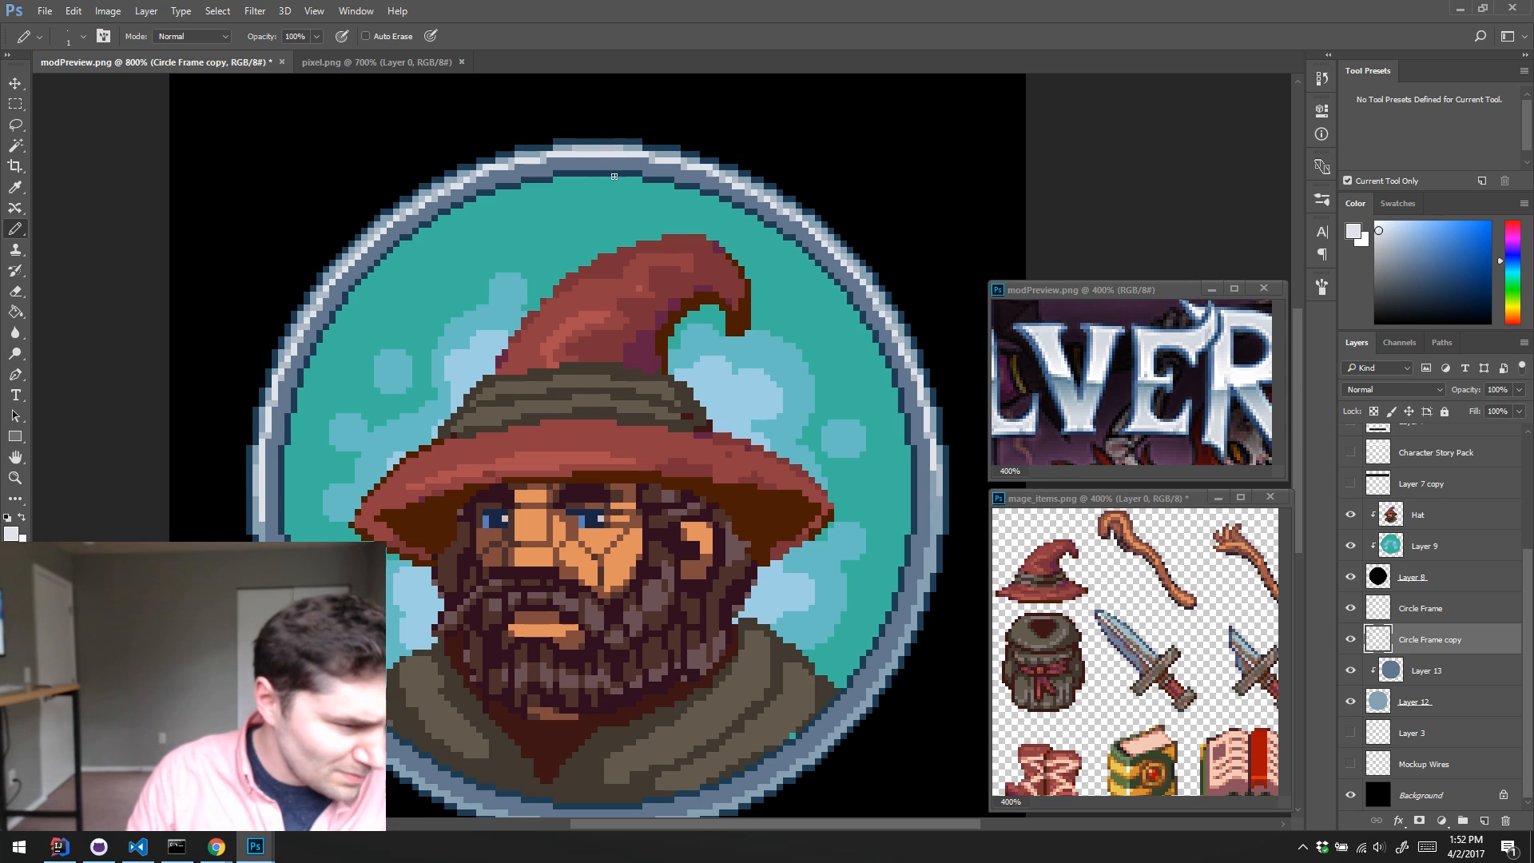
Step: Examine the highlights all around the ring and toggle Circle Frame copy to compare the frame with and without them
drag(537, 438, 605, 318)
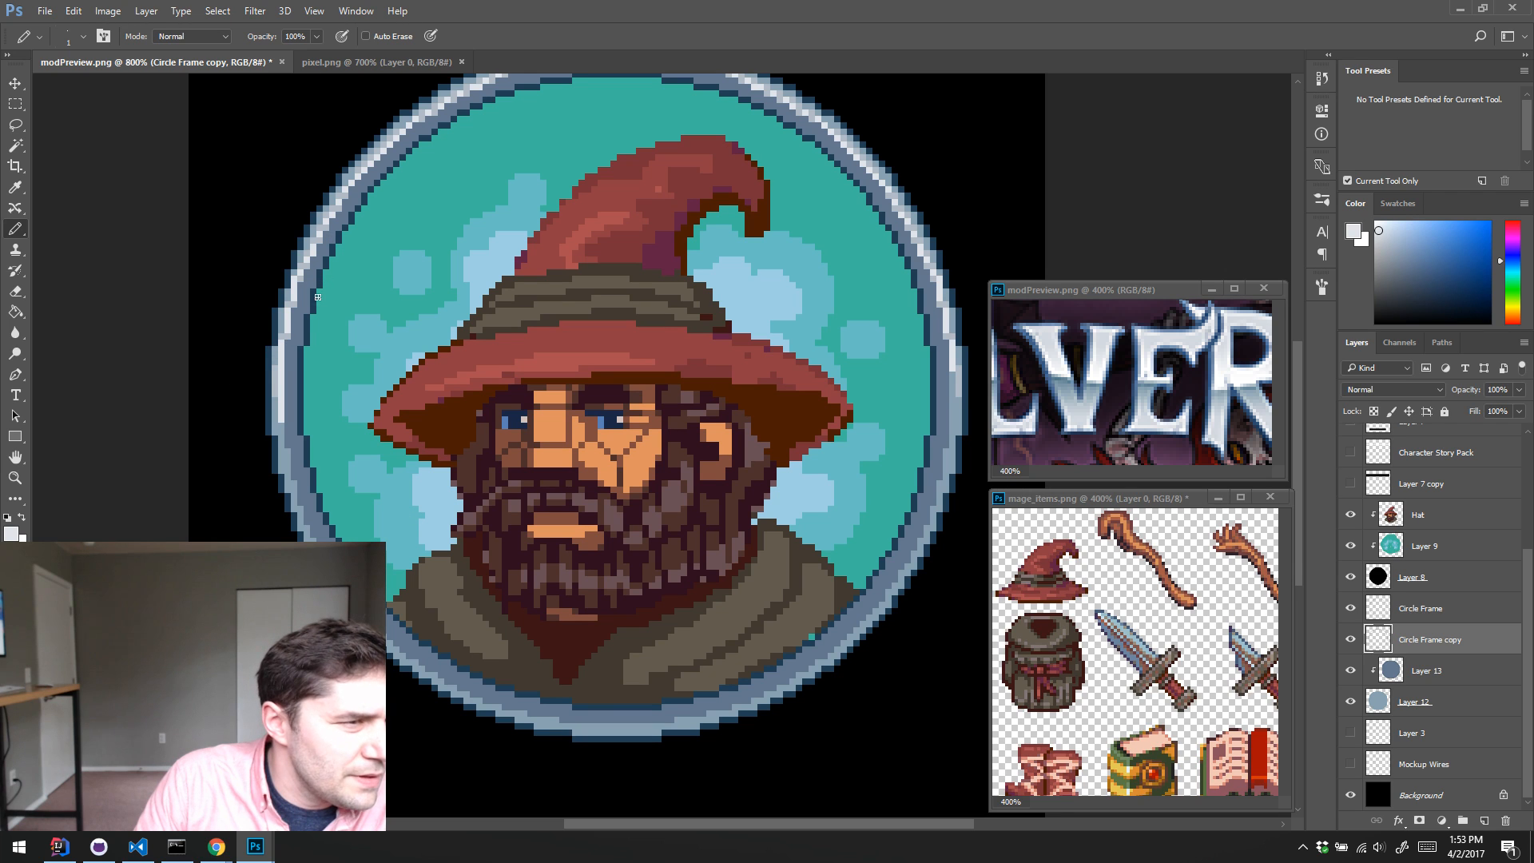
drag(493, 216, 484, 245)
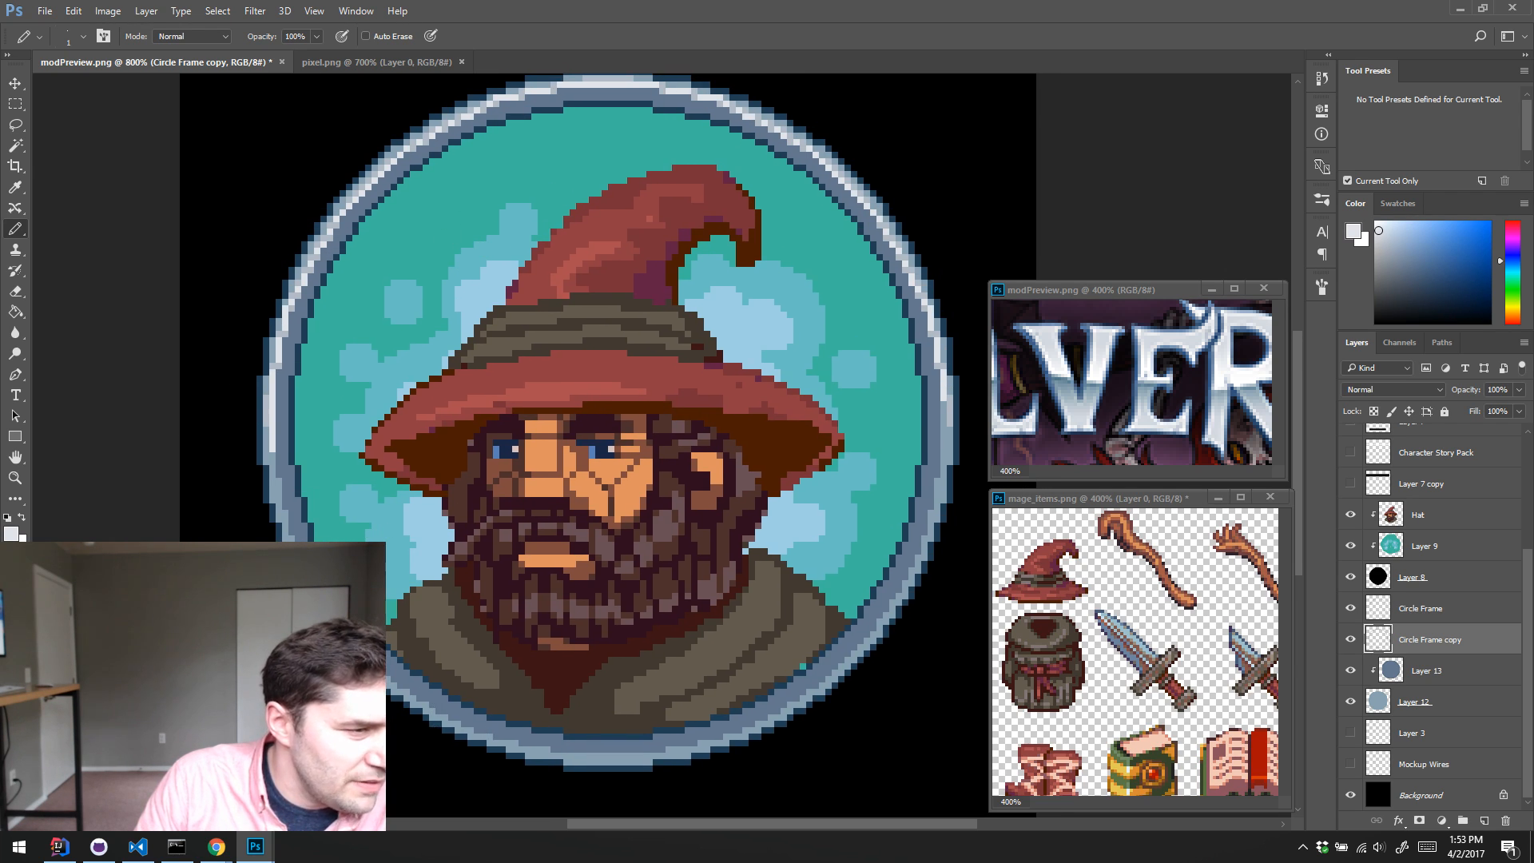
drag(385, 635, 386, 622)
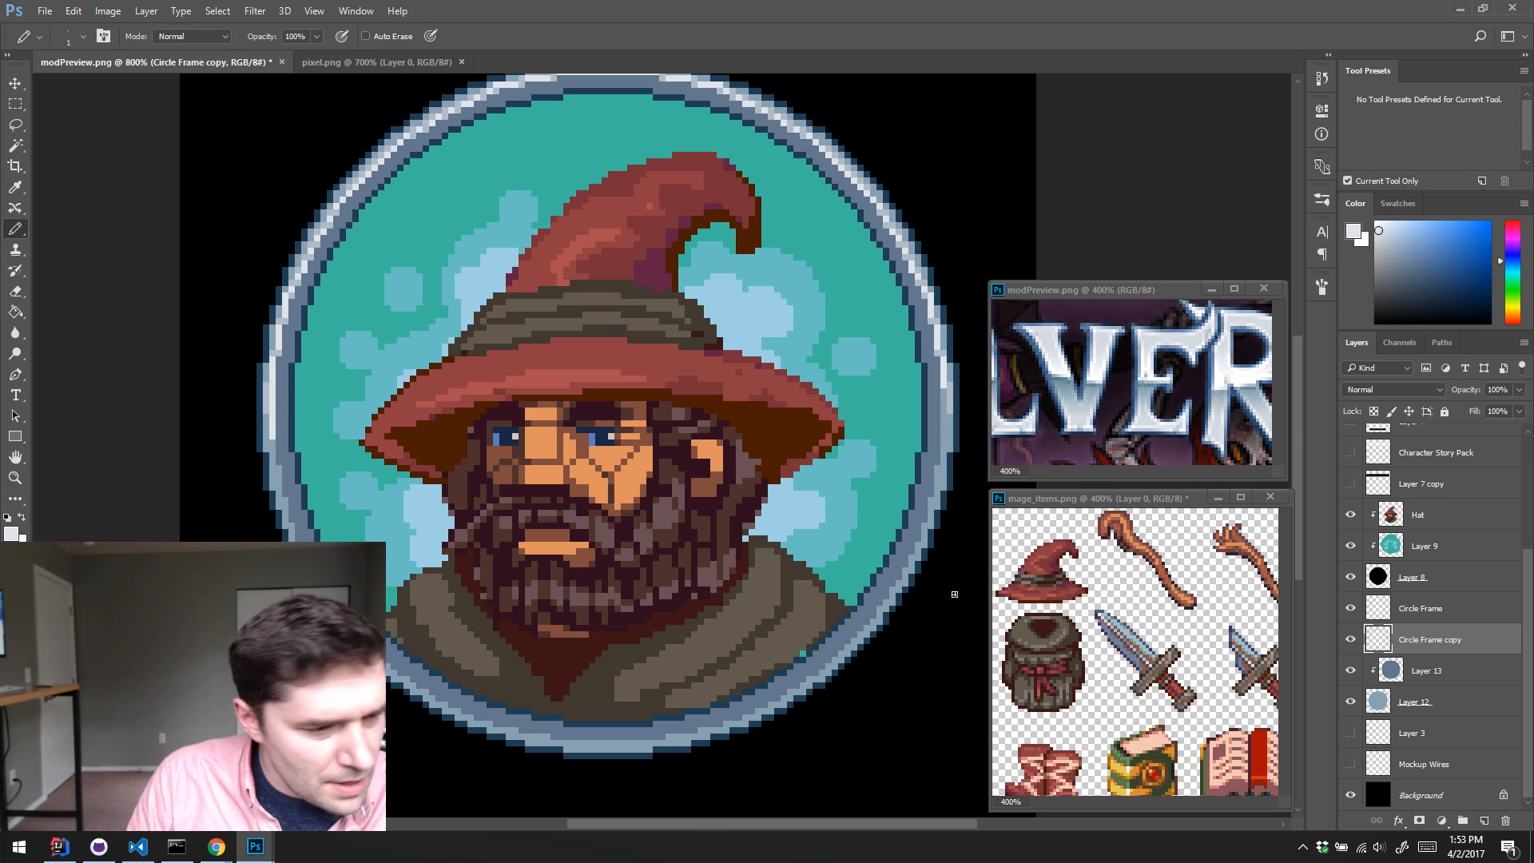
scroll(769, 393, up, 3)
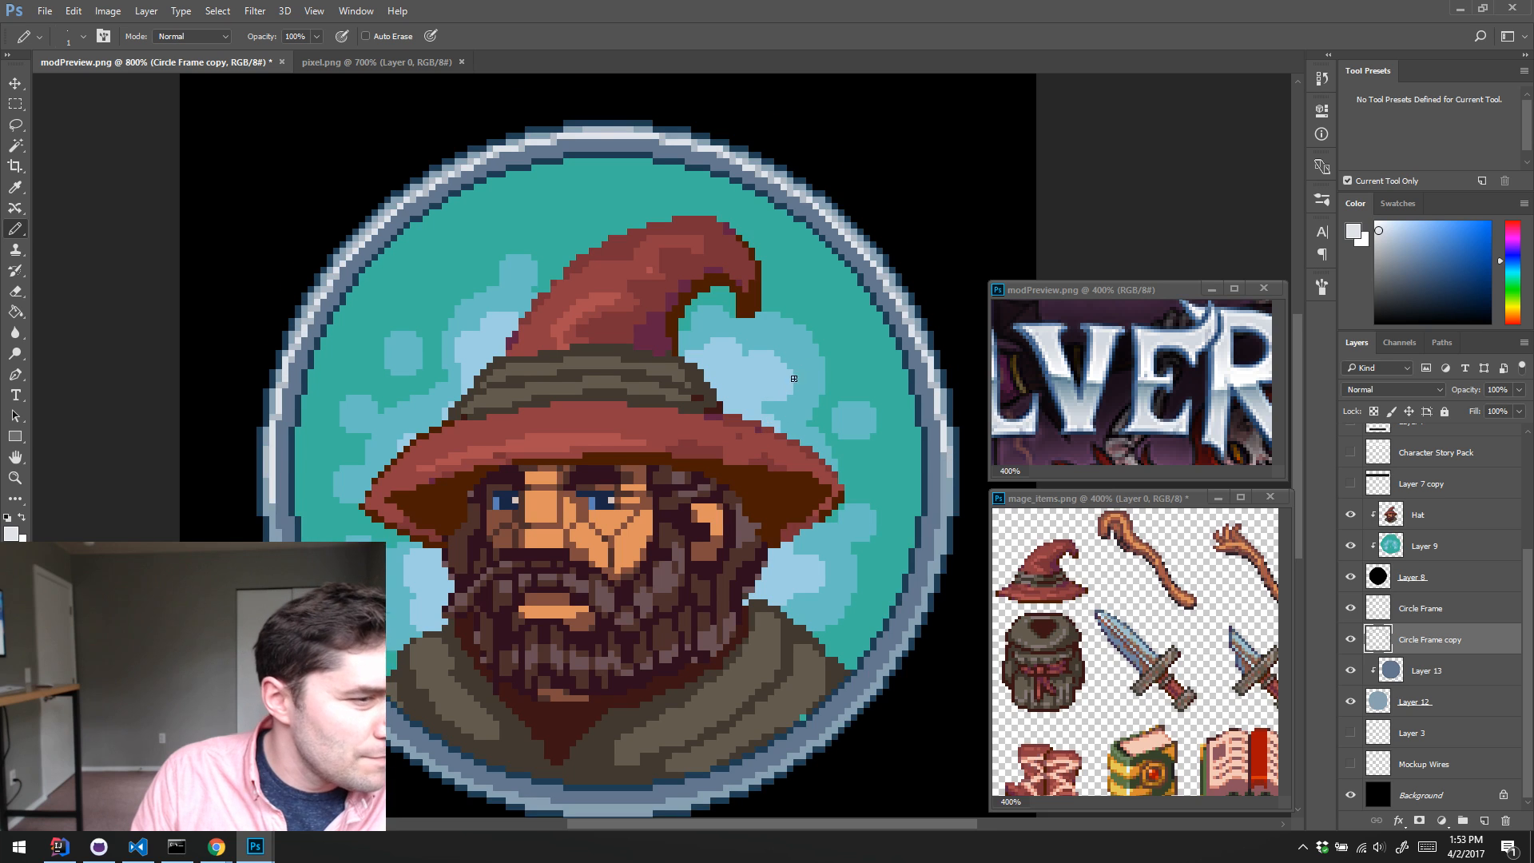
scroll(793, 378, down, 2)
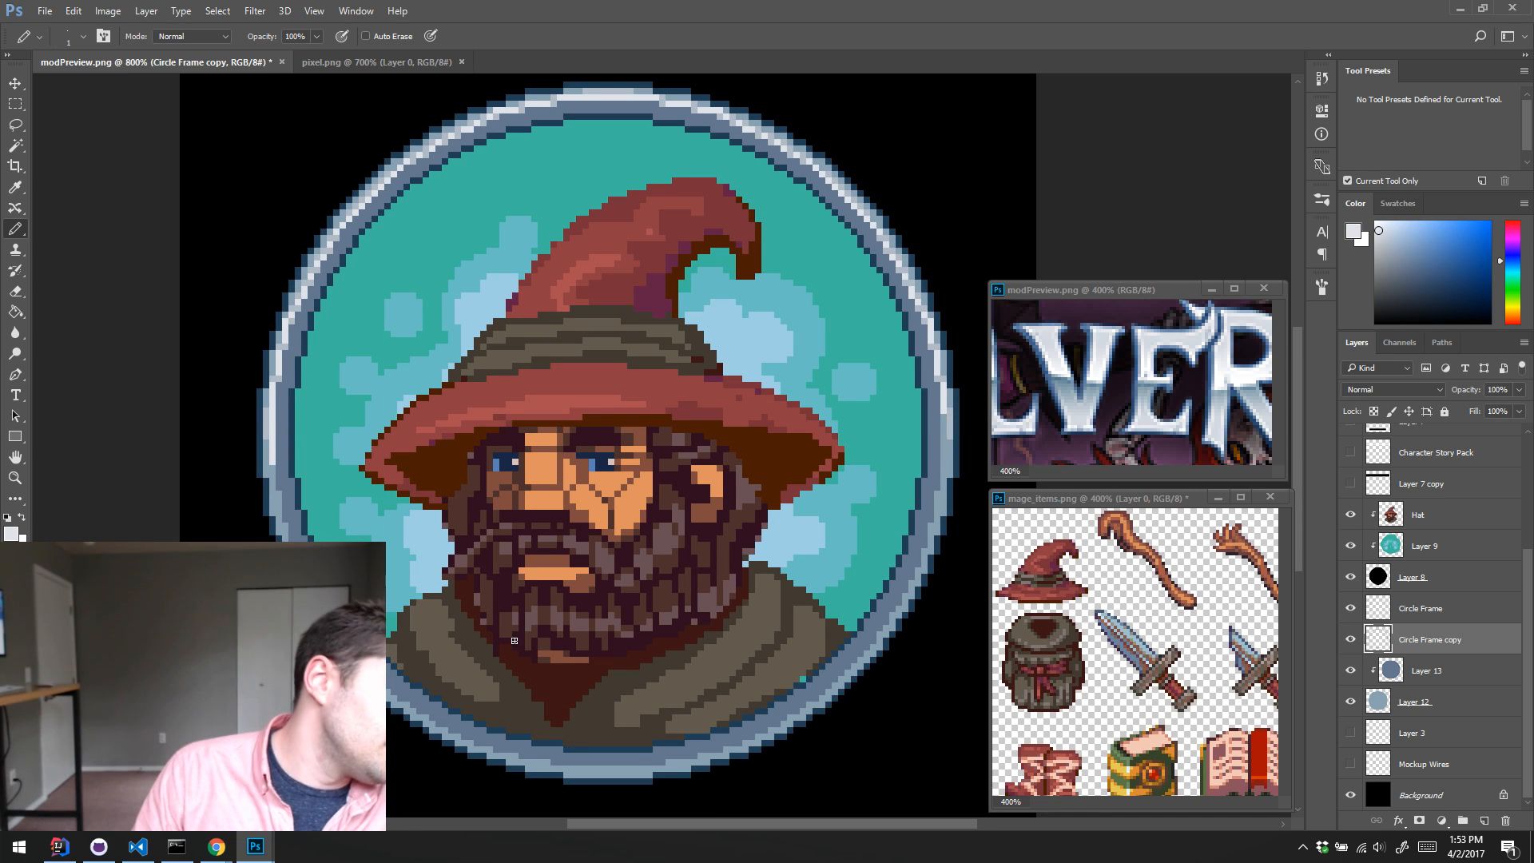
drag(455, 637, 456, 549)
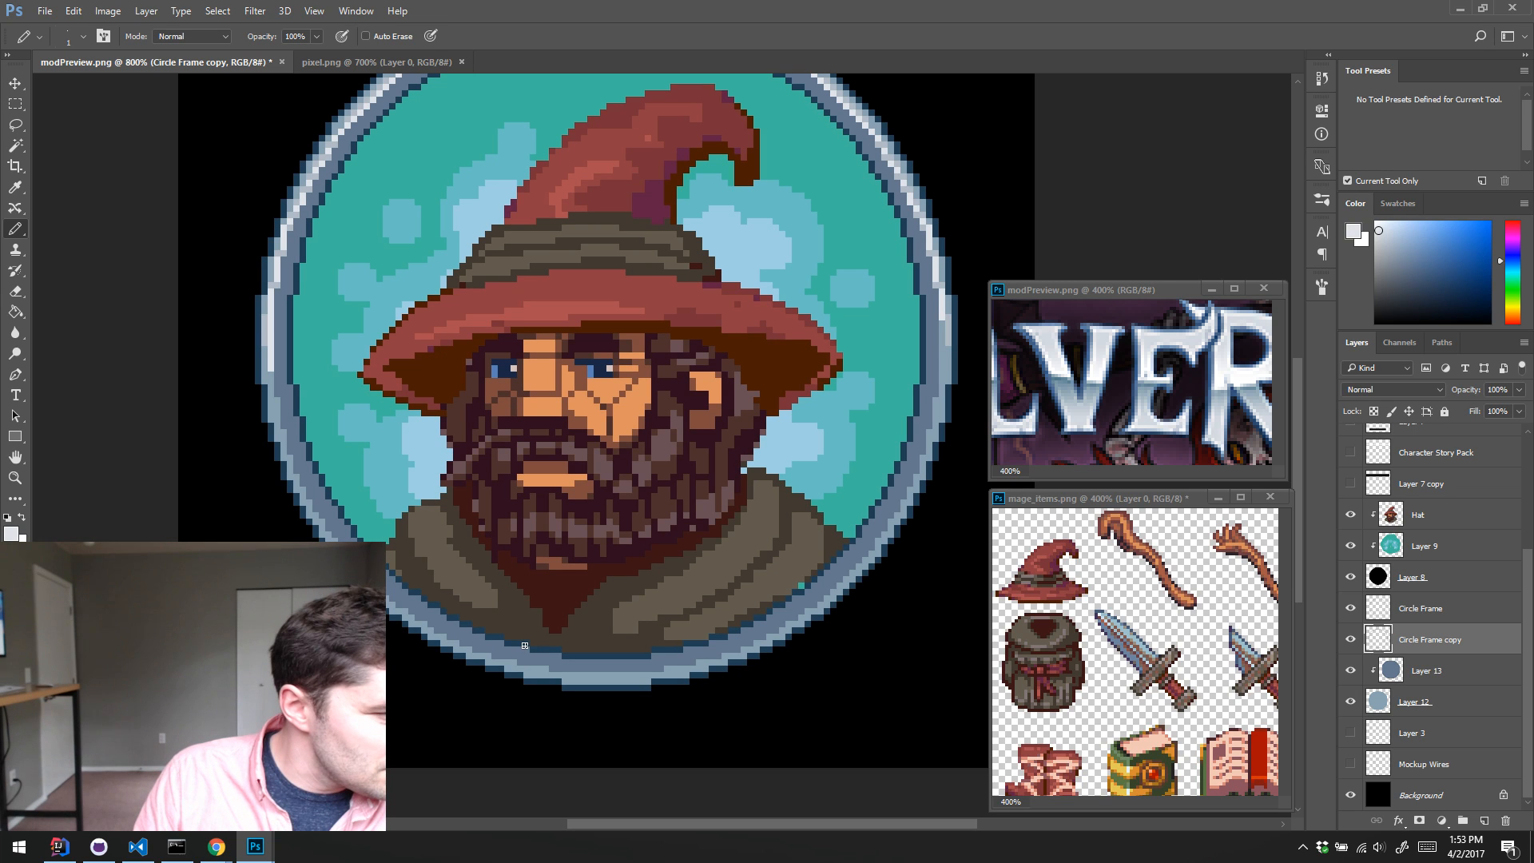
scroll(524, 646, up, 1)
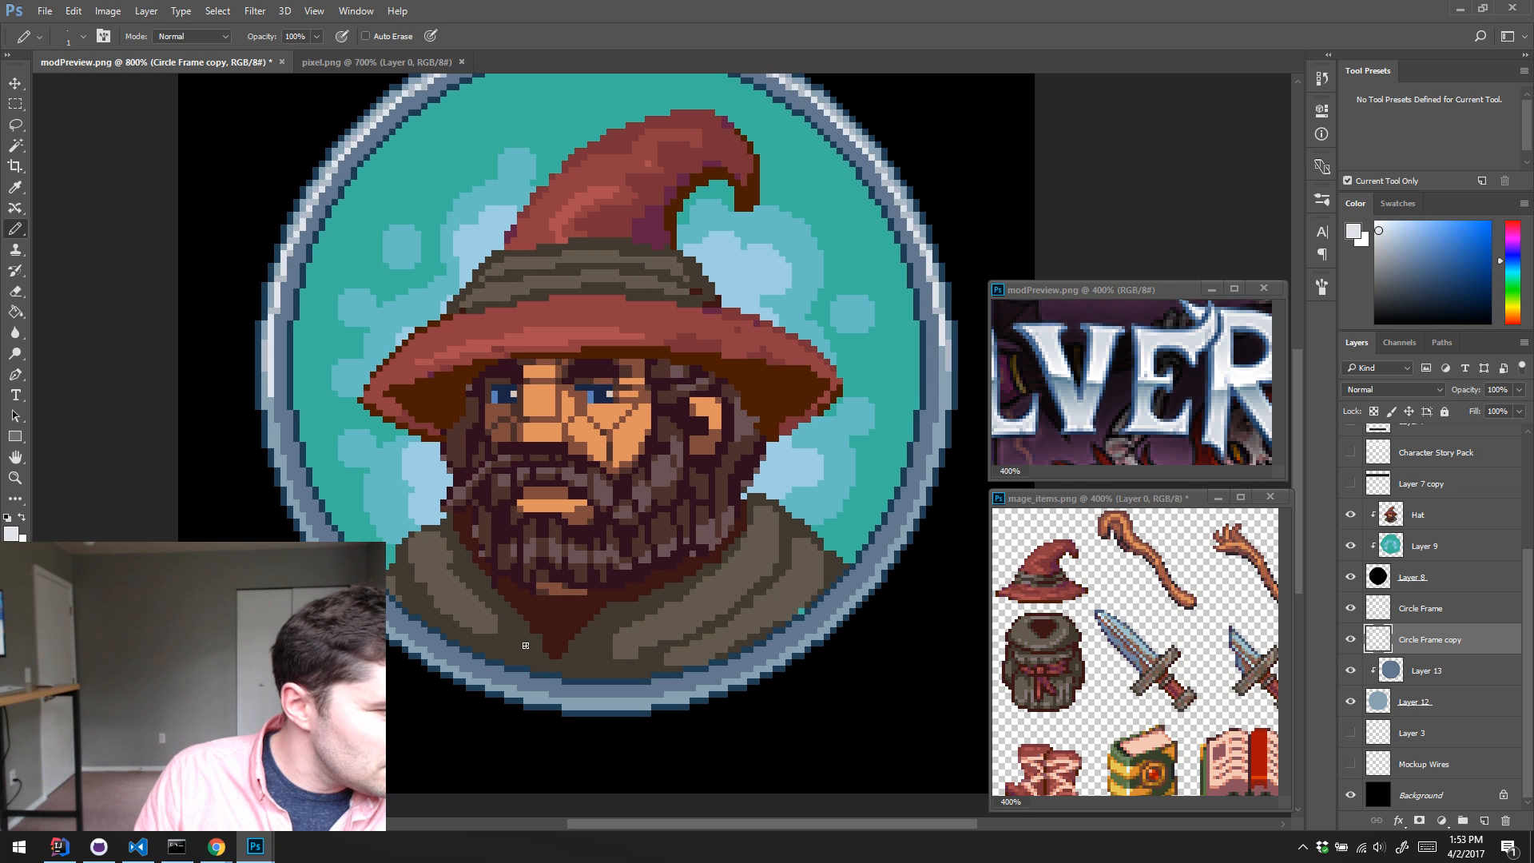
click(1352, 640)
click(1351, 639)
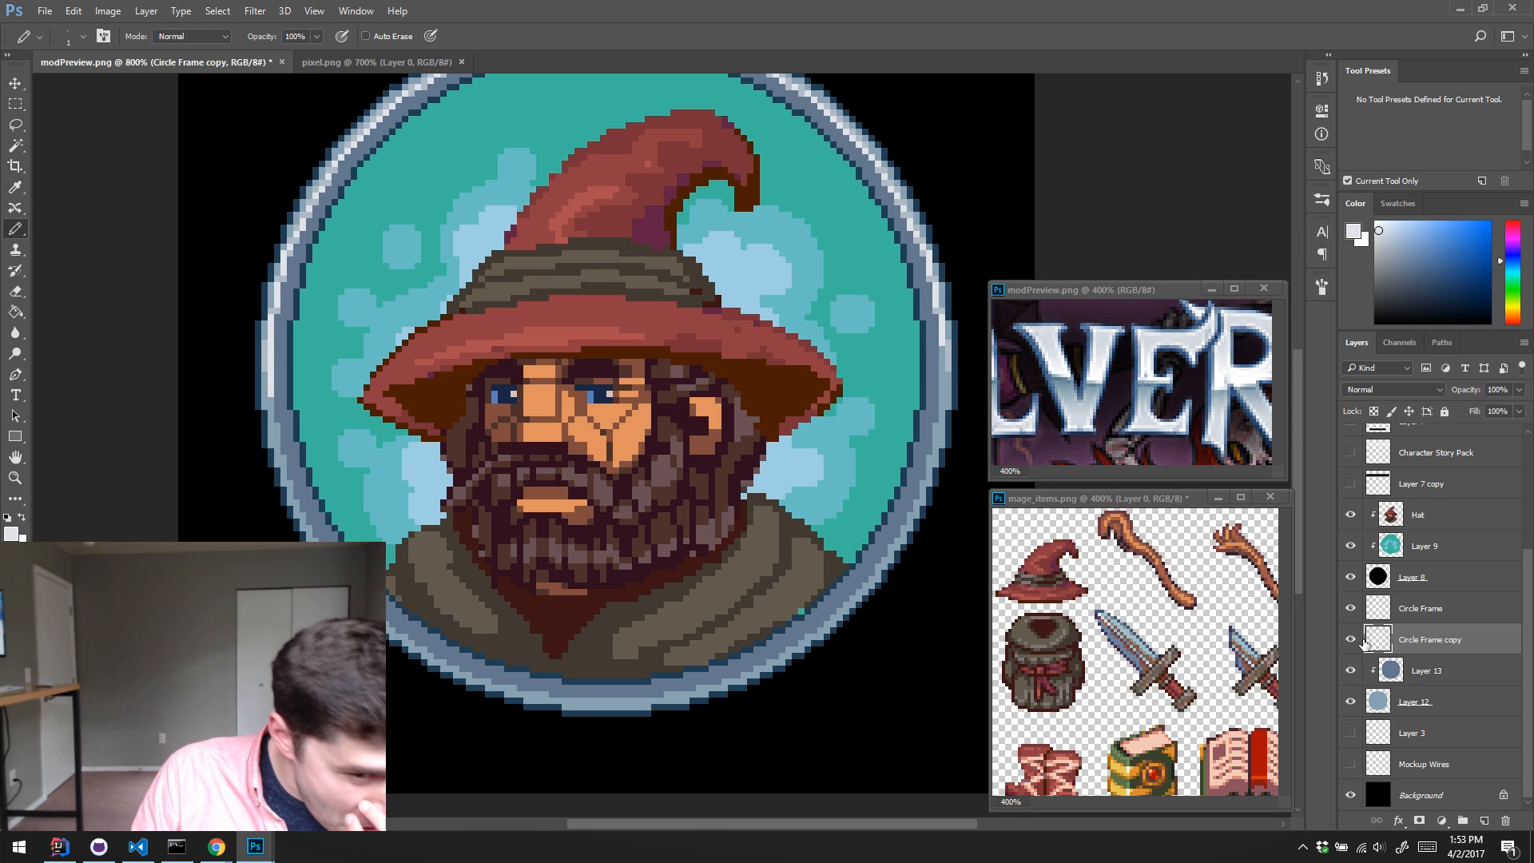
click(1363, 669)
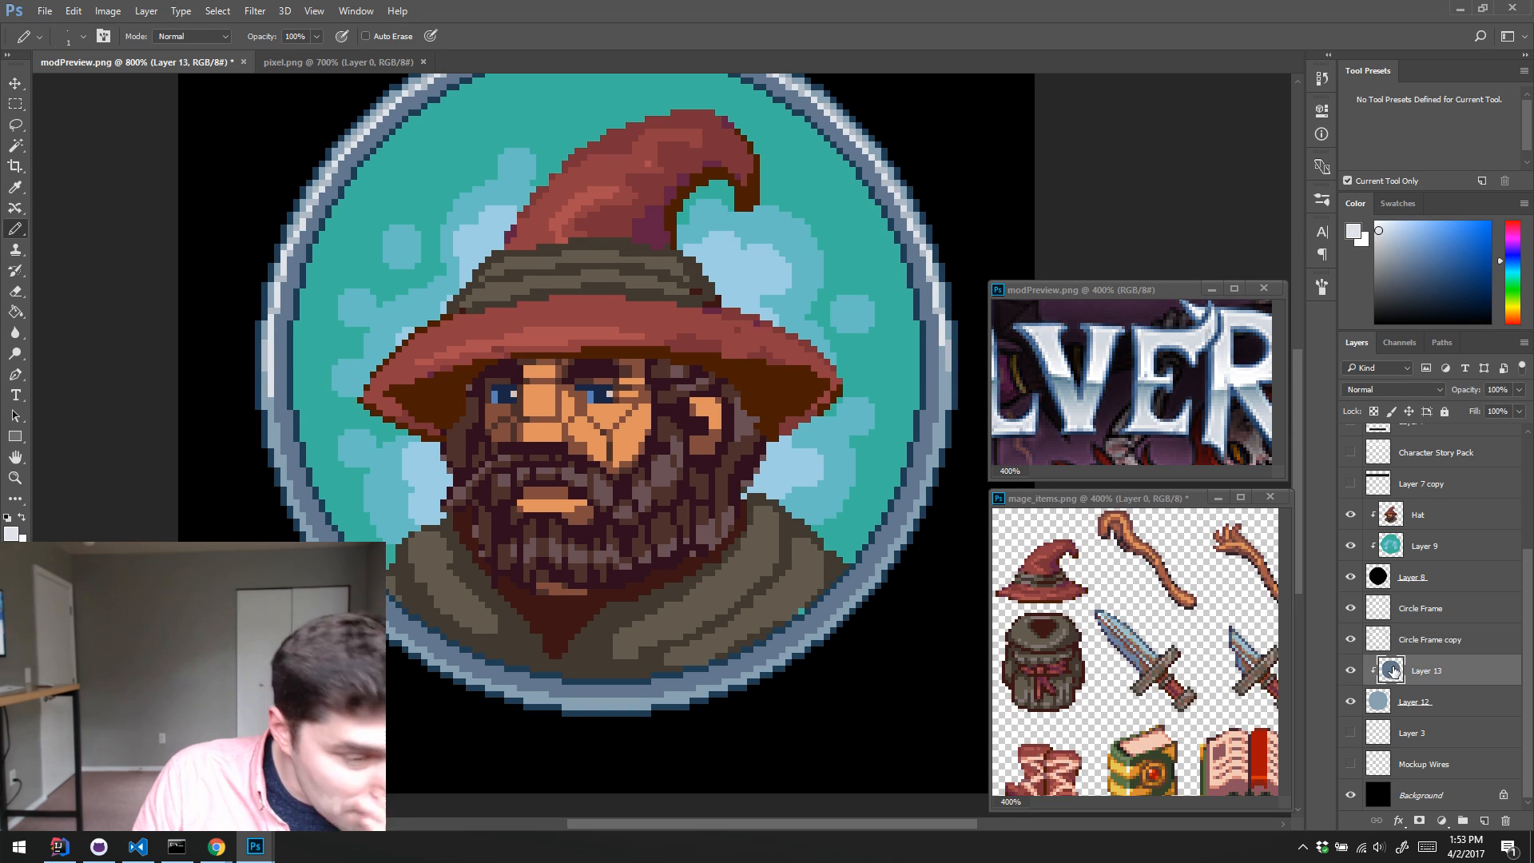
click(1351, 639)
click(1351, 640)
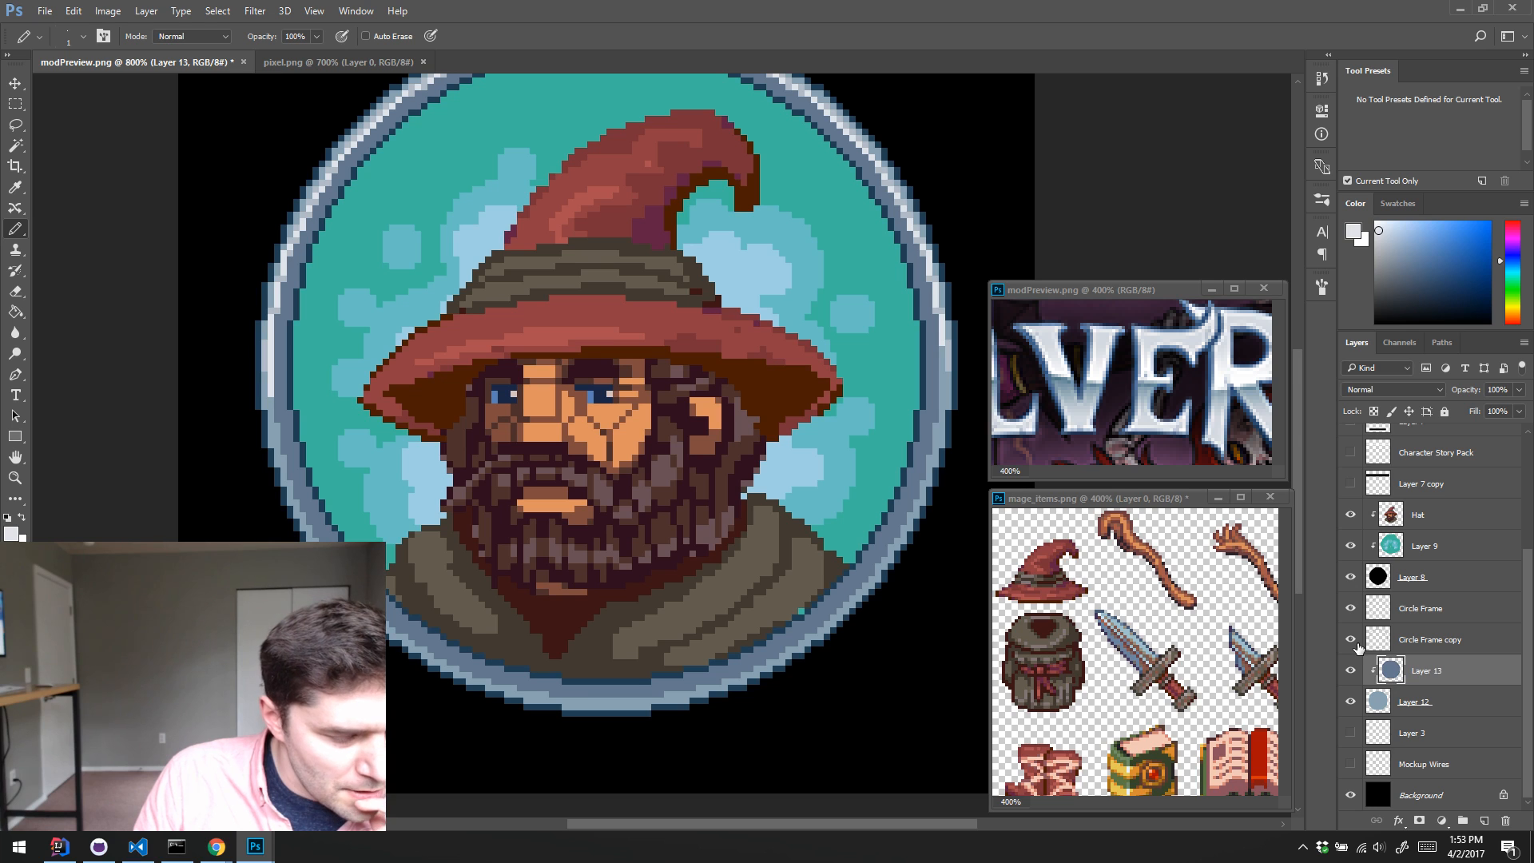
Step: Copy the lower half of Layer 13's disc to a new layer and toggle both layers' visibility to check the copy
key(m)
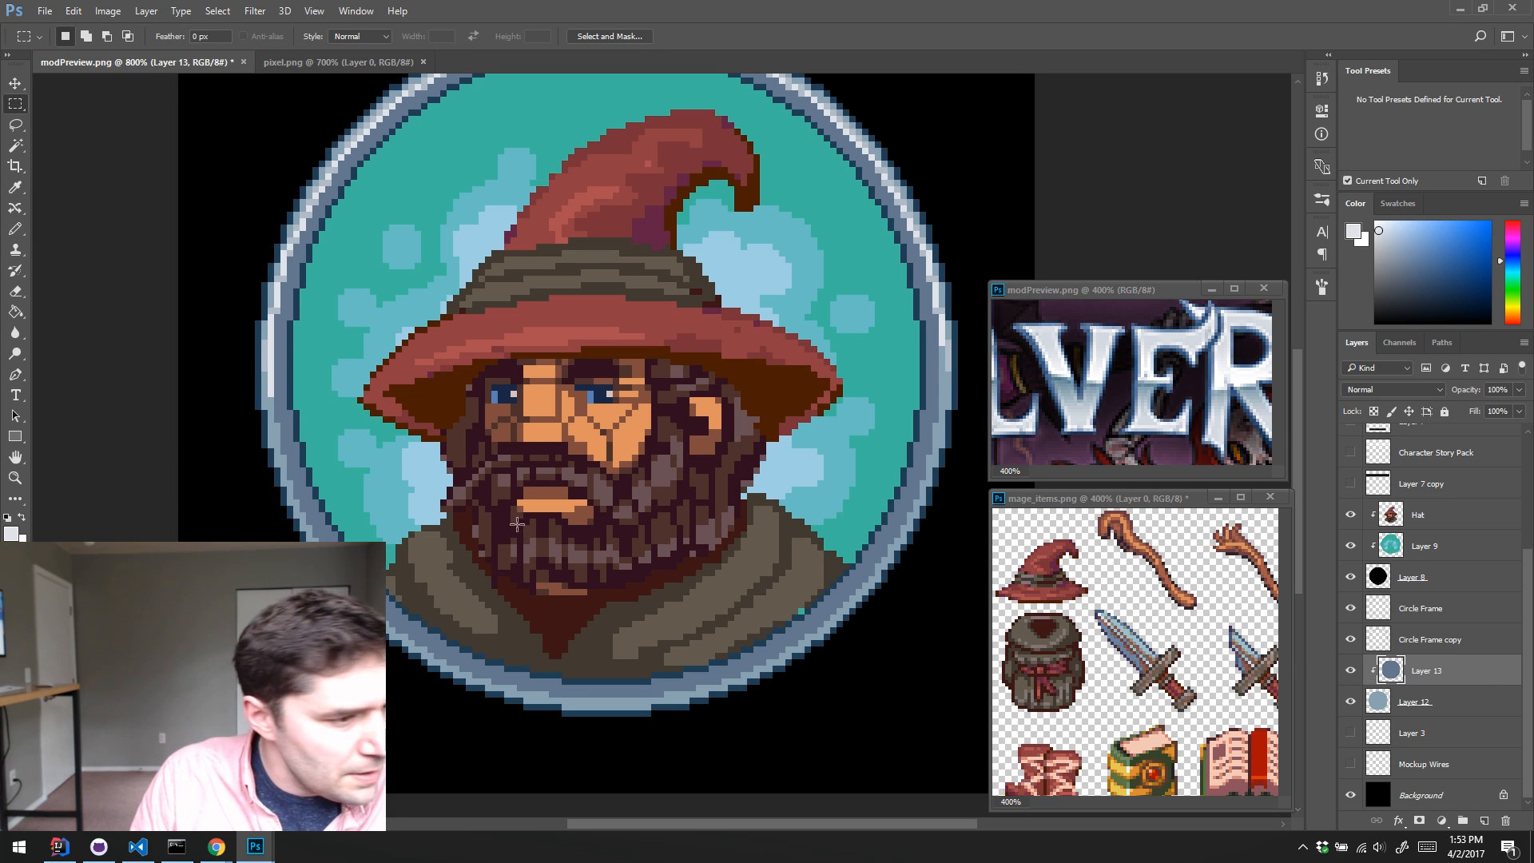
drag(233, 379, 976, 753)
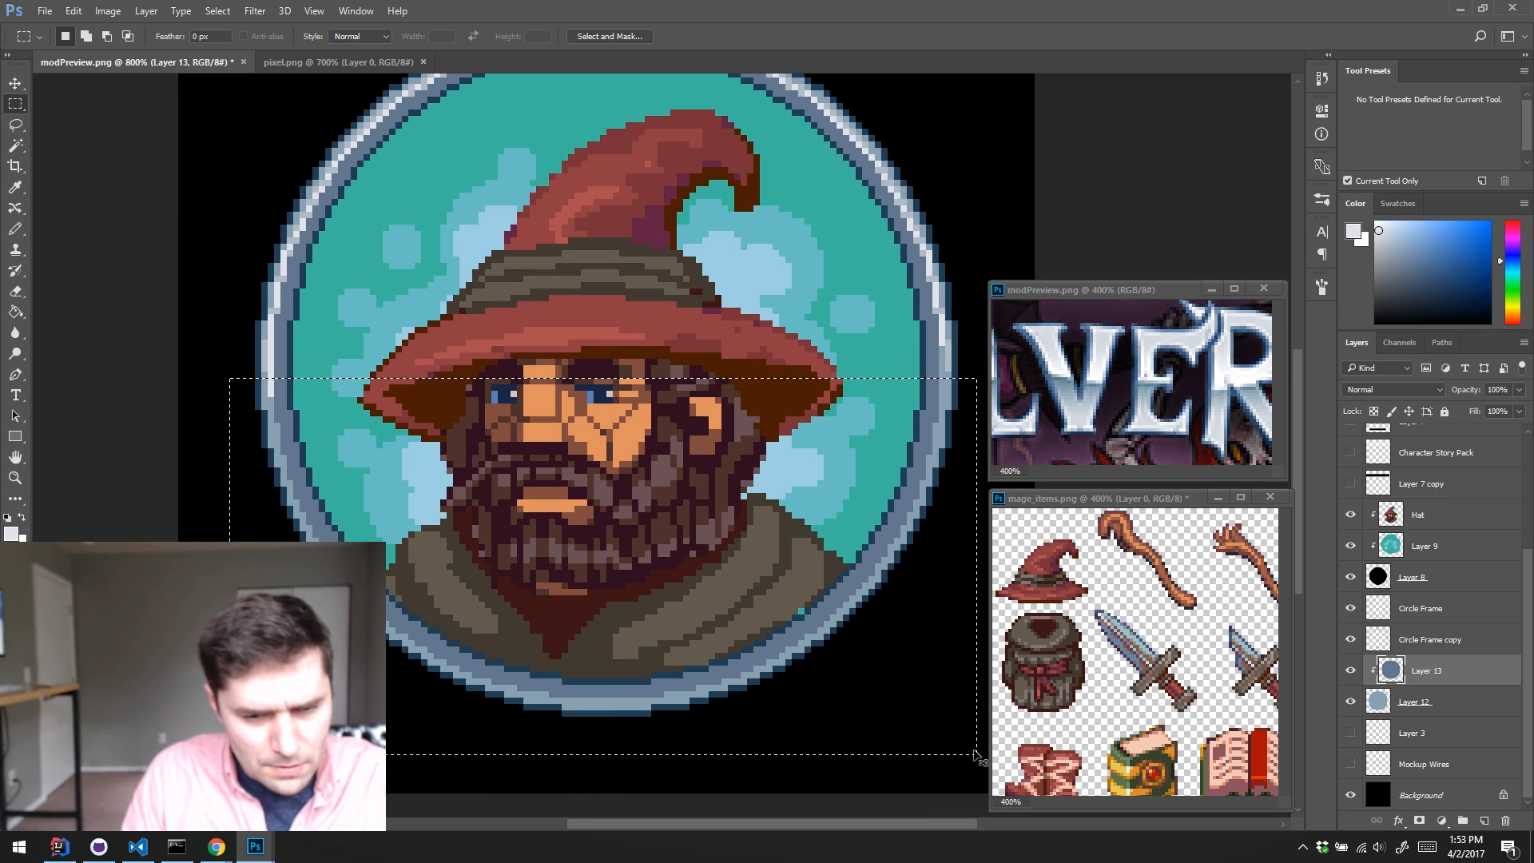
key(ctrl+j)
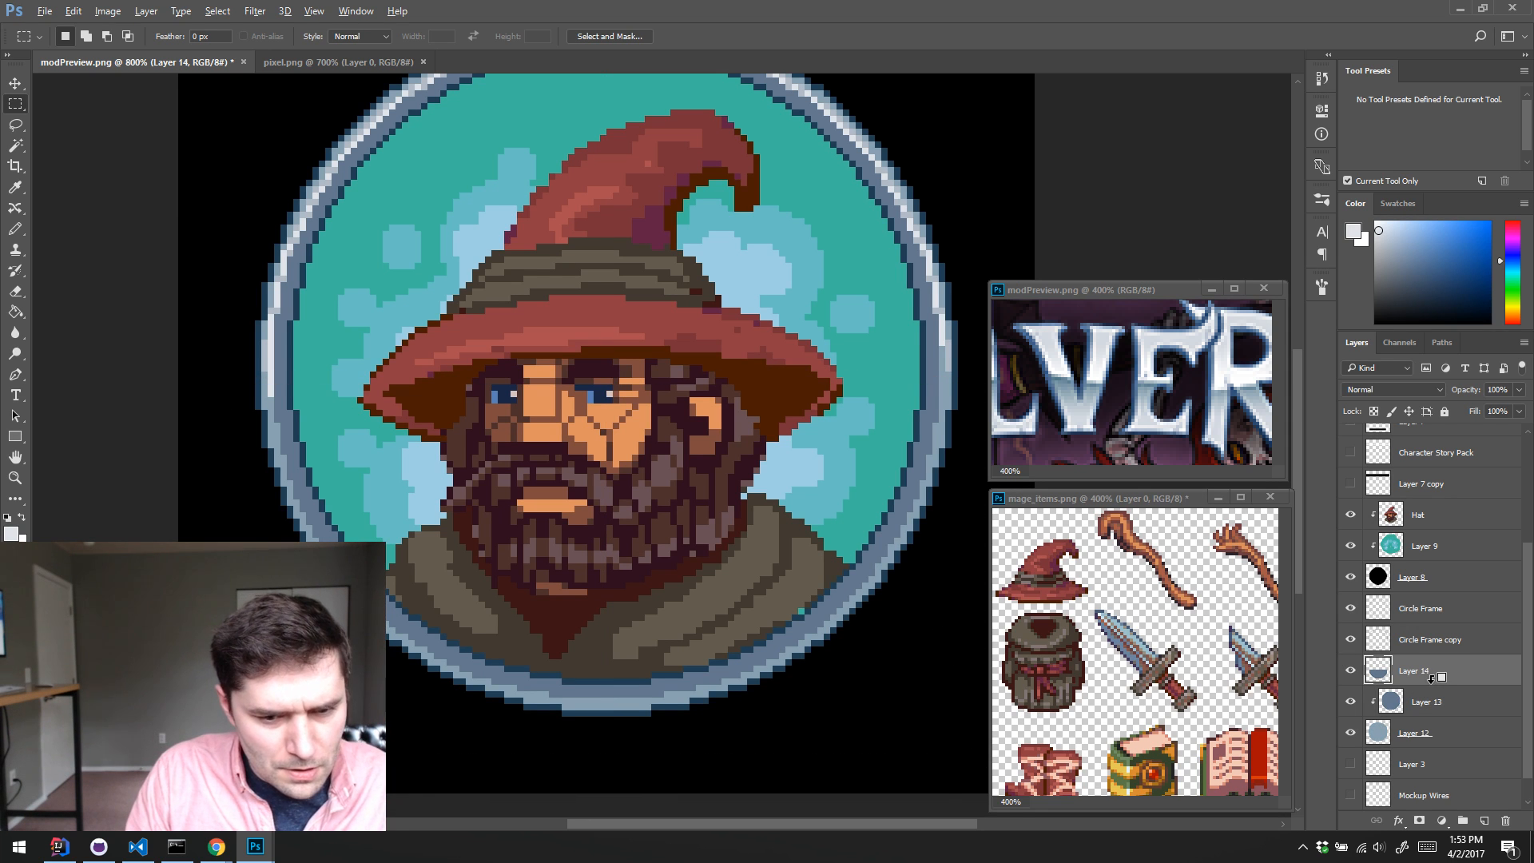
click(1351, 675)
click(1351, 676)
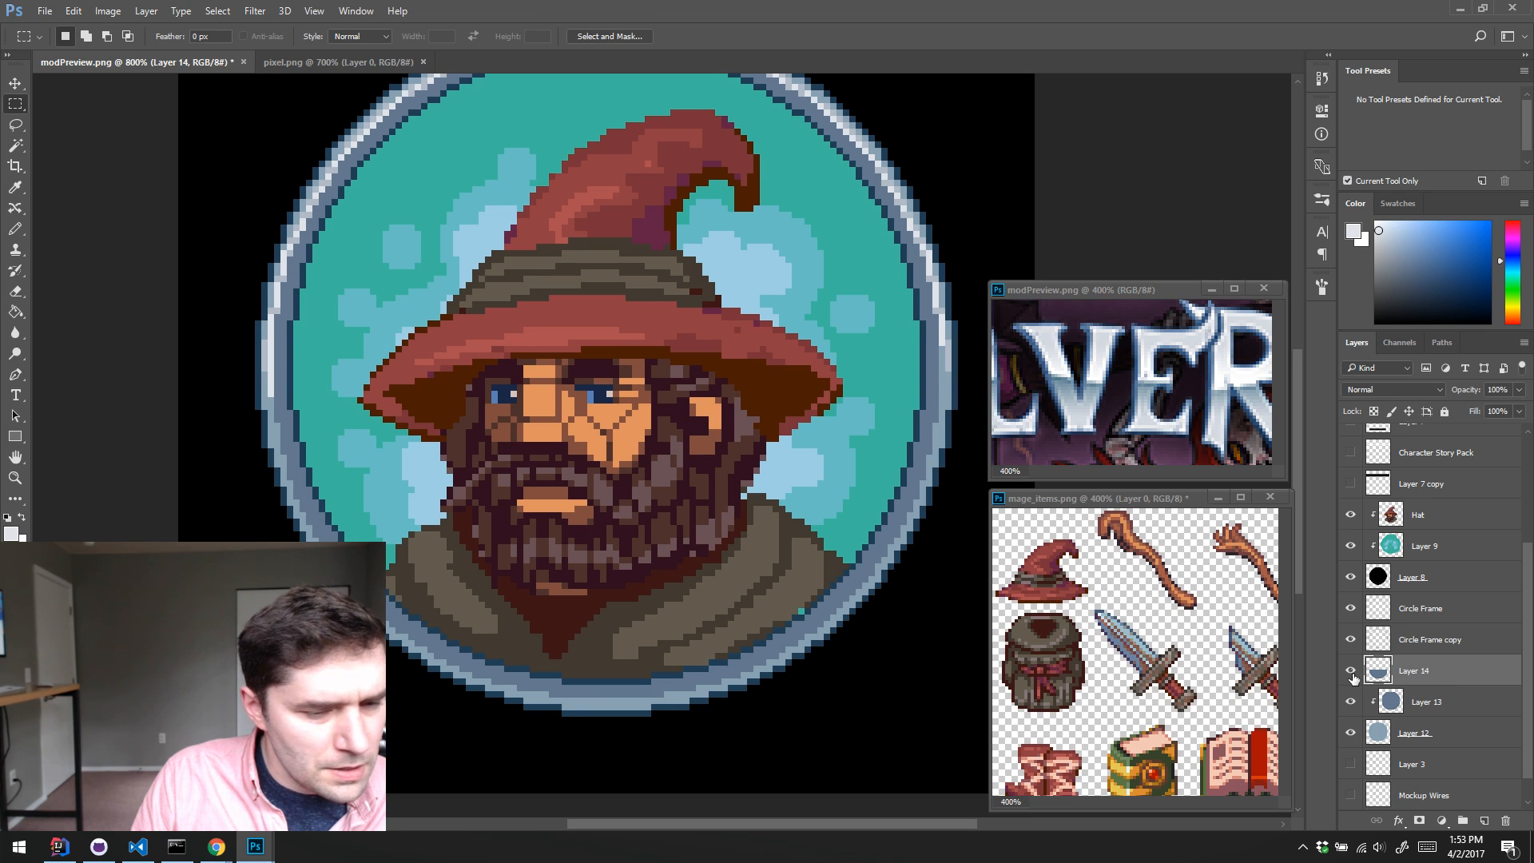
click(1351, 702)
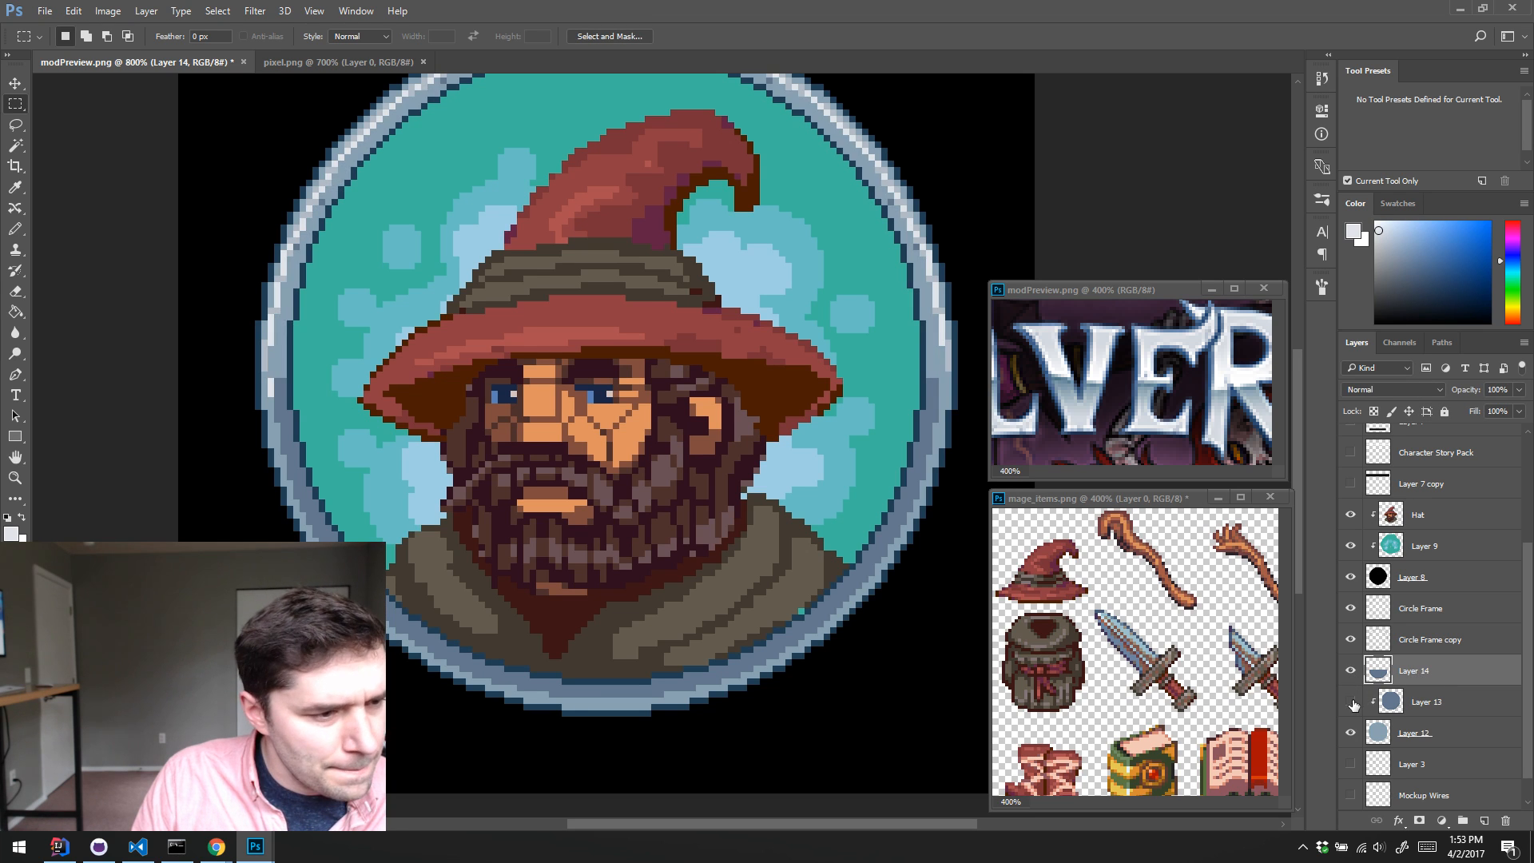
click(1351, 702)
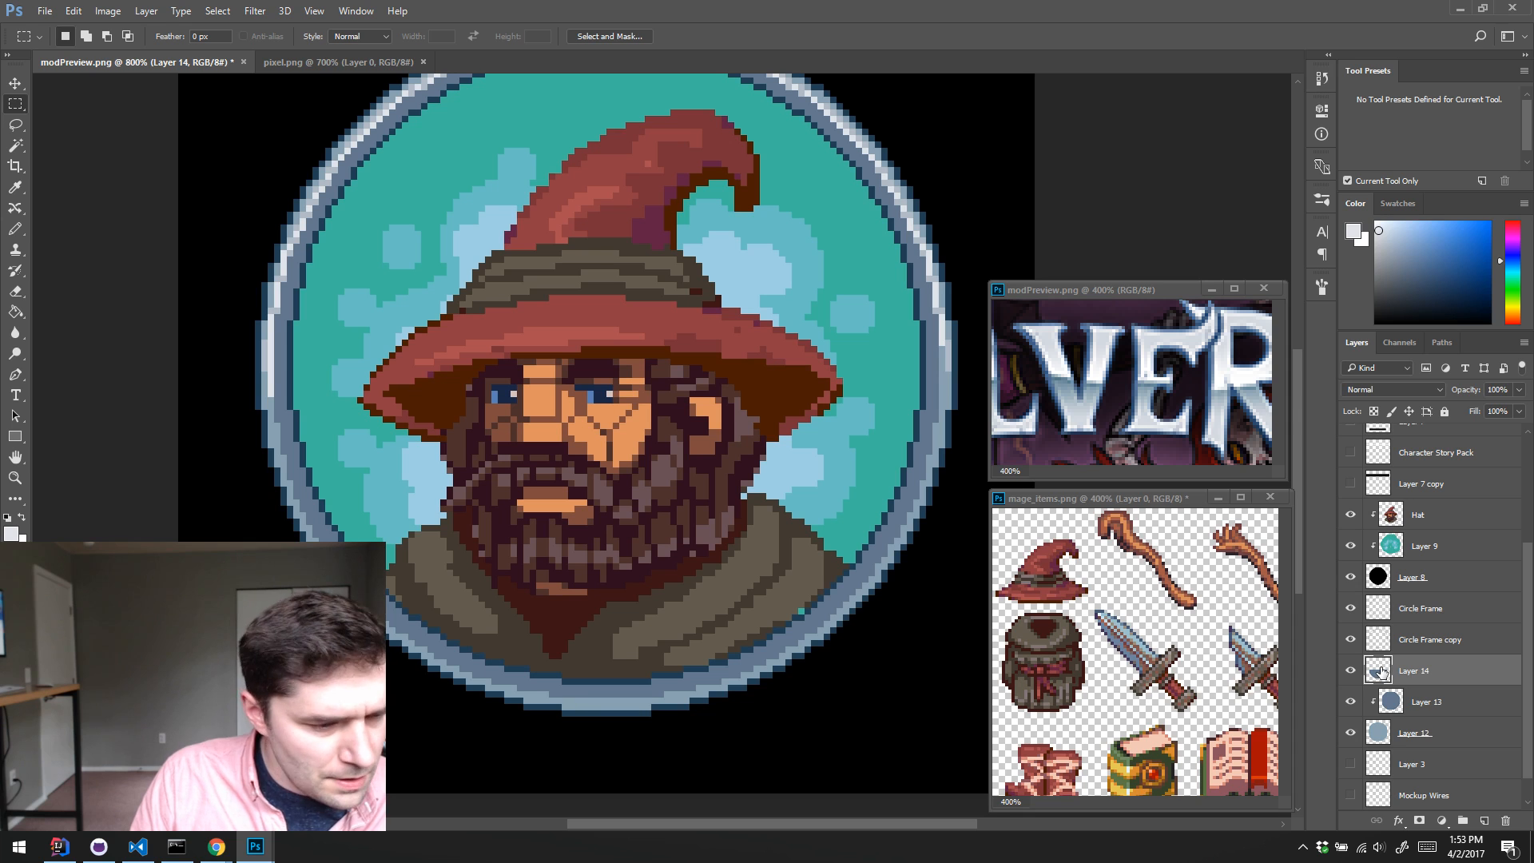
Step: Fill the copied lower half of the ring's blue-grey band with the light grey sampled from the ring's left side
key(w)
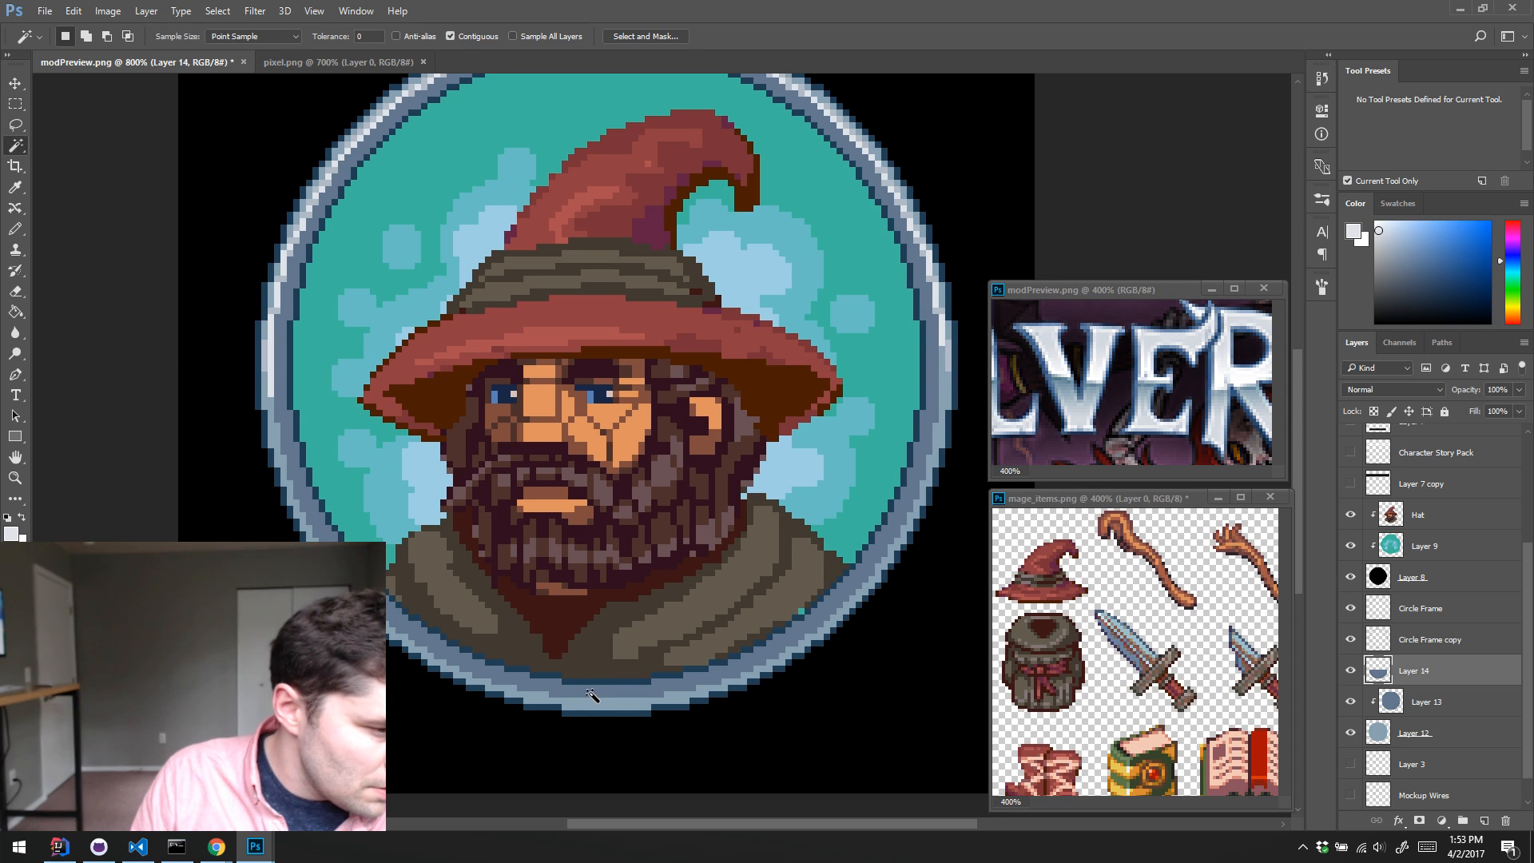
click(591, 693)
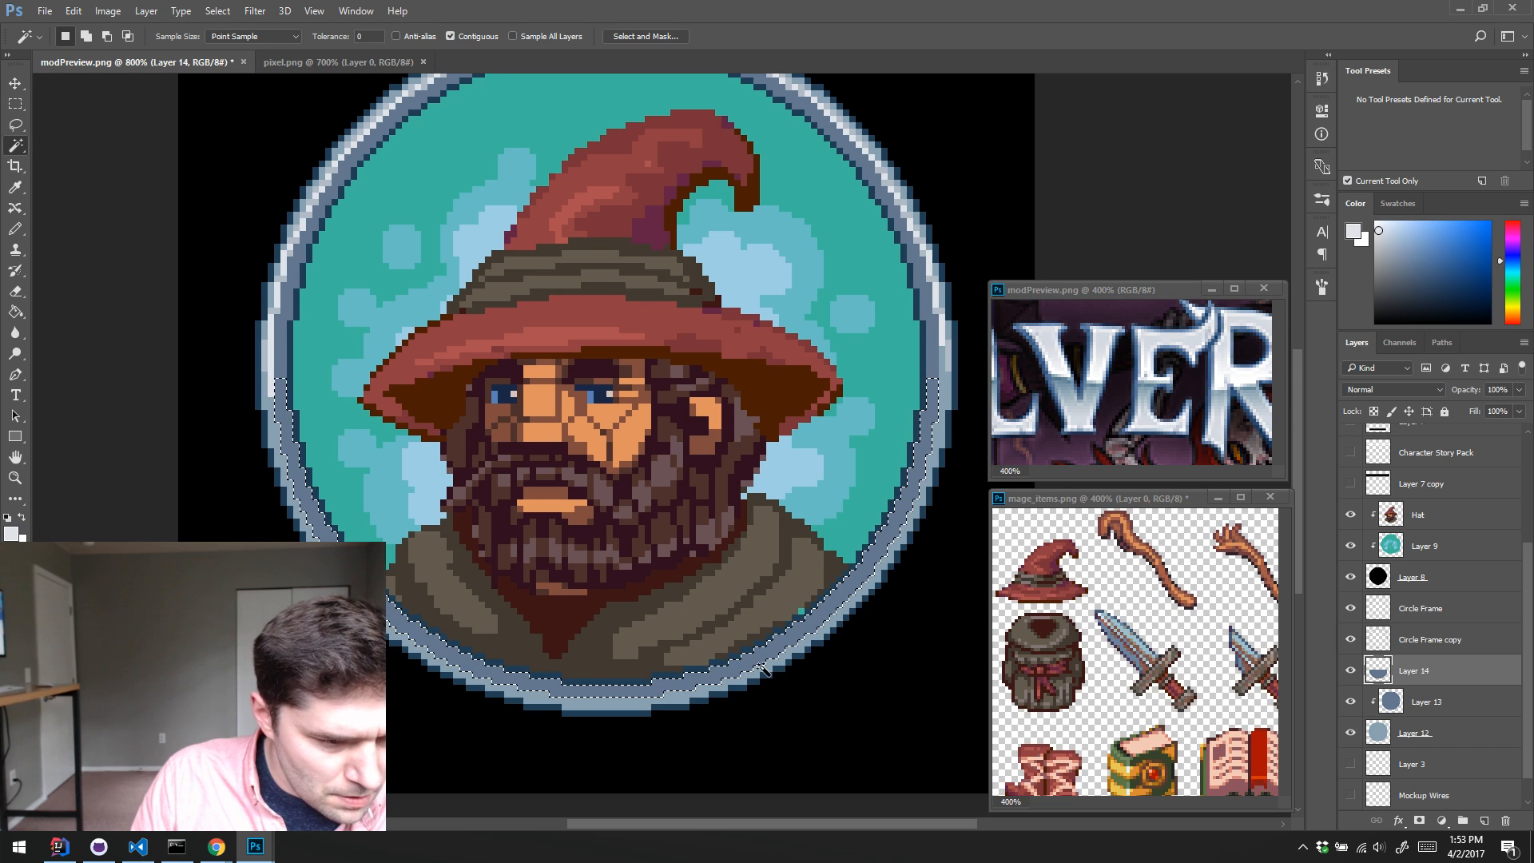
scroll(629, 714, right, 1)
click(625, 707)
click(631, 696)
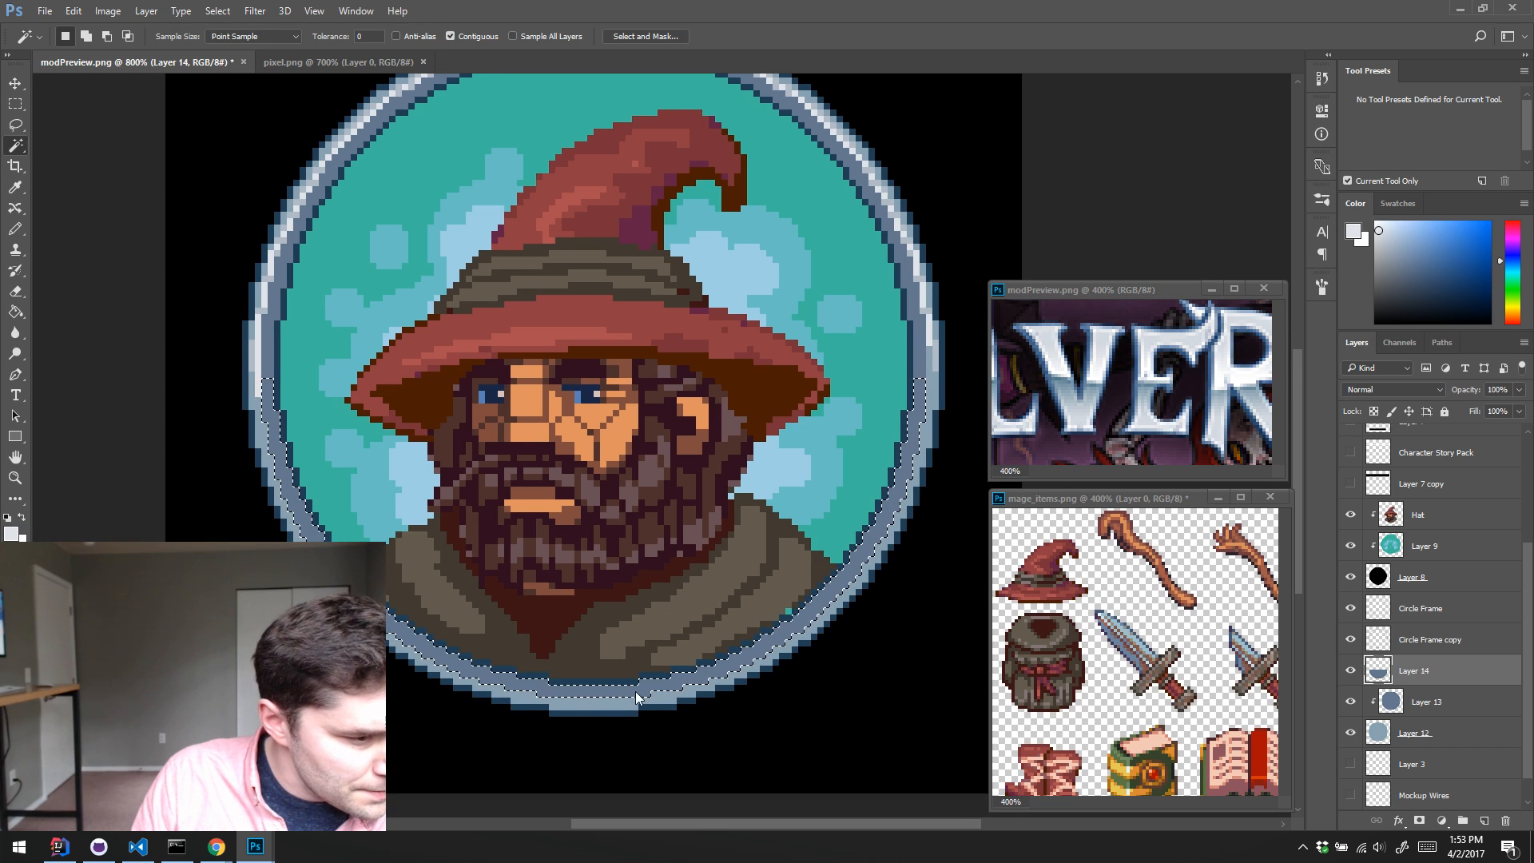
key(i)
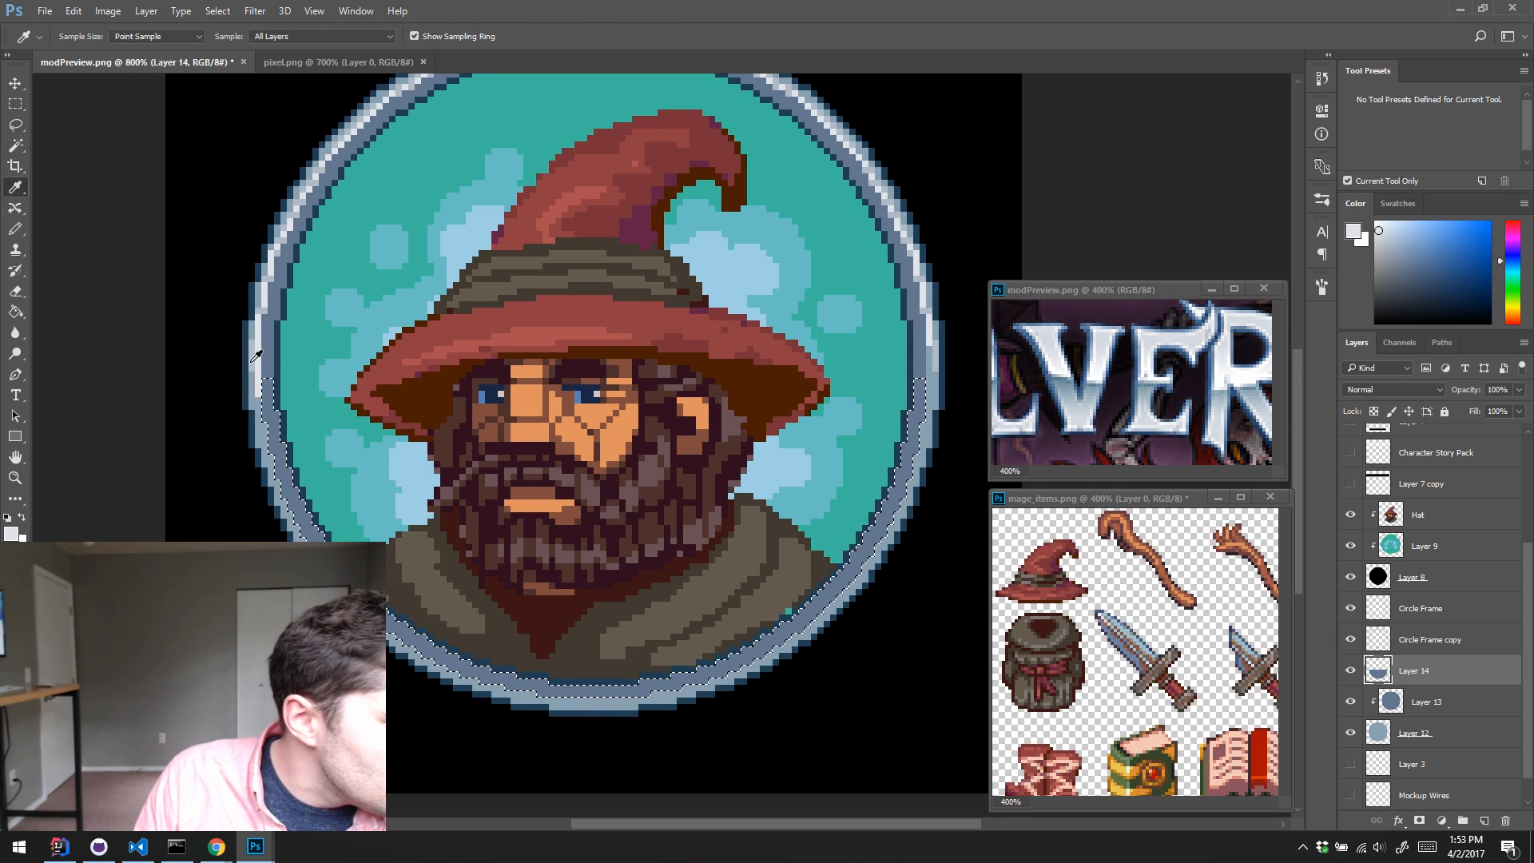
click(243, 352)
key(alt+BackSpace)
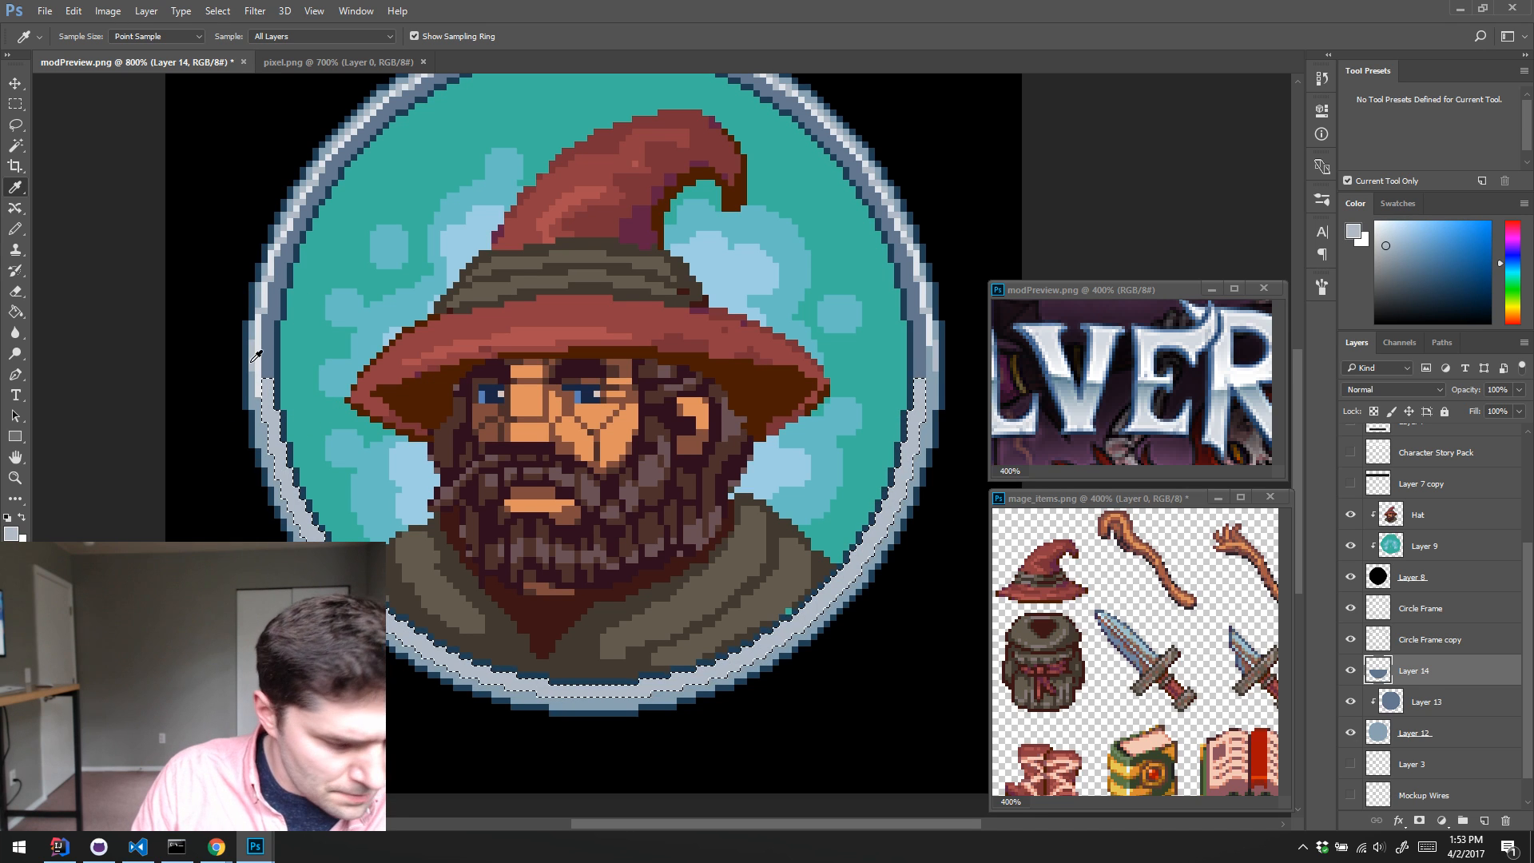
key(ctrl+d)
Step: Test-select the area around the recoloured band and toggle Layer 14 to compare the ring with and without the lighter lower half
key(w)
click(600, 707)
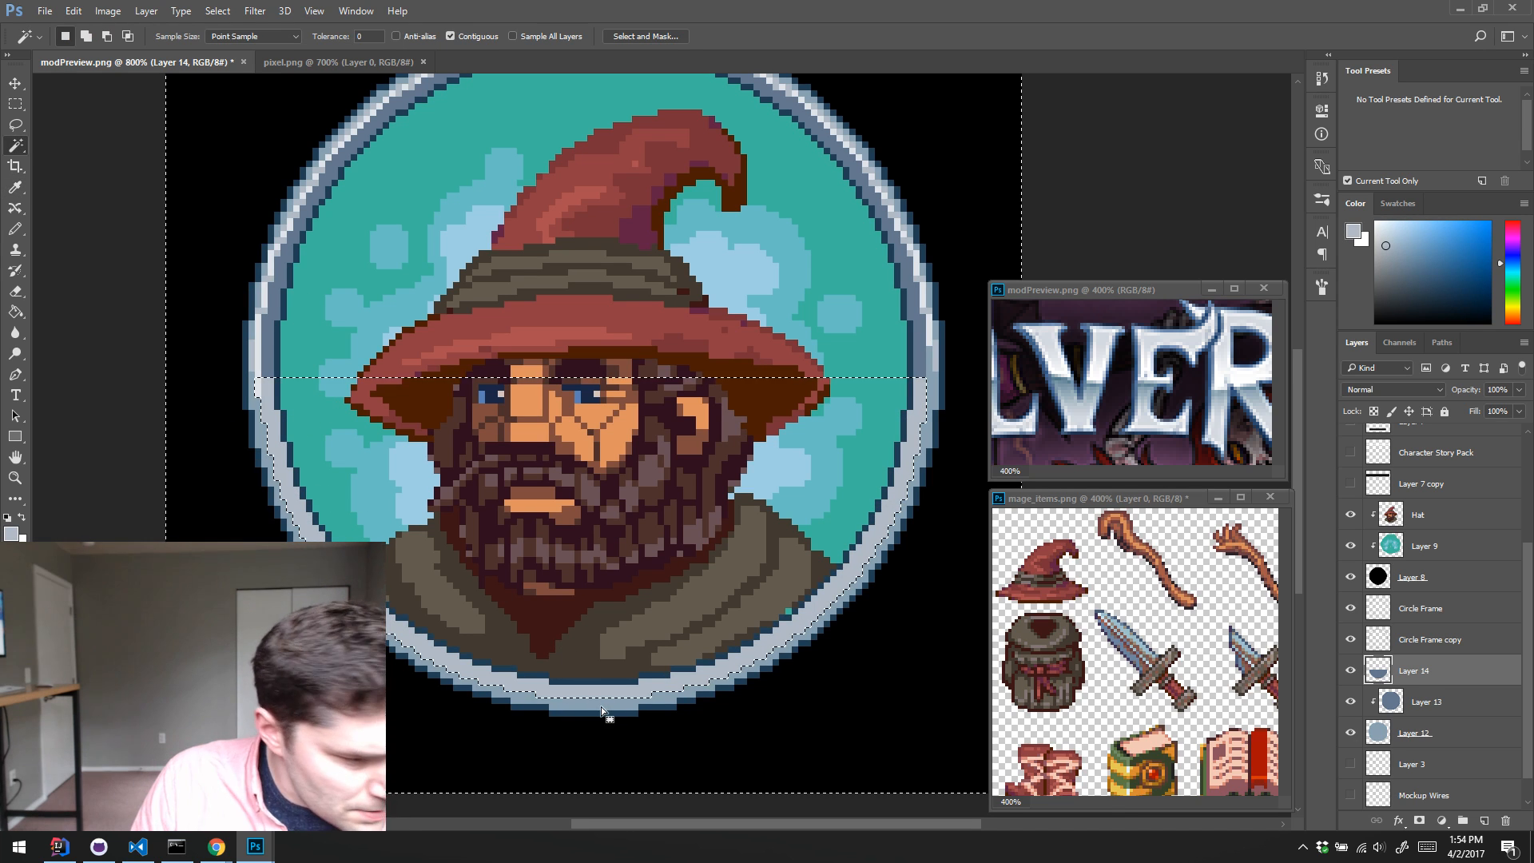
key(ctrl+d)
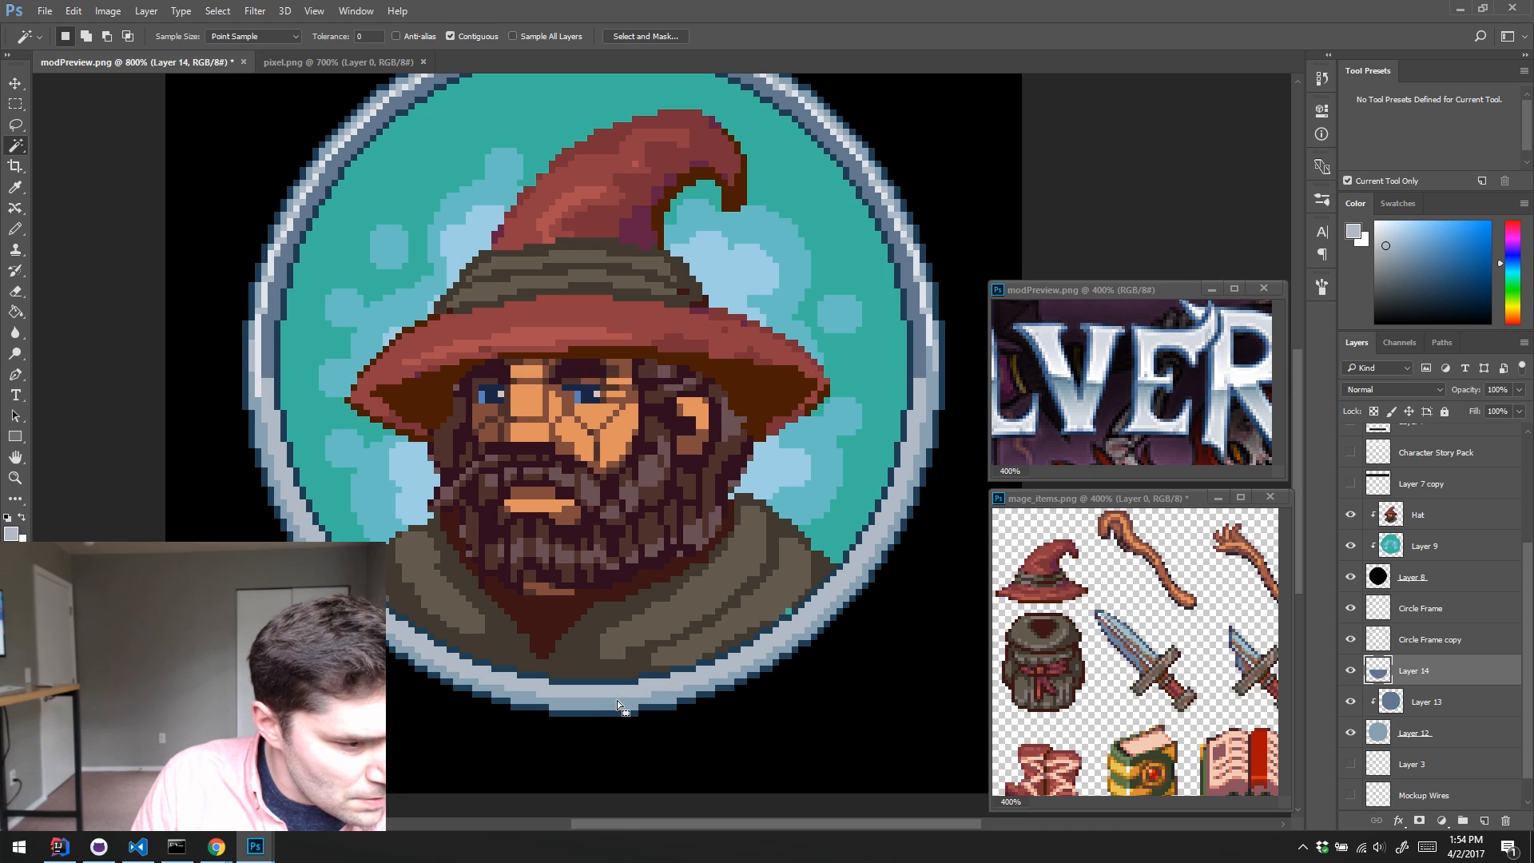
click(685, 691)
click(1350, 670)
click(1350, 670)
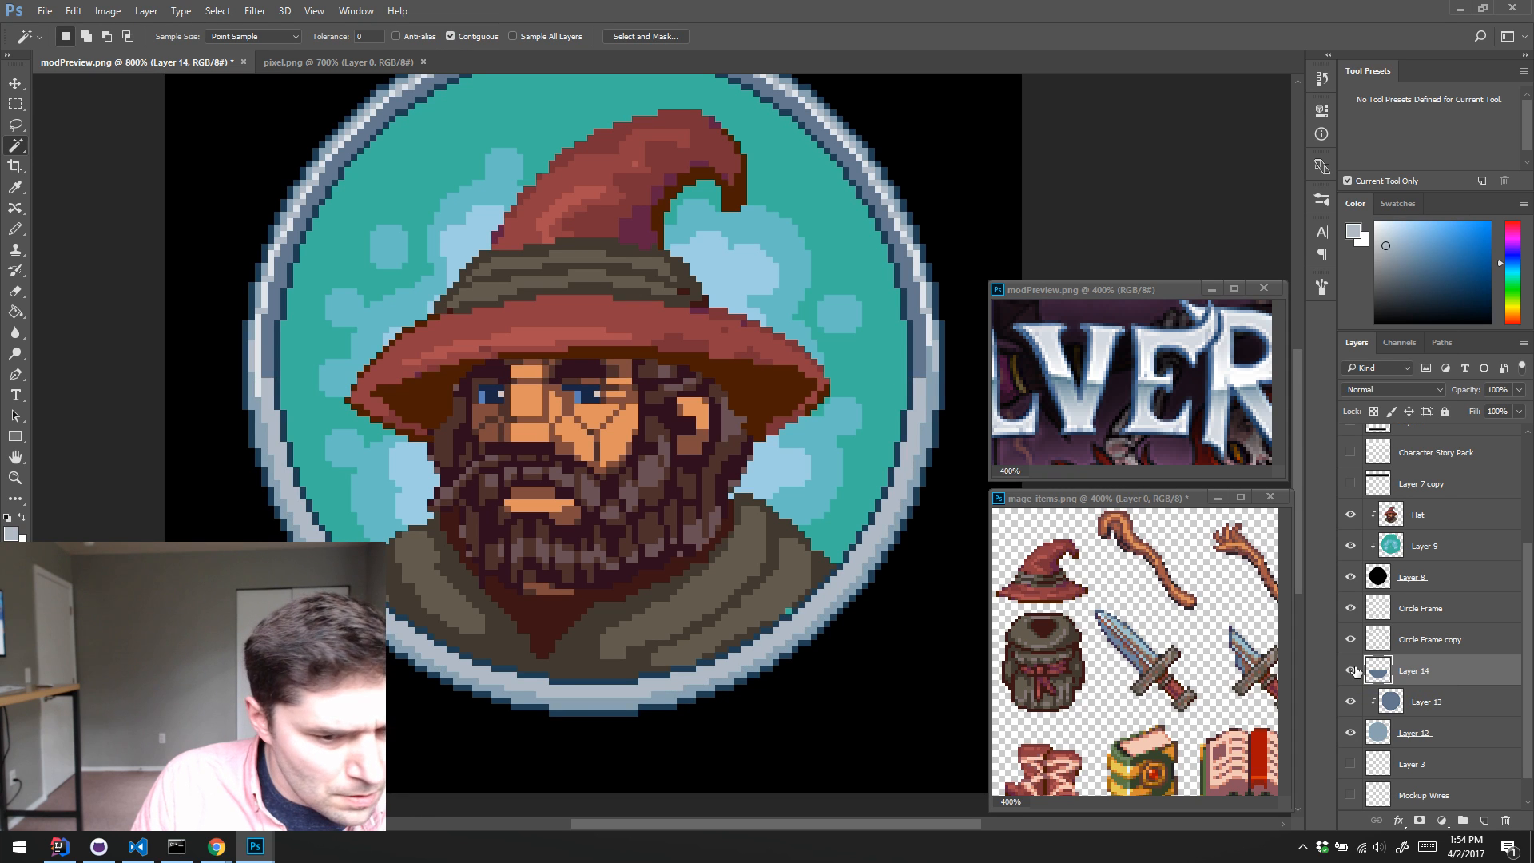
click(1350, 671)
key(ctrl+d)
click(1350, 670)
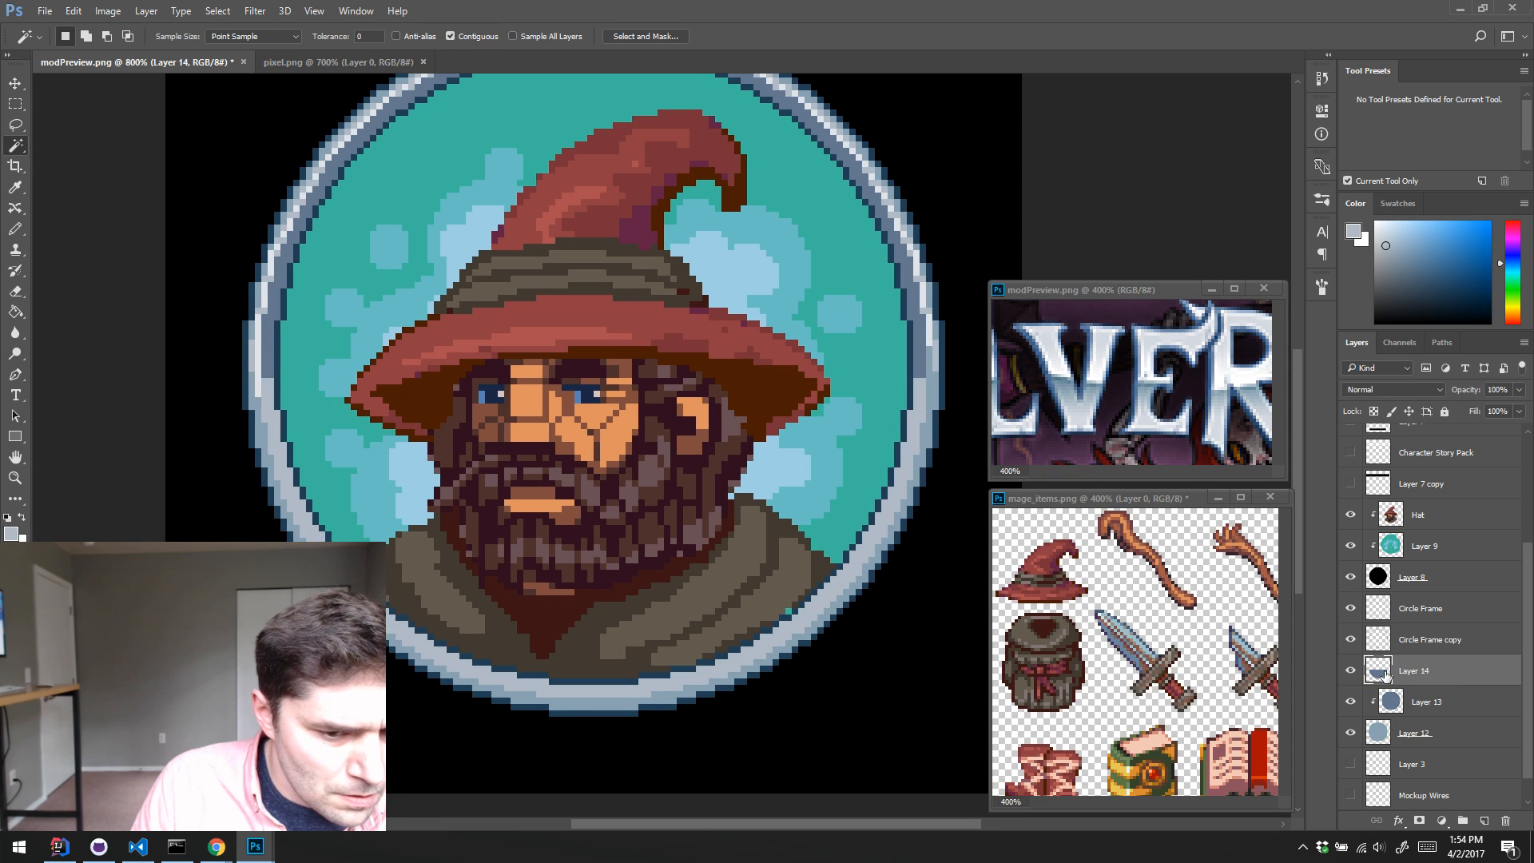
Step: Select the outline of Layer 12's disc and sample the darker blue-grey from the ring's left side for the Pencil
ctrl+click(1382, 675)
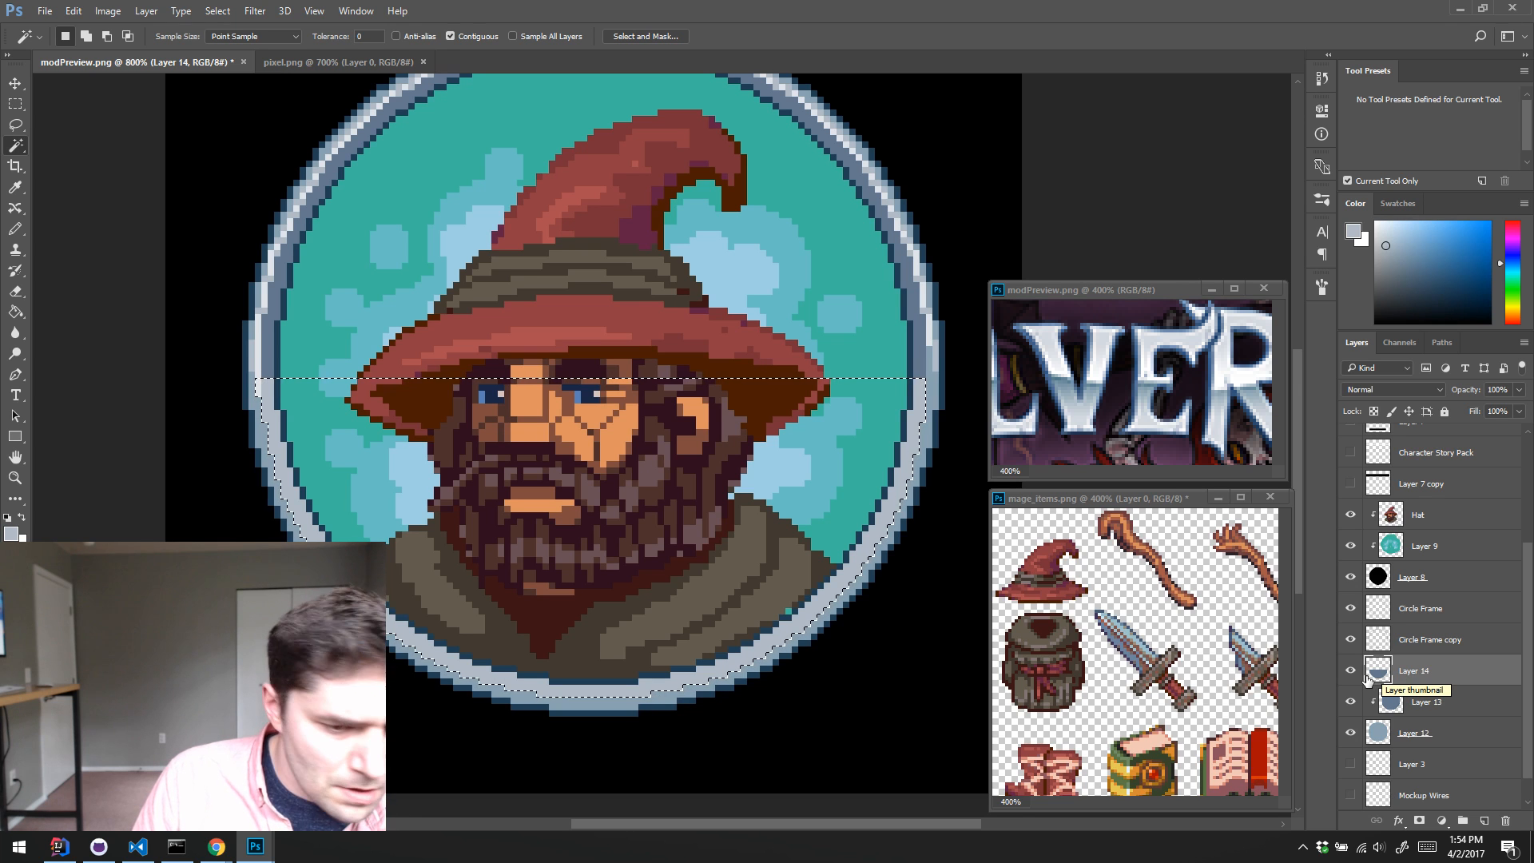
ctrl+click(1391, 701)
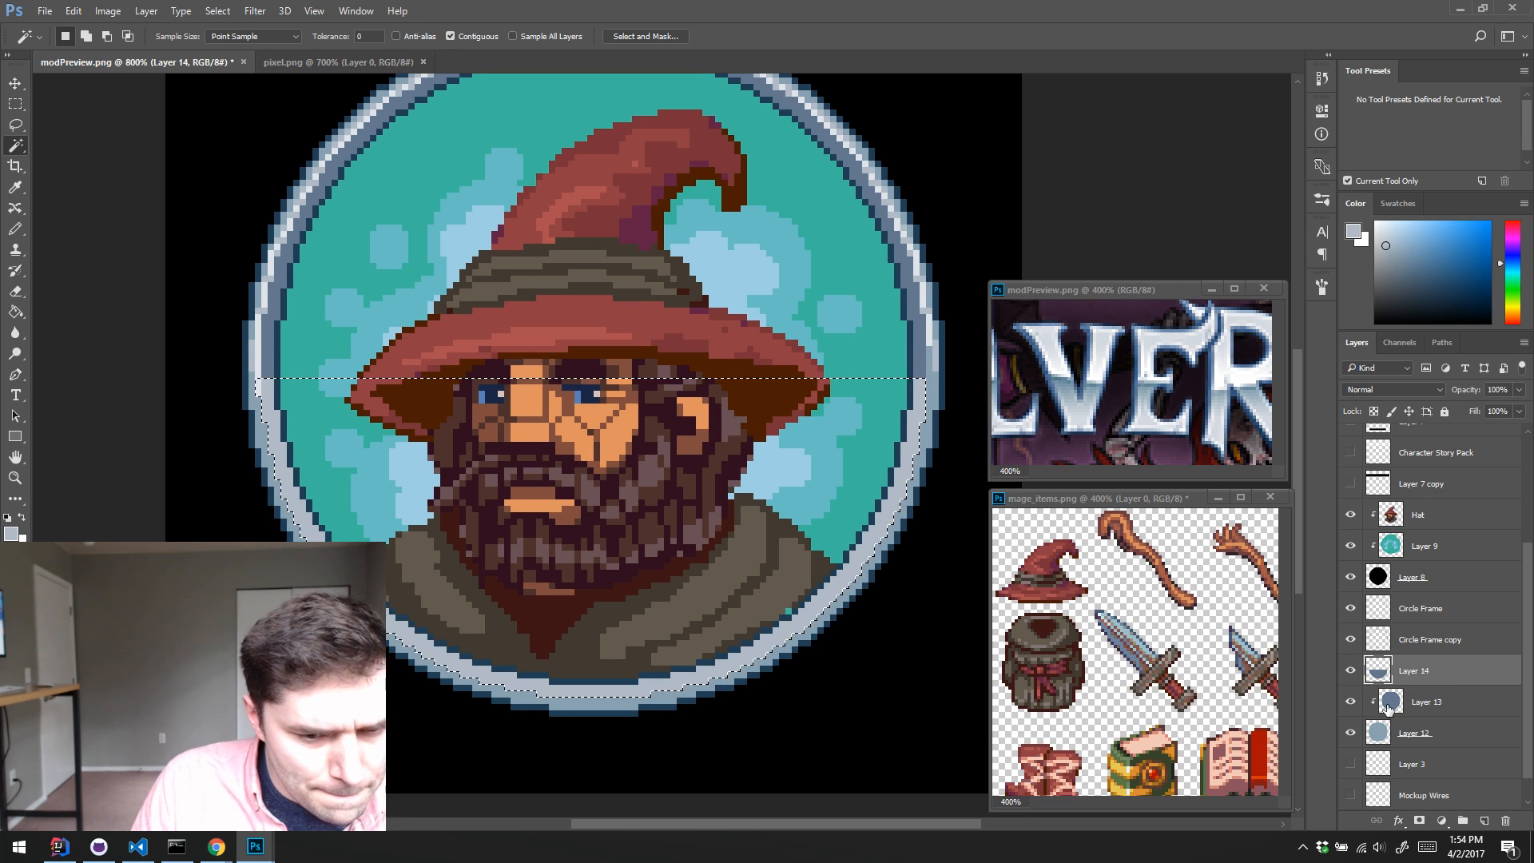
ctrl+click(1372, 736)
key(b)
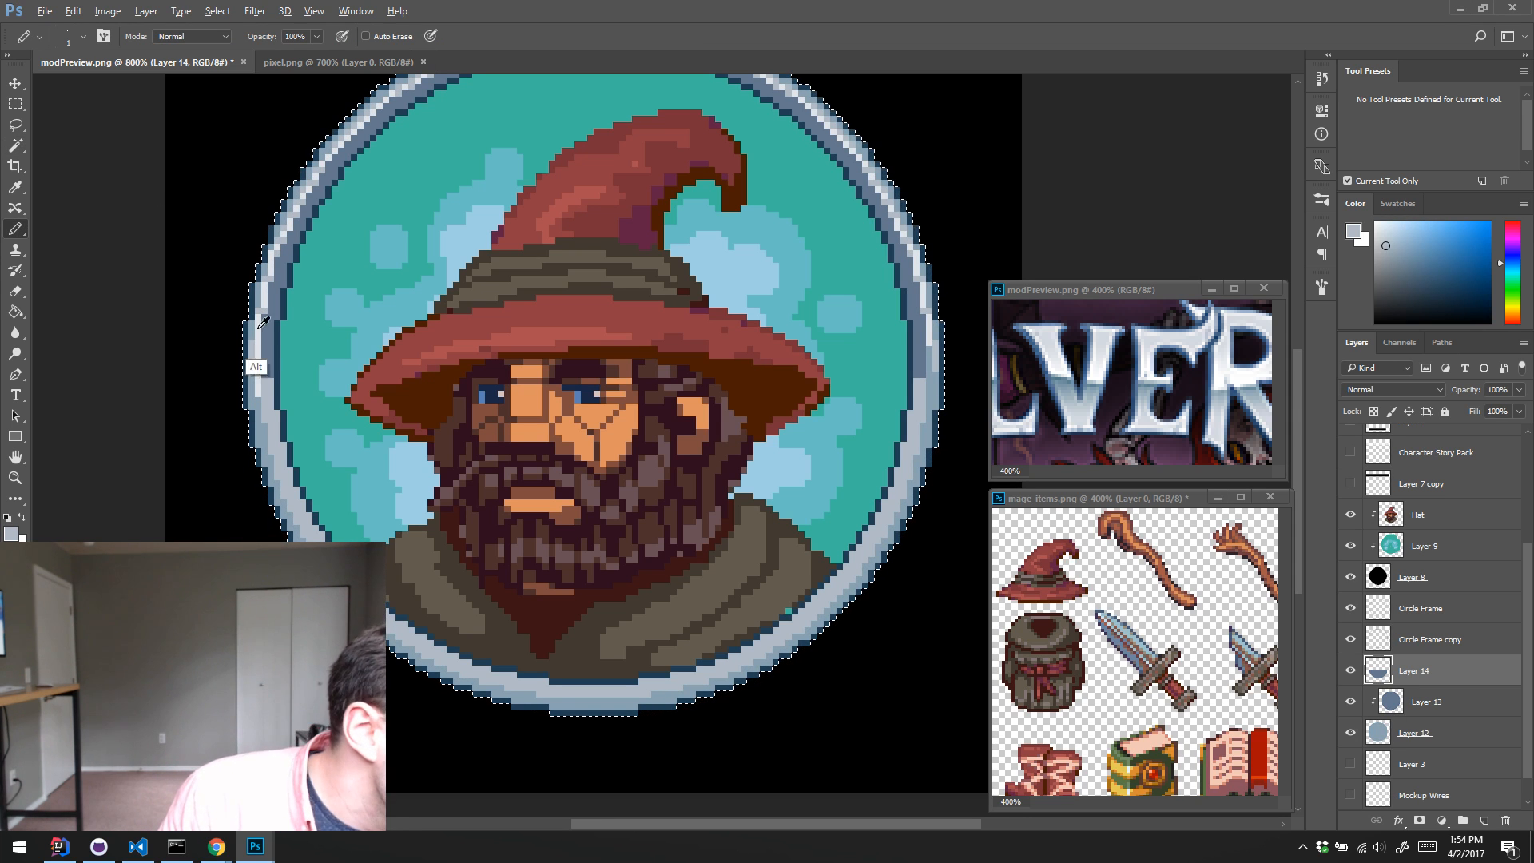
alt+click(257, 356)
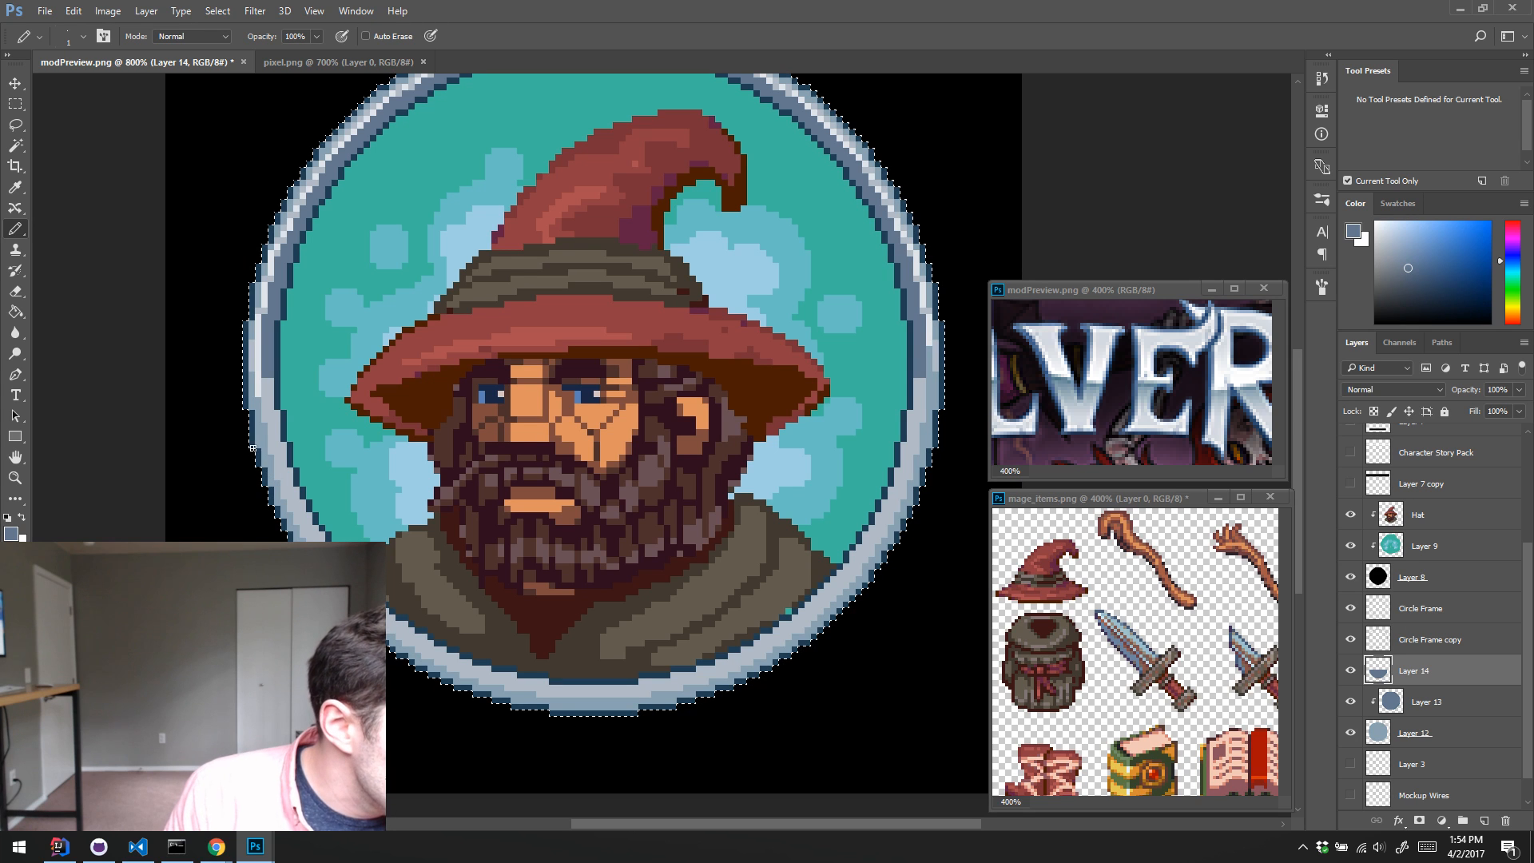
Step: Paint the lower half of the ring's outer rim darker blue-grey with a larger Pencil on a new layer above Layer 13, then deselect
key(bracketright)
key(bracketright)
key(bracketright)
key(bracketright)
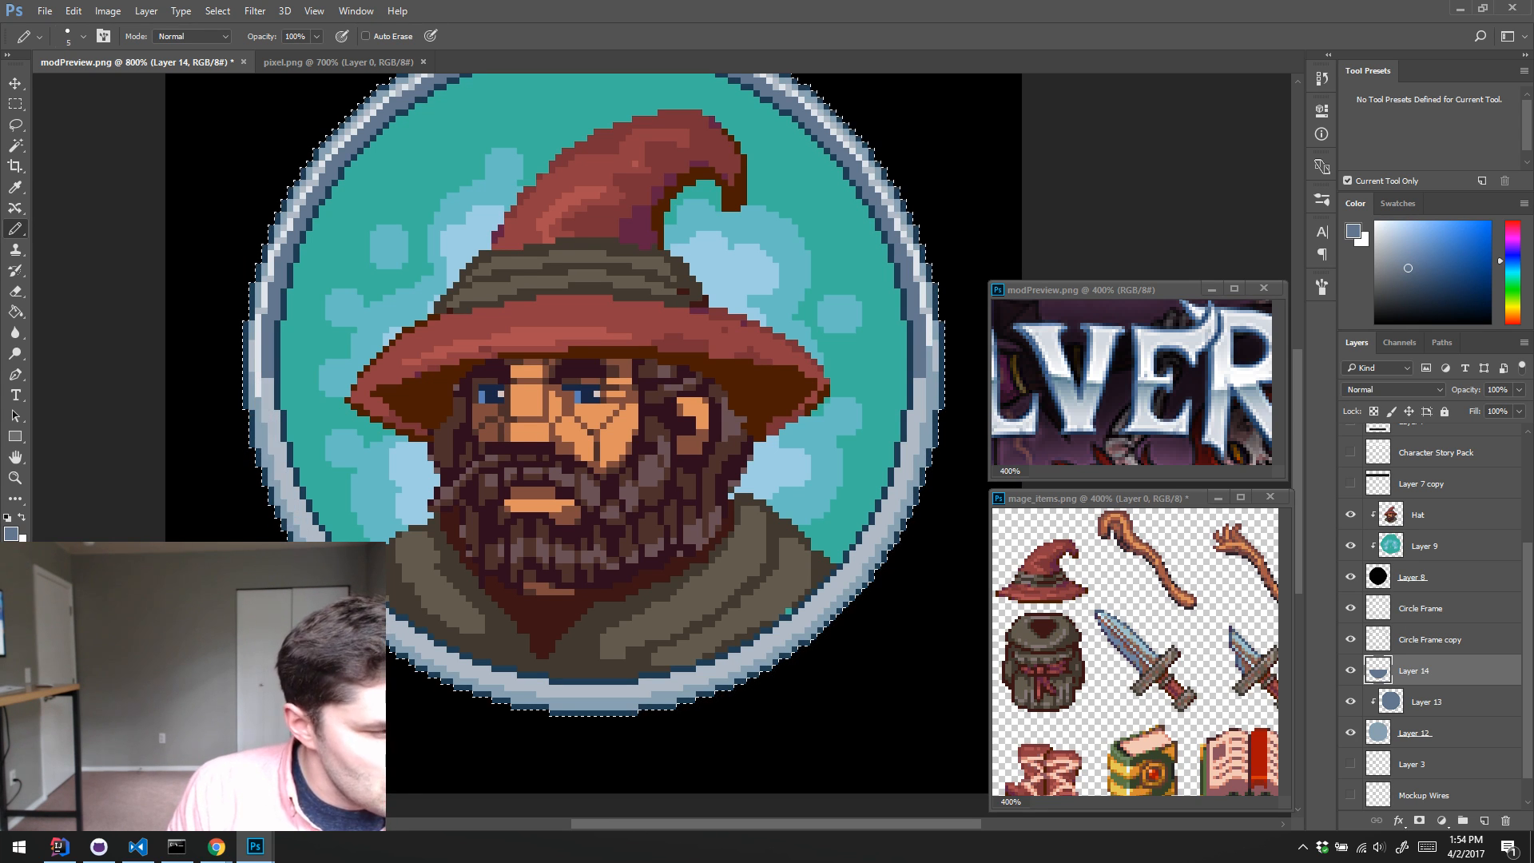
click(1351, 671)
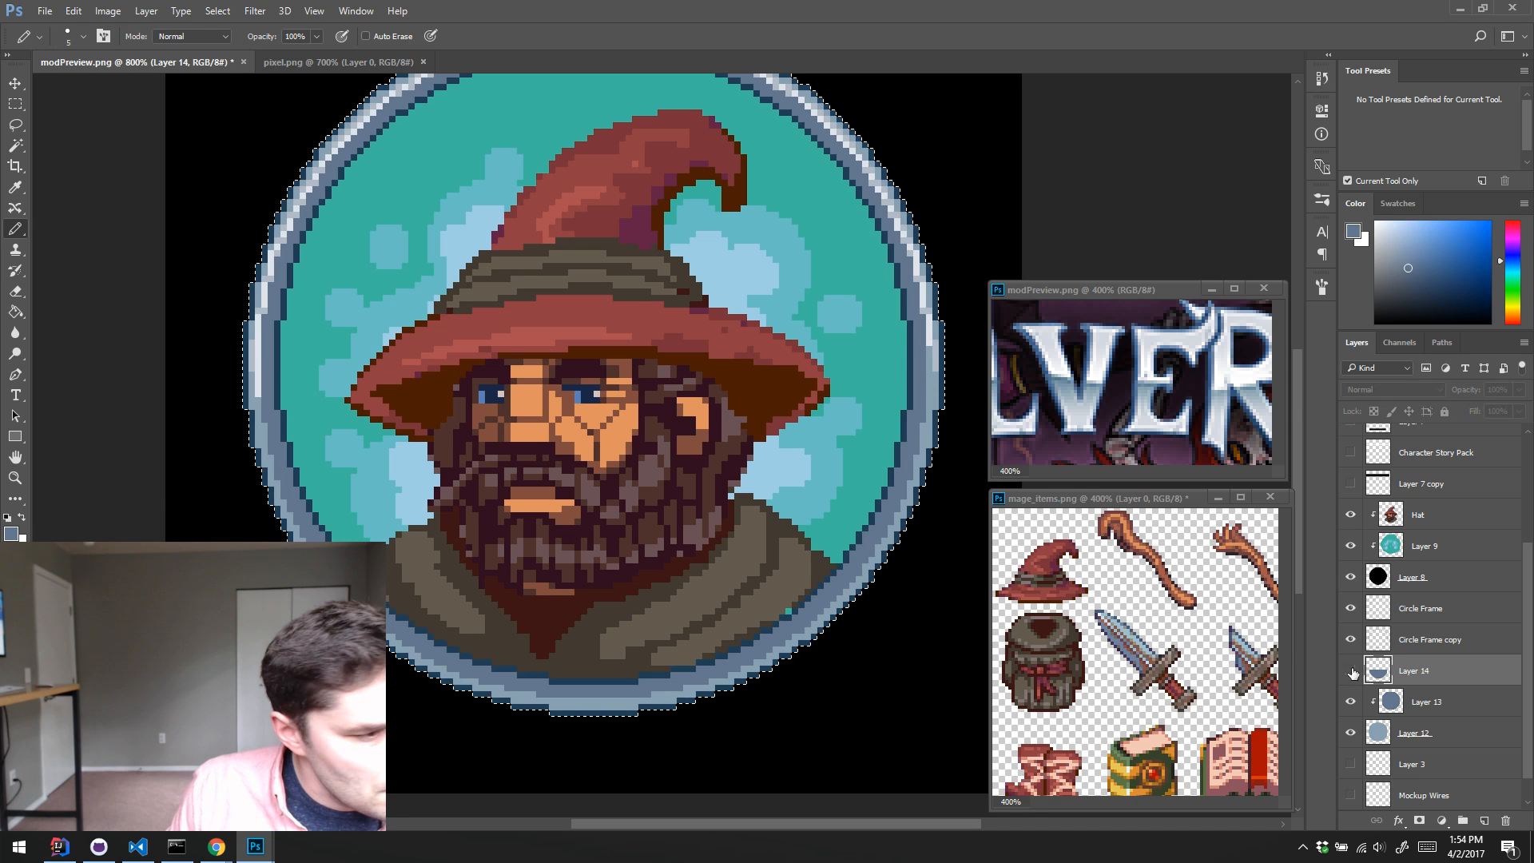
click(1352, 671)
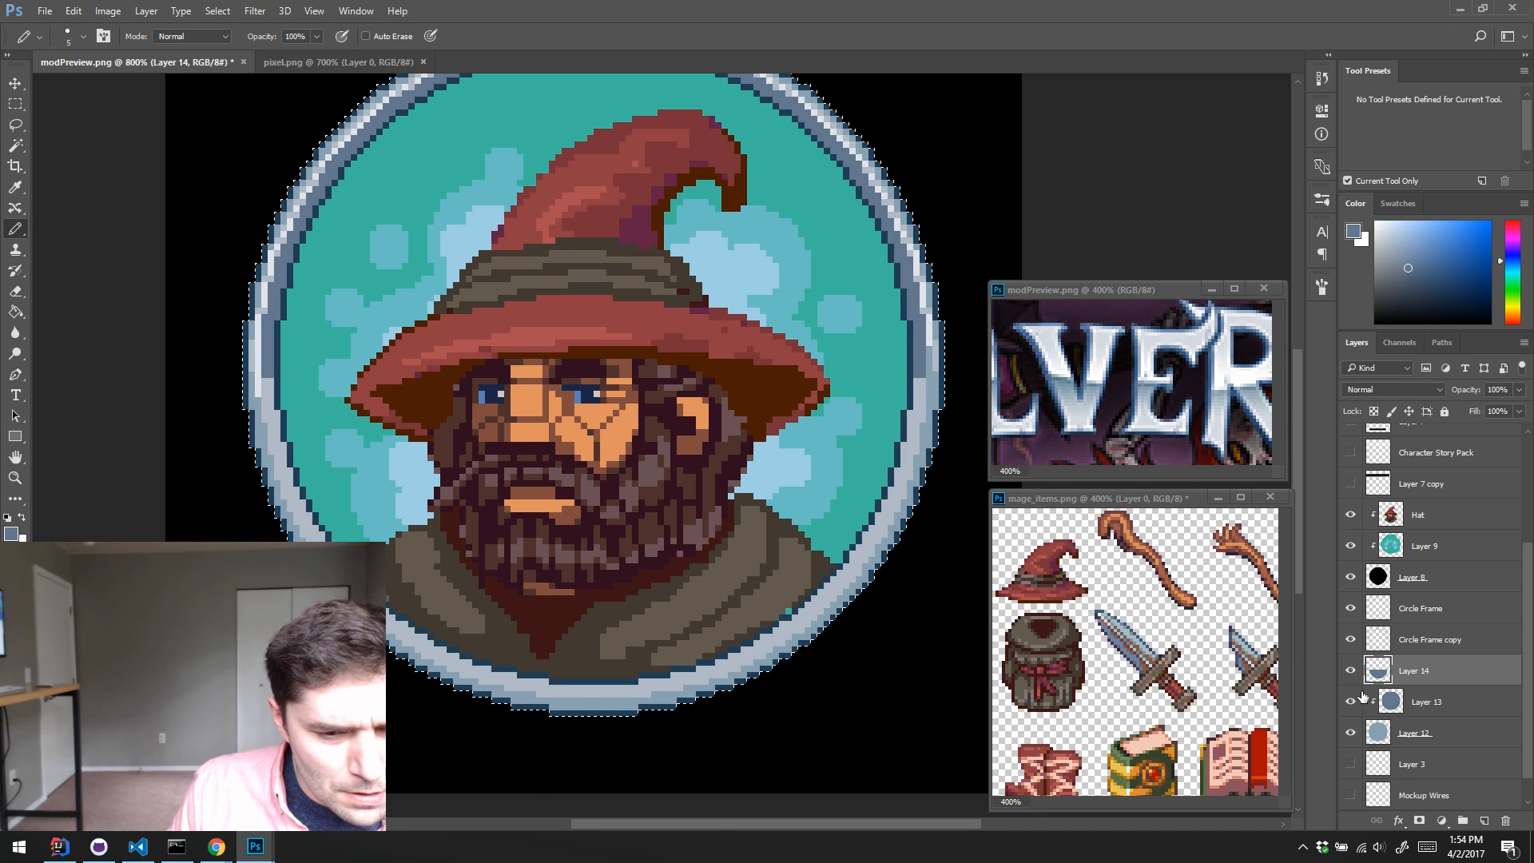
click(1404, 701)
key(ctrl+shift+alt+n)
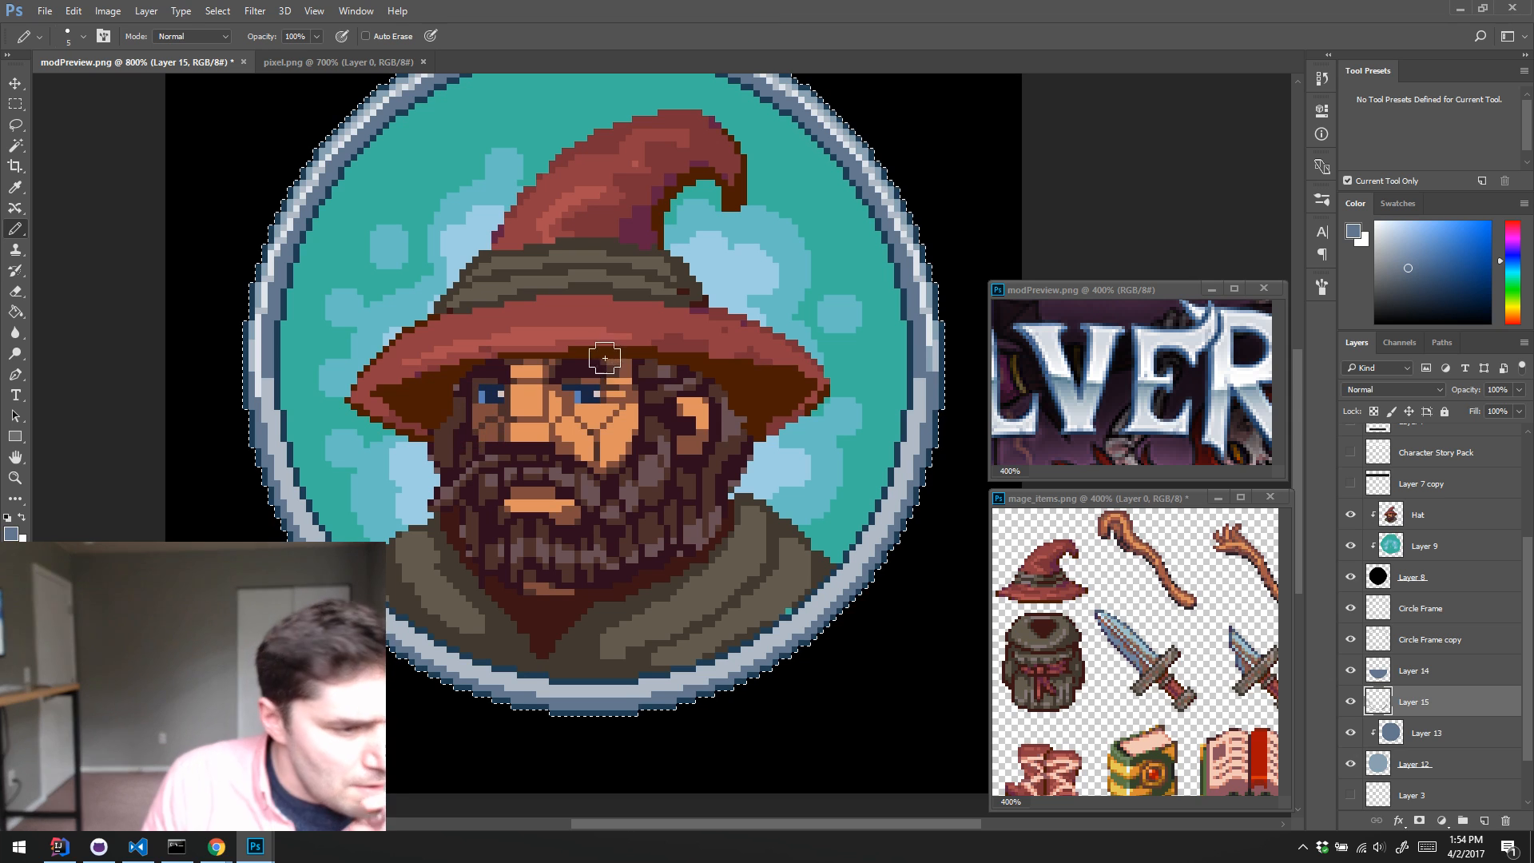
key(ctrl+d)
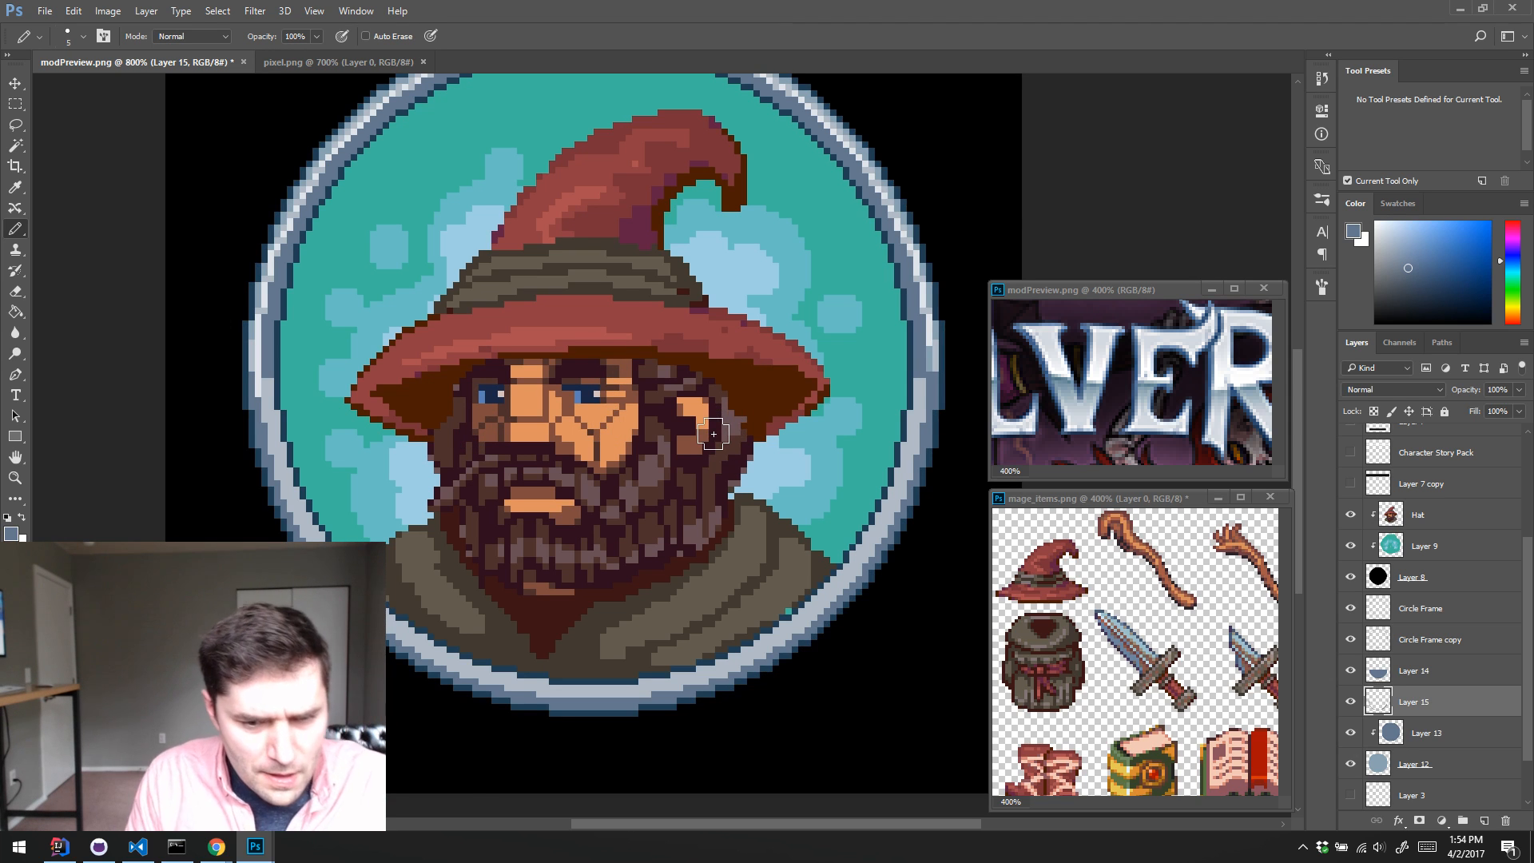
Step: Compare the ring with and without the Circle Frame layers, hide Circle Frame and make Circle Frame copy the active layer
click(1351, 640)
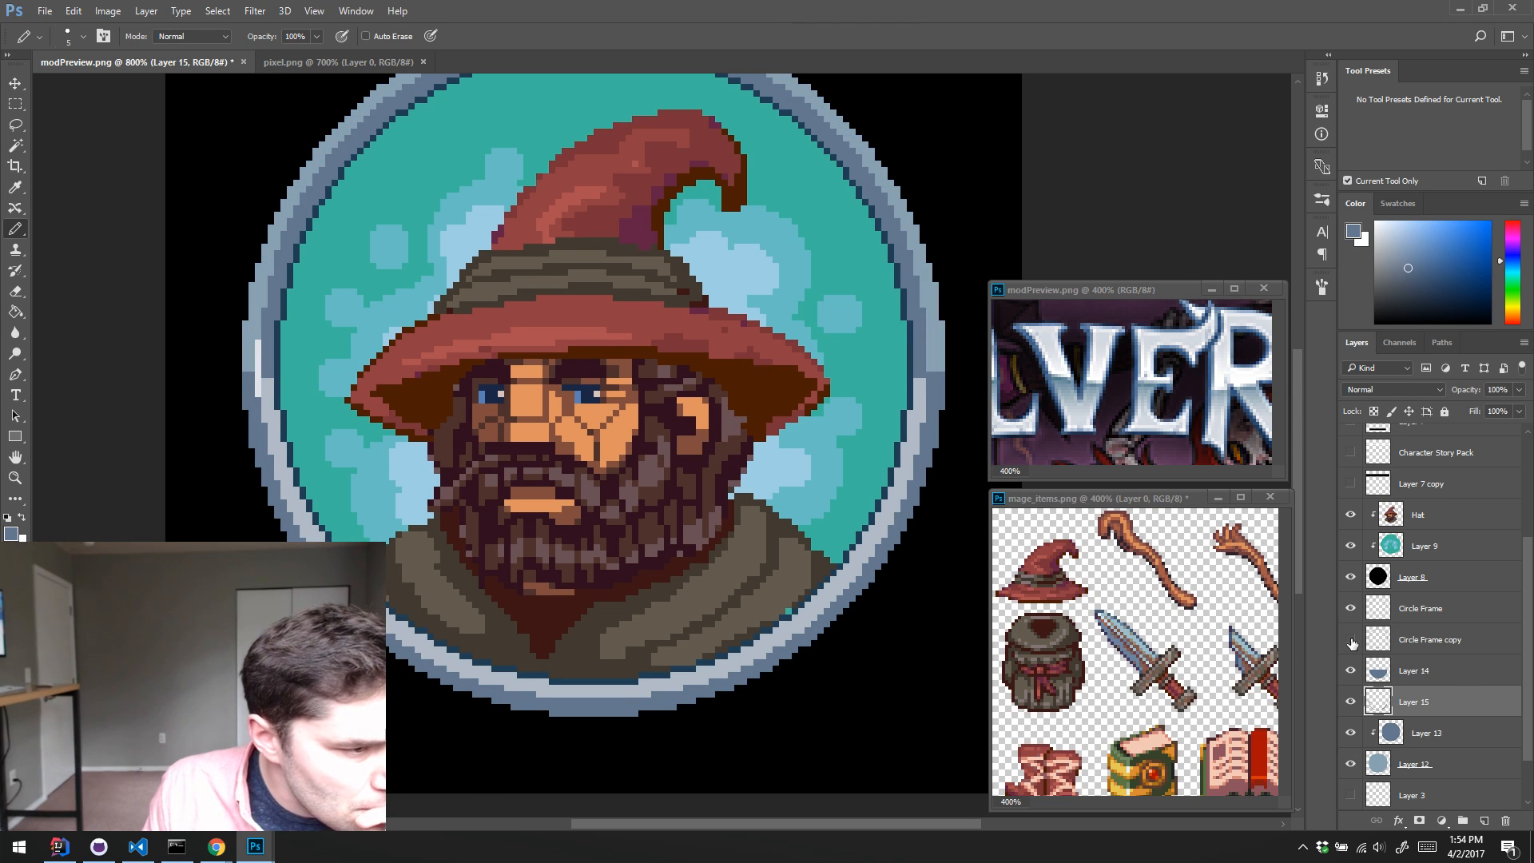
click(1349, 641)
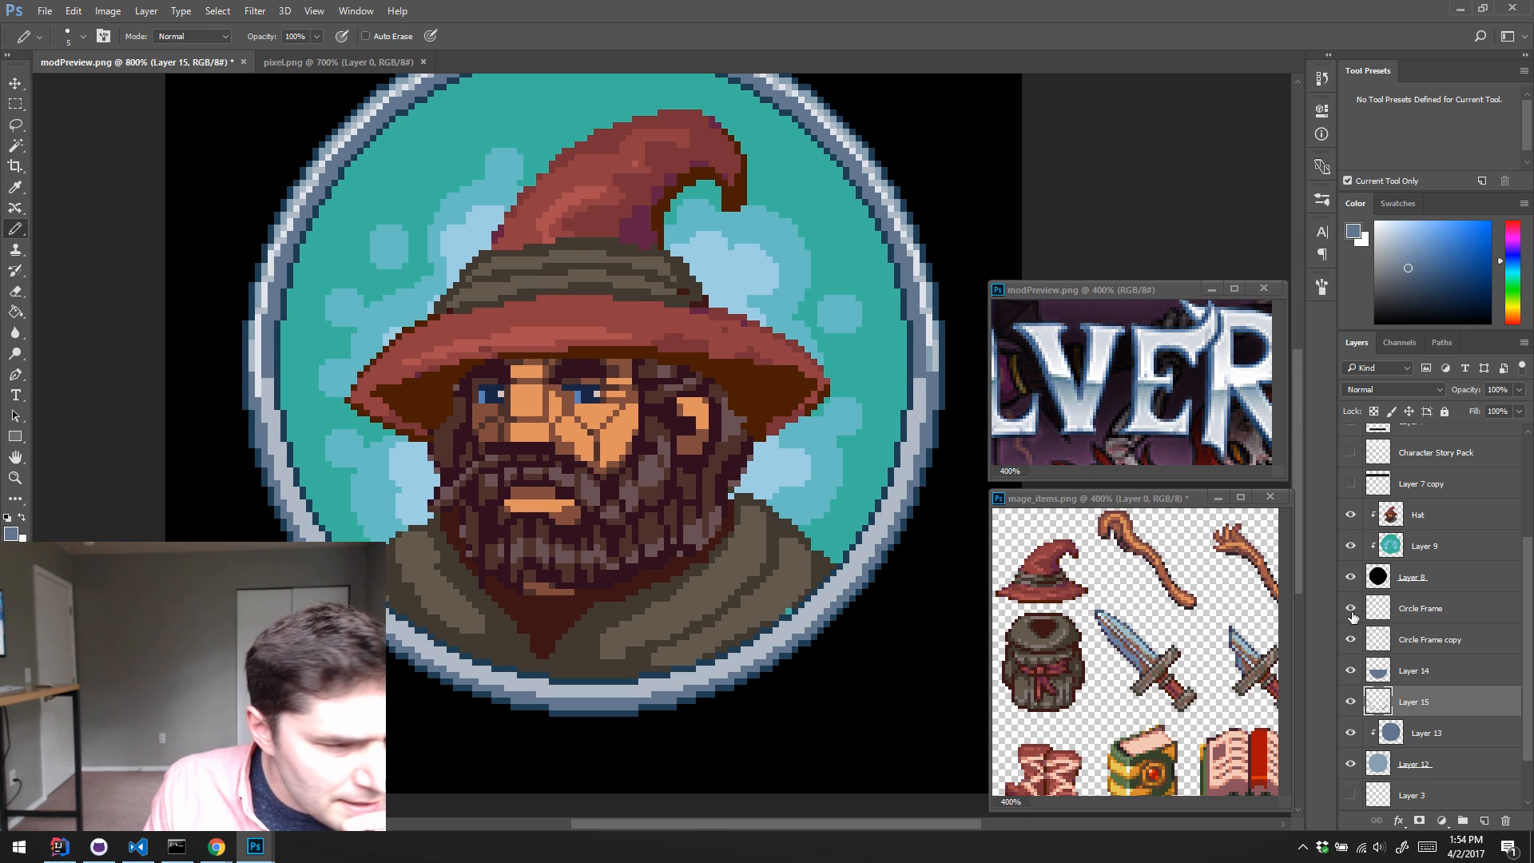
click(1351, 614)
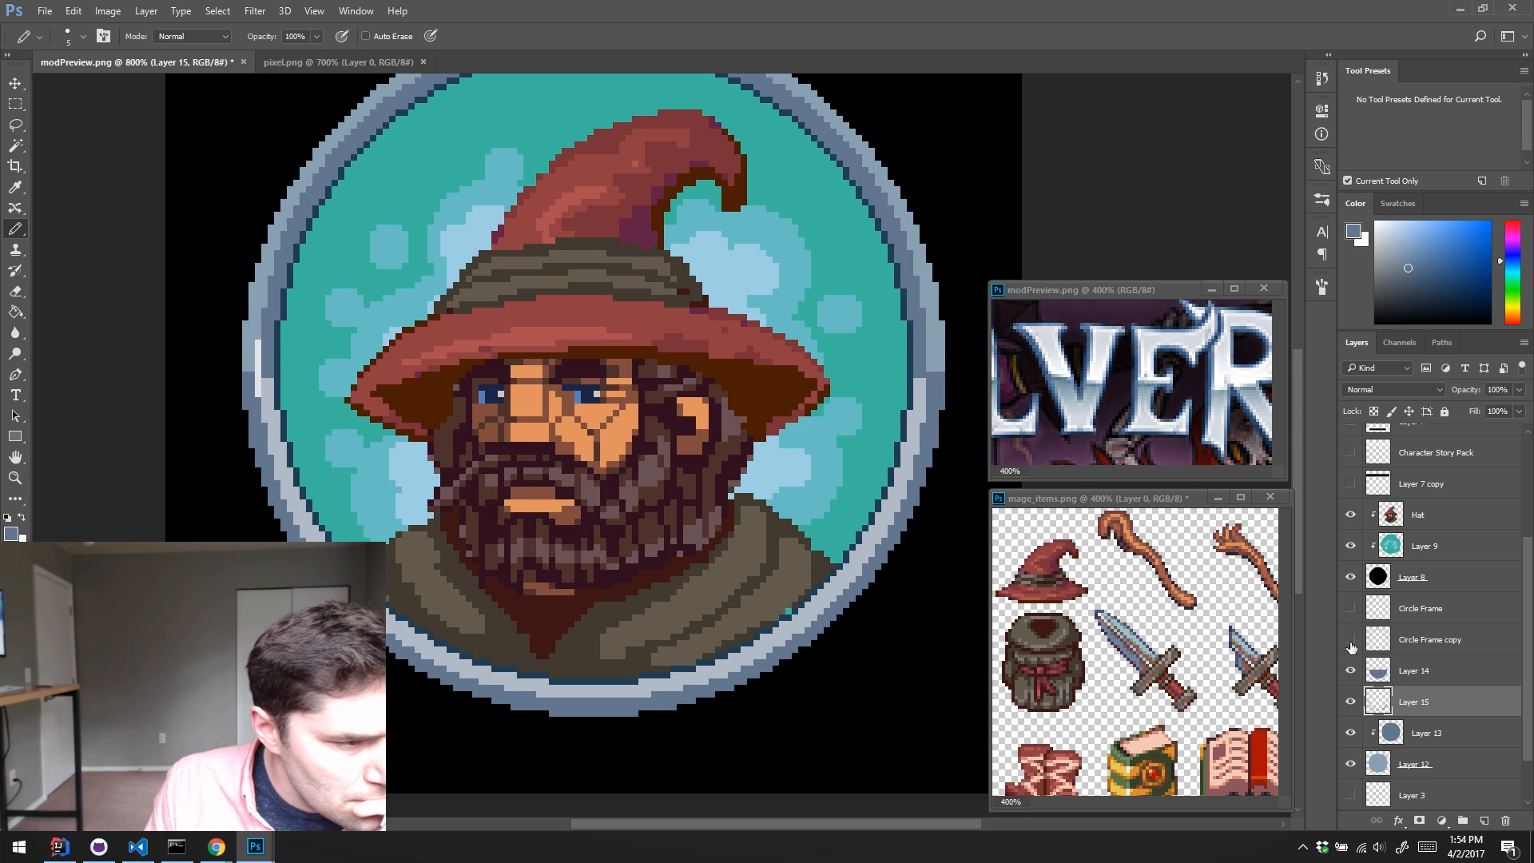
click(1376, 645)
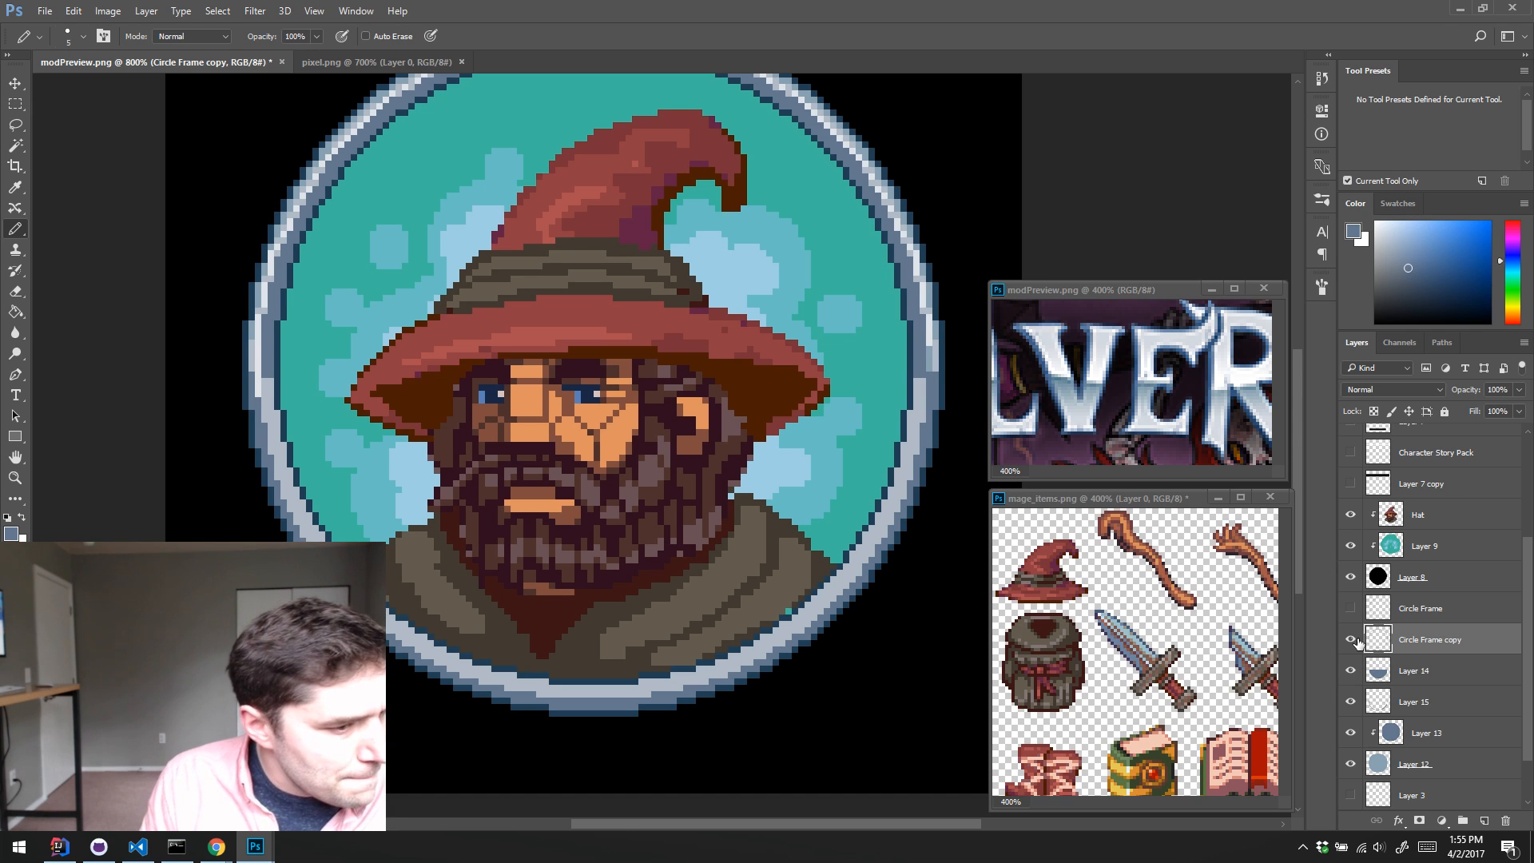
mouse_move(353, 342)
mouse_down()
mouse_move(360, 295)
mouse_move(318, 490)
mouse_move(360, 330)
mouse_up()
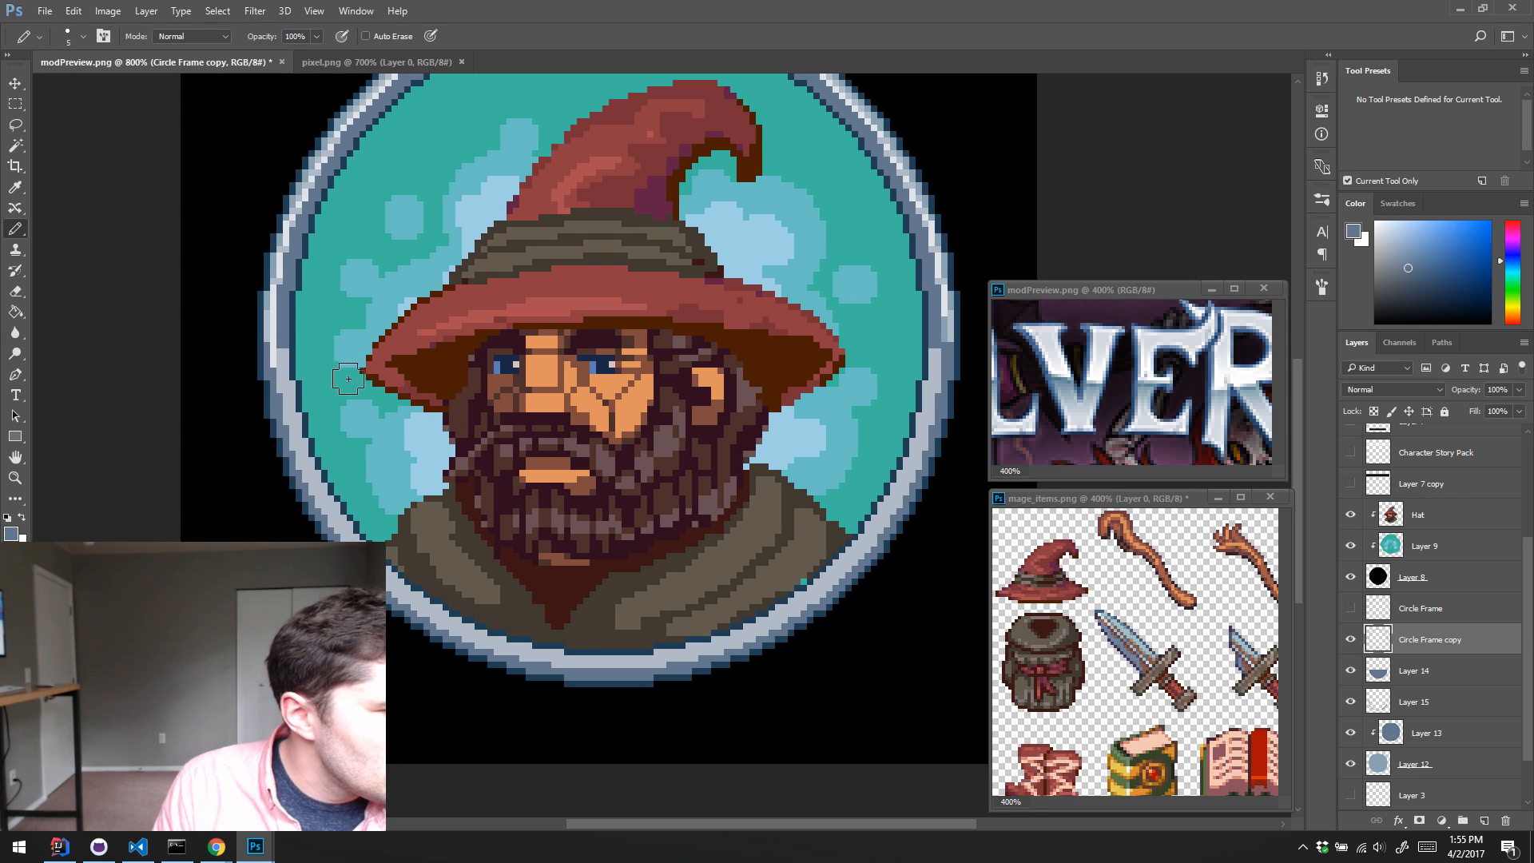
key(bracketleft)
key(bracketleft)
key(bracketleft)
key(bracketleft)
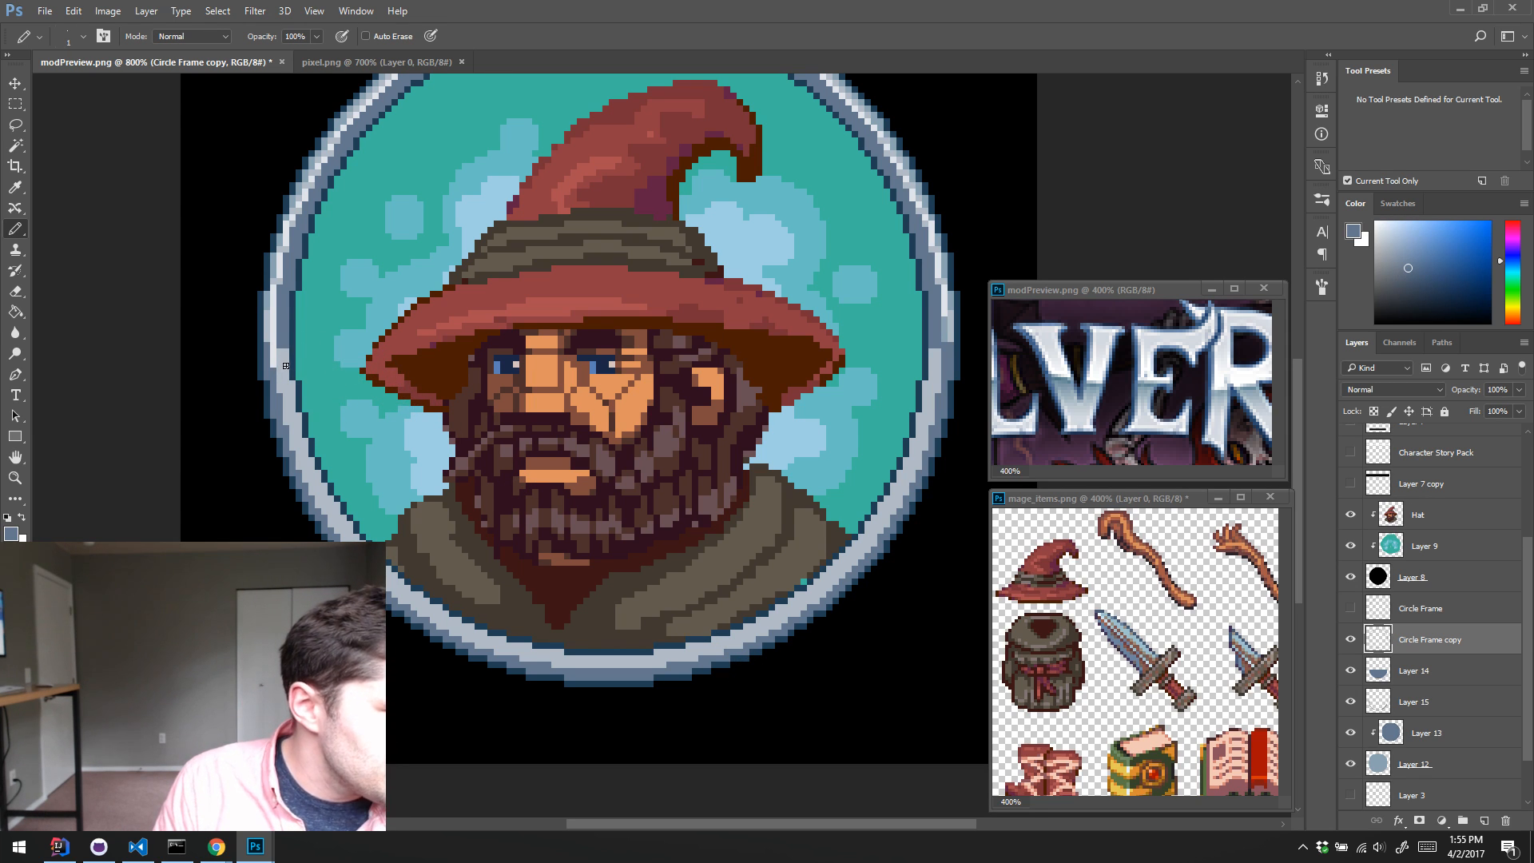
mouse_move(371, 314)
mouse_down()
mouse_move(337, 414)
mouse_move(354, 335)
mouse_up()
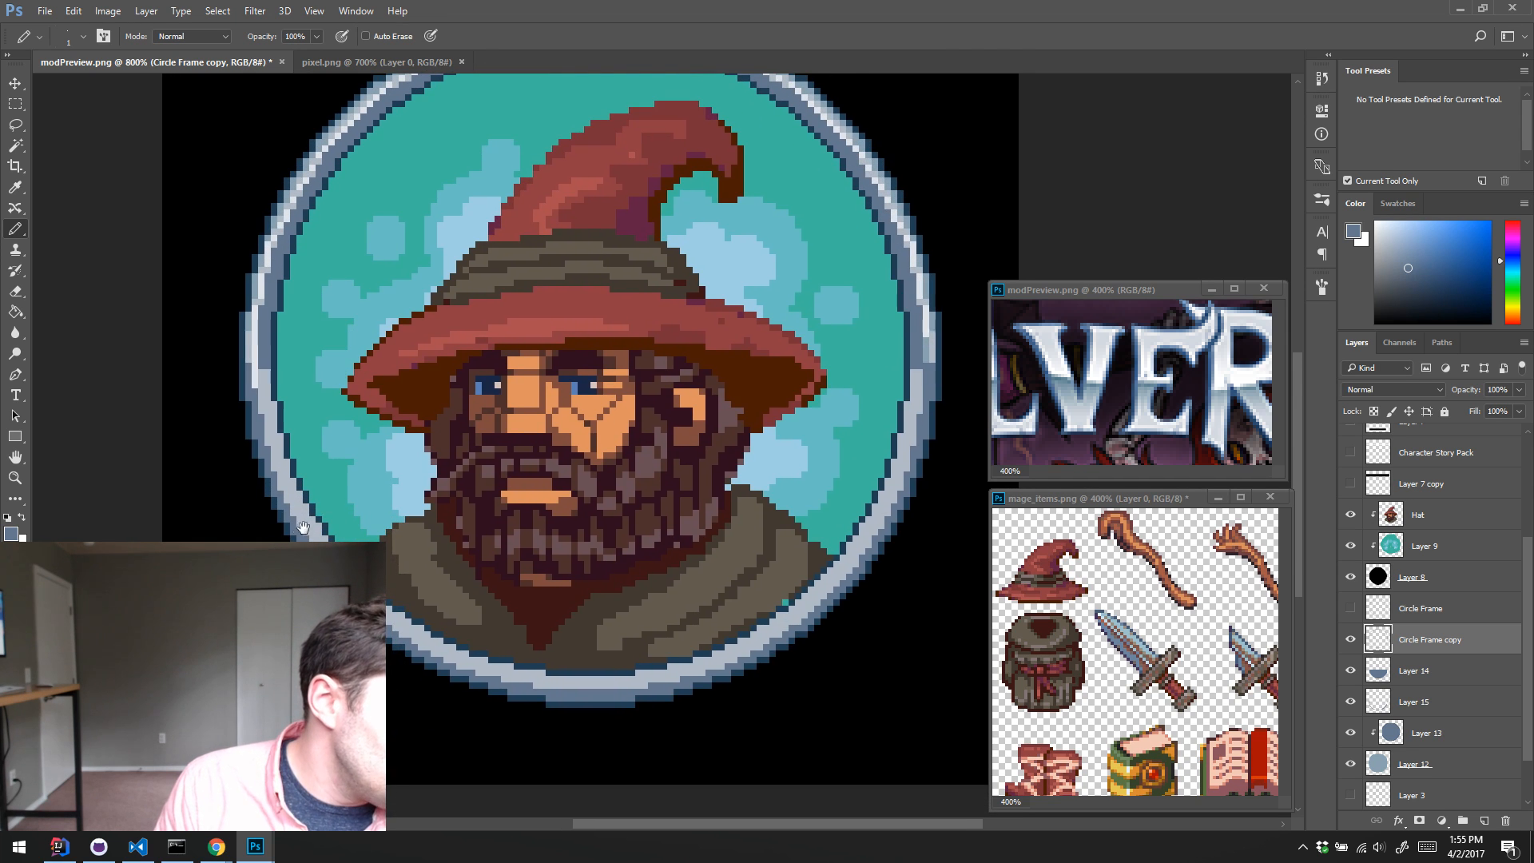
drag(360, 438, 361, 365)
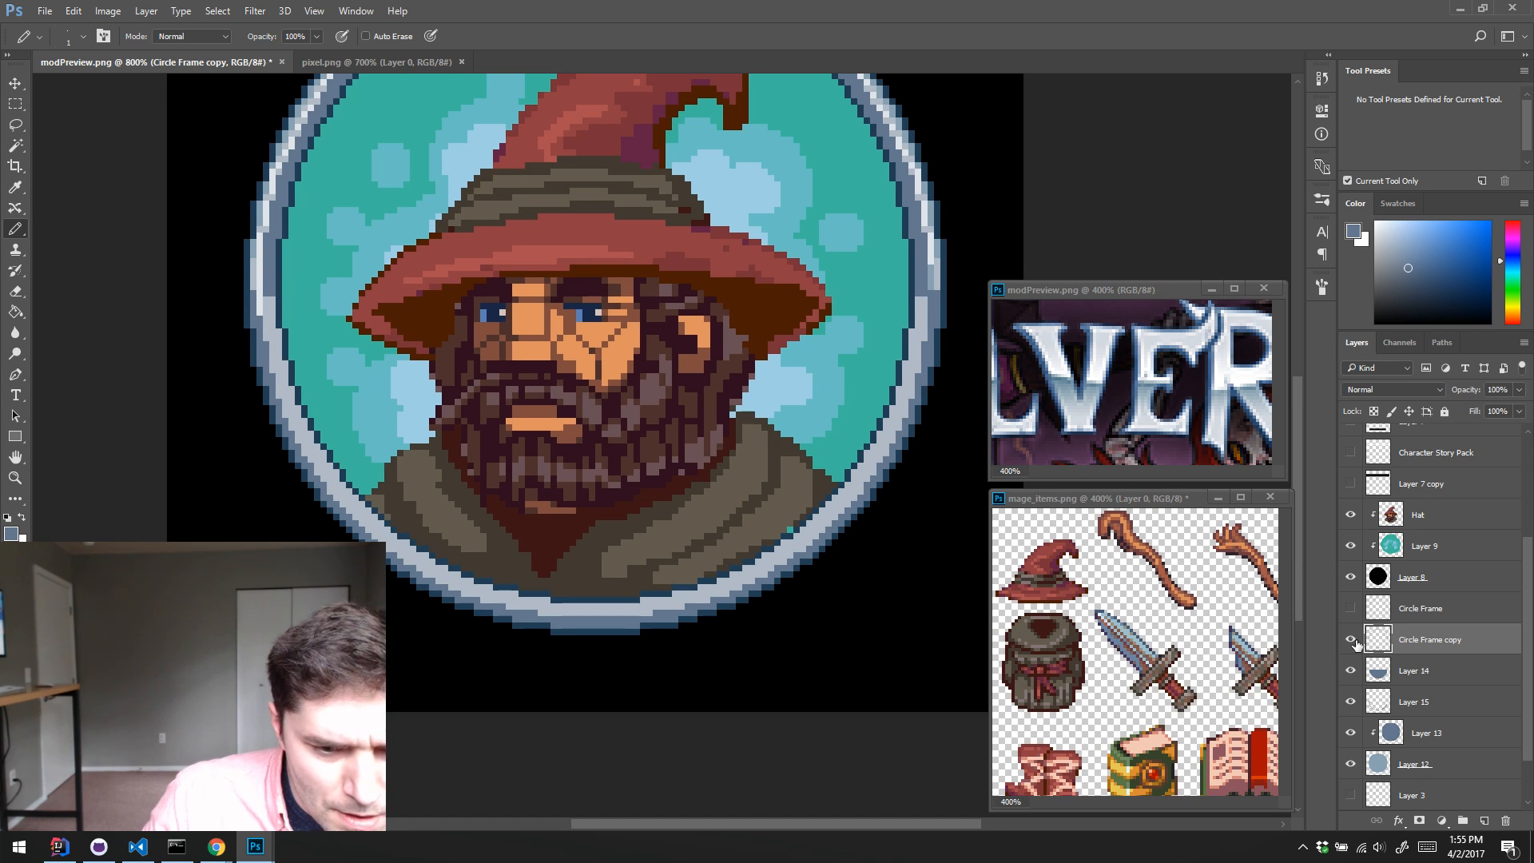
Step: Load Layer 14's shape as a selection, contract it and invert it to isolate the outer edge of the light lower band
ctrl+click(1380, 673)
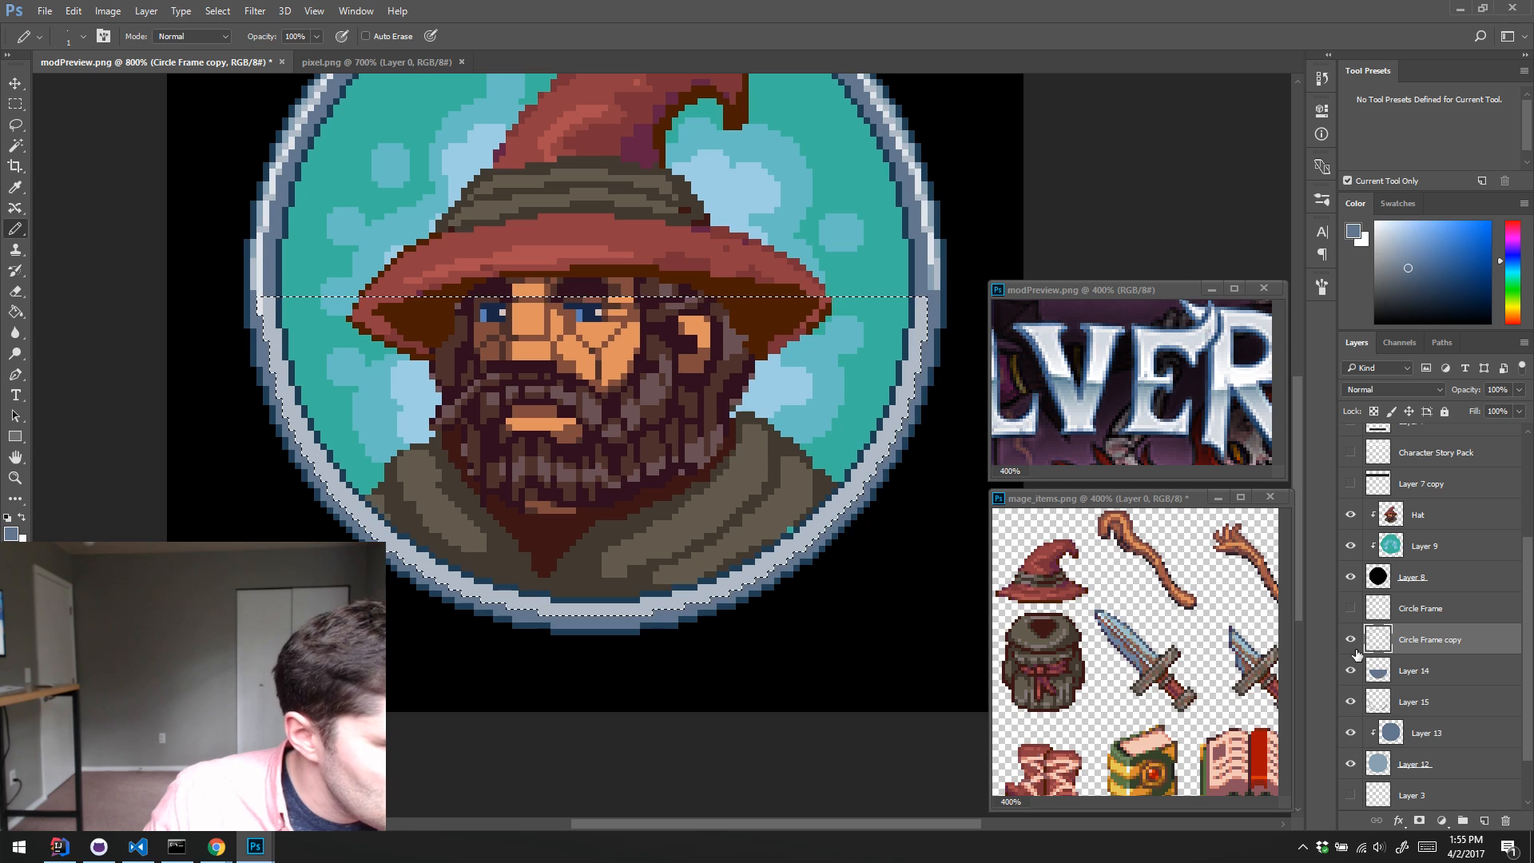
click(217, 12)
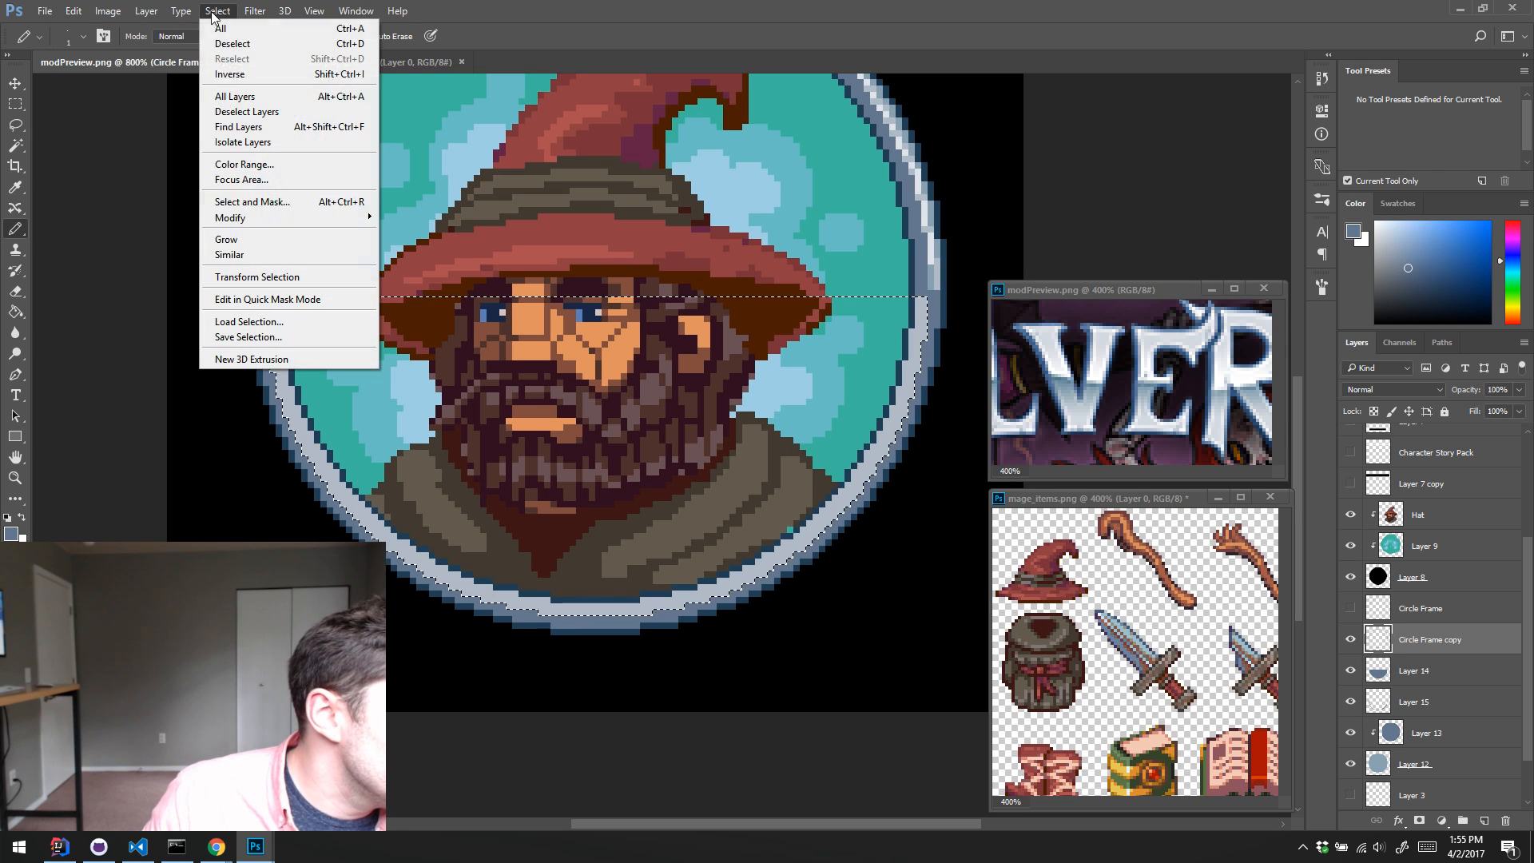
mouse_move(231, 217)
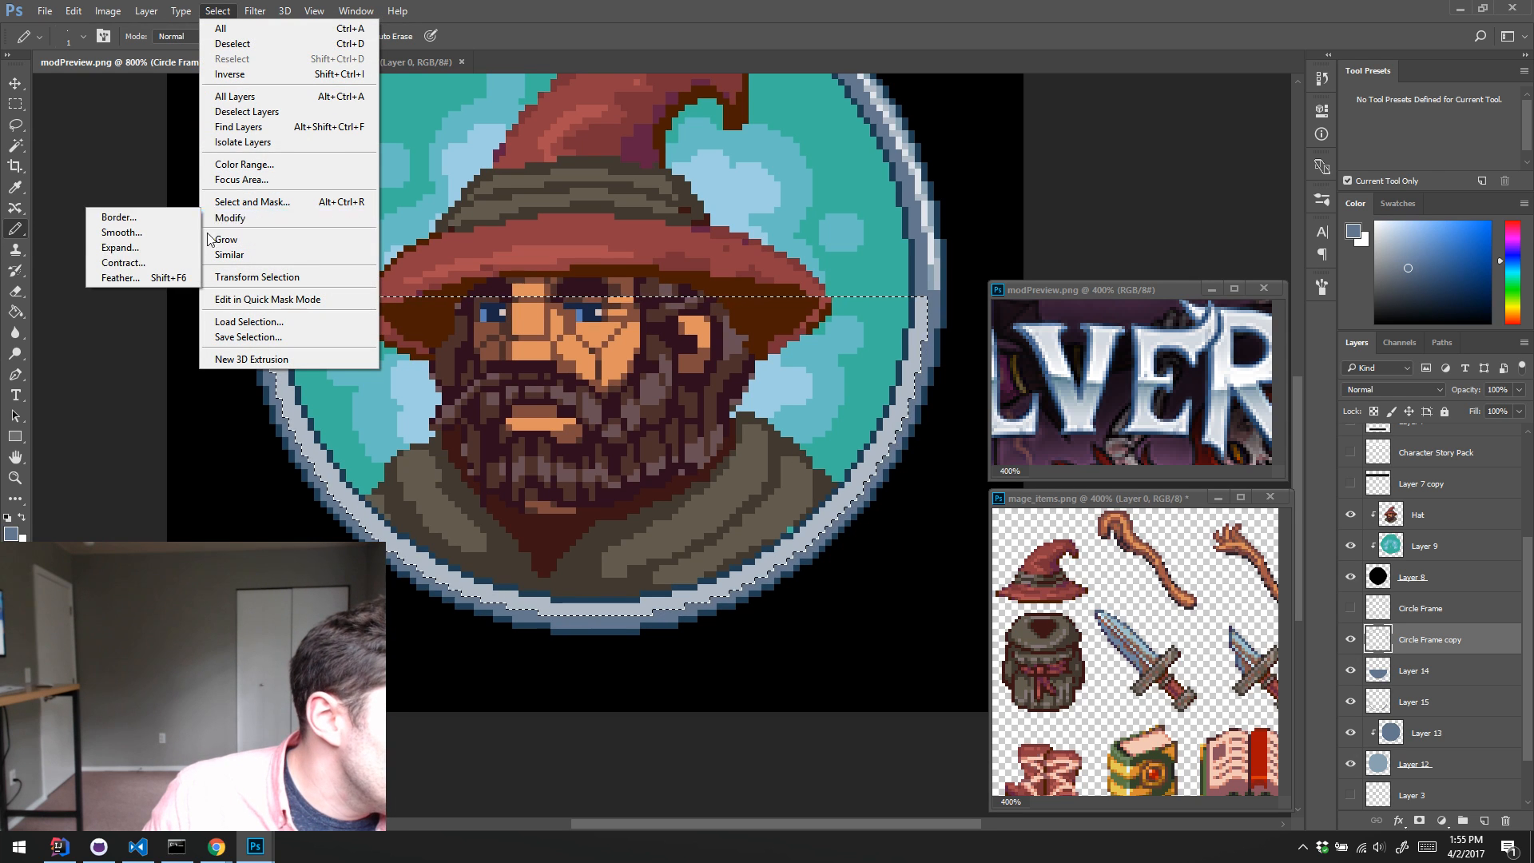
click(165, 264)
click(846, 284)
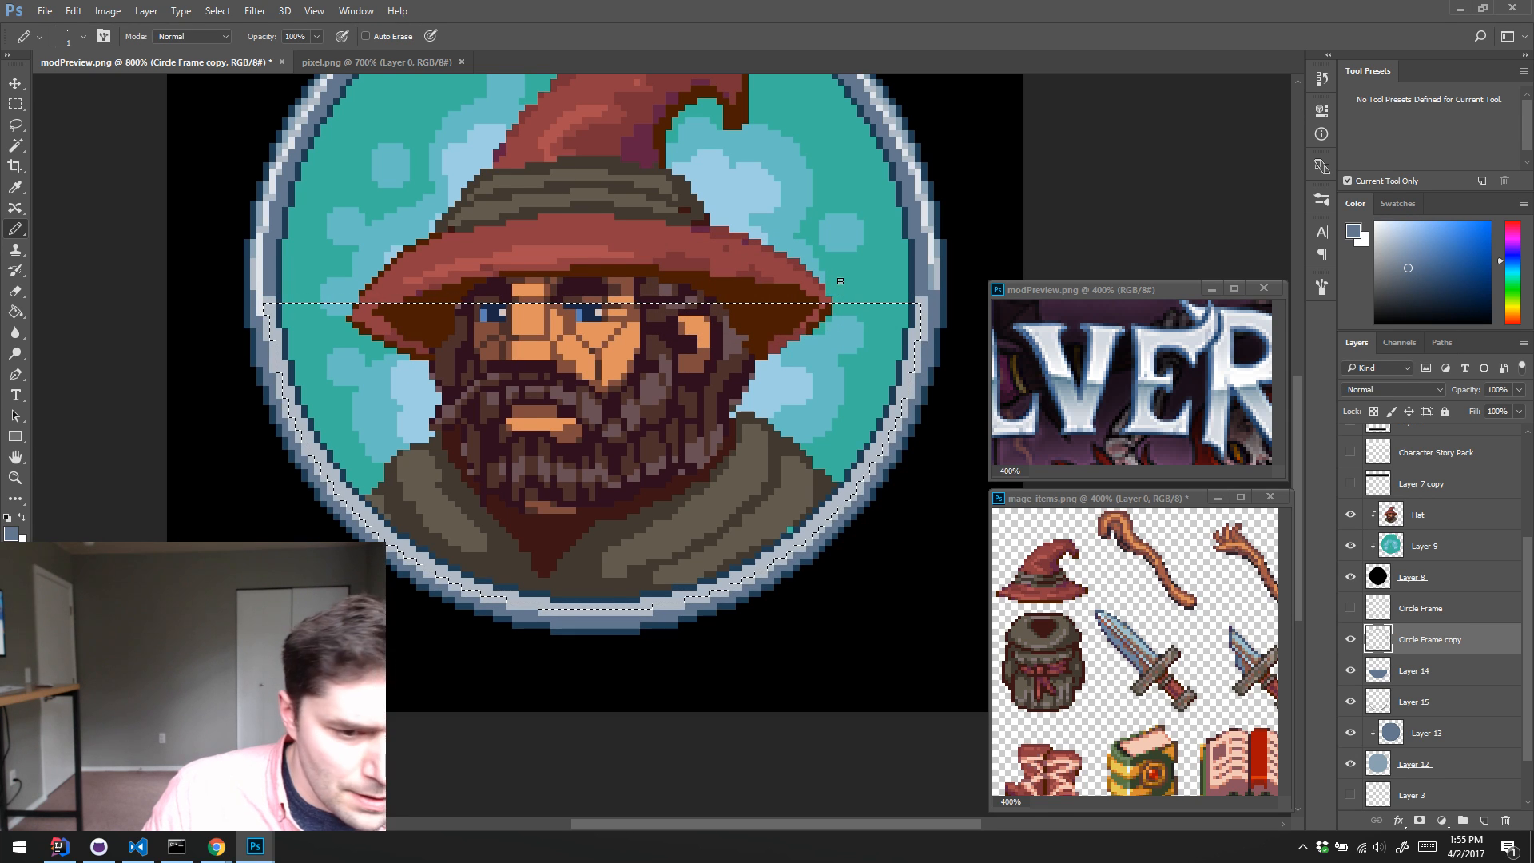
key(ctrl+shift+i)
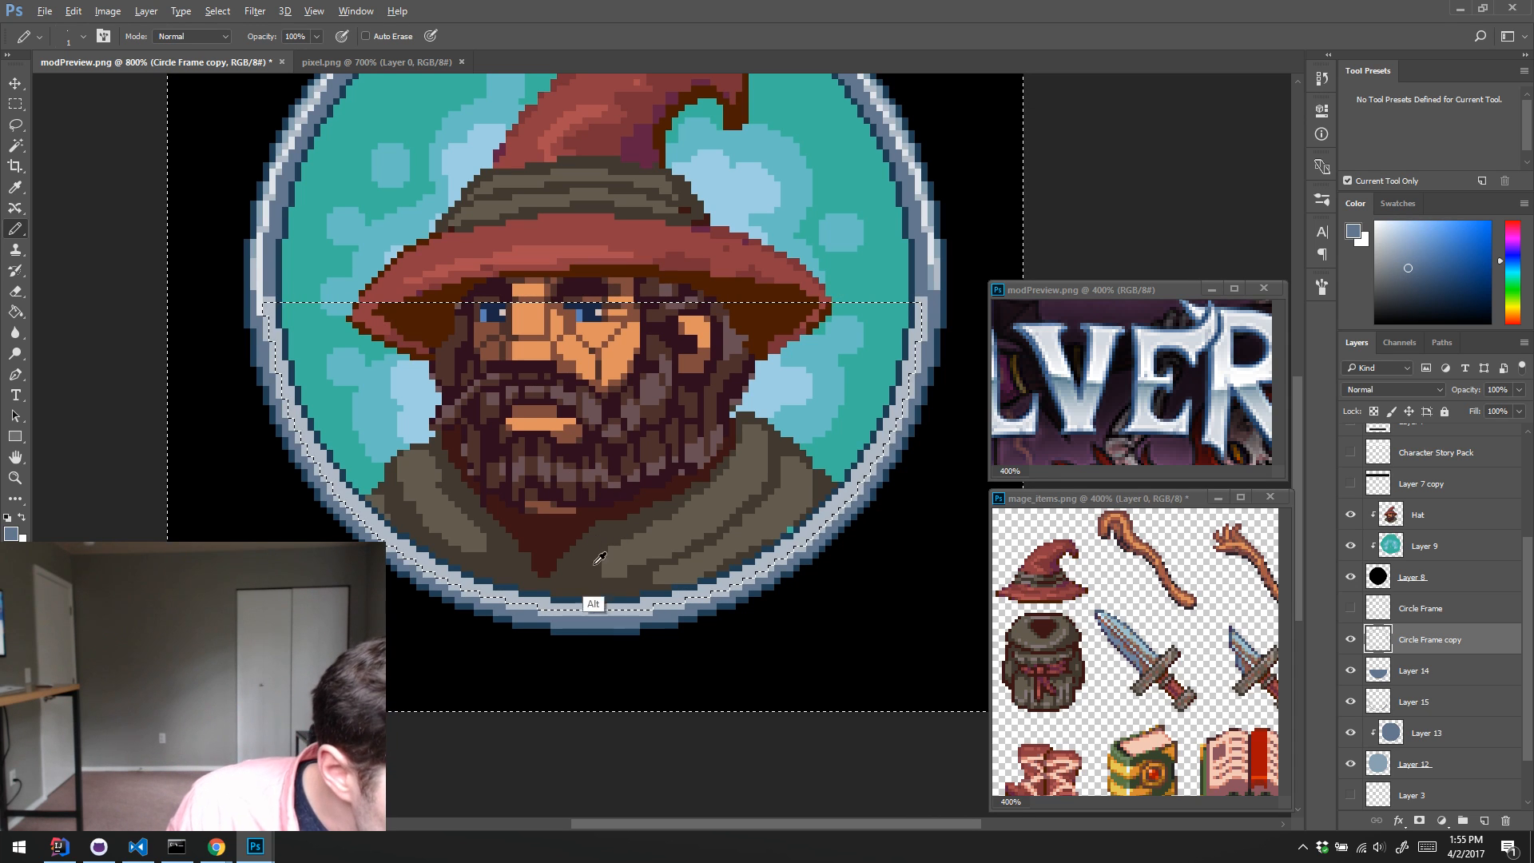
Step: Paint the outer edge of Layer 14's light lower band blue-grey with an enlarged Pencil inside the inverted selection, then deselect
key(alt)
key(bracketright)
key(bracketright)
key(bracketright)
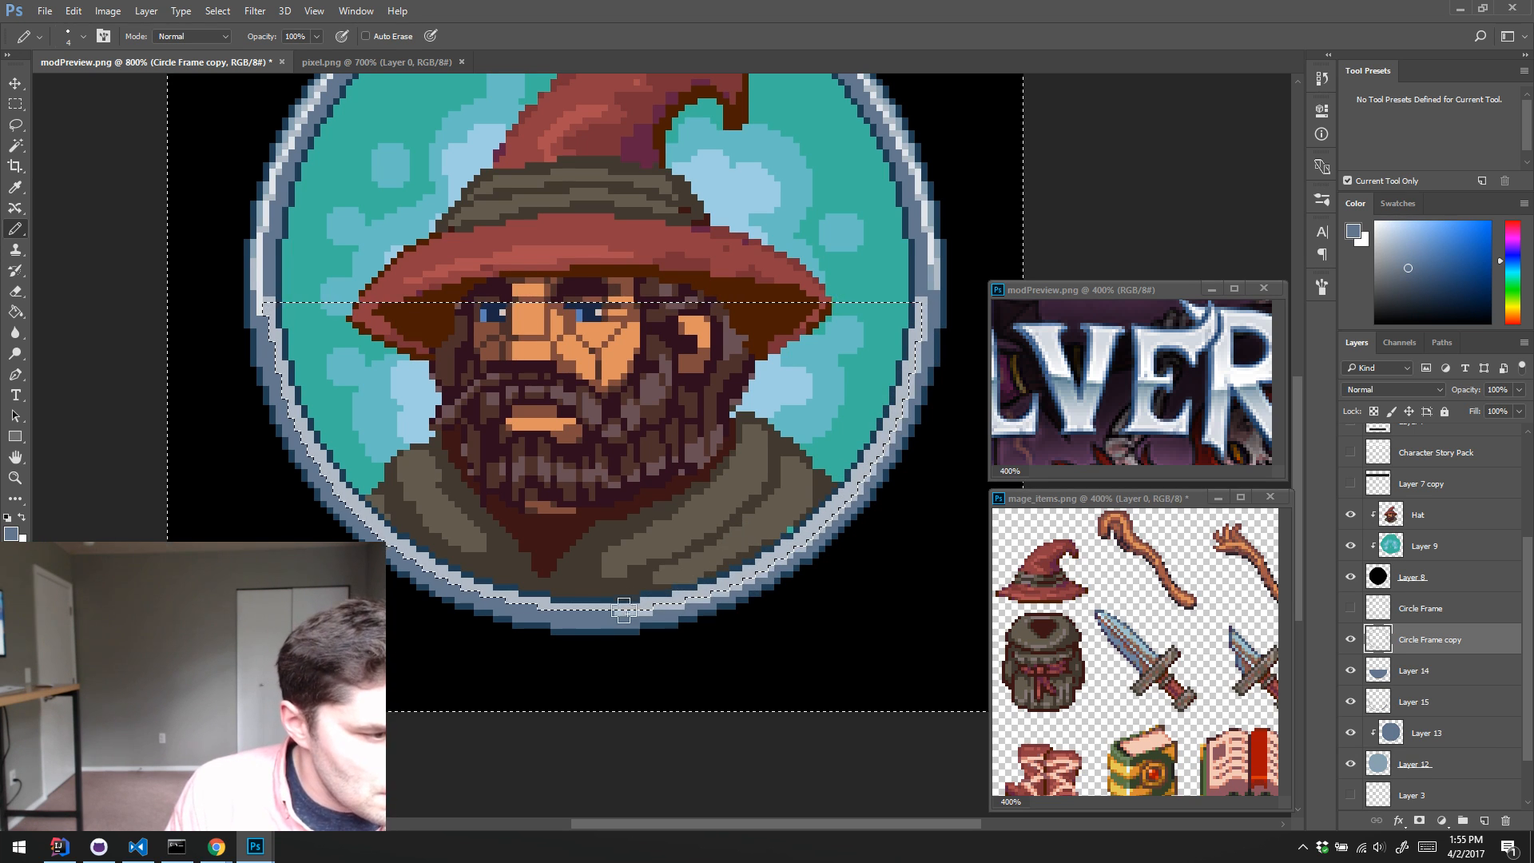
right_click(633, 585)
right_click(604, 571)
click(581, 530)
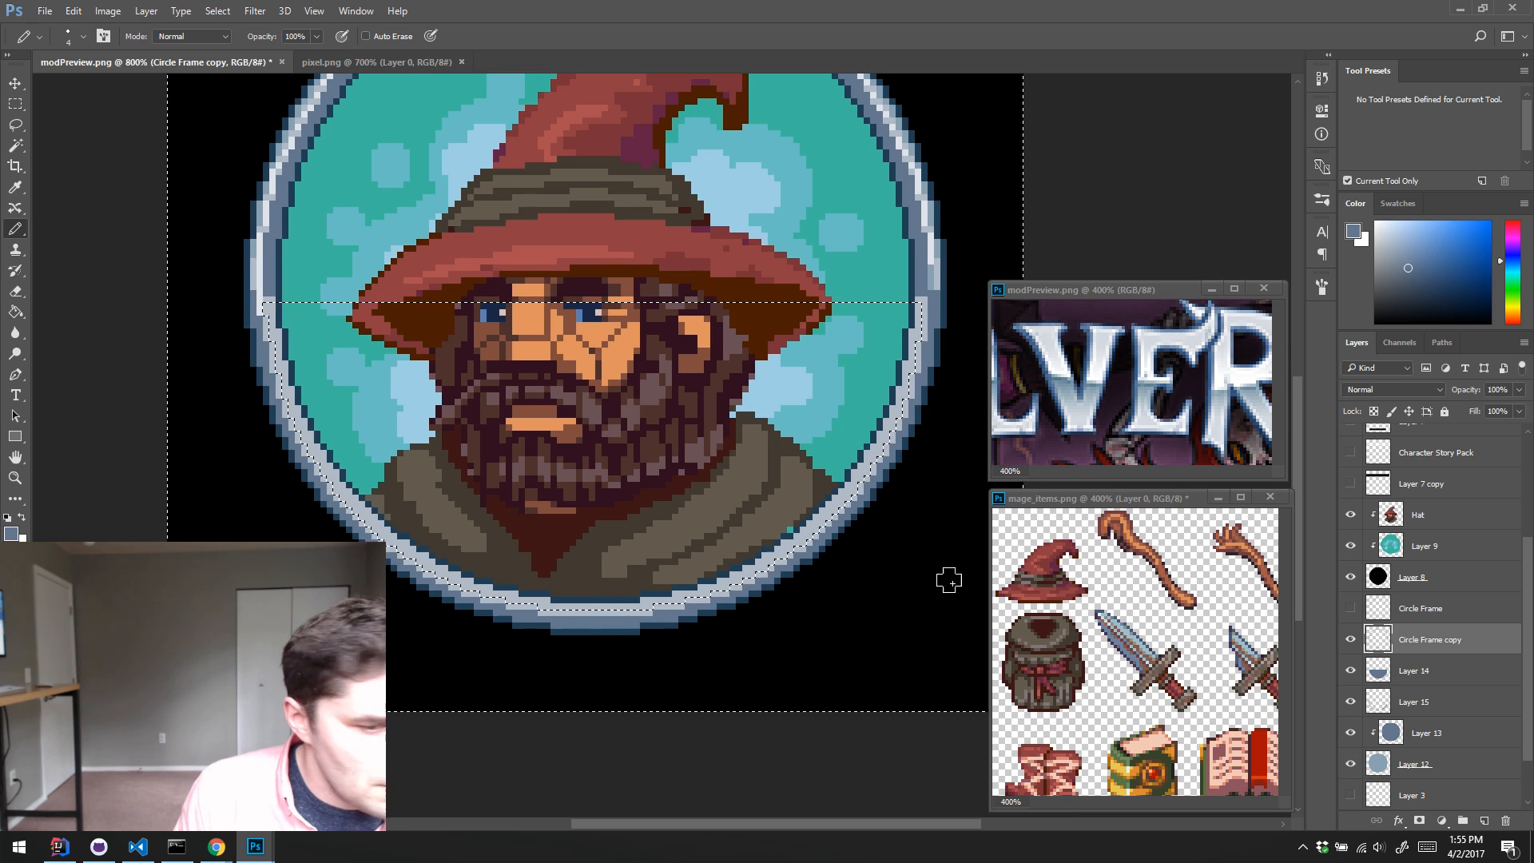
click(1351, 671)
click(1380, 673)
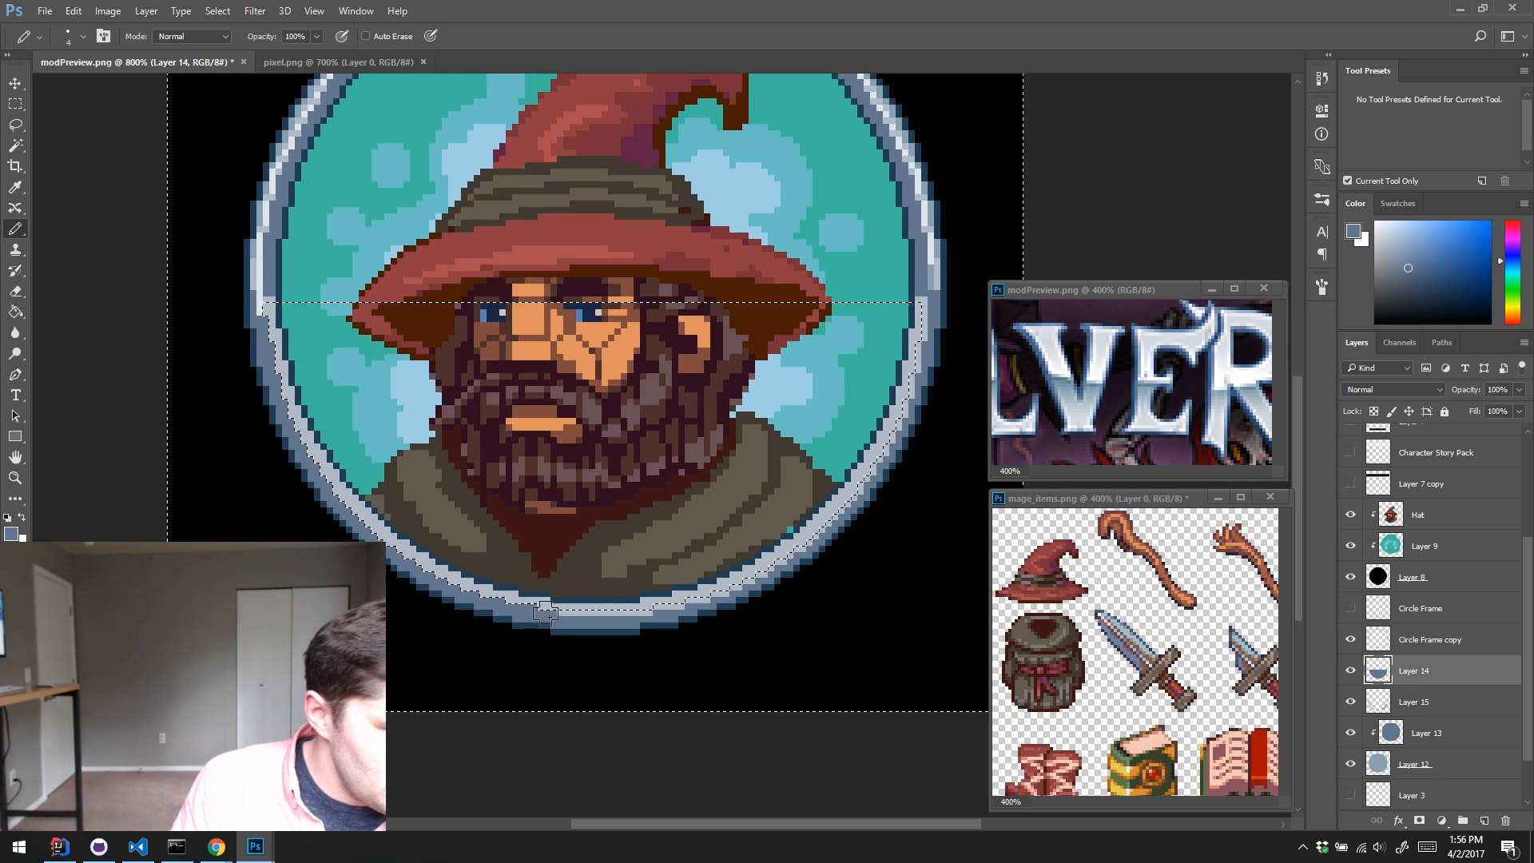
mouse_move(546, 614)
mouse_down()
mouse_move(728, 579)
mouse_move(720, 589)
mouse_move(834, 508)
mouse_move(824, 523)
mouse_move(905, 406)
mouse_move(925, 321)
mouse_up()
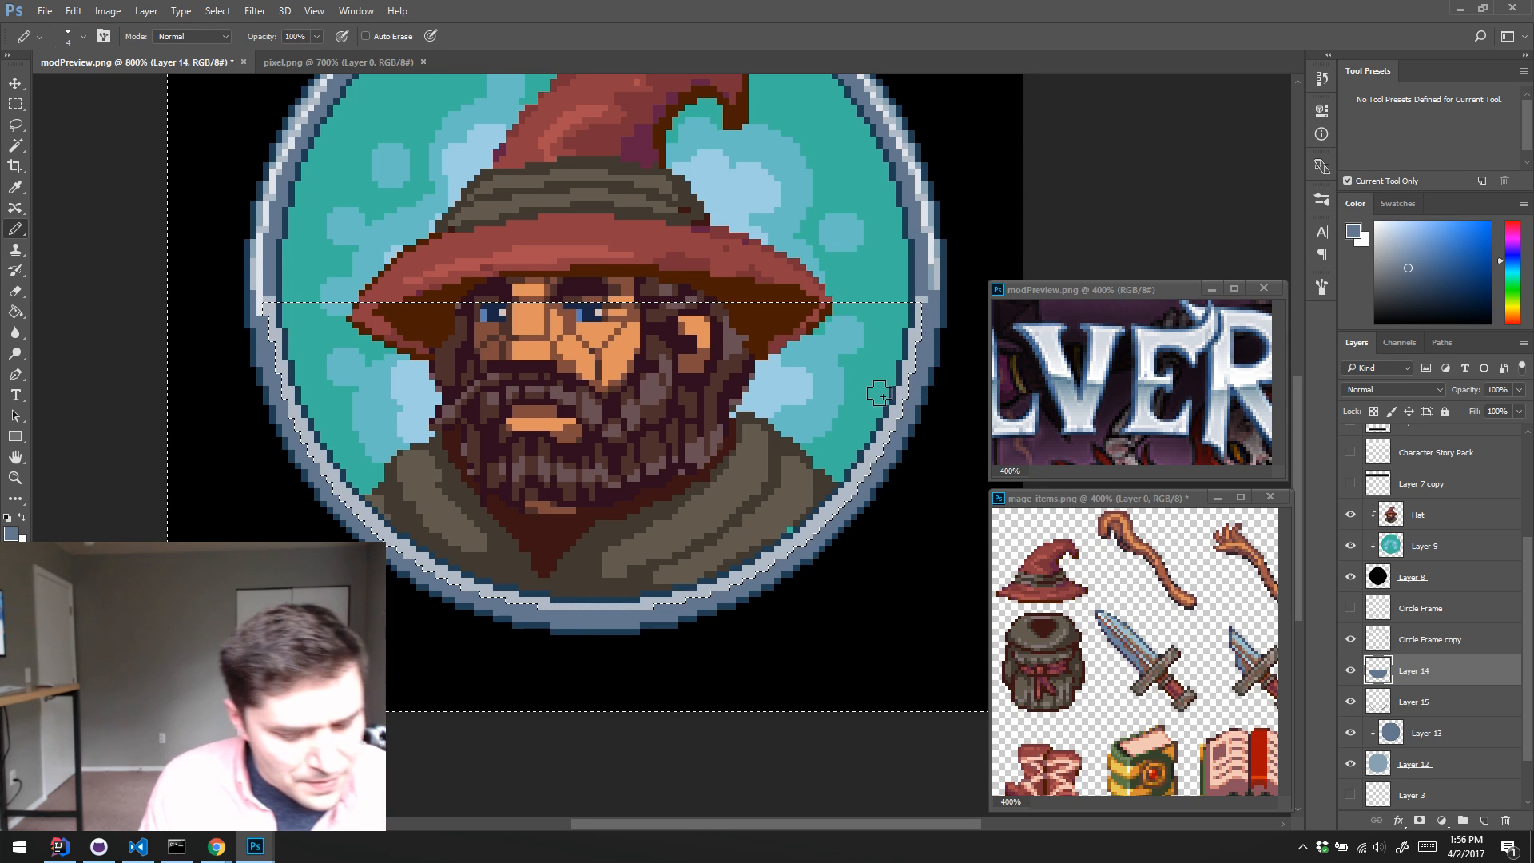
key(ctrl+d)
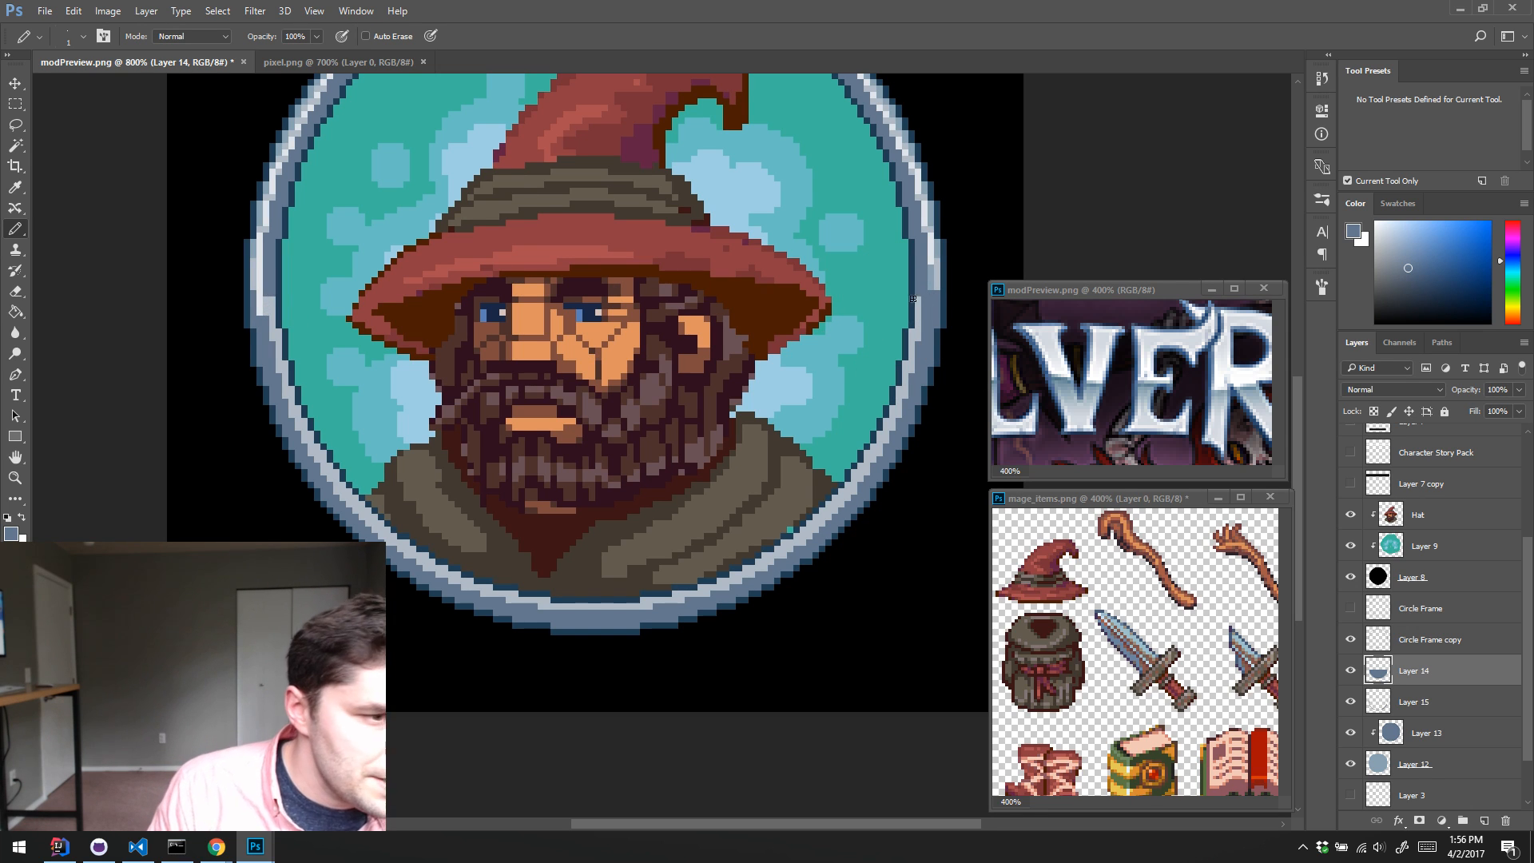
Step: Sample the near-white highlight from the ring's left side and draw a matching highlight along the ring's lower band on a new layer
alt+click(920, 340)
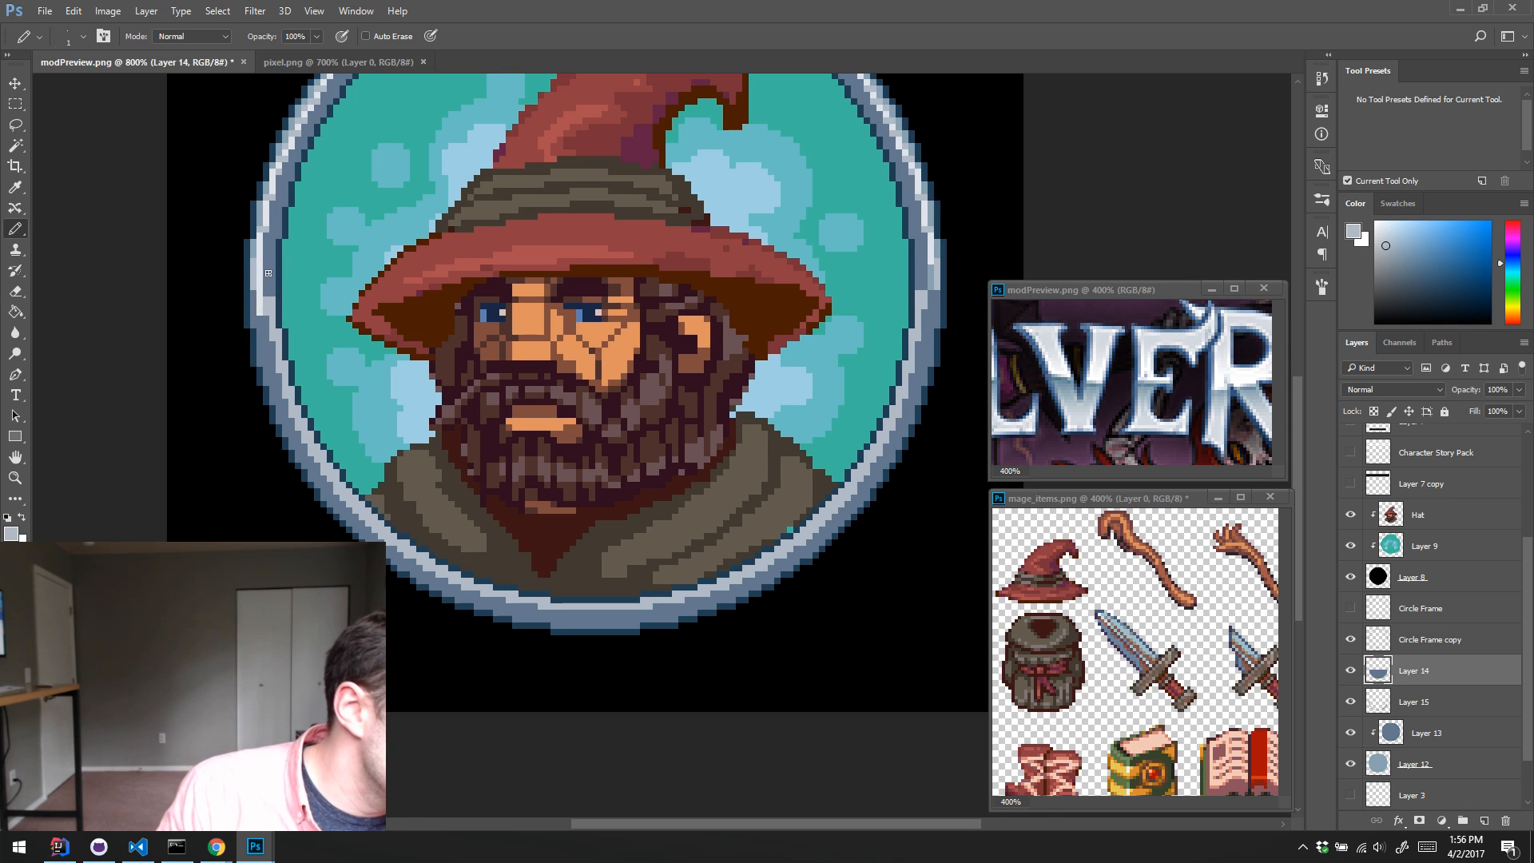
alt+click(260, 302)
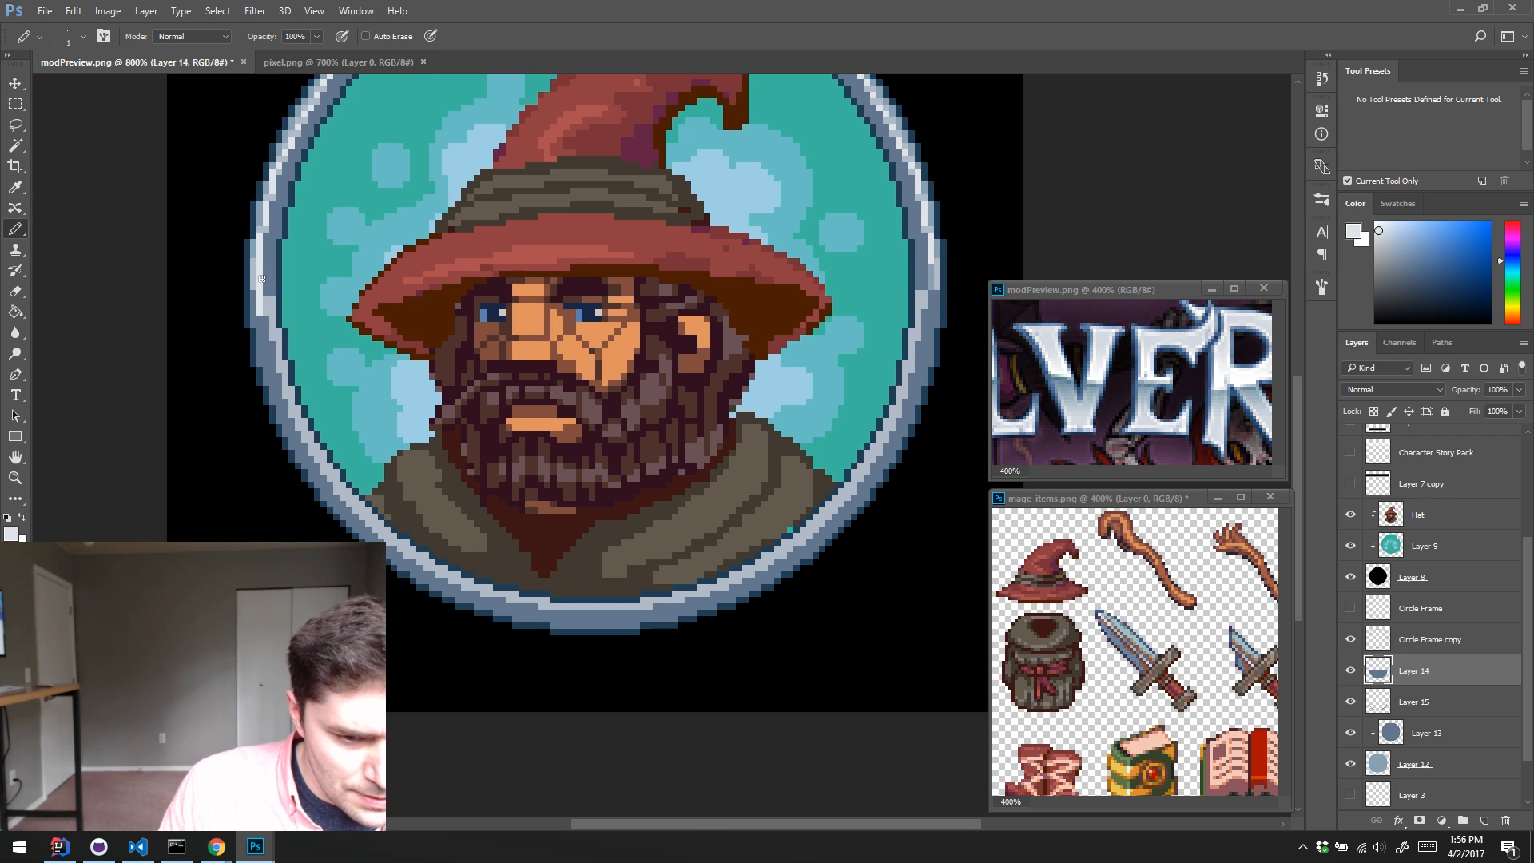
key(ctrl+shift+alt+n)
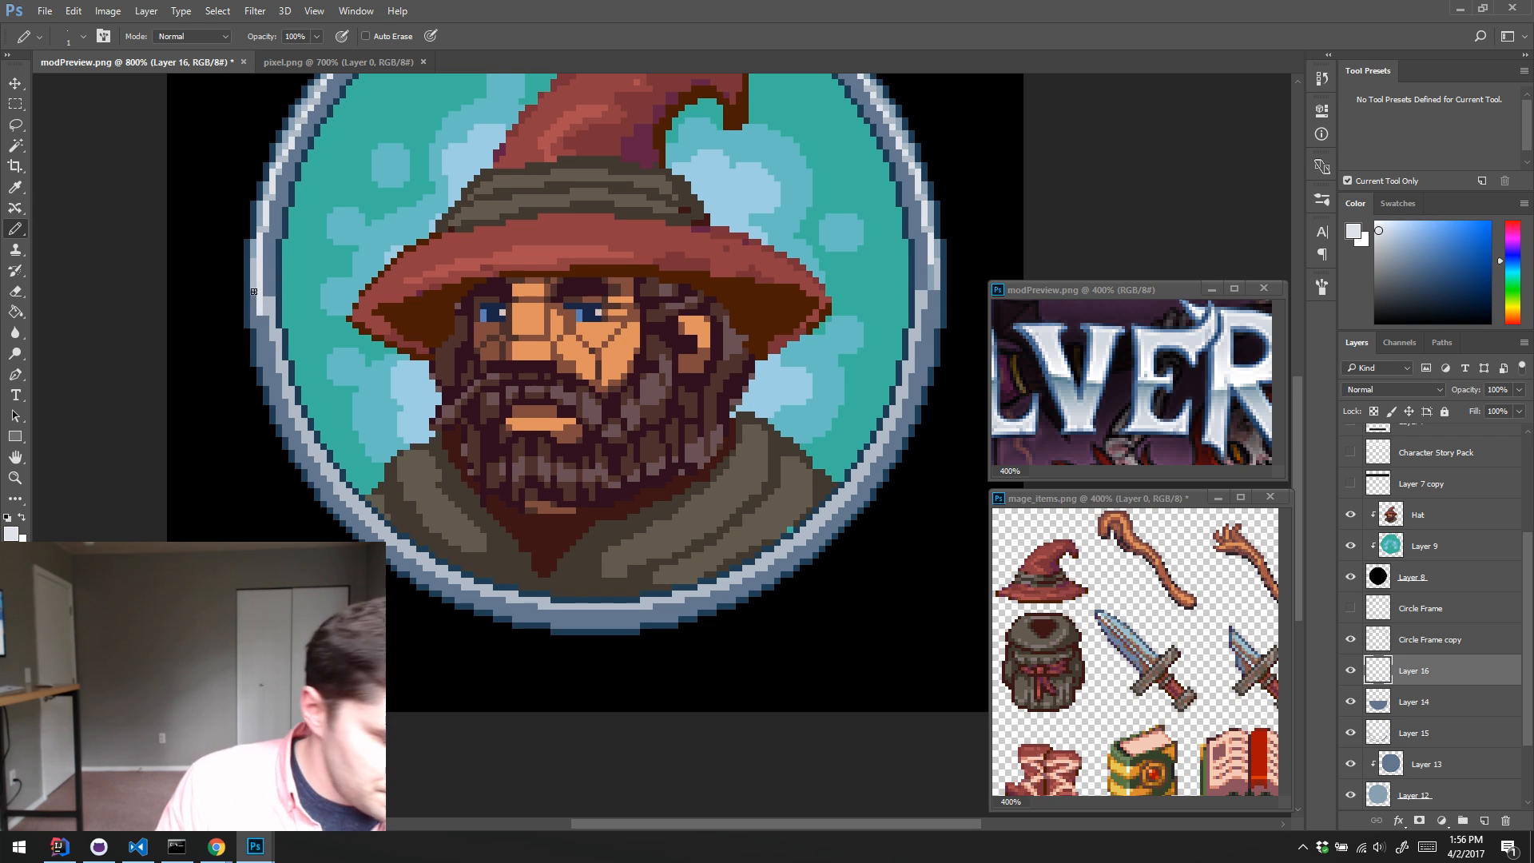
mouse_move(269, 258)
mouse_down()
mouse_move(329, 334)
mouse_move(323, 352)
mouse_move(335, 345)
mouse_up()
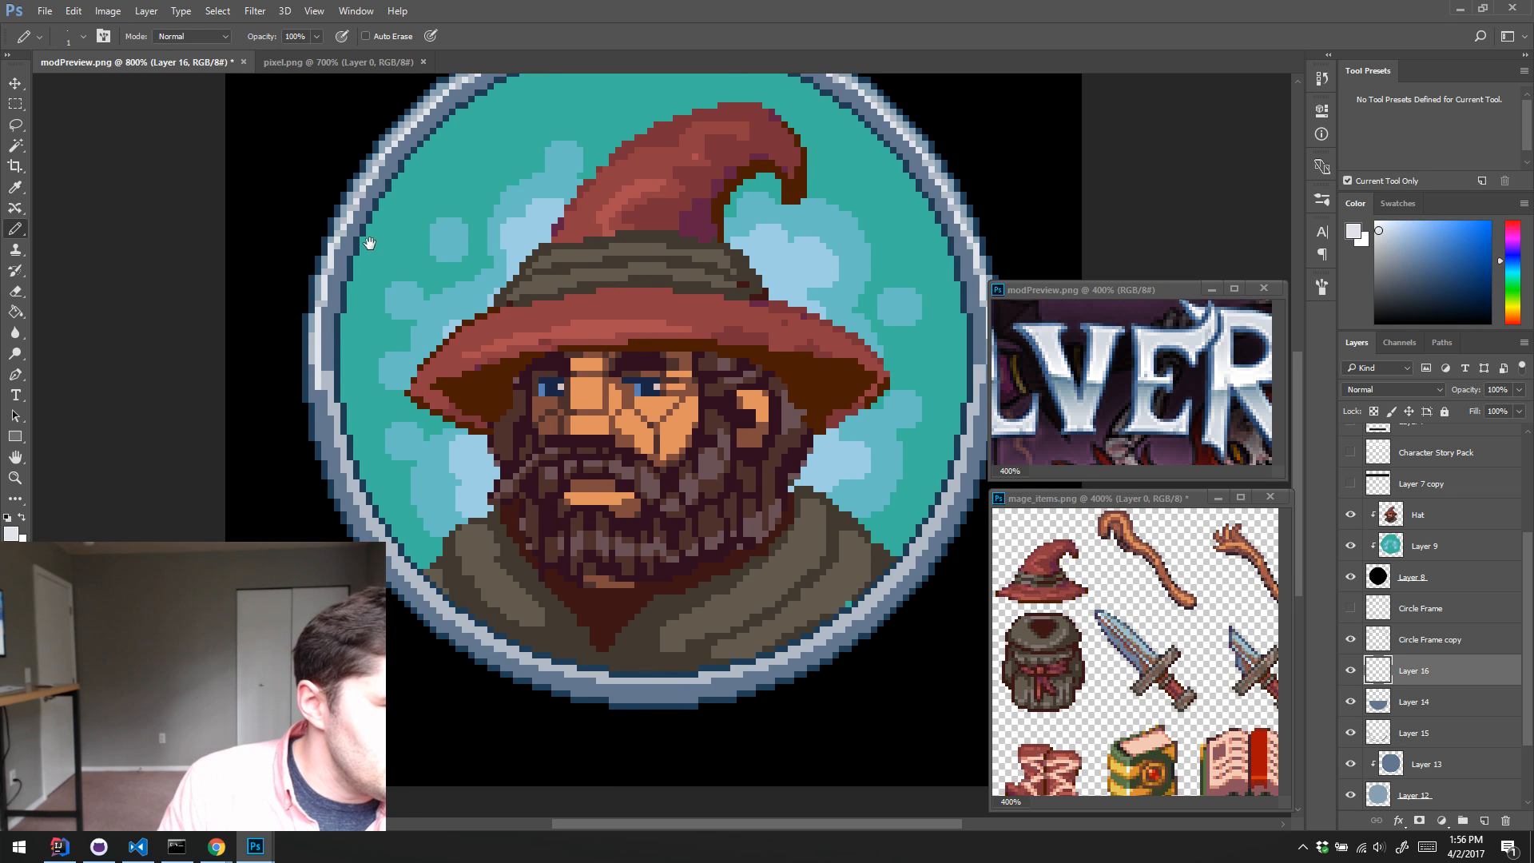
mouse_move(366, 253)
mouse_down()
mouse_move(348, 352)
mouse_move(336, 248)
mouse_up()
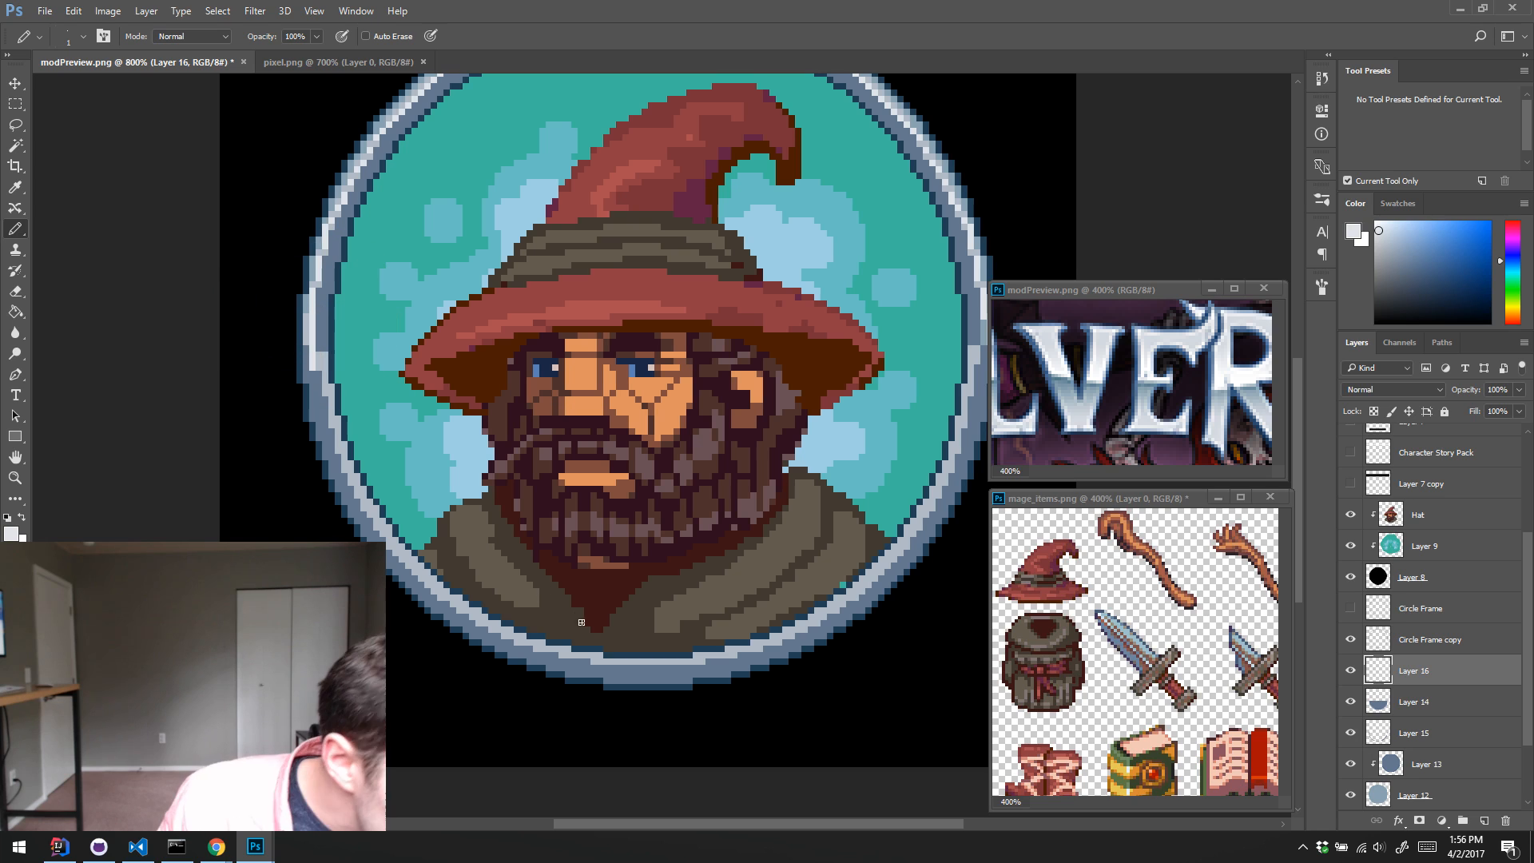
mouse_move(669, 668)
mouse_down()
mouse_move(623, 653)
mouse_move(569, 659)
mouse_up()
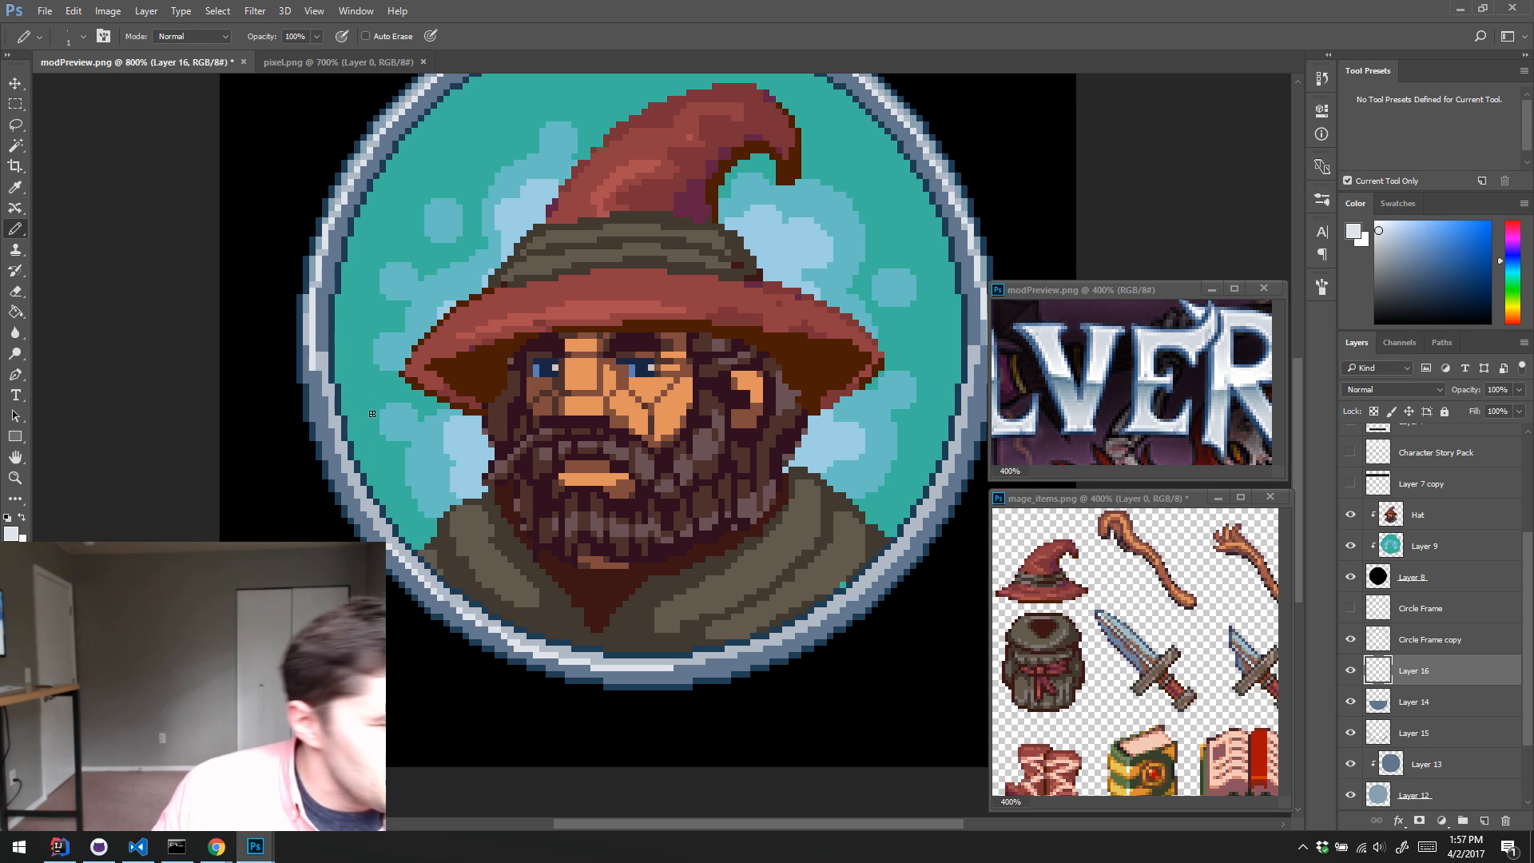
Step: Sample the mid blue-grey from the ring's left side, try a Paint Bucket fill on Layer 16 and undo the fill
drag(550, 412, 600, 432)
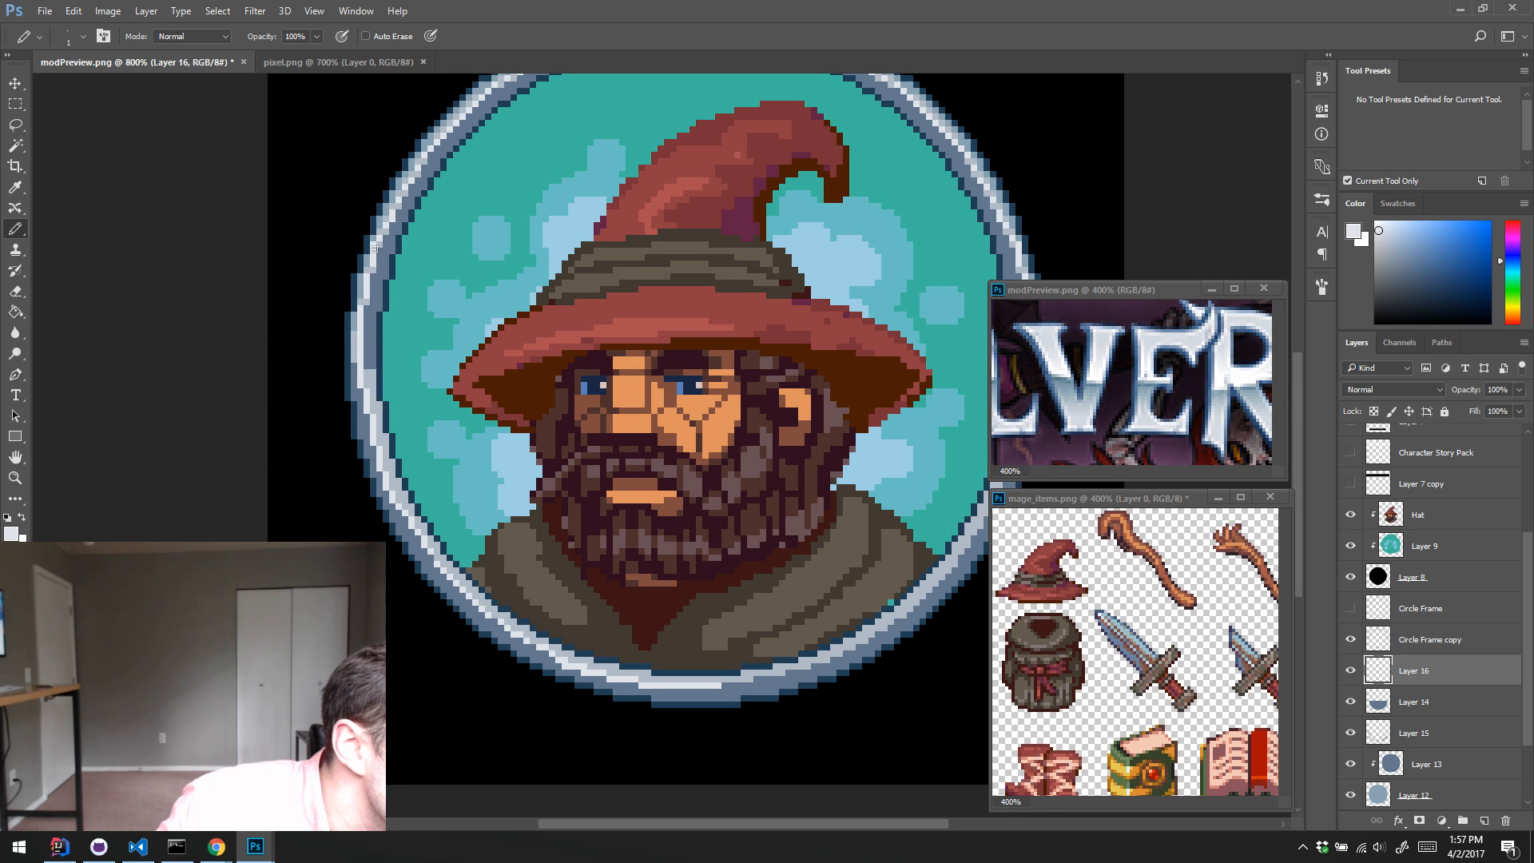
alt+click(363, 326)
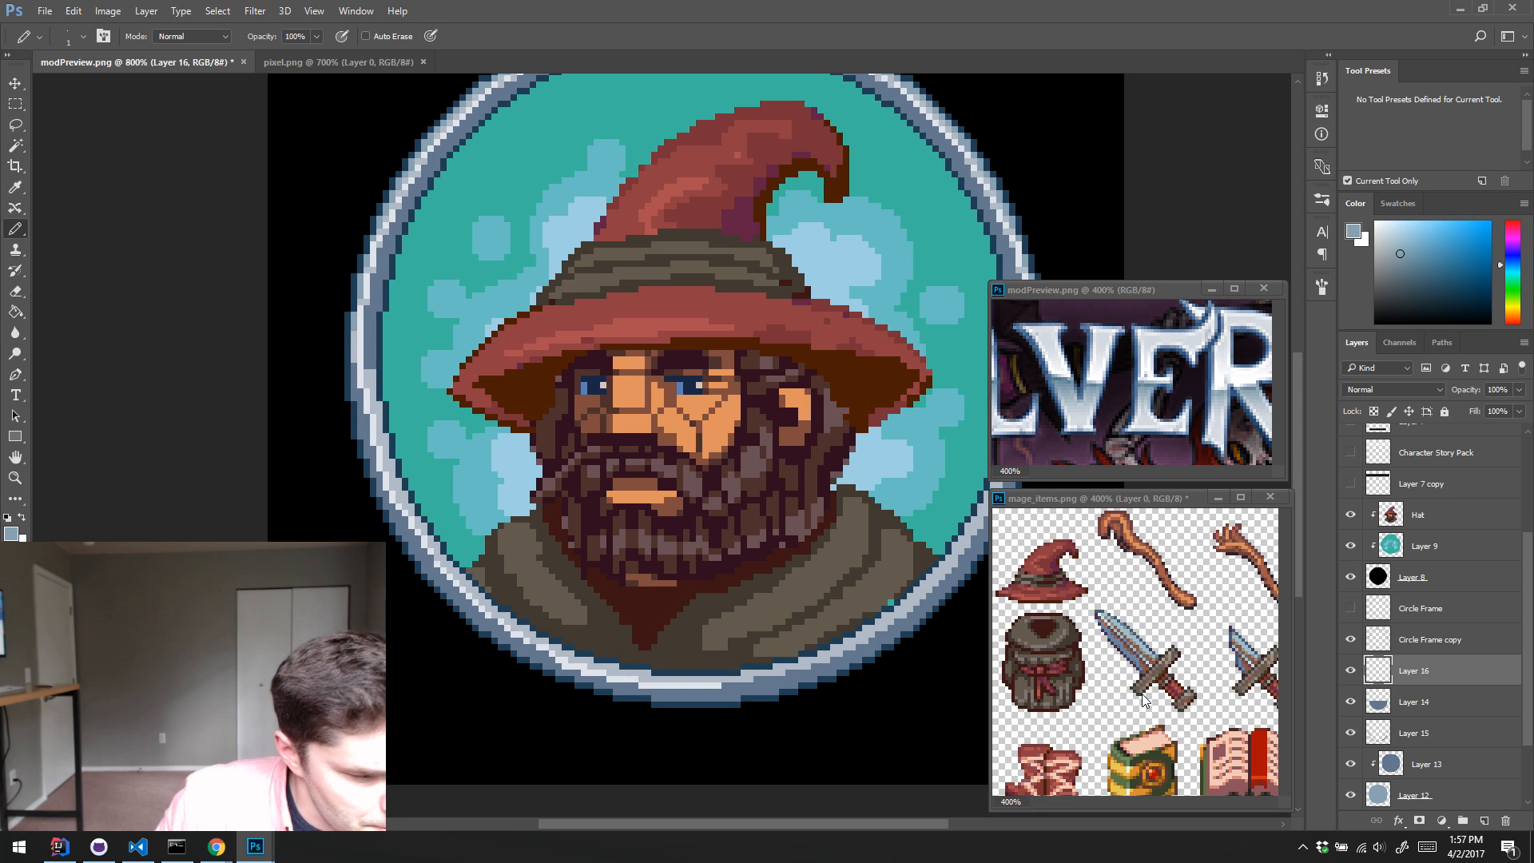
key(g)
click(647, 675)
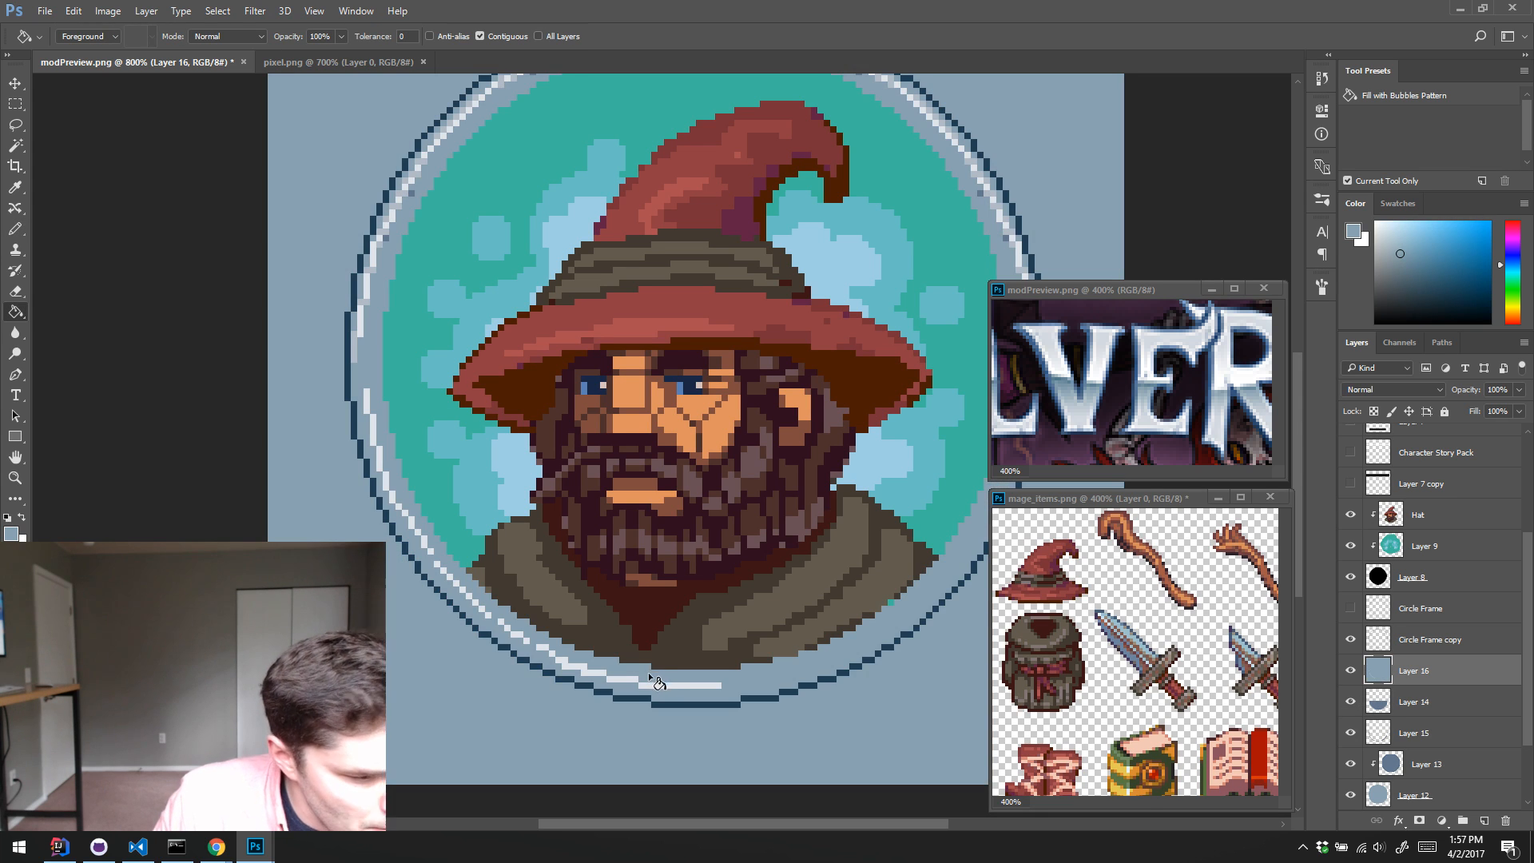
key(ctrl+z)
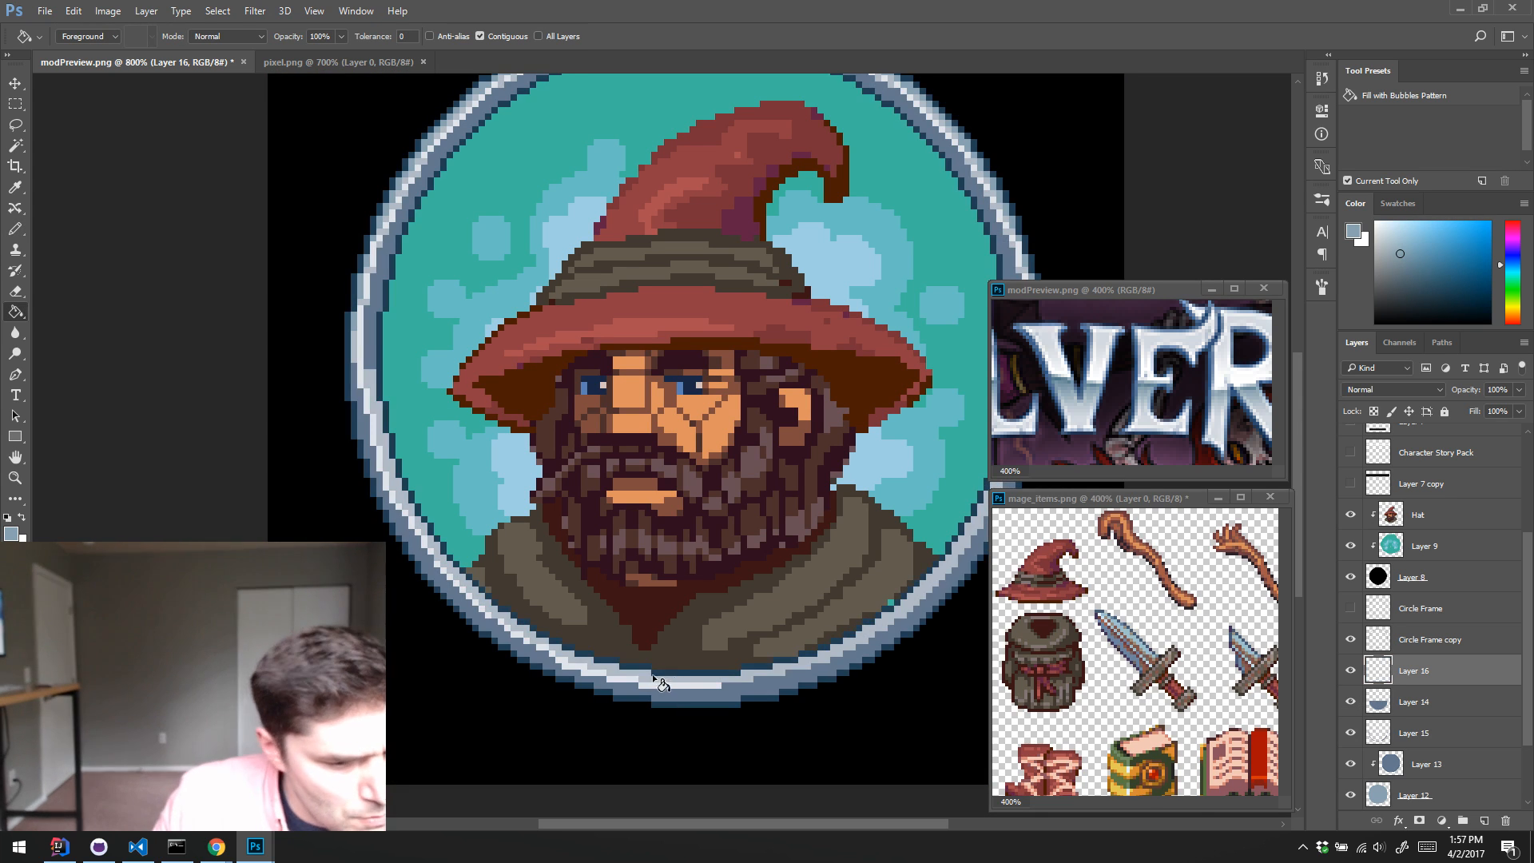
Step: Check Layers 16 and 14 by toggling them, and fill the ring's light lower band on Layer 14 with the sampled blue-grey
click(1359, 670)
click(1358, 670)
click(1365, 705)
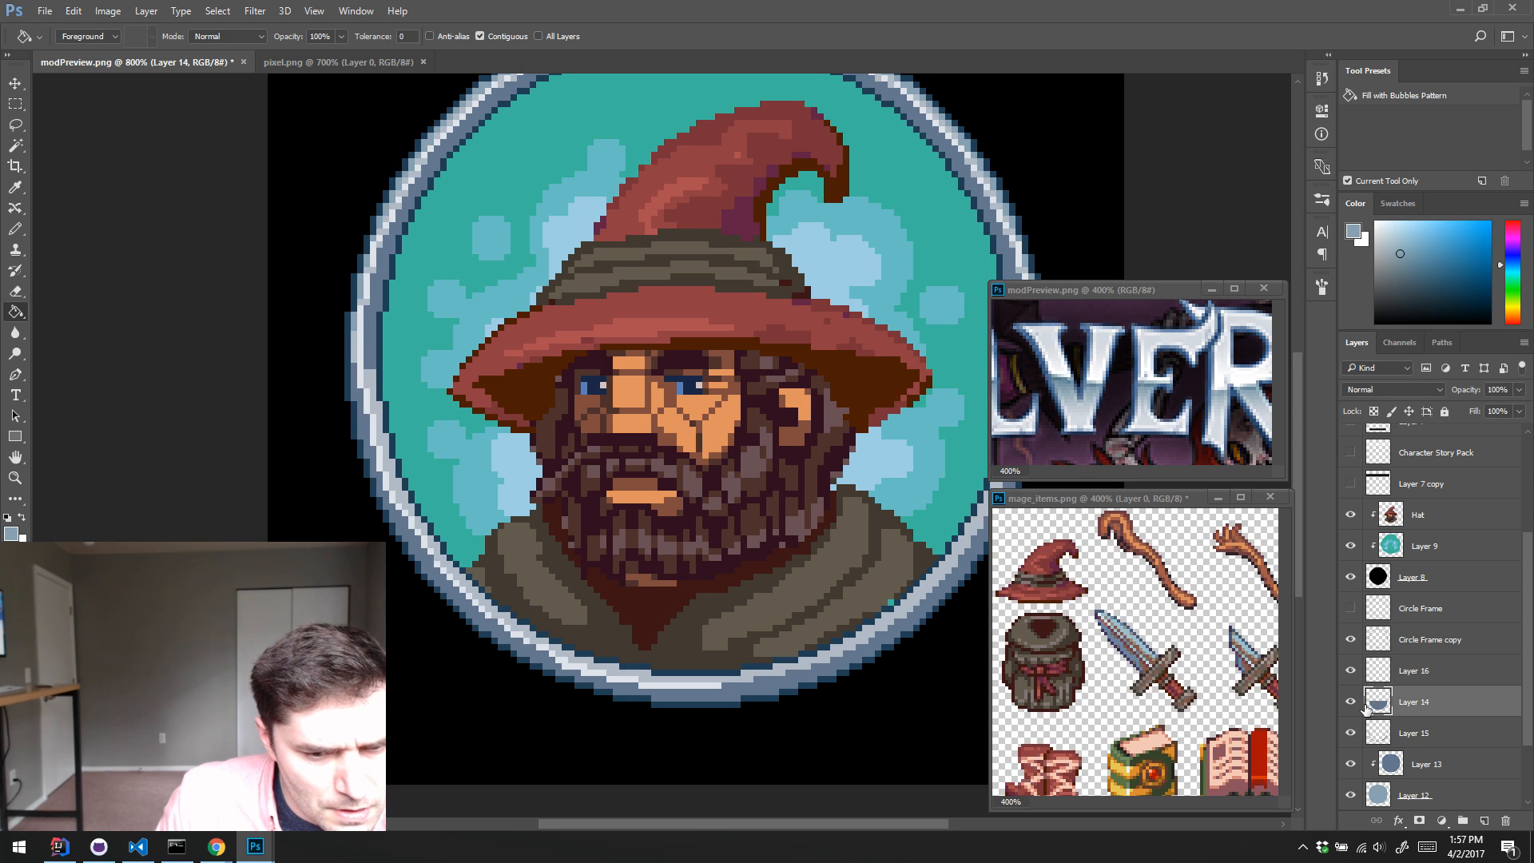
click(1350, 702)
click(1350, 702)
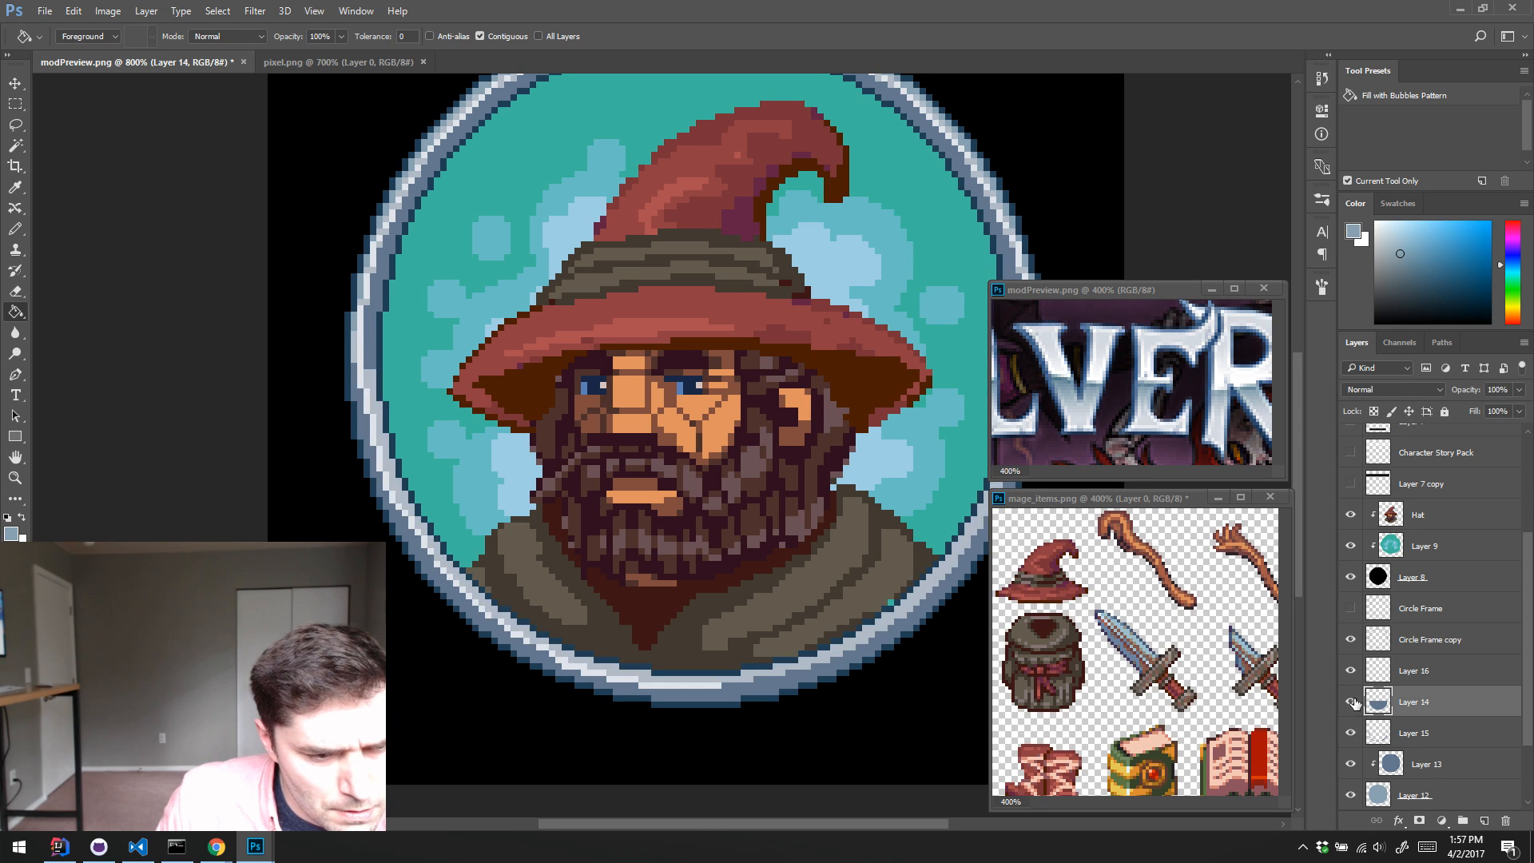
click(745, 677)
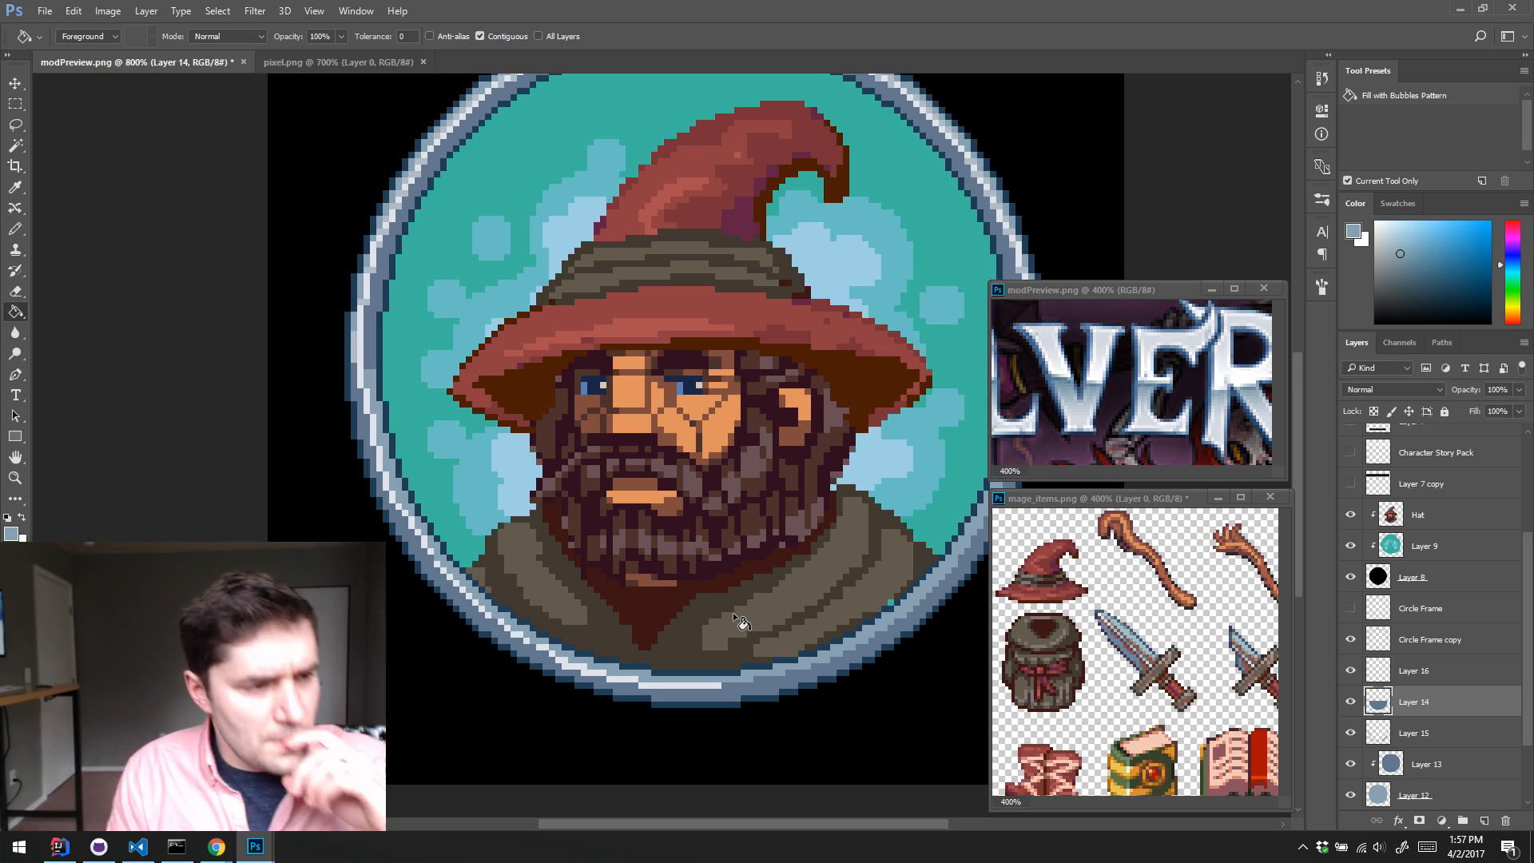
Step: Touch up the ring shading on Layer 16 with the Pencil, using light, mid and dark blue-greys sampled from its left side
key(b)
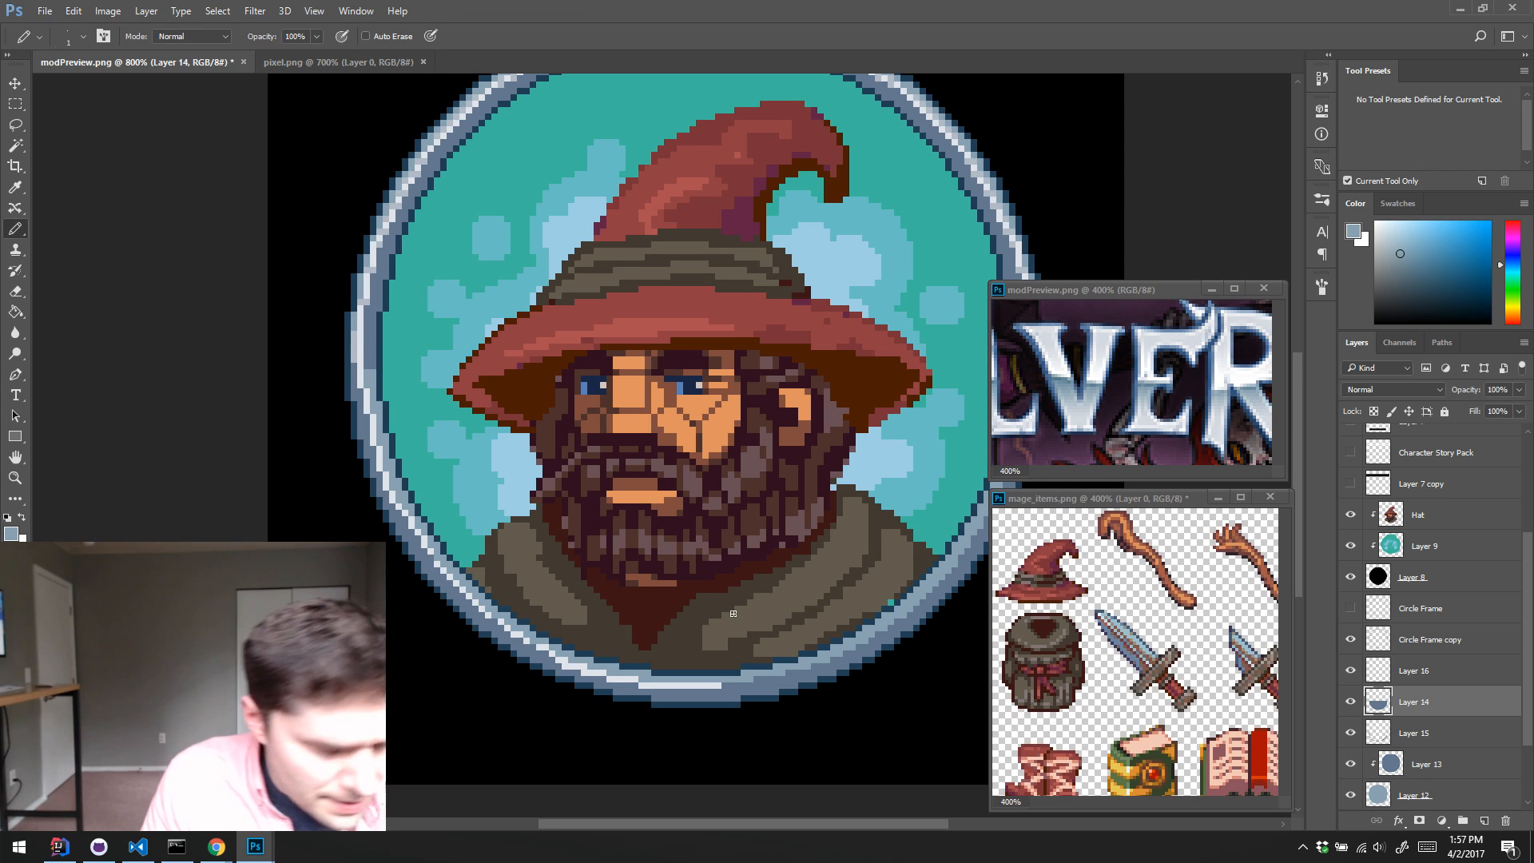
alt+click(361, 349)
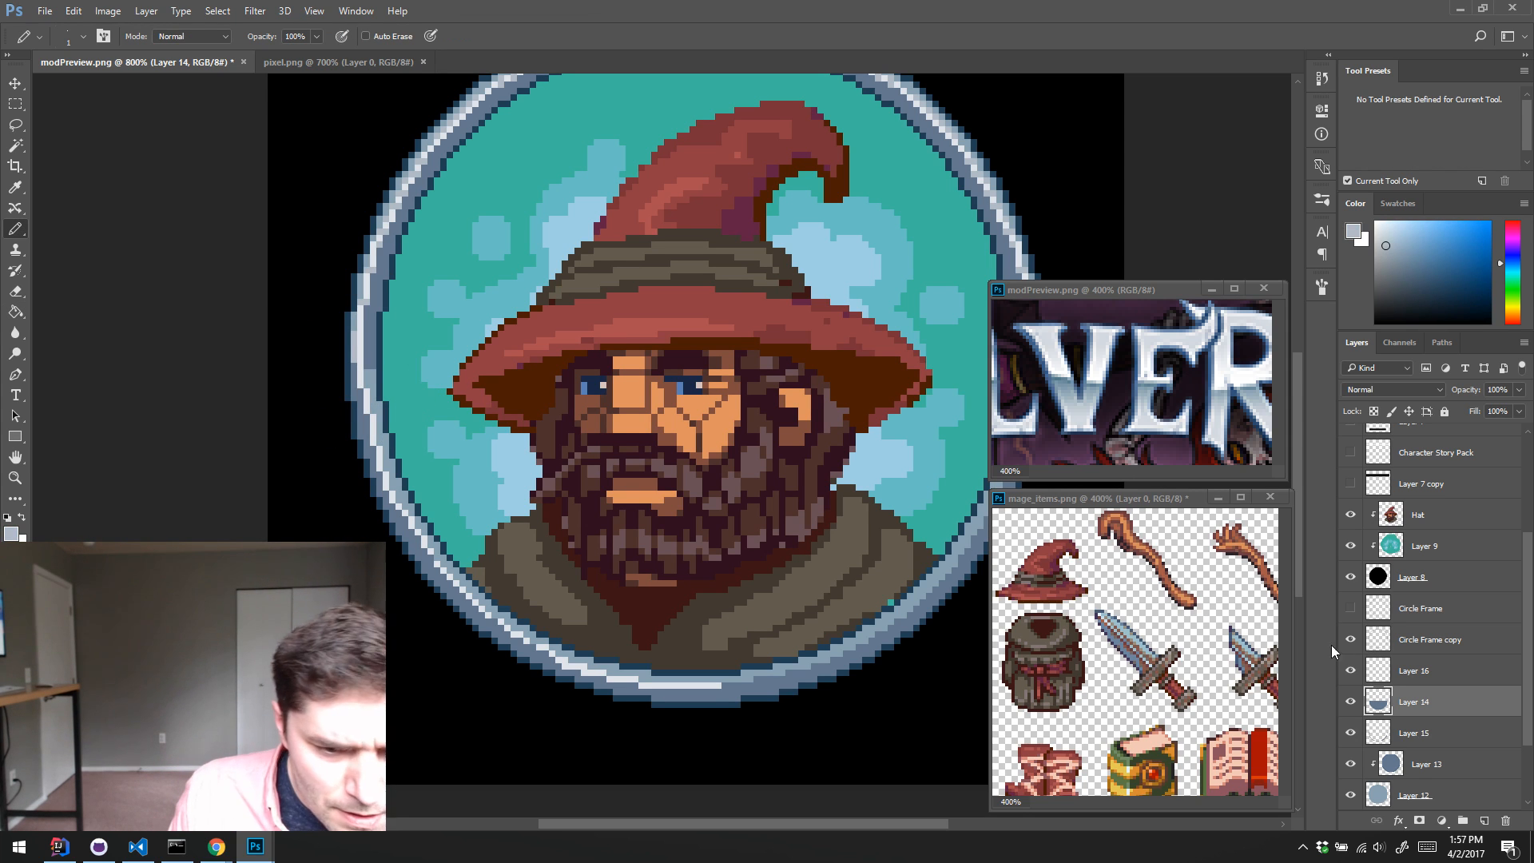
click(1383, 675)
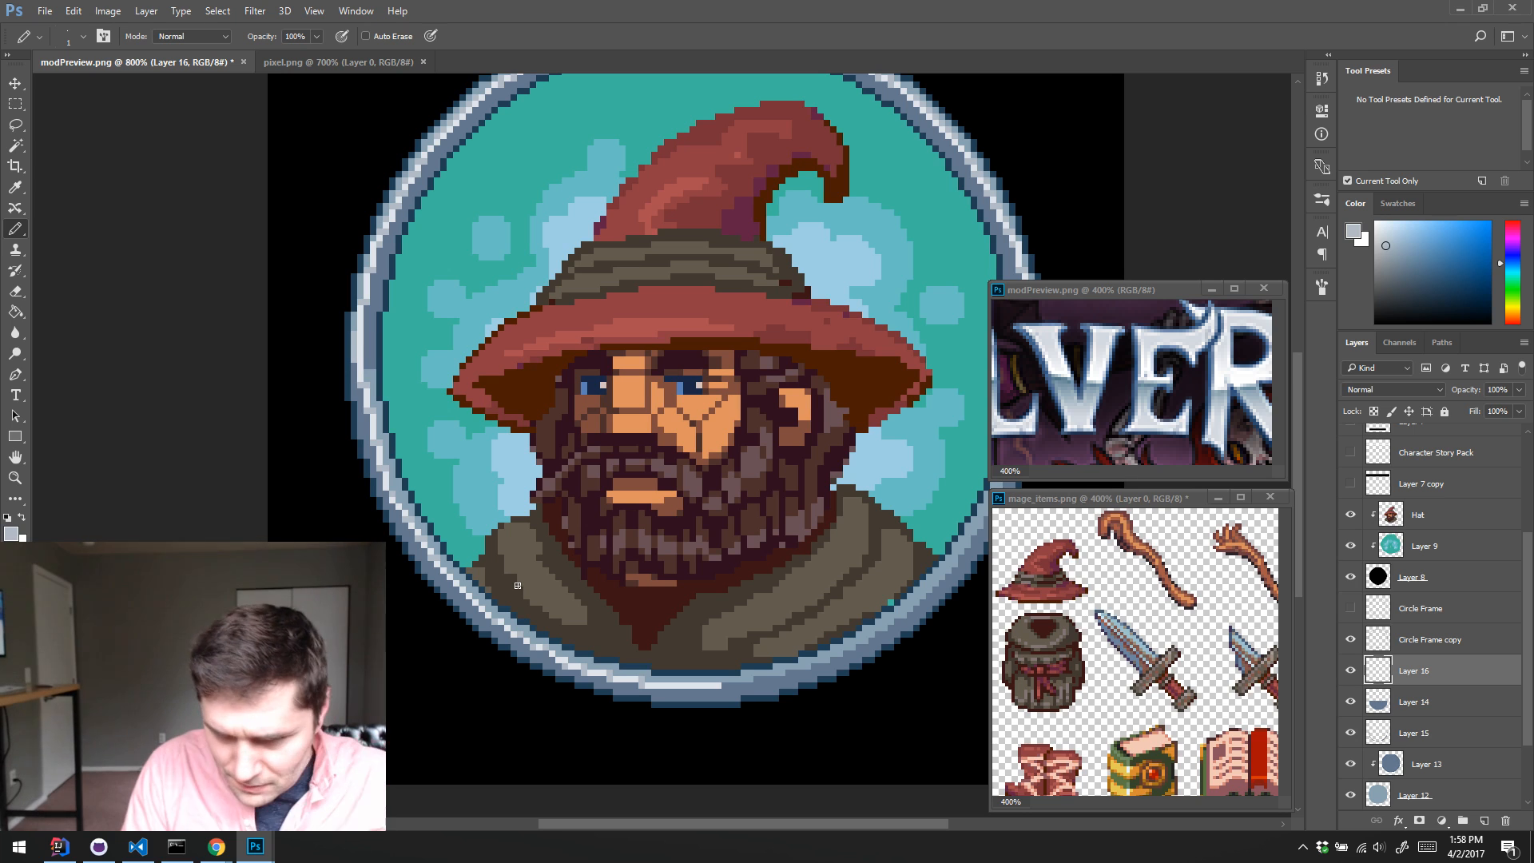
key(alt)
alt+click(373, 365)
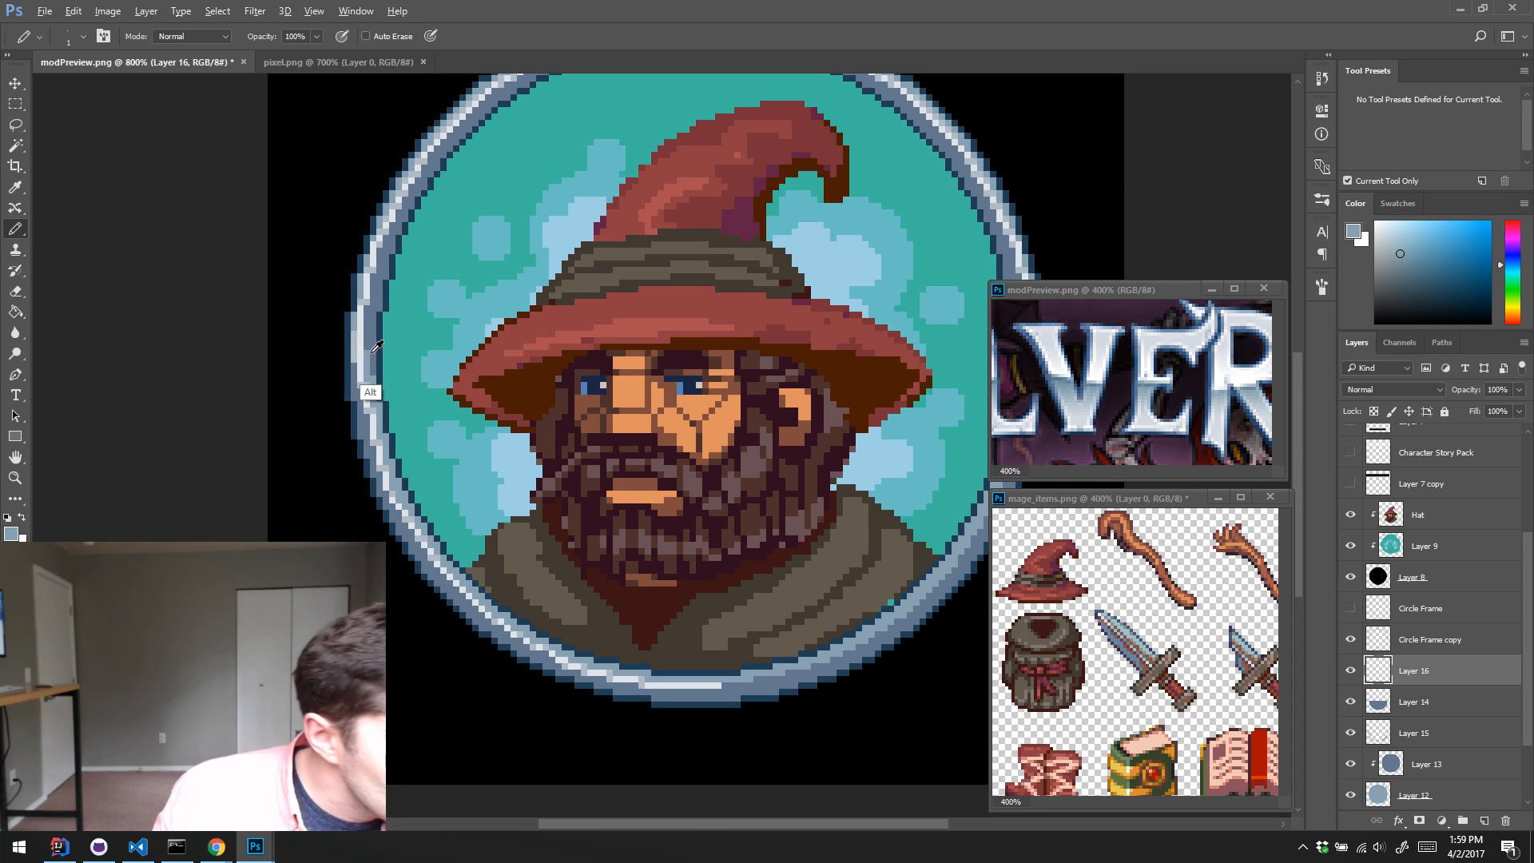
alt+click(380, 387)
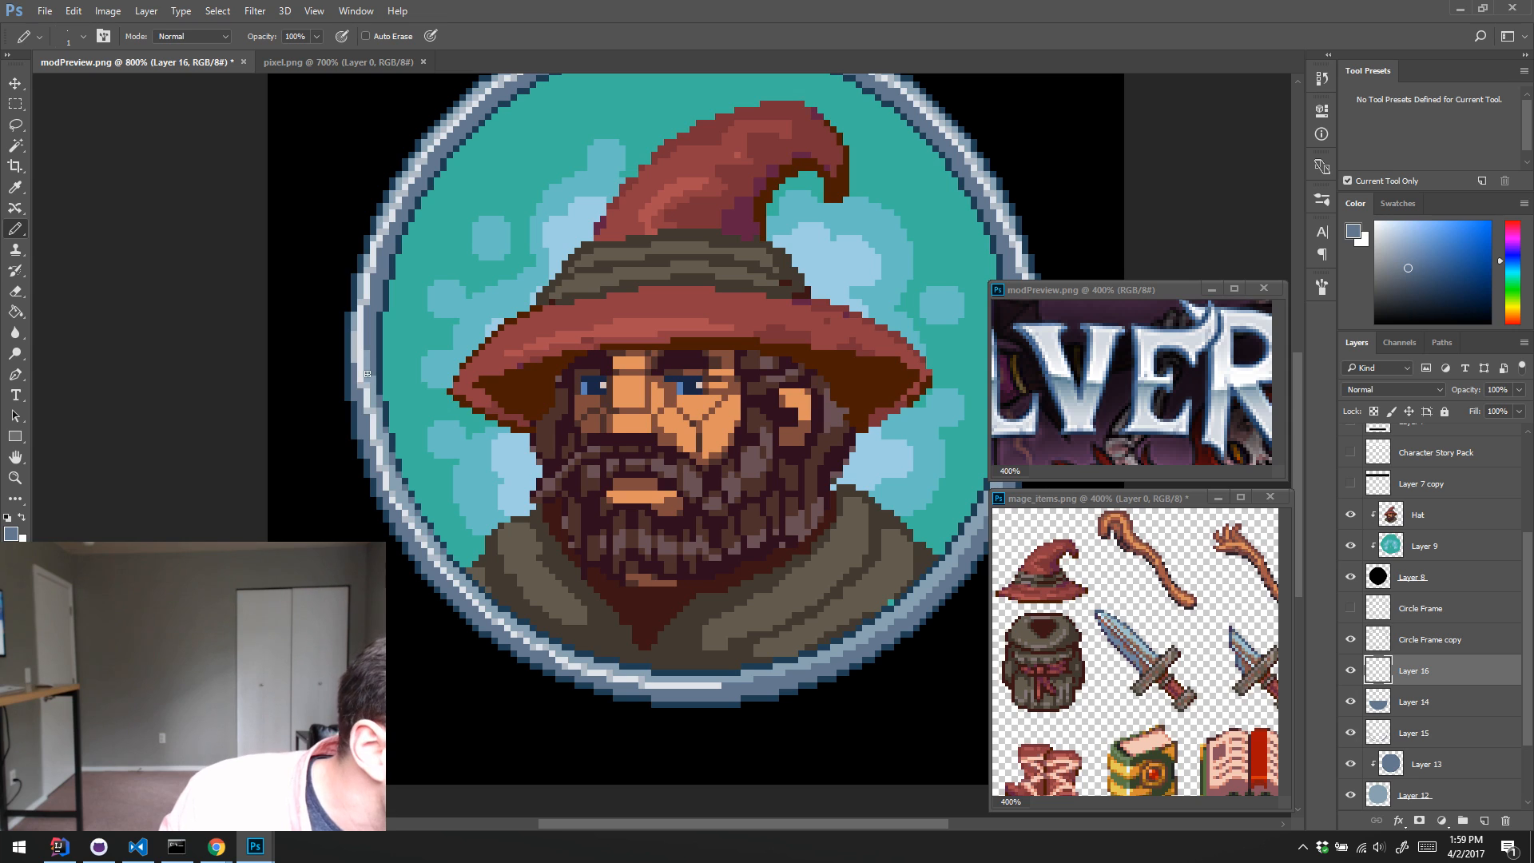
alt+click(350, 348)
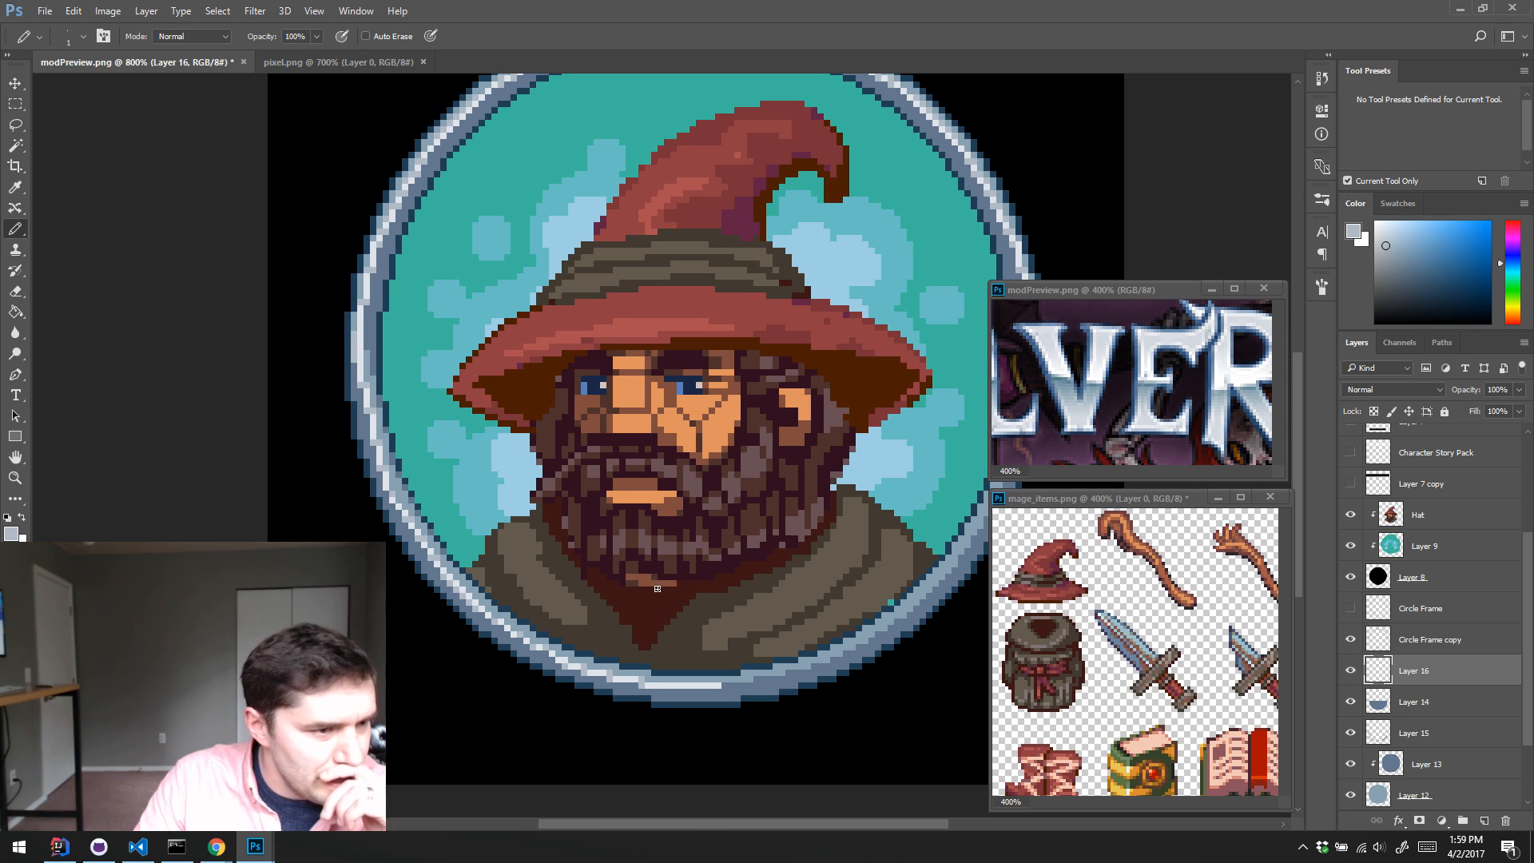
Step: Copy the lower-left part of Layer 16's highlight to a new layer, flip it horizontally and place it along the ring's lower-right curve
key(m)
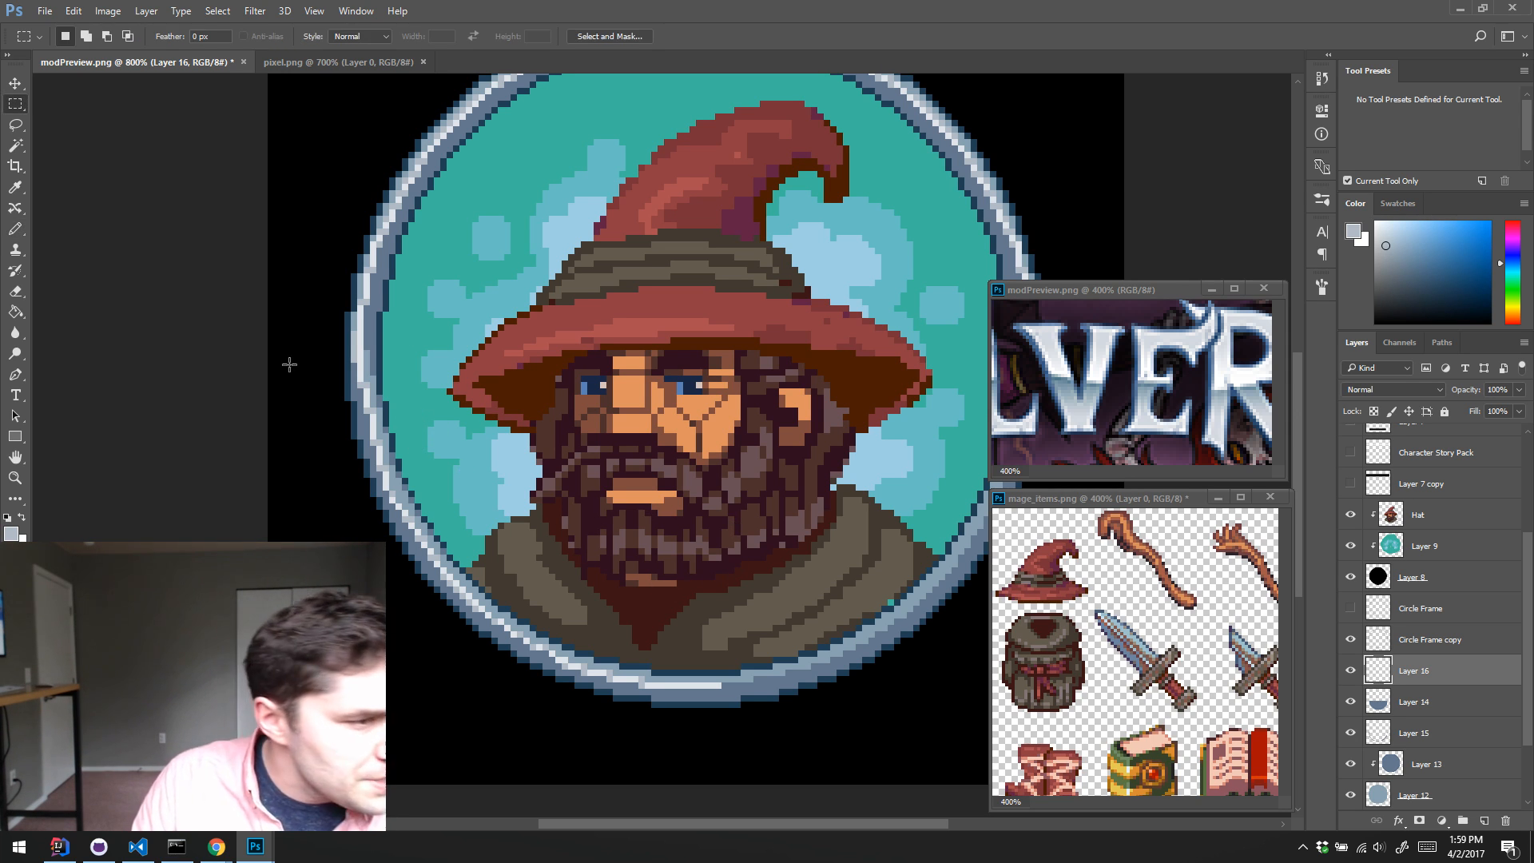
drag(294, 330, 706, 763)
key(ctrl+j)
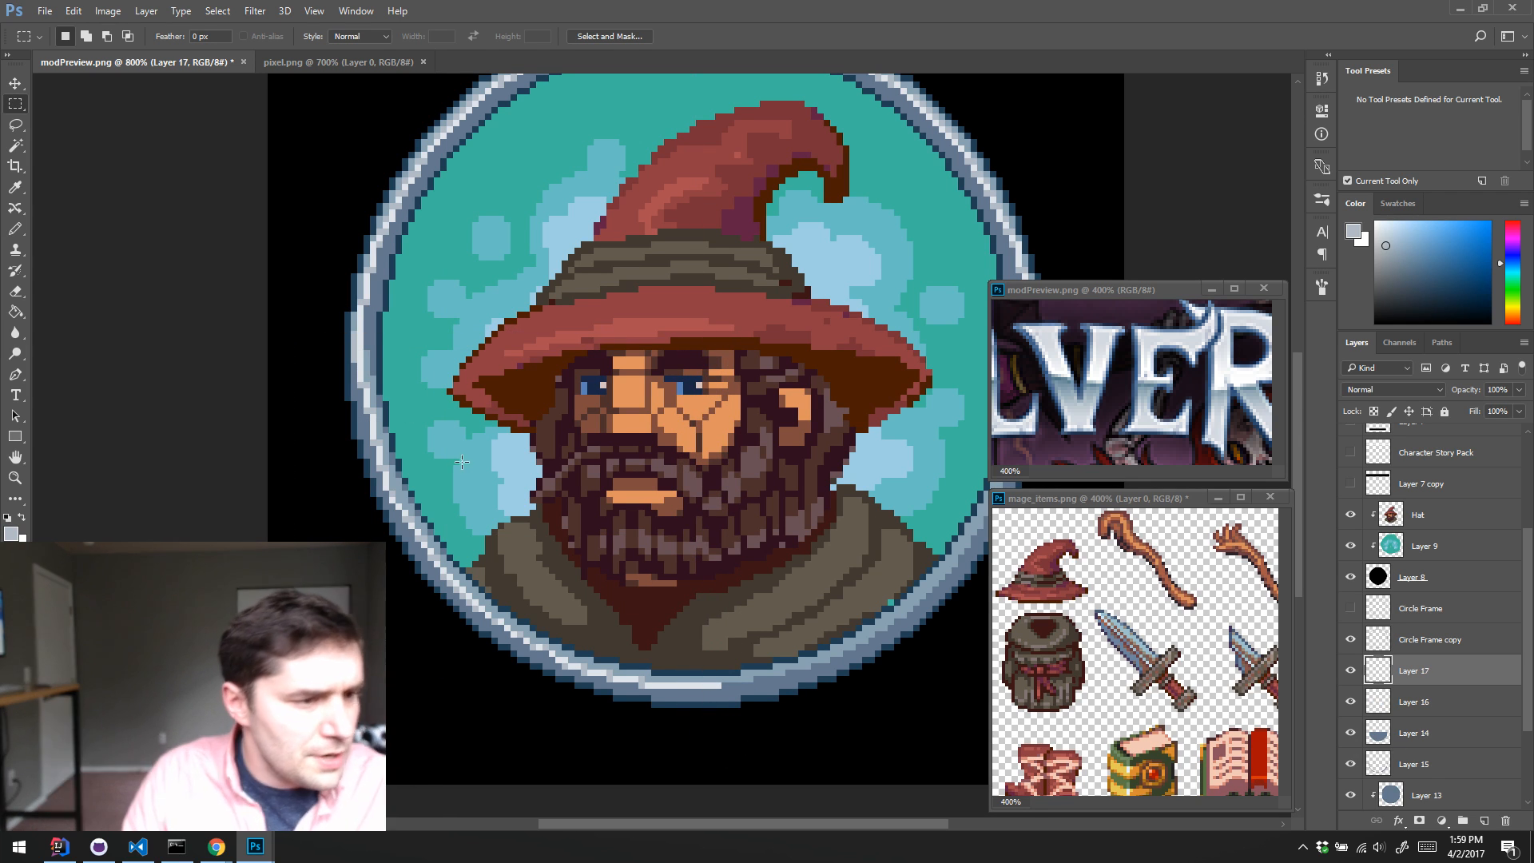
click(74, 11)
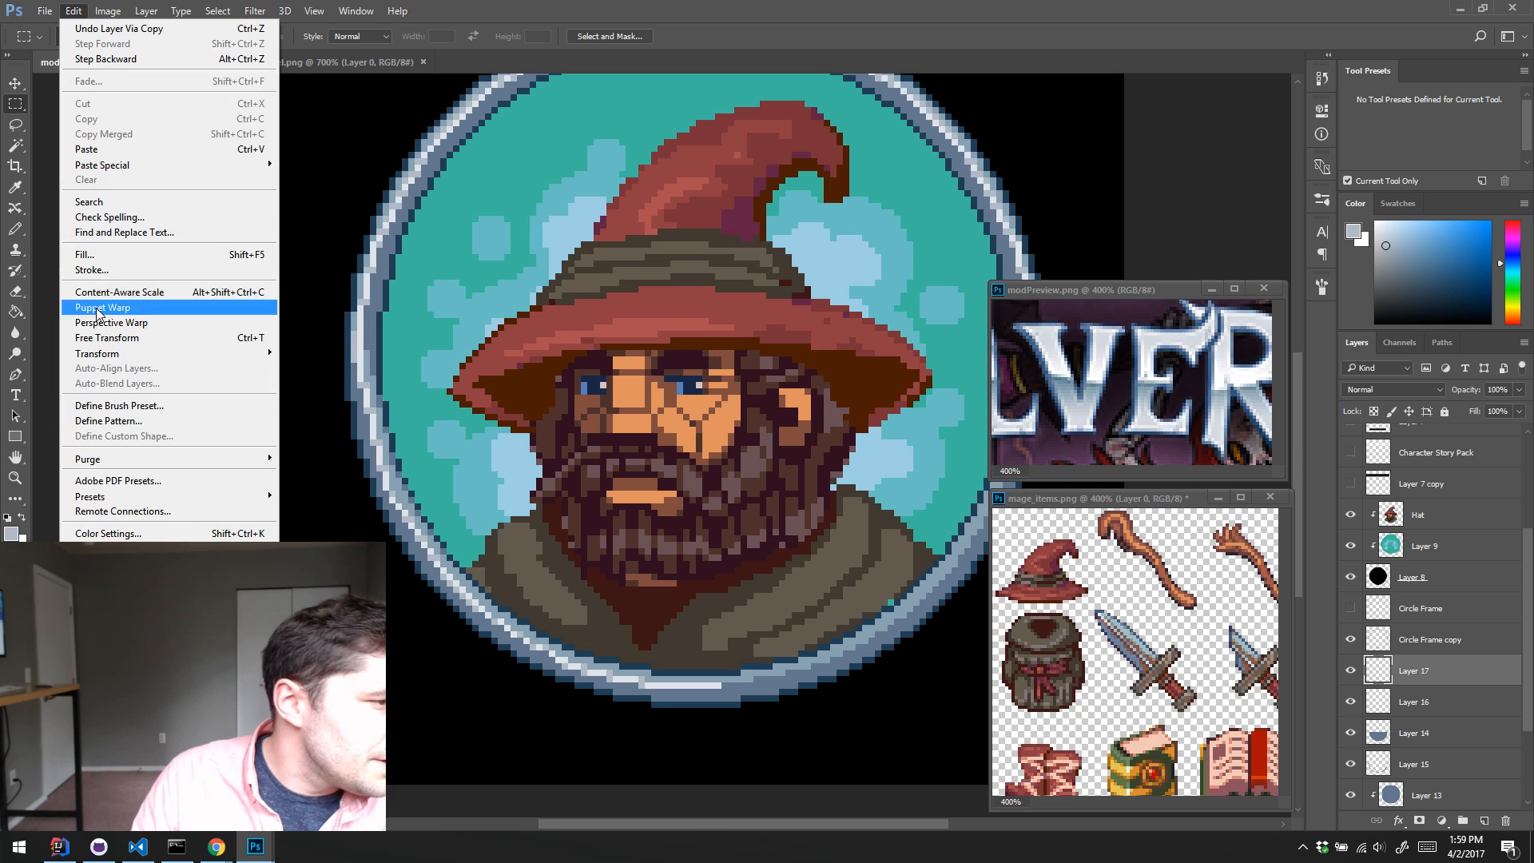
mouse_move(143, 353)
click(327, 526)
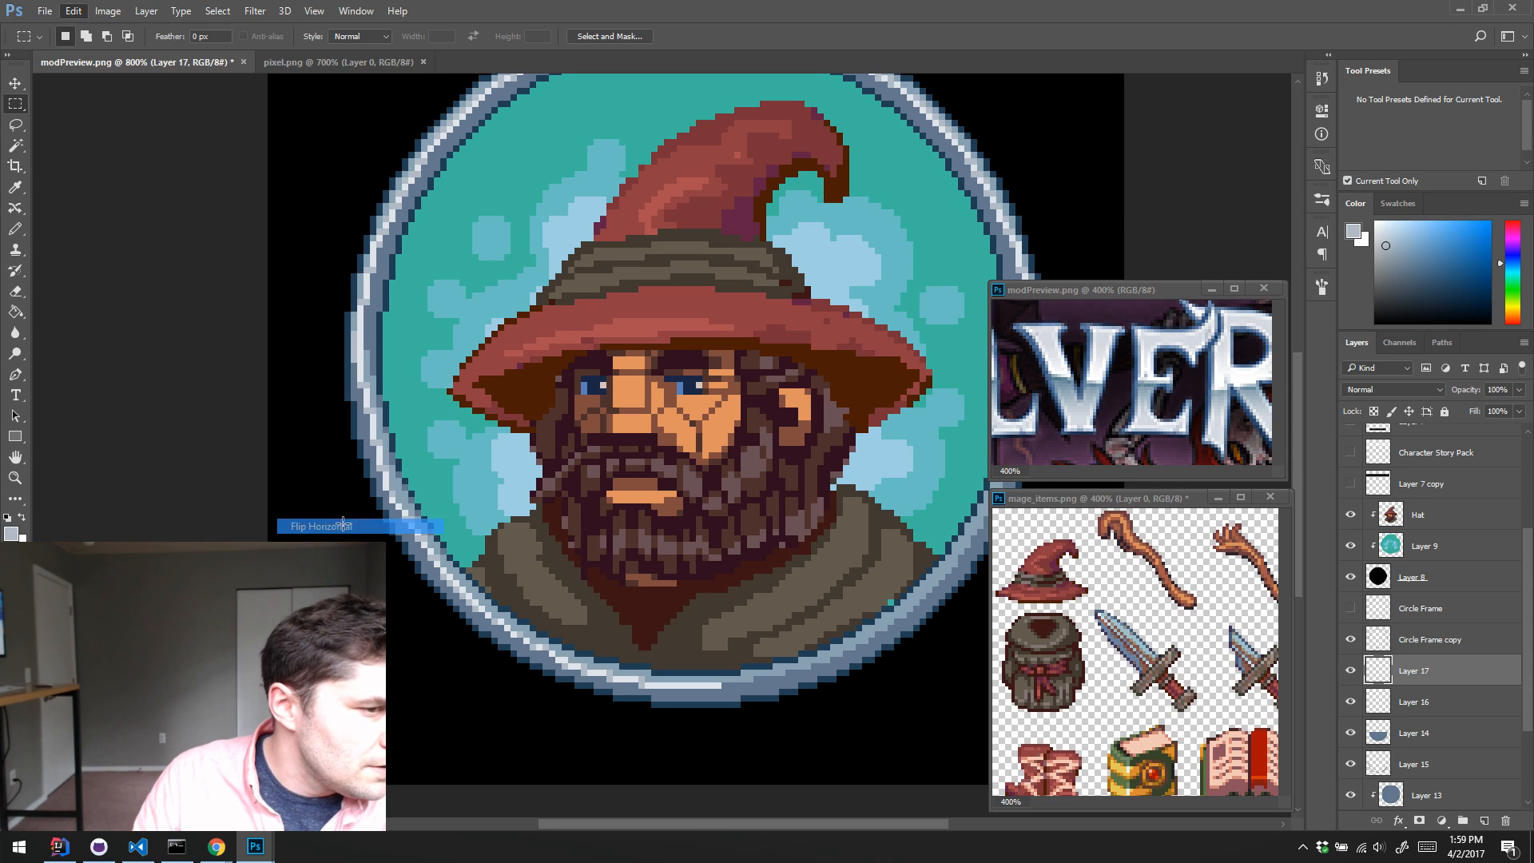
key(v)
drag(482, 665, 830, 703)
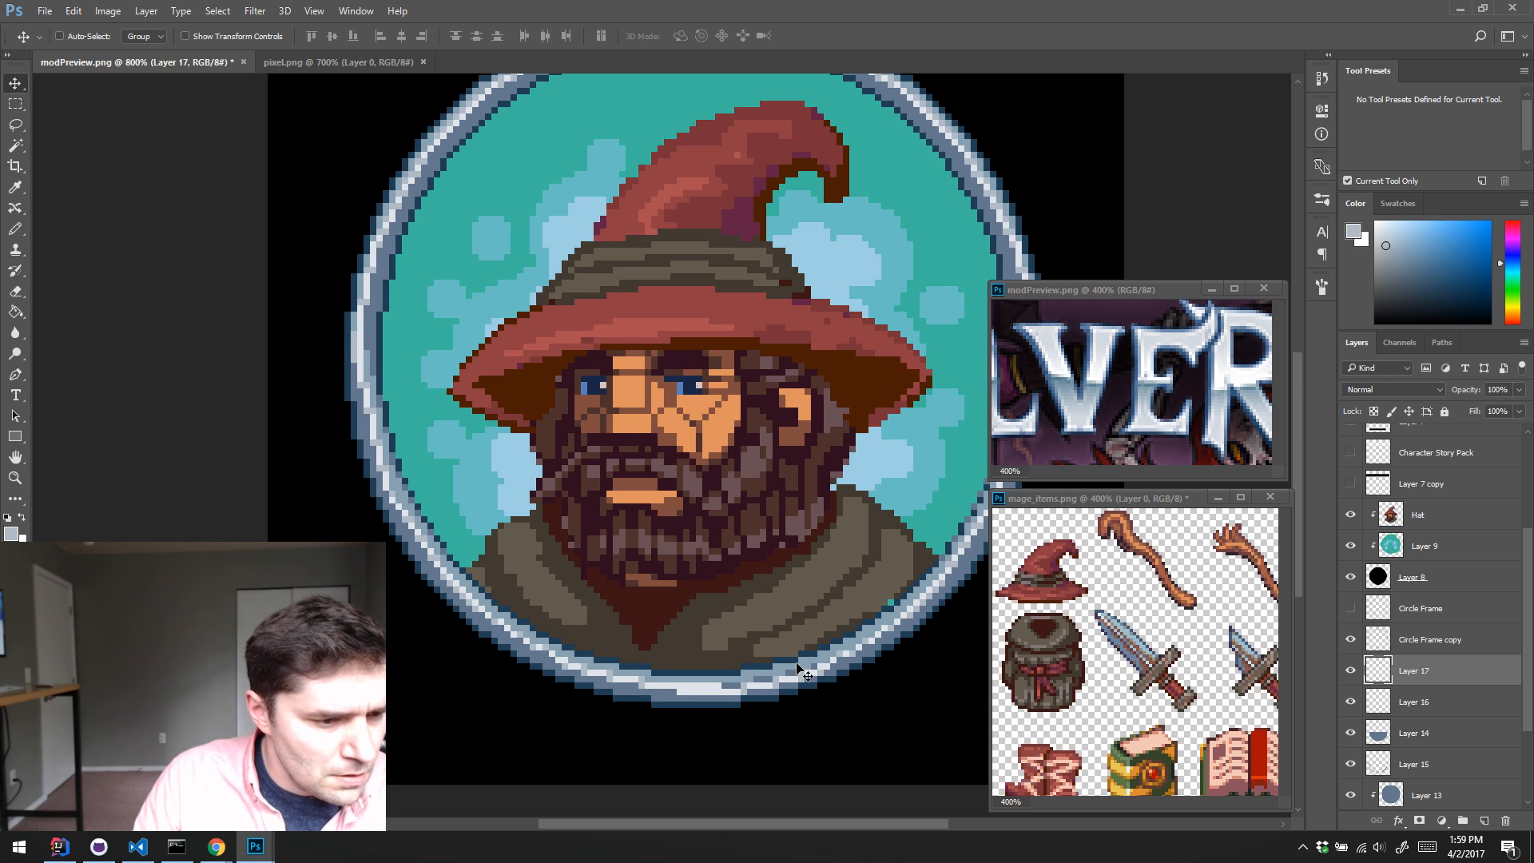
Step: Sample the near-white highlight from the ring's right side with the Pencil active and check the whole frame
drag(751, 520, 578, 495)
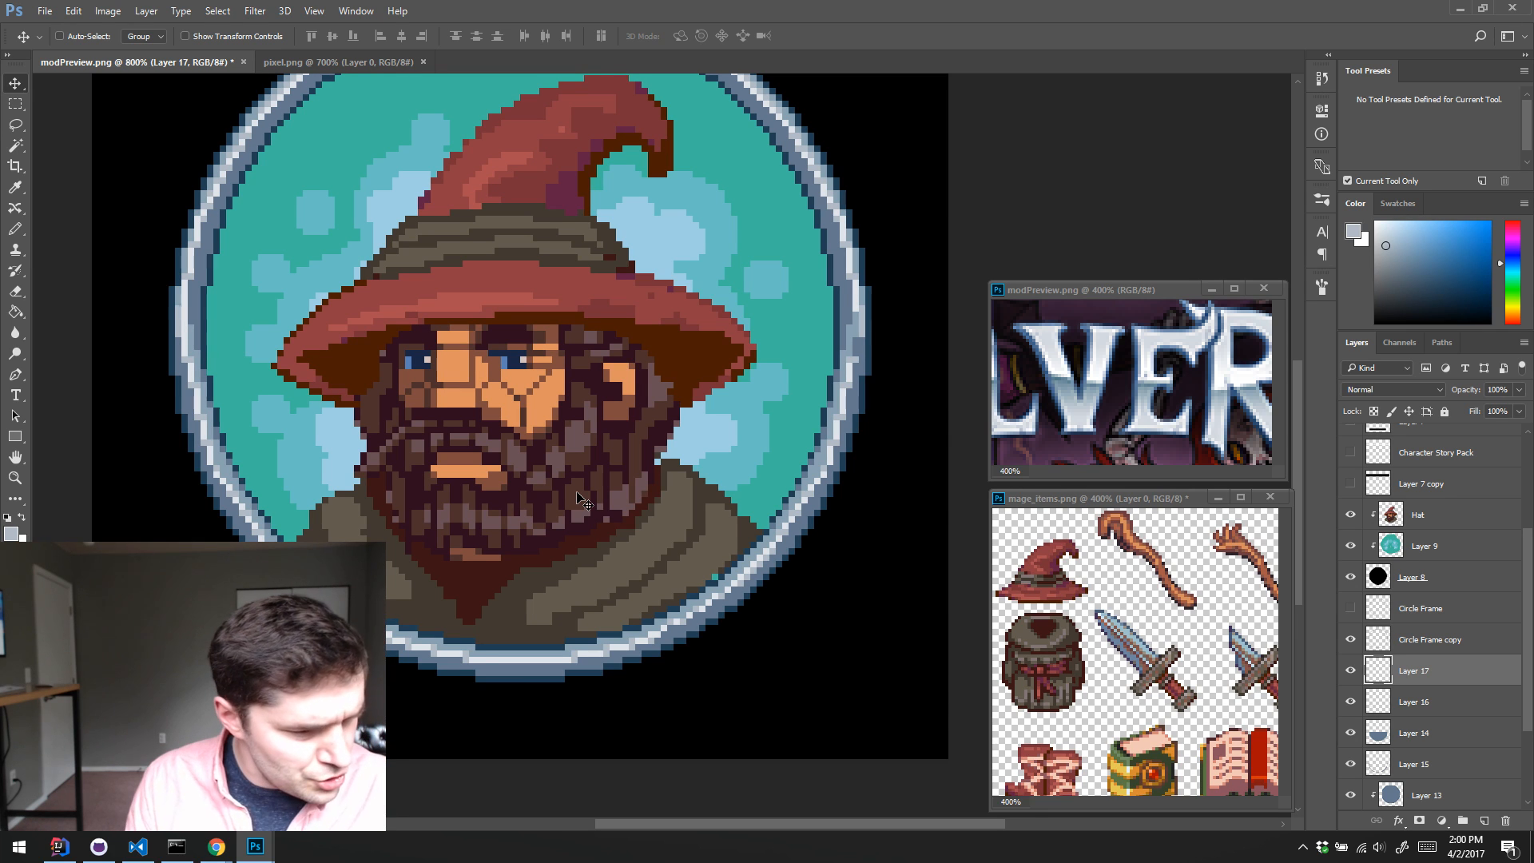
key(b)
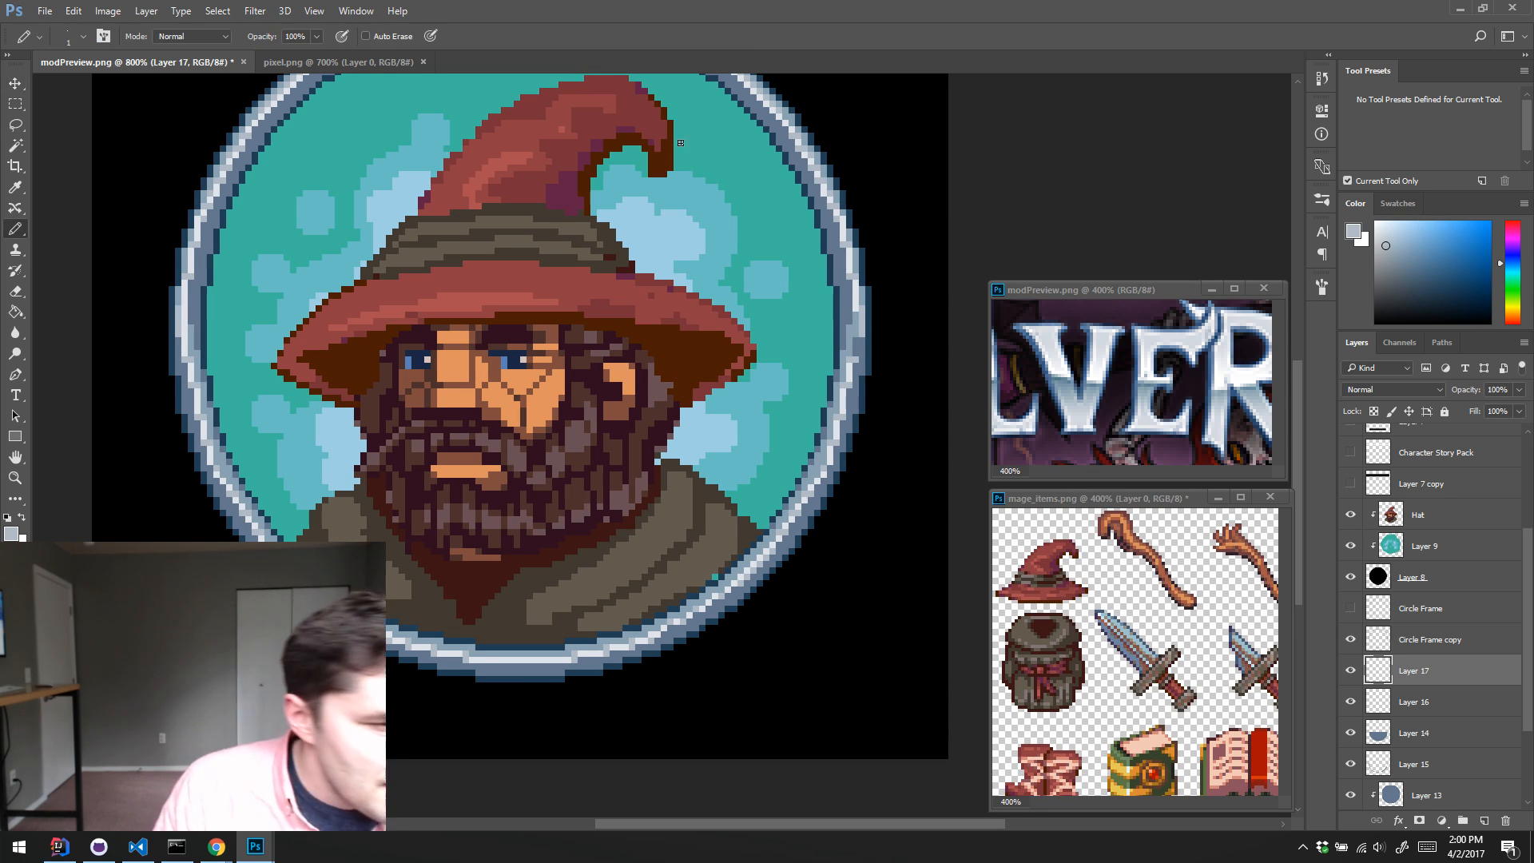
alt+click(858, 305)
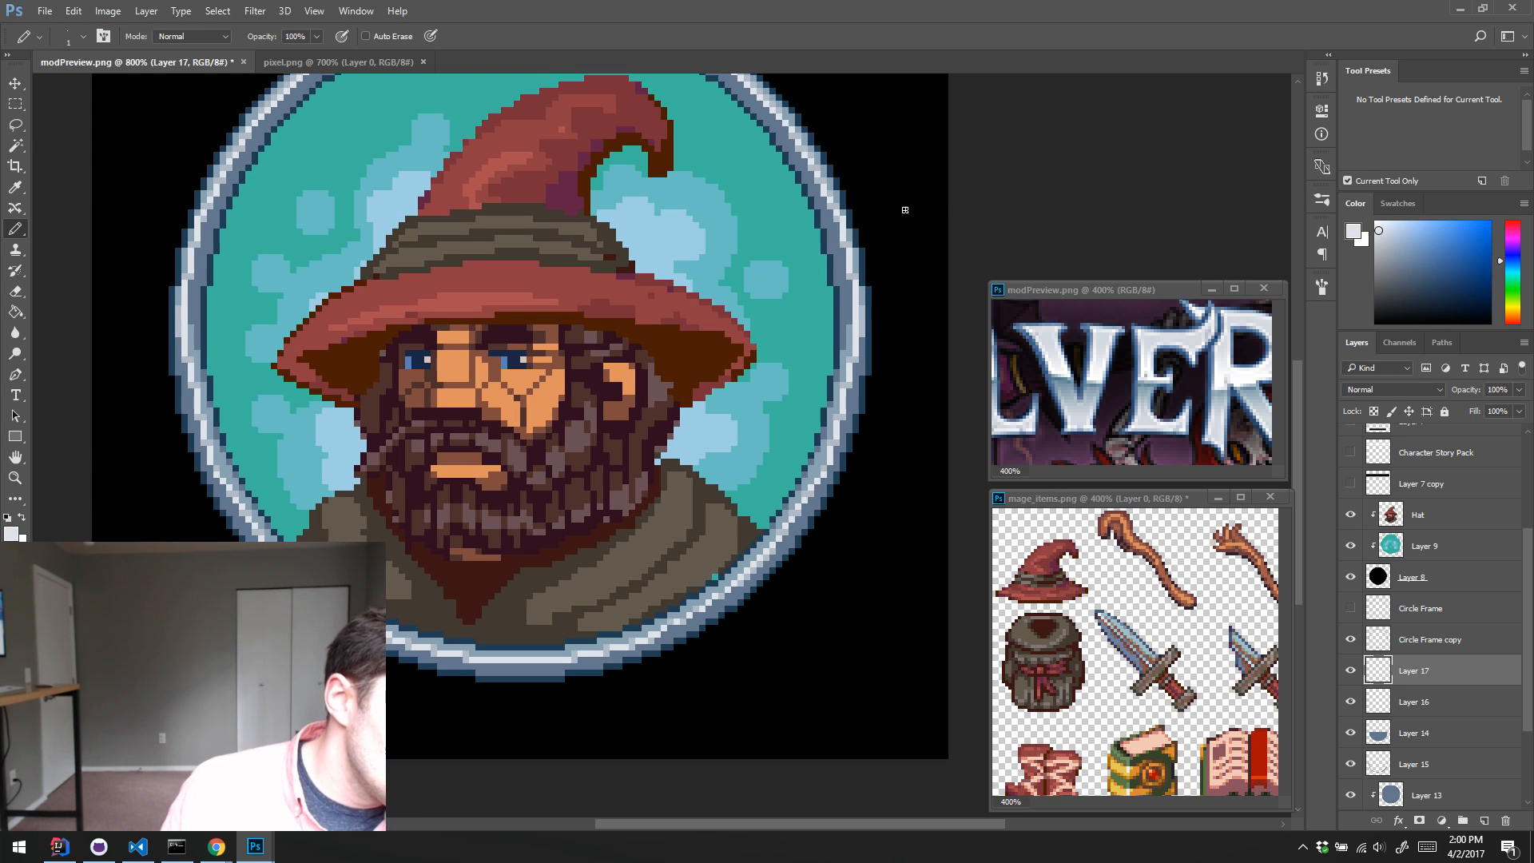
key(z)
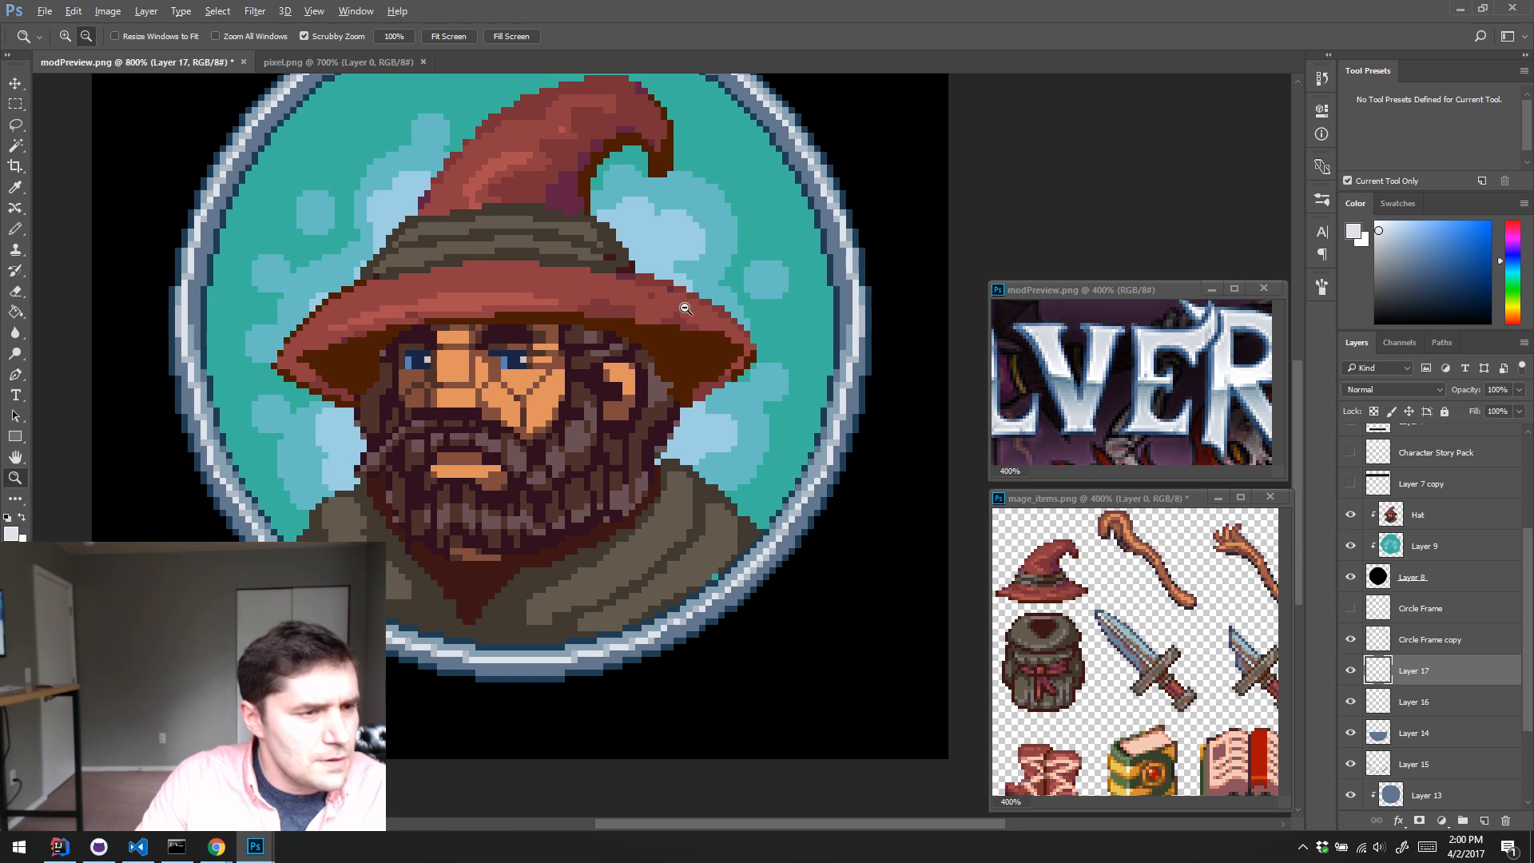
alt+click(684, 309)
alt+click(687, 311)
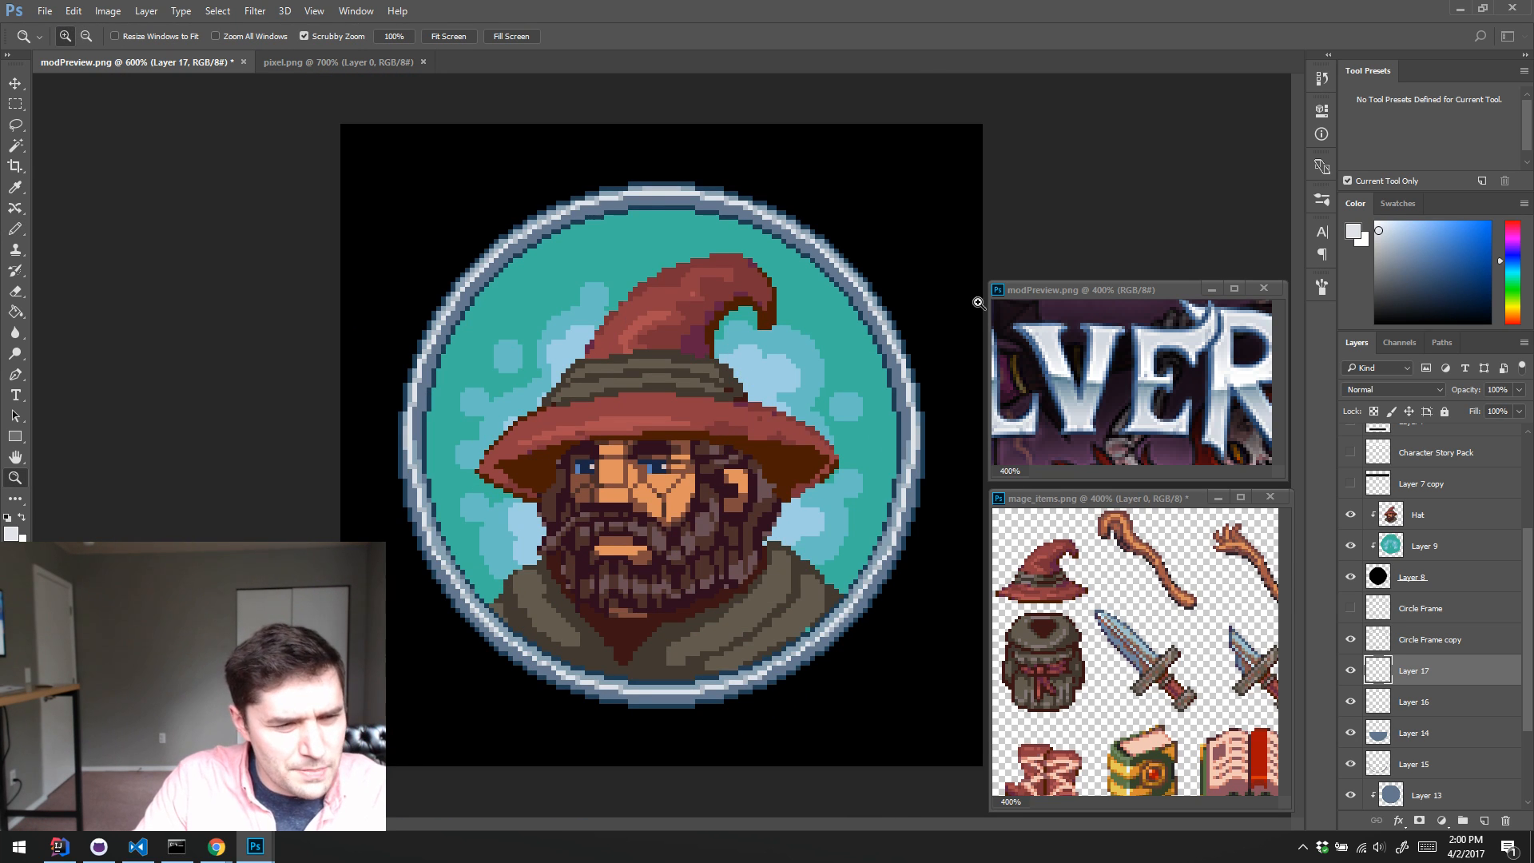
Step: Merge Layers 17, 16, 14 and 15 into one layer and toggle its visibility to check the ring shading
scroll(1414, 679, down, 2)
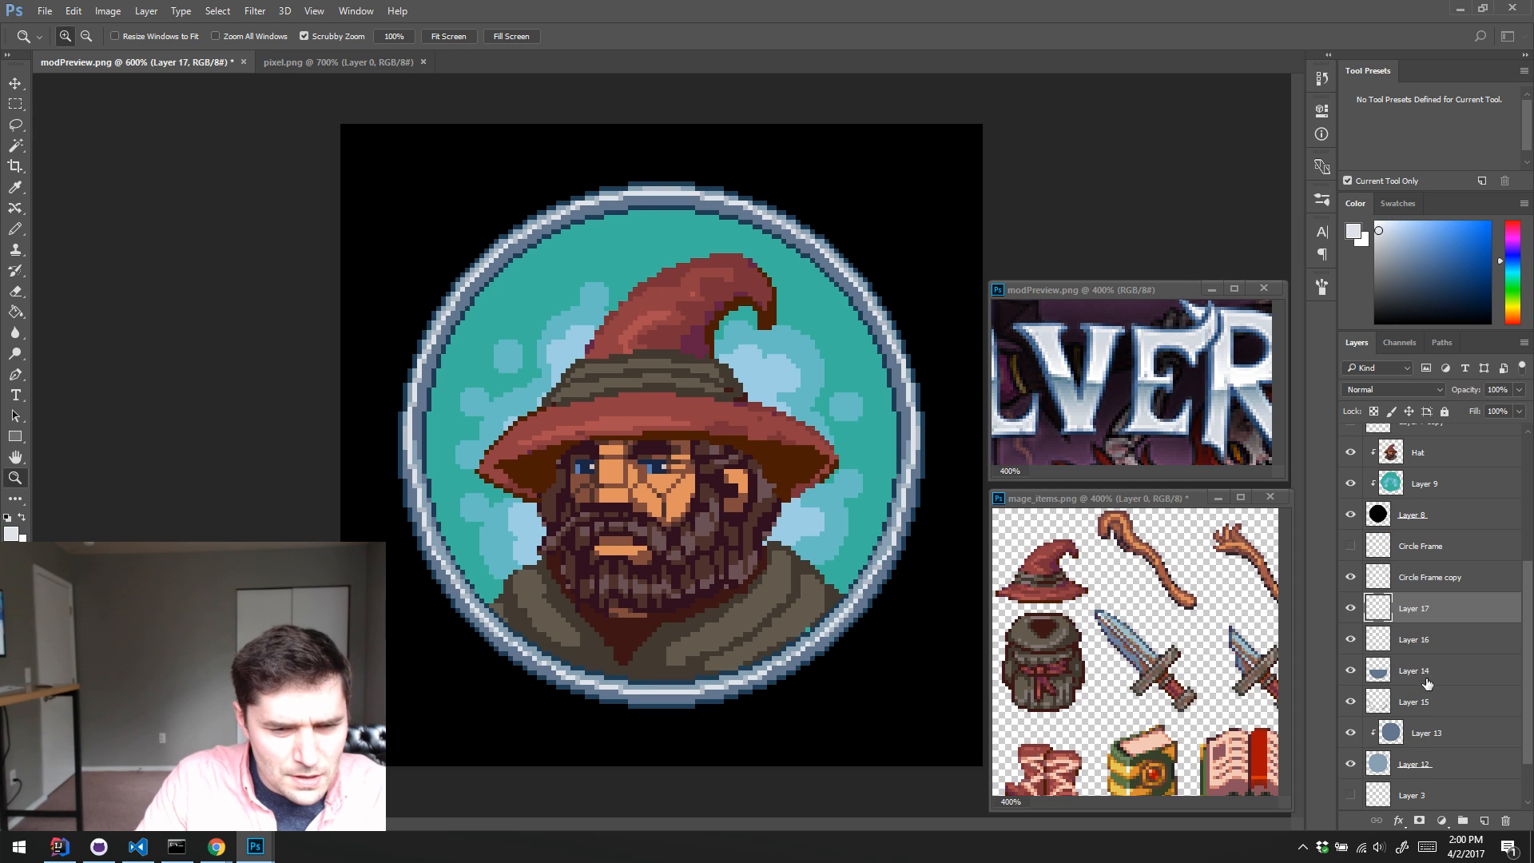
shift+click(1435, 700)
key(ctrl+e)
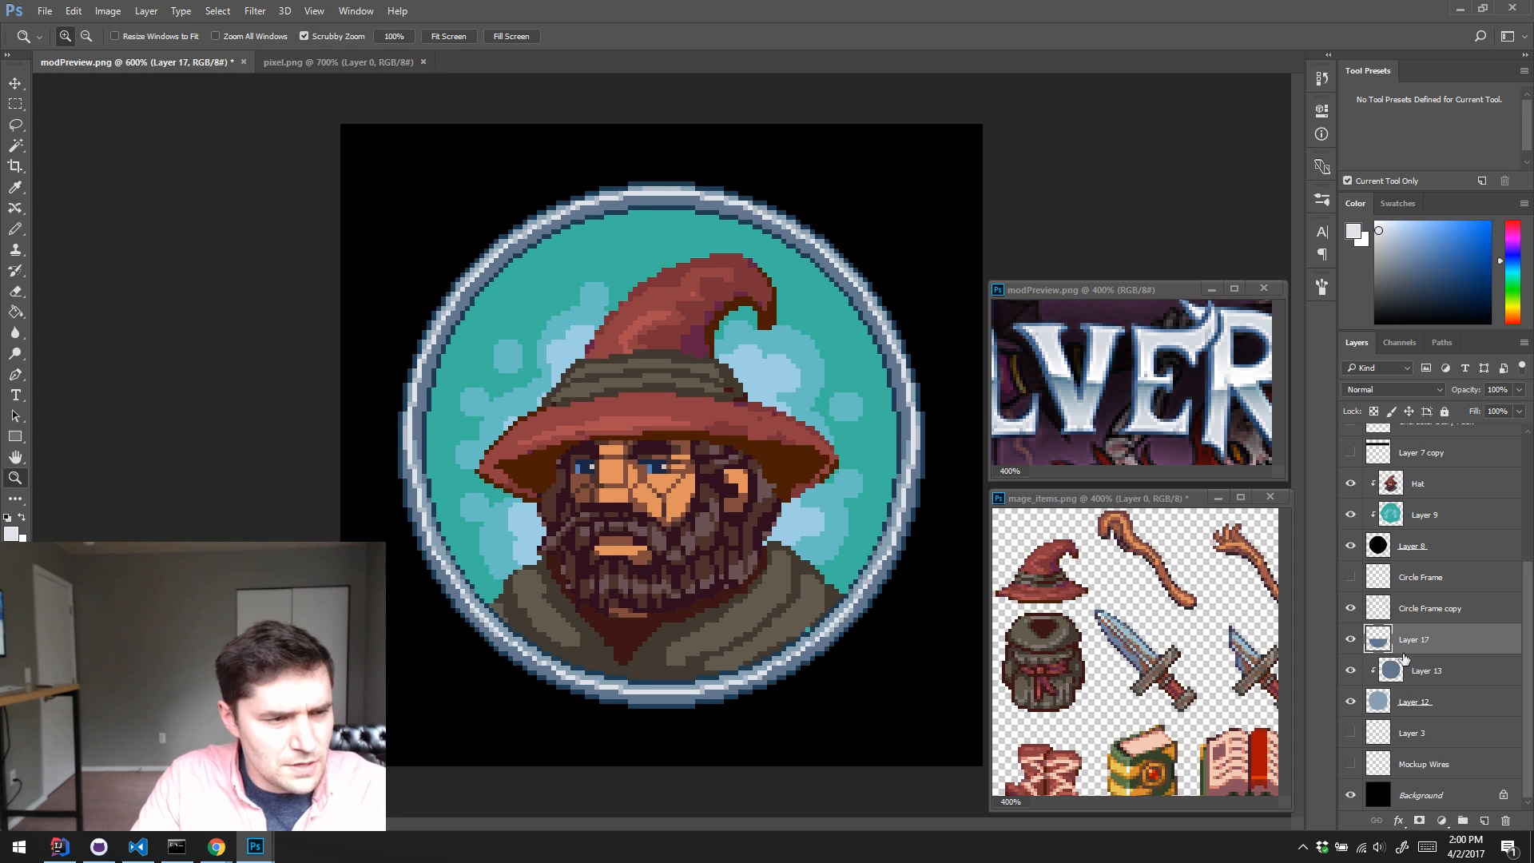
click(1351, 639)
click(1350, 639)
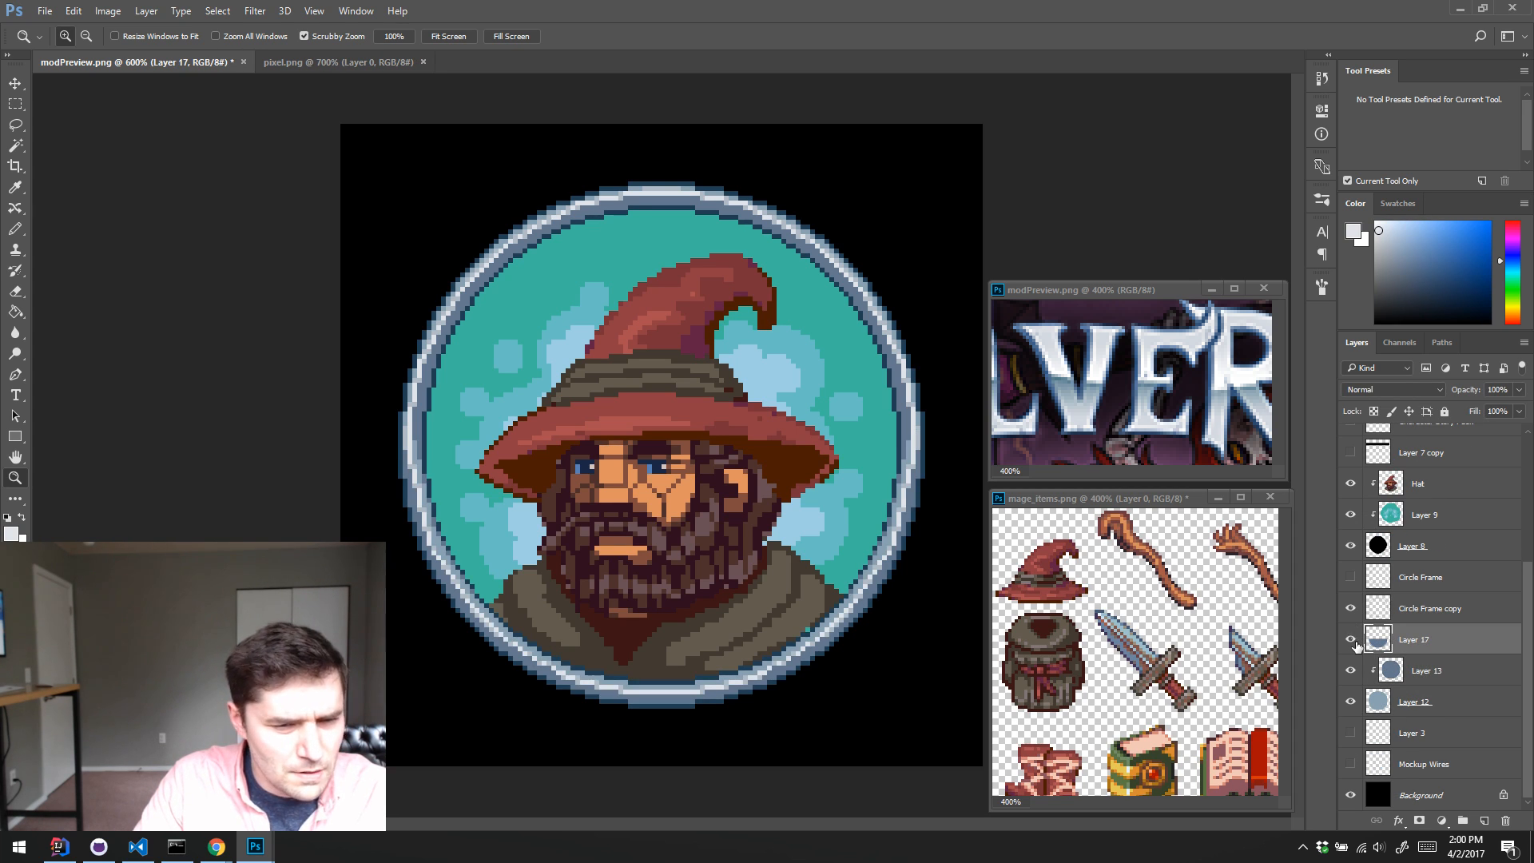
Step: Merge the combined shading in Layer 17 with Layers 13 and 12, and check the merged ring by toggling it
shift+click(1385, 706)
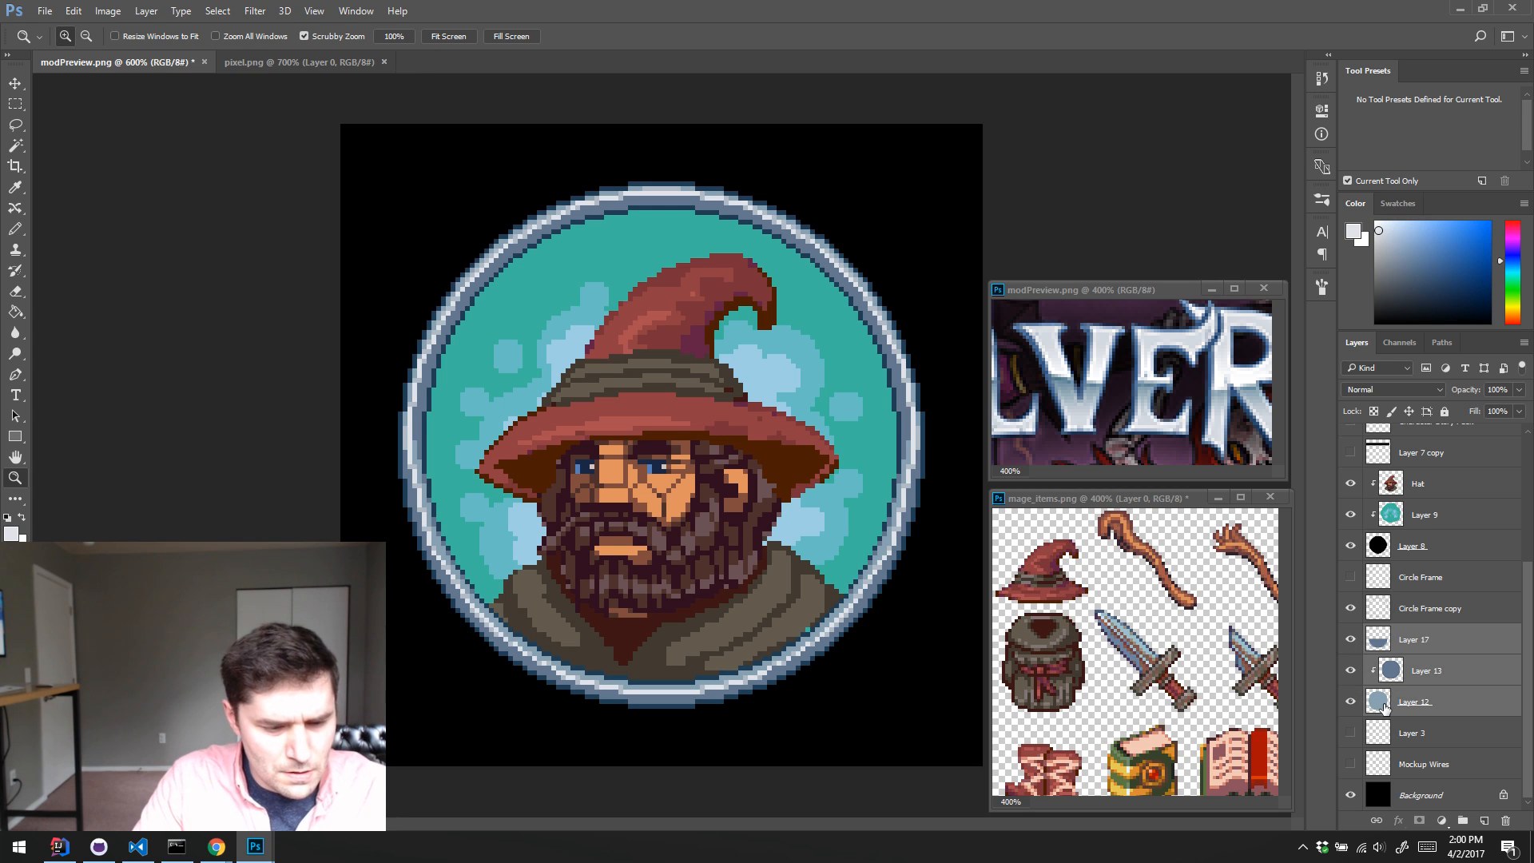
key(ctrl+e)
click(1351, 702)
click(1350, 701)
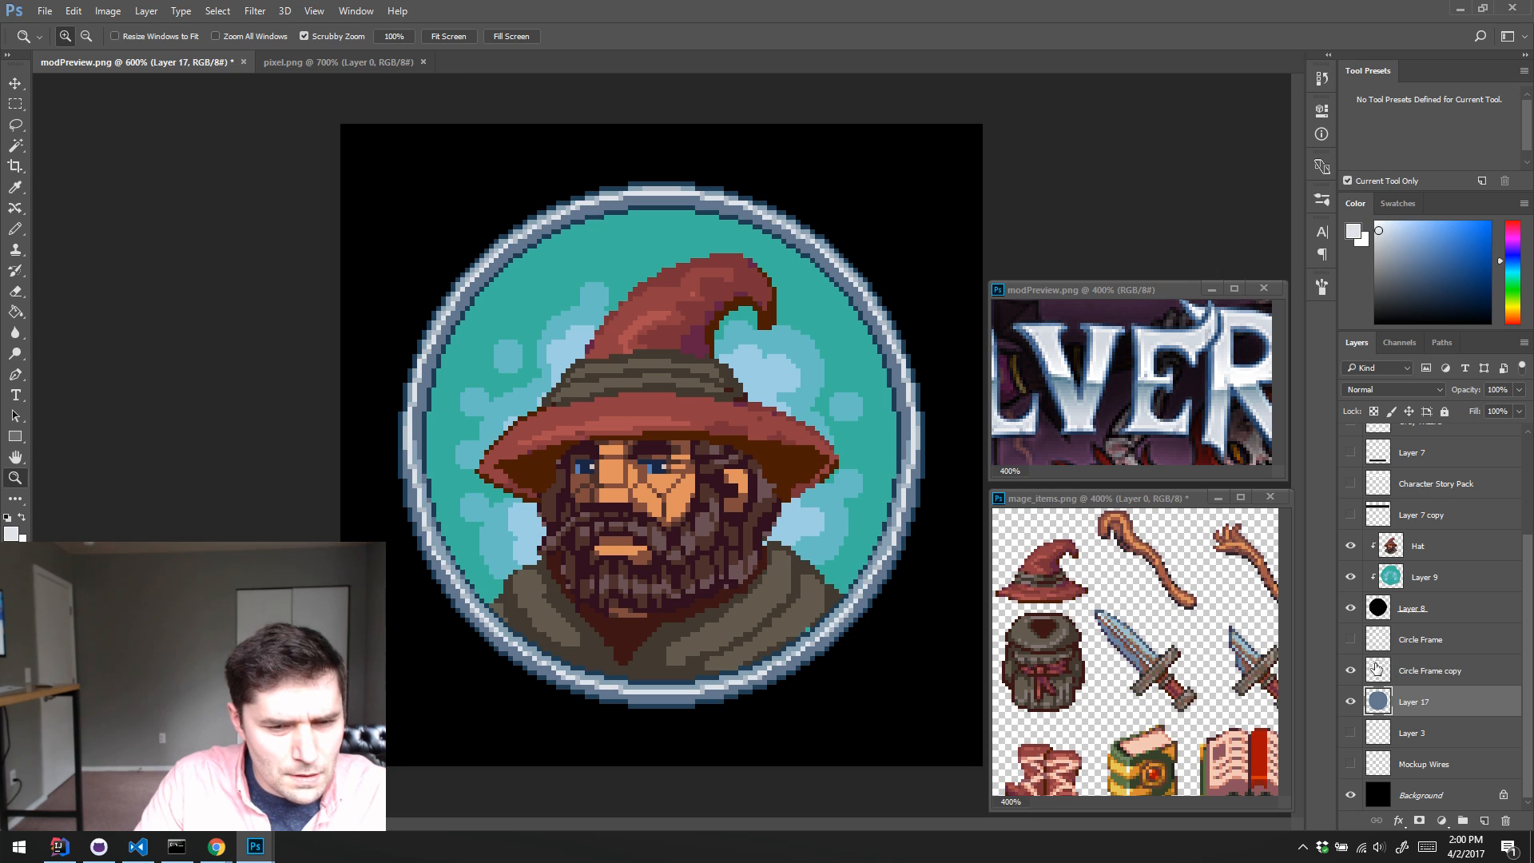
Step: Toggle the Circle Frame copy layer to see what it contributes, and delete it
click(1375, 669)
click(1351, 670)
click(1351, 670)
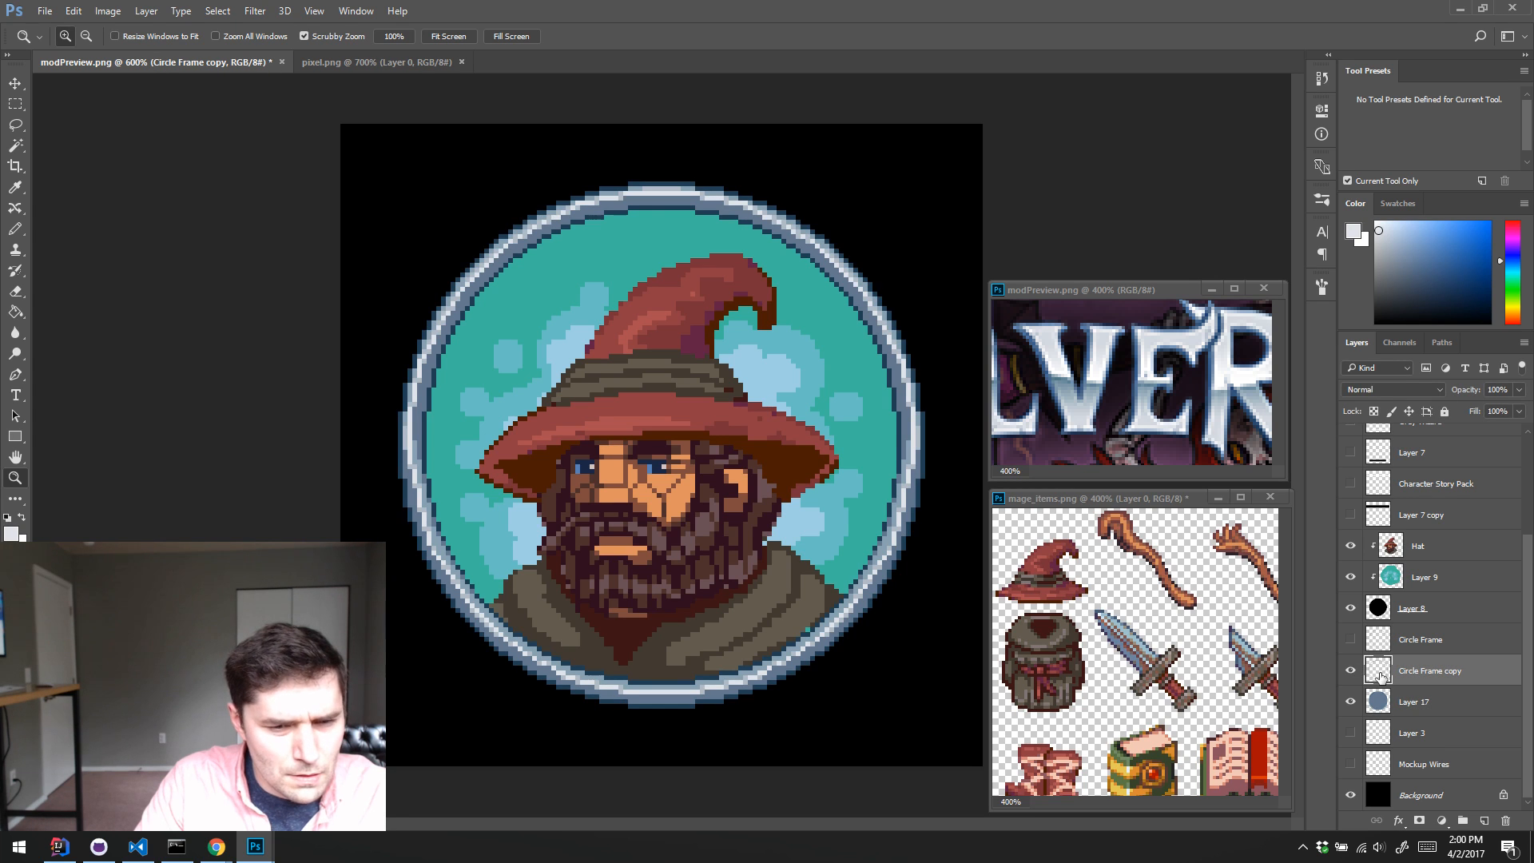
key(Delete)
Step: Compare the portrait with and without the merged ring layer, and delete the unused Circle Frame layer
click(1351, 701)
click(1351, 701)
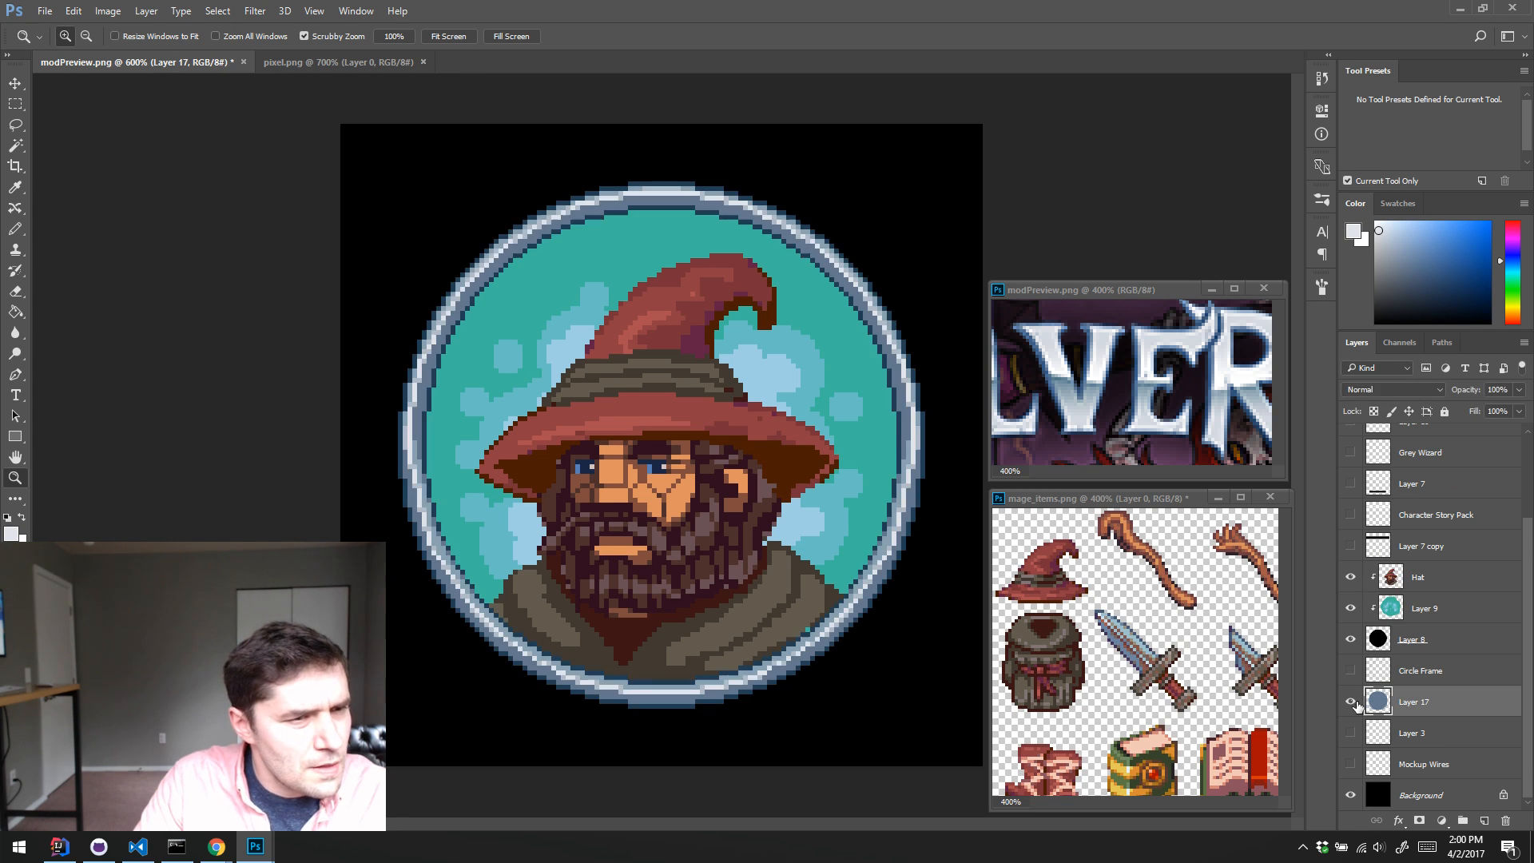
click(1351, 701)
click(1350, 701)
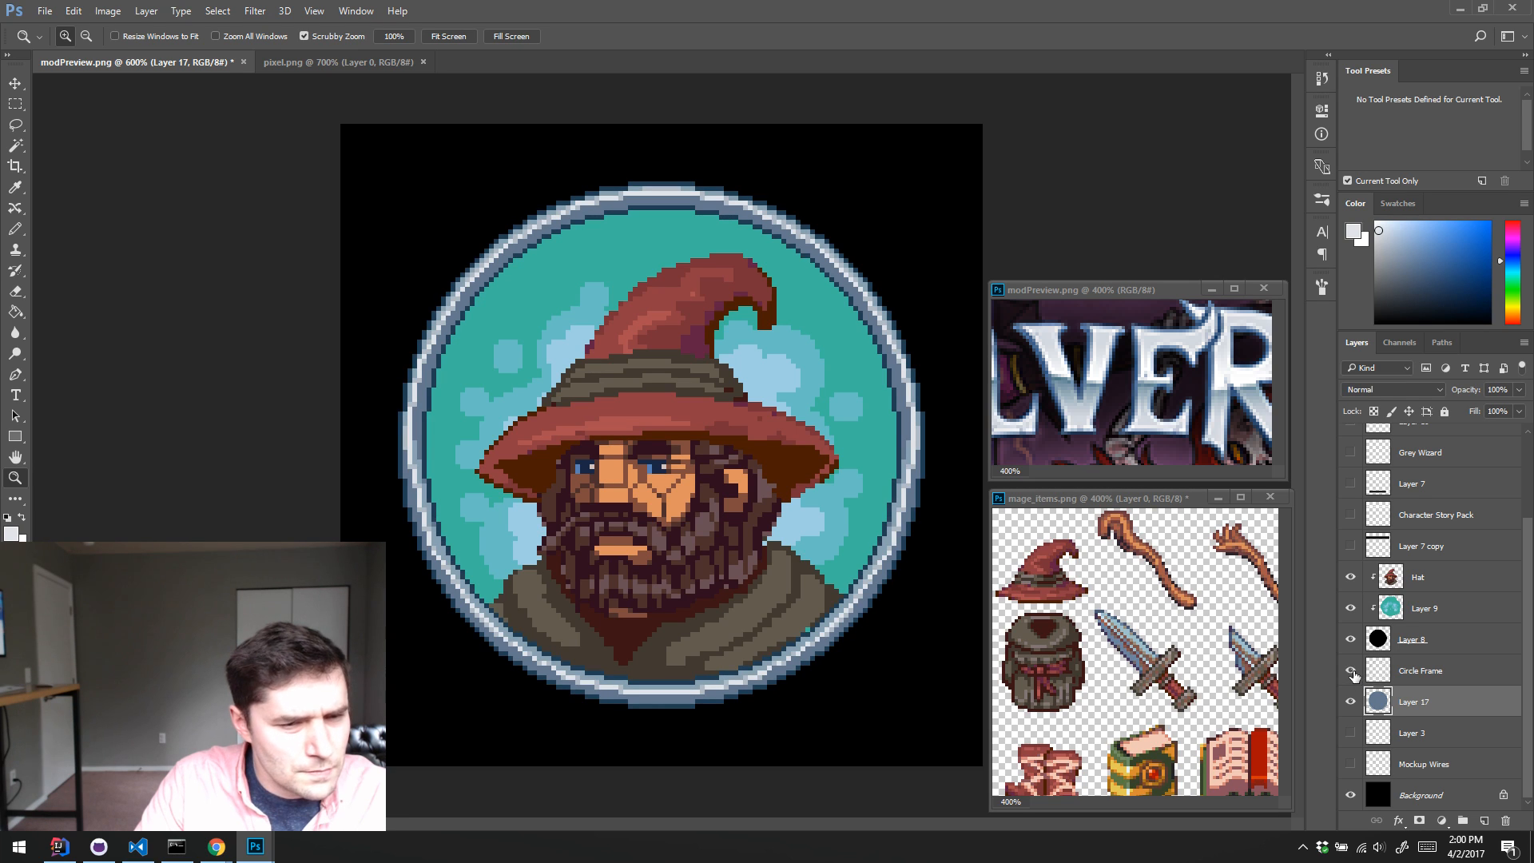
click(1396, 675)
click(1507, 821)
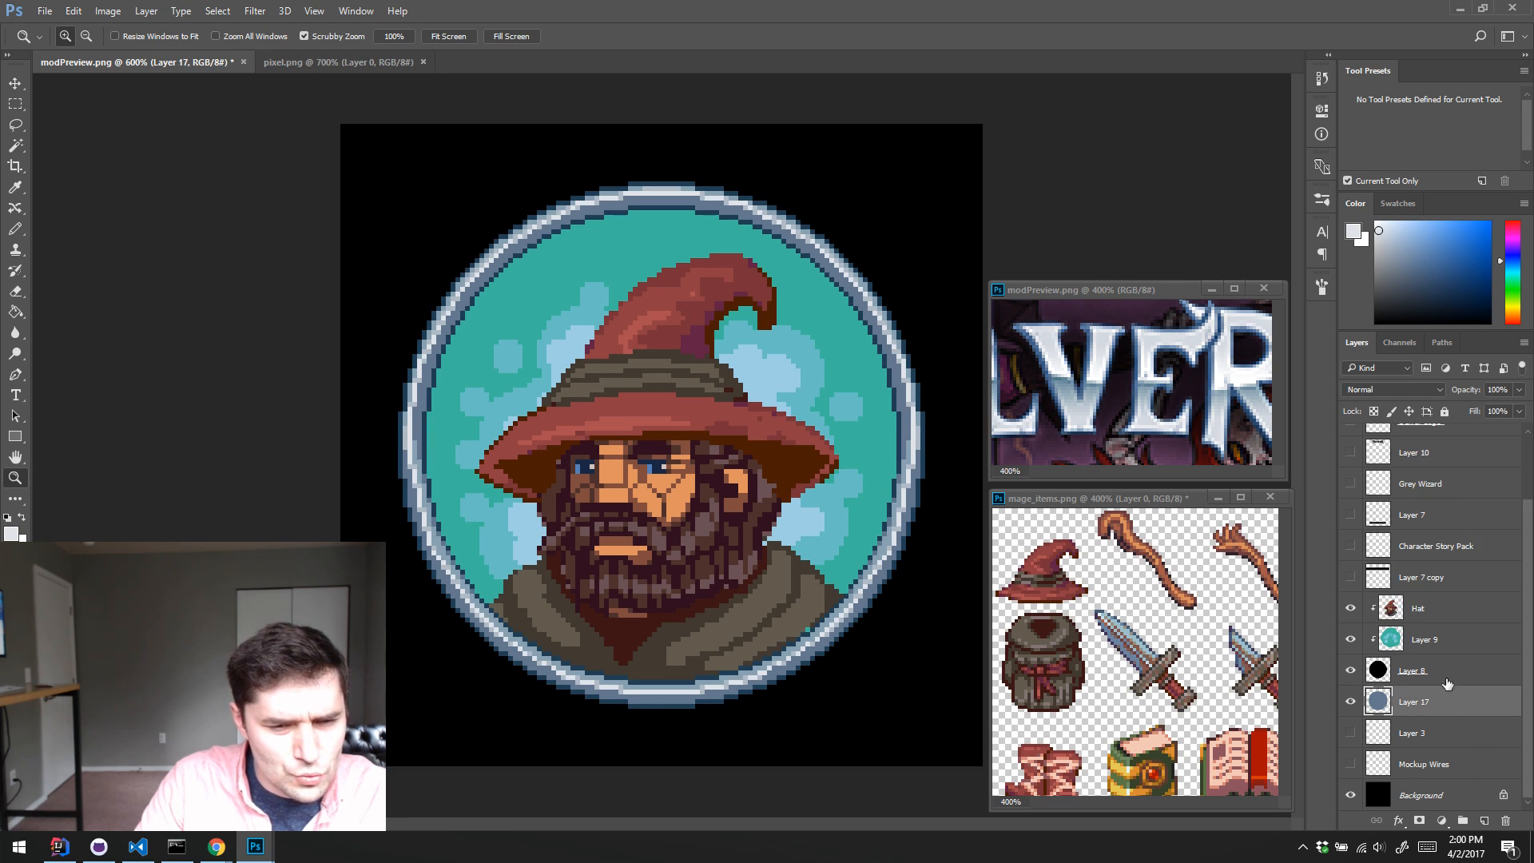
Step: Briefly show Layer 3 to check its contents, hide it again and delete the layer
click(1350, 734)
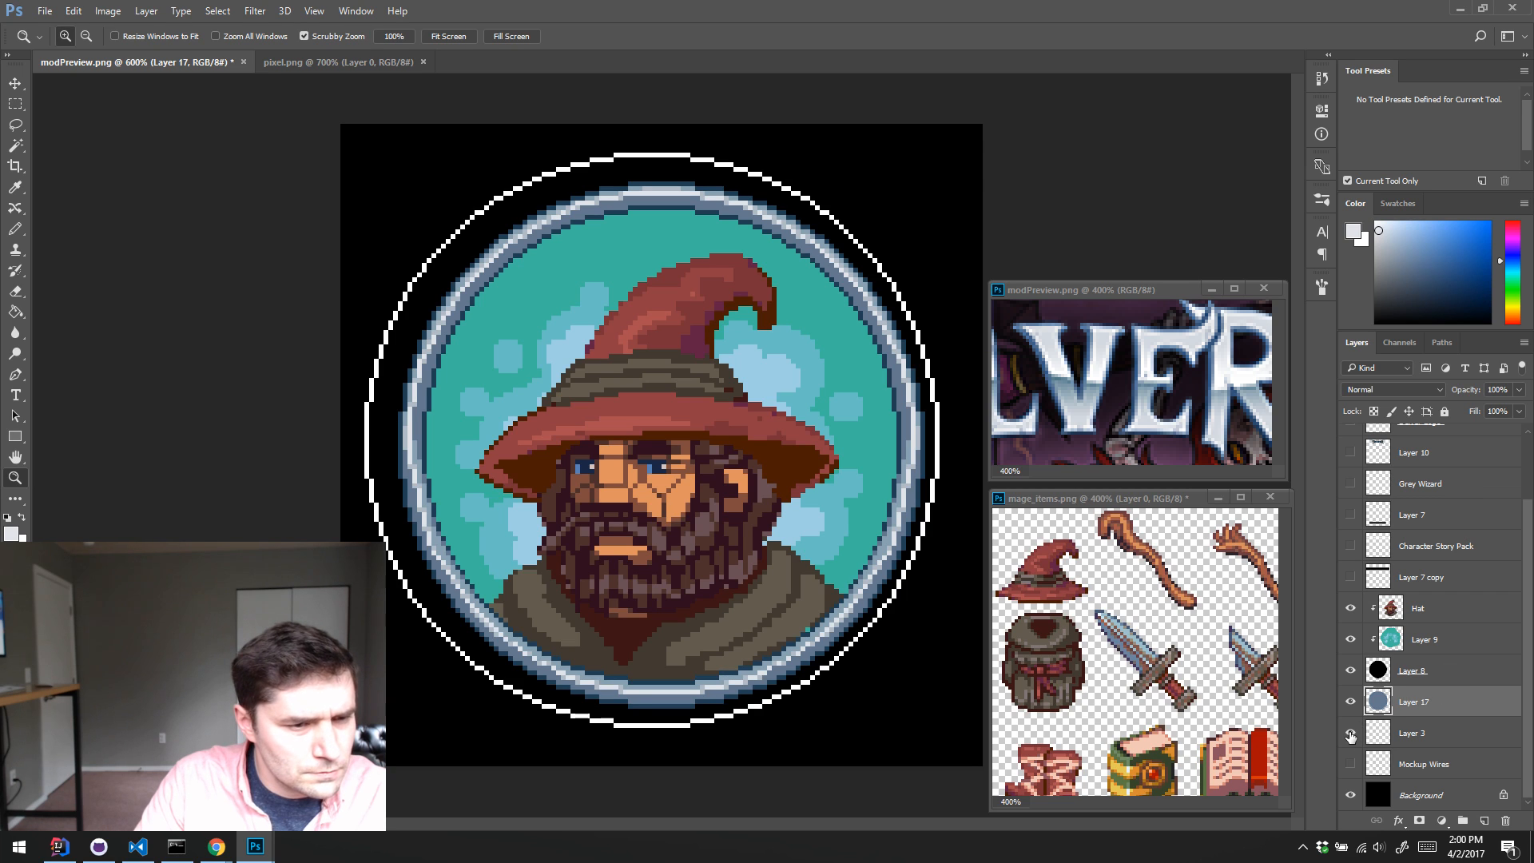
click(1349, 733)
click(1447, 743)
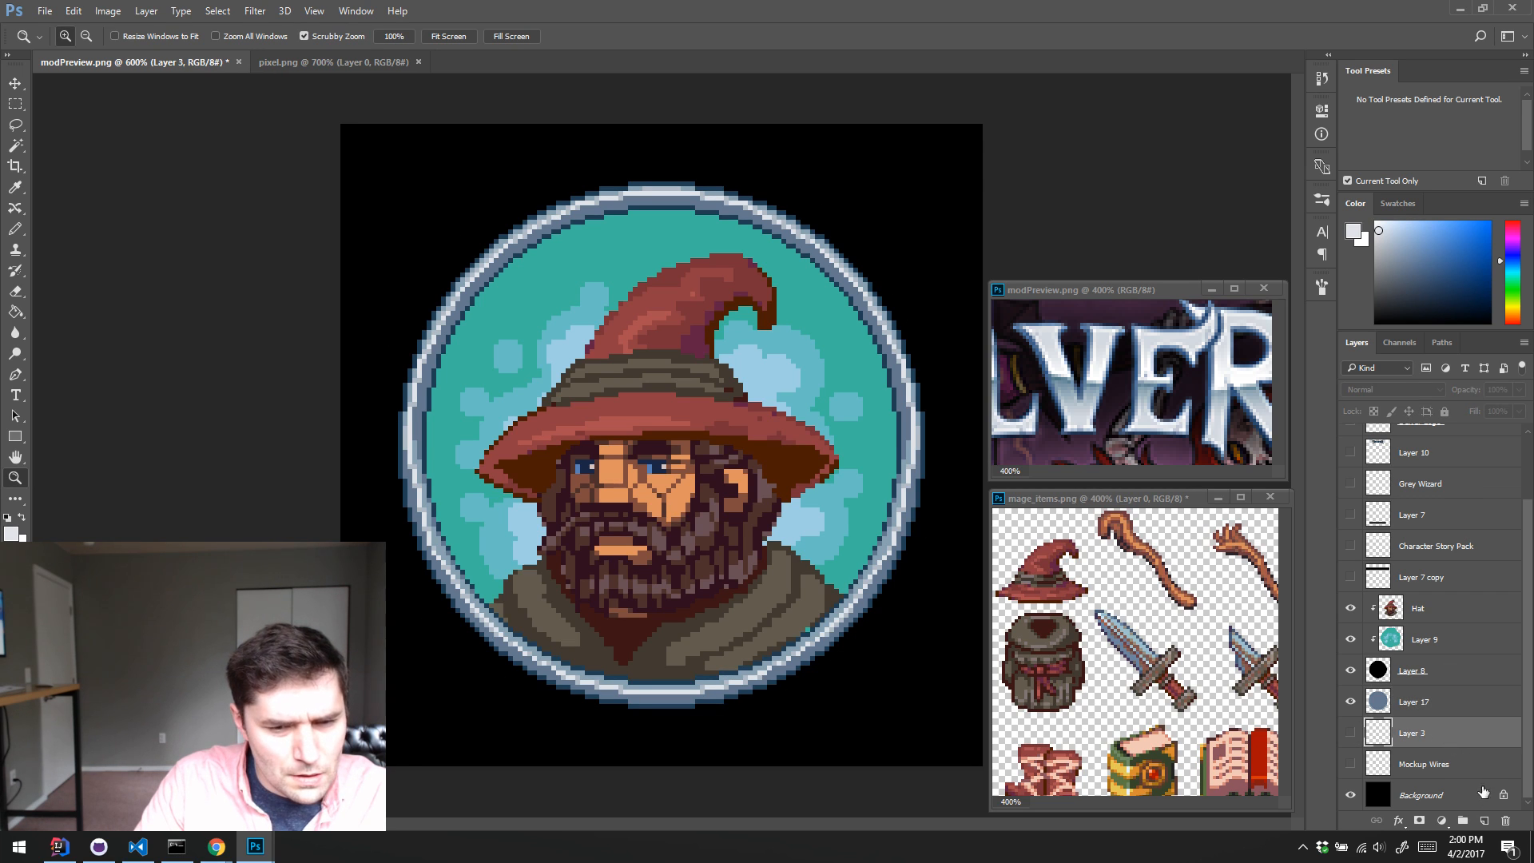
click(1506, 820)
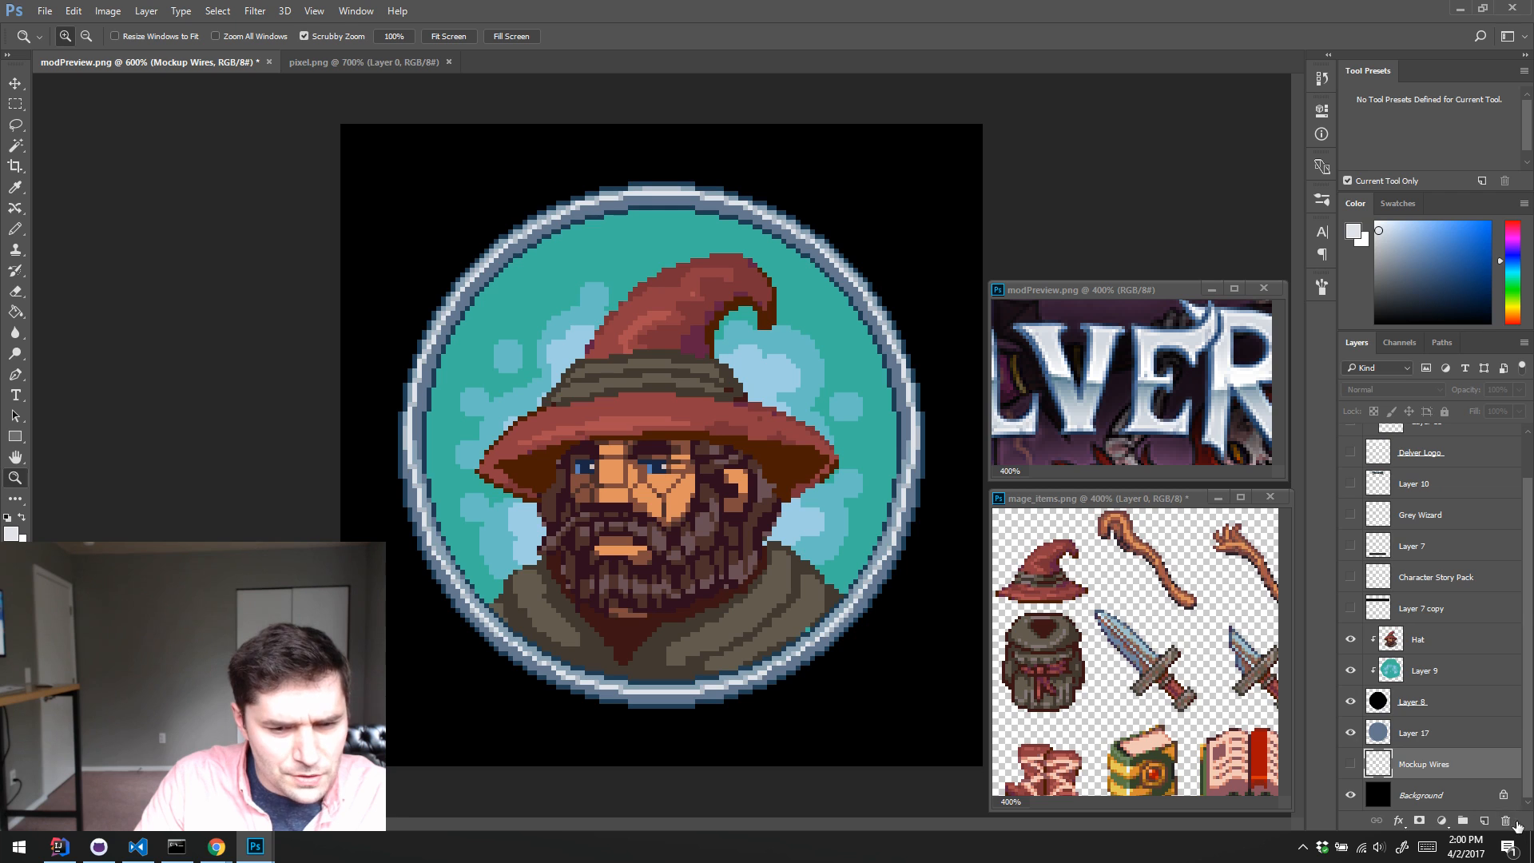
Step: Delete the Mockup Wires layer and rename Layer 17 as Frame
click(1506, 820)
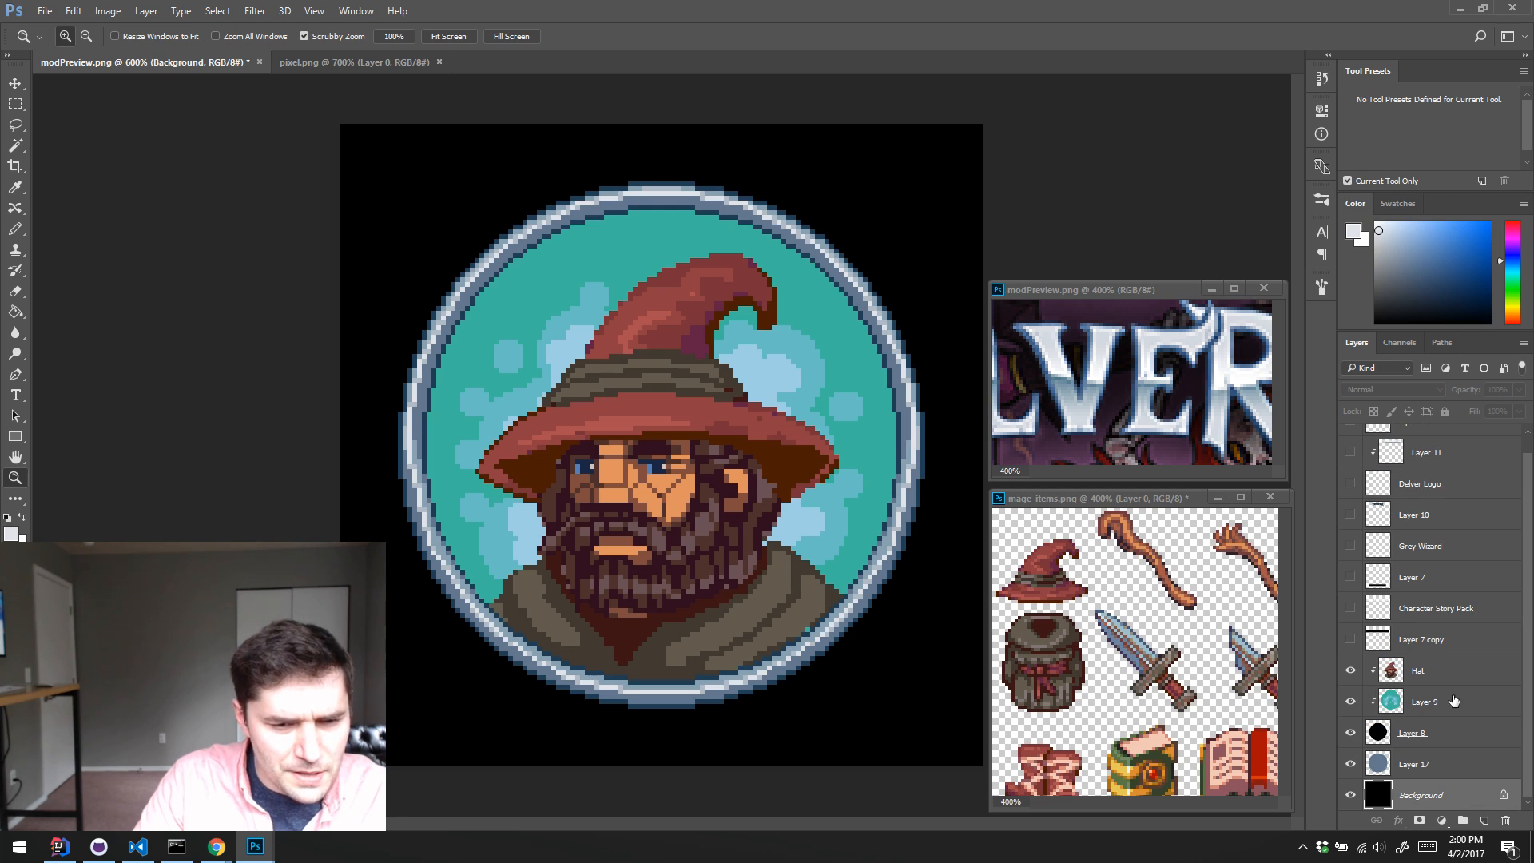
double_click(1412, 765)
text(Frame)
key(Return)
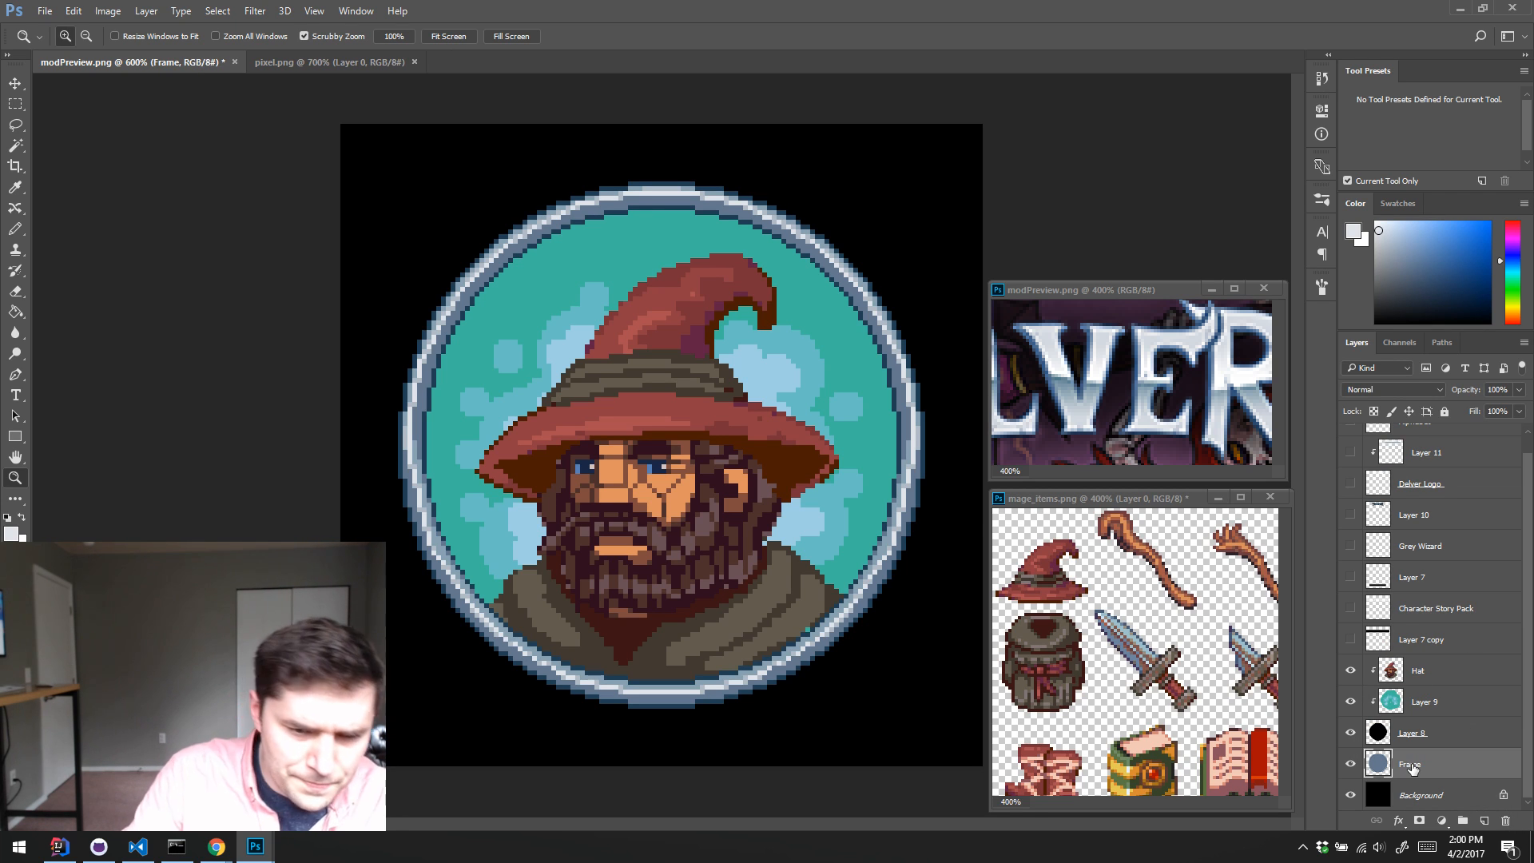
Step: Toggle Layer 8's visibility to check its role, and rename the layer as Portrait Clip Mask
click(1350, 732)
click(1350, 732)
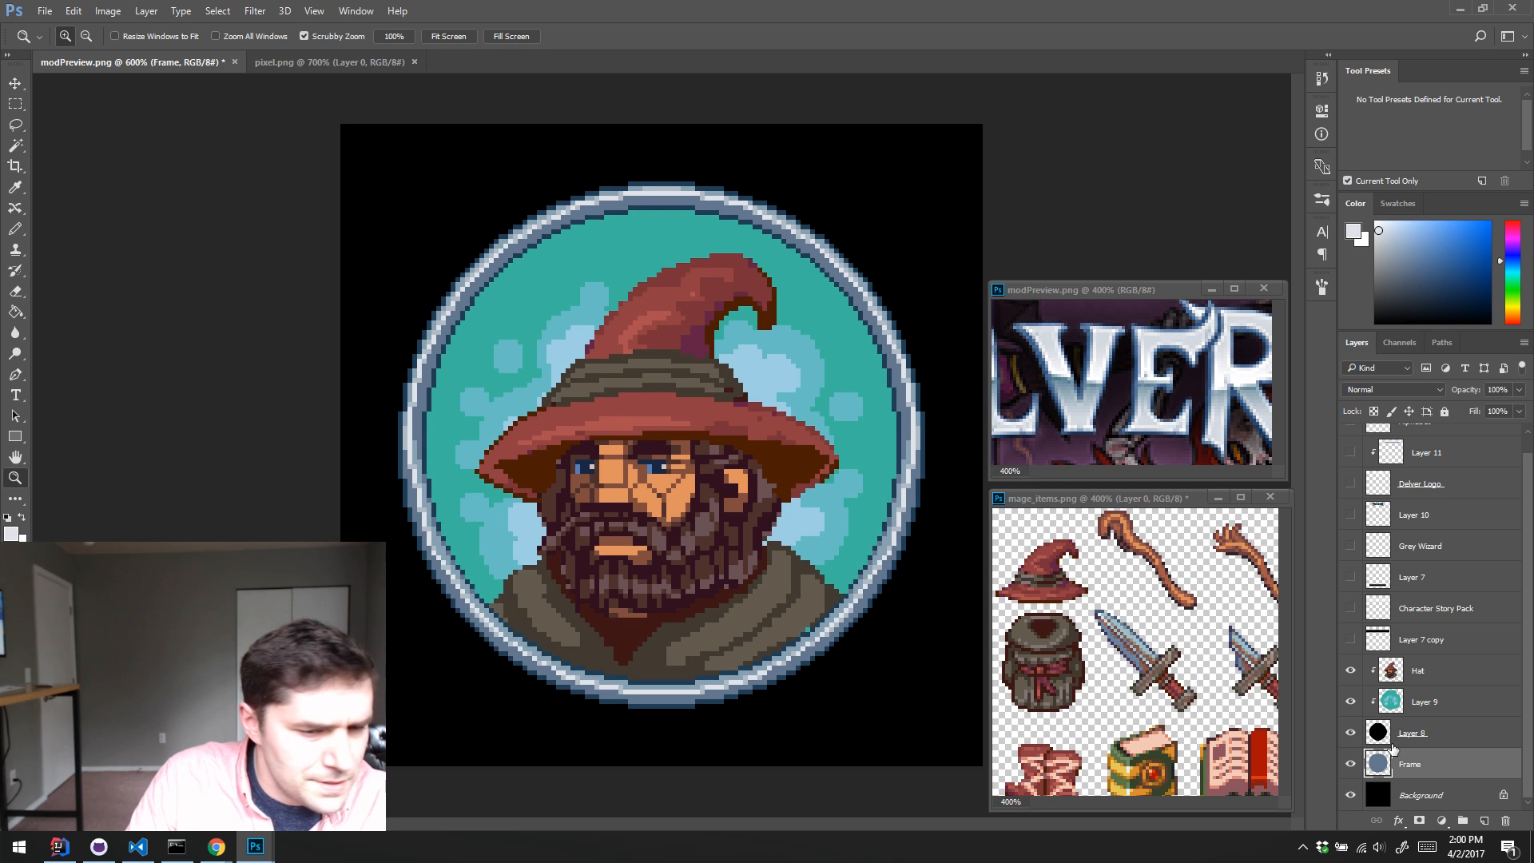
double_click(1411, 735)
text(:)
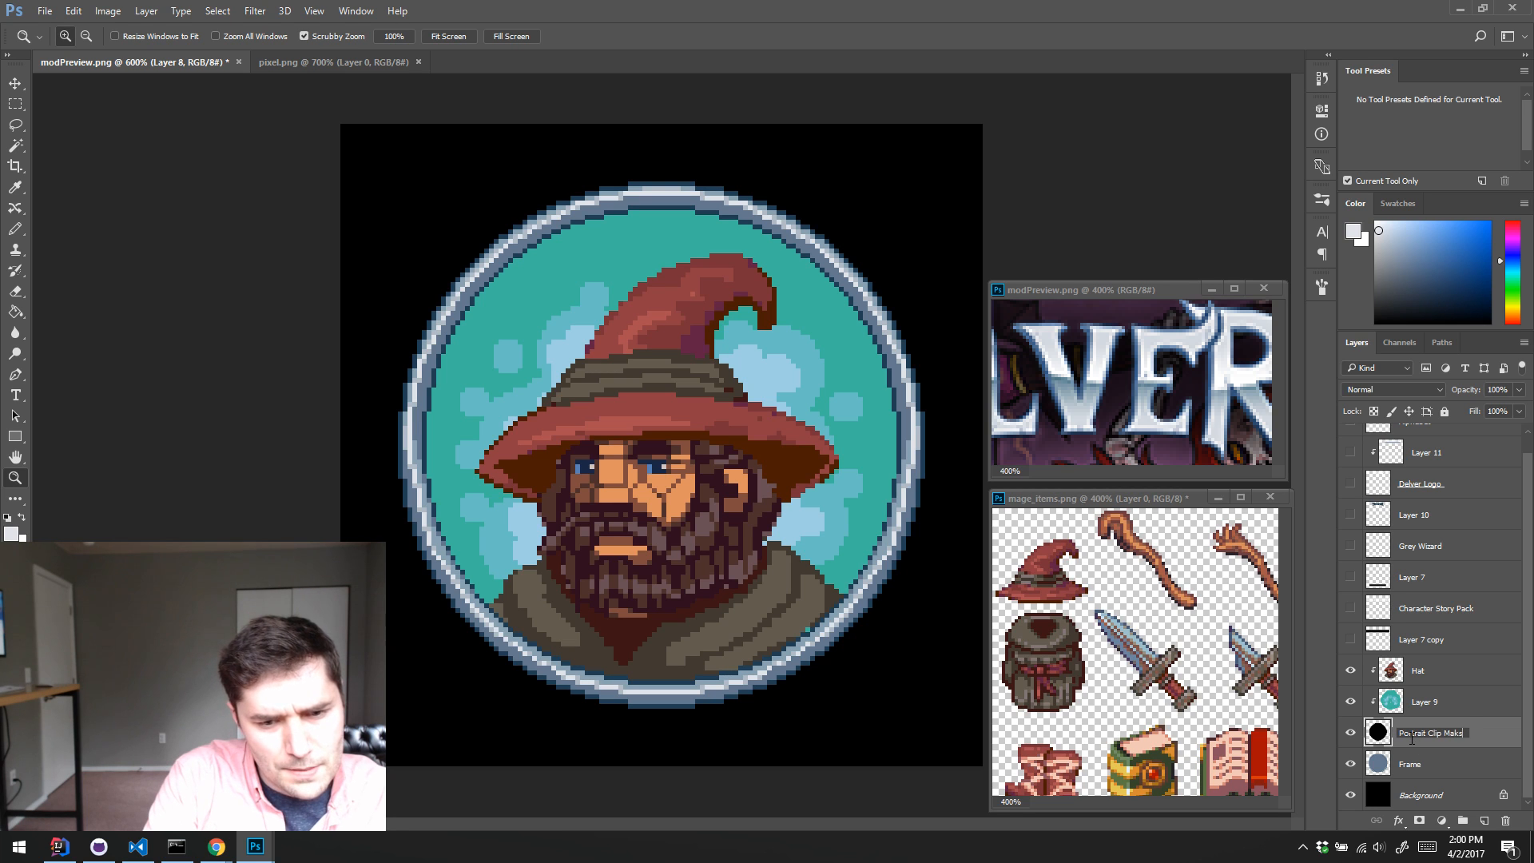
text(ortrait Clip Mask)
key(Return)
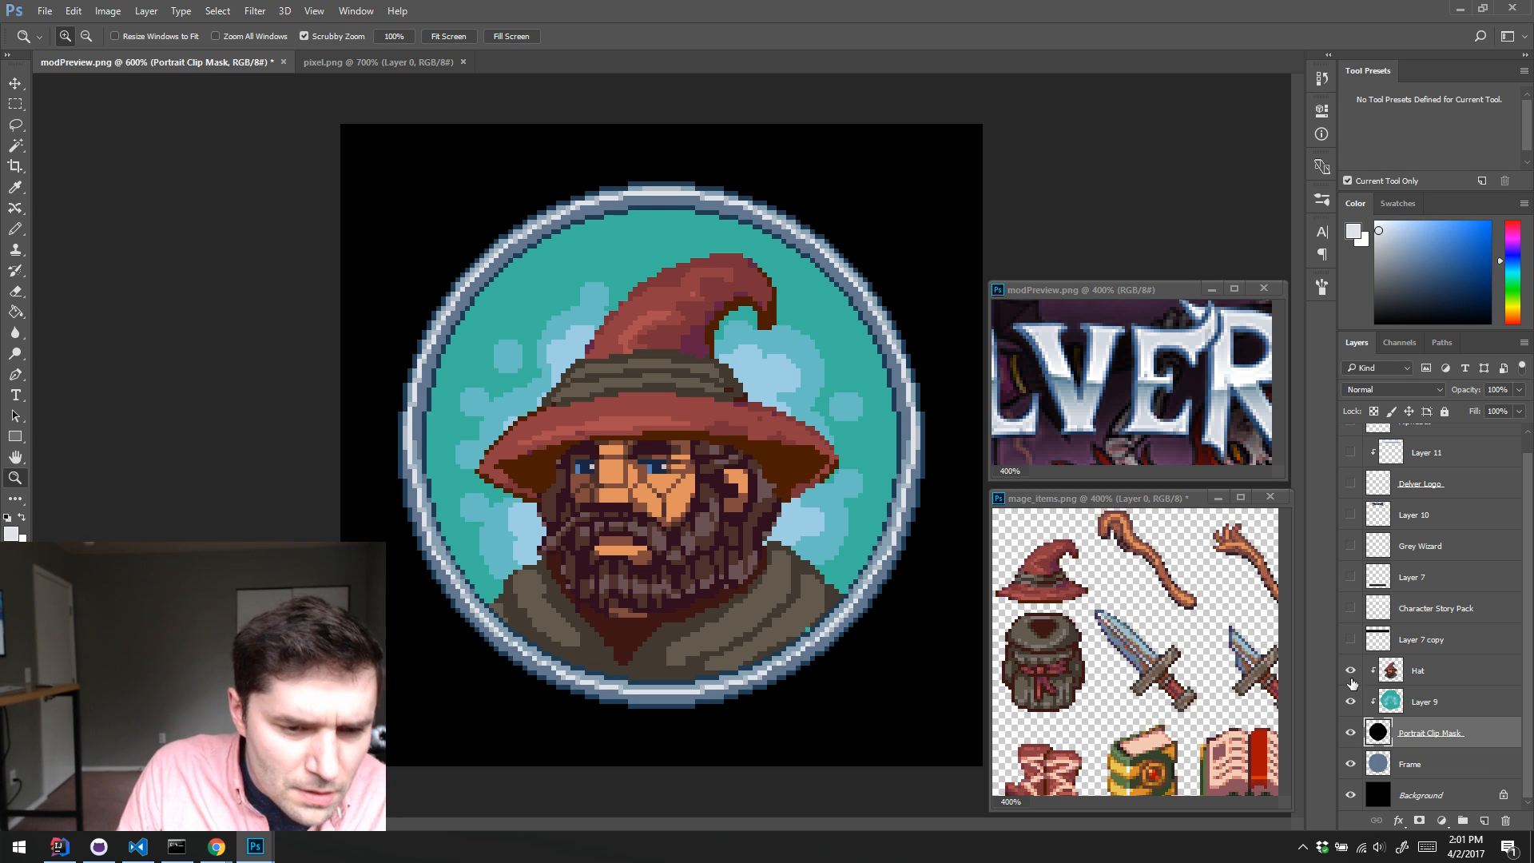
Step: Show all the hidden title, label and logo layers from Layer 7 copy upward, and delete the Alphabet layer
scroll(1460, 583, up, 1)
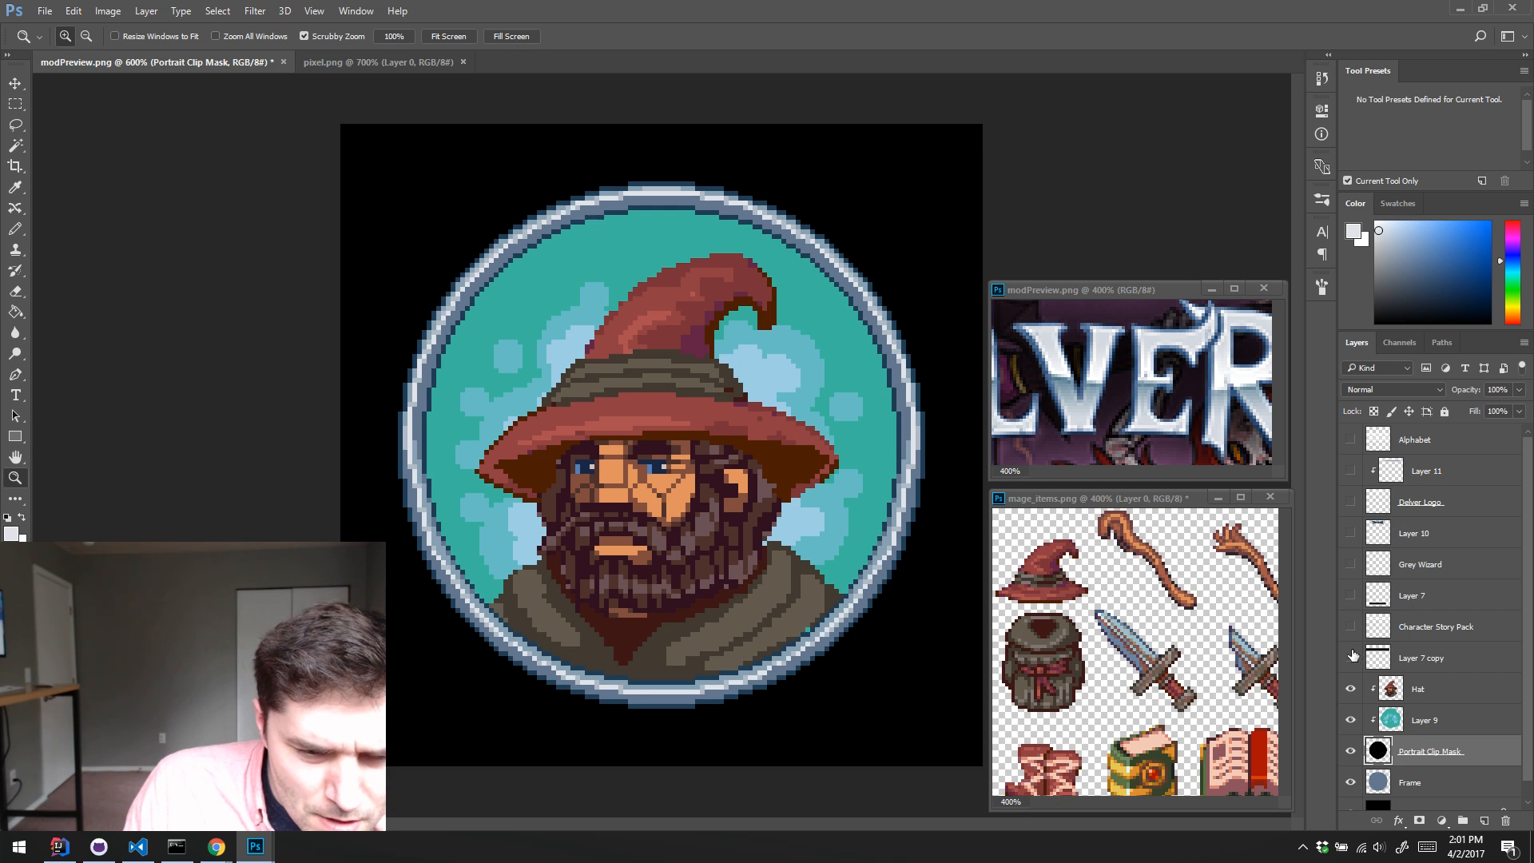
drag(1349, 657, 1350, 439)
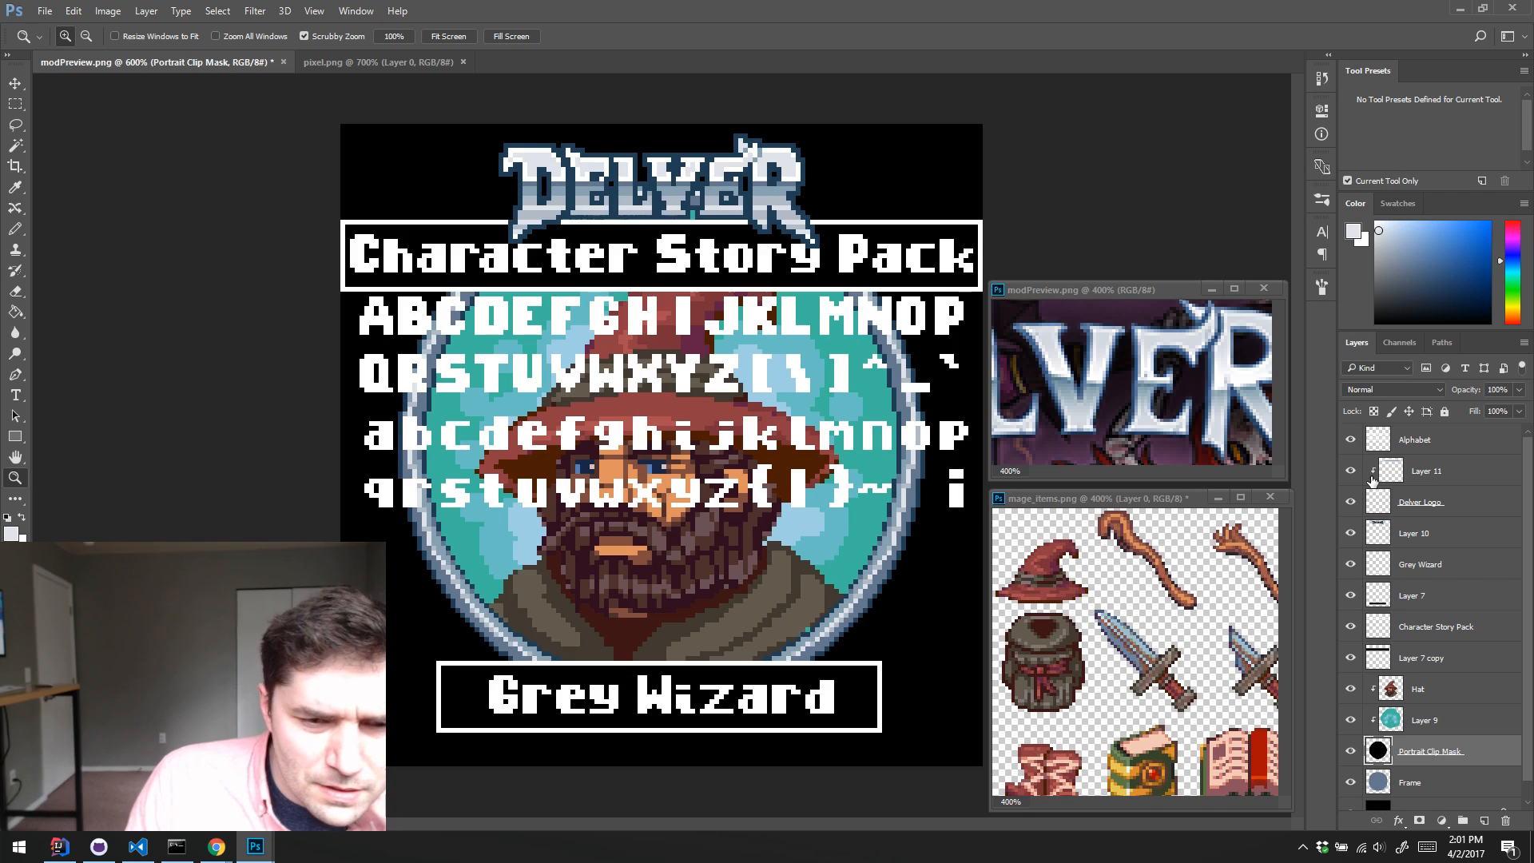
click(1350, 439)
drag(1423, 440, 1506, 820)
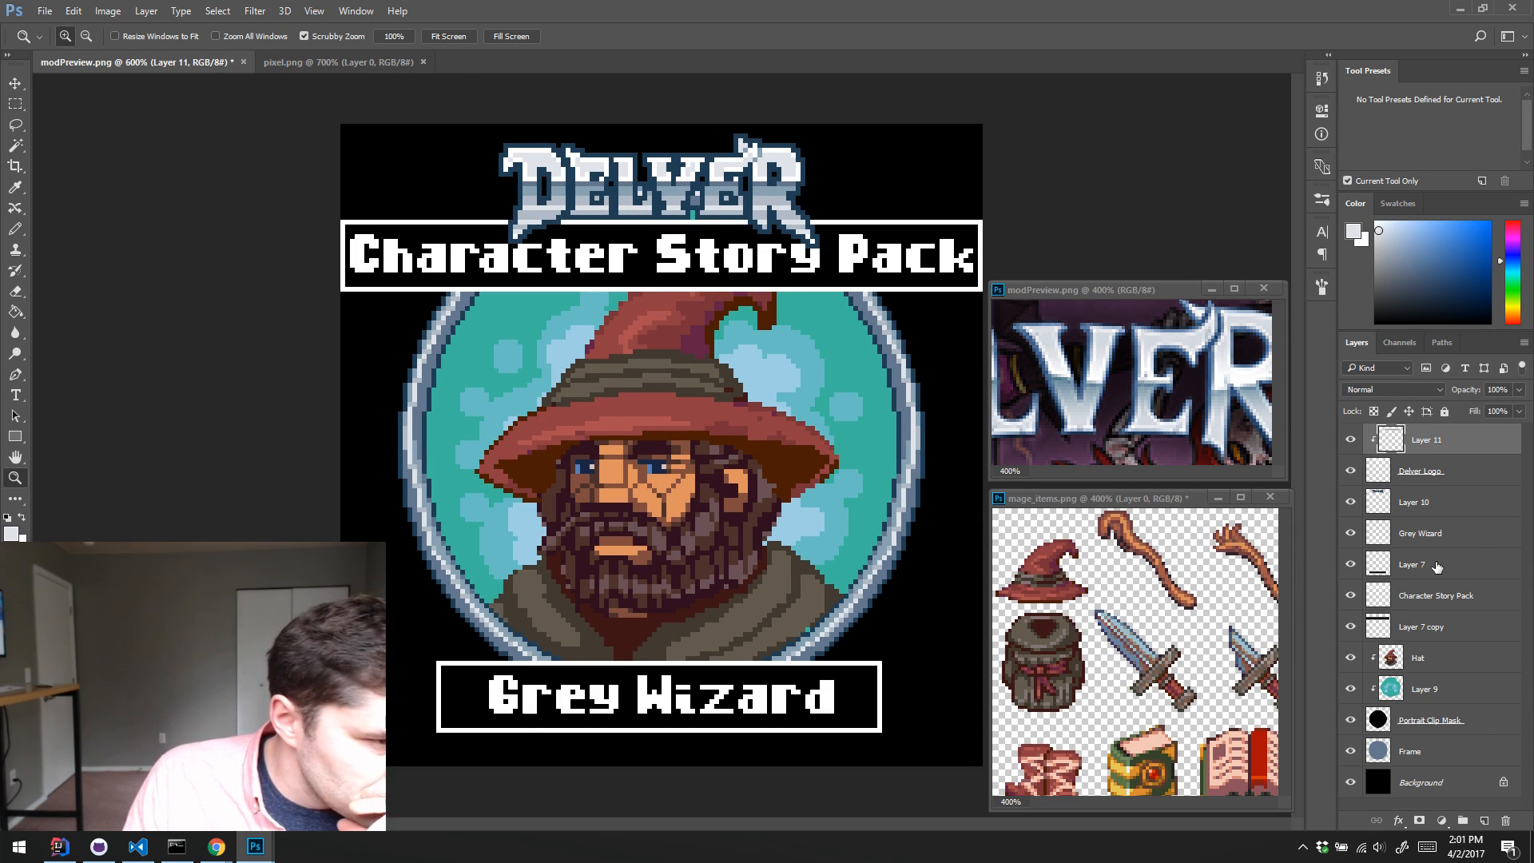
Step: Save the layered document as modPreview.psd in the character-story-pack folder with Maximize Compatibility on
click(45, 12)
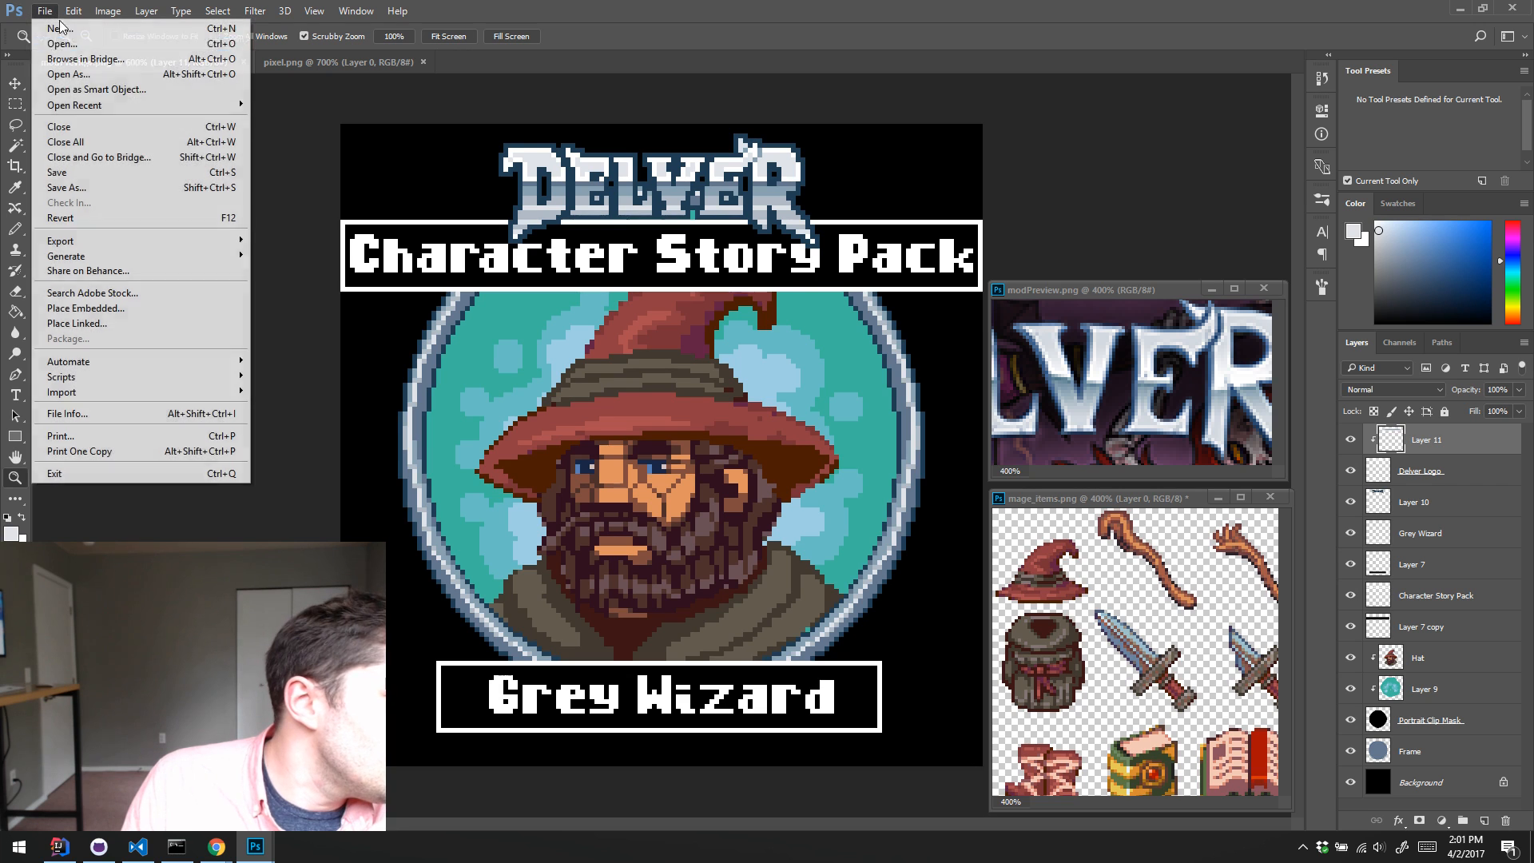
click(110, 187)
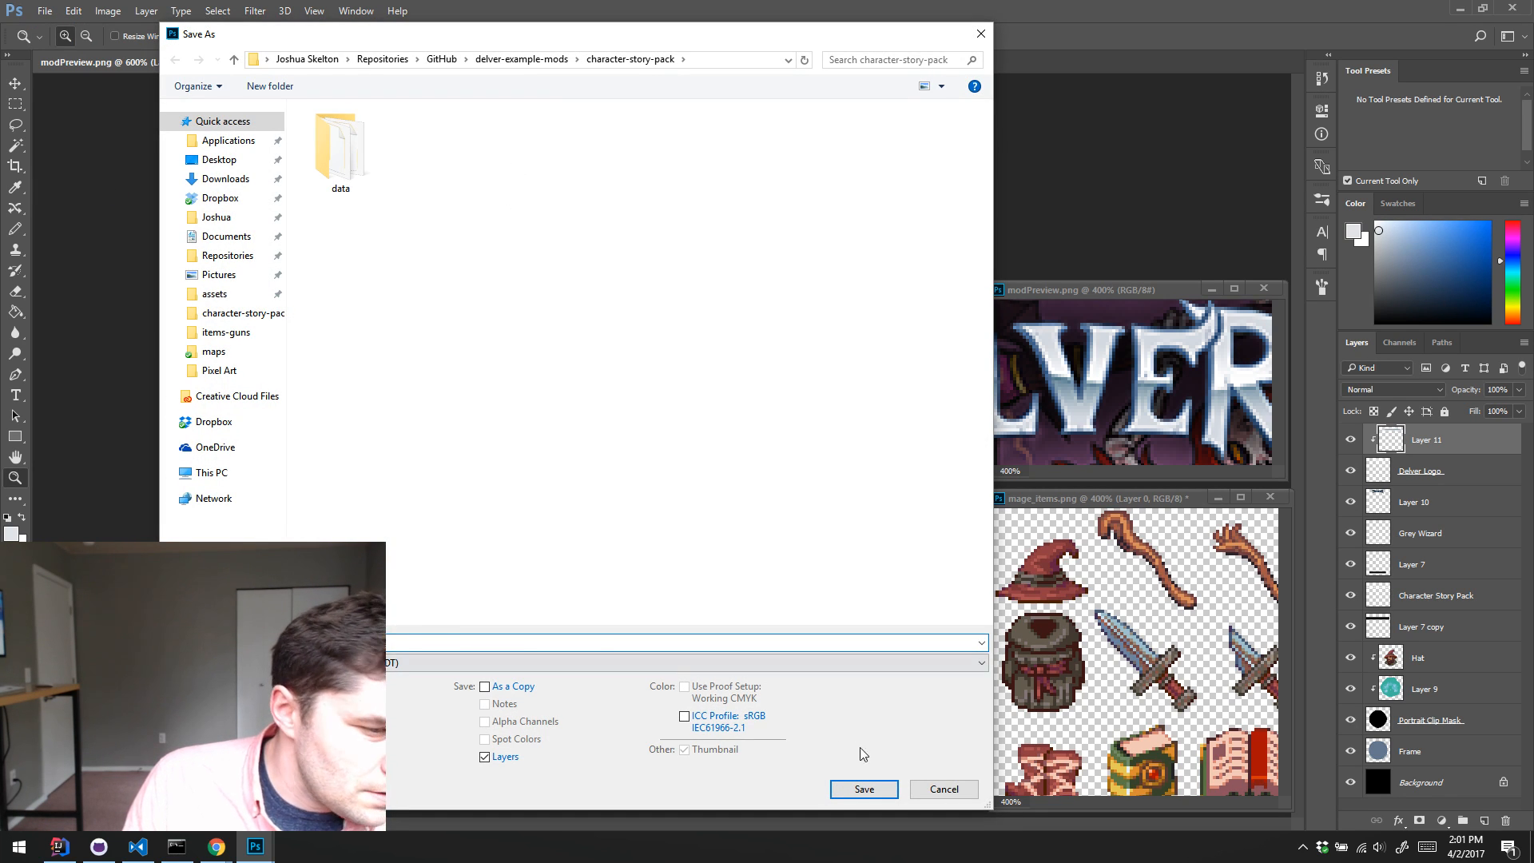
click(864, 789)
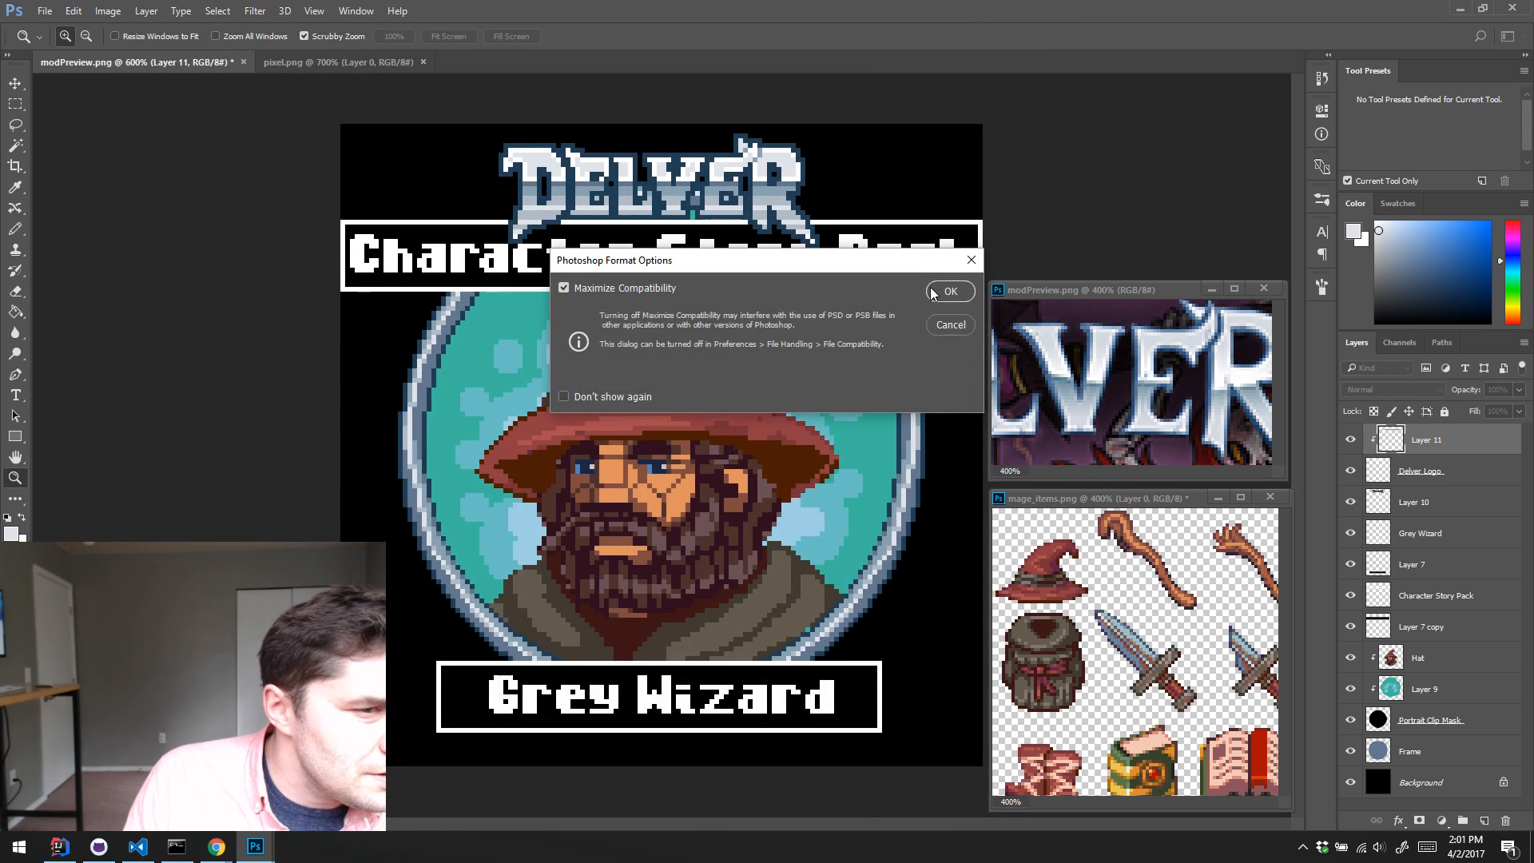
click(932, 294)
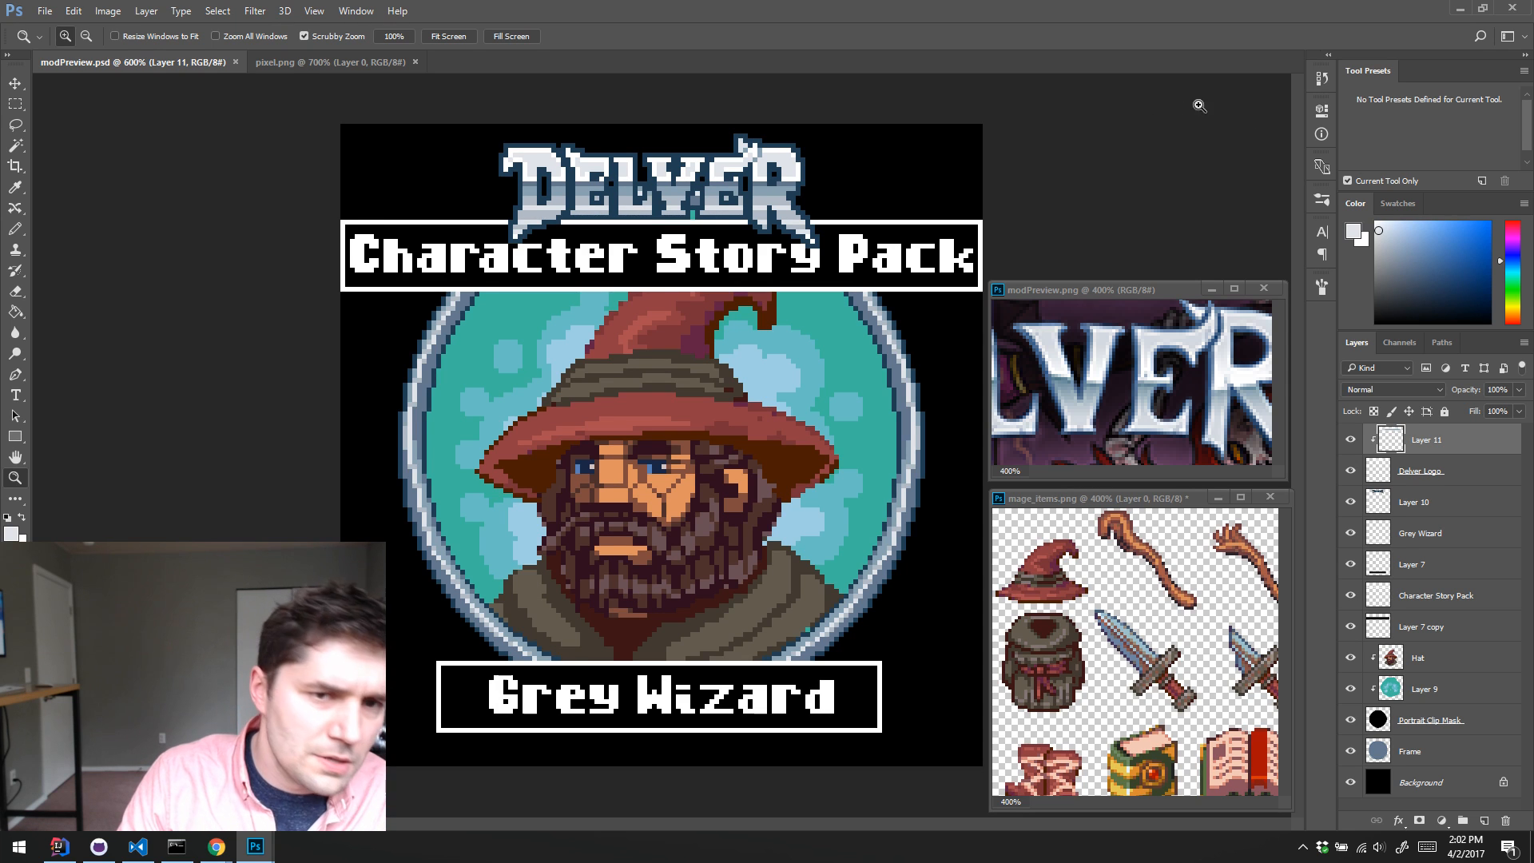
Step: Switch to the Command Prompt and use pushd to go to the Documents\Projects\Delver folder of the user profile
click(183, 848)
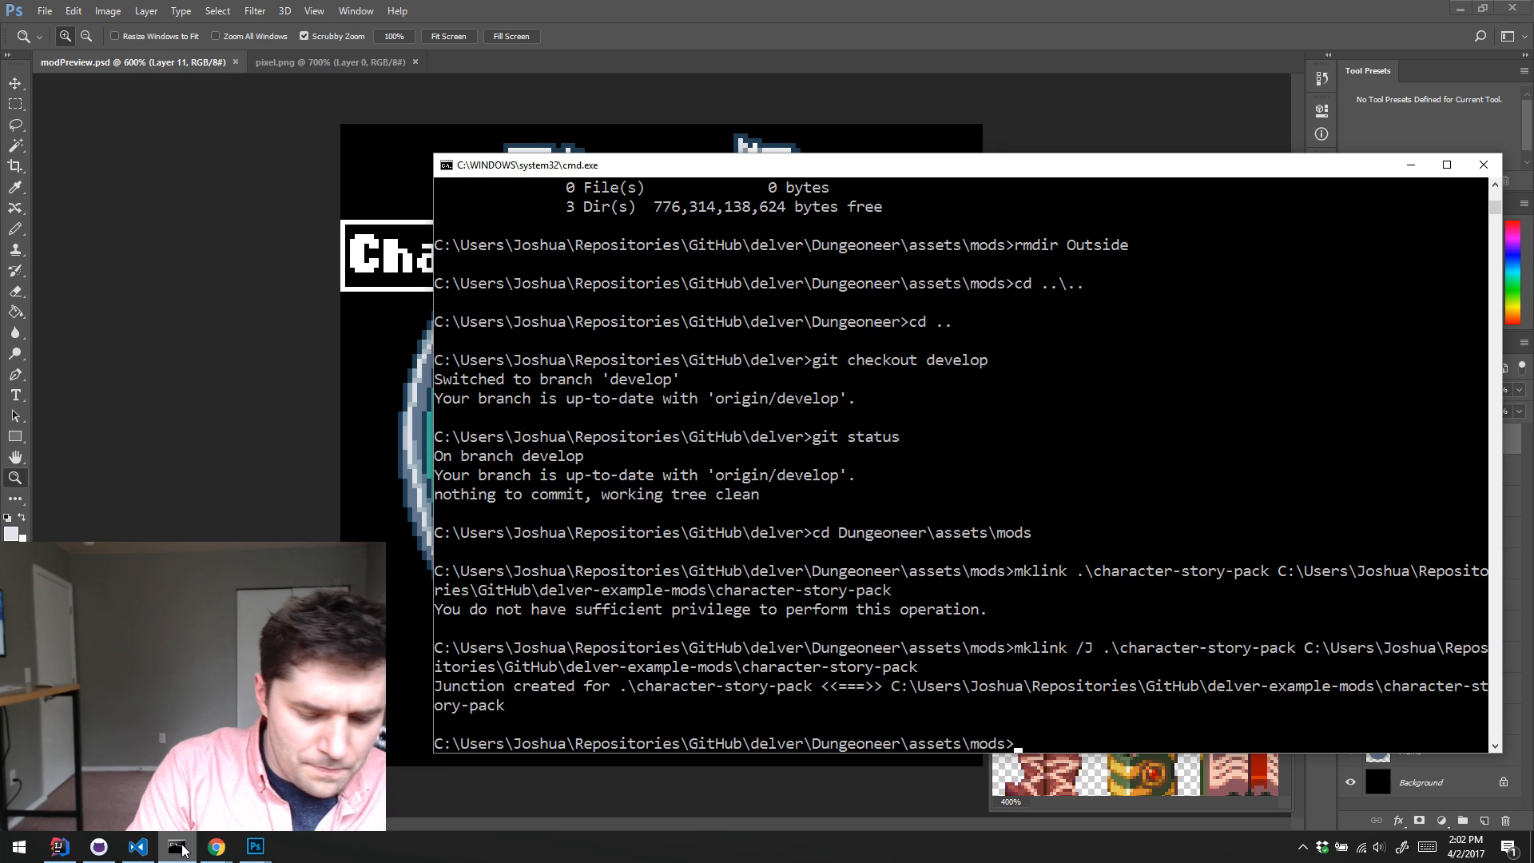
text(pushd )
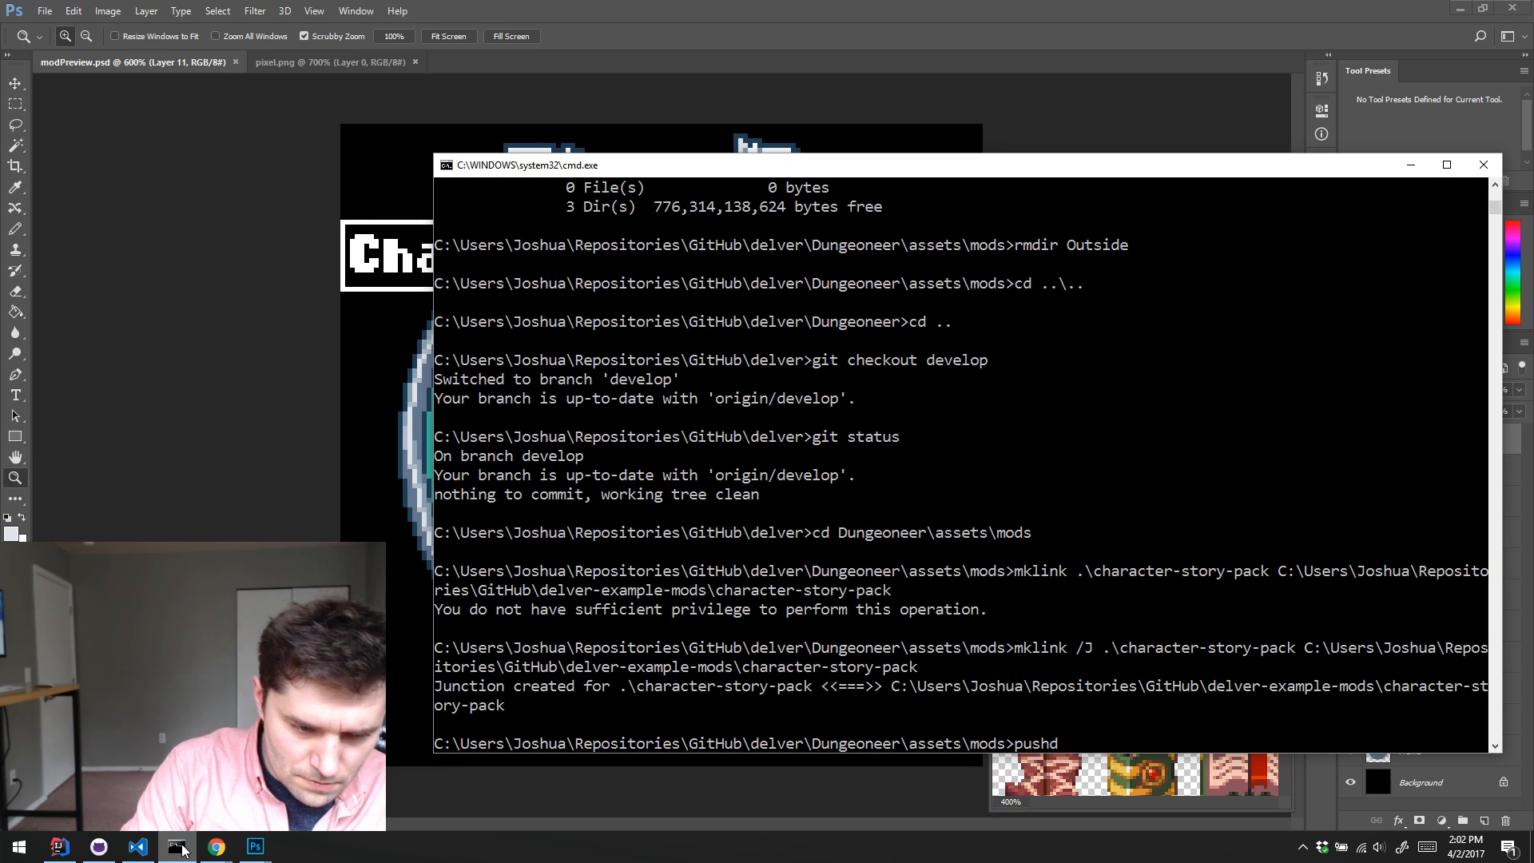
text(C:\user)
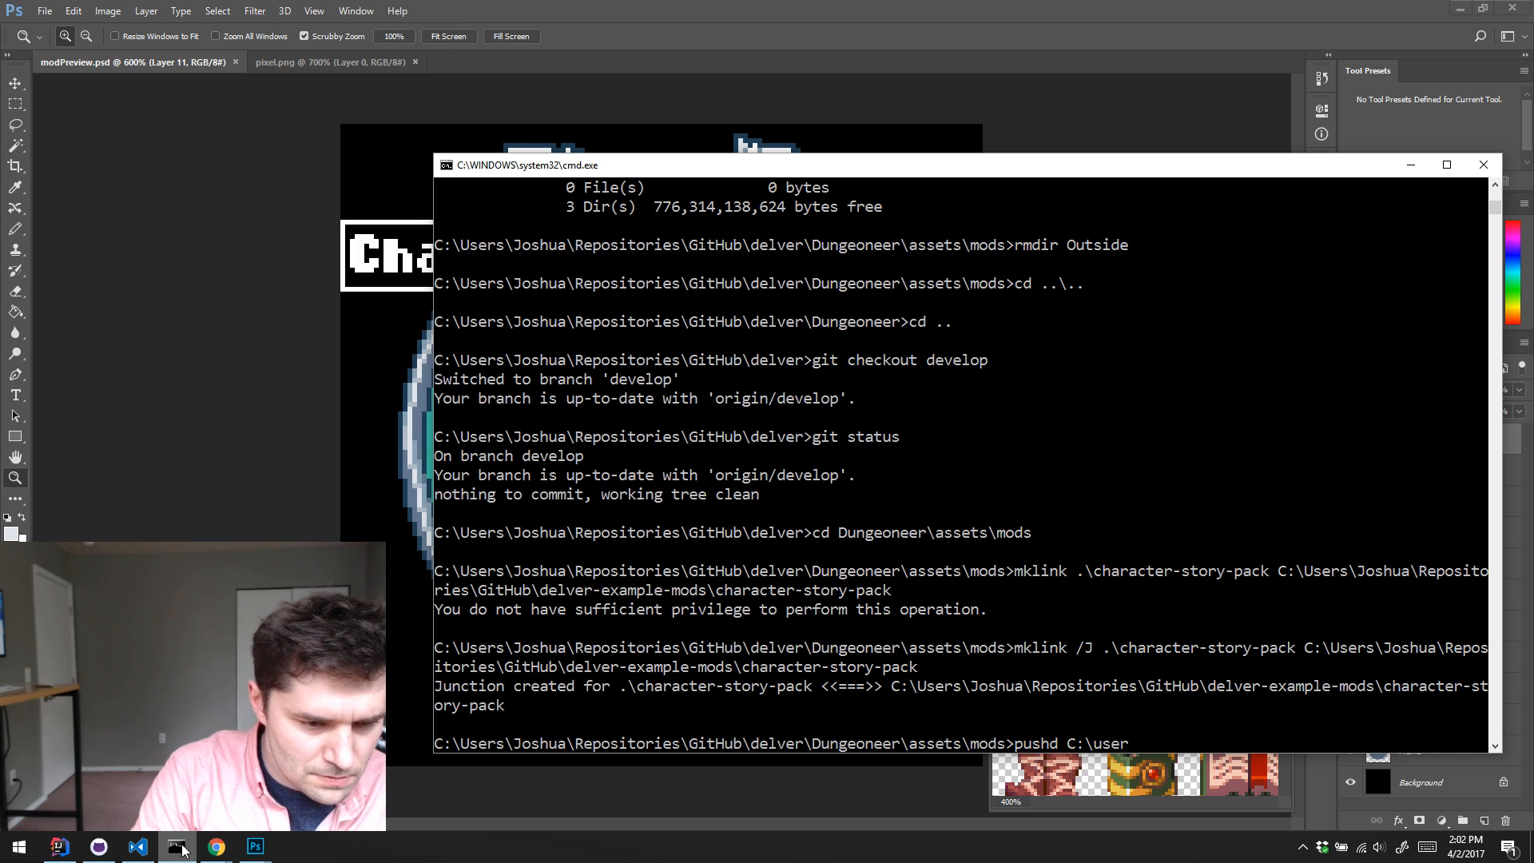
key(Tab)
text(\Joshua)
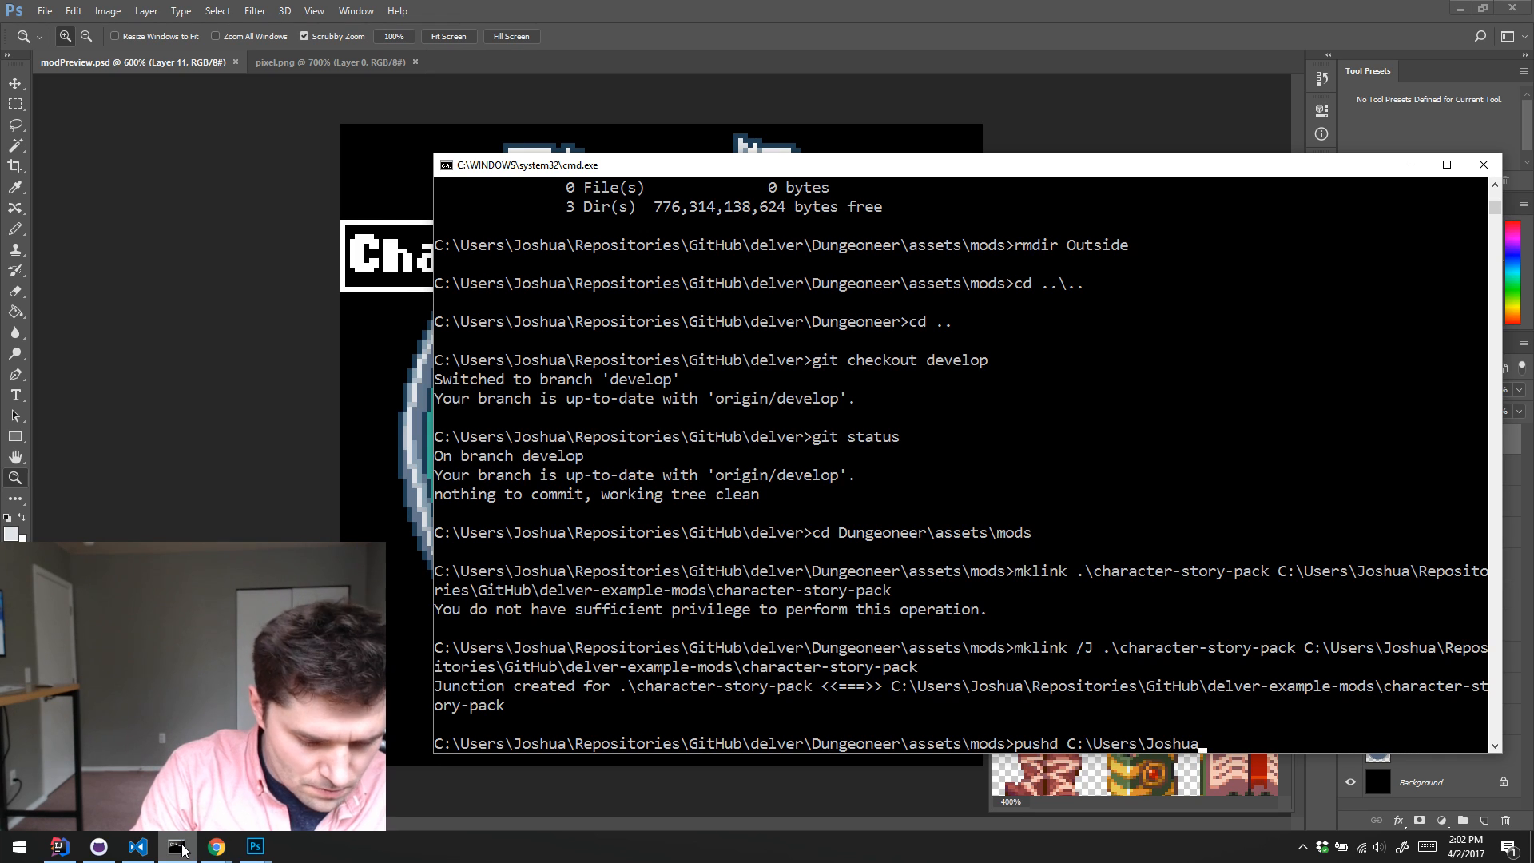
text(\Doc)
key(Tab)
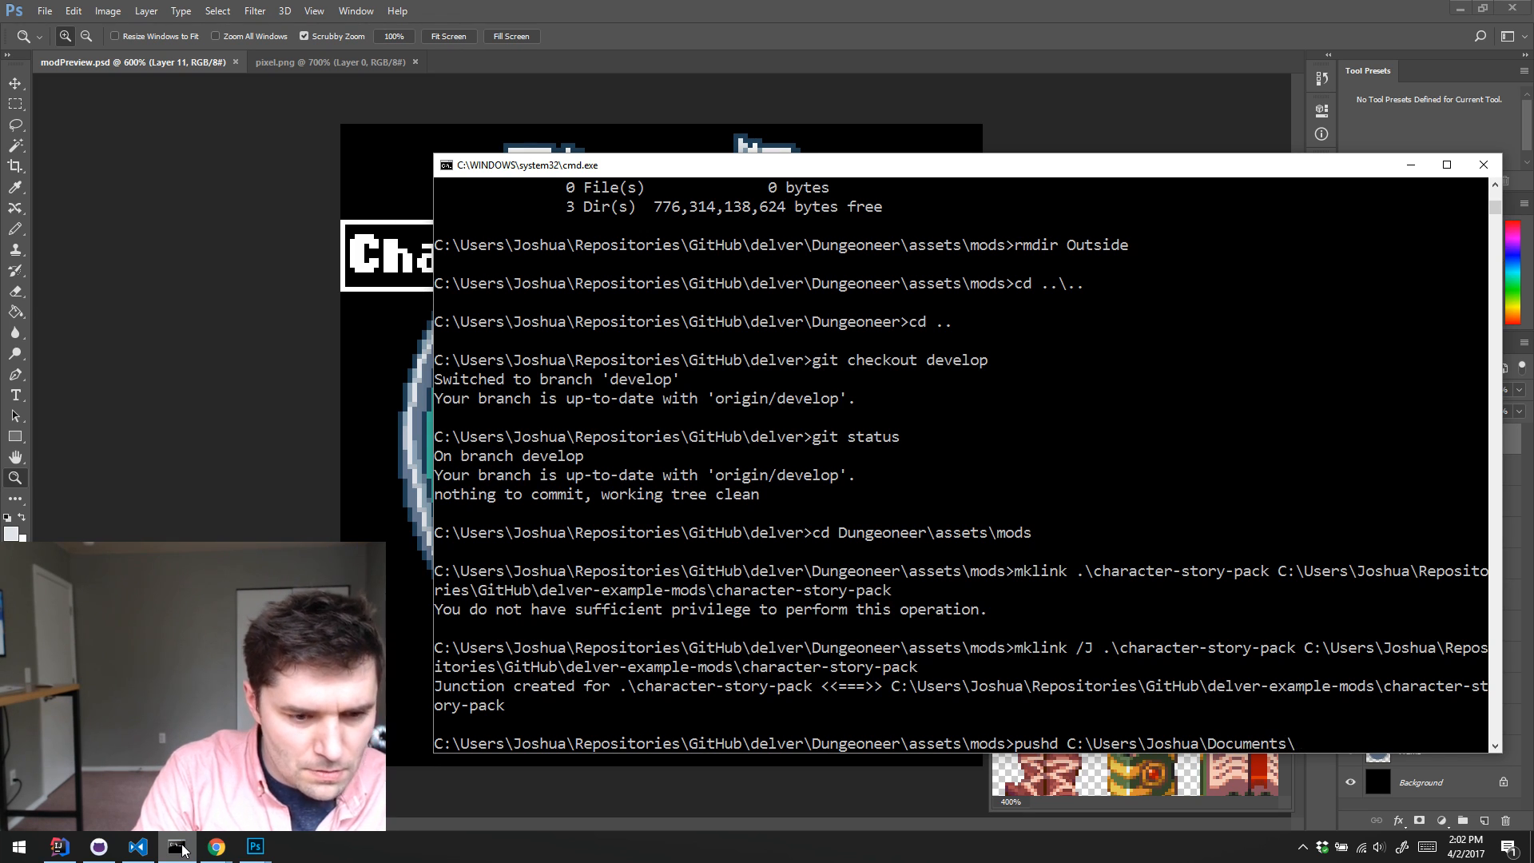
text(\Pr)
key(Tab)
text(\)
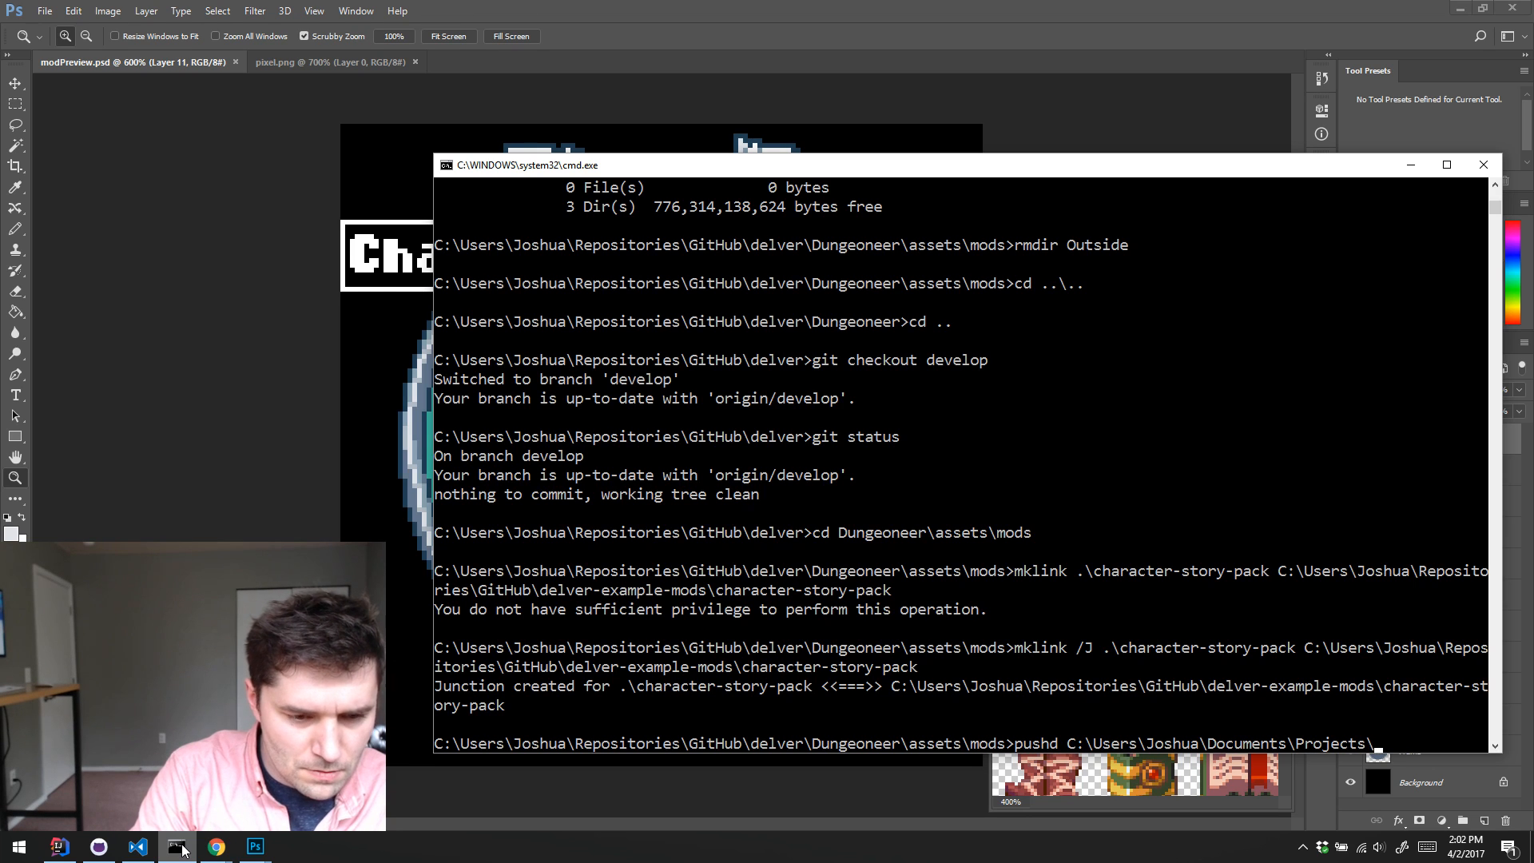
text(Delver)
key(Return)
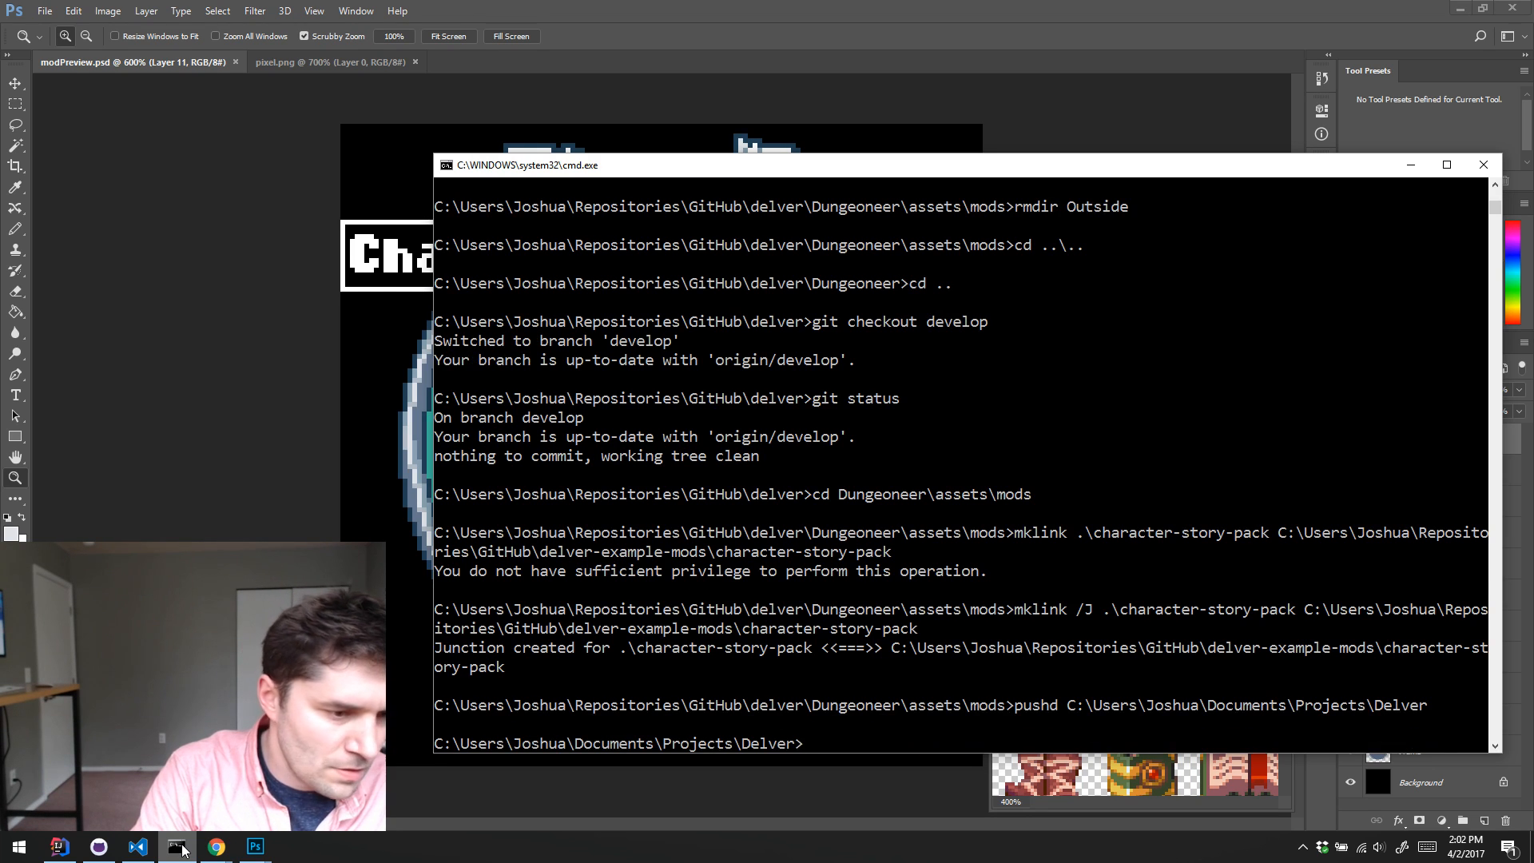
Step: Run stream-splash.jar with text="PIZZA TIME!" and time="14:07 4/2/2017", and maximize the countdown window
text(stre)
key(Tab)
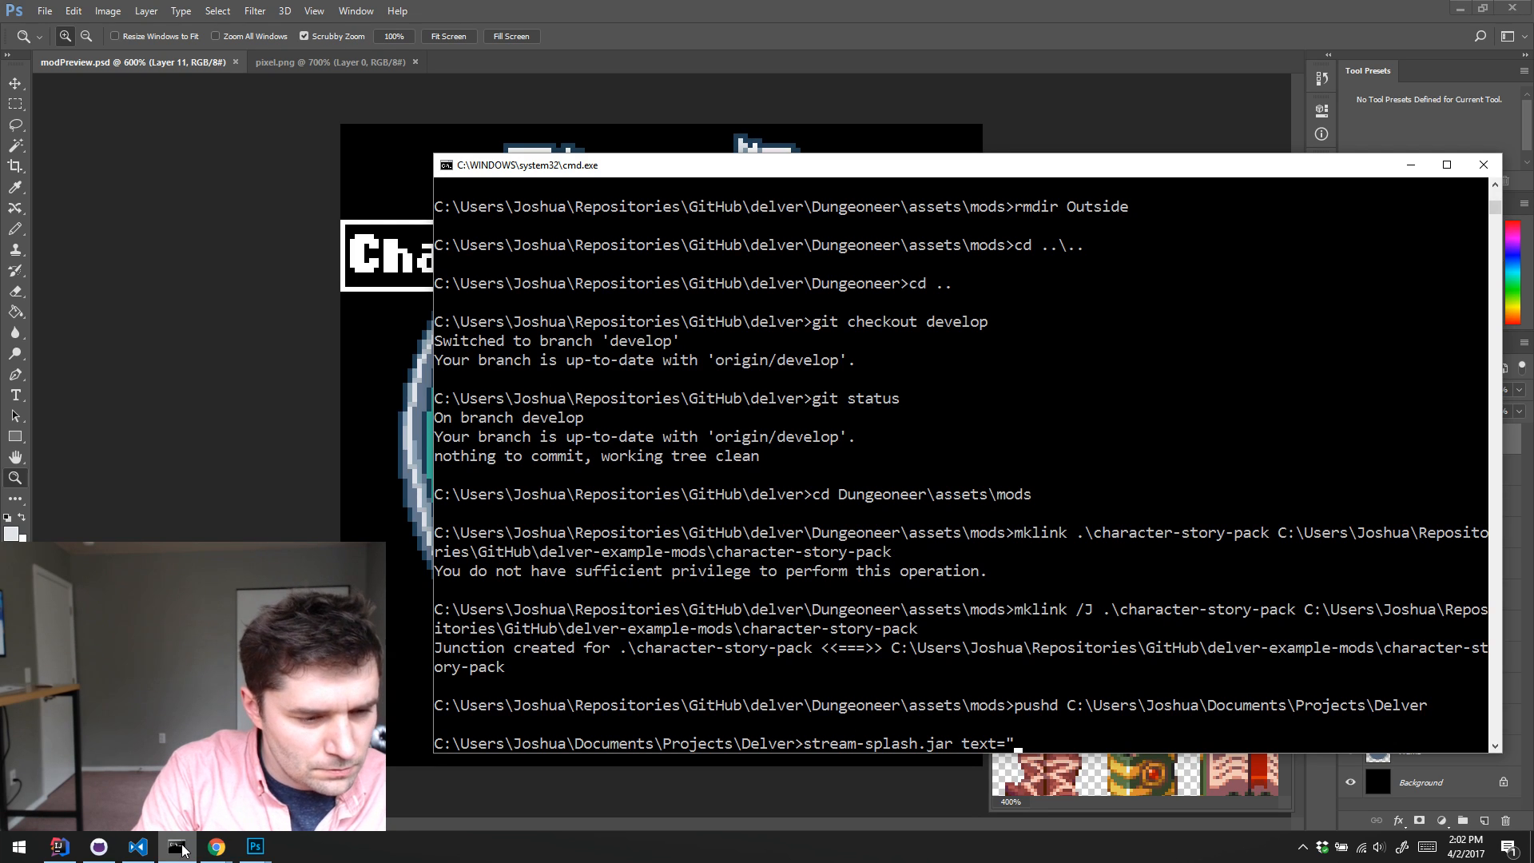
text(text="PIZZA TIME)
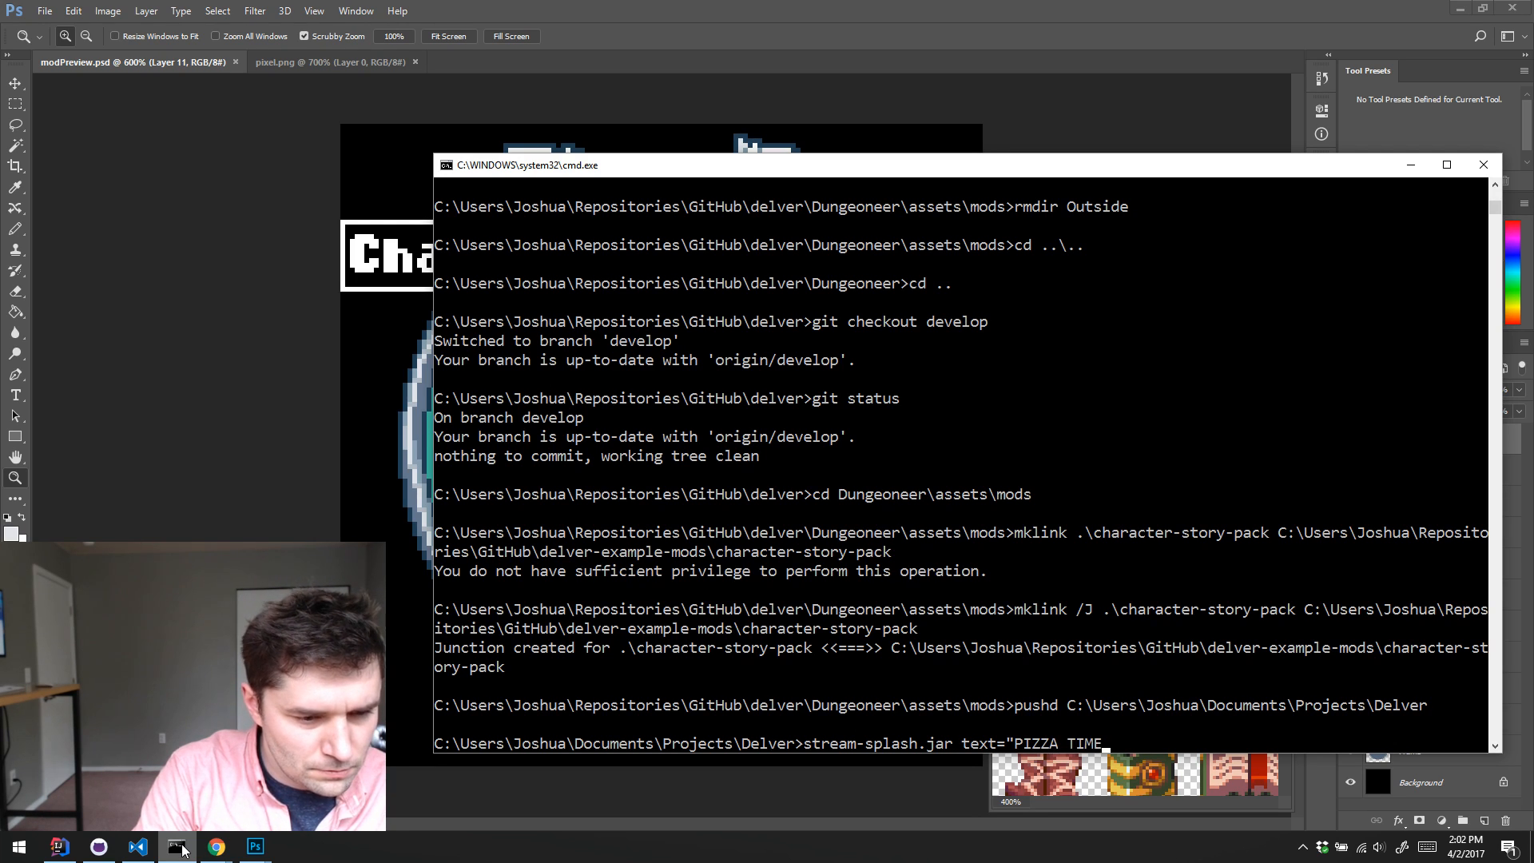
text(!" time)
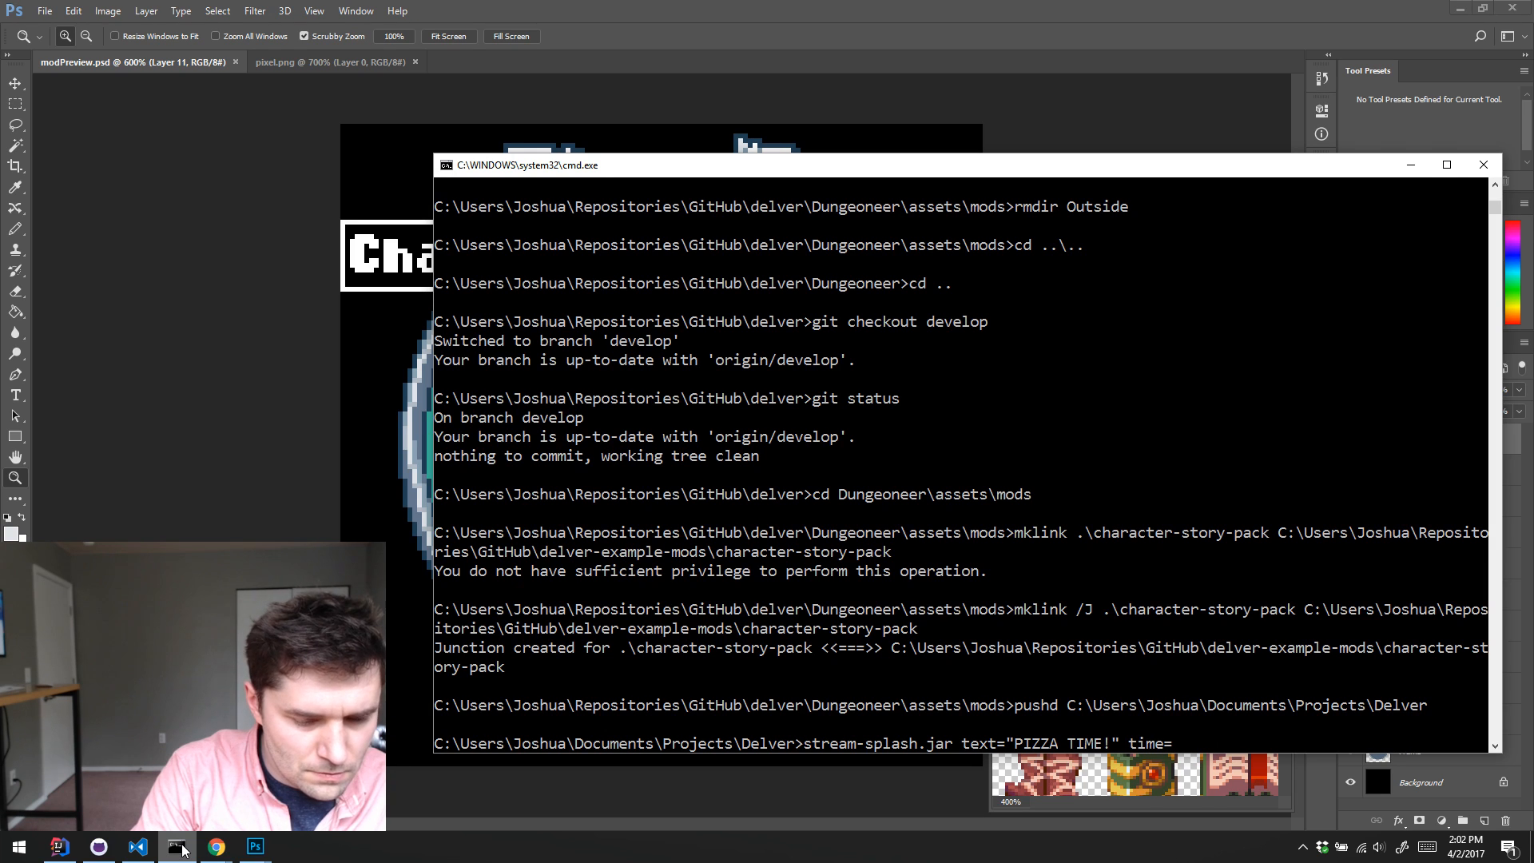
text(="")
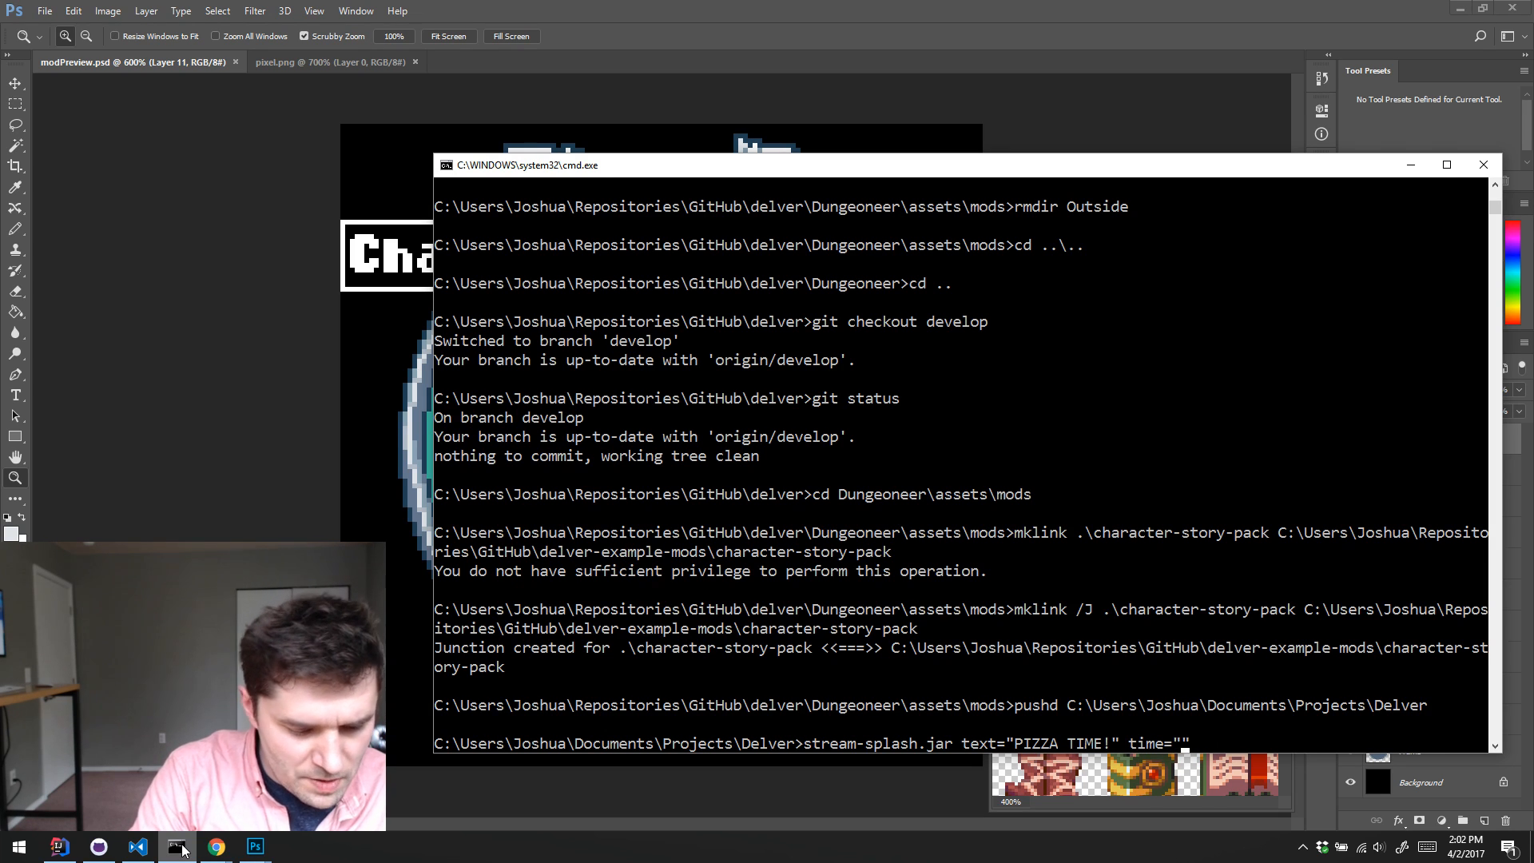
text(14:07)
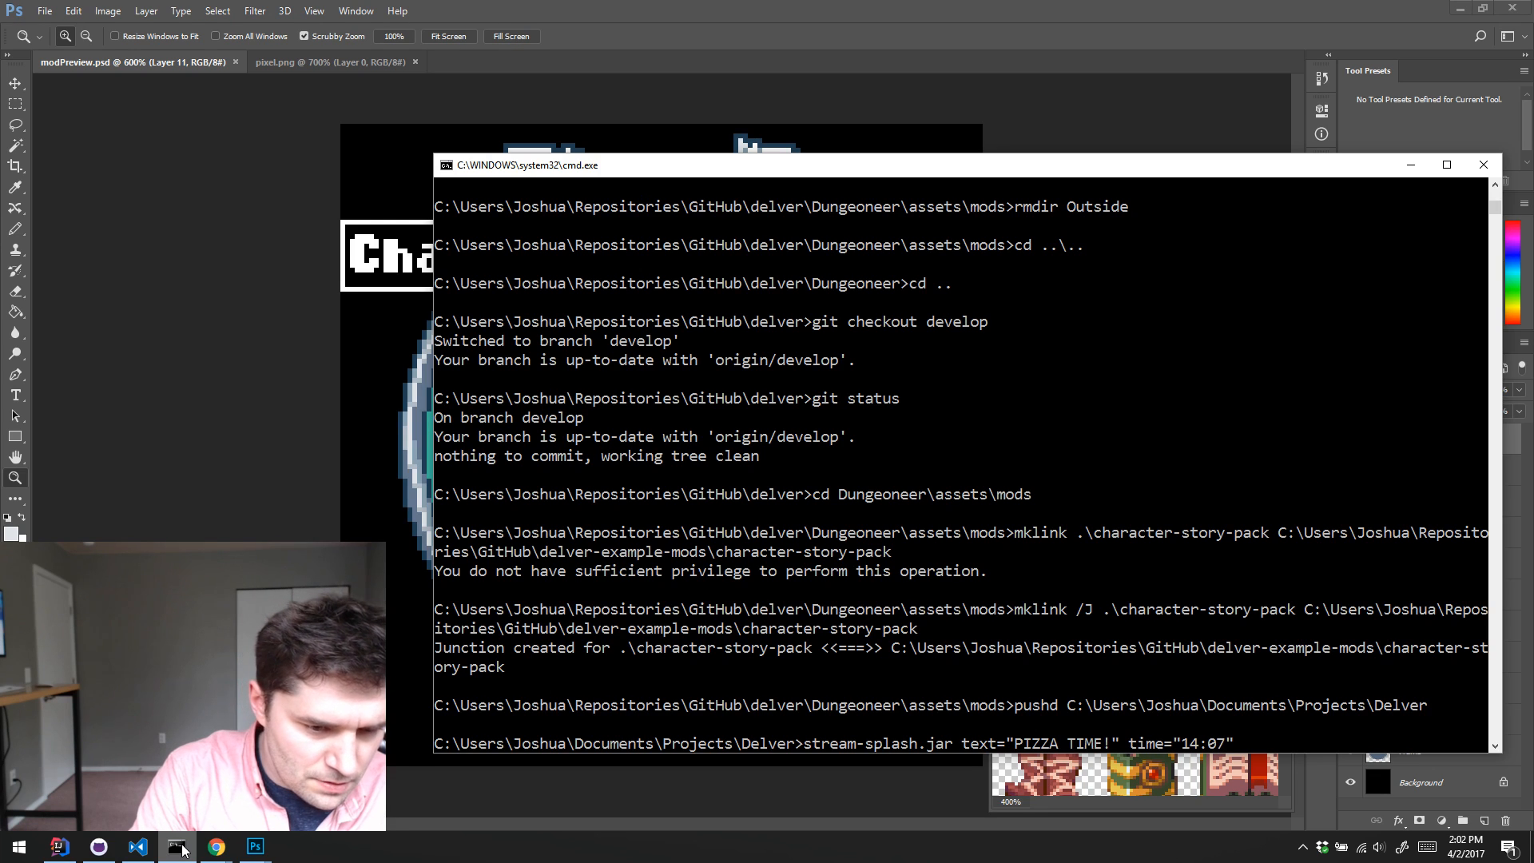
text( 4/2/2017)
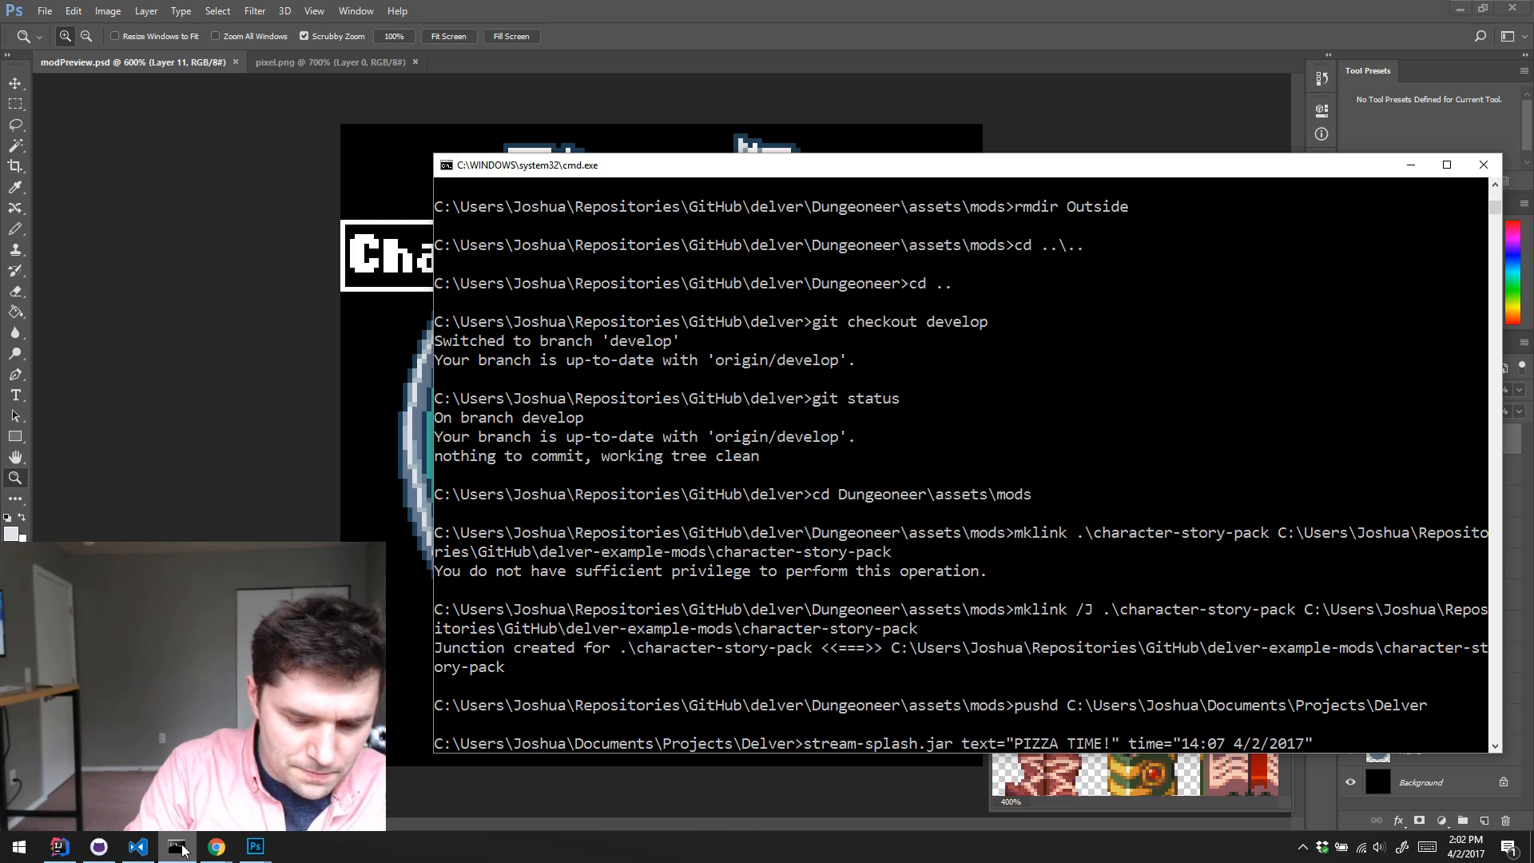
key(Return)
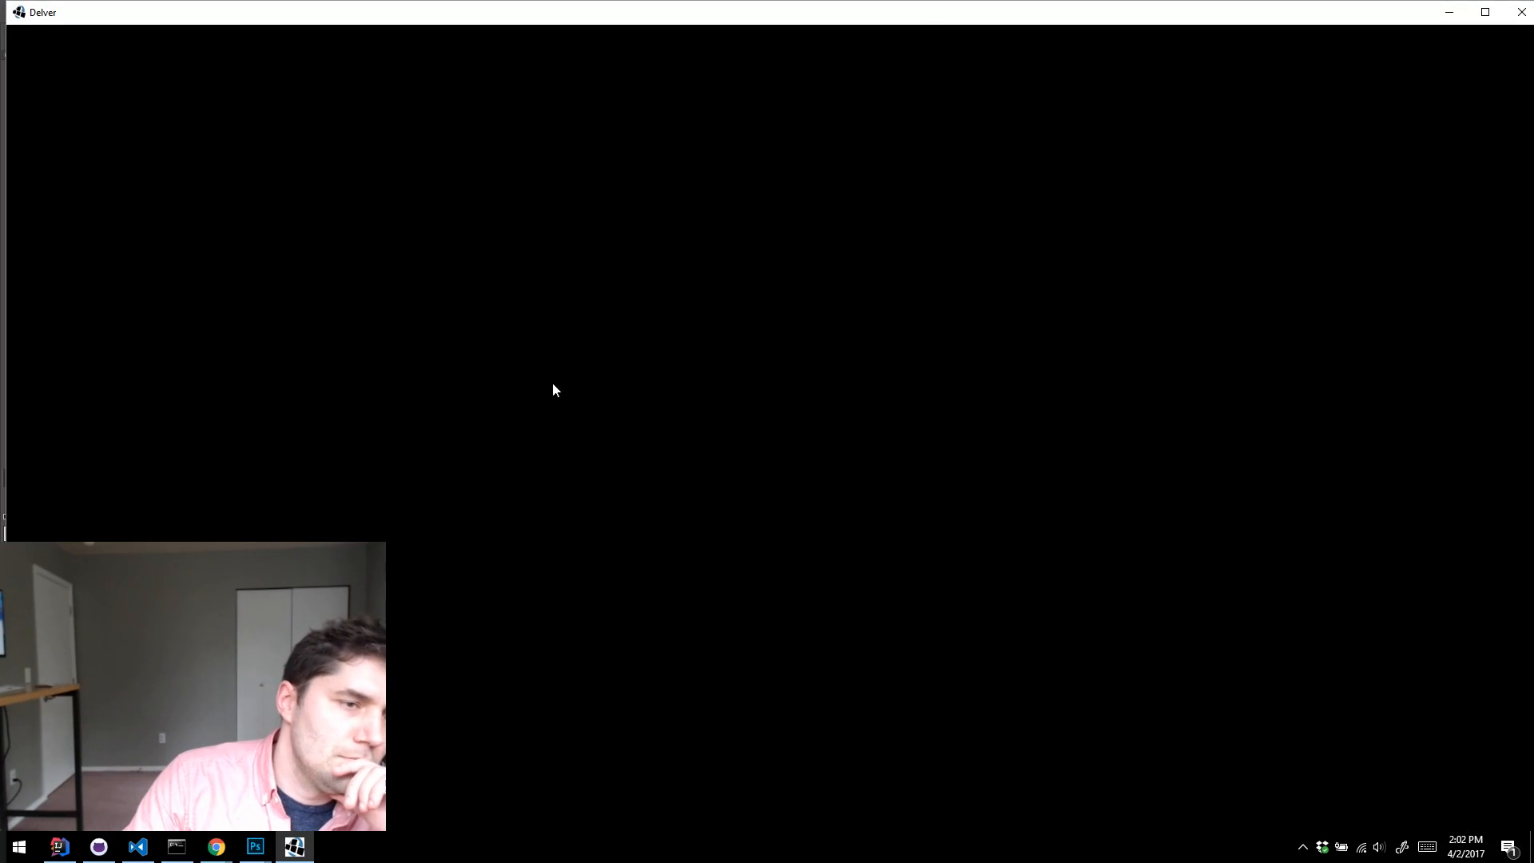
double_click(1006, 10)
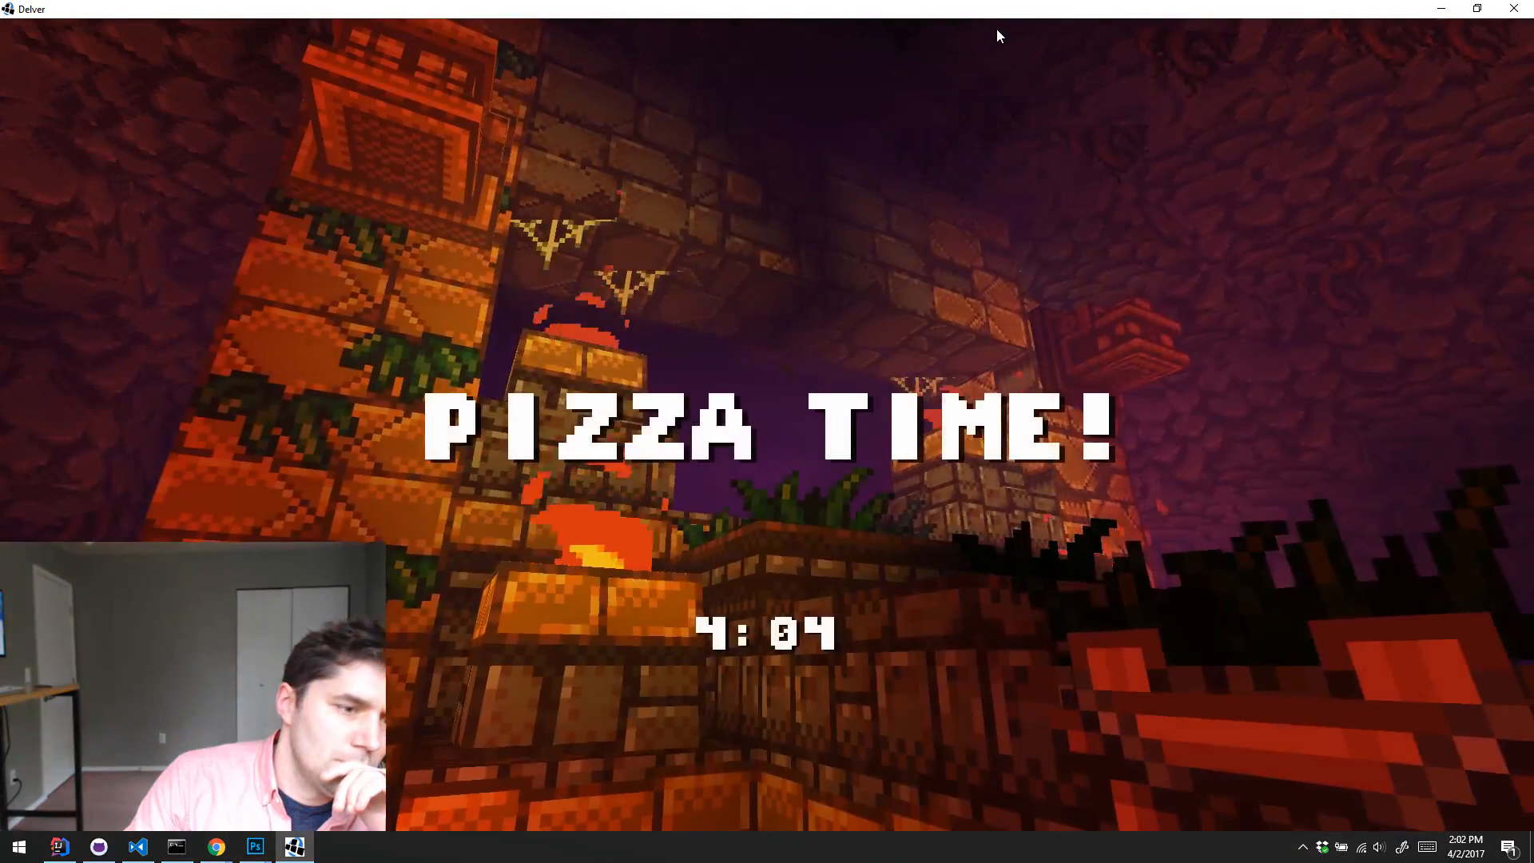
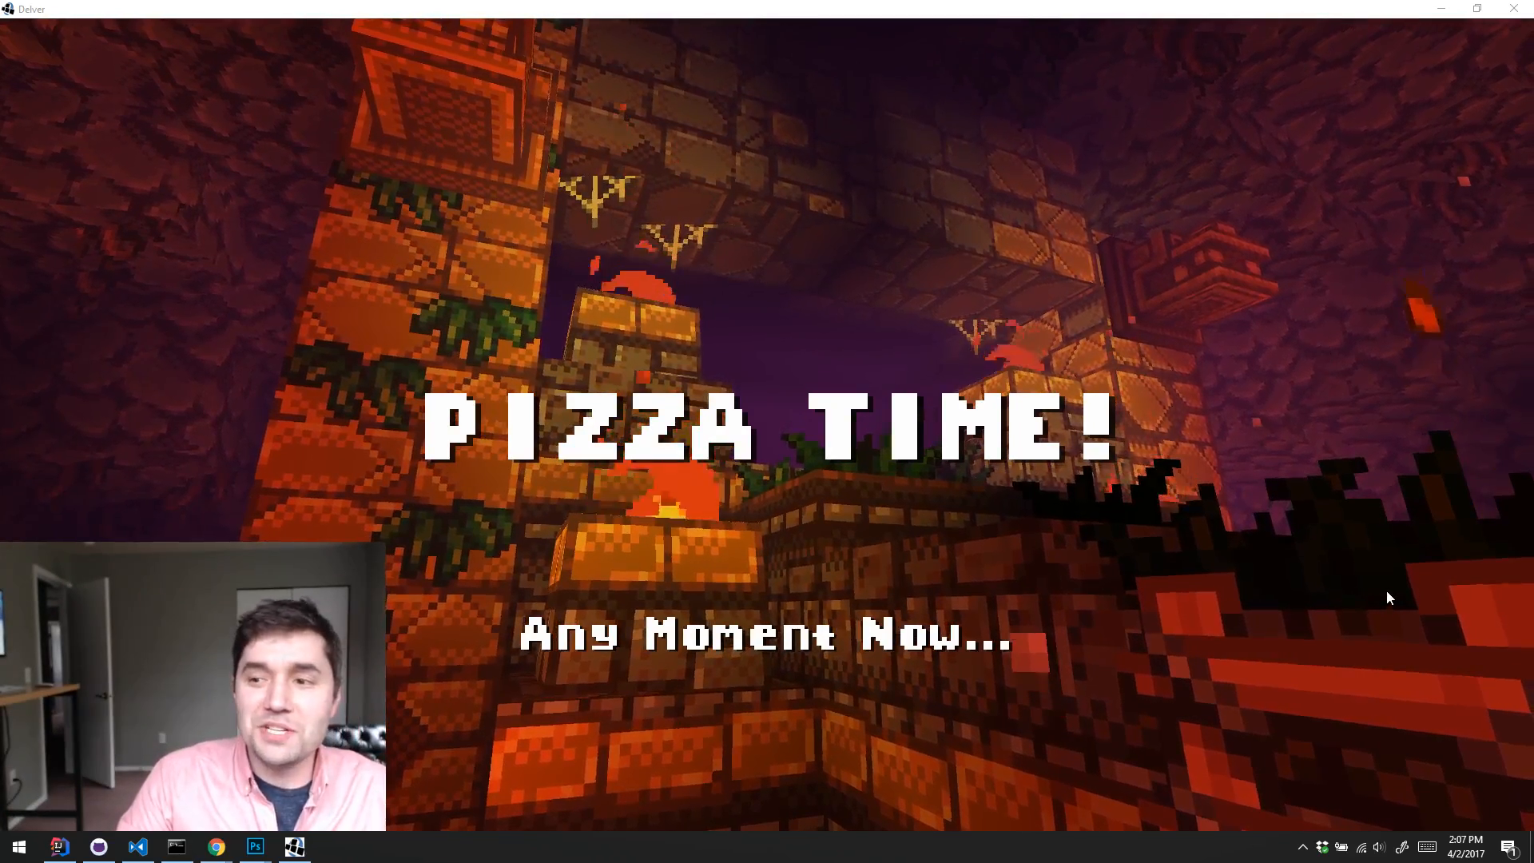
Step: Close the Pizza Time splash window and minimize the command prompt to reveal the artwork in Photoshop
click(1499, 18)
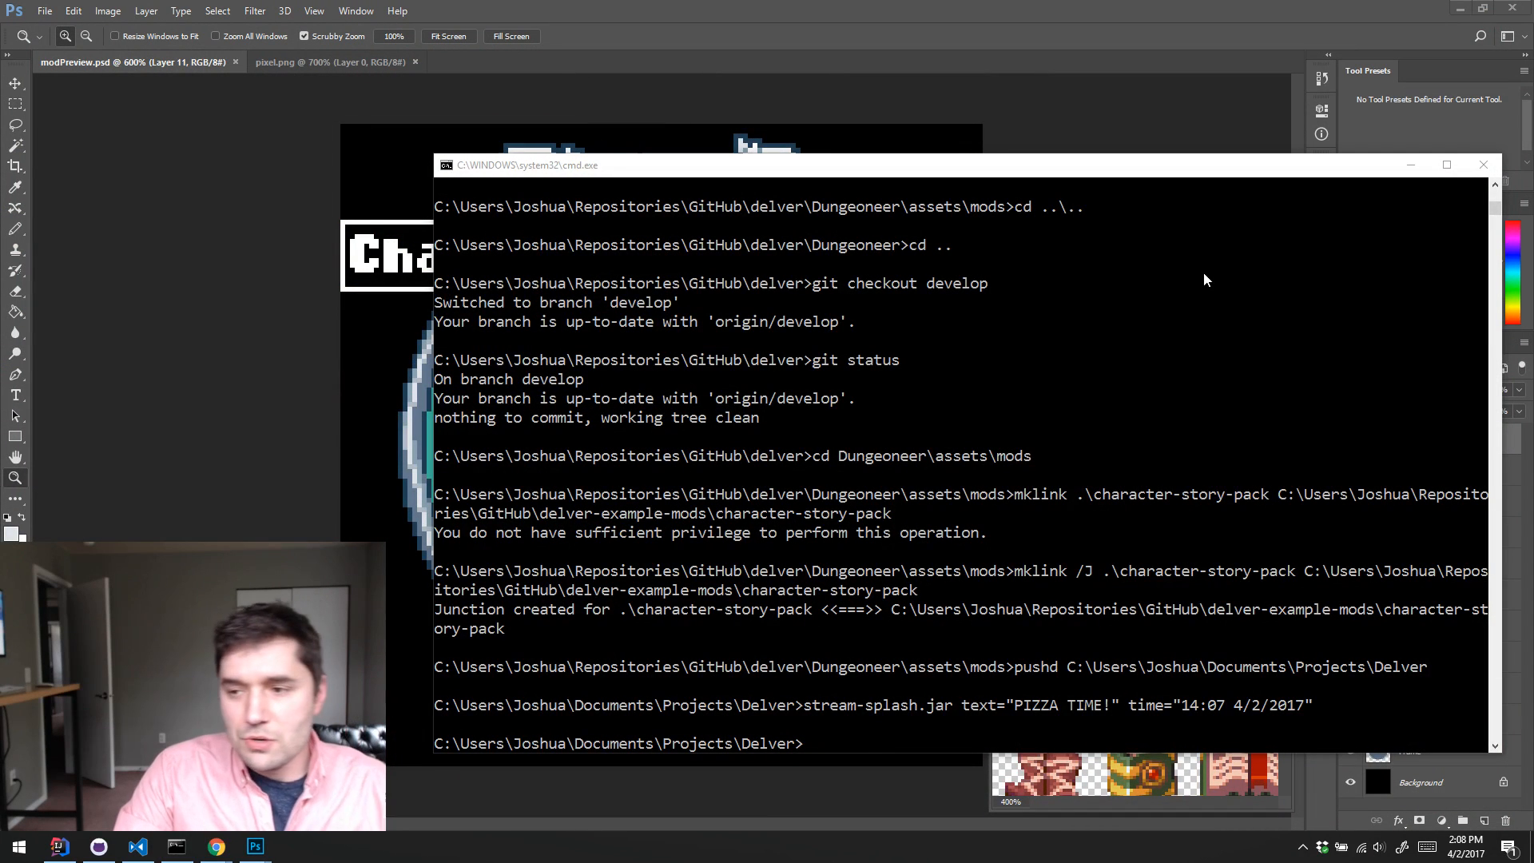
click(1410, 164)
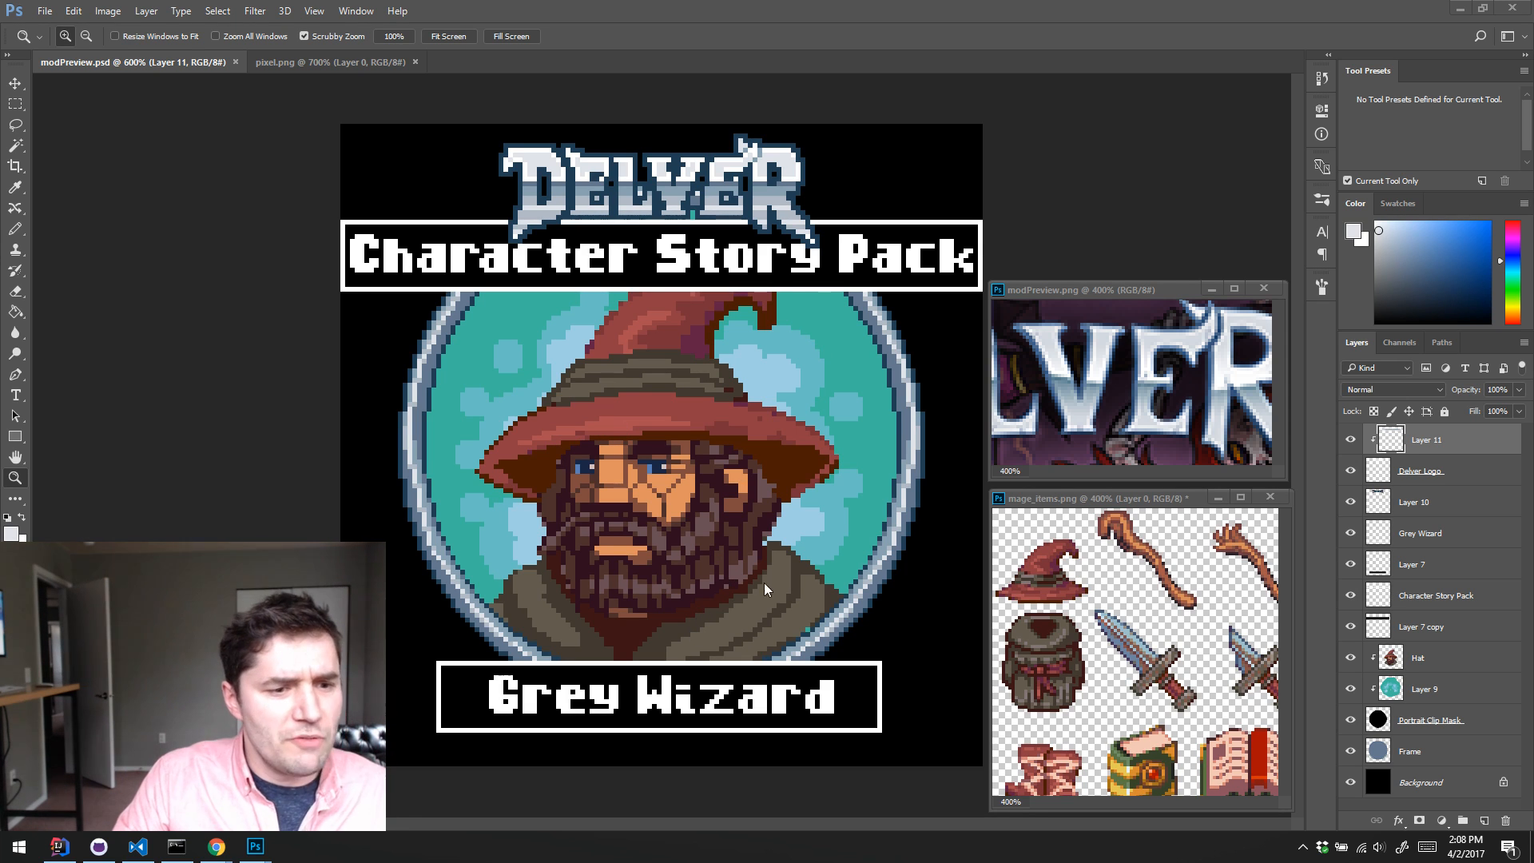
Step: Reposition the floating mage_items.png window beside the wizard portrait and return to modPreview.psd at 600% zoom
drag(1144, 497, 793, 418)
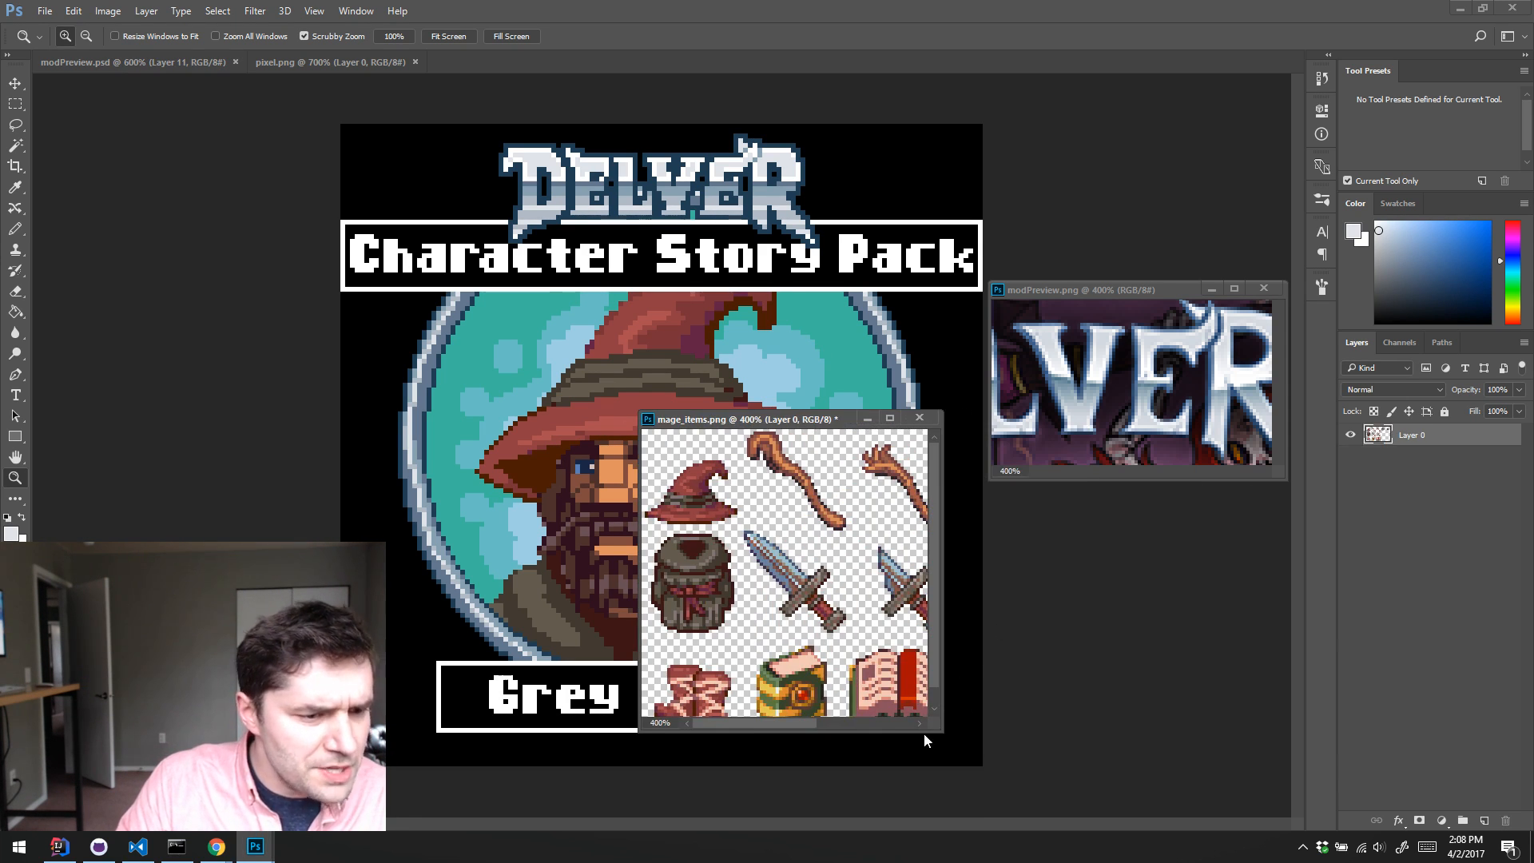
drag(936, 730, 1024, 797)
drag(875, 422, 1117, 439)
drag(885, 437, 982, 445)
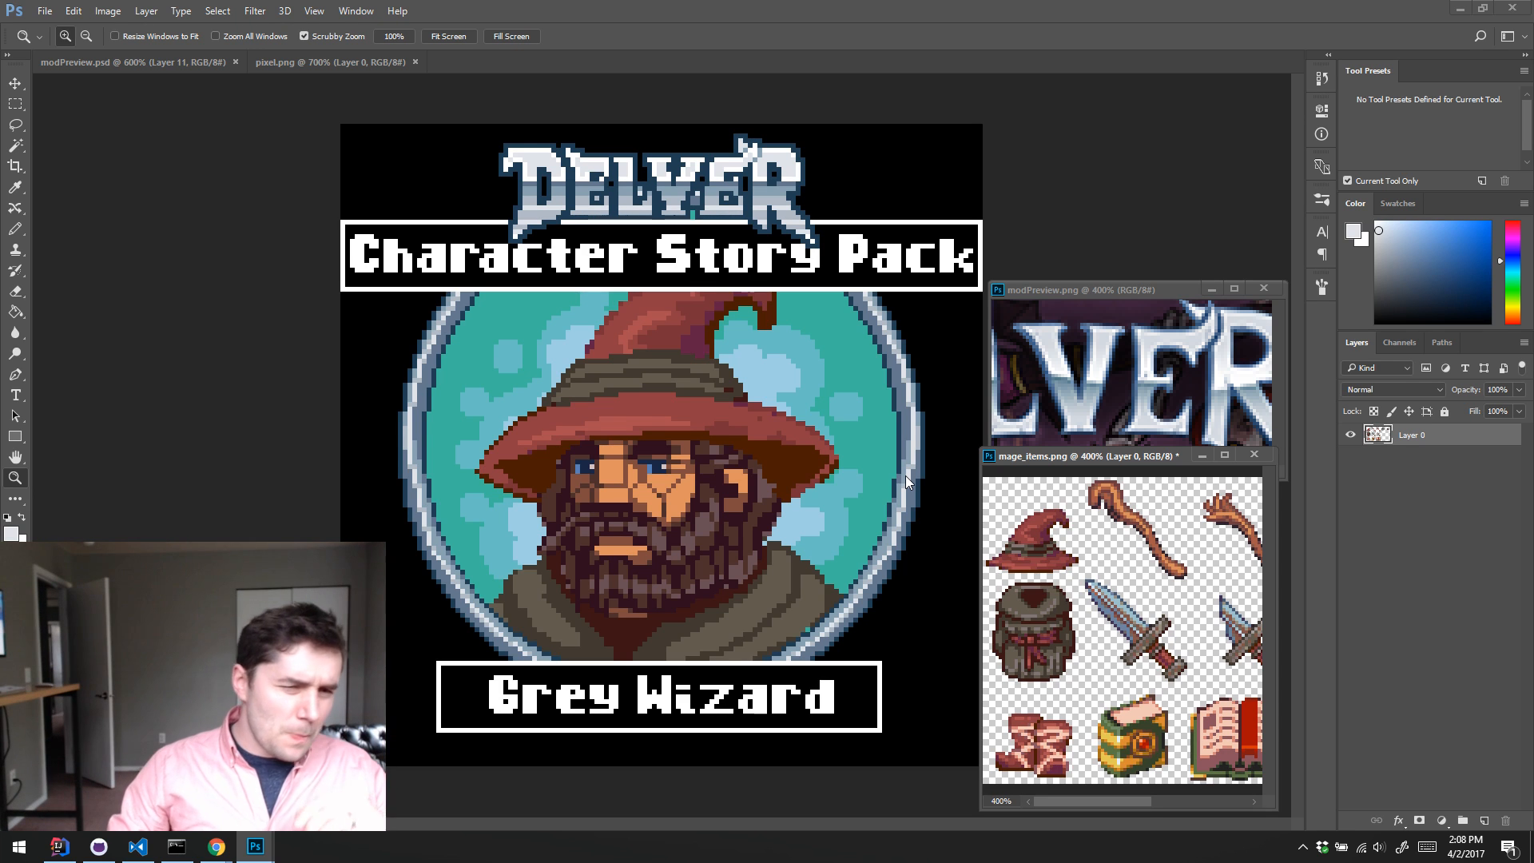
click(1116, 150)
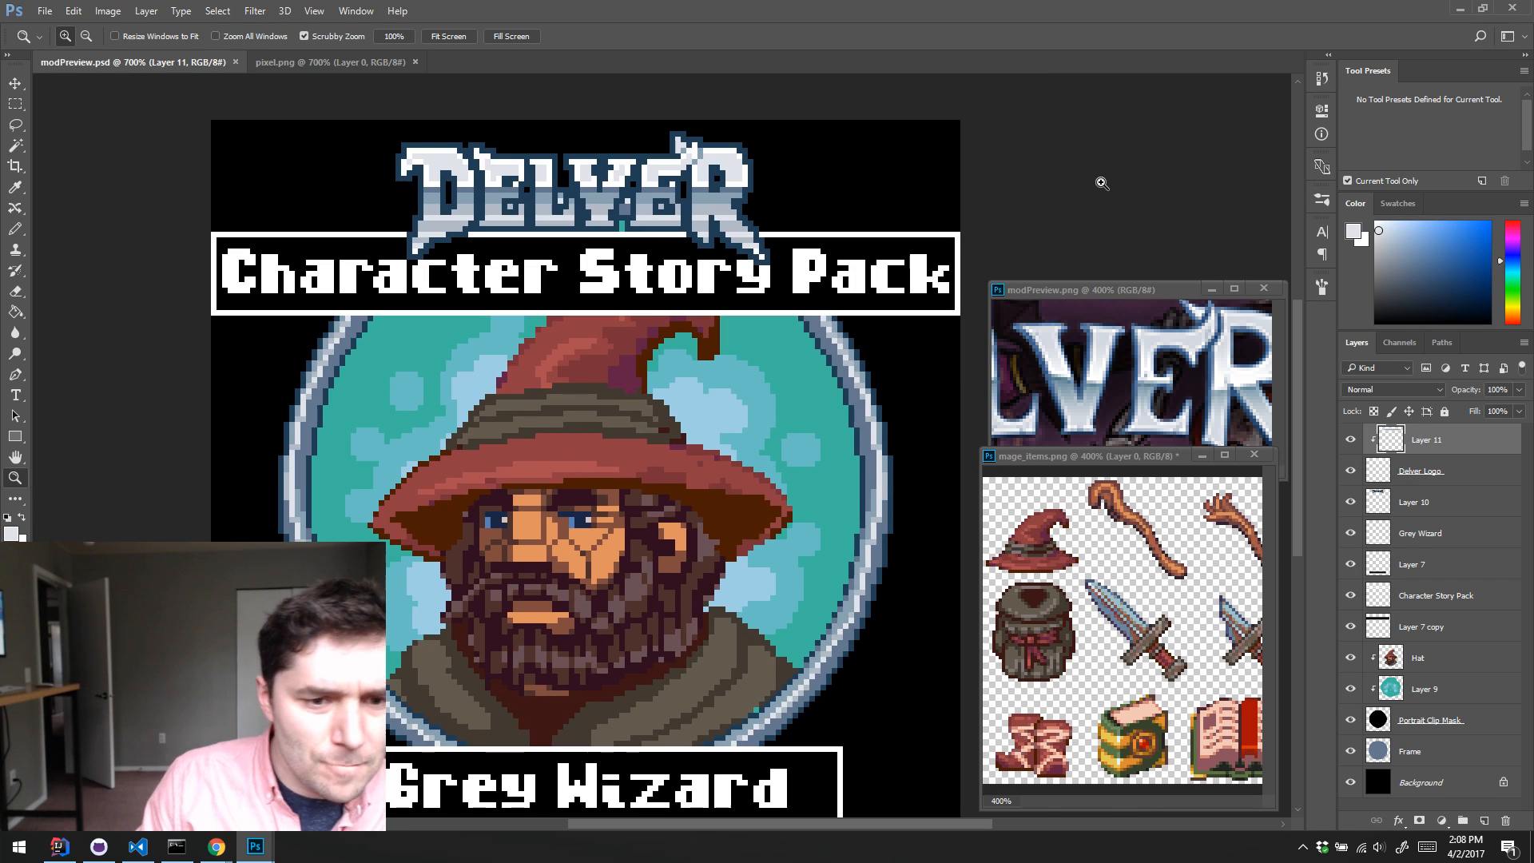
alt+click(690, 460)
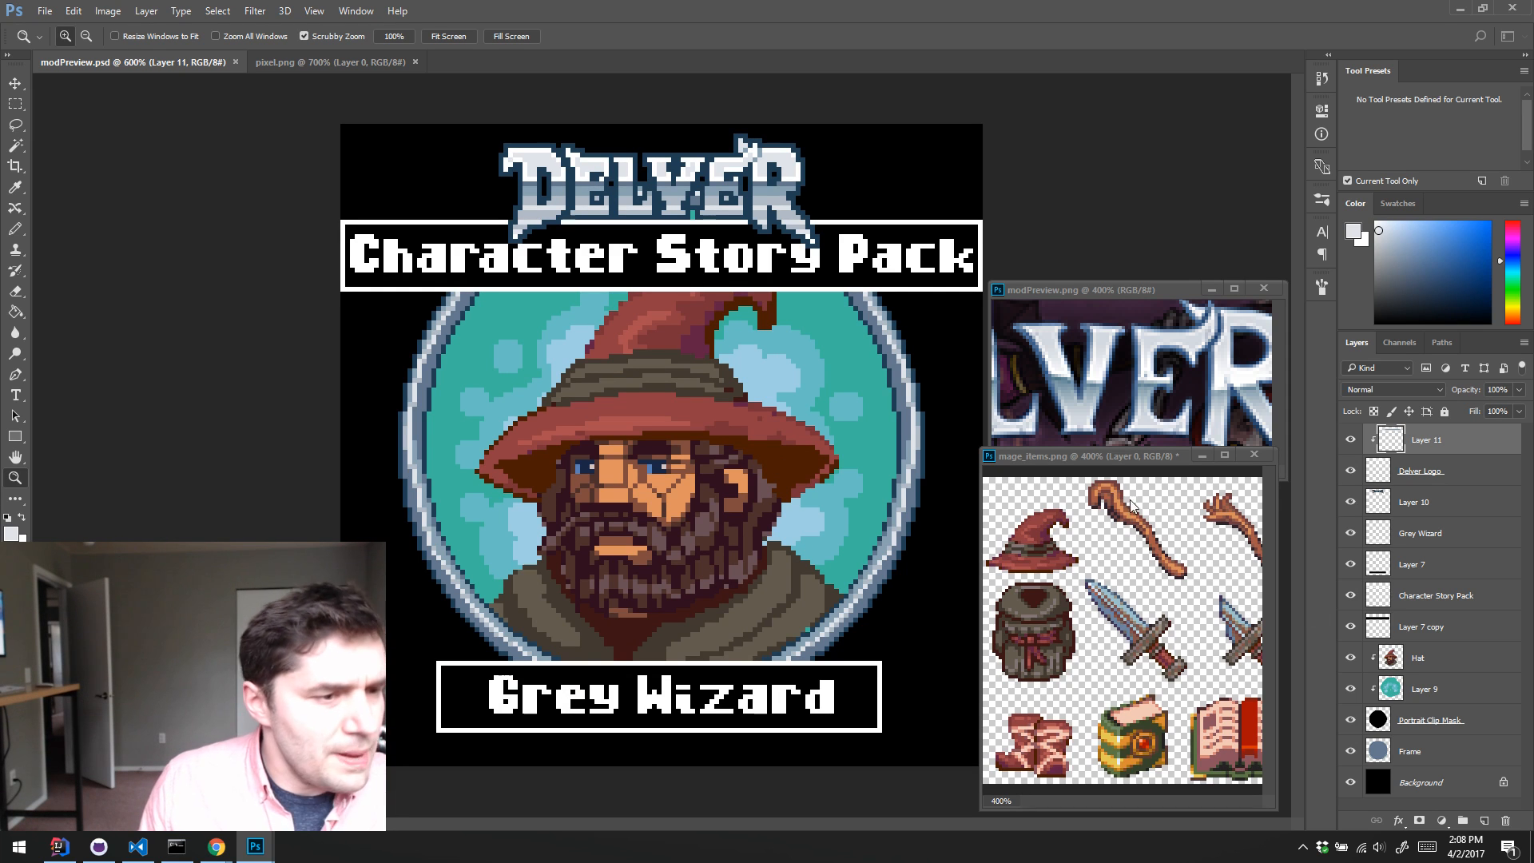
Step: Rename the Hat layer to Portrait
click(1407, 655)
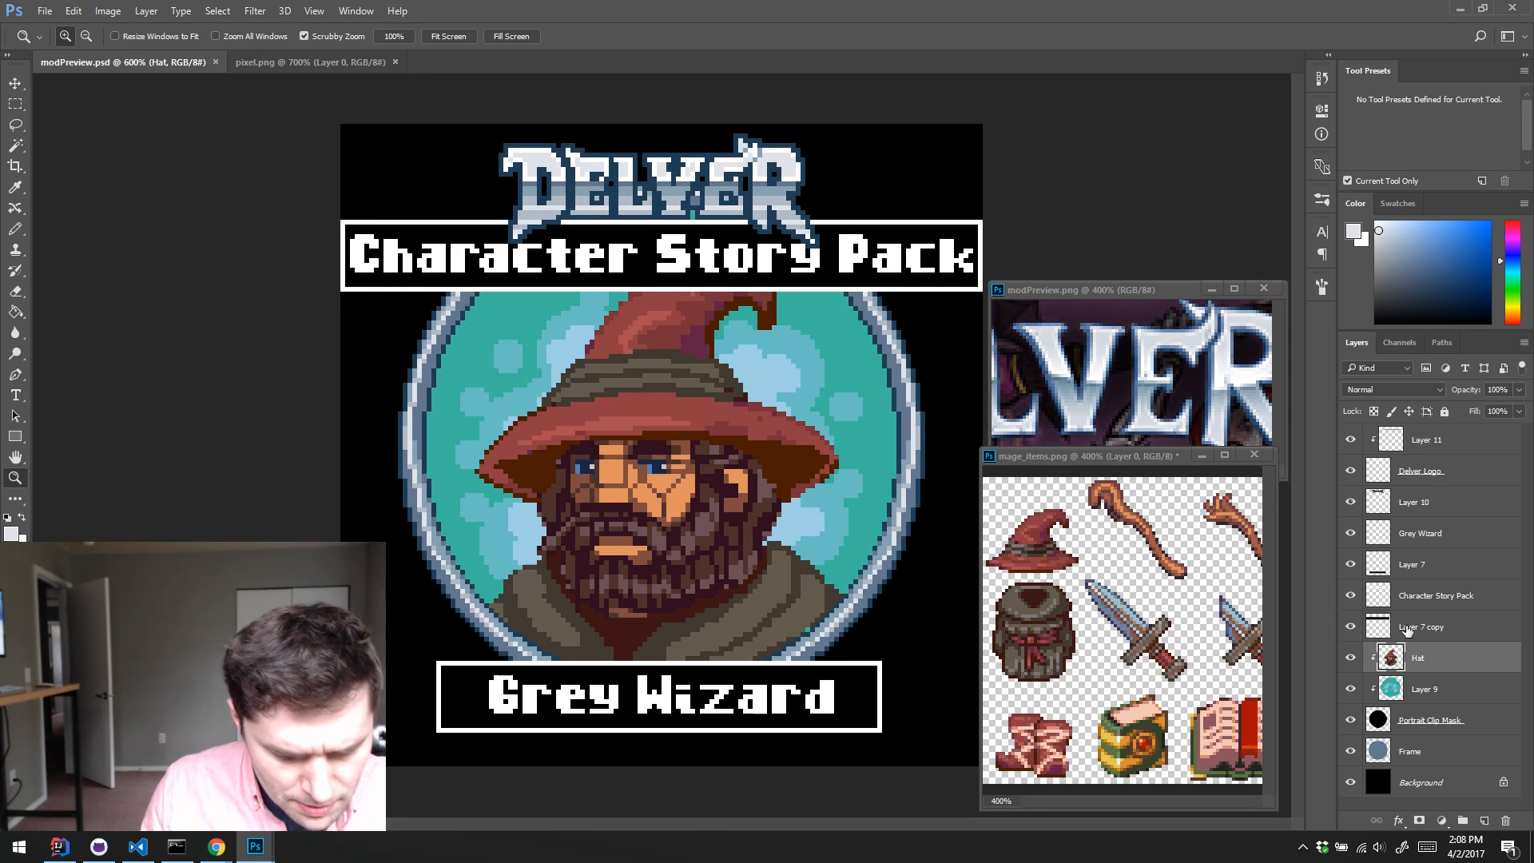
double_click(1427, 659)
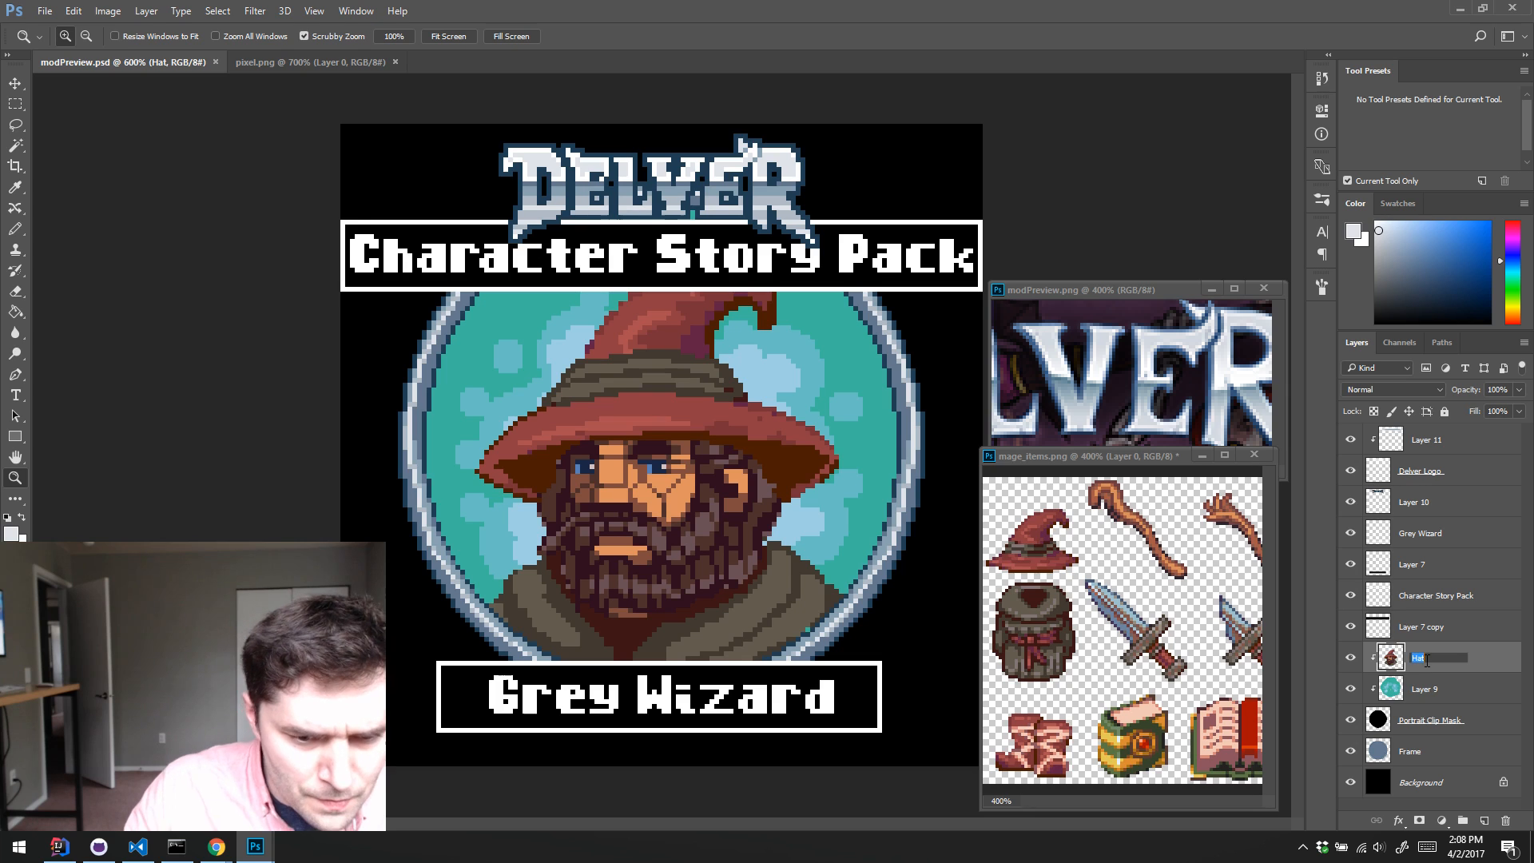
text(Pr)
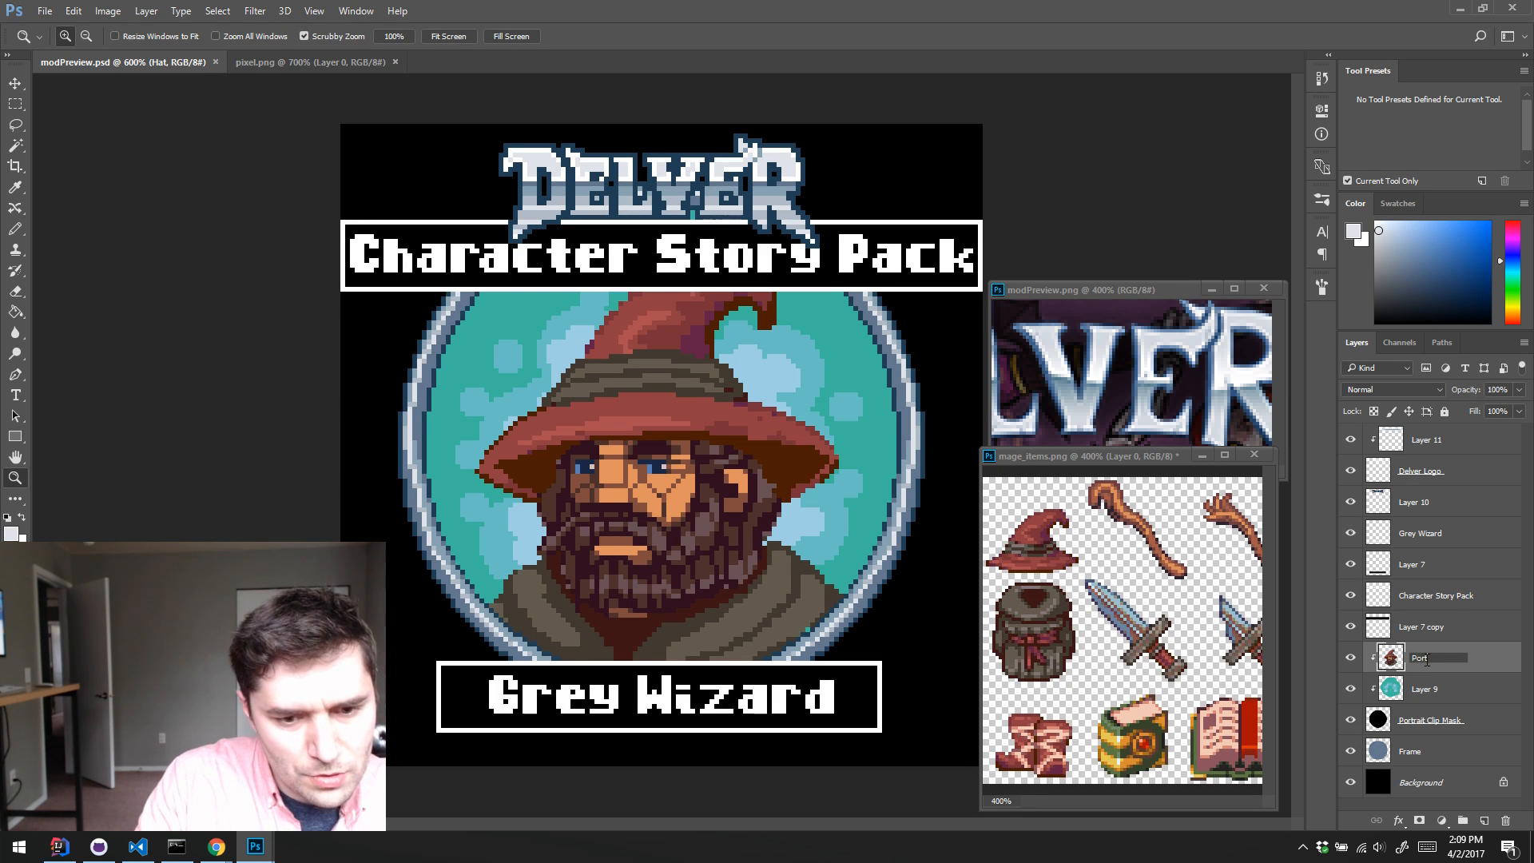
text(ortrait)
key(Return)
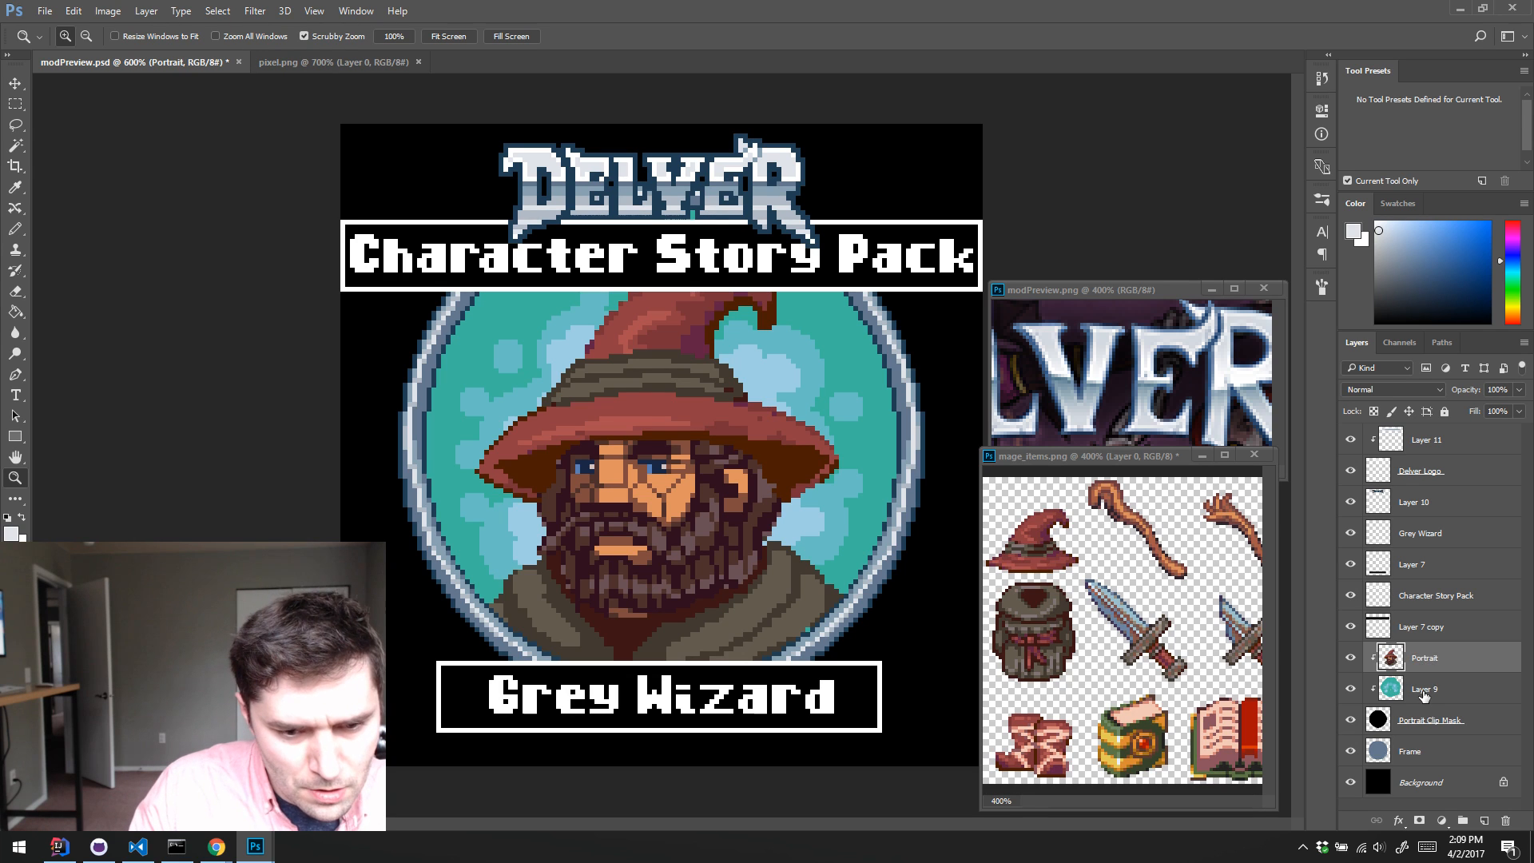
Step: Rename Layer 9 to Background
click(1424, 692)
double_click(1423, 691)
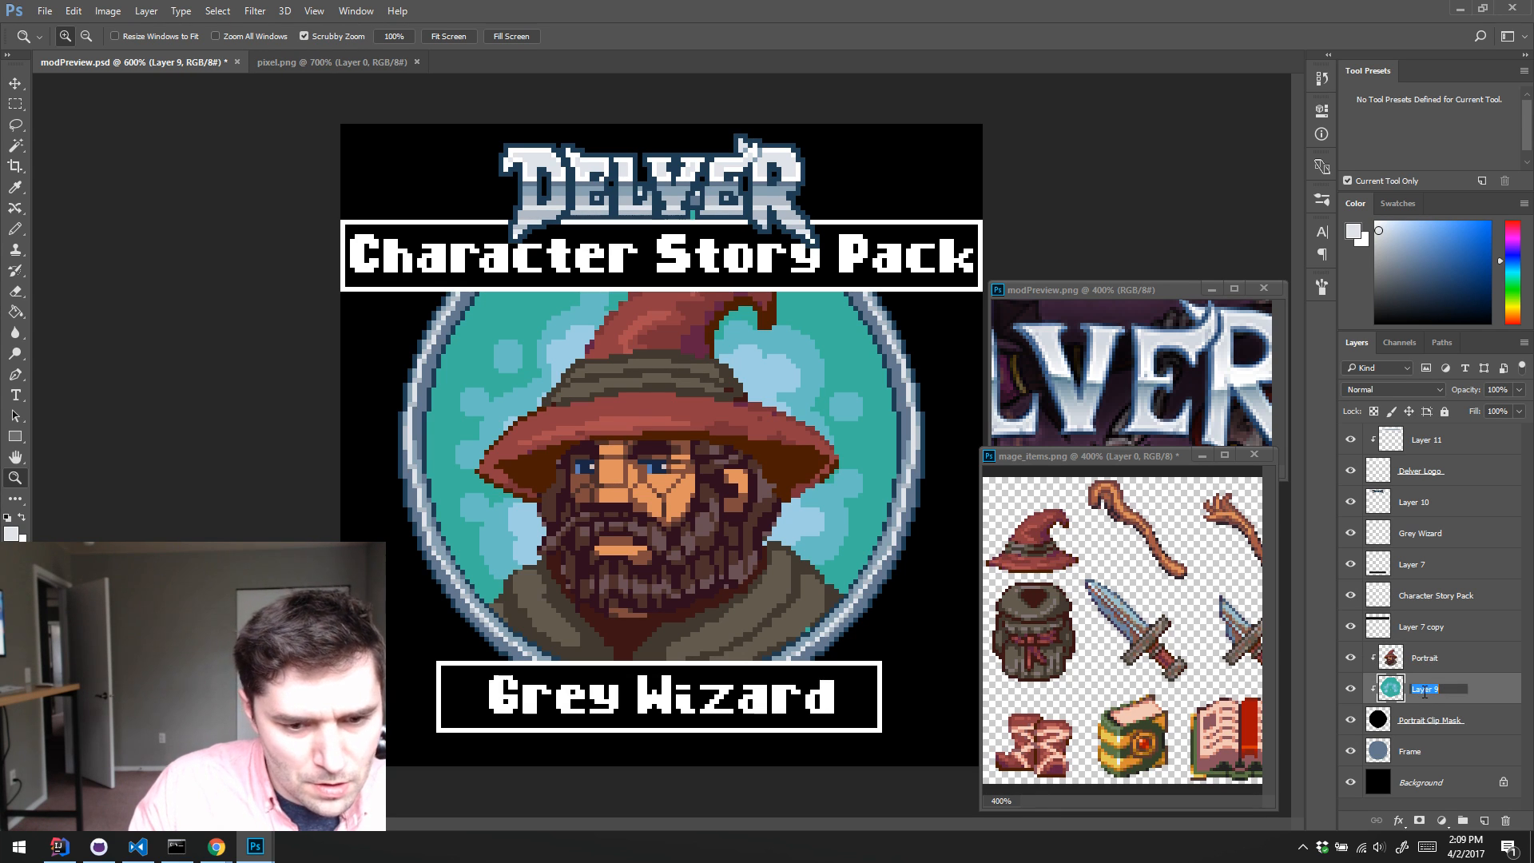
text(P)
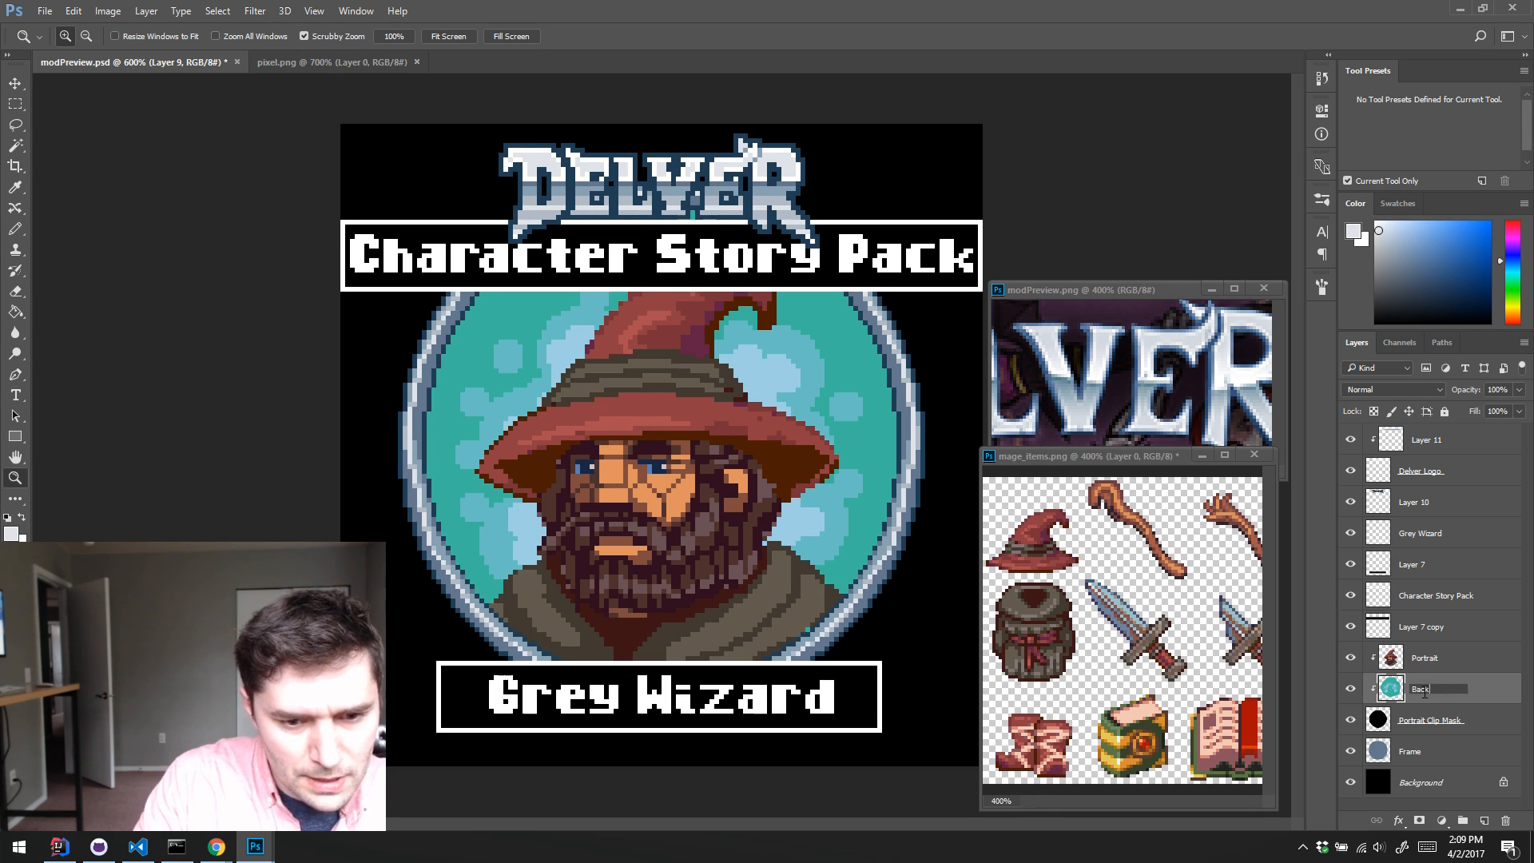
text(ackground)
key(Return)
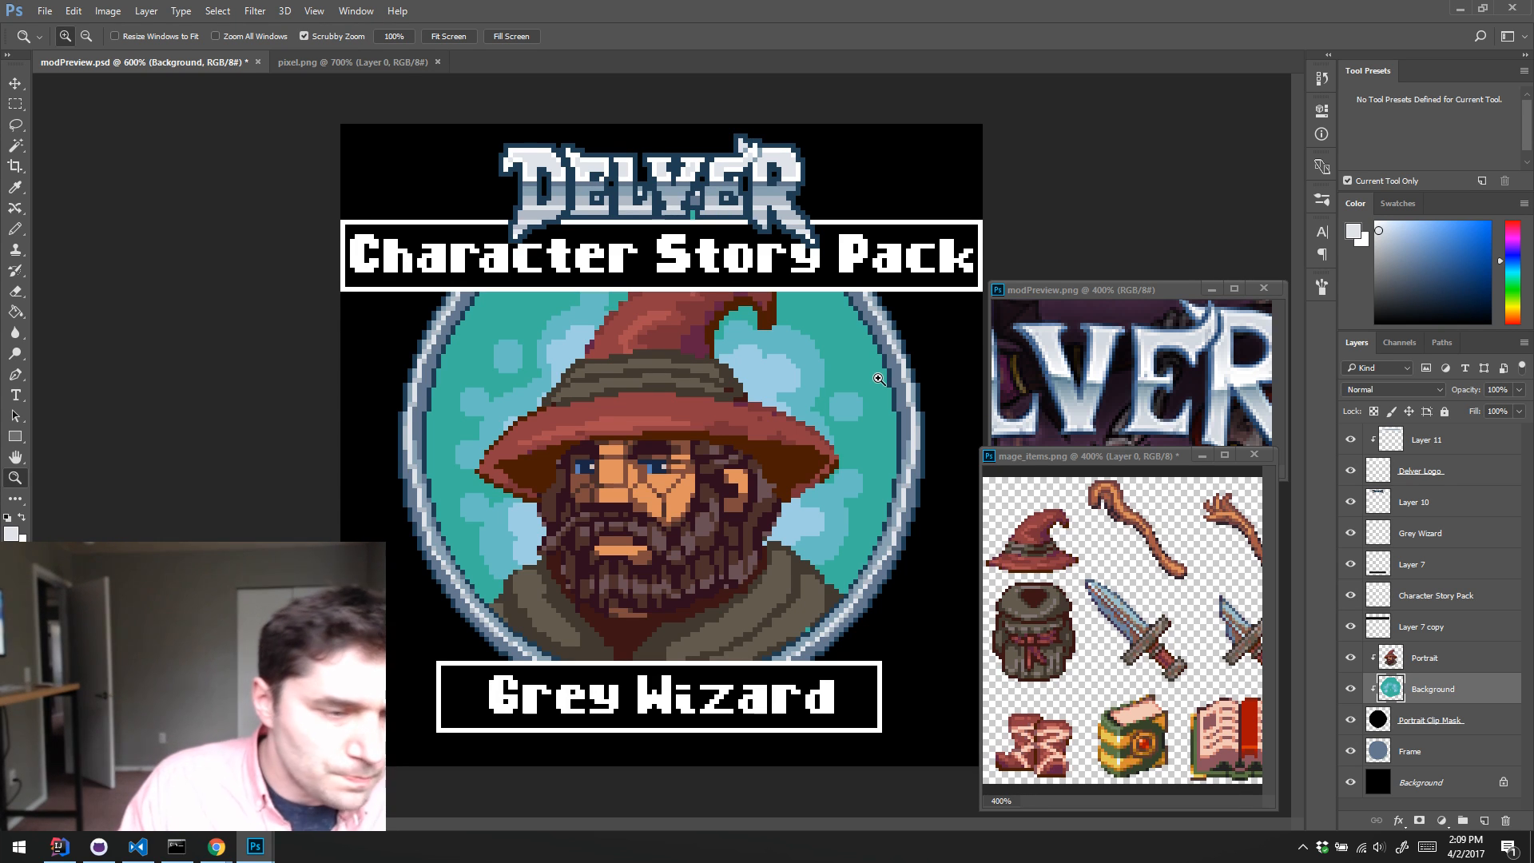
Step: Retouch the shading of the wizard's hat band on the Portrait layer with the Pencil, using brown tones sampled from the hat
click(1432, 657)
key(b)
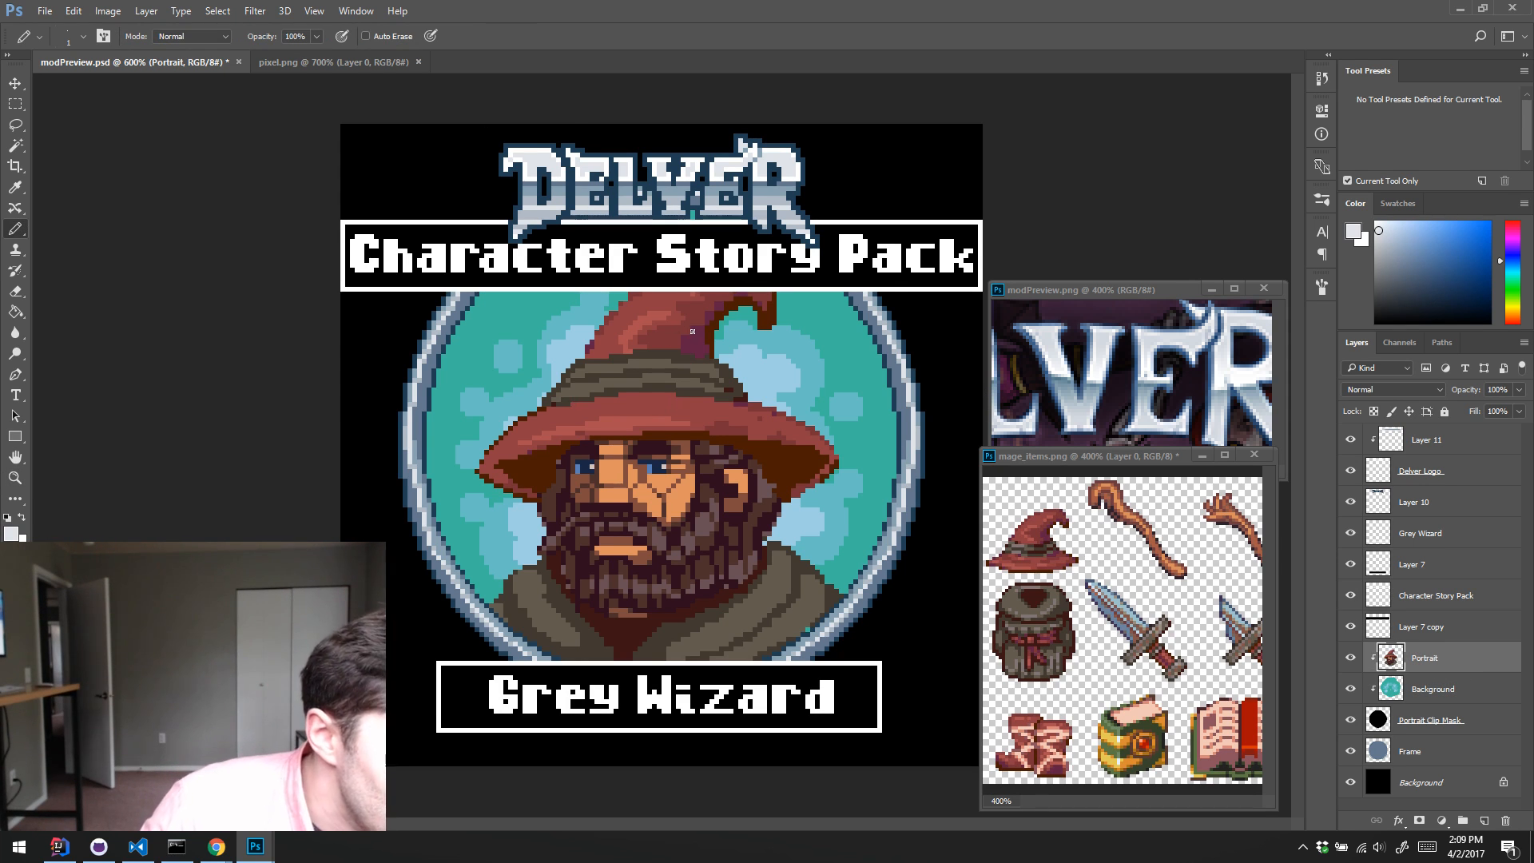
alt+click(724, 362)
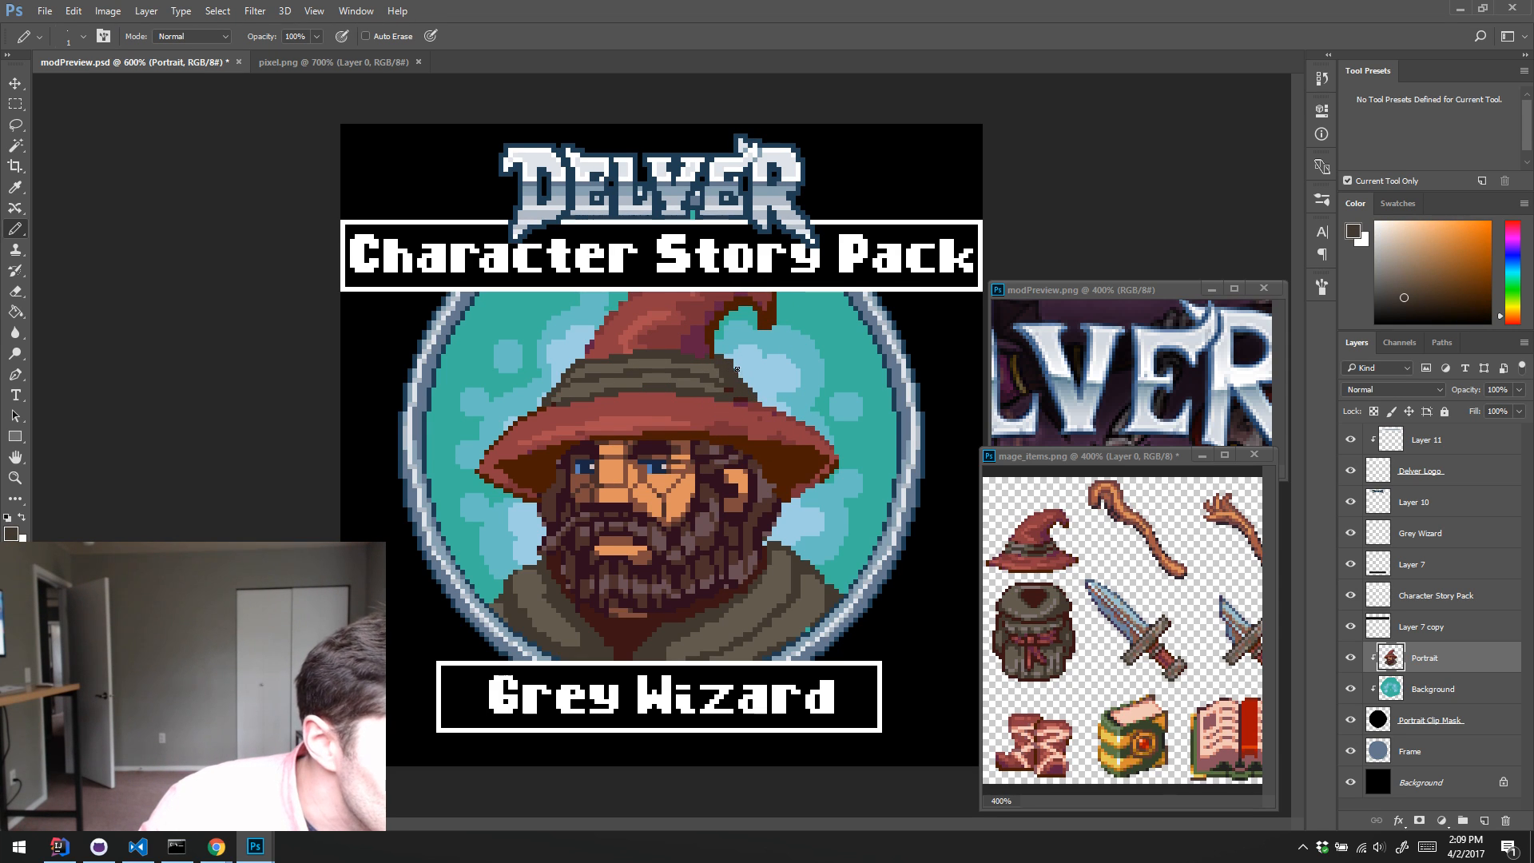
alt+click(726, 376)
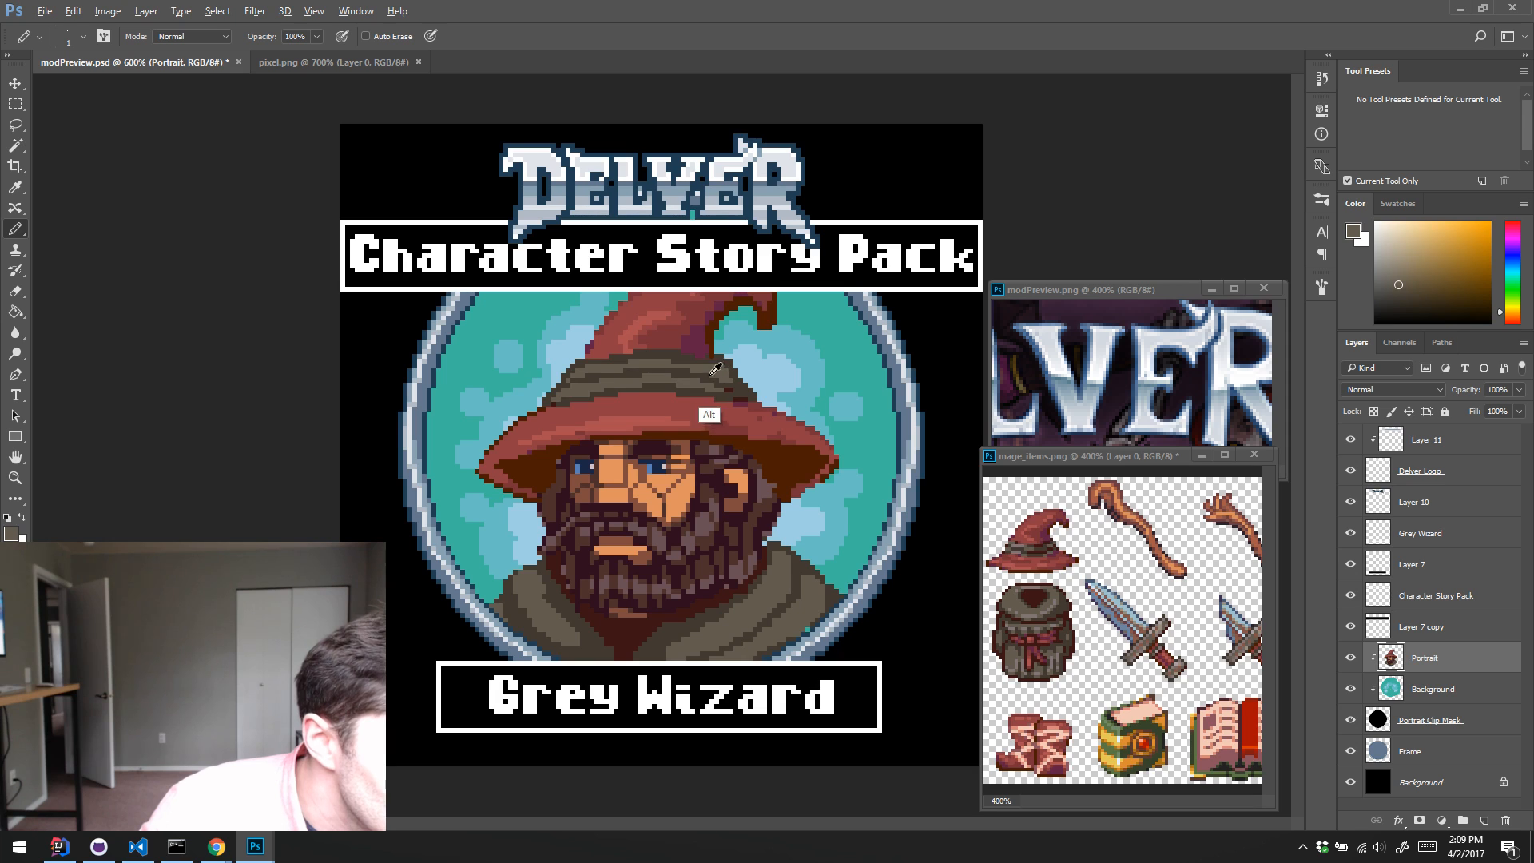
alt+click(714, 377)
alt+click(719, 379)
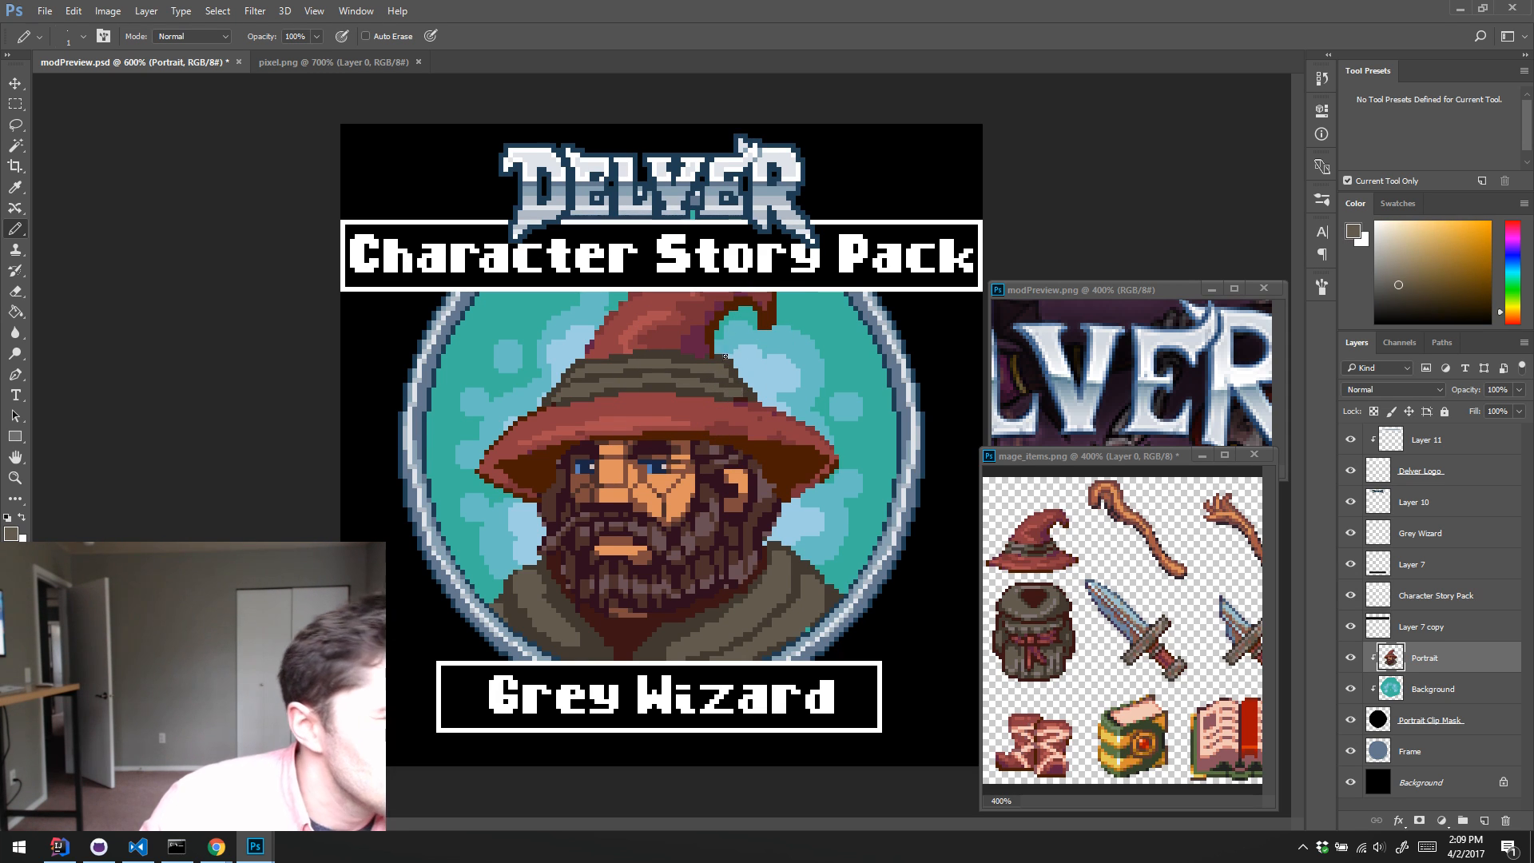
alt+click(717, 398)
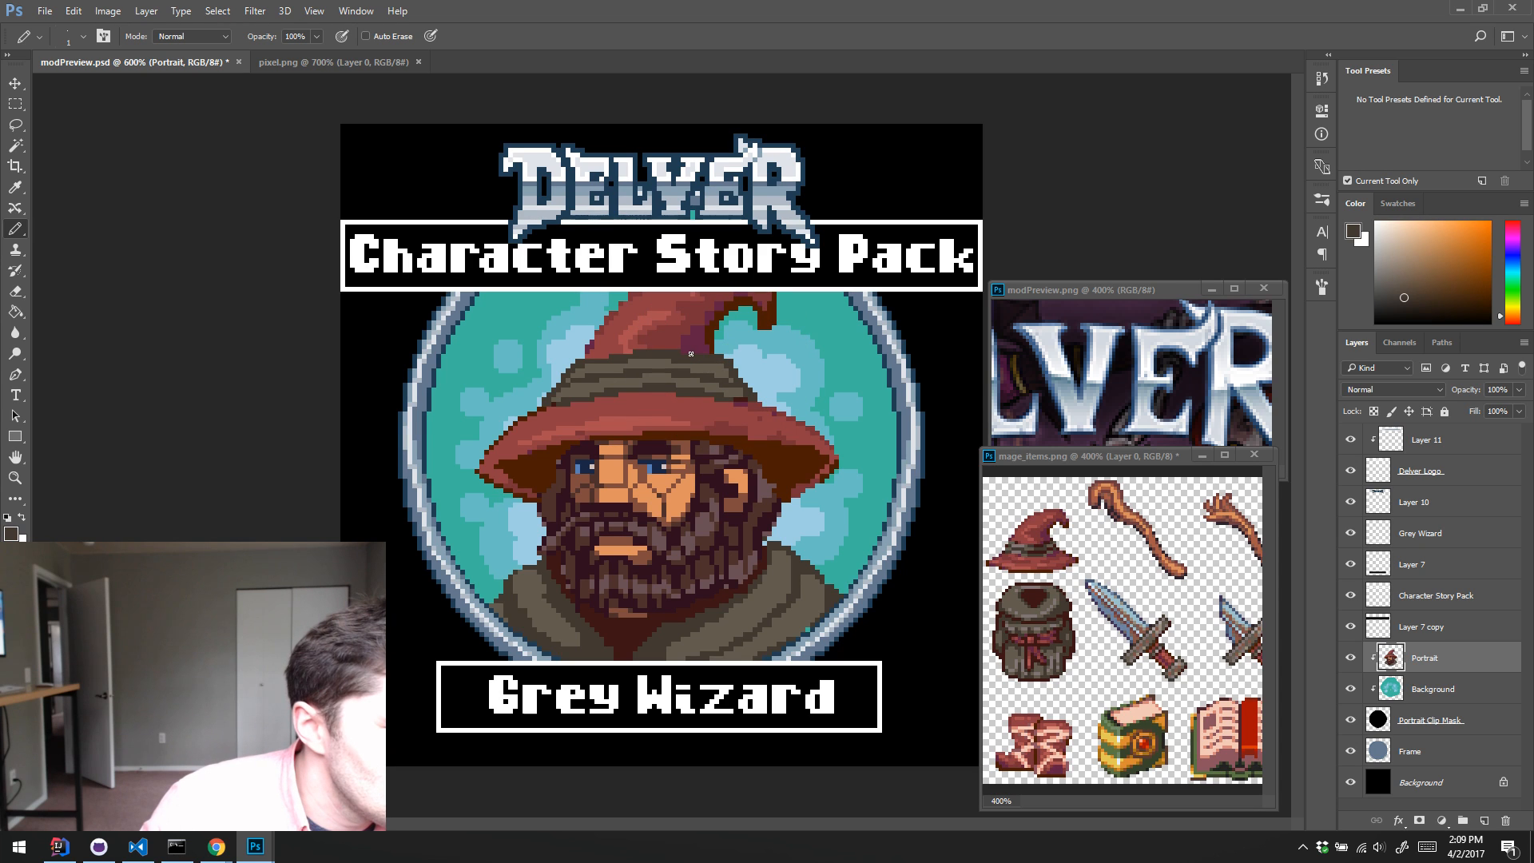
alt+click(714, 377)
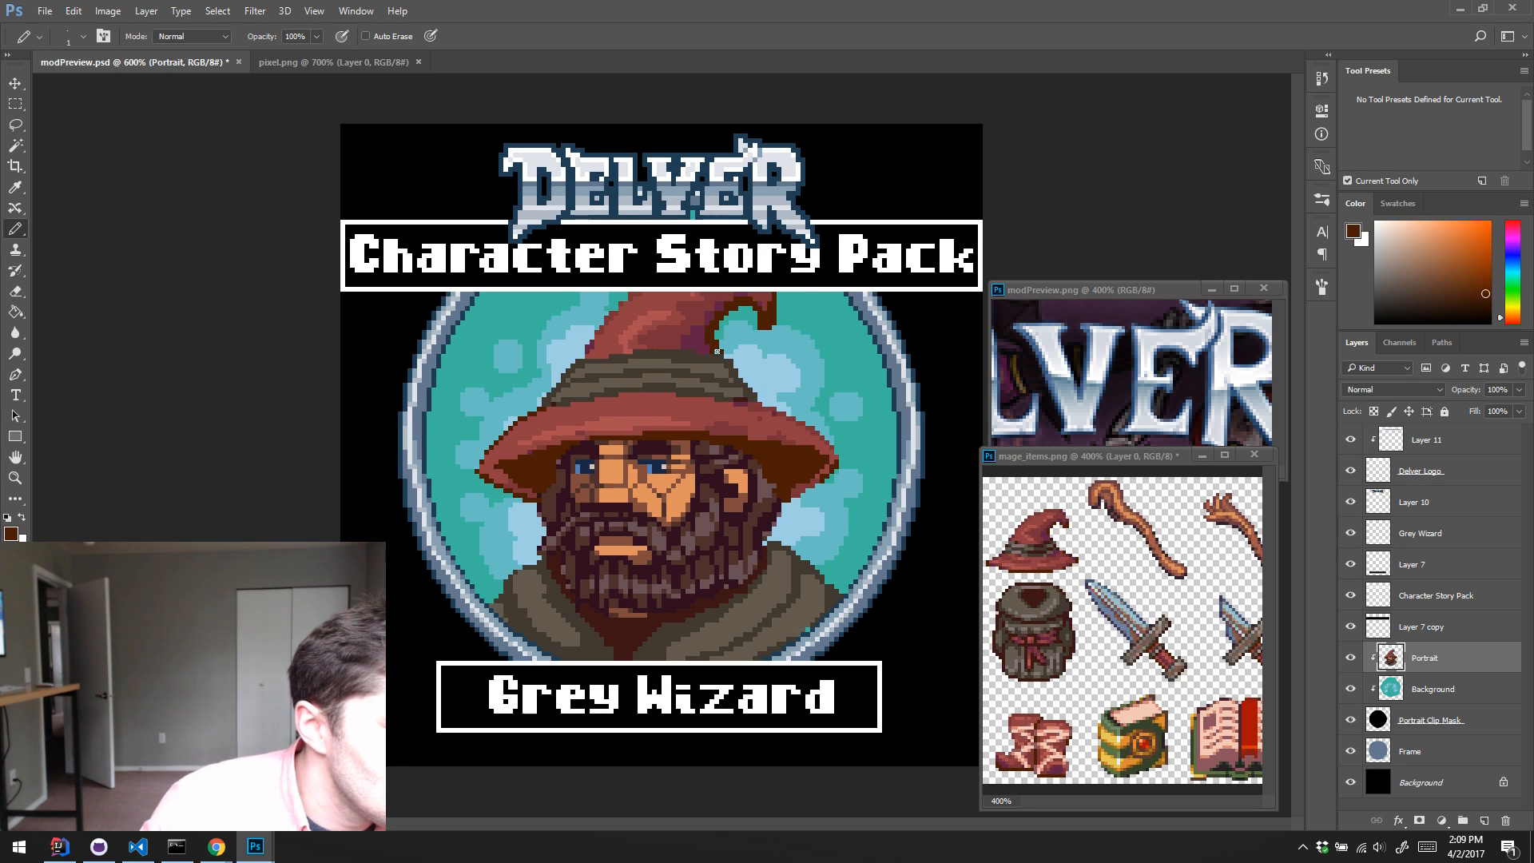
key(e)
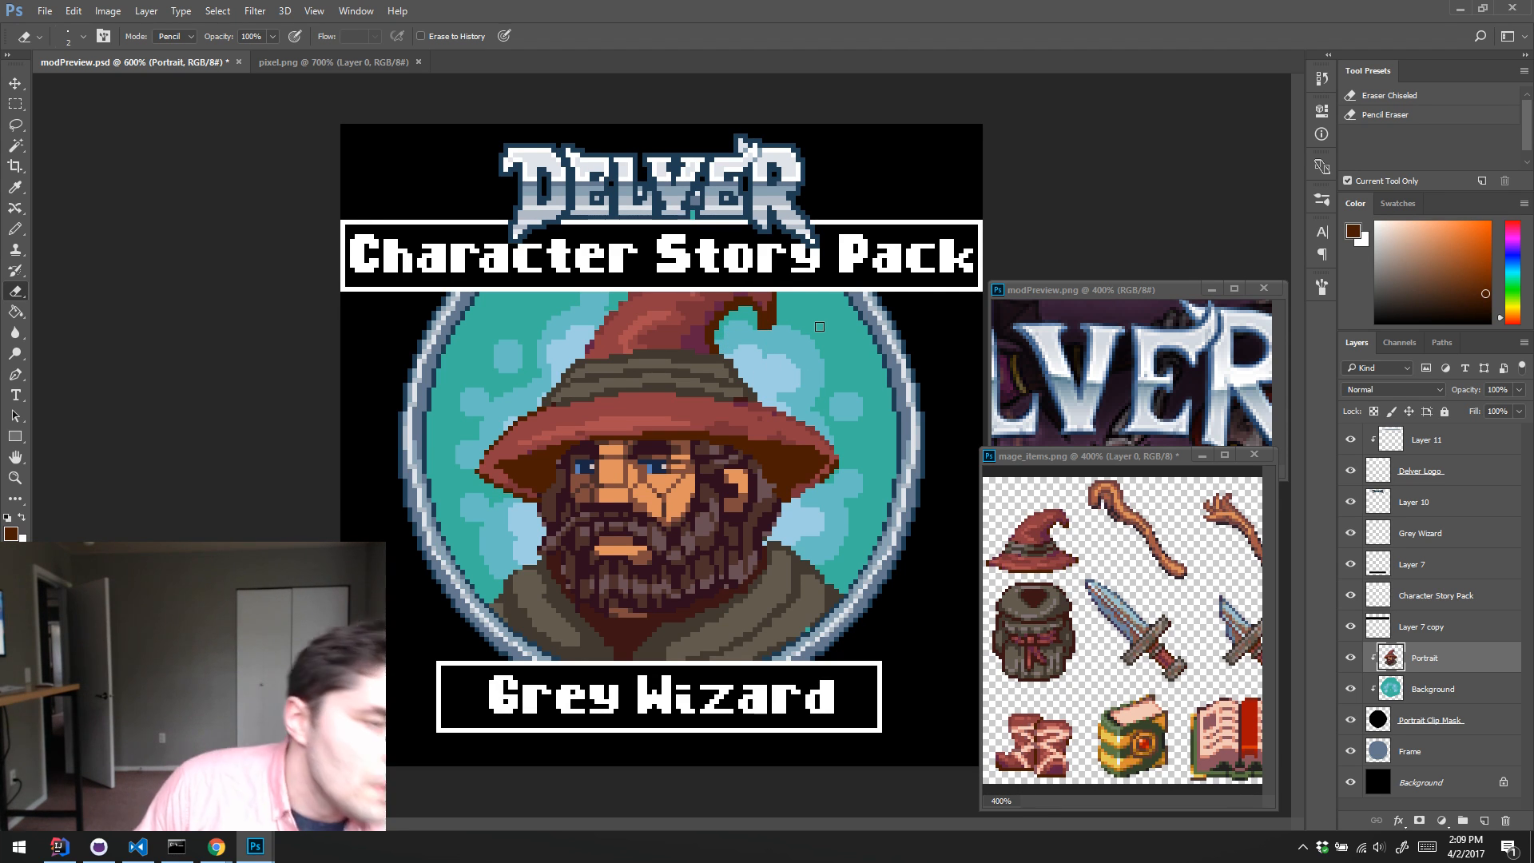
key(b)
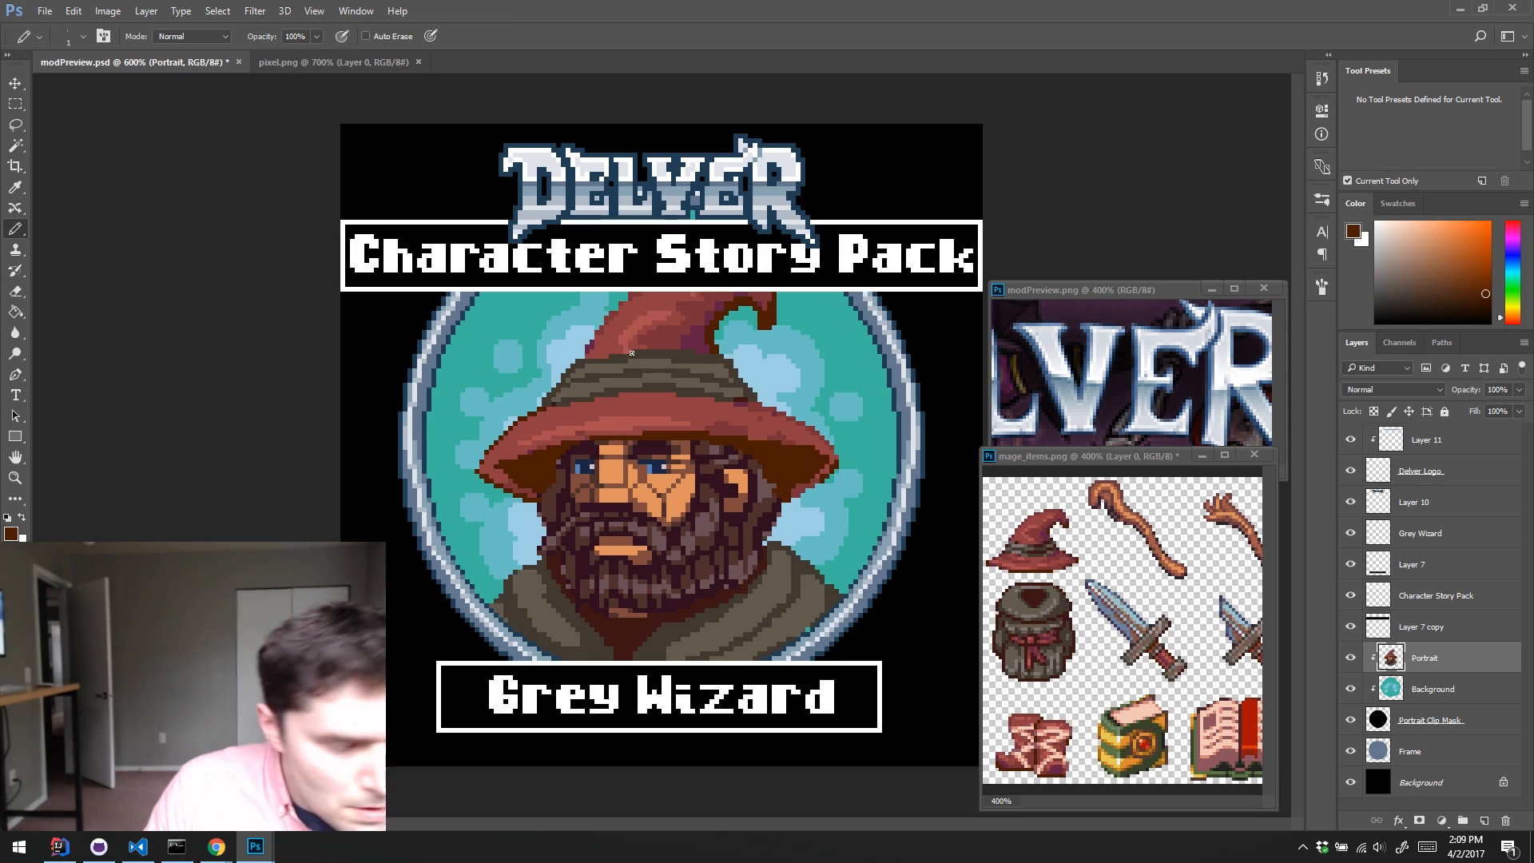
alt+click(733, 367)
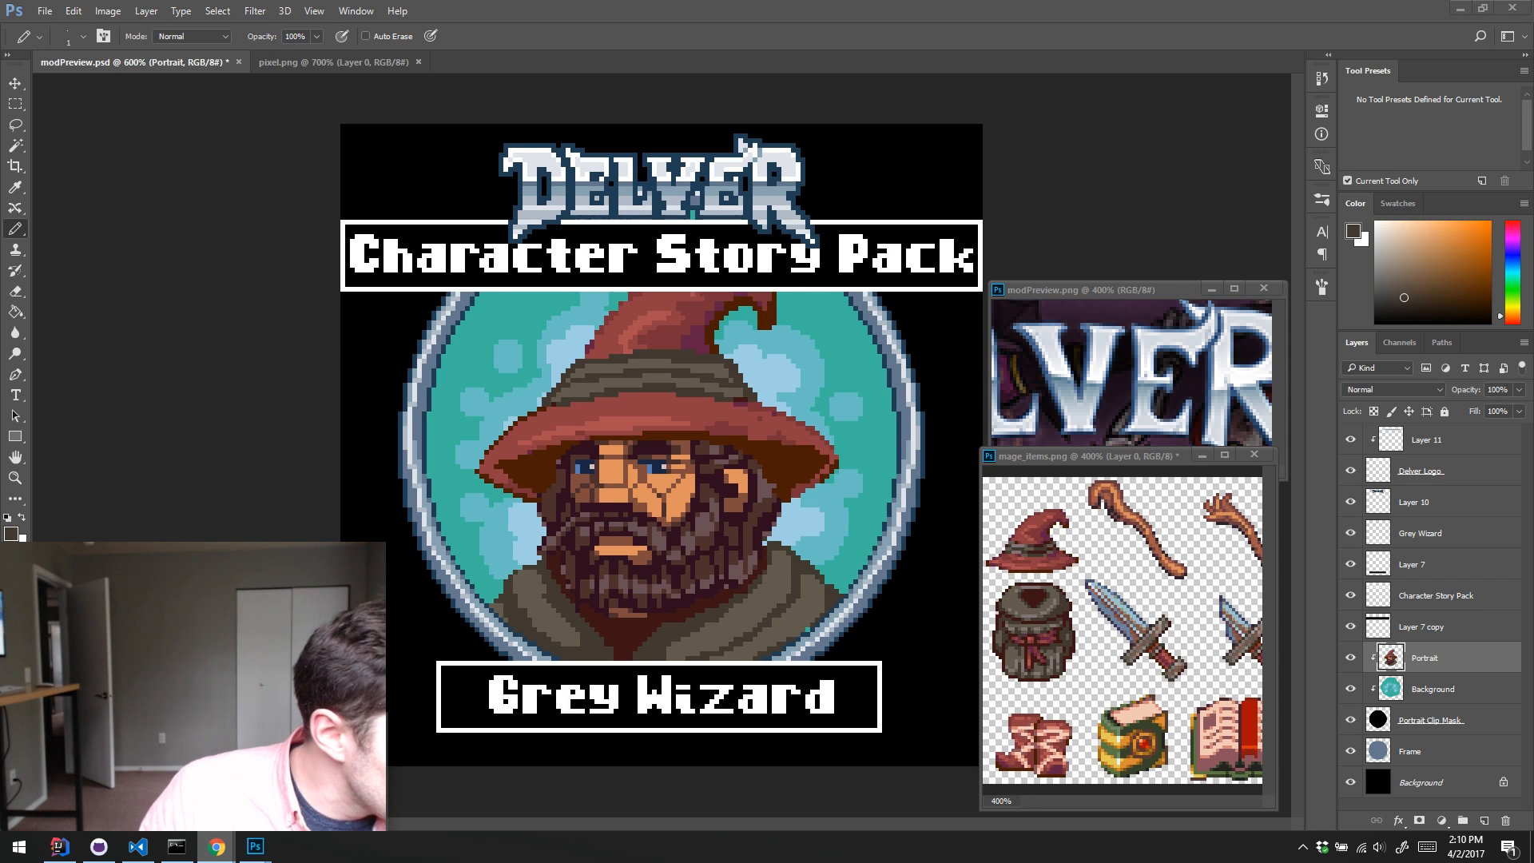
Step: Switch to Chrome to examine the Warhammer Quest box reference photo and return to Photoshop
click(217, 847)
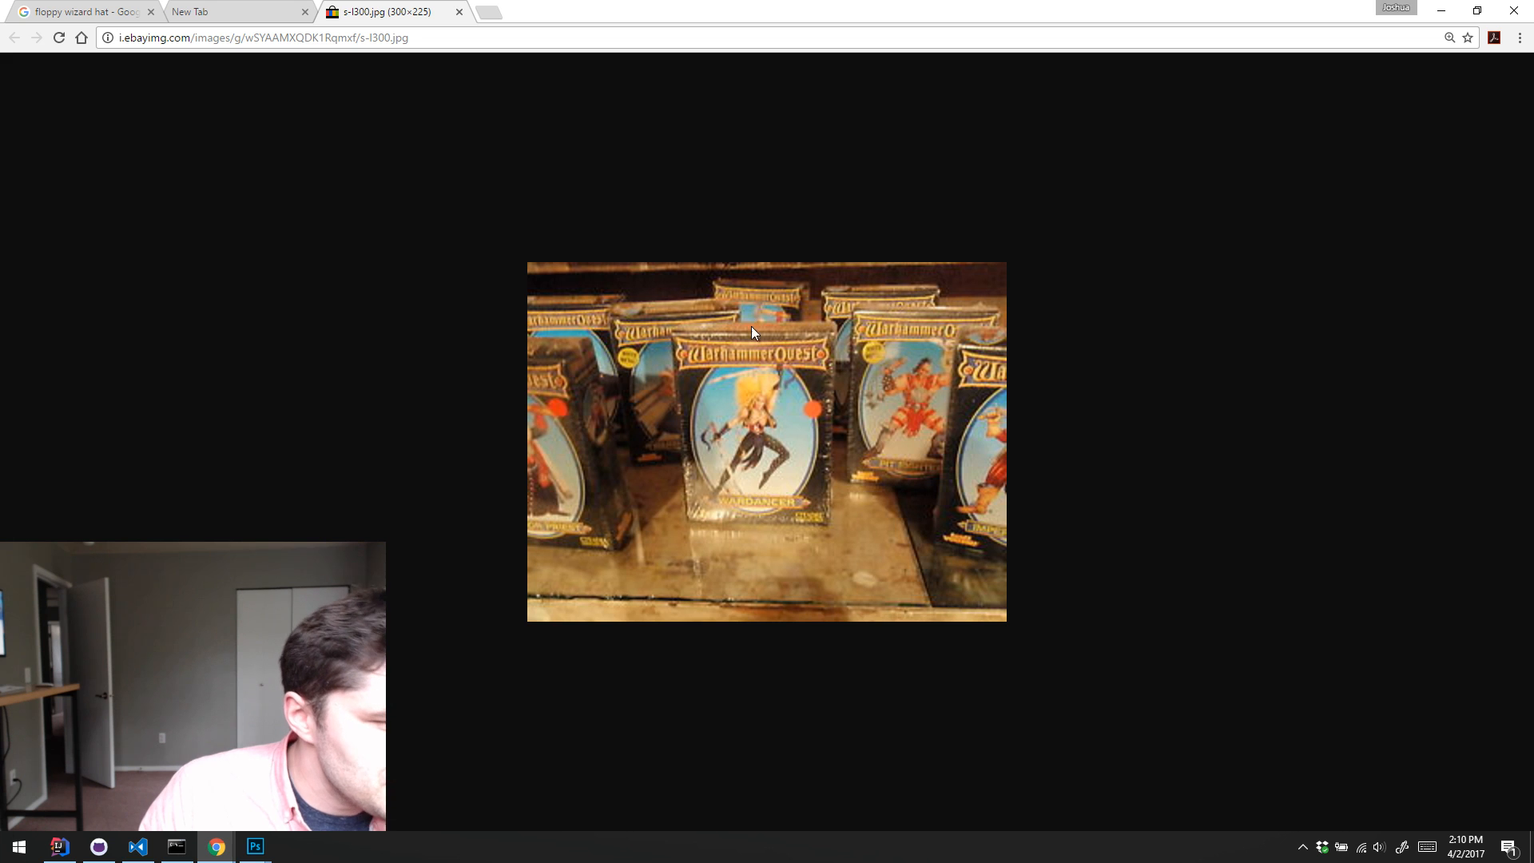
click(1441, 11)
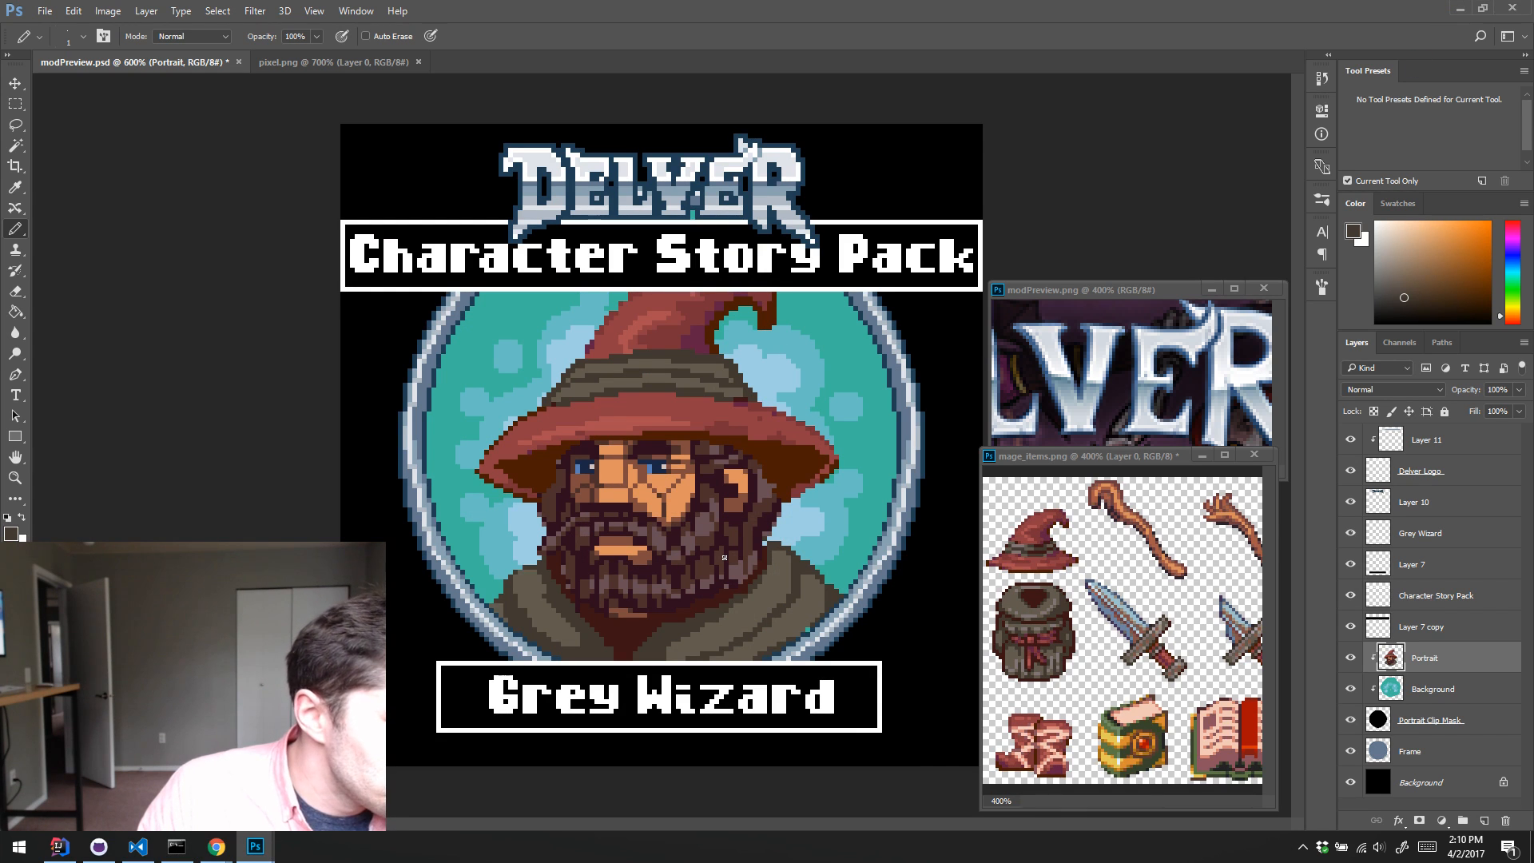
Step: Fill the Character Story Pack banner on Layer 7 copy and the Grey Wizard banner on Layer 7 with the Delver logo's dark blue outline colour
click(1438, 629)
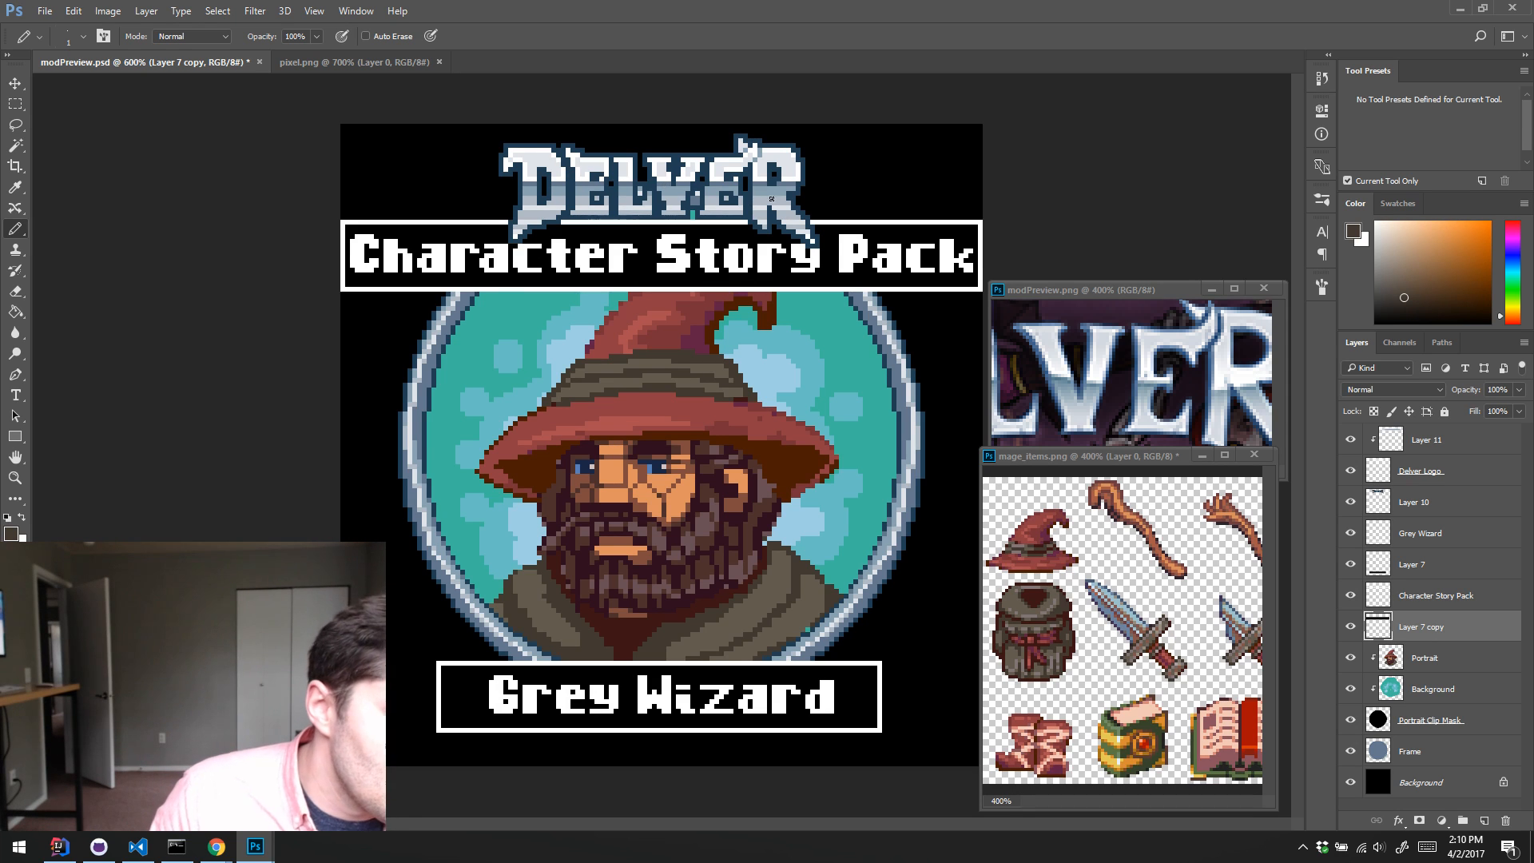
alt+click(755, 233)
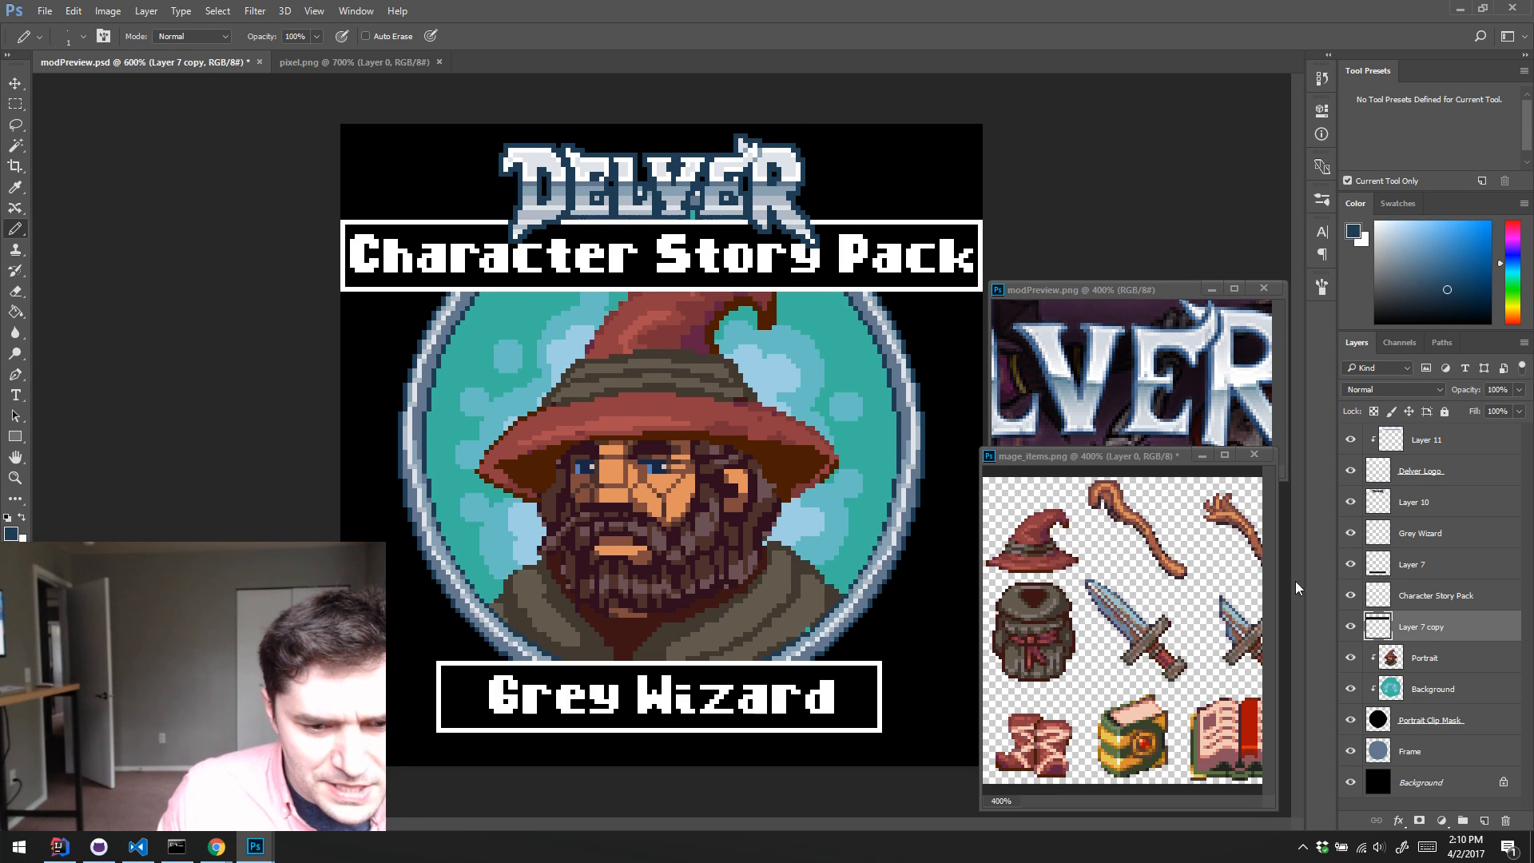
click(1350, 626)
click(1349, 626)
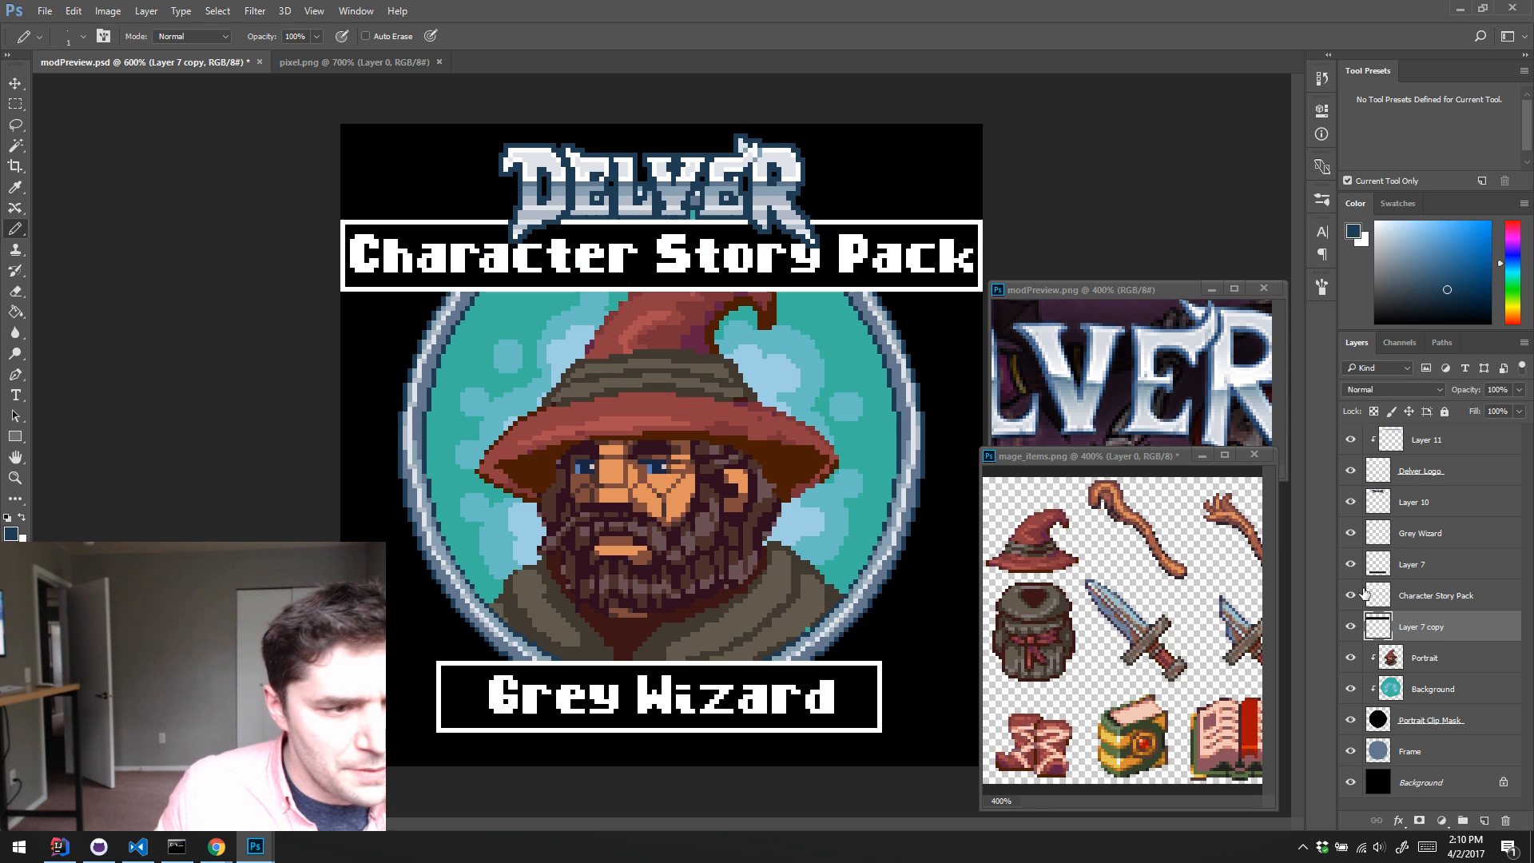
key(g)
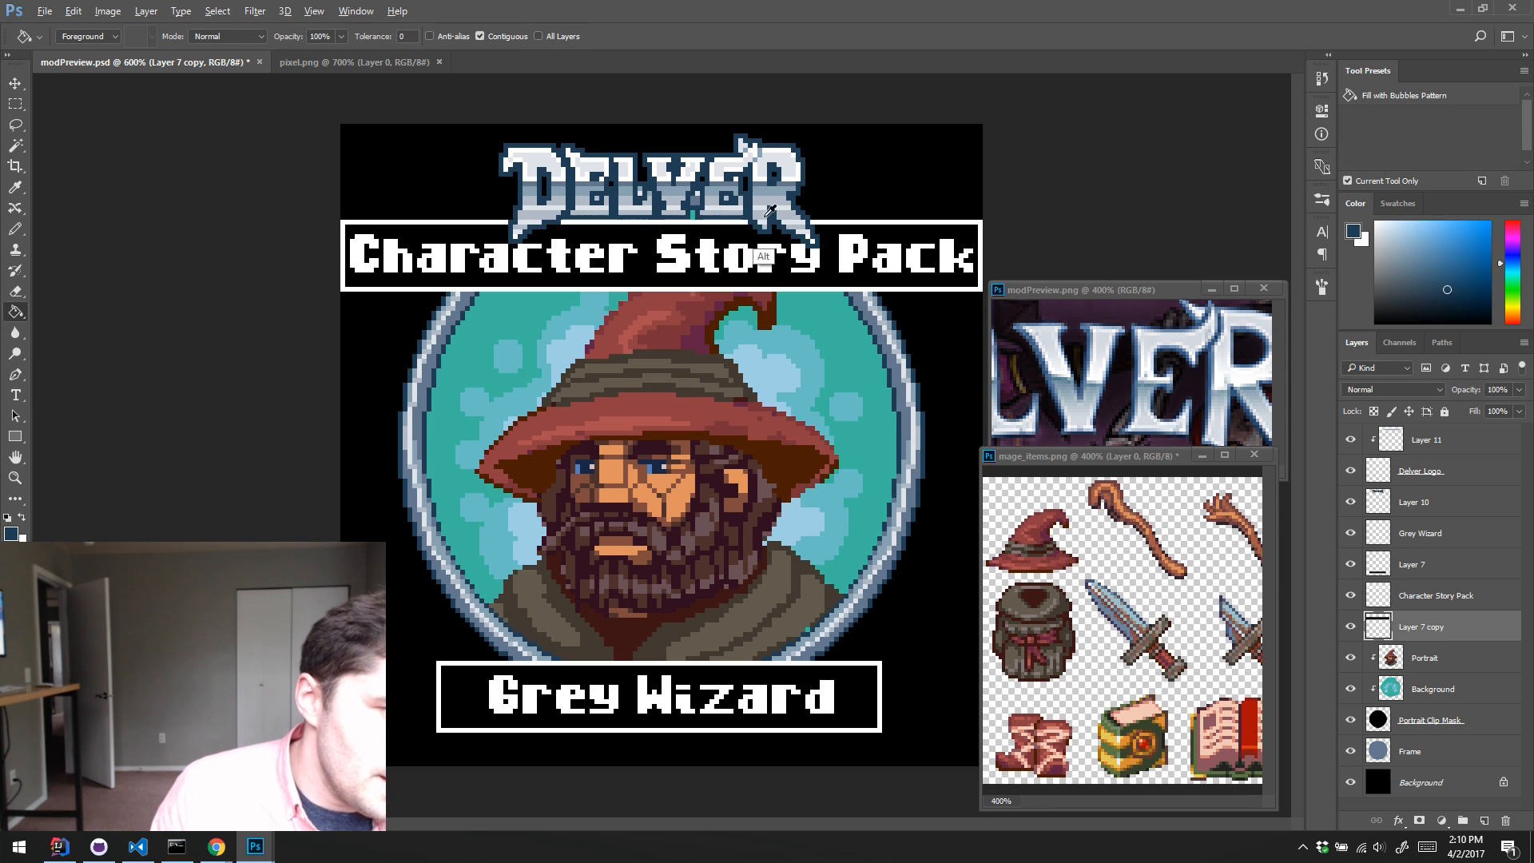
click(763, 264)
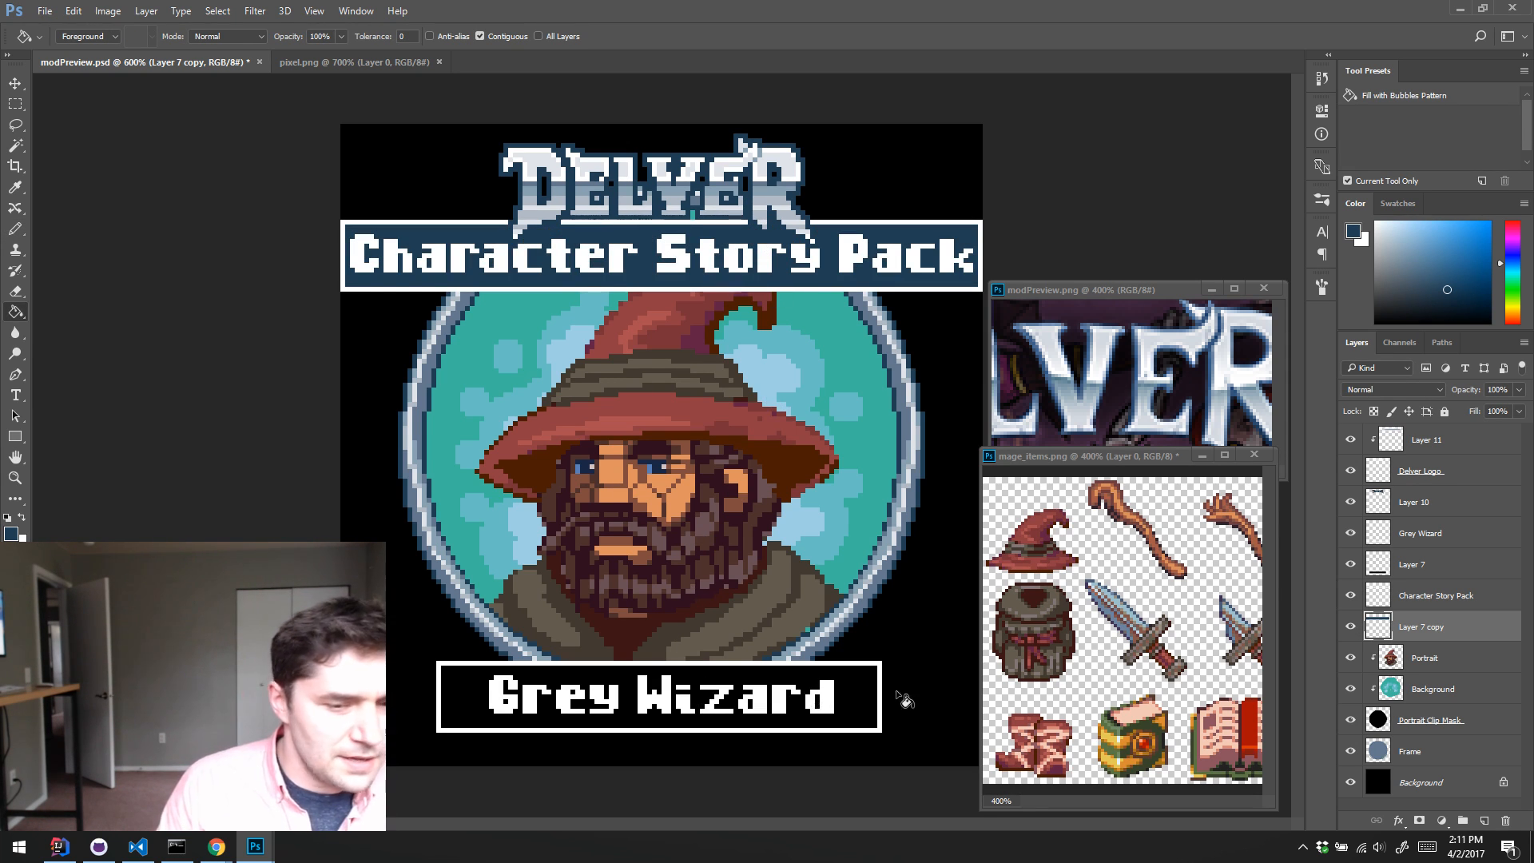
click(1389, 569)
click(879, 677)
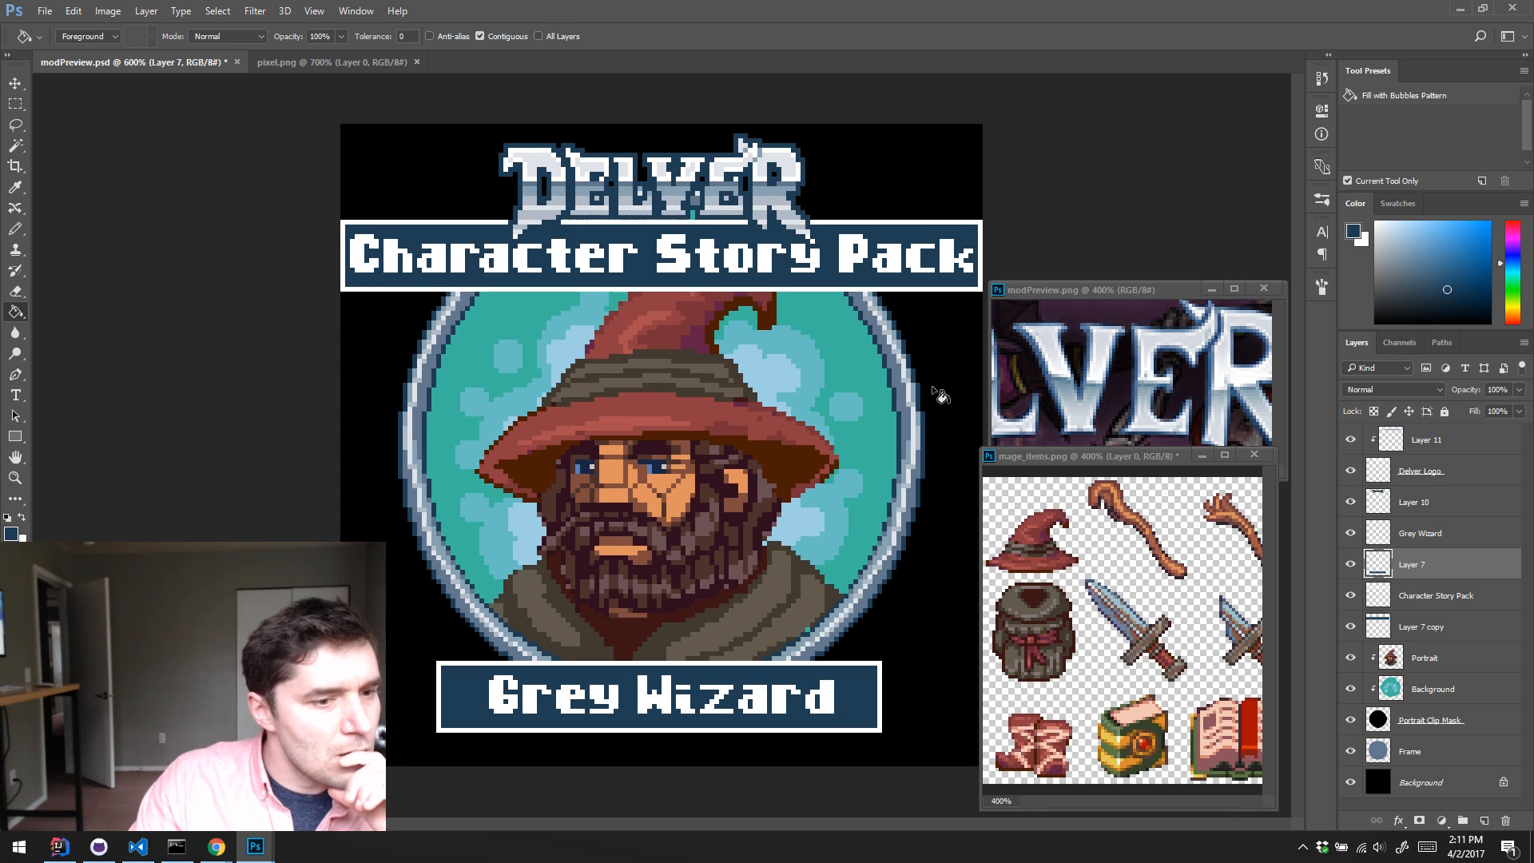
Step: Try lightening a duplicate of the black Background layer by +16 with Hue/Saturation, and discard the duplicate
click(1411, 784)
drag(1410, 784, 1483, 821)
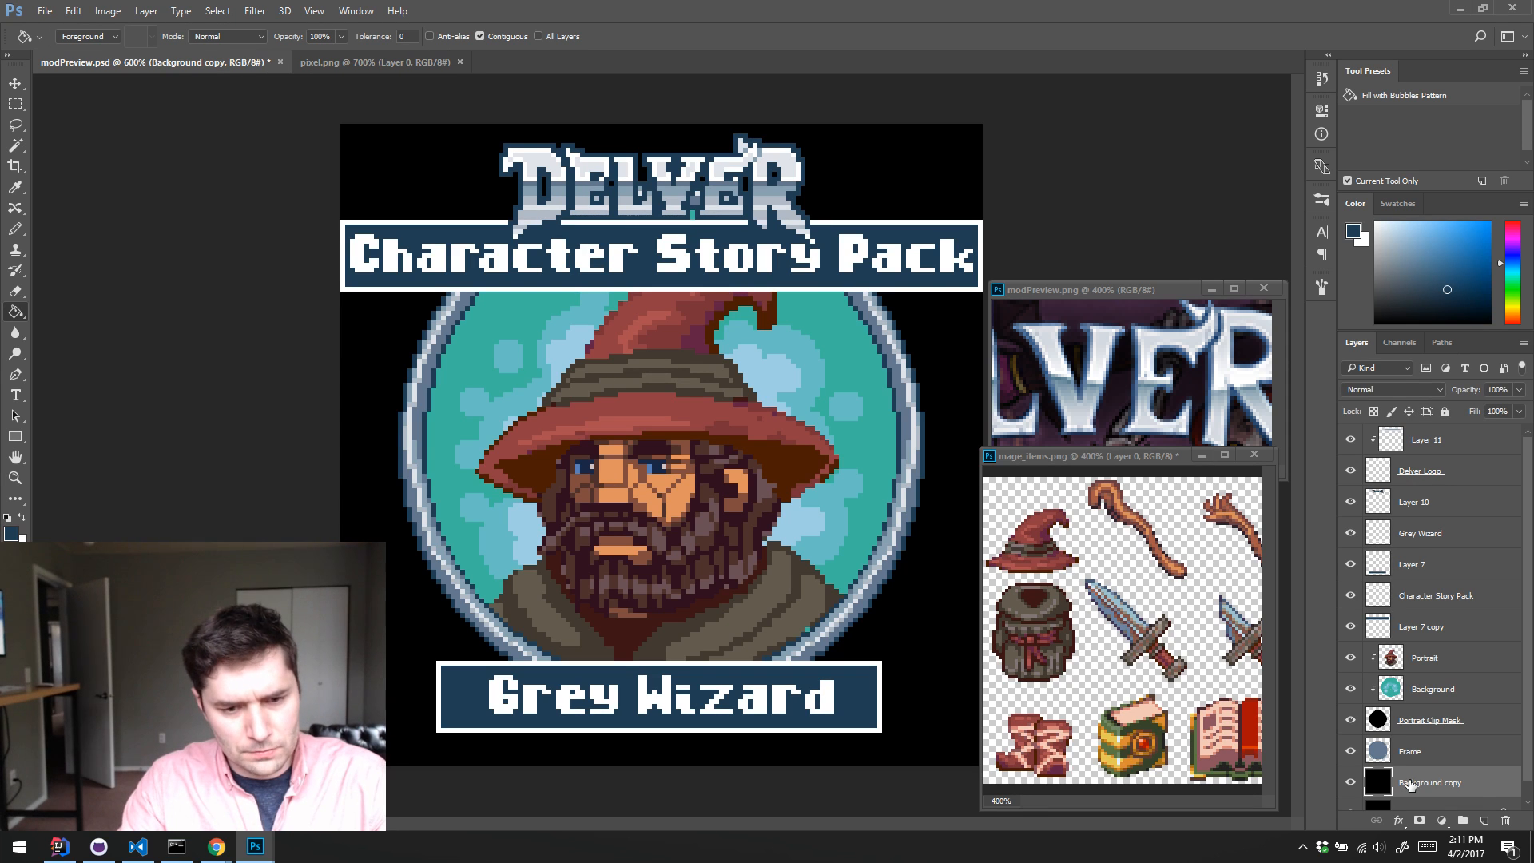
key(ctrl+u)
drag(996, 279, 1011, 303)
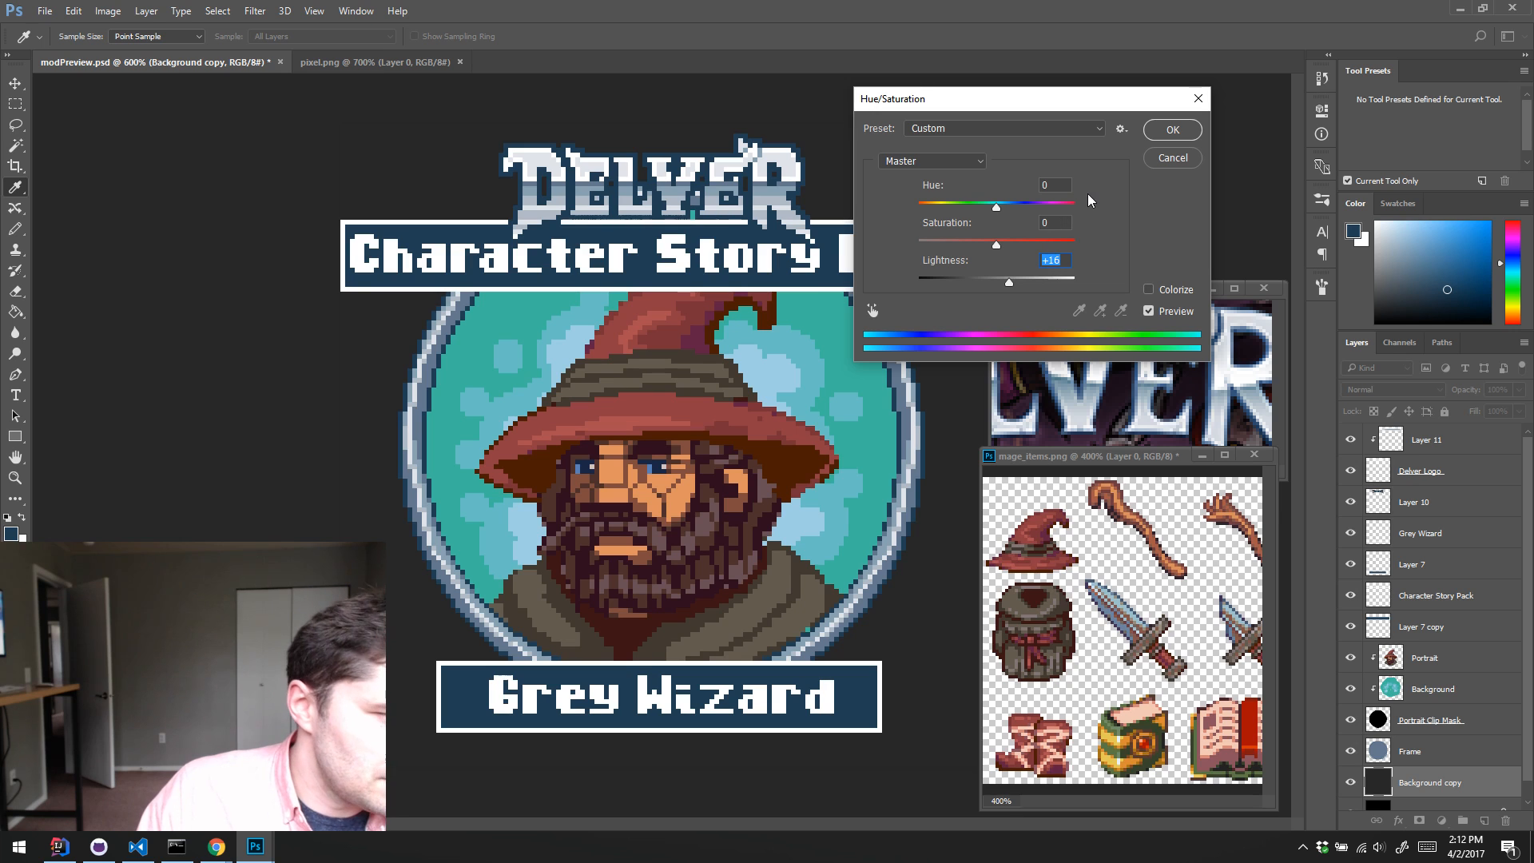
click(1150, 158)
key(g)
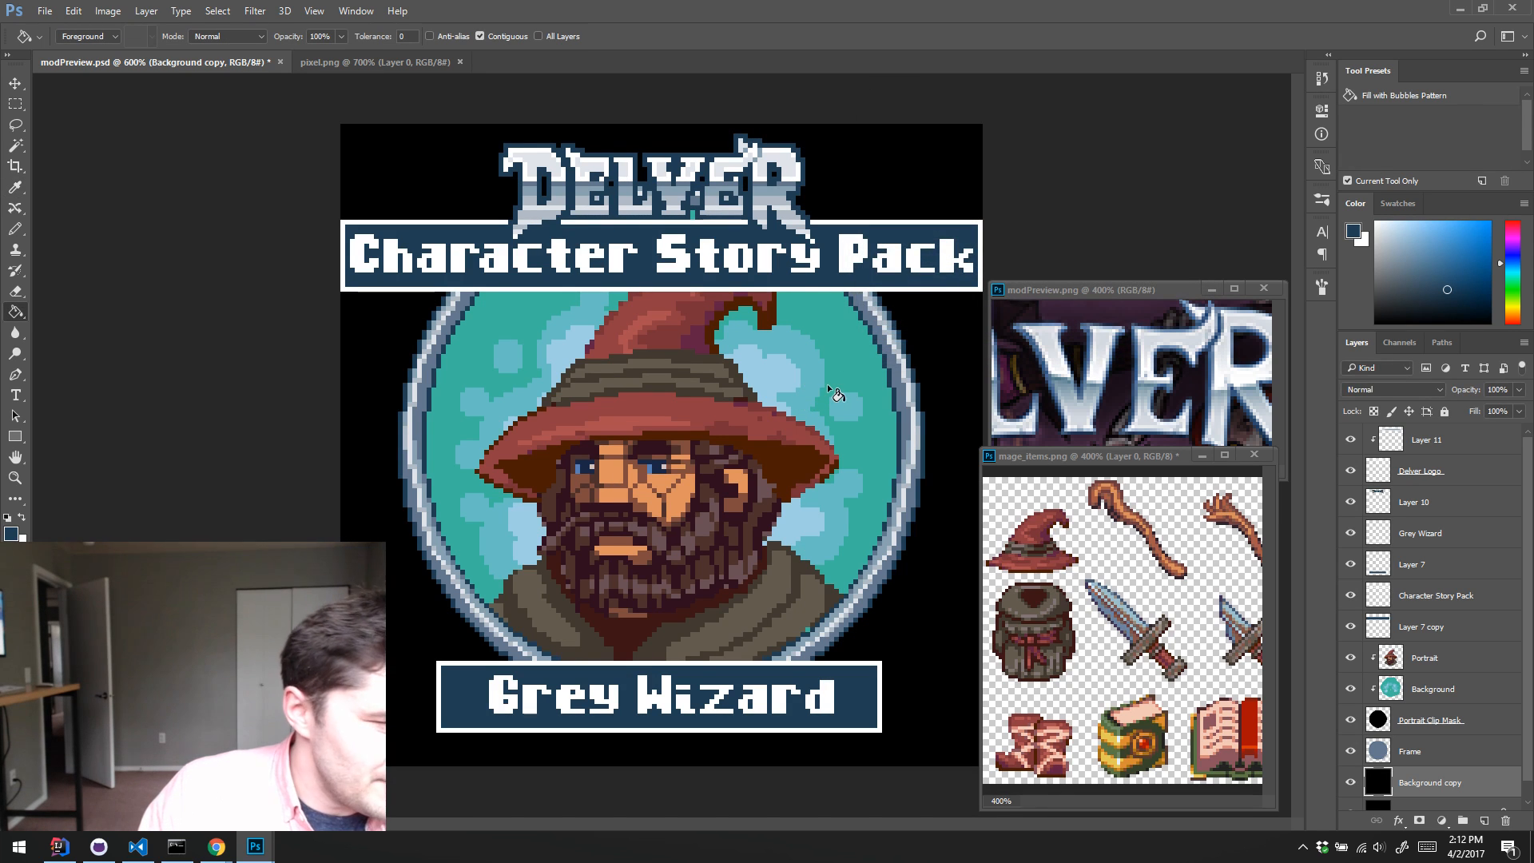
click(1505, 821)
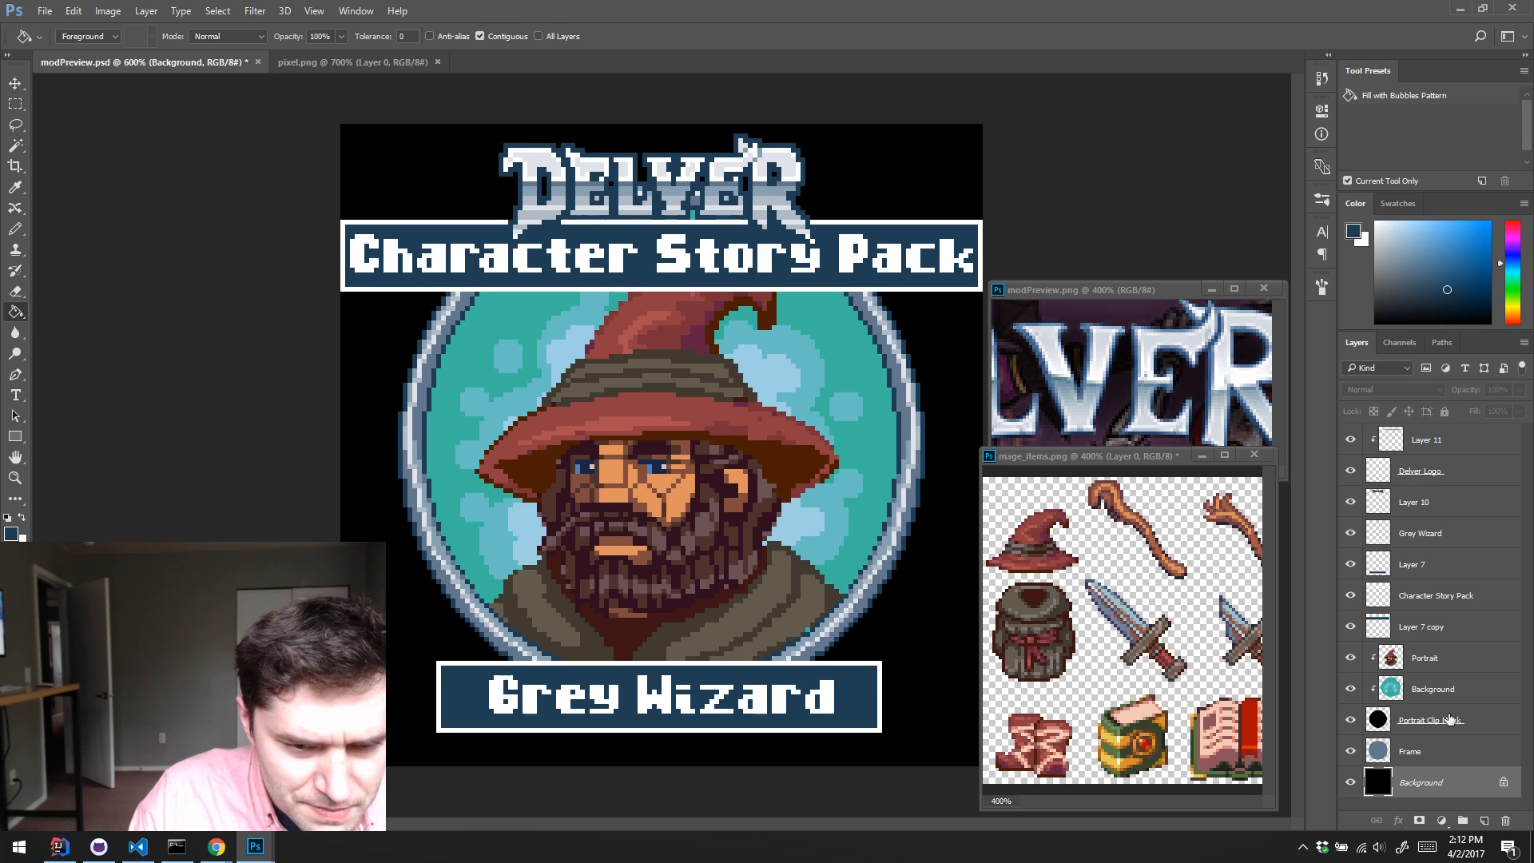
Step: Try shading the first letter on the Character Story Pack layer with the Pencil in greys sampled from the Delver logo, and undo it
click(1464, 605)
key(b)
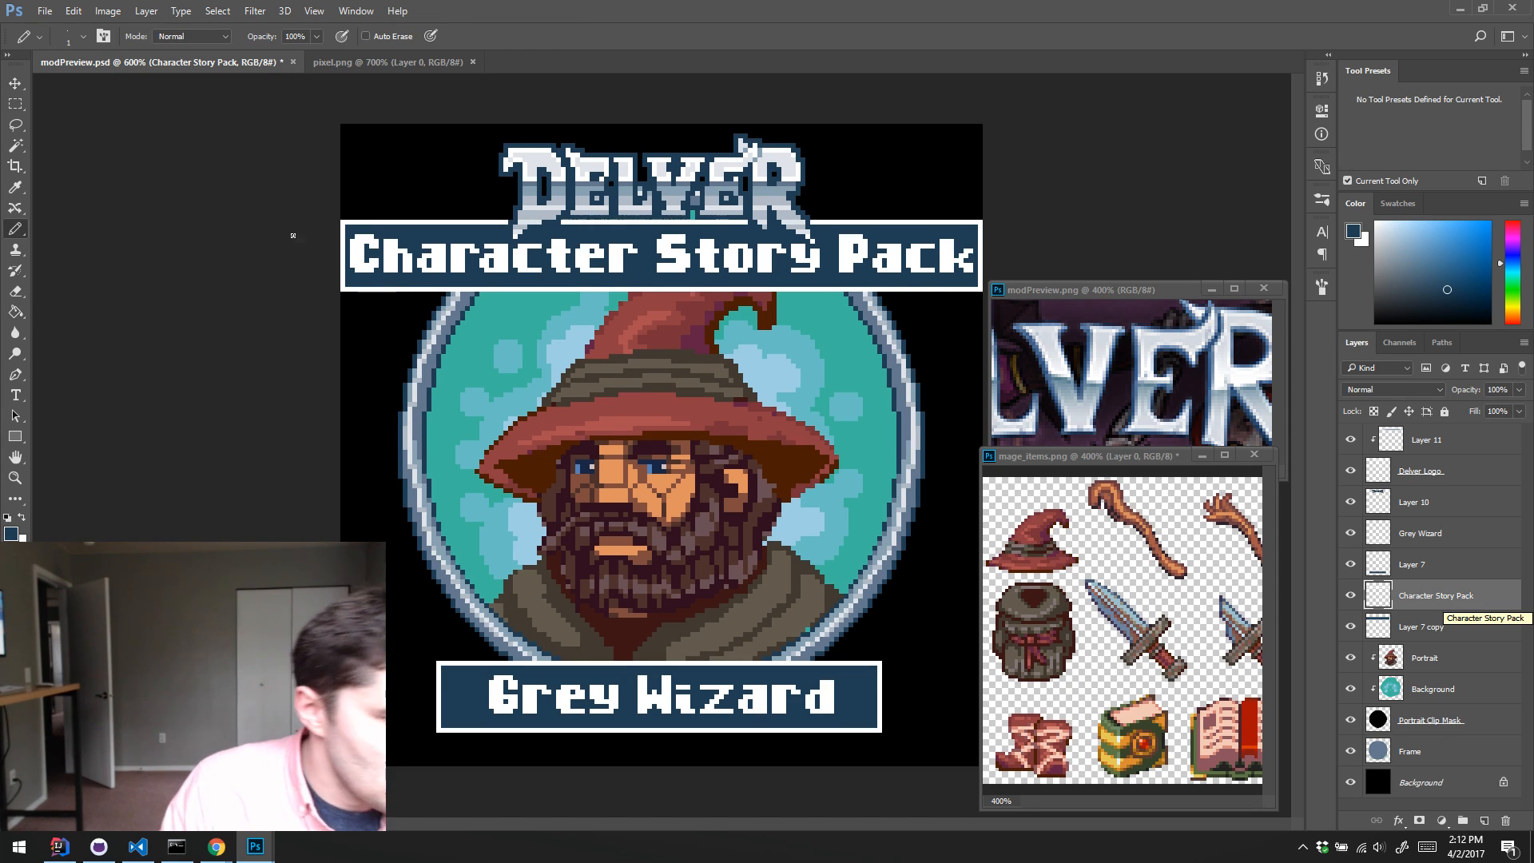
key(alt)
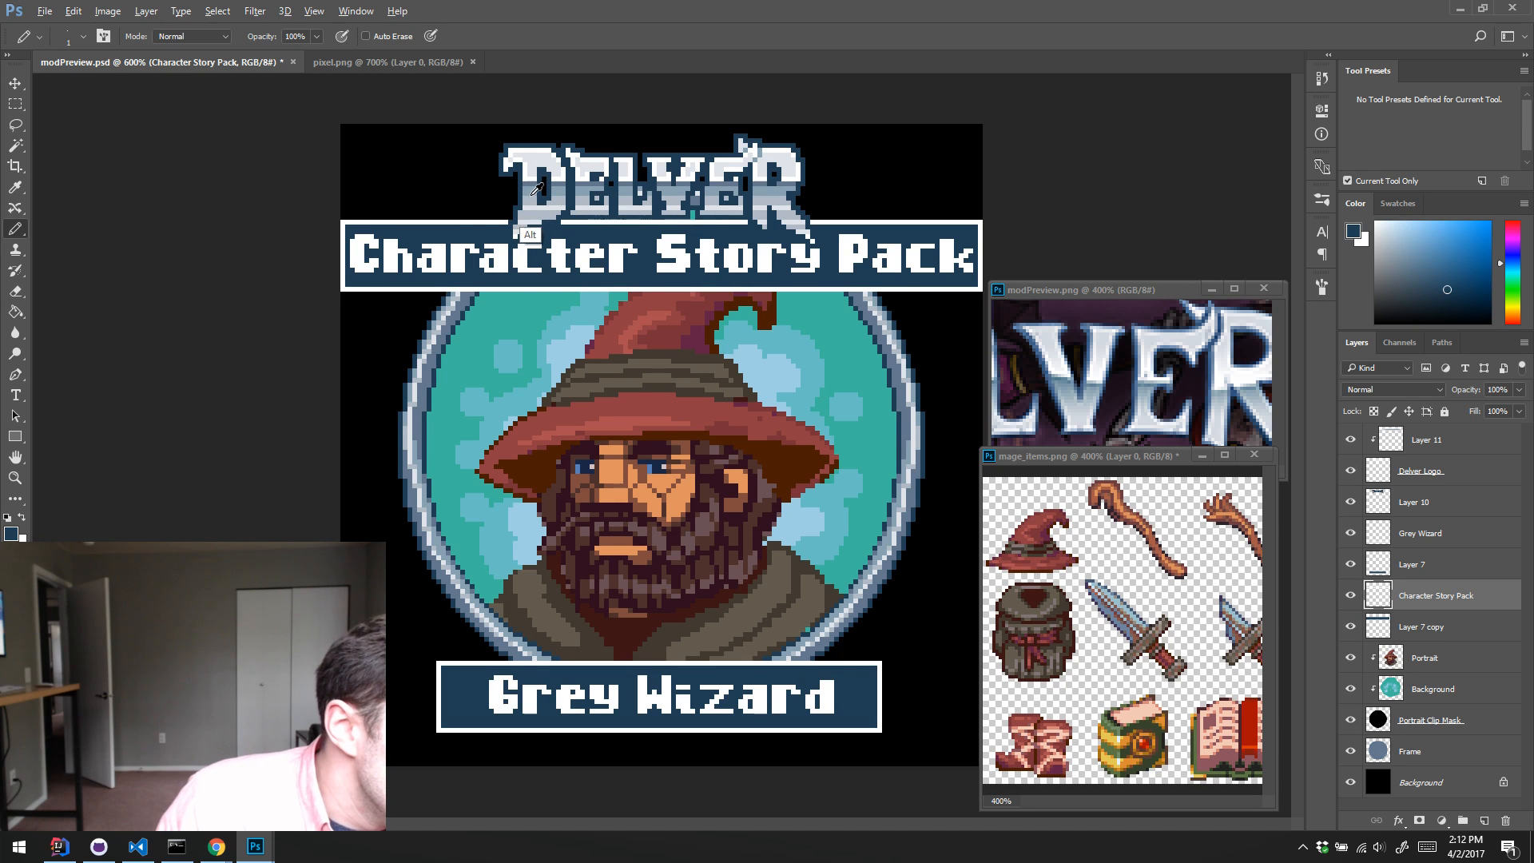
alt+click(537, 189)
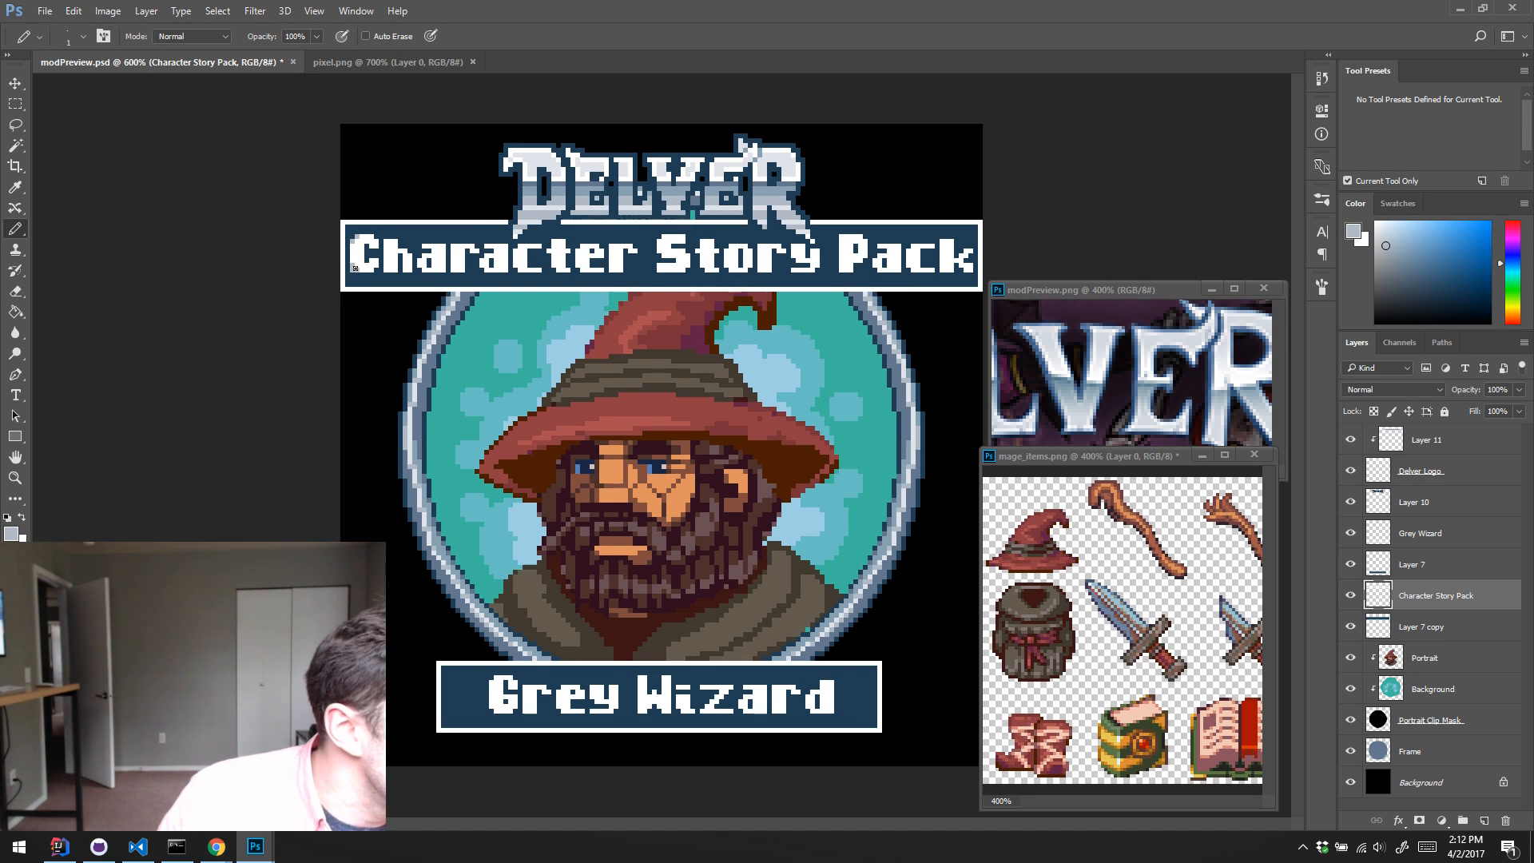
key(ctrl+alt)
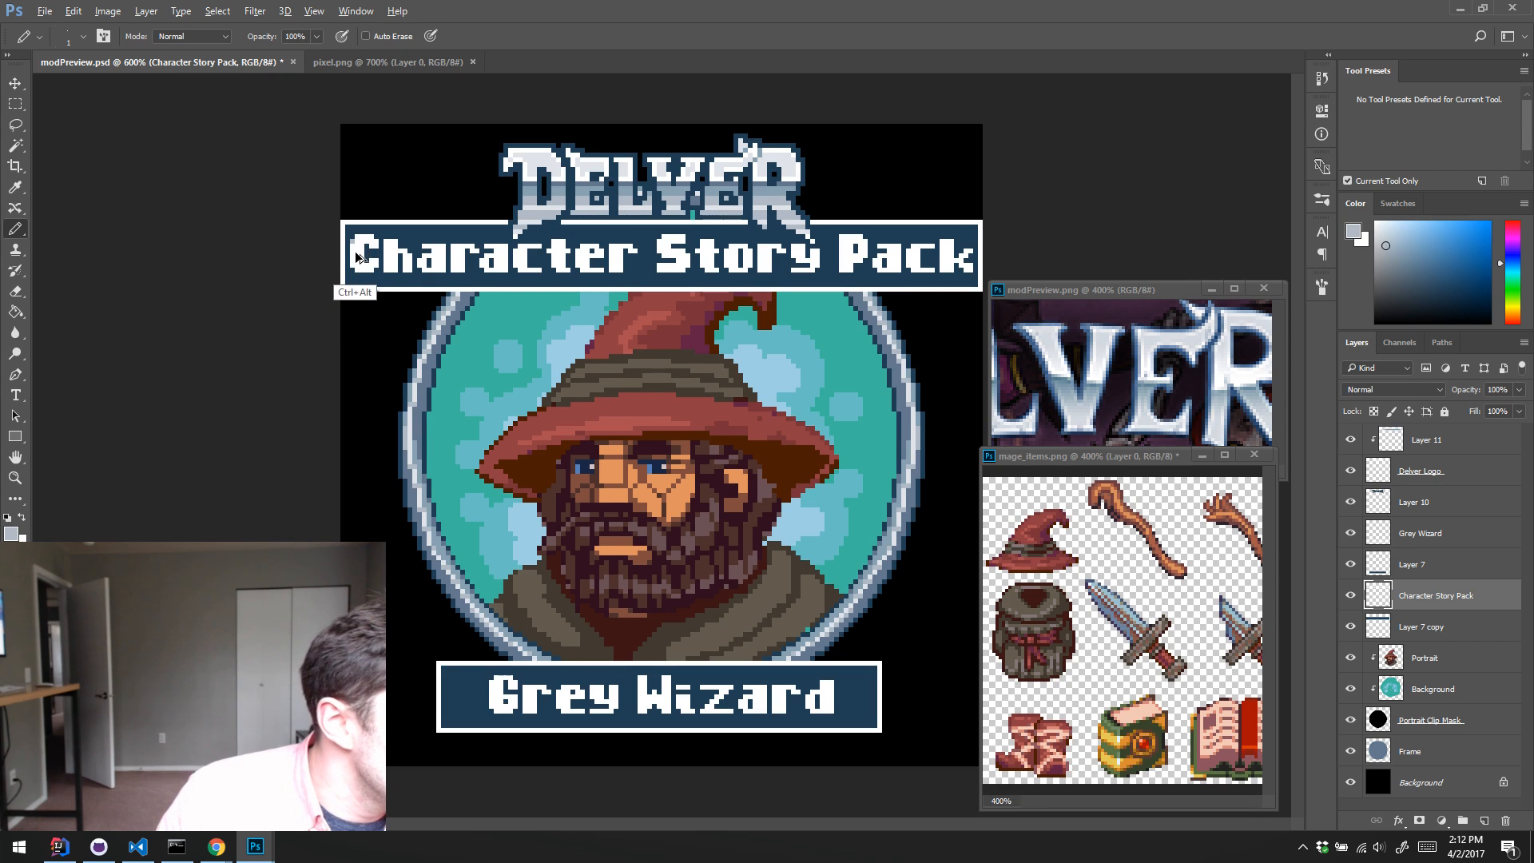
alt+click(529, 190)
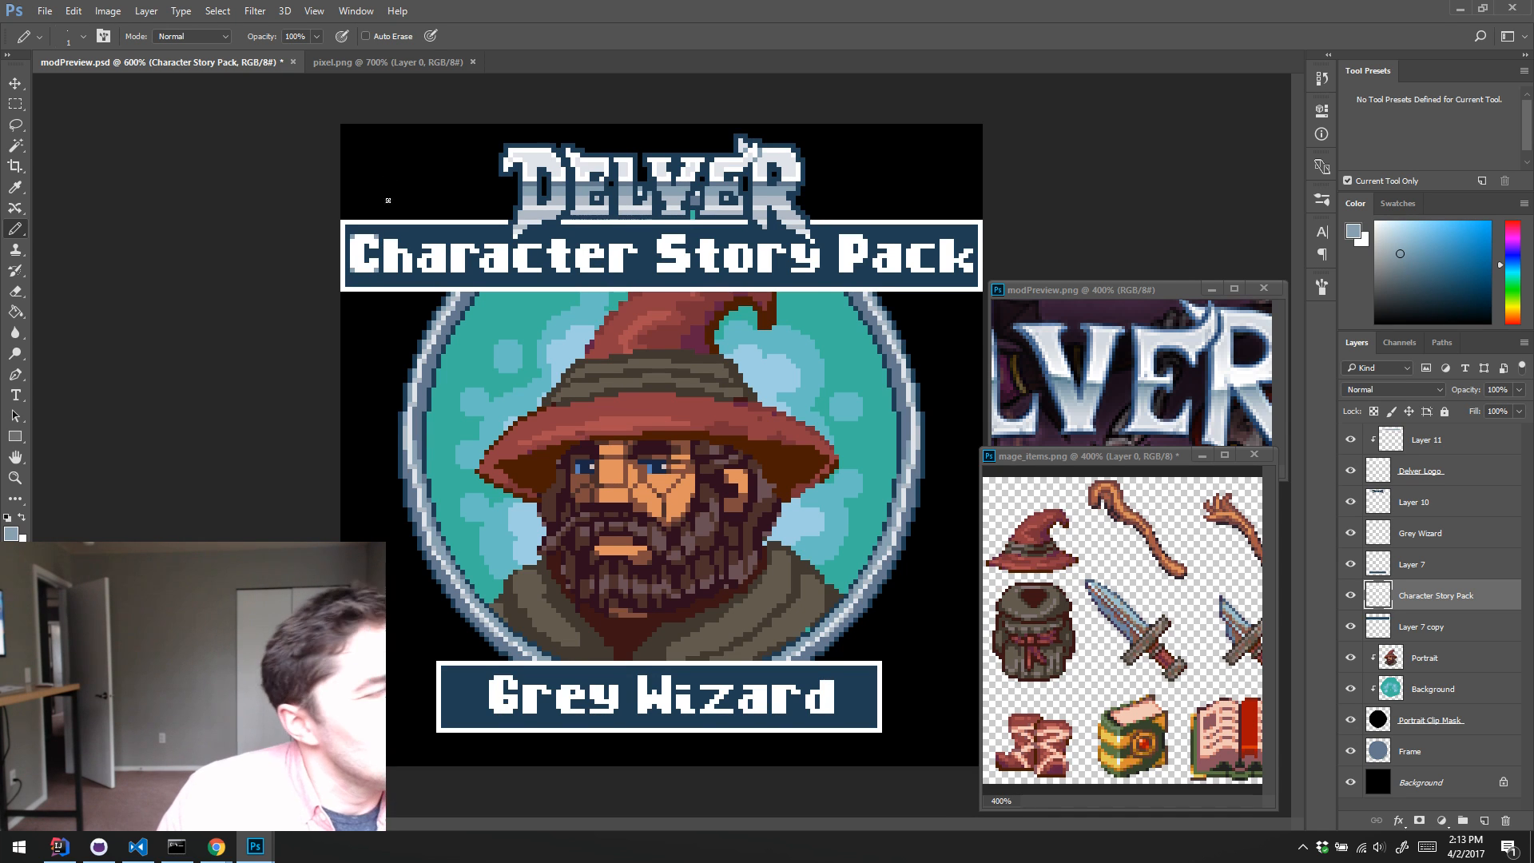
alt+click(528, 209)
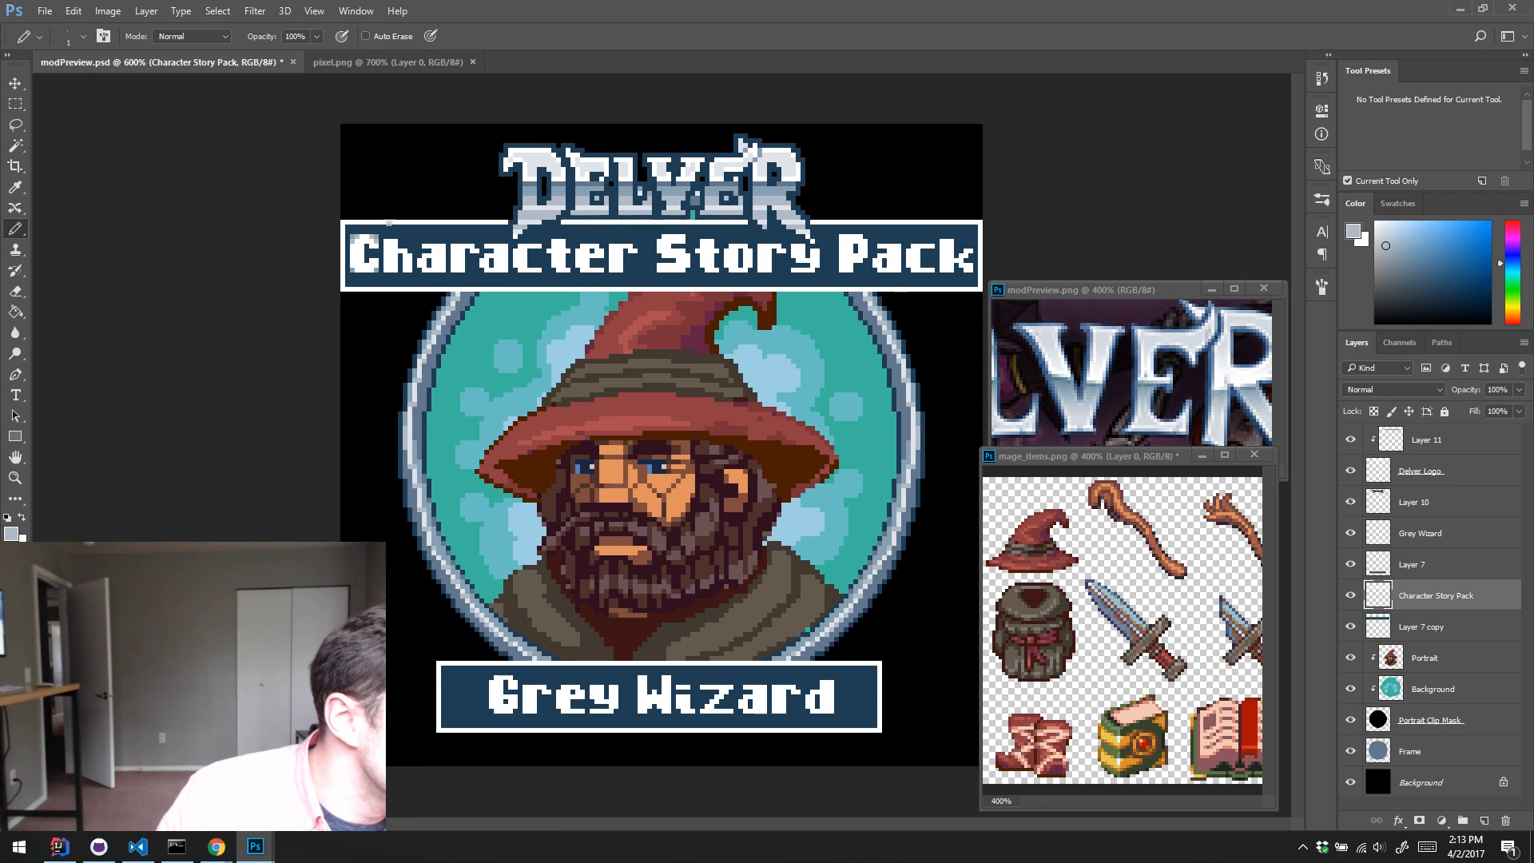
key(ctrl+alt+z)
key(ctrl+alt+z)
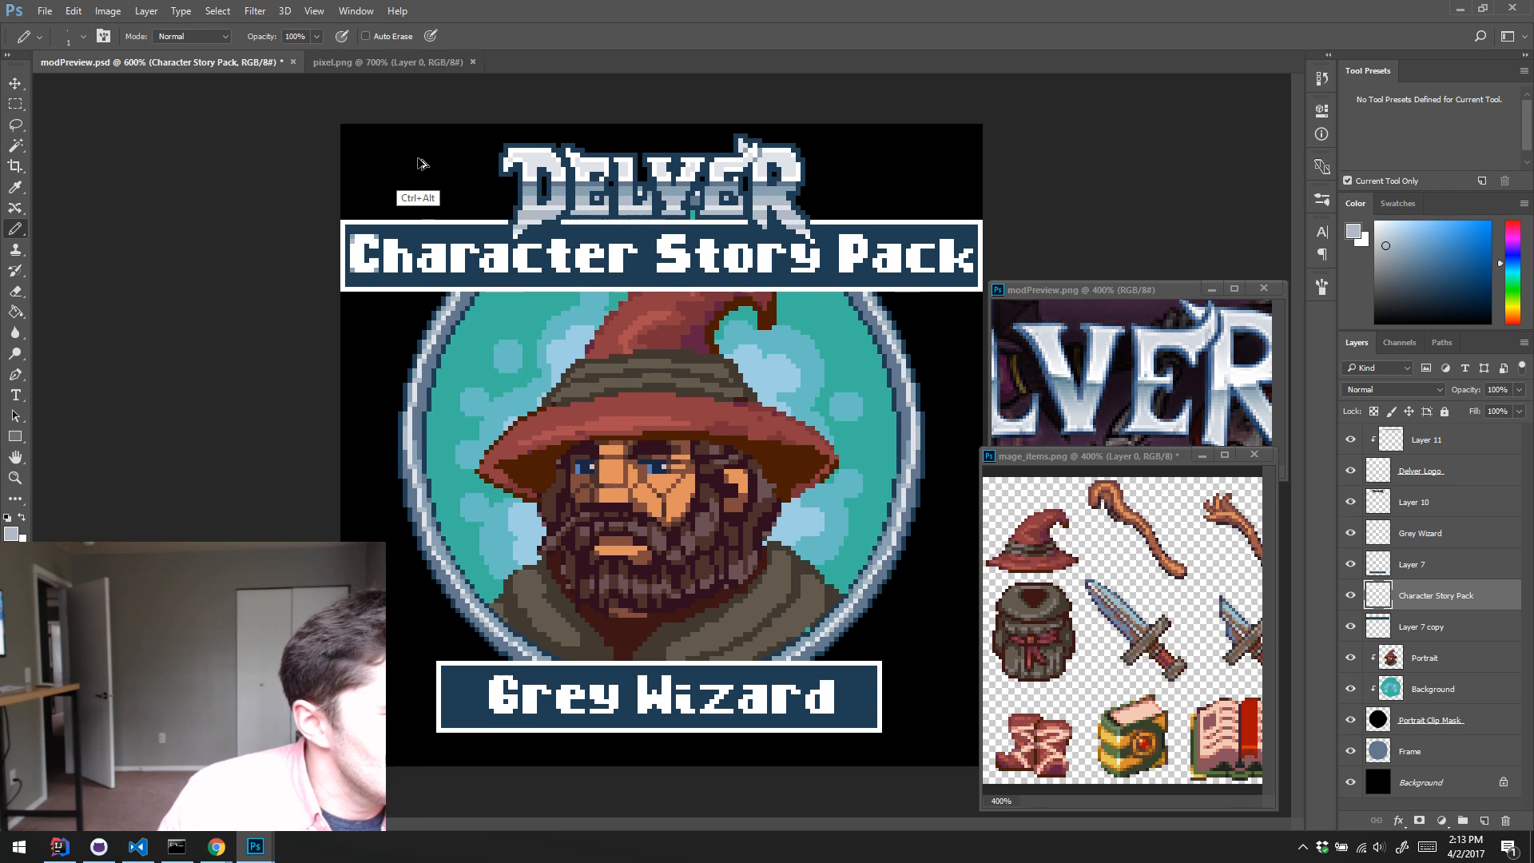
alt+click(564, 193)
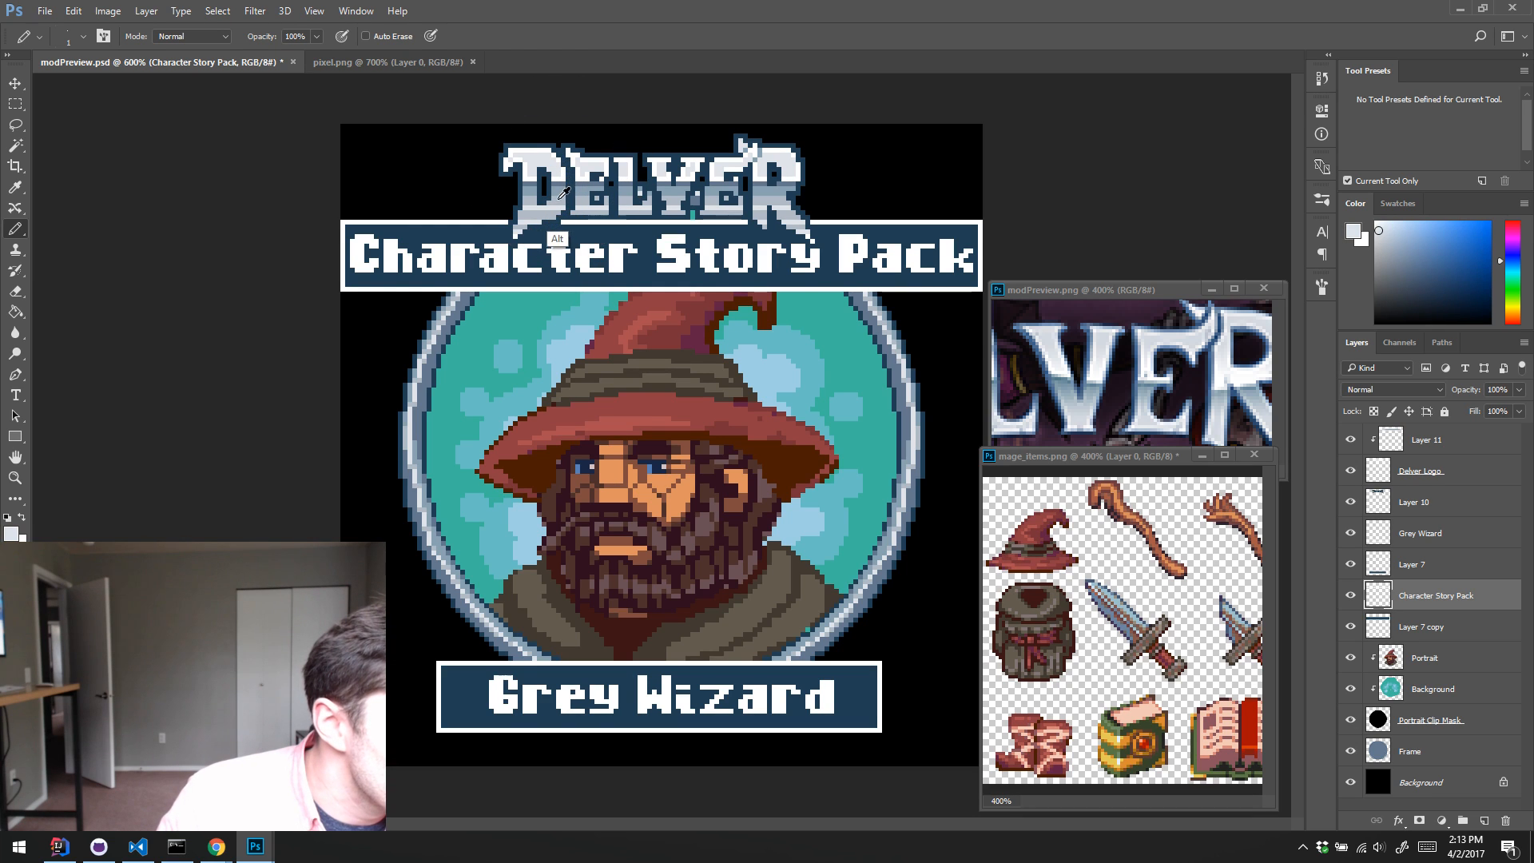
alt+click(562, 193)
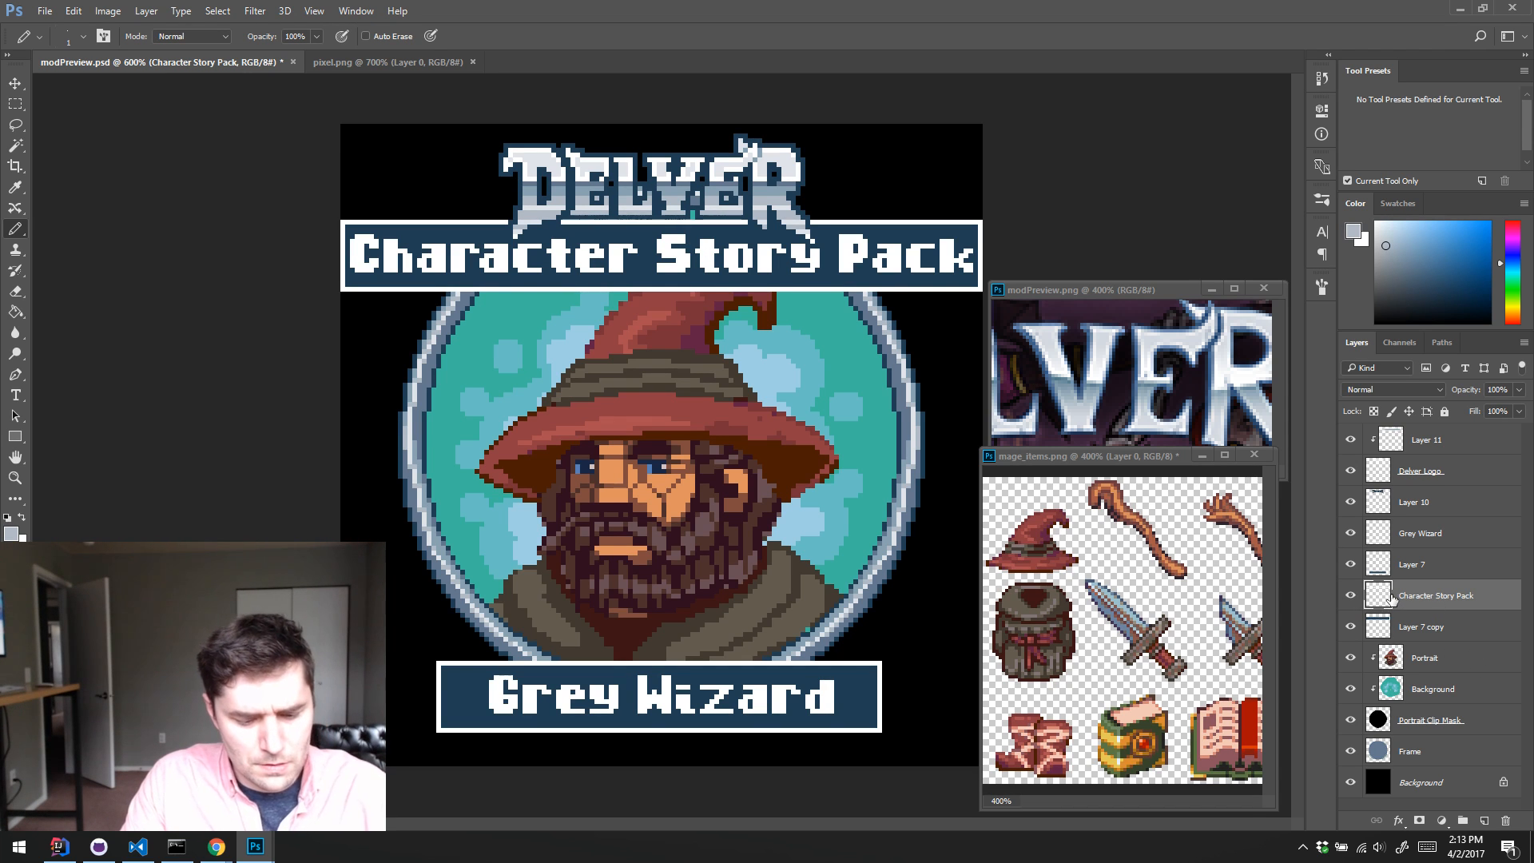
Step: Duplicate the Character Story Pack layer and colorize the copy gold with Hue/Saturation at Hue 53, Saturation 100 and Lightness -57
key(ctrl+j)
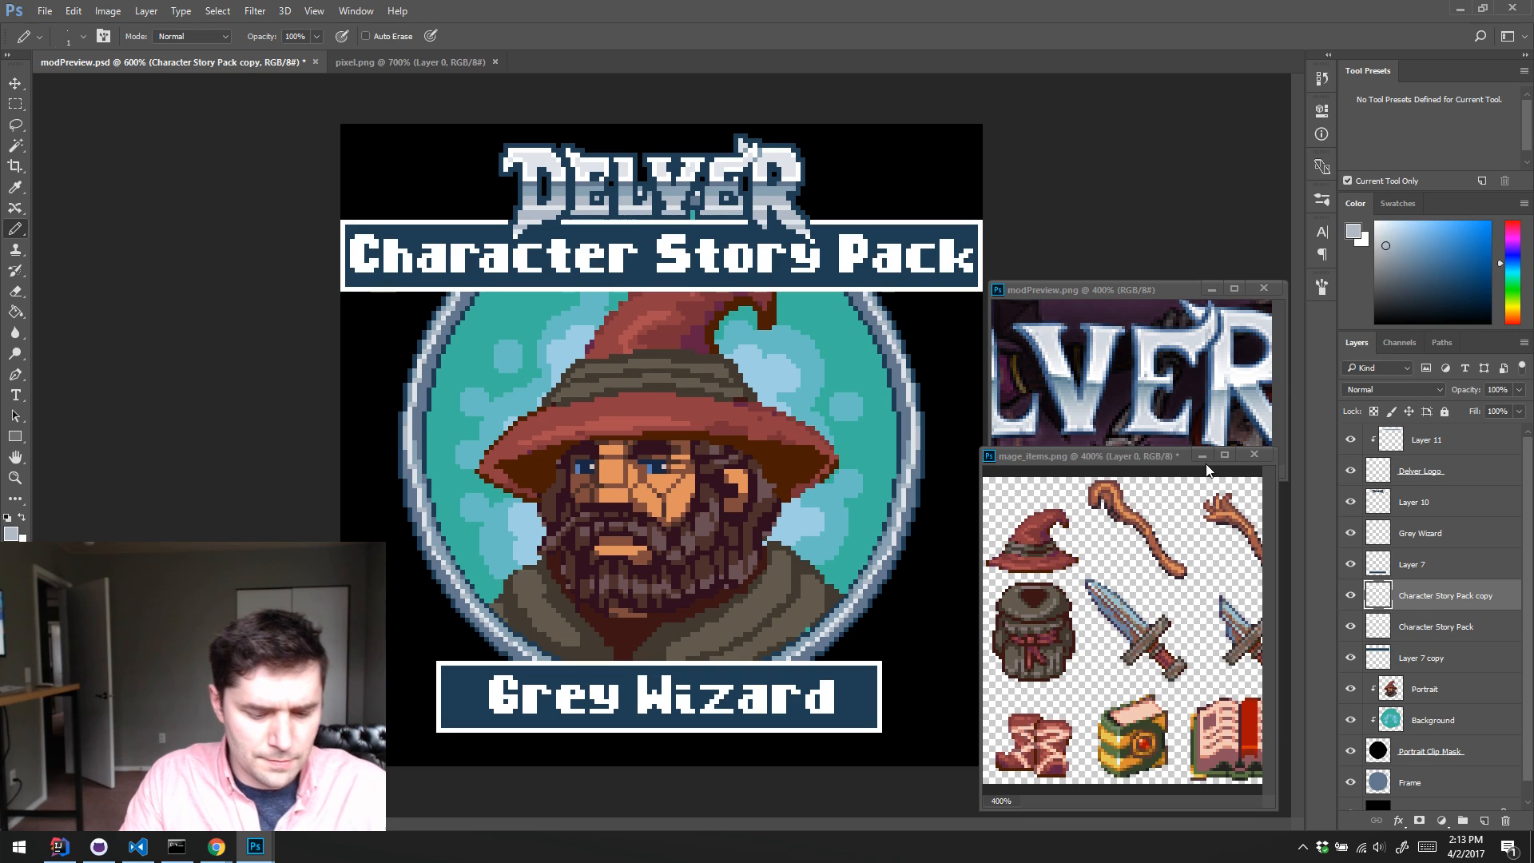
key(ctrl+u)
click(1166, 292)
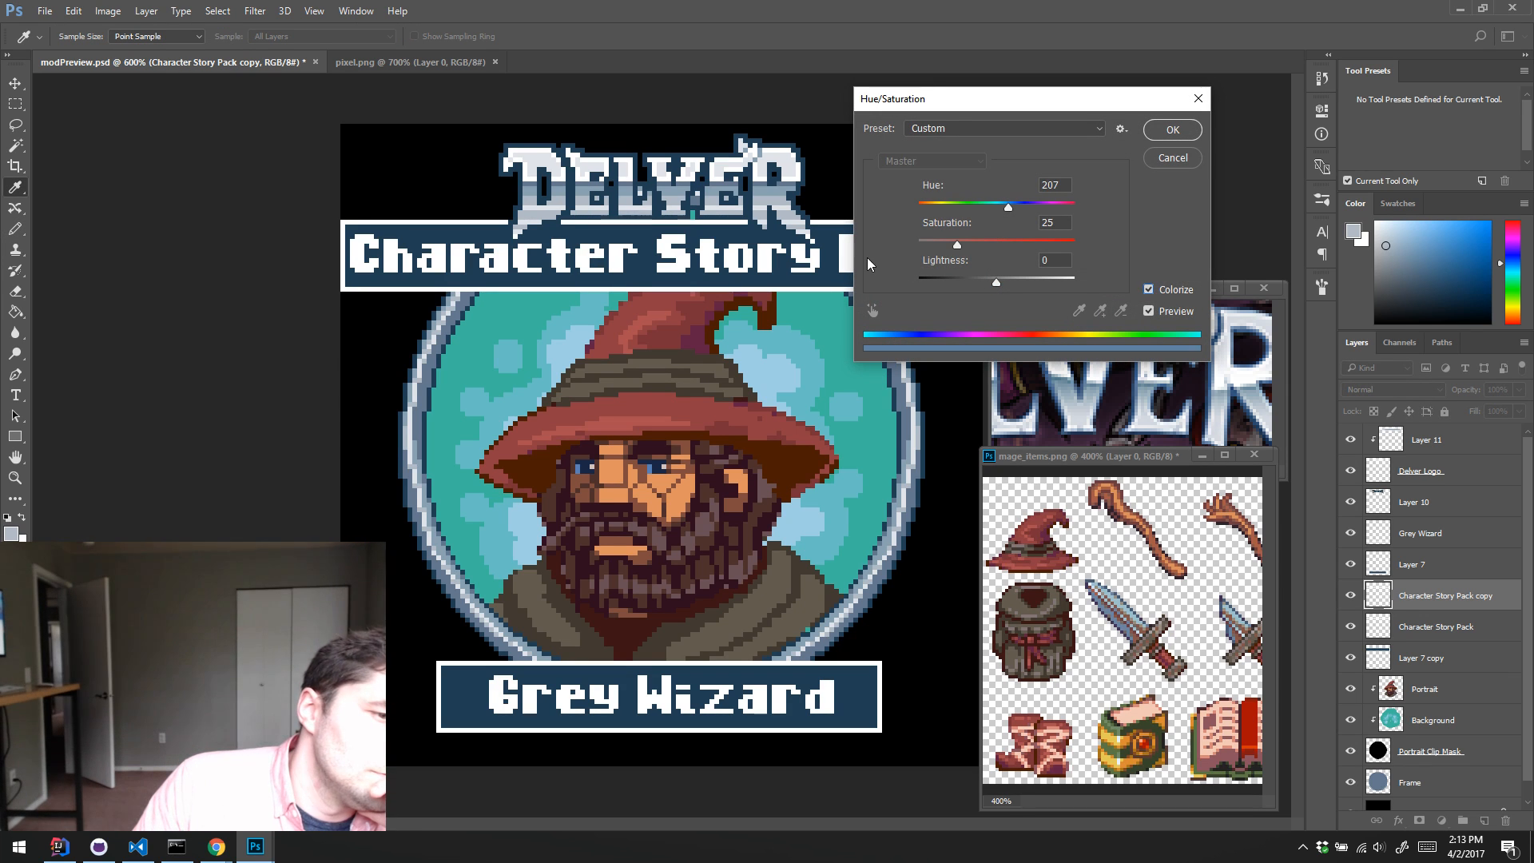
mouse_move(919, 206)
mouse_down()
mouse_move(959, 206)
mouse_move(941, 206)
mouse_up()
drag(996, 282, 1107, 231)
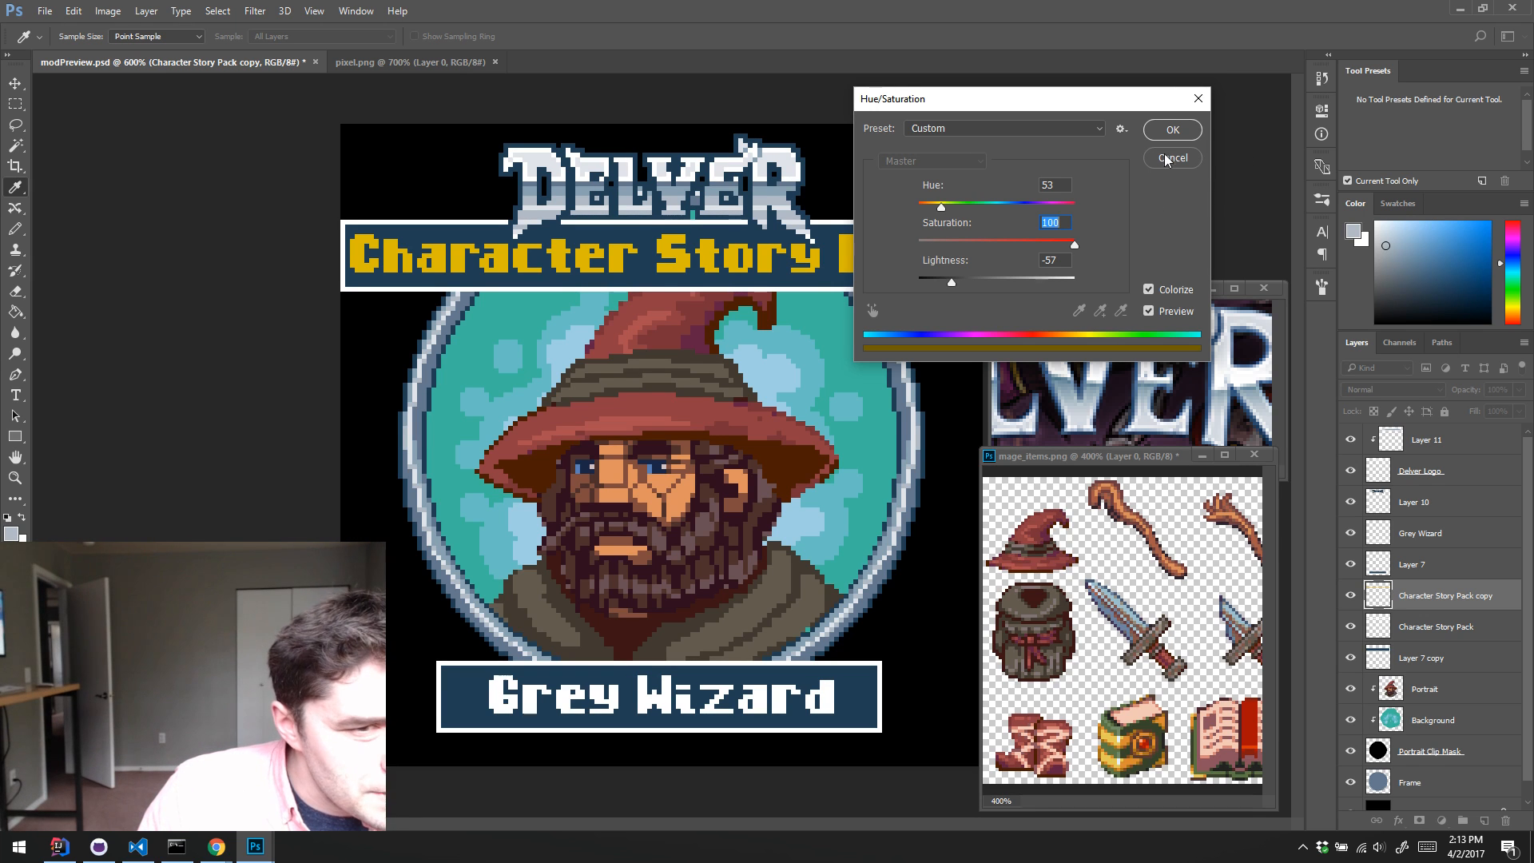
click(1180, 131)
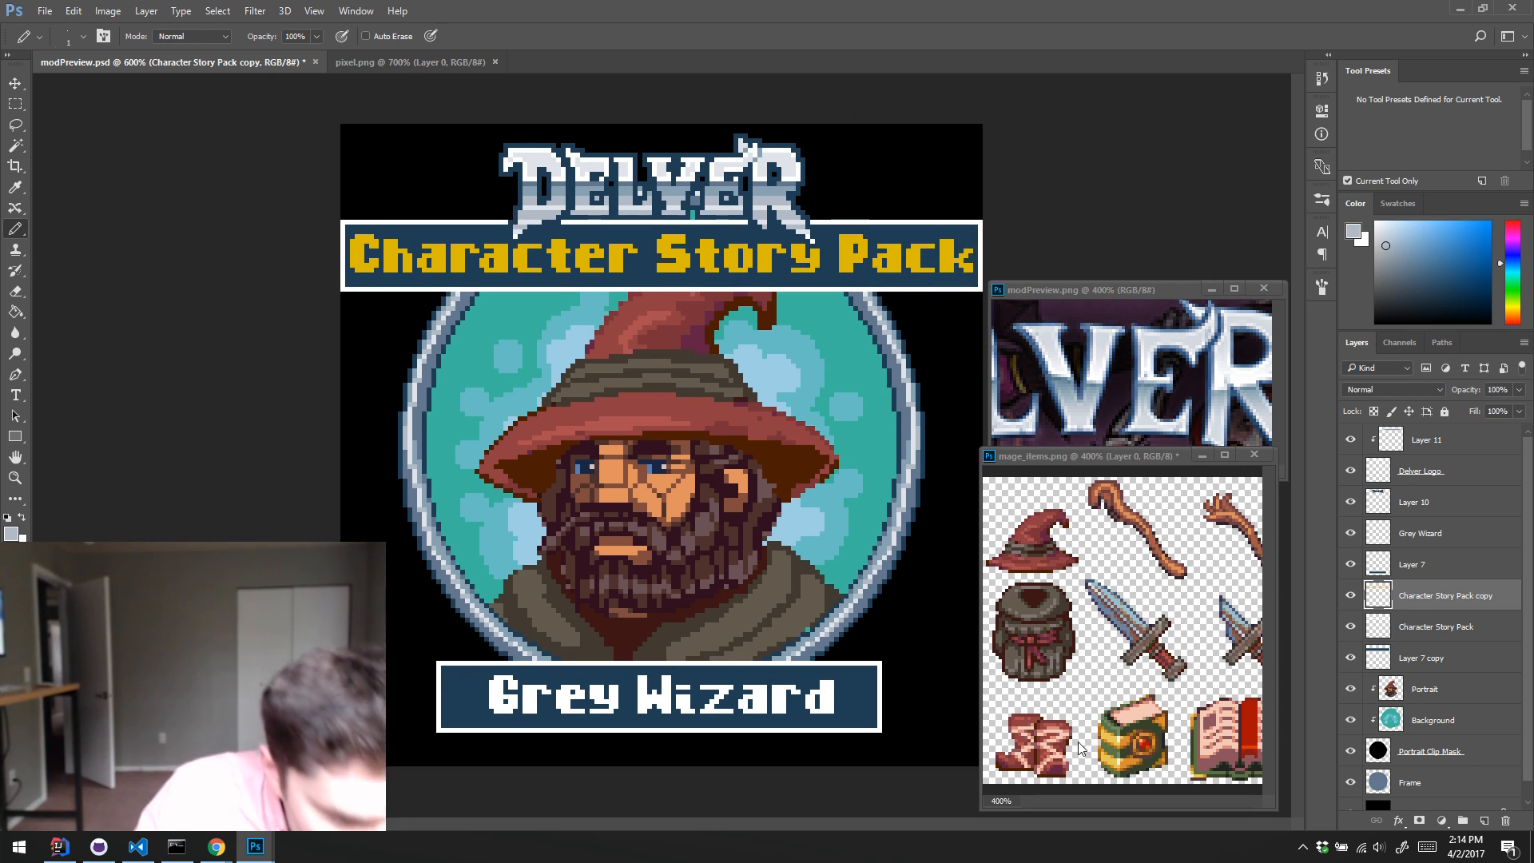
Step: Fill the lettering on the Character Story Pack copy layer with a yellow sampled from the green-and-gold book in the items image
alt+click(1113, 731)
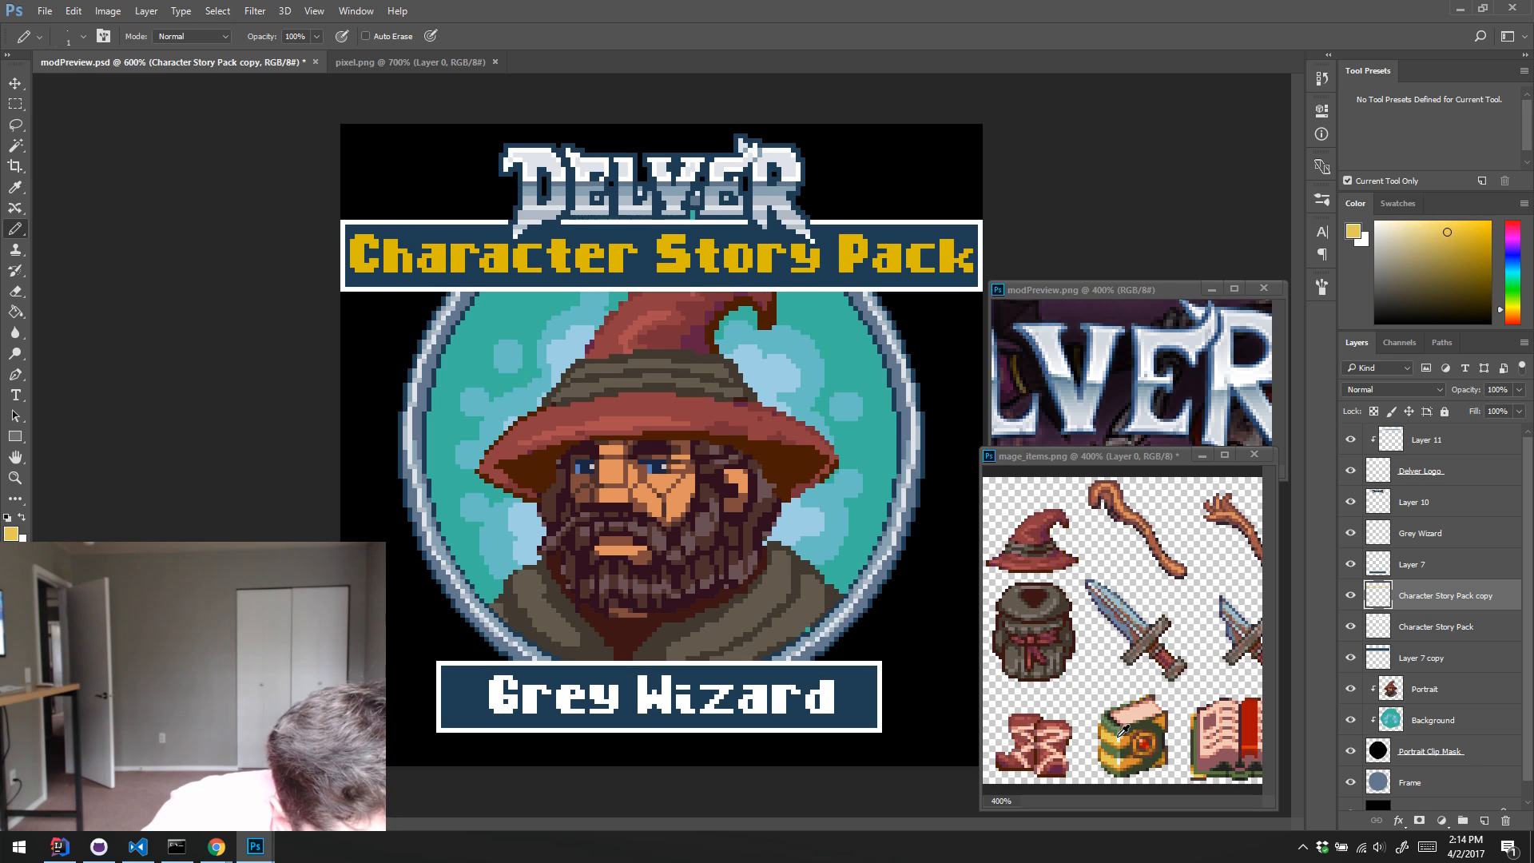
ctrl+click(1383, 591)
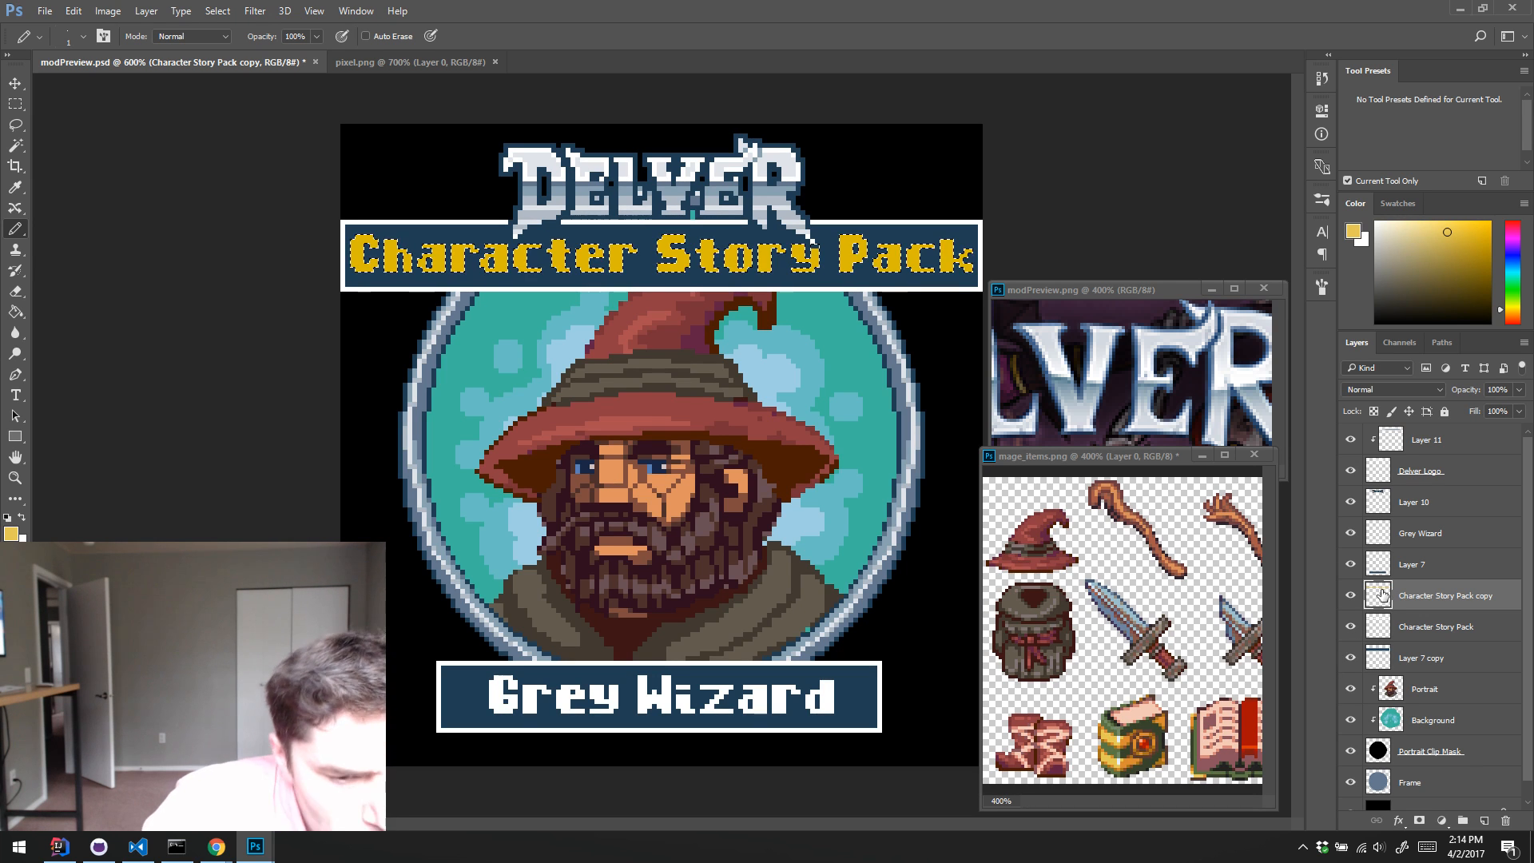
key(alt+BackSpace)
key(ctrl+d)
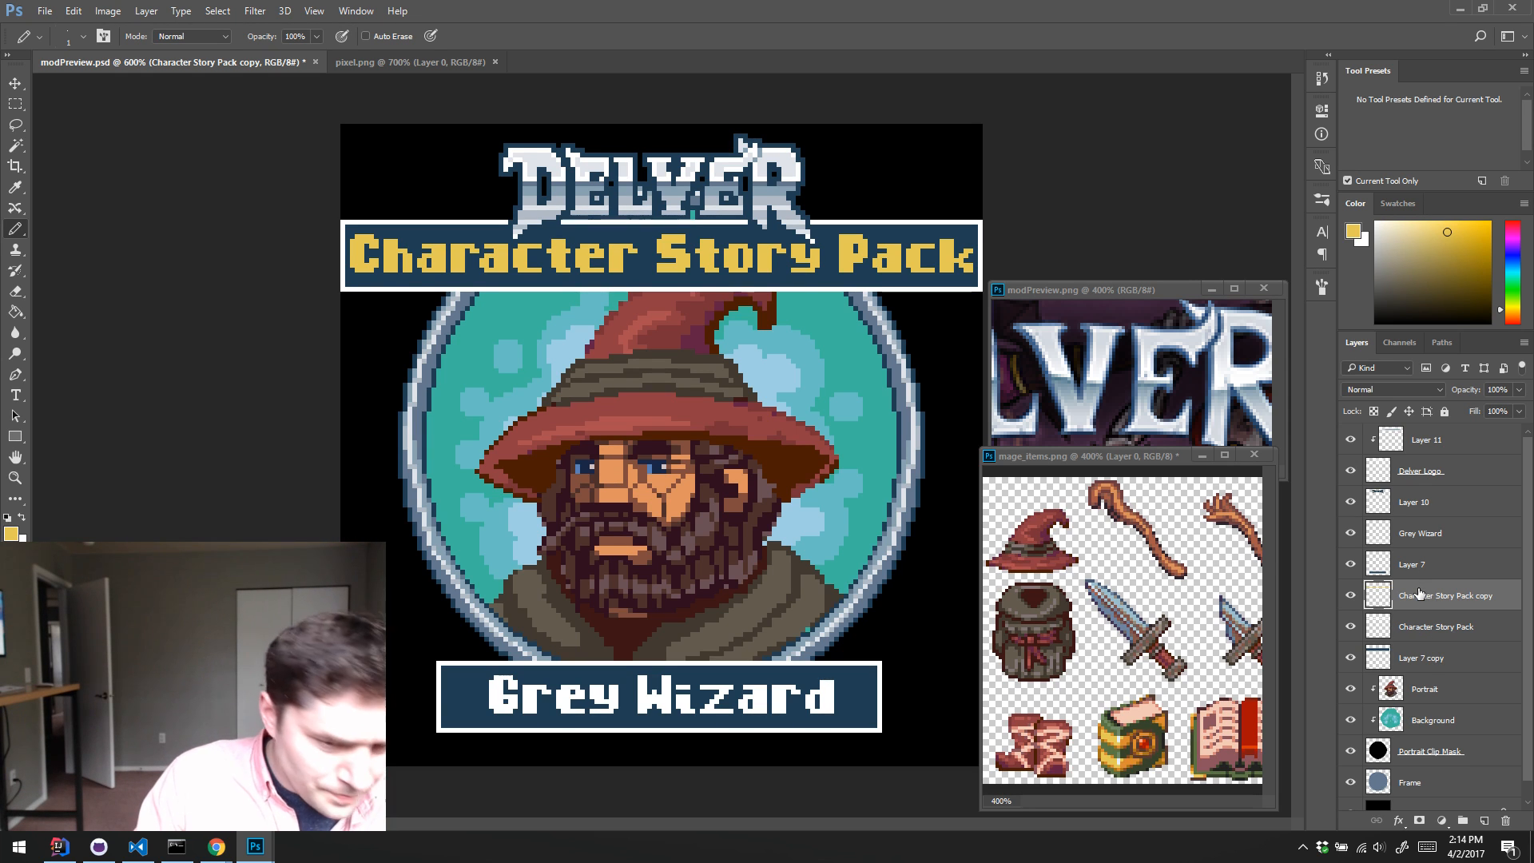
Step: Check the whole image in greyscale with a temporary Hue/Saturation adjustment layer at Saturation -100, and delete that layer
click(1457, 445)
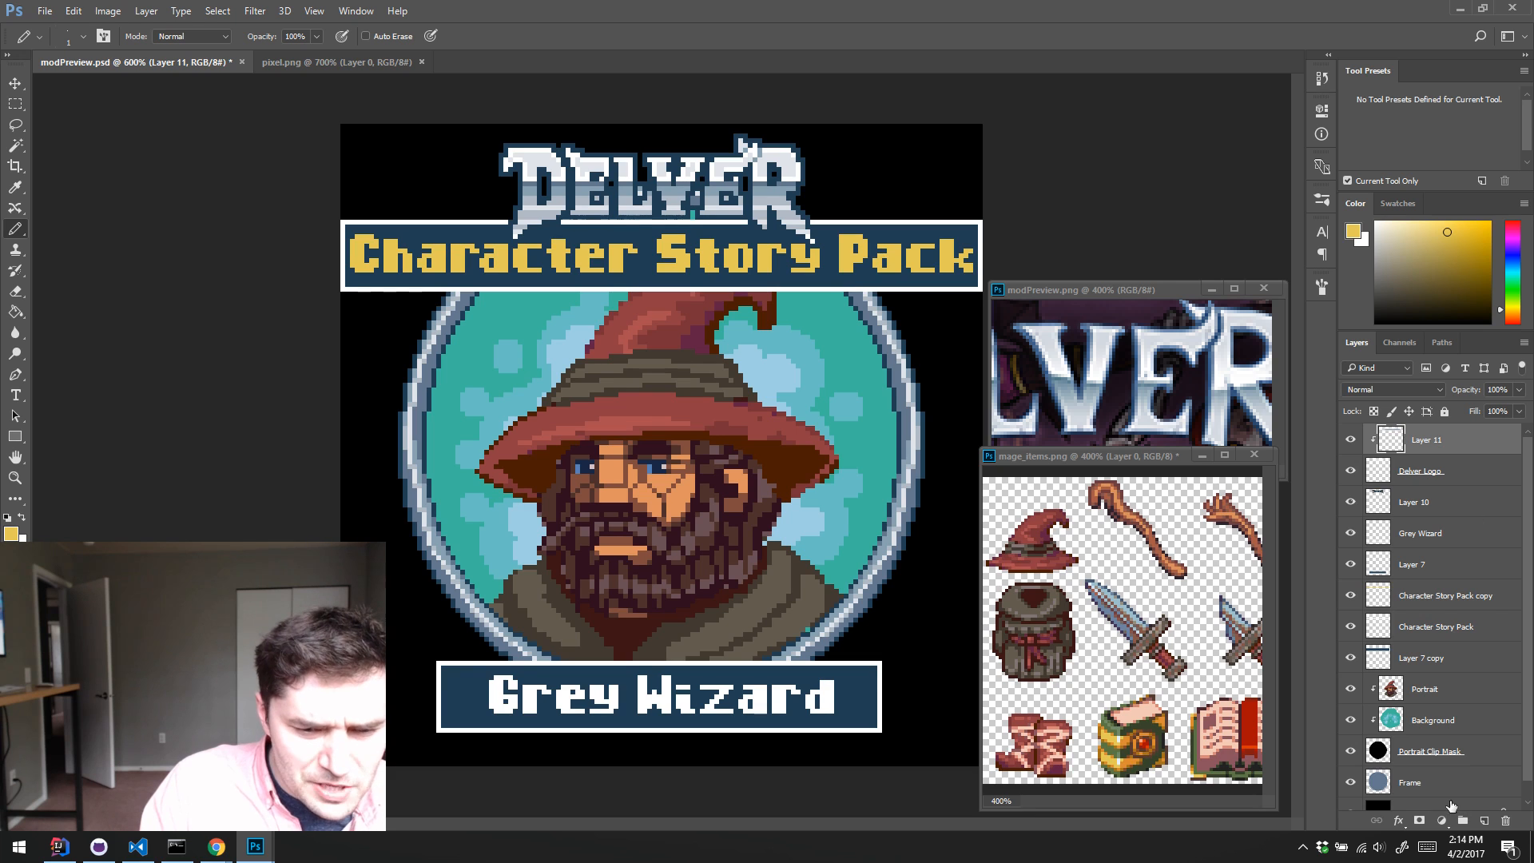
click(1441, 819)
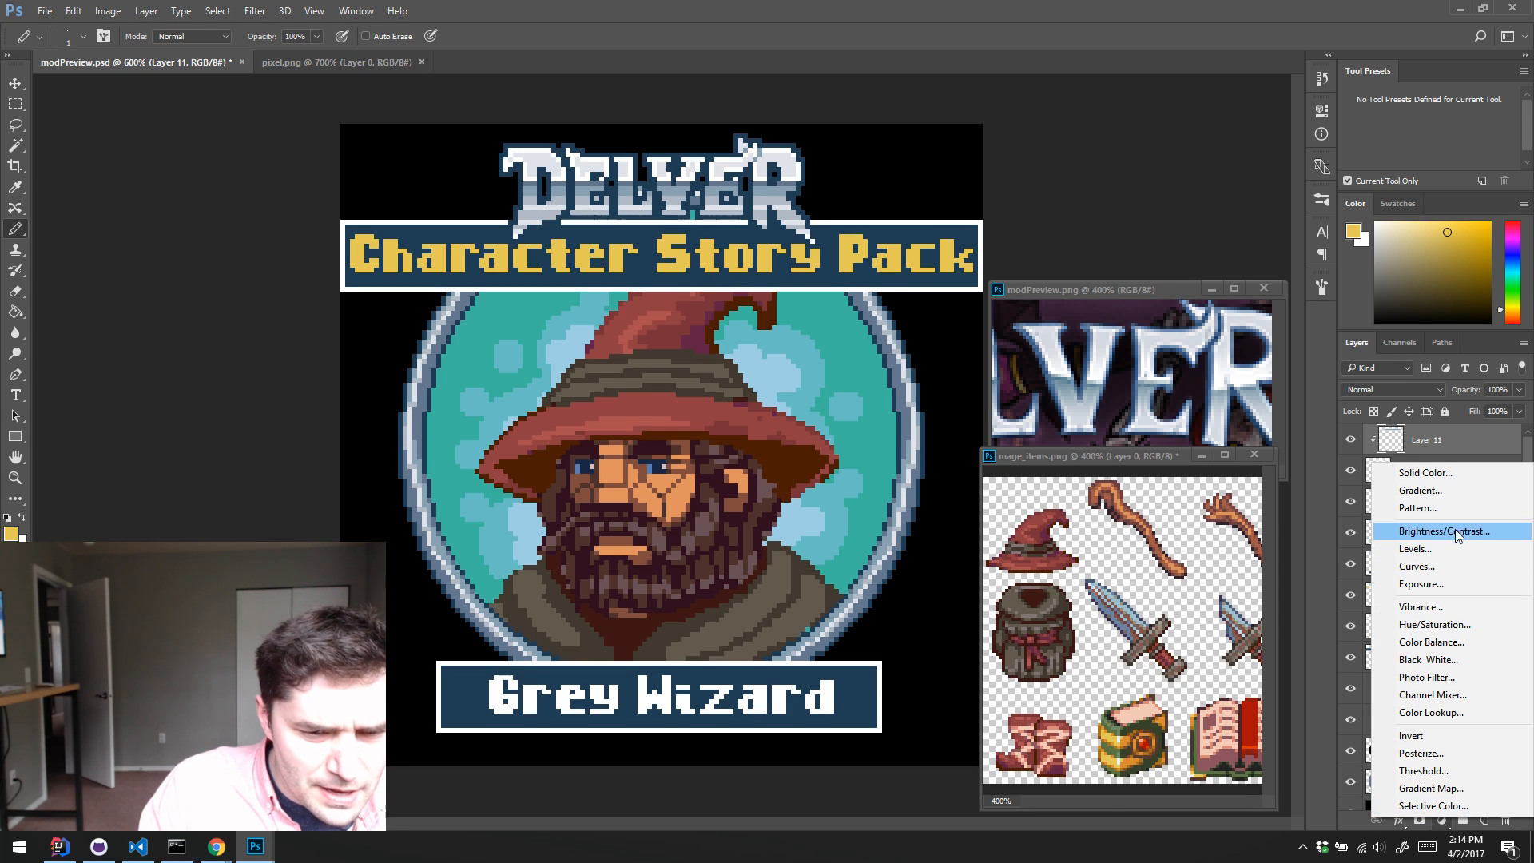
click(1437, 624)
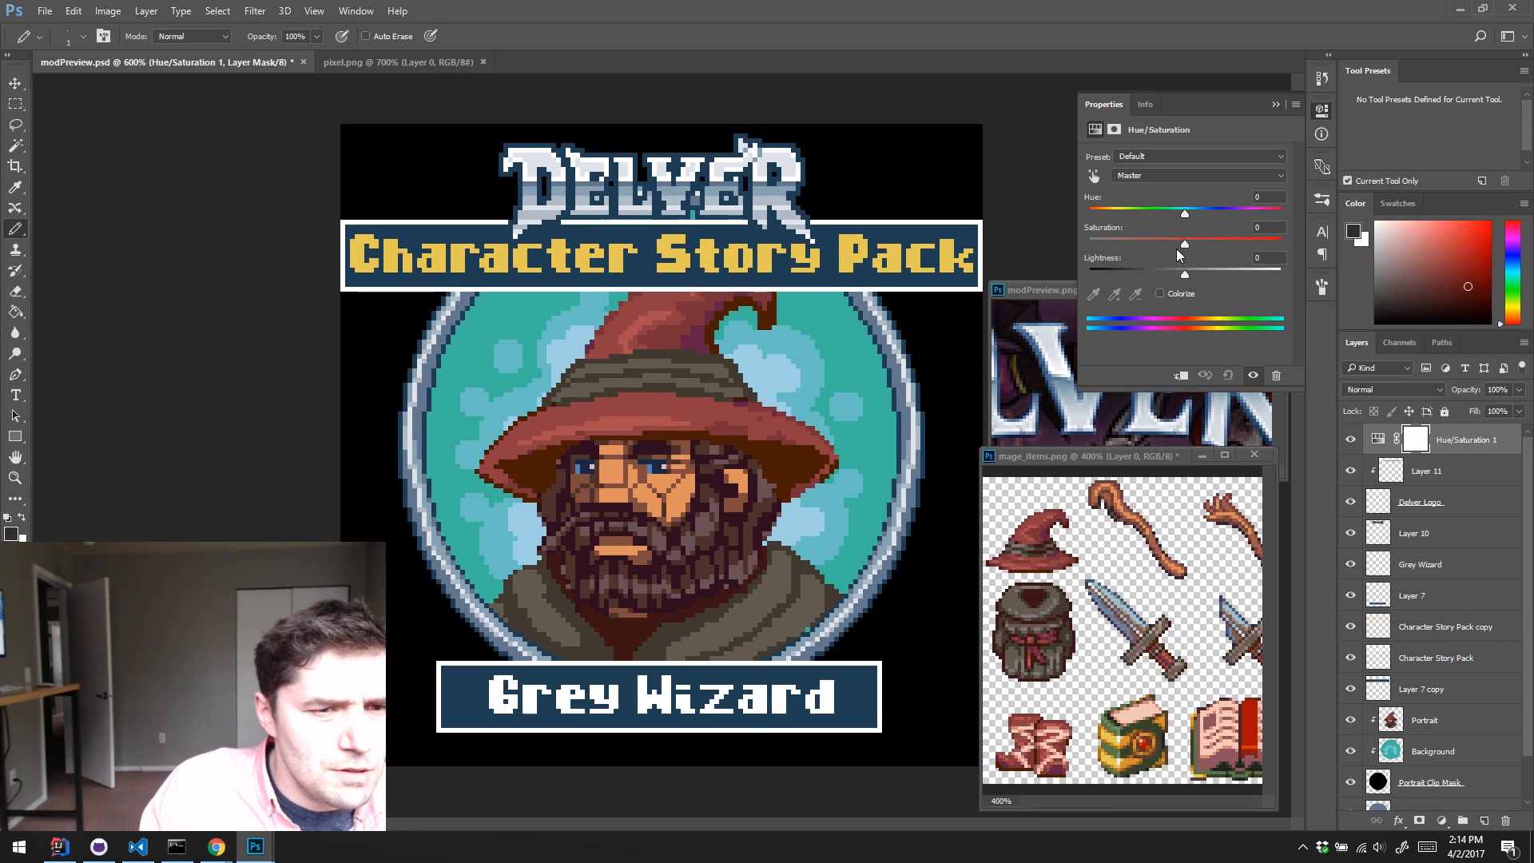
drag(1187, 245, 1083, 246)
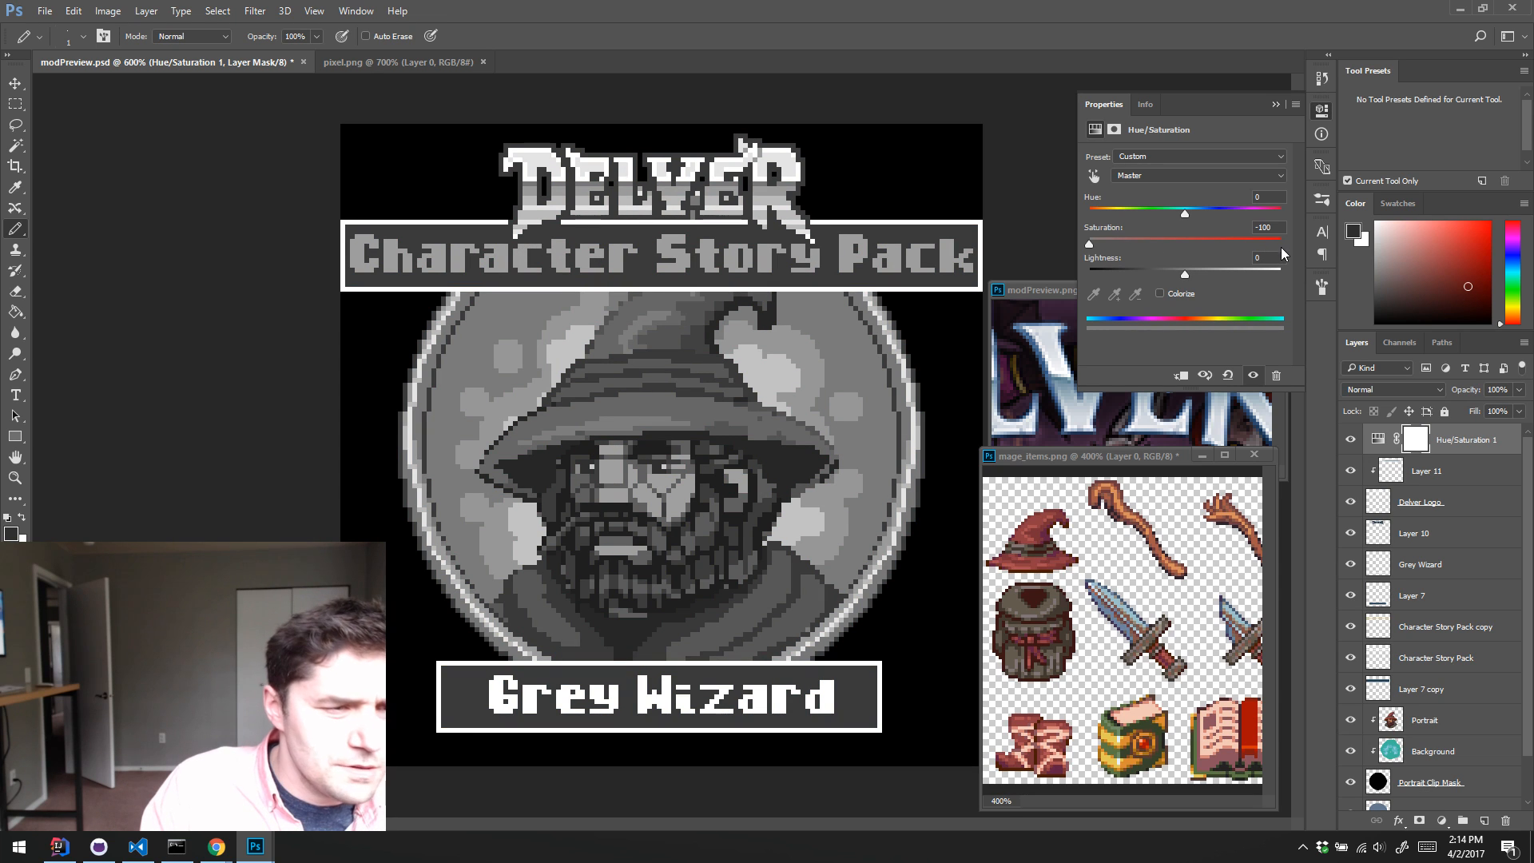
drag(1416, 439, 1504, 823)
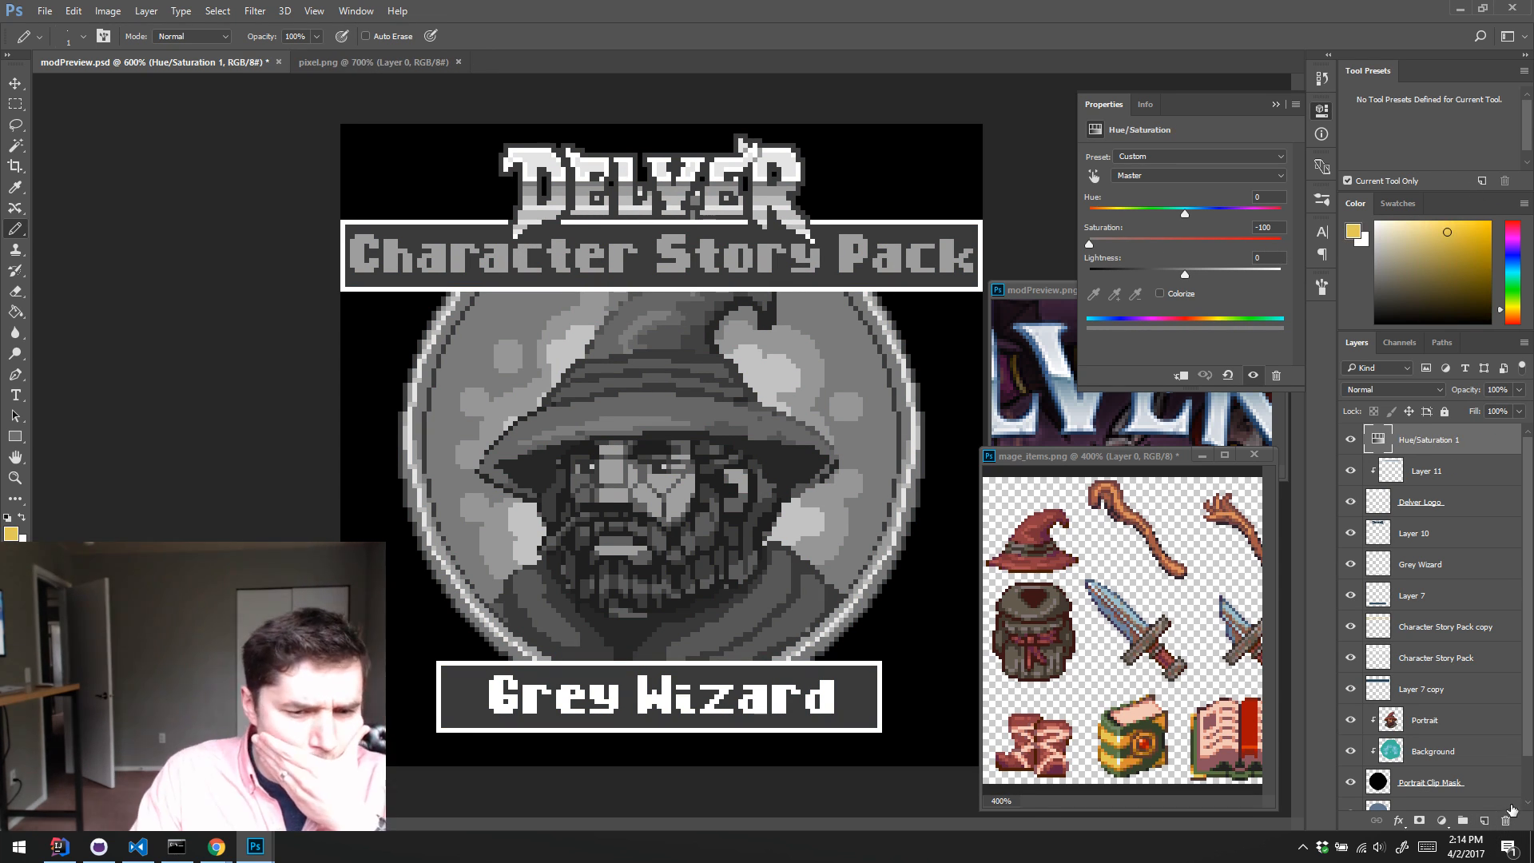
click(1503, 823)
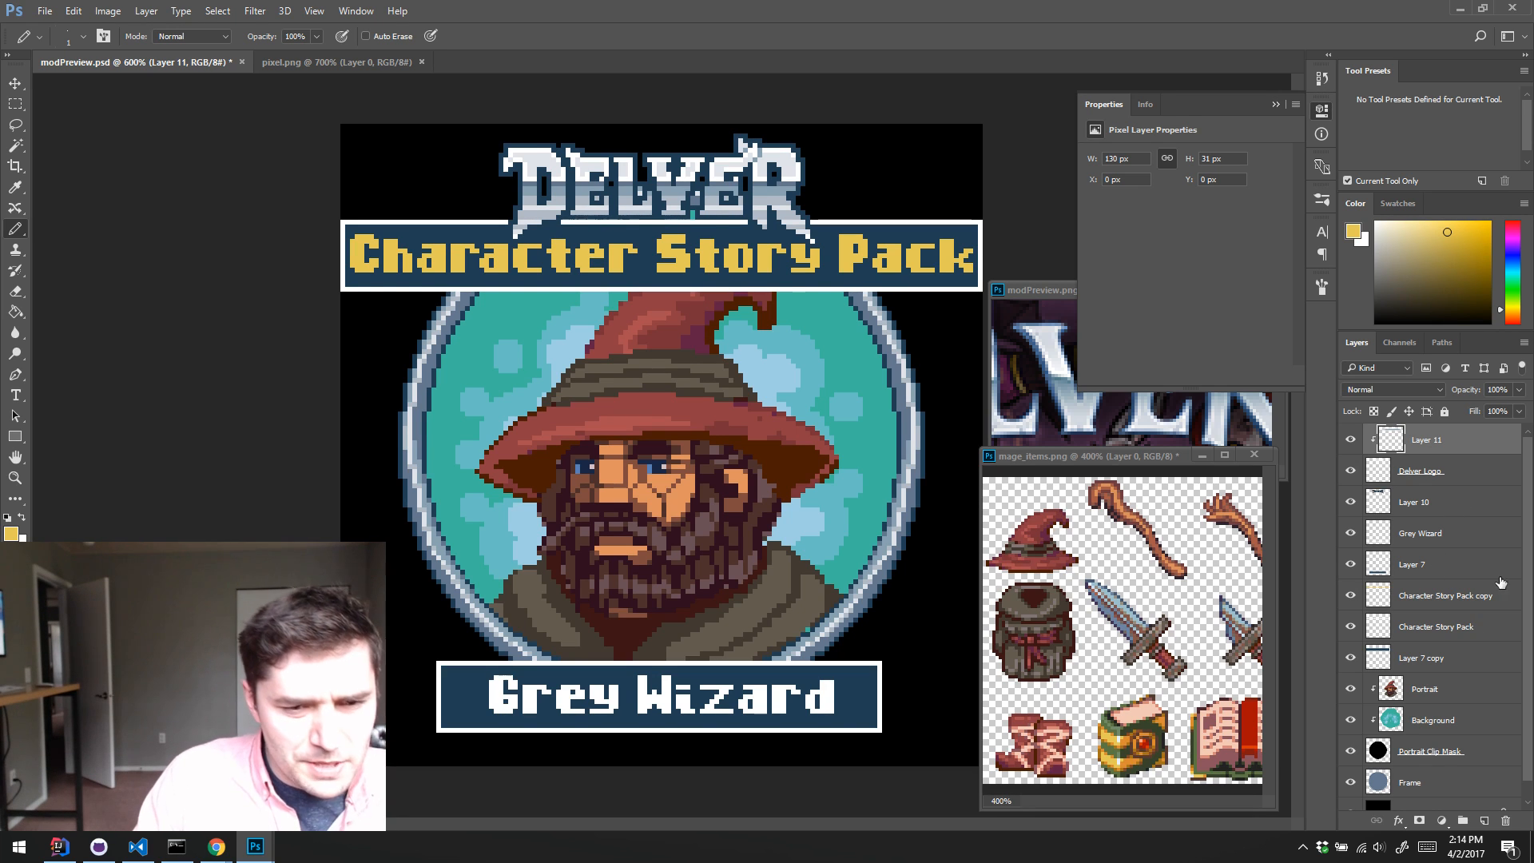
Step: Compare the yellow lettering with the white original, and merge the yellow copy down into the Character Story Pack layer
click(1351, 596)
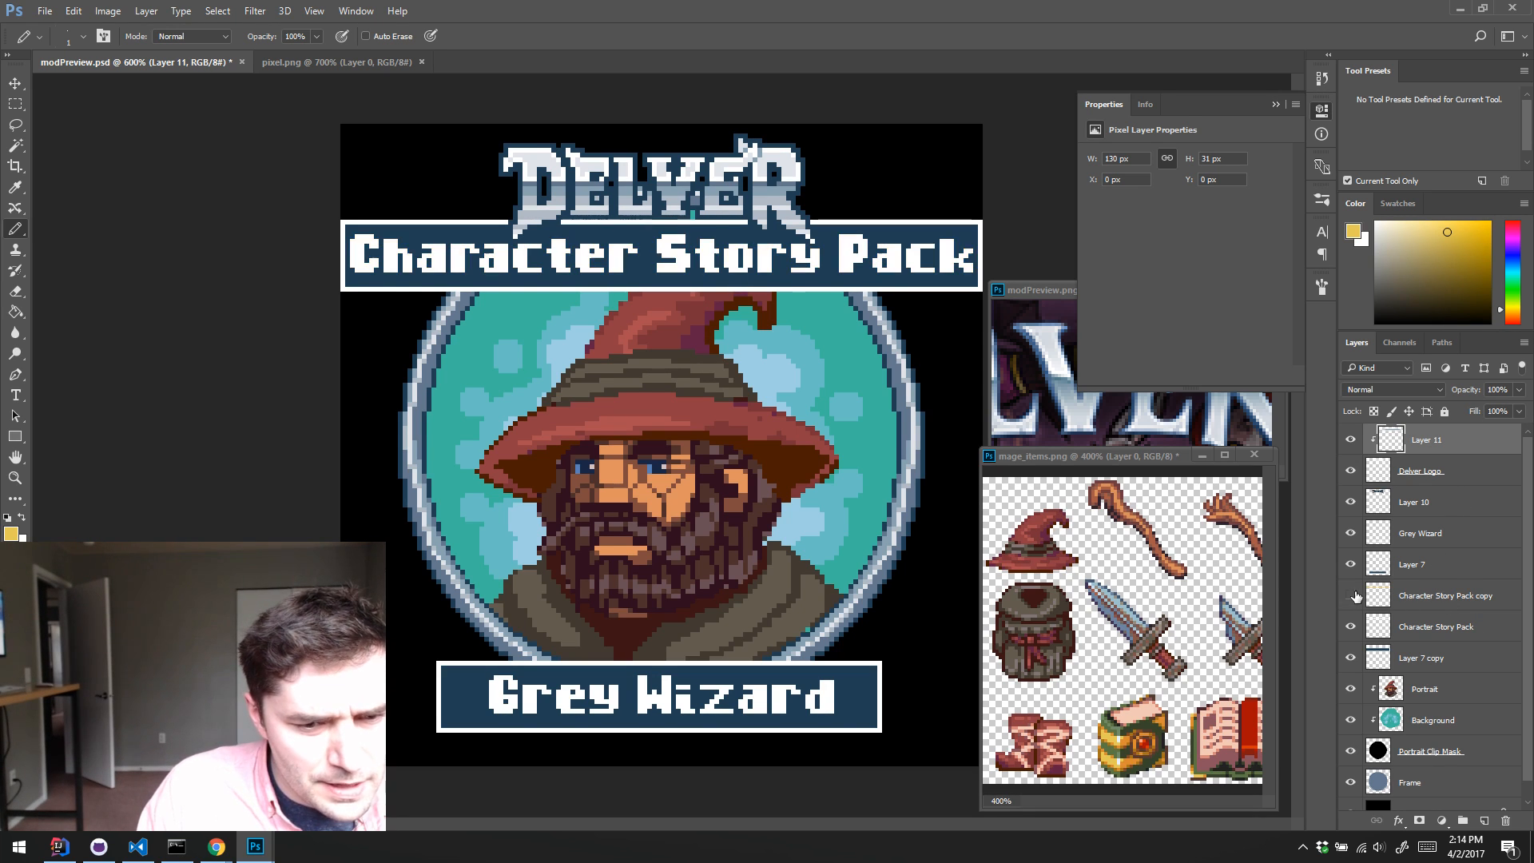
click(1351, 595)
click(1414, 599)
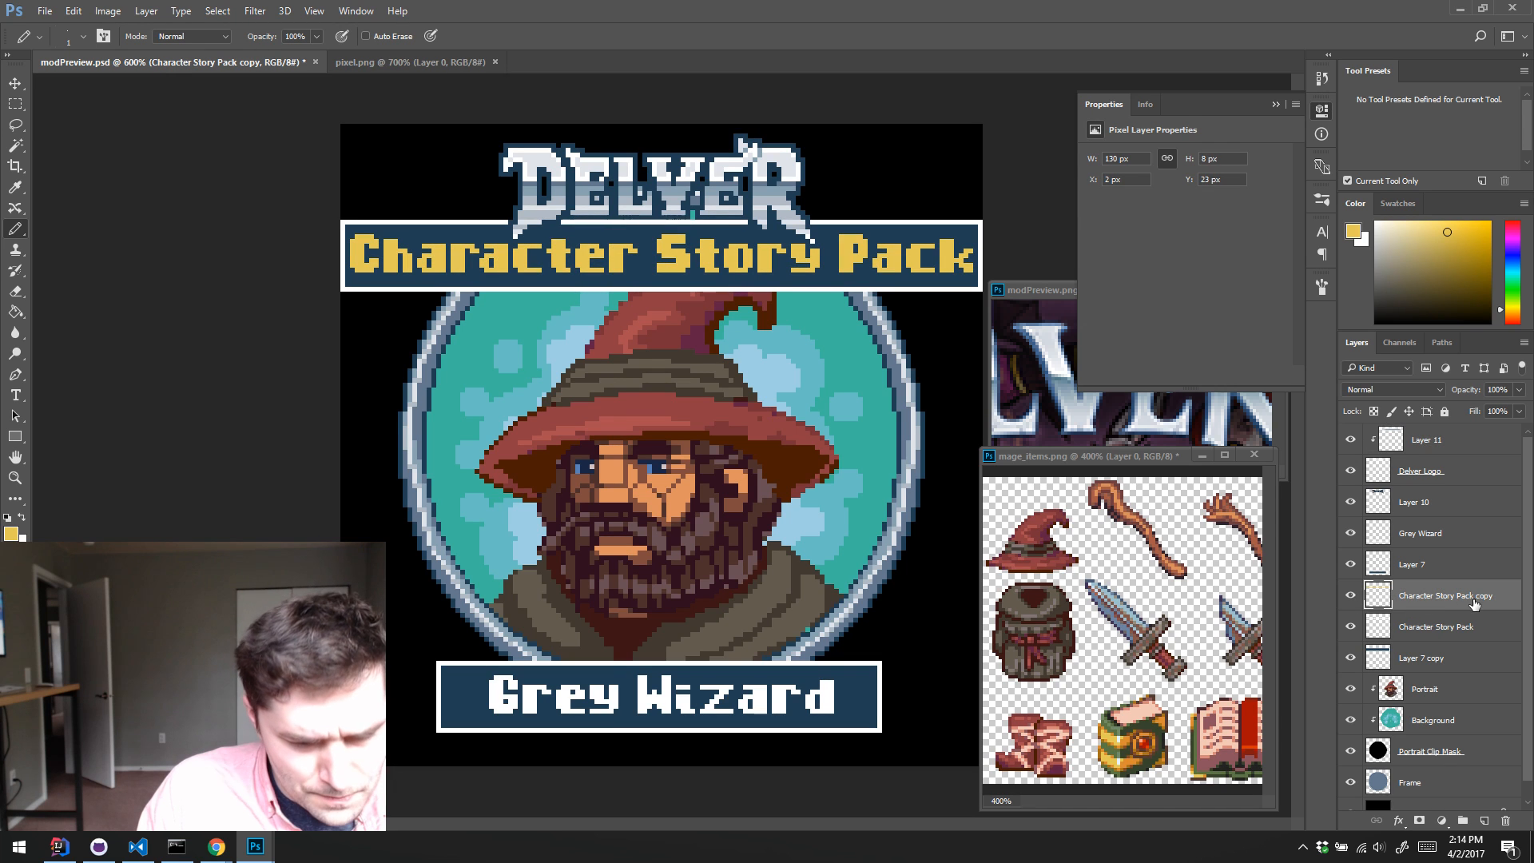
key(ctrl+e)
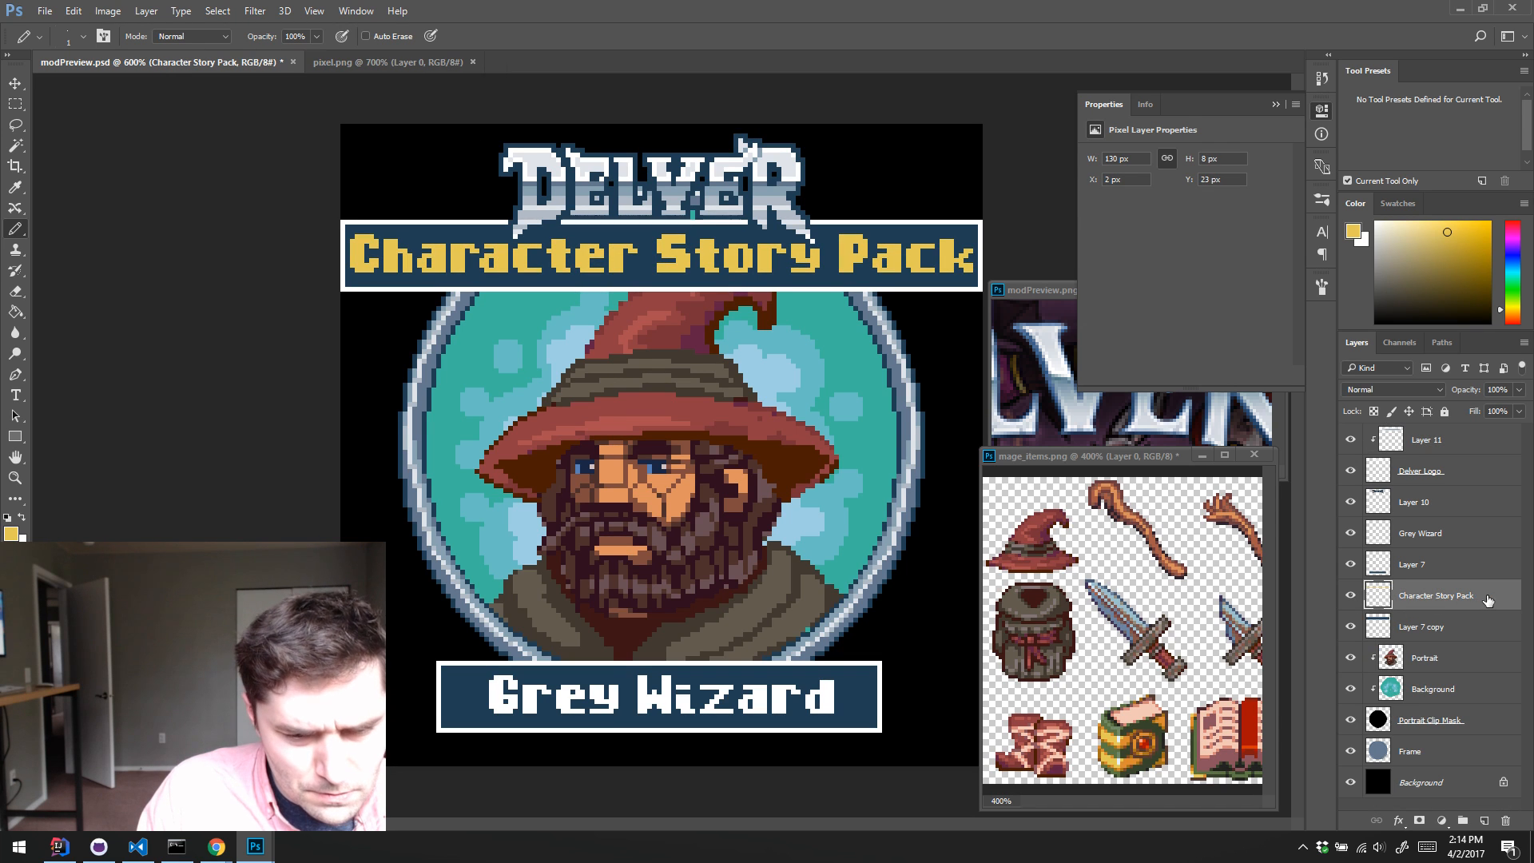
Step: Fill the lettering on the Grey Wizard layer with the same yellow as the Character Story Pack text
ctrl+click(1422, 536)
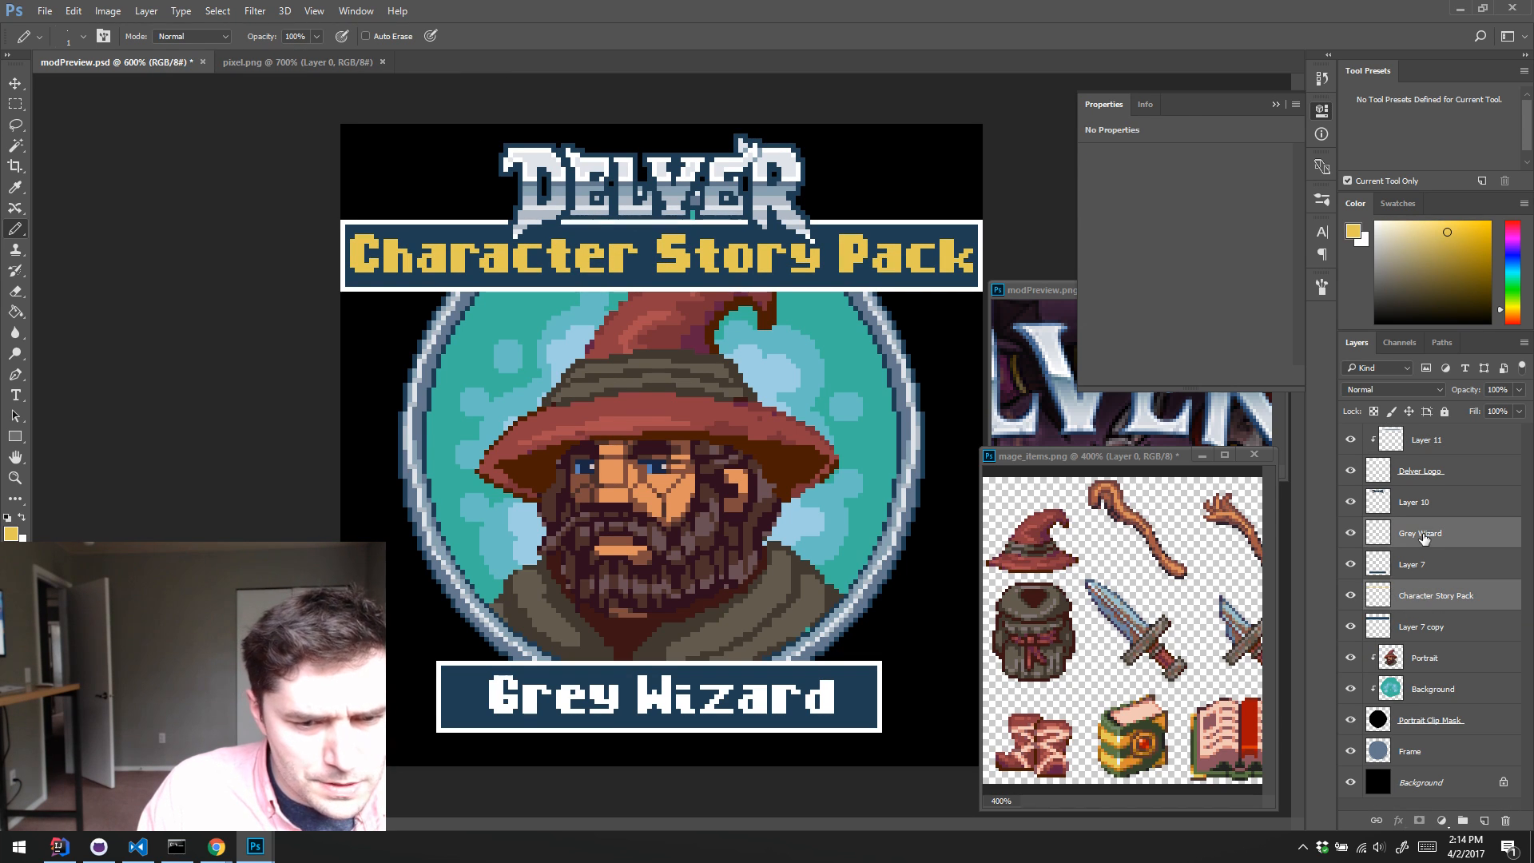
click(1384, 543)
ctrl+click(1383, 543)
key(alt+BackSpace)
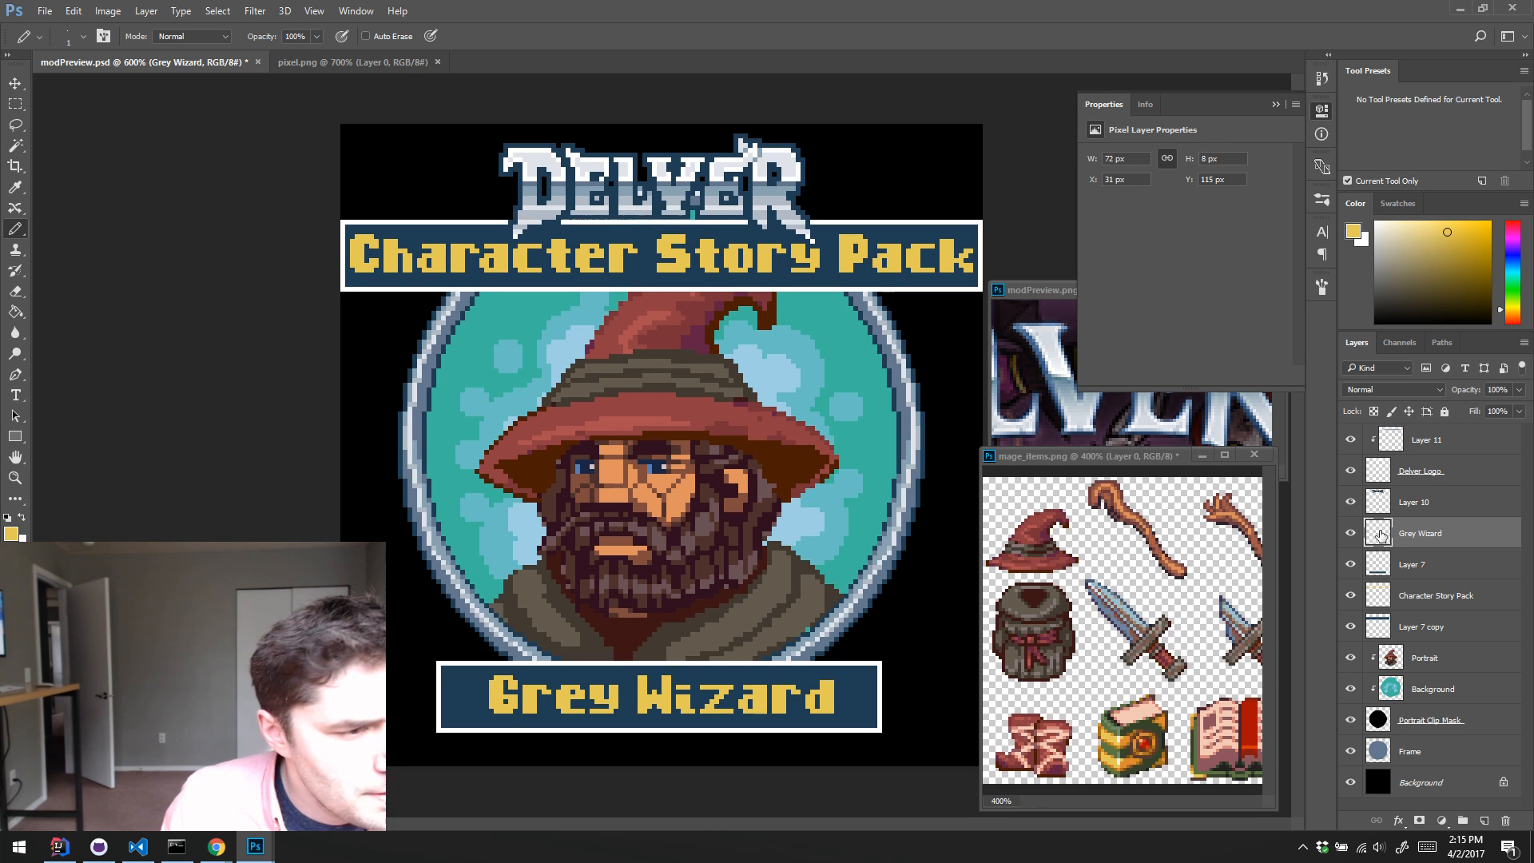
Step: Select the Character Story Pack lettering, add a new layer above it, and pencil a white highlight row across the letters, erasing stray pixels
click(1376, 597)
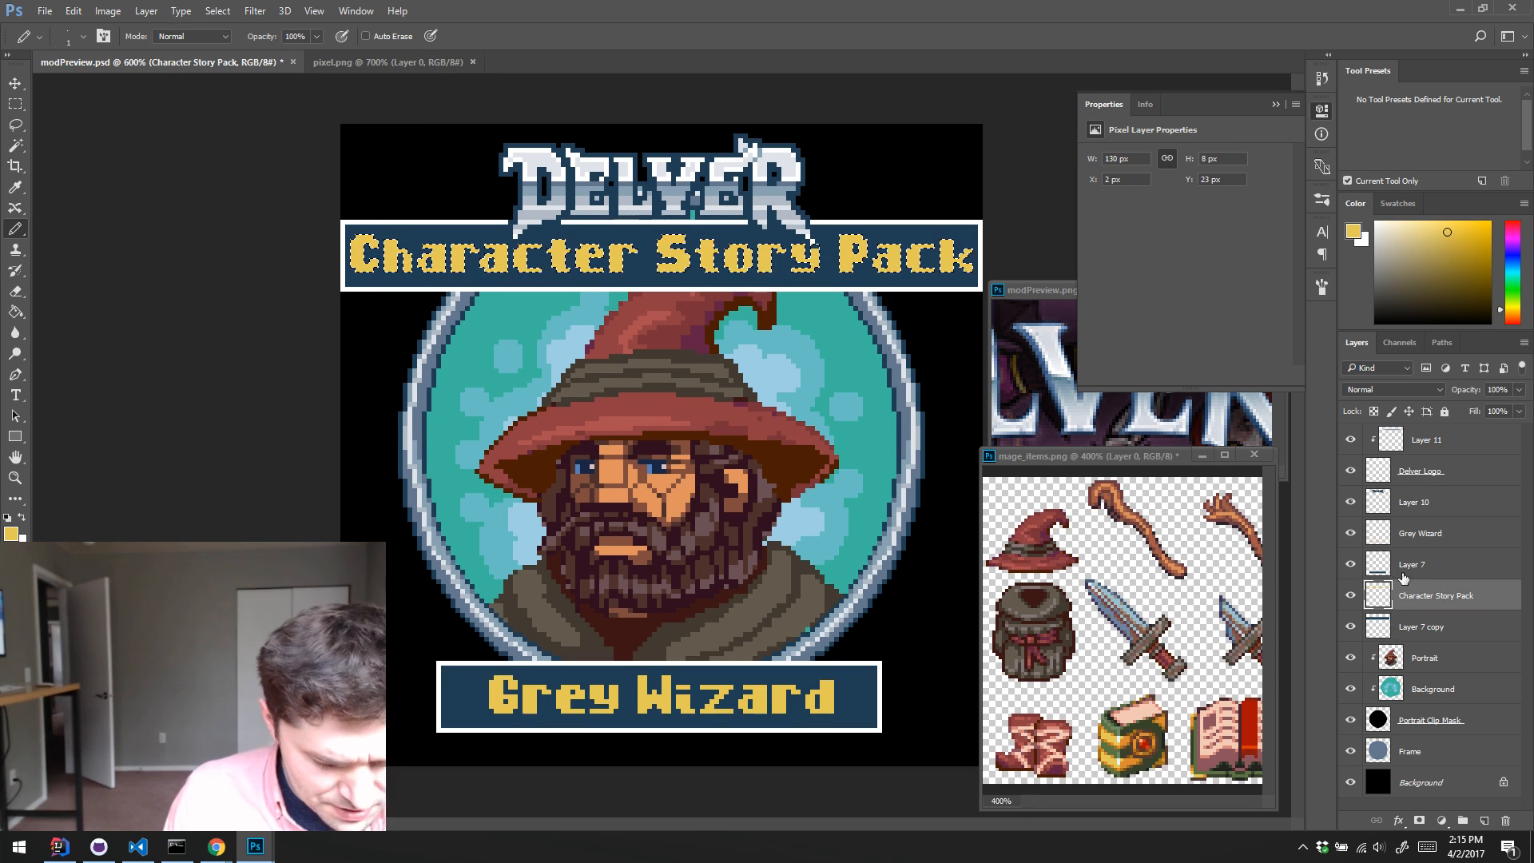
key(ctrl+shift+alt+n)
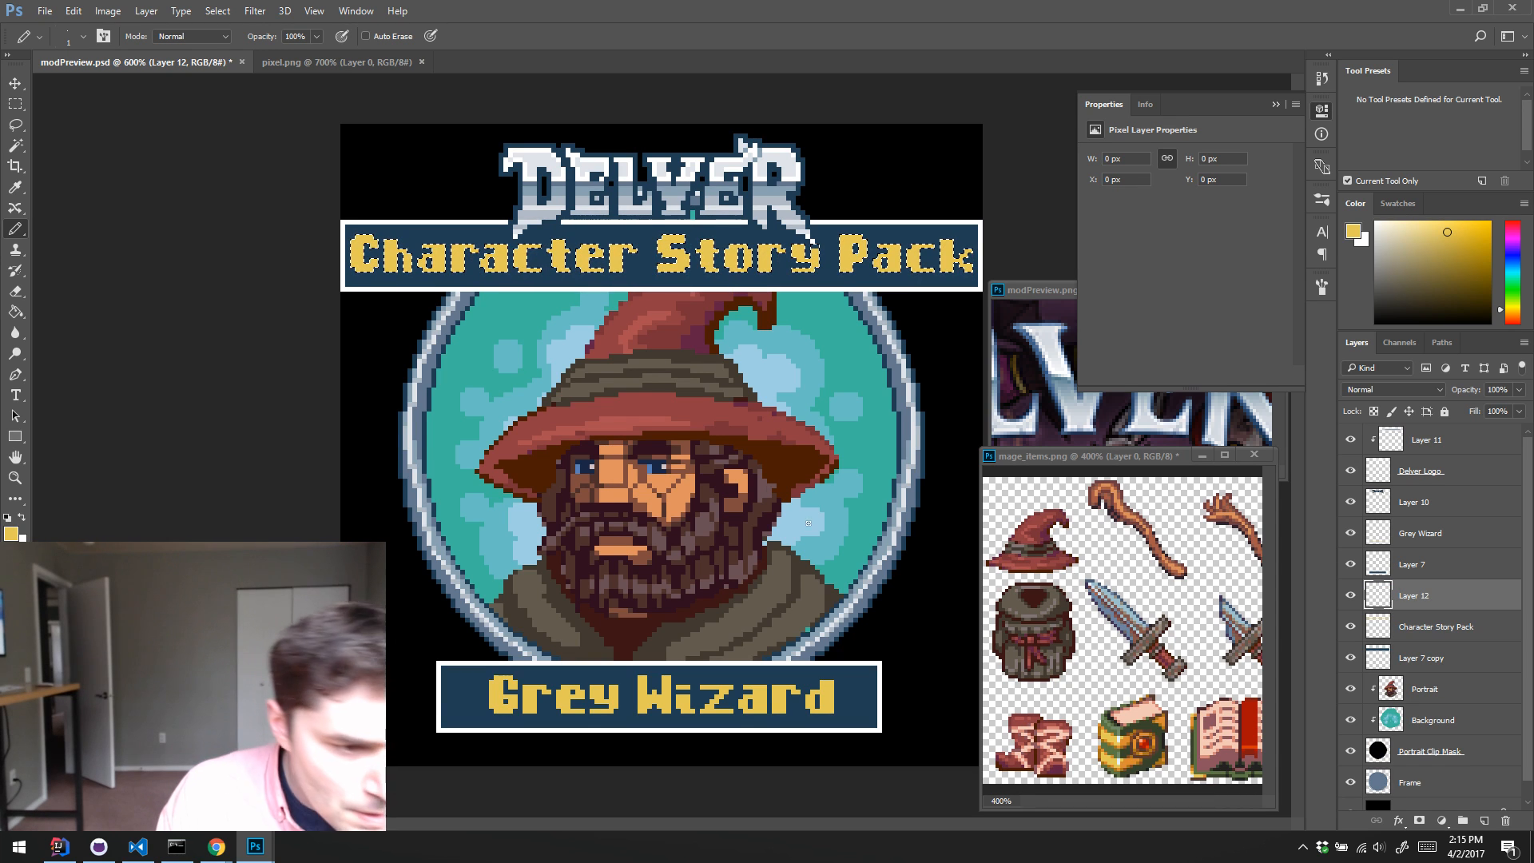
alt+click(1121, 738)
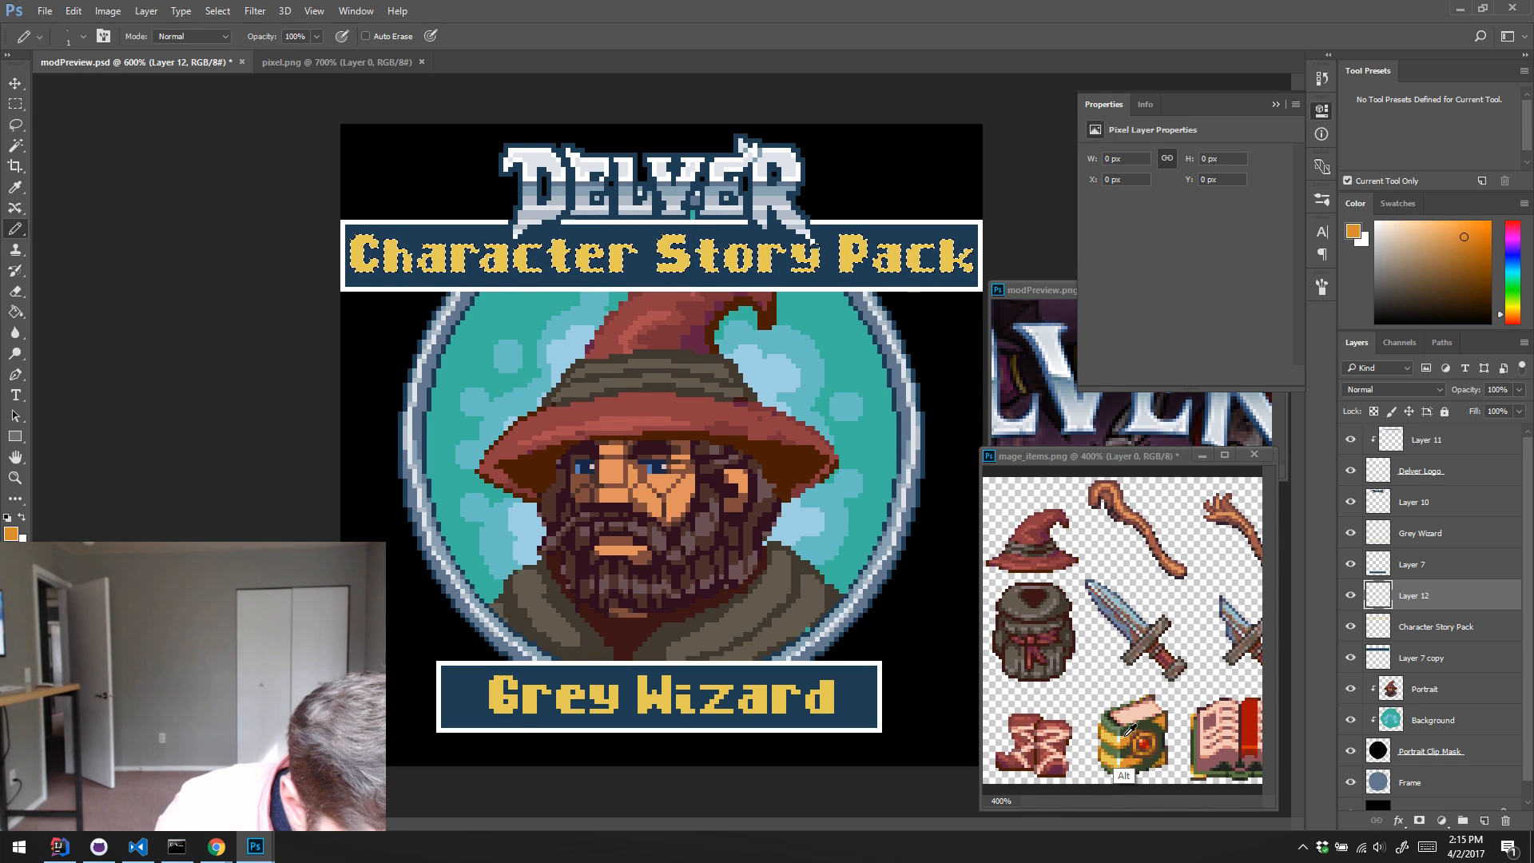
alt+click(1122, 736)
alt+click(752, 289)
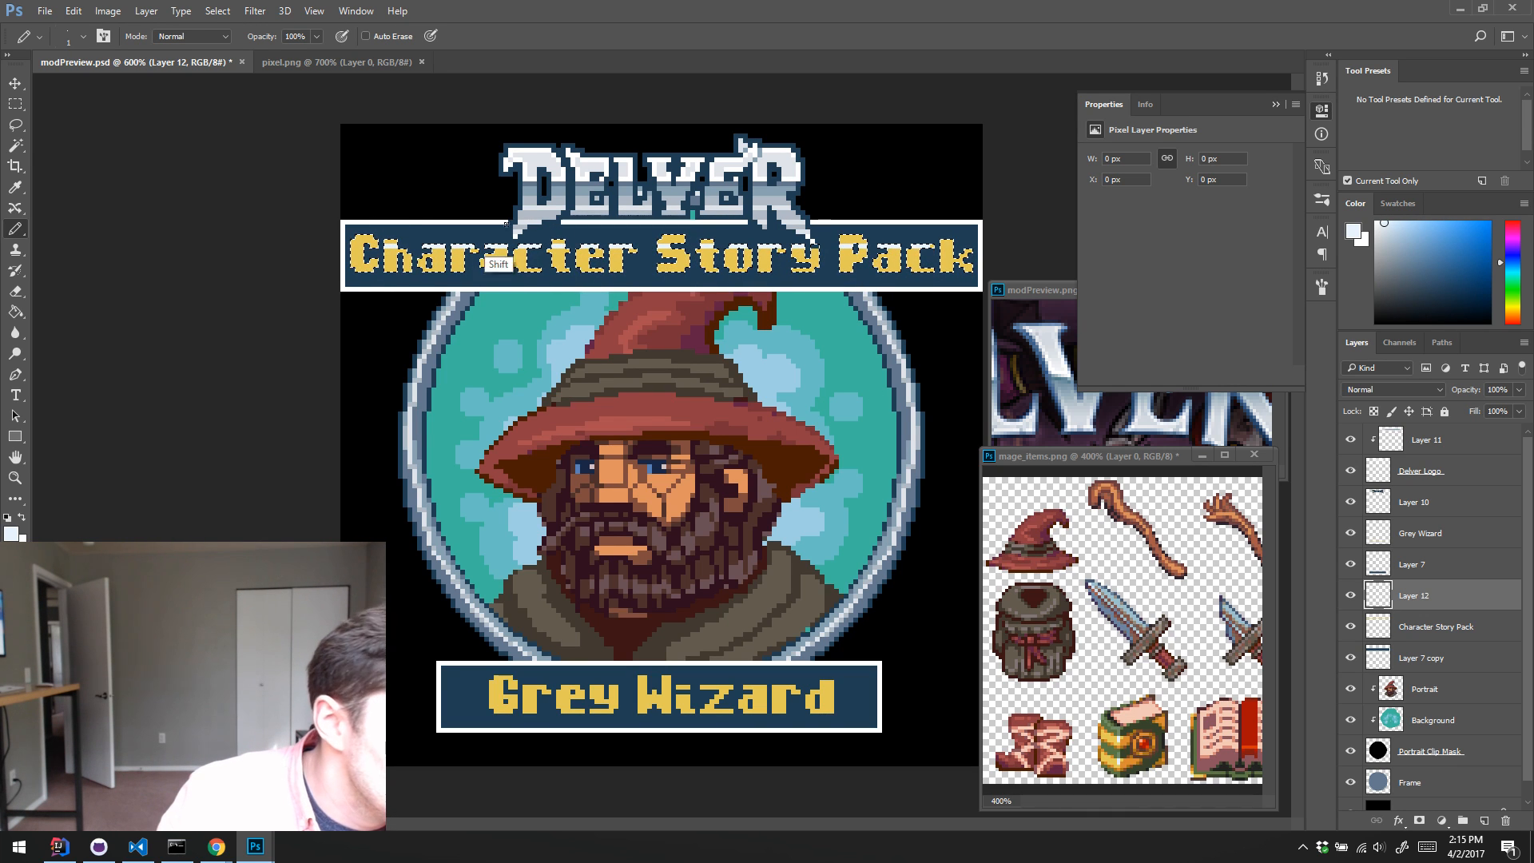
shift+click(947, 239)
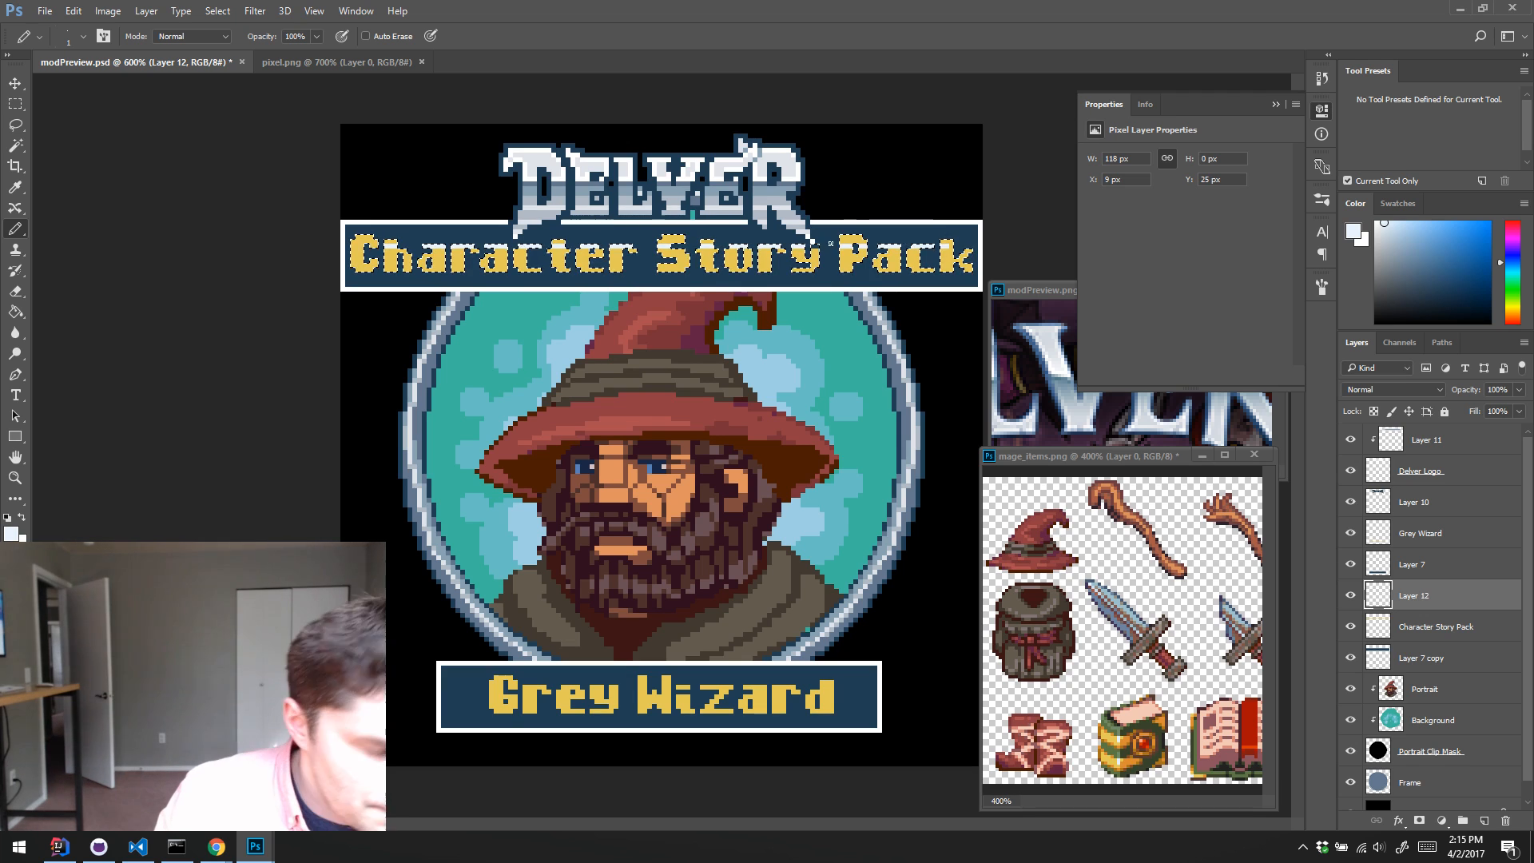
key(e)
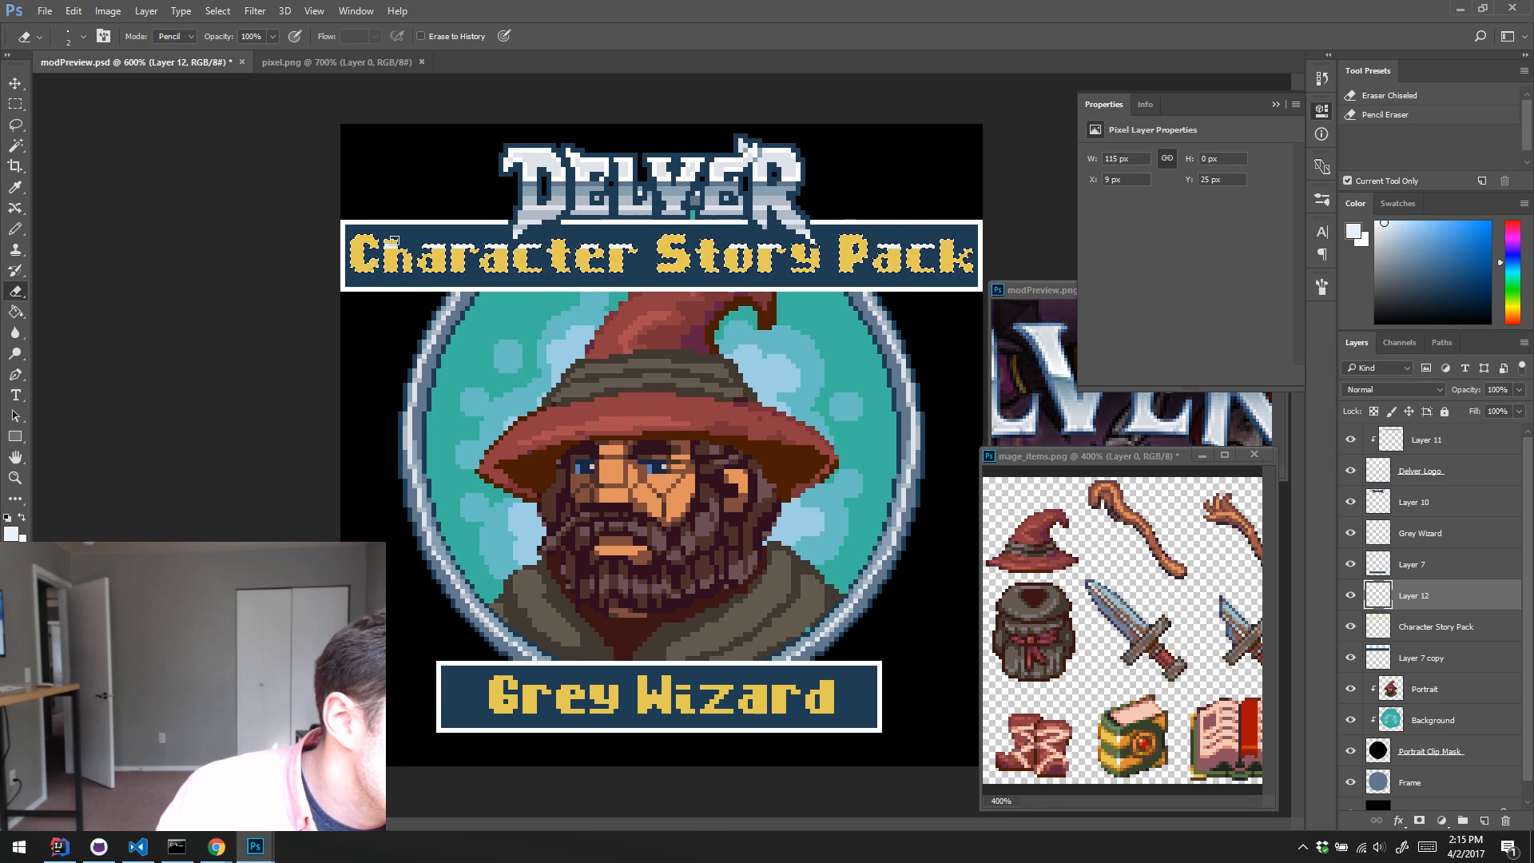
key(b)
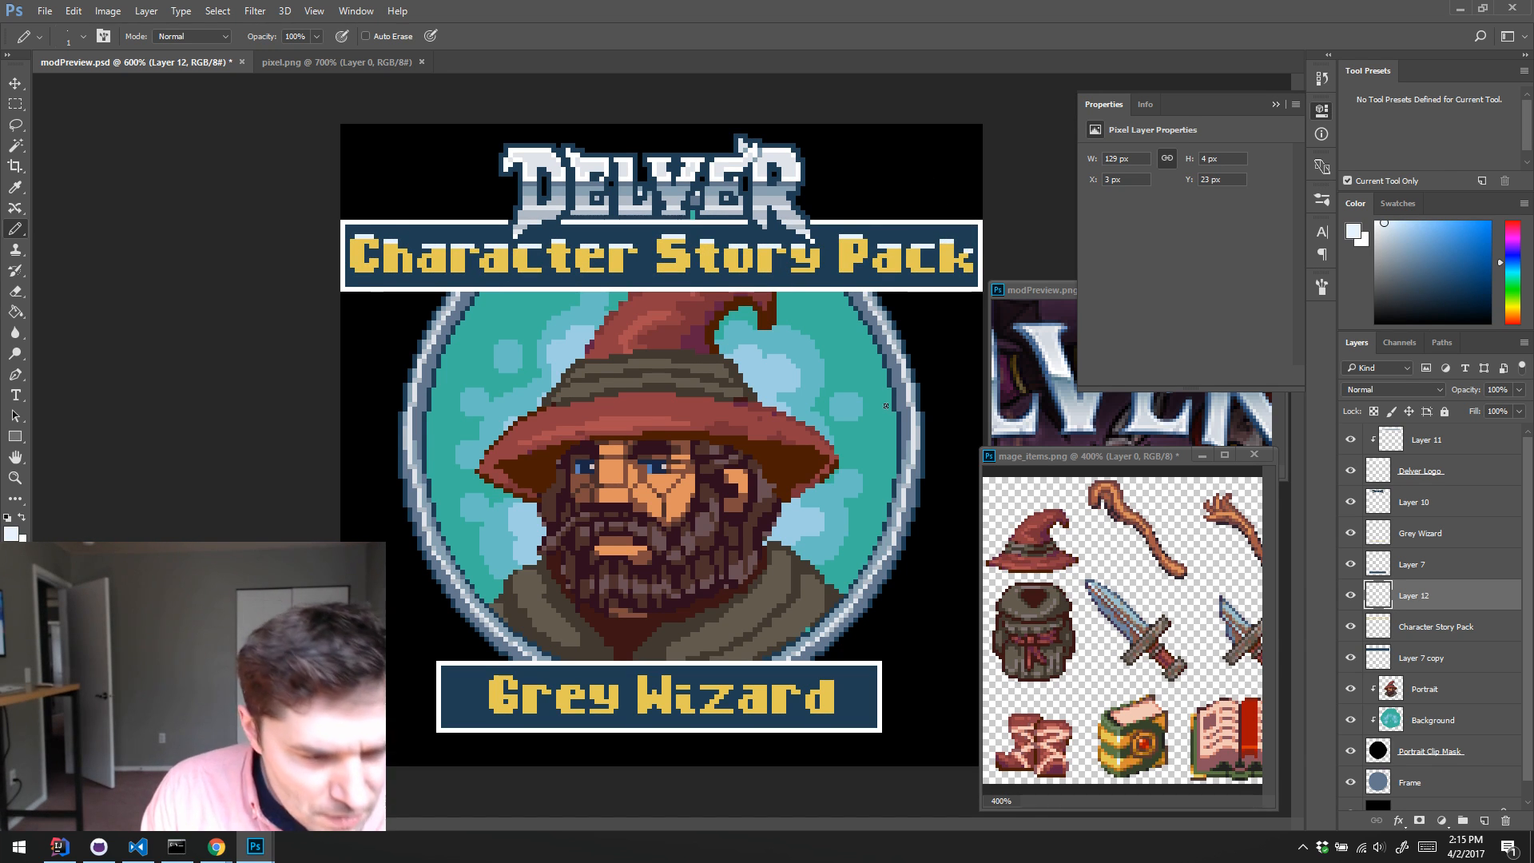
Step: Shade the lower rows of the Character Story Pack lettering with orange sampled from the book, and touch up its yellow and white highlight rows
key(alt)
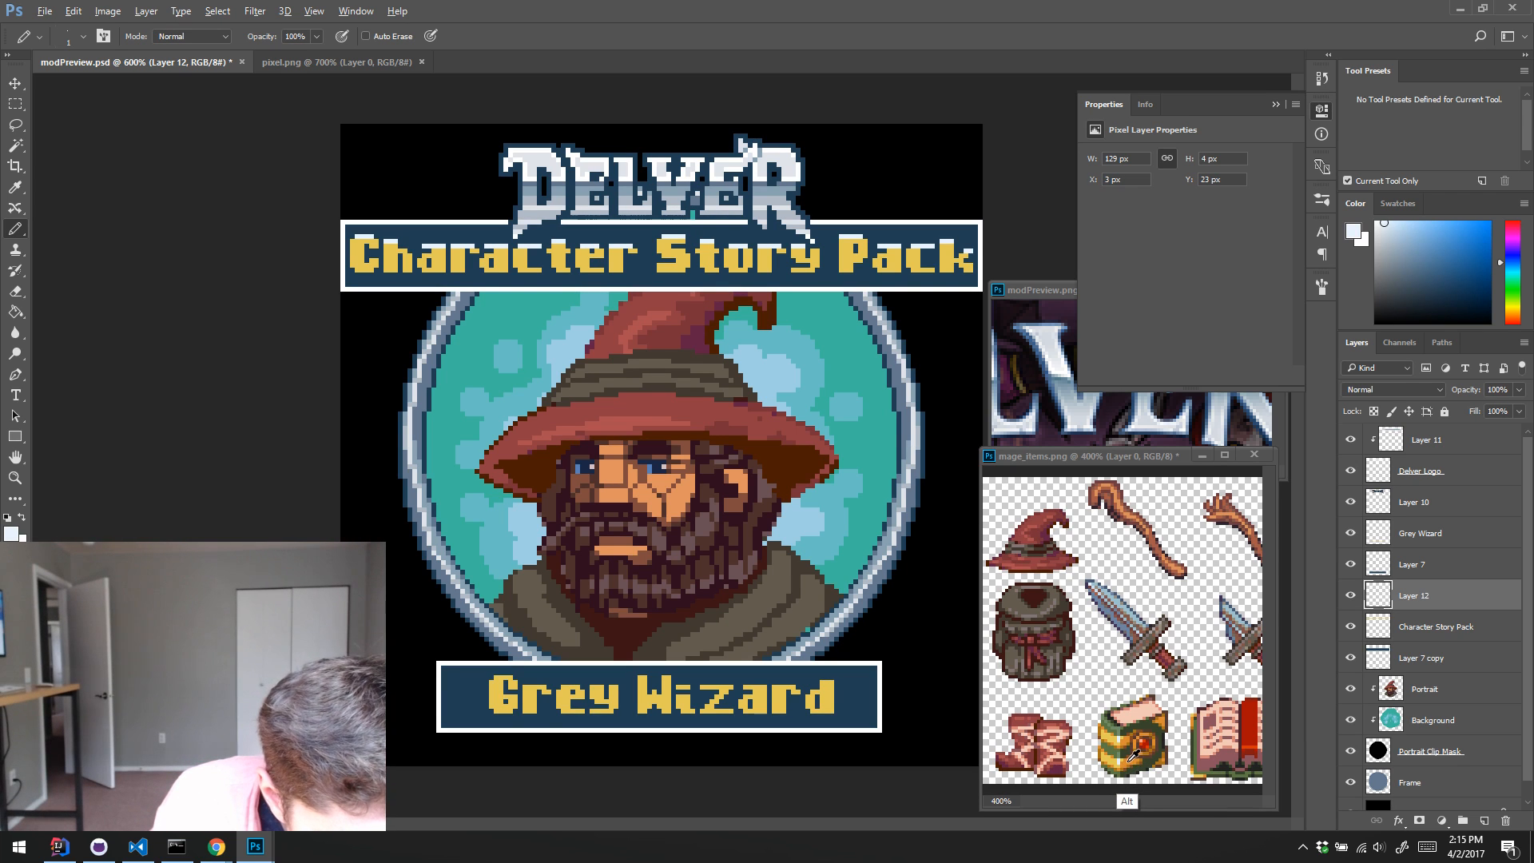
alt+click(1131, 755)
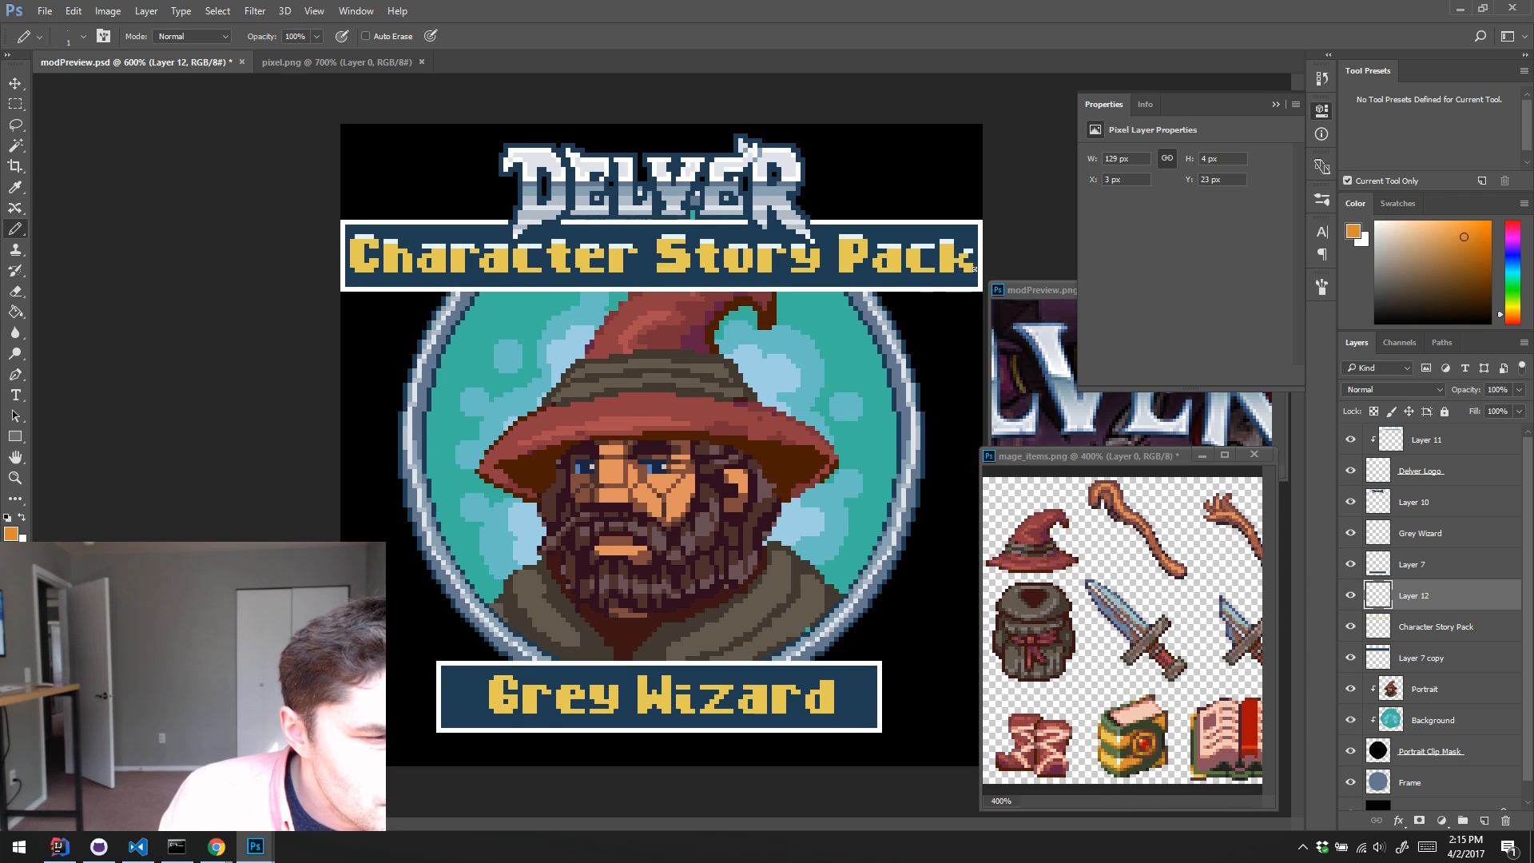
mouse_move(973, 266)
mouse_down()
mouse_move(645, 247)
mouse_move(346, 263)
mouse_move(1009, 267)
mouse_move(753, 232)
mouse_move(335, 218)
mouse_up()
alt+click(359, 239)
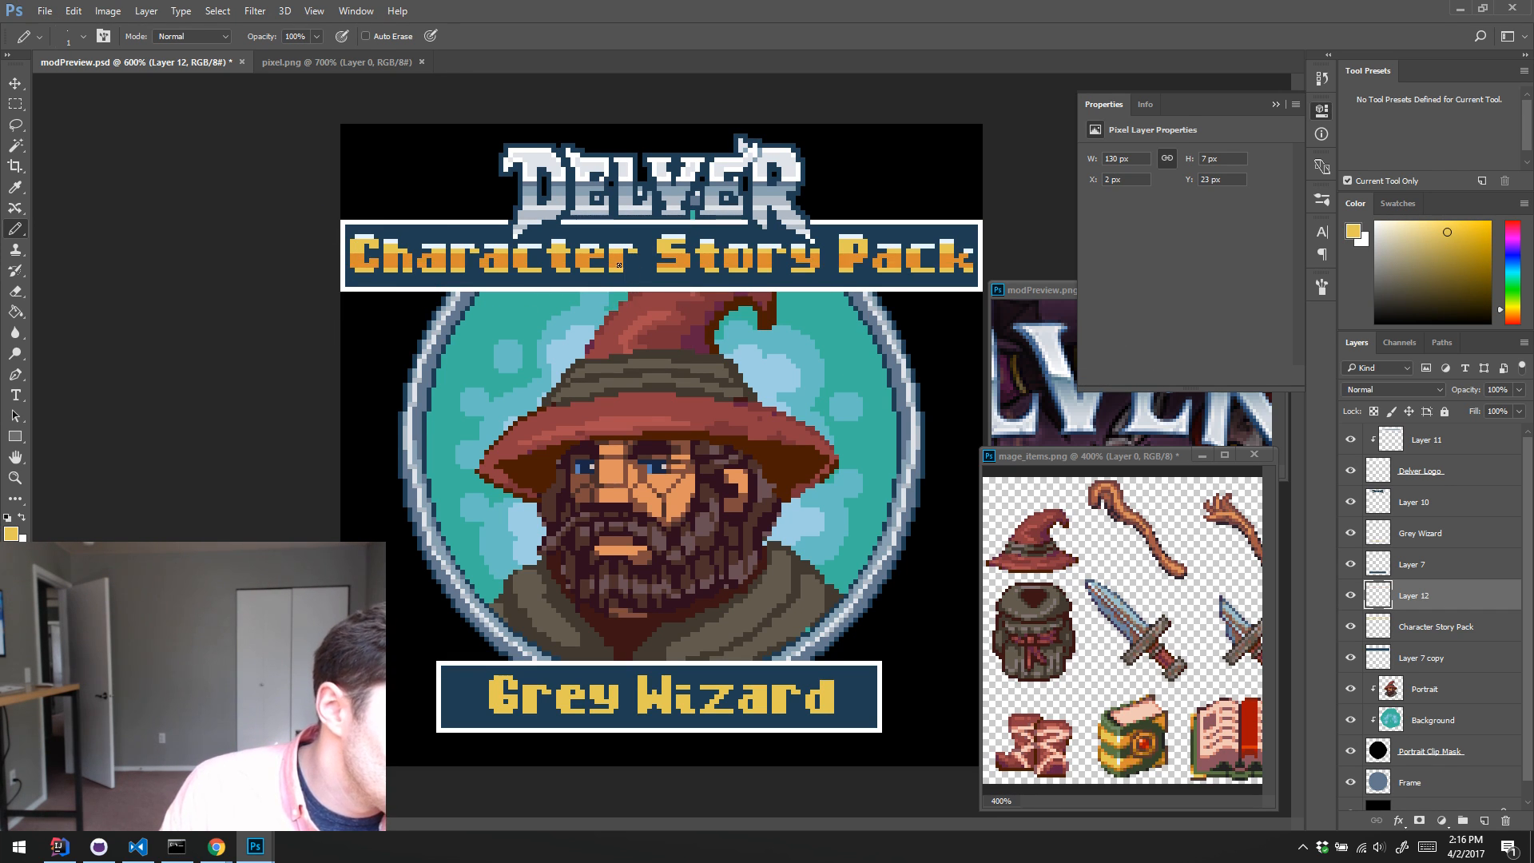
alt+click(765, 252)
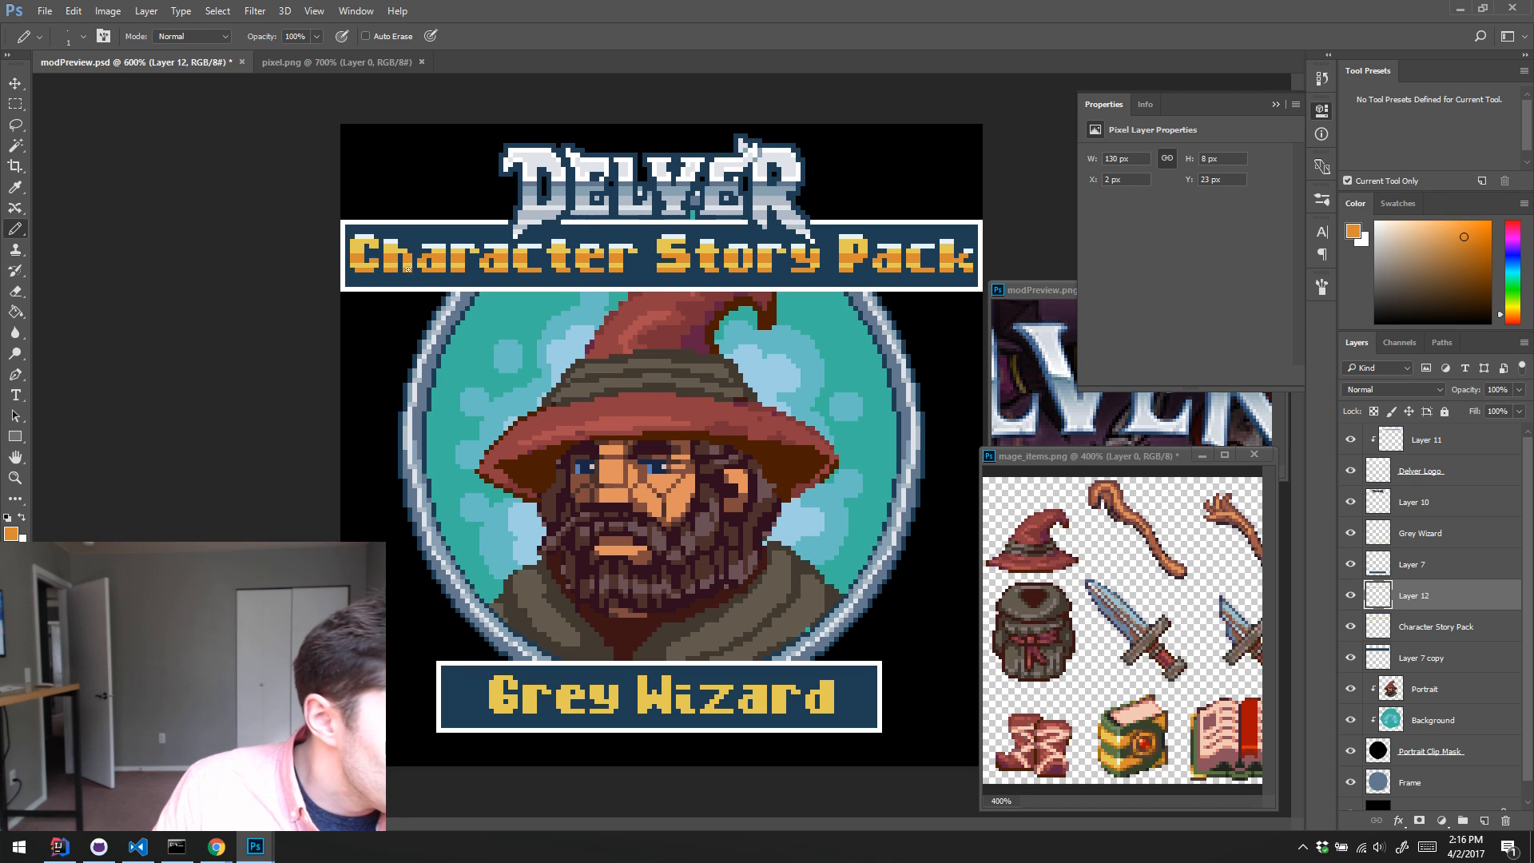
alt+click(391, 288)
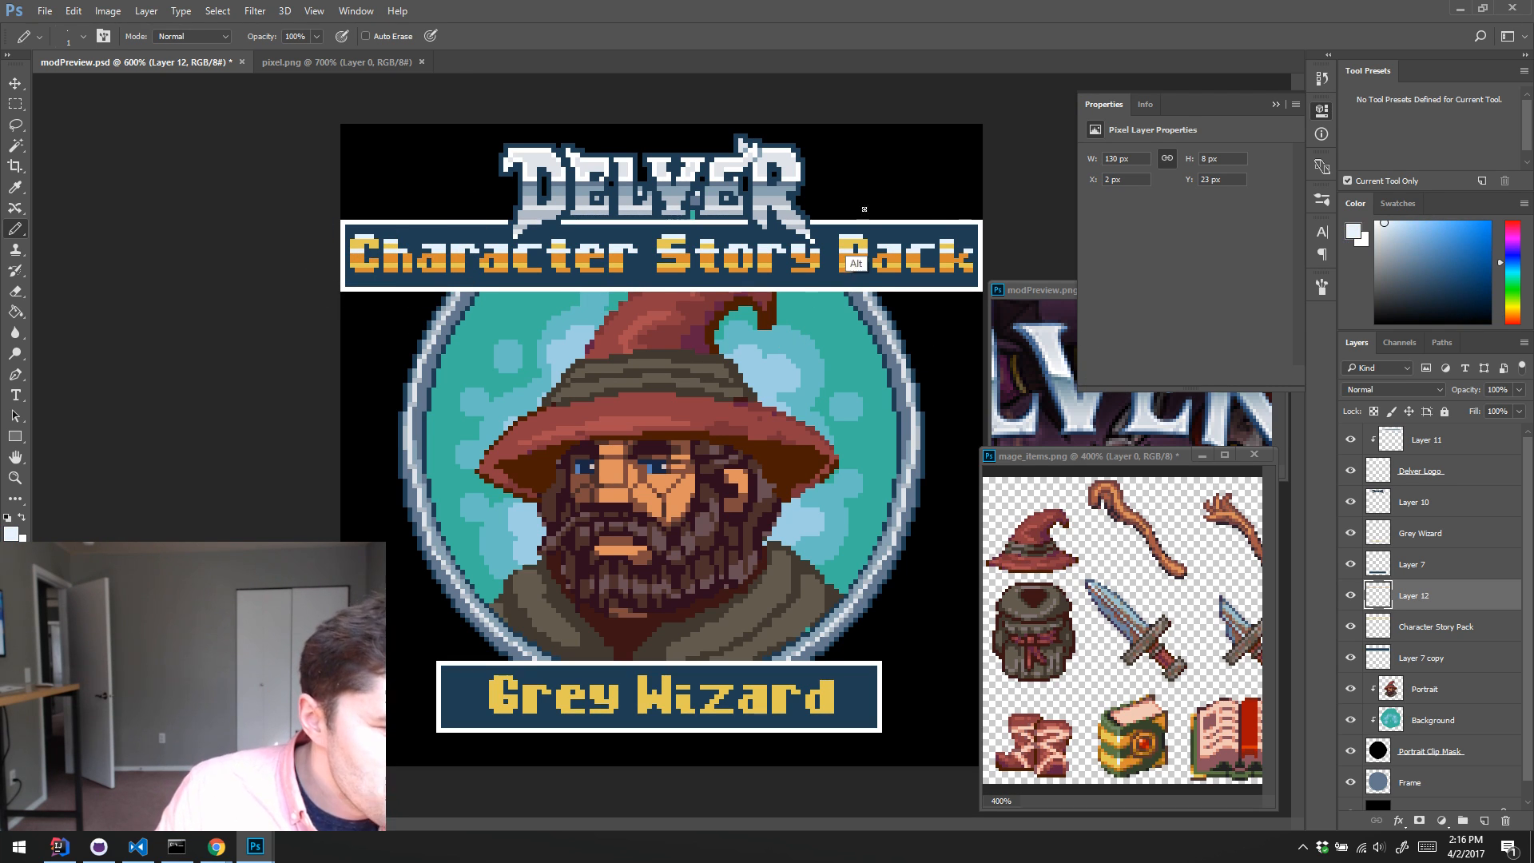
alt+click(845, 242)
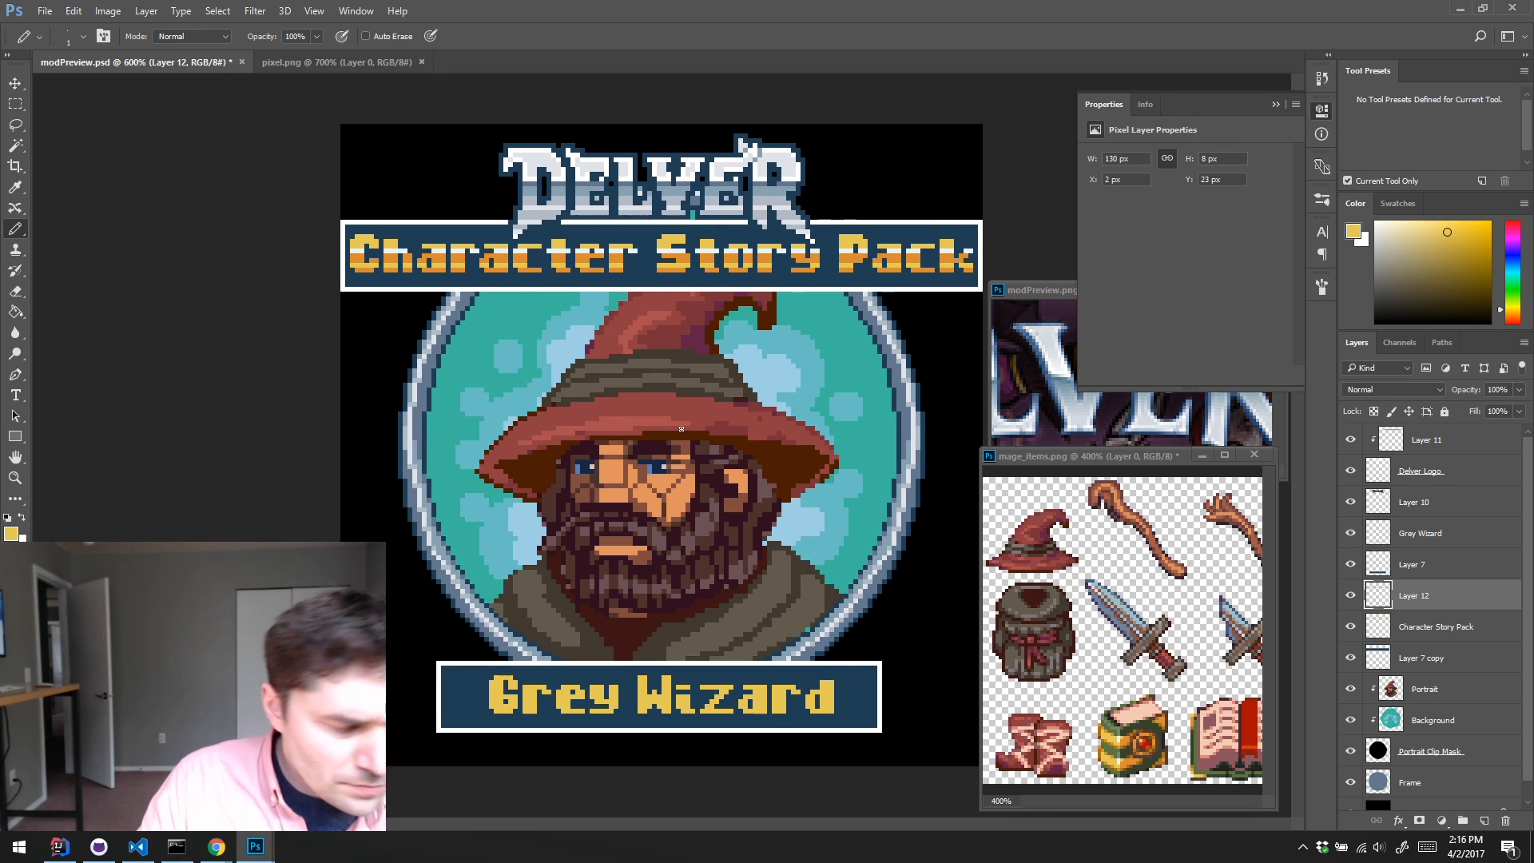
Step: Select all white highlight pixels on Layer 12 and colorize them with Hue 48, Saturation 100 and Lightness -4
key(w)
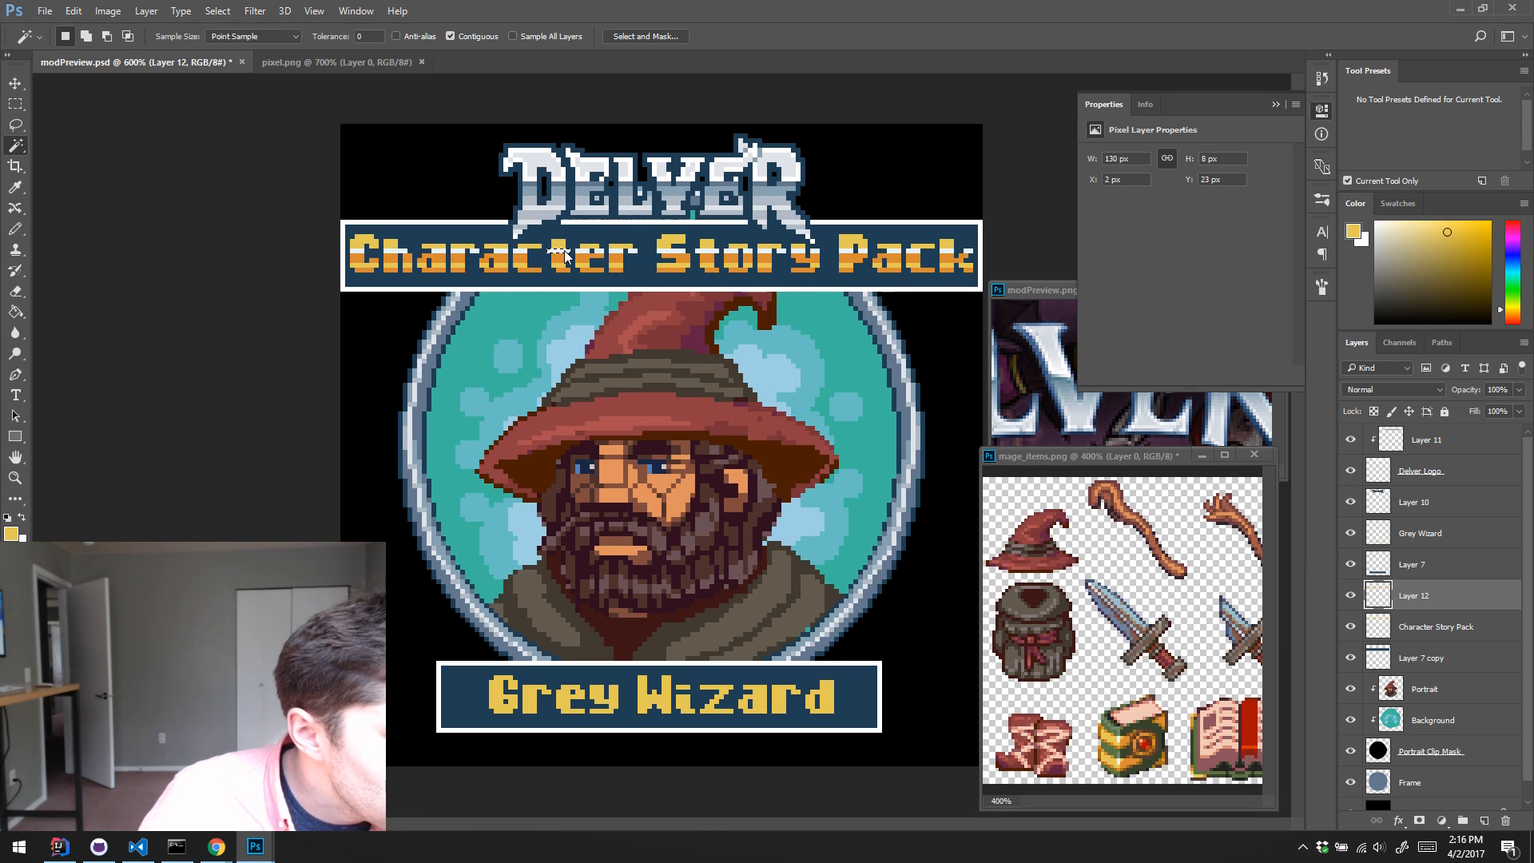
click(450, 36)
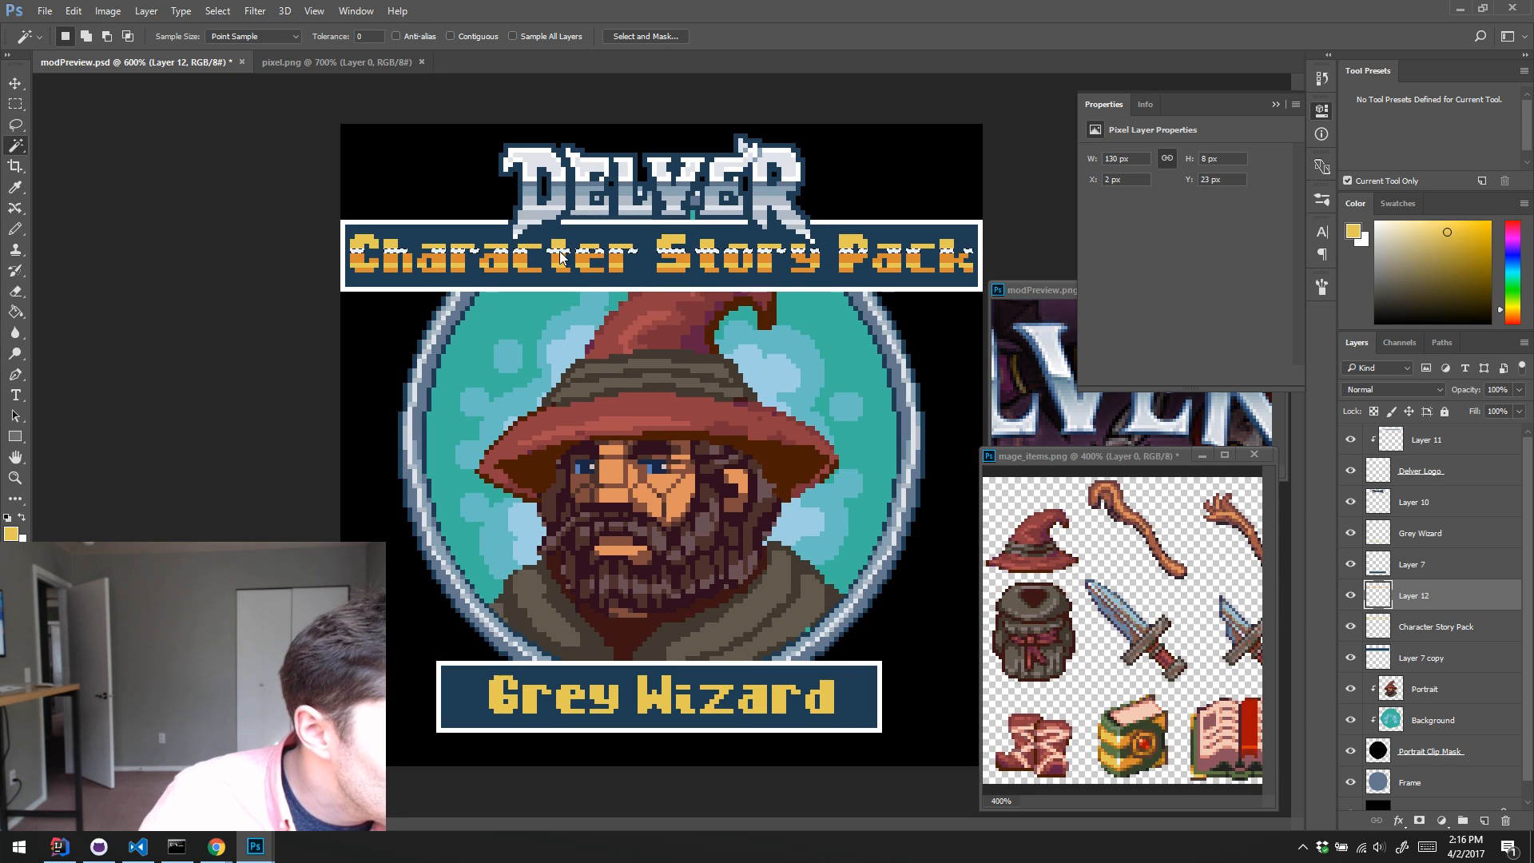
key(ctrl+u)
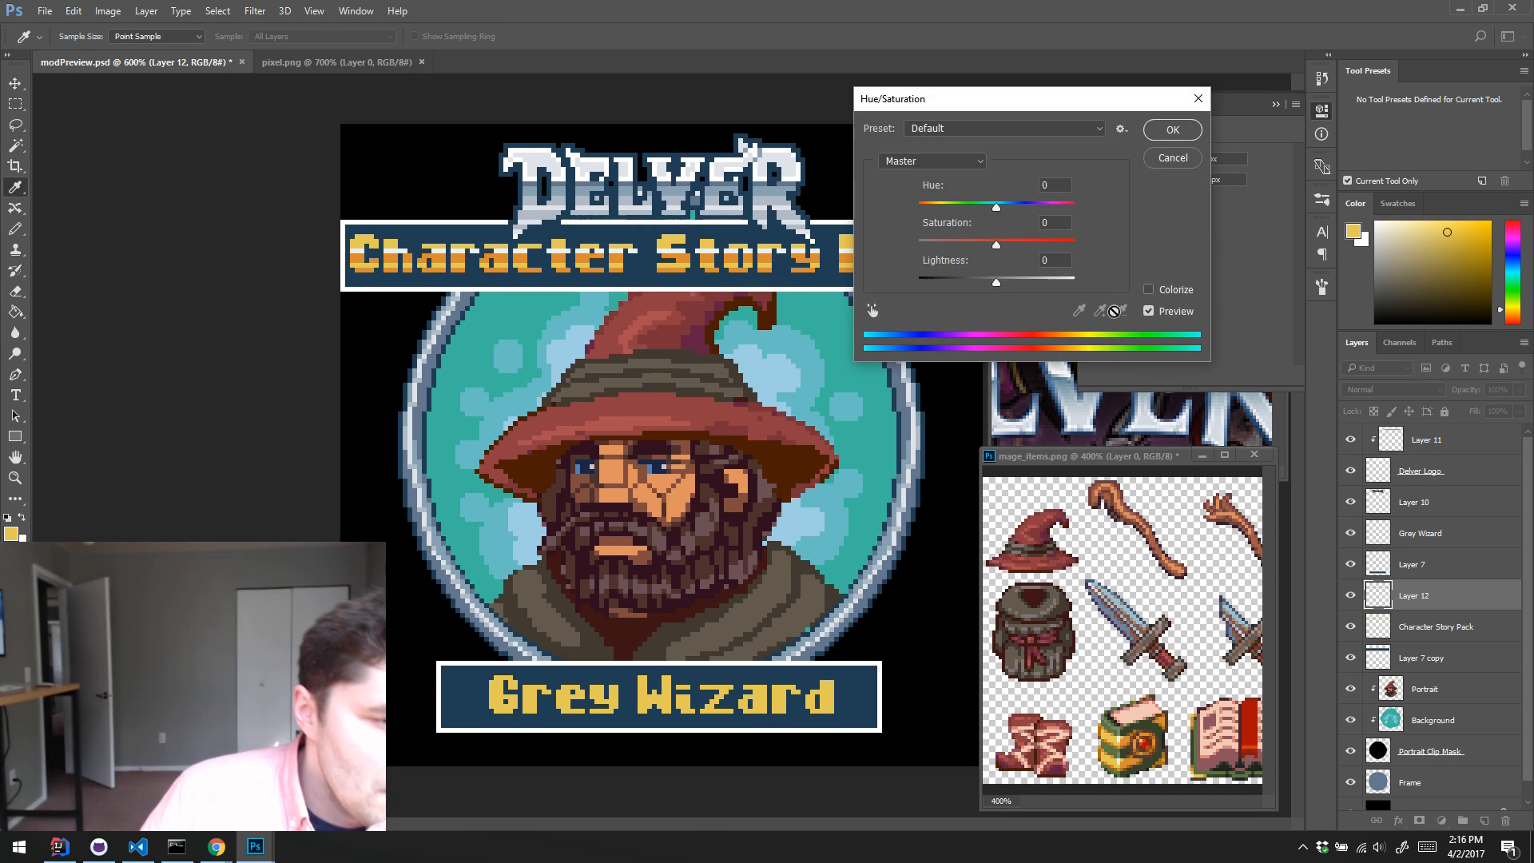
click(1150, 289)
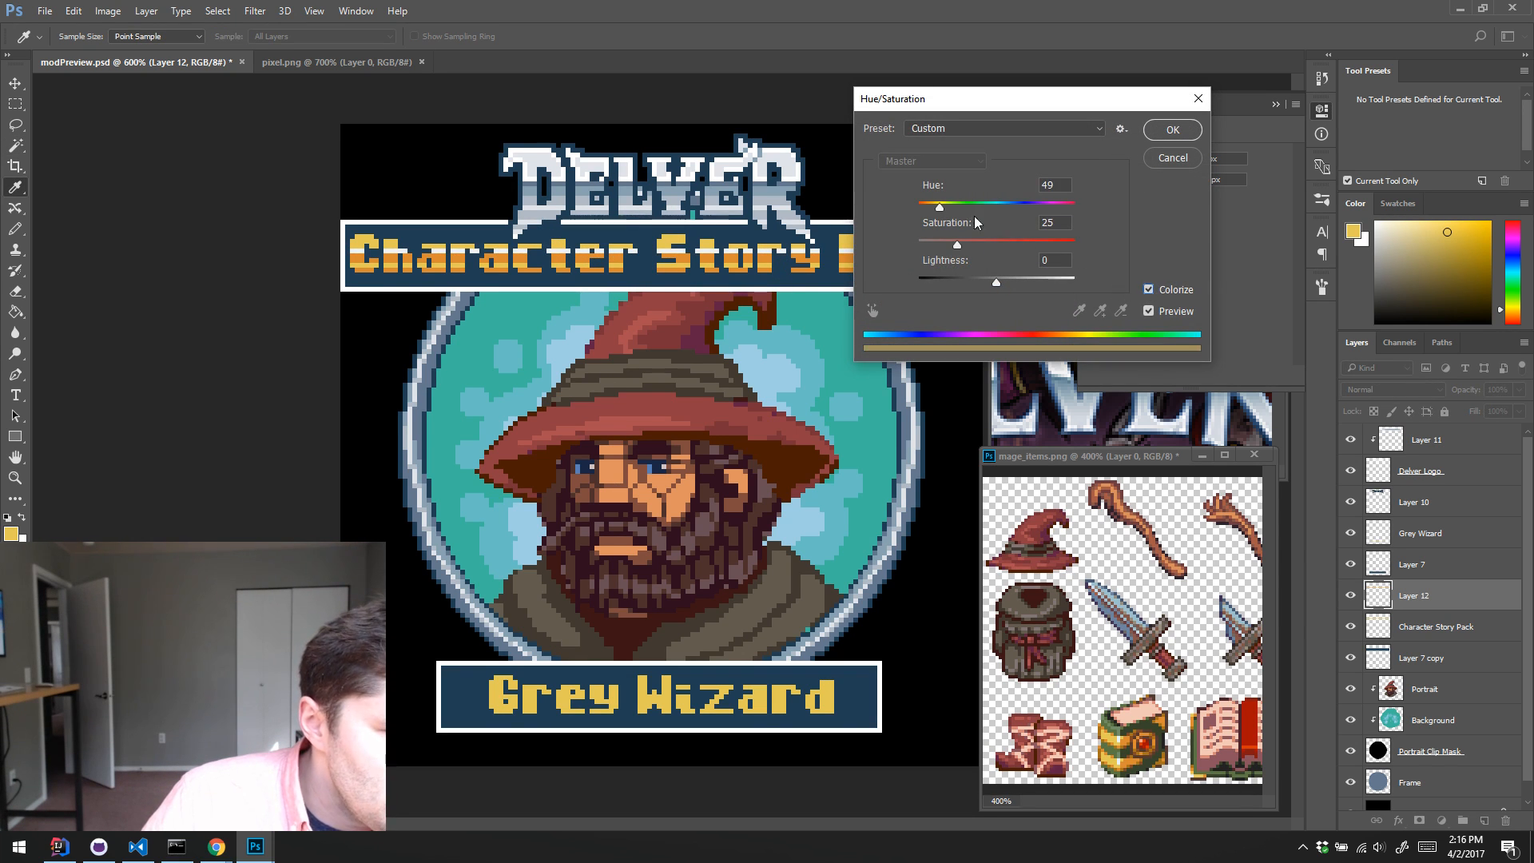
drag(995, 282, 1074, 242)
drag(940, 207, 942, 215)
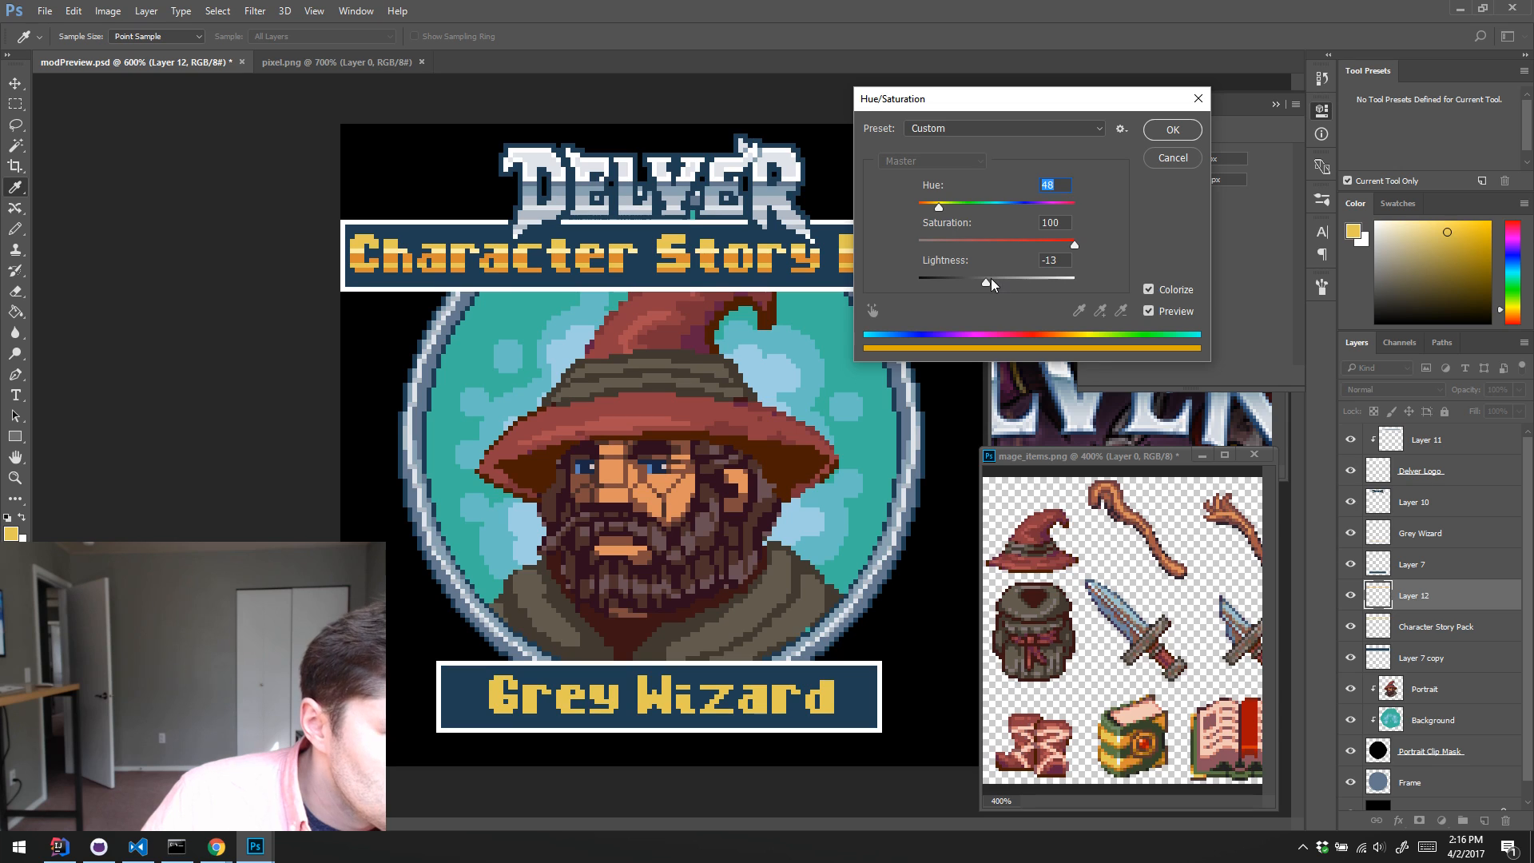
mouse_move(986, 283)
mouse_down()
mouse_move(1000, 289)
mouse_move(980, 299)
mouse_move(1004, 301)
mouse_up()
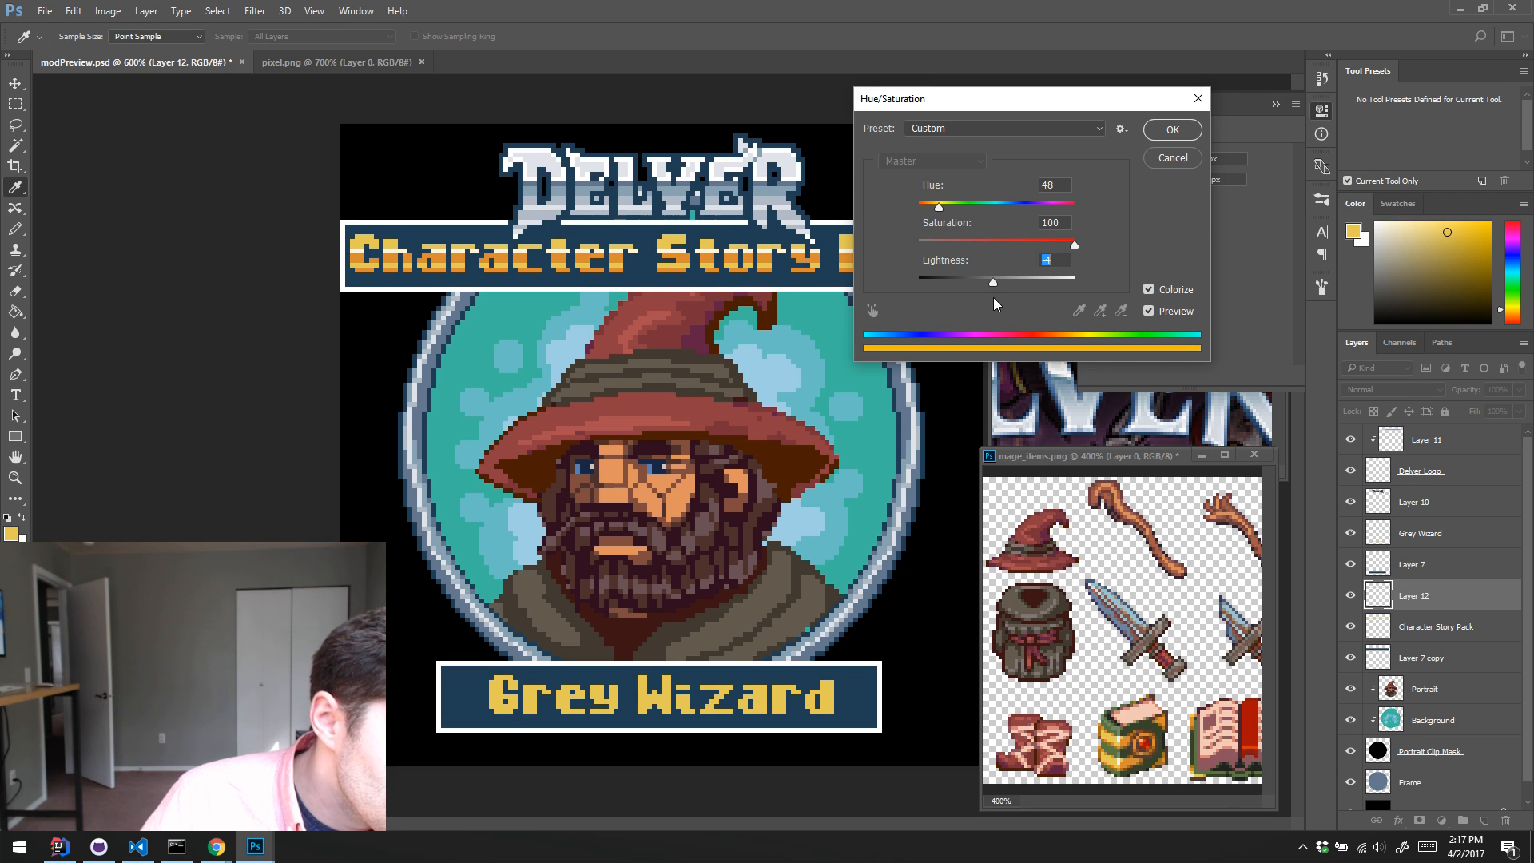
click(1155, 133)
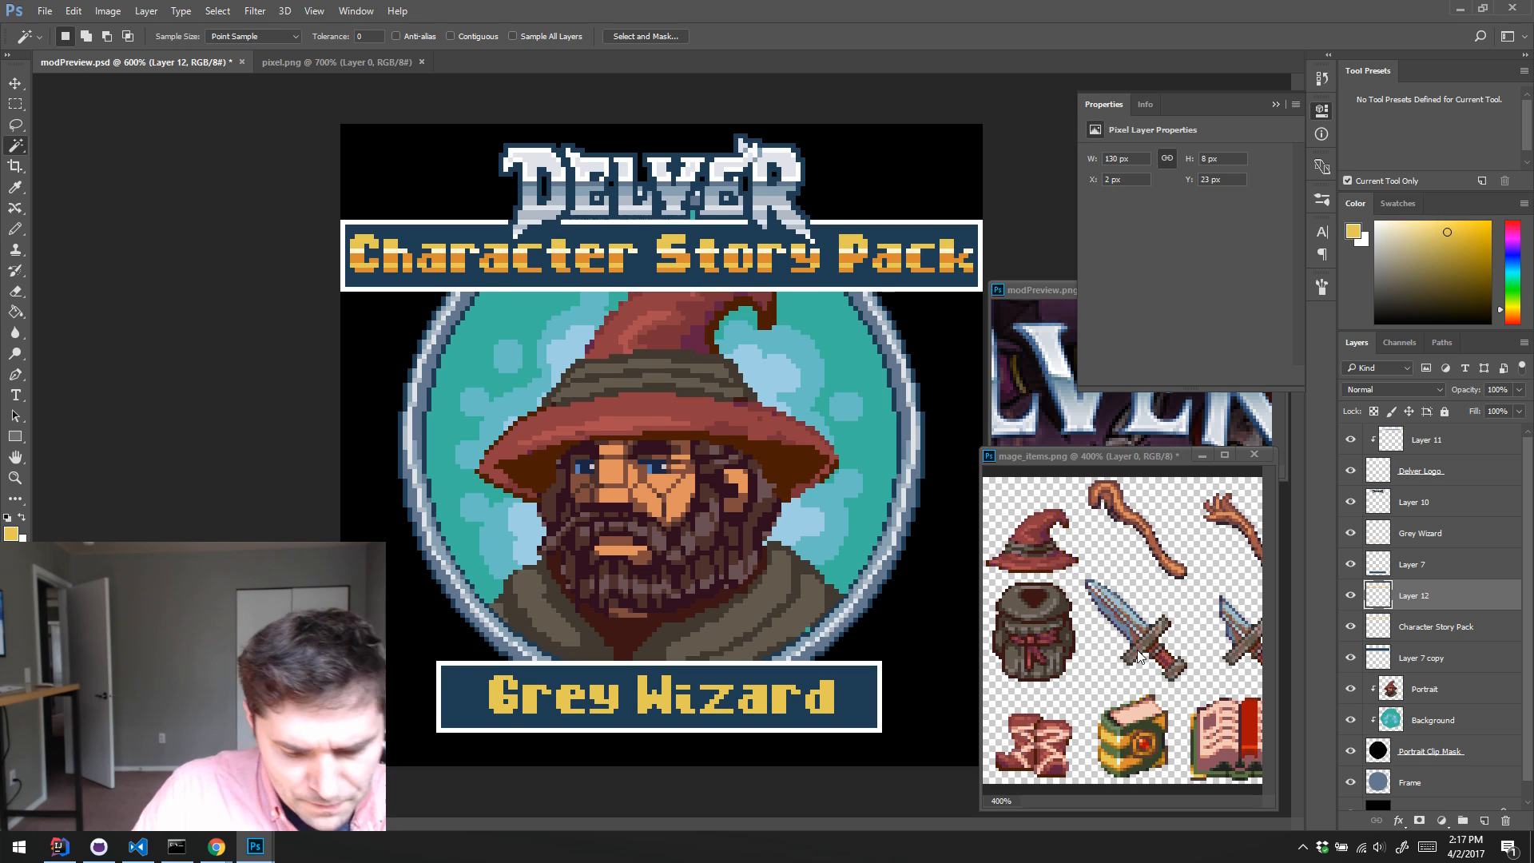
Step: Compare the Character Story Pack lettering with and without the shading on Layer 12
key(i)
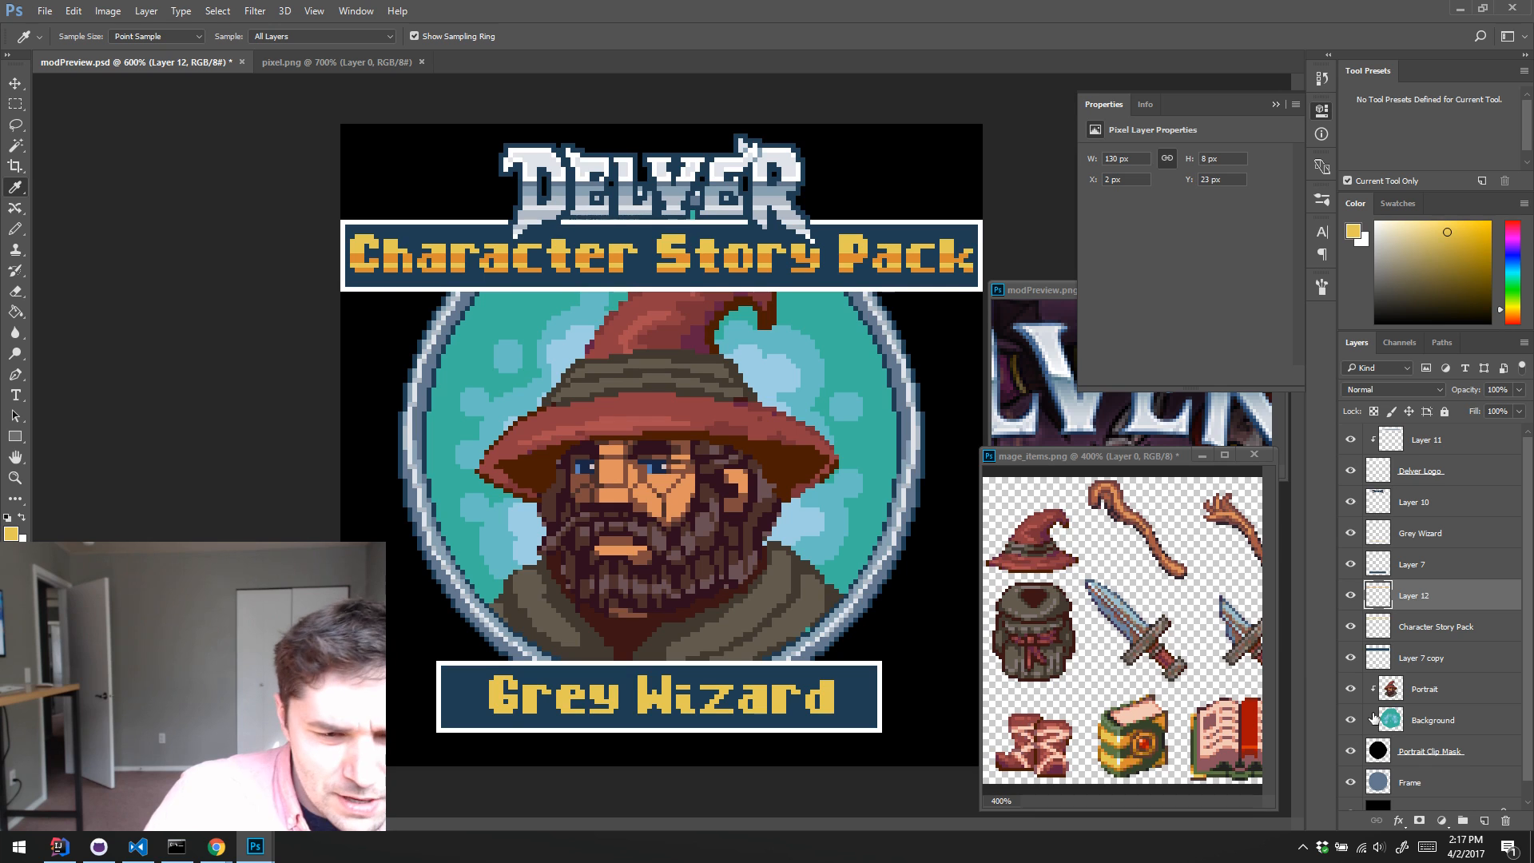
click(1422, 630)
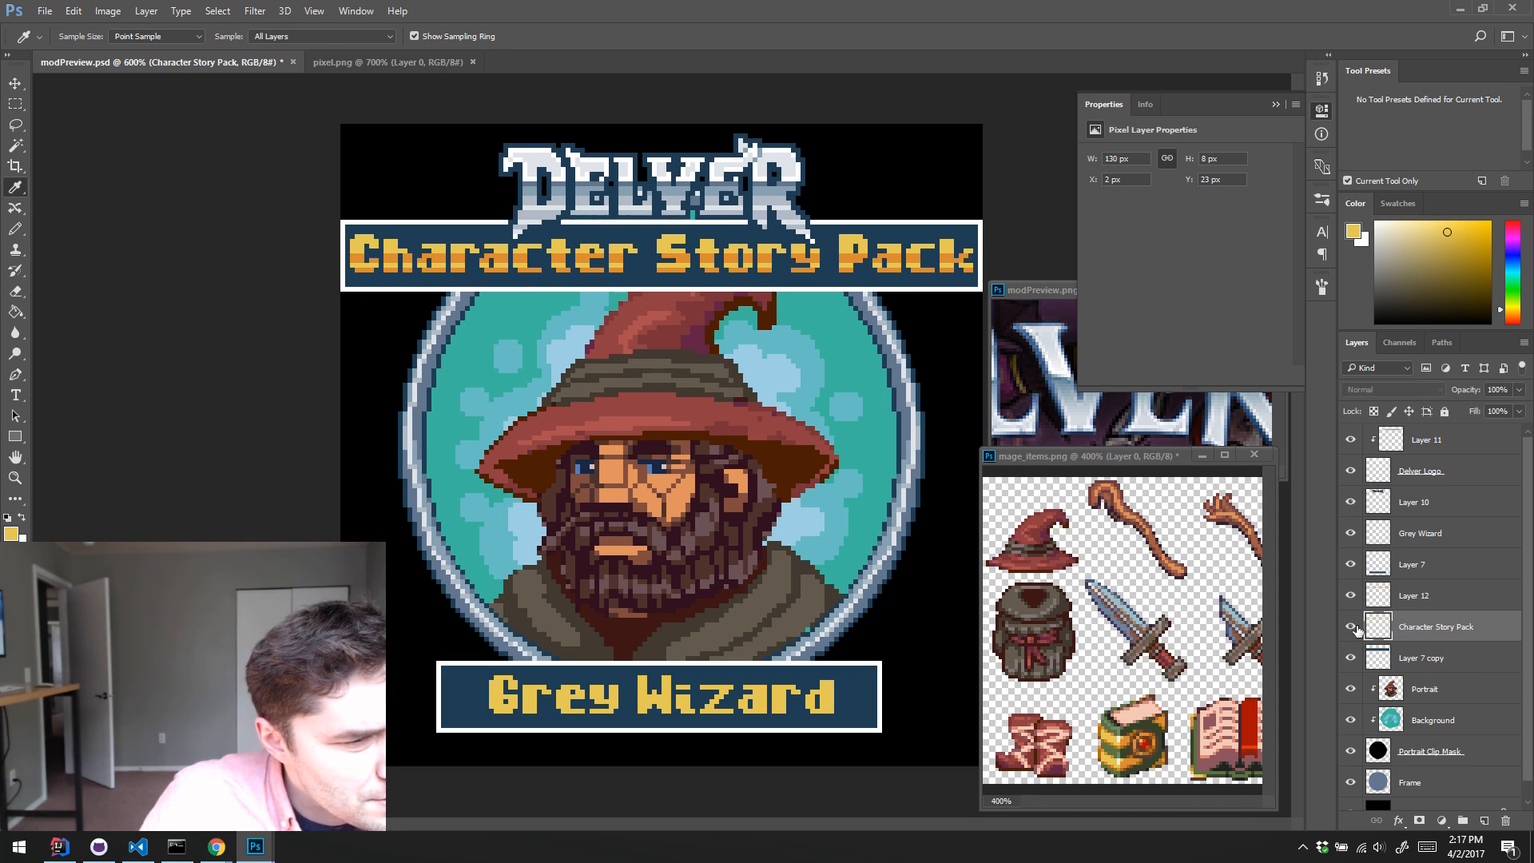
click(1351, 630)
click(1351, 629)
click(1349, 595)
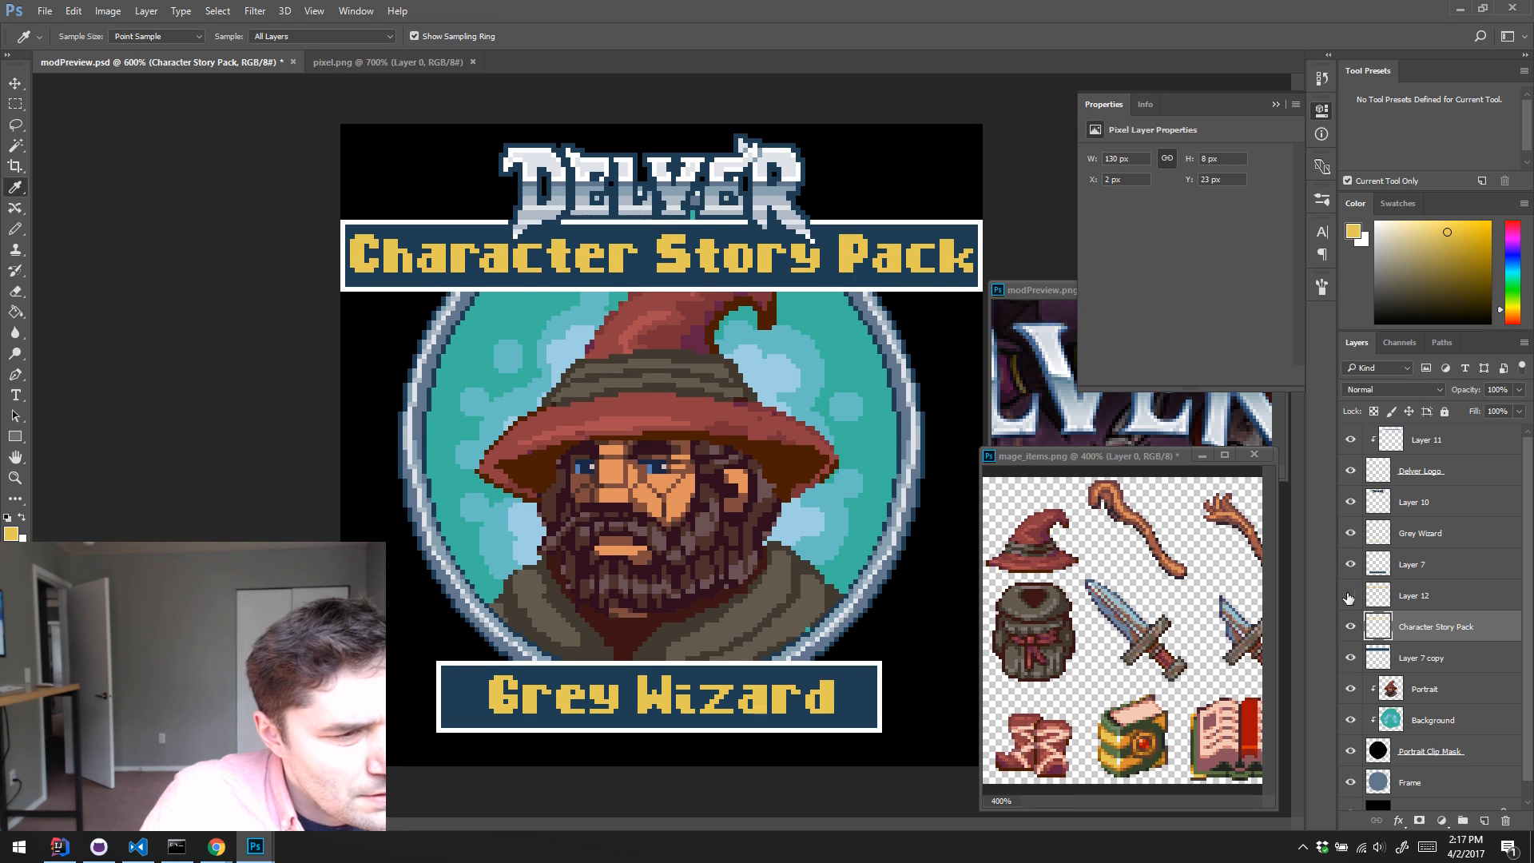
click(1348, 595)
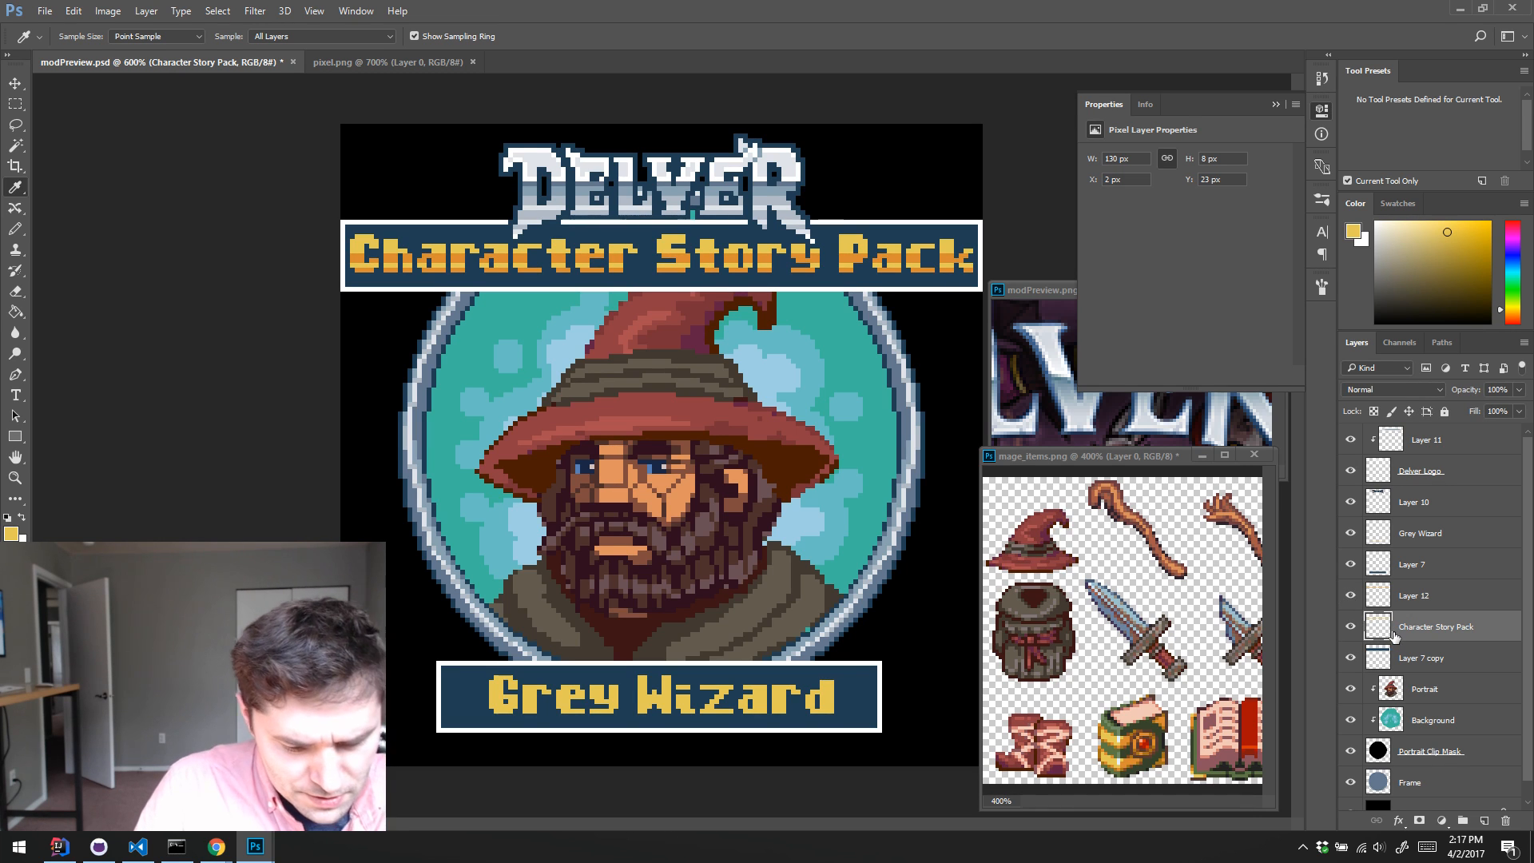
Step: Create a drop-shadow layer below the Character Story Pack layer, fill the lettering shape with the sampled banner blue, and nudge it down 1 px
click(1416, 659)
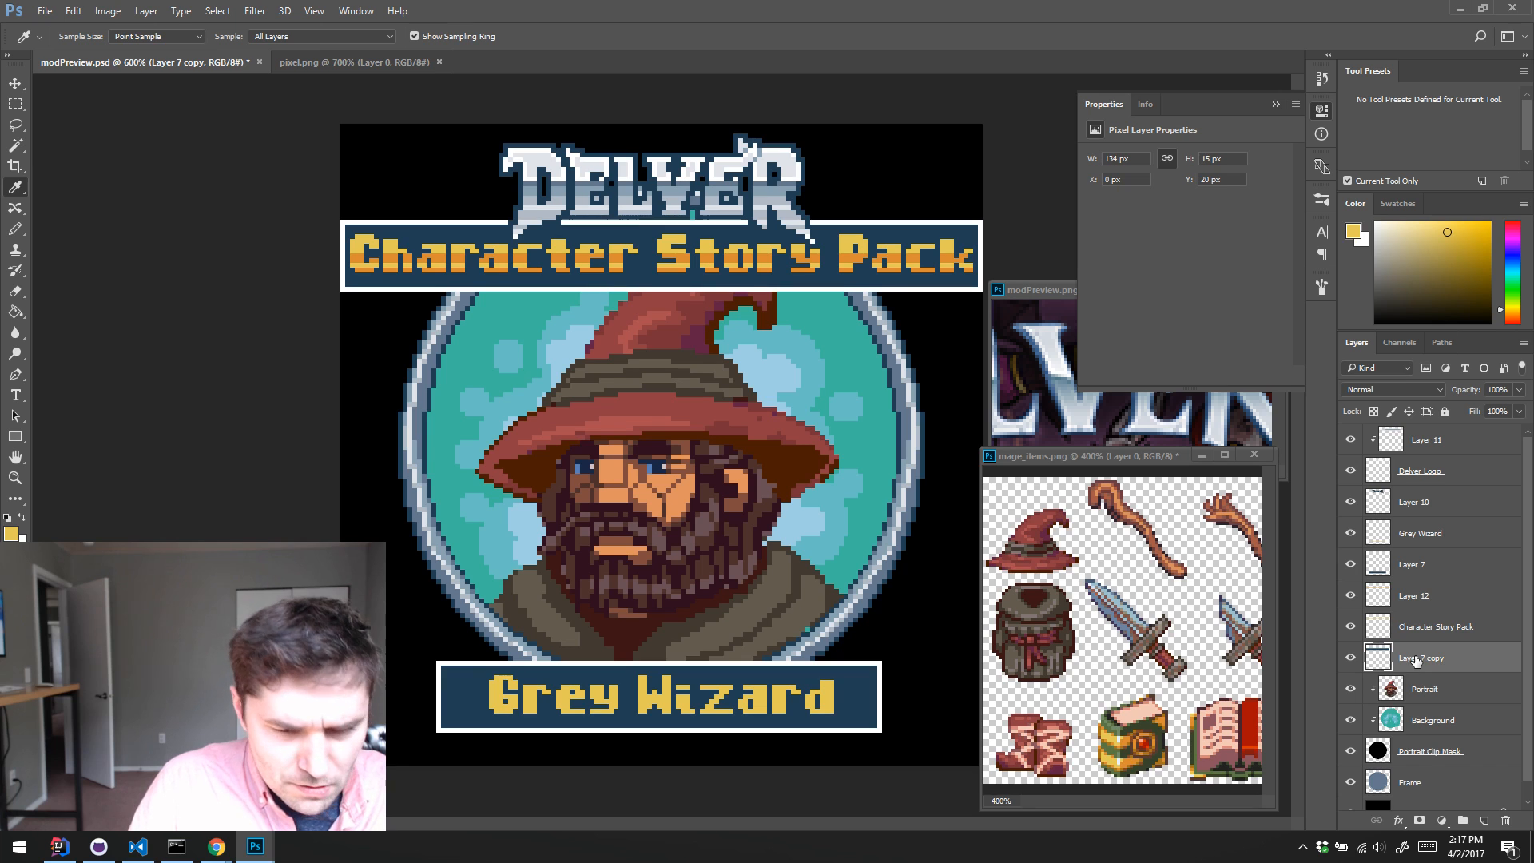
key(ctrl+shift+alt+n)
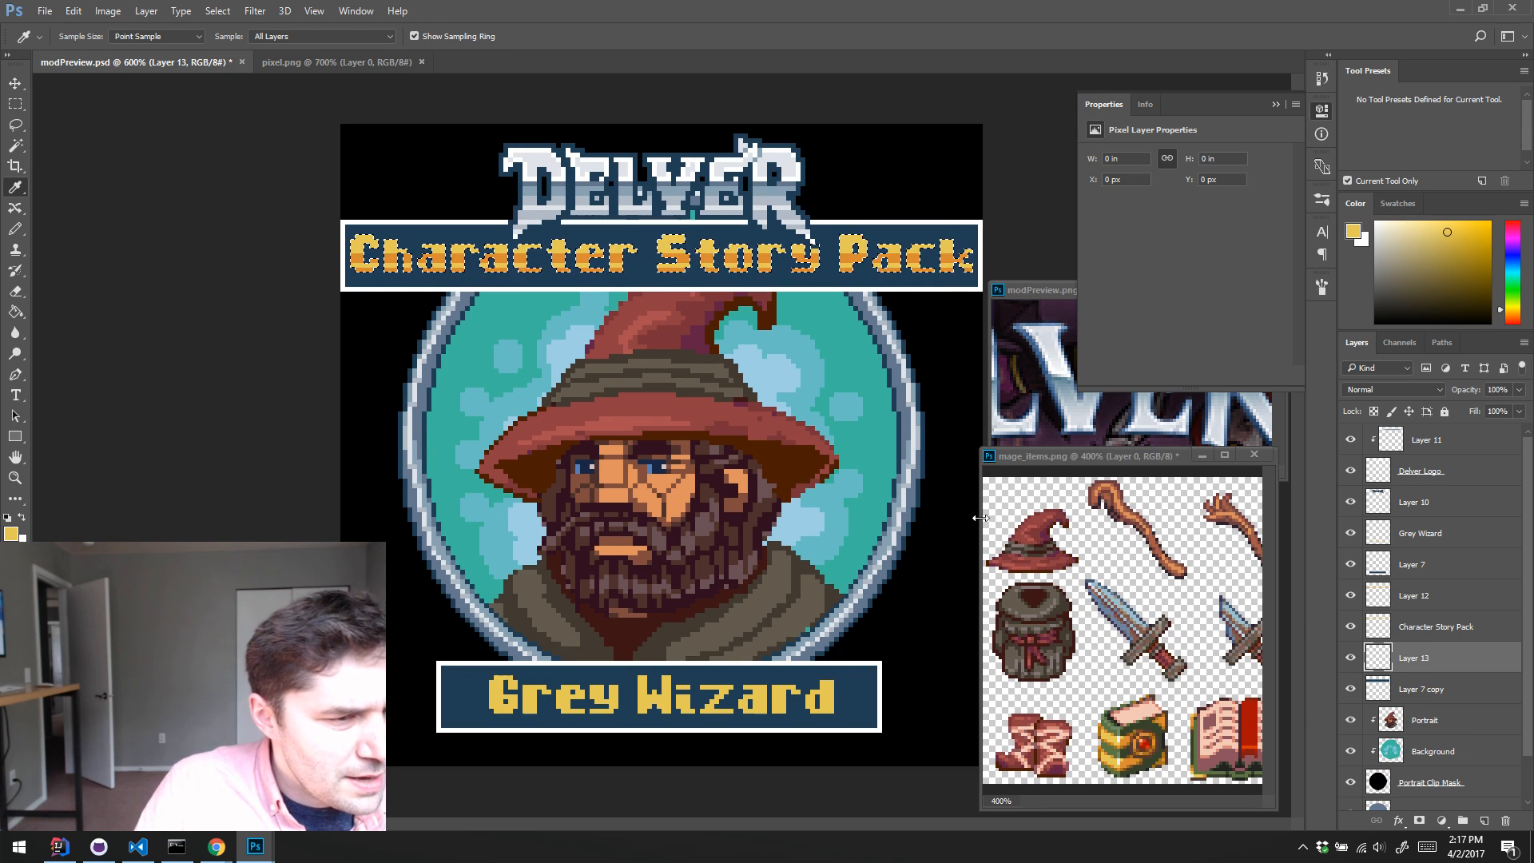
click(822, 272)
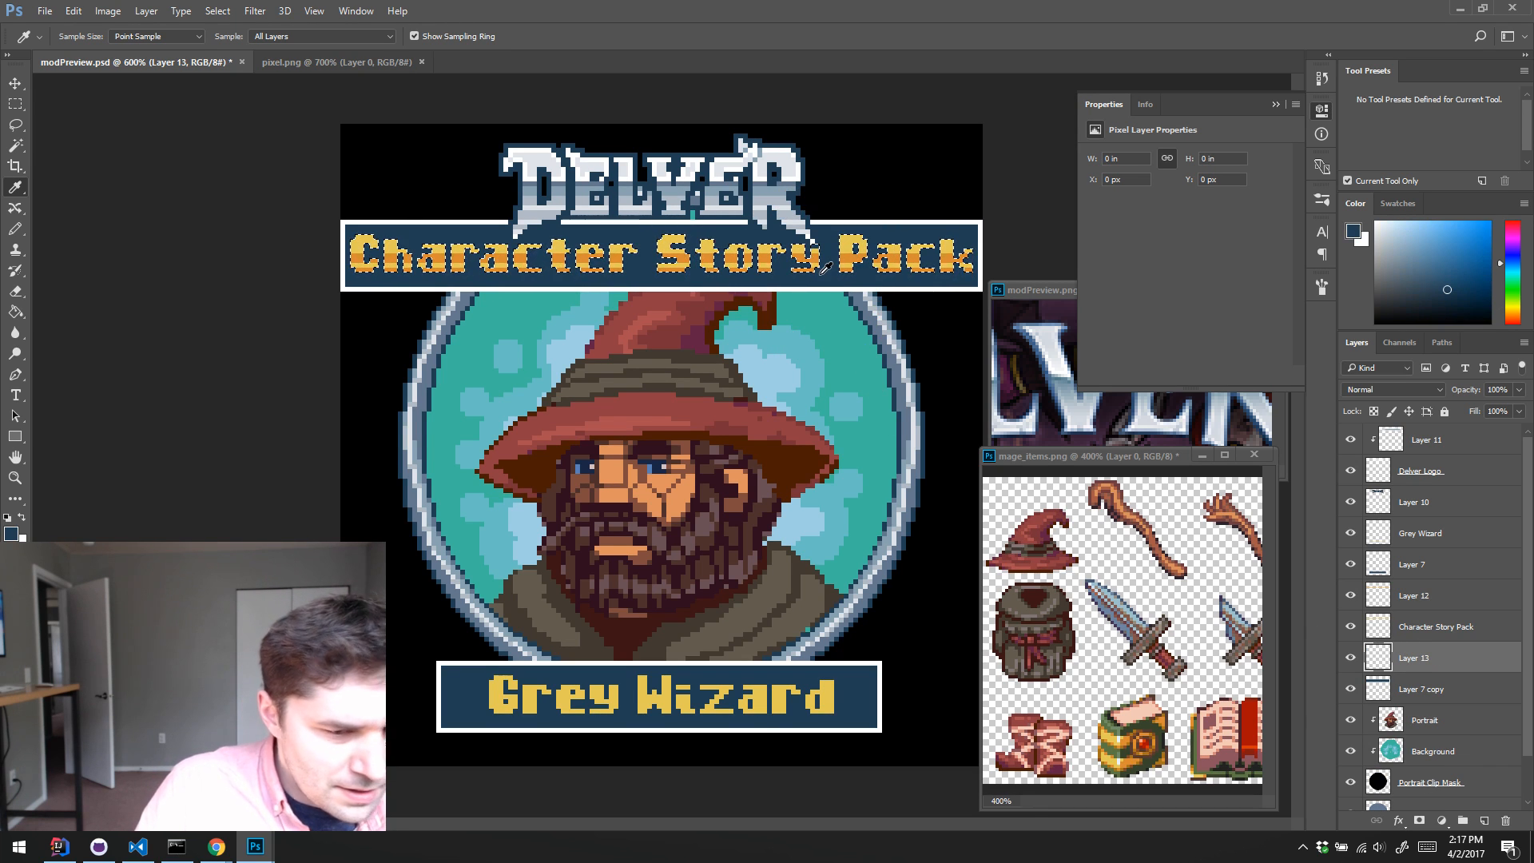
key(alt+BackSpace)
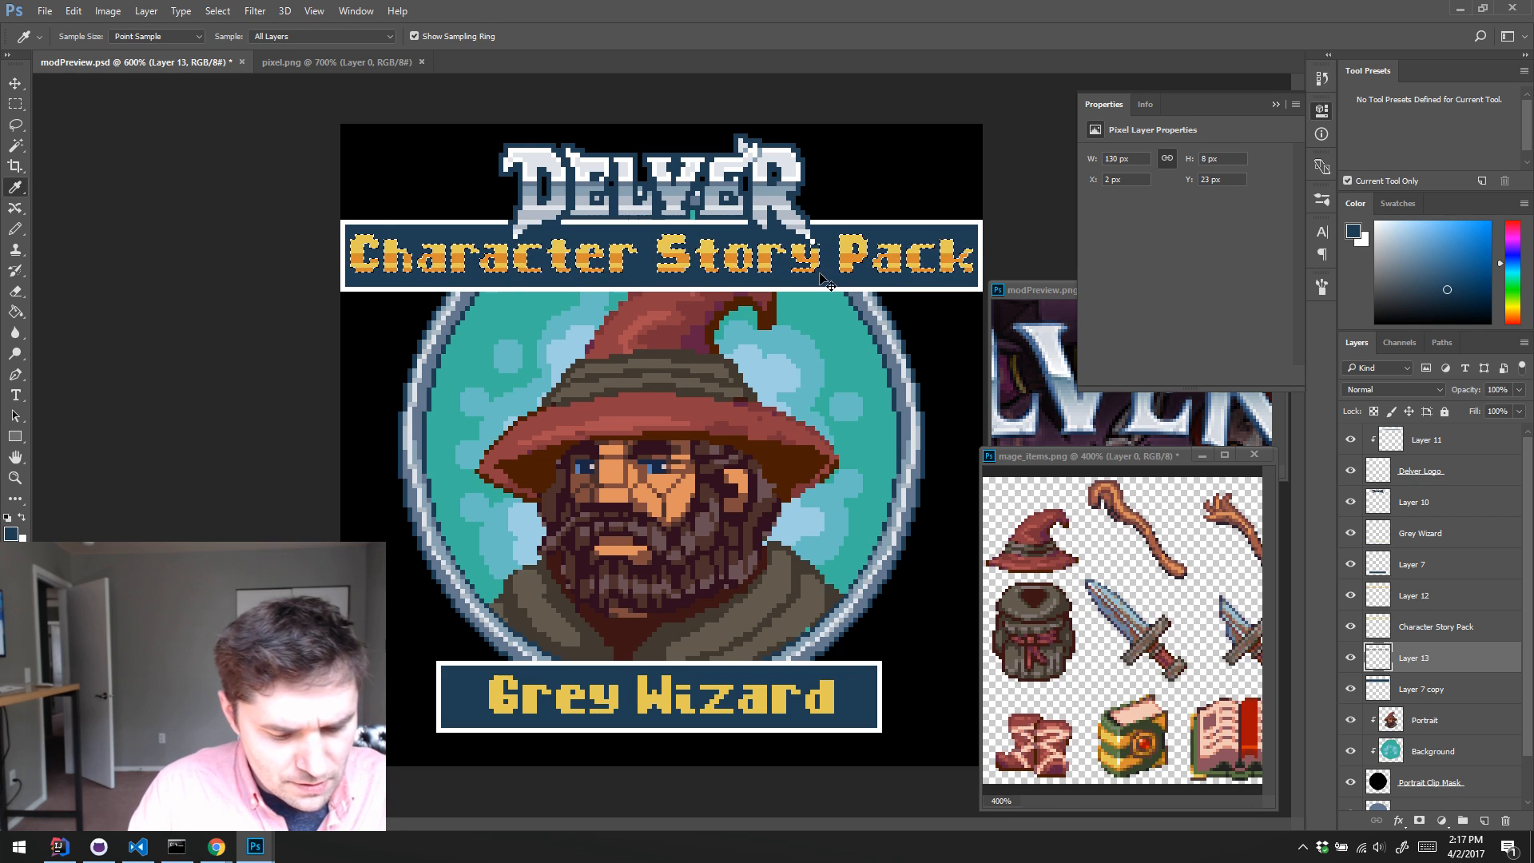
key(v)
key(Down)
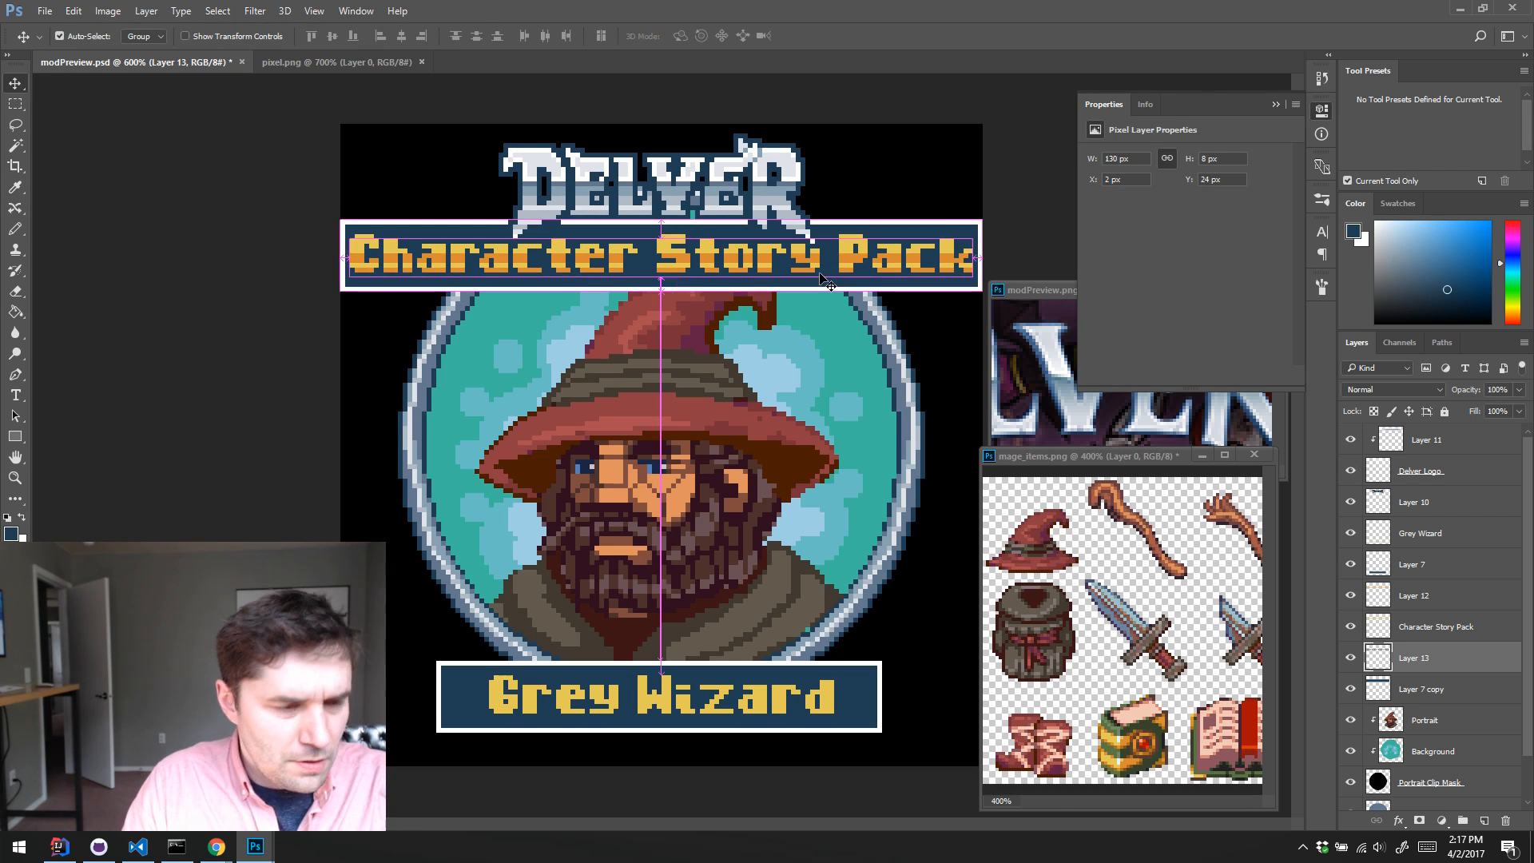
Step: Darken the lettering's shadow on Layer 13 and shift its hue to purple with Hue/Saturation
key(ctrl+u)
click(971, 279)
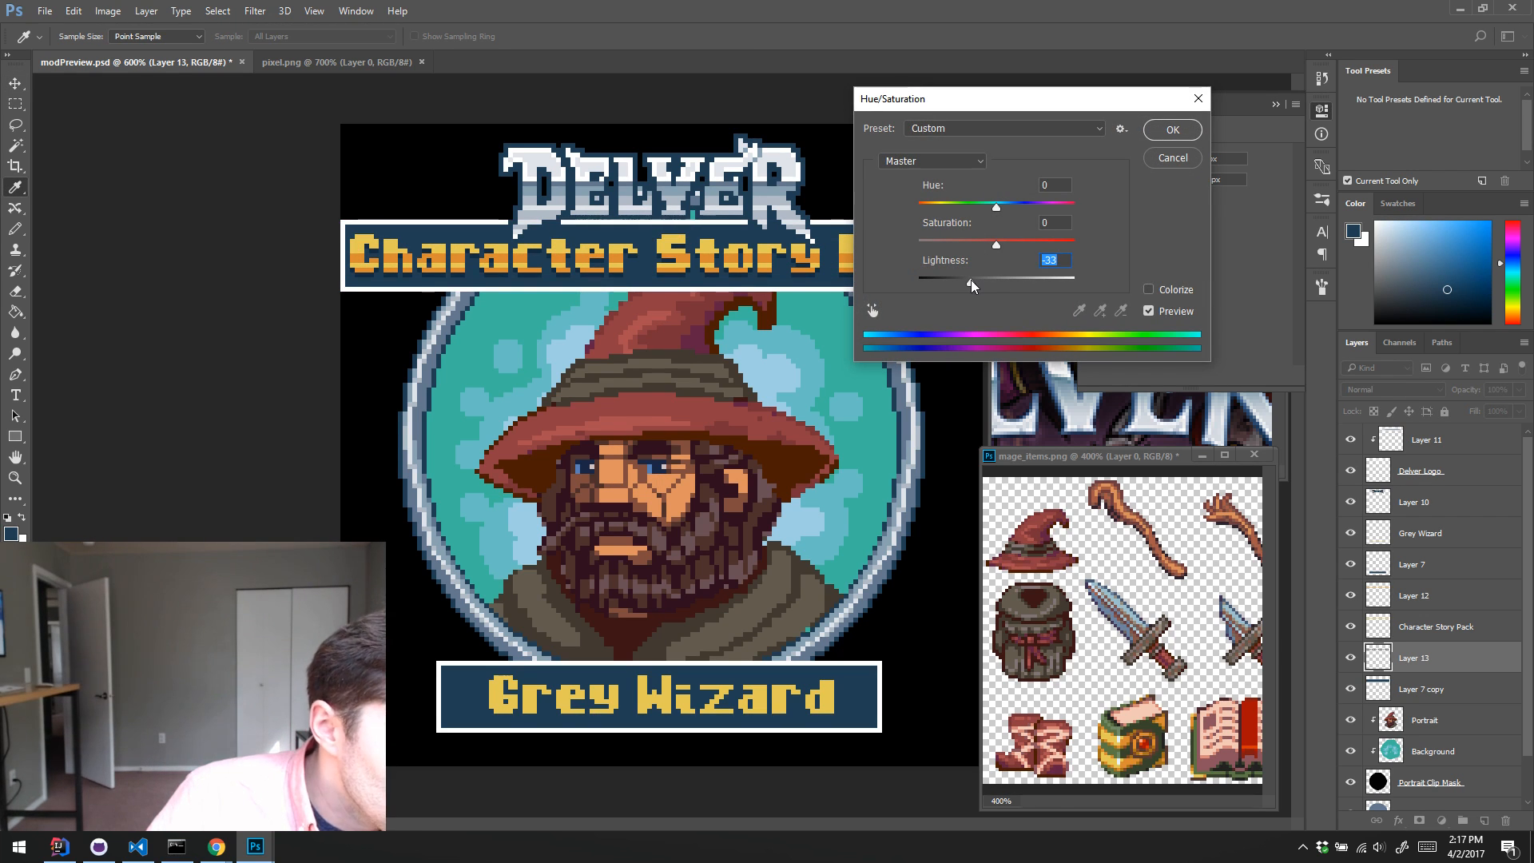
drag(971, 283, 966, 283)
drag(996, 205, 972, 283)
click(1172, 130)
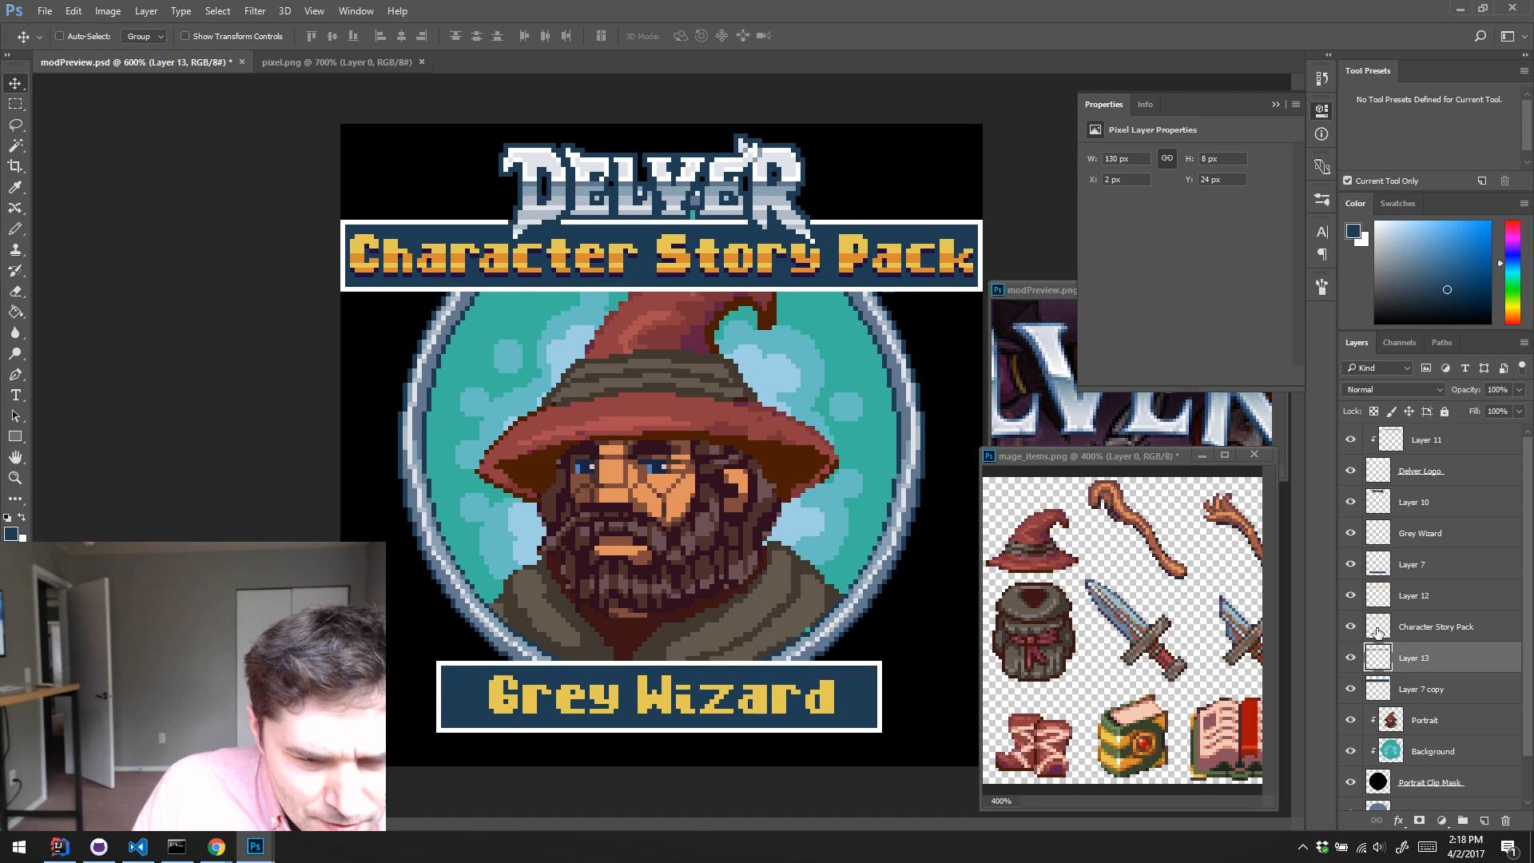
Step: Duplicate the Grey Wizard lettering layer and place the copy directly below the original
click(1379, 537)
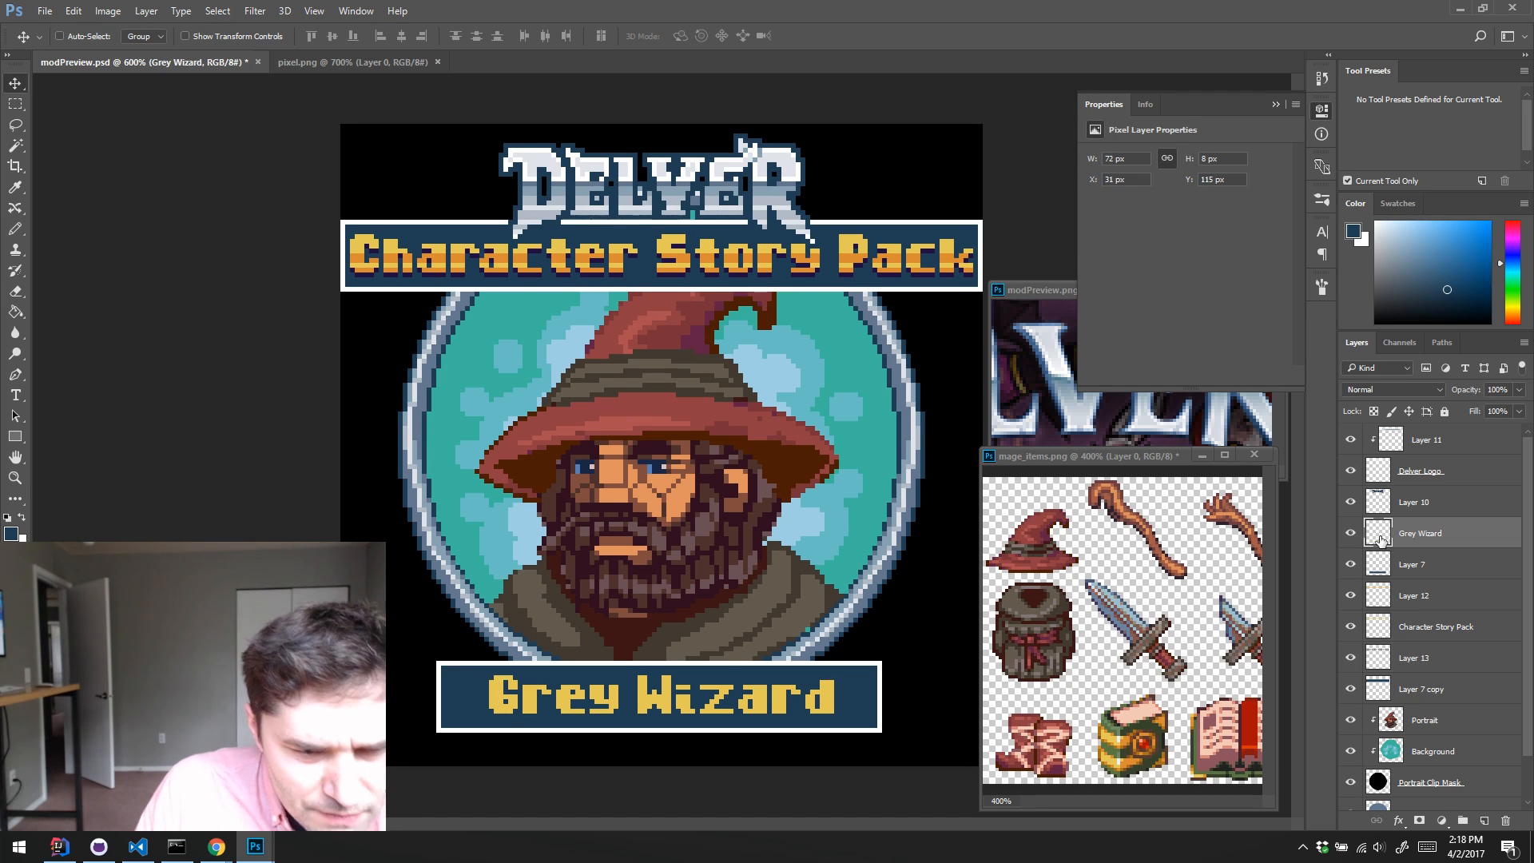
click(1350, 536)
click(1351, 535)
scroll(1351, 535, down, 1)
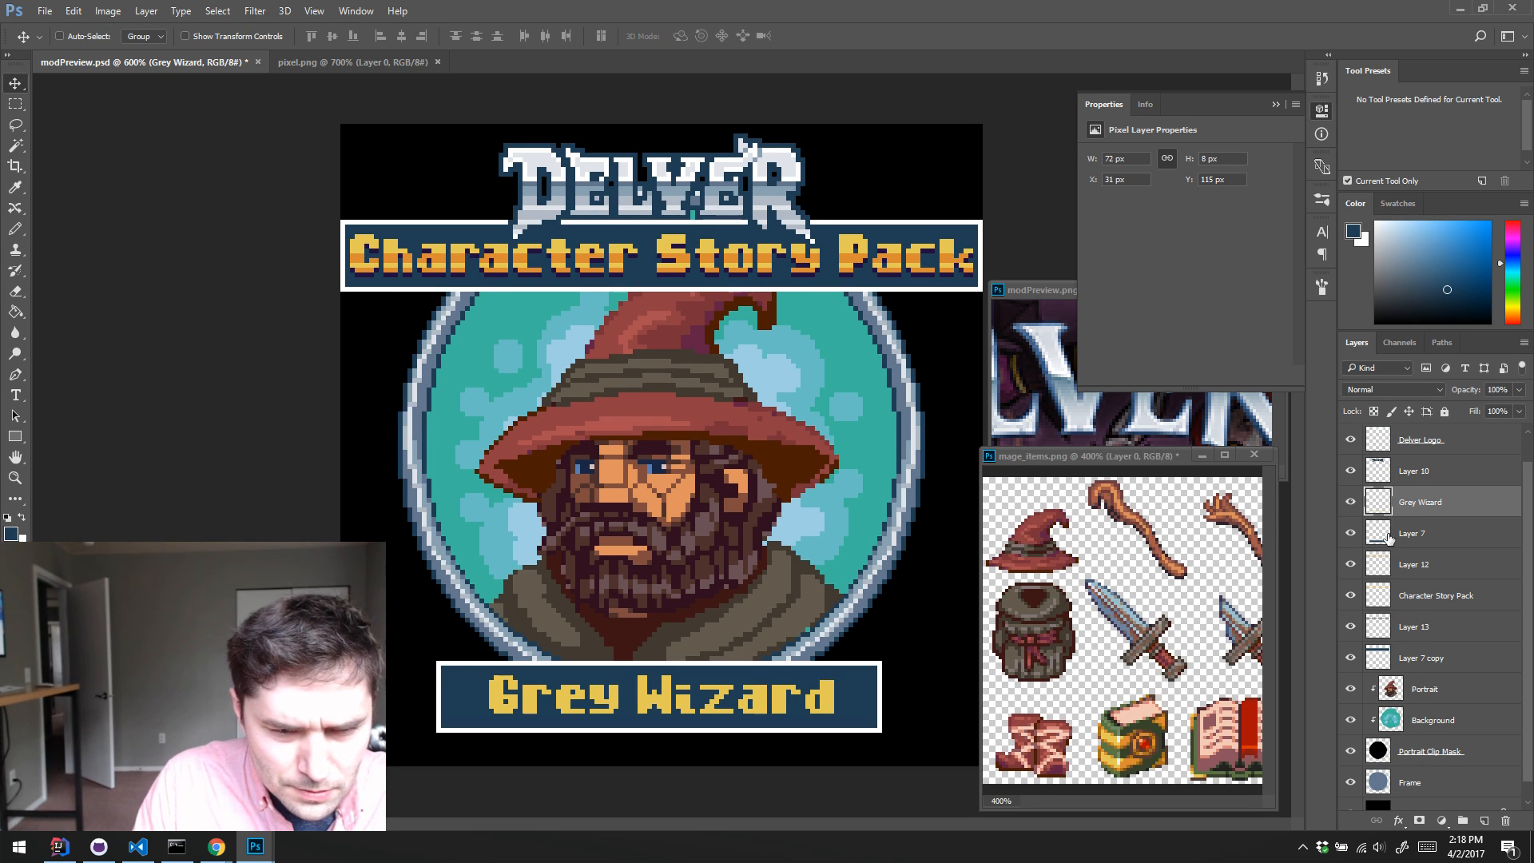
key(ctrl+j)
drag(1394, 518, 1388, 543)
Step: Recolor the Grey Wizard copy with dark purple sampled from the Character Story Pack shadow and nudge it down 1 px
key(i)
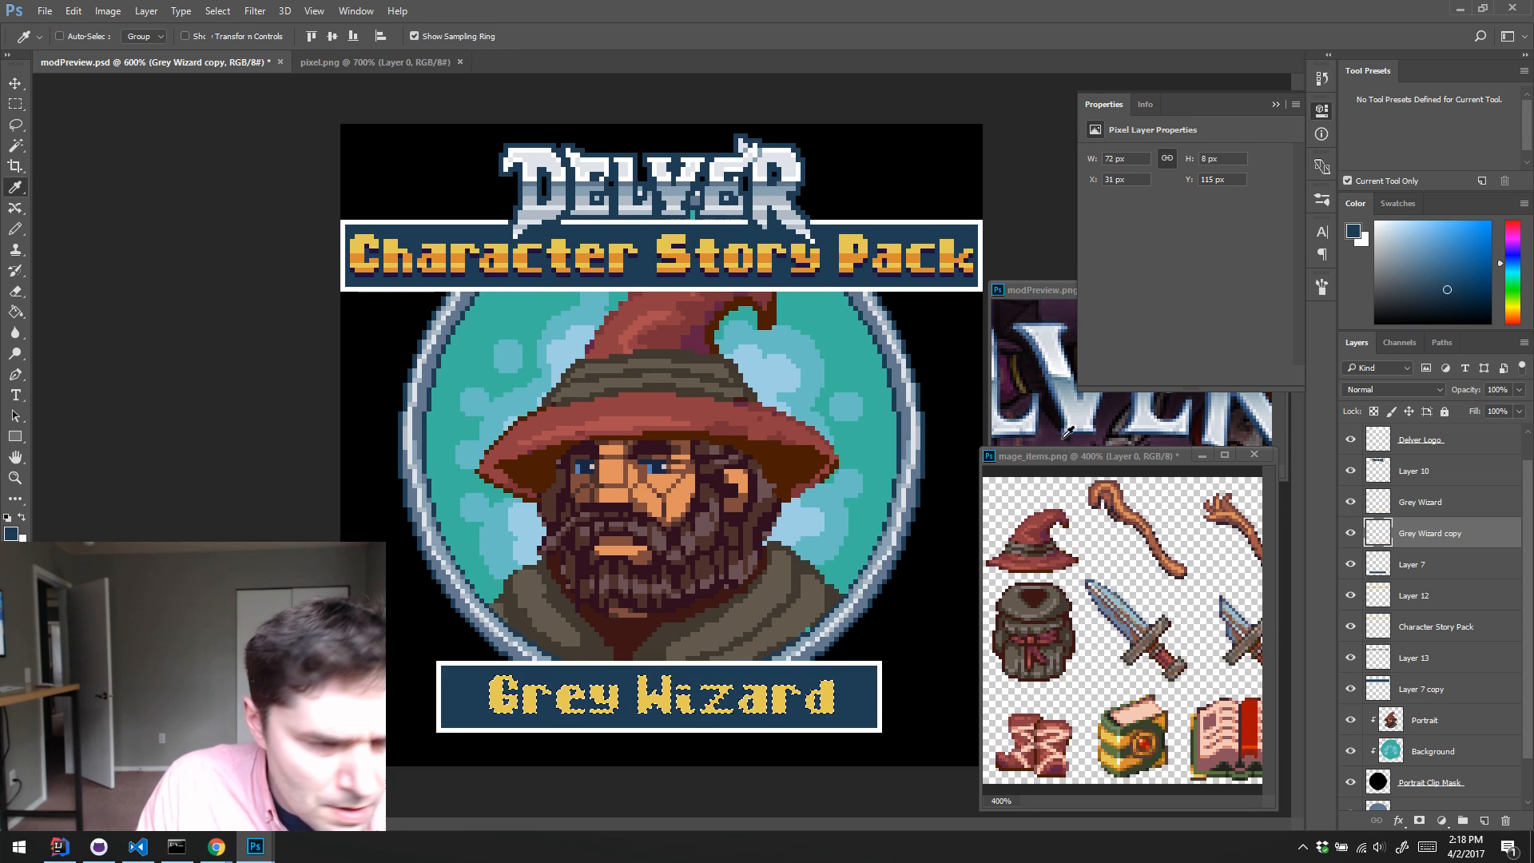
click(905, 269)
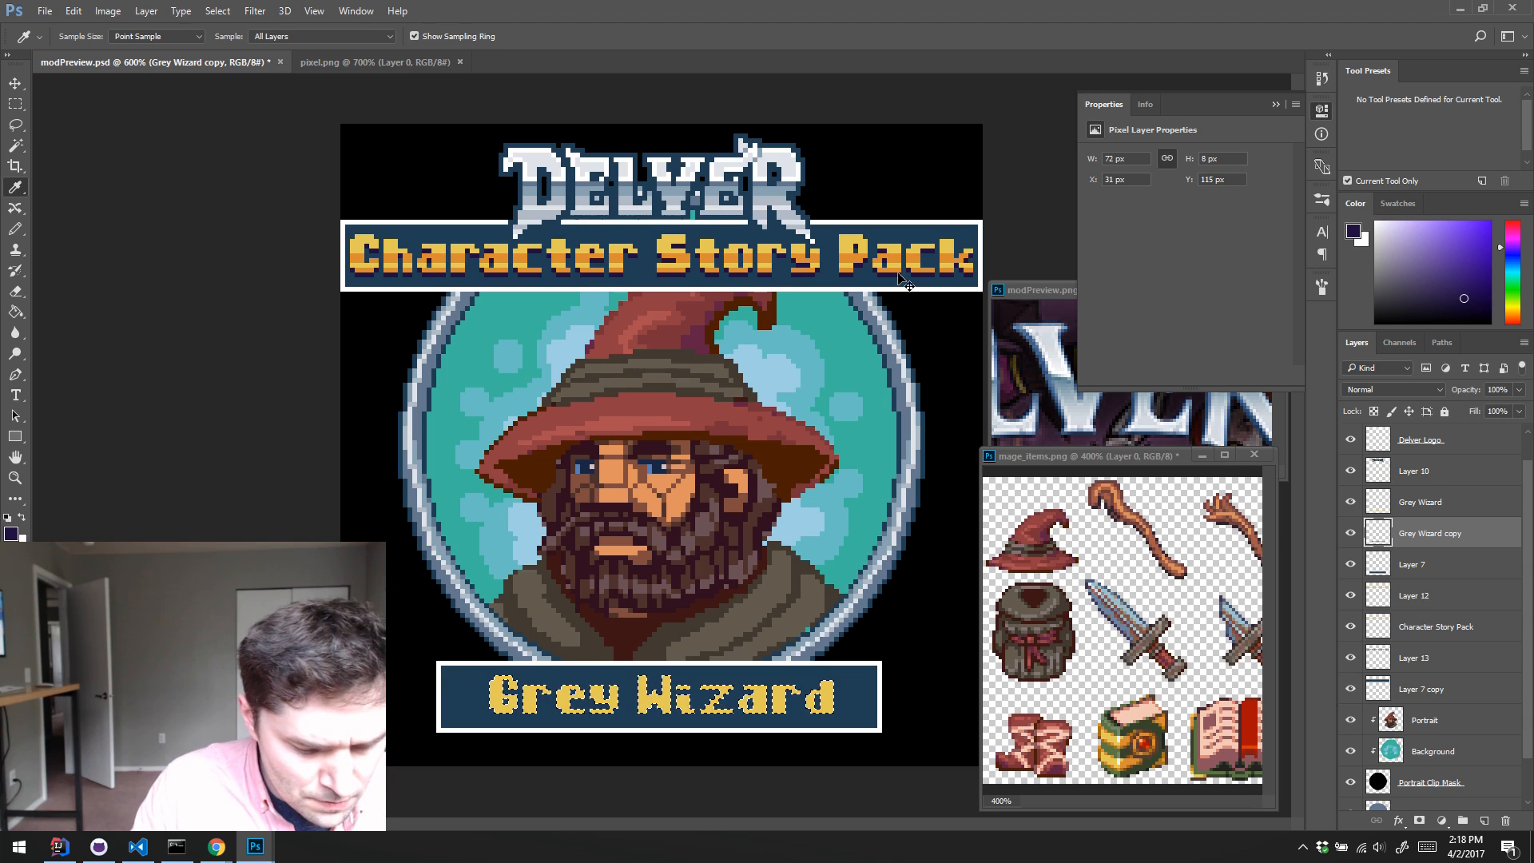
key(v)
key(Down)
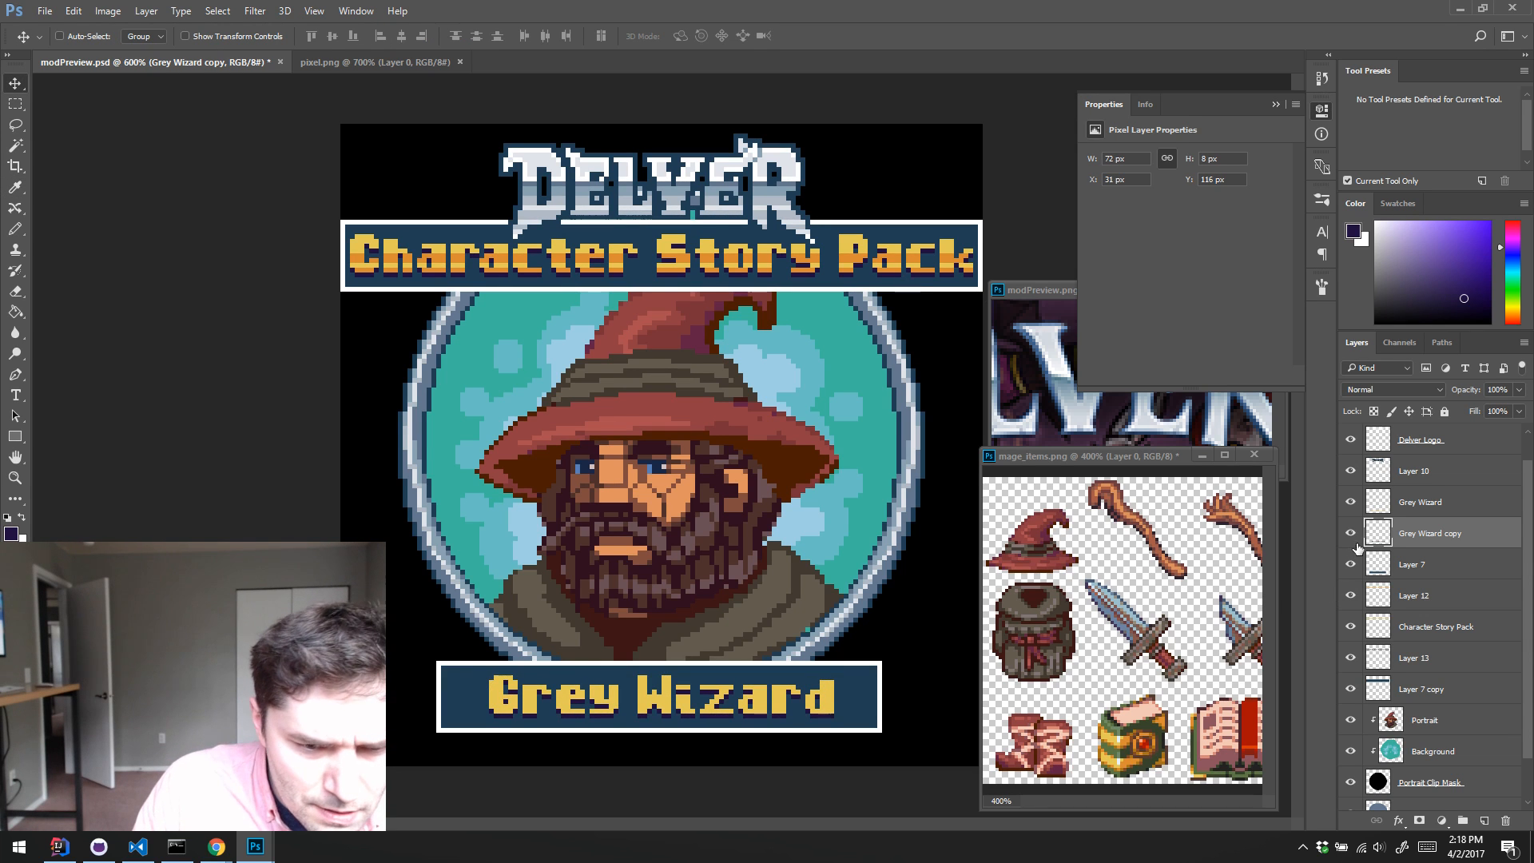
Step: On a new layer above Grey Wizard, pencil 1 px shading stripes across the lettering's middle and lower rows in orange sampled from Character Story Pack
click(1375, 504)
key(ctrl+shift+alt+n)
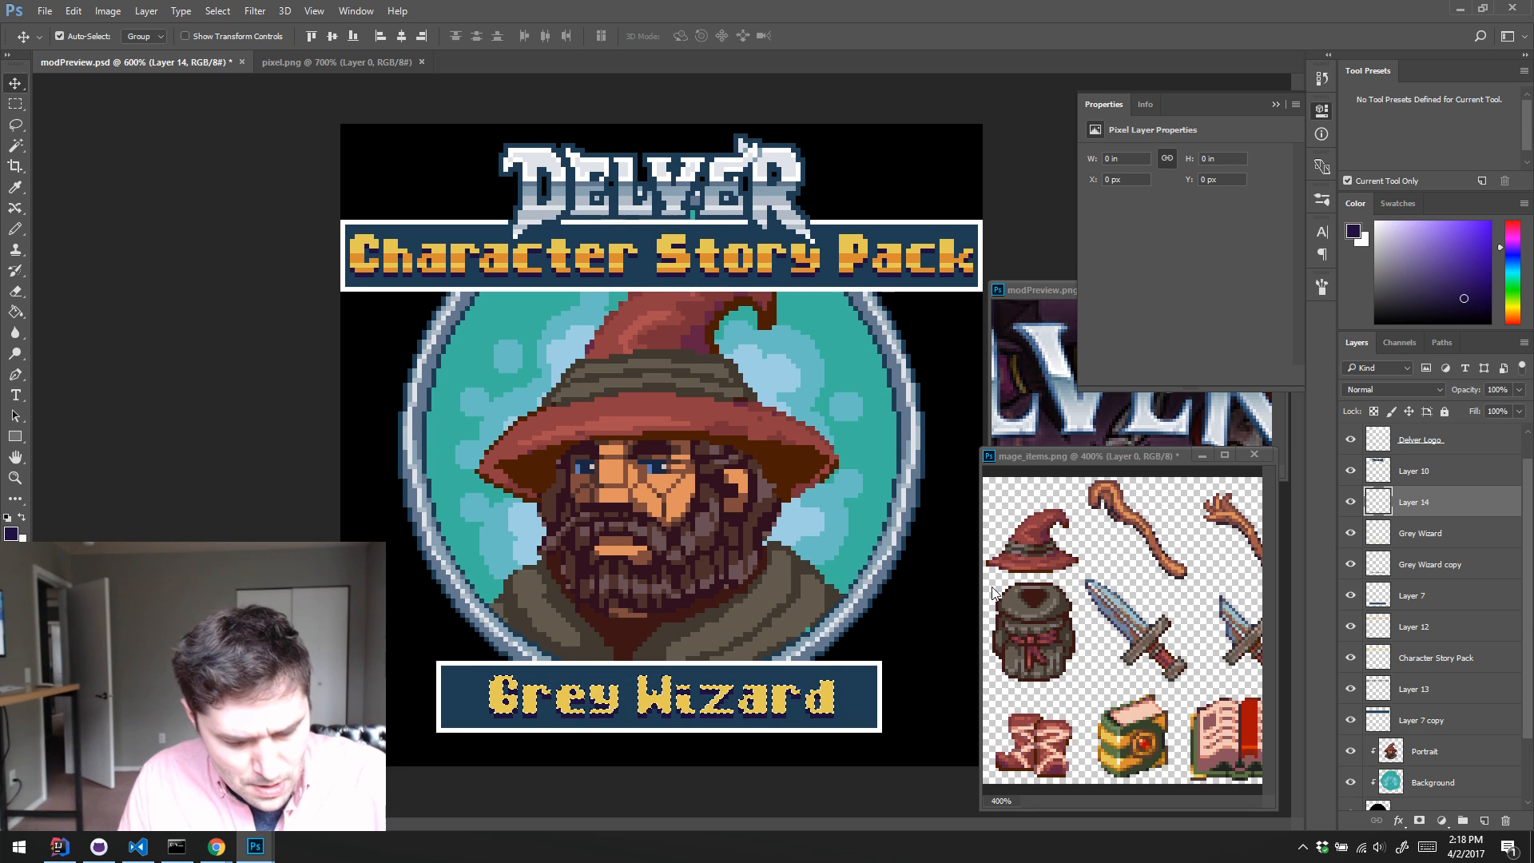
key(b)
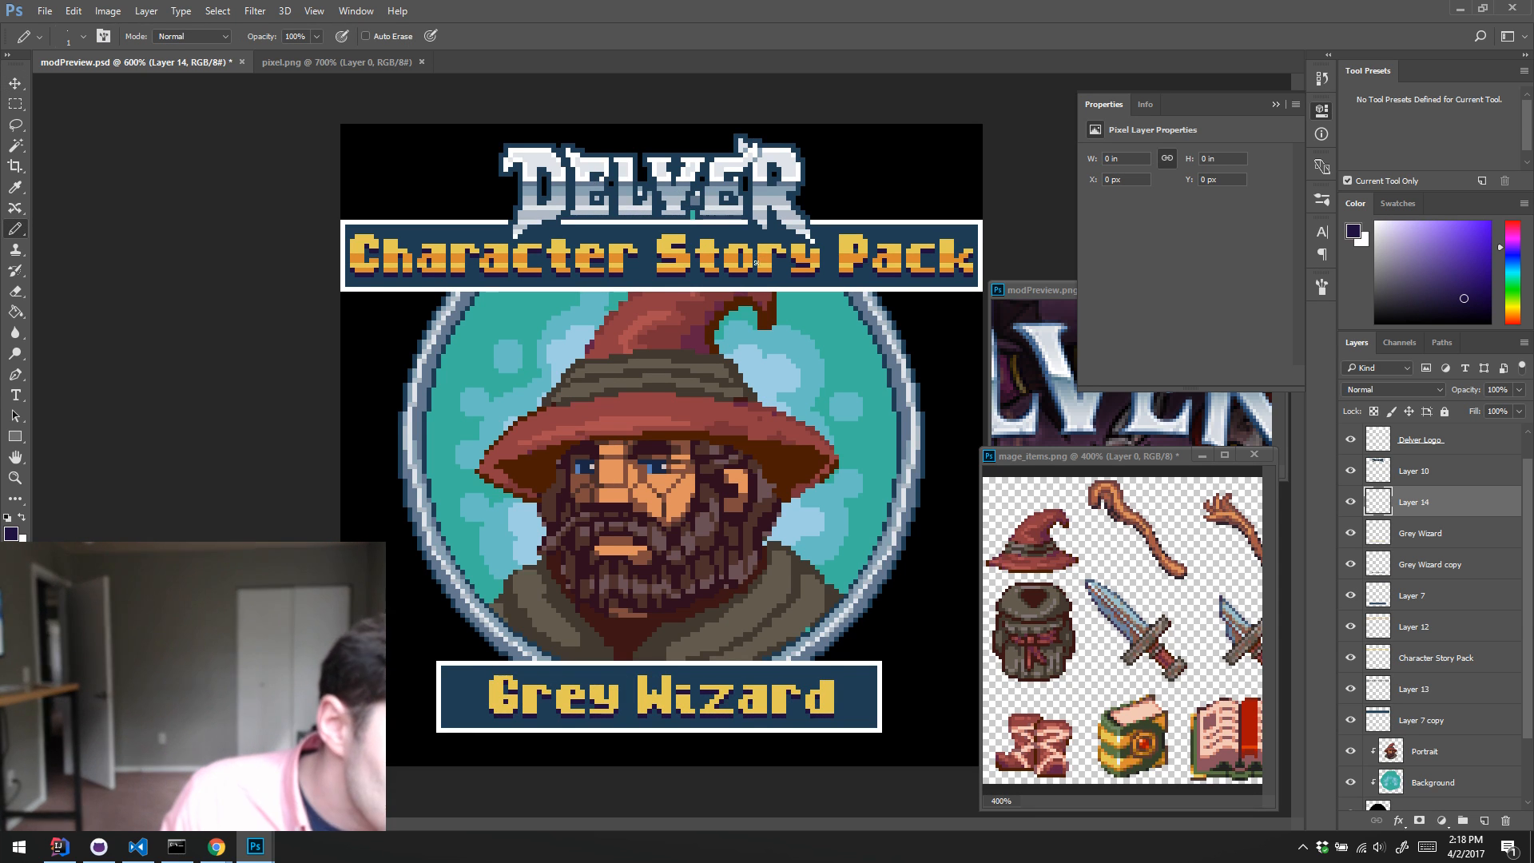
alt+click(732, 257)
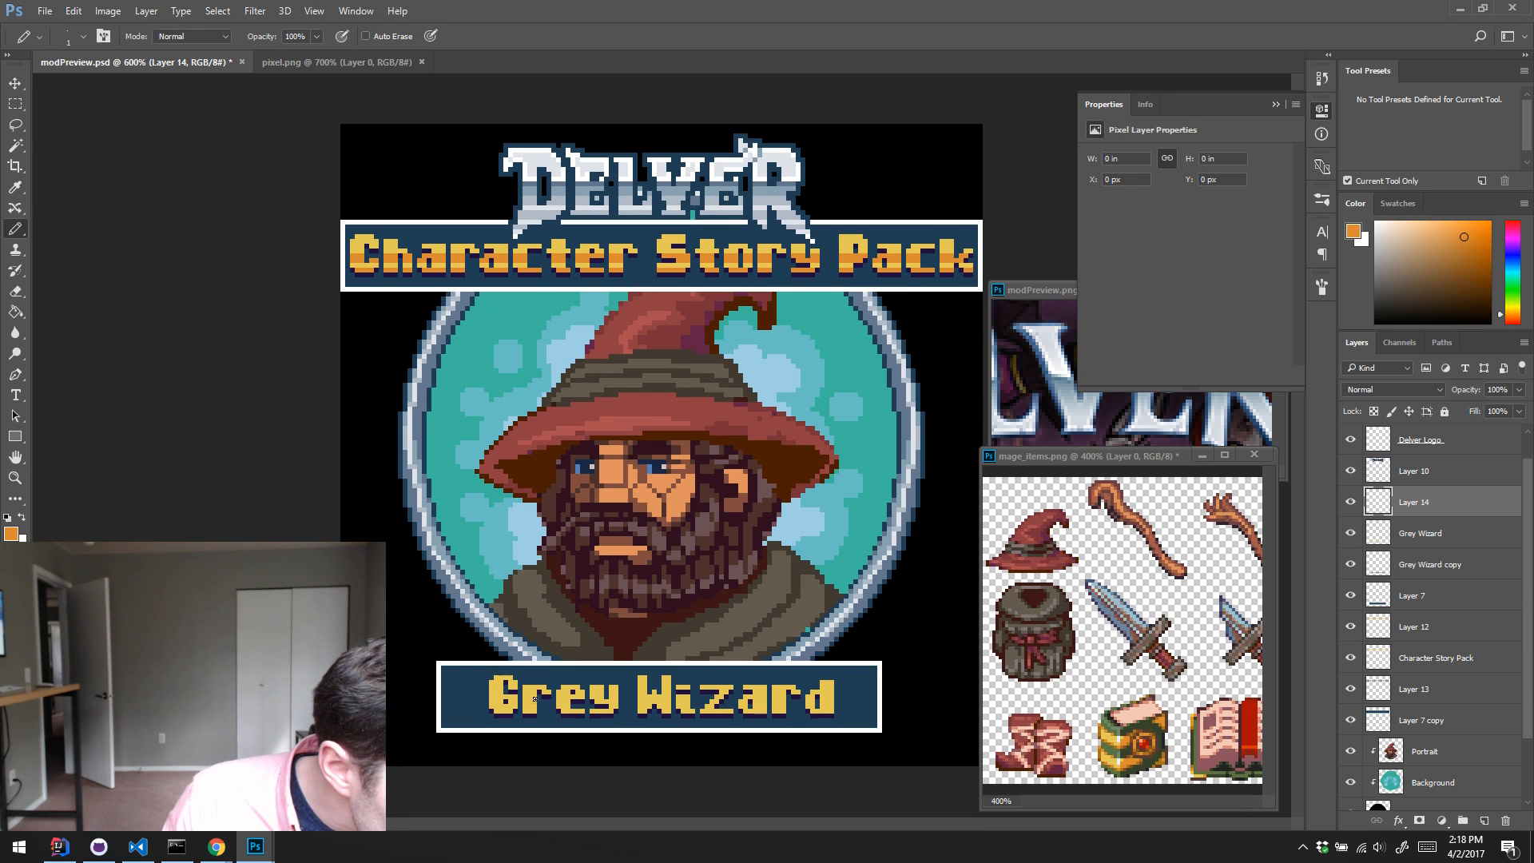
drag(534, 700, 476, 696)
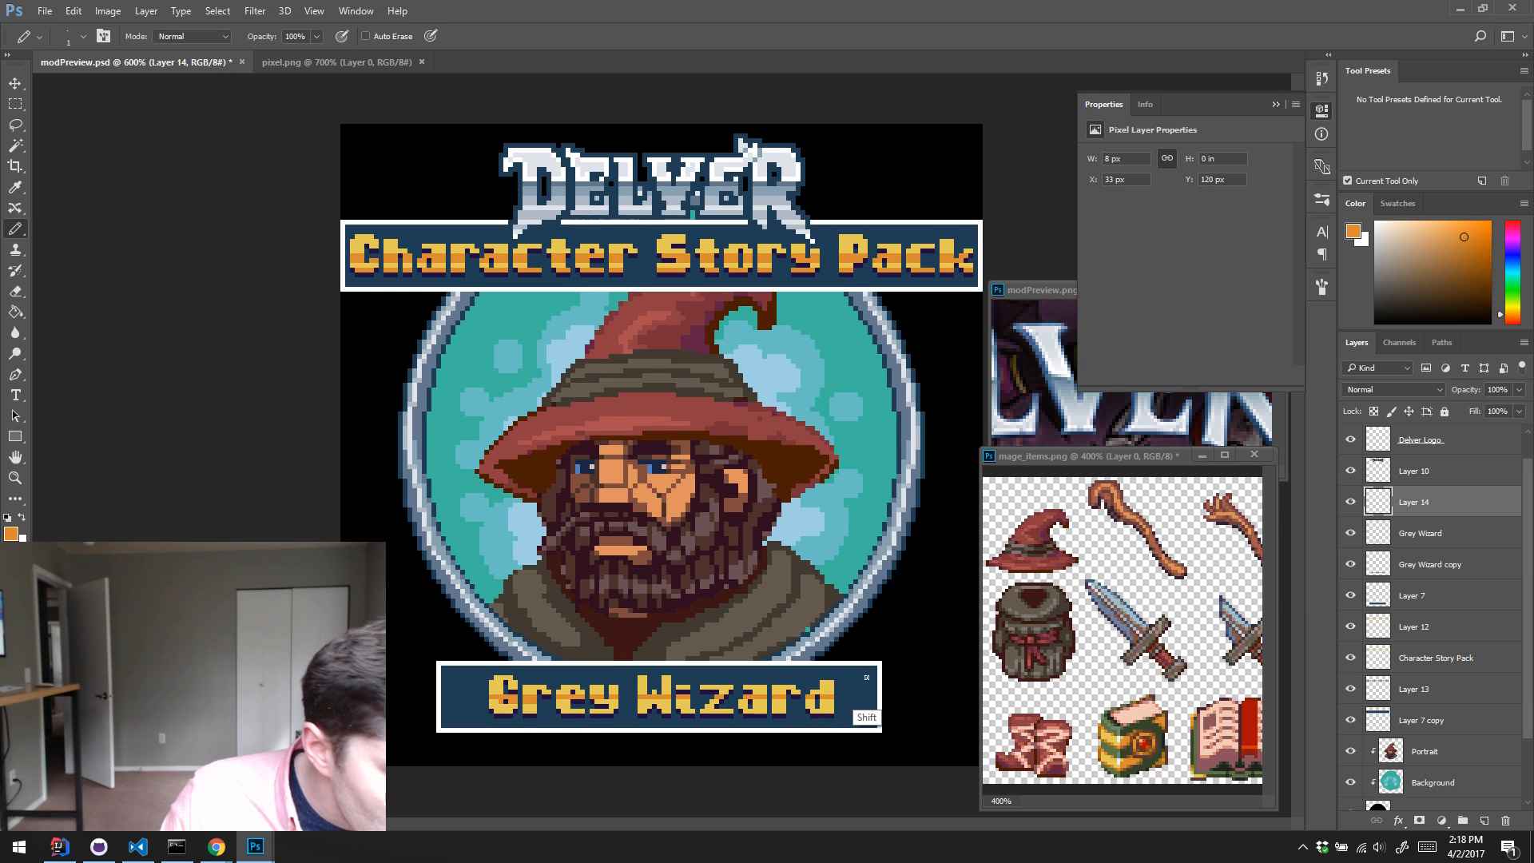
shift+click(811, 696)
right_click(755, 697)
right_click(758, 638)
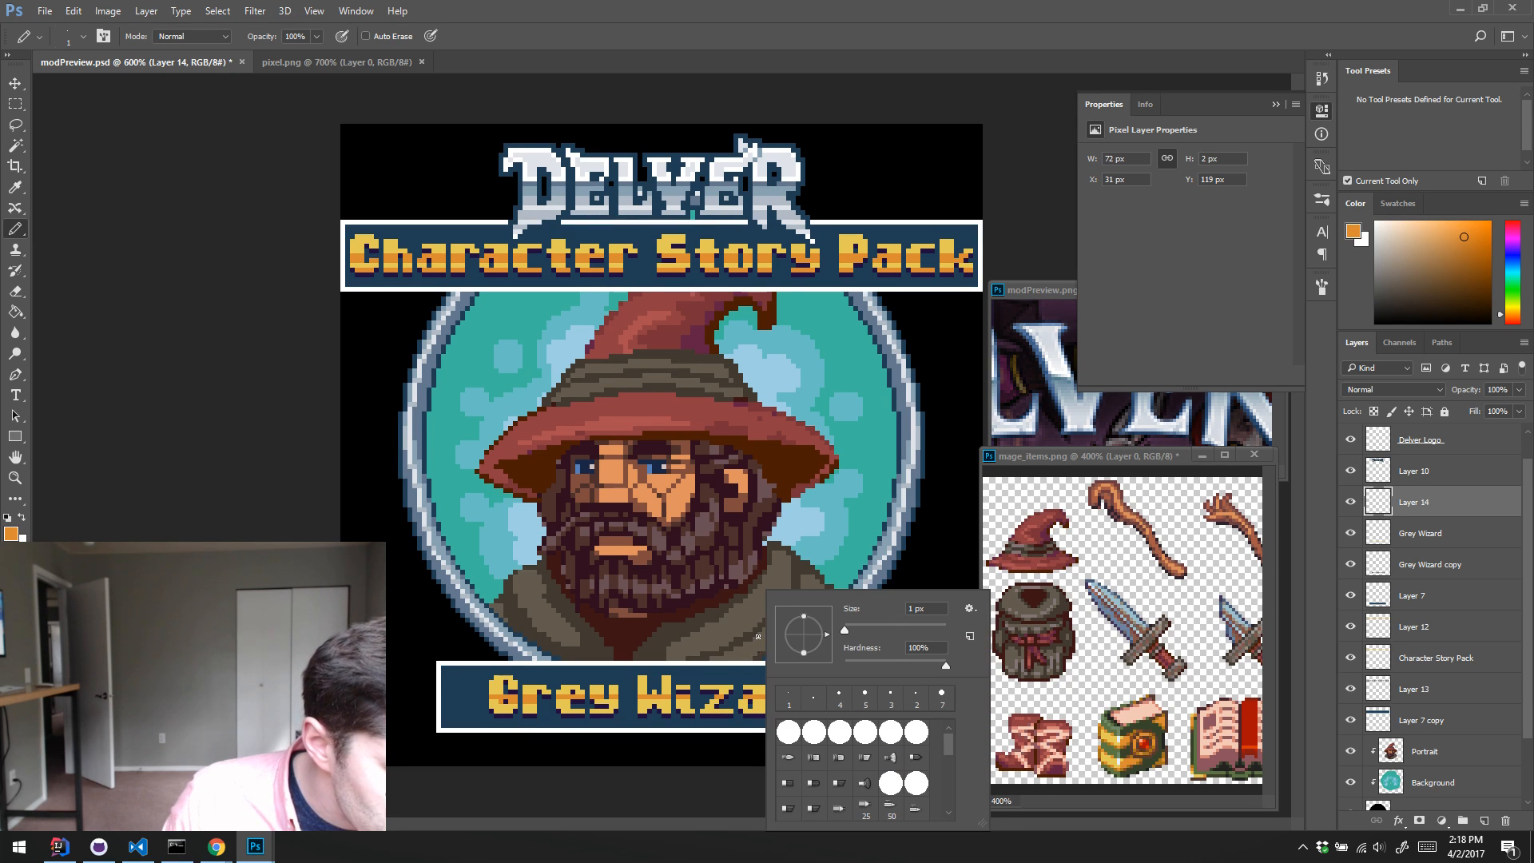
click(483, 703)
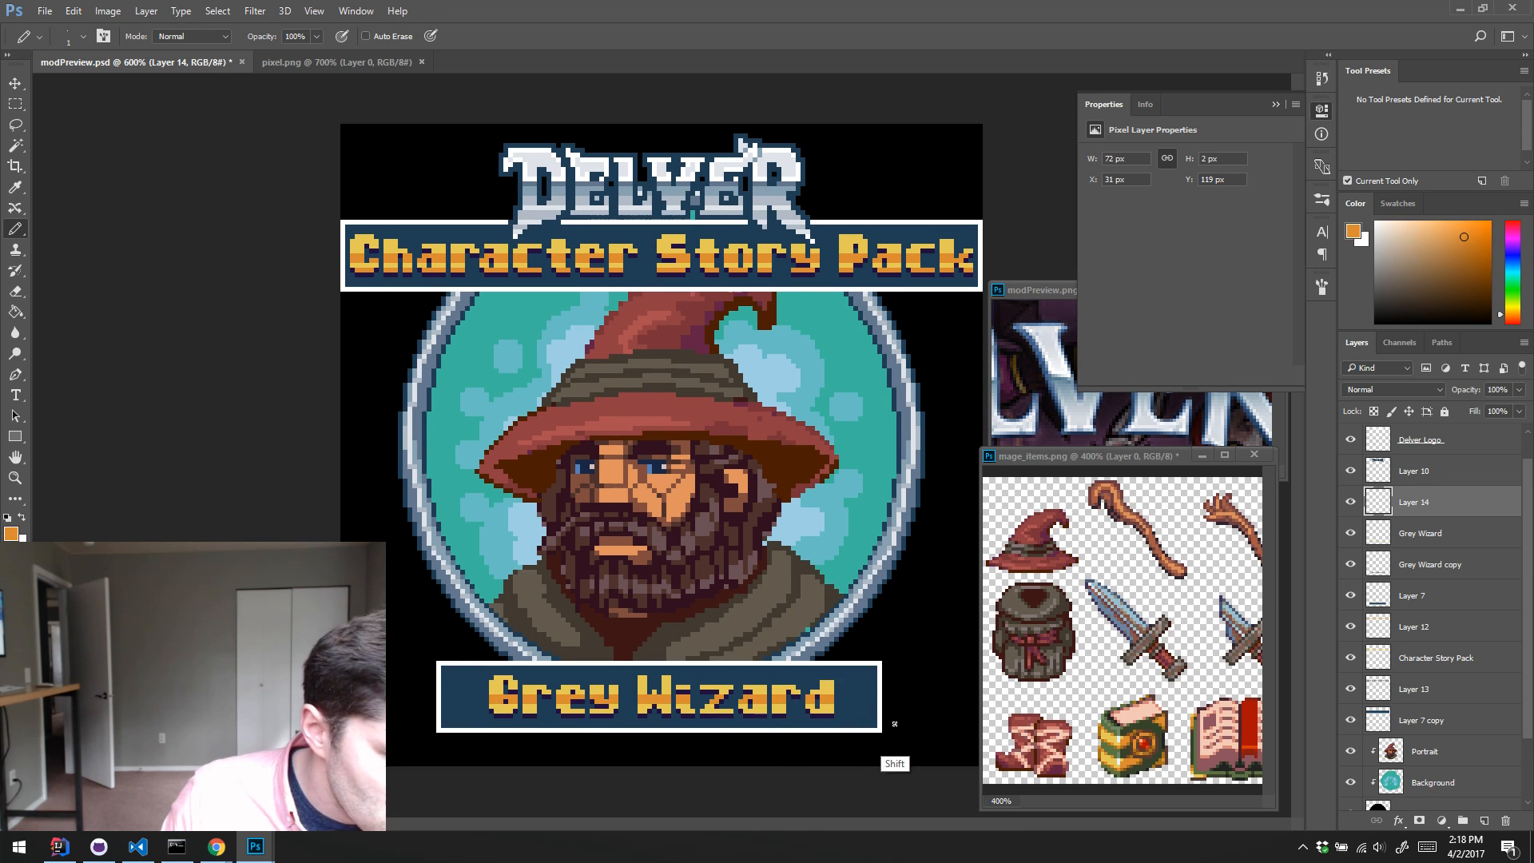
click(832, 713)
shift+click(491, 712)
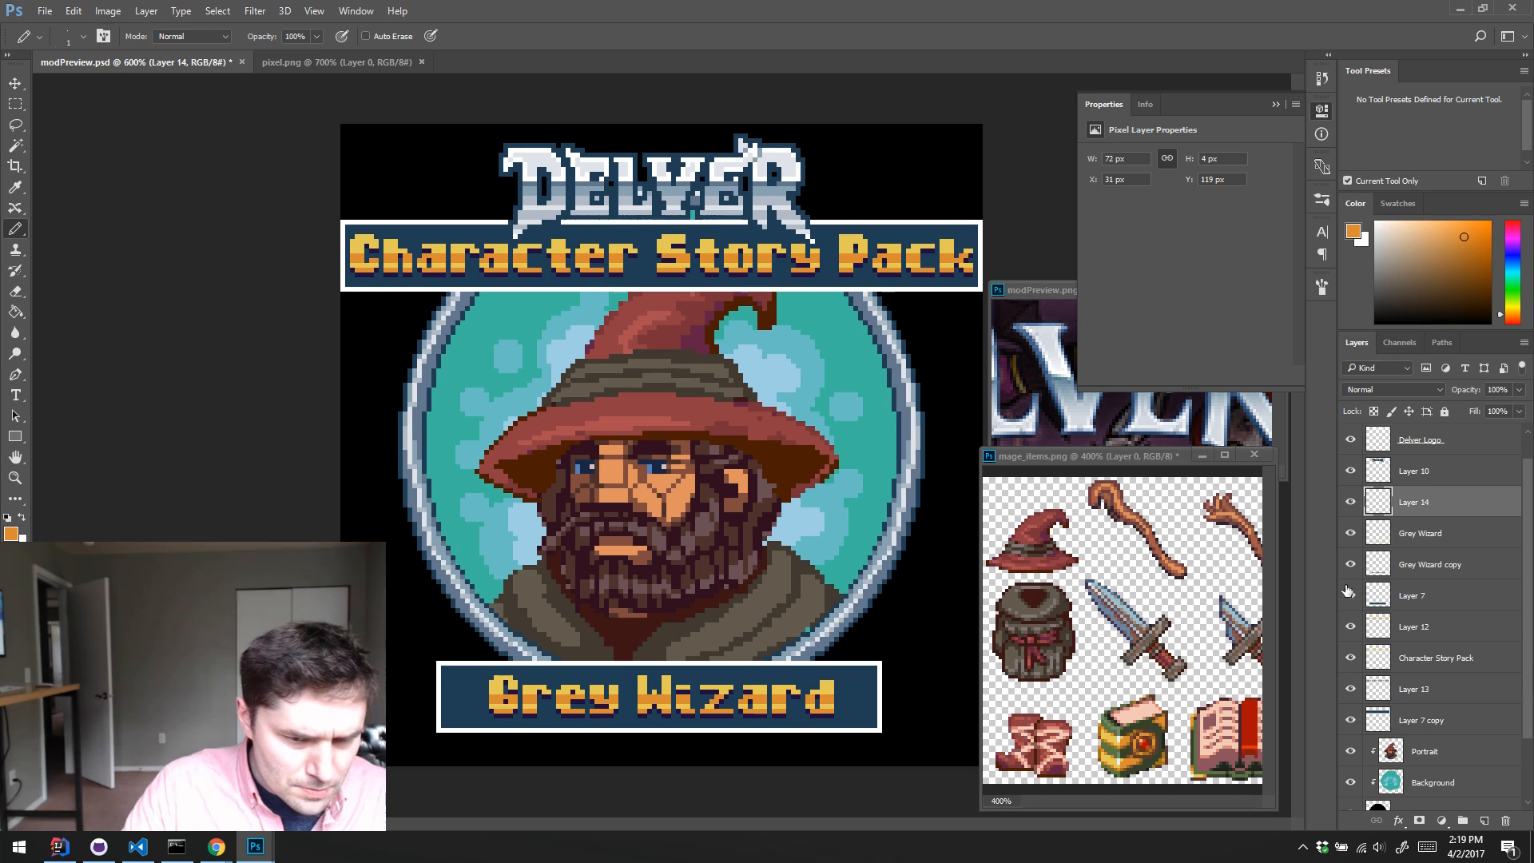
Step: Try different 1 px offsets for the Grey Wizard copy shadow, comparing the lettering with and without it
click(1418, 562)
key(v)
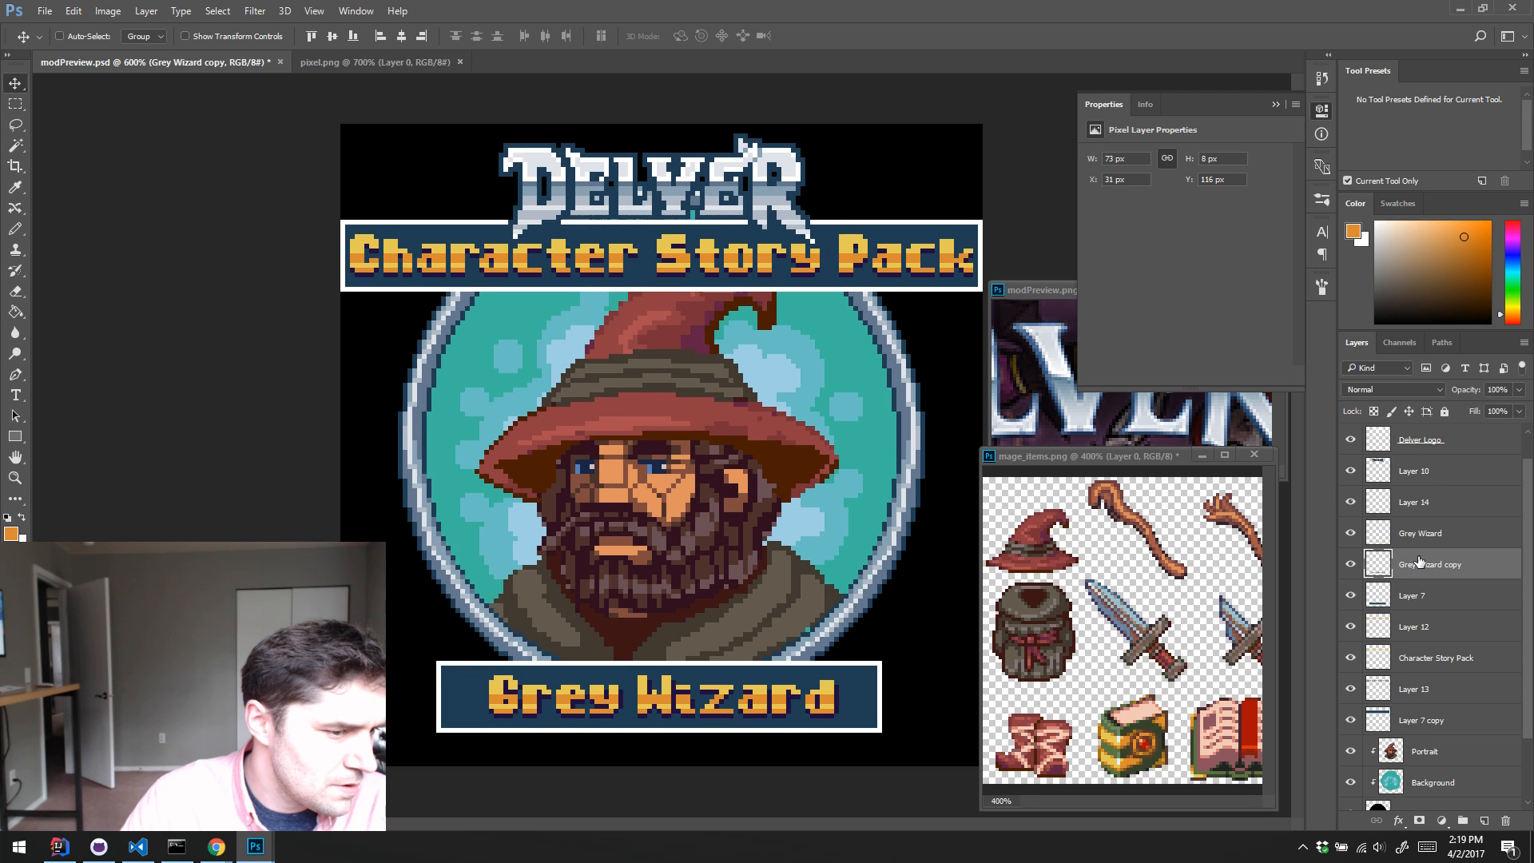
key(Left)
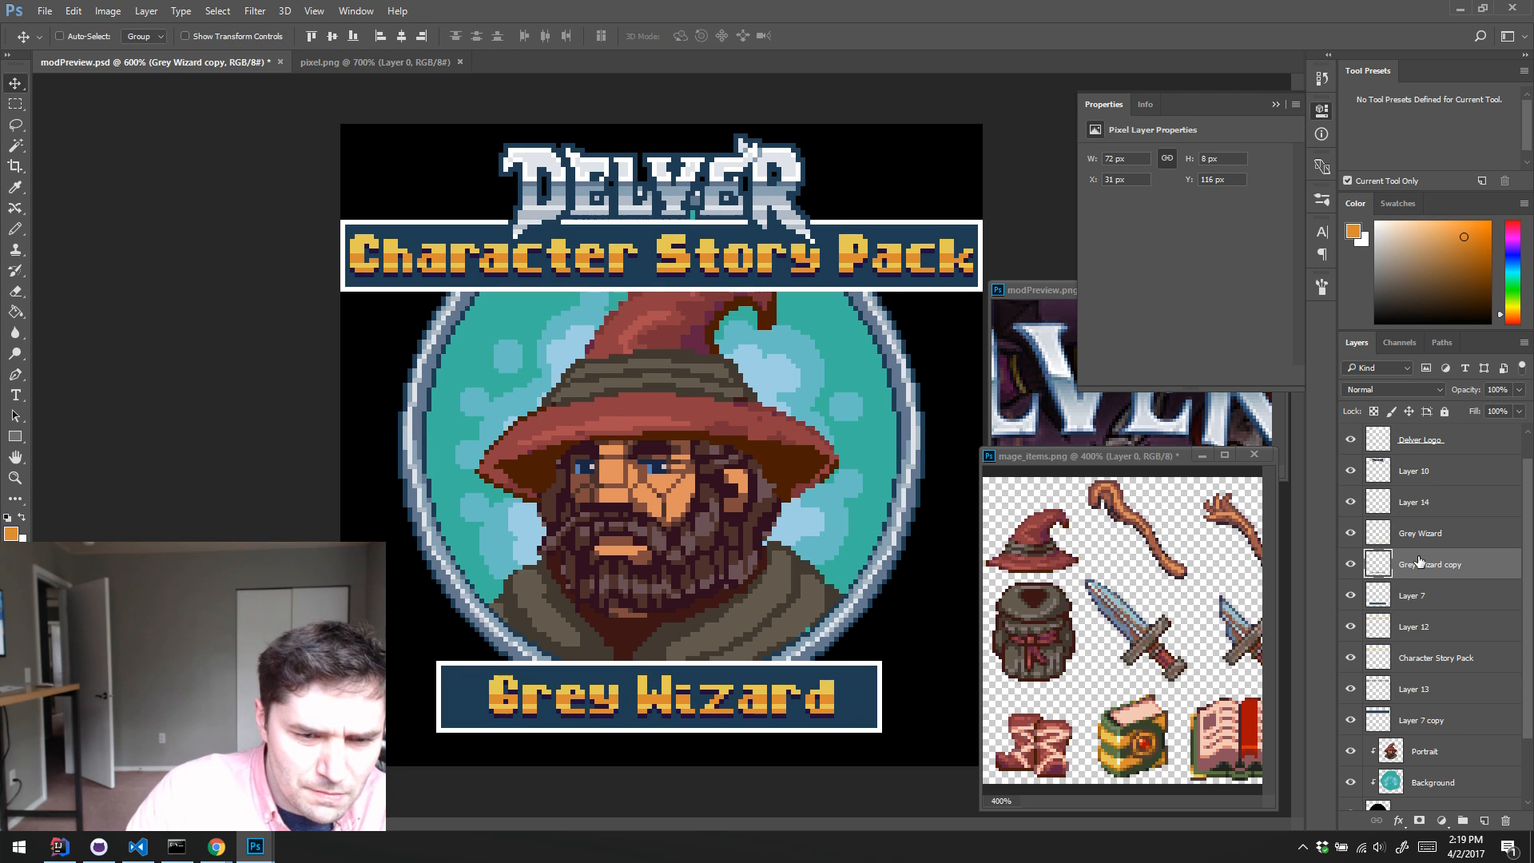
click(1351, 564)
click(1351, 565)
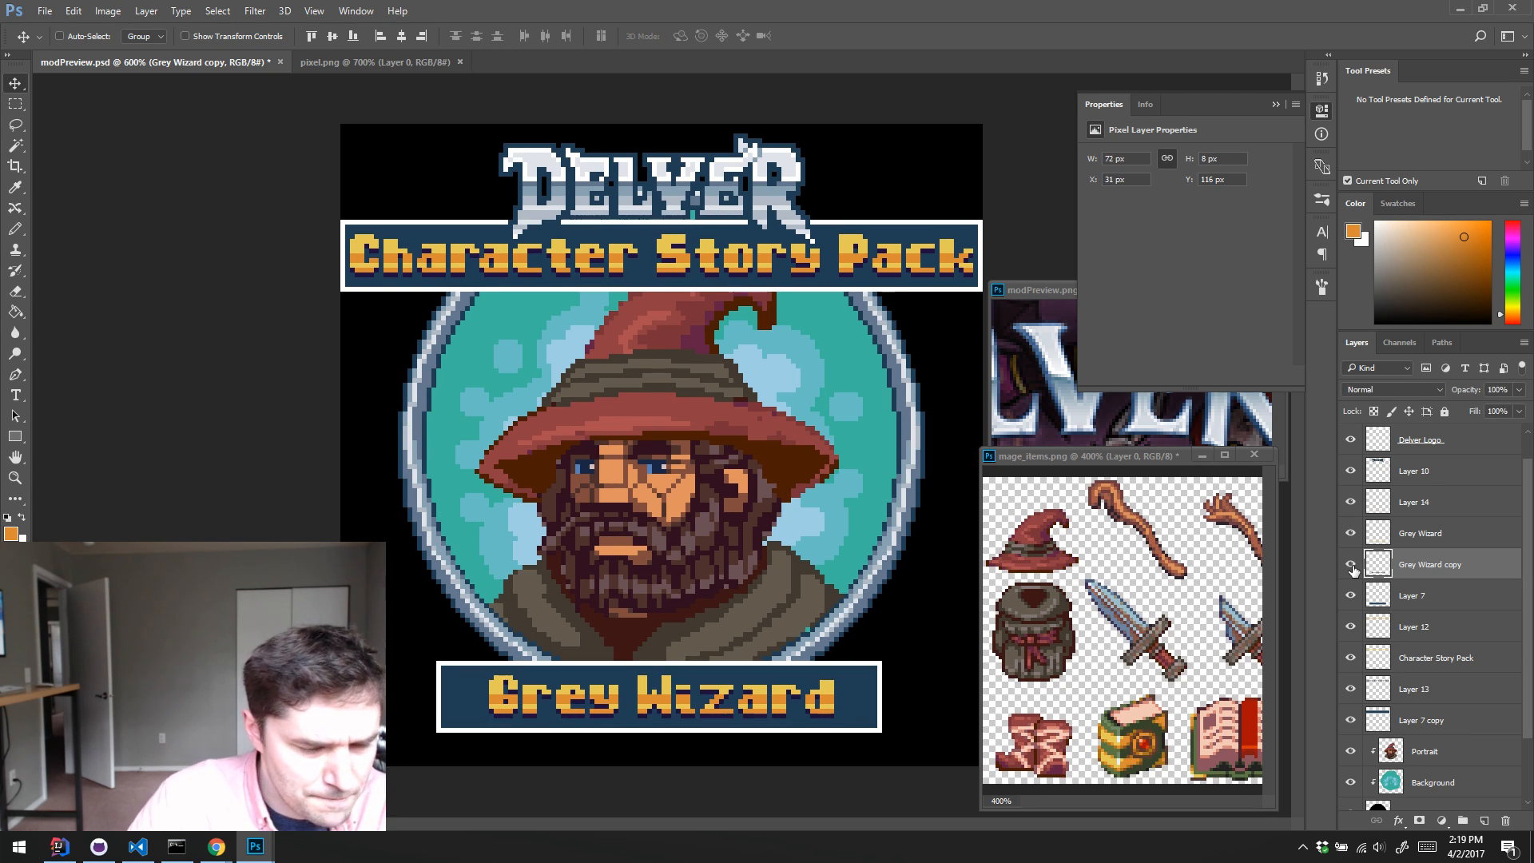
key(Down)
key(Down)
key(Up)
key(Up)
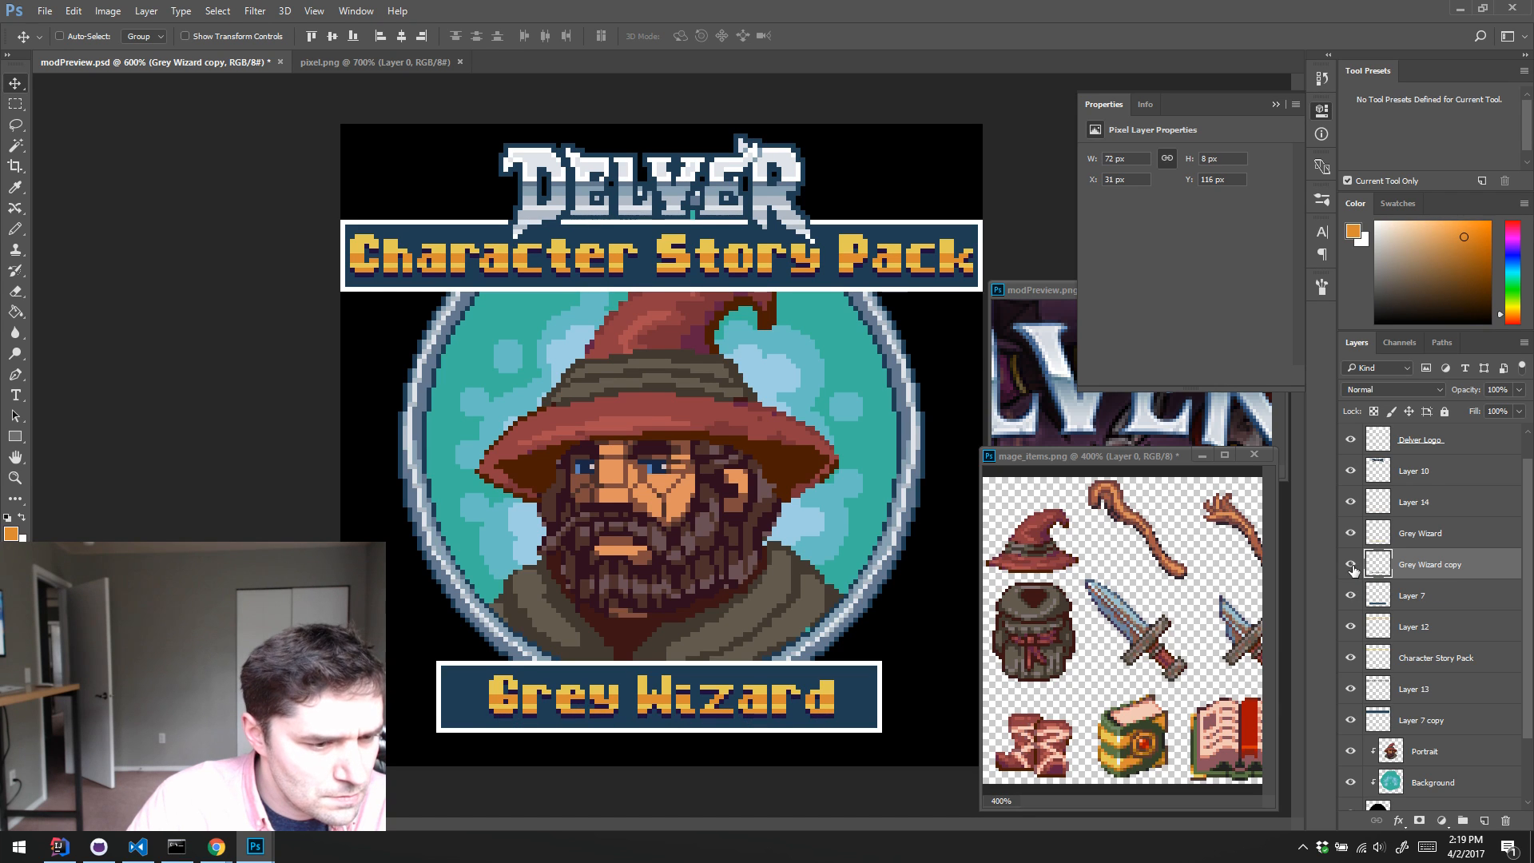
key(Down)
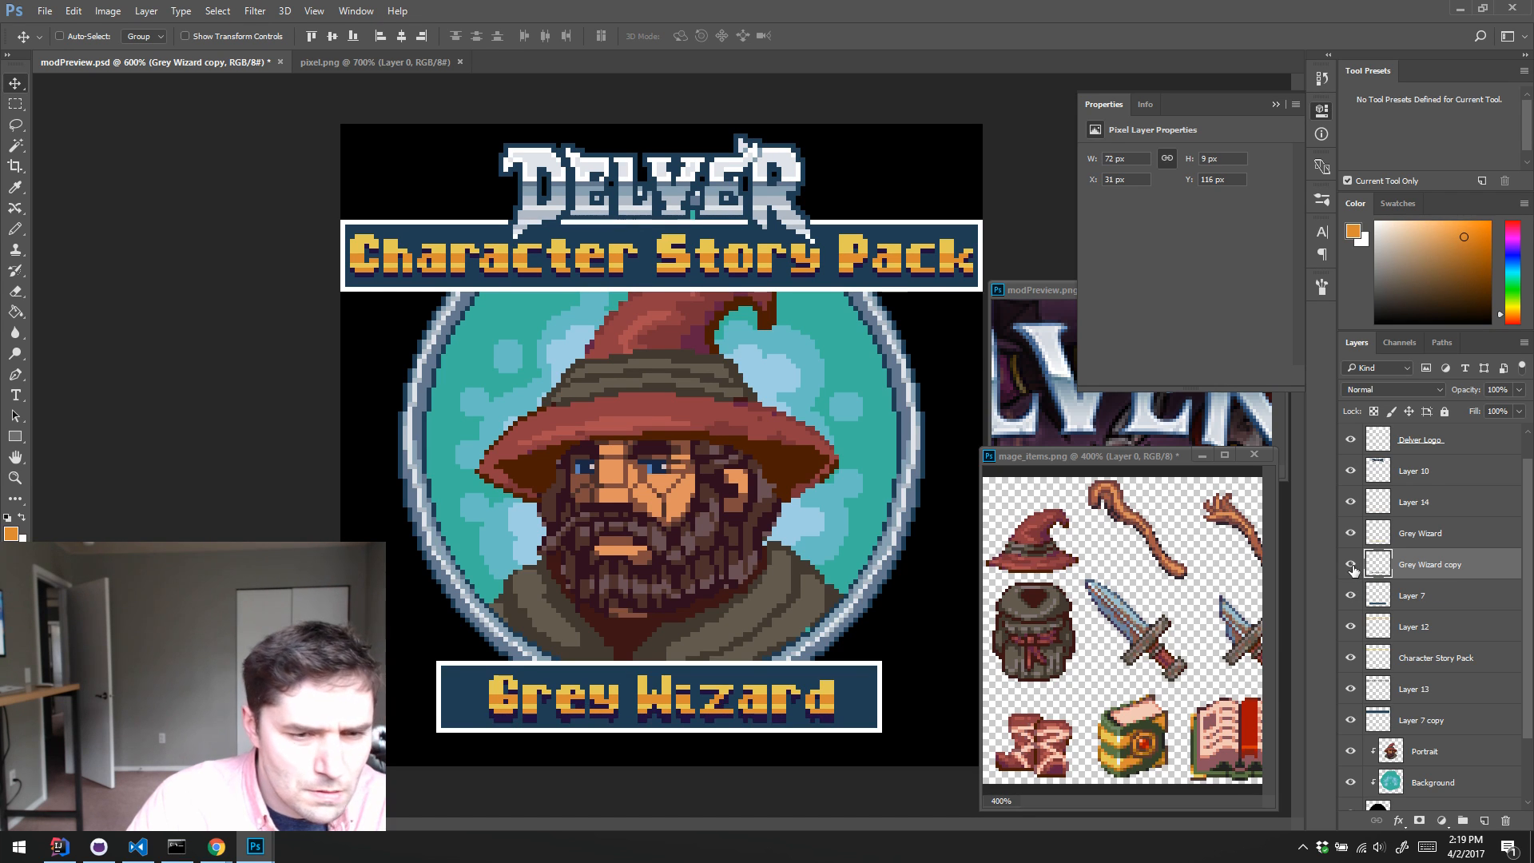
click(1350, 564)
click(1351, 565)
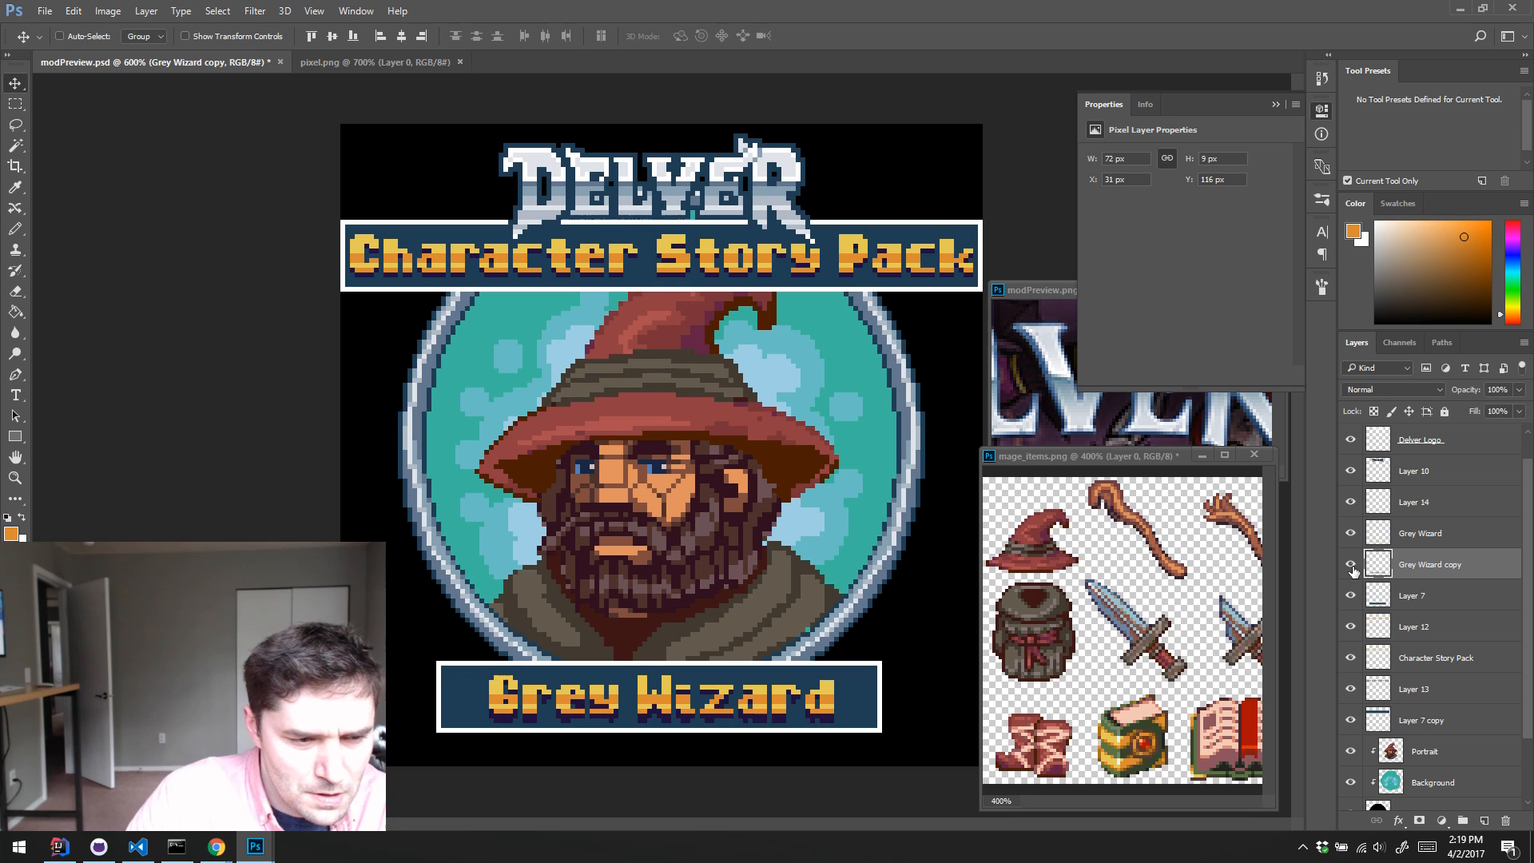
key(Up)
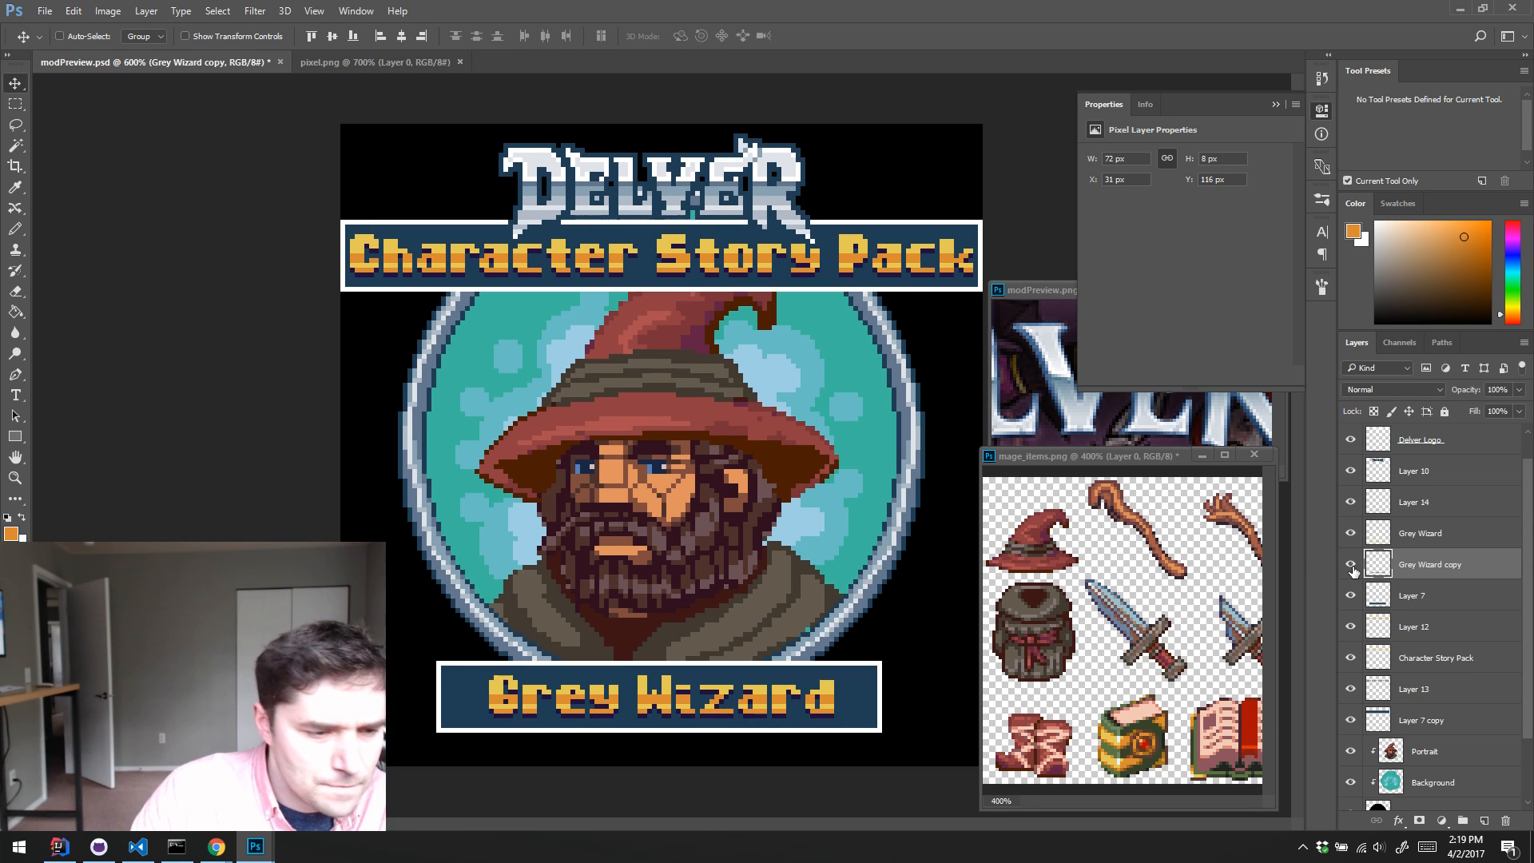
Step: Hide the orange shading on Layer 14, keeping the Grey Wizard and Grey Wizard copy layers visible
click(1351, 502)
click(1351, 565)
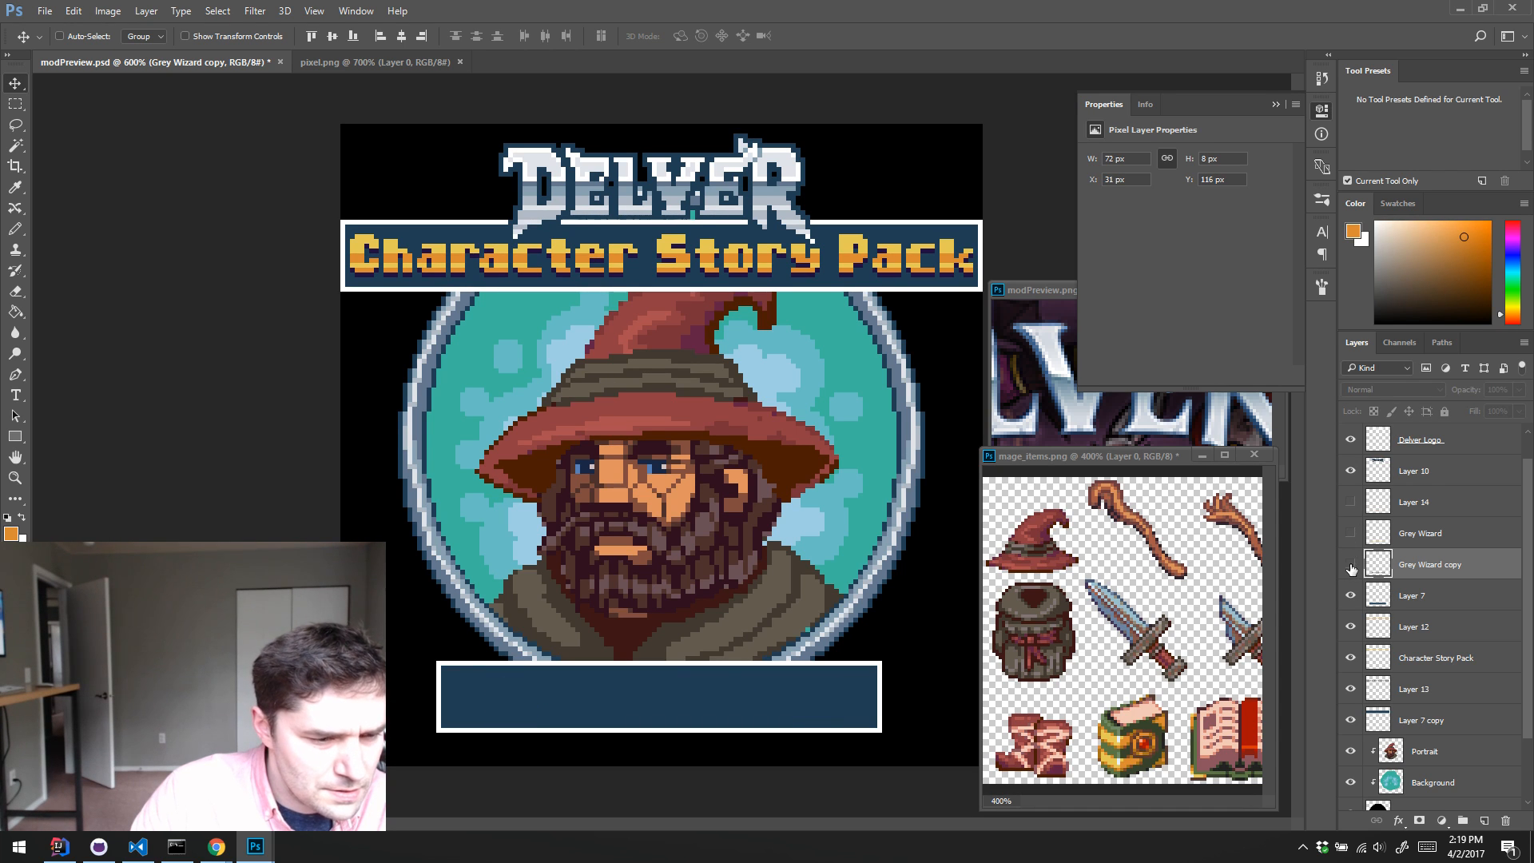
click(1351, 564)
click(1350, 533)
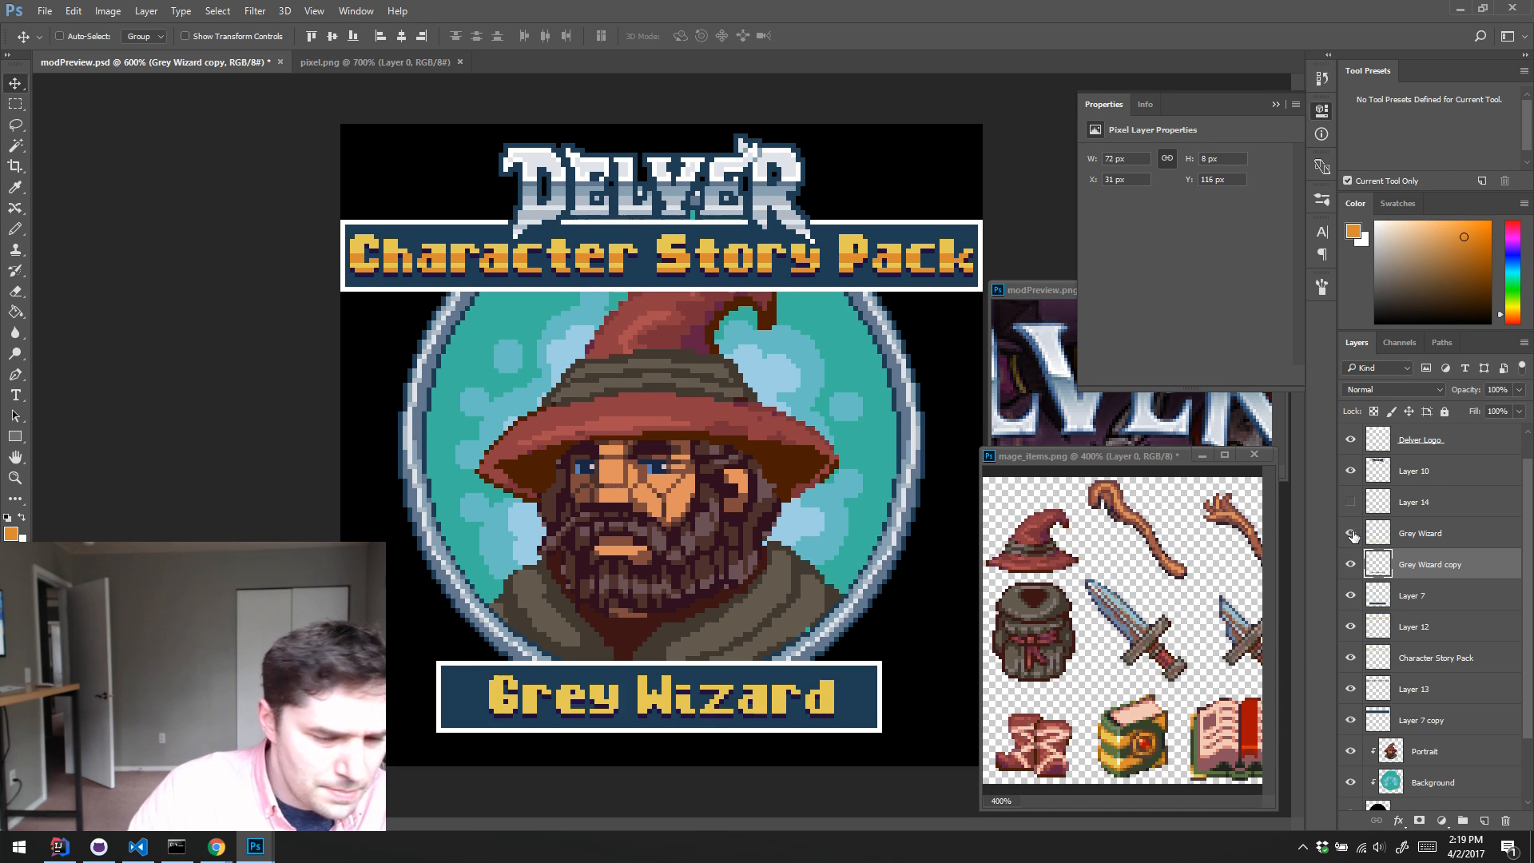
Step: Sample the dark purple of the Grey Wizard shadow and check the shadow with the lettering layer hidden
scroll(1403, 582, up, 1)
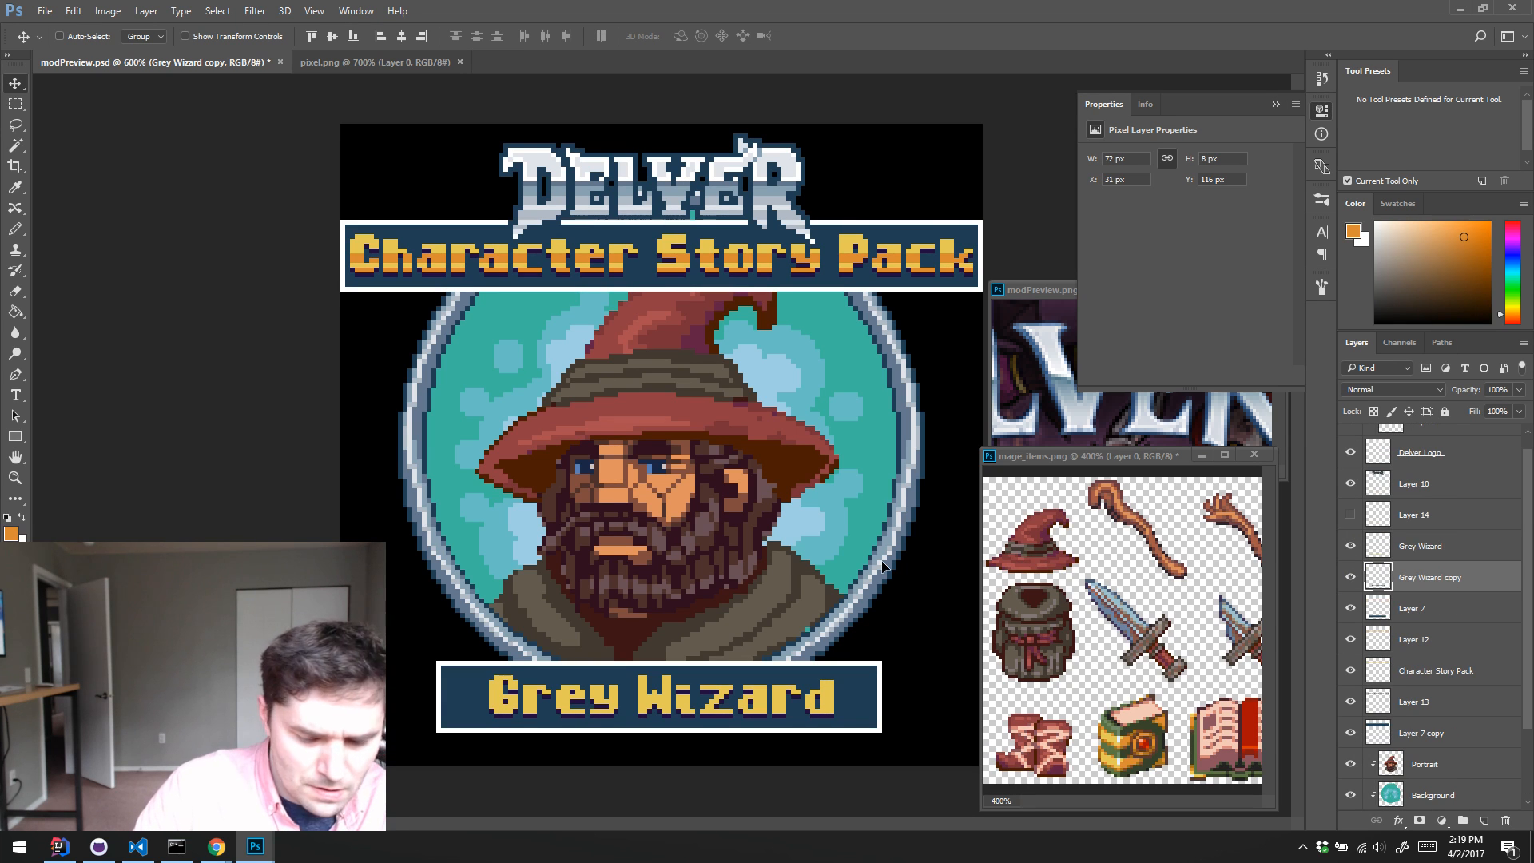
key(i)
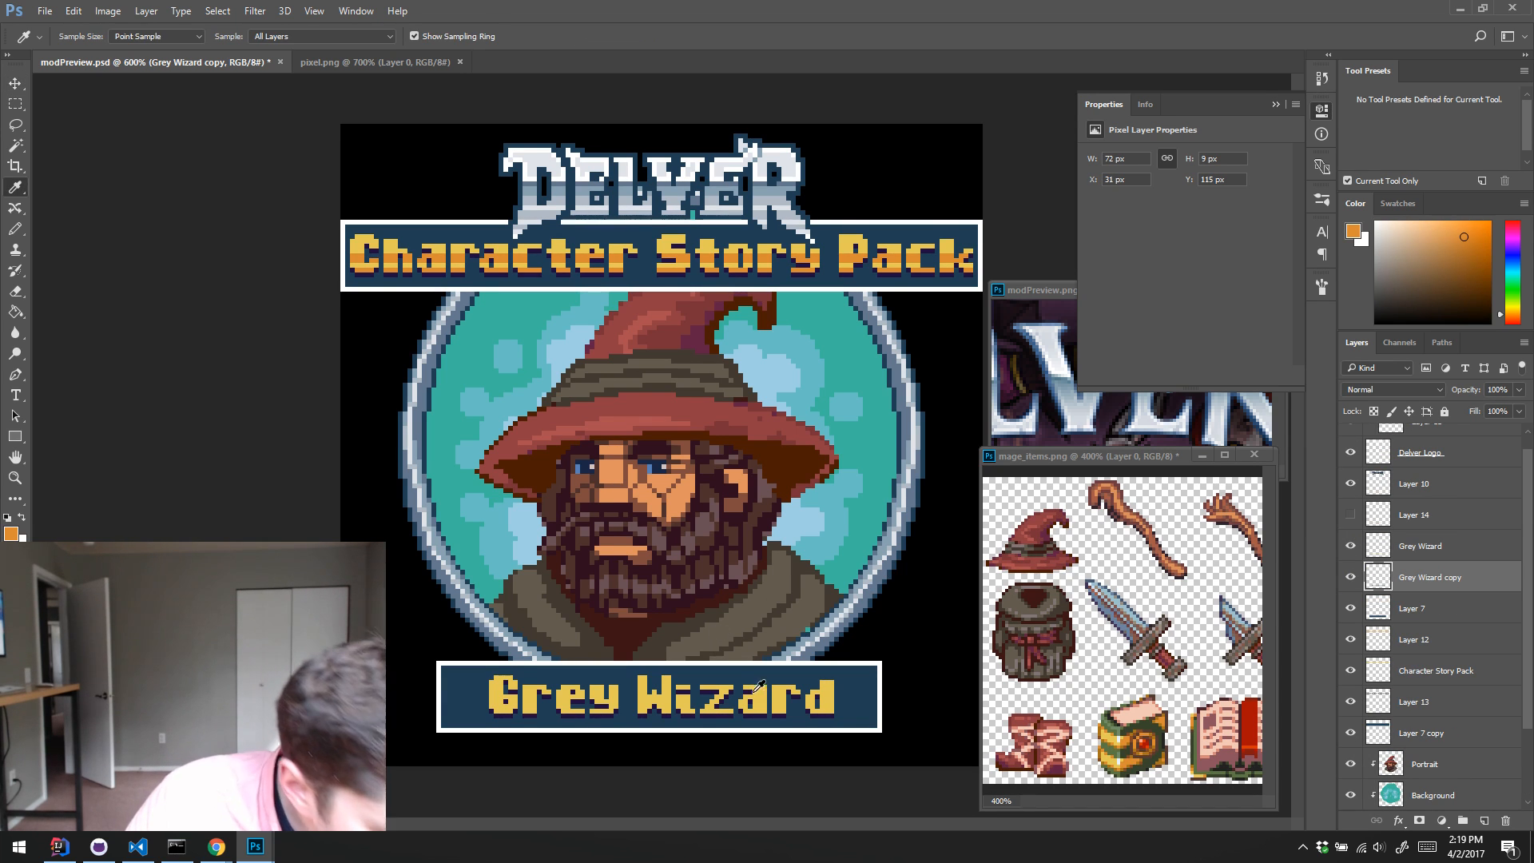
click(760, 712)
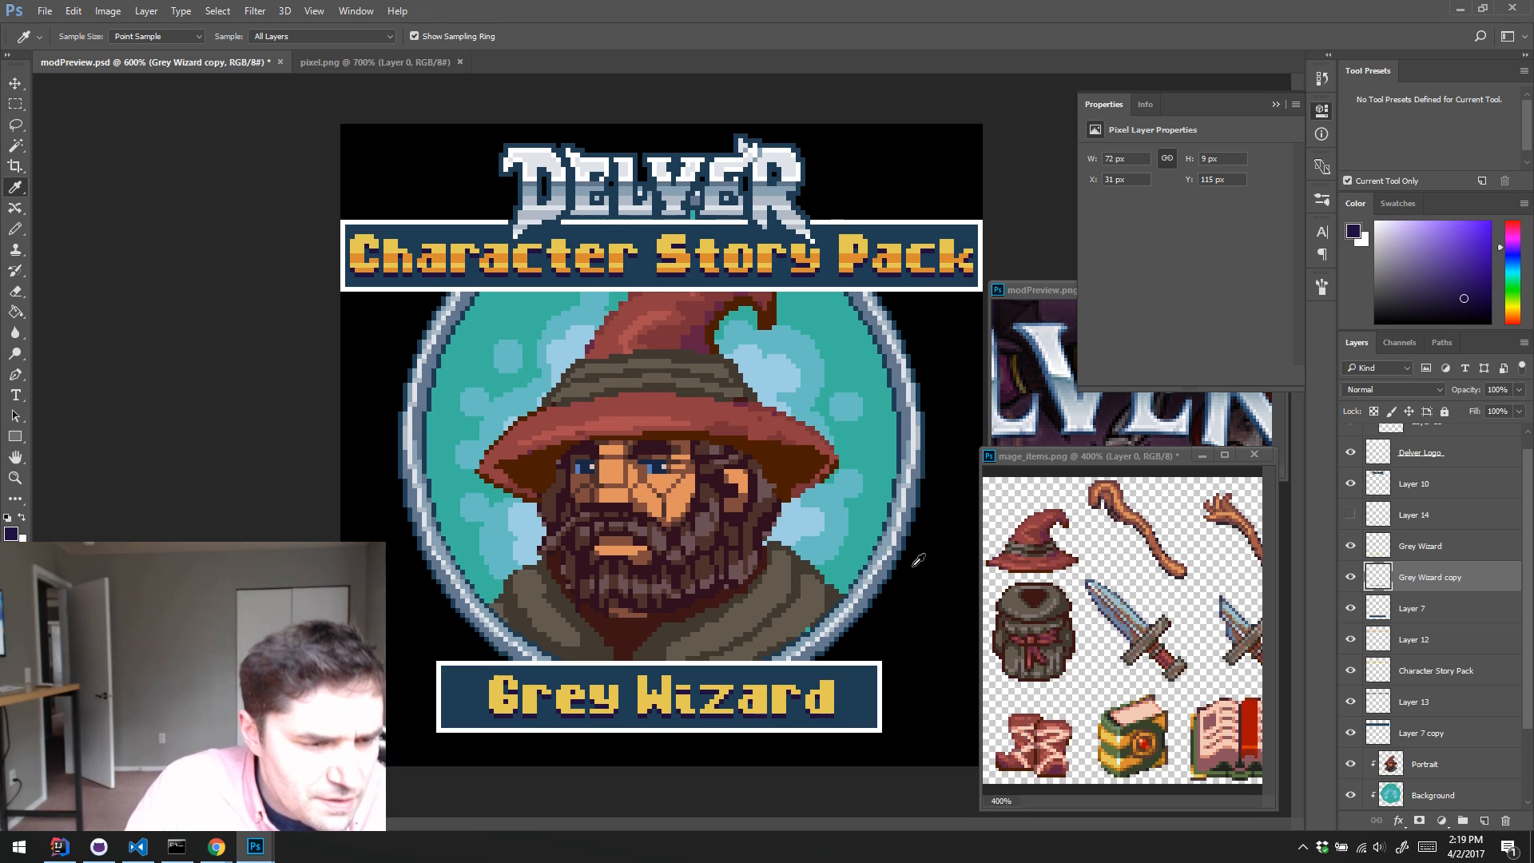
click(1350, 547)
click(1350, 547)
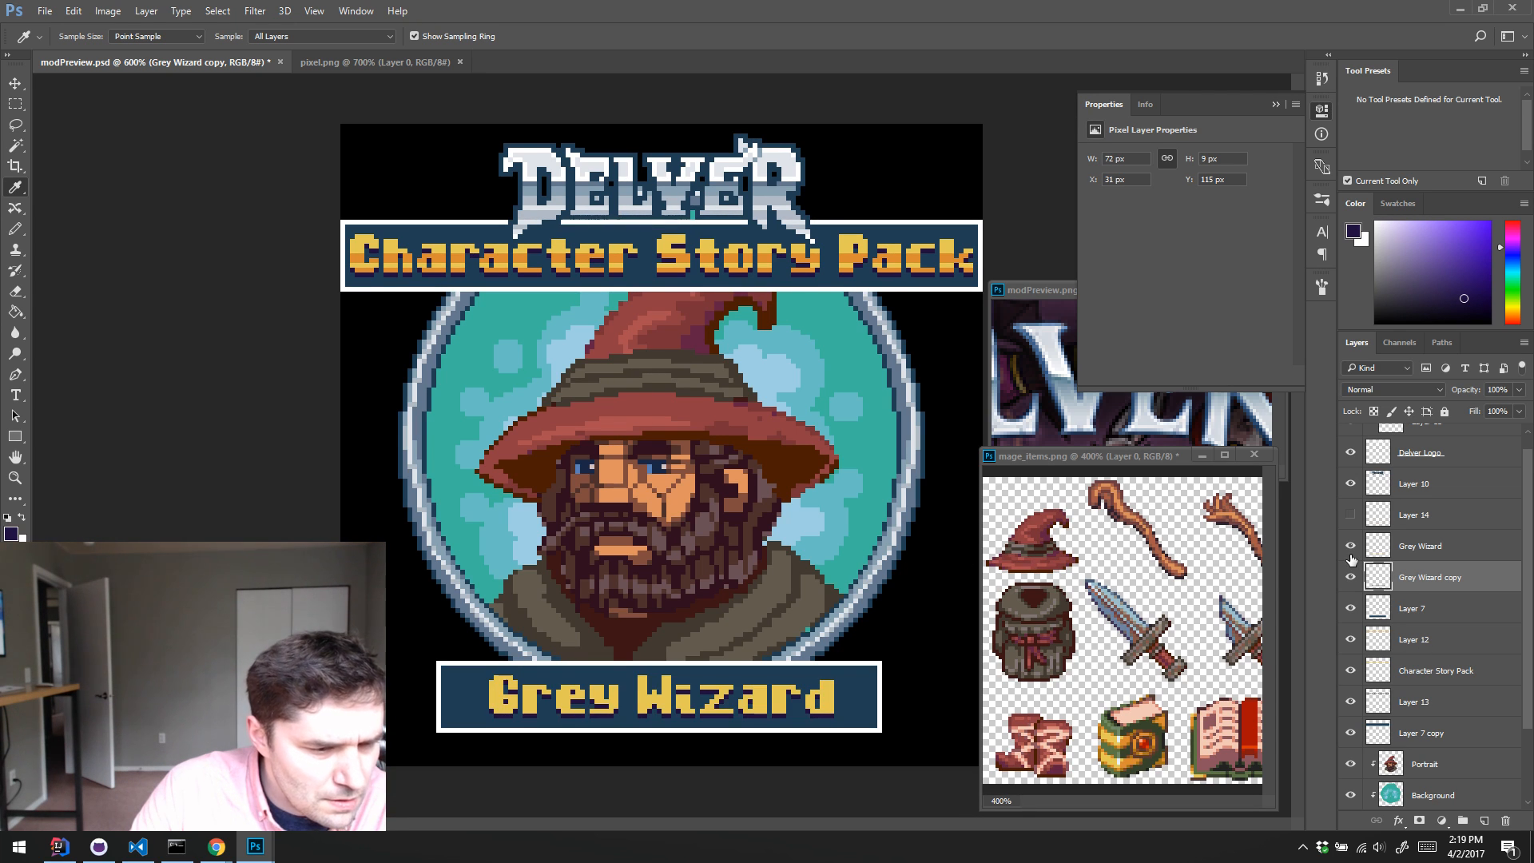
Step: Try moving the Grey Wizard copy shadow upward several pixels to inspect it, and undo the move
click(1379, 556)
key(v)
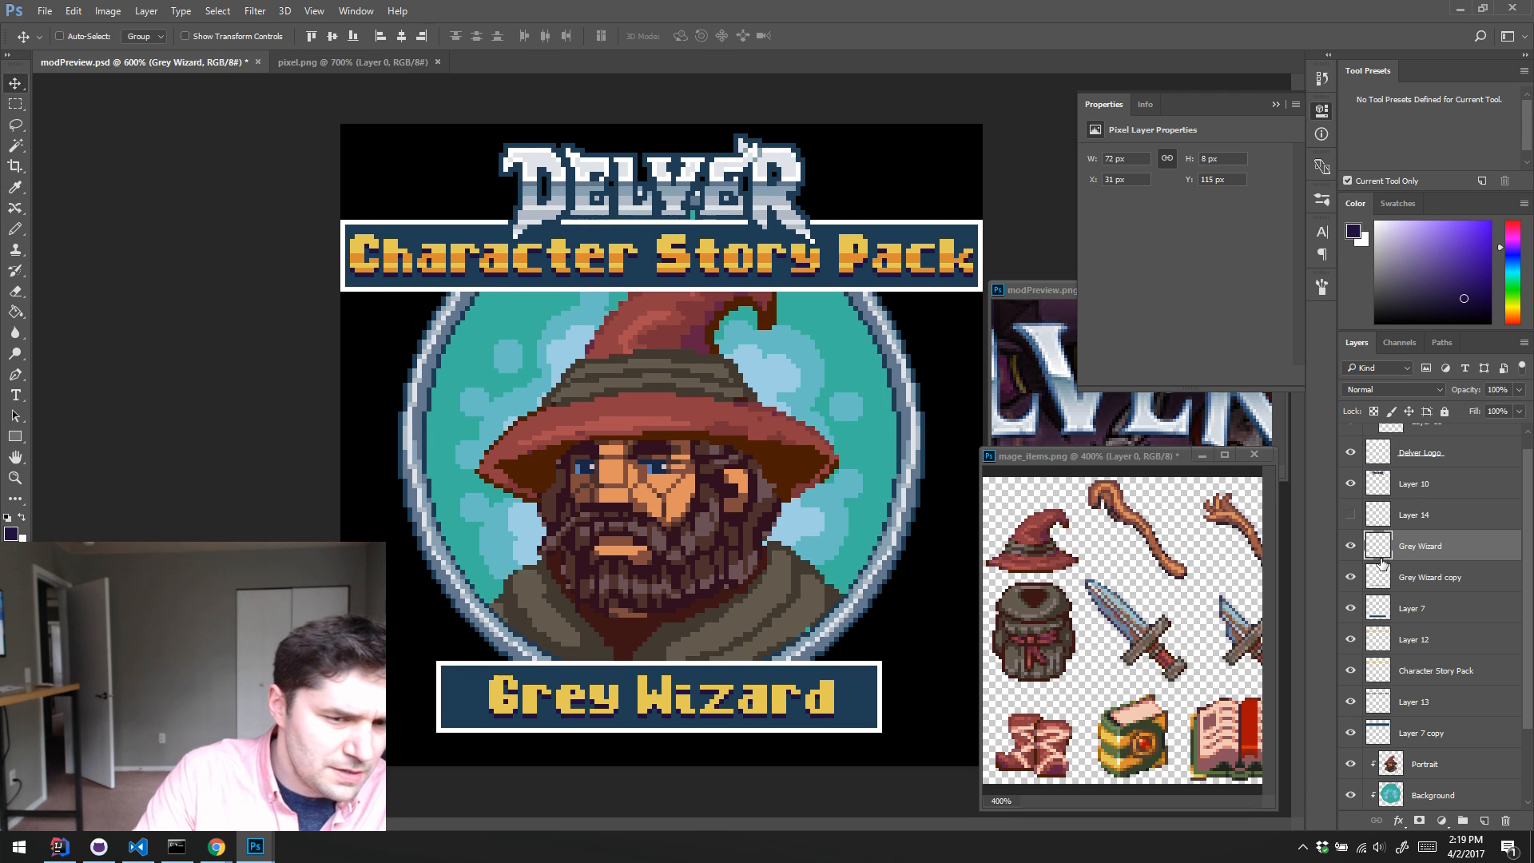
click(1379, 579)
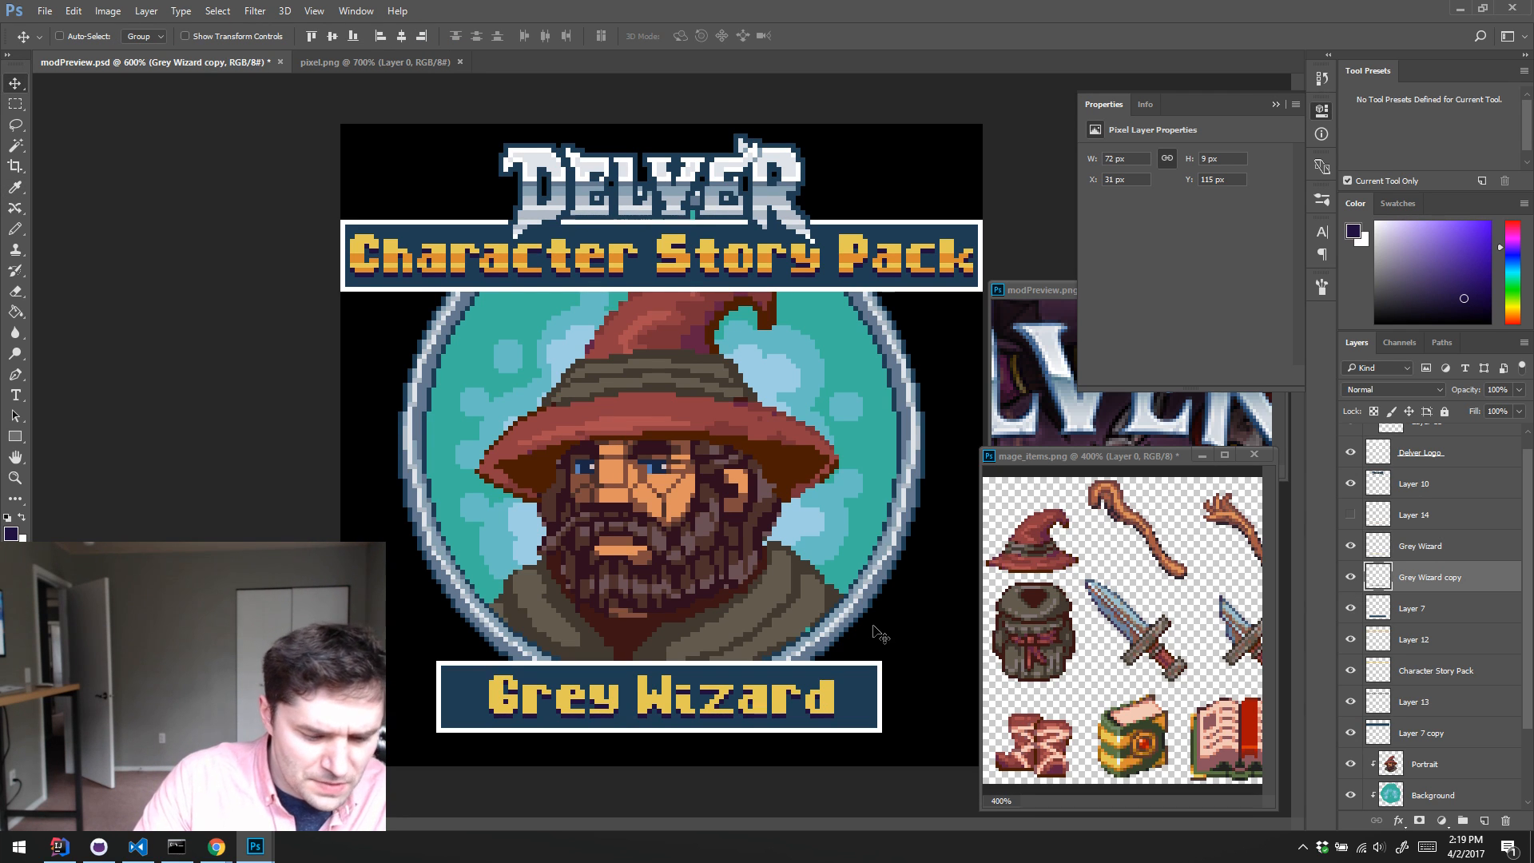
key(Up)
key(Up)
key(Up)
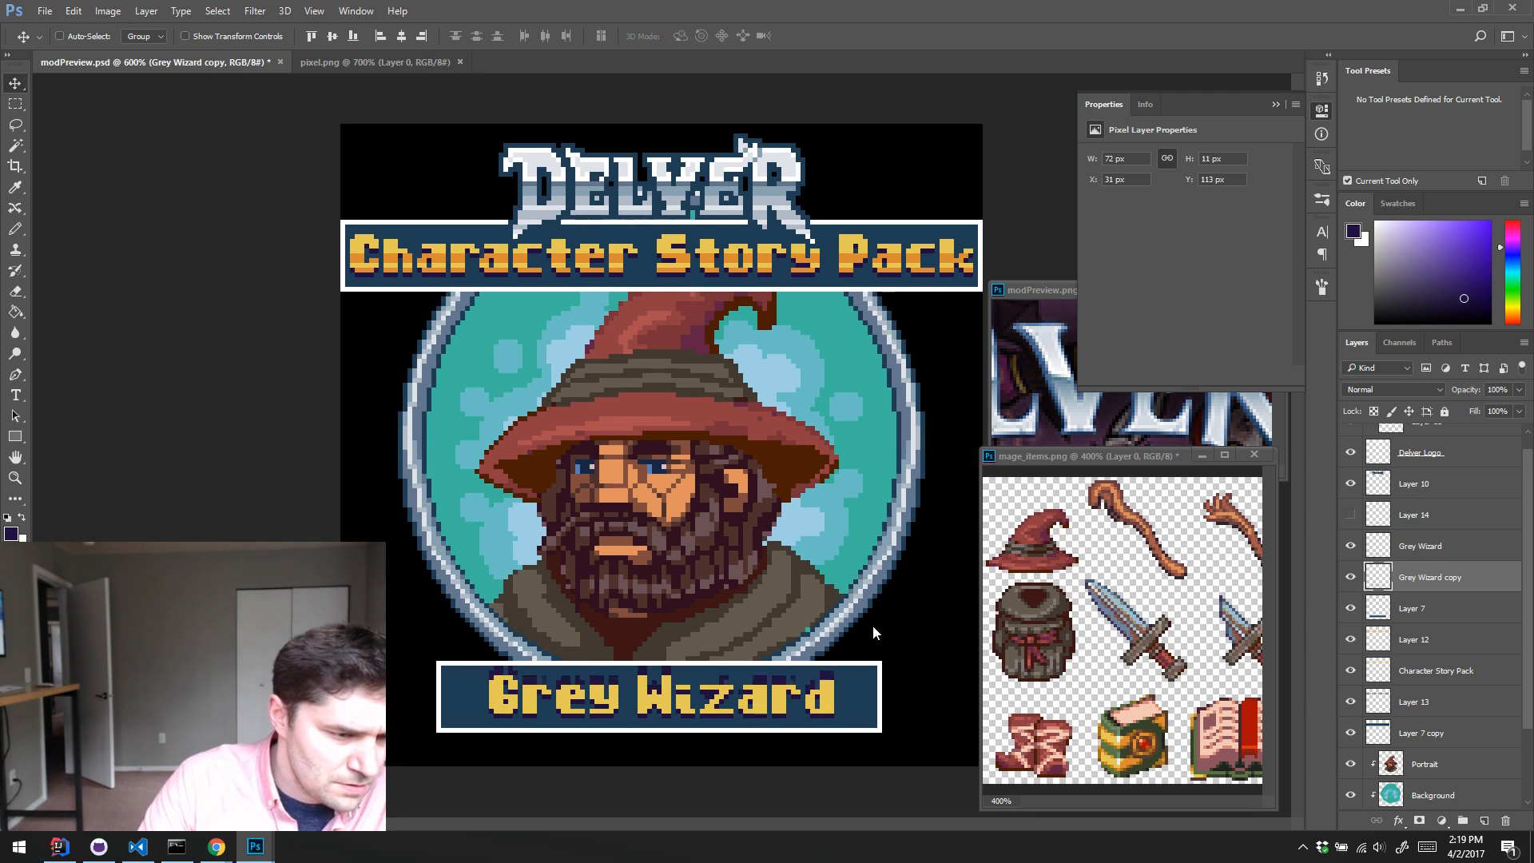
key(Up)
key(Up)
key(Up)
key(Up)
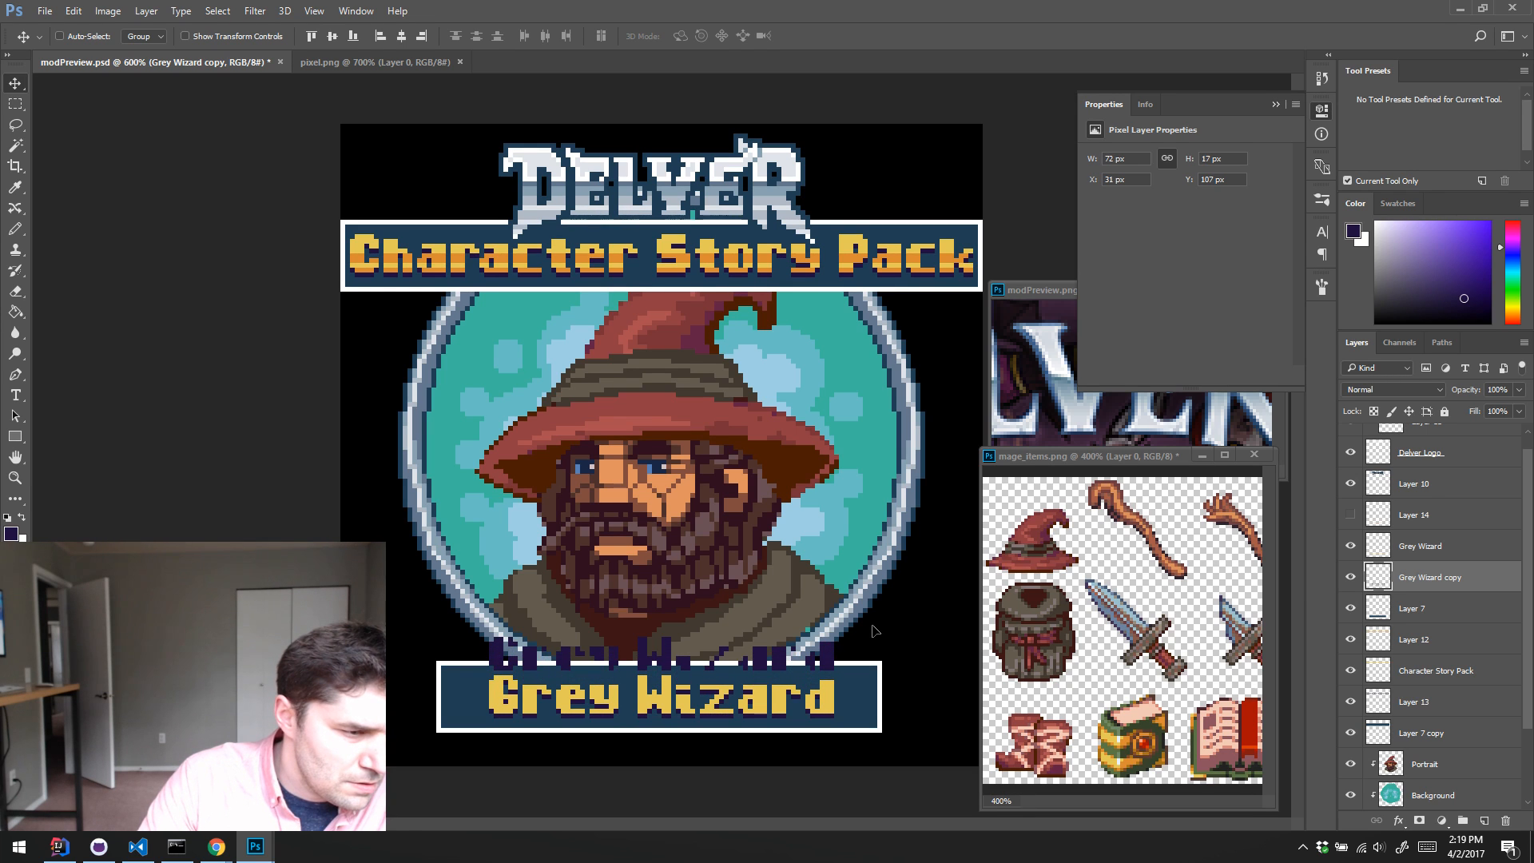
key(Up)
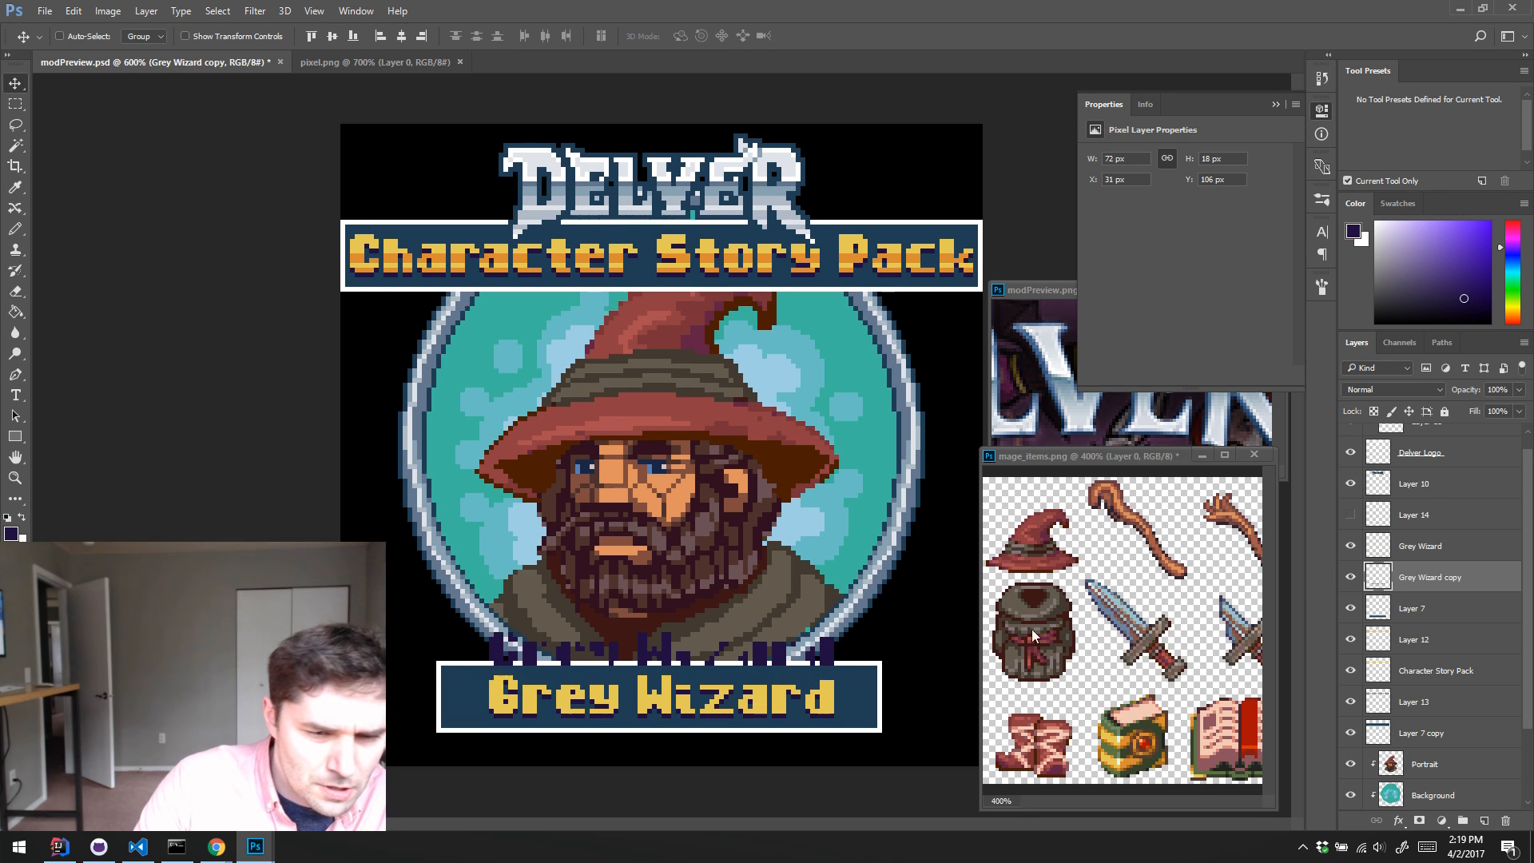
click(1350, 577)
click(1350, 577)
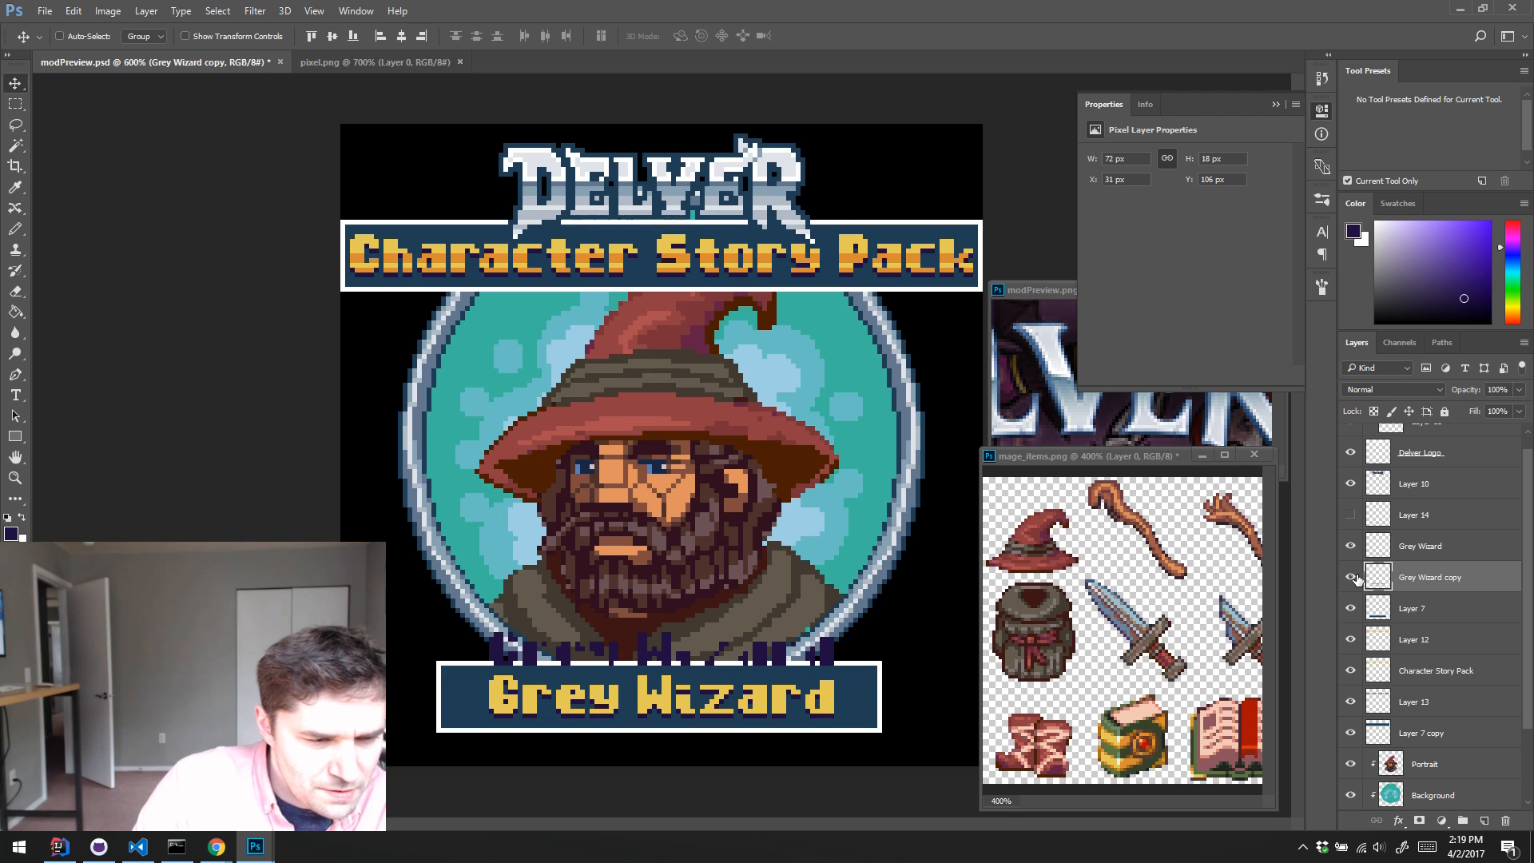
key(ctrl+z)
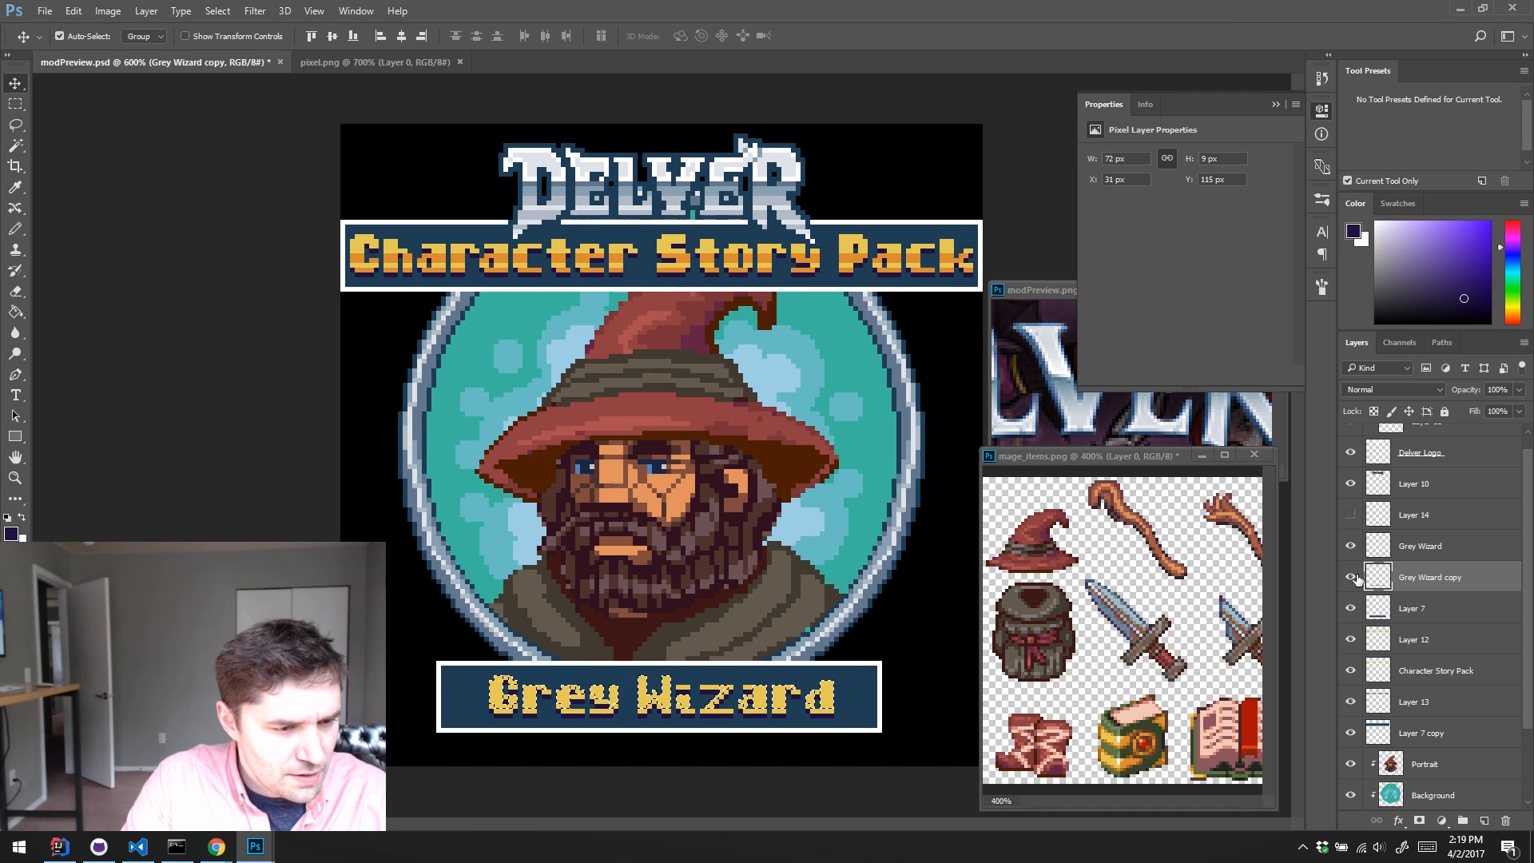
Step: Nudge the Grey Wizard copy shadow up 1 px and clear the selection
key(Up)
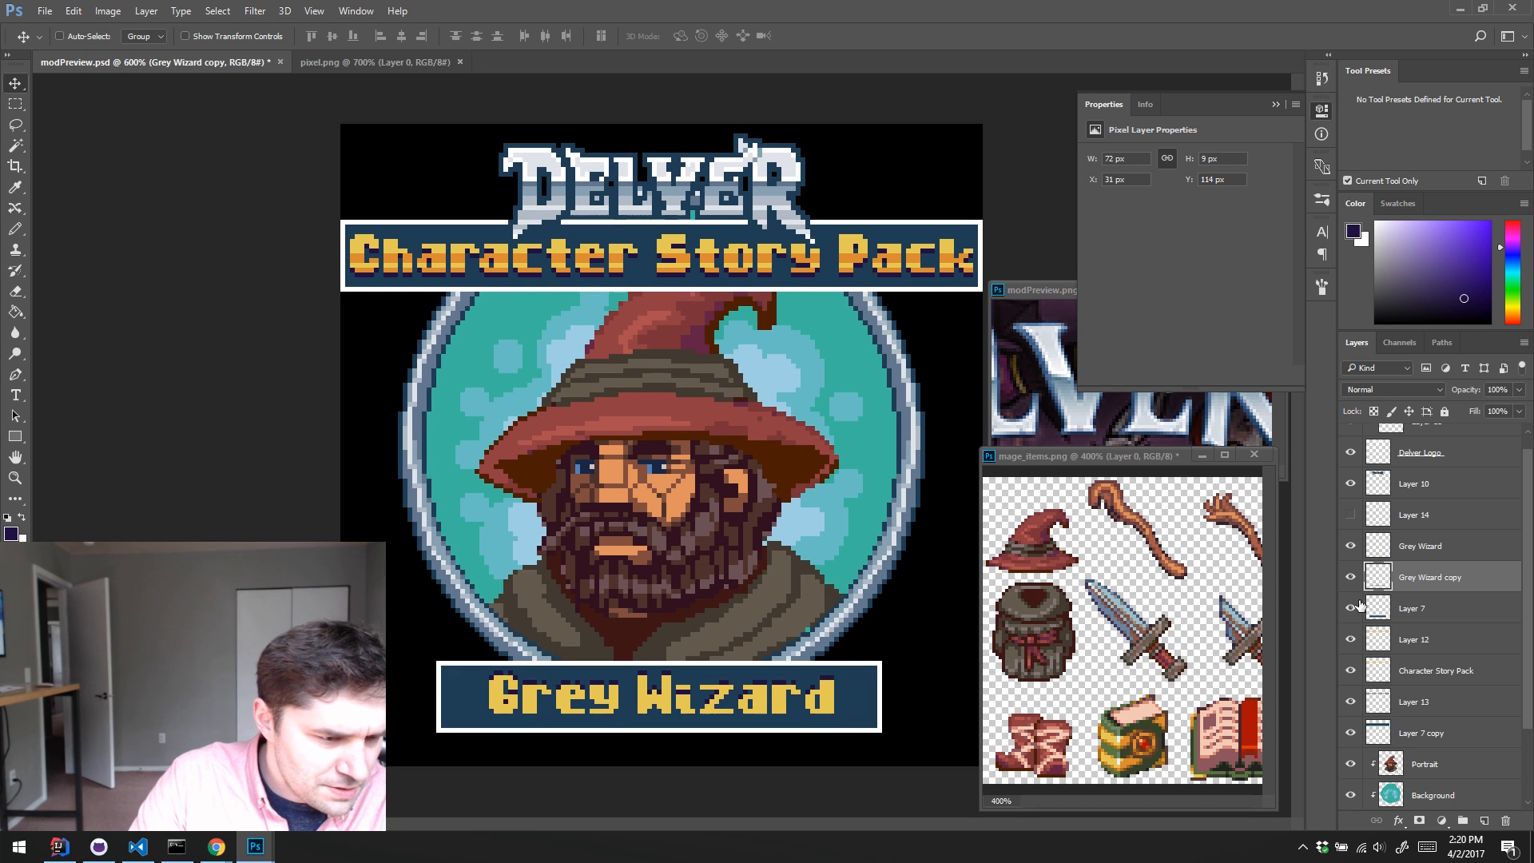
key(a)
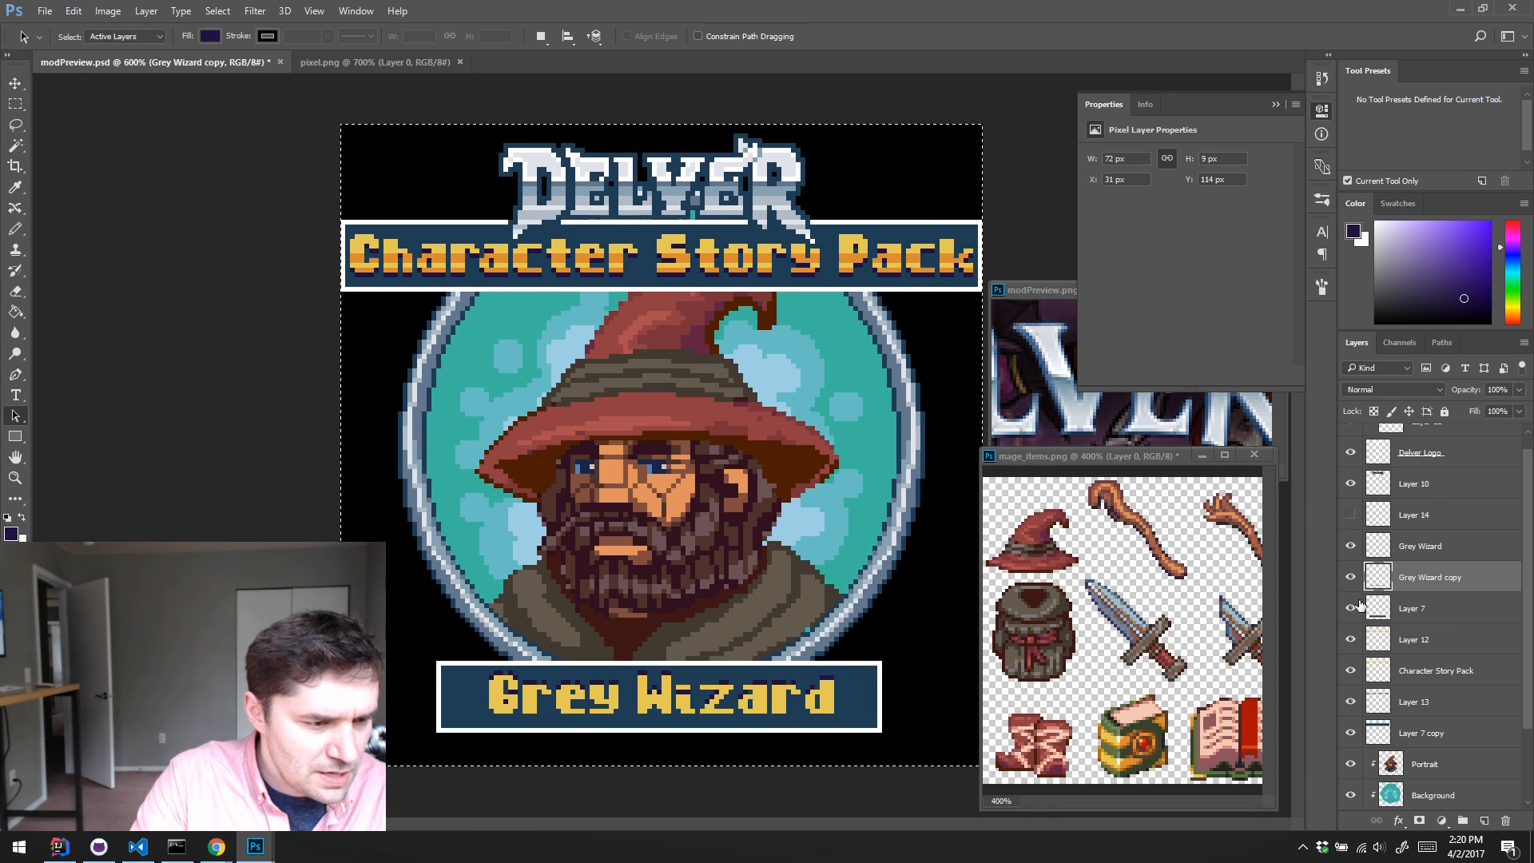
key(ctrl+d)
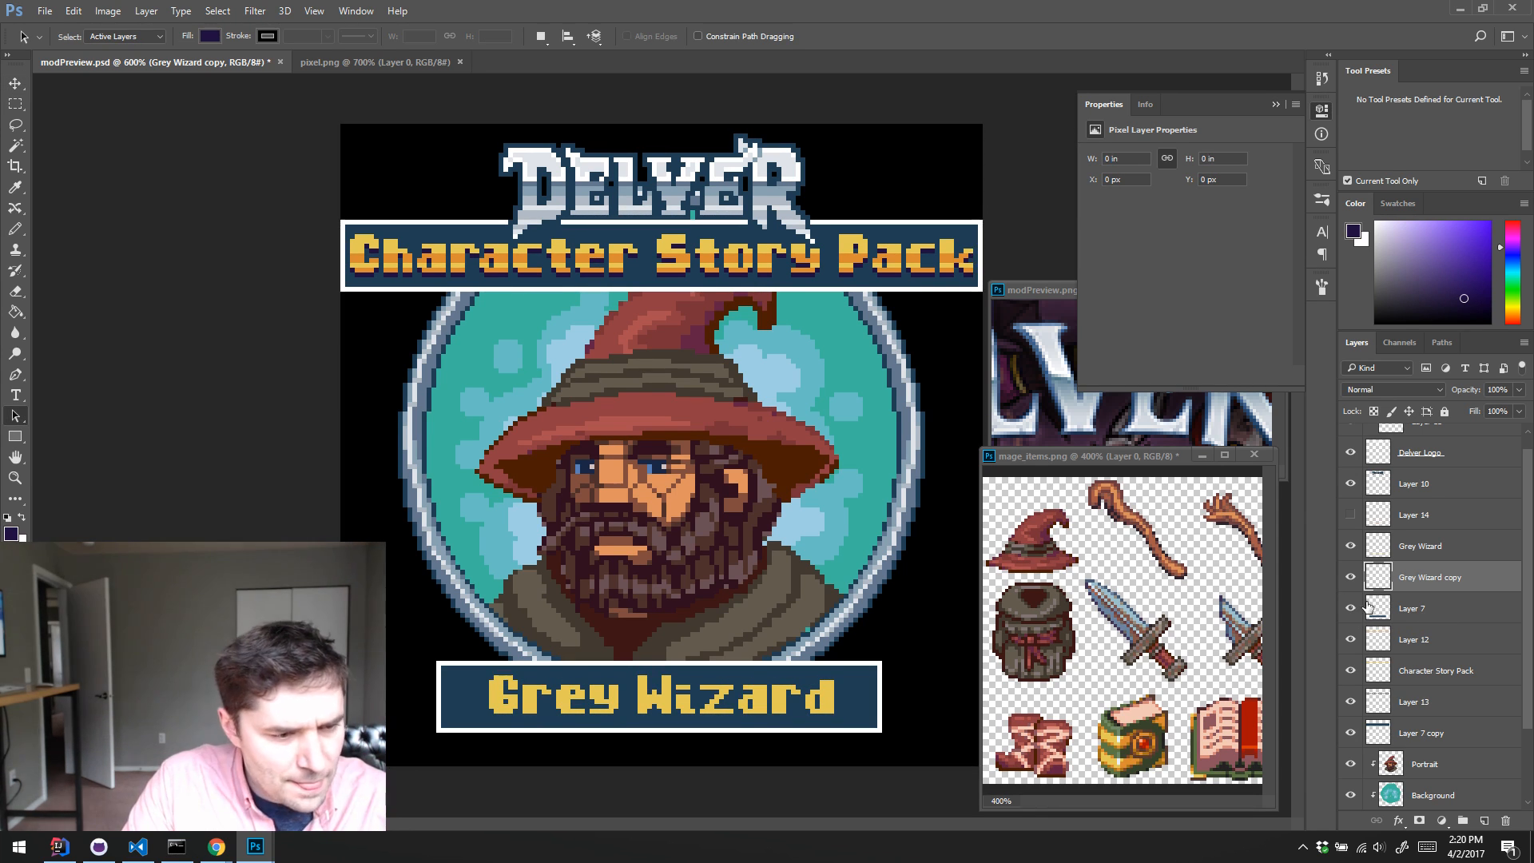
Step: Offset the Grey Wizard copy shadow 1 px right and 1 px down, and show the orange shading on Layer 14 again
ctrl+click(1379, 547)
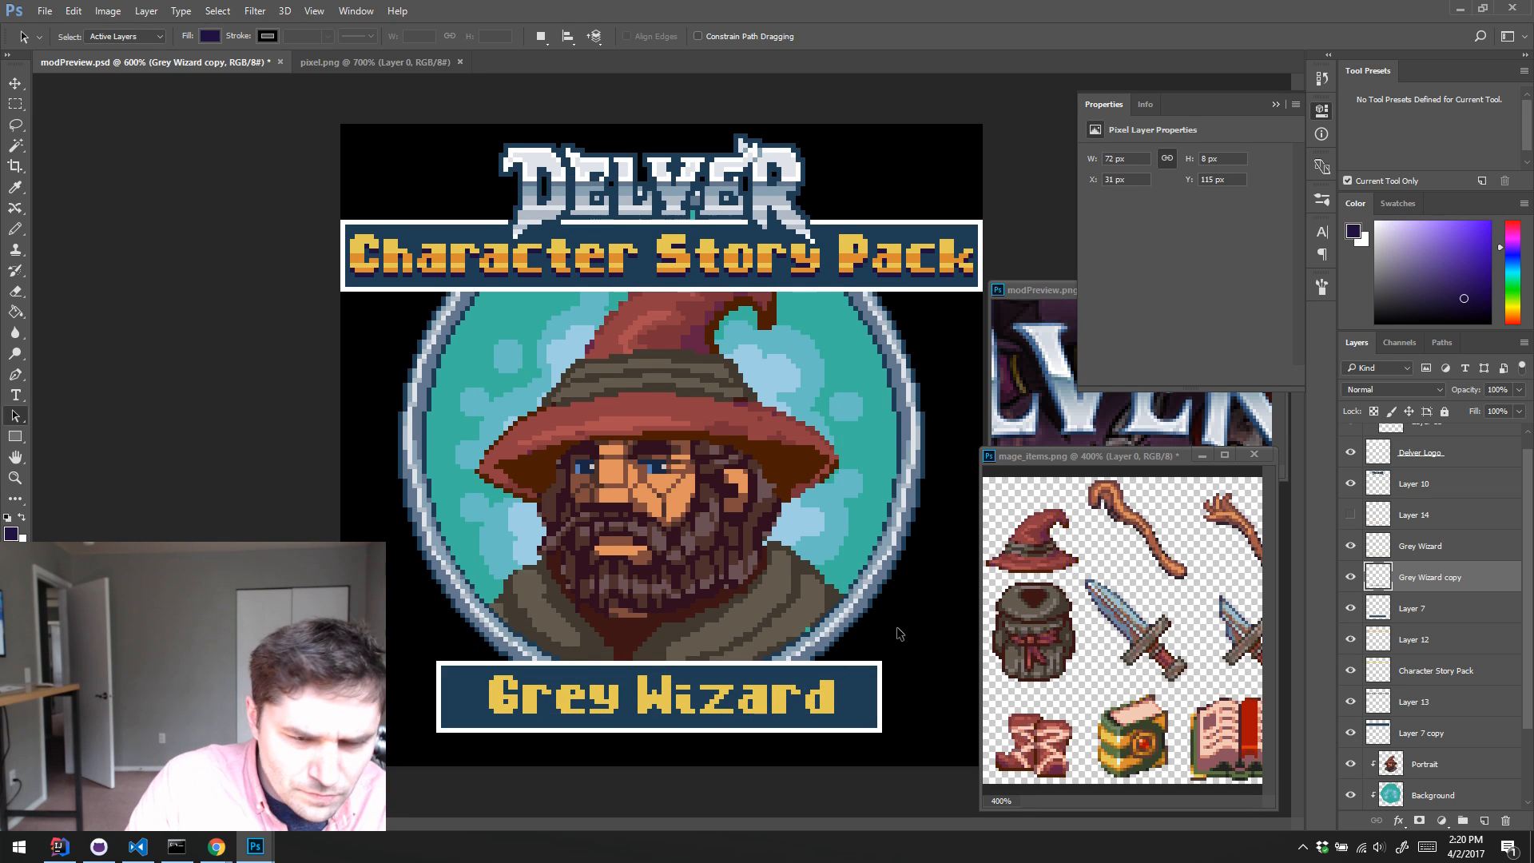
click(1352, 546)
click(1355, 546)
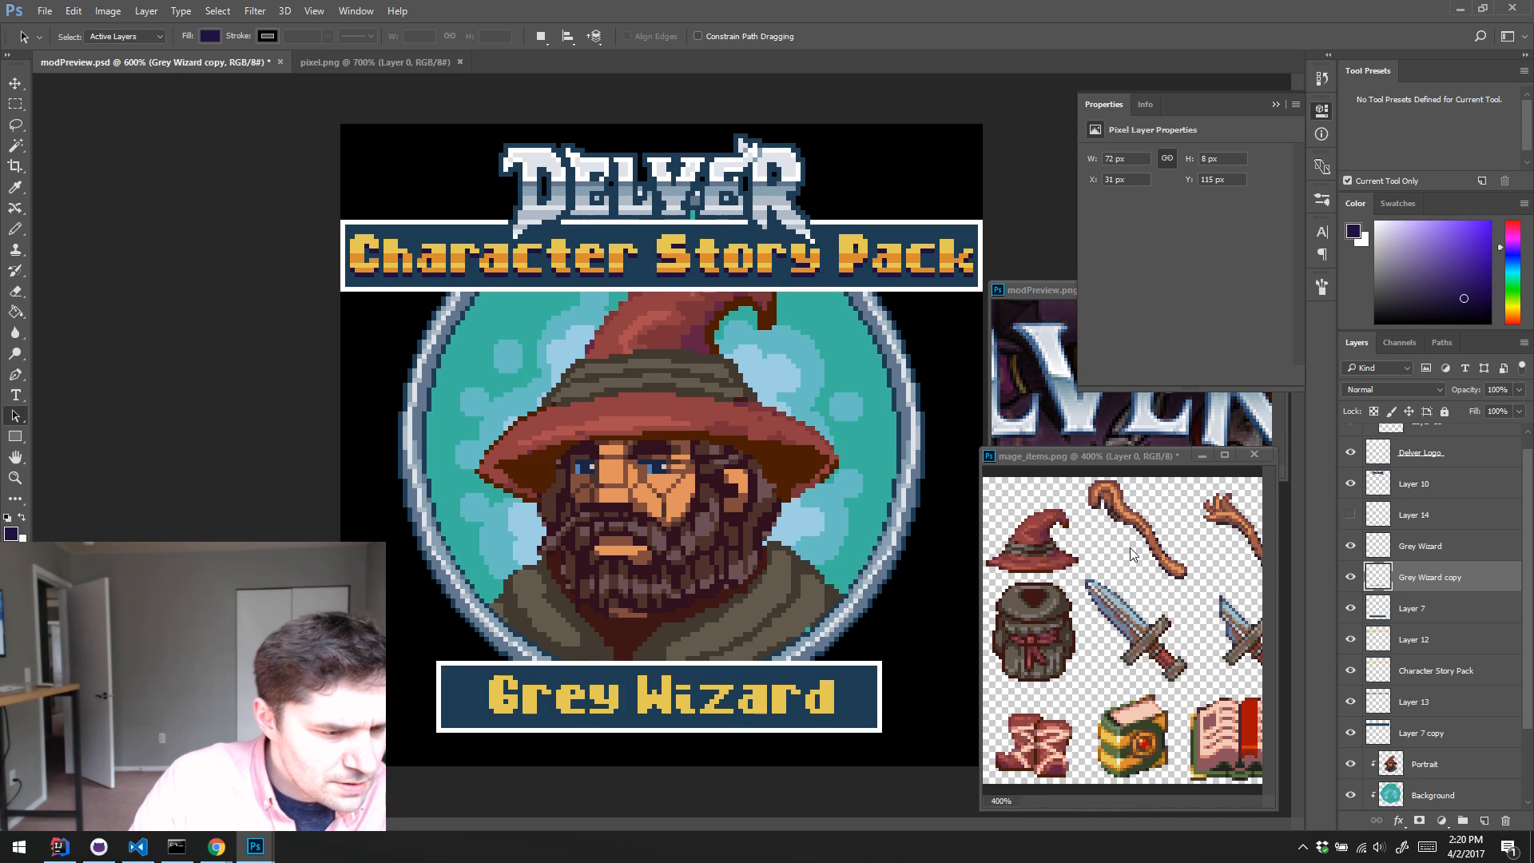
key(v)
key(Right)
key(Down)
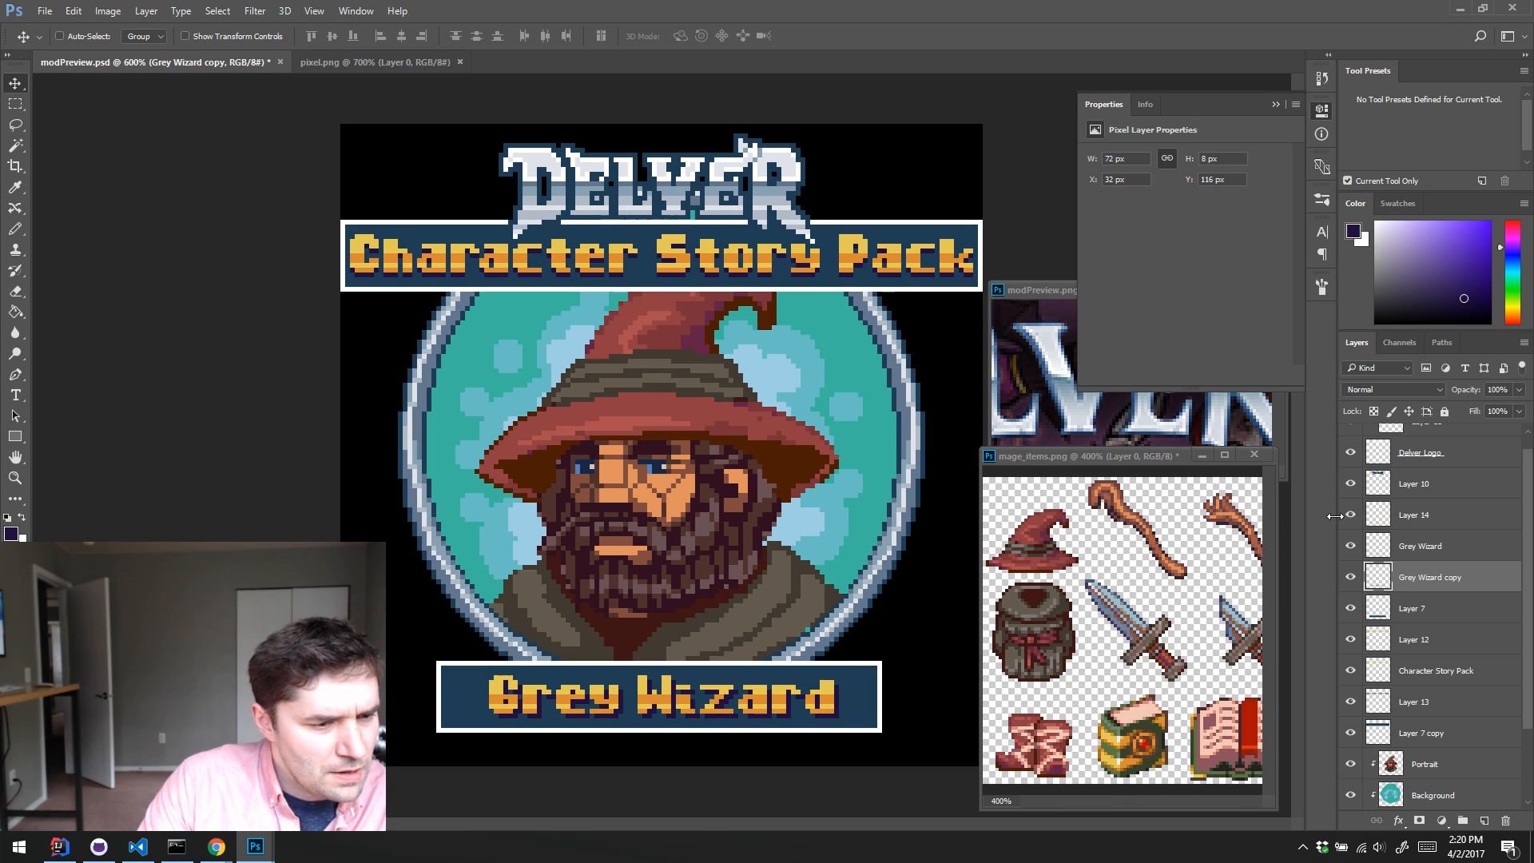
Step: Nudge the Character Story Pack lettering's shadow on Layer 13 to the right by 1 px
click(1399, 488)
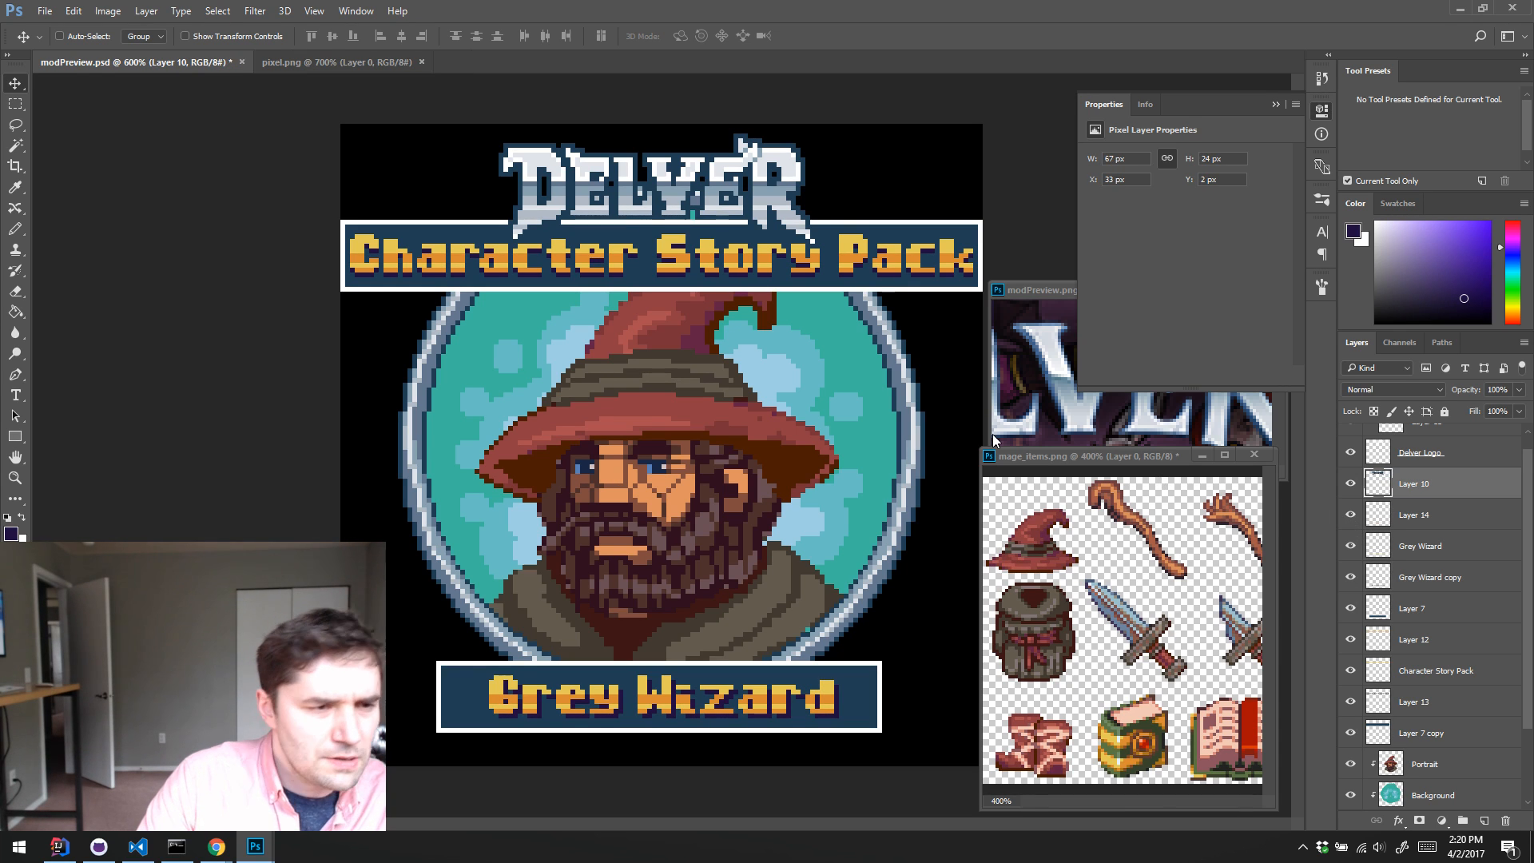
key(Right)
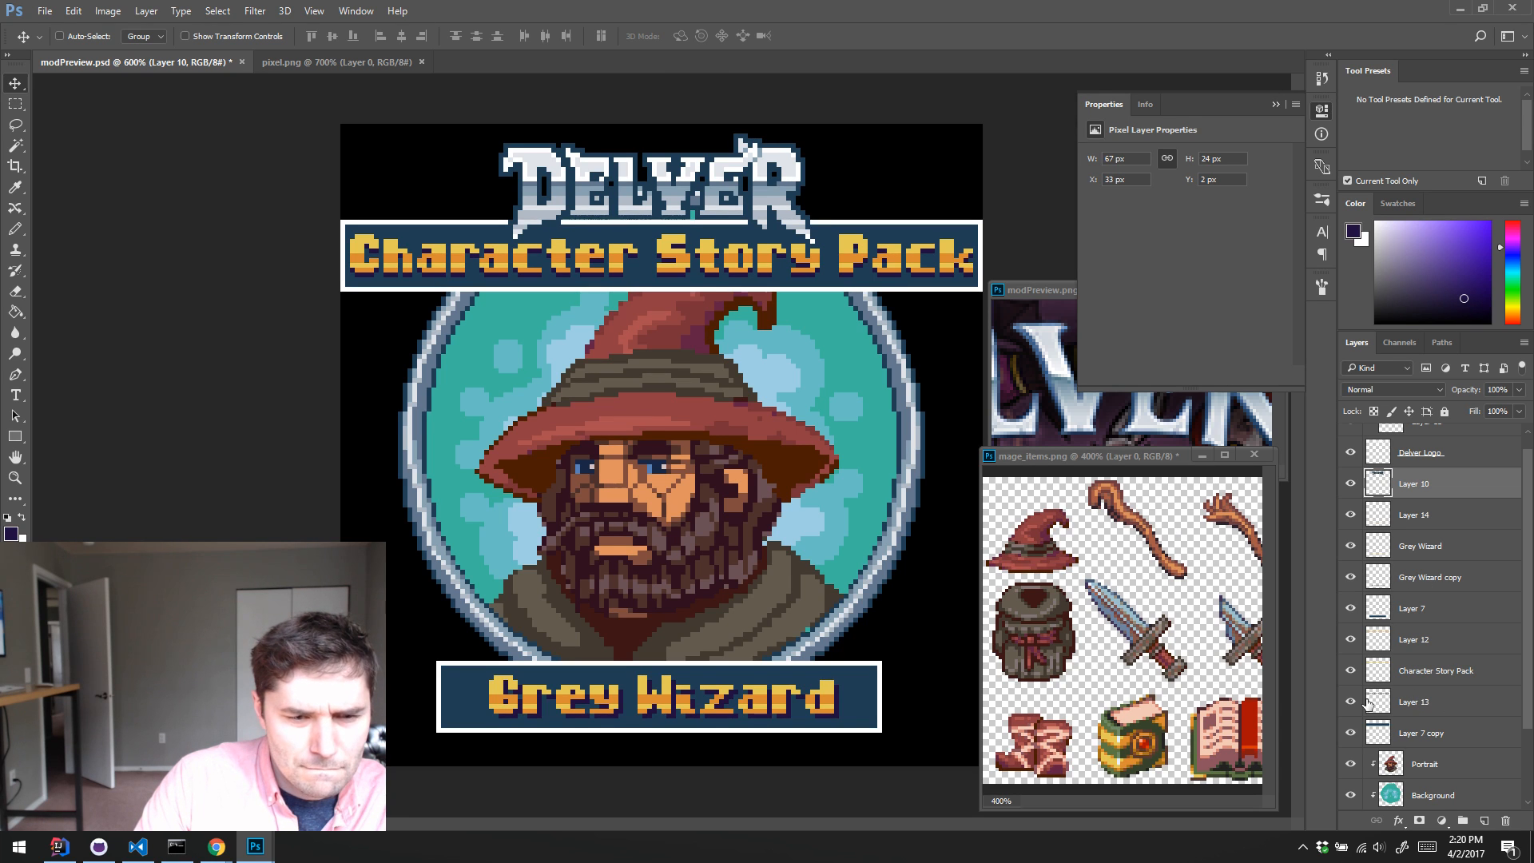
click(1421, 708)
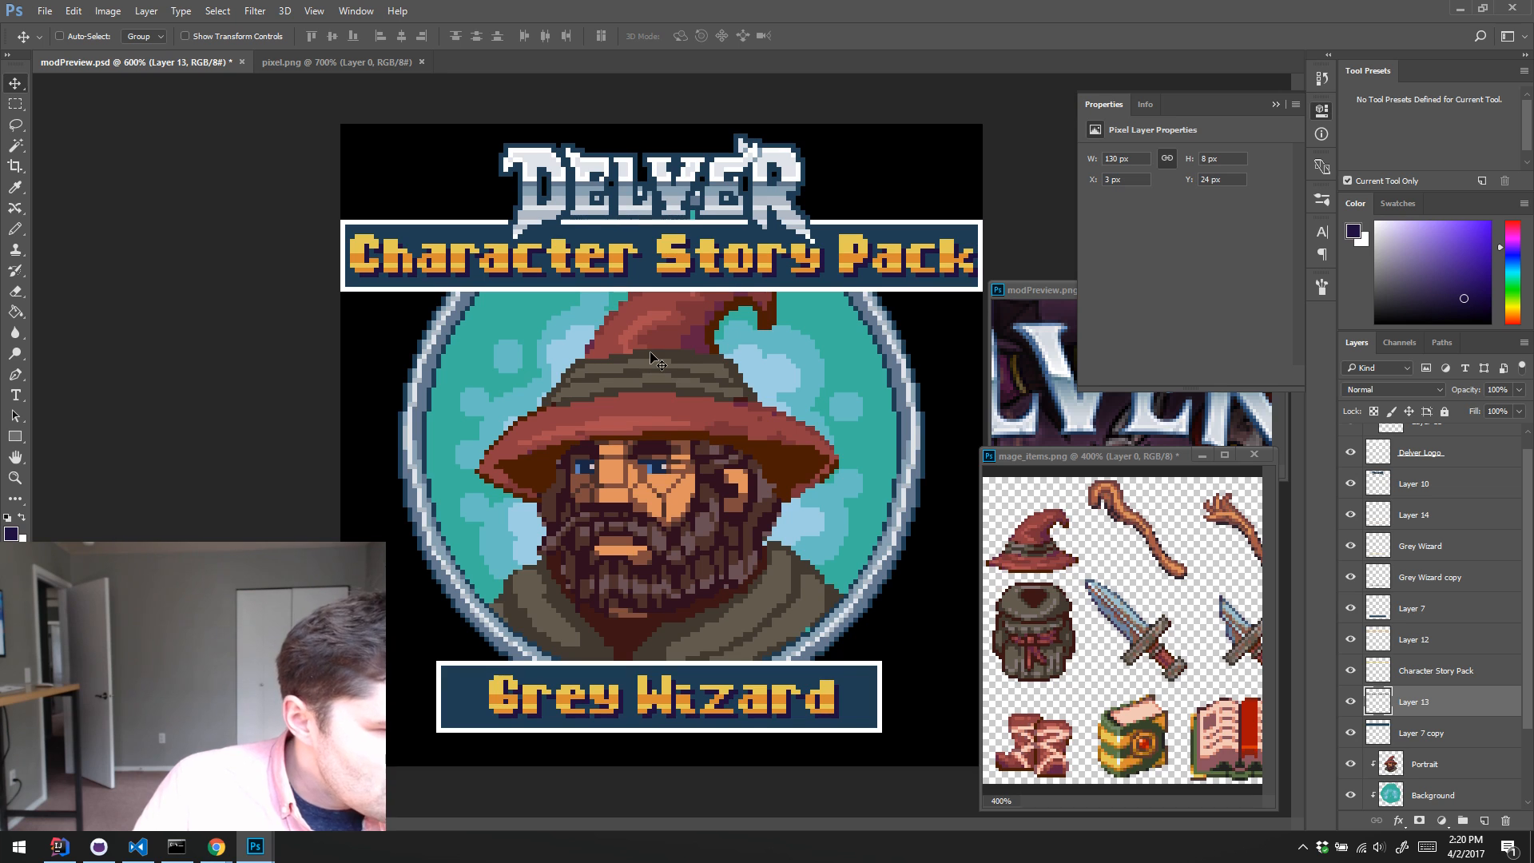
Step: Select the blue interior of the Character Story Pack banner on Layer 7 copy and pencil a dark purple inner shadow along its top and left edges
click(1459, 734)
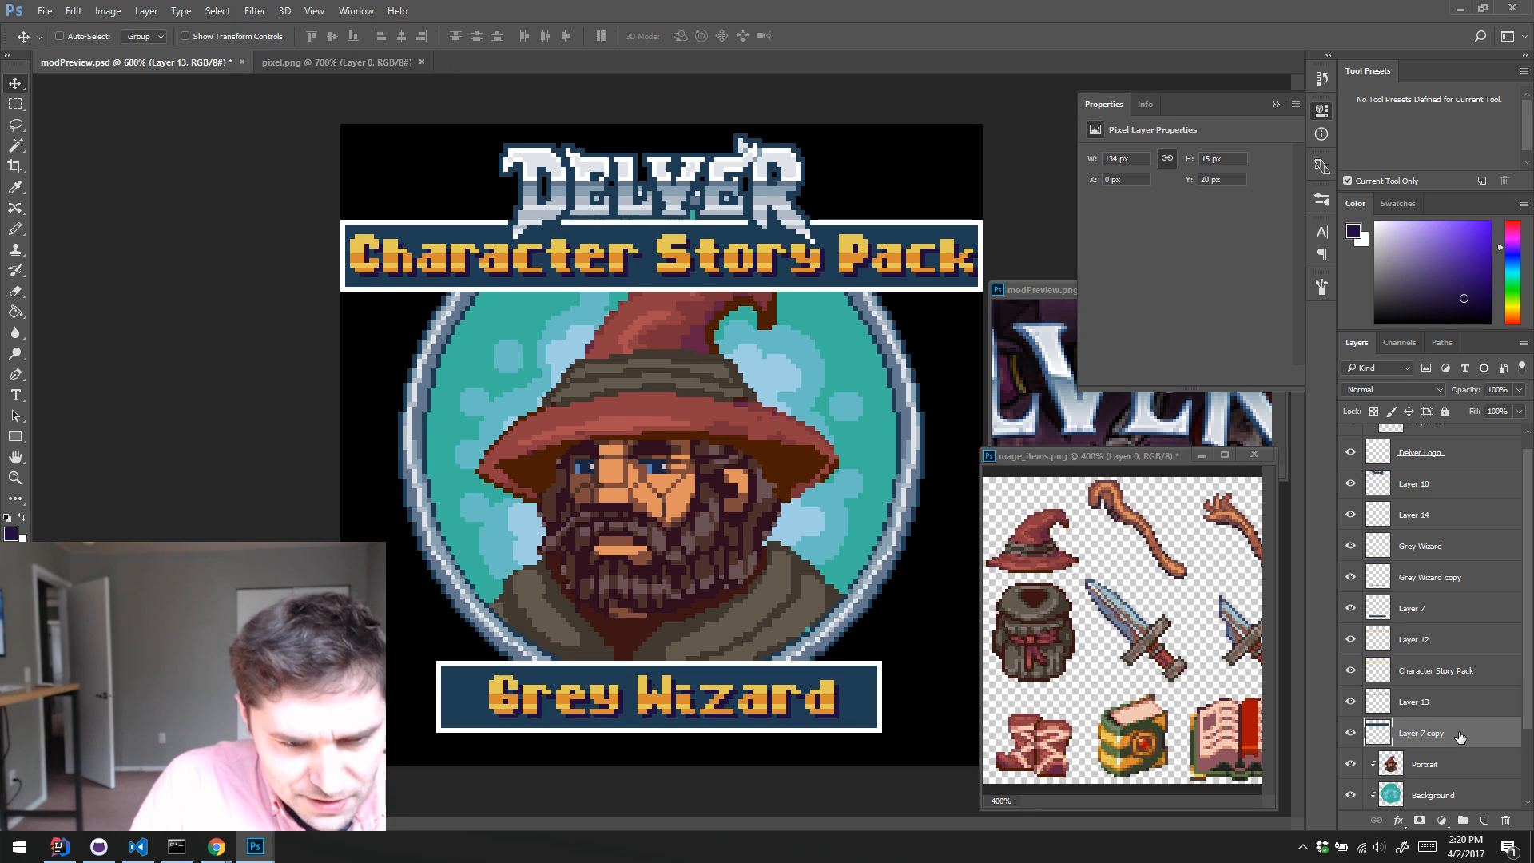
key(w)
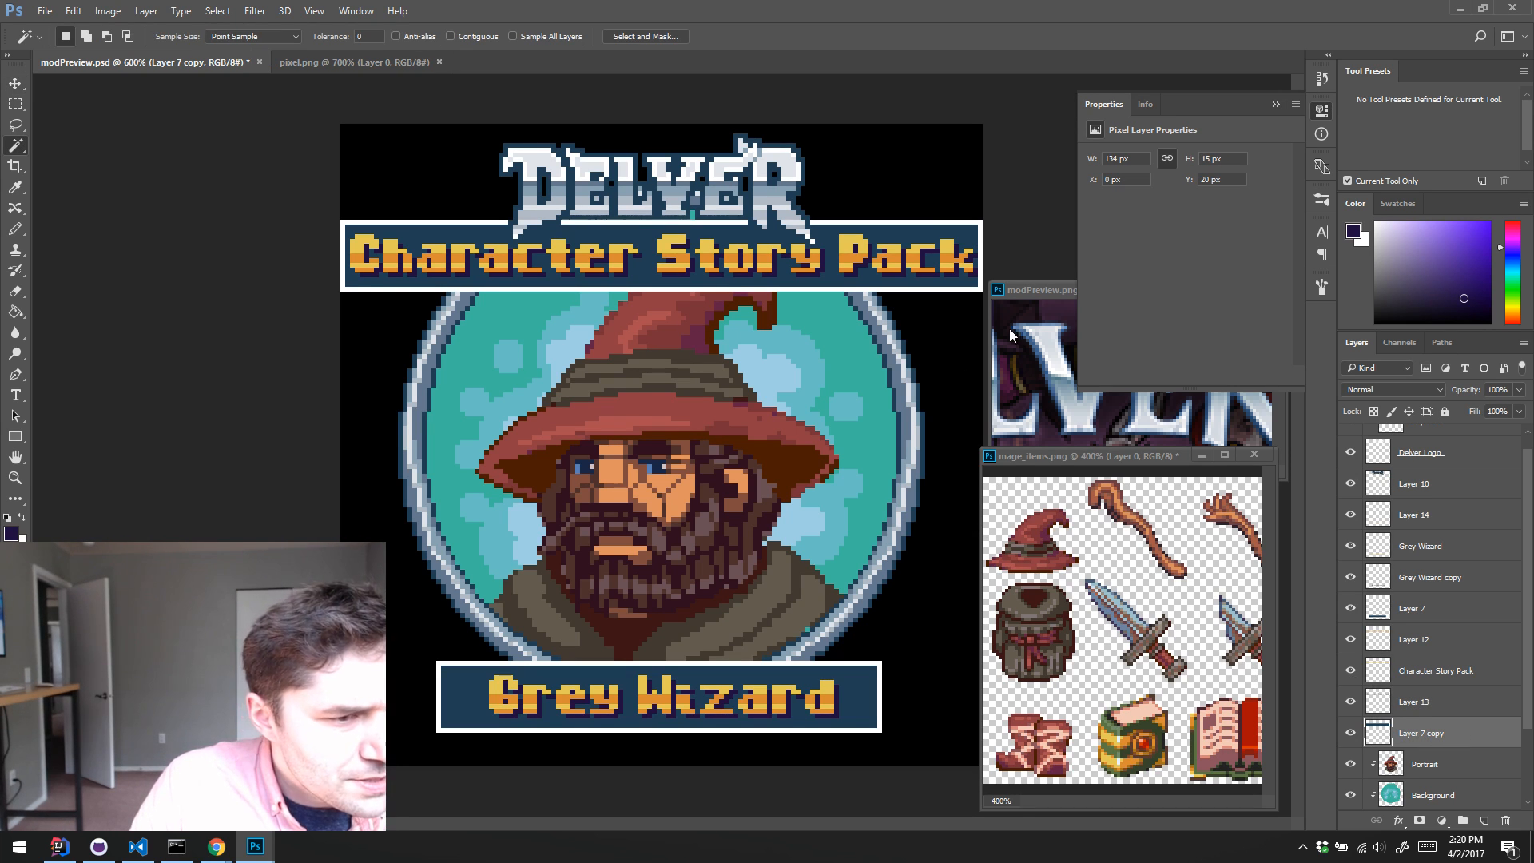
click(929, 233)
key(b)
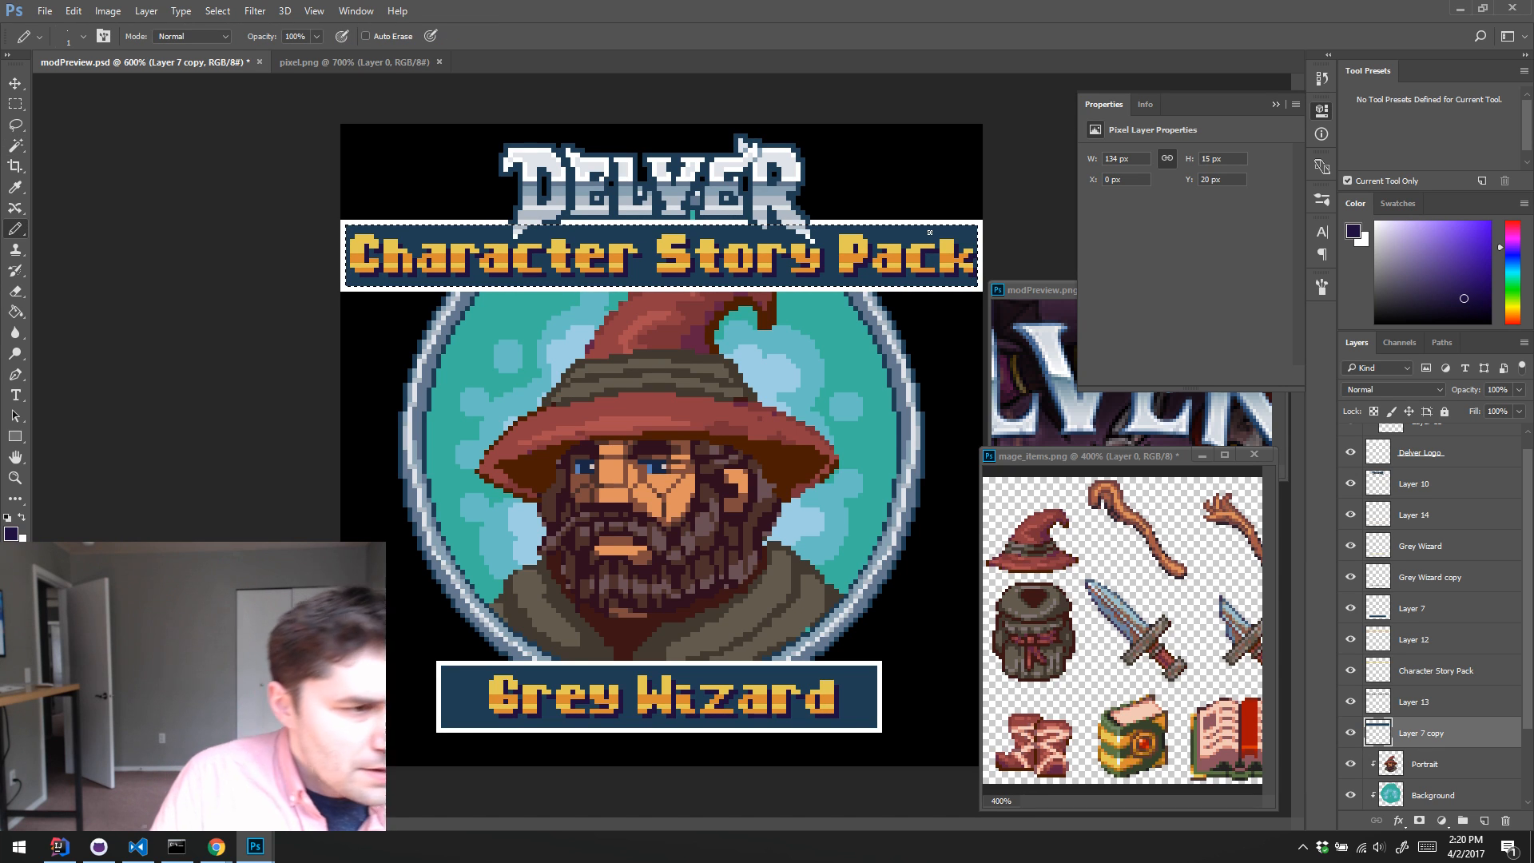
alt+click(627, 273)
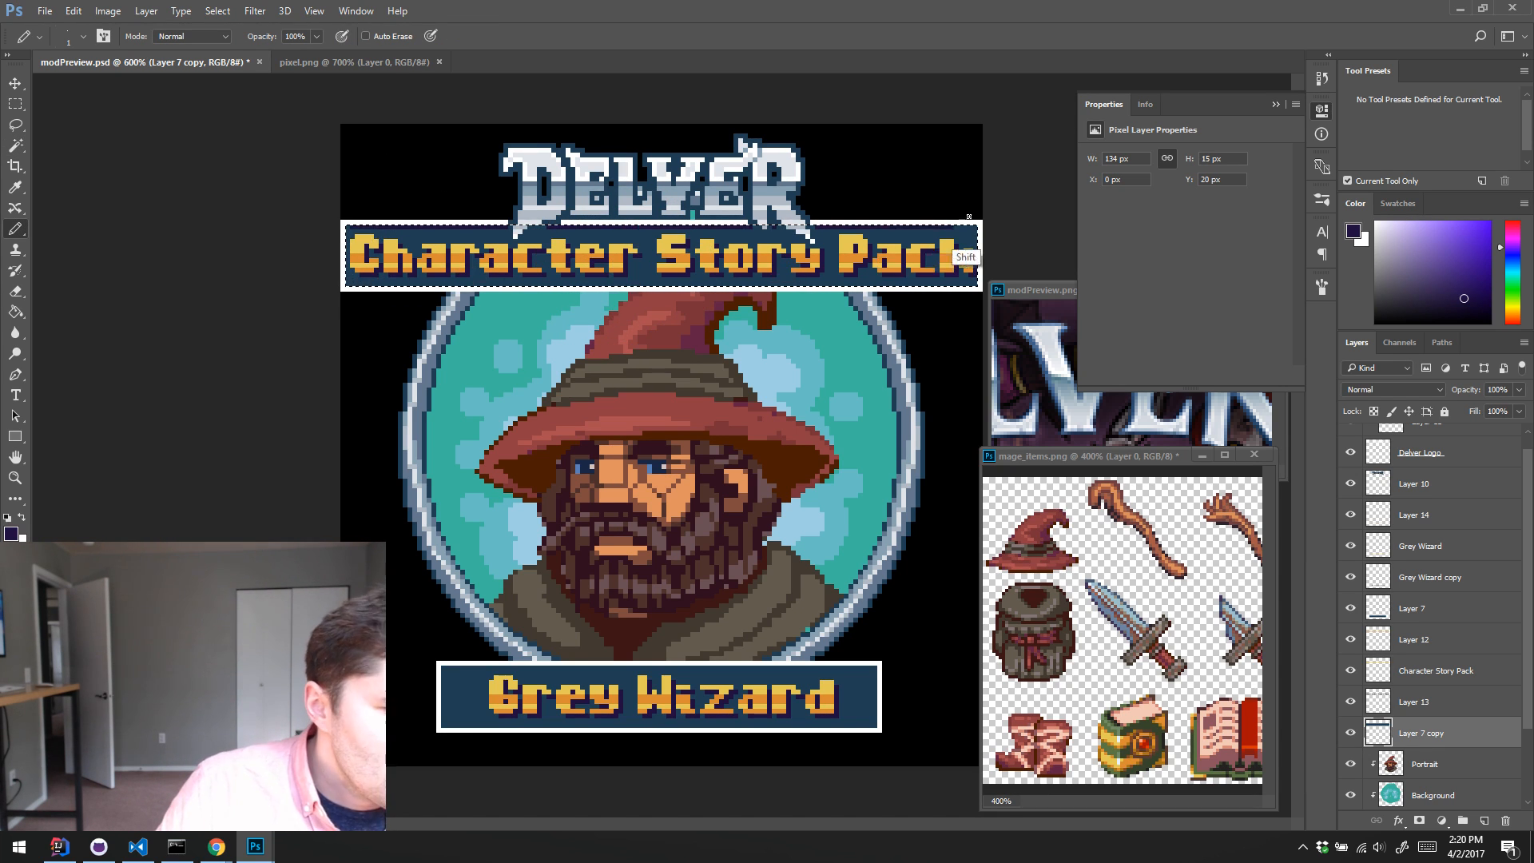
drag(969, 217, 980, 213)
drag(346, 226, 342, 318)
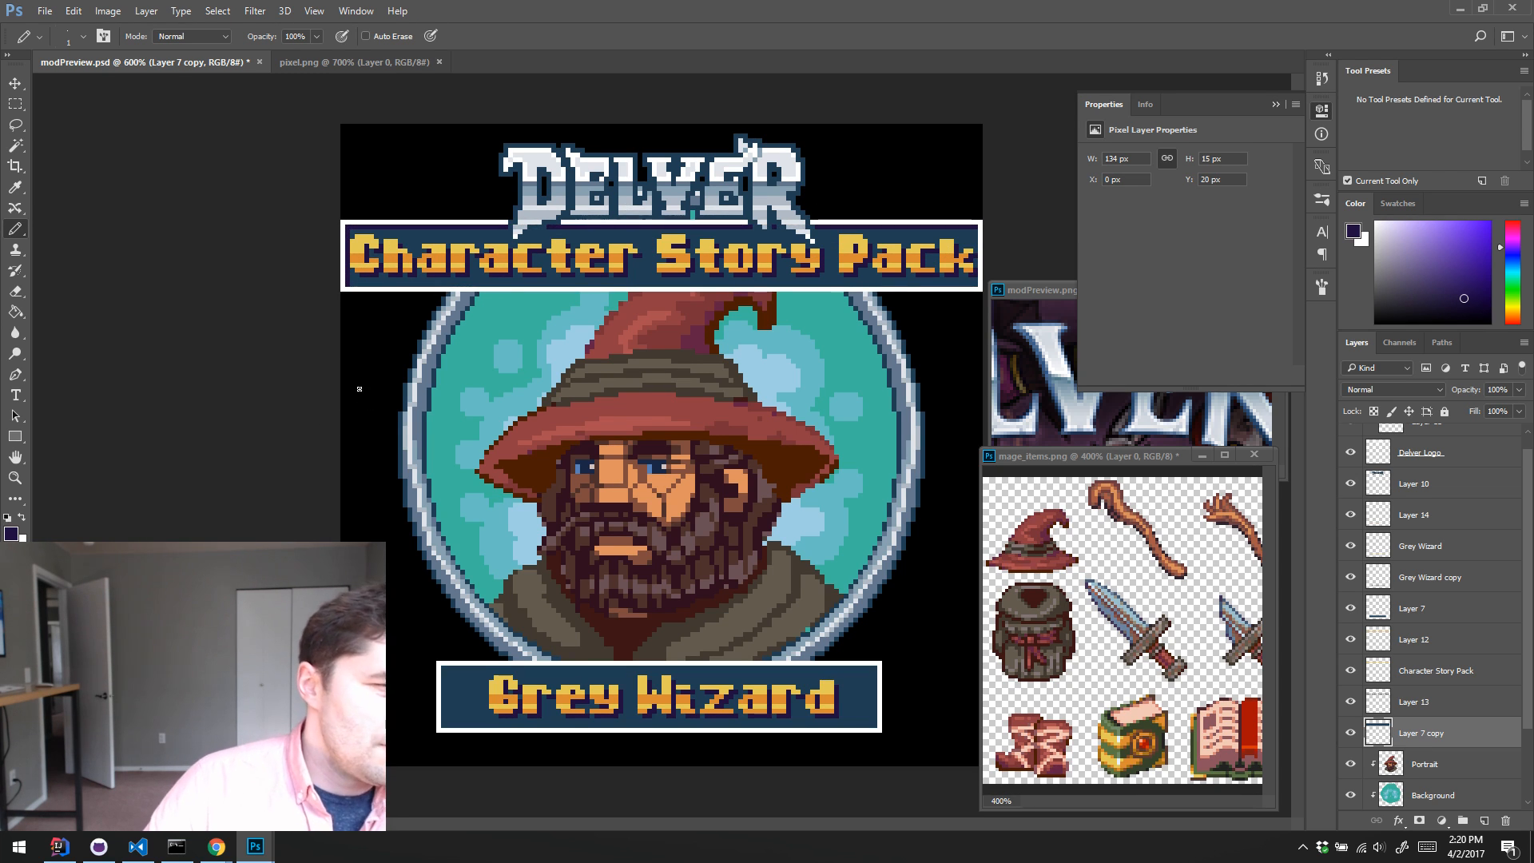
Step: Pencil the same dark purple inner shadow inside the Grey Wizard banner on Layer 7, clear the selection and save the file
scroll(1443, 712, down, 2)
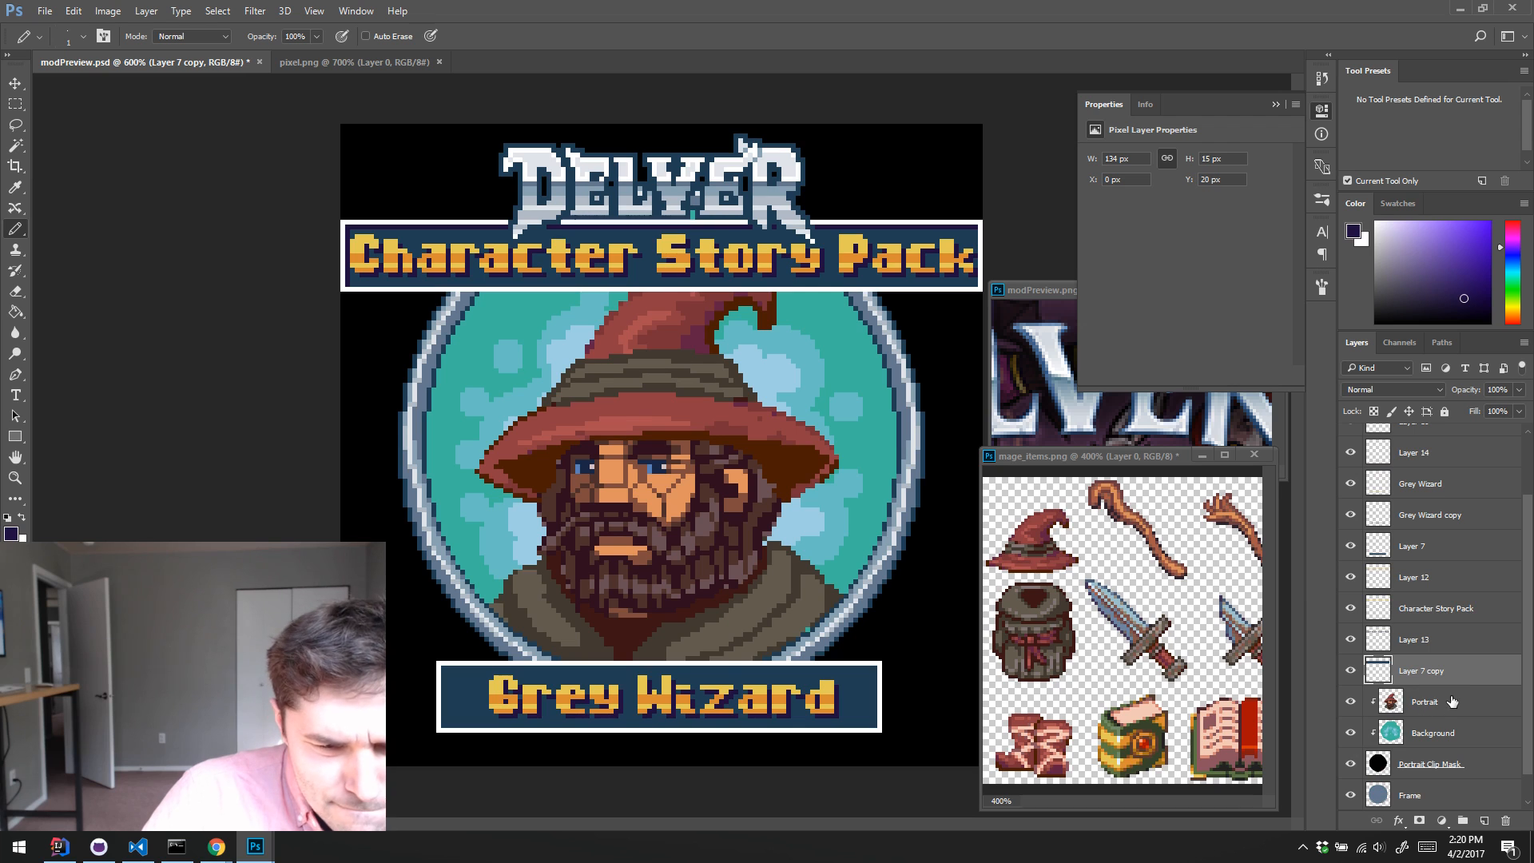
click(1409, 546)
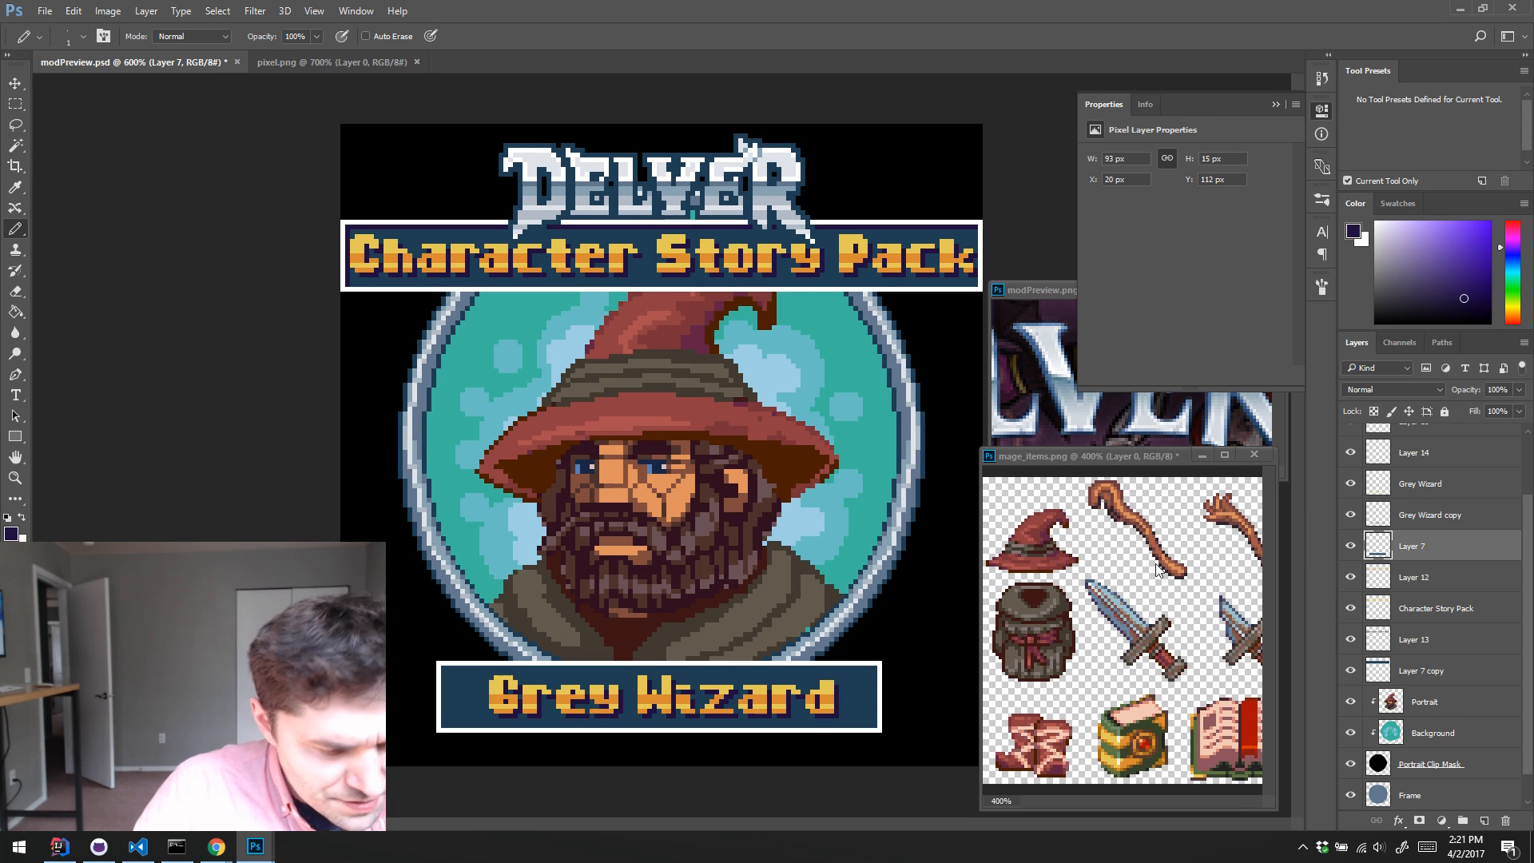
key(w)
click(867, 694)
key(b)
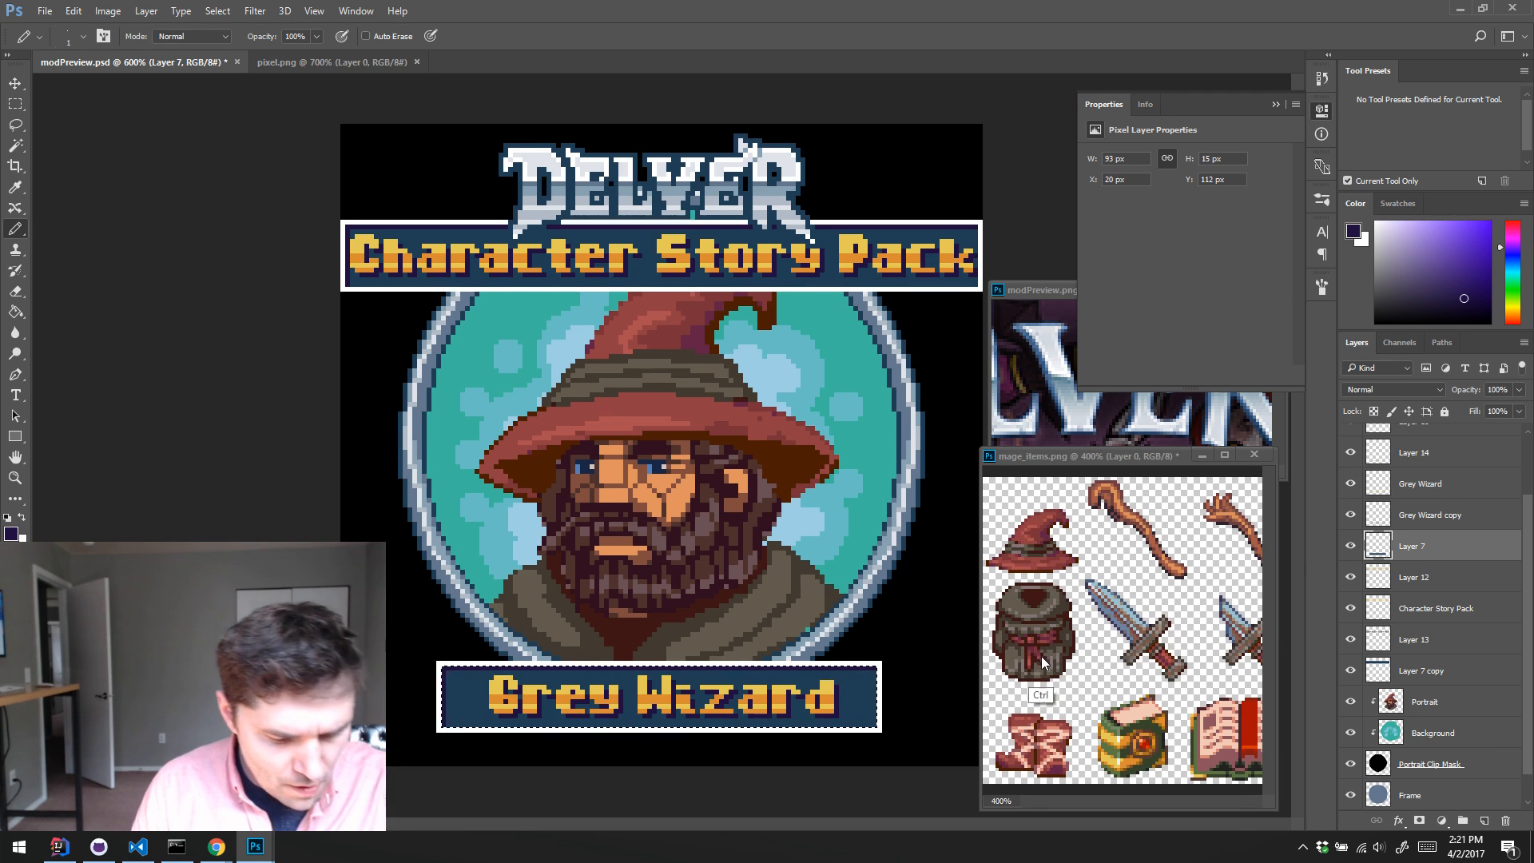
key(ctrl+d)
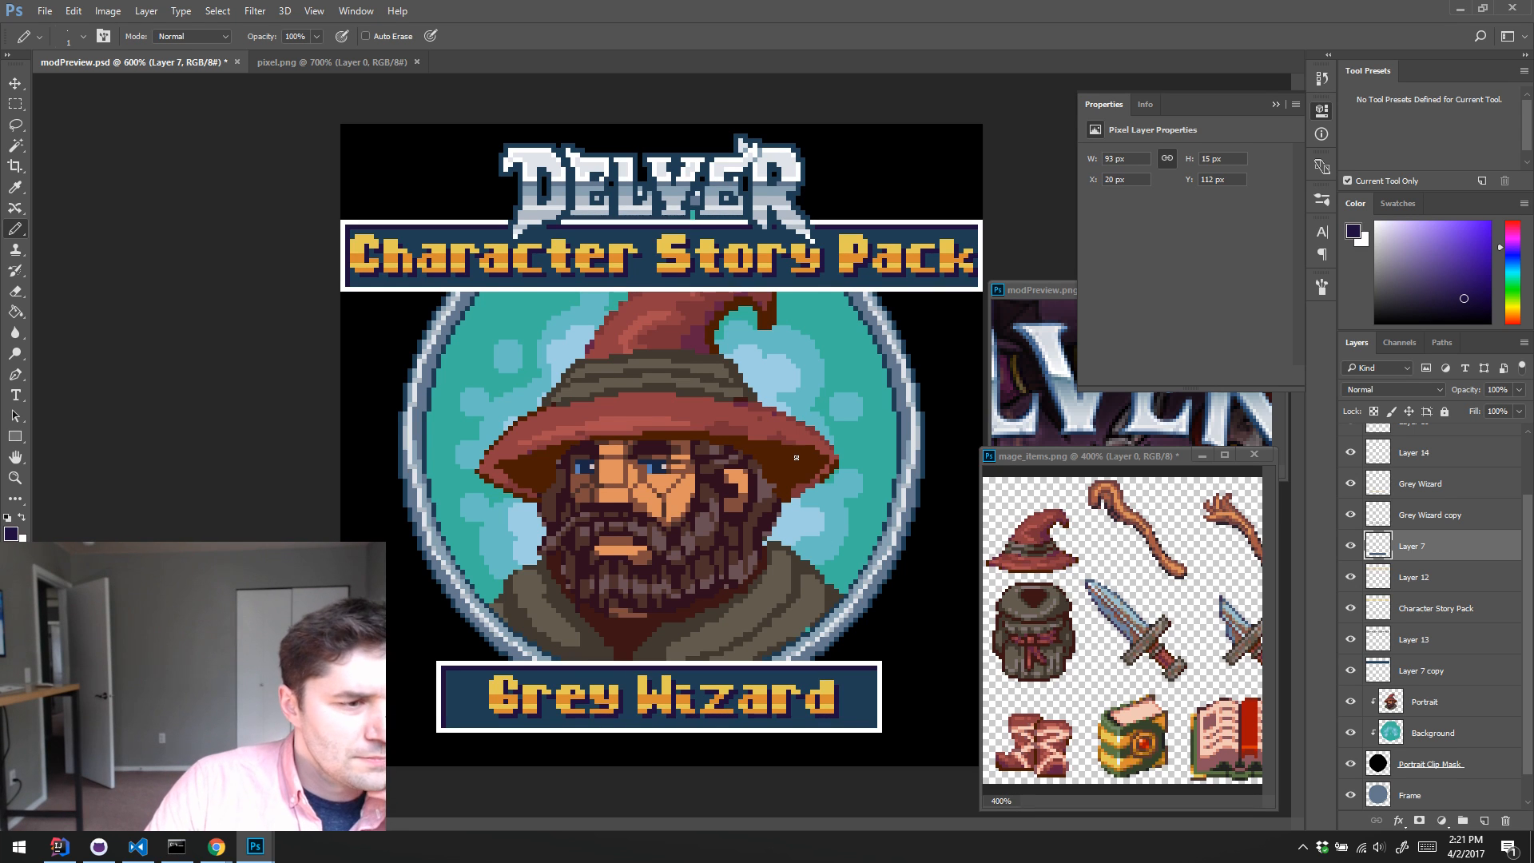
key(ctrl+s)
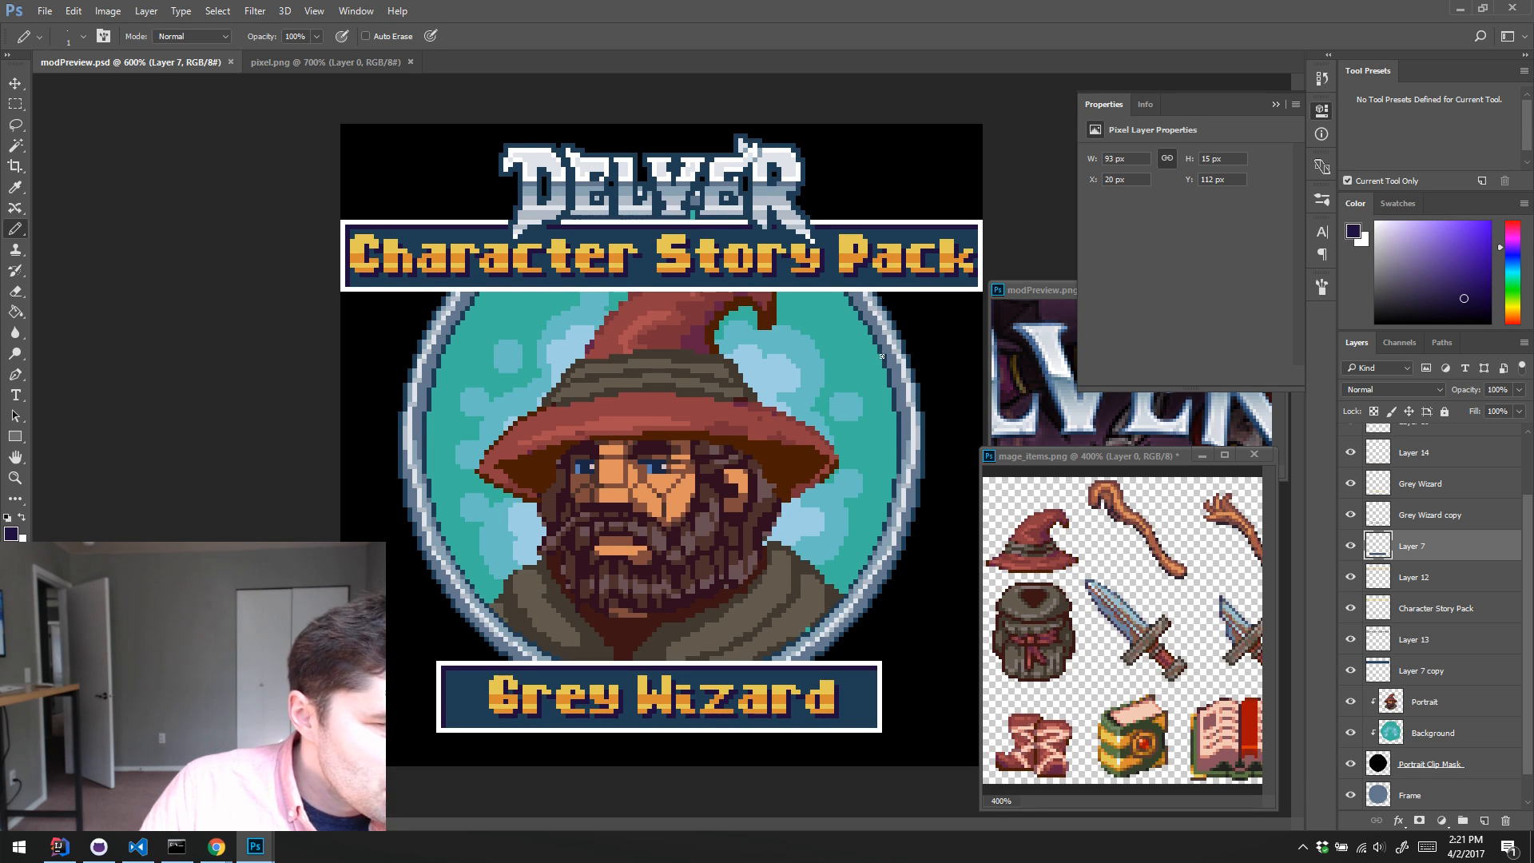
Step: Load the Delver logo outline on Layer 10 as a selection, recolour it dark purple and deselect
scroll(1405, 523, up, 2)
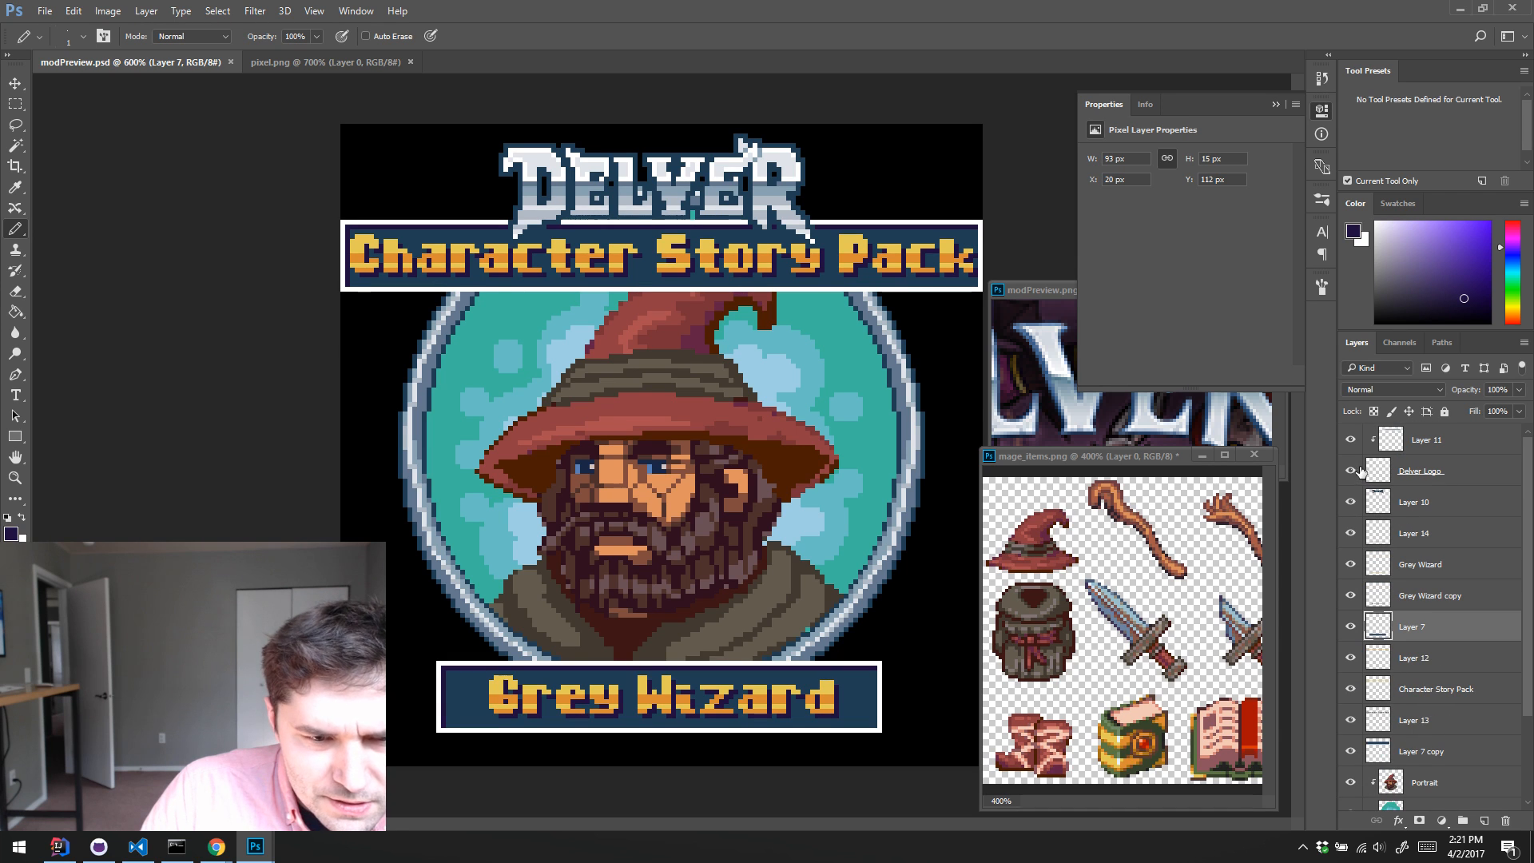
click(1353, 472)
click(1352, 472)
click(1398, 503)
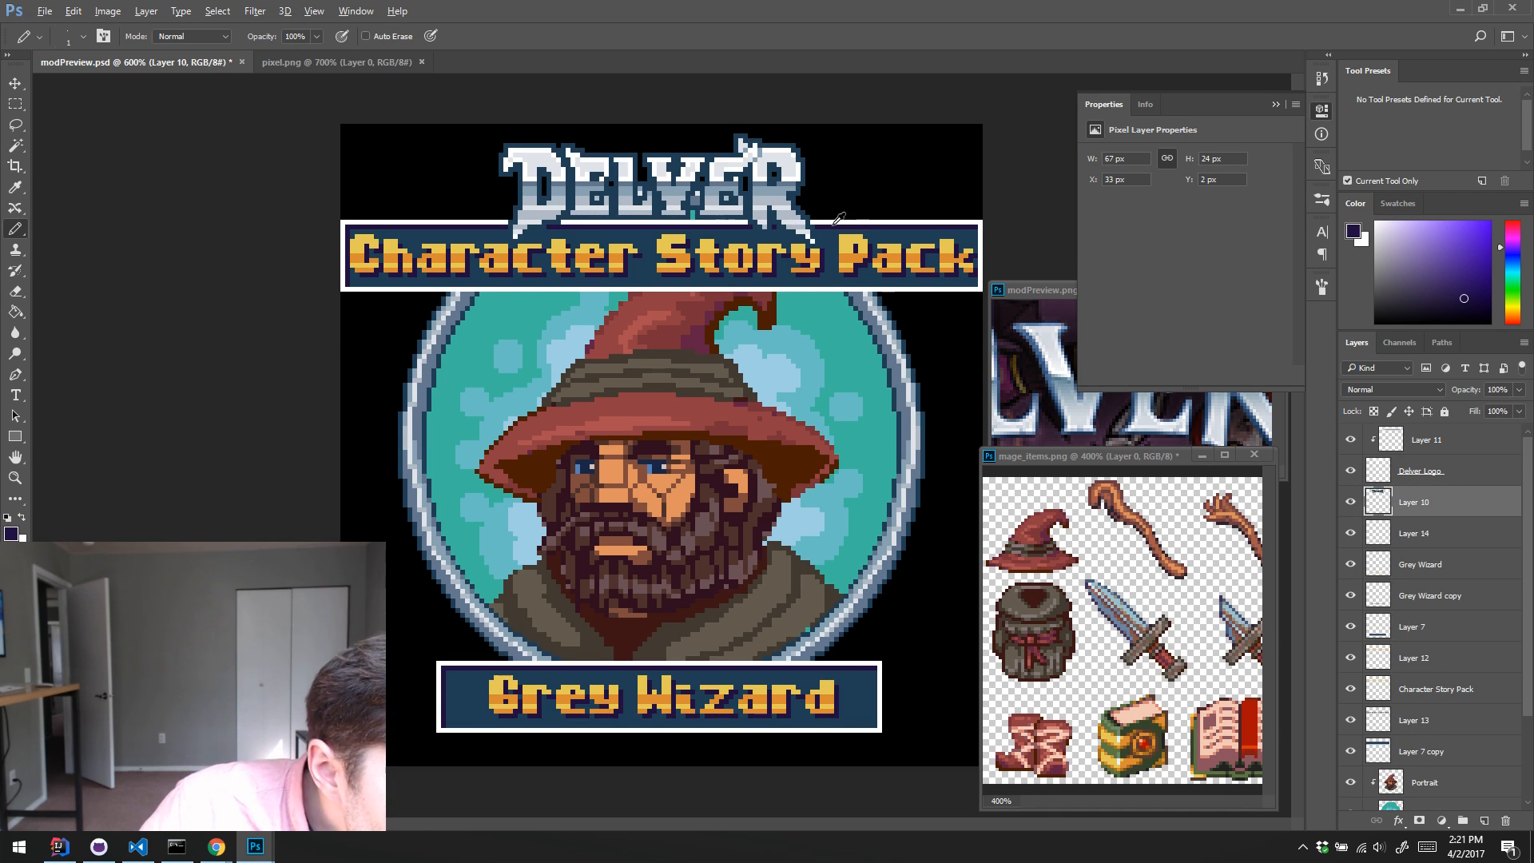
ctrl+click(1379, 501)
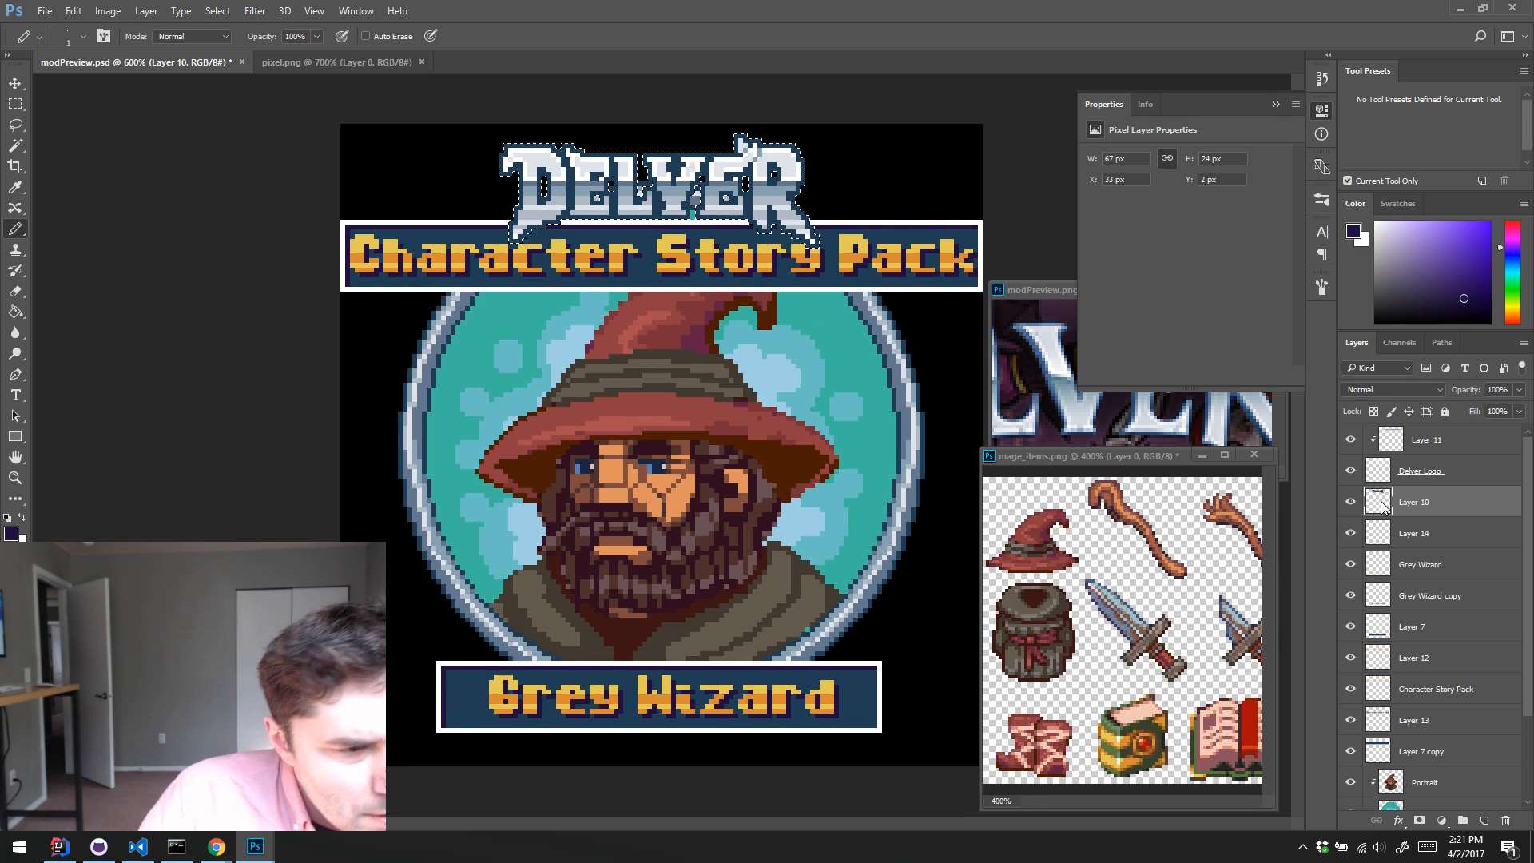
key(ctrl+d)
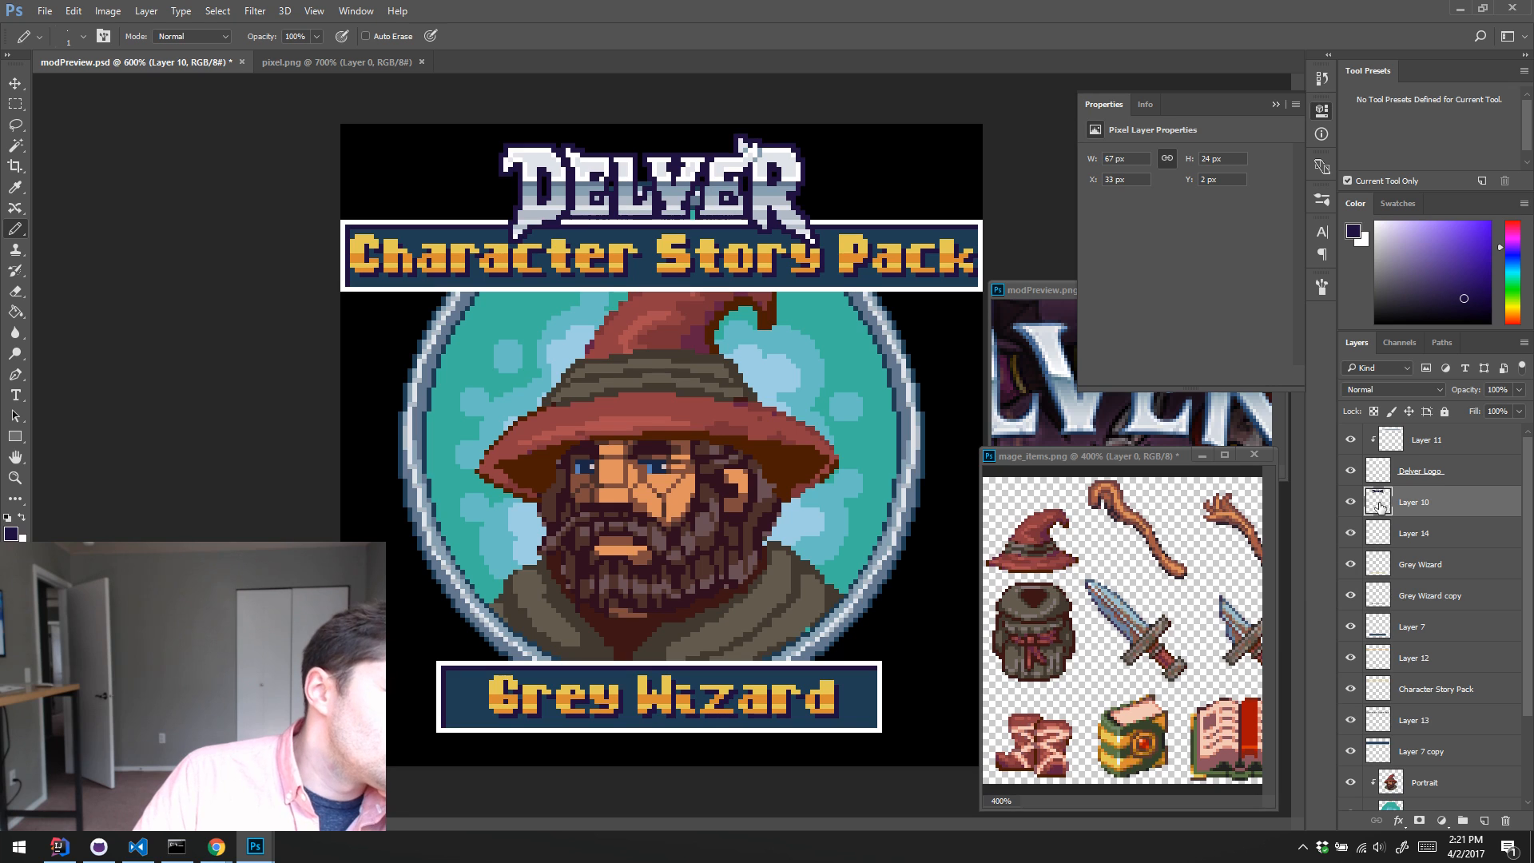
Step: Select the Delver Logo layer together with Layer 10 and move both slightly upward
ctrl+click(1459, 476)
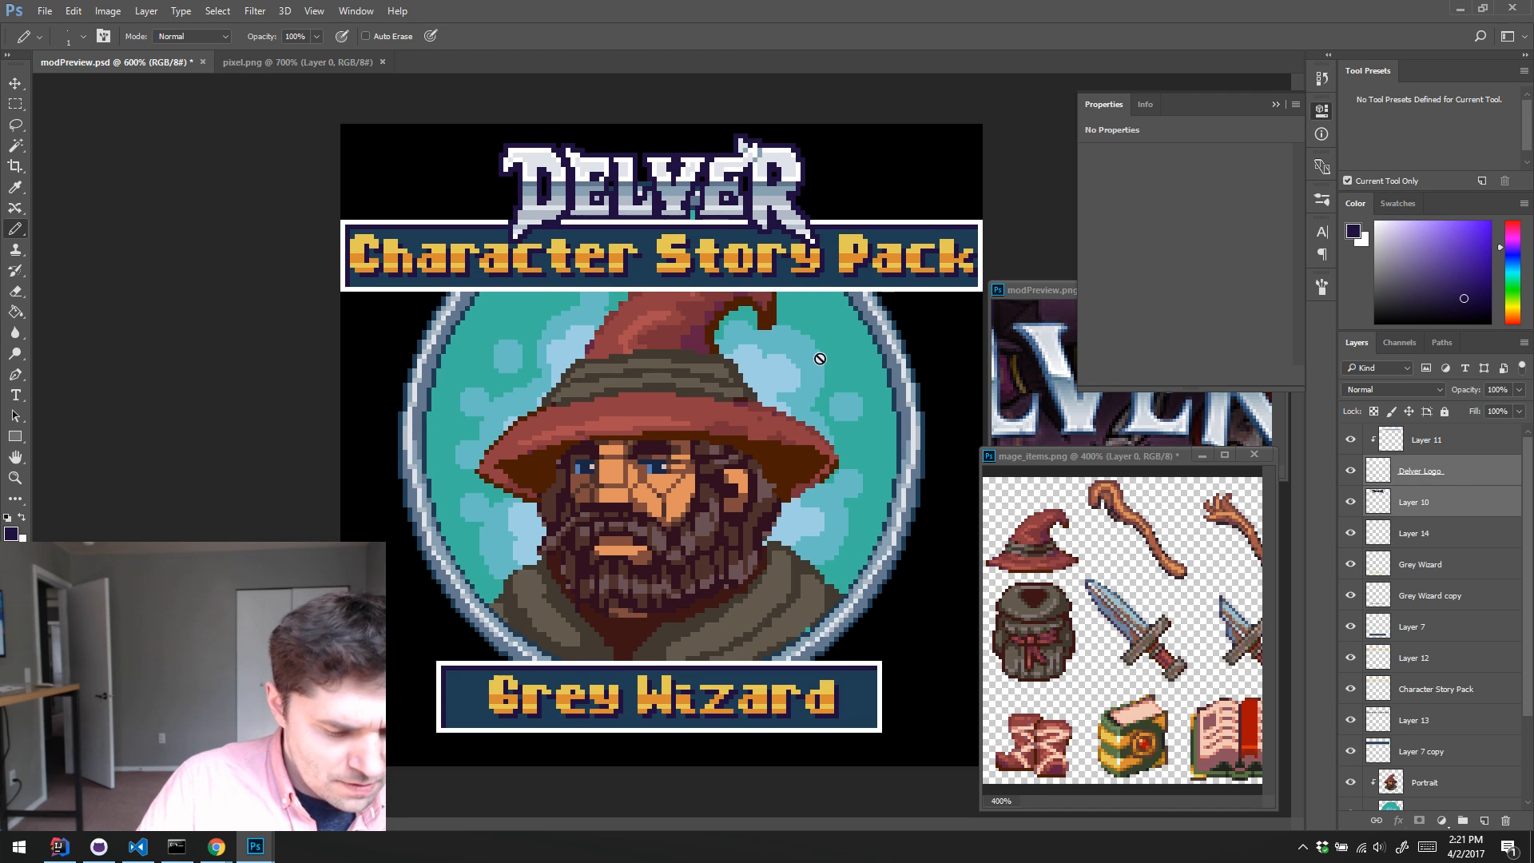
key(v)
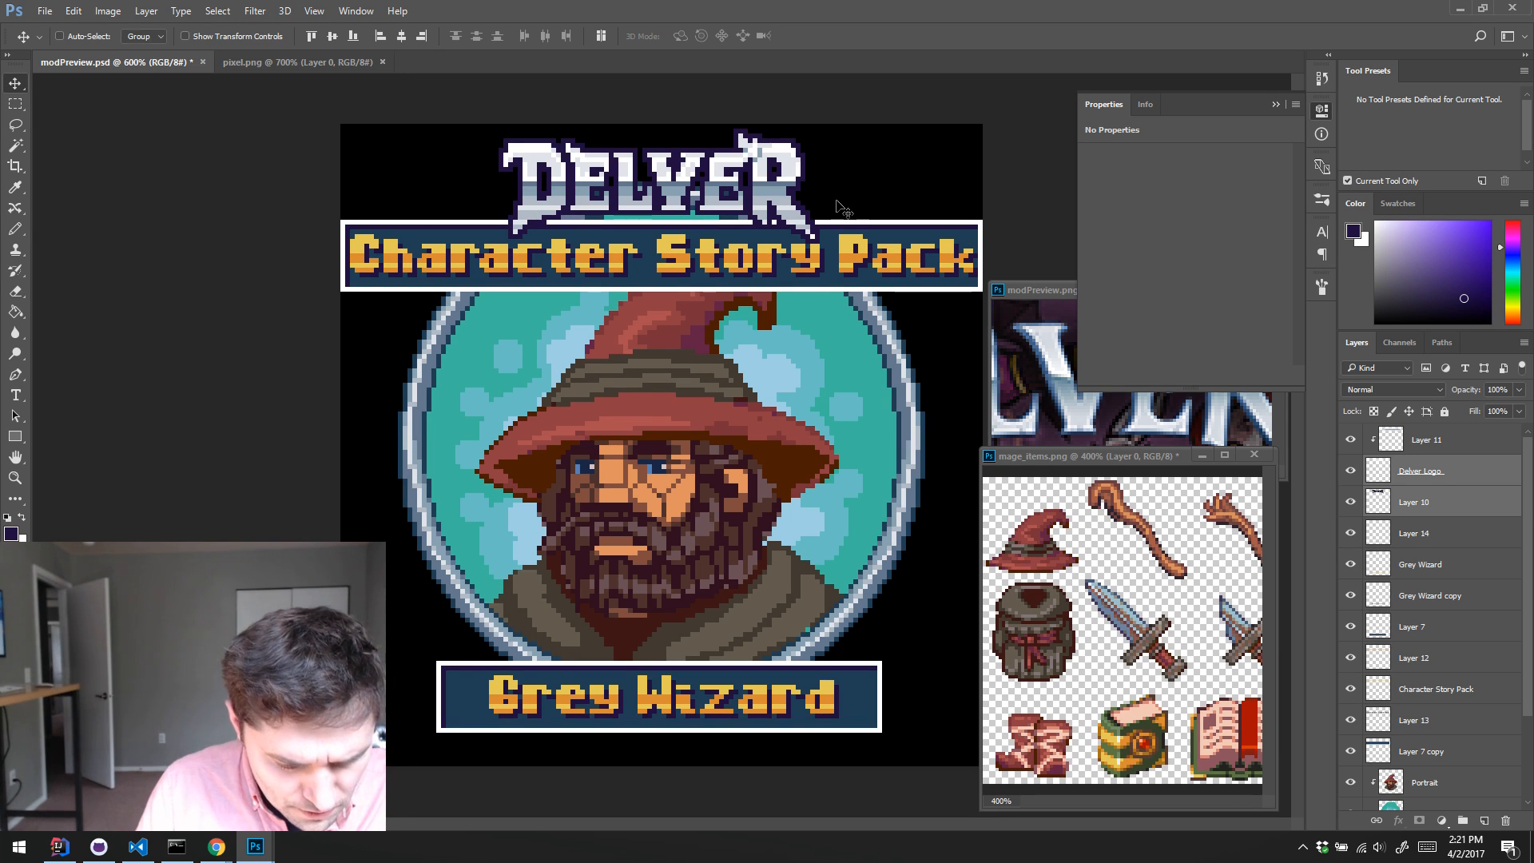
key(b)
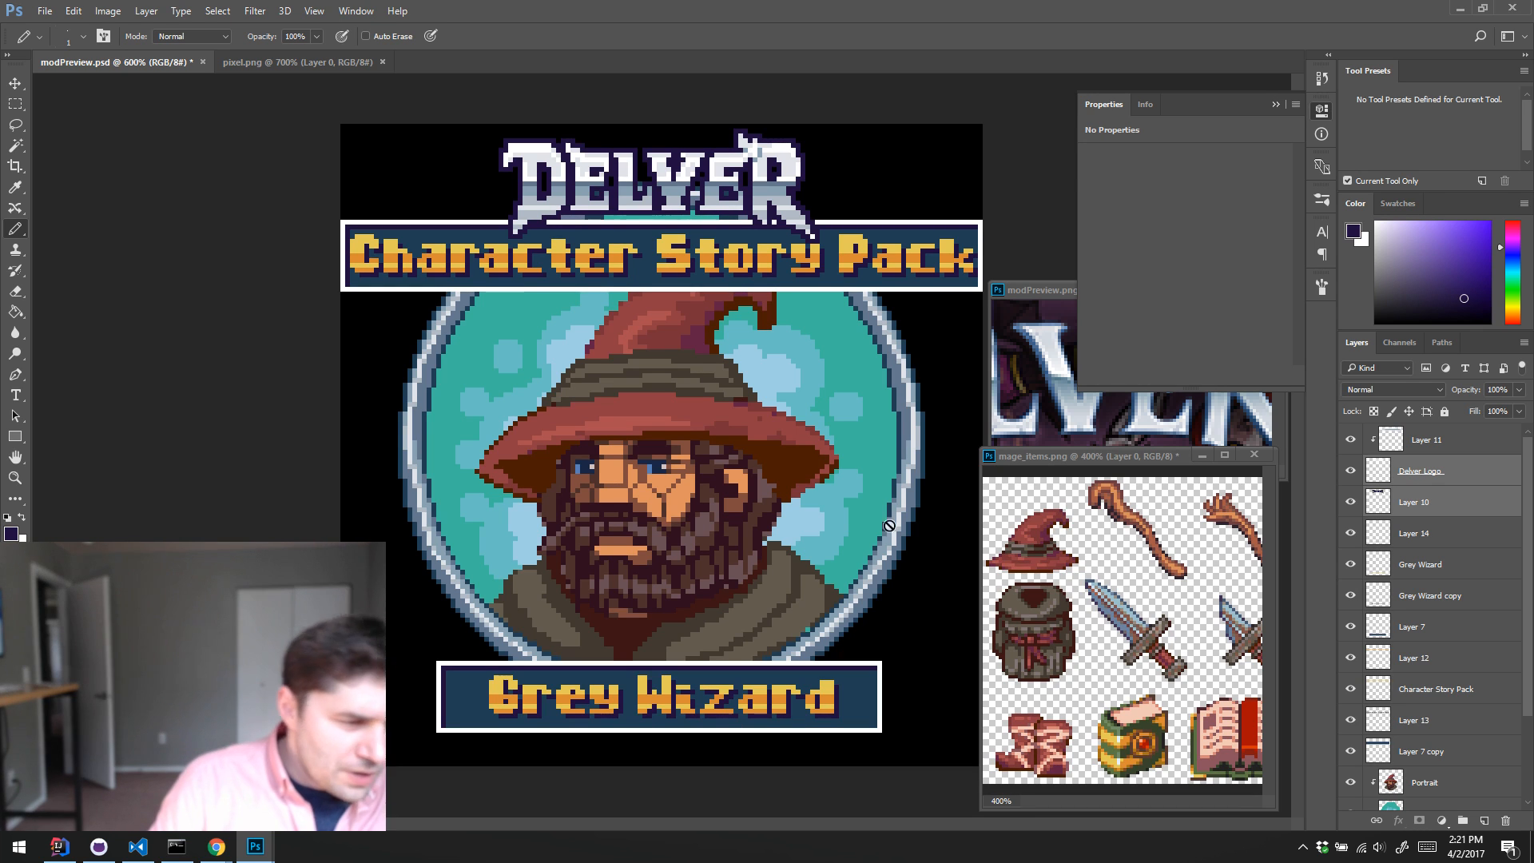
Step: On the Portrait layer, sample the hat's red tones and retouch the shading along the middle of the brim's lower edge
scroll(1521, 582, down, 3)
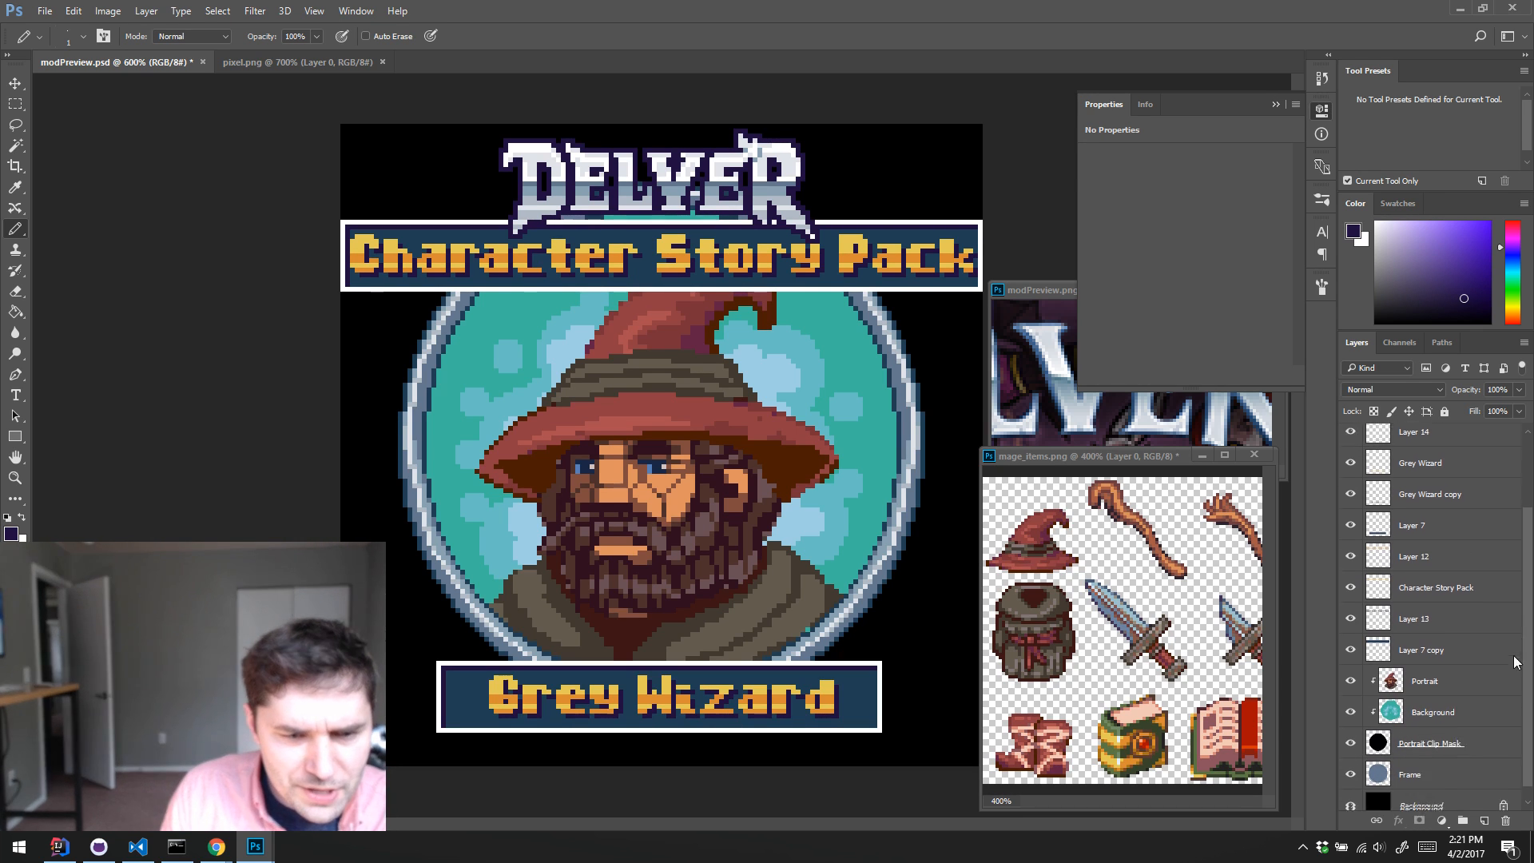
click(1393, 675)
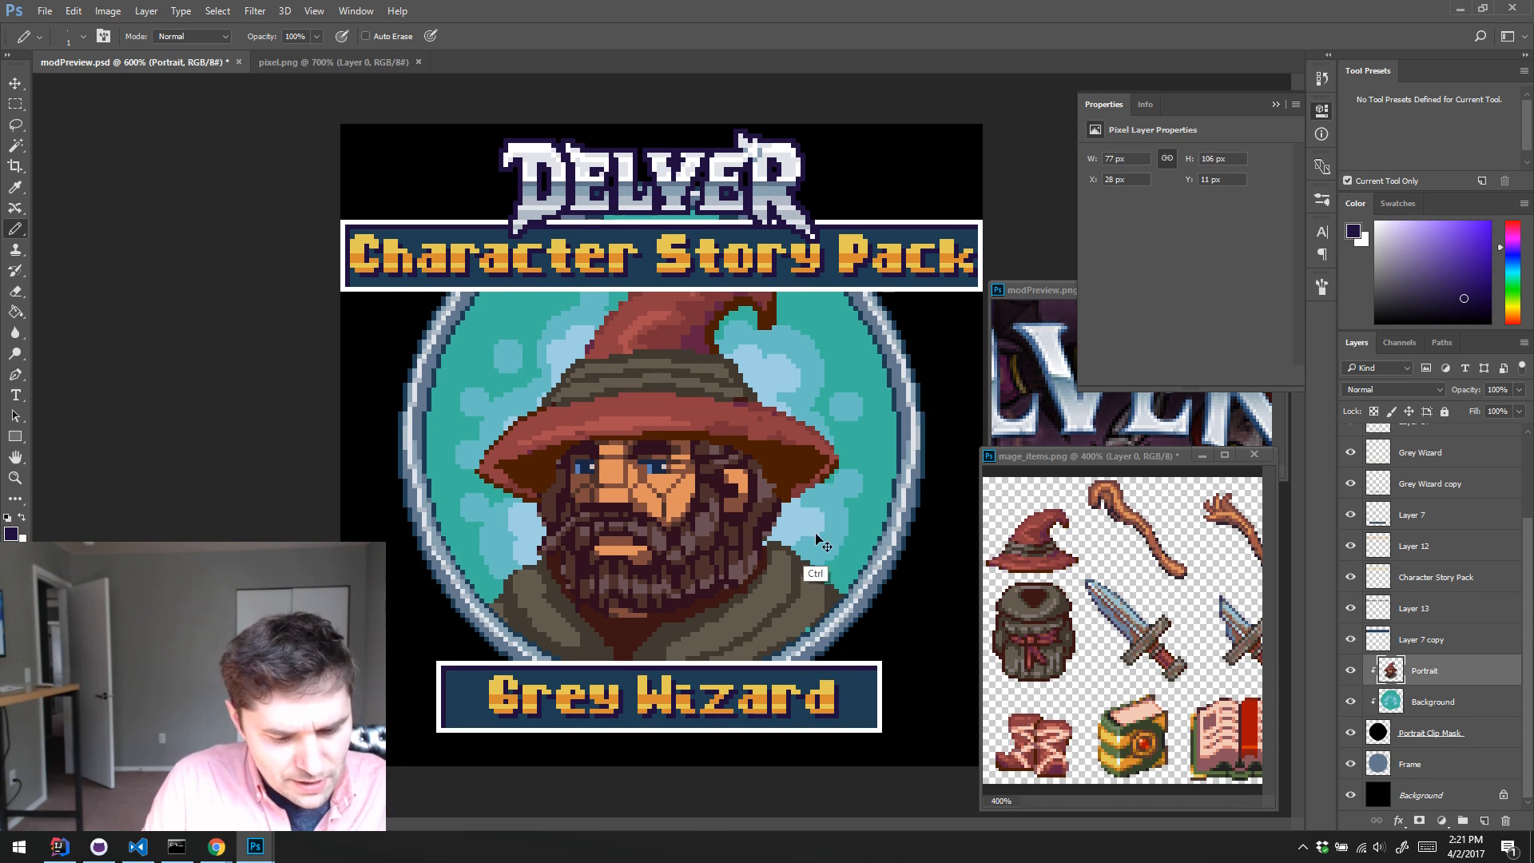
key(alt)
alt+click(774, 414)
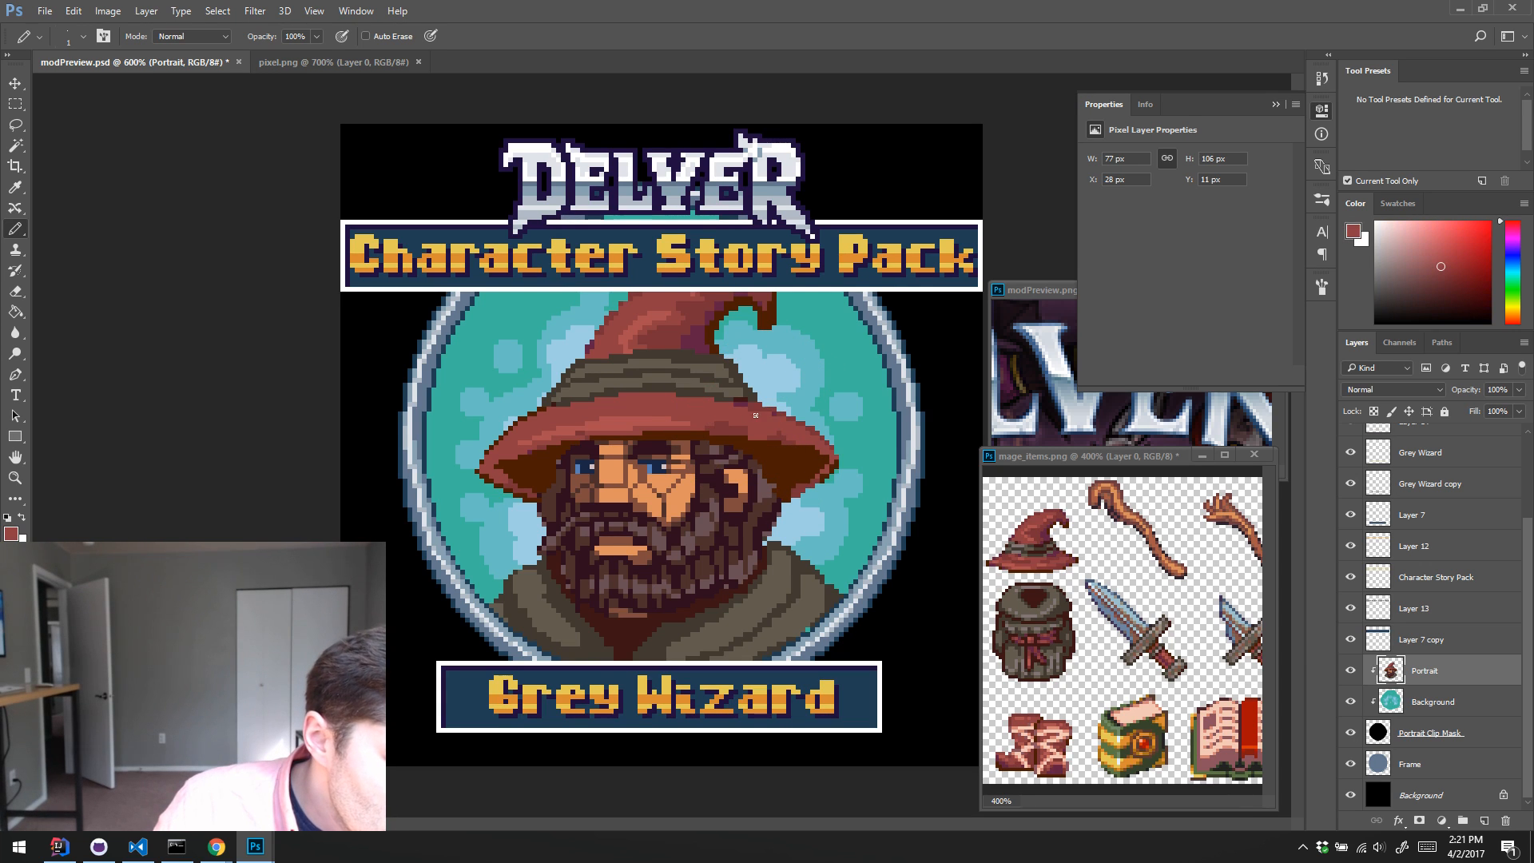
alt+click(744, 431)
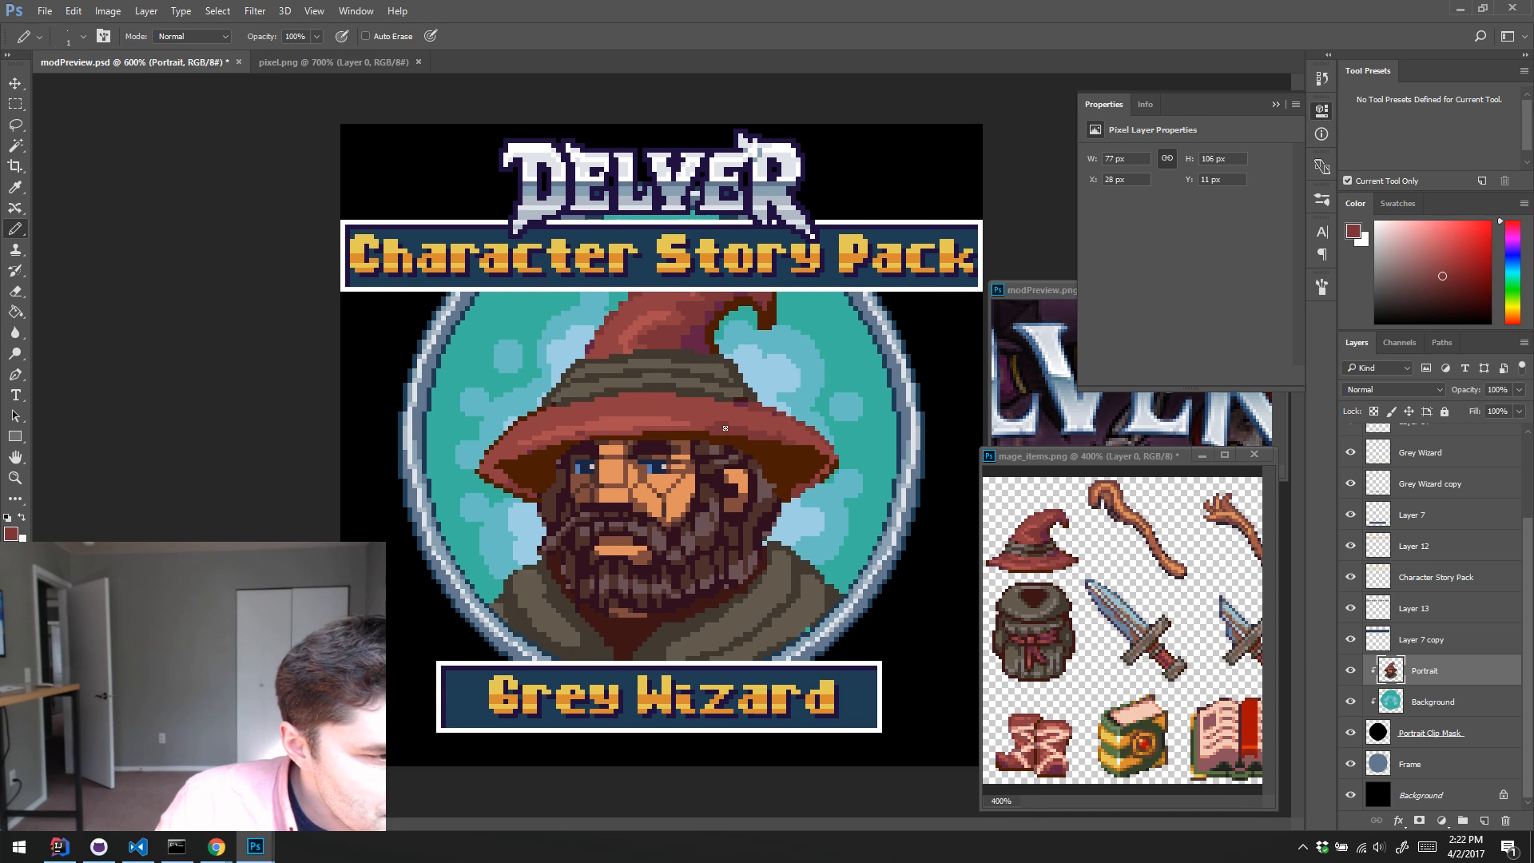
alt+click(648, 423)
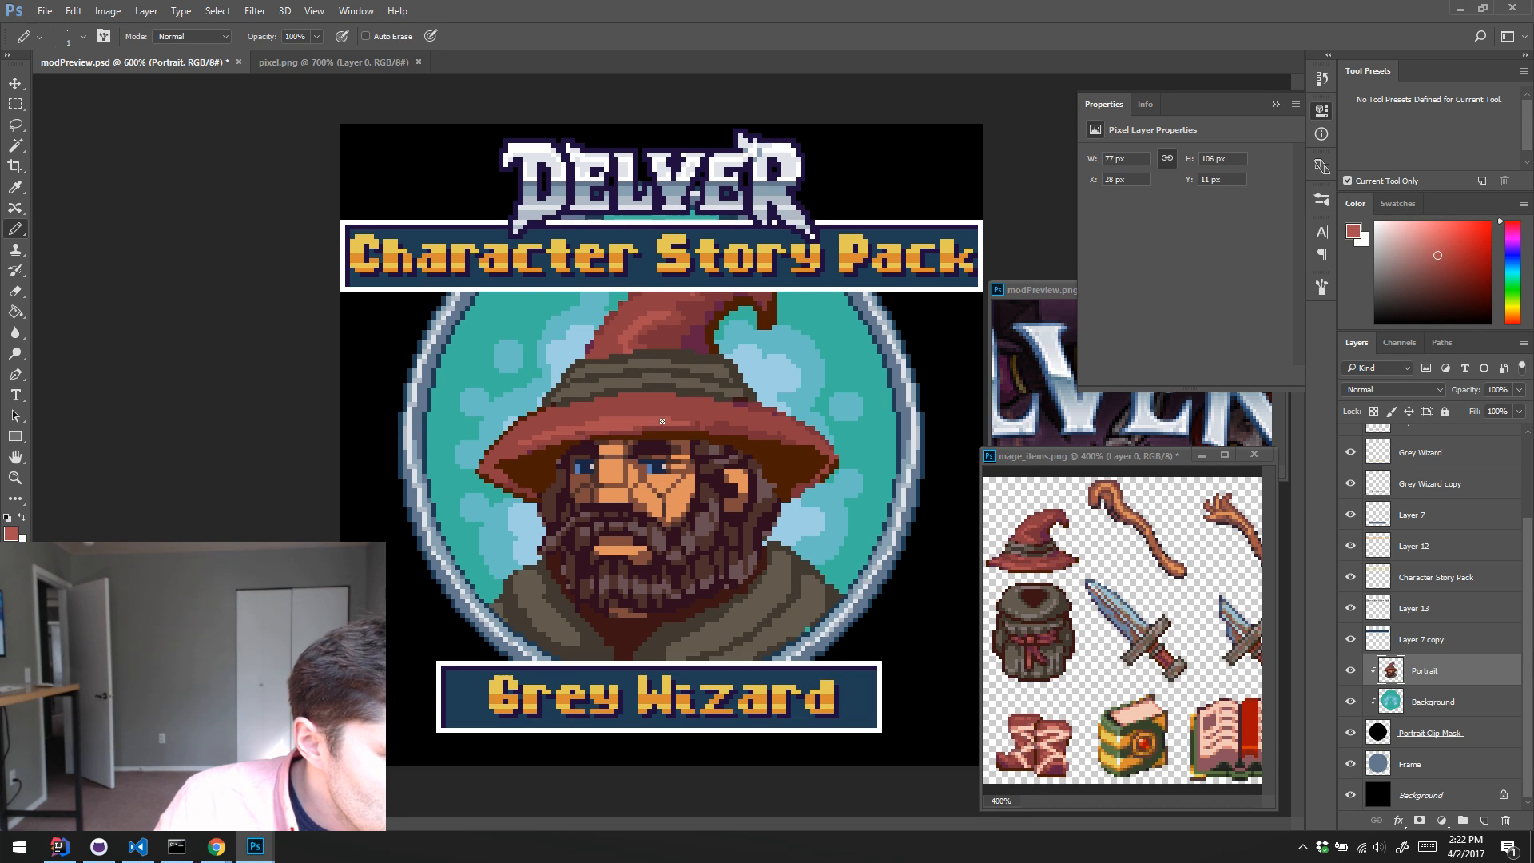
alt+click(589, 434)
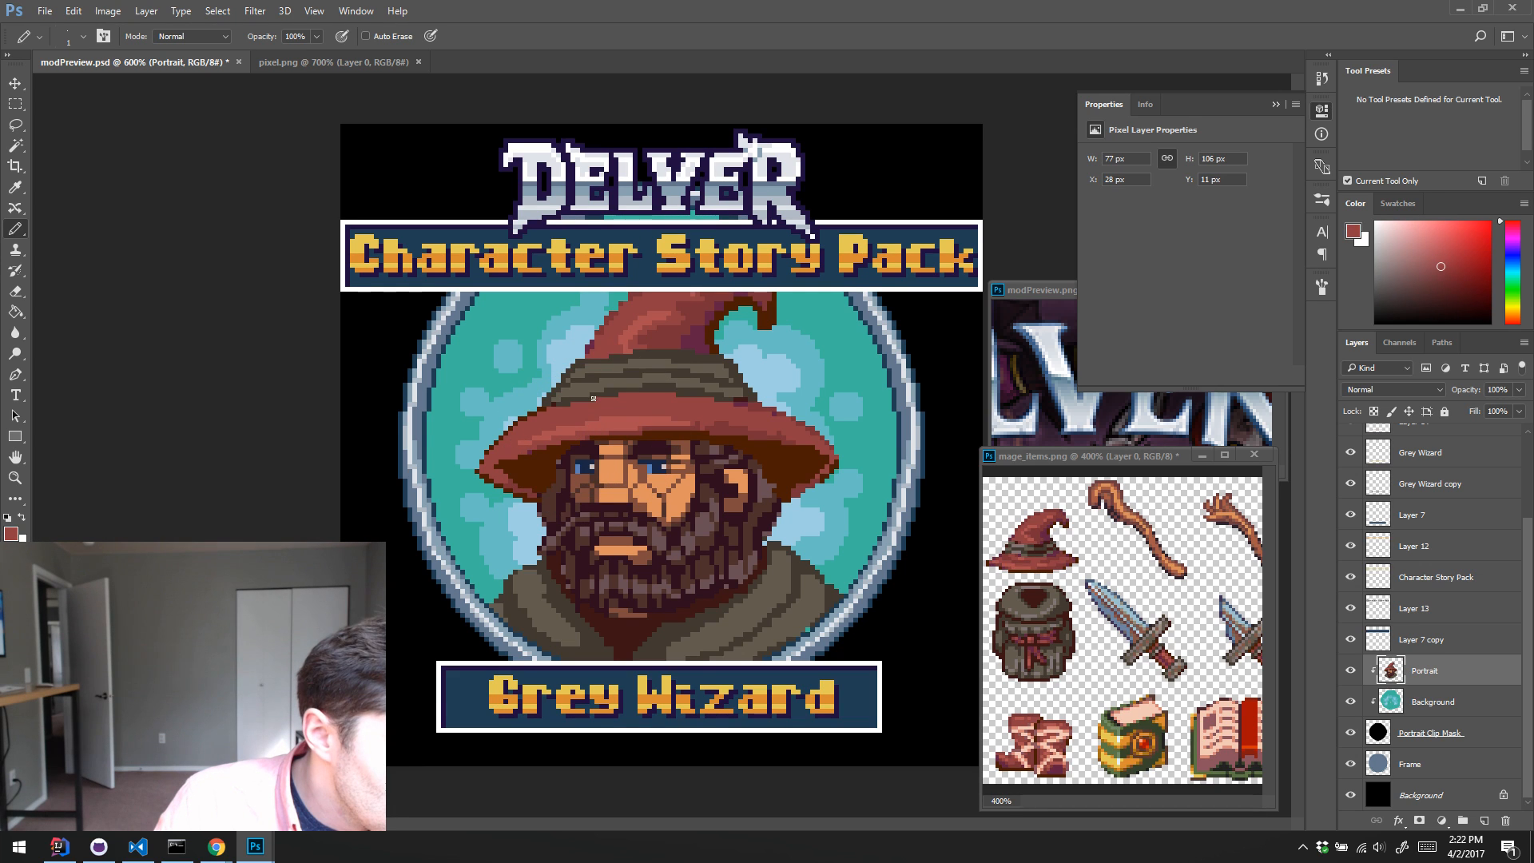
Step: Sample the hat's light and medium reds and retouch the highlight pixels along the left half of the brim
alt+click(570, 437)
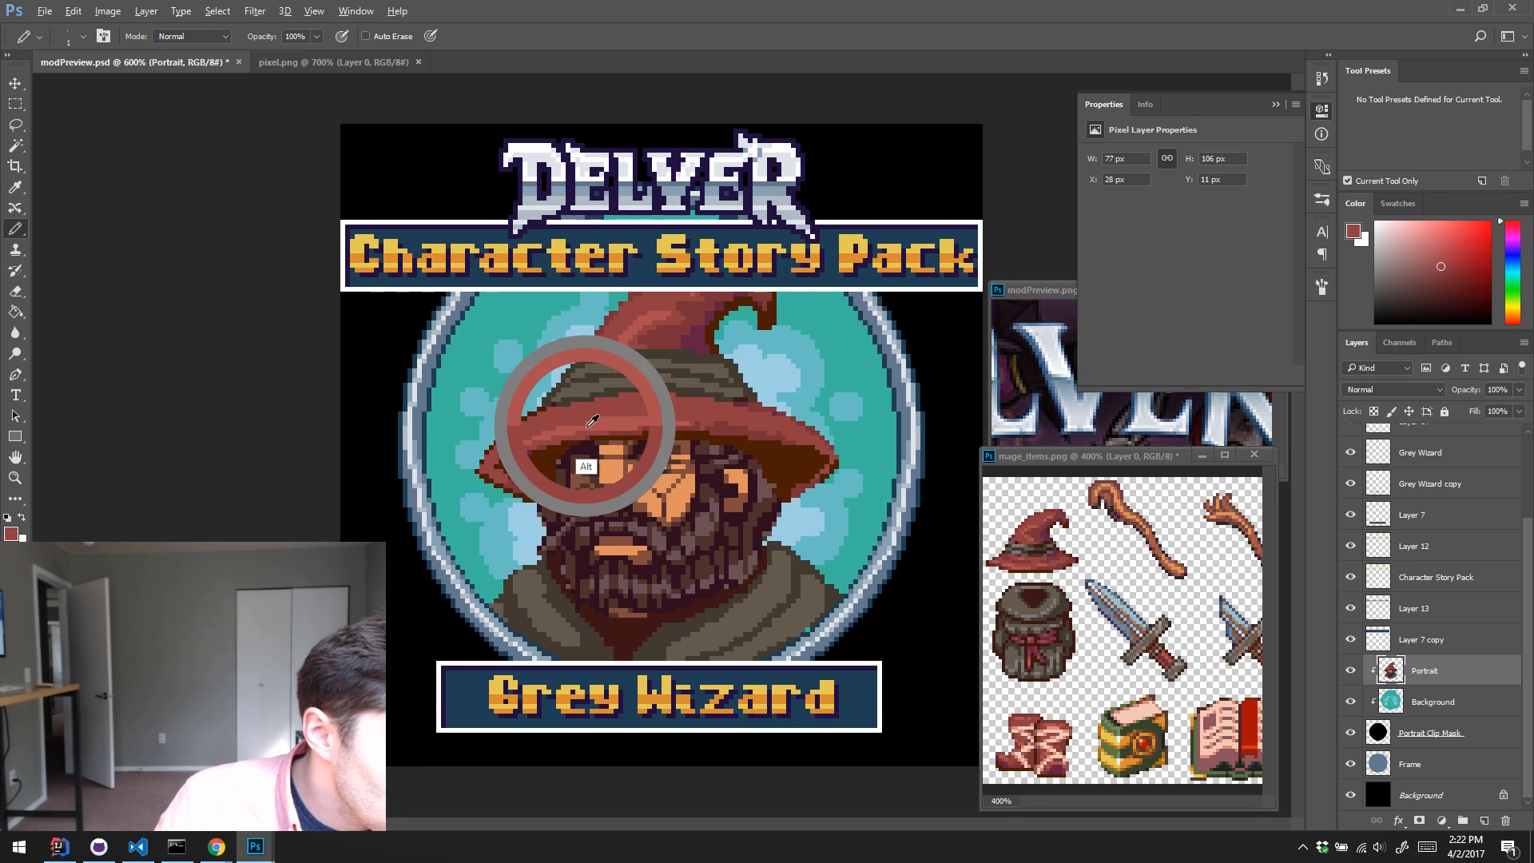
alt+click(545, 425)
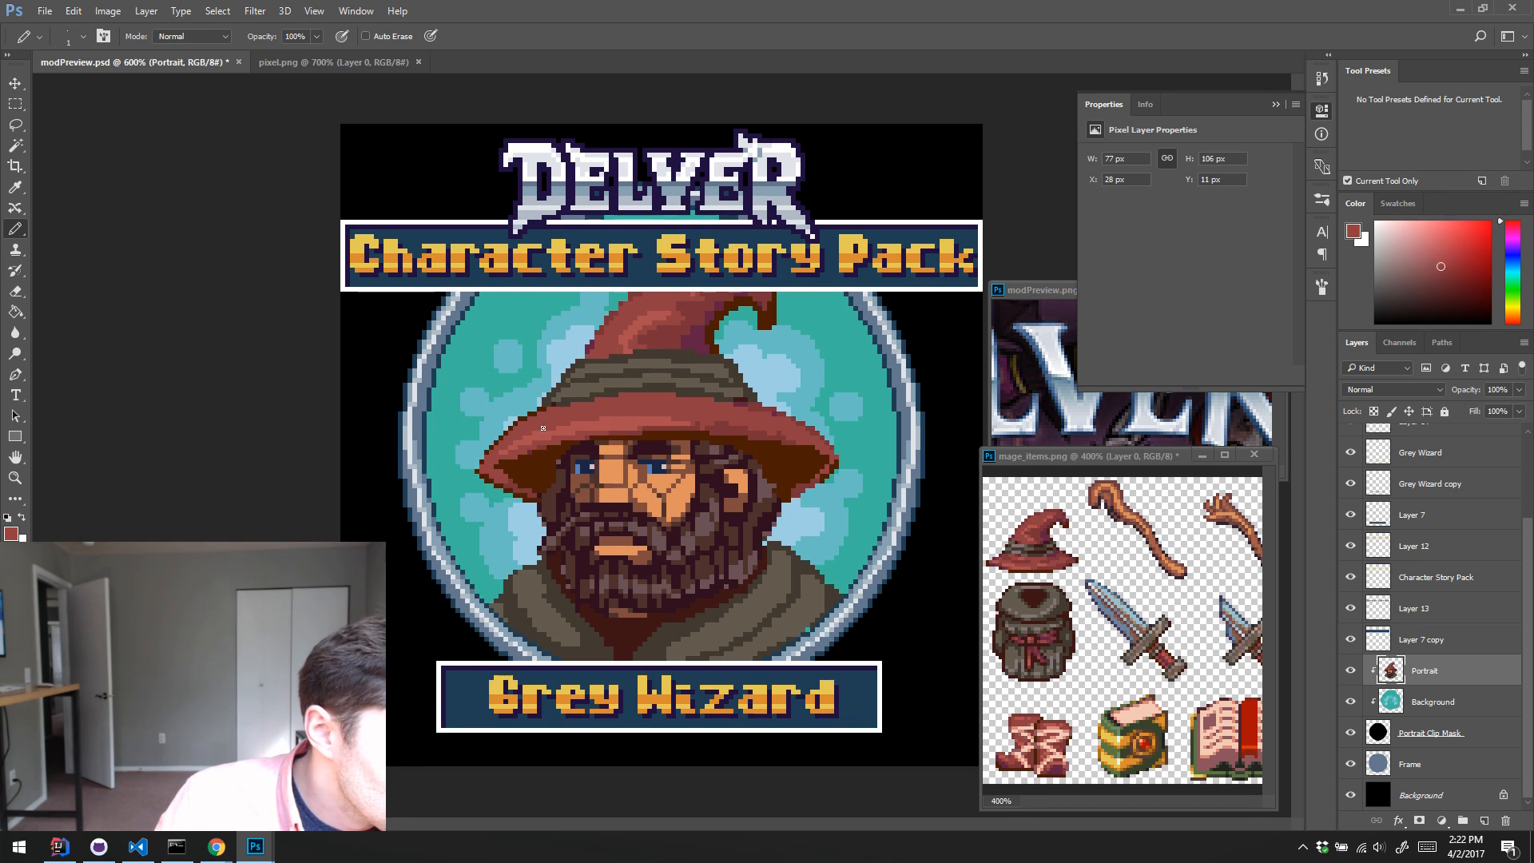
alt+click(547, 432)
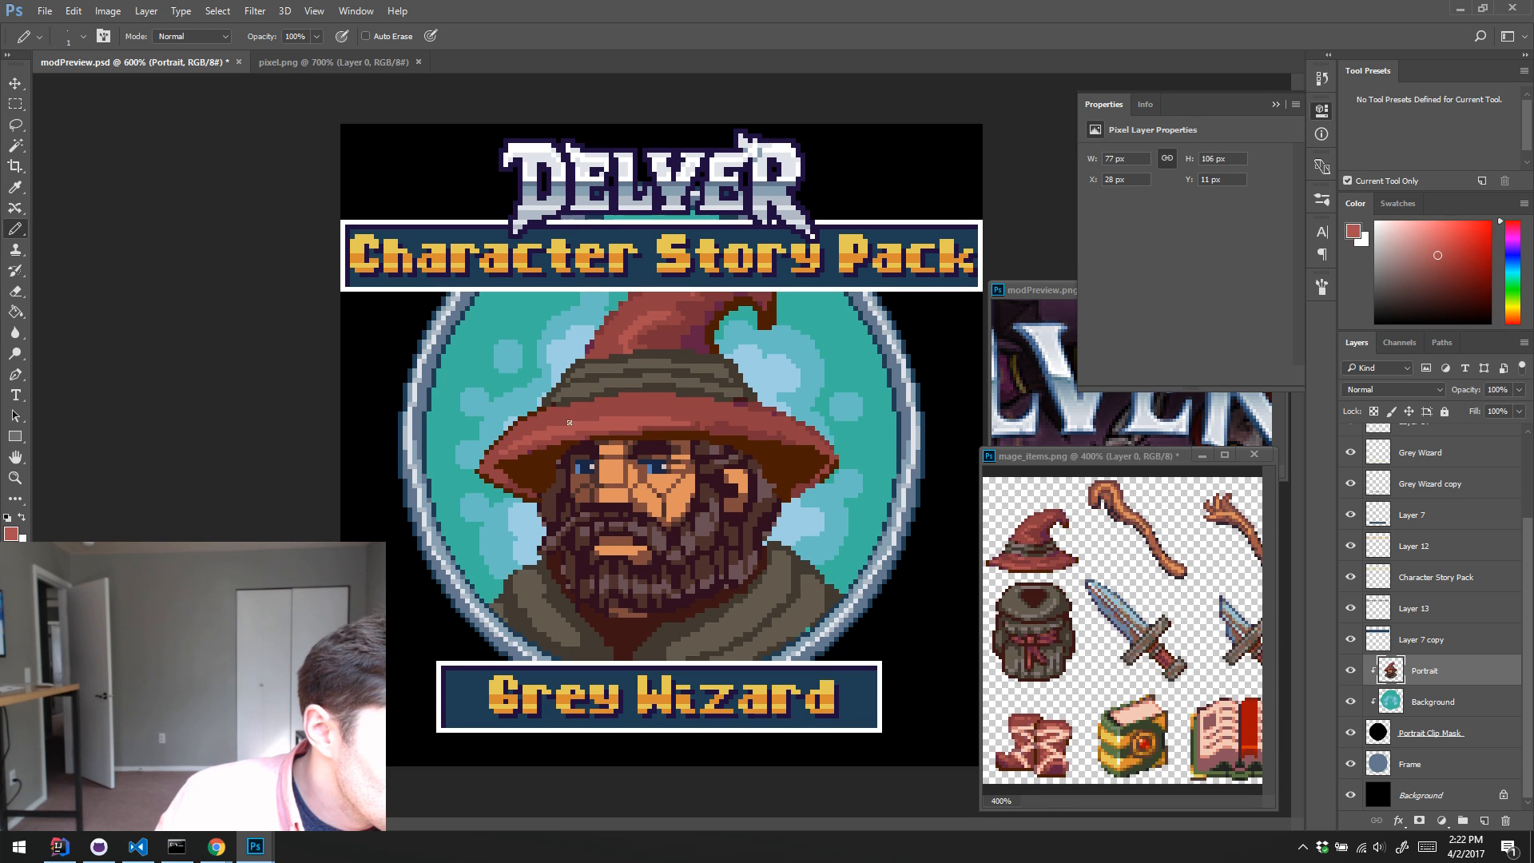
alt+click(491, 472)
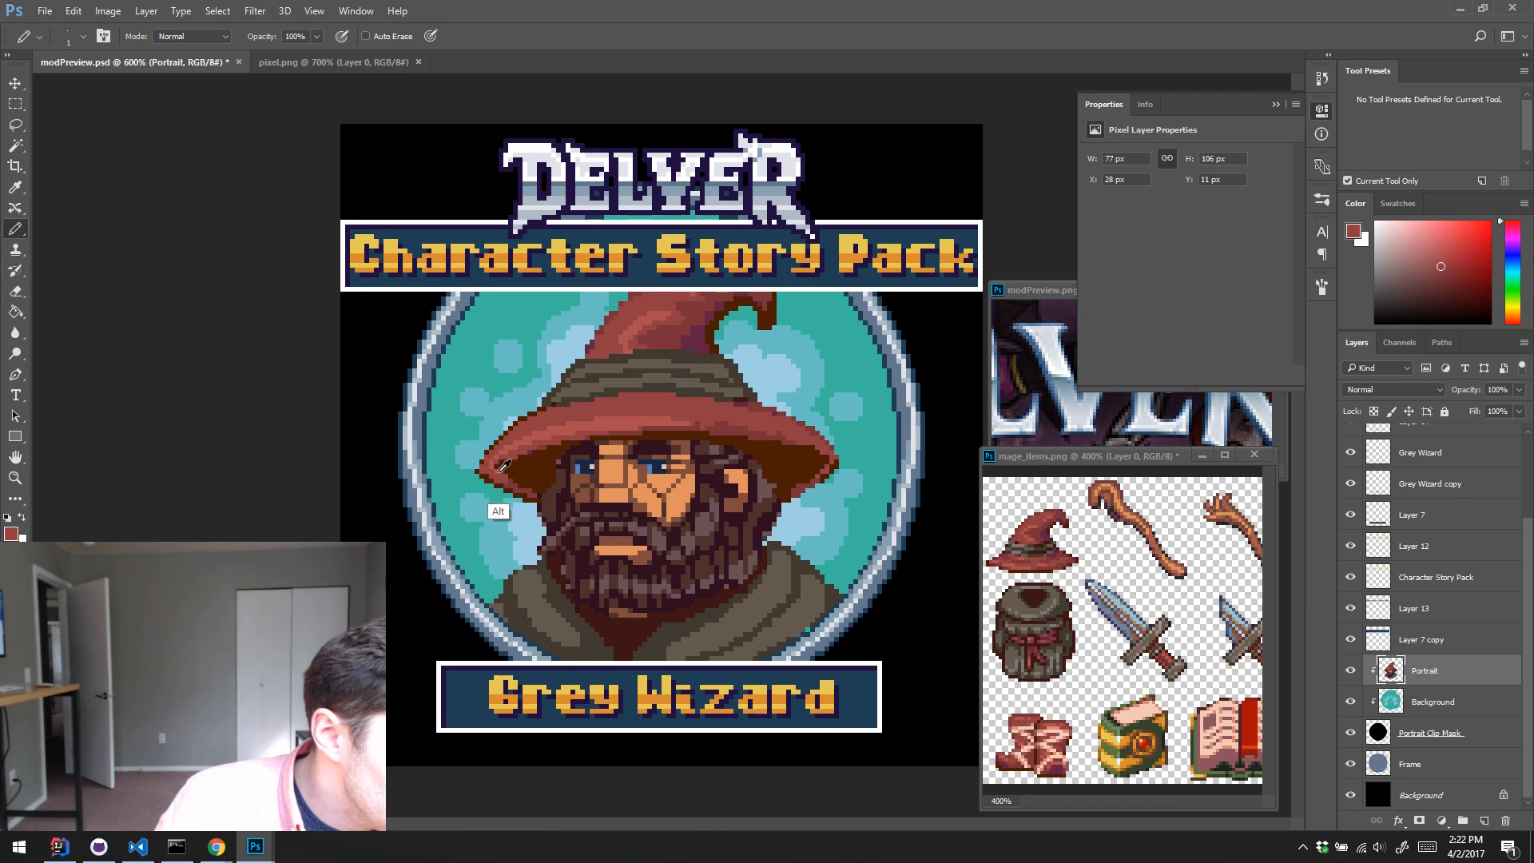
alt+click(495, 475)
alt+click(521, 429)
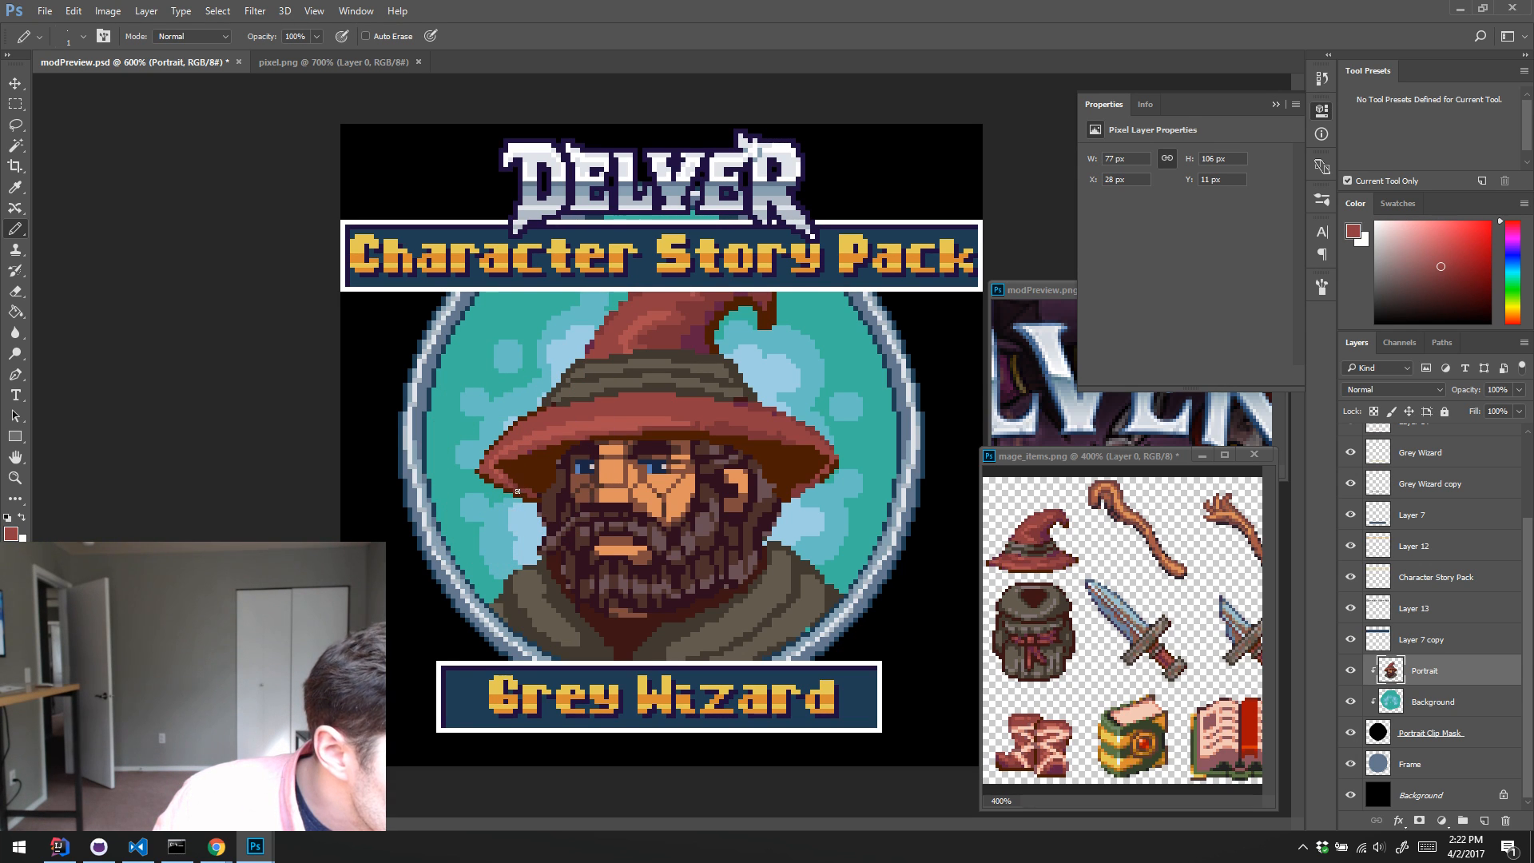
Step: Refine the shadow at the brim's left tip and underside with sampled dark red and dark brown pixels
alt+click(523, 483)
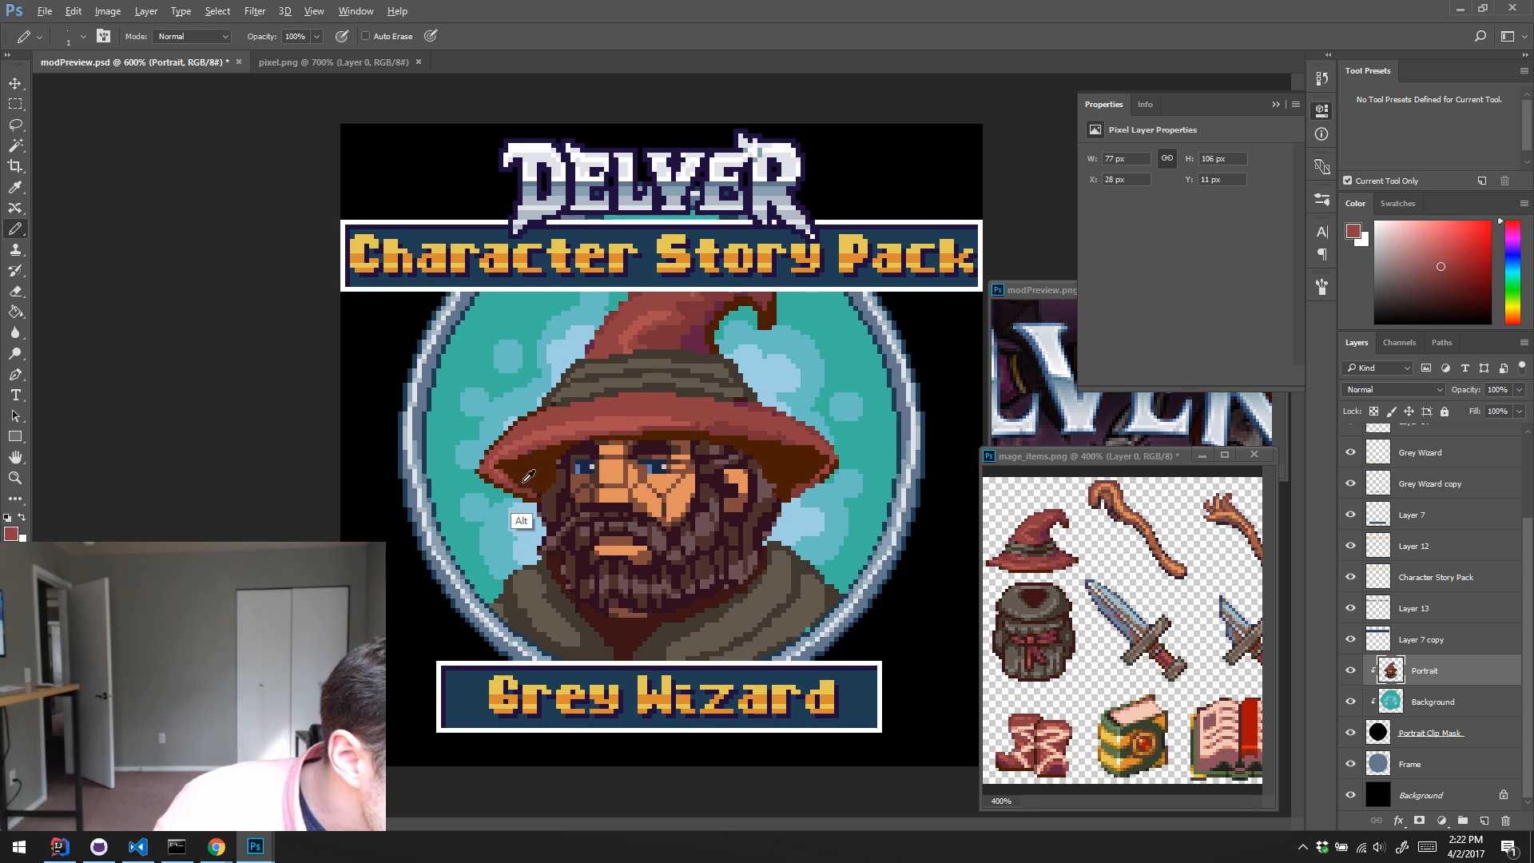
alt+click(502, 473)
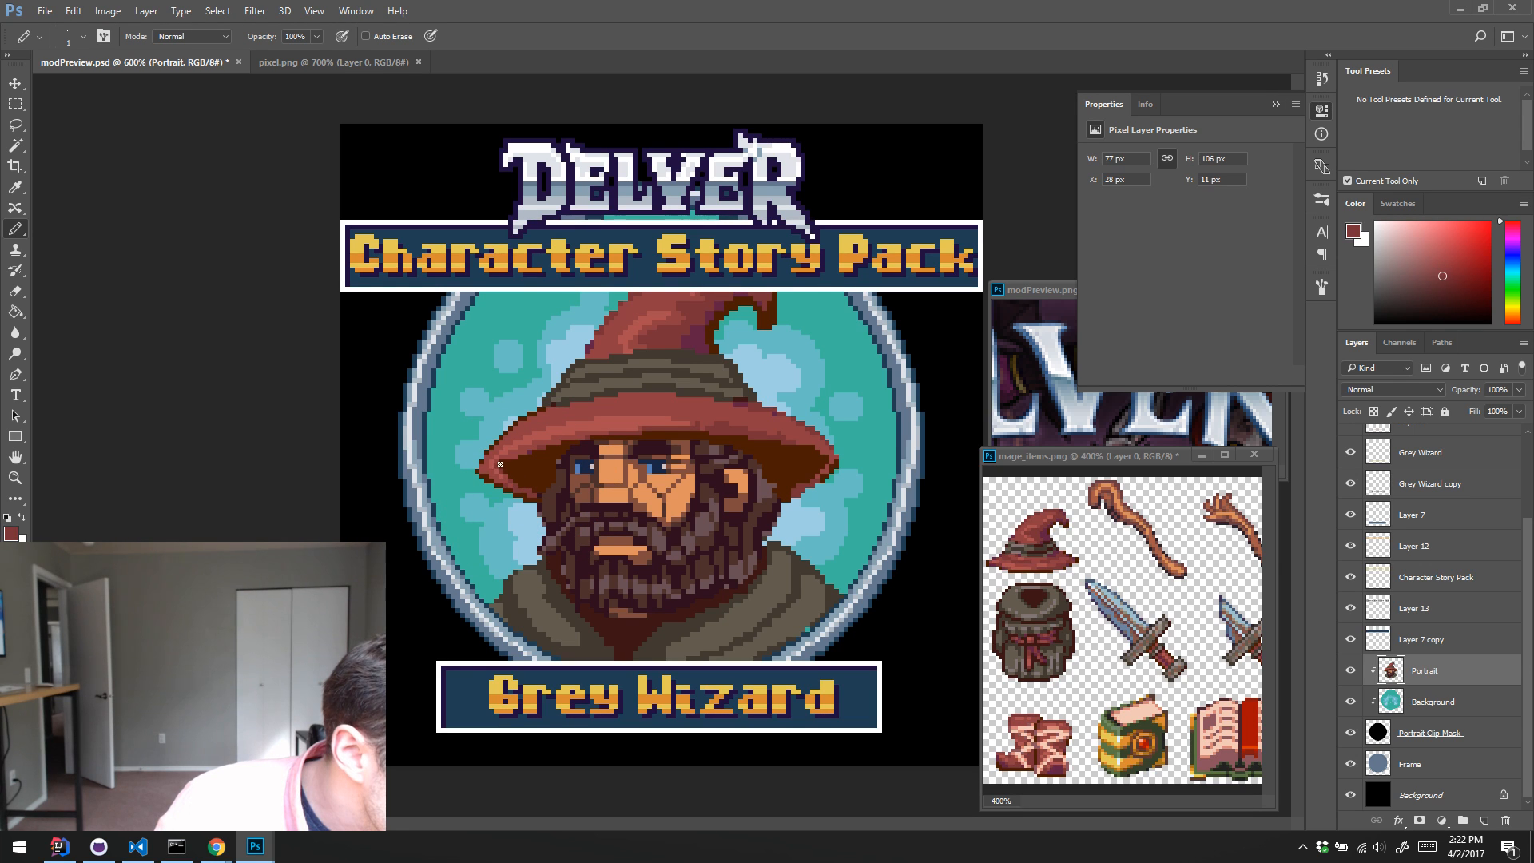
alt+click(501, 464)
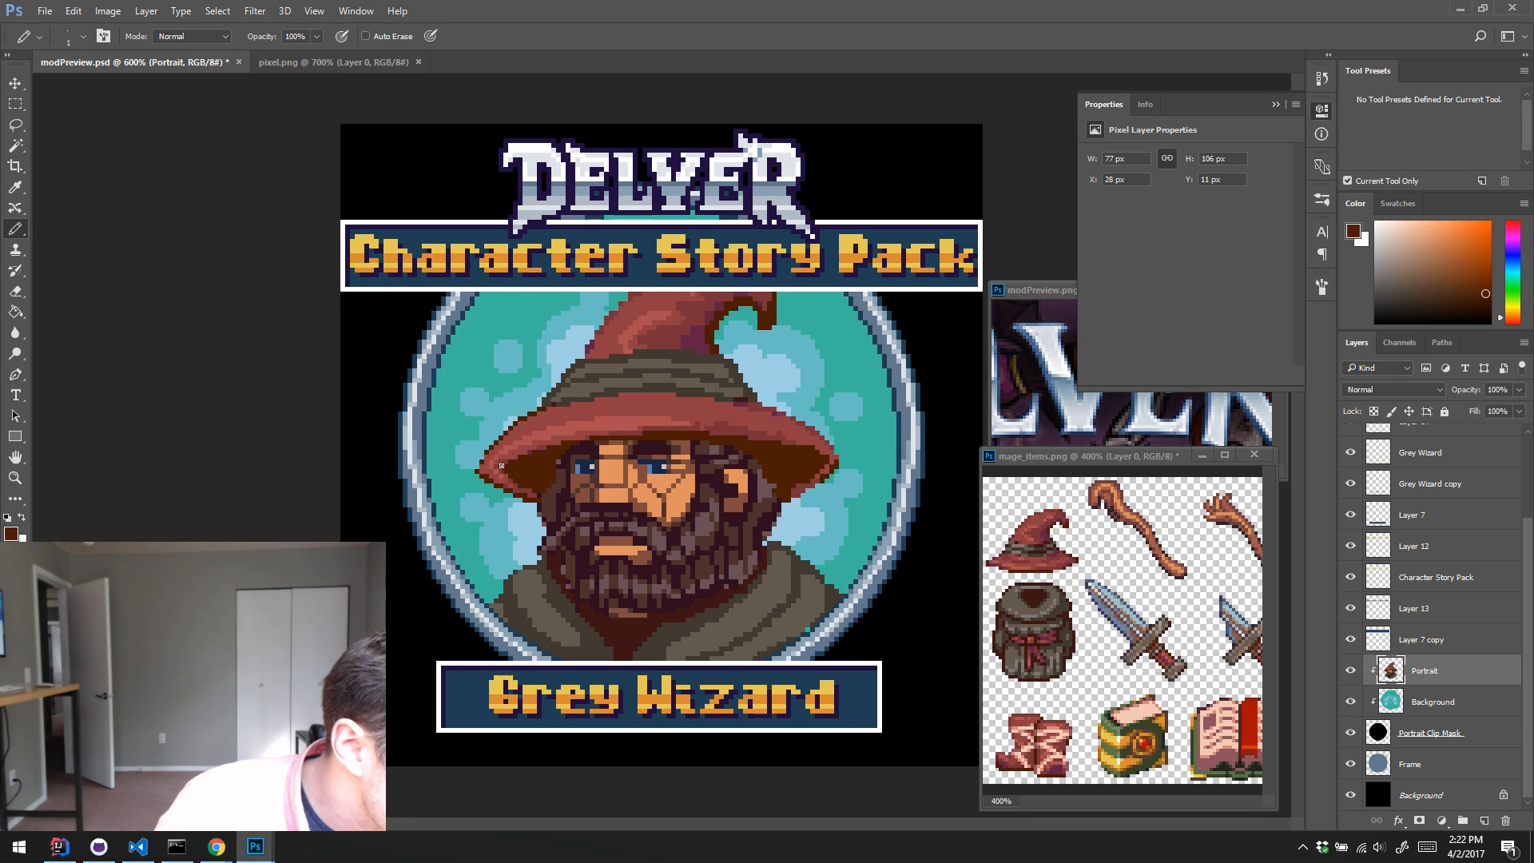
alt+click(523, 457)
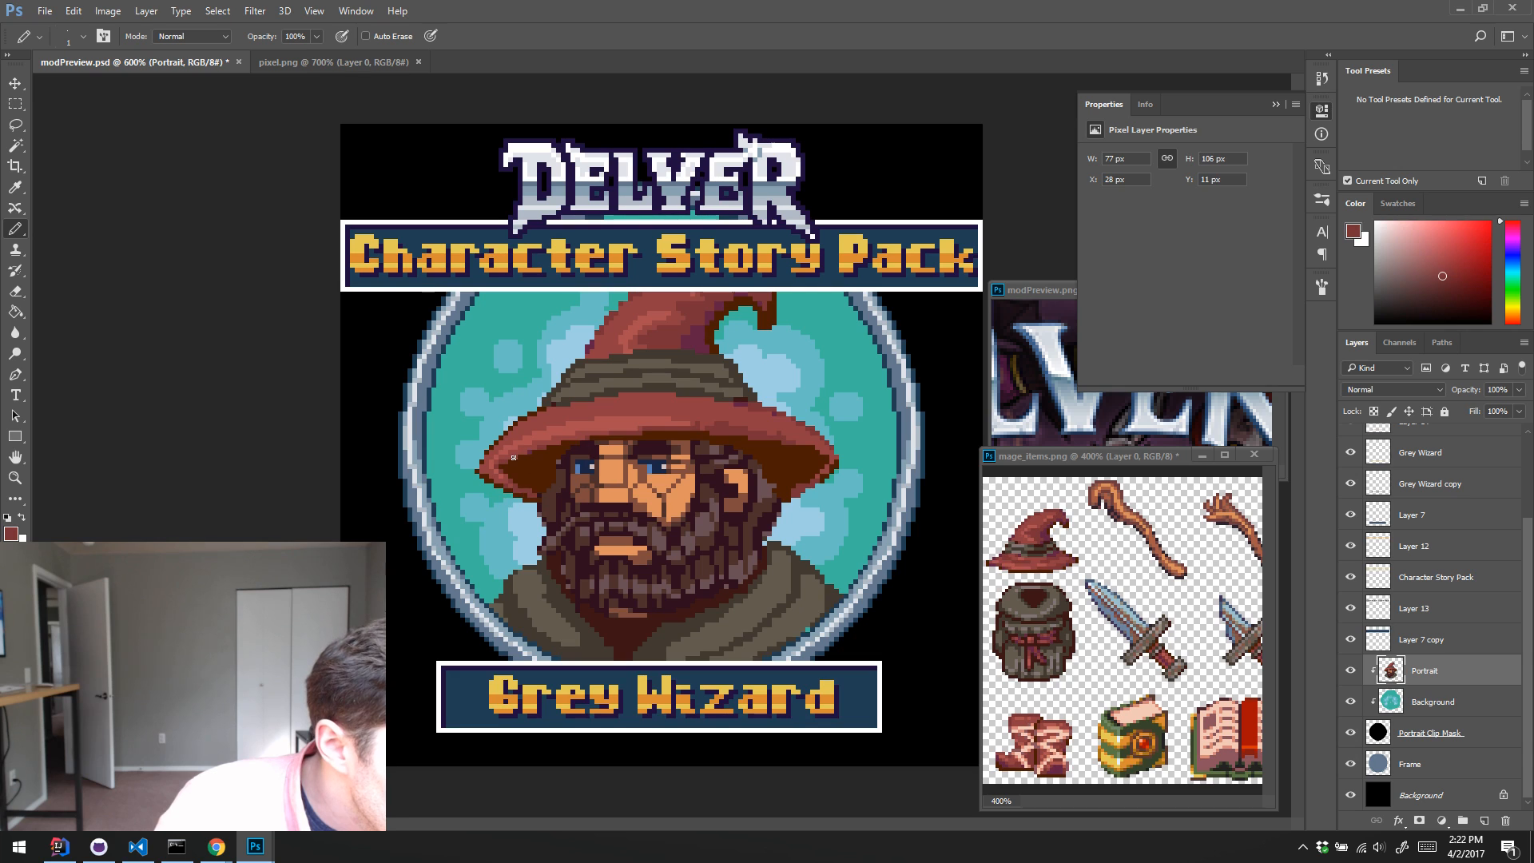
alt+click(531, 459)
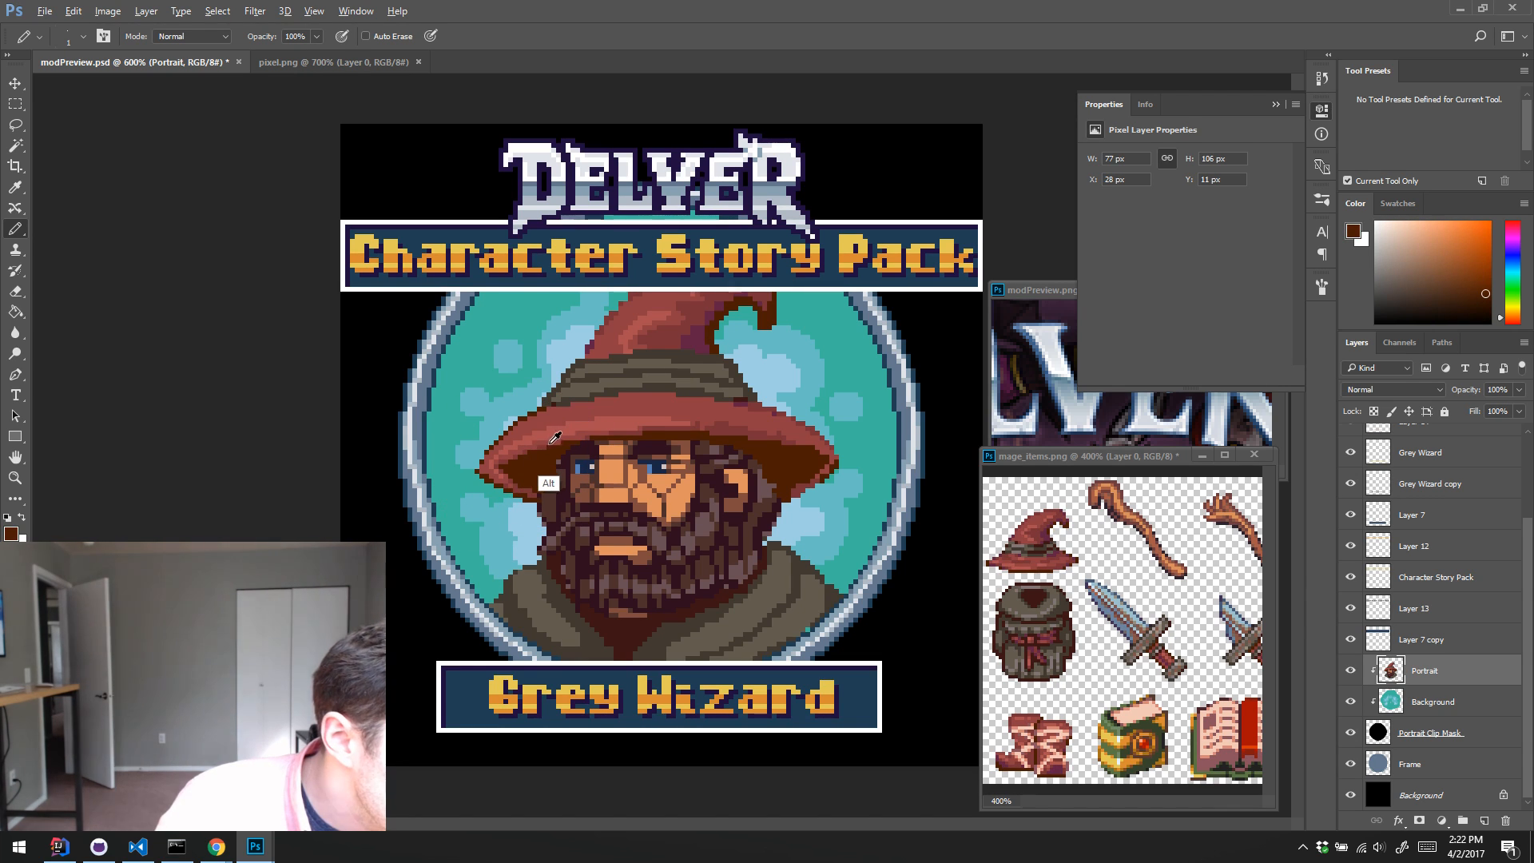
alt+click(529, 453)
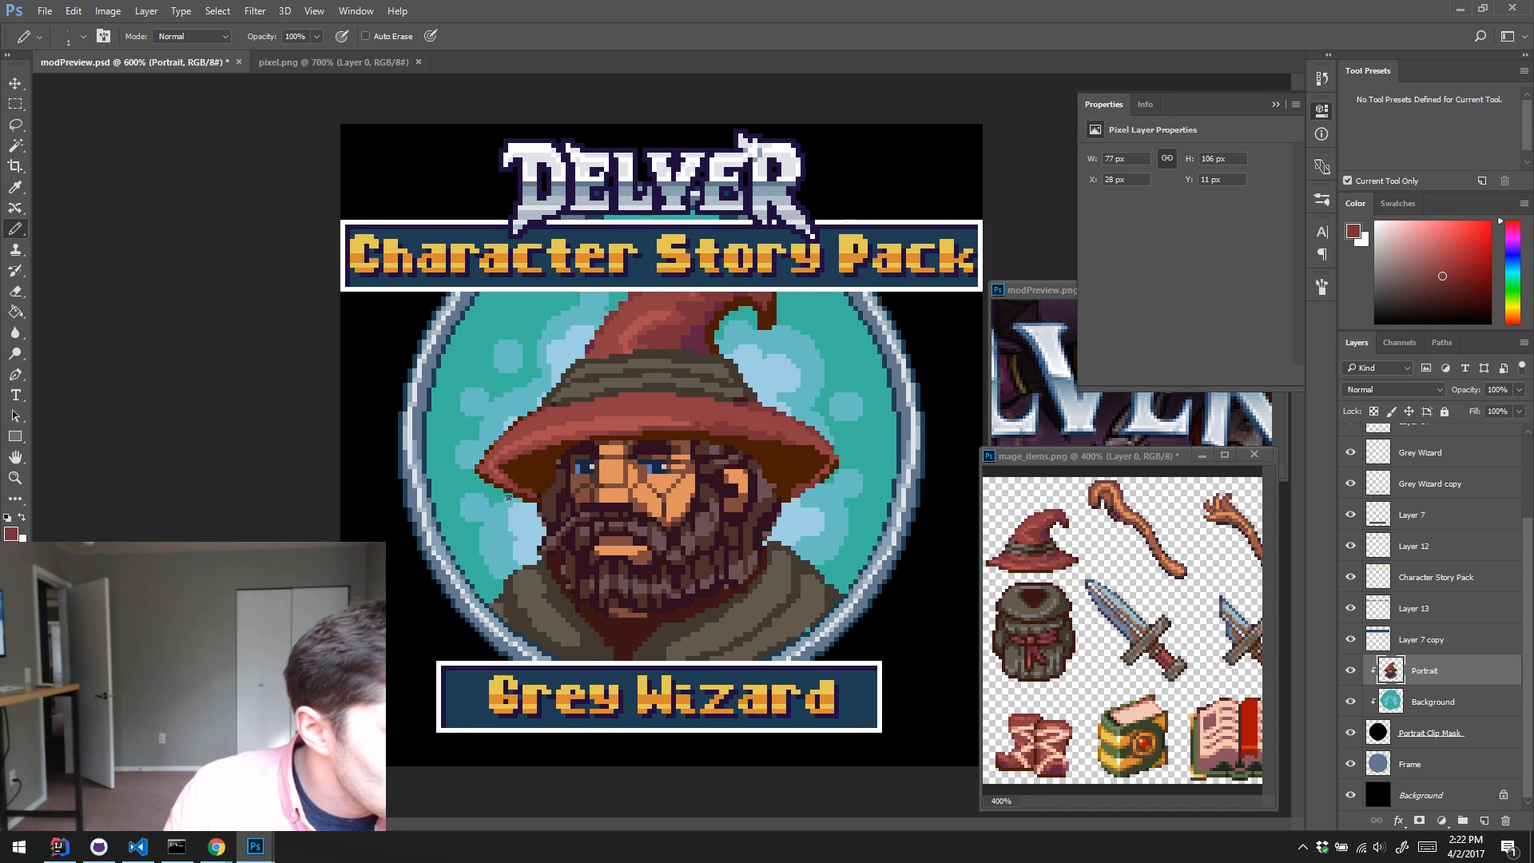
alt+click(478, 467)
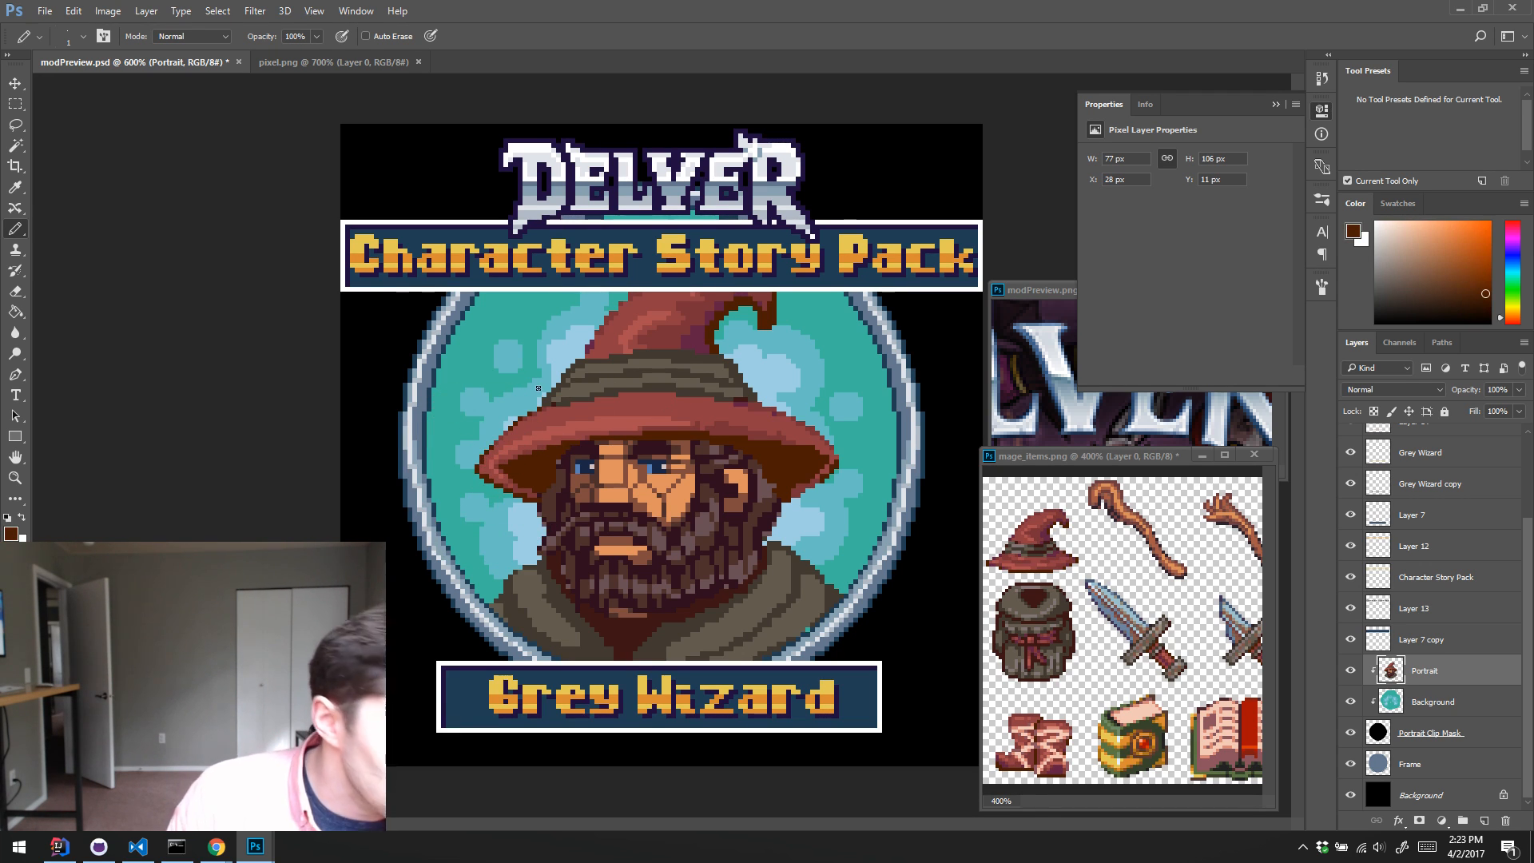
alt+click(527, 482)
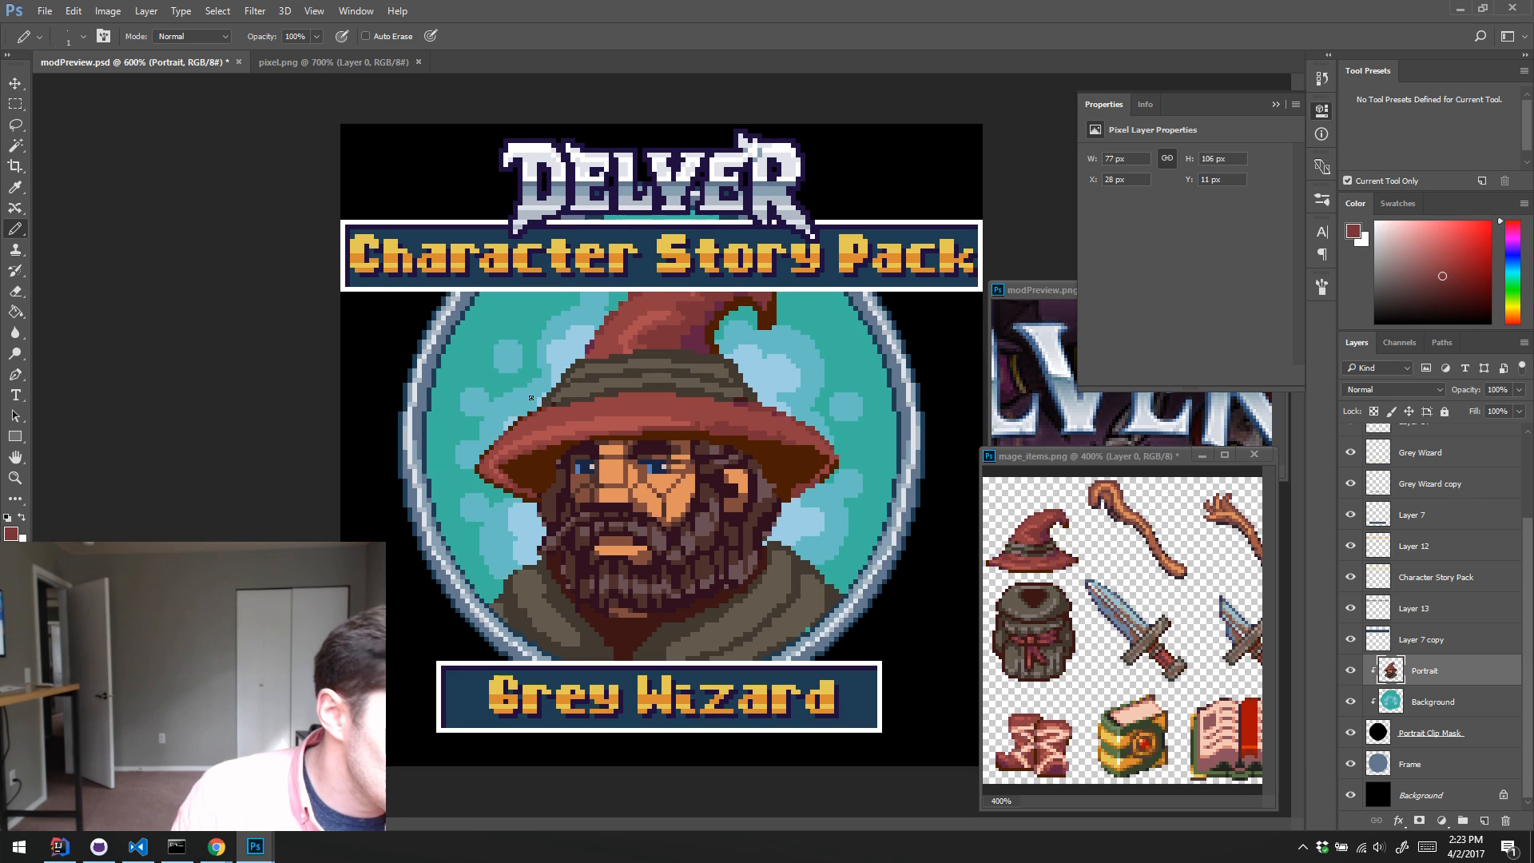
Step: Blend the shadow on the right side of the hat's cone above the band using sampled dark red and purple
alt+click(684, 302)
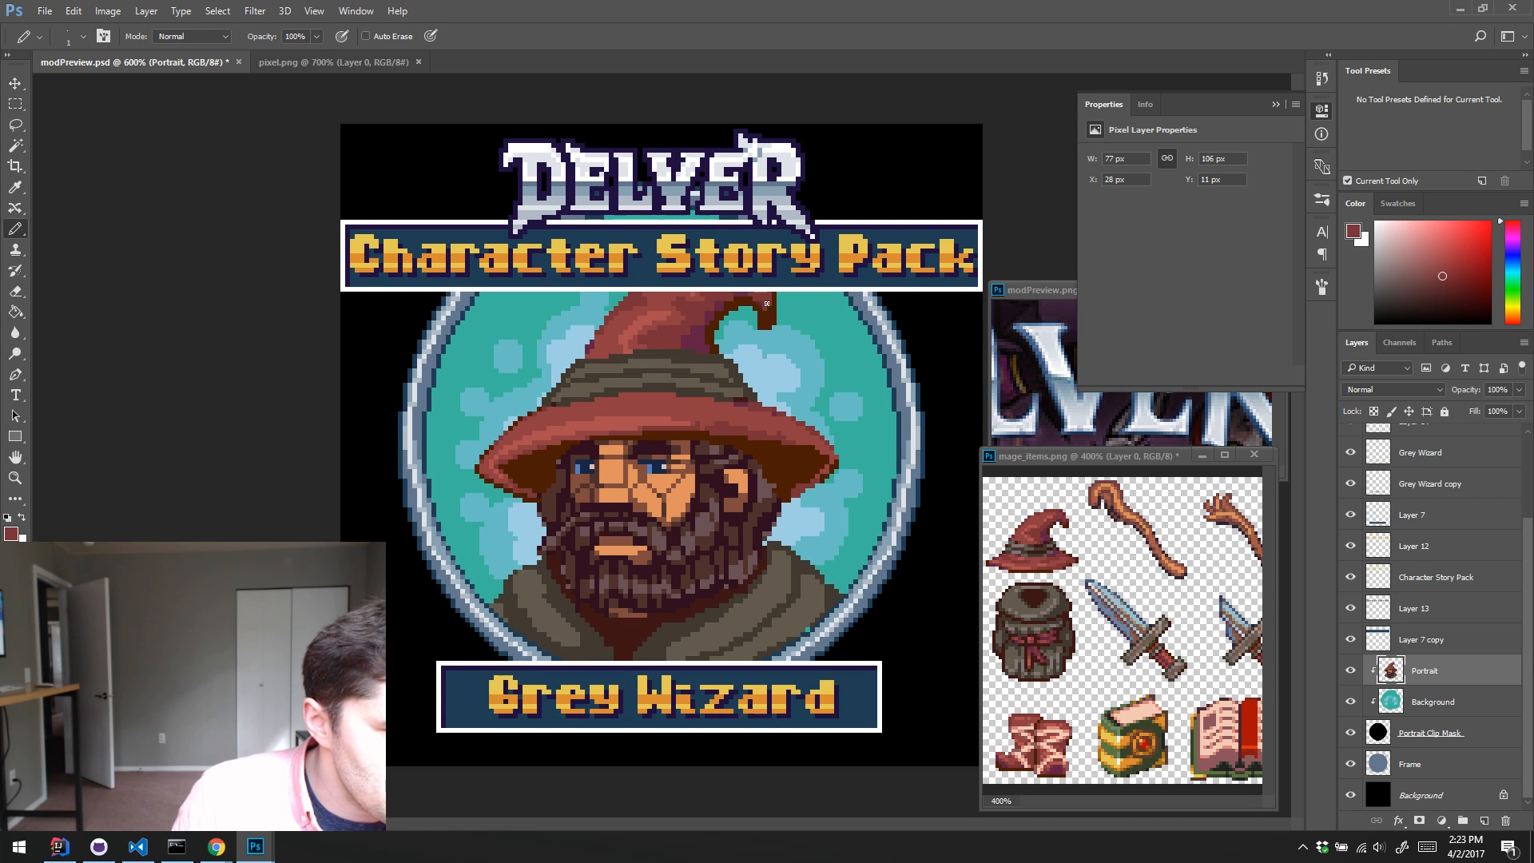
alt+click(699, 335)
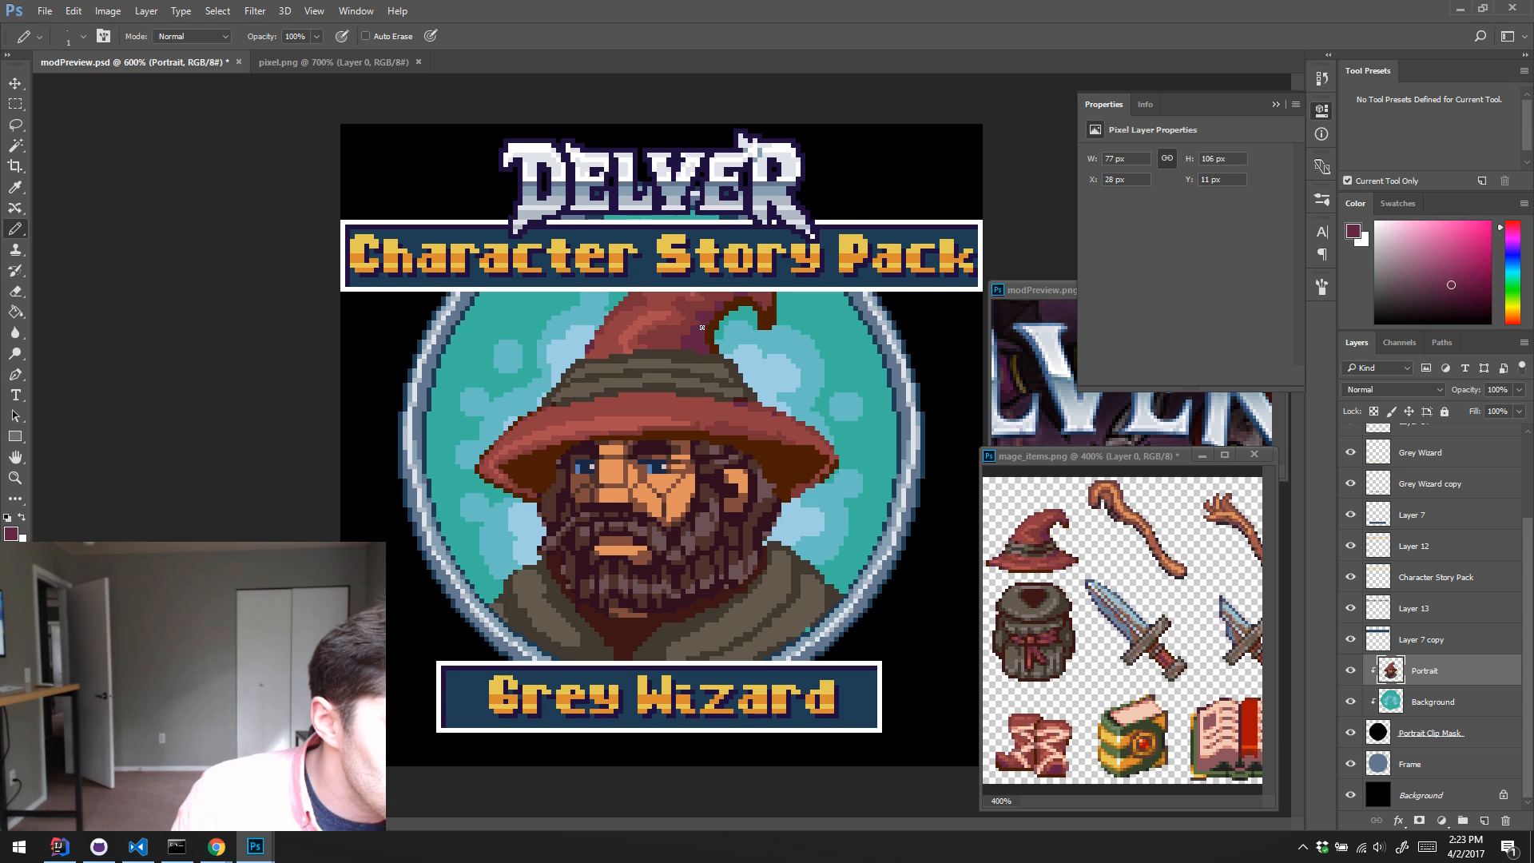
alt+click(687, 332)
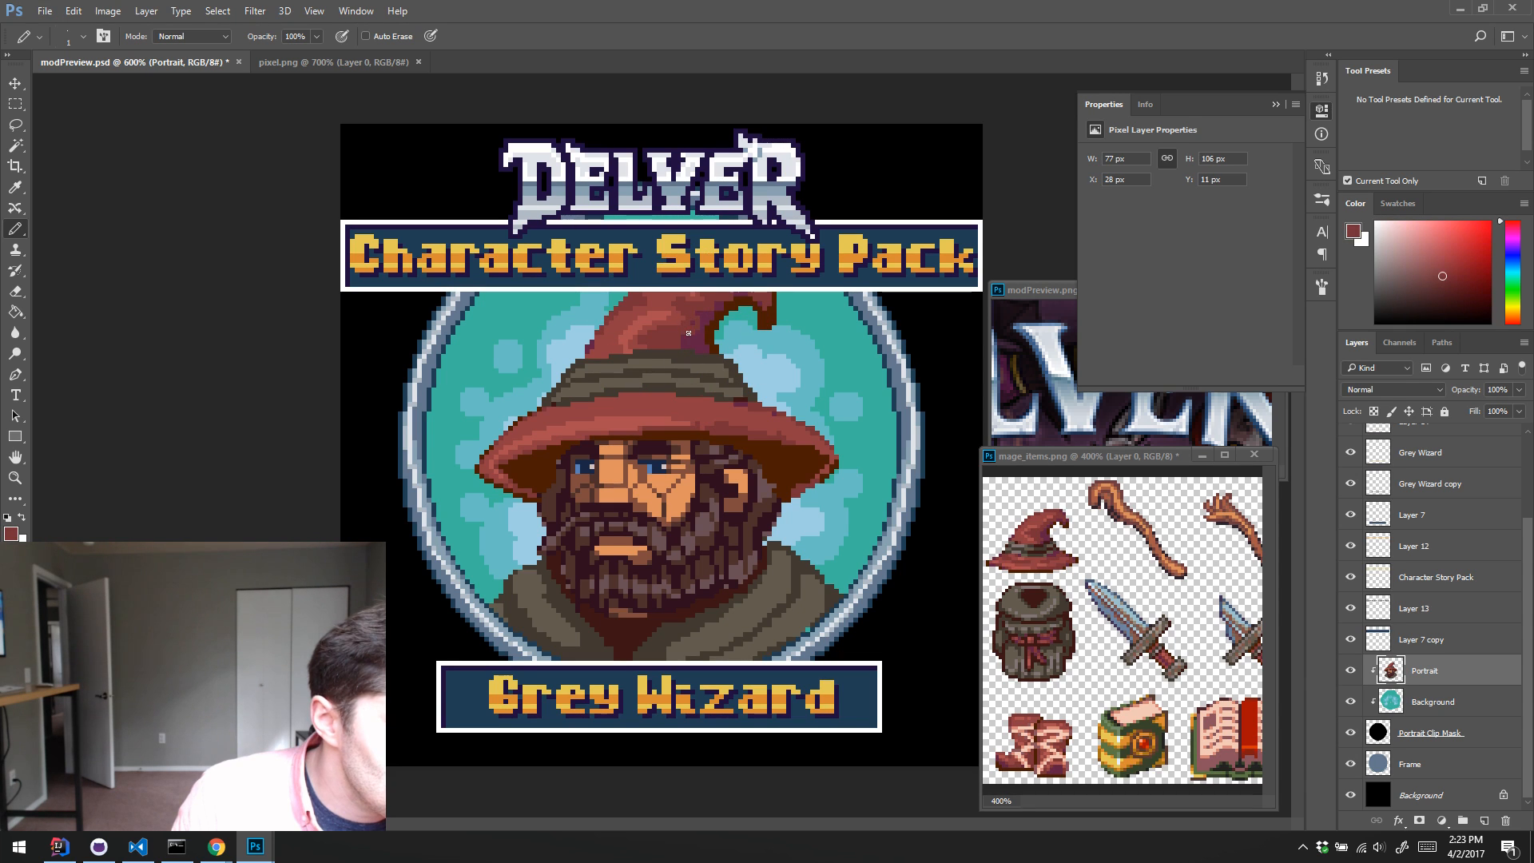
alt+click(706, 334)
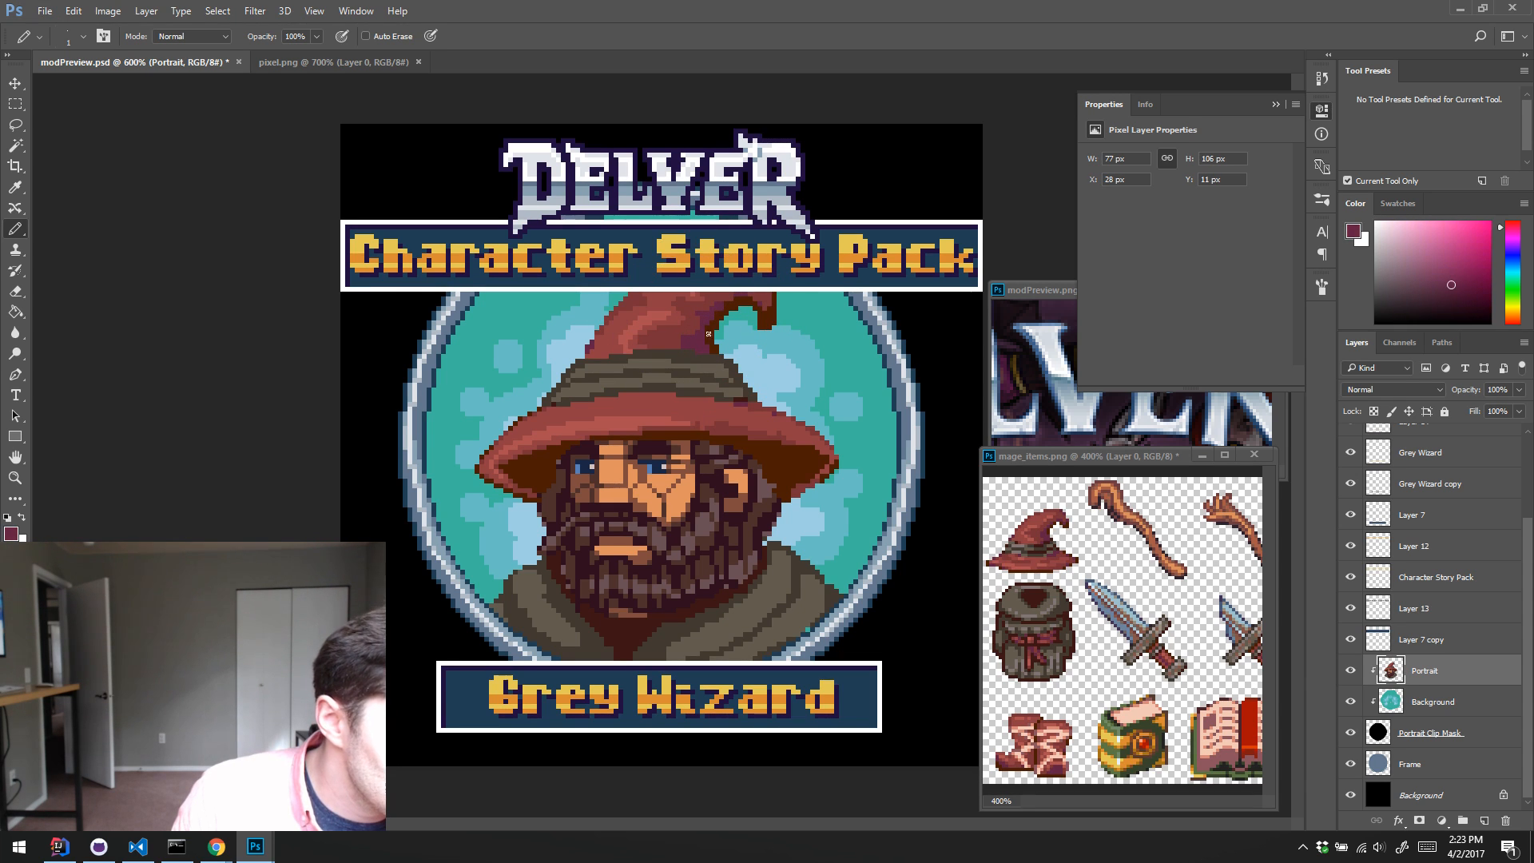
mouse_move(678, 342)
mouse_down()
mouse_move(664, 341)
mouse_move(678, 339)
mouse_up()
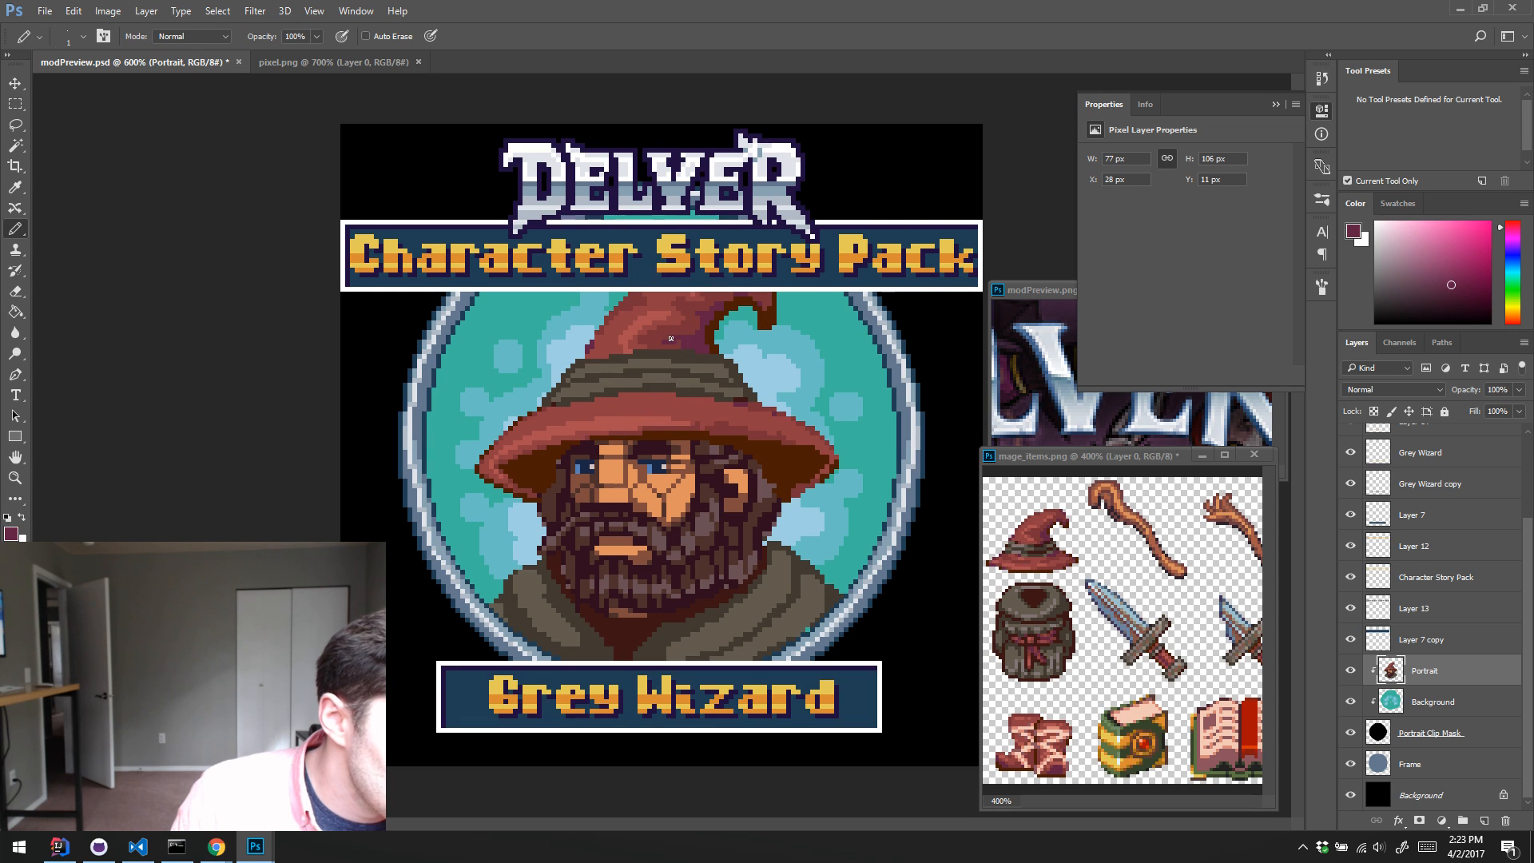
alt+click(691, 342)
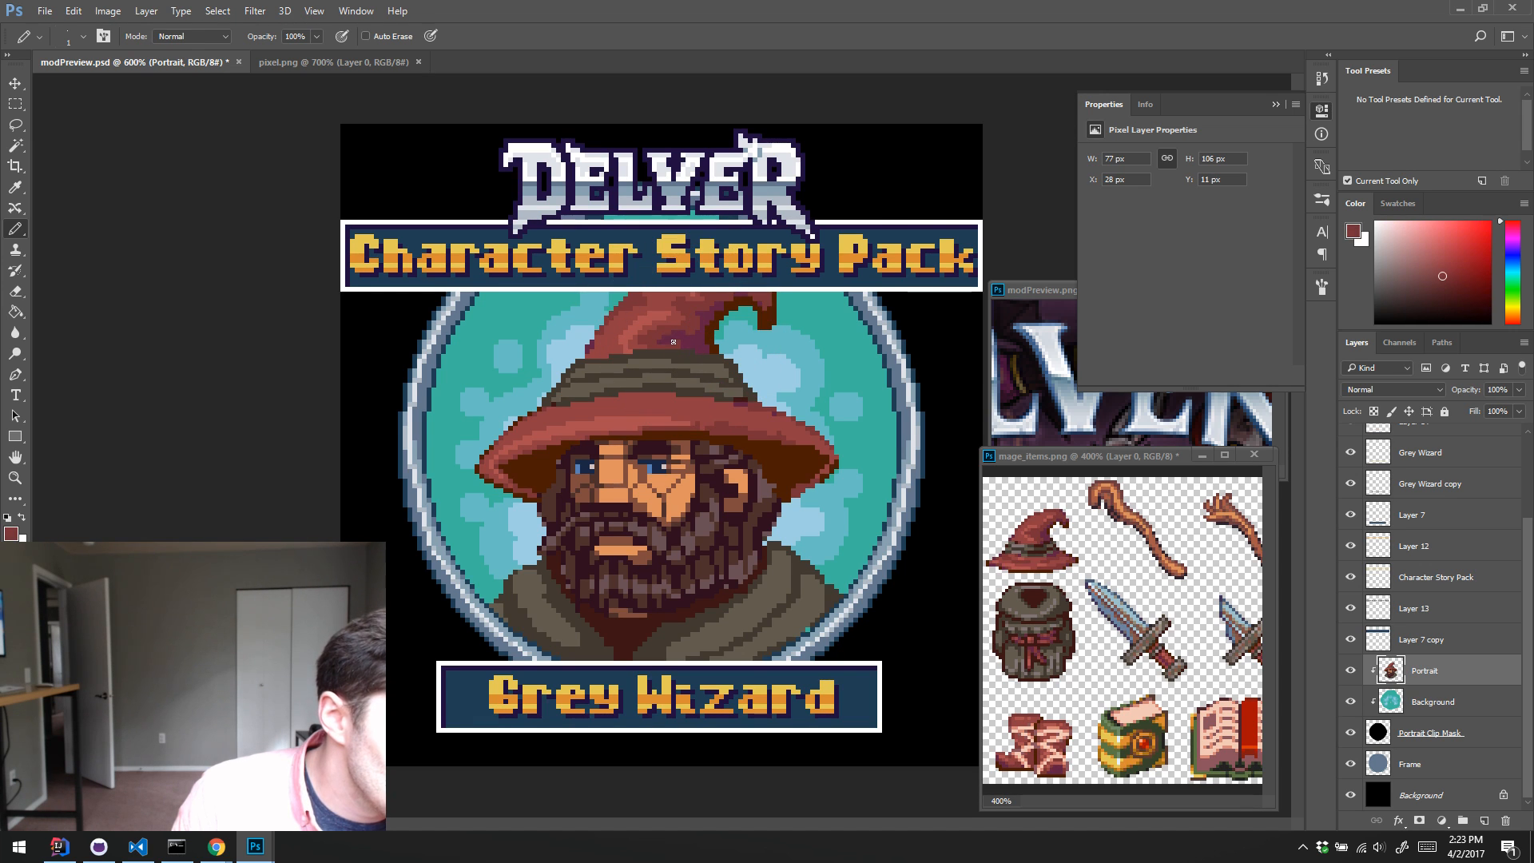
alt+click(692, 339)
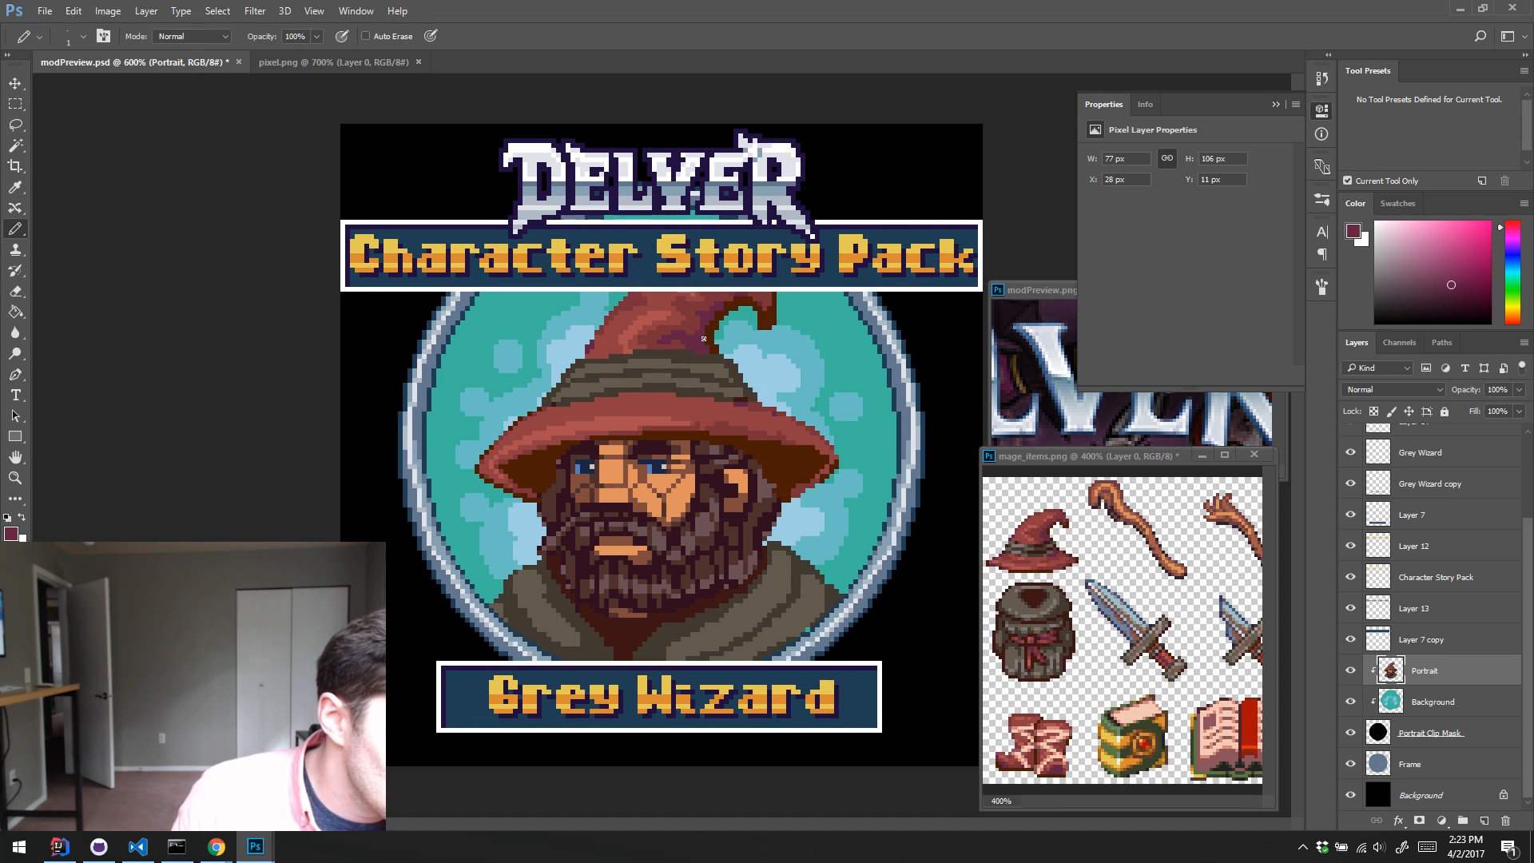
Step: Touch up the inner curve below the hat's curled tip with sampled dark brown and purple
alt+click(737, 299)
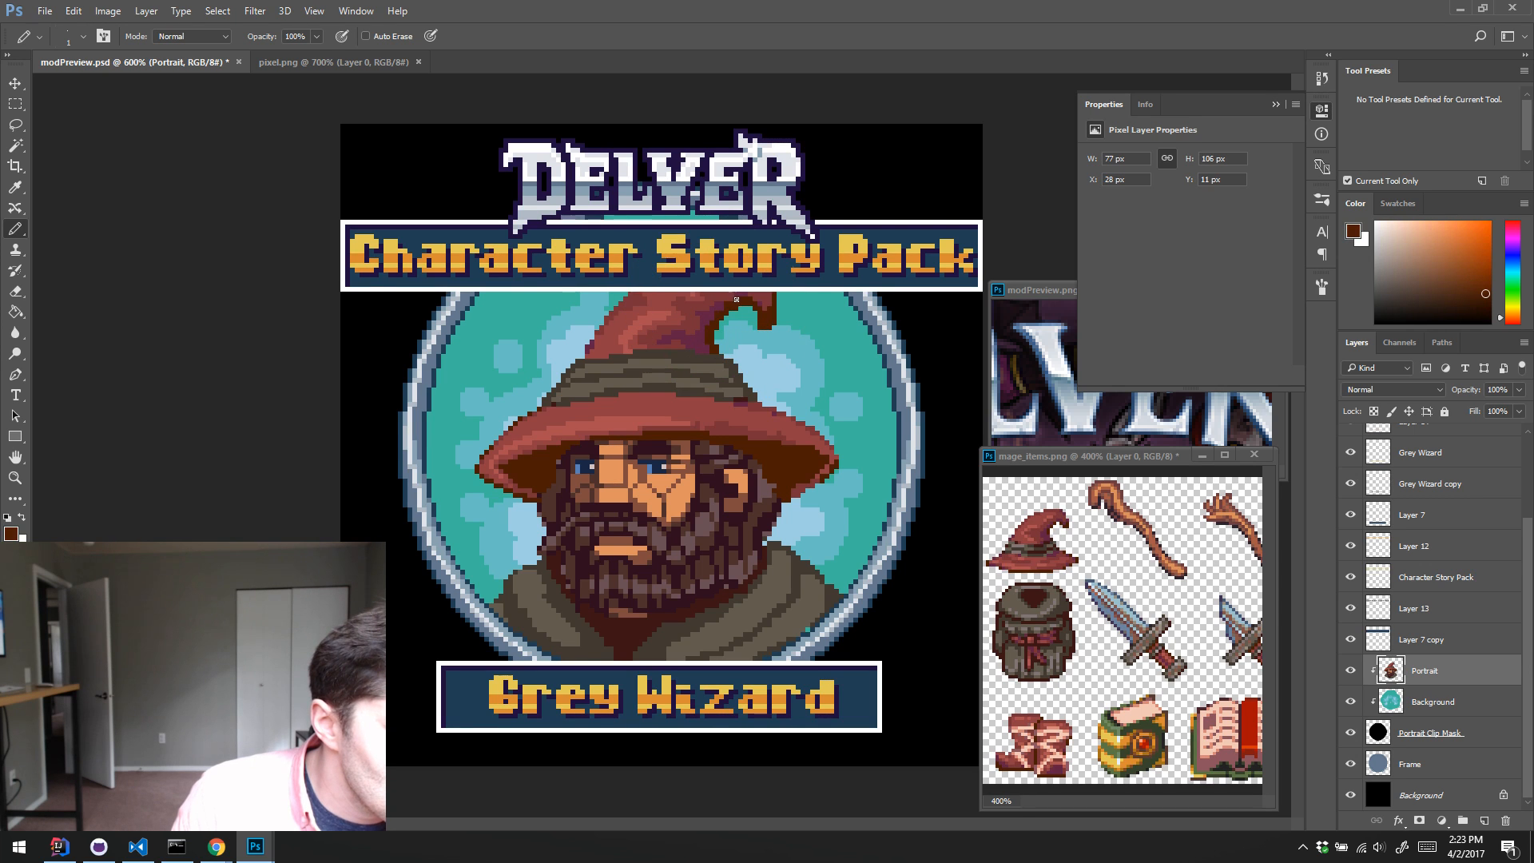
alt+click(719, 308)
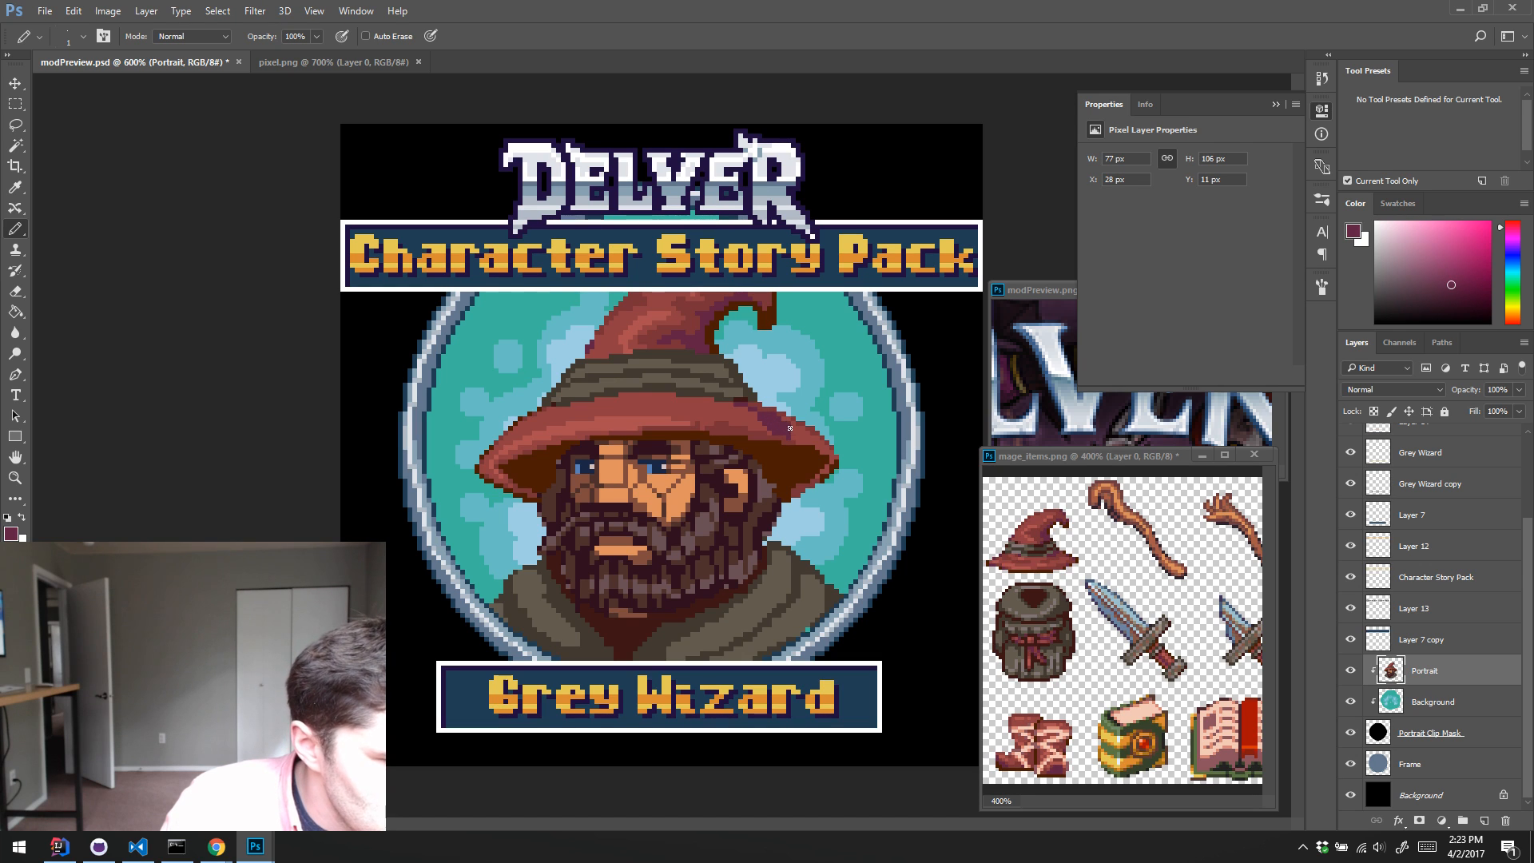
alt+click(705, 331)
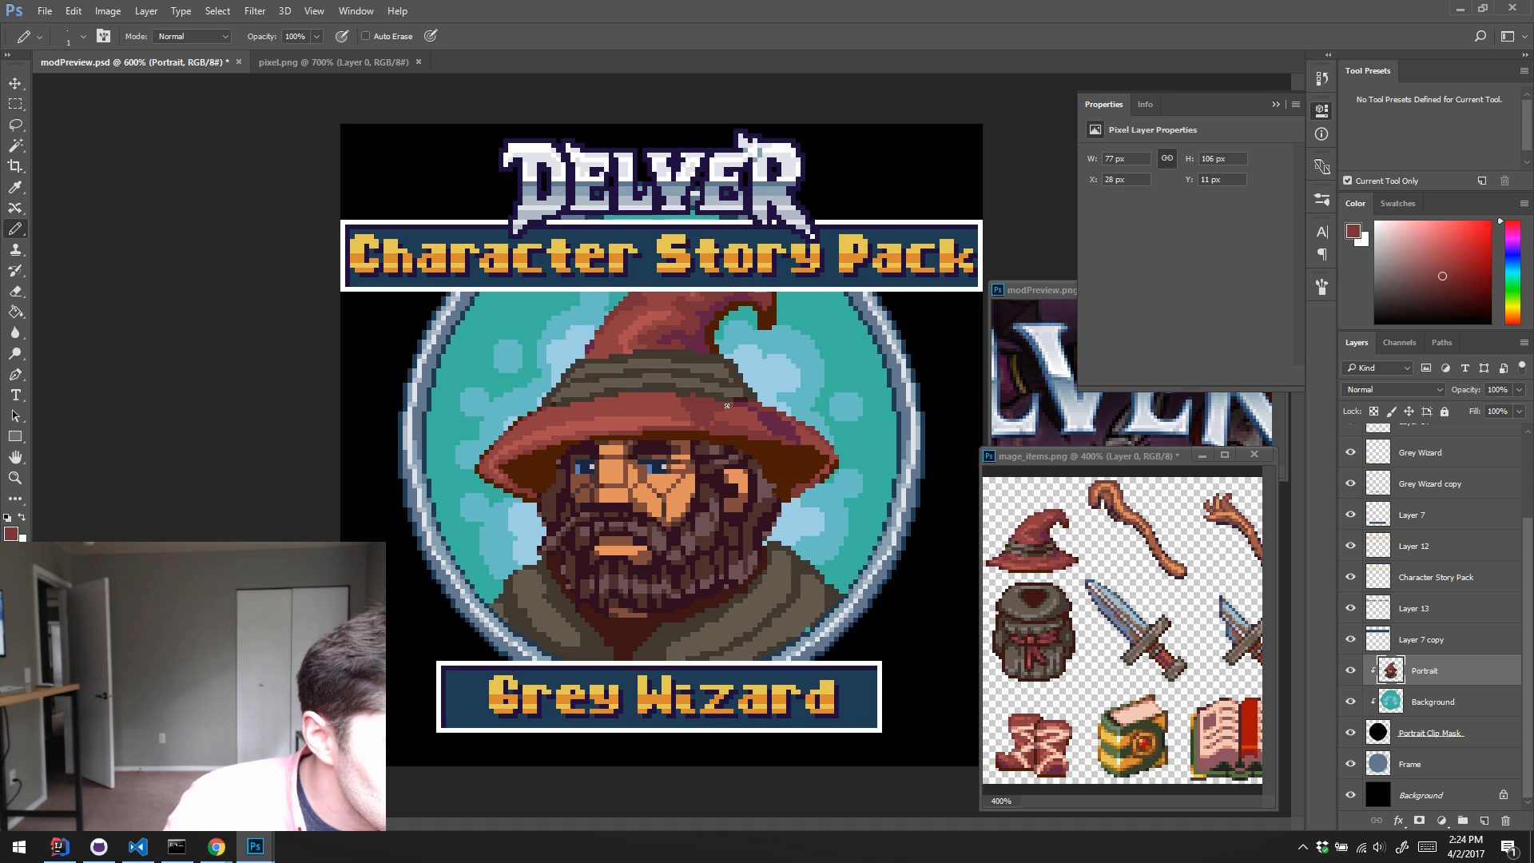
Step: Smooth the shading on the right half of the brim by pencilling sampled medium and dark reds between highlight and shadow
alt+click(687, 411)
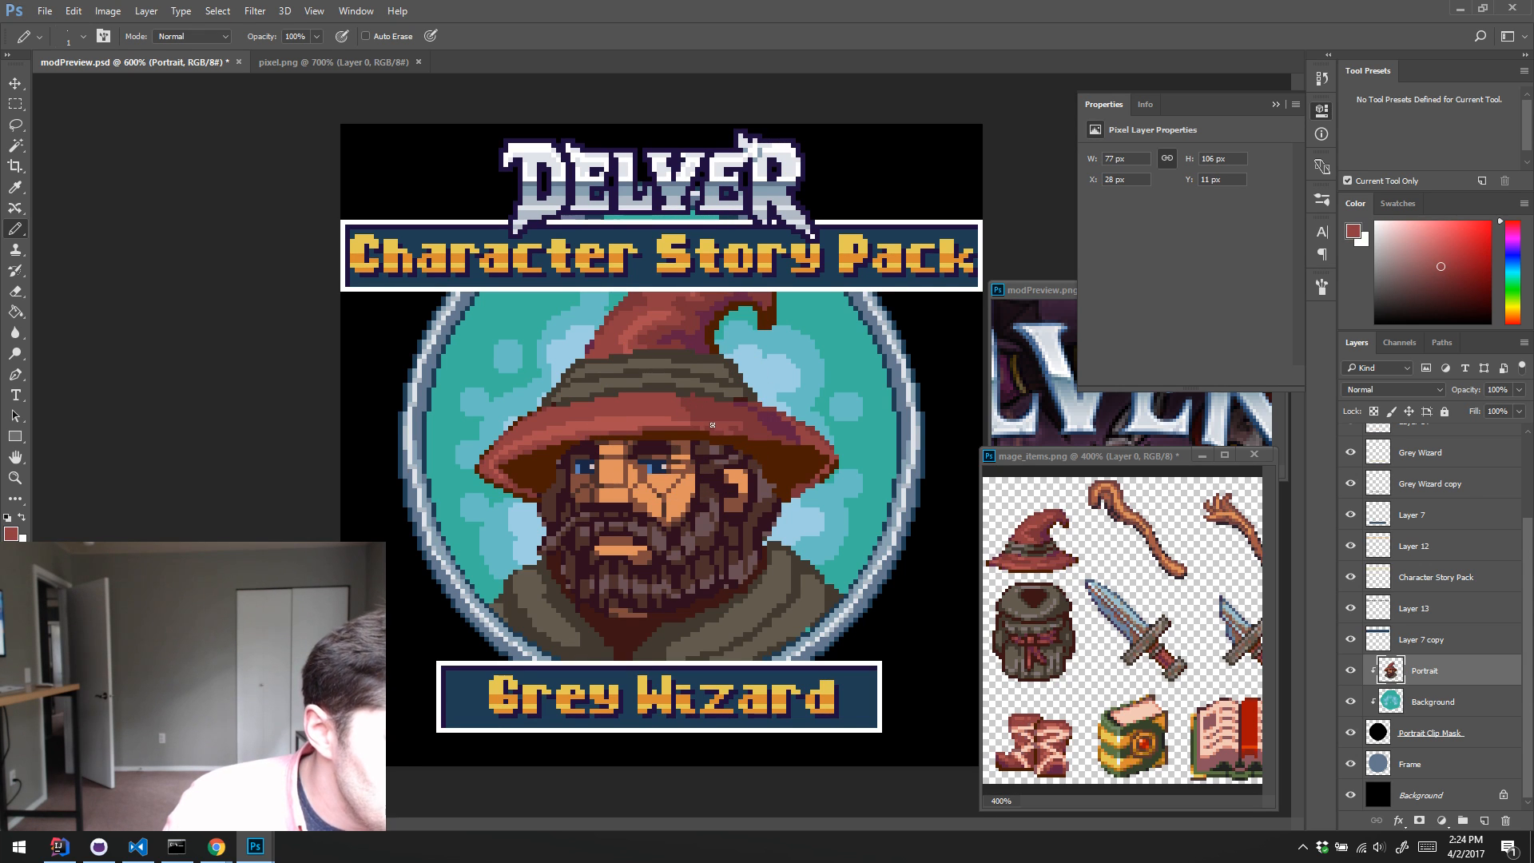
alt+click(737, 420)
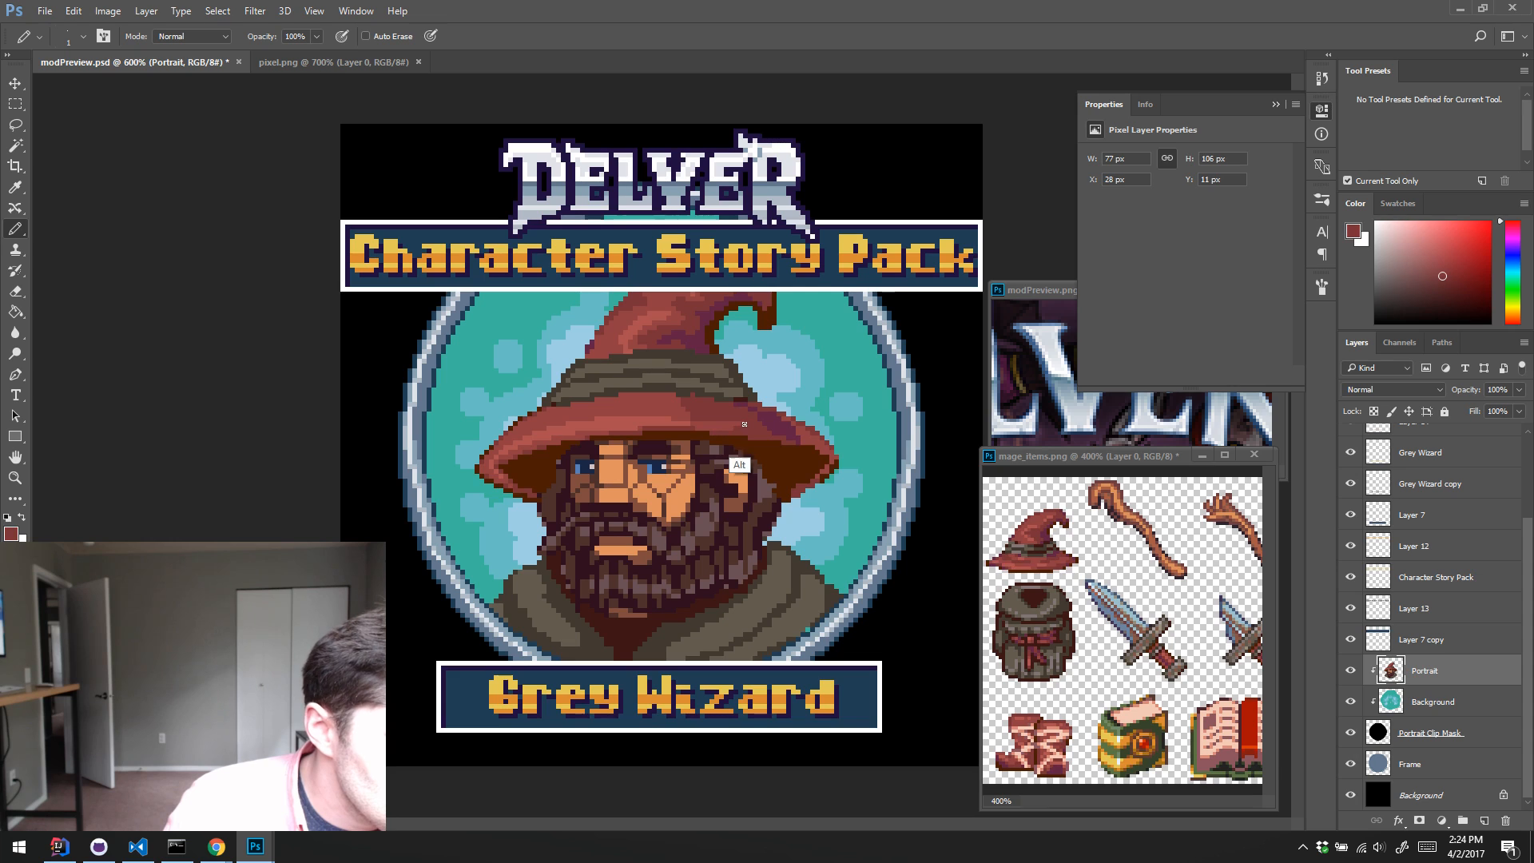
alt+click(735, 425)
alt+click(754, 423)
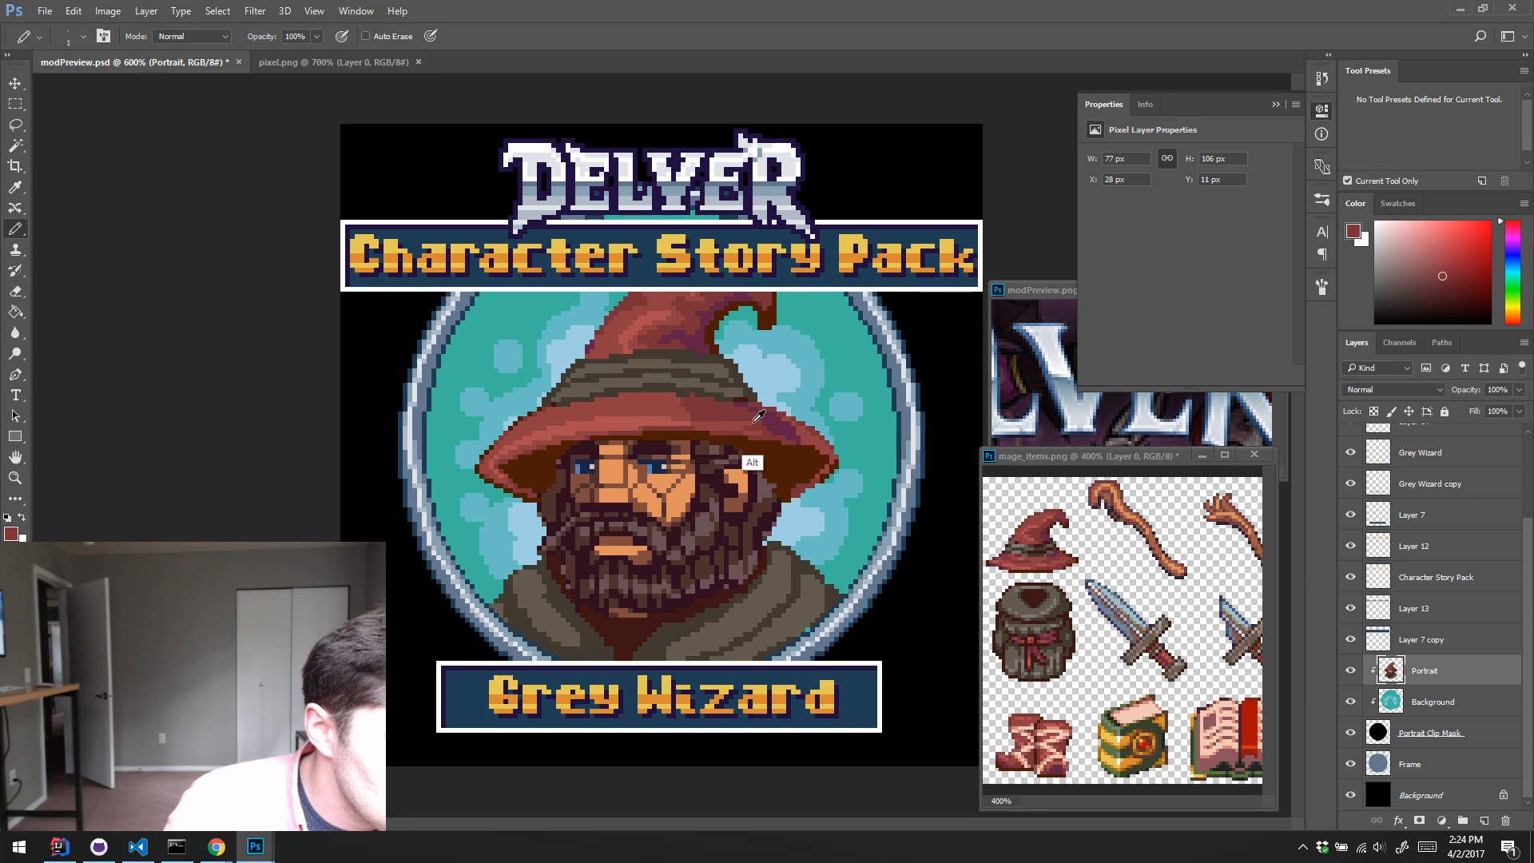
alt+click(716, 421)
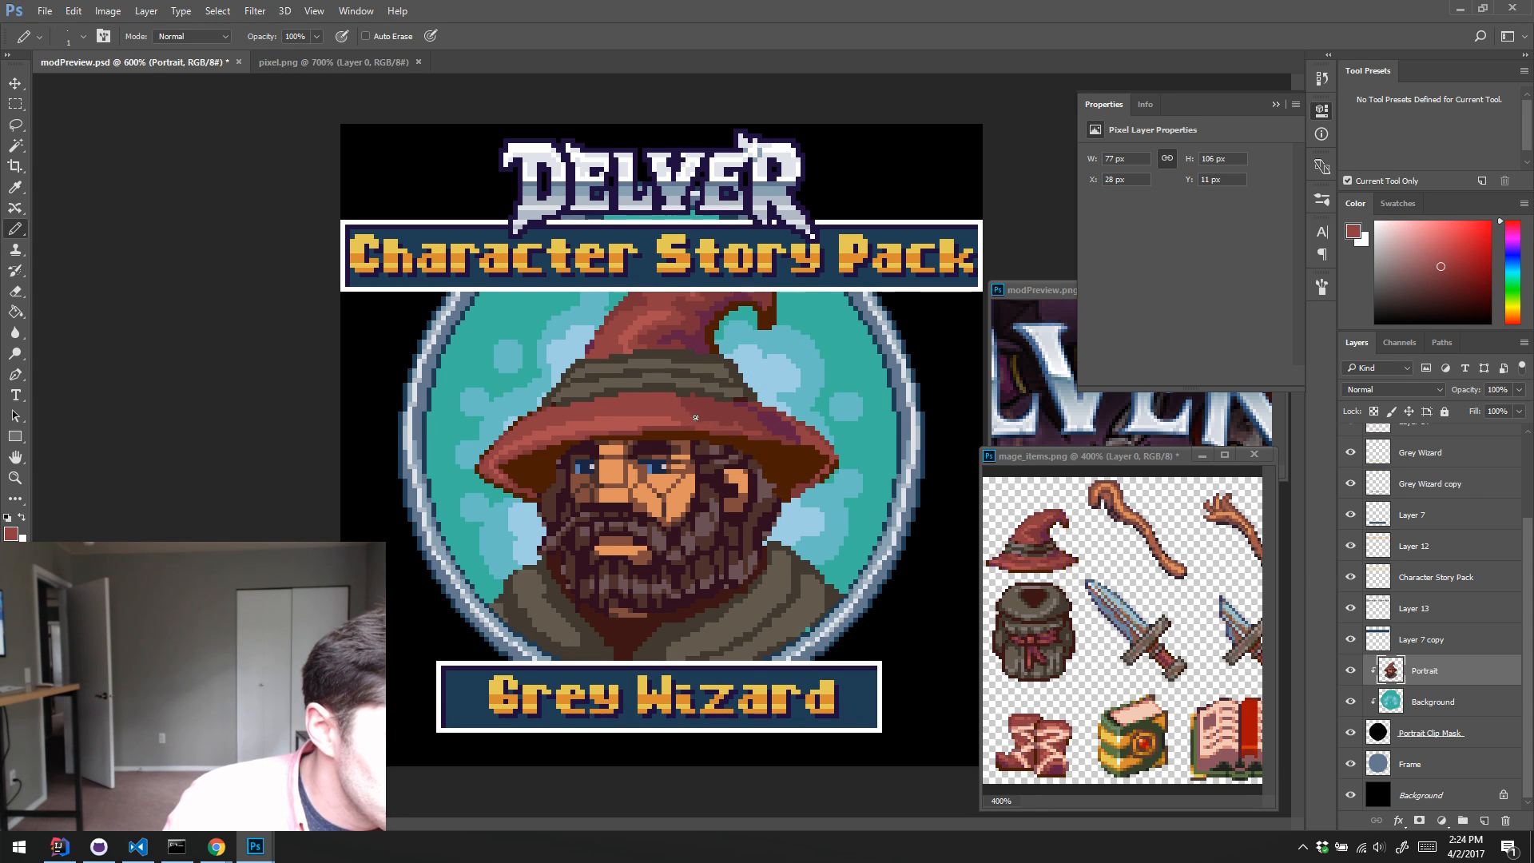
alt+click(707, 411)
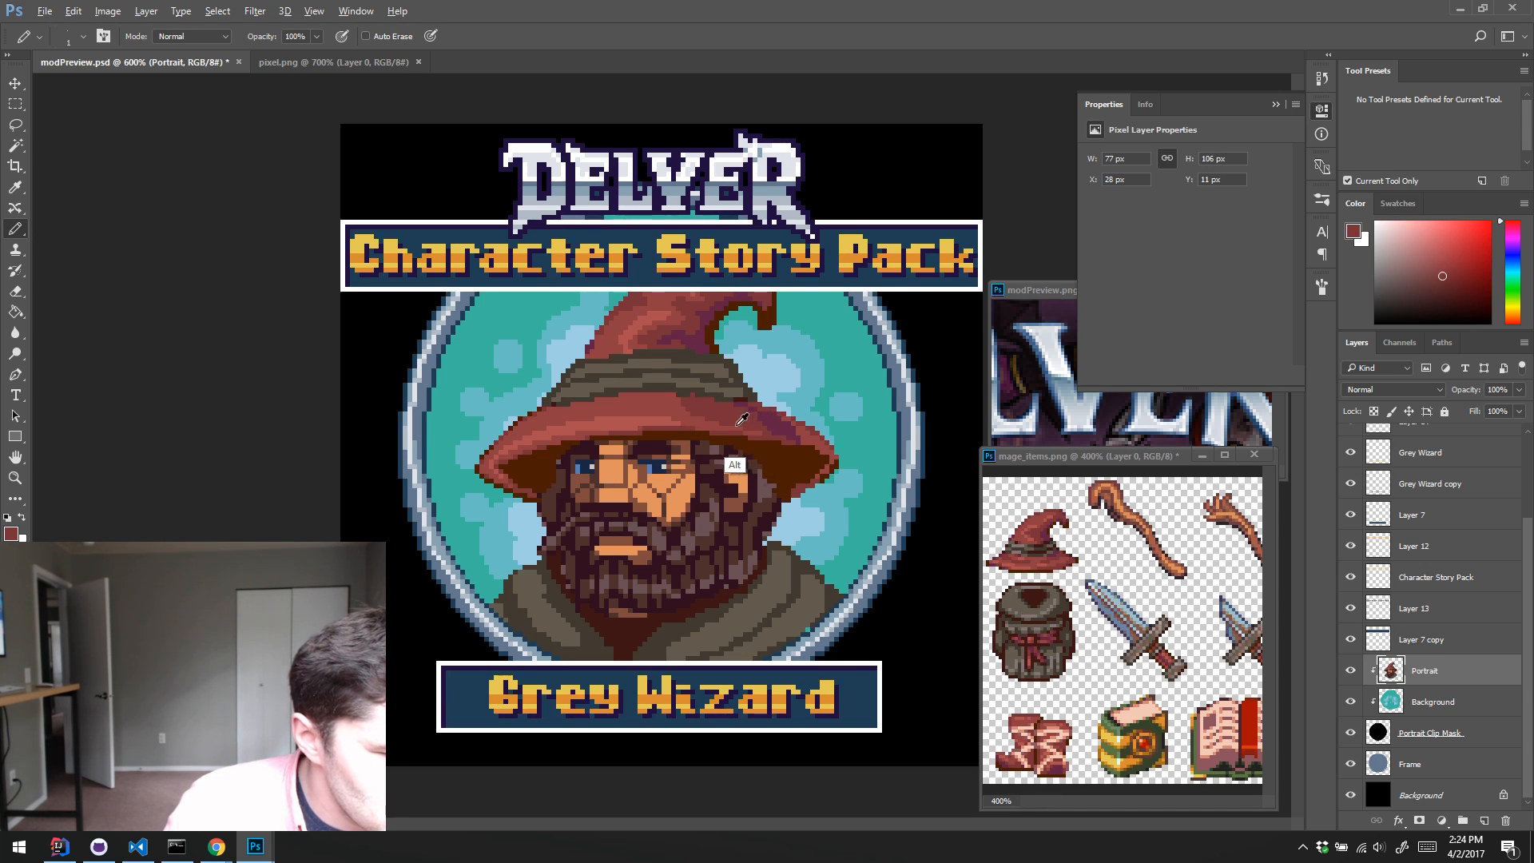
alt+click(716, 418)
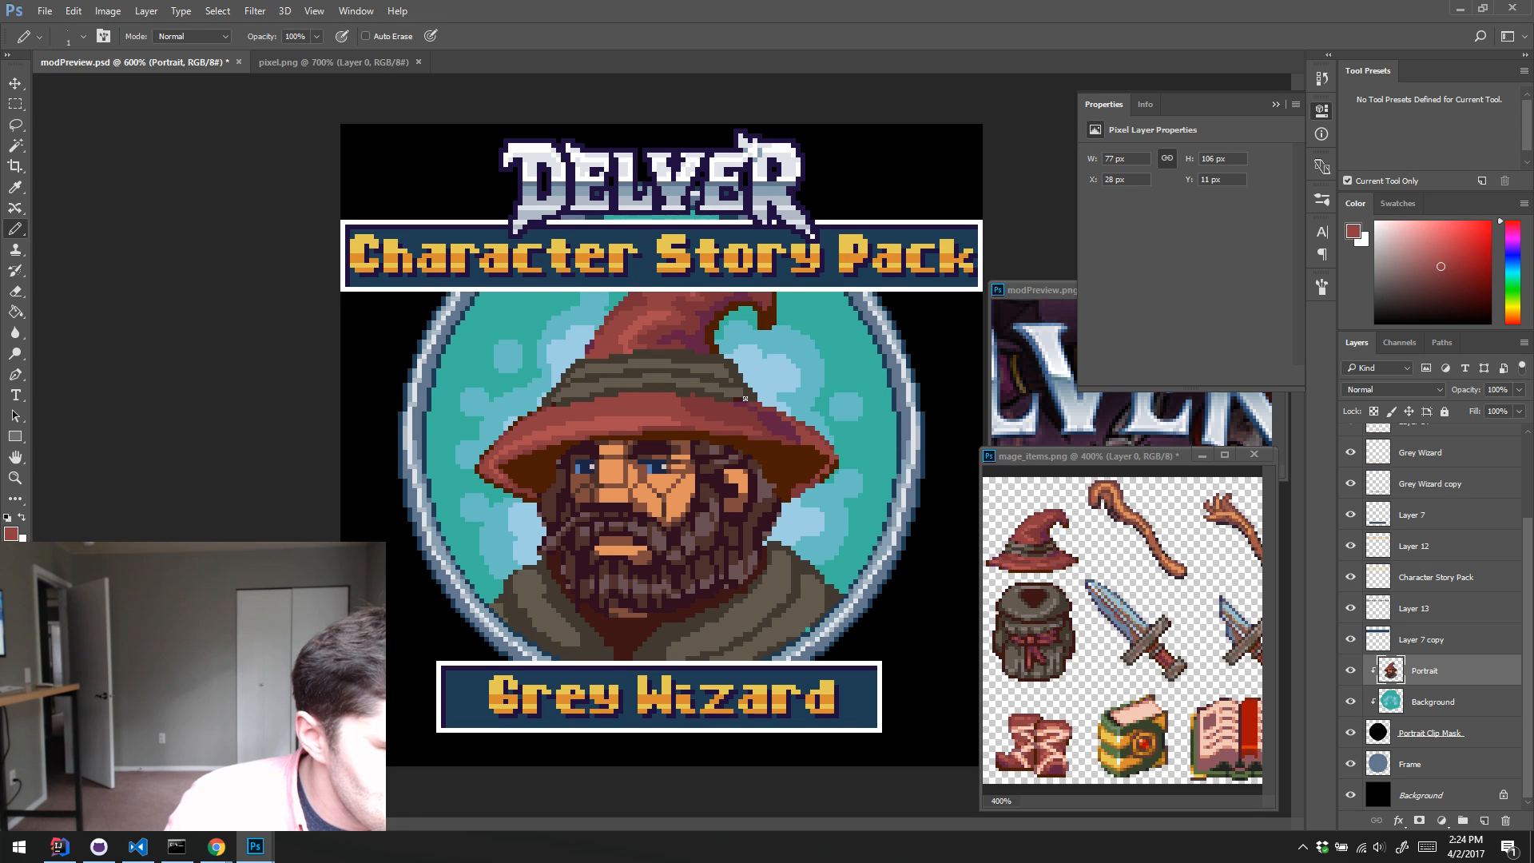
alt+click(707, 426)
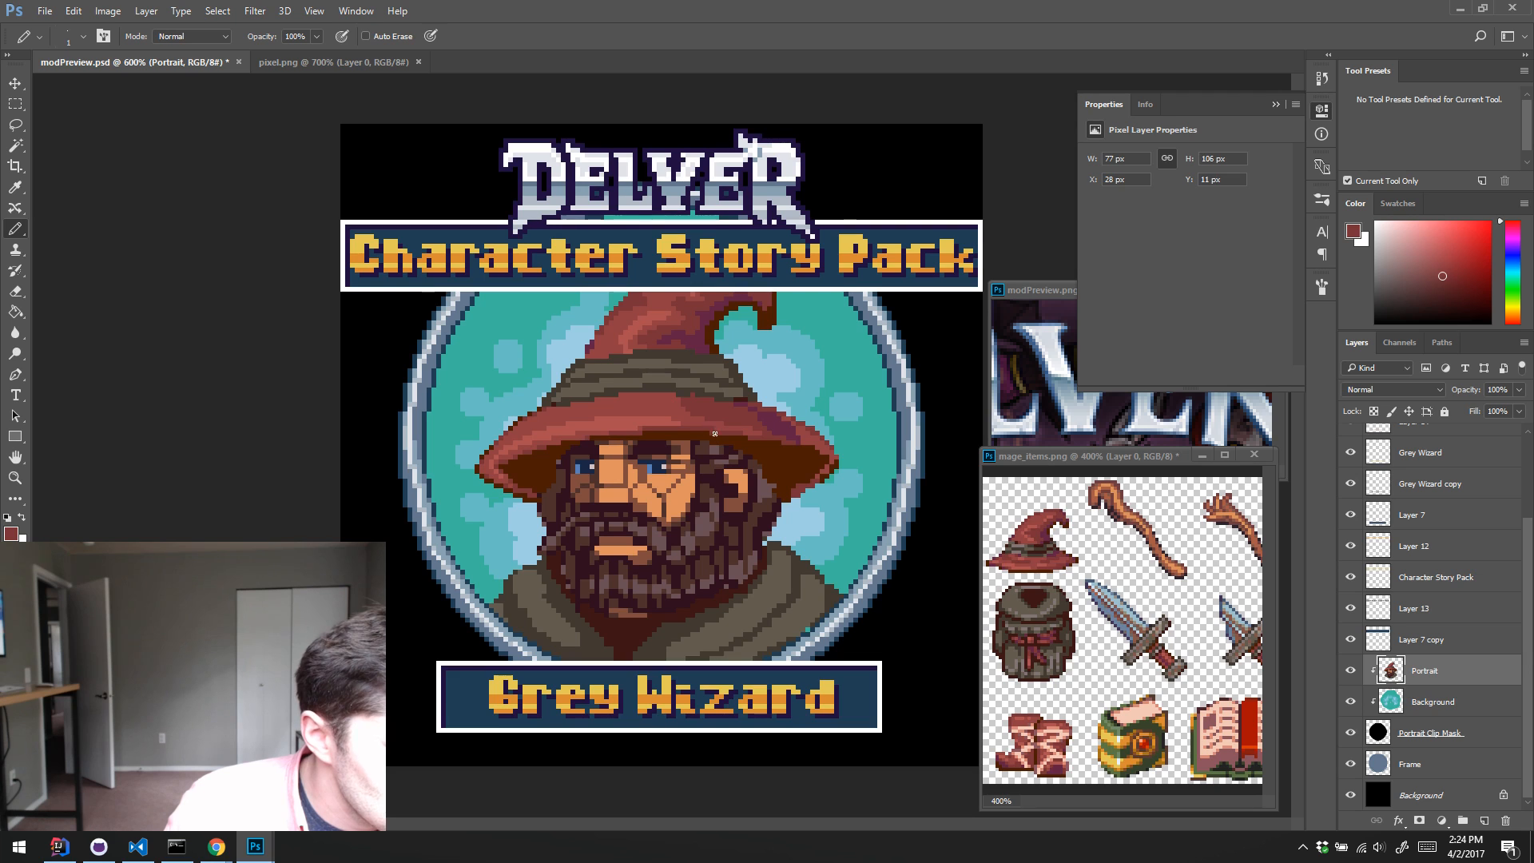
alt+click(714, 434)
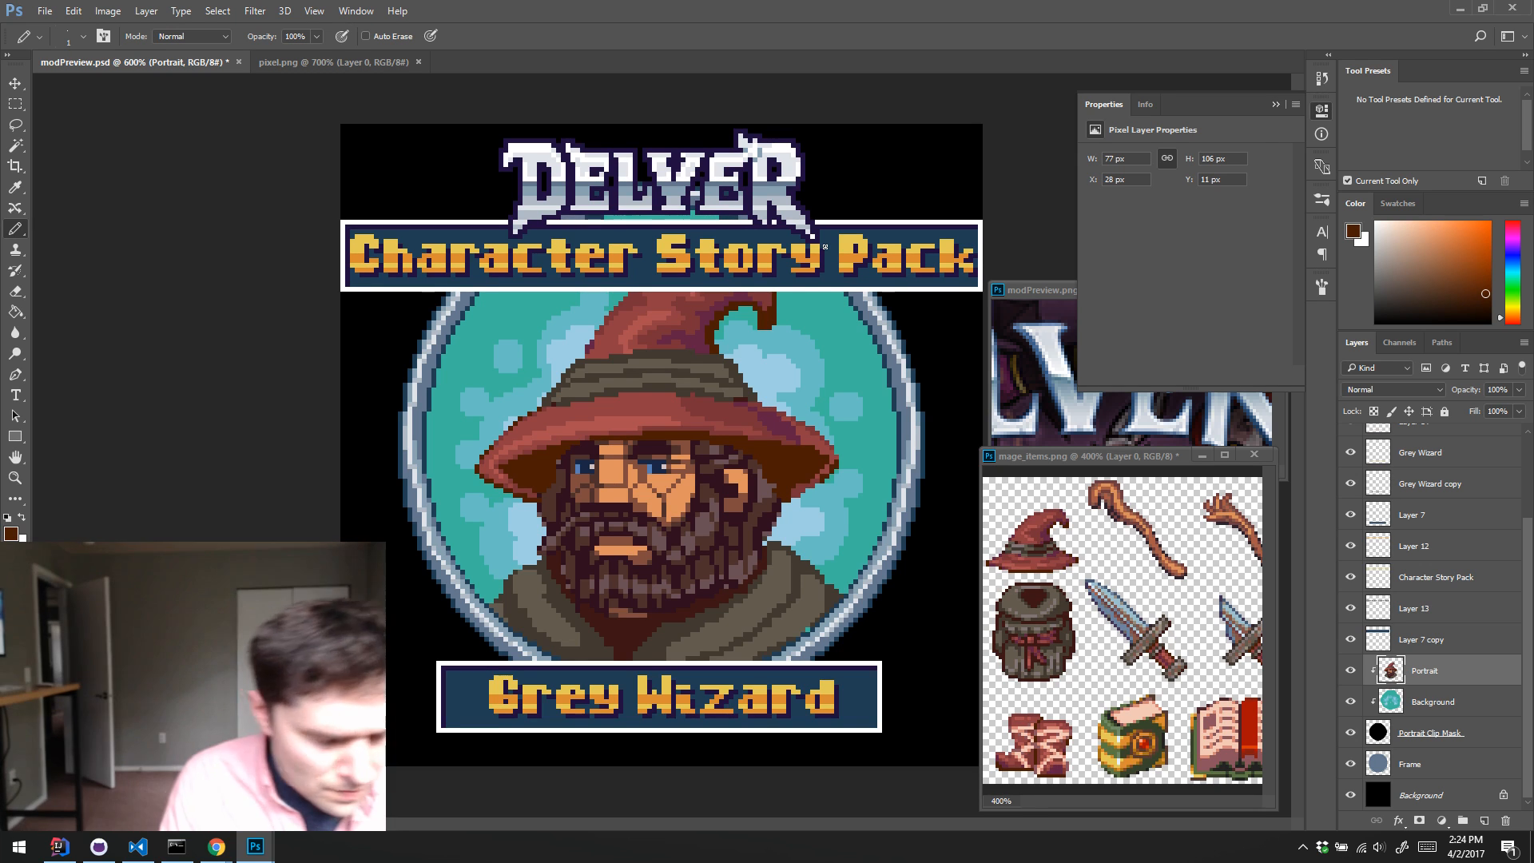
Step: Touch up the brim's upper surface with sampled reds and adjust the purple shadow near its right end
alt+click(529, 411)
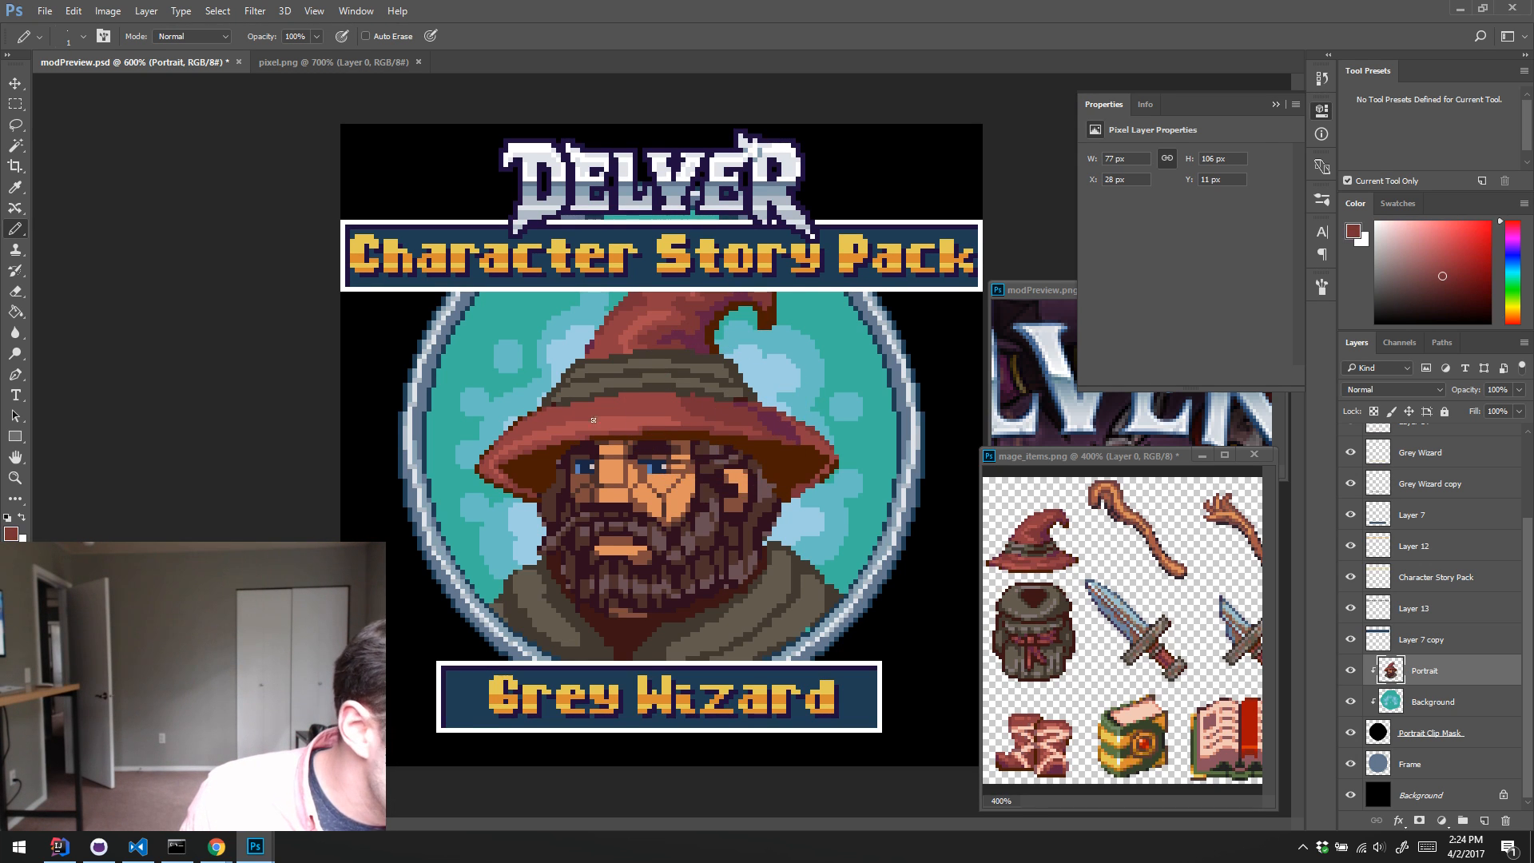
alt+click(691, 413)
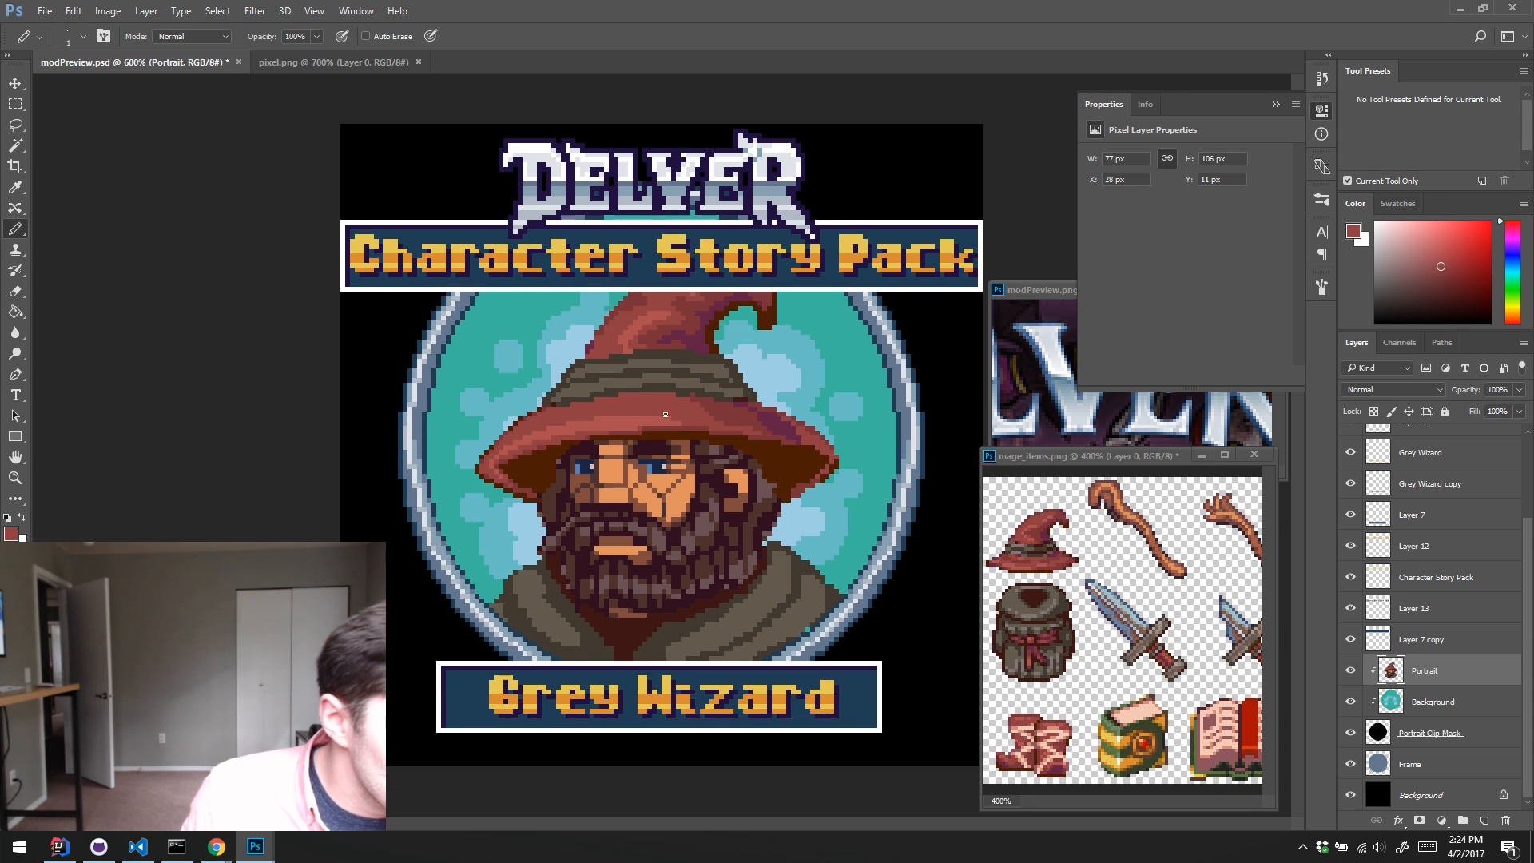
alt+click(788, 431)
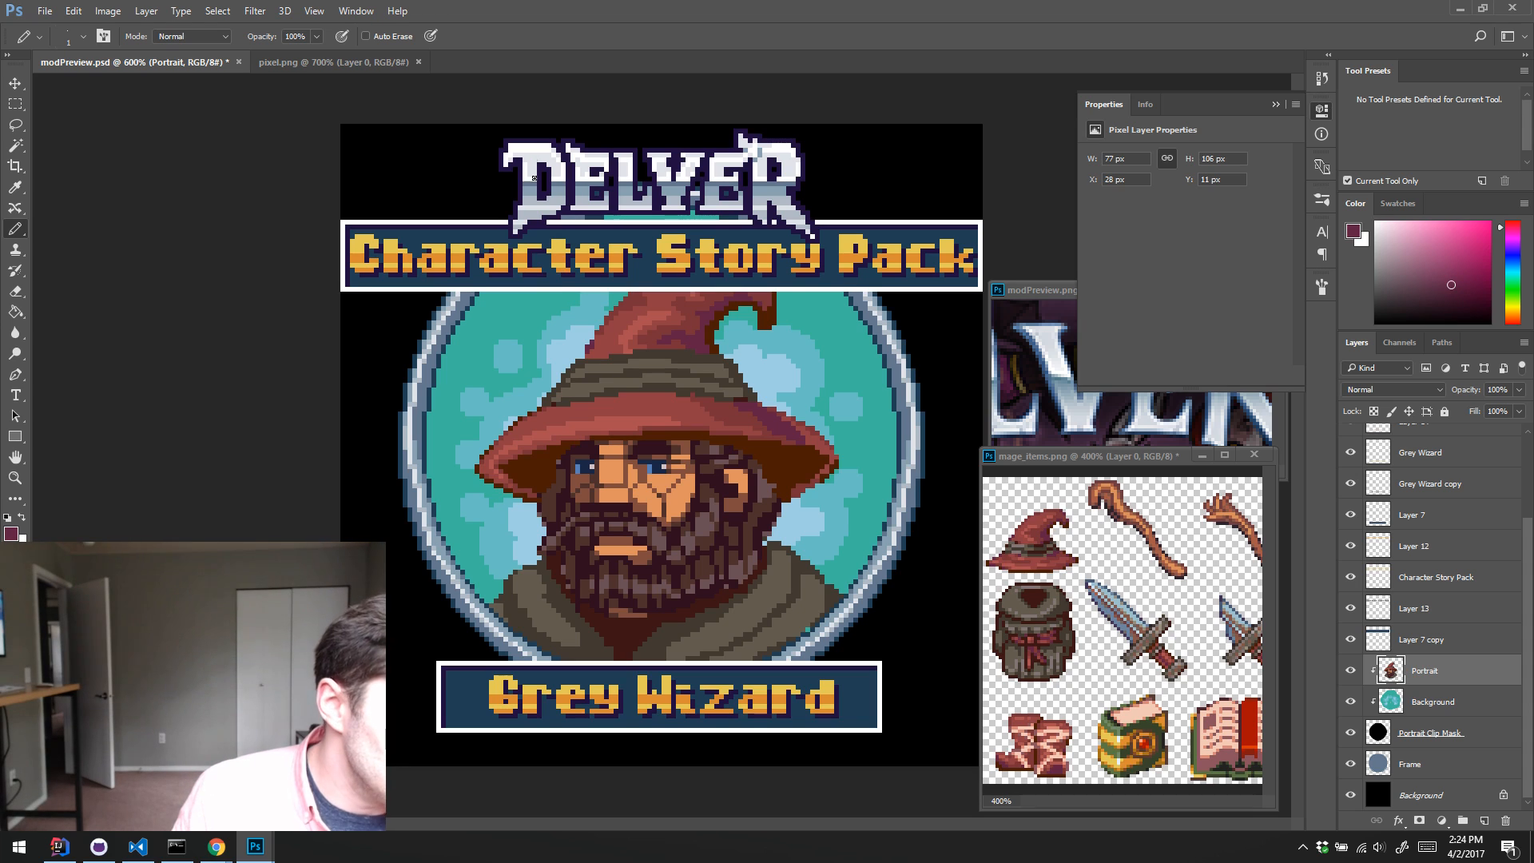
alt+click(788, 422)
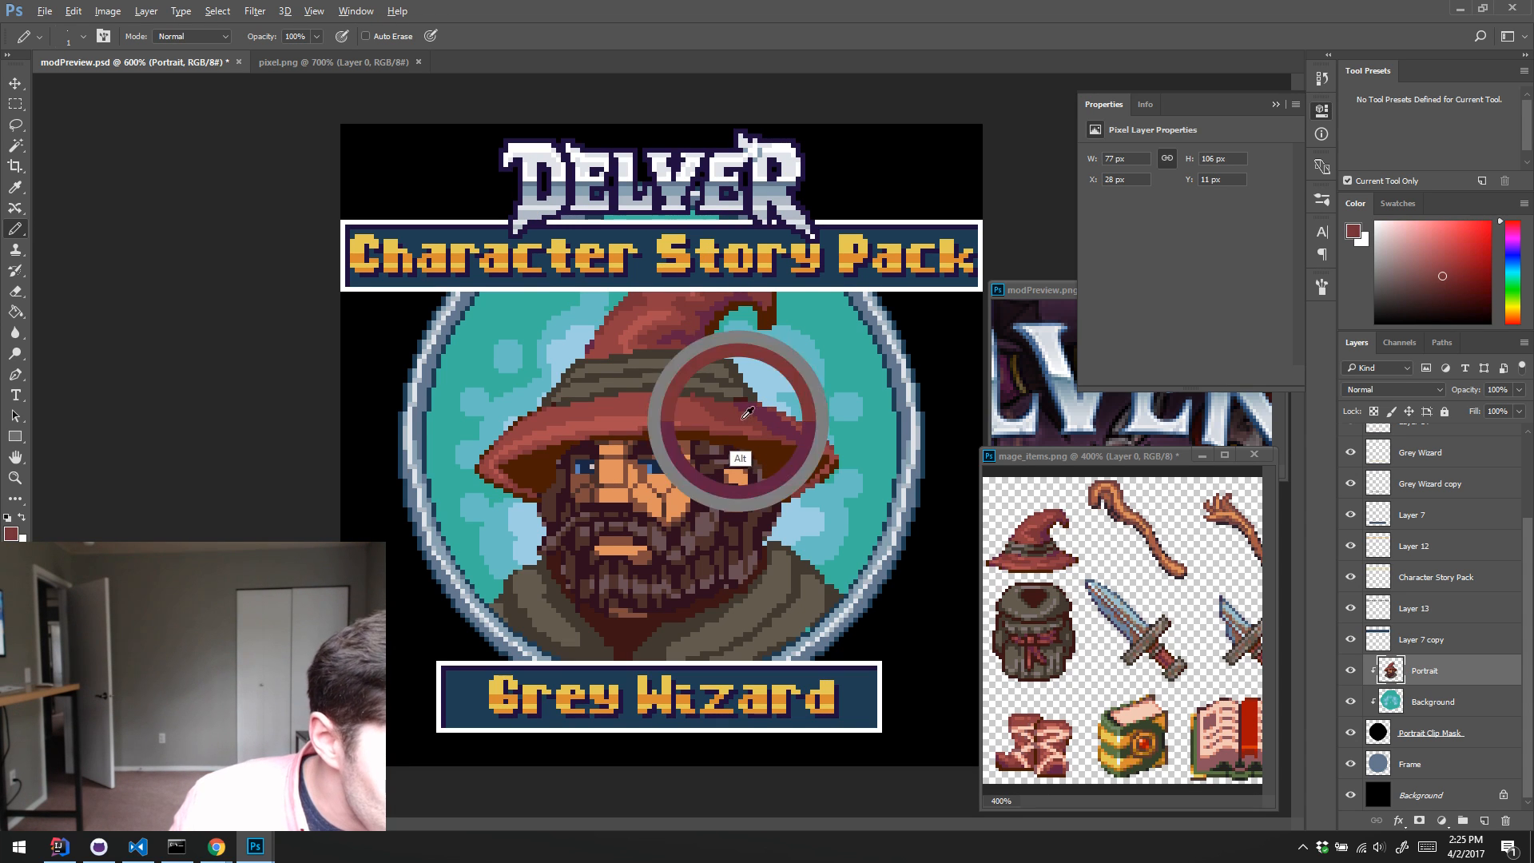
Step: Touch up the brim's right end and the inner curve below the hat's curled tip with sampled dark brown, red and purple
alt+click(821, 465)
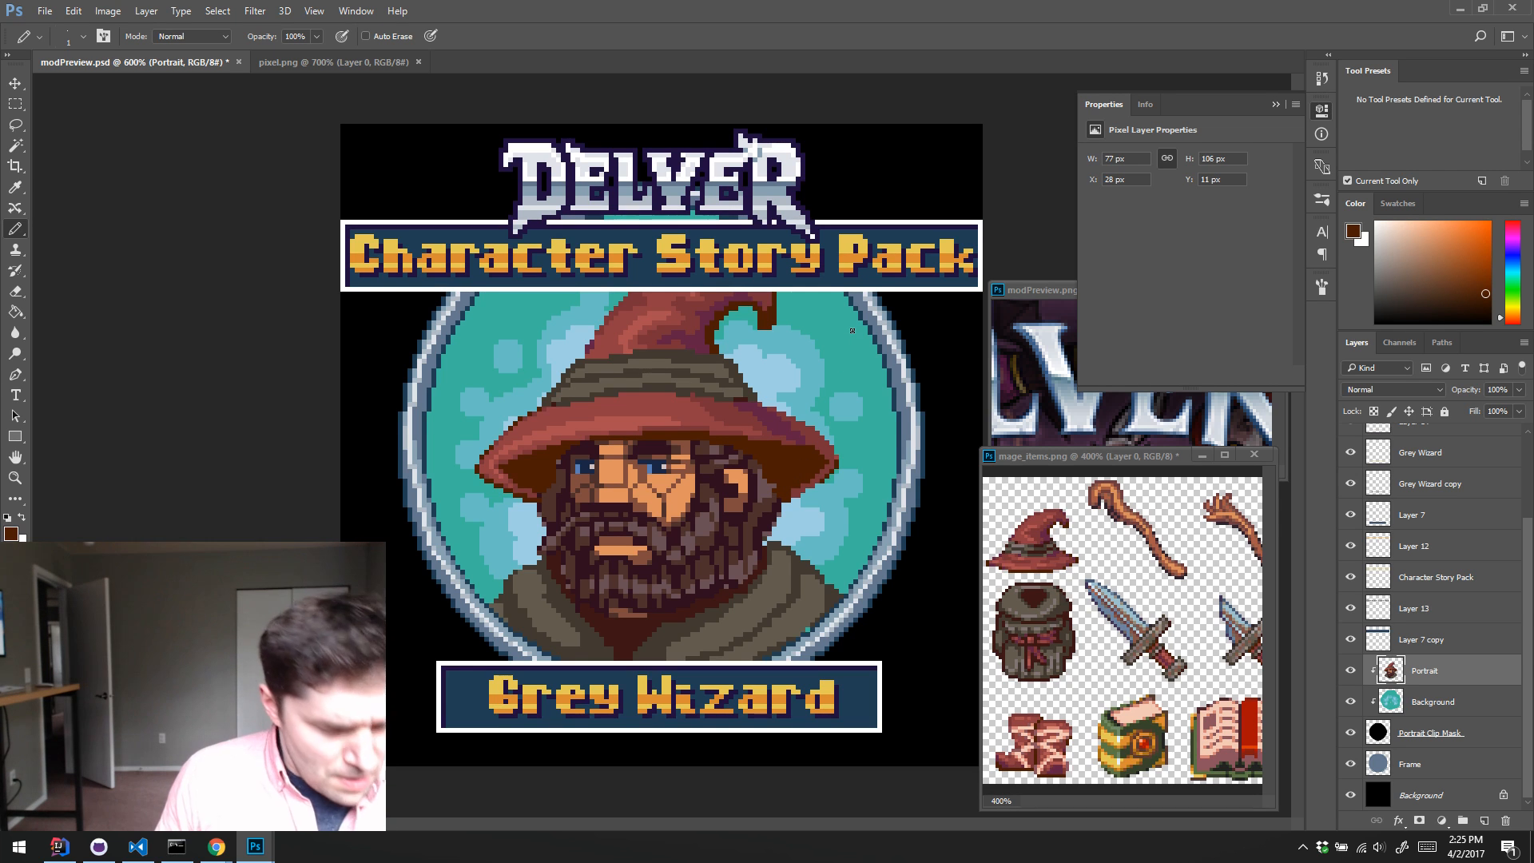
alt+click(828, 453)
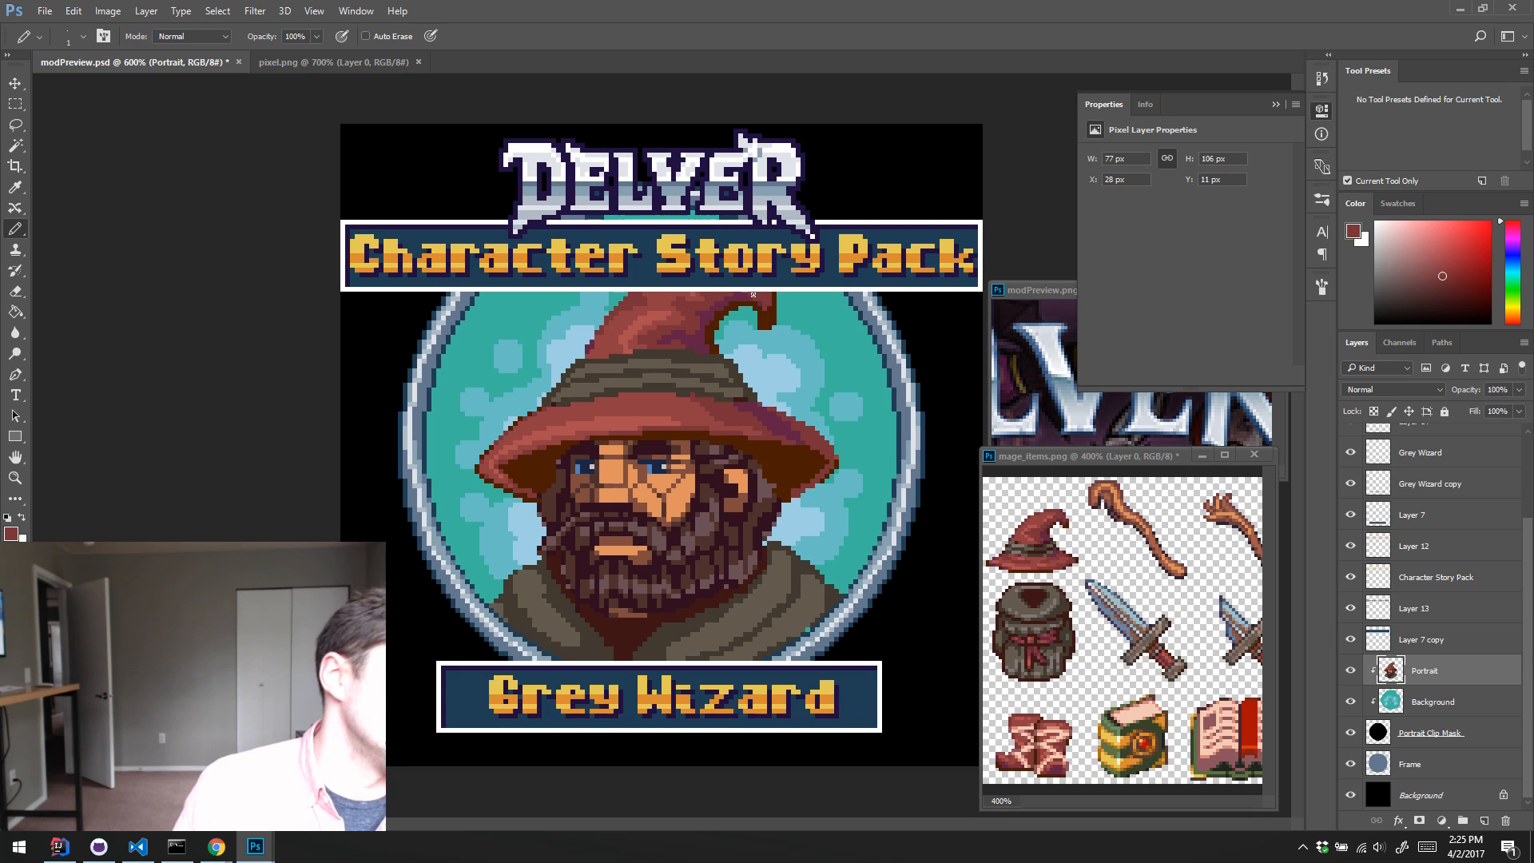
alt+click(715, 329)
mouse_move(716, 327)
mouse_down()
mouse_move(750, 313)
mouse_move(757, 325)
mouse_up()
alt+click(710, 335)
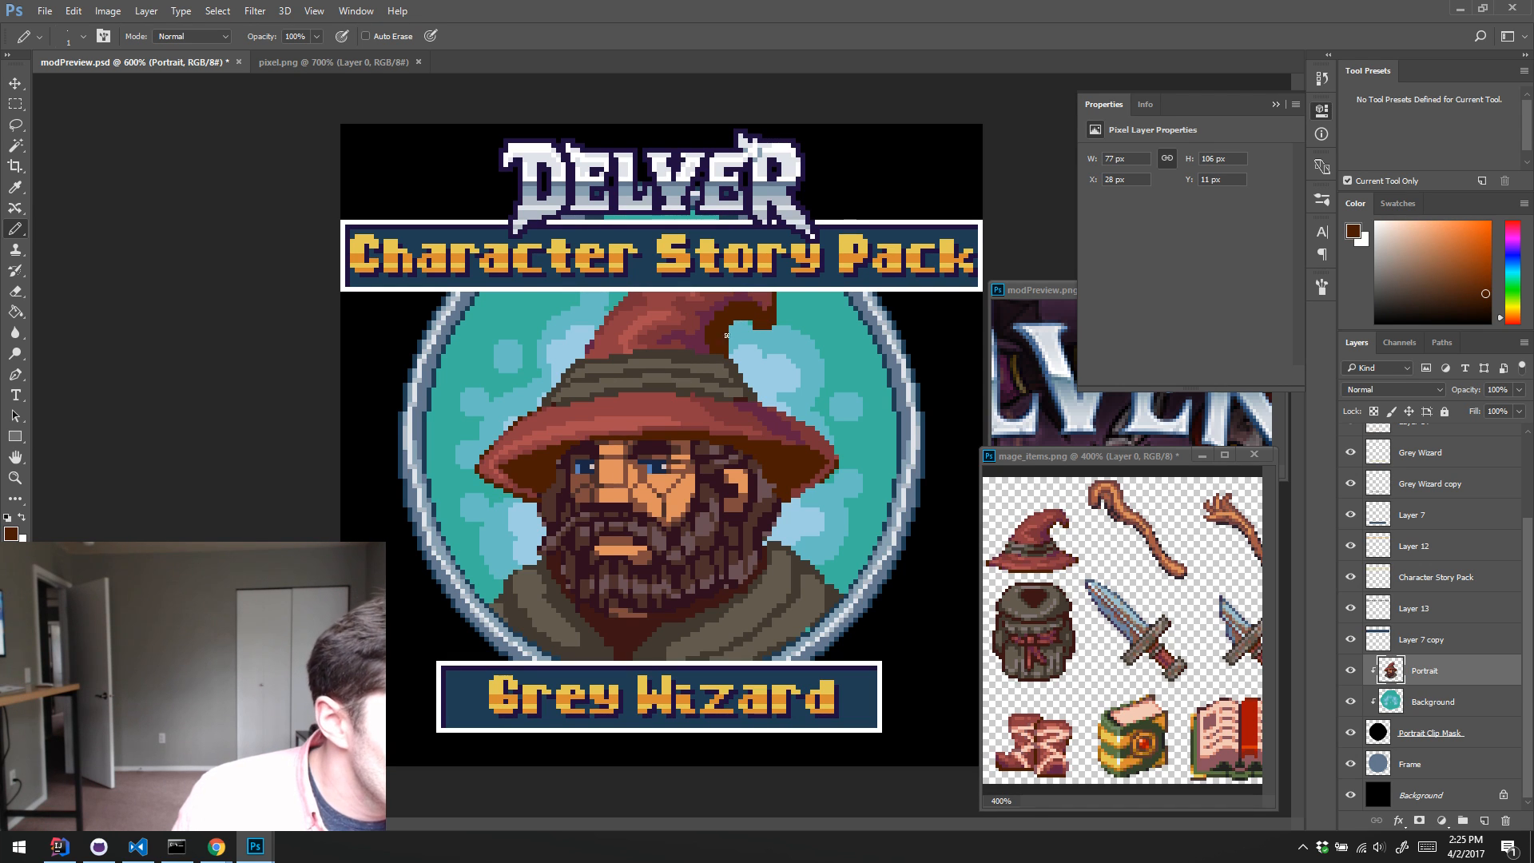
alt+click(718, 310)
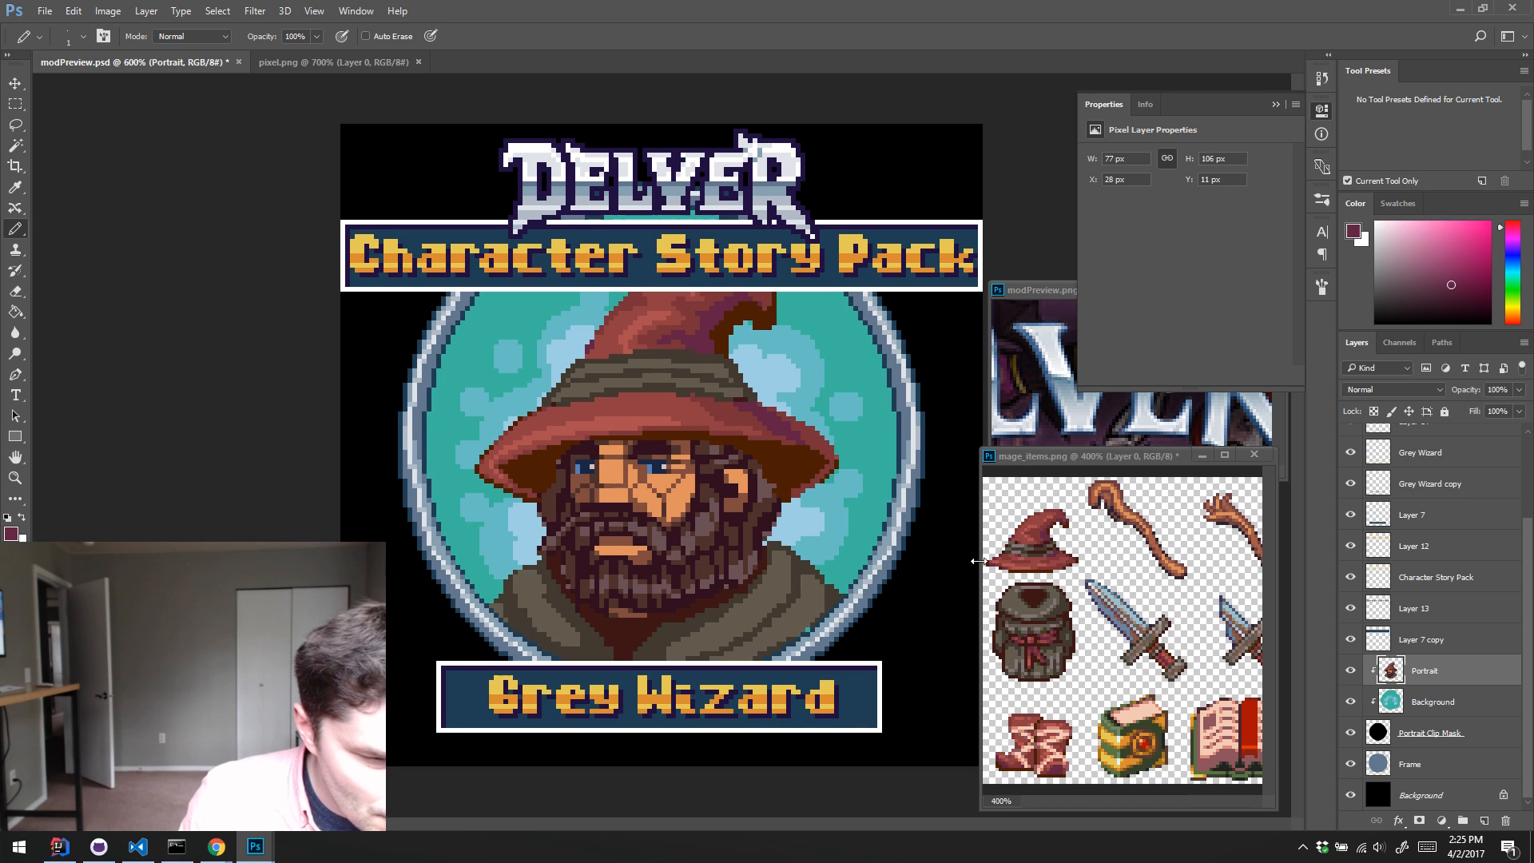
Step: Refine the edge pixels along the underside and right end of the hat brim with sampled dark brown and dark red
key(alt)
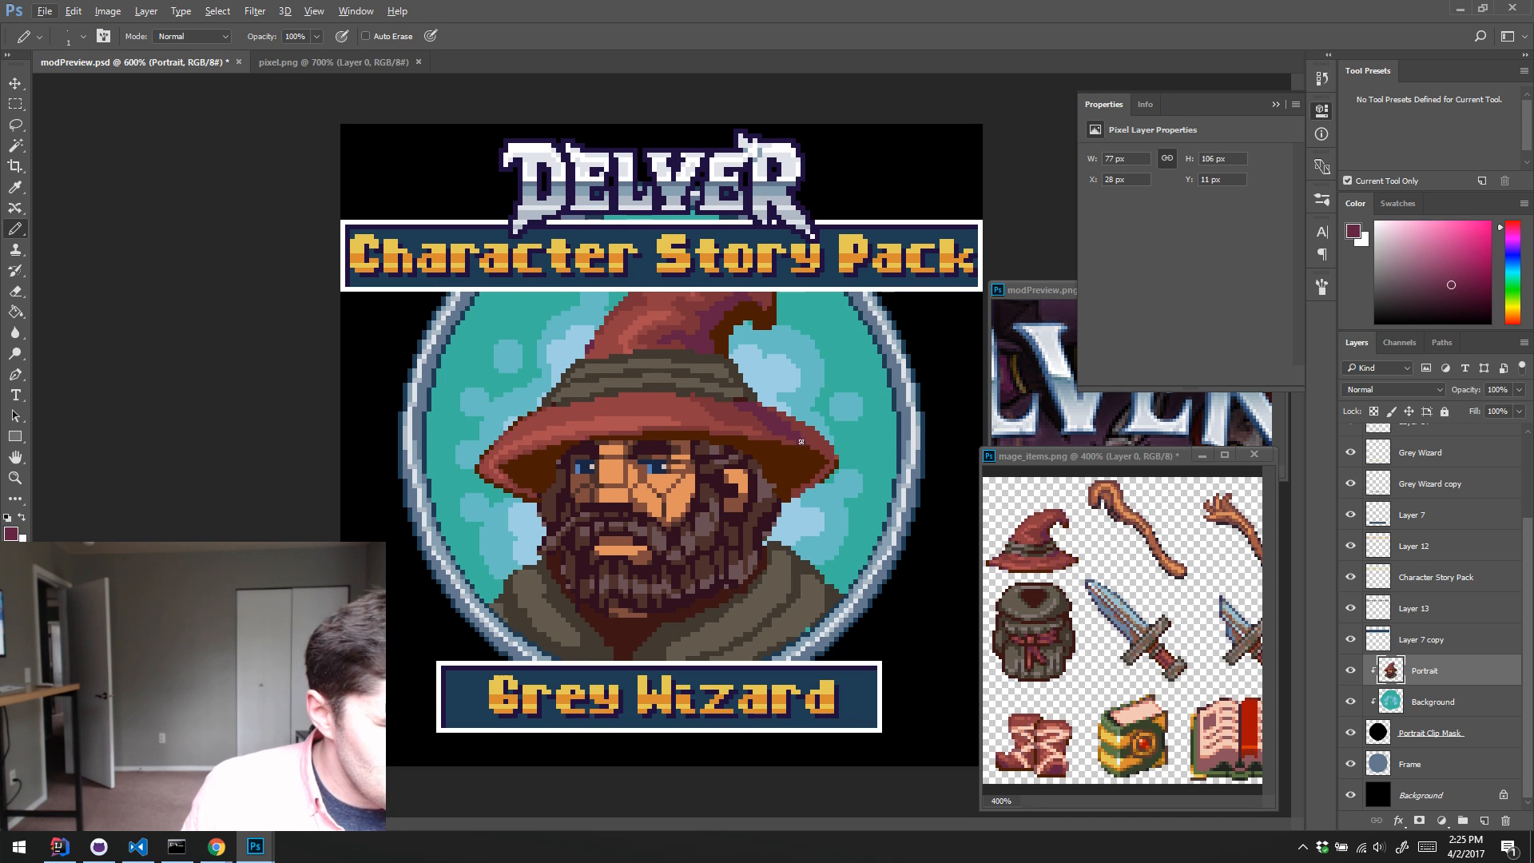
alt+click(536, 505)
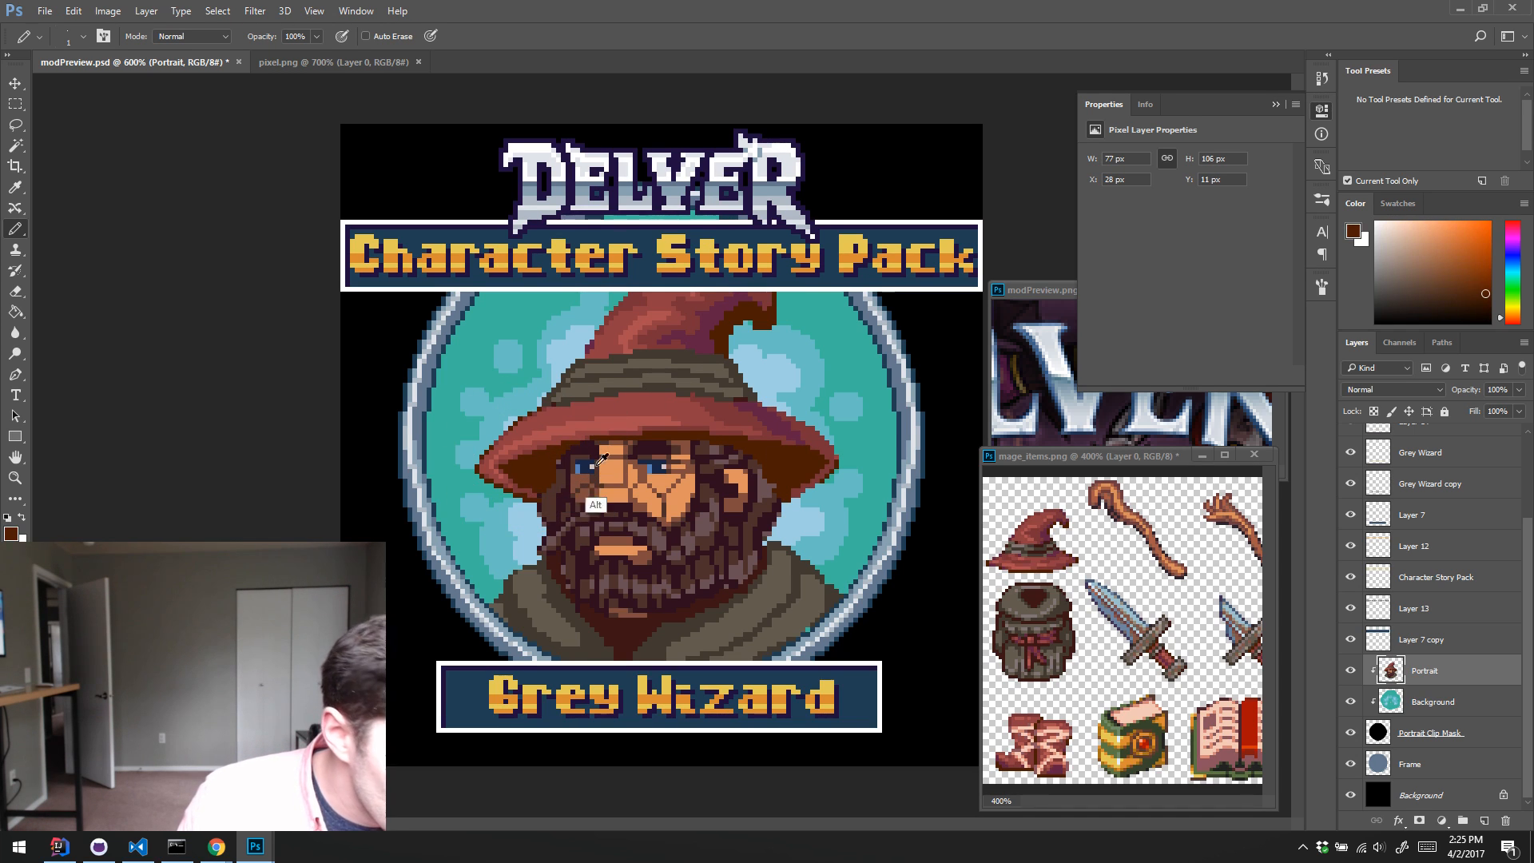
alt+click(804, 429)
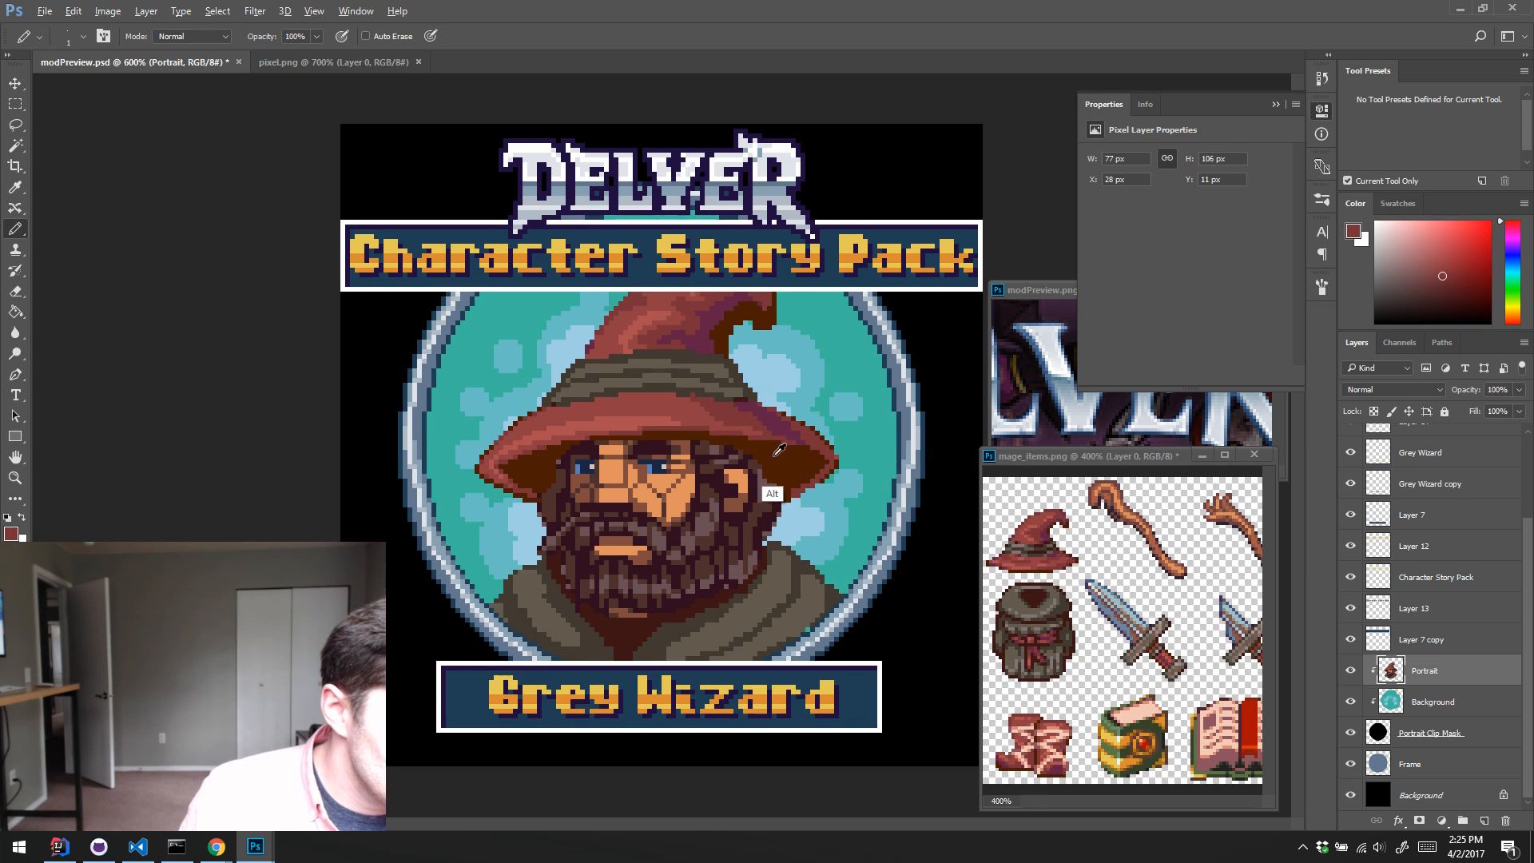
alt+click(773, 494)
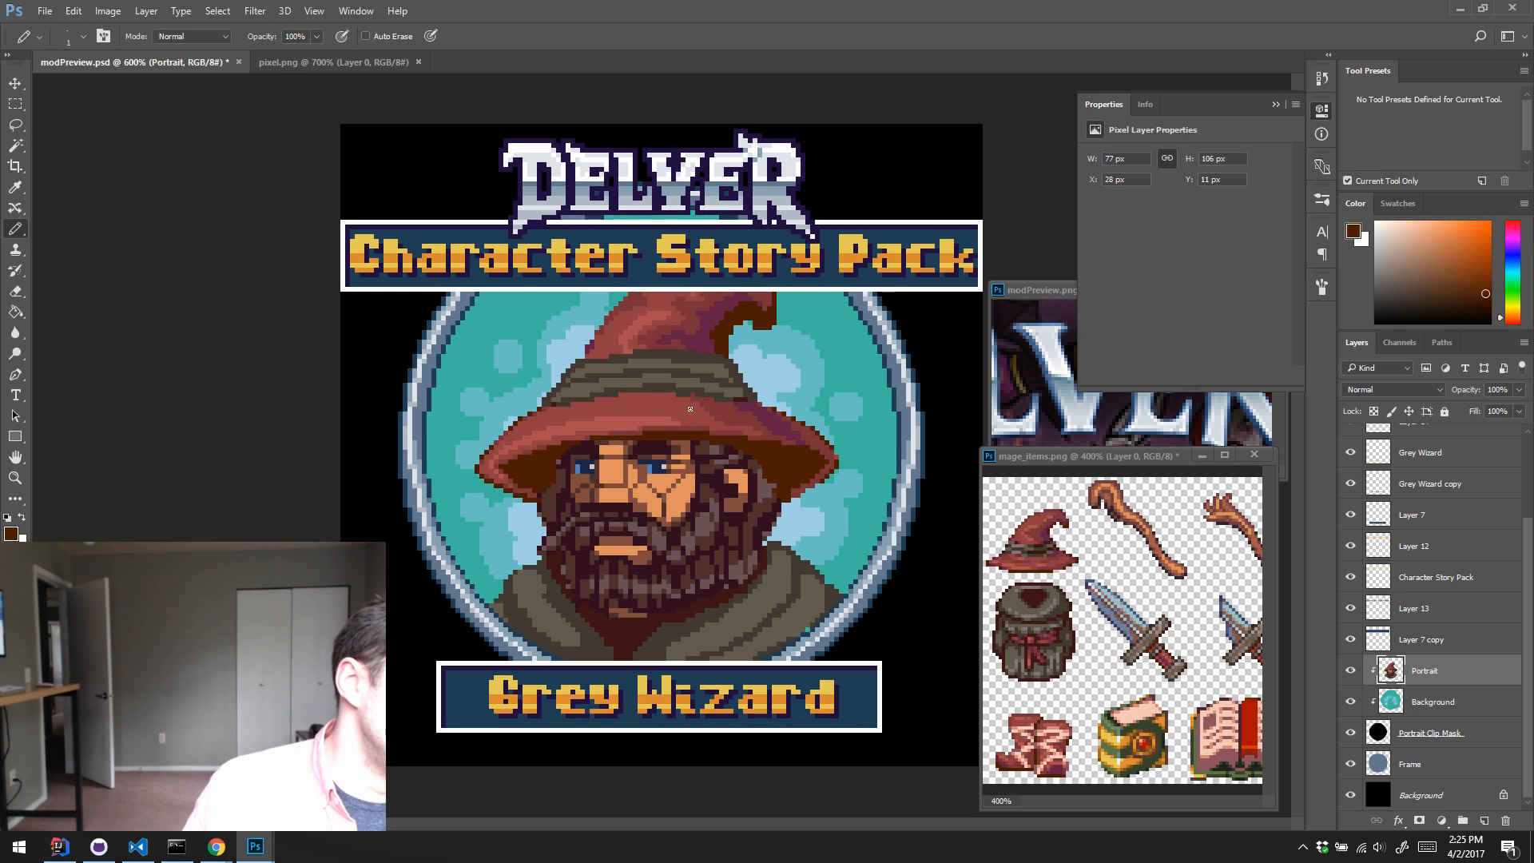
alt+click(559, 461)
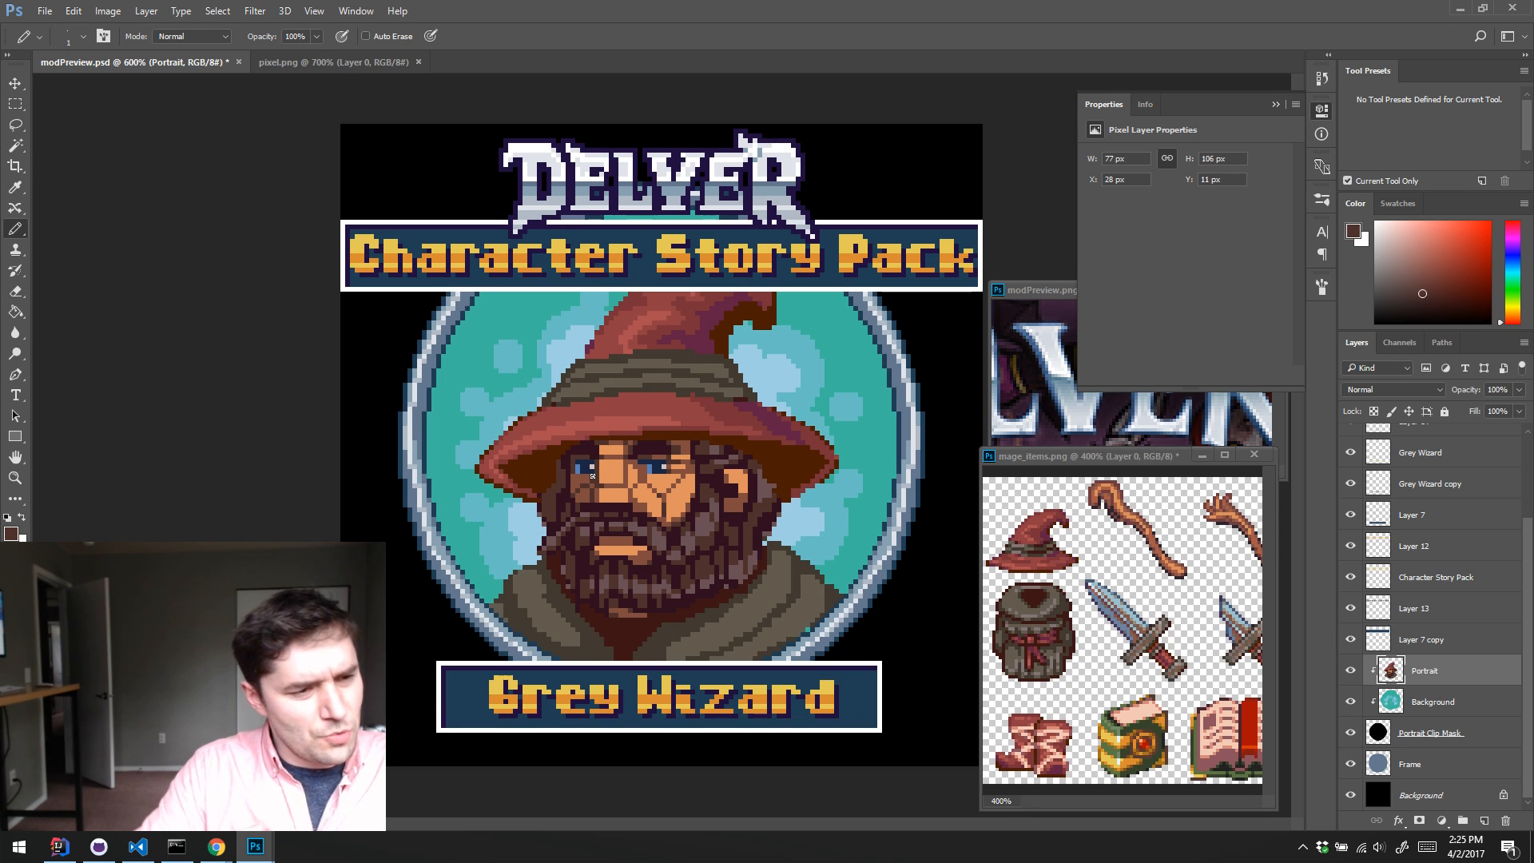
Step: Select all the brown hair and beard shades with the Magic Wand and copy them to a new layer
key(w)
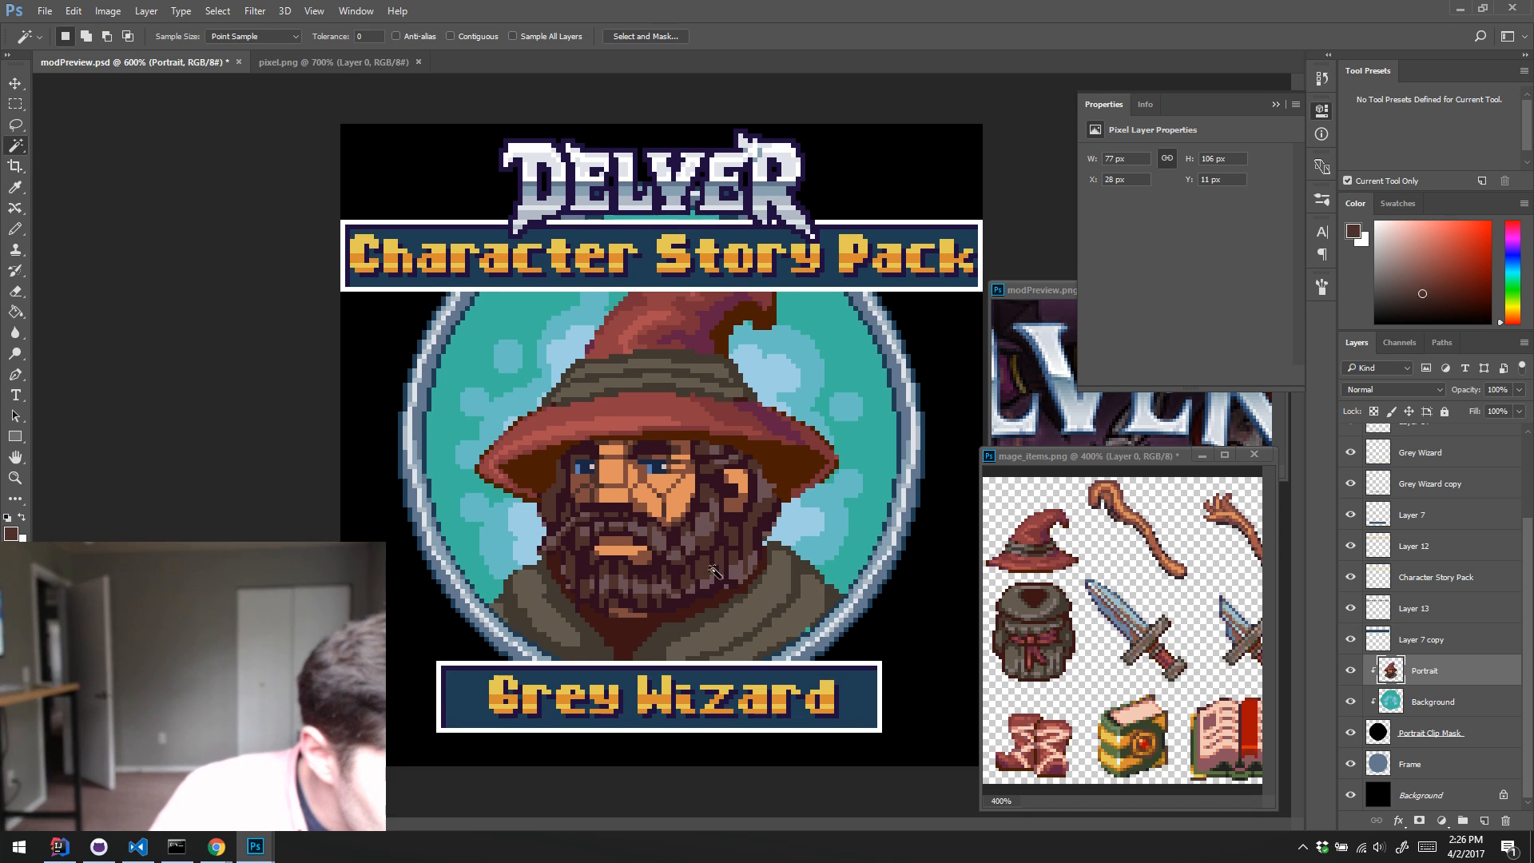
click(713, 565)
key(ctrl+d)
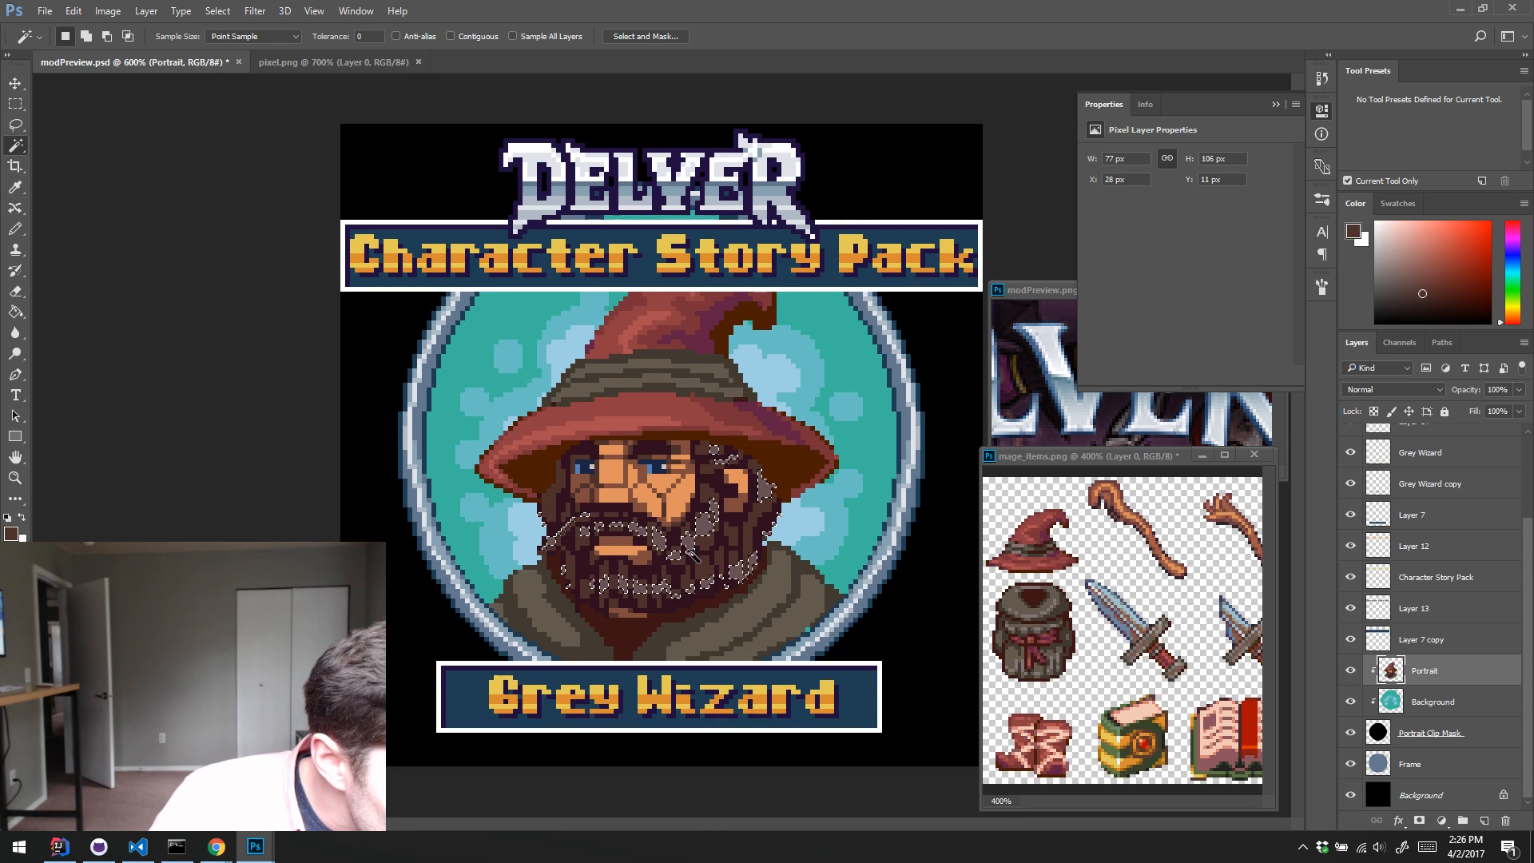
shift+click(711, 548)
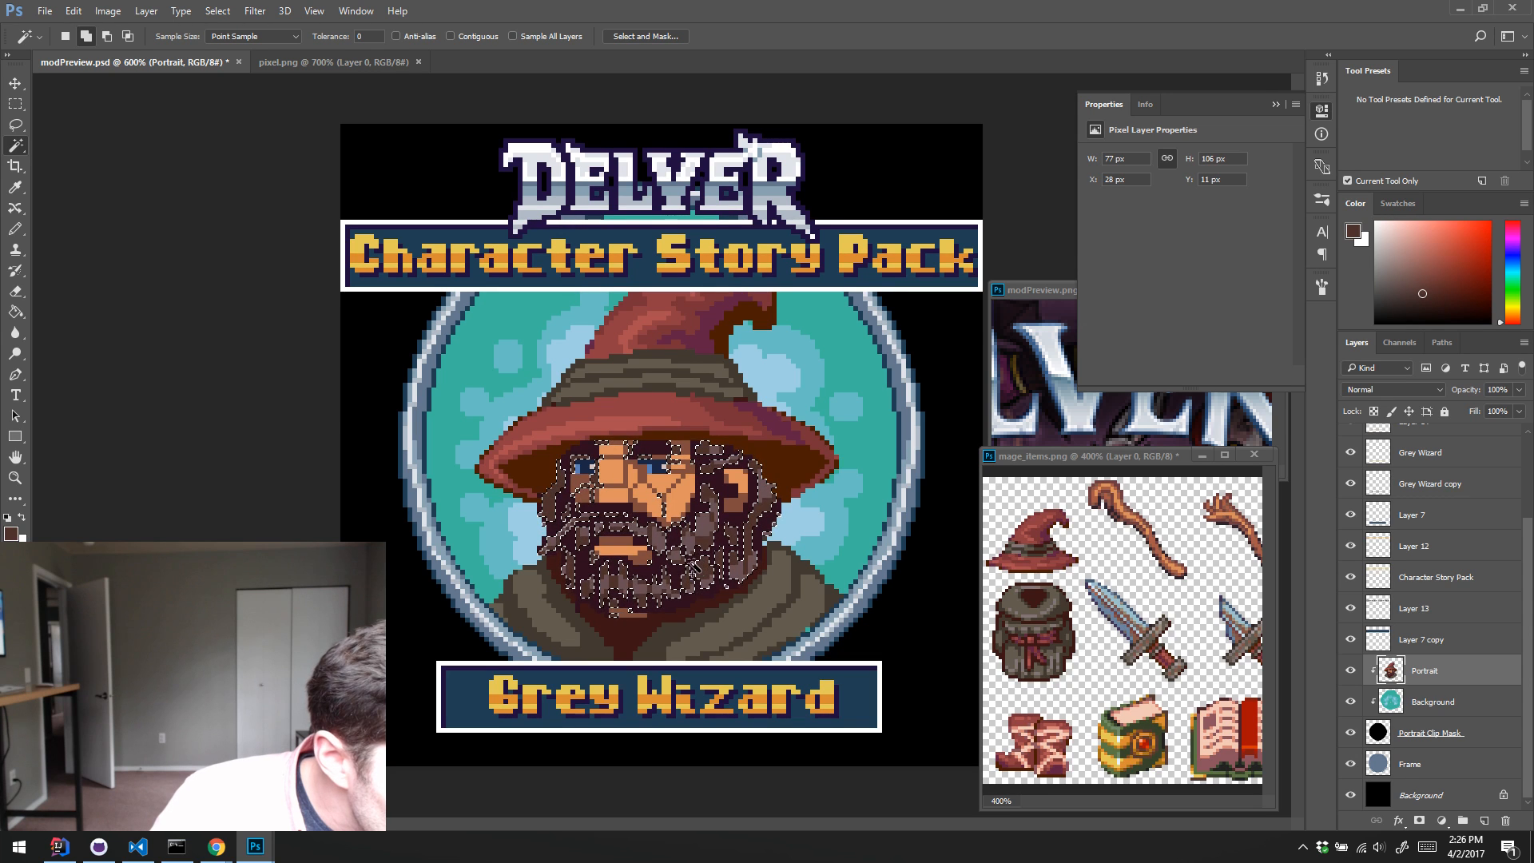
shift+click(695, 563)
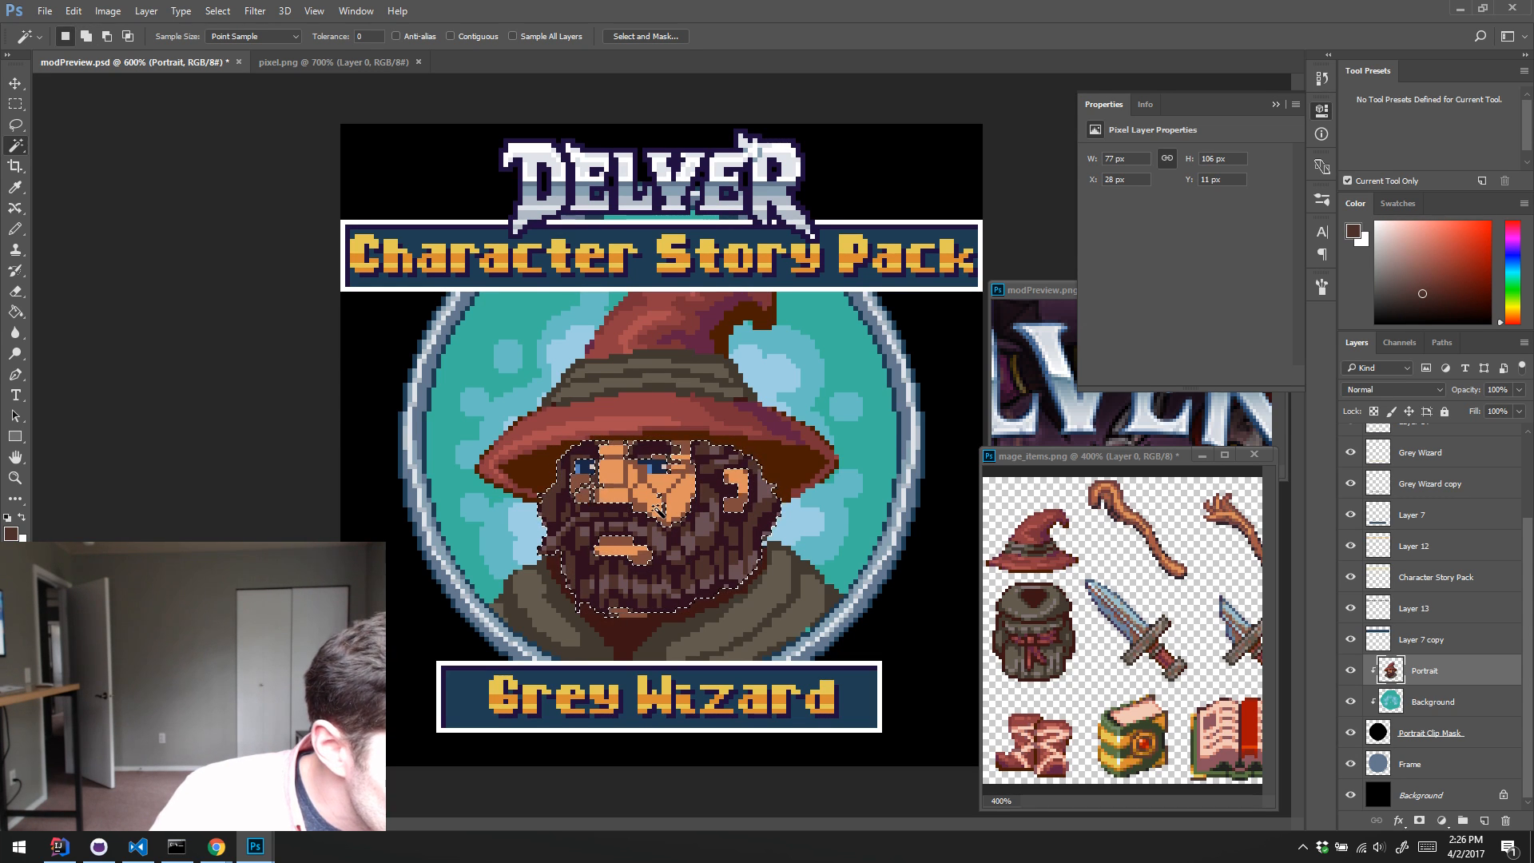
key(ctrl+j)
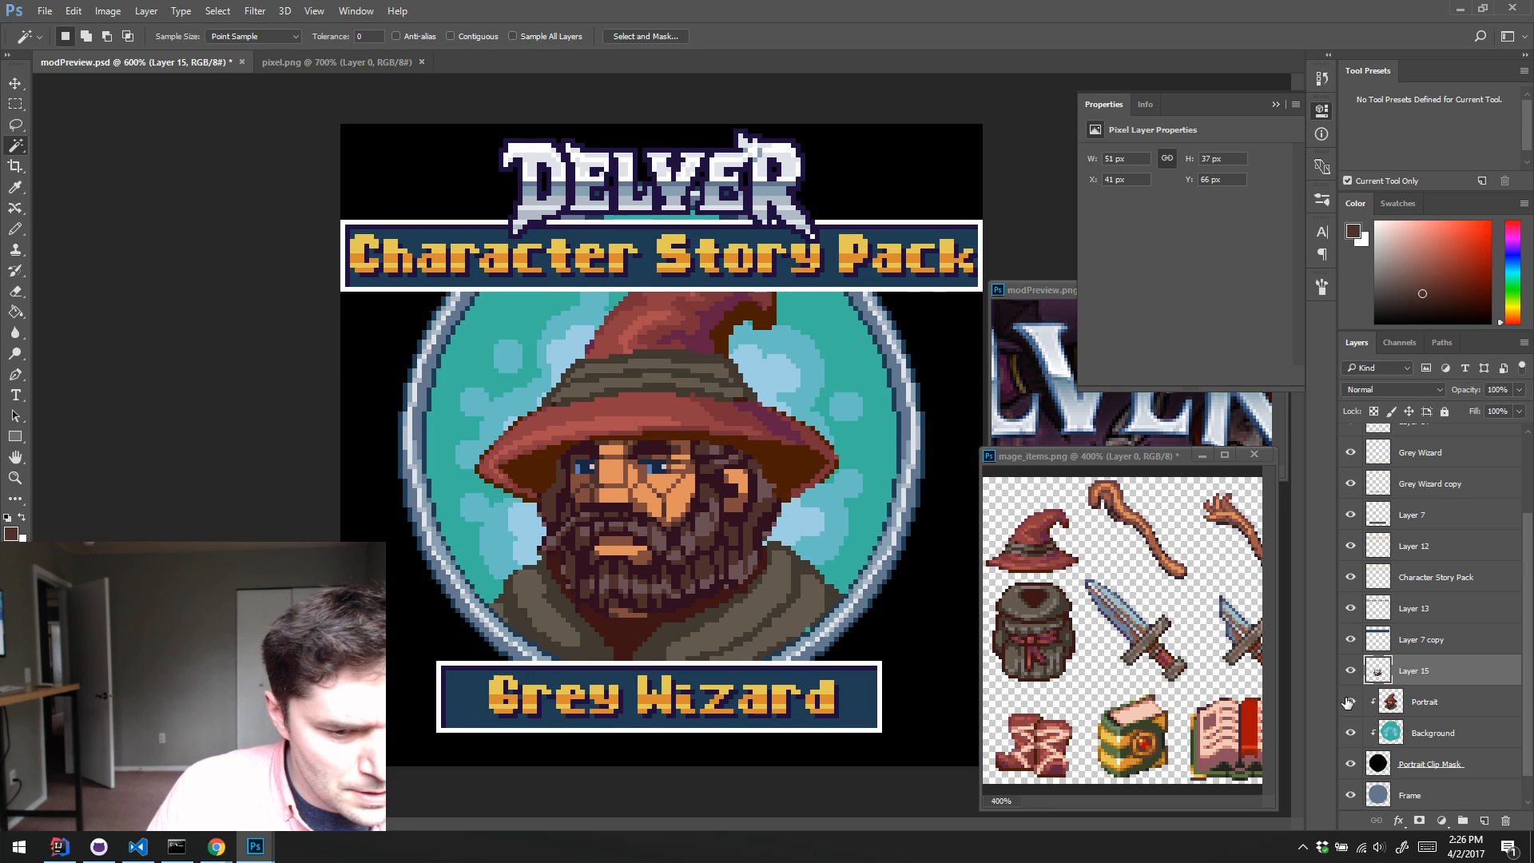
Step: Hide the Portrait layer and fill the black gap in the Background layer behind the face with sampled teal
click(1349, 702)
click(1350, 702)
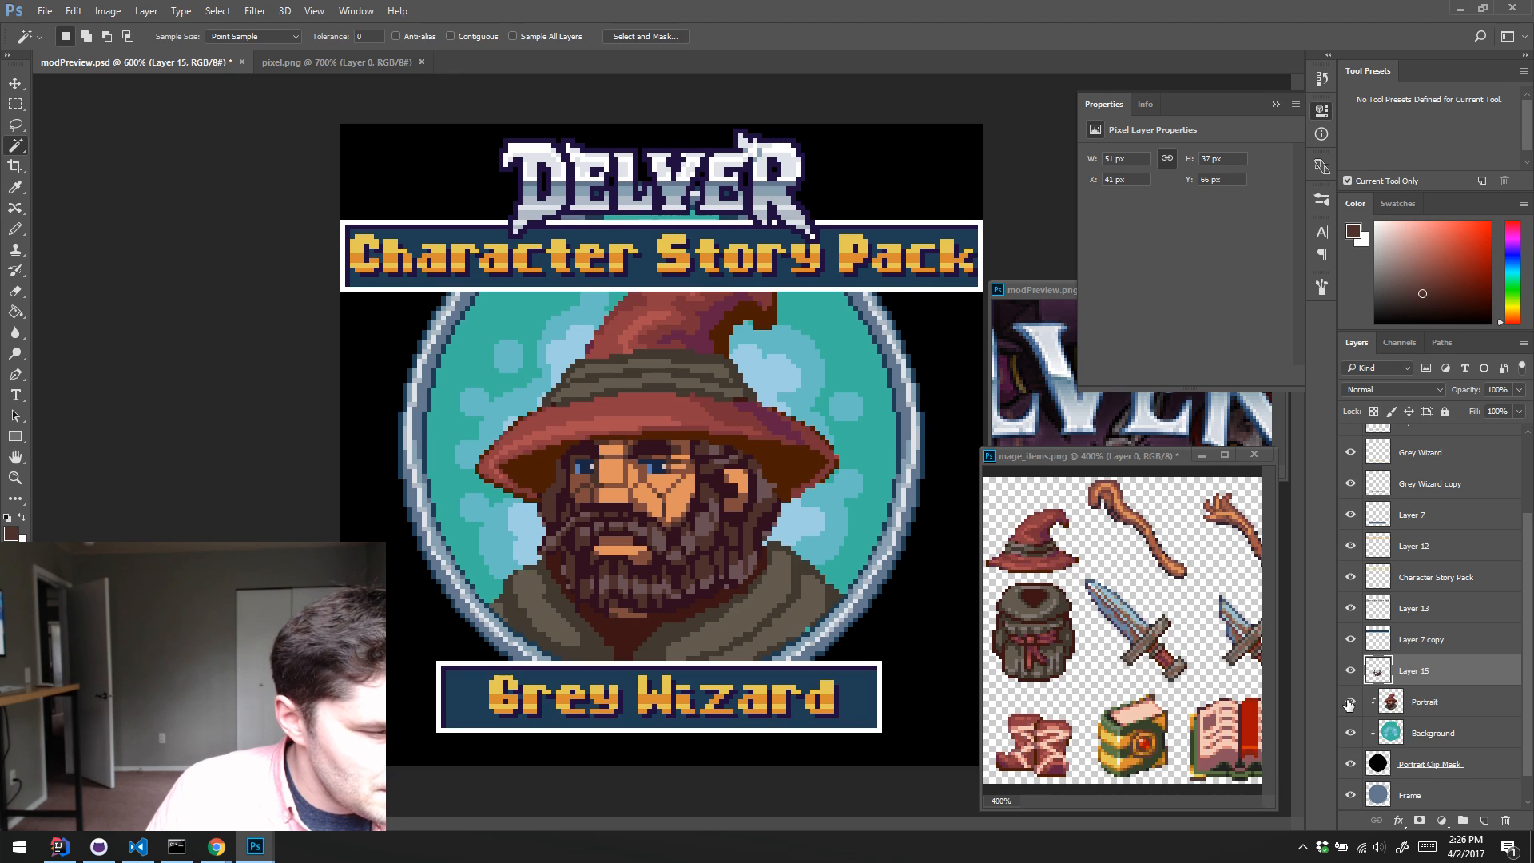
click(1349, 702)
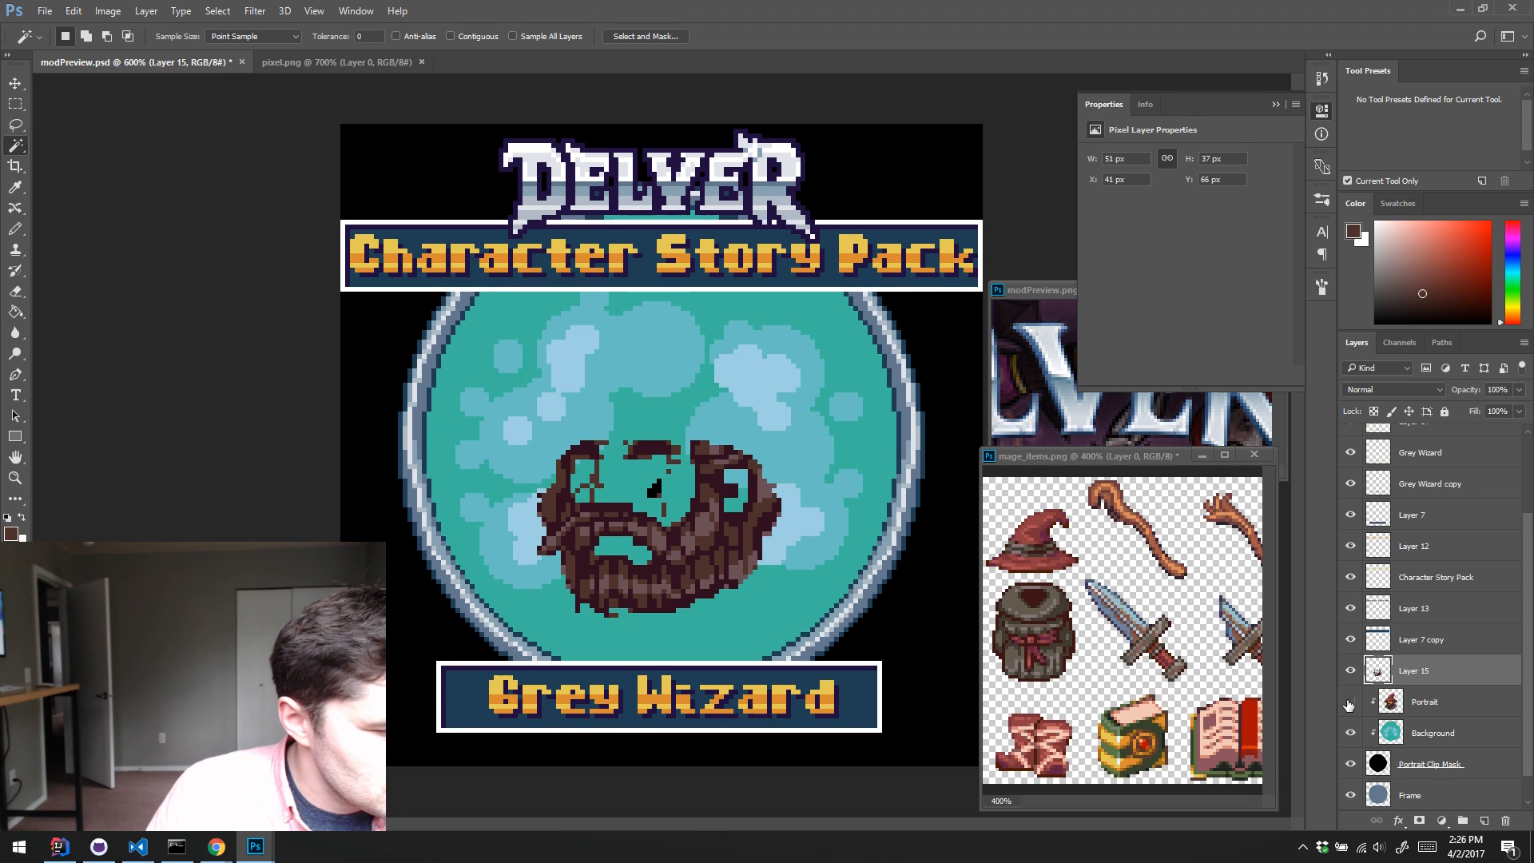
click(1396, 735)
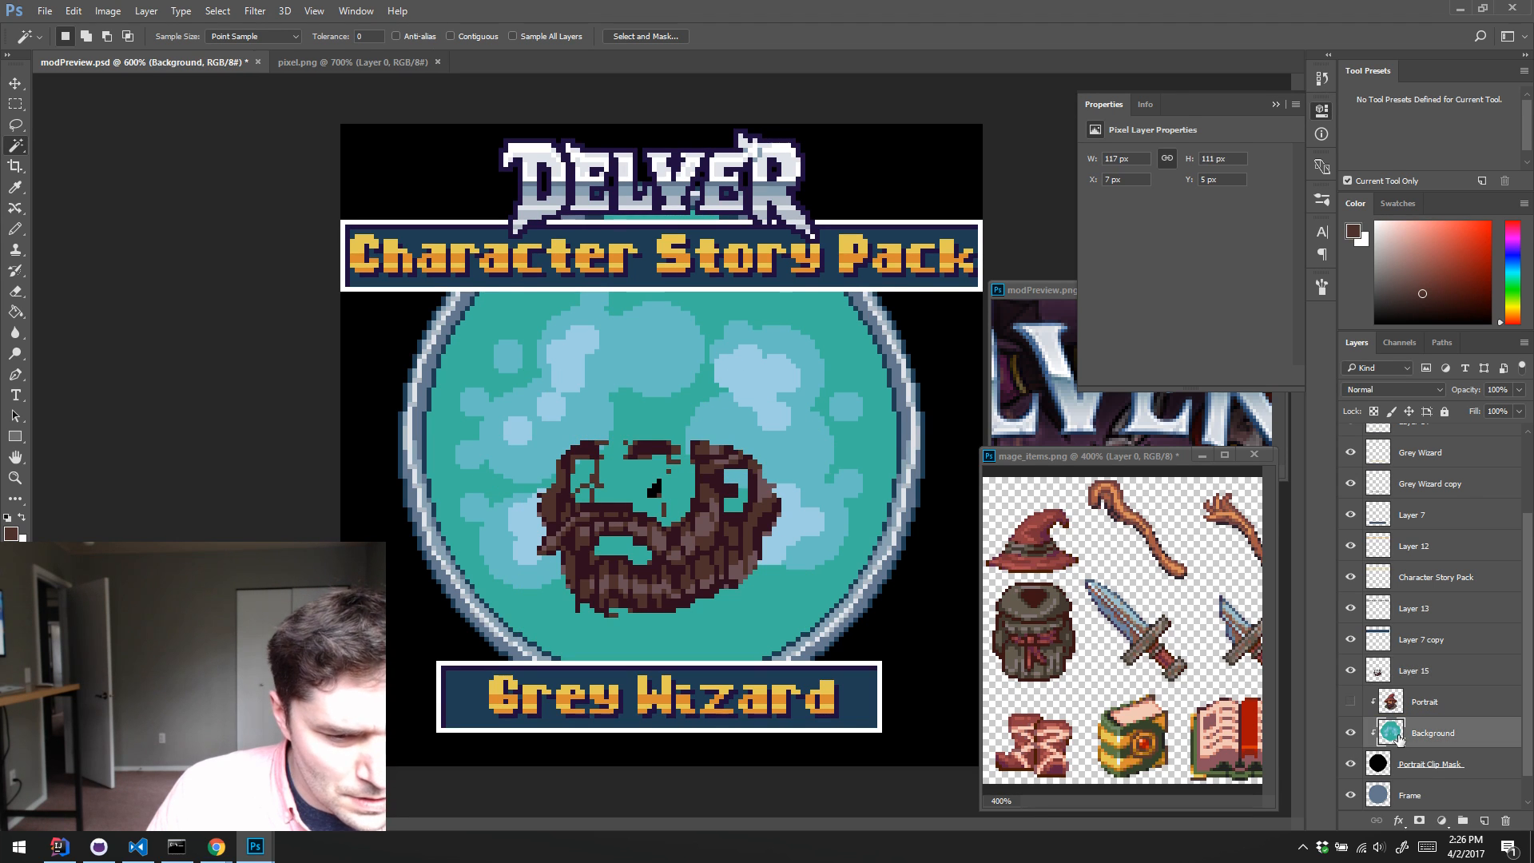
click(1351, 734)
click(1351, 733)
key(b)
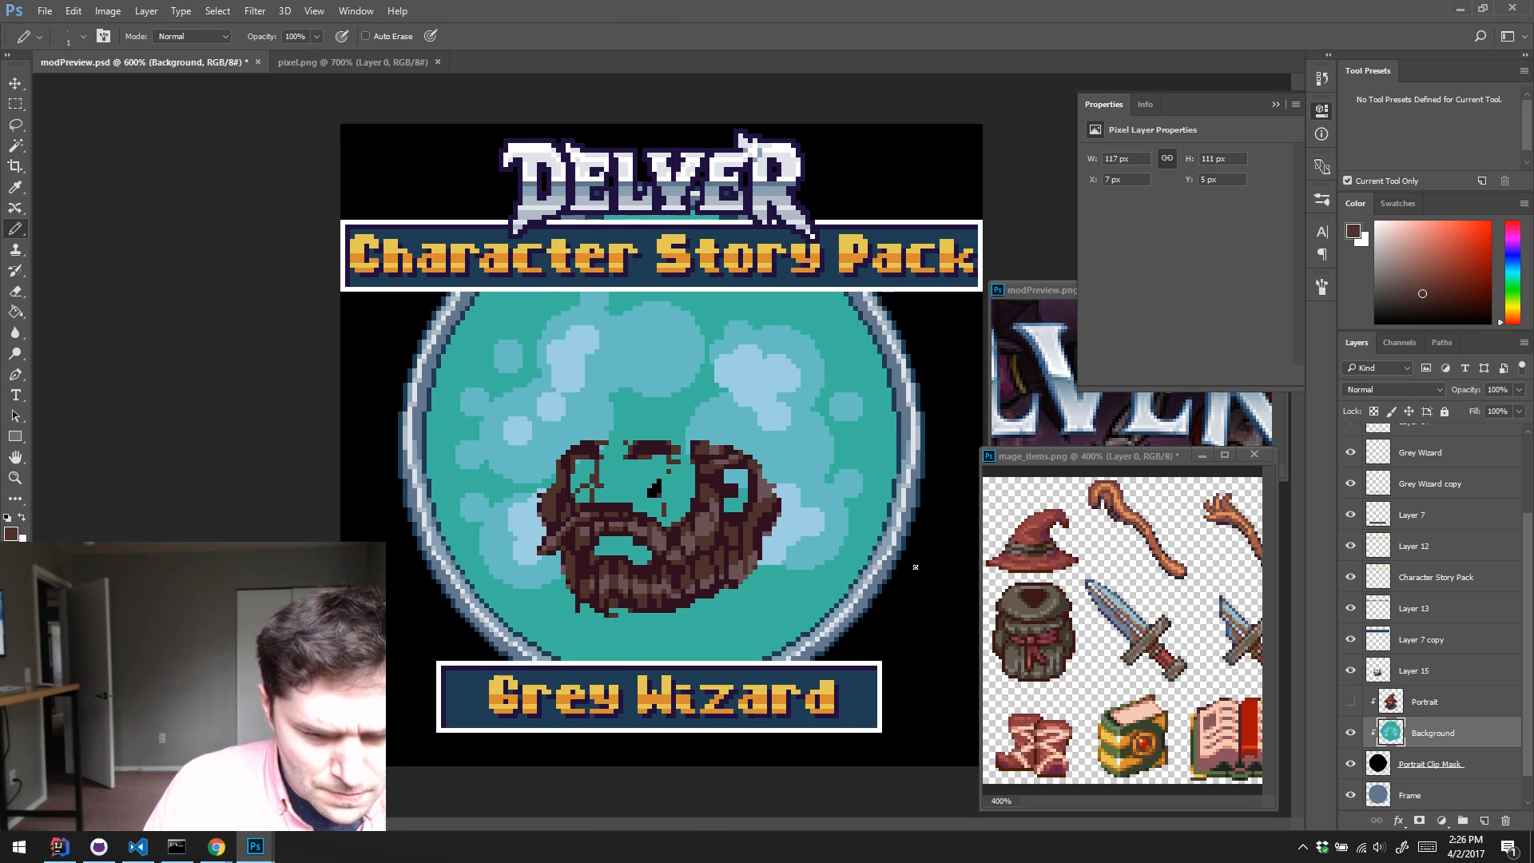
alt+click(657, 466)
drag(659, 481, 647, 488)
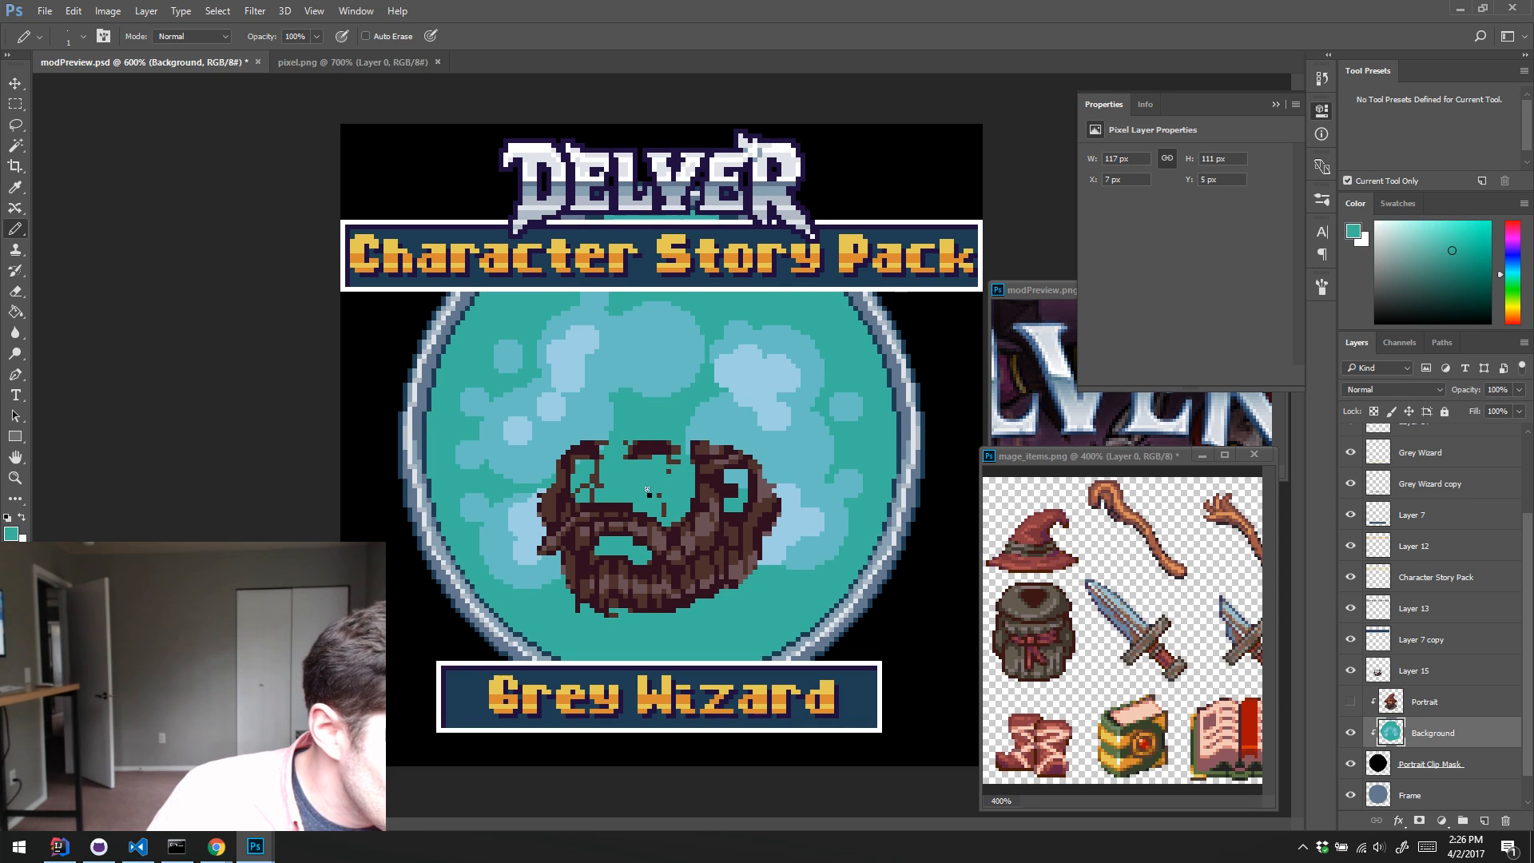
Step: Erase the stray facial line pixels around the eyes and nose from the copied beard layer, and show the Portrait layer again
click(1379, 667)
key(e)
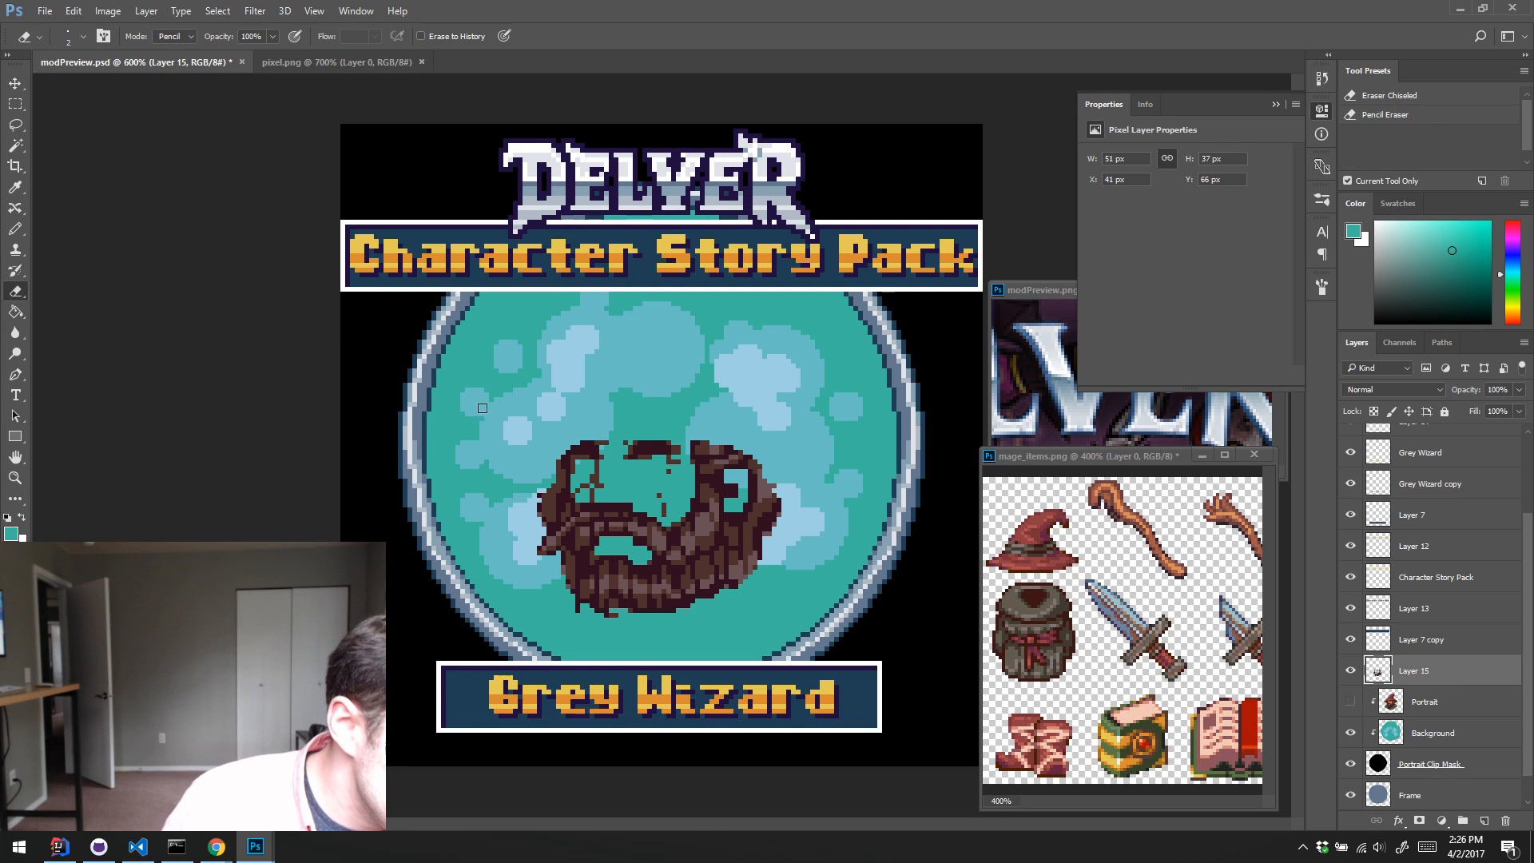
click(664, 471)
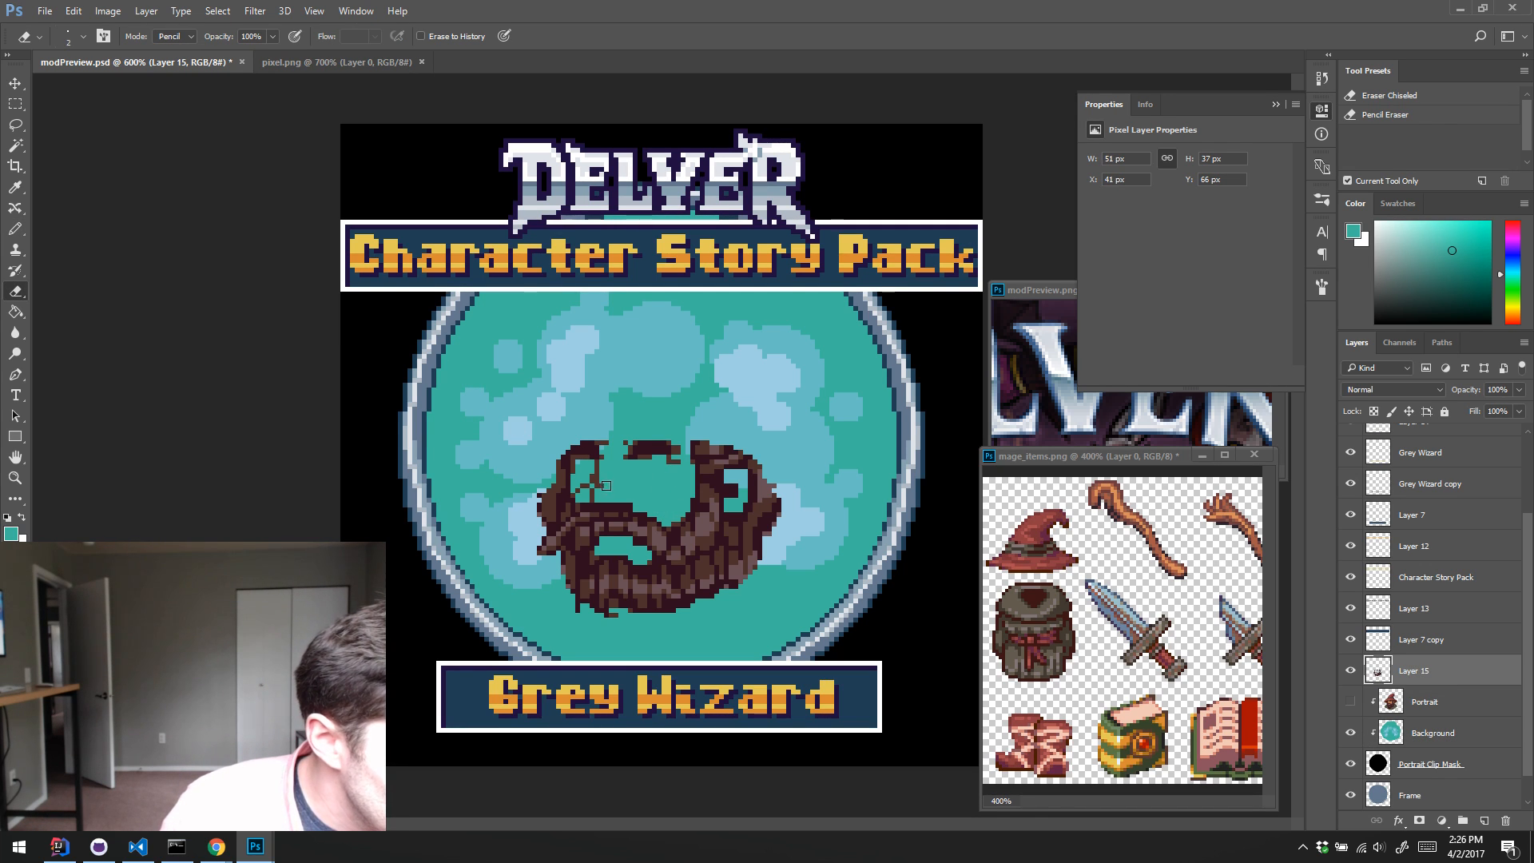
mouse_move(603, 486)
mouse_down()
mouse_move(585, 487)
mouse_move(625, 432)
mouse_up()
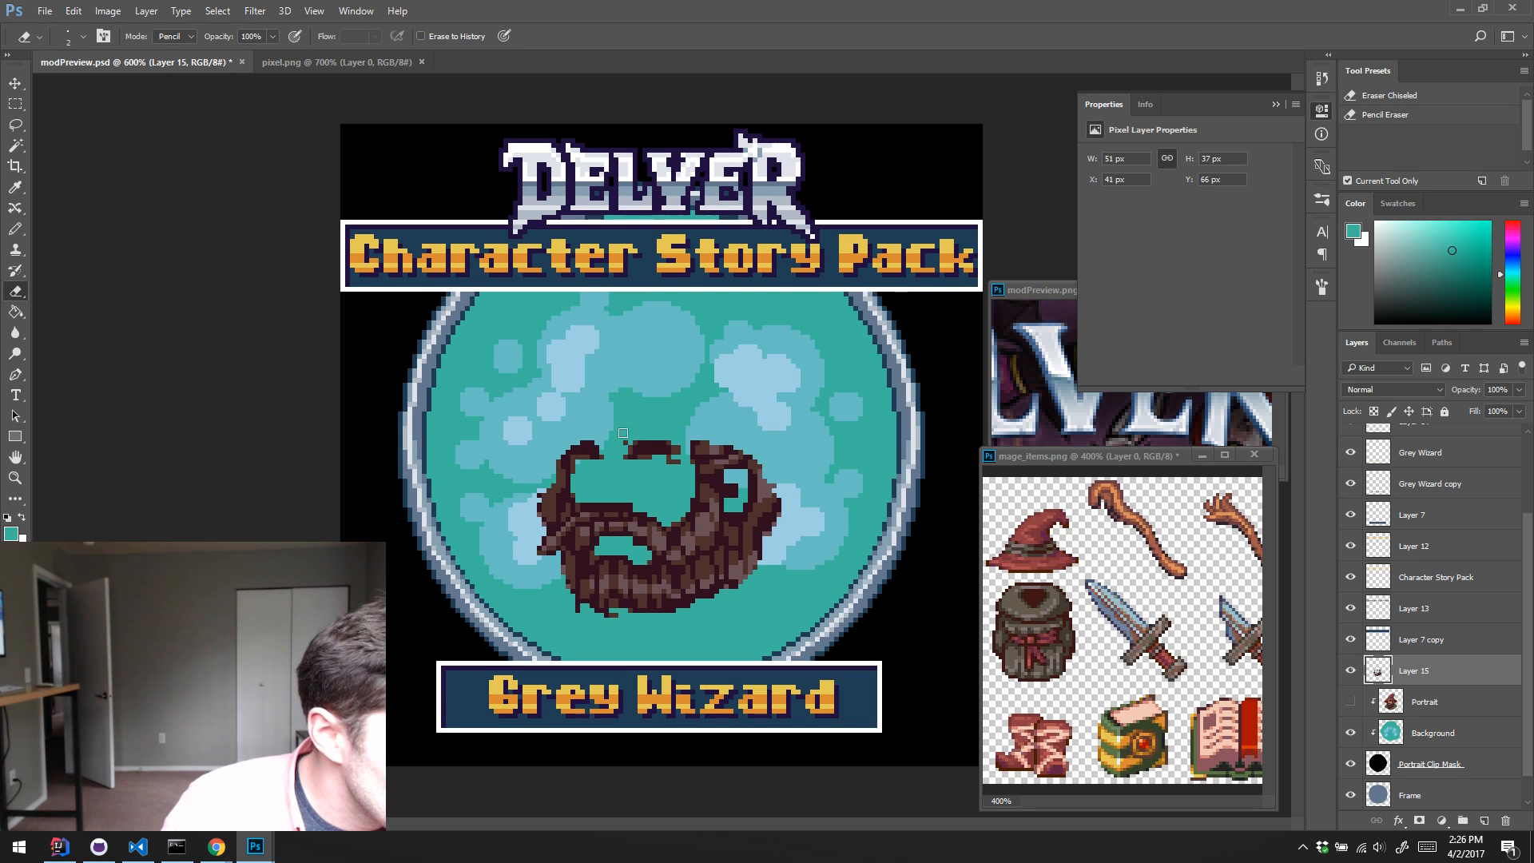
drag(677, 445, 674, 464)
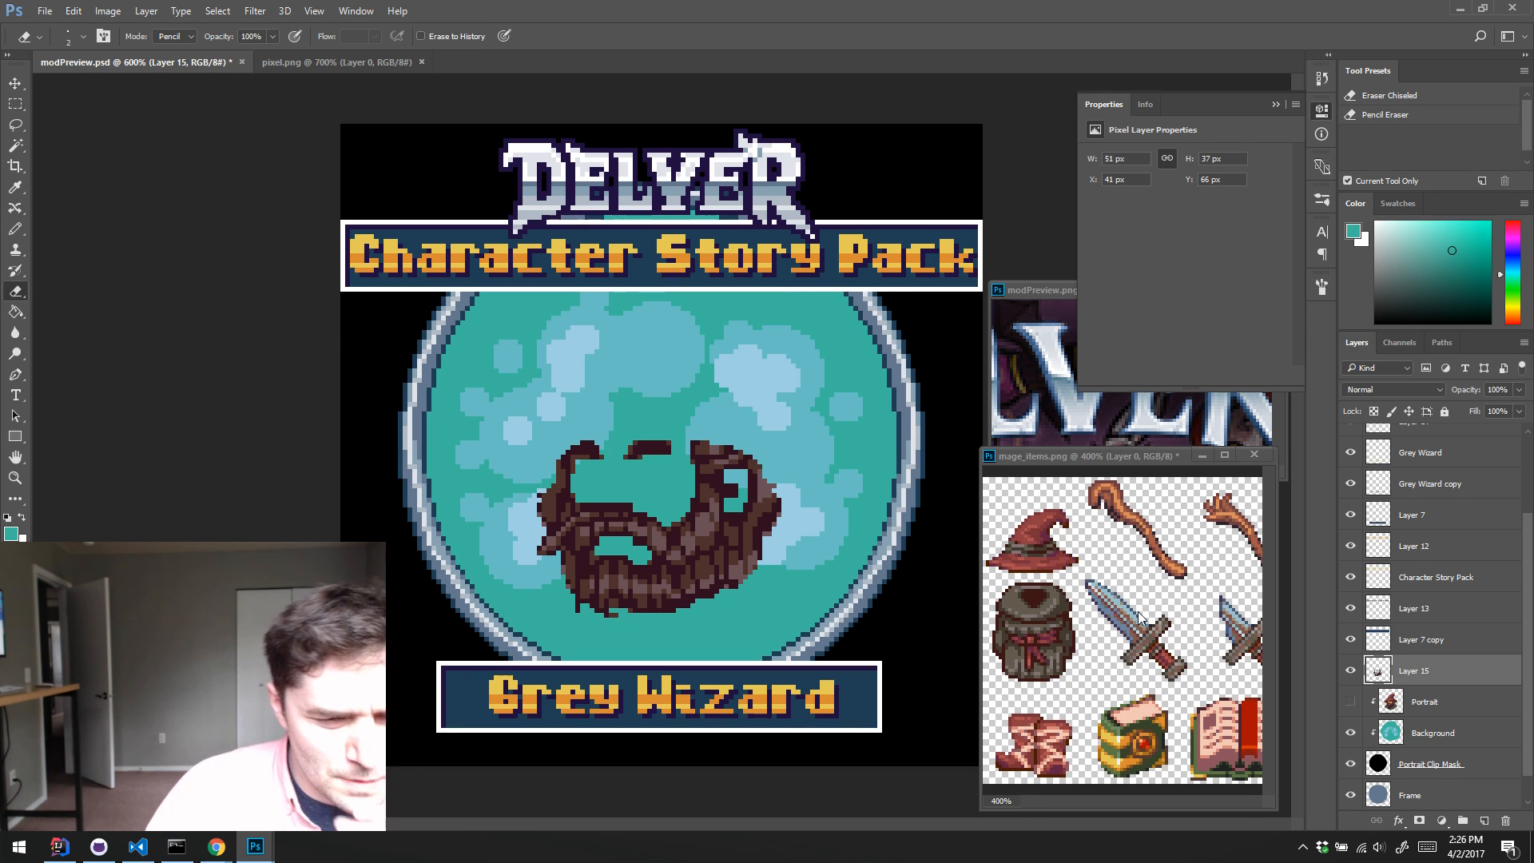
click(1350, 701)
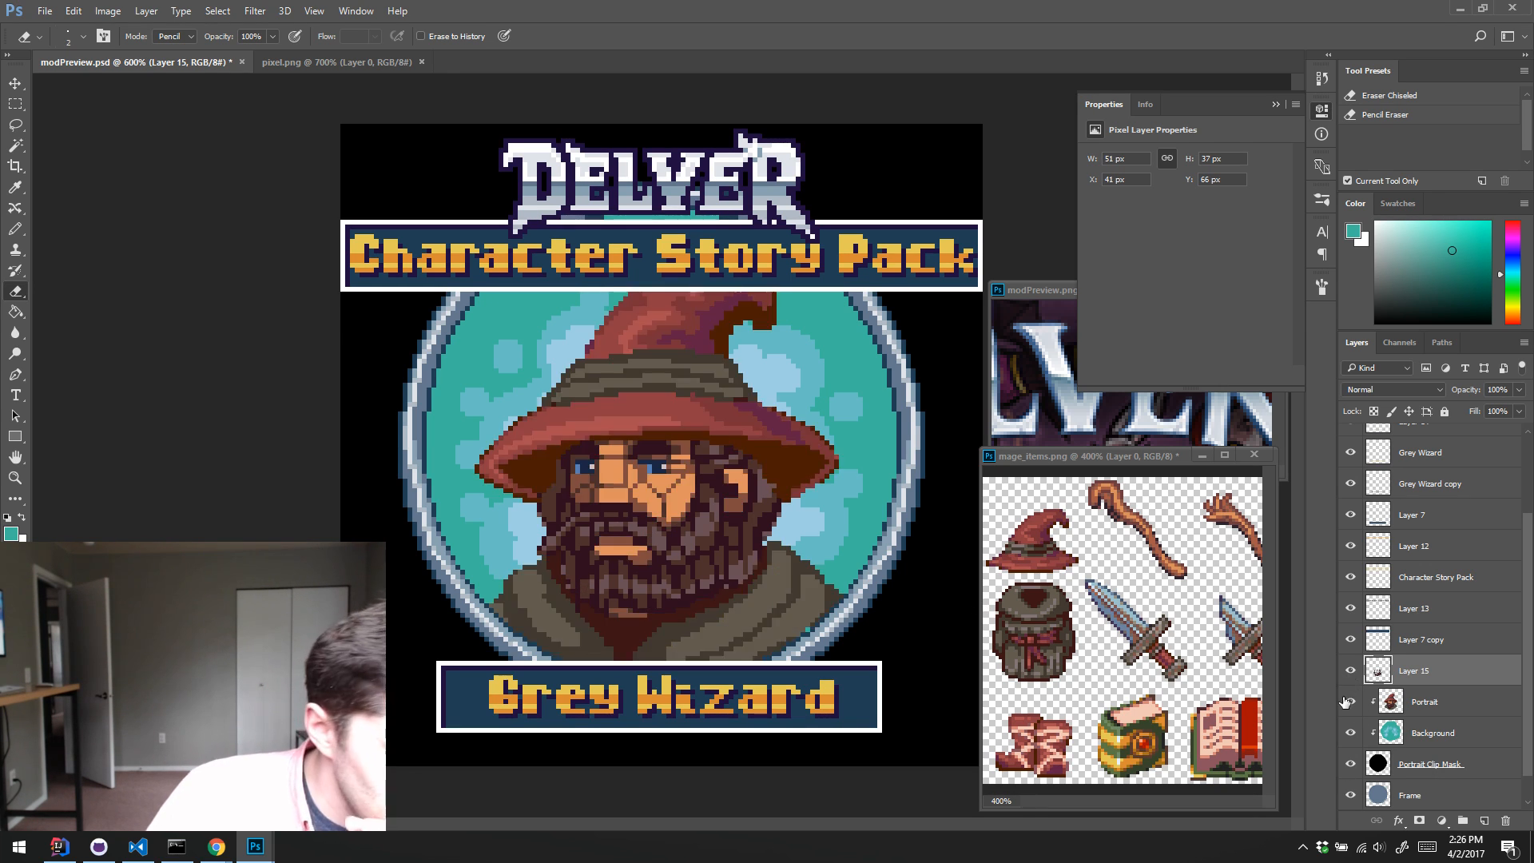
Step: Try to lighten the copied beard layer with a Hue/Saturation lightness of +23
key(ctrl+u)
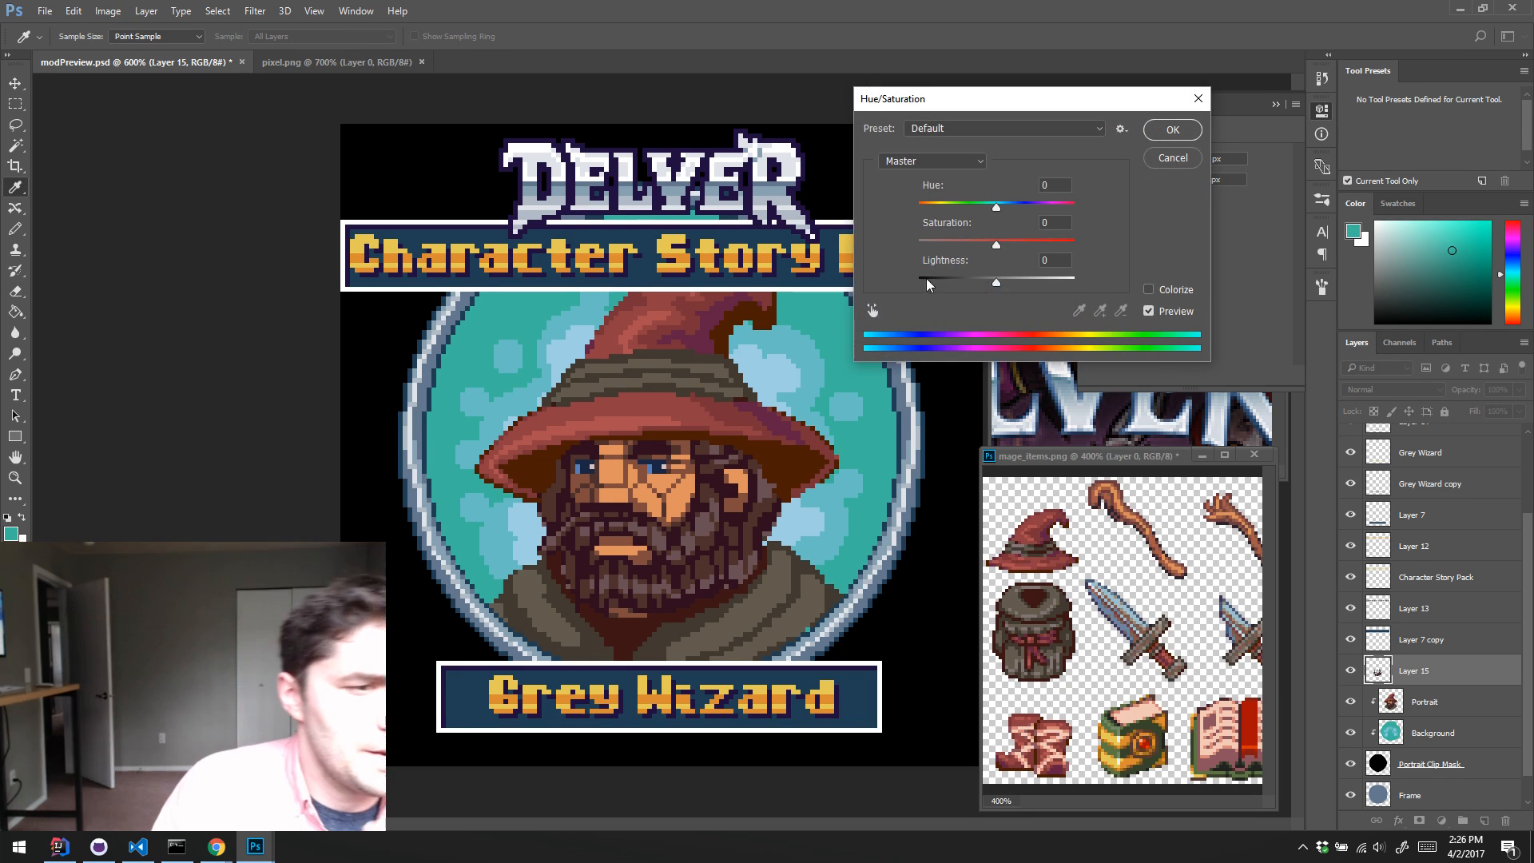
drag(996, 283, 1014, 281)
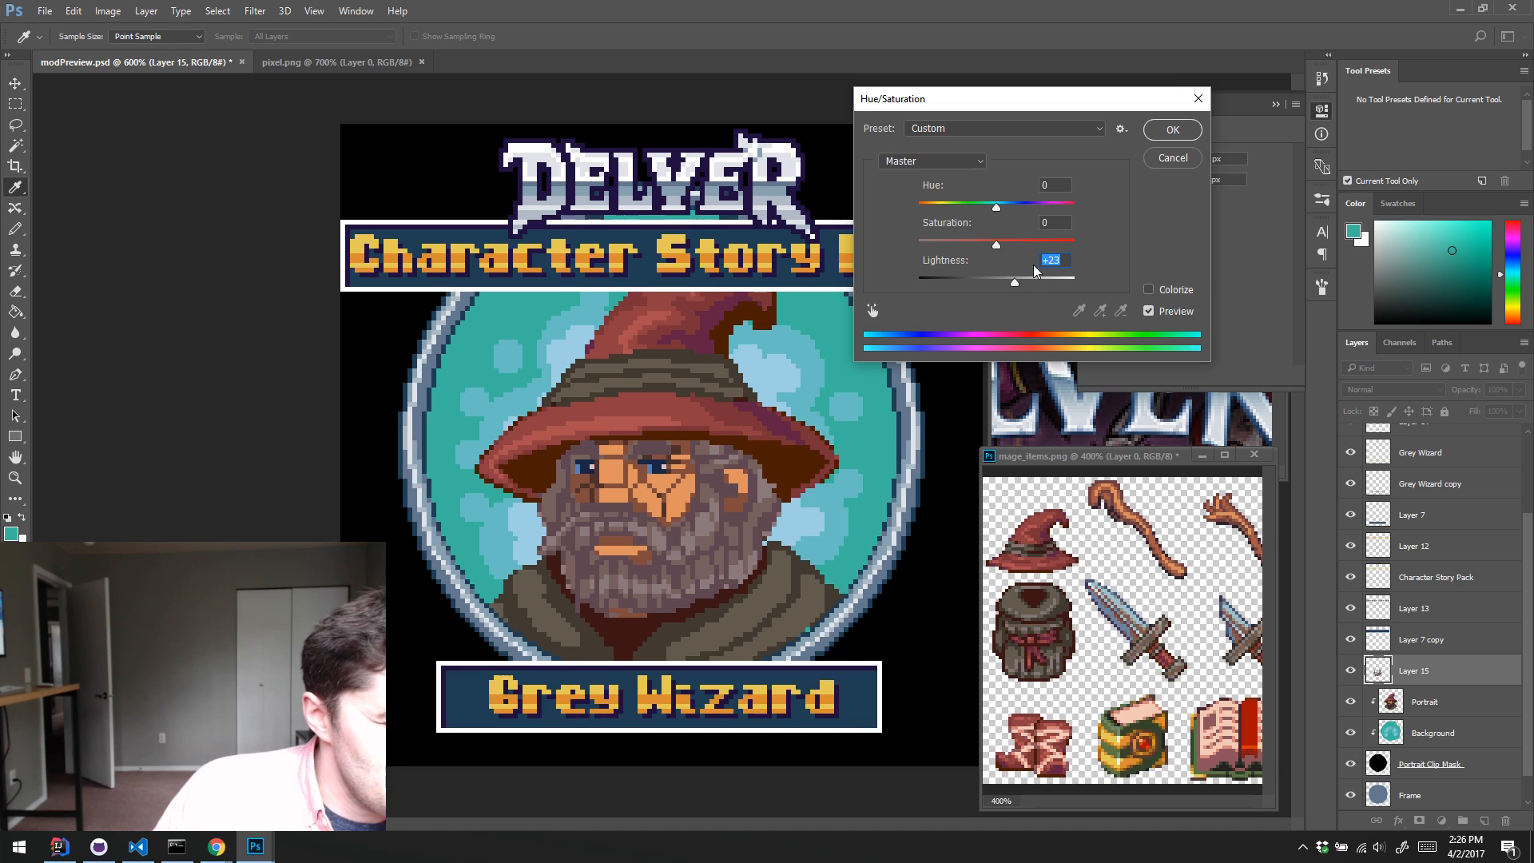
click(1173, 157)
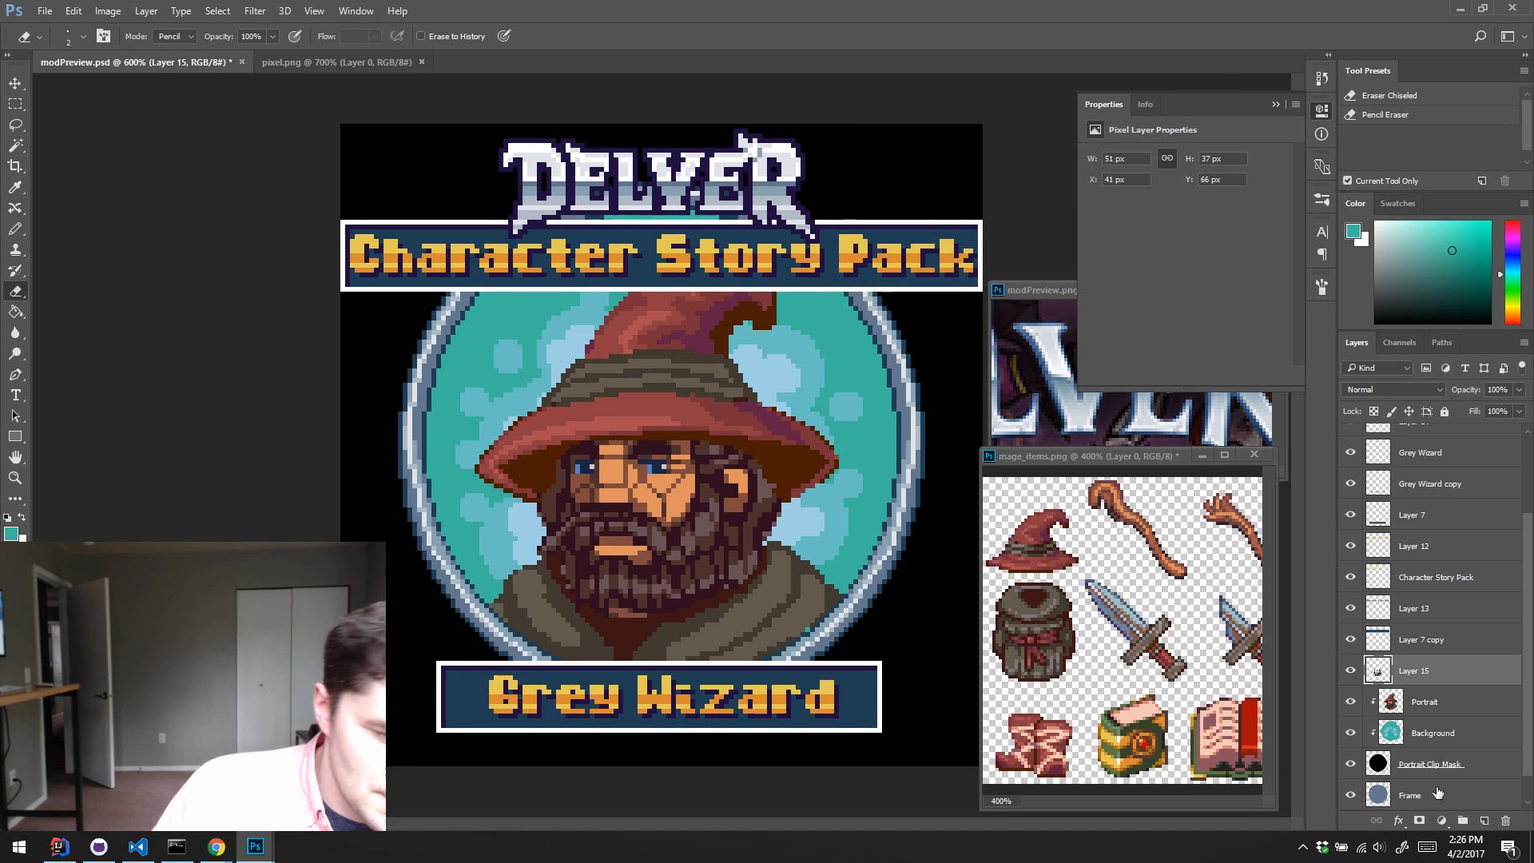
Step: Hide the beard copy, select the face's skin and eye areas on the Portrait layer, and copy them to a new layer
click(1391, 703)
click(1350, 671)
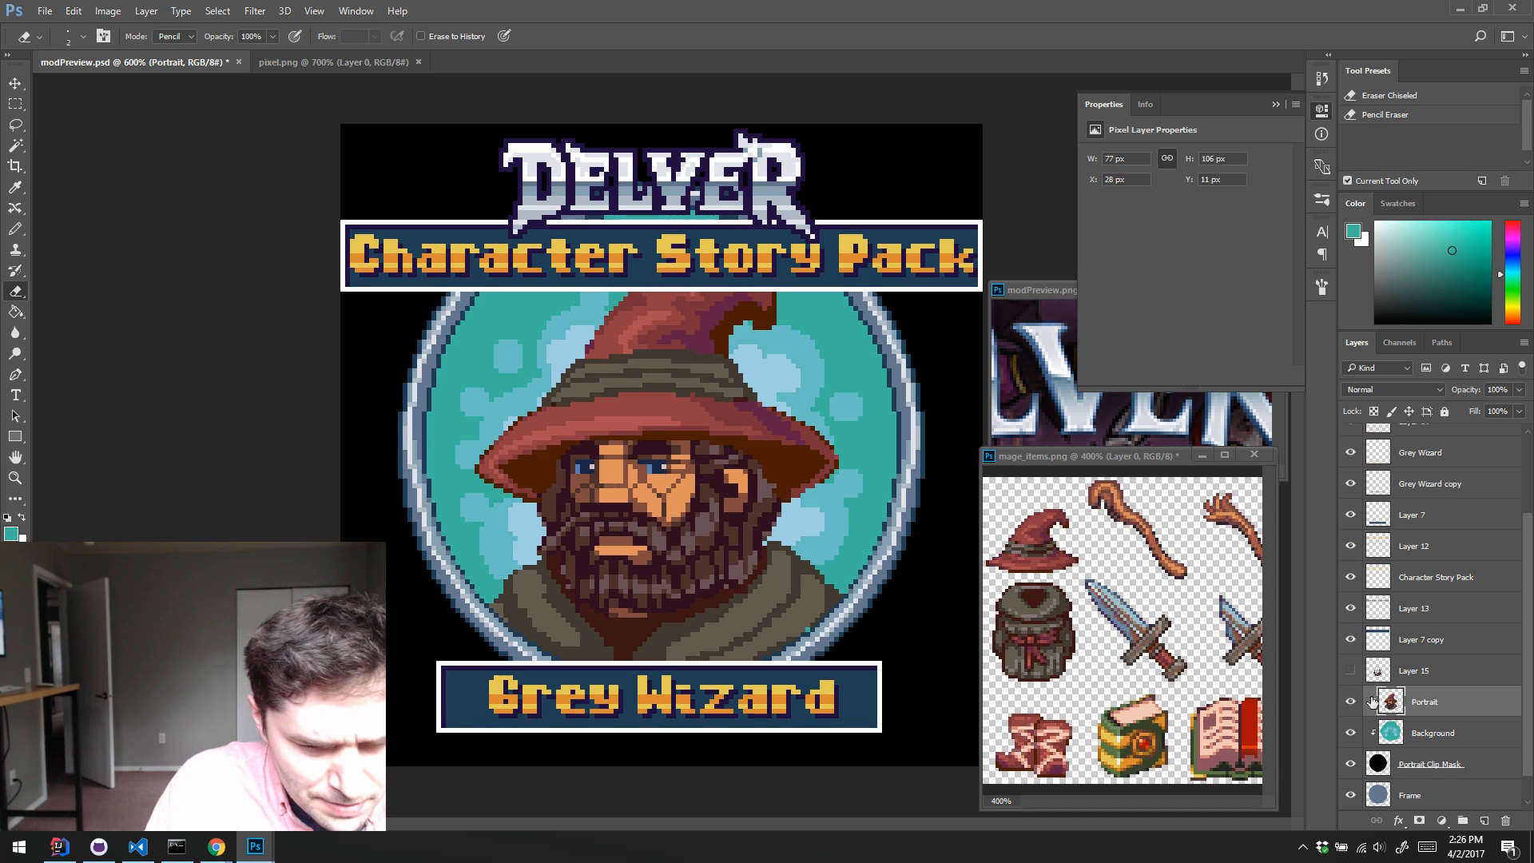
key(w)
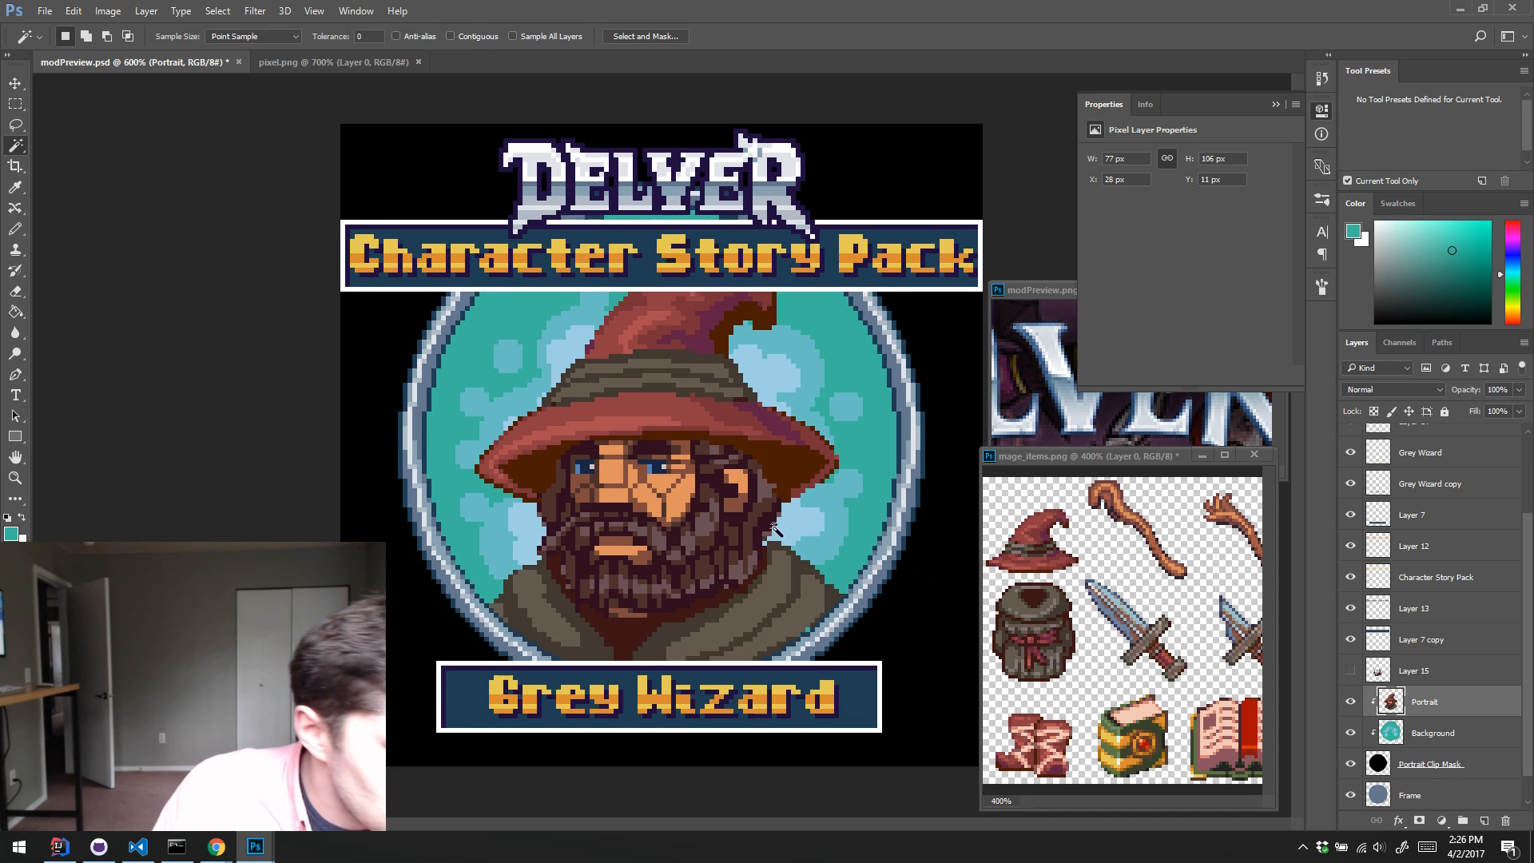
shift+click(619, 473)
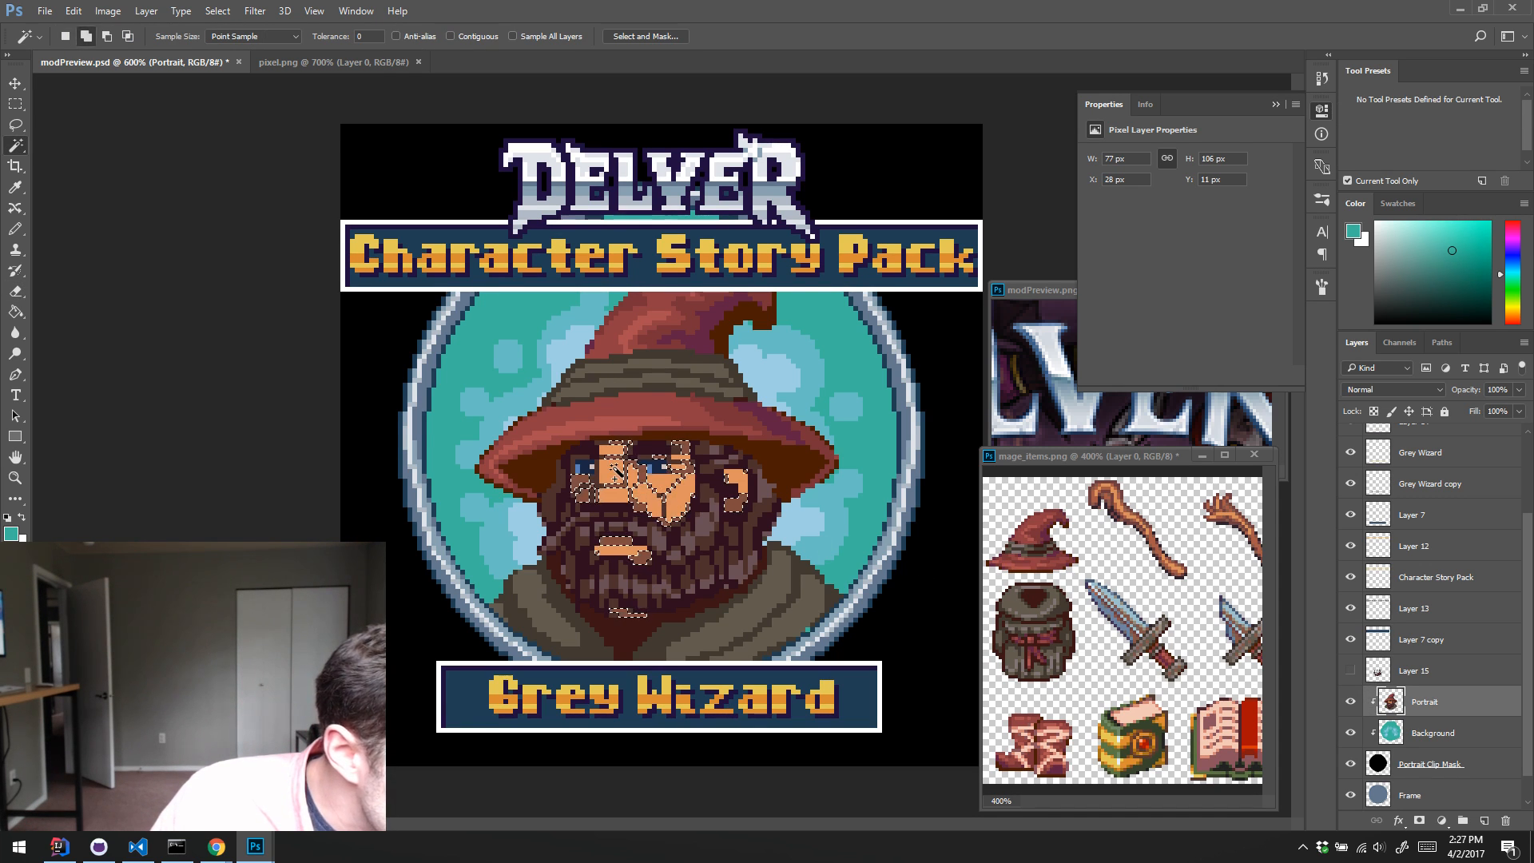
shift+click(640, 474)
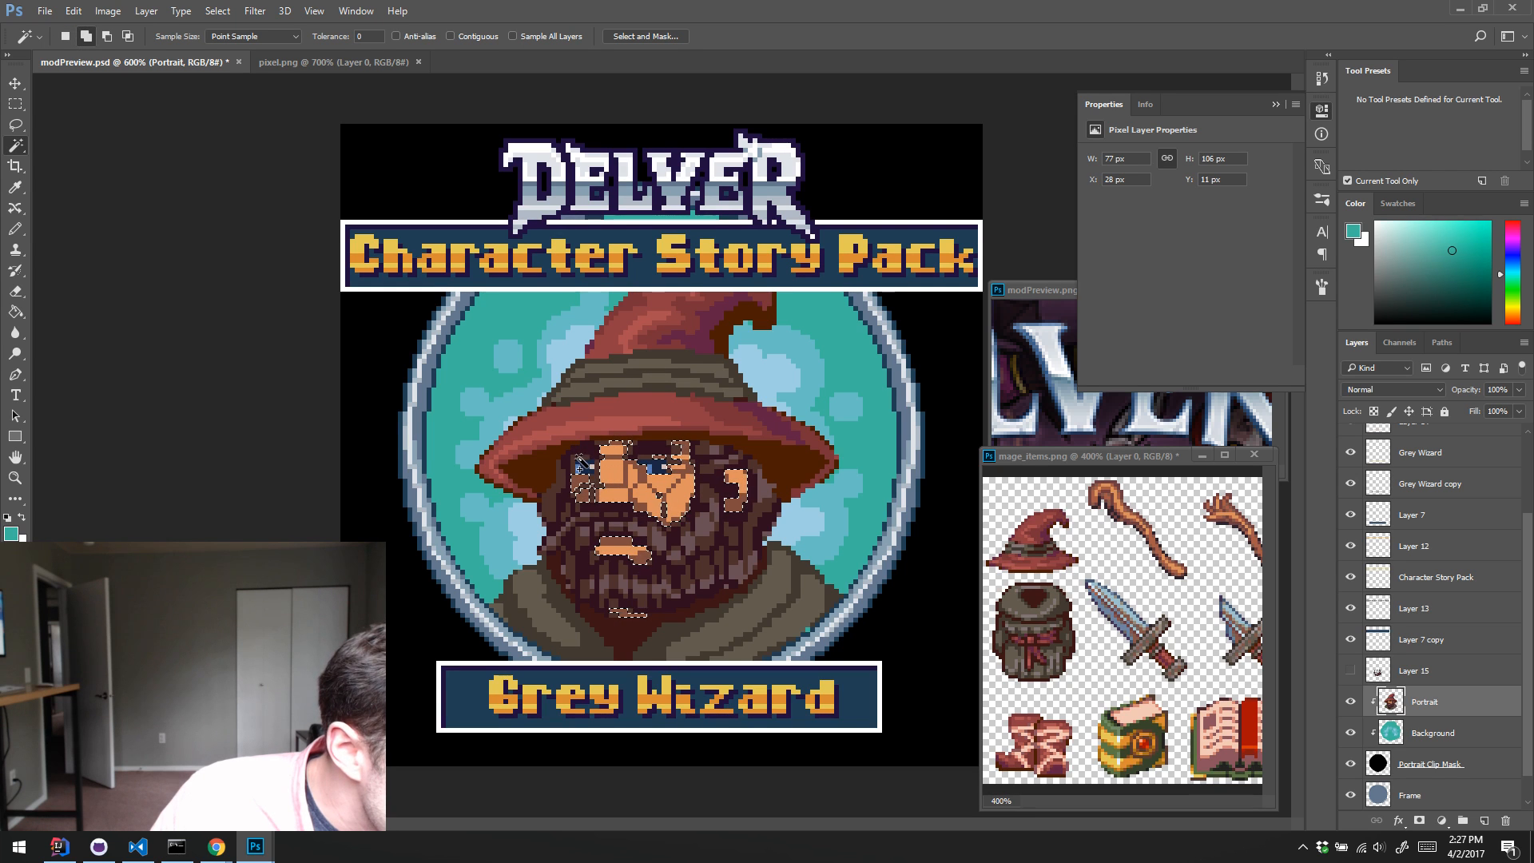
shift+click(686, 480)
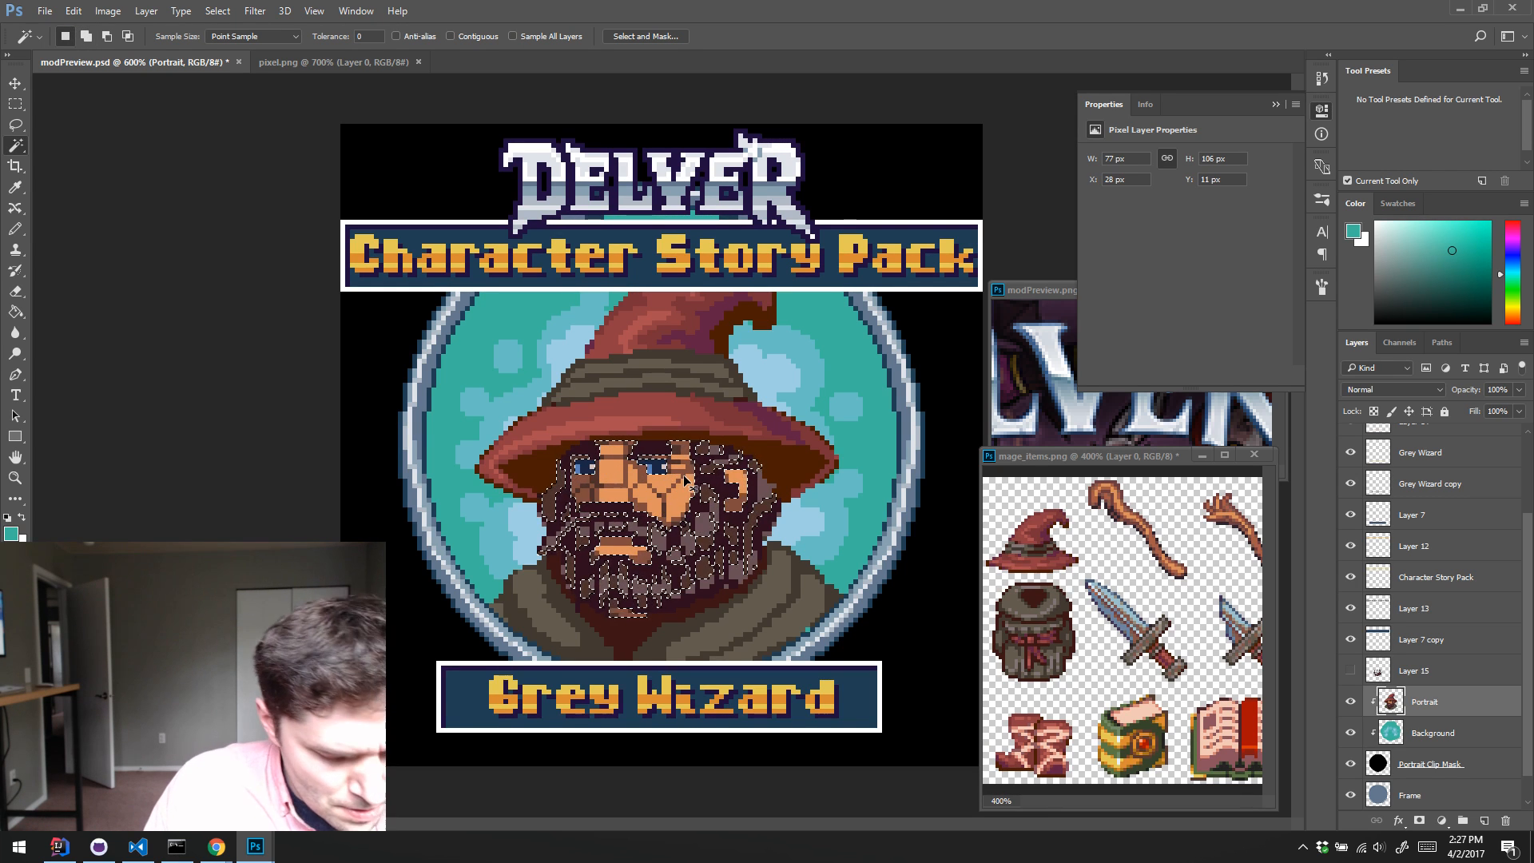
key(ctrl+z)
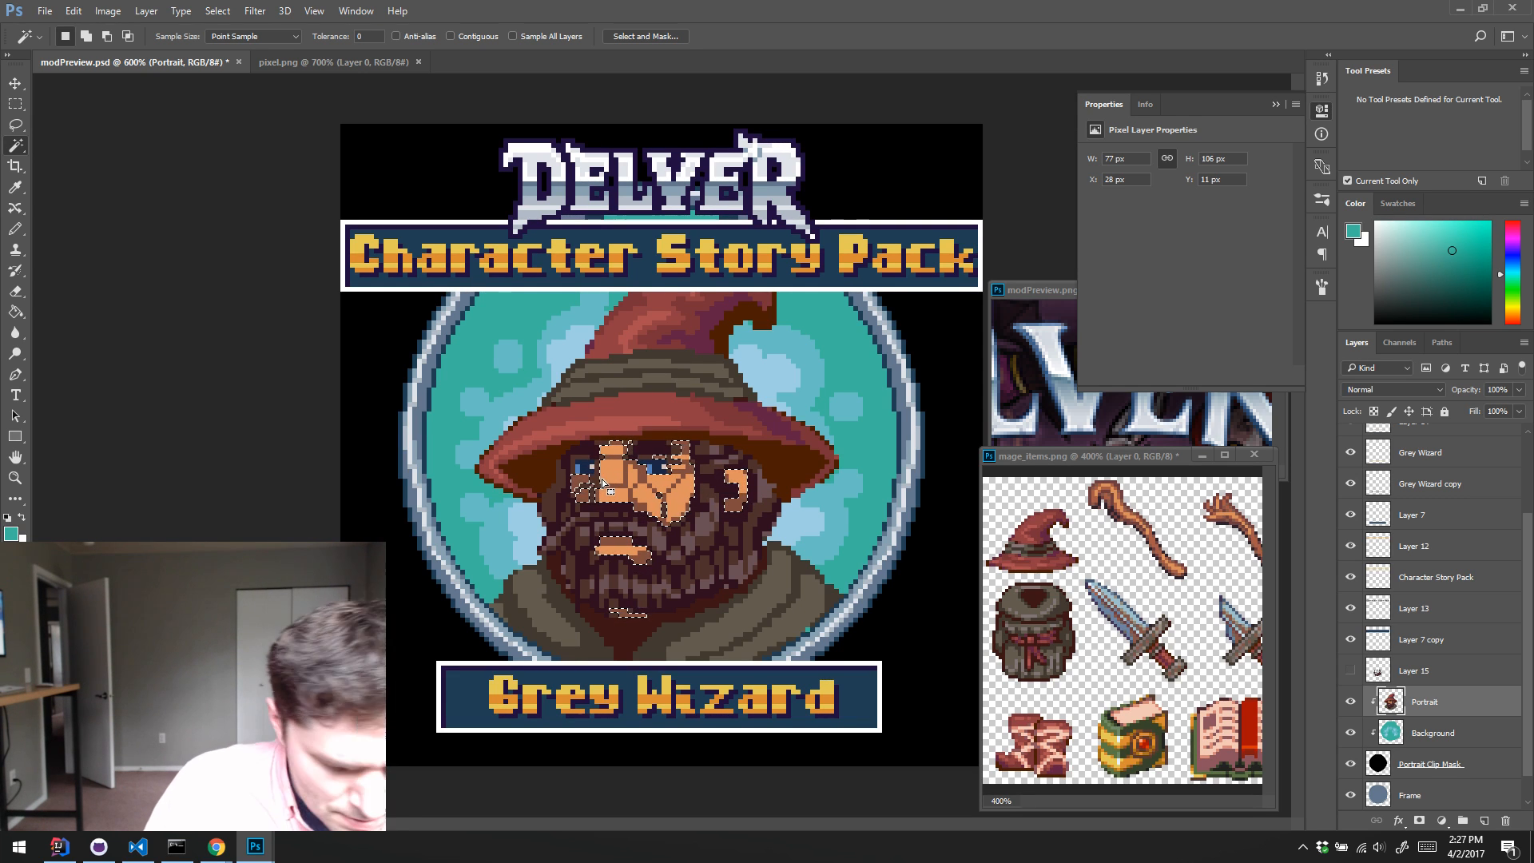
key(m)
key(shift)
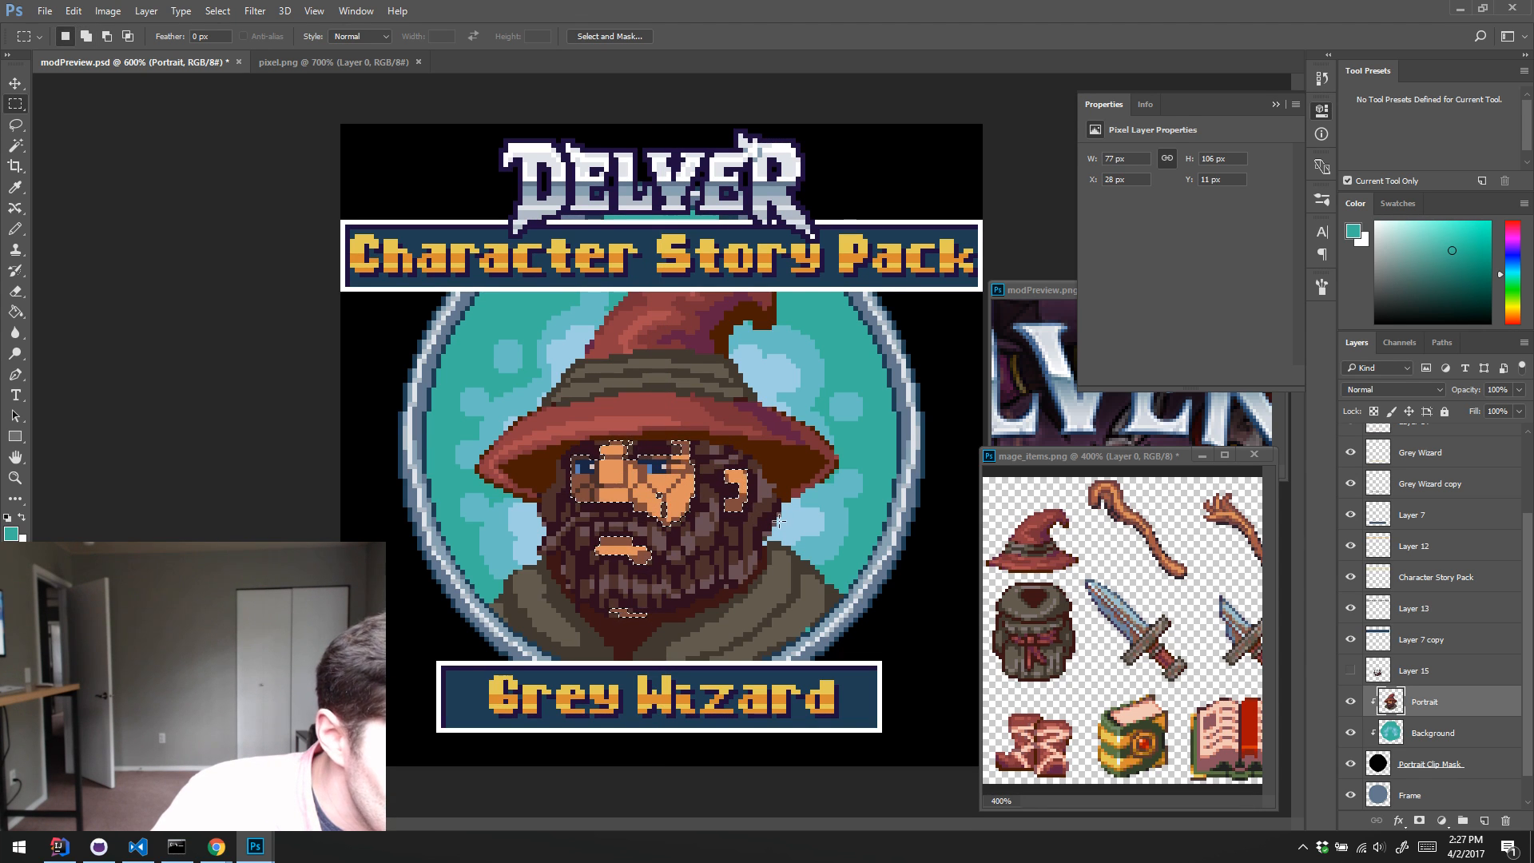
key(ctrl+j)
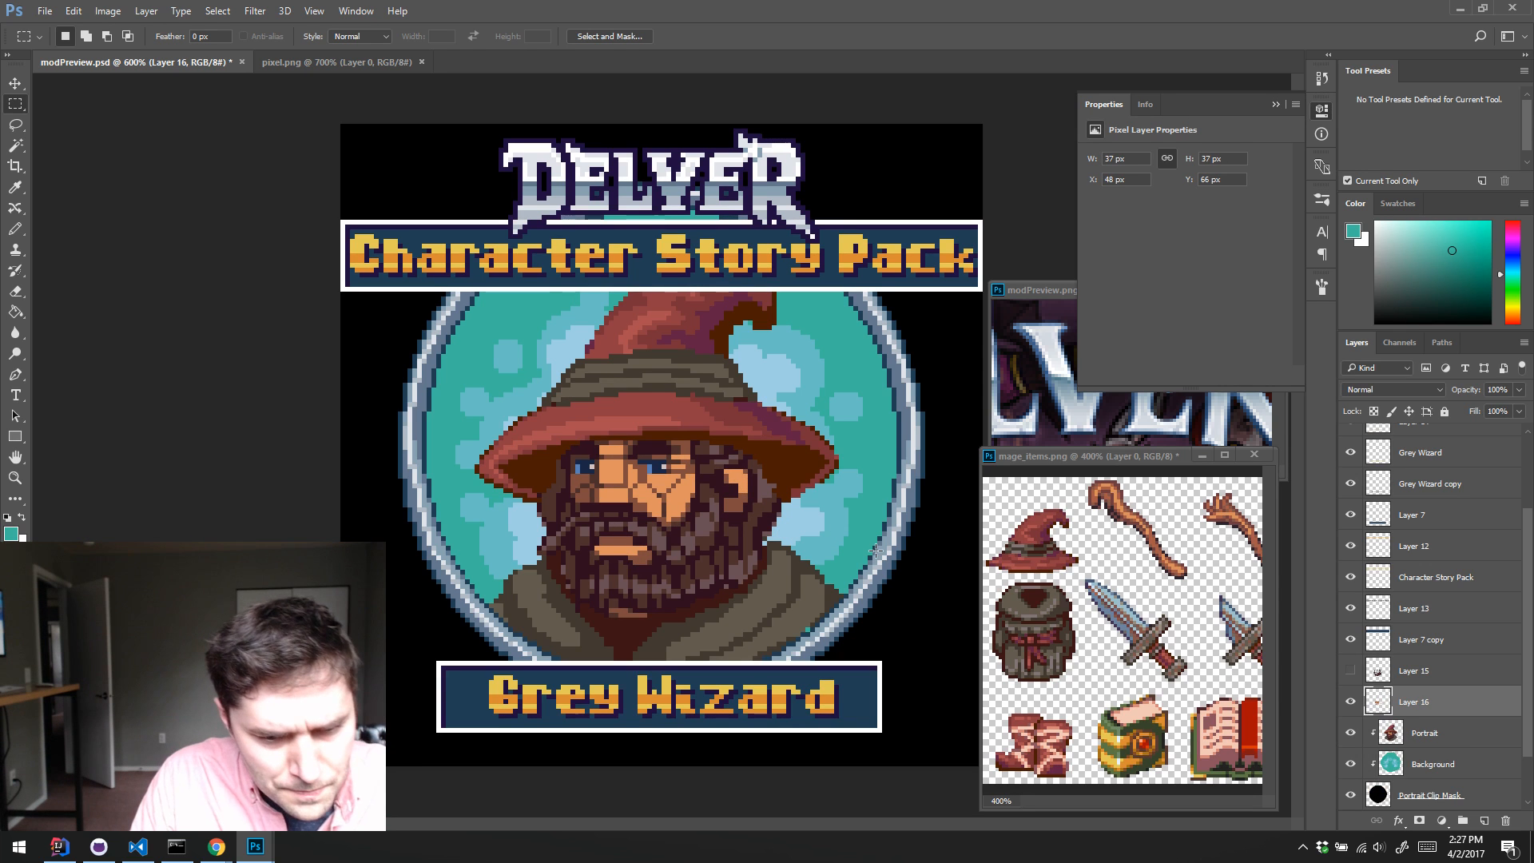
Step: Show the copied beard layer again and try shifting the hue of the copied face layer
click(1349, 670)
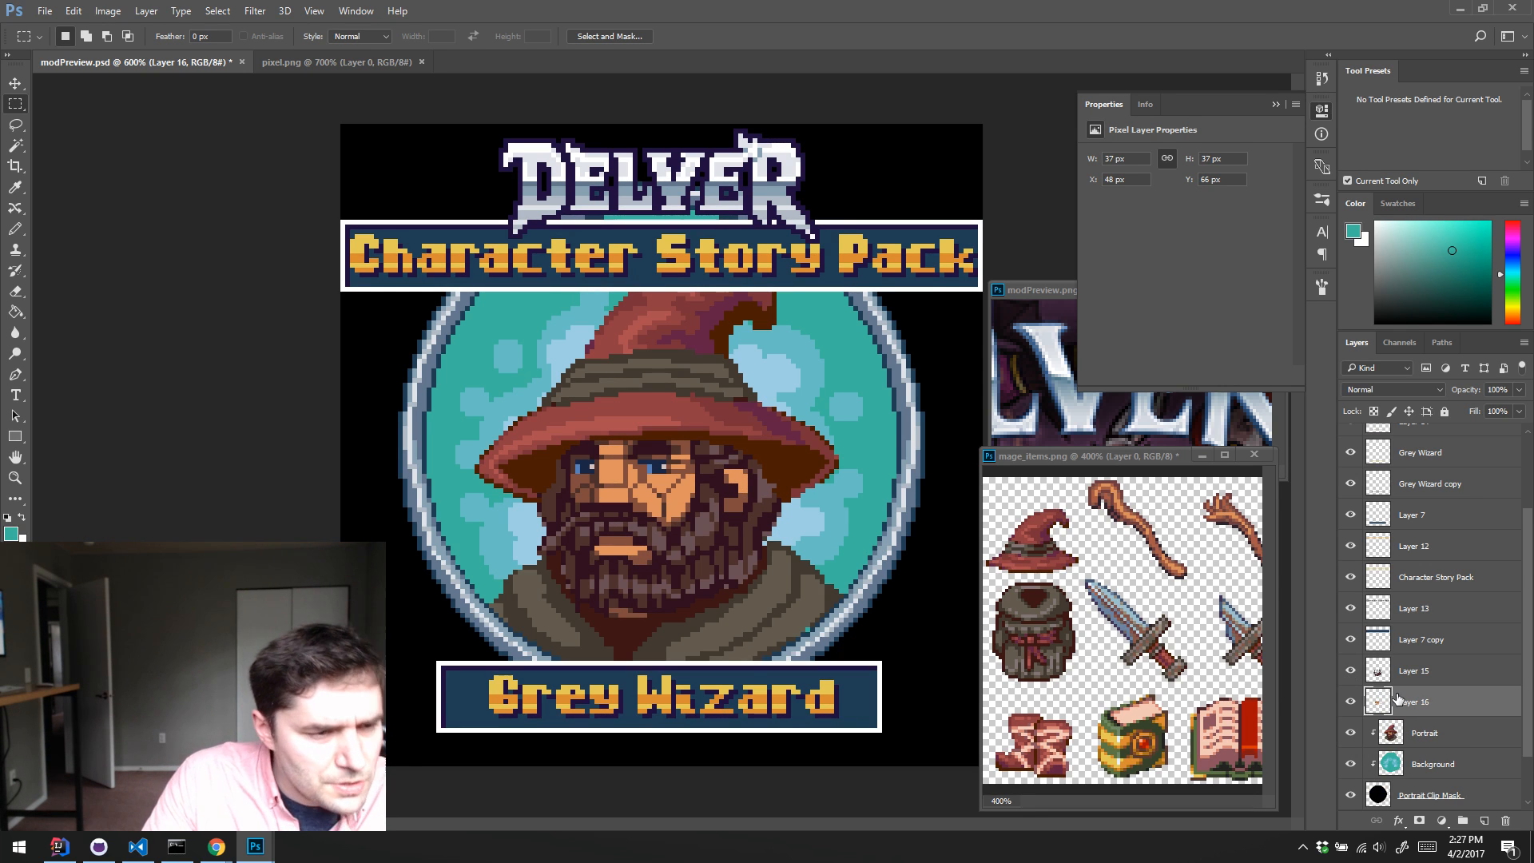
key(ctrl+u)
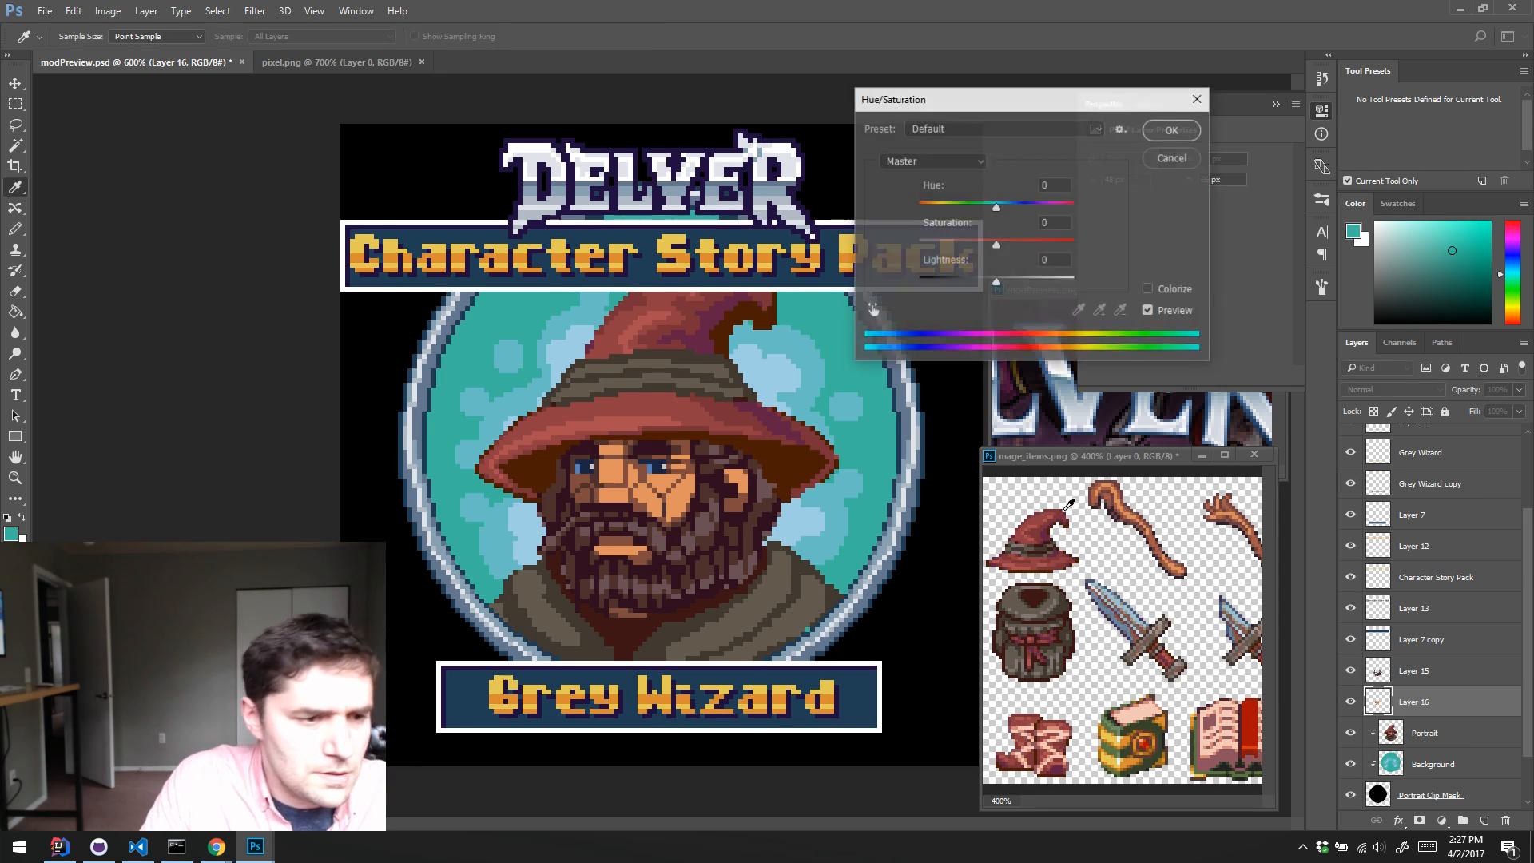
mouse_move(996, 207)
mouse_down()
mouse_move(1168, 232)
mouse_move(970, 214)
mouse_up()
click(1172, 163)
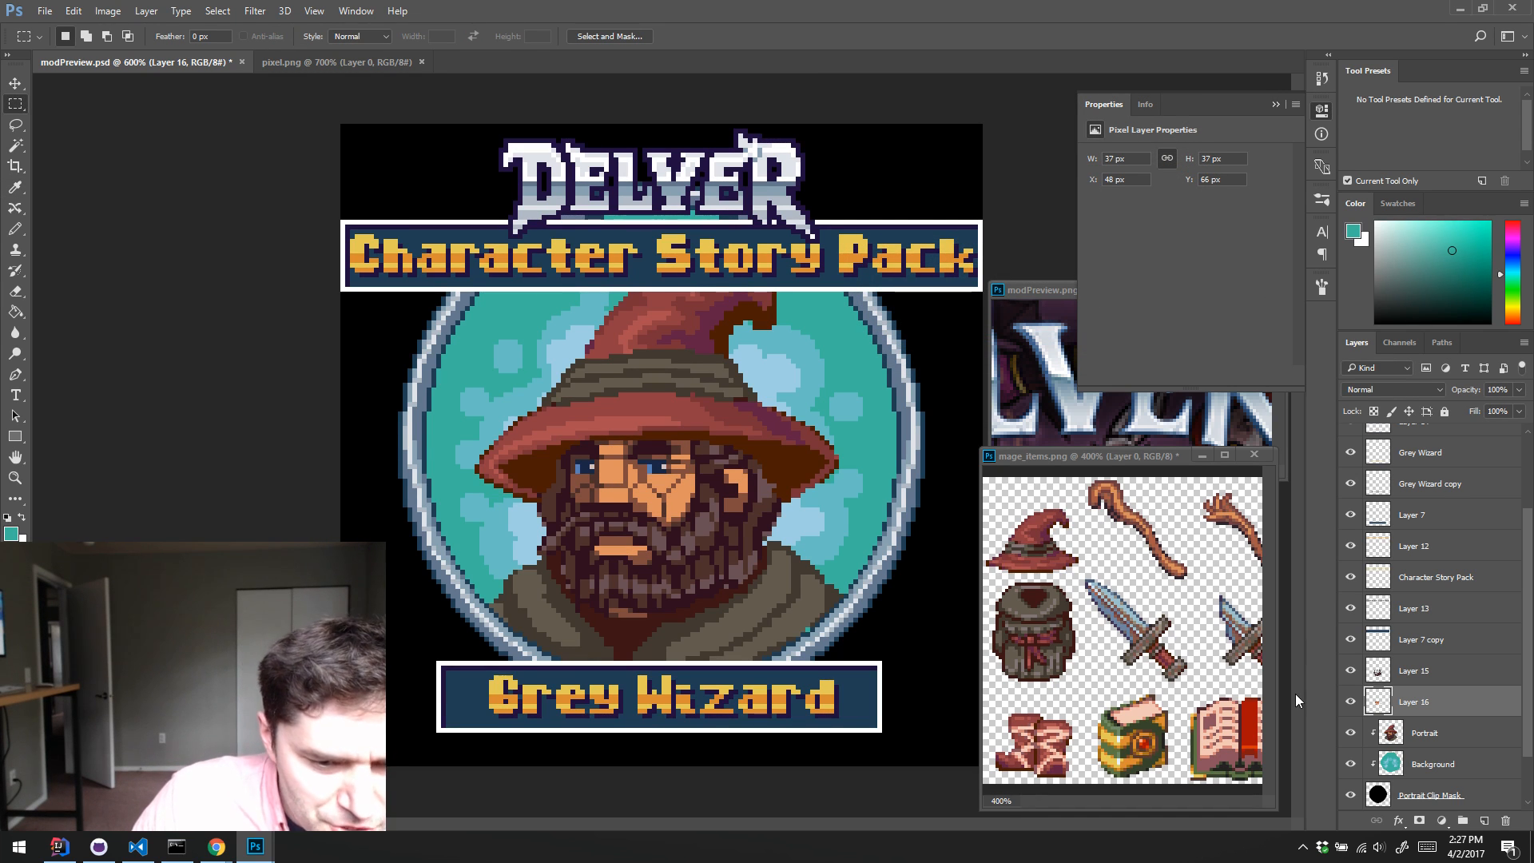
Step: Try greying the copied beard layer with Hue/Saturation at saturation -60 and lightness +13
click(1370, 678)
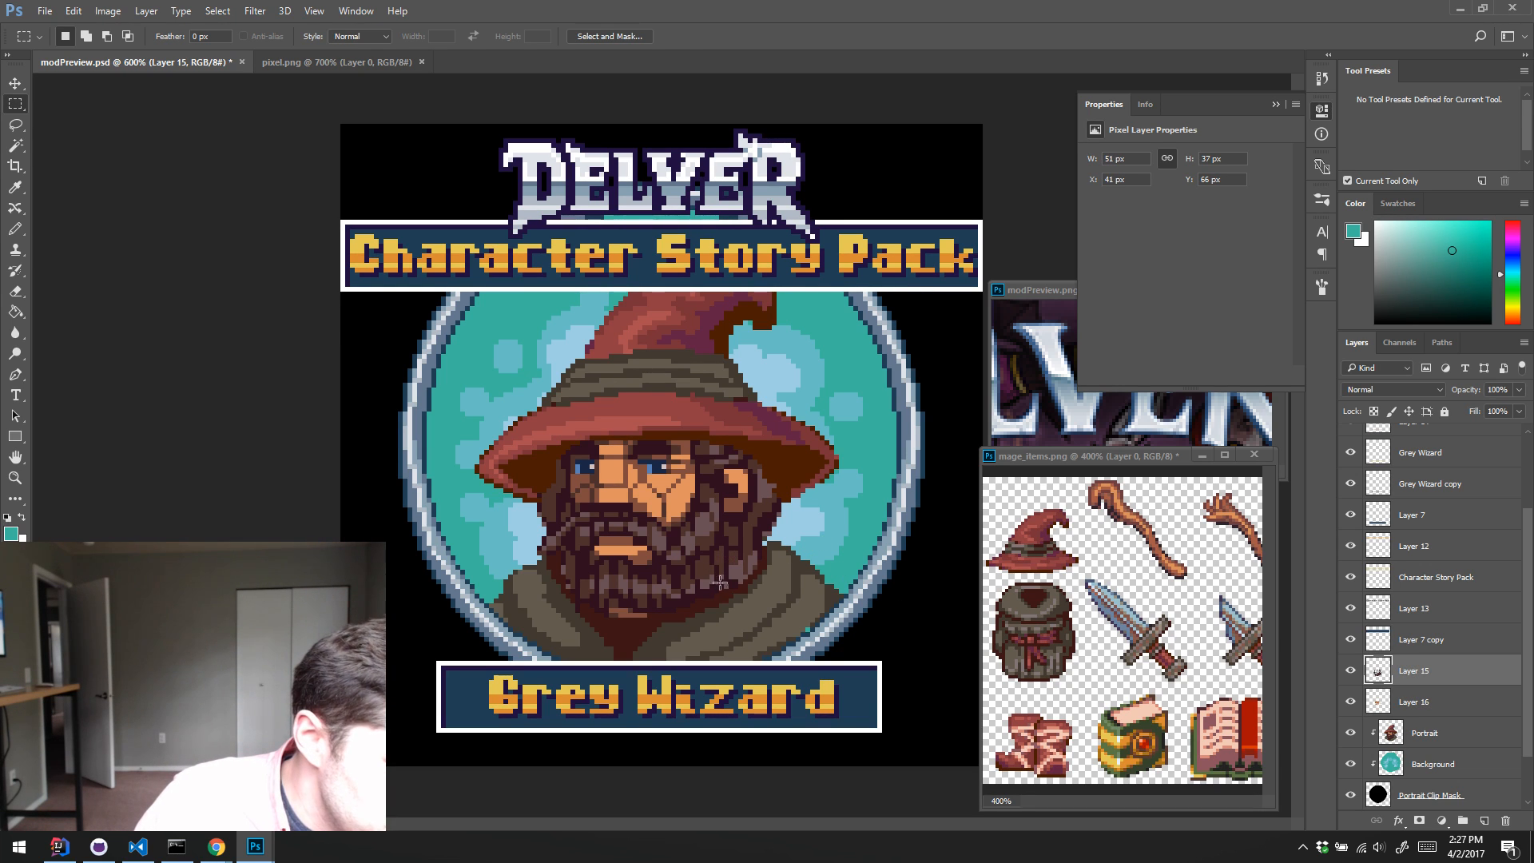
key(w)
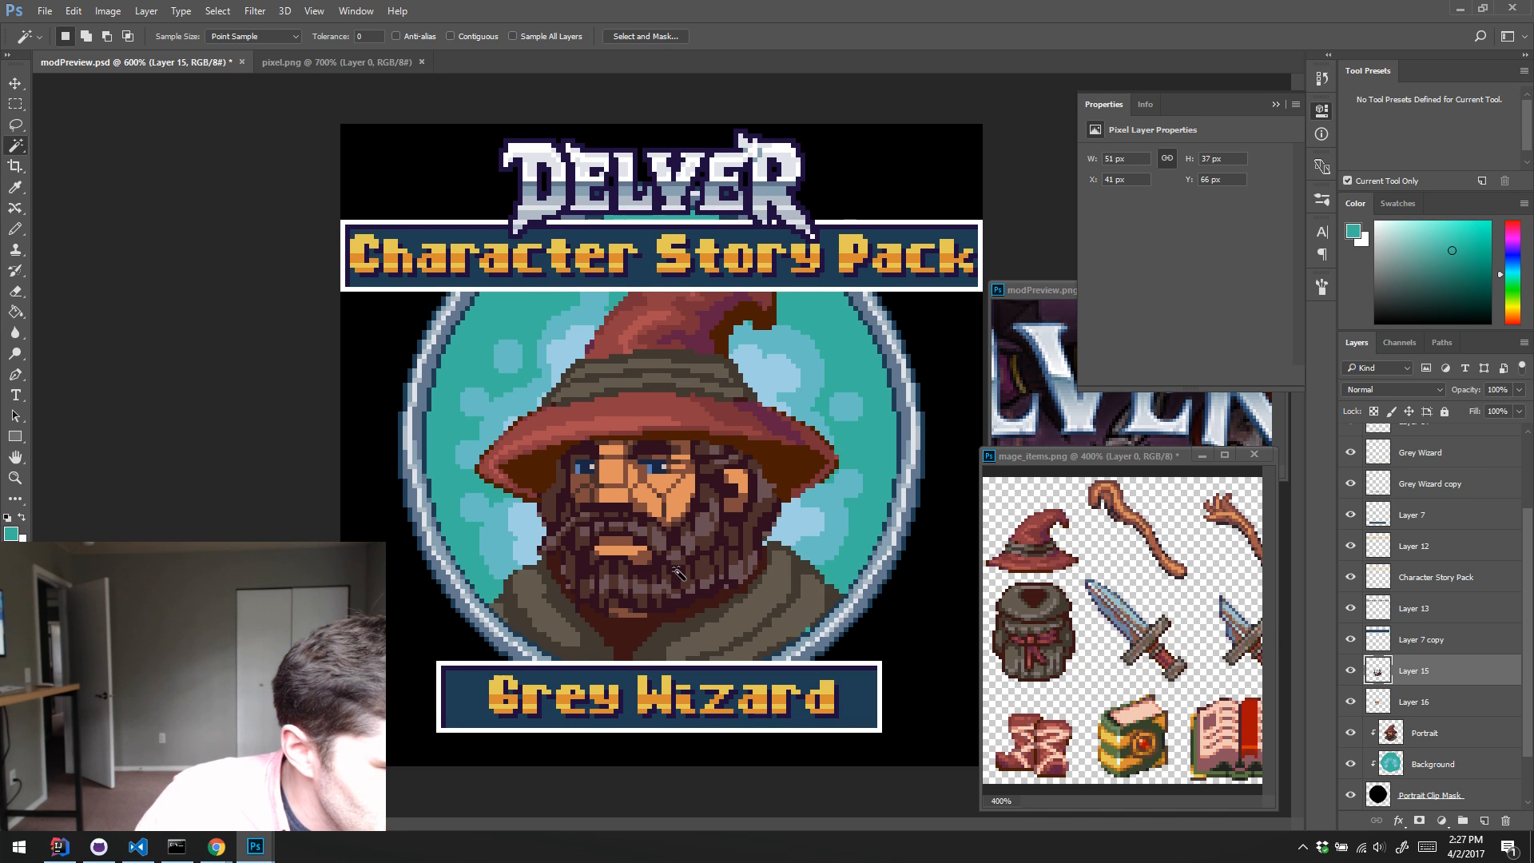
click(707, 573)
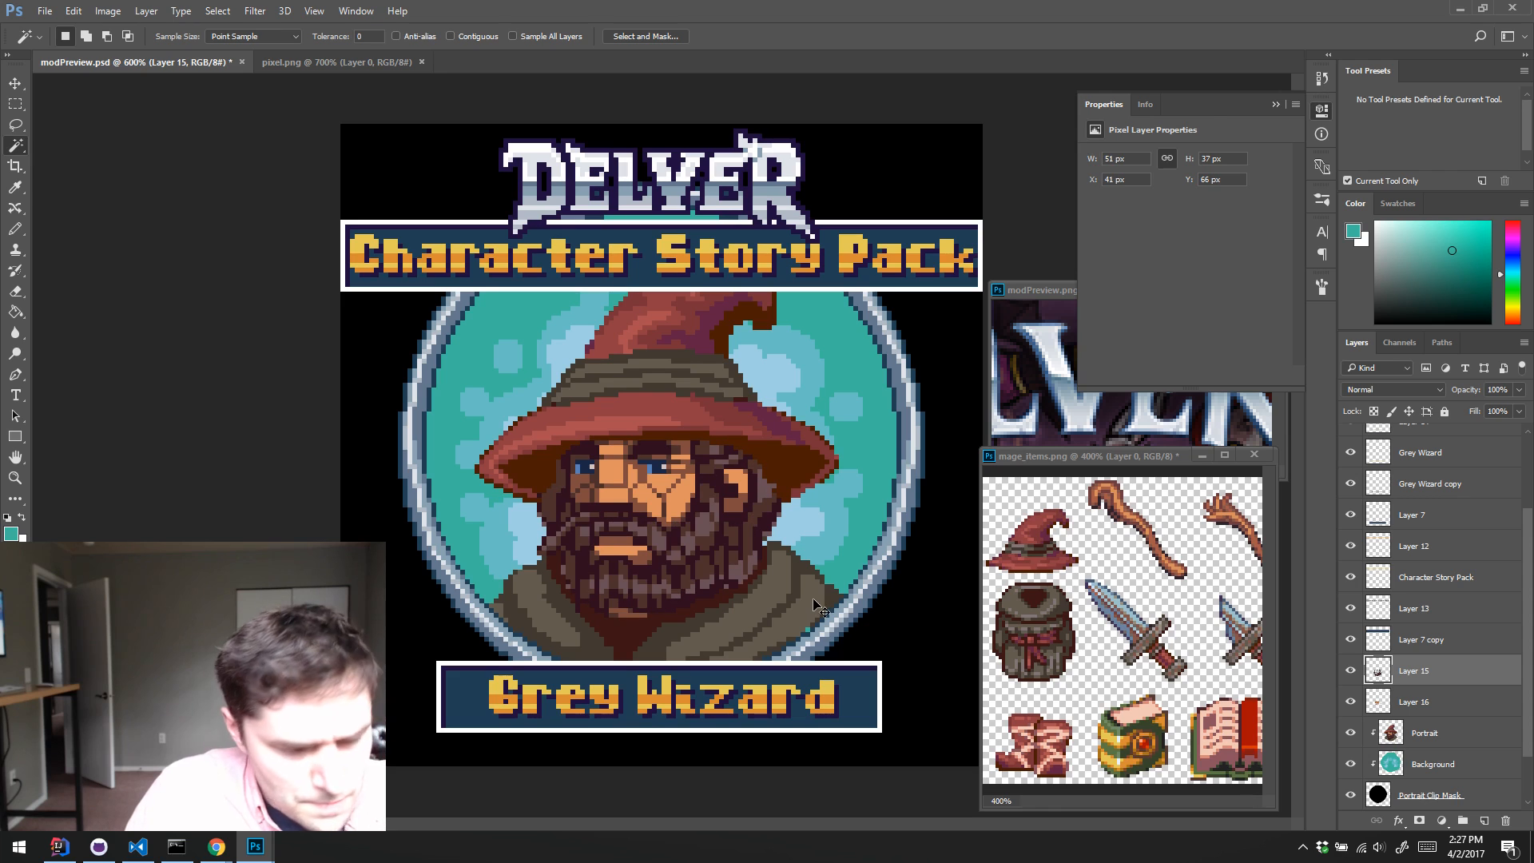
key(ctrl+u)
drag(998, 289, 950, 243)
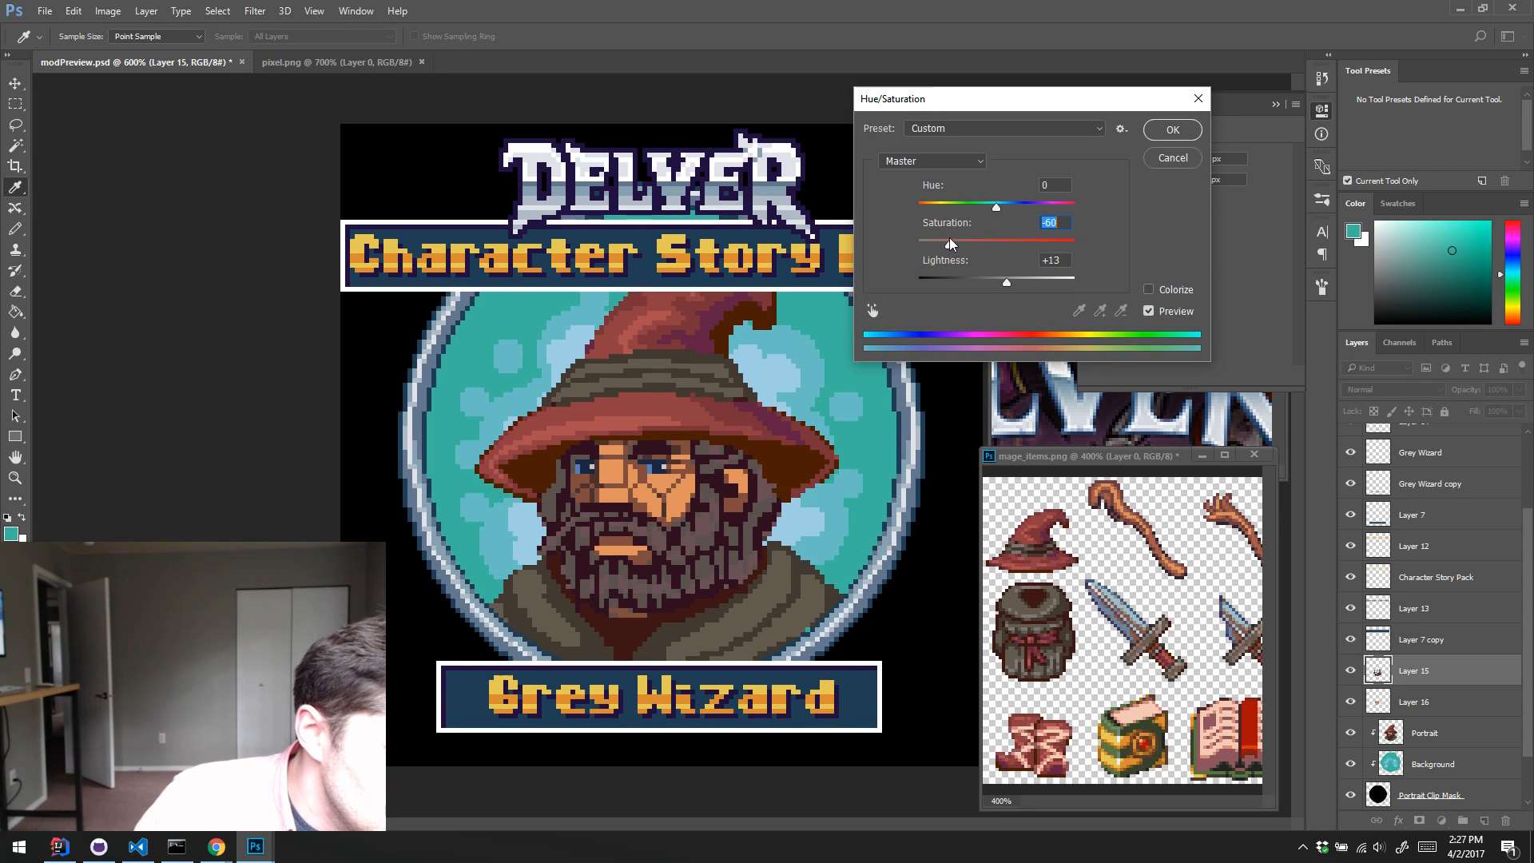
click(1172, 129)
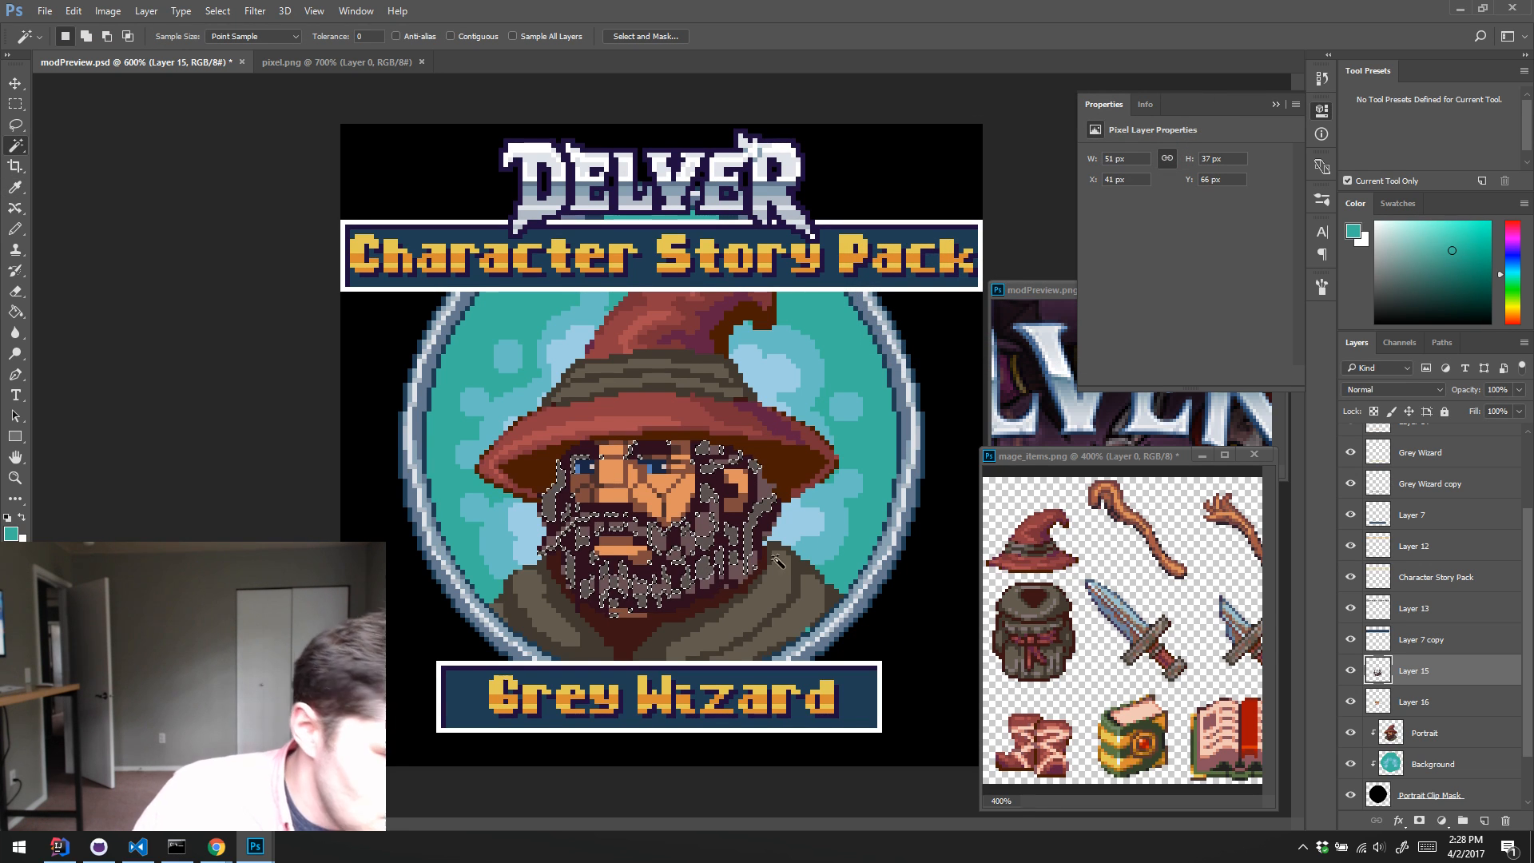
Step: Try lightening the selected beard strands with lightness +43 and saturation -64
key(ctrl+u)
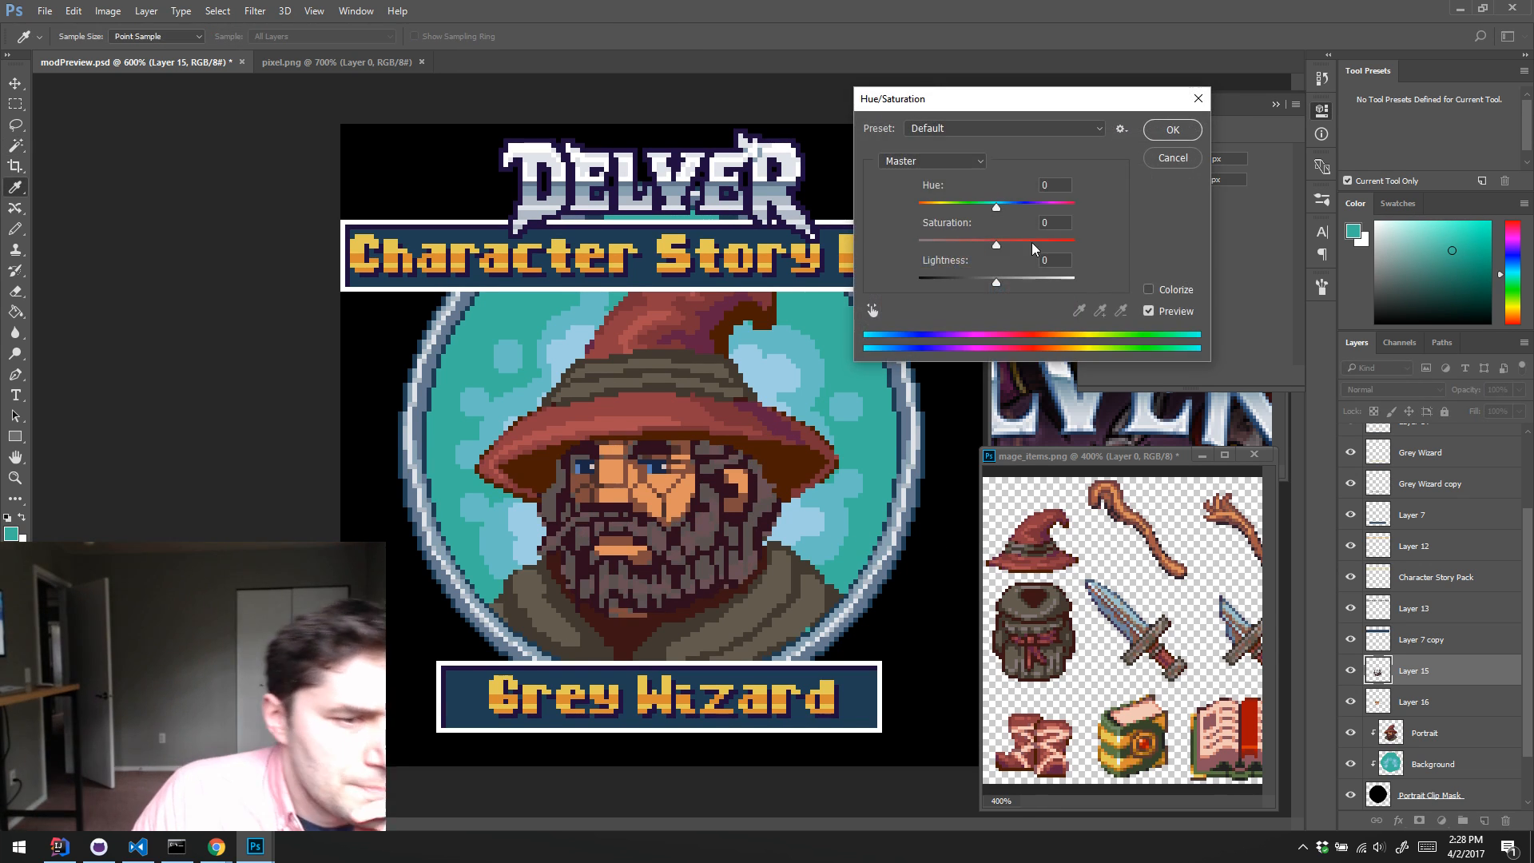
drag(997, 281, 1031, 286)
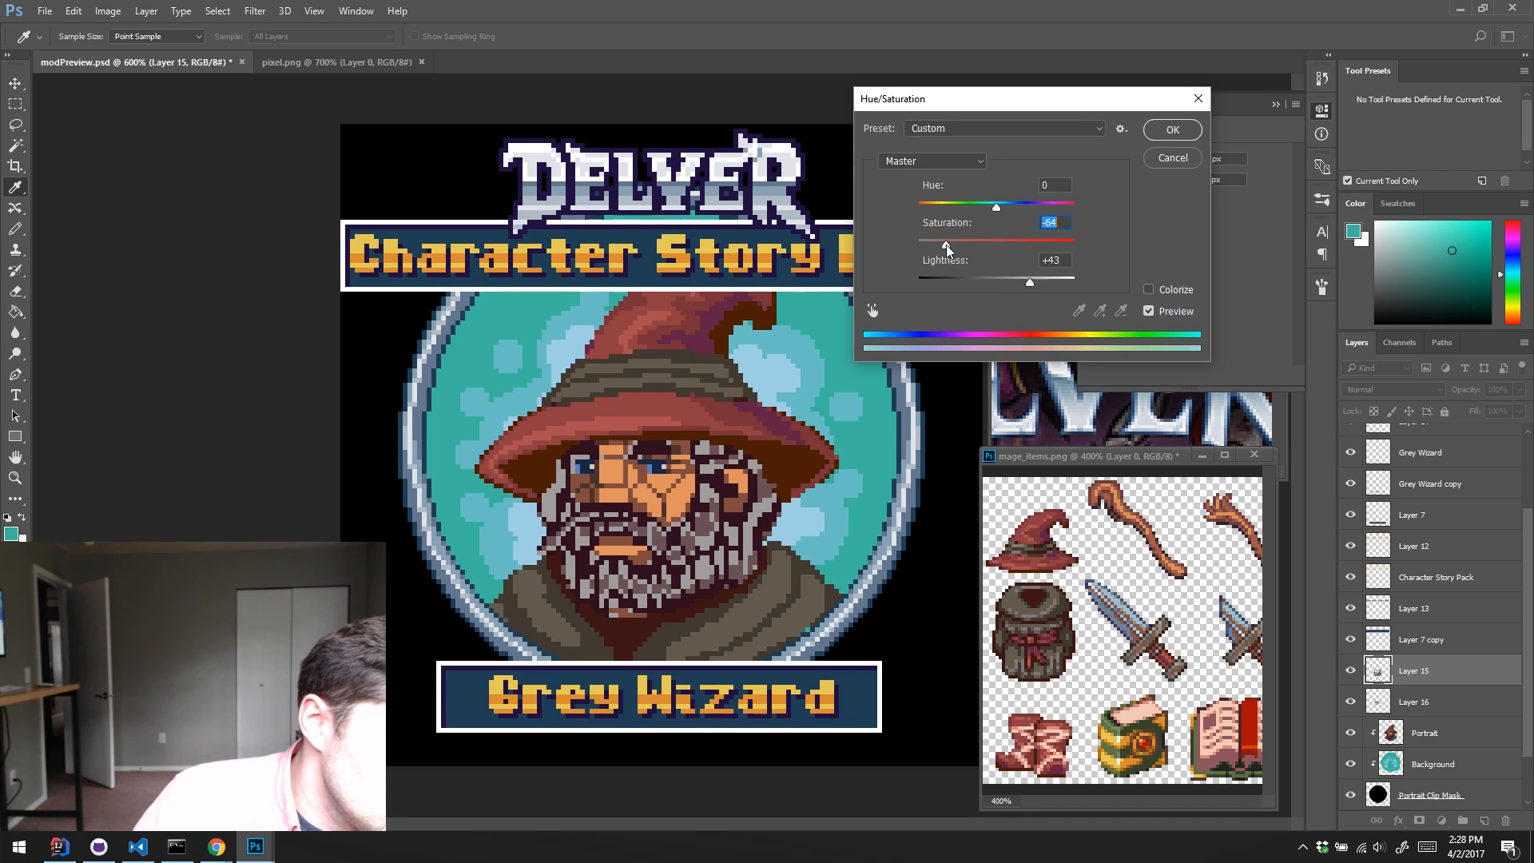
click(1186, 166)
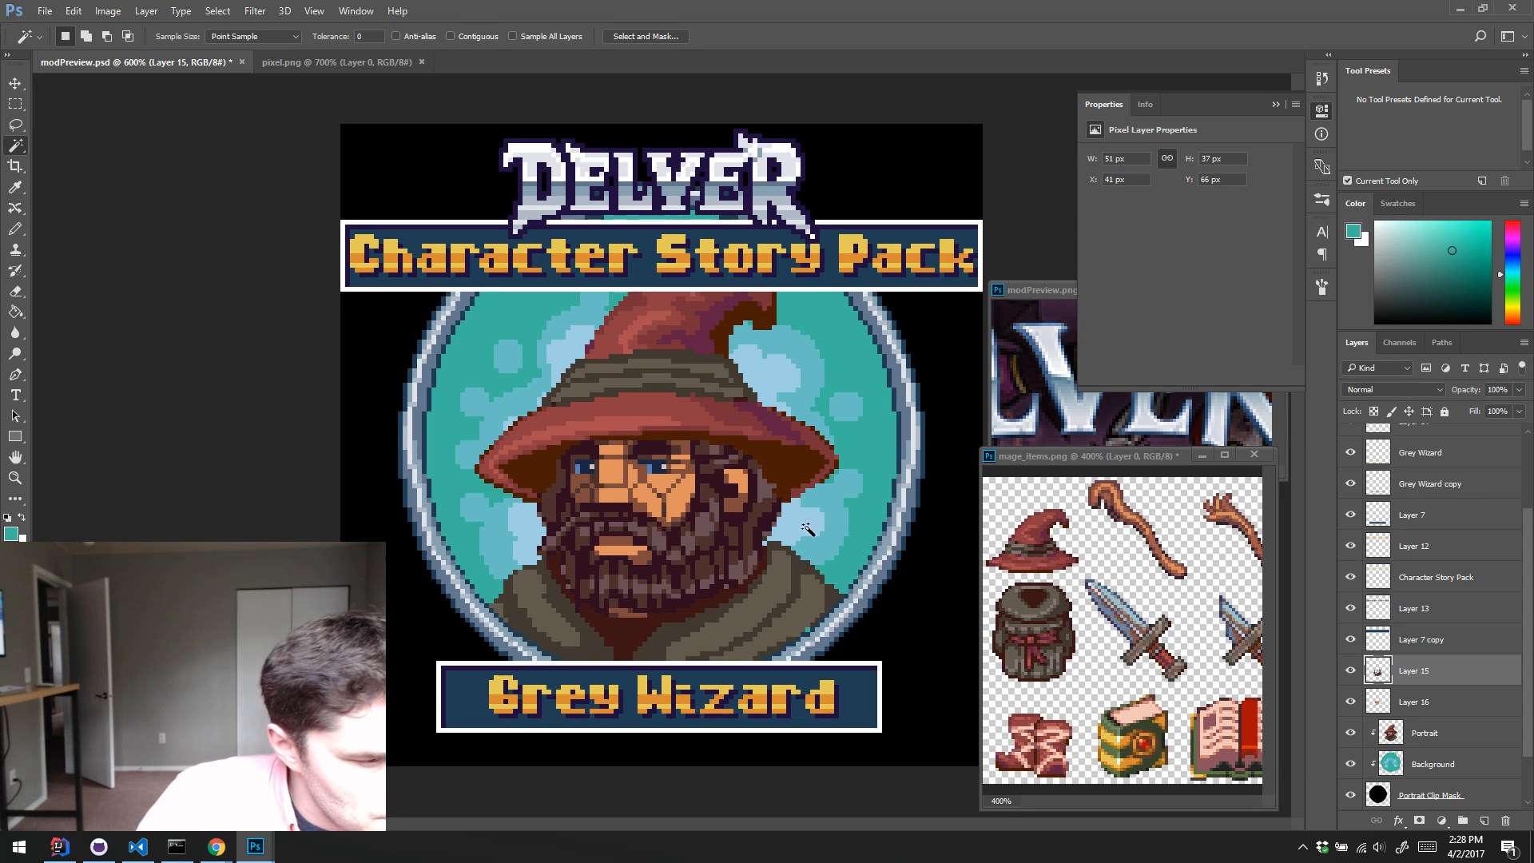
Step: Select the lightest strands of the copied beard by colour and raise their lightness to +17
click(692, 550)
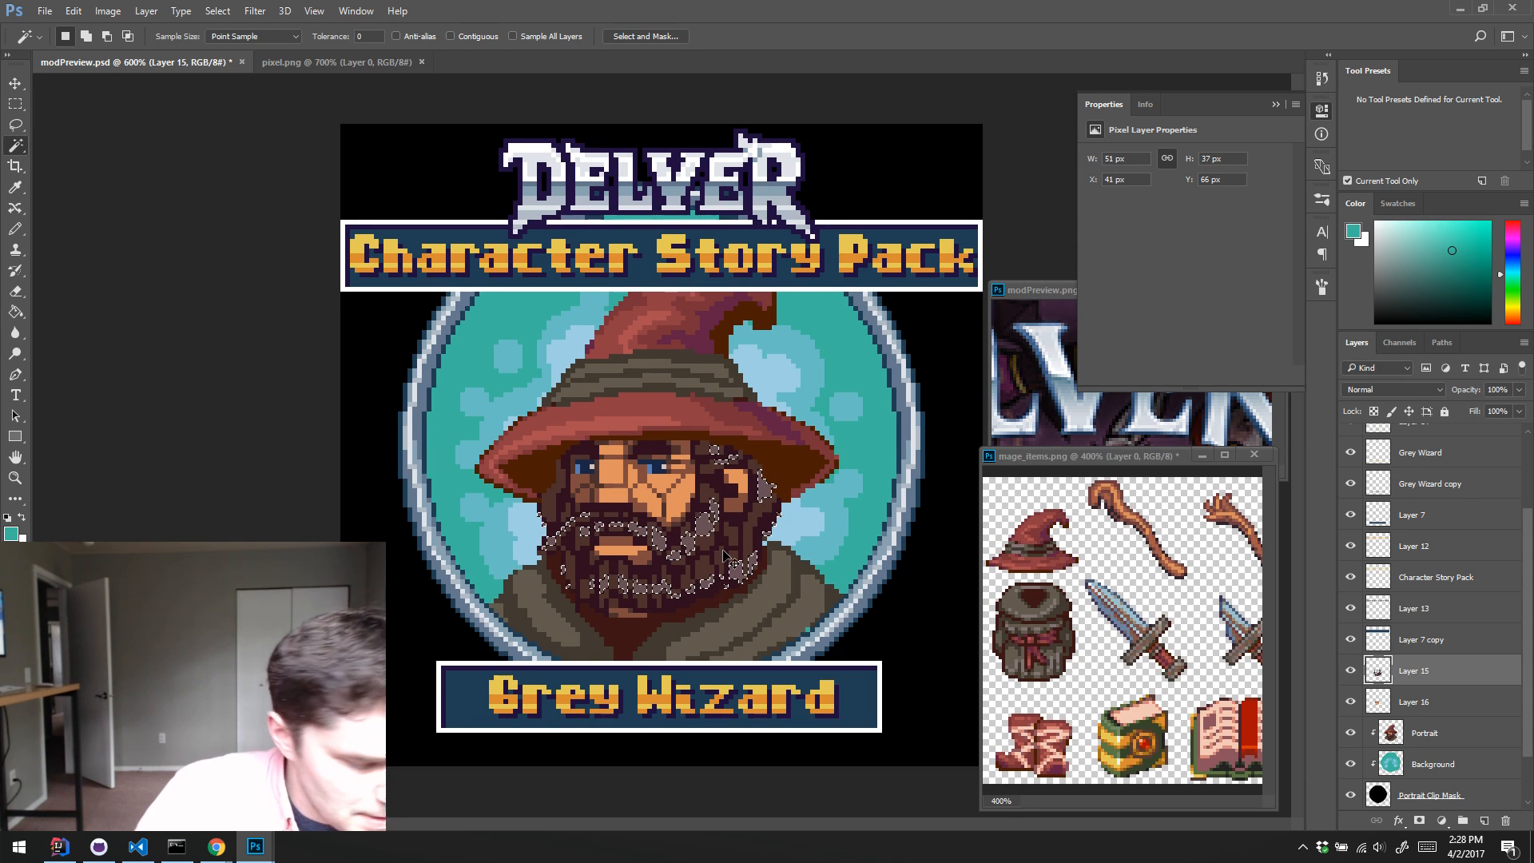
key(ctrl+u)
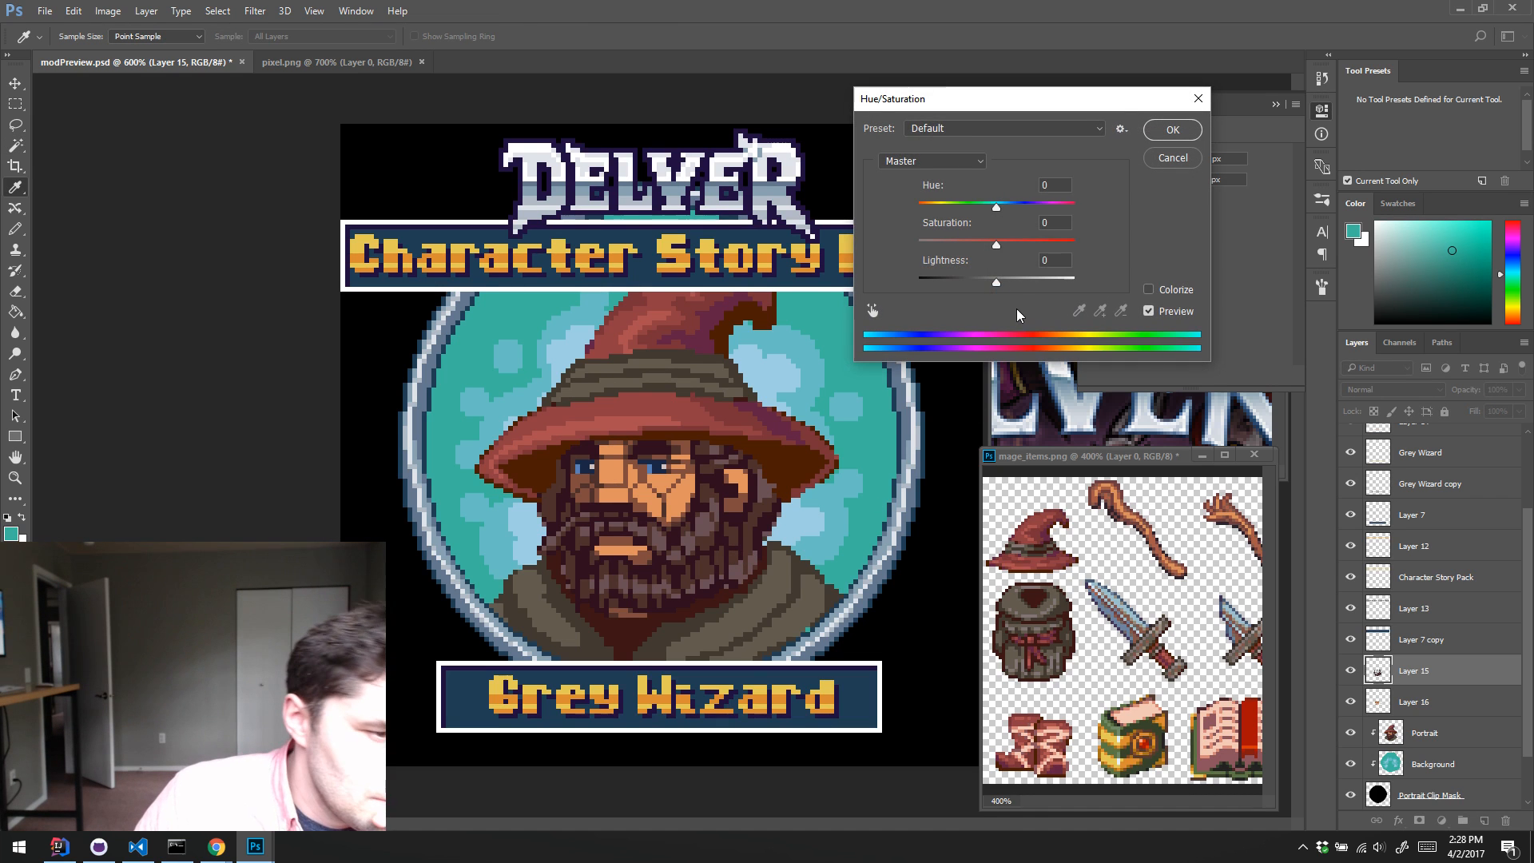
click(1010, 279)
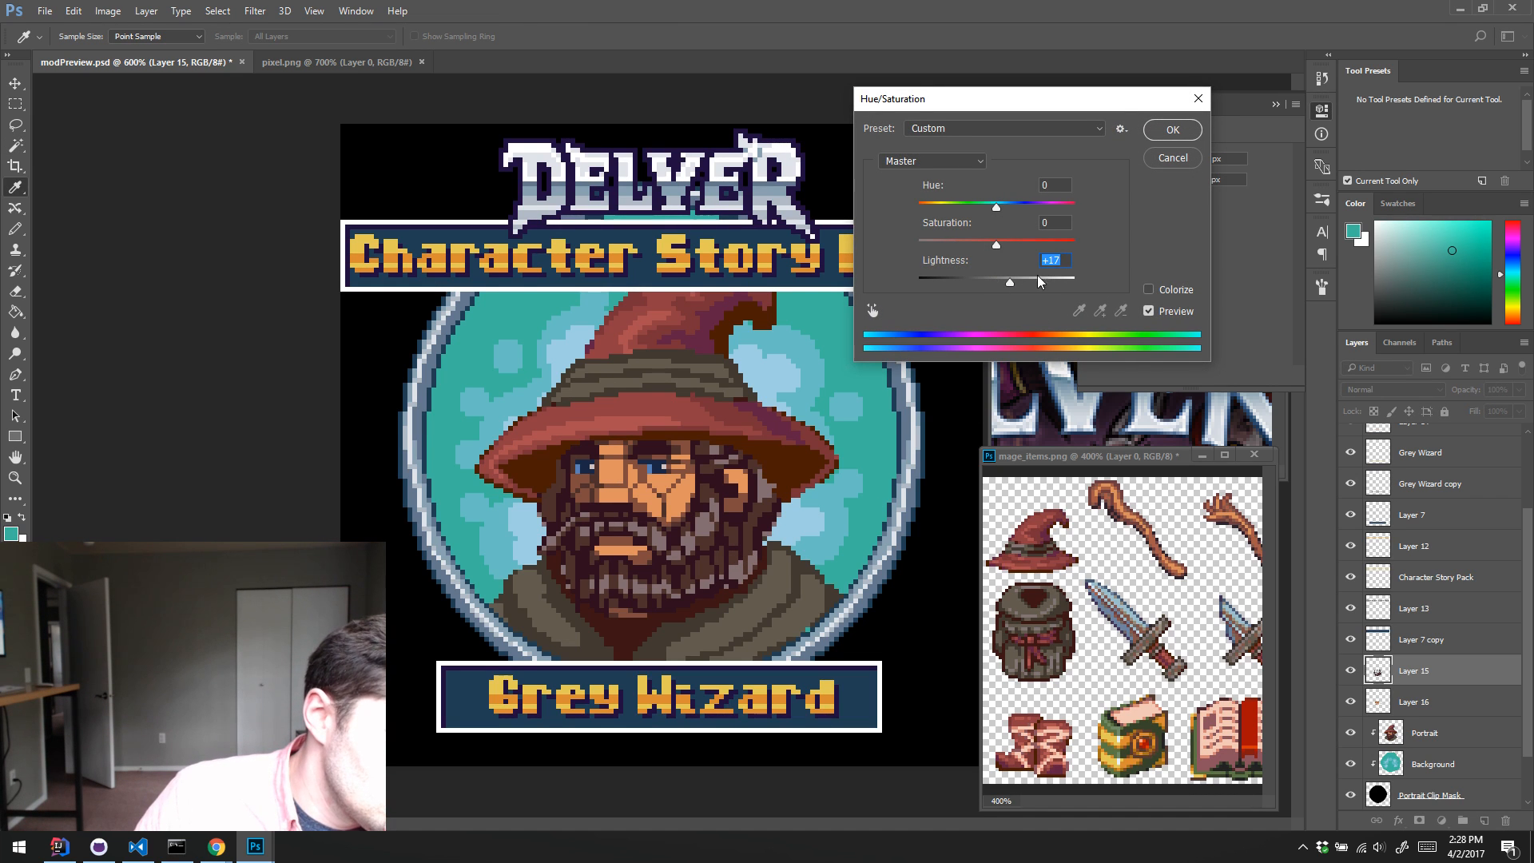
click(1159, 132)
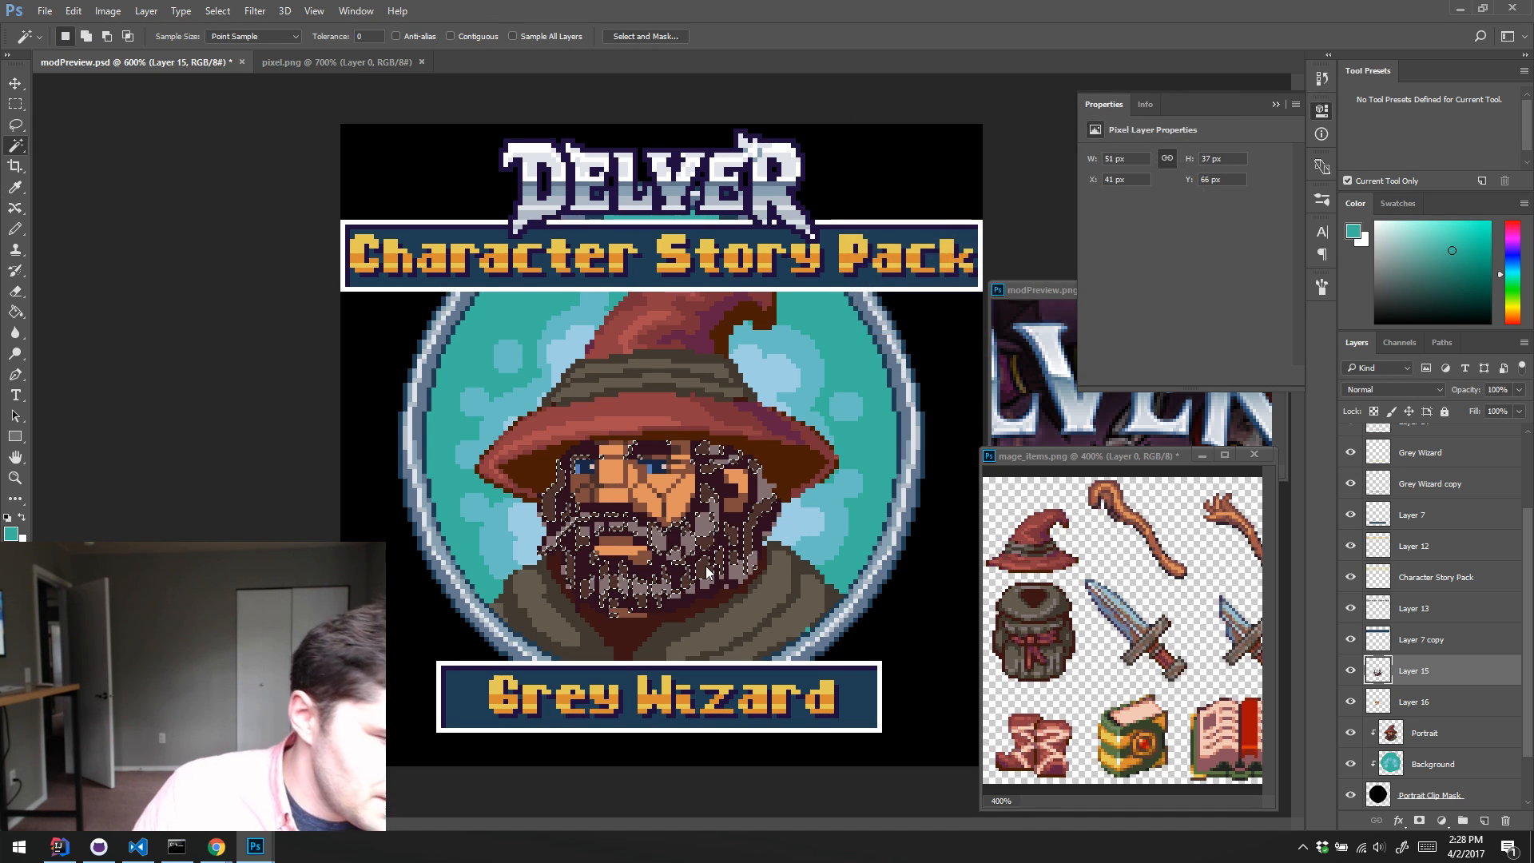
Step: Grey the beard's selected mid-tone strands with Hue/Saturation at saturation -43 and lightness +8
key(ctrl+u)
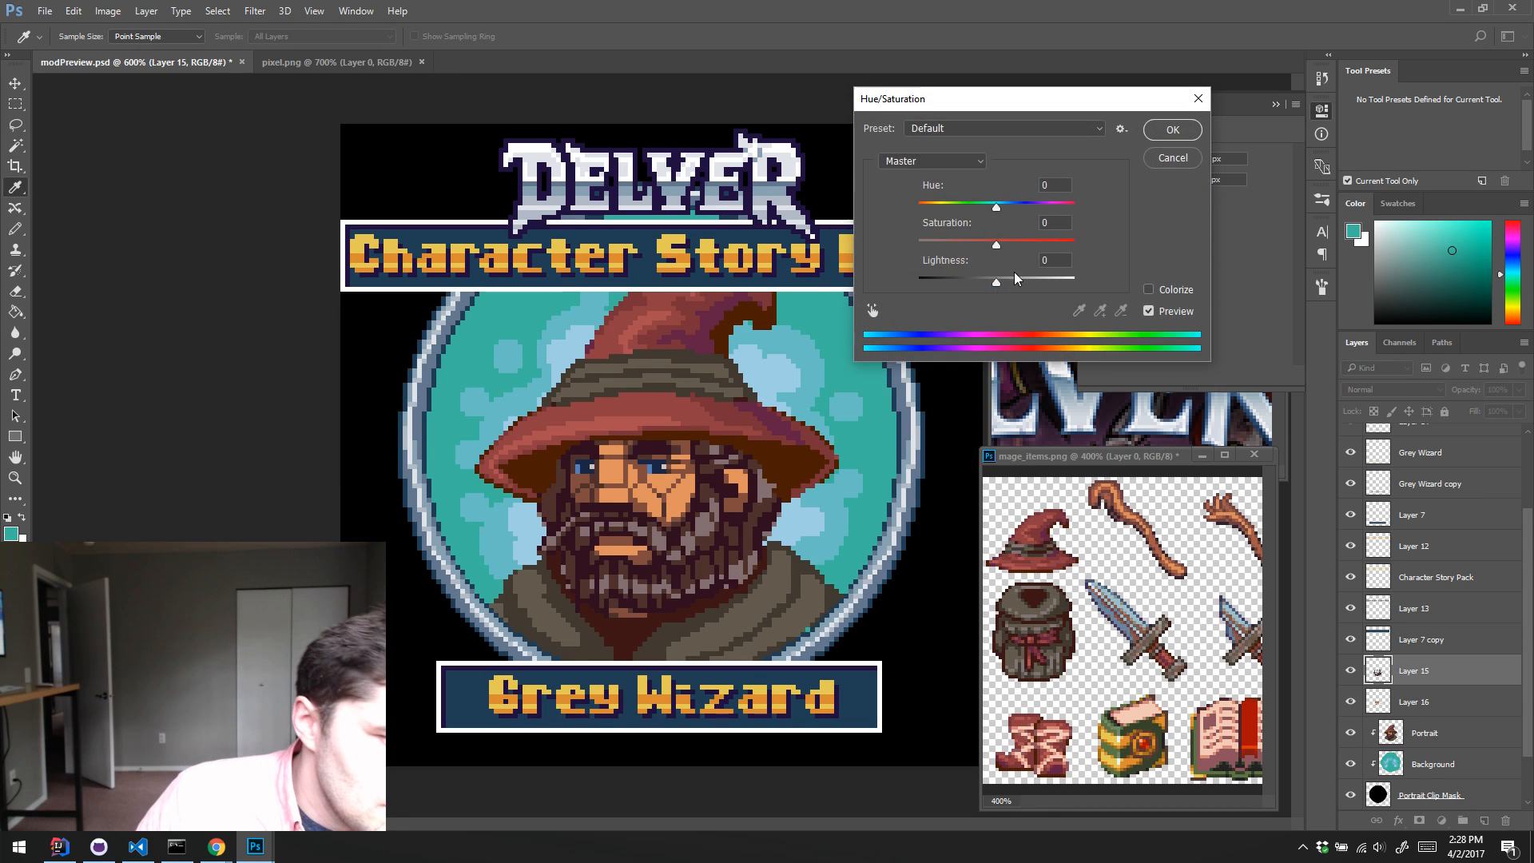
click(1003, 281)
drag(1003, 283, 965, 244)
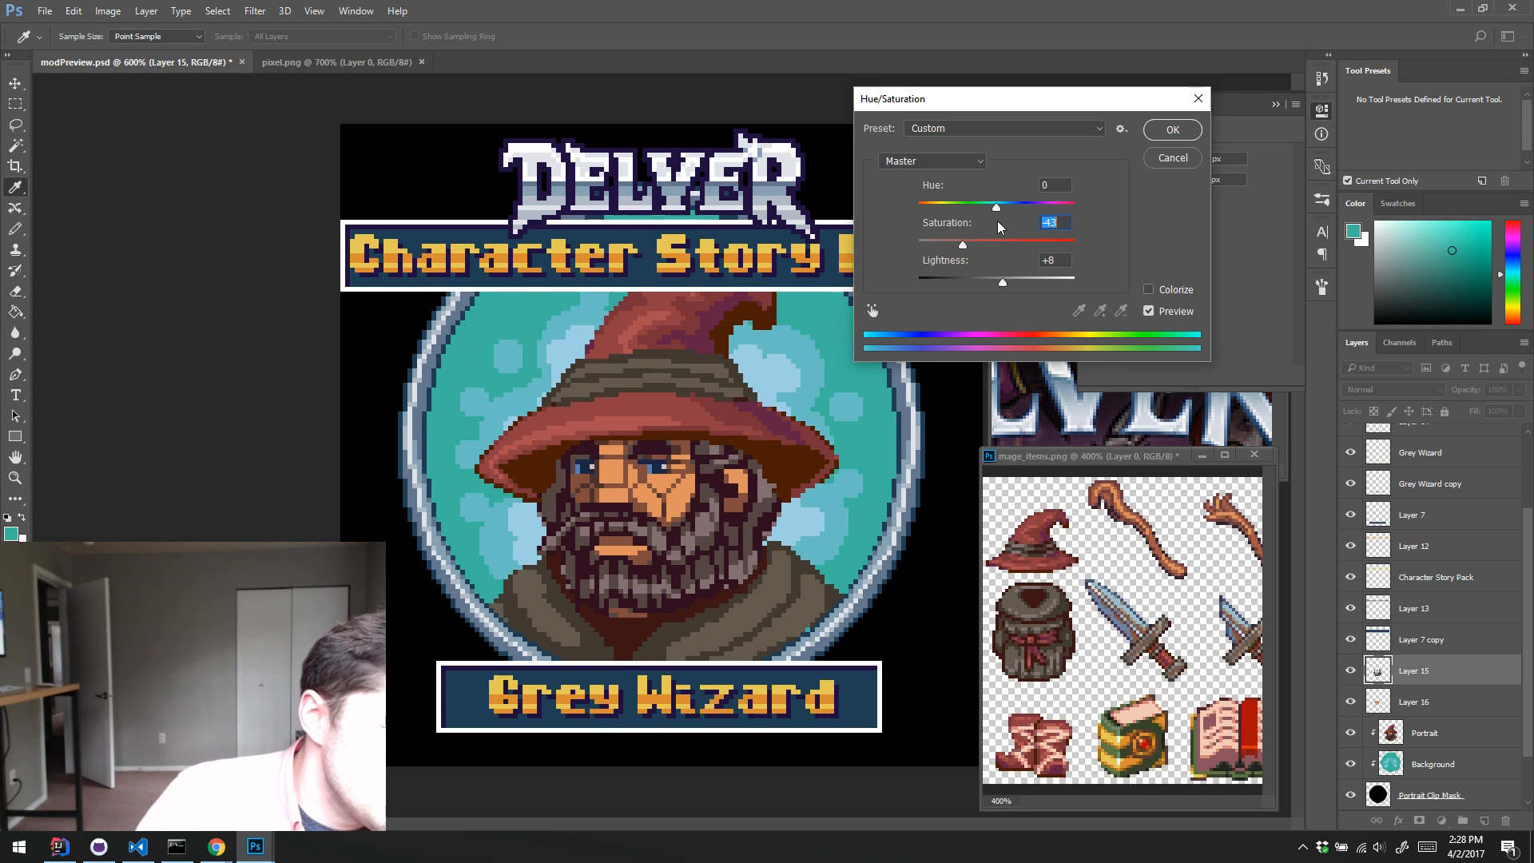
click(1171, 132)
Step: Select the beard's dark base tone by colour, raise its lightness by +4 and reduce its saturation
key(w)
click(733, 520)
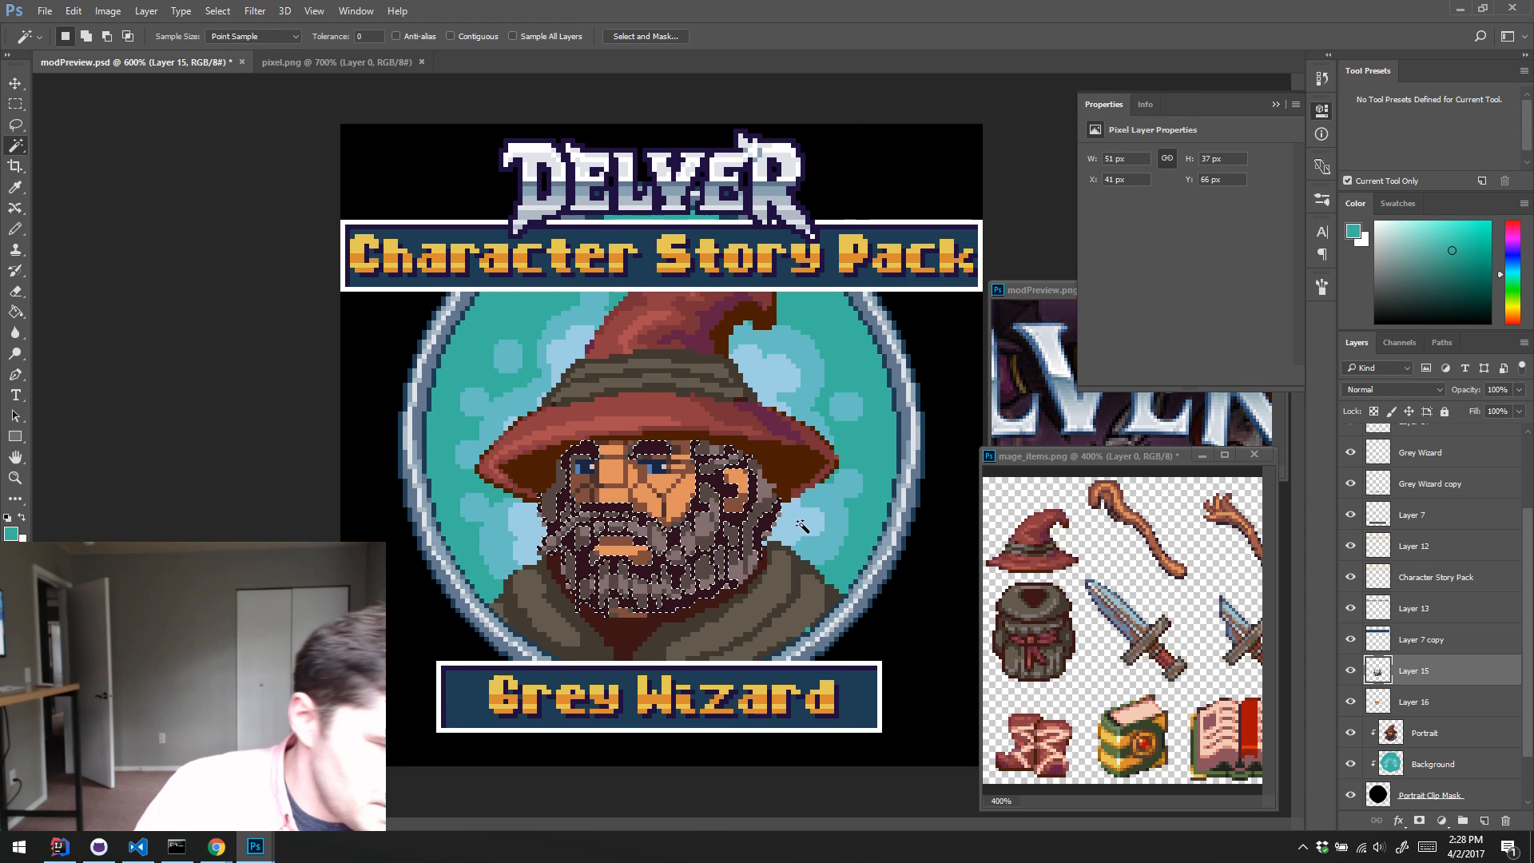
key(ctrl+u)
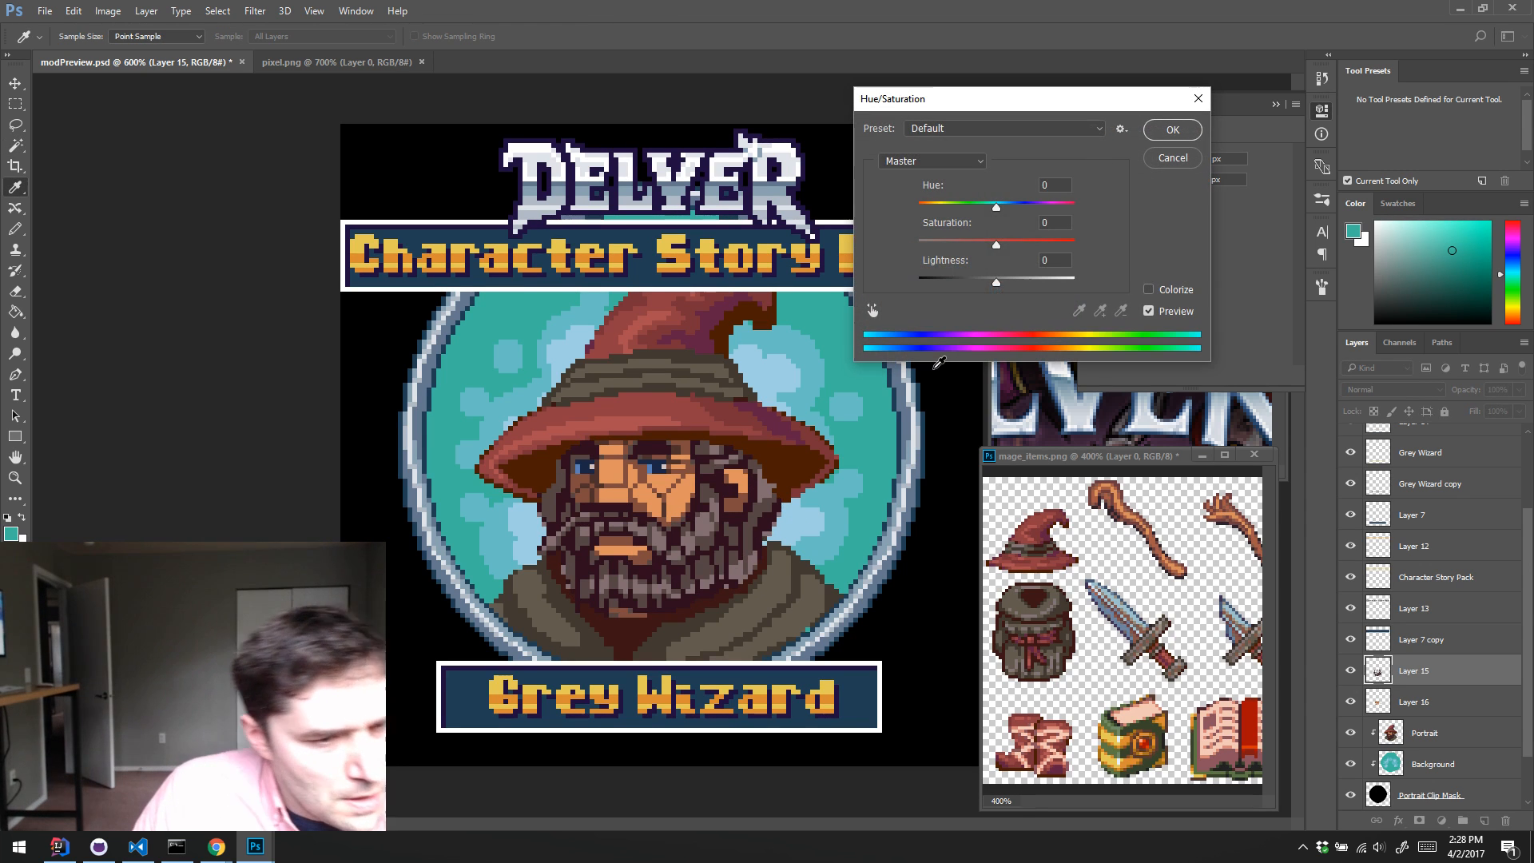
drag(996, 281, 999, 303)
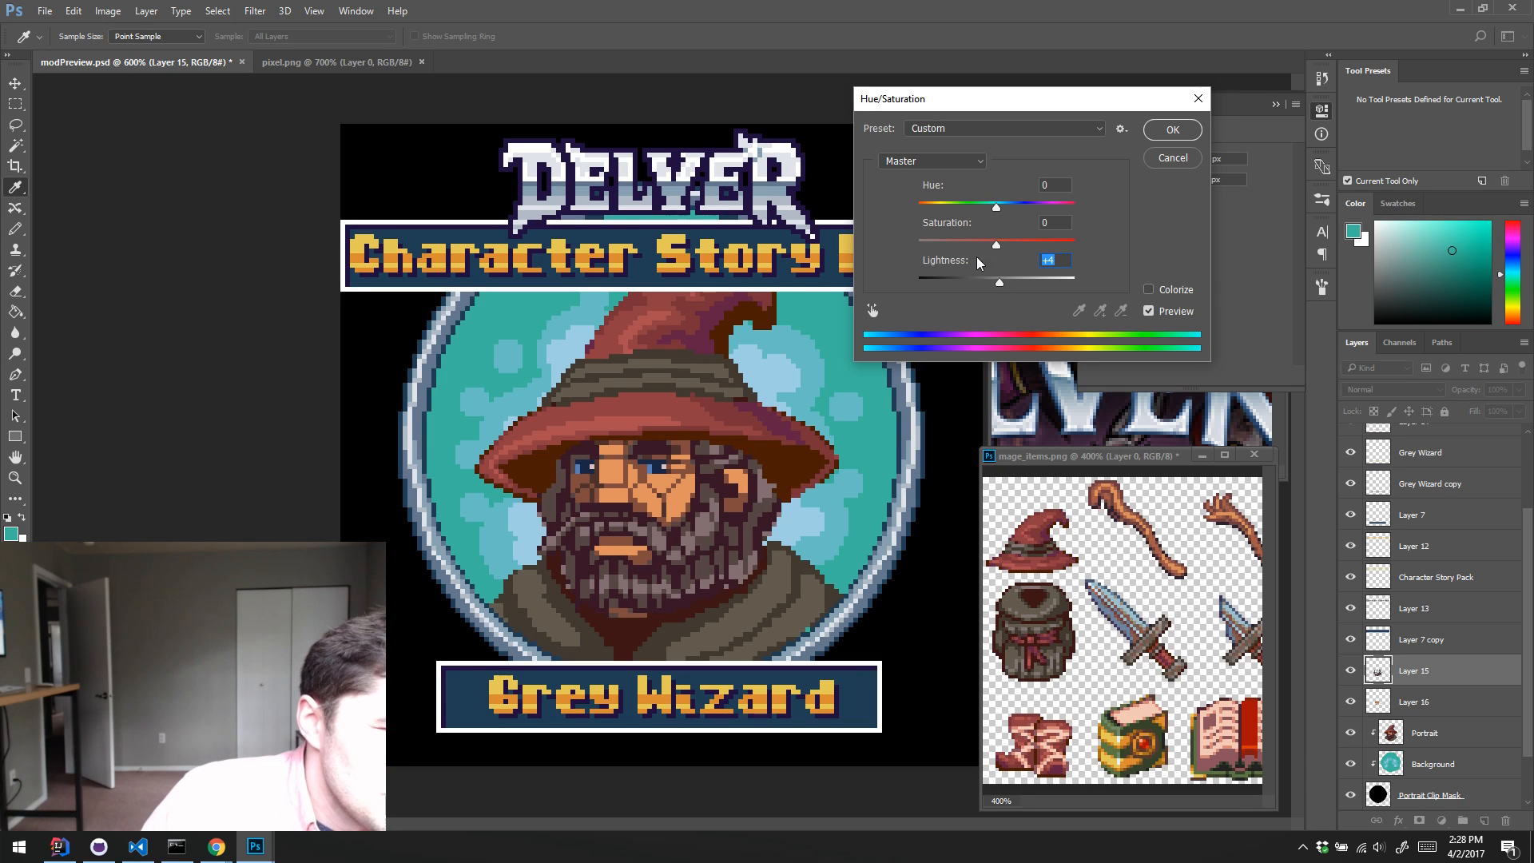
drag(995, 245, 963, 263)
click(1171, 130)
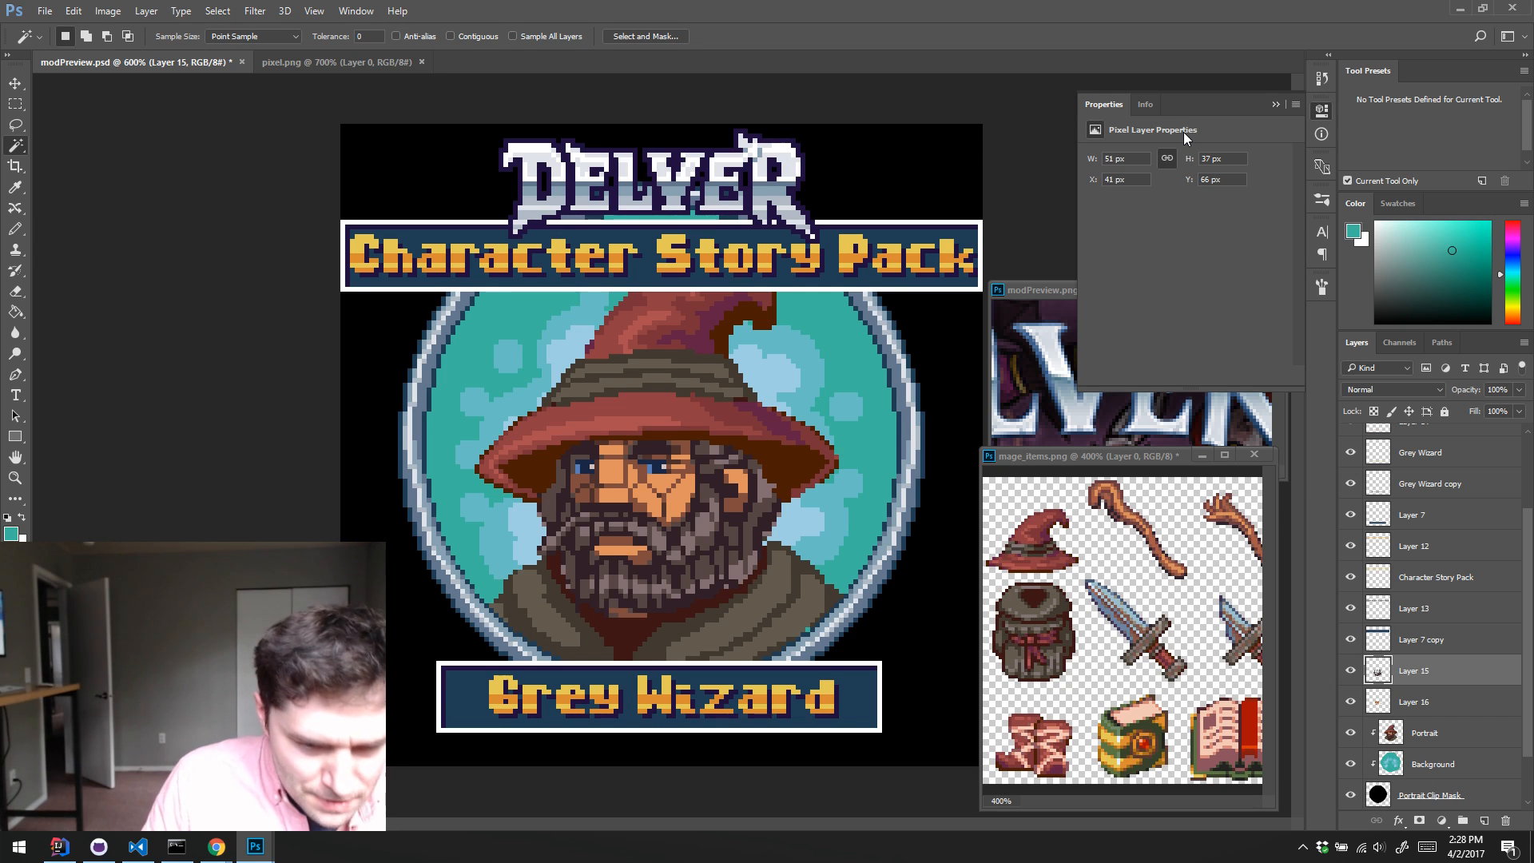
Step: Sample the dark beard colour and pencil the beard's edge outward along the jaw and down over the neck opening
key(b)
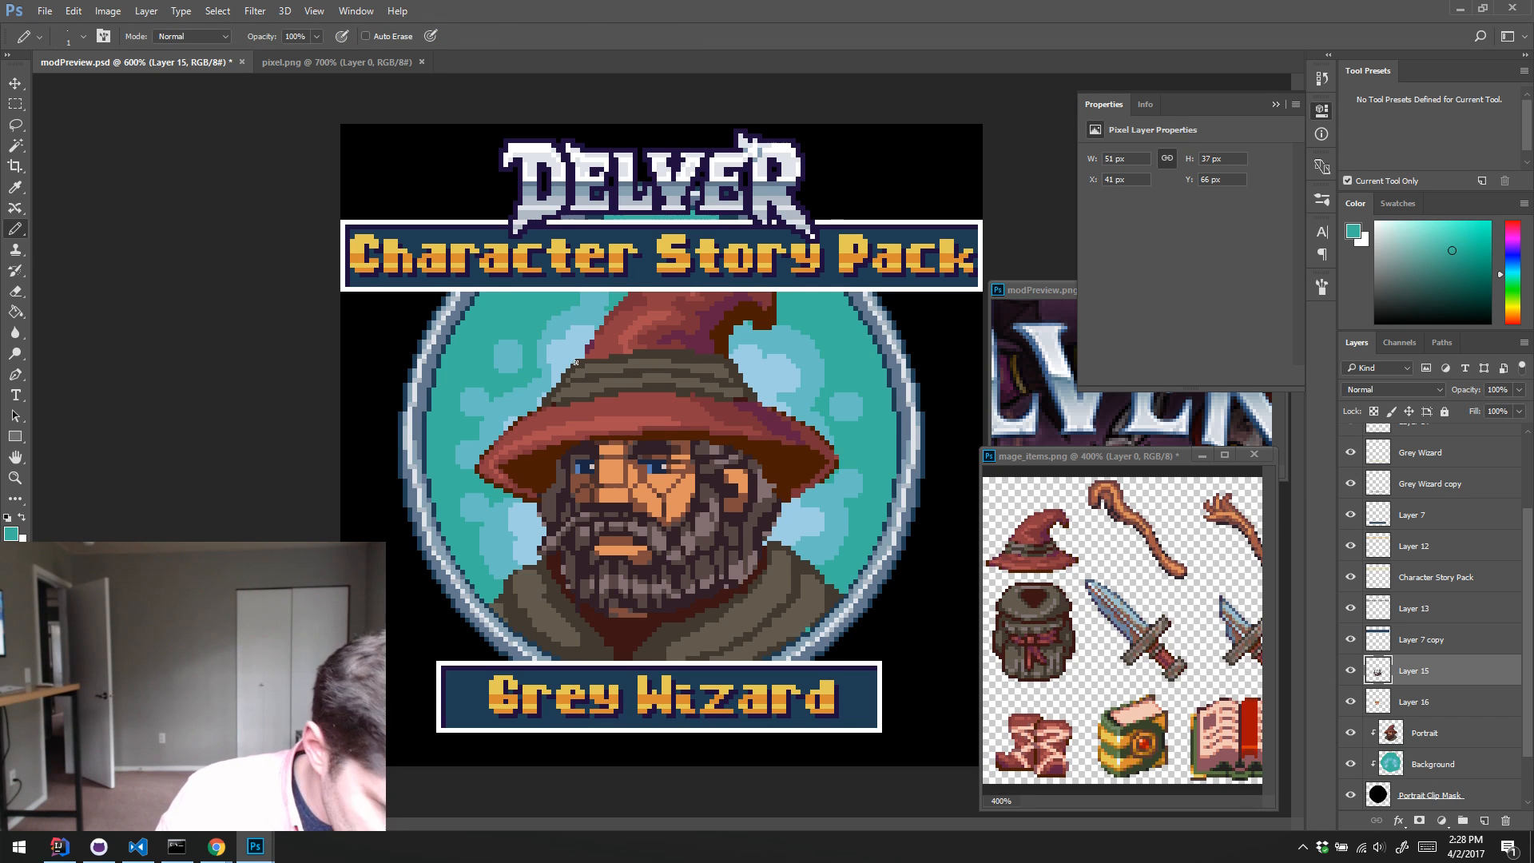
alt+click(538, 553)
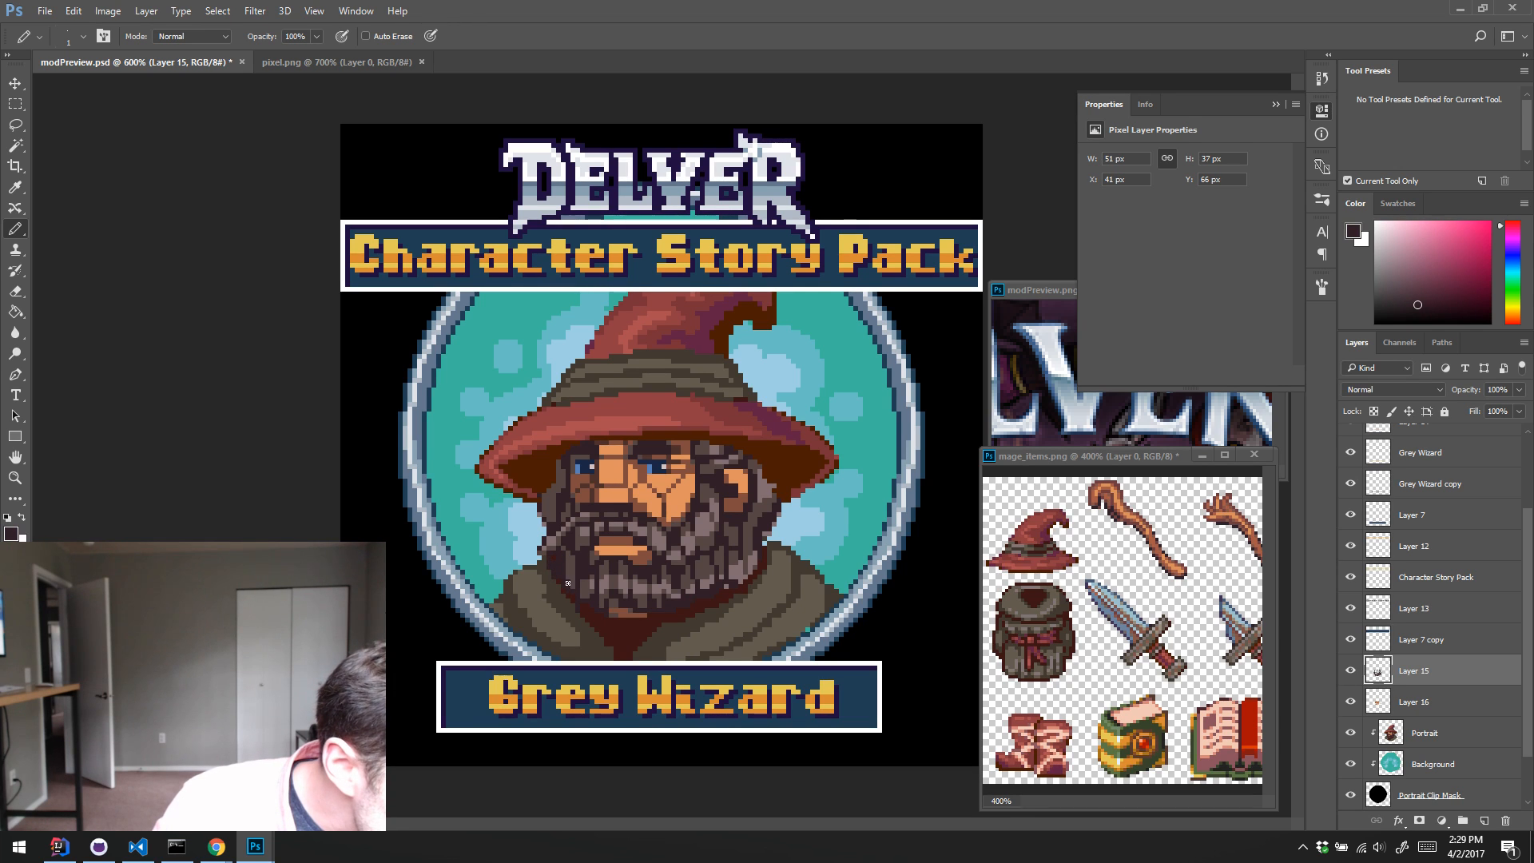
drag(544, 563, 566, 587)
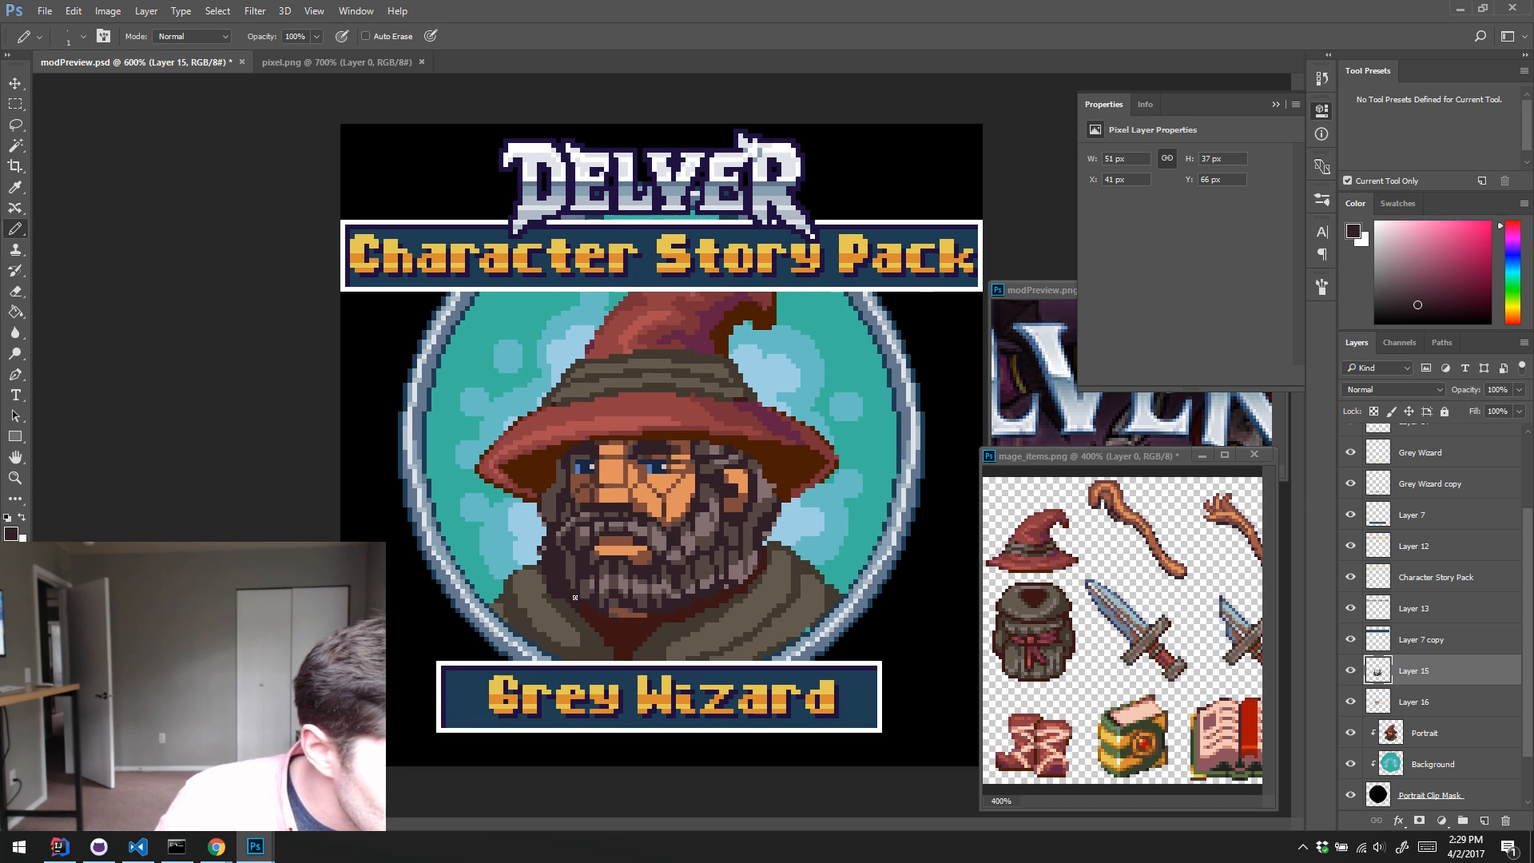
drag(575, 596, 589, 622)
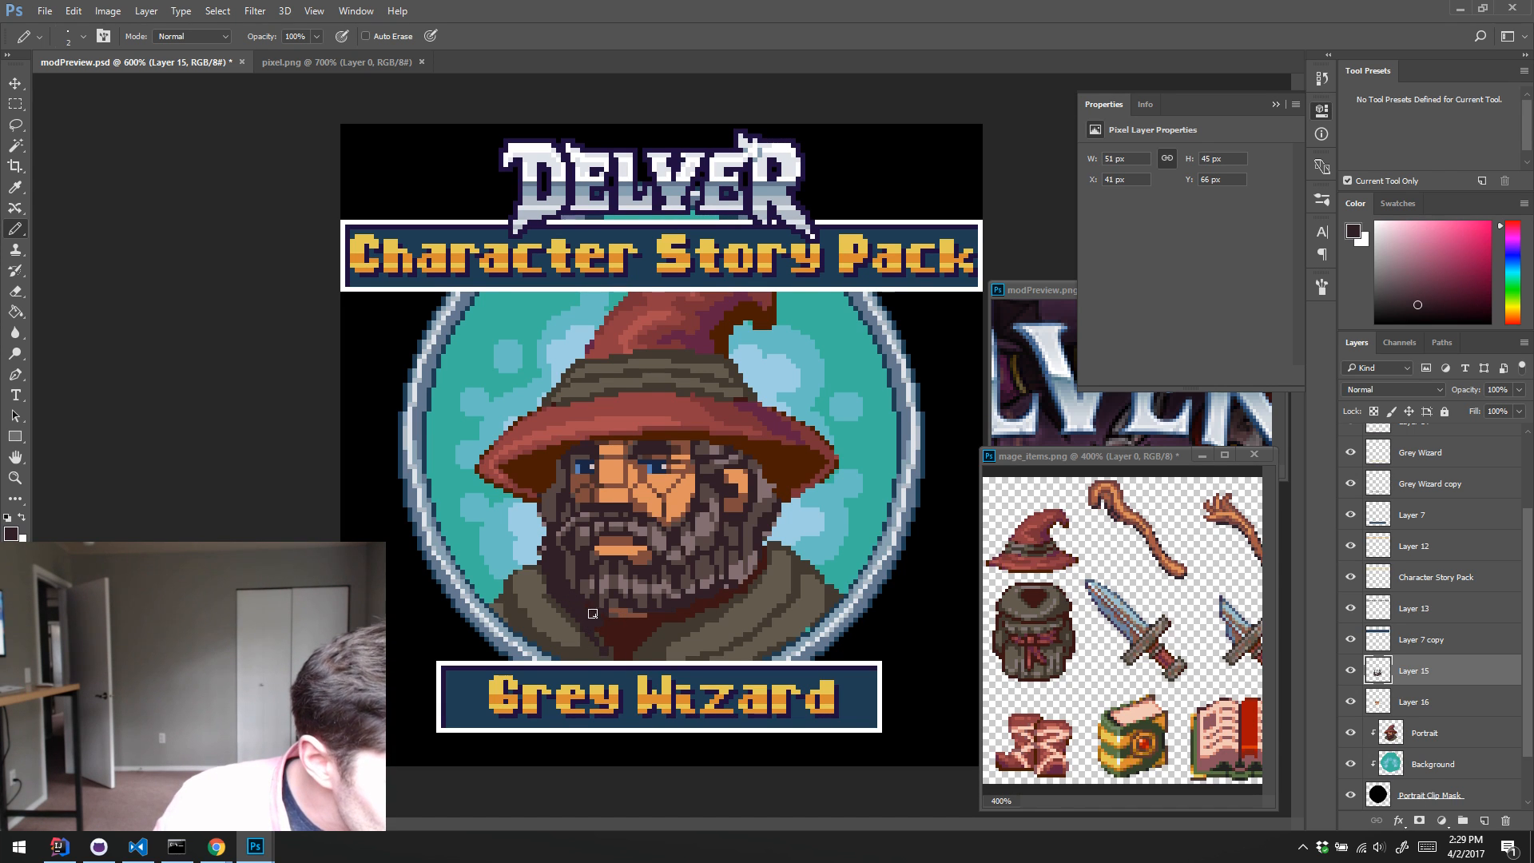
mouse_move(593, 614)
mouse_down()
mouse_move(647, 627)
mouse_move(715, 599)
mouse_up()
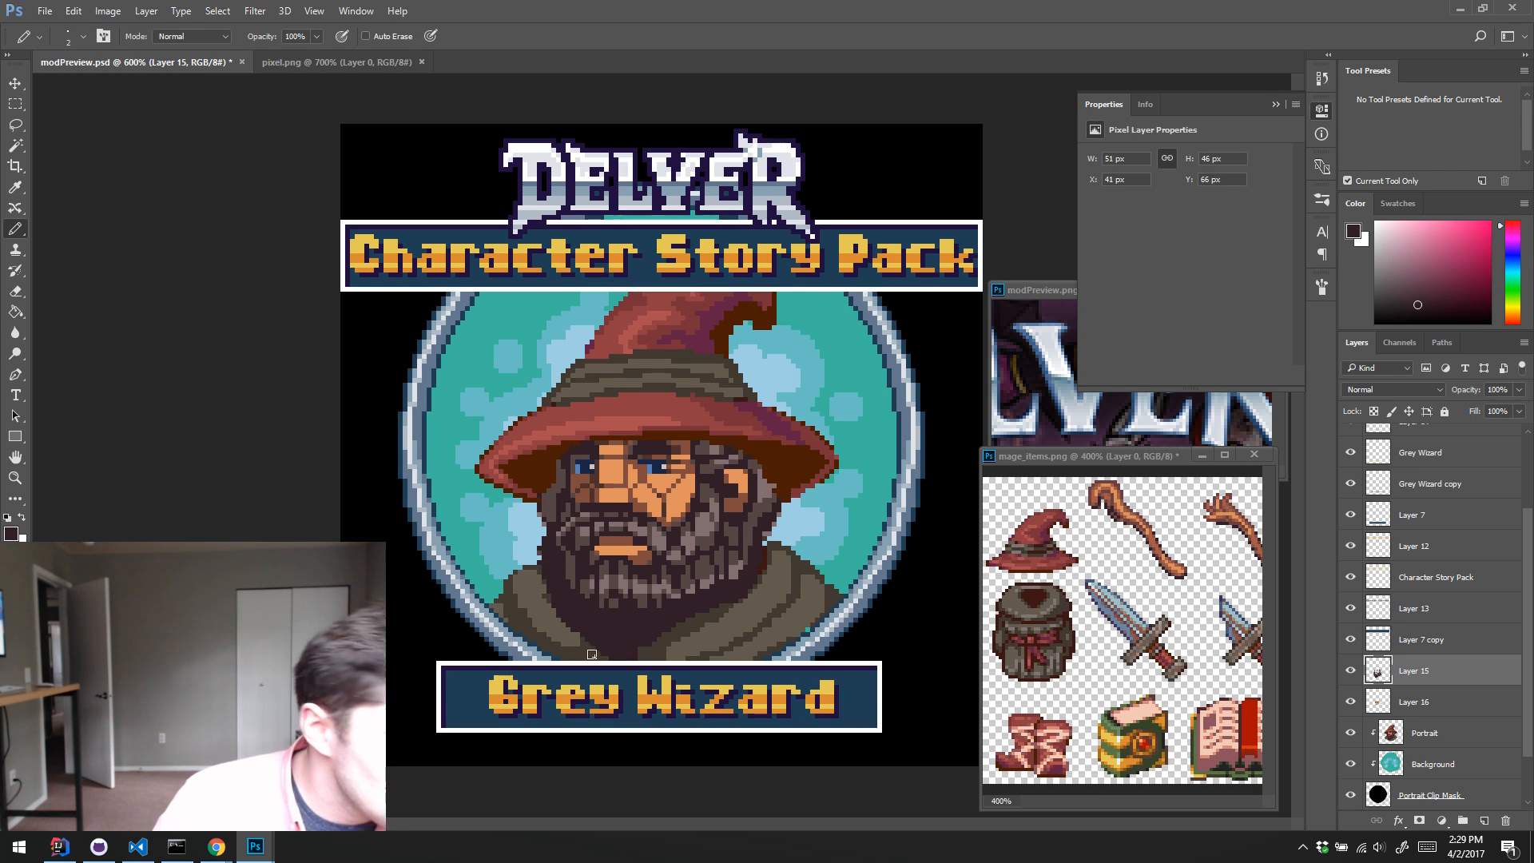
Step: Retouch the hair at the temple beside the eye with a 1 px pencil, using sampled dark and grey beard tones
key(bracketleft)
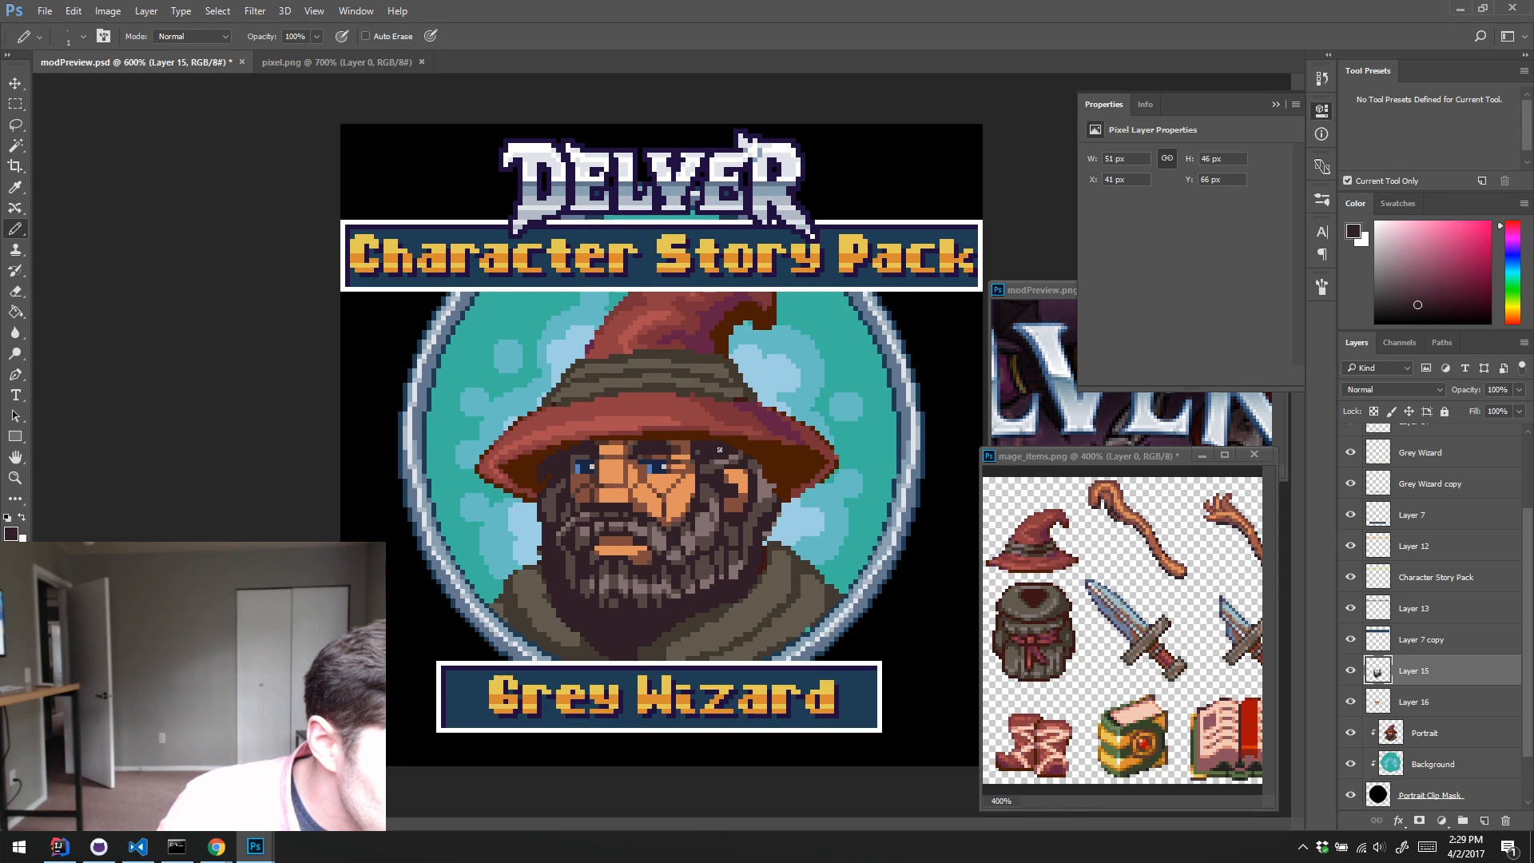
alt+click(709, 468)
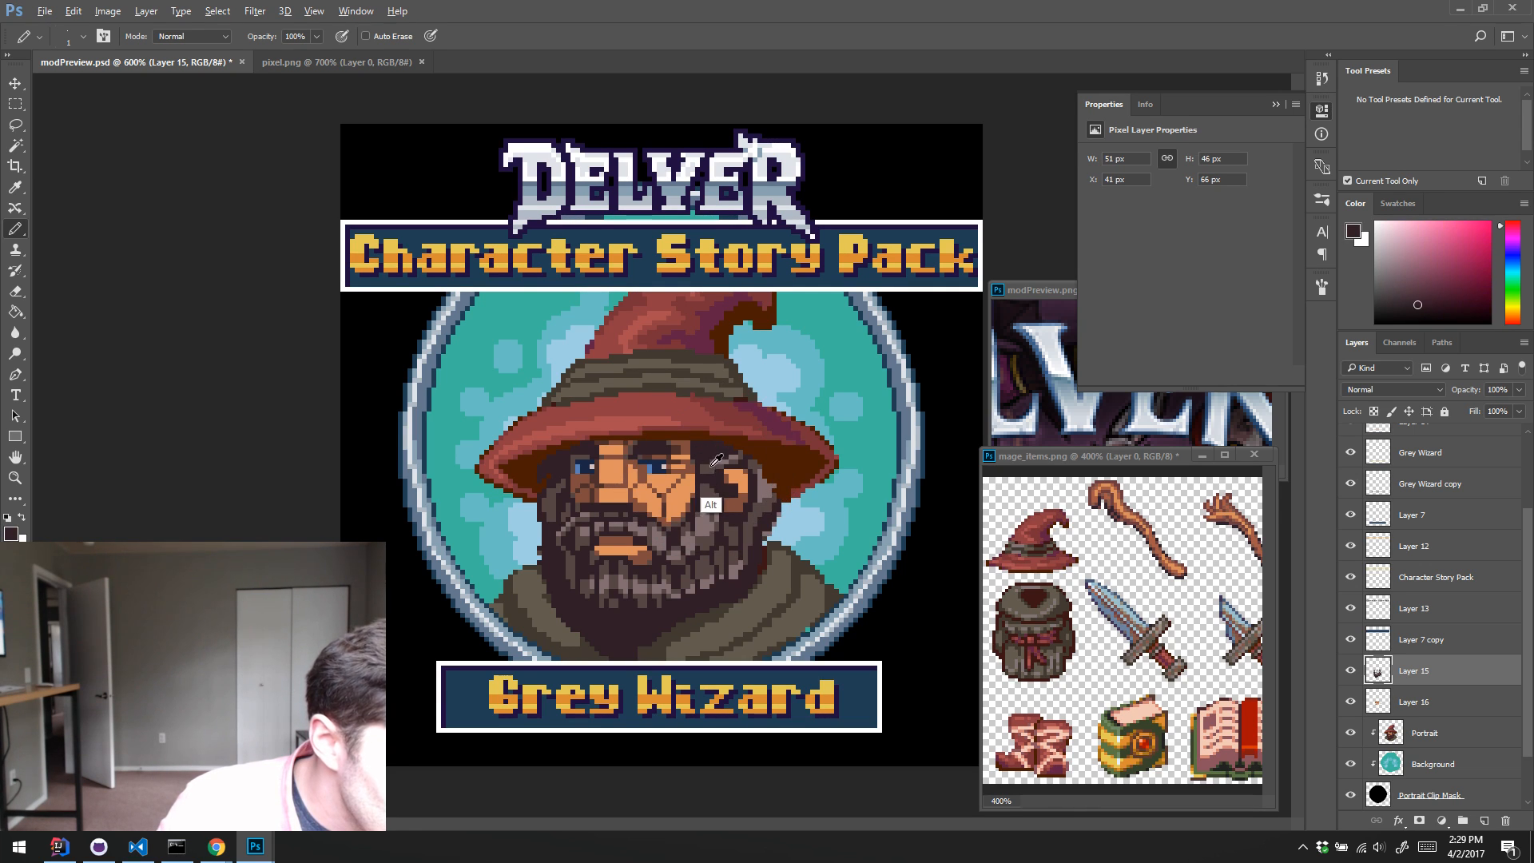
alt+click(709, 465)
alt+click(707, 456)
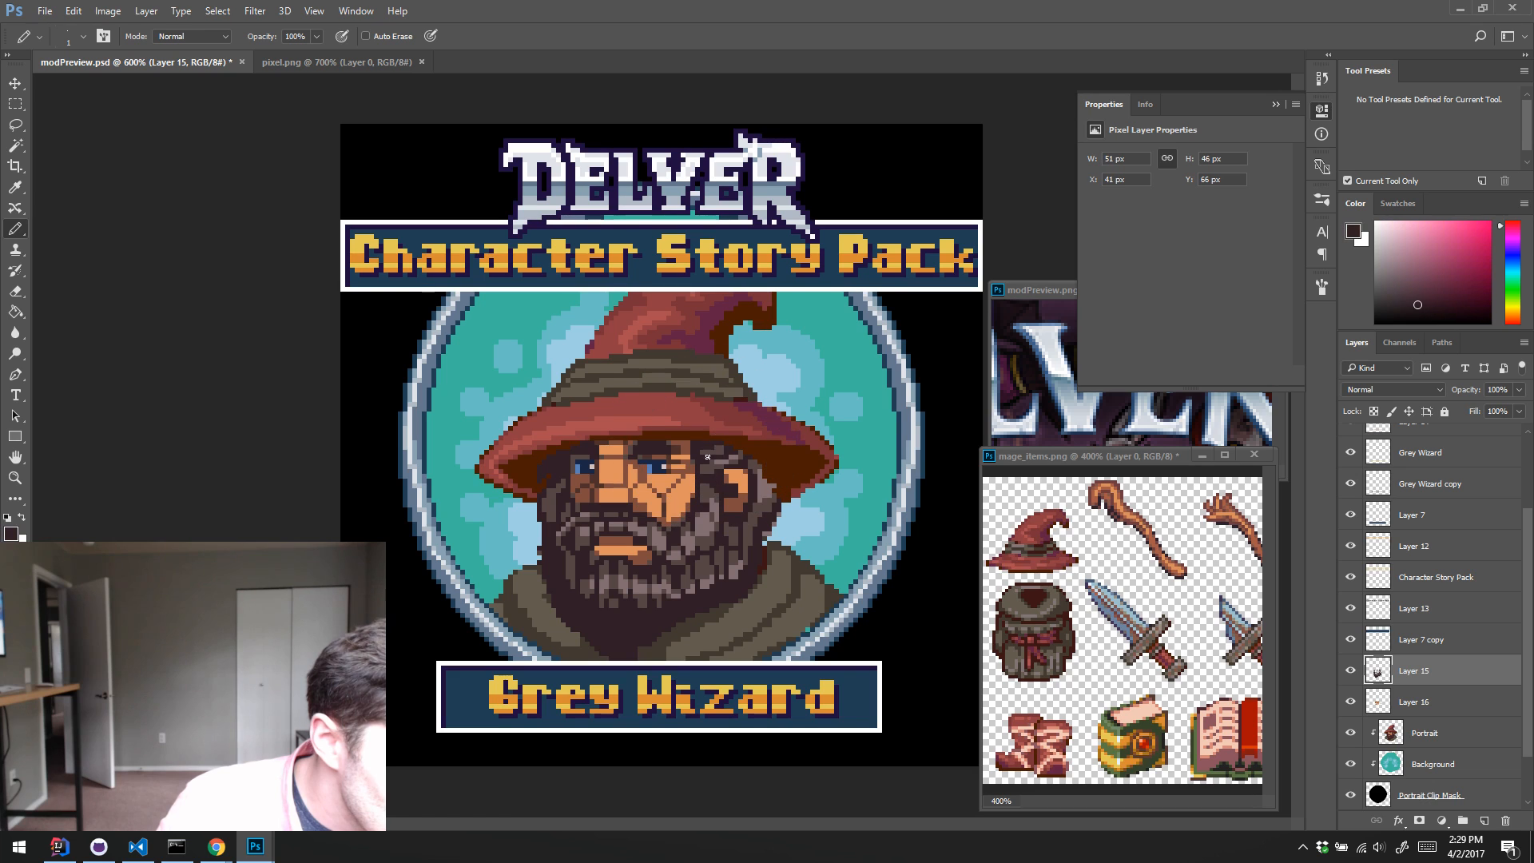
alt+click(722, 463)
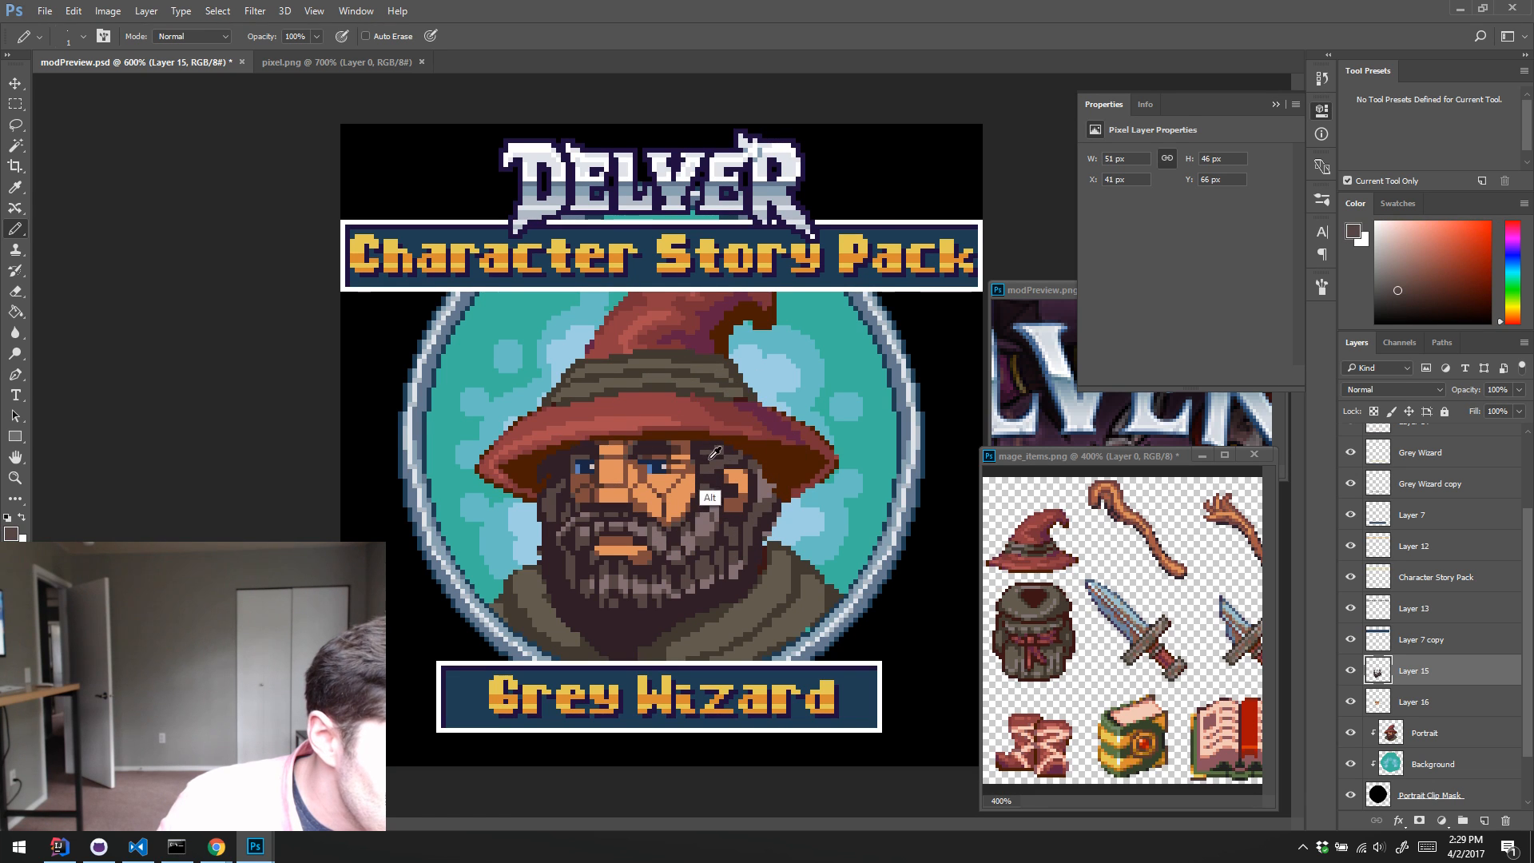
alt+click(724, 457)
alt+click(722, 457)
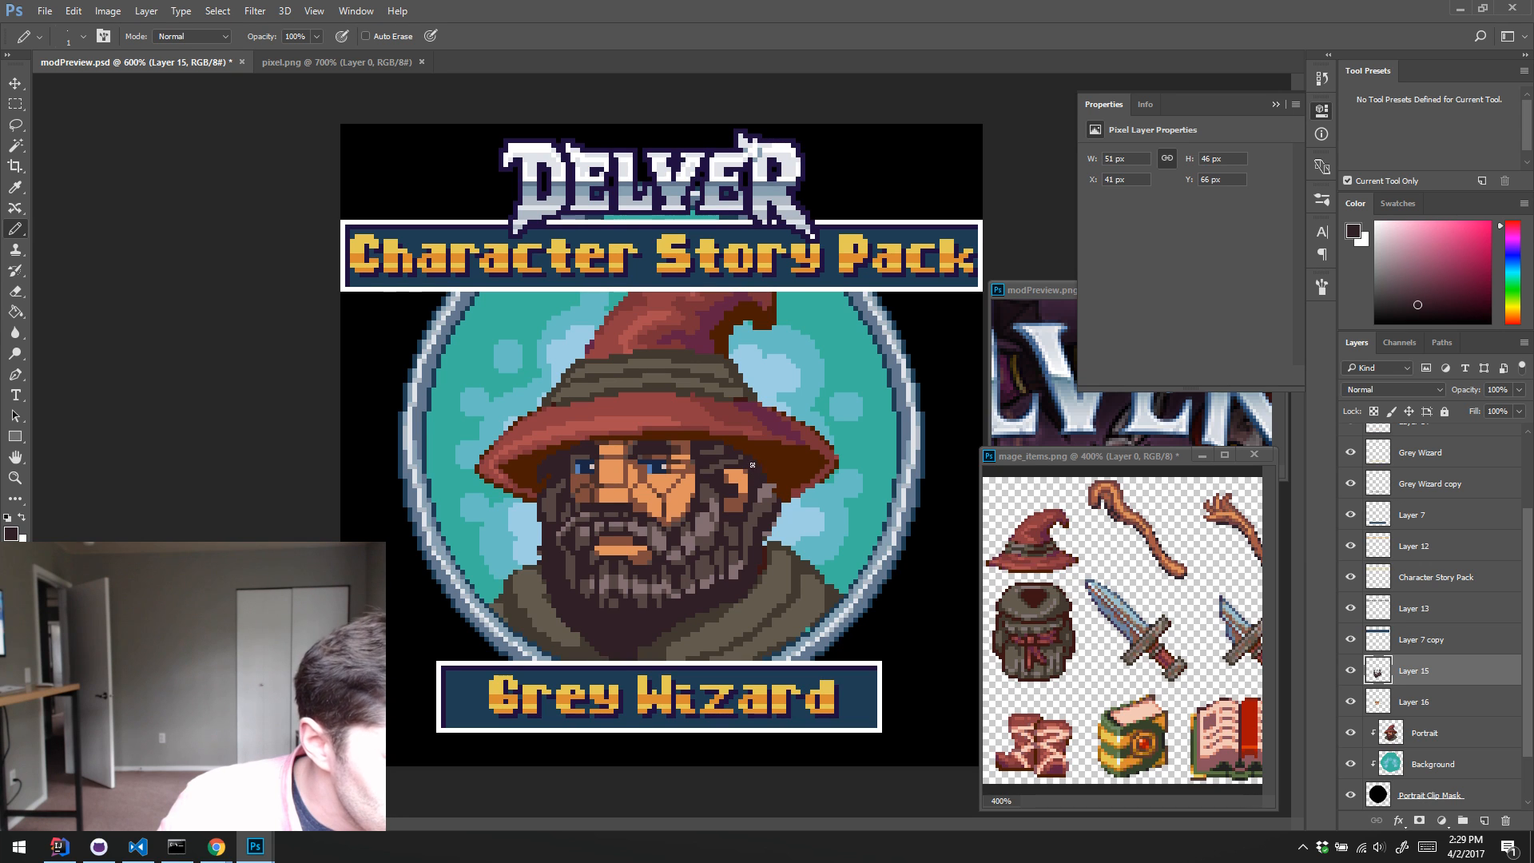
Step: Retouch single hair pixels behind the ear and under the hat brim with sampled dark and grey beard tones
alt+click(765, 486)
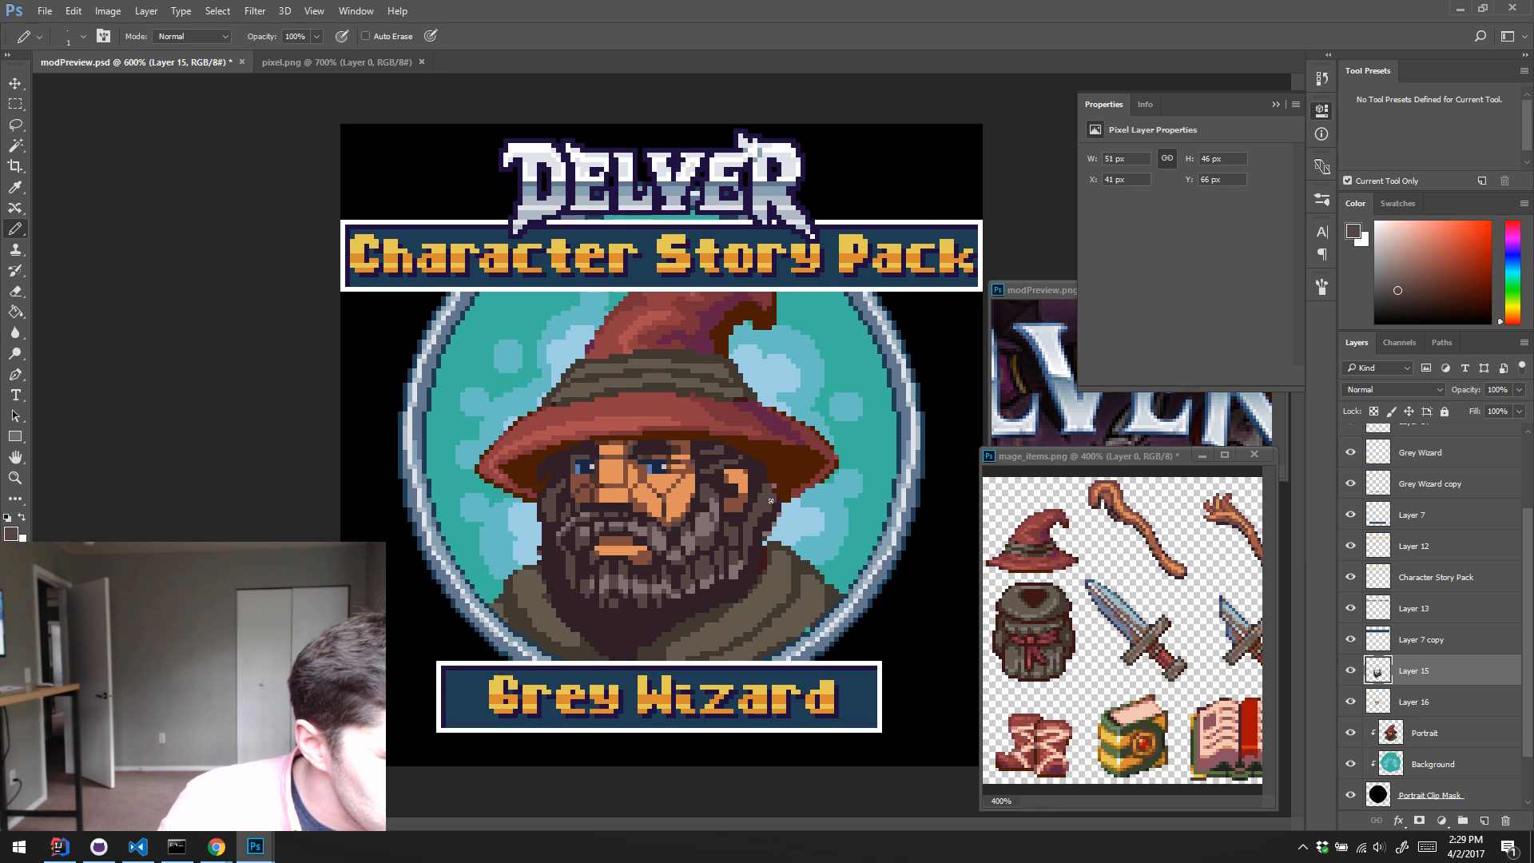
alt+click(767, 505)
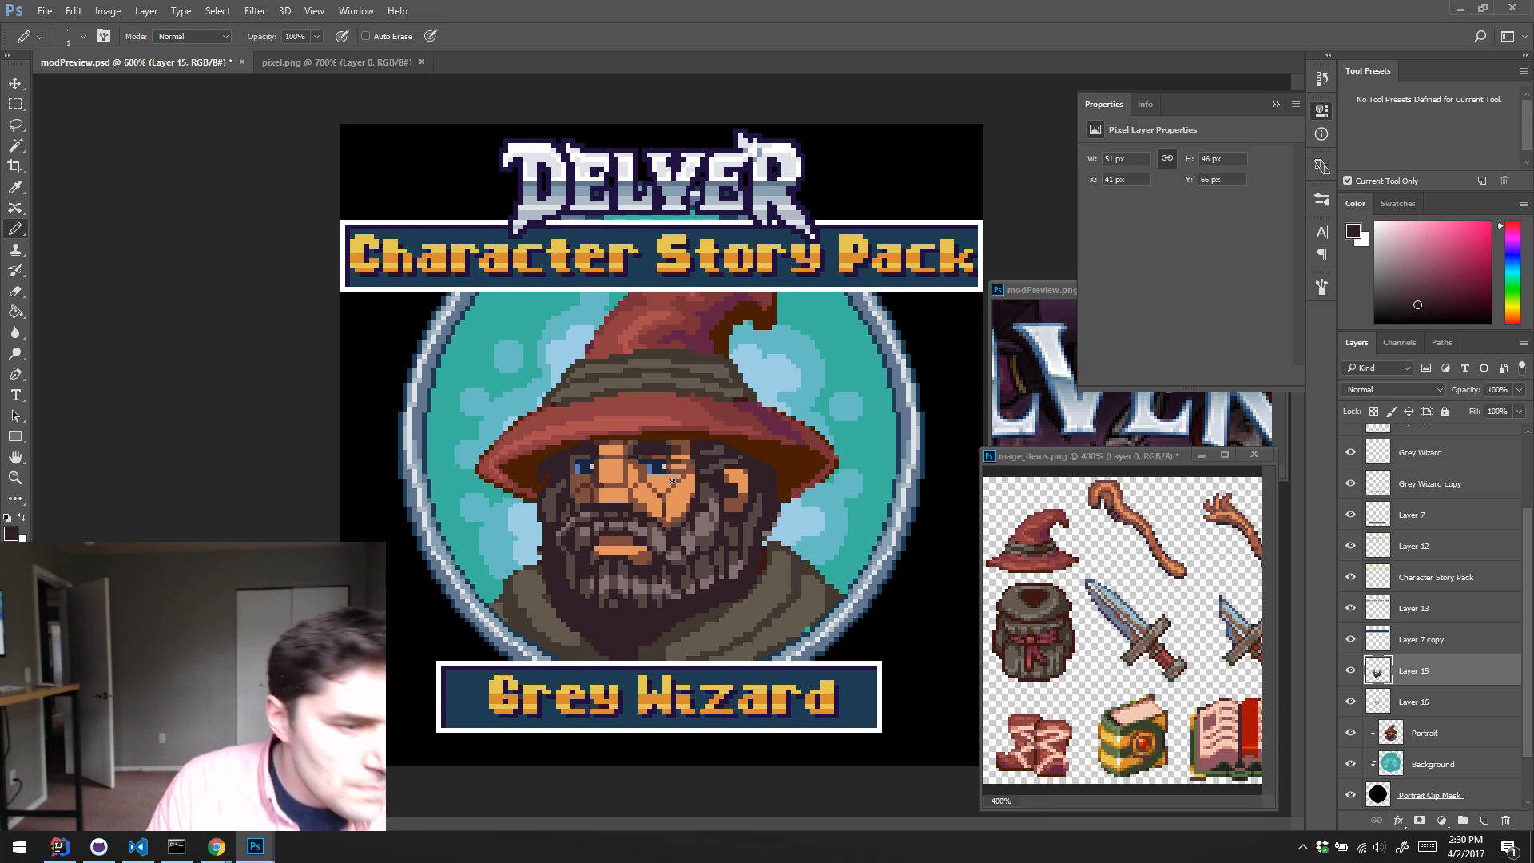
alt+click(723, 445)
alt+click(710, 447)
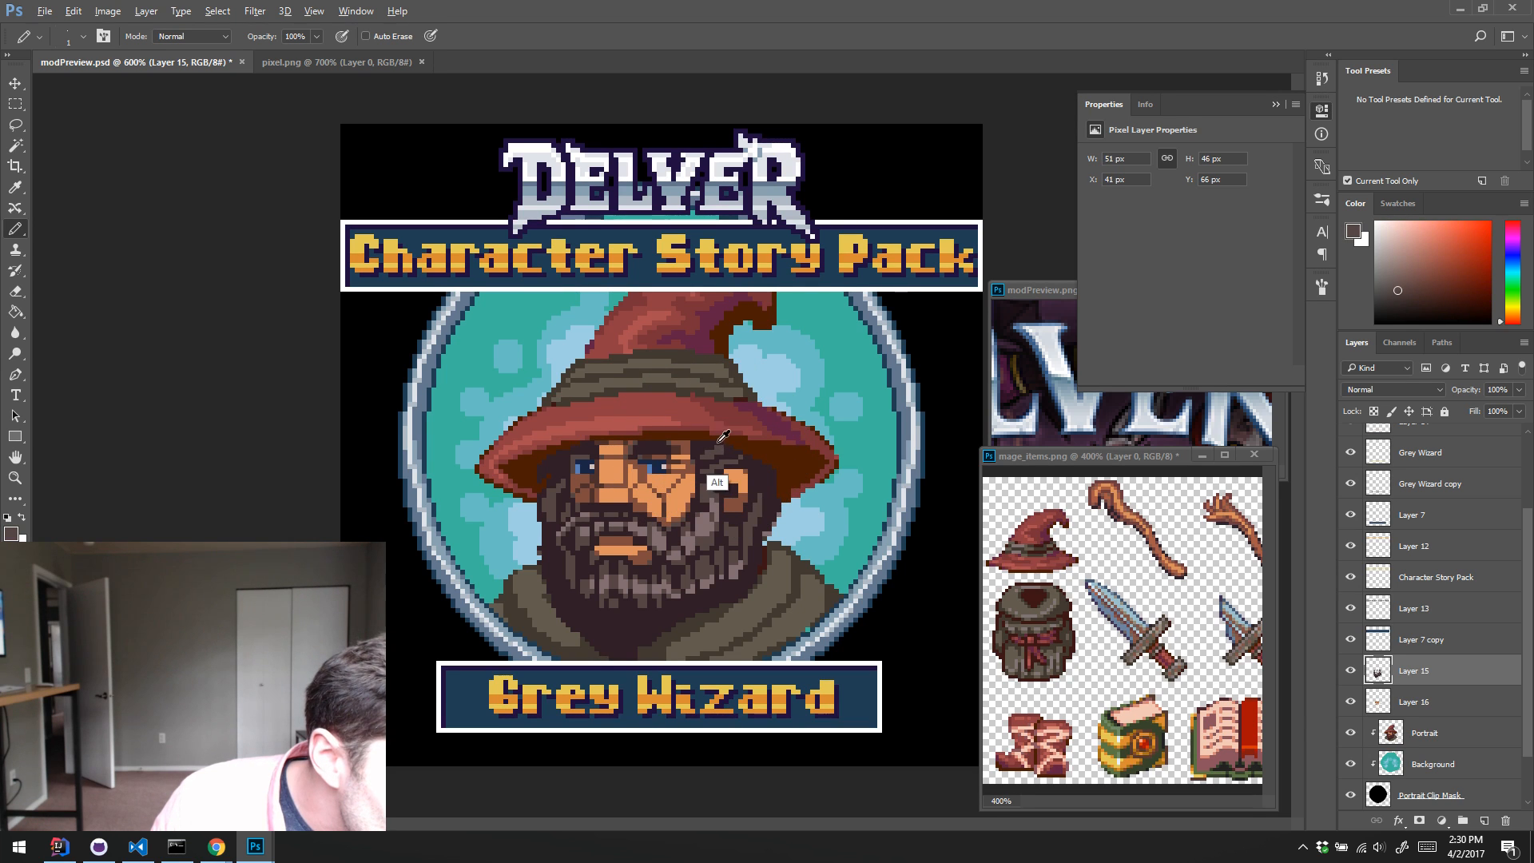
alt+click(726, 451)
alt+click(719, 449)
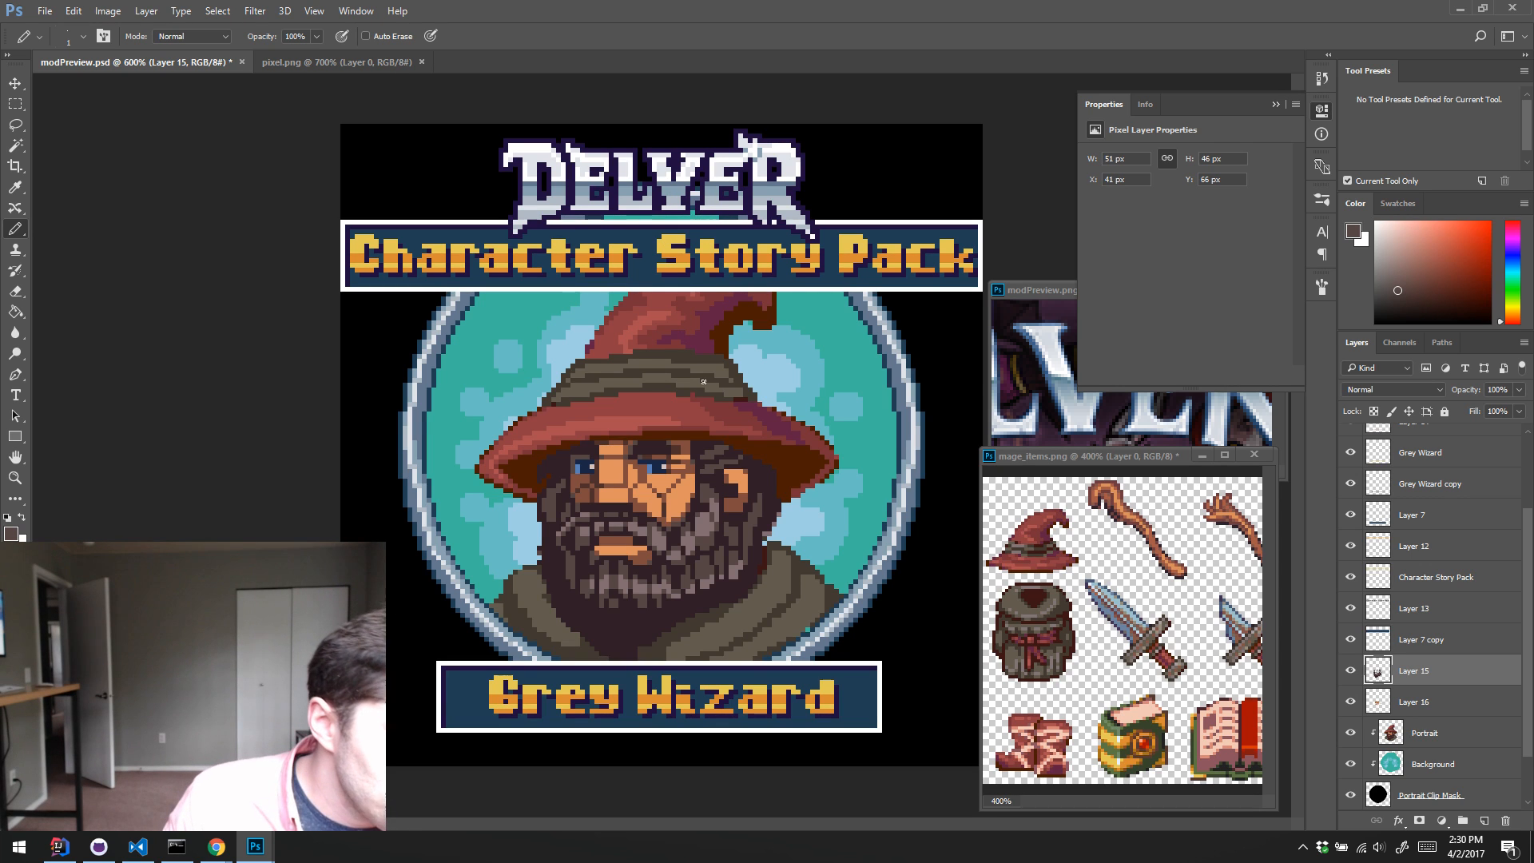
Step: Retouch the sideburn in front of the ear and the upper cheek beard with sampled dark and mid-brown beard tones
key(alt)
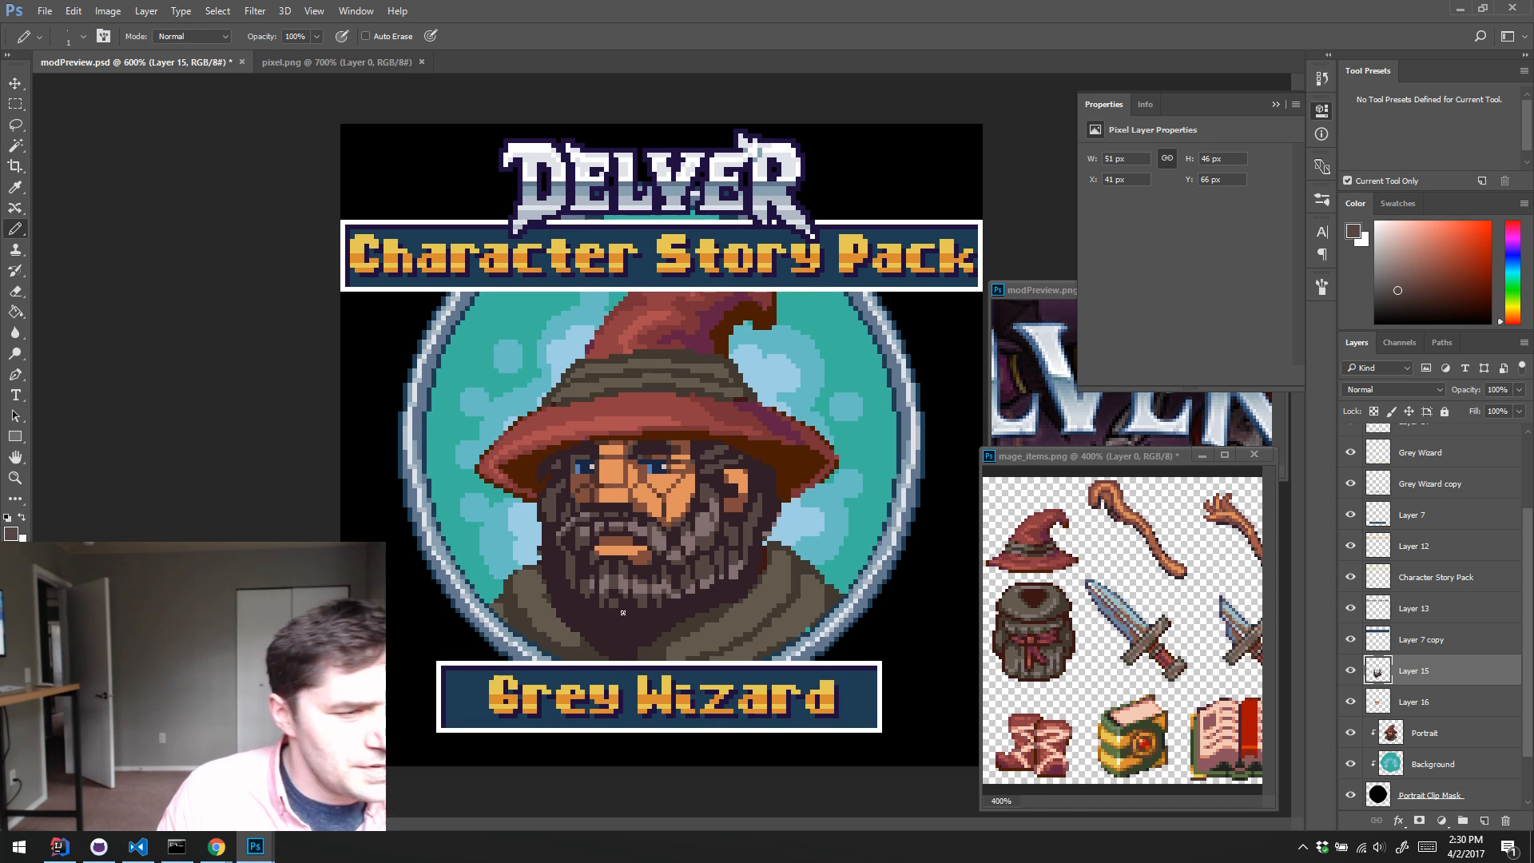
alt+click(736, 462)
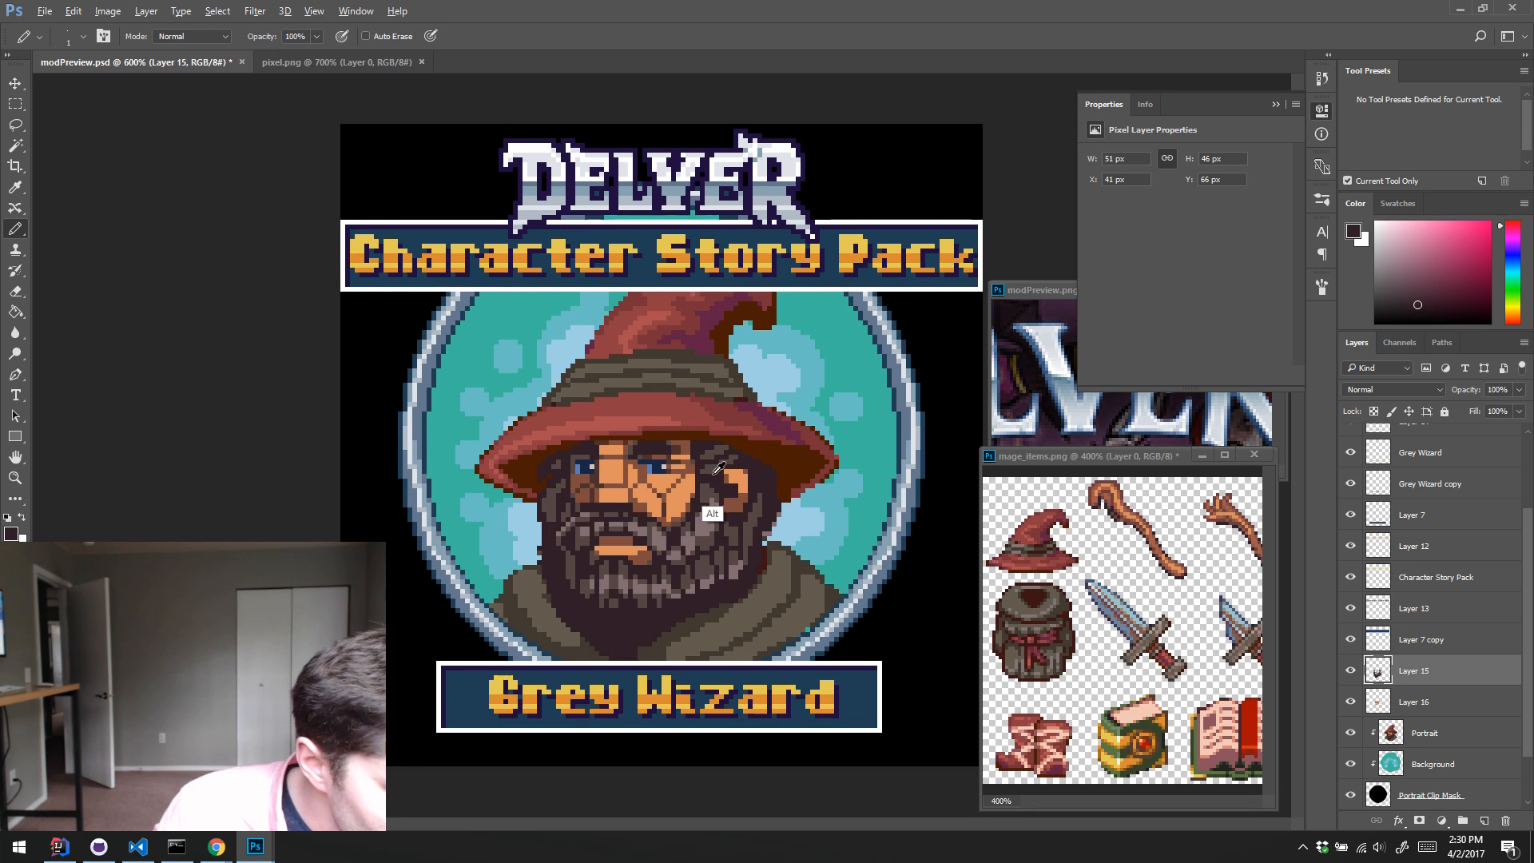
alt+click(727, 495)
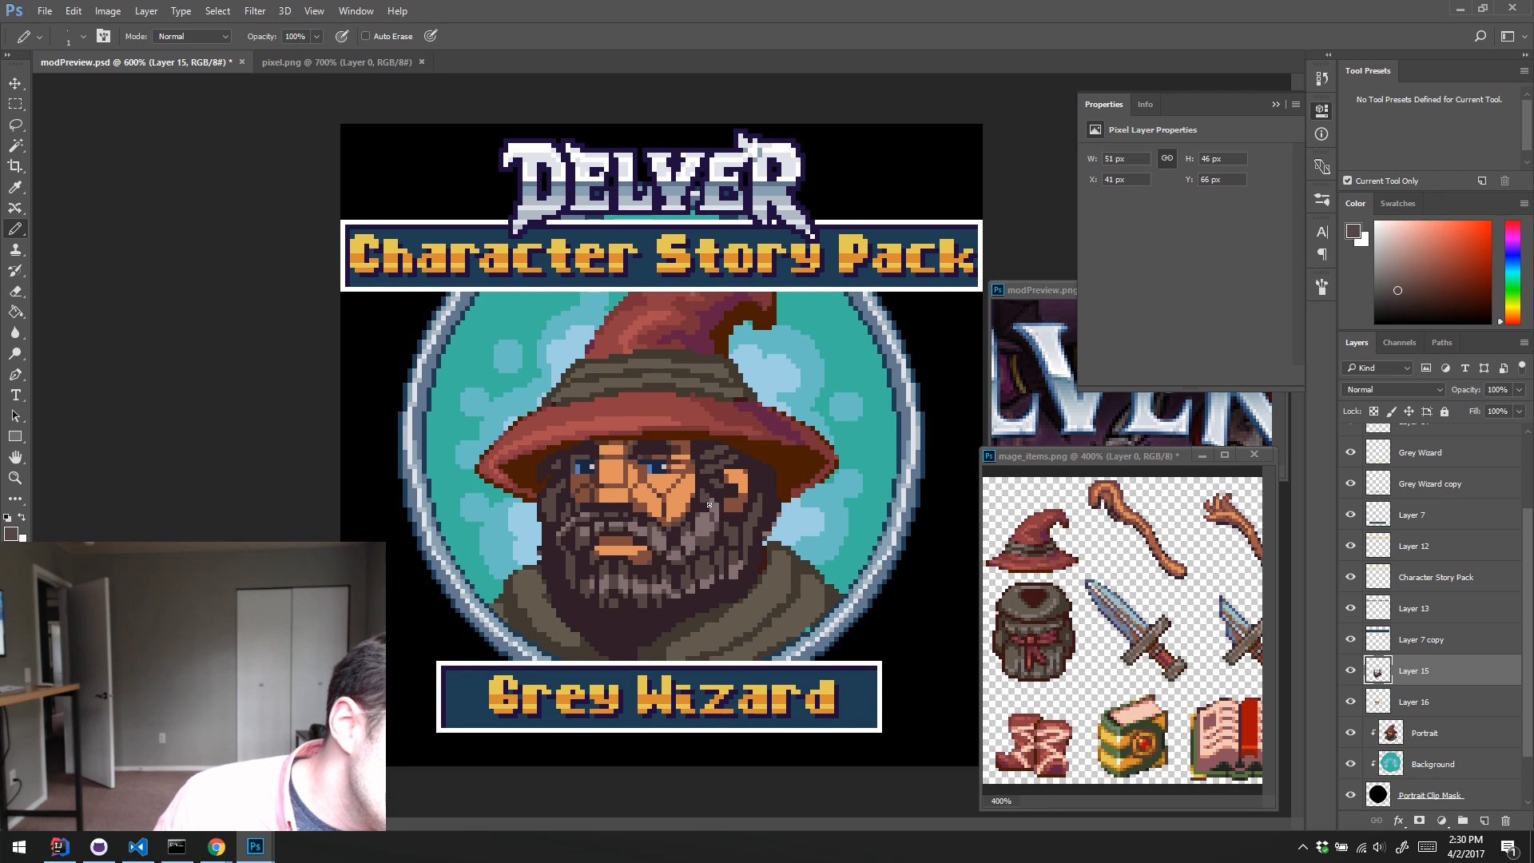
alt+click(722, 537)
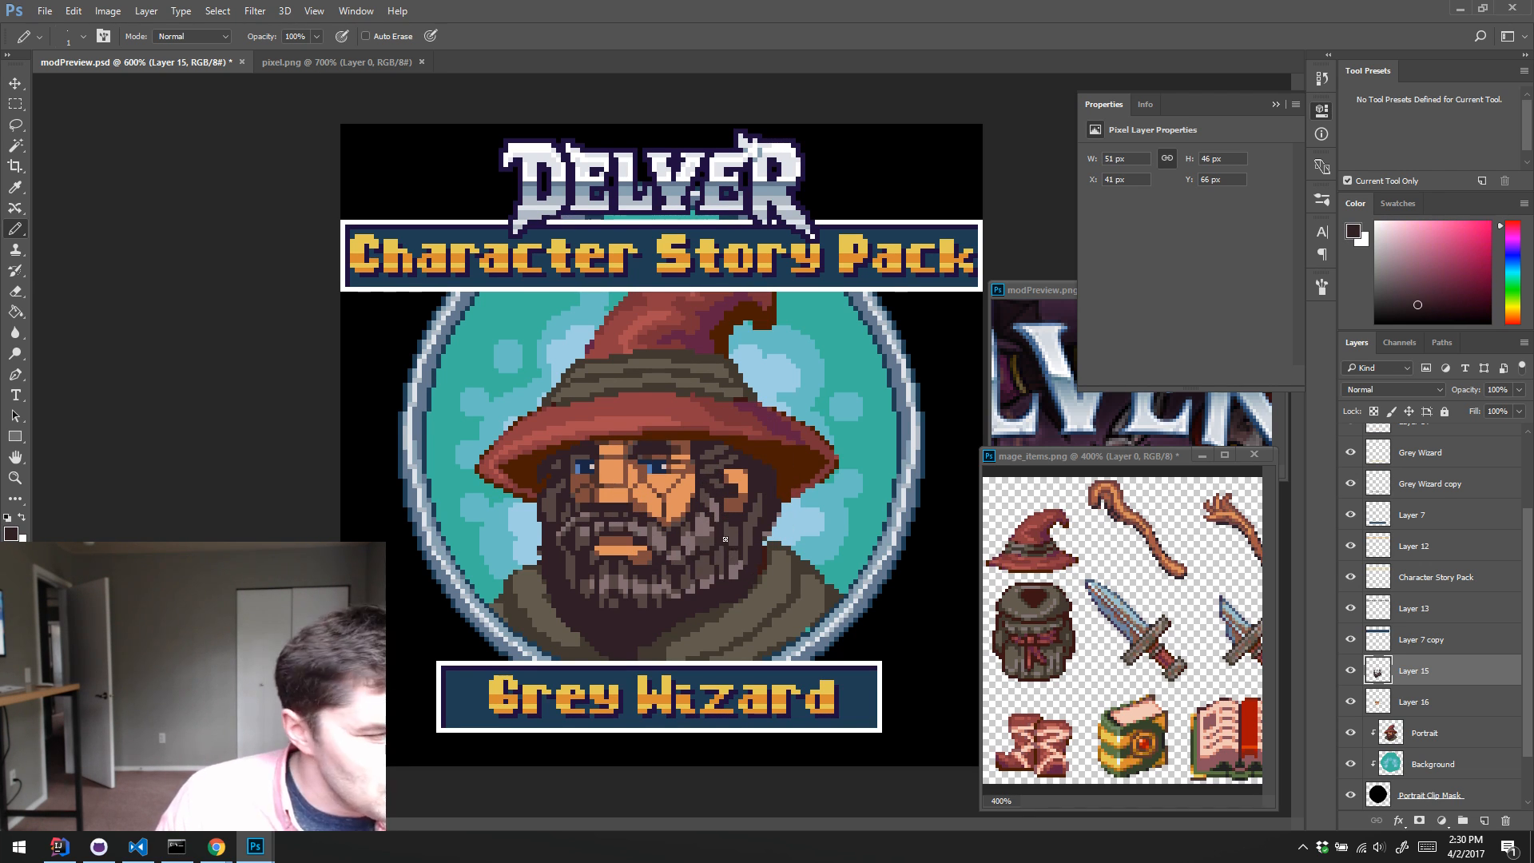
alt+click(714, 538)
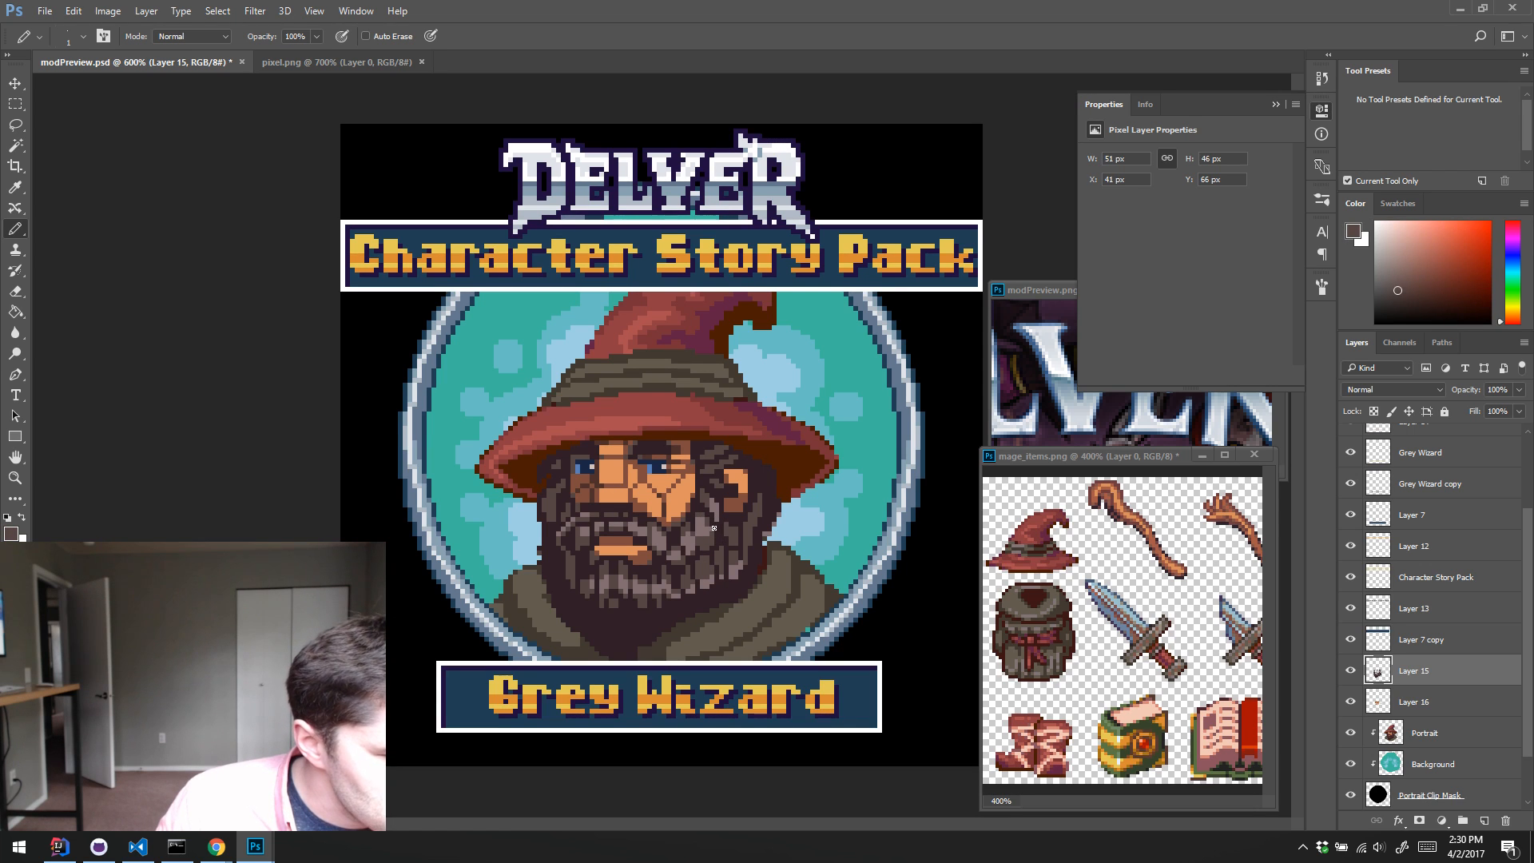
alt+click(716, 537)
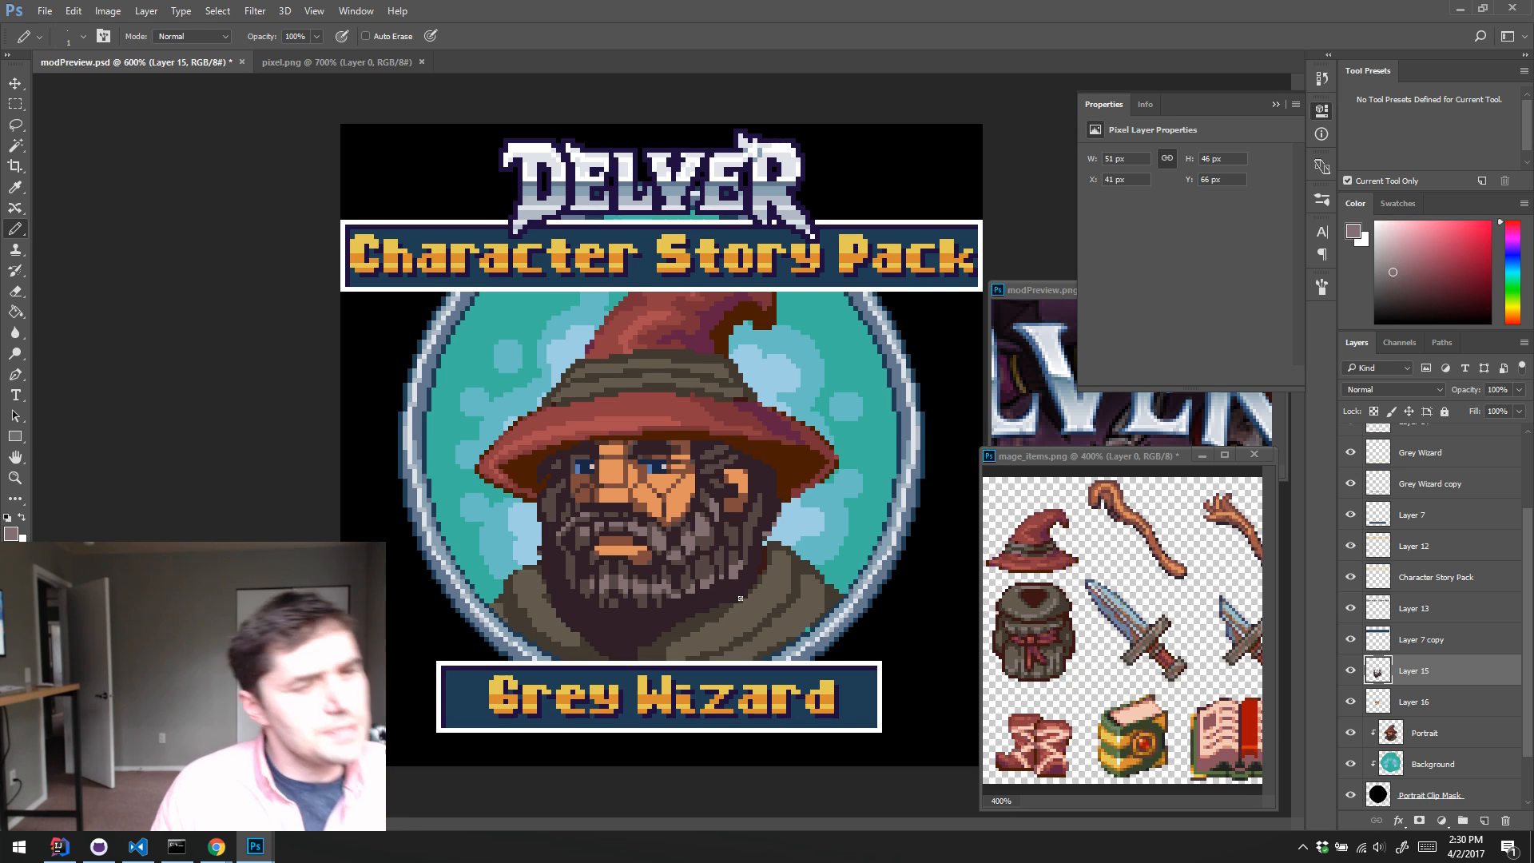
Step: Refine single pixels of the cheek beard and around the moustache, sampling light grey, mid-brown, dark beard and orange skin tones
alt+click(706, 554)
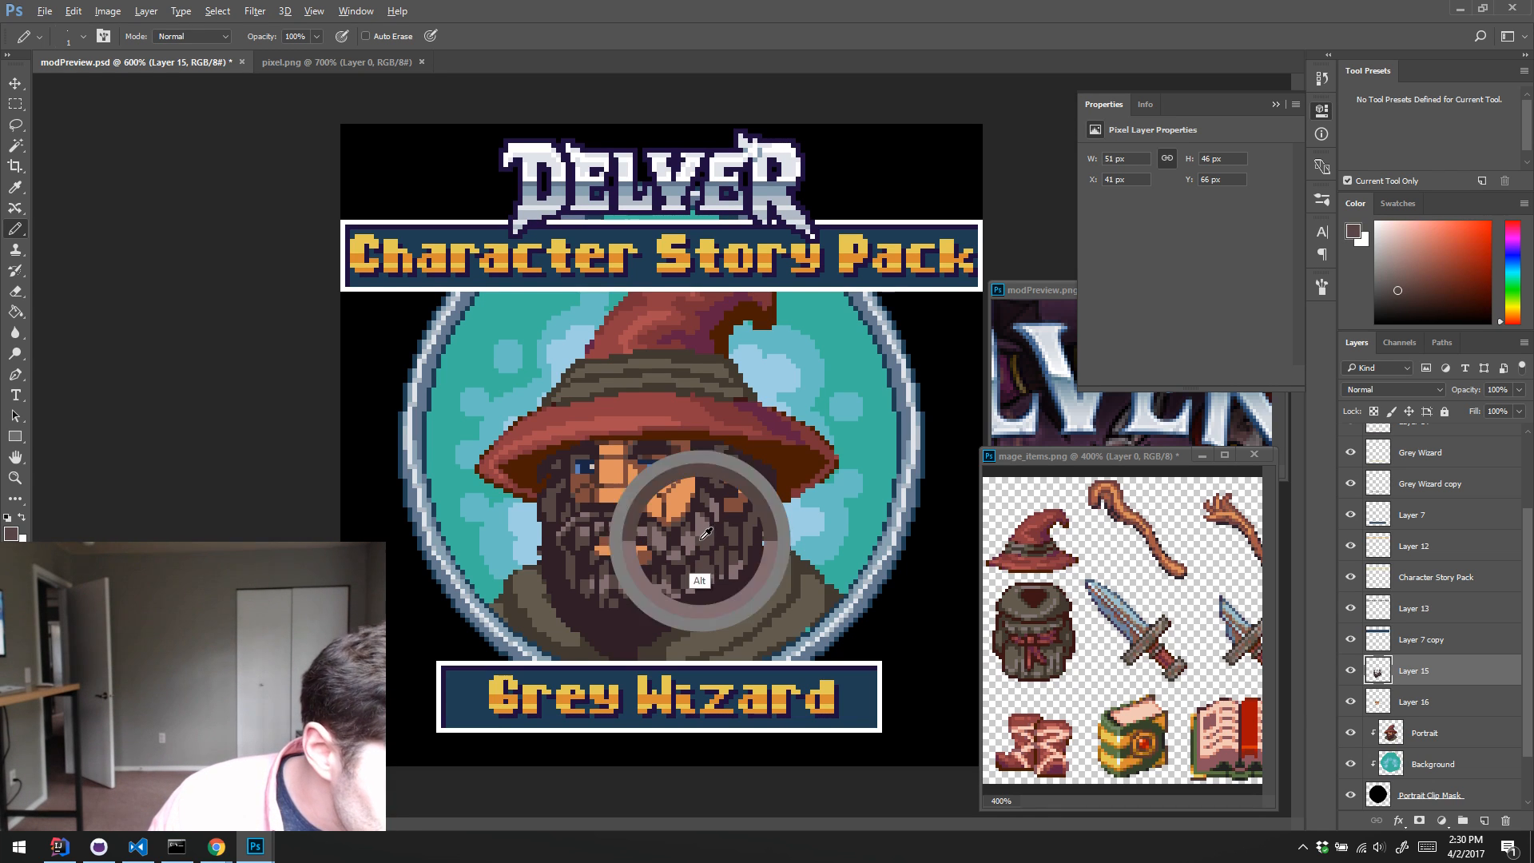
alt+click(710, 559)
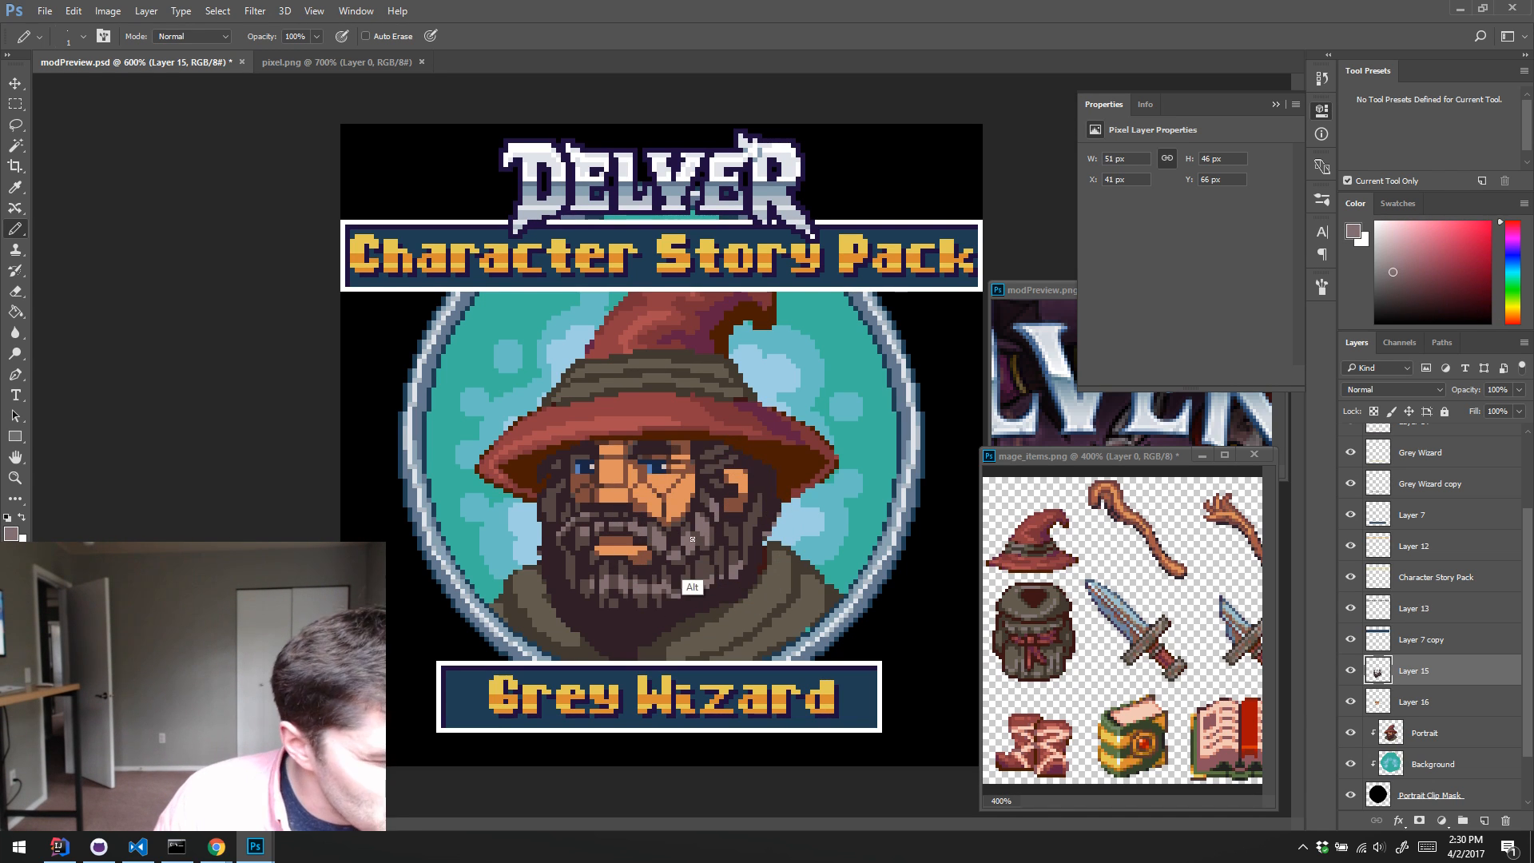
alt+click(714, 515)
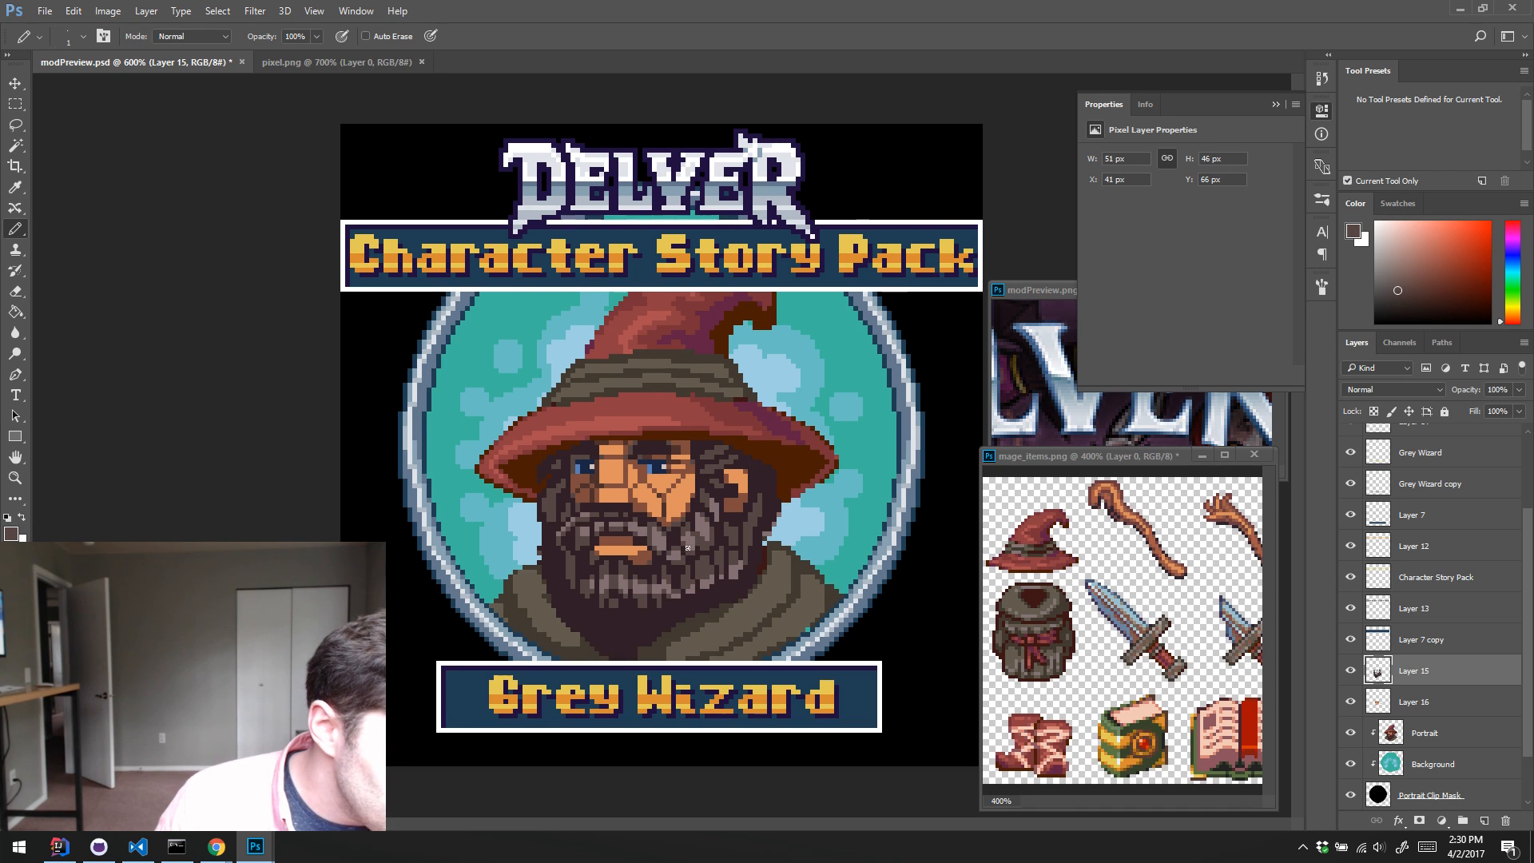
alt+click(725, 532)
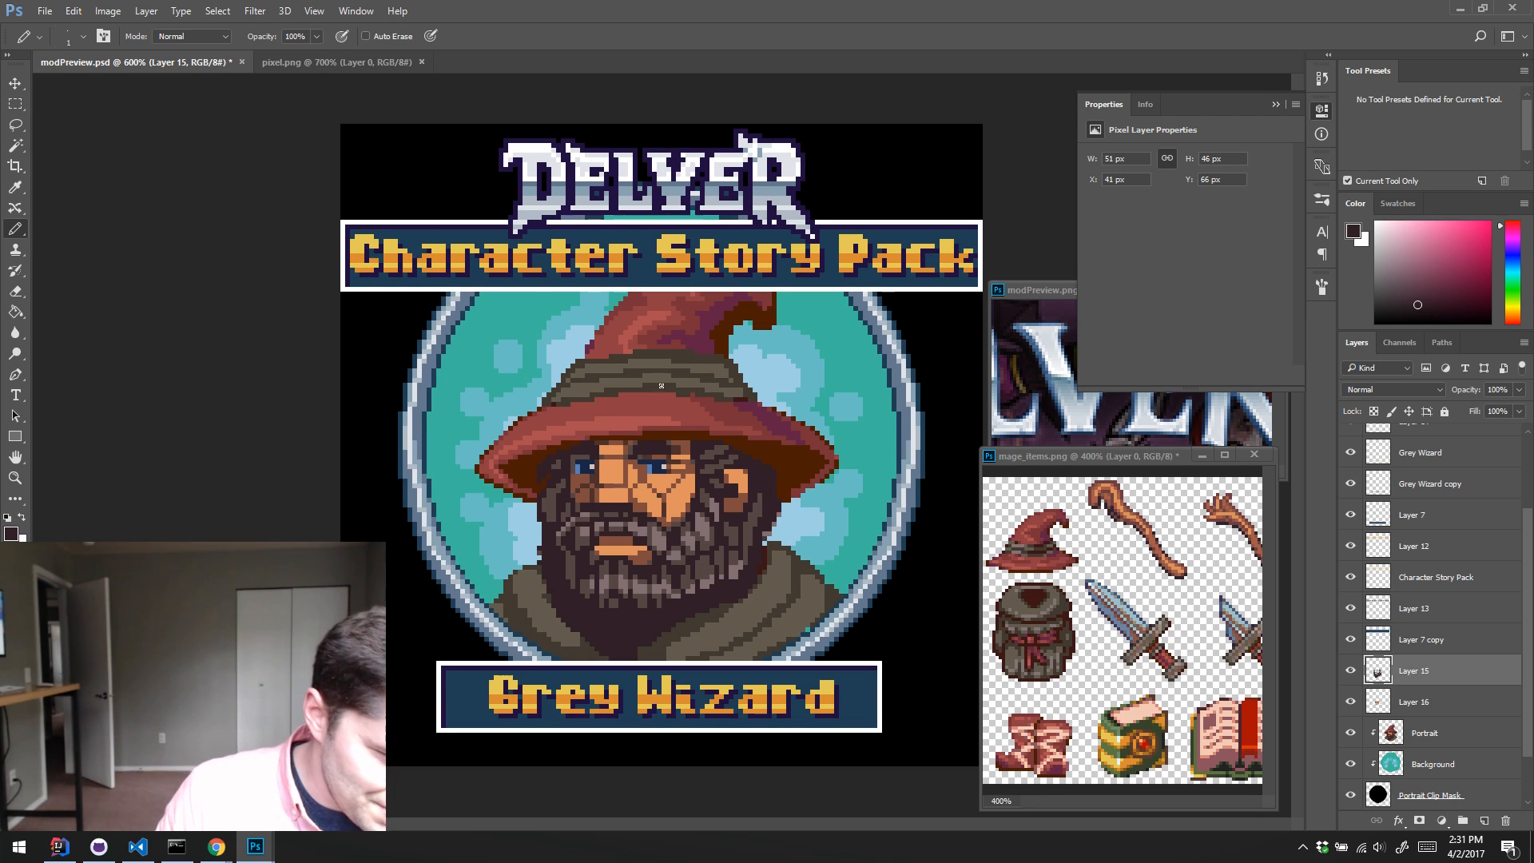
alt+click(696, 526)
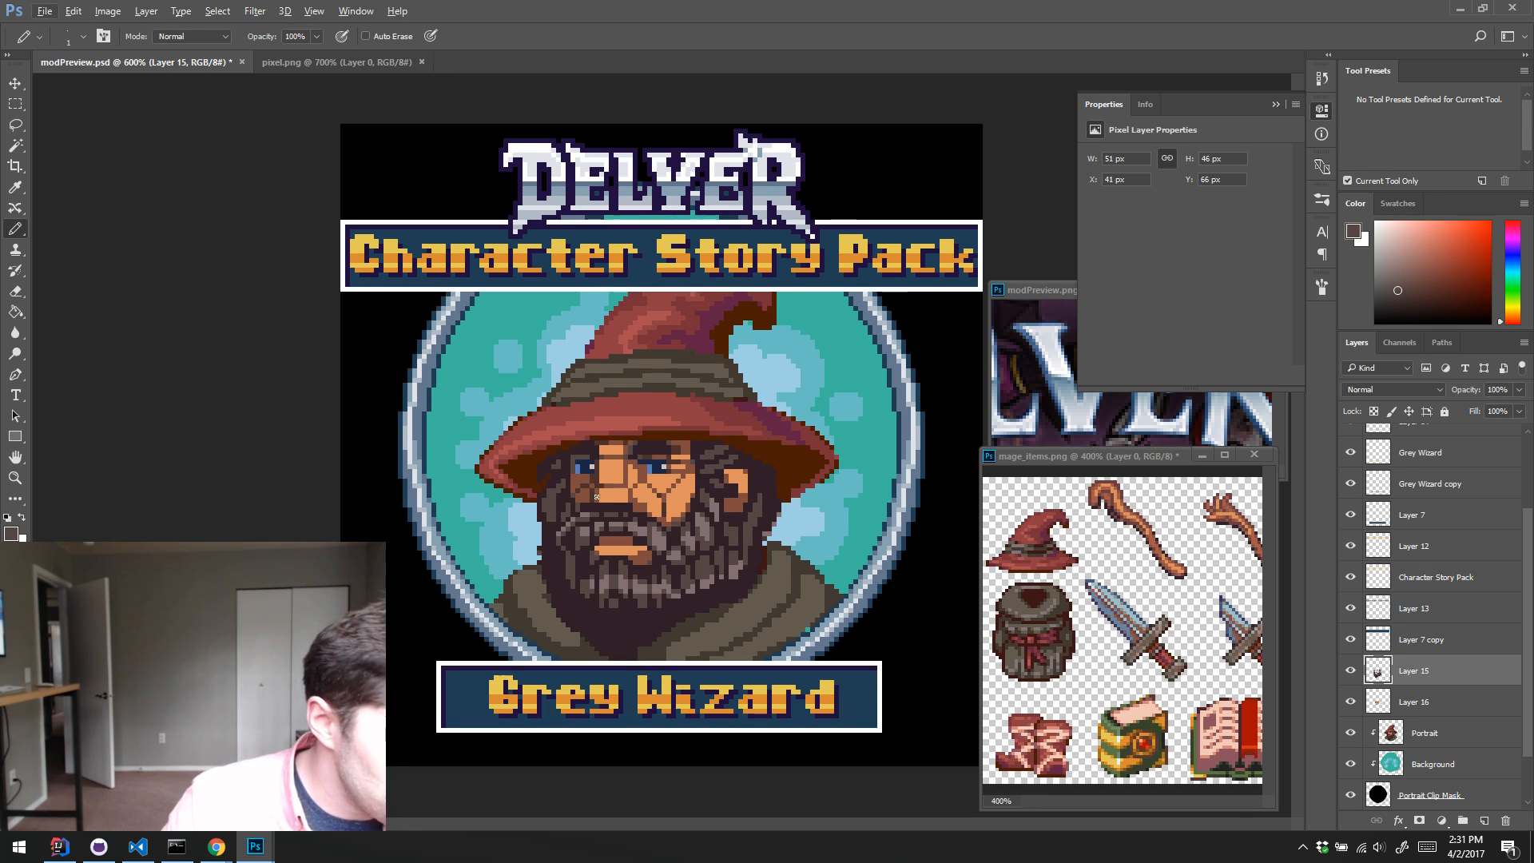
alt+click(566, 541)
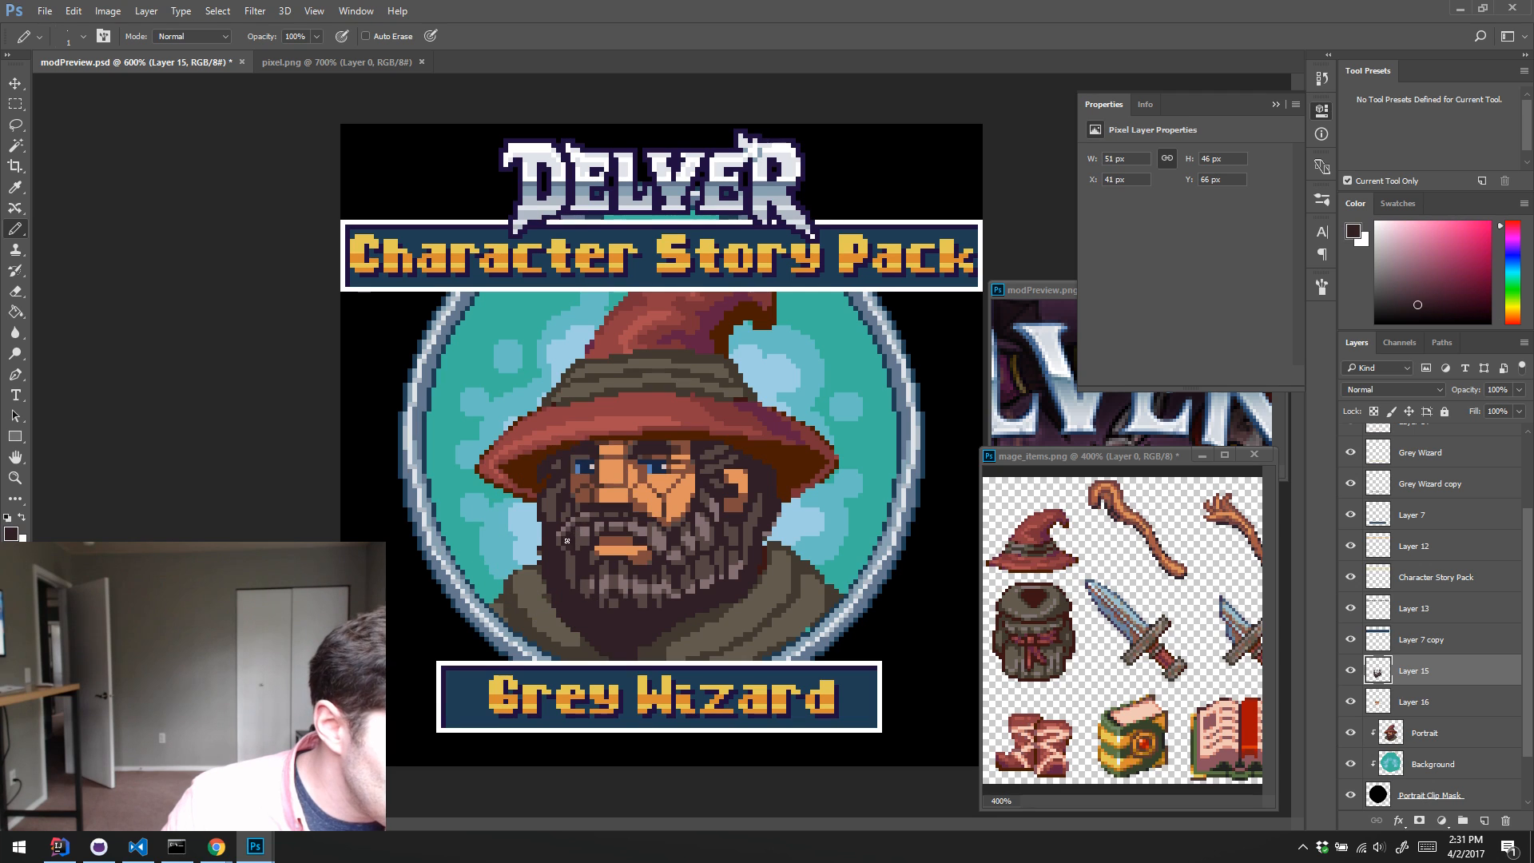
alt+click(615, 504)
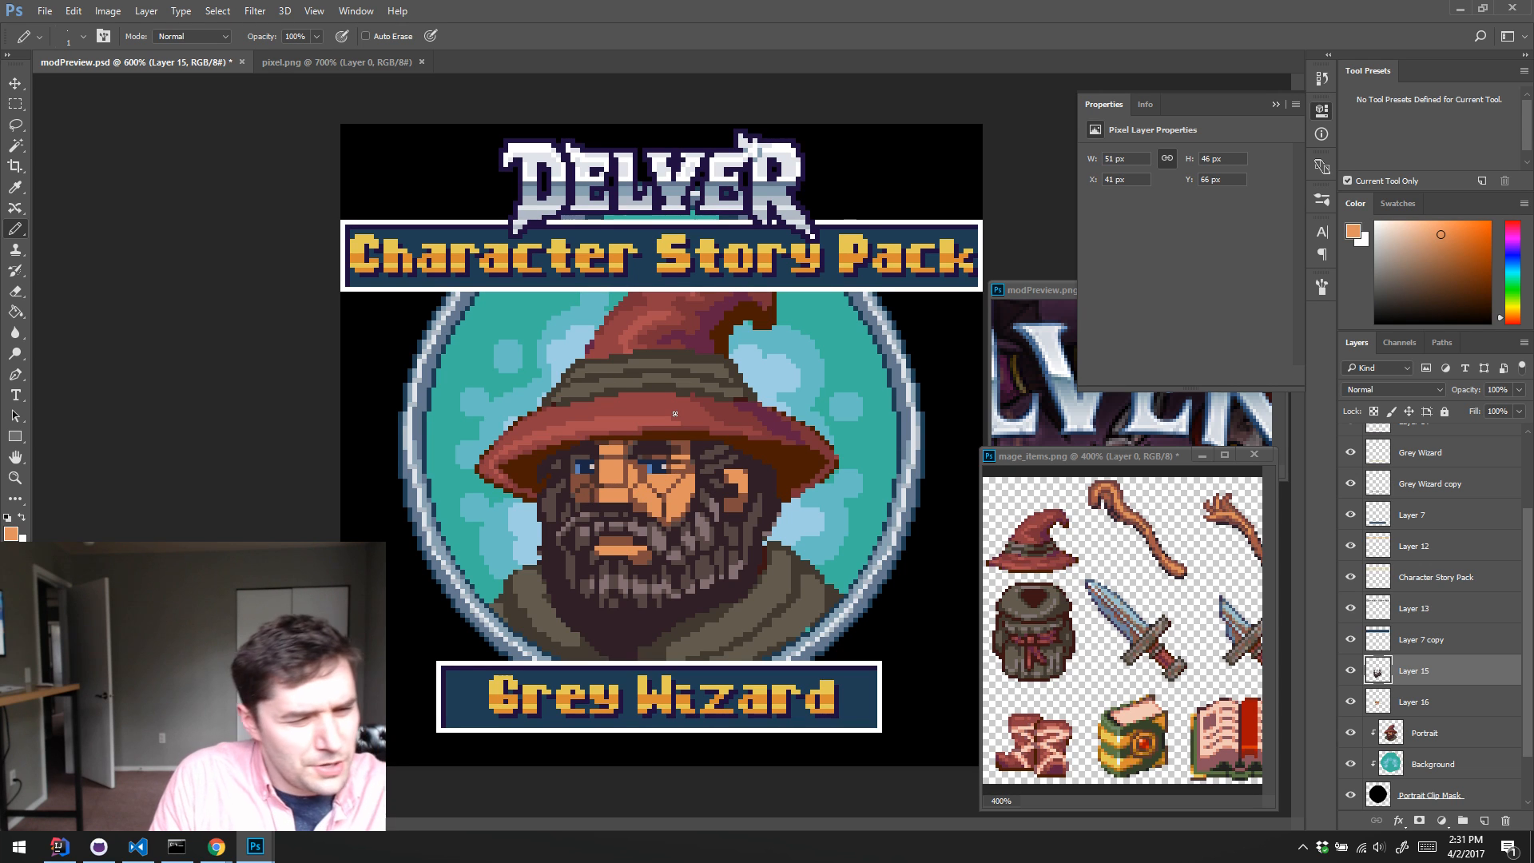
Step: Pencil vertical mid-brown hair strands down the dark lower beard, from below the chin toward its left edge
alt+click(614, 622)
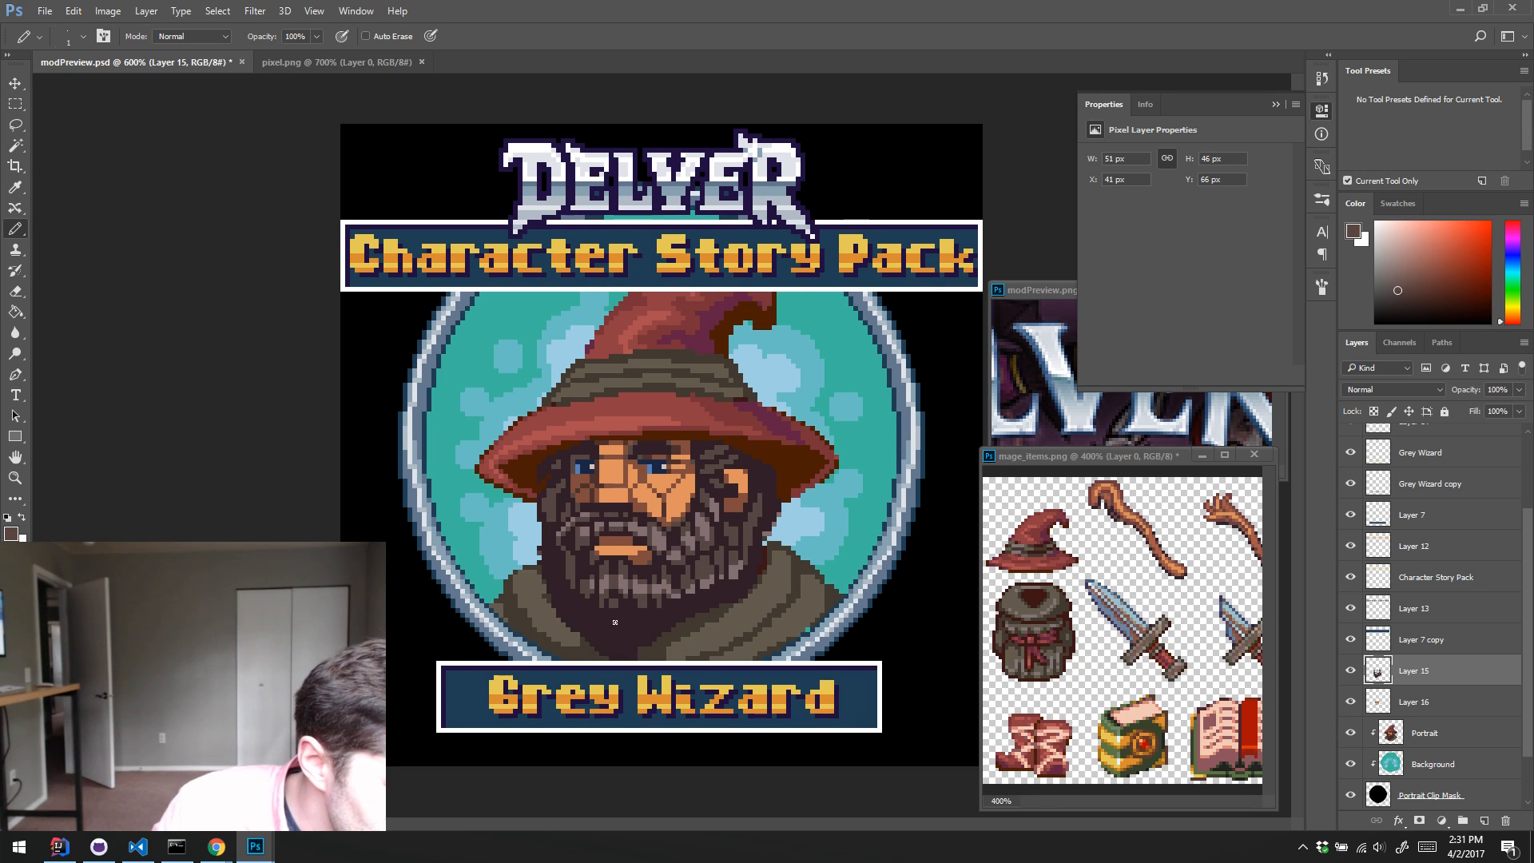
drag(612, 614, 614, 639)
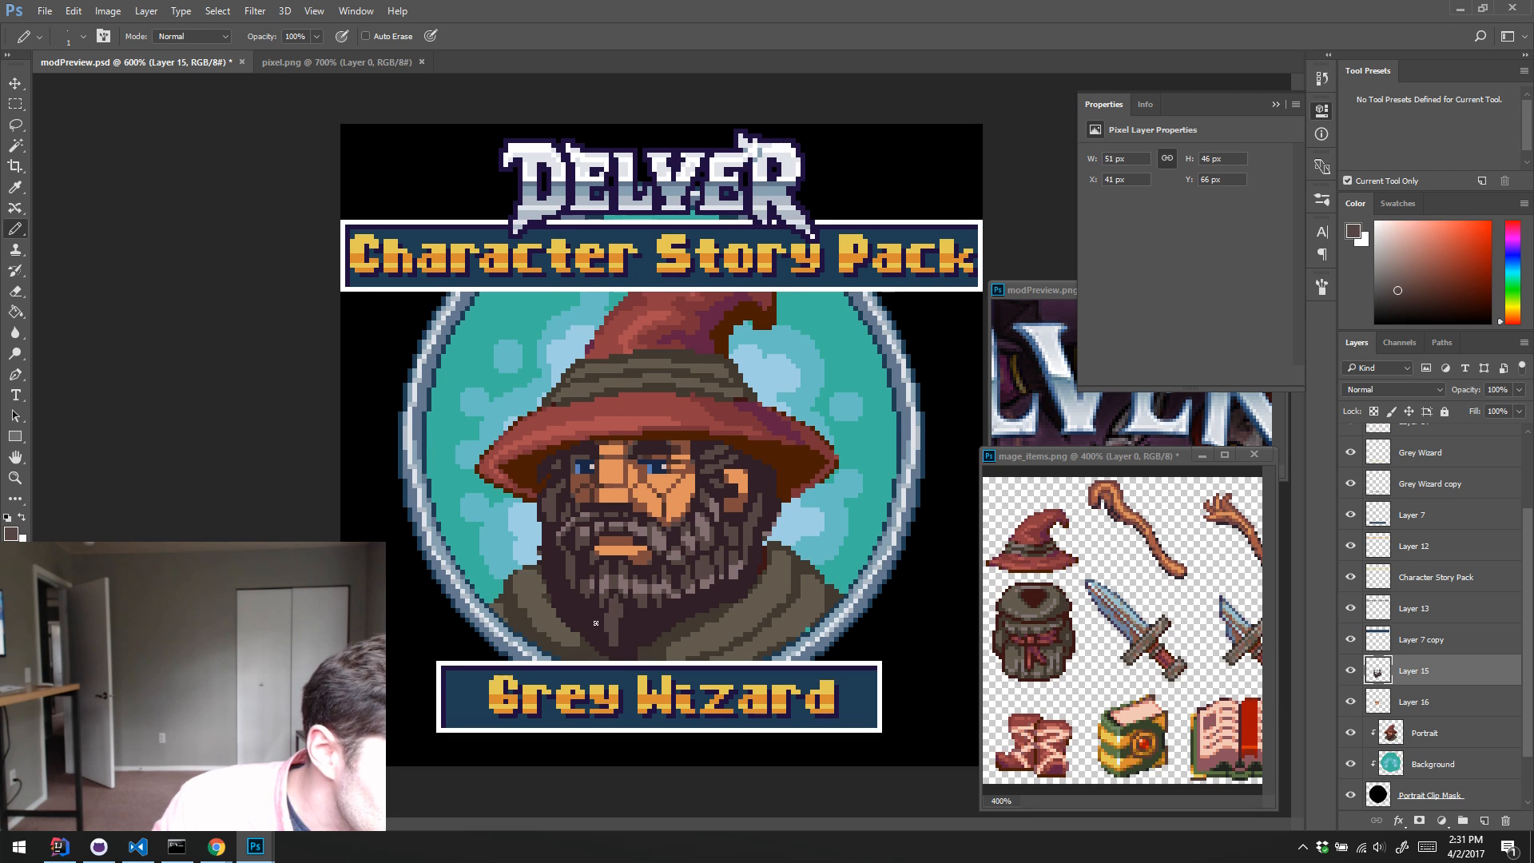
drag(596, 609, 592, 633)
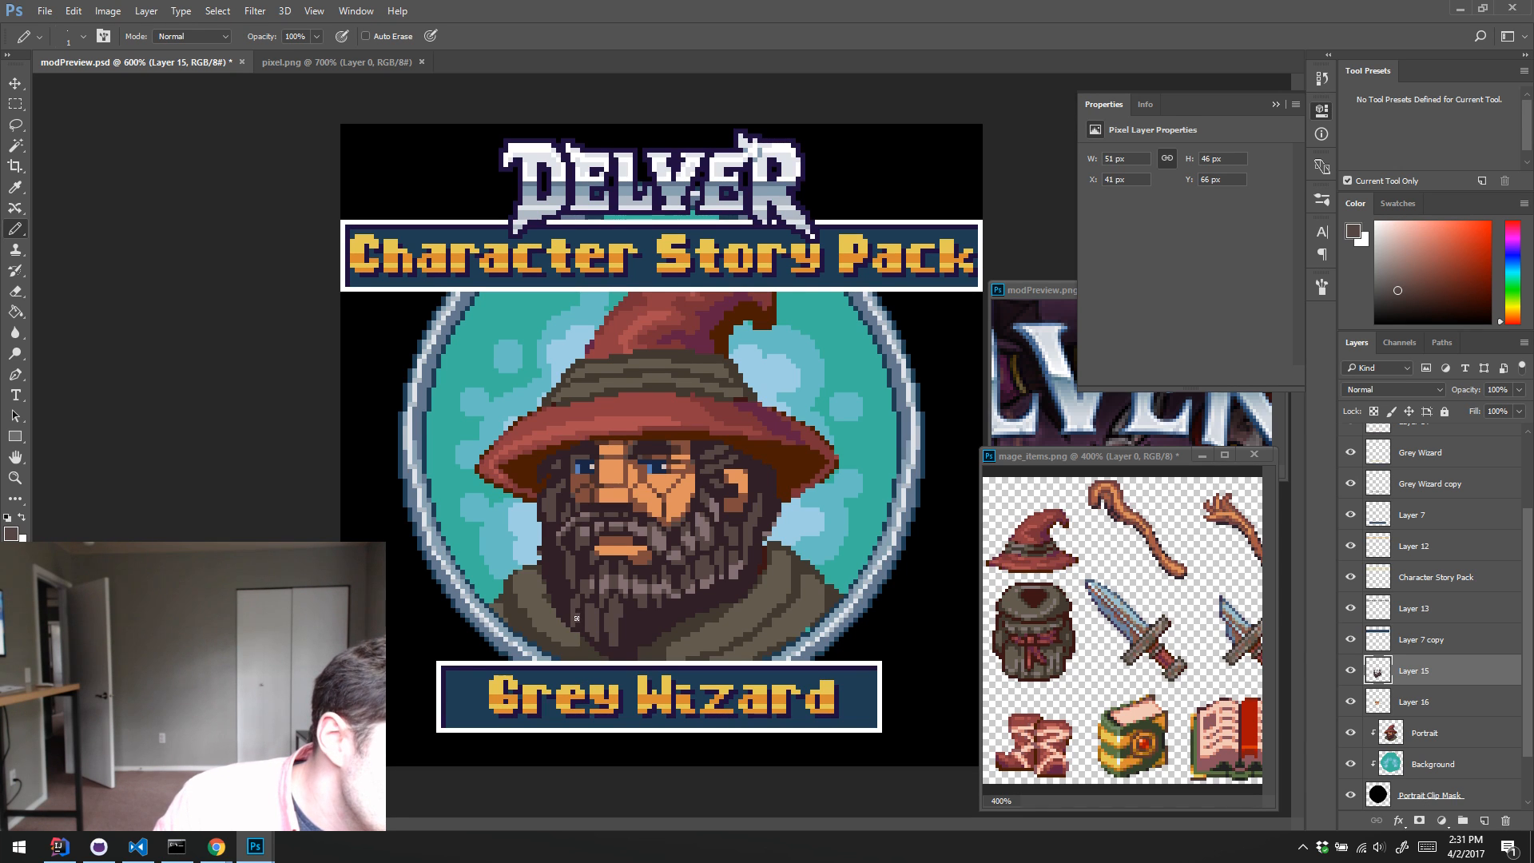
alt+click(566, 608)
drag(573, 619, 575, 625)
alt+click(573, 610)
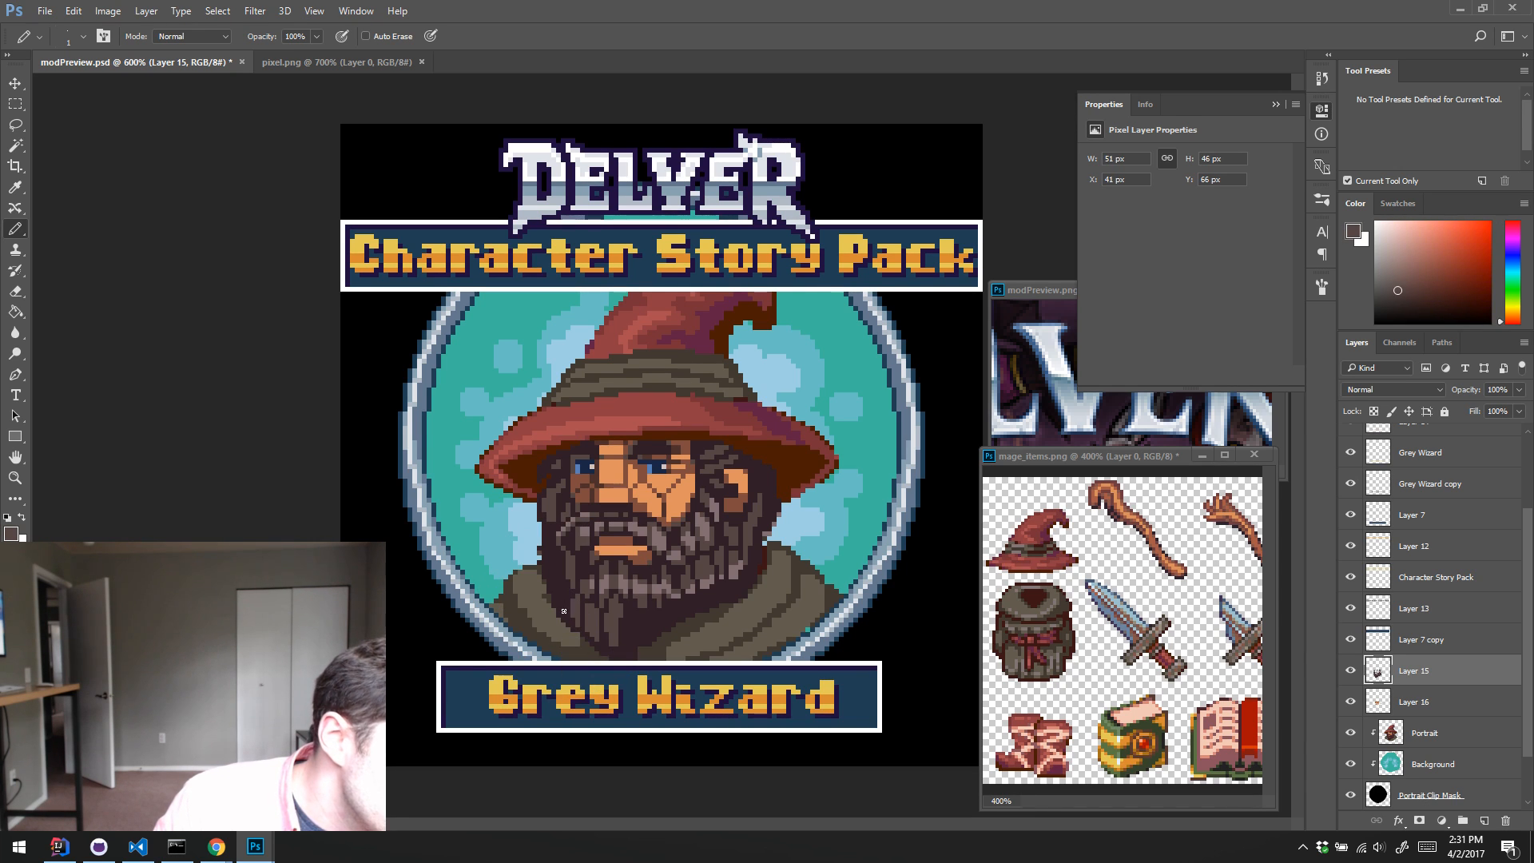
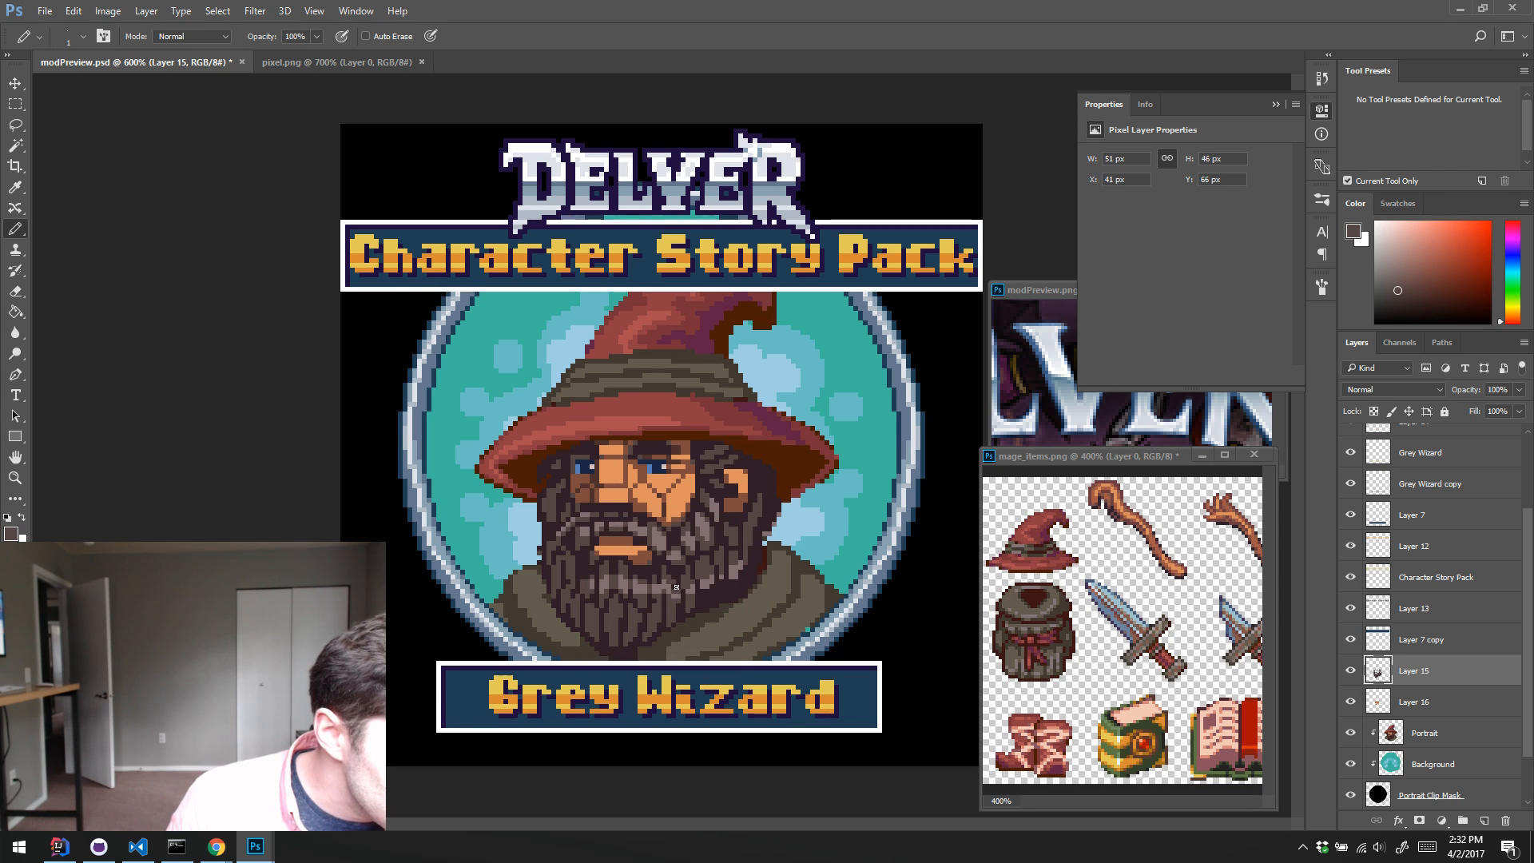
Step: Retouch single pixels along the lower beard below the cheek with sampled light grey, mid-brown and dark beard tones
alt+click(673, 607)
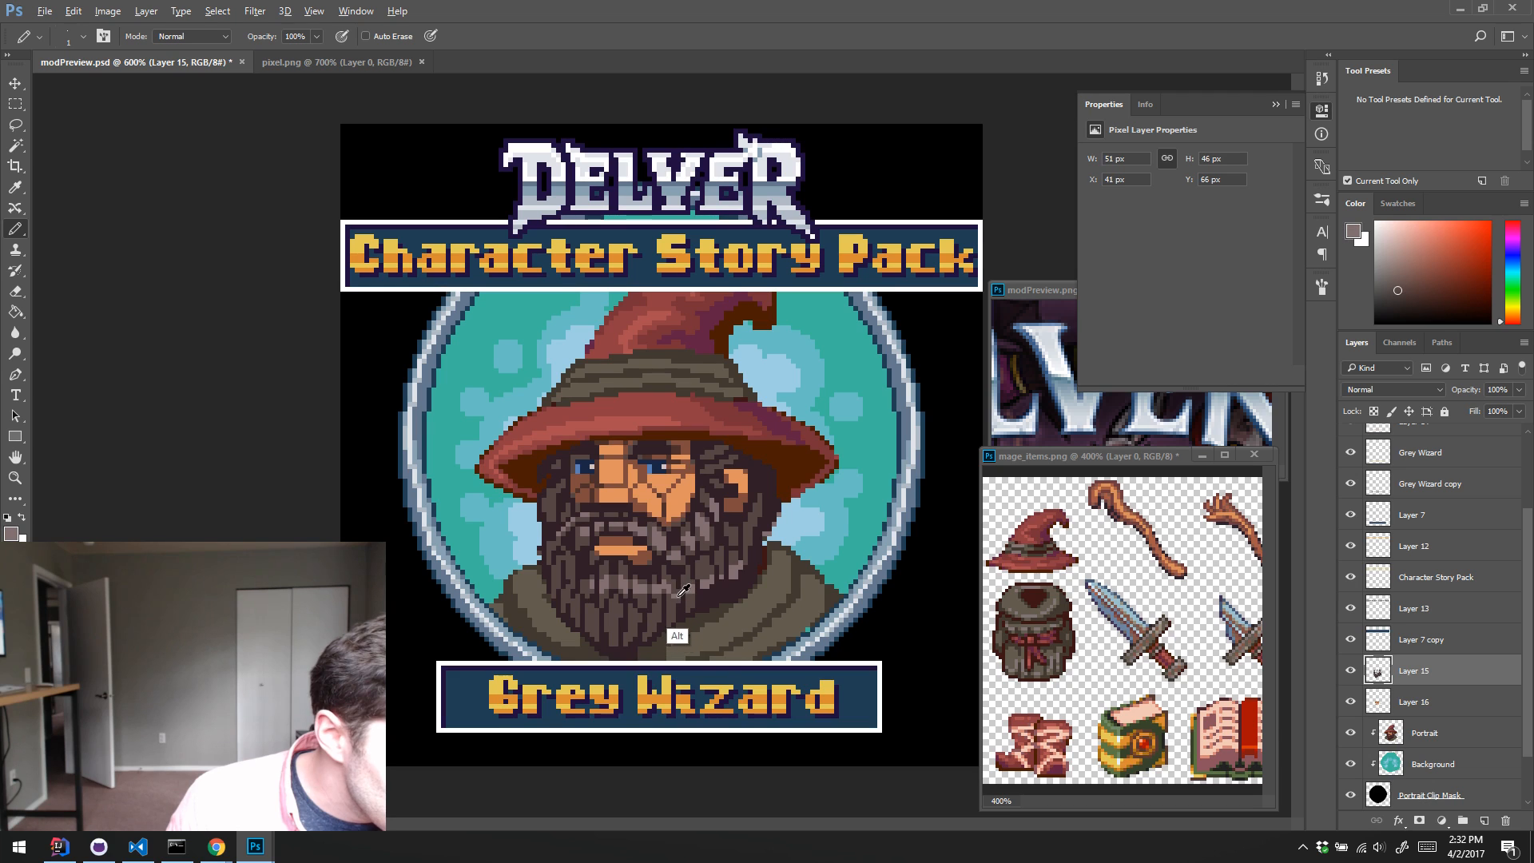
alt+click(677, 594)
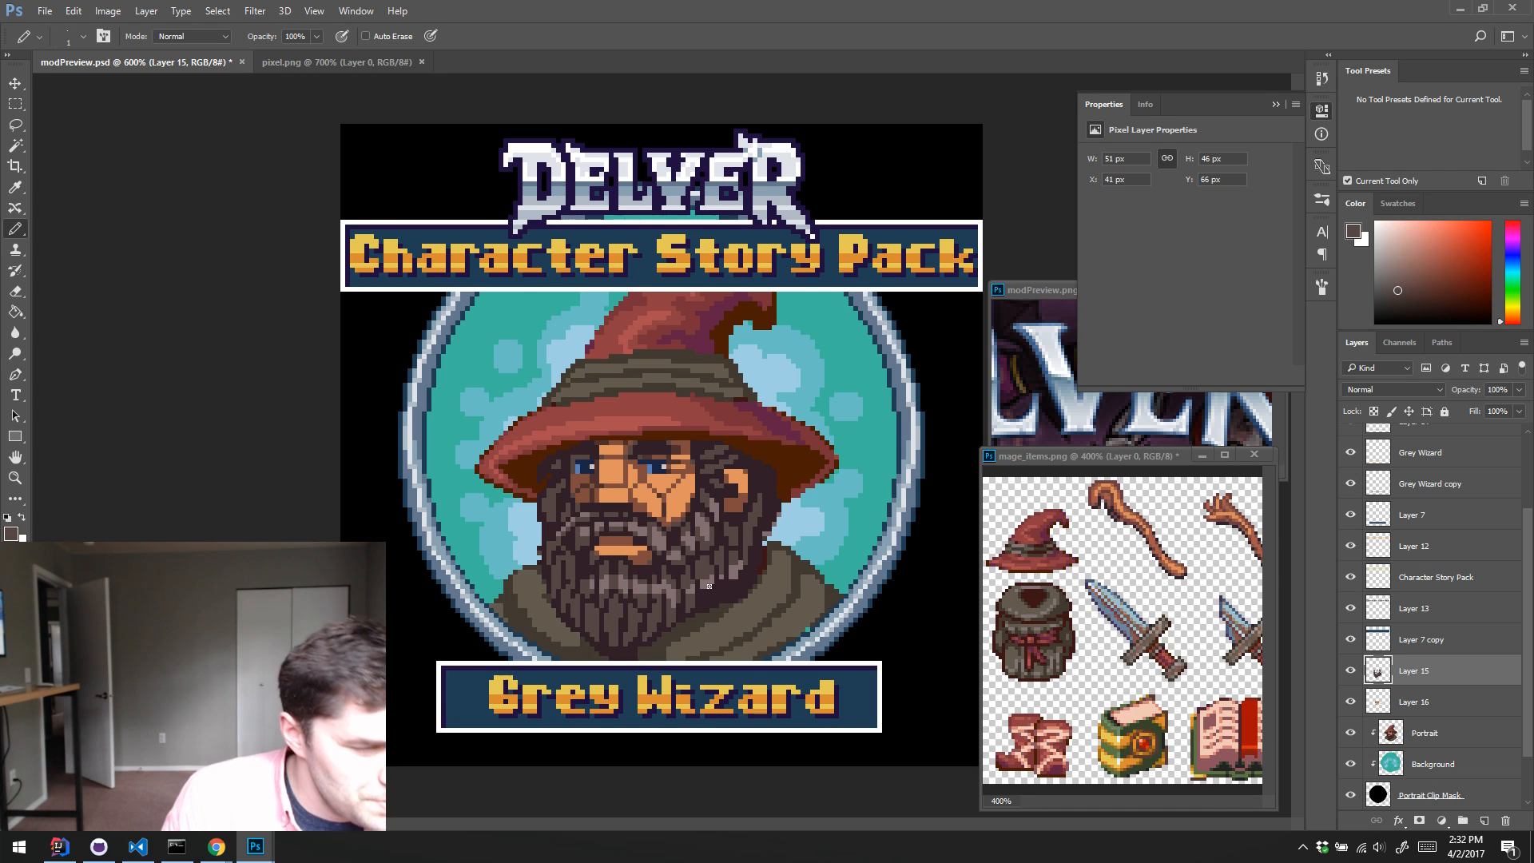
key(alt)
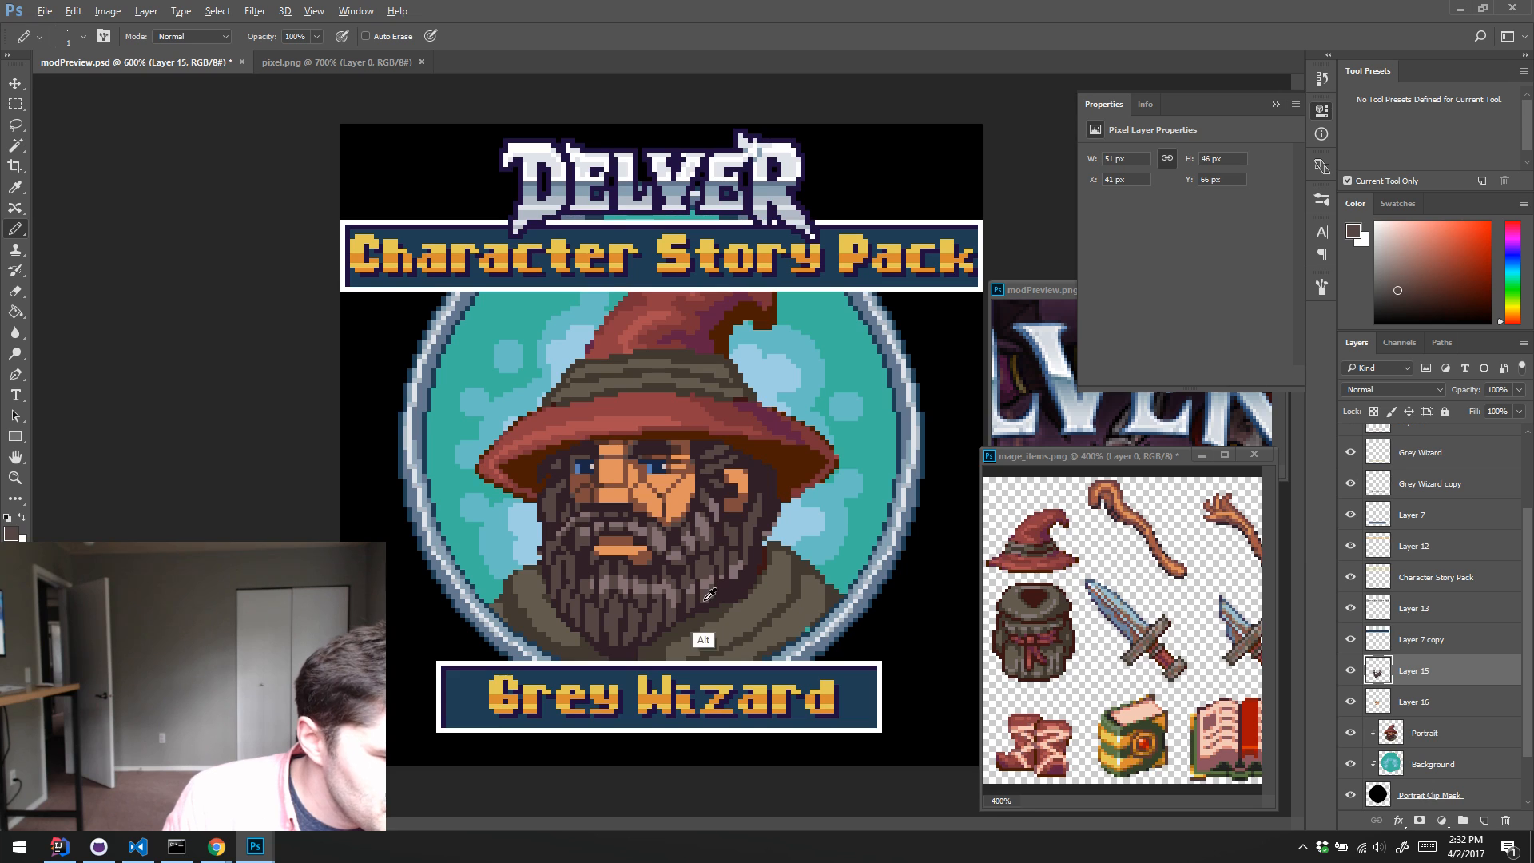
key(alt)
alt+click(722, 593)
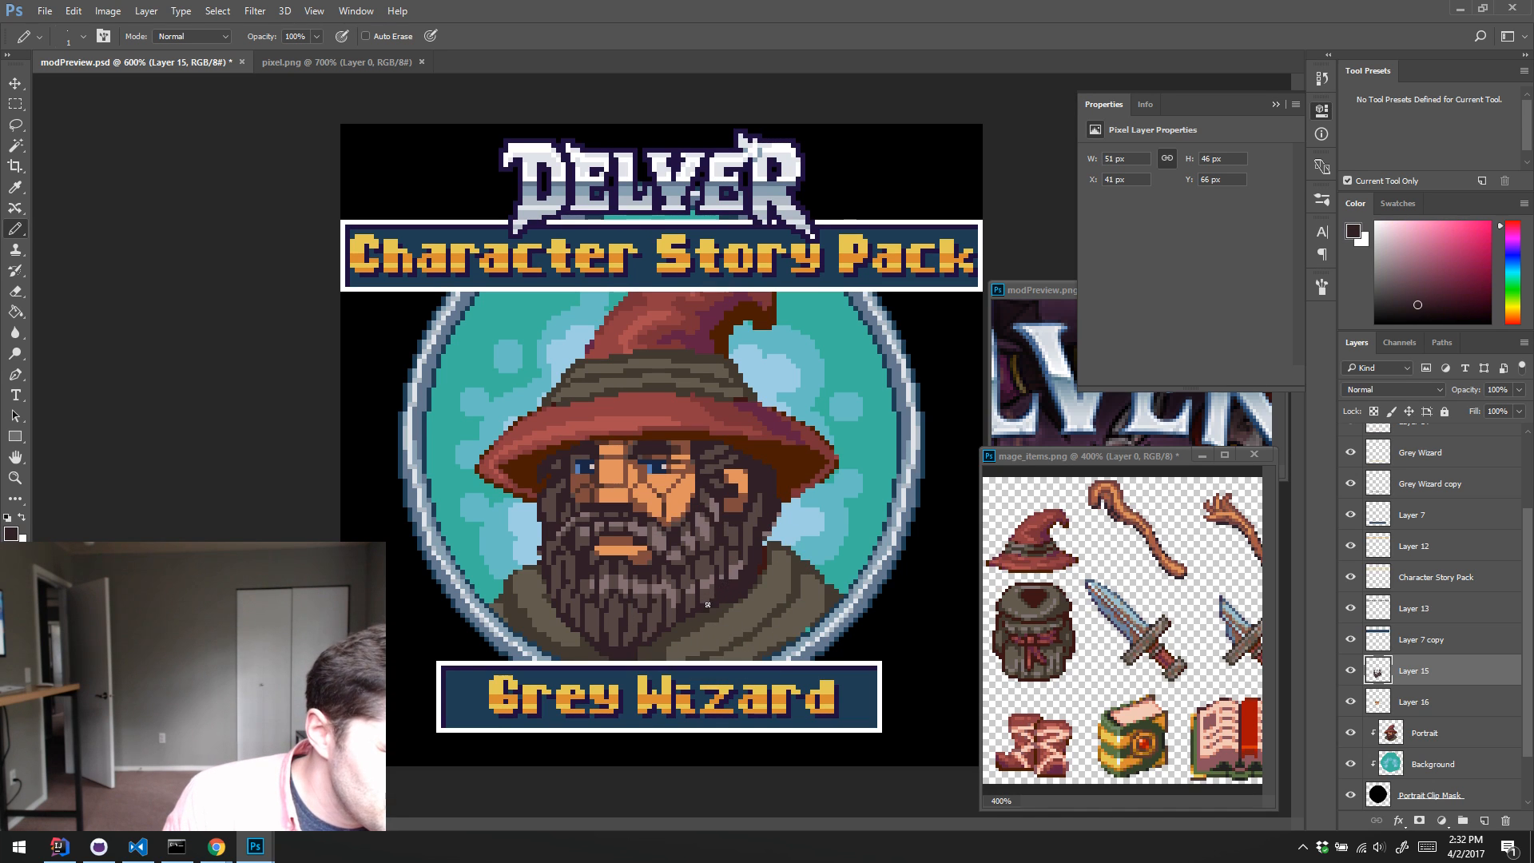
click(709, 600)
alt+click(711, 594)
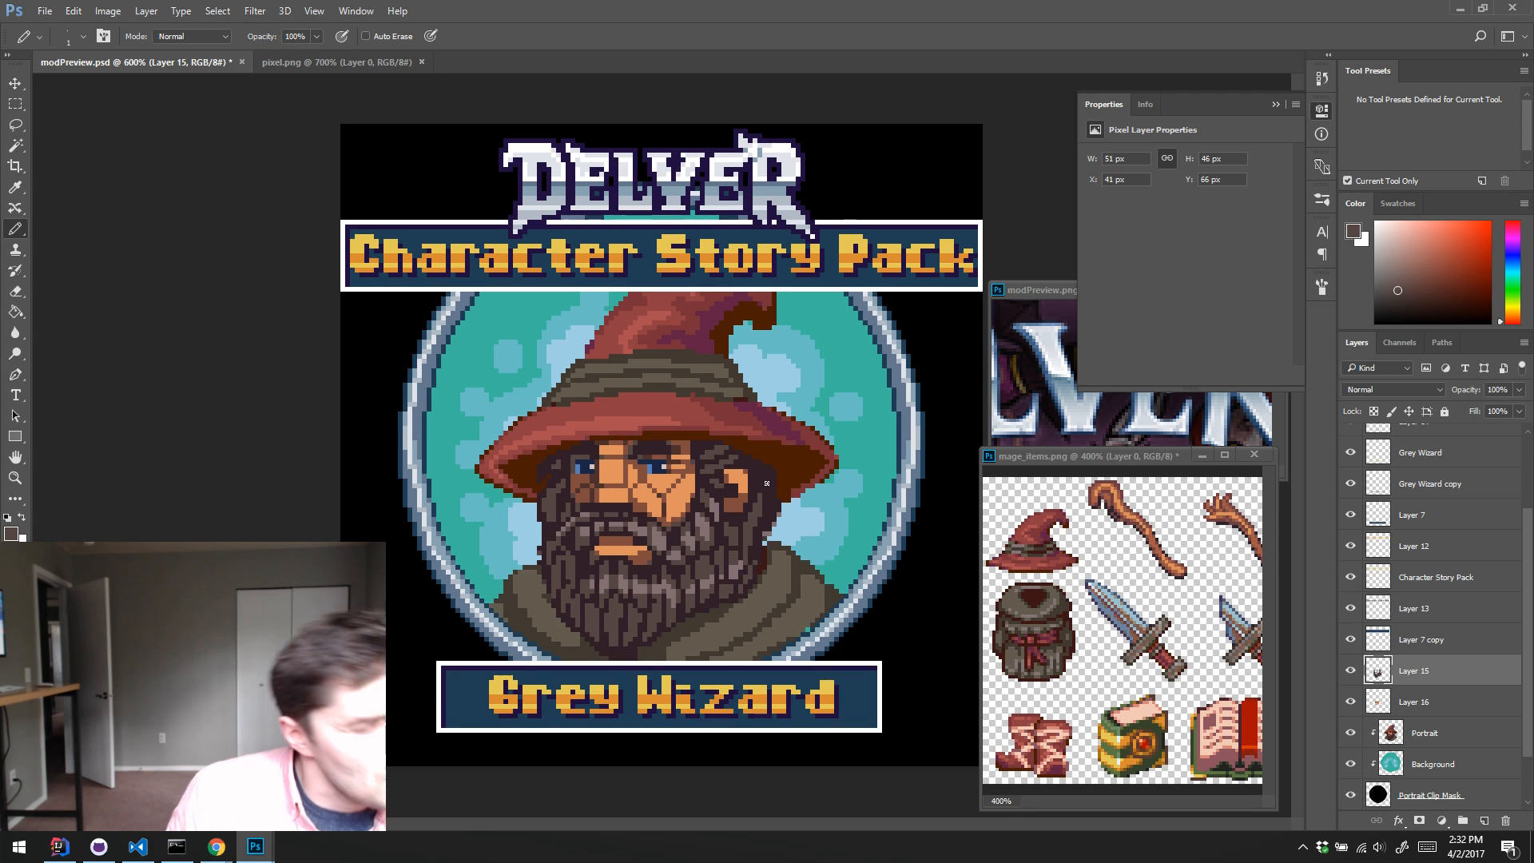
Step: Pencil mid-brown strands into the dark hair behind and below the ear, then touch up stray pixels in the lower beard
key(alt)
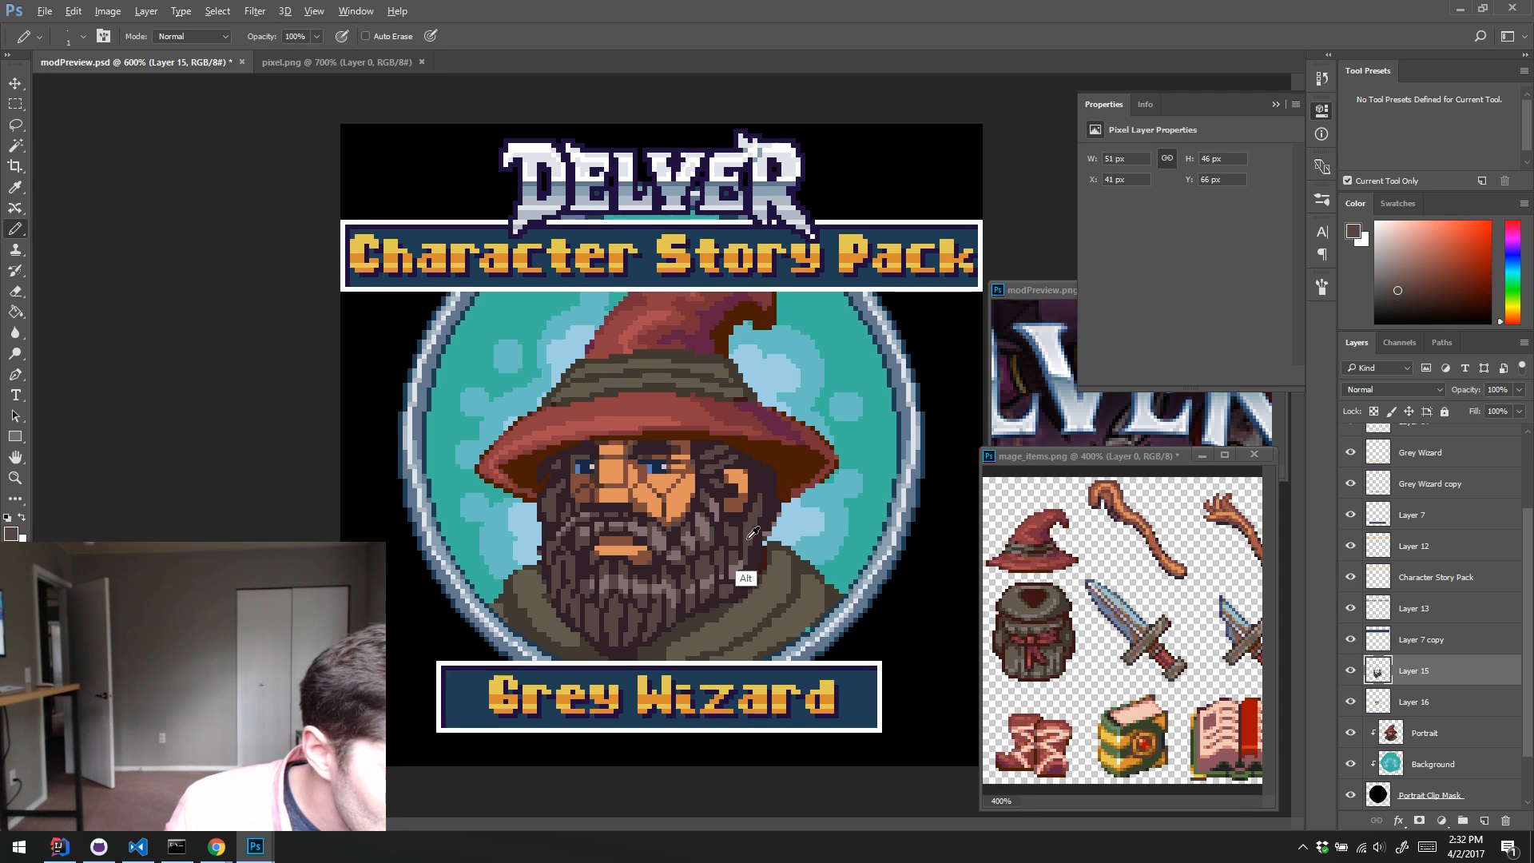
key(ctrl)
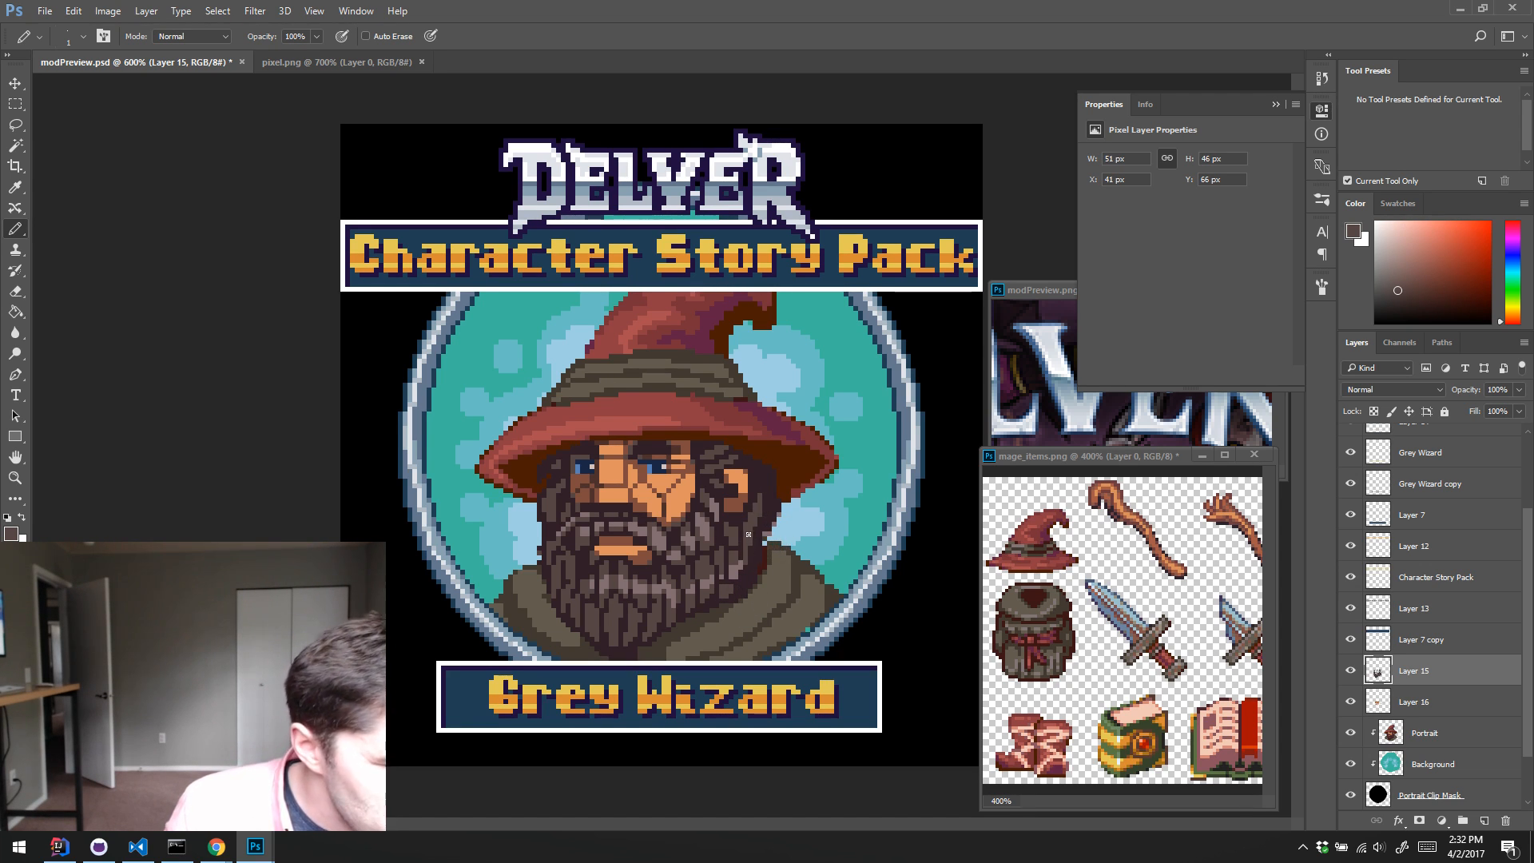
alt+click(754, 528)
alt+click(753, 525)
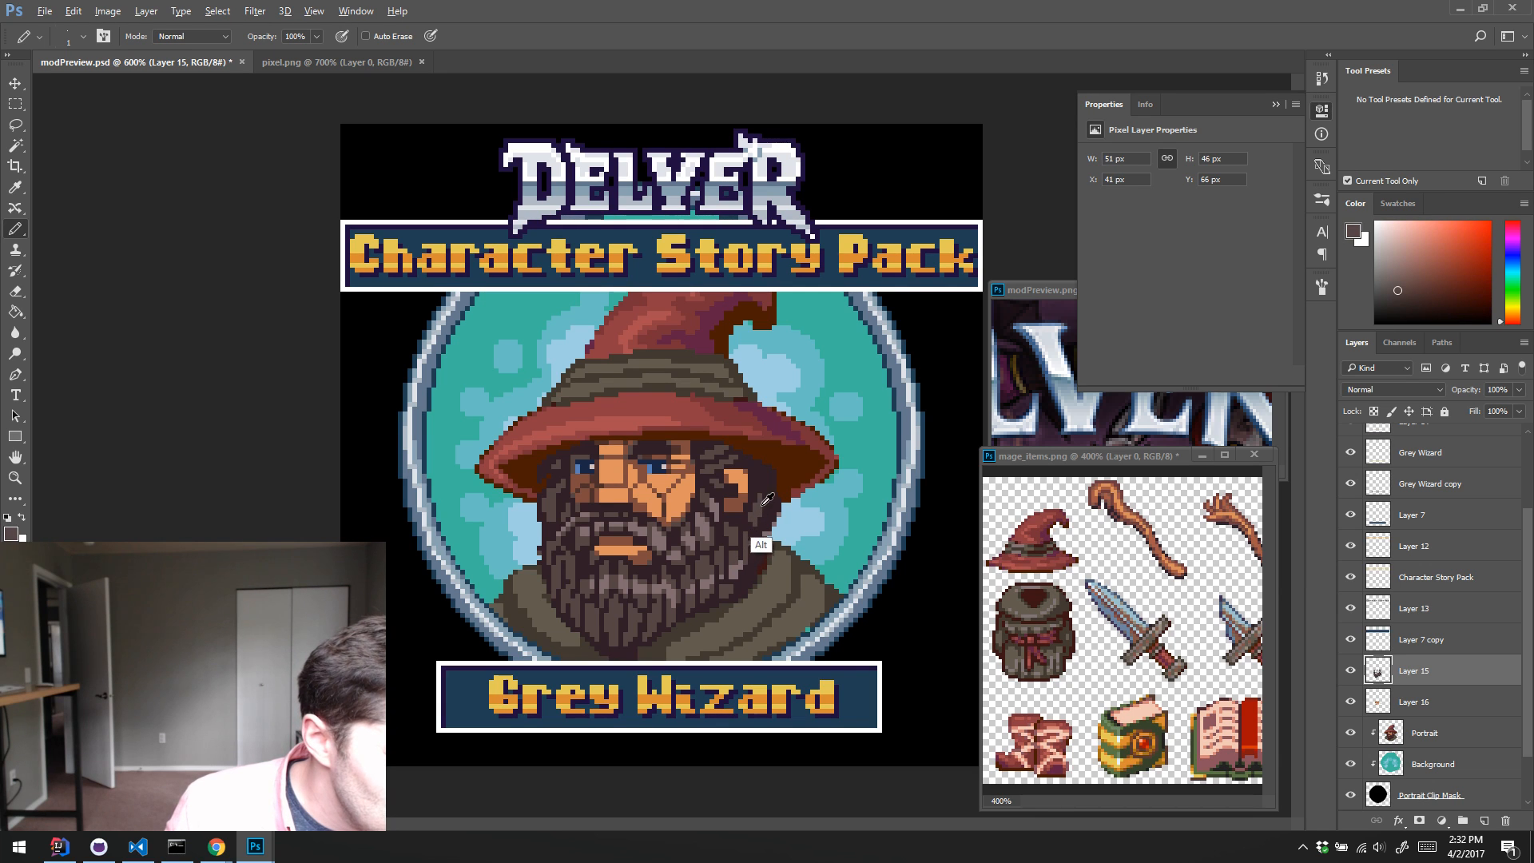
drag(769, 484, 765, 513)
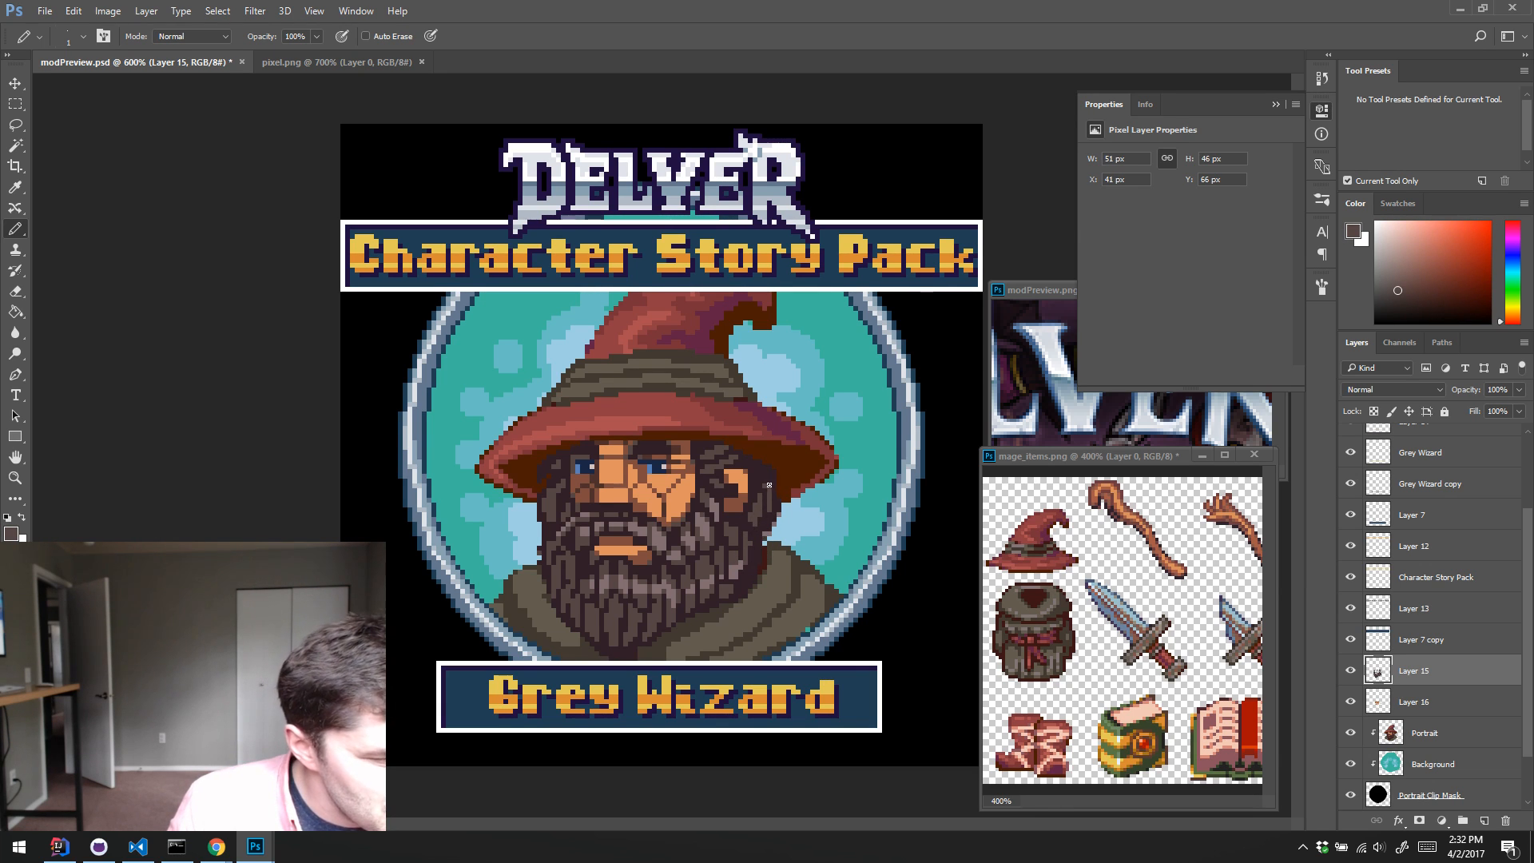
alt+click(763, 529)
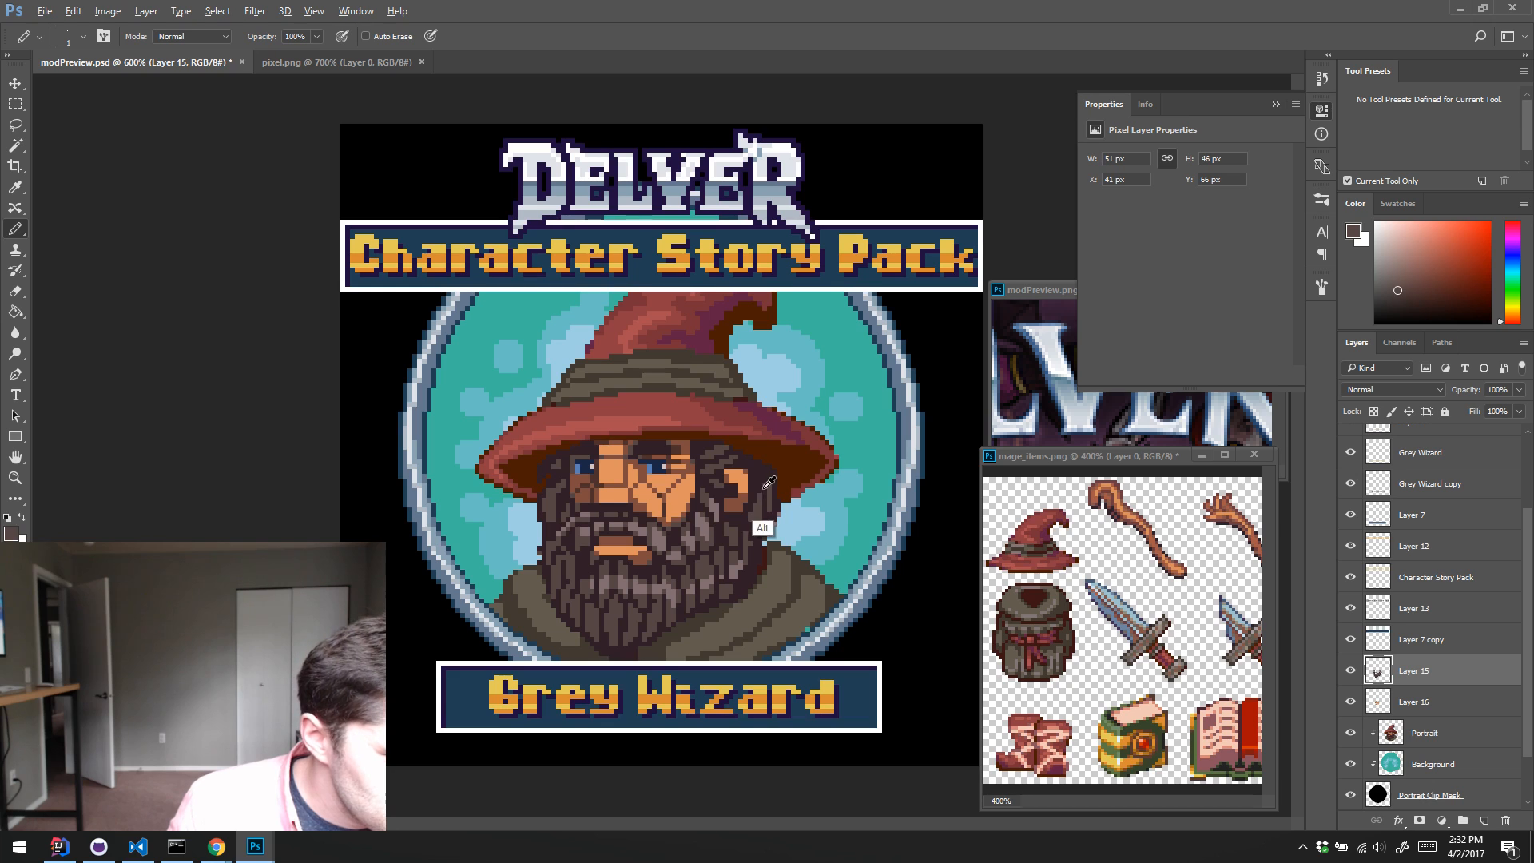
alt+click(764, 495)
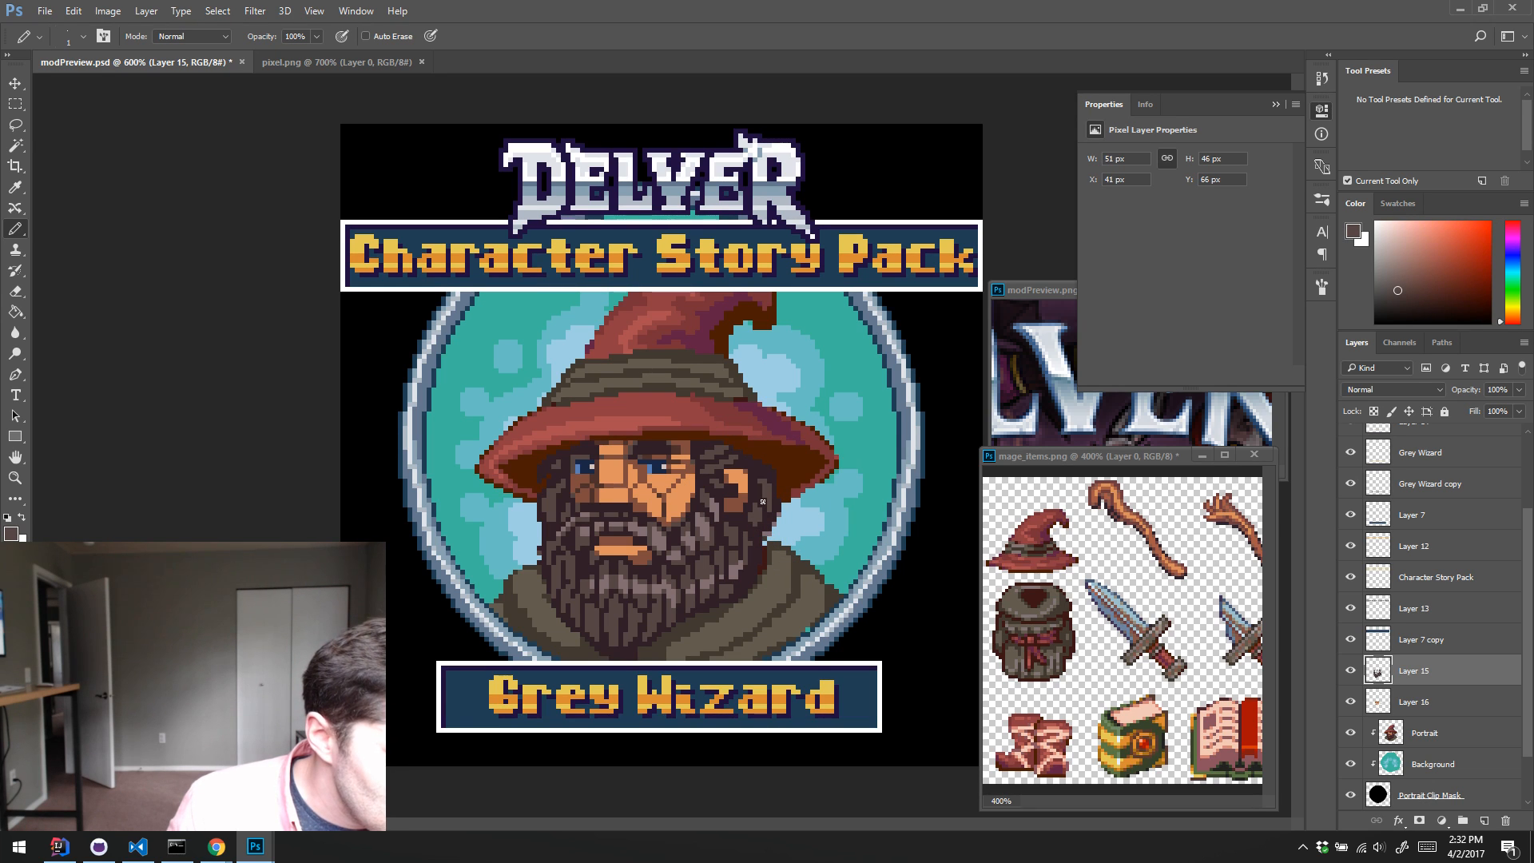
alt+click(763, 517)
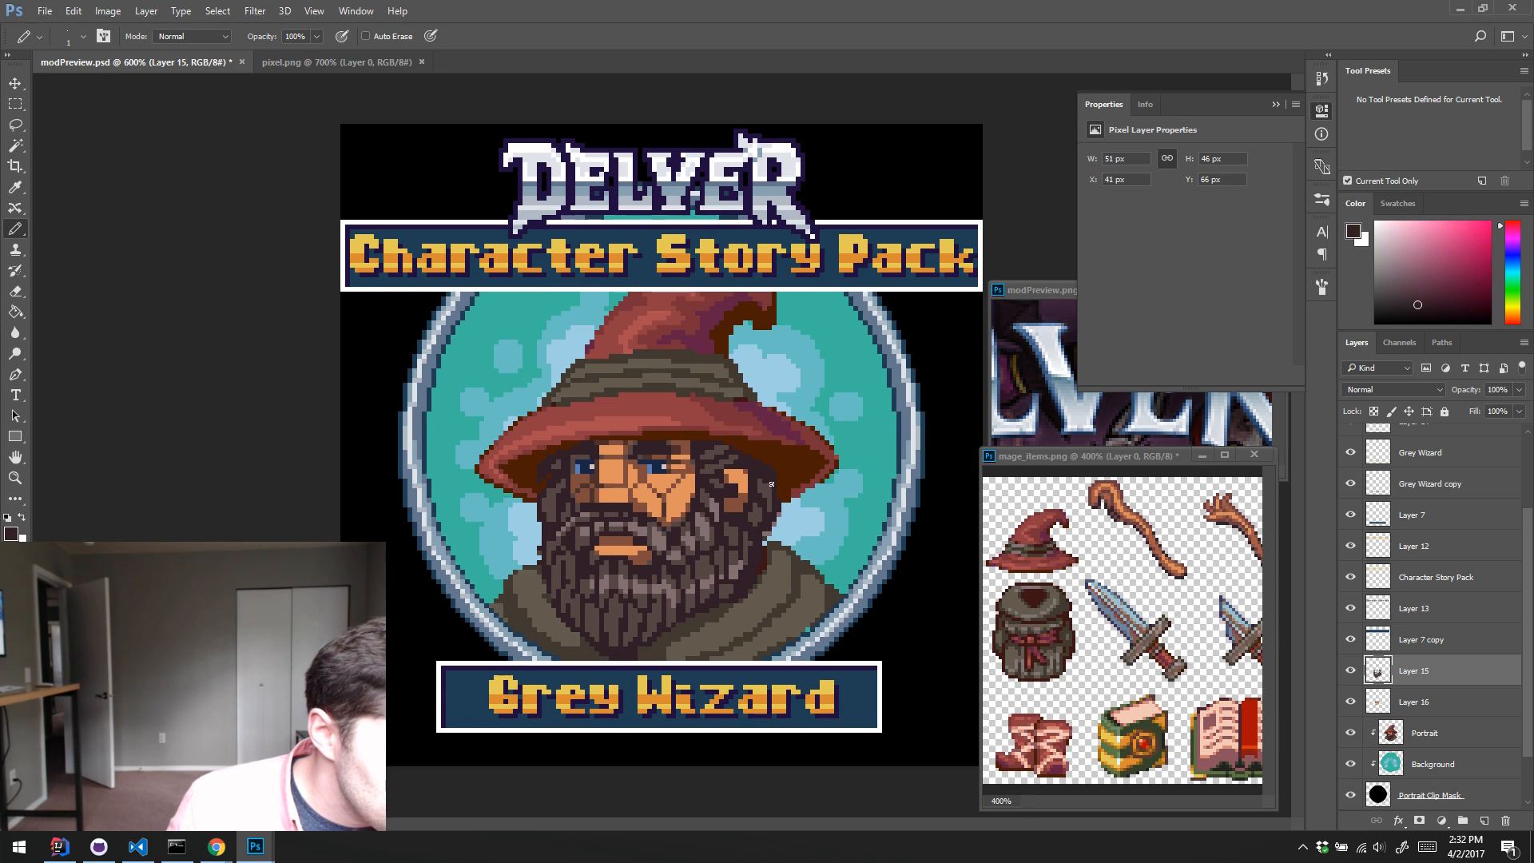
alt+click(767, 493)
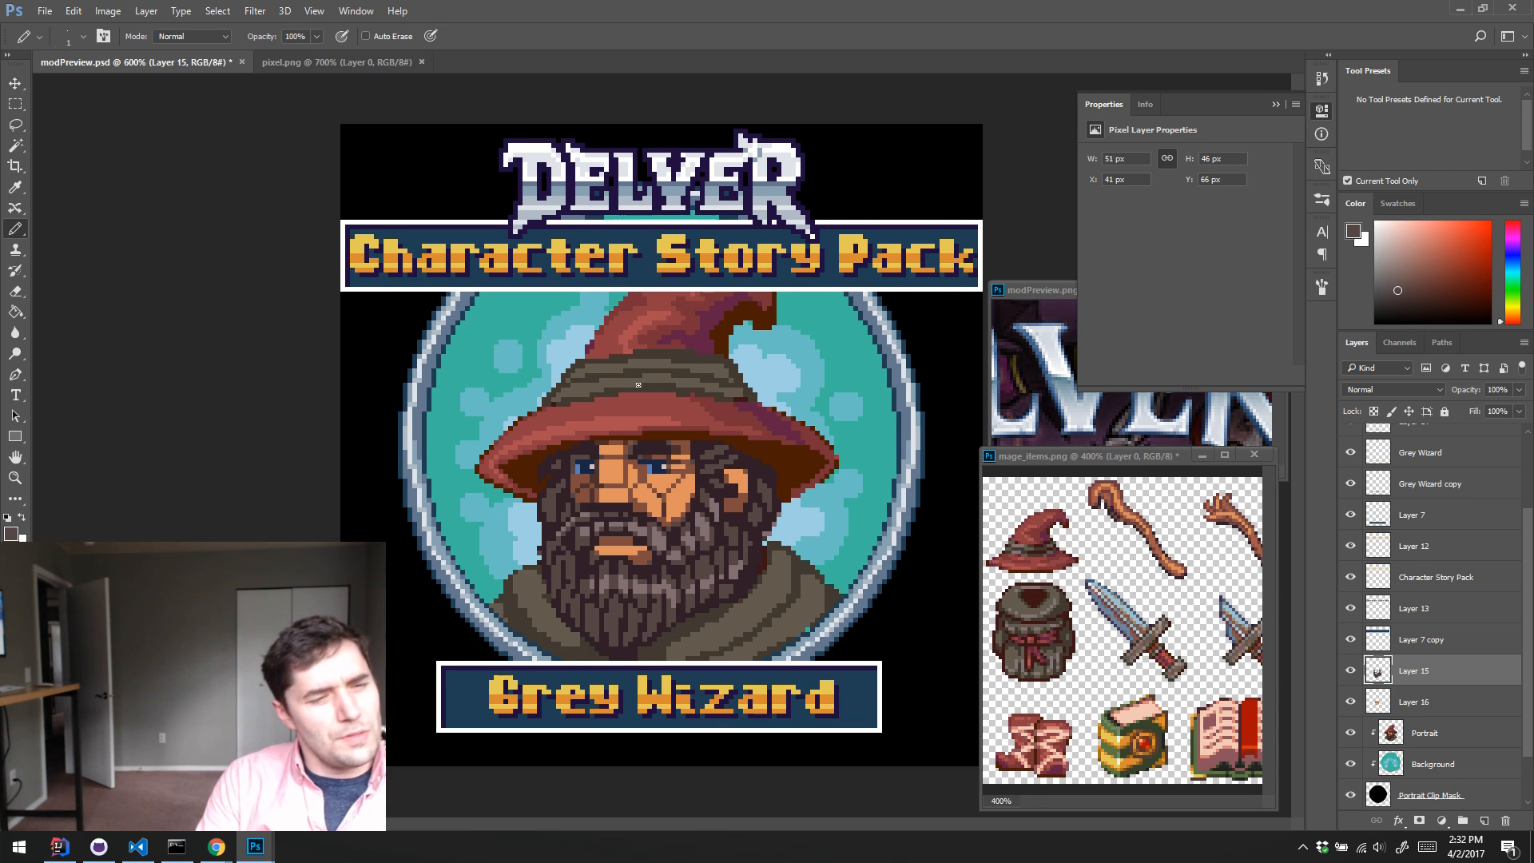
alt+click(637, 644)
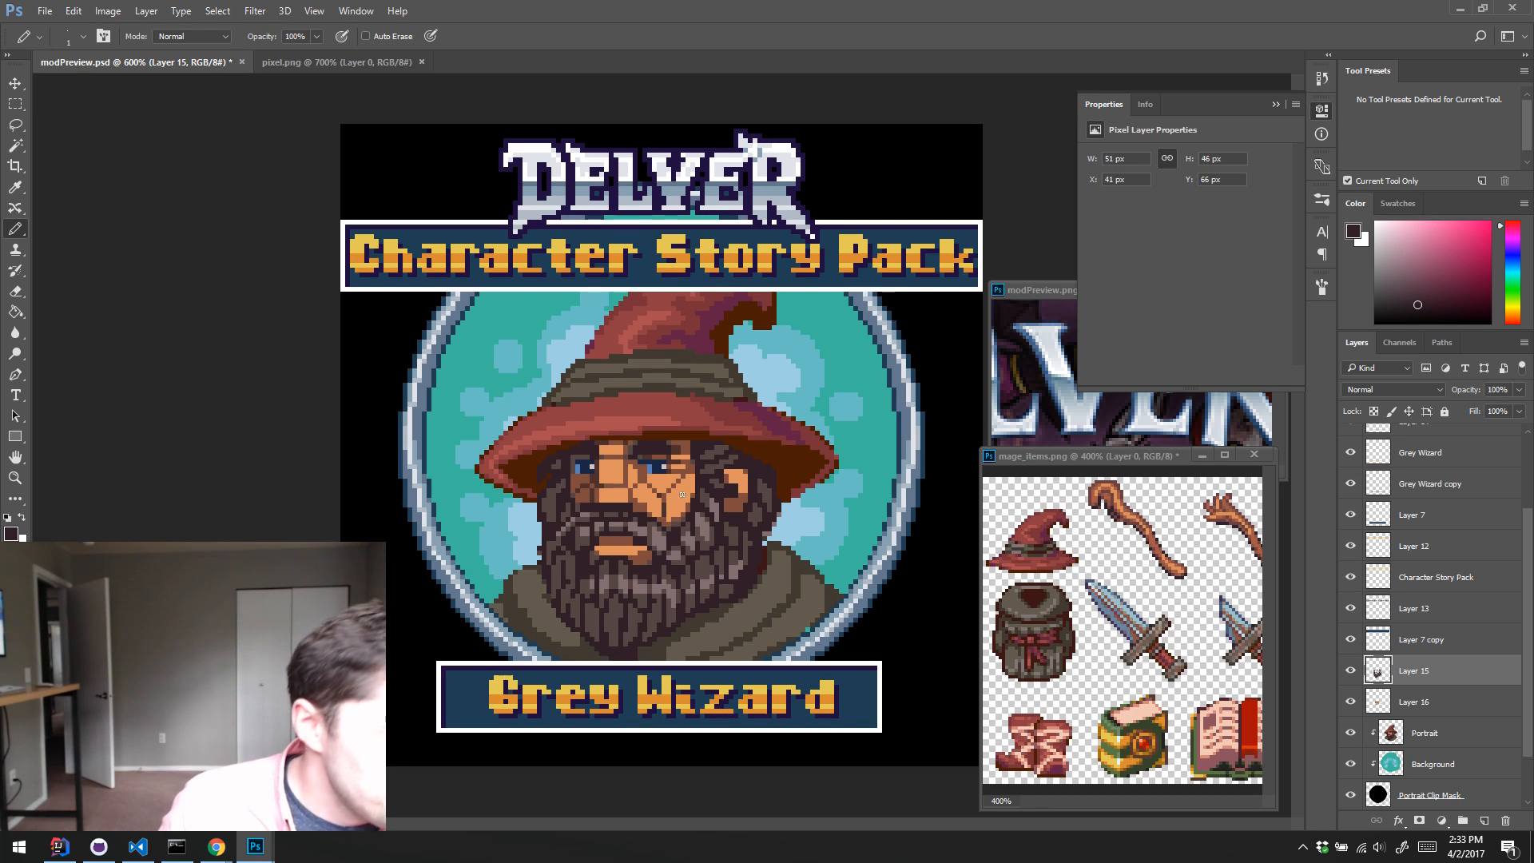
alt+click(703, 574)
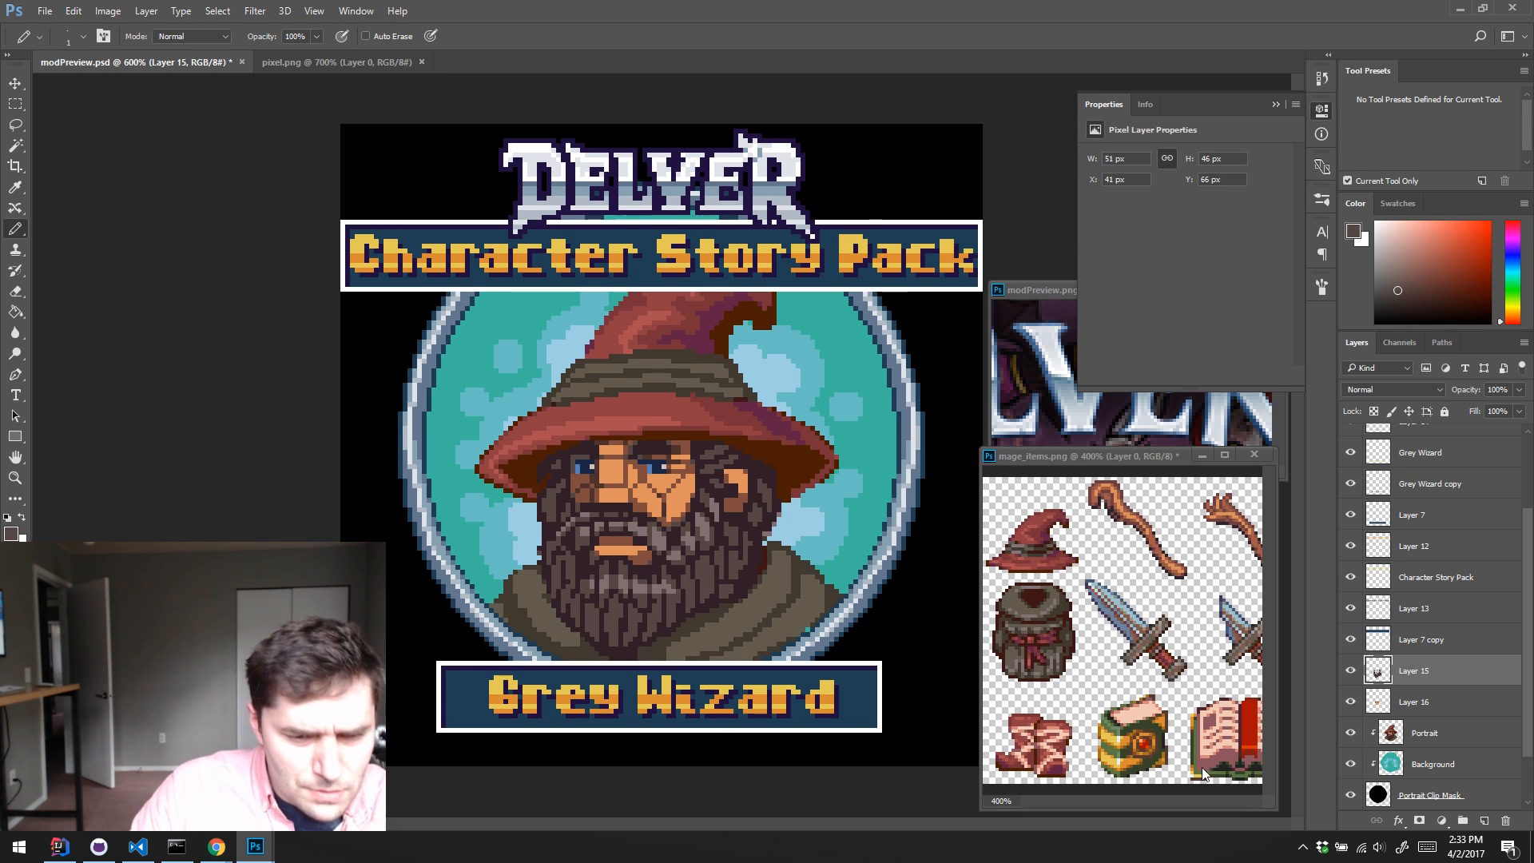
Step: Select all mid-brown beard and hair pixels on Layer 15 with the Magic Wand, hide the selection edges and add a new layer
key(w)
click(709, 585)
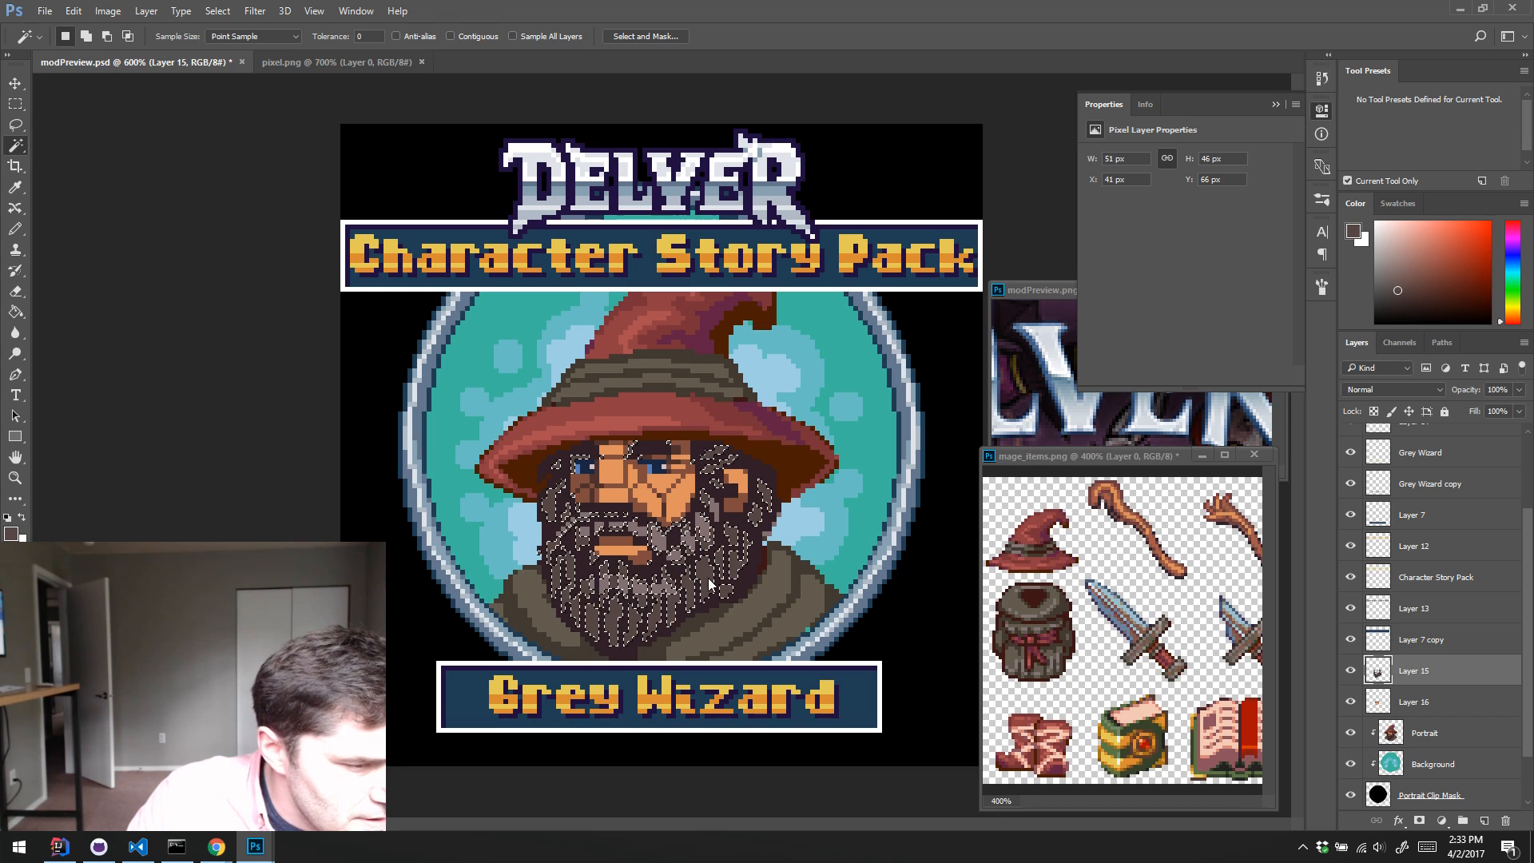
key(ctrl+h)
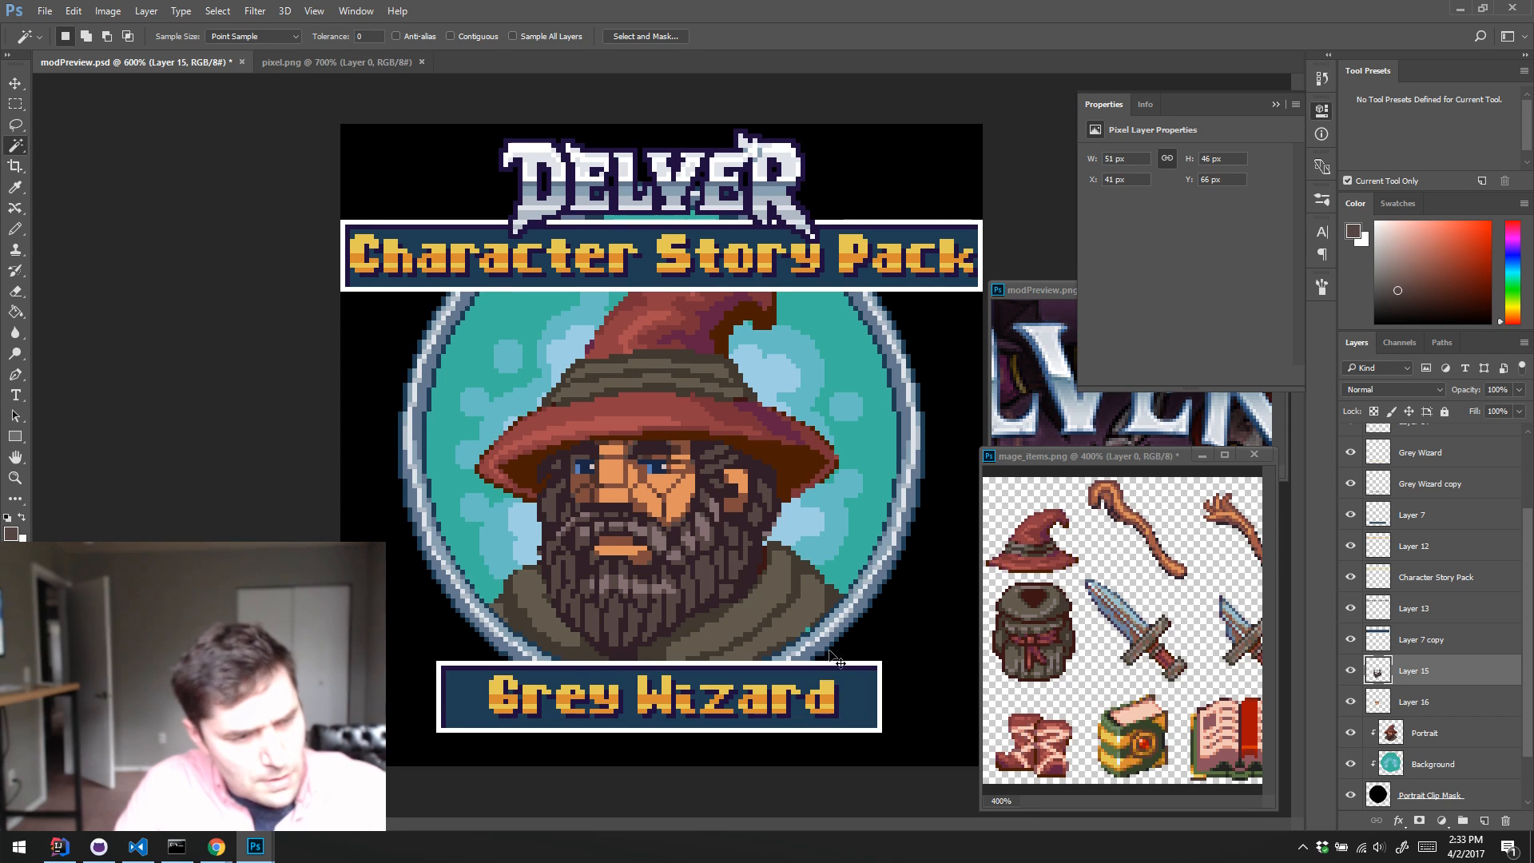
key(ctrl+shift+alt+n)
key(b)
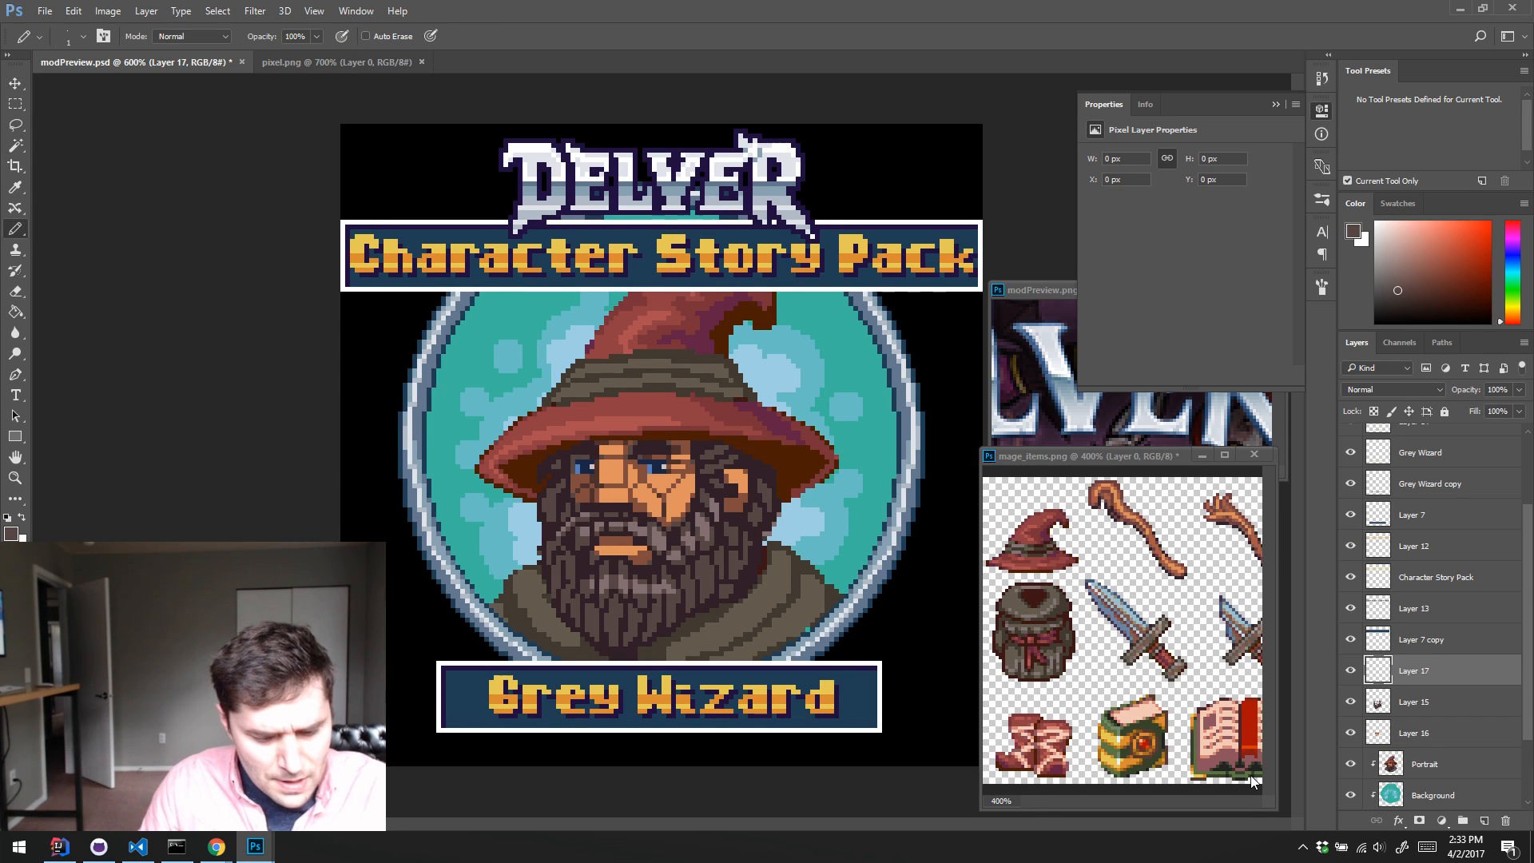
Step: Sample the light grey-brown beard highlight and set the Pencil size to 2 px
right_click(580, 496)
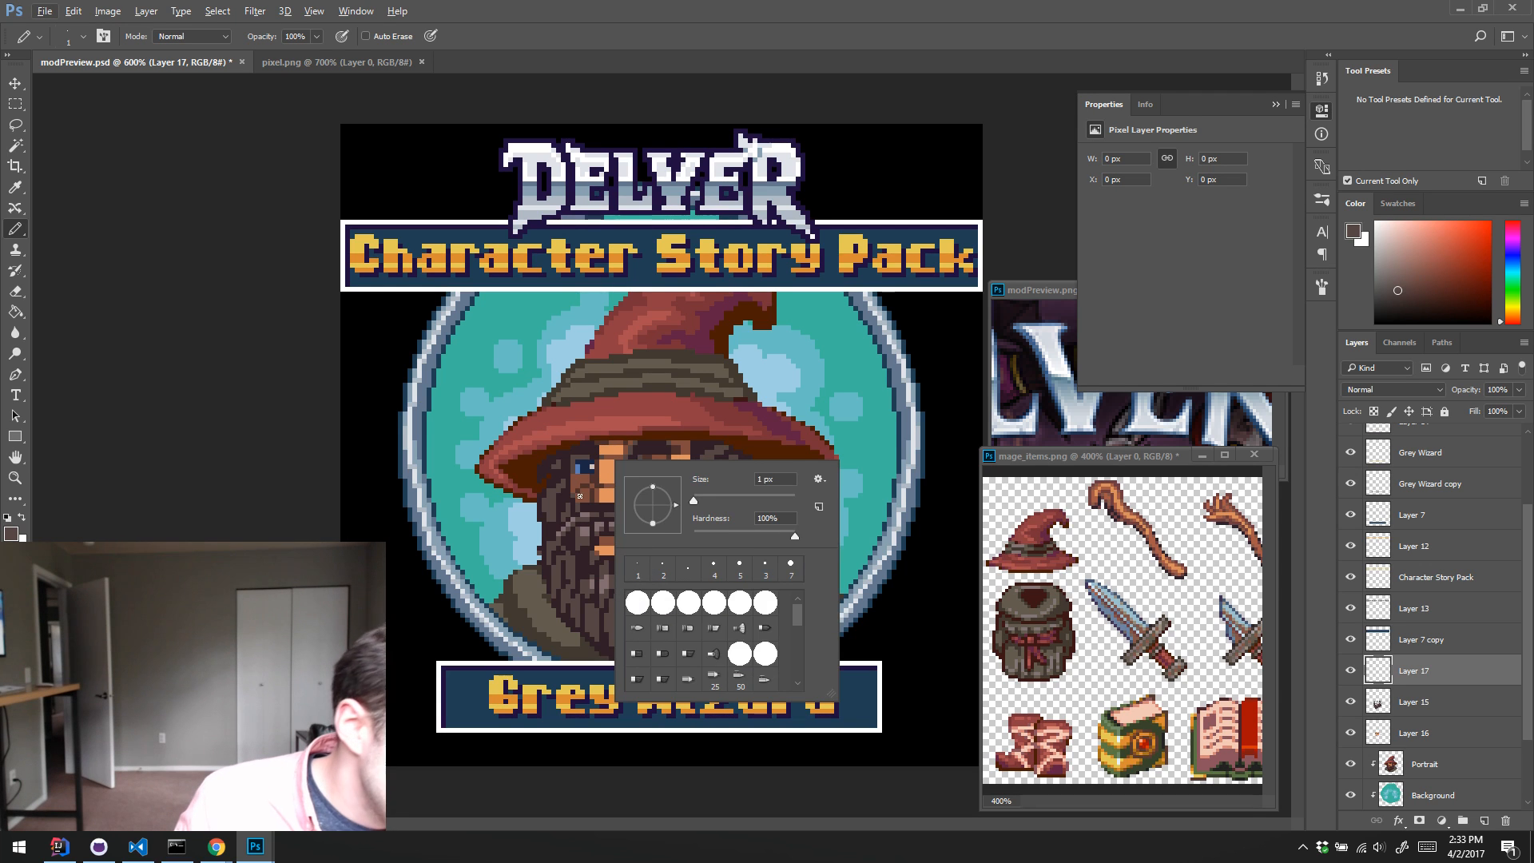
key(Escape)
alt+click(678, 605)
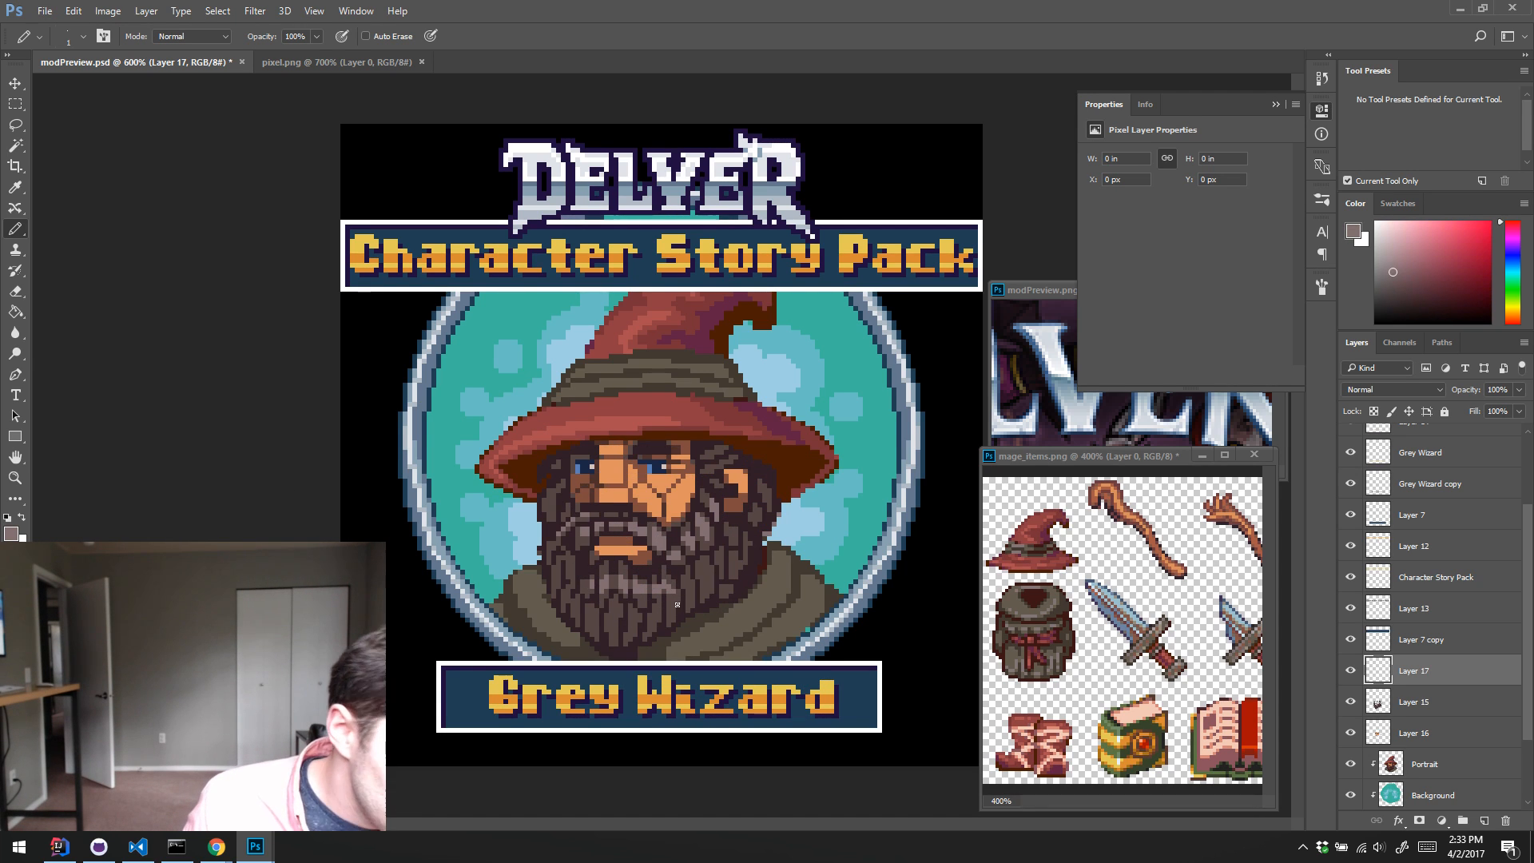
key(])
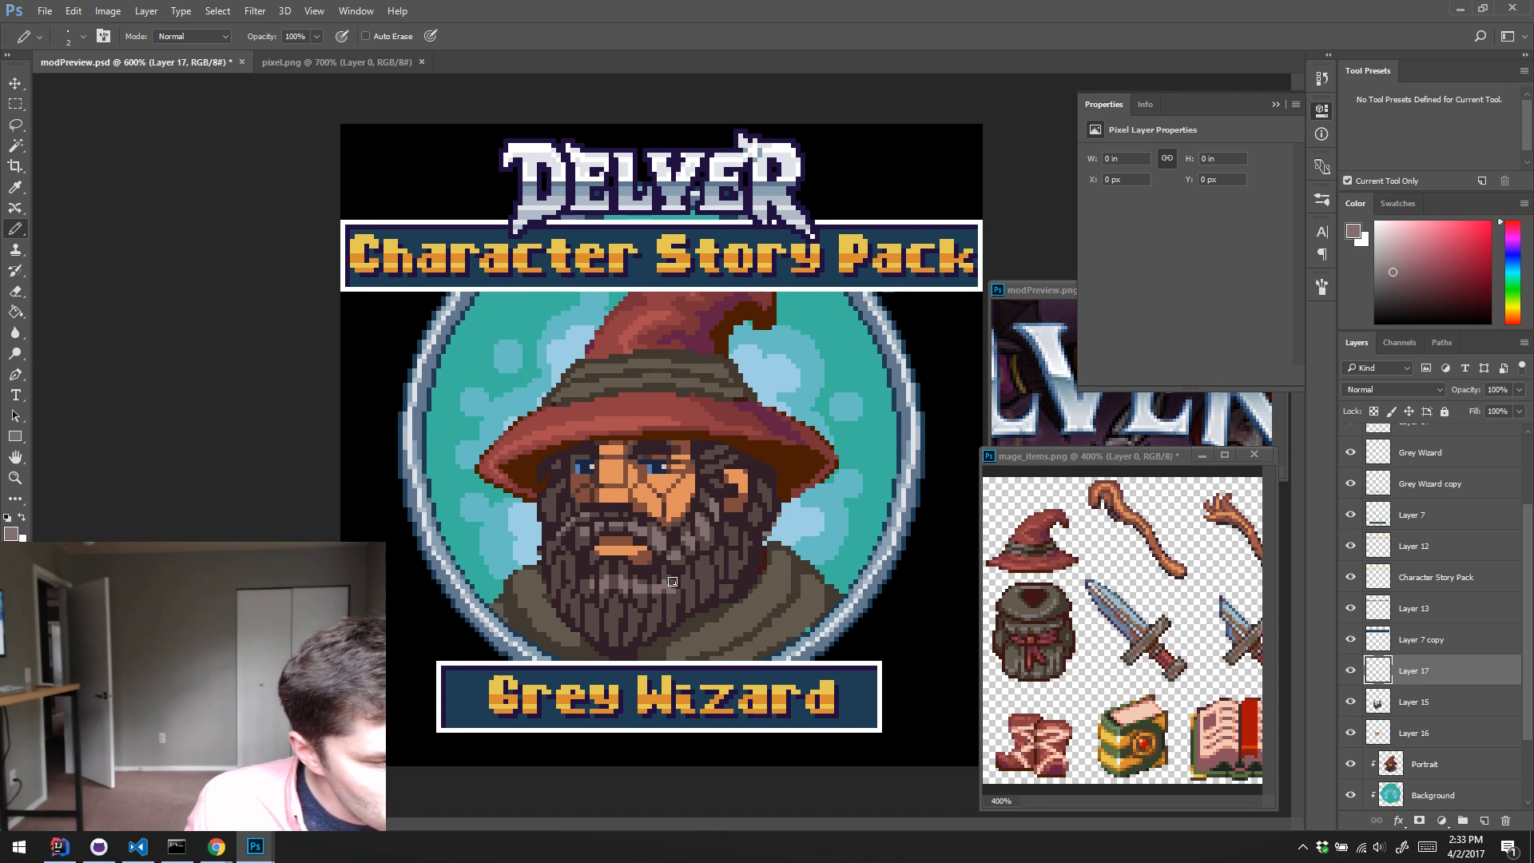
mouse_move(672, 582)
mouse_down()
mouse_move(742, 535)
mouse_move(676, 597)
mouse_up()
key(ctrl+z)
key(ctrl+z)
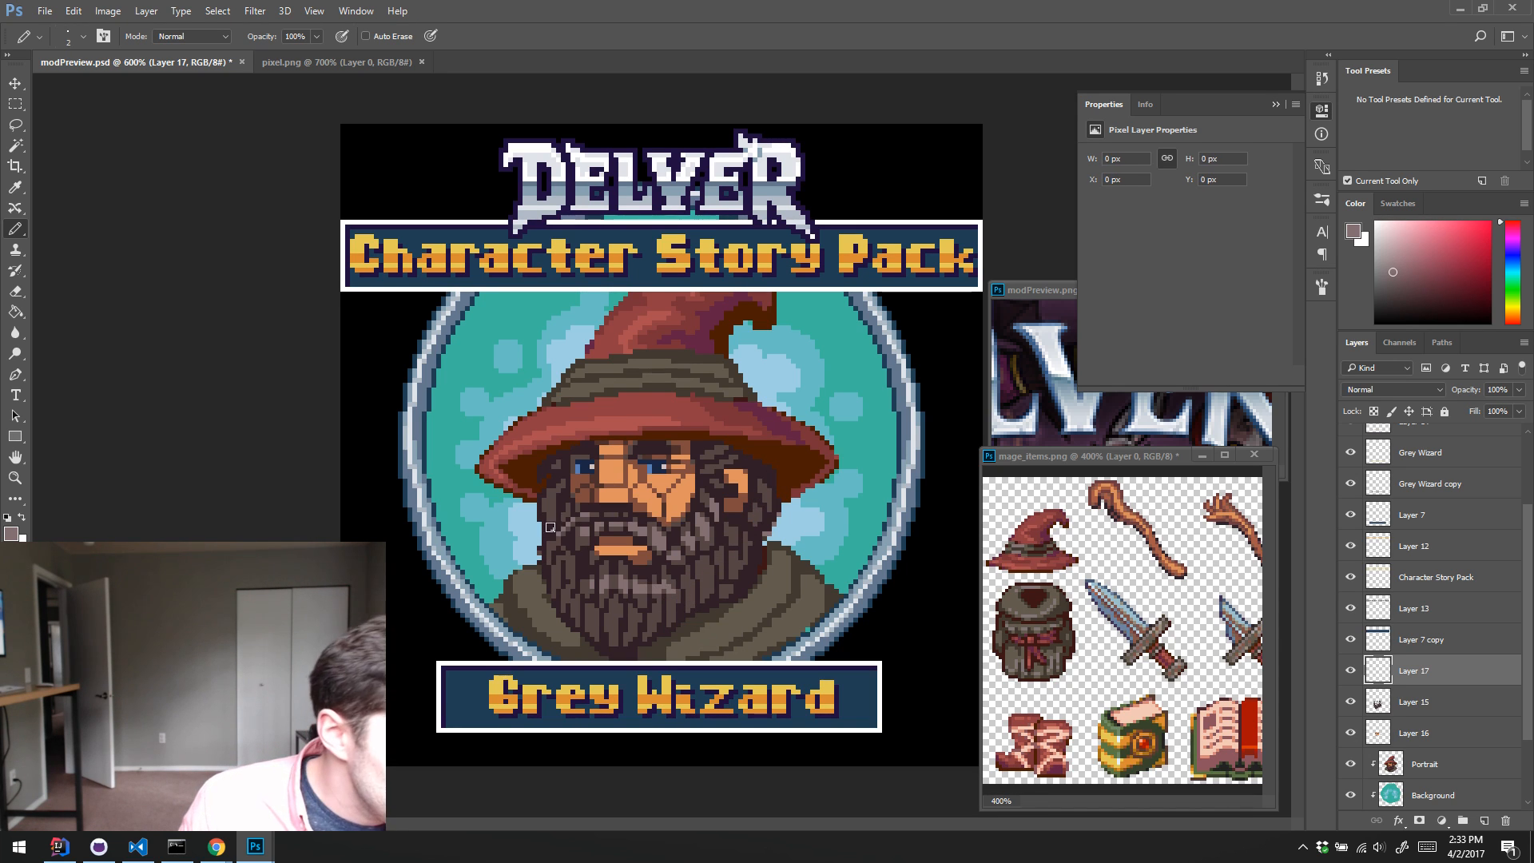
drag(549, 543, 587, 591)
key(ctrl+alt+z)
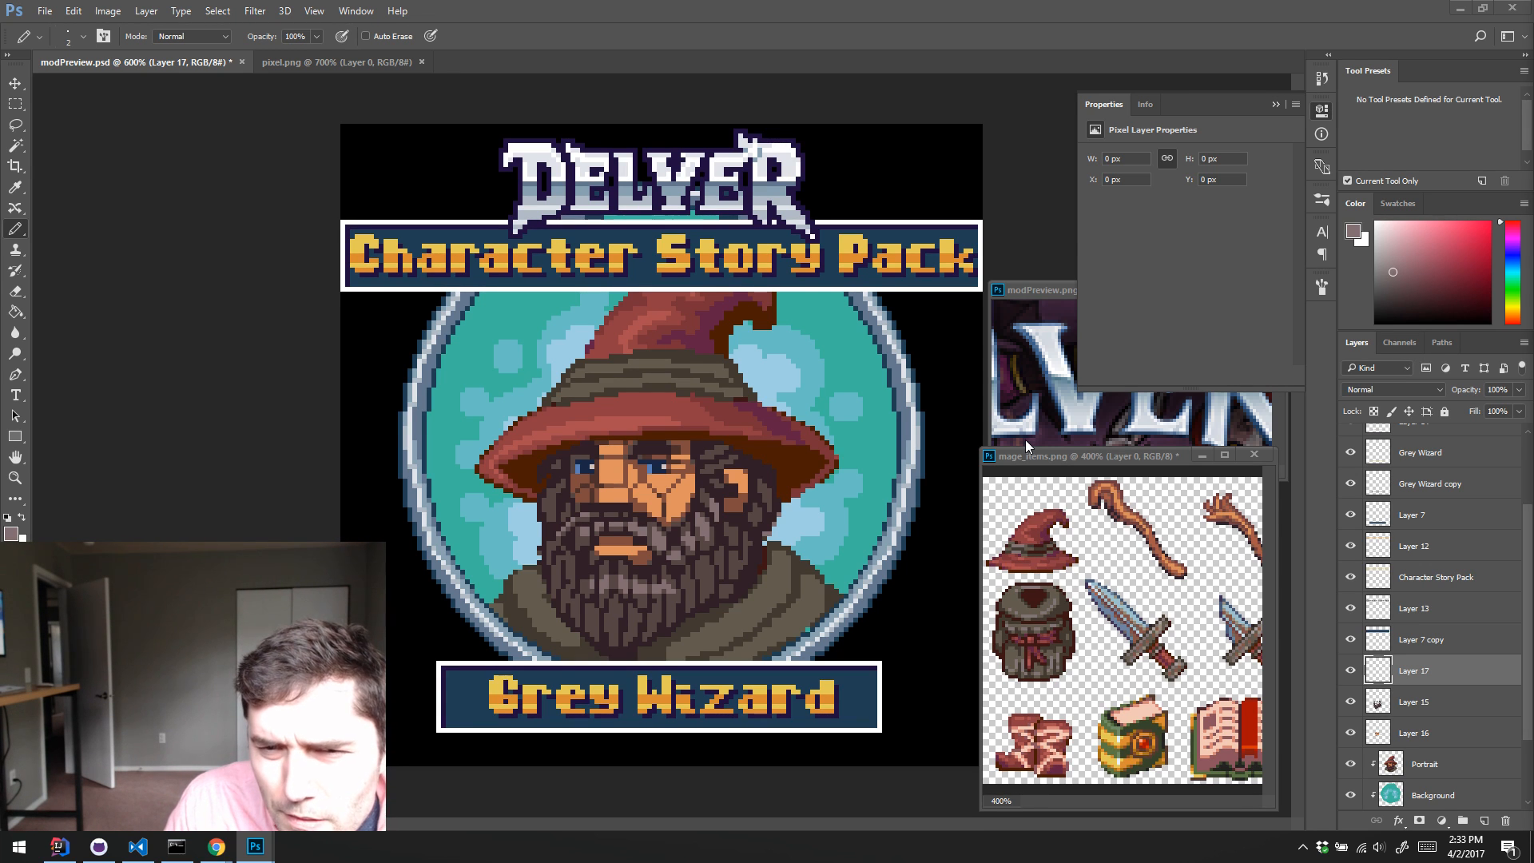
Step: Pencil light grey-brown highlights within the selection along the moustache and across the beard on both cheeks
mouse_move(557, 550)
mouse_down()
mouse_move(603, 522)
mouse_move(647, 523)
mouse_up()
mouse_move(597, 533)
mouse_down()
mouse_move(659, 550)
mouse_move(560, 560)
mouse_up()
drag(584, 535, 571, 555)
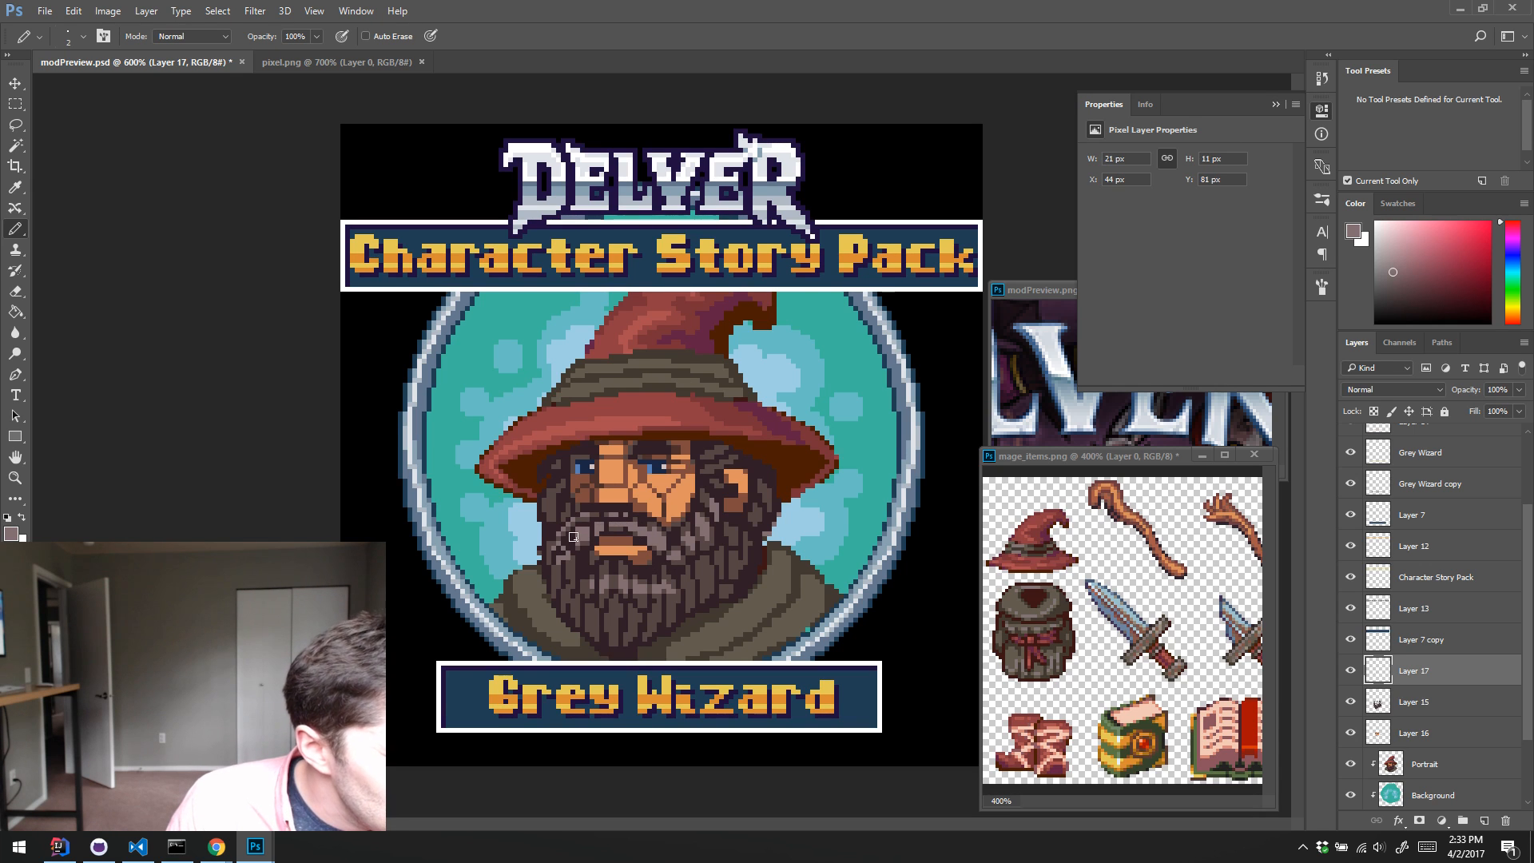
drag(655, 526, 690, 583)
key(ctrl+z)
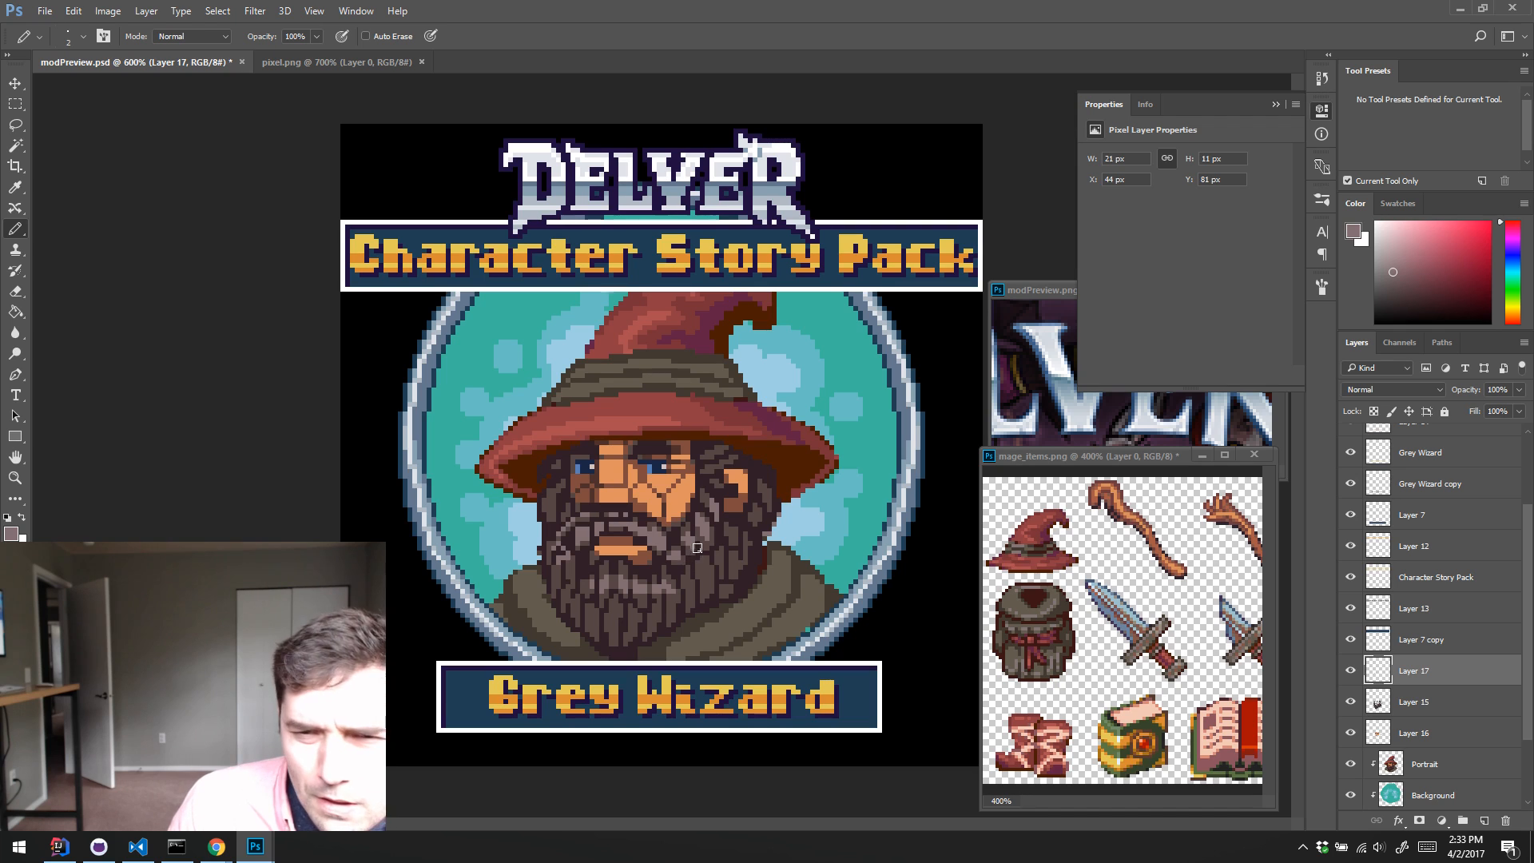
drag(696, 564, 699, 567)
drag(729, 532, 699, 578)
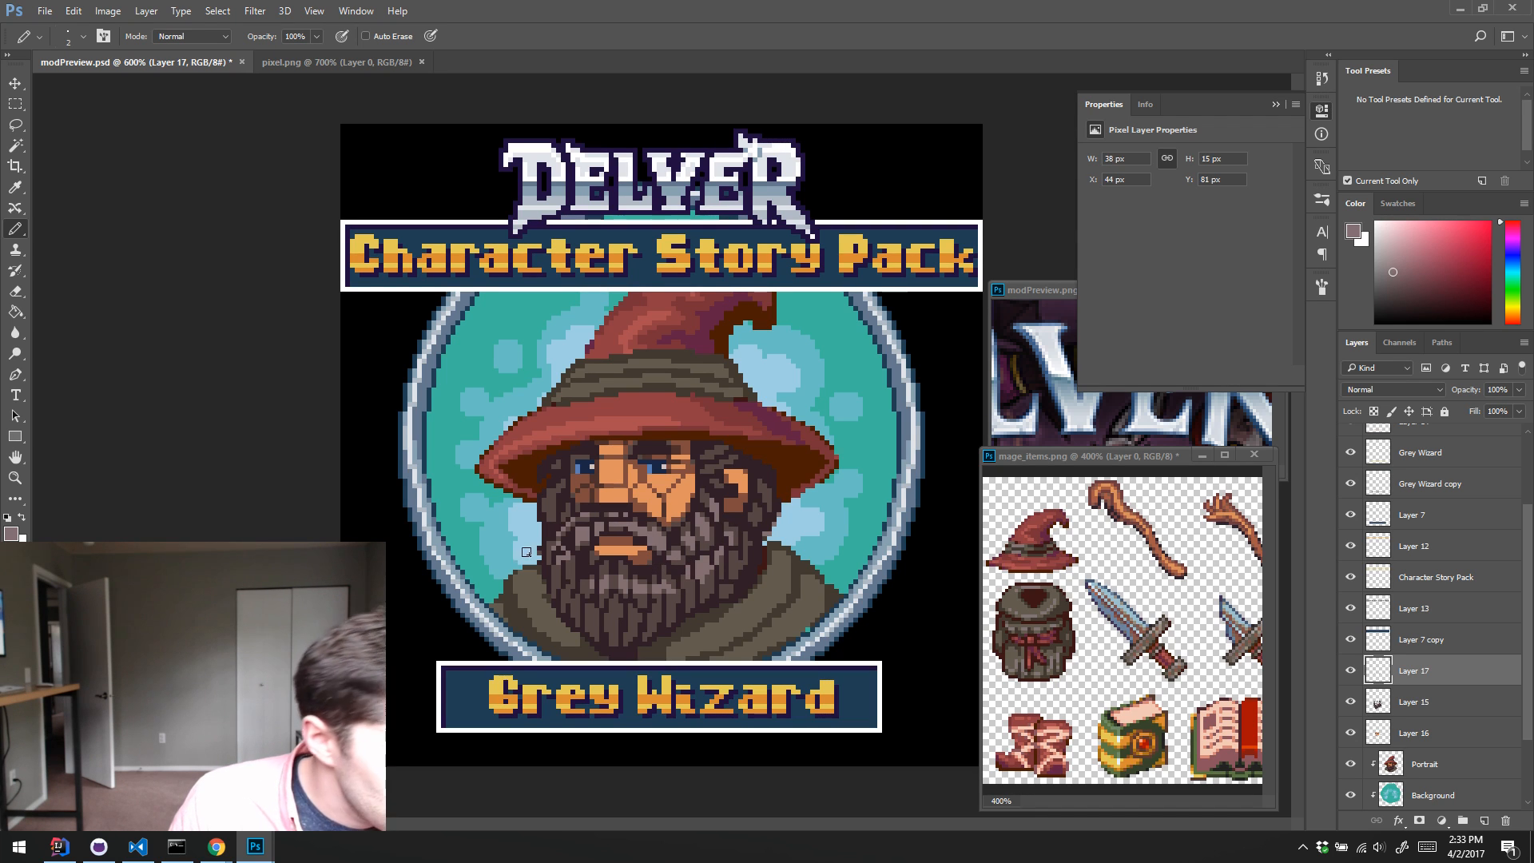
Step: Brush light grey-brown highlights over the strands of the lower beard and merge the highlight layer into Layer 15
drag(552, 543, 551, 553)
mouse_move(571, 568)
mouse_down()
mouse_move(571, 589)
mouse_move(571, 570)
mouse_move(622, 601)
mouse_up()
mouse_move(641, 598)
mouse_down()
mouse_move(587, 598)
mouse_move(634, 615)
mouse_up()
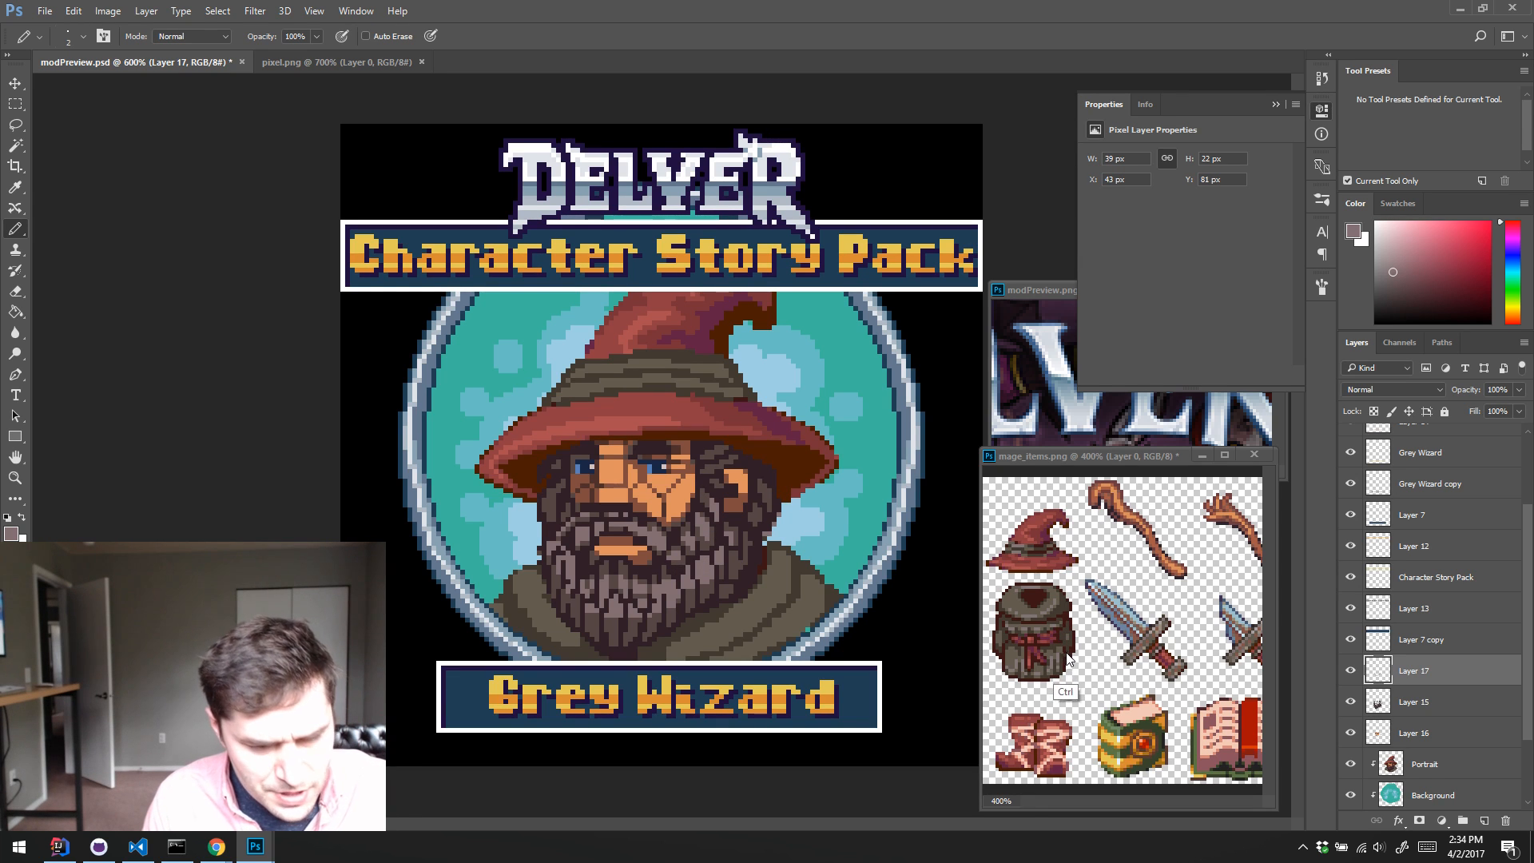
key(Delete)
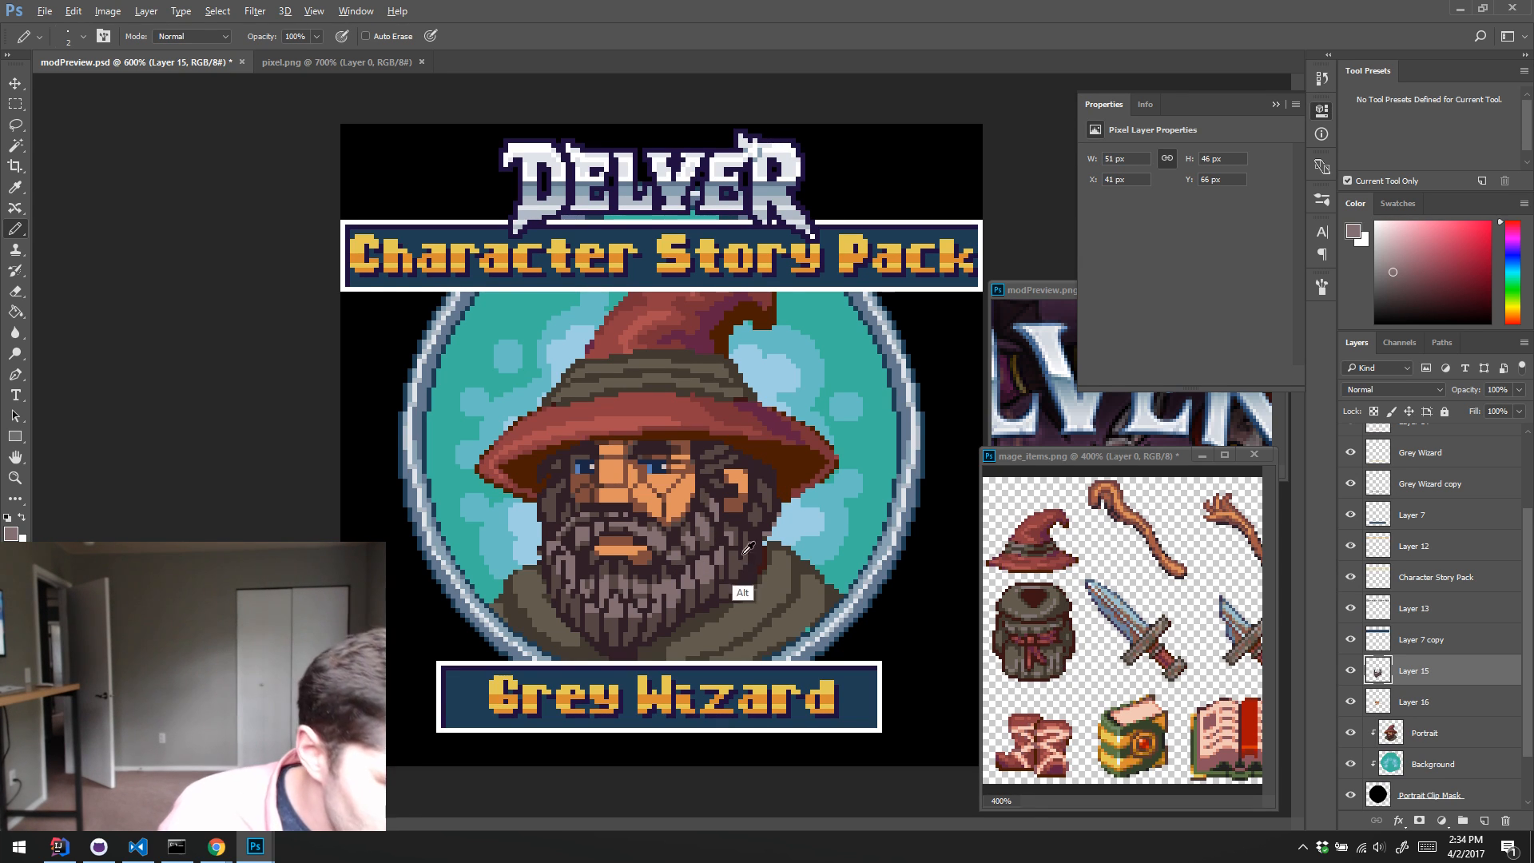
Step: Reduce the Pencil to 1 px and refine the right and centre beard strands on Layer 15, alternating sampled mid-brown and light grey-brown
alt+click(731, 595)
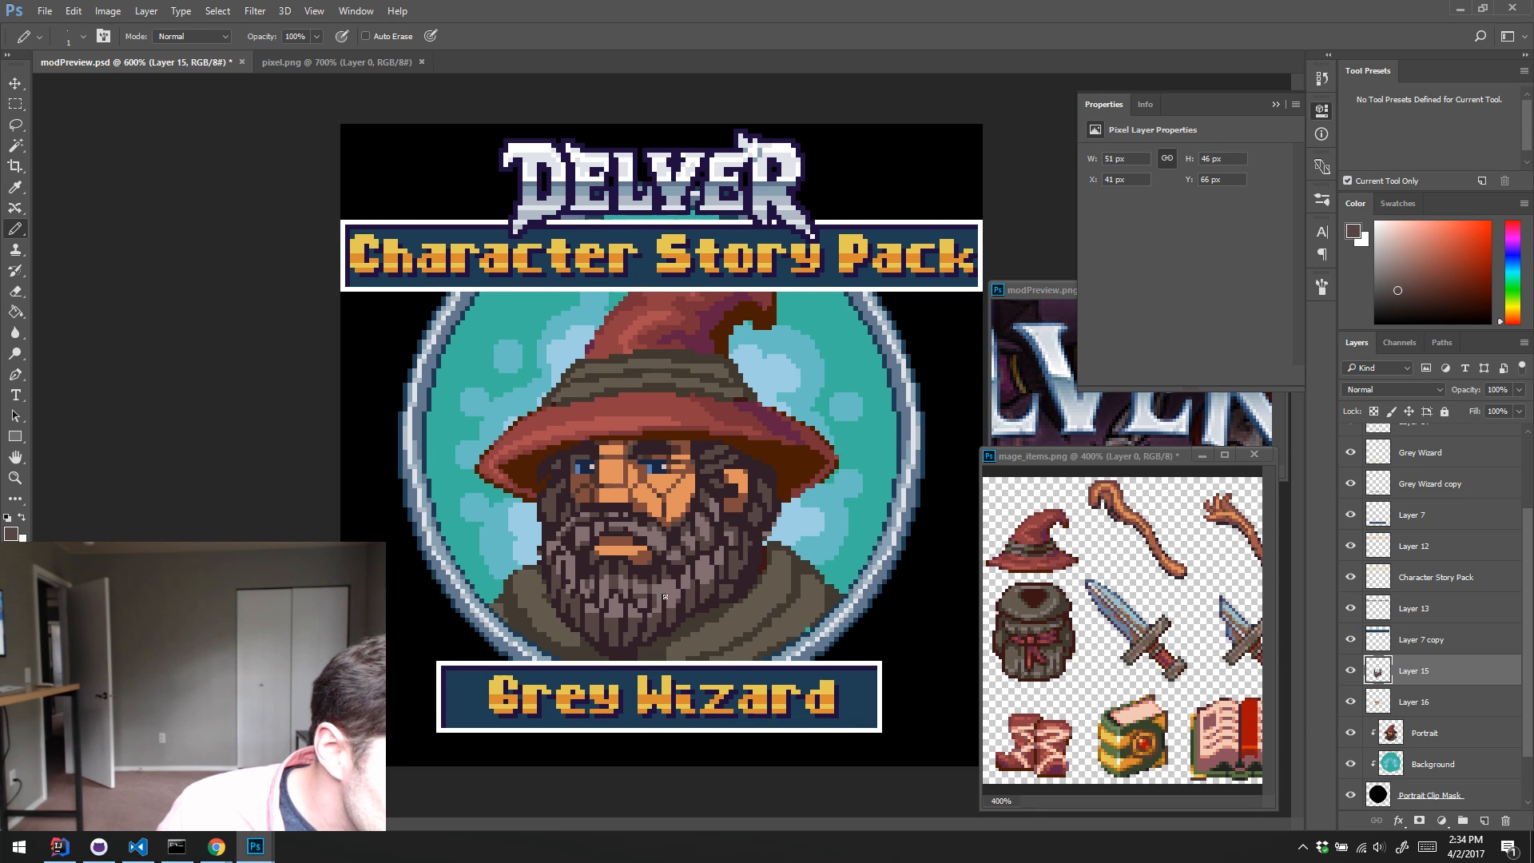
alt+click(657, 595)
alt+click(656, 616)
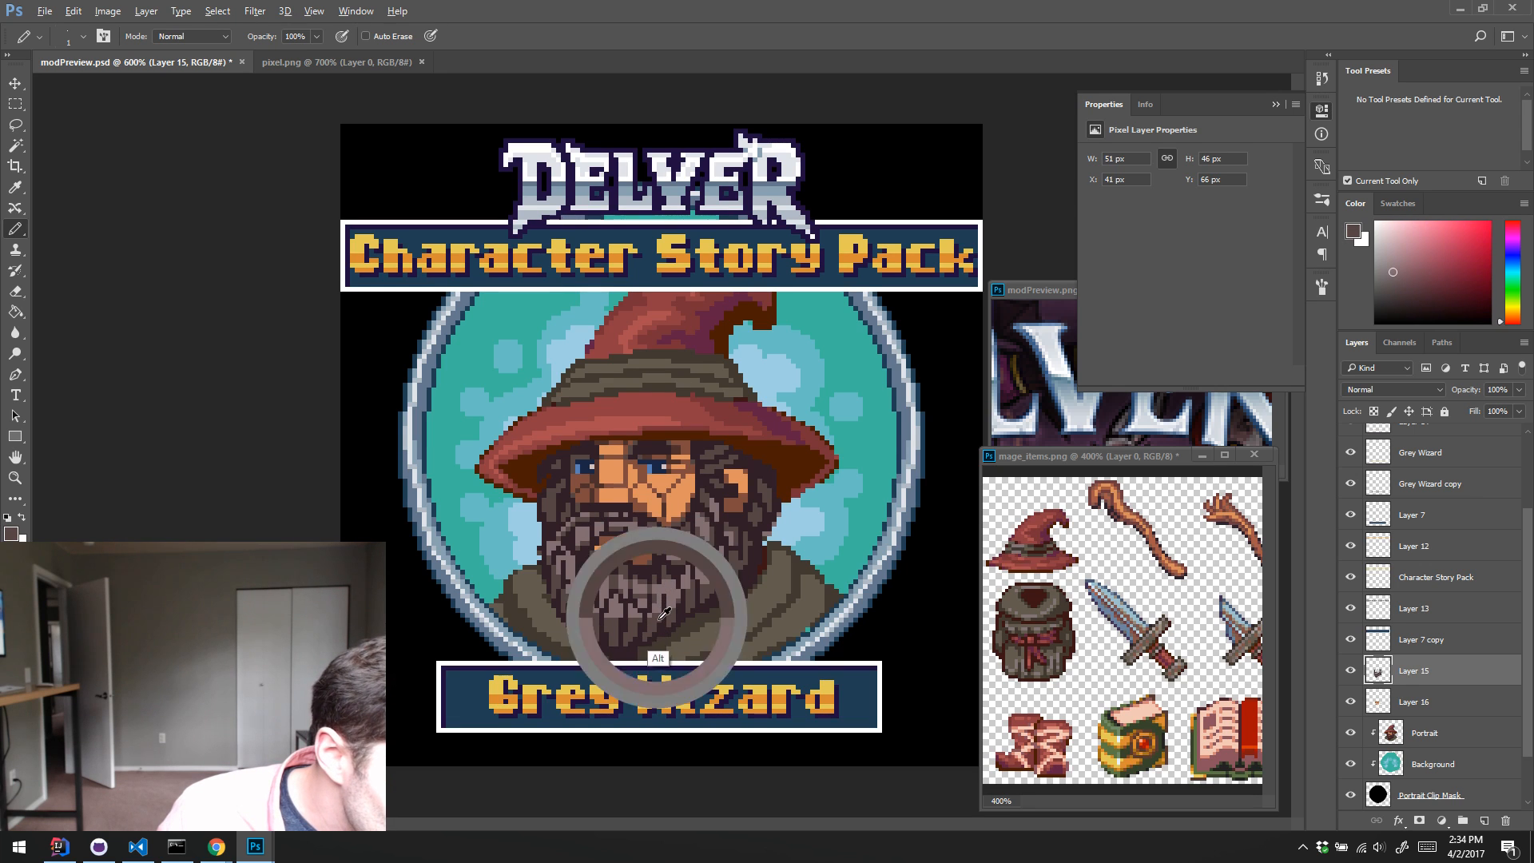
alt+click(655, 598)
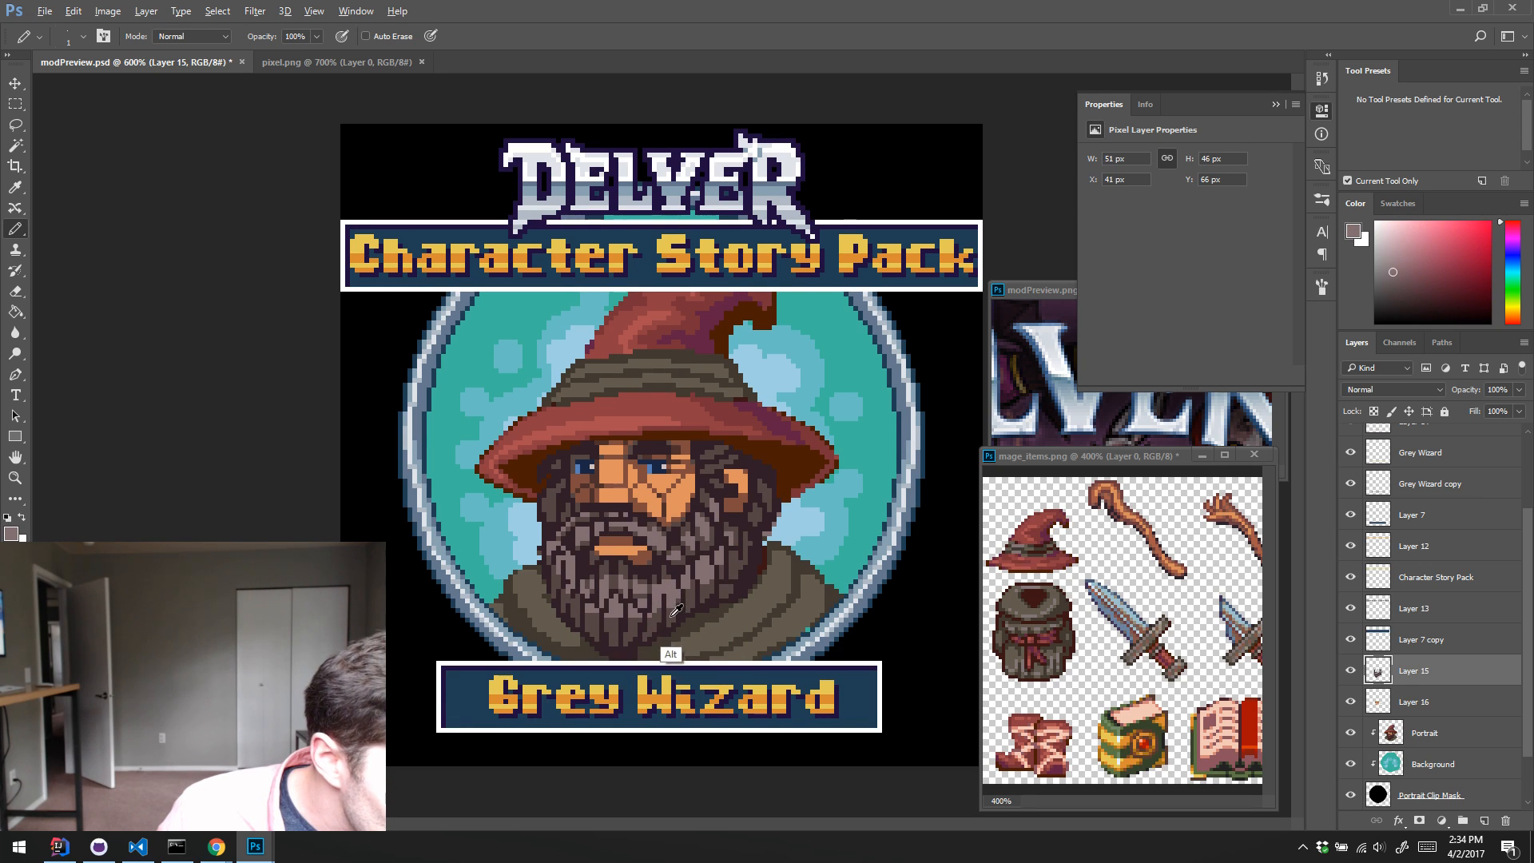
alt+click(675, 600)
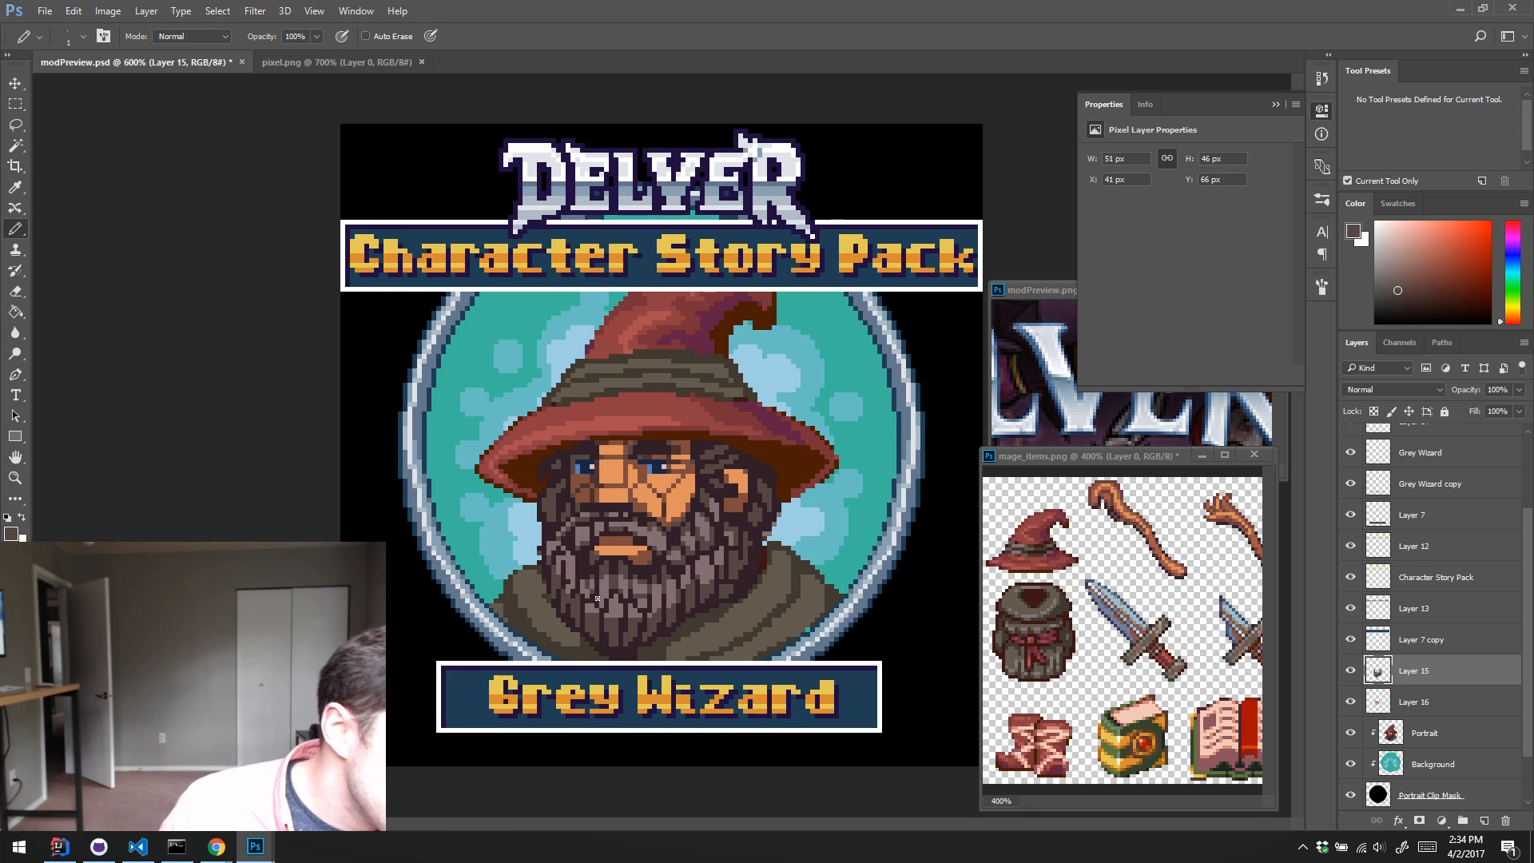
alt+click(711, 529)
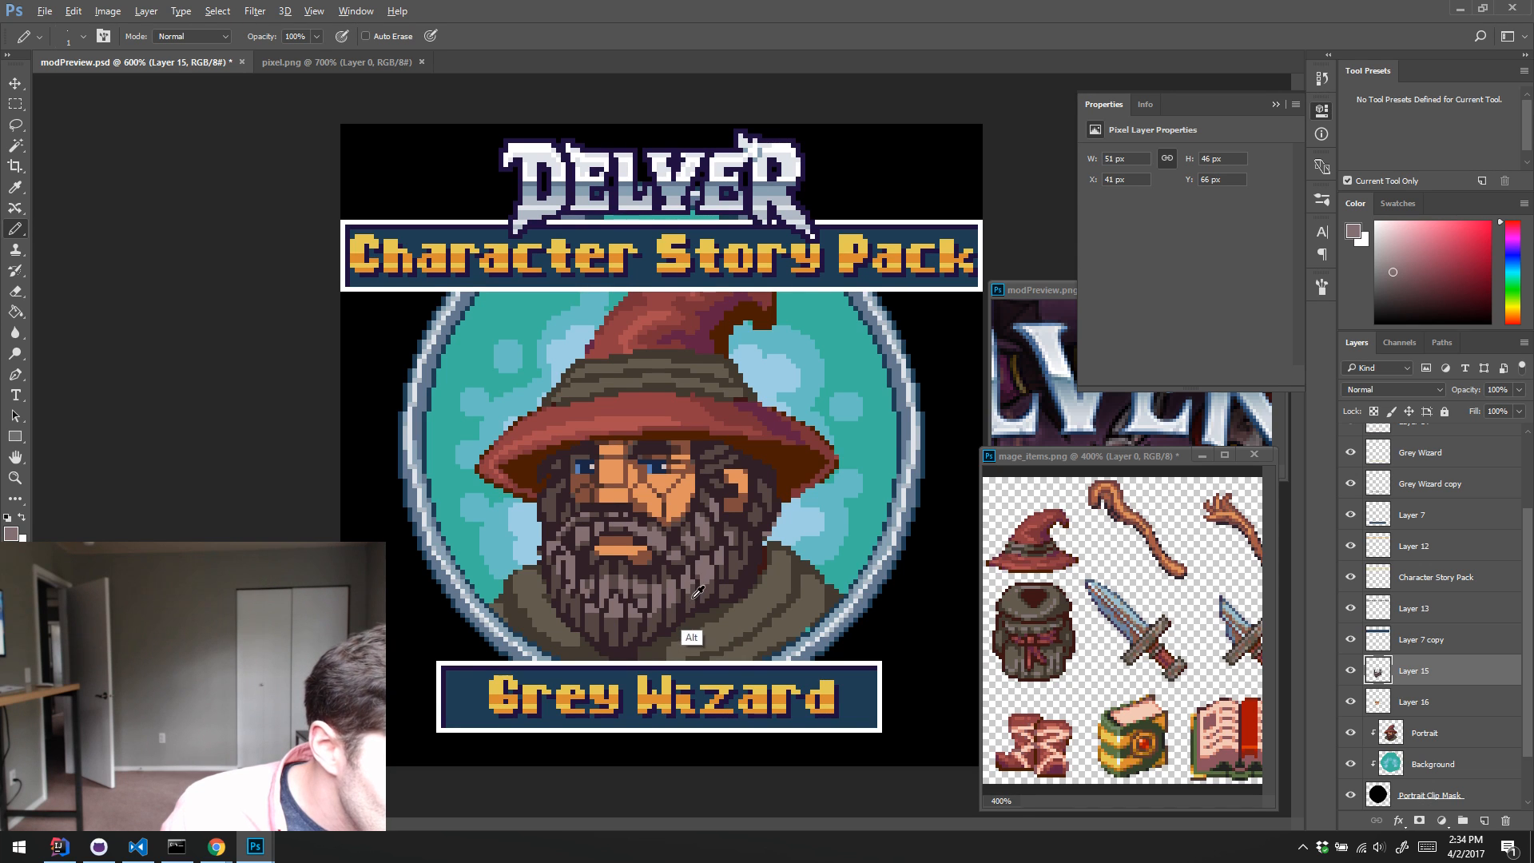
alt+click(691, 637)
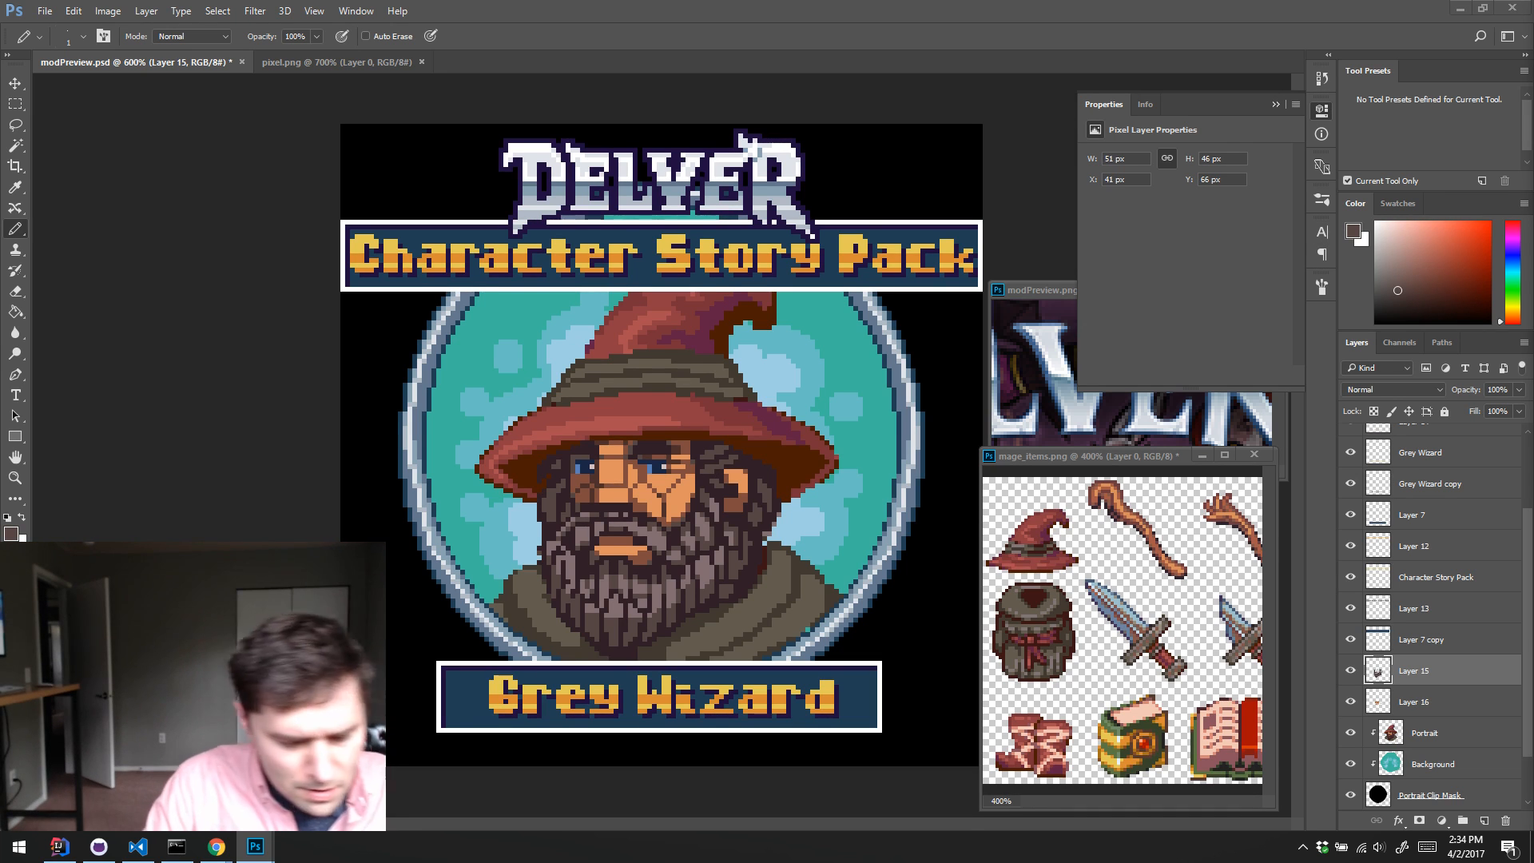
Step: Touch up the strands of the lower-left beard and chin pixel by pixel with sampled mid-brown and light grey-brown
key(alt)
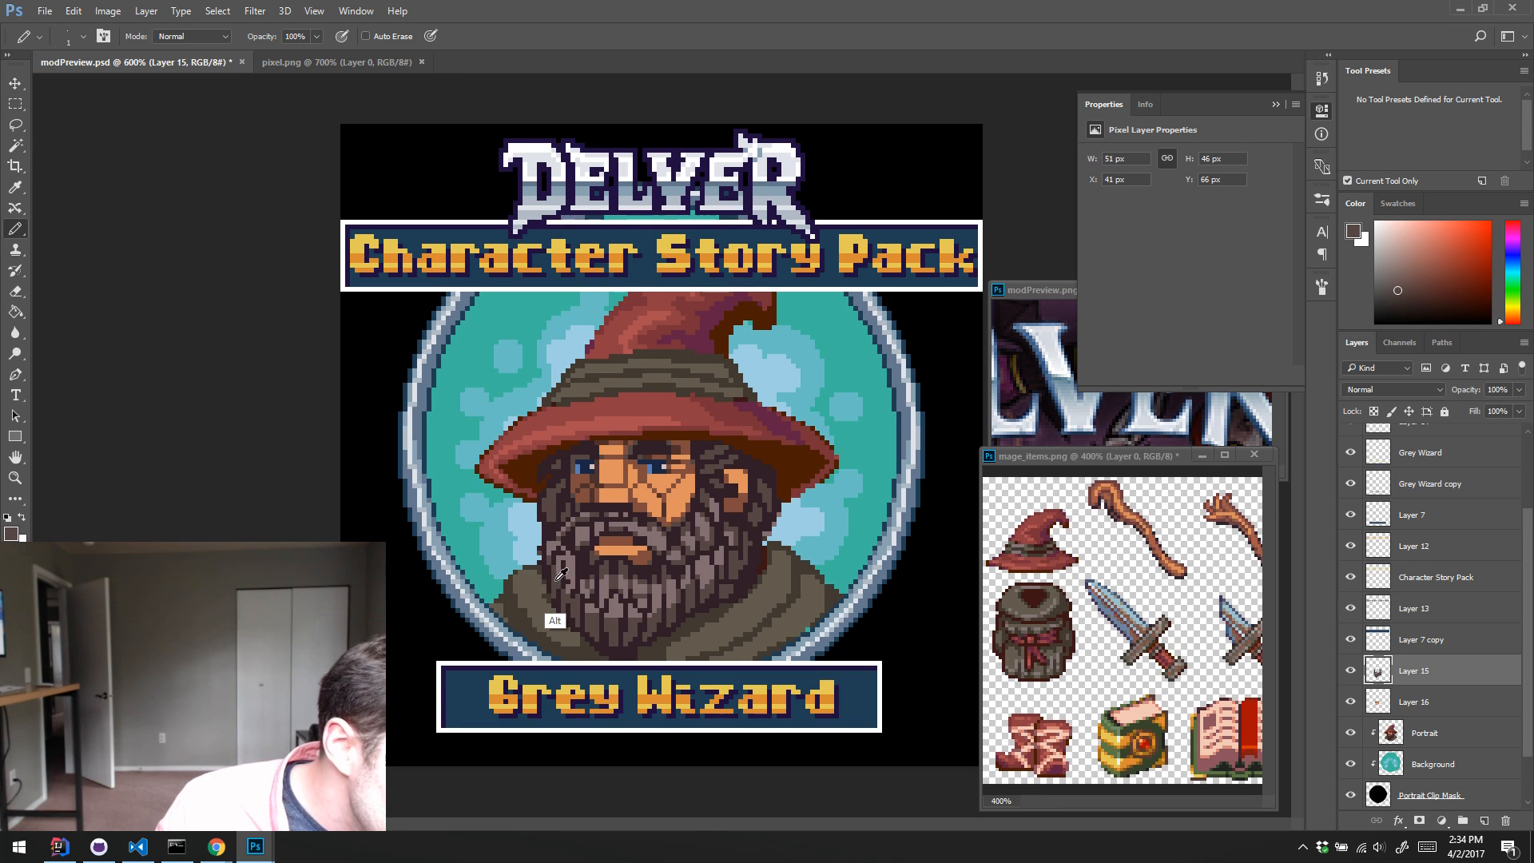
alt+click(609, 614)
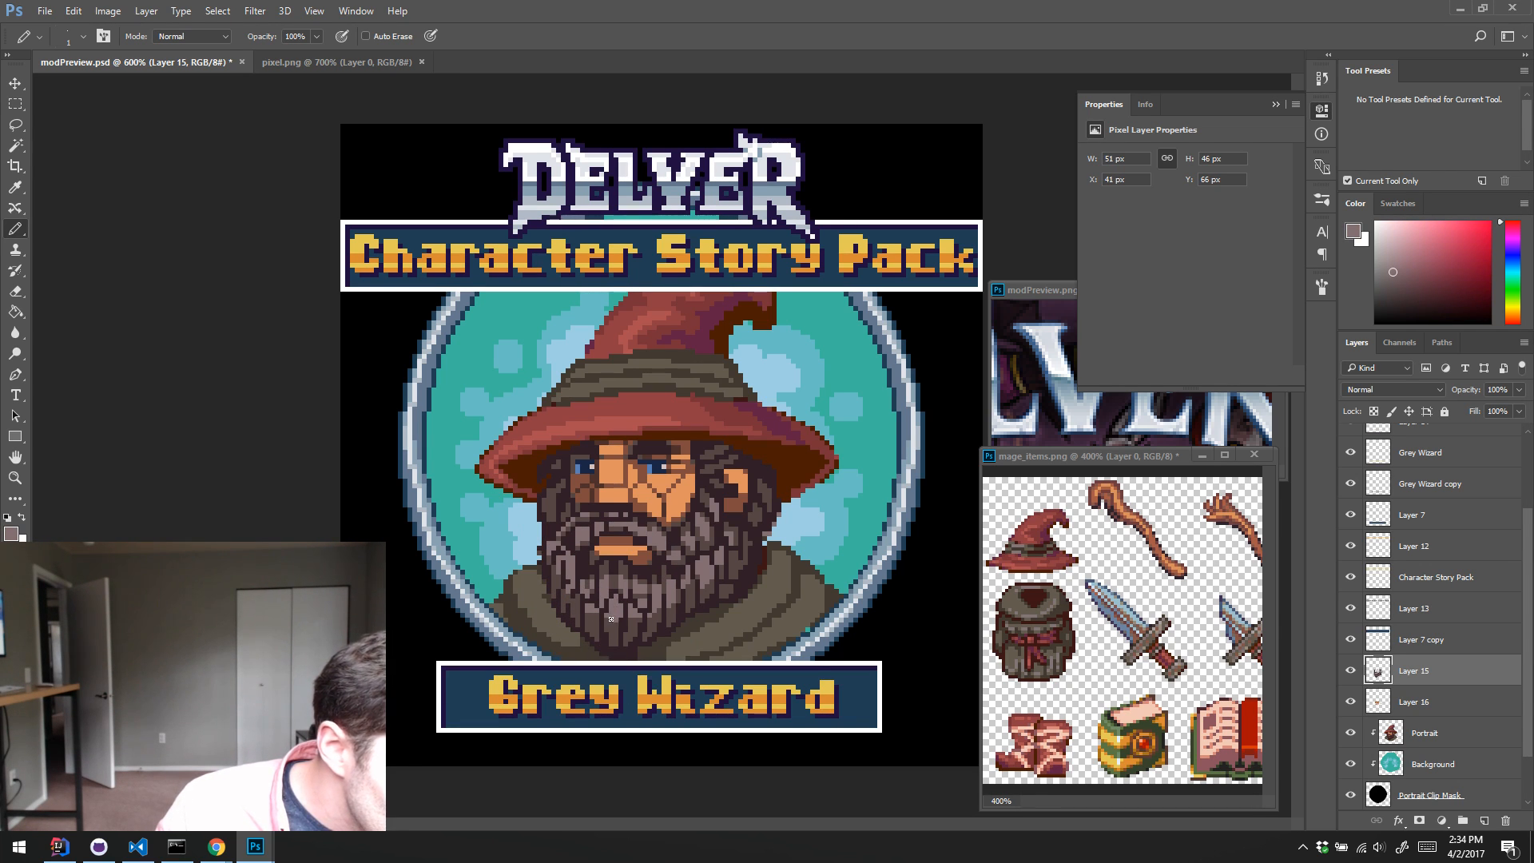
alt+click(615, 630)
alt+click(638, 611)
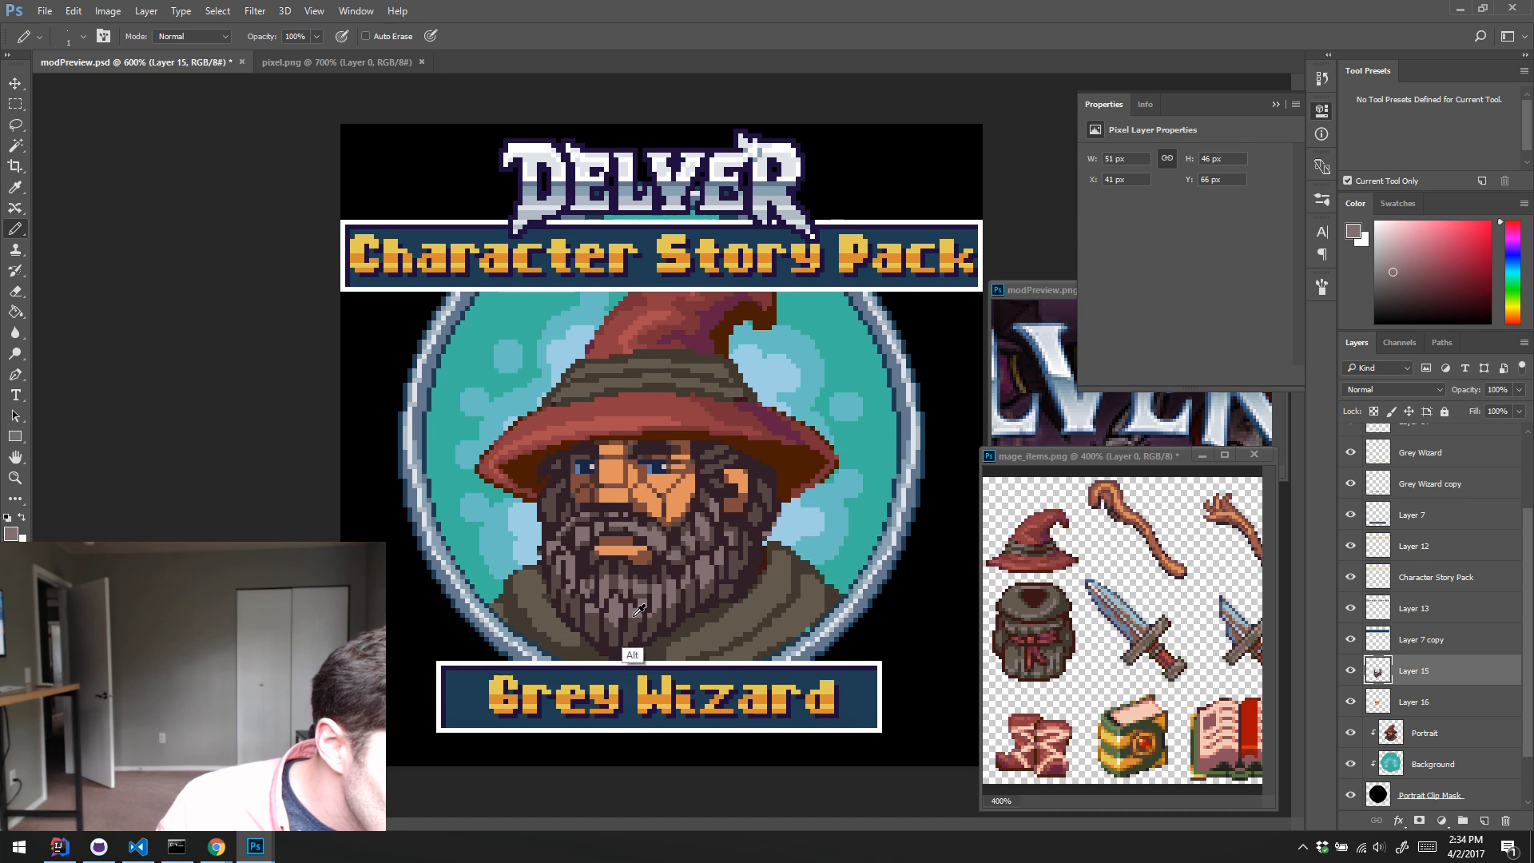
alt+click(639, 617)
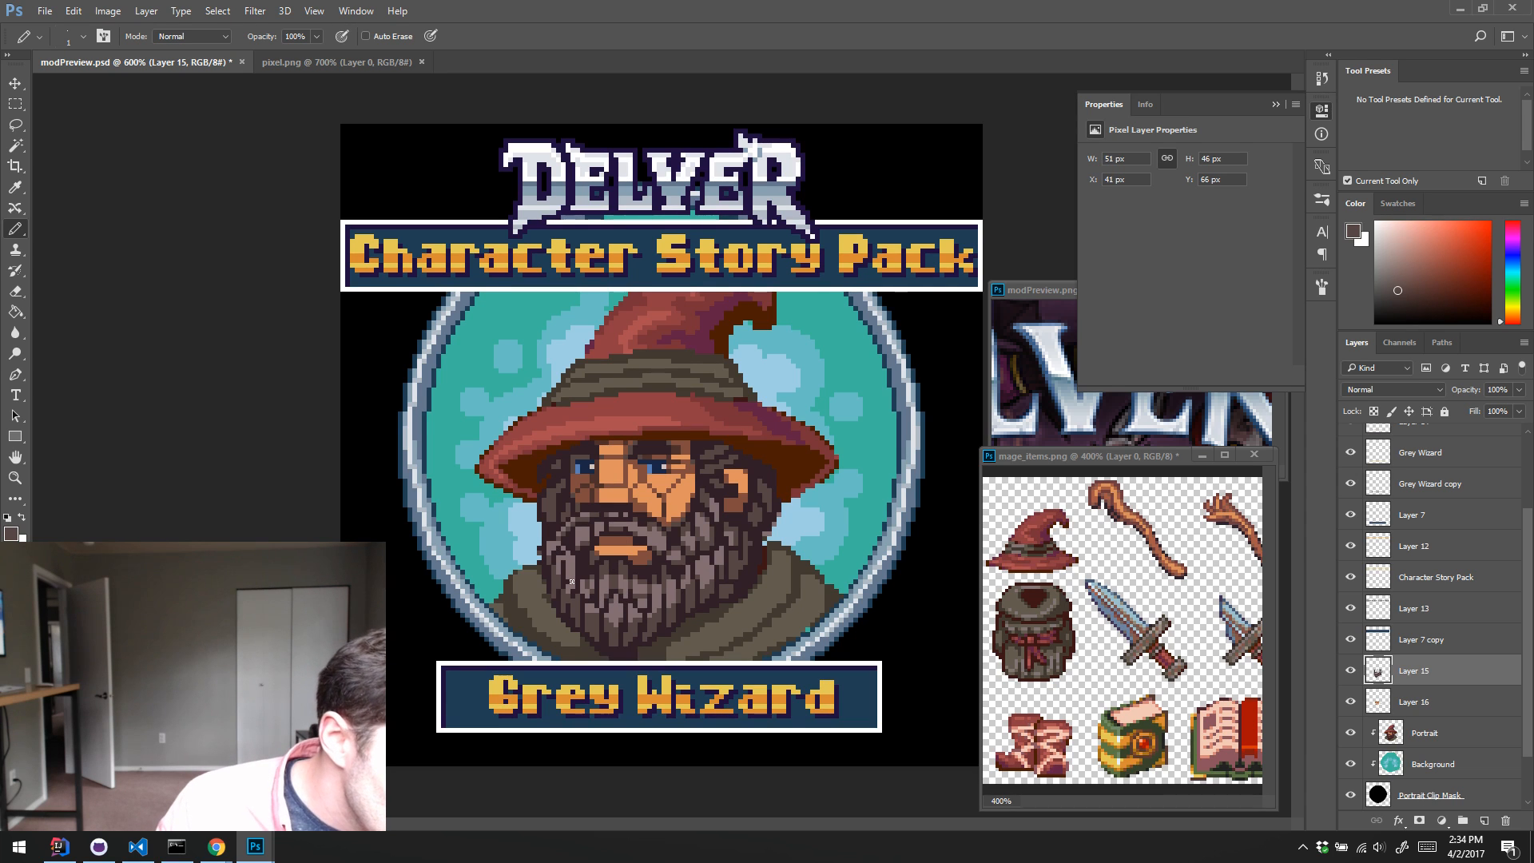
alt+click(596, 615)
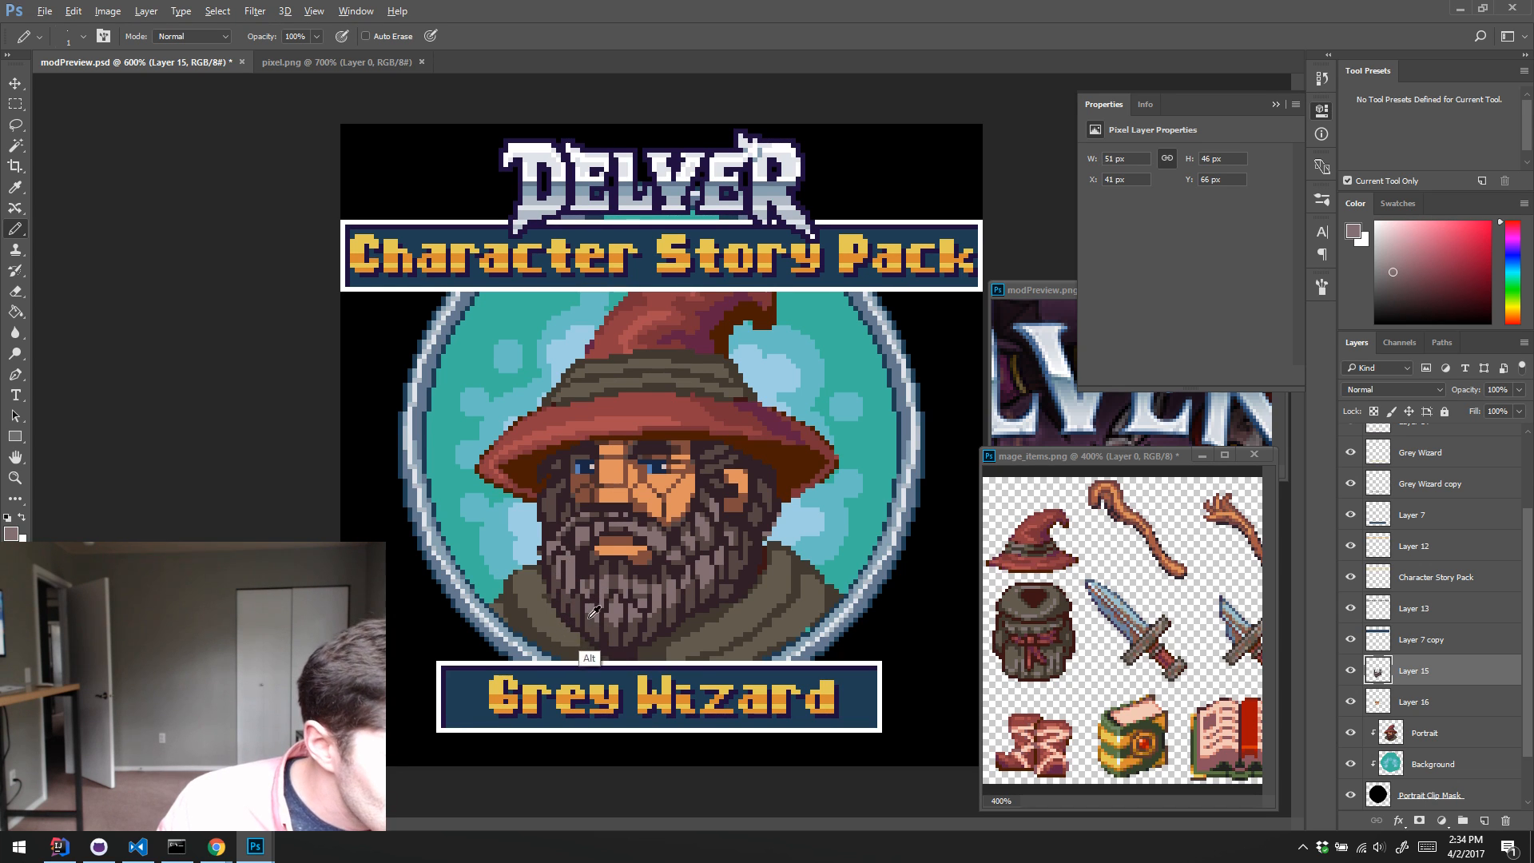
Step: Retouch the left end of the moustache and the adjoining cheek beard with sampled dark and mid-brown pixels
alt+click(585, 551)
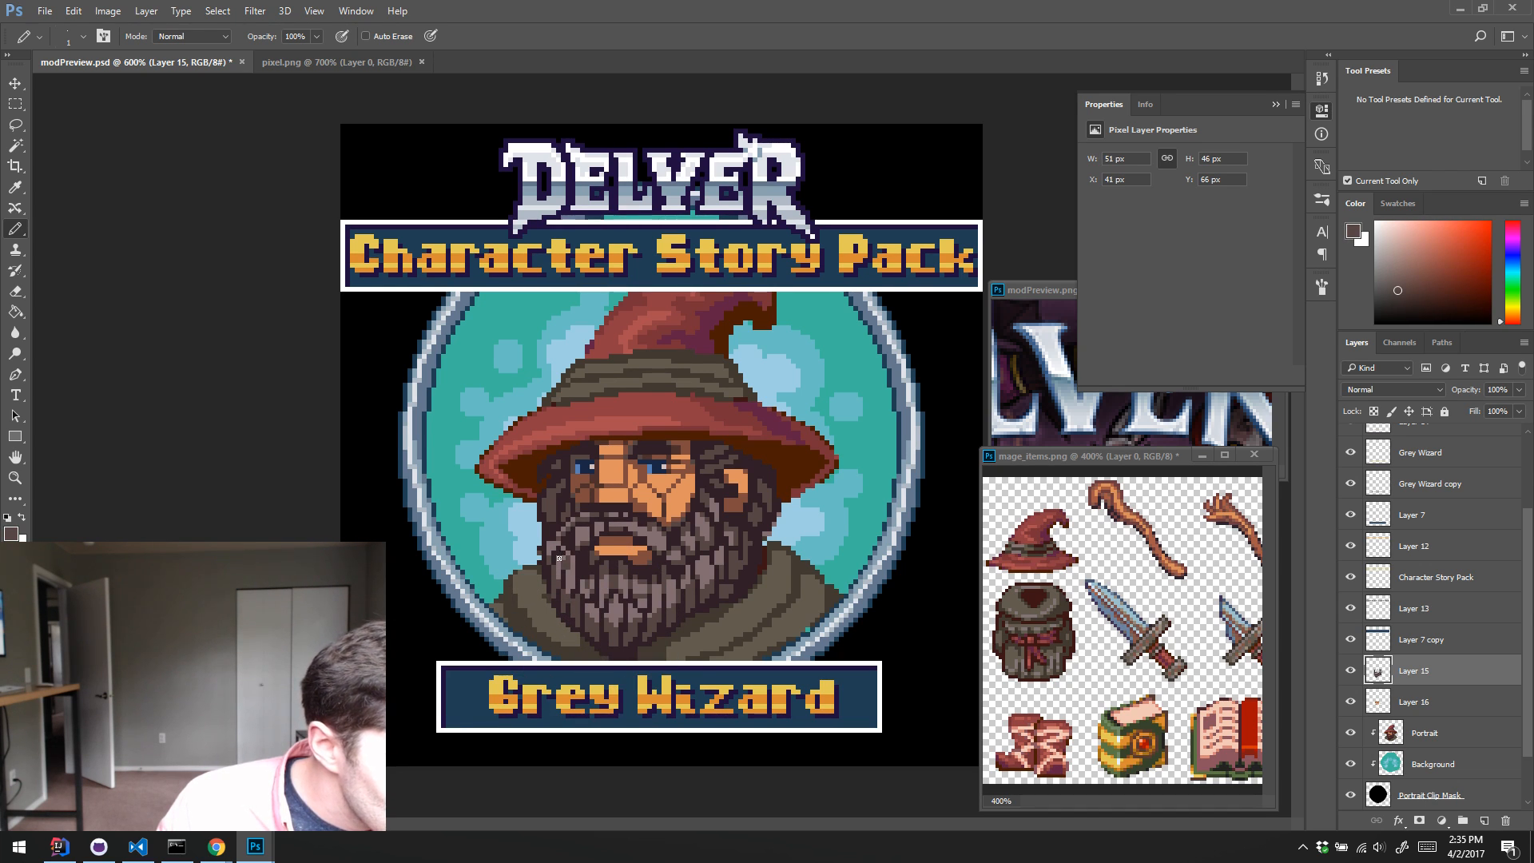
alt+click(569, 538)
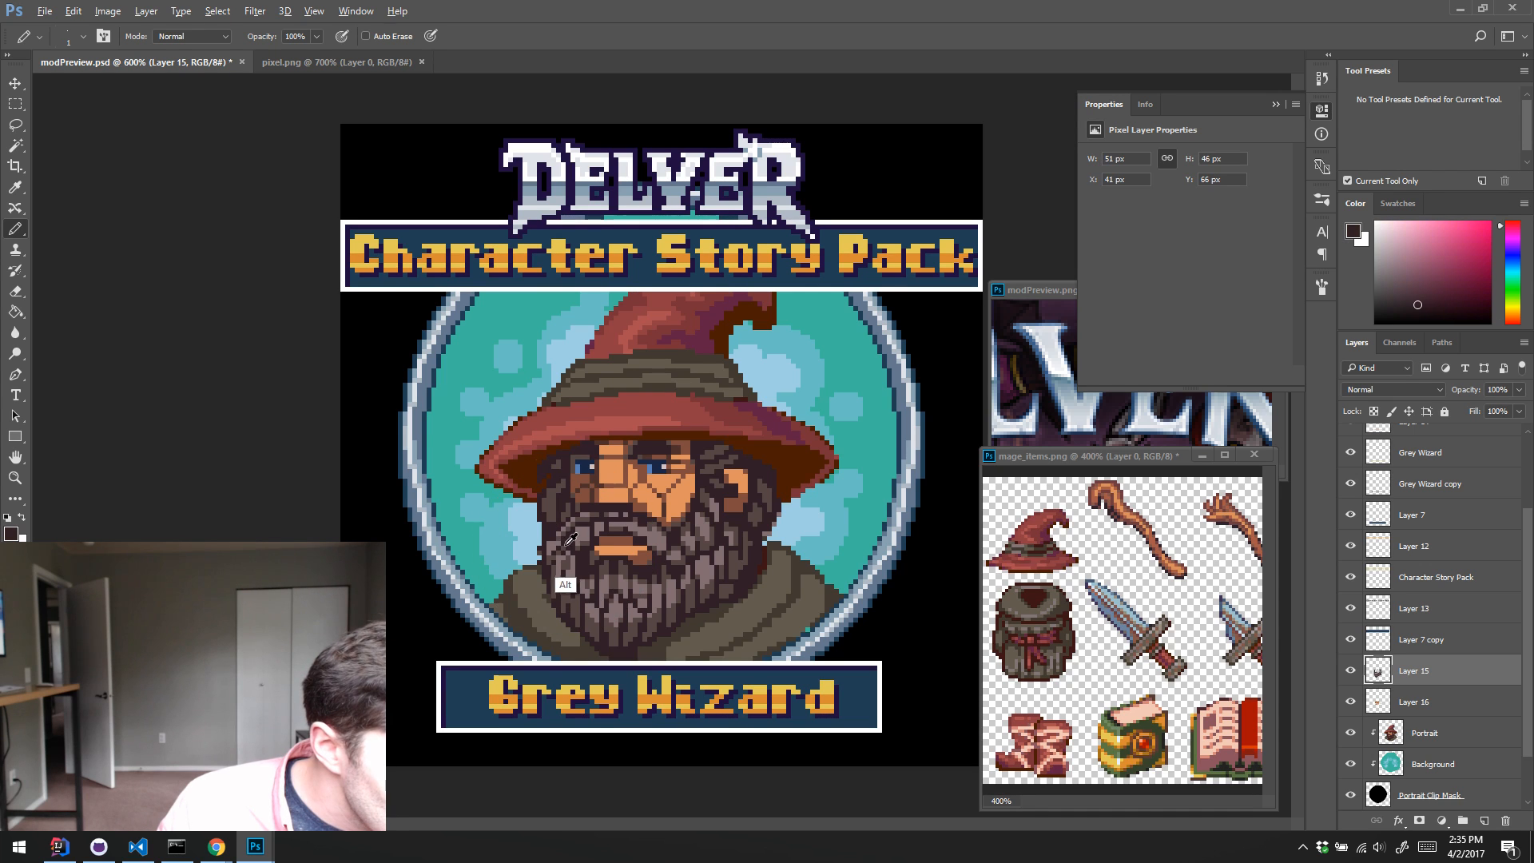
alt+click(570, 554)
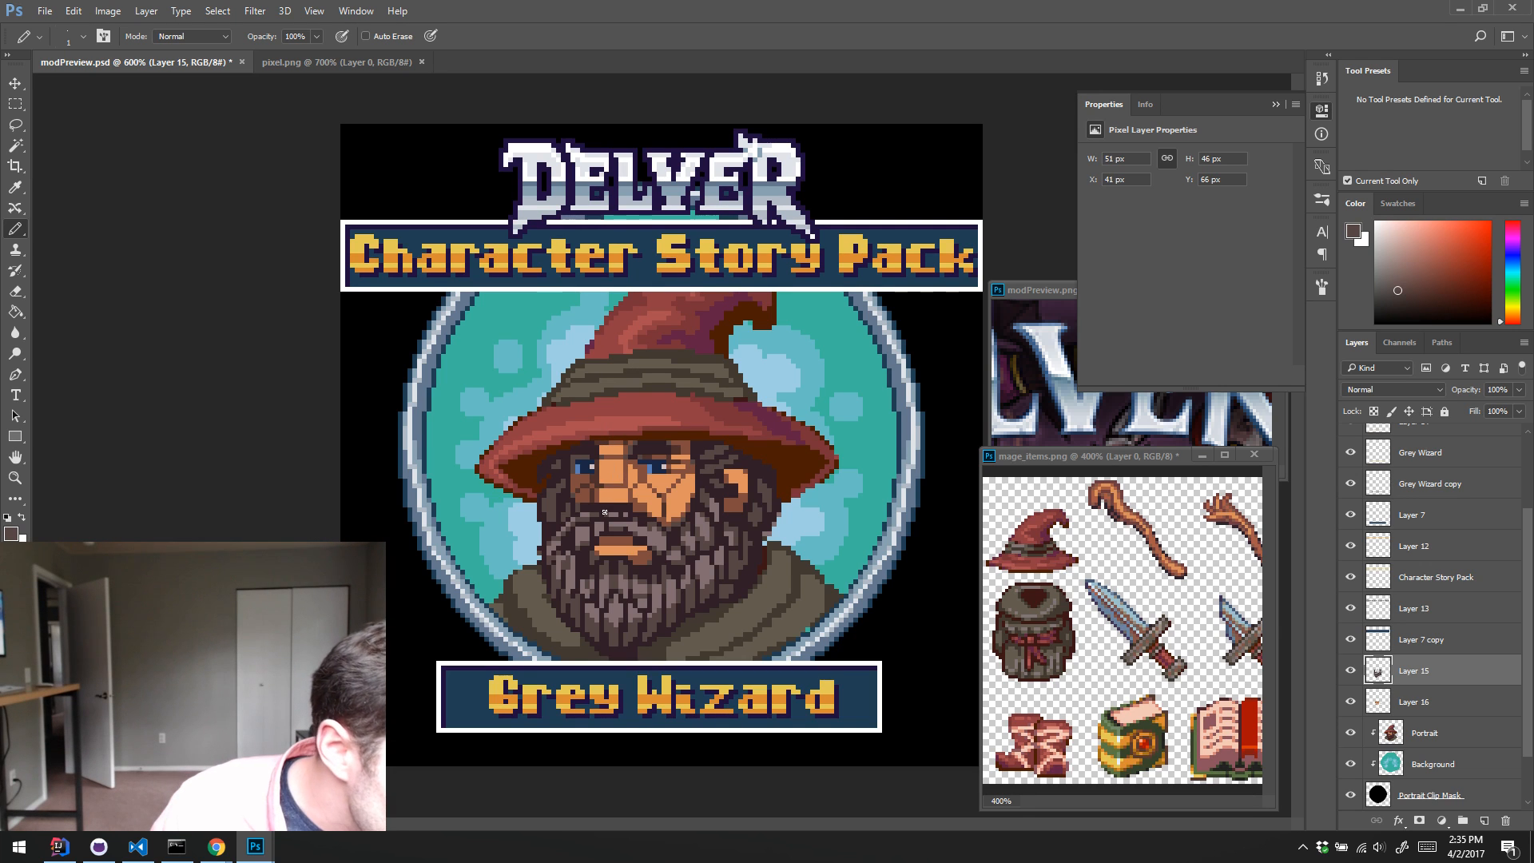
key(alt)
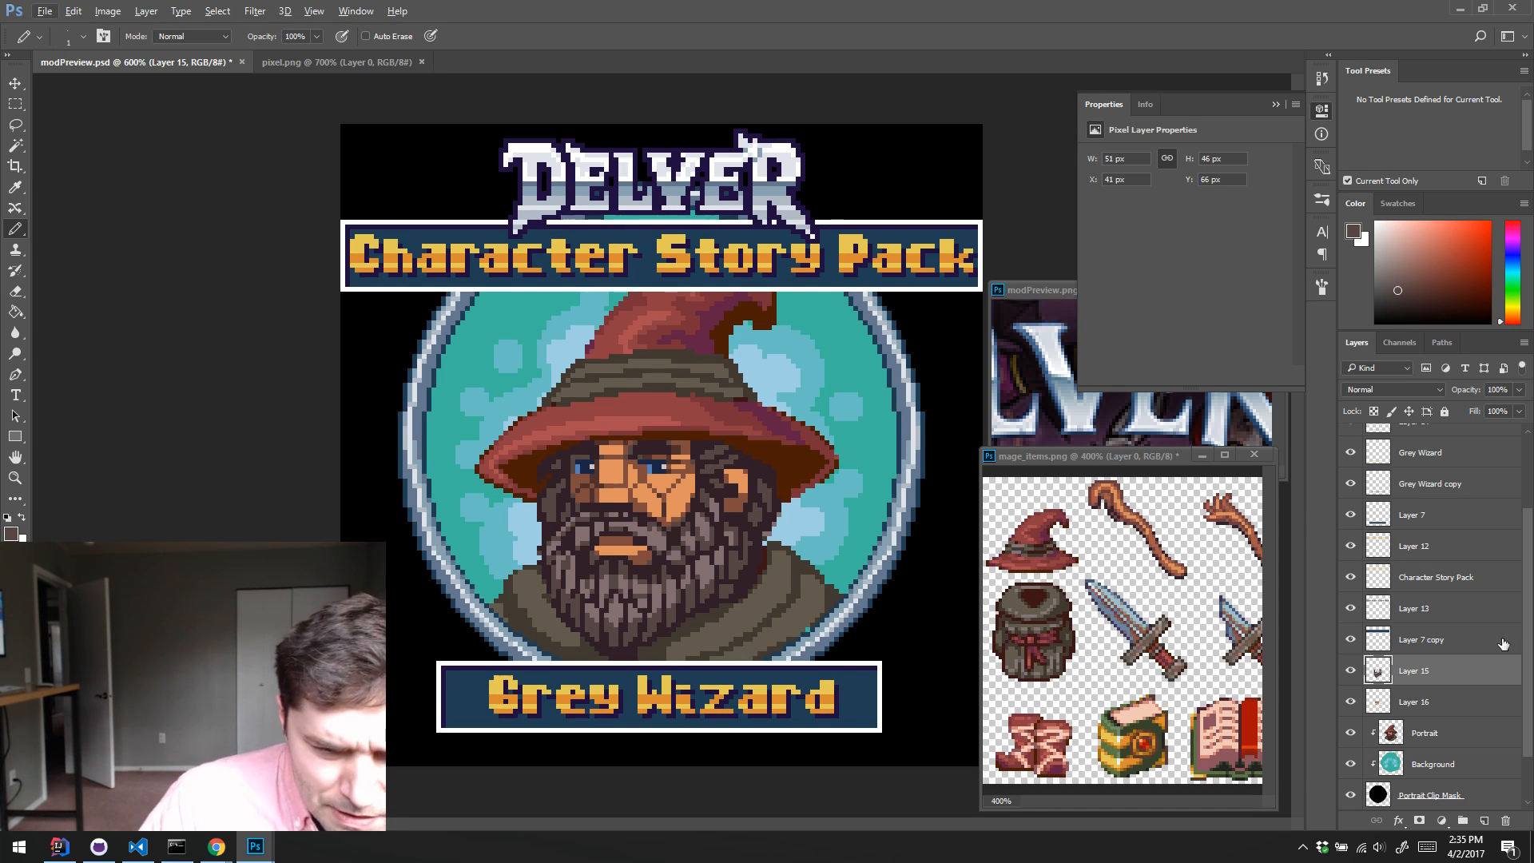
Step: Toggle Layer 15's visibility to compare the portrait with and without the new hair and beard, leaving the layer shown
click(1347, 677)
click(1347, 677)
click(1347, 676)
click(1347, 677)
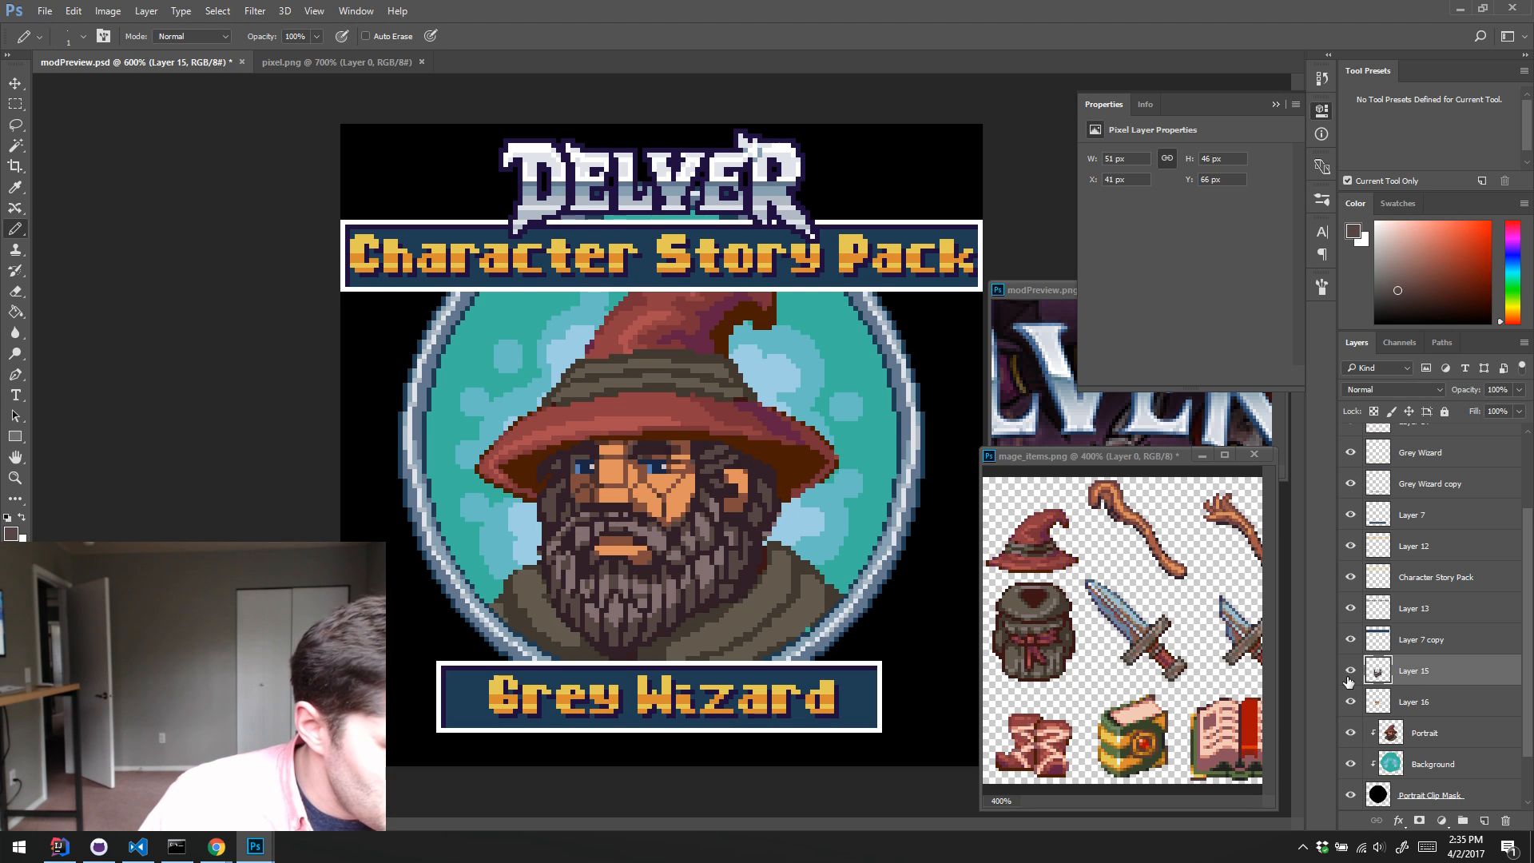
scroll(1348, 679, up, 1)
click(1349, 673)
click(1349, 673)
scroll(1349, 675, up, 1)
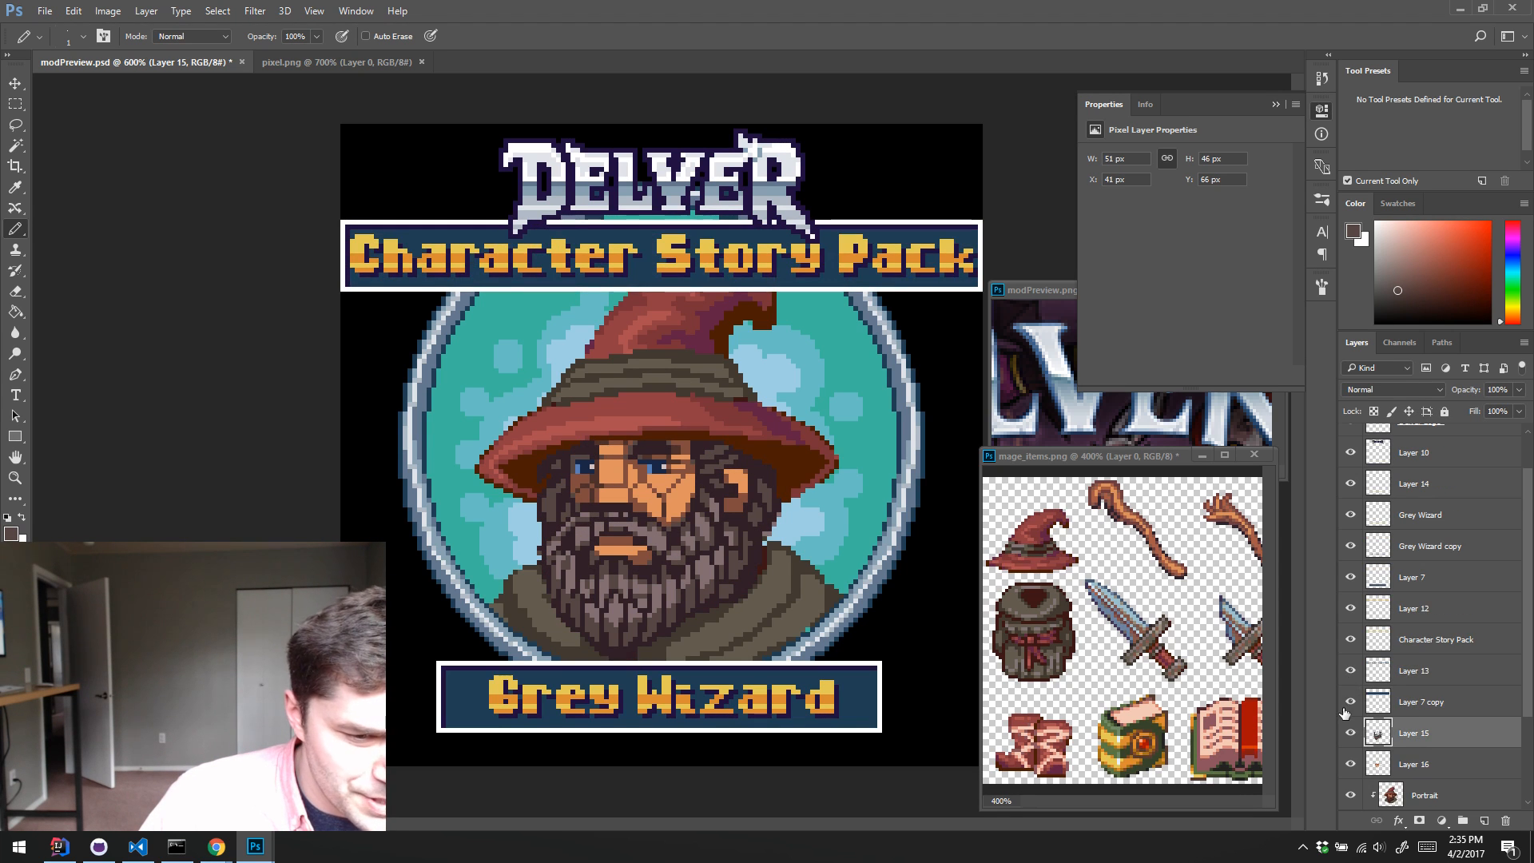
scroll(1346, 707, down, 2)
click(1360, 672)
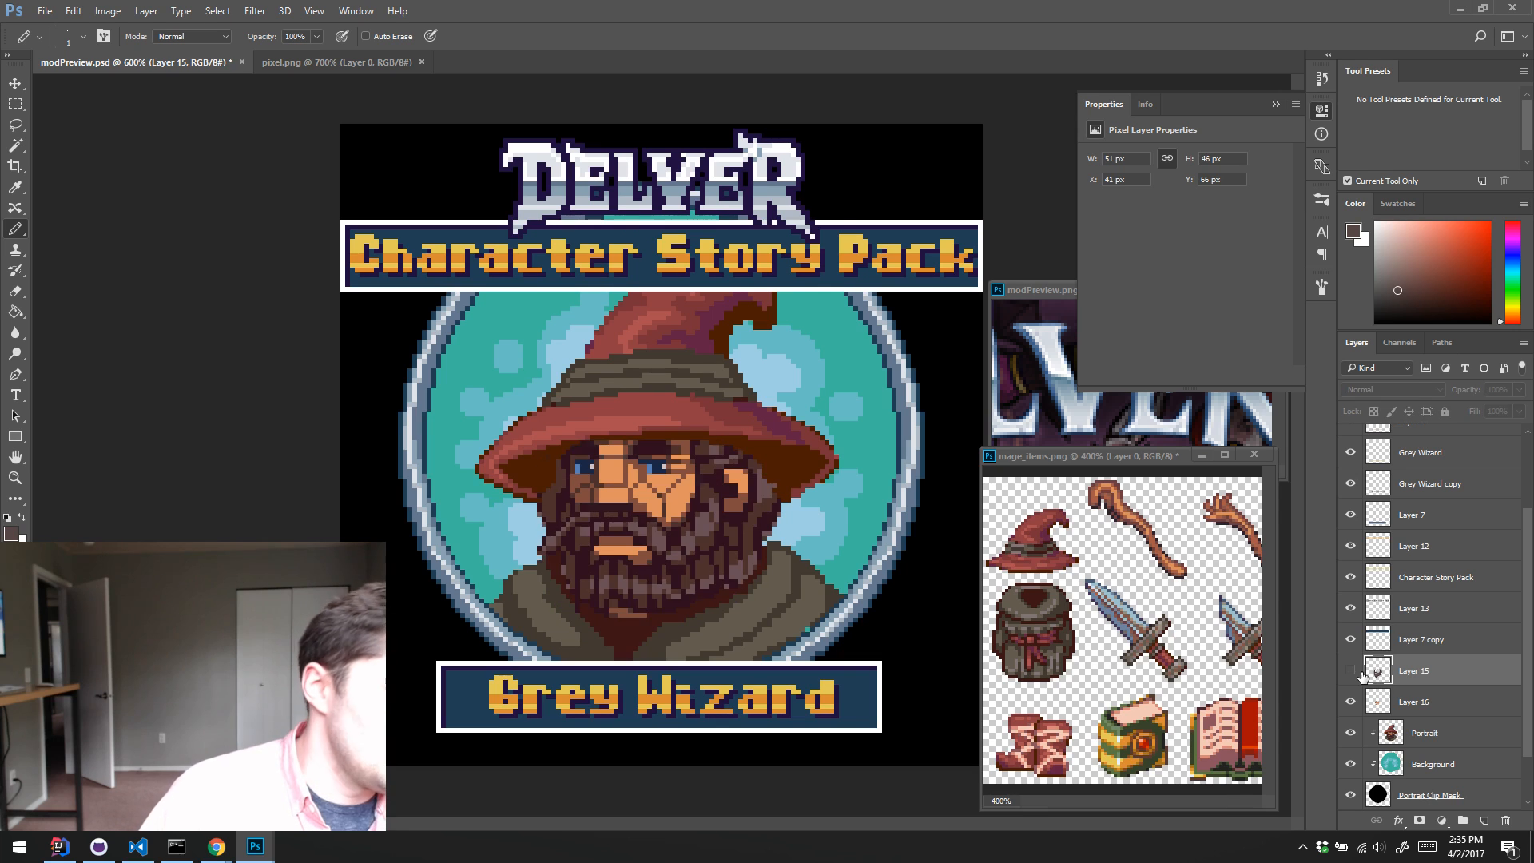
click(1361, 673)
scroll(1414, 631, down, 2)
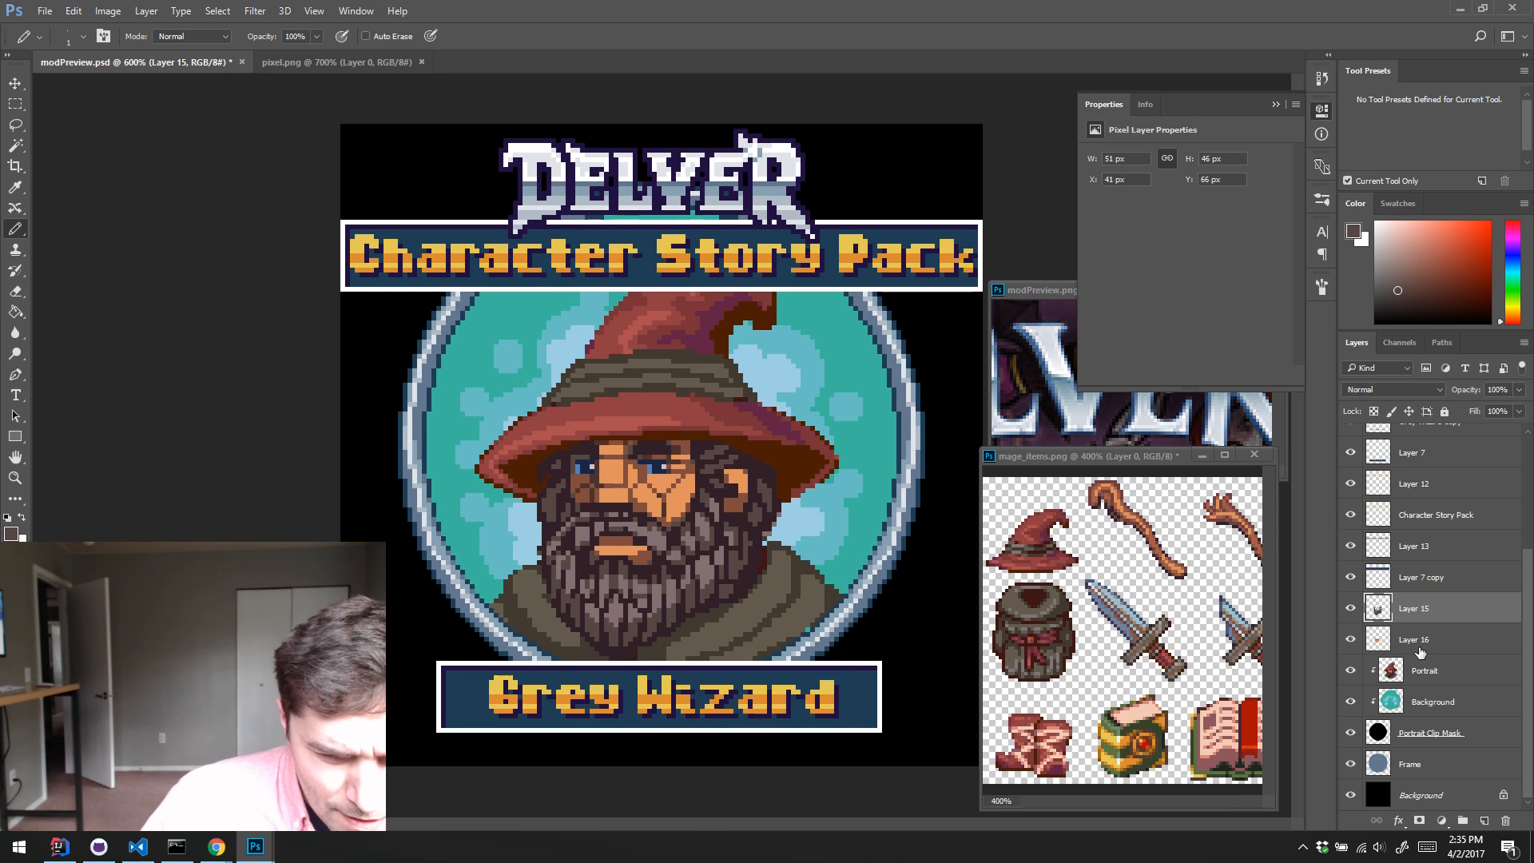
Step: Darken the face skin on Layer 16 with Hue/Saturation at Hue -5, Saturation +20 and Lightness -26, and return to the Pencil
click(1366, 648)
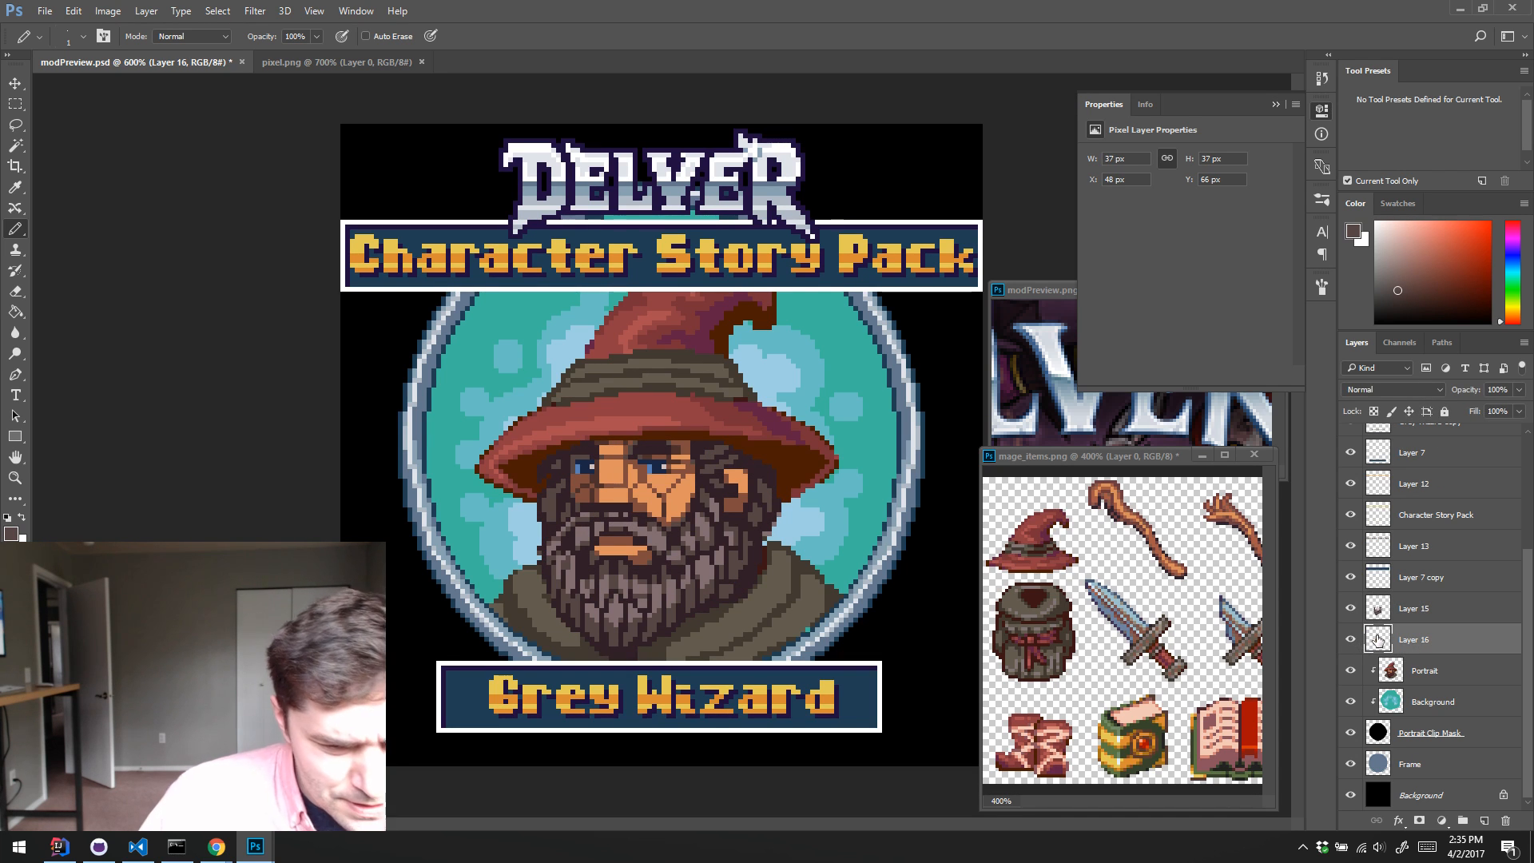
key(ctrl+u)
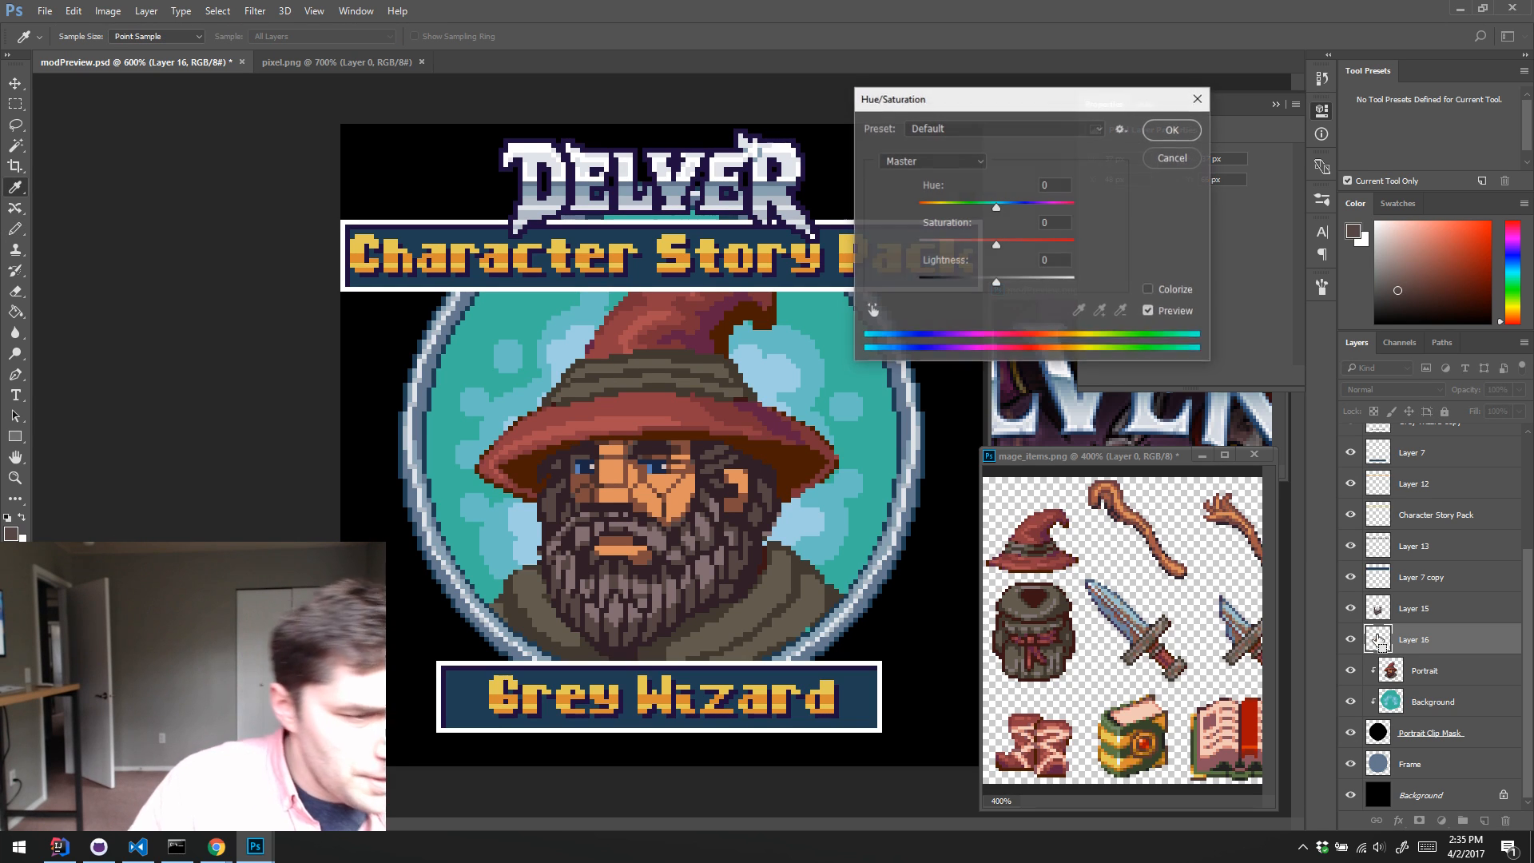
drag(965, 246, 986, 209)
mouse_move(982, 288)
mouse_down()
mouse_move(953, 281)
mouse_move(971, 275)
mouse_up()
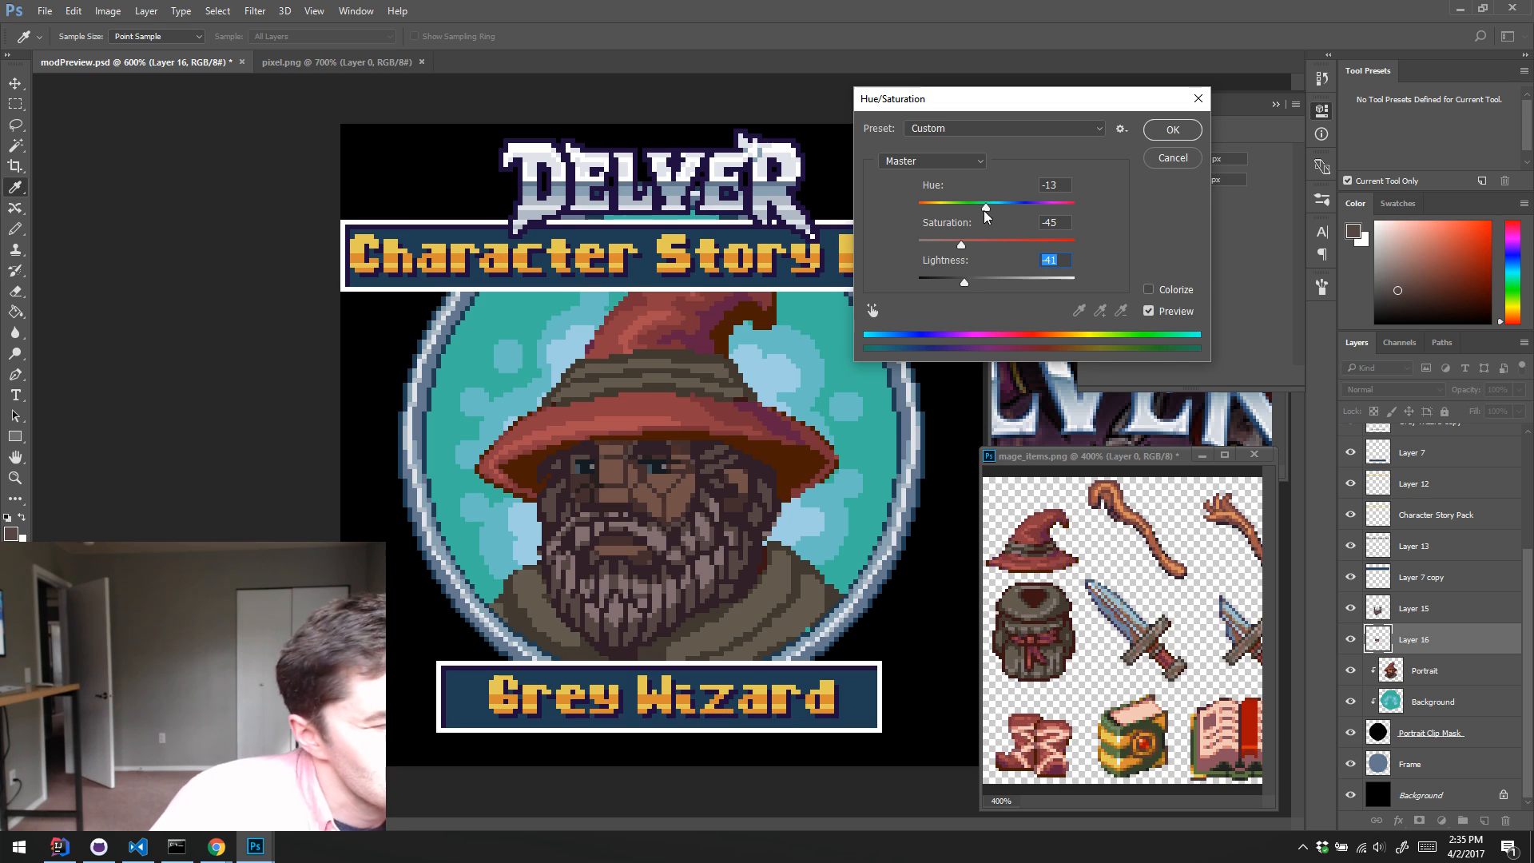
drag(986, 207, 978, 245)
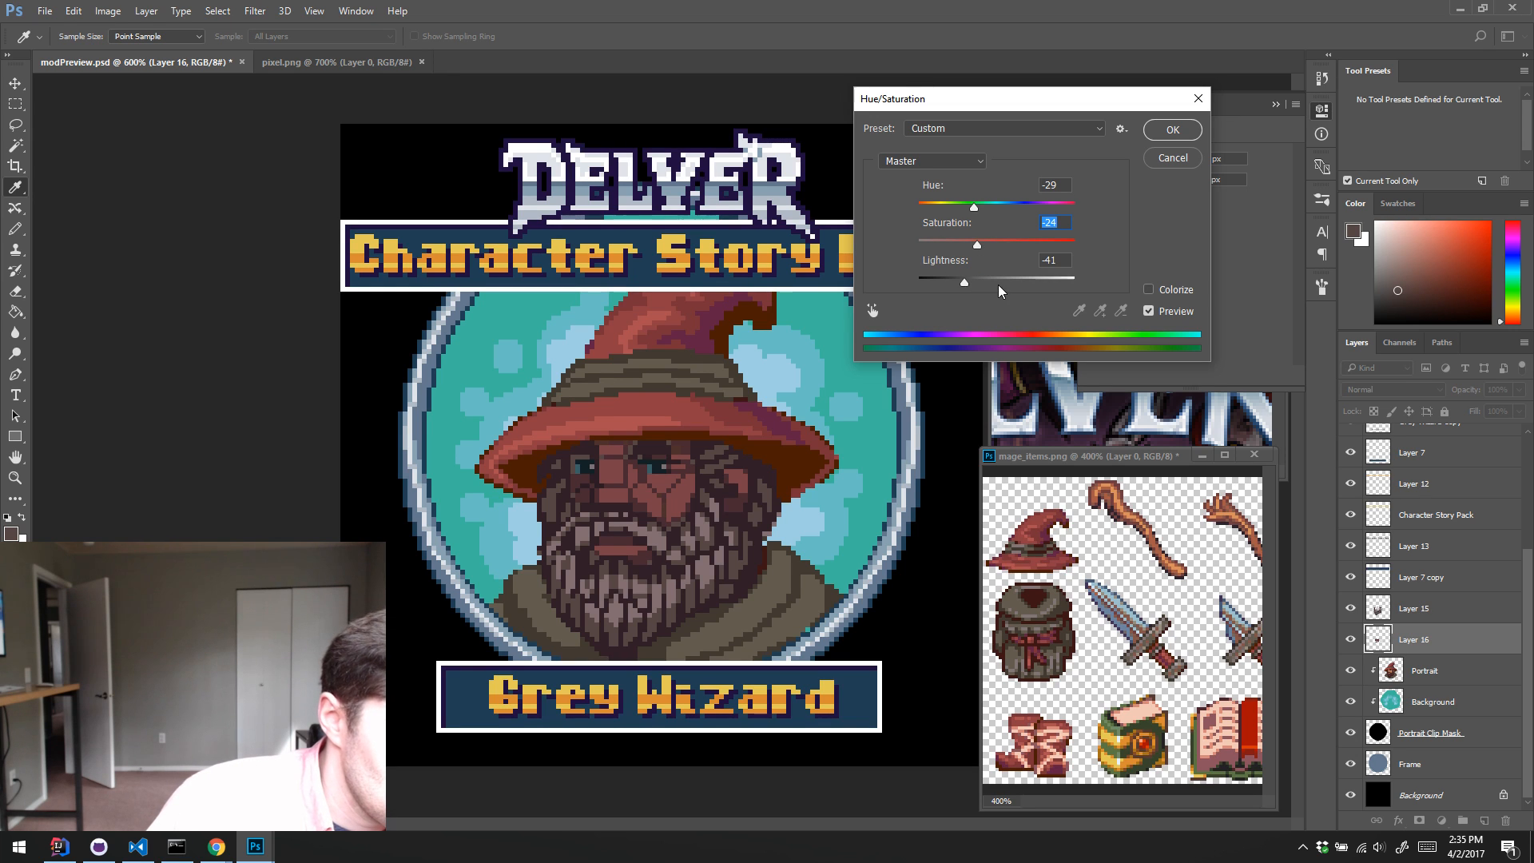
click(977, 286)
drag(977, 285, 993, 210)
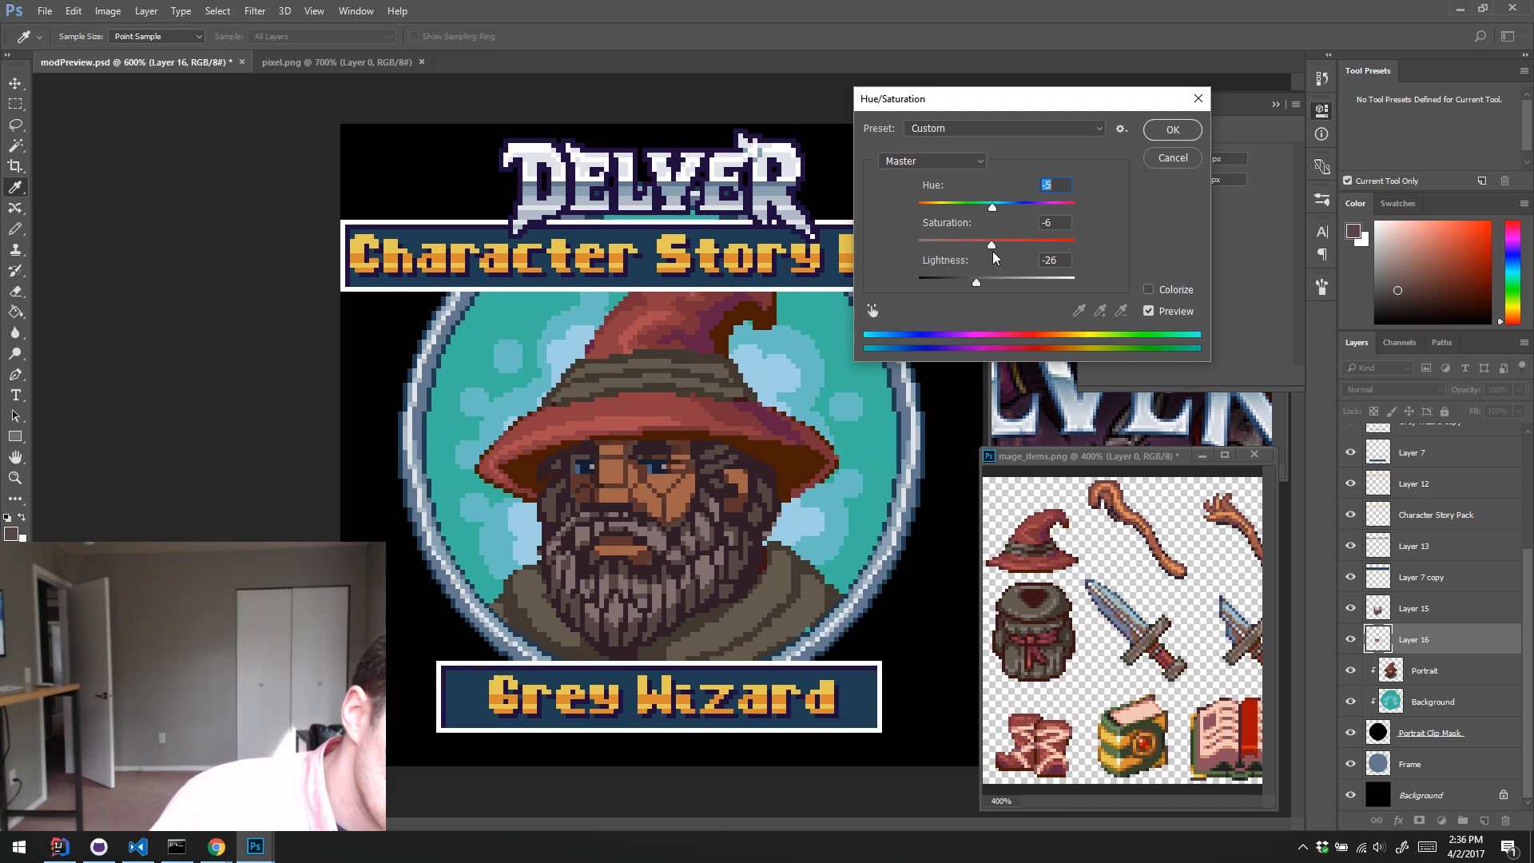
mouse_move(992, 249)
mouse_down()
mouse_move(1012, 247)
mouse_move(944, 248)
mouse_move(1035, 244)
mouse_move(1014, 257)
mouse_up()
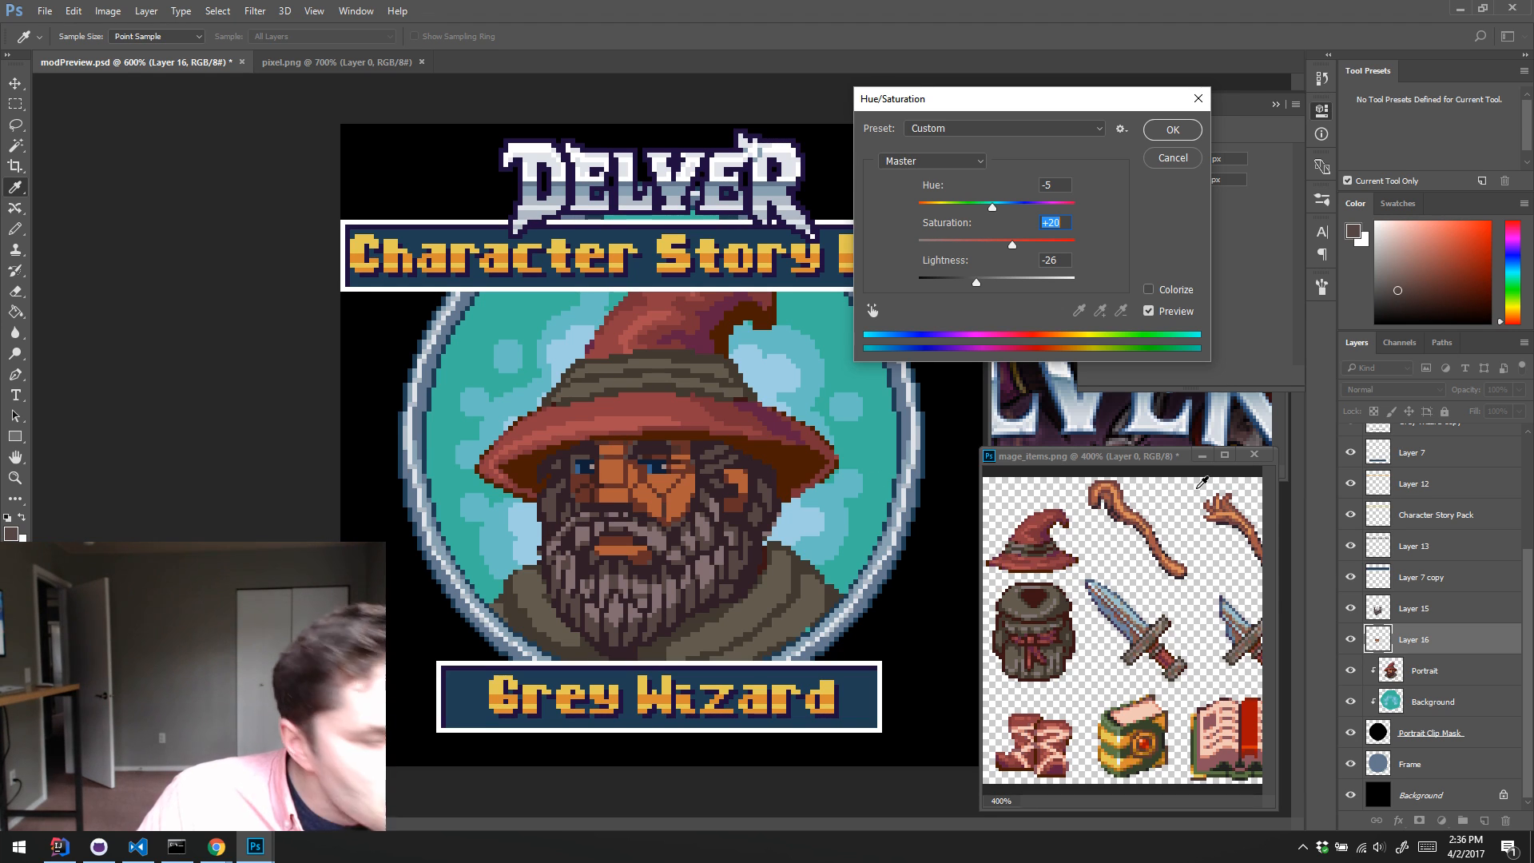
click(1352, 639)
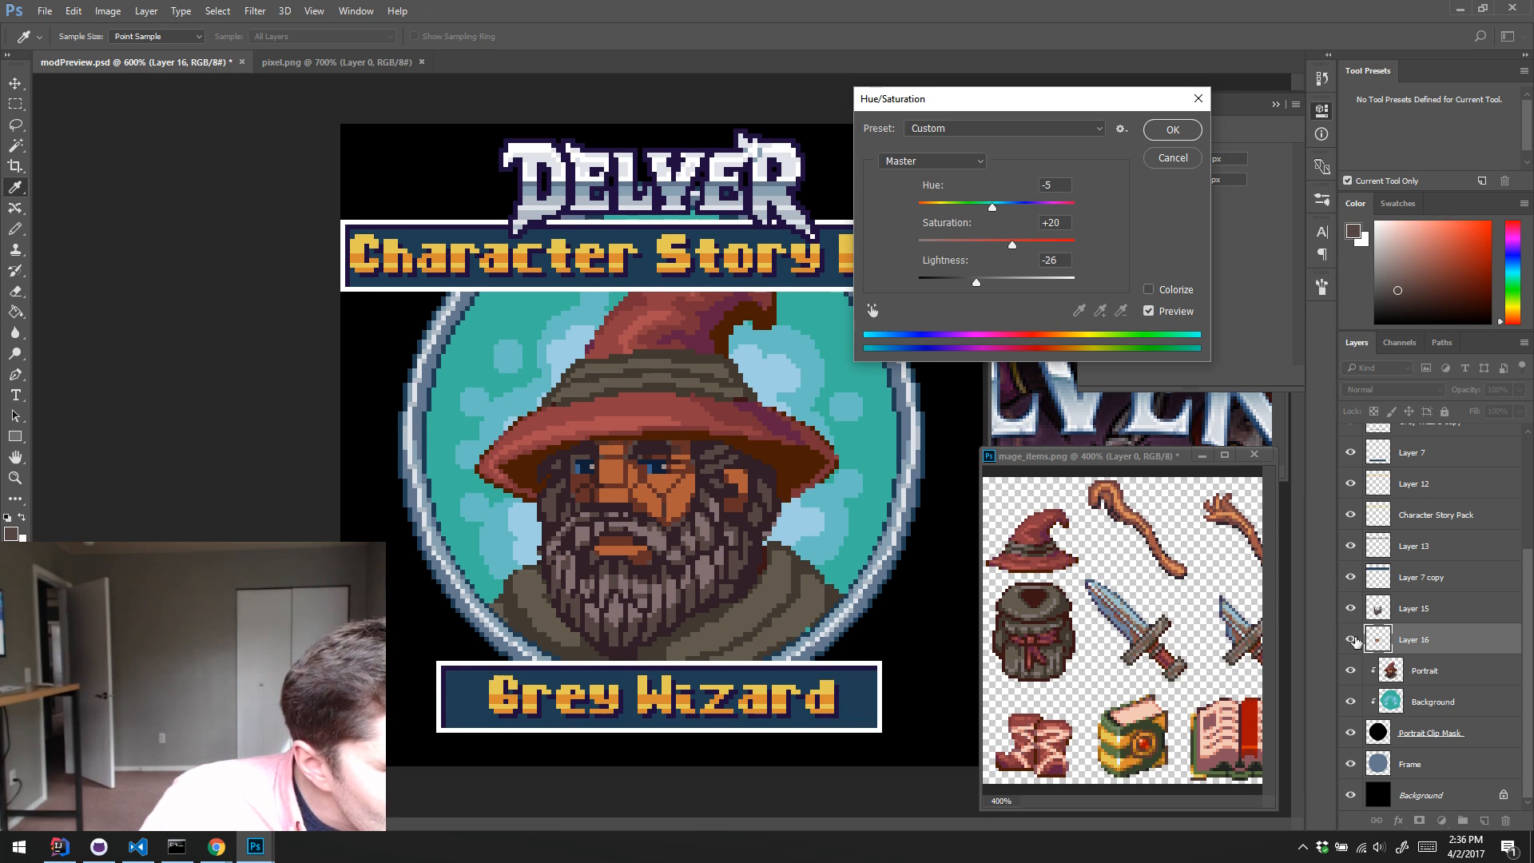
click(1171, 130)
key(b)
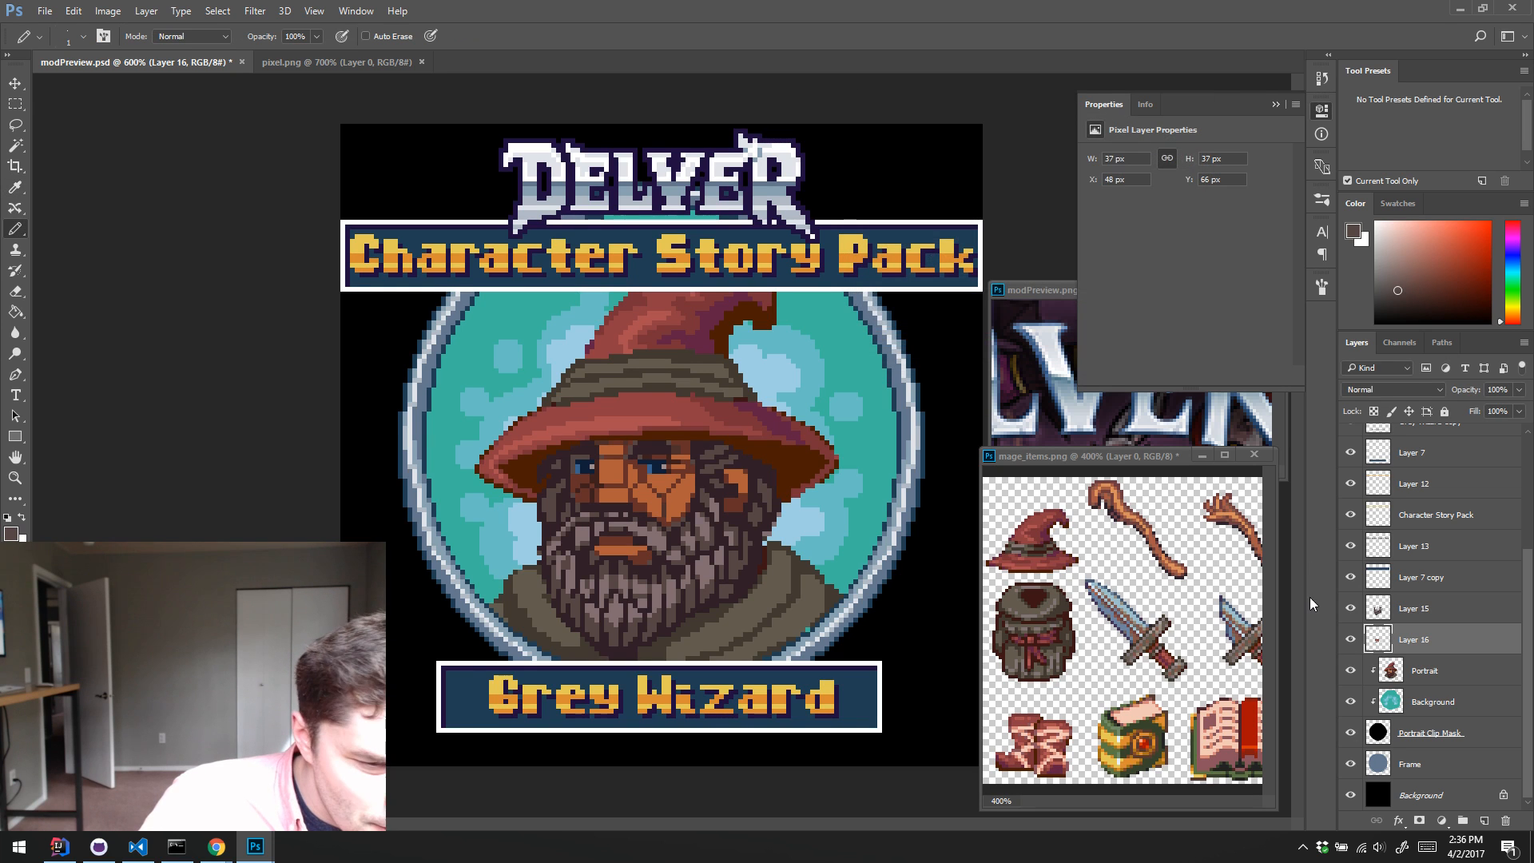
Step: Toggle the visibility of Layer 16 and Portrait to check the recoloured skin against the original face, leaving both layers shown
click(1351, 639)
click(1351, 639)
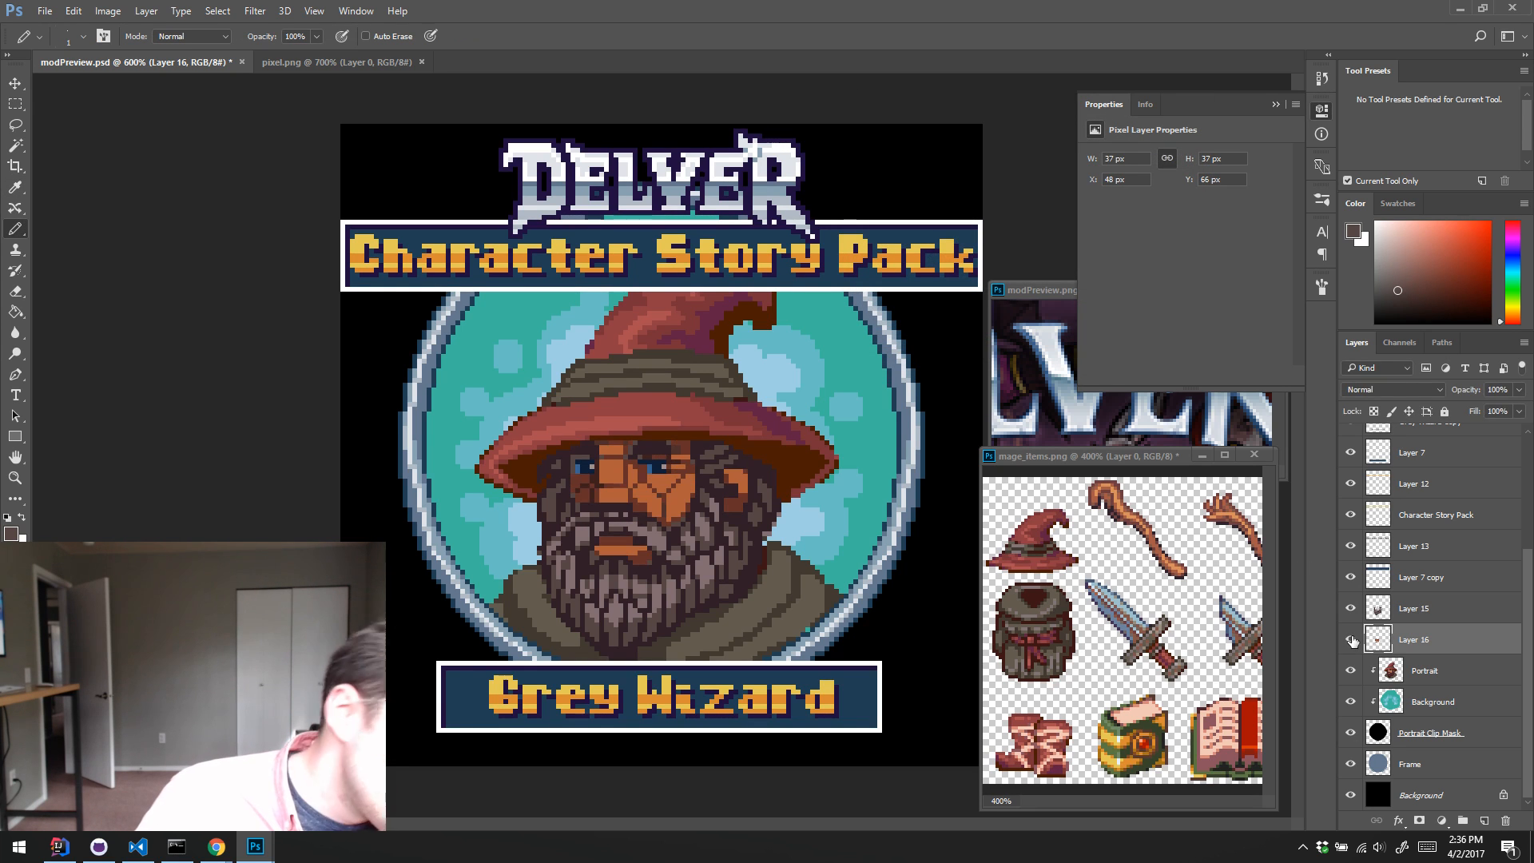
click(1351, 639)
click(1351, 639)
scroll(1352, 639, up, 1)
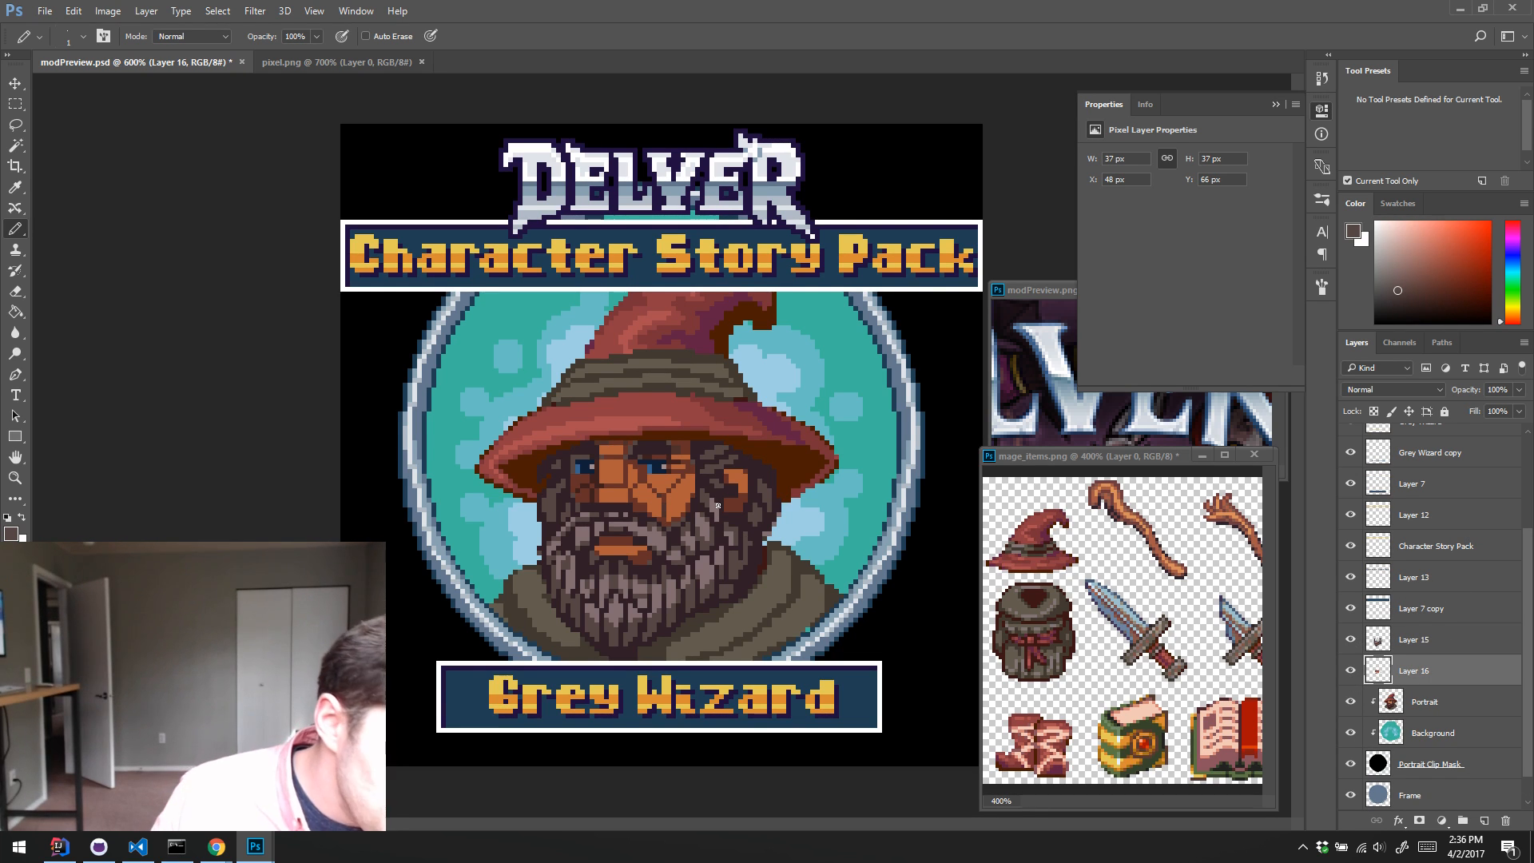
key(e)
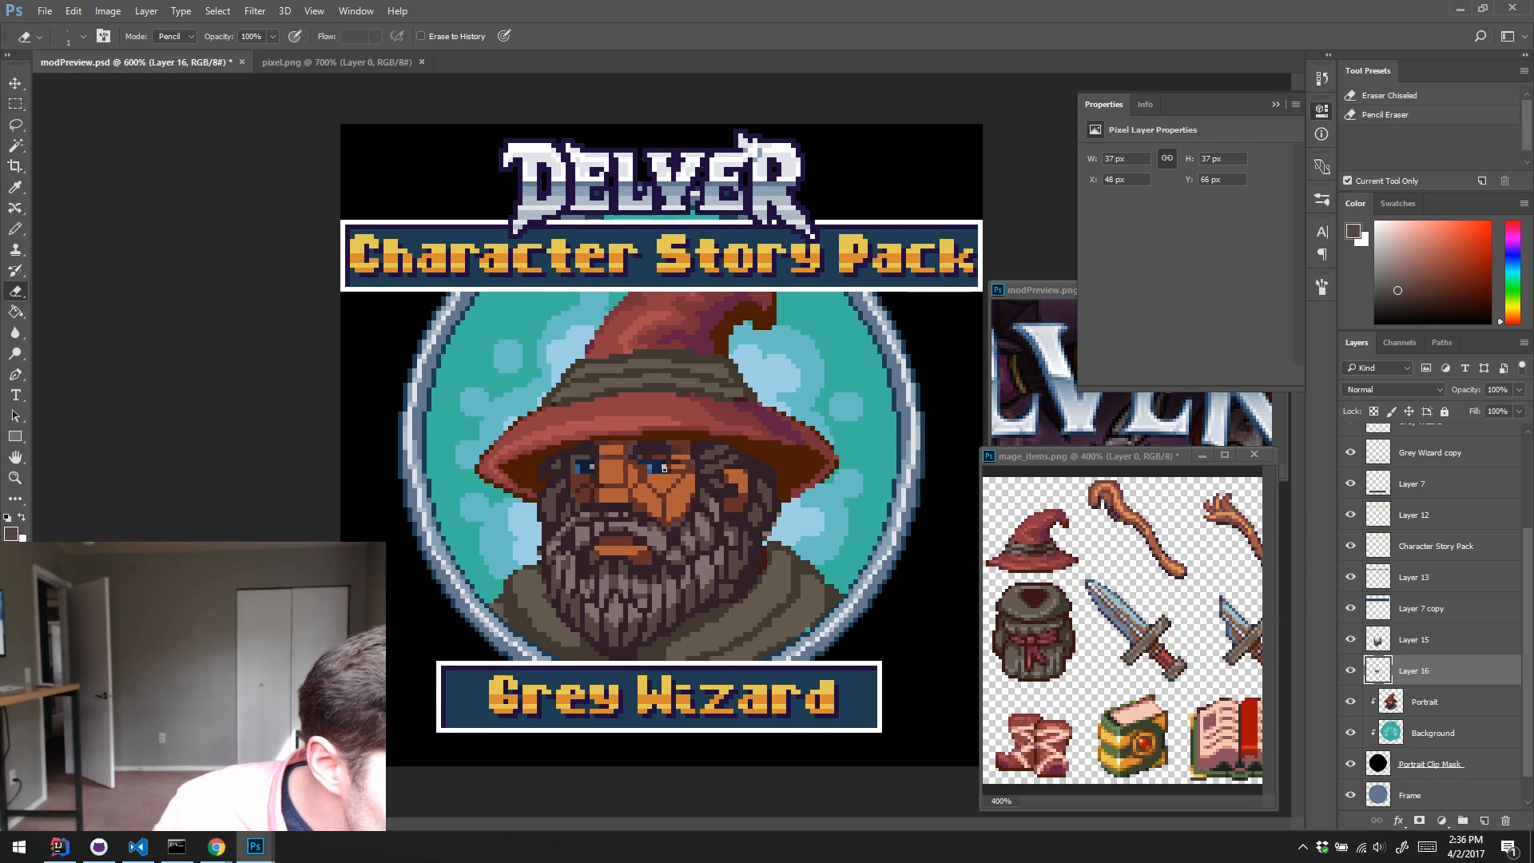
click(1350, 701)
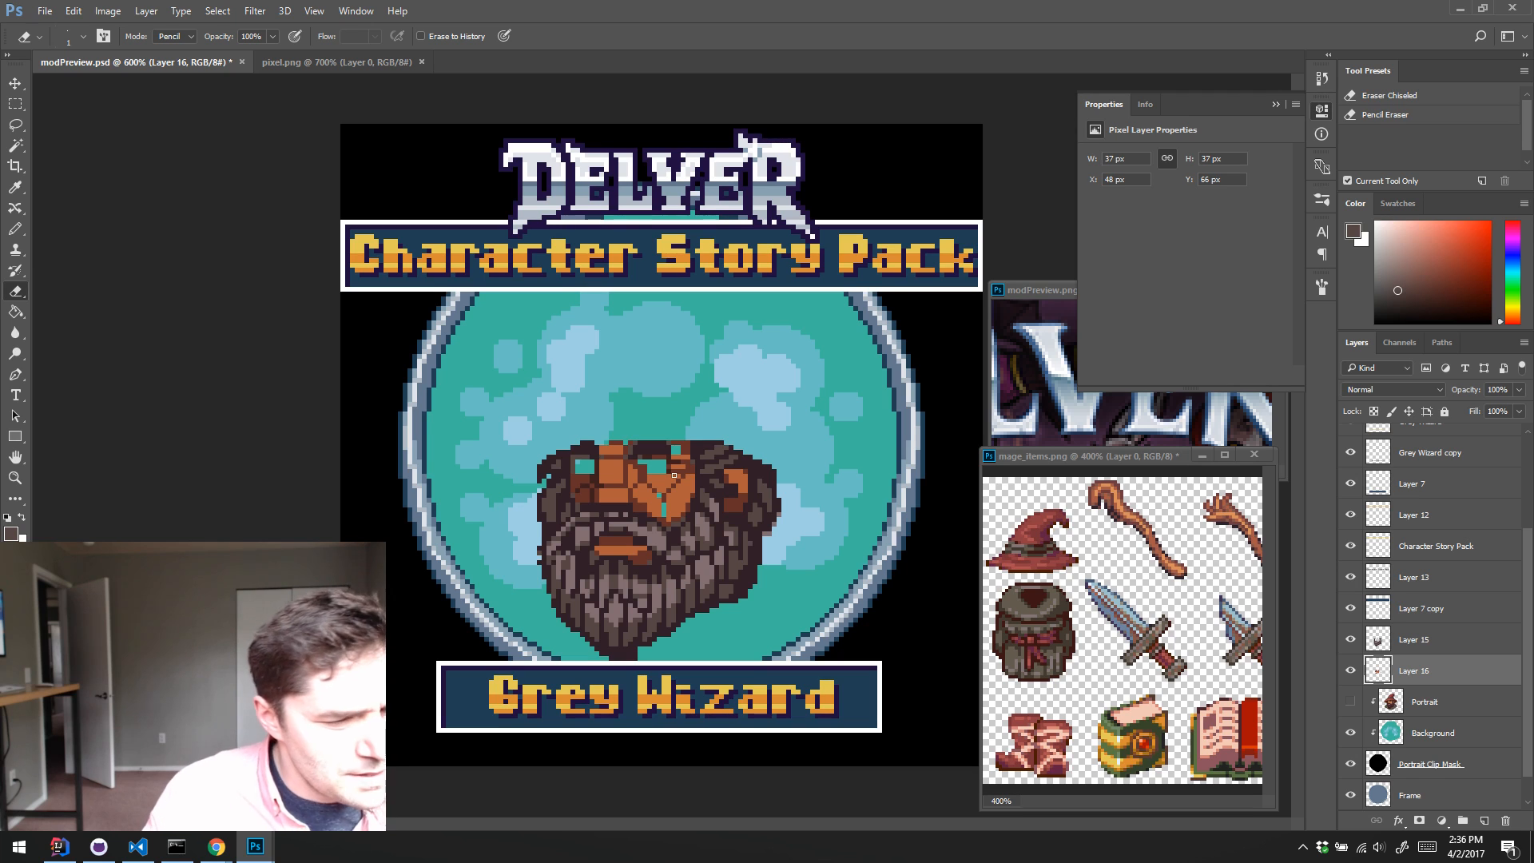
click(1352, 701)
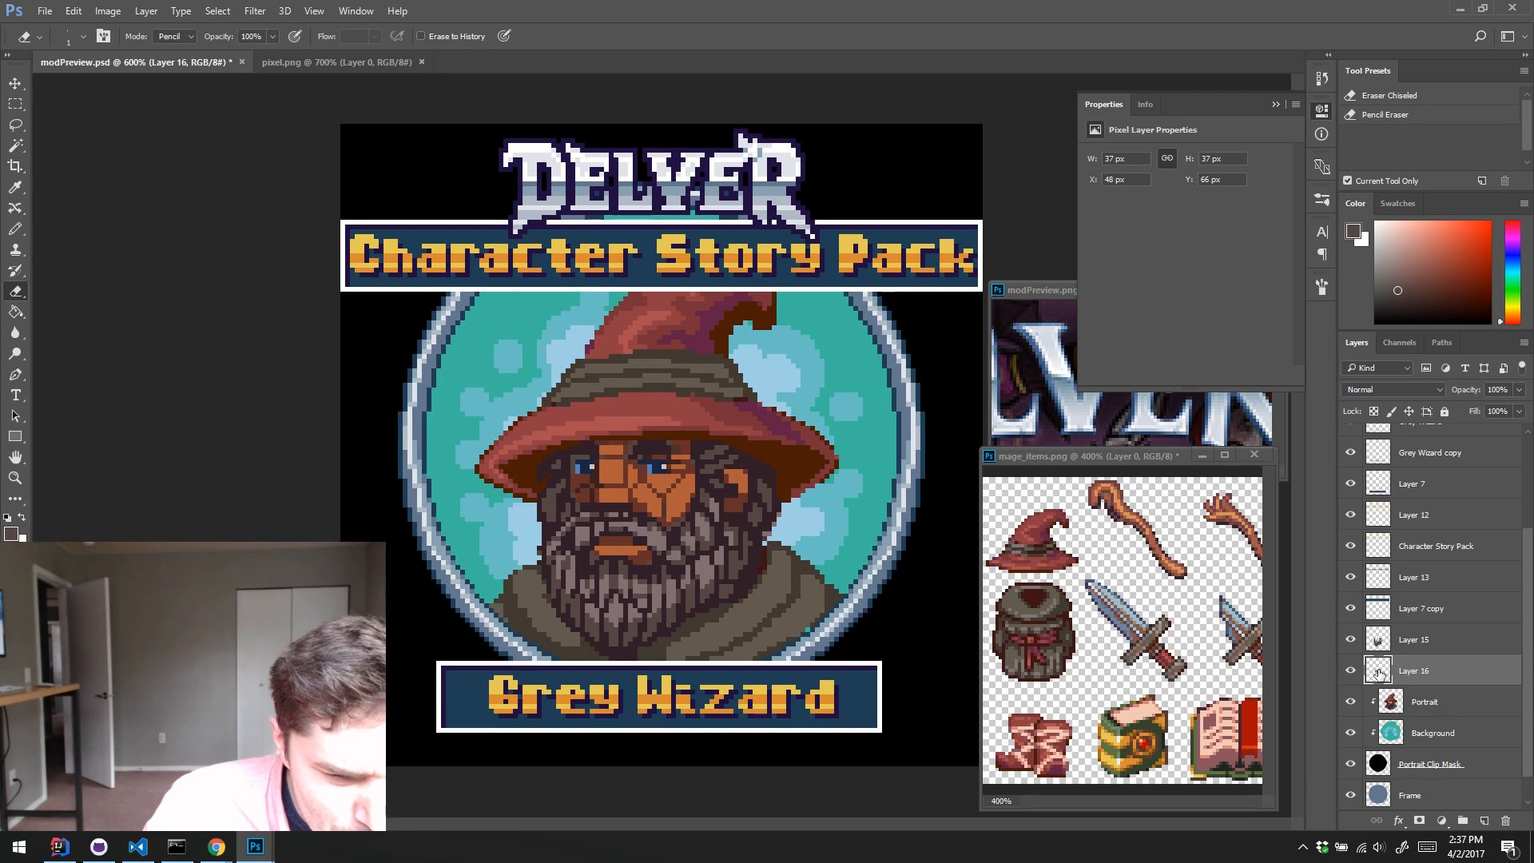
Step: Retouch the shaded cheek below the left eye on Layer 16 with the Pencil, using sampled reddish and dark browns
key(b)
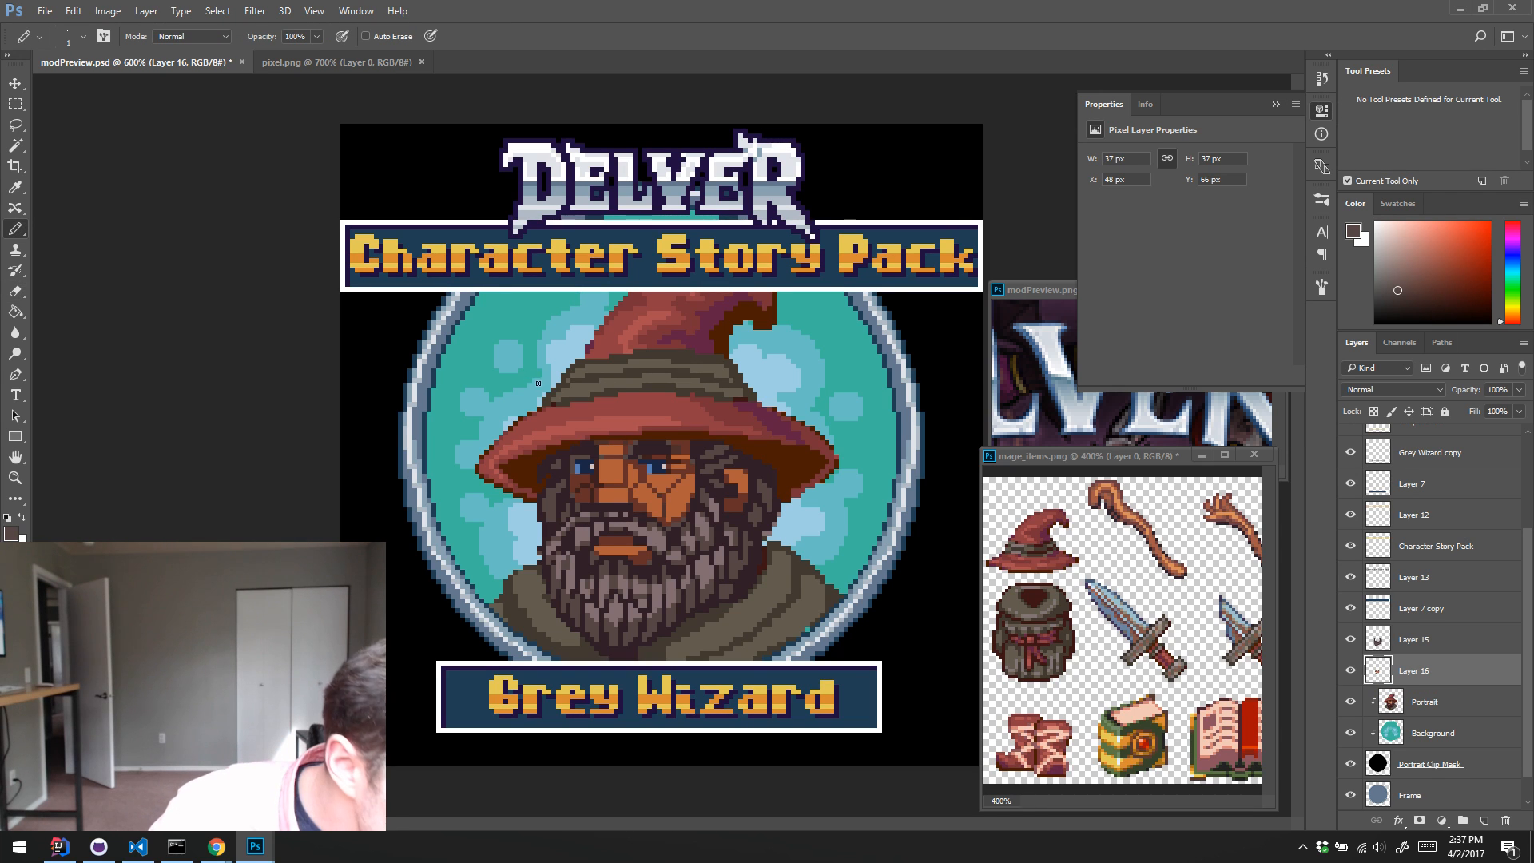
alt+click(738, 492)
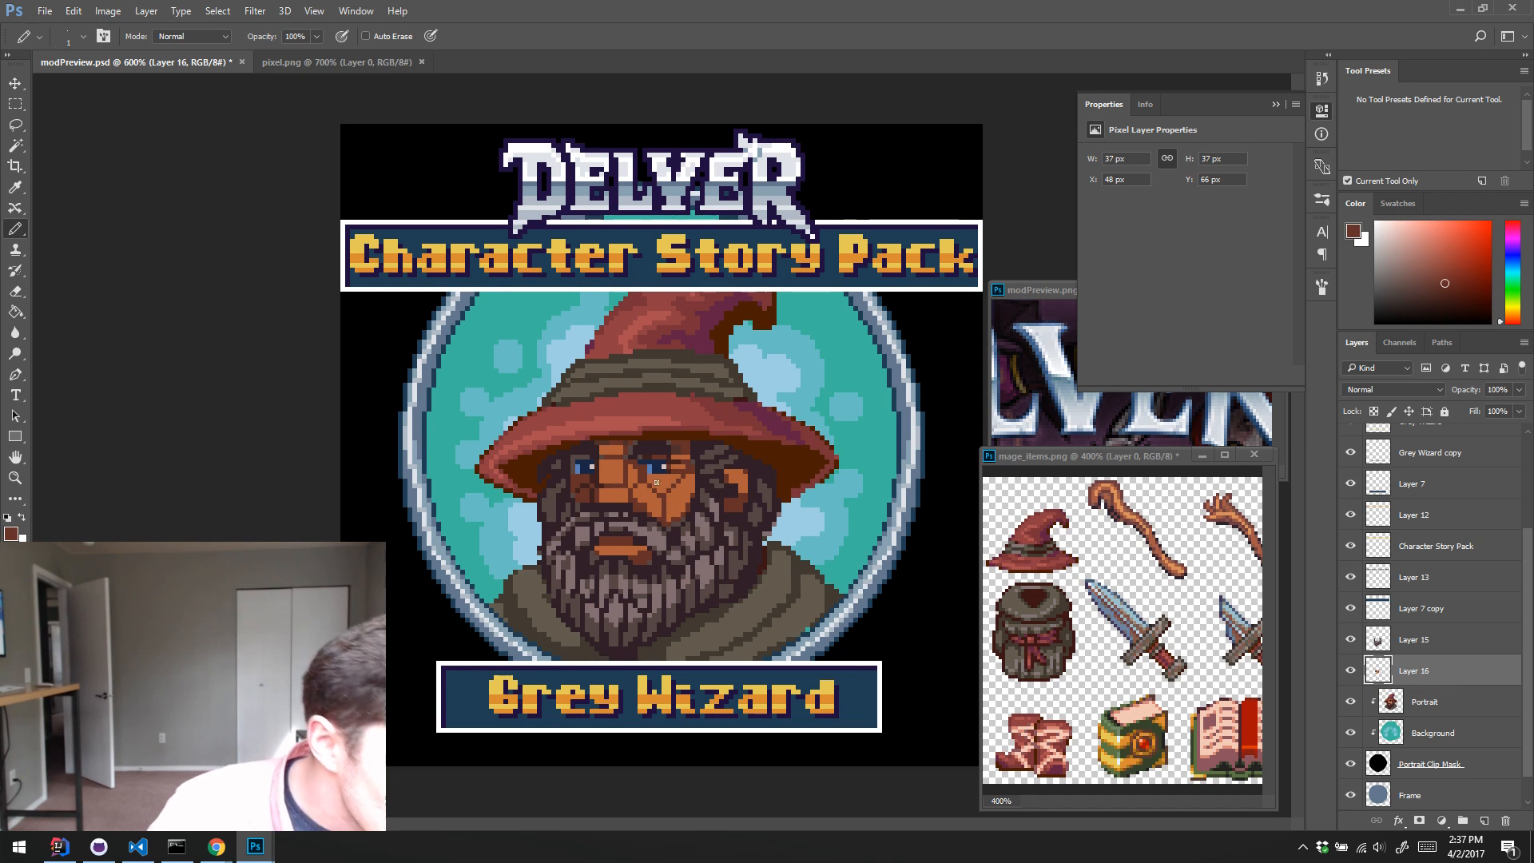
alt+click(577, 510)
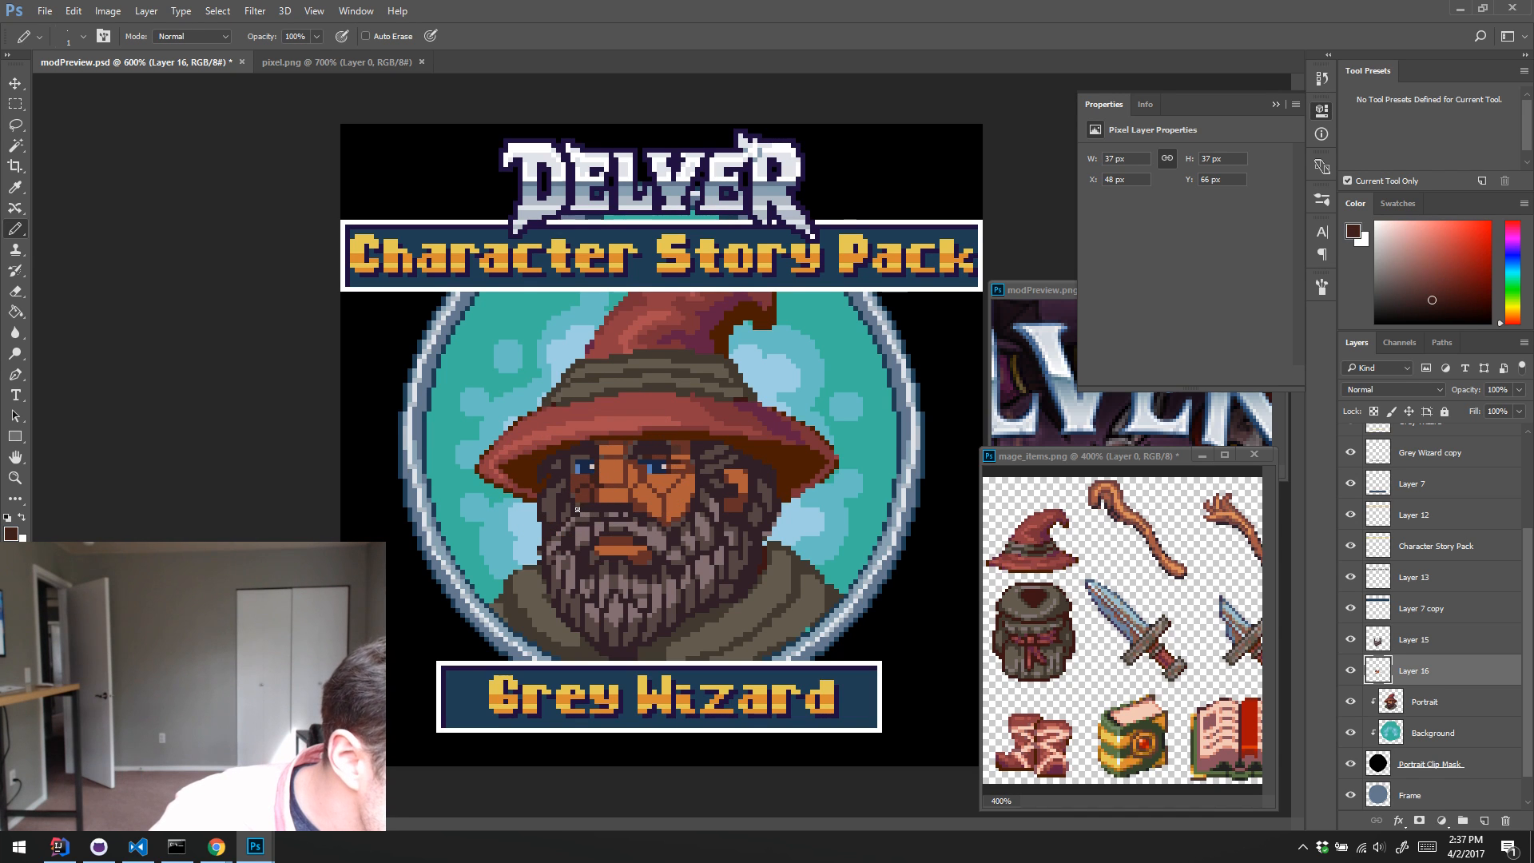
alt+click(574, 483)
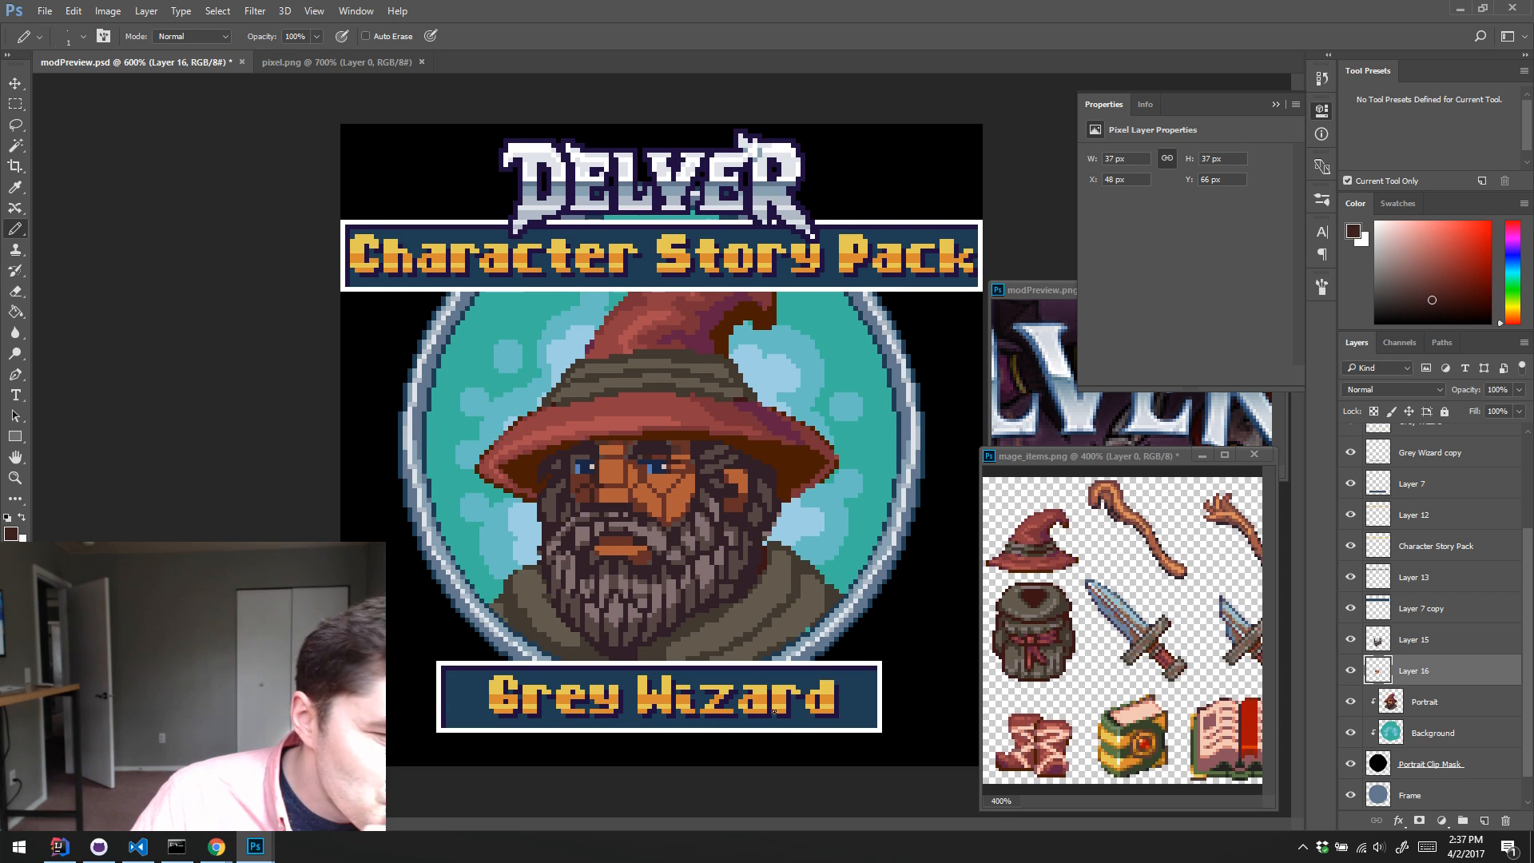
Step: Toggle the visibility of Layer 16, Layer 15 and Portrait to compare the recoloured face with the original, leaving all three shown
click(1351, 672)
click(1351, 672)
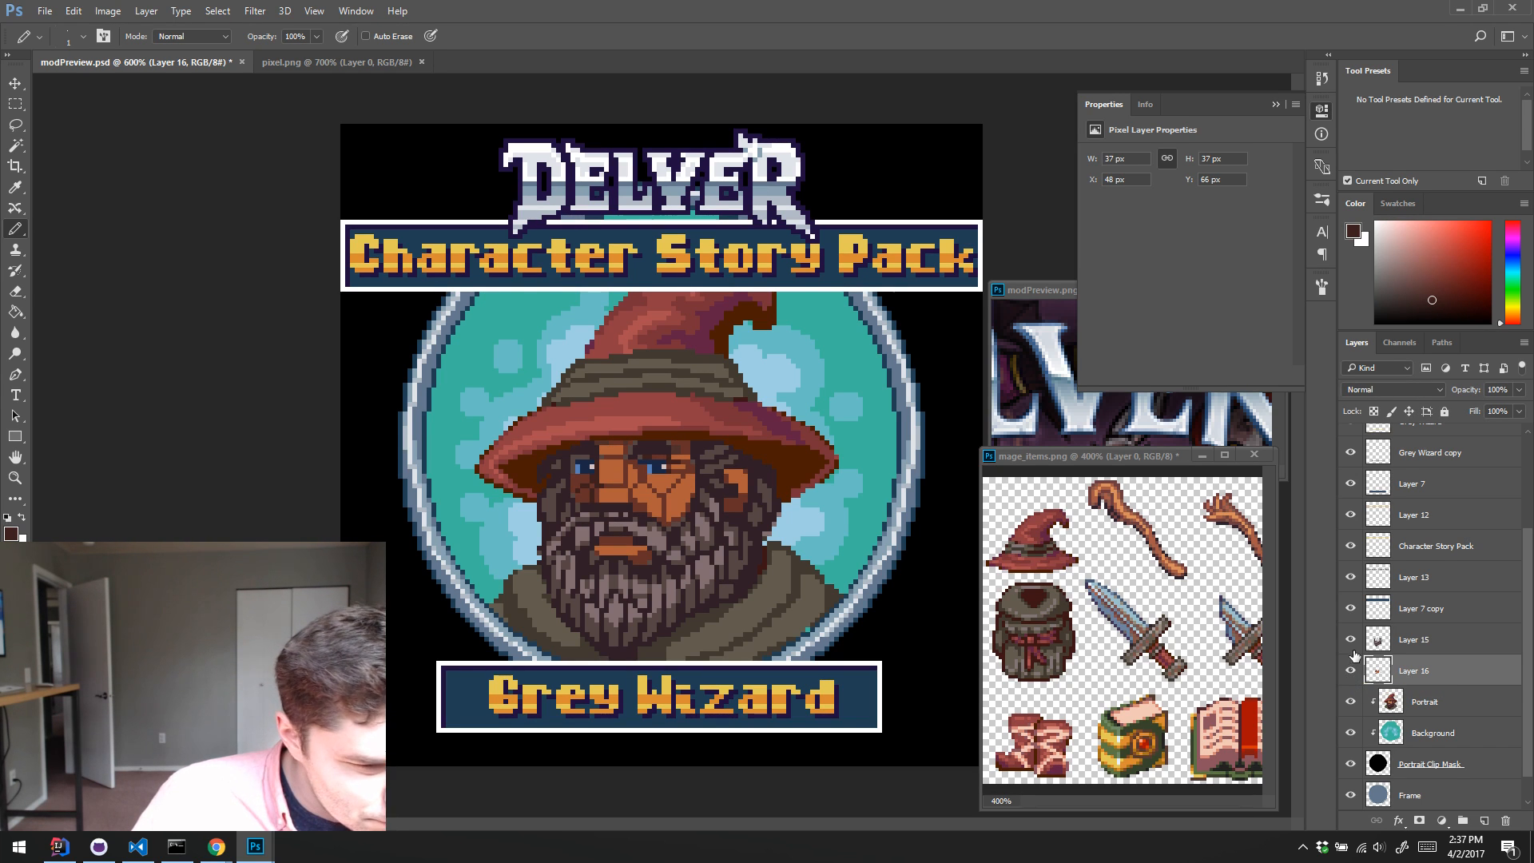
click(1352, 640)
click(1351, 640)
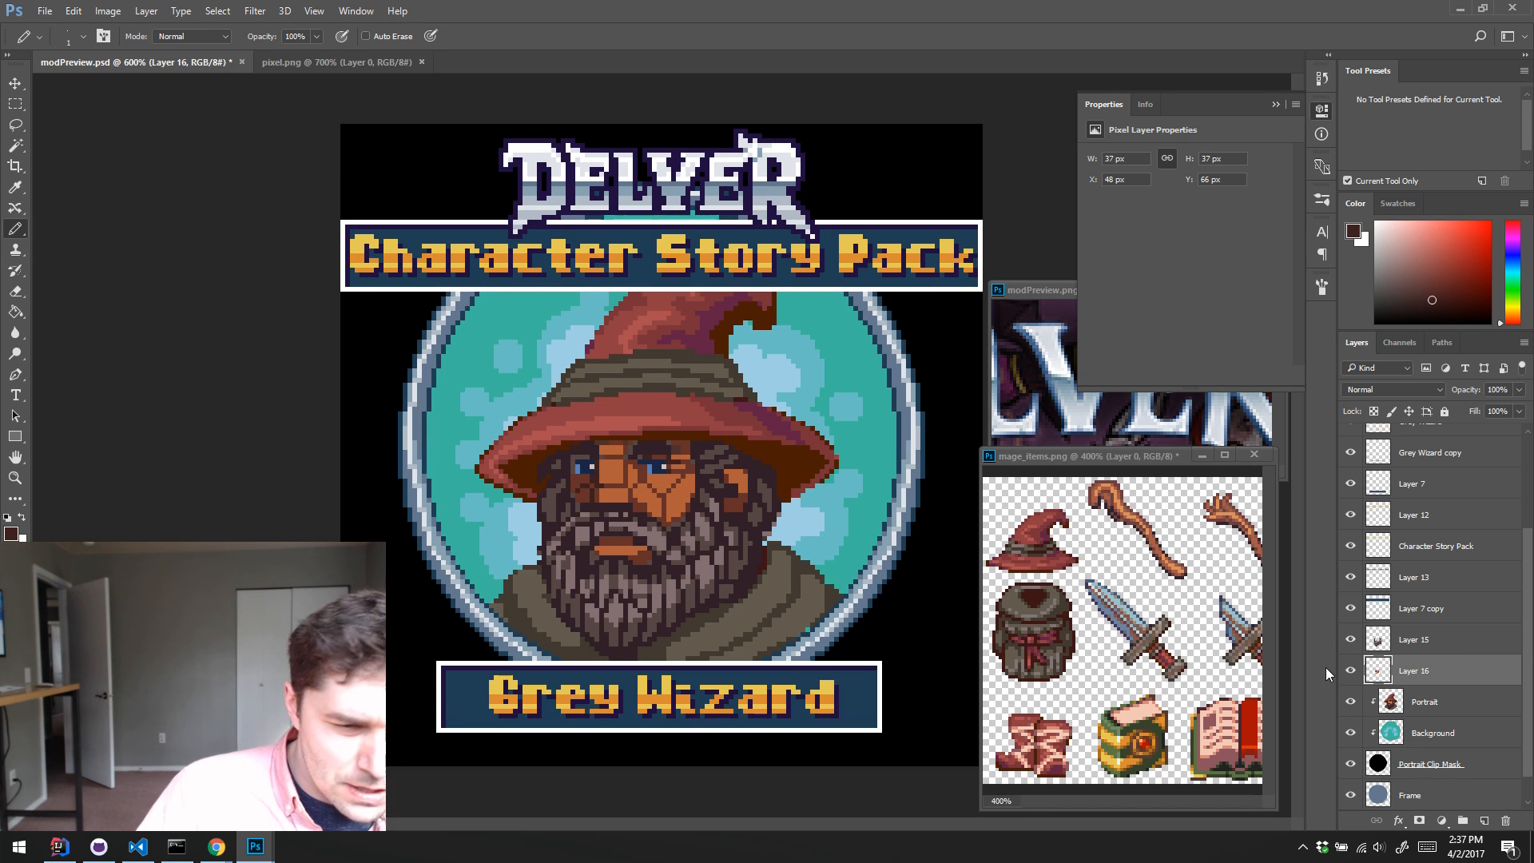
click(1388, 700)
click(1350, 702)
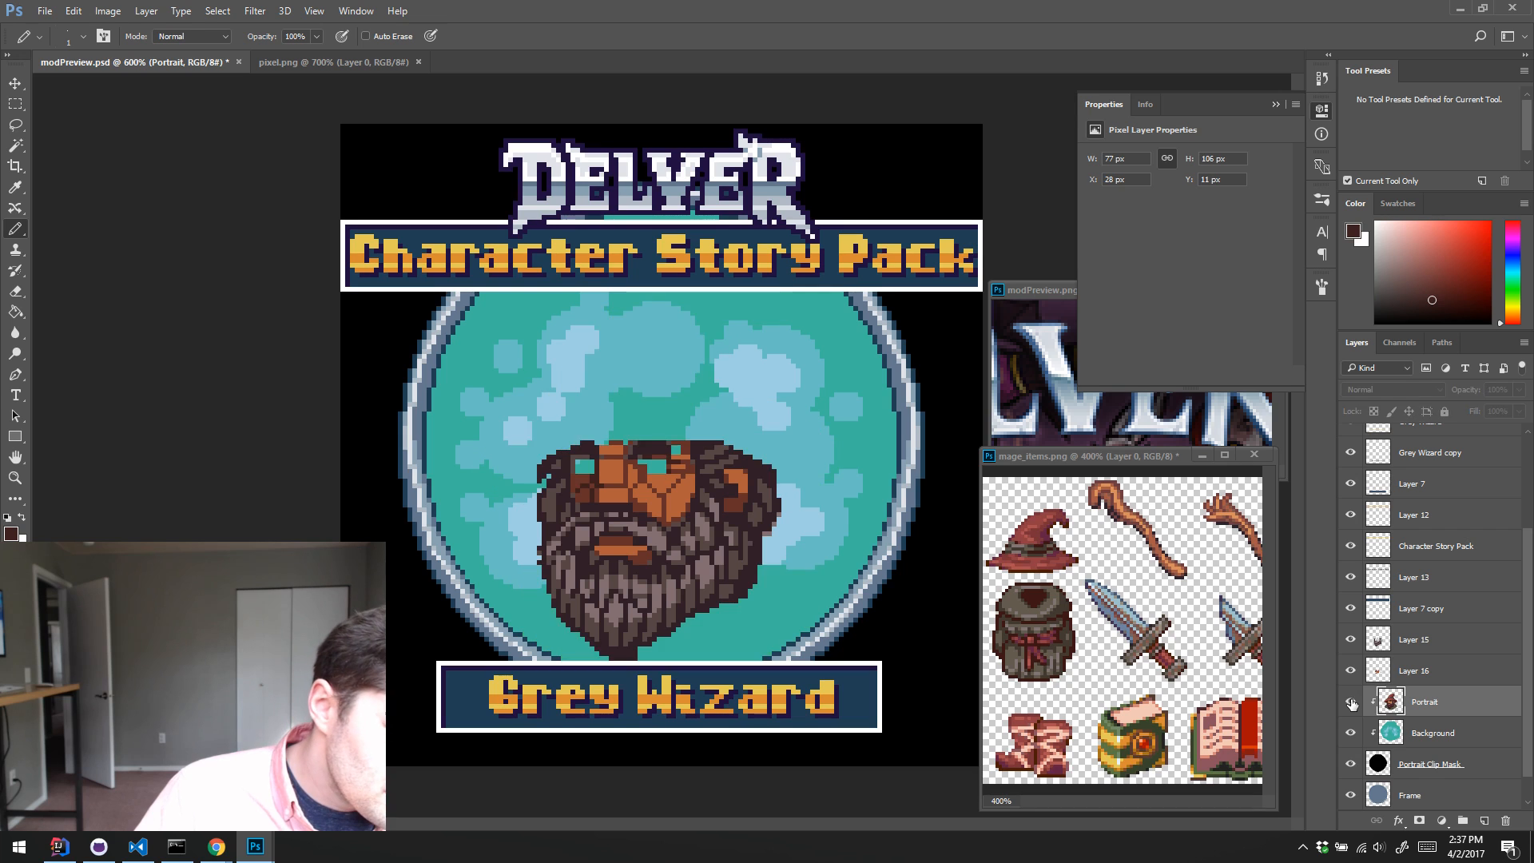
click(1350, 702)
click(1350, 702)
click(1350, 702)
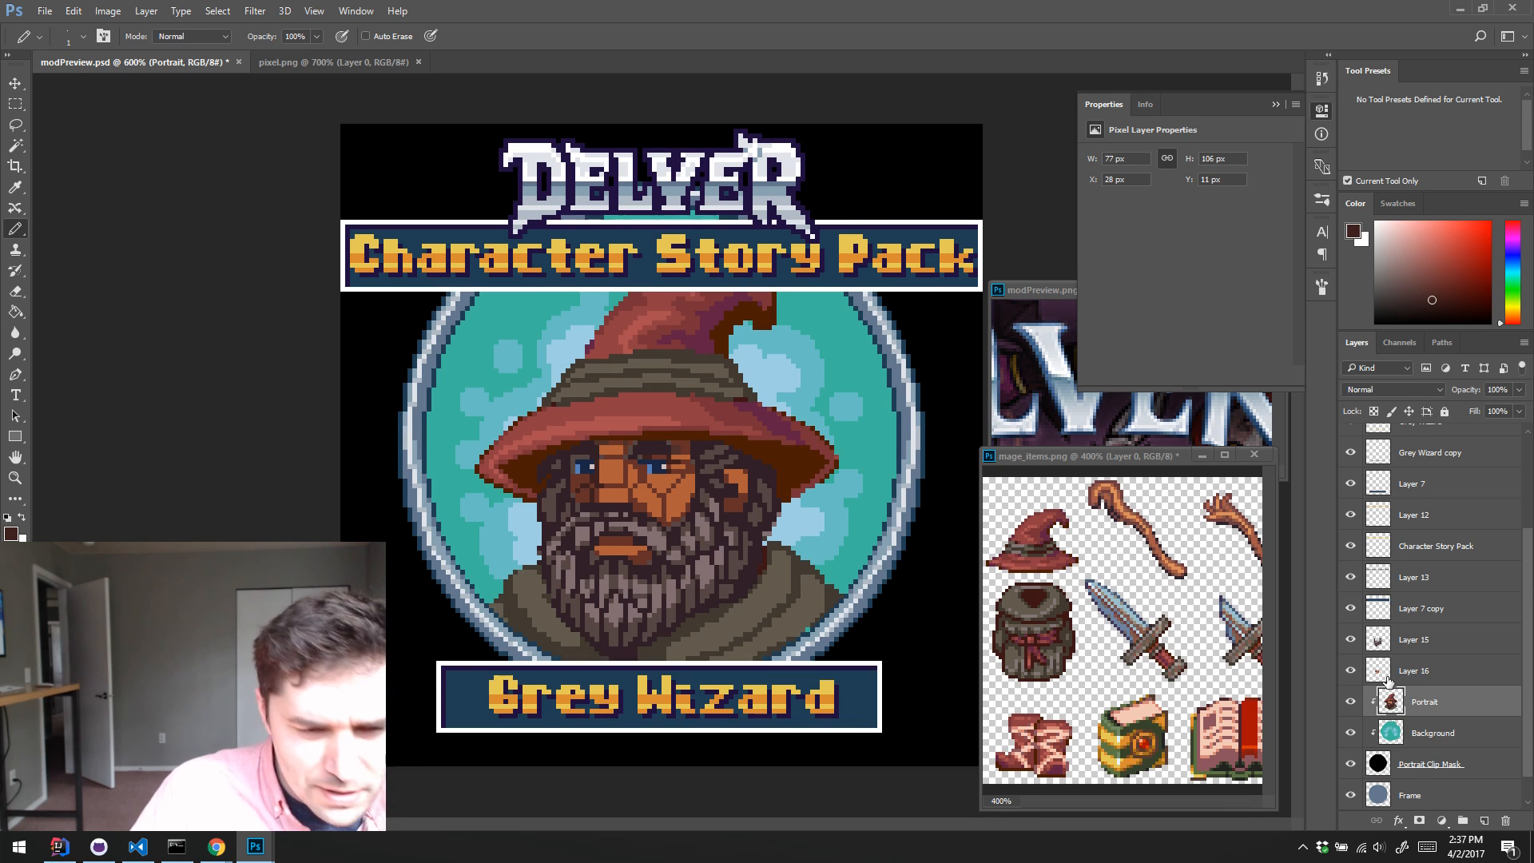
click(1350, 672)
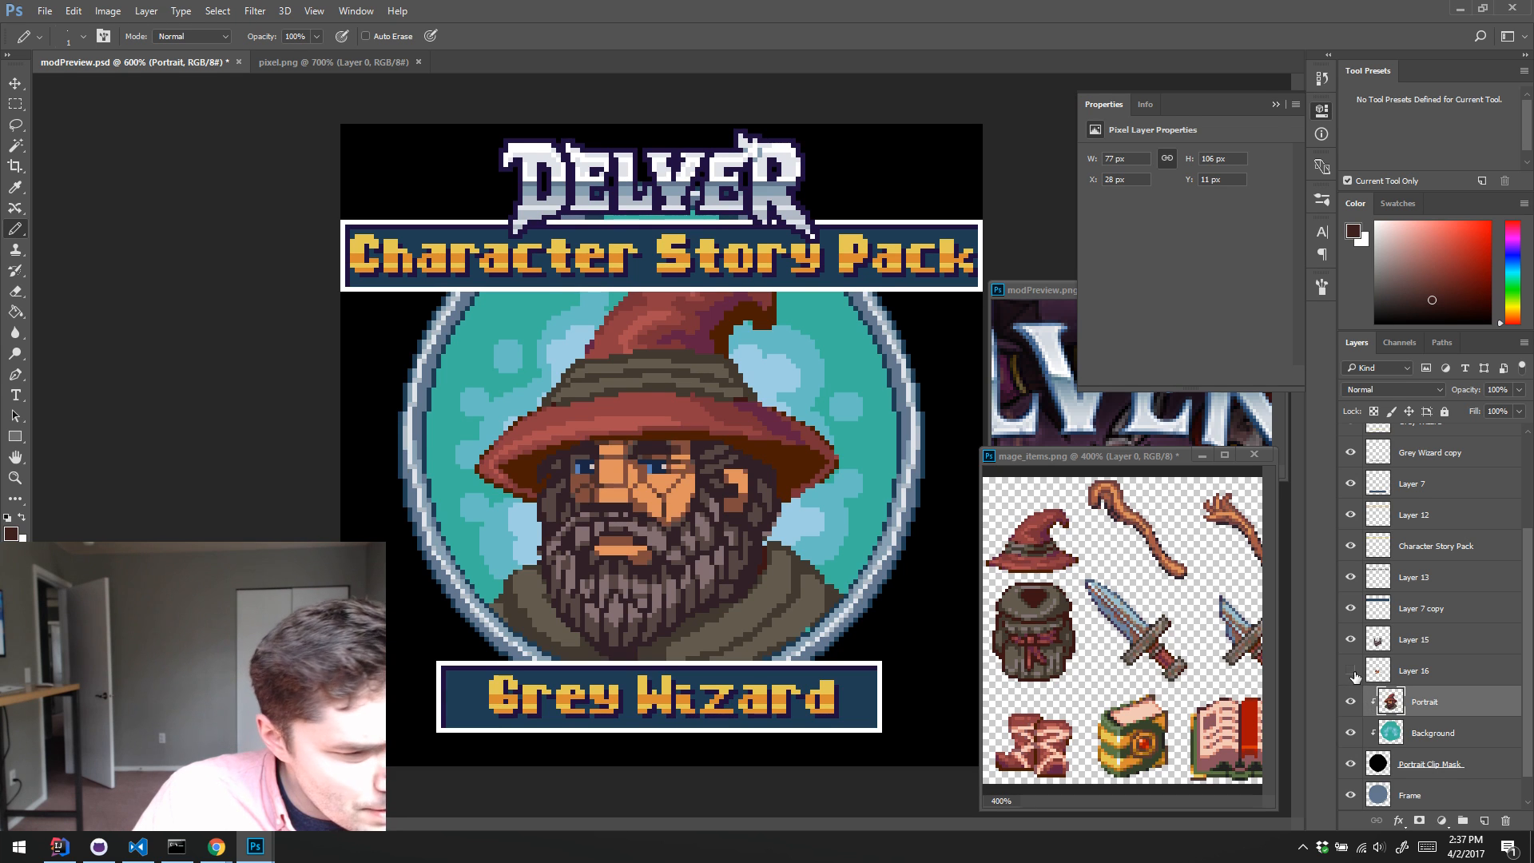
click(1351, 672)
Step: Make Layer 16 active and select the skin tone on the right cheek with the Magic Wand
click(1381, 675)
key(w)
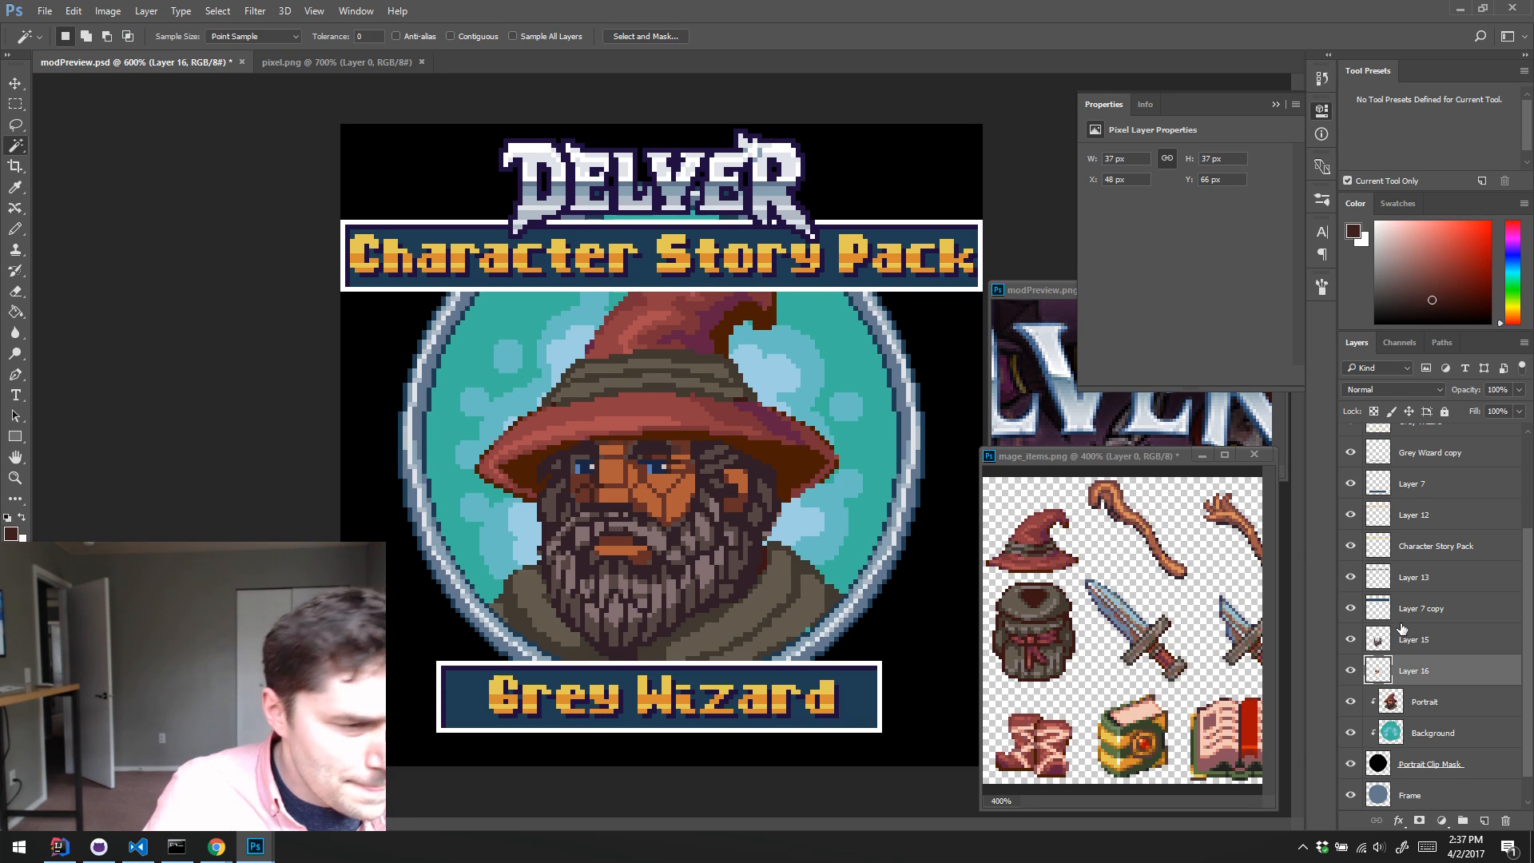
click(671, 496)
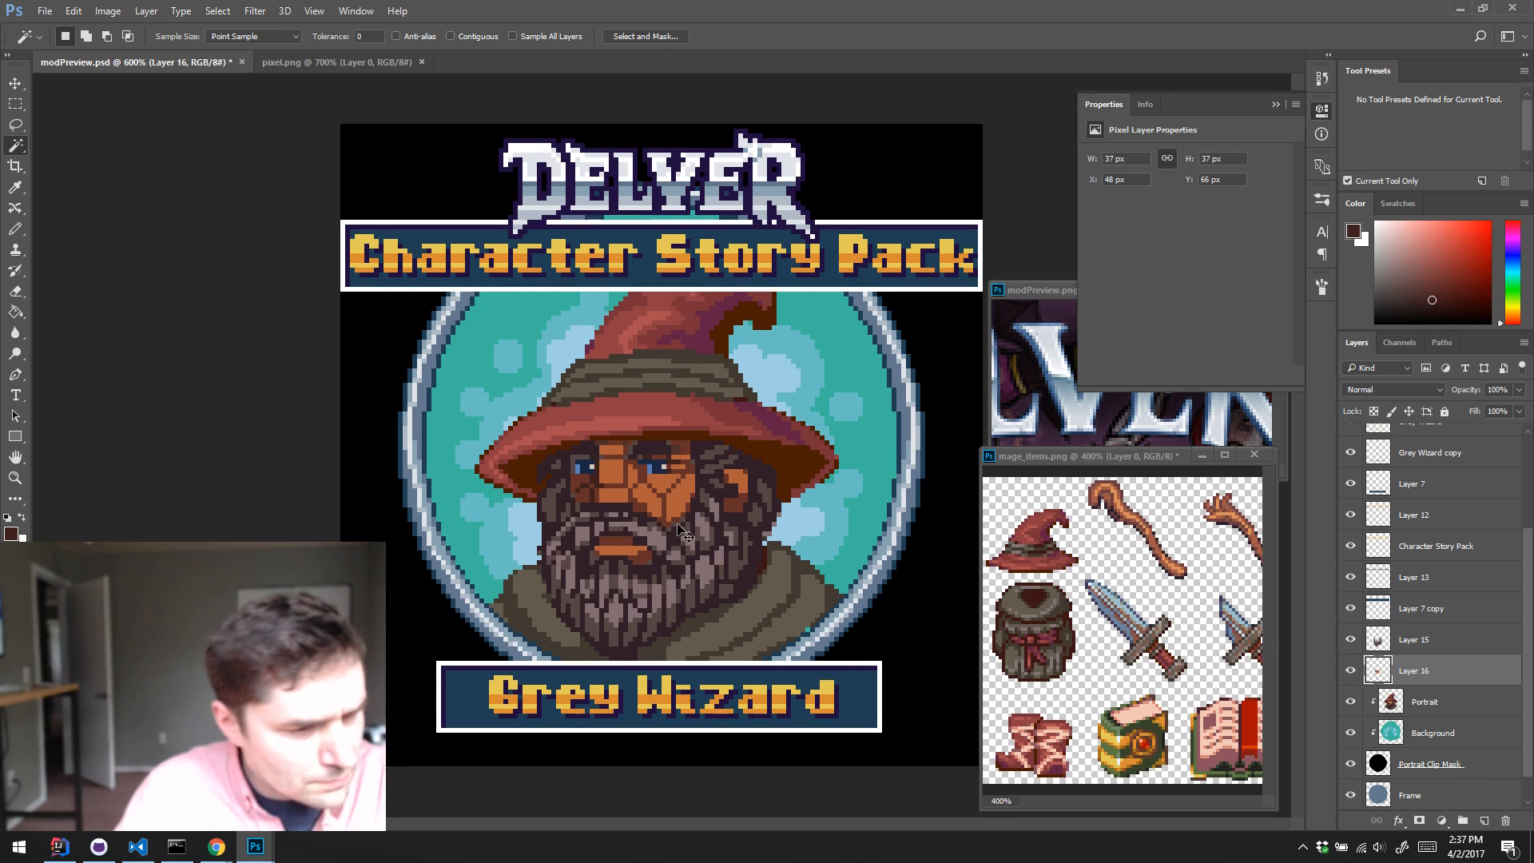
key(ctrl+u)
drag(973, 281, 992, 287)
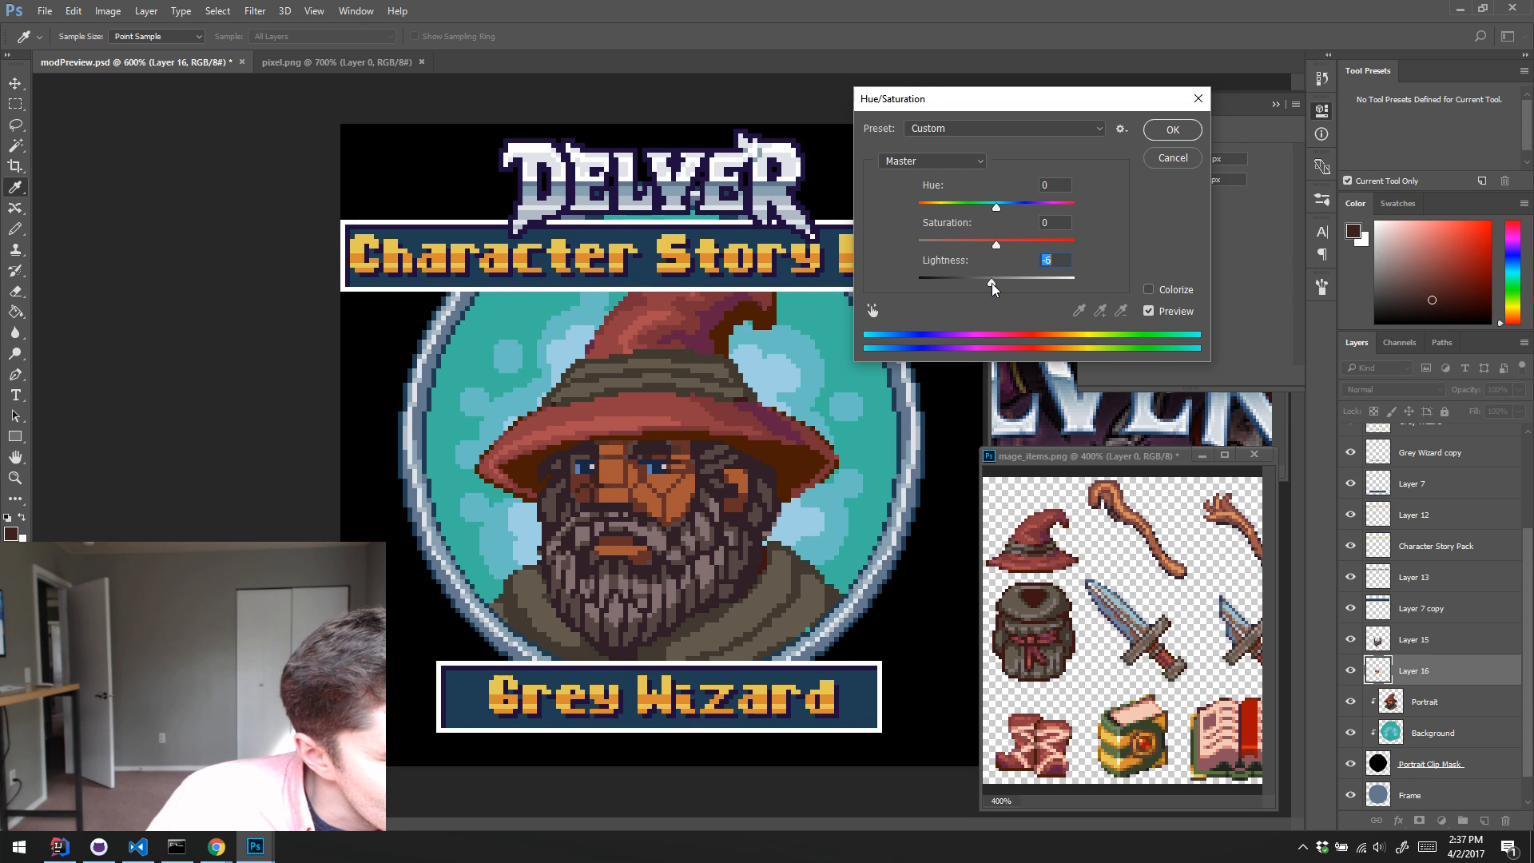
click(1173, 158)
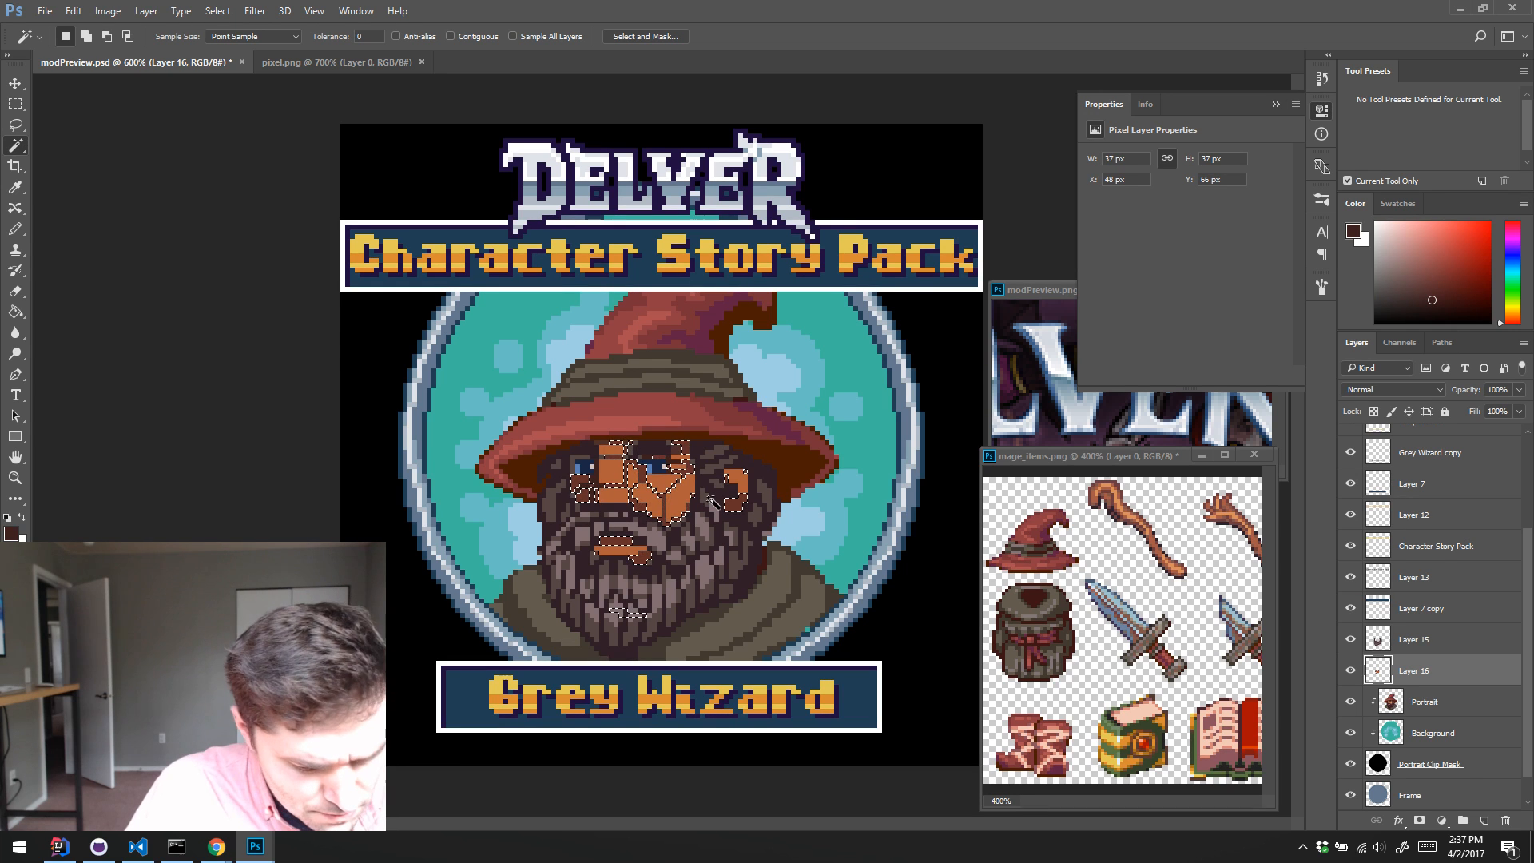
Step: Recolour the selected skin shading on Layer 16 with Hue/Saturation at Hue -21, Saturation -32 and Lightness -12
key(ctrl+u)
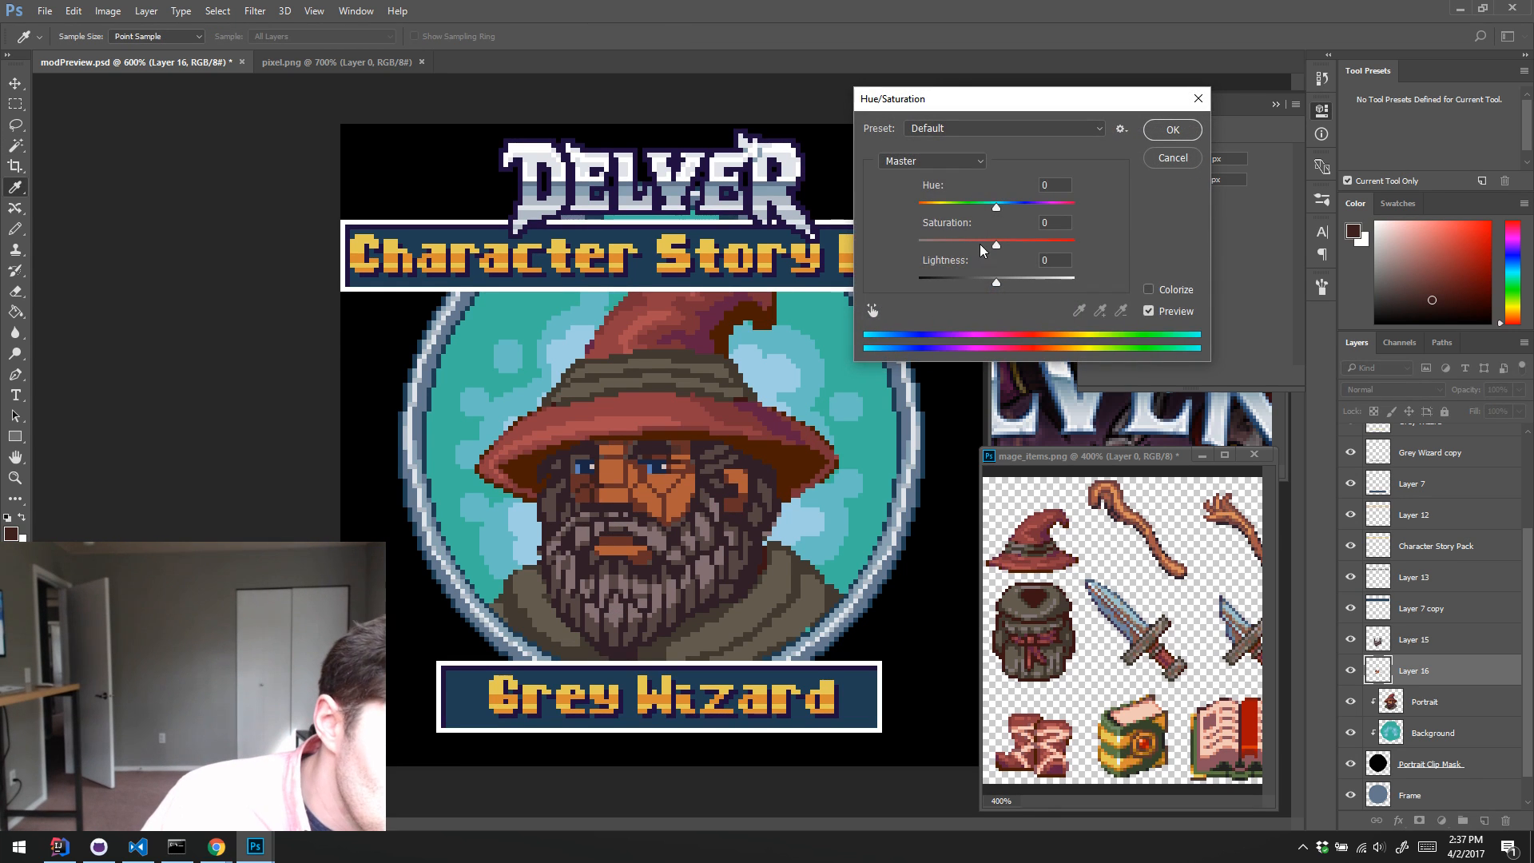
drag(996, 206, 988, 281)
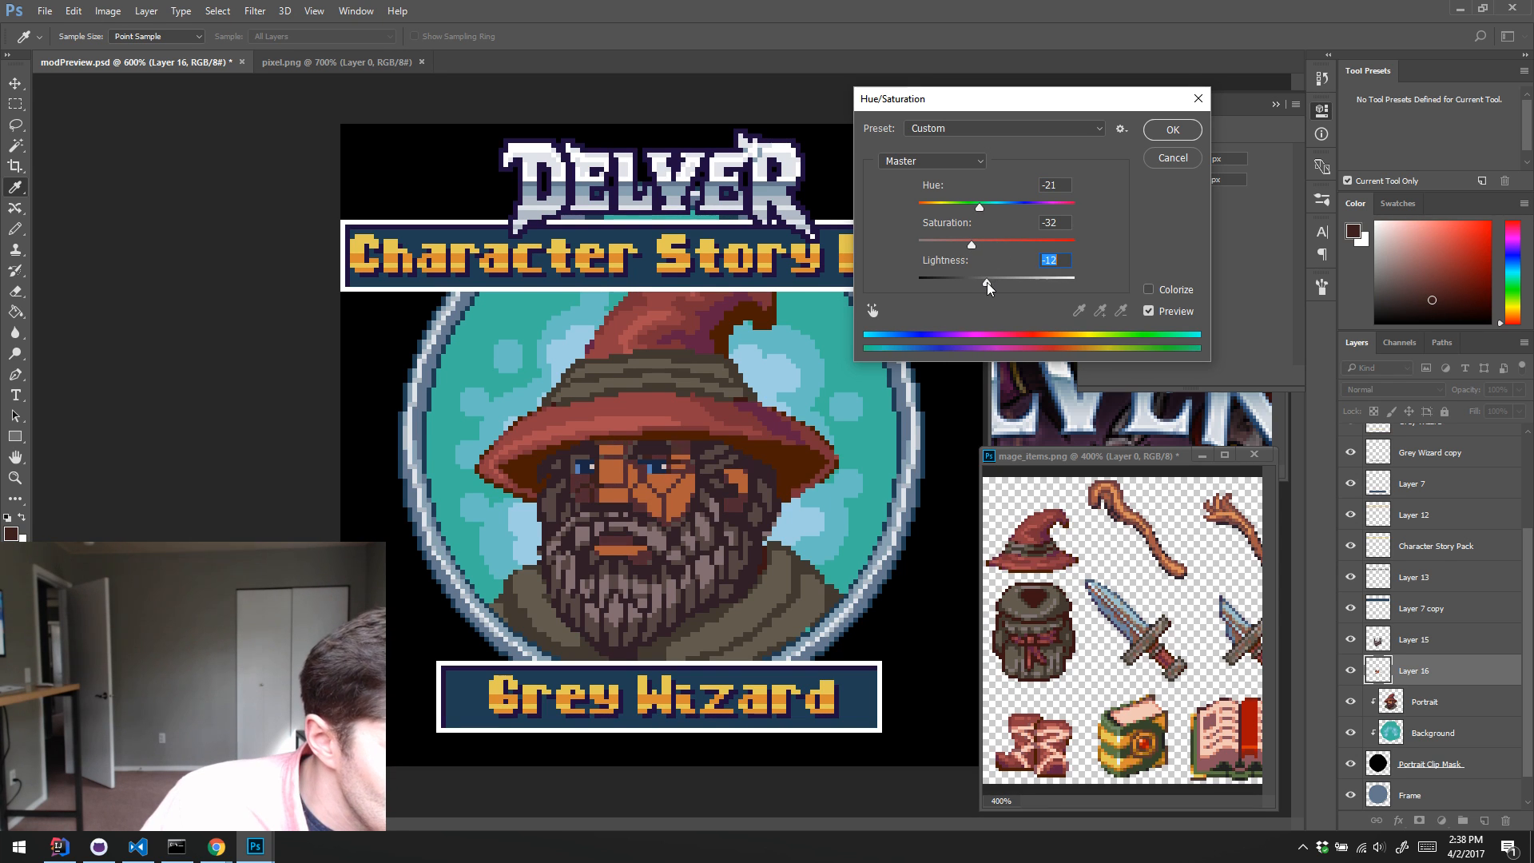
click(1172, 129)
Step: Darken and mute the face skin on Layer 16 with Hue/Saturation at Hue -1, Saturation -18 and Lightness -13, and compare it with the original
key(w)
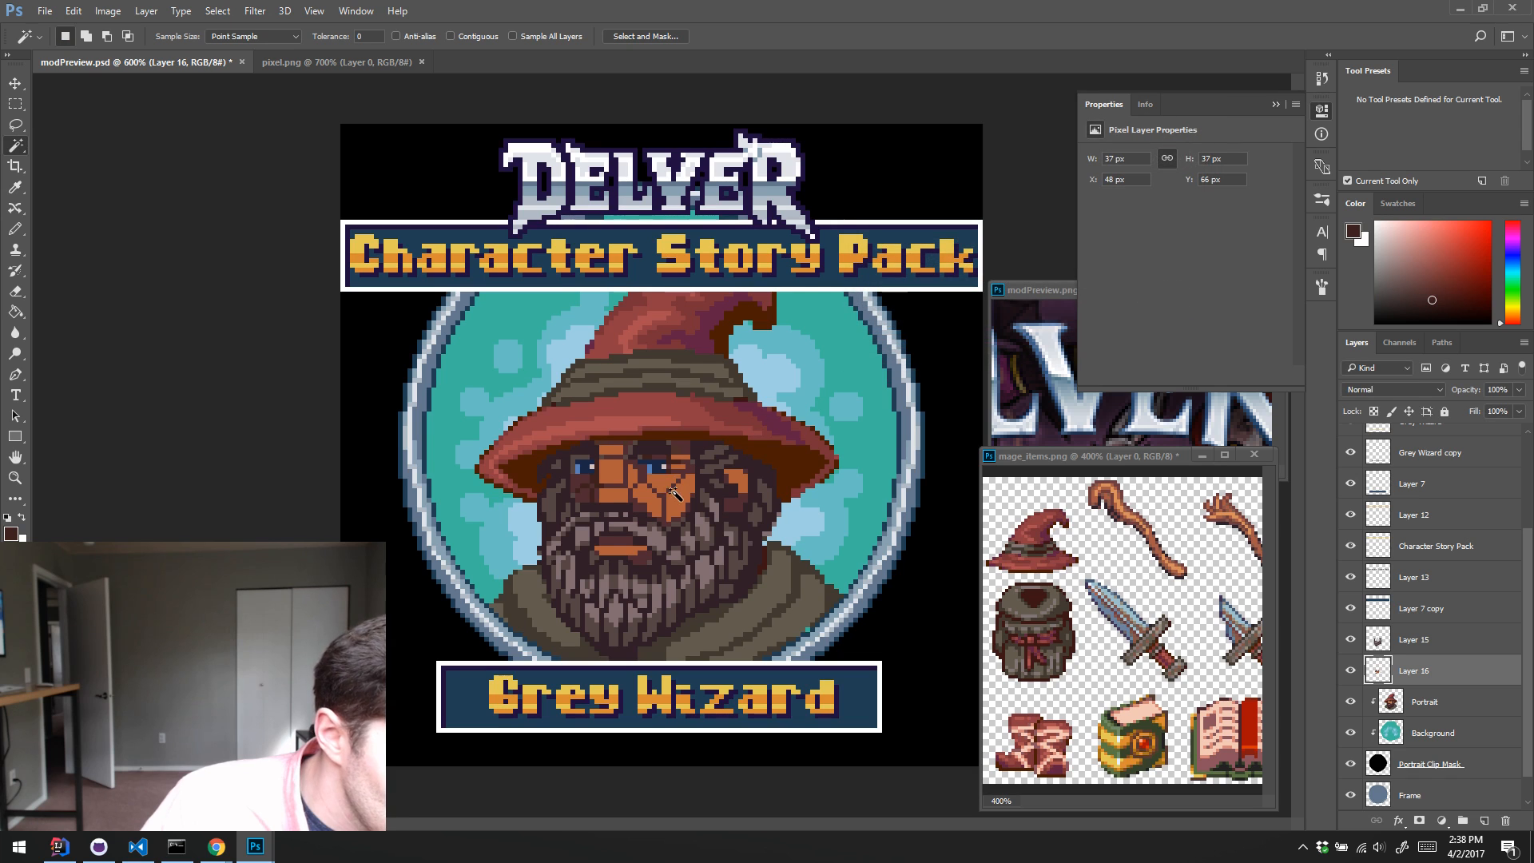
click(683, 504)
key(ctrl+d)
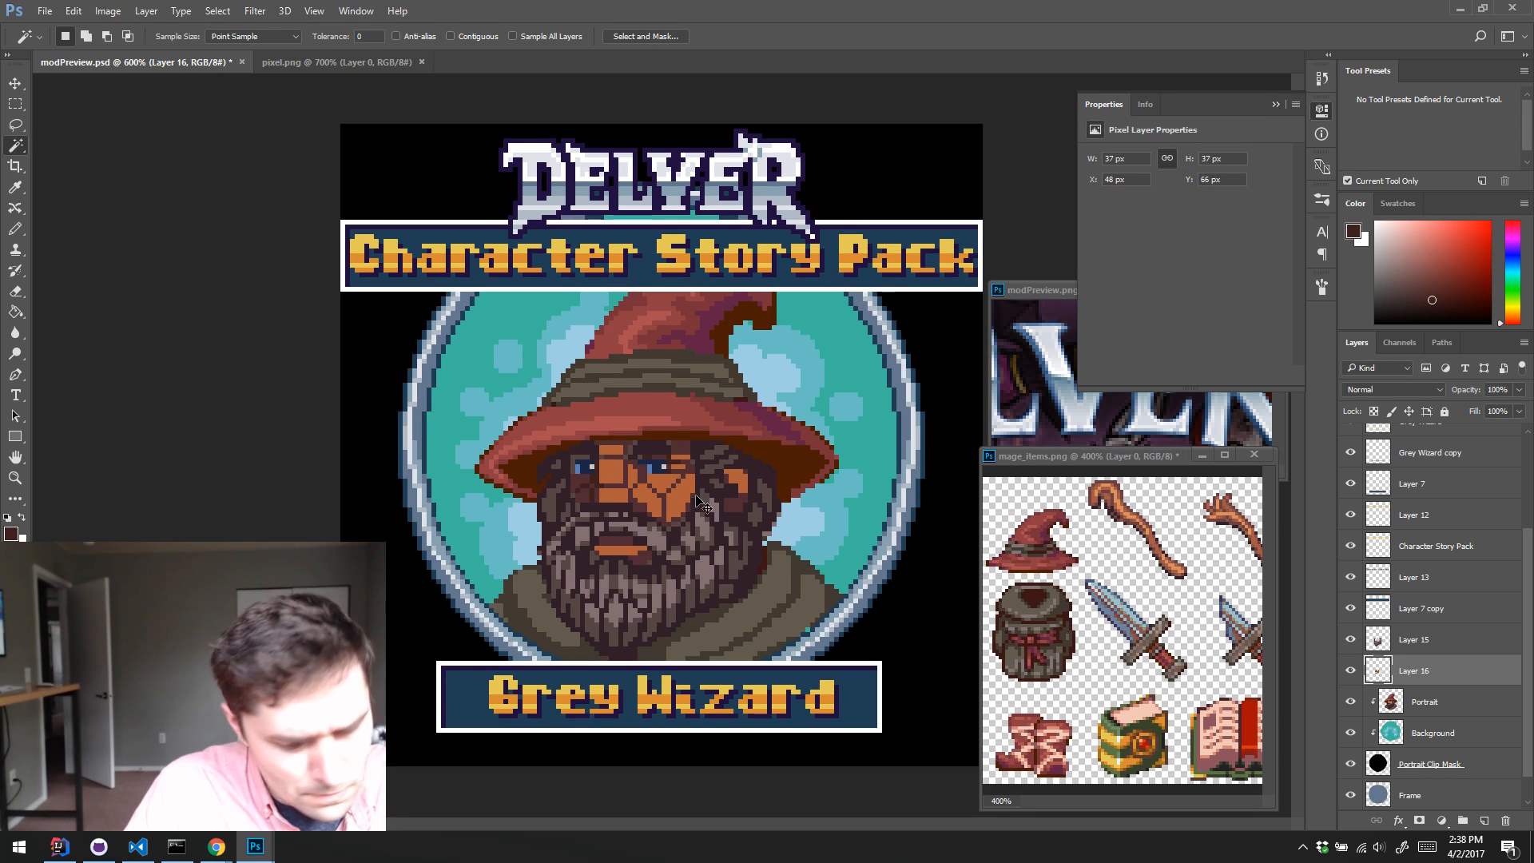
key(i)
key(ctrl+u)
drag(996, 282, 987, 289)
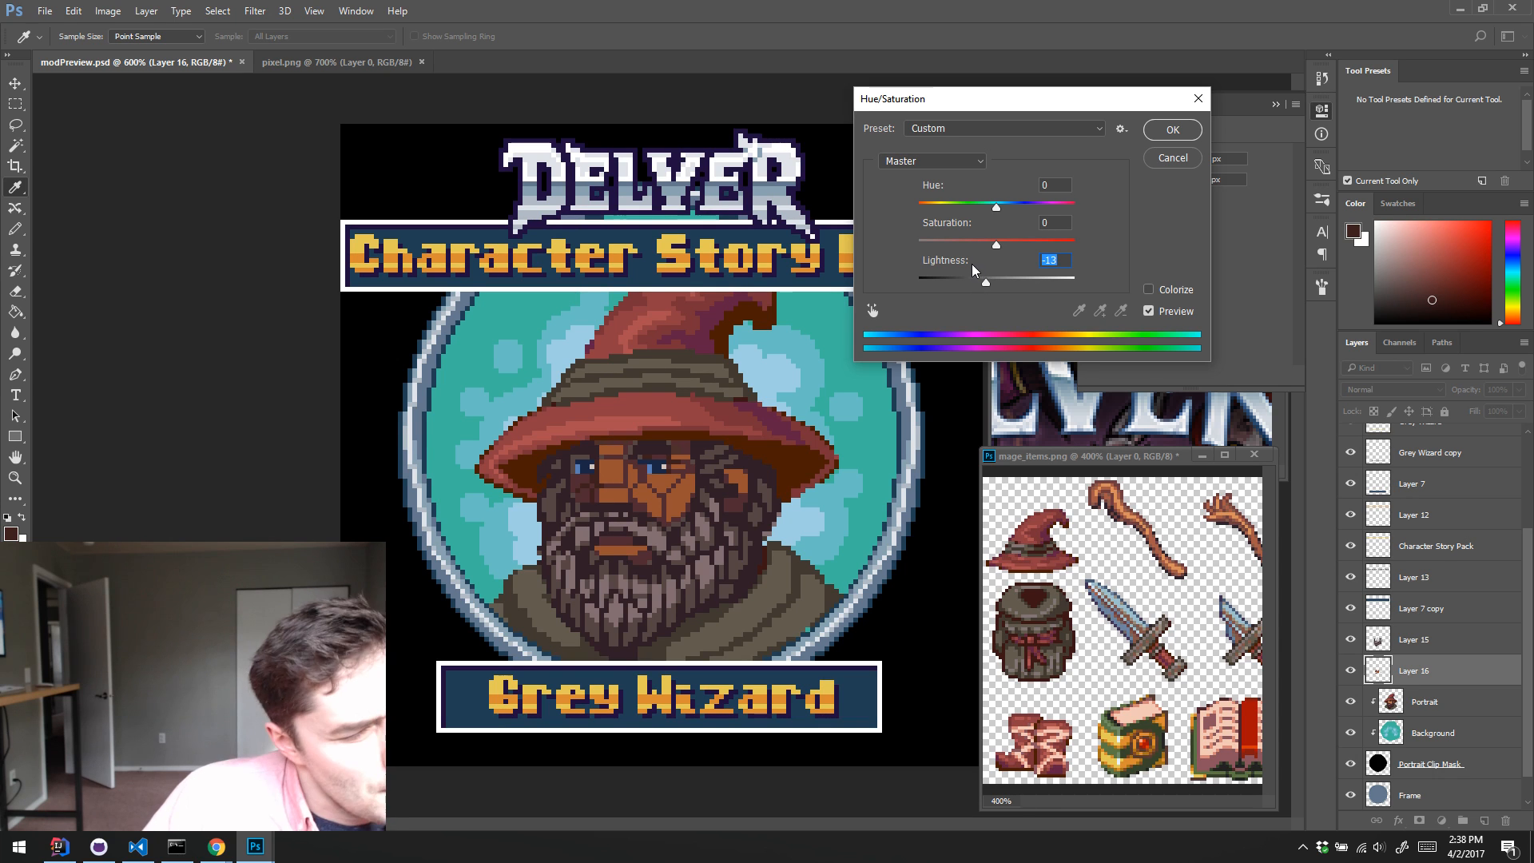
drag(996, 212, 984, 245)
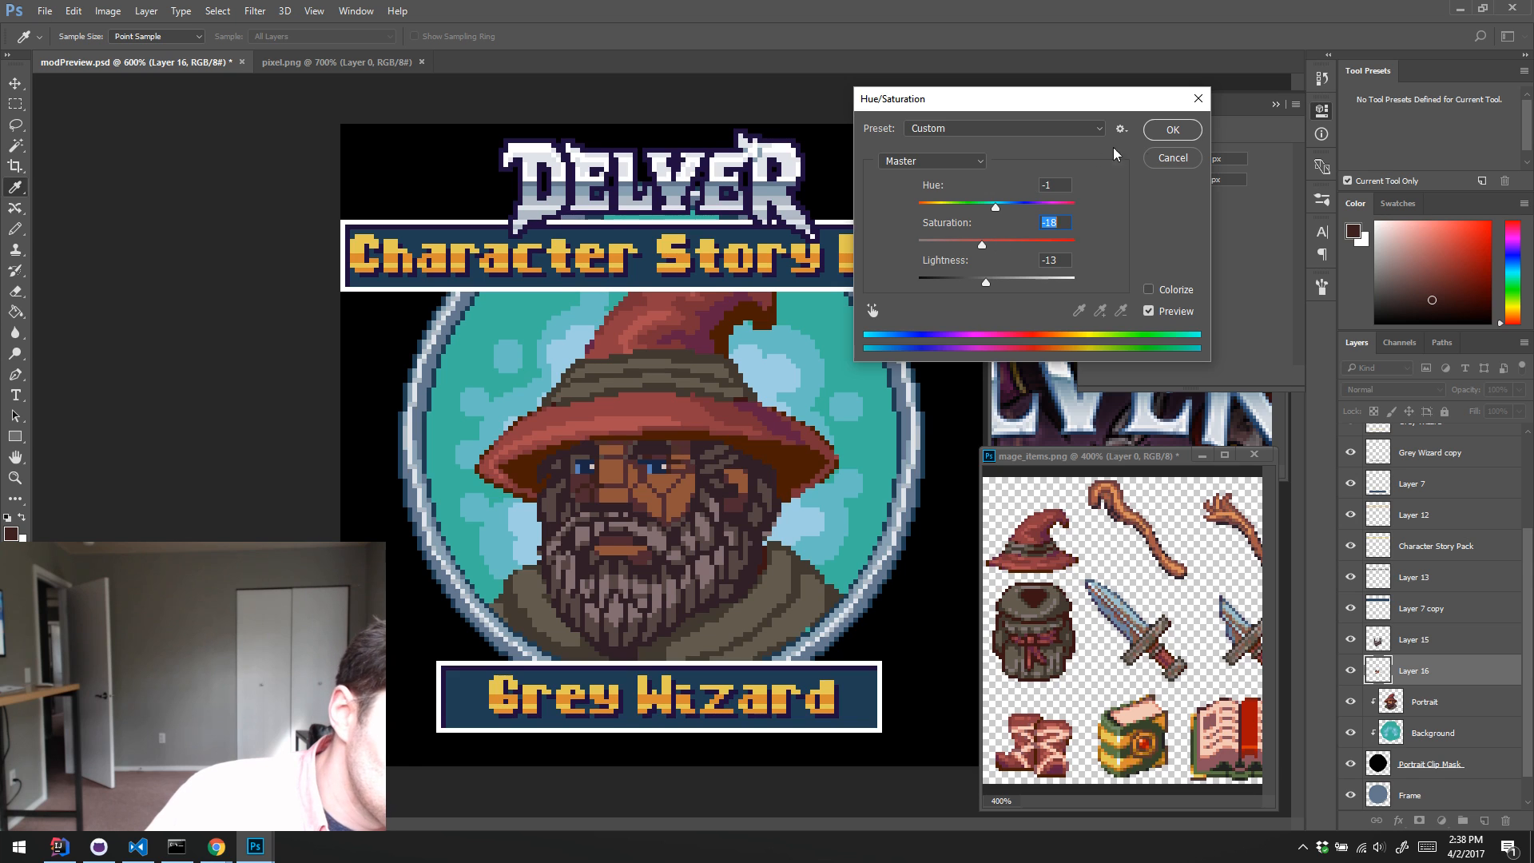
click(1162, 136)
key(w)
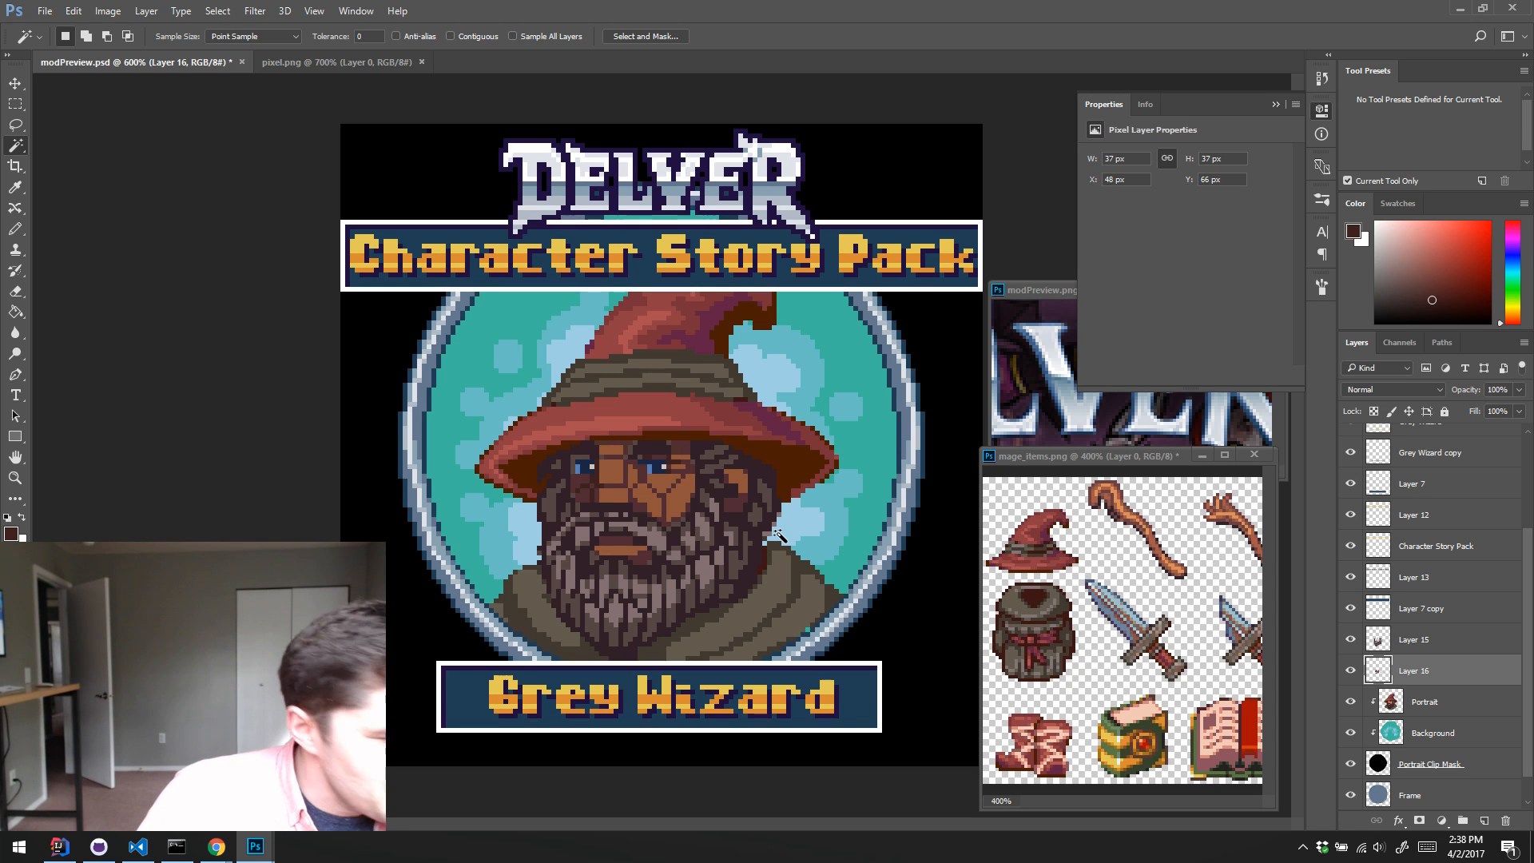
click(1349, 671)
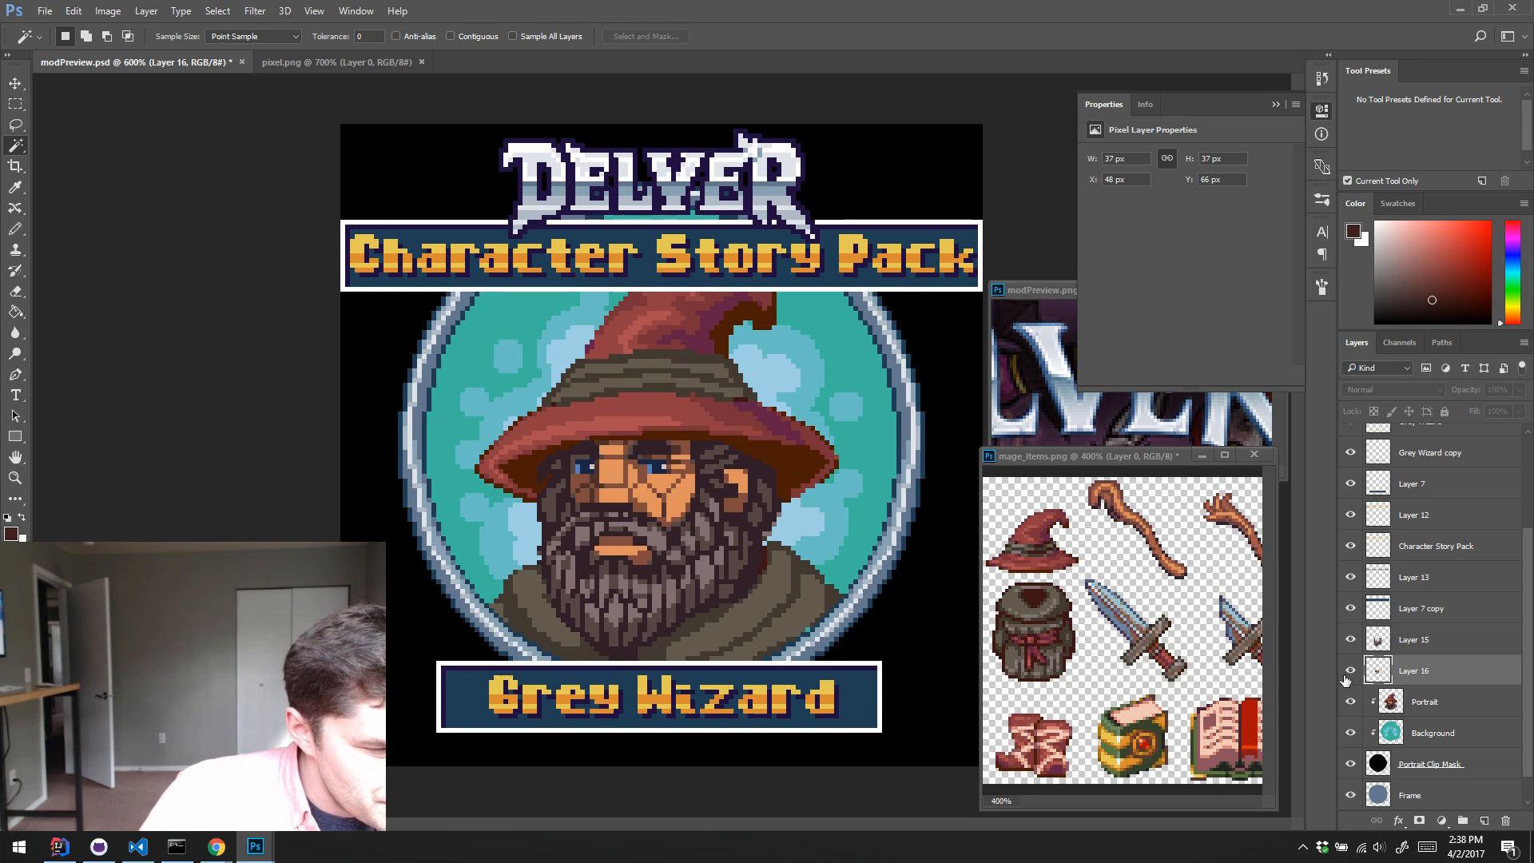
click(1348, 674)
Step: Load Layer 16's pixels as a selection, copy that area of the Portrait layer to a new layer, and hide Layer 16
ctrl+click(1379, 675)
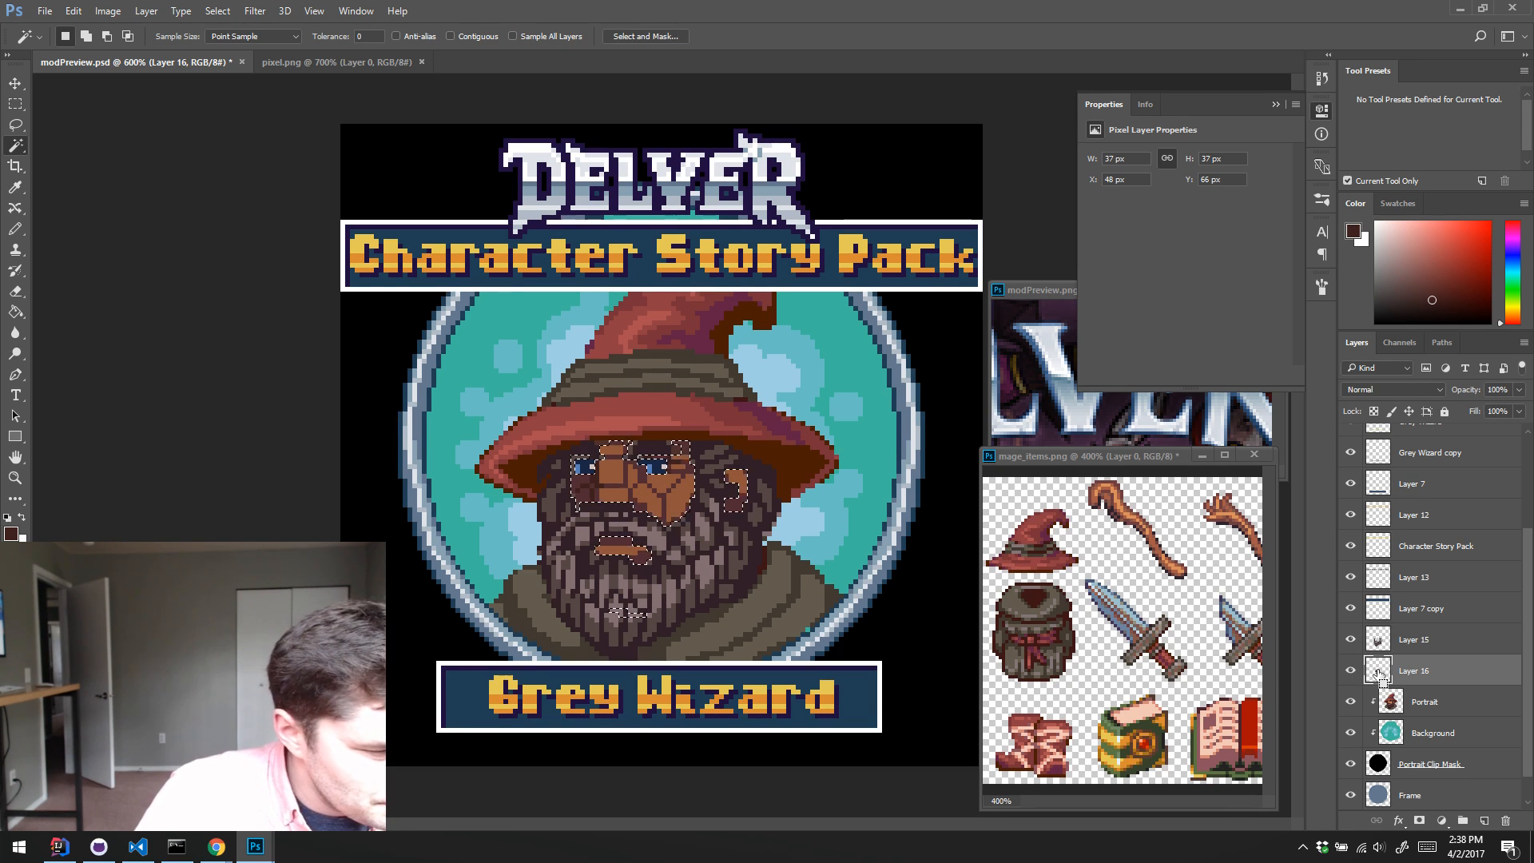
click(1401, 709)
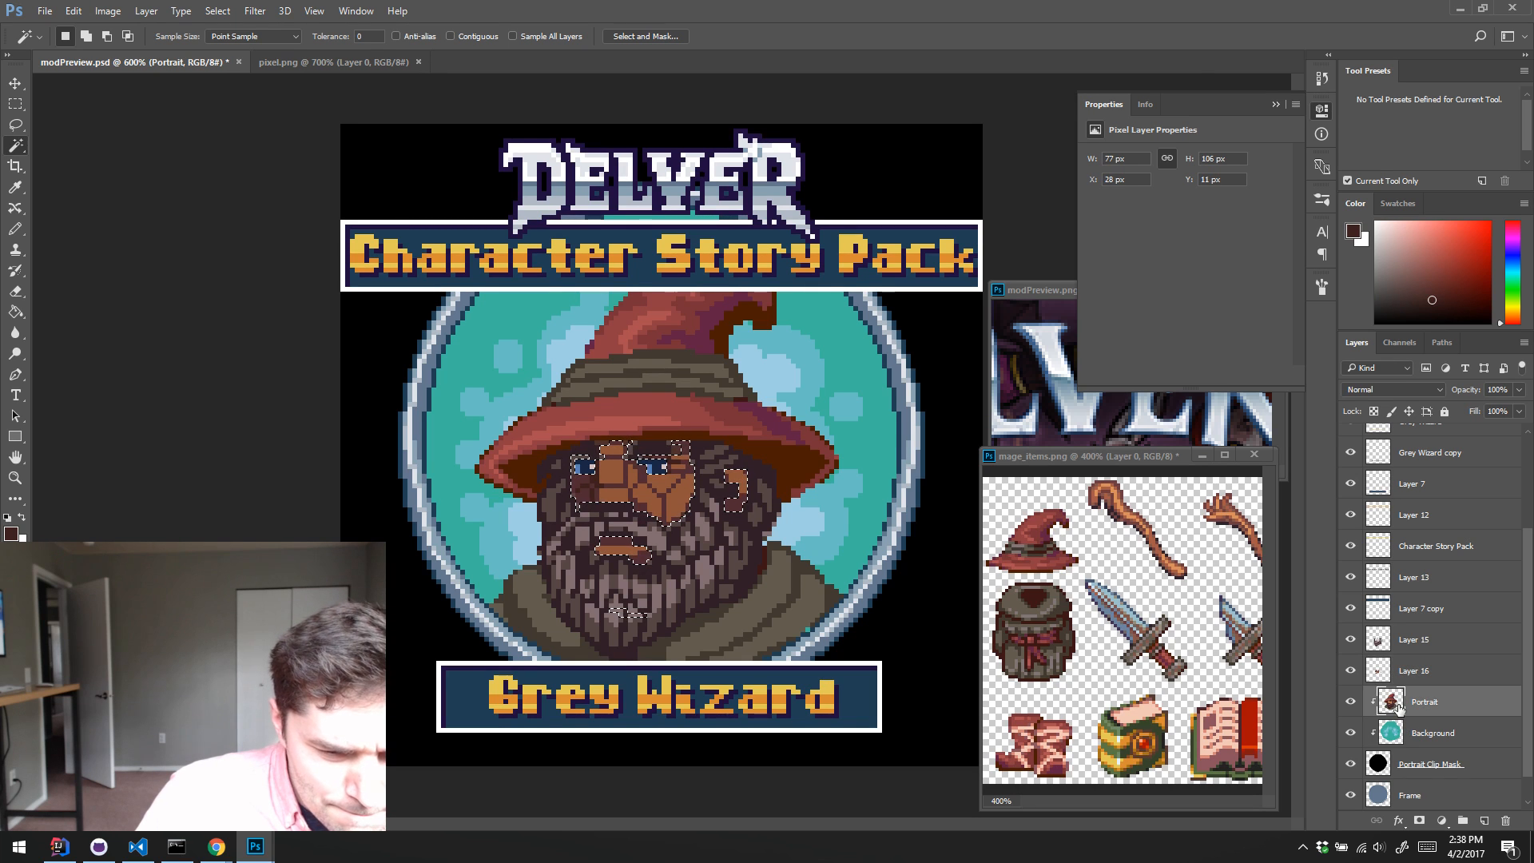
key(ctrl+j)
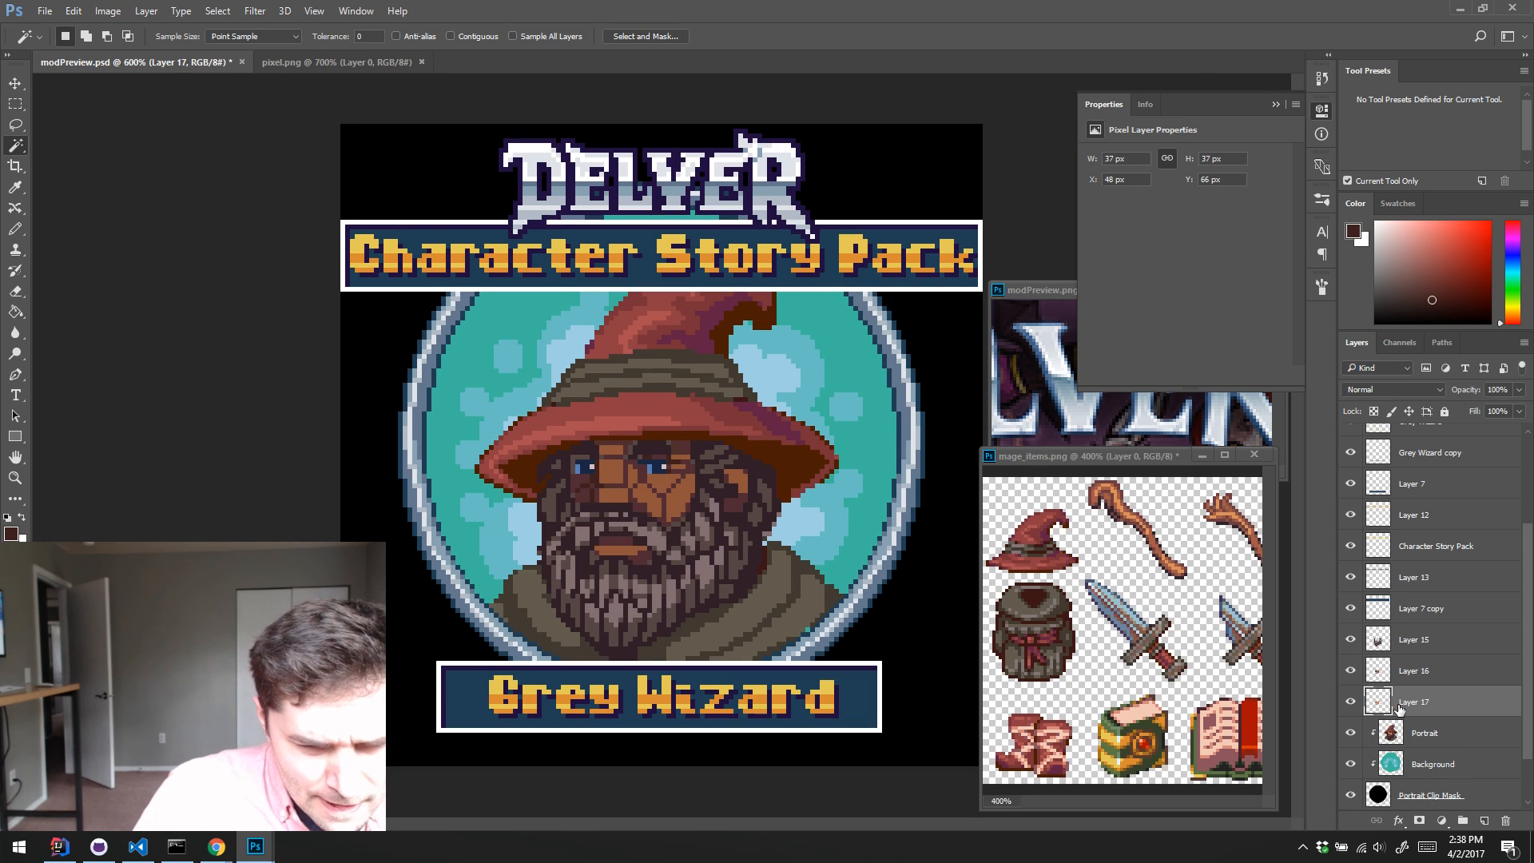
click(1349, 671)
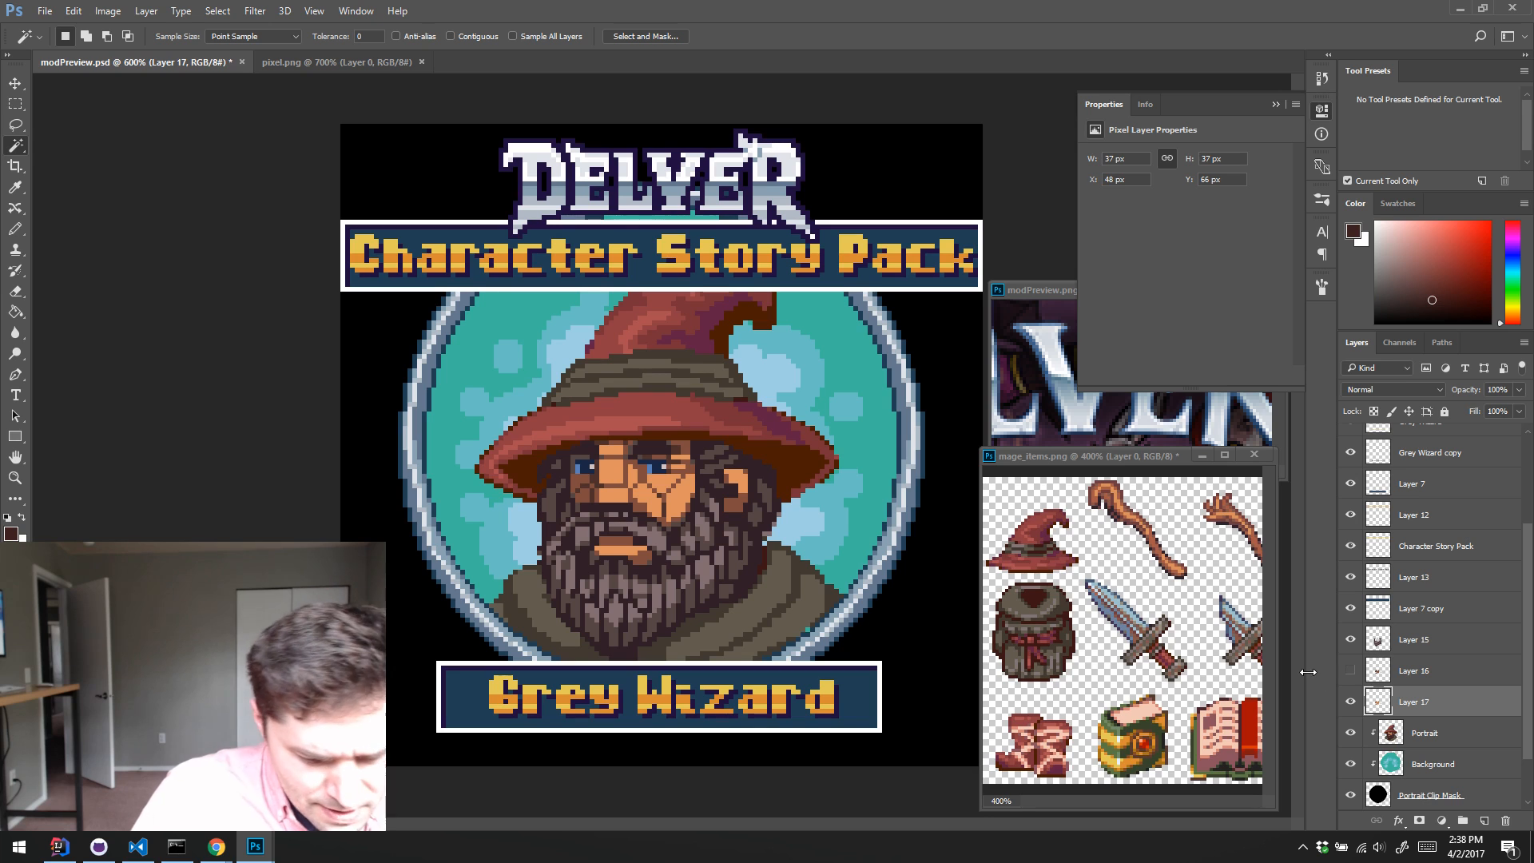
key(ctrl+u)
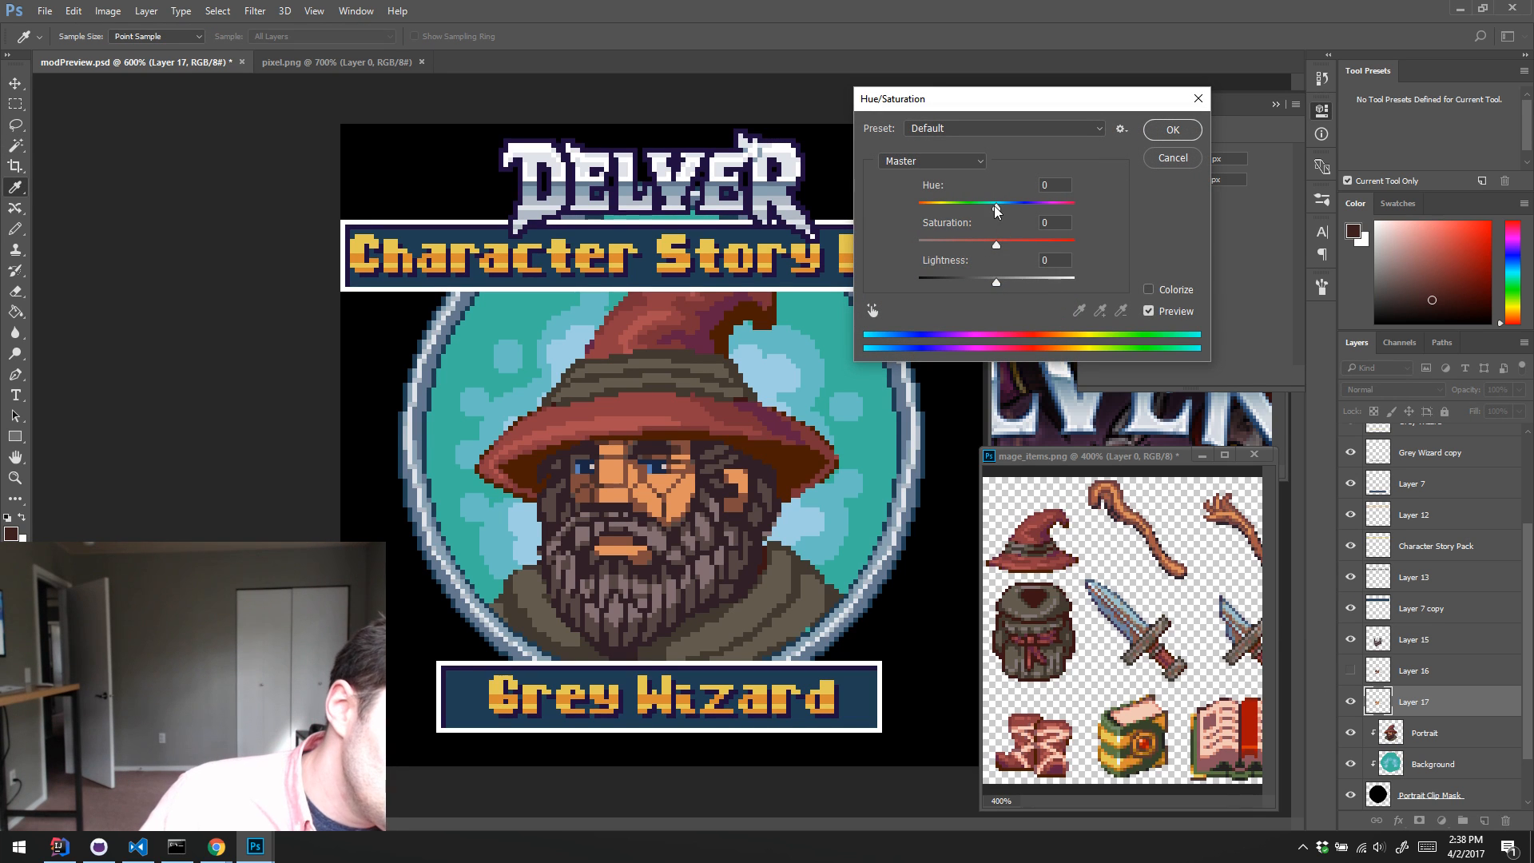
mouse_move(996, 209)
mouse_down()
mouse_move(1013, 211)
mouse_move(903, 212)
mouse_move(986, 216)
mouse_up()
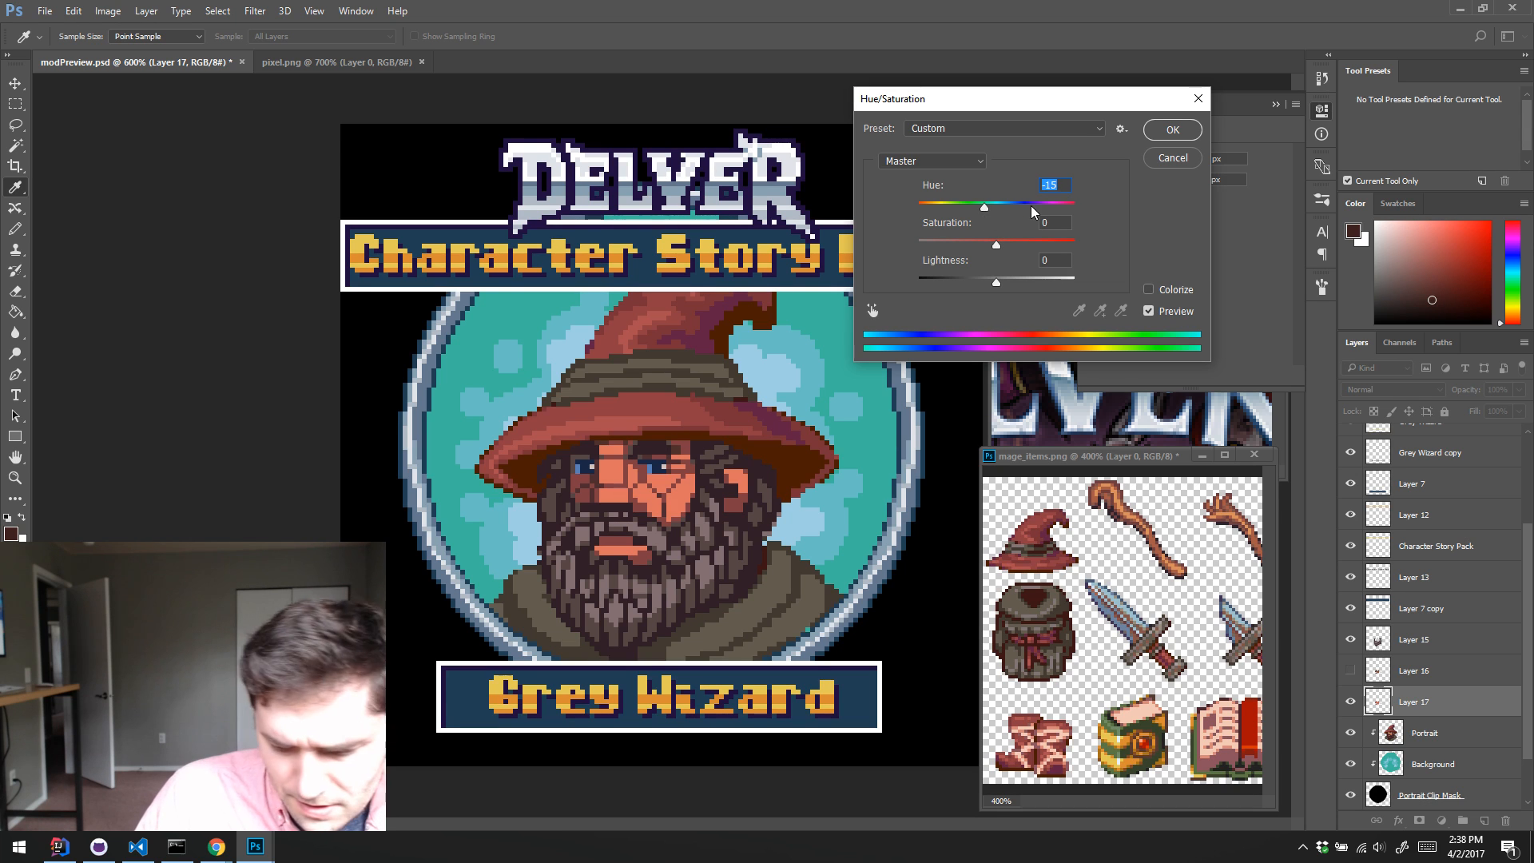
text(0)
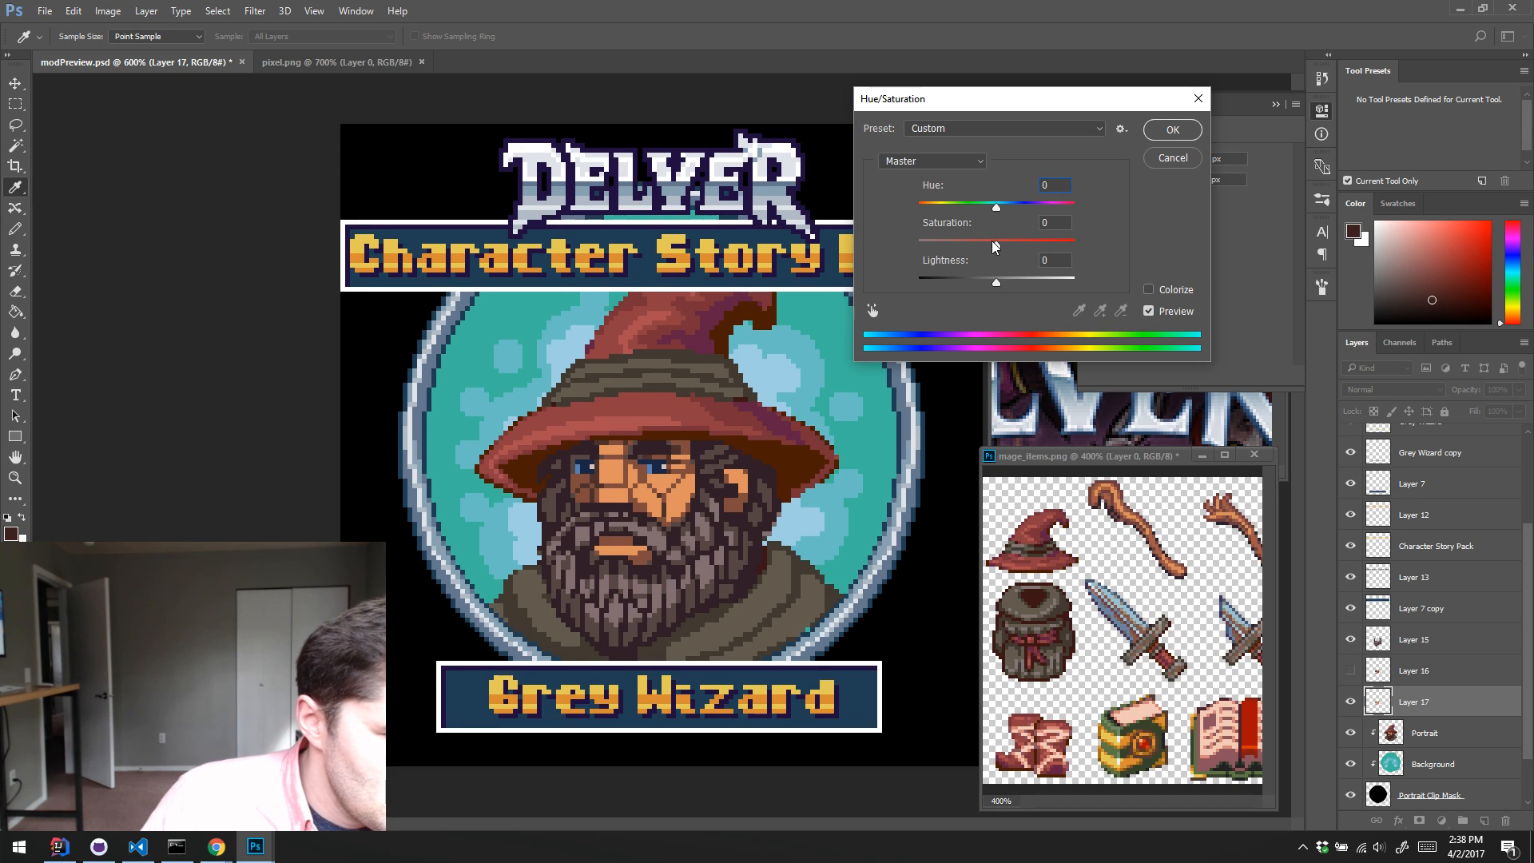
drag(993, 245, 984, 299)
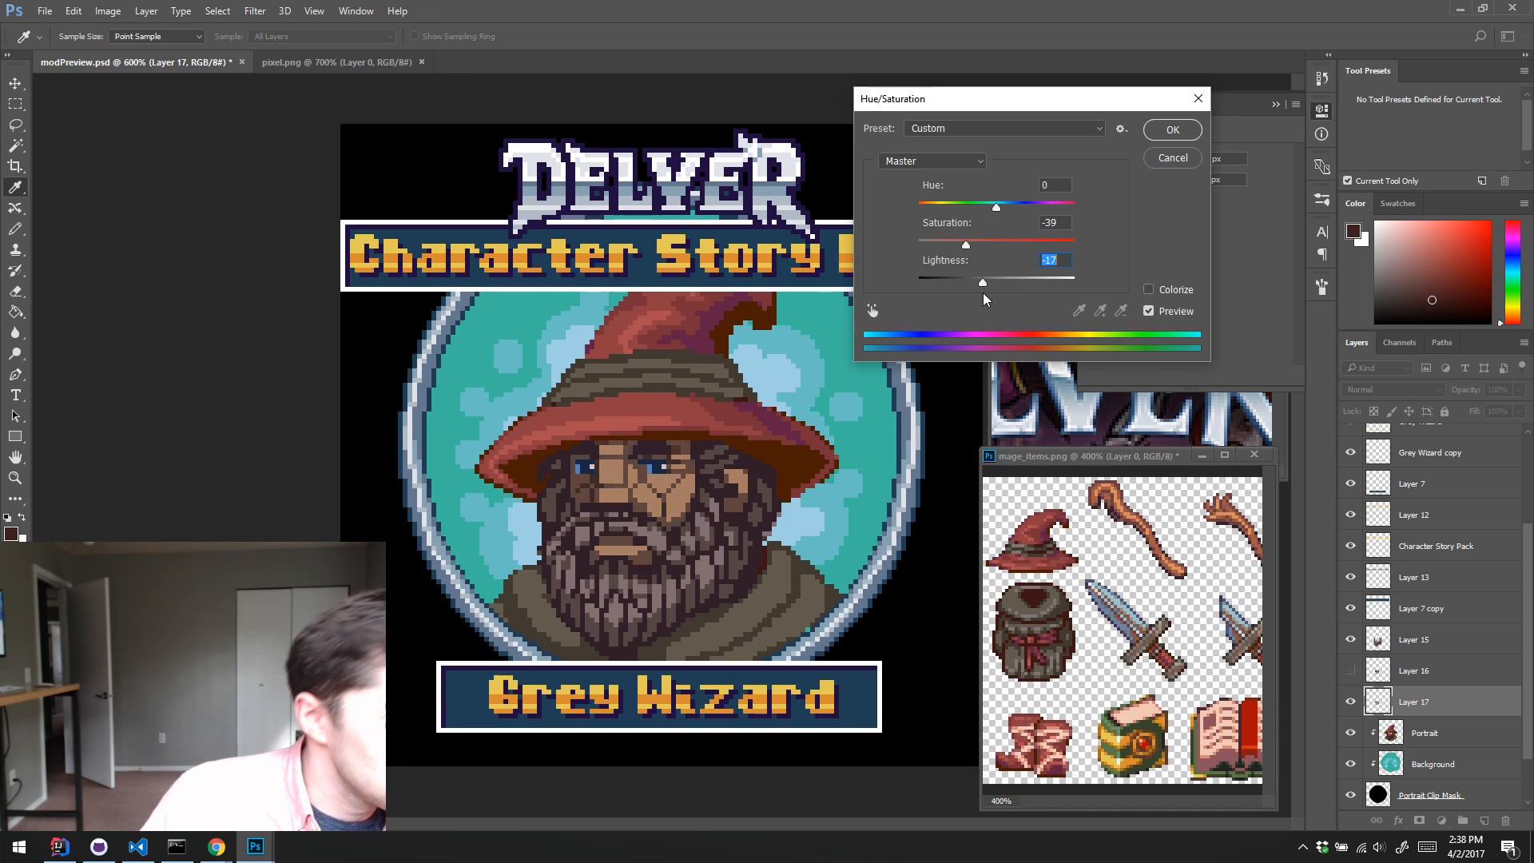
click(1170, 158)
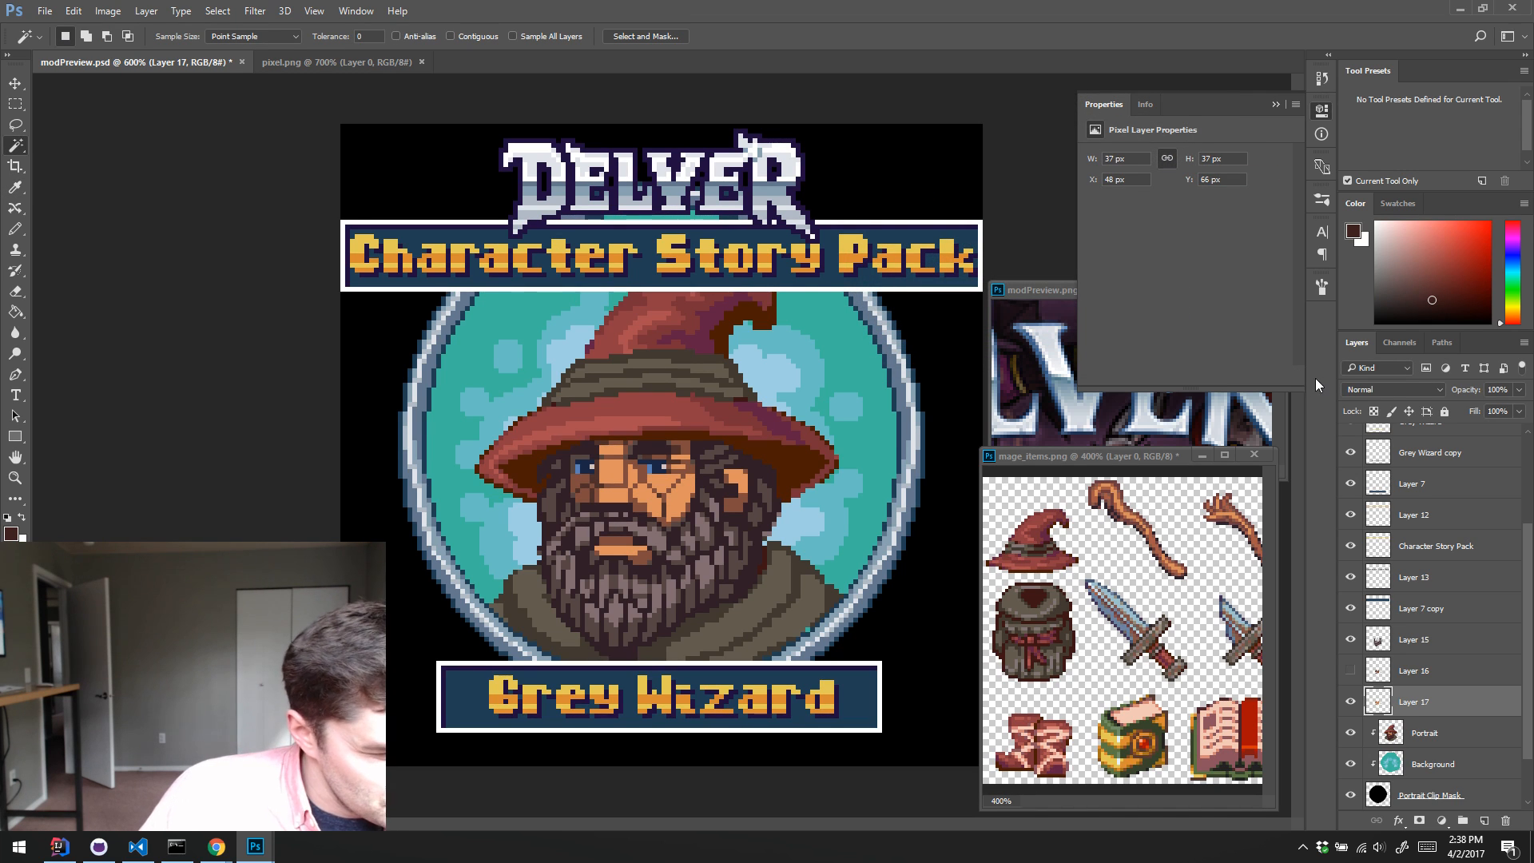
click(1375, 643)
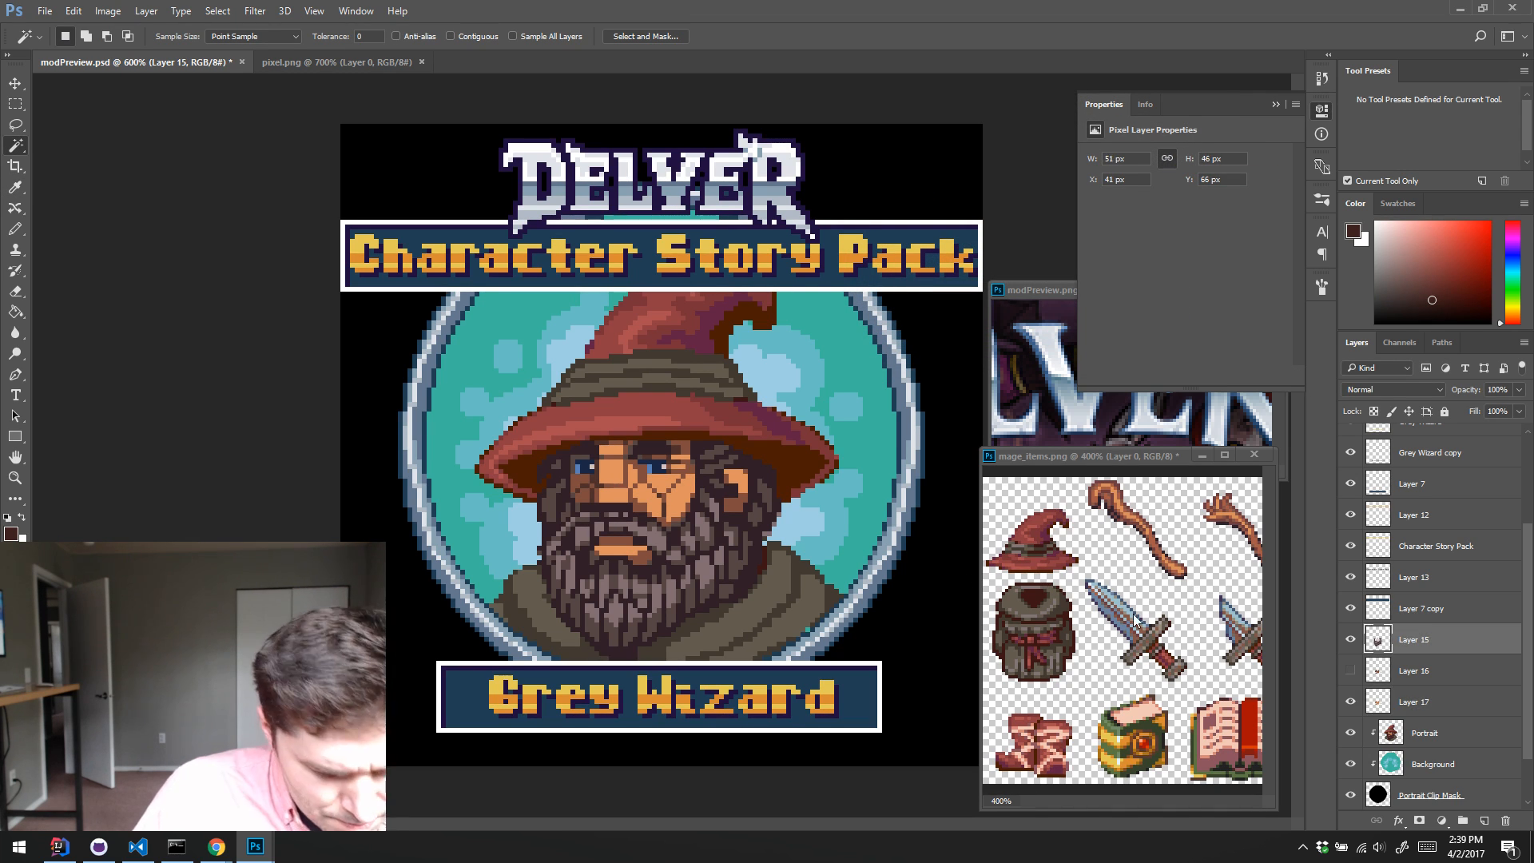
click(771, 599)
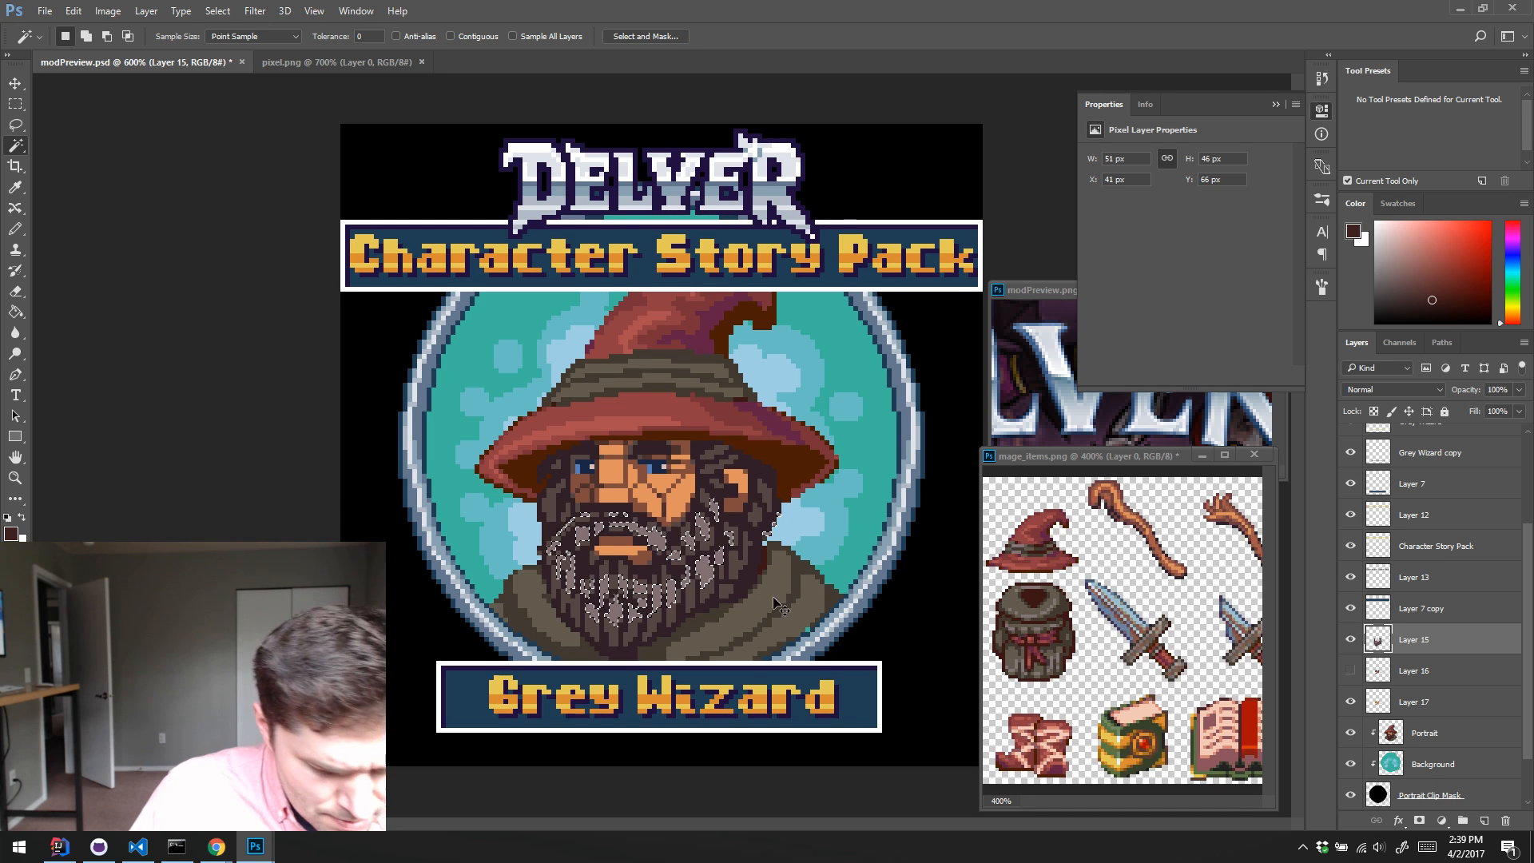
key(ctrl+u)
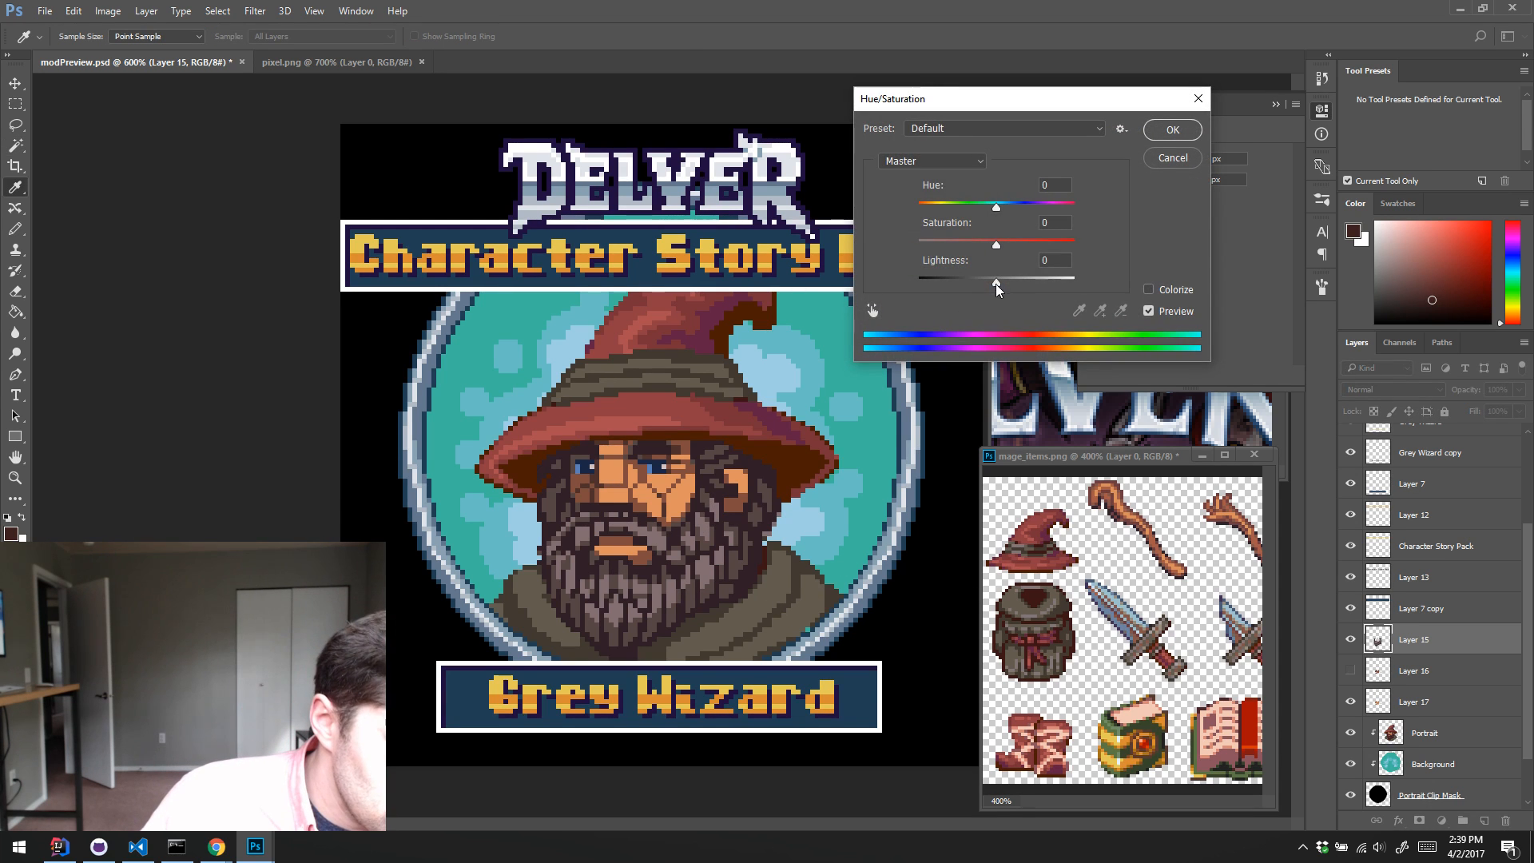
drag(995, 284, 1005, 281)
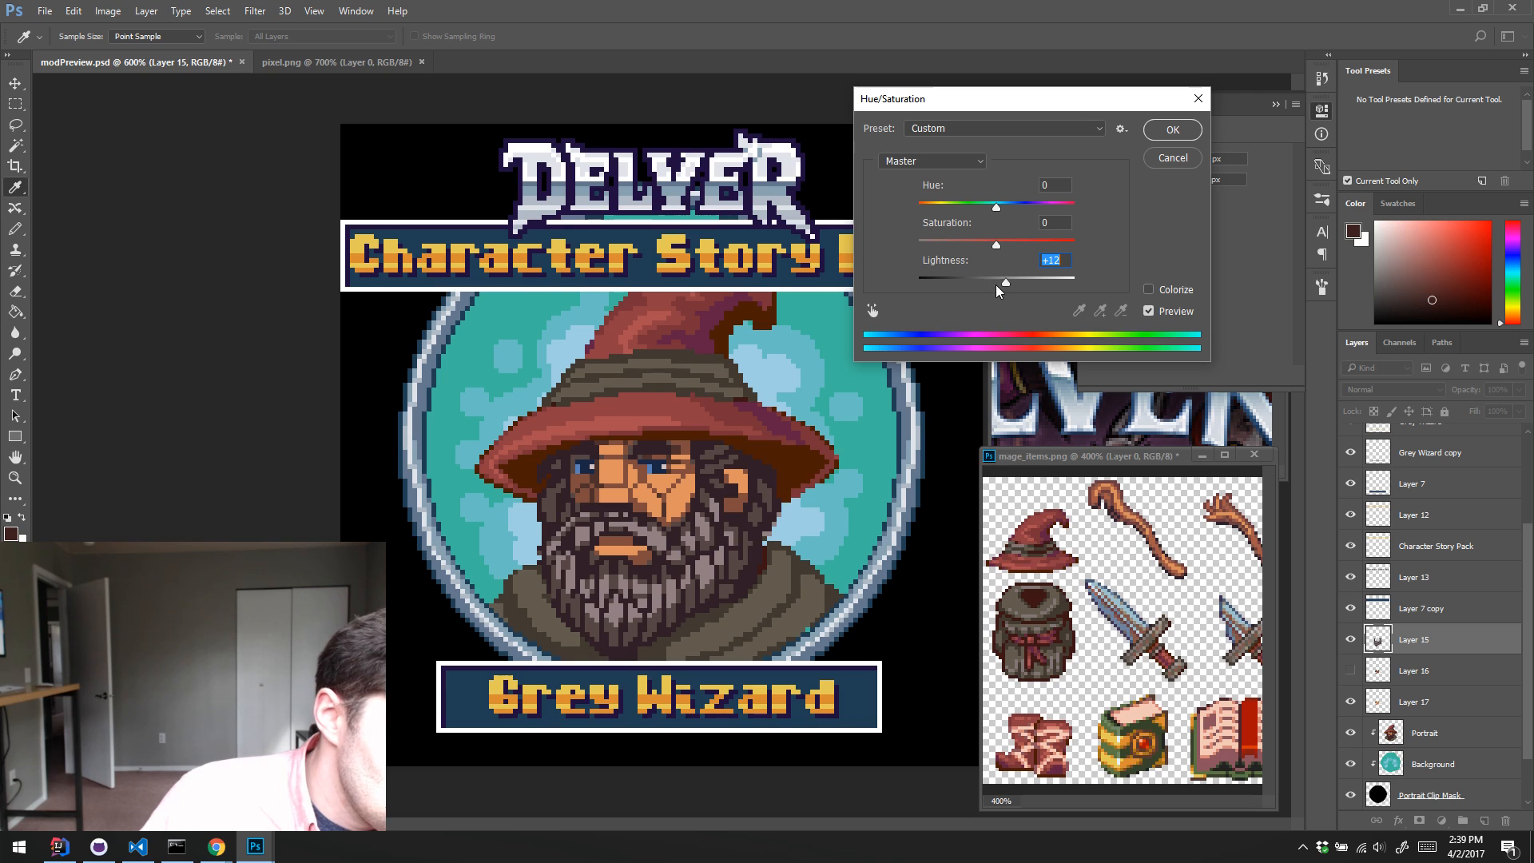
click(1153, 162)
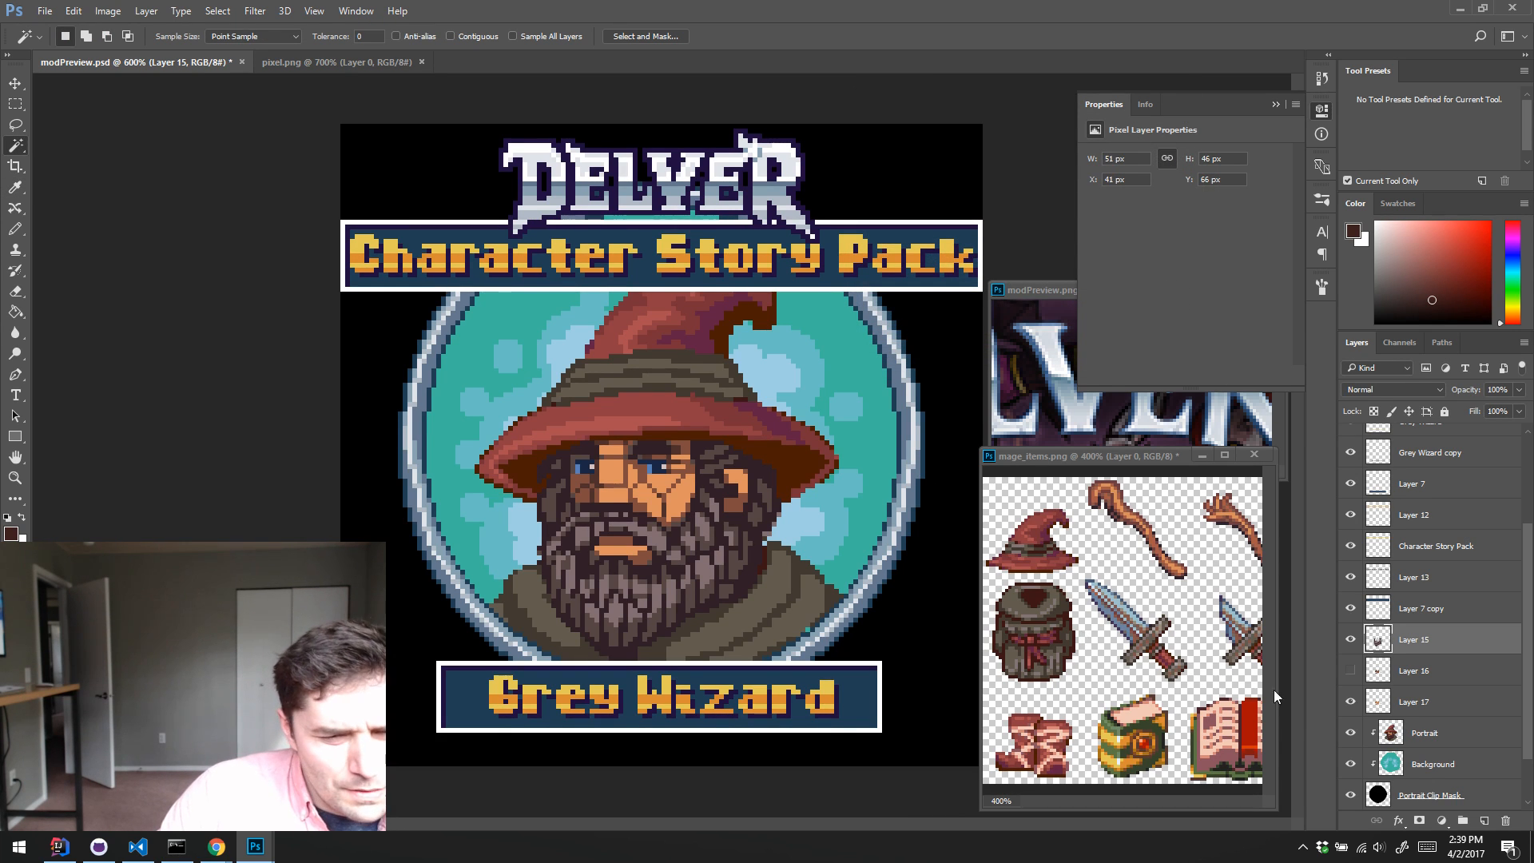
Step: Toggle the visibility of Layer 17 and Layer 16 to compare the face tones, leaving both layers hidden
click(1350, 701)
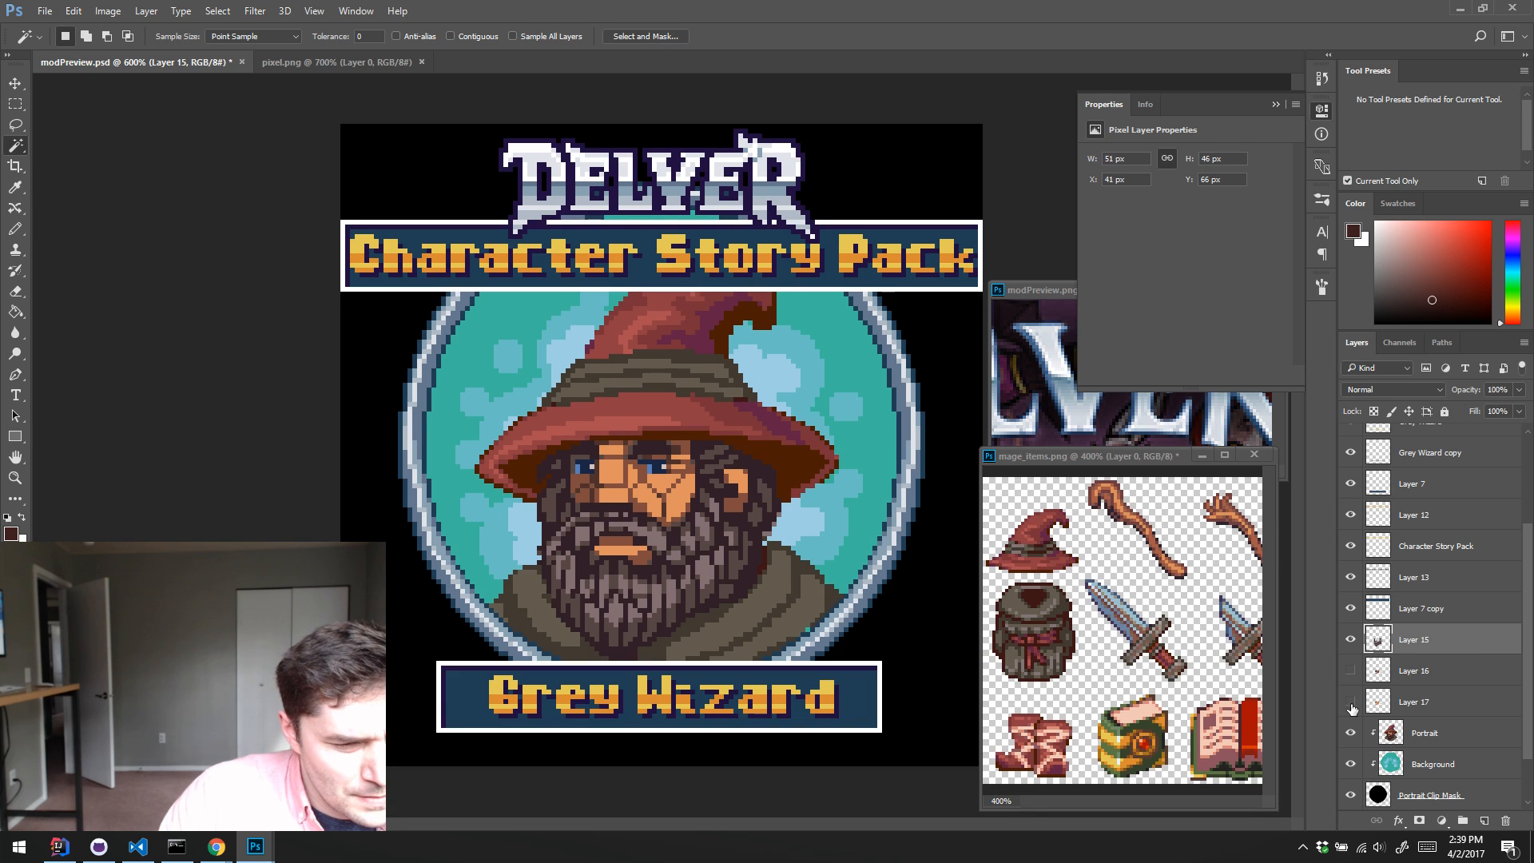
click(1351, 700)
click(1350, 671)
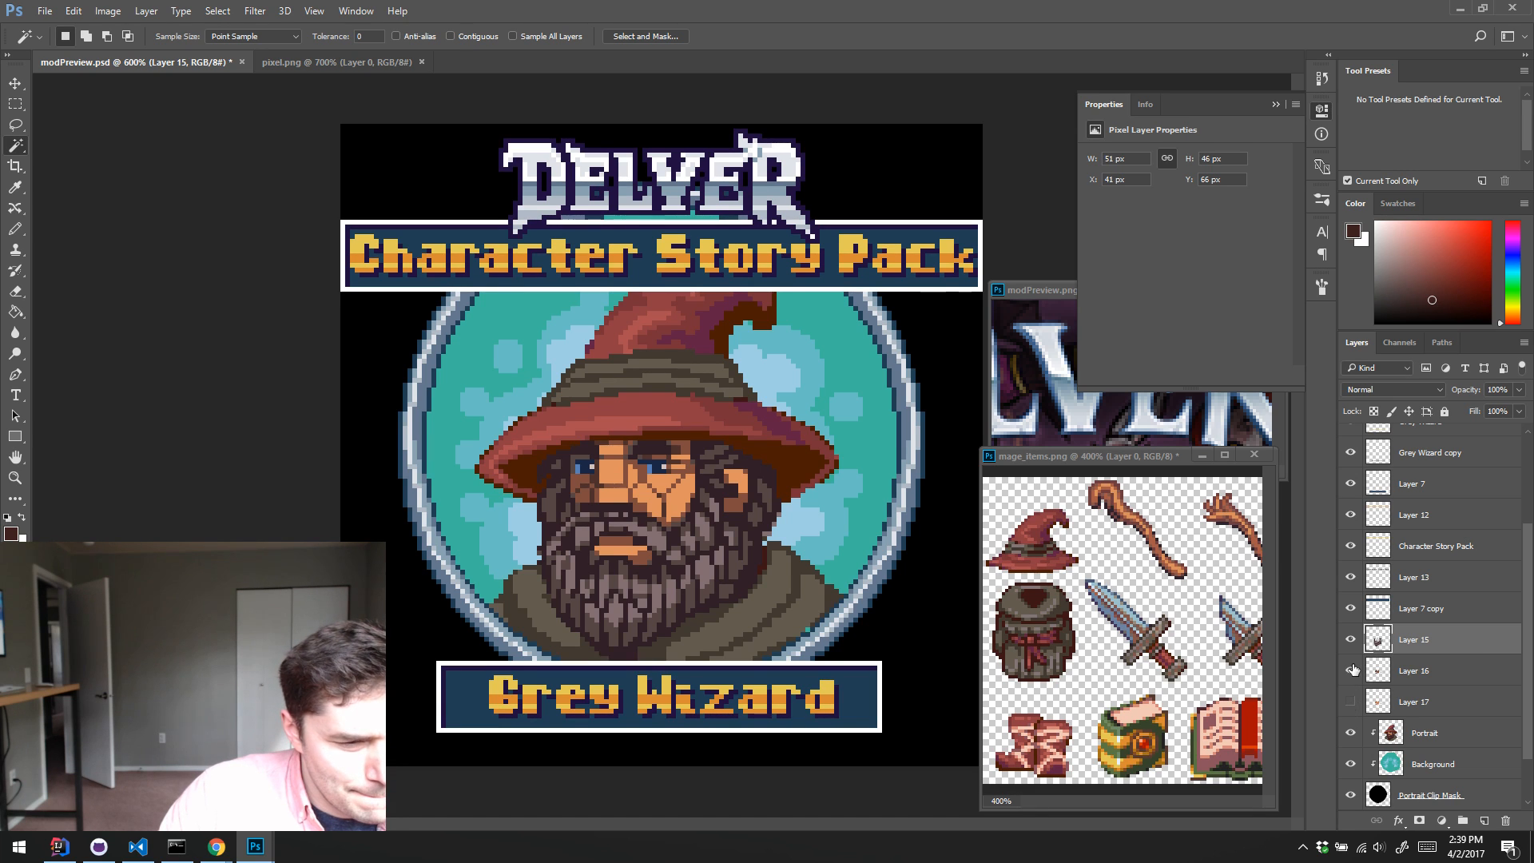
click(1350, 671)
click(1350, 671)
click(1351, 673)
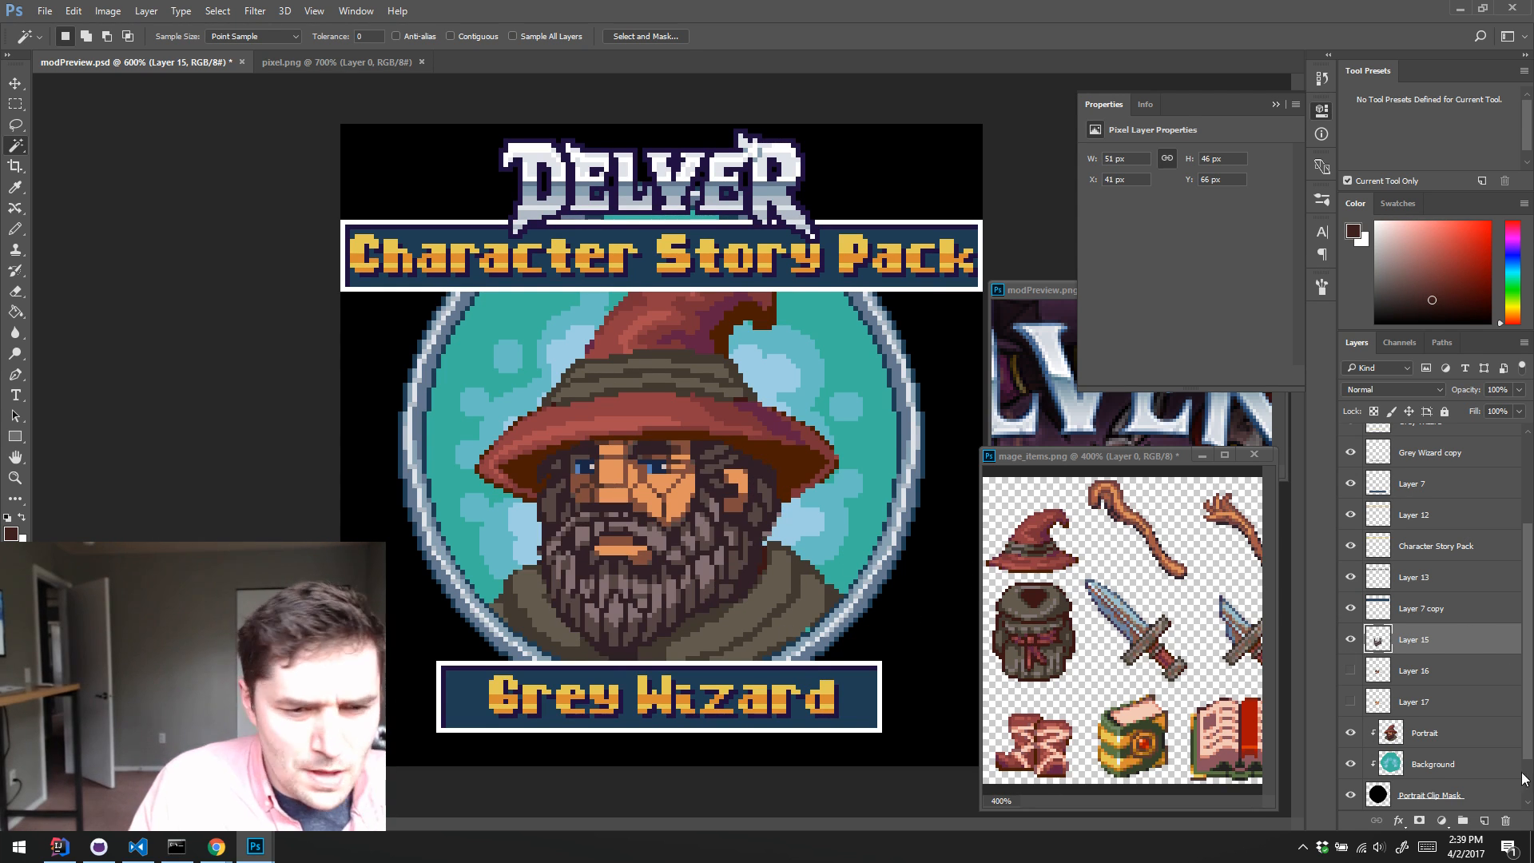
Step: Add a Hue/Saturation adjustment layer above Layer 11 with Saturation -100 and delete its layer mask
scroll(1518, 703, up, 5)
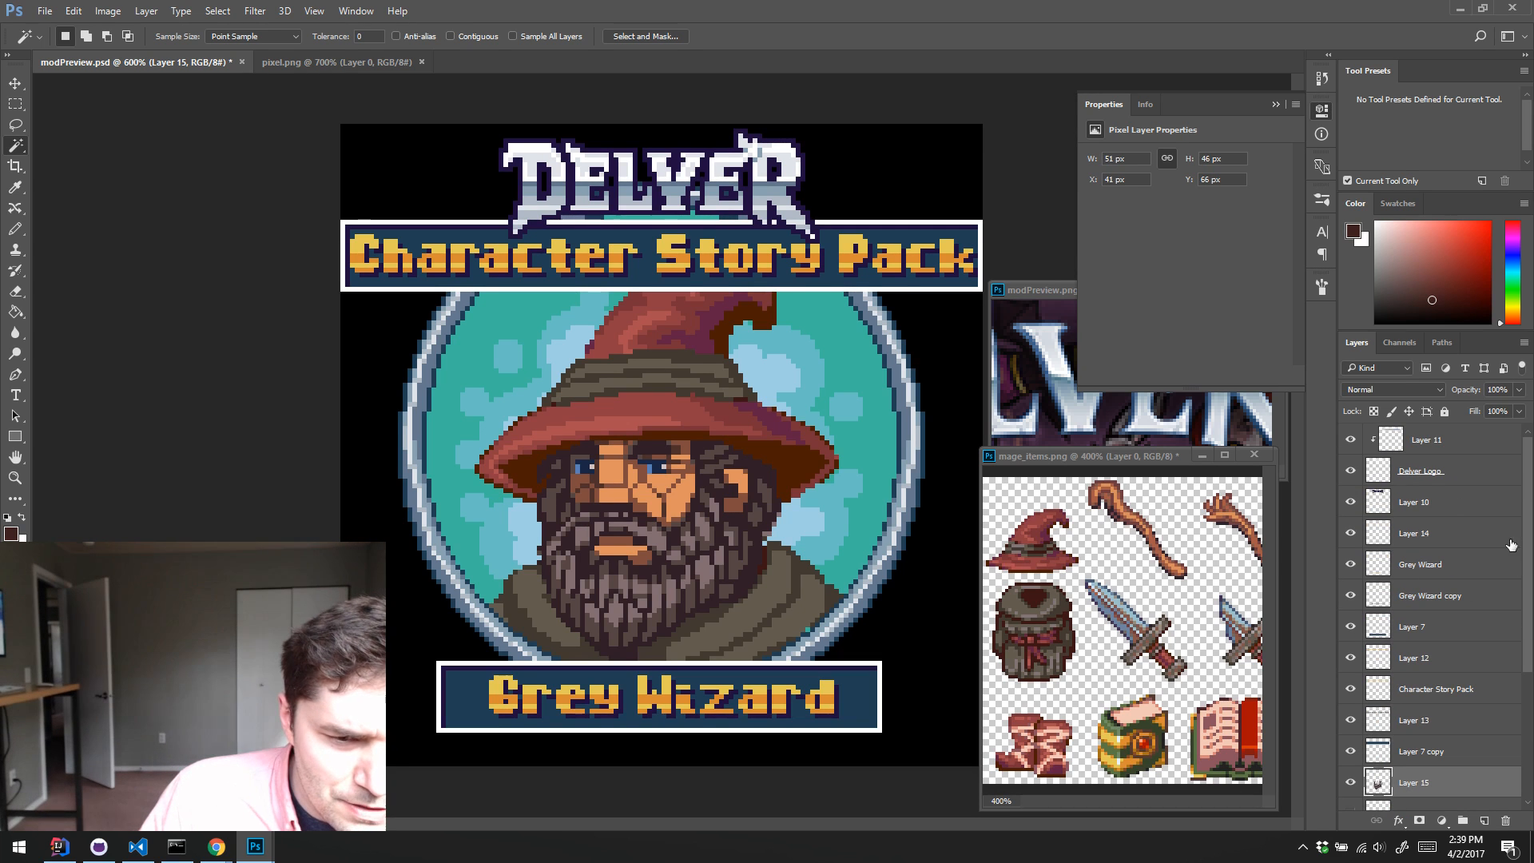
click(1421, 438)
click(1443, 820)
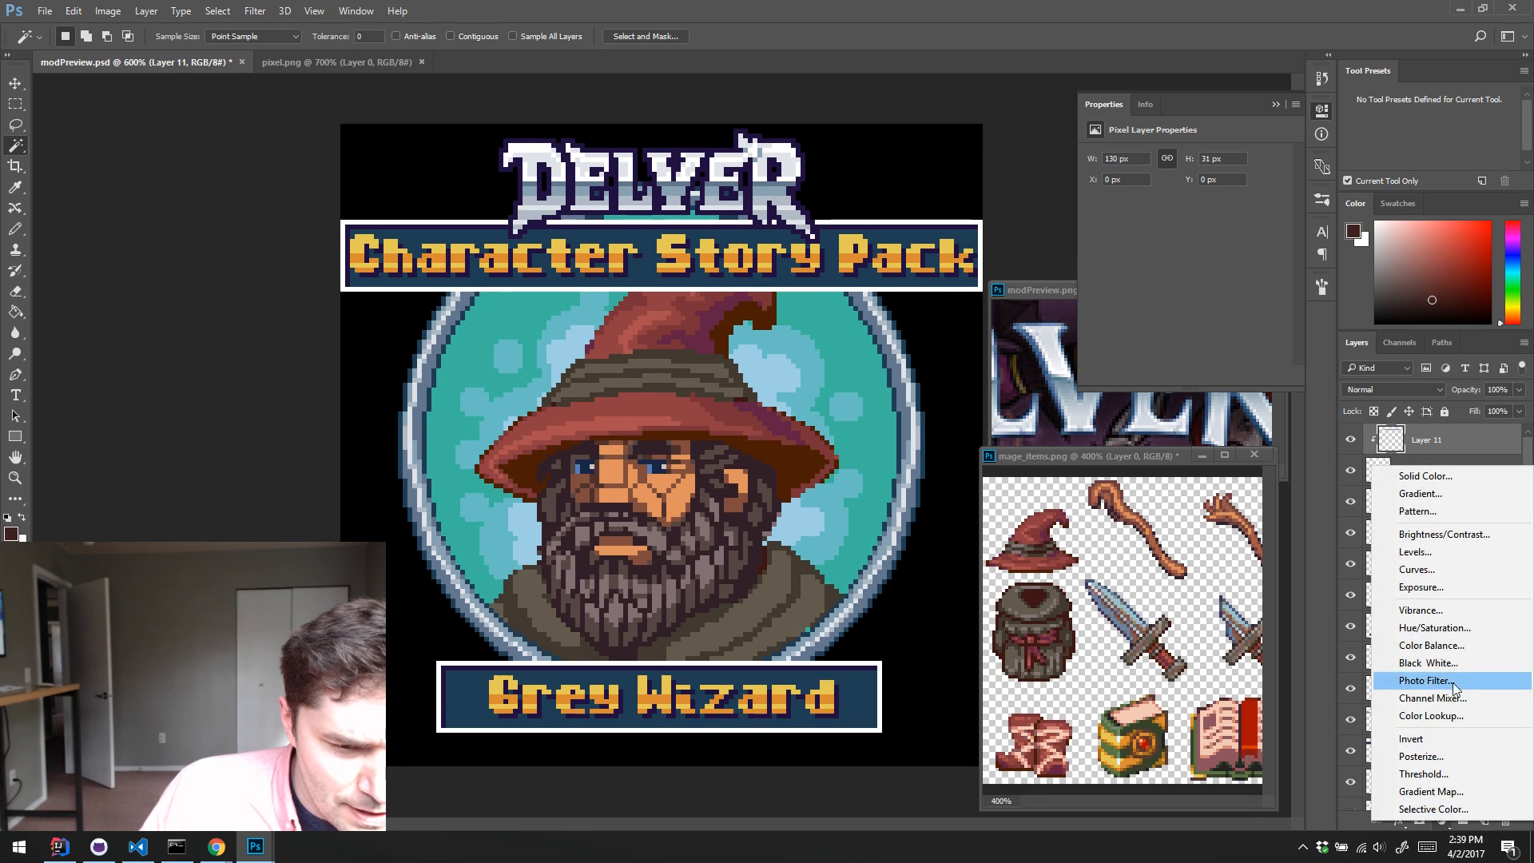
click(1434, 627)
drag(1185, 243, 998, 276)
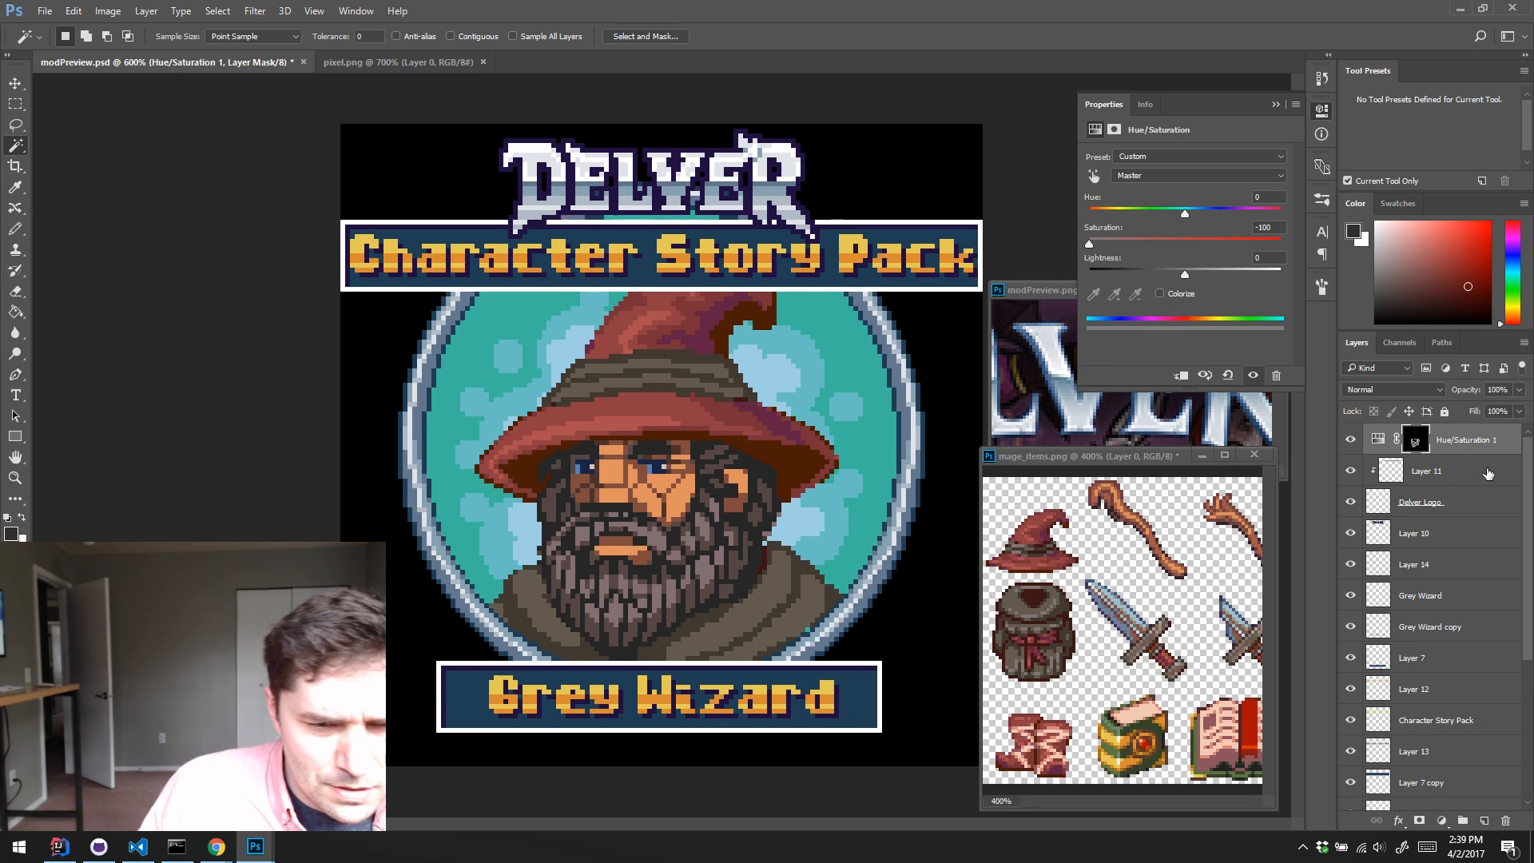
click(1414, 439)
click(1510, 817)
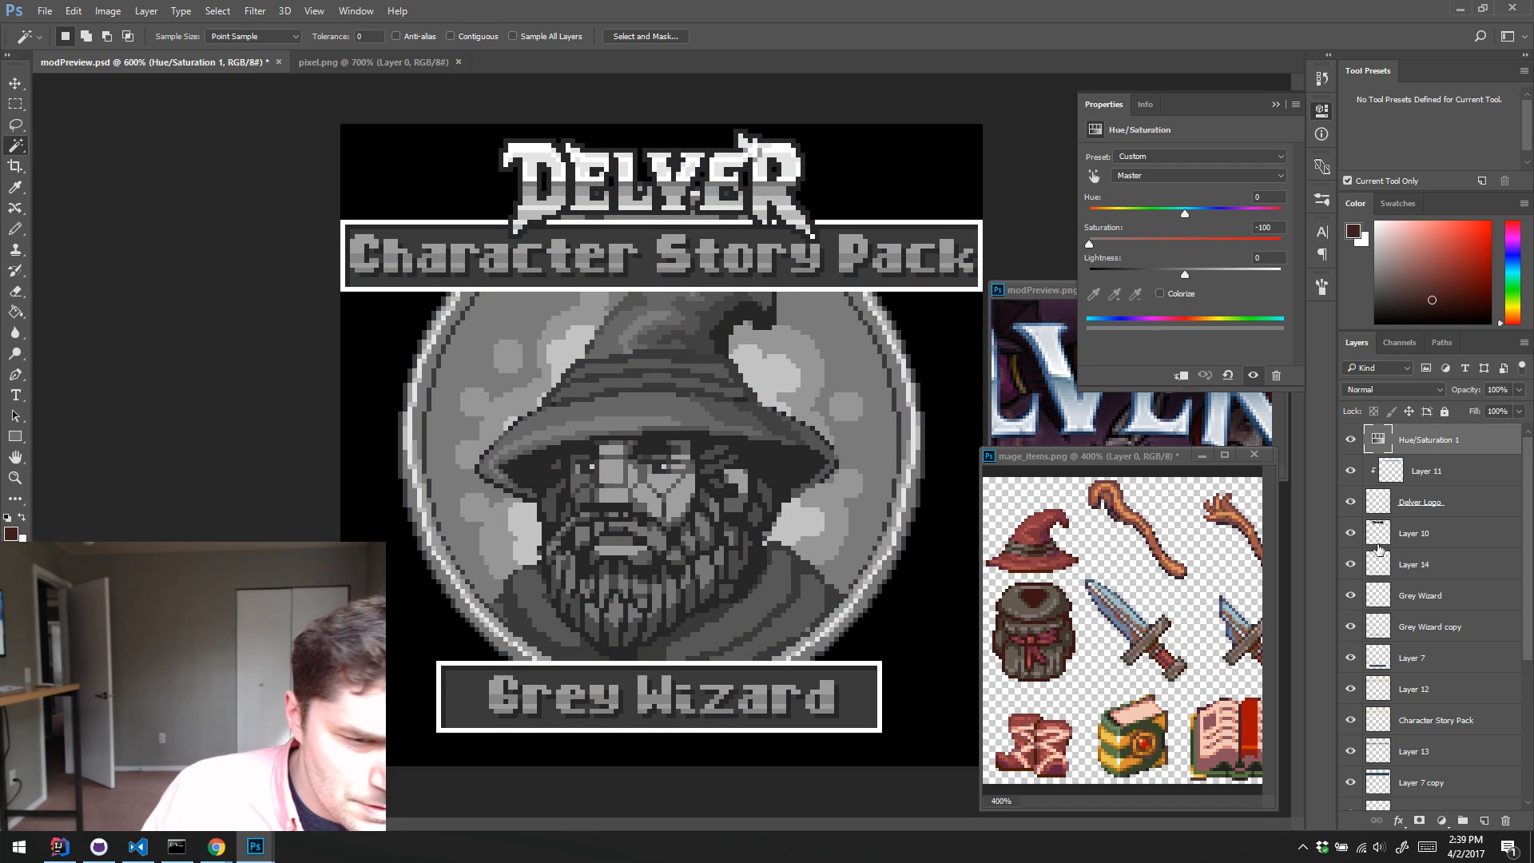
Step: Compare the whole image in greyscale and in colour by toggling the Hue/Saturation adjustment layer, leaving it hidden
scroll(1378, 551, down, 5)
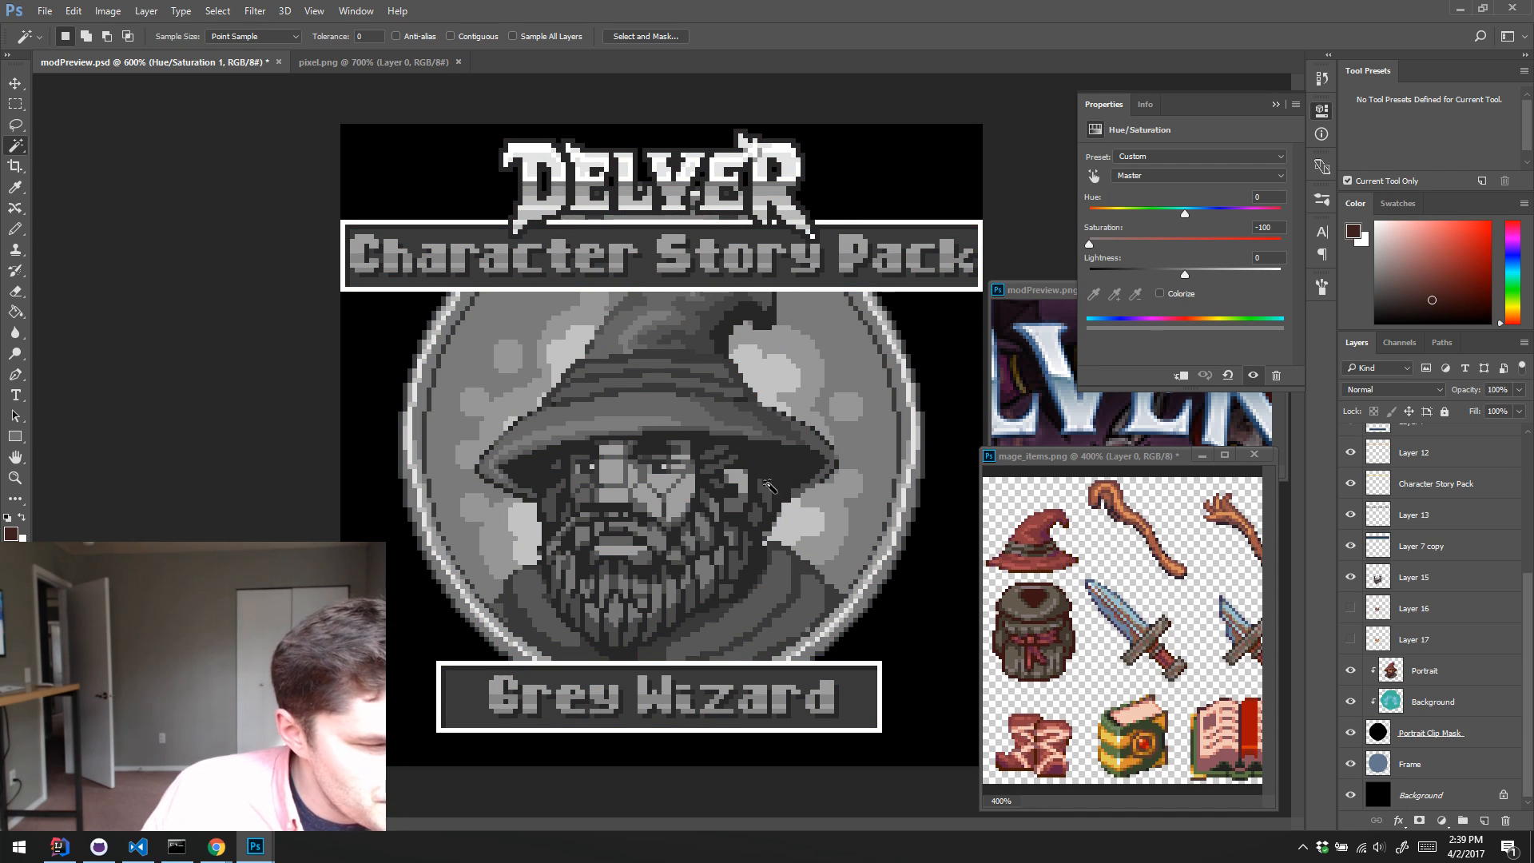
scroll(1367, 476, up, 5)
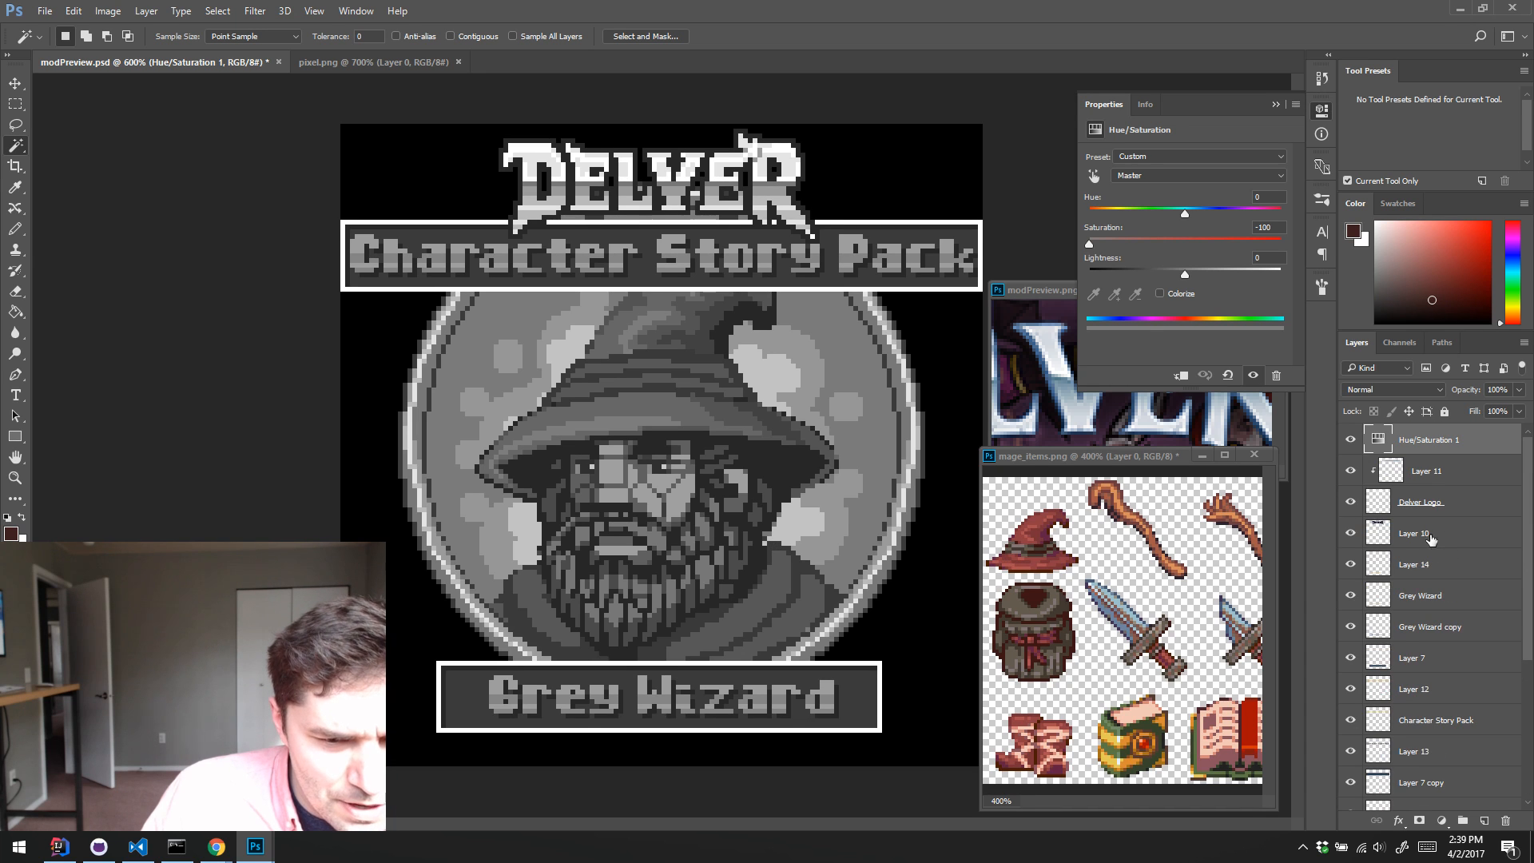
click(1350, 440)
click(1350, 440)
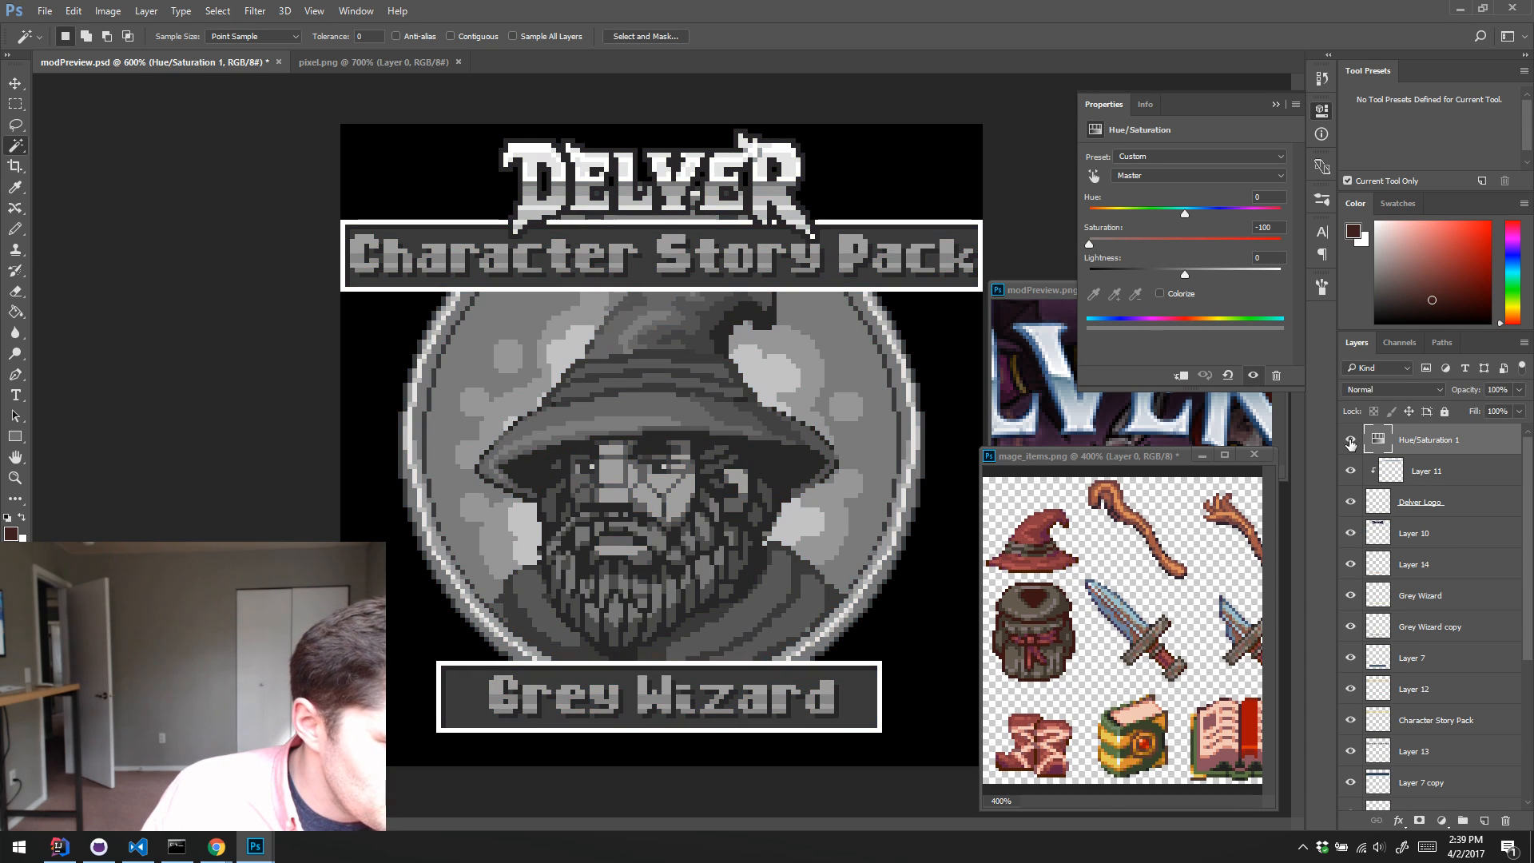
click(1350, 440)
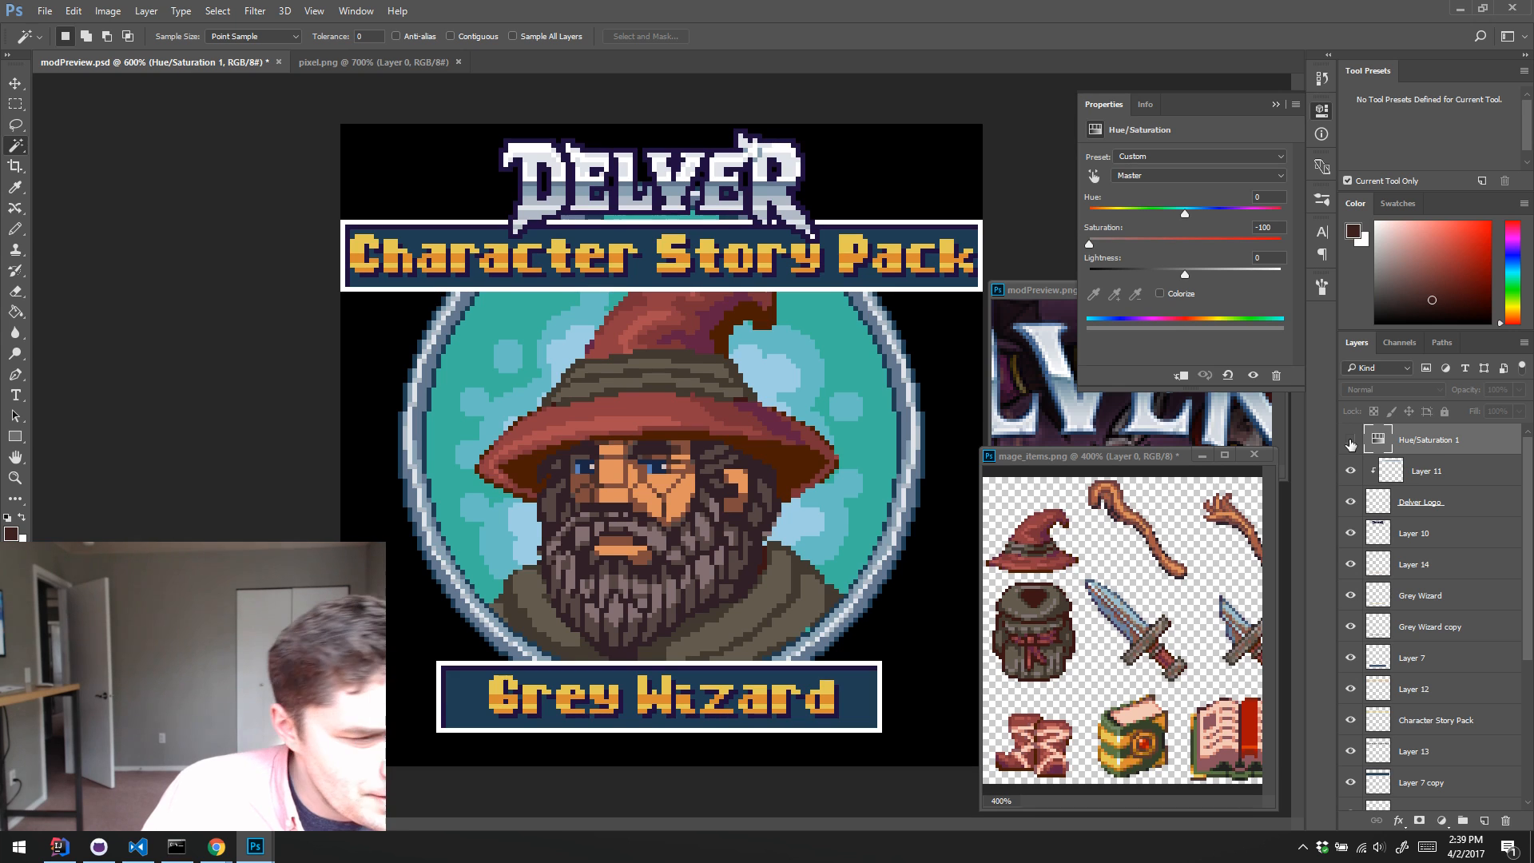
click(1350, 440)
click(1350, 440)
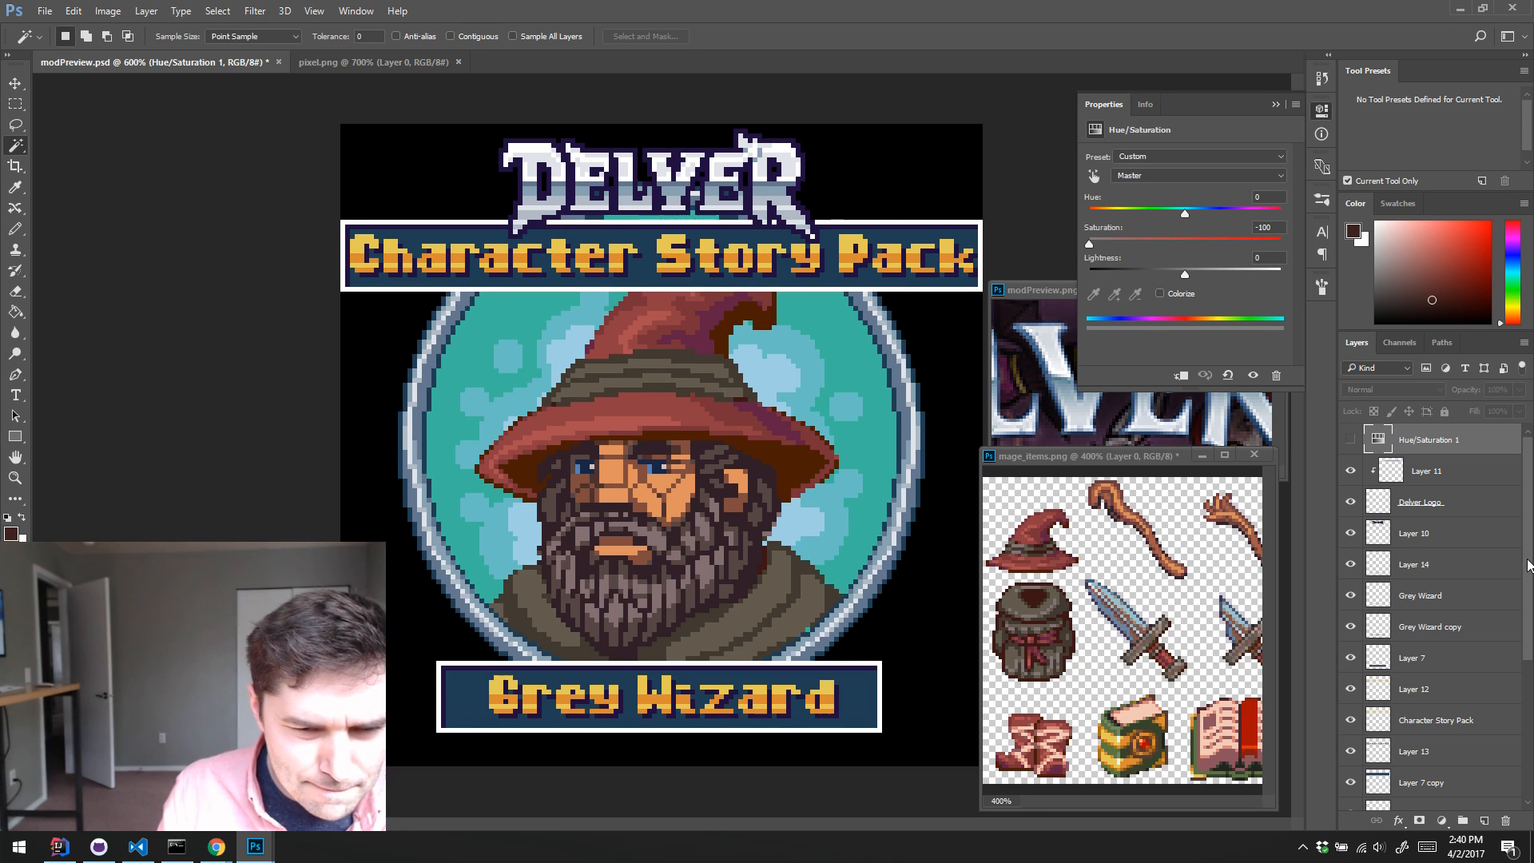
Step: Make the Portrait layer active and briefly hide it to see which parts of the wizard it holds
drag(1527, 564, 1518, 720)
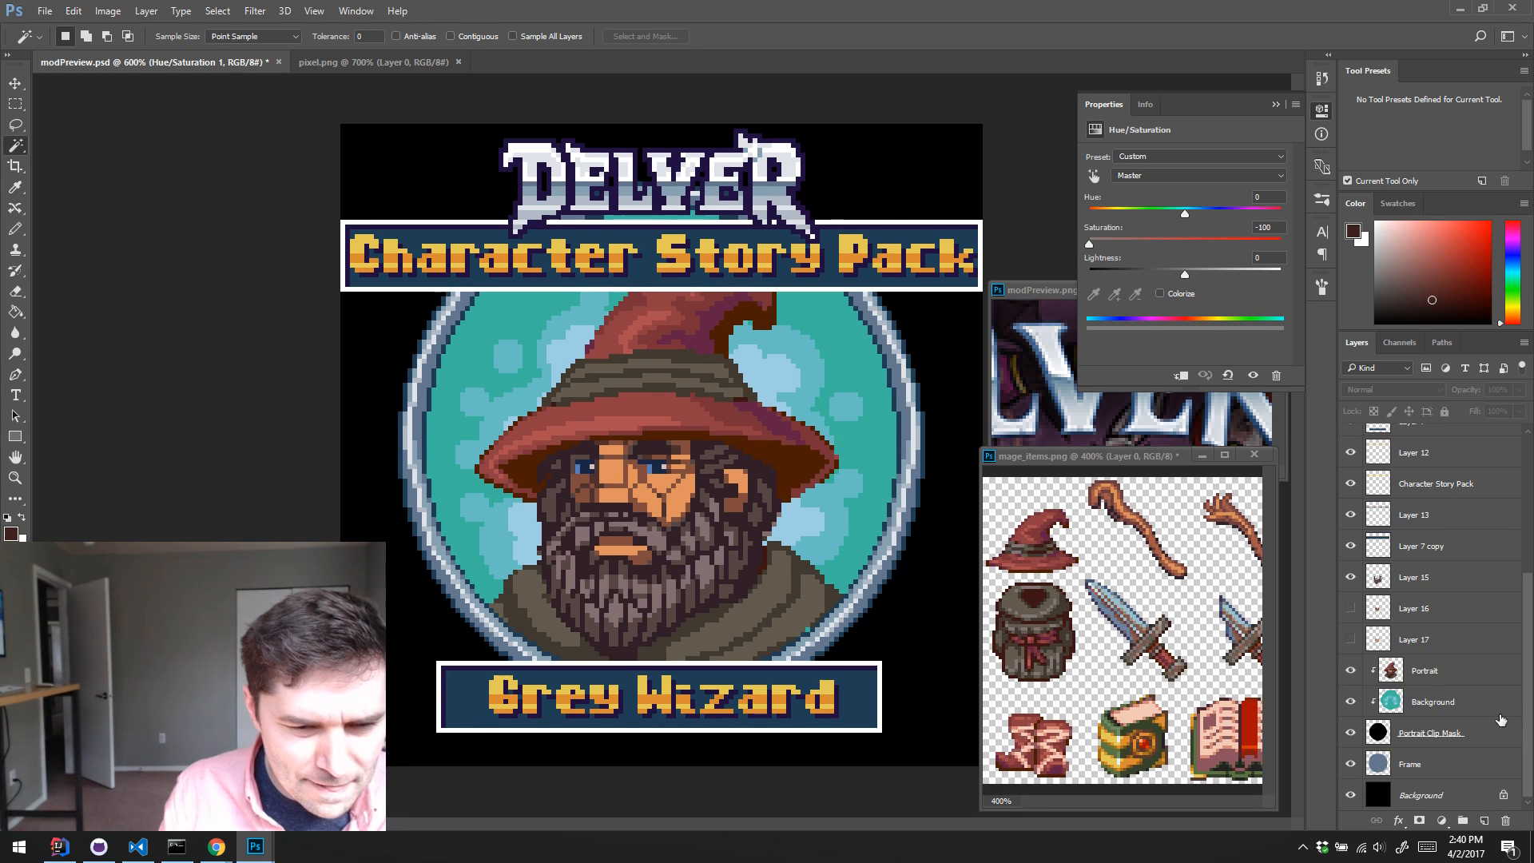
click(1395, 669)
click(1351, 673)
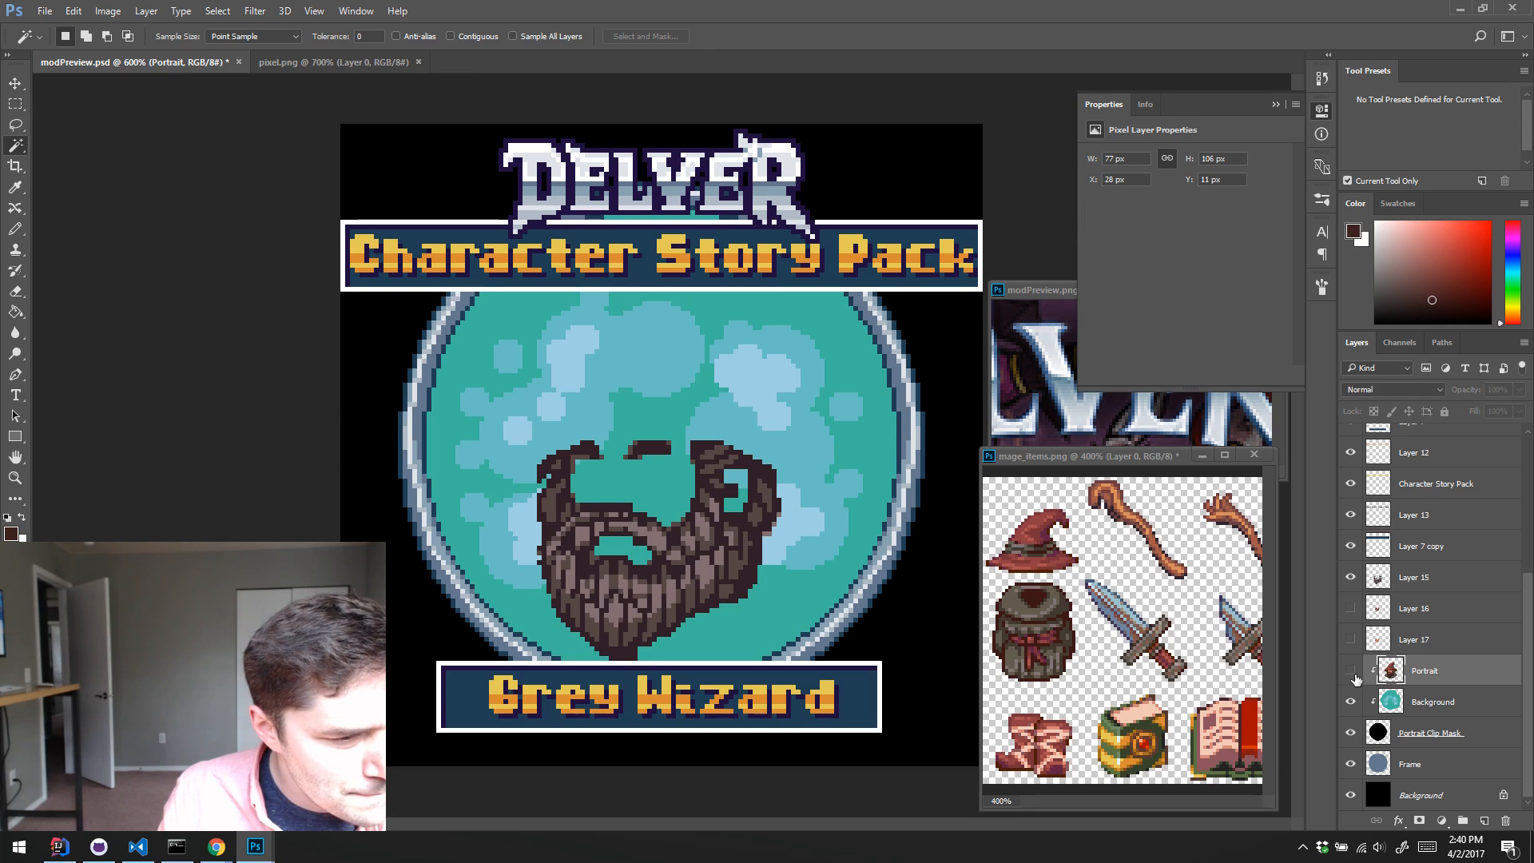
click(1350, 671)
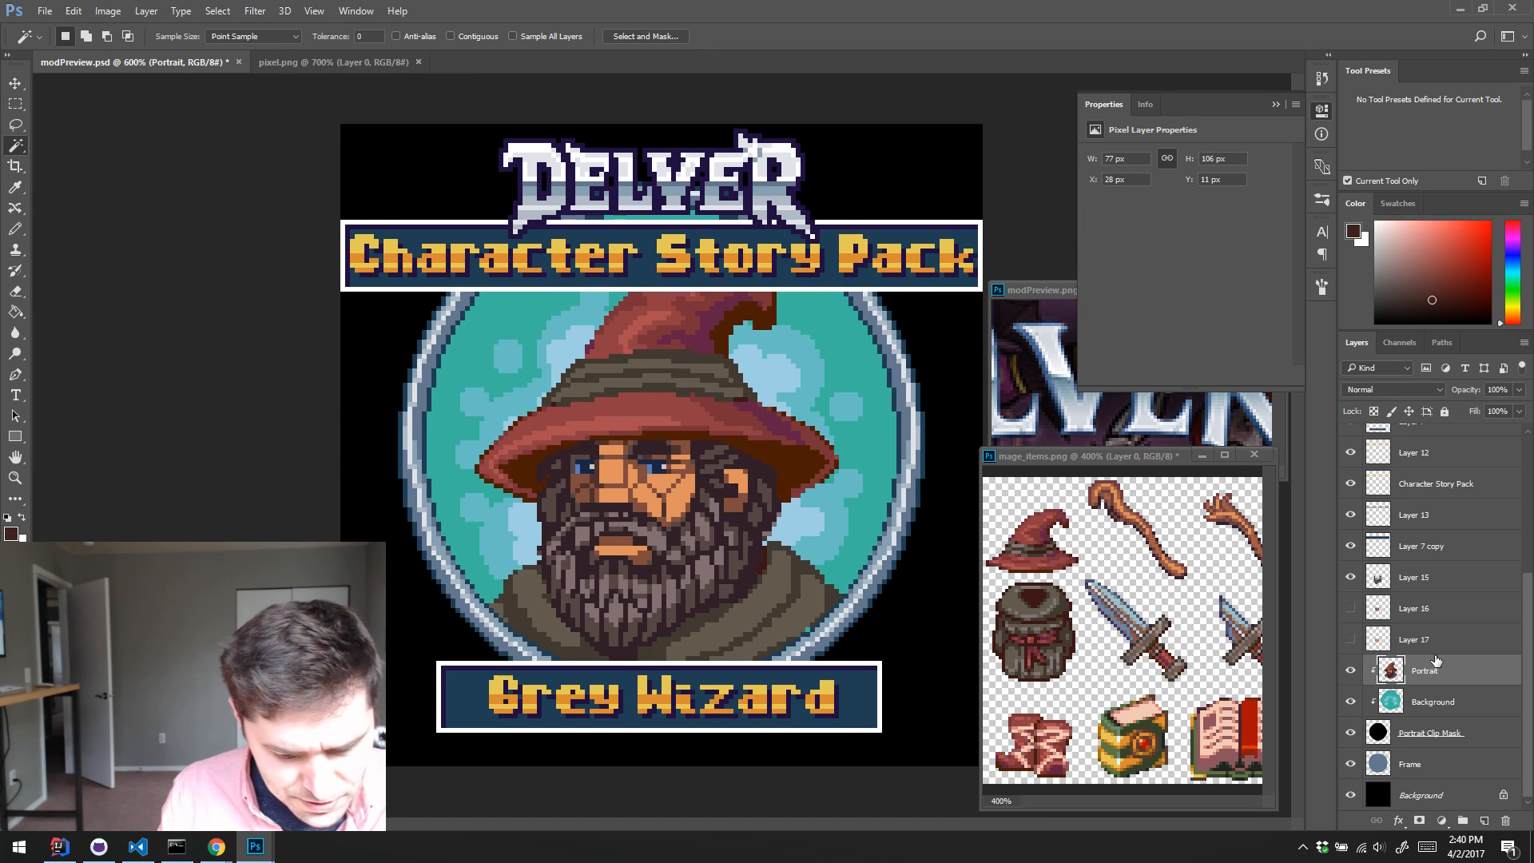
Step: Retouch pixels along the underside of the hat brim on the Portrait layer with the Pencil, using colours sampled from the hat and shadow
key(b)
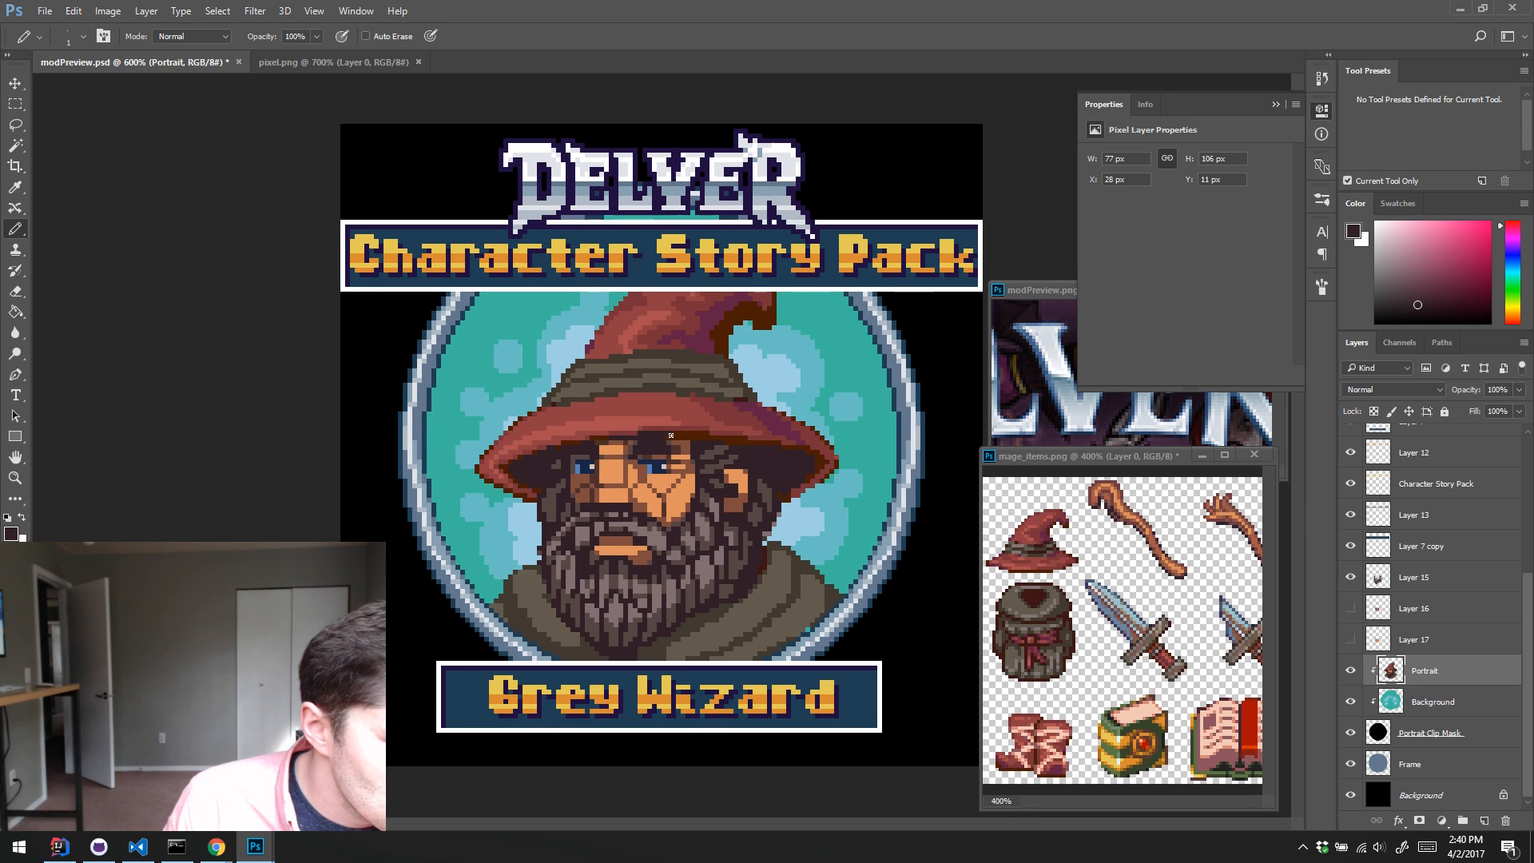
alt+click(648, 433)
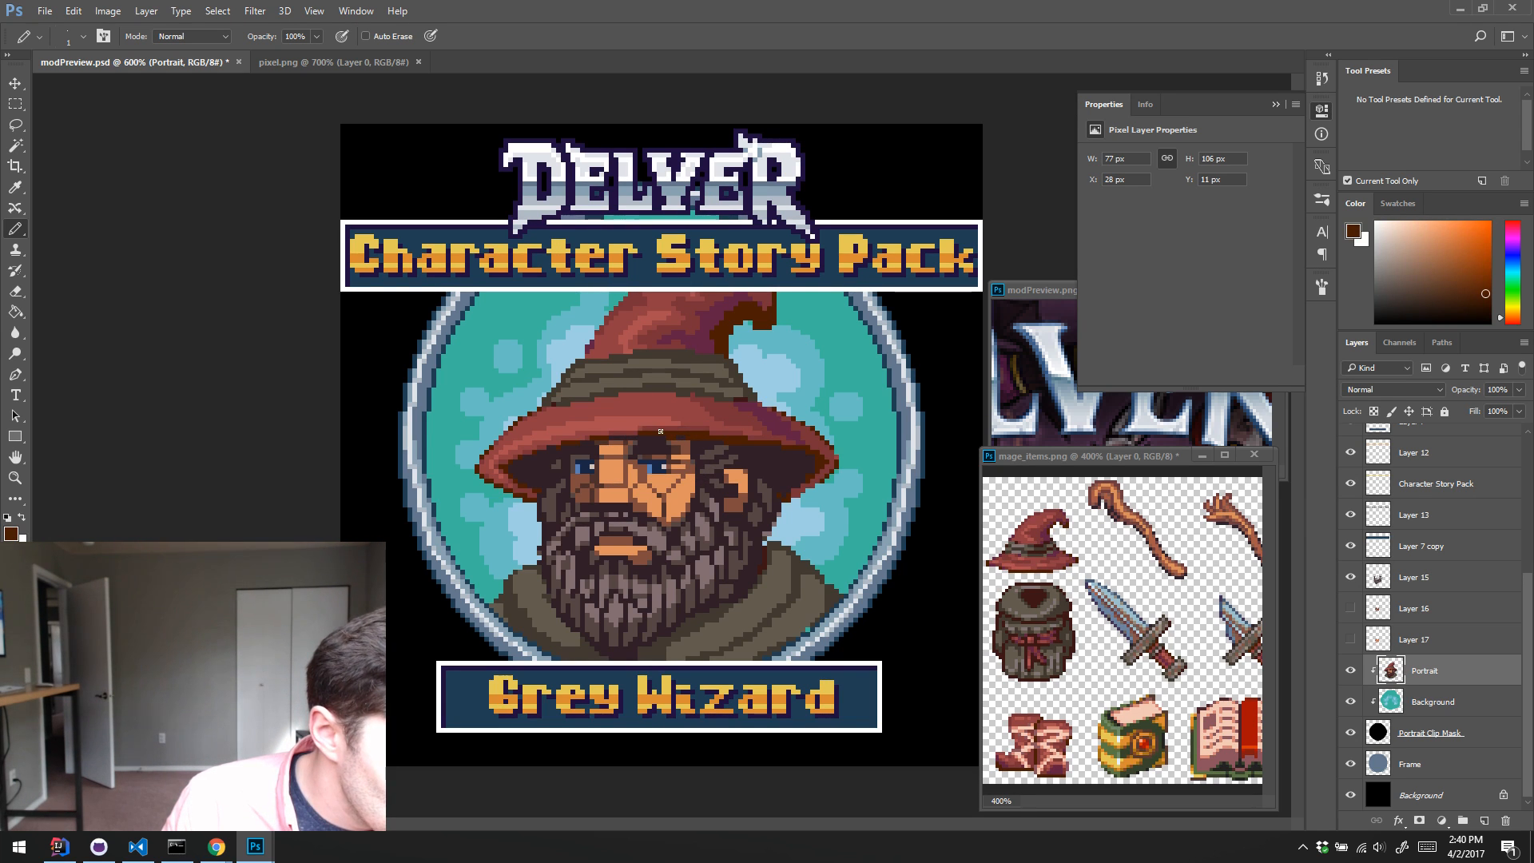
alt+click(652, 438)
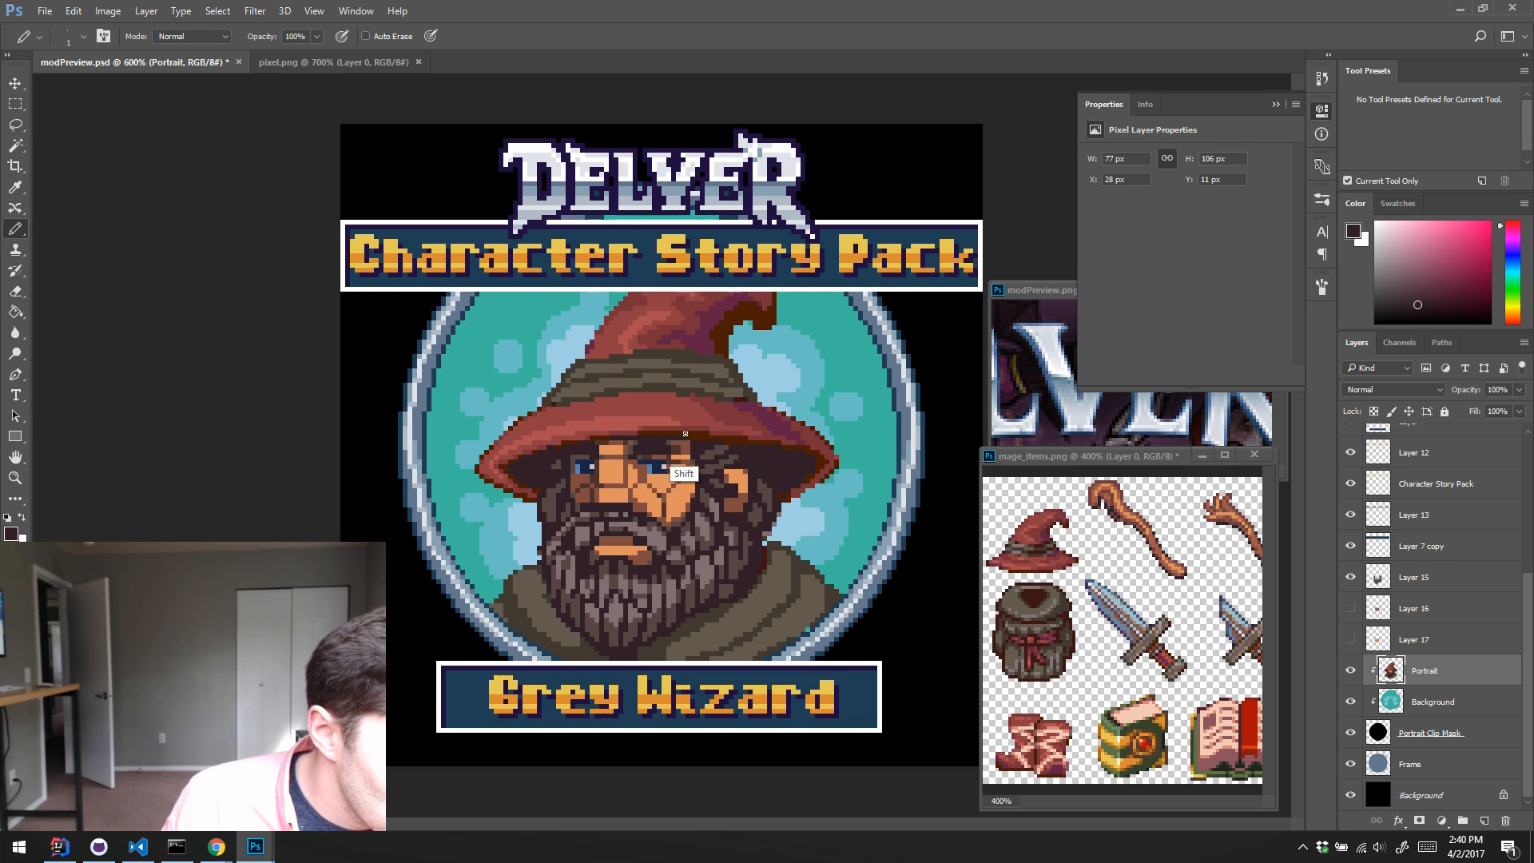
alt+click(753, 438)
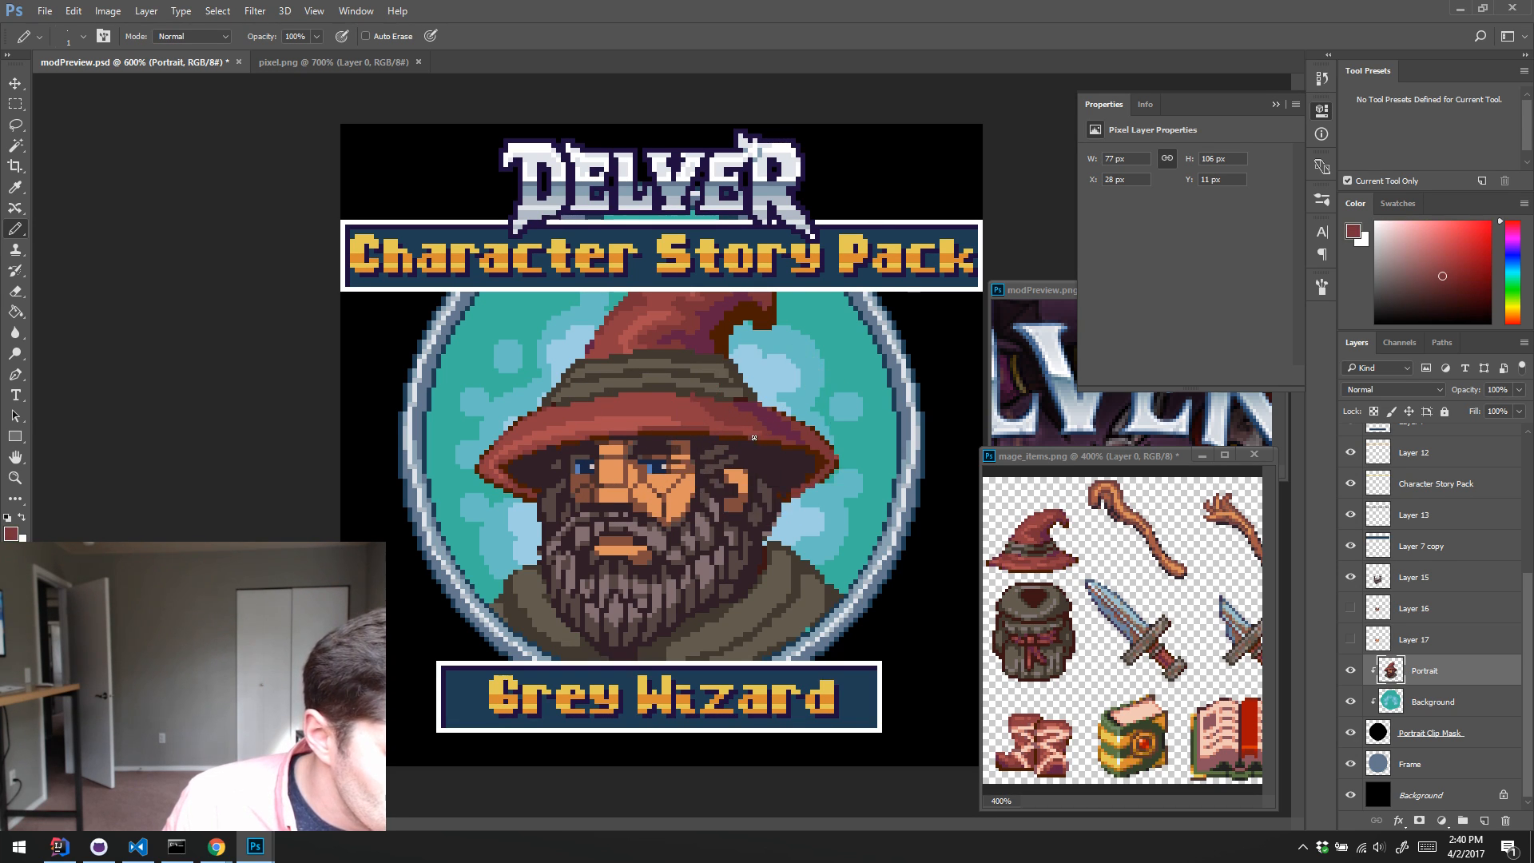
alt+click(716, 439)
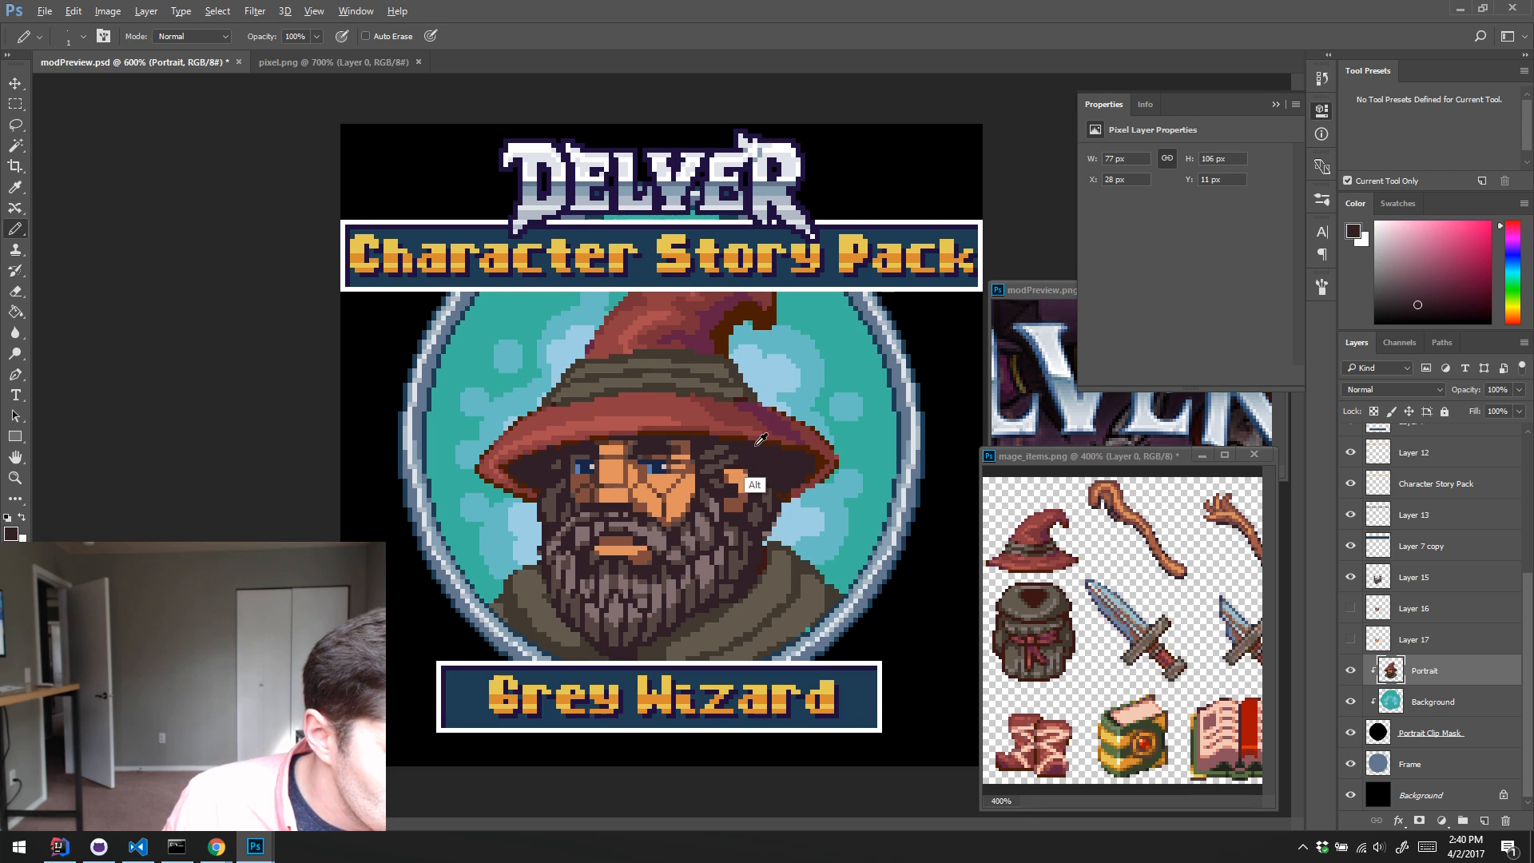
alt+click(713, 424)
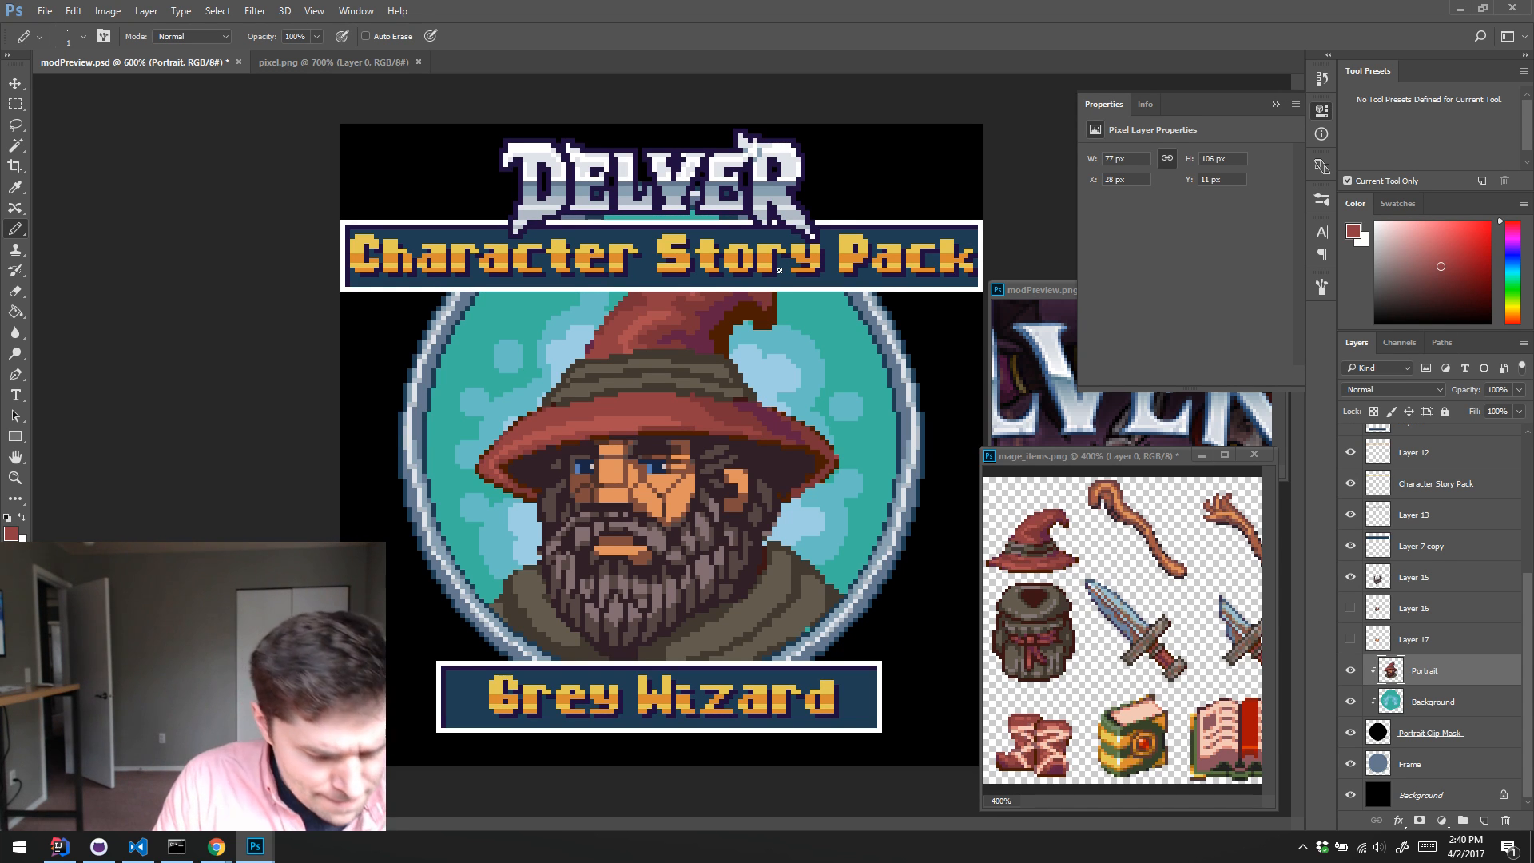
Step: Make Layer 15 active and touch up the hair around the temples and ear with sampled dark and mid-brown hair tones
click(1418, 579)
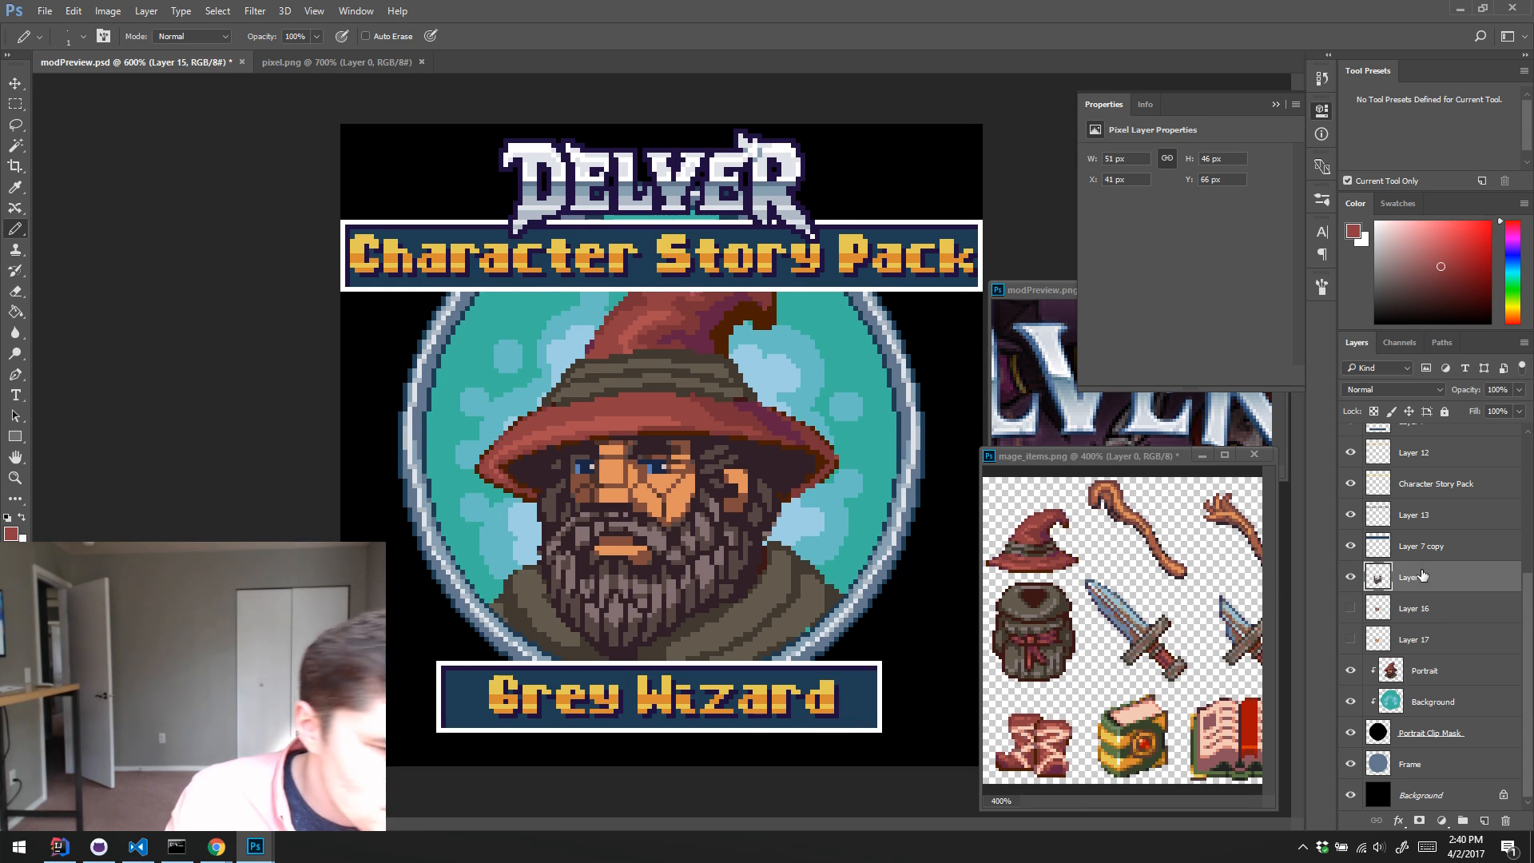
alt+click(560, 465)
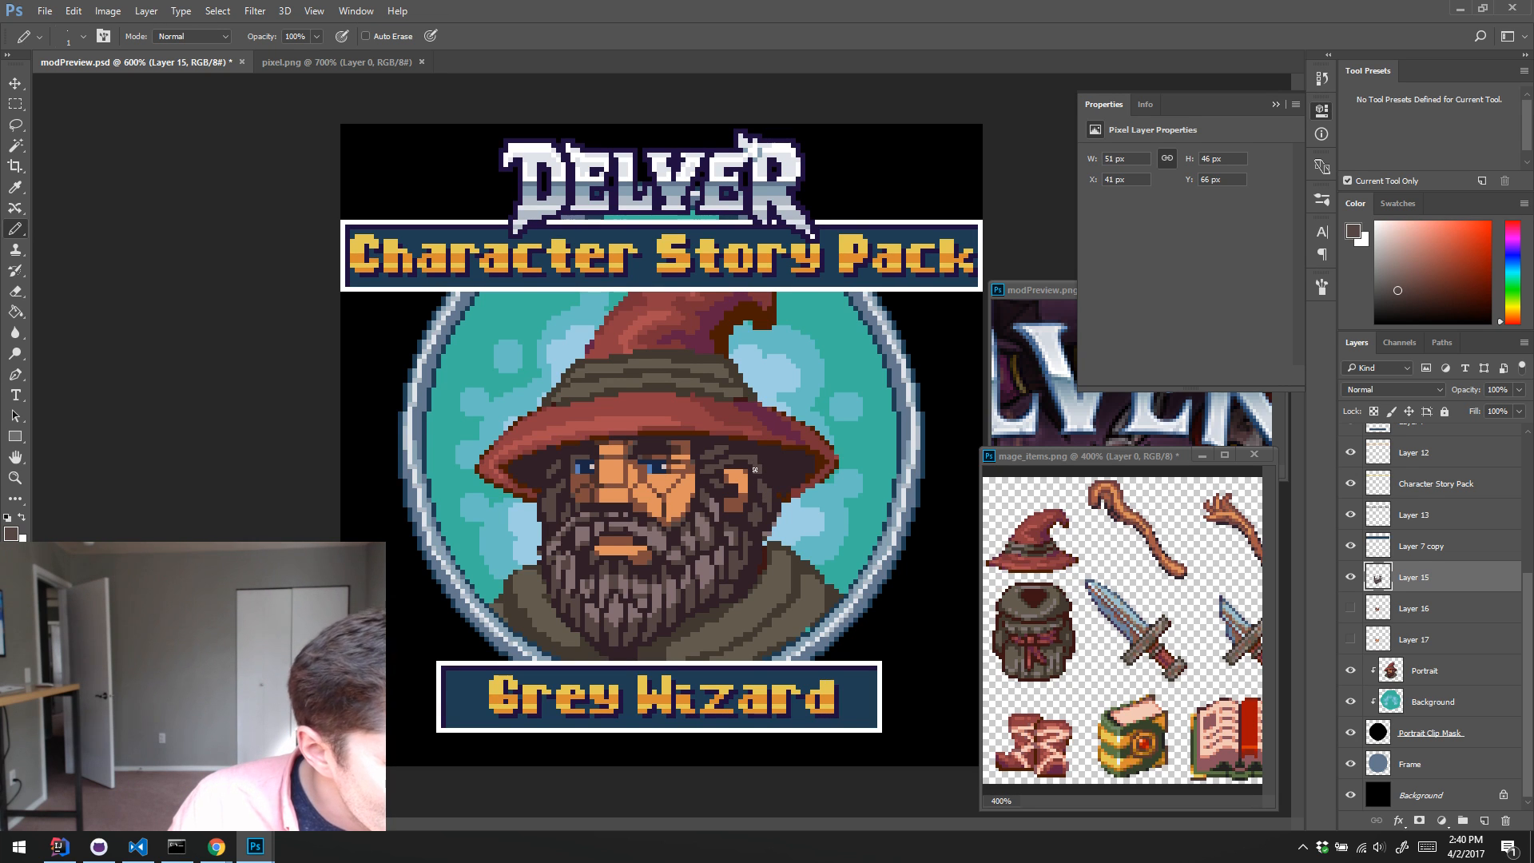
alt+click(753, 520)
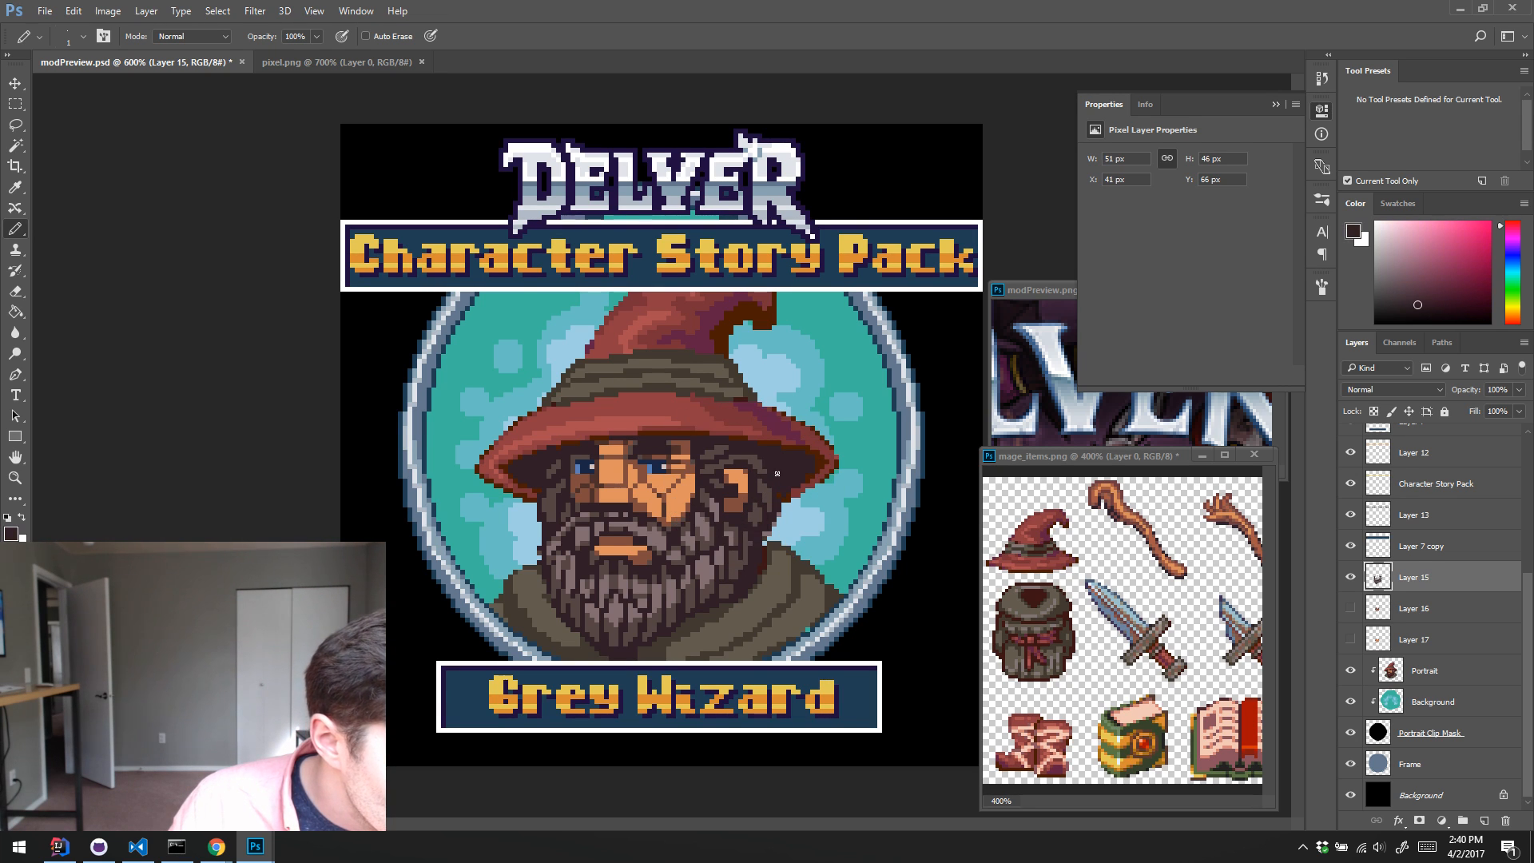
alt+click(747, 443)
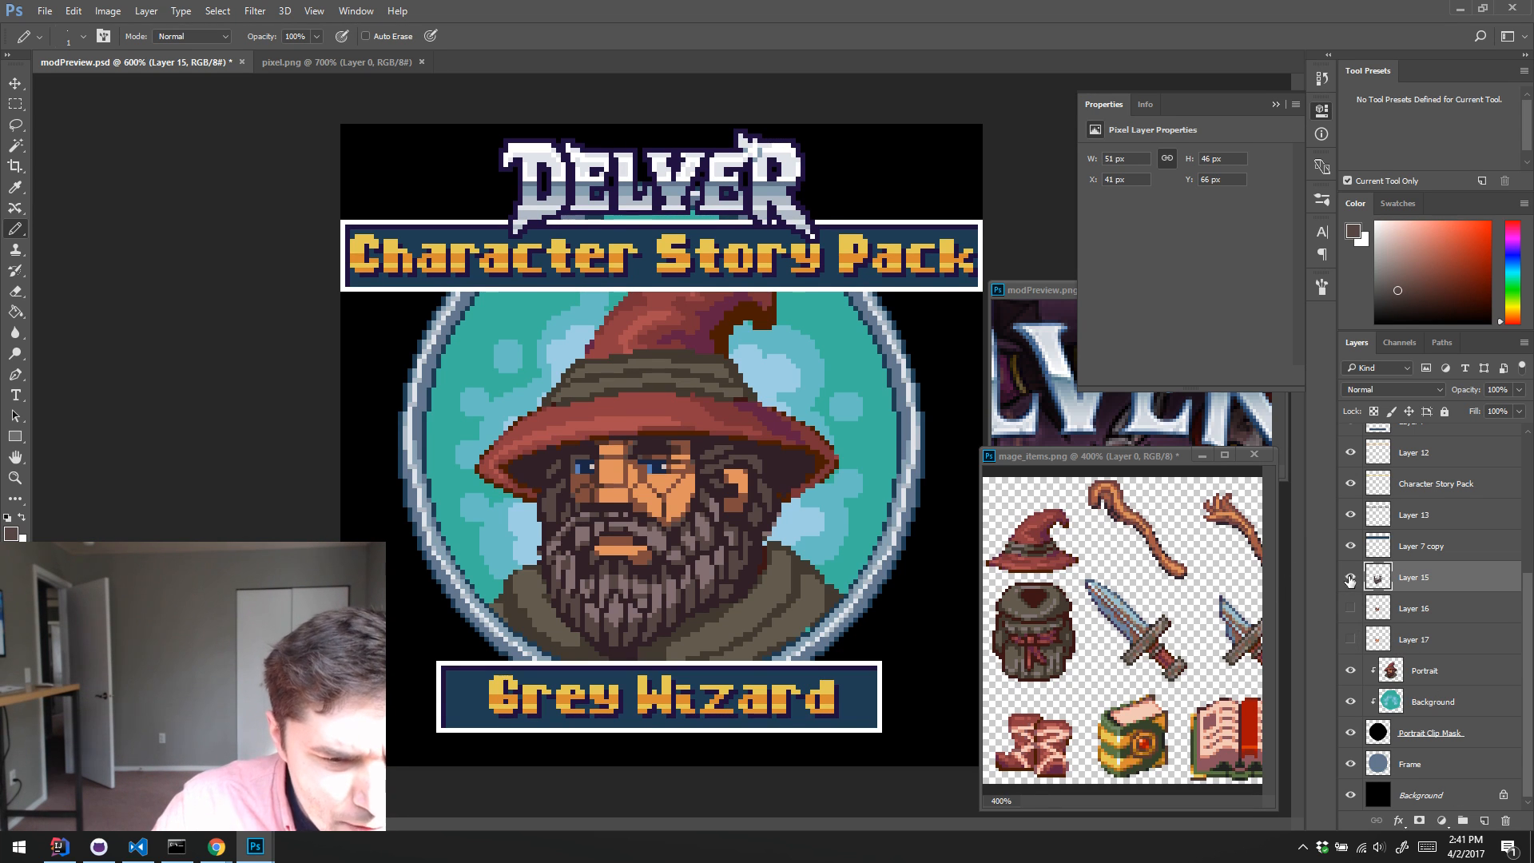
key(w)
click(708, 572)
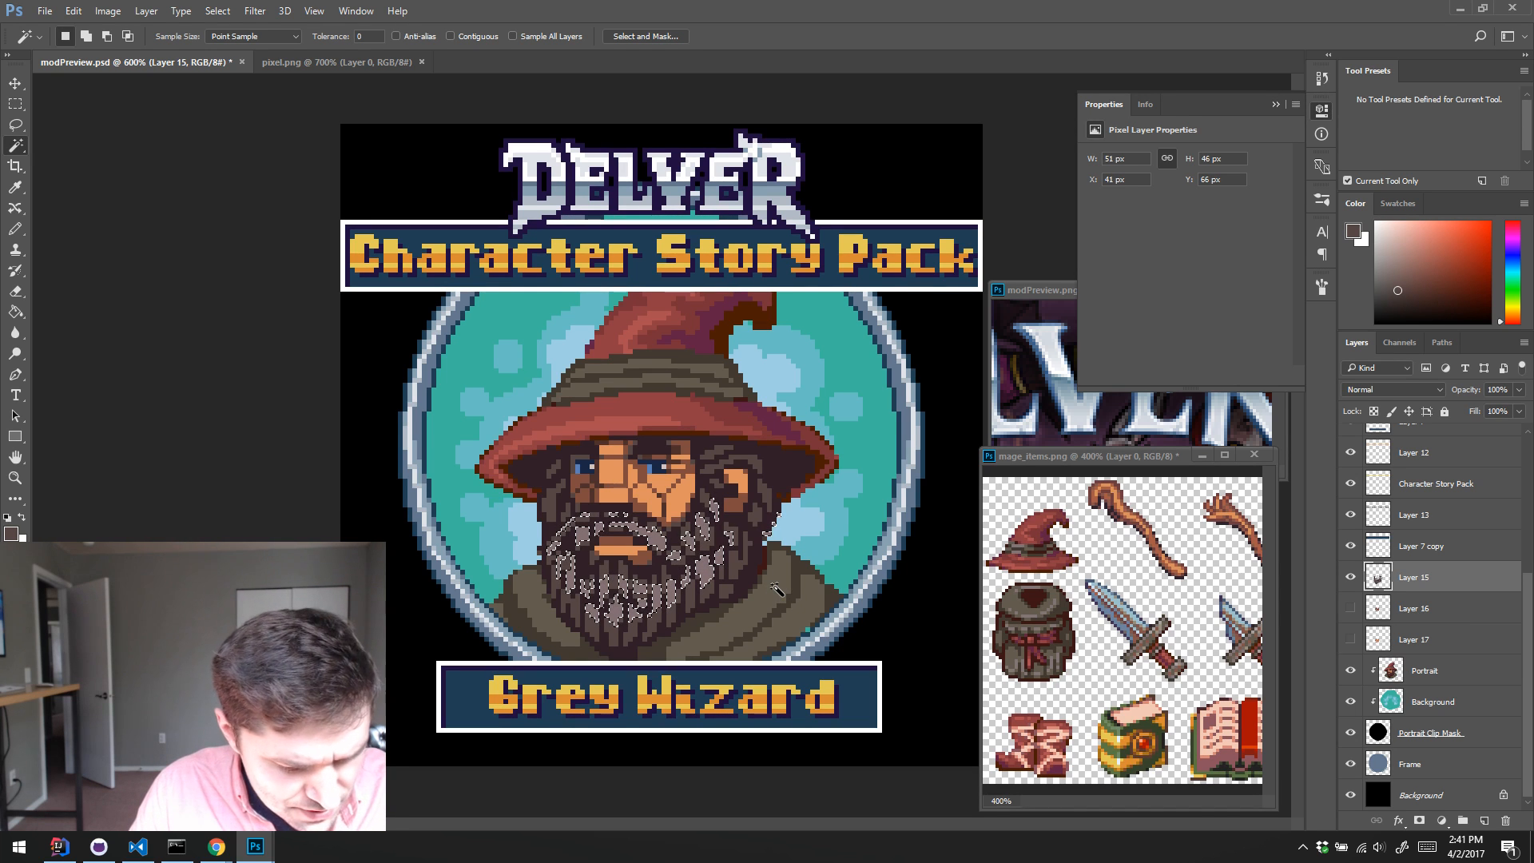
key(ctrl+d)
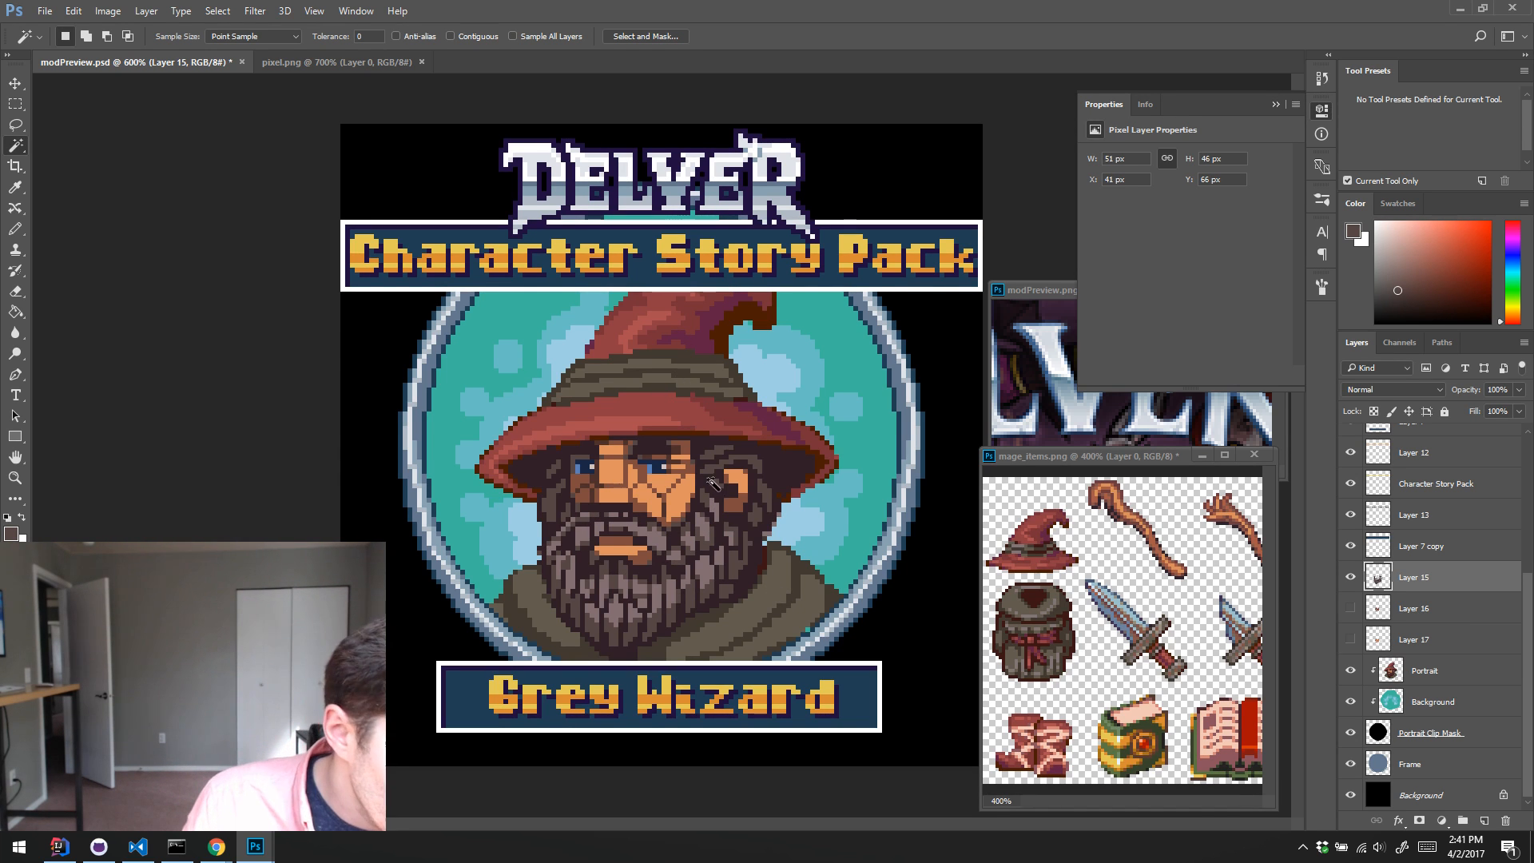
Step: Try a lighter grey-pink highlight on the lower beard on Layer 15, using Pencil strokes and a Magic Wand selection of the beard strands
key(b)
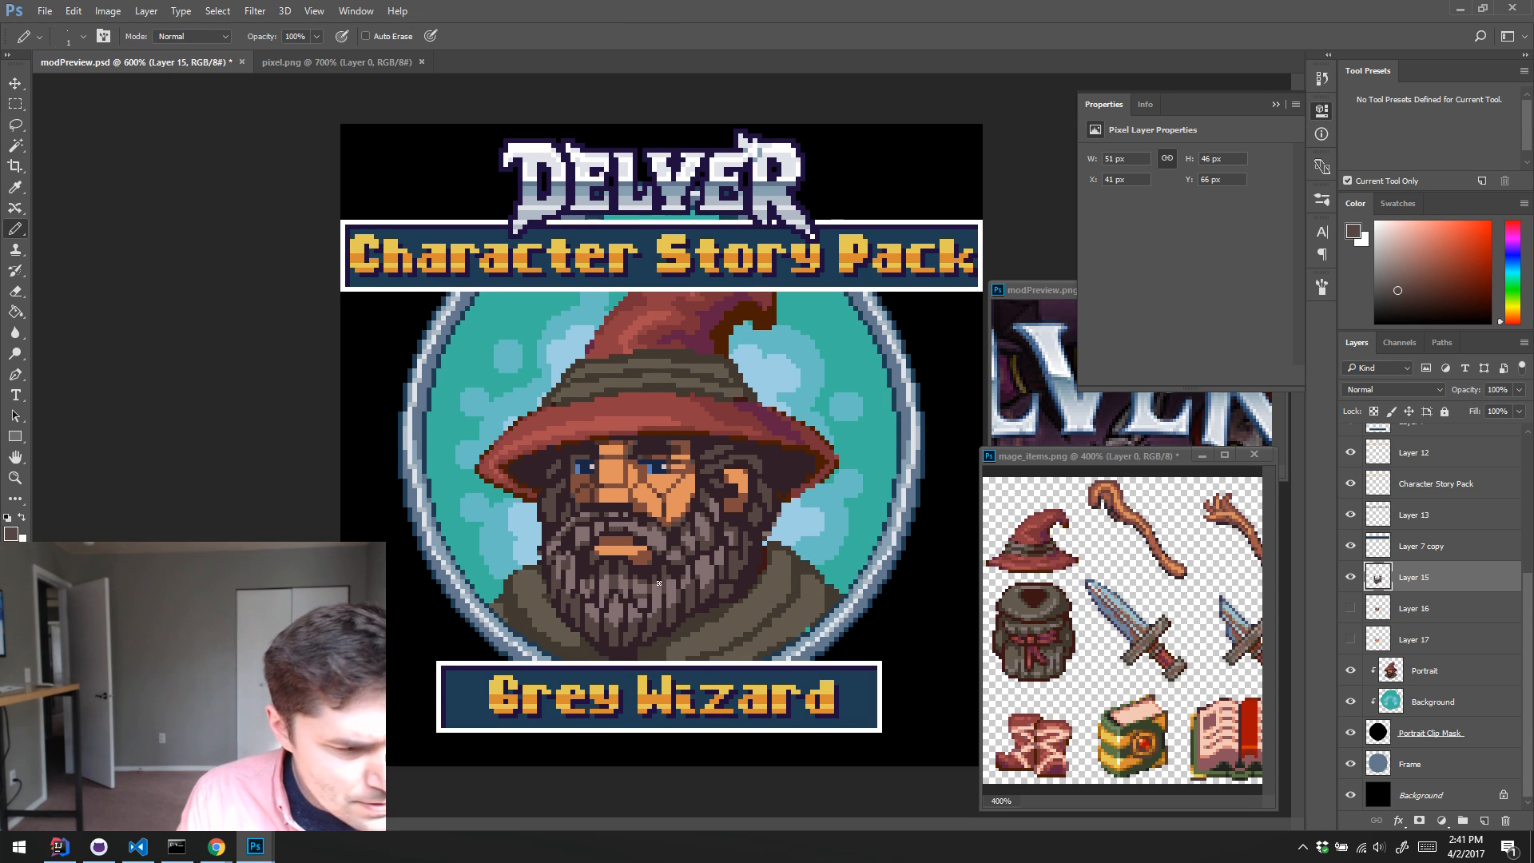
alt+click(662, 631)
click(1386, 258)
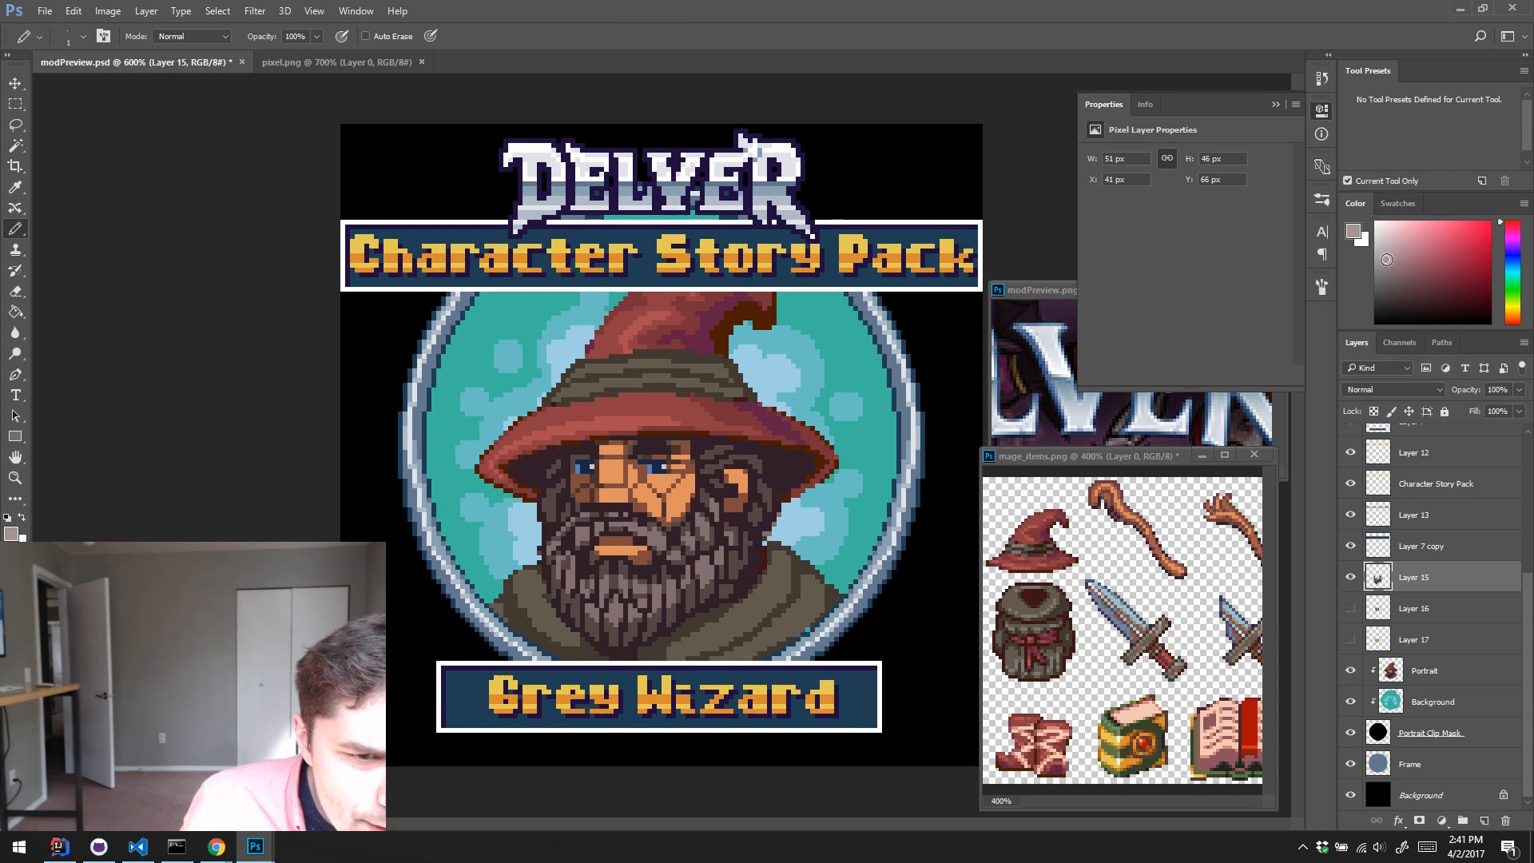
drag(636, 610, 698, 574)
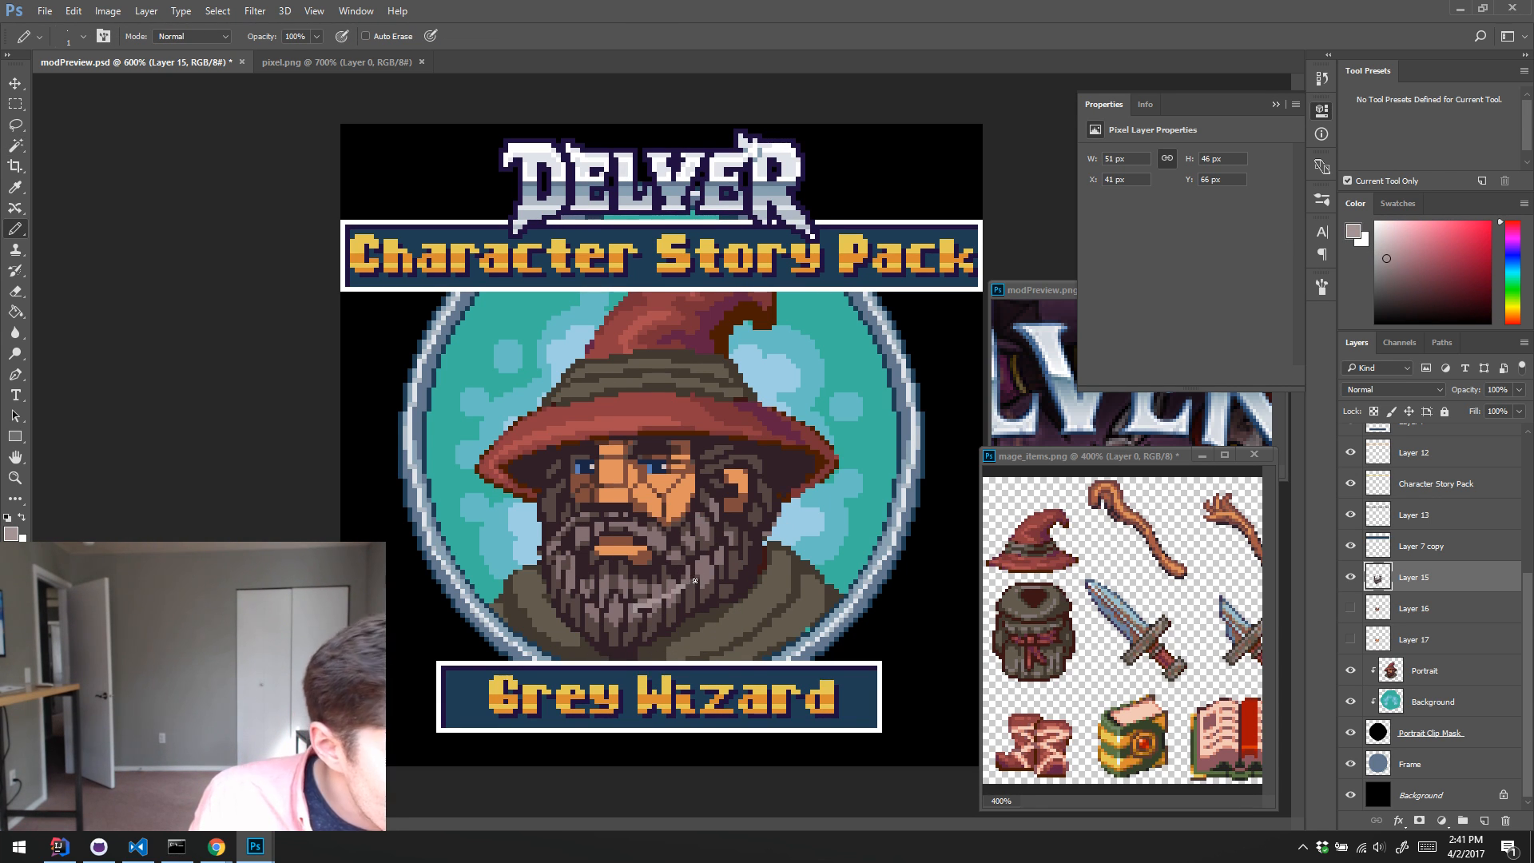
key(ctrl+z)
key(w)
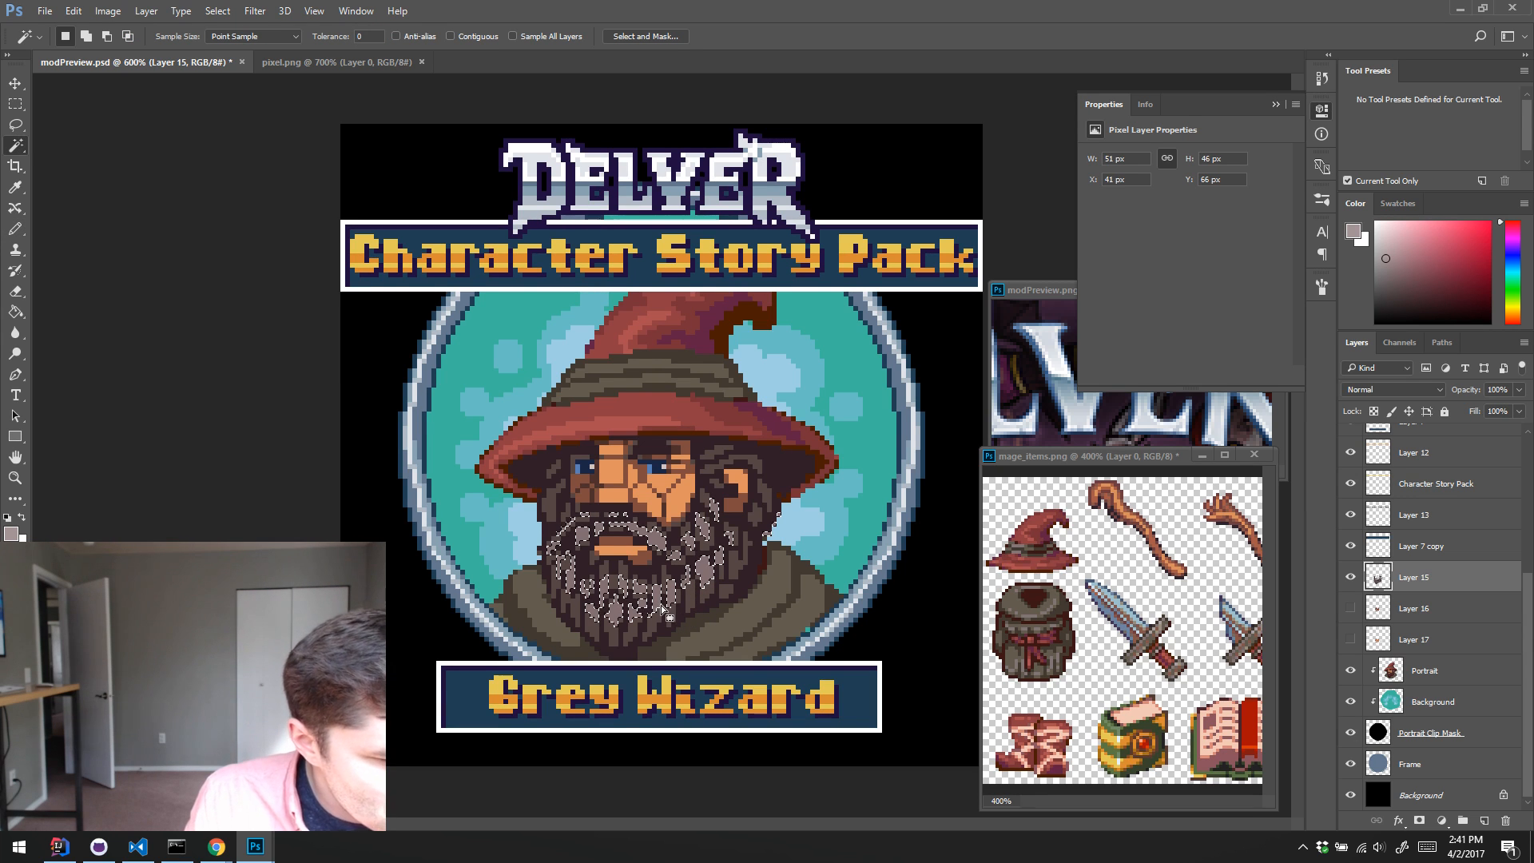
key(b)
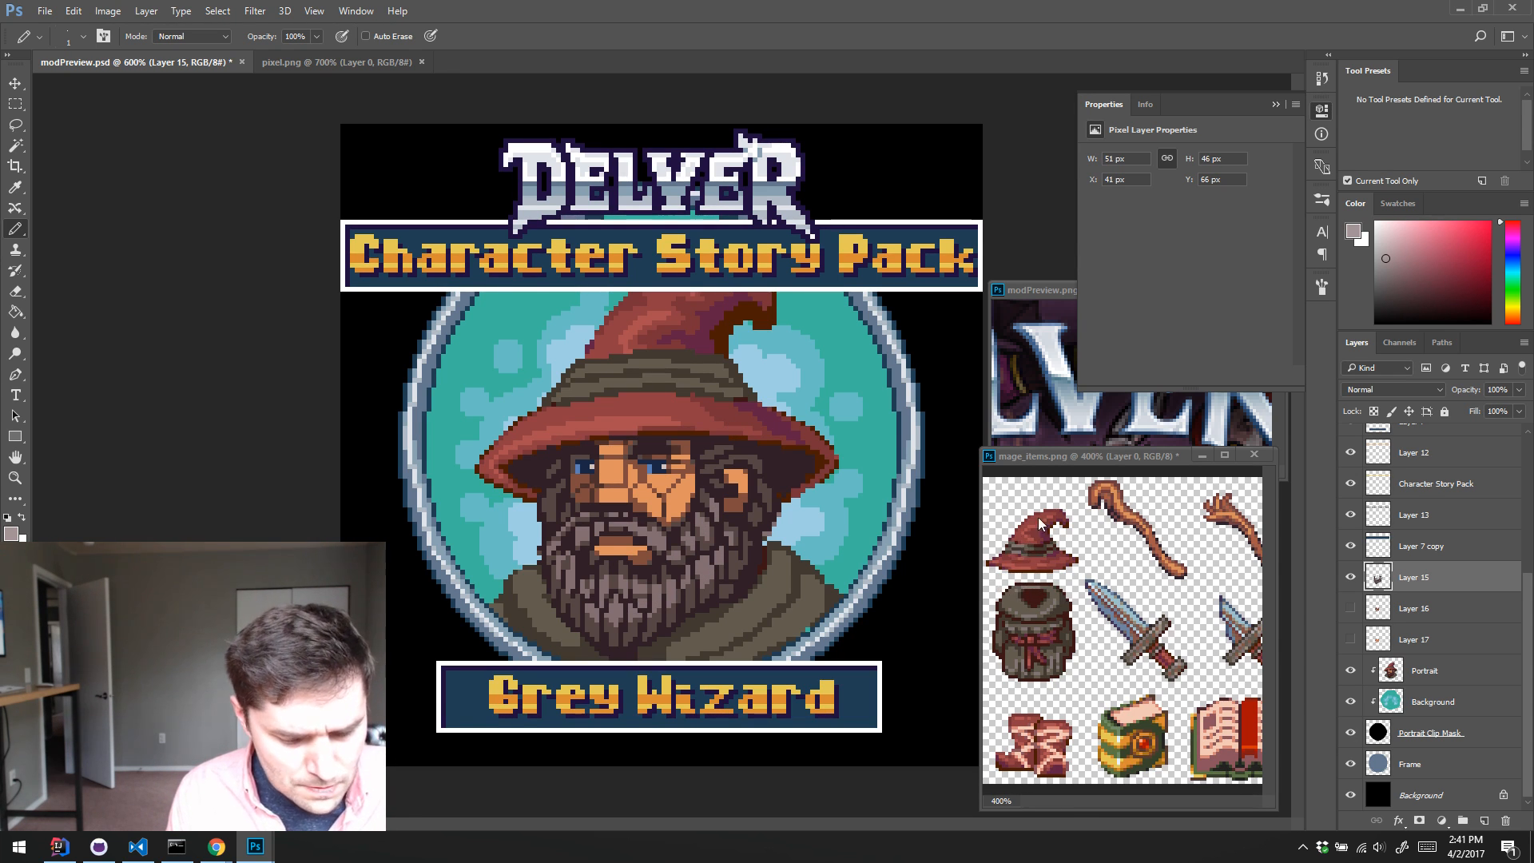
Step: Retouch the moustache just below the nose on Layer 15 with Pencil pixels in sampled dark and mid-brown hair tones
alt+click(608, 528)
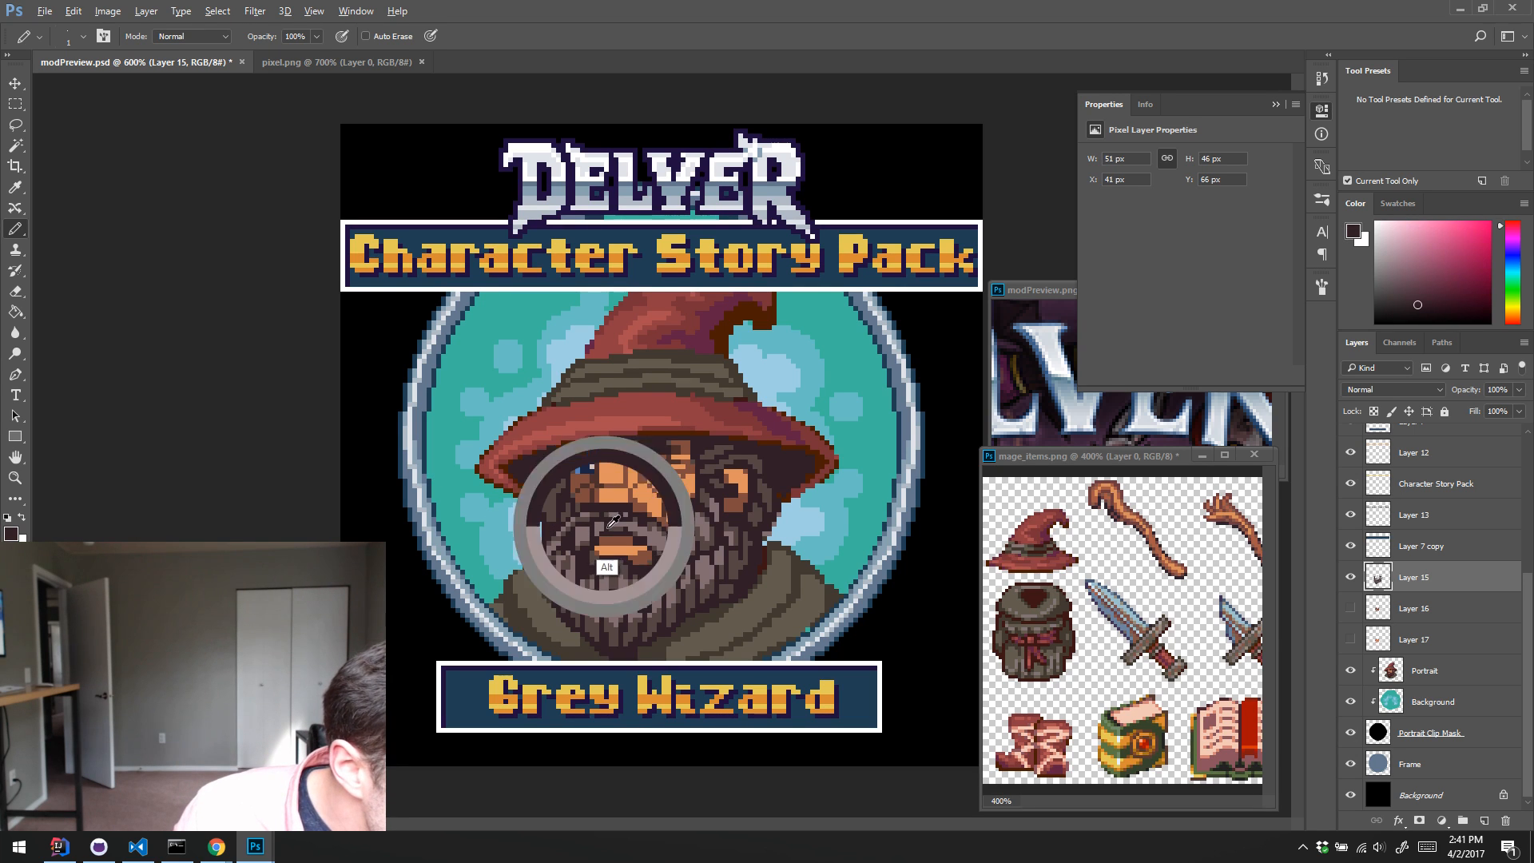
alt+click(587, 538)
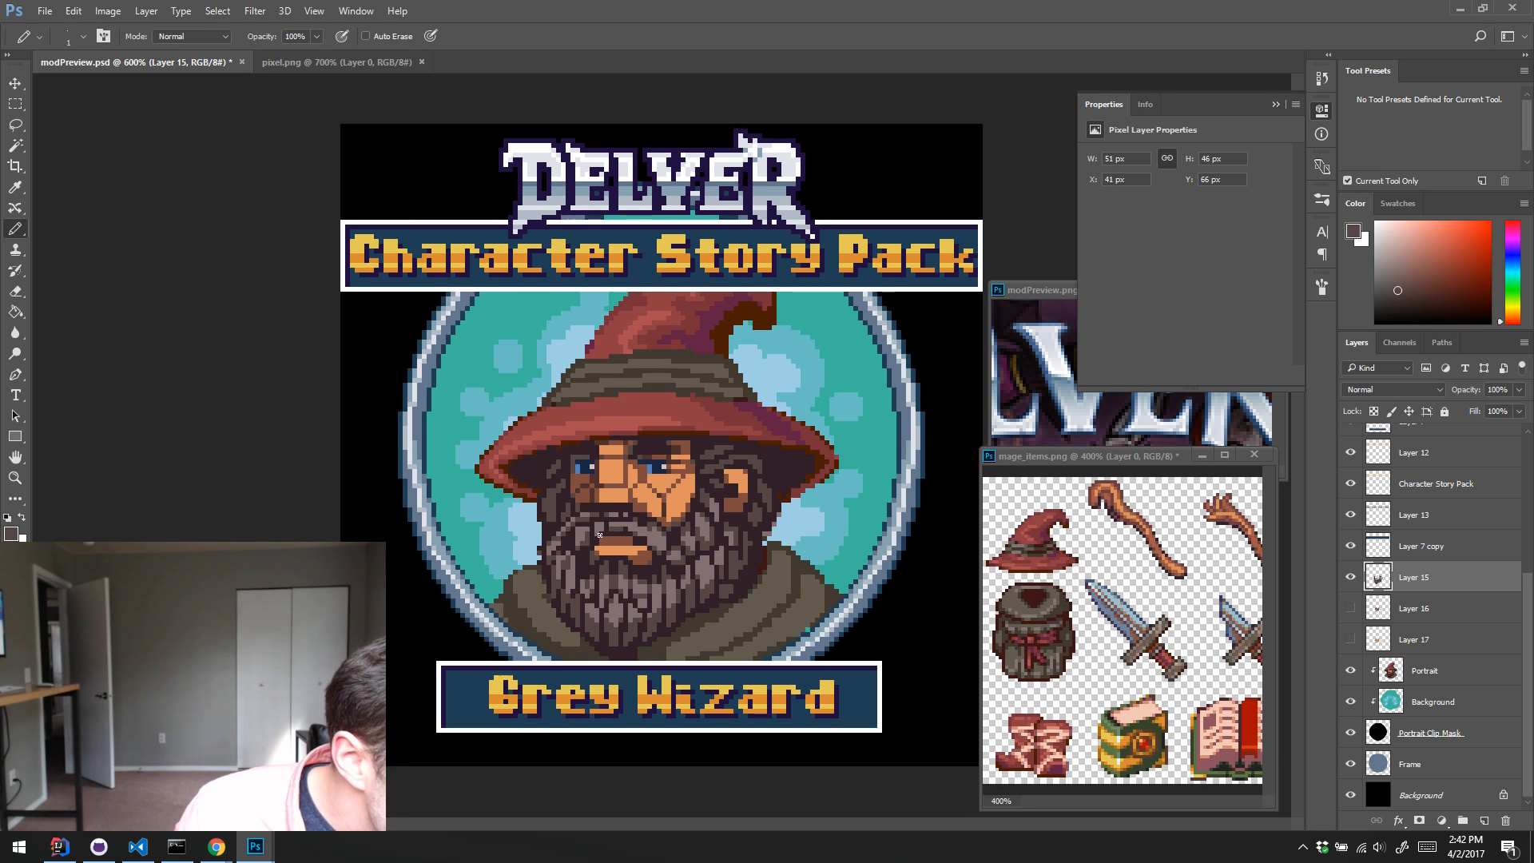
alt+click(595, 525)
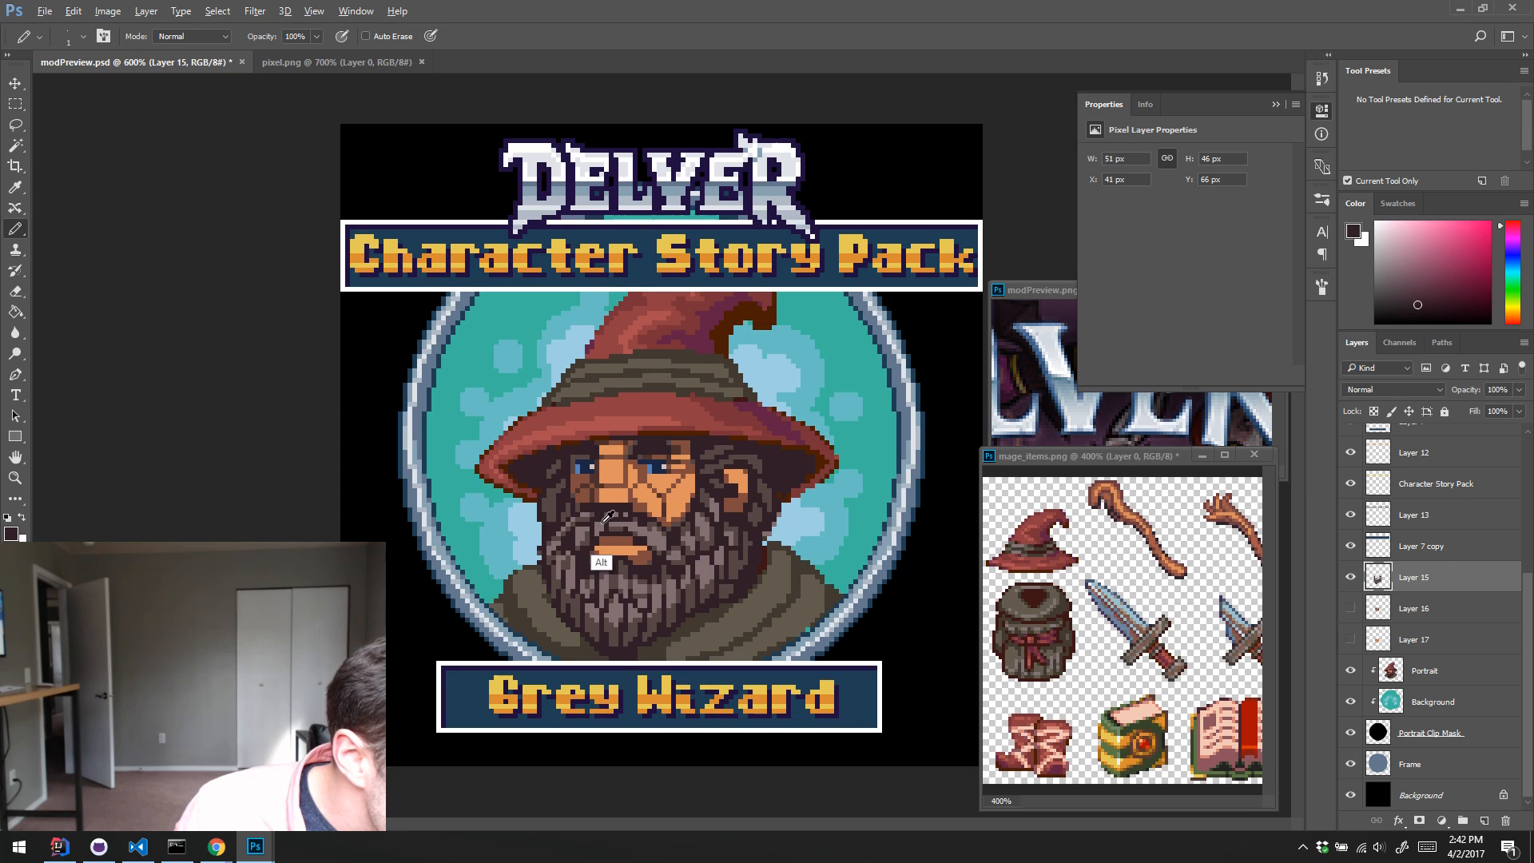
alt+click(598, 522)
alt+click(613, 512)
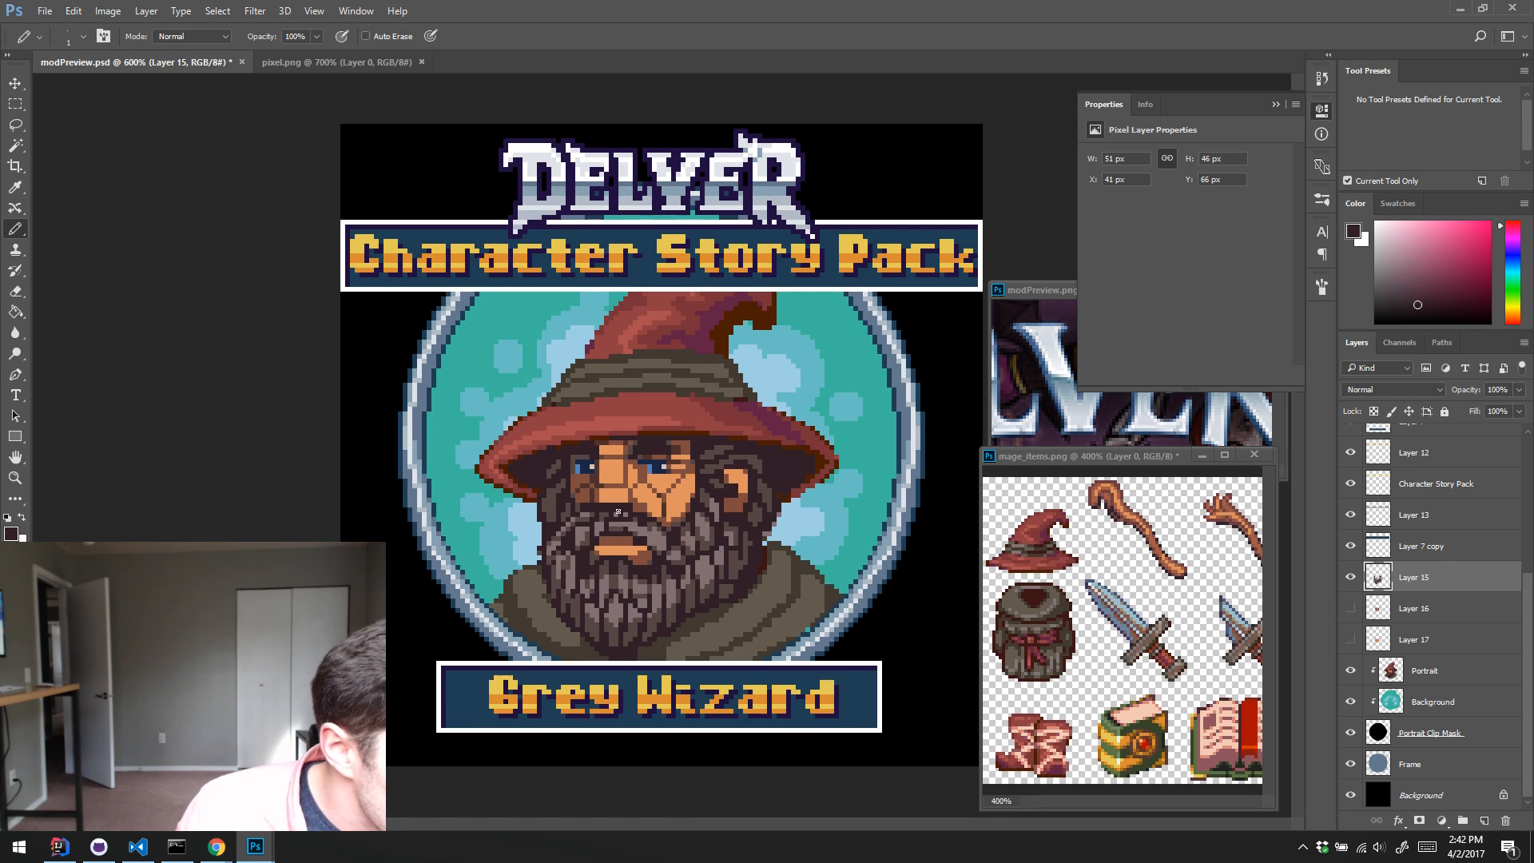
alt+click(619, 512)
alt+click(624, 518)
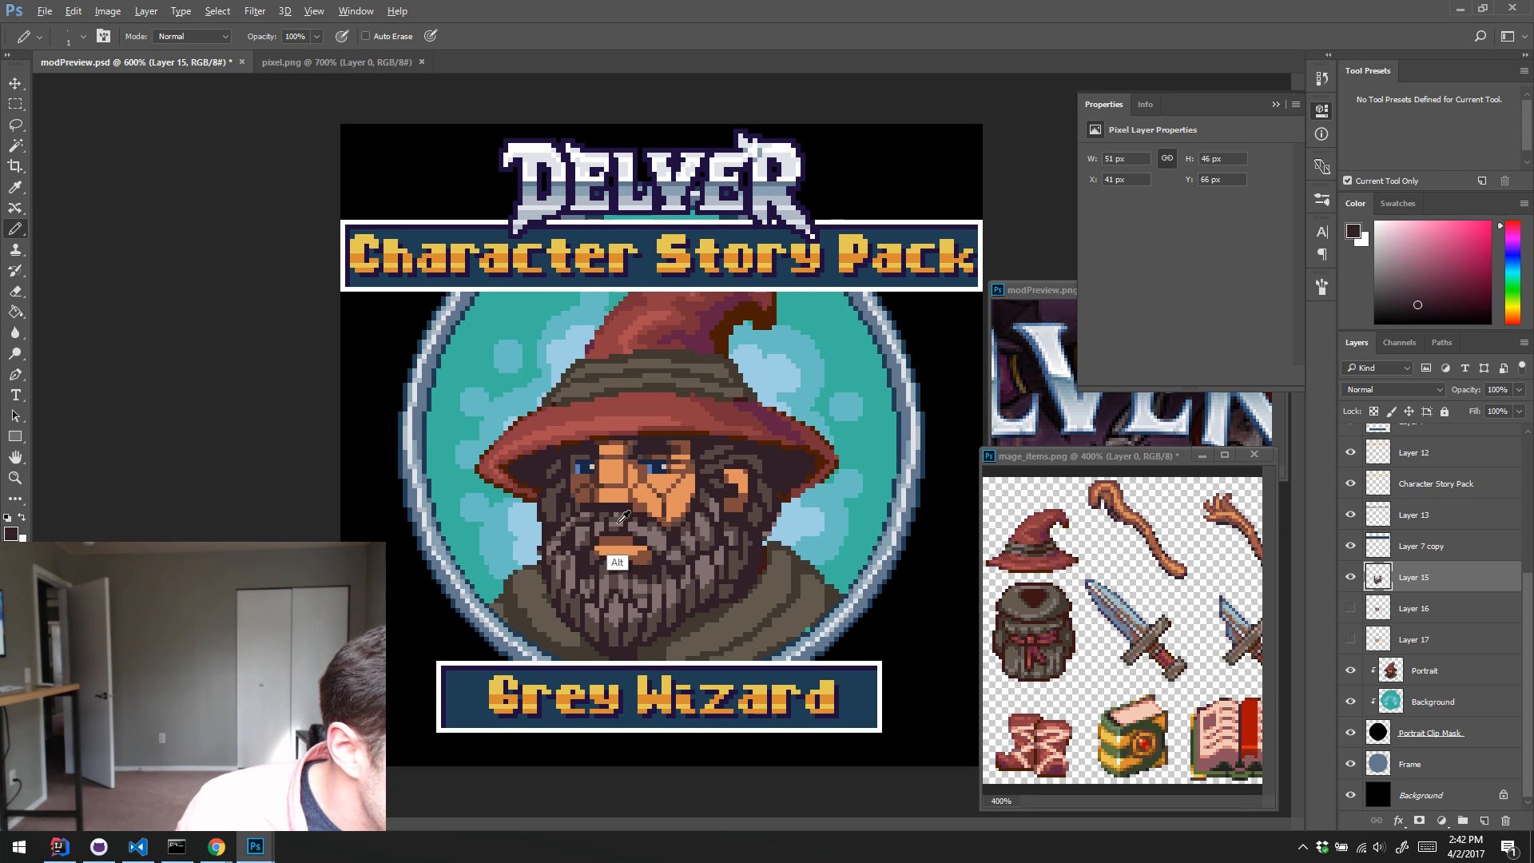
alt+click(616, 520)
Step: Refine the moustache strands above the mouth and towards the ear-side cheek on Layer 15, using sampled grey-brown, mid-brown and dark tones
alt+click(625, 511)
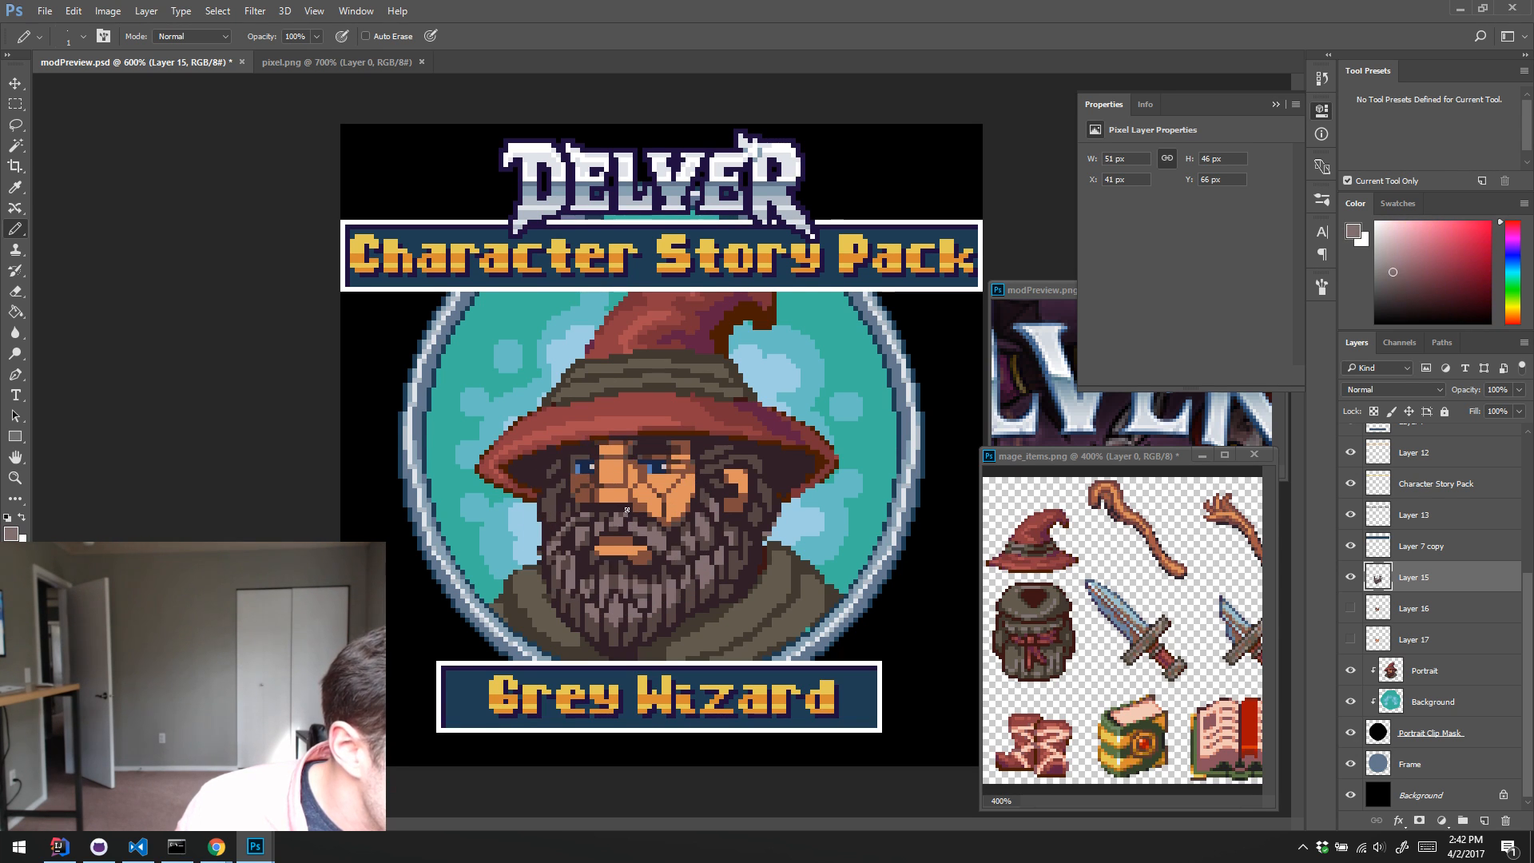
alt+click(618, 525)
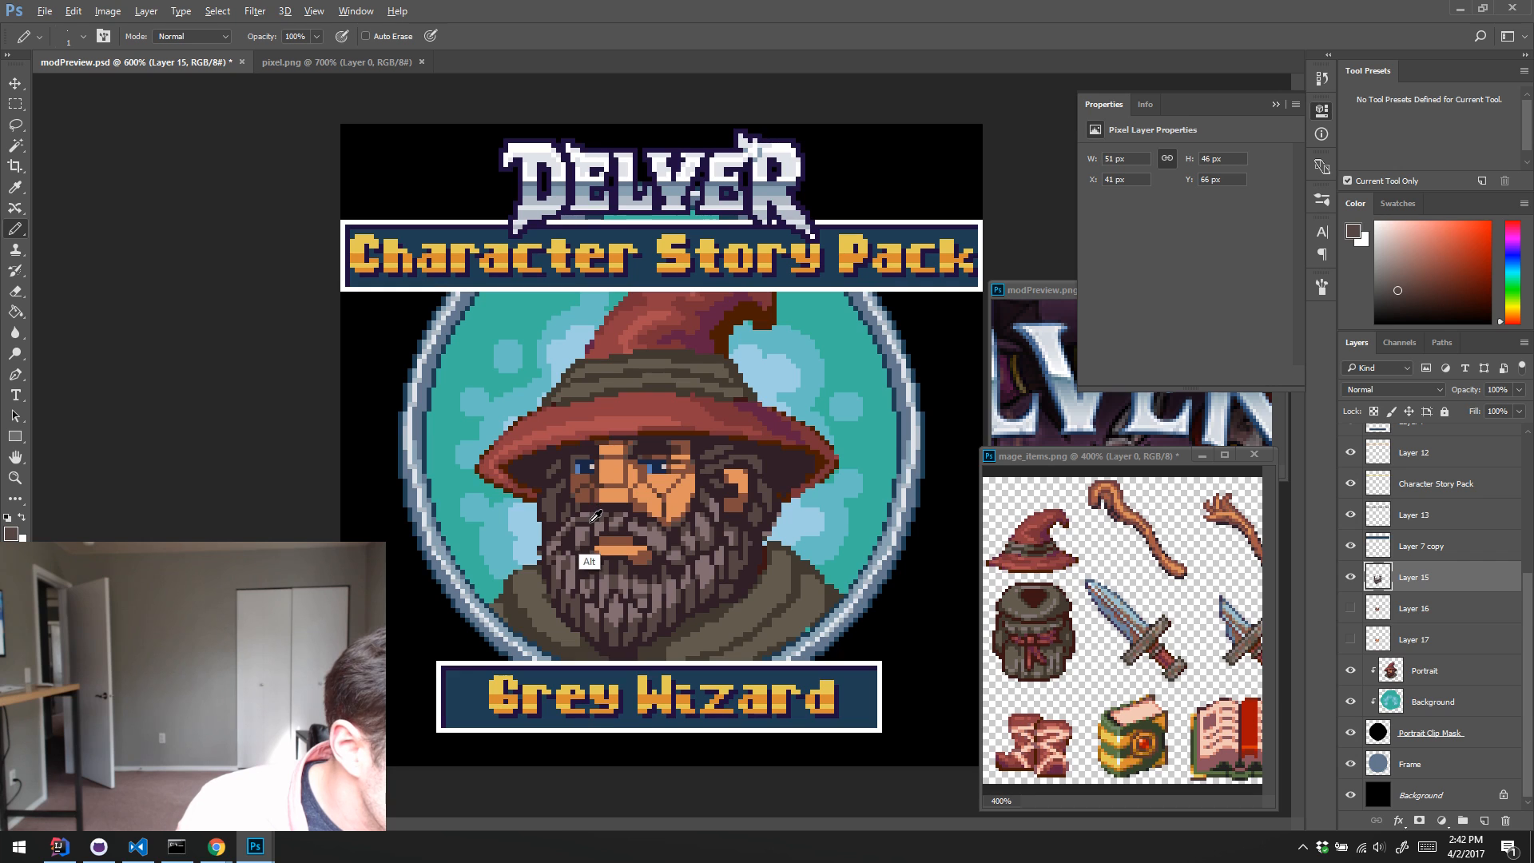
alt+click(595, 516)
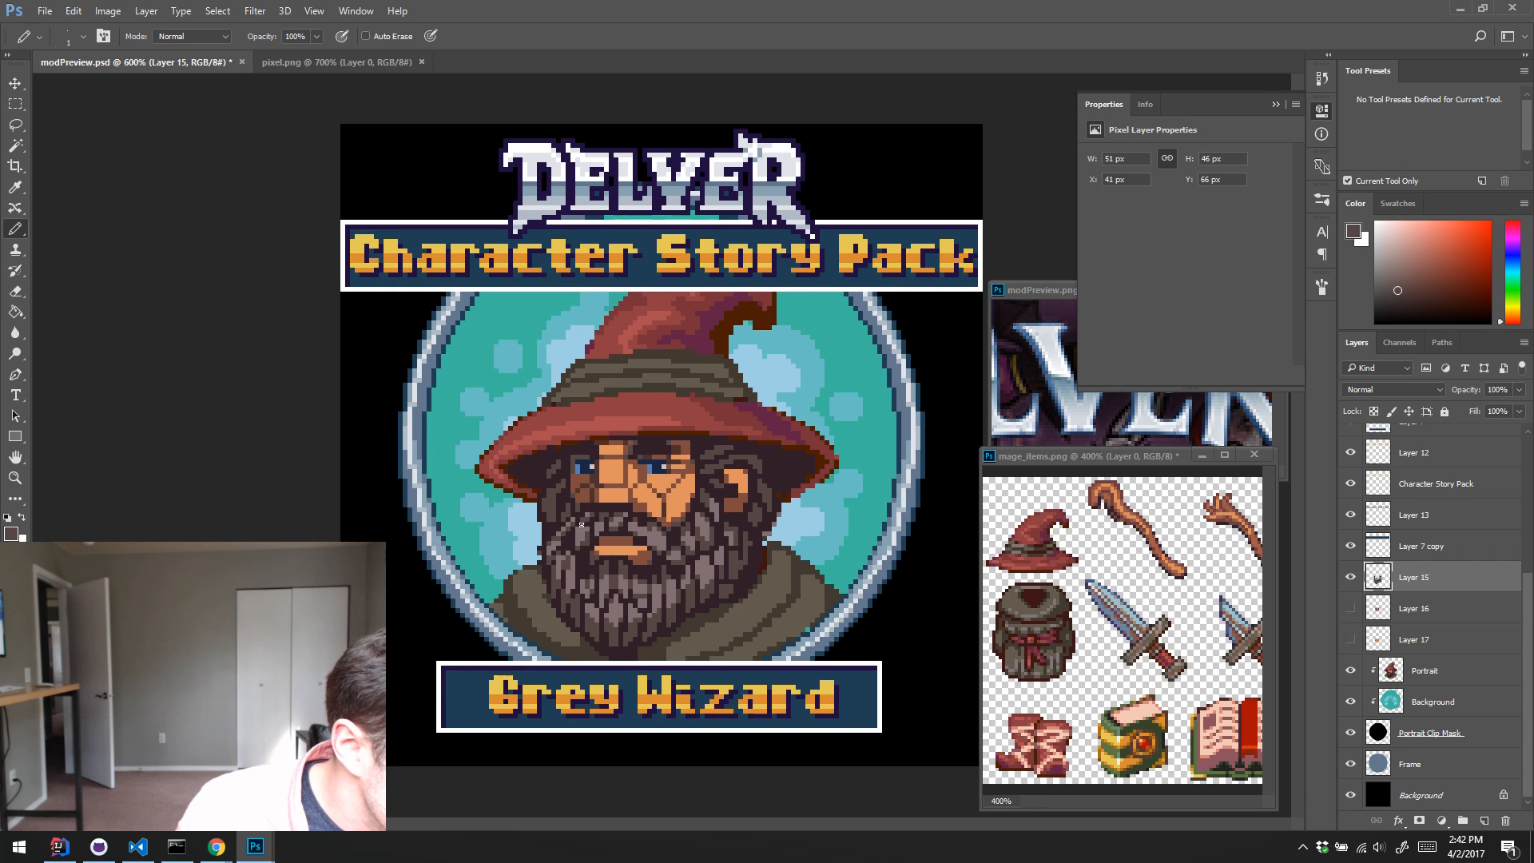
alt+click(600, 532)
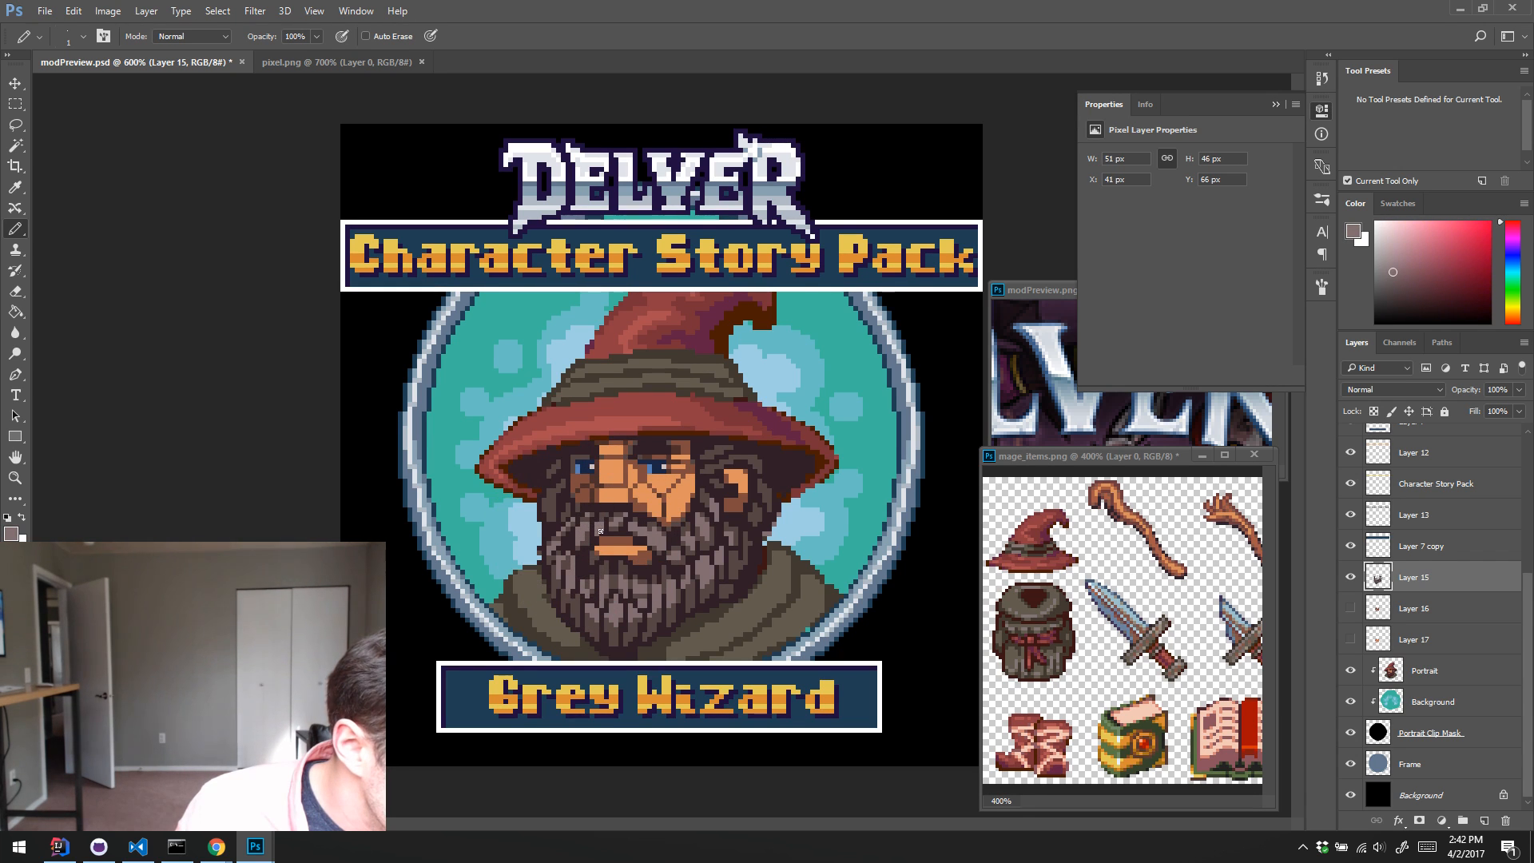
alt+click(604, 513)
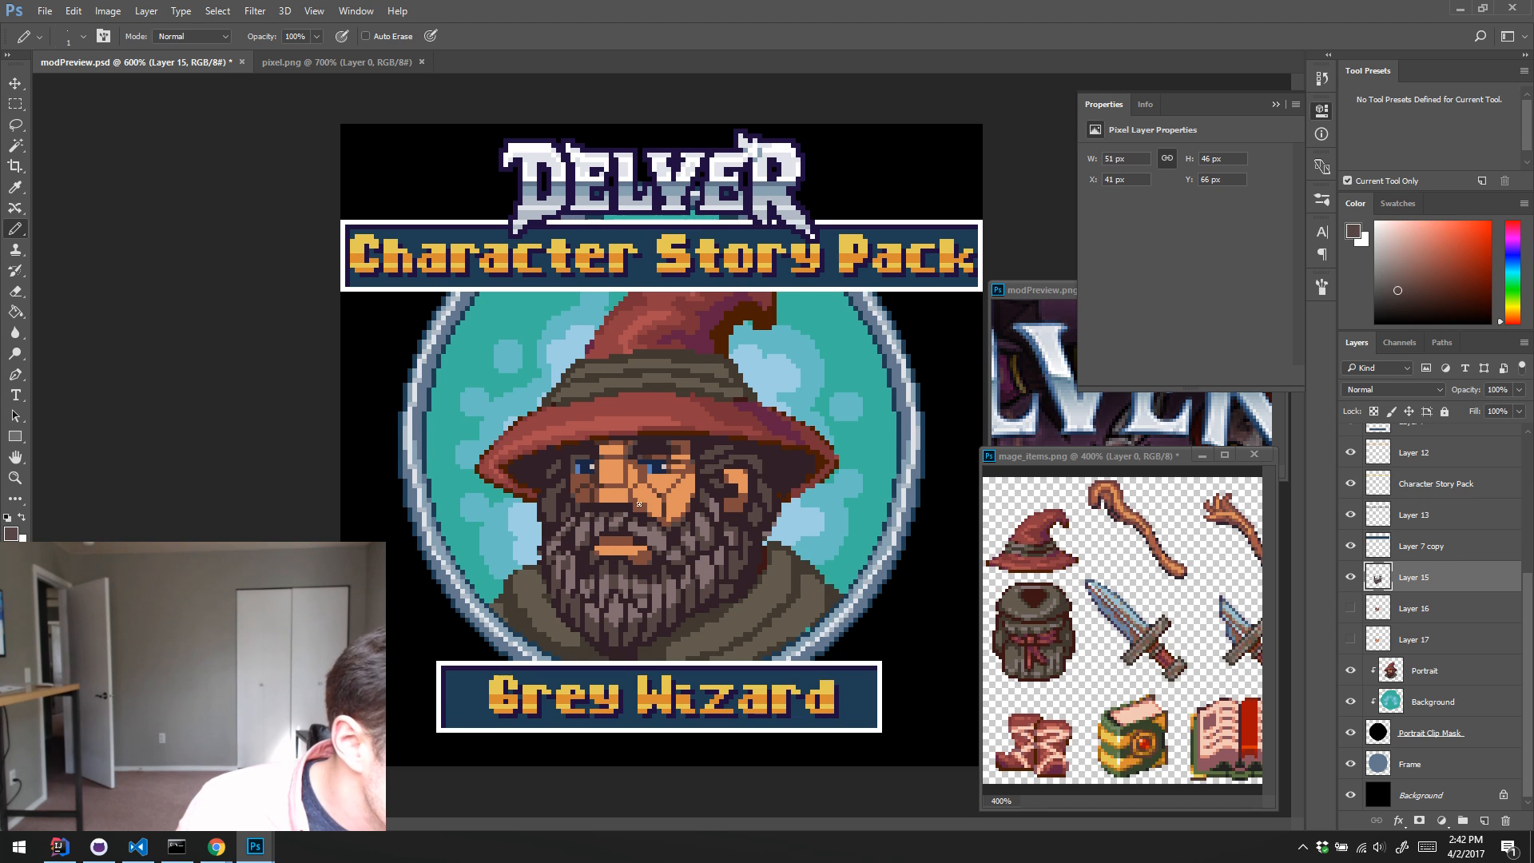
alt+click(628, 518)
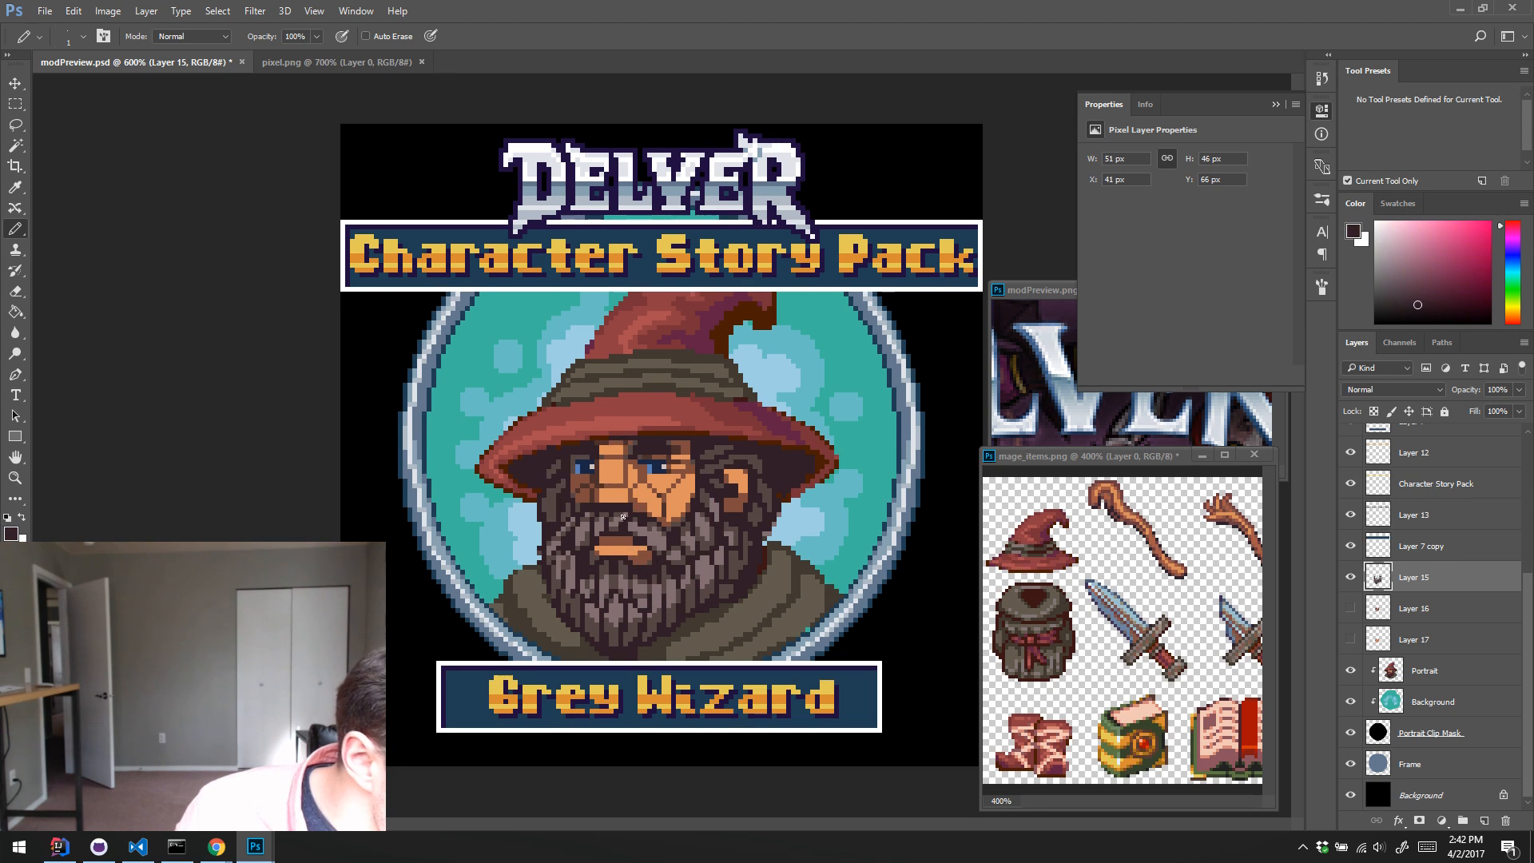
alt+click(642, 519)
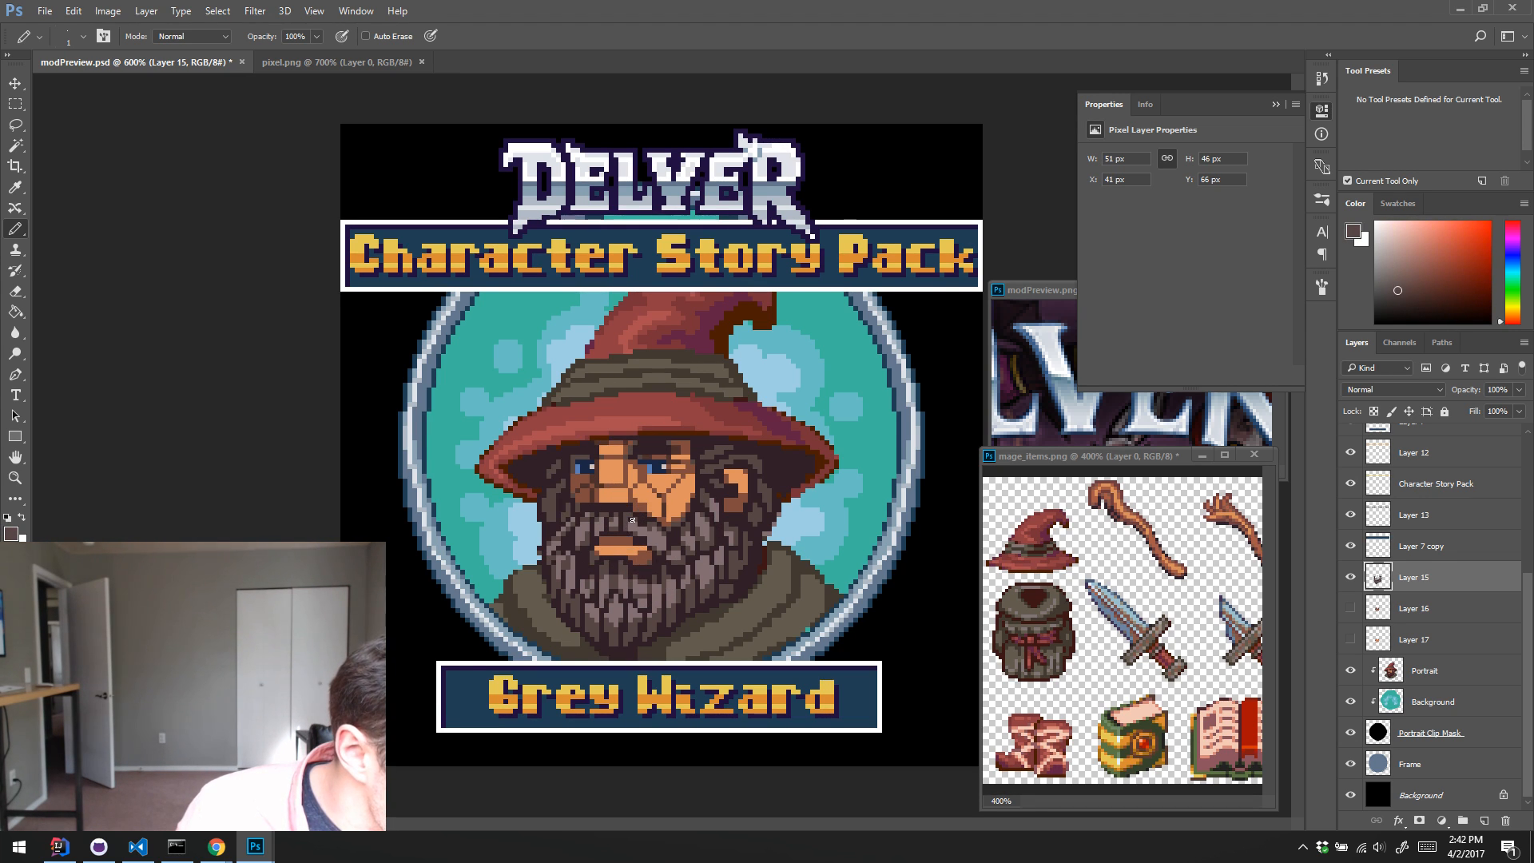
alt+click(656, 521)
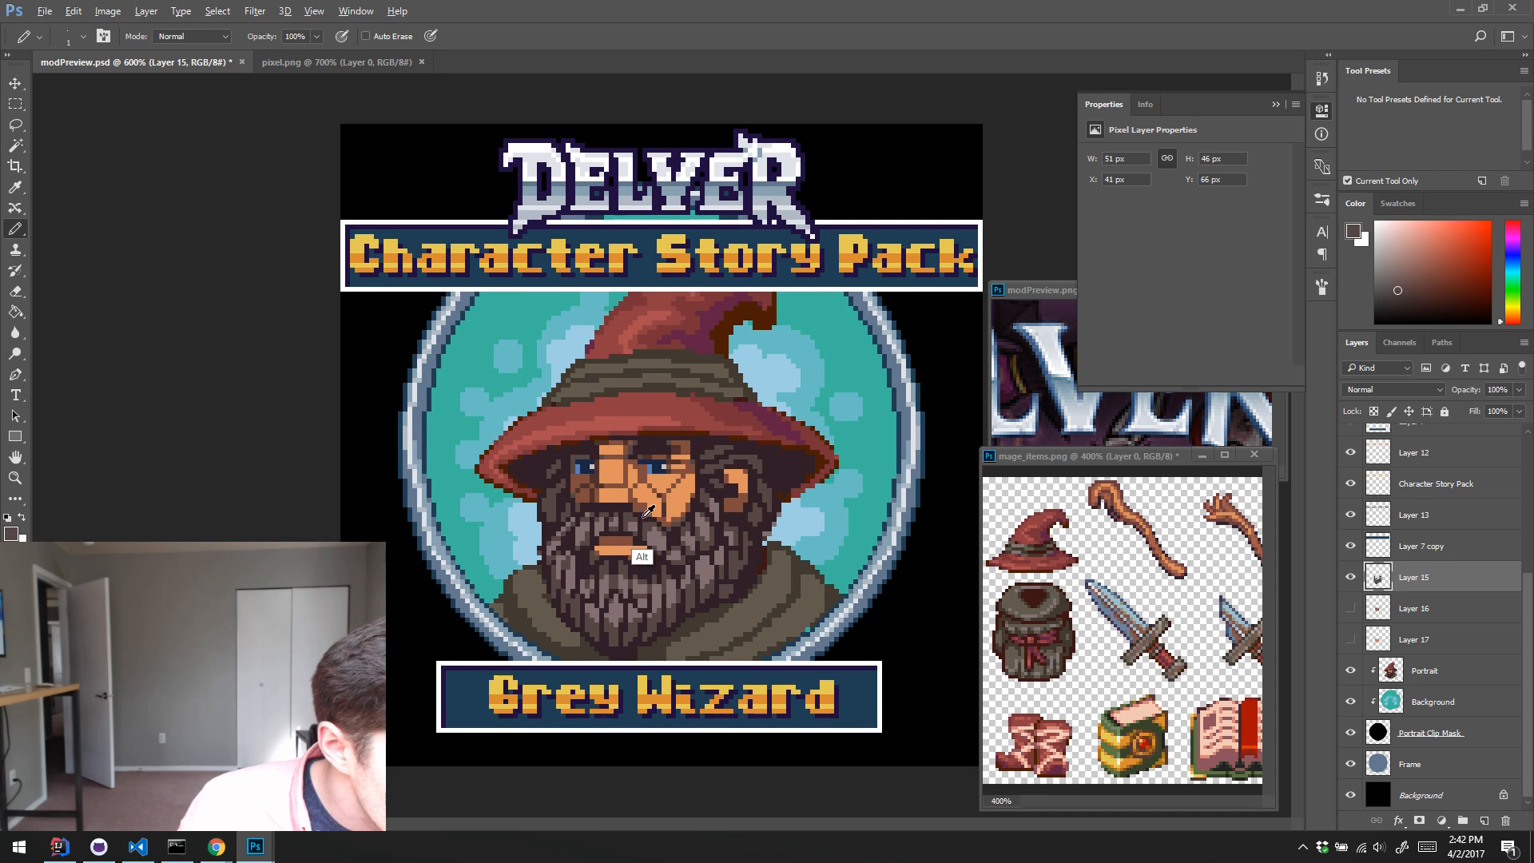
alt+click(648, 516)
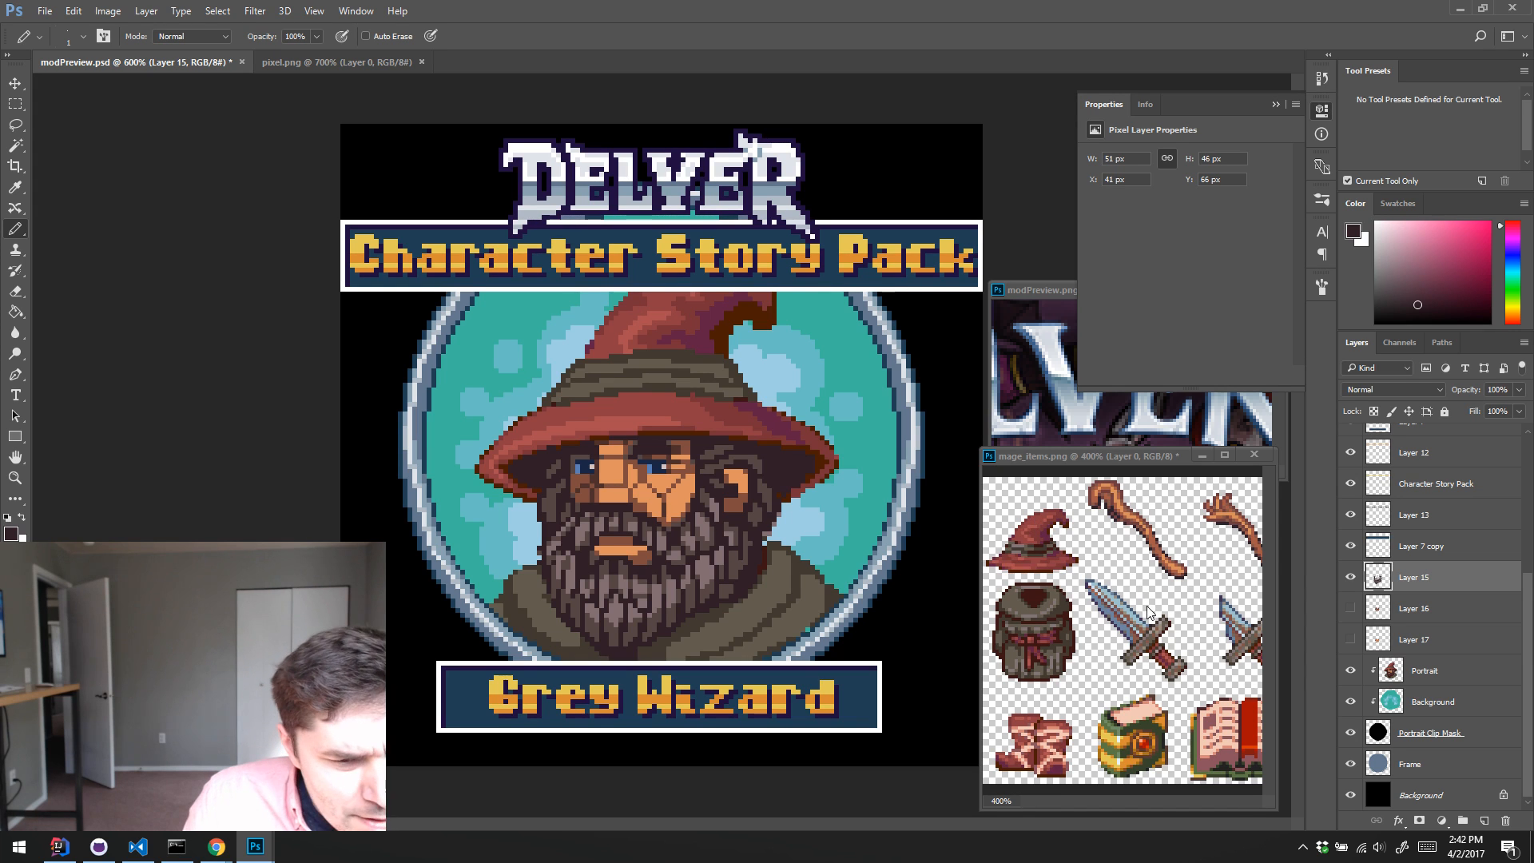
Step: Delete the hidden Layer 16 and Layer 17, and clip and merge Layer 15 down into the Portrait layer
click(1413, 611)
shift+click(1413, 639)
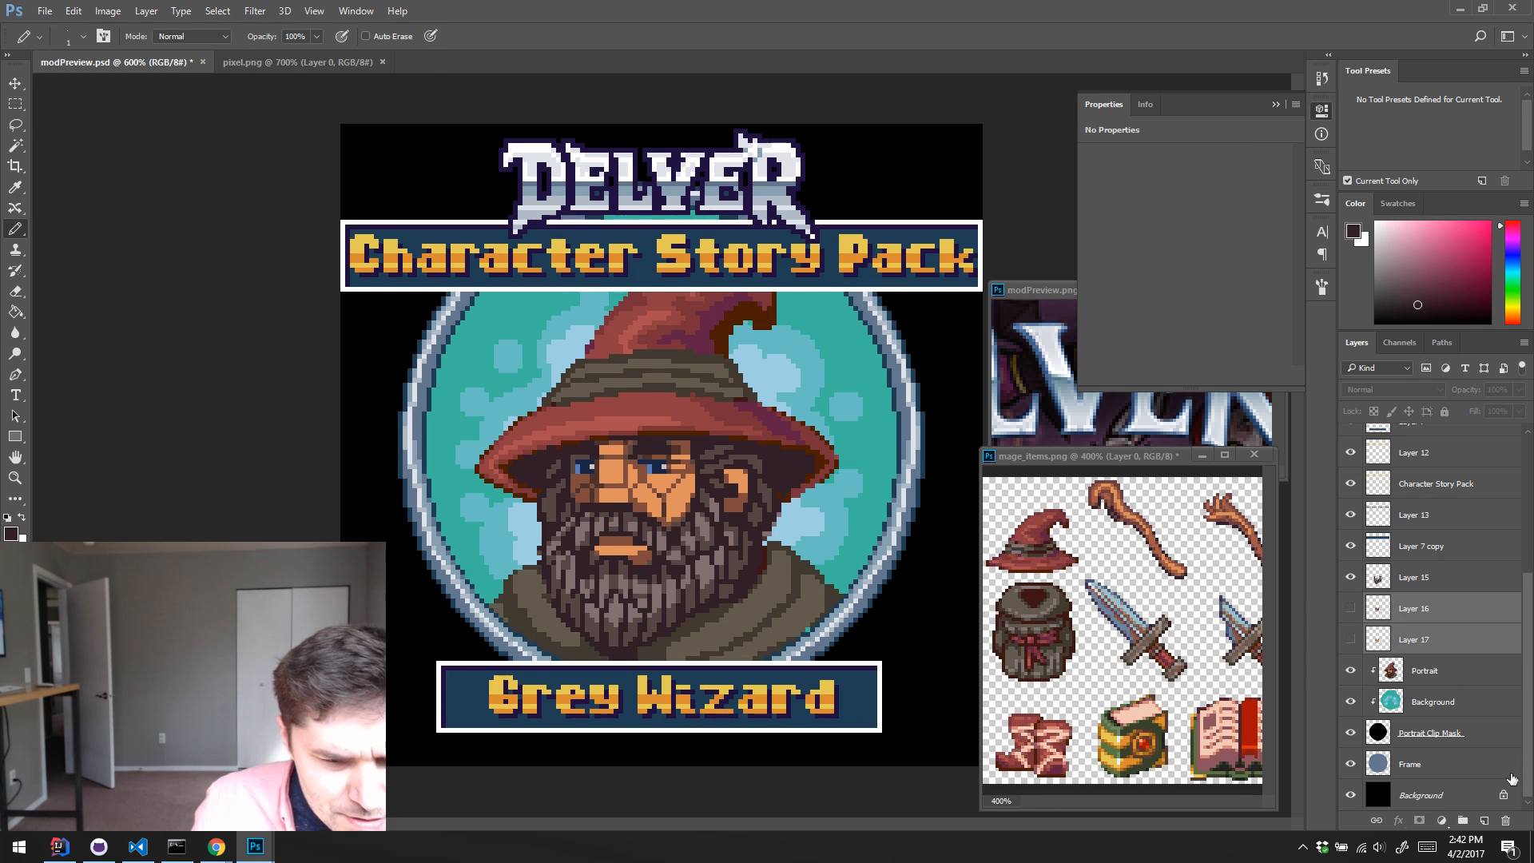
click(1504, 823)
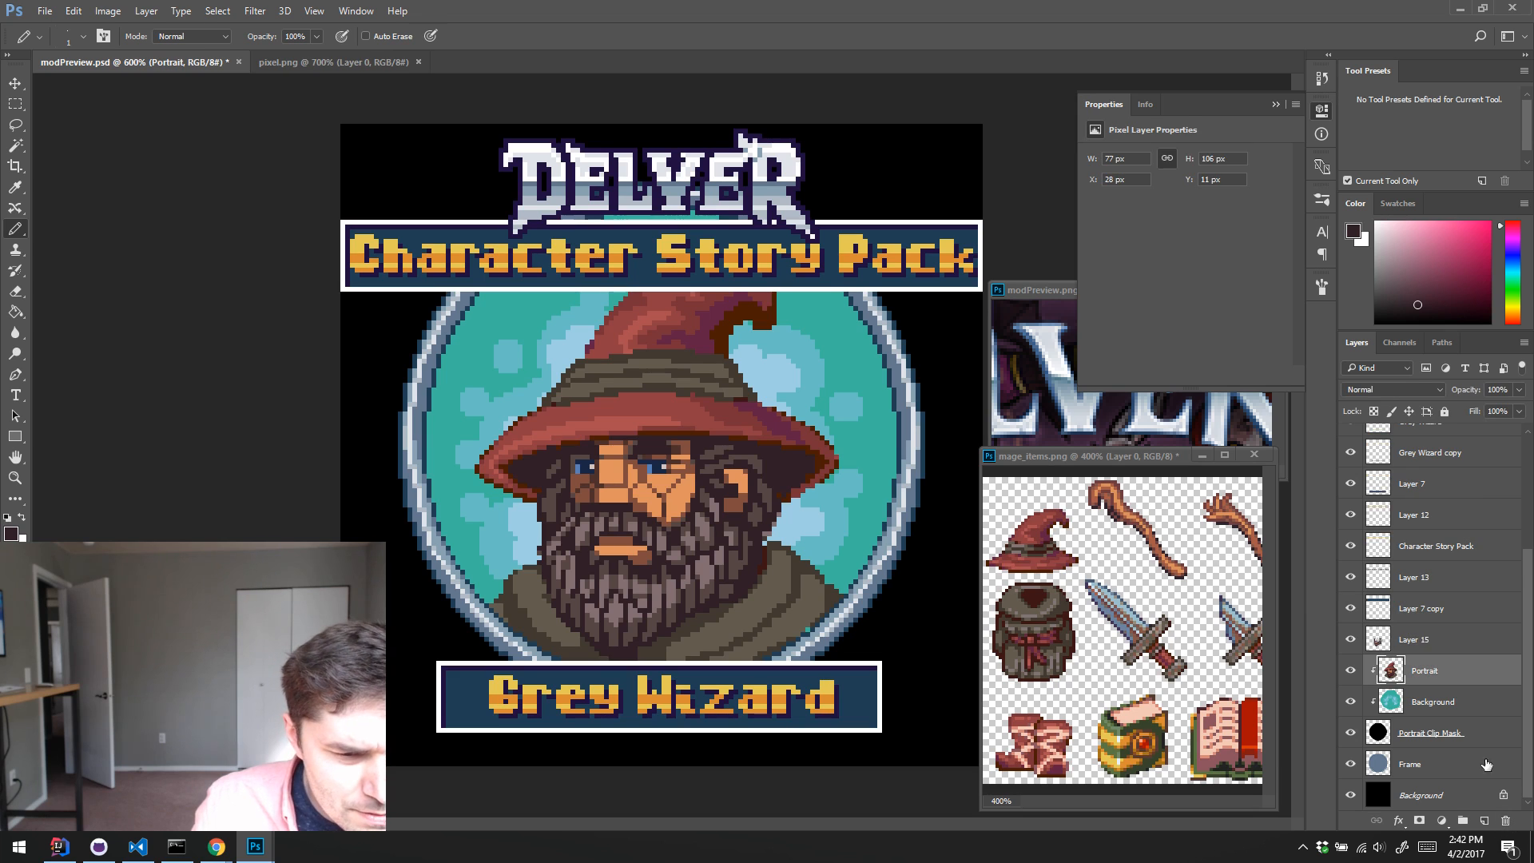
alt+click(1442, 655)
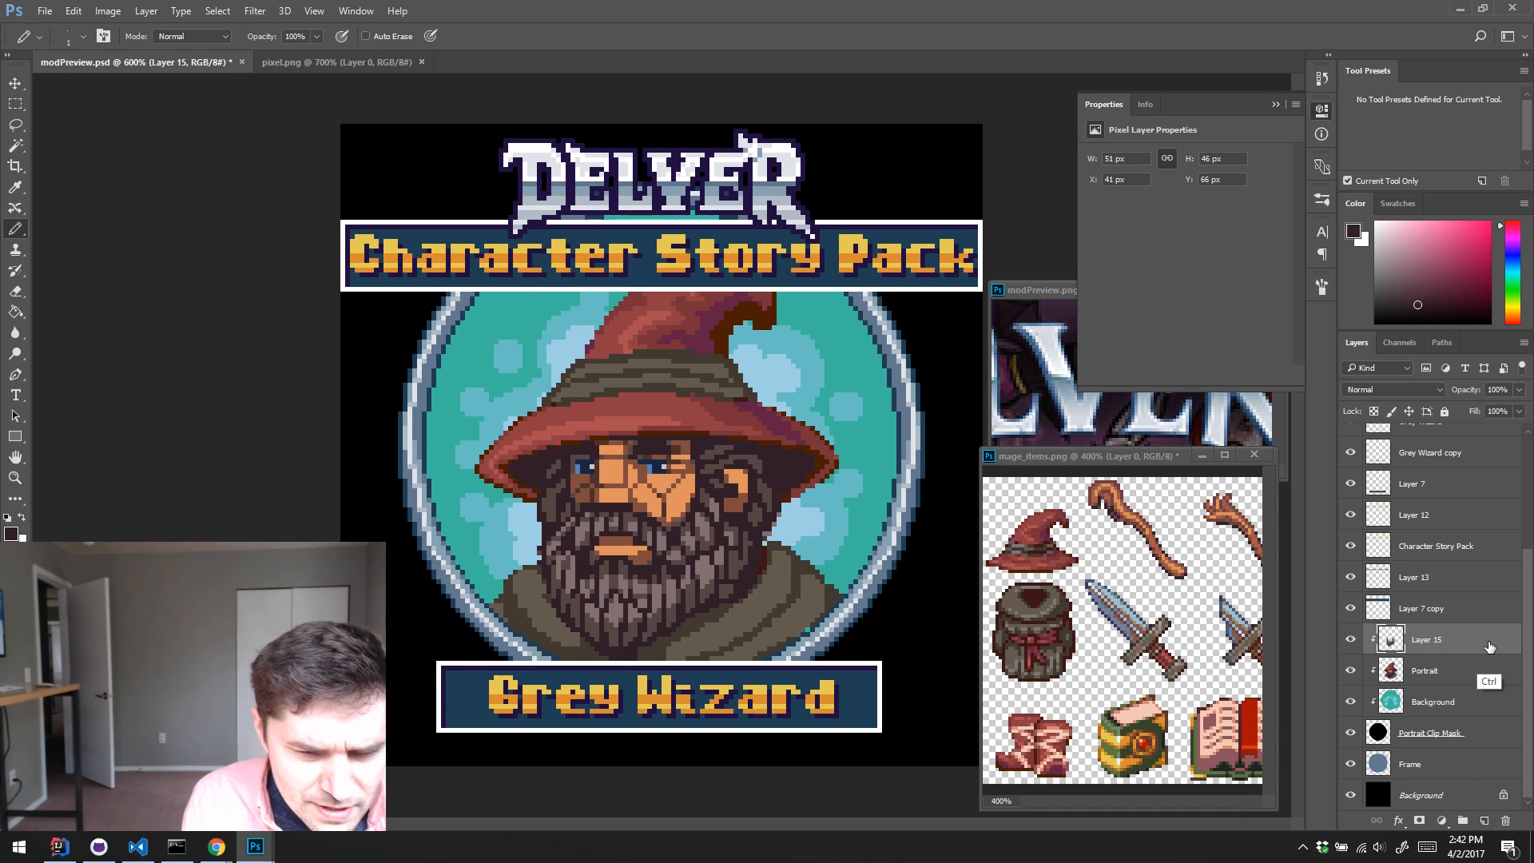
key(Delete)
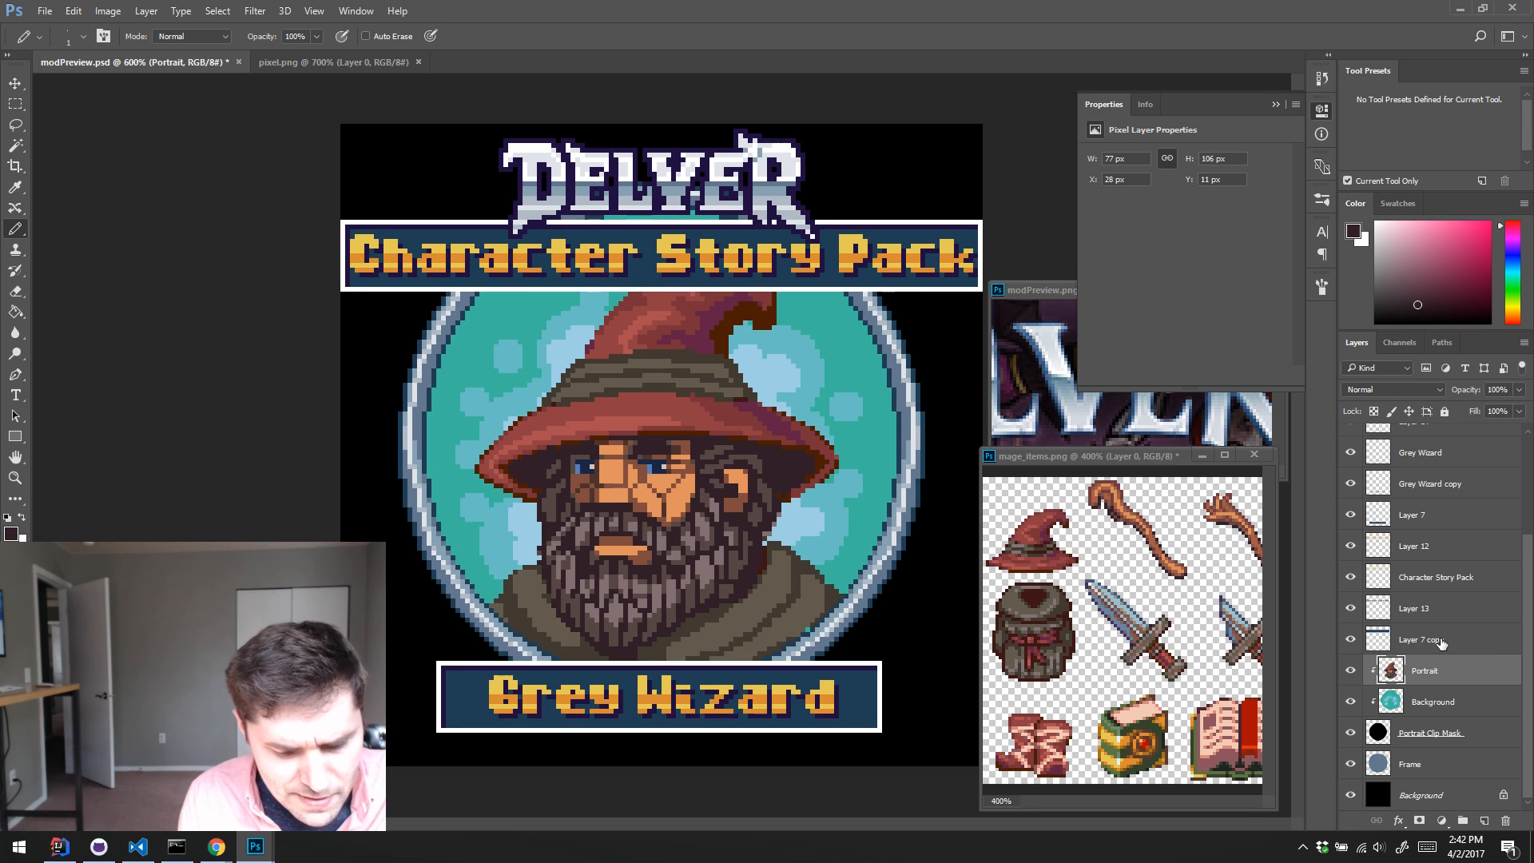
Step: Touch up the nose and lips on the Portrait layer with sampled orange skin and reddish-brown shadow colours
alt+click(603, 503)
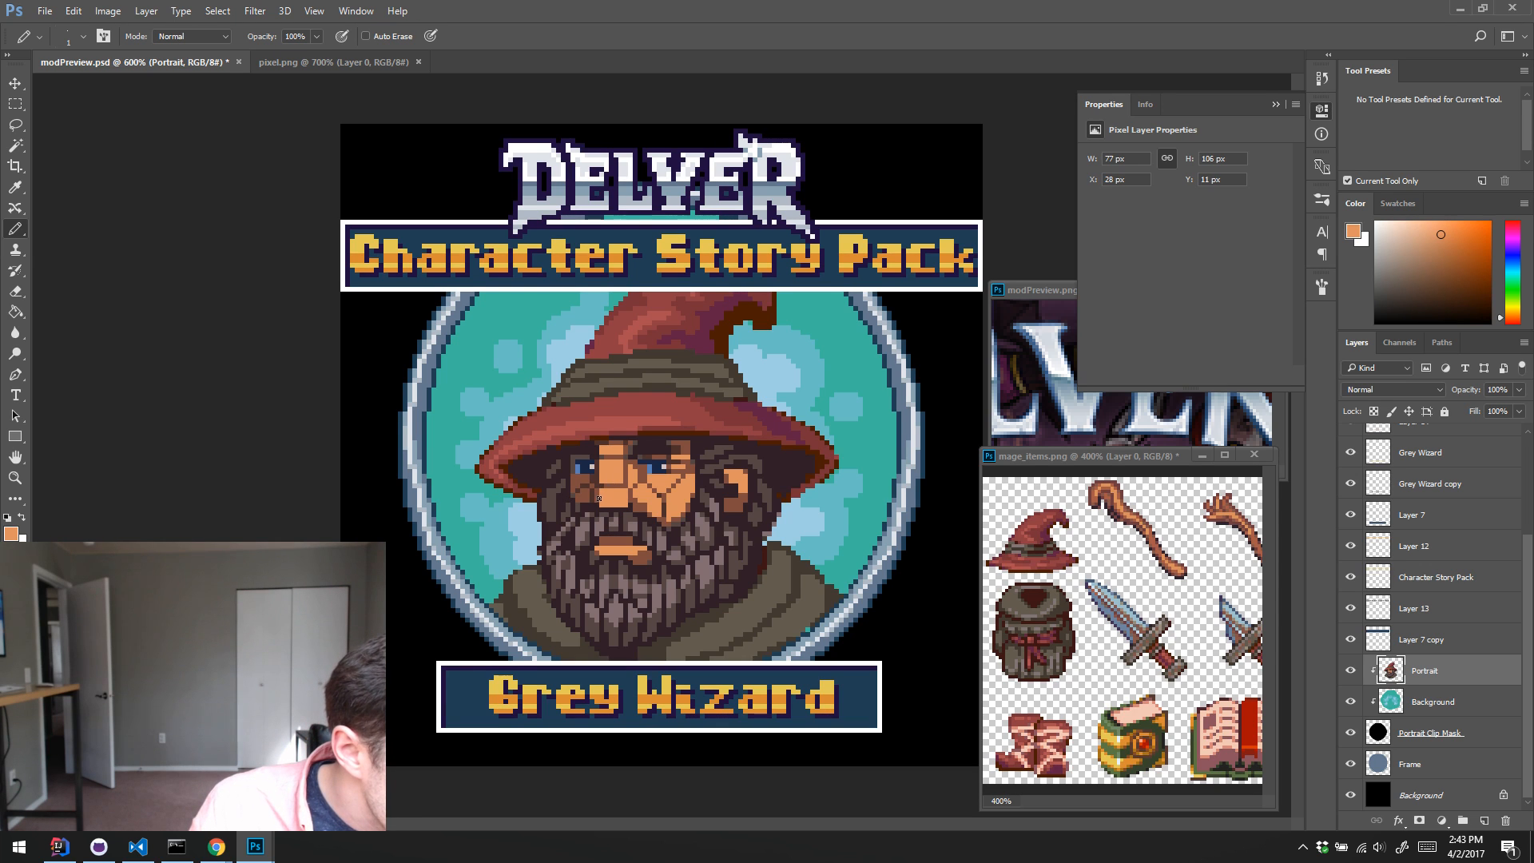
alt+click(597, 505)
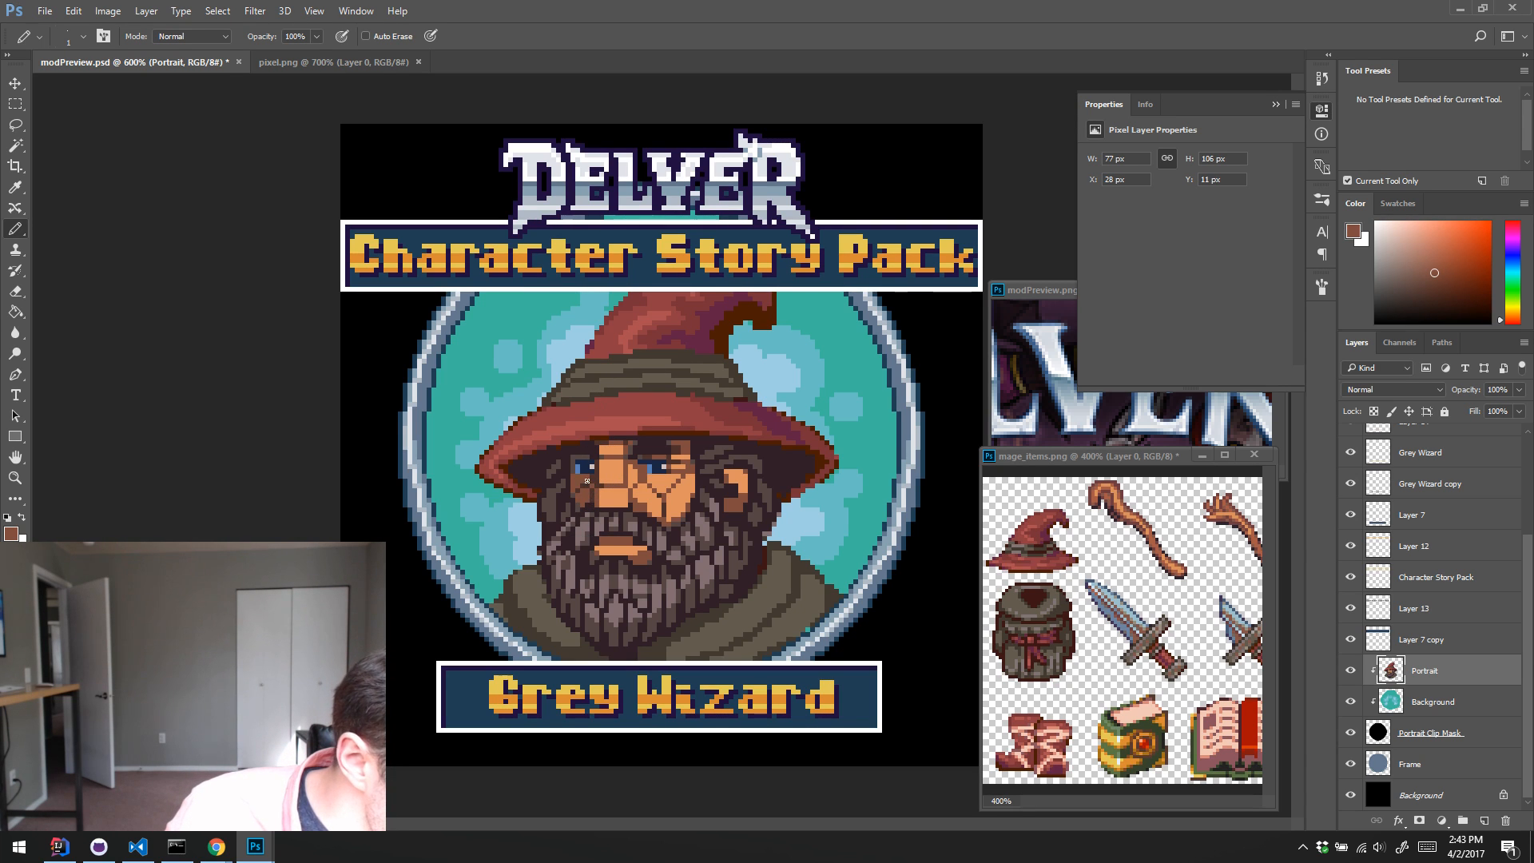
alt+click(619, 531)
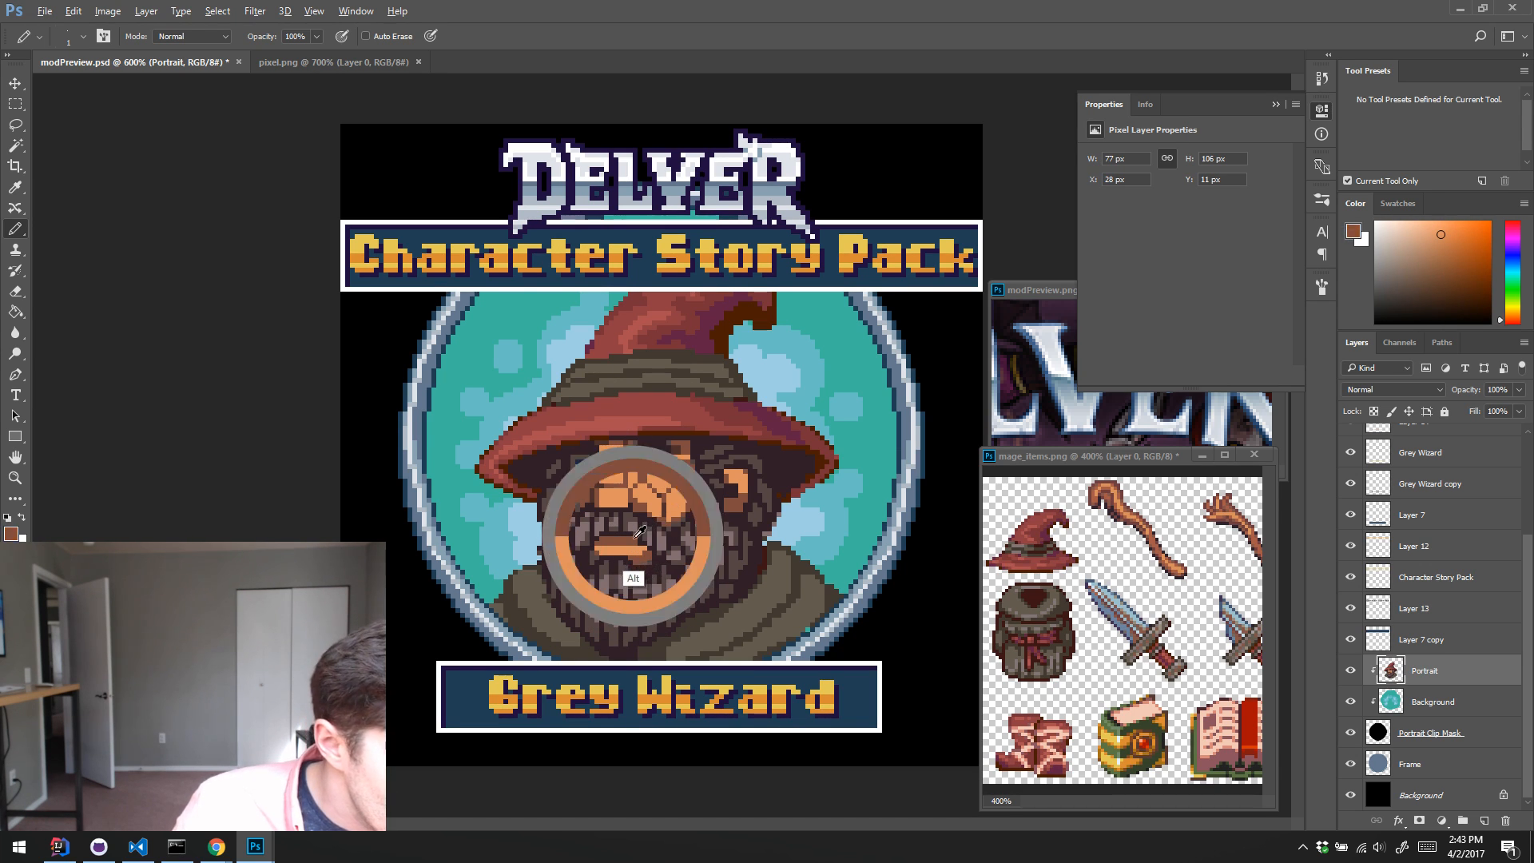
alt+click(643, 546)
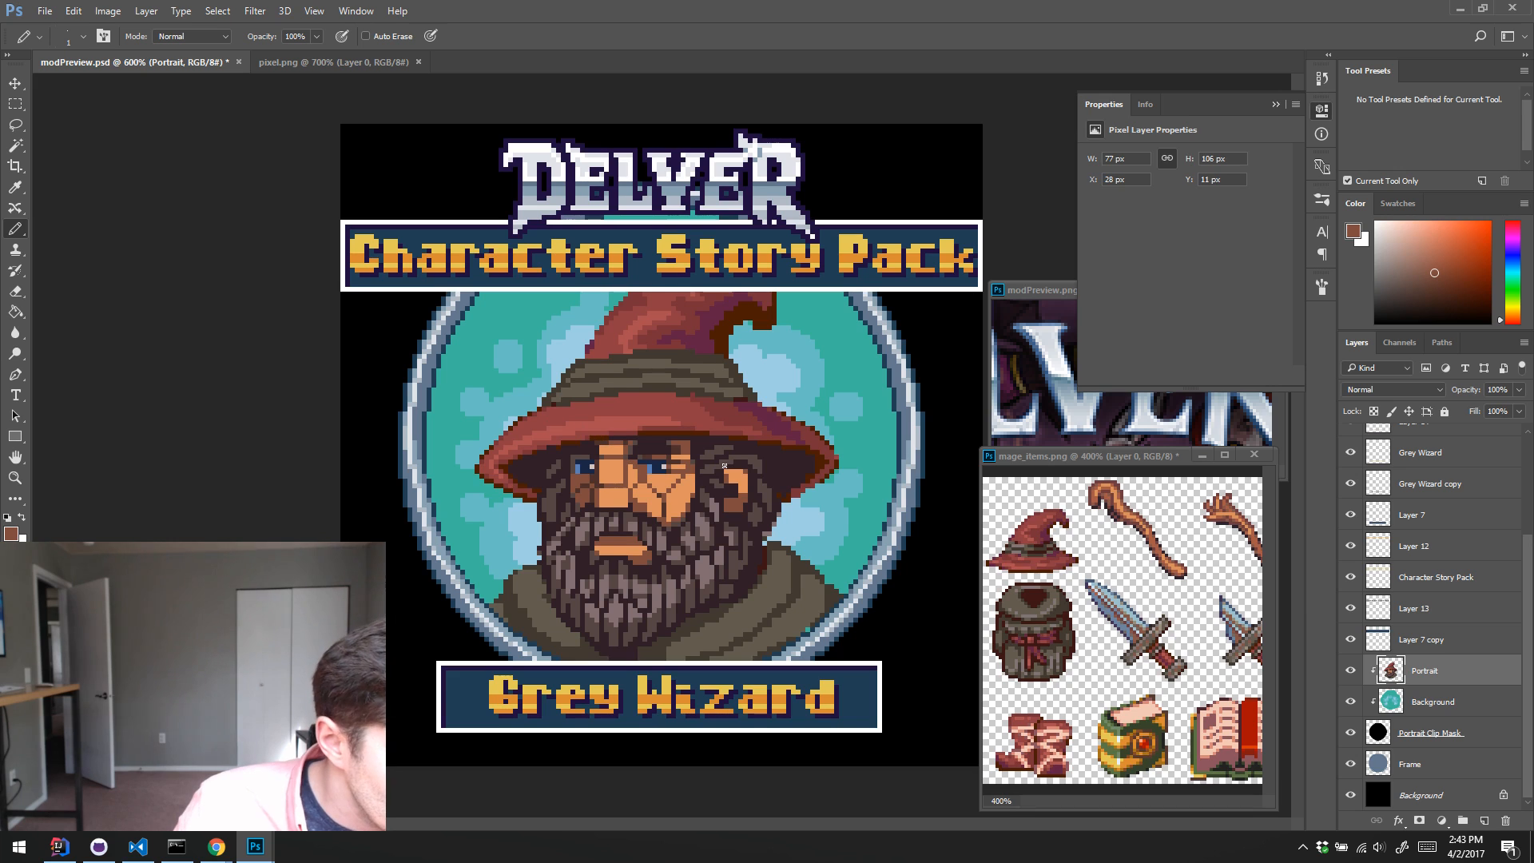
Step: Reshape the wizard's ear on the Portrait layer with Pencil pixels in sampled orange skin, reddish-brown shadow and dark hair tones
alt+click(736, 497)
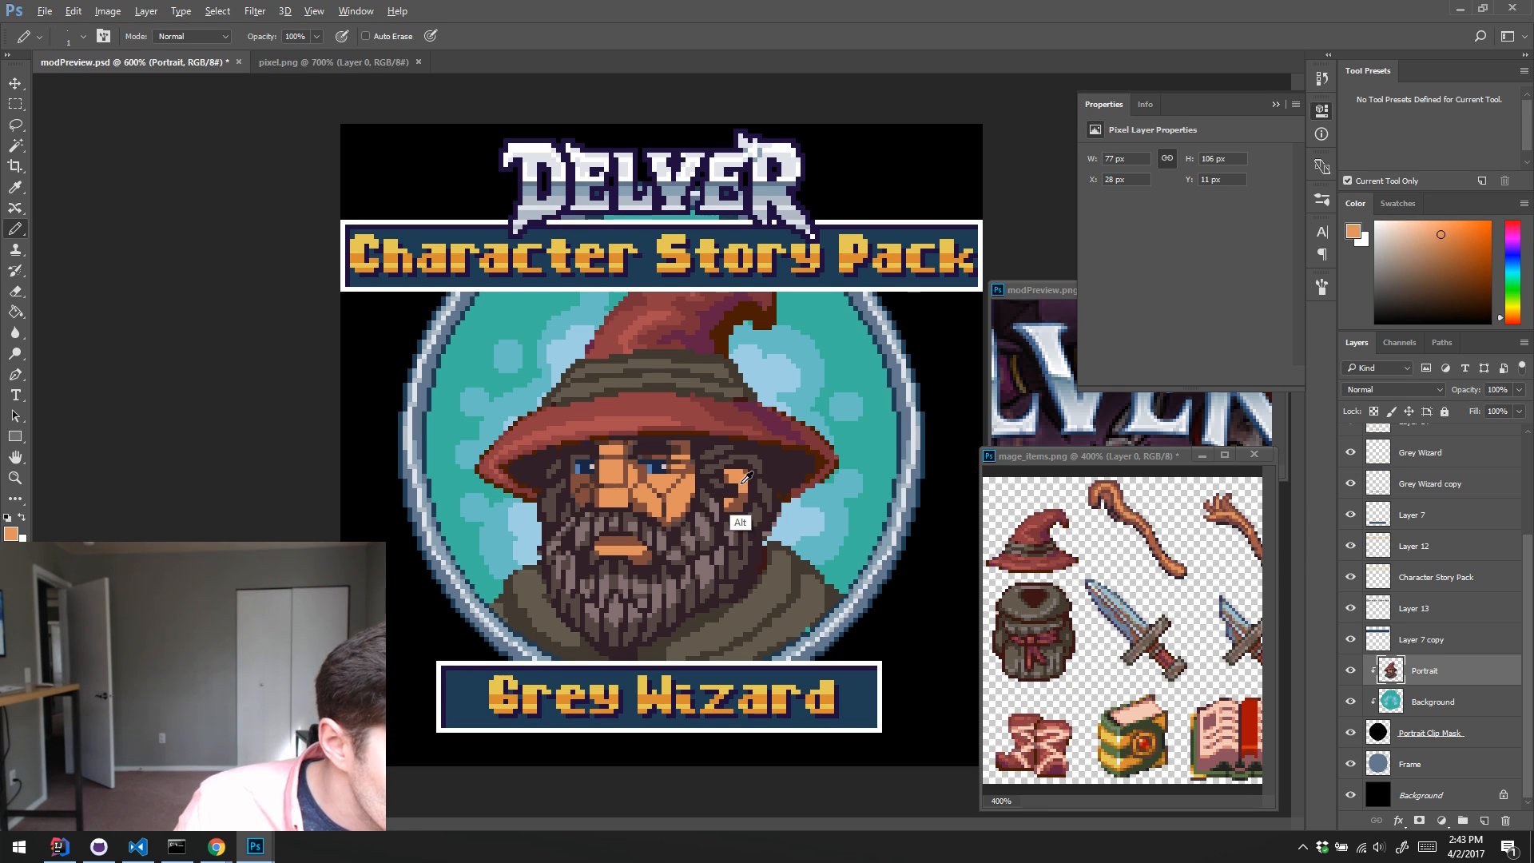
alt+click(735, 496)
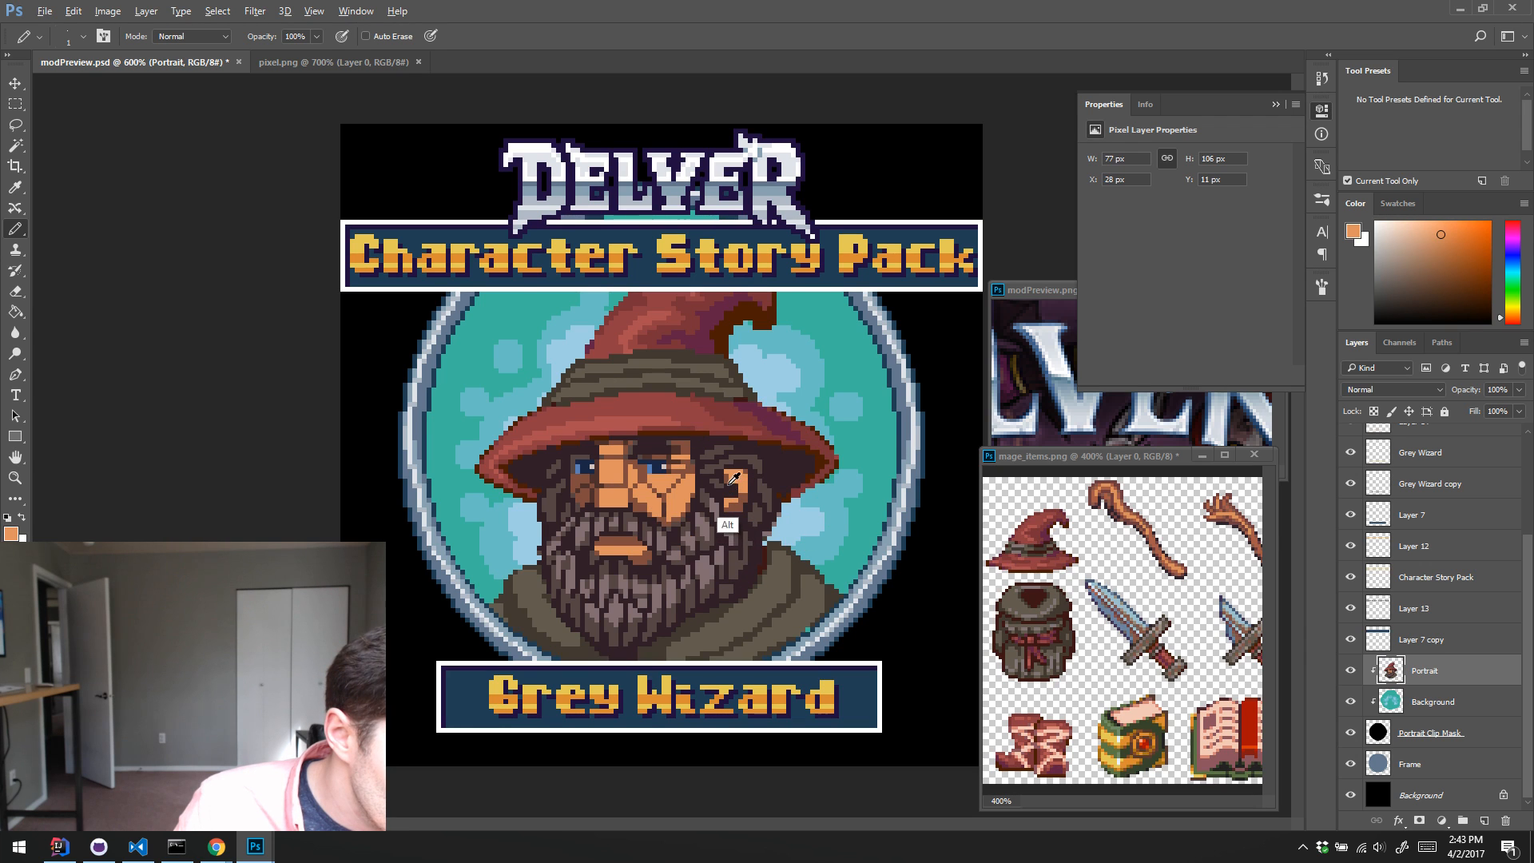
alt+click(736, 496)
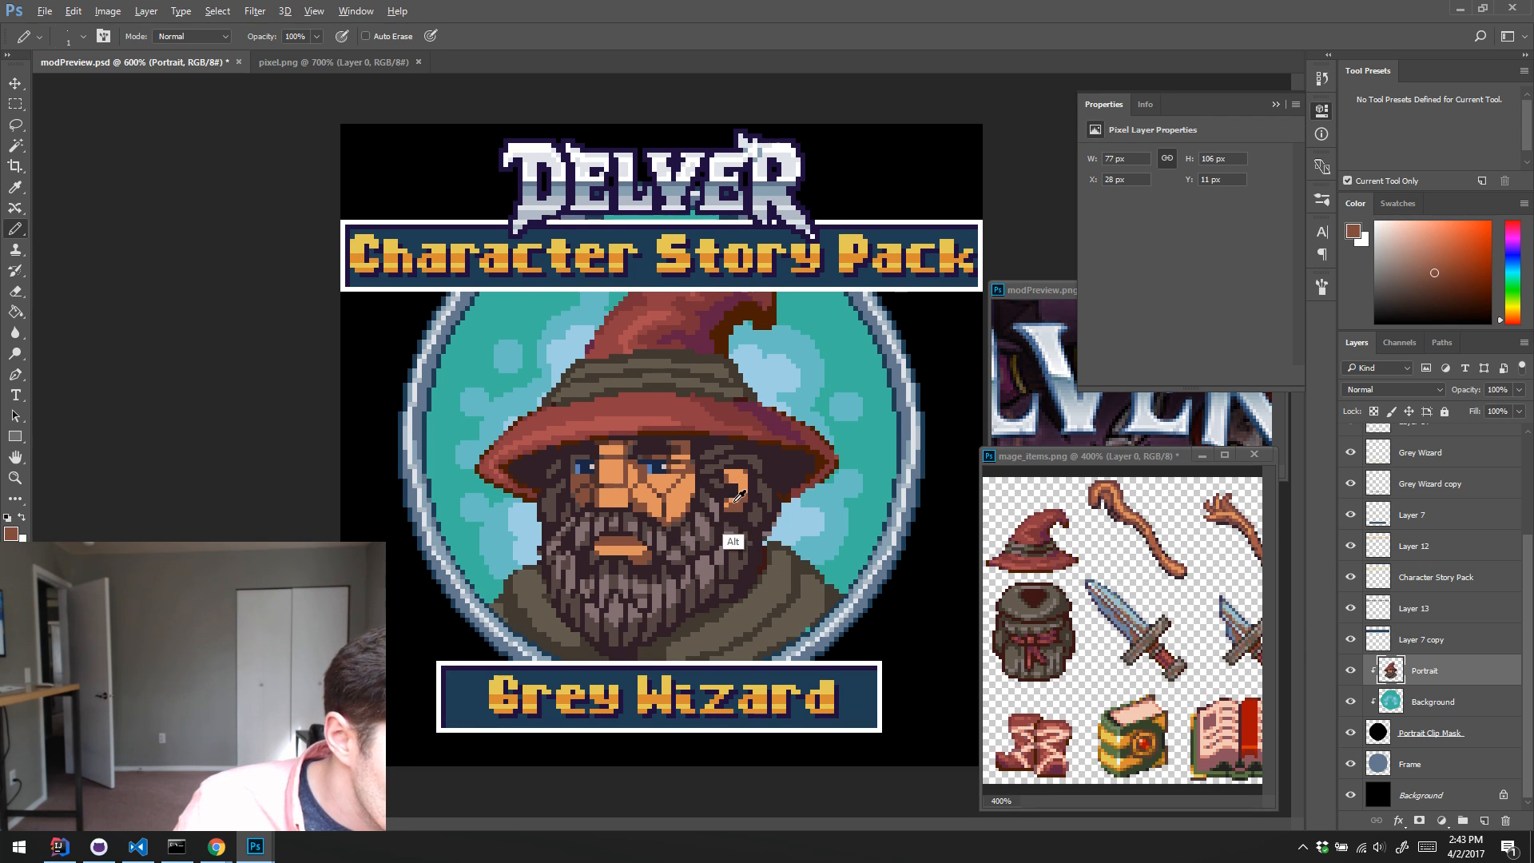
alt+click(741, 497)
alt+click(750, 483)
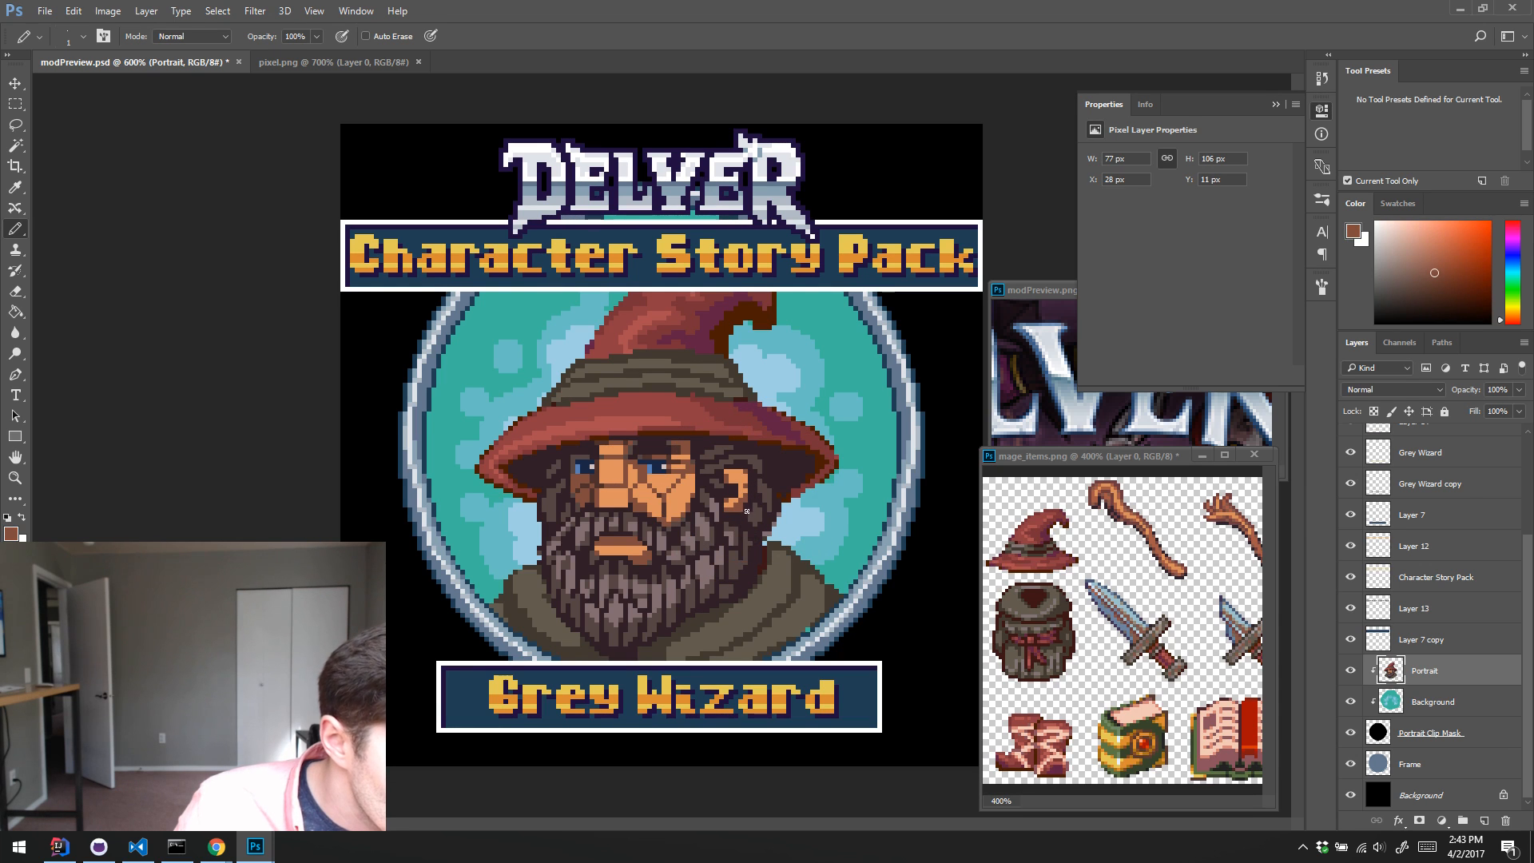
alt+click(743, 512)
alt+click(757, 489)
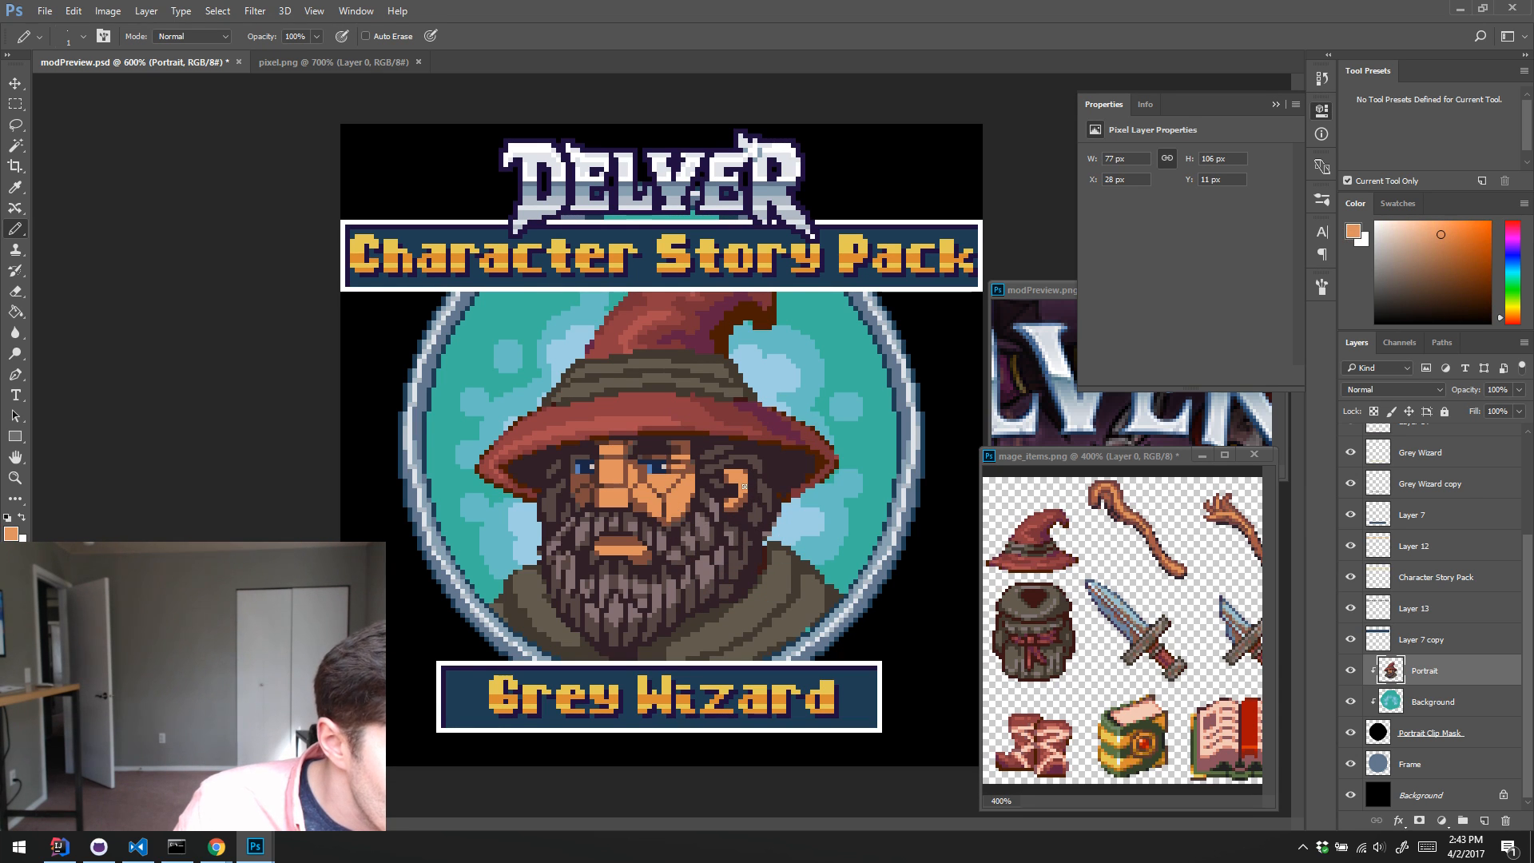
alt+click(739, 485)
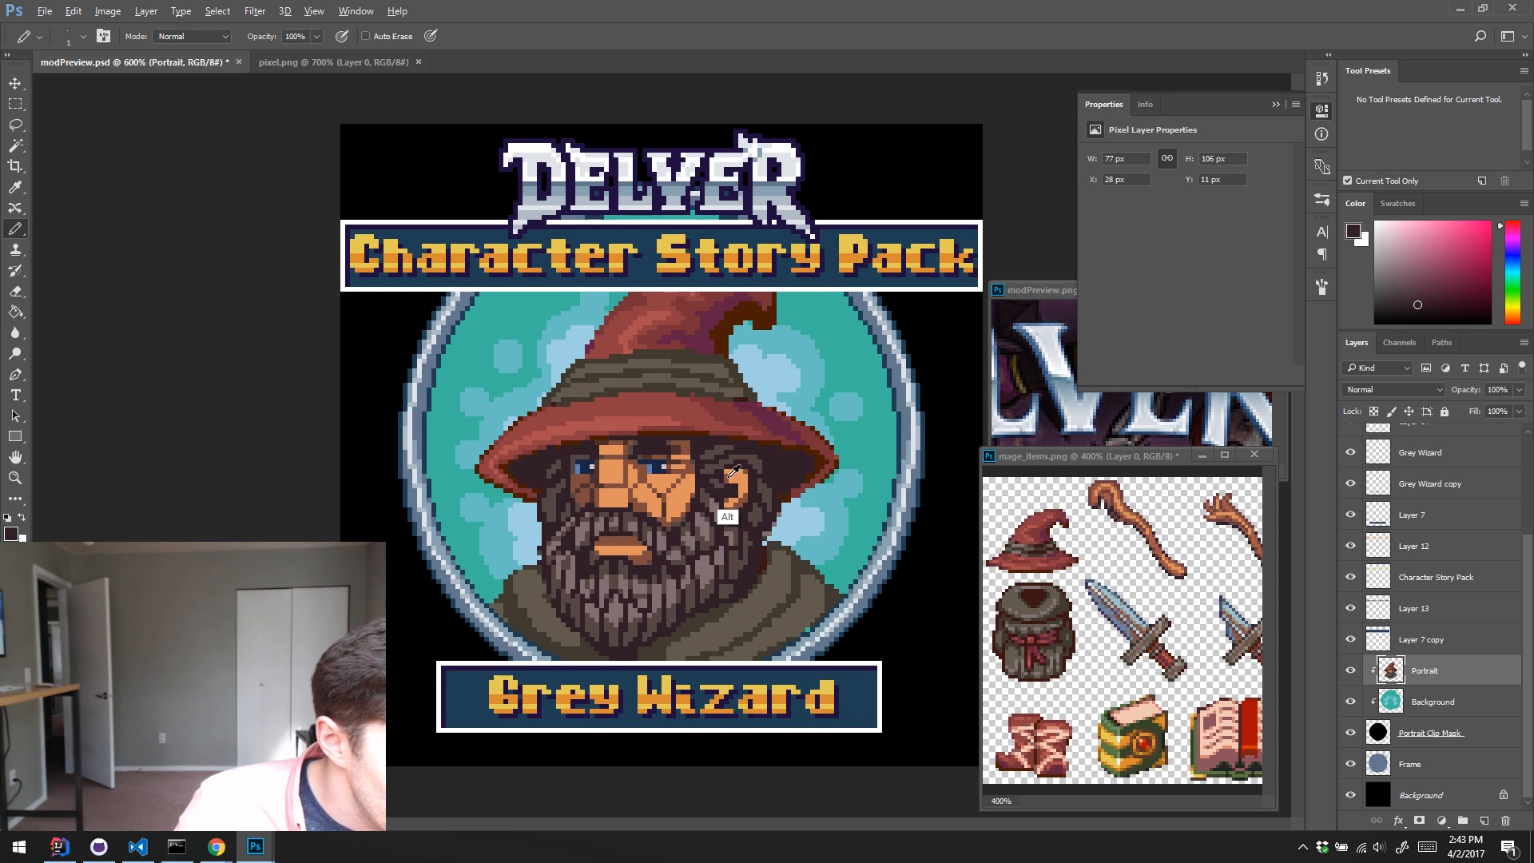
alt+click(737, 492)
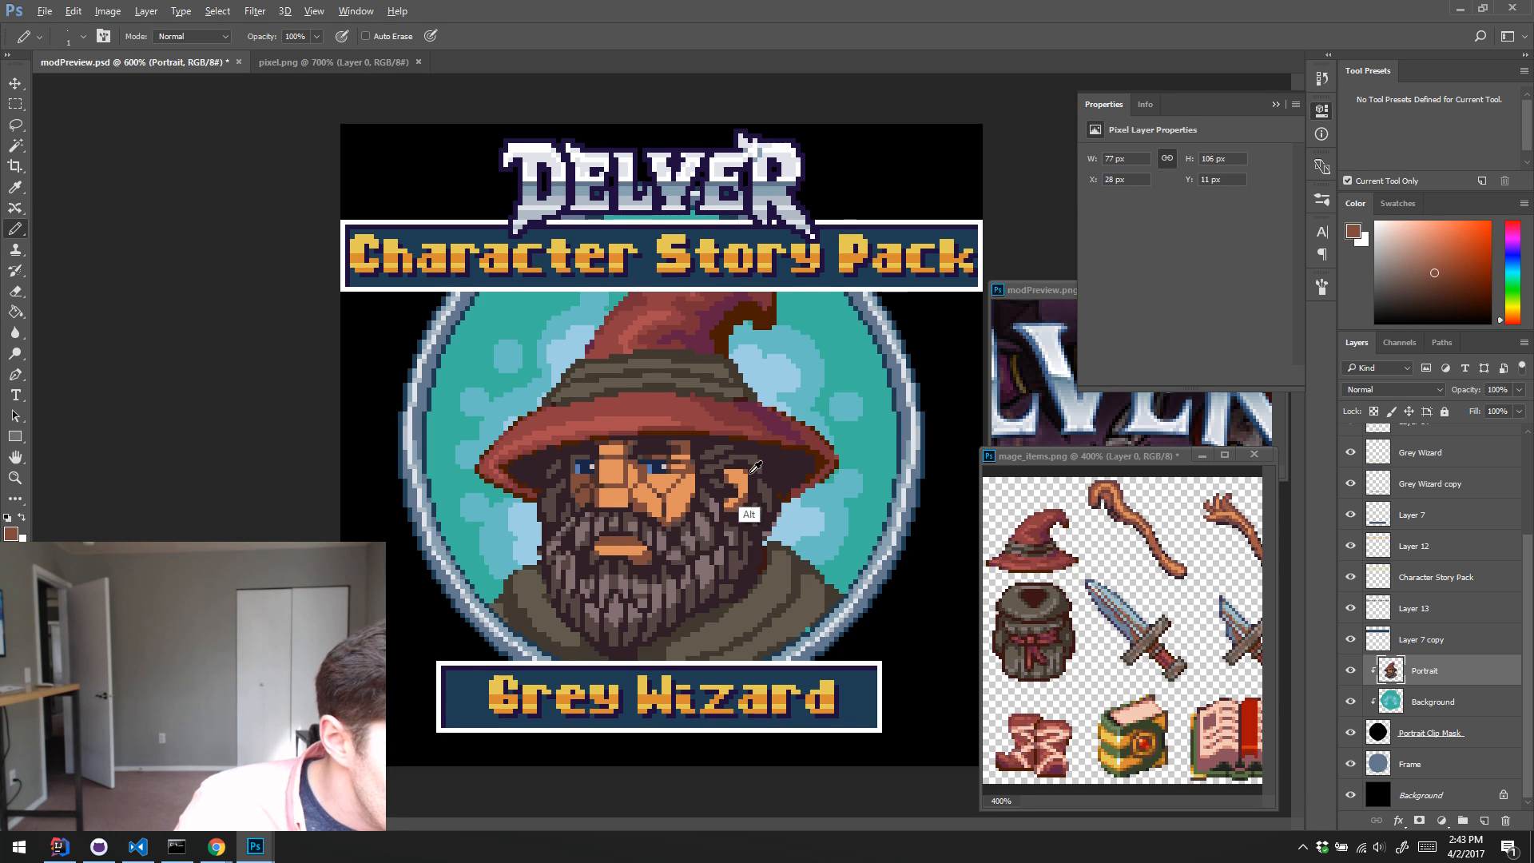
alt+click(744, 469)
alt+click(739, 472)
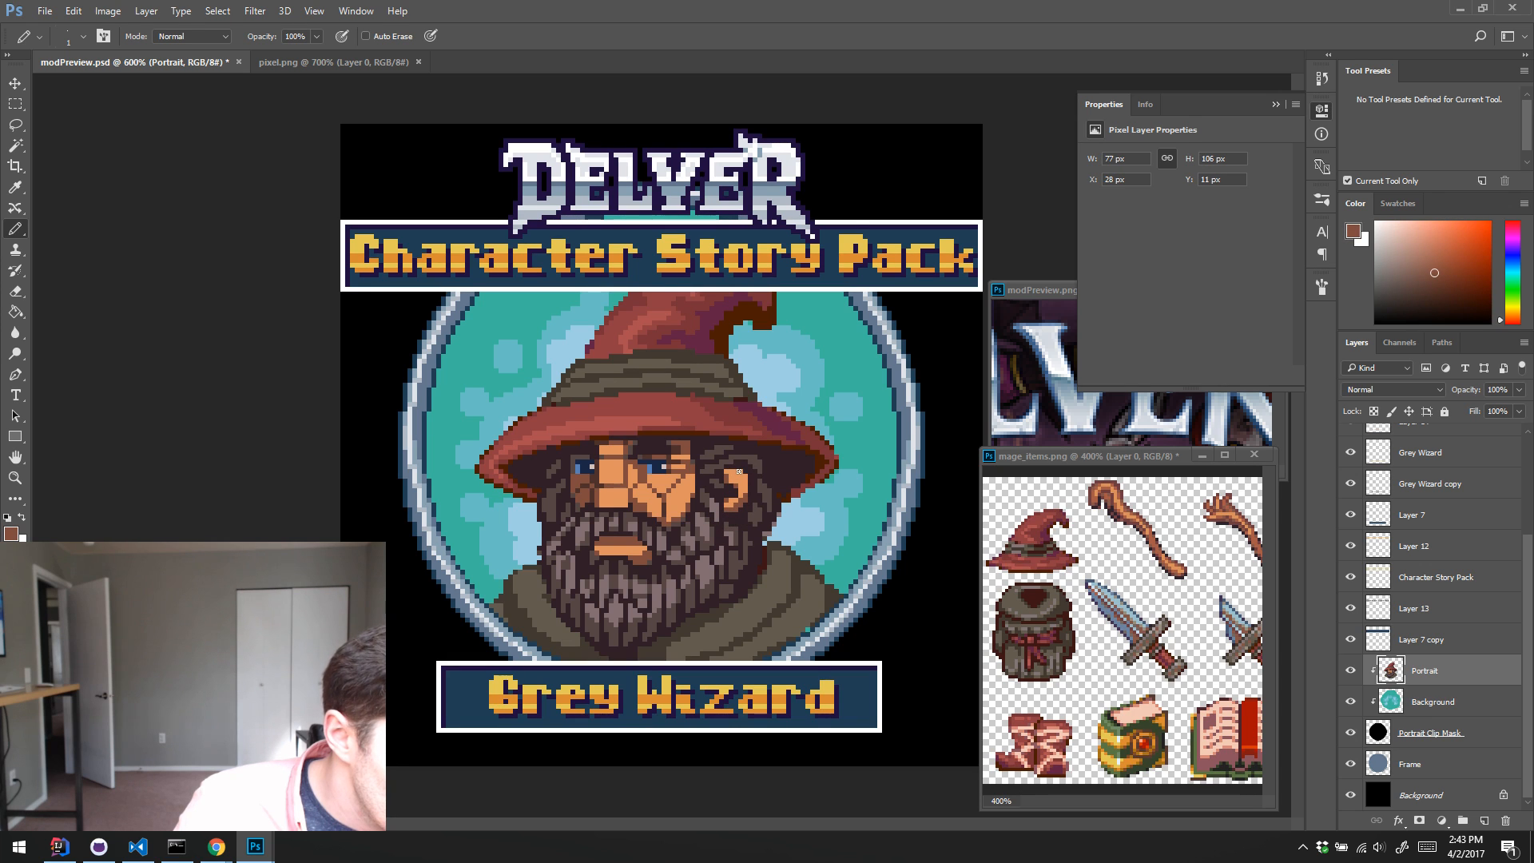
alt+click(744, 468)
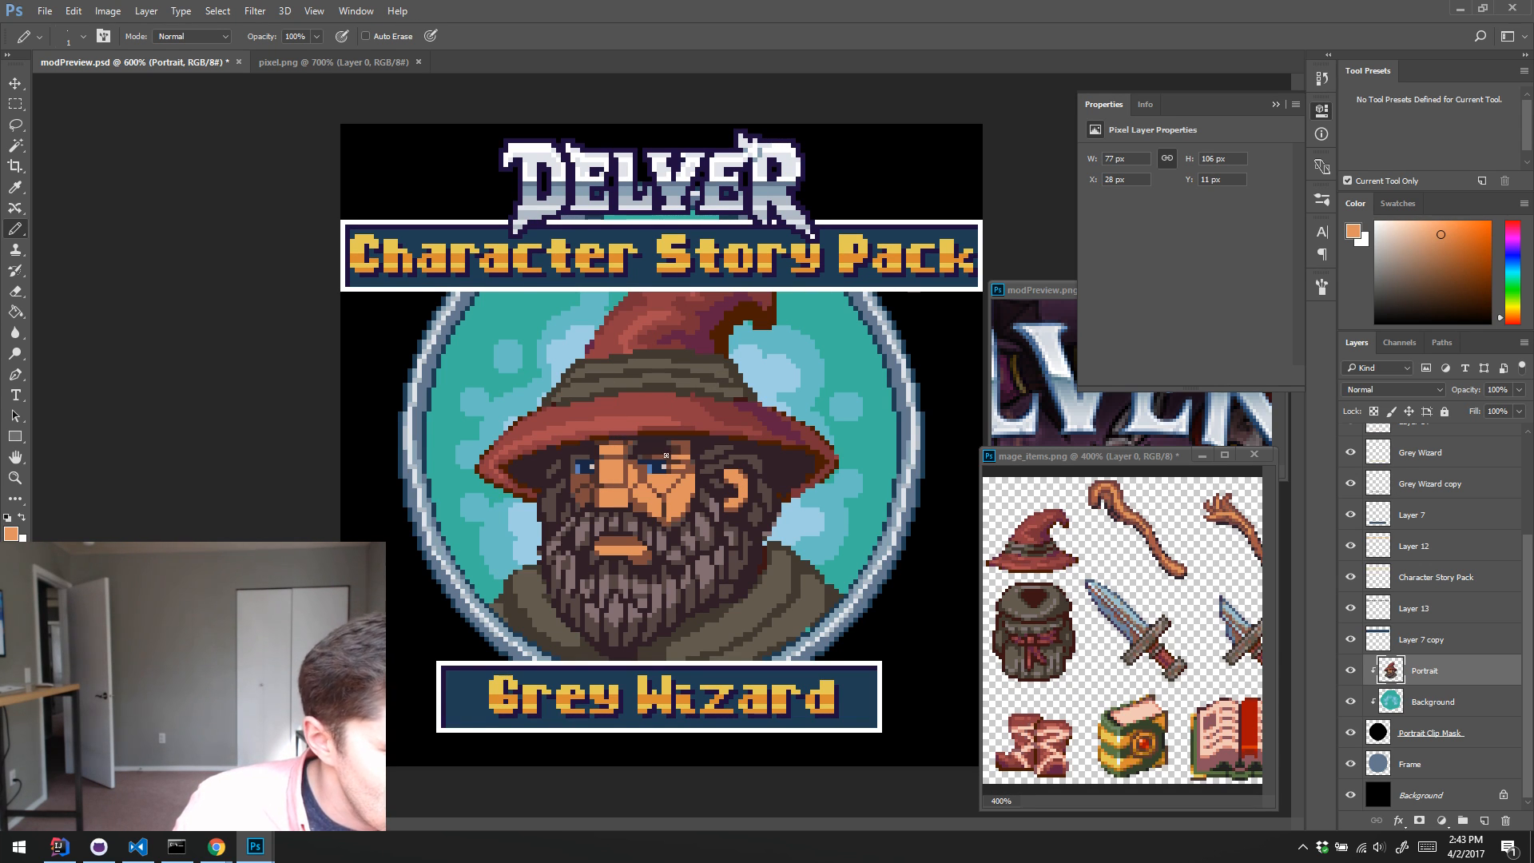
Step: Retouch pixels around the brow and the cheek beside the nose with sampled dark brown and orange skin colours
alt+click(586, 450)
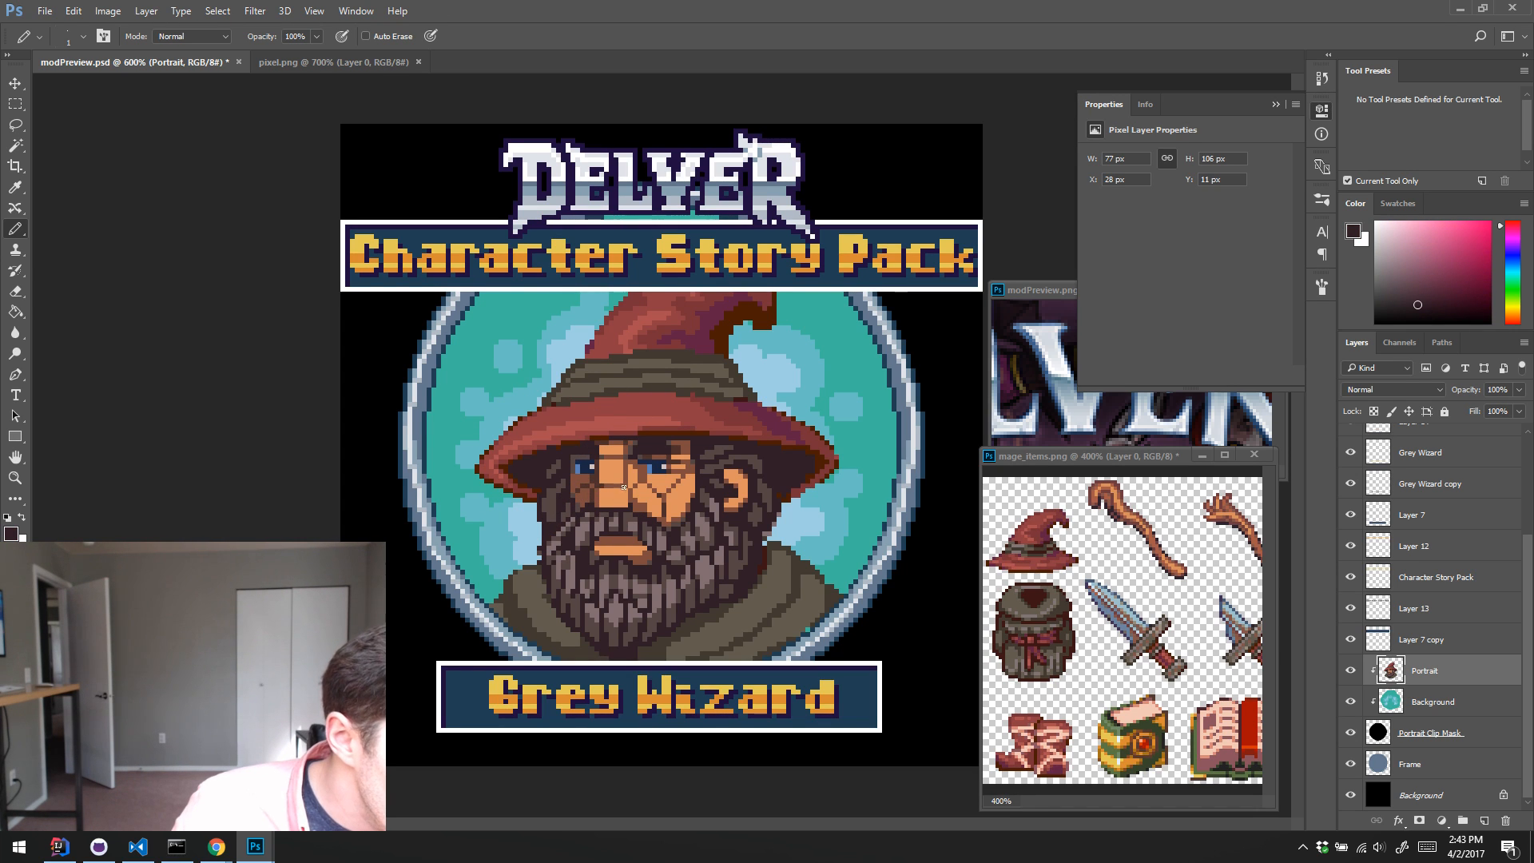
alt+click(649, 493)
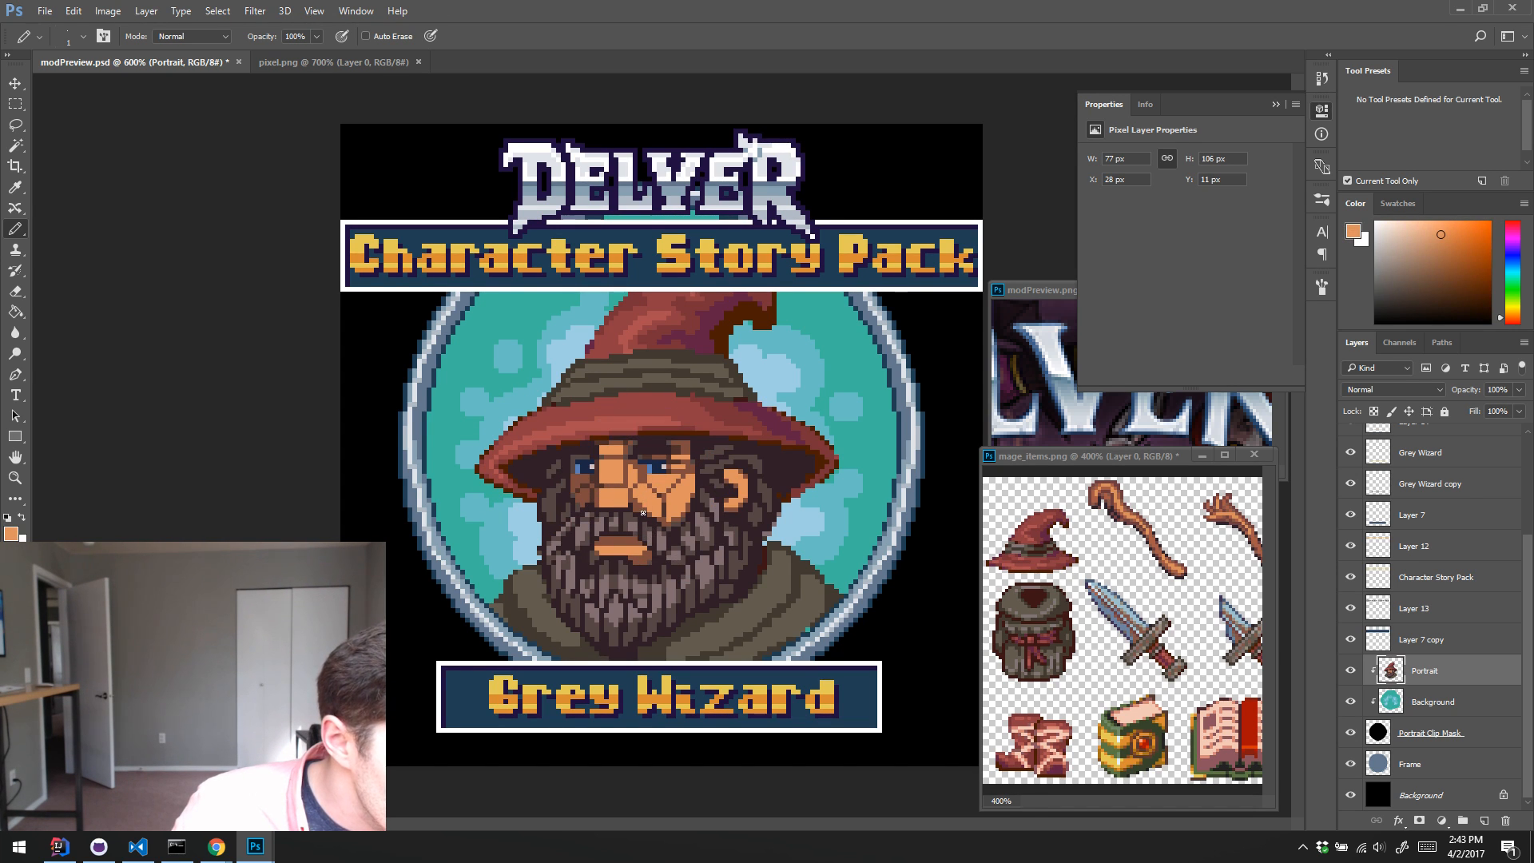
alt+click(632, 509)
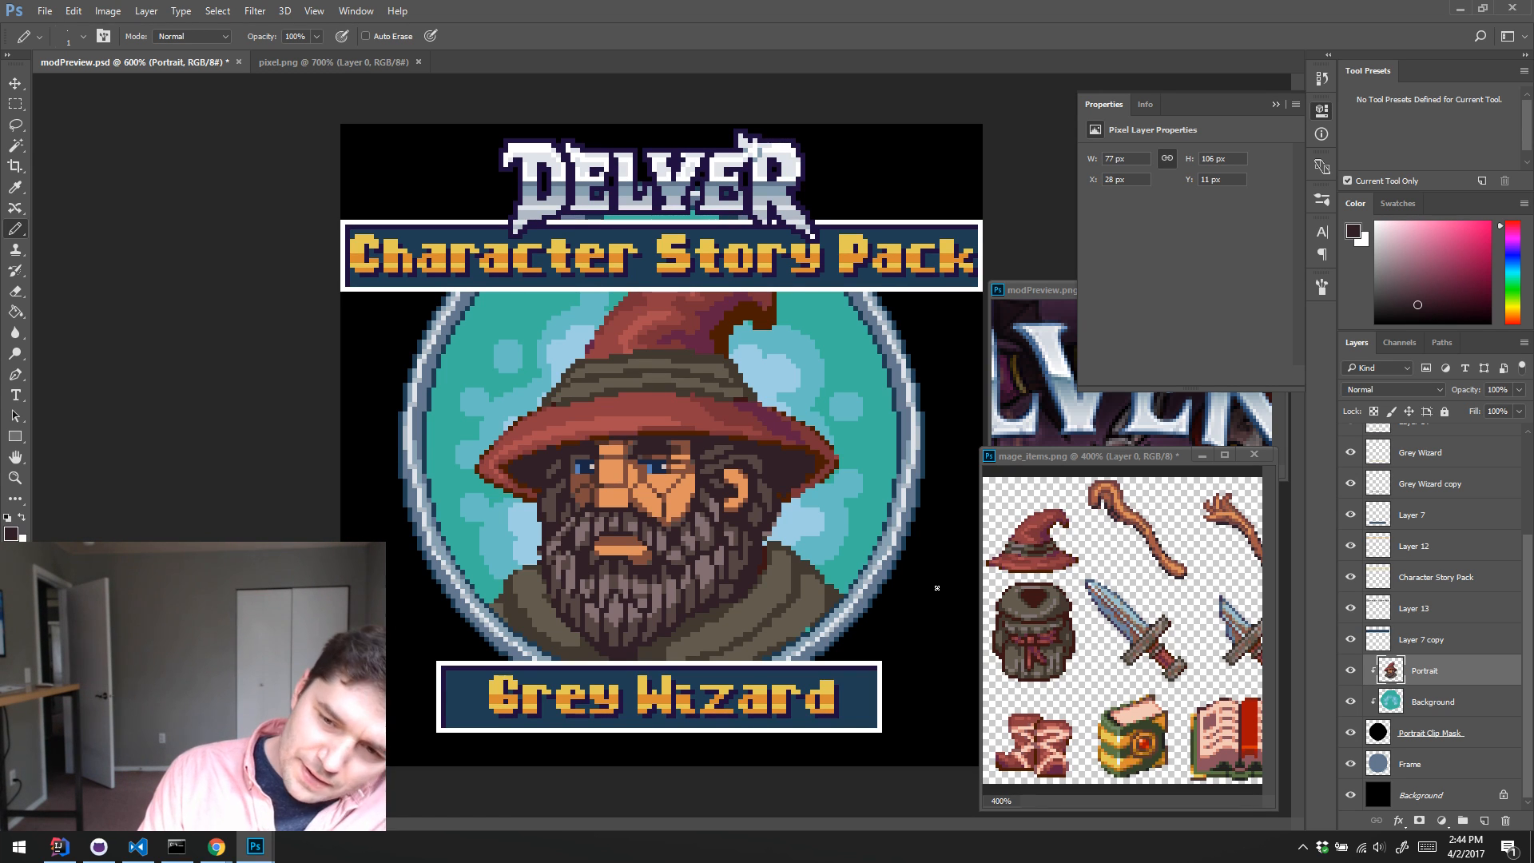
Step: Fill out the edge of the robe's right shoulder on the Portrait layer with Pencil pixels in sampled olive and dark brown
alt+click(1046, 540)
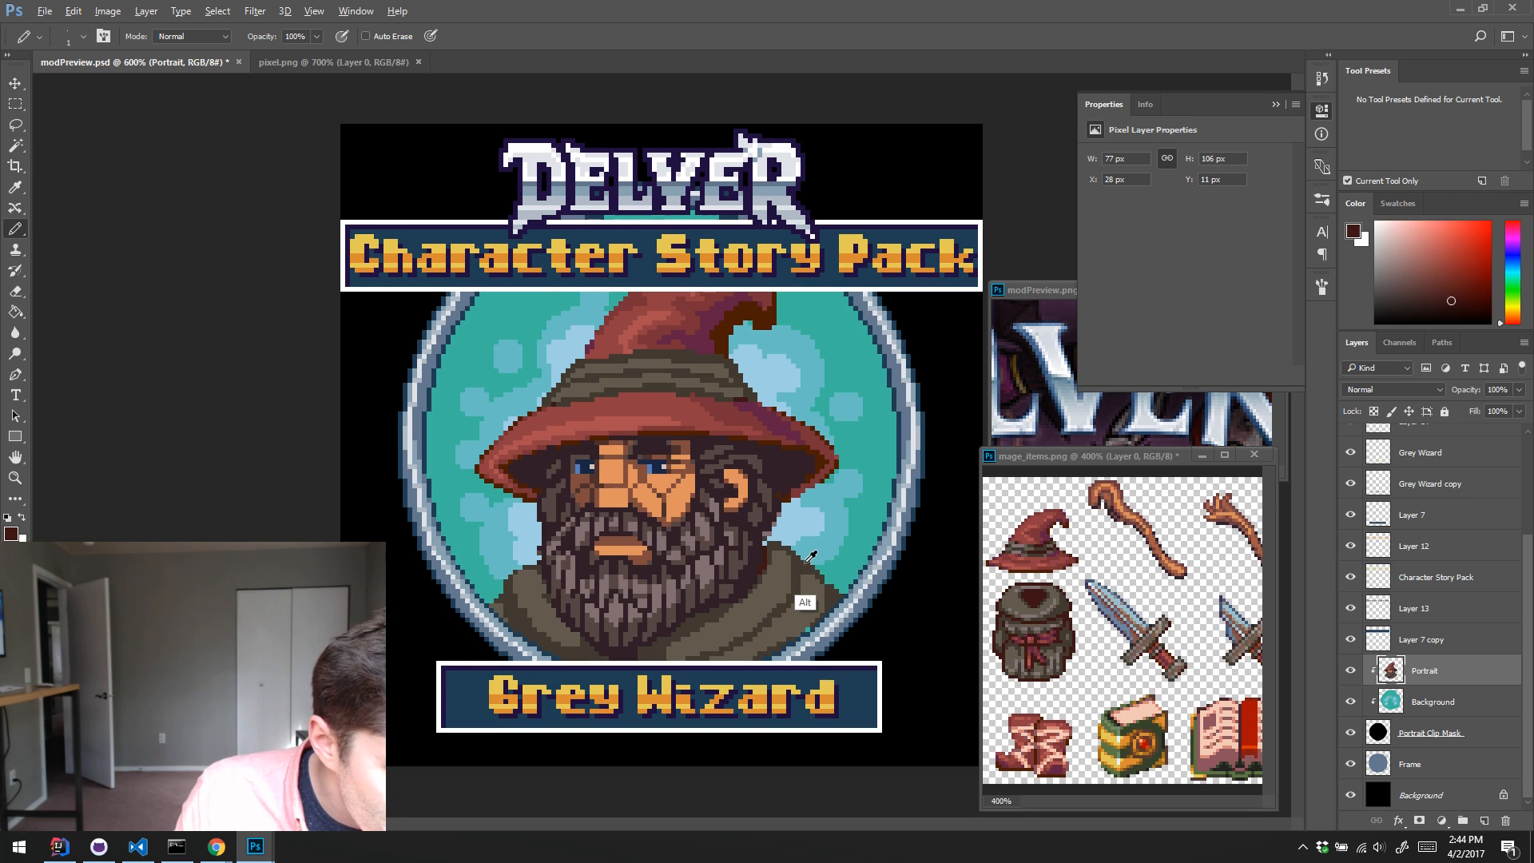
alt+click(798, 601)
alt+click(805, 659)
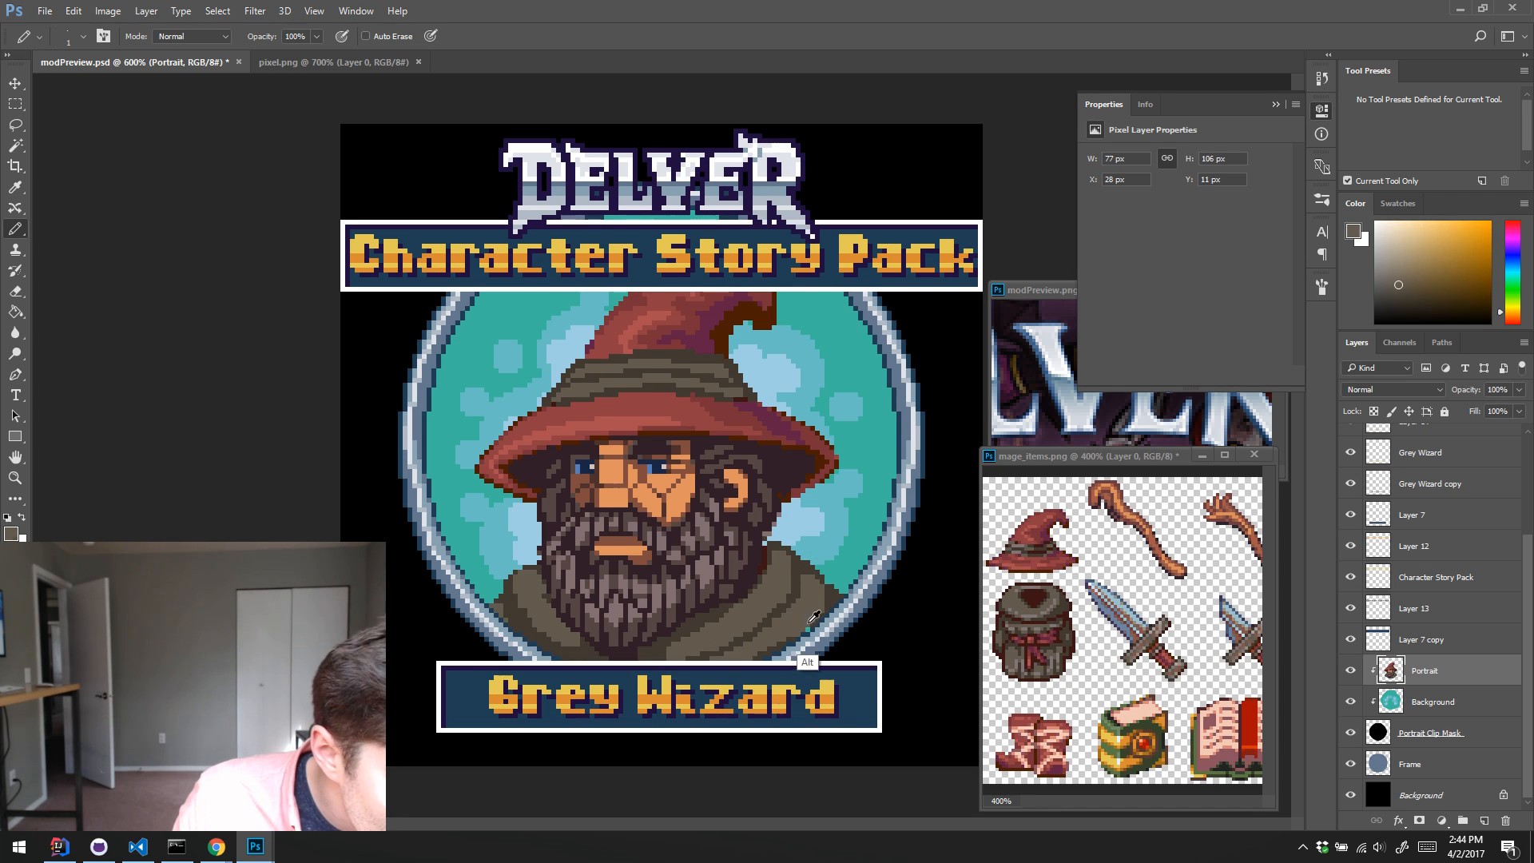
alt+click(794, 599)
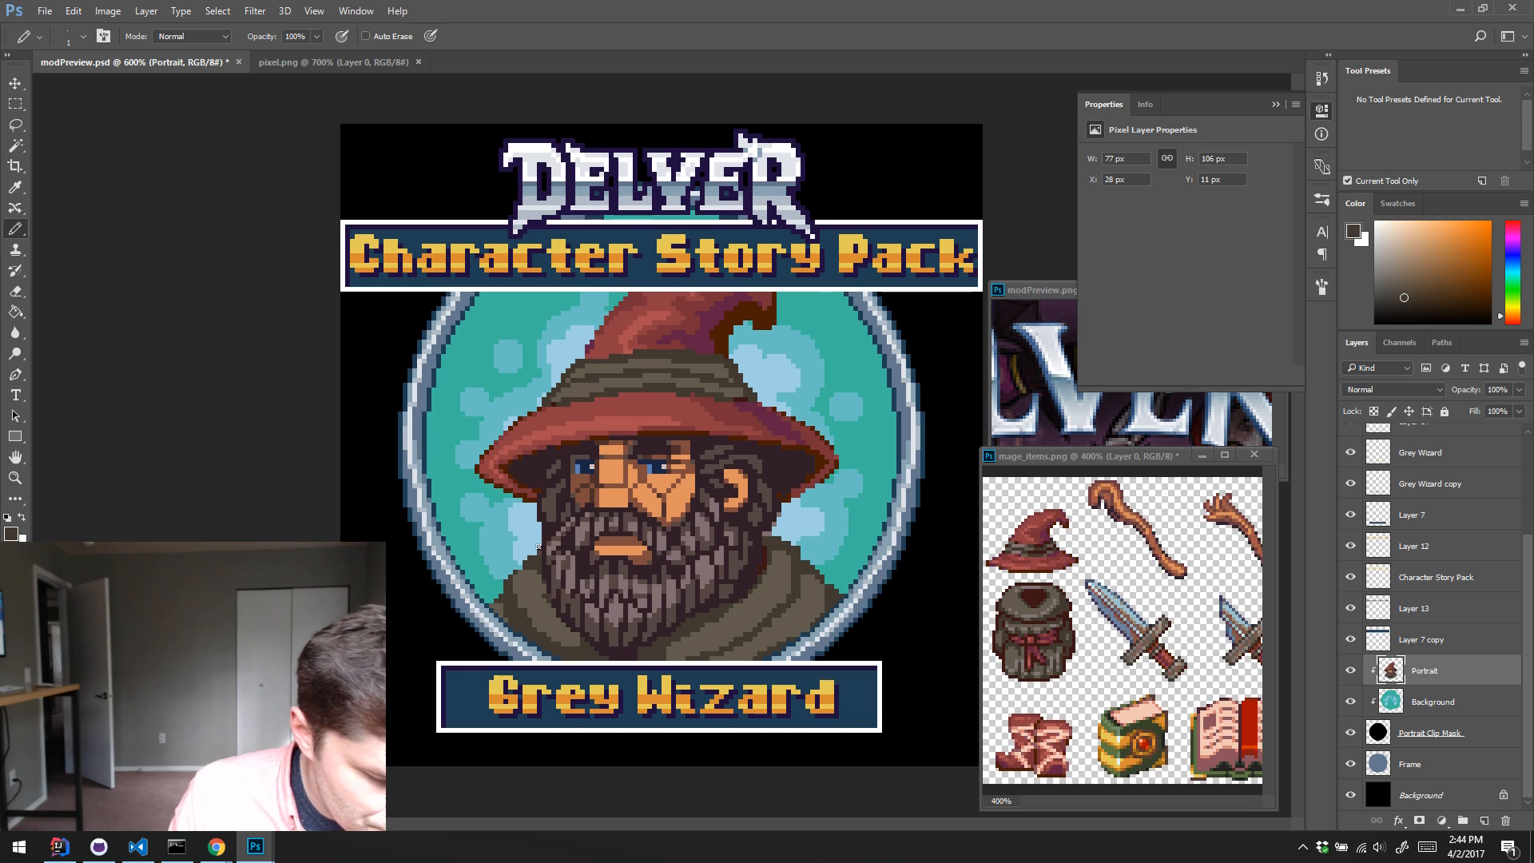
key(e)
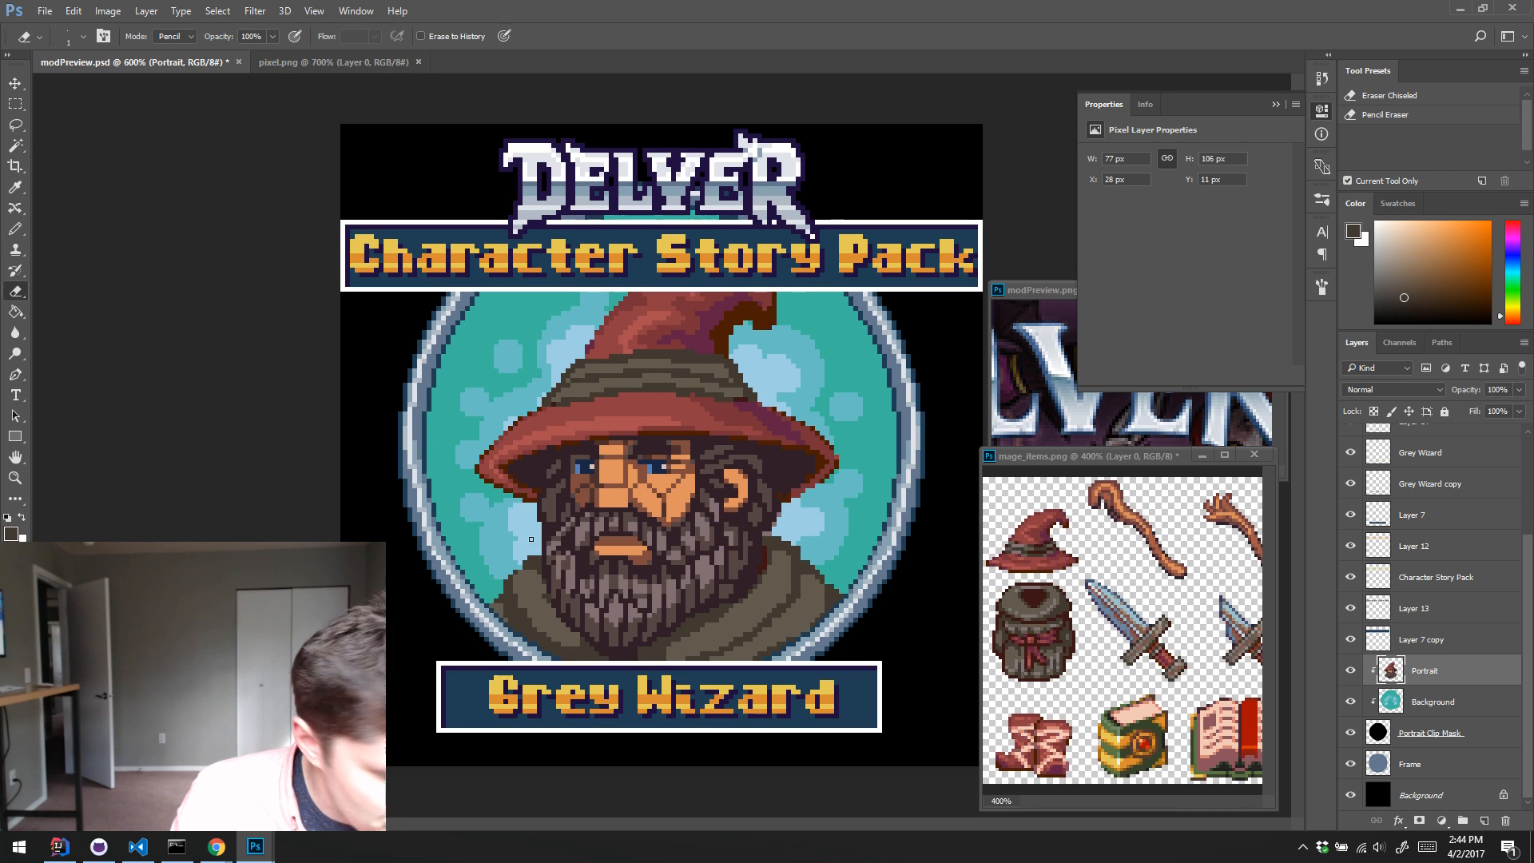
key(b)
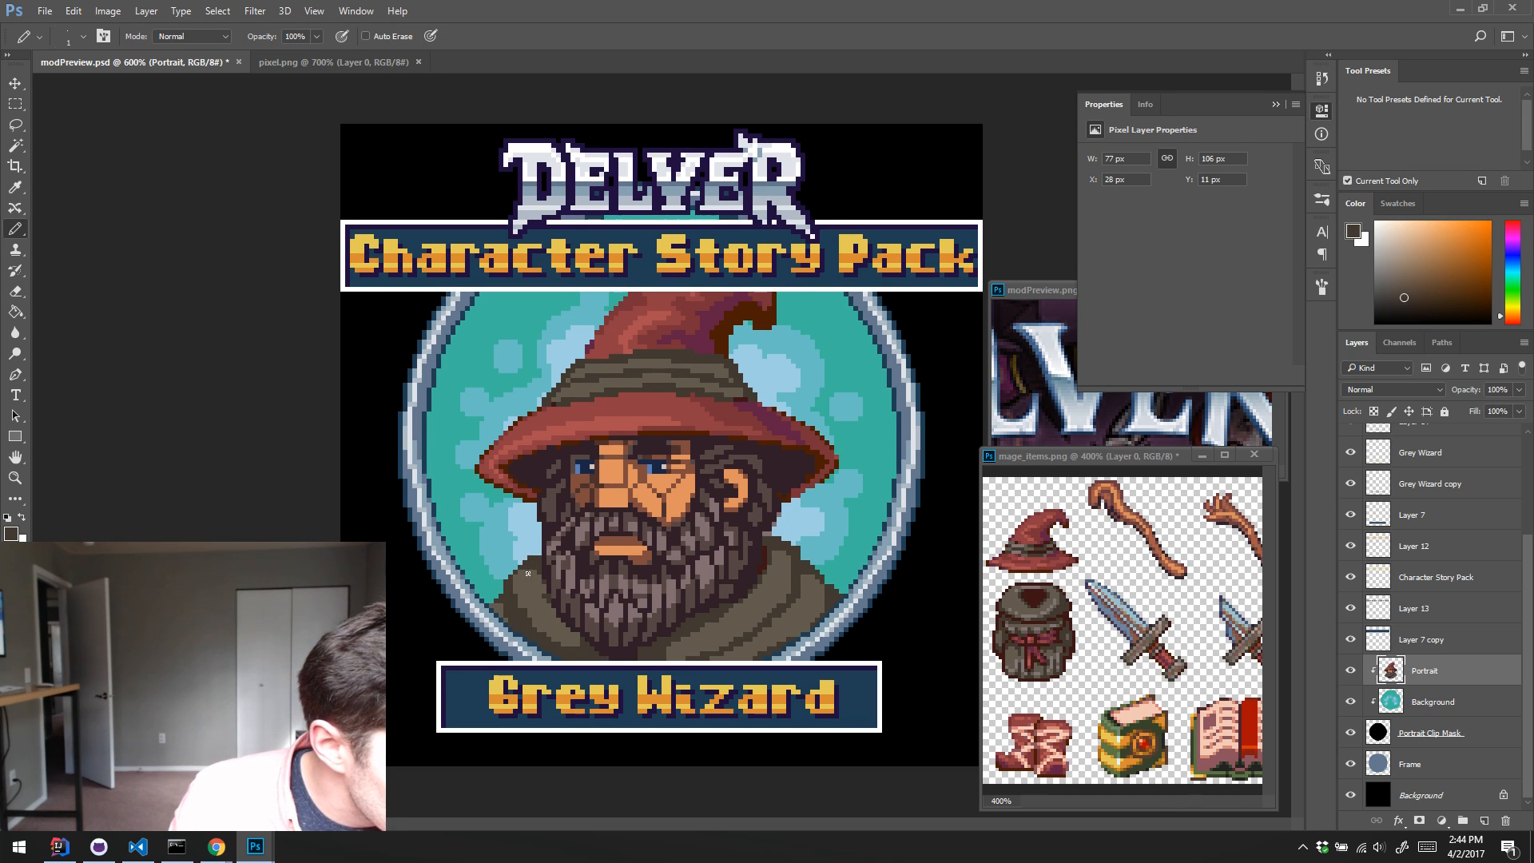
Step: Rework the folds and shading on the left side of the robe with Pencil pixels in sampled olive and dark brown
alt+click(528, 572)
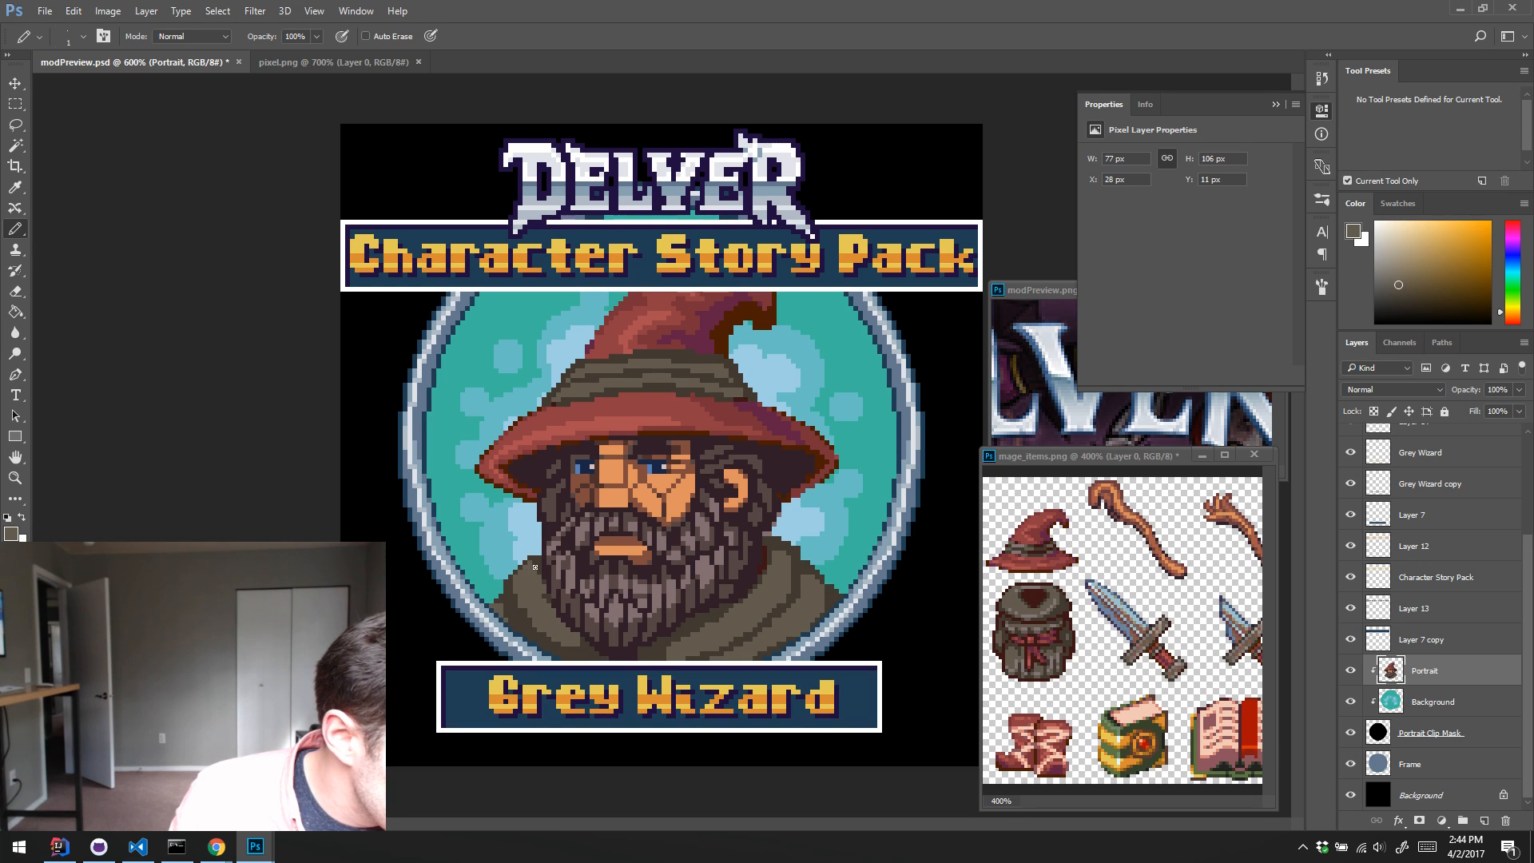
alt+click(540, 608)
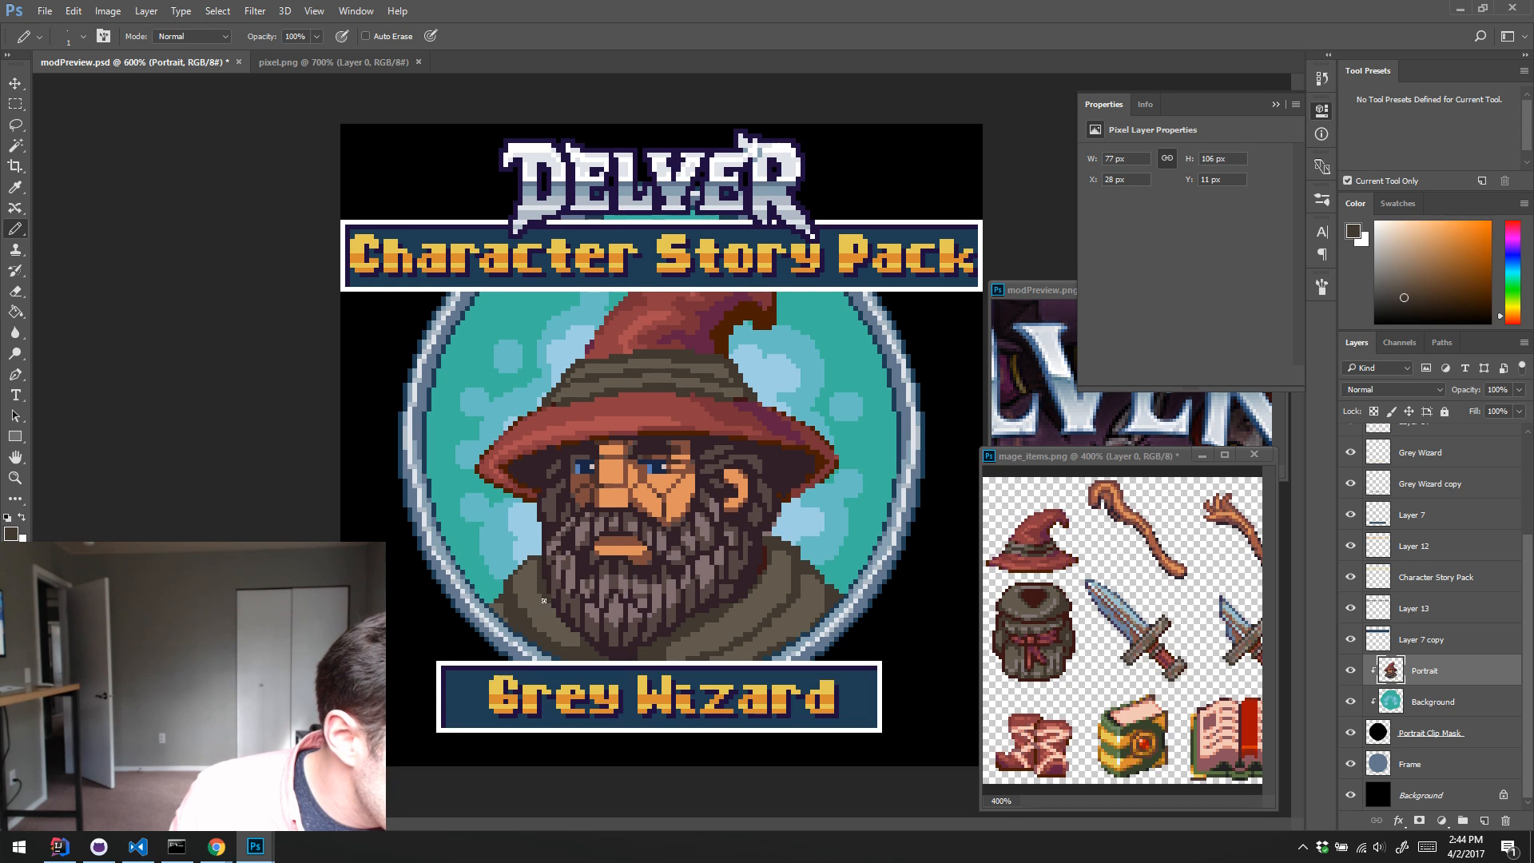
alt+click(531, 641)
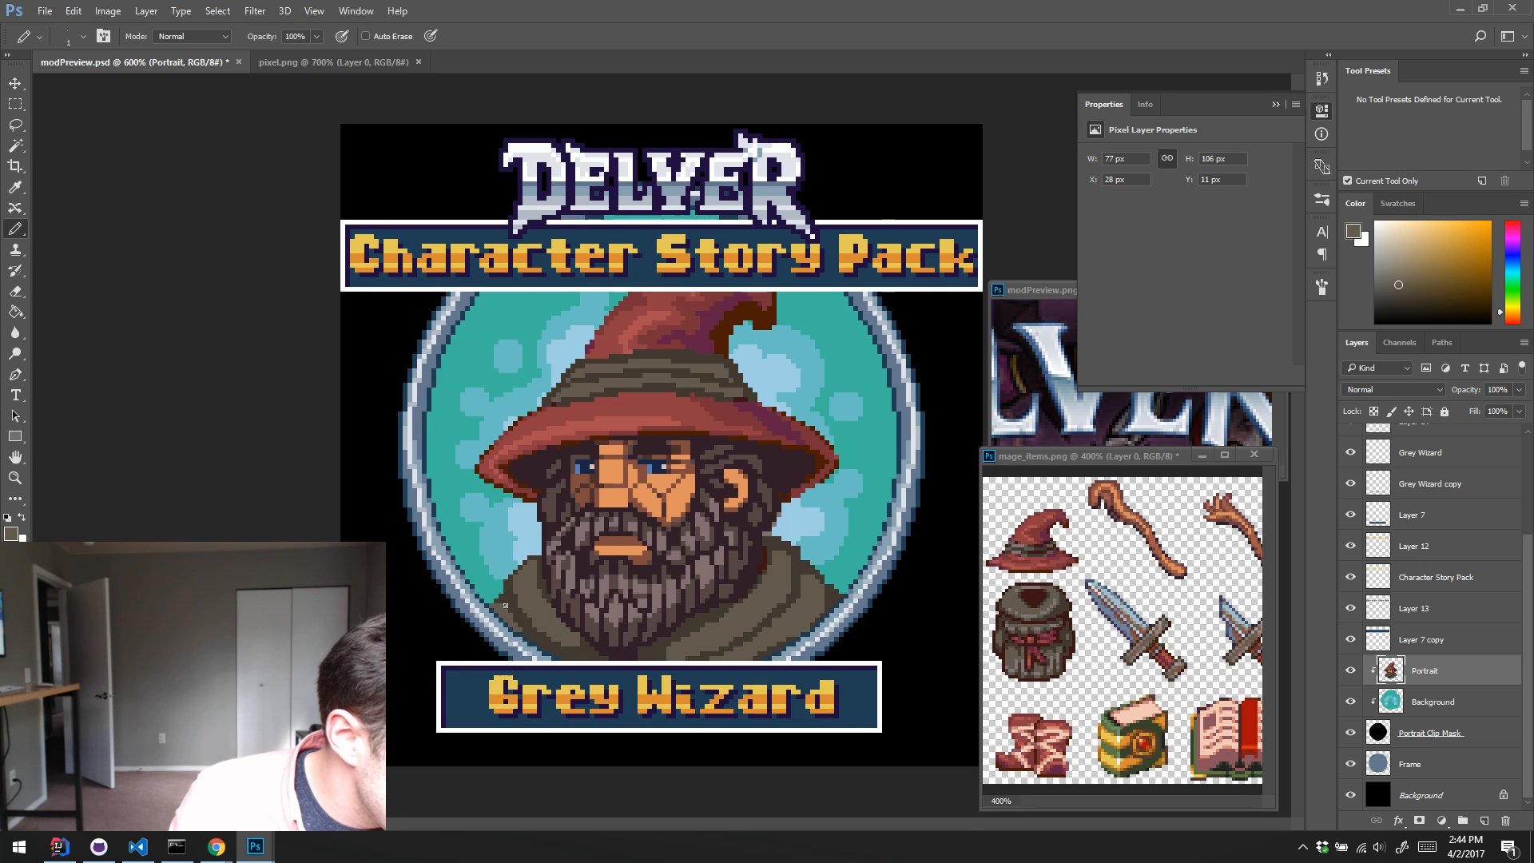
alt+click(525, 639)
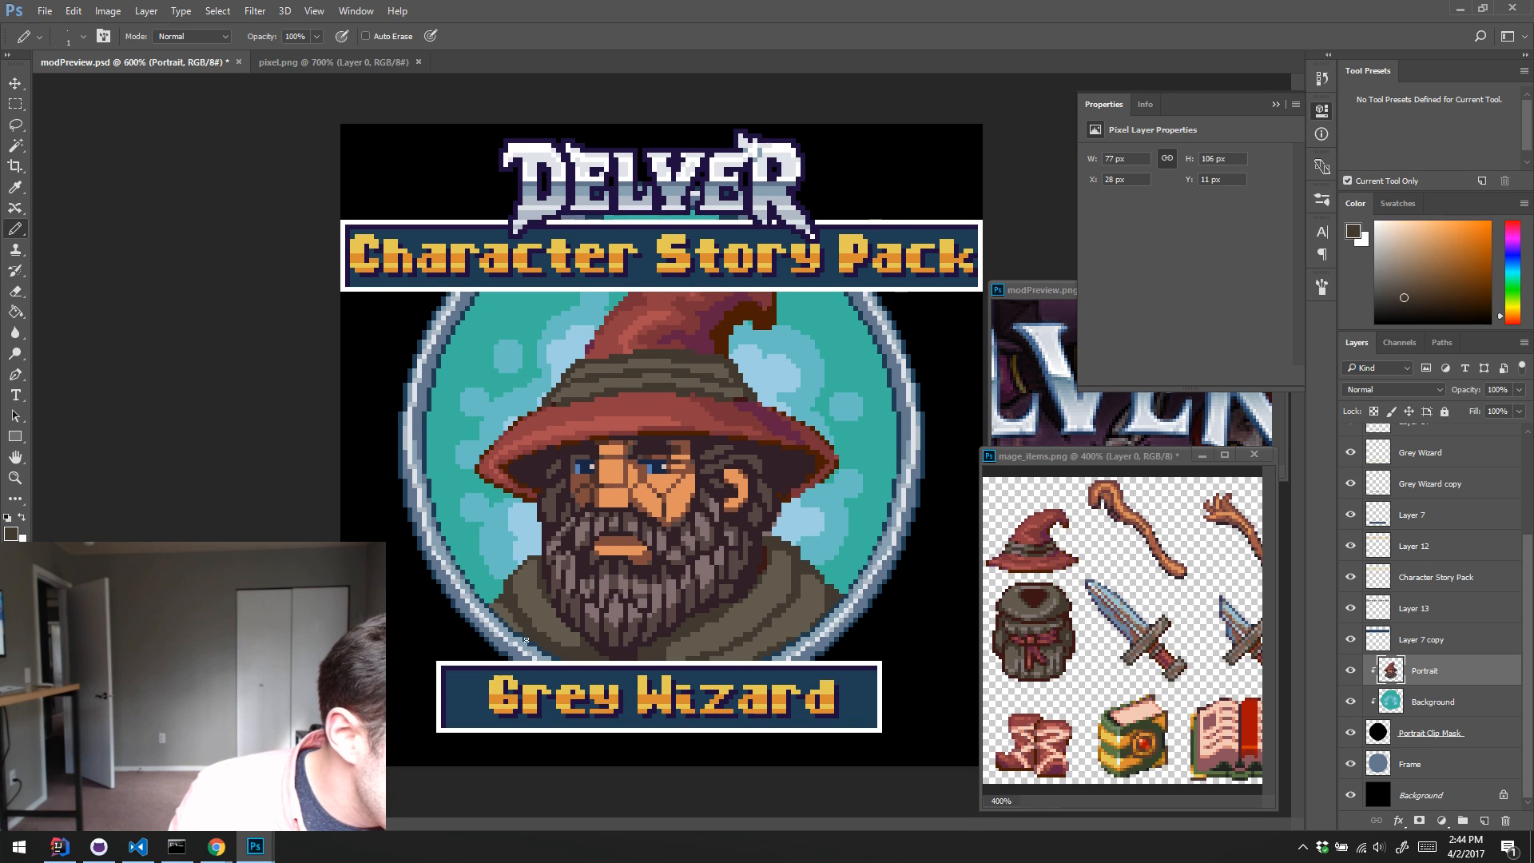
alt+click(528, 582)
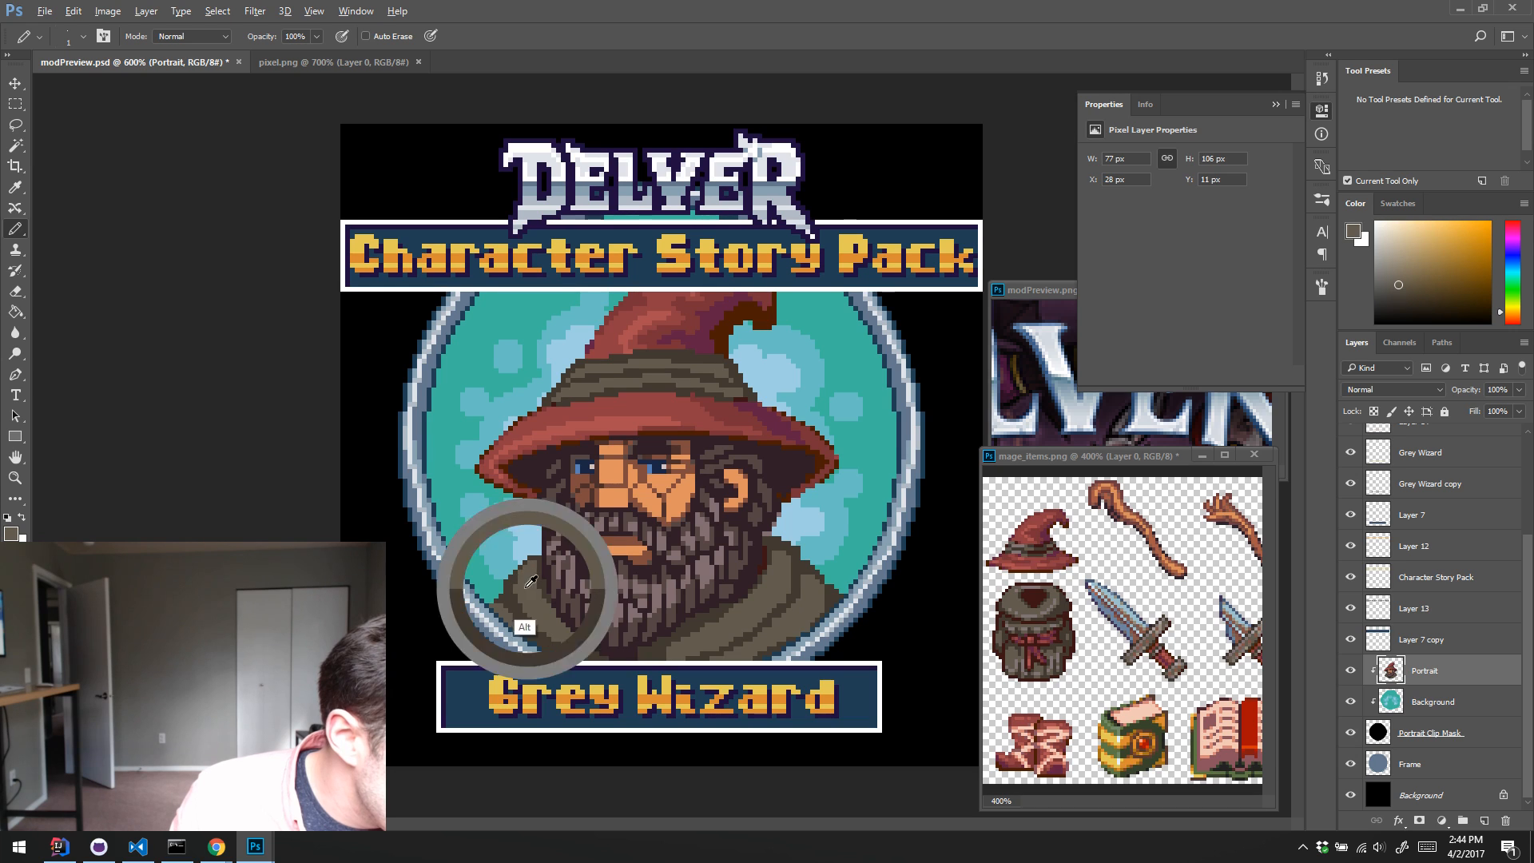
alt+click(579, 631)
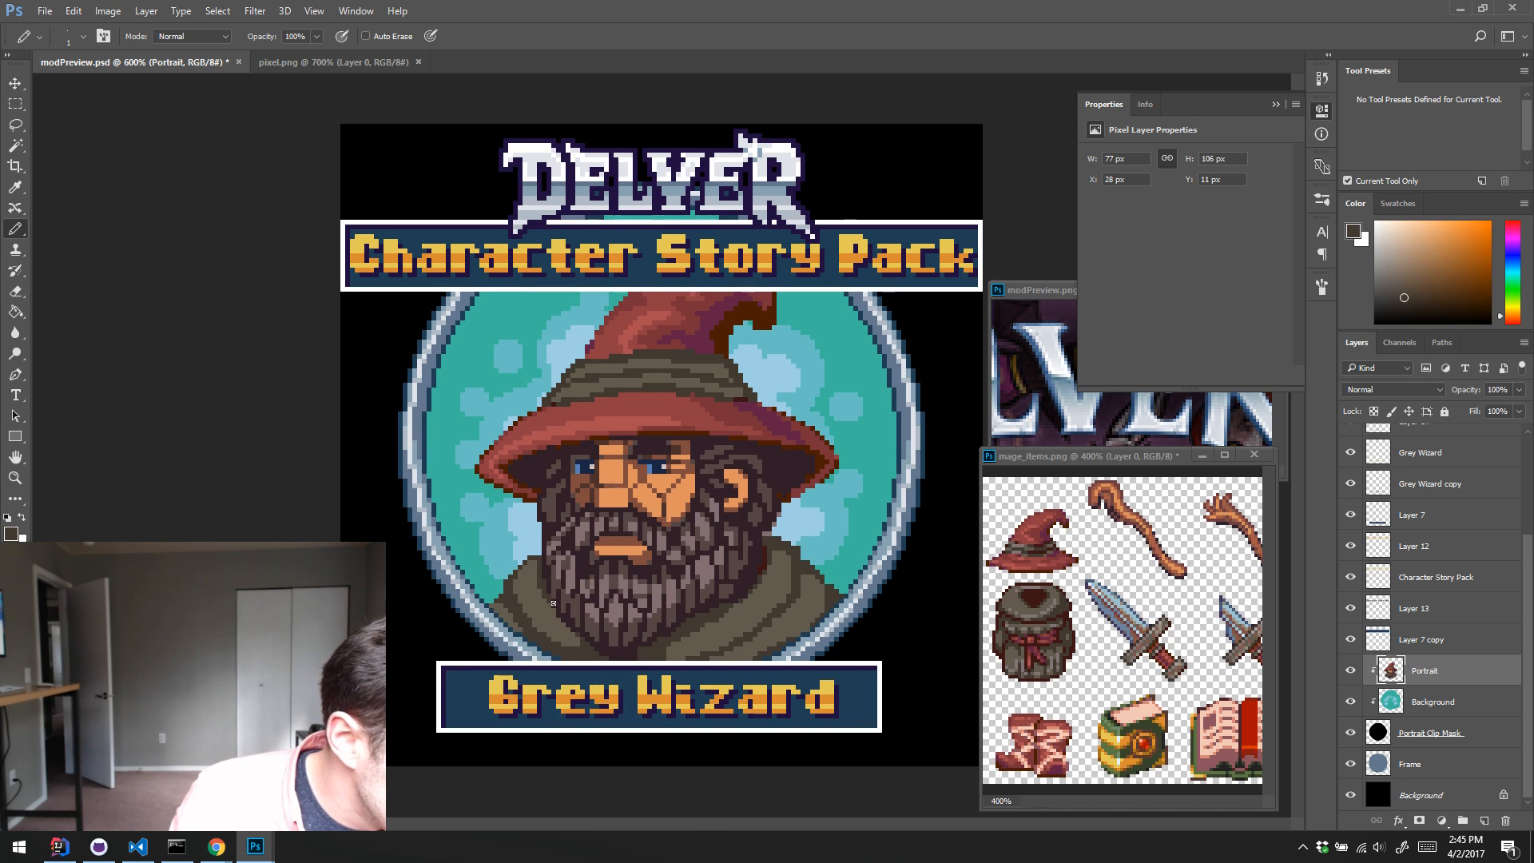
alt+click(575, 579)
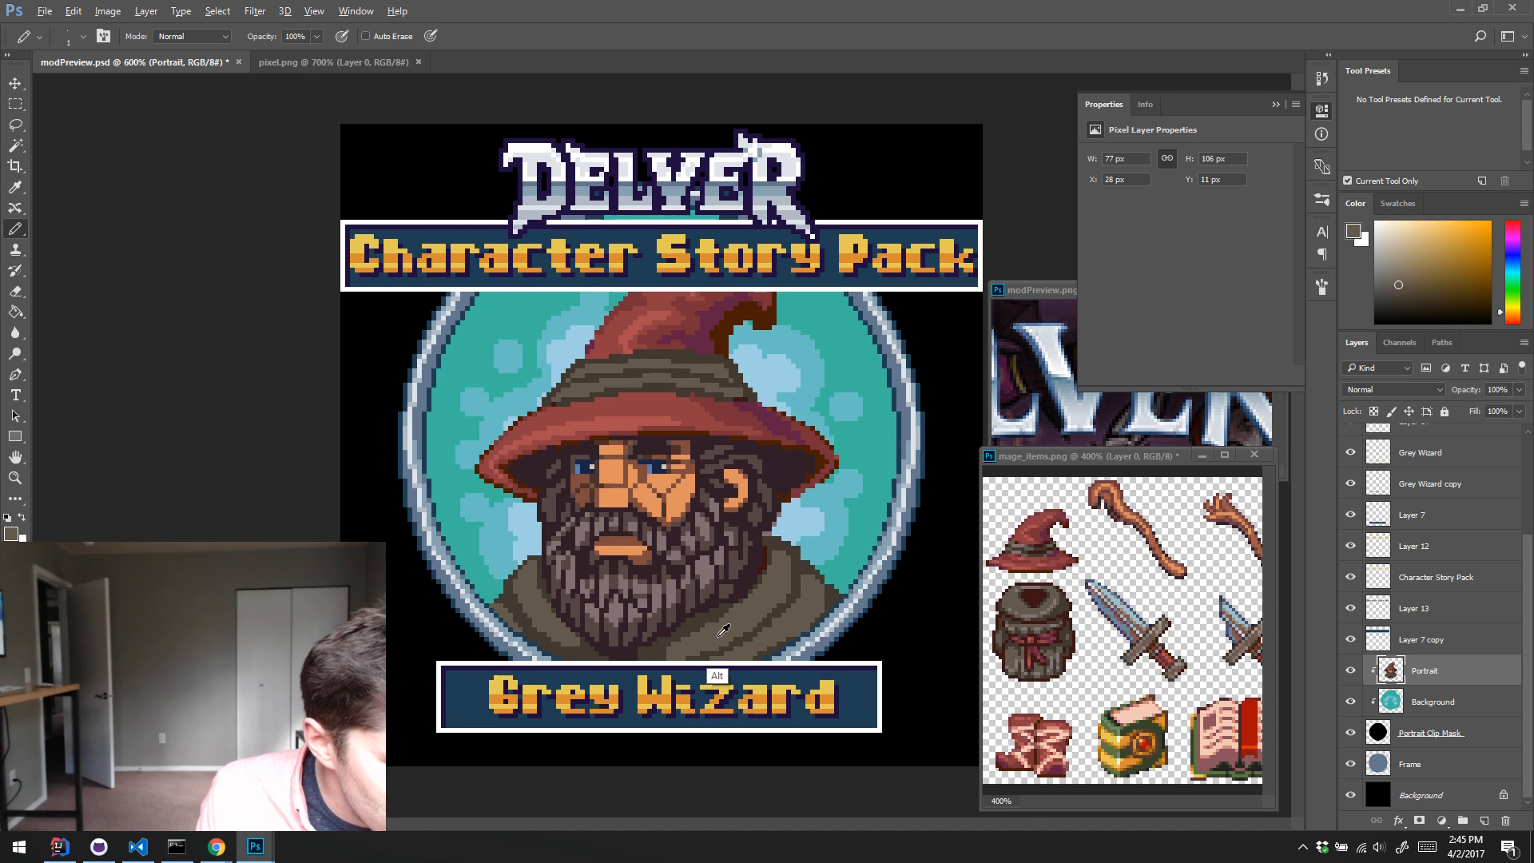
Step: Retouch the fold lines on the right side of the robe's collar, alternating sampled dark brown and olive pixels
alt+click(696, 625)
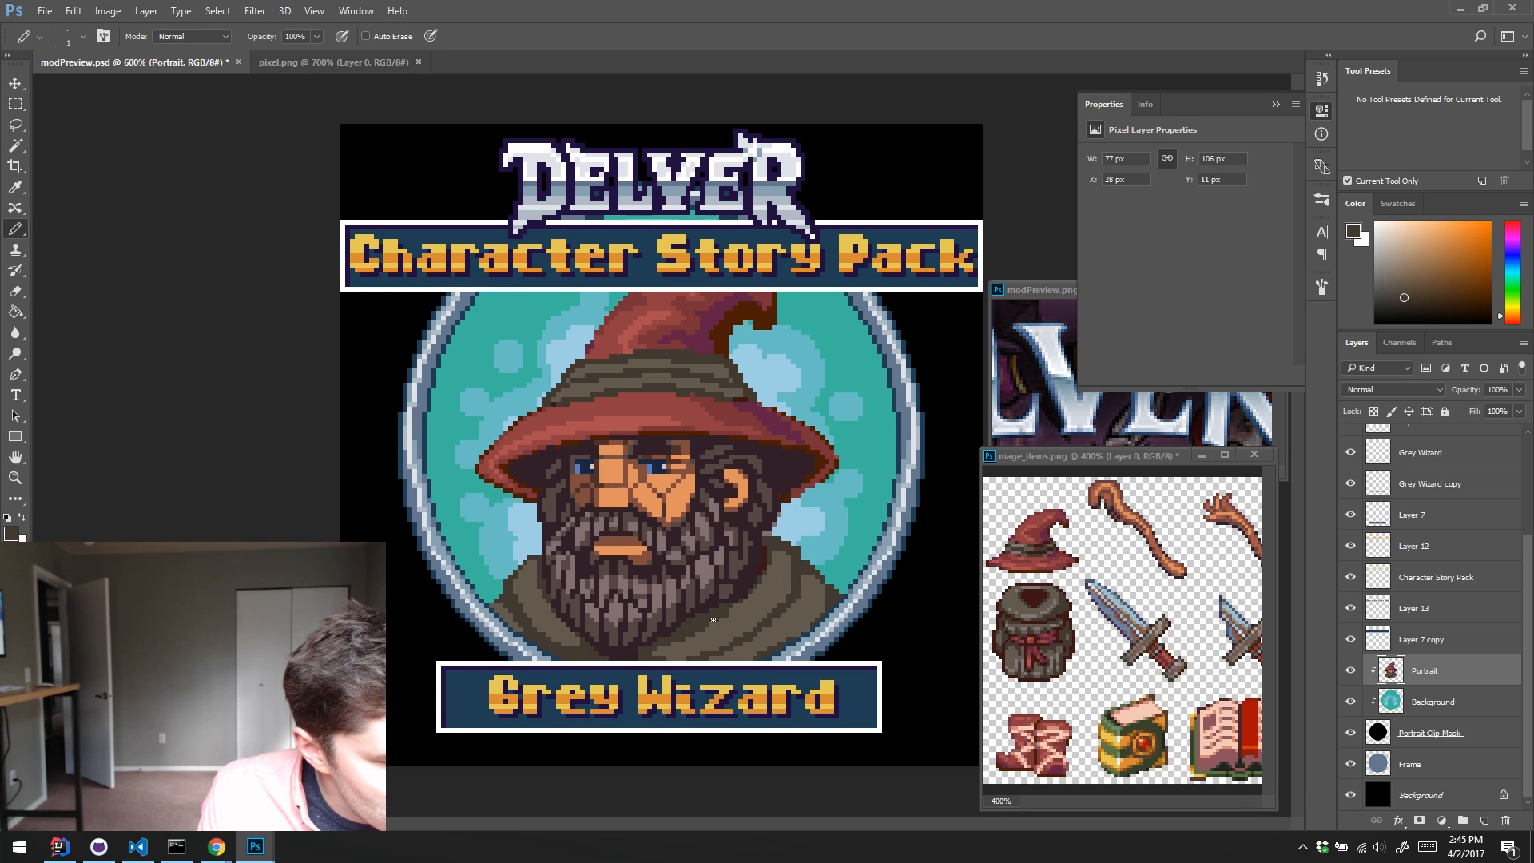
alt+click(759, 598)
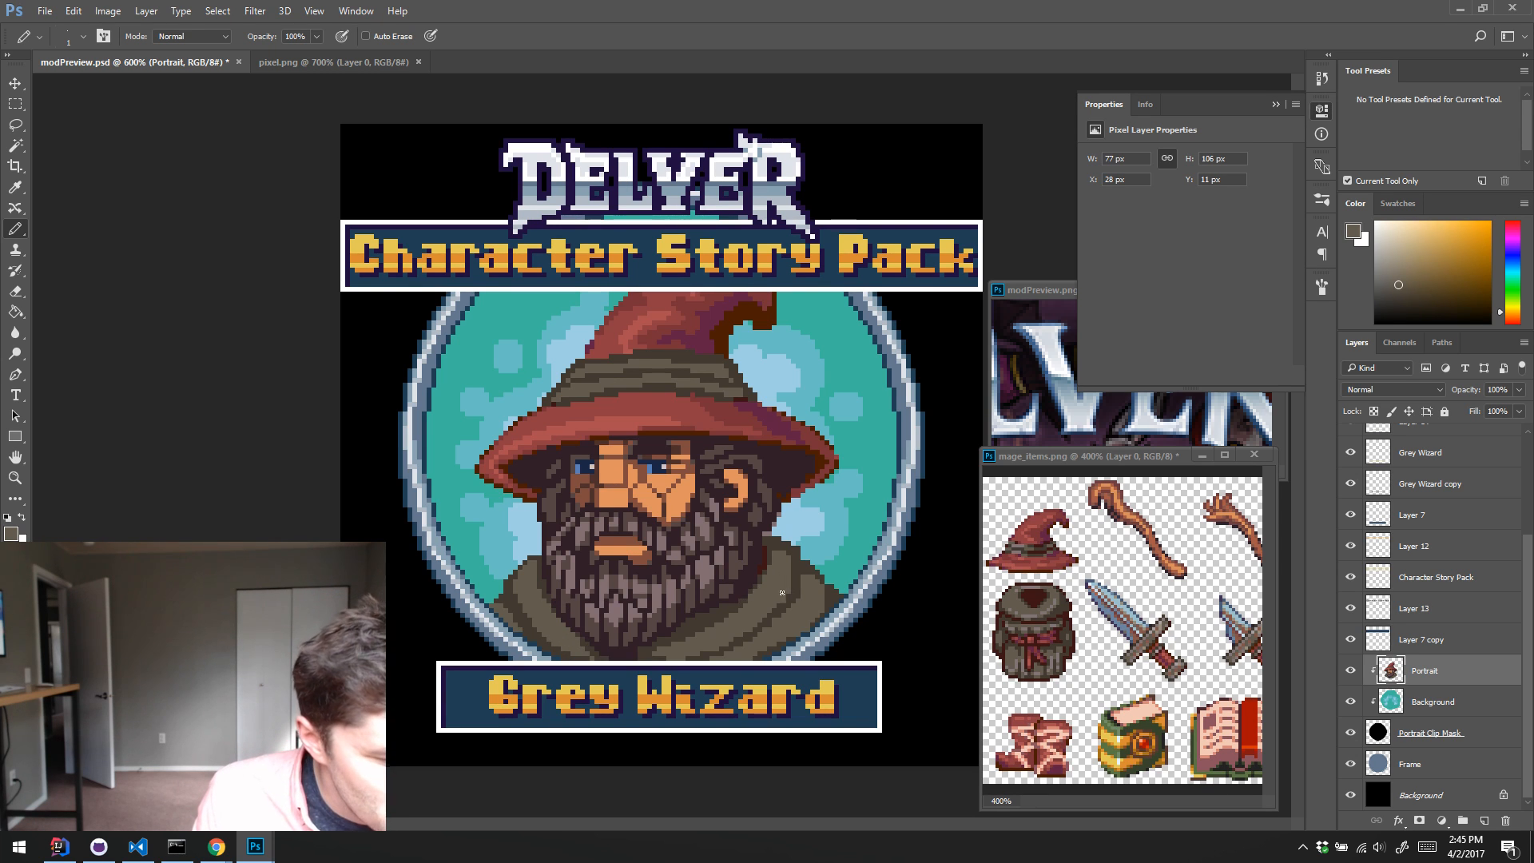
drag(784, 605, 751, 627)
alt+click(764, 658)
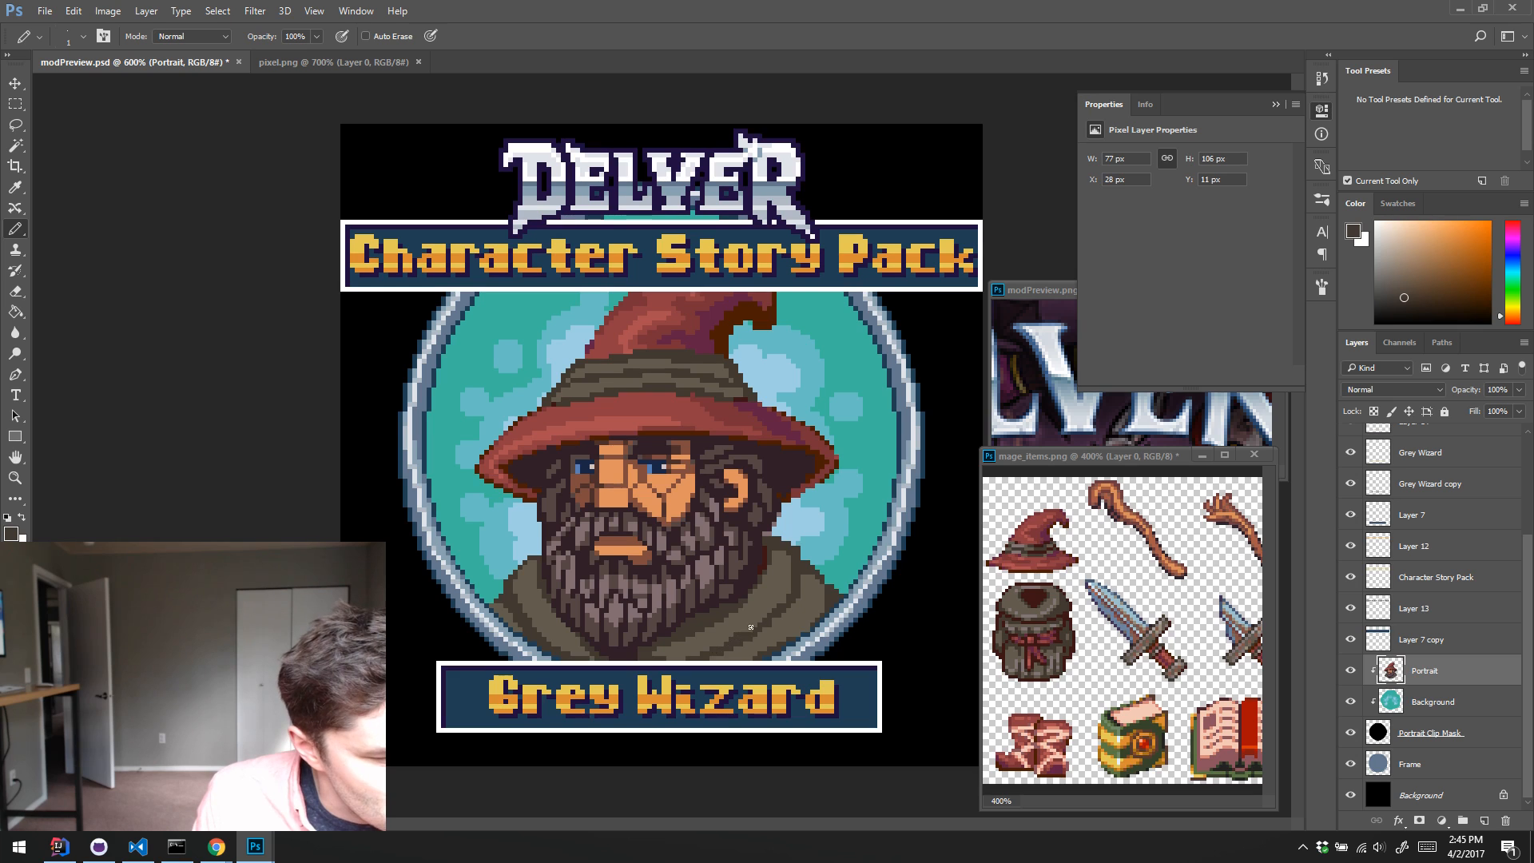
alt+click(748, 612)
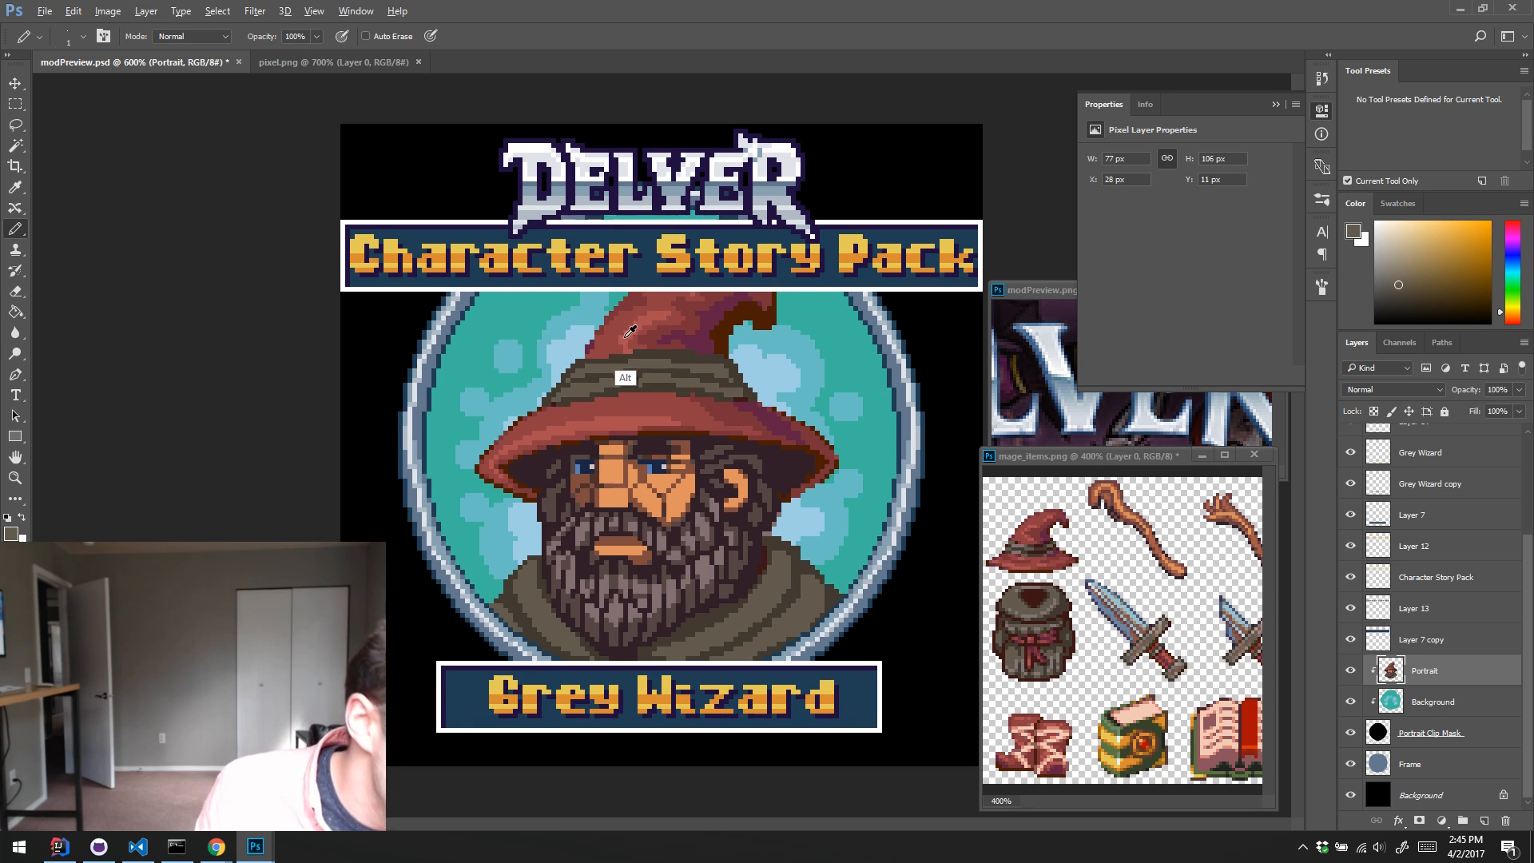
Step: Add greyish-mauve highlight pixels to the left part of the hat band
alt+click(619, 391)
alt+click(633, 400)
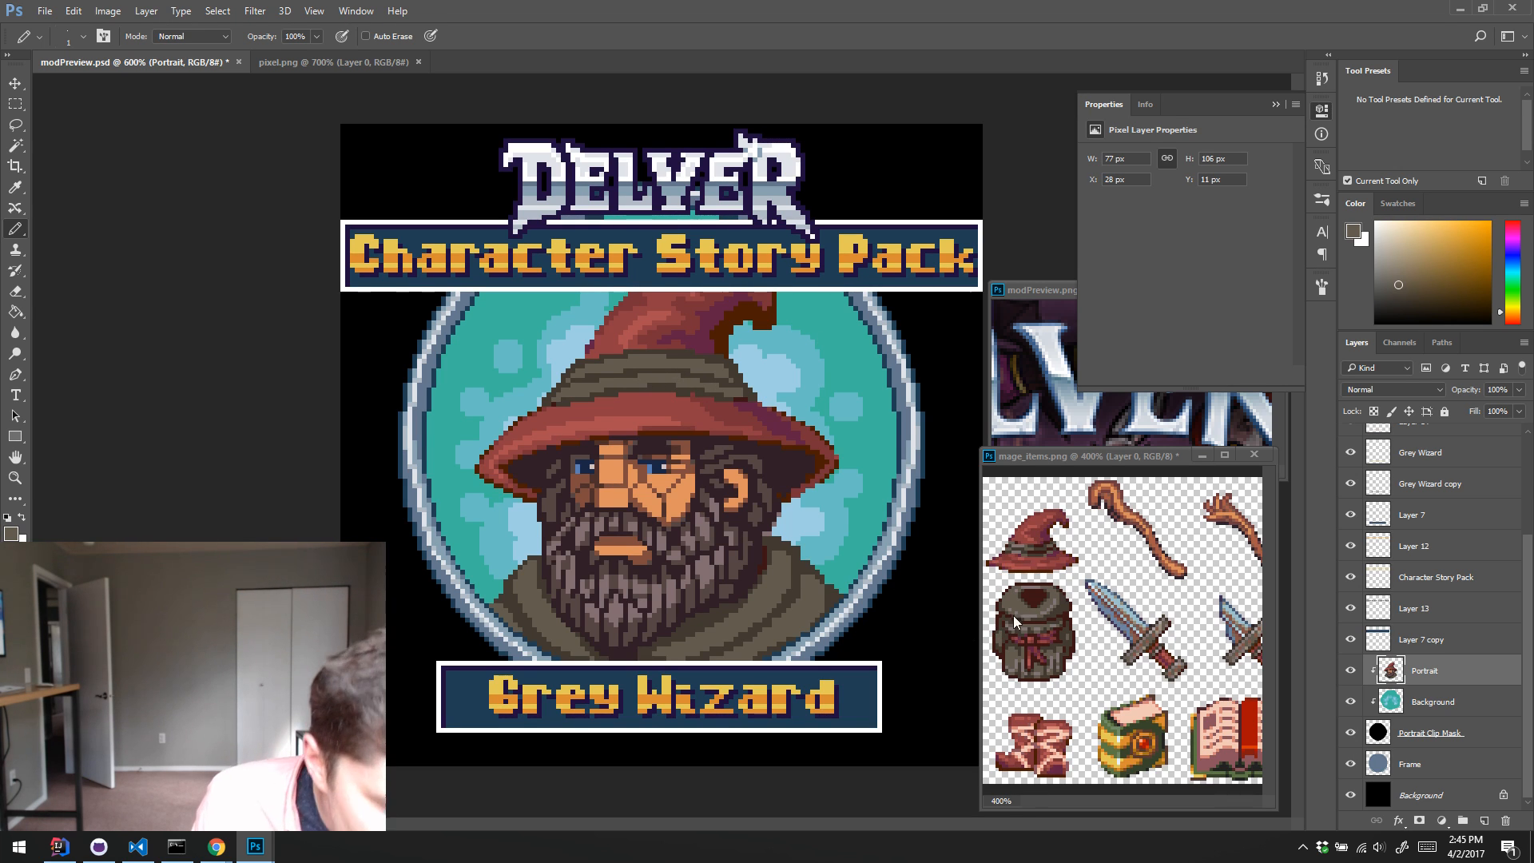
key(alt)
alt+click(1028, 550)
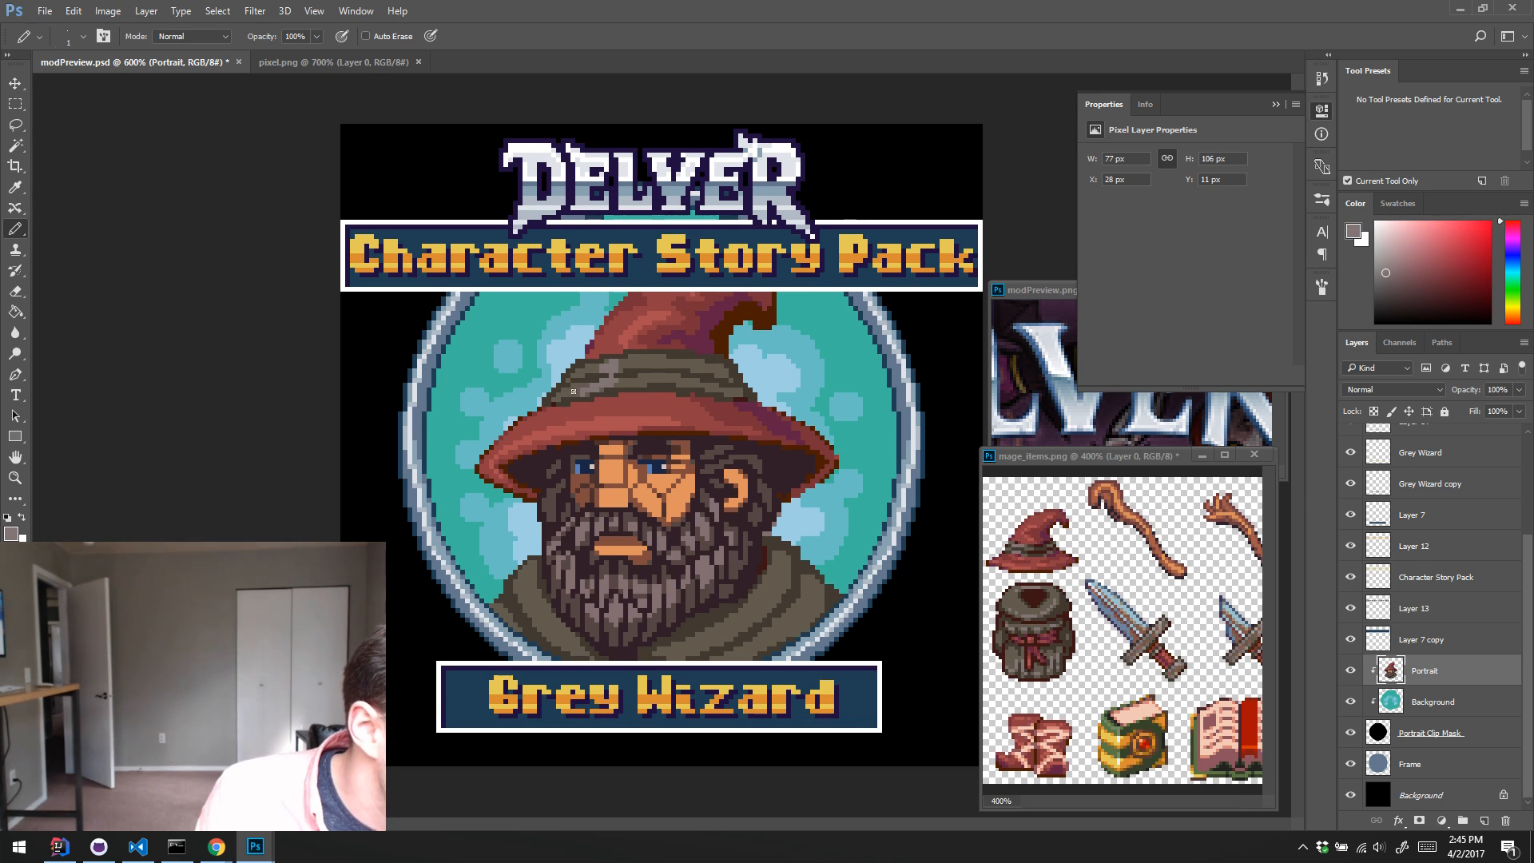
key(alt)
alt+click(622, 374)
click(613, 377)
alt+click(610, 383)
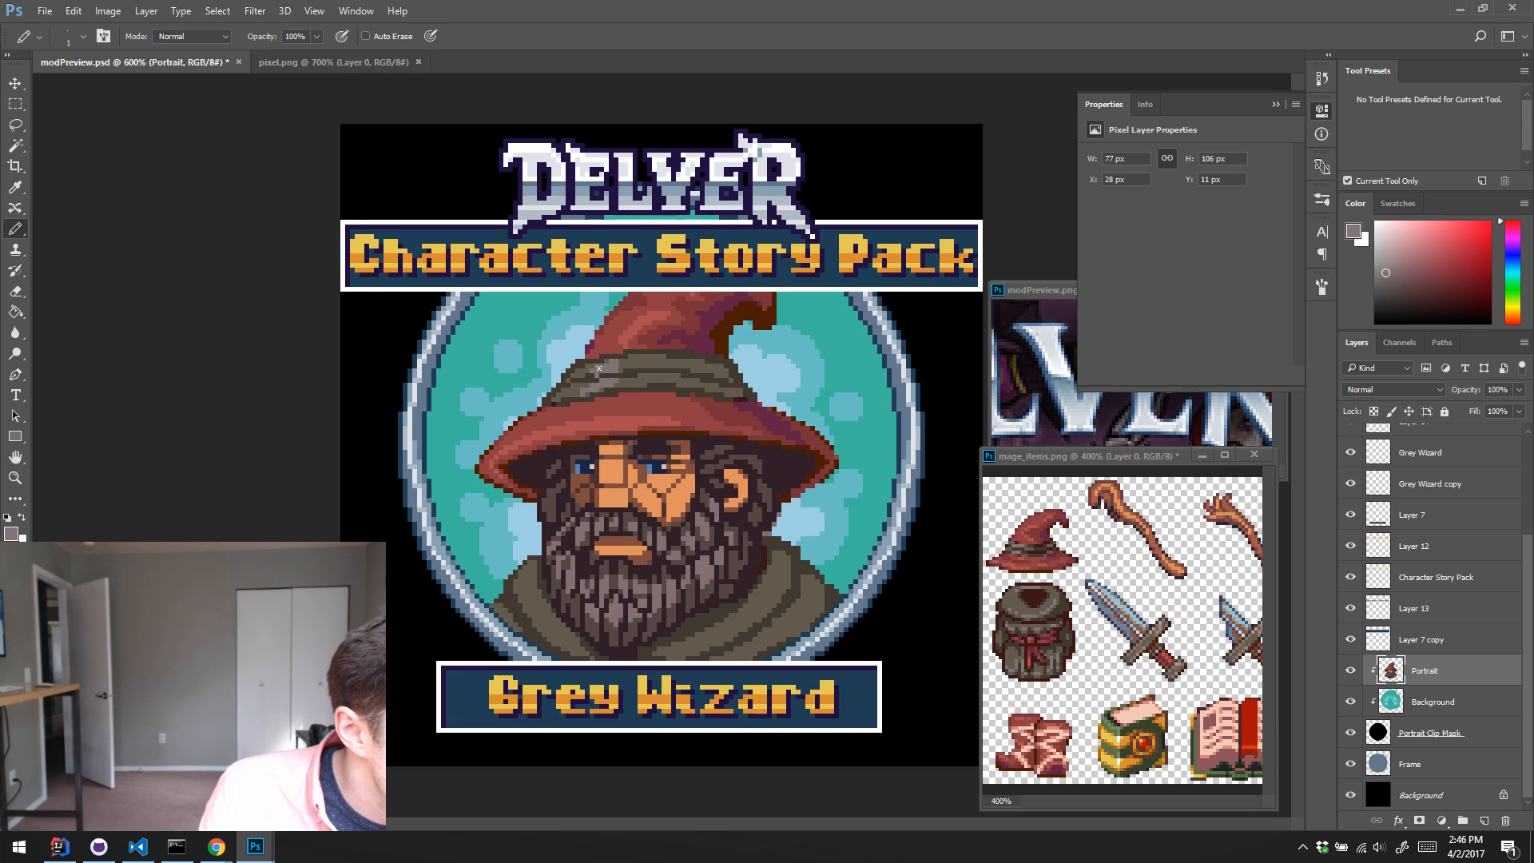
Step: Refine the hat band's highlight and creases with sampled dark brown, greyish-mauve and olive pixels
alt+click(596, 376)
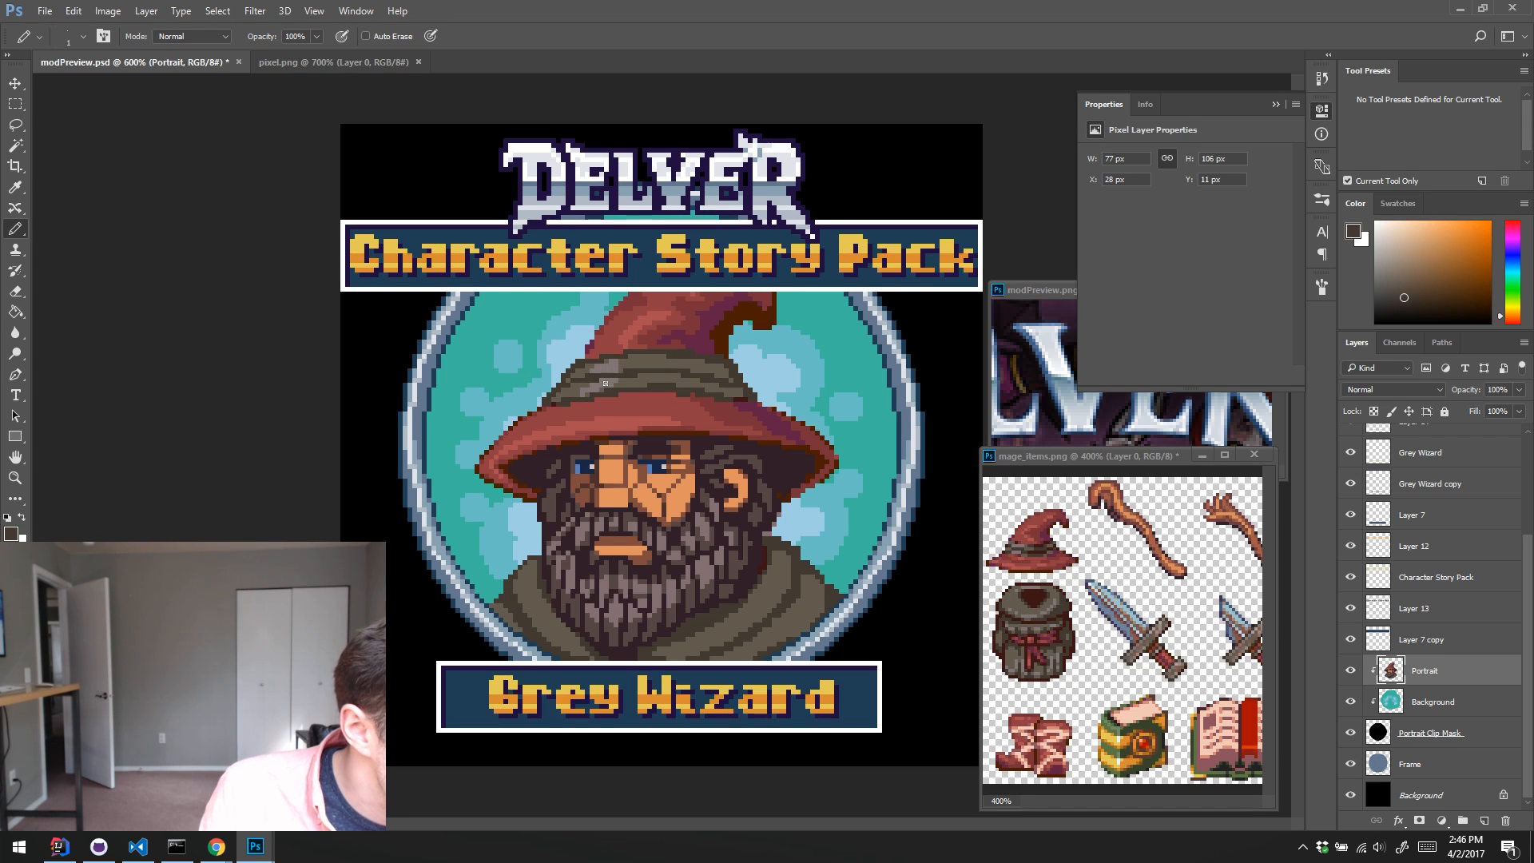
alt+click(588, 386)
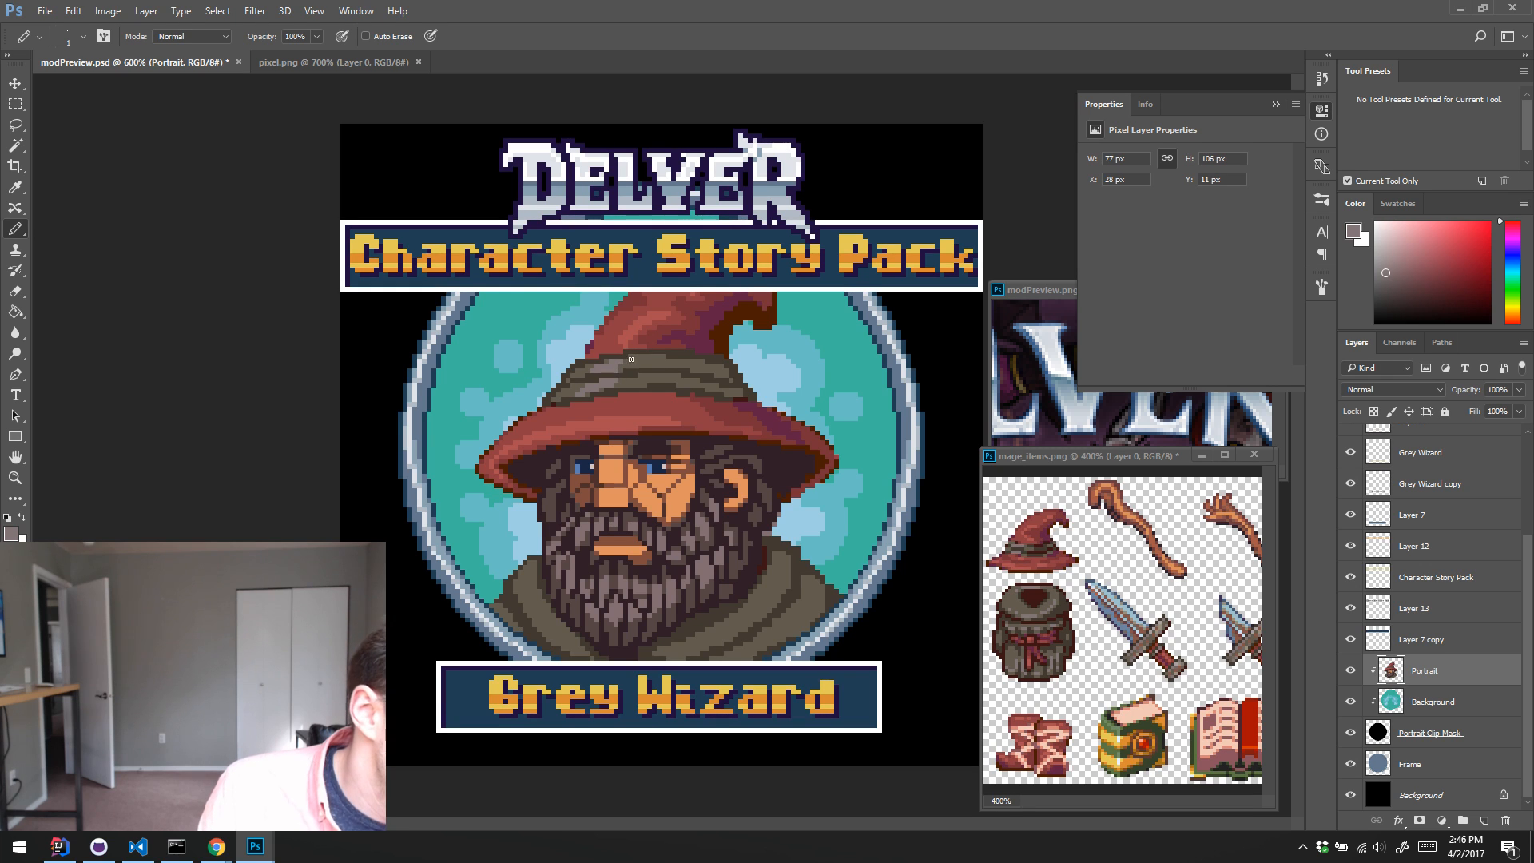
alt+click(627, 400)
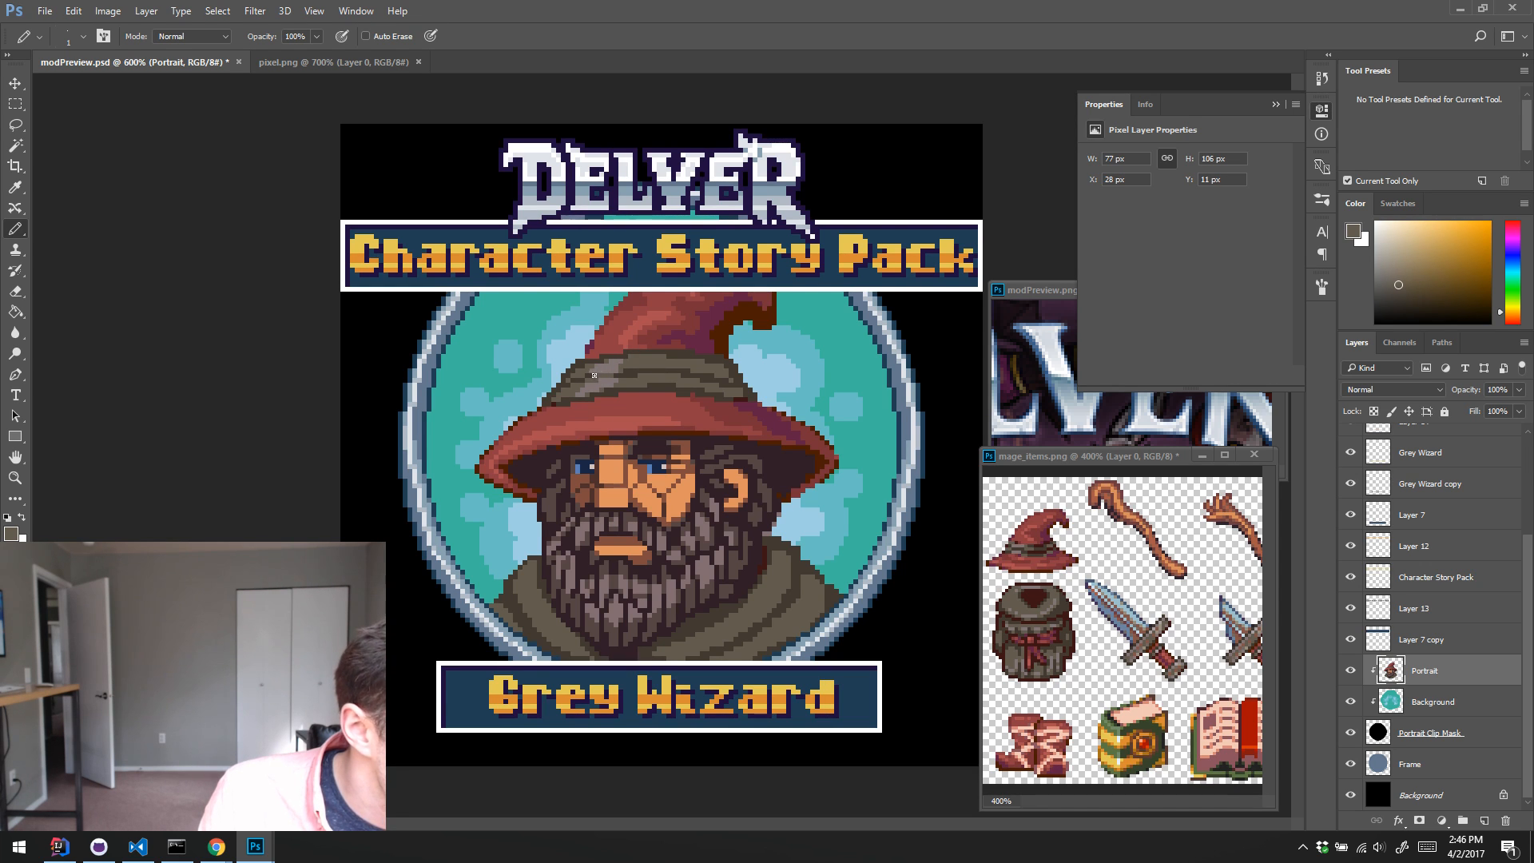
alt+click(593, 374)
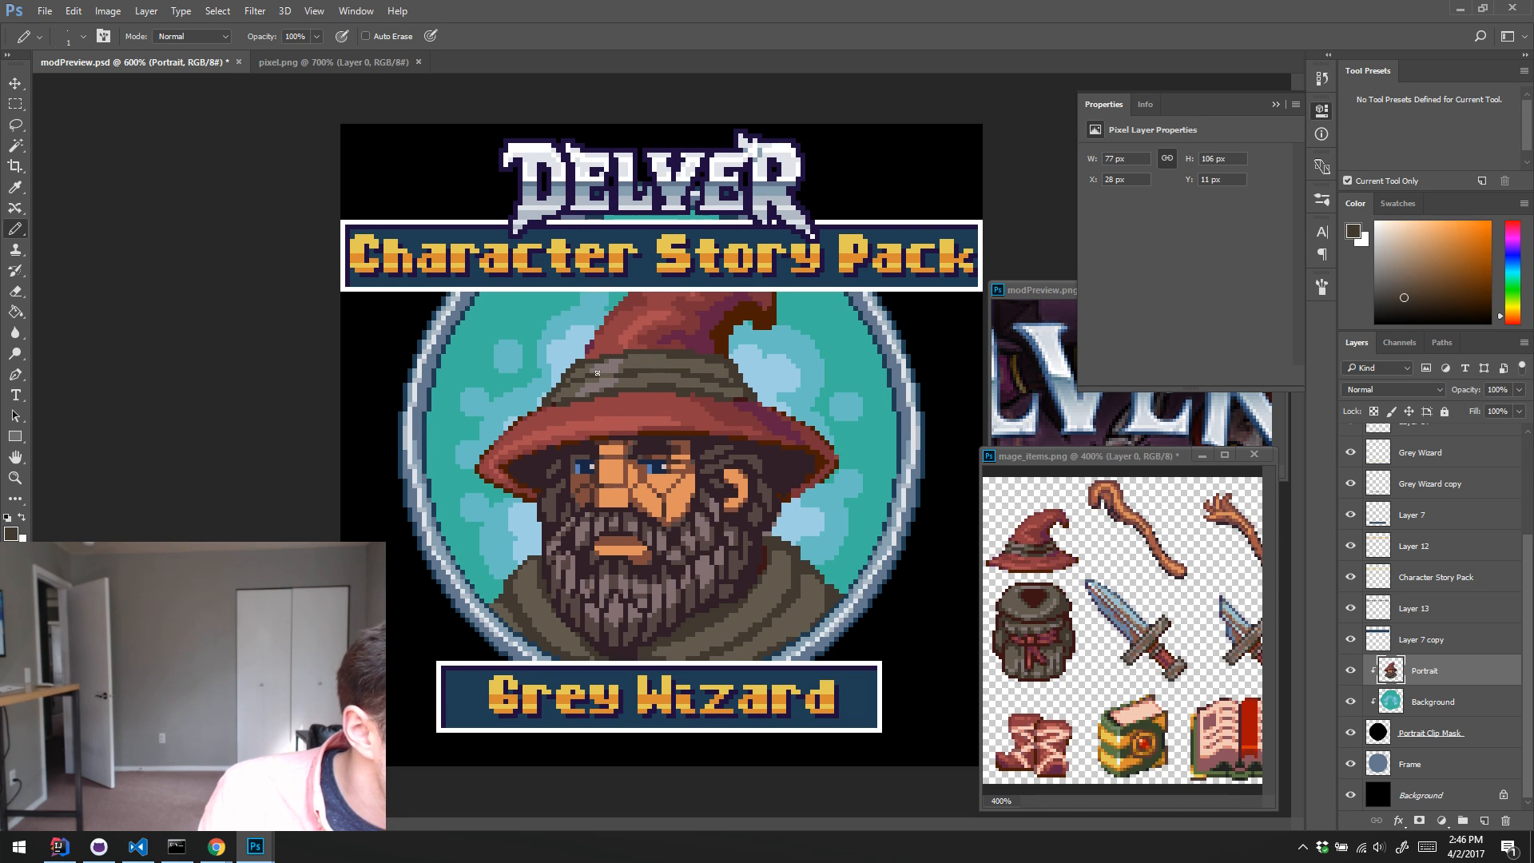
alt+click(636, 364)
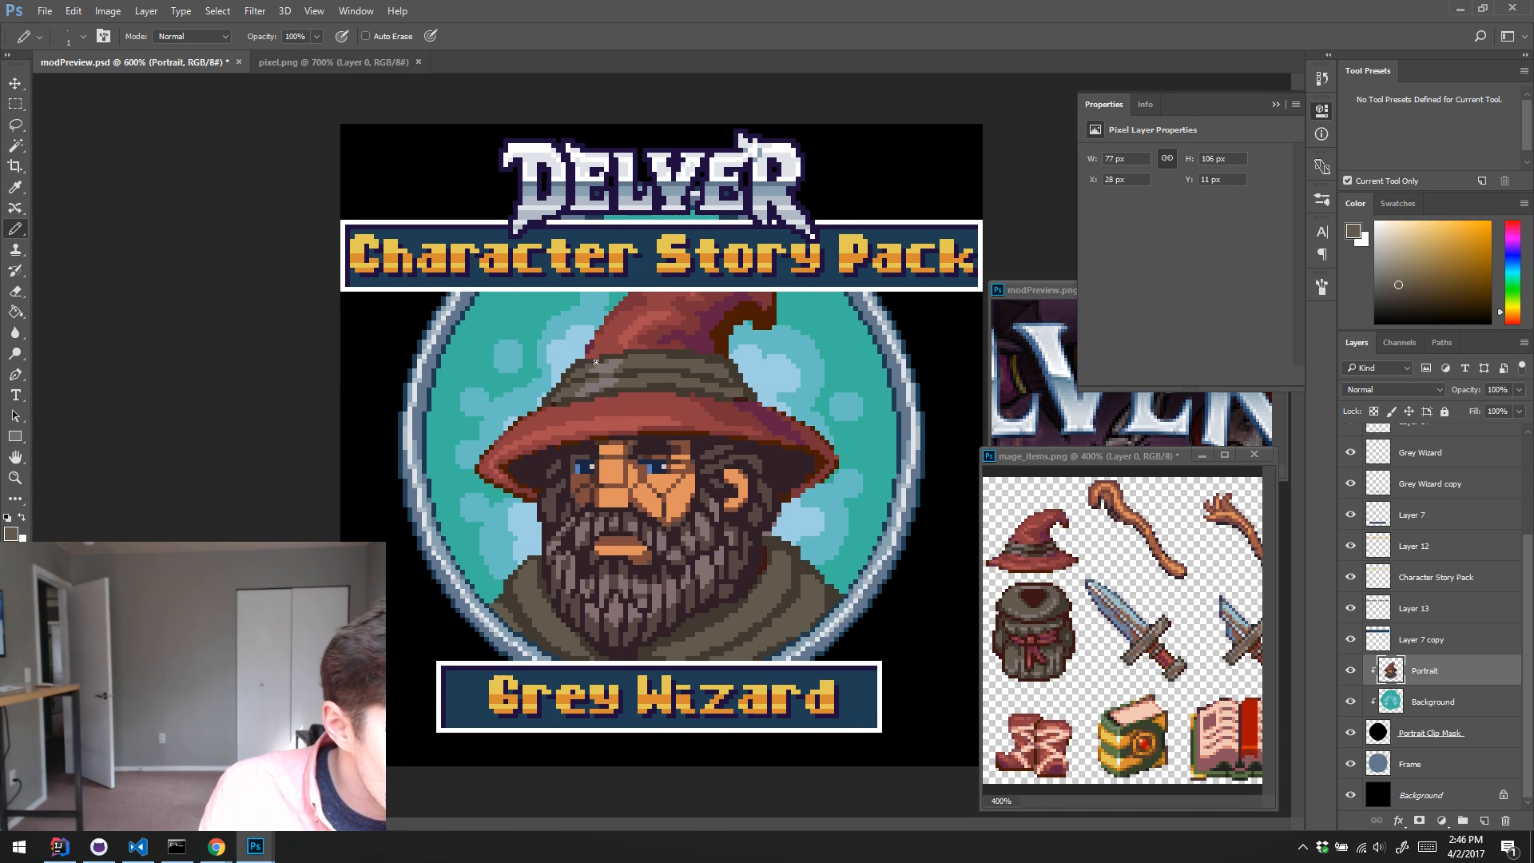
Step: Highlight the left fold of the robe's collar in greyish-mauve sampled from the beard, cleaning its edges with sampled olive
alt+click(695, 580)
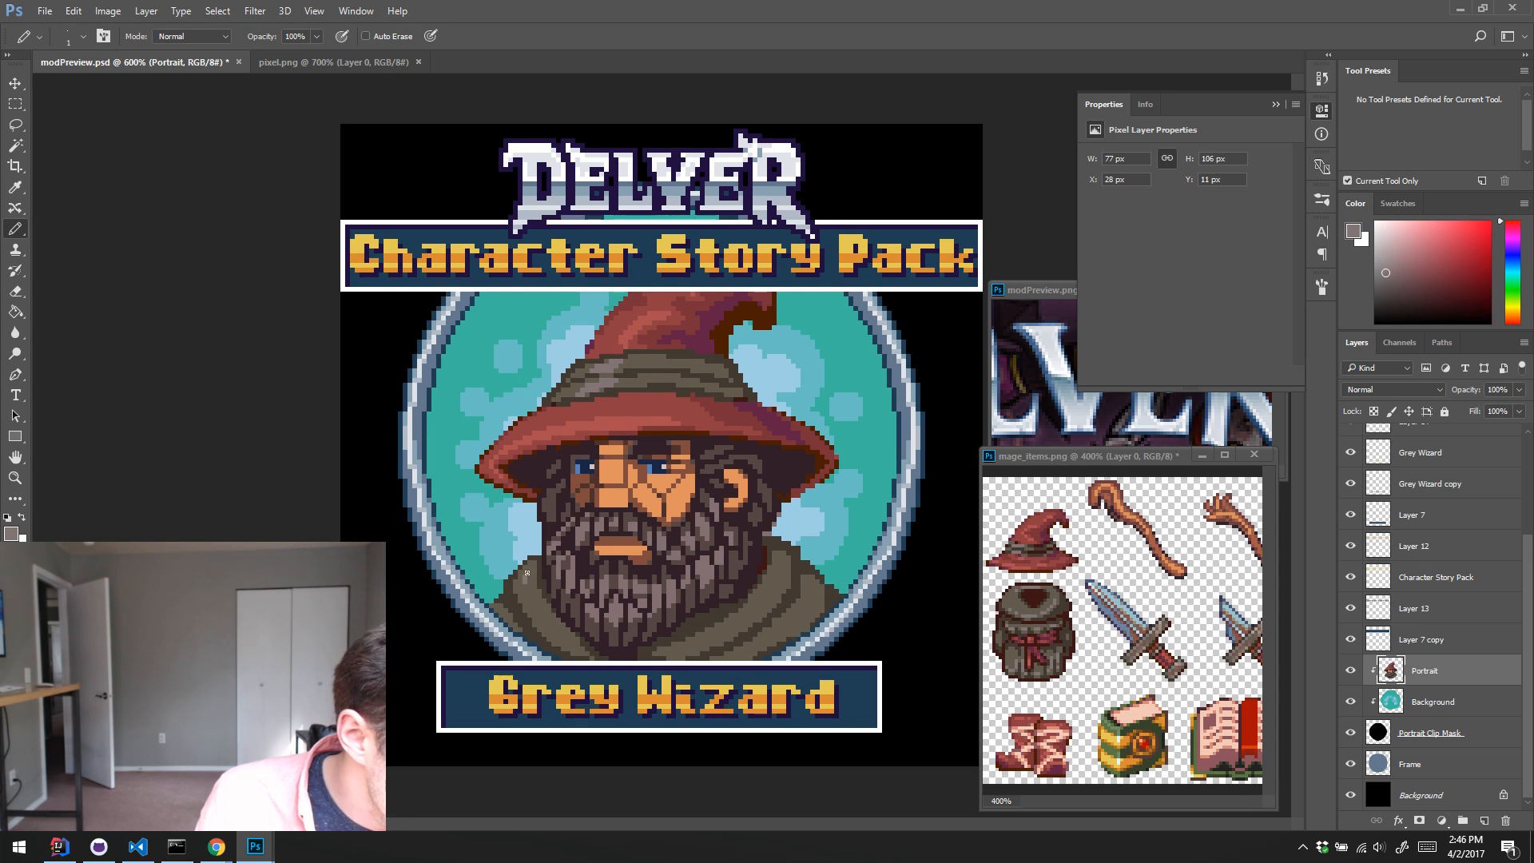
alt+click(556, 636)
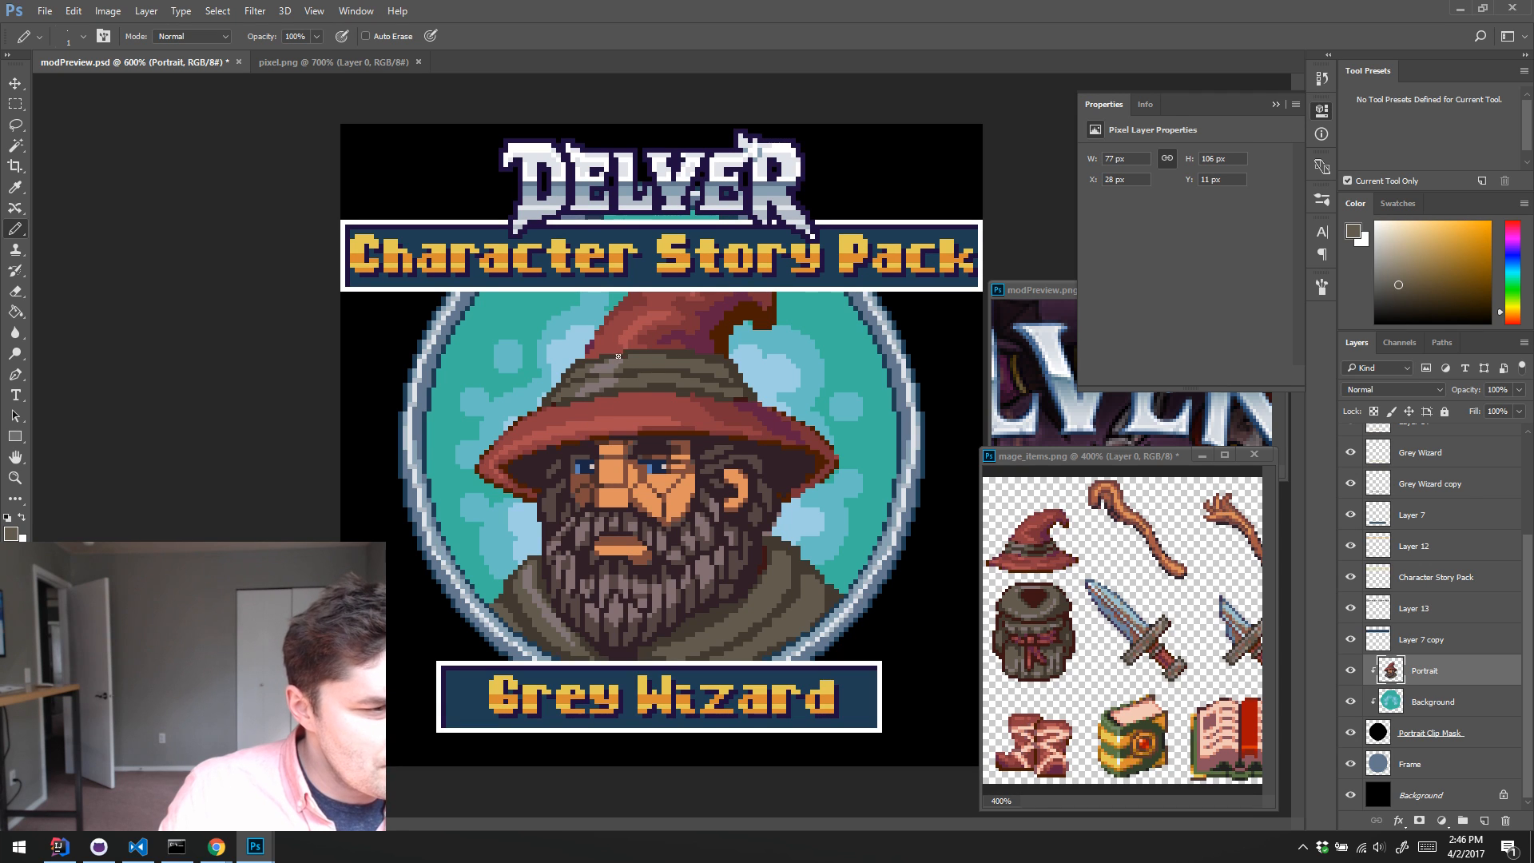
alt+click(541, 600)
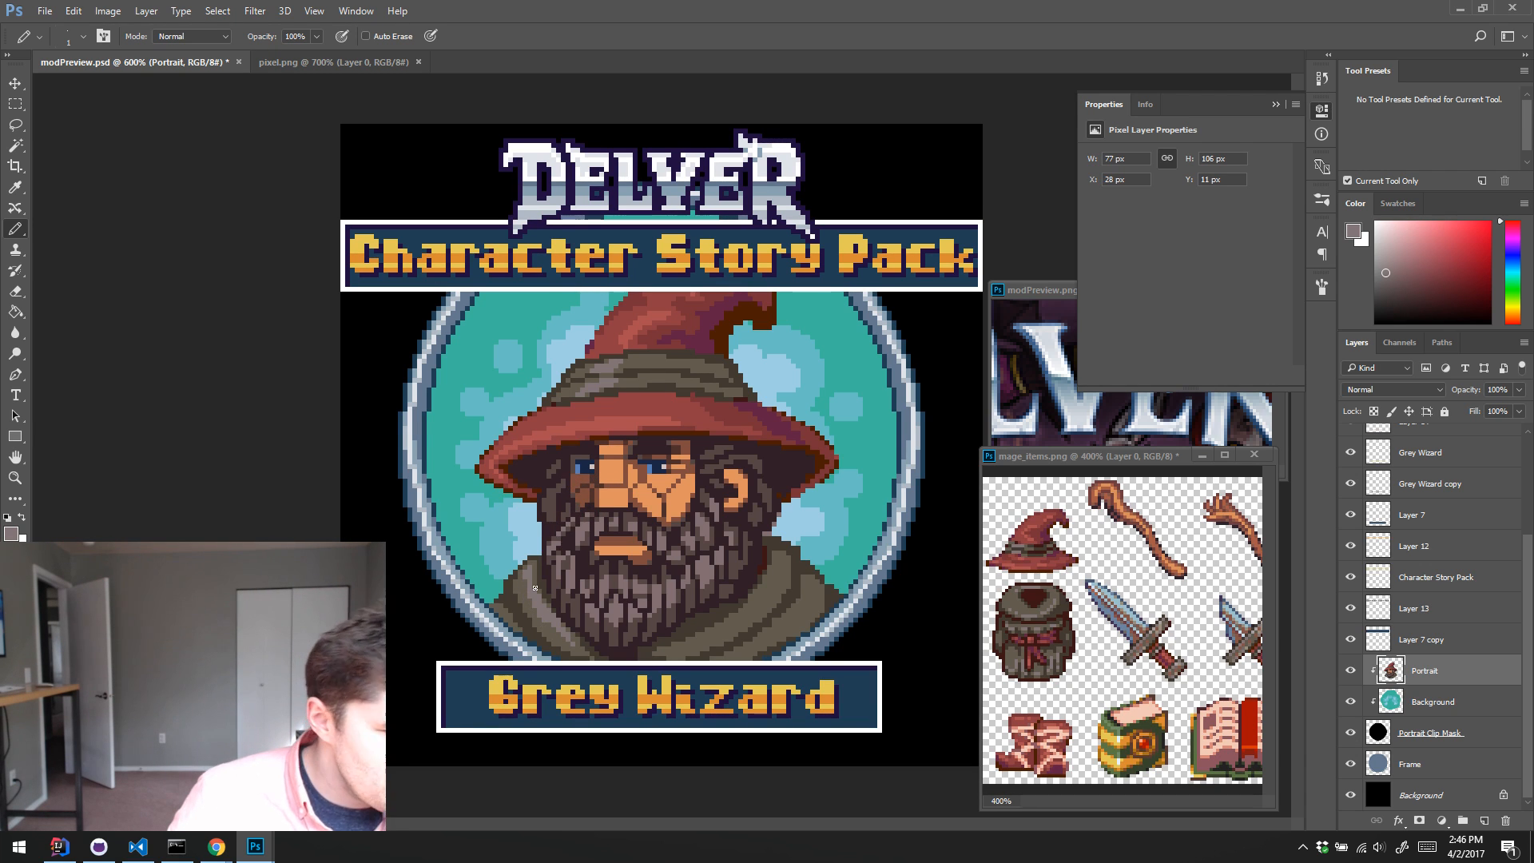
alt+click(533, 605)
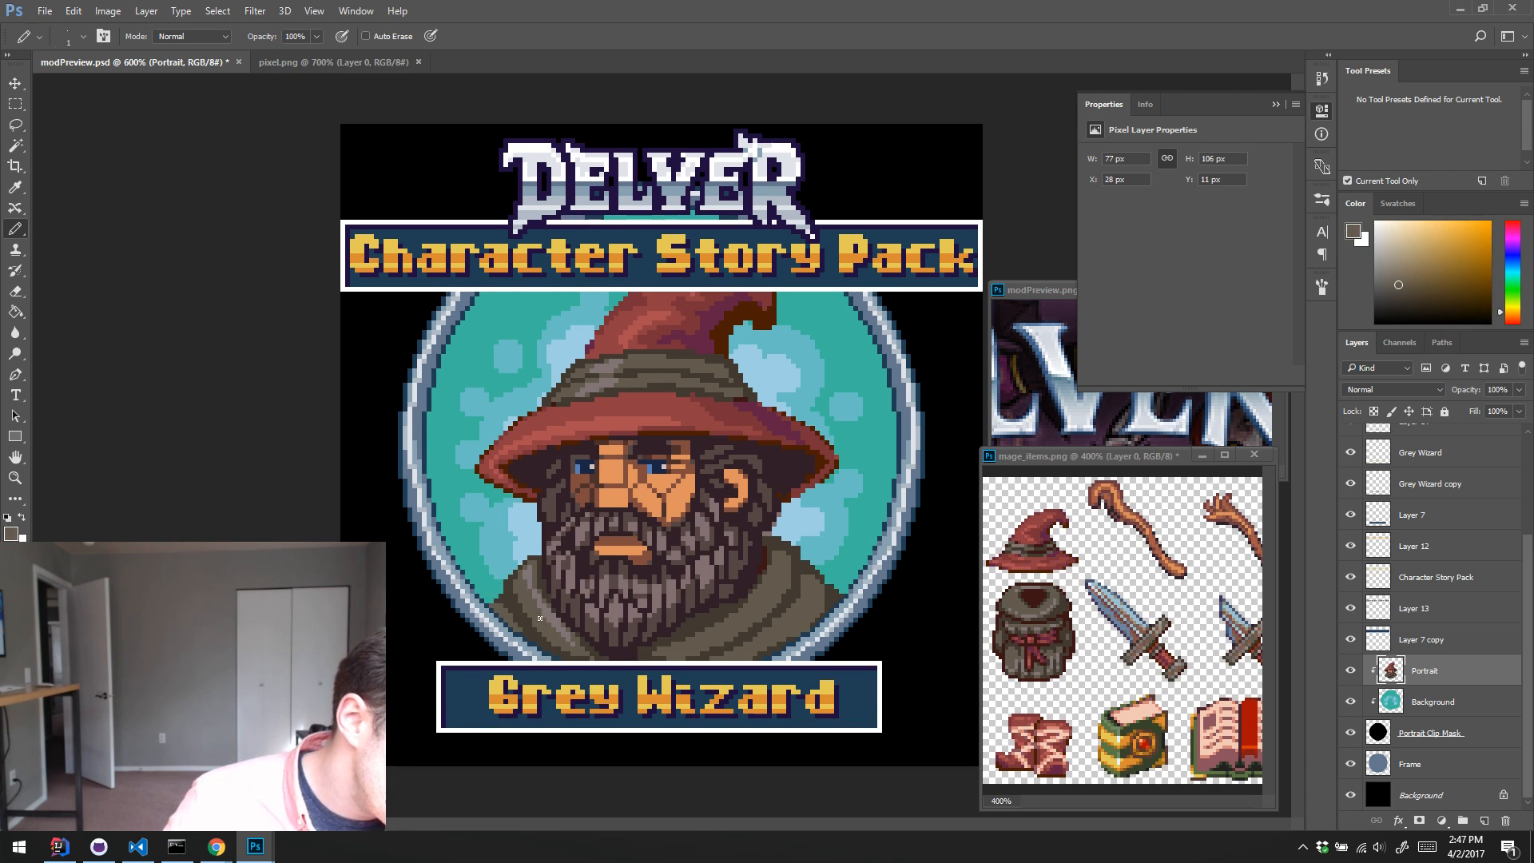
alt+click(544, 609)
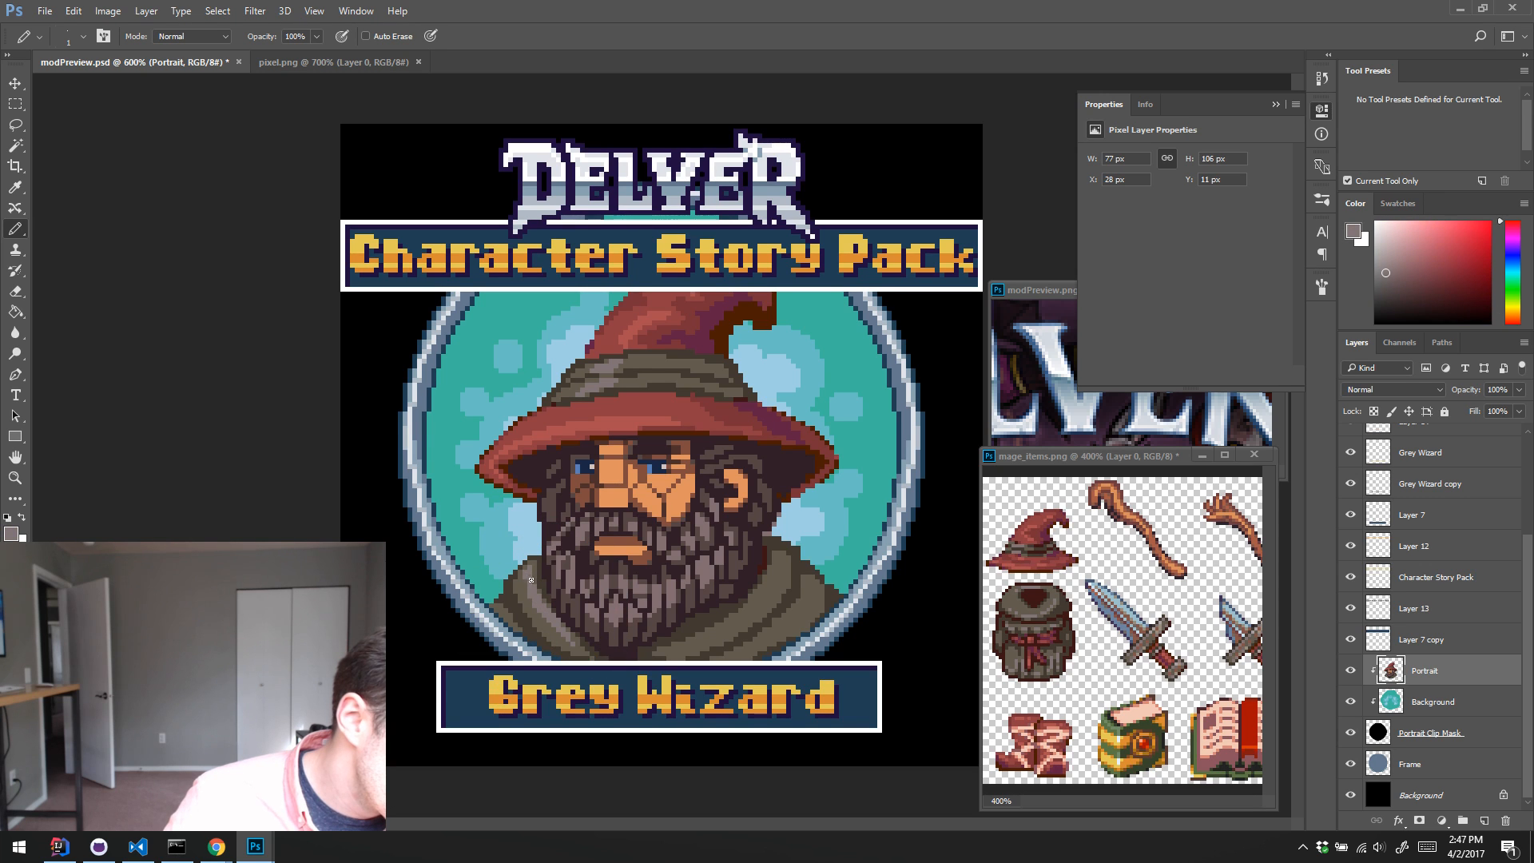
alt+click(549, 593)
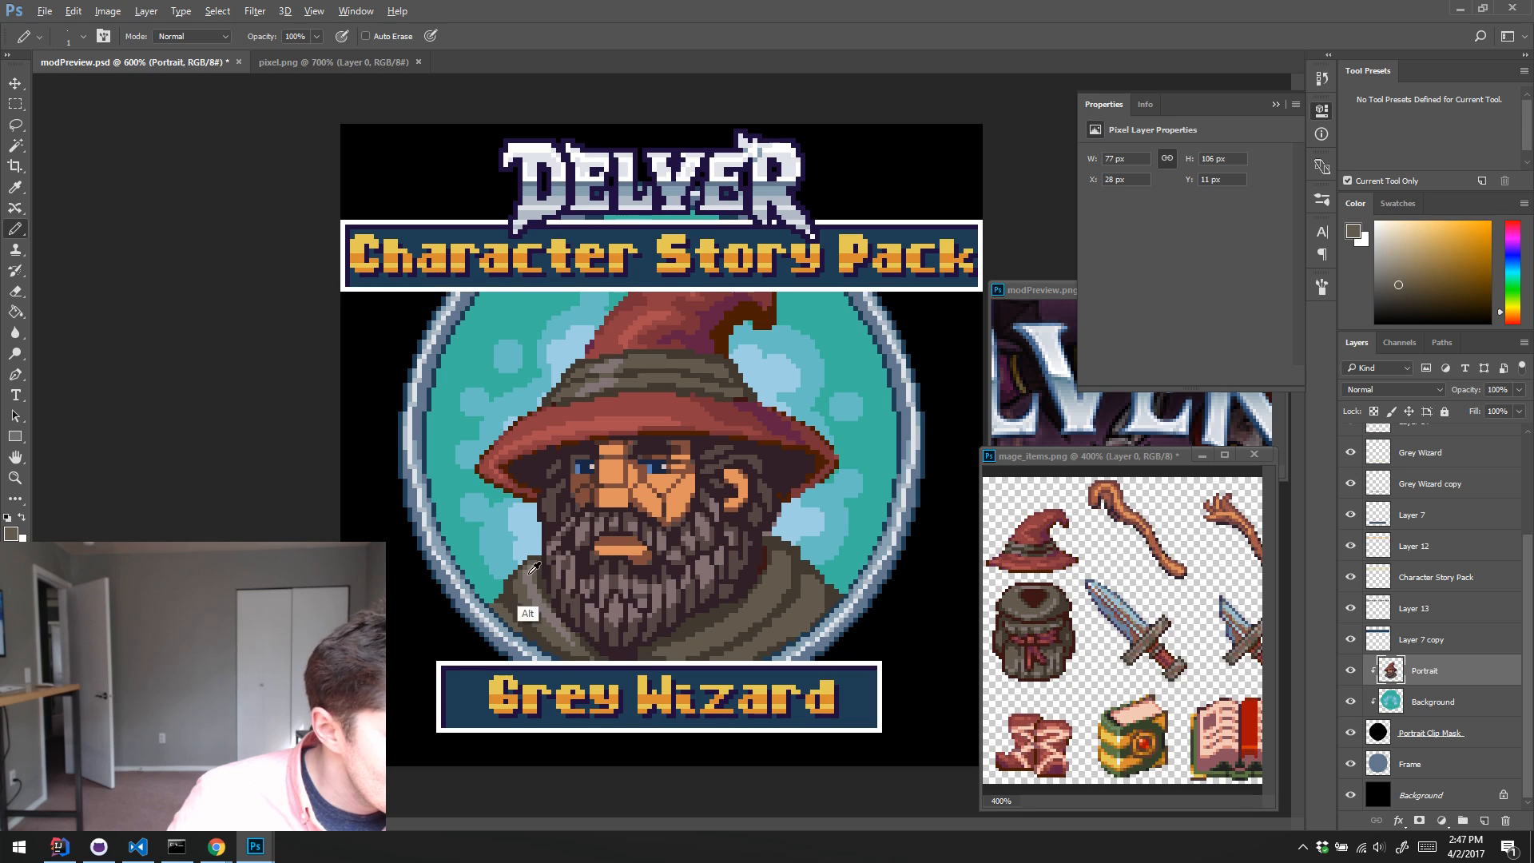
alt+click(529, 614)
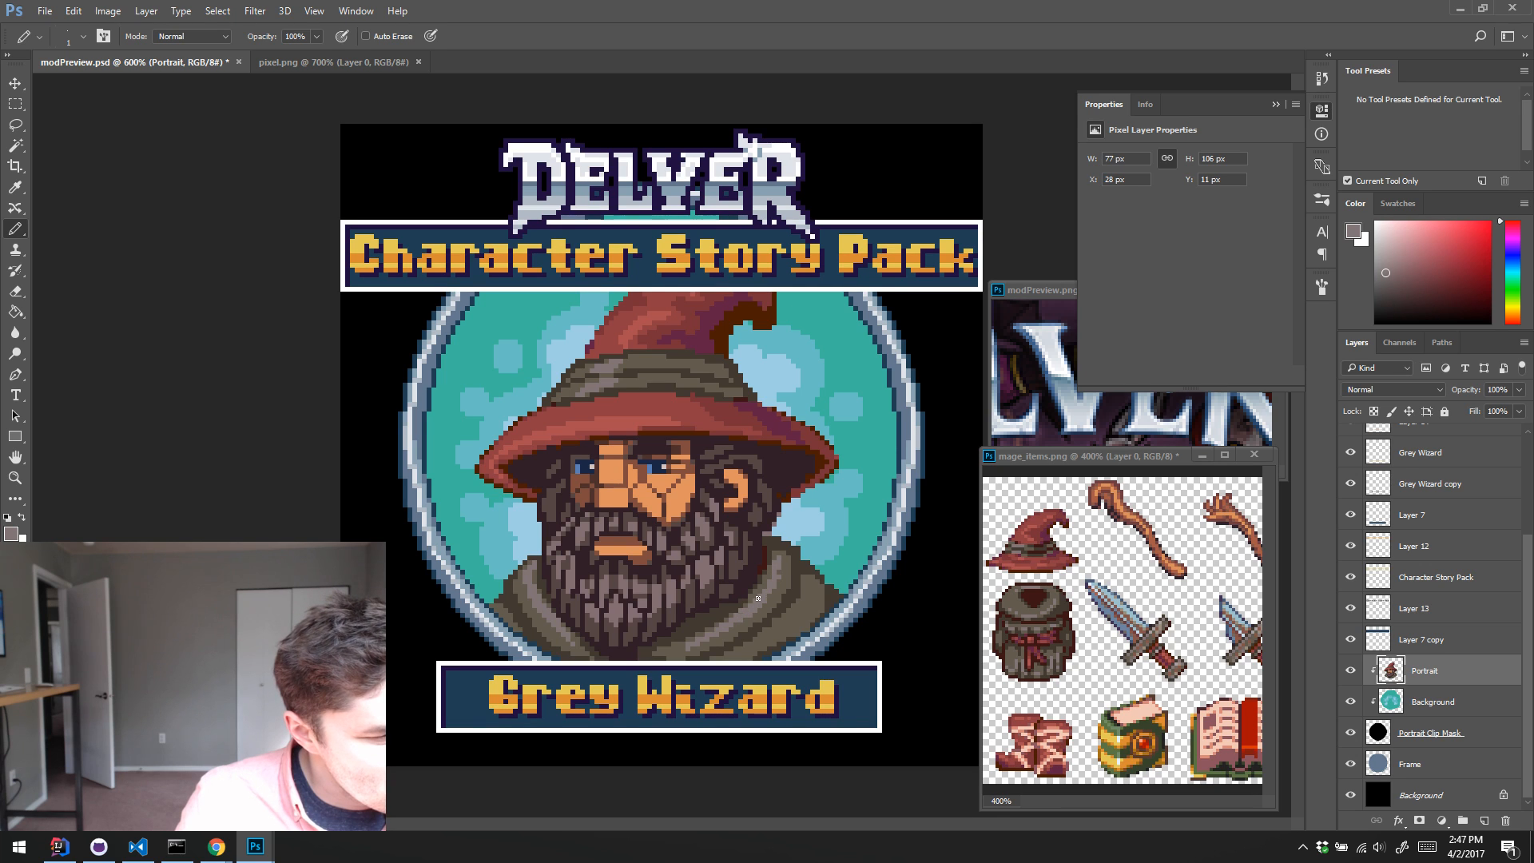
Step: Highlight the right fold of the robe's collar in greyish-mauve and retouch its shading with sampled olive and dark brown
alt+click(677, 655)
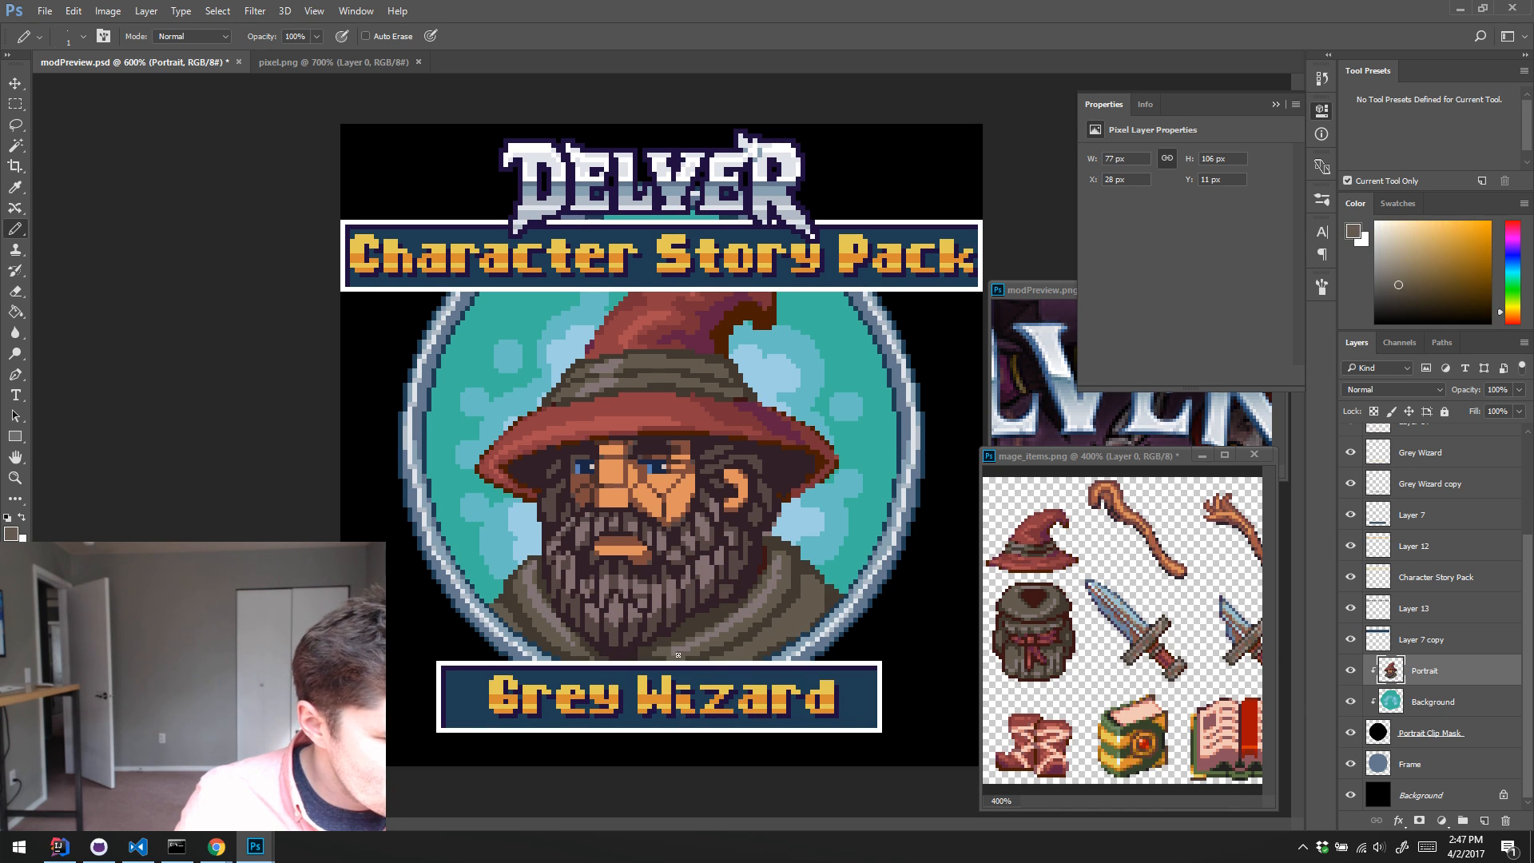
alt+click(777, 566)
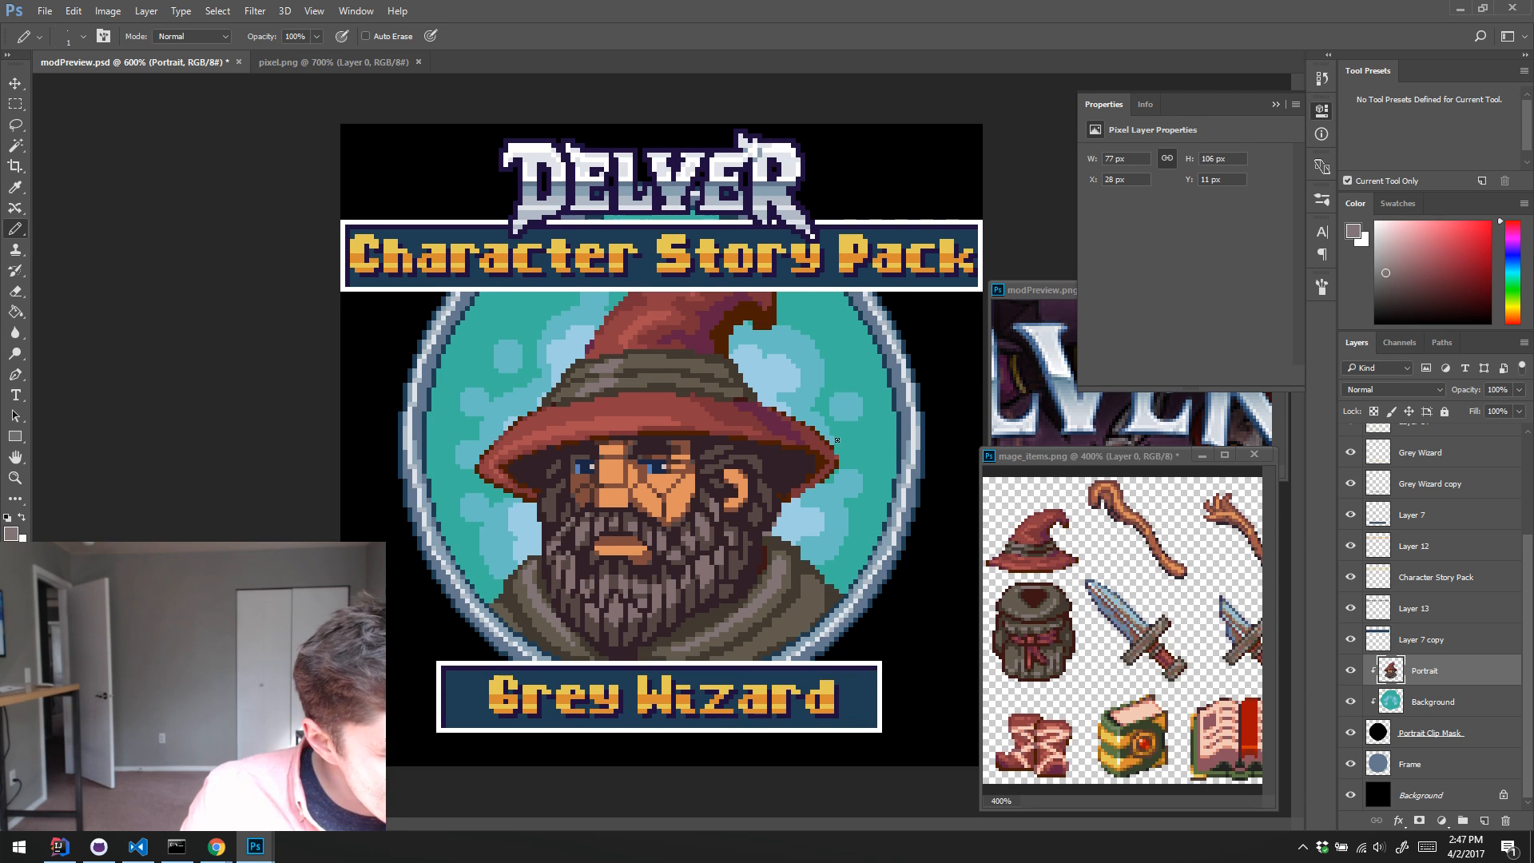
alt+click(787, 639)
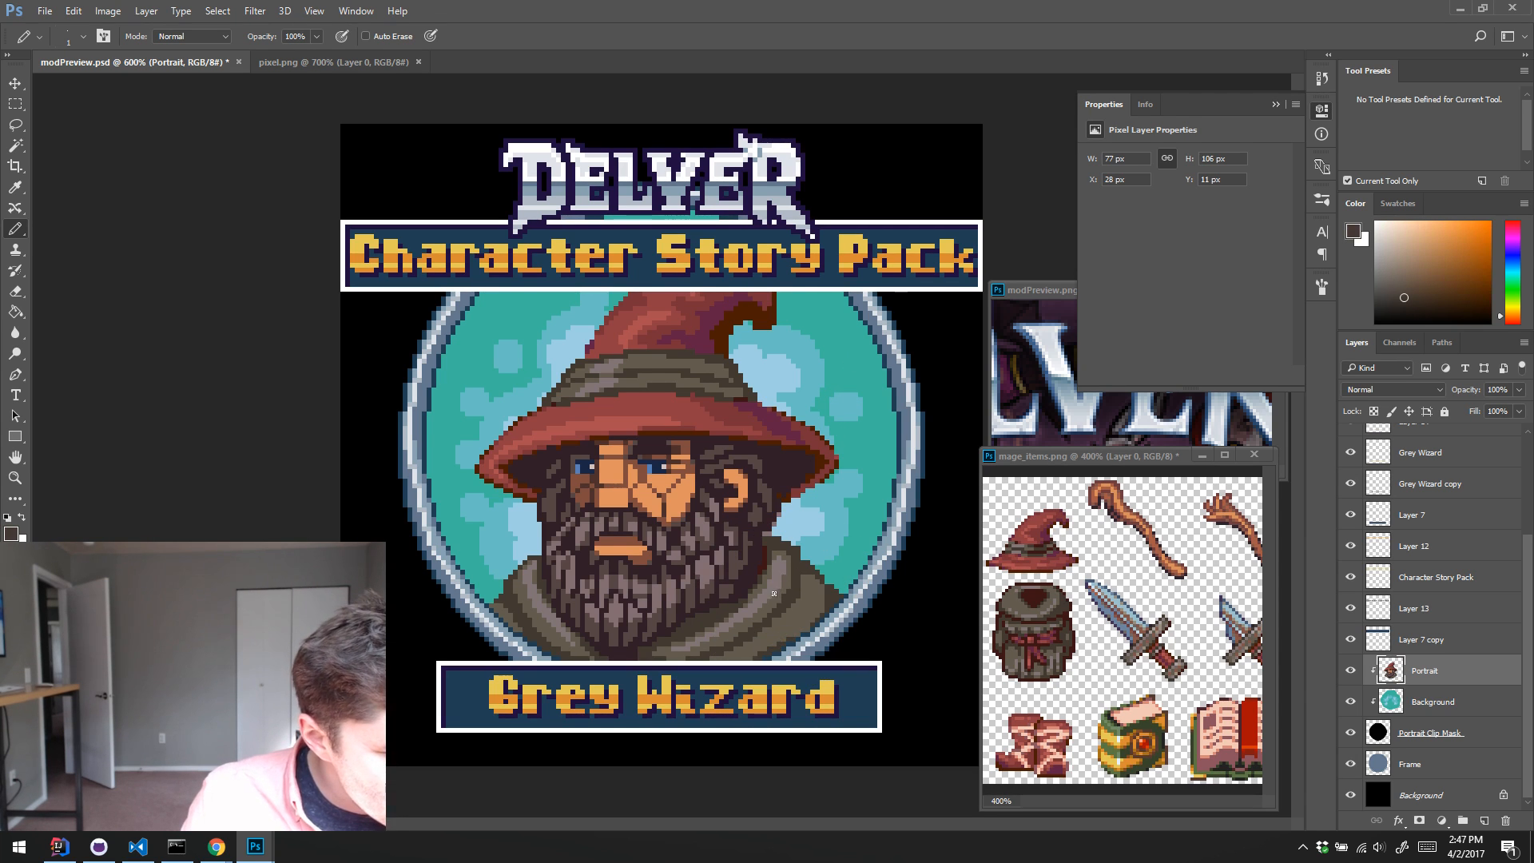
alt+click(723, 633)
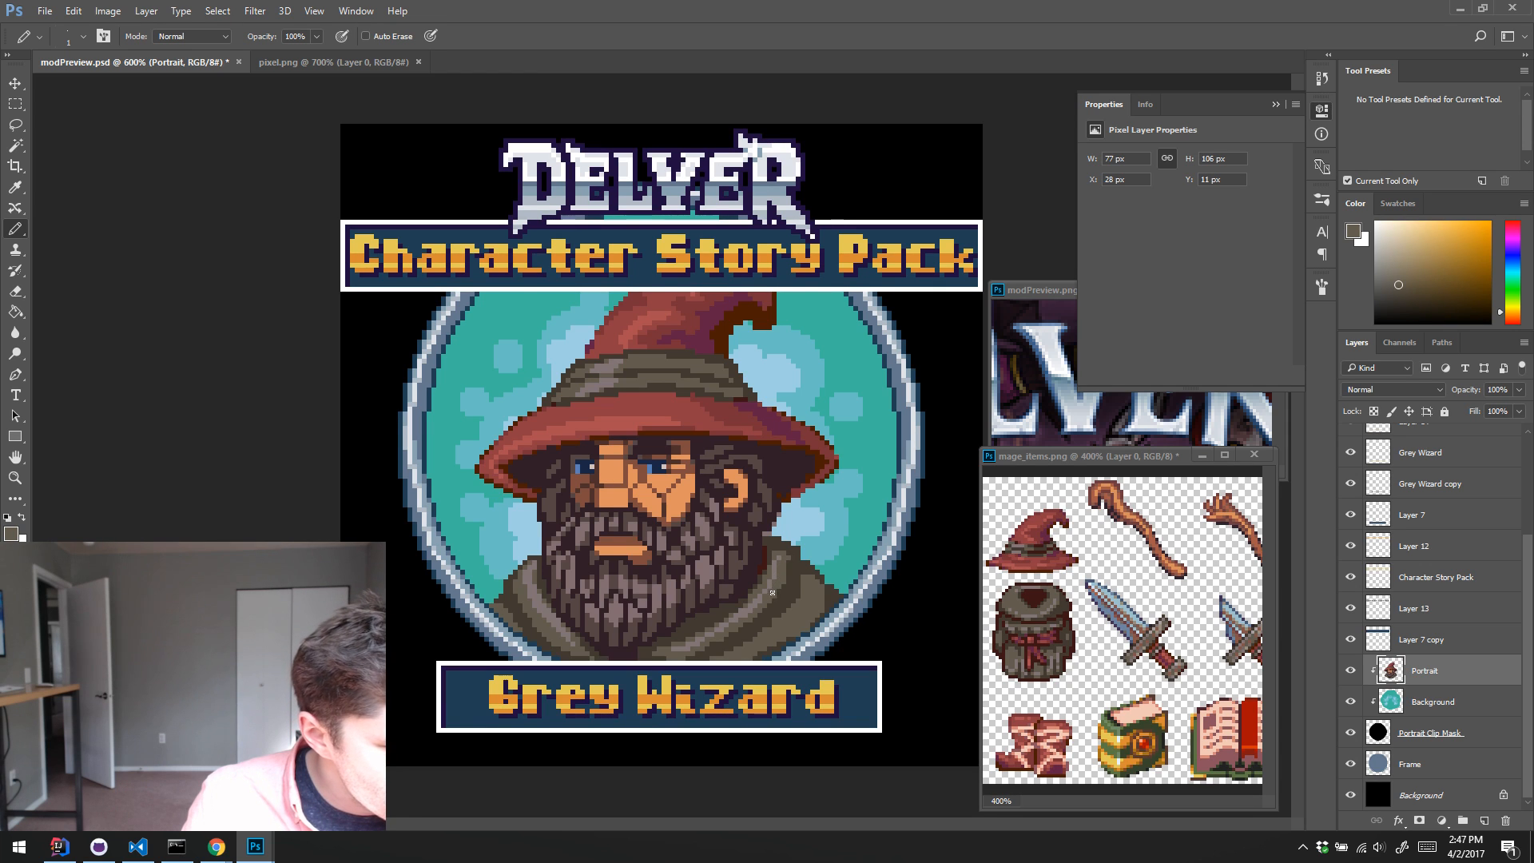
Step: Retouch the right fold of the robe's collar with sampled greyish-mauve and olive pixels, and undo the last strokes
alt+click(719, 631)
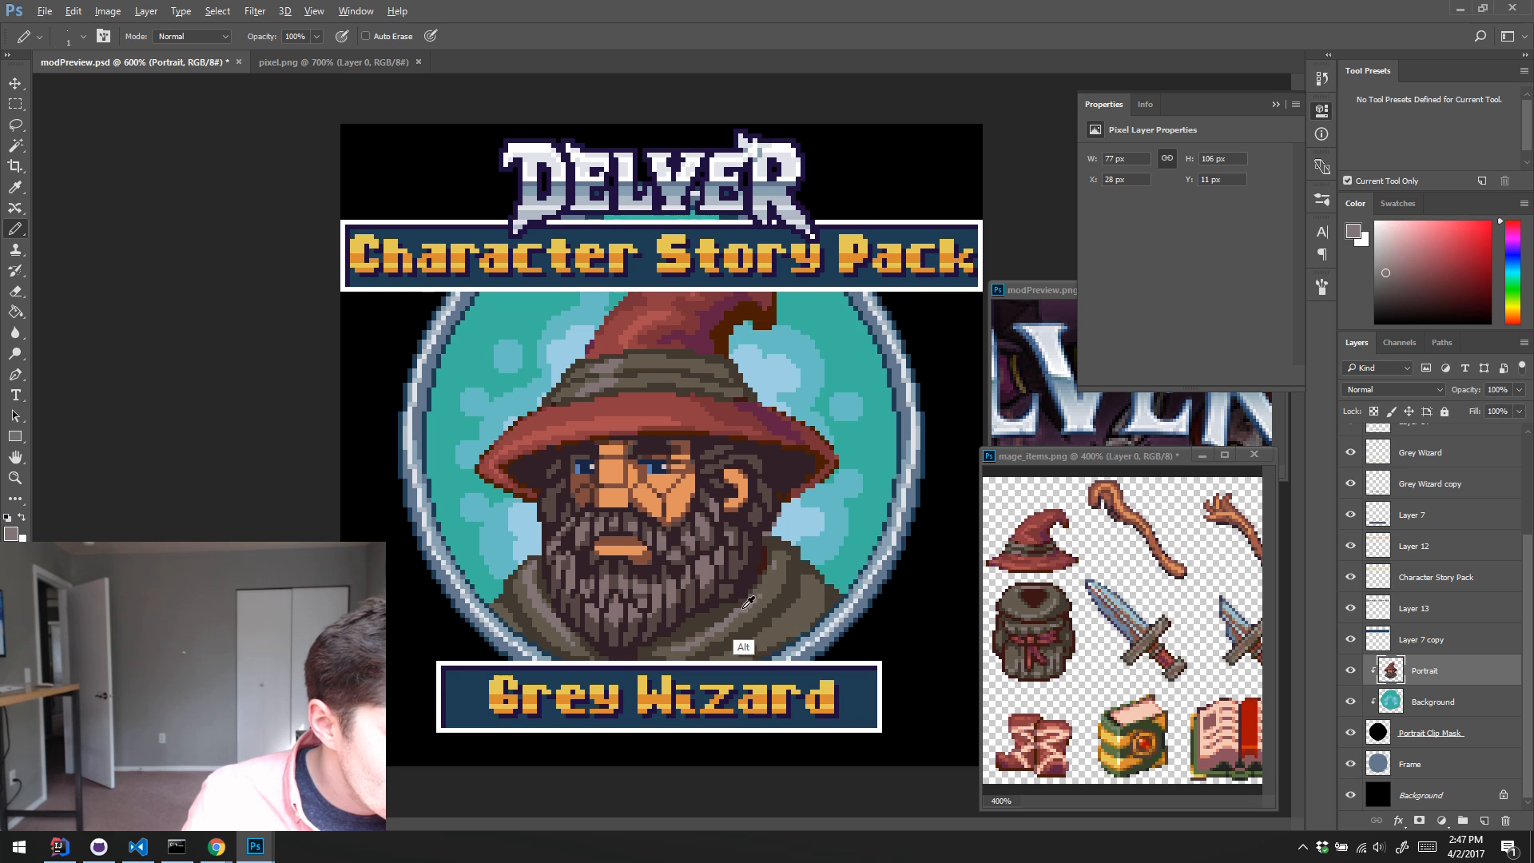
alt+click(743, 605)
alt+click(745, 603)
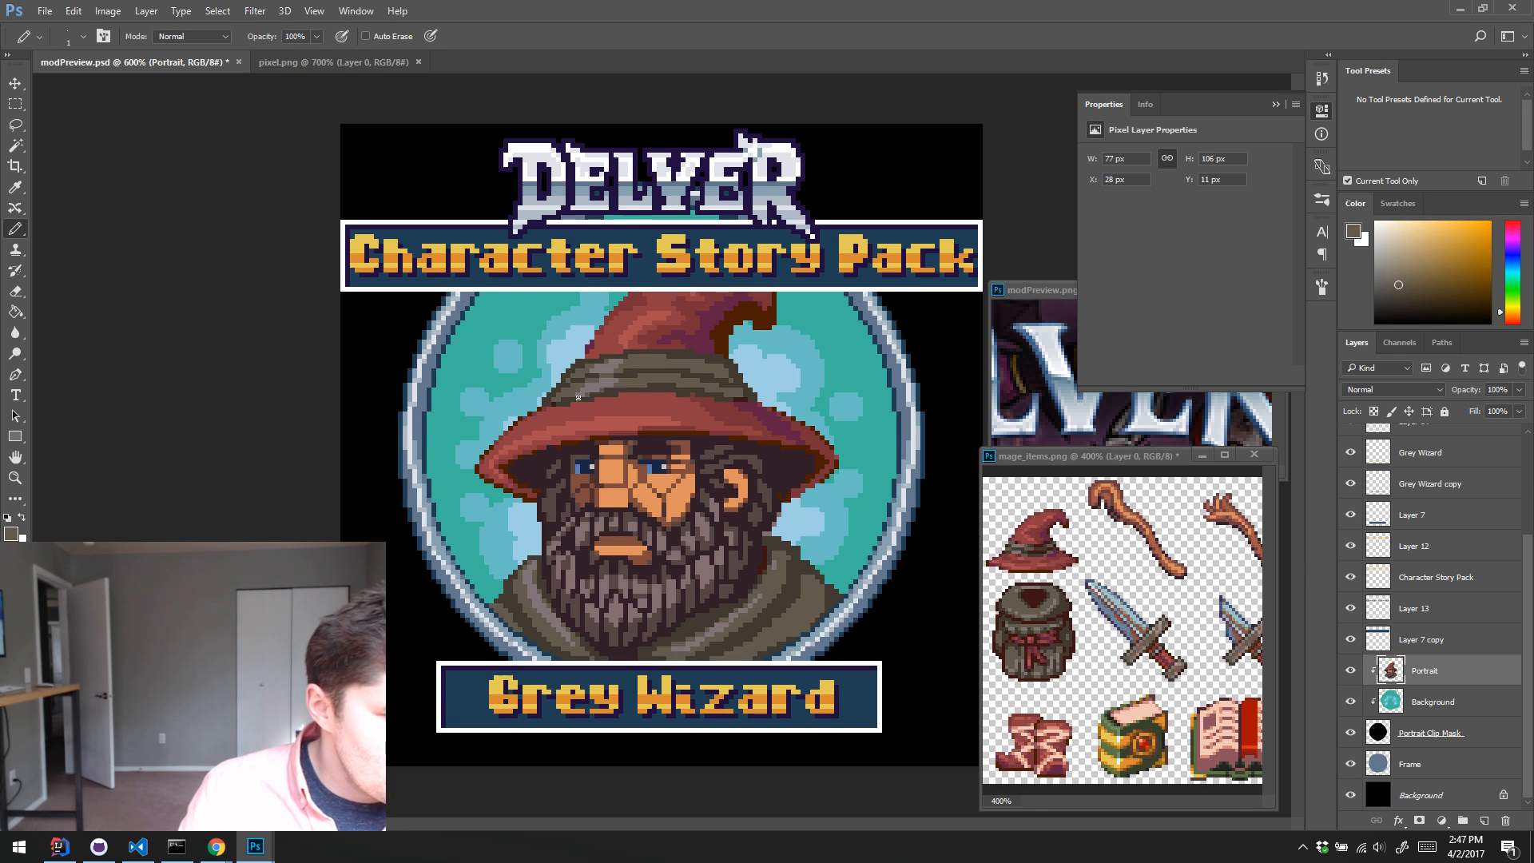
drag(520, 319, 630, 461)
key(ctrl+alt+z)
key(ctrl+alt+z)
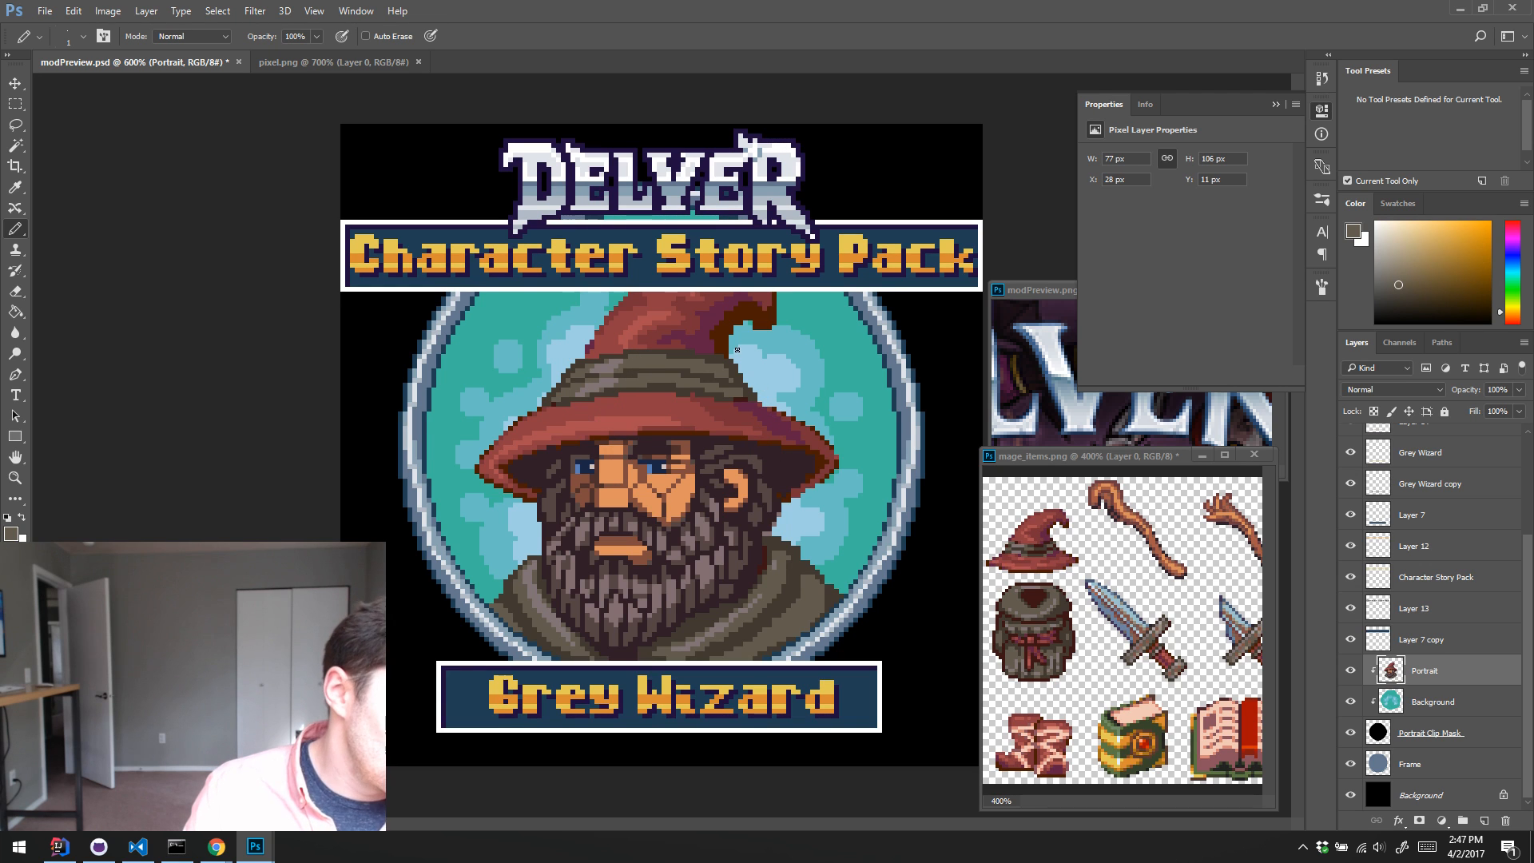
Step: Draw a dark reddish-brown crease between the collar and the right shoulder, using the colour sampled from the backpack in the item sheet
alt+click(1012, 626)
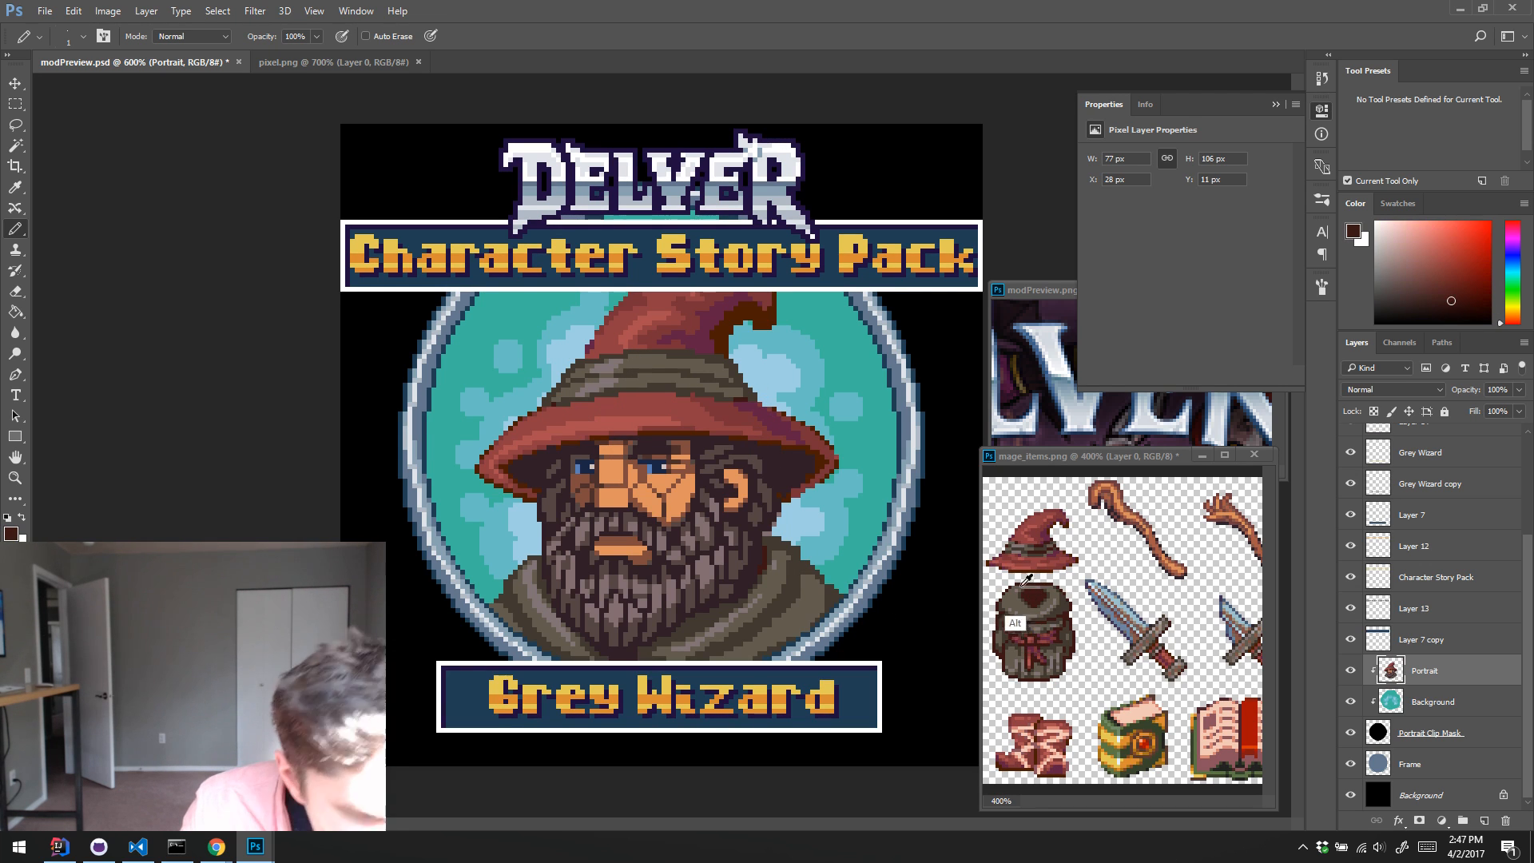
drag(808, 573, 774, 611)
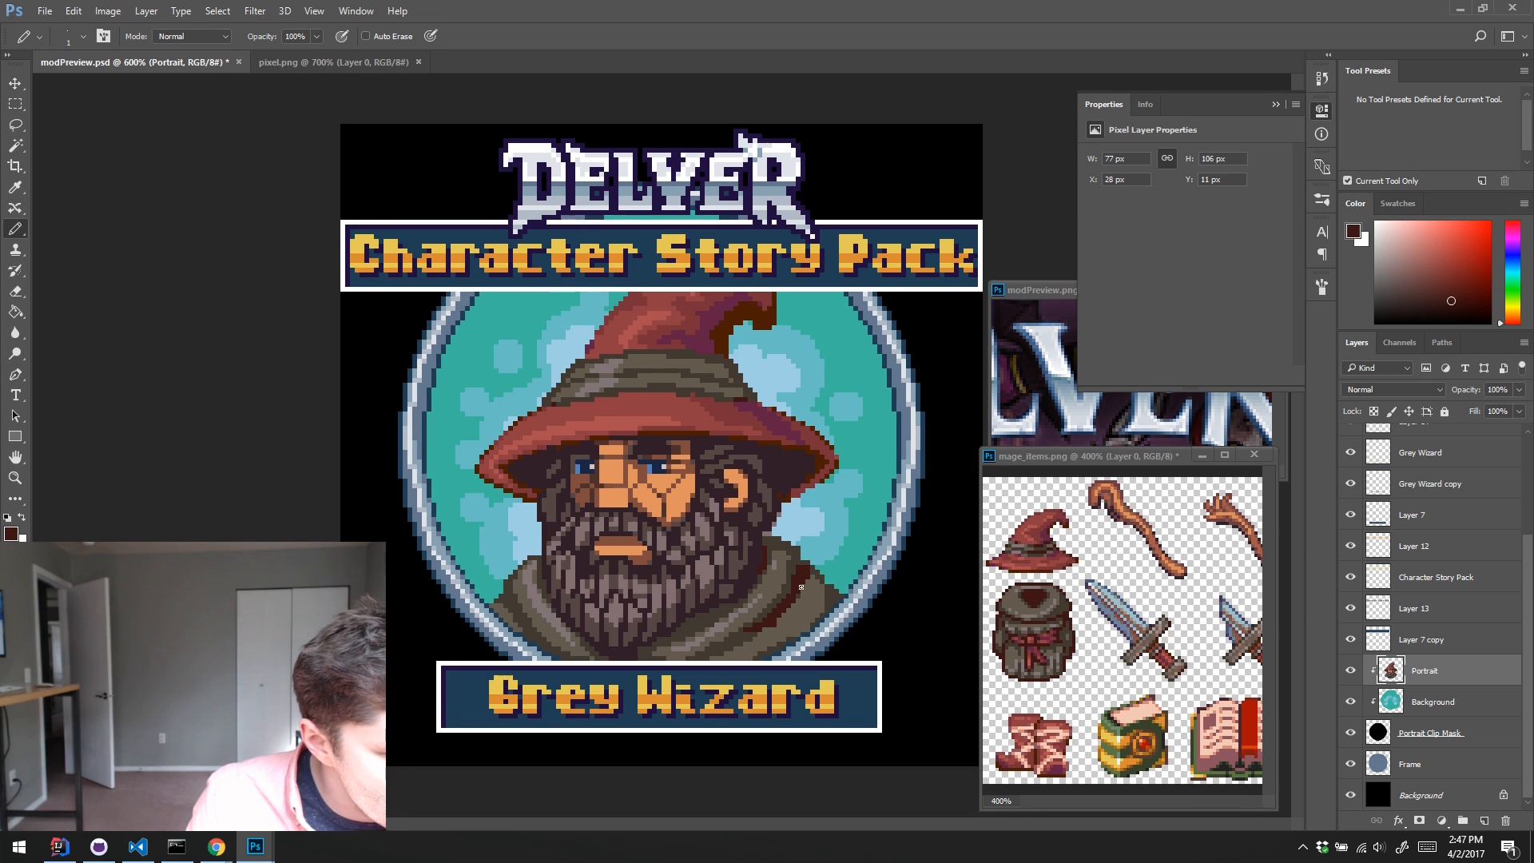
alt+click(750, 628)
alt+click(776, 653)
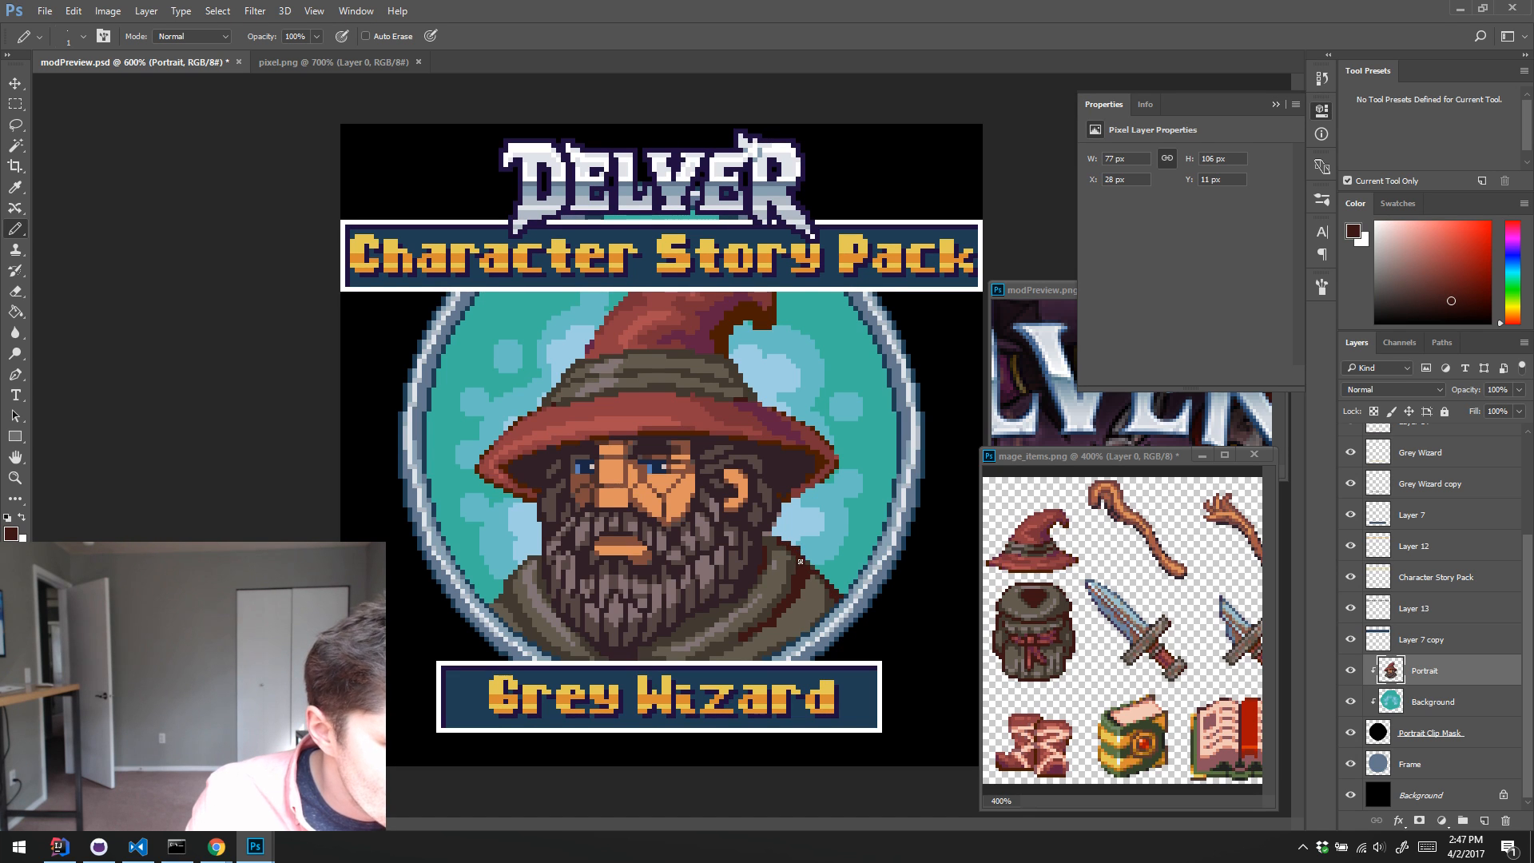
alt+click(793, 607)
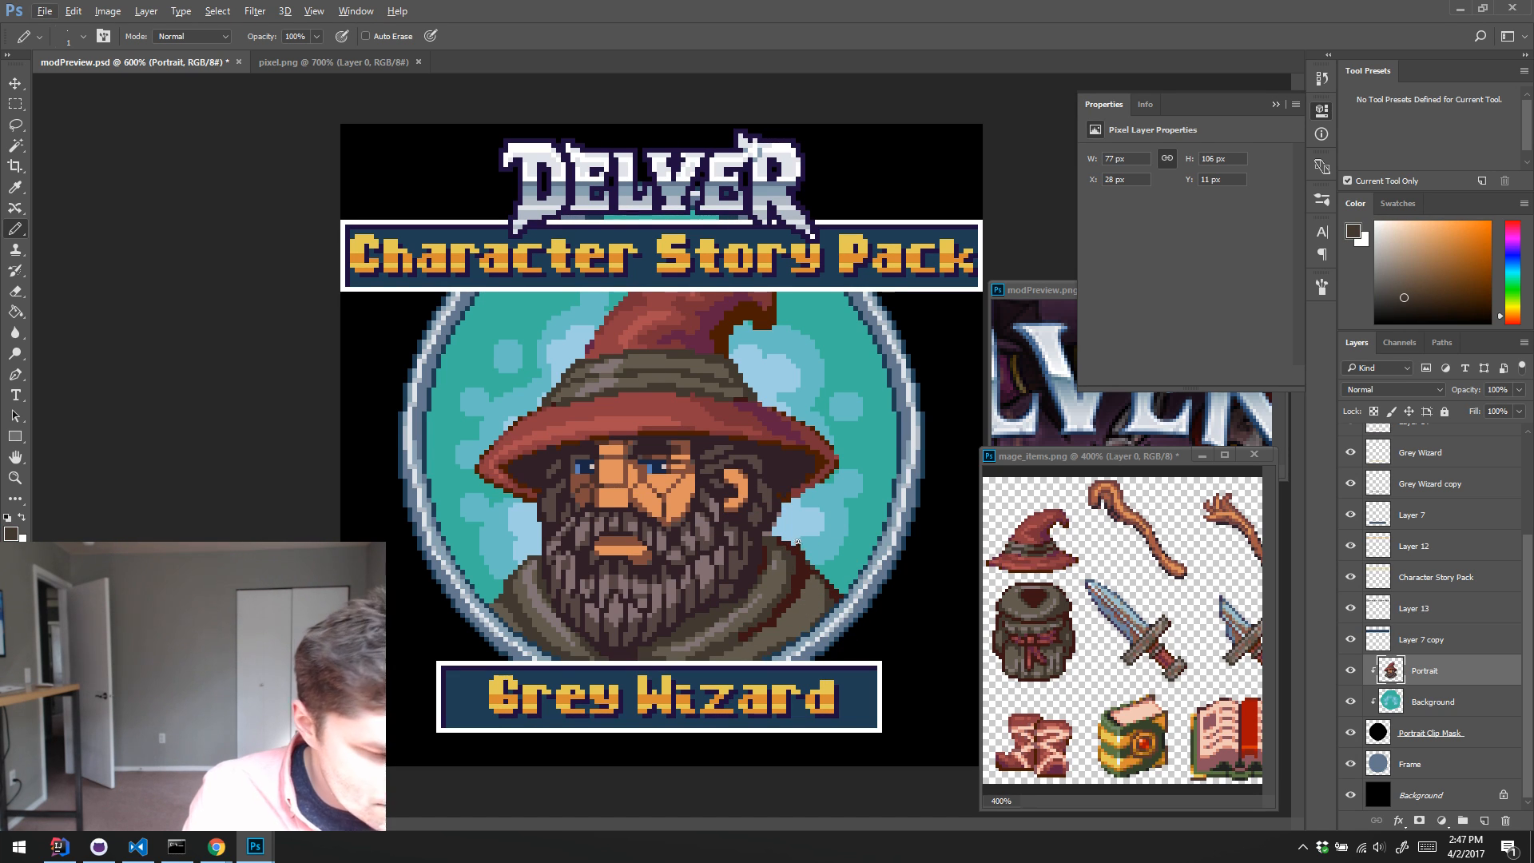
Step: Refine the shading of the right collar fold beside the crease with sampled dark brown, olive and dark reddish-brown pixels
key(e)
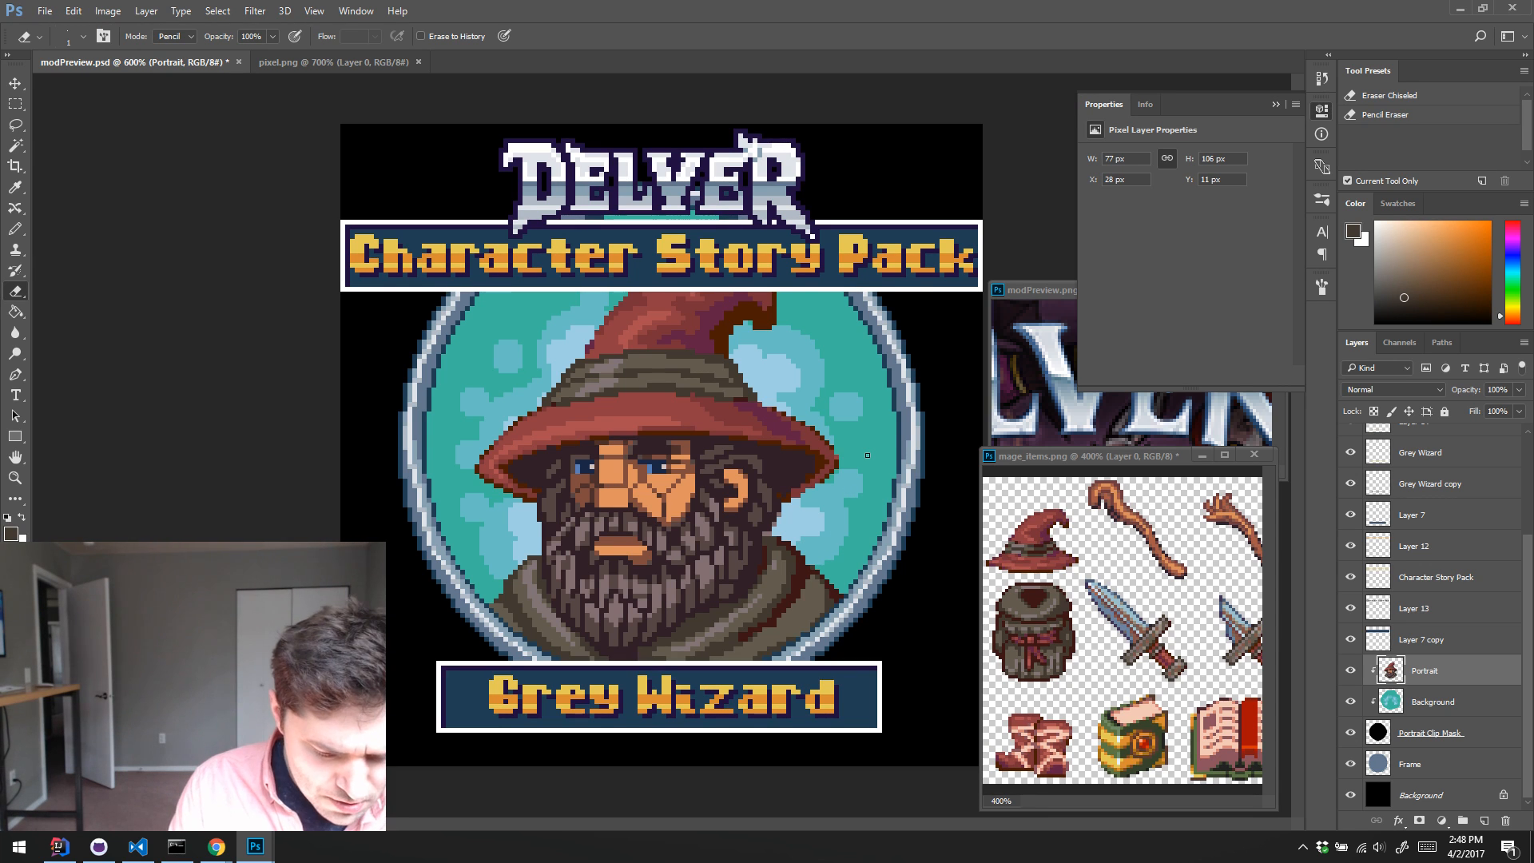
key(b)
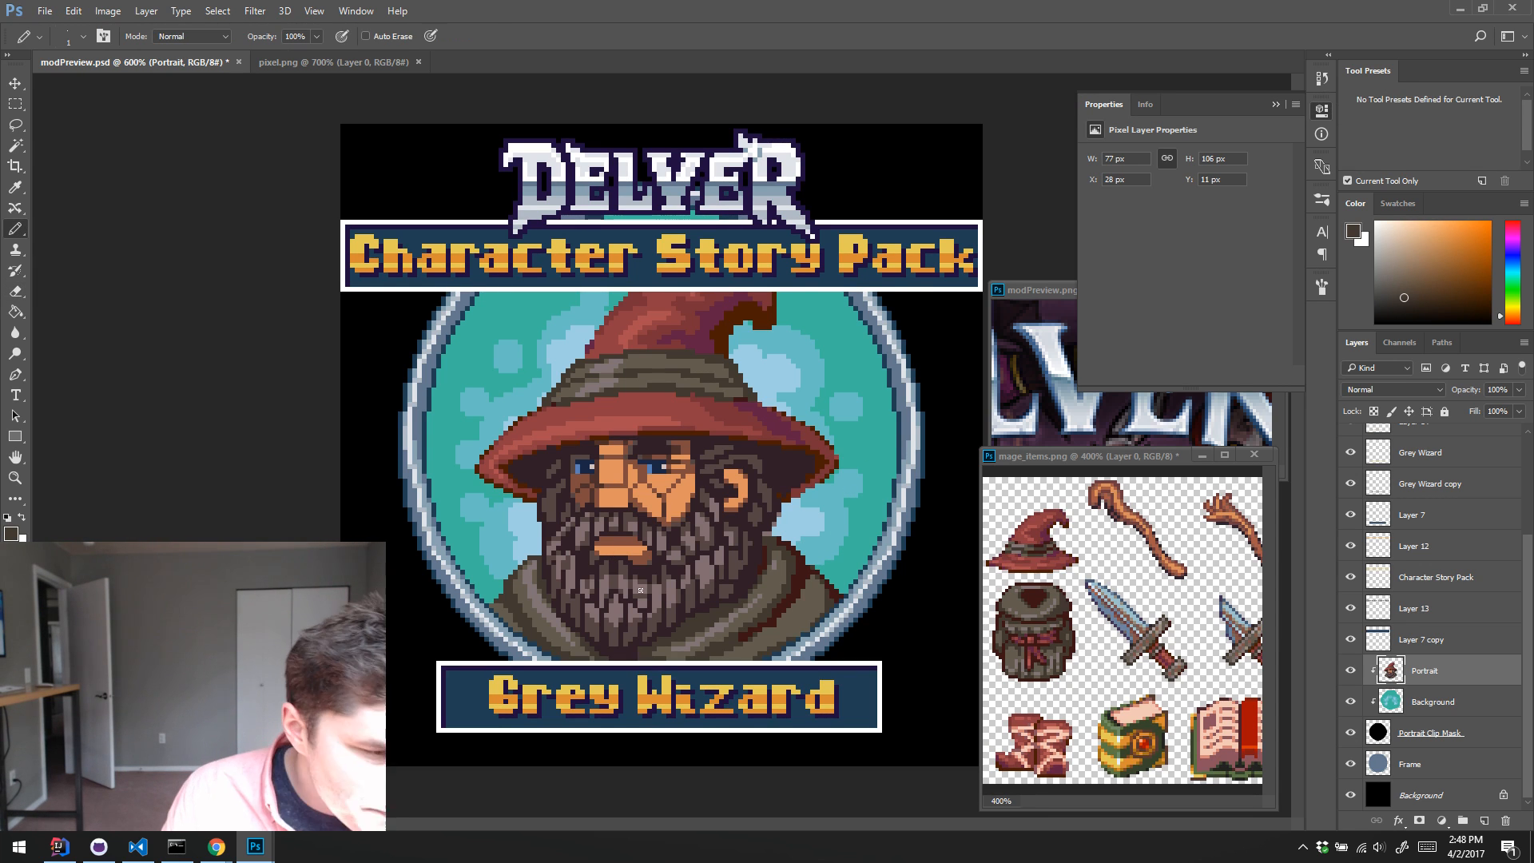
alt+click(782, 611)
click(763, 622)
alt+click(765, 619)
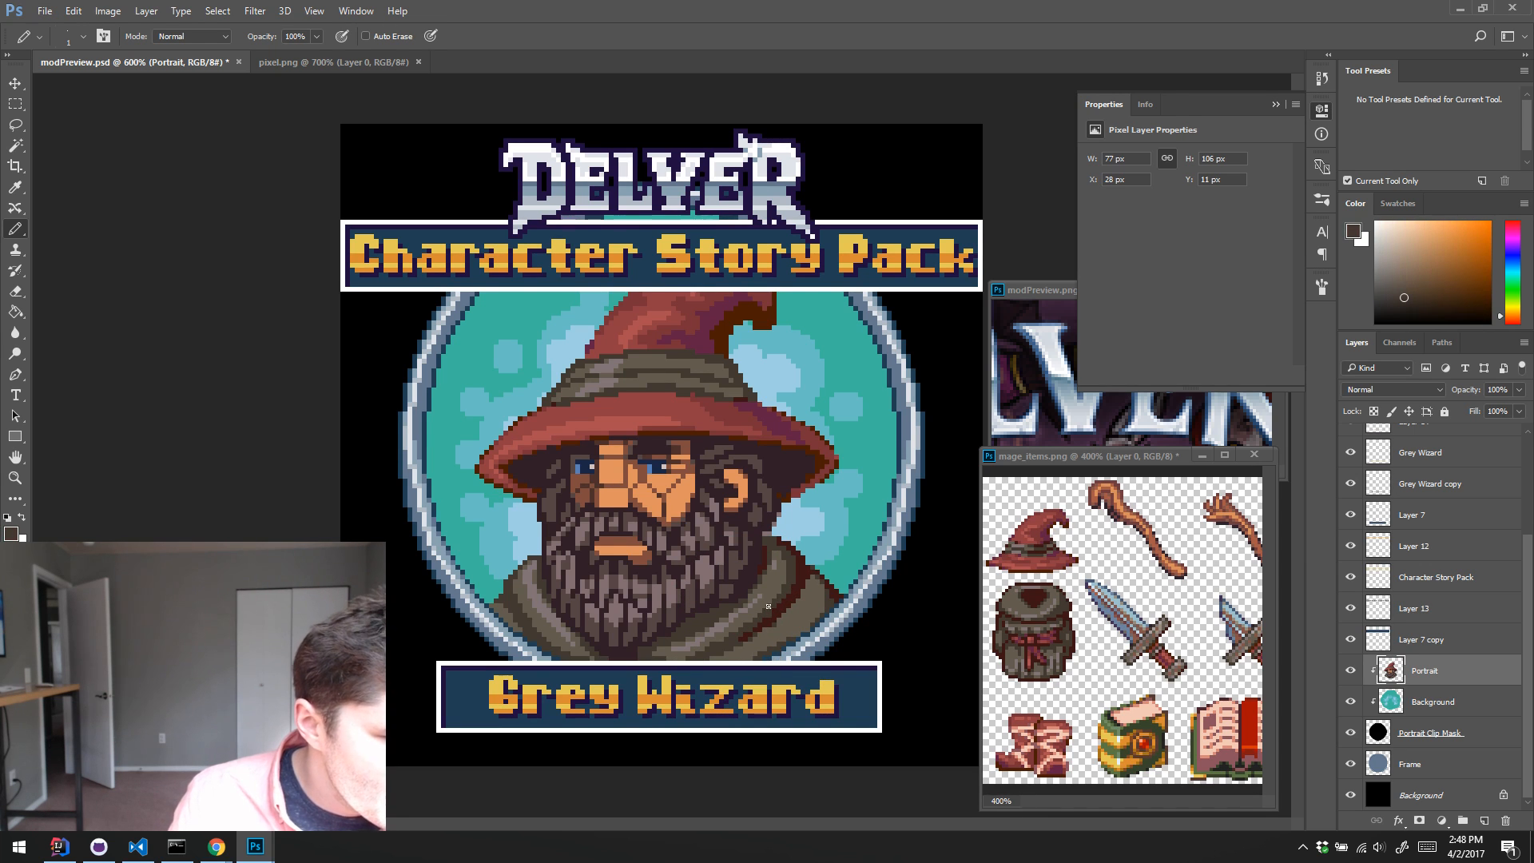
alt+click(780, 639)
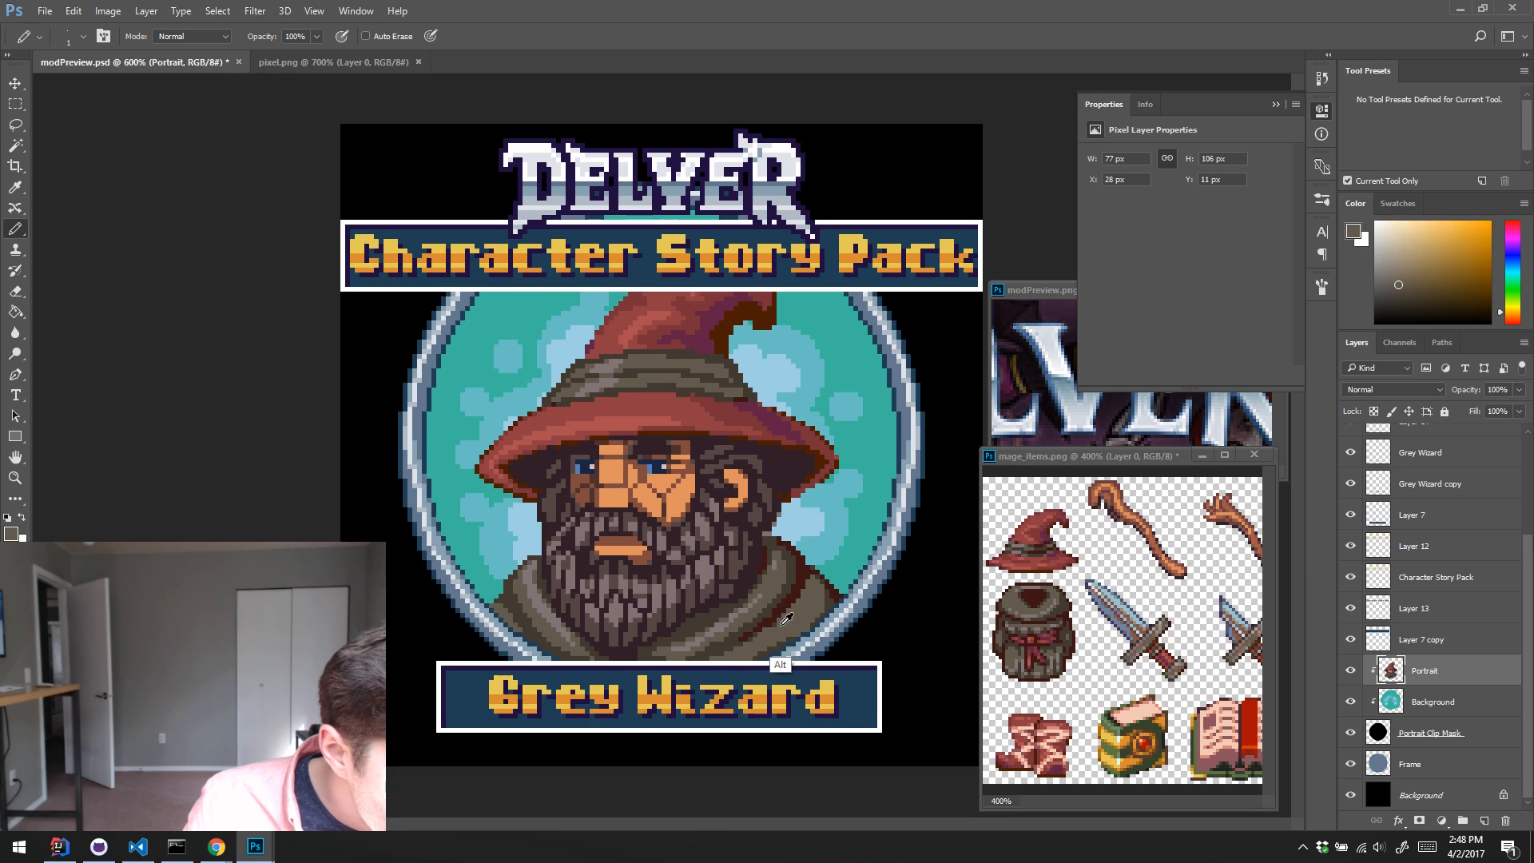
alt+click(771, 631)
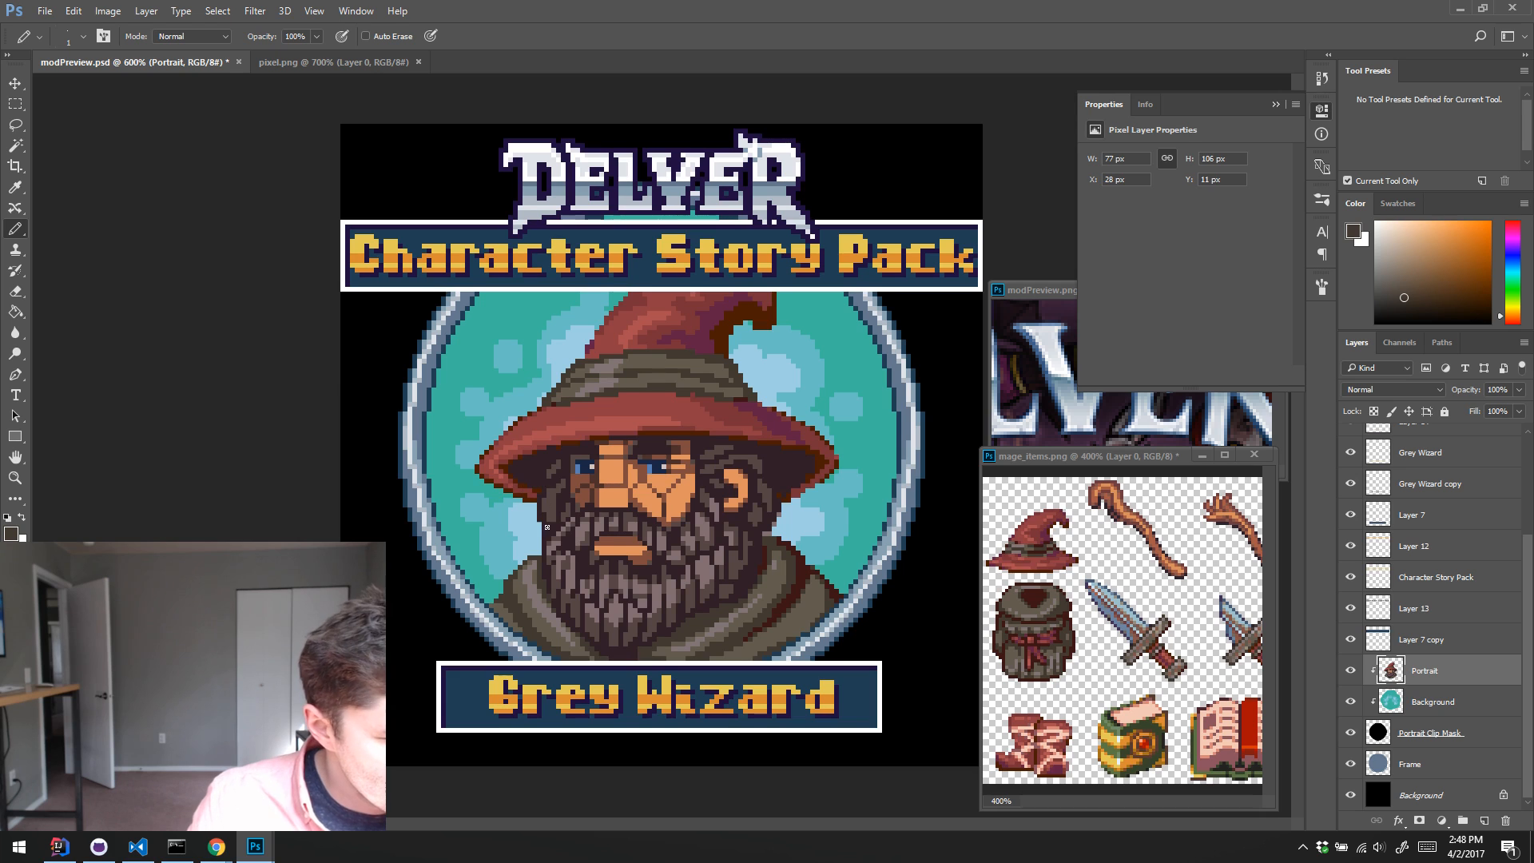
alt+click(779, 602)
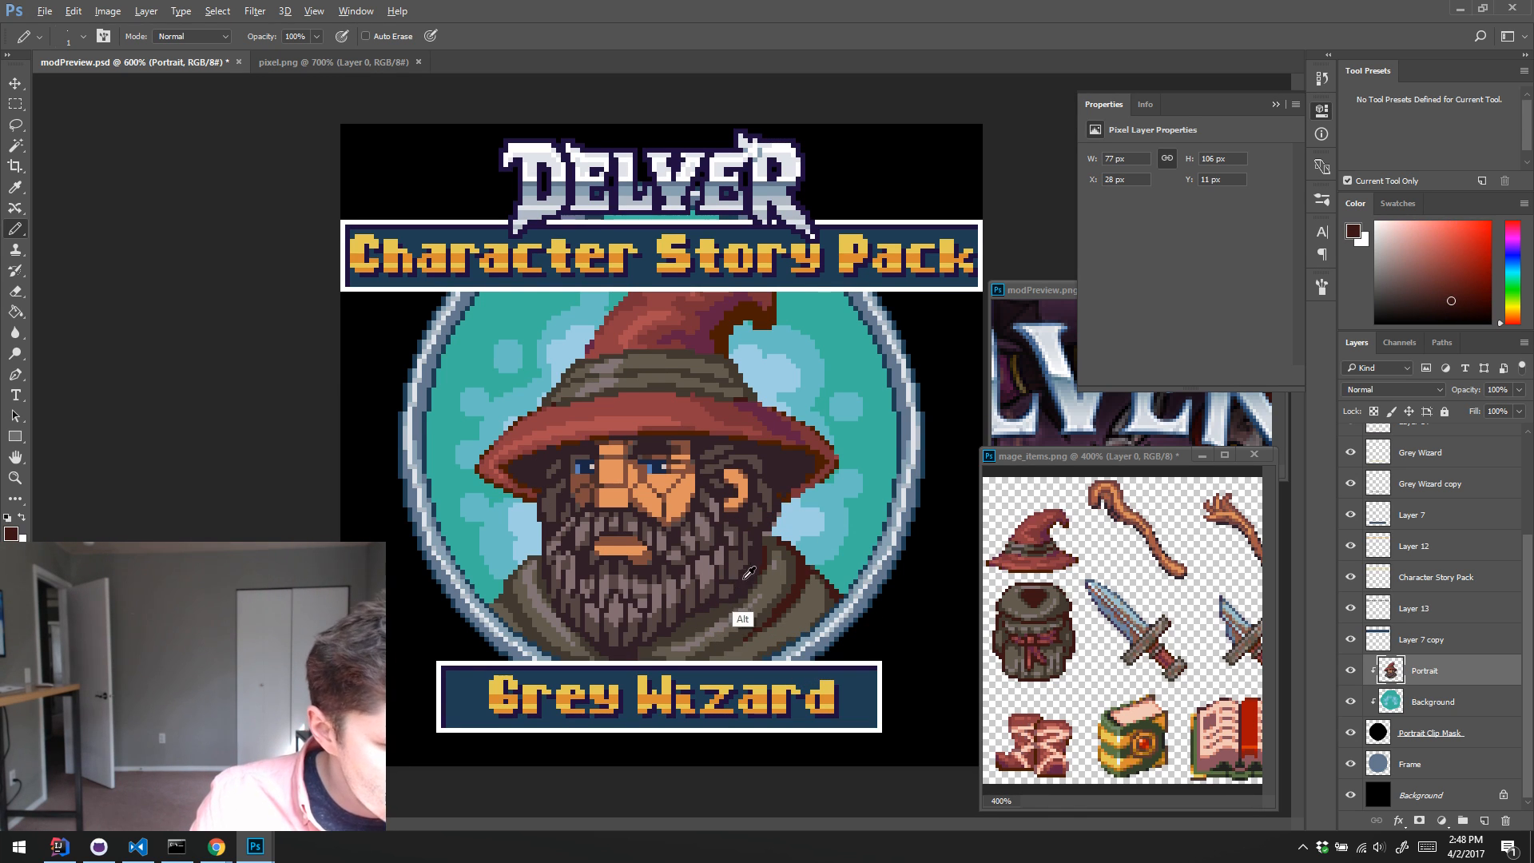
alt+click(719, 613)
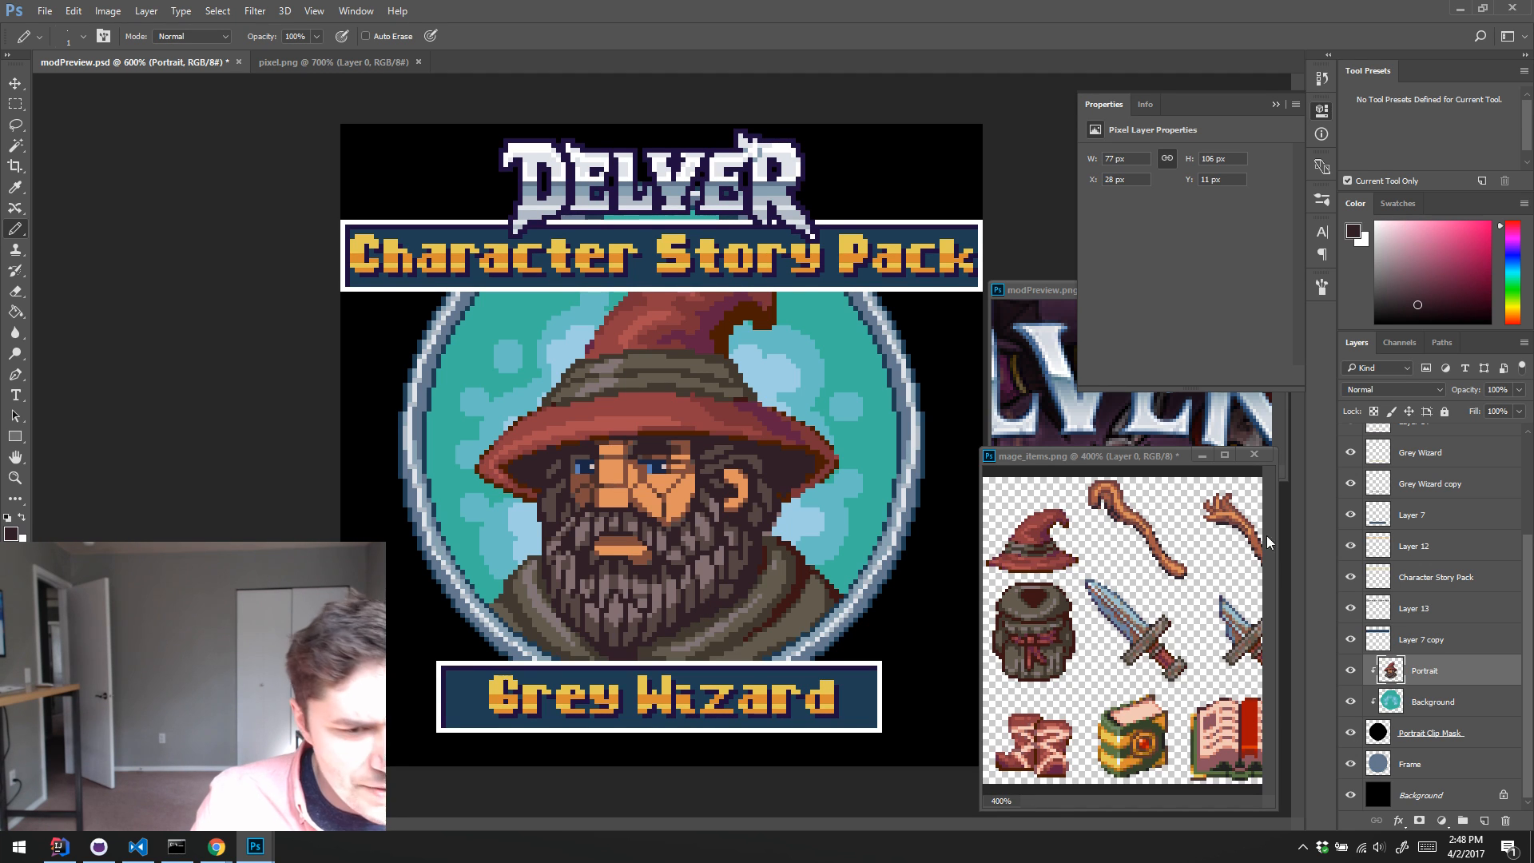
Step: Toggle the Hue/Saturation 1 adjustment layer on and off to compare the portrait's shading
scroll(1527, 594, up, 3)
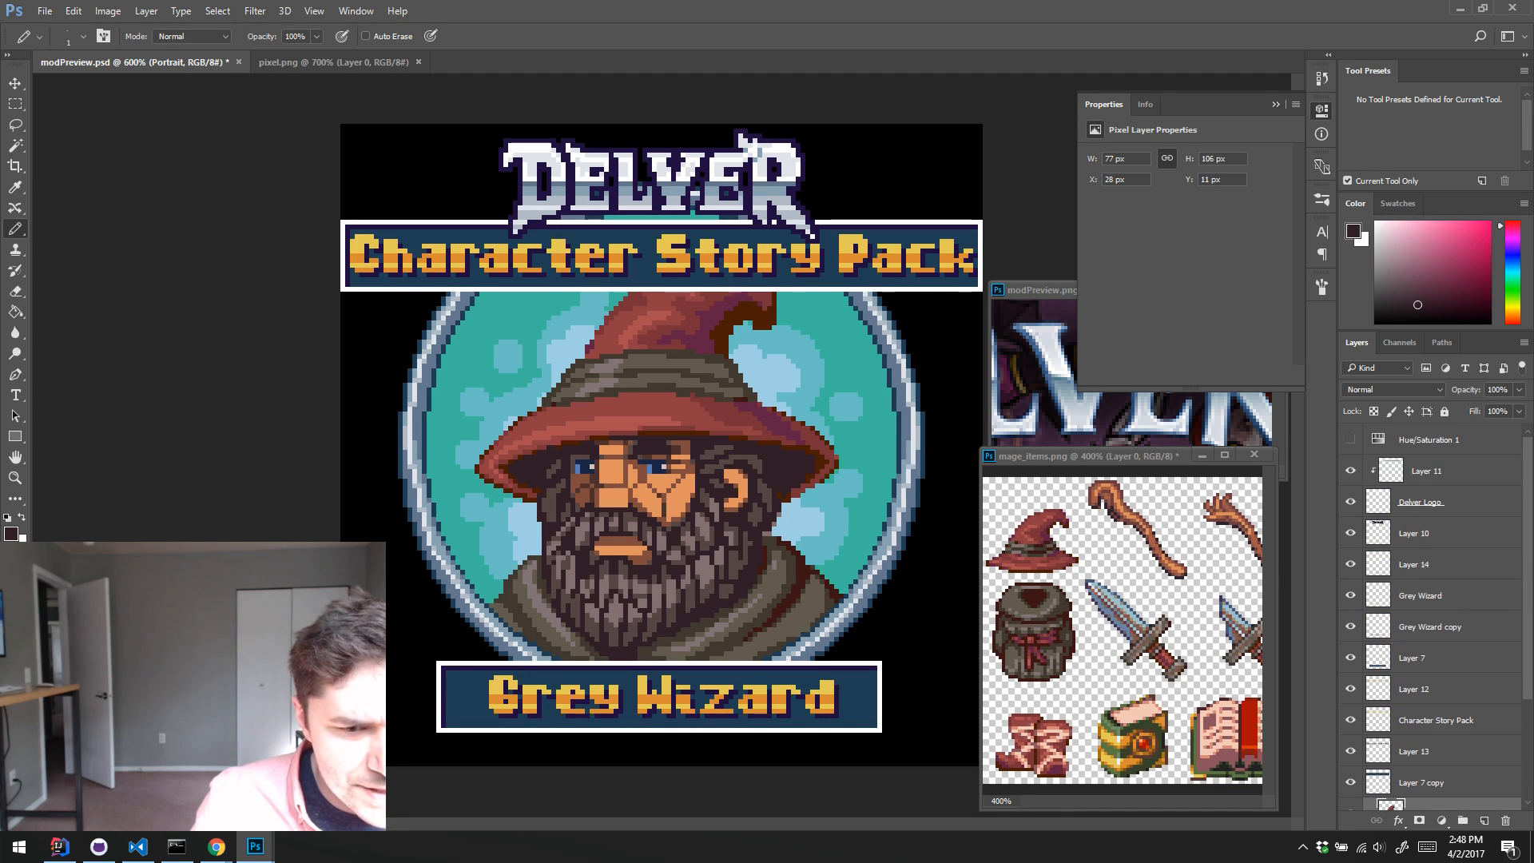
click(1350, 439)
click(1351, 440)
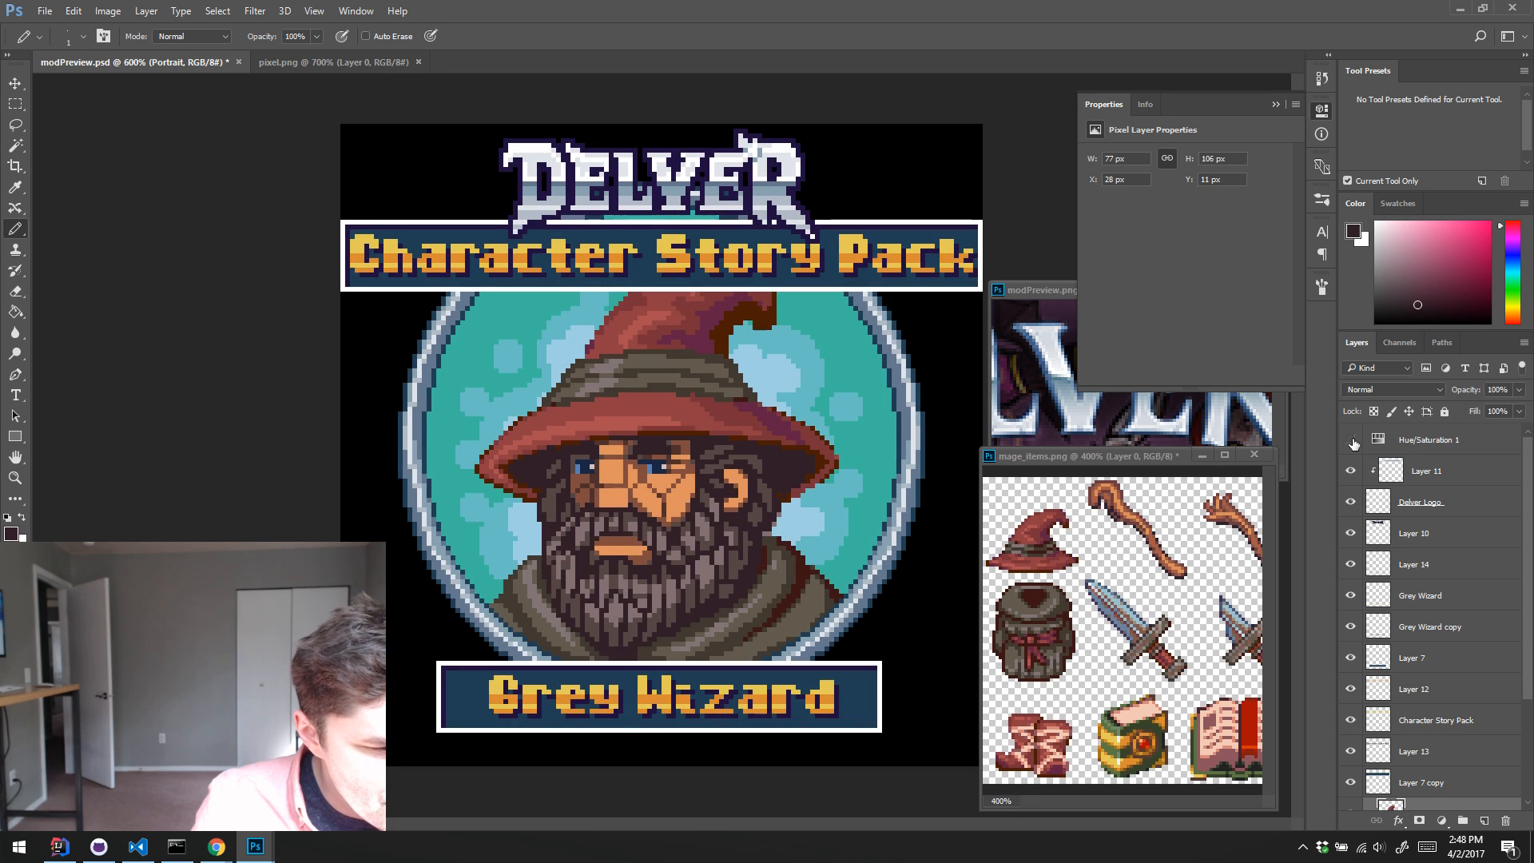
click(1351, 440)
click(1351, 440)
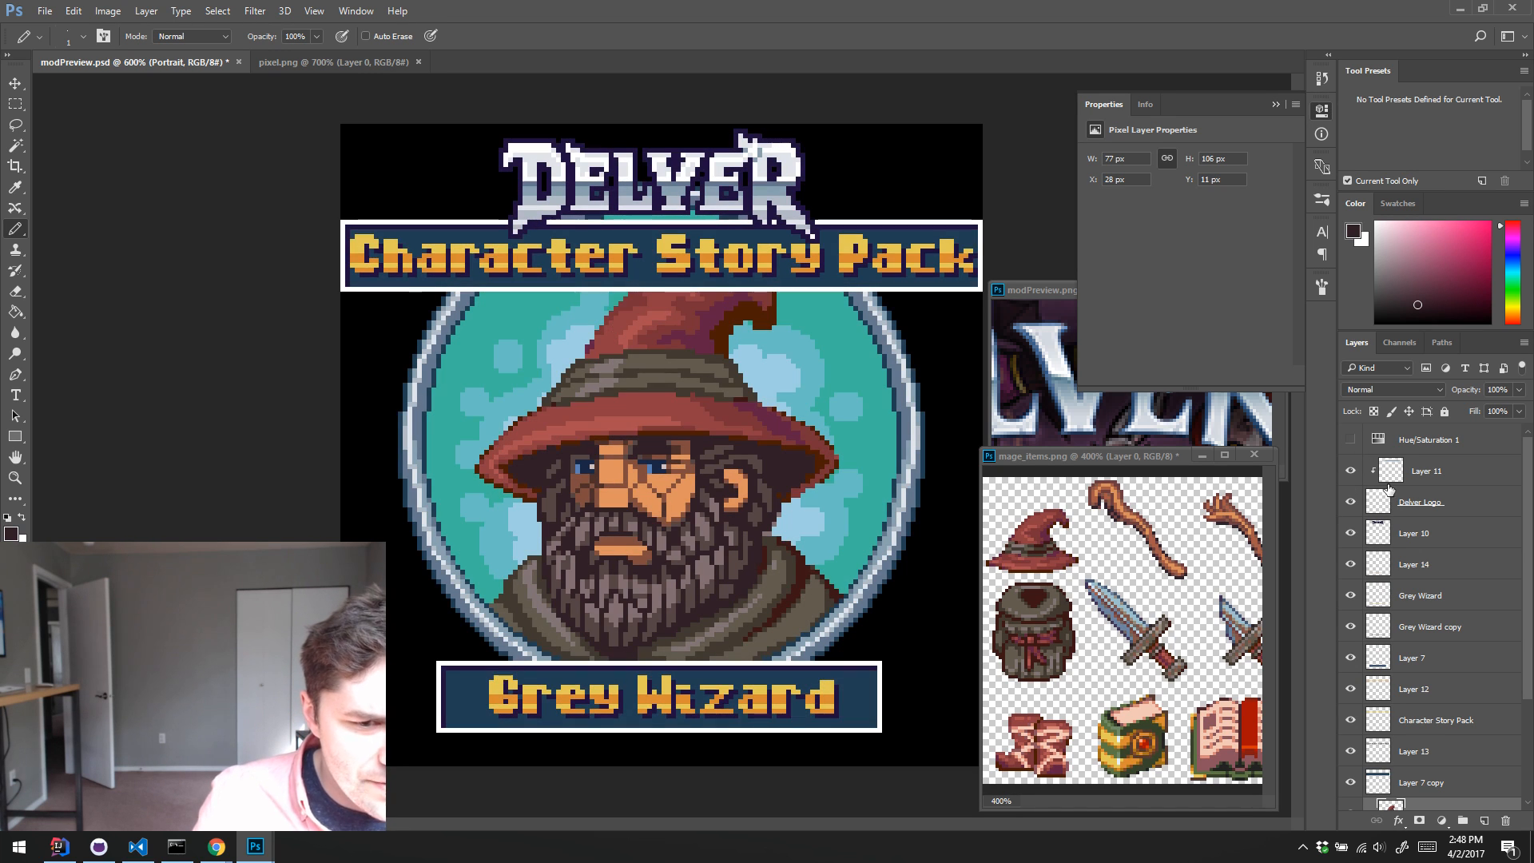
scroll(1420, 664, down, 5)
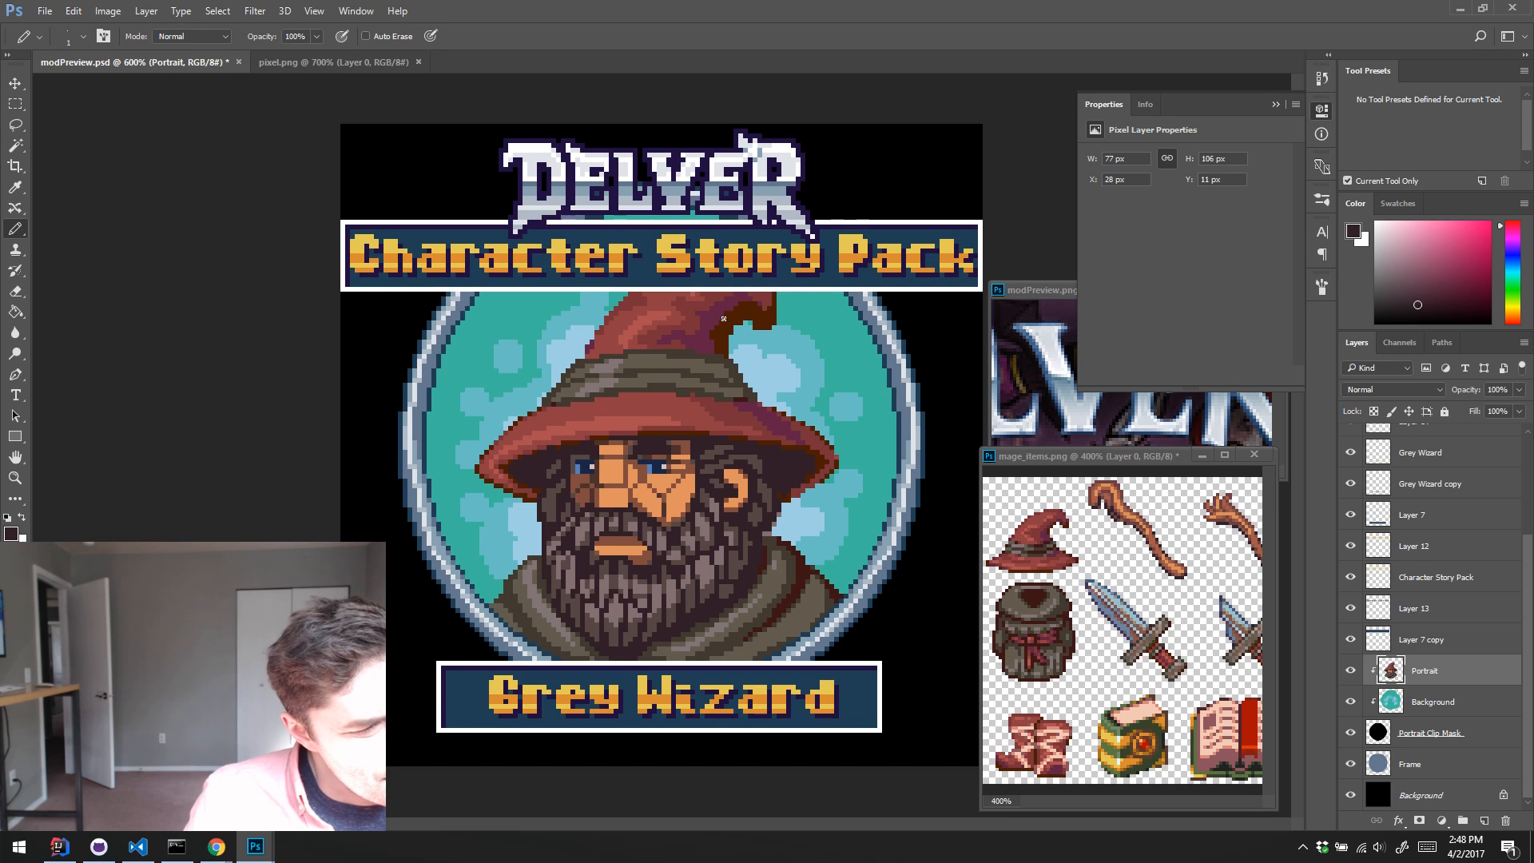
Step: Shade the robe's right shoulder in sampled dark brown, touching up its folds with sampled olive
alt+click(810, 633)
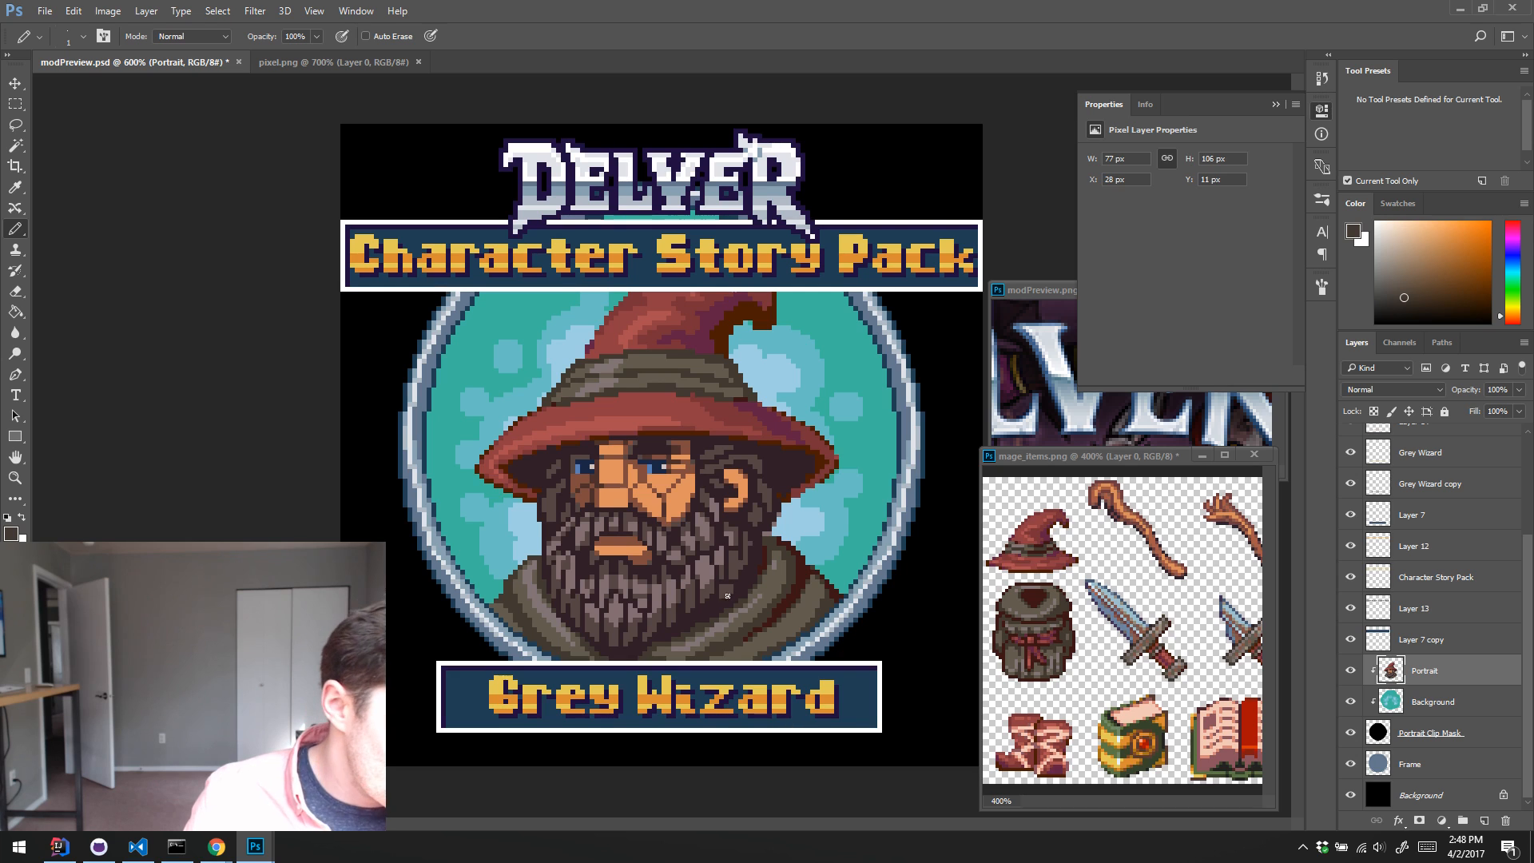
alt+click(775, 564)
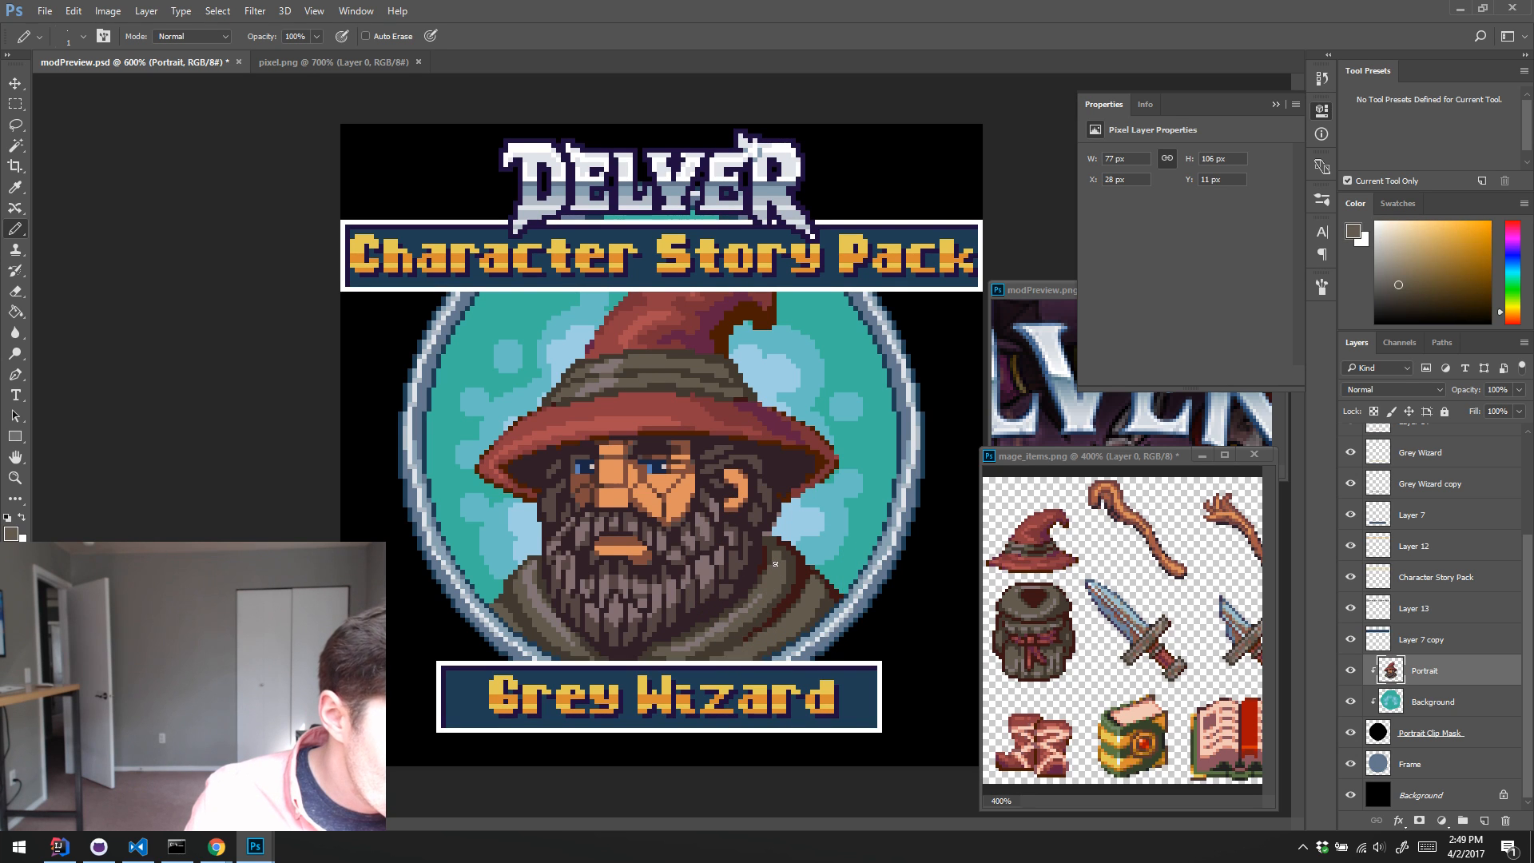
alt+click(782, 581)
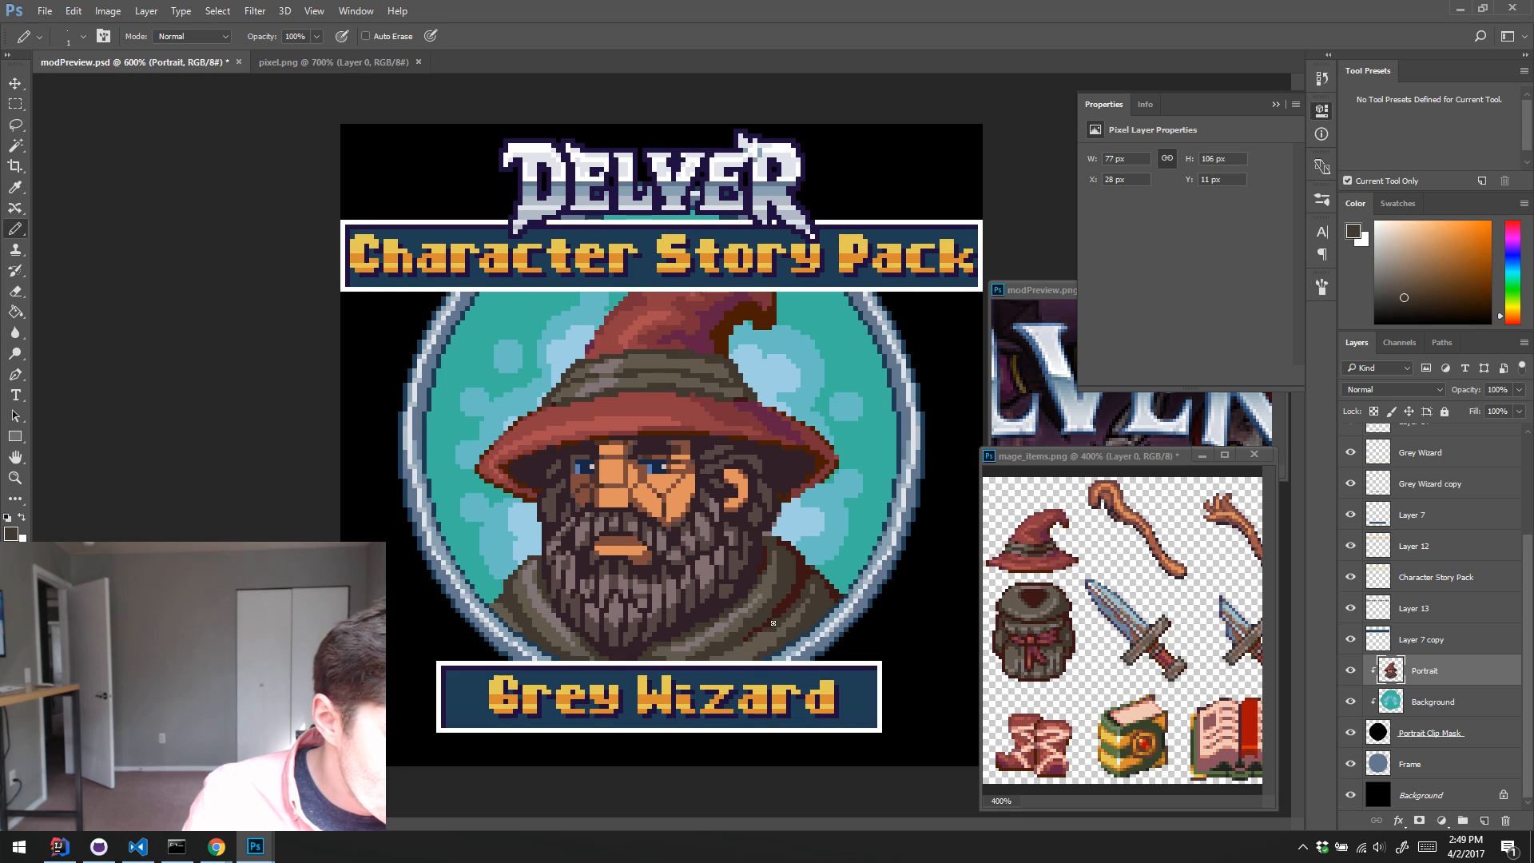
alt+click(811, 593)
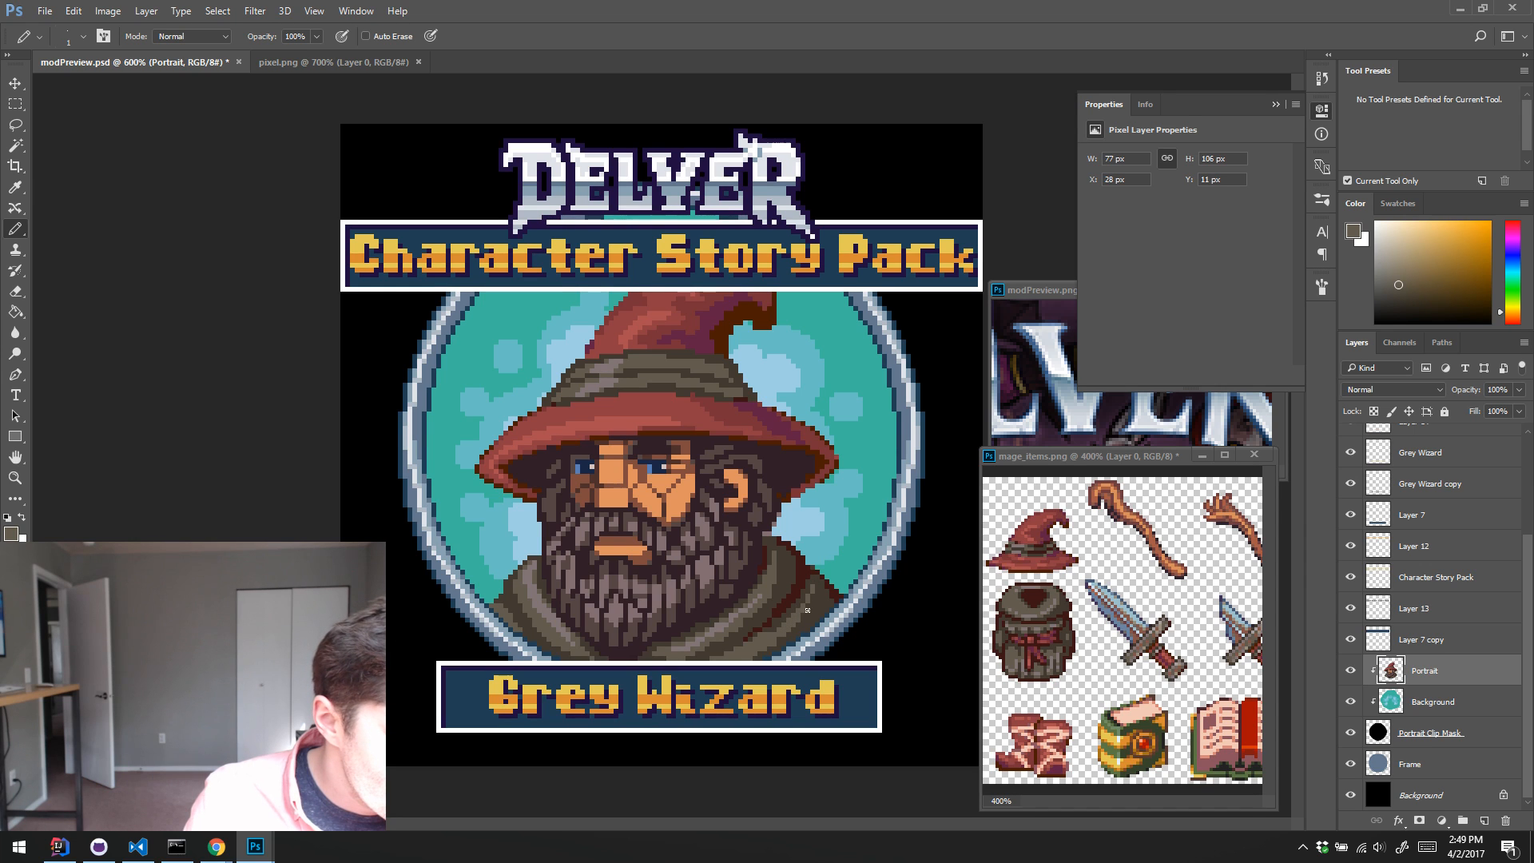
alt+click(803, 651)
alt+click(784, 666)
Step: Retouch the upper edge of the right collar beside the beard with sampled dark brown and olive pixels
alt+click(769, 543)
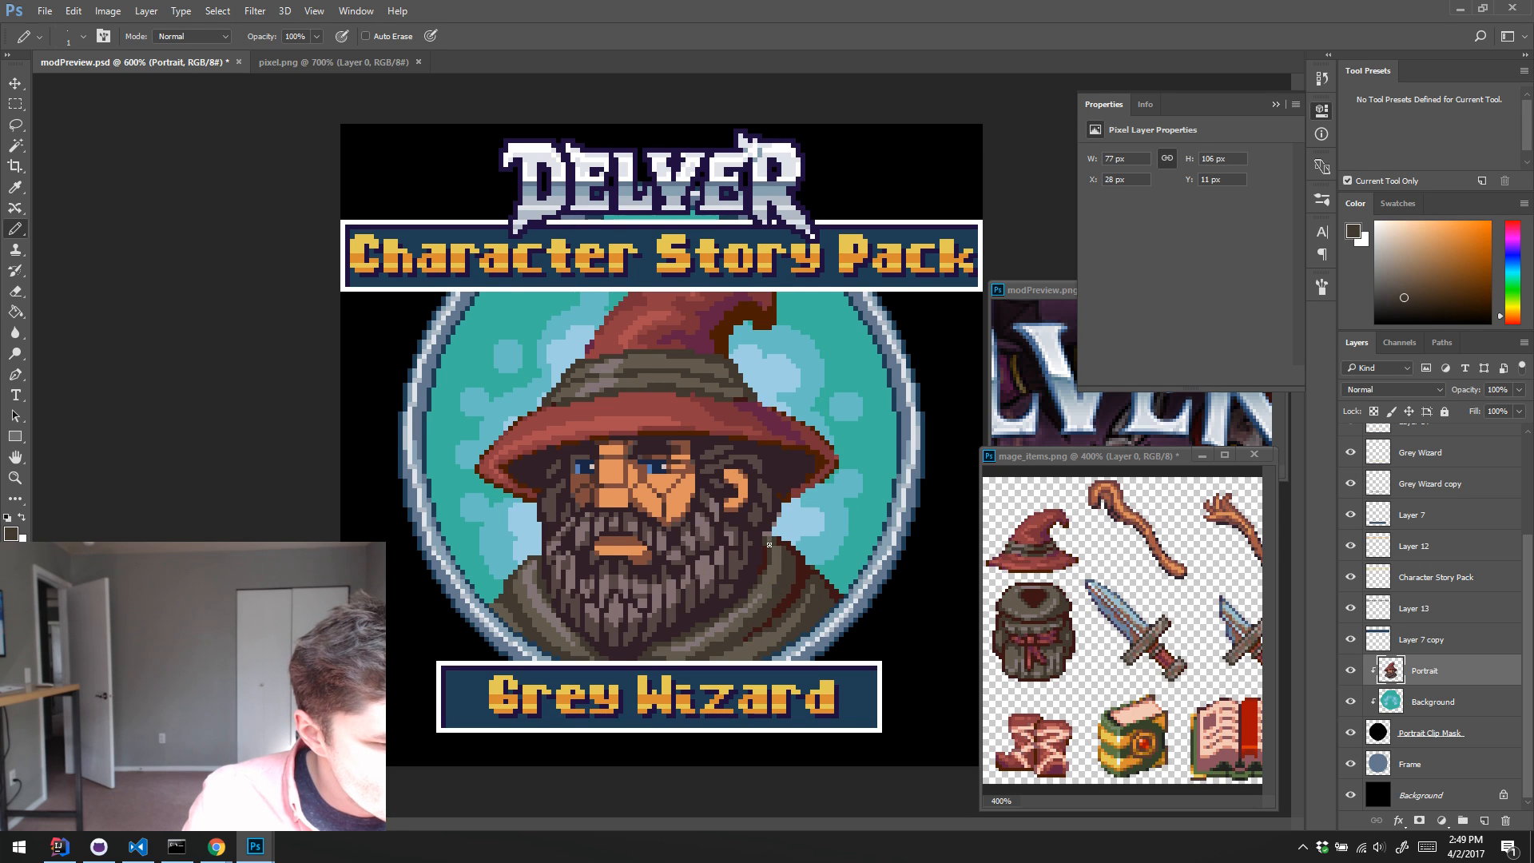
alt+click(780, 554)
alt+click(773, 550)
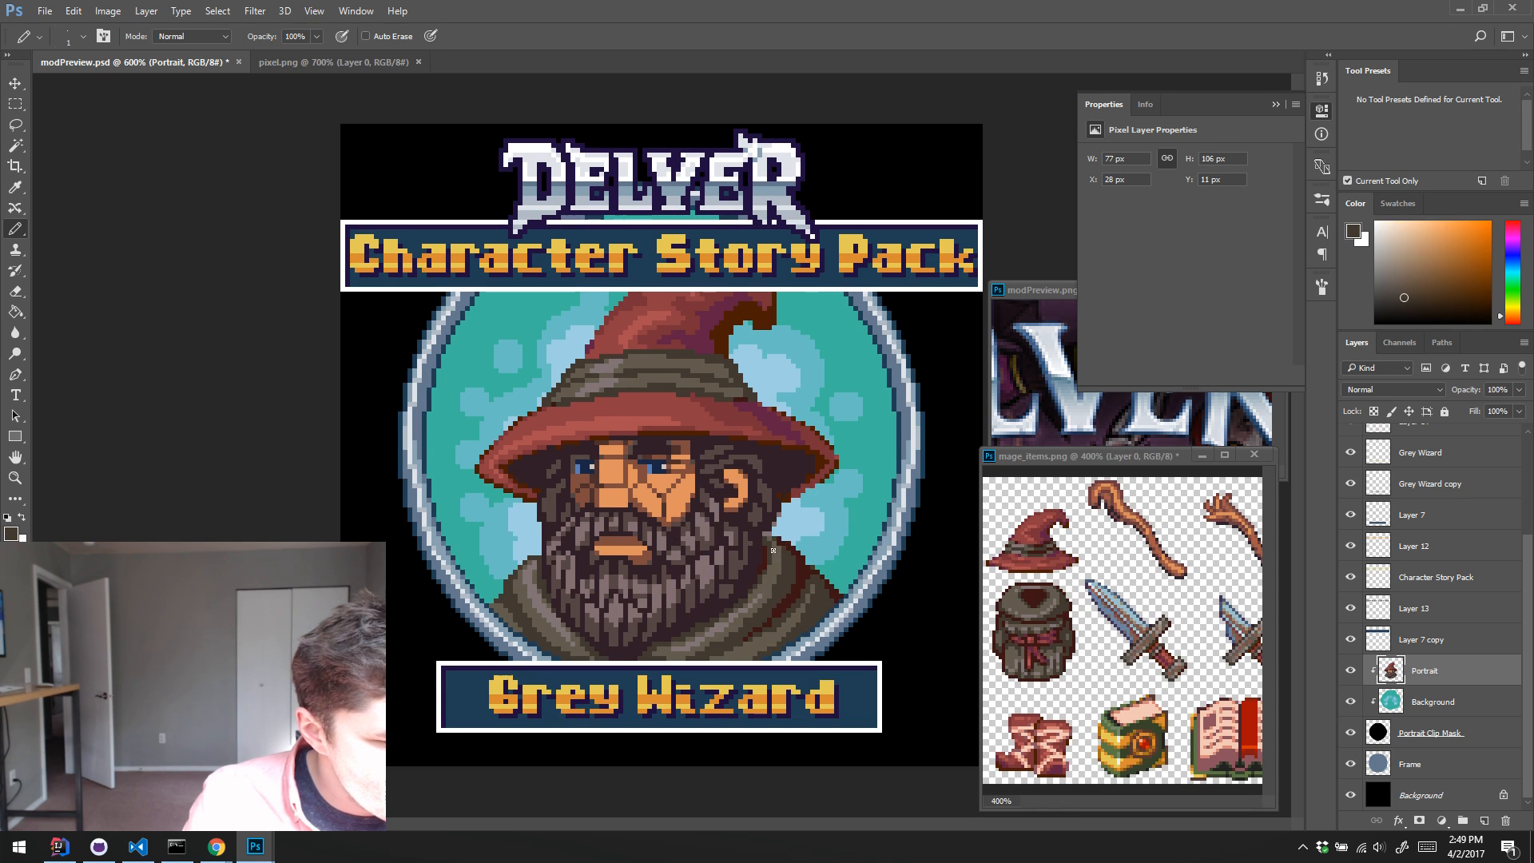
alt+click(782, 555)
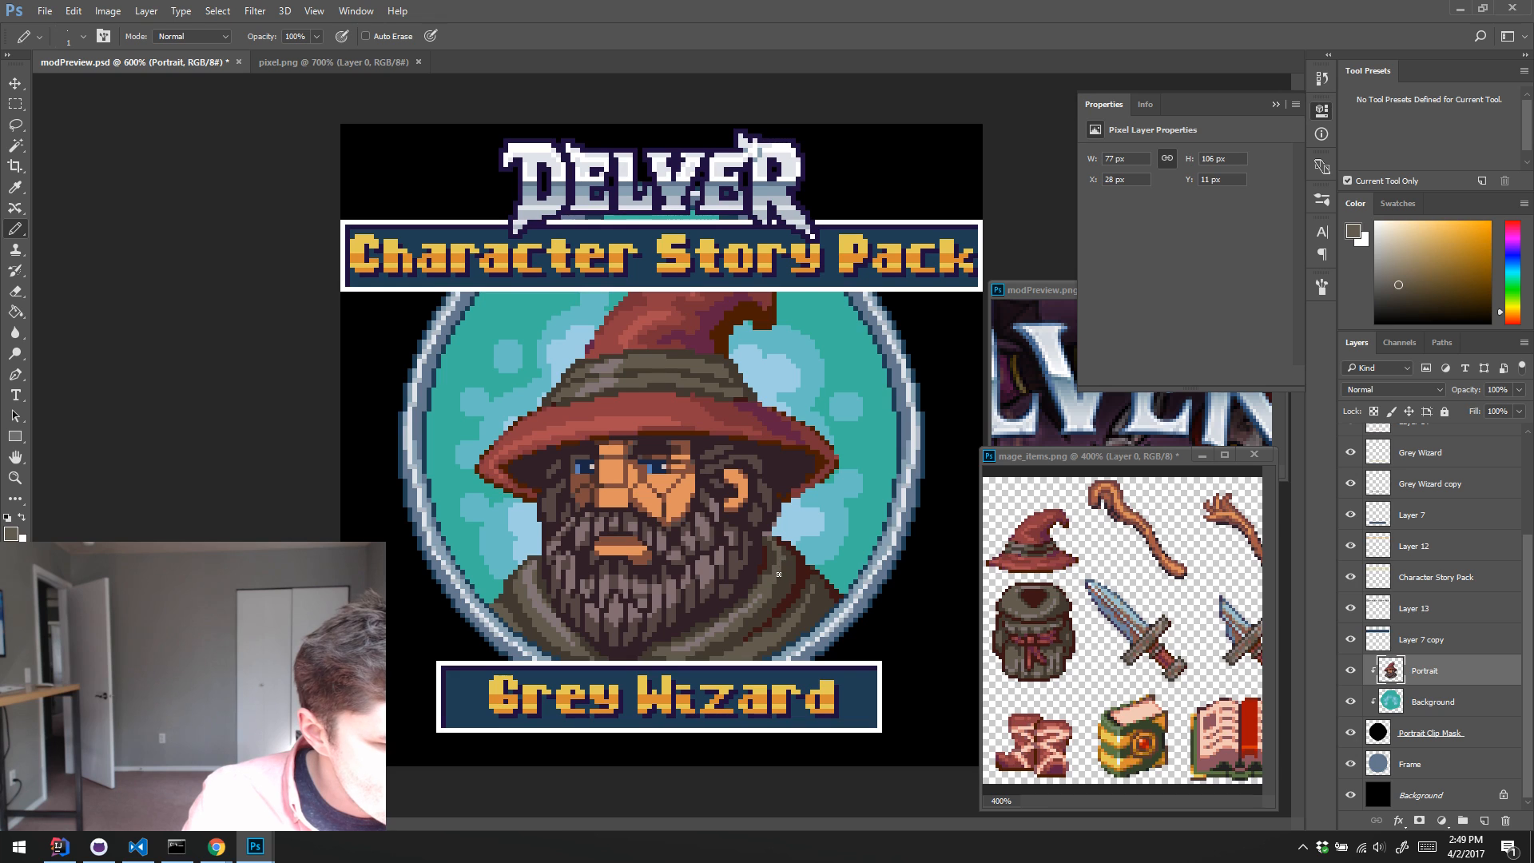
alt+click(780, 580)
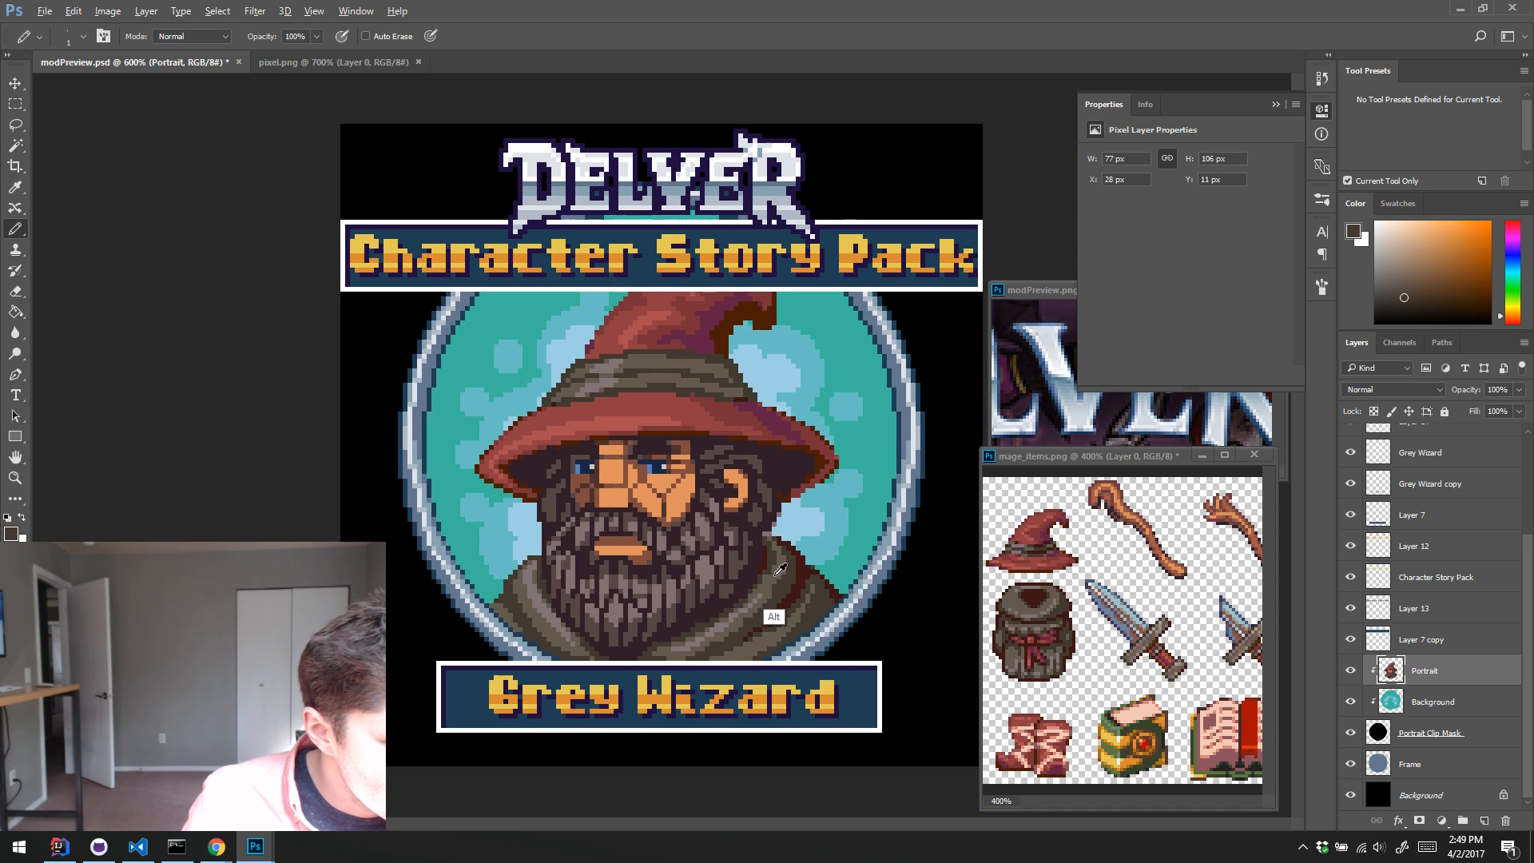
alt+click(773, 576)
alt+click(769, 577)
alt+click(776, 578)
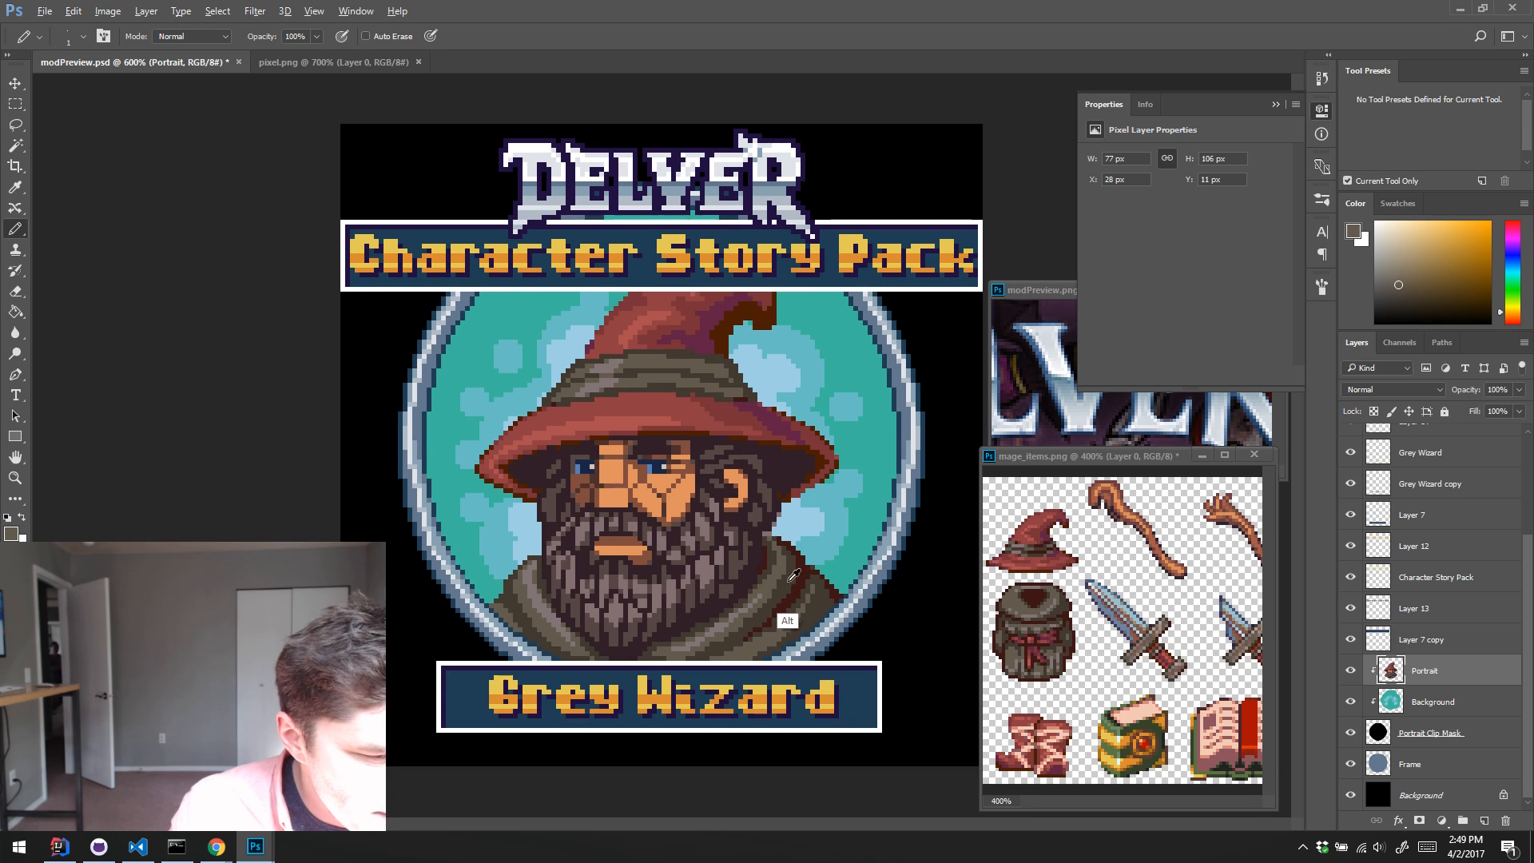
Step: Touch up the upper edge of the hat band near its right end with sampled dark reddish-brown
alt+click(715, 357)
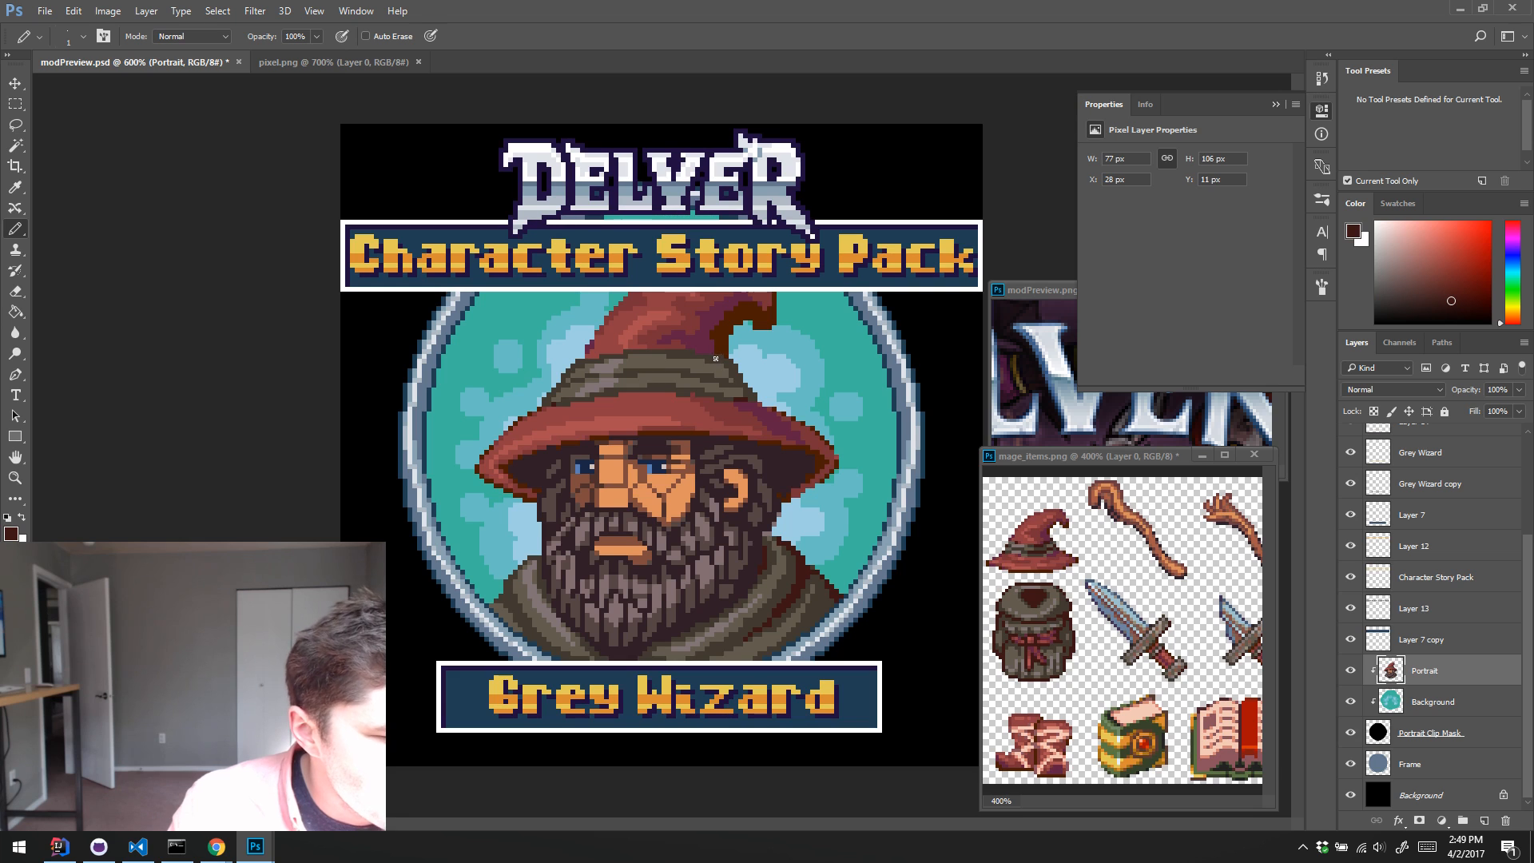
key(w)
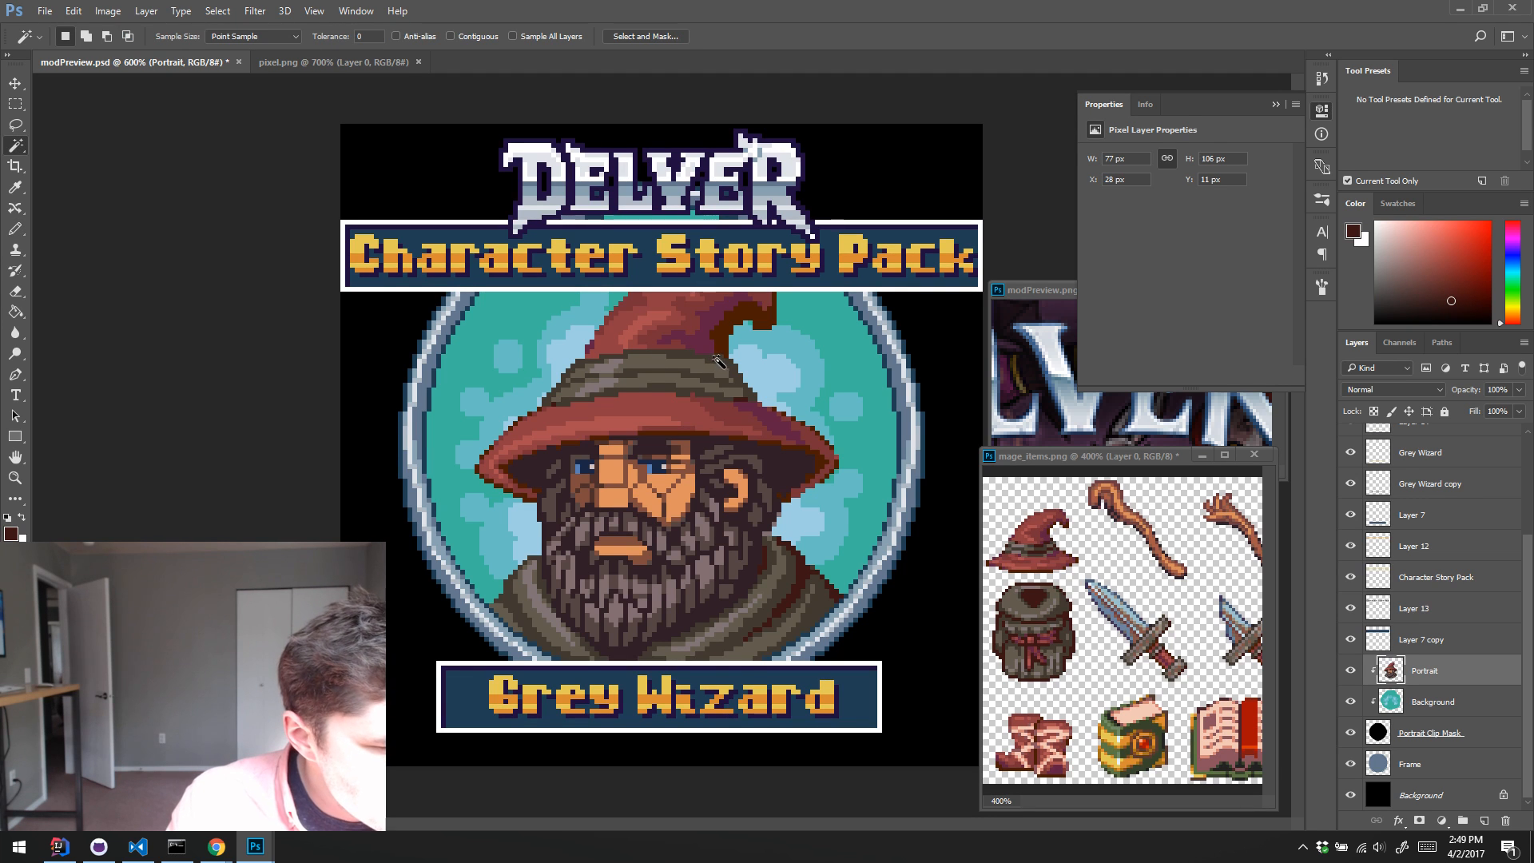
click(745, 391)
key(ctrl+d)
key(b)
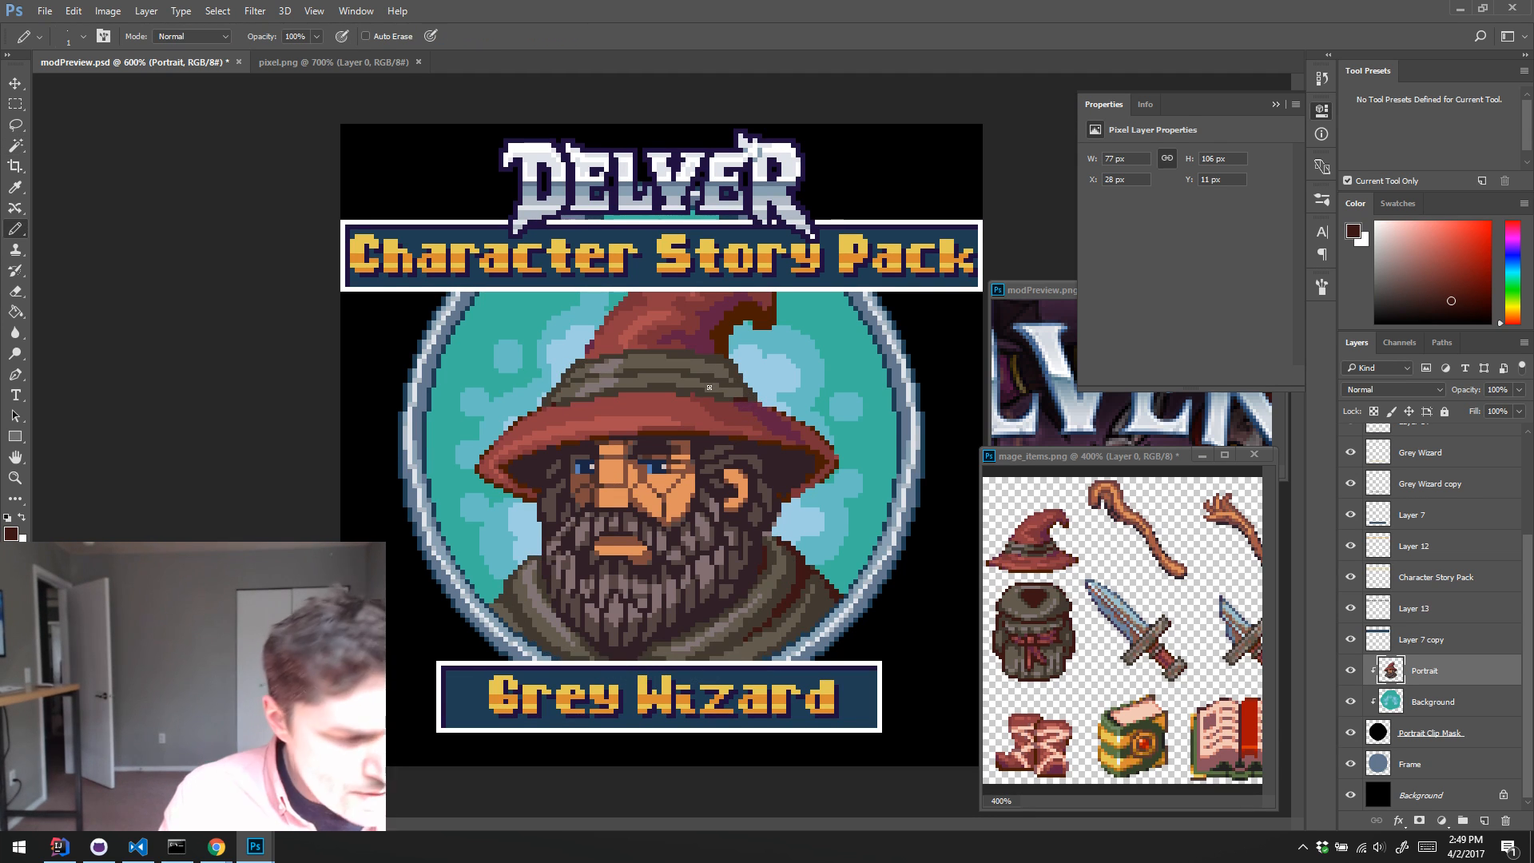
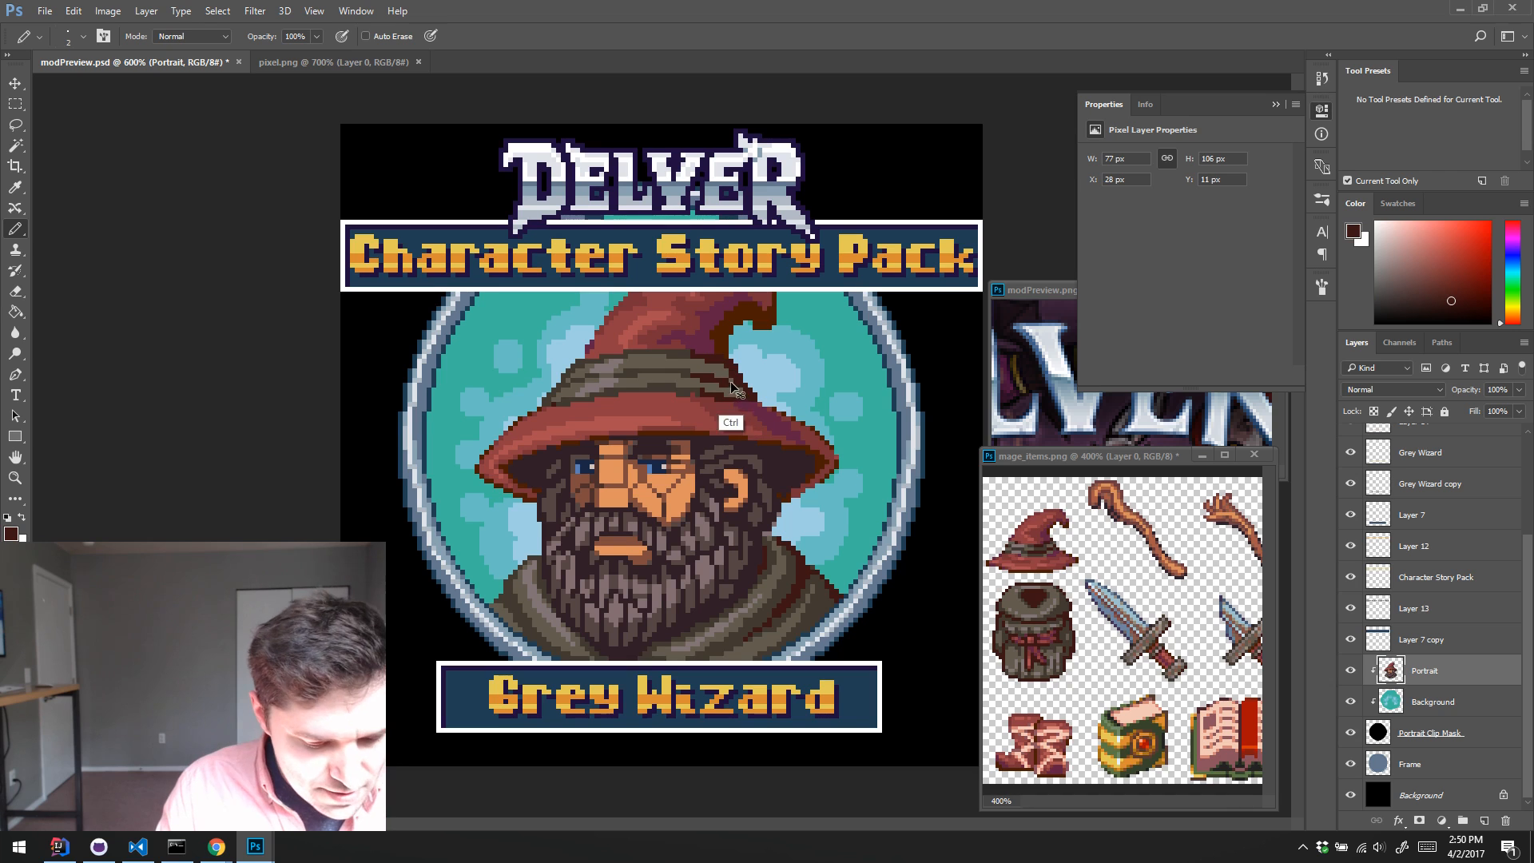
Step: Retouch the folds in the middle of the hat band with sampled dark brown and dark reddish-brown pixels
key(w)
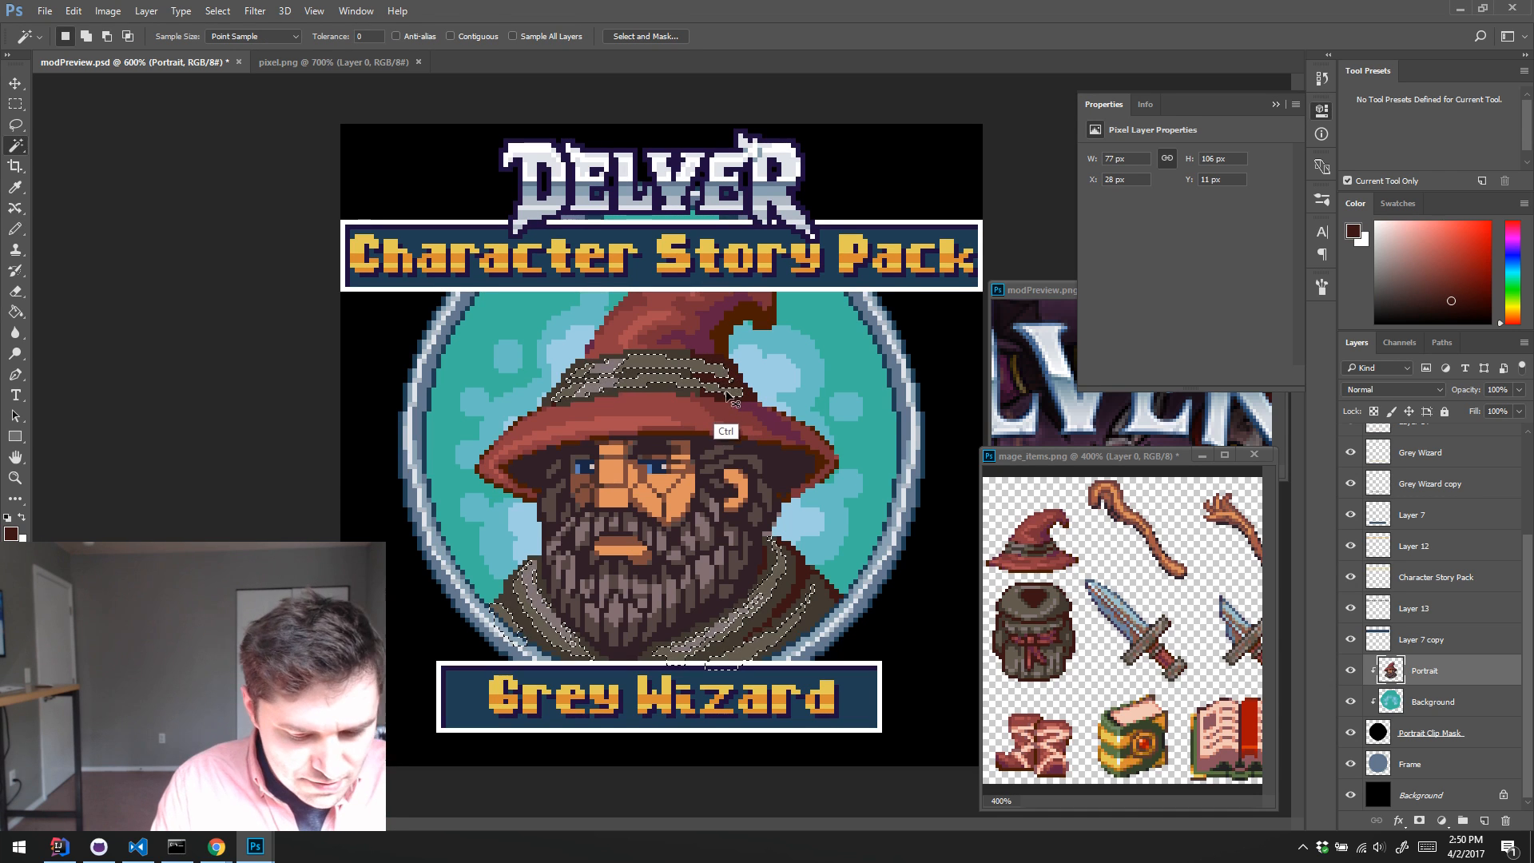
key(b)
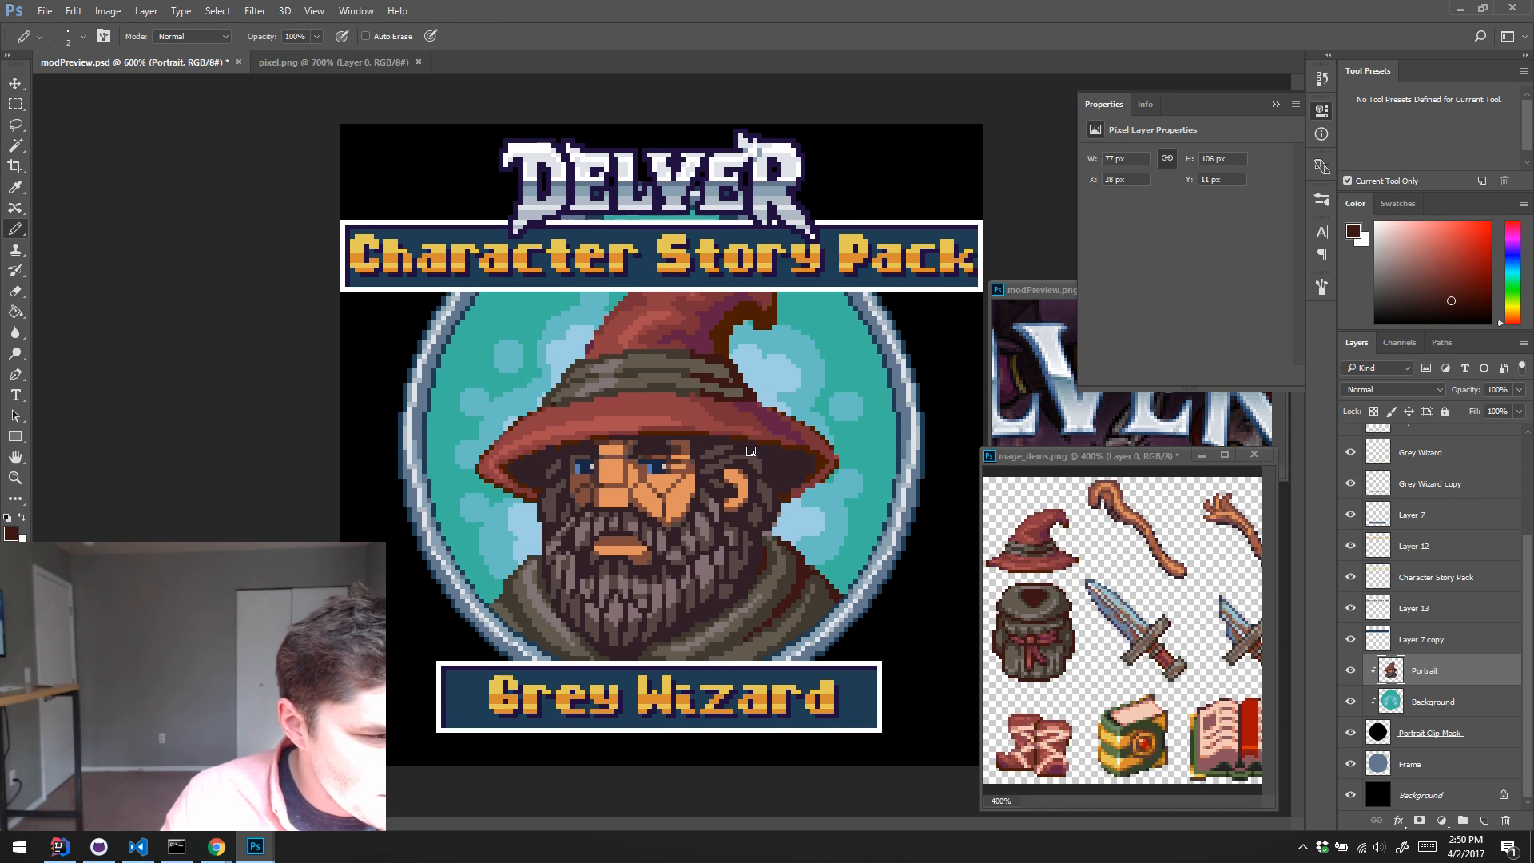
key(alt)
alt+click(685, 370)
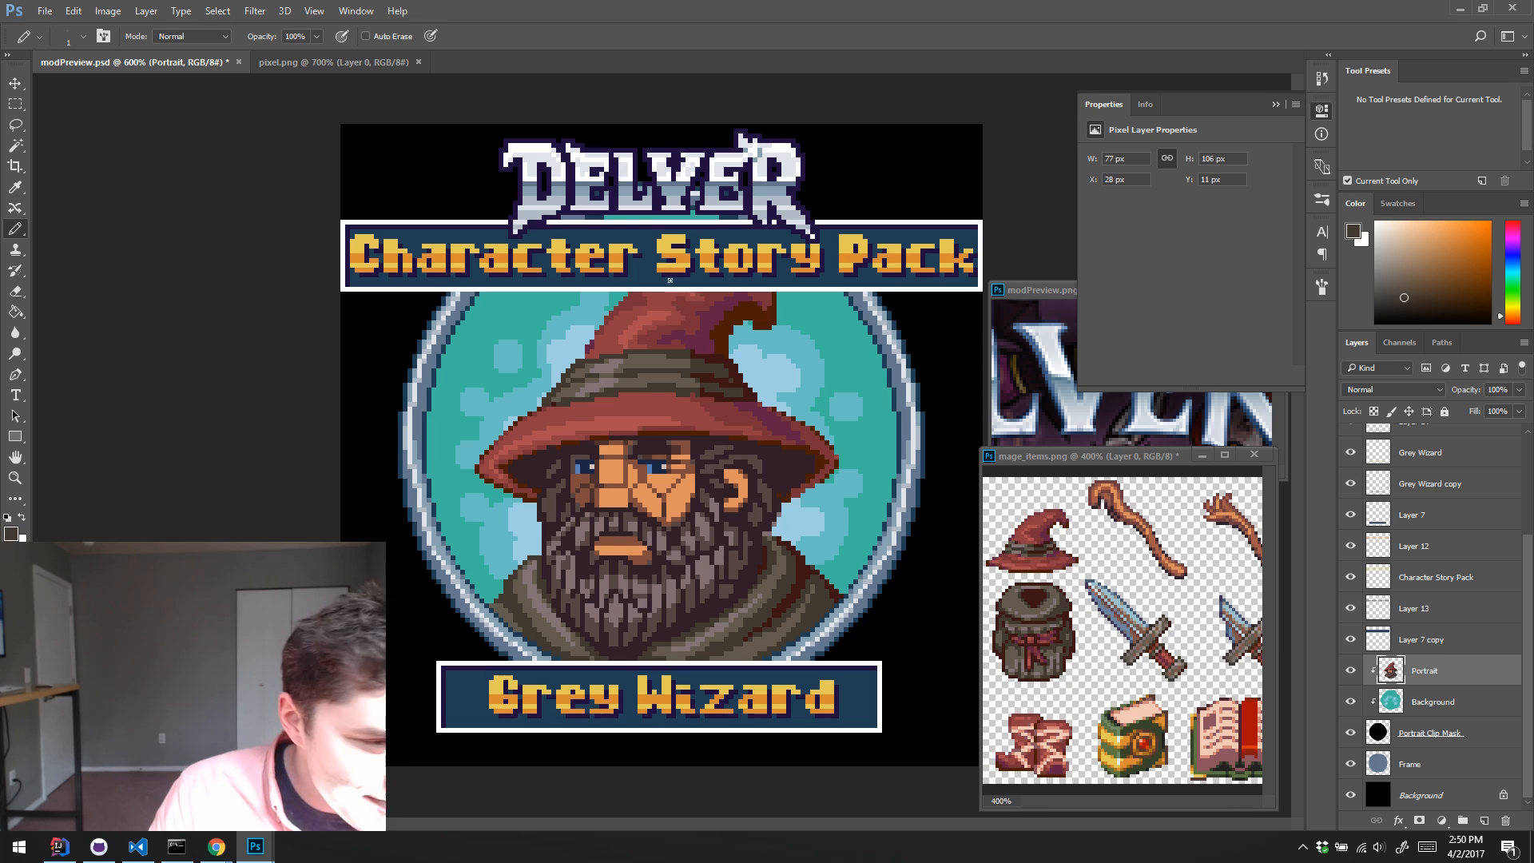
alt+click(692, 353)
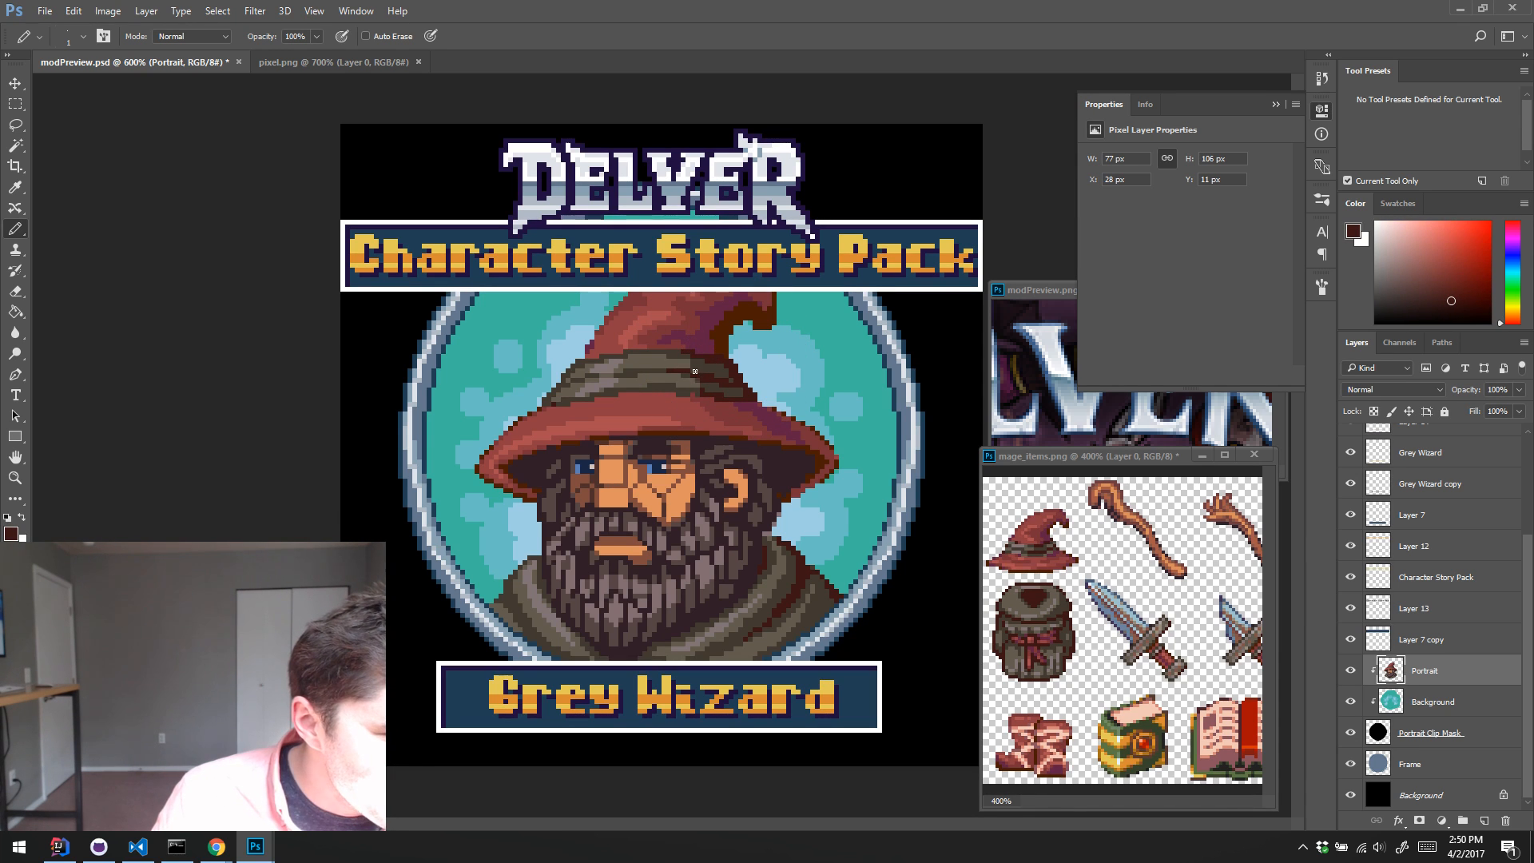
alt+click(694, 362)
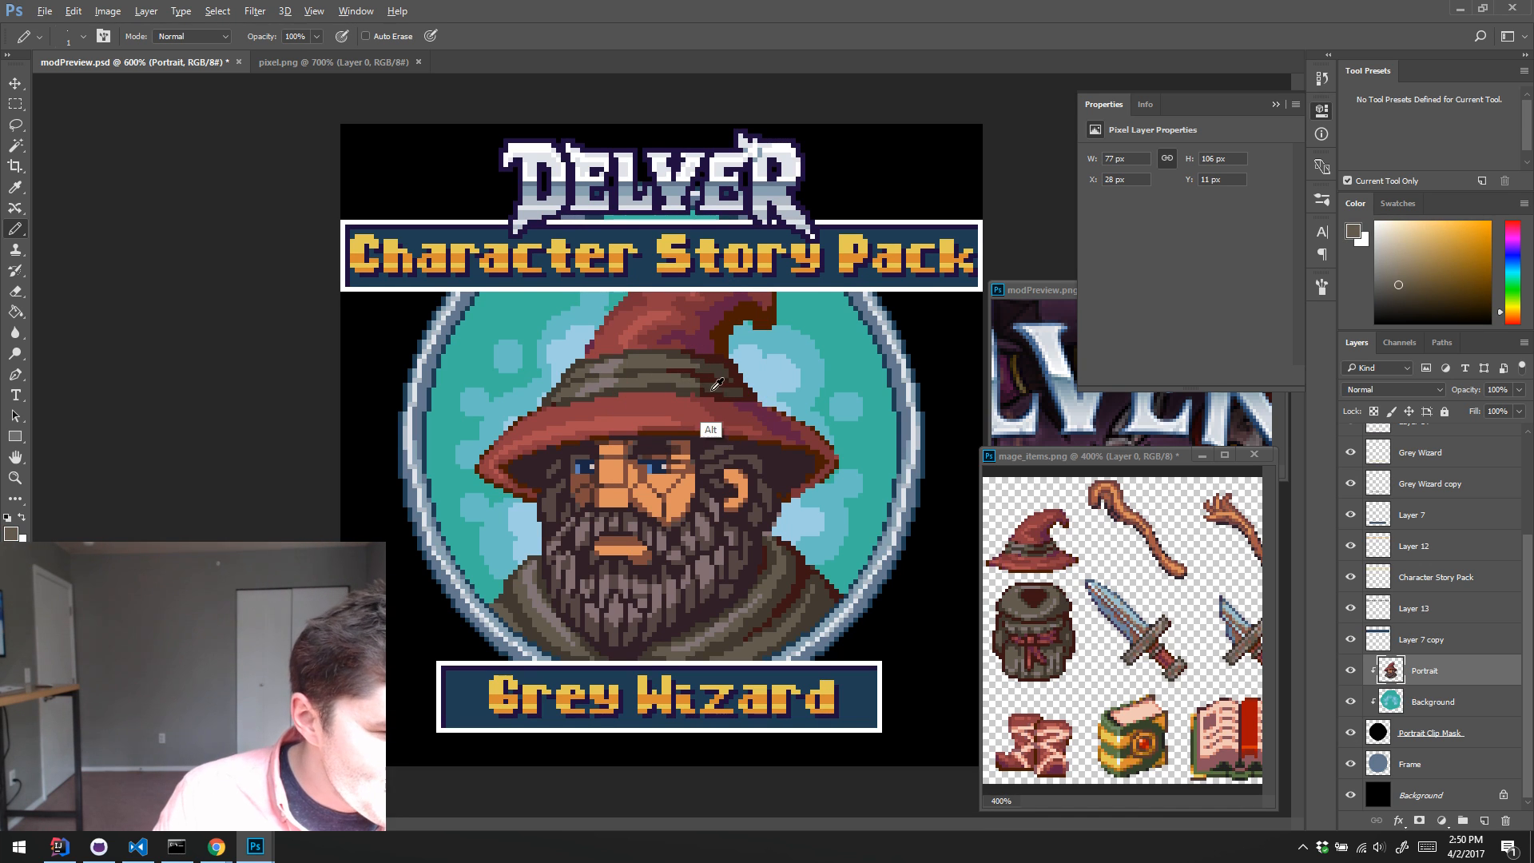
Step: Refine the fold shading at the hat band's lower right end with sampled olive and dark brown
alt+click(698, 393)
alt+click(707, 391)
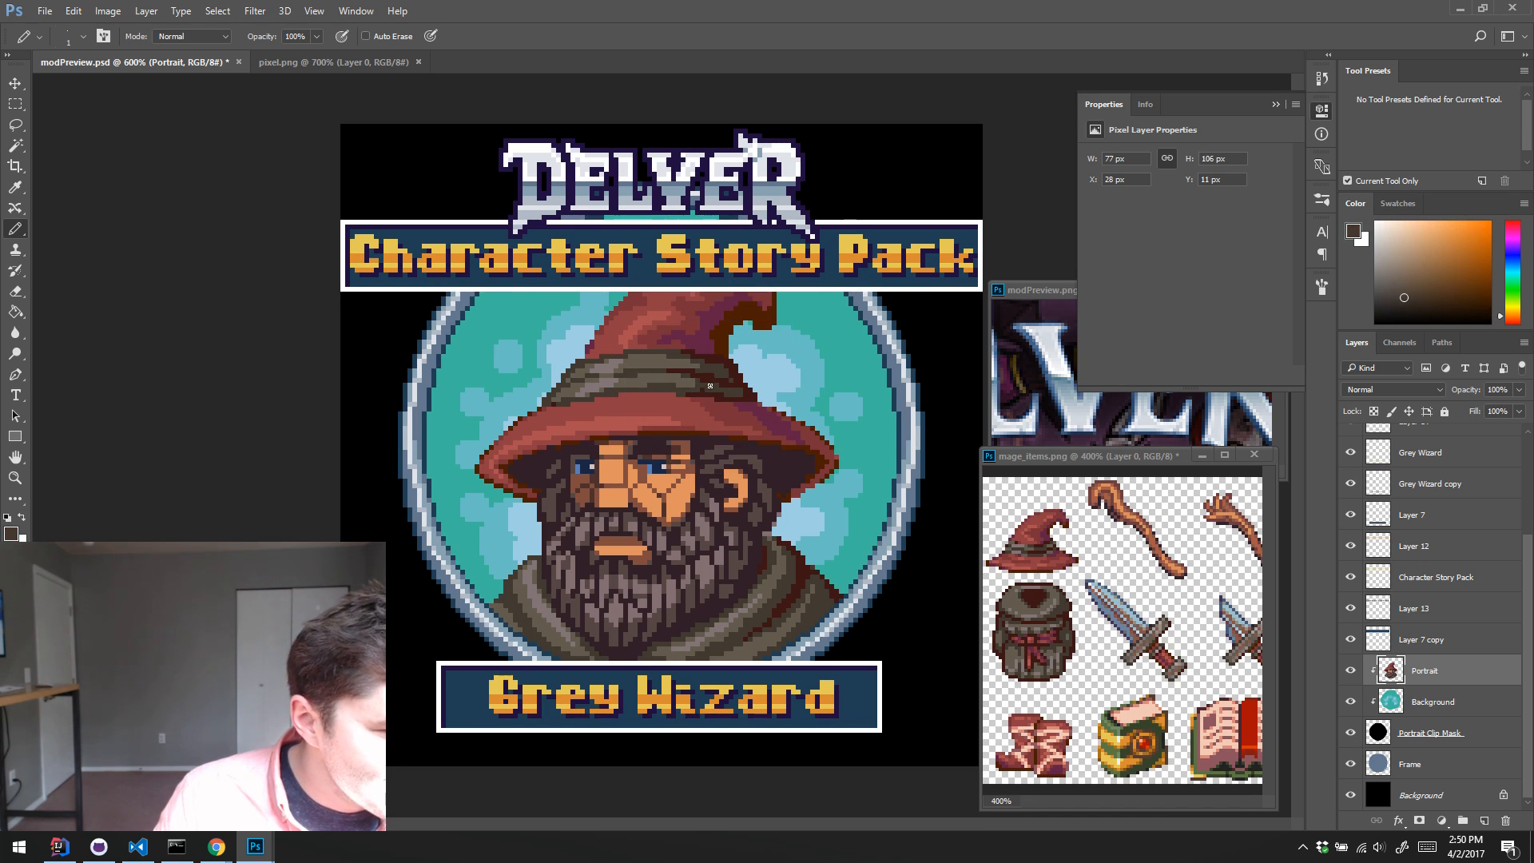
alt+click(690, 382)
drag(692, 386, 714, 390)
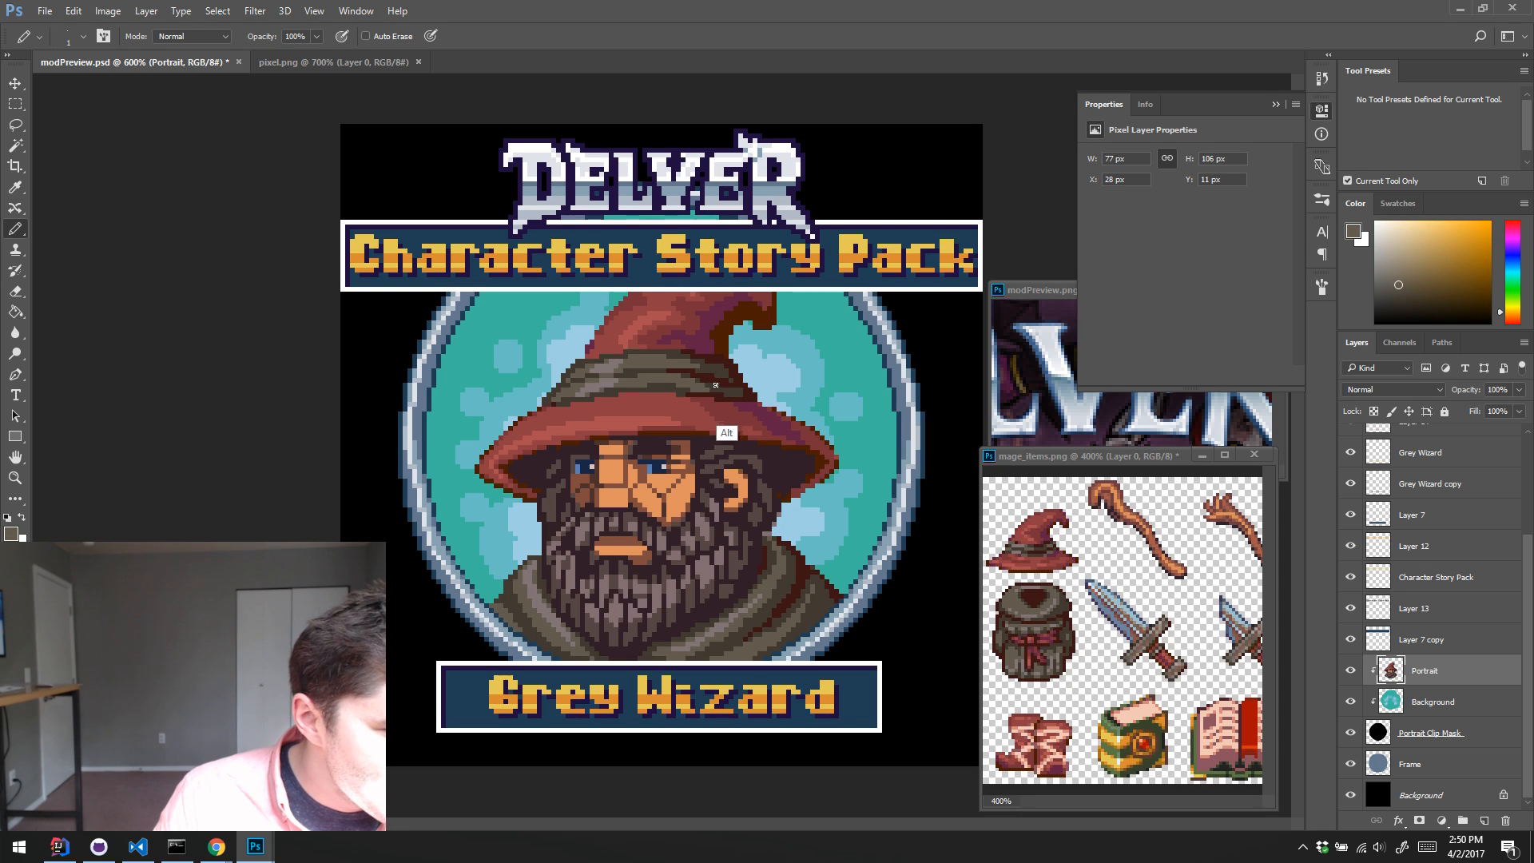
alt+click(724, 390)
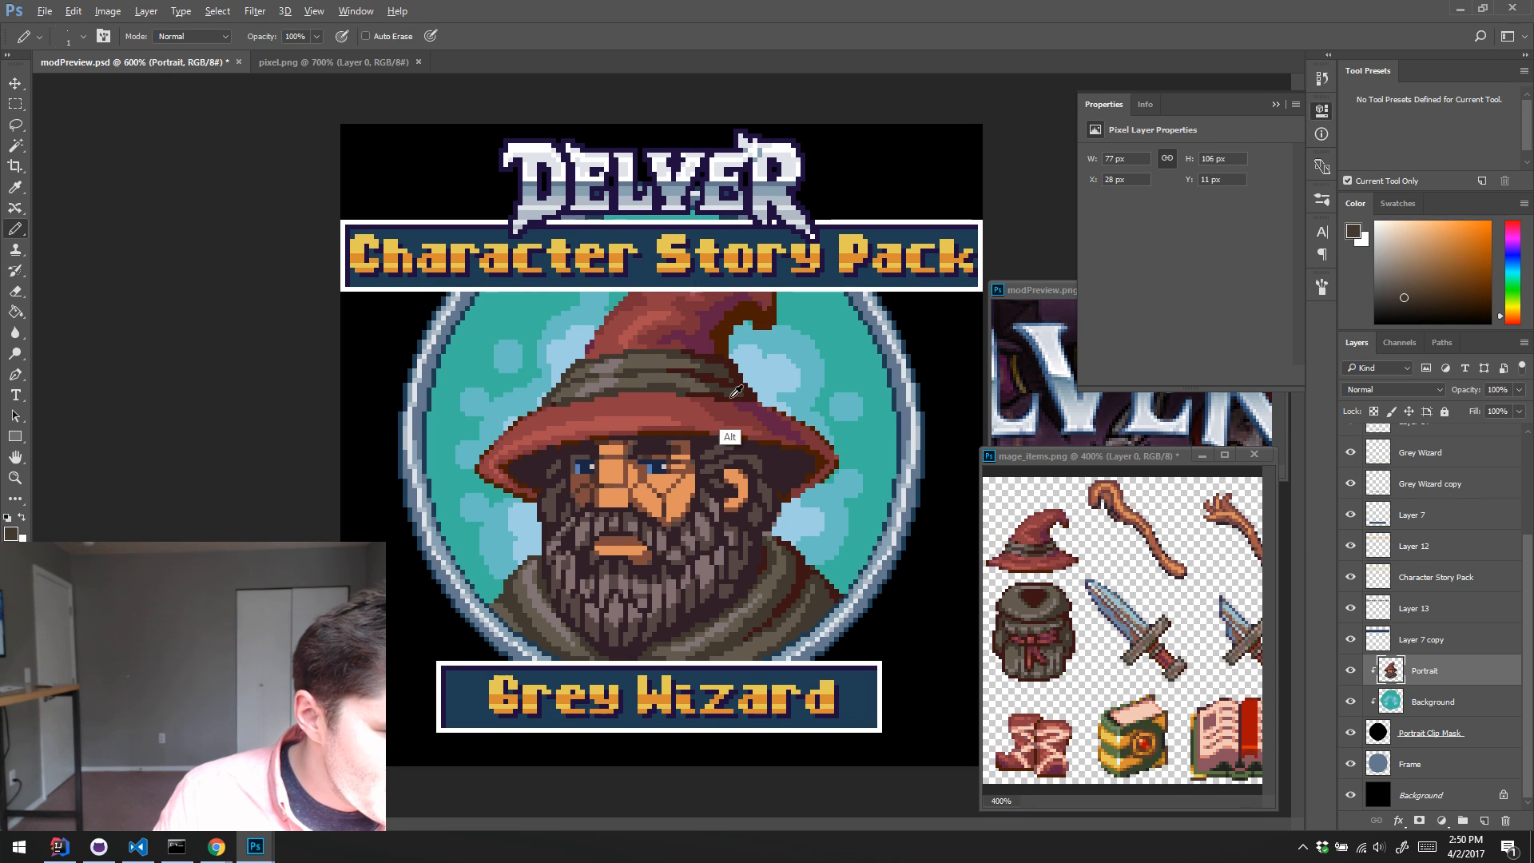
alt+click(751, 379)
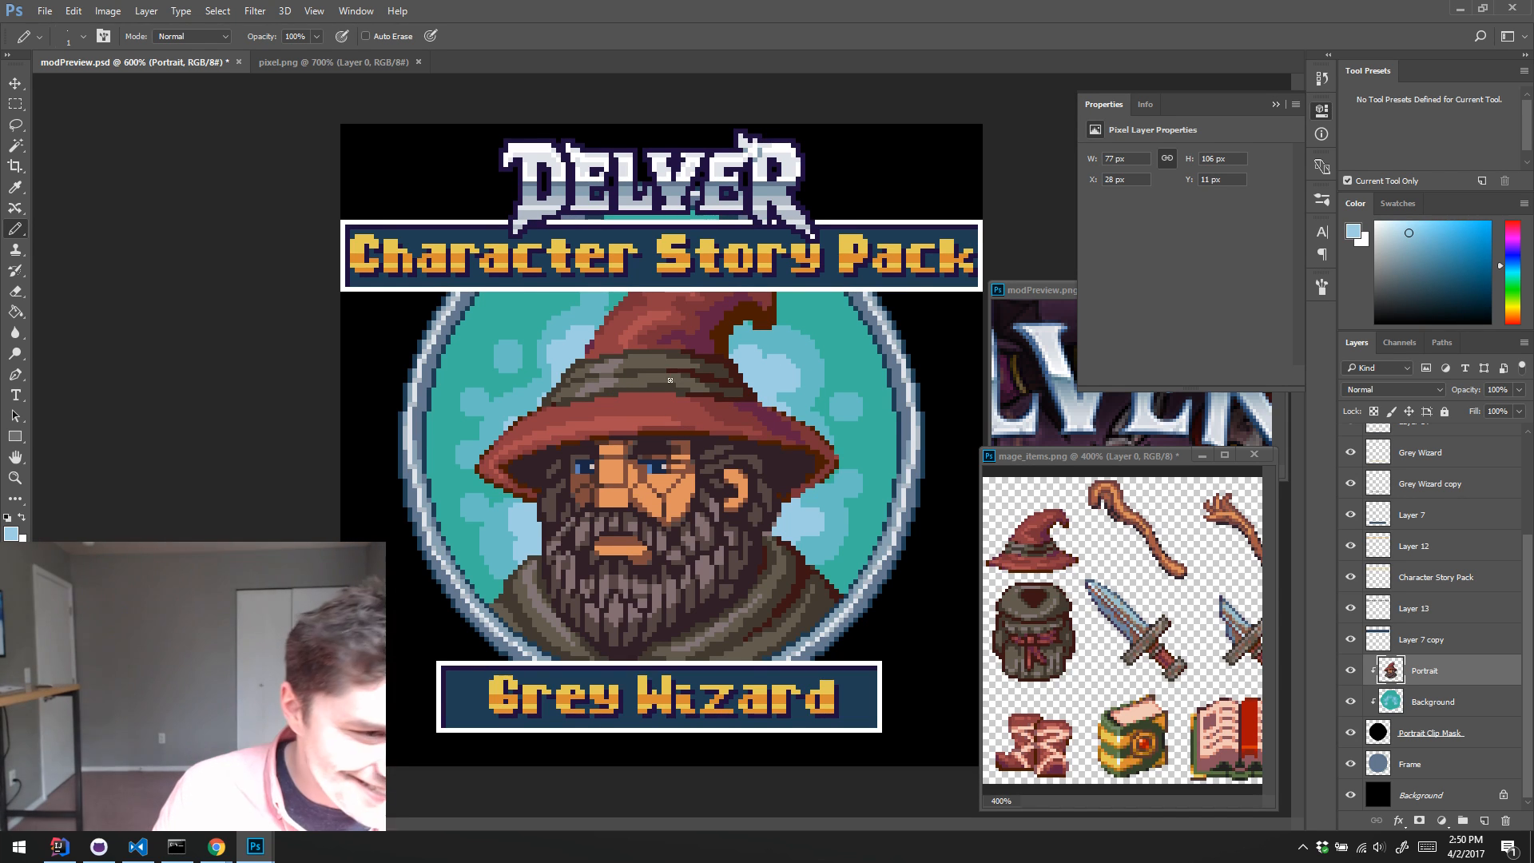
Step: Touch up the lower edge of the hat band above the brim with sampled dark orange-brown and dark brown pixels
alt+click(713, 388)
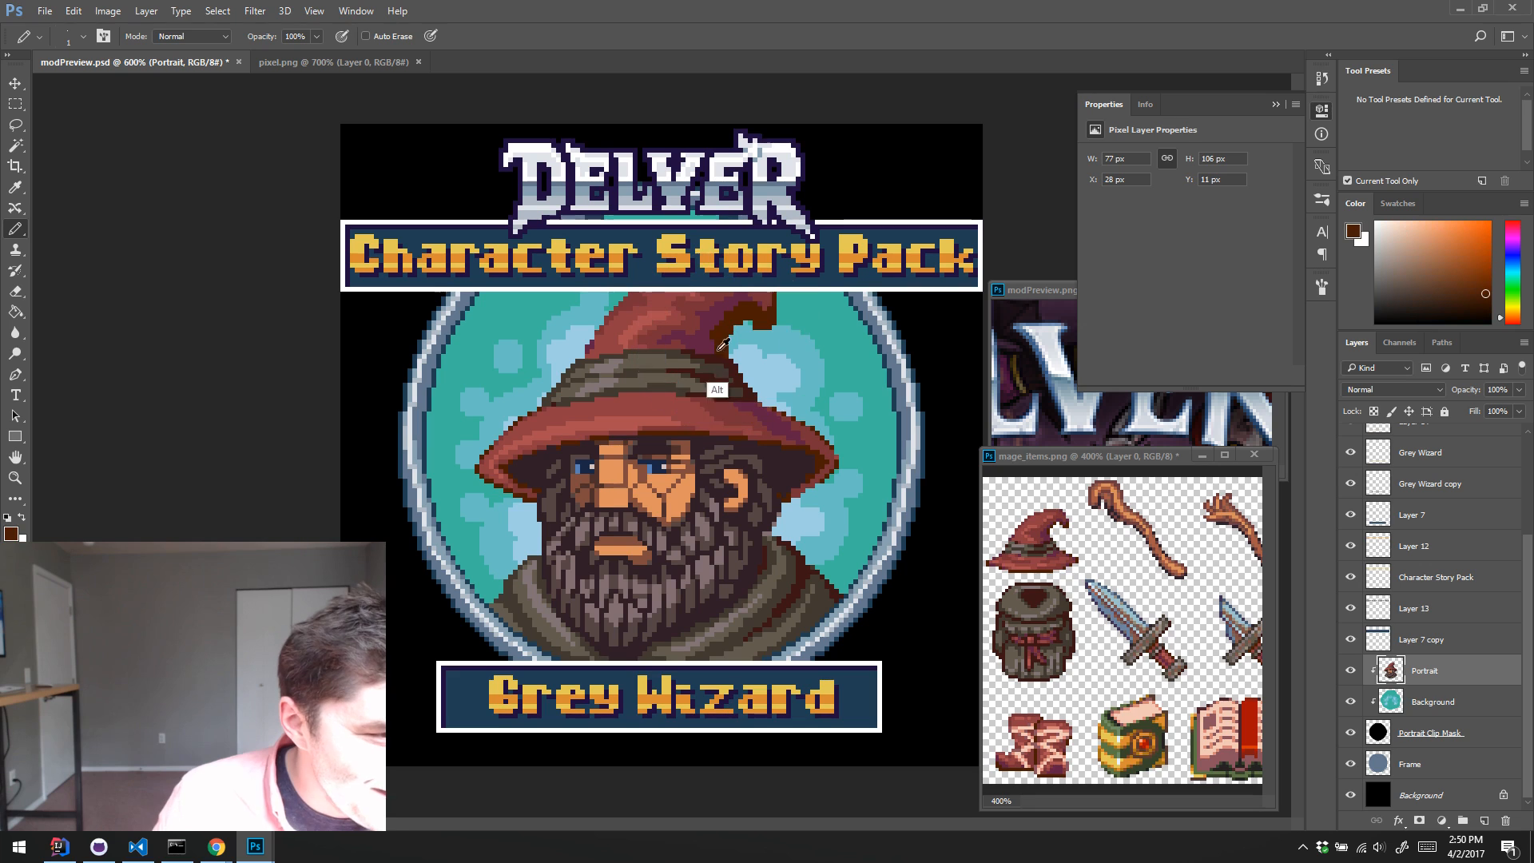
alt+click(675, 389)
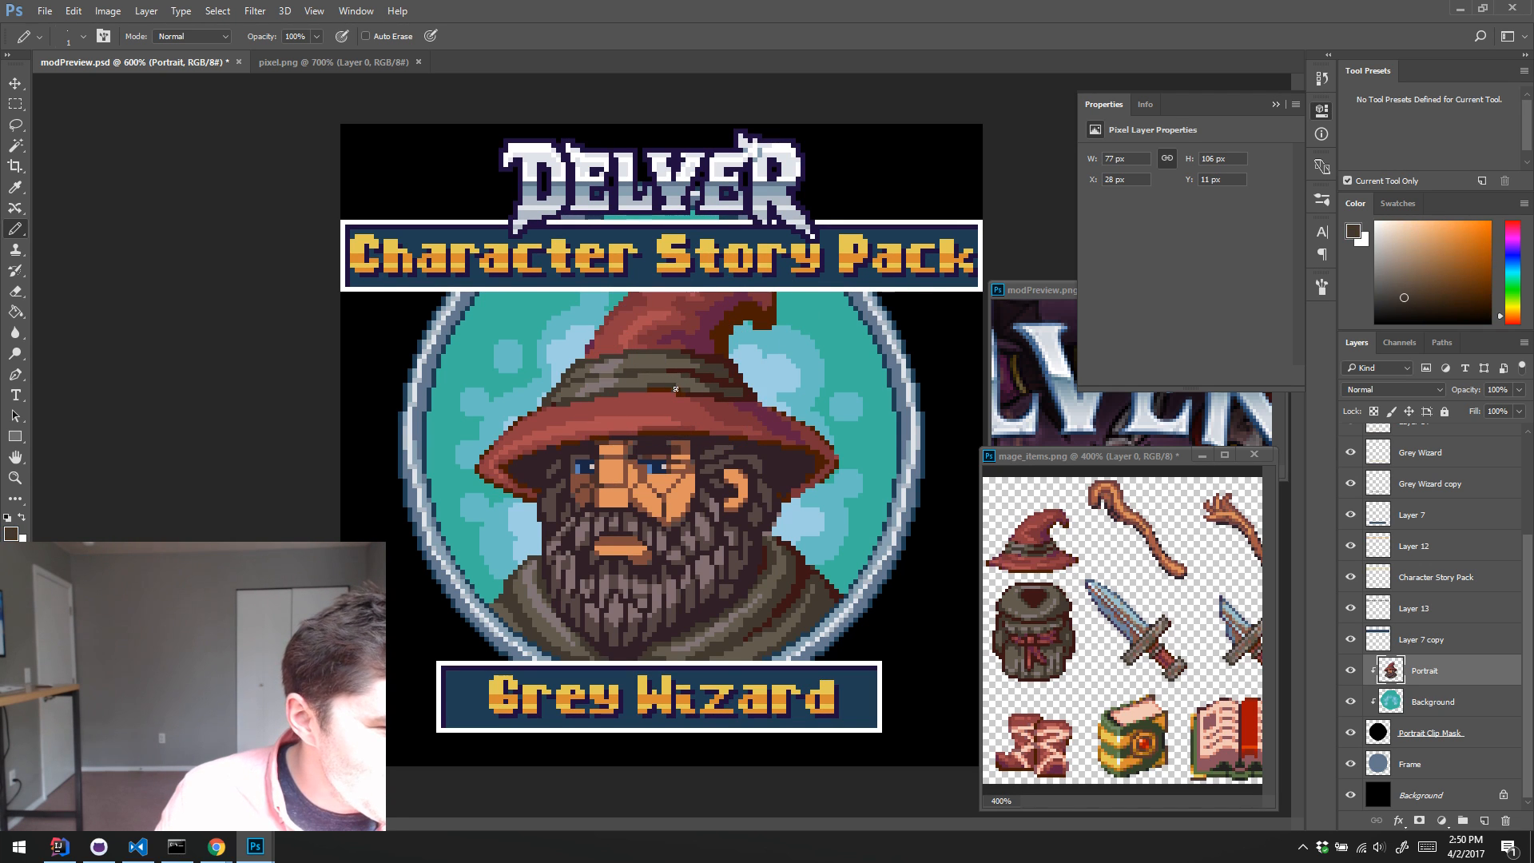
alt+click(625, 397)
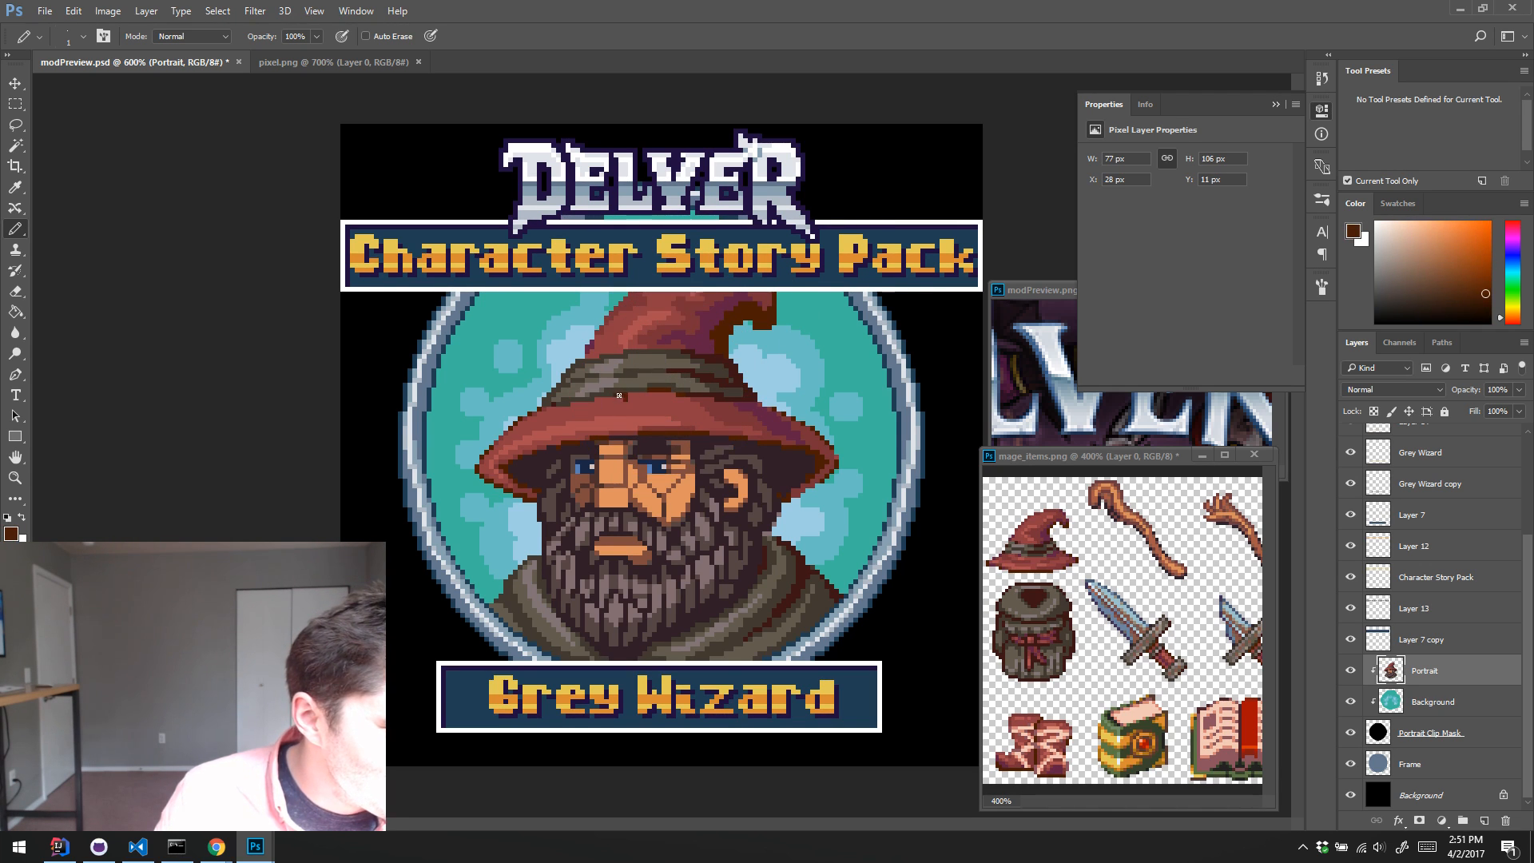
alt+click(620, 396)
alt+click(614, 403)
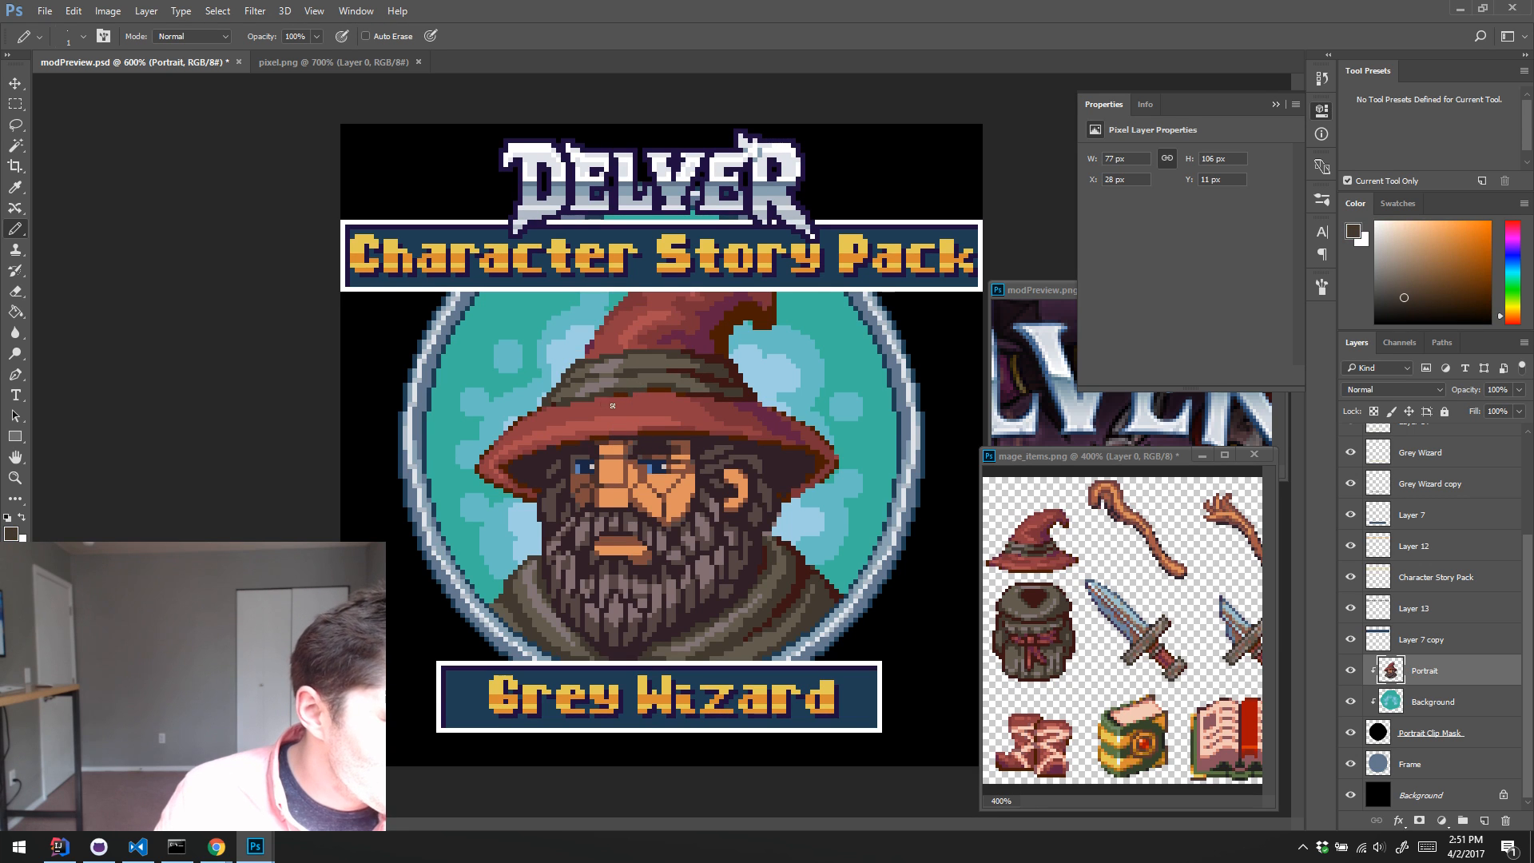
alt+click(630, 393)
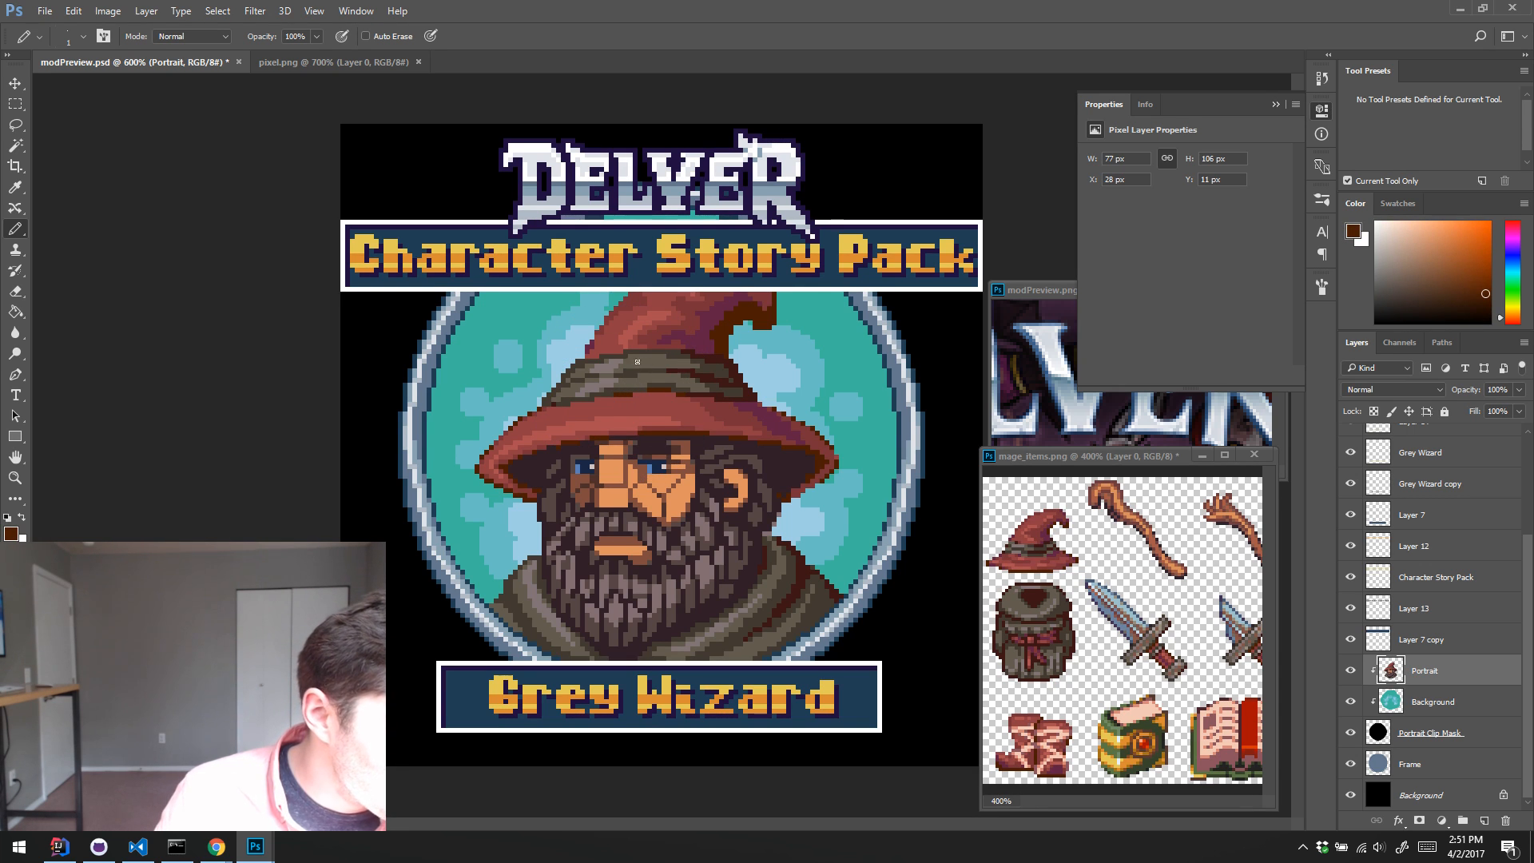
alt+click(634, 402)
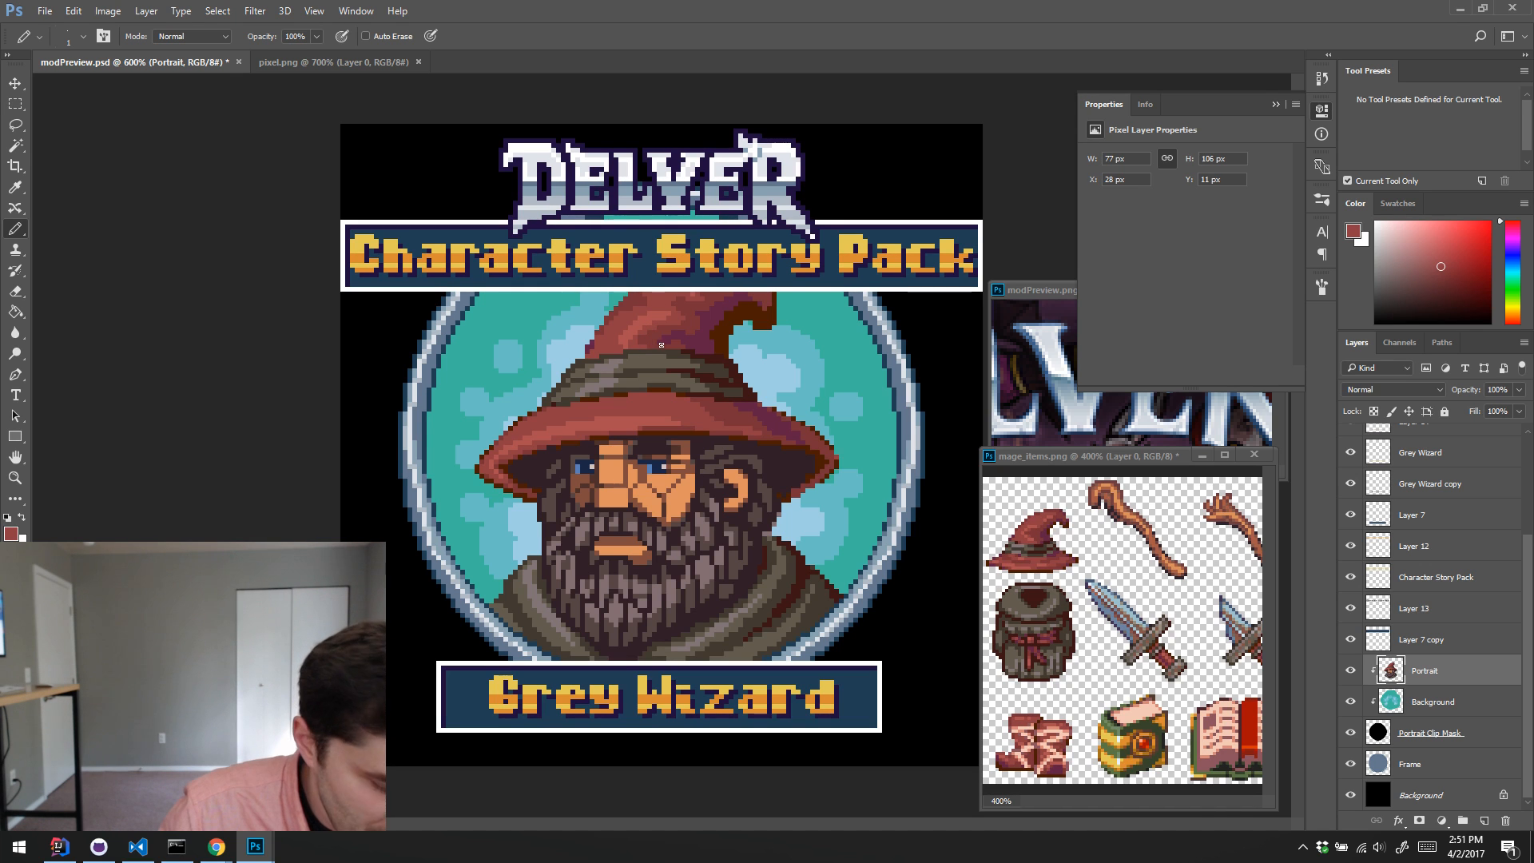
Step: Rework the upper folds of the hat band with sampled dark reddish-brown and dark brown
key(w)
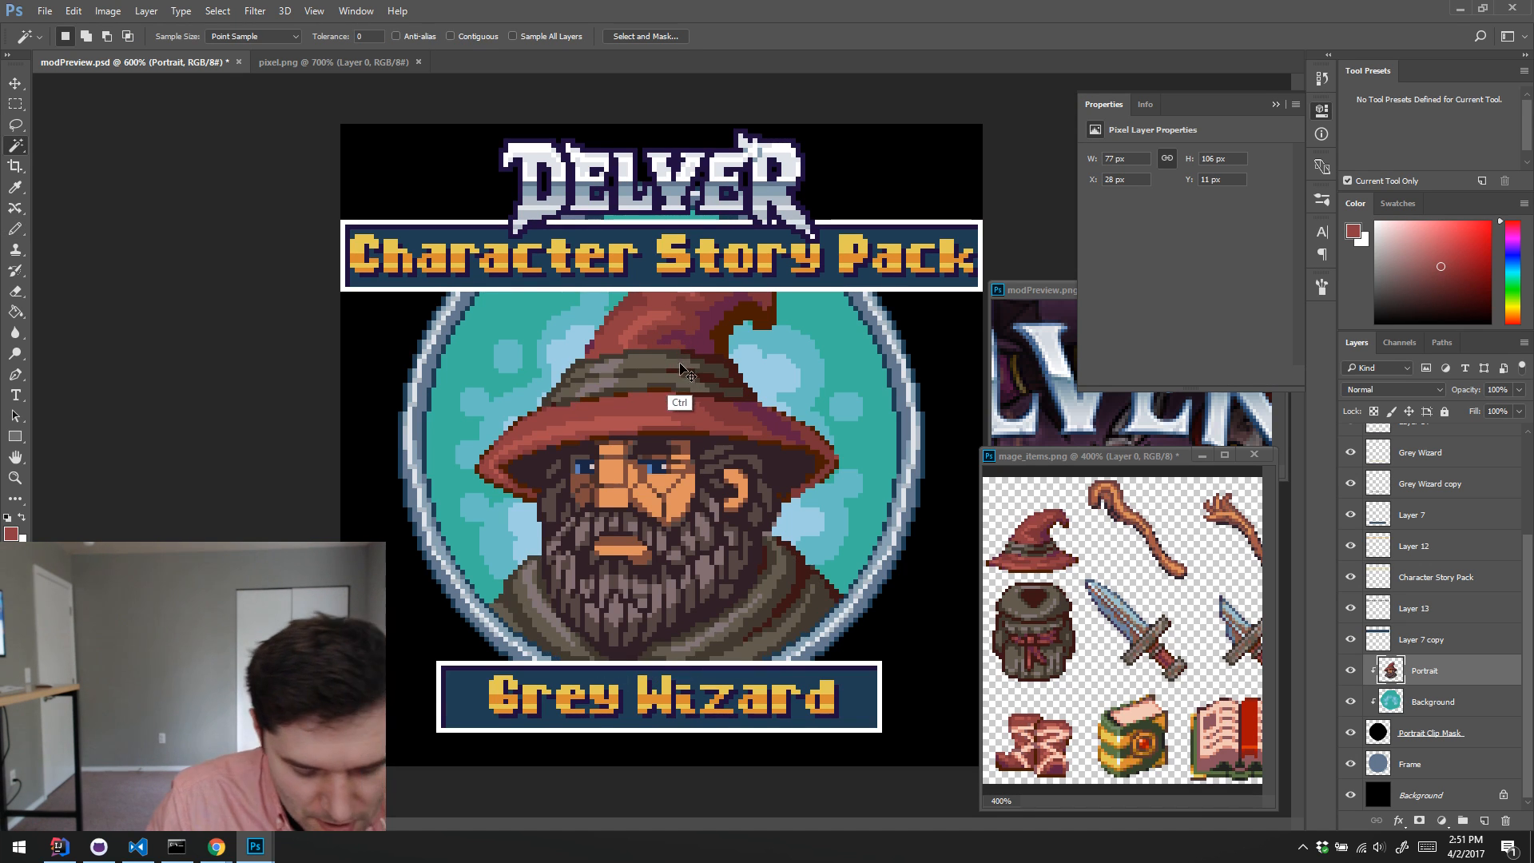
key(b)
alt+click(727, 364)
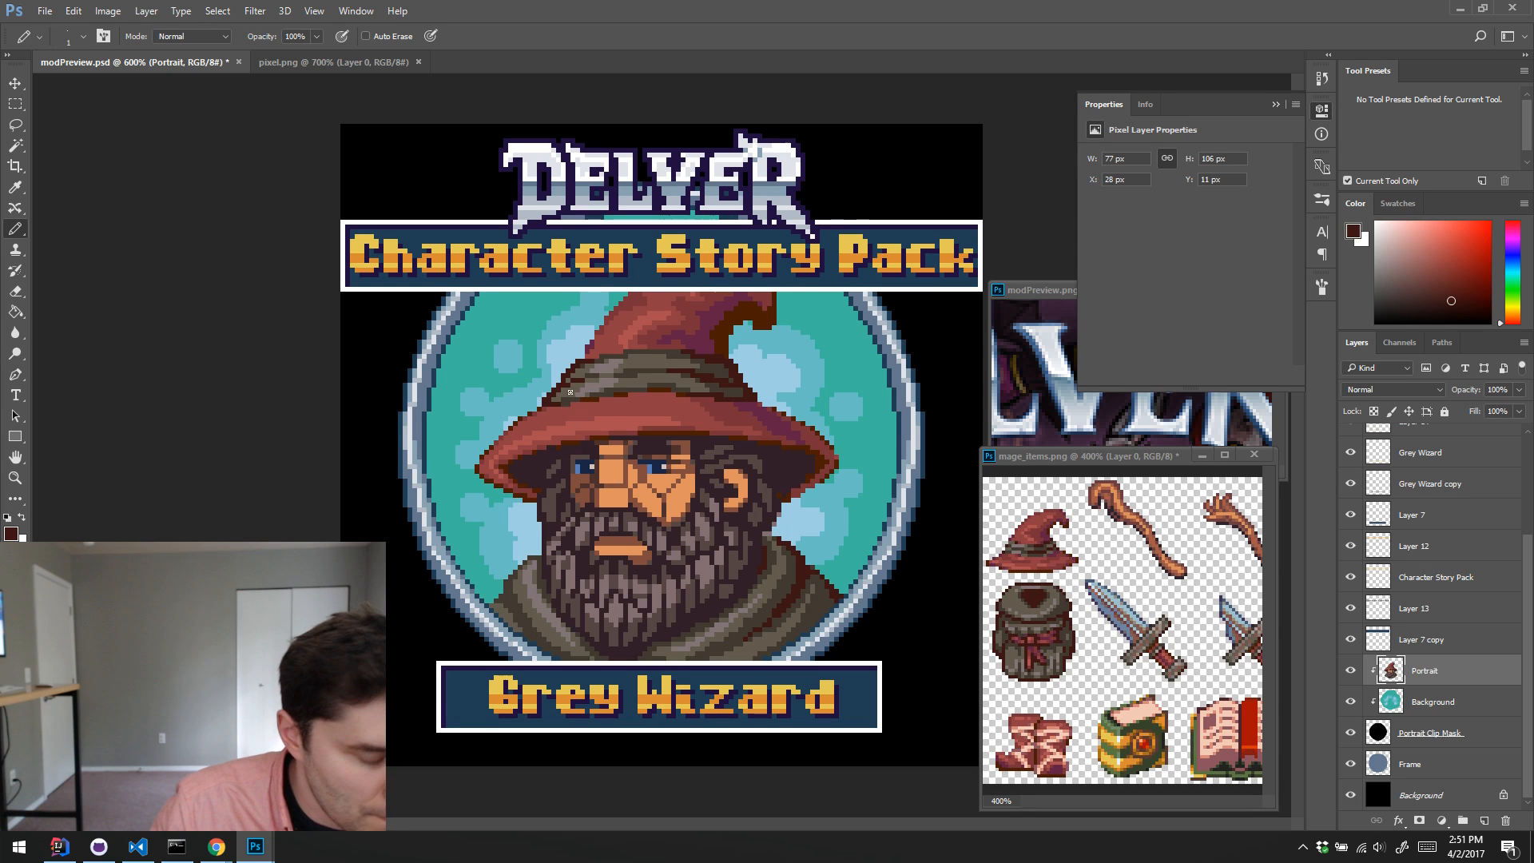
key(w)
click(645, 373)
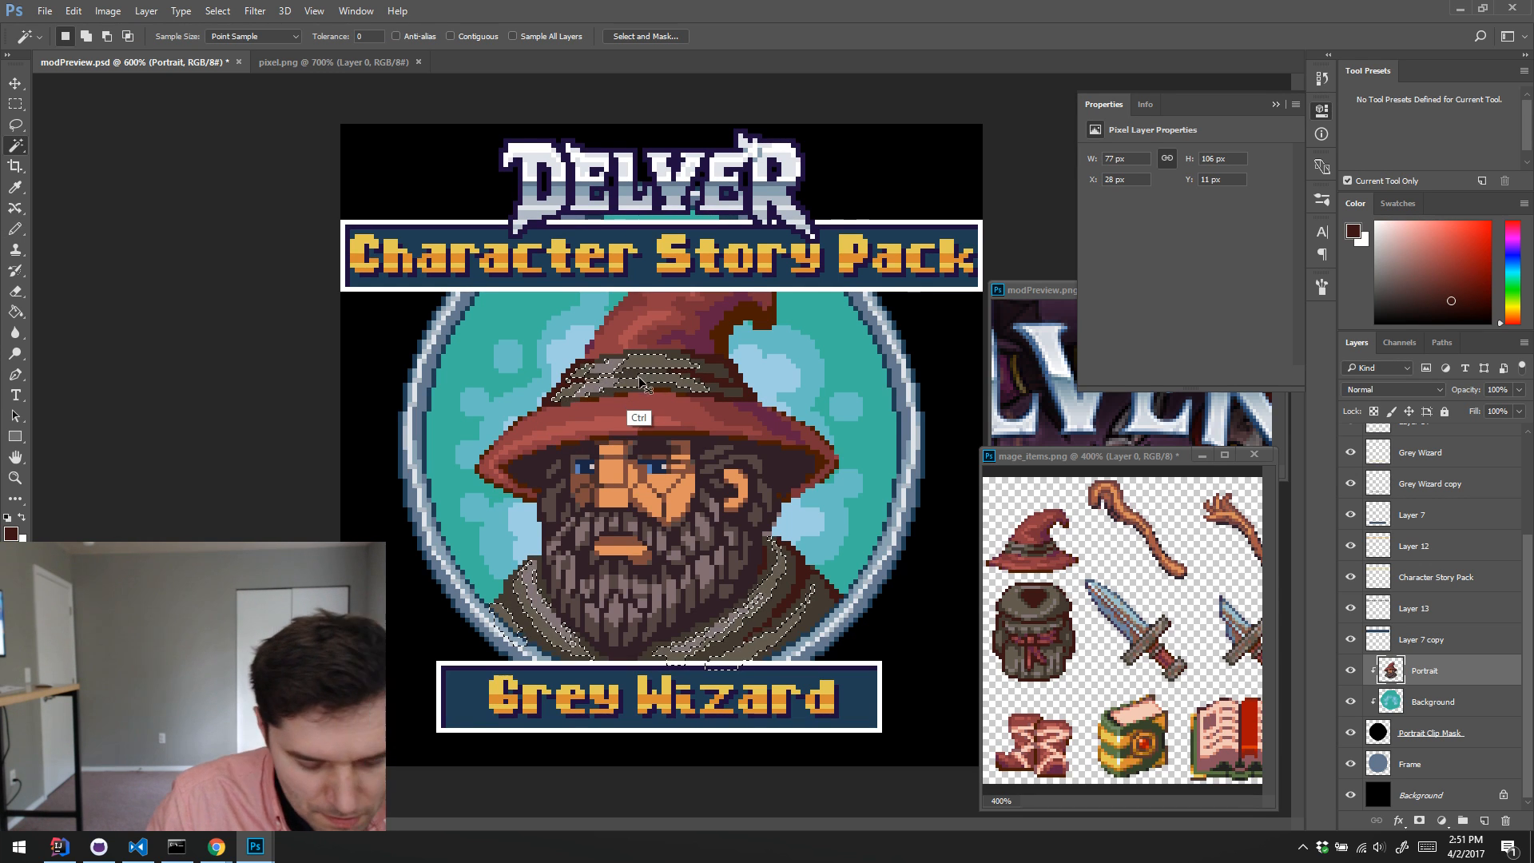
key(ctrl+d)
key(b)
key(alt)
alt+click(647, 362)
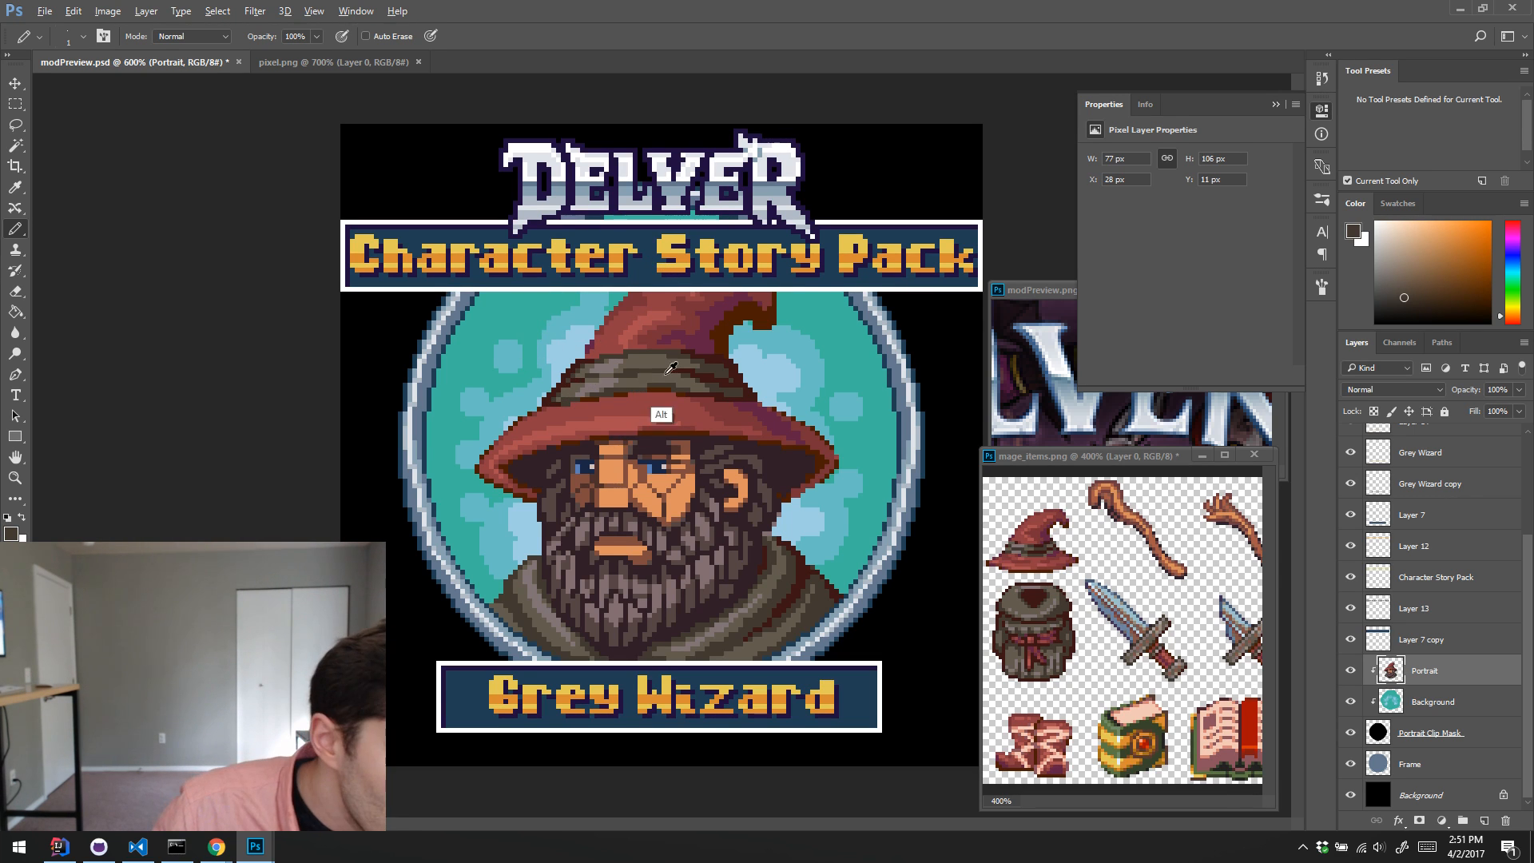
key(alt)
alt+click(717, 357)
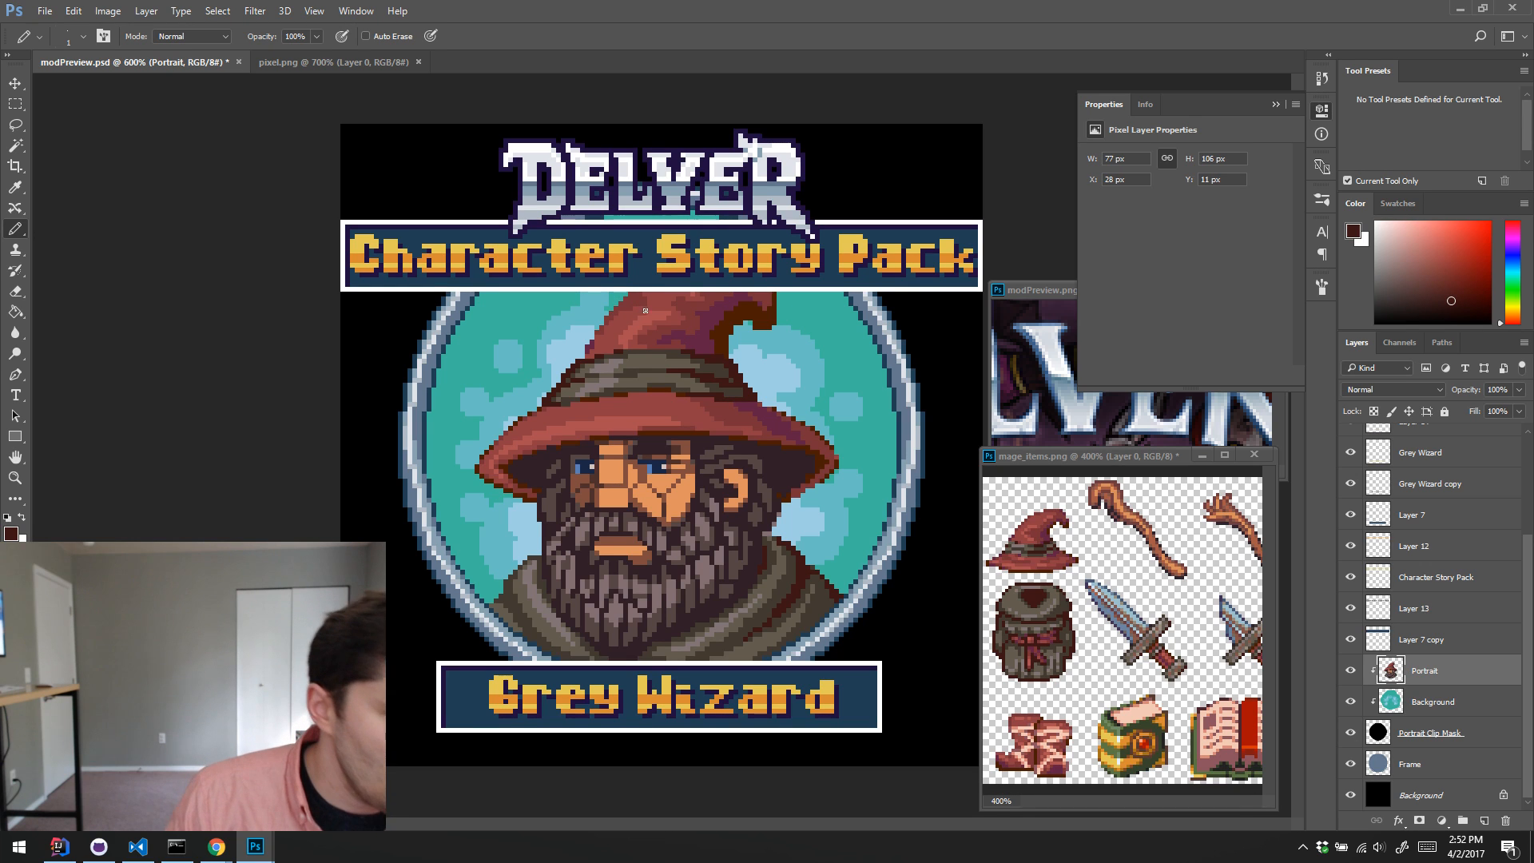
Step: Retouch the left edge of the hat's cone with sampled dark orange-brown and plum pixels
alt+click(704, 315)
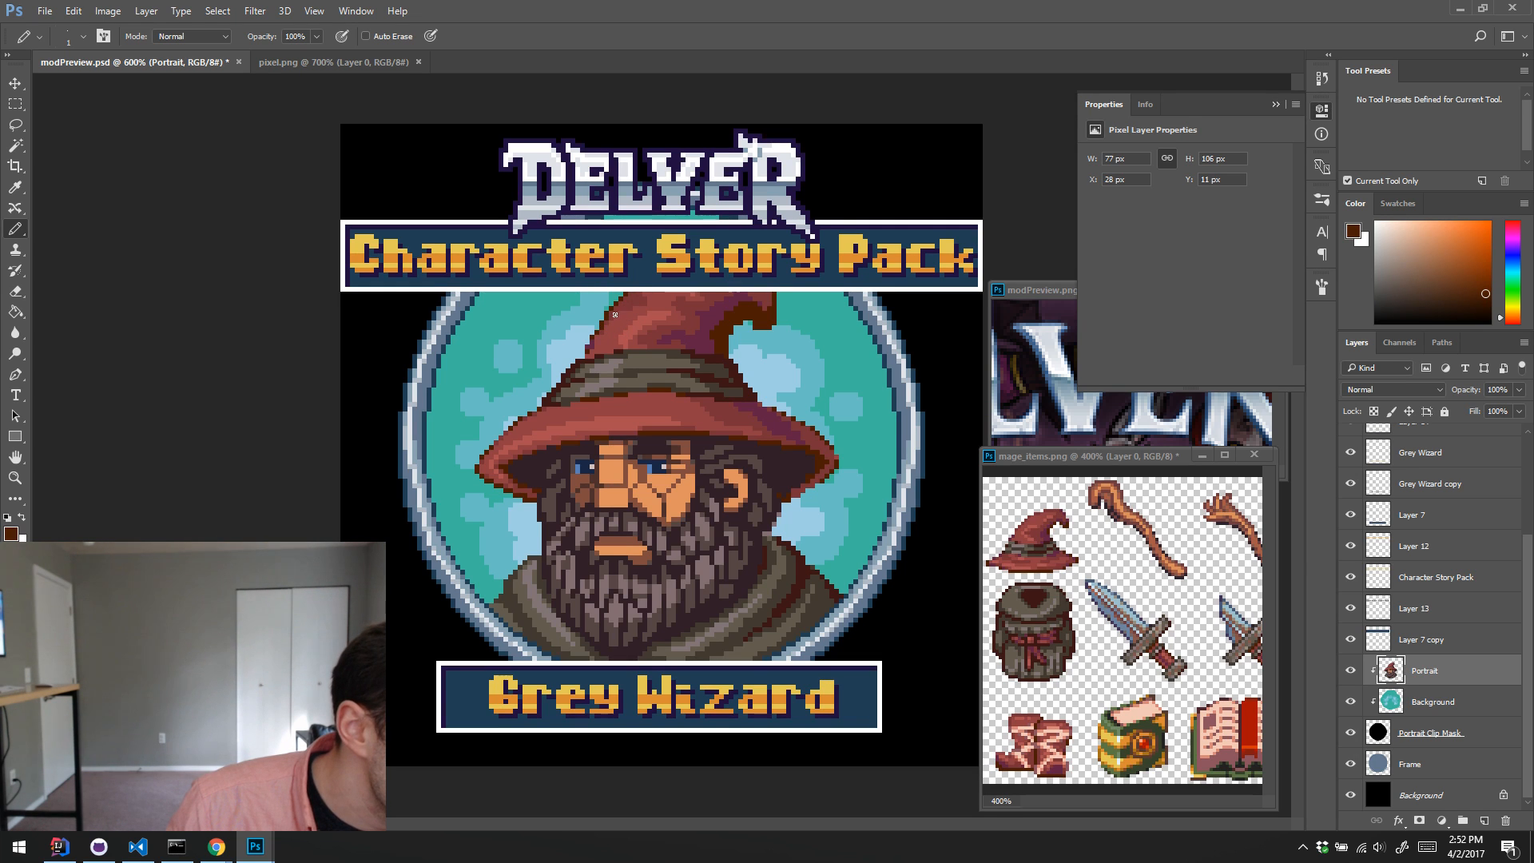
alt+click(601, 345)
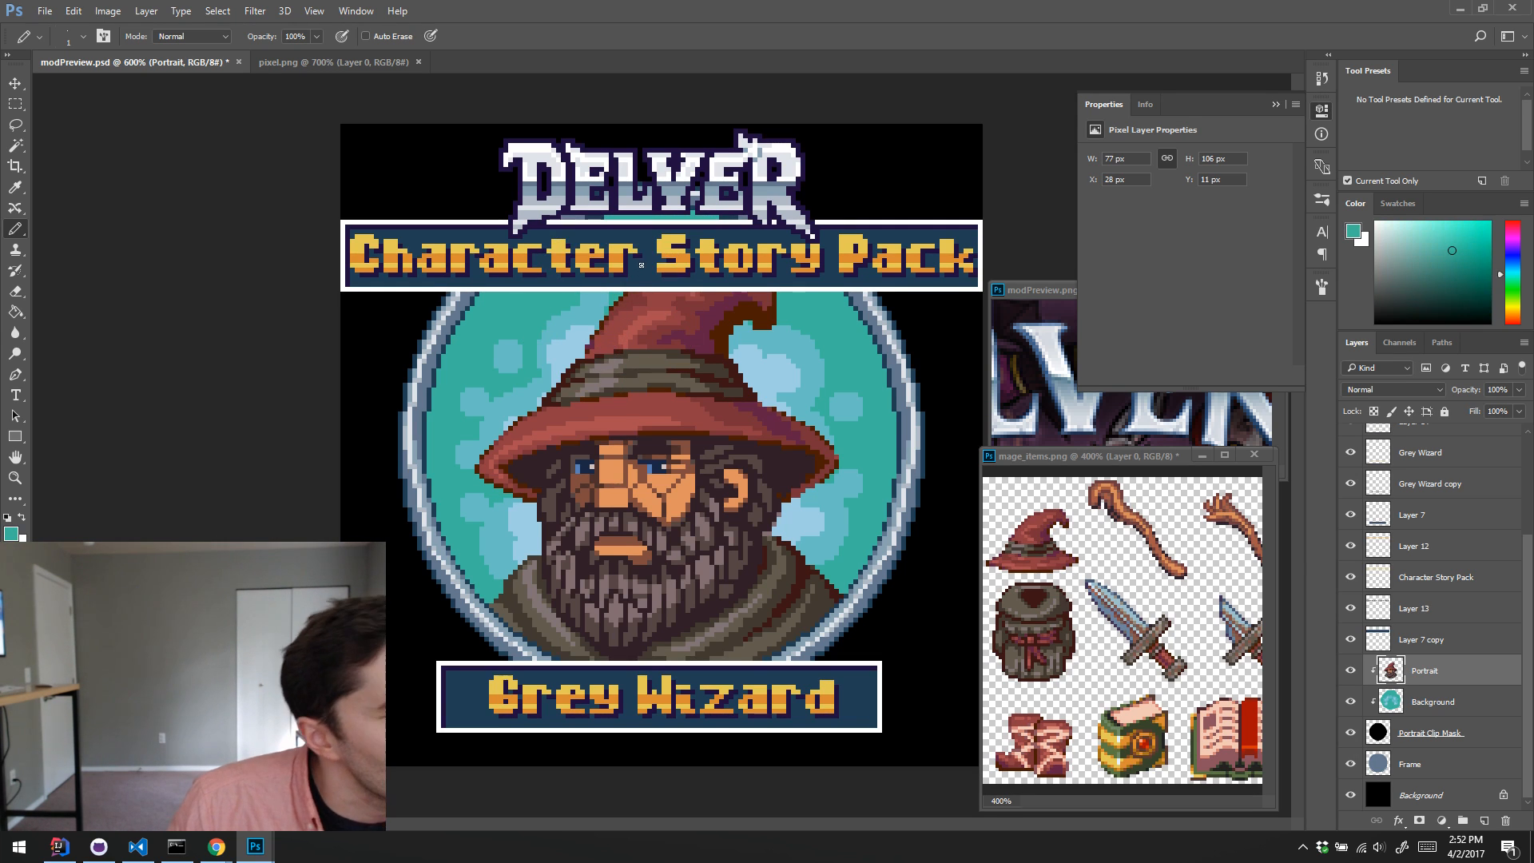
alt+click(623, 317)
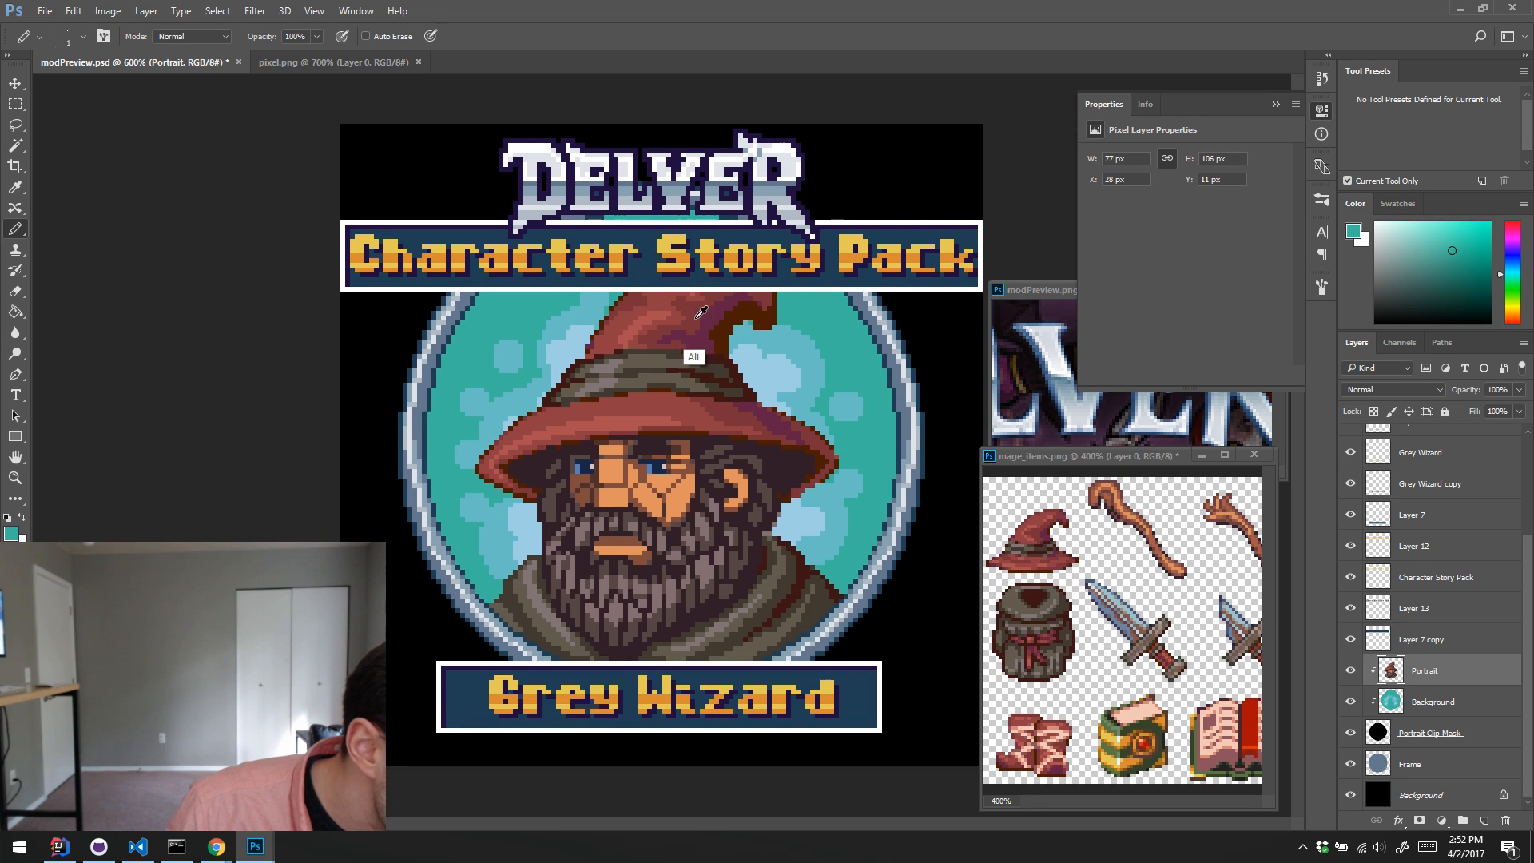
alt+click(631, 323)
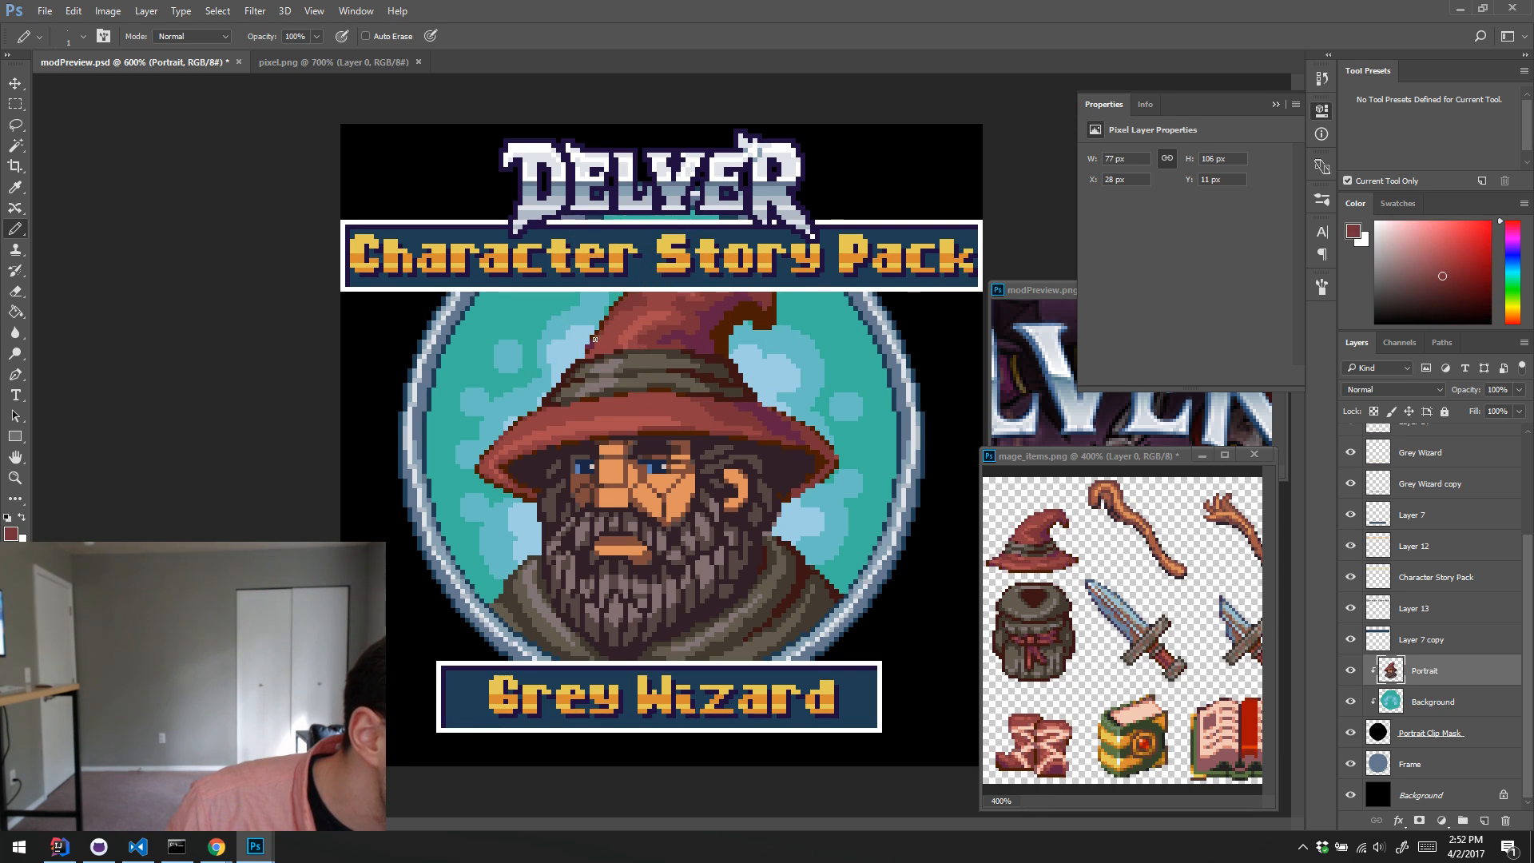
Step: Blend the shading on the left side of the hat's cone with sampled dark, medium and light reds
alt+click(631, 312)
alt+click(631, 302)
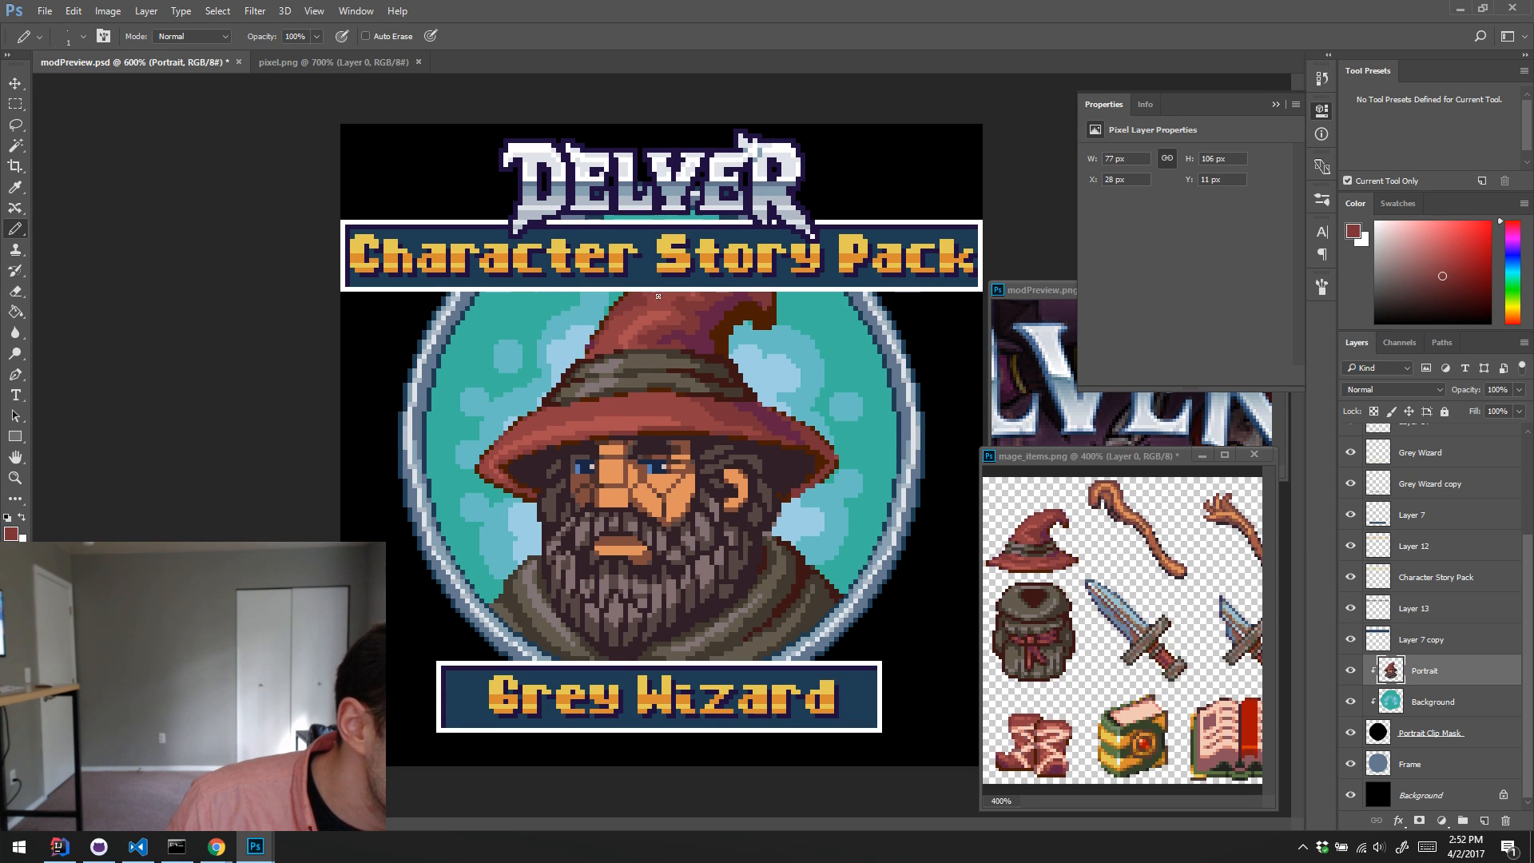
alt+click(624, 341)
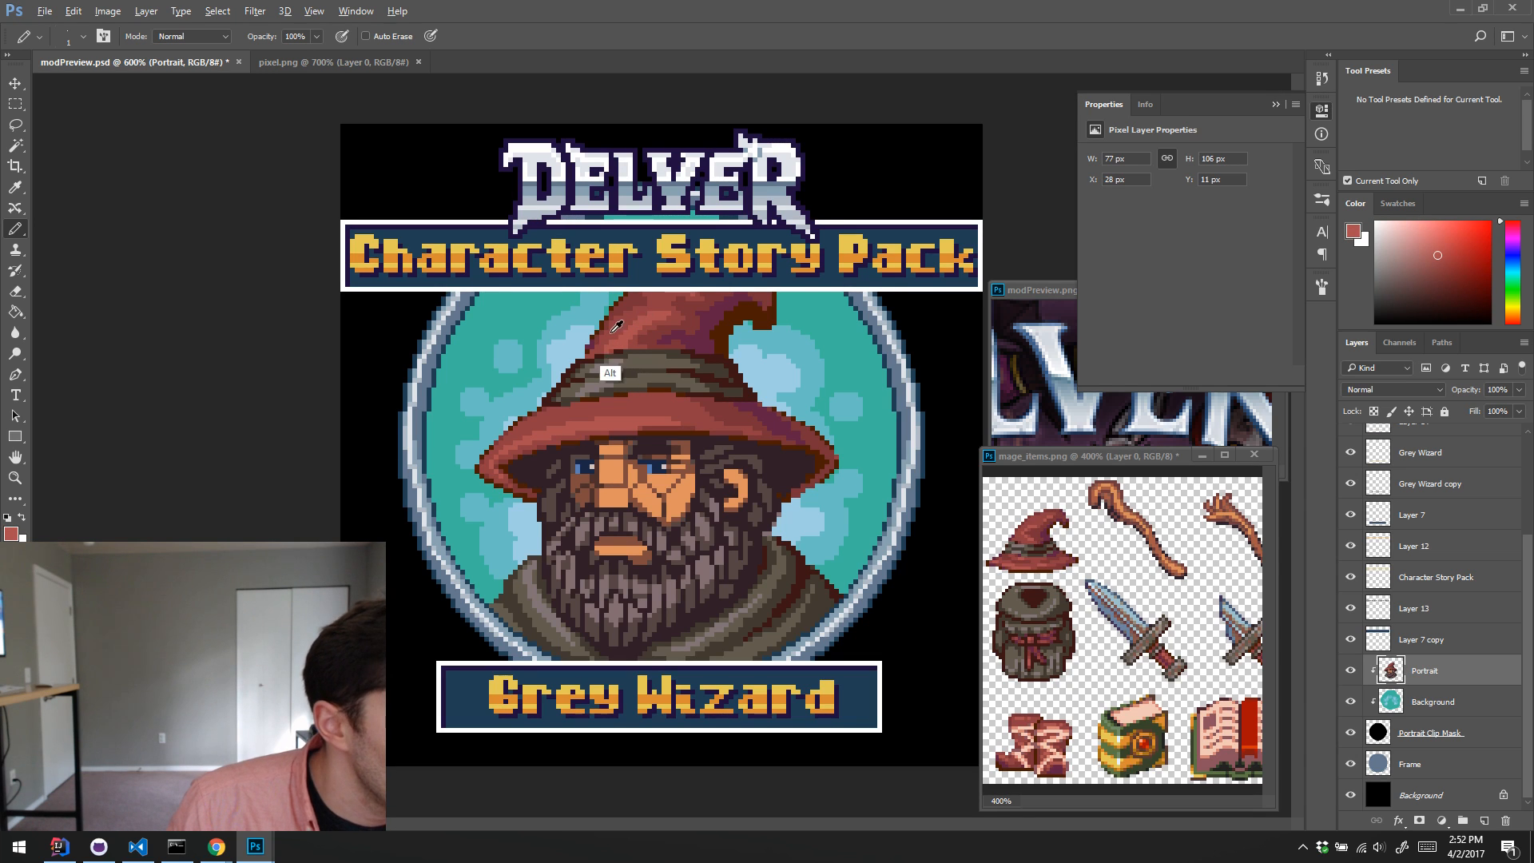
alt+click(633, 311)
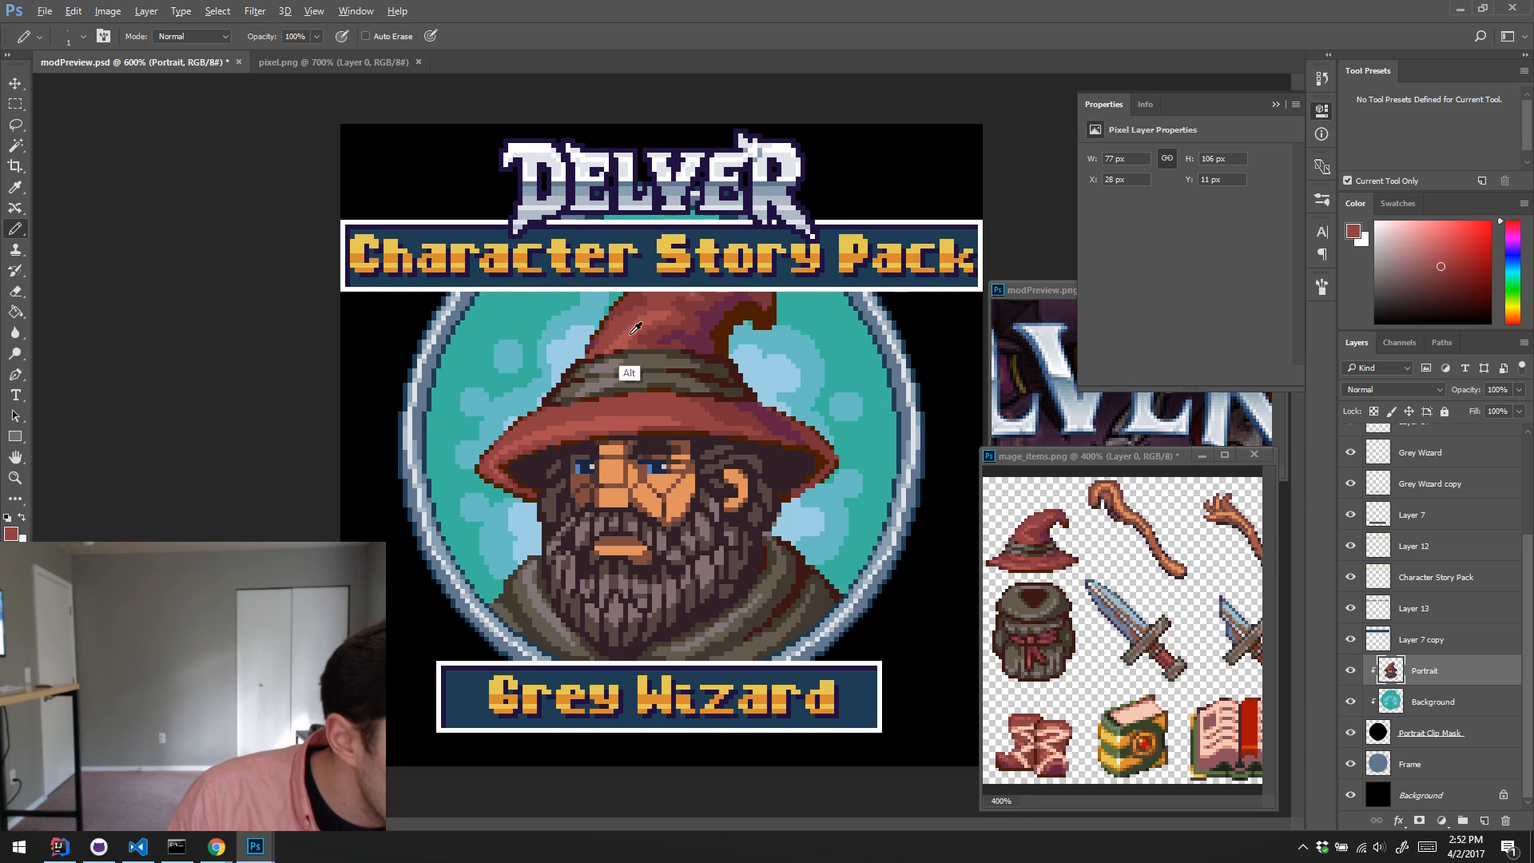
alt+click(631, 329)
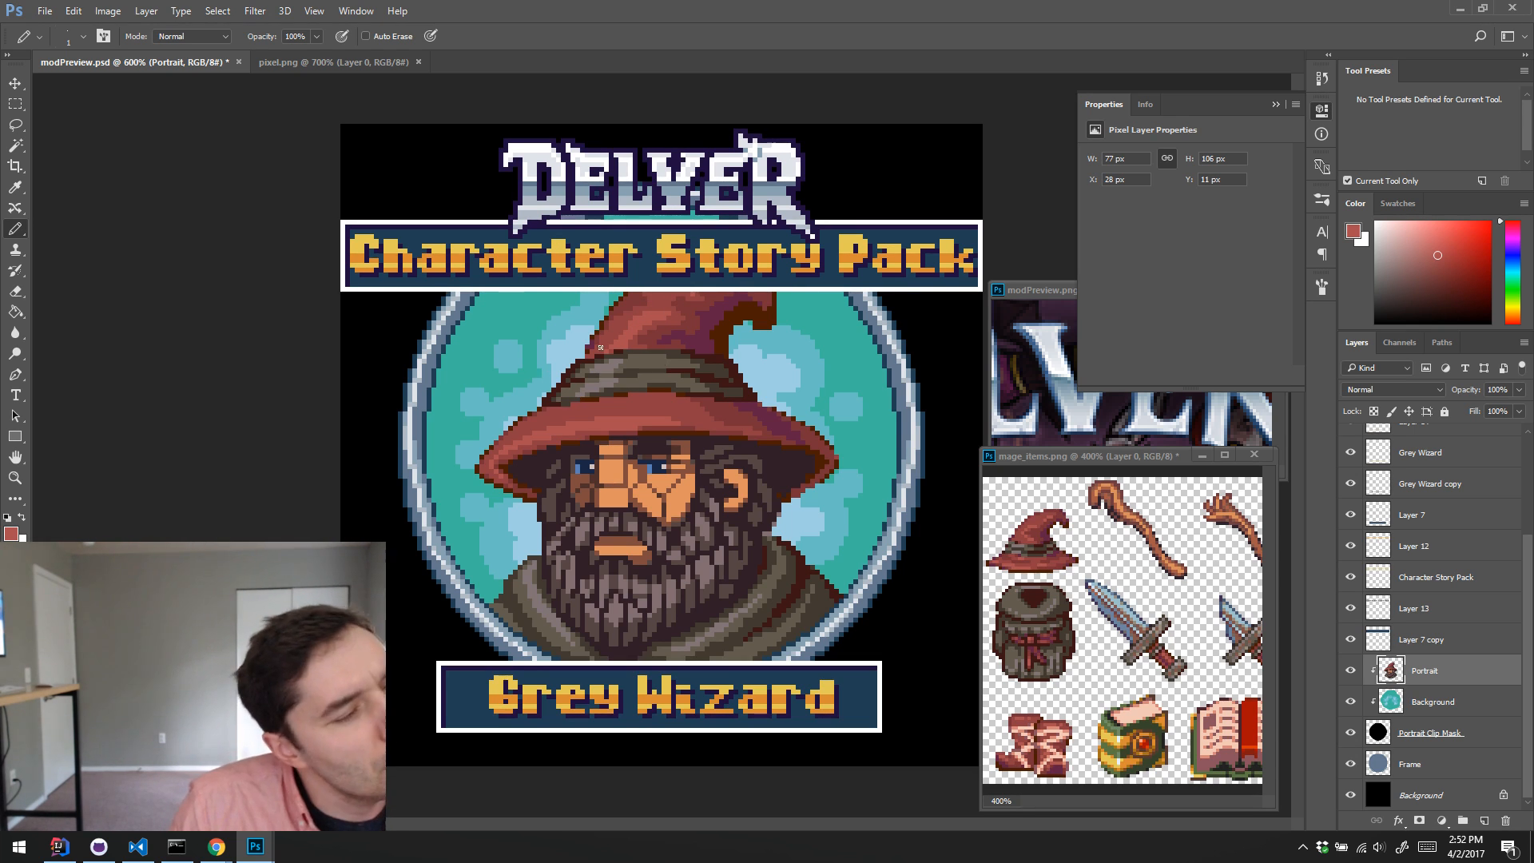
Step: Touch up the hat brim's right side and the robe's right shoulder with sampled dark red and dark reddish-brown
alt+click(745, 414)
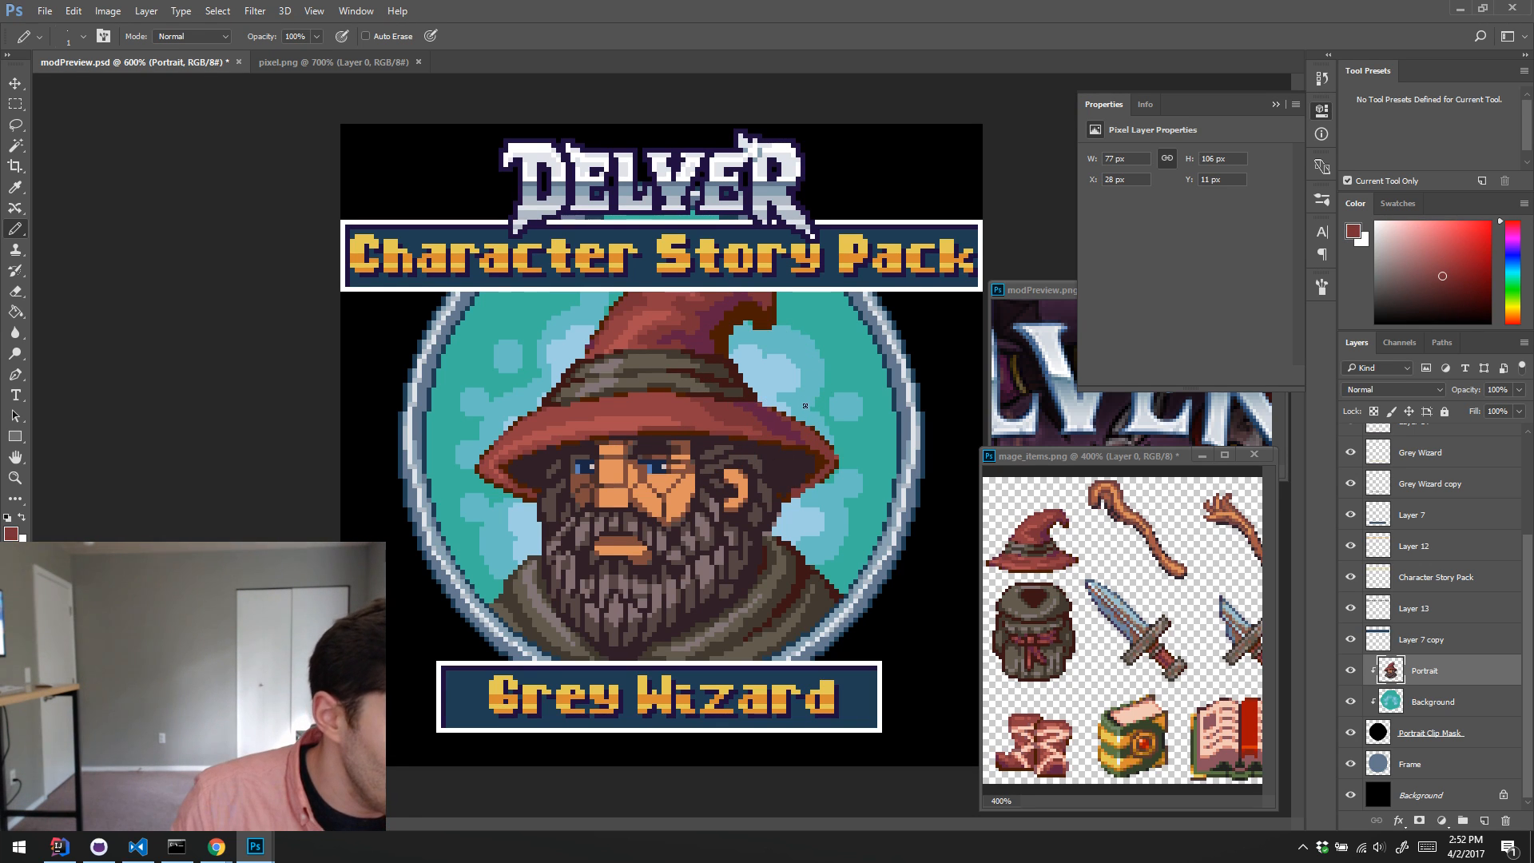
alt+click(810, 573)
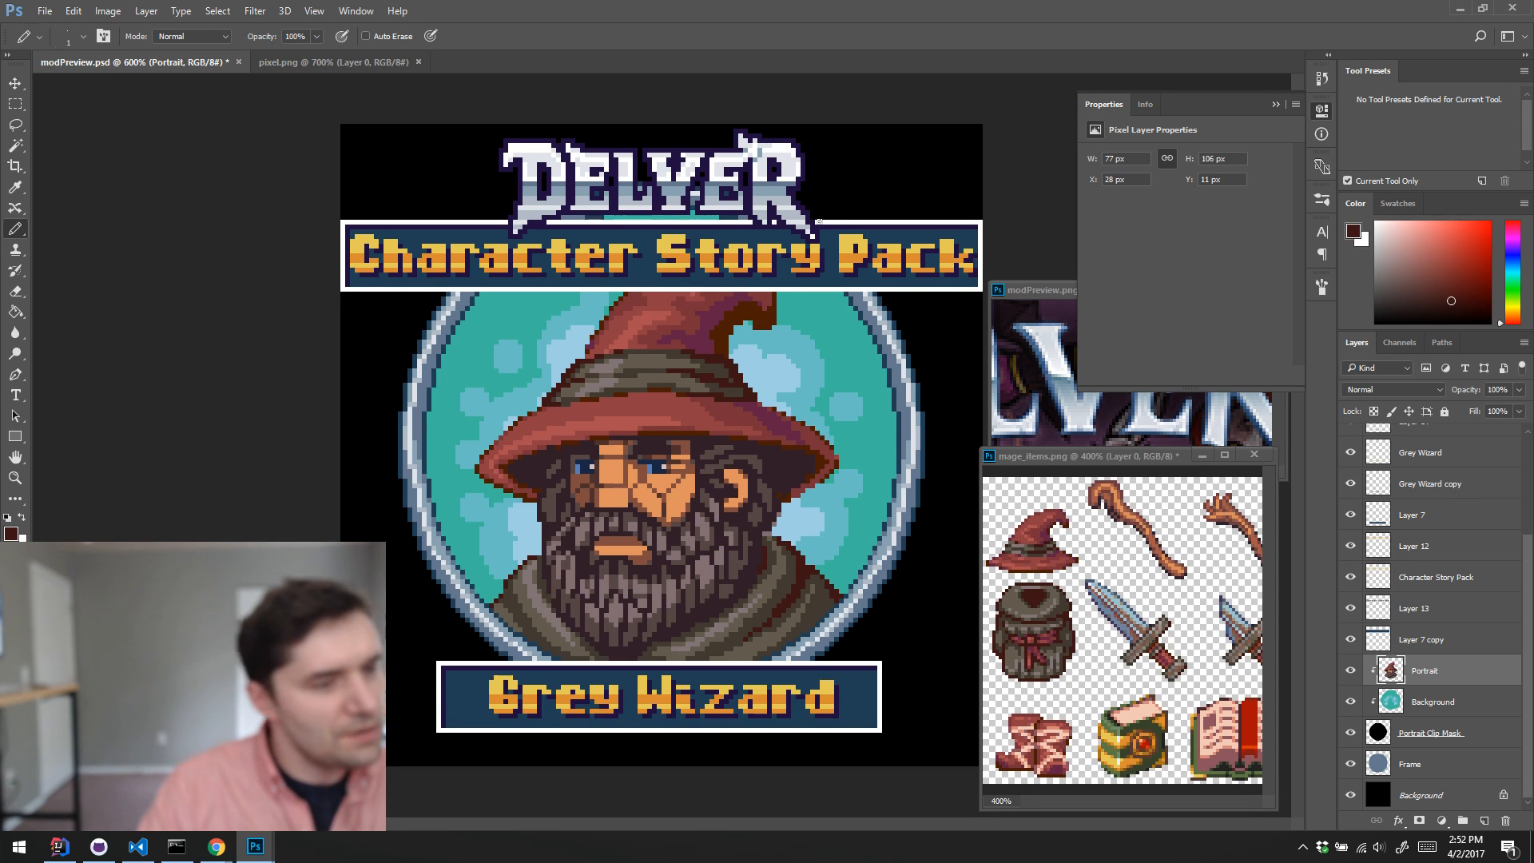
Step: Review the whole preview image at magnifications between 400% and 700%
key(ctrl+alt+space)
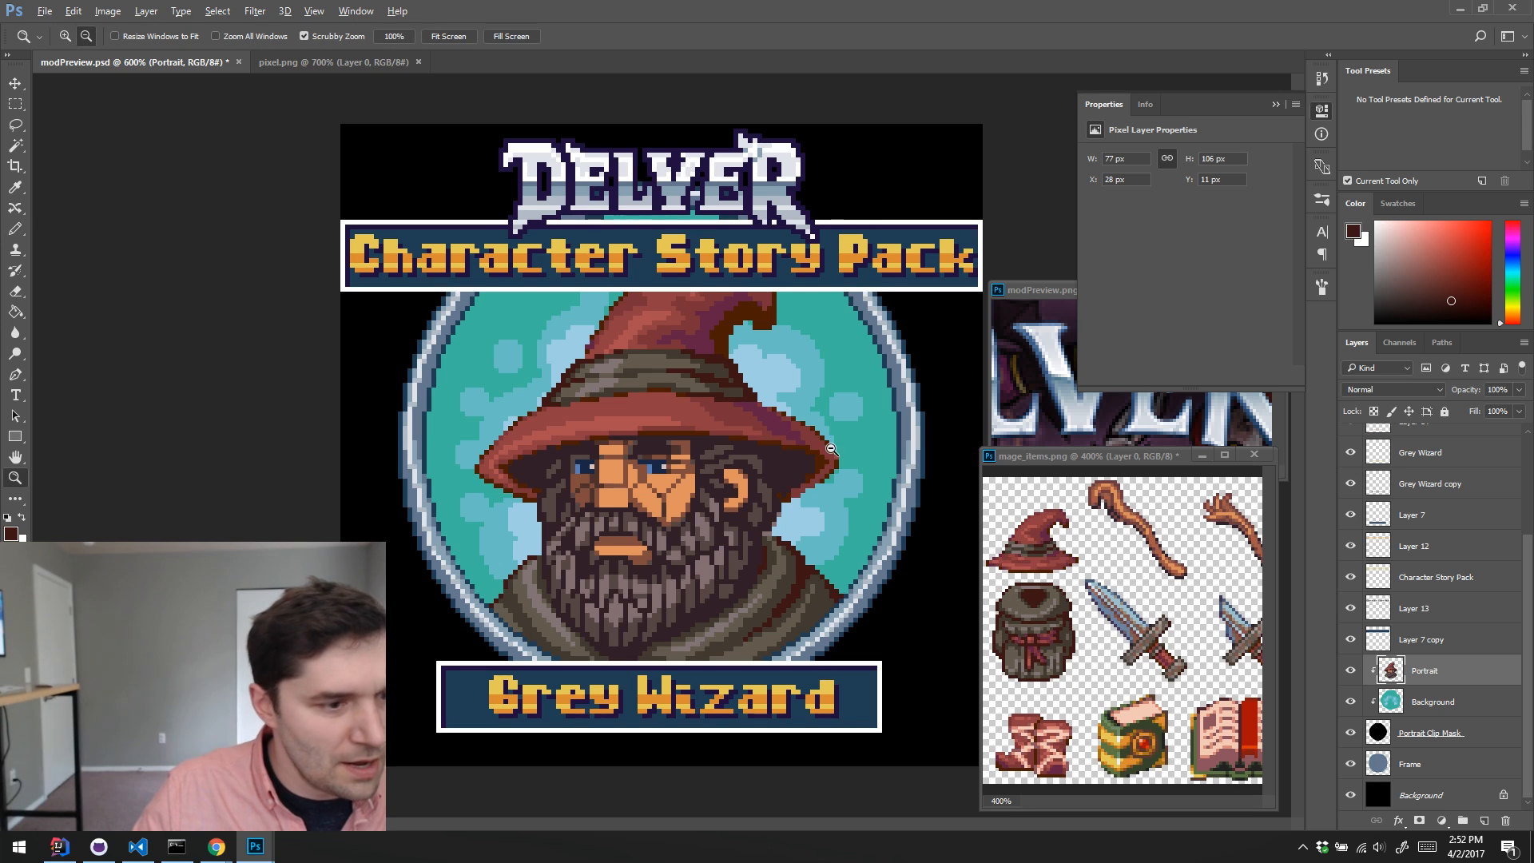
alt+click(831, 448)
alt+click(831, 449)
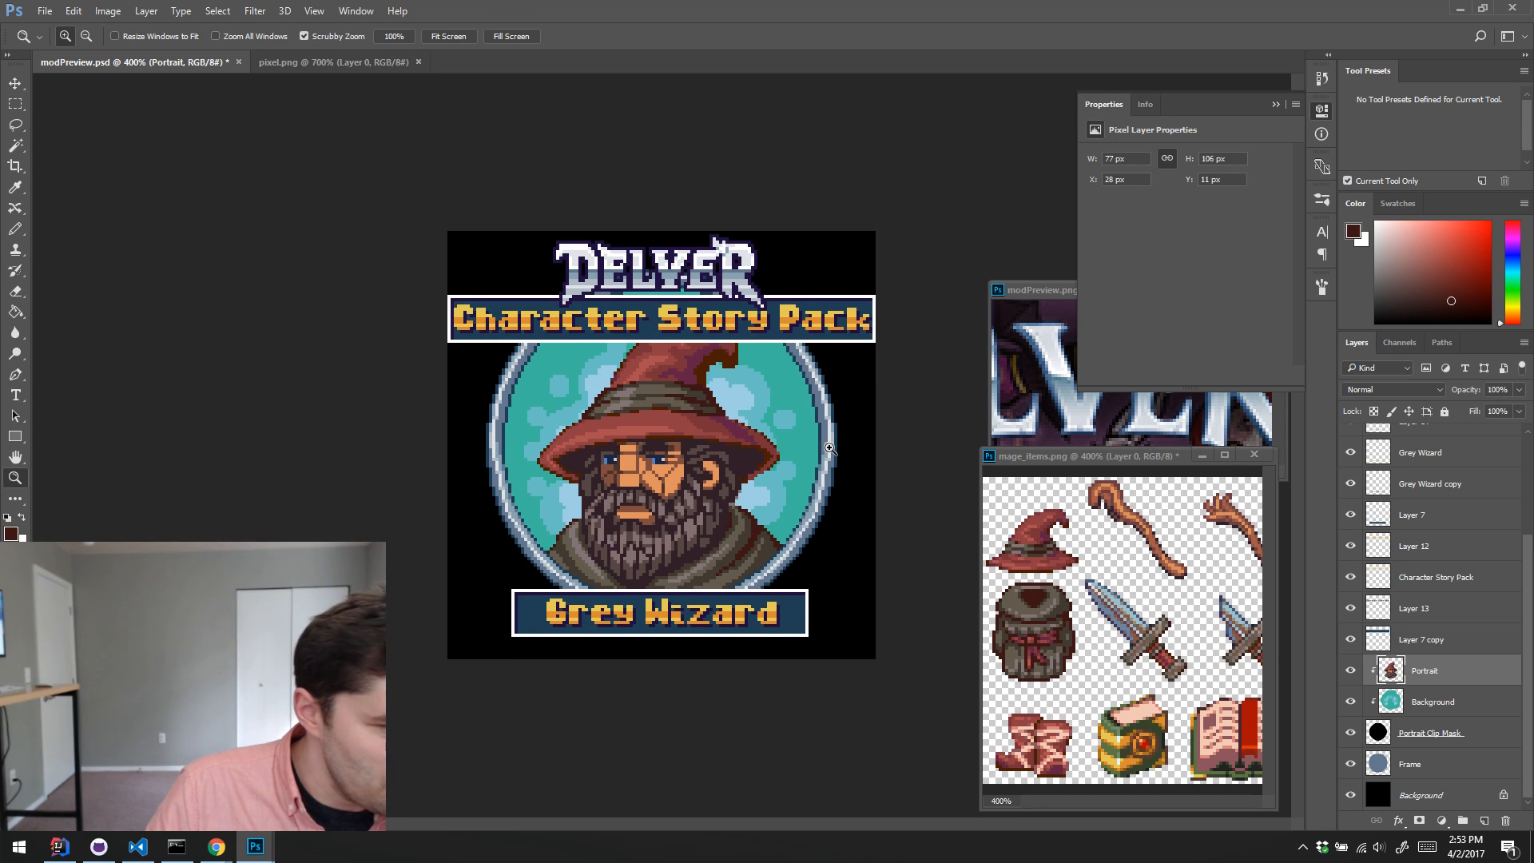
click(726, 249)
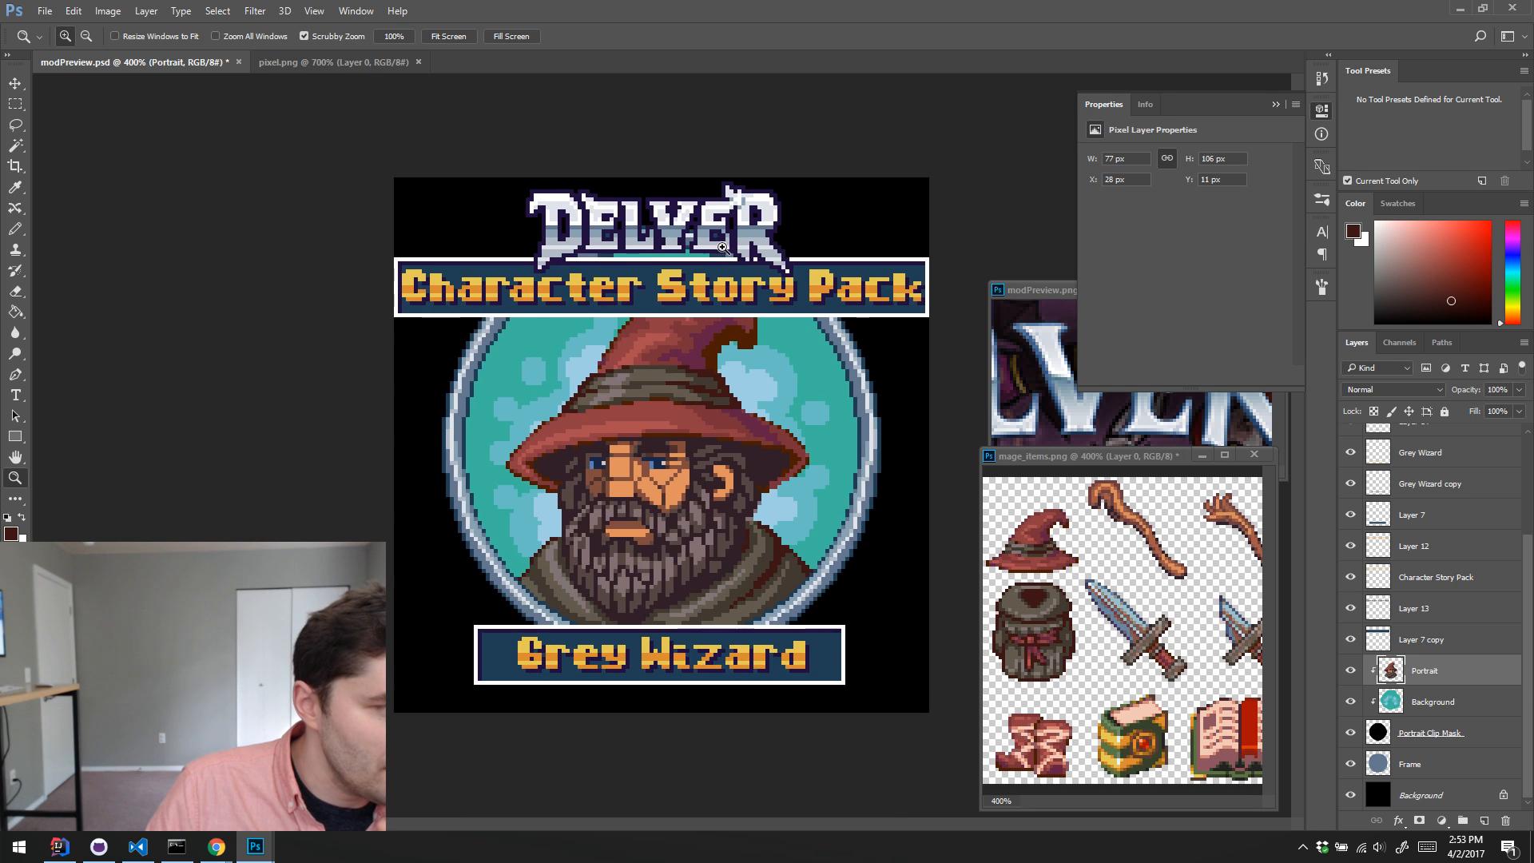
click(751, 253)
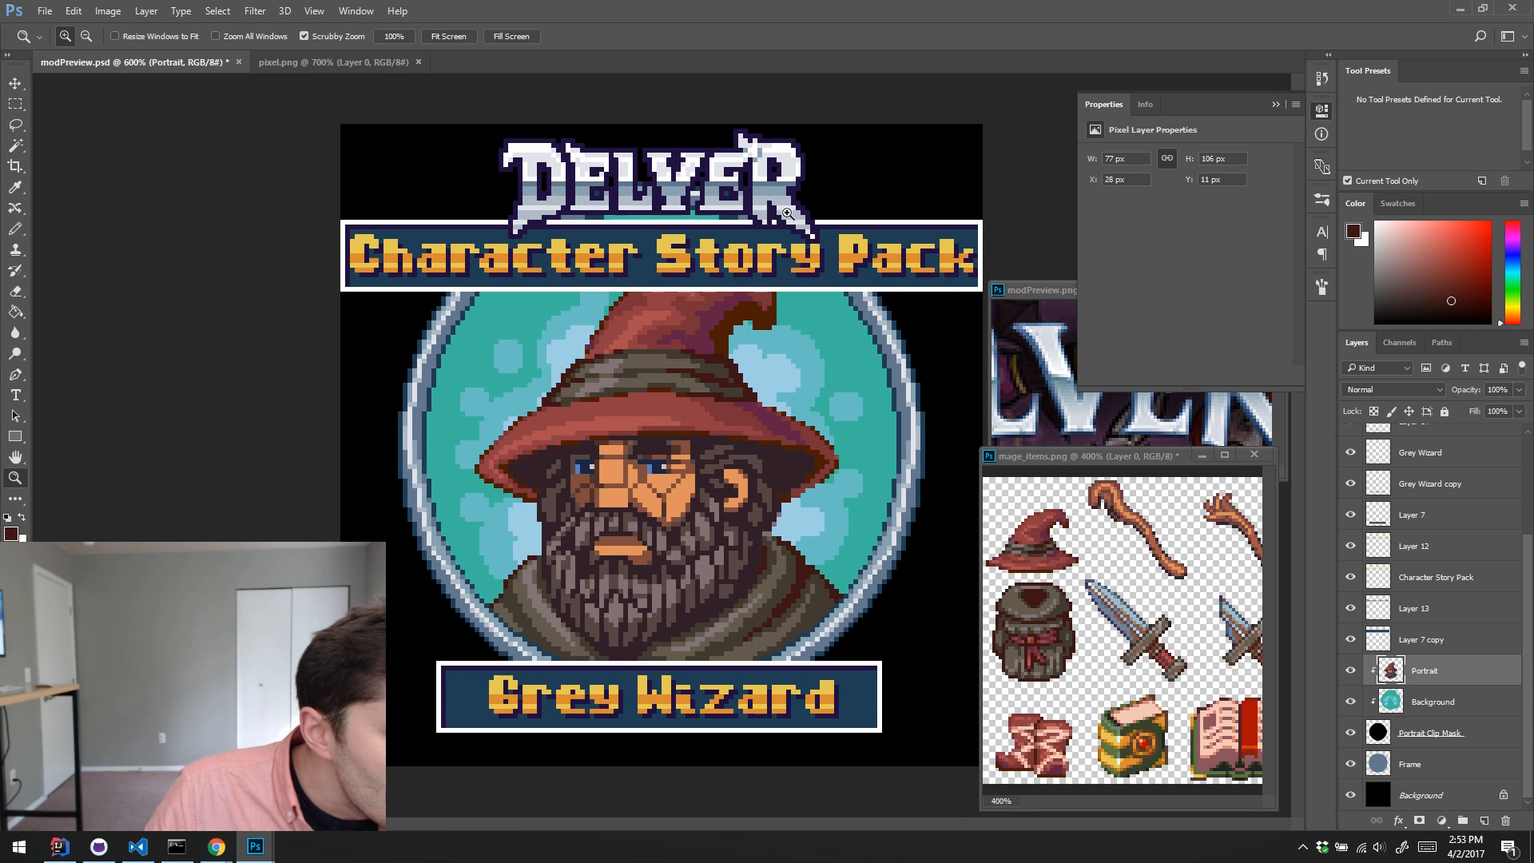
click(767, 149)
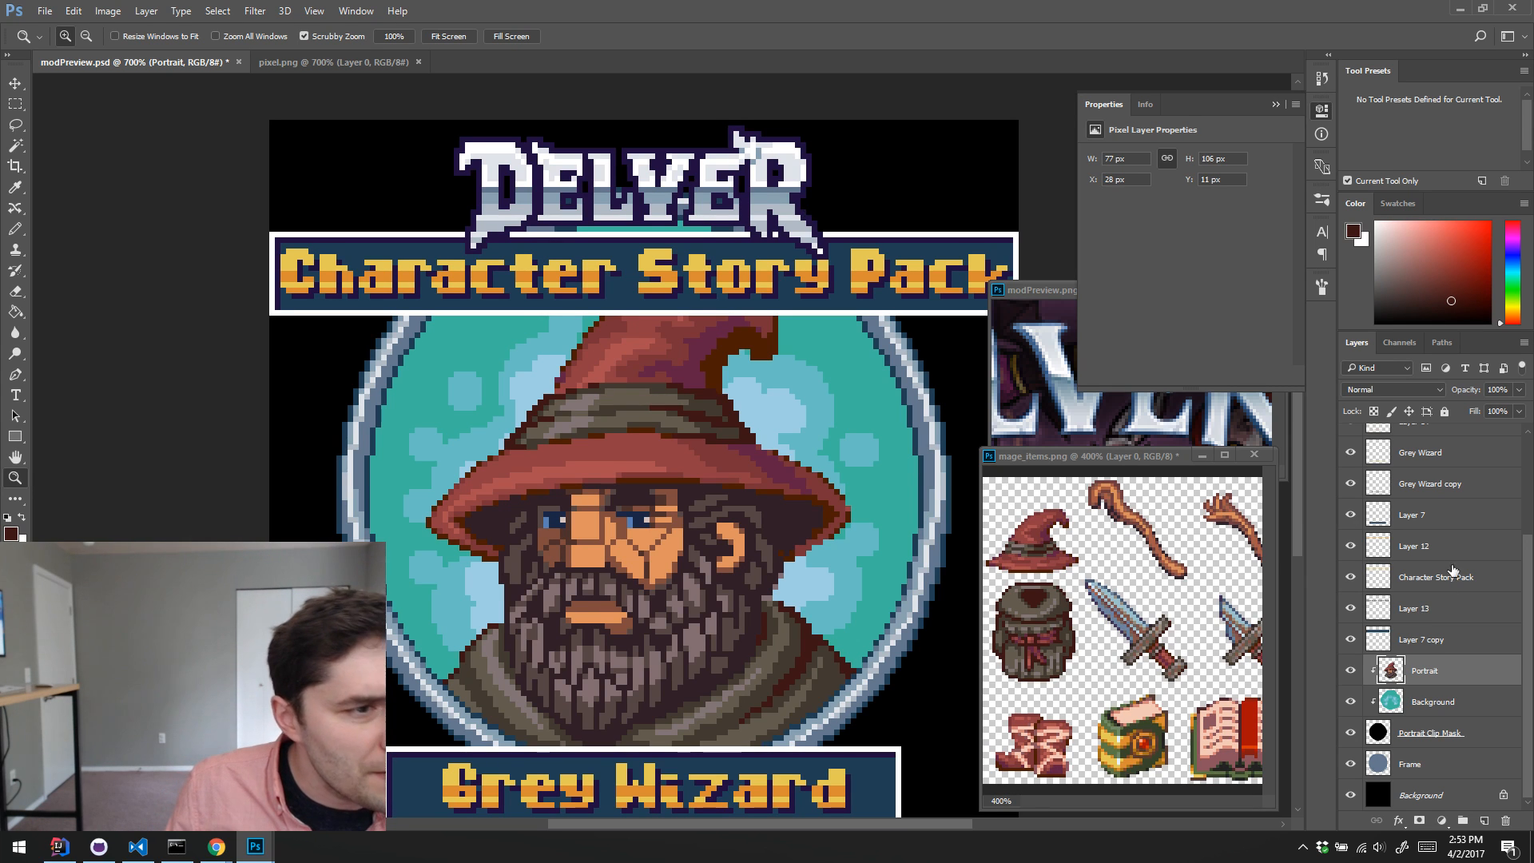
Step: Try to retouch the logo's letter R on the Delver Logo layer with sampled slate blue and grey-blue pixels
scroll(1530, 499, up, 3)
scroll(1530, 499, up, 1)
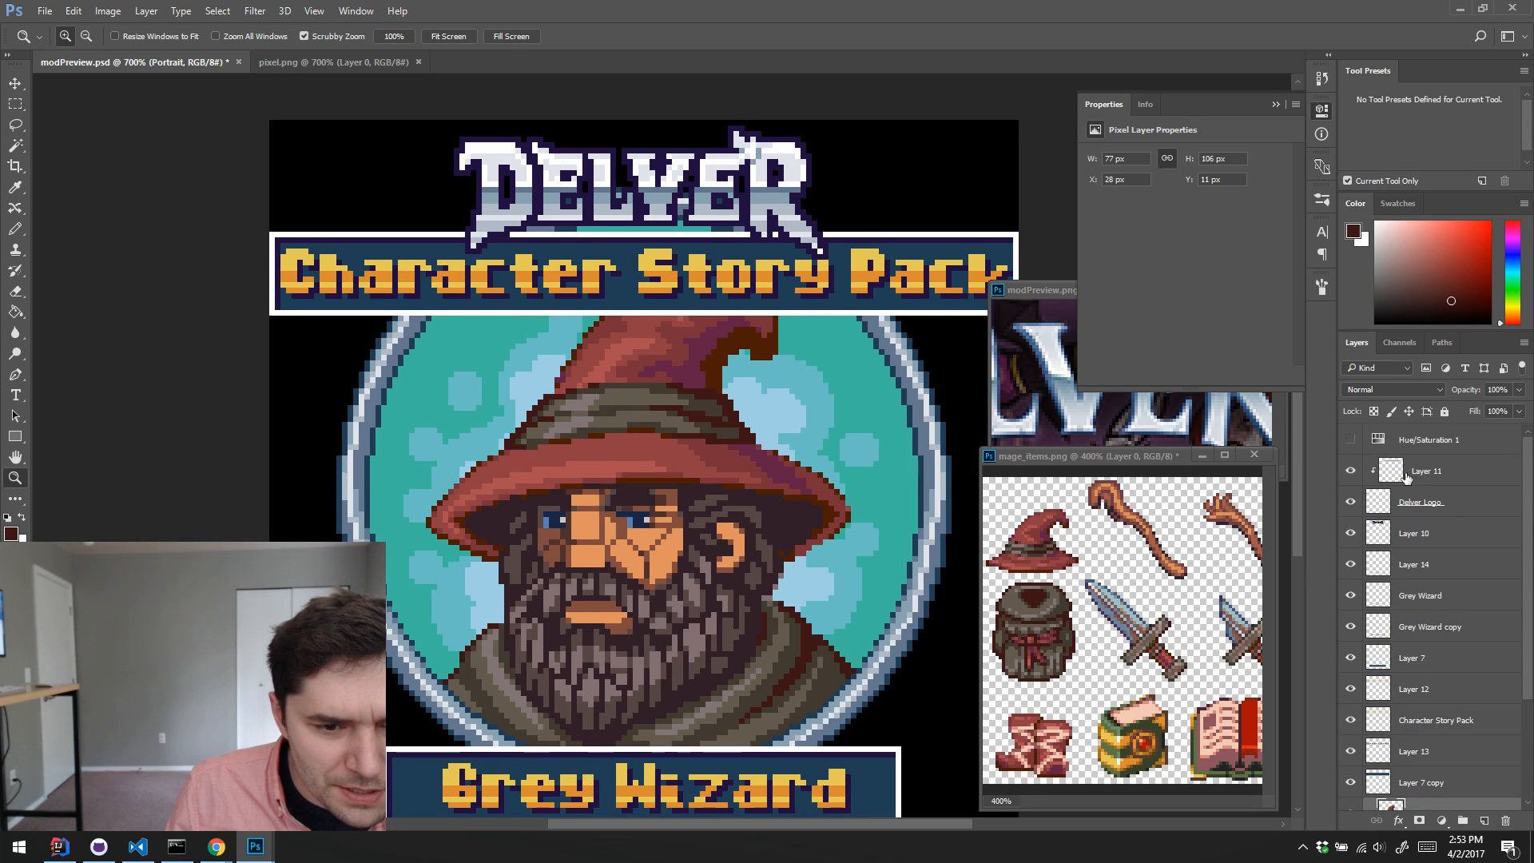
click(1378, 507)
click(1350, 503)
click(1350, 503)
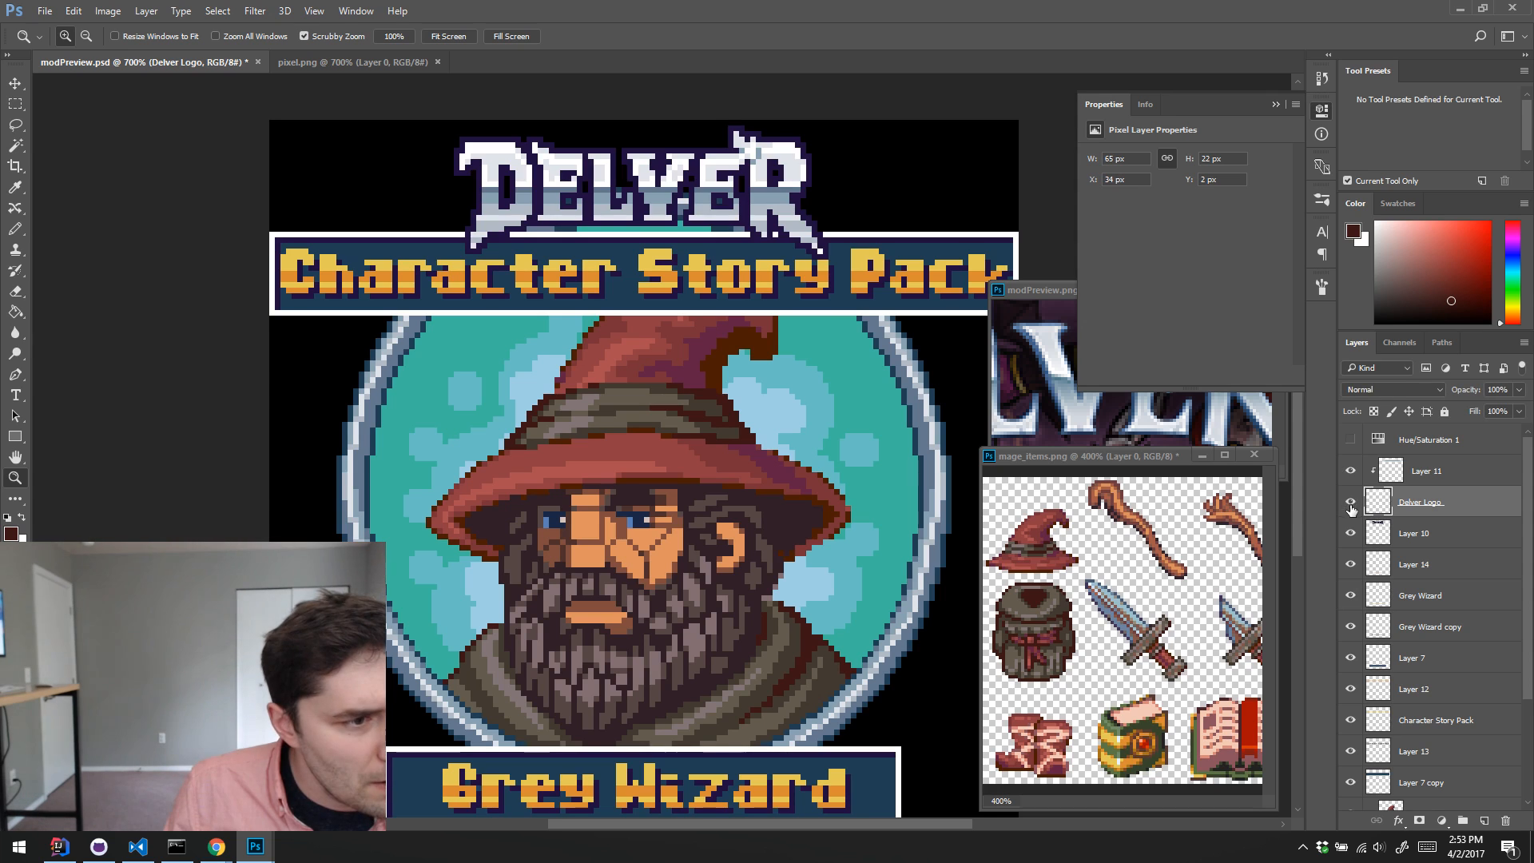
key(b)
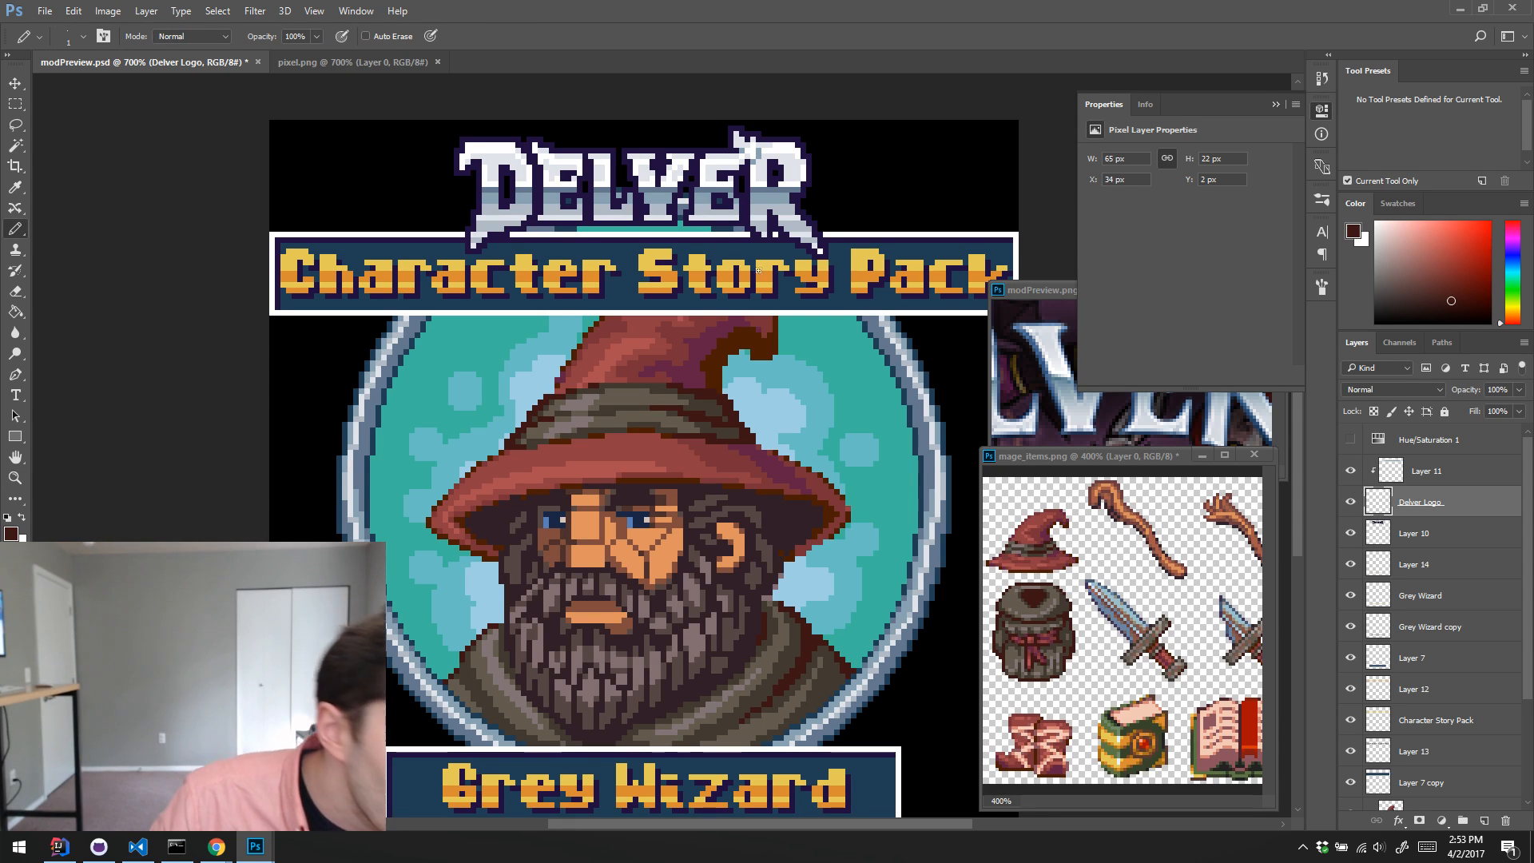
alt+click(775, 177)
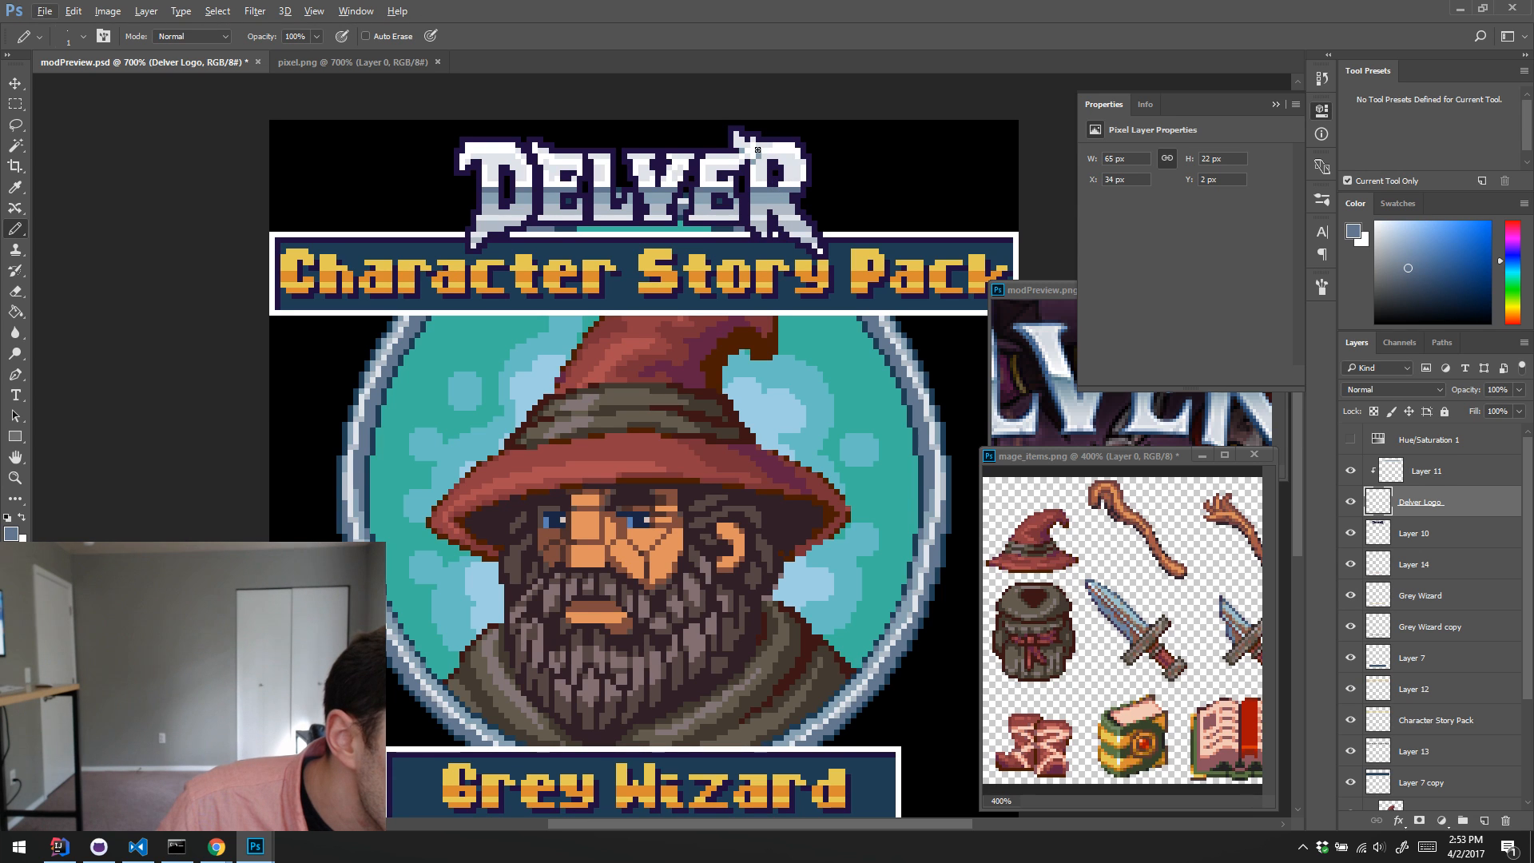
alt+click(778, 193)
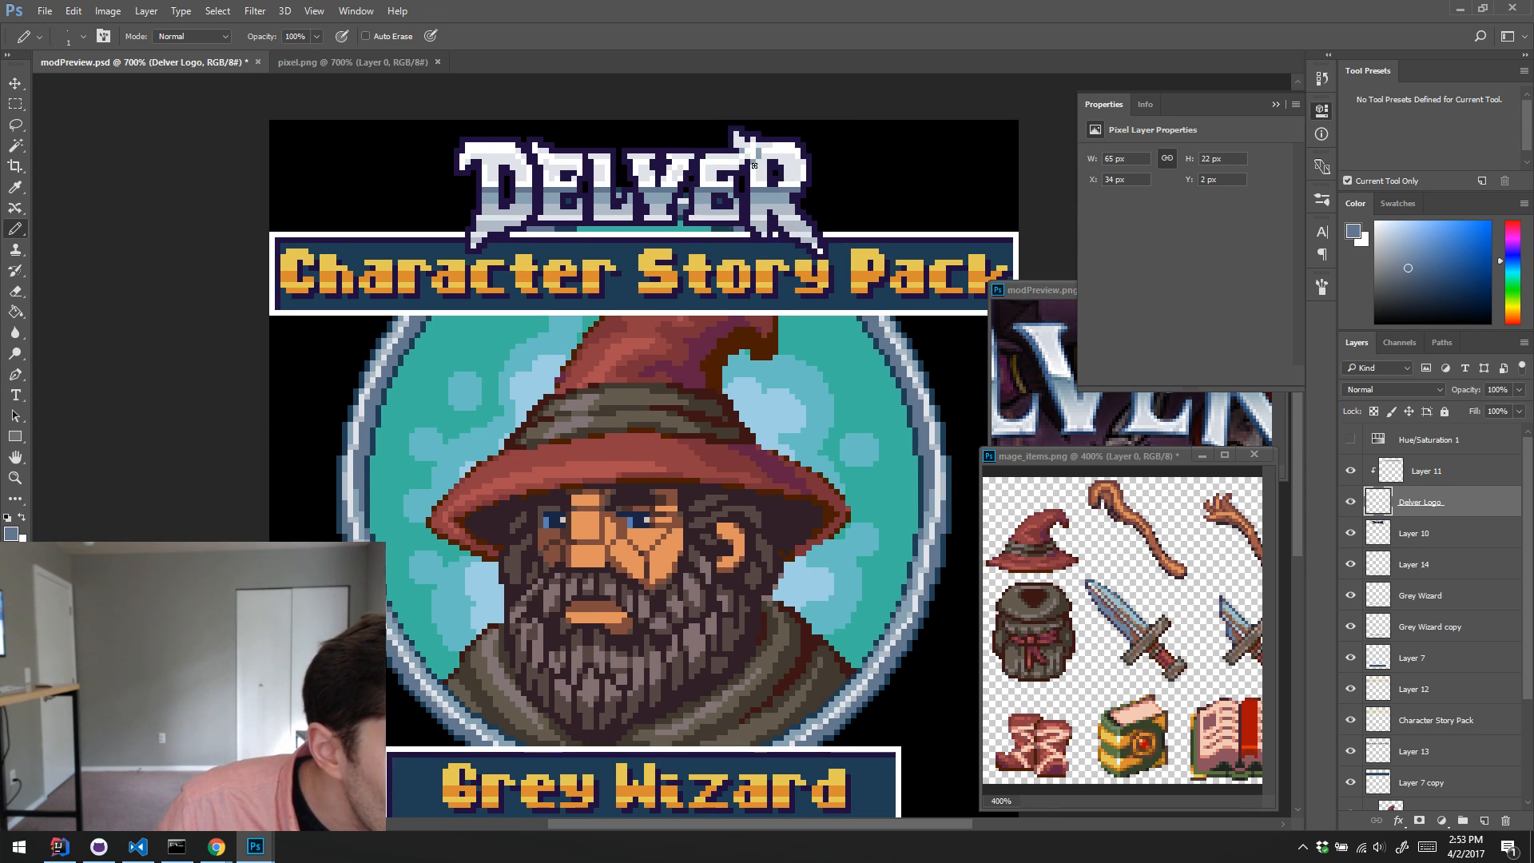
alt+click(777, 195)
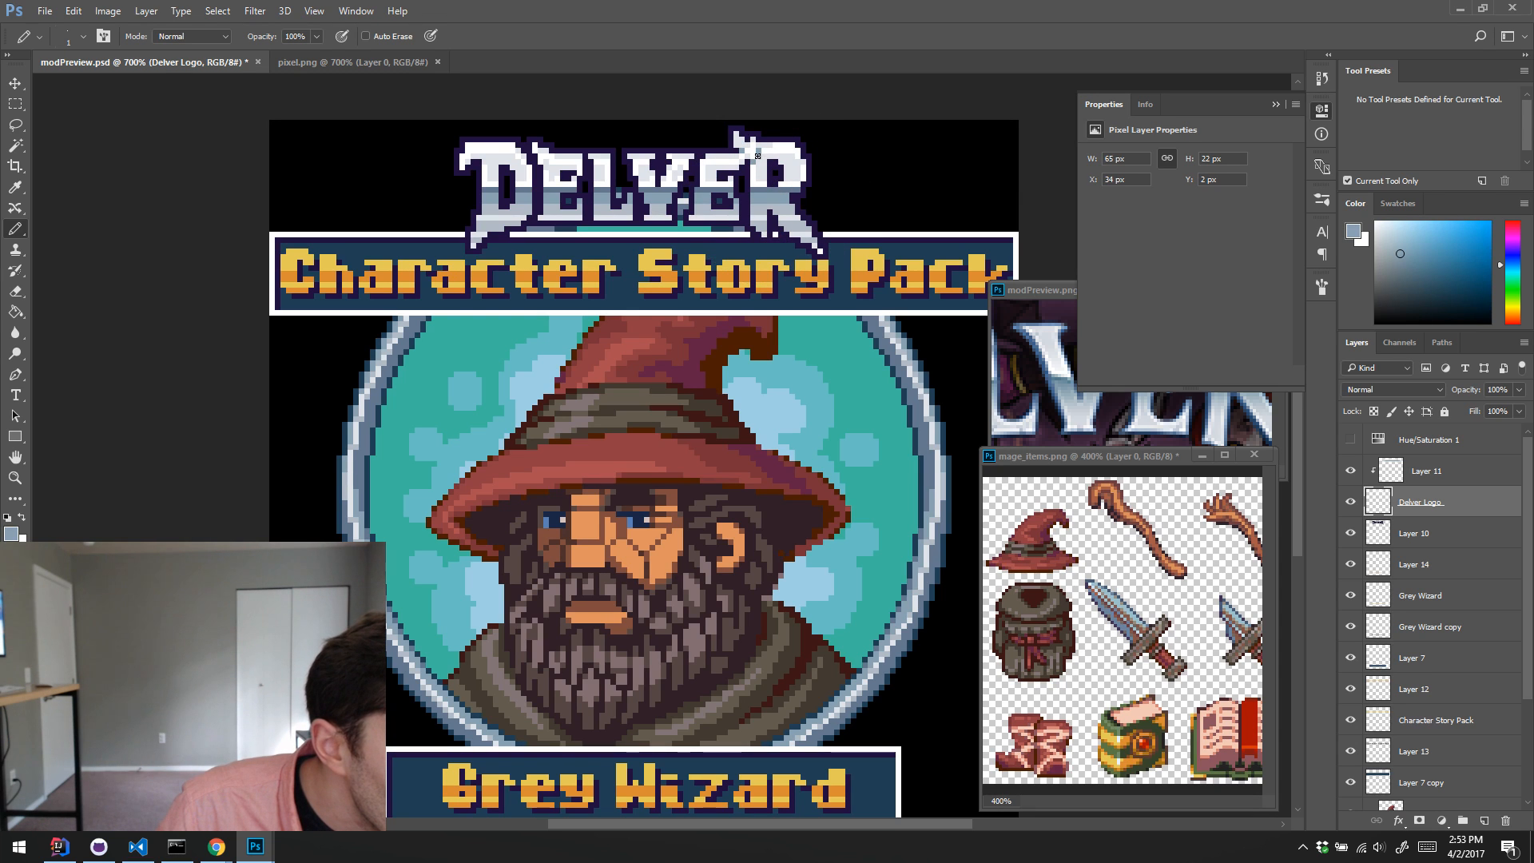
Step: Retouch the logo's letter R on Layer 11 with sampled slate blue, grey-blue, light grey and white pixels
click(1350, 501)
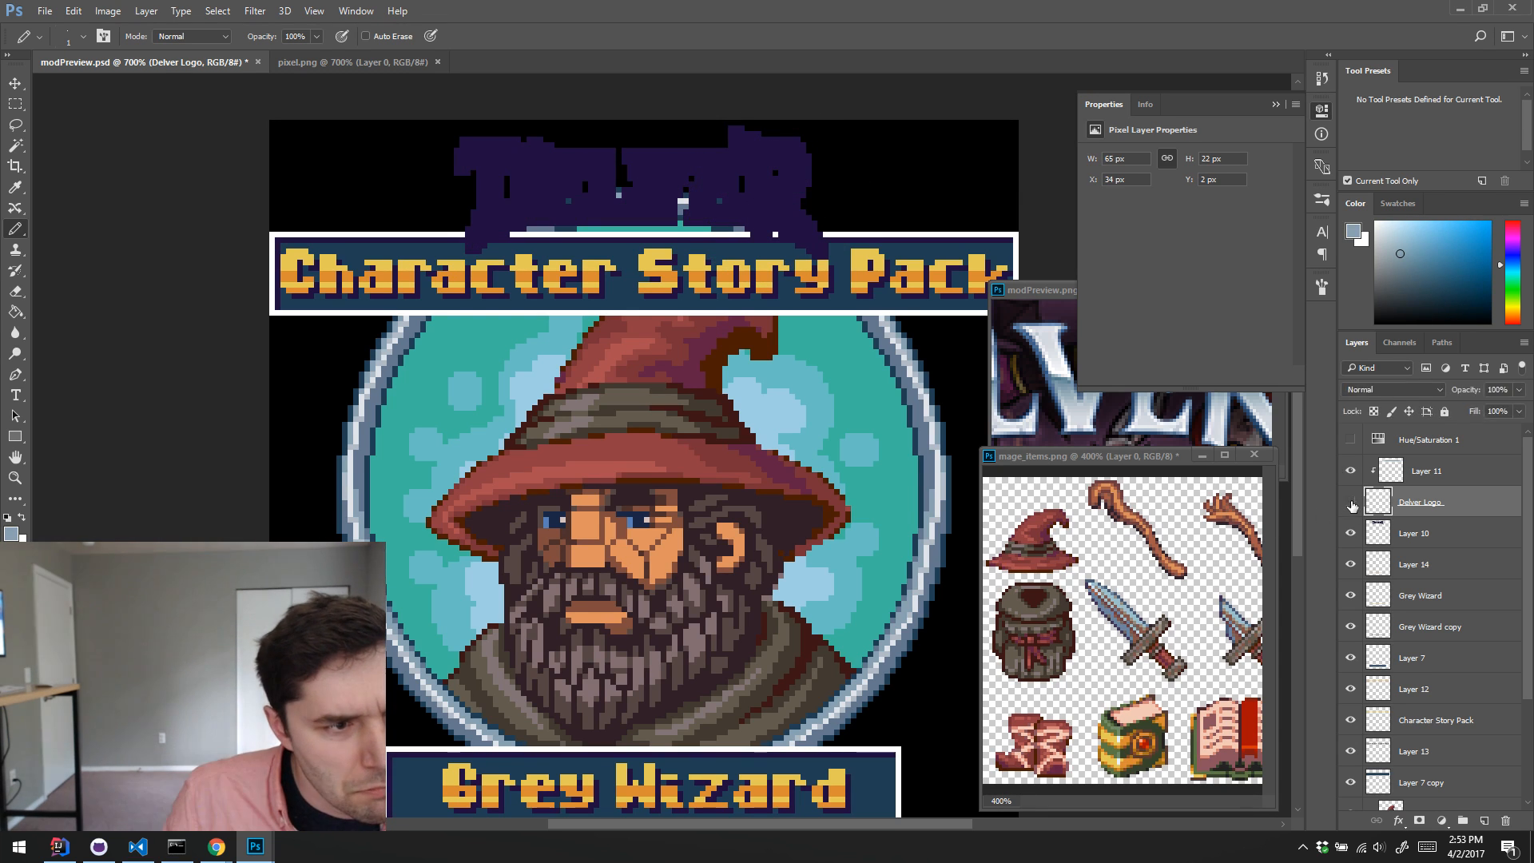
click(1350, 501)
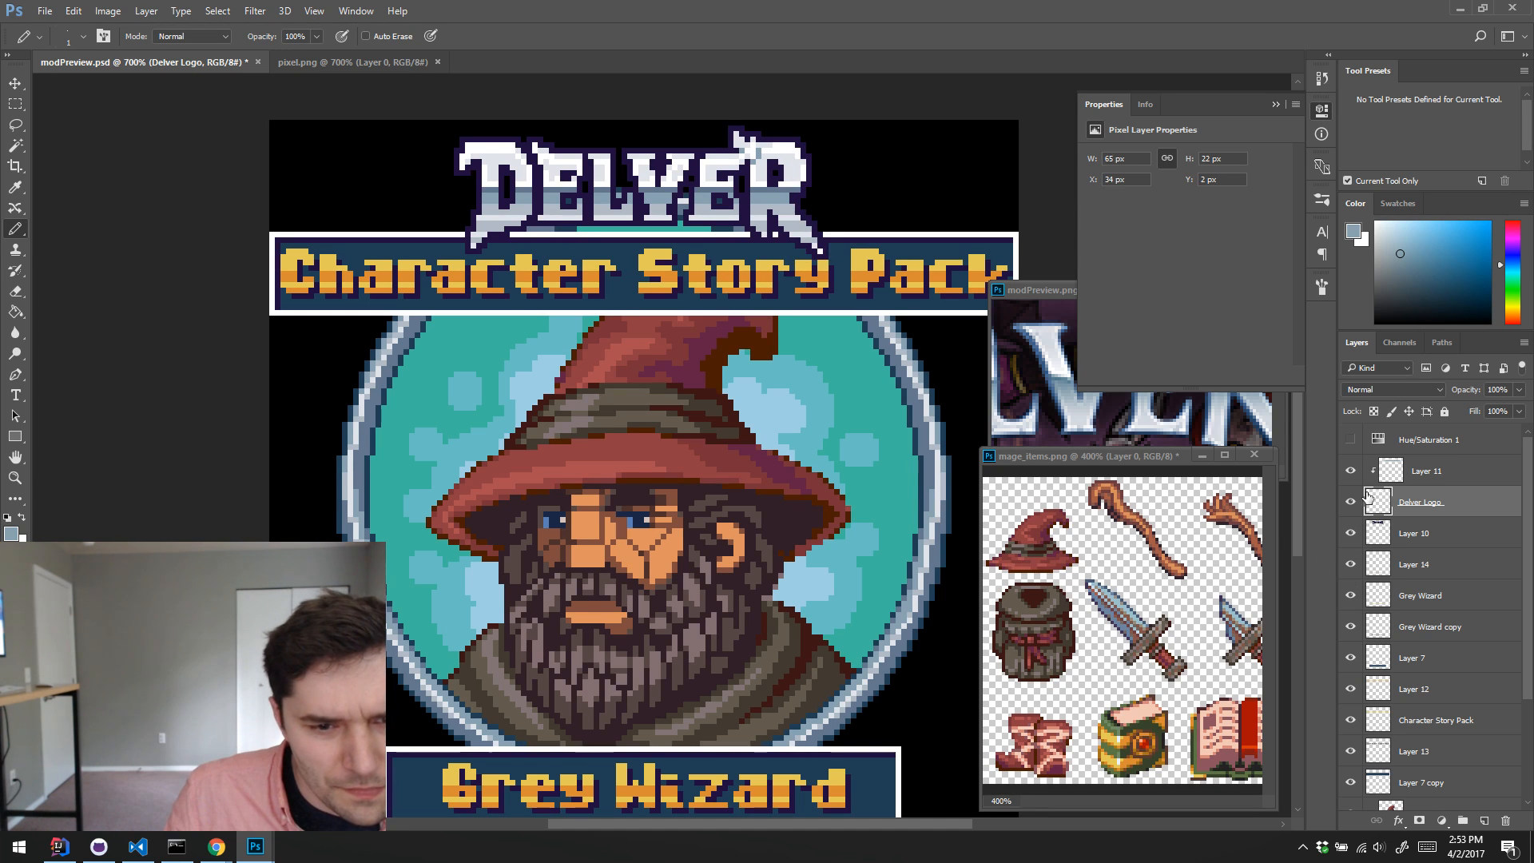
click(1351, 472)
click(1351, 471)
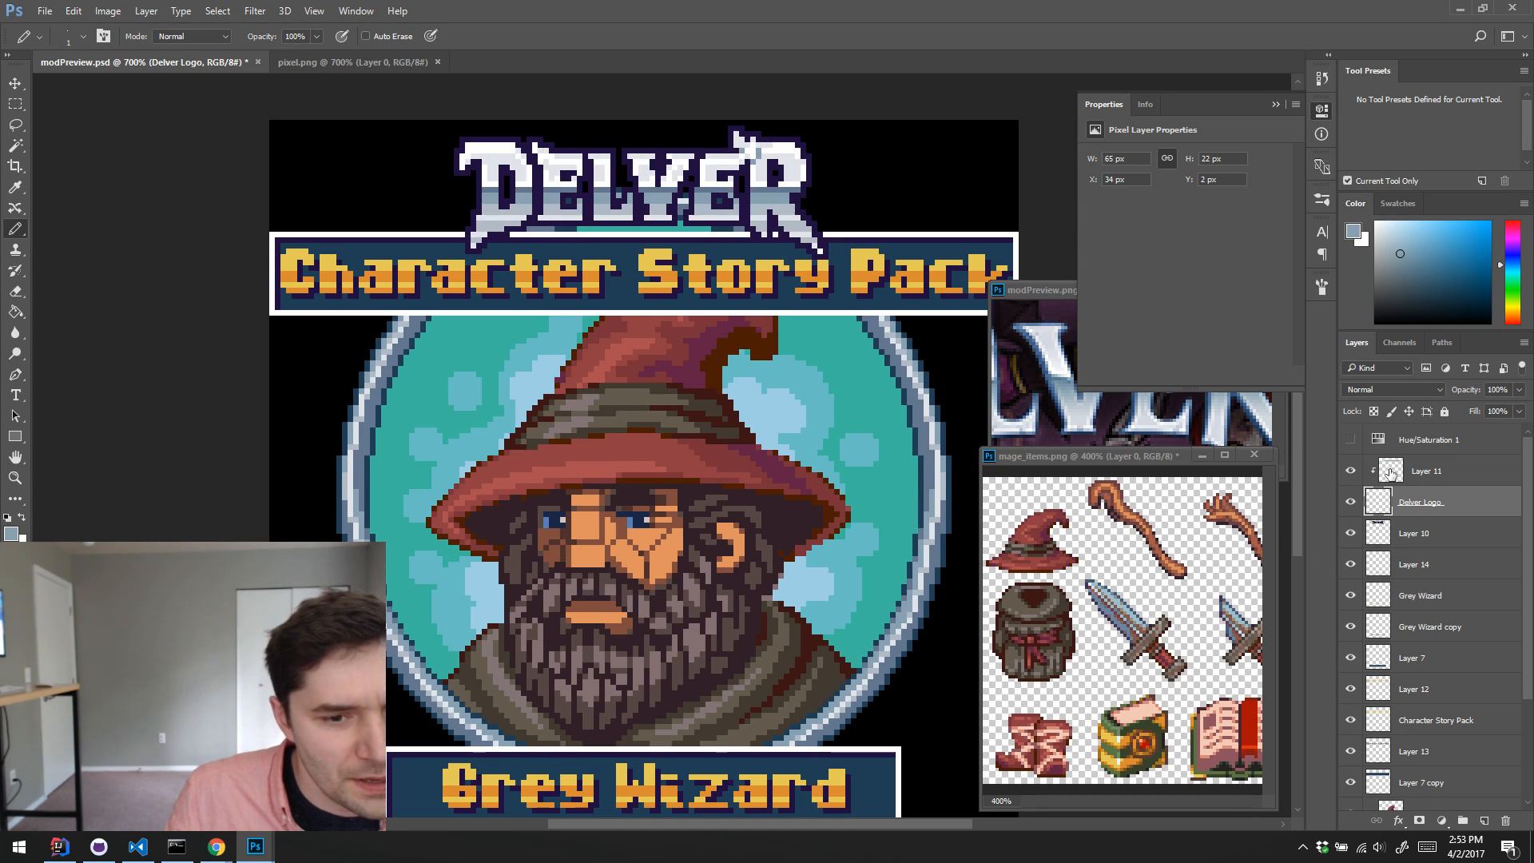
click(1390, 471)
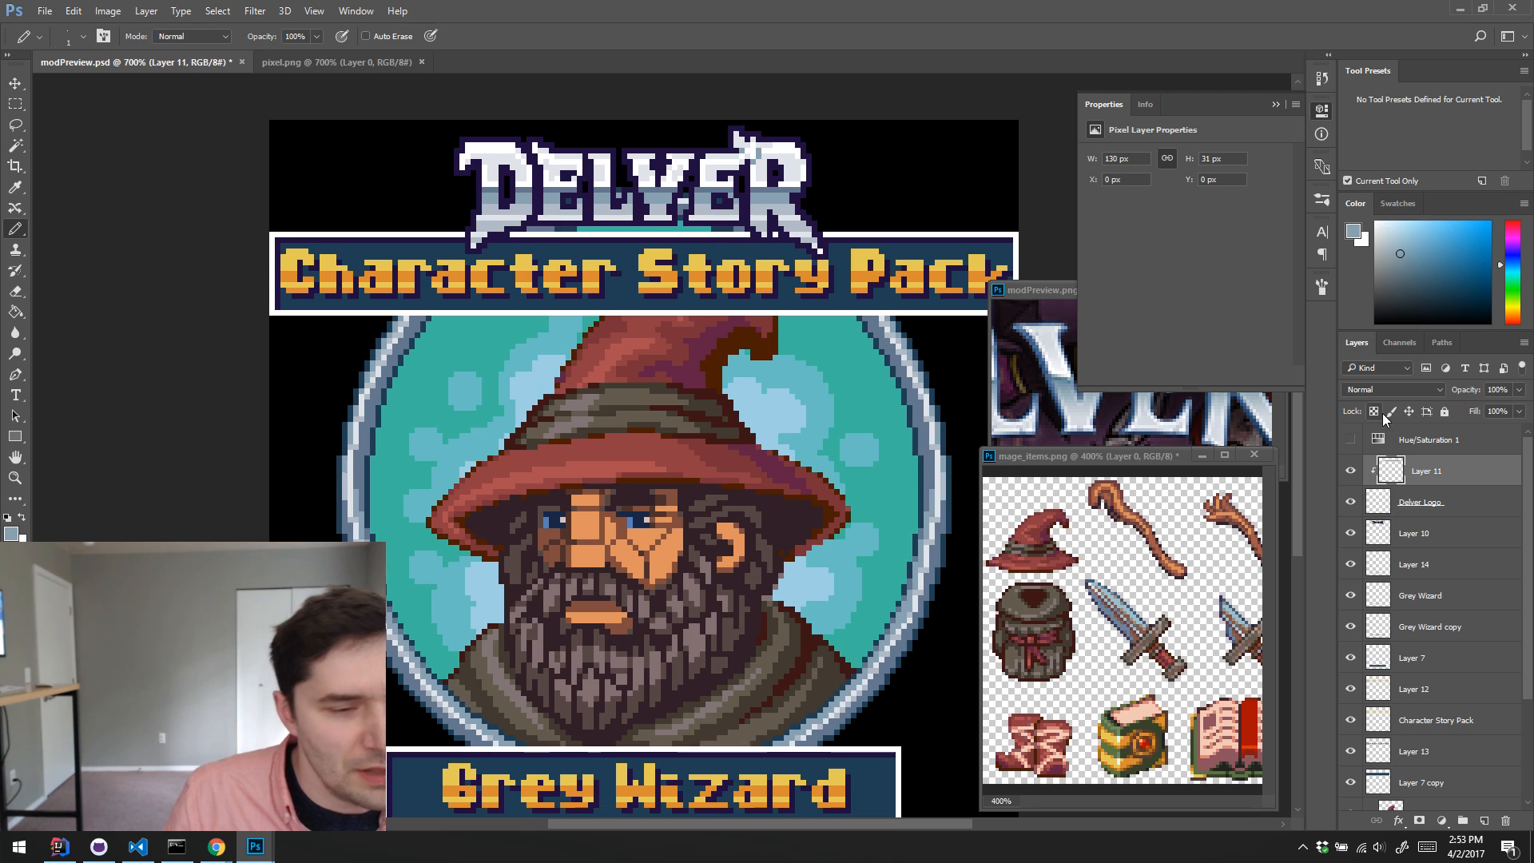
alt+click(767, 189)
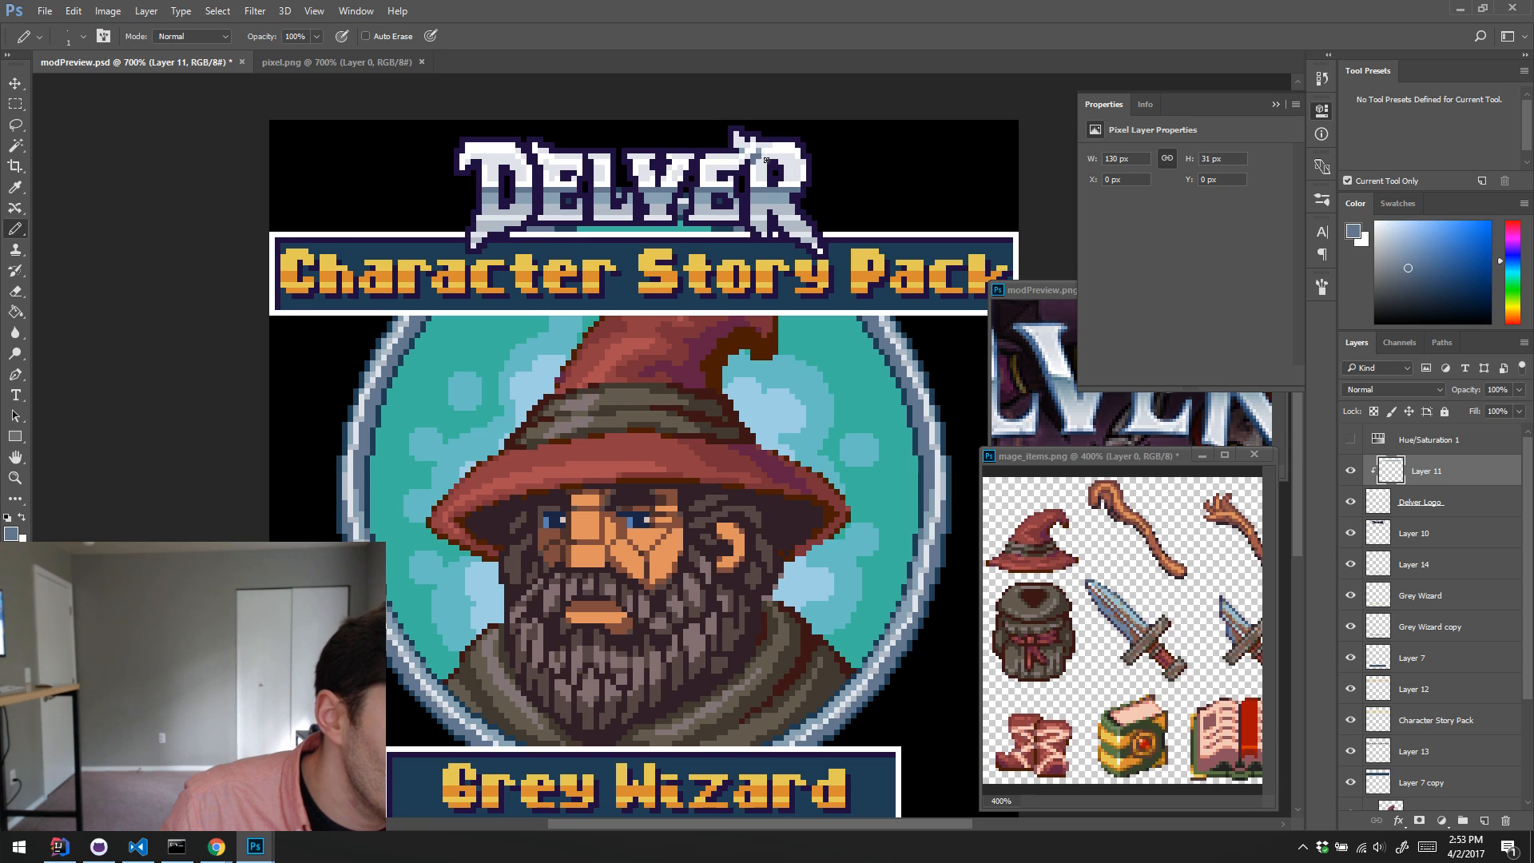
alt+click(755, 153)
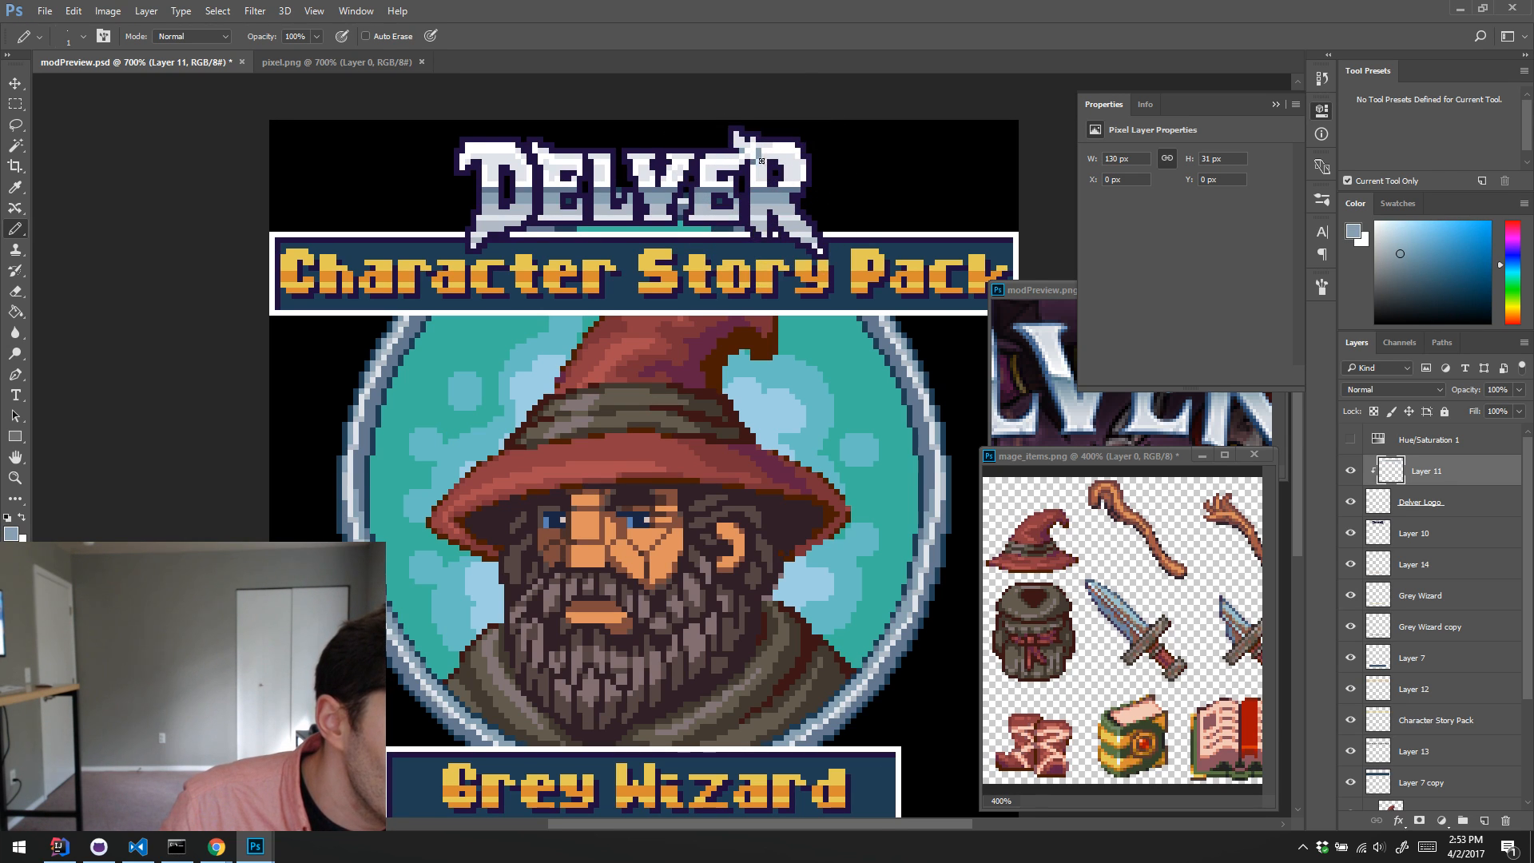
alt+click(766, 153)
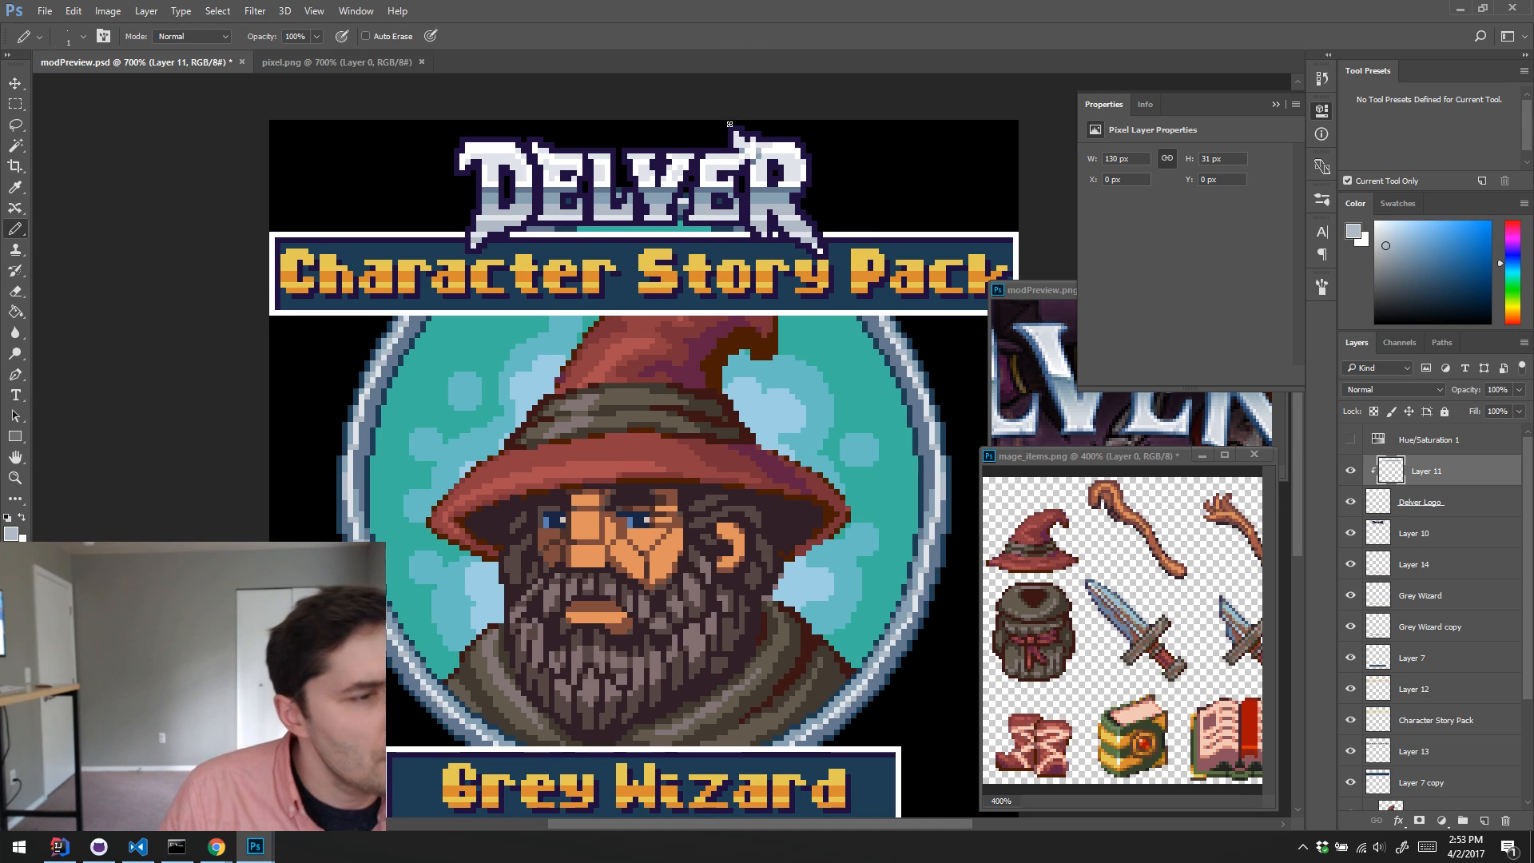
alt+click(752, 151)
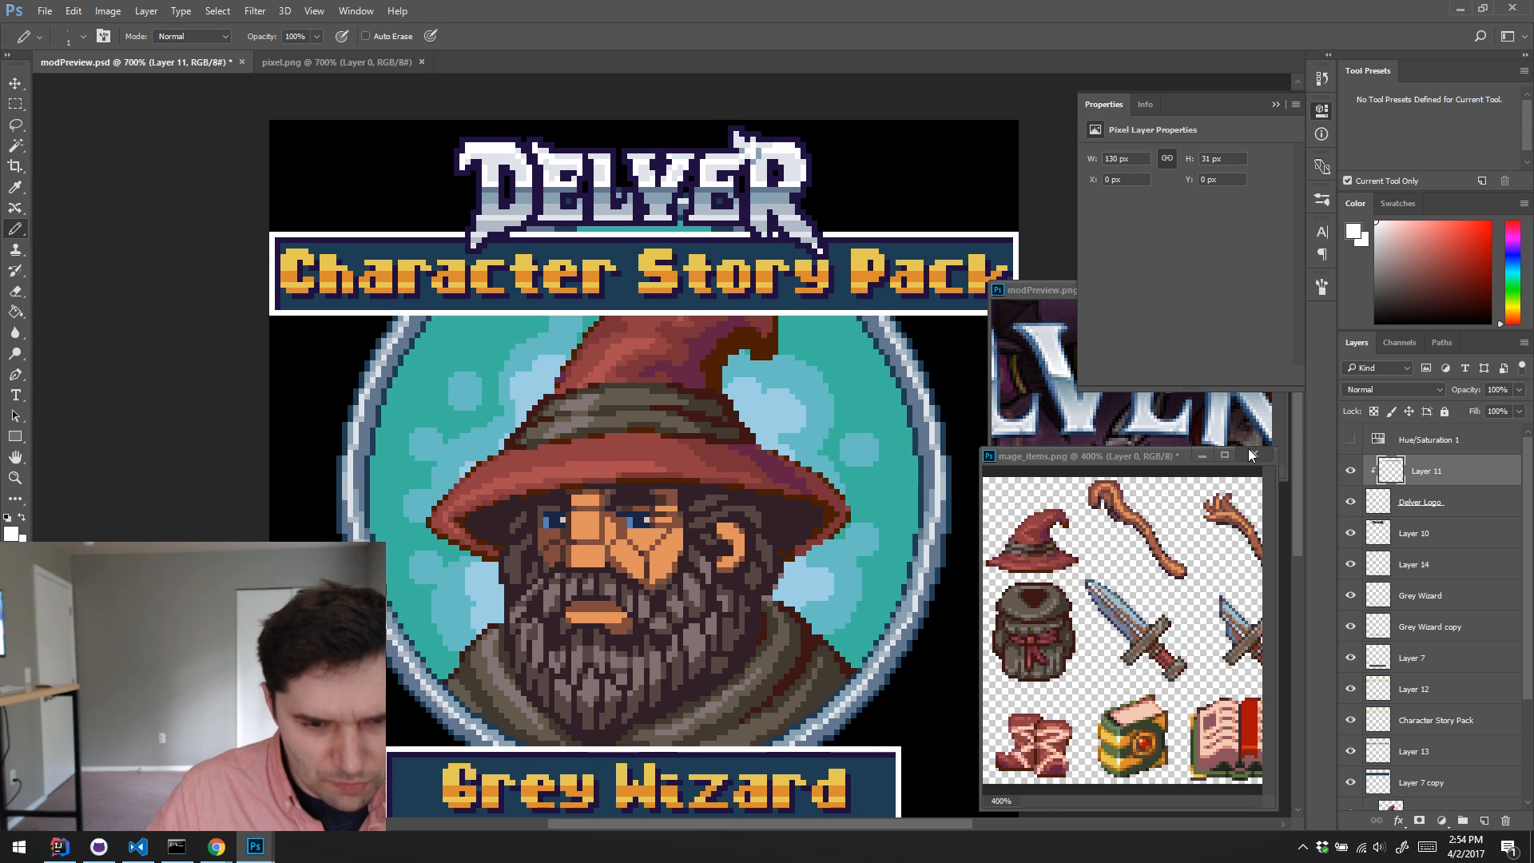
Step: Nudge the logo shading on Layer 11 up 1 px and sample slate blue from the letter R
key(v)
key(Up)
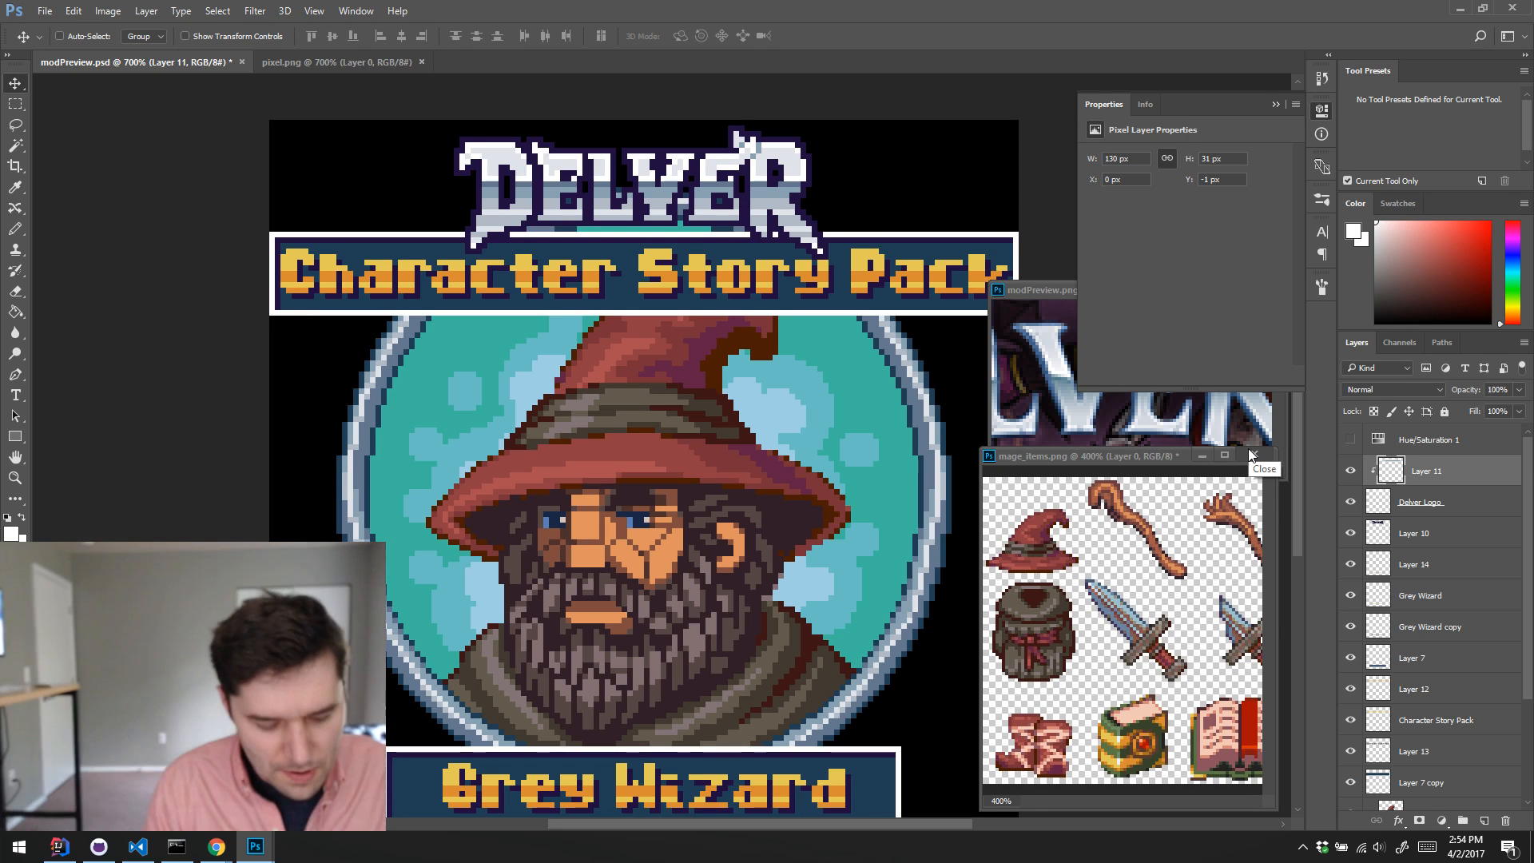
key(b)
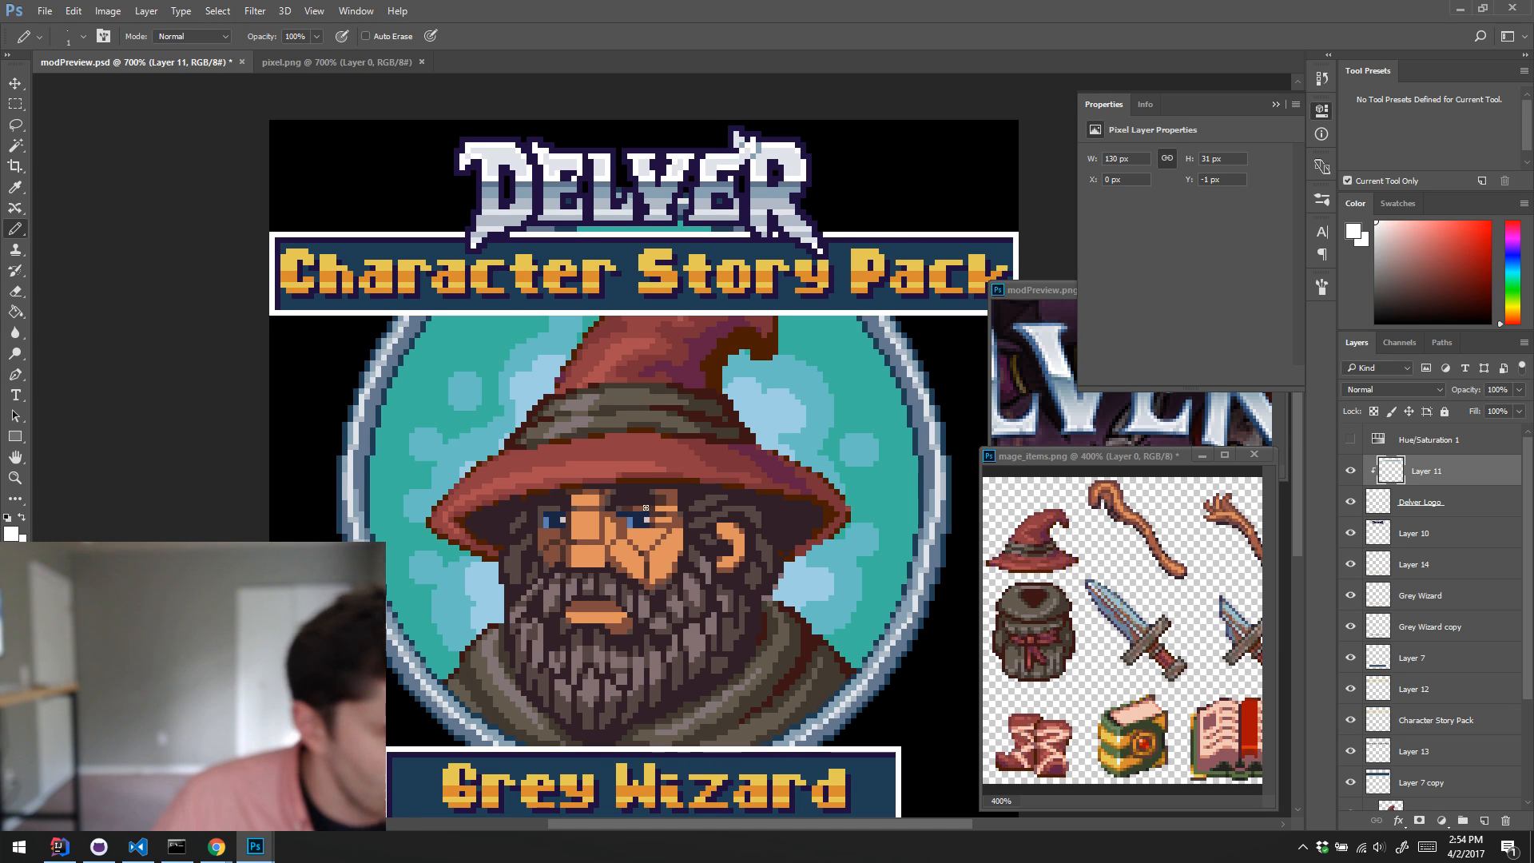
scroll(676, 477, down, 2)
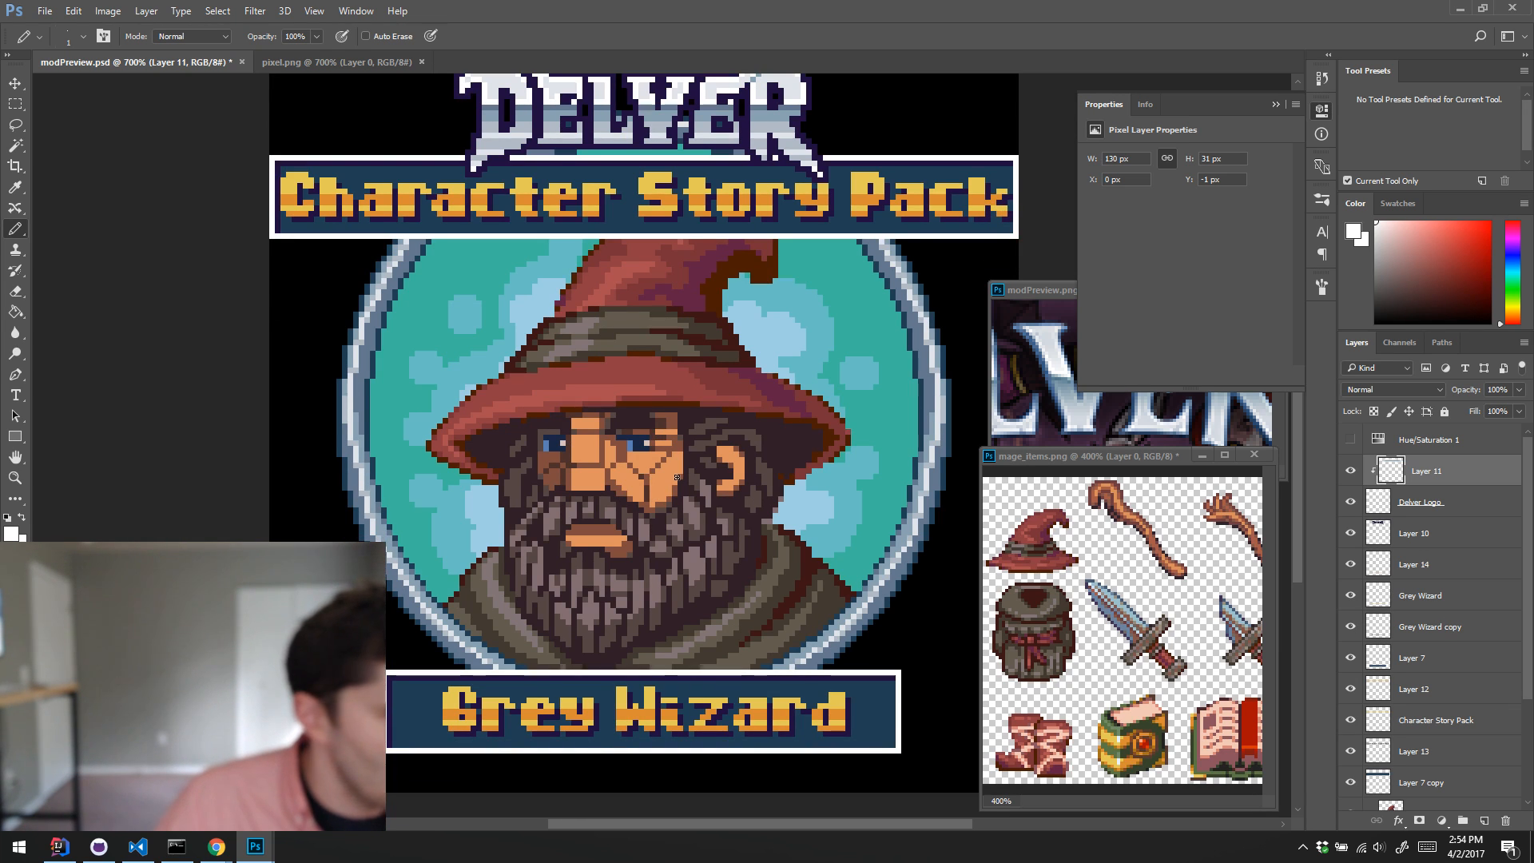
scroll(676, 477, up, 1)
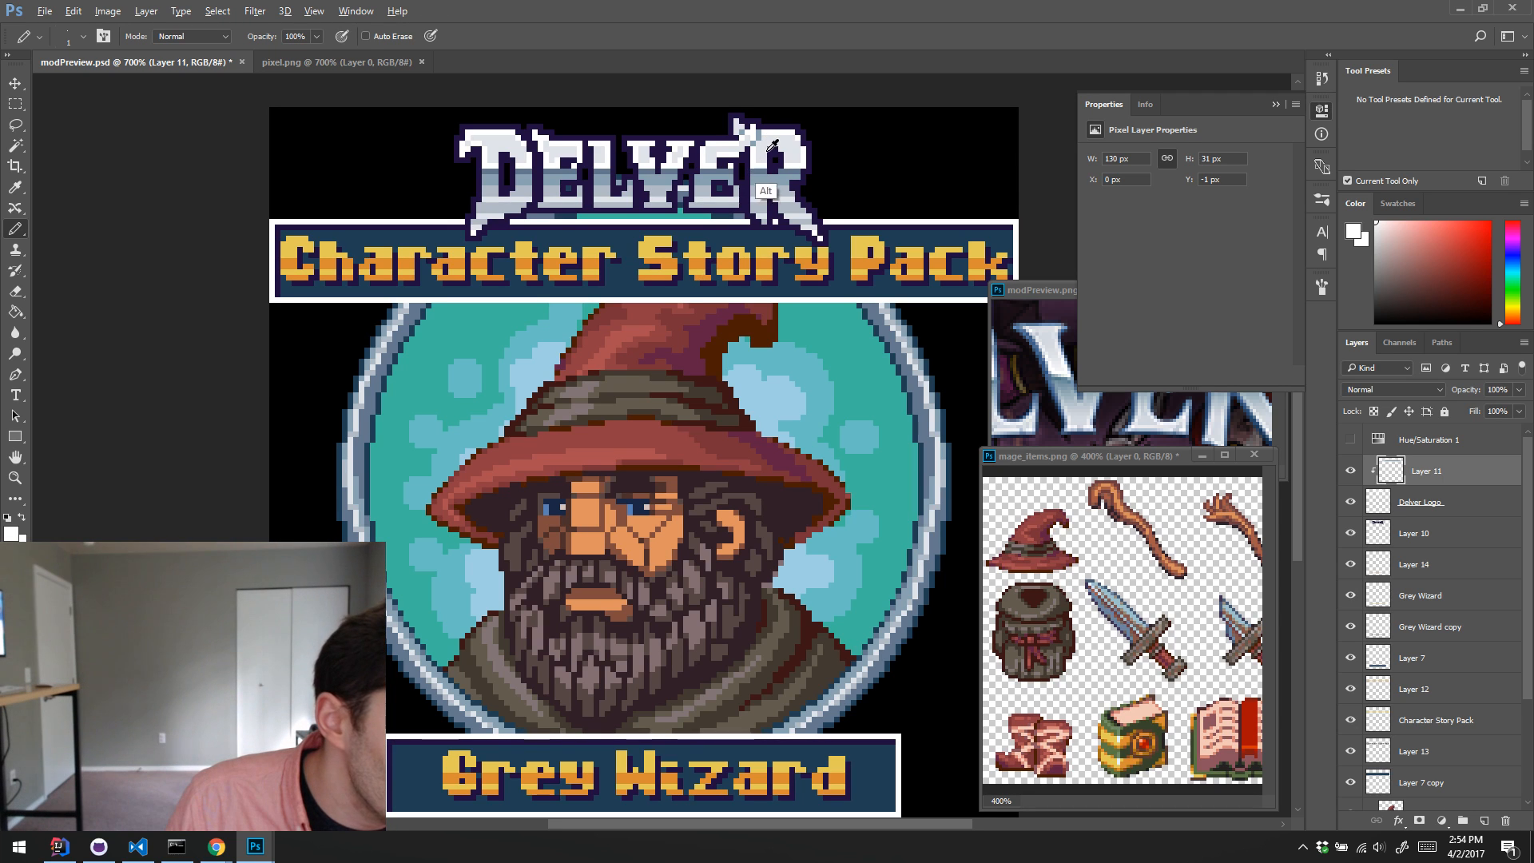
alt+click(763, 210)
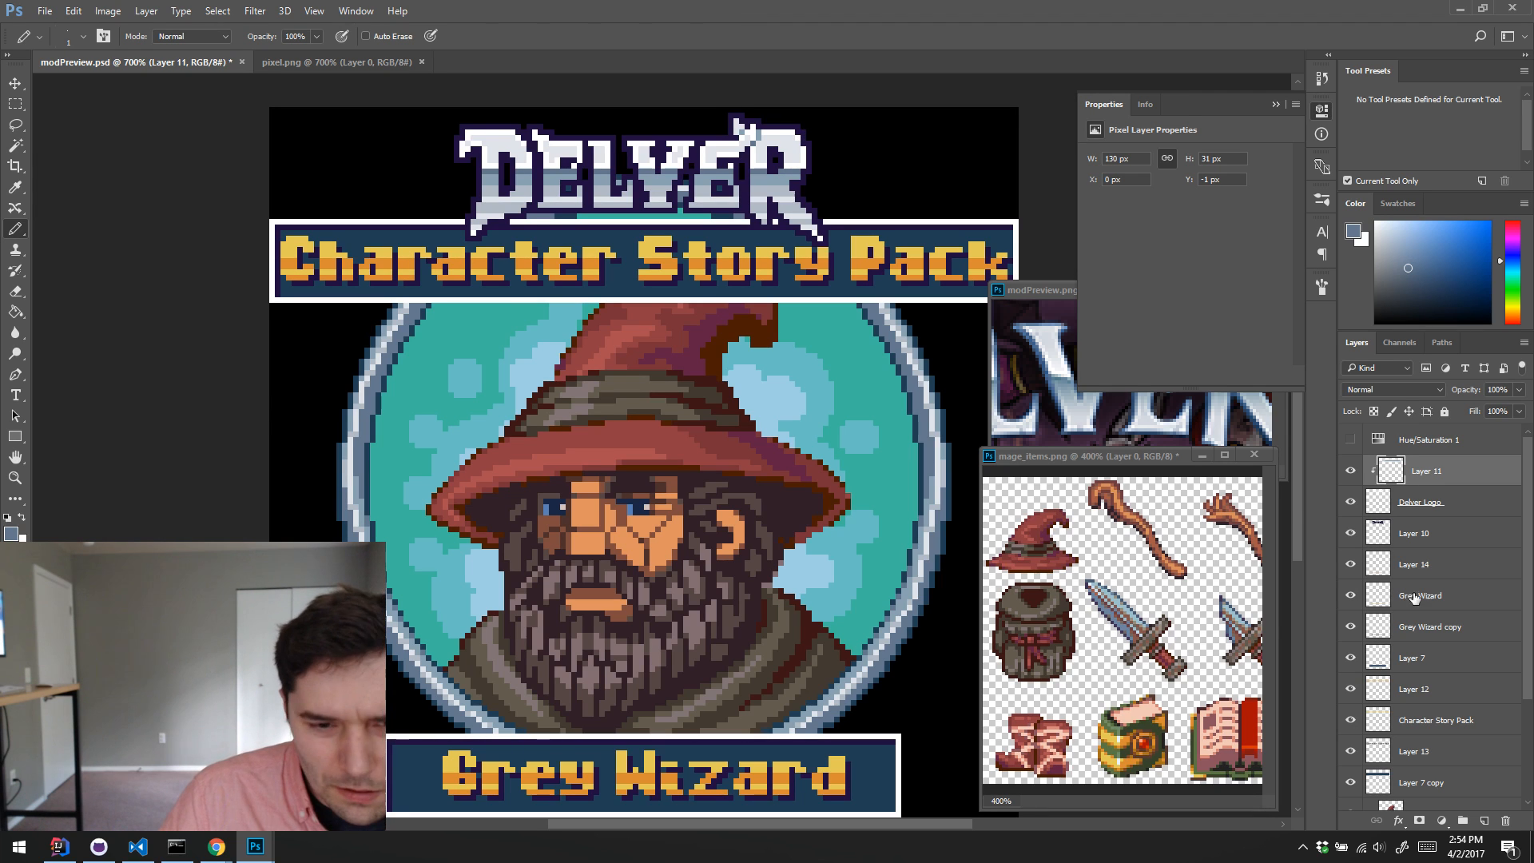
Step: Copy the merged content of the whole canvas and paste it as a new layer directly above Layer 11
scroll(1473, 607, down, 3)
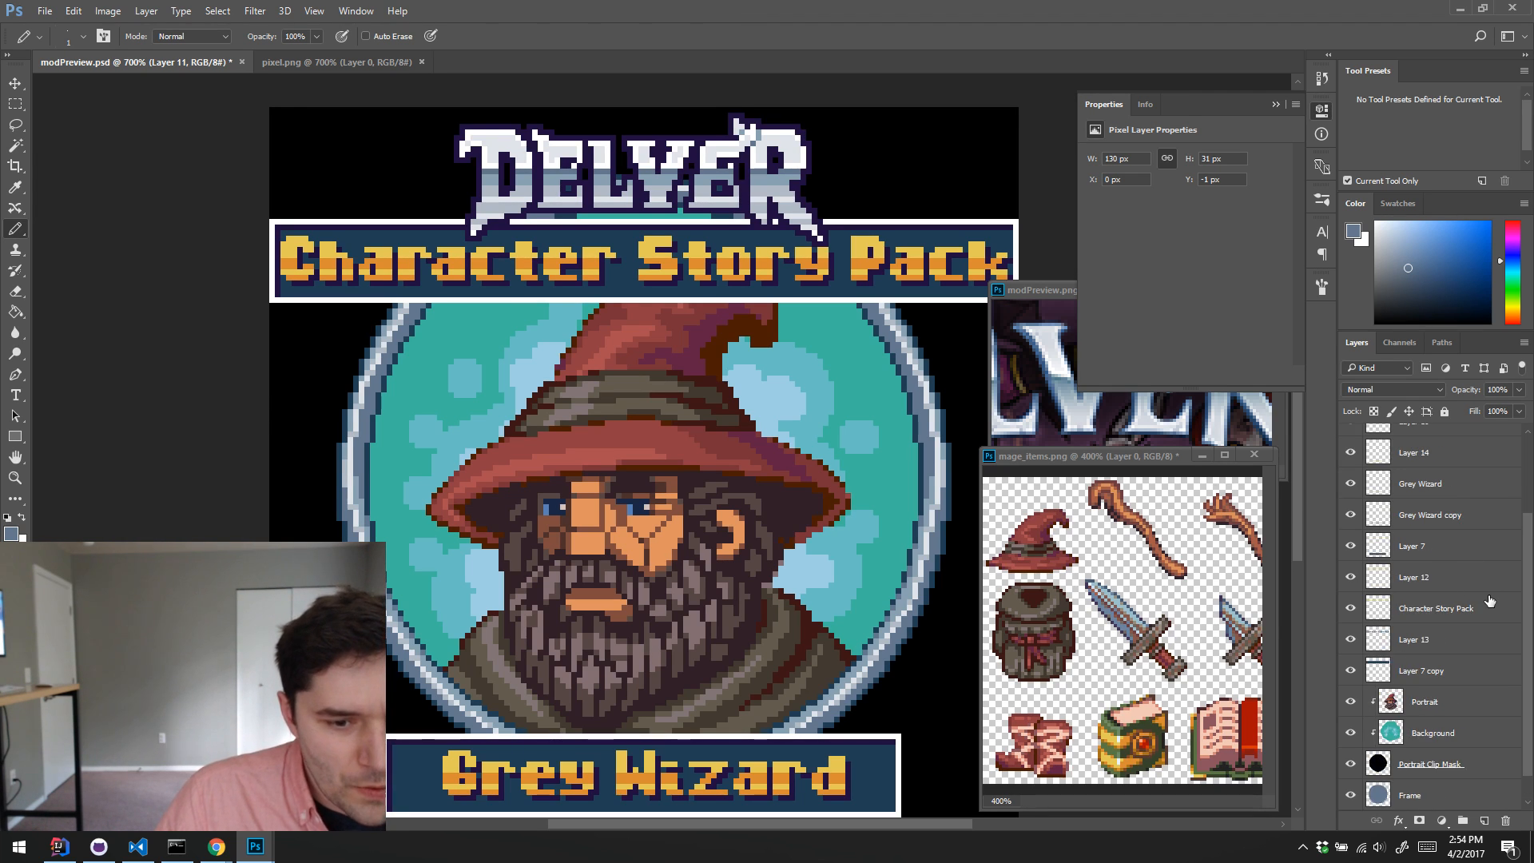
key(ctrl+a)
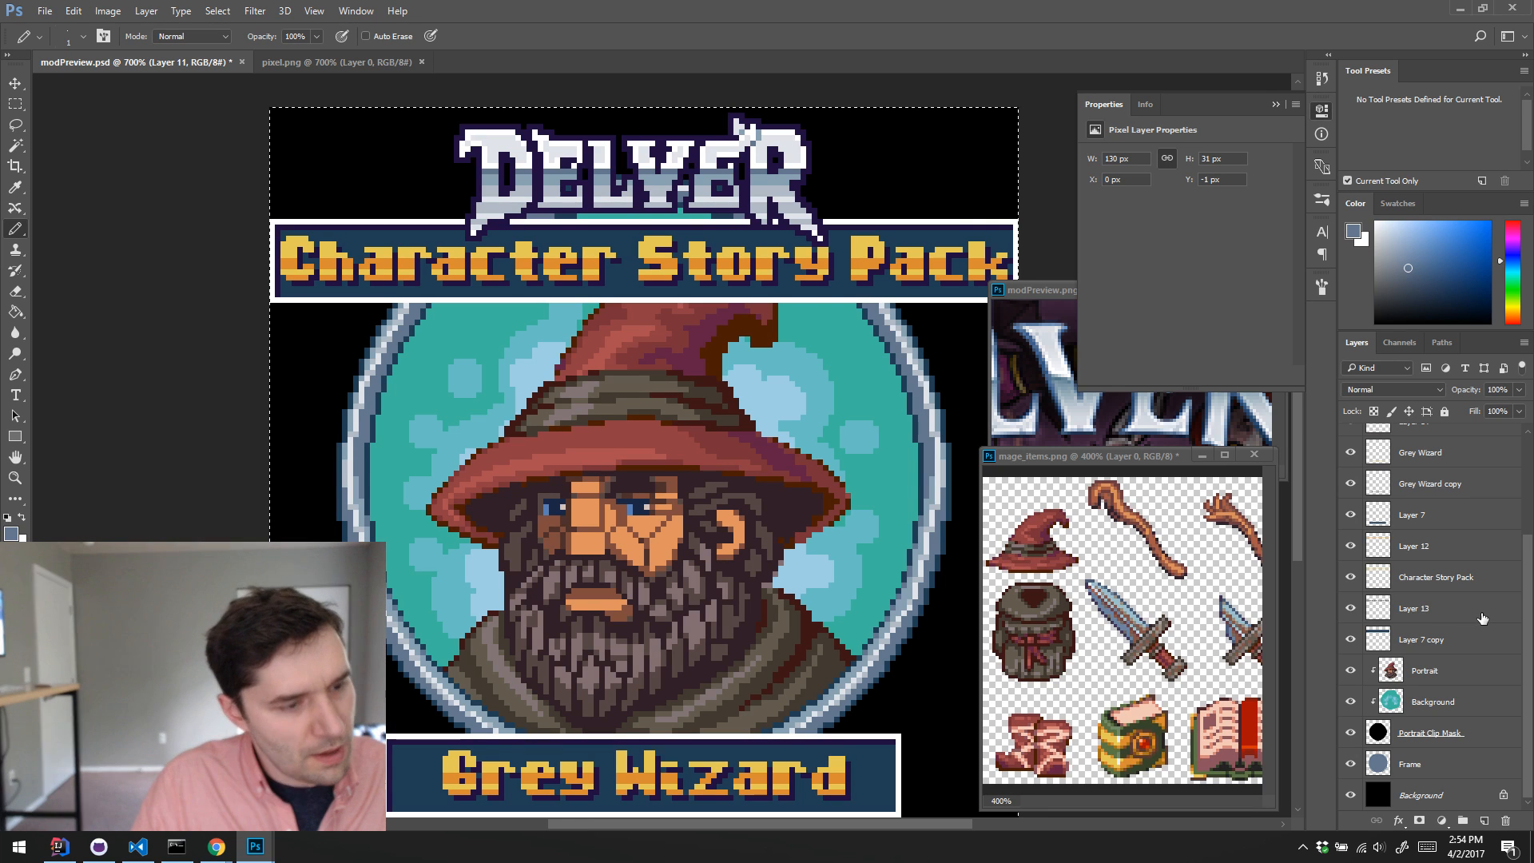
scroll(1473, 607, up, 3)
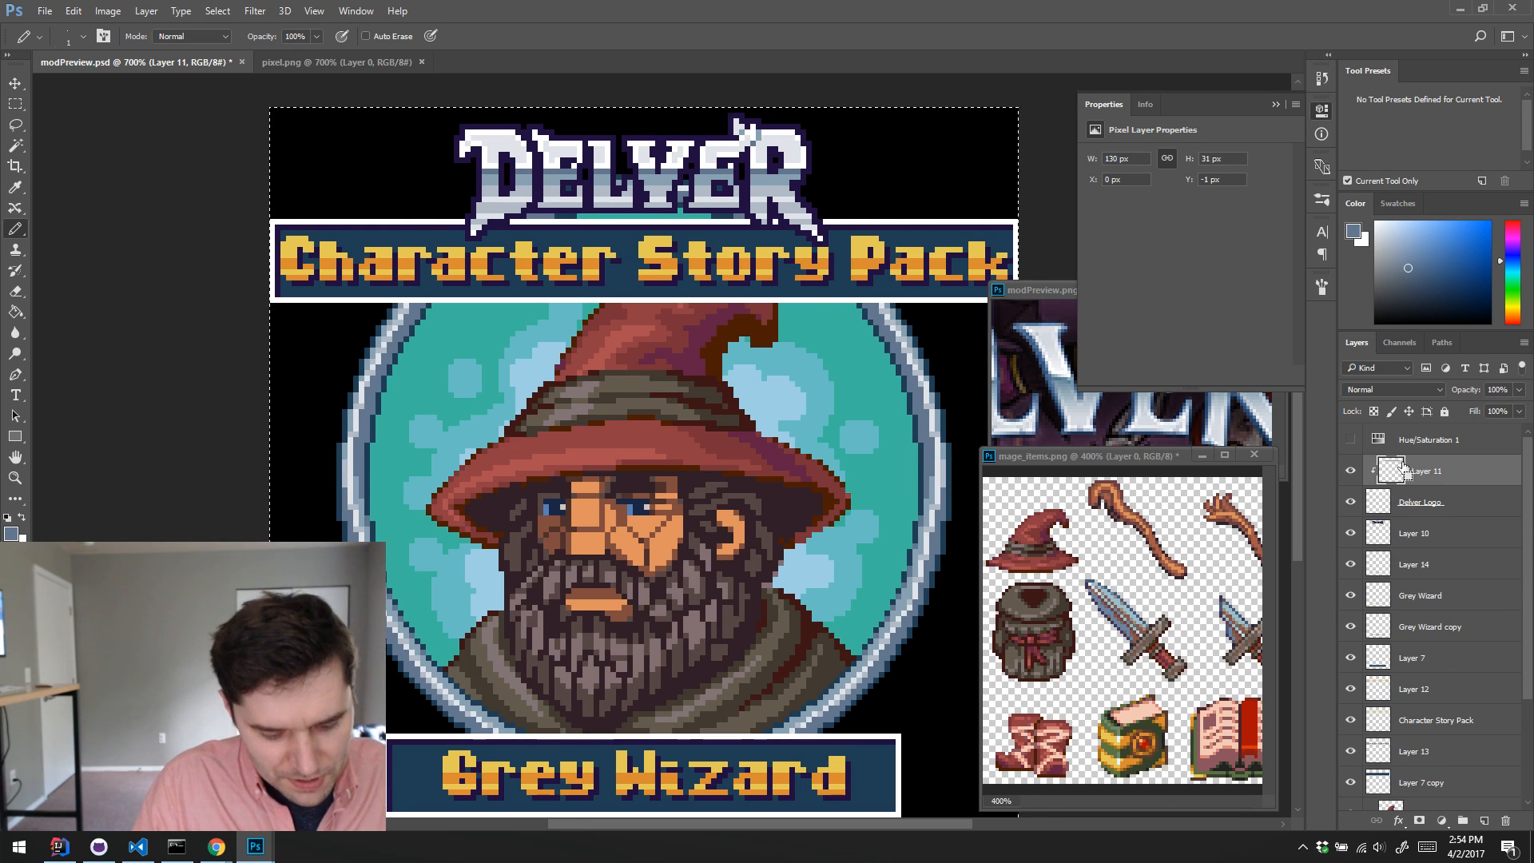
key(ctrl+v)
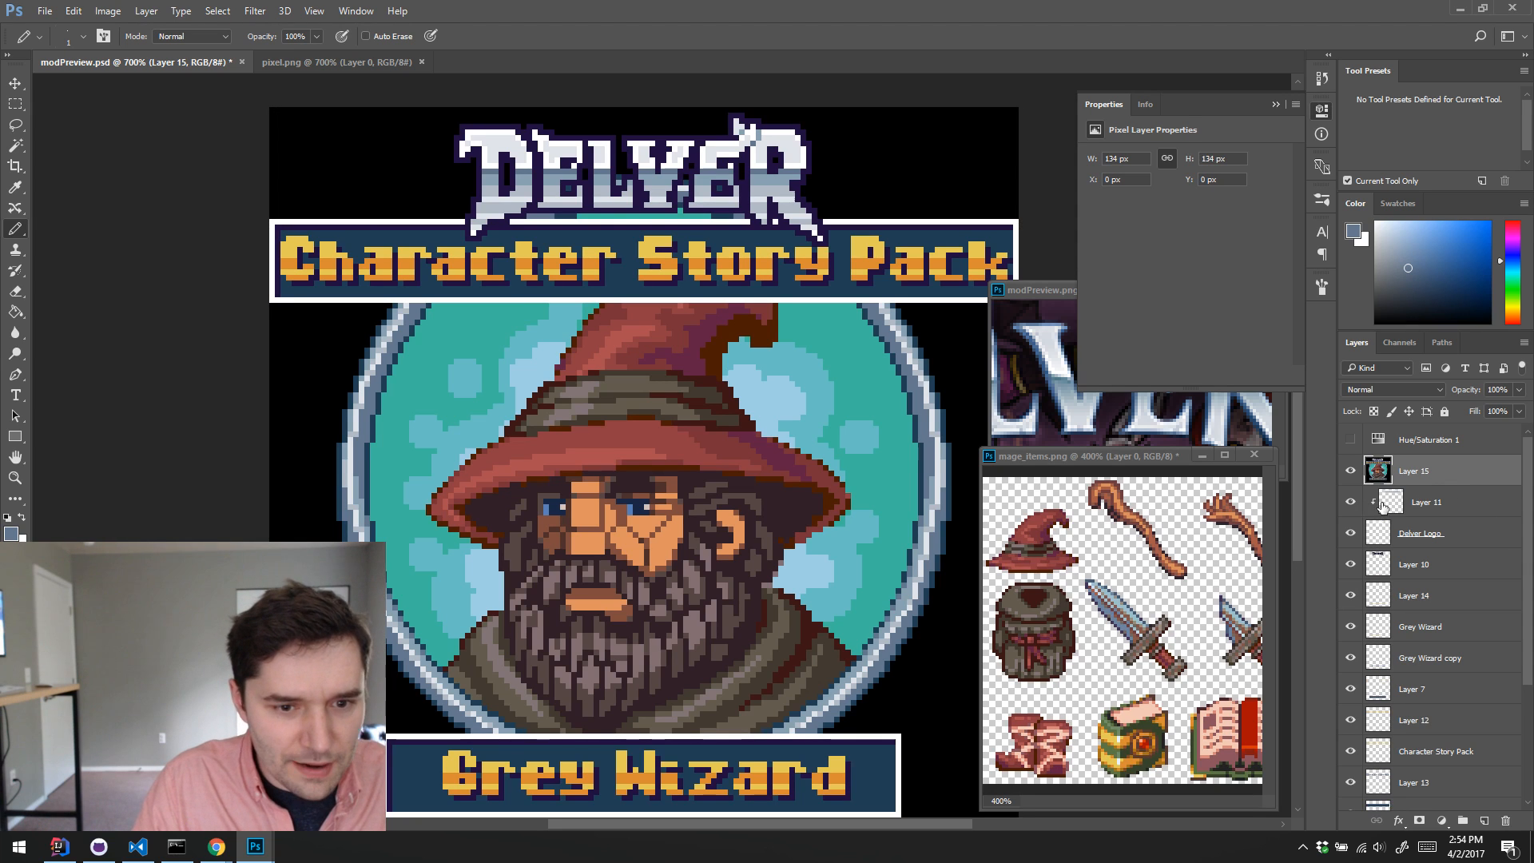
Step: Hide all the layers from Layer 11 down to Frame beneath the pasted composite
click(1350, 502)
scroll(1351, 519, down, 2)
scroll(1352, 519, up, 2)
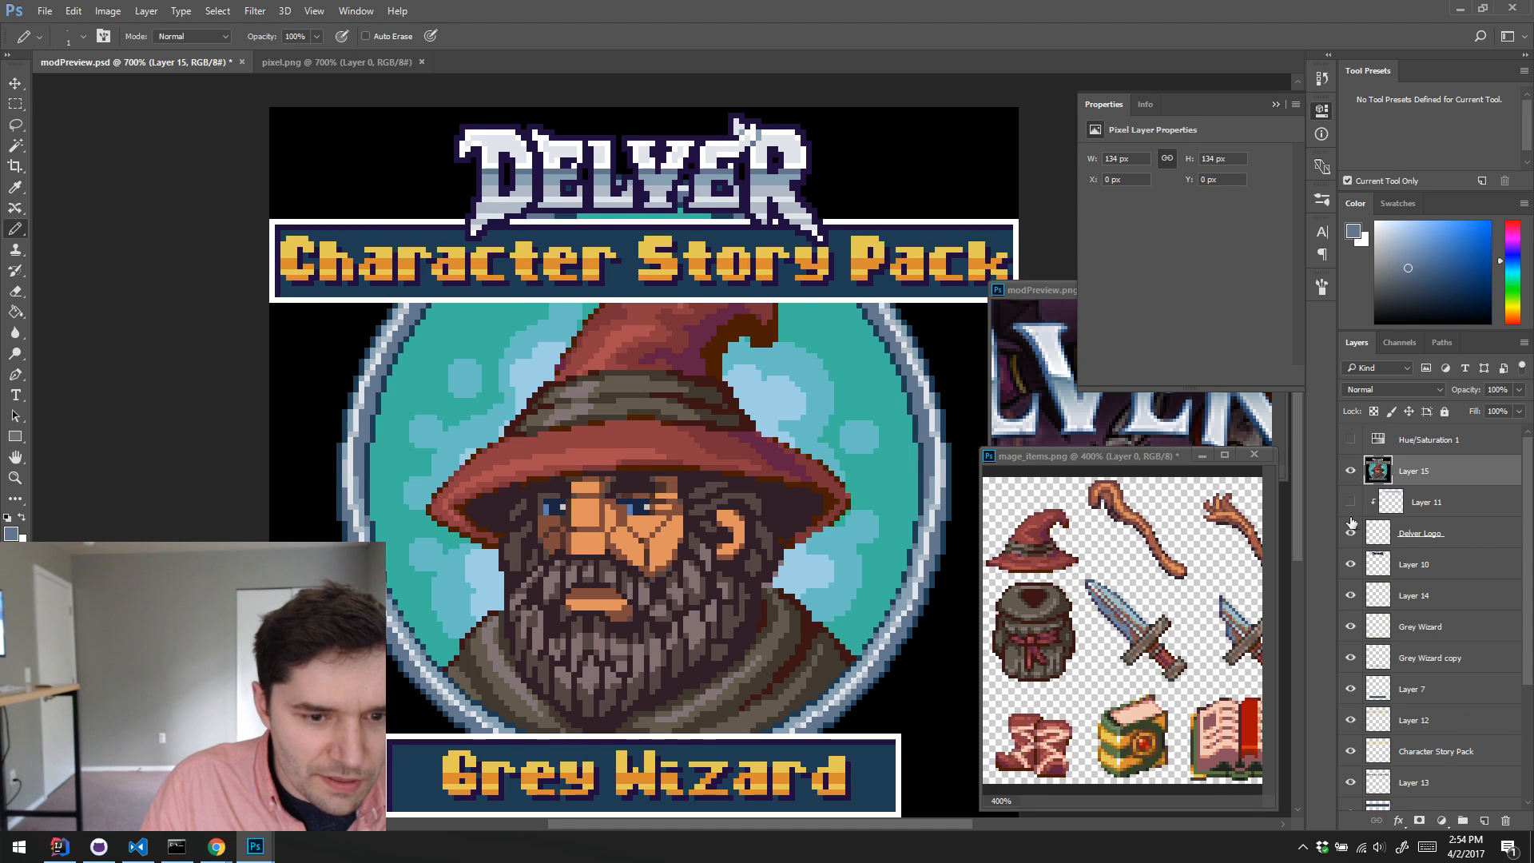
drag(1350, 530, 1351, 763)
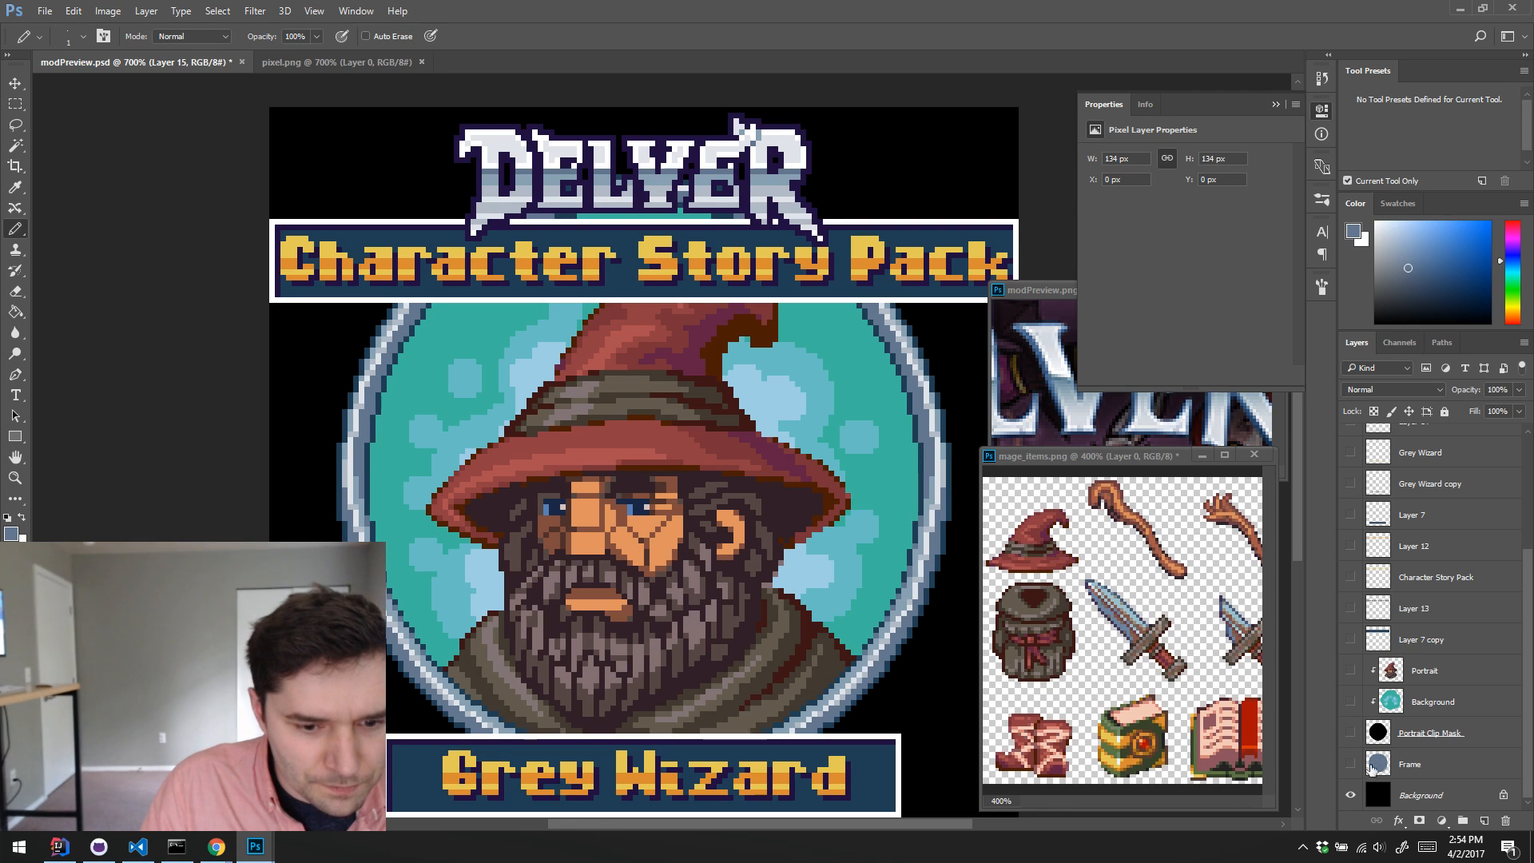
scroll(1414, 606, up, 3)
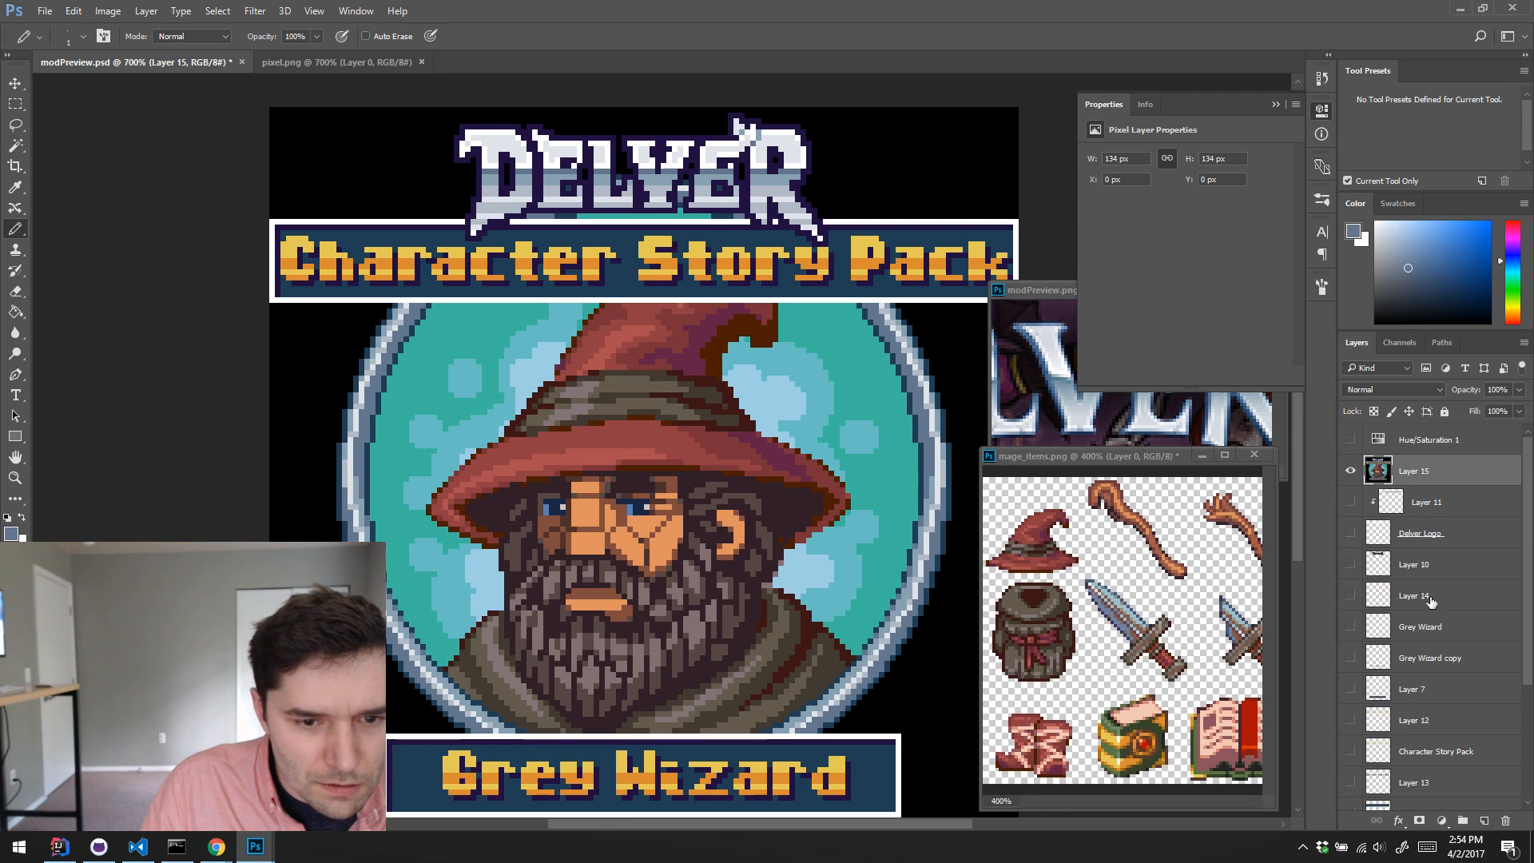
Step: Create a layer group named Original directly above Layer 11
click(1446, 510)
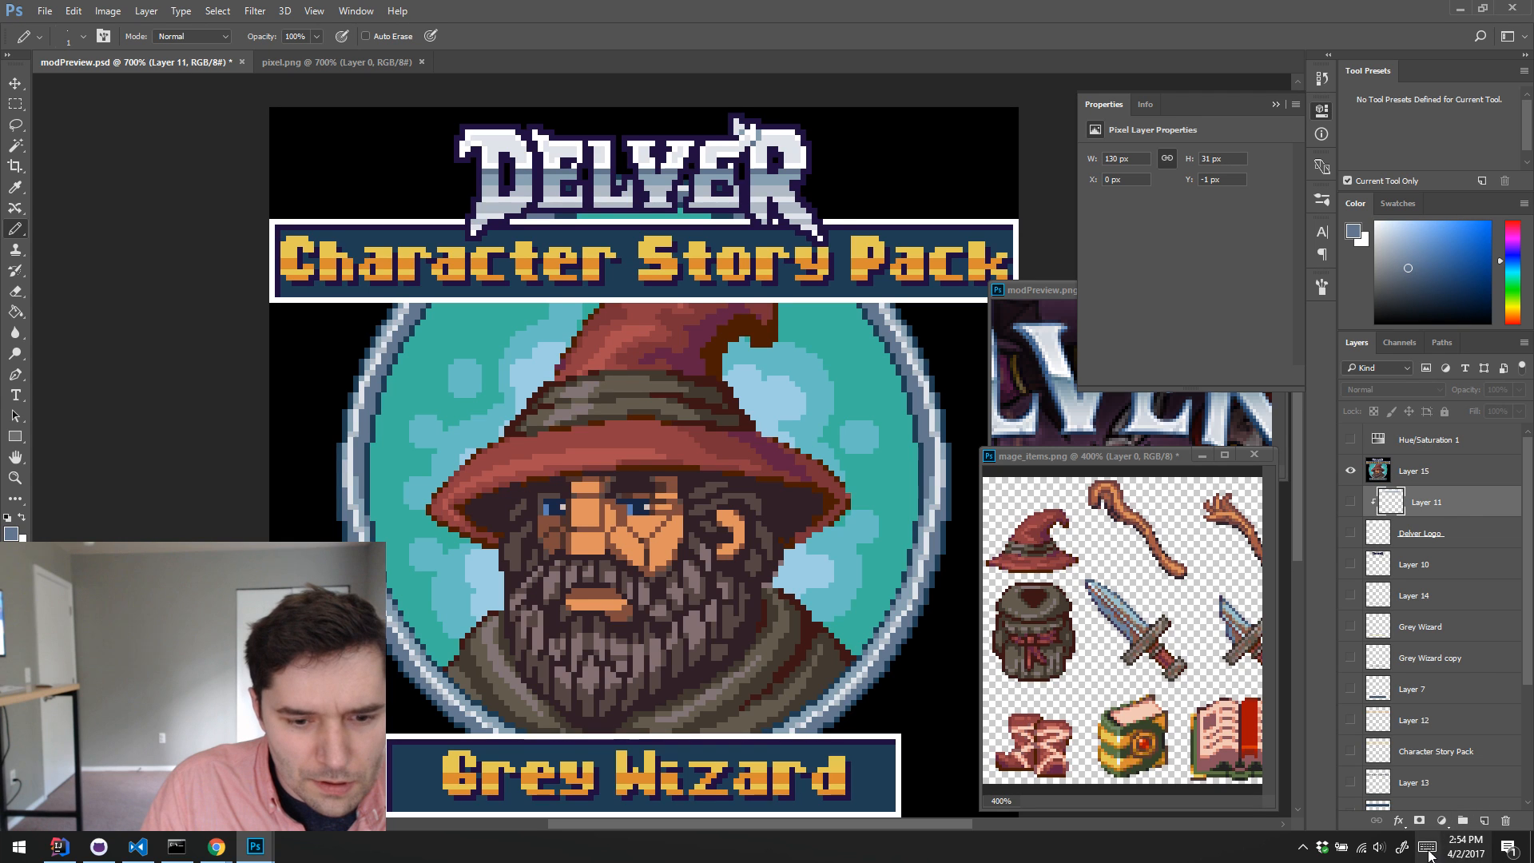
click(1462, 820)
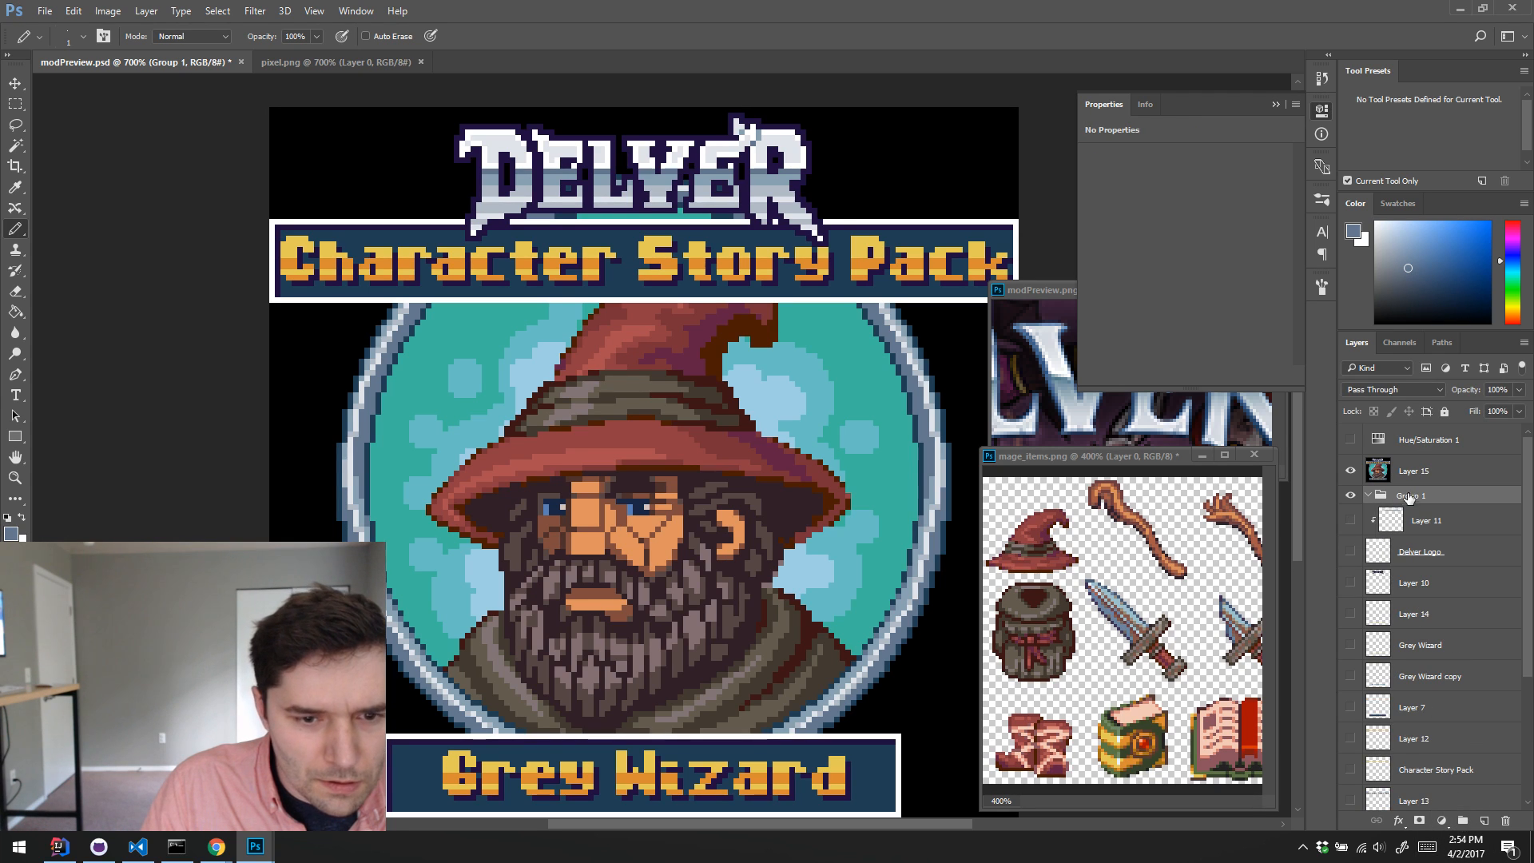
double_click(1411, 496)
text(Origi)
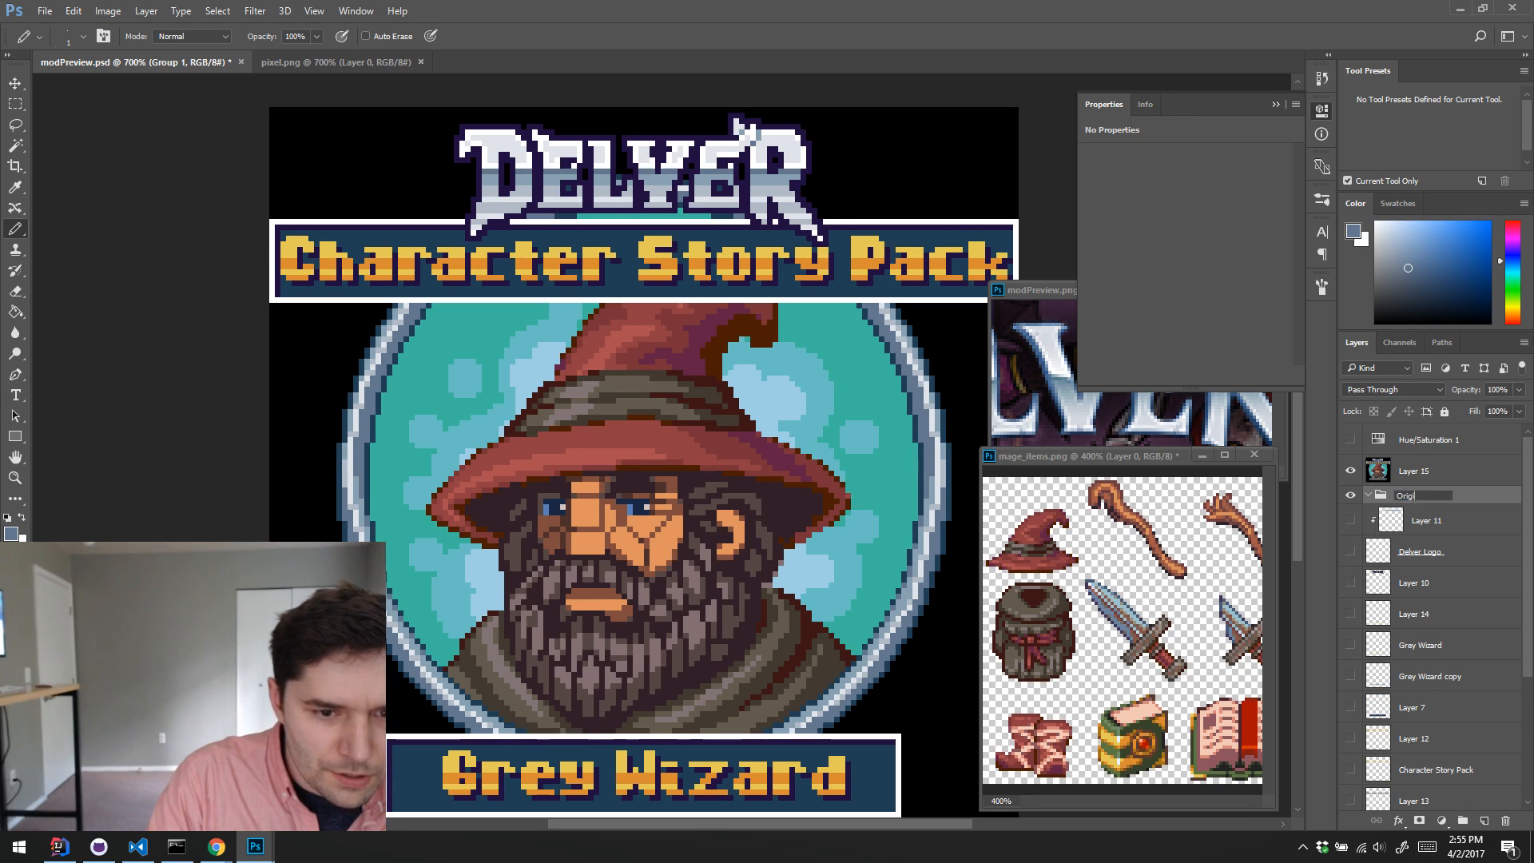
key(Return)
Step: Try to move all the layers from Layer 11 down to Background into the Original group
click(1442, 530)
scroll(1413, 576, down, 3)
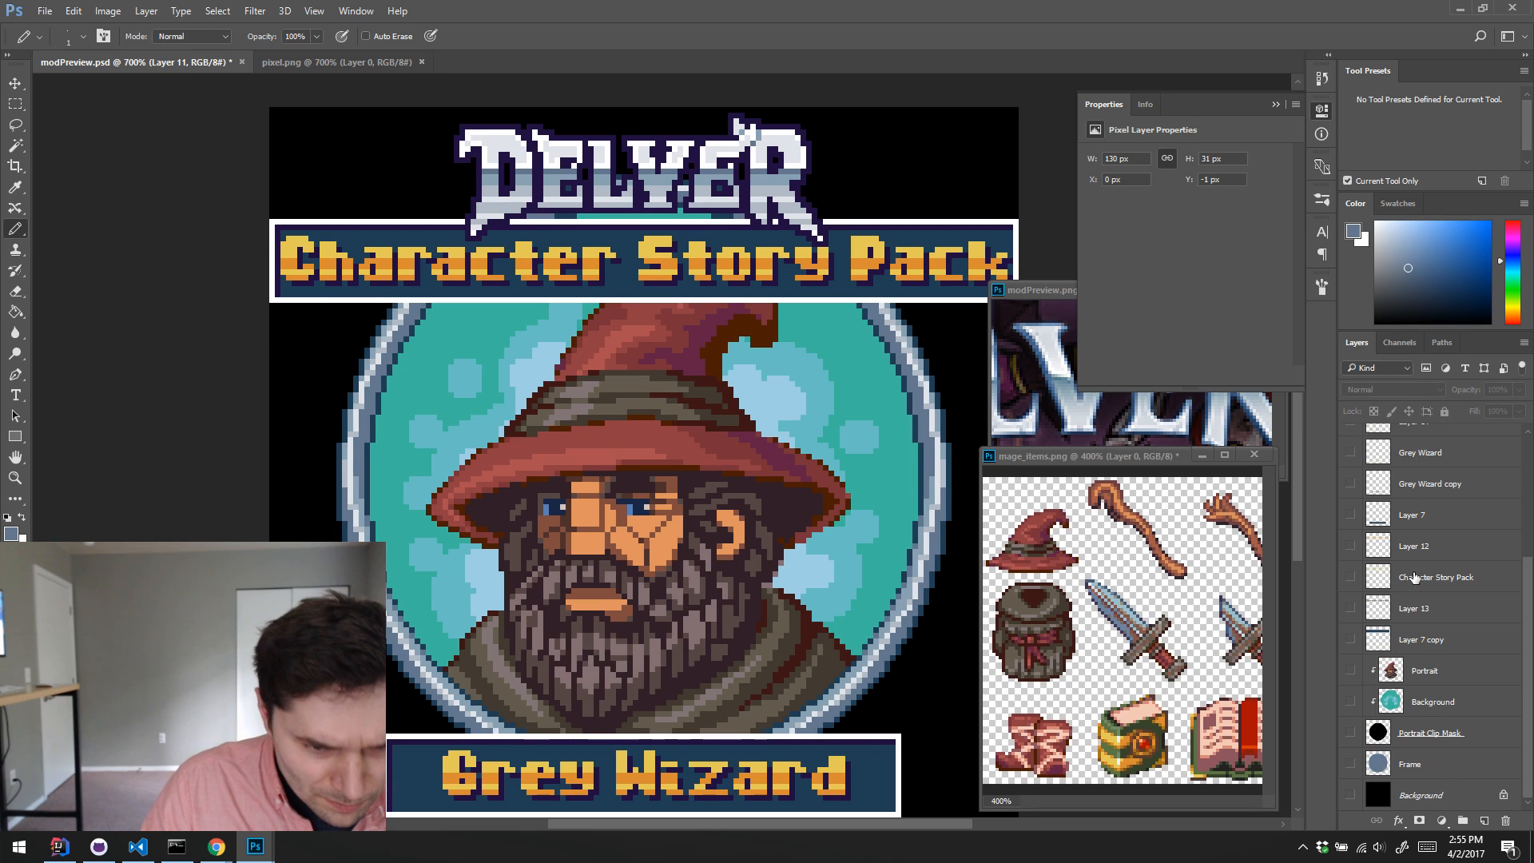
shift+click(1459, 800)
scroll(1458, 661, up, 3)
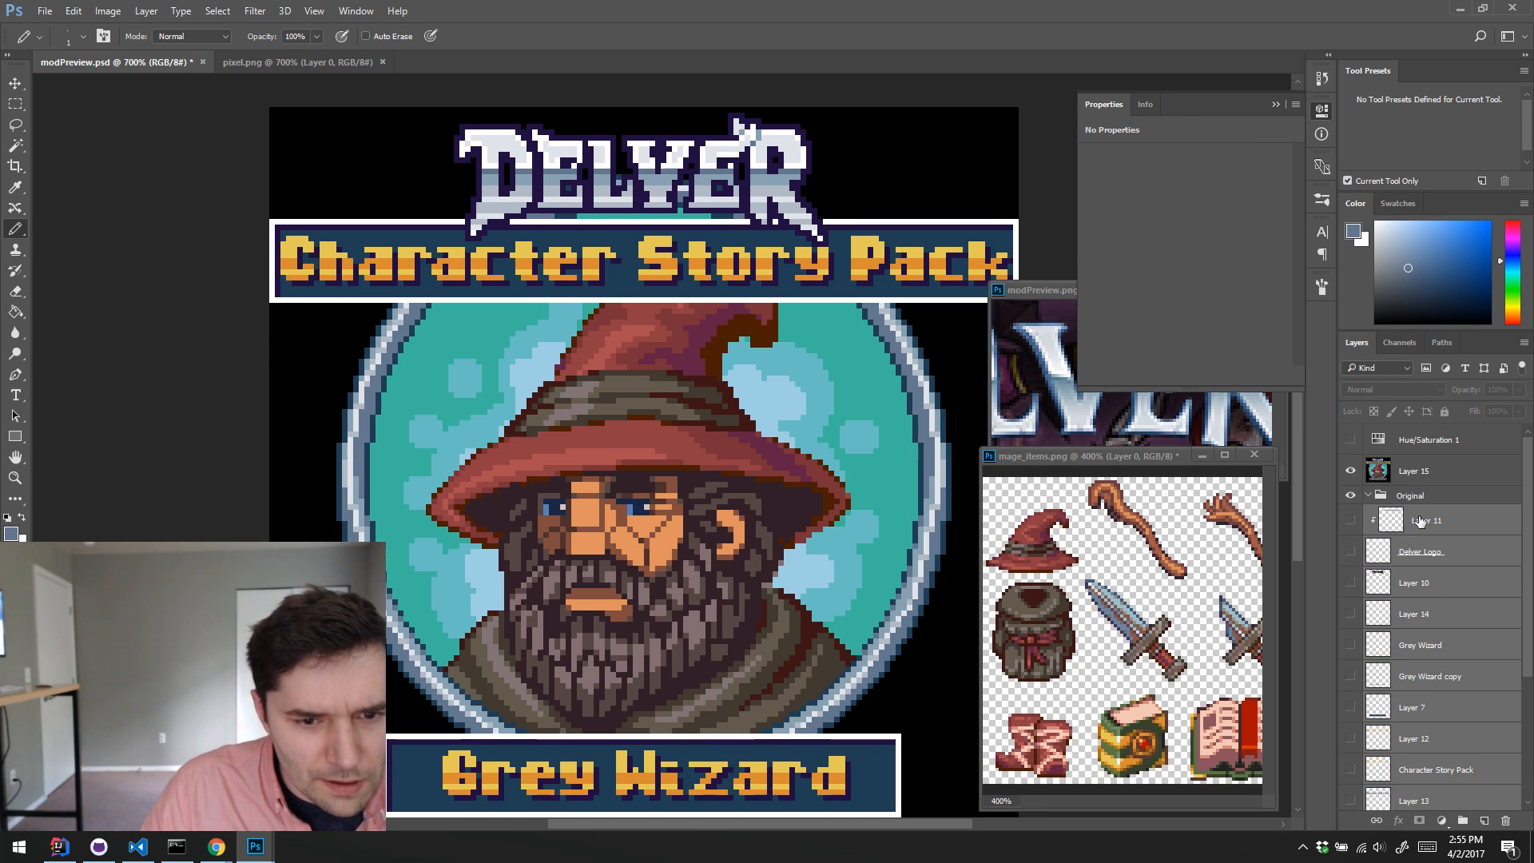
drag(1421, 517, 1426, 496)
click(1374, 496)
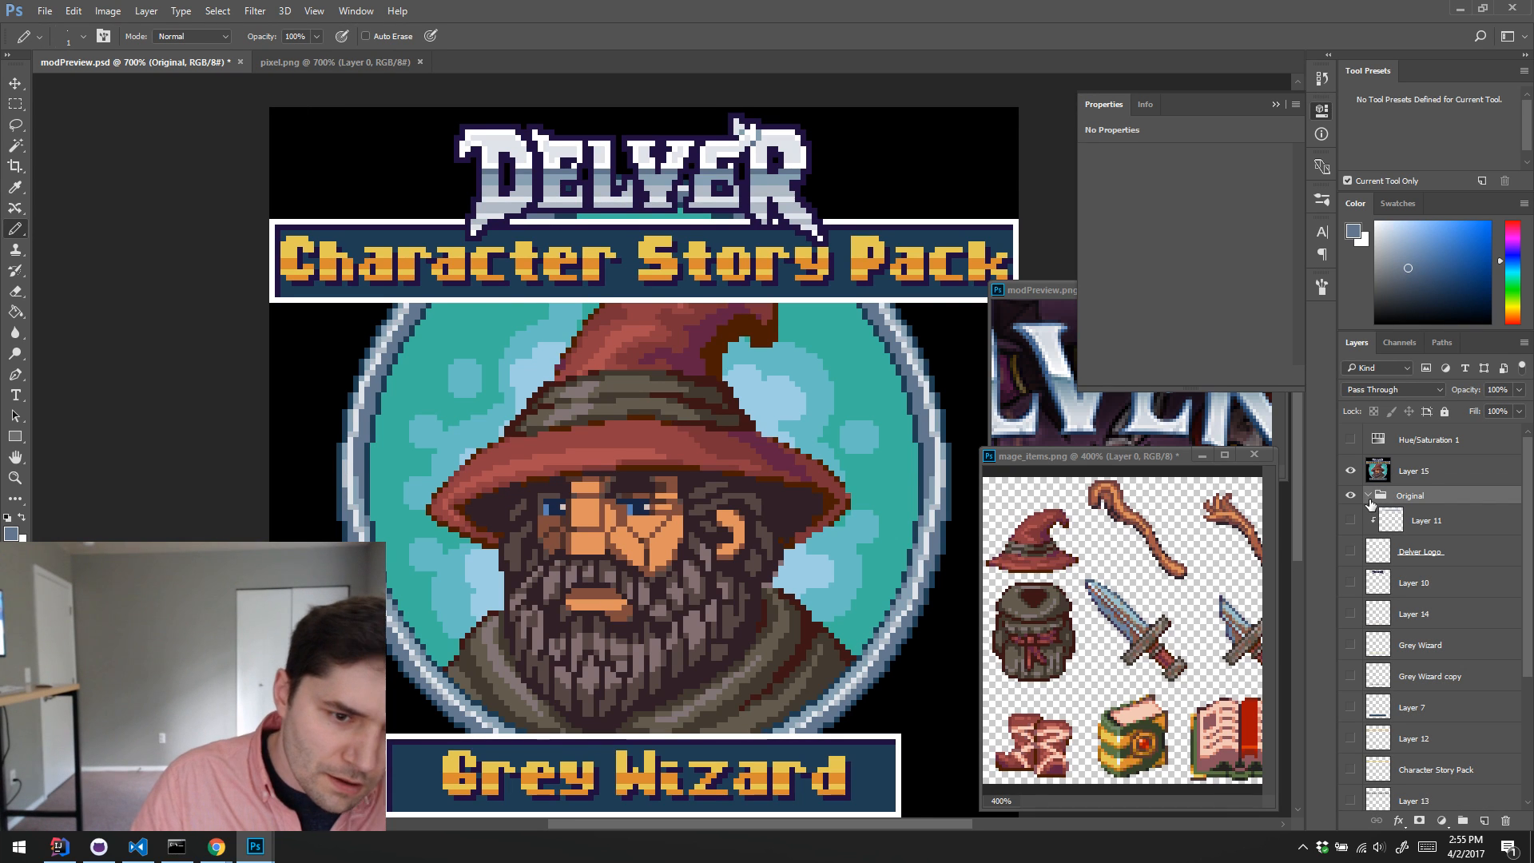
Step: Select all the layers from Layer 11 down to Background and make them visible
click(1413, 527)
scroll(1452, 749, down, 5)
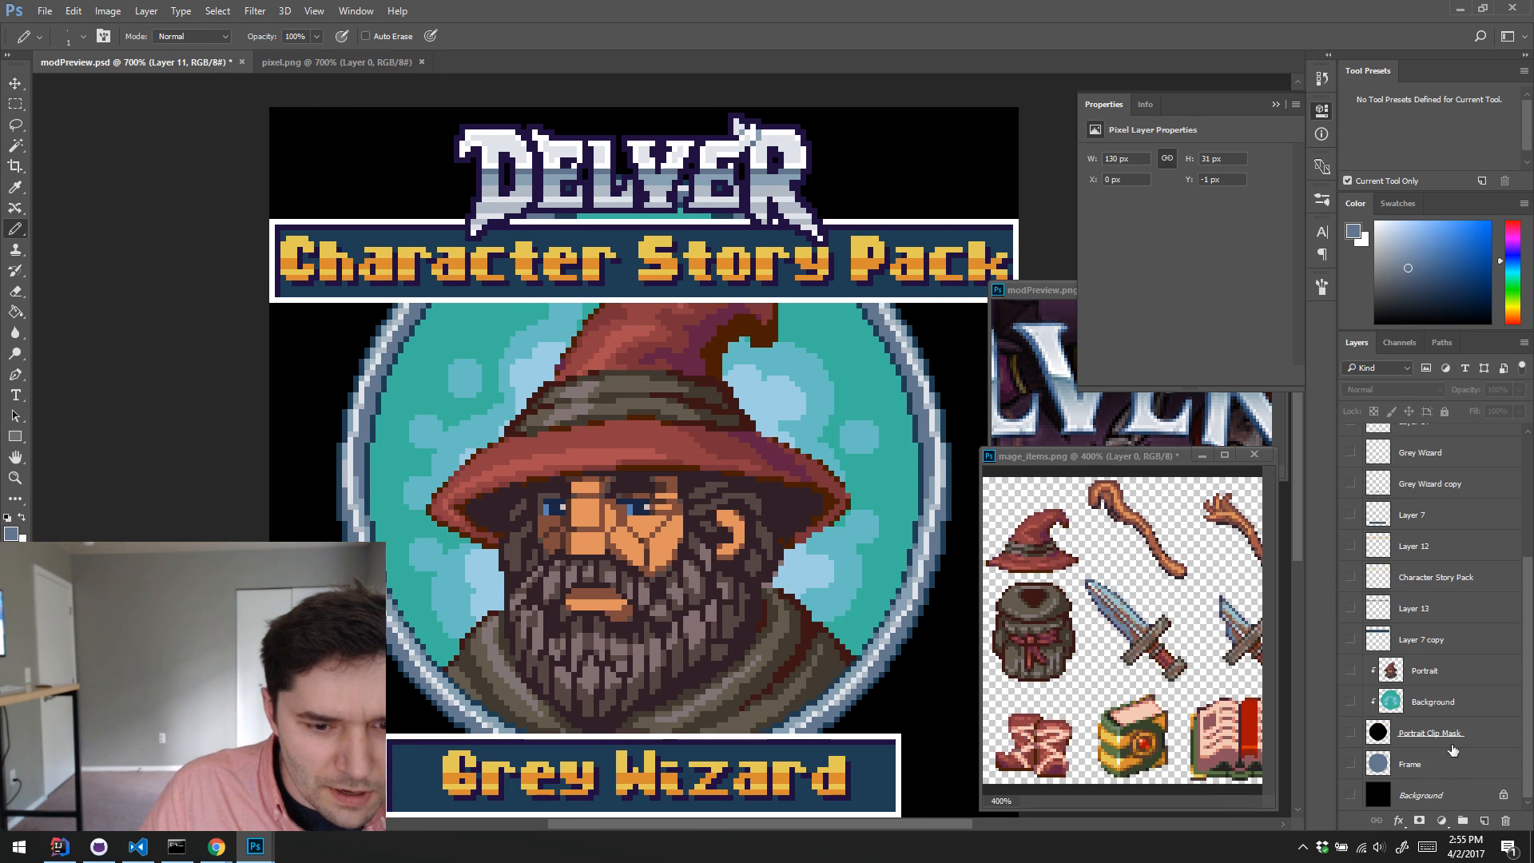
shift+click(1450, 801)
scroll(1454, 786, up, 5)
drag(1424, 511, 1372, 503)
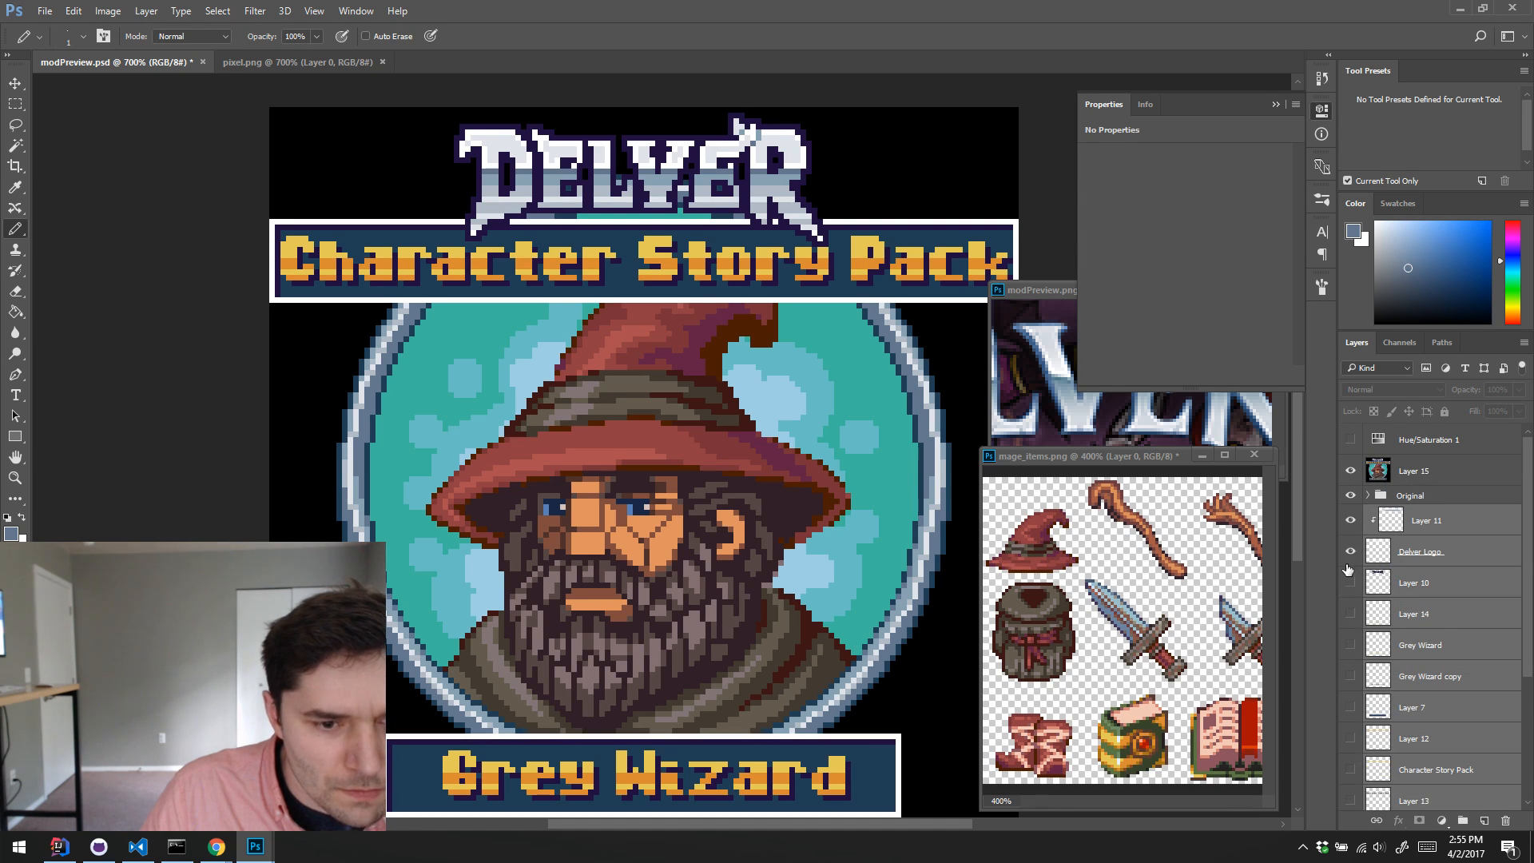
scroll(1349, 570, down, 5)
drag(1350, 437, 1343, 804)
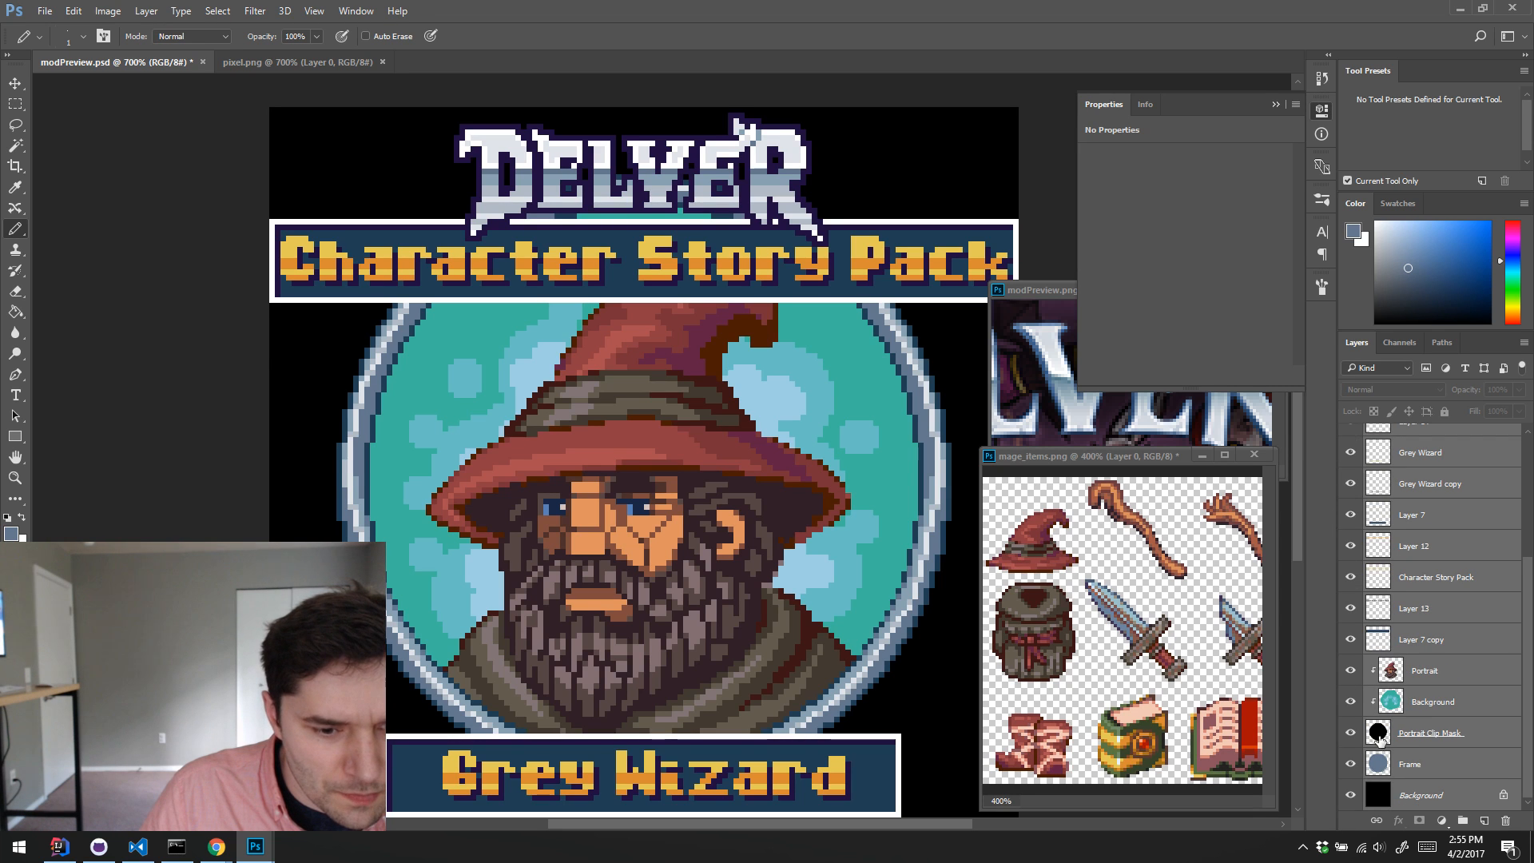
Step: Move Layer 11 and the Delver Logo layer into the Original group
drag(1379, 738, 1381, 521)
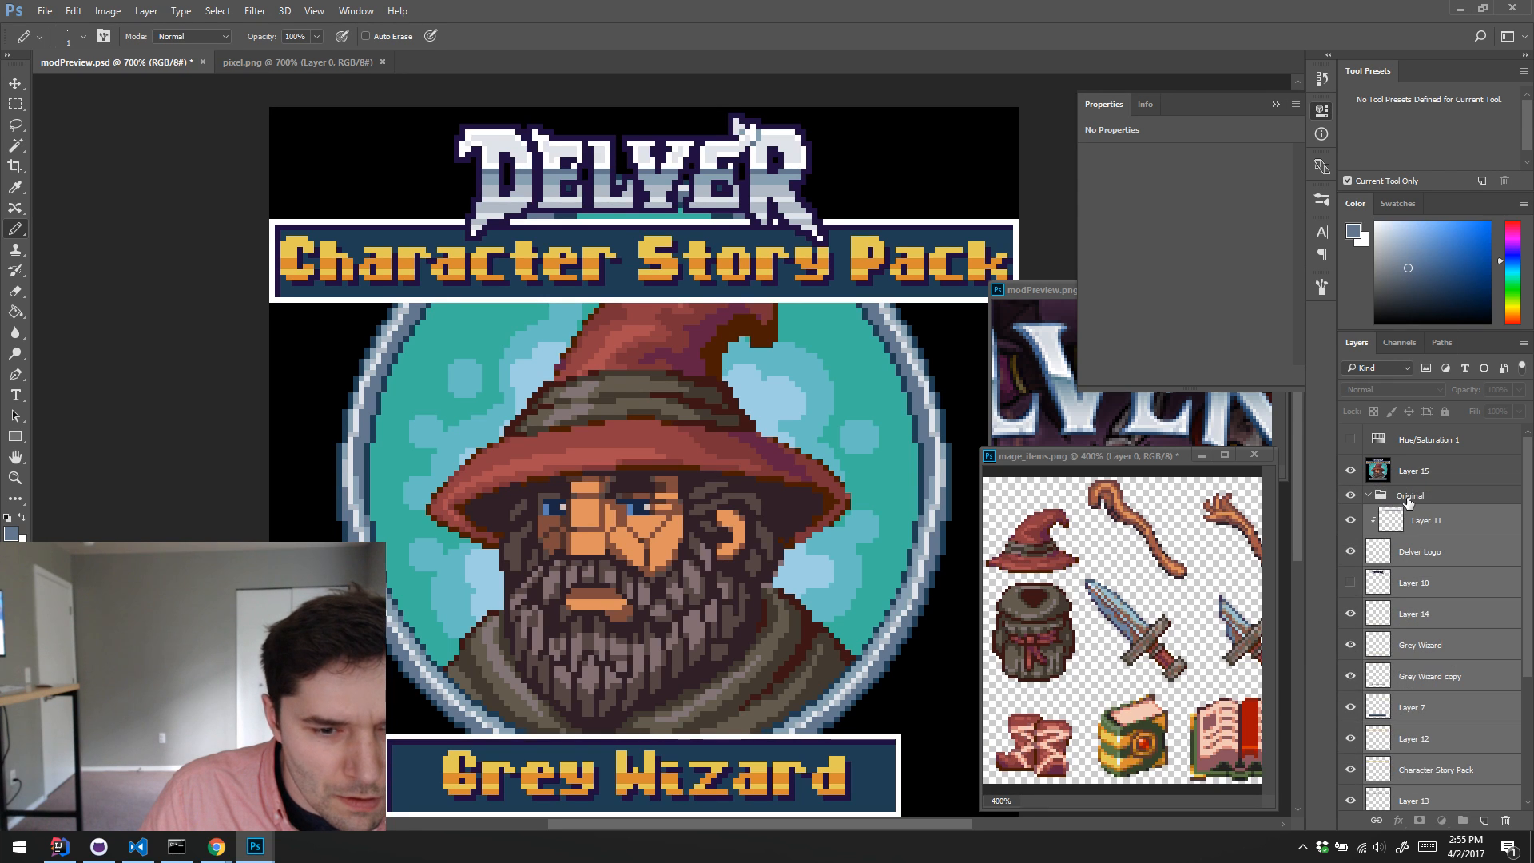
click(1404, 496)
click(1398, 521)
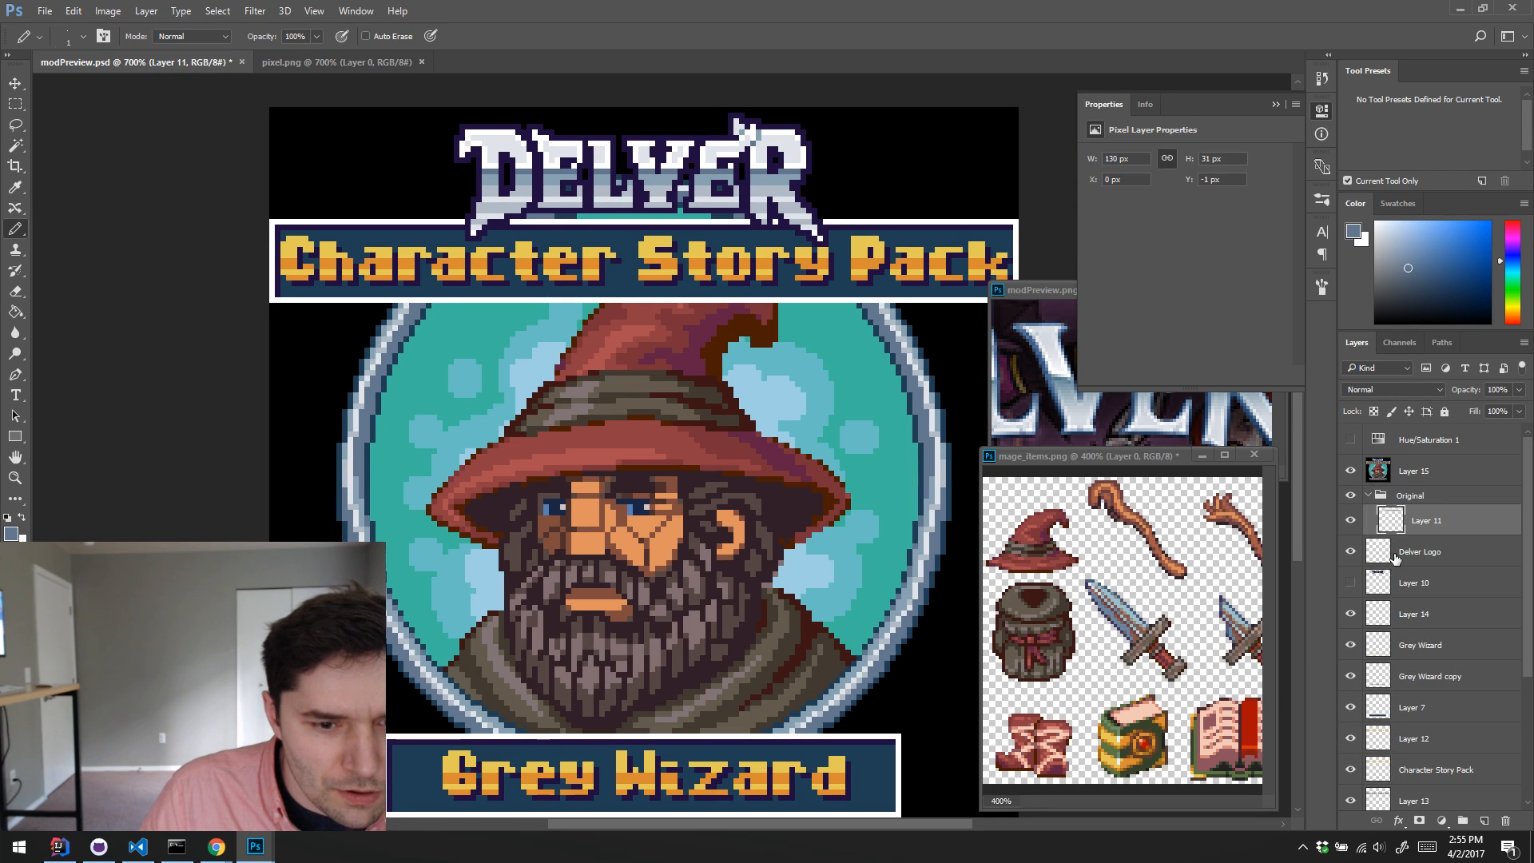
drag(1396, 556, 1407, 506)
Step: Move the layers from Layer 10 down to Layer 7 copy into the Original group and collapse the group
click(1402, 585)
scroll(1424, 637, down, 3)
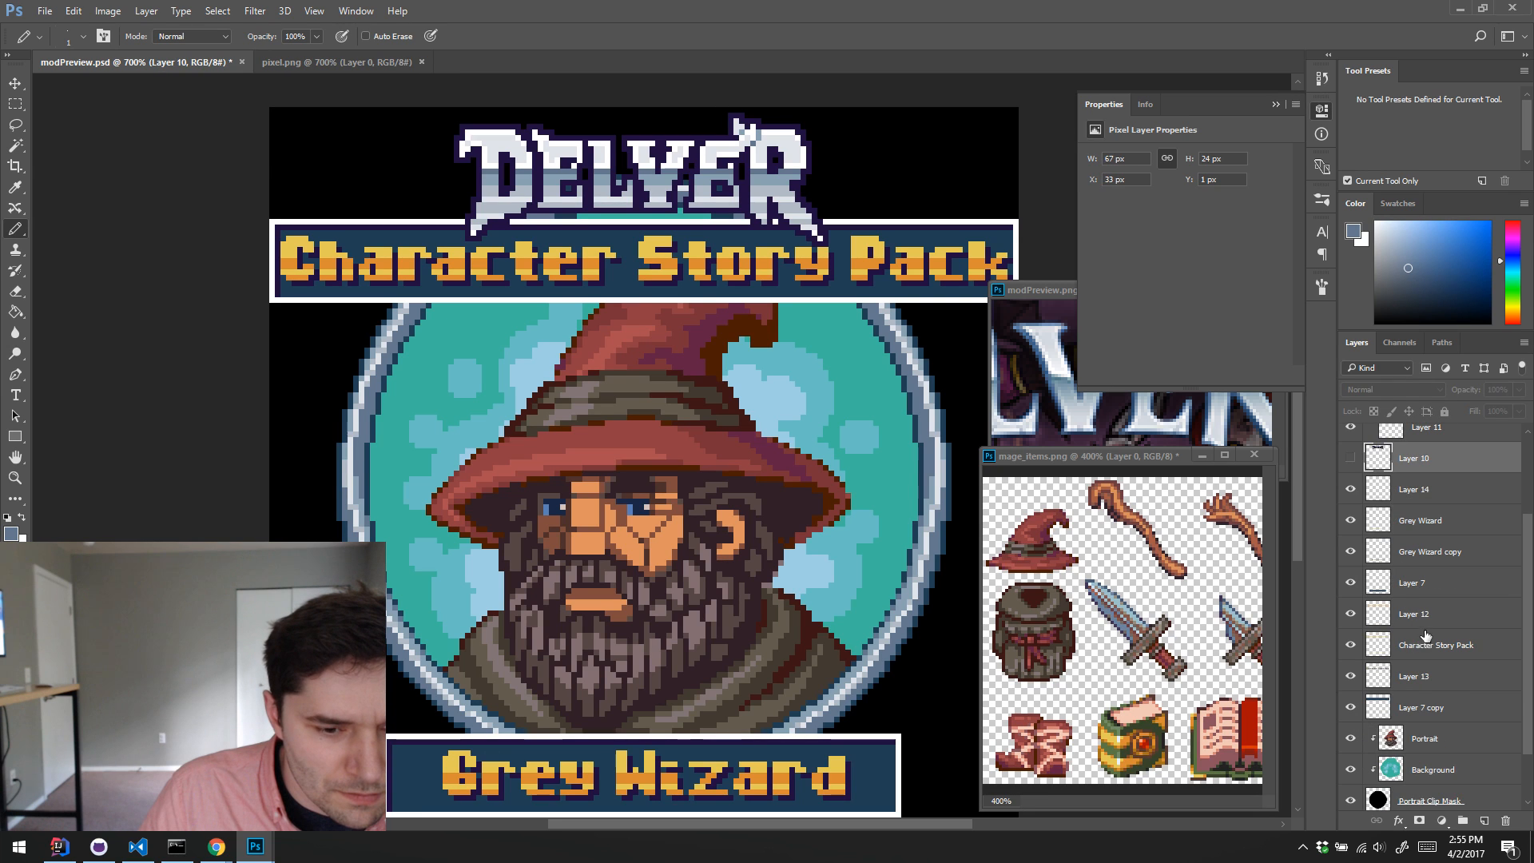
shift+click(1446, 705)
scroll(1443, 641, up, 3)
drag(1419, 587, 1412, 496)
scroll(1437, 595, down, 5)
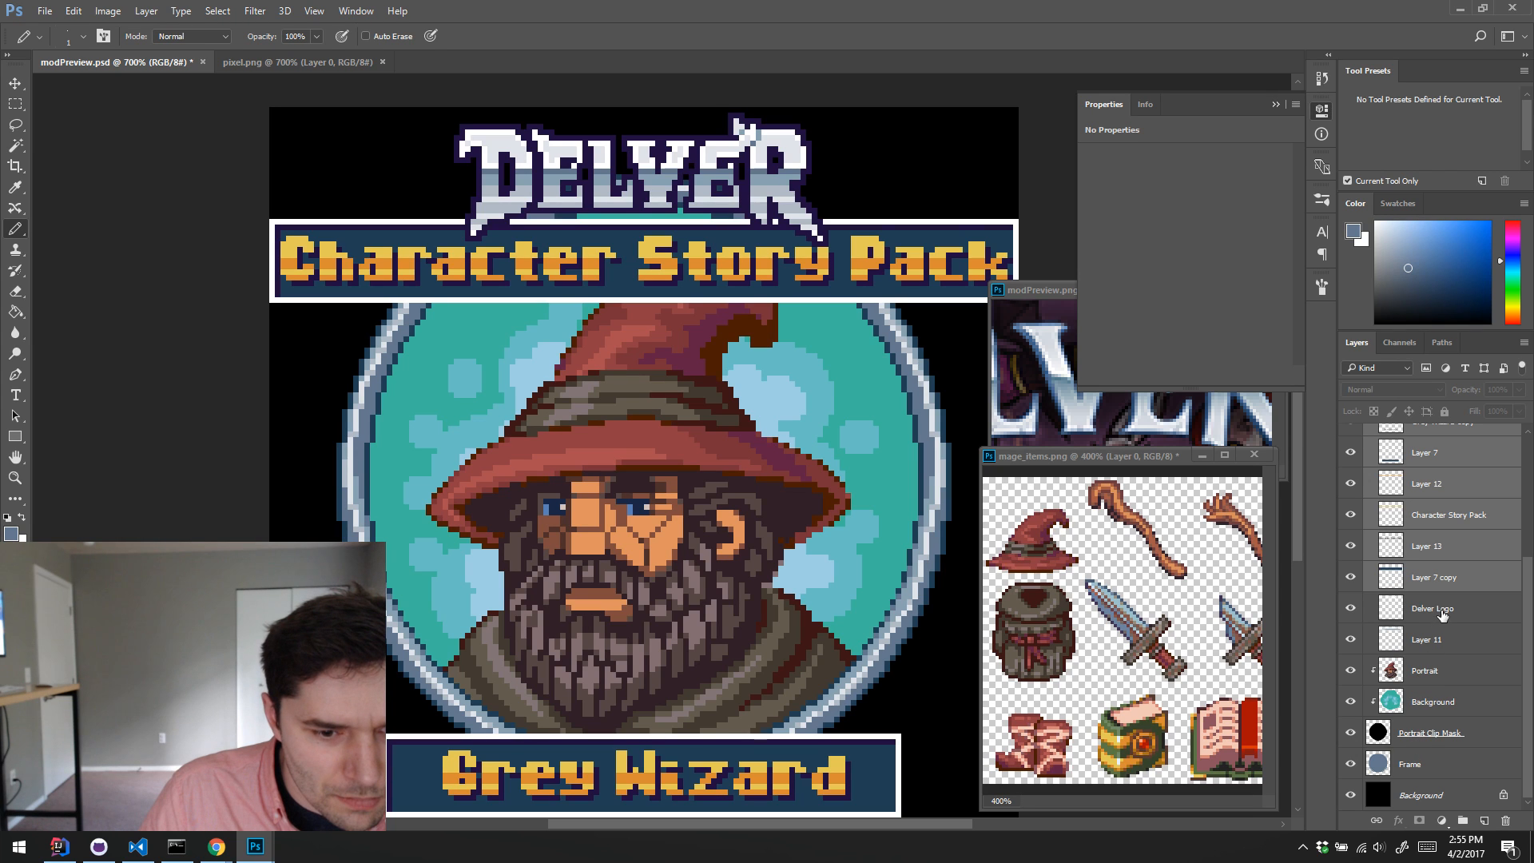
scroll(1428, 719, up, 1)
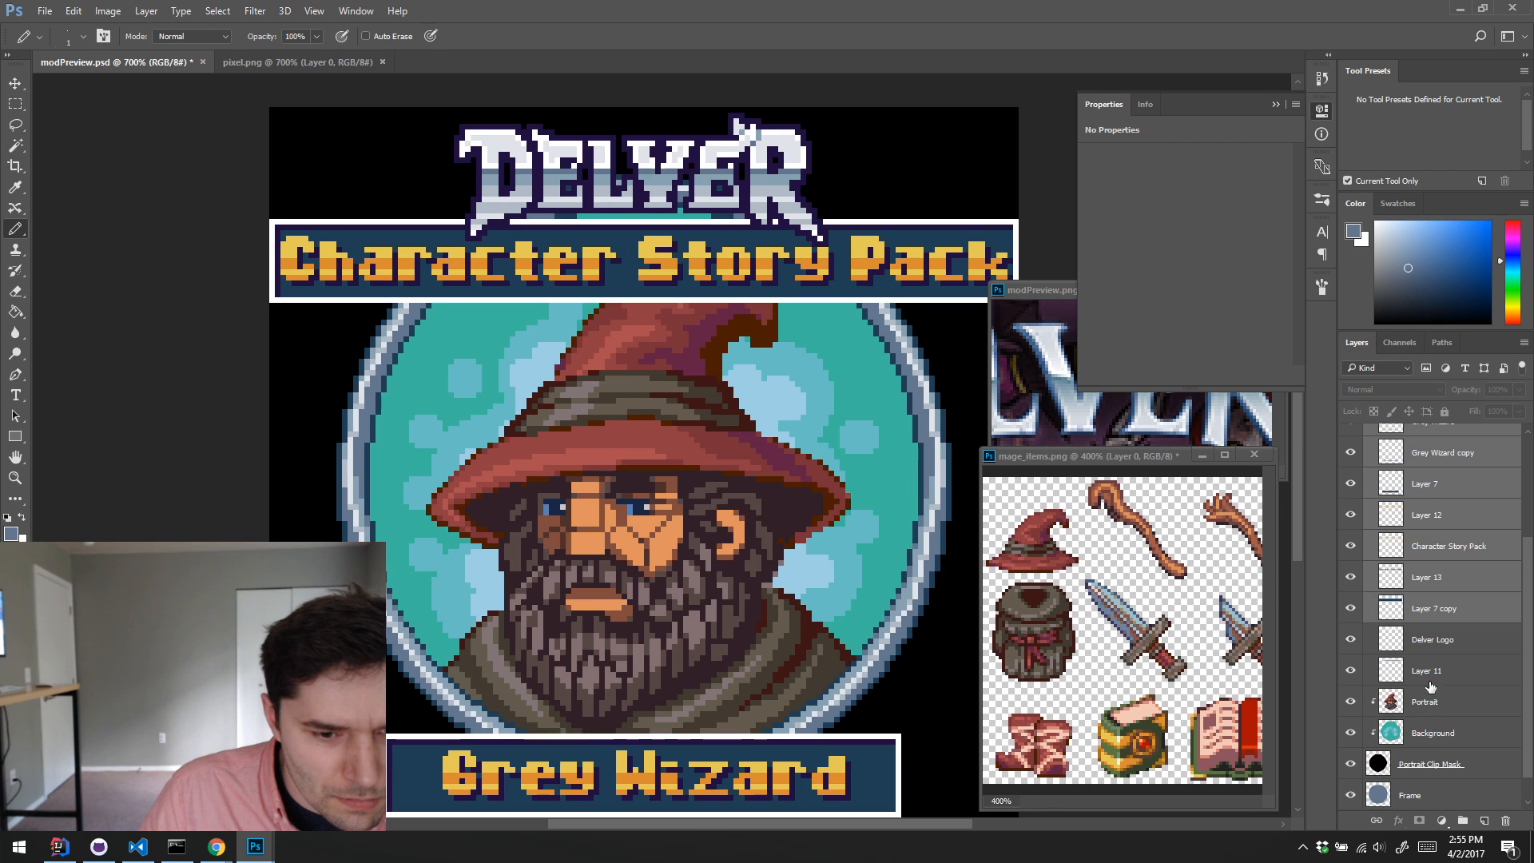
click(1432, 639)
scroll(1430, 639, up, 5)
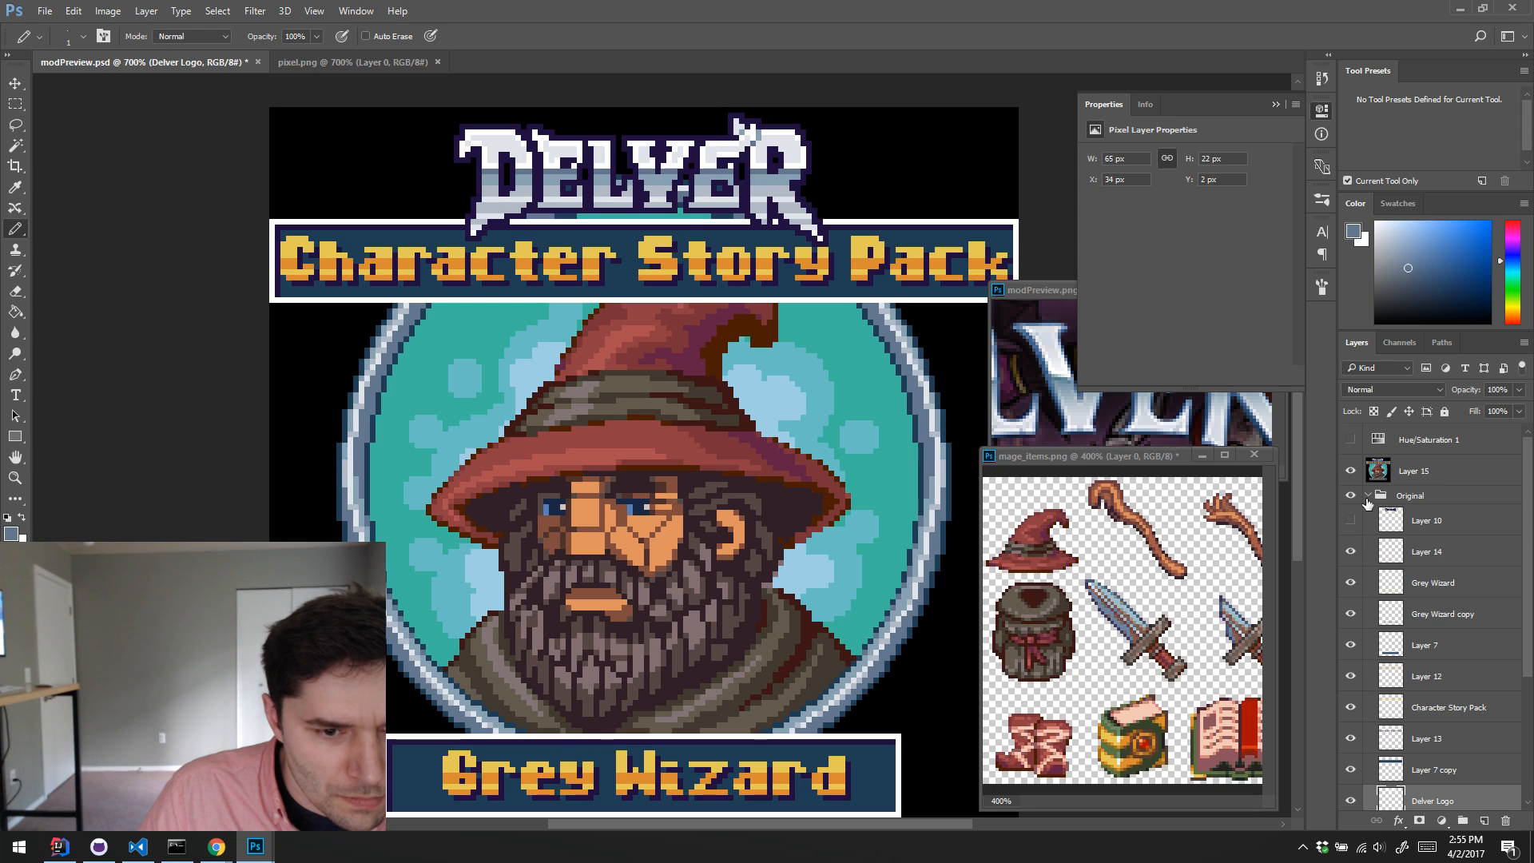
click(1367, 496)
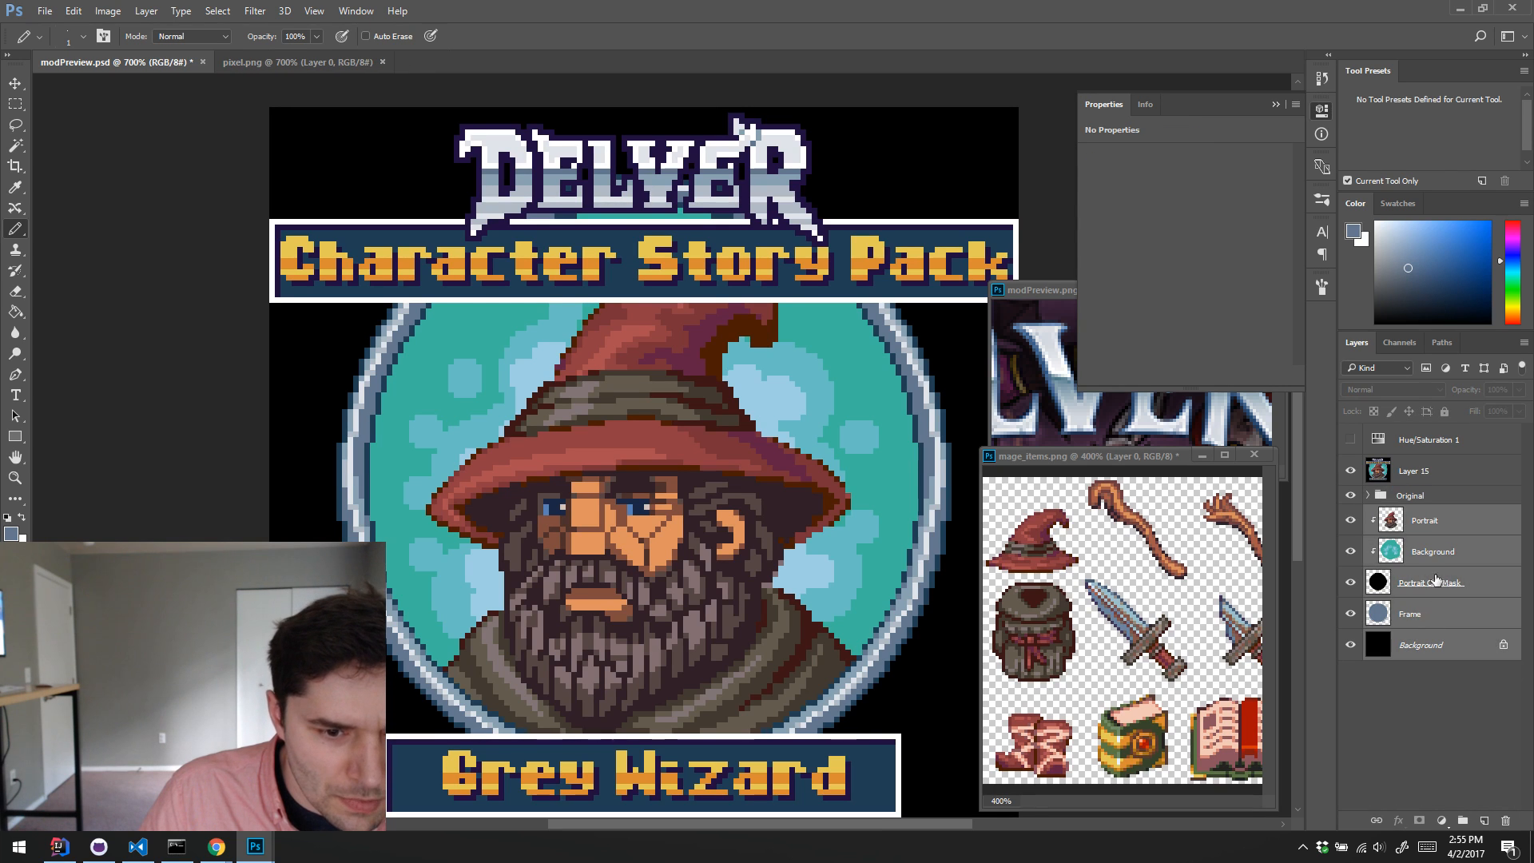
Step: Move the Portrait, clipped Background, Portrait Clip Mask and Frame layers into the Original group
drag(1428, 524, 1430, 497)
click(1430, 524)
shift+click(1438, 614)
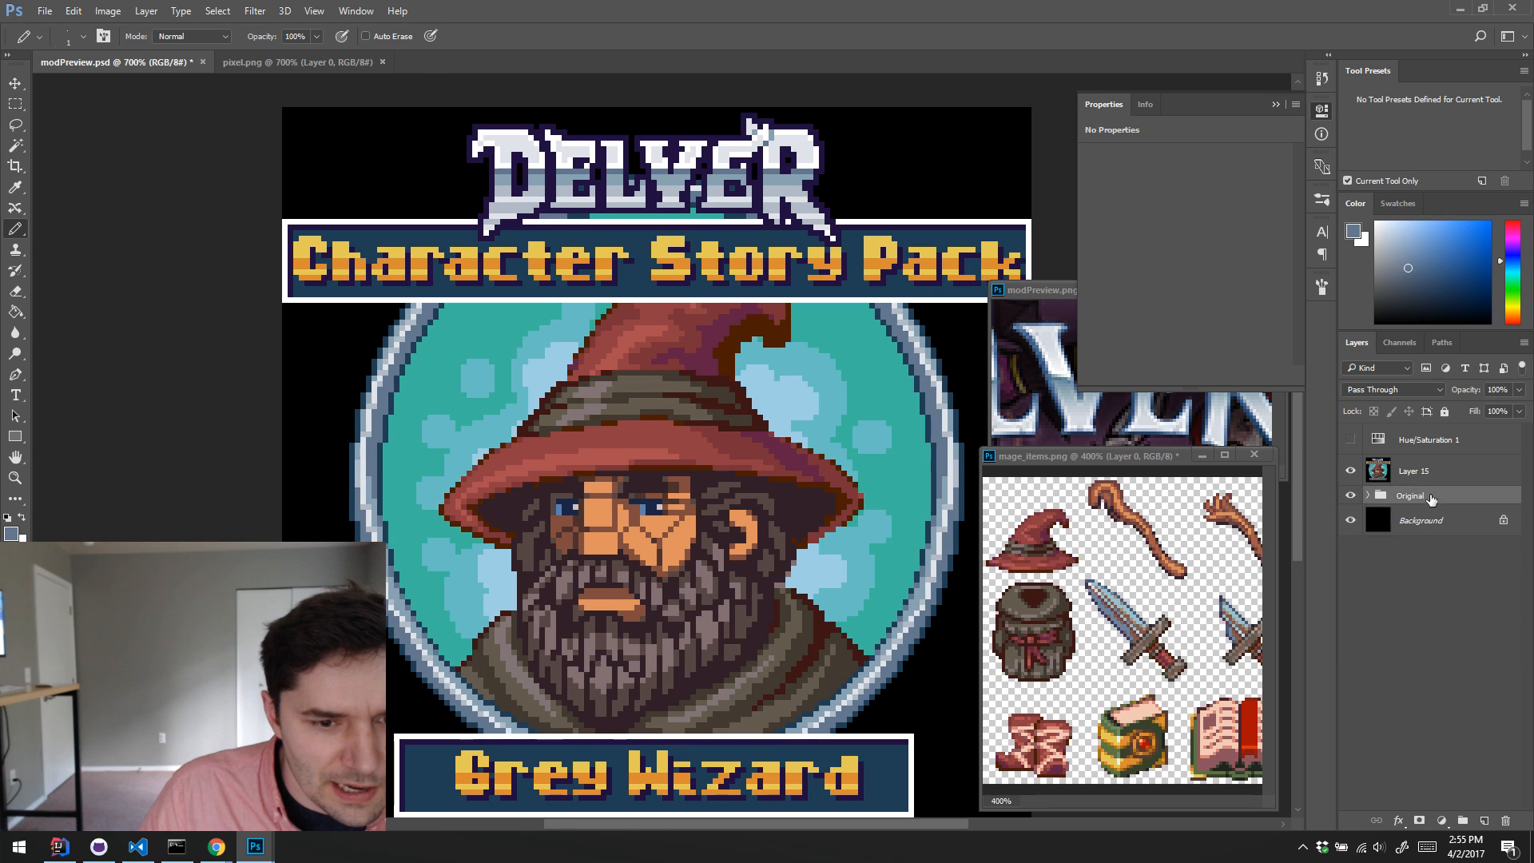
Step: Unlock the black Background layer, move it into the Original group and hide the whole group, leaving Layer 15 selected
double_click(1503, 524)
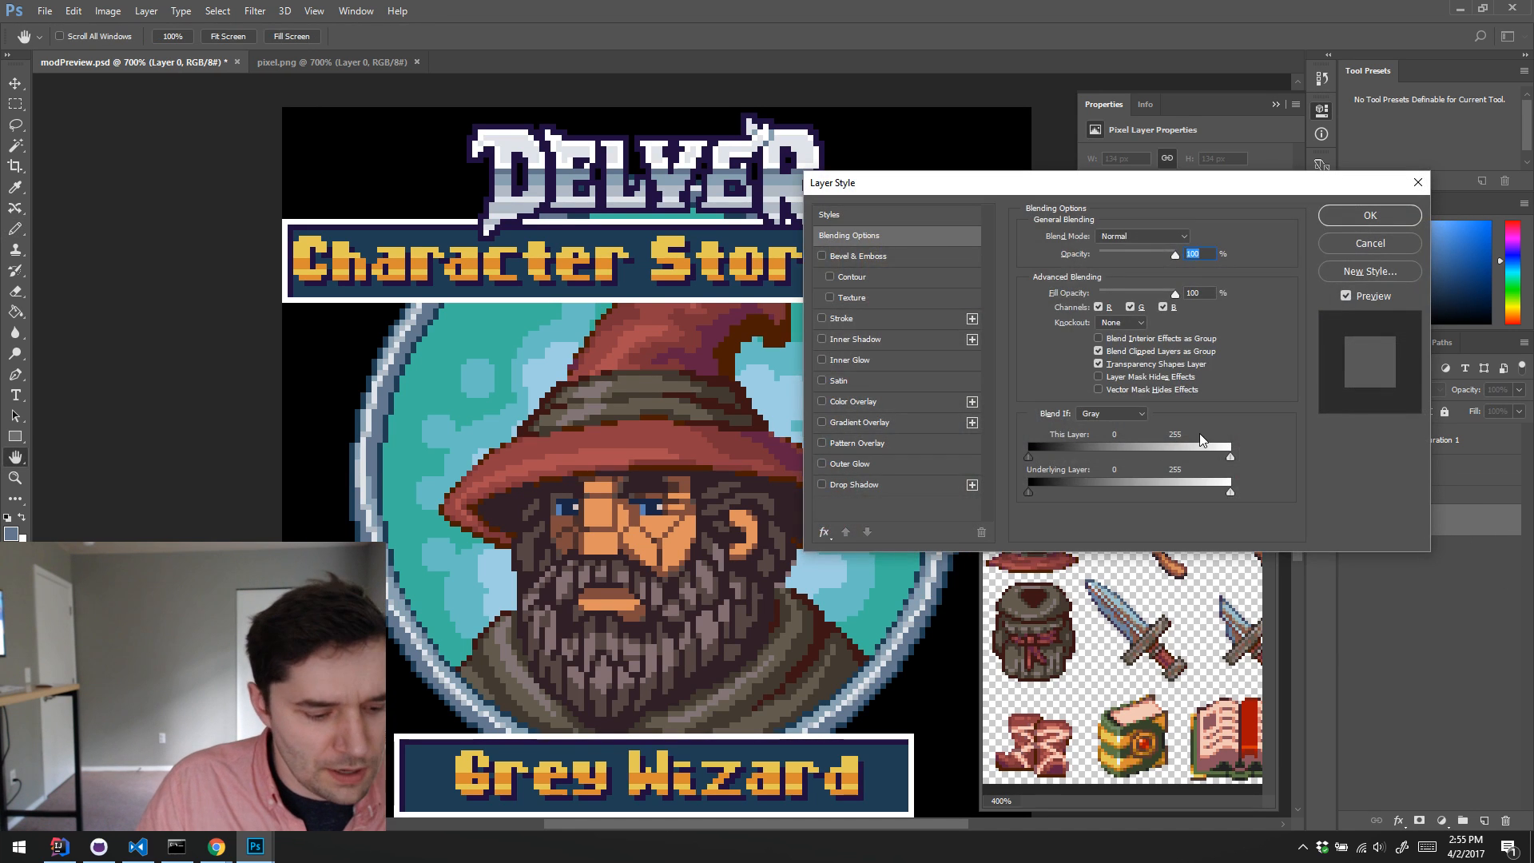
key(Escape)
drag(1406, 520, 1410, 494)
click(1350, 496)
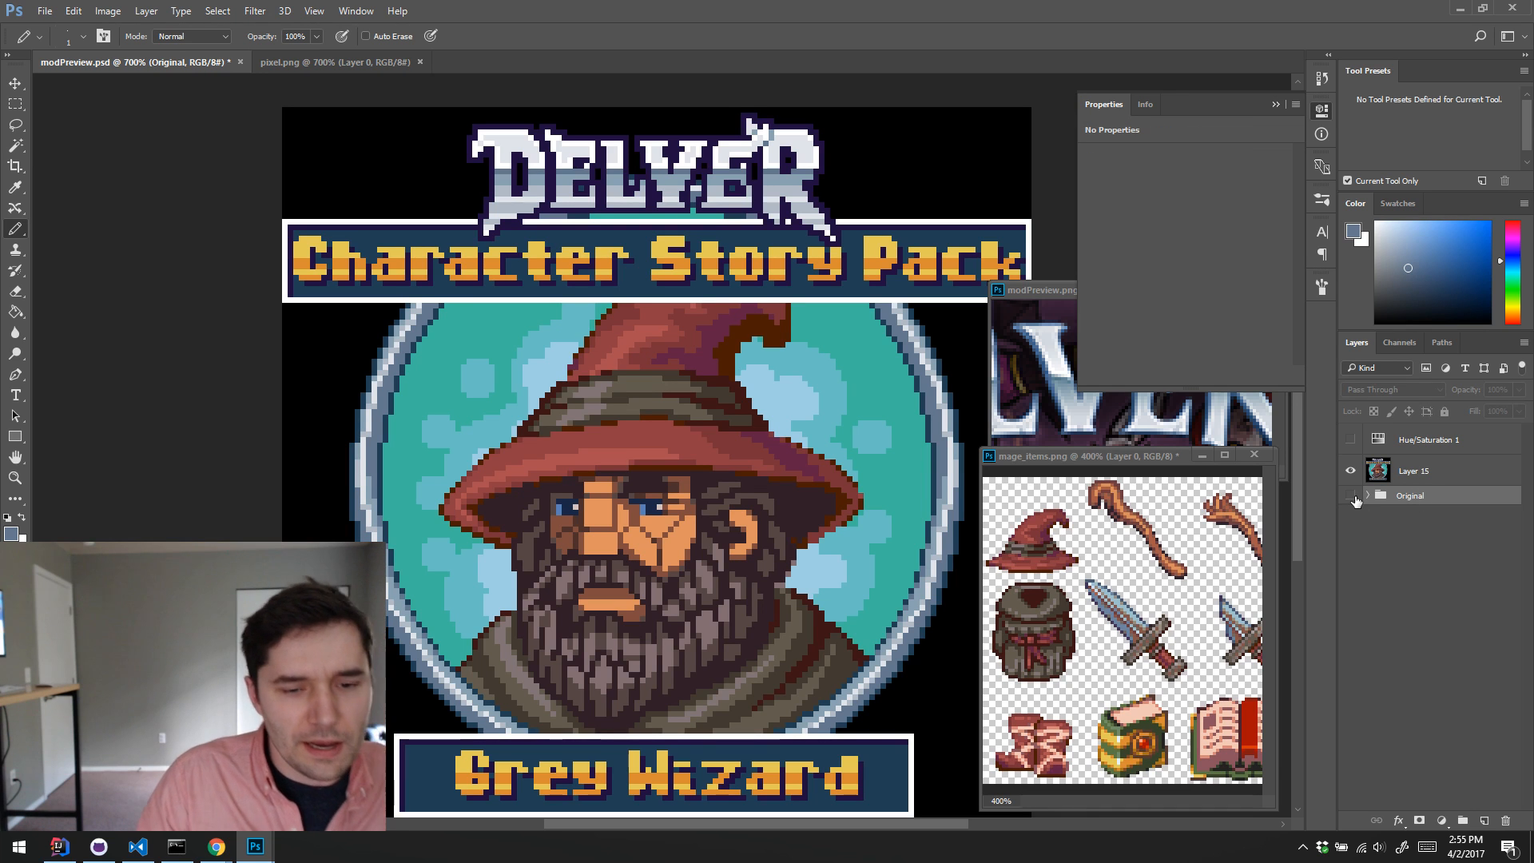
click(1403, 473)
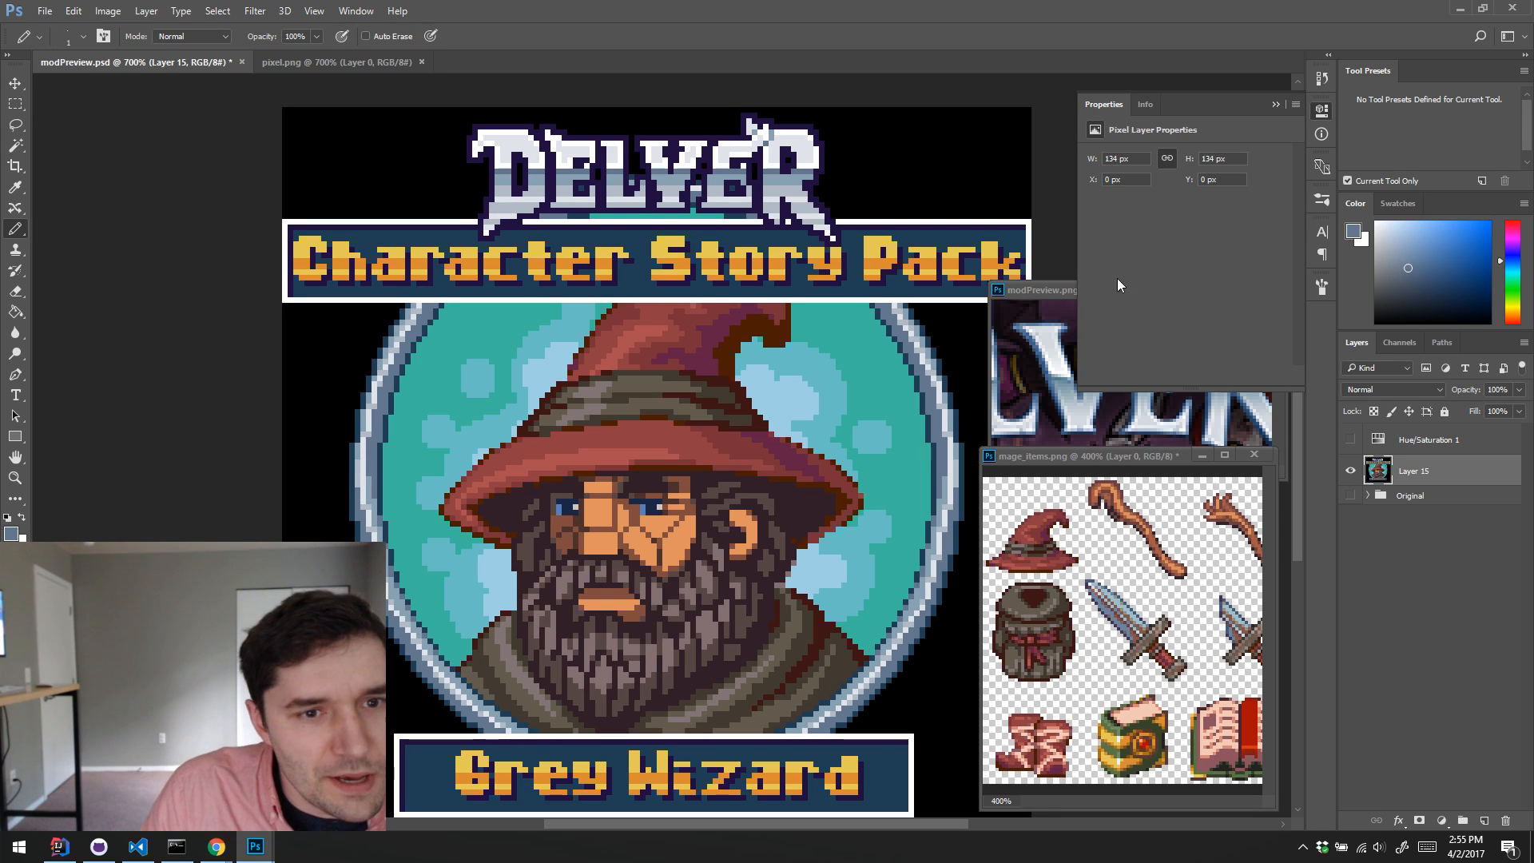
Step: Close the floating modPreview.png image and dock mage_items.png with the other documents, returning to modPreview.psd
click(1324, 114)
click(1267, 290)
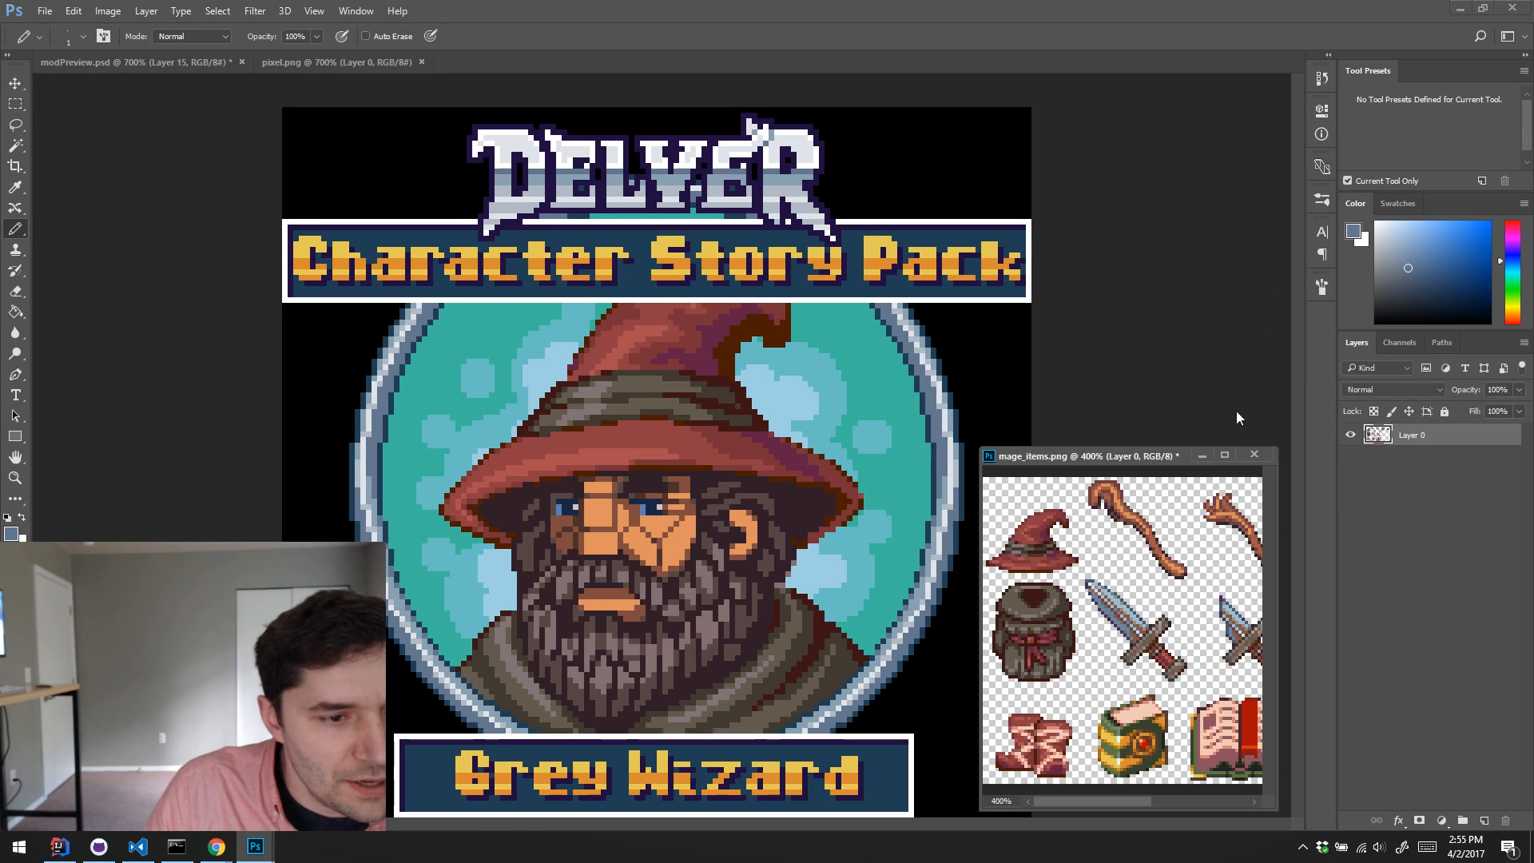
drag(1174, 455, 871, 62)
click(346, 59)
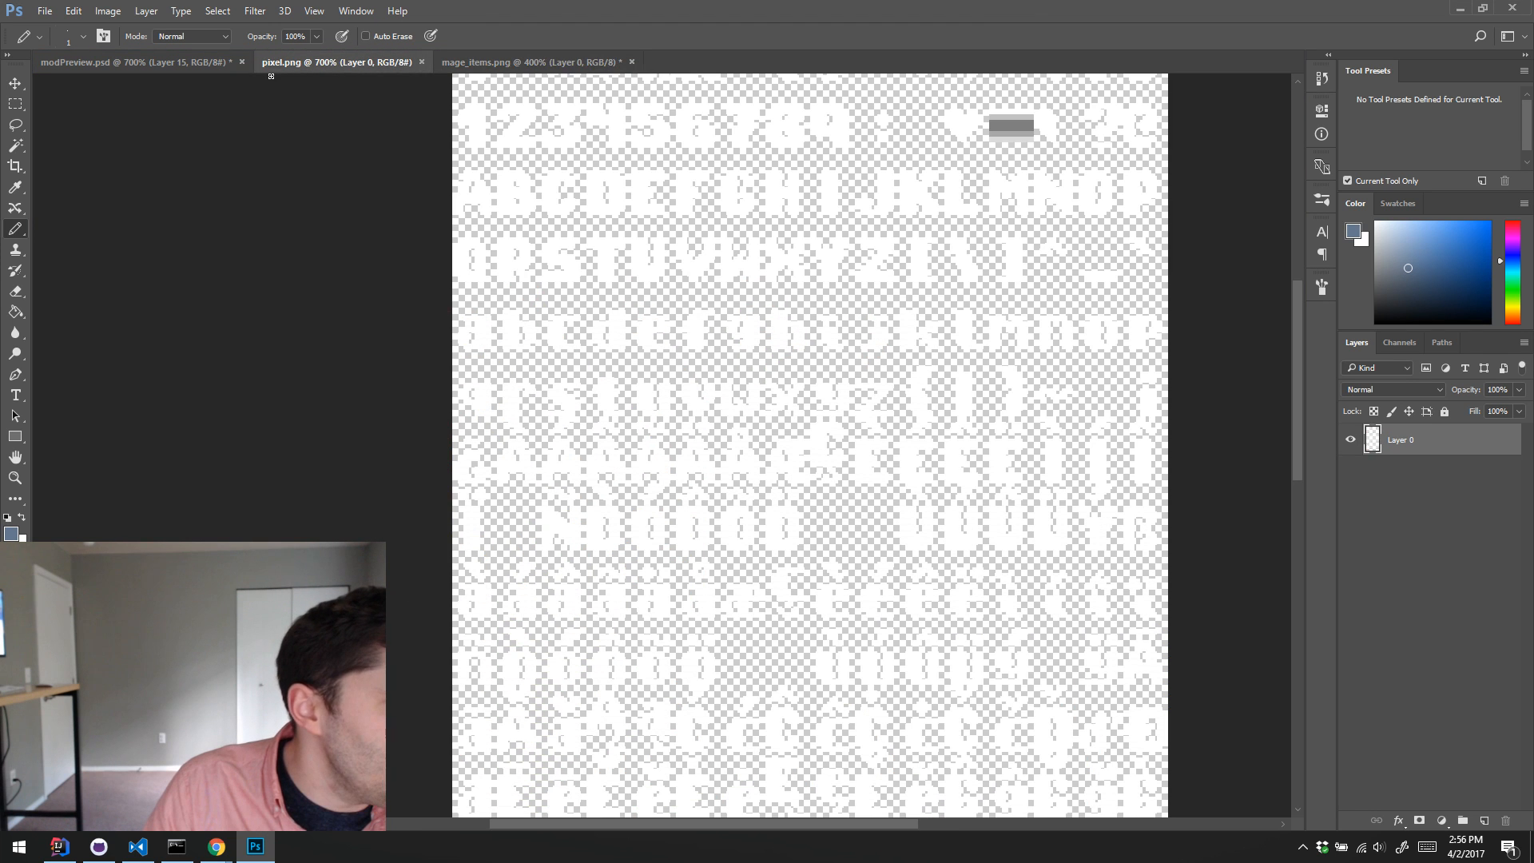
click(175, 58)
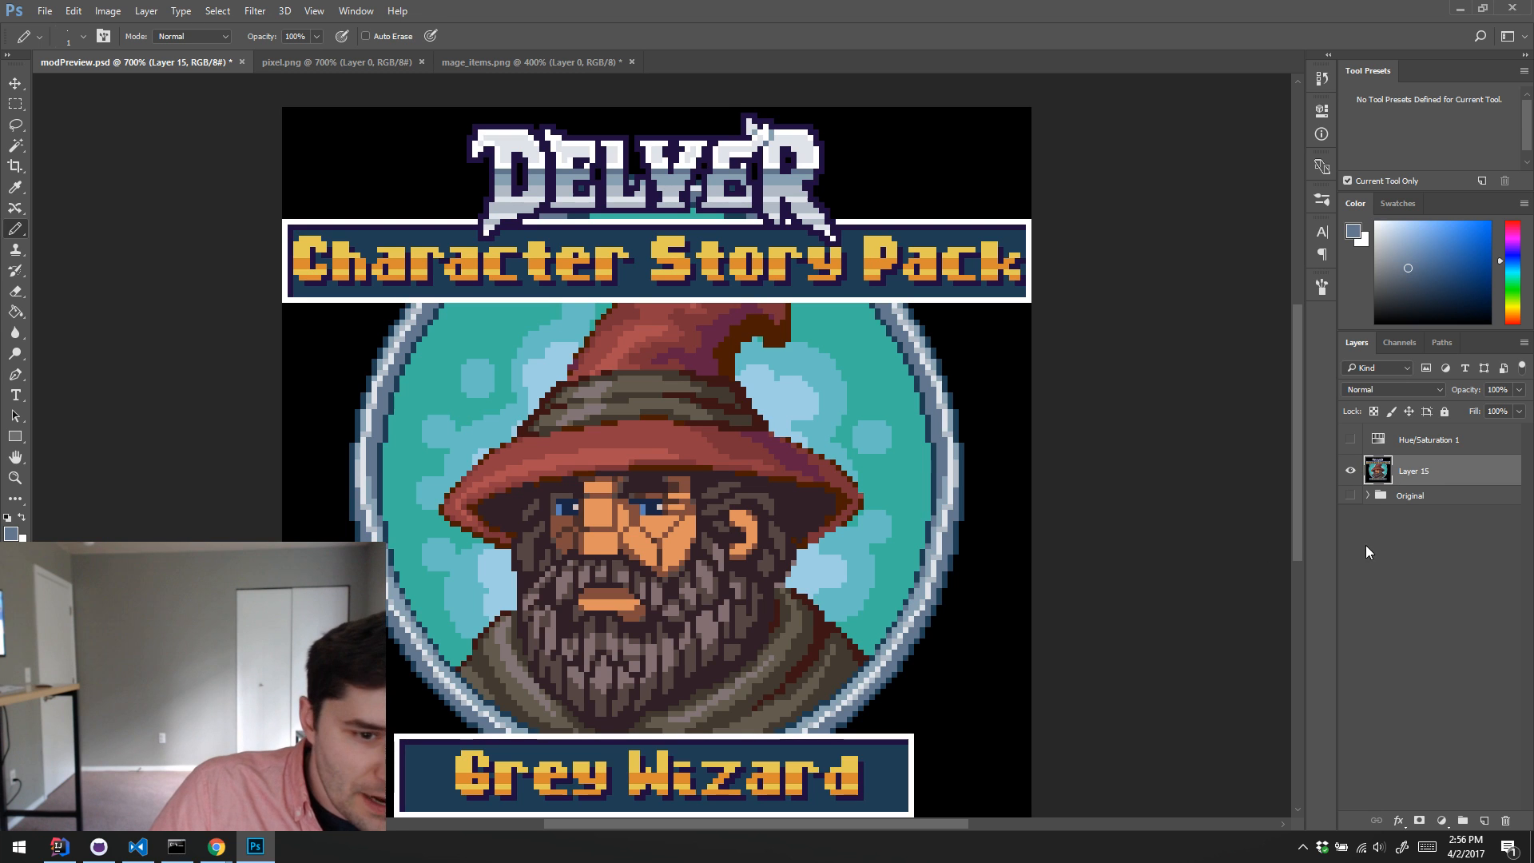
Step: On a new layer above Layer 15, draw dark purple shadows beneath the Character Story Pack banner and along the Grey Wizard banner's lower and right edges
key(ctrl+shift+alt+n)
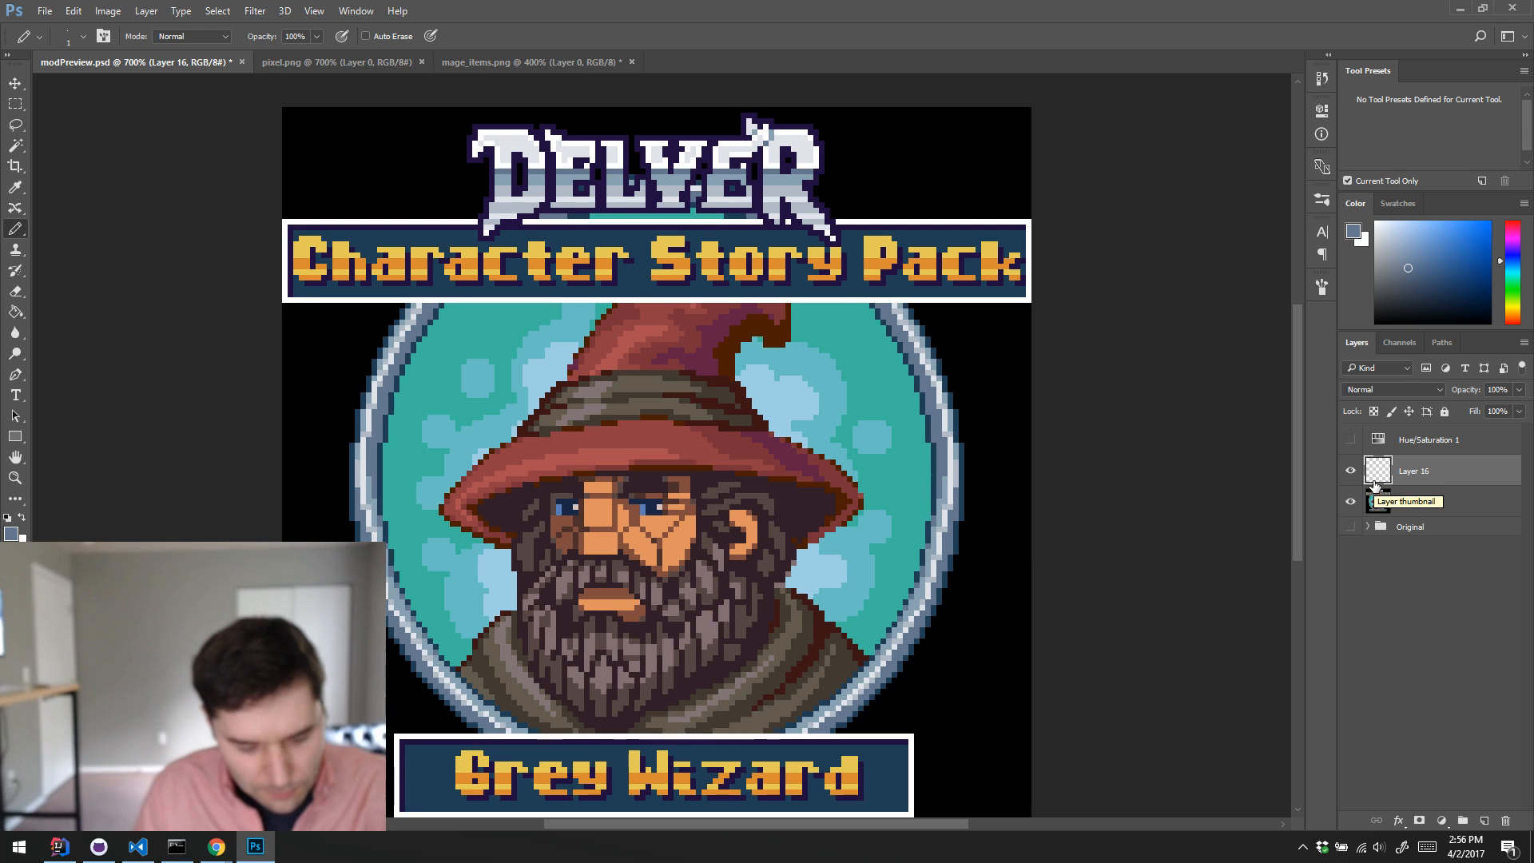
alt+click(354, 218)
mouse_move(286, 305)
mouse_down()
mouse_move(674, 391)
mouse_move(1065, 370)
mouse_up()
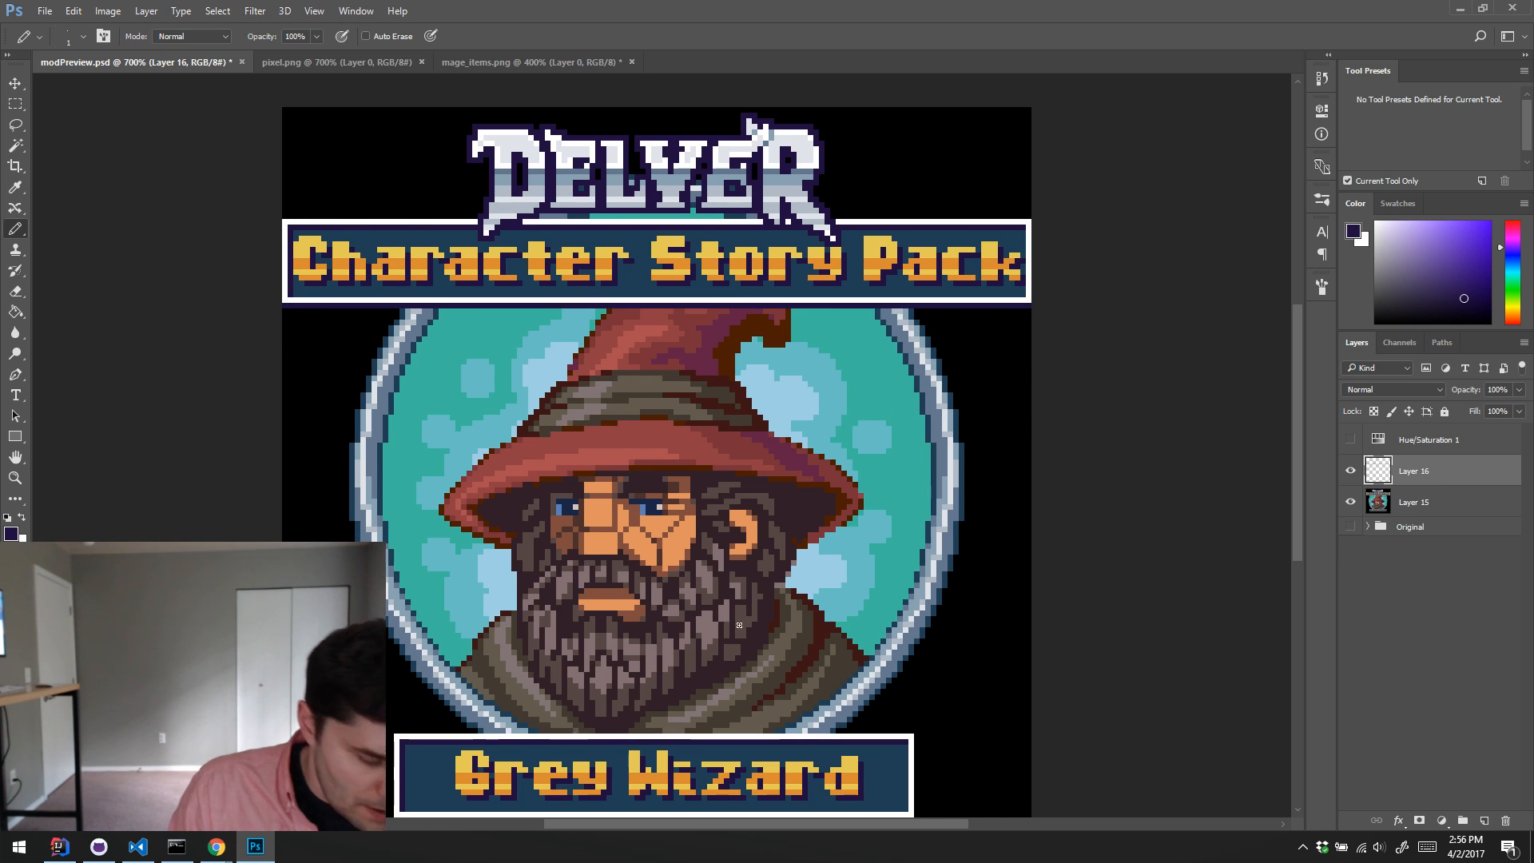
scroll(738, 625, down, 5)
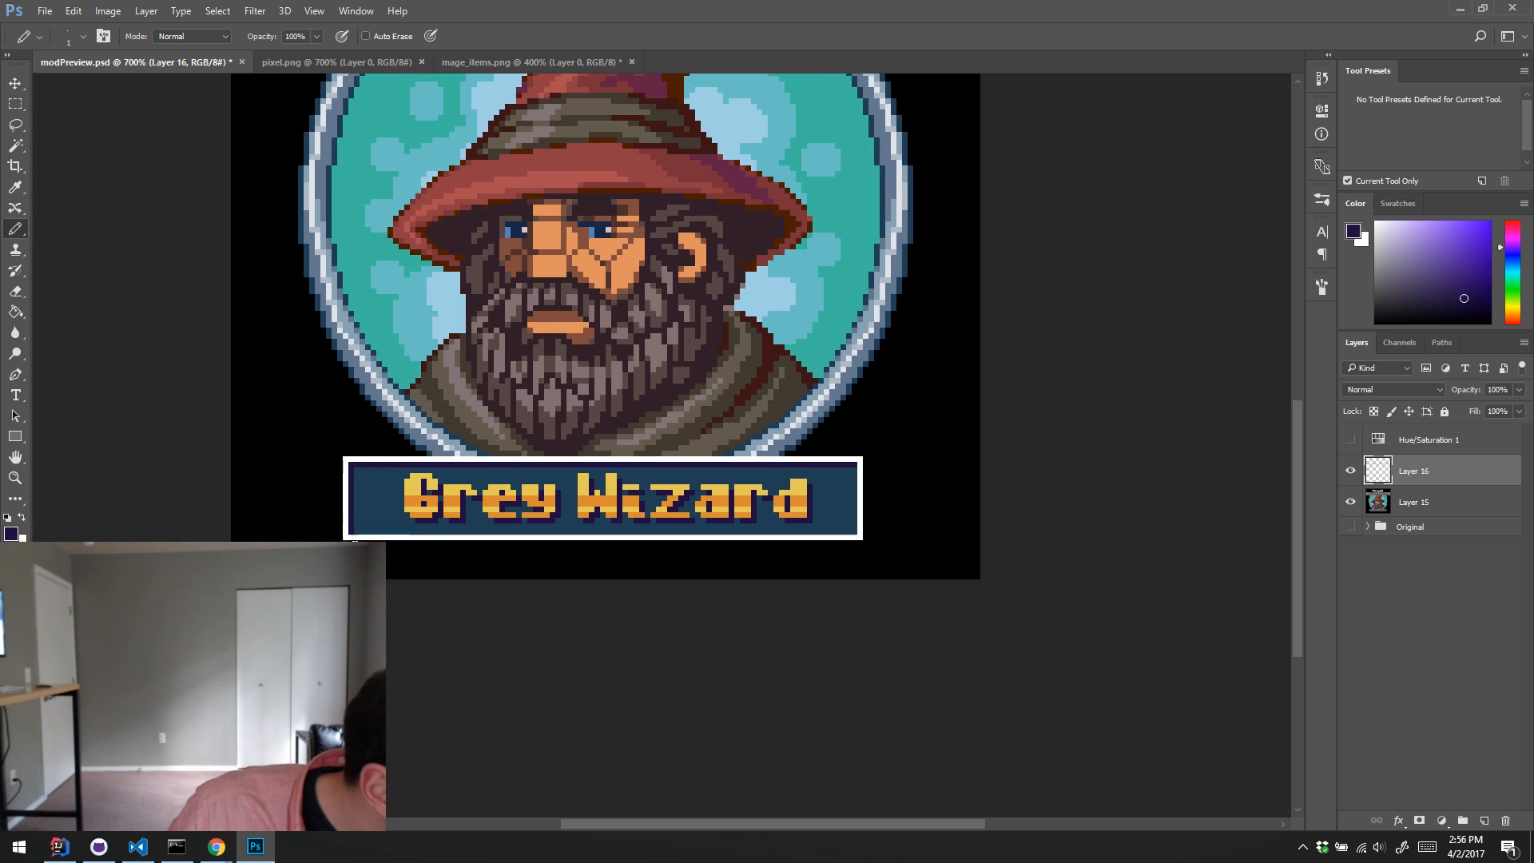
mouse_move(352, 540)
mouse_down()
mouse_move(856, 545)
mouse_move(870, 452)
mouse_up()
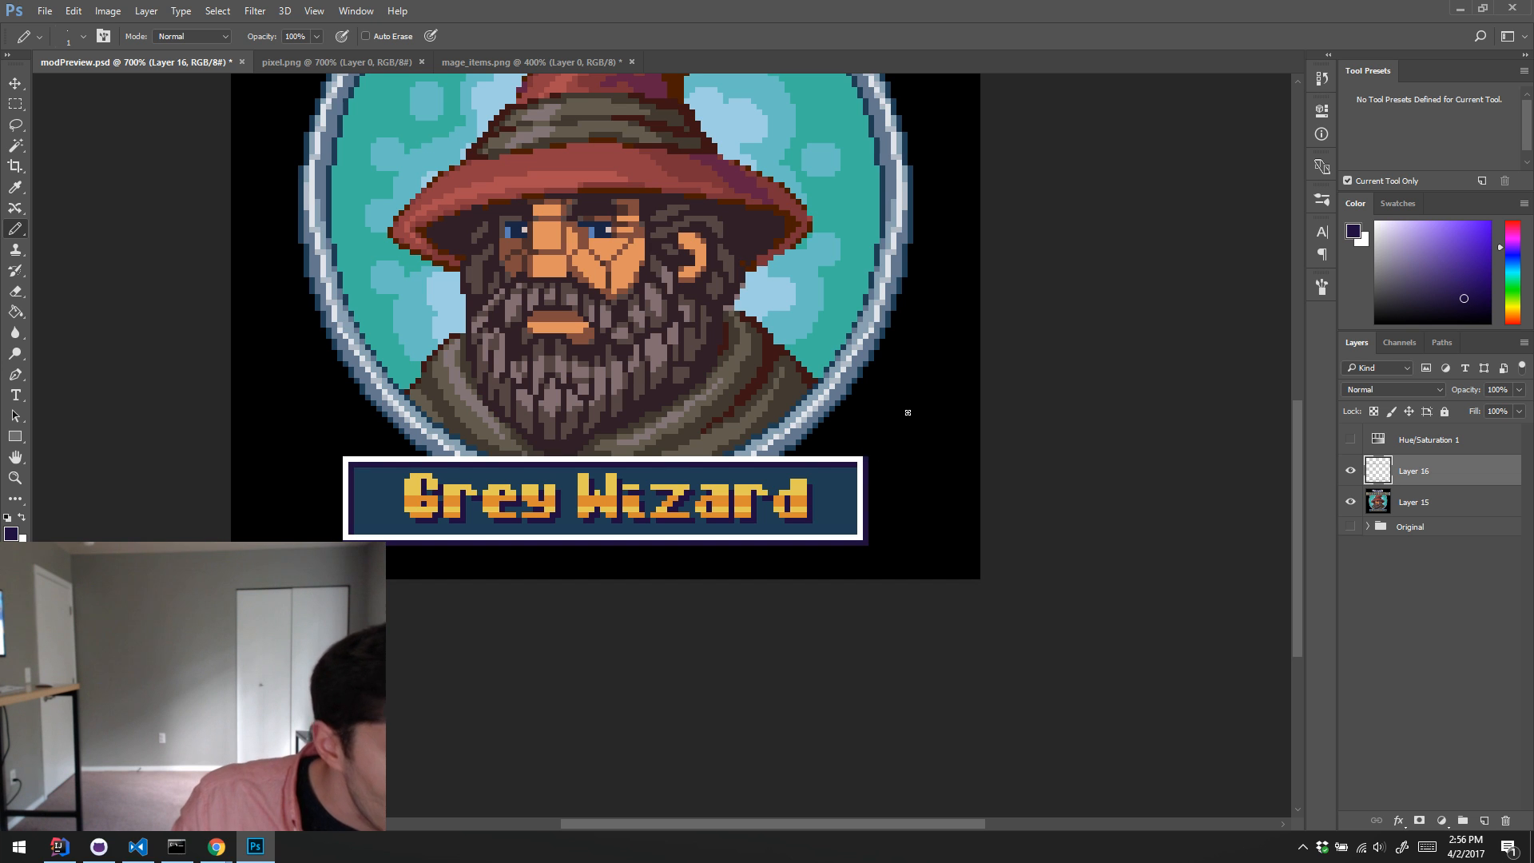
Step: Merge the banner shadow layer down into Layer 15 and save modPreview.psd
scroll(907, 412, up, 5)
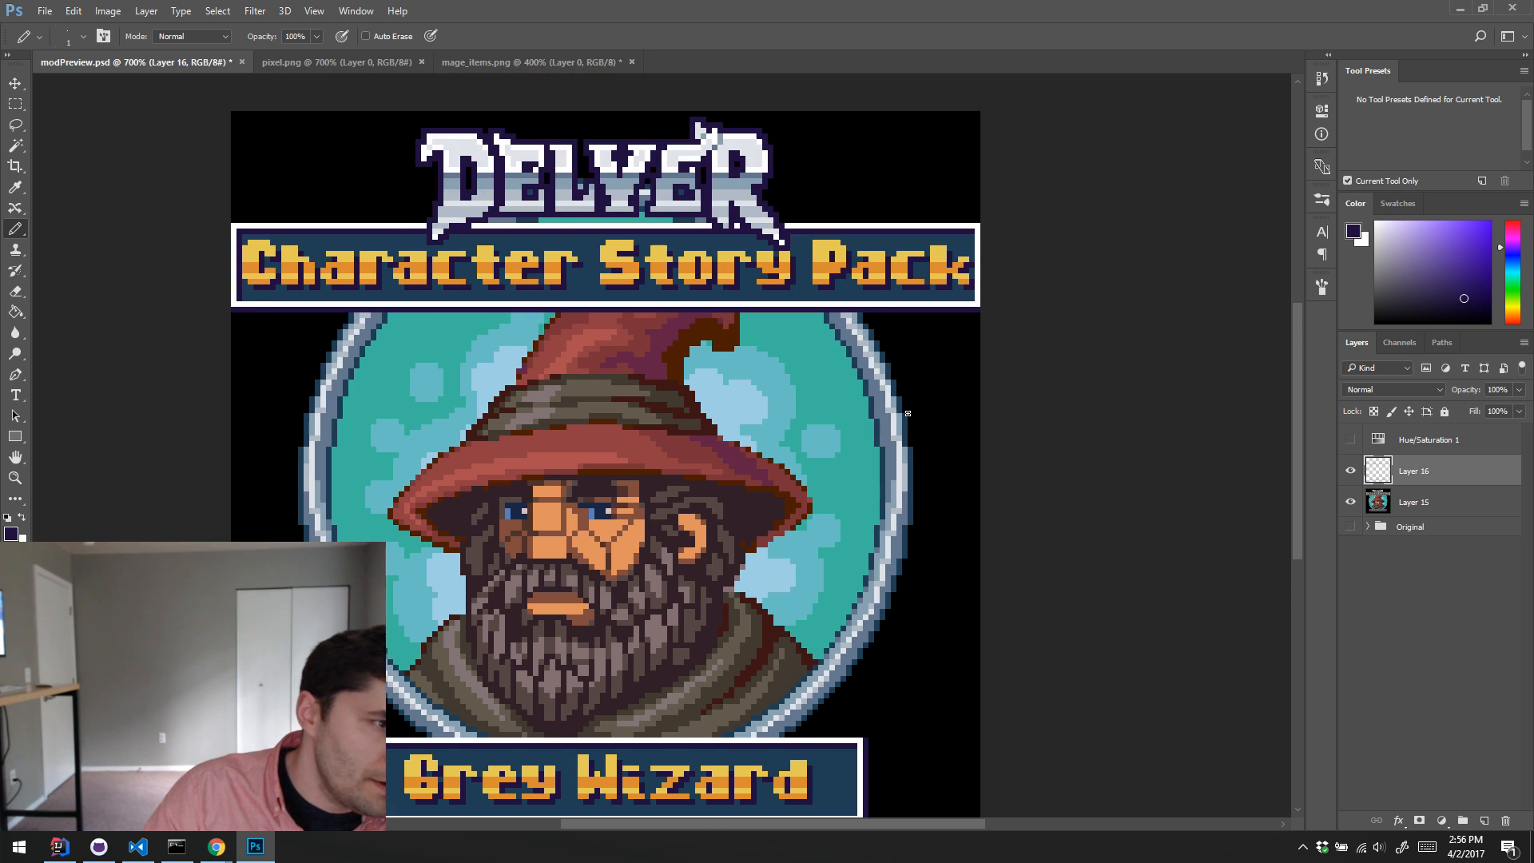
scroll(907, 412, right, 2)
key(Delete)
scroll(907, 399, left, 3)
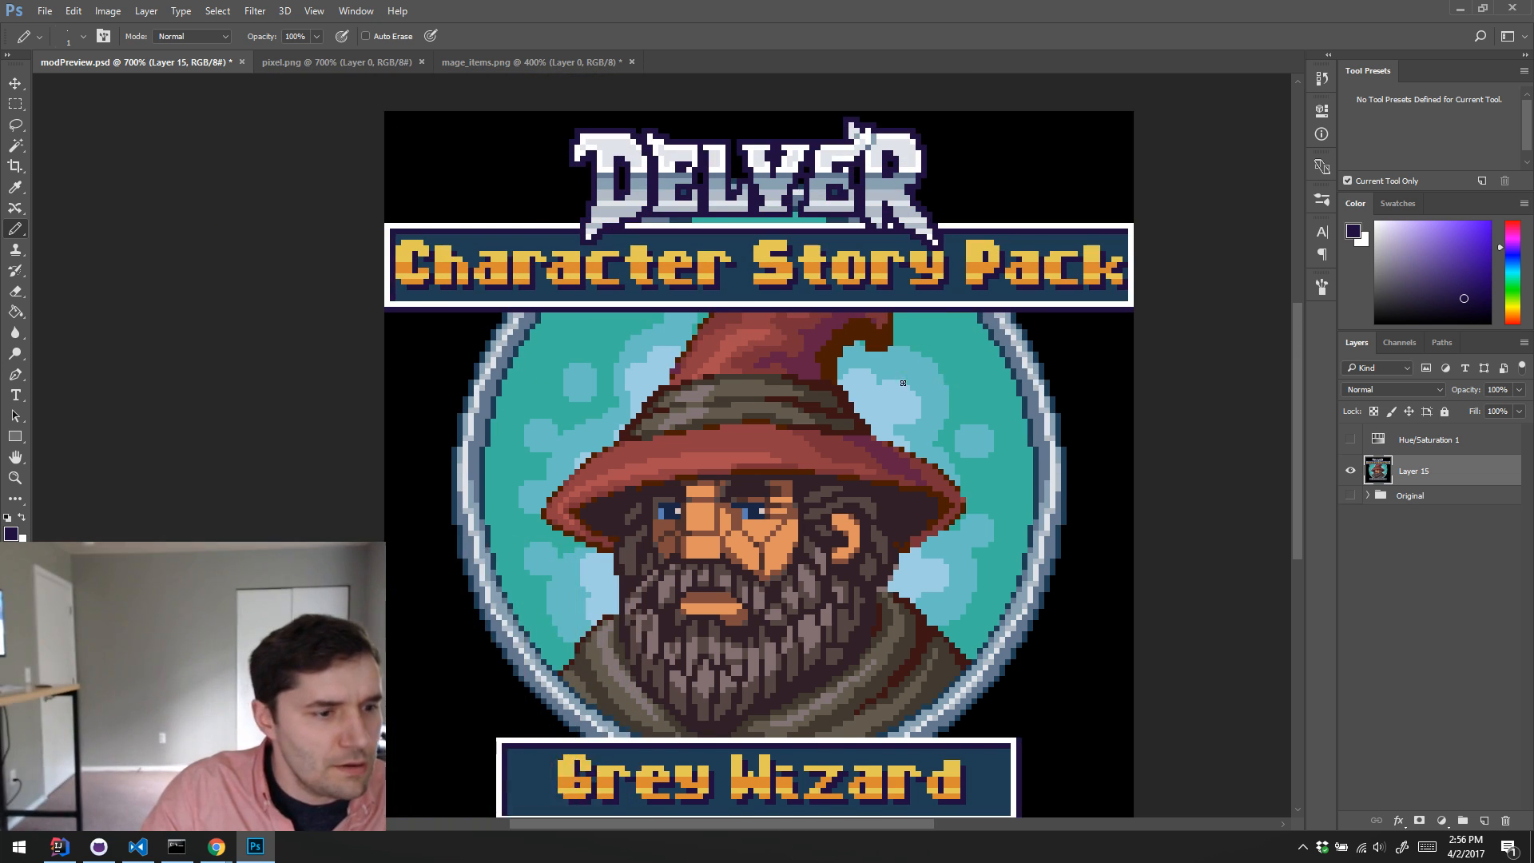
key(ctrl+s)
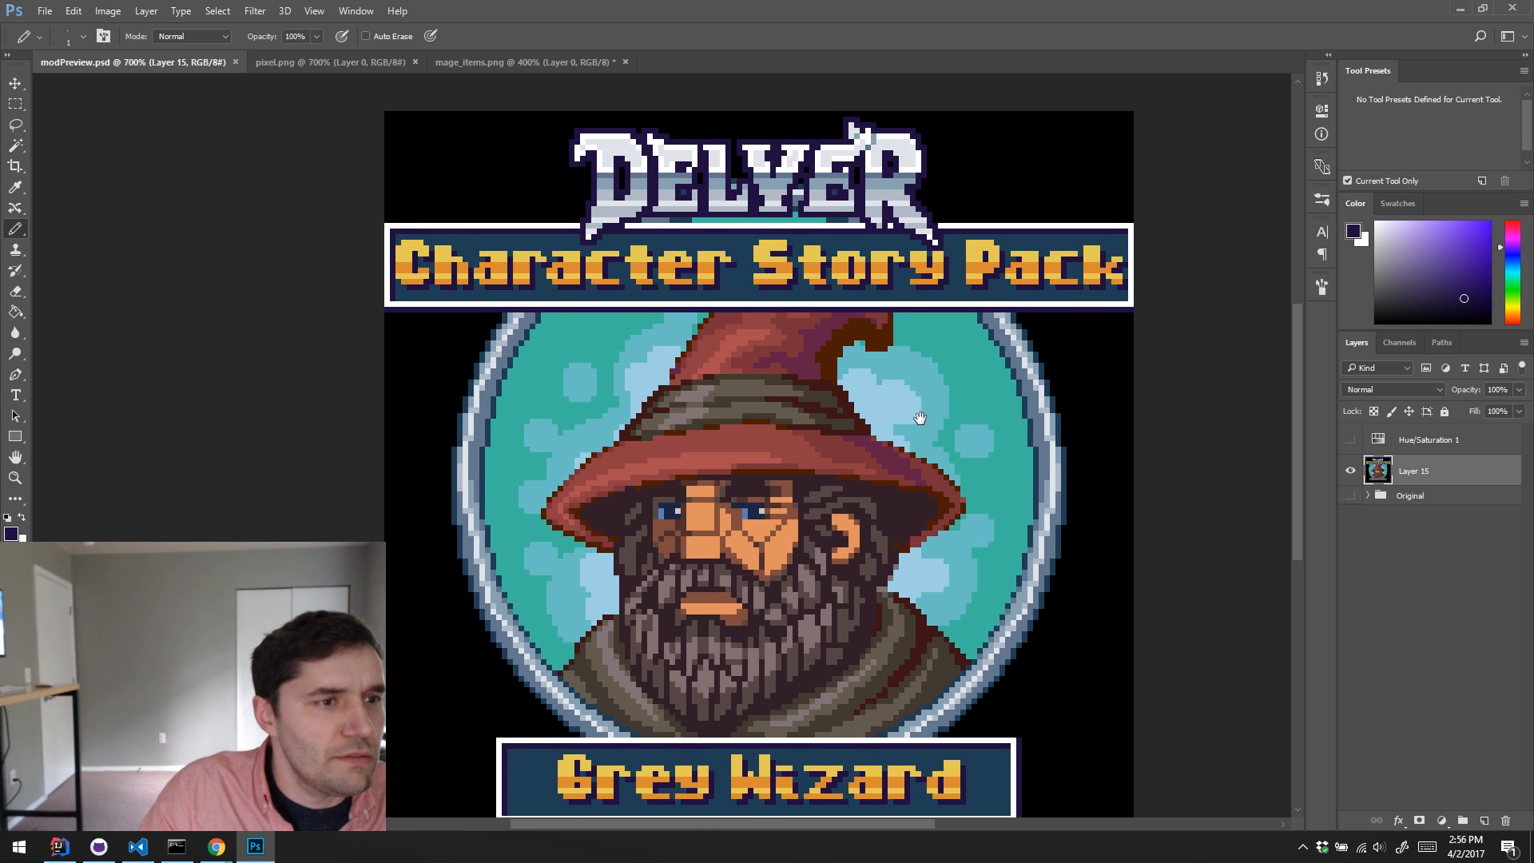
Step: Touch up the letter D of the Delver logo with a sampled dark blue
drag(920, 418, 883, 438)
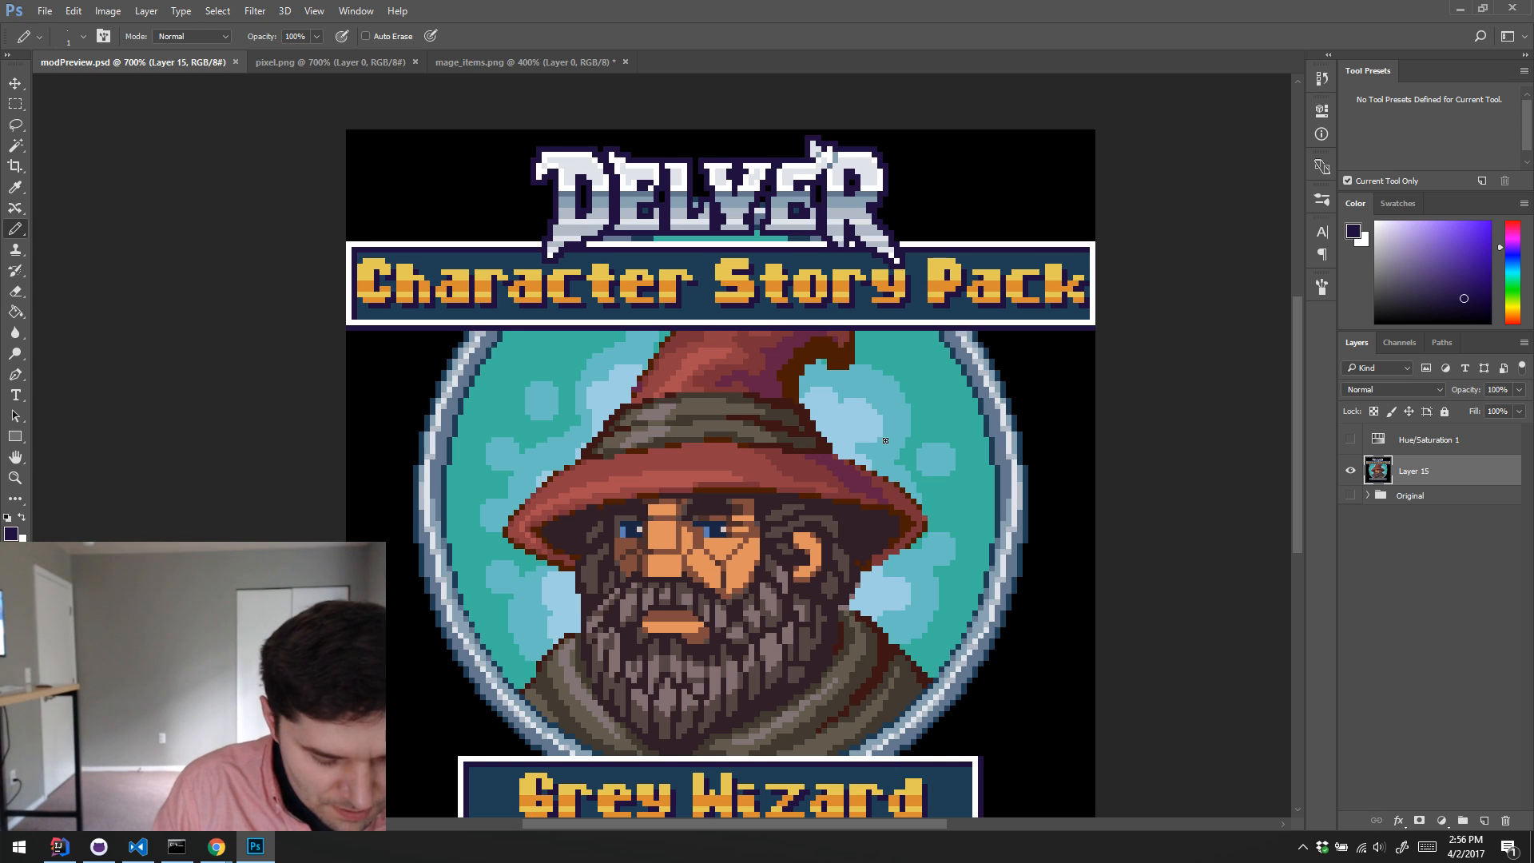
key(alt)
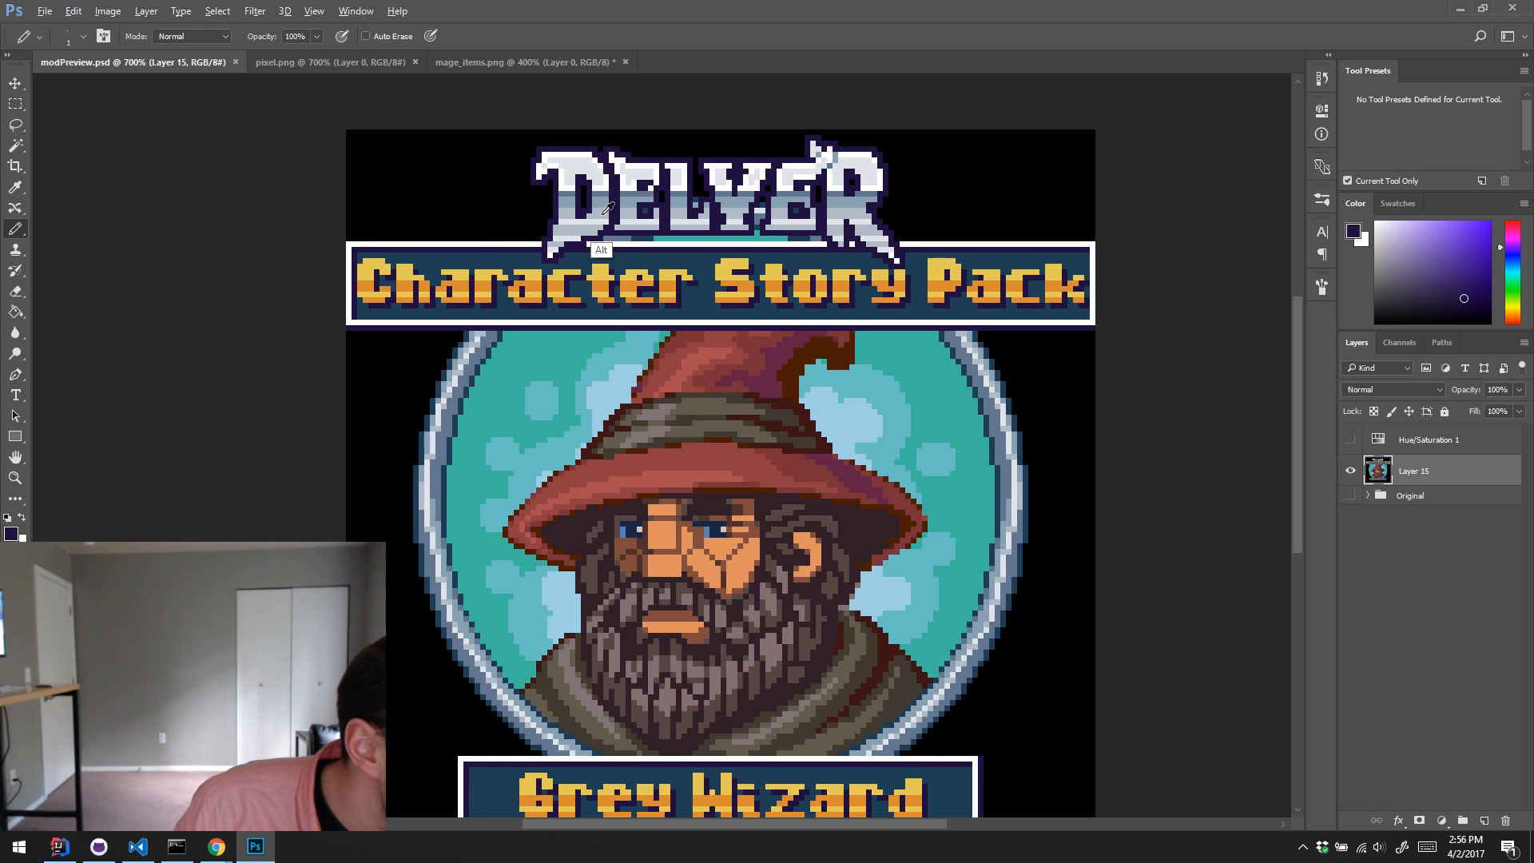
click(565, 243)
alt+click(566, 244)
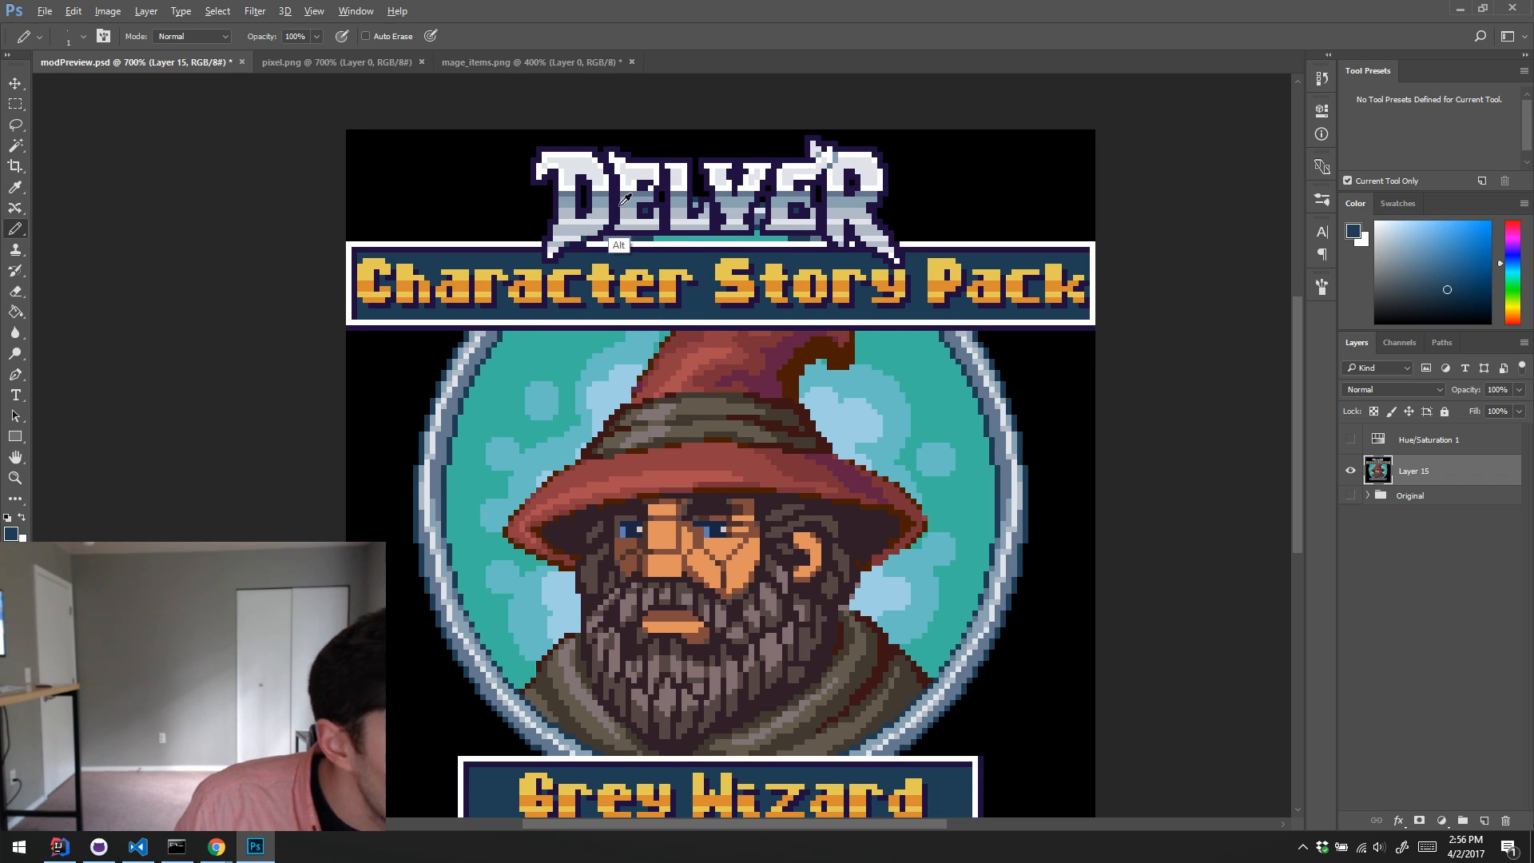
Step: Add a new layer above Layer 15 and retouch the logo's D and first E with sampled blue-grey and near-white tones
key(ctrl+shift+alt+n)
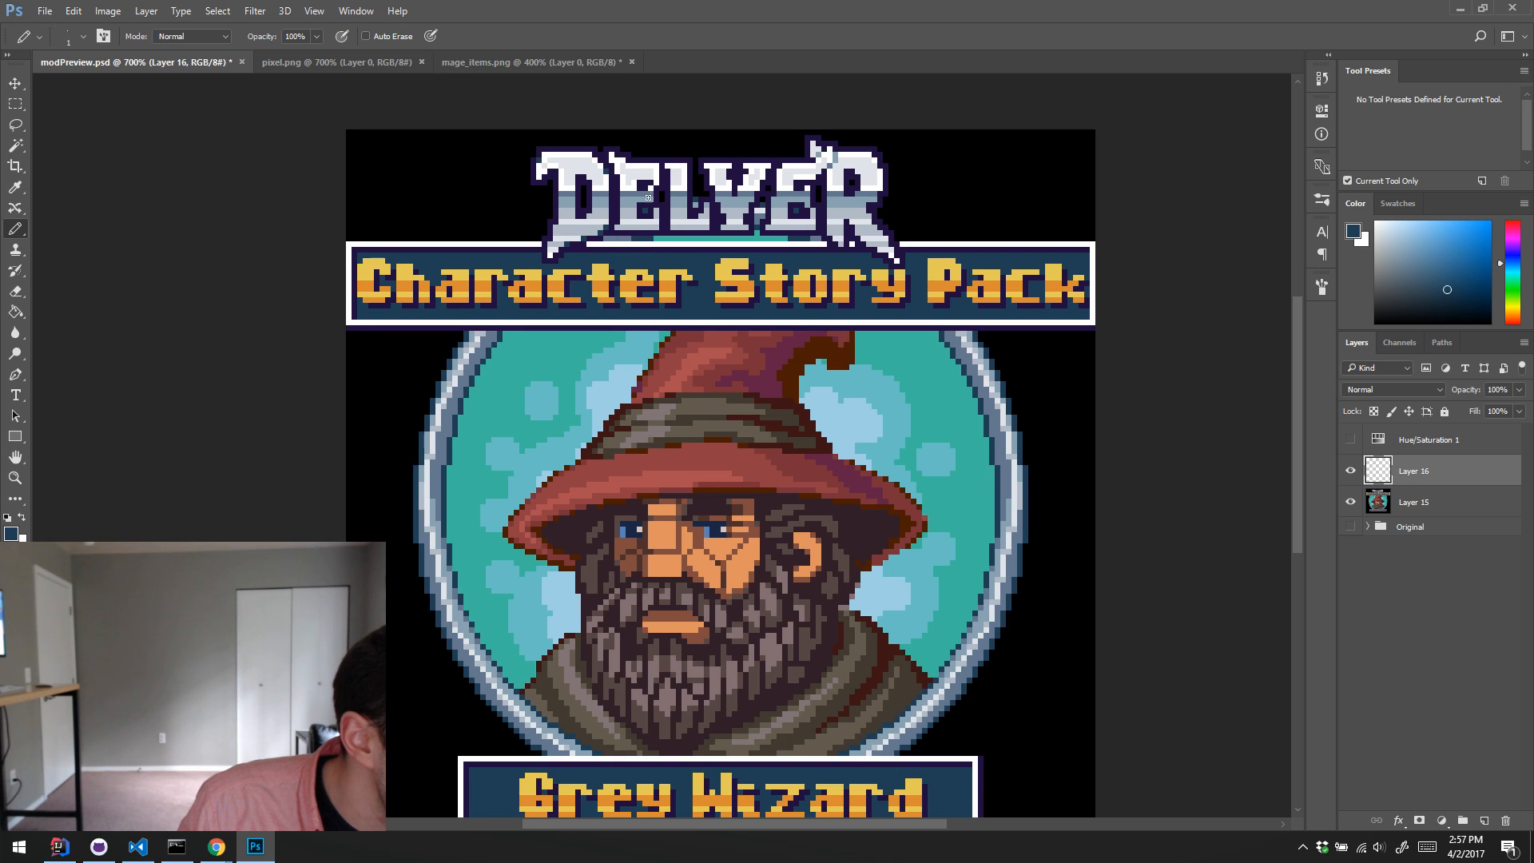
alt+click(592, 227)
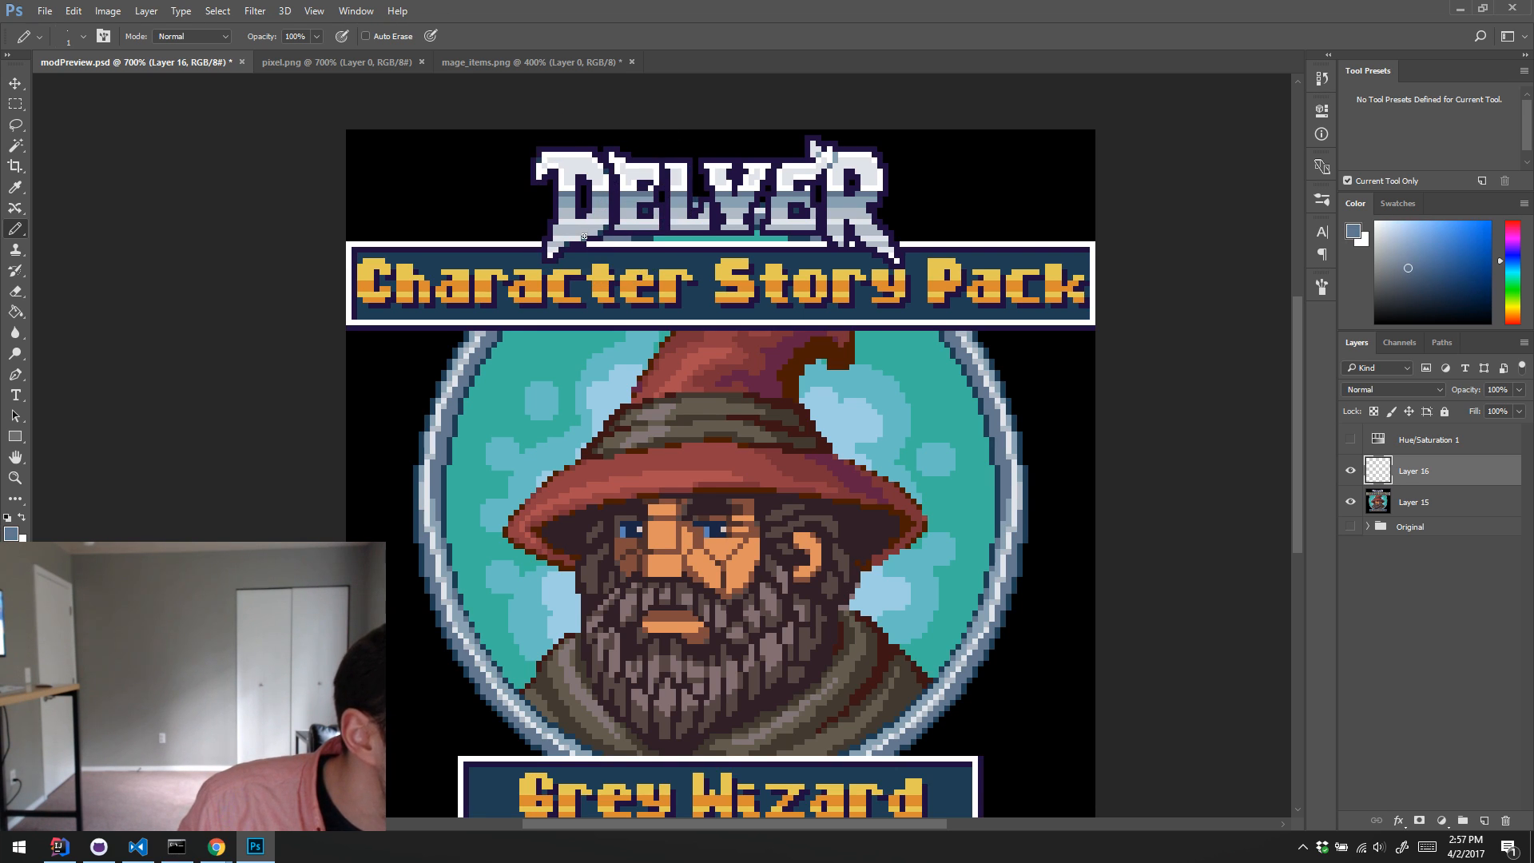
alt+click(594, 226)
alt+click(590, 232)
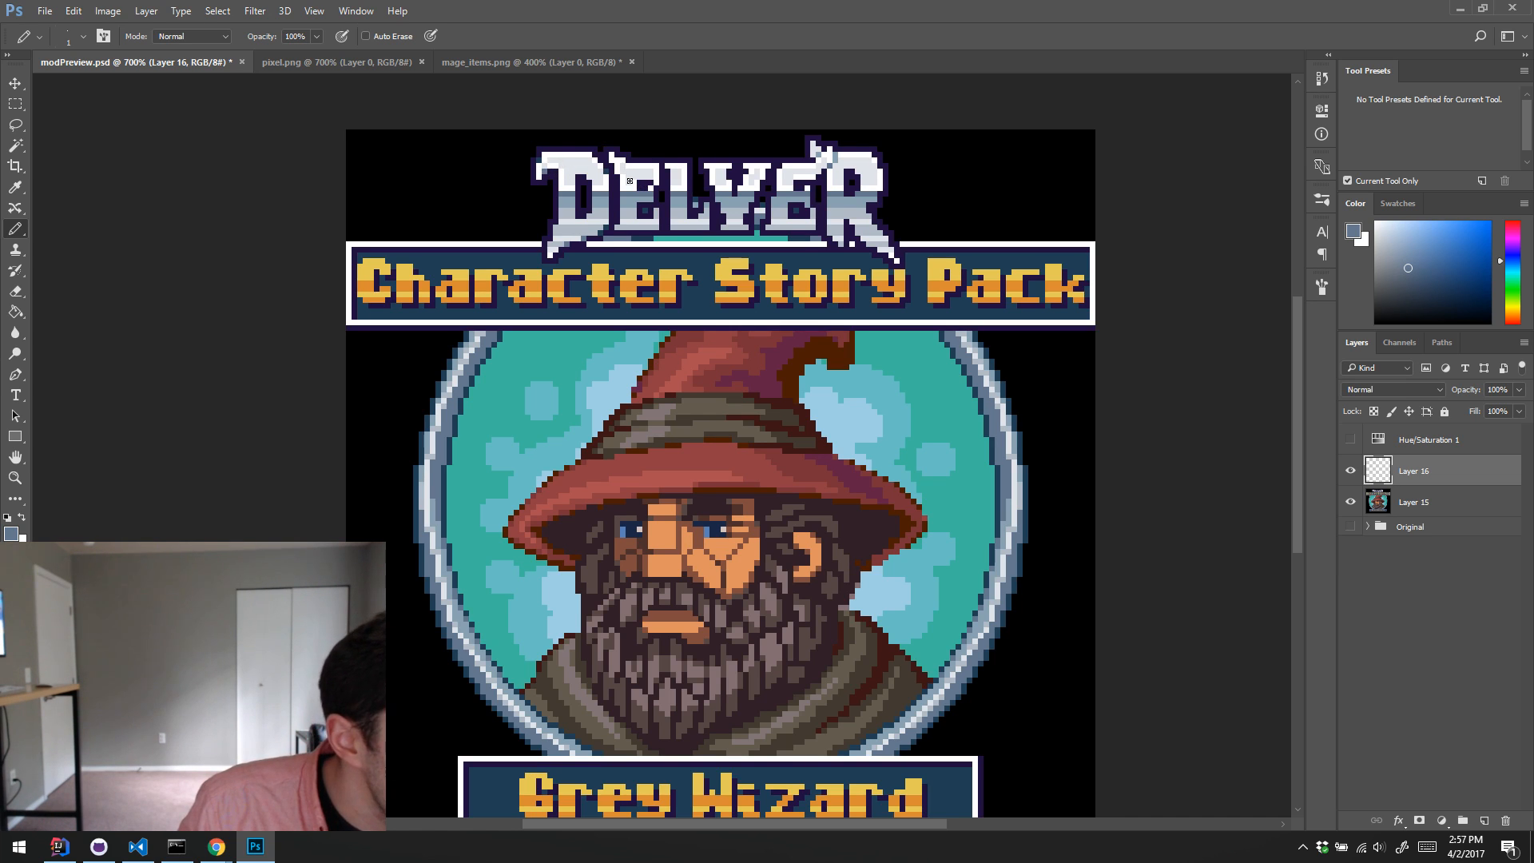
alt+click(627, 214)
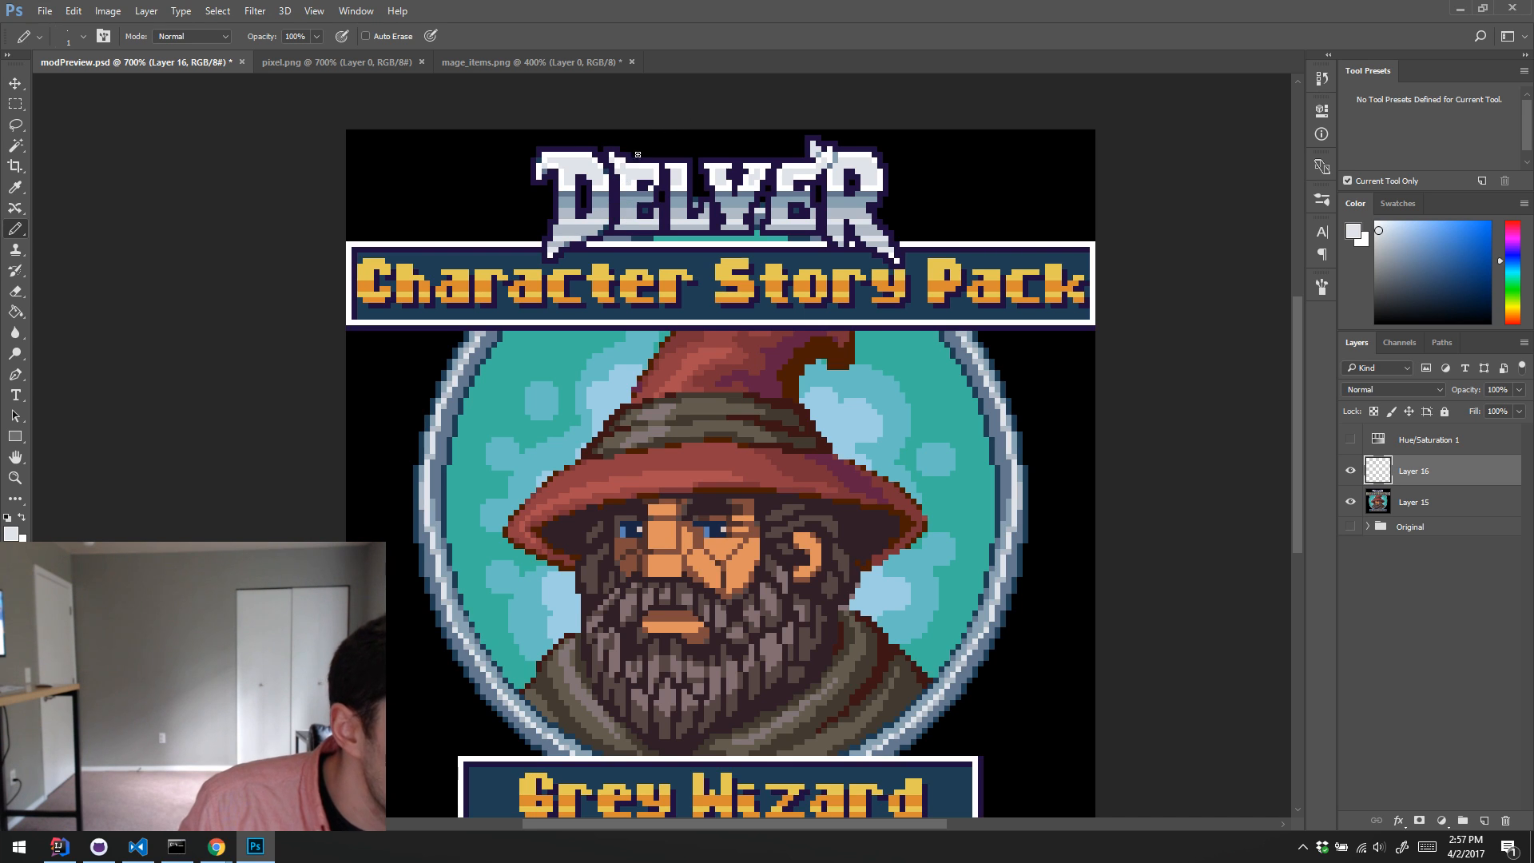
alt+click(633, 214)
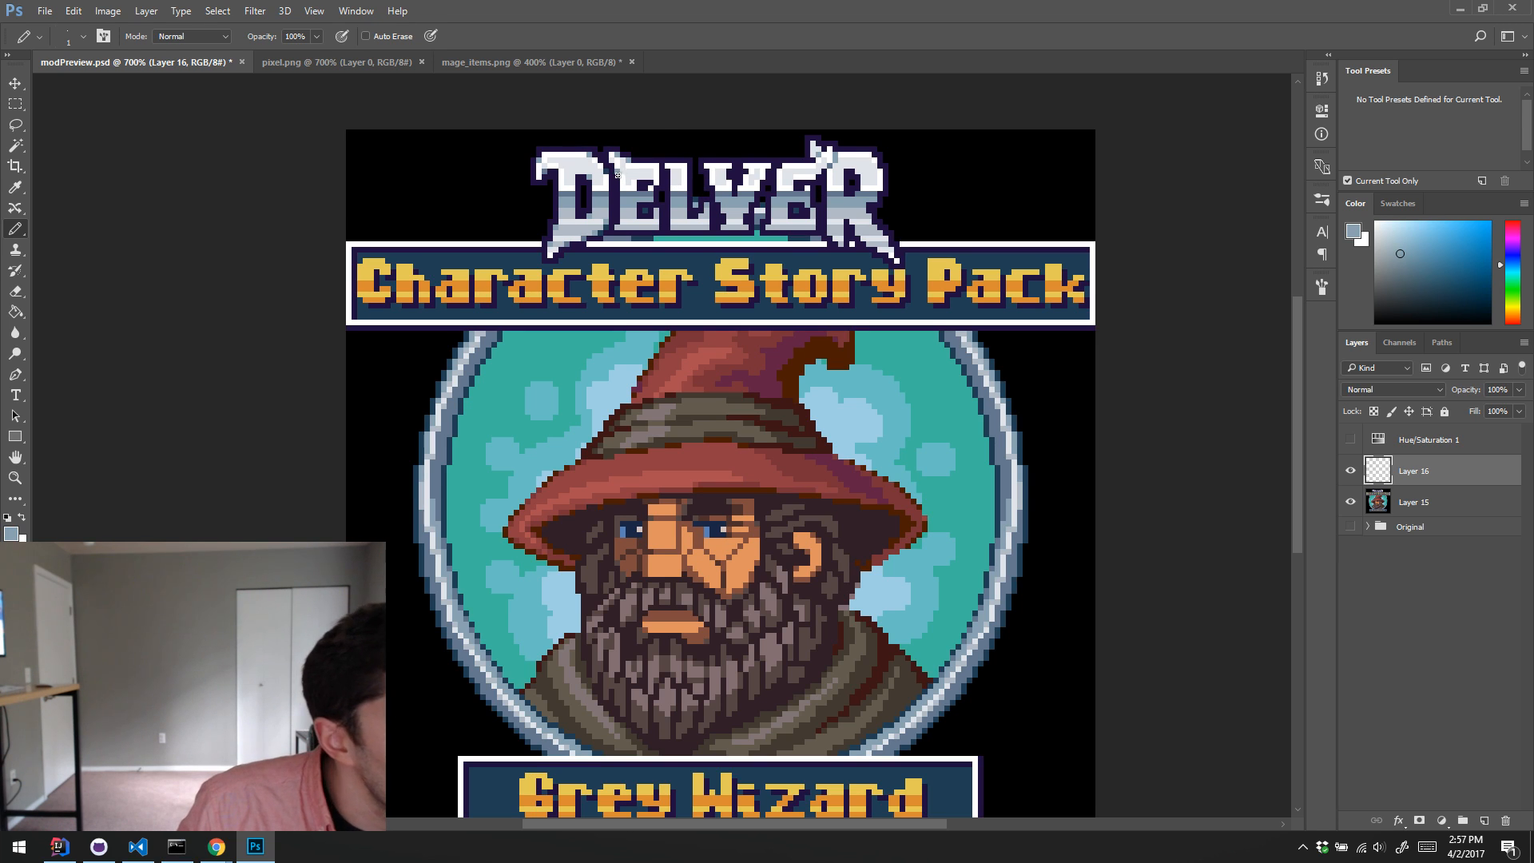
Step: Retouch the remaining letters of the Delver logo on Layer 16 with sampled dark blue and blue-grey tones
key(alt)
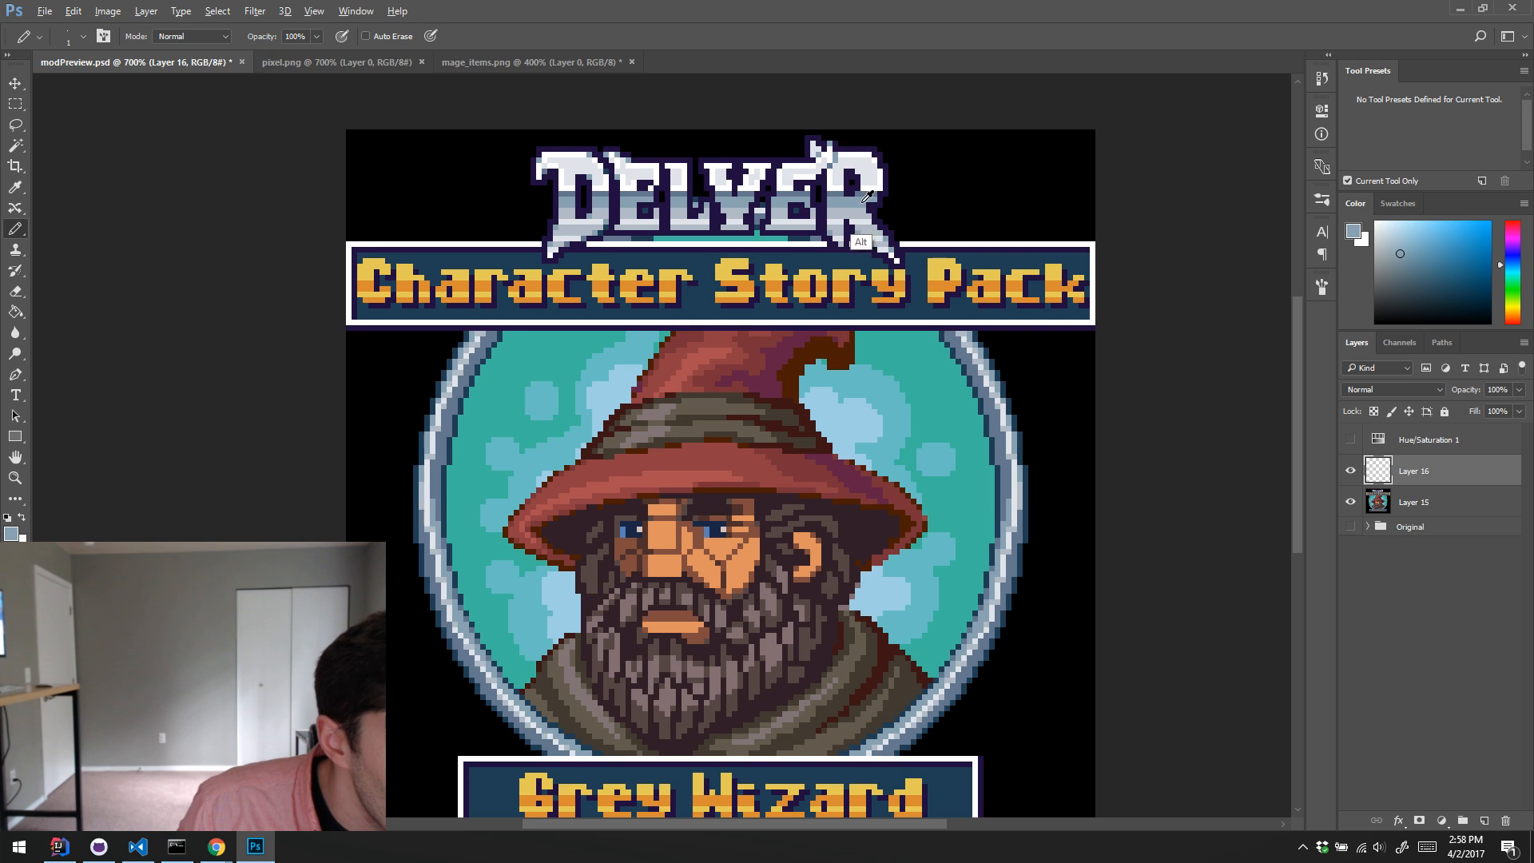
key(alt)
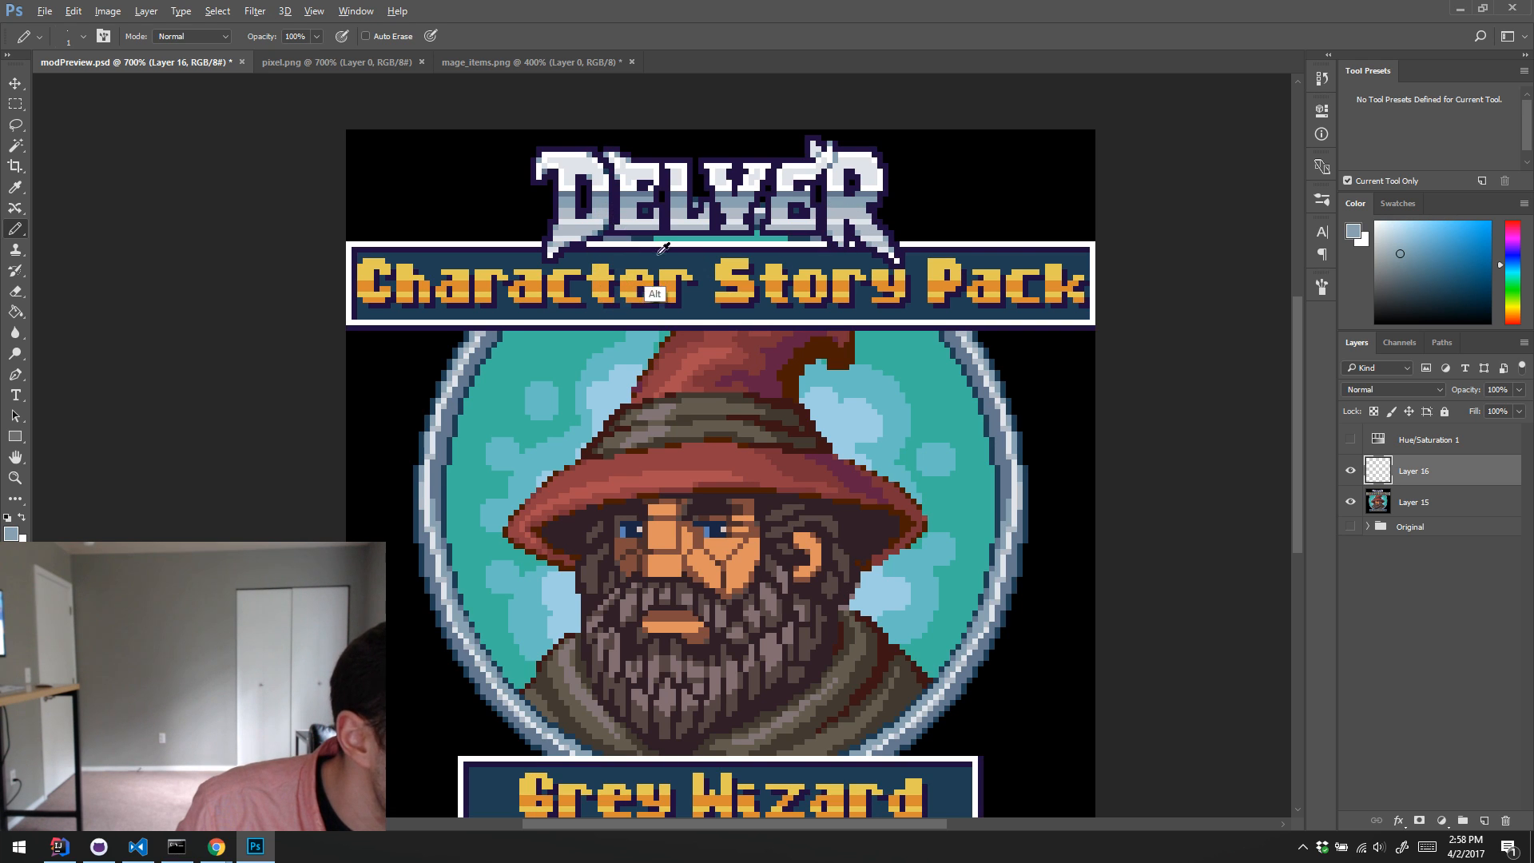
alt+click(694, 295)
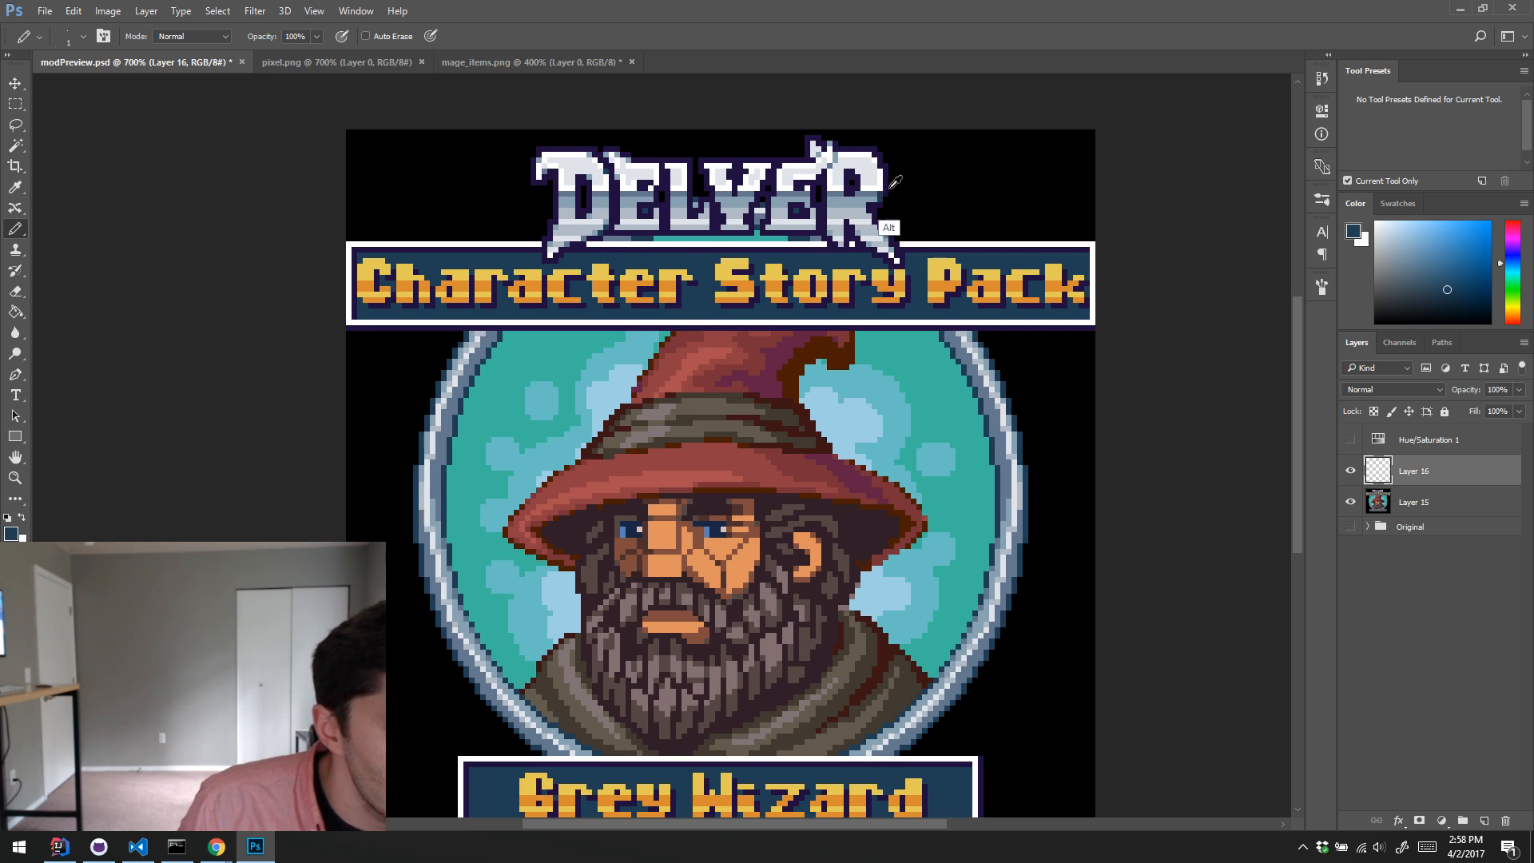
alt+click(858, 239)
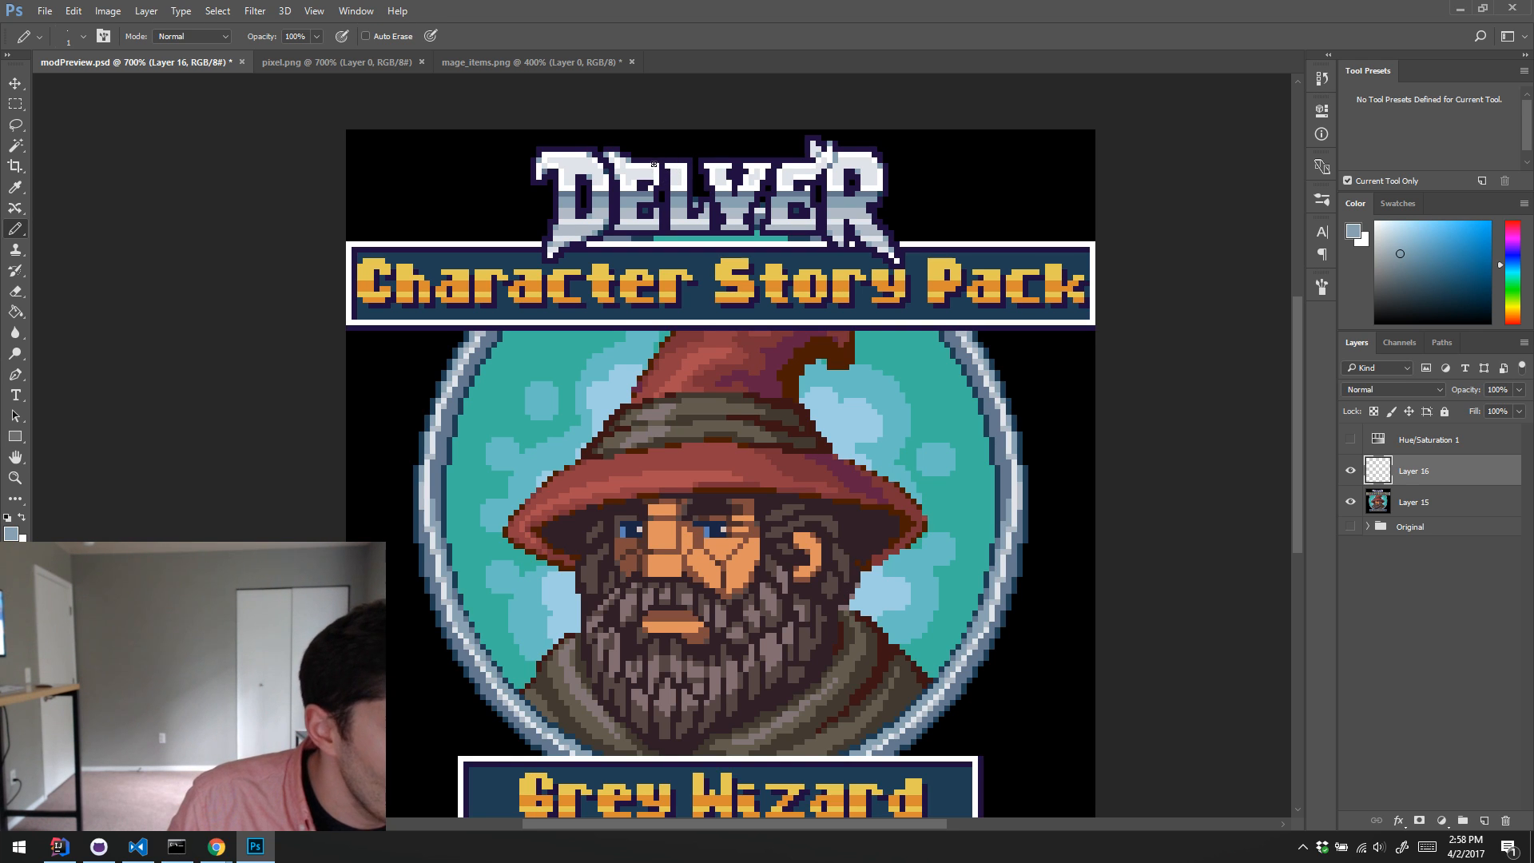
key(alt)
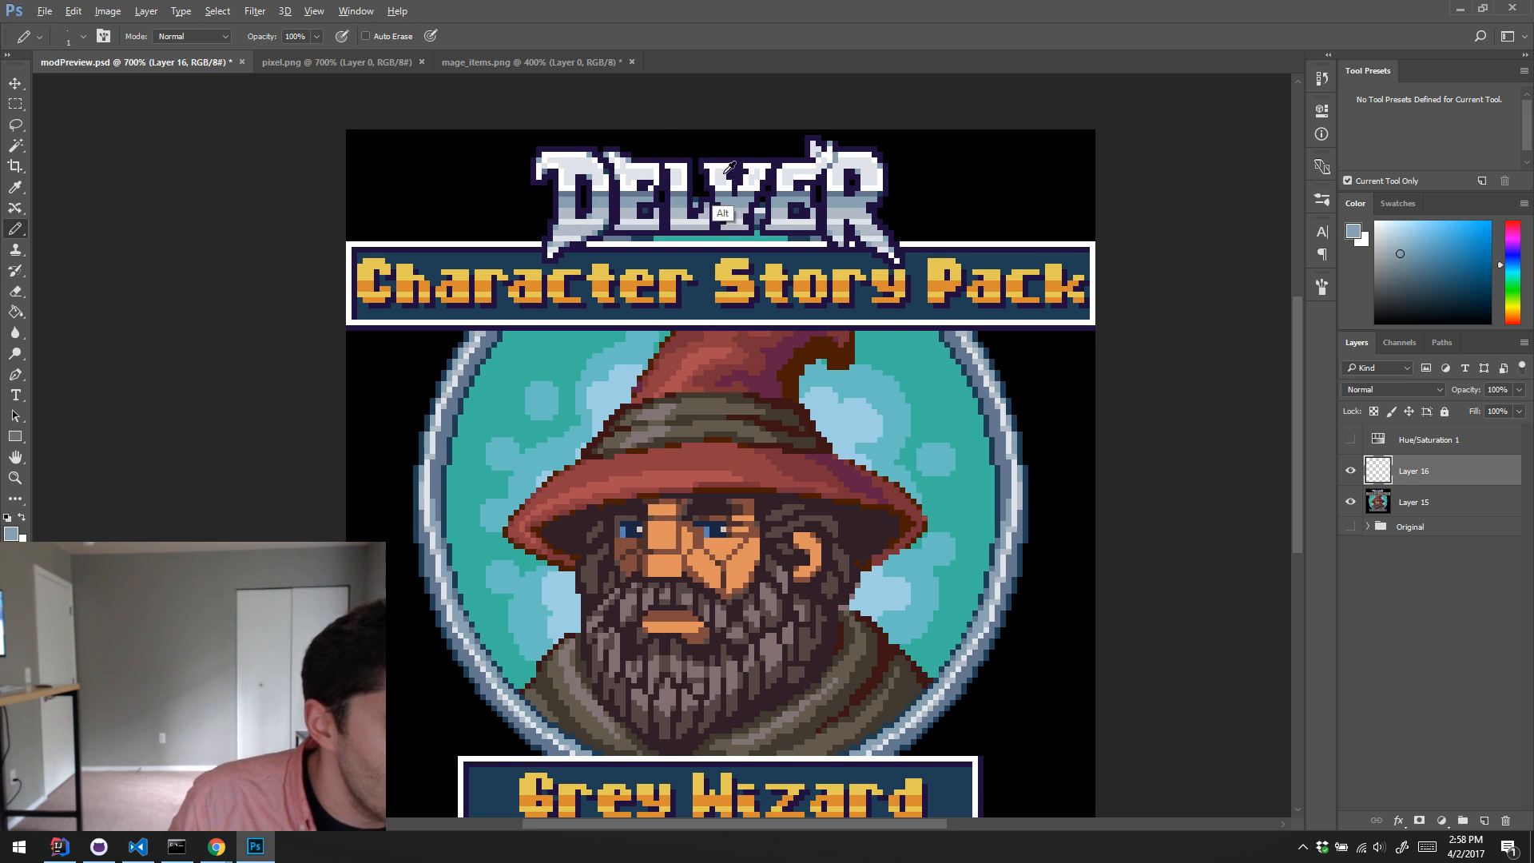
alt+click(693, 261)
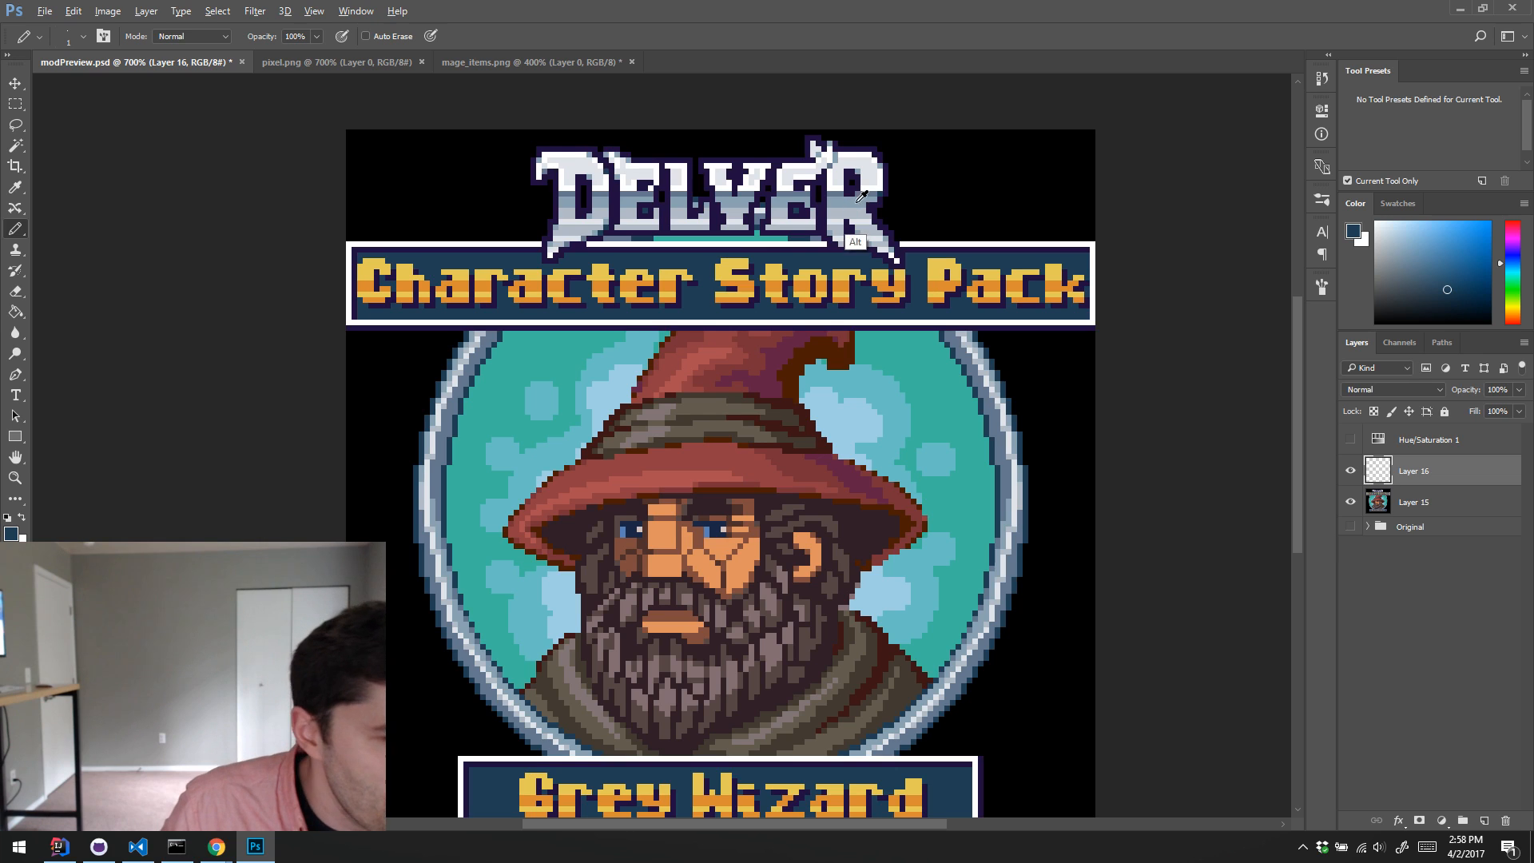
alt+click(862, 242)
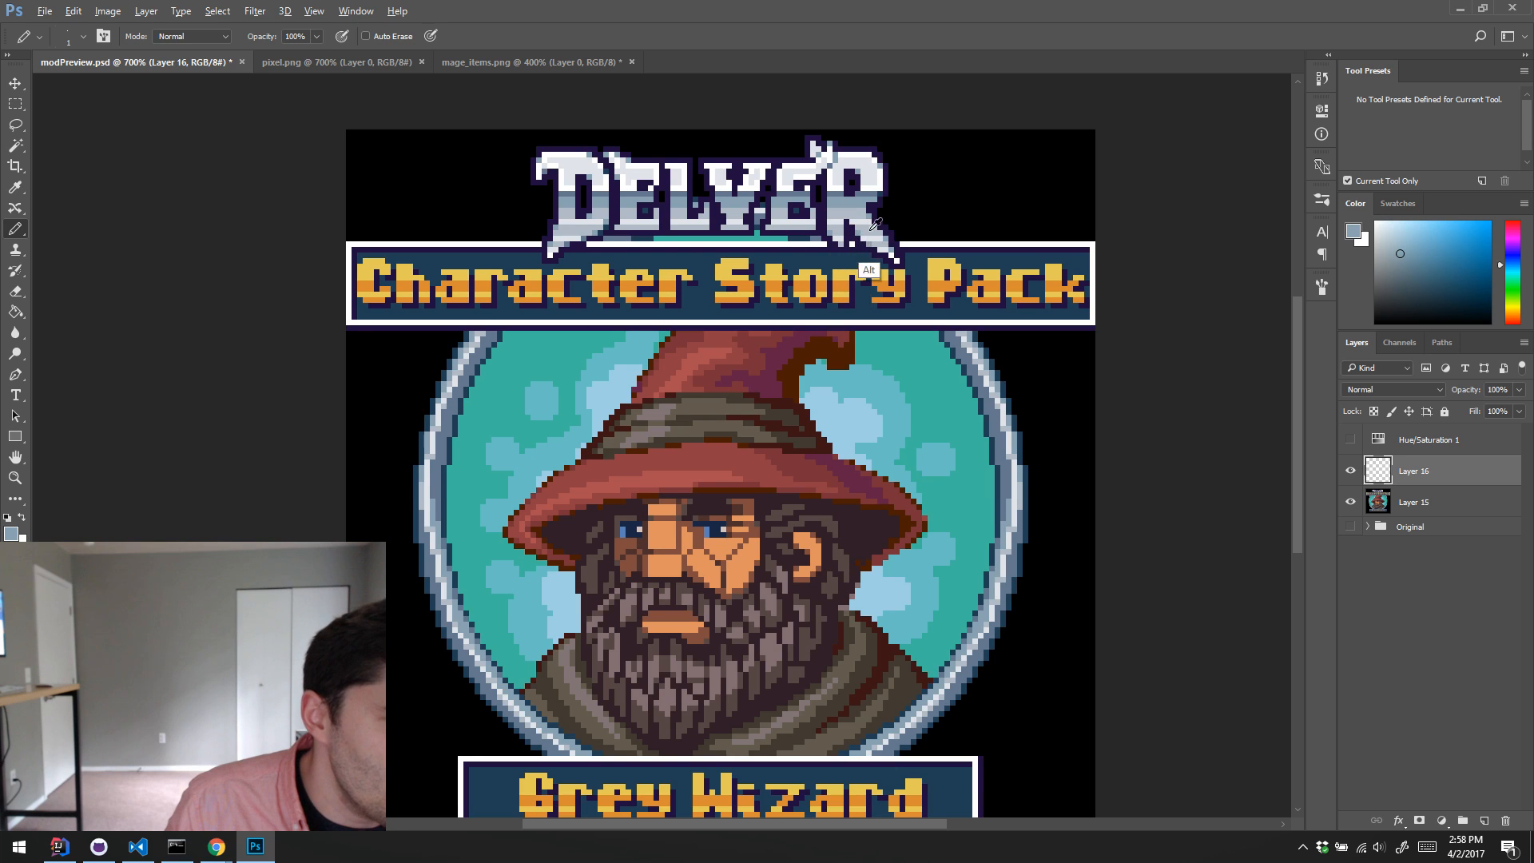
alt+click(872, 193)
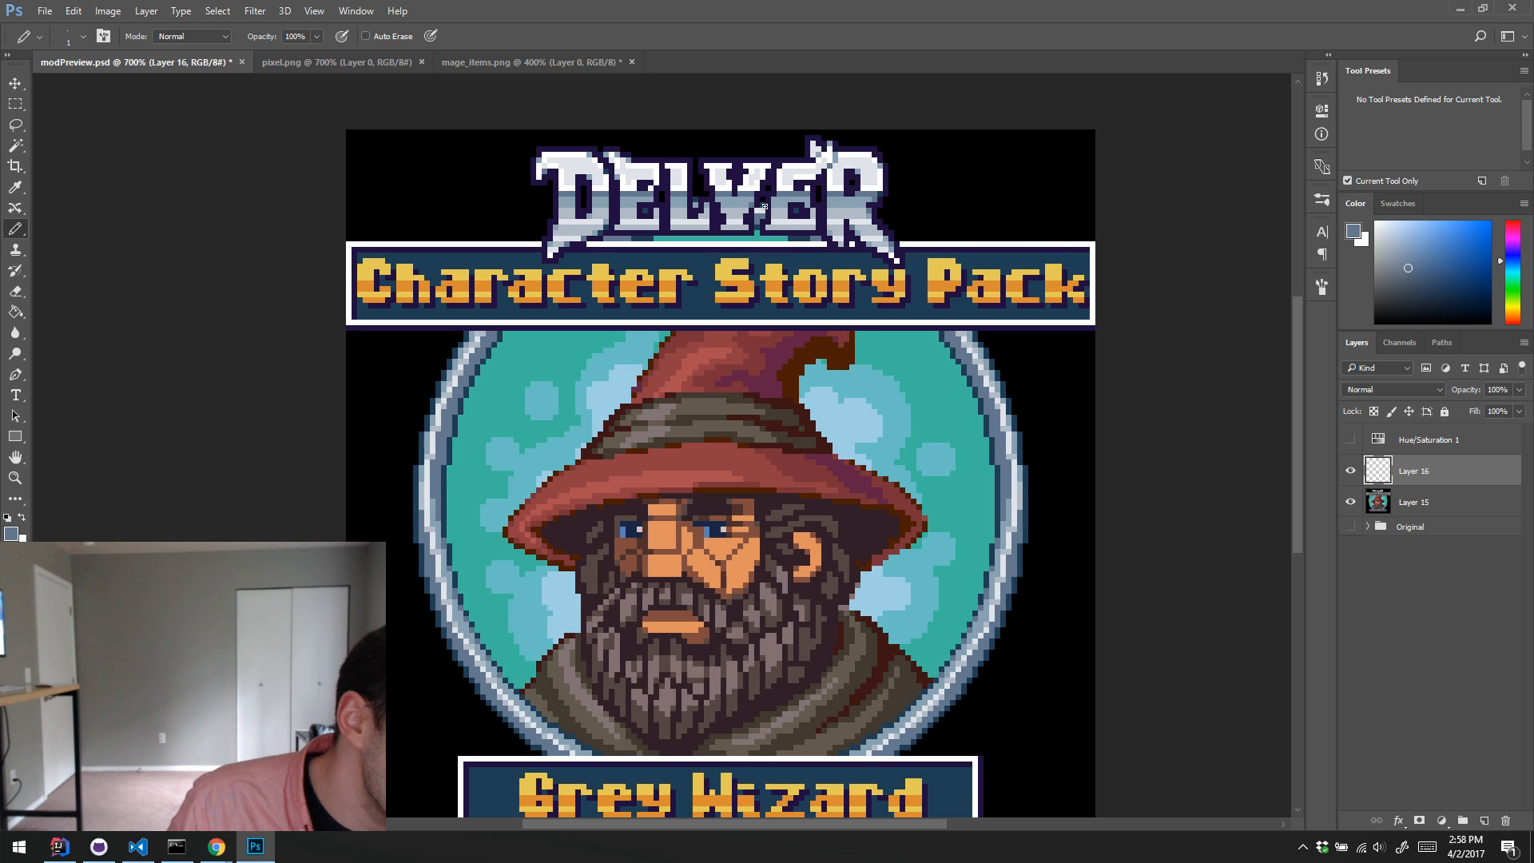
key(alt)
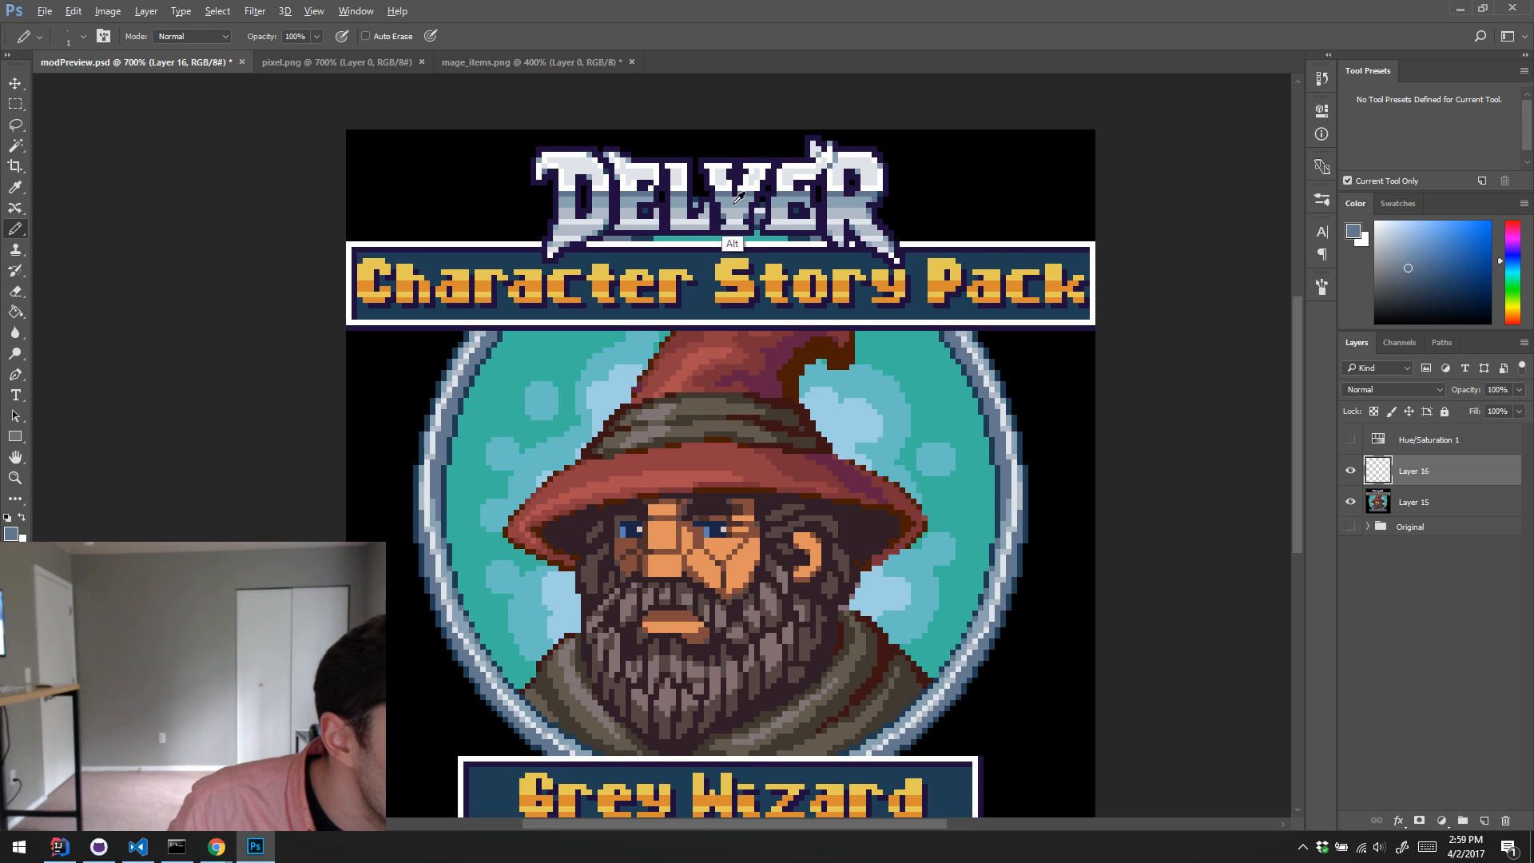
alt+click(711, 192)
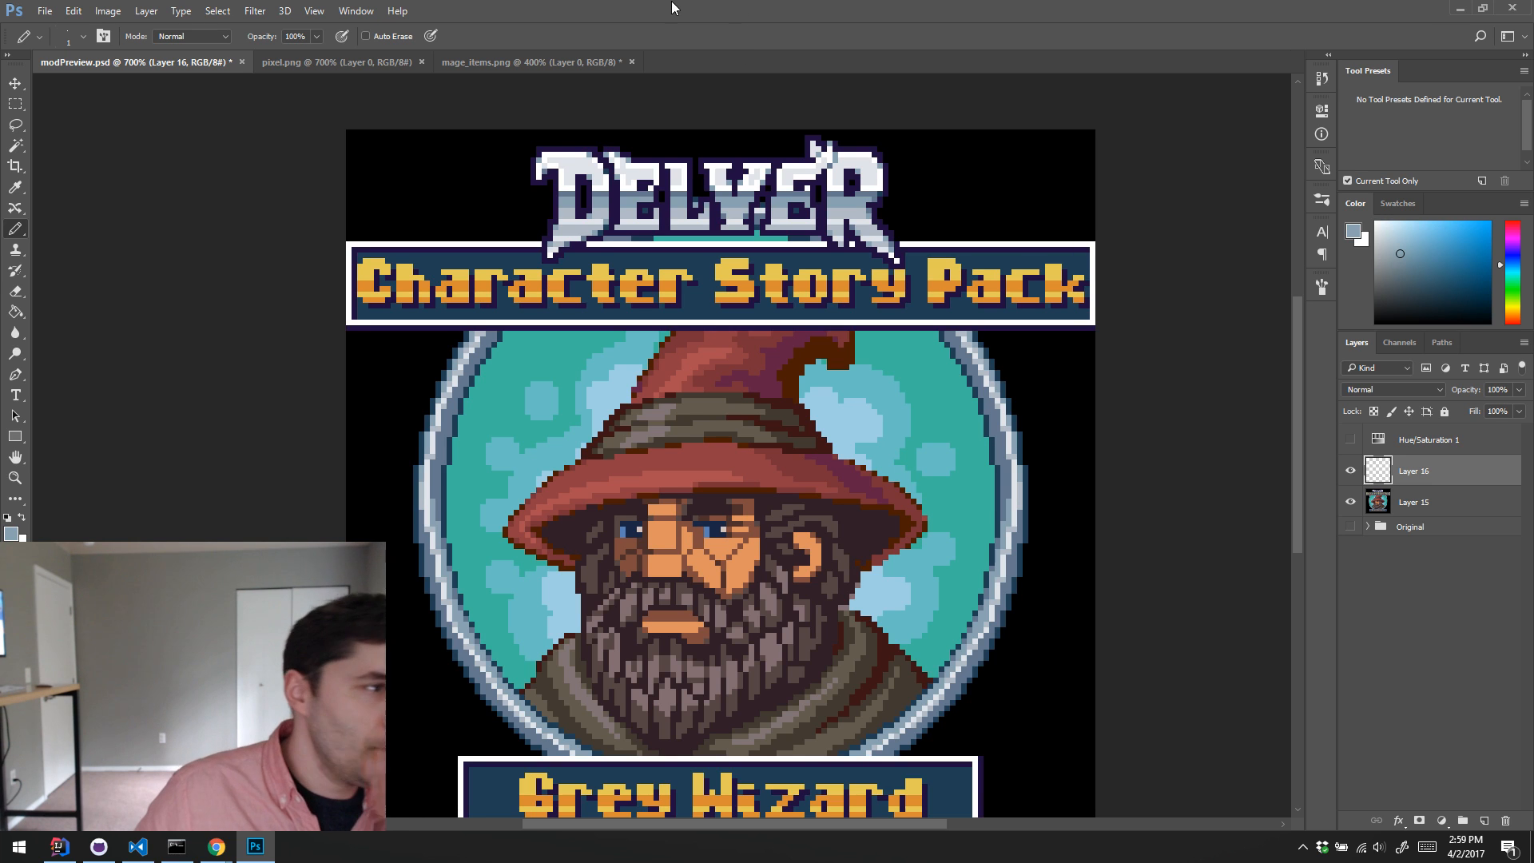
Step: Open a second window of modPreview.psd, float it over the canvas and enlarge its frame
click(355, 10)
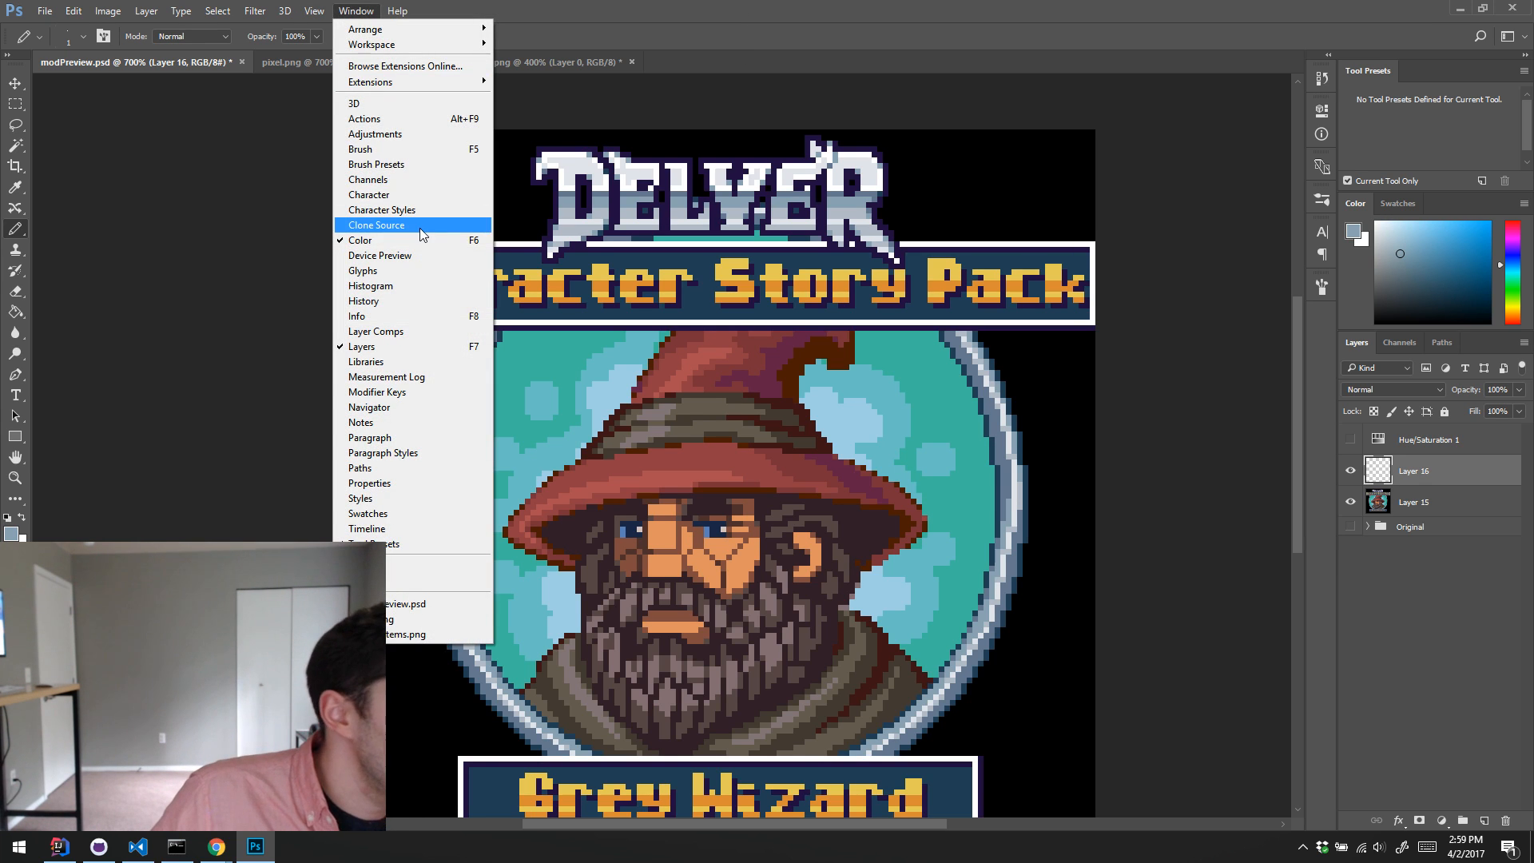
mouse_move(422, 45)
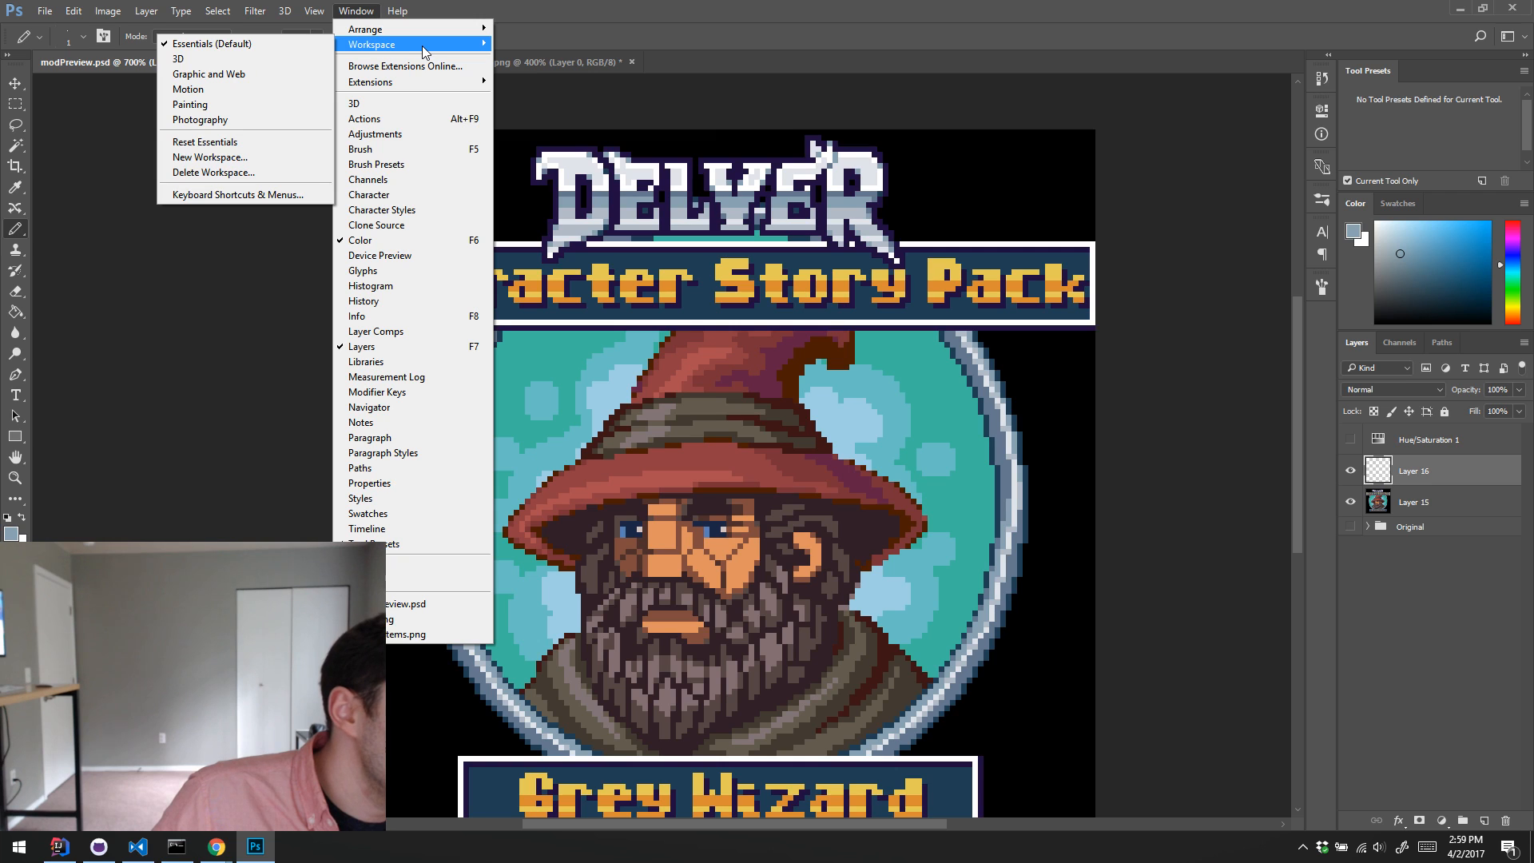
click(289, 323)
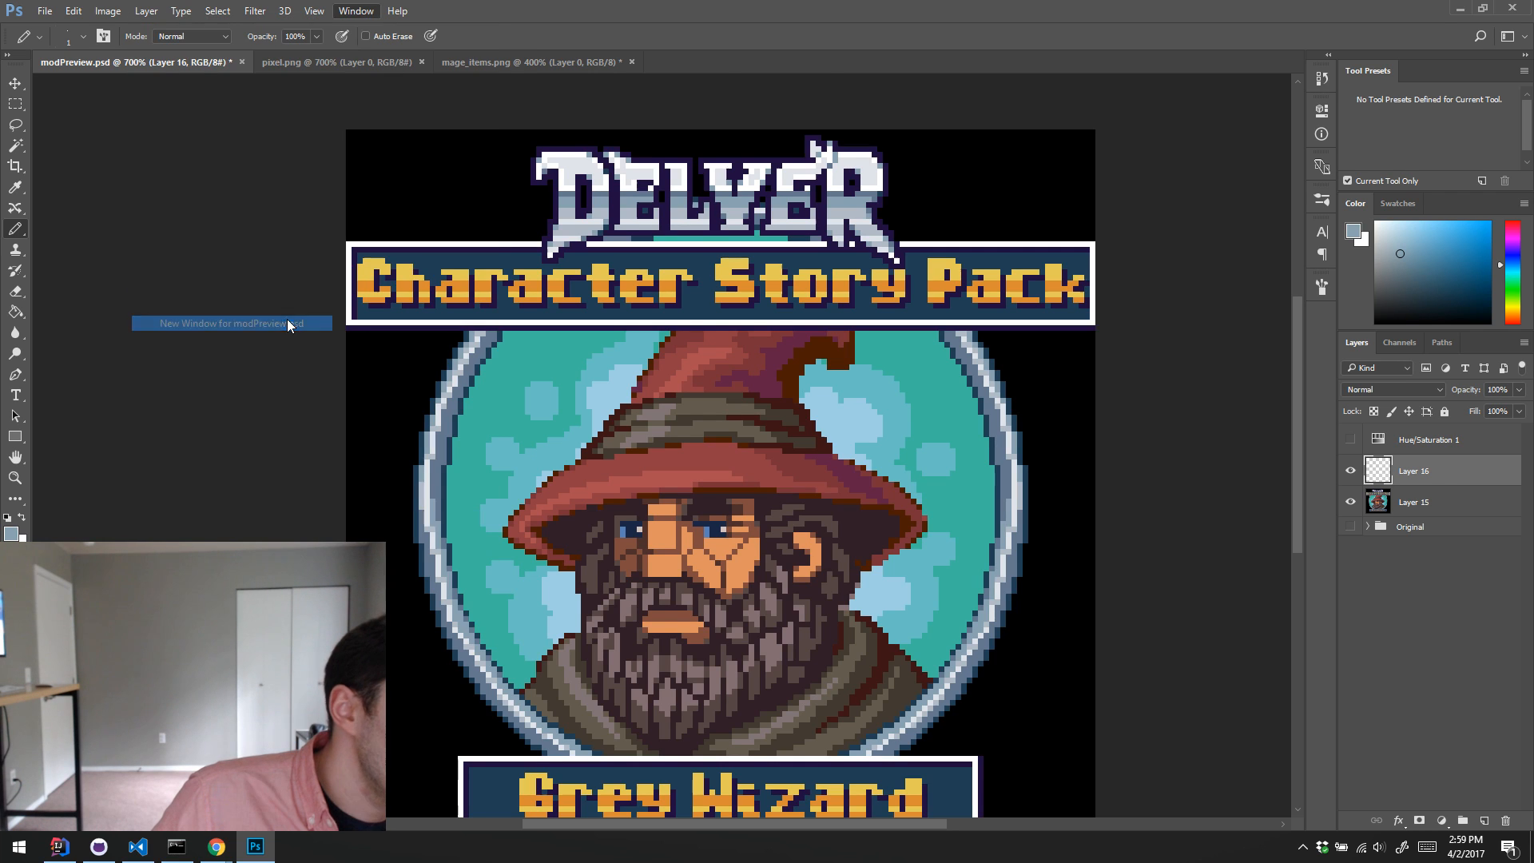
drag(706, 69, 717, 232)
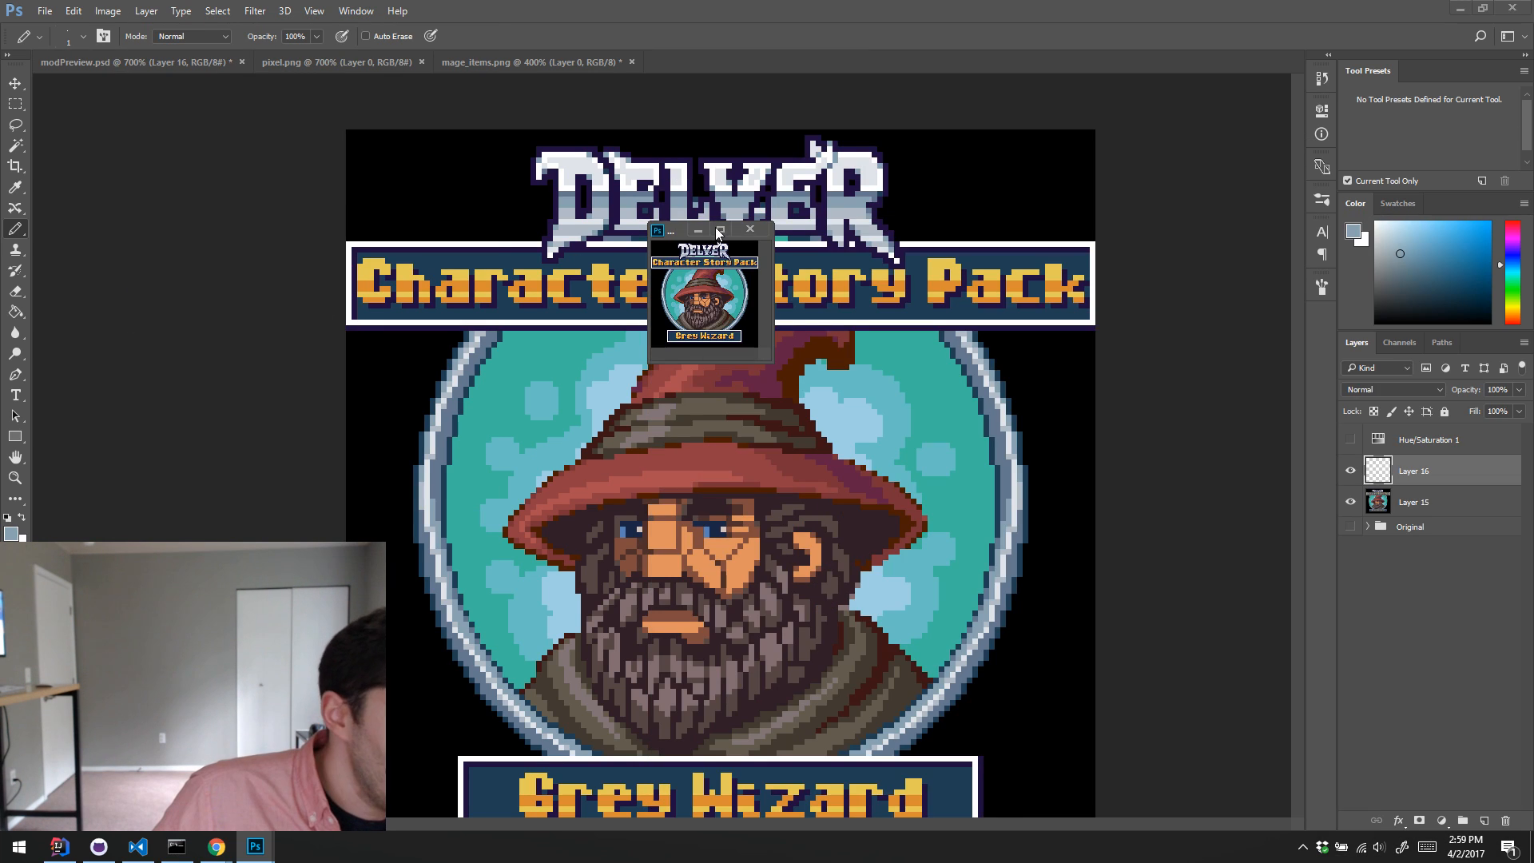
drag(771, 359, 928, 457)
Step: Zoom the second preview window to 200%, enlarge it to fit the whole image and move it clear of the main artwork
key(z)
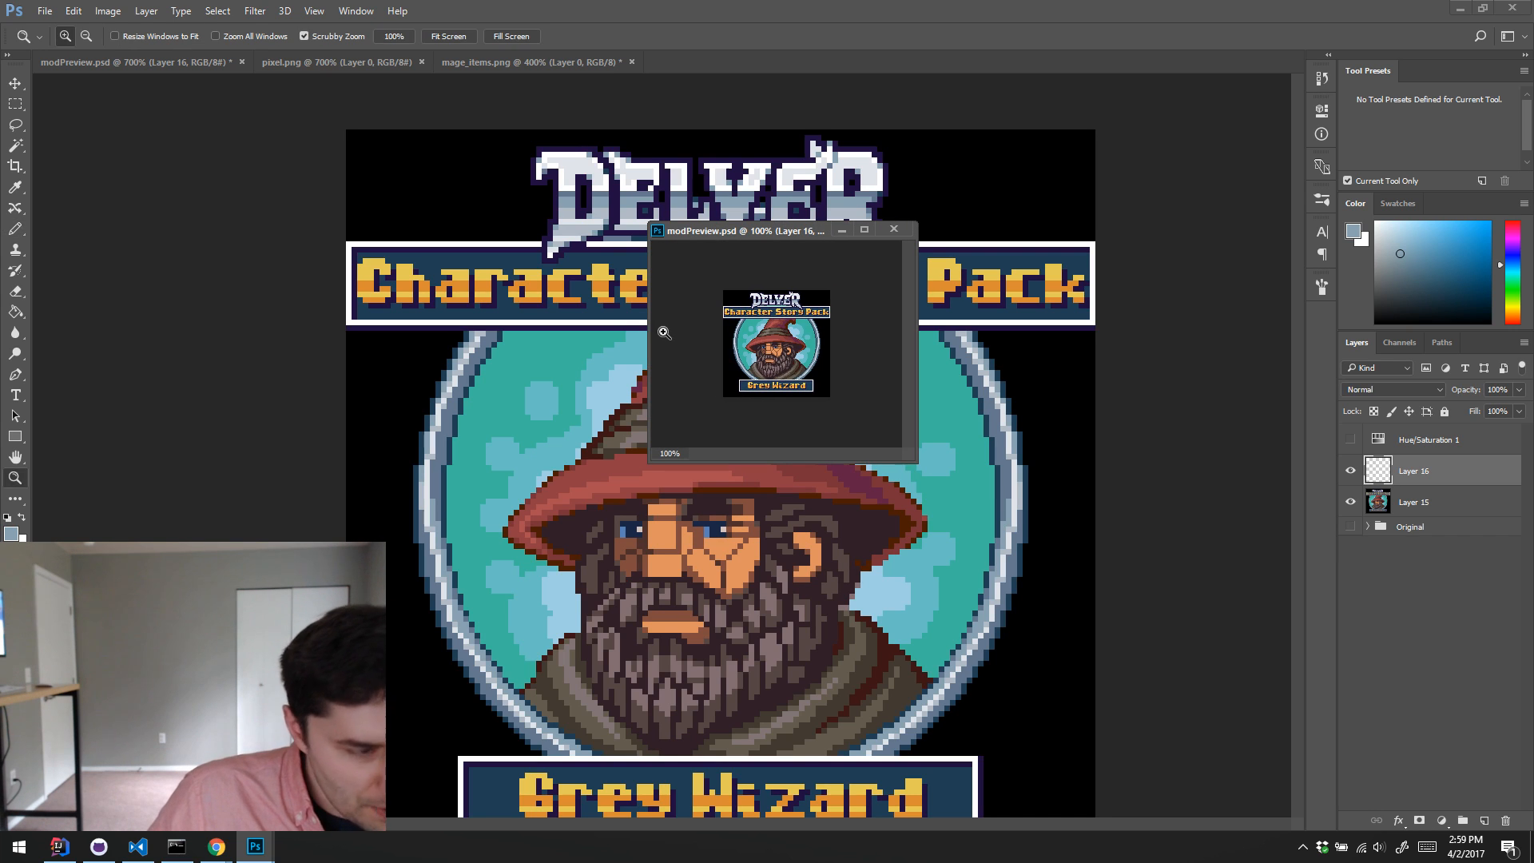
click(802, 354)
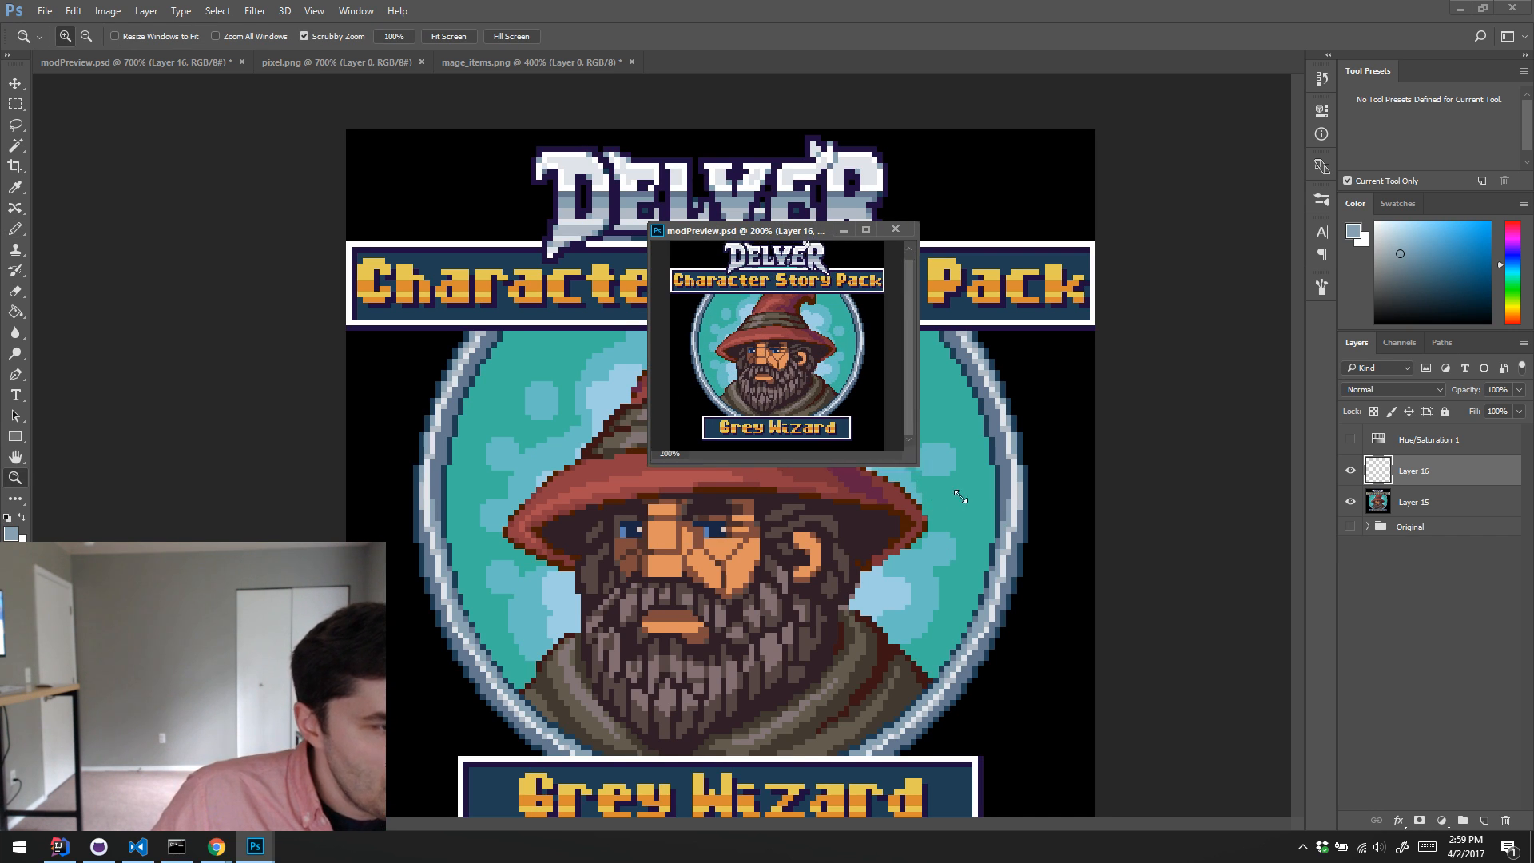
drag(917, 465, 1005, 521)
drag(864, 228, 1364, 48)
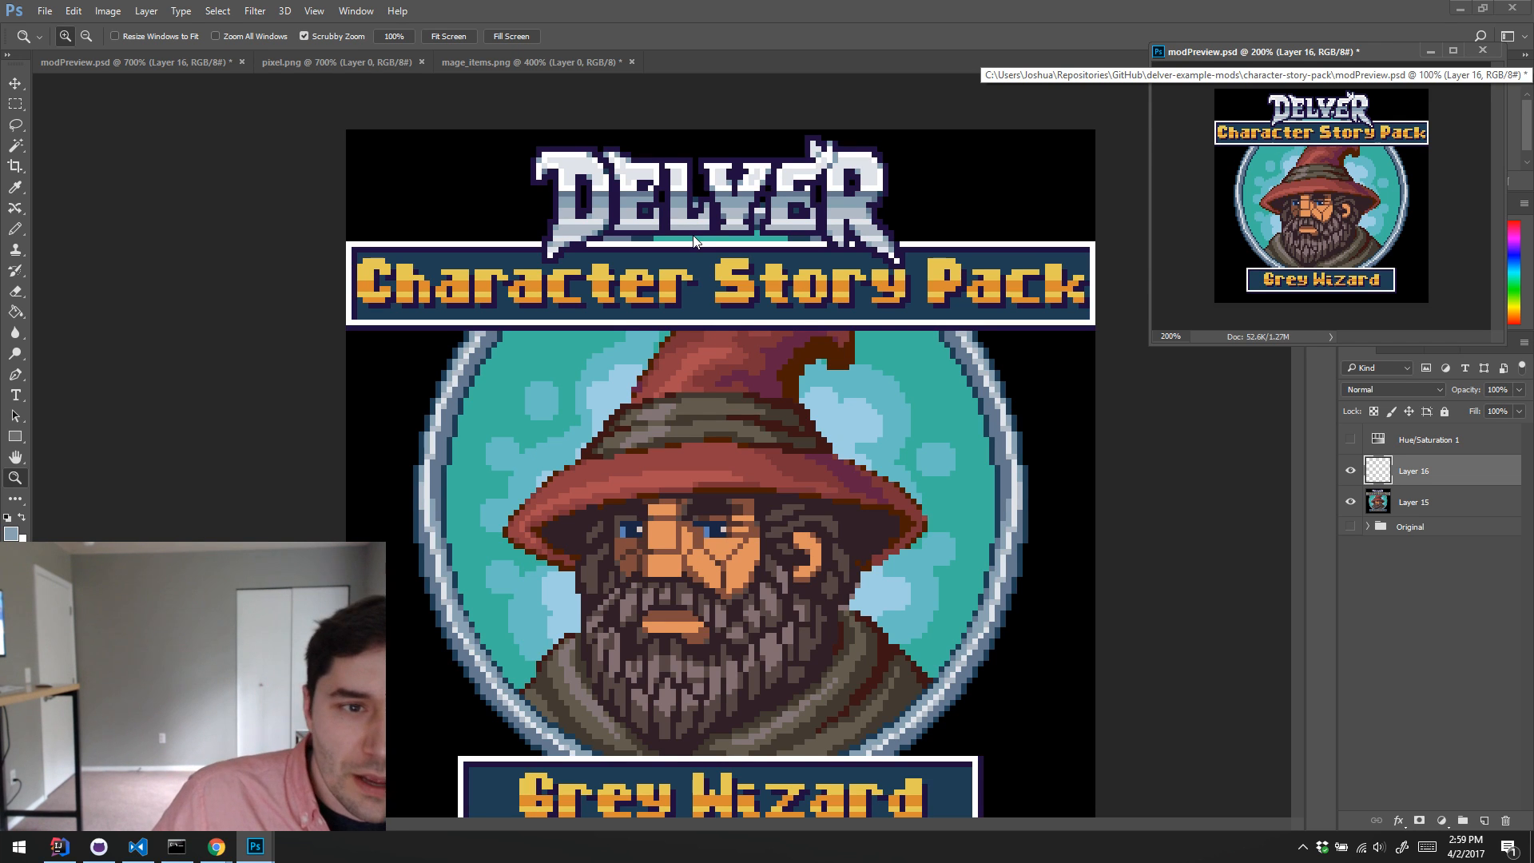
Step: Retouch the upper edges of the Delver logo's D and R with the Pencil in sampled dark blue, blue-grey and near-white tones
key(b)
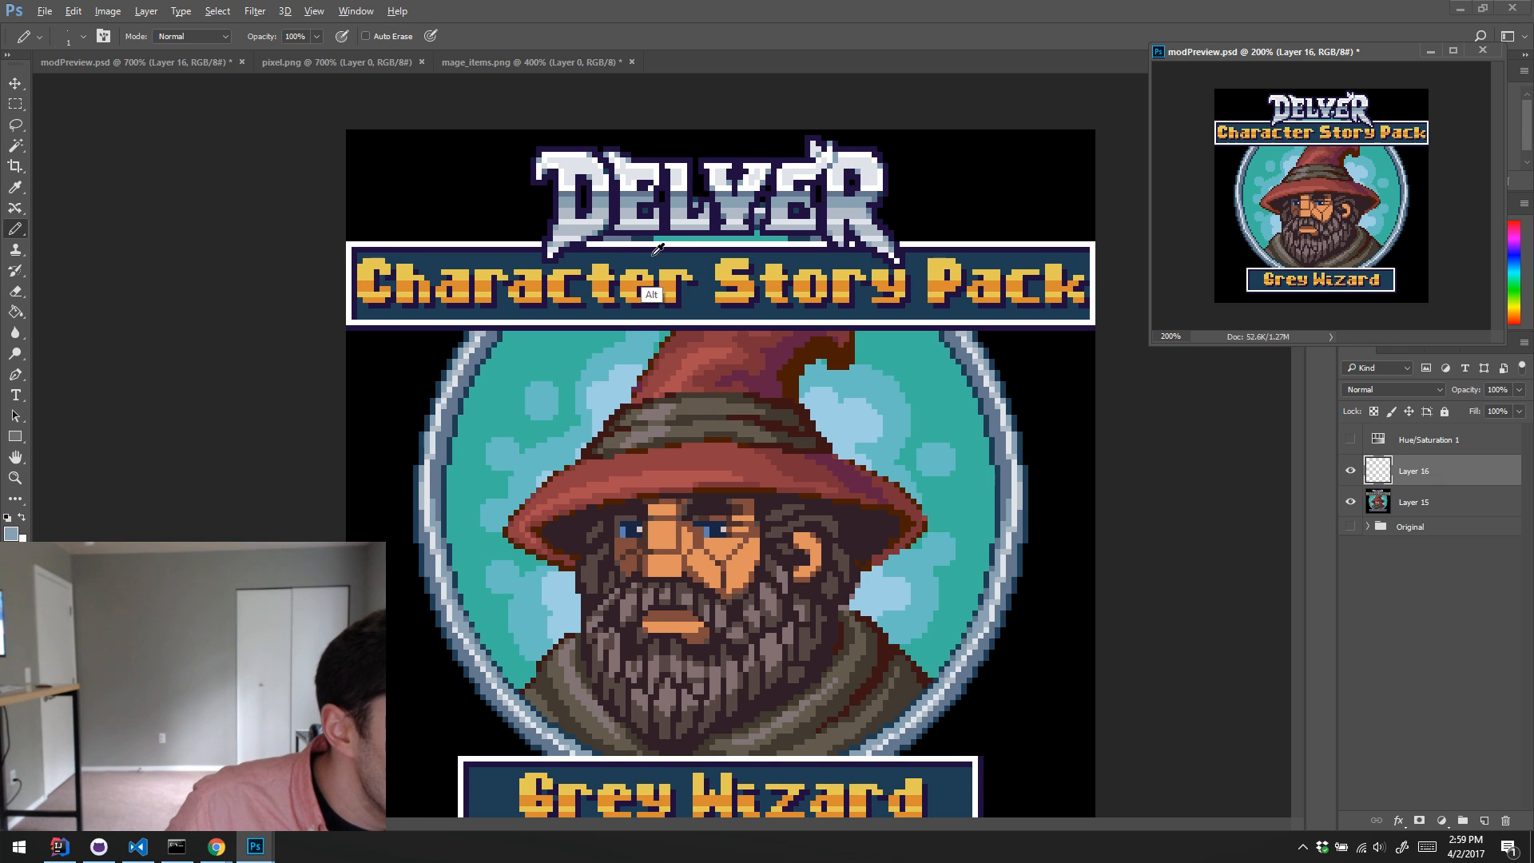
alt+click(647, 291)
click(567, 145)
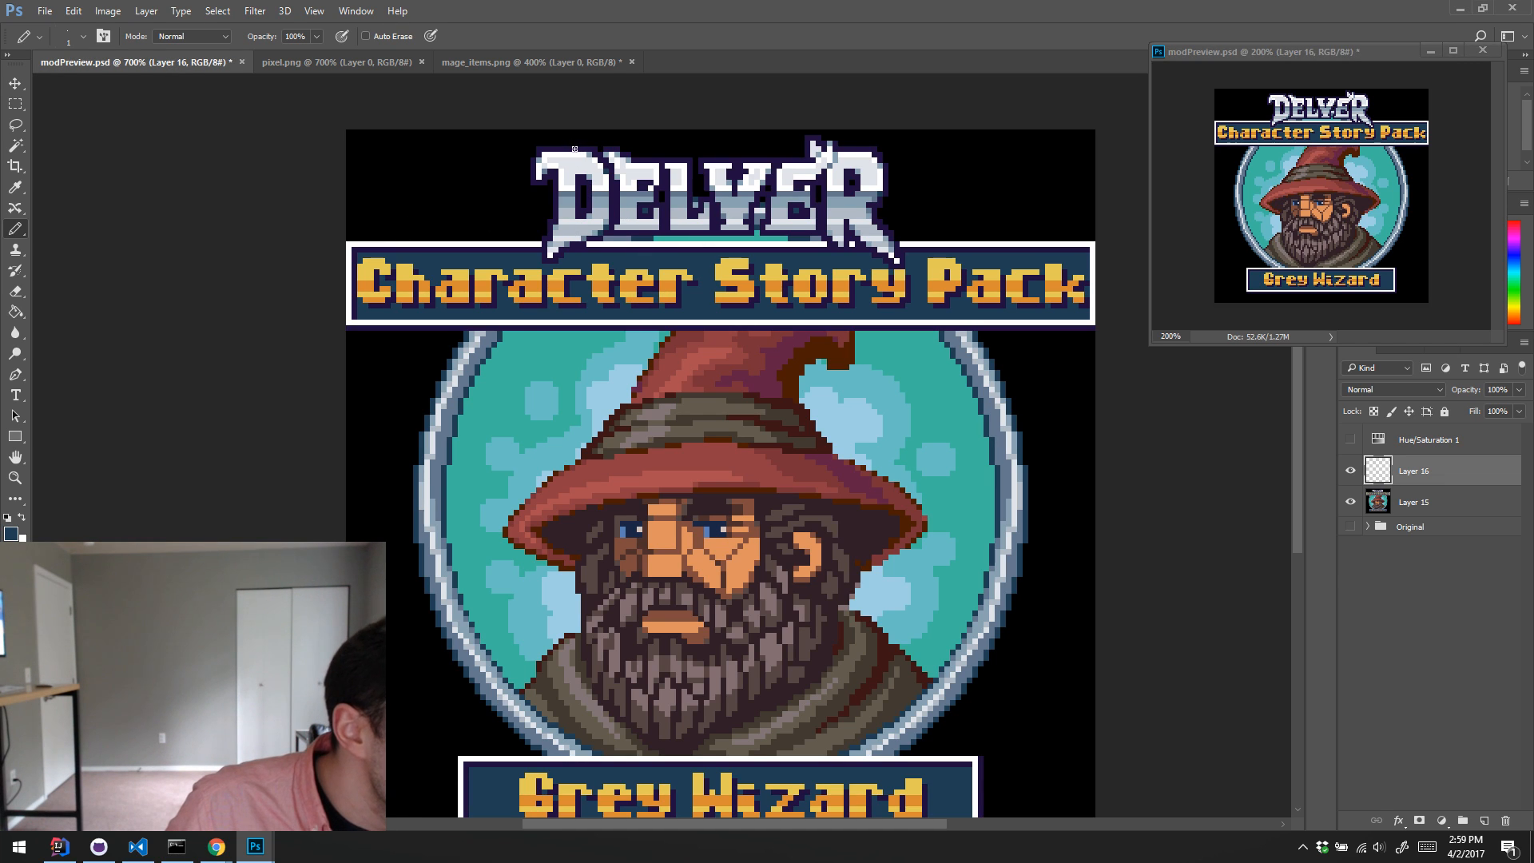
drag(578, 149, 553, 150)
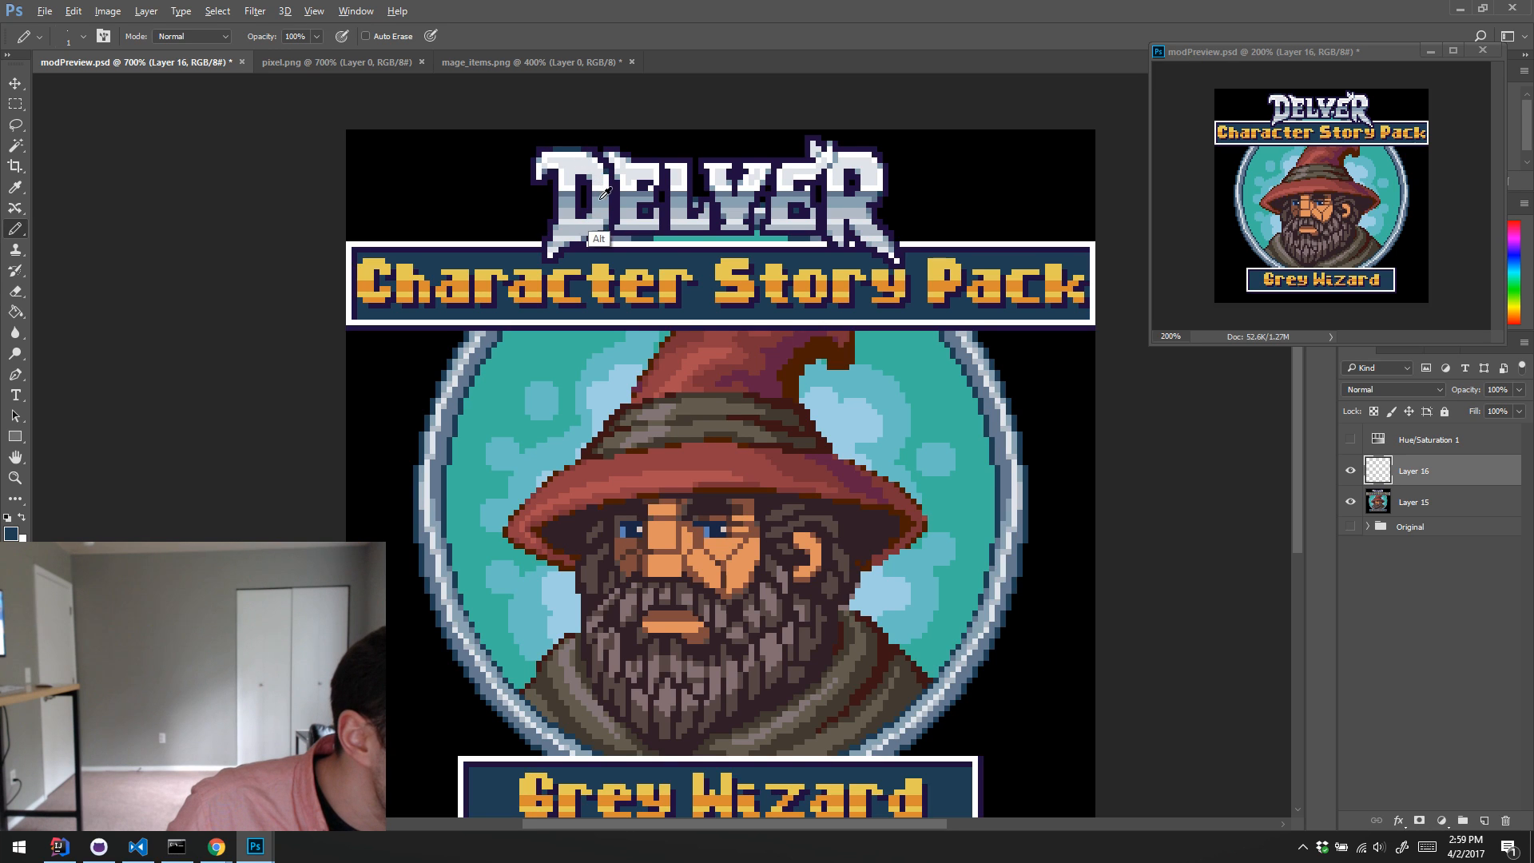
alt+click(599, 237)
drag(560, 150, 574, 151)
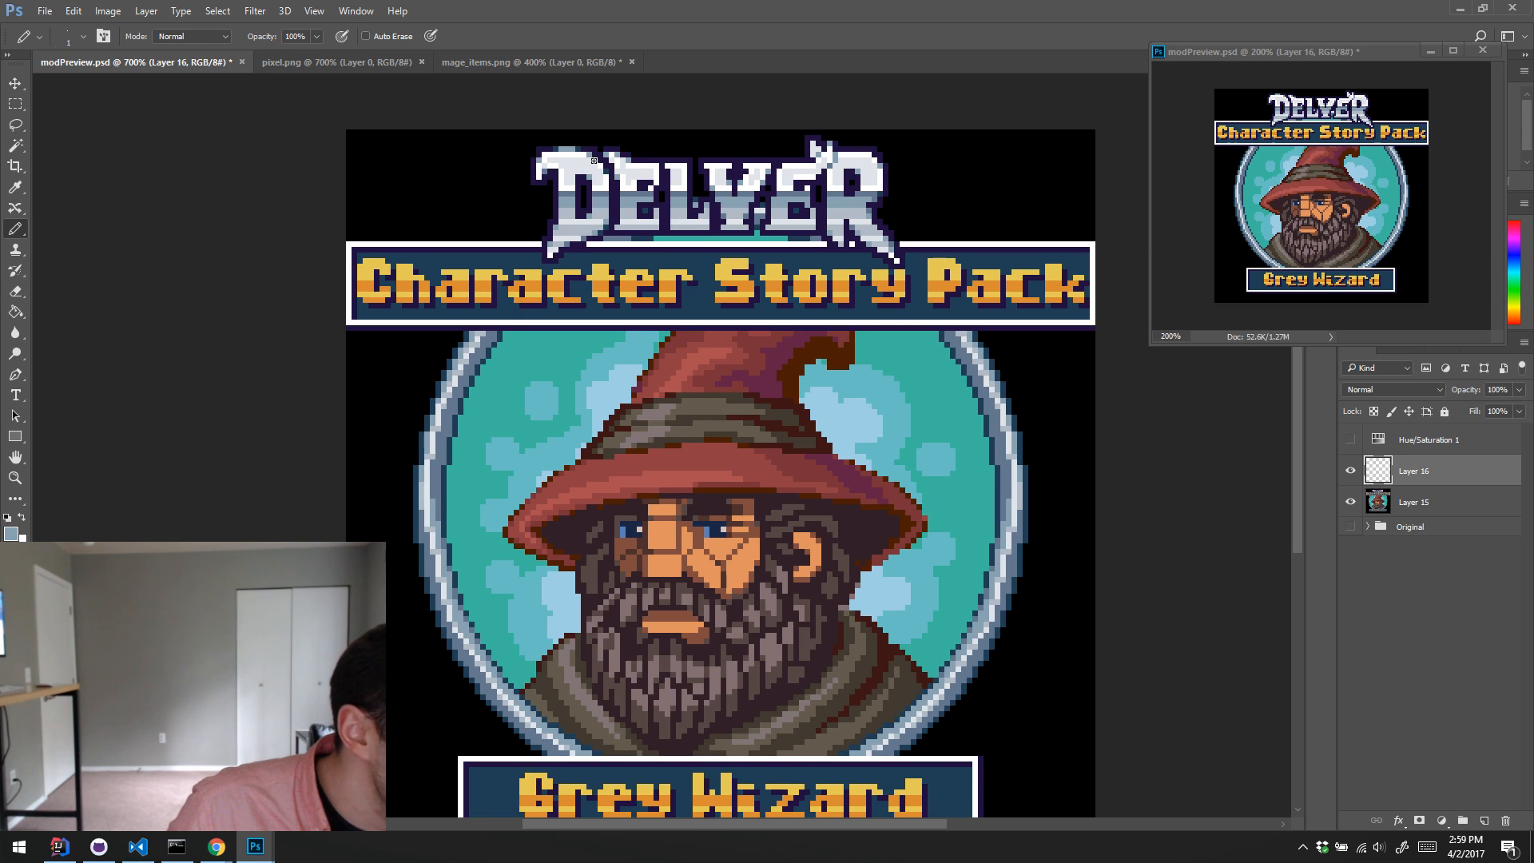
alt+click(602, 200)
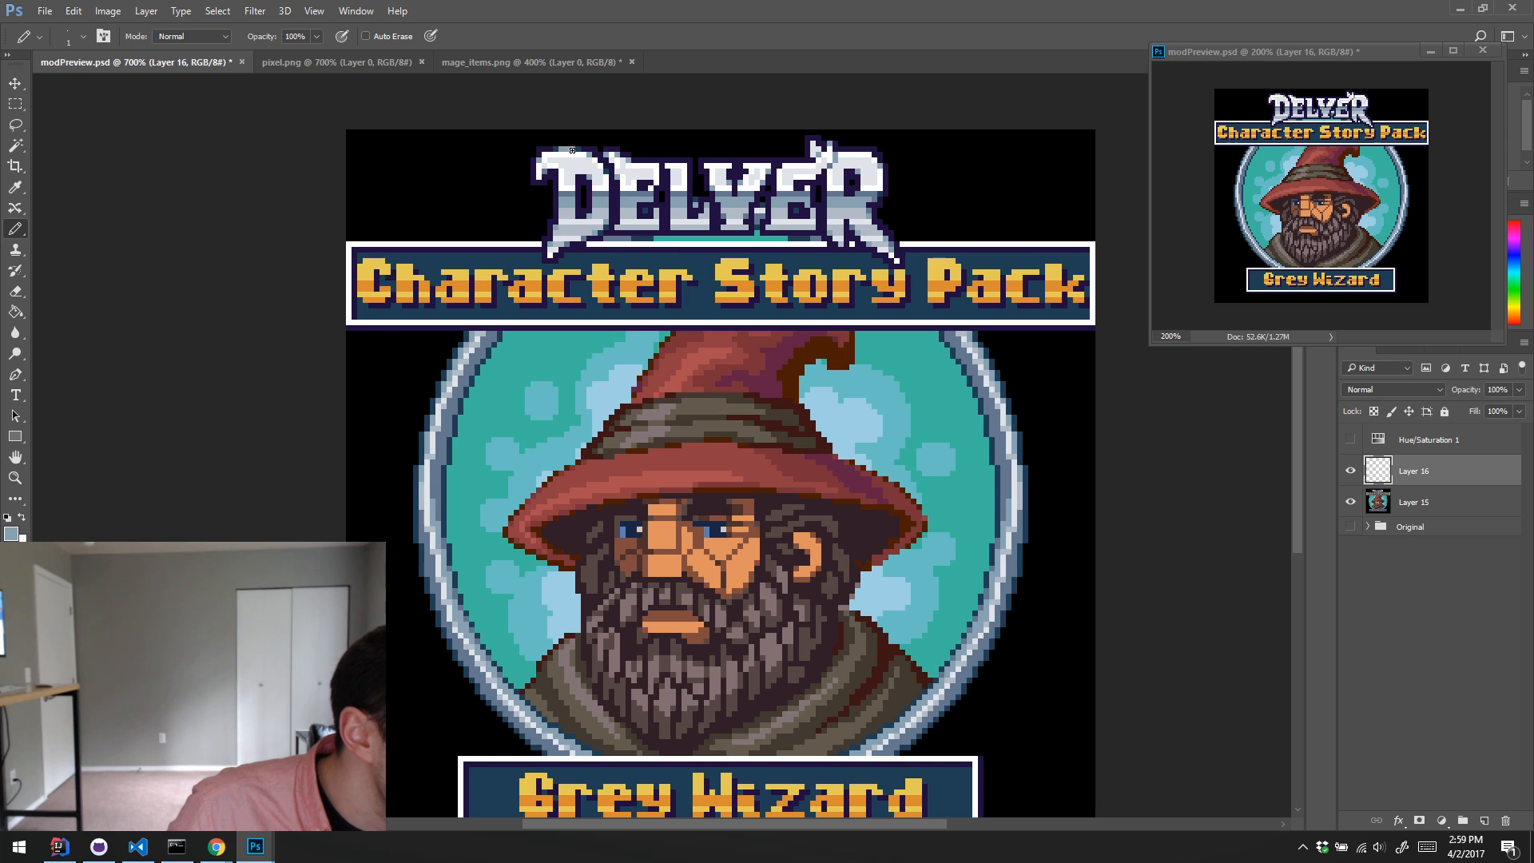
alt+click(601, 236)
drag(566, 149, 573, 150)
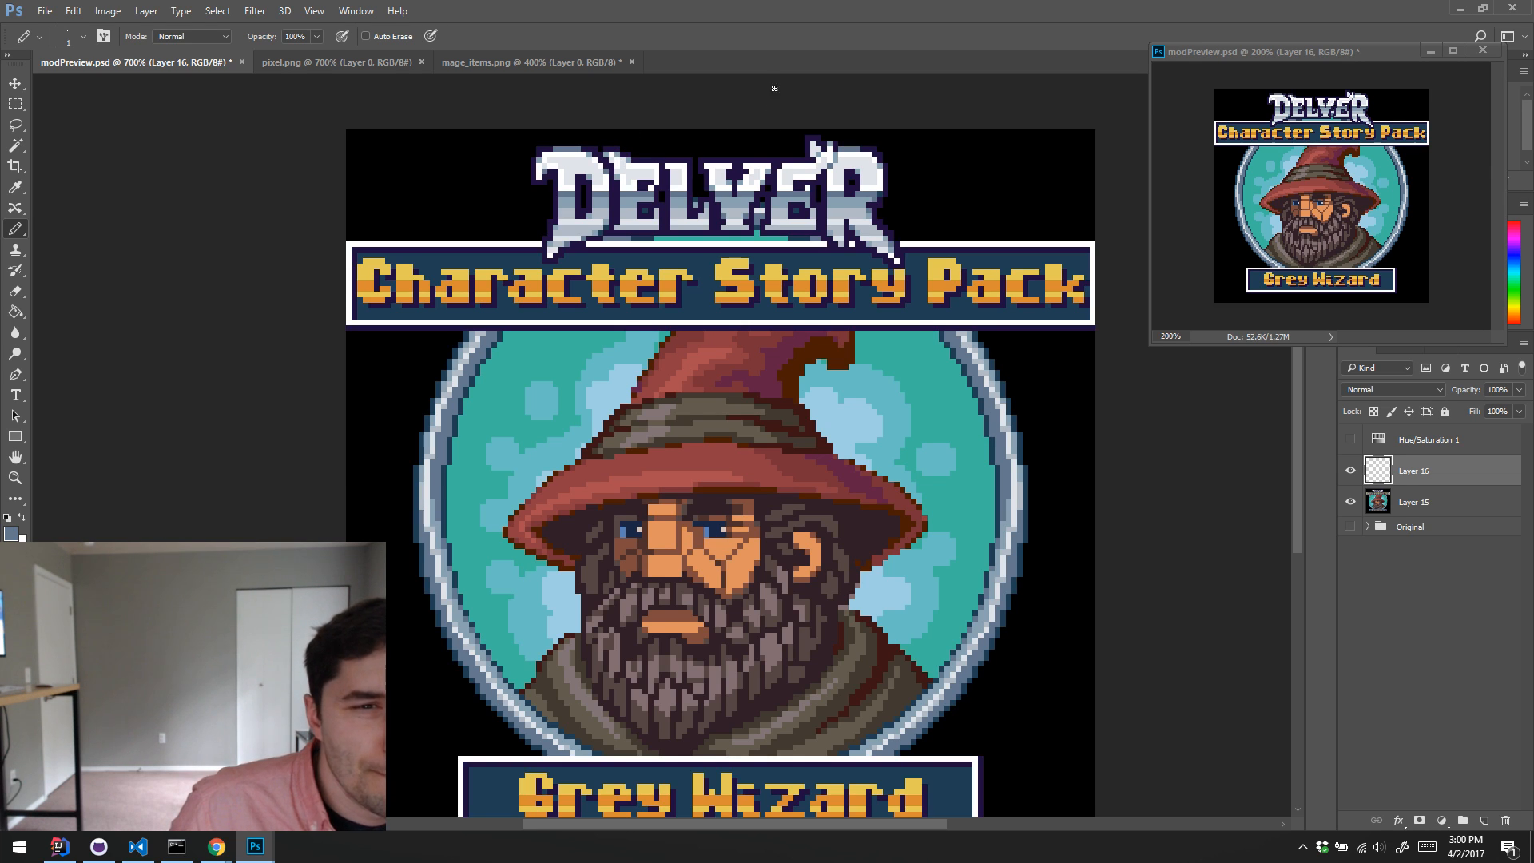
alt+click(842, 158)
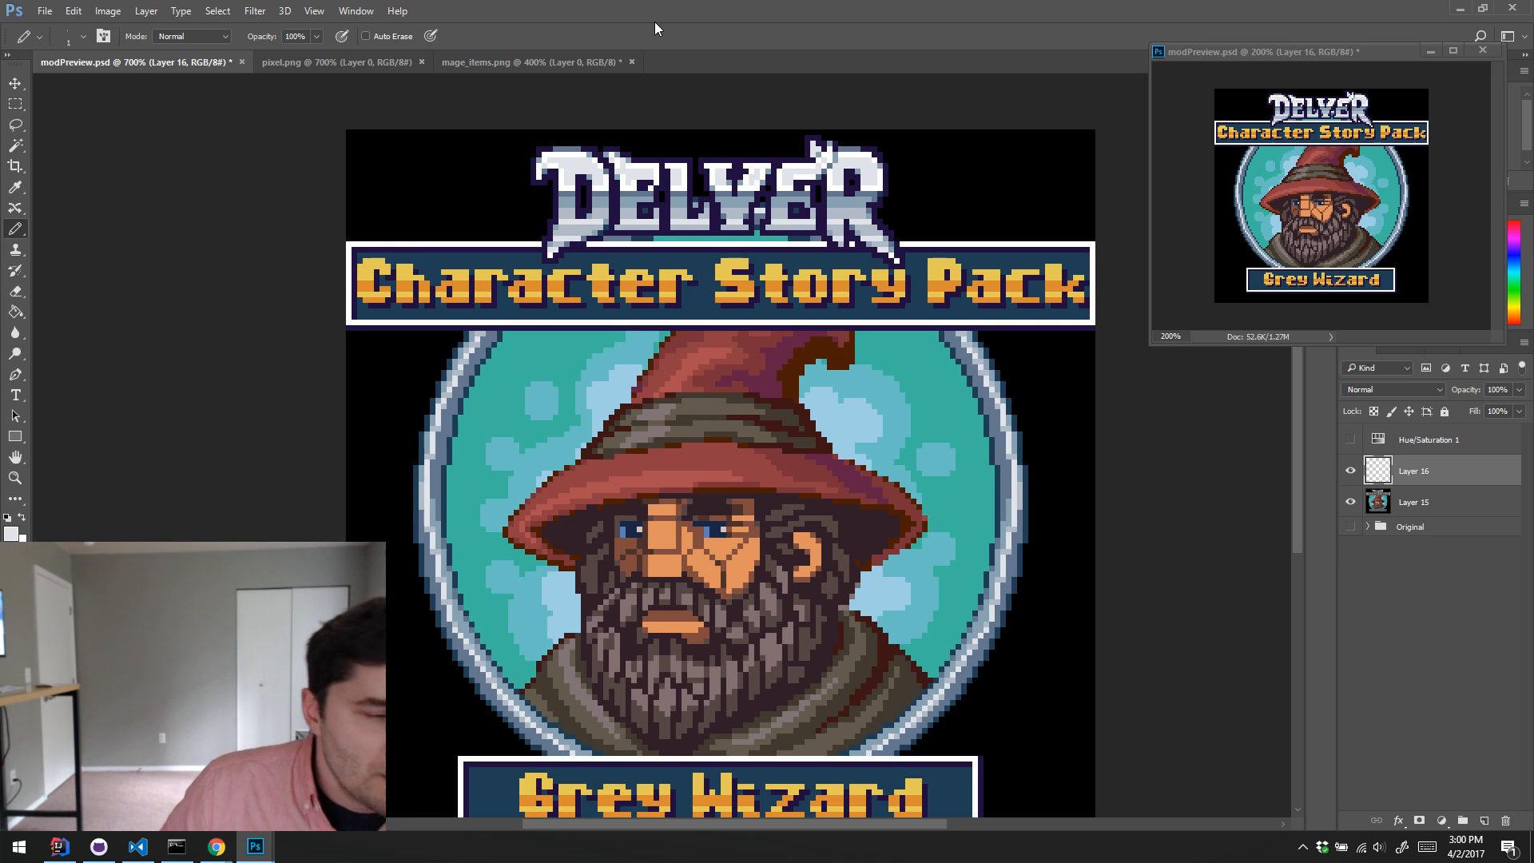
Step: Merge Layer 16 down into Layer 15 and select the black background around the artwork with the Magic Wand
scroll(758, 163, down, 2)
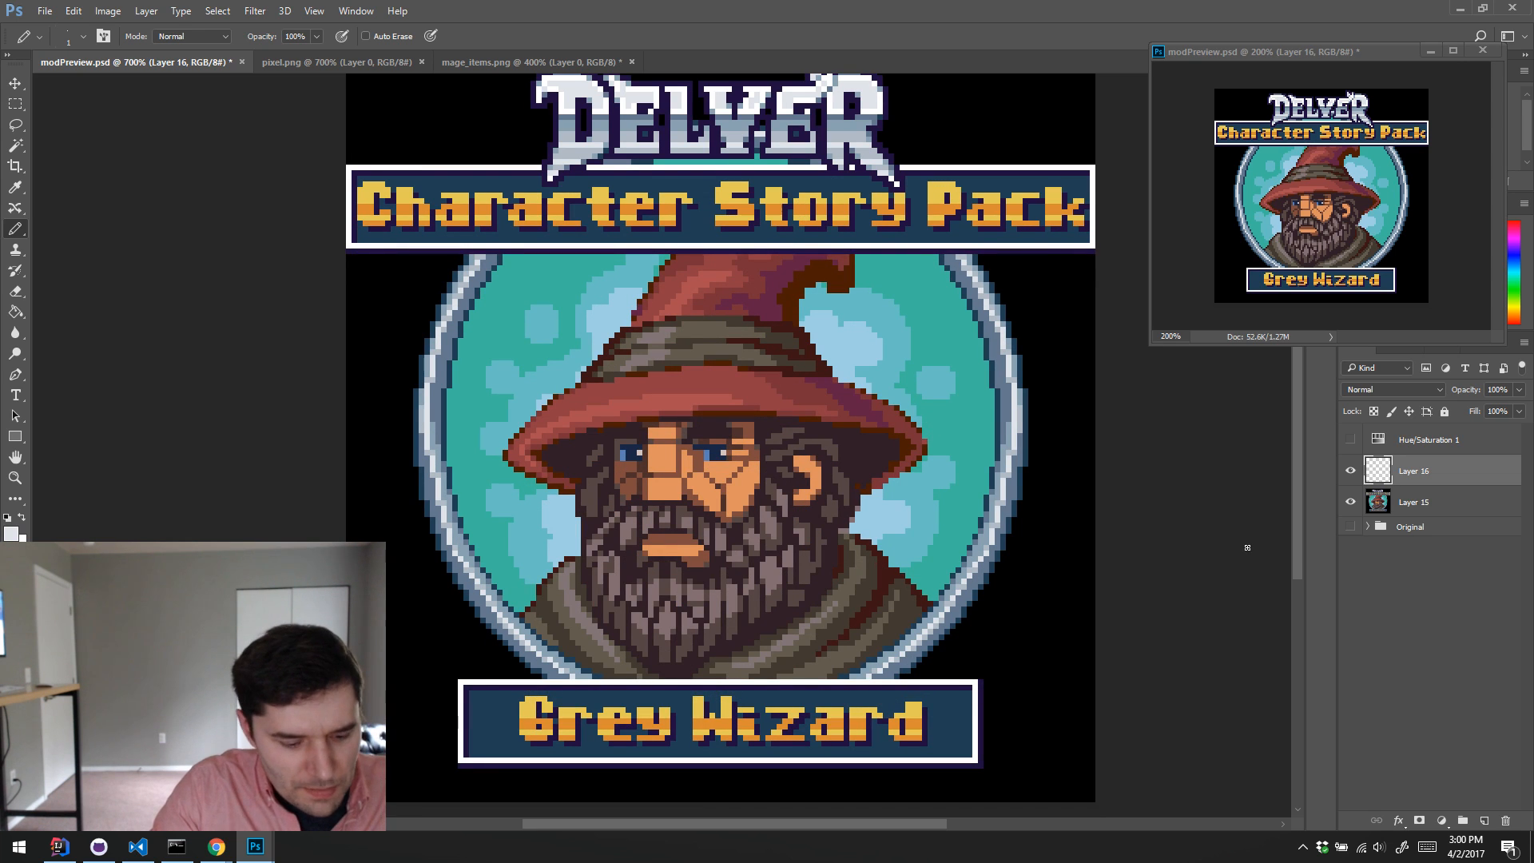
key(Delete)
key(w)
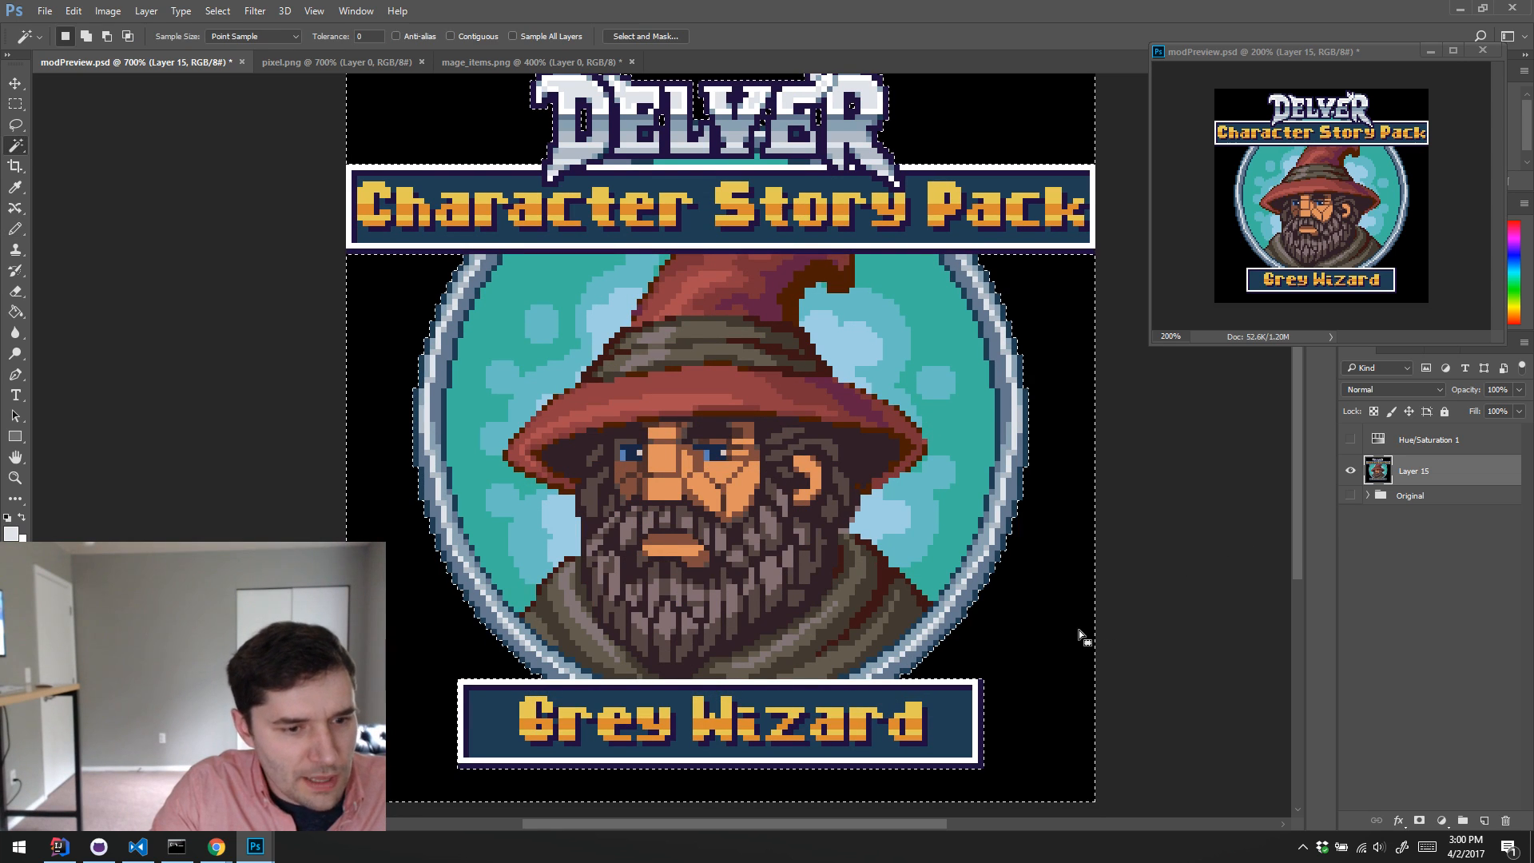
click(1088, 634)
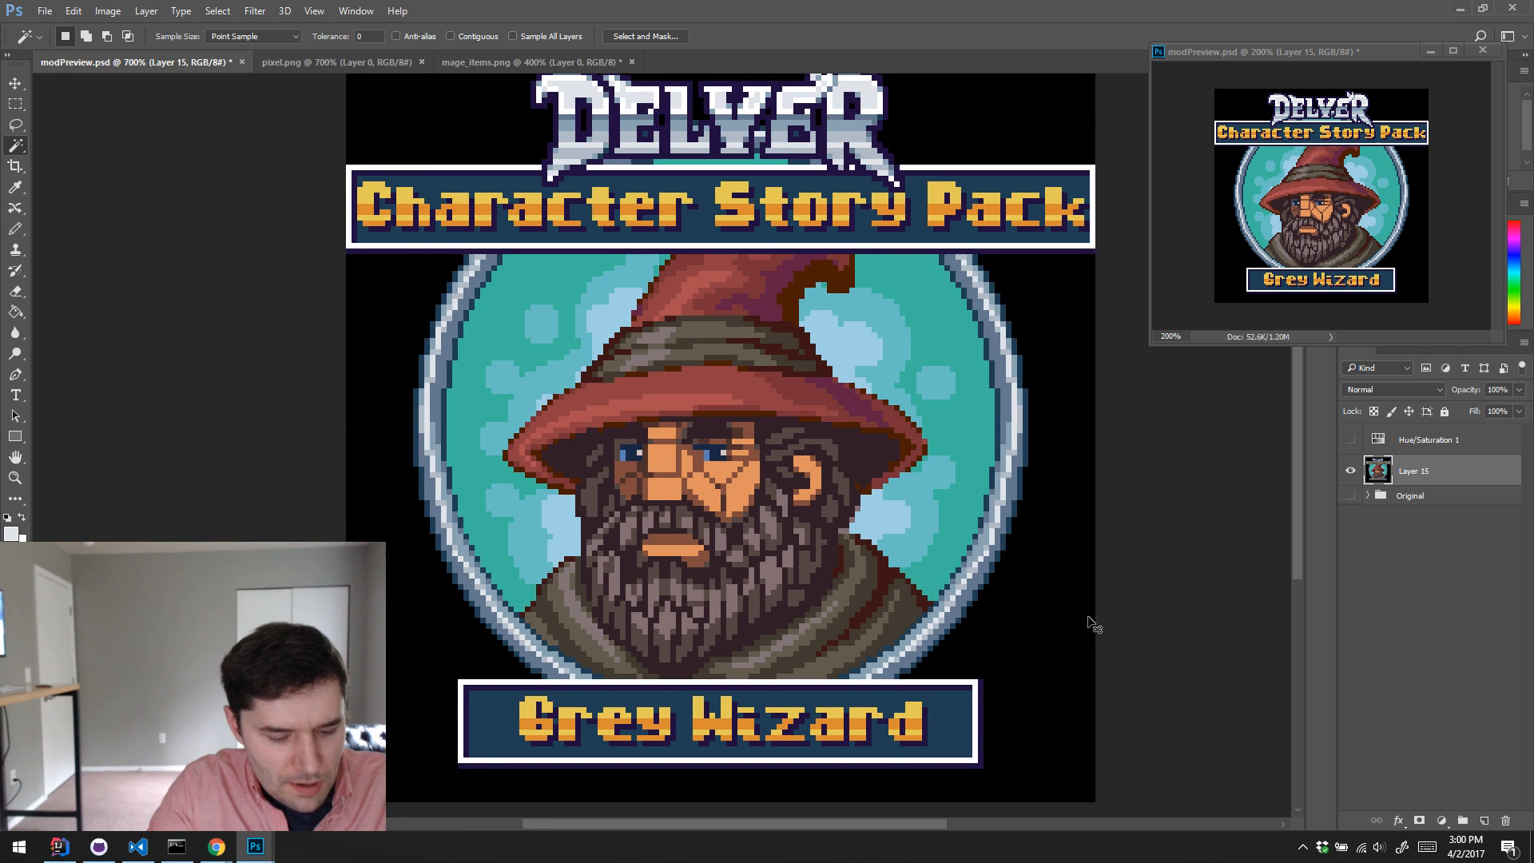
Step: Lighten the selected black background to dark grey using Hue/Saturation with lightness +14
key(ctrl+u)
click(1023, 280)
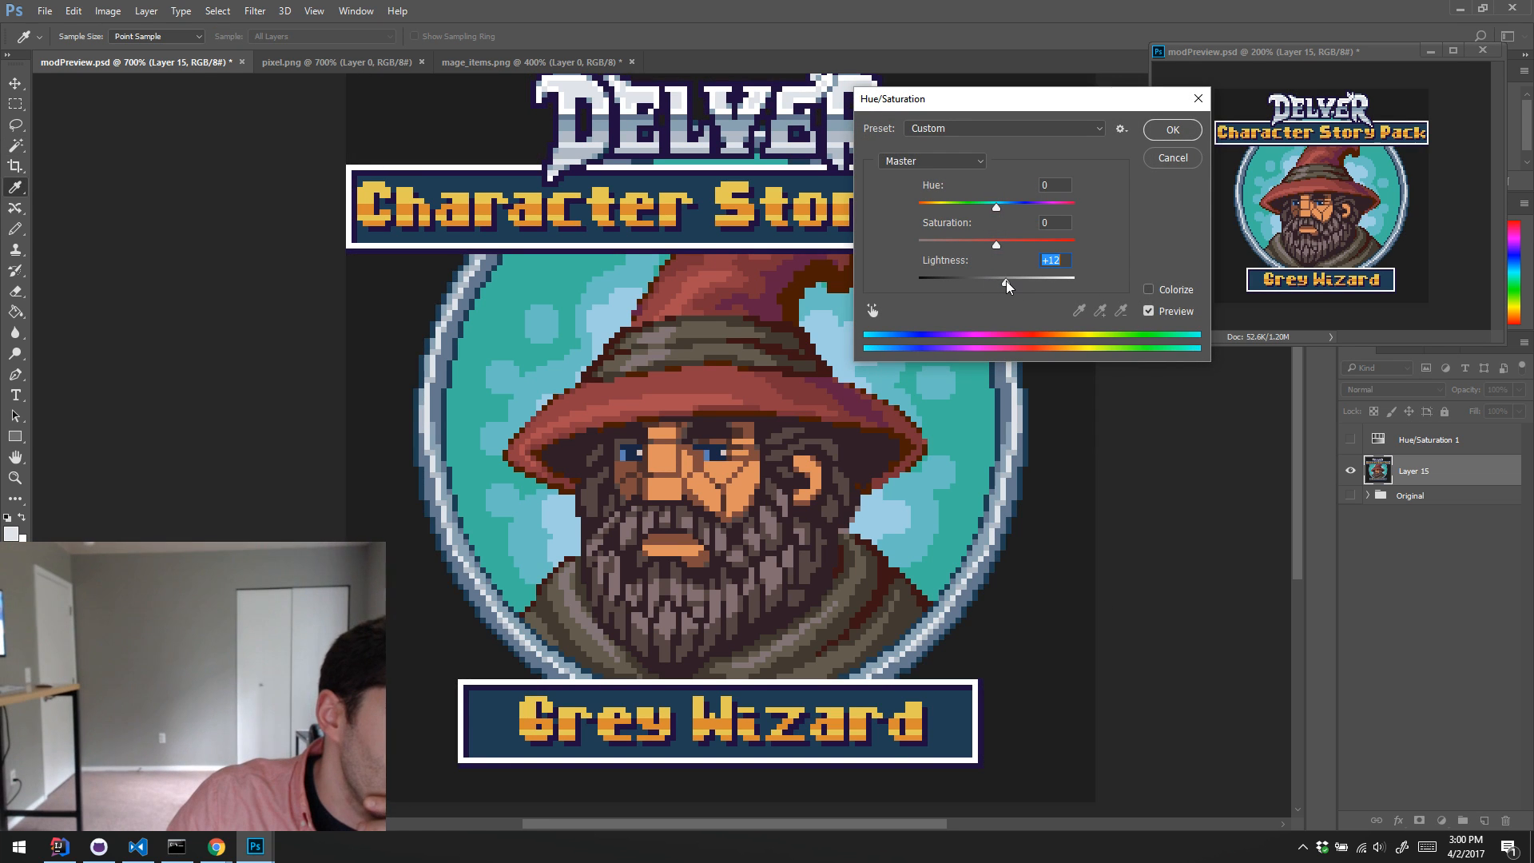
mouse_move(1024, 280)
mouse_down()
mouse_move(978, 280)
mouse_move(1010, 286)
mouse_up()
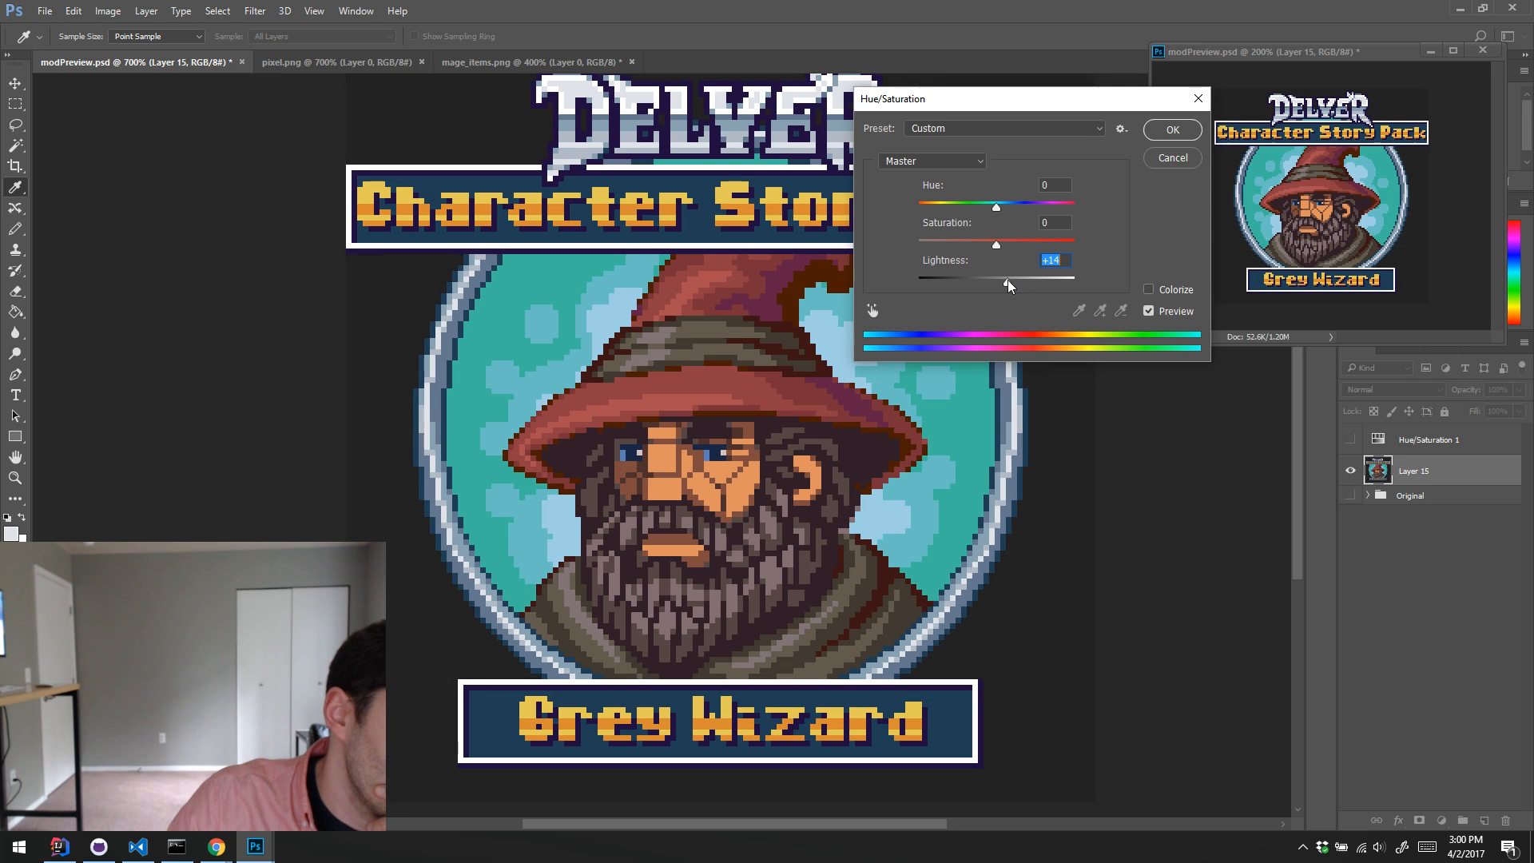
click(1154, 134)
key(w)
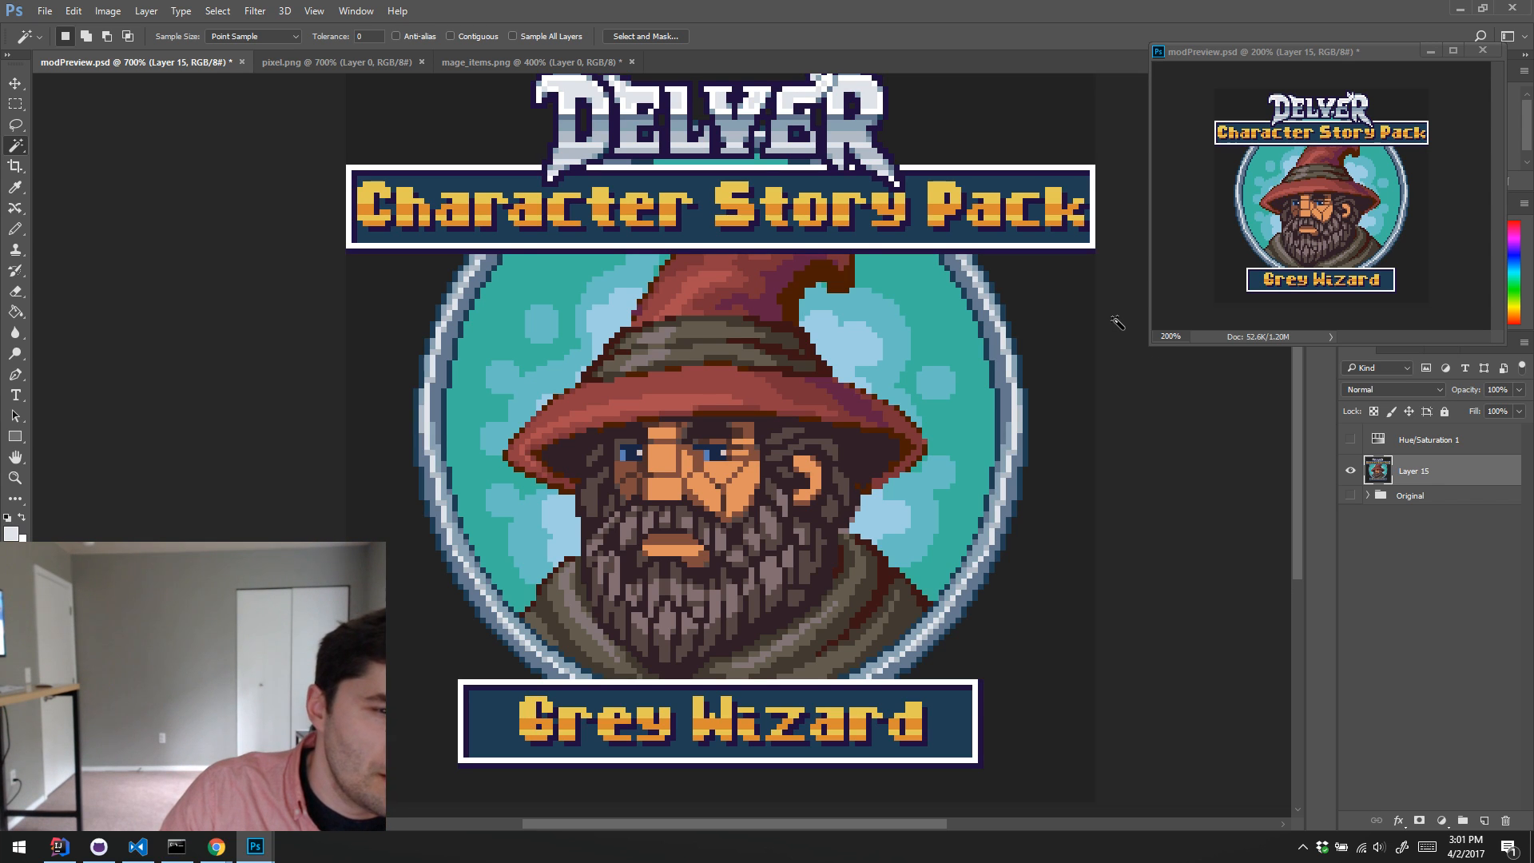
Step: Save the document and save a PNG version with default options over modPreview.png in the character-story-pack folder
key(ctrl+s)
click(44, 11)
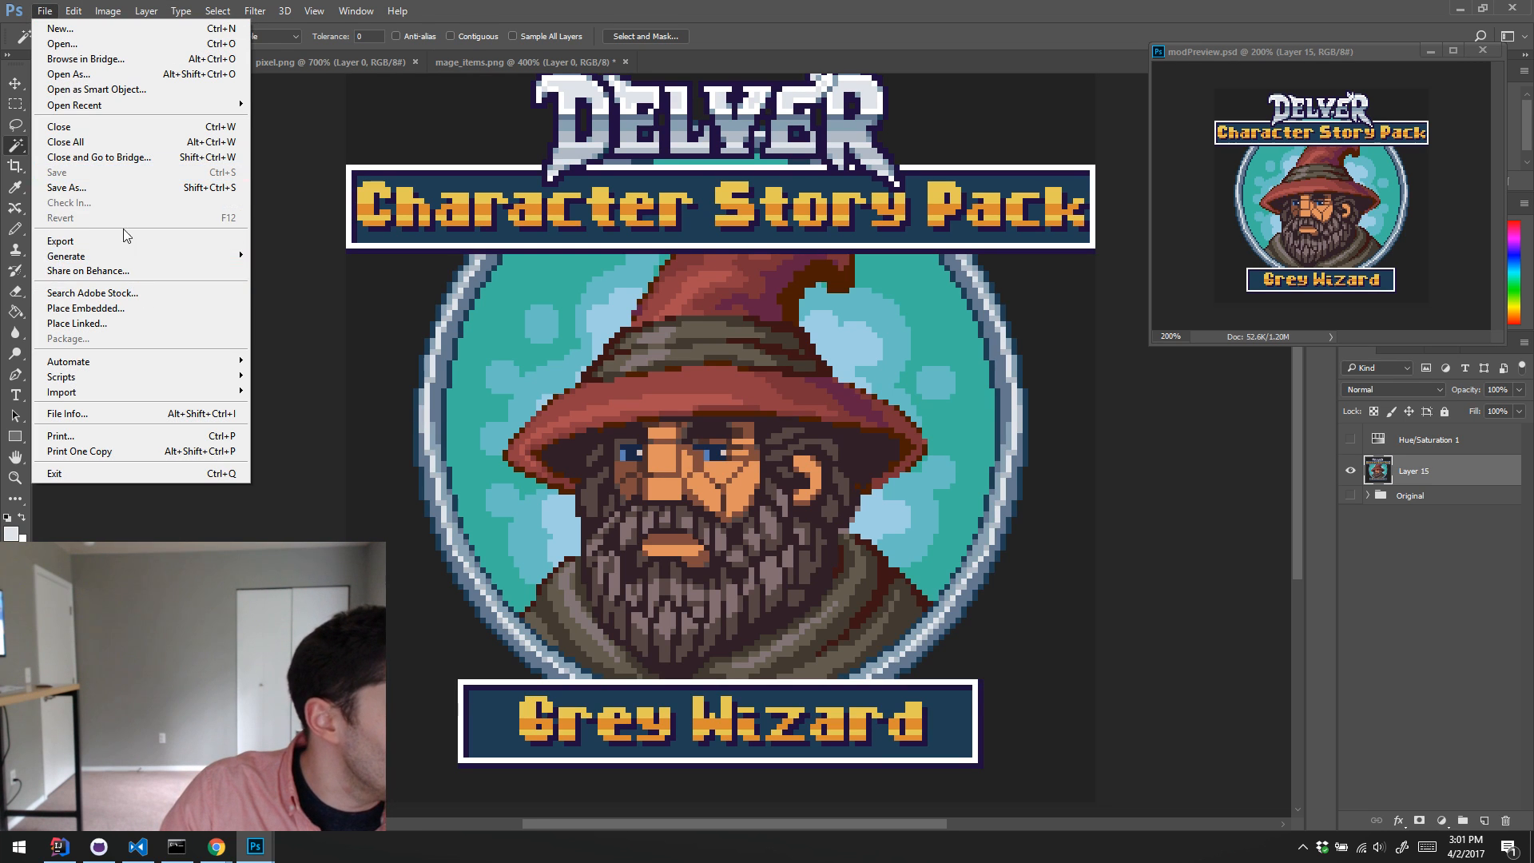
click(128, 190)
click(400, 664)
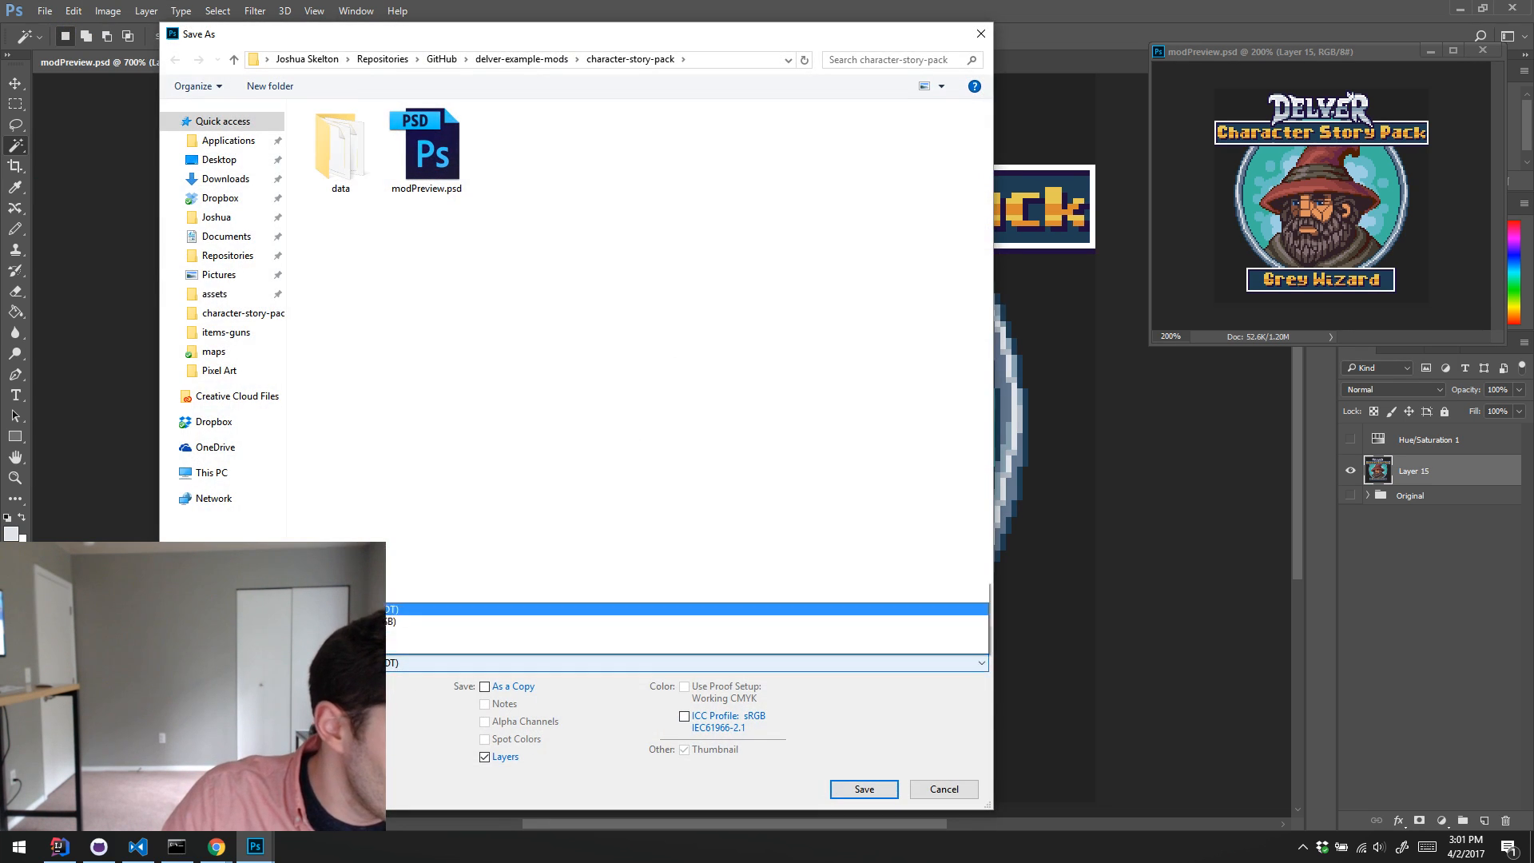
click(472, 599)
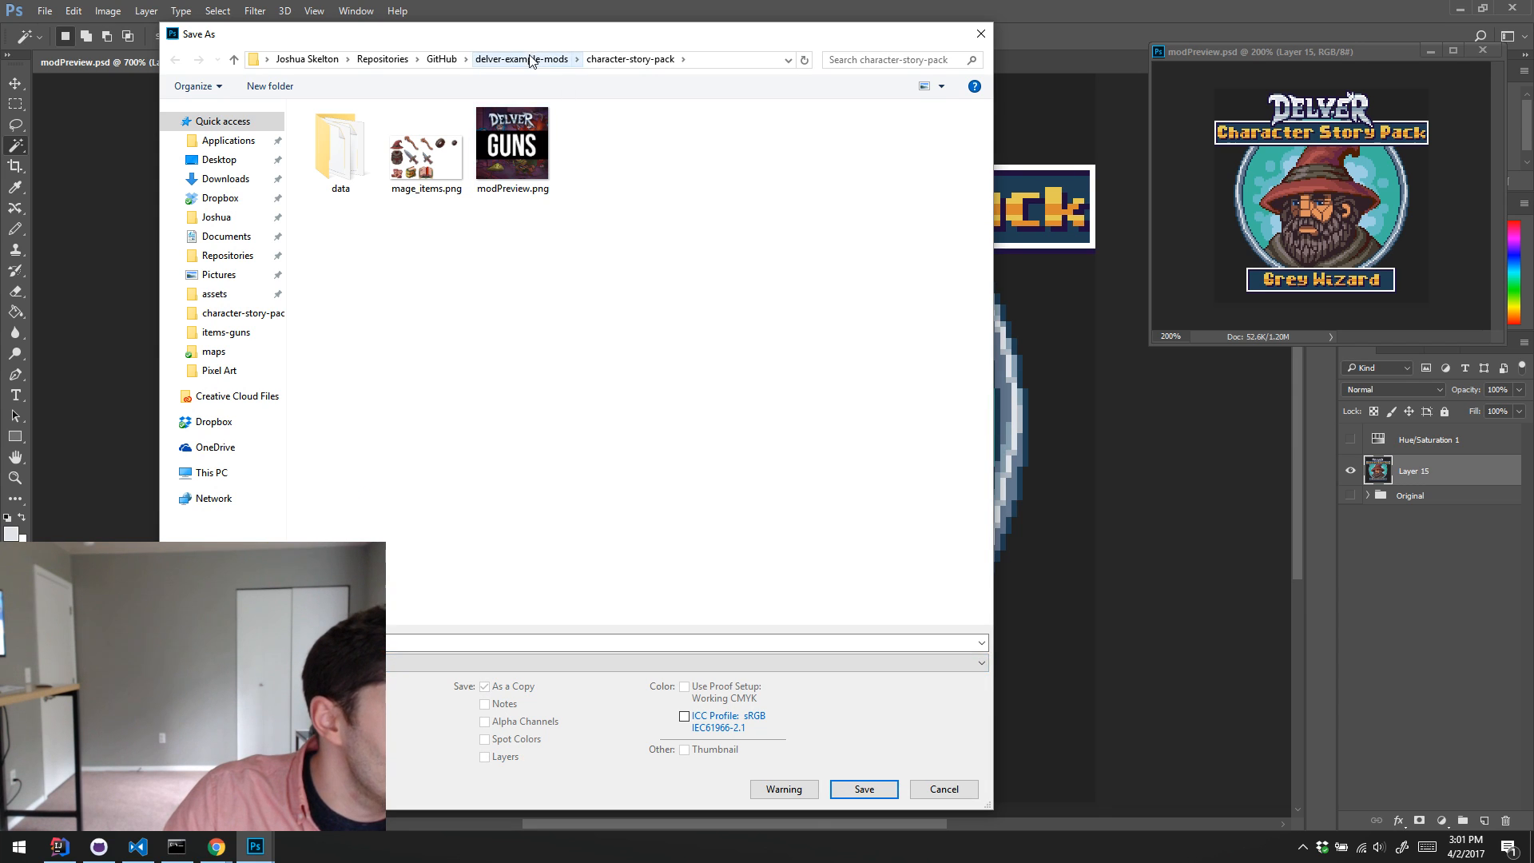
click(512, 147)
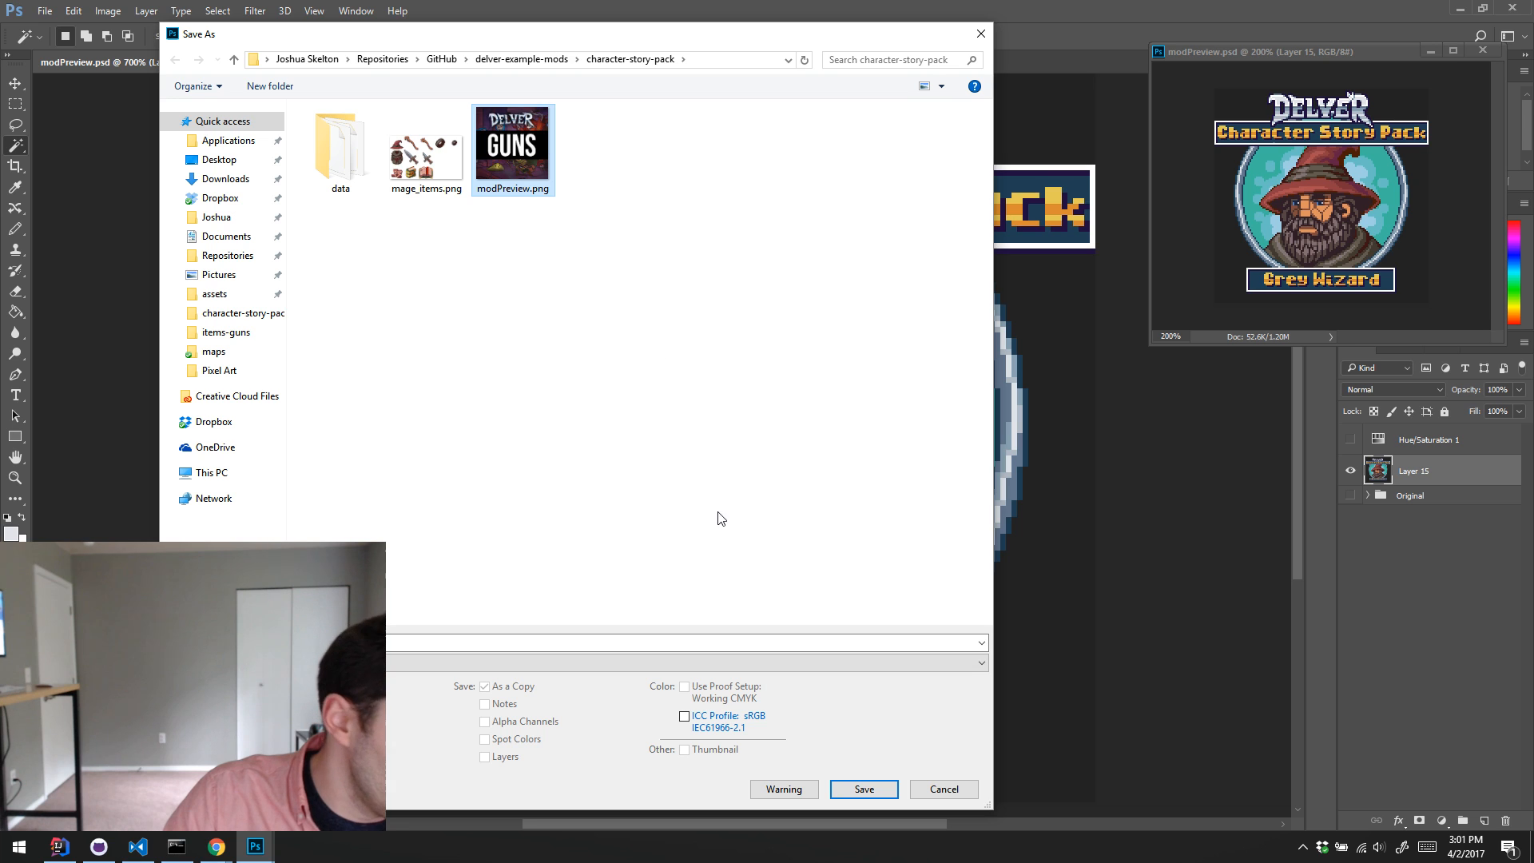
click(863, 788)
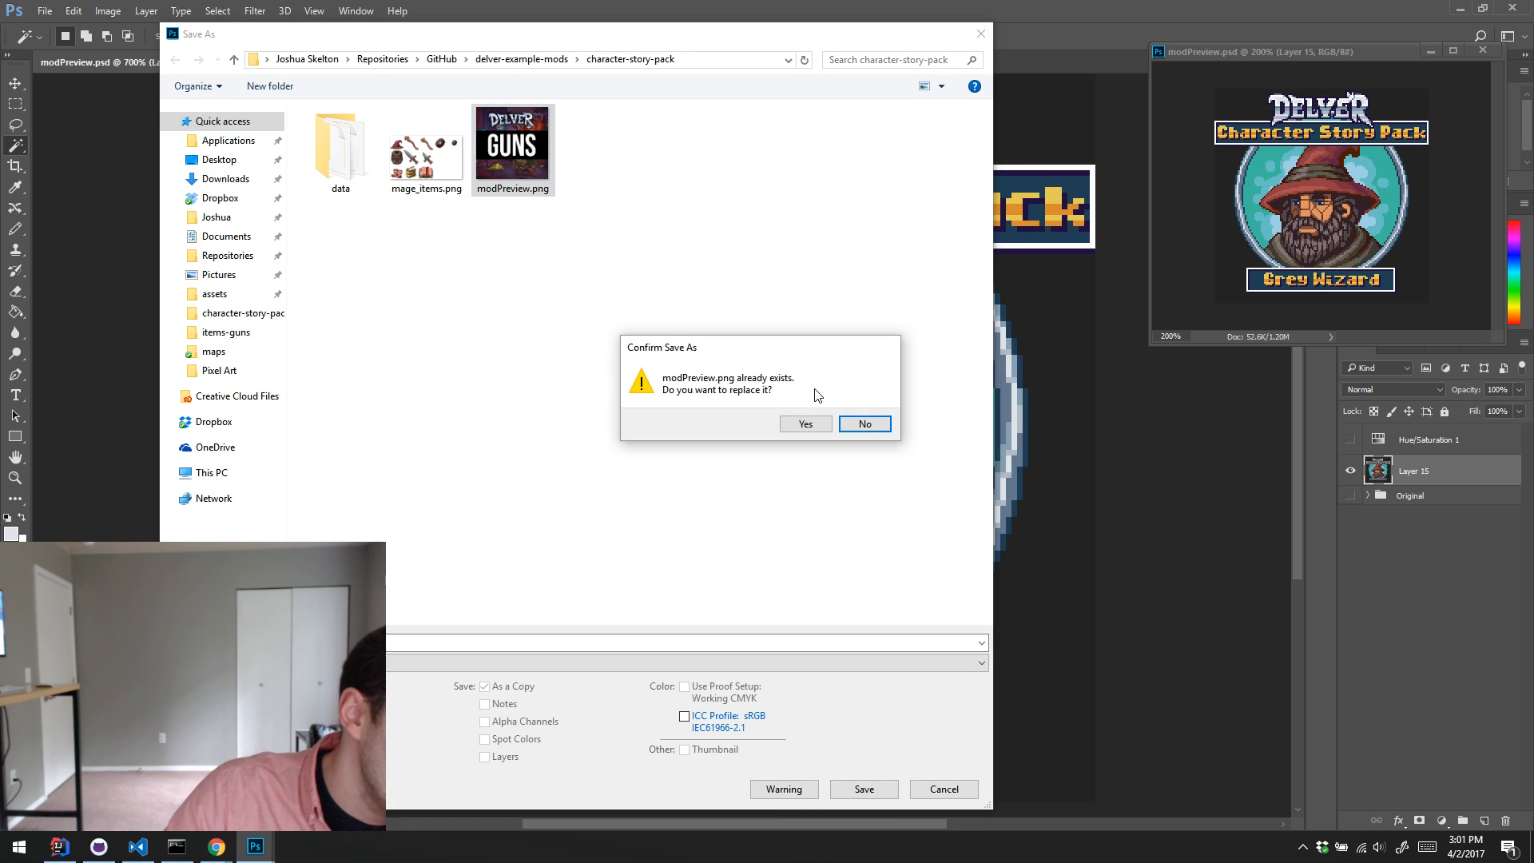
click(802, 425)
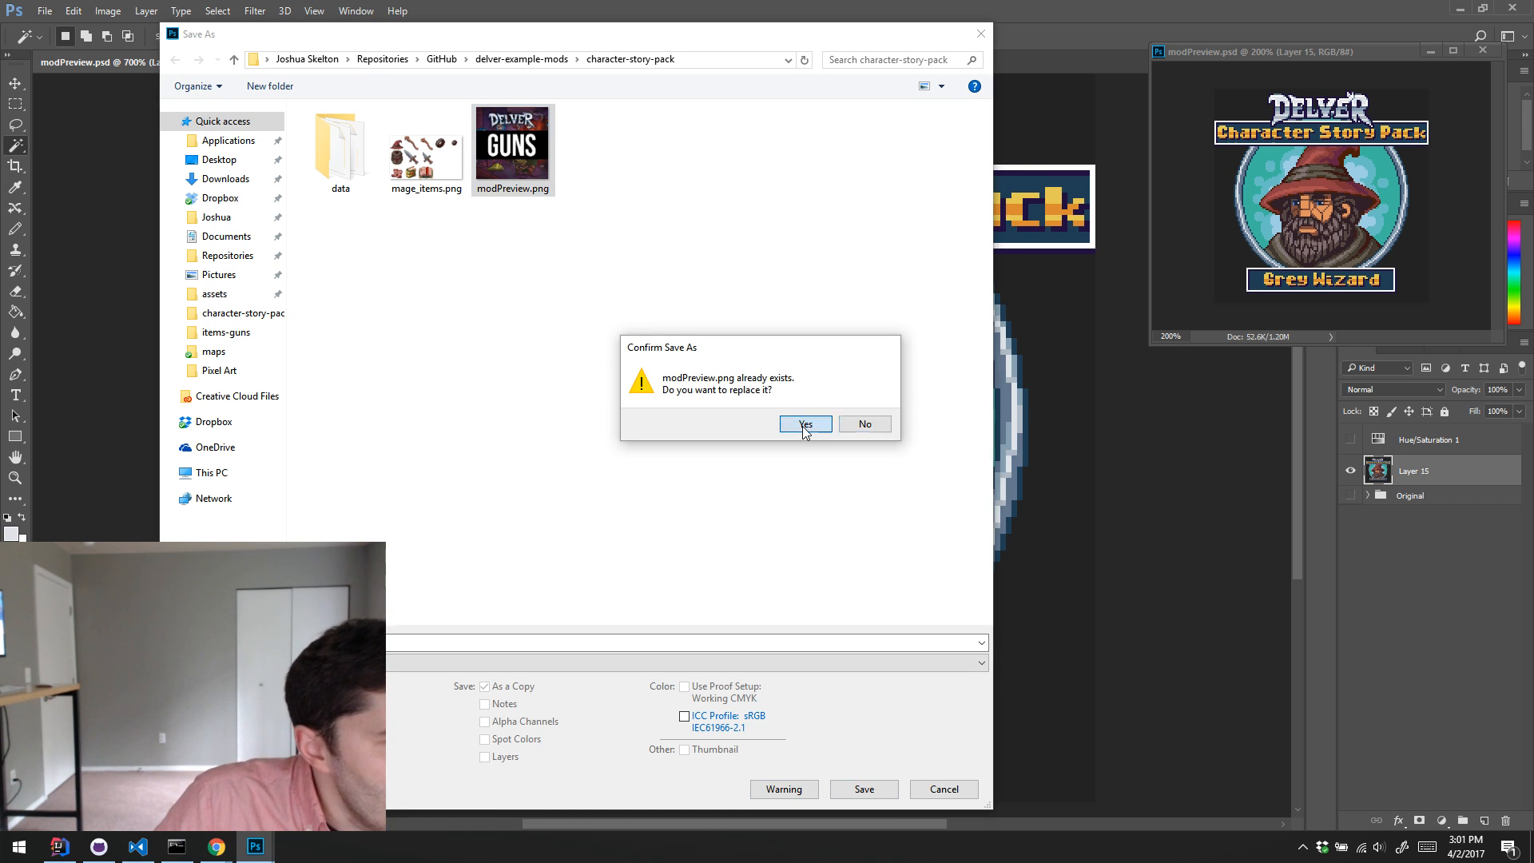
click(820, 299)
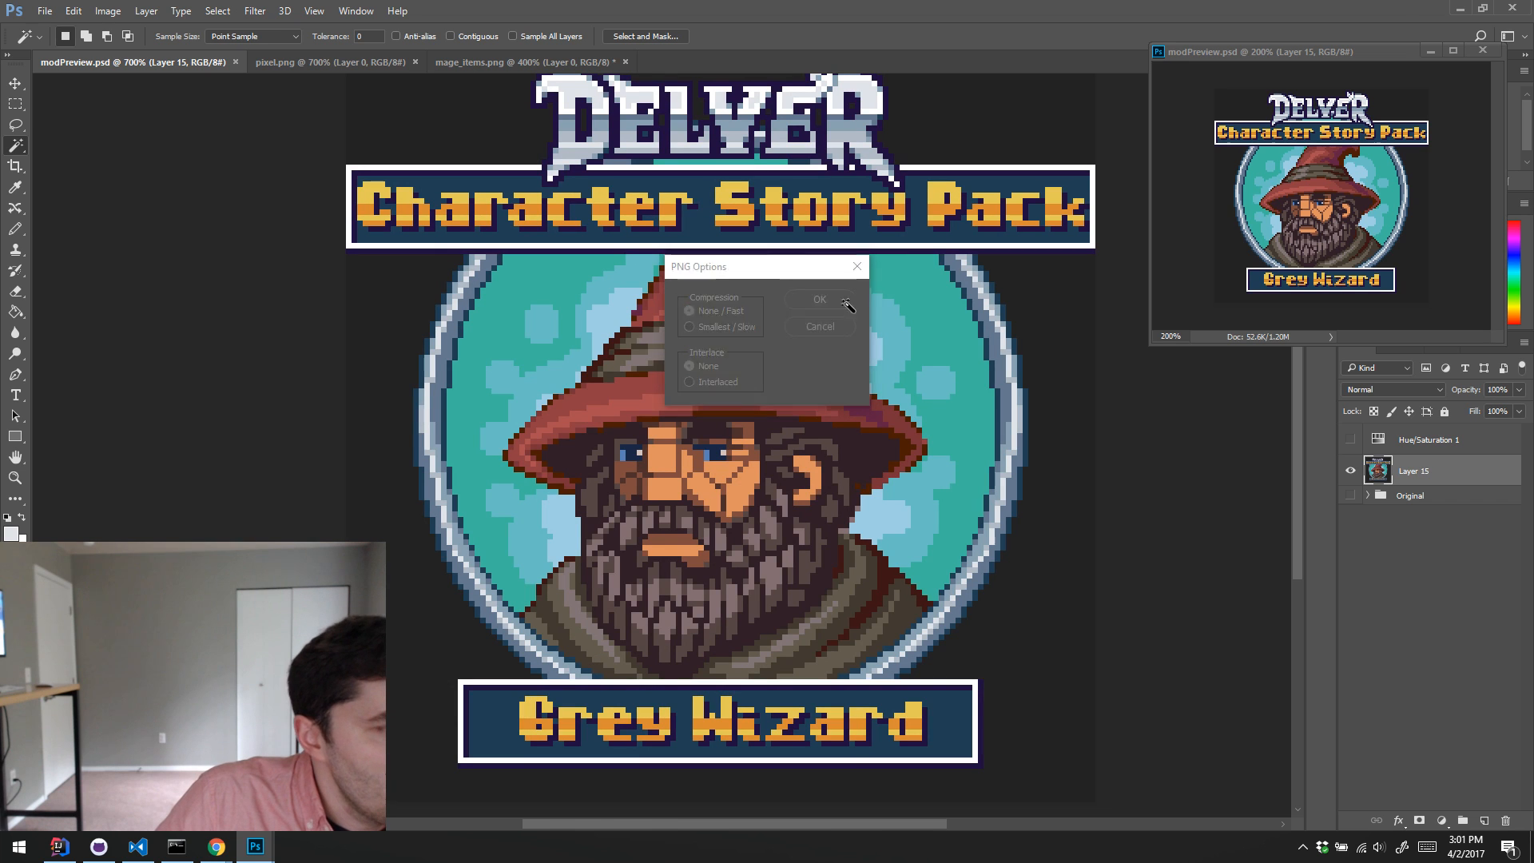
Step: Switch to a new File Explorer window and open the character-story-pack folder
click(1452, 8)
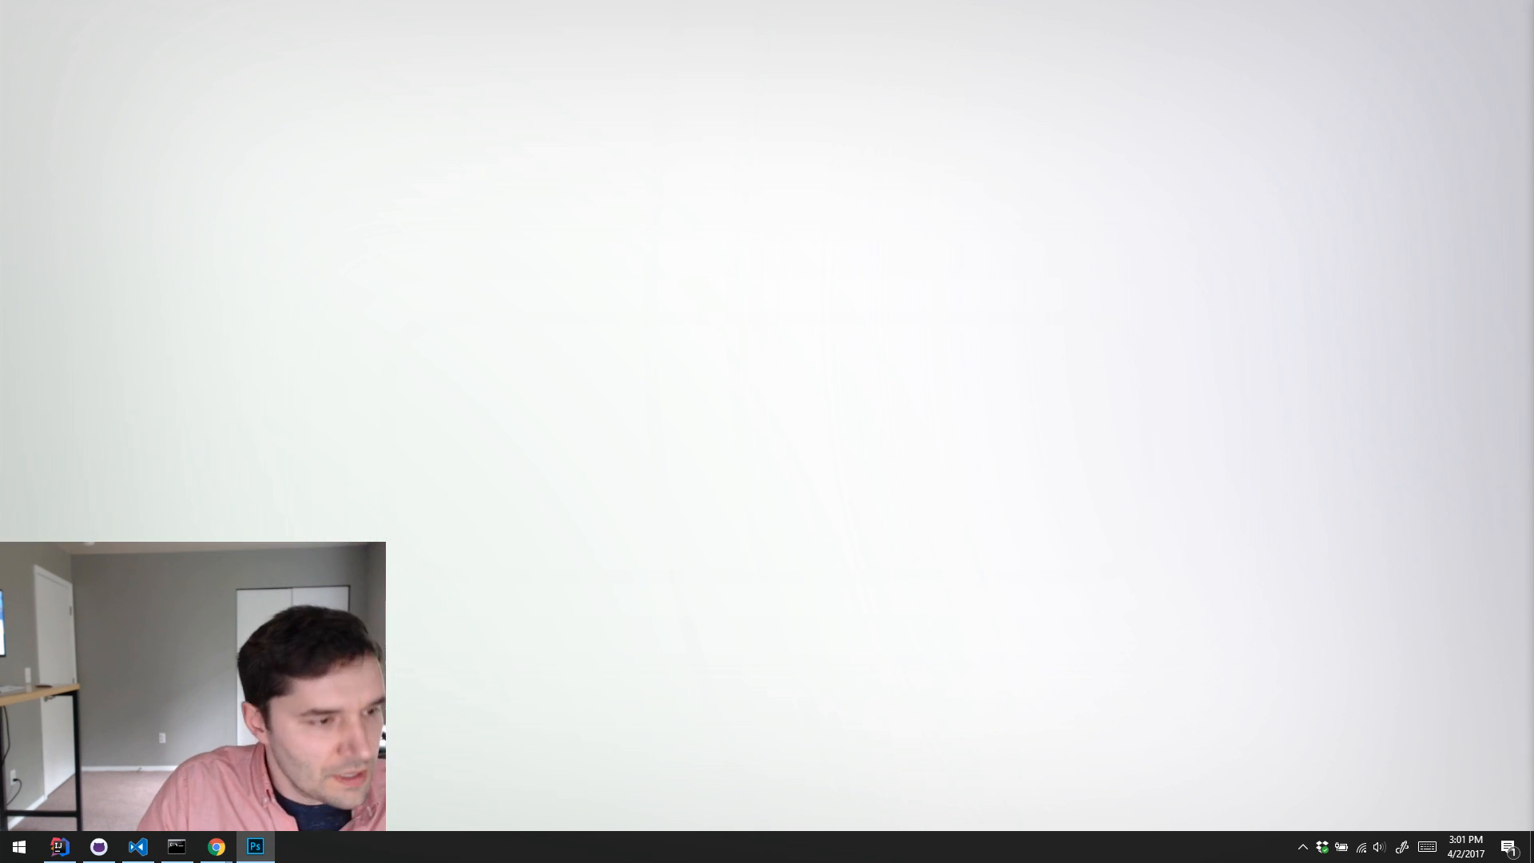
key(super+e)
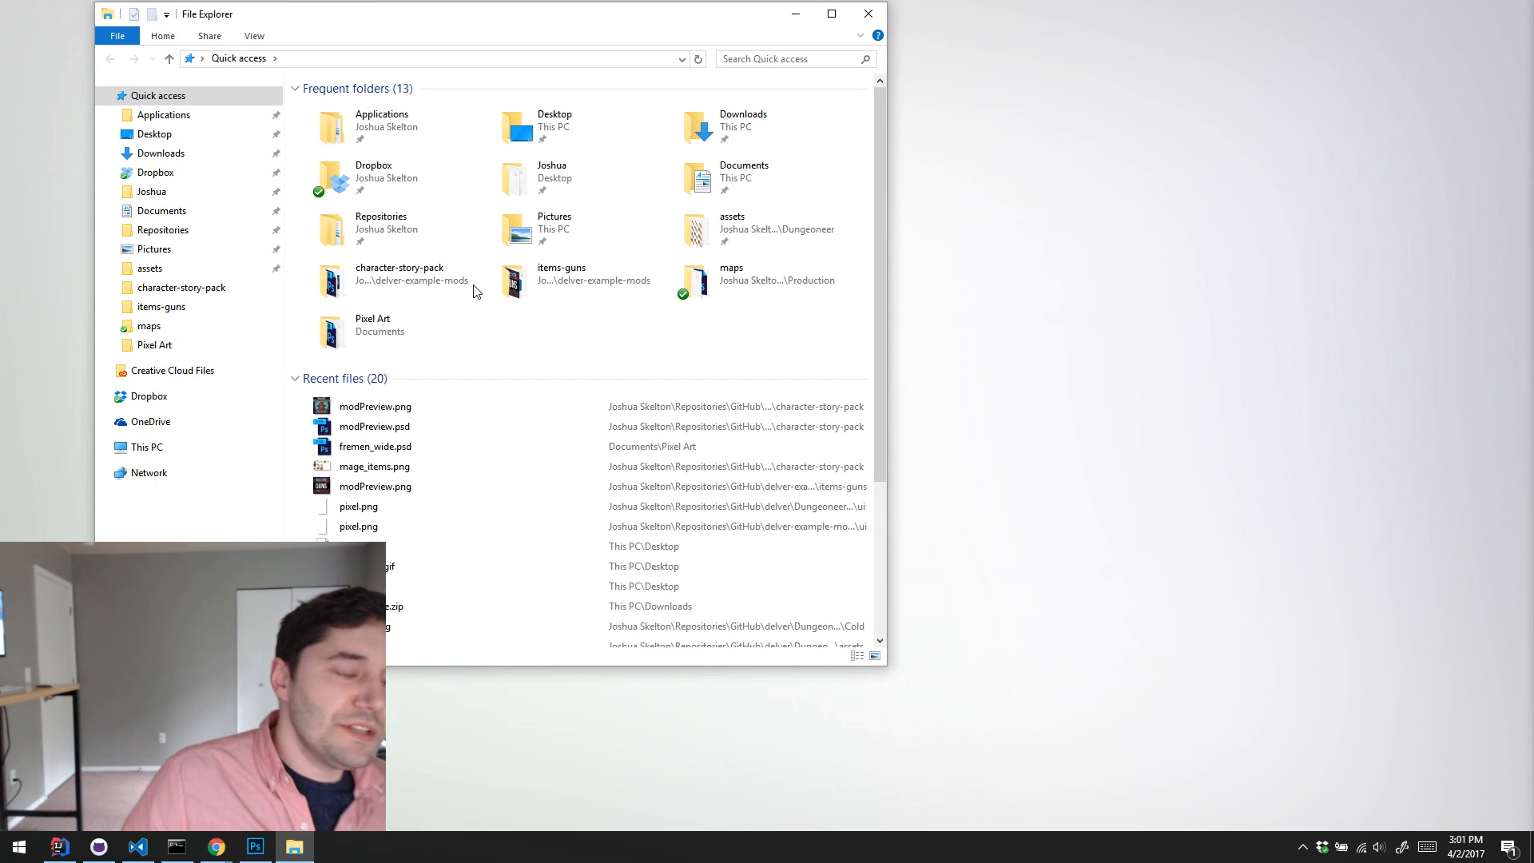
drag(512, 19, 991, 93)
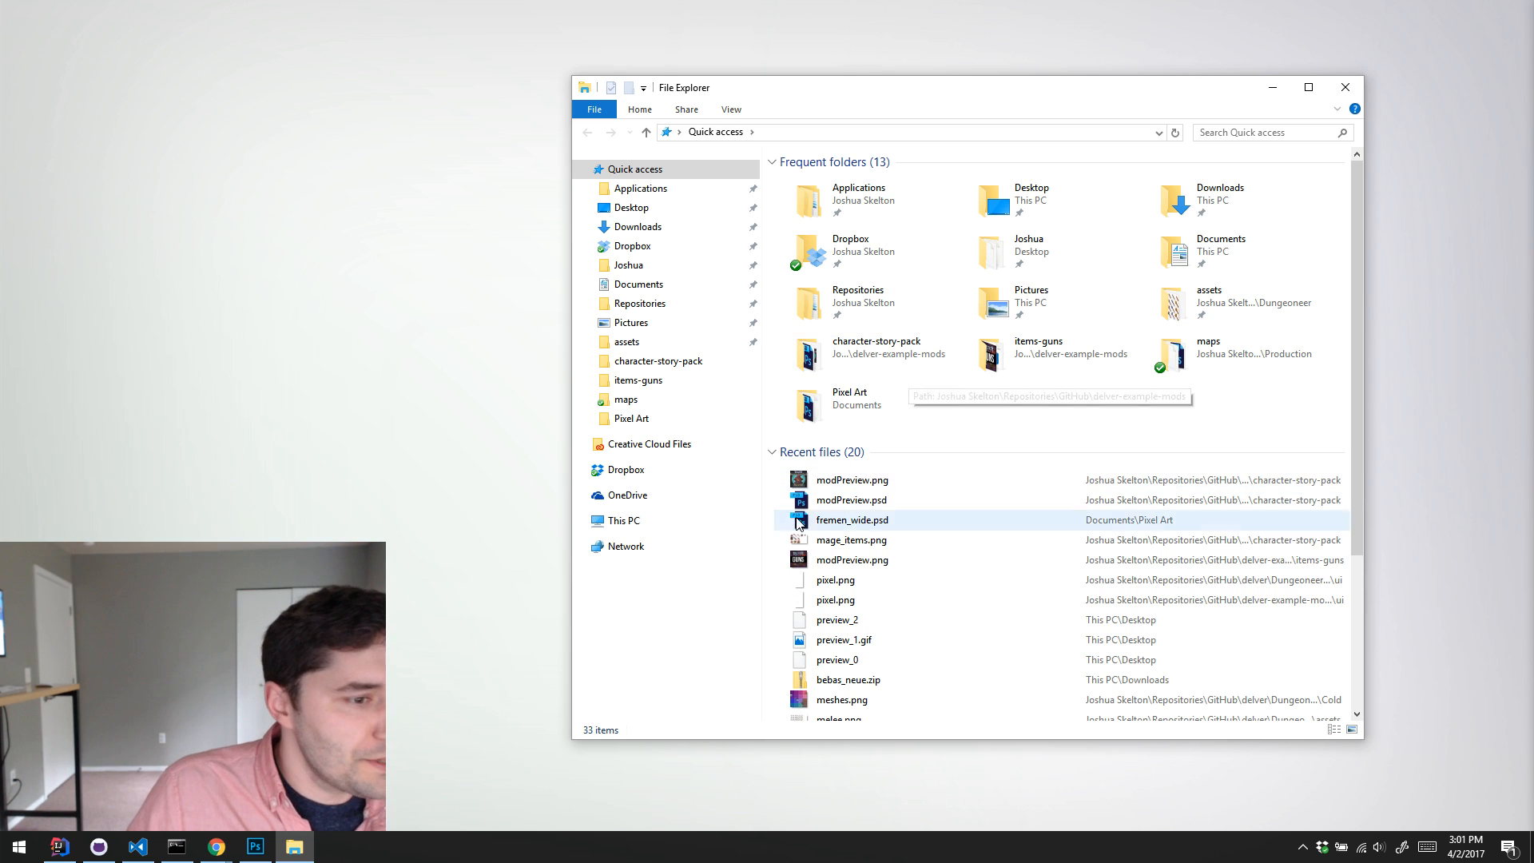
click(678, 361)
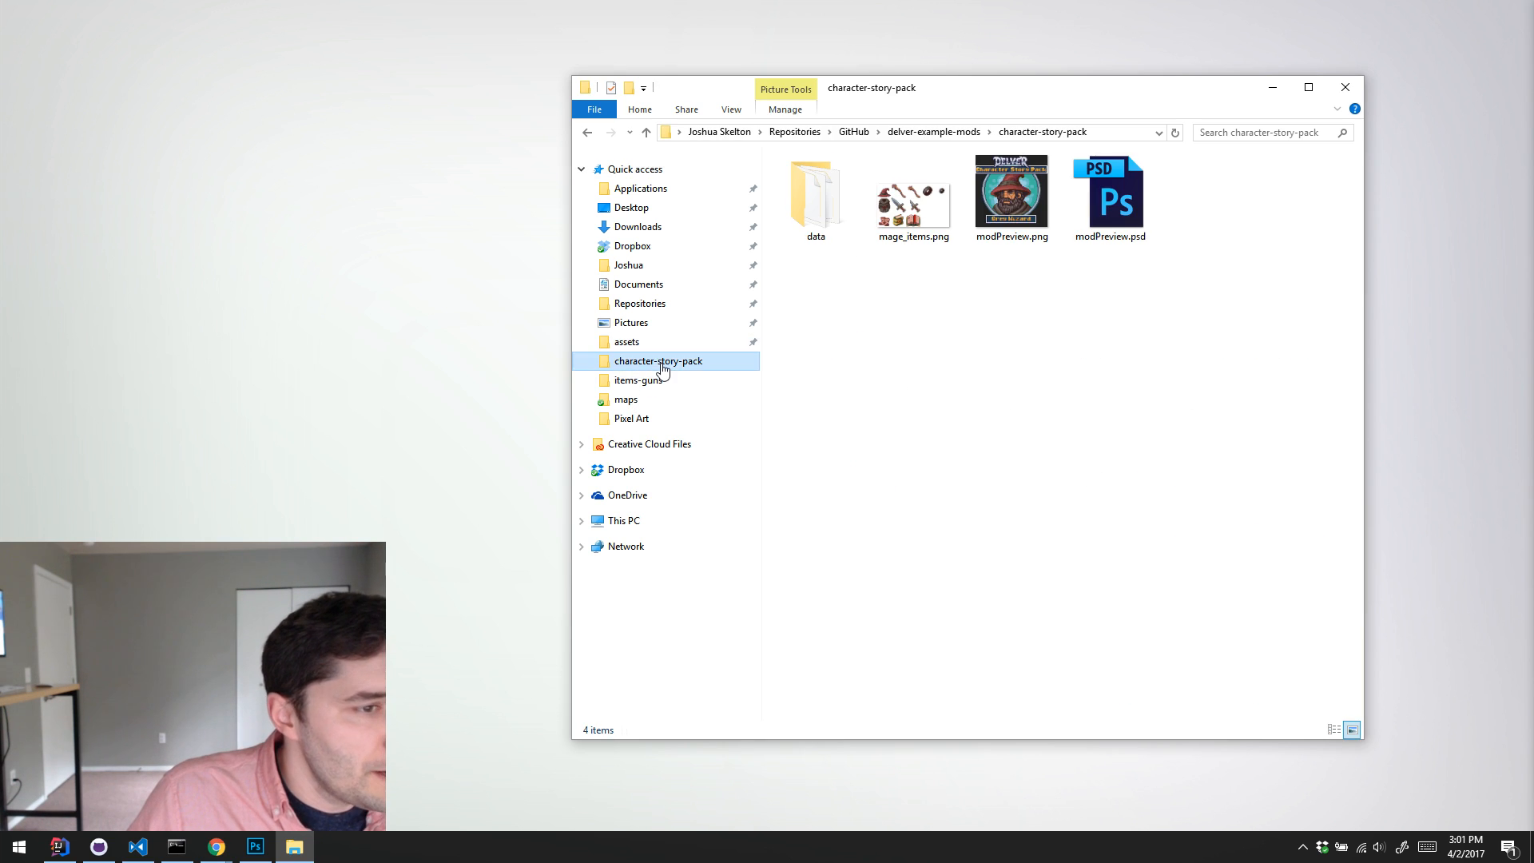
Step: Move modPreview.psd out of character-story-pack into the Delver folder under Documents\Pixel Art
click(1111, 195)
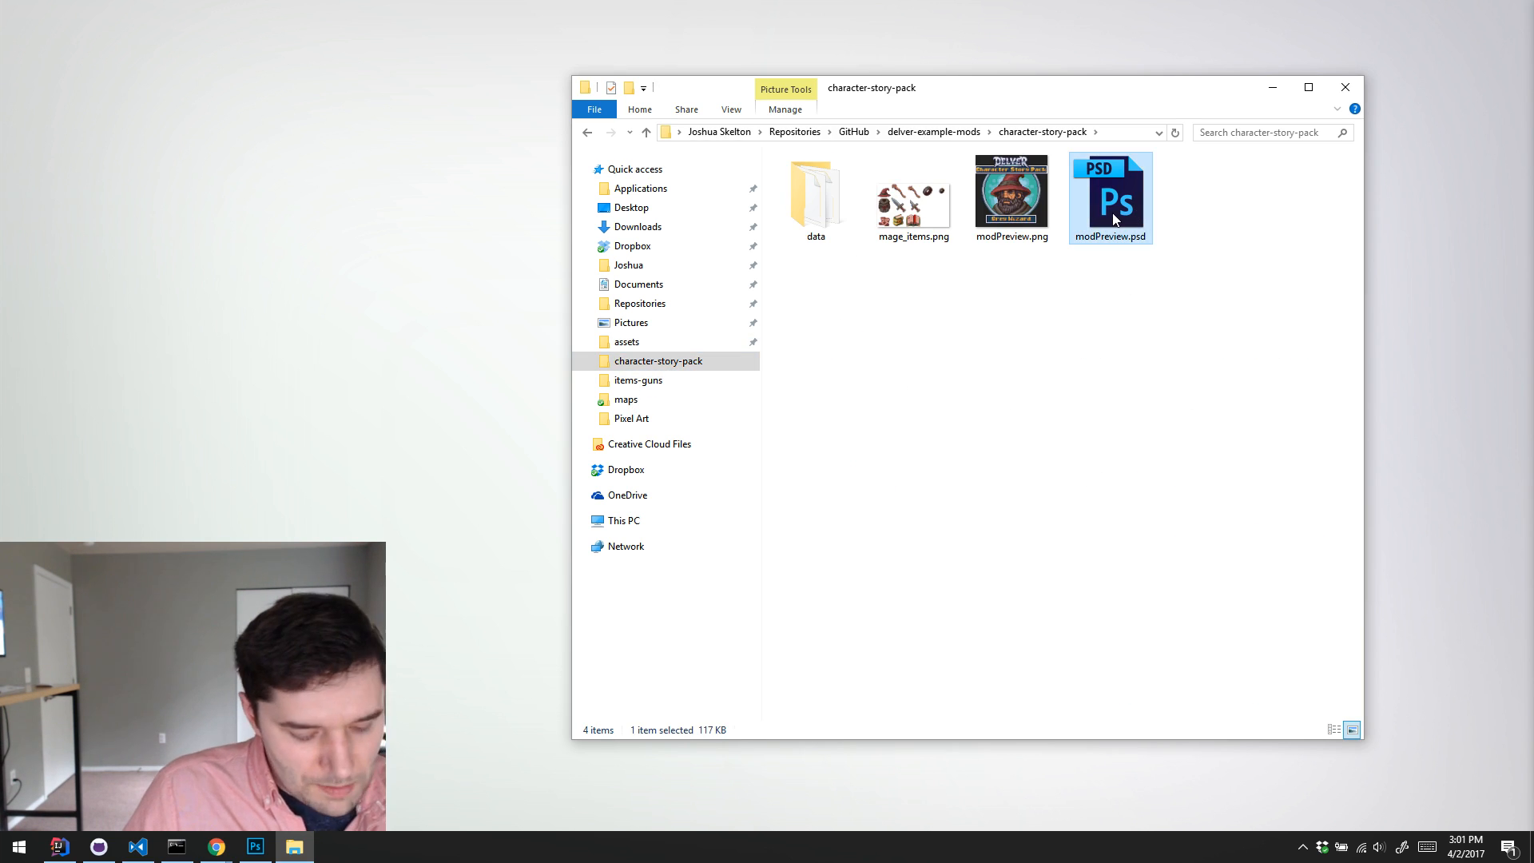
click(647, 284)
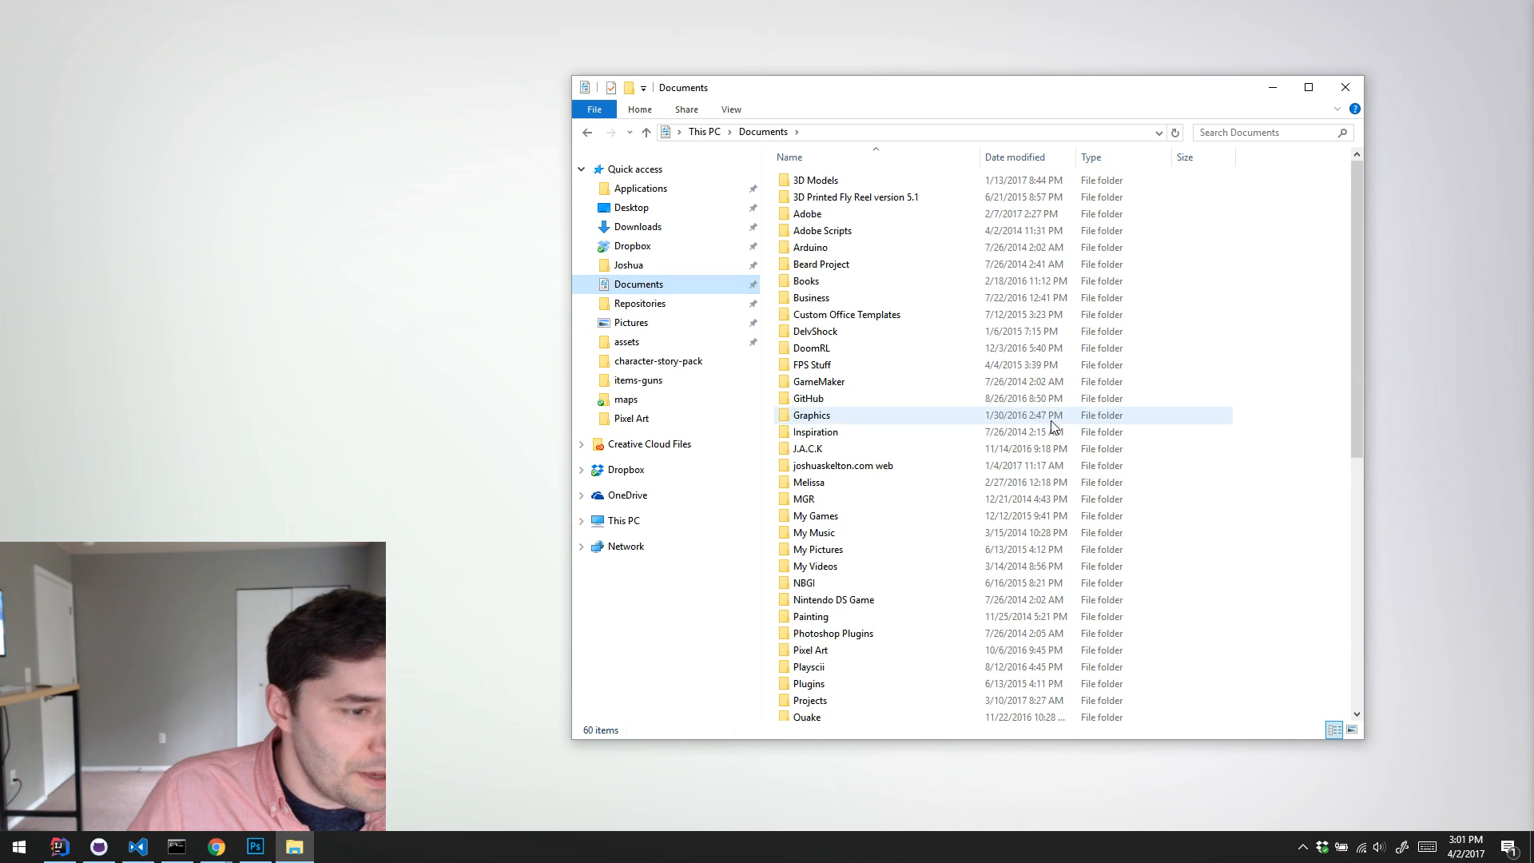
scroll(952, 527, down, 10)
click(883, 448)
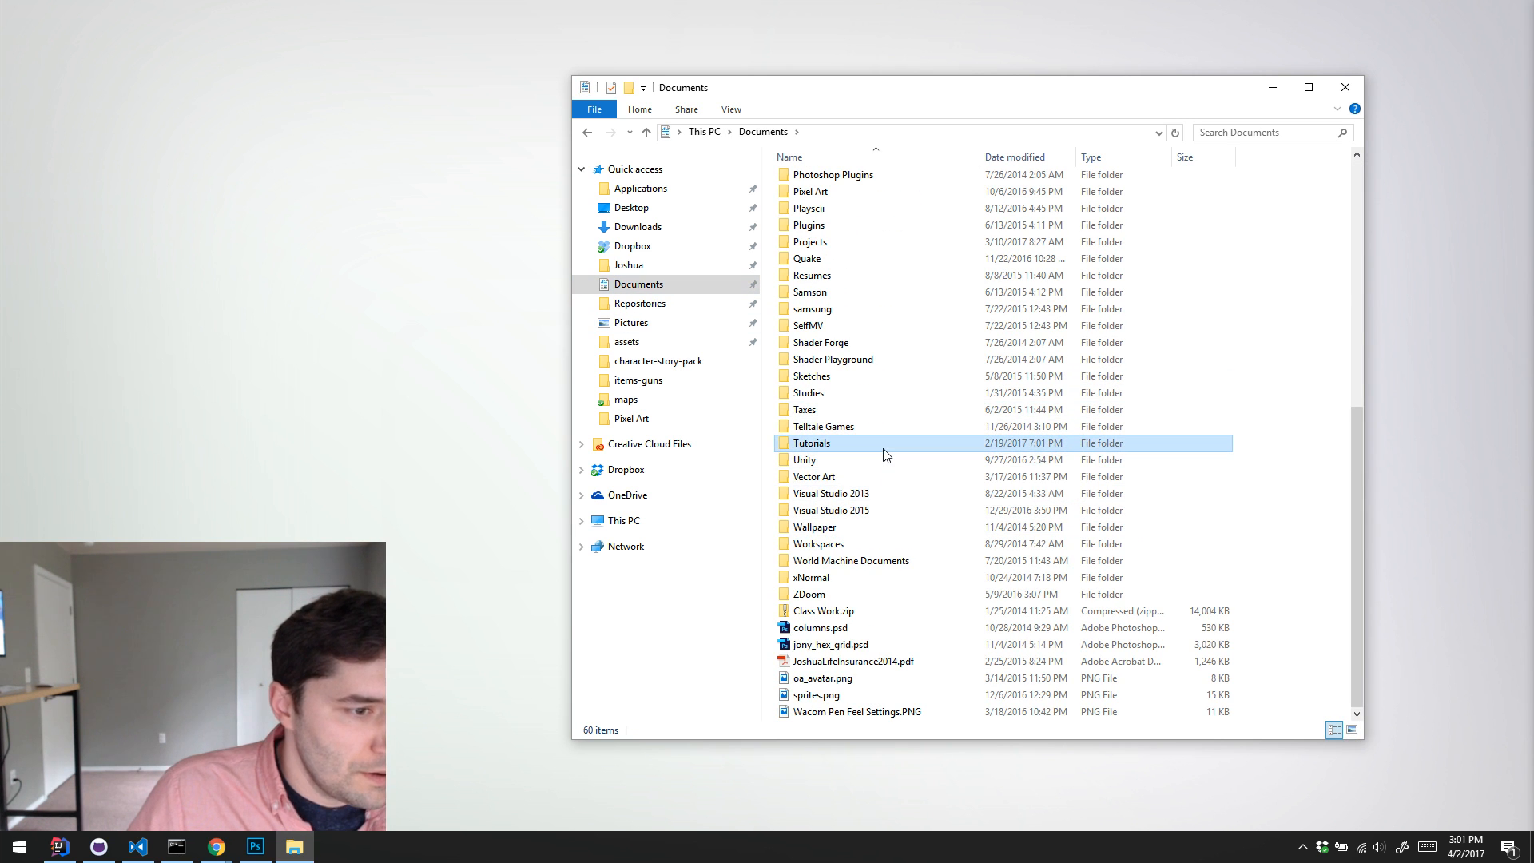
text(pi)
key(Return)
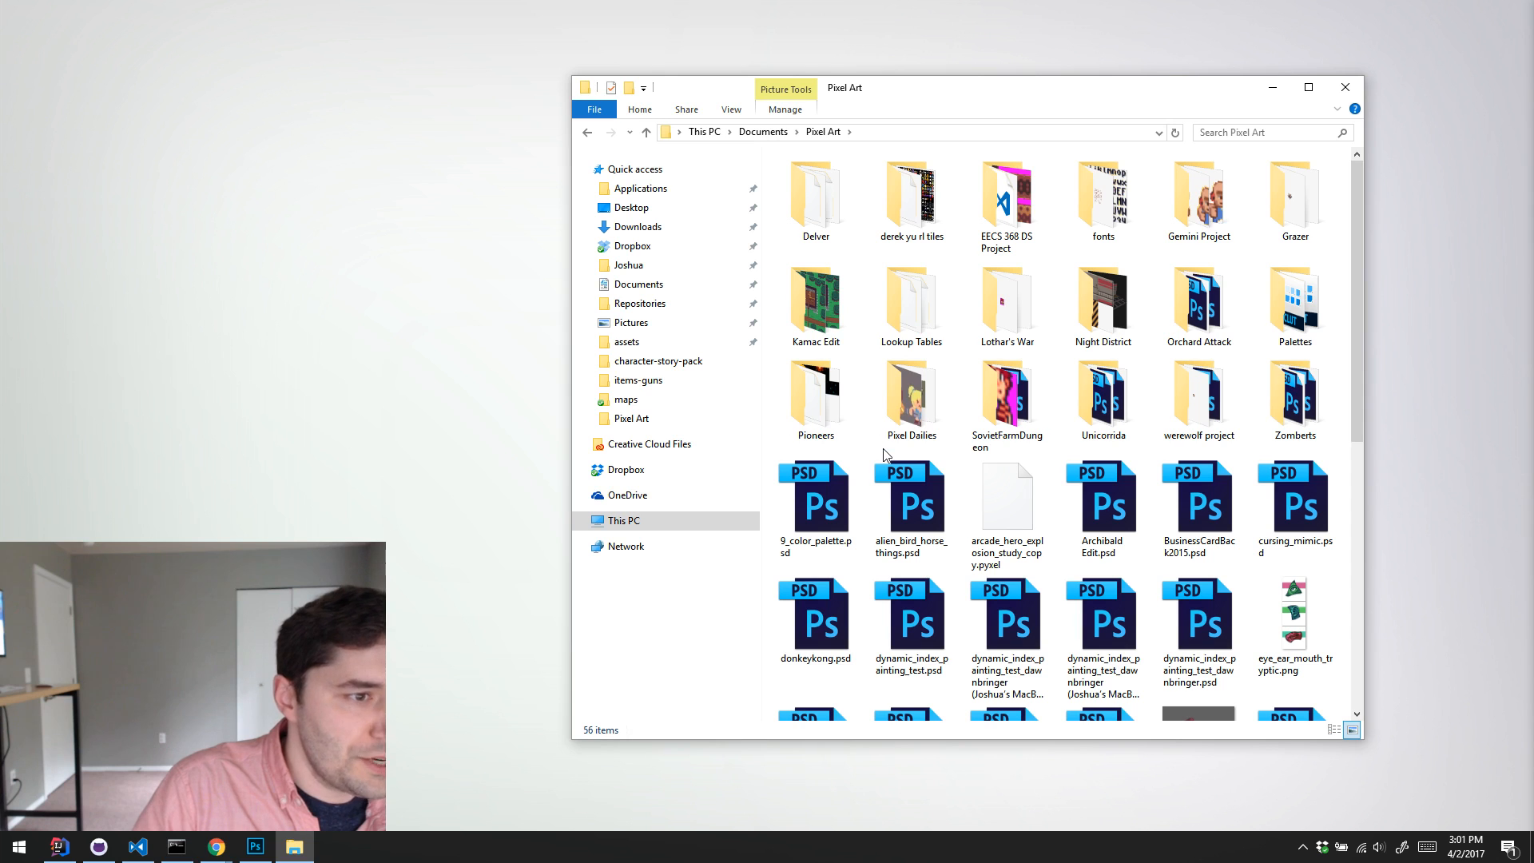
double_click(818, 216)
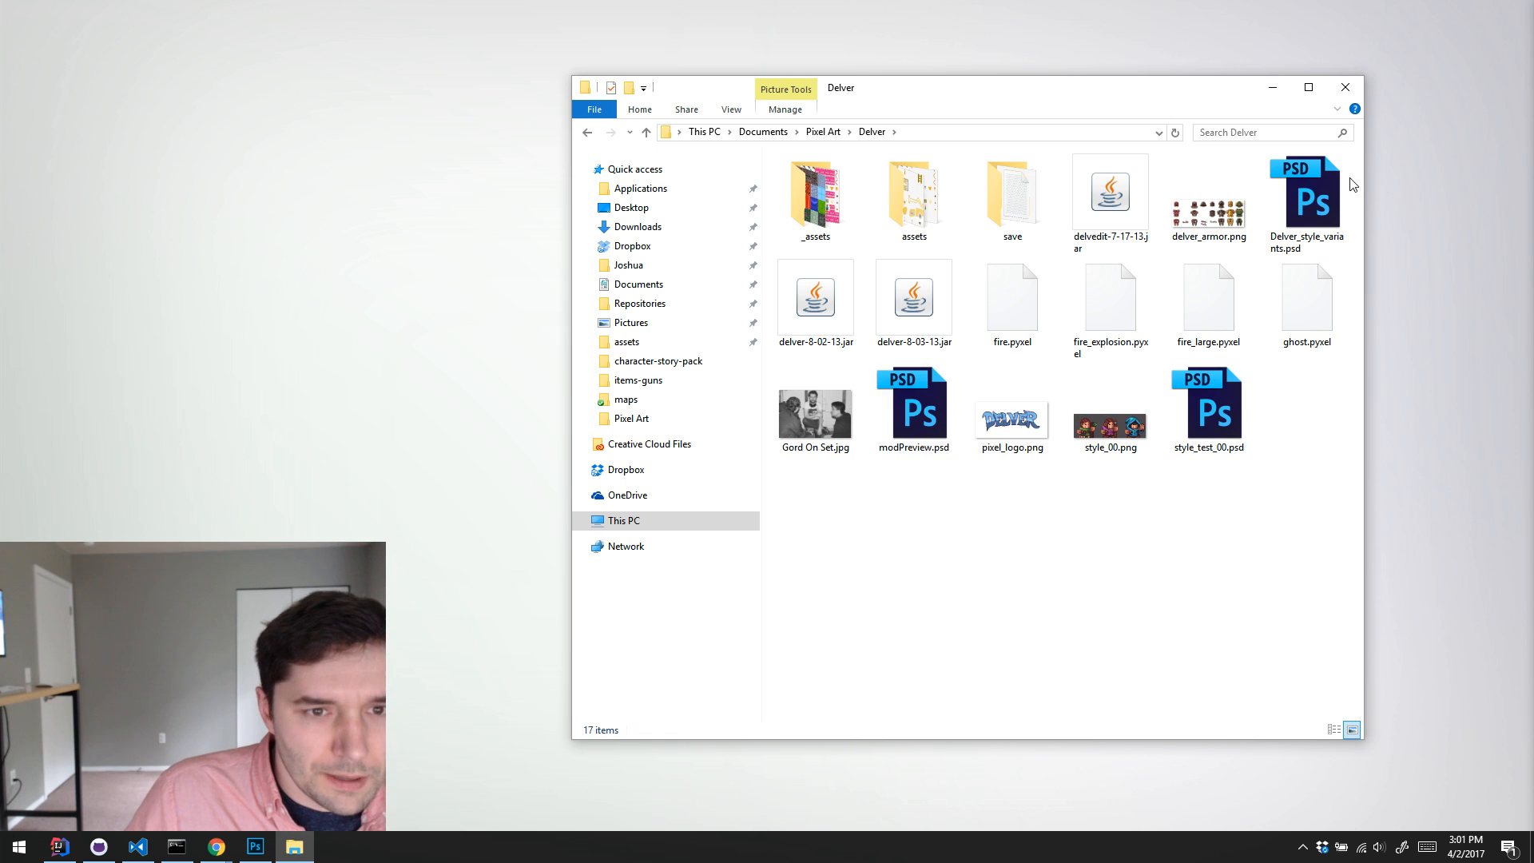
Step: Return to the character-story-pack folder and check its remaining data folder, mage_items.png and modPreview.png
click(762, 133)
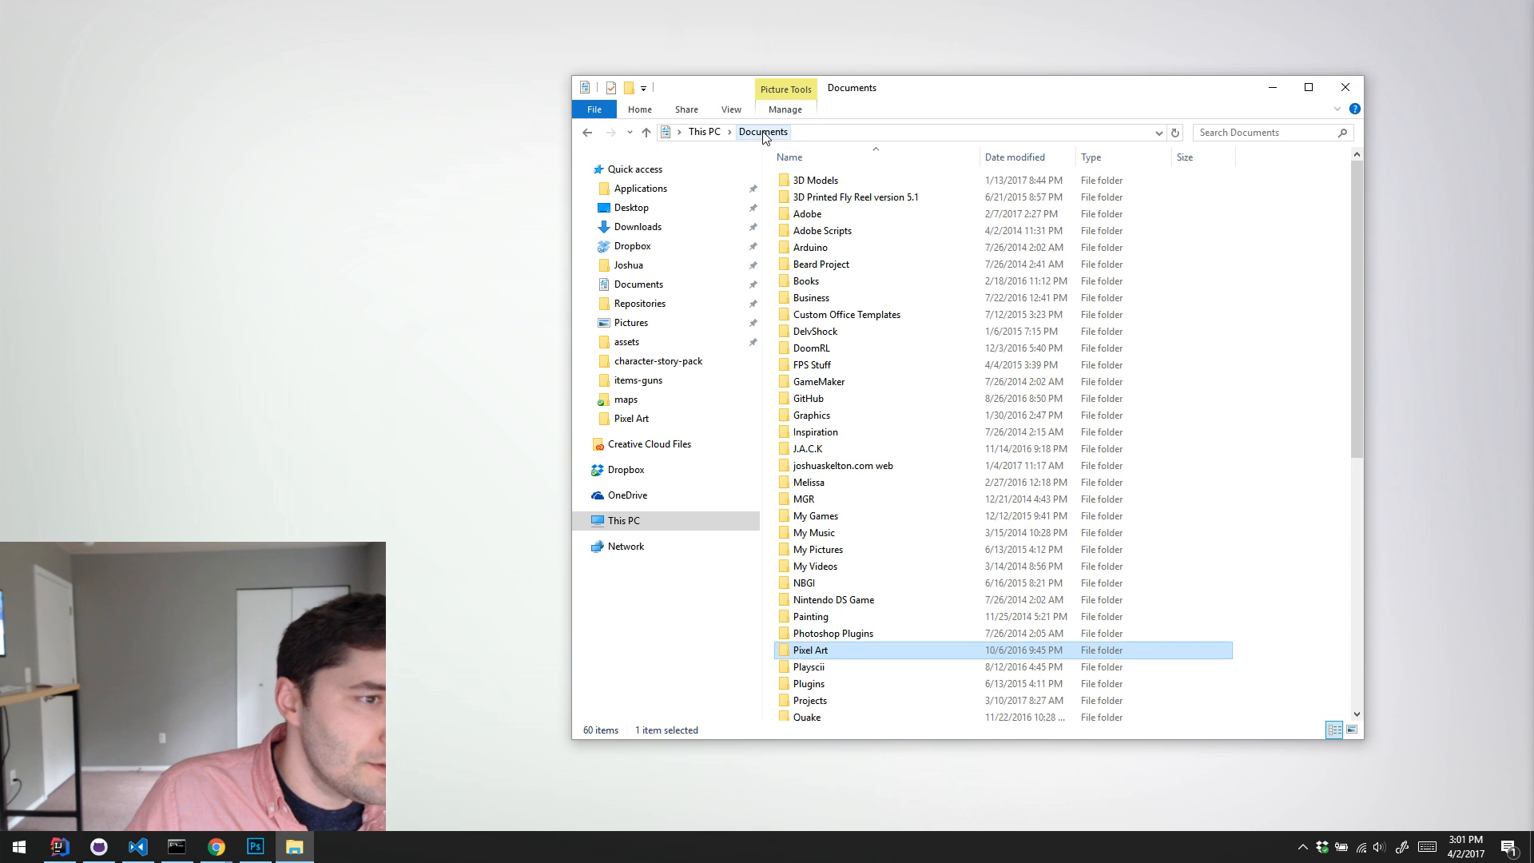
click(666, 364)
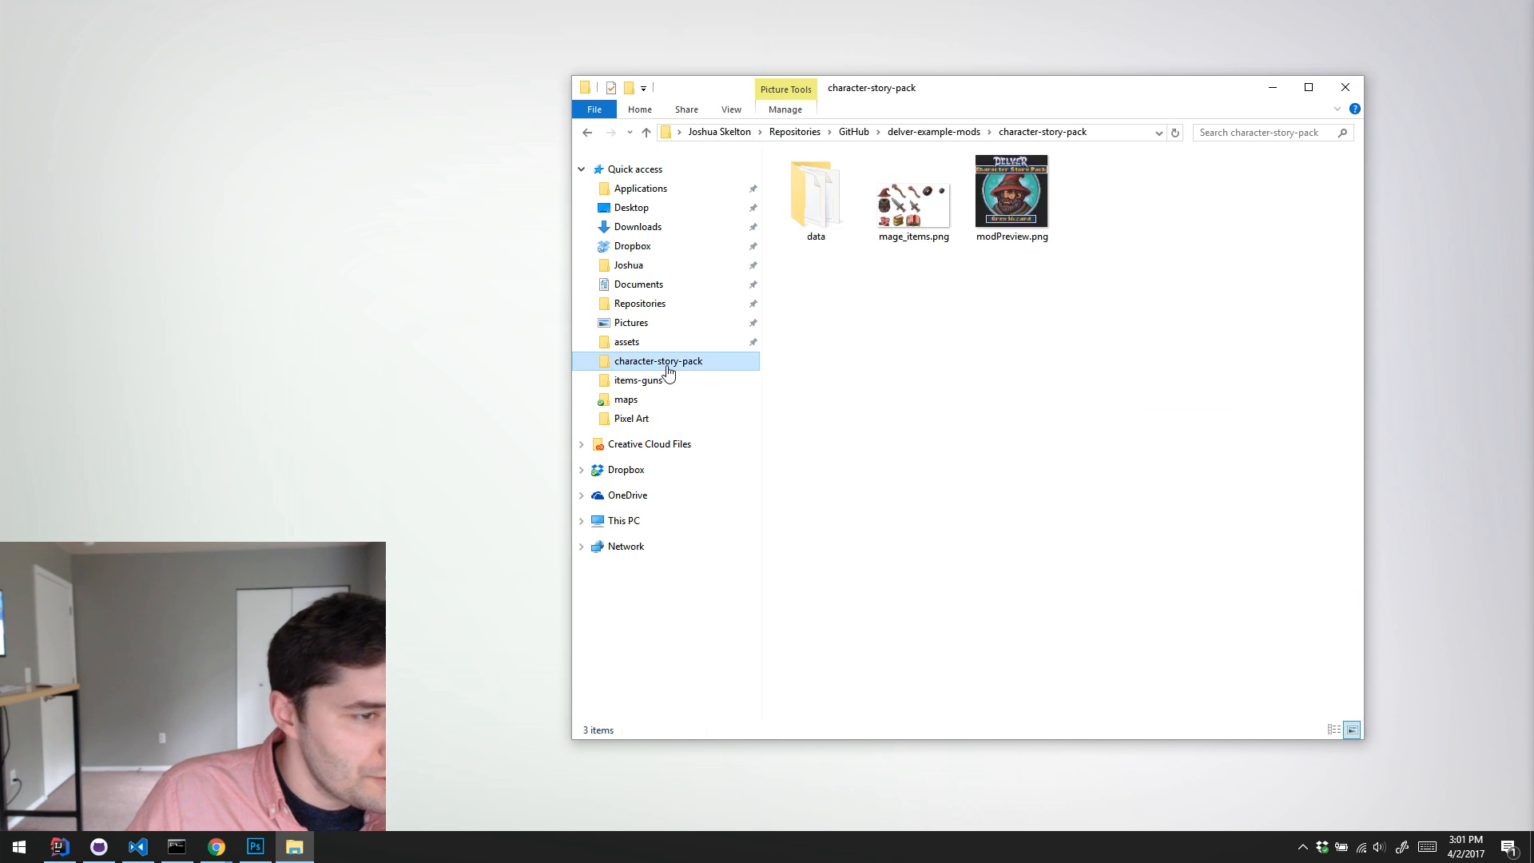
click(1013, 198)
click(986, 393)
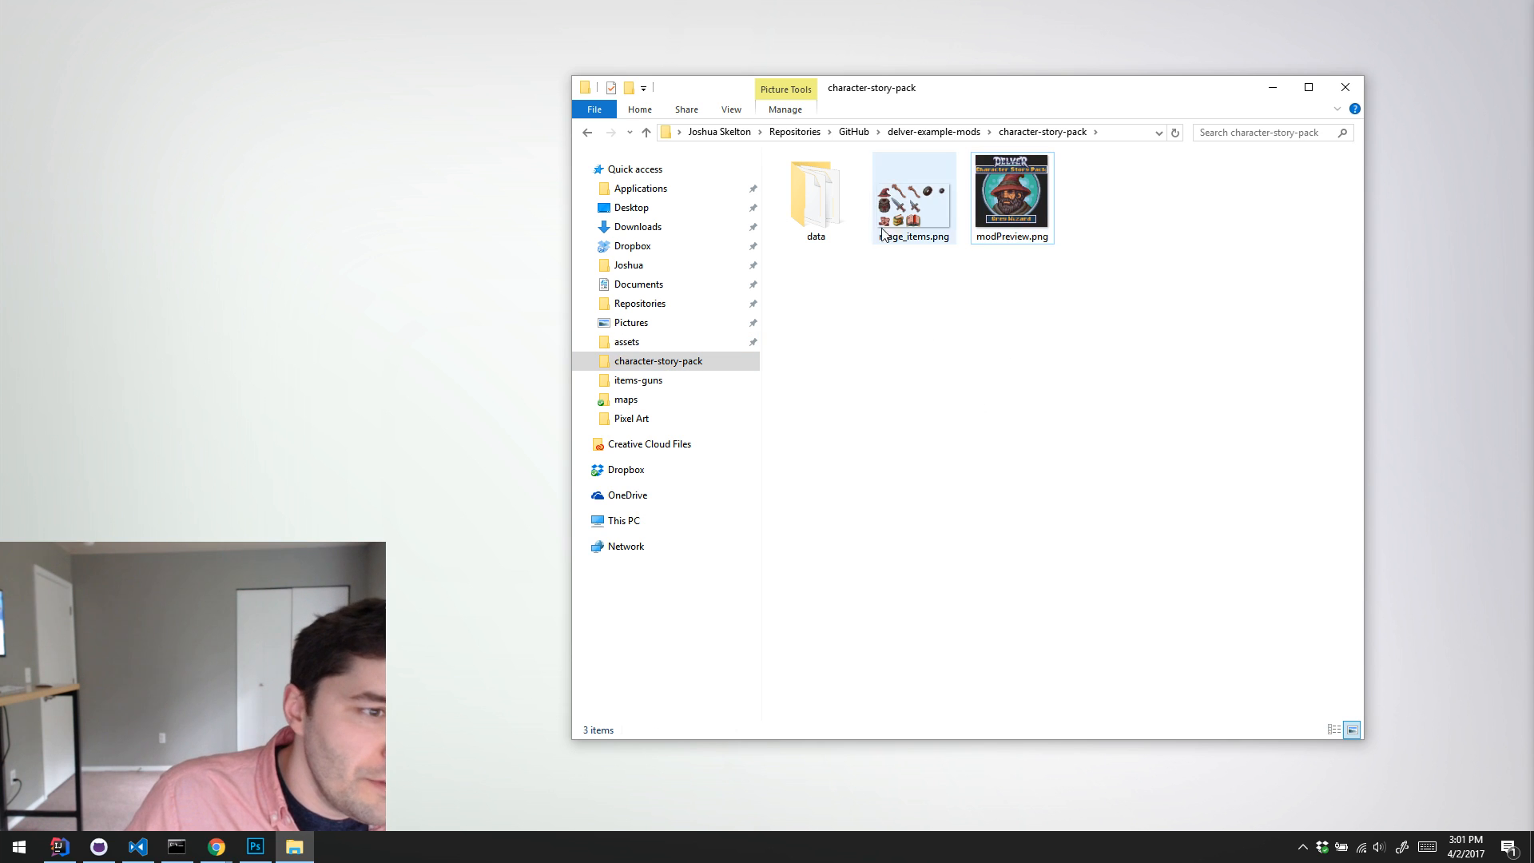
click(884, 233)
click(812, 209)
click(914, 394)
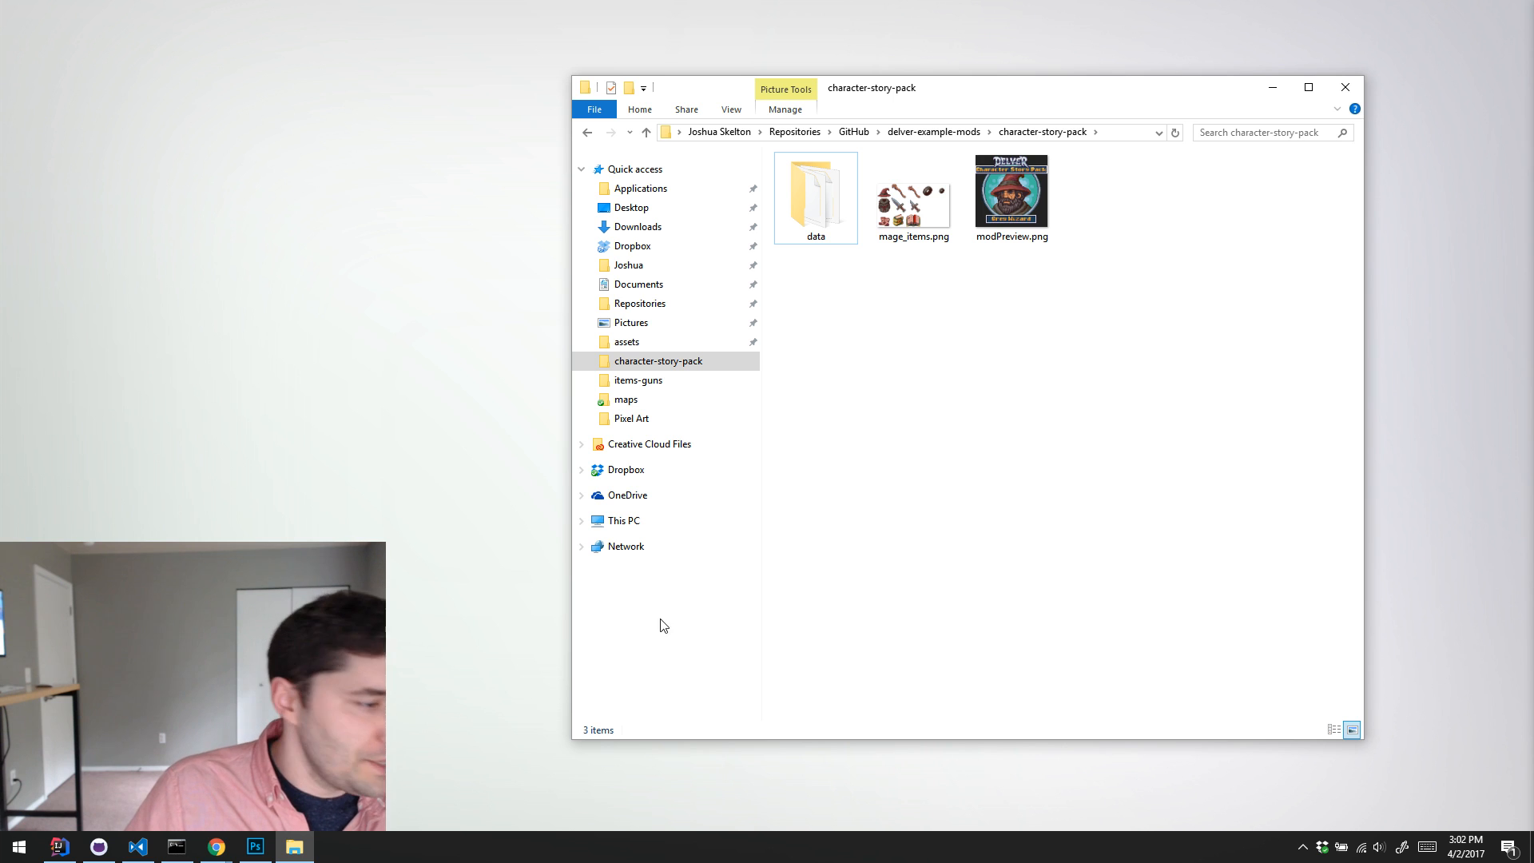
Step: Check the running background programs and launch Steam
click(58, 846)
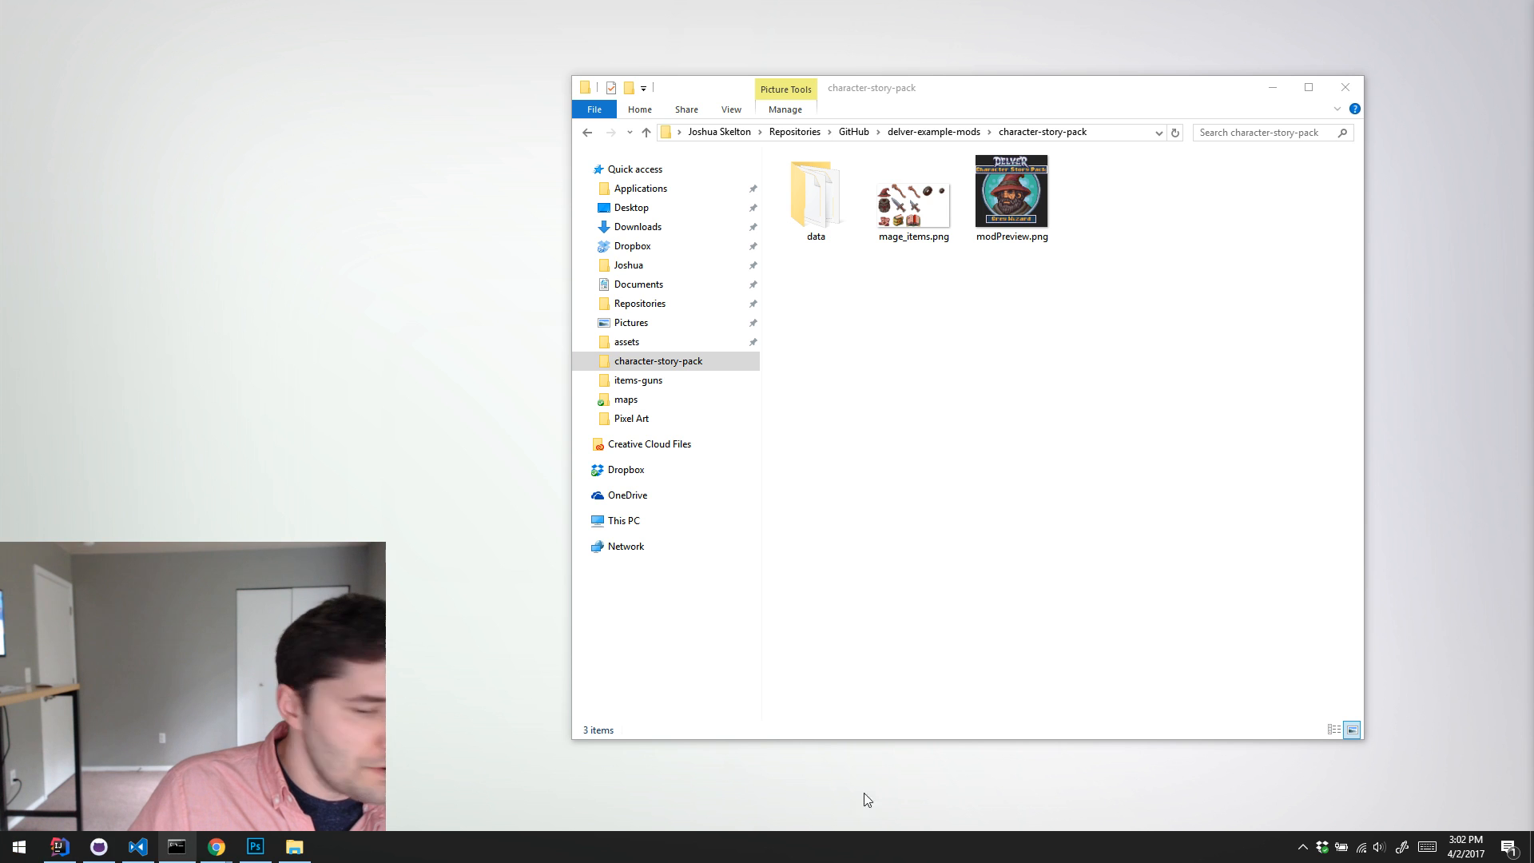
click(1300, 845)
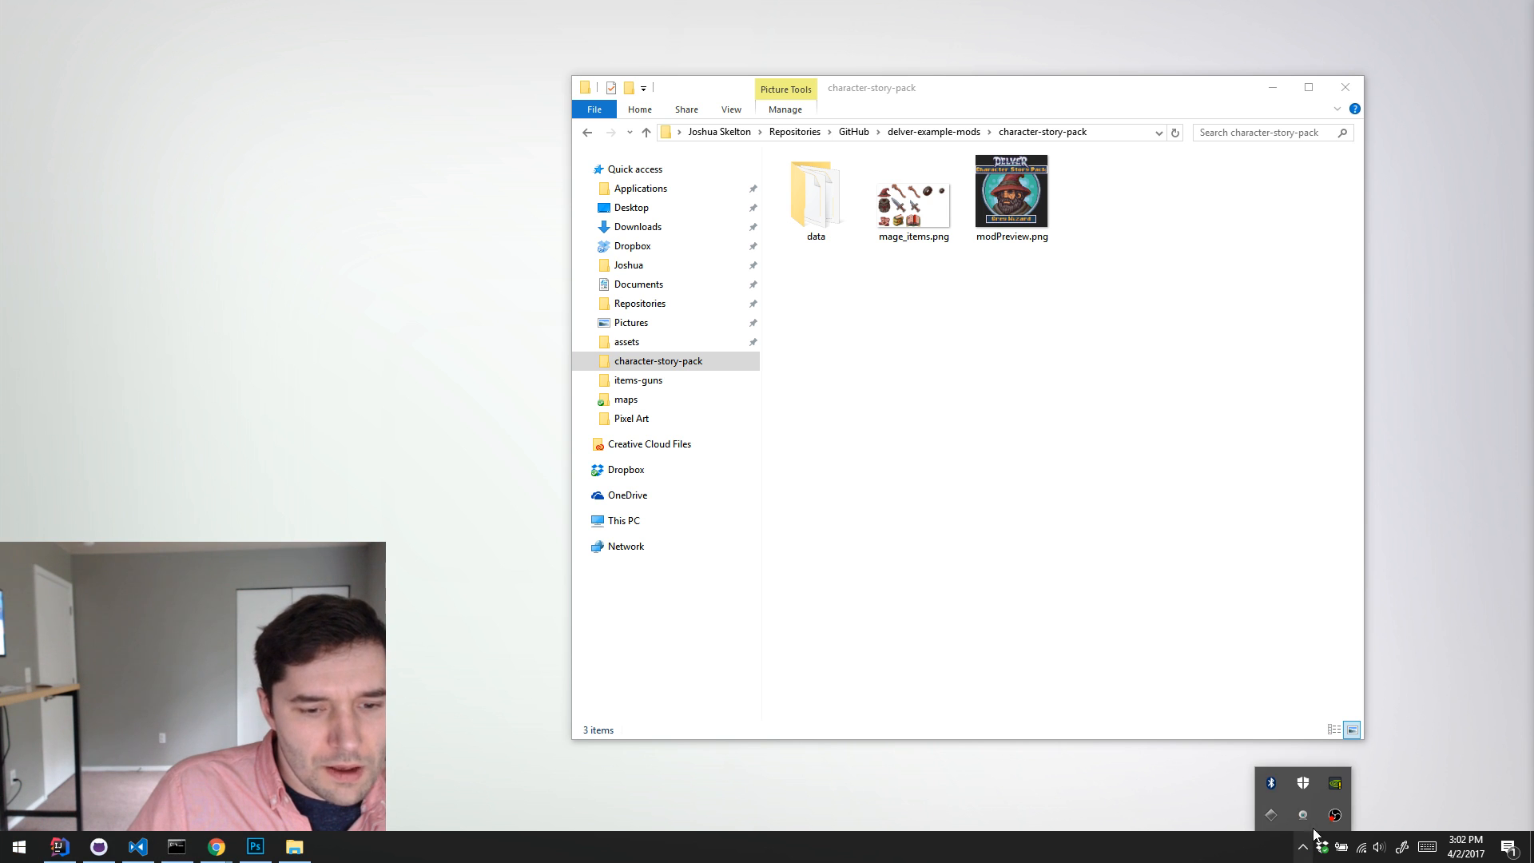
click(821, 769)
key(super)
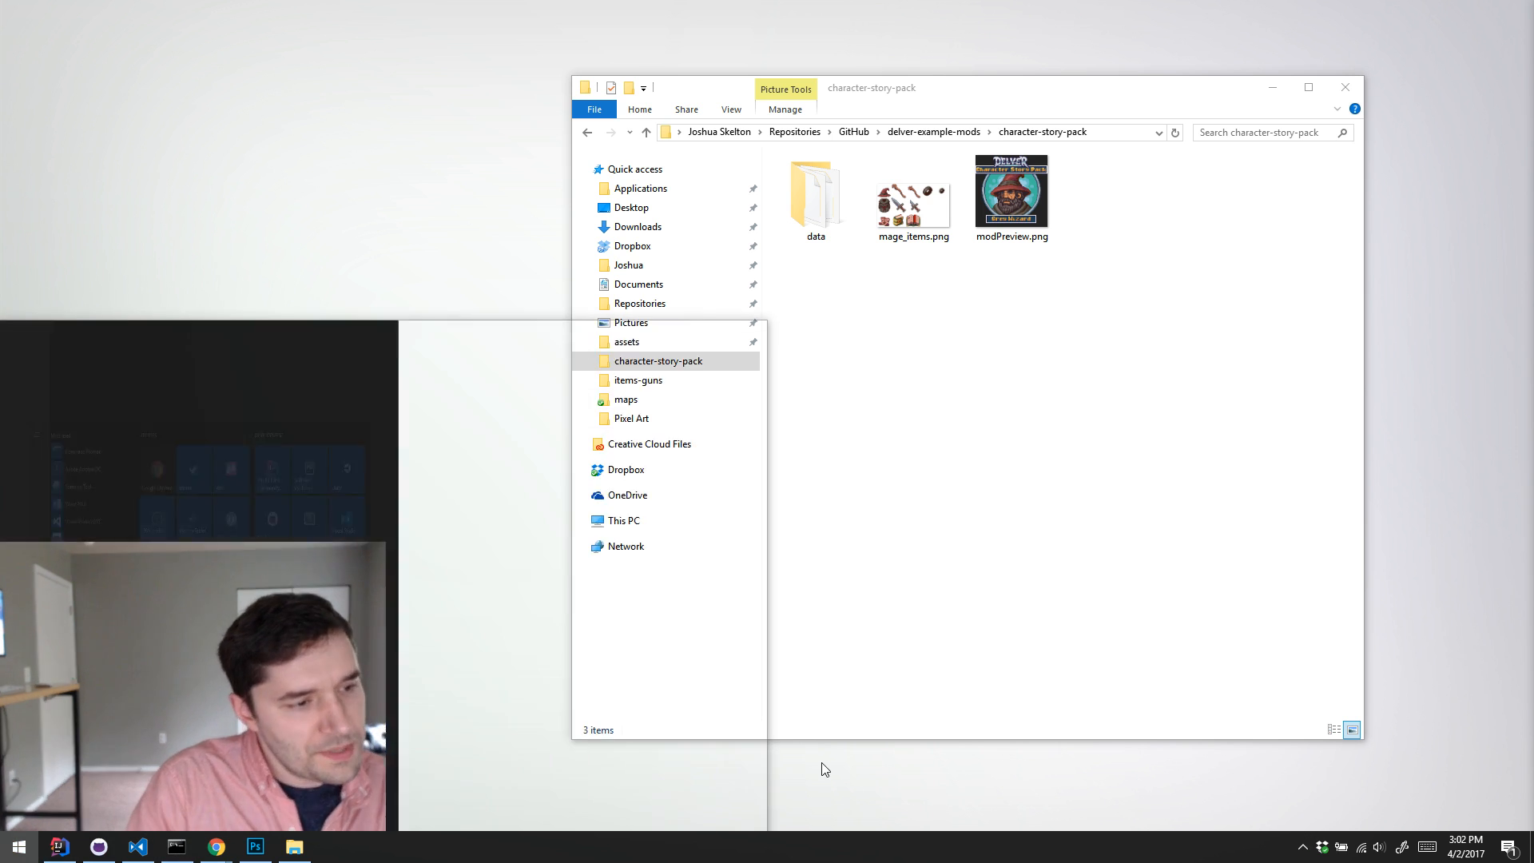
key(Return)
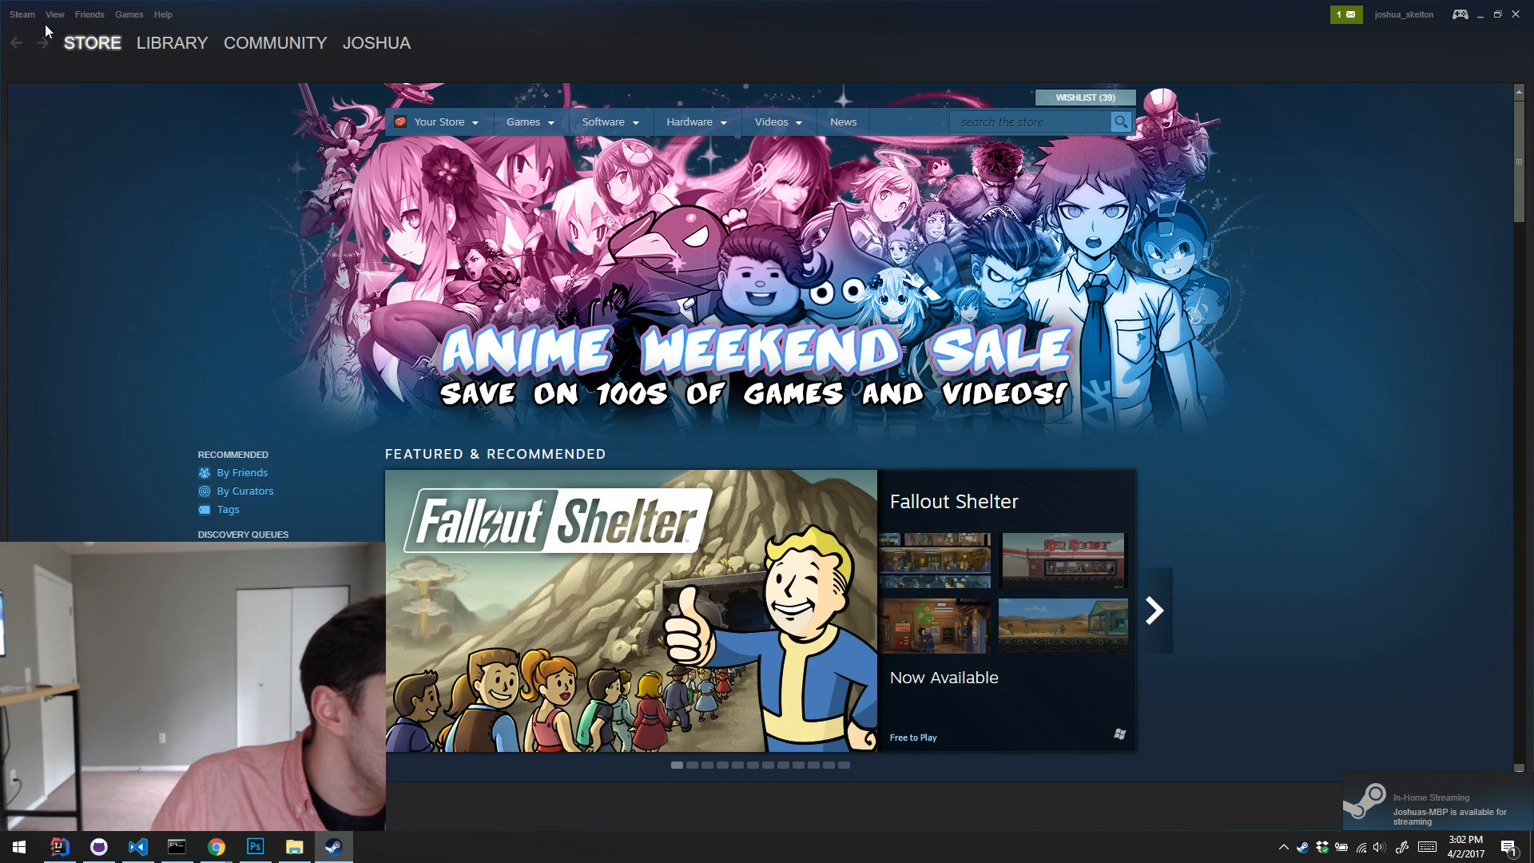
Step: Find Delver in the Steam game library and browse its local files from the game's properties
click(172, 43)
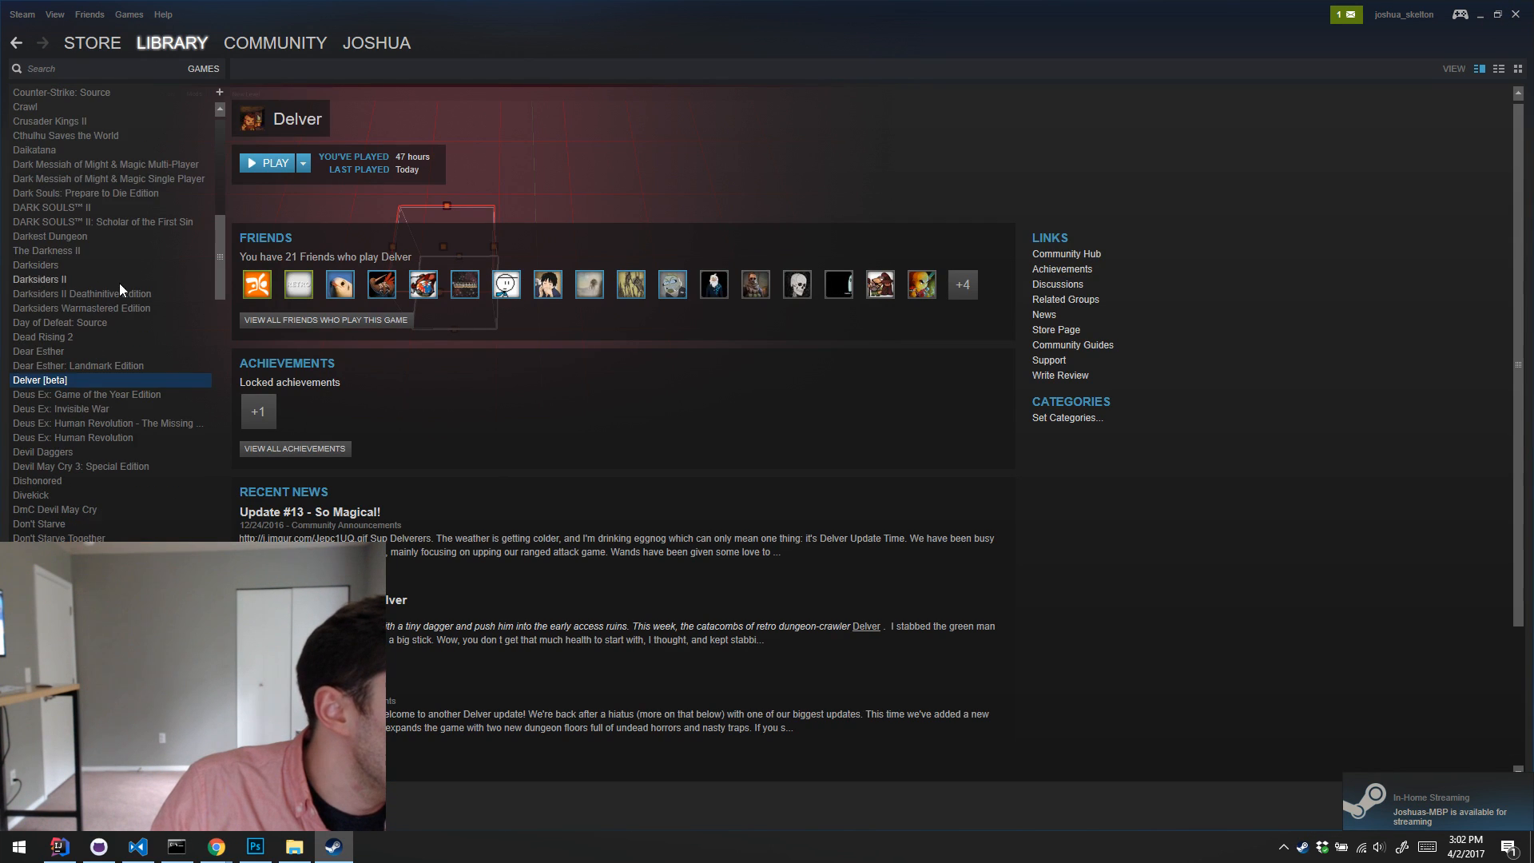
scroll(75, 377, up, 1)
right_click(70, 424)
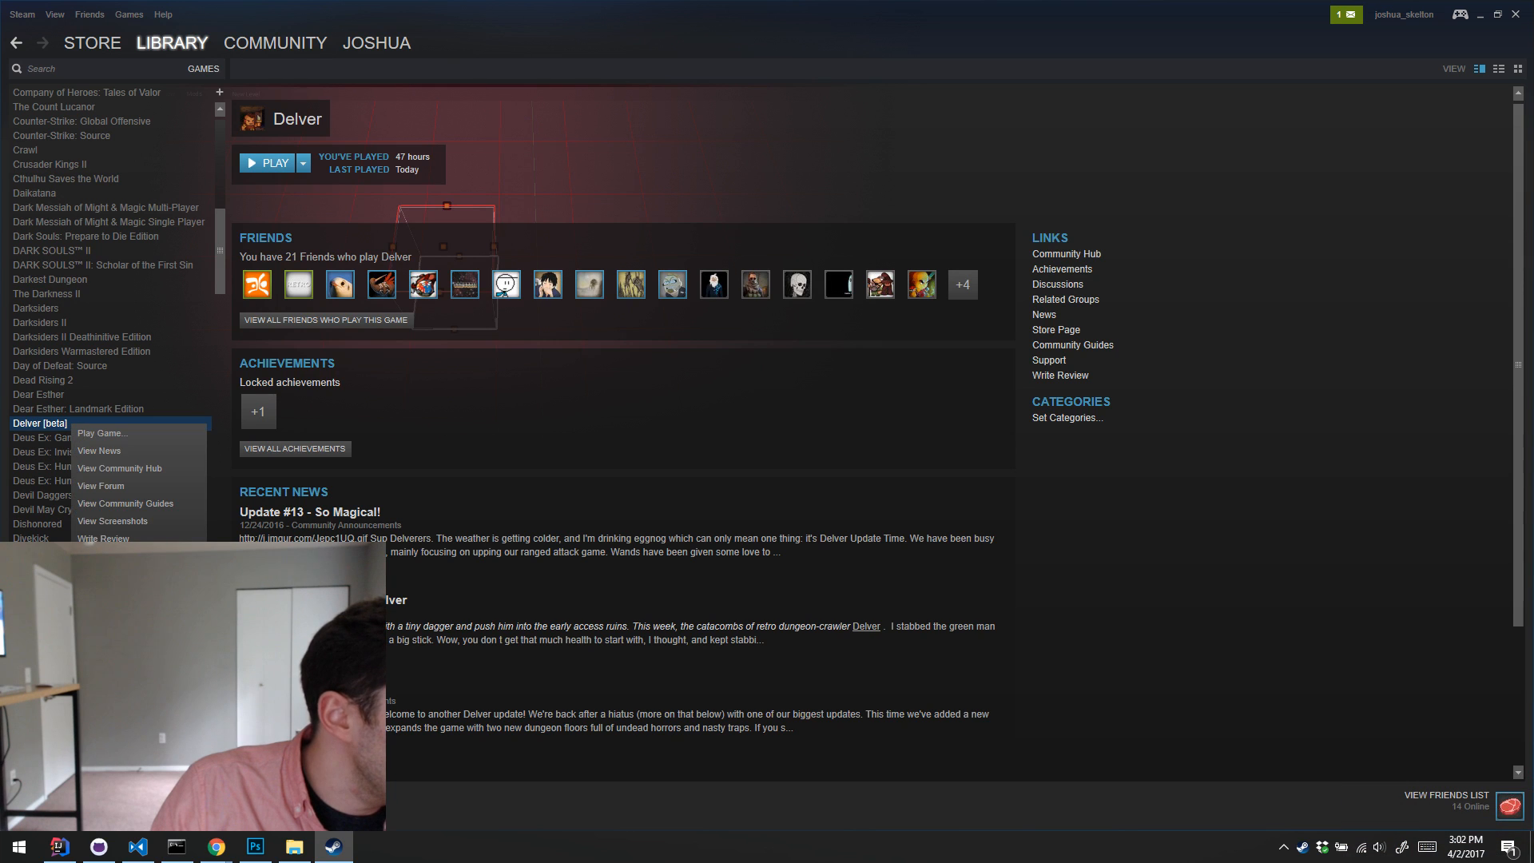
click(104, 595)
click(1099, 183)
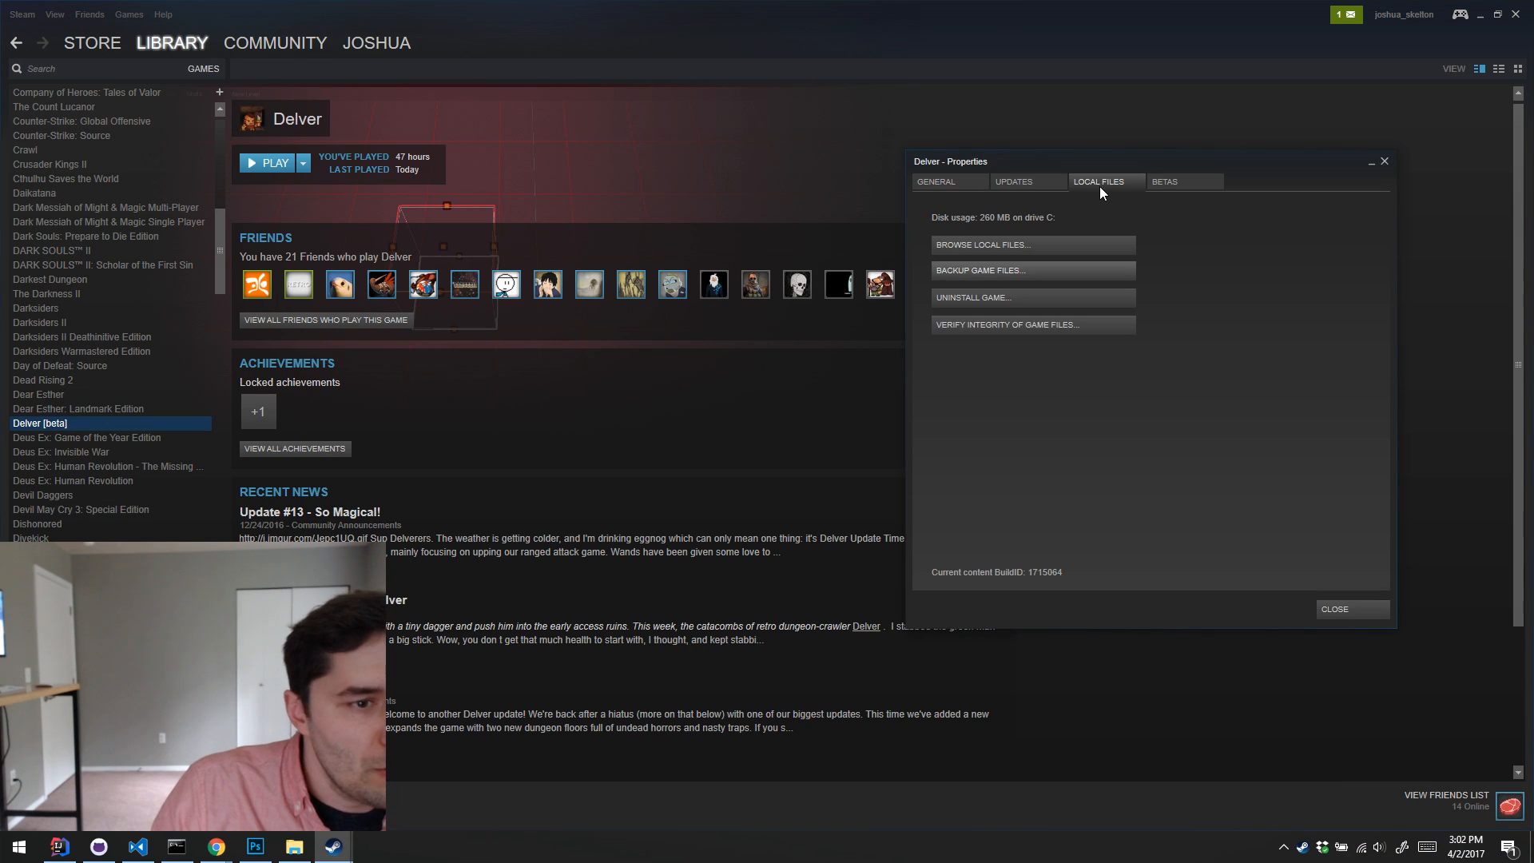
click(1042, 248)
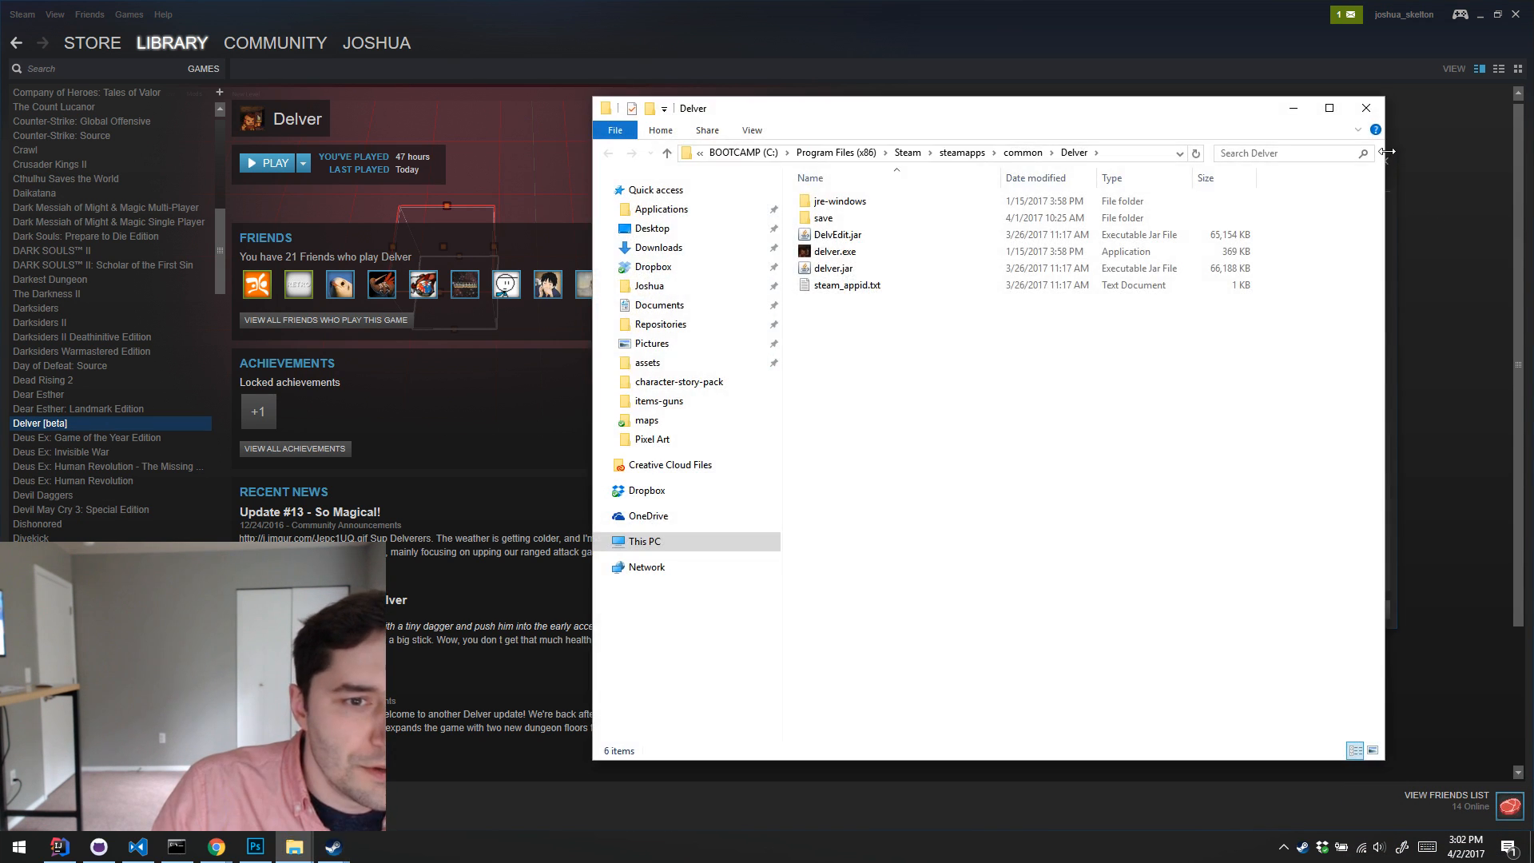
Step: Close Delver's properties and the Steam window, and shift the Delver folder window off the character-story-pack window
click(1390, 160)
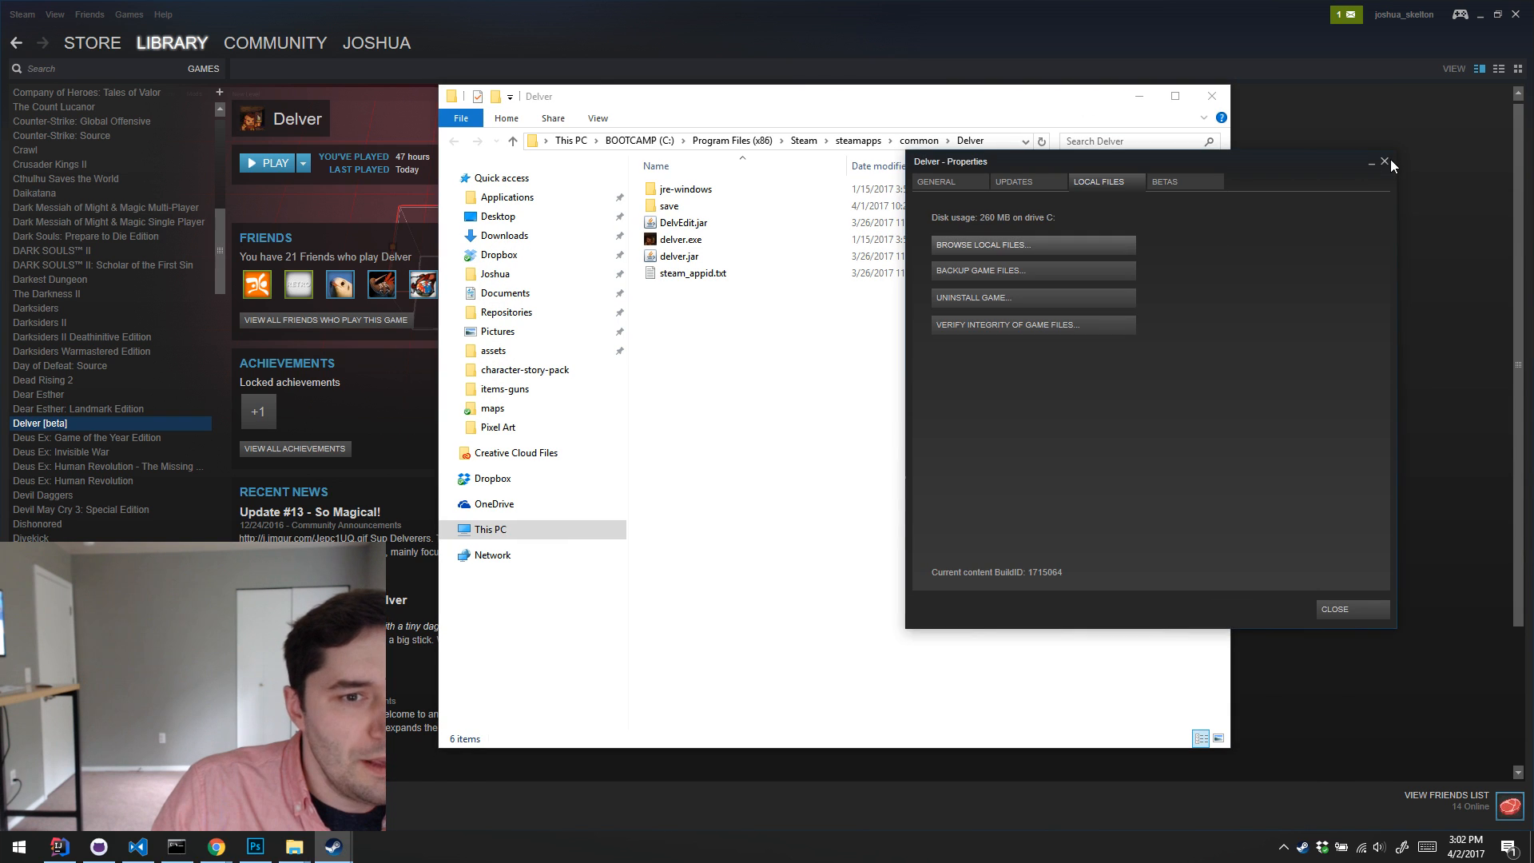
click(1390, 160)
click(1512, 16)
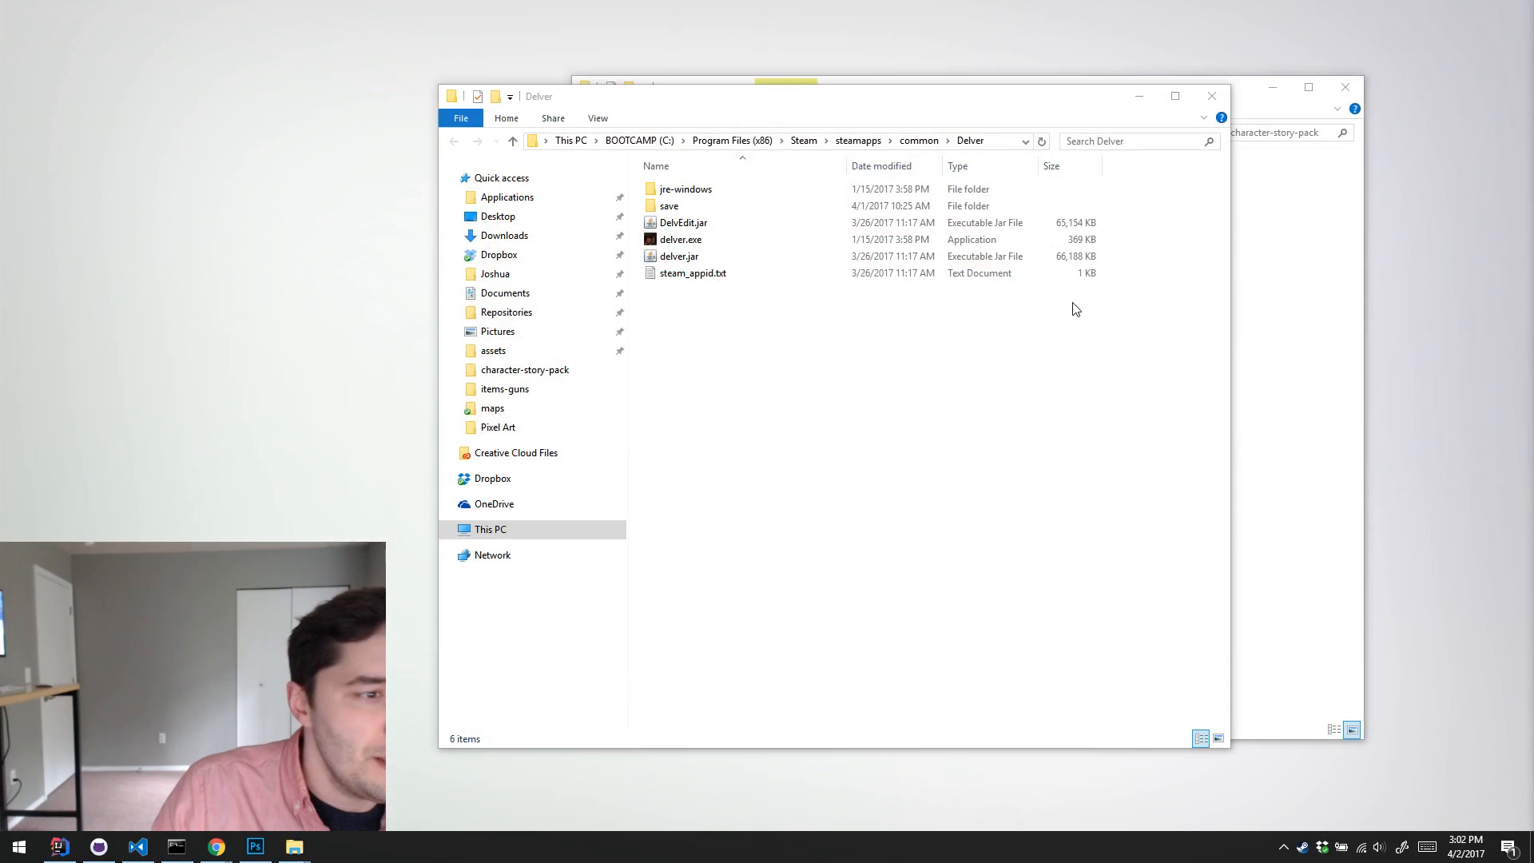
drag(847, 98, 763, 57)
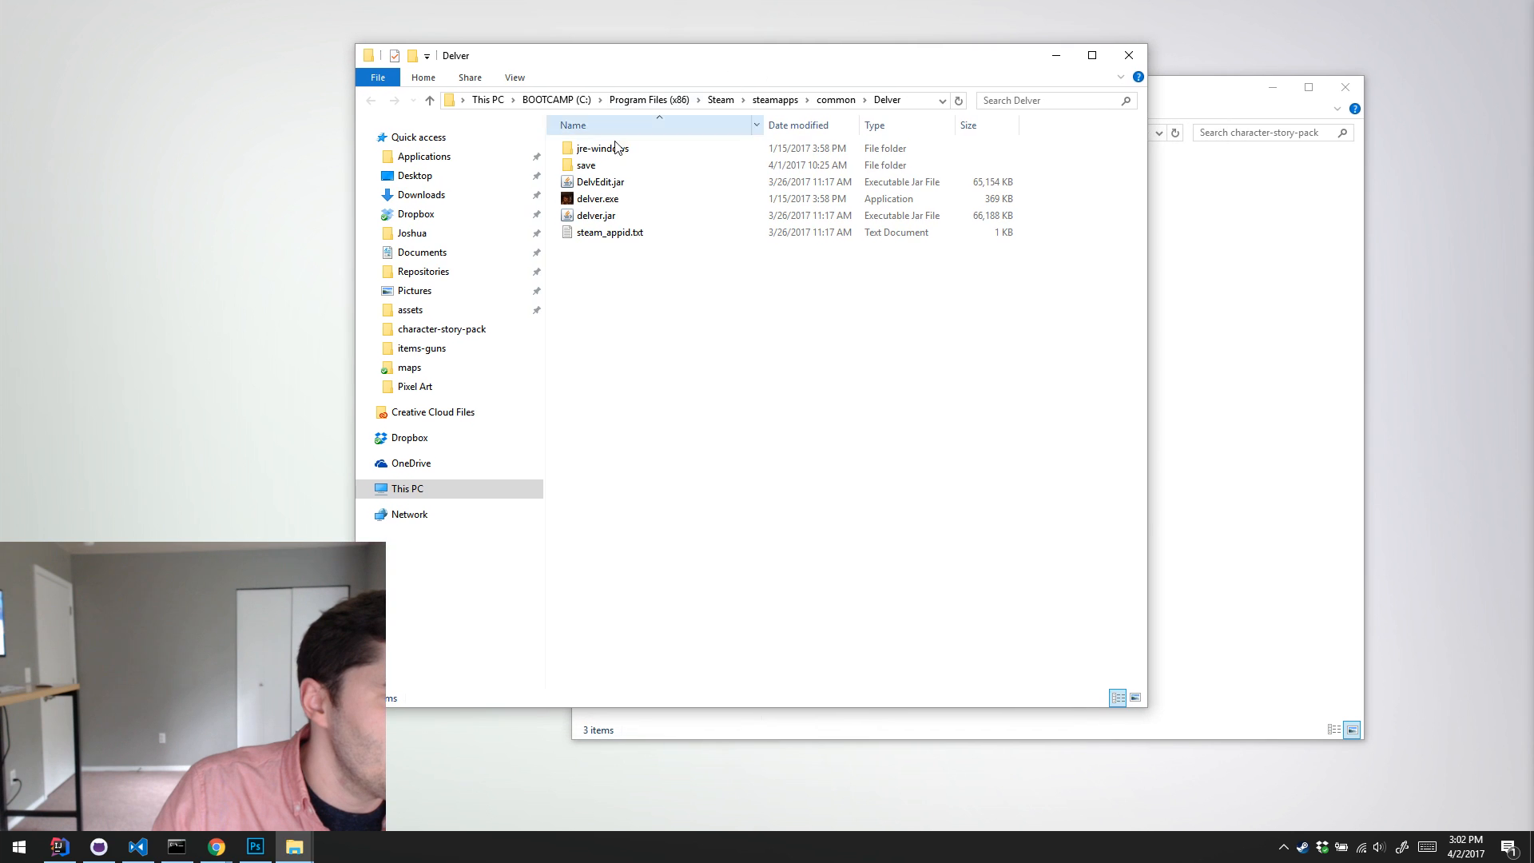
Step: Try to launch DelvEdit.jar from the Delver game folder
double_click(610, 182)
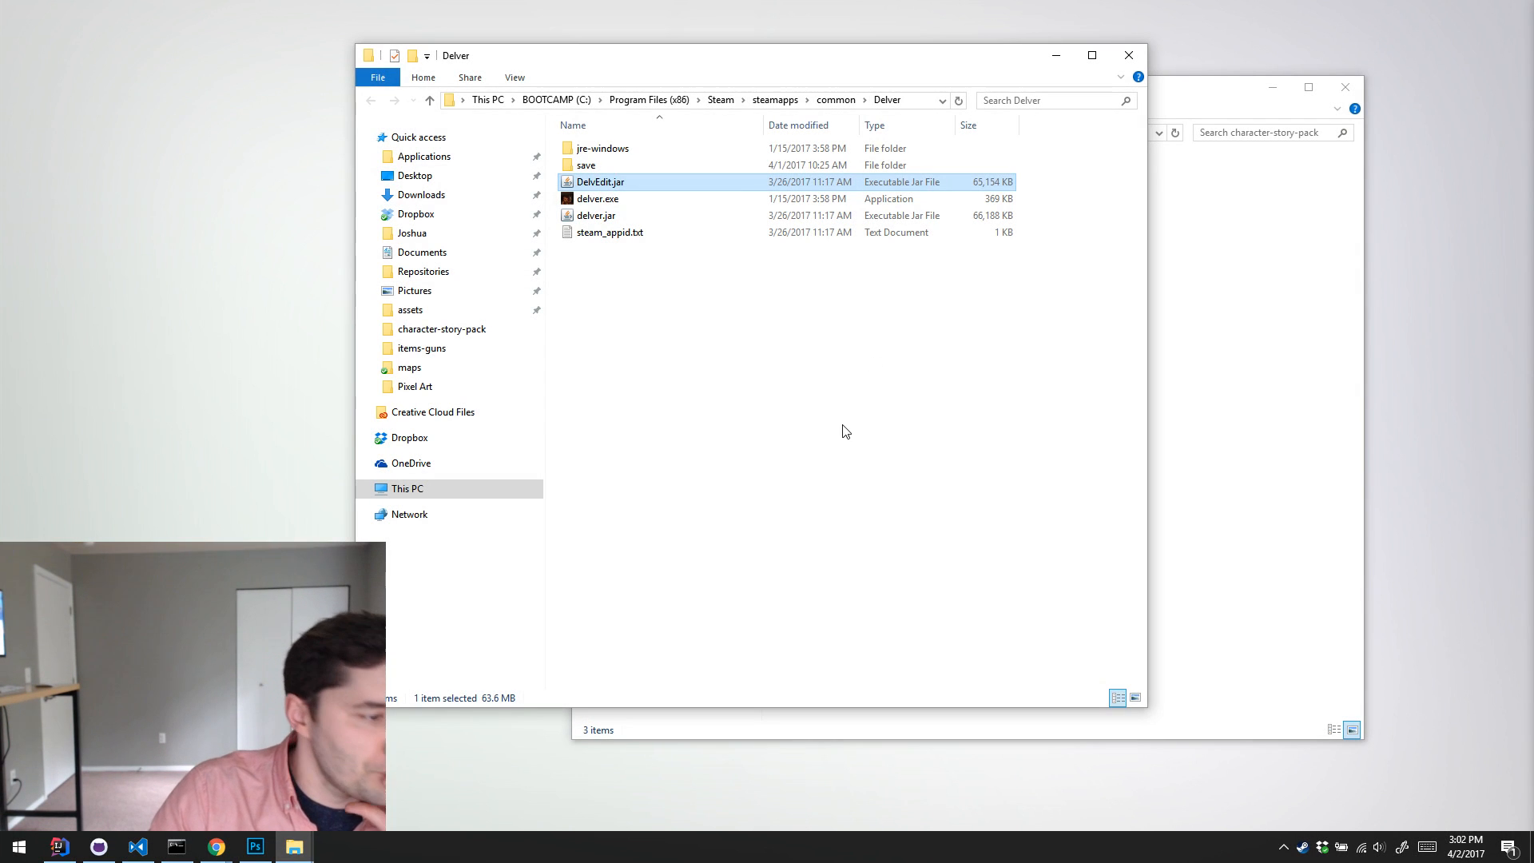
click(847, 434)
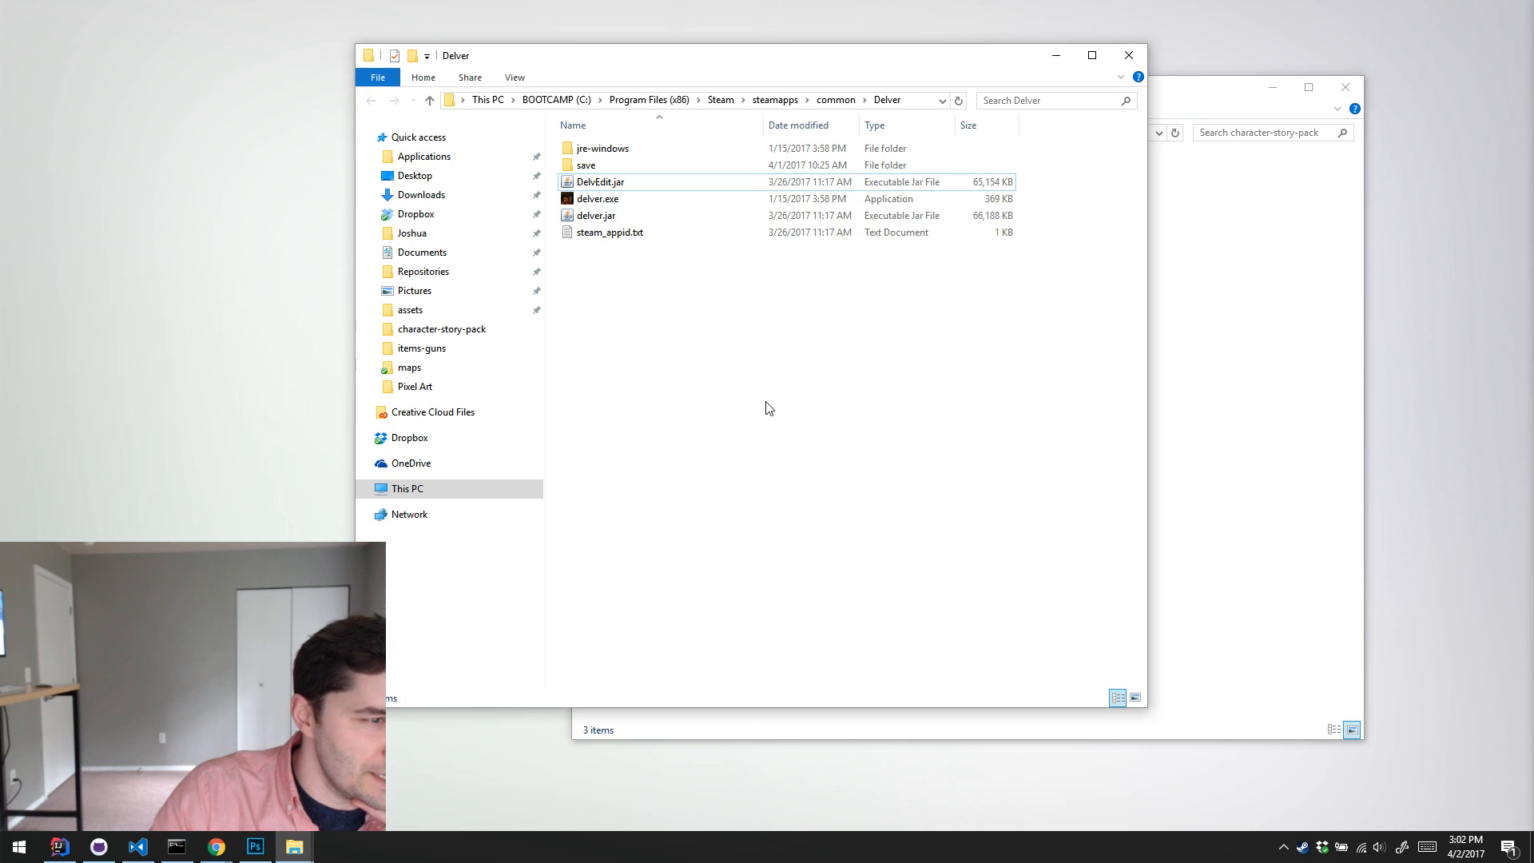
Step: Open a command prompt in the Delver game folder and place its window over the folder's window
drag(804, 60, 711, 51)
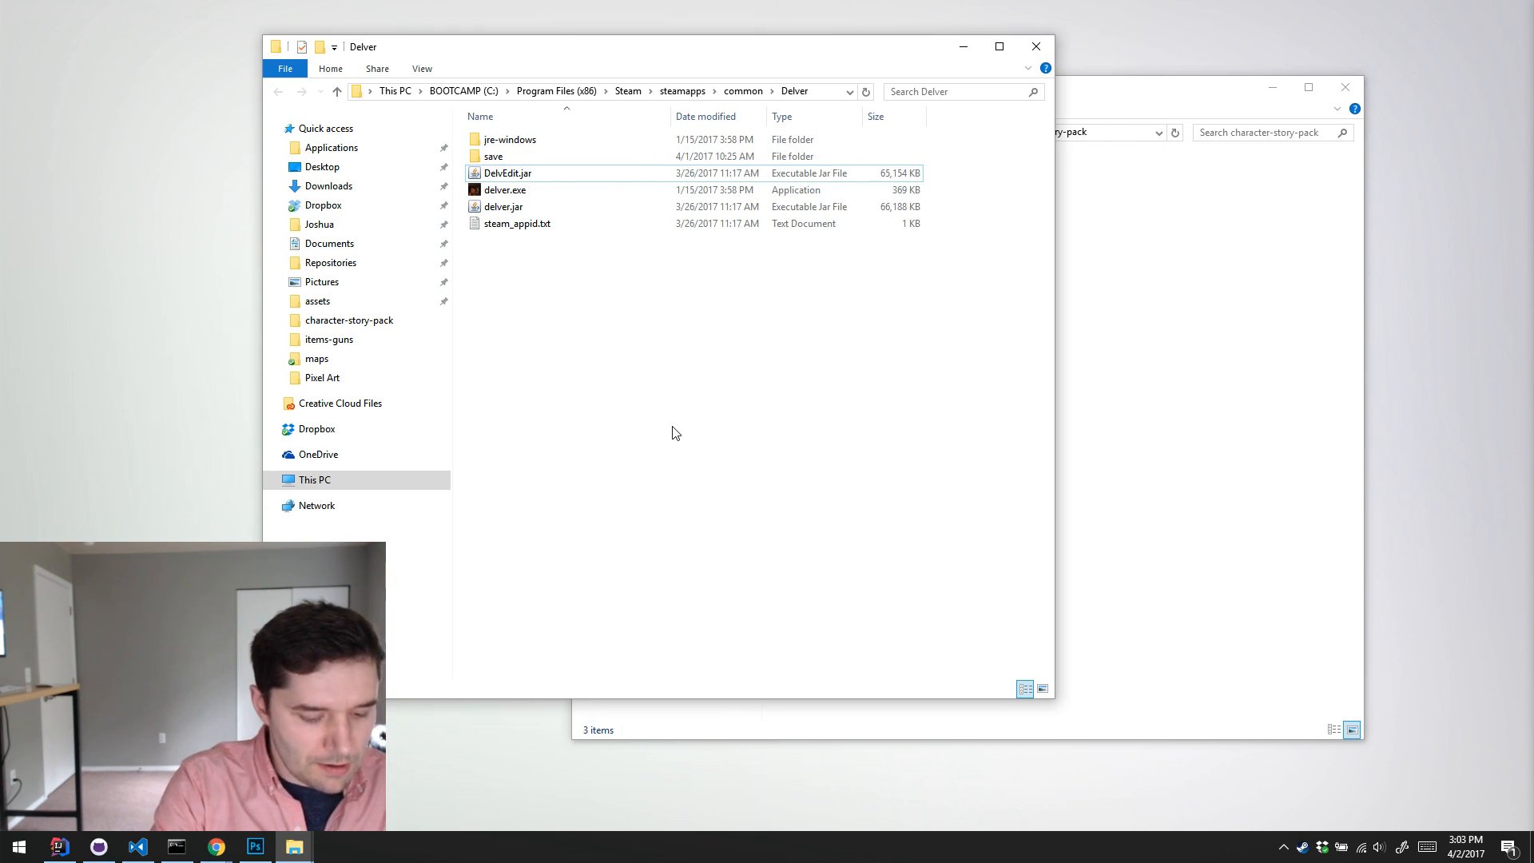
key(Return)
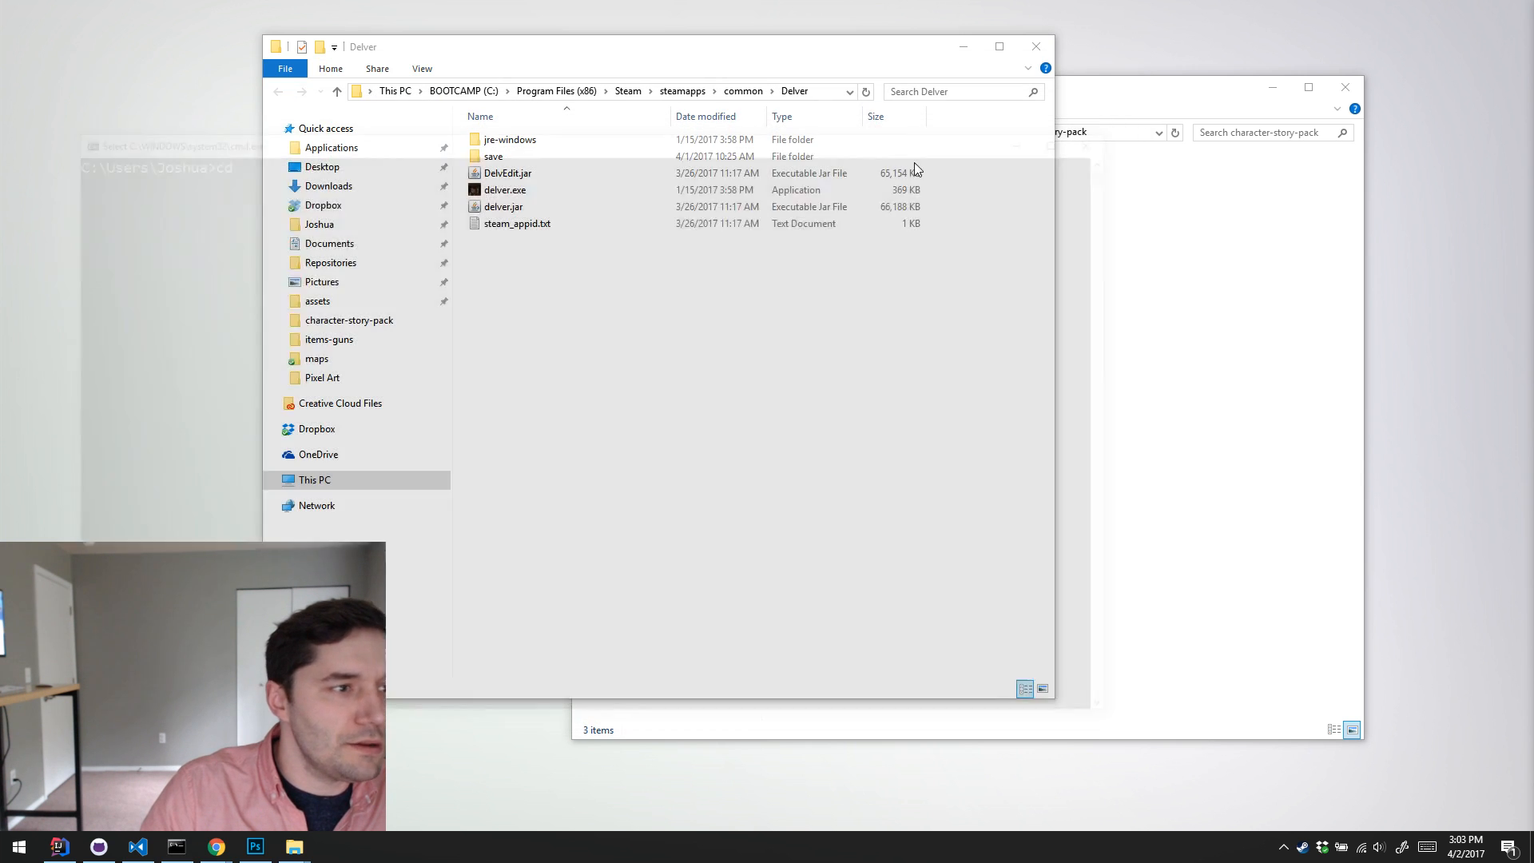
click(829, 87)
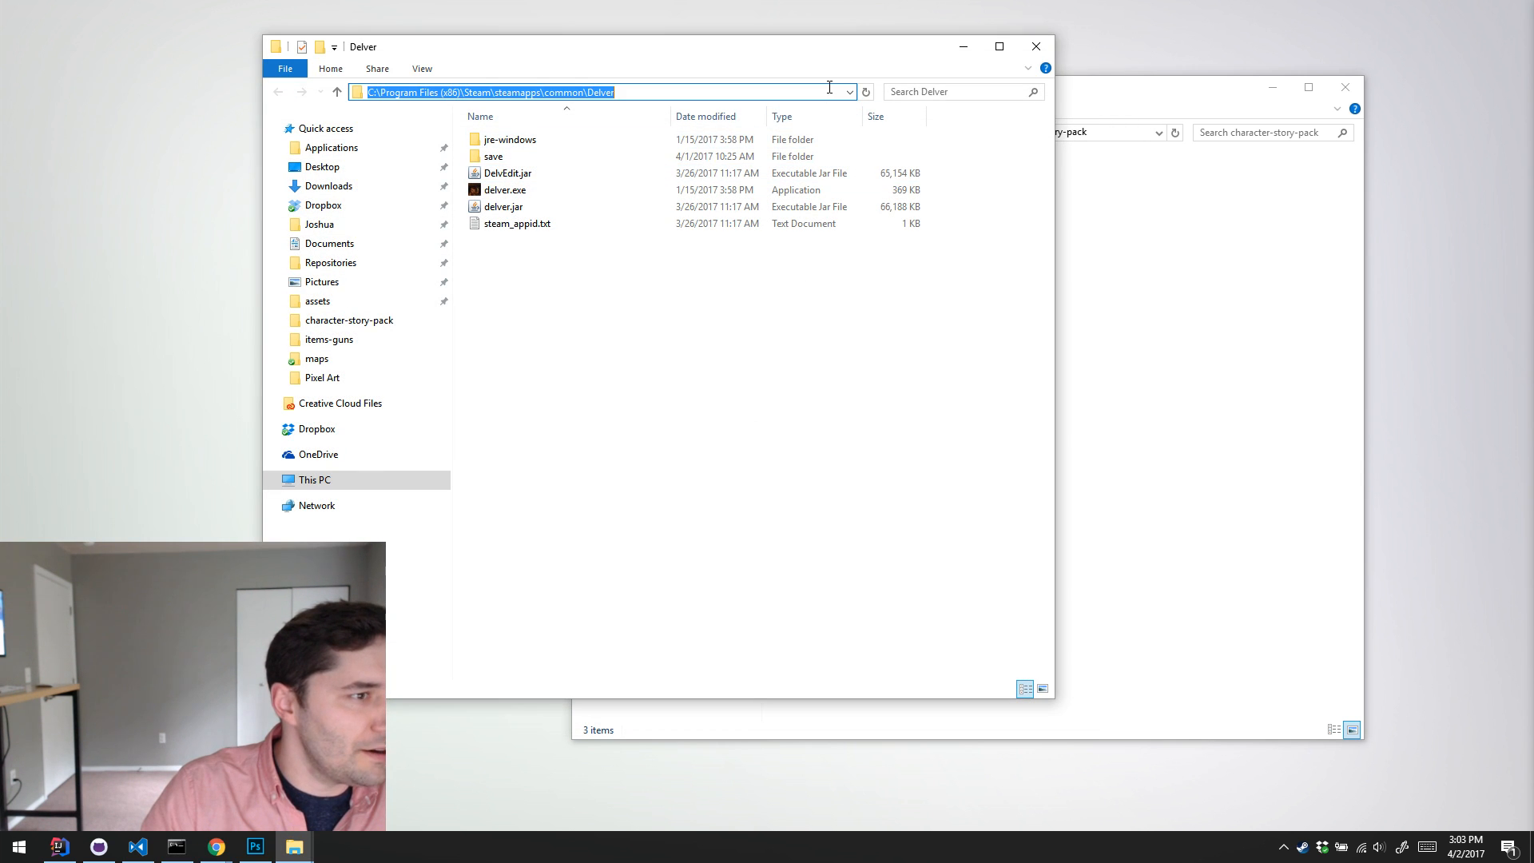
text(cmd)
key(Return)
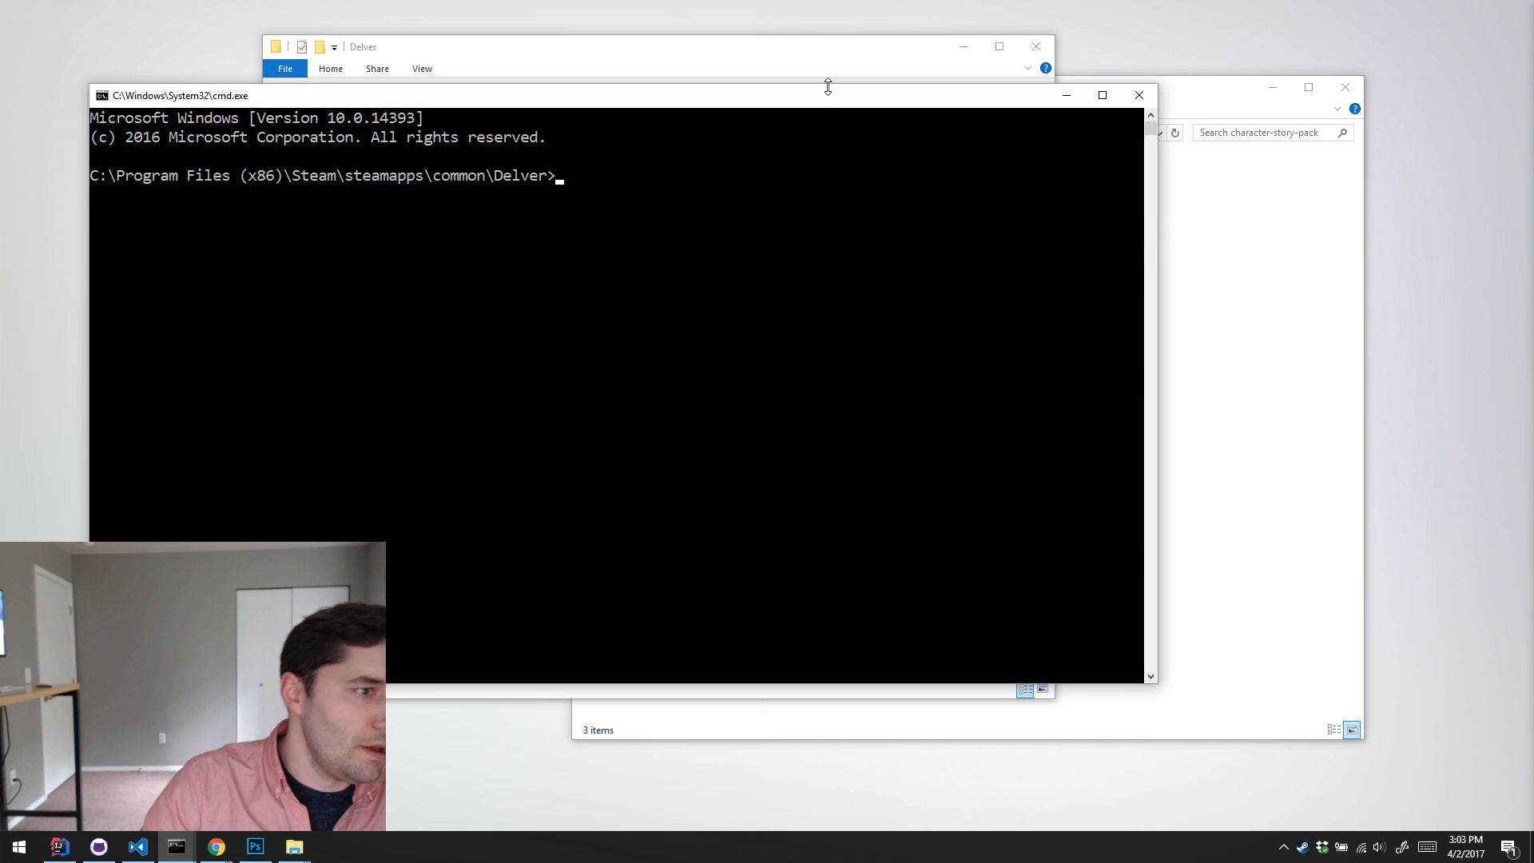
drag(823, 99, 961, 219)
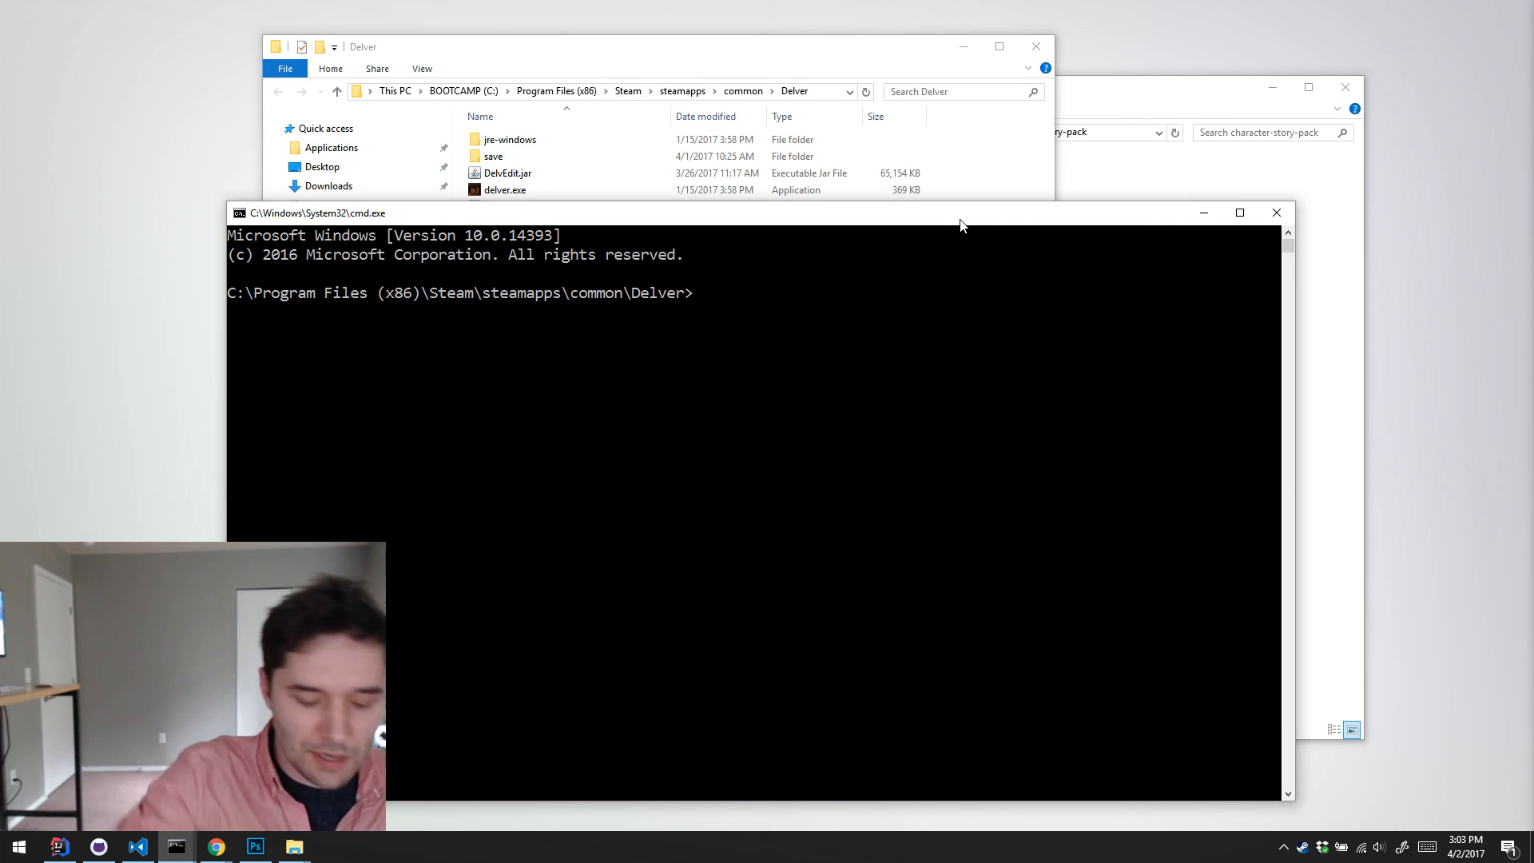
Step: List the Delver folder's contents with dir and try to run DelvEdit.jar directly from the command prompt
text(ir)
key(Return)
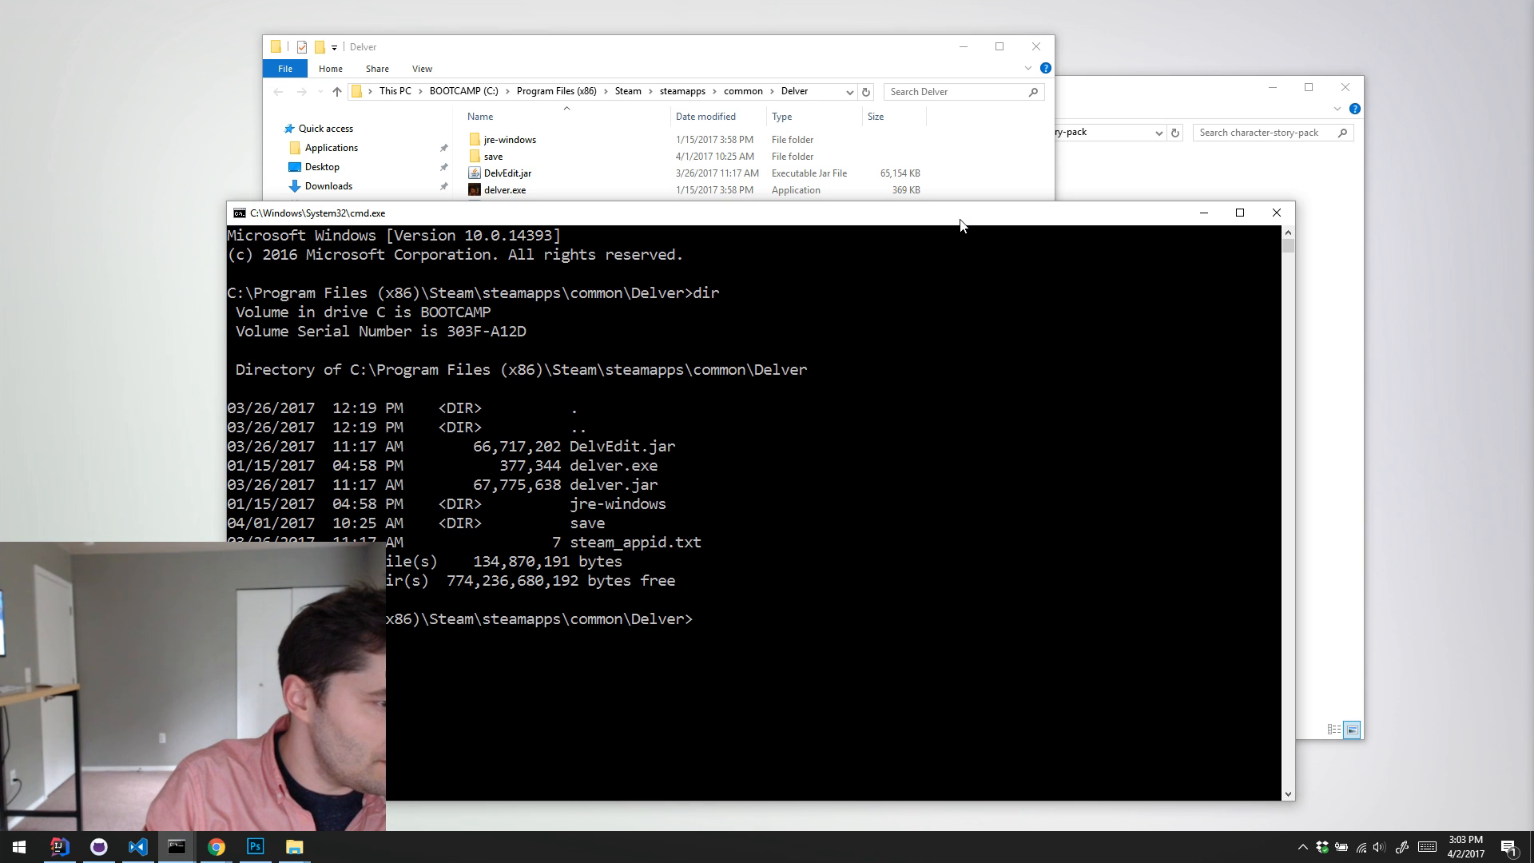
text(D)
key(Tab)
key(Return)
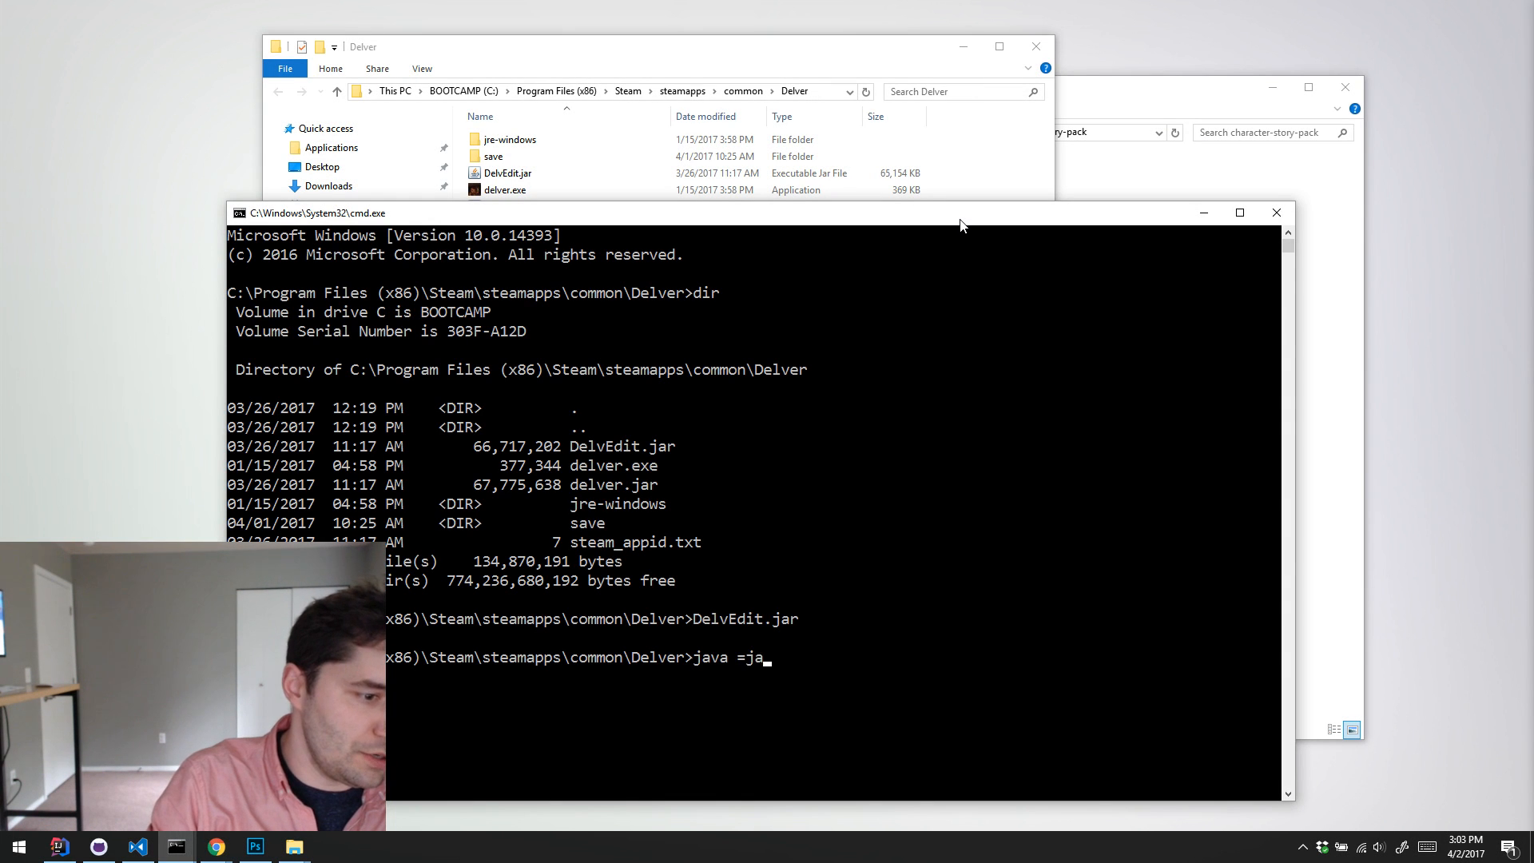
Step: Try to launch the editor with java -jar DelvEdit.jar and read through the console output
text(java -jar)
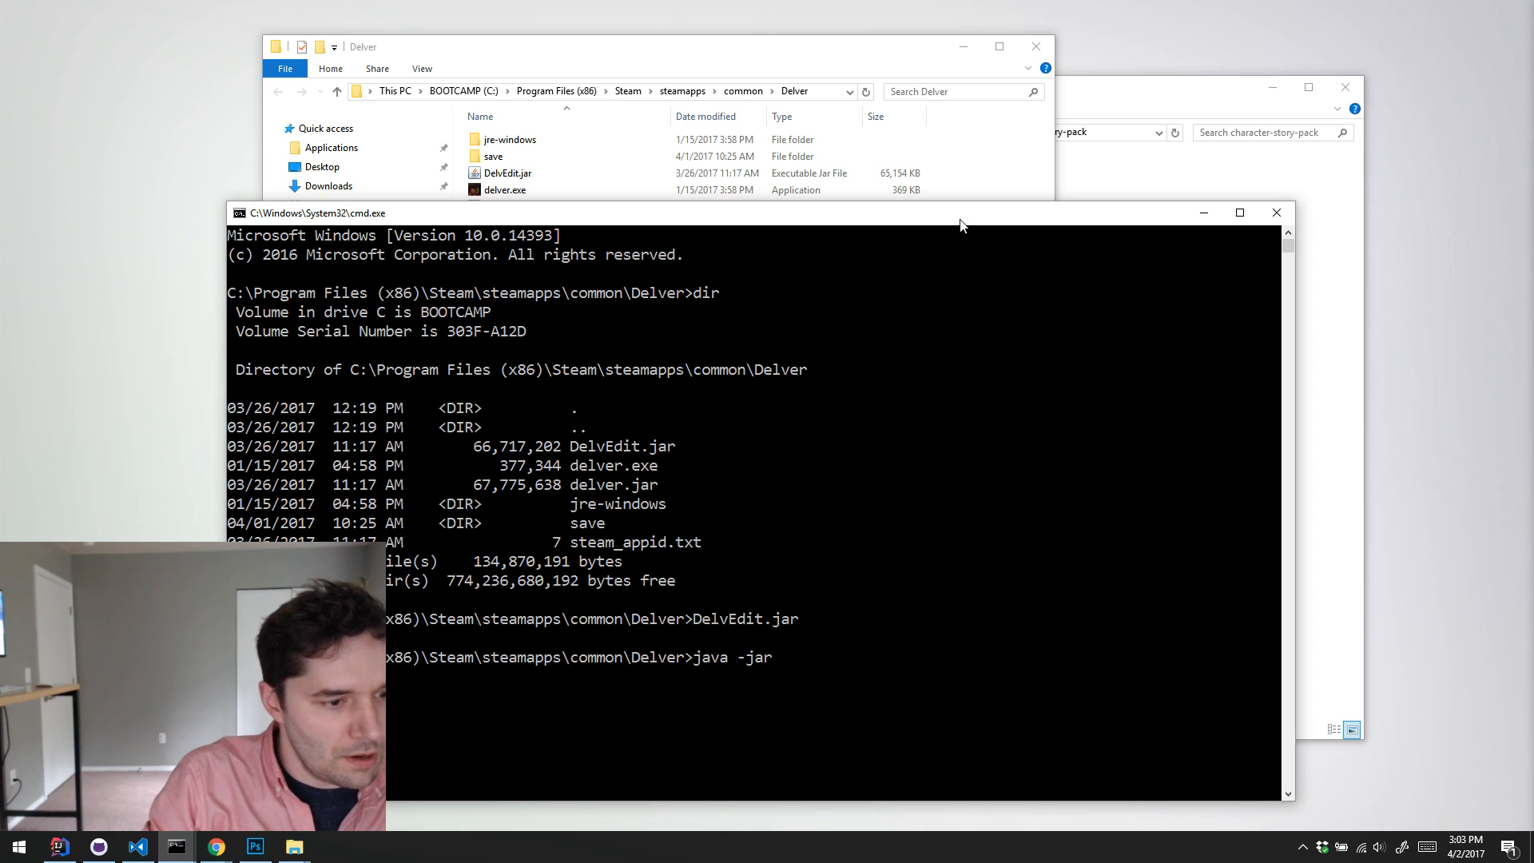
text( D)
key(Tab)
key(Return)
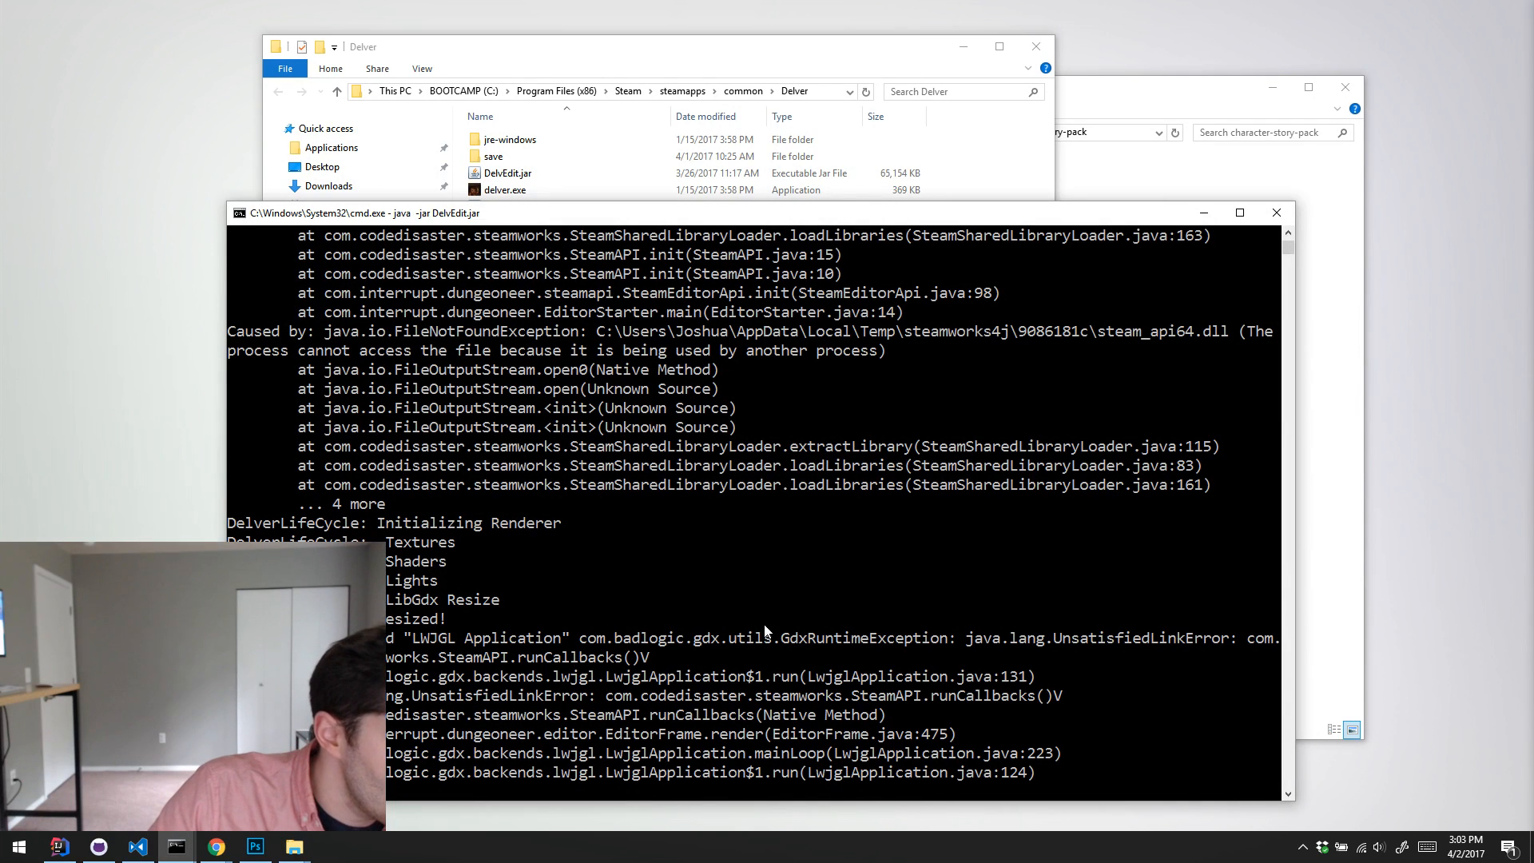
scroll(794, 609, up, 4)
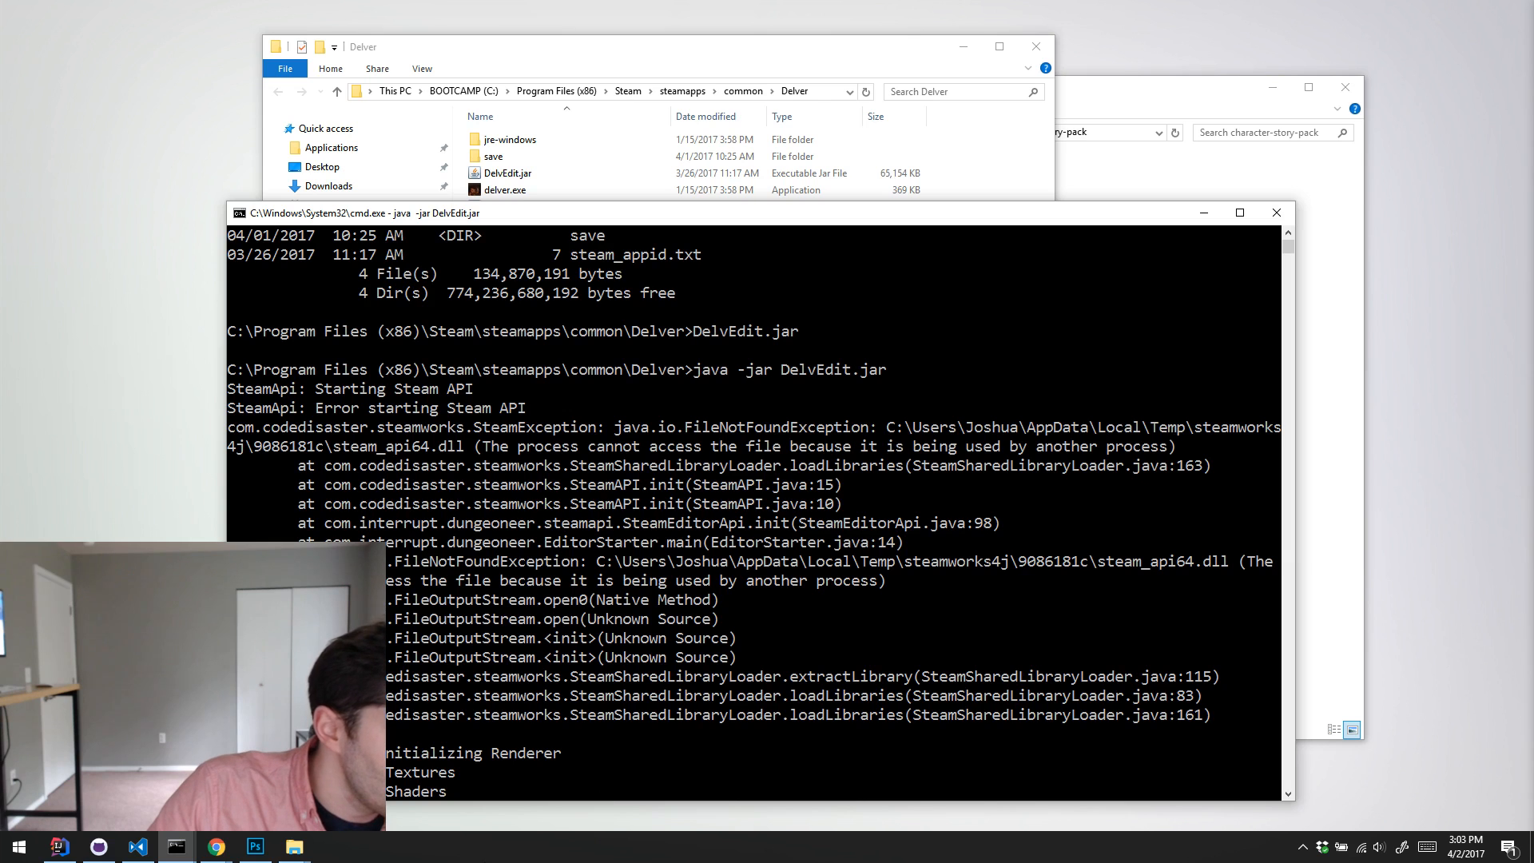
scroll(523, 711, down, 5)
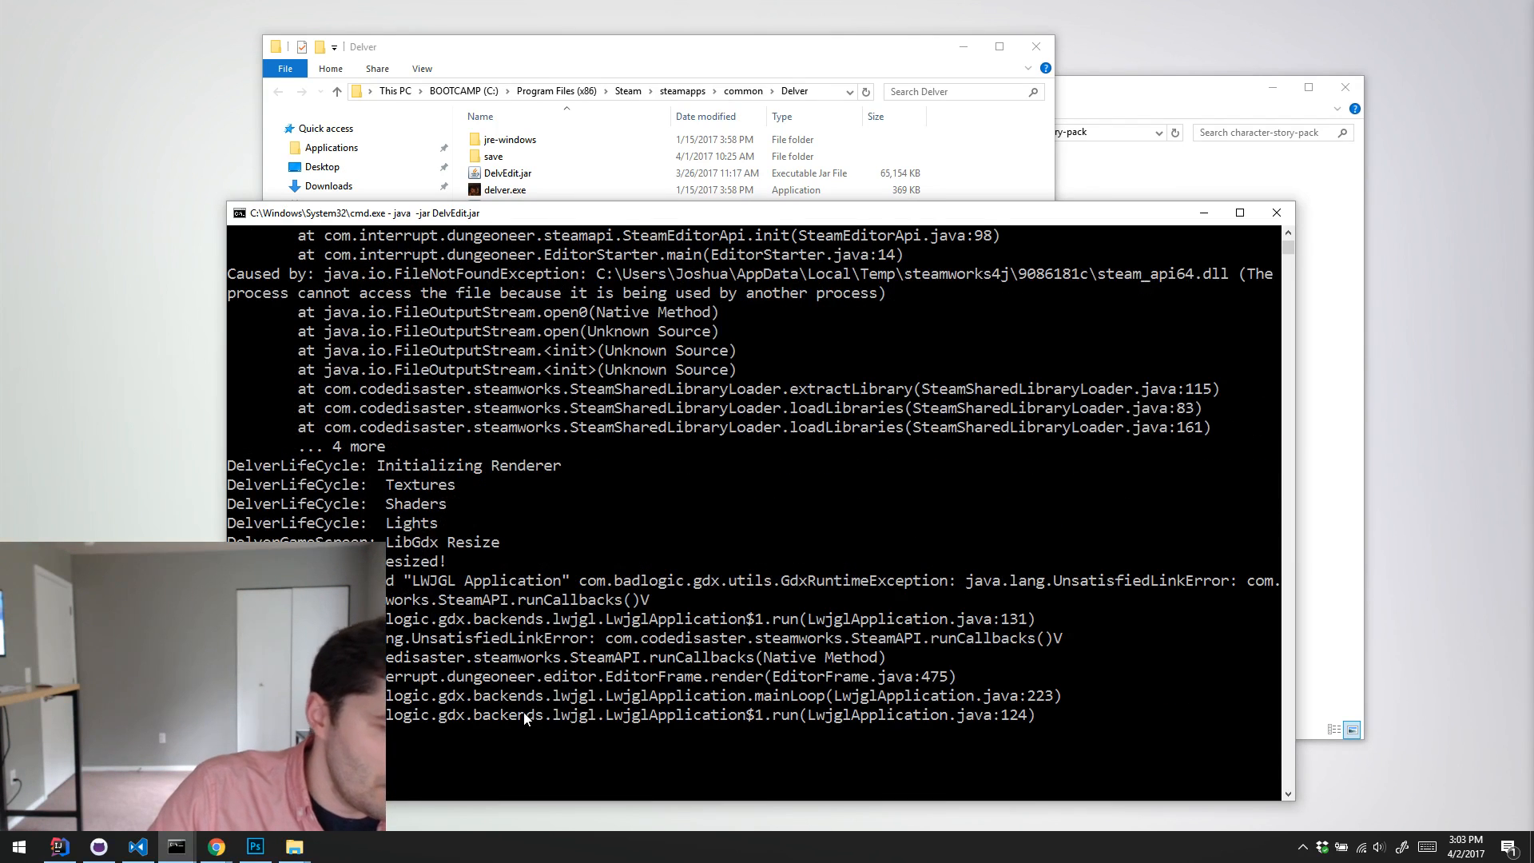
Step: End all running Java(TM) Platform SE binary processes in Task Manager, check the remaining processes, and close it
right_click(581, 848)
click(634, 766)
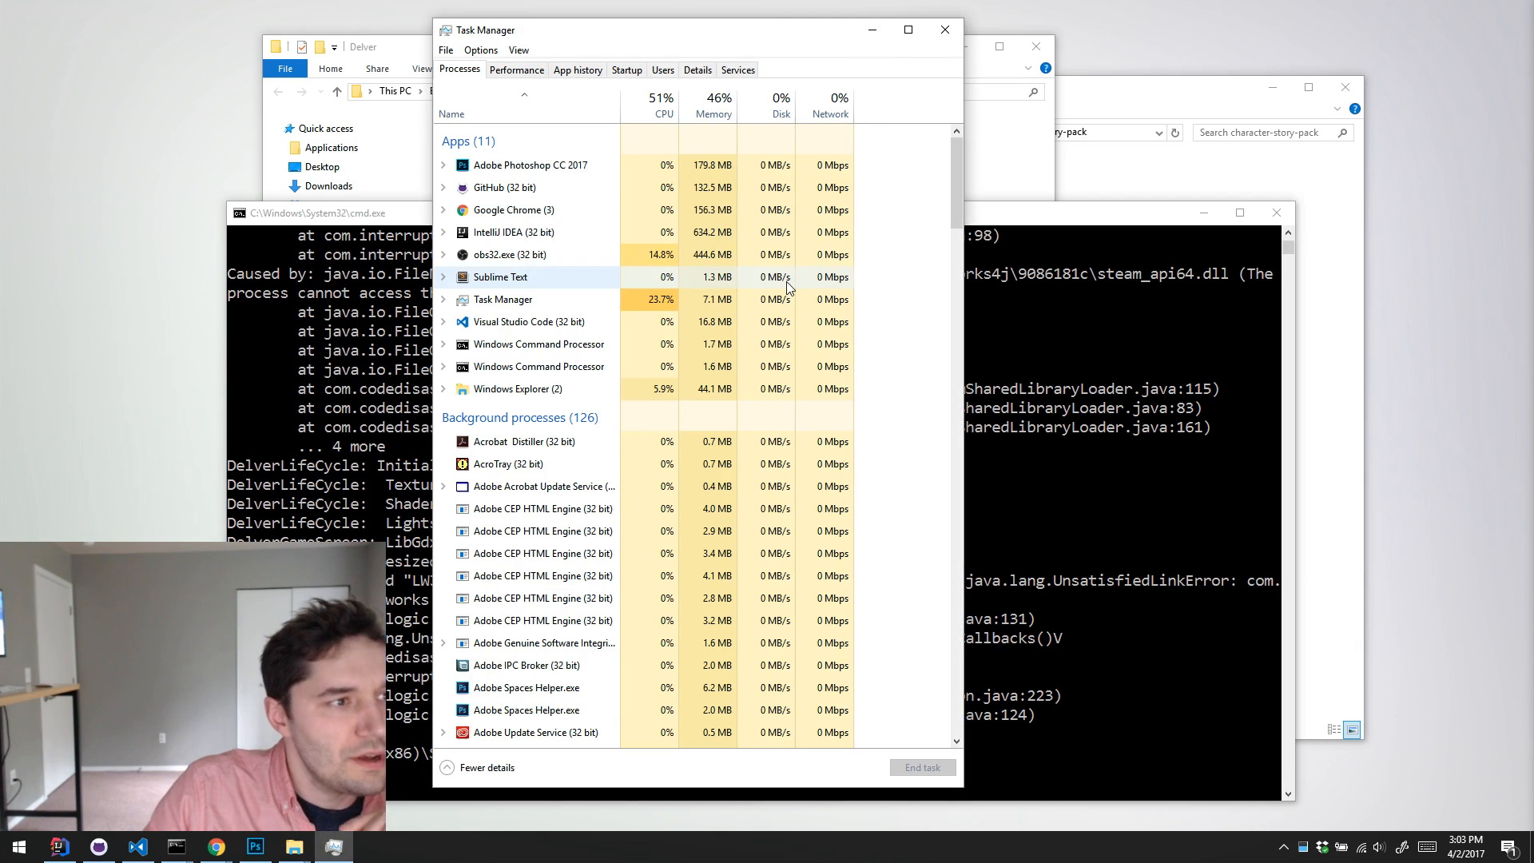
scroll(575, 391, down, 15)
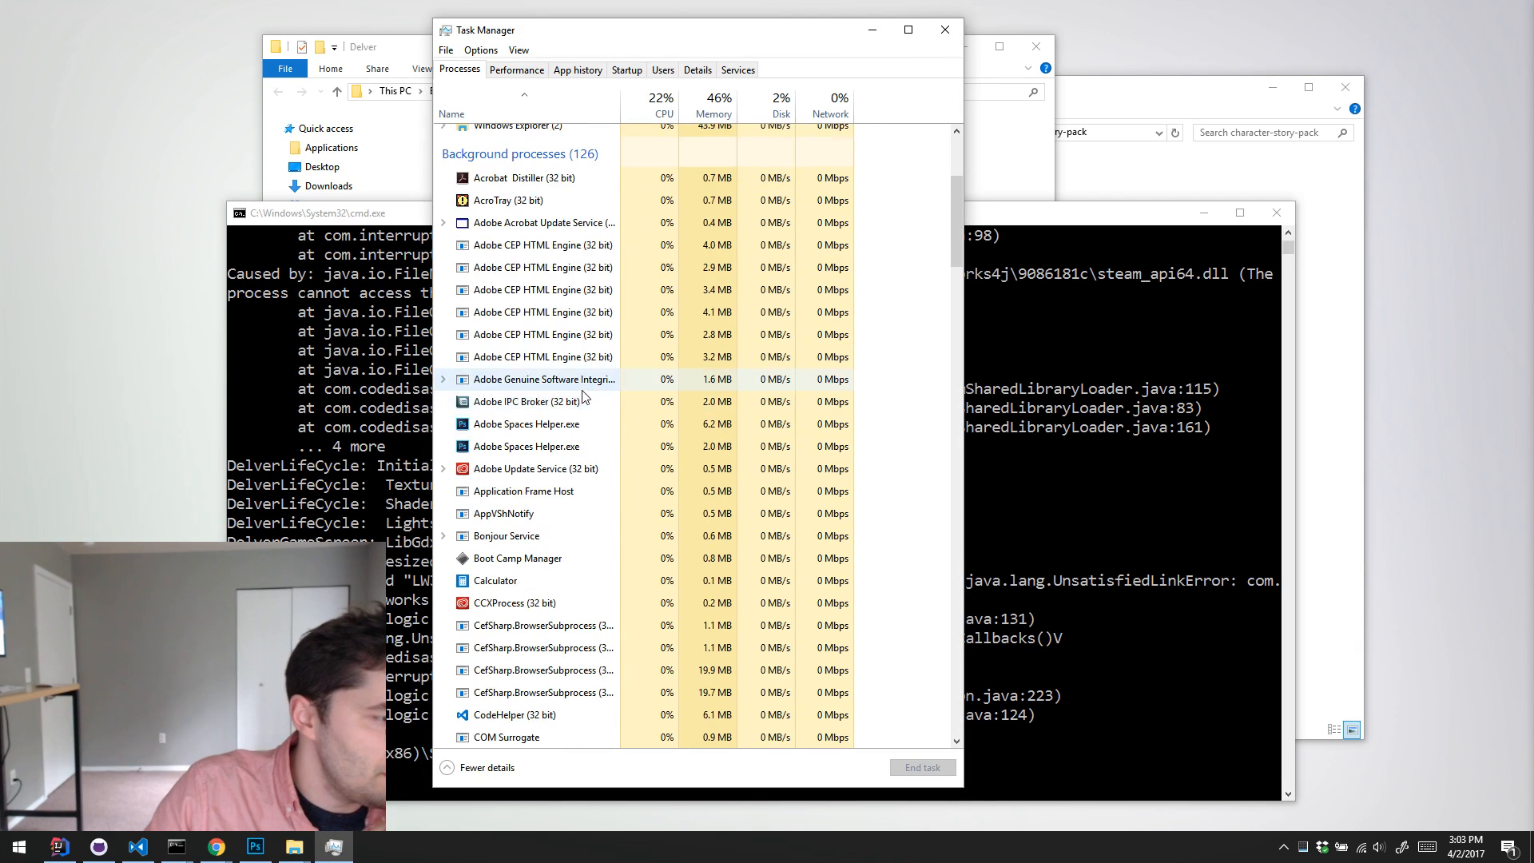
scroll(591, 391, down, 5)
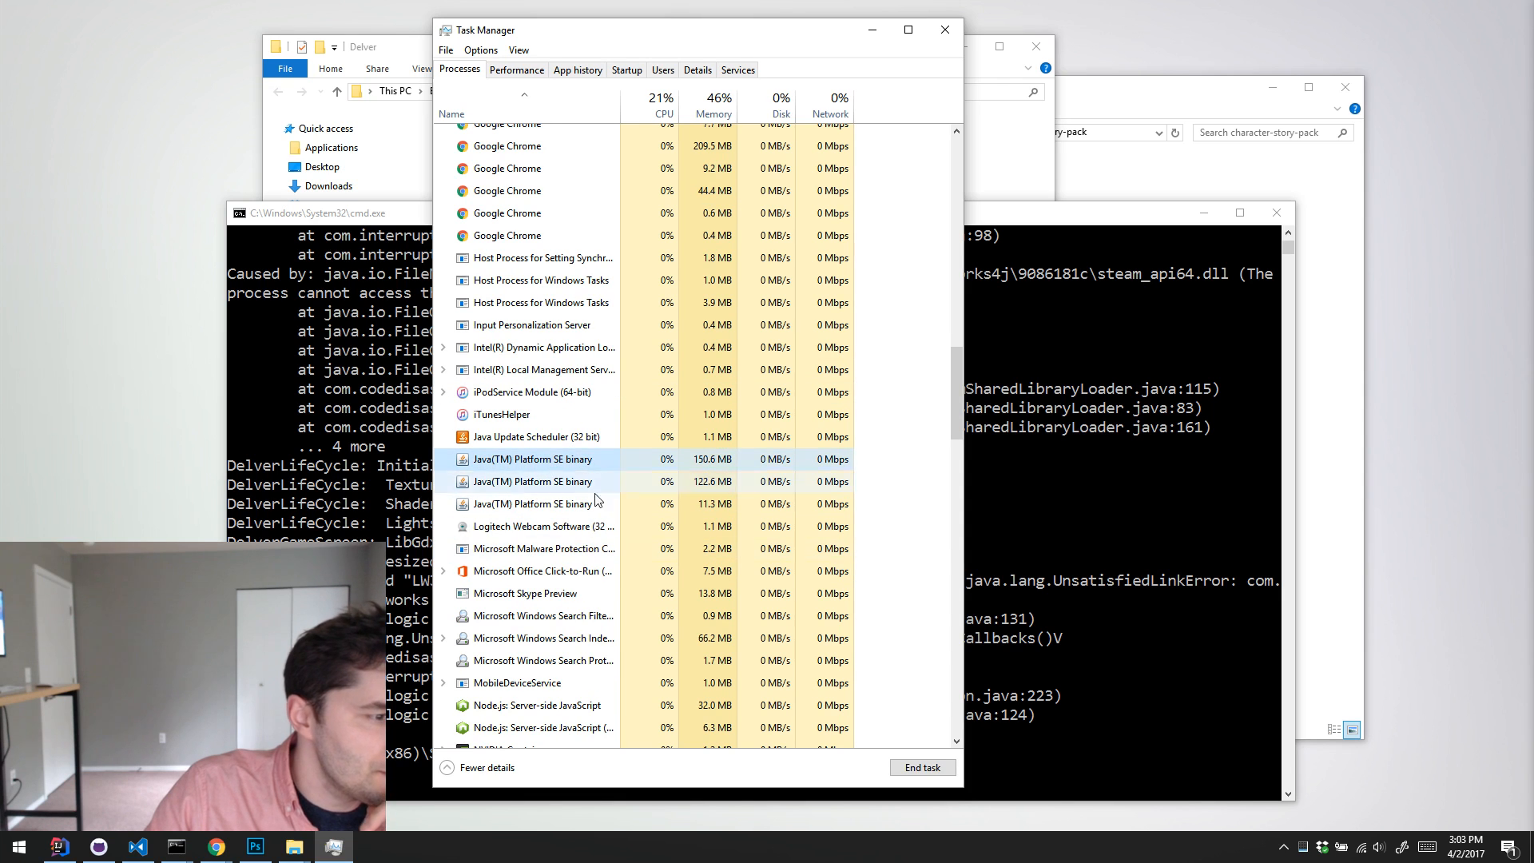
click(535, 461)
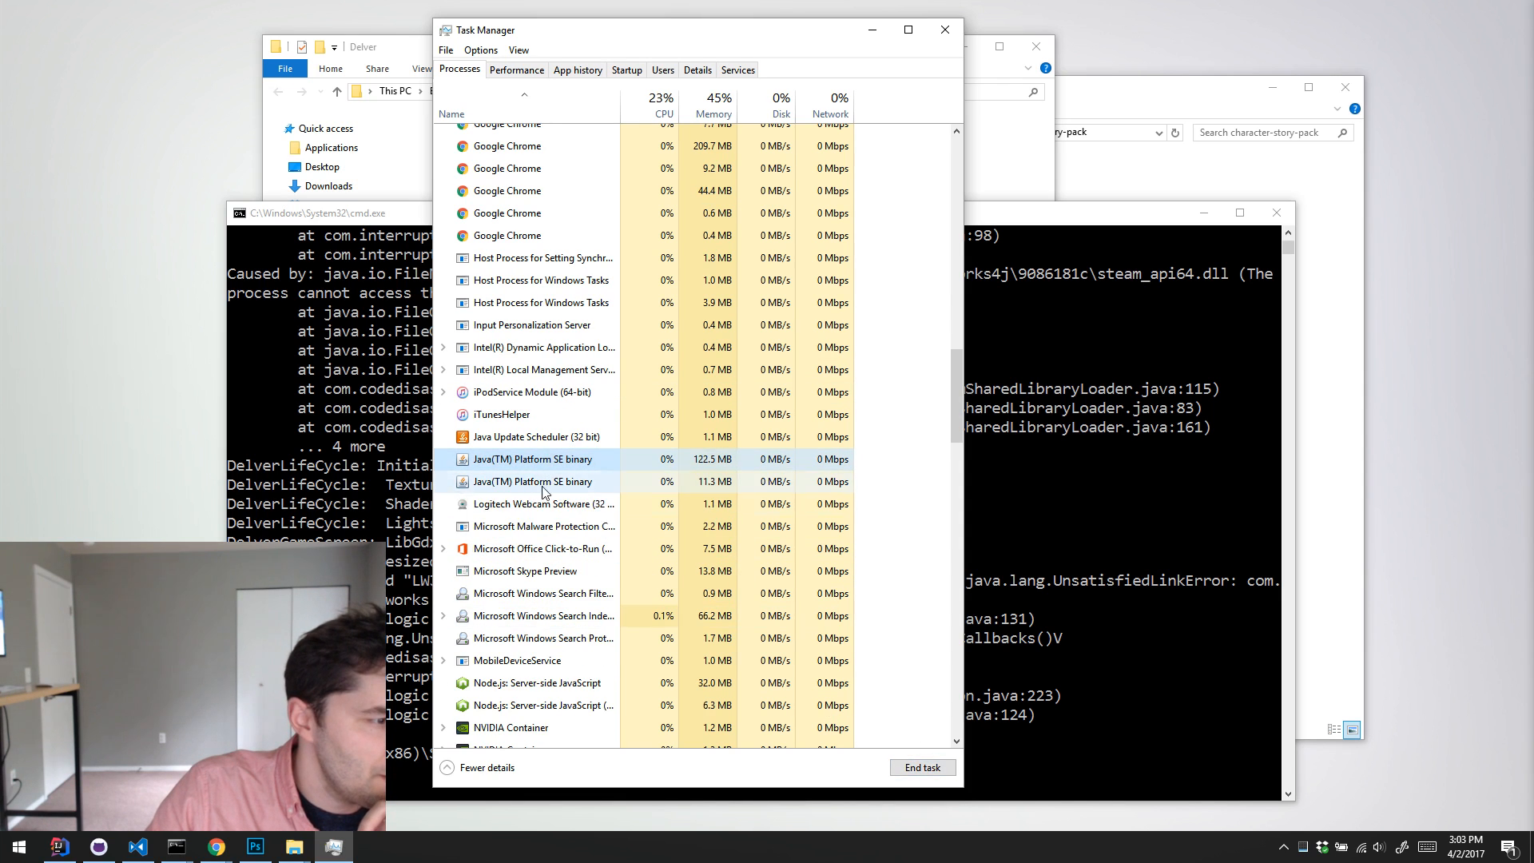
click(923, 767)
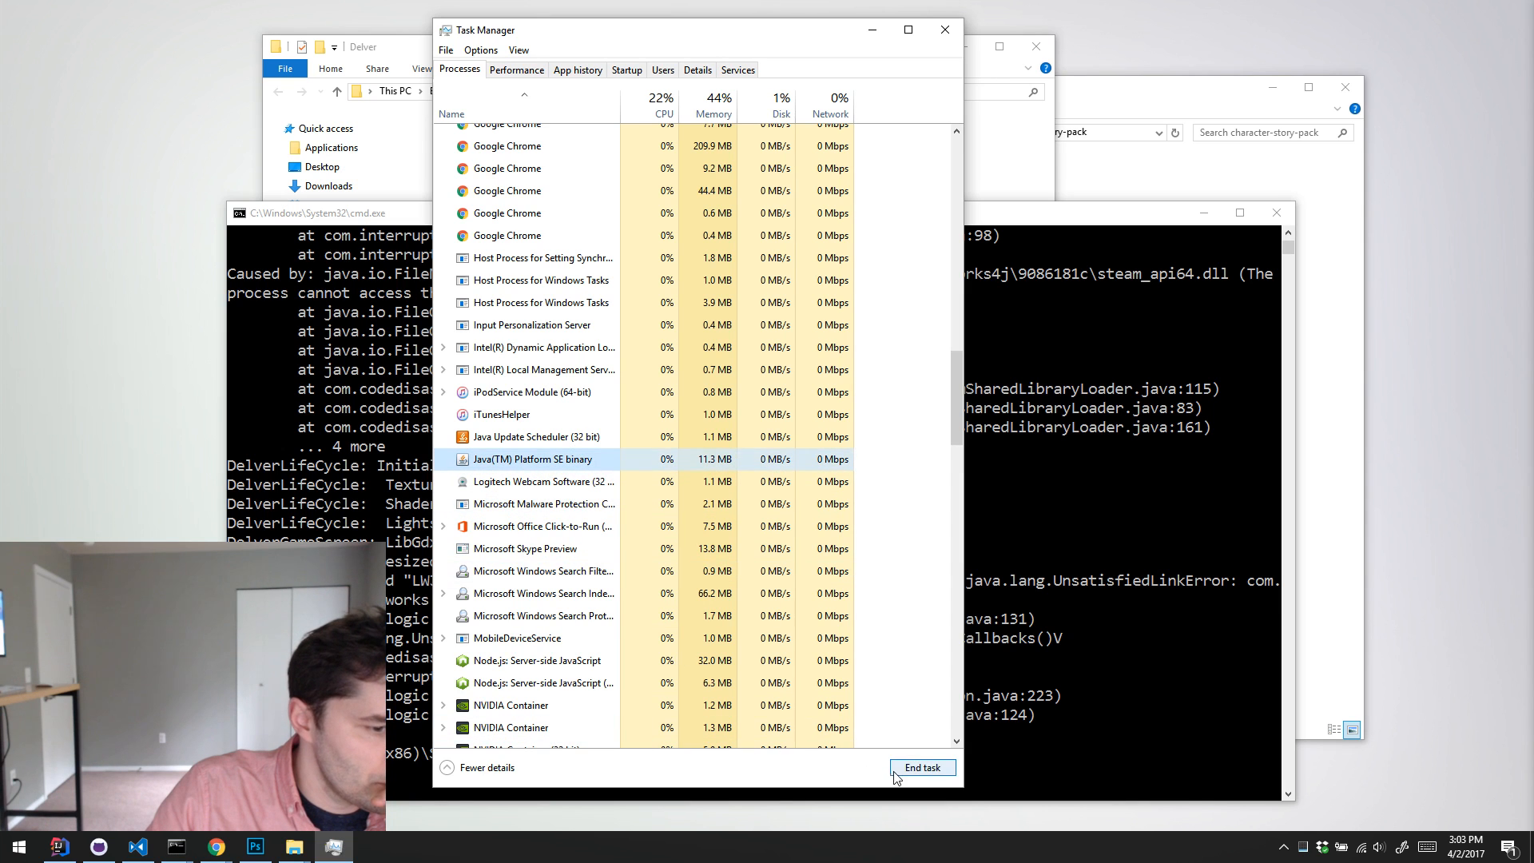
click(923, 767)
scroll(559, 475, down, 5)
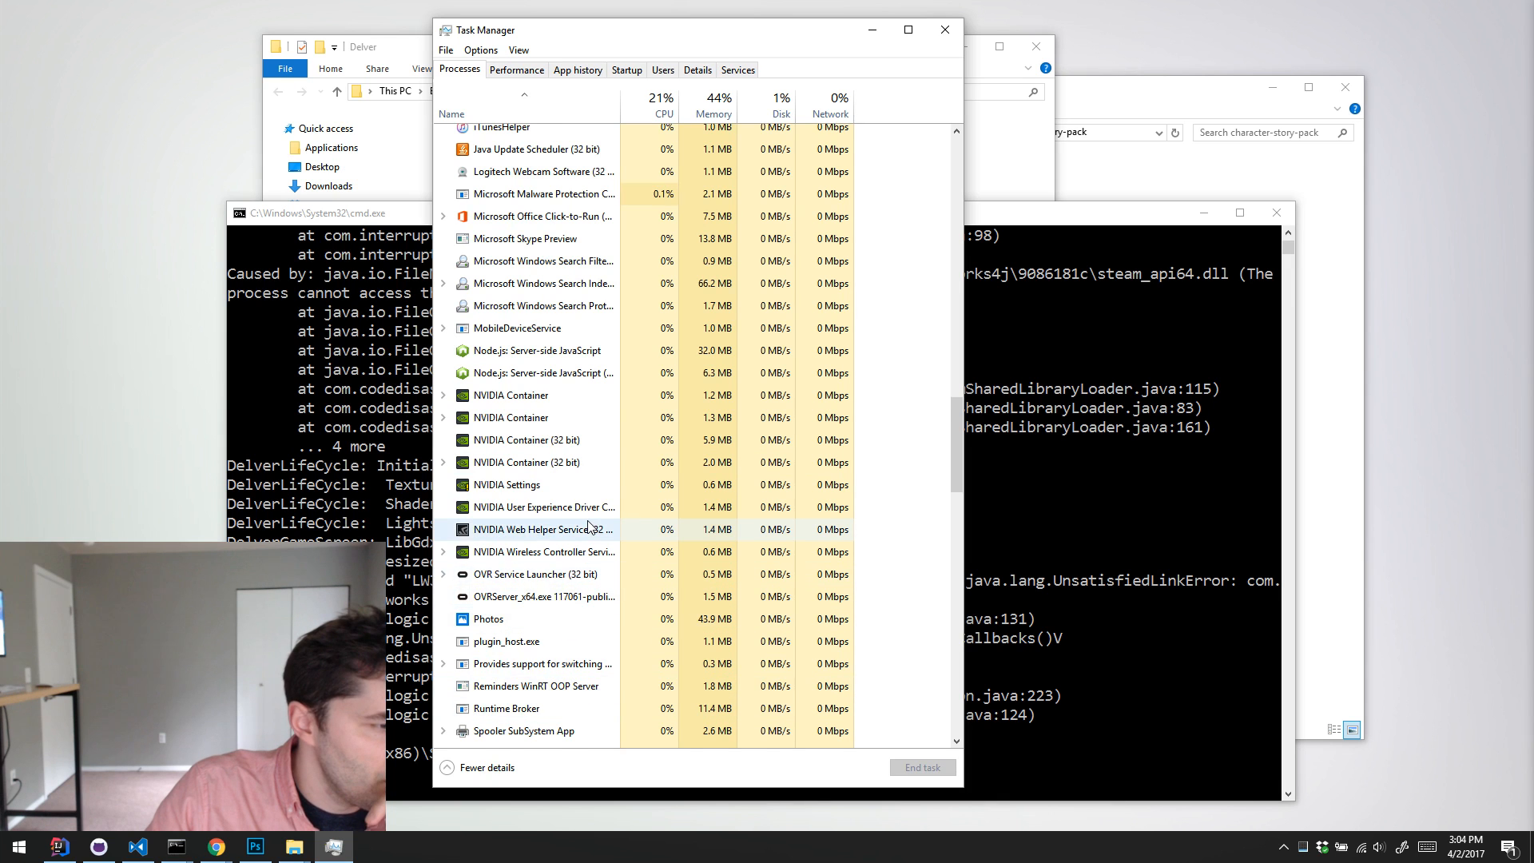
scroll(589, 526, down, 2)
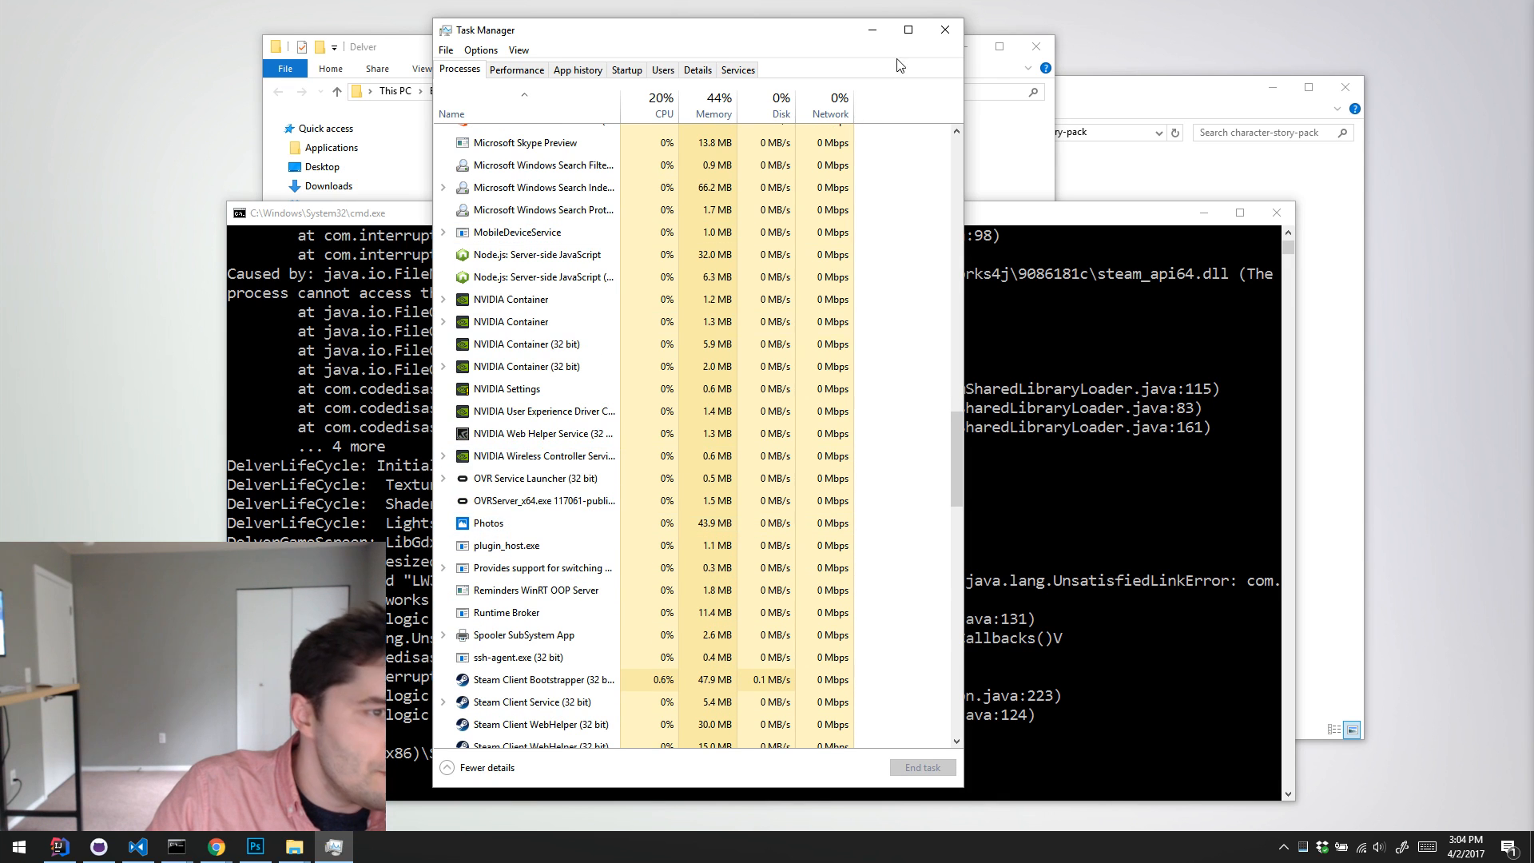
click(944, 30)
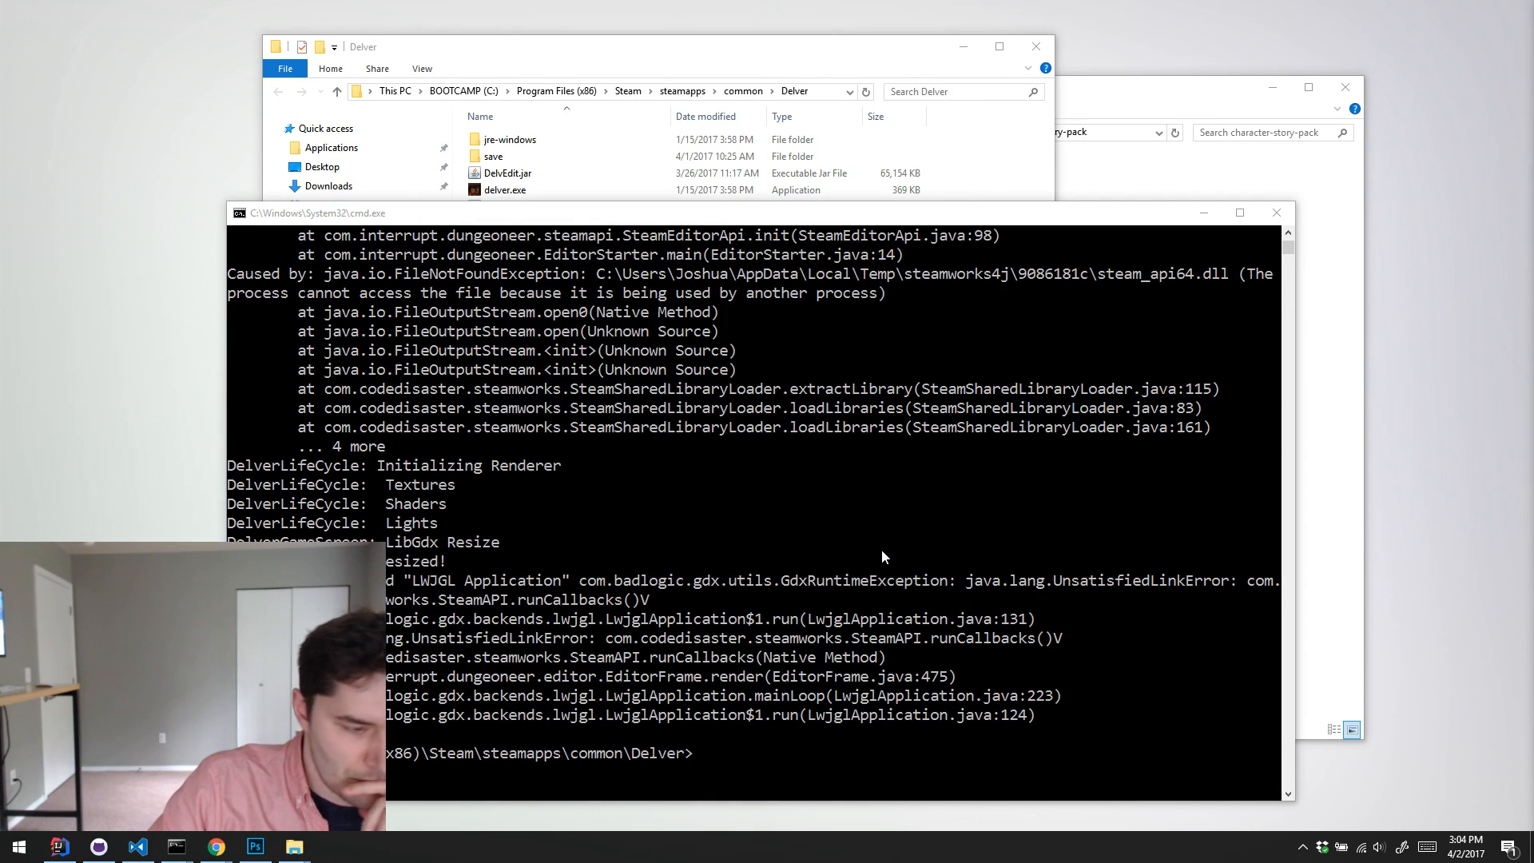
Step: Run java -jar DelvEdit.jar again from the command prompt and maximize the DelvEdit window
text(java -jar DelvEdit.jar)
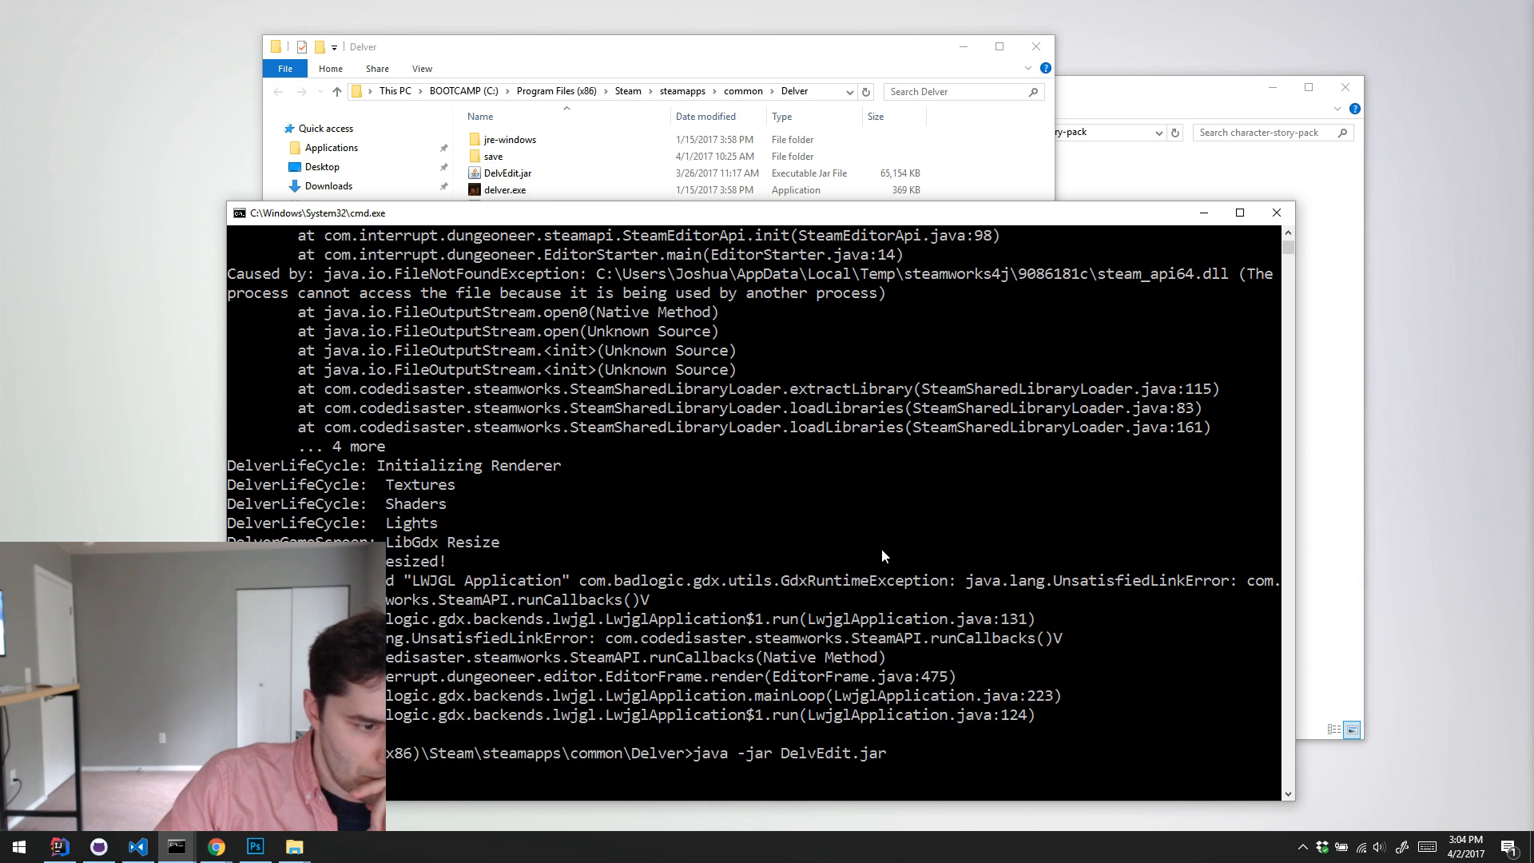
key(Return)
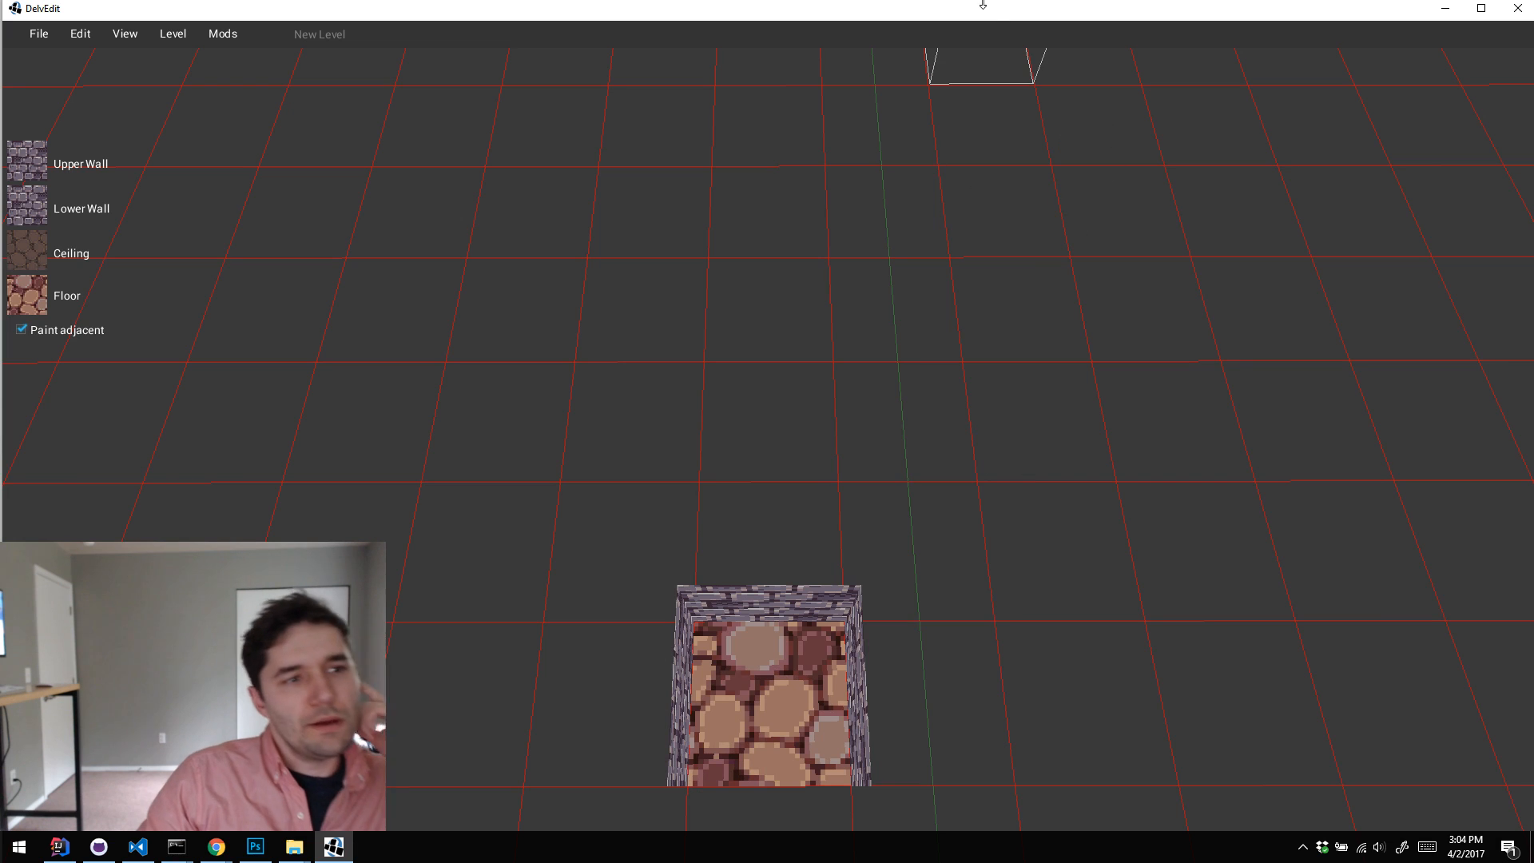
double_click(998, 16)
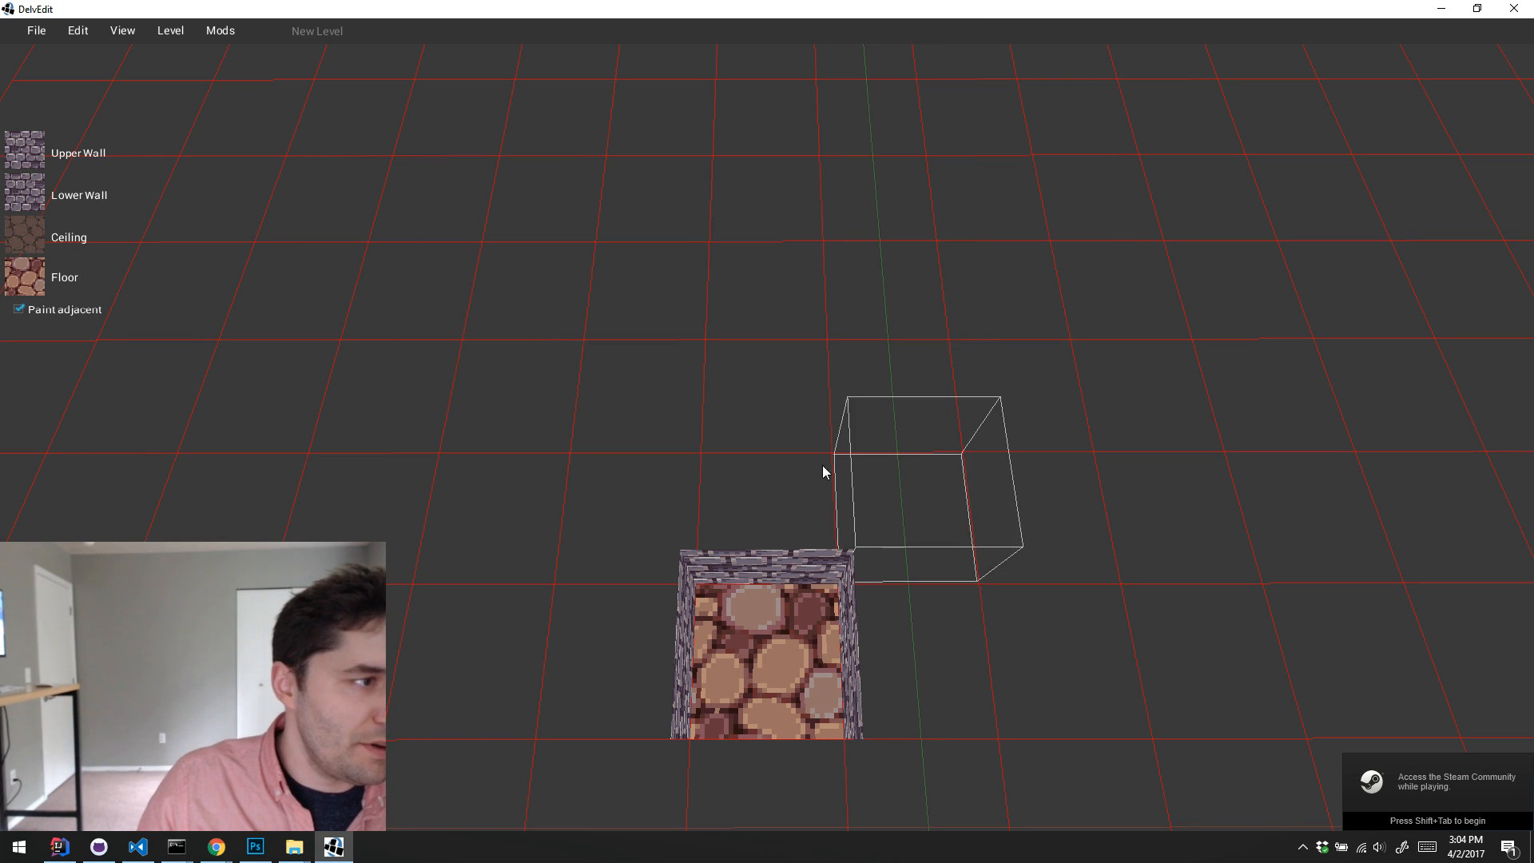
key(s)
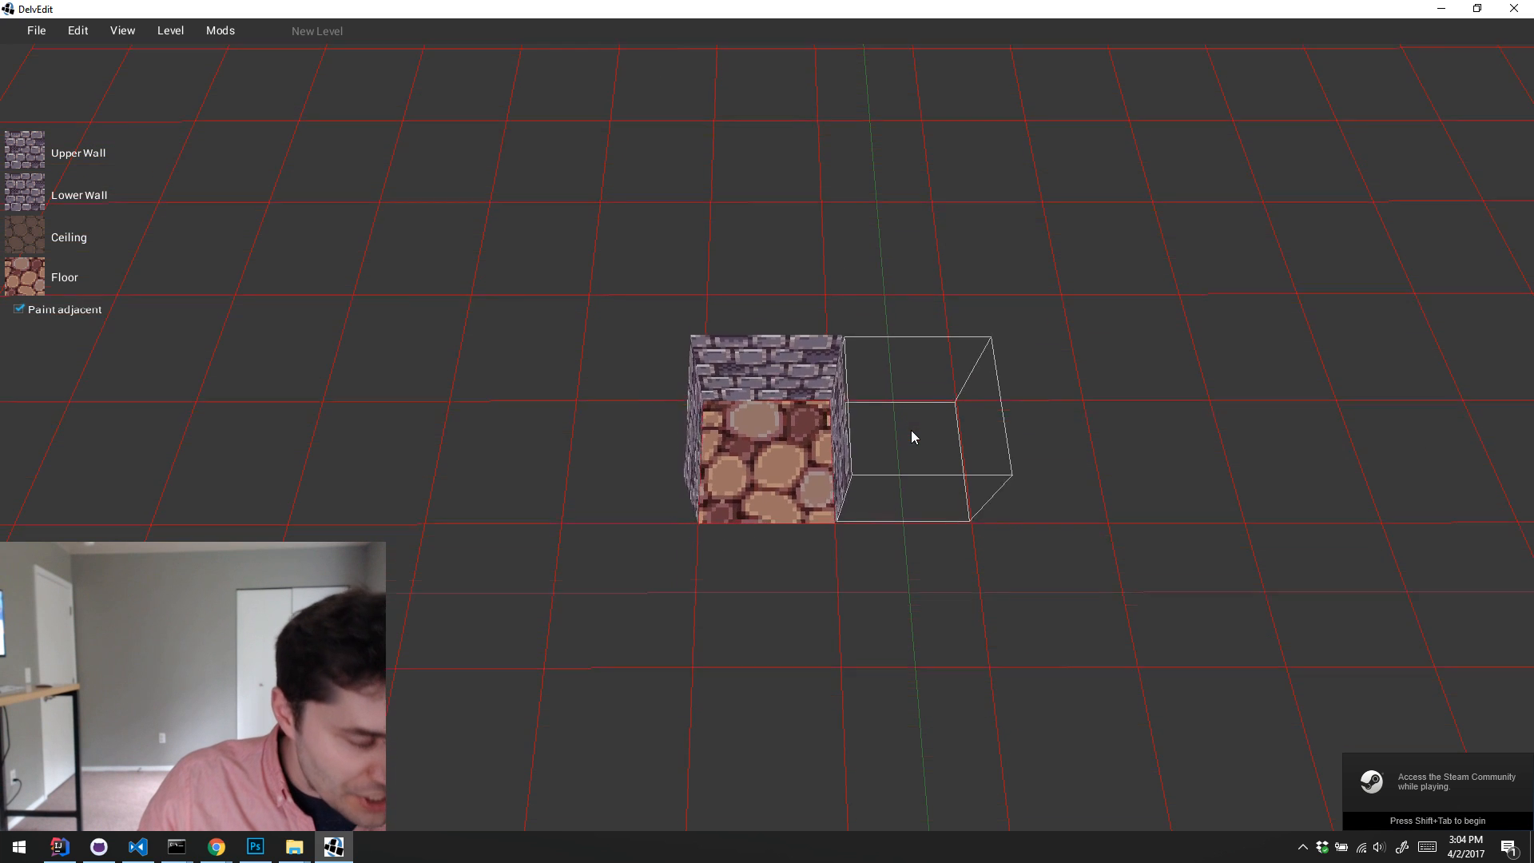
key(a)
key(w)
Step: Start uploading a mod to the Steam Workshop and bring the mod folder picker up to the C:/ root
click(220, 31)
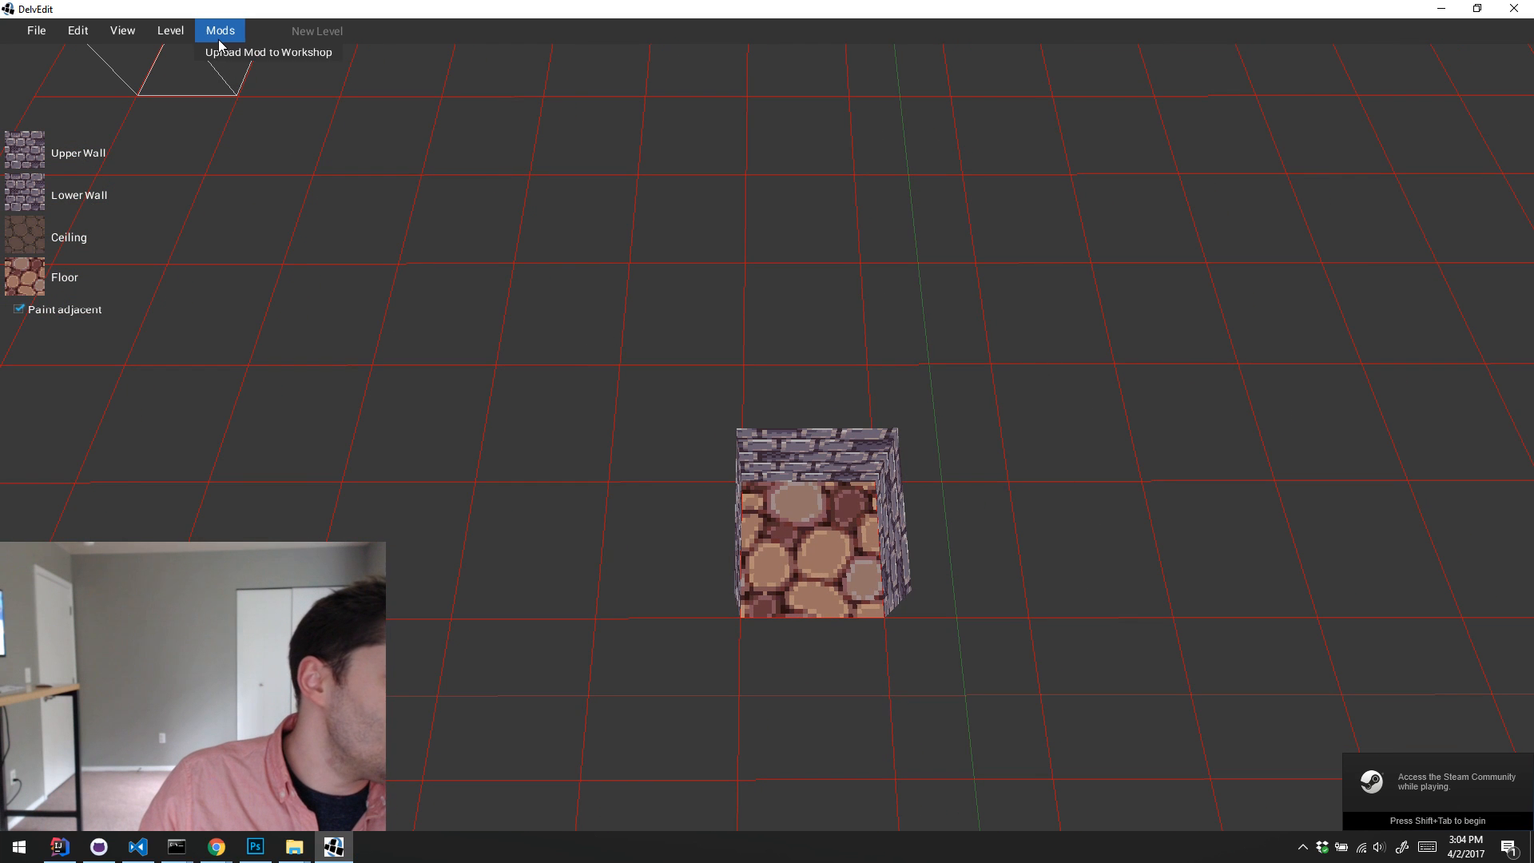
click(234, 51)
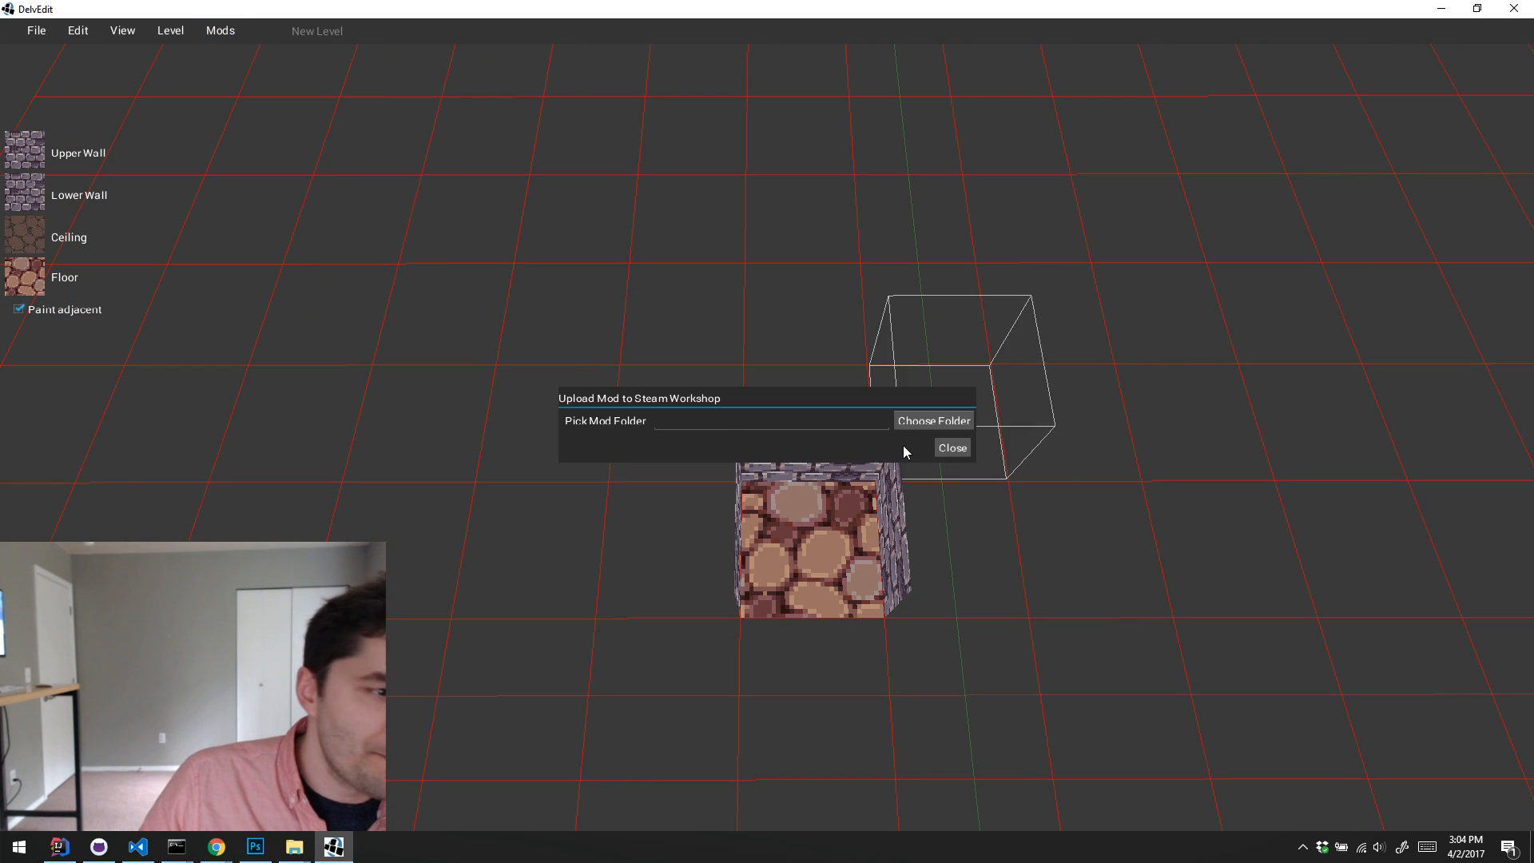
click(928, 423)
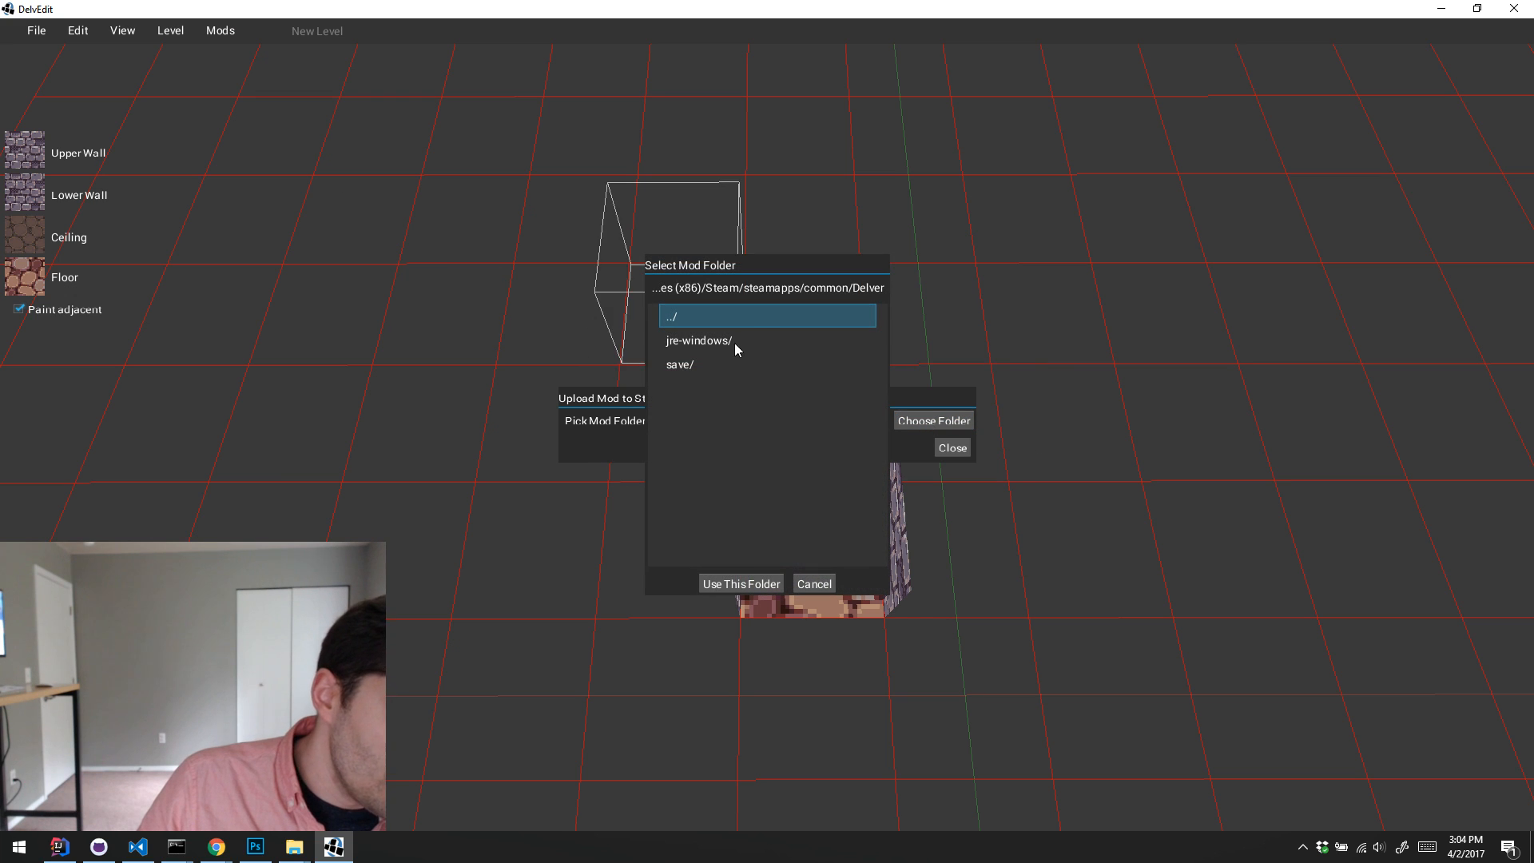
click(757, 318)
click(756, 318)
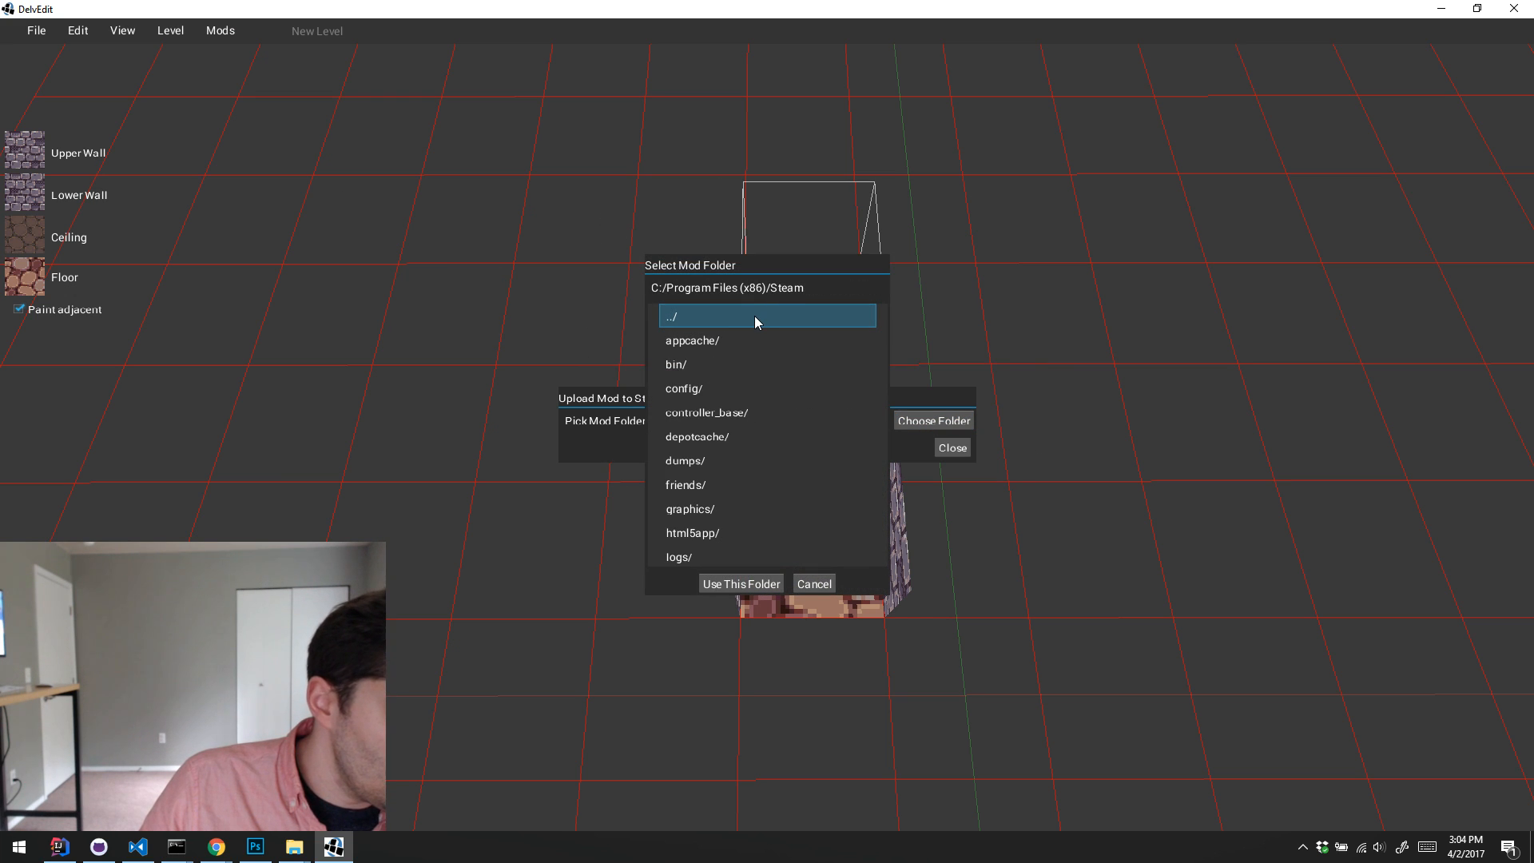
click(756, 320)
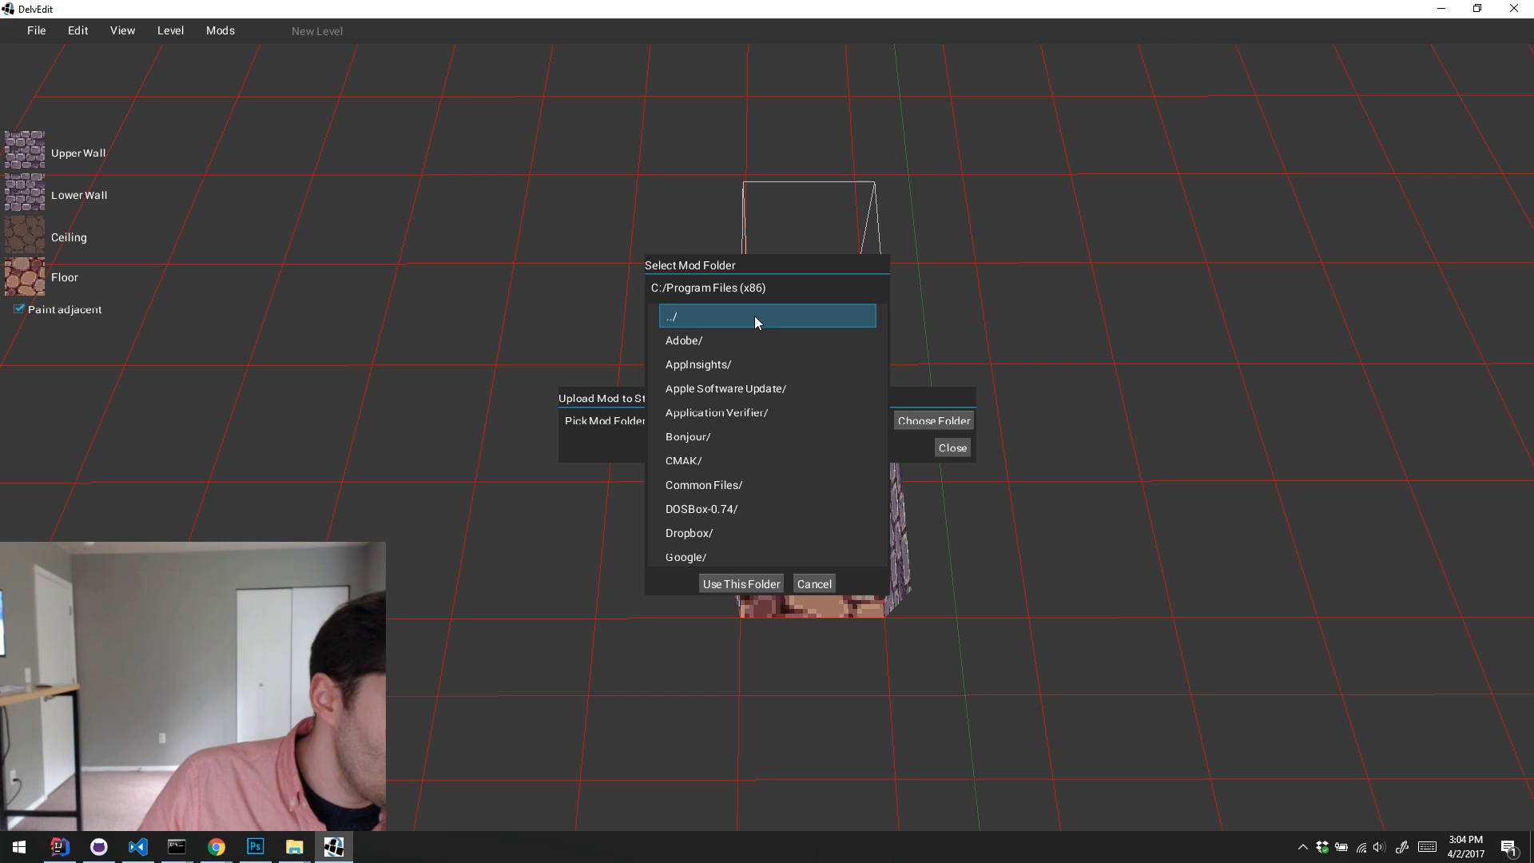
click(754, 316)
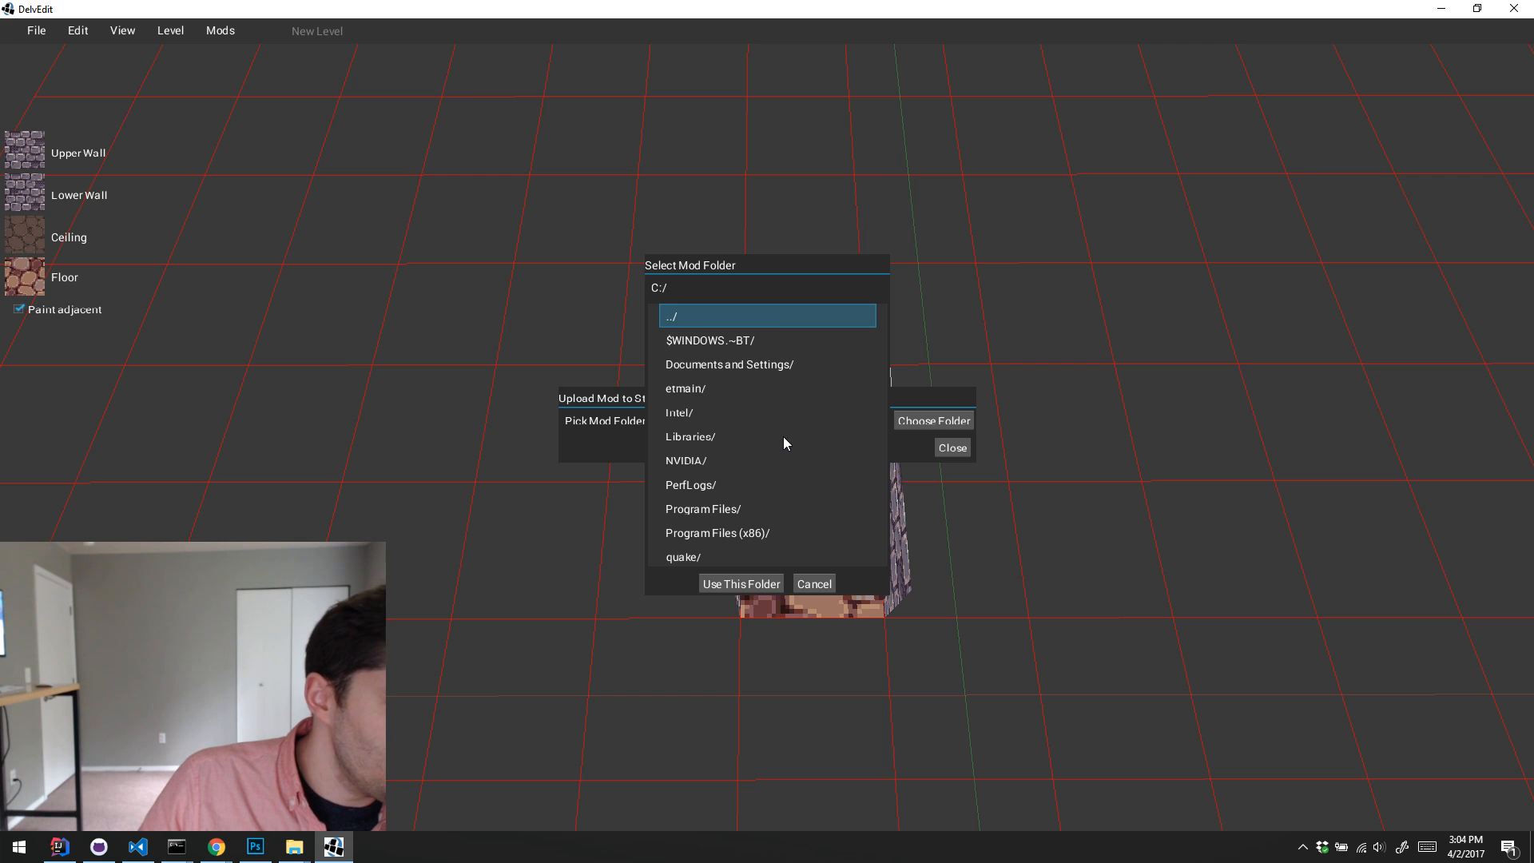
Step: Choose the character-story-pack folder from Repositories/GitHub/delver-example-mods in the user's home folder as the mod folder
scroll(742, 439, down, 2)
scroll(742, 439, down, 2)
click(717, 479)
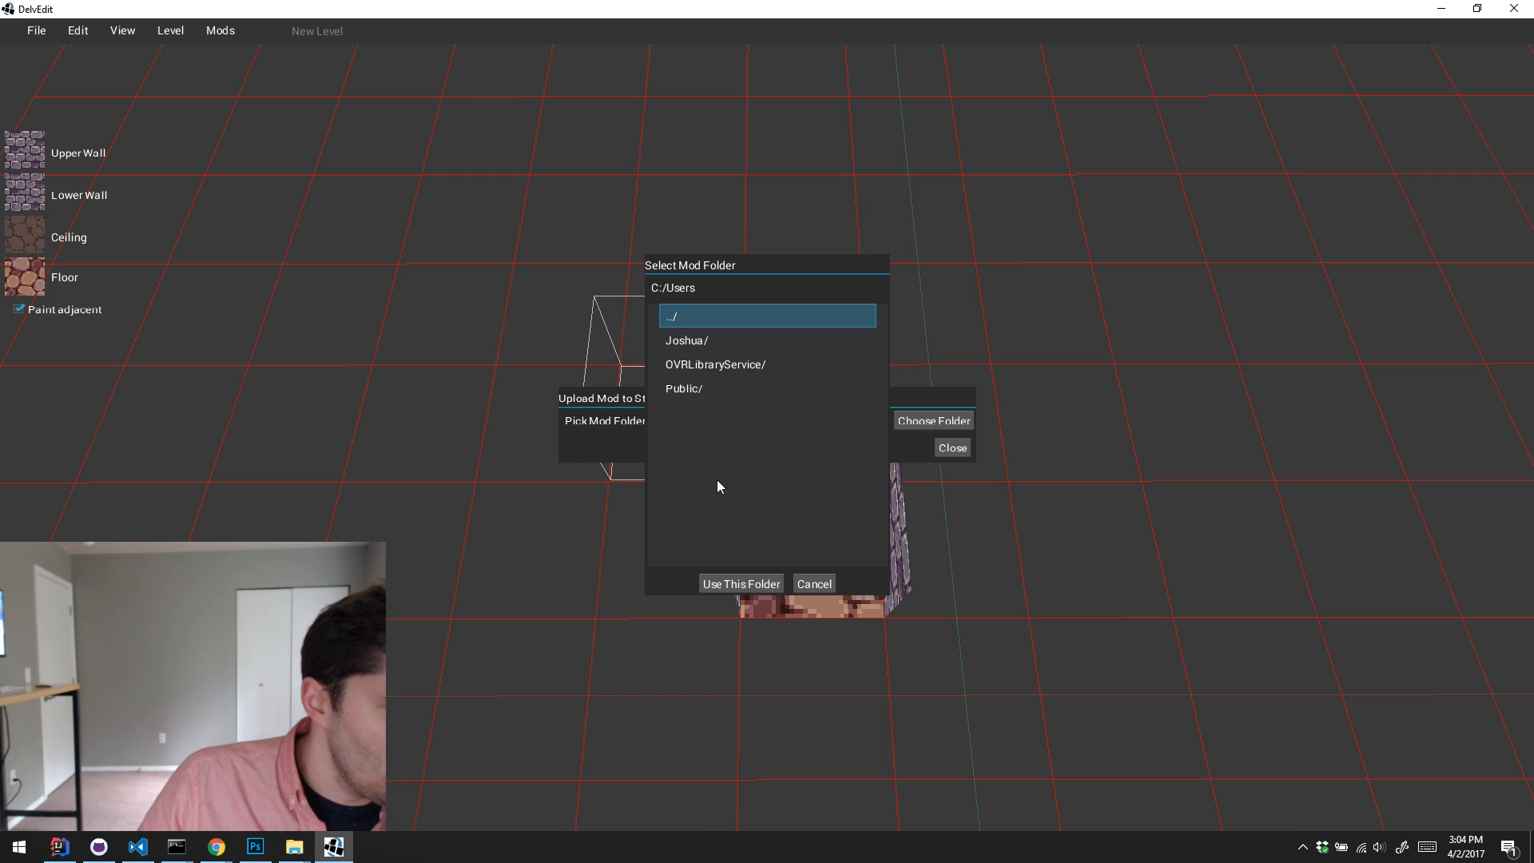
click(691, 344)
scroll(754, 454, down, 6)
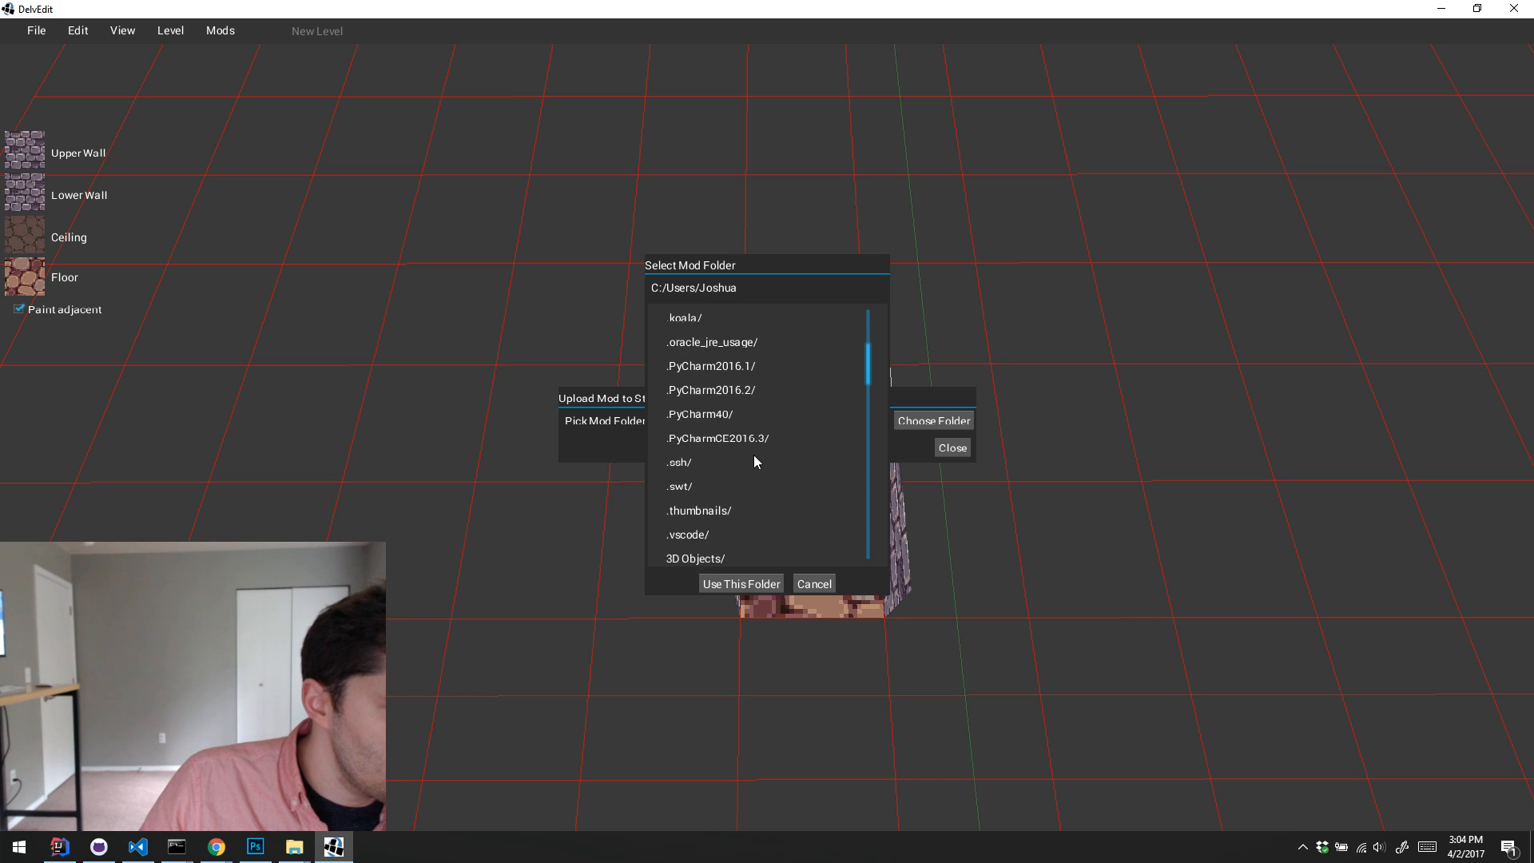
scroll(754, 452, down, 5)
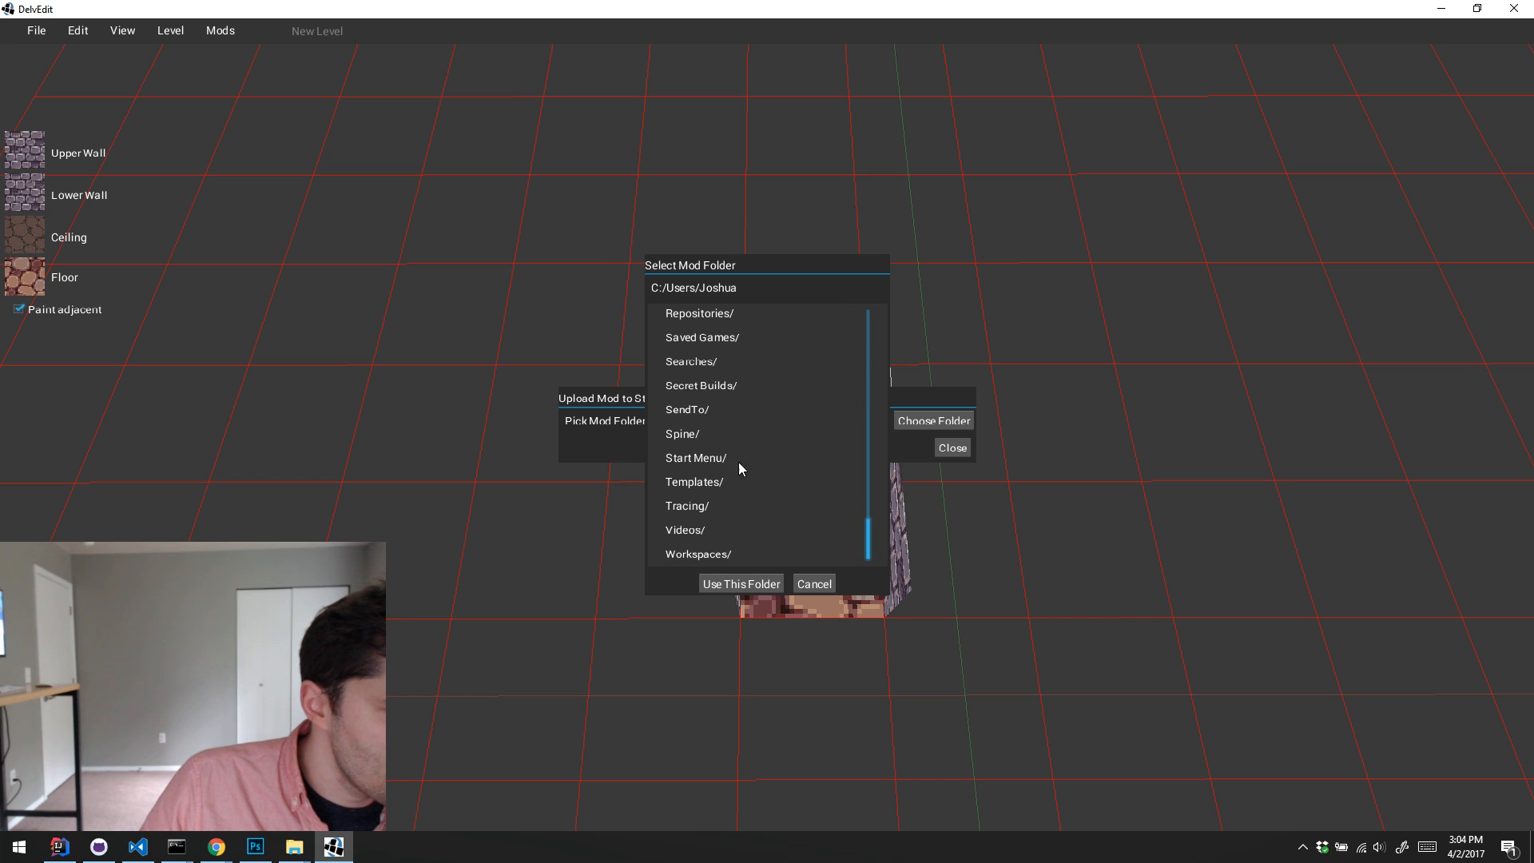
click(735, 314)
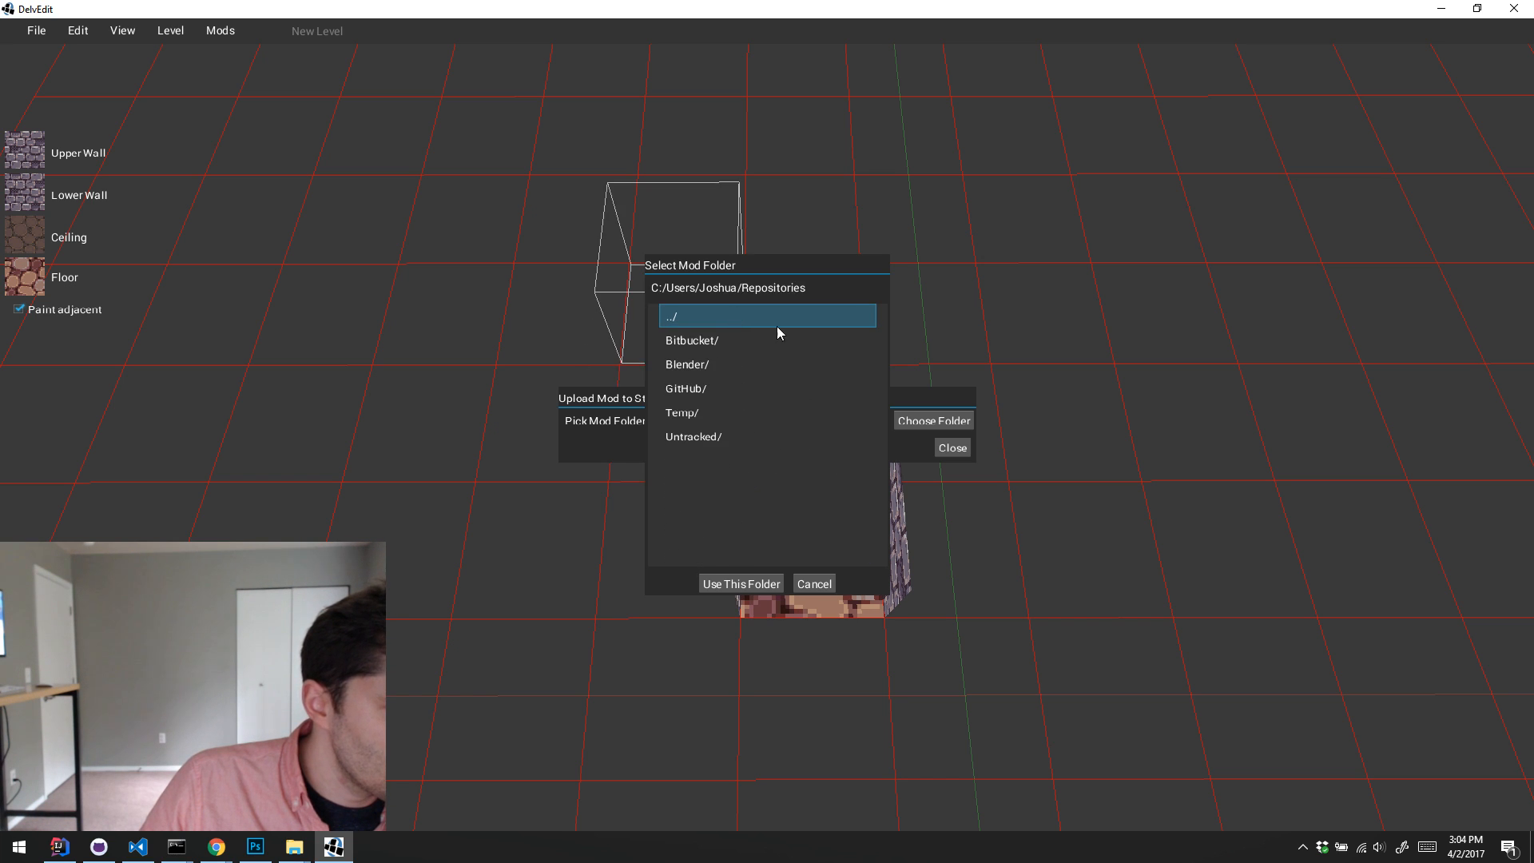
click(732, 387)
click(740, 459)
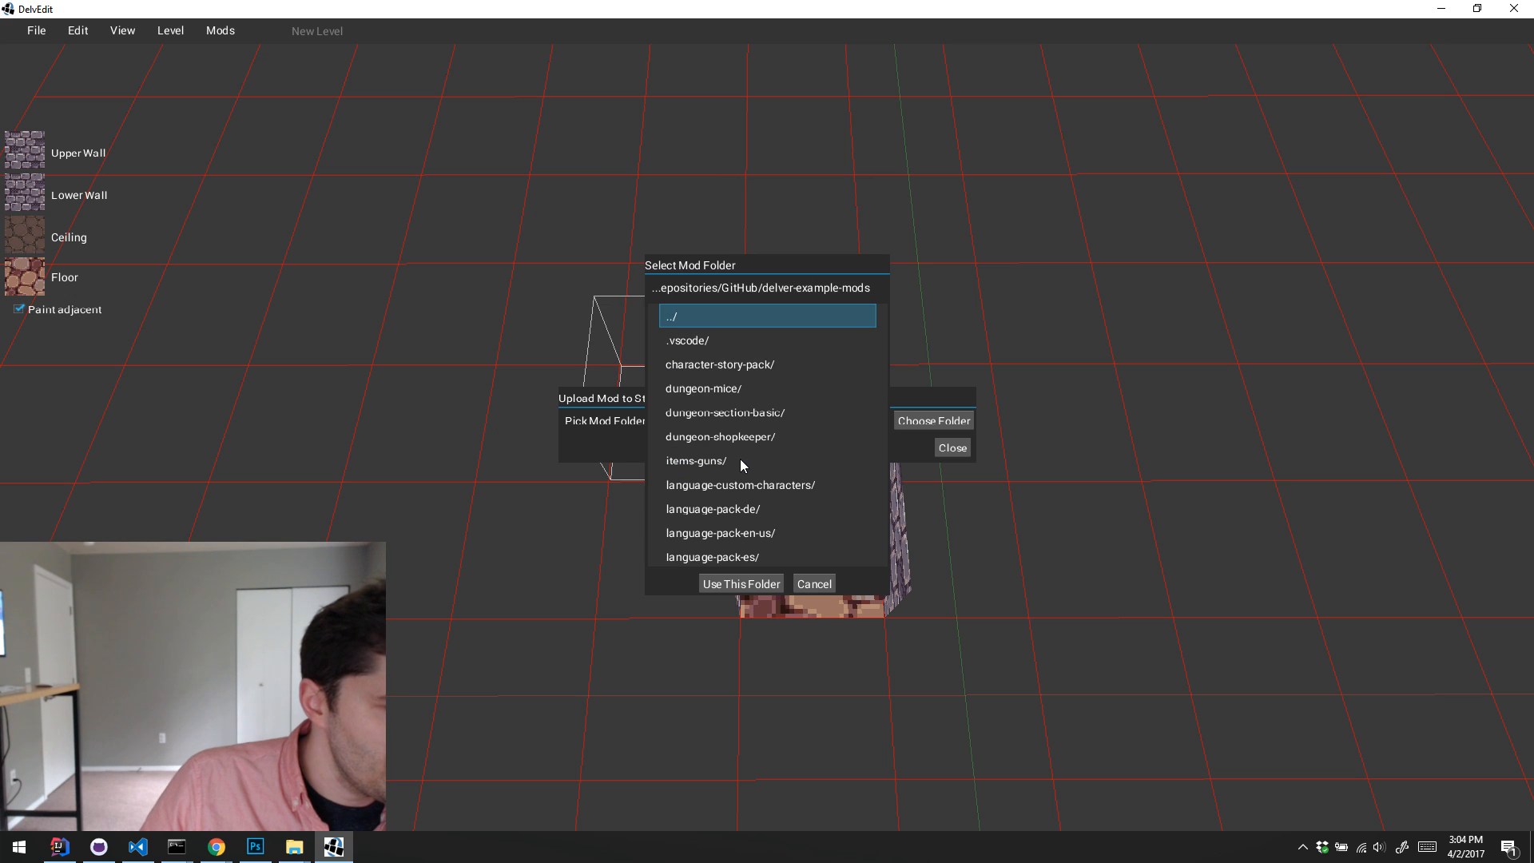
click(737, 366)
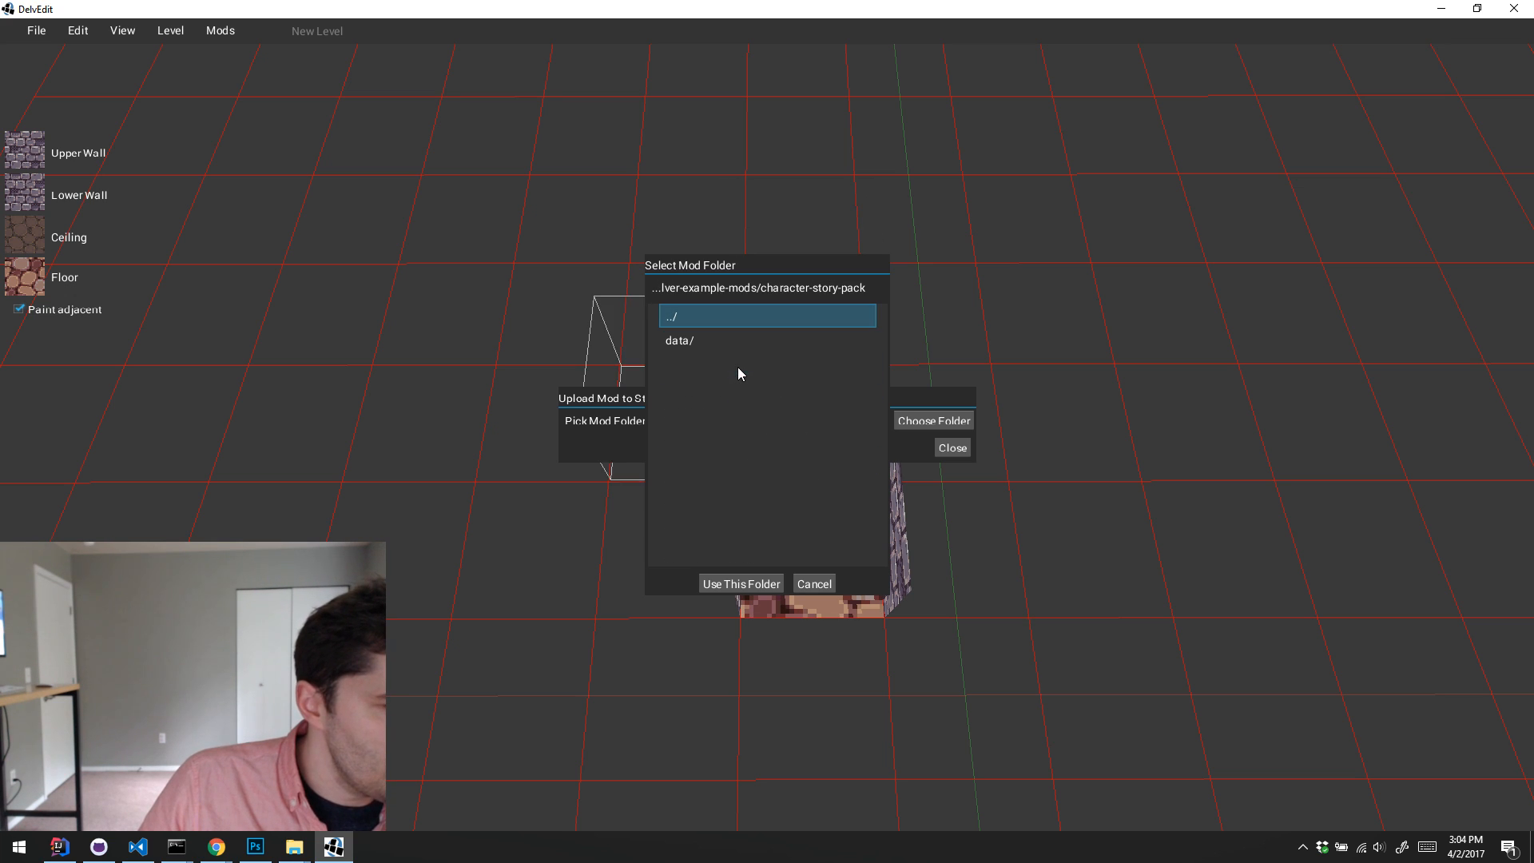
click(759, 584)
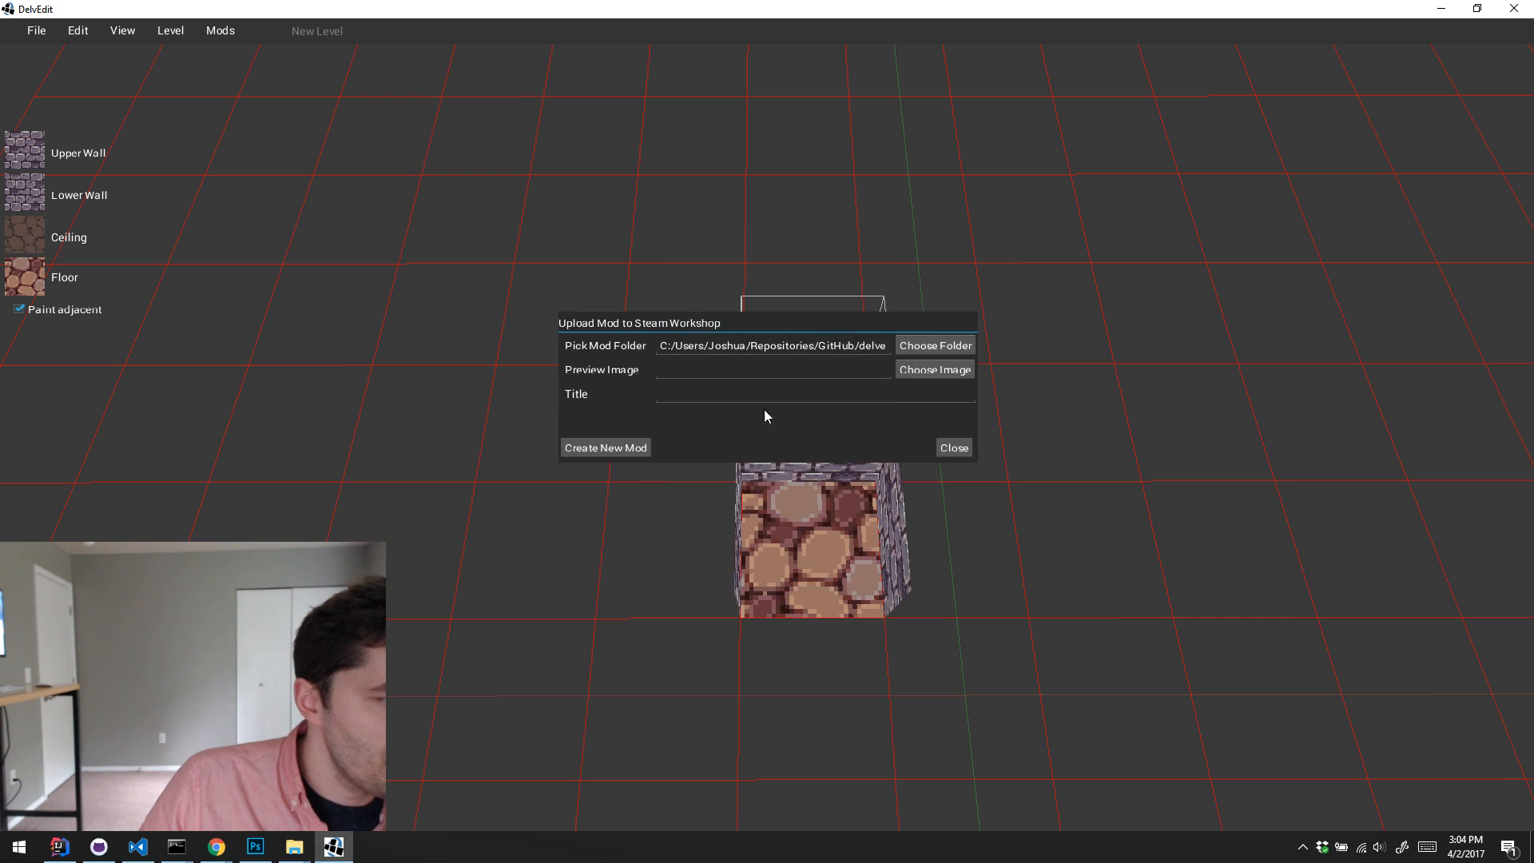
Step: Start choosing a preview image and browse from the Delver game folder to Repositories in the user's home folder
click(911, 370)
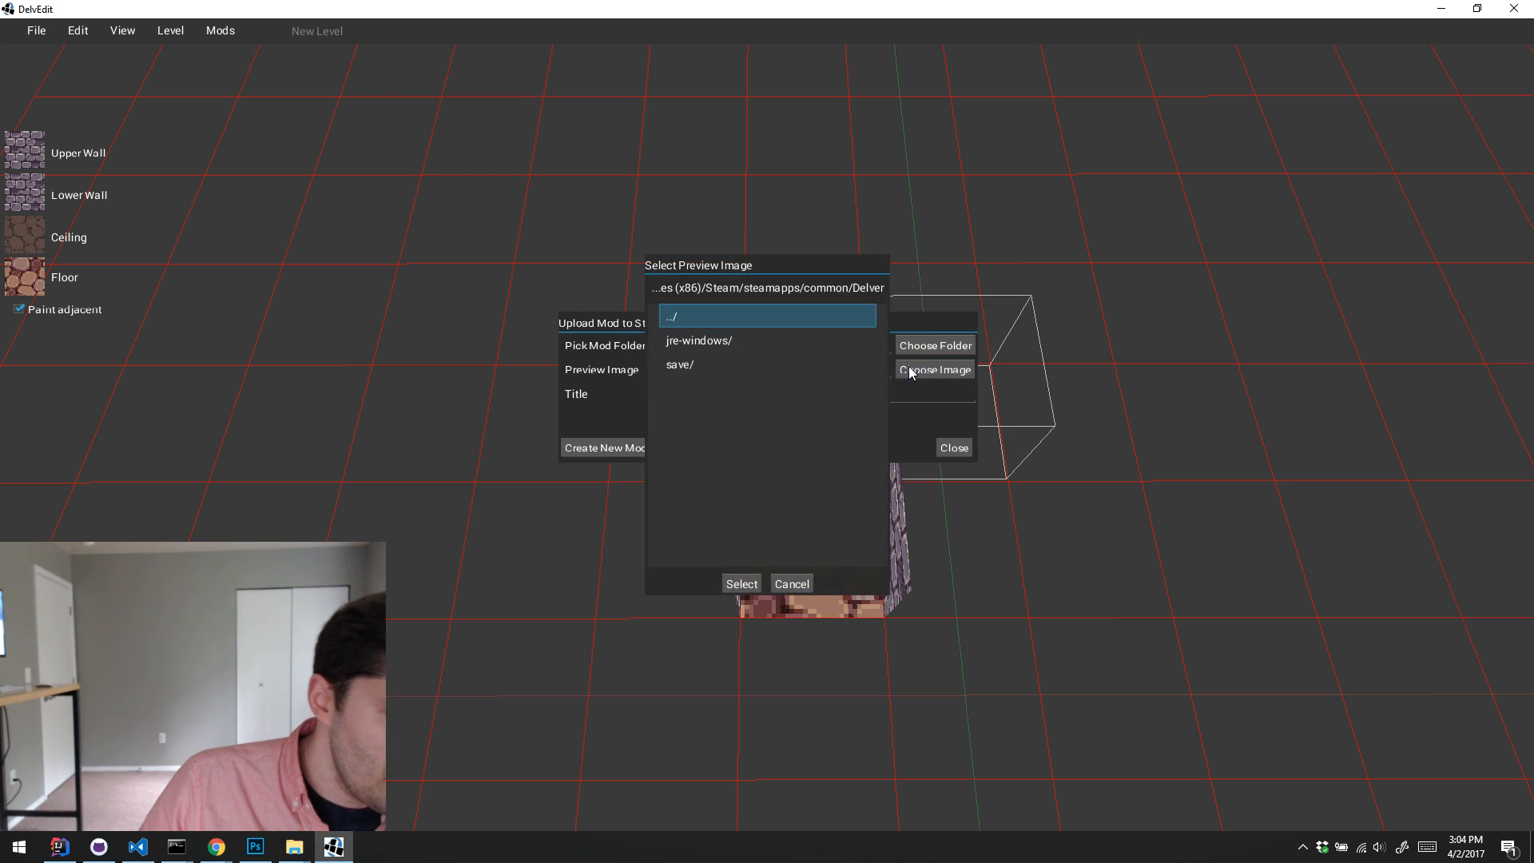
double_click(736, 320)
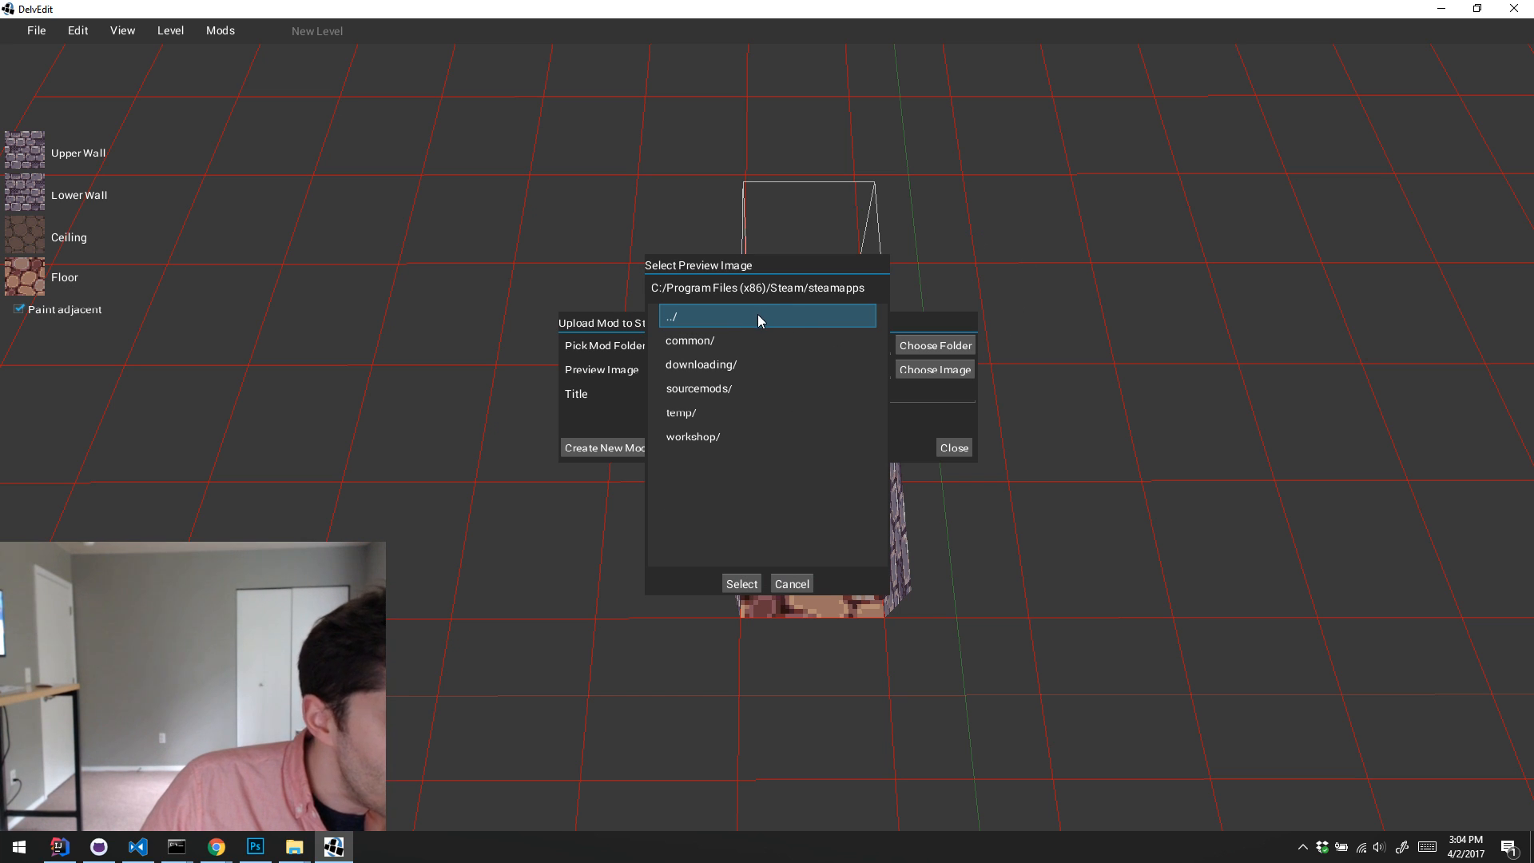
double_click(757, 315)
double_click(757, 315)
double_click(757, 315)
scroll(746, 463, down, 3)
scroll(747, 478, down, 2)
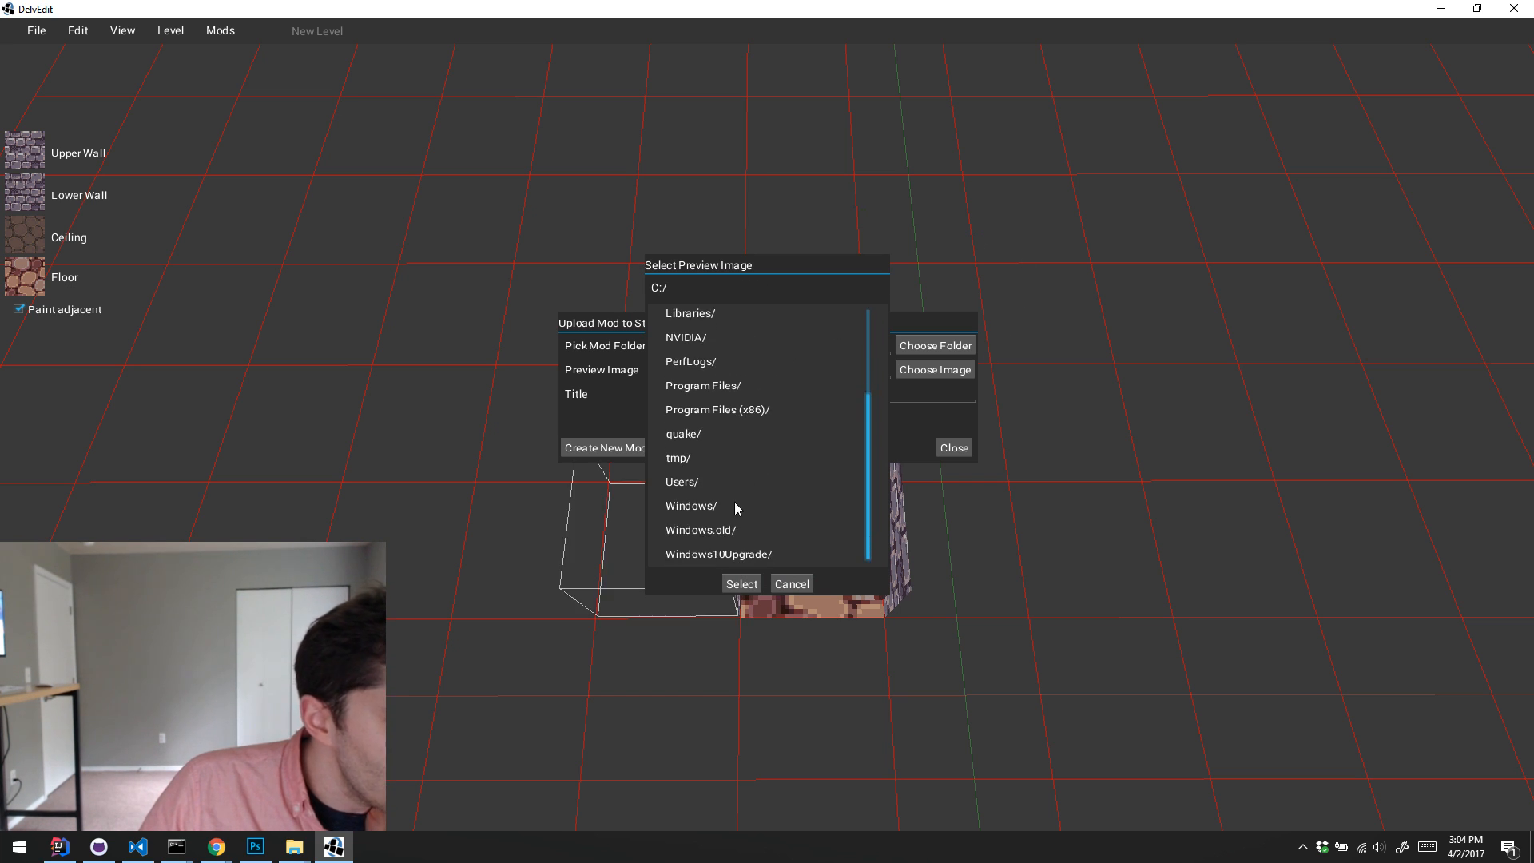
double_click(735, 482)
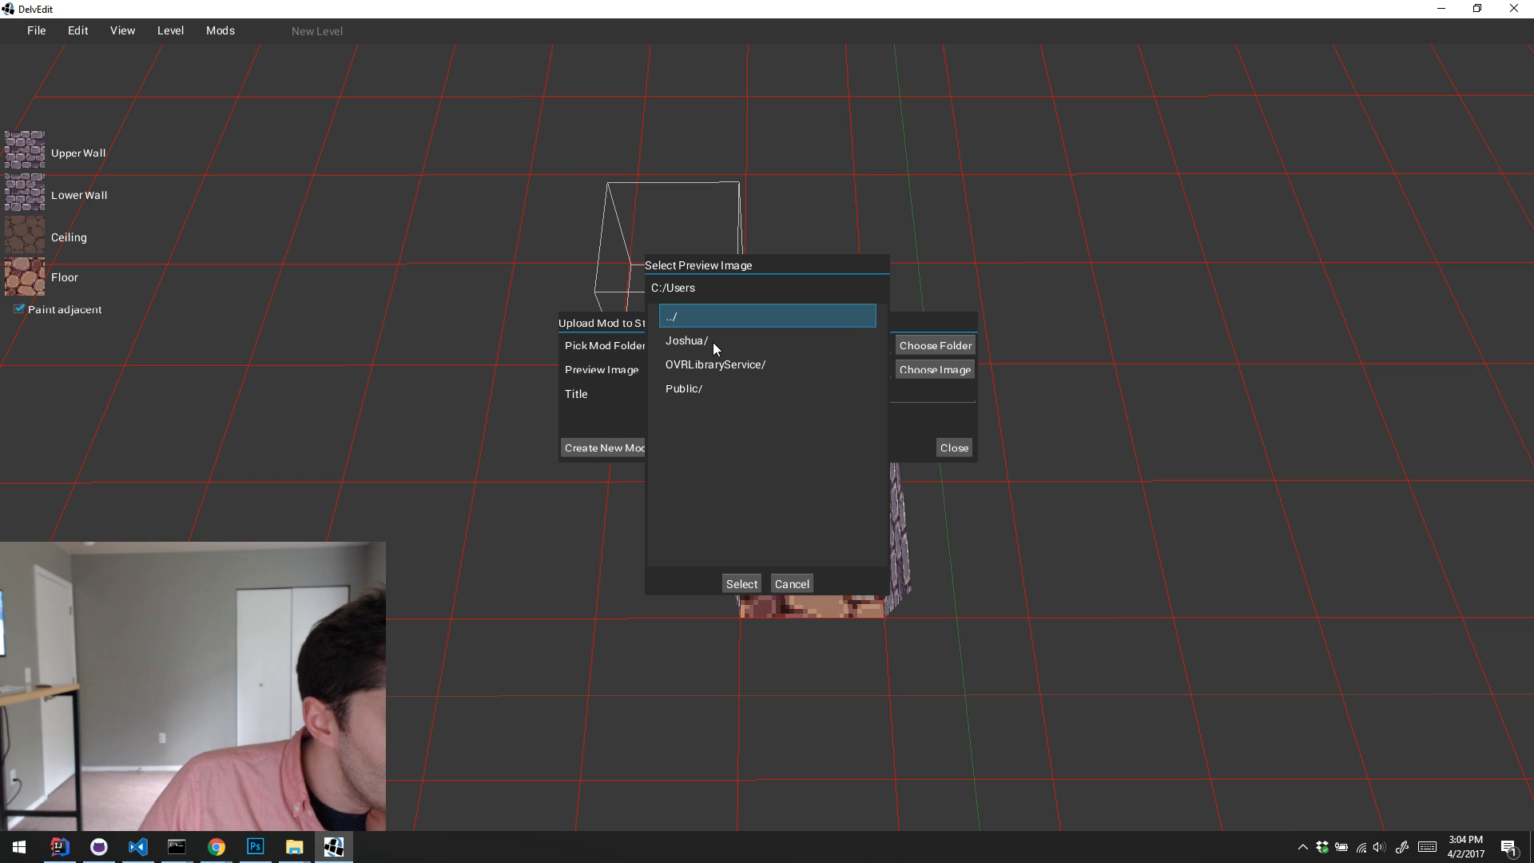
double_click(712, 342)
scroll(773, 487, down, 8)
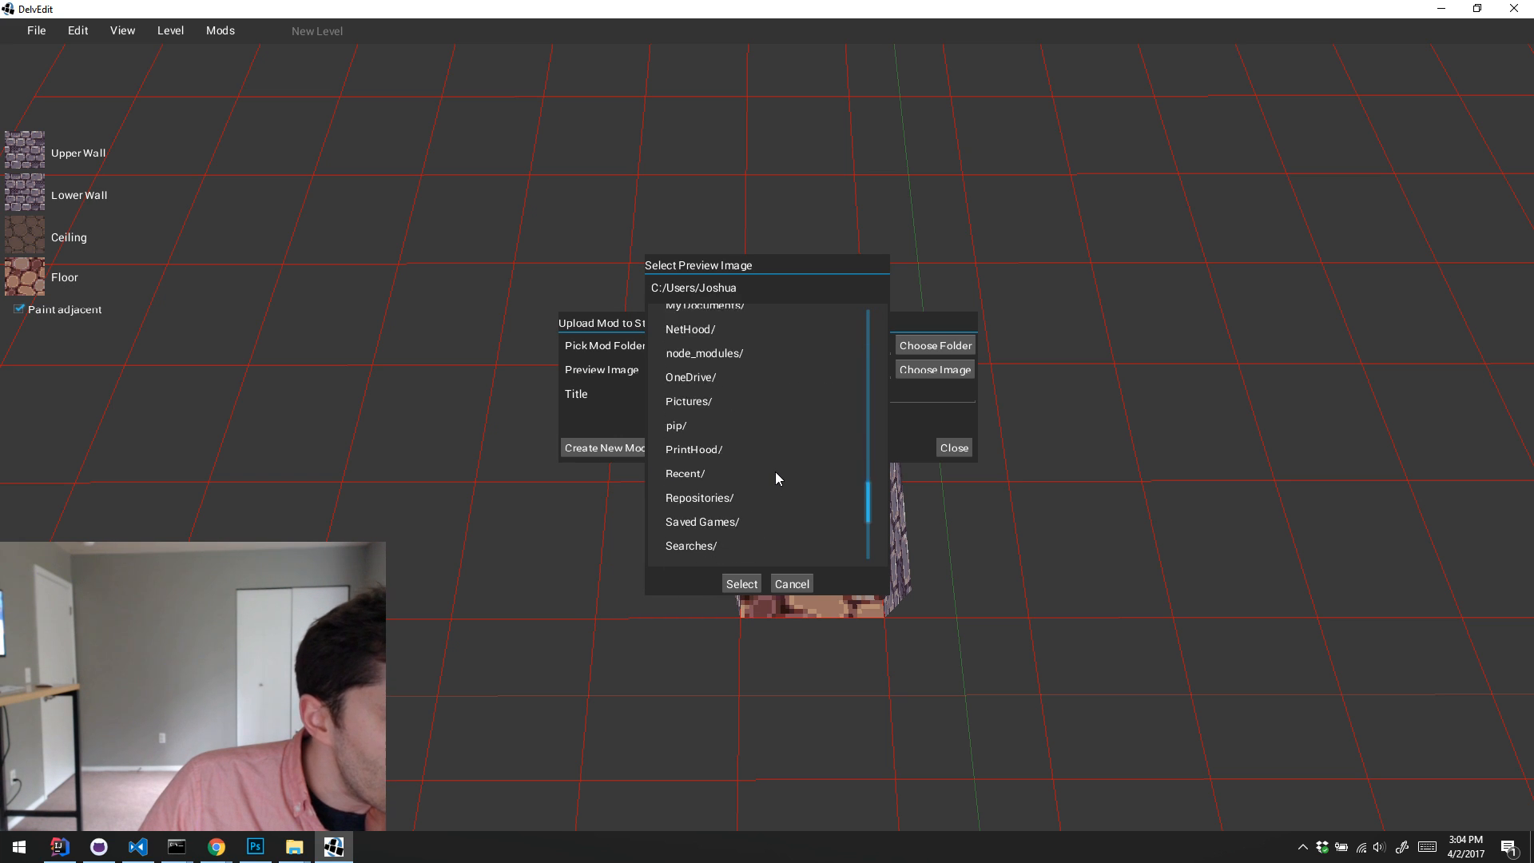
scroll(775, 477, down, 1)
double_click(747, 472)
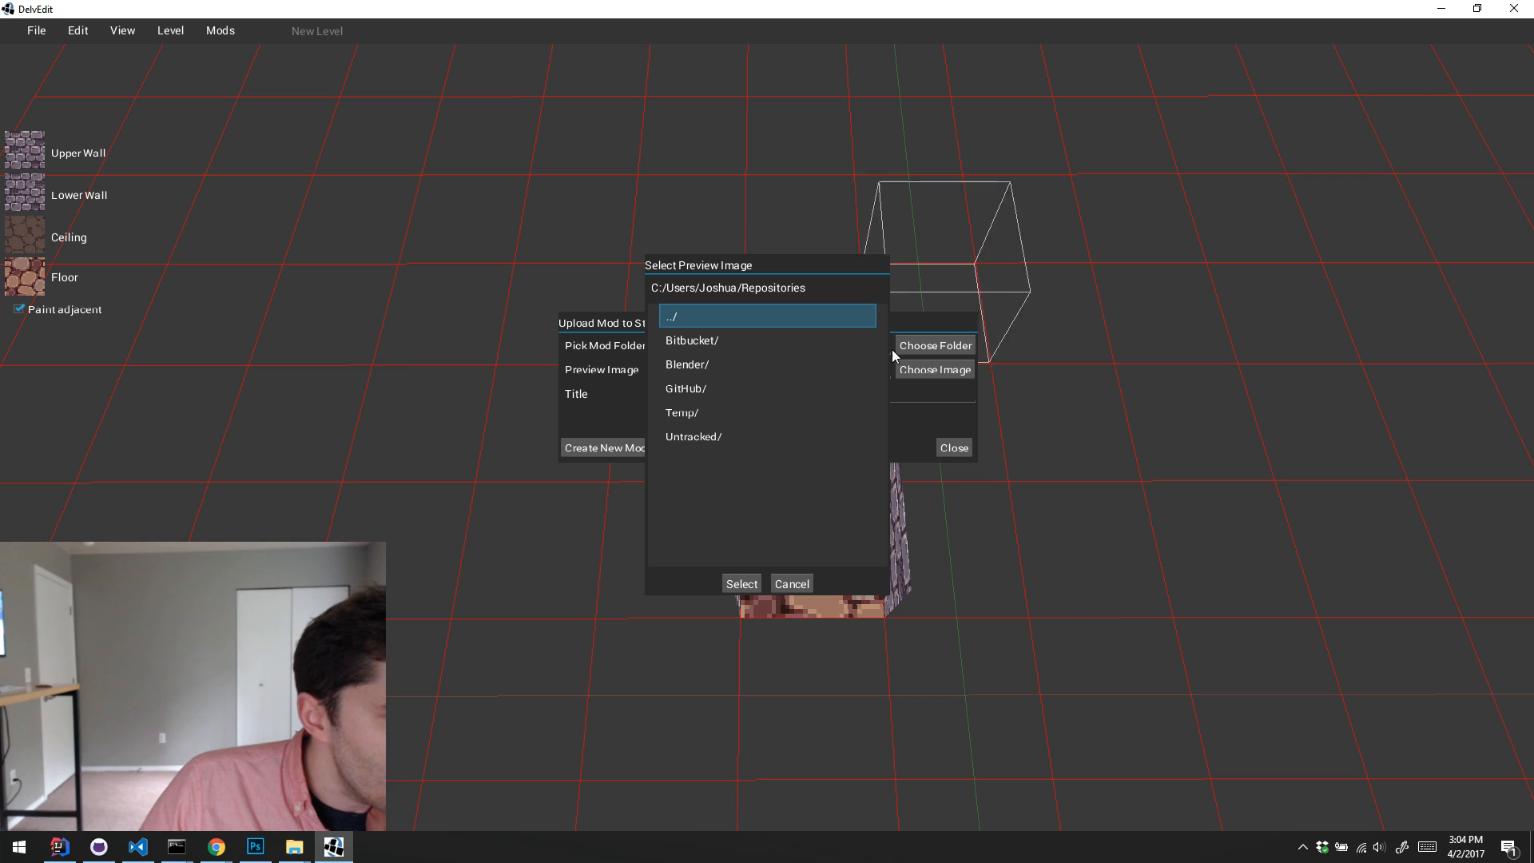
Step: Select modPreview.png from GitHub/delver-example-mods/character-story-pack as the mod's preview image
double_click(720, 388)
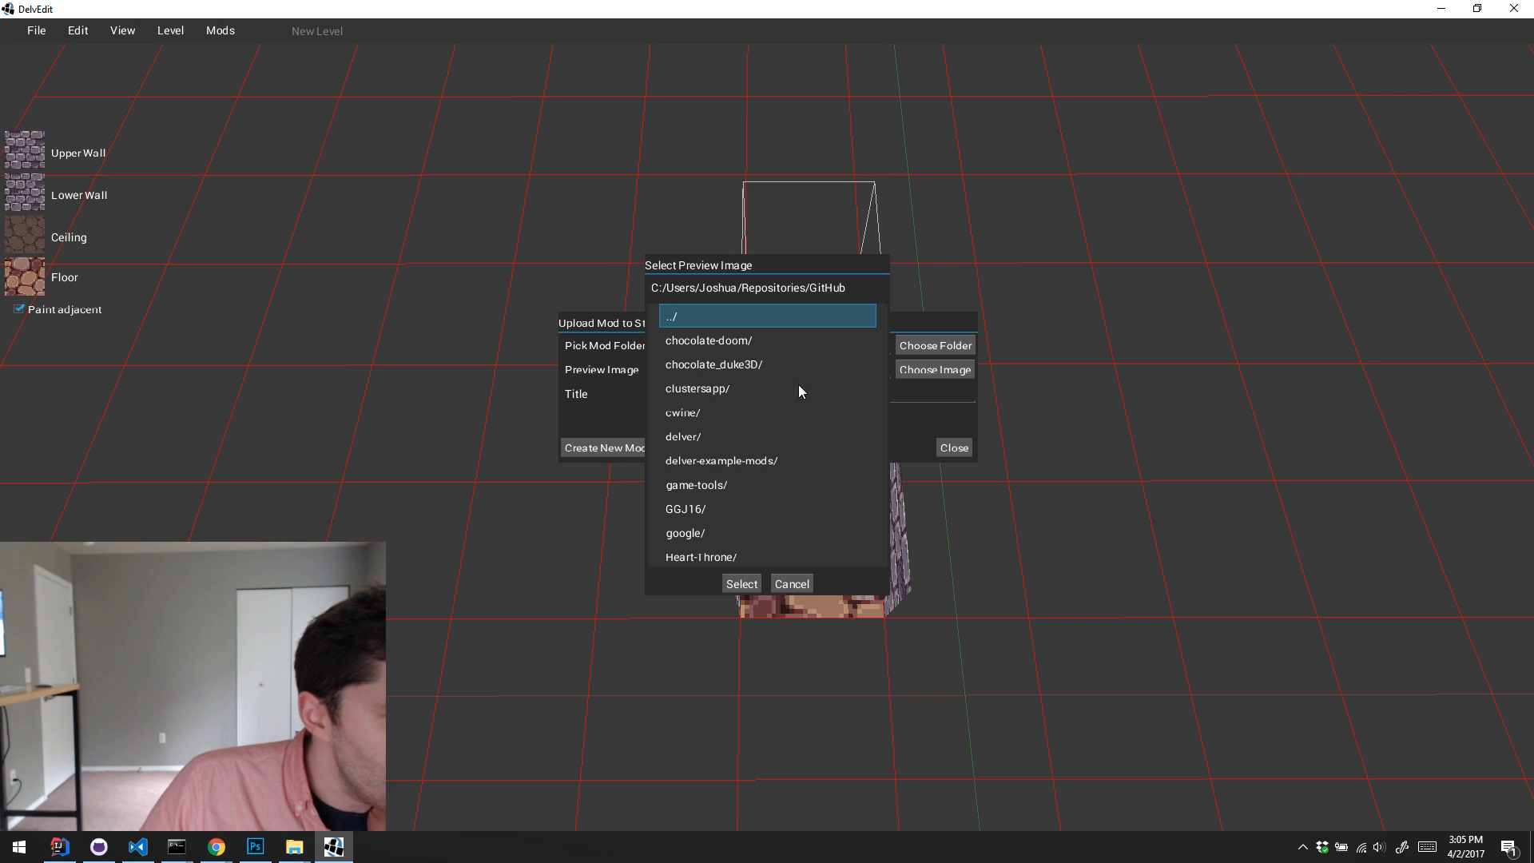
scroll(789, 435, down, 5)
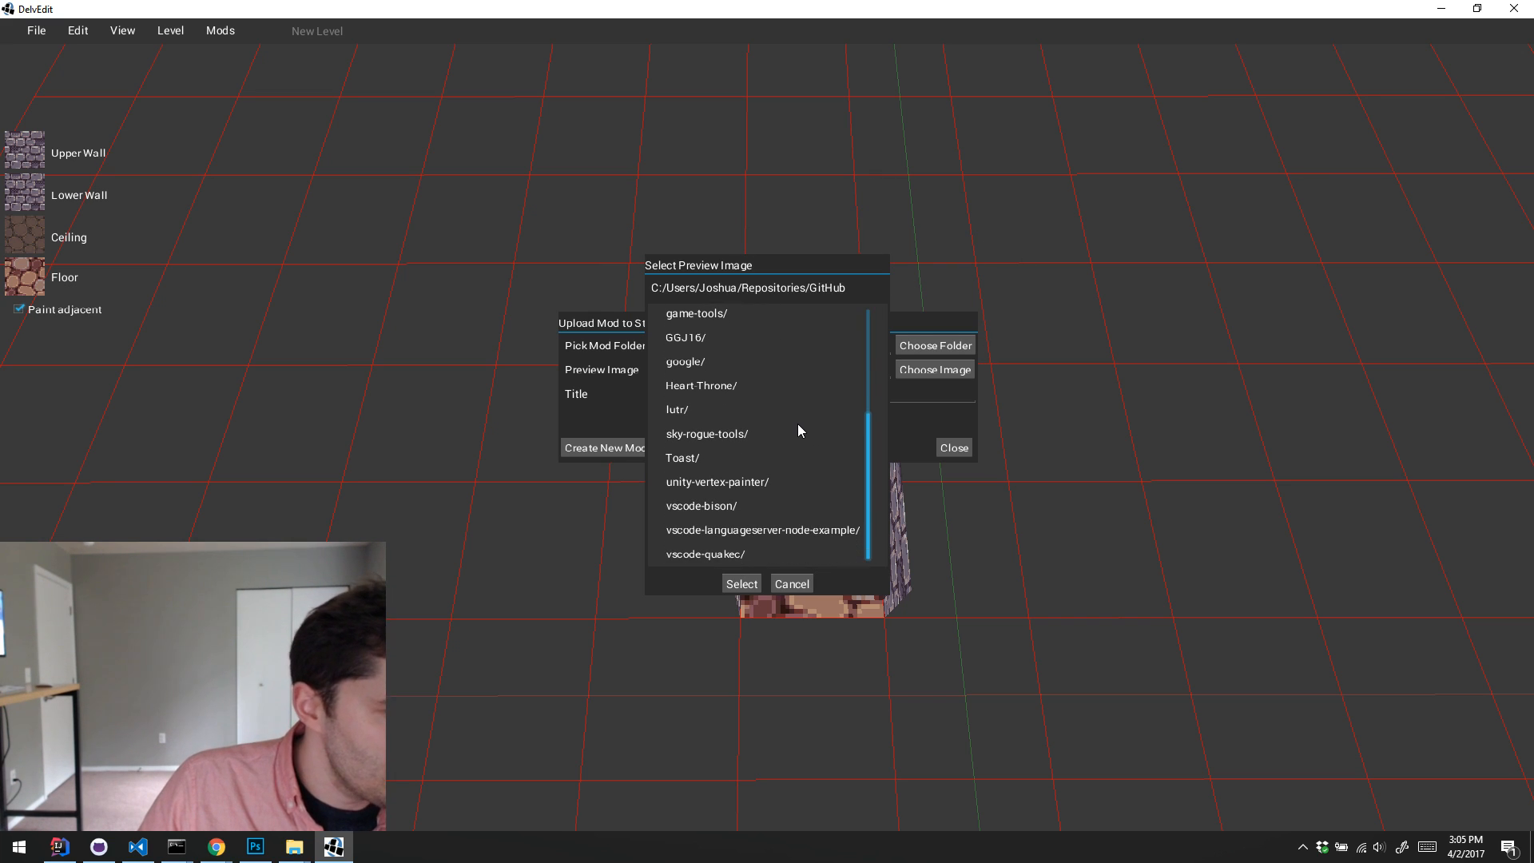
scroll(769, 415, up, 3)
double_click(765, 407)
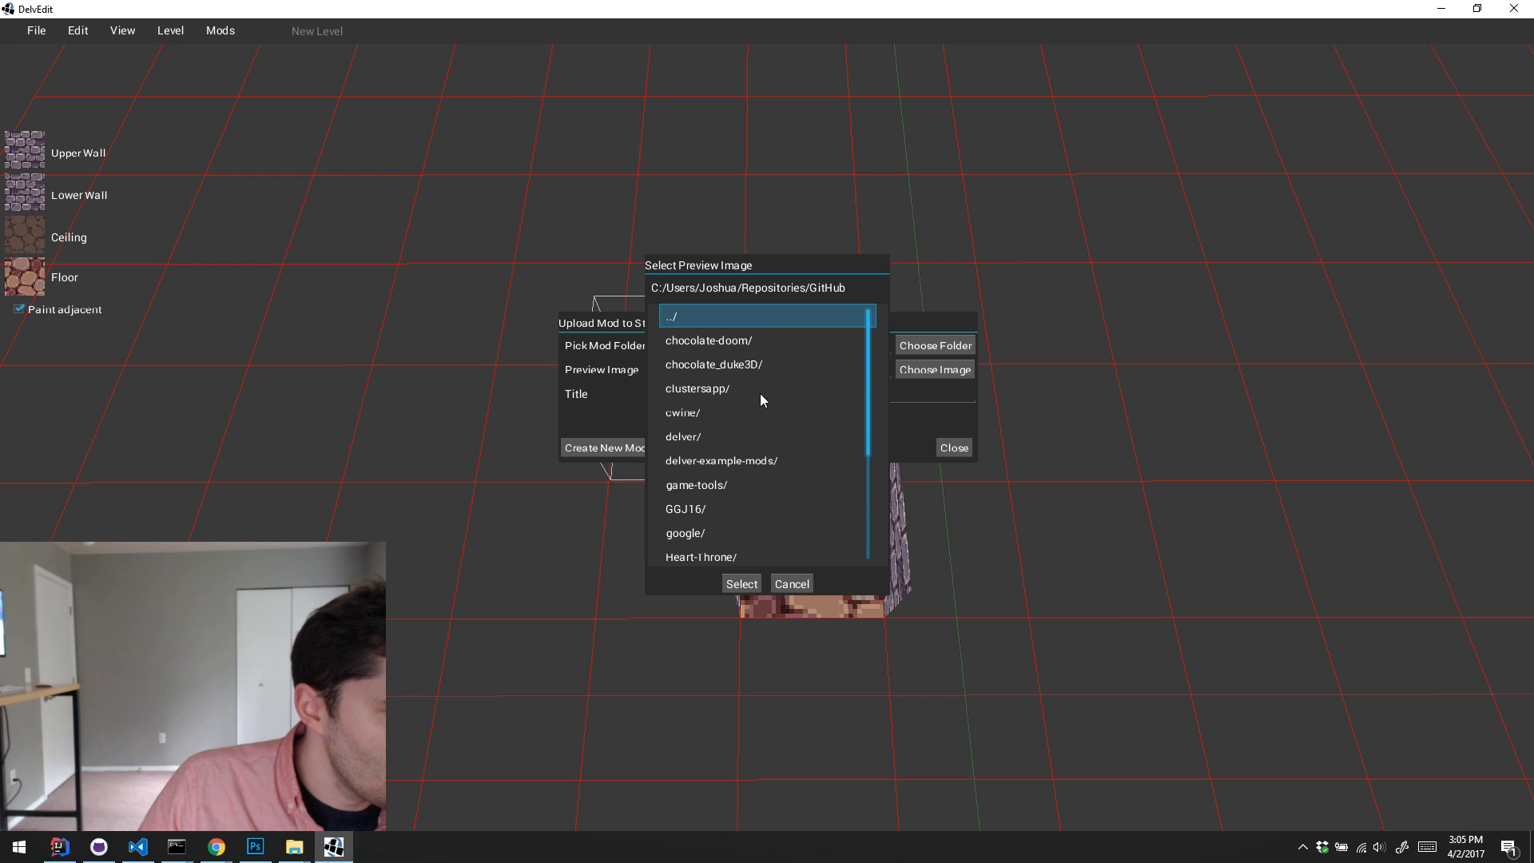
double_click(730, 366)
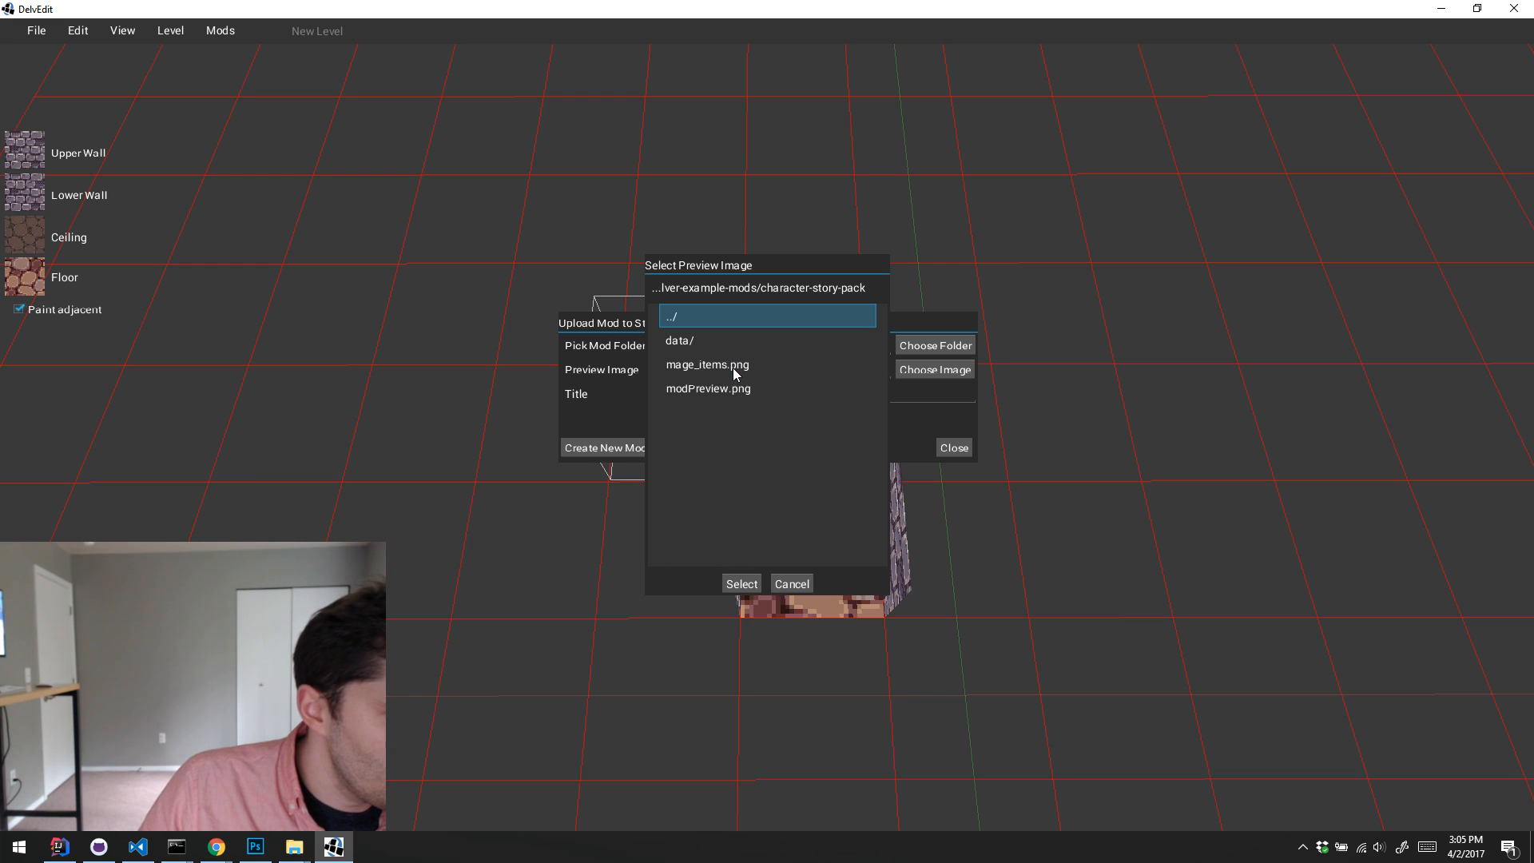
click(718, 391)
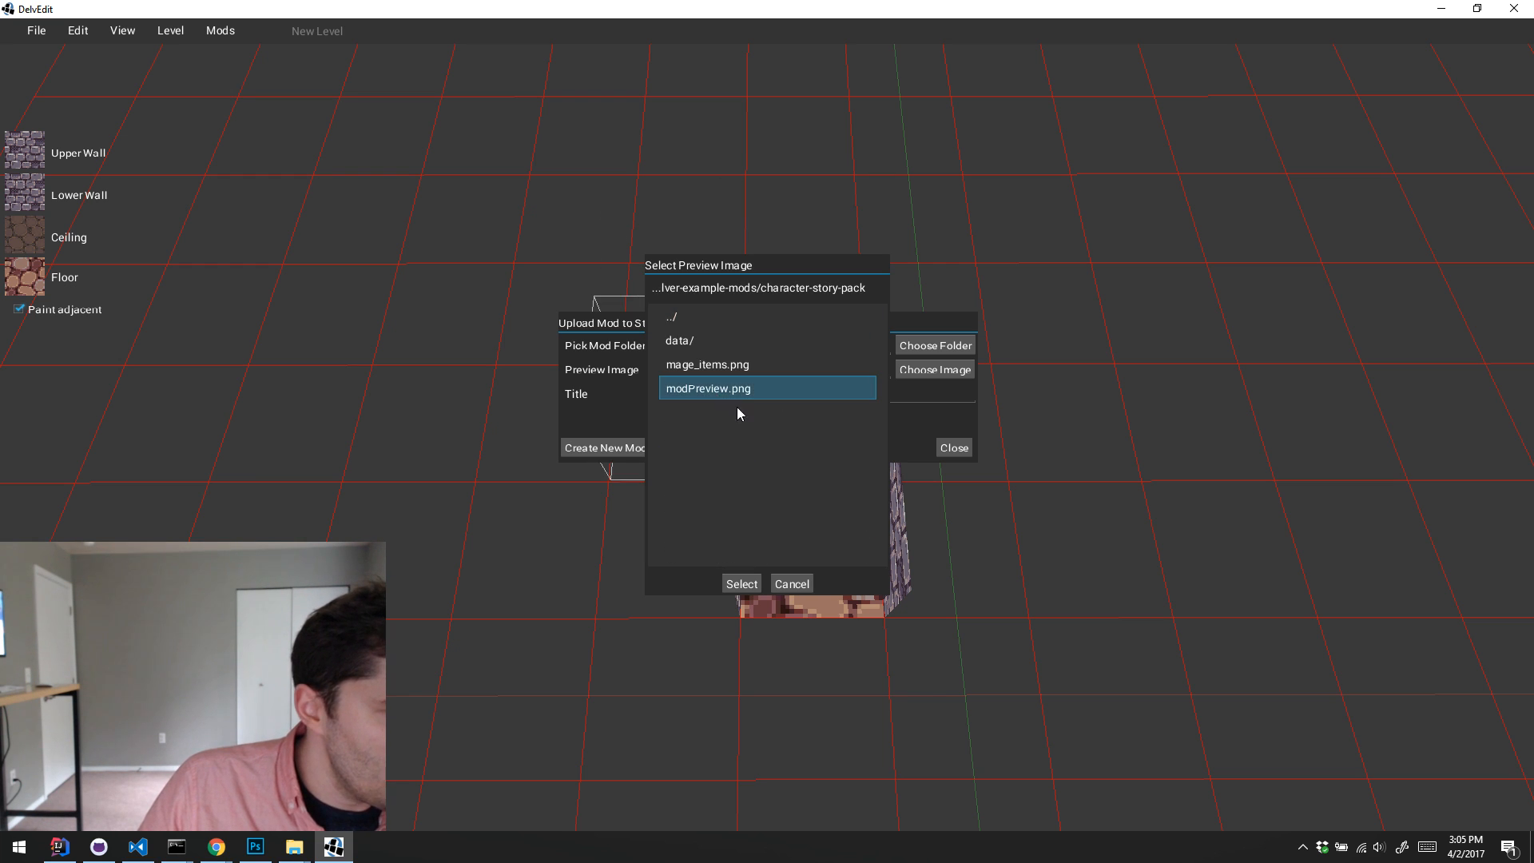
click(741, 583)
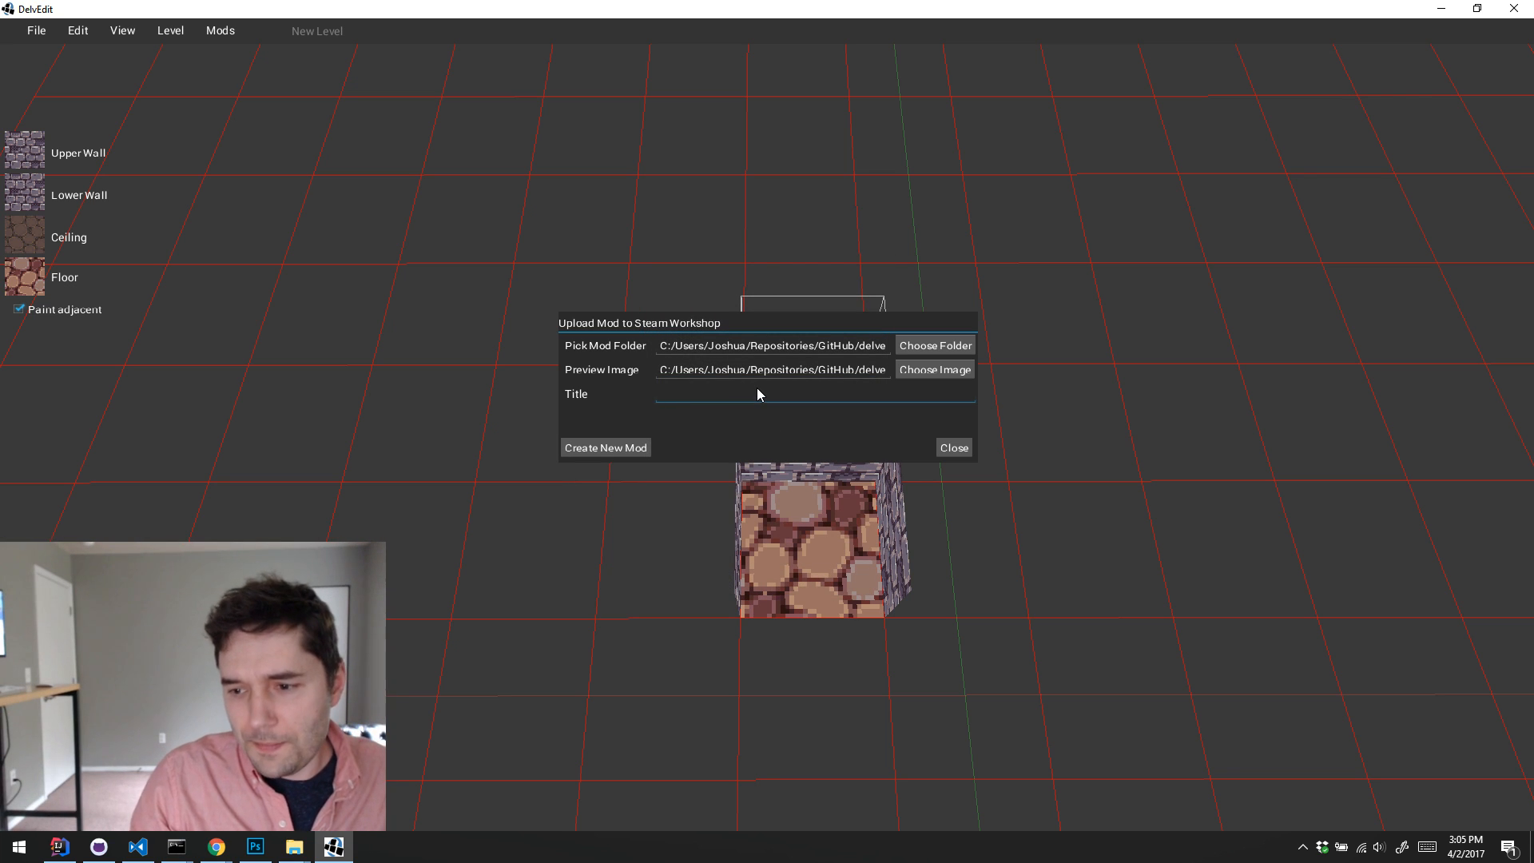
Step: Title the mod "Grey Wizard Character Story Pack" and upload it as a new mod
text(G)
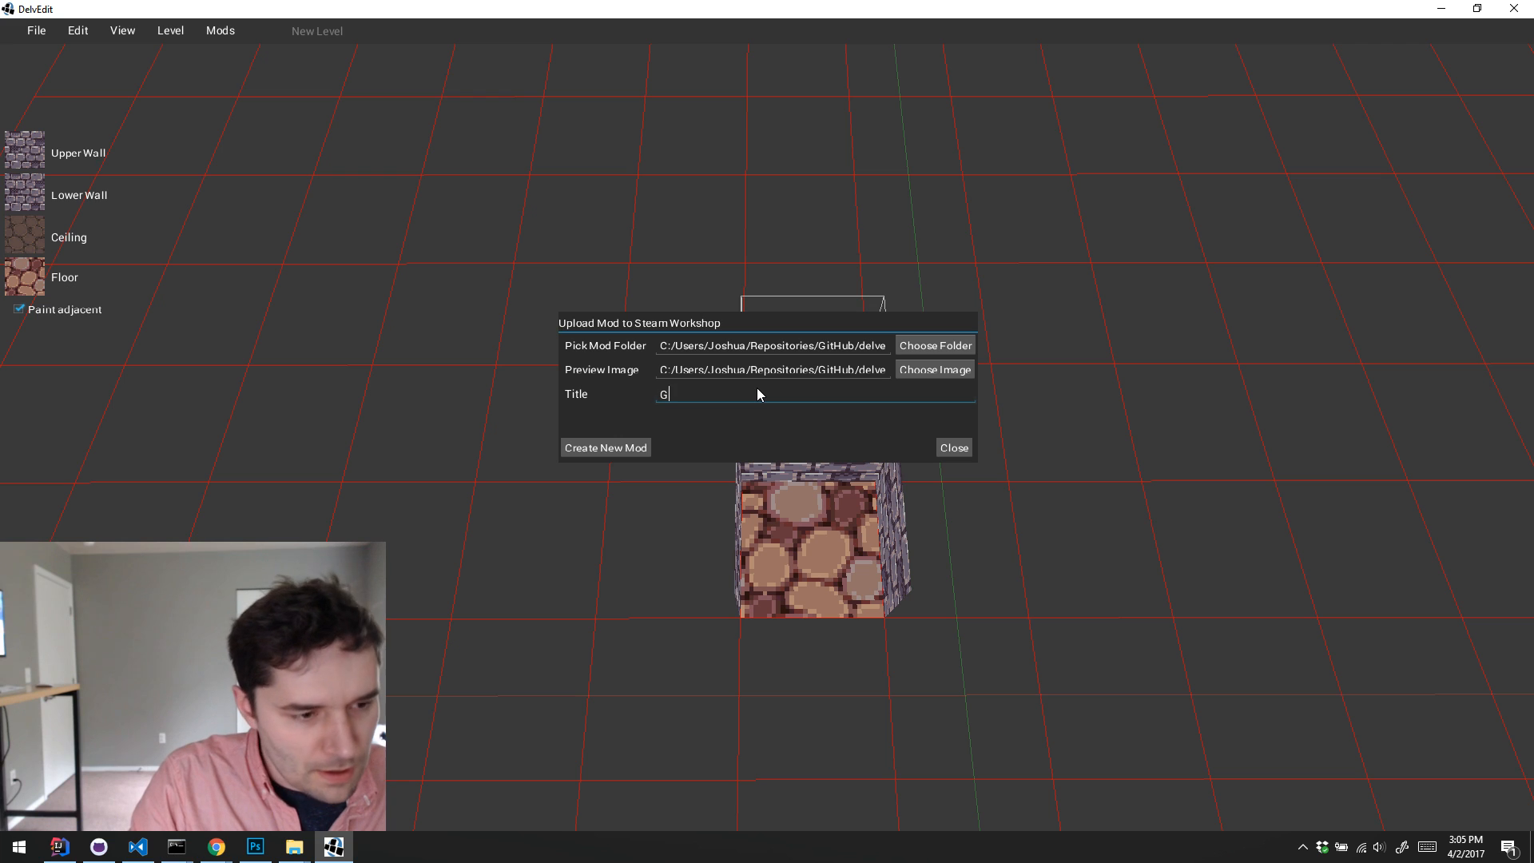
text(rey Wiza)
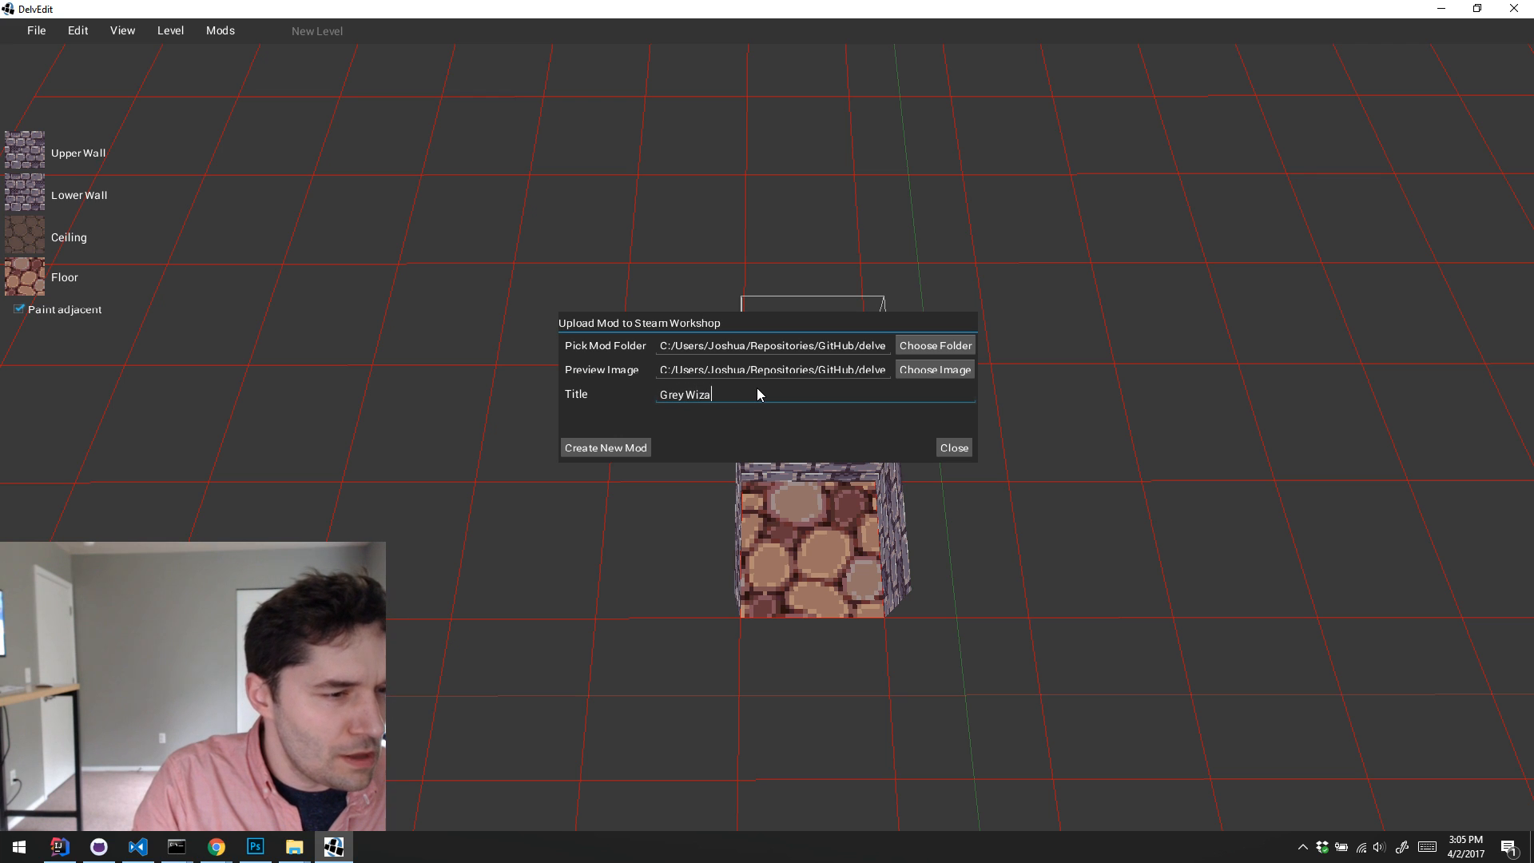
text(rd Character Story Pack)
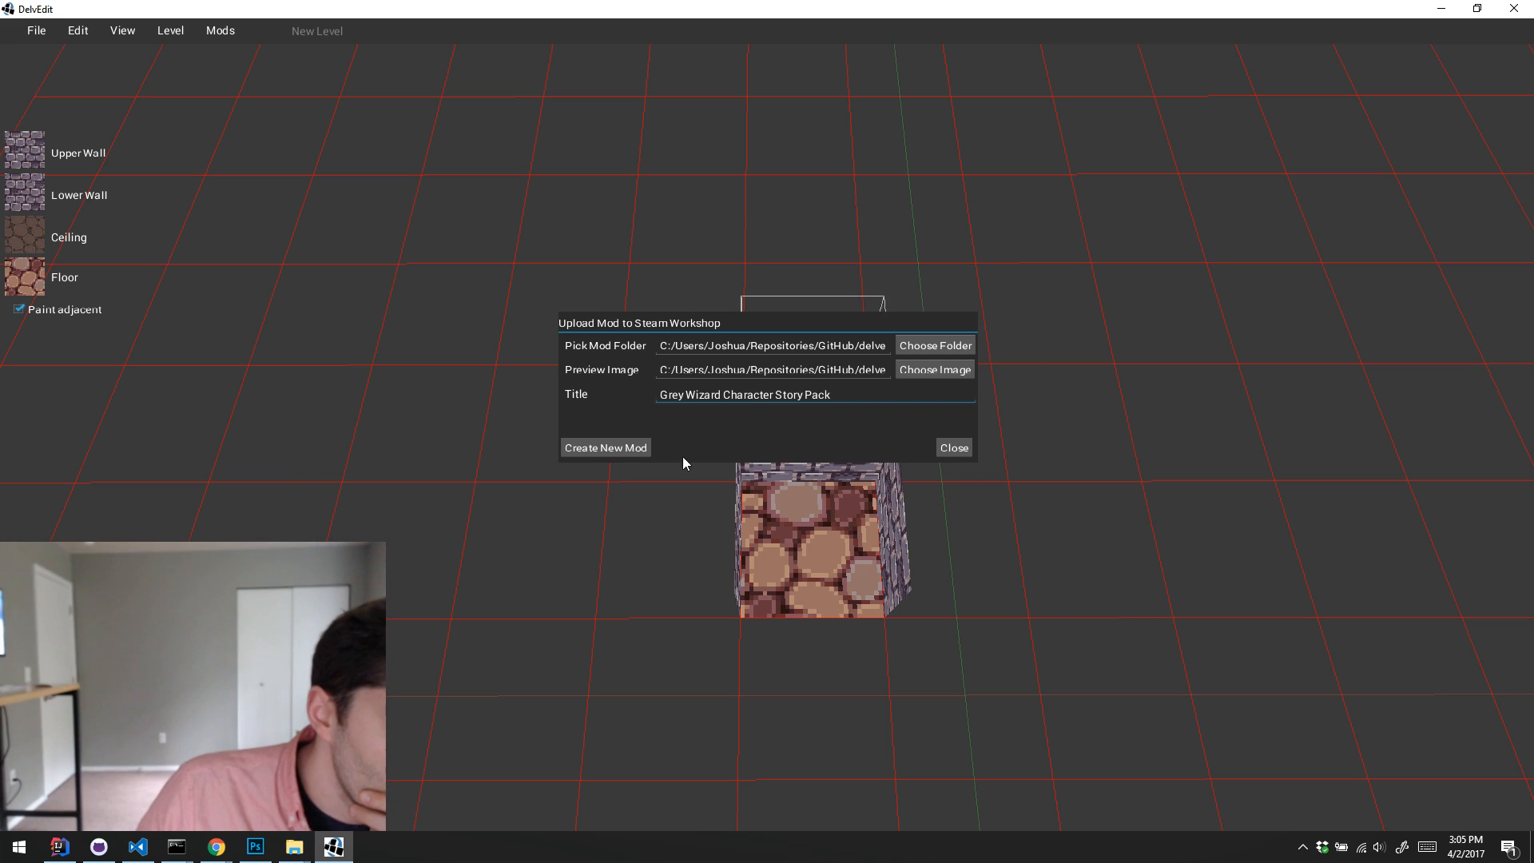
click(627, 454)
click(627, 452)
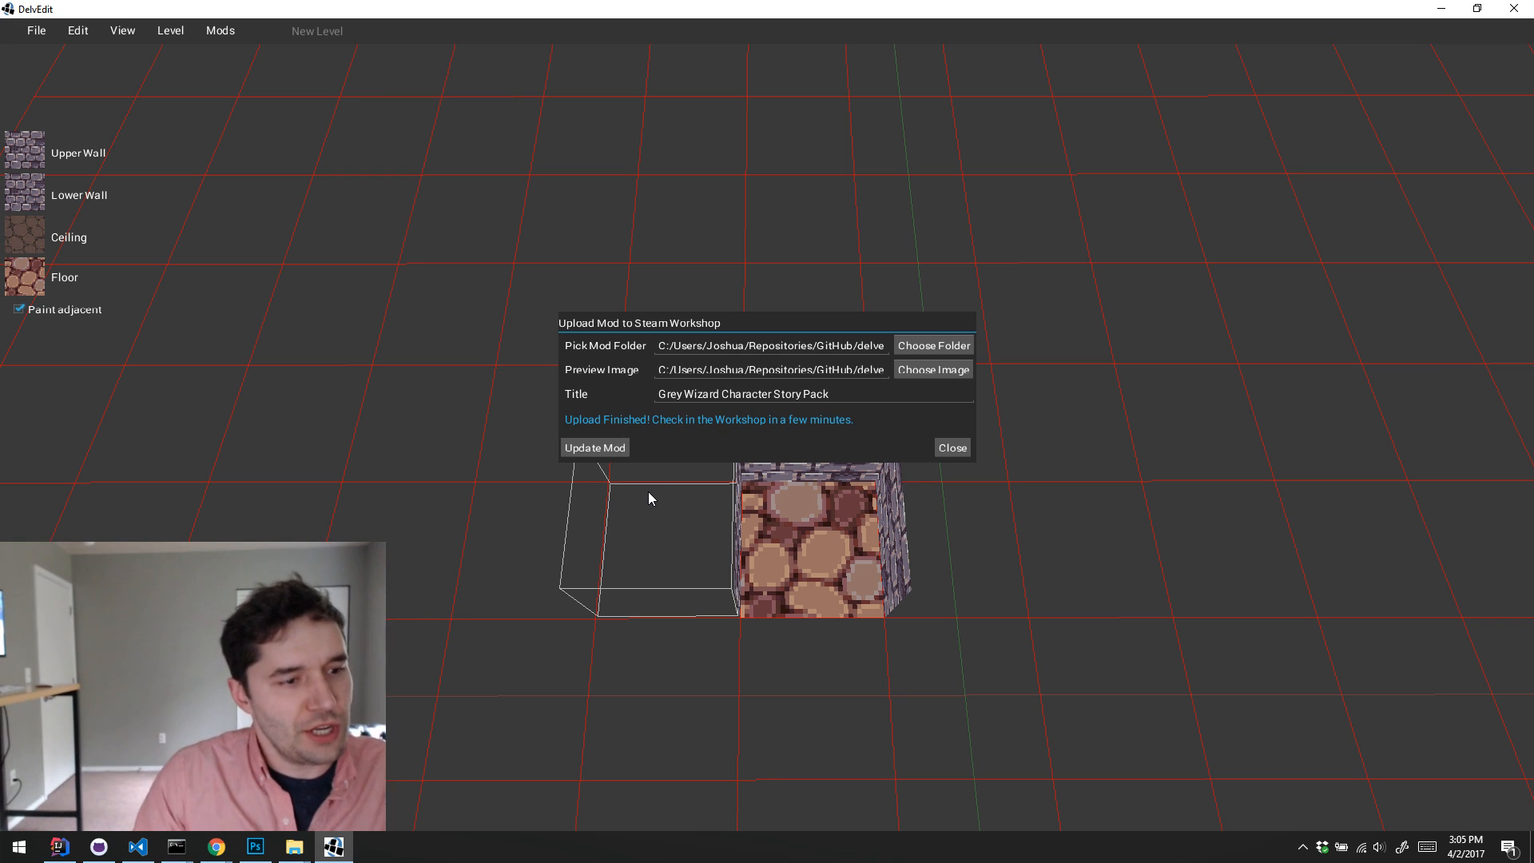
Step: Close the Steam Workshop upload dialog and exit DelvEdit
click(950, 448)
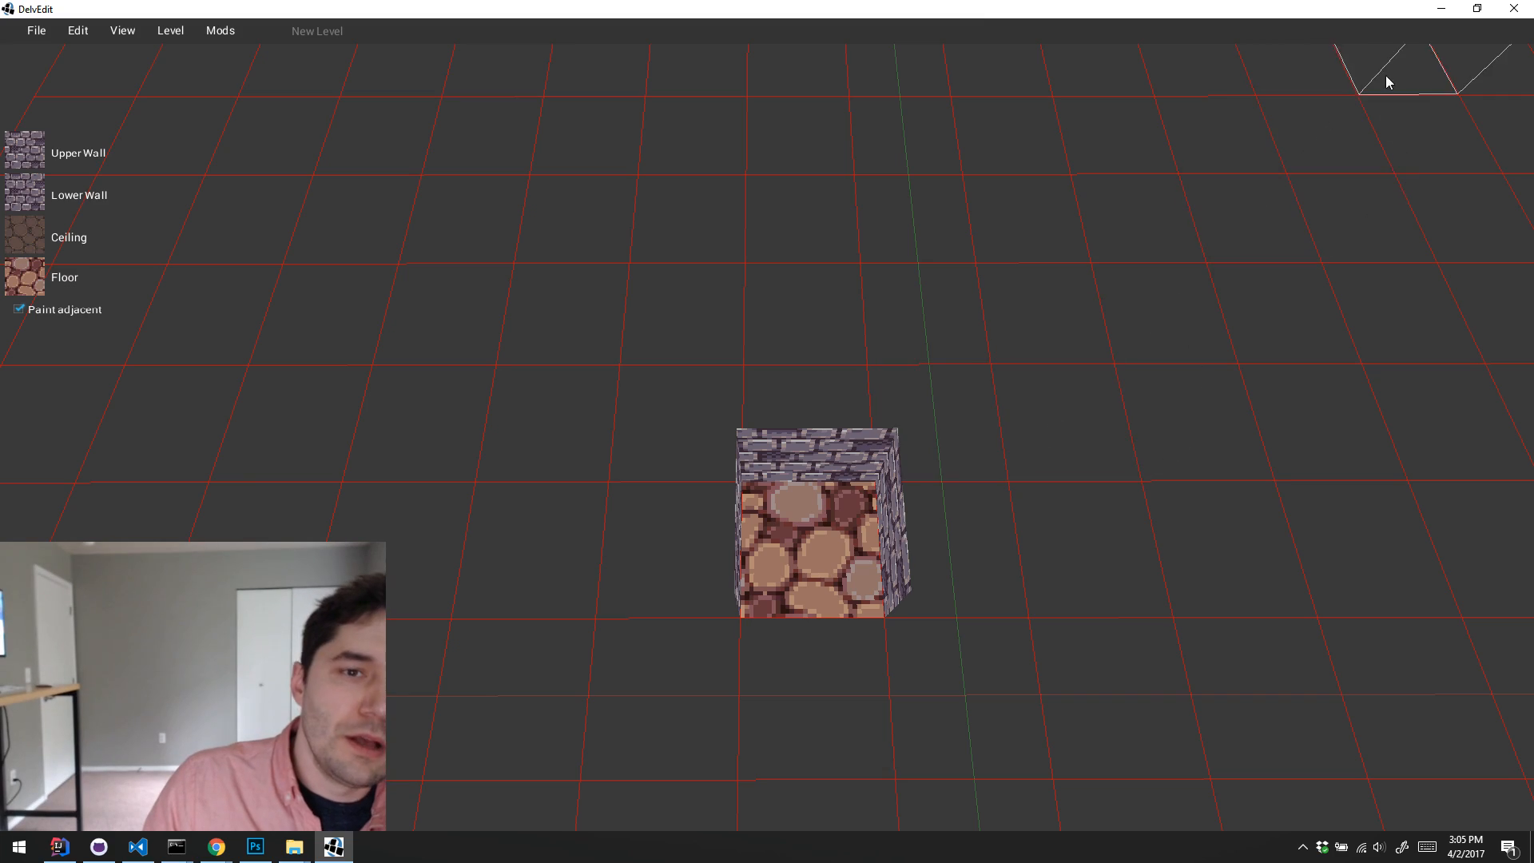
click(1441, 8)
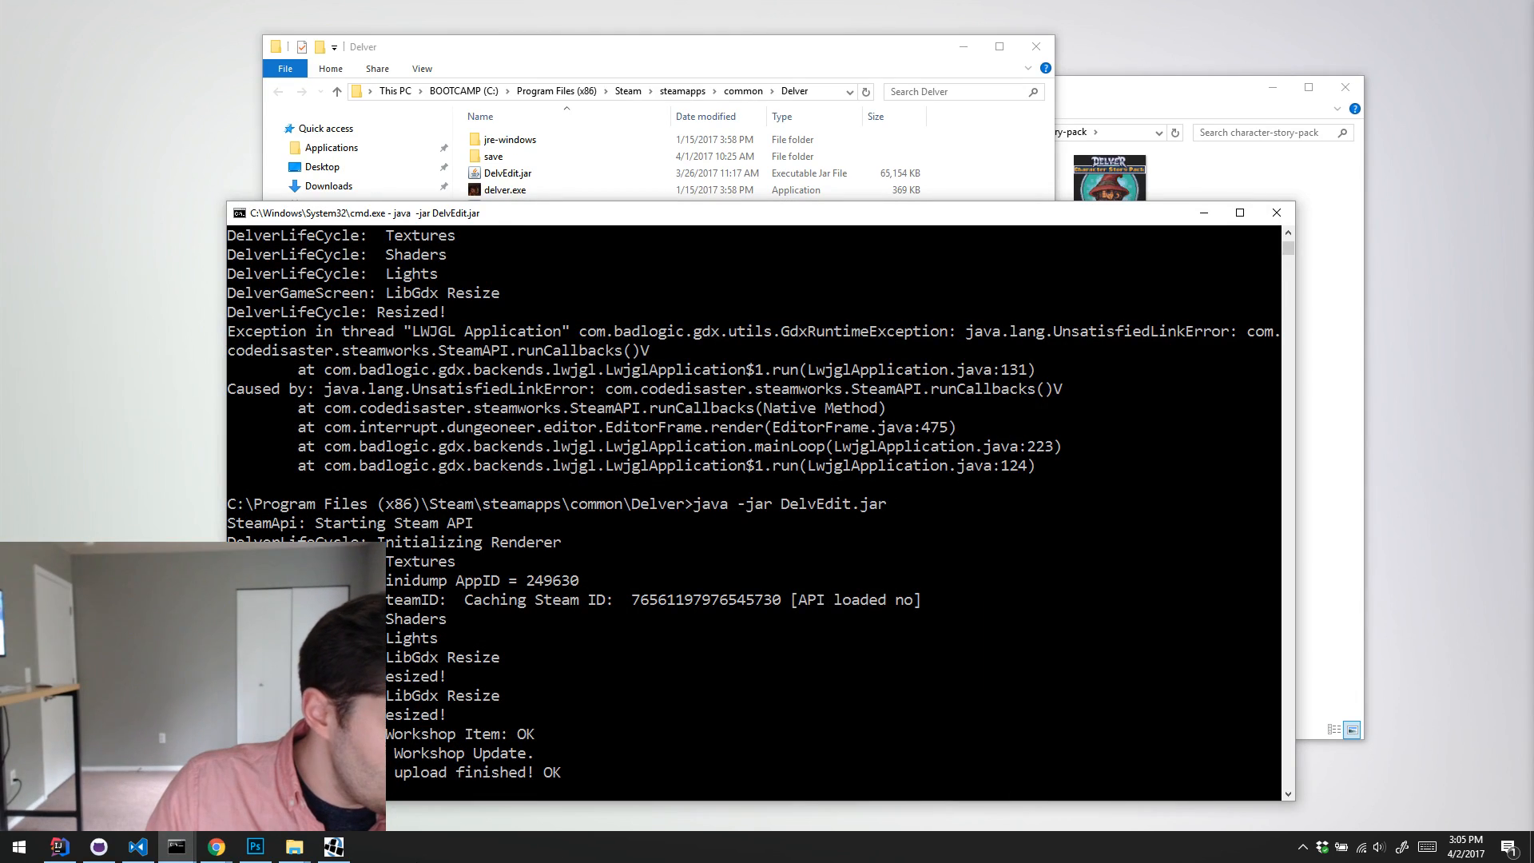
click(334, 846)
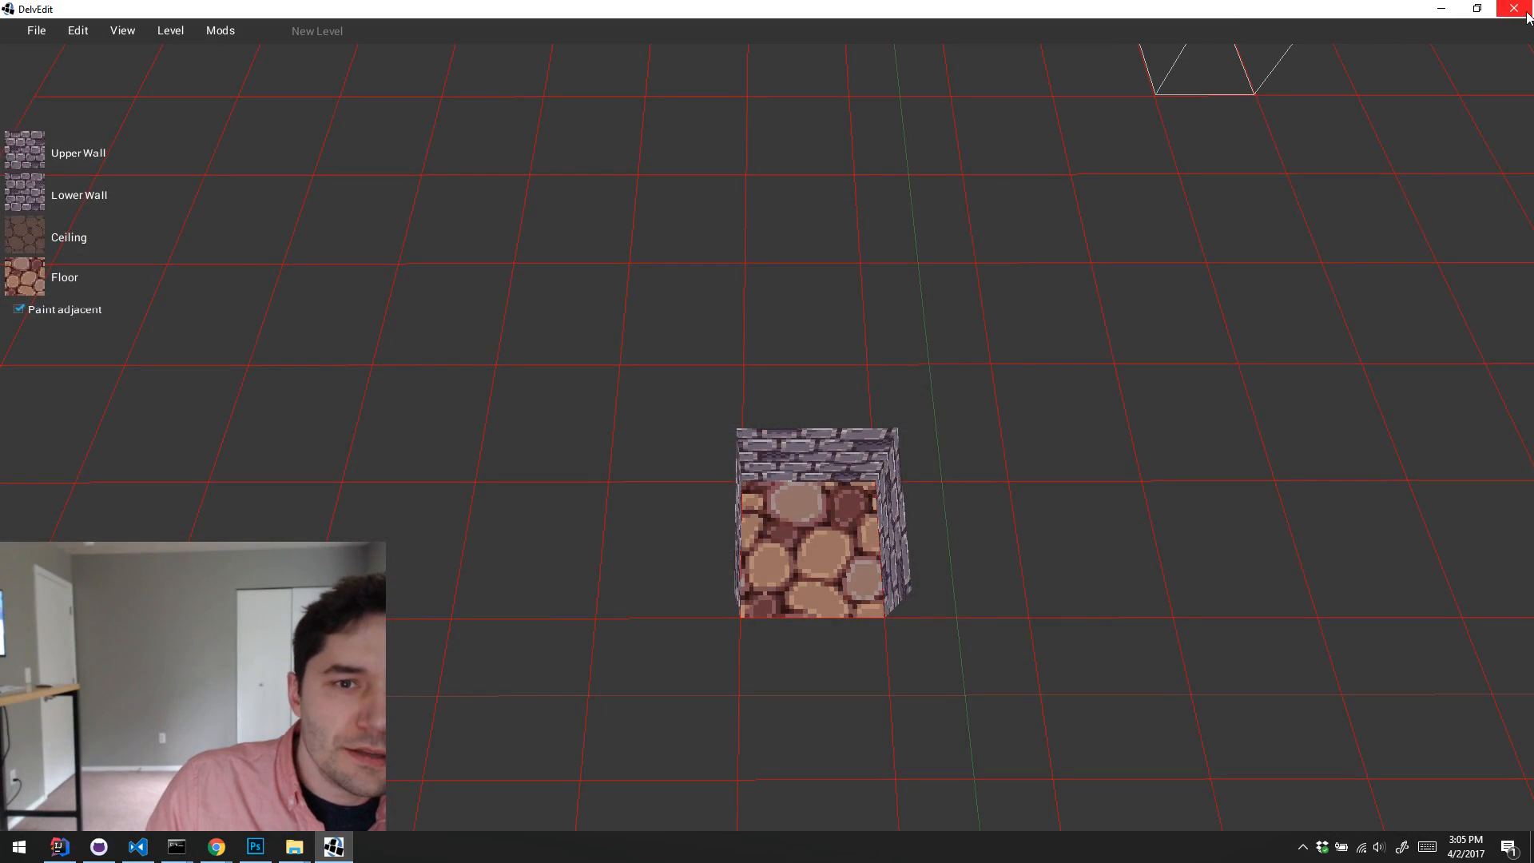
click(1514, 8)
Step: Switch to Steam and open your own Workshop files from the Steam Workshop home page
click(1303, 846)
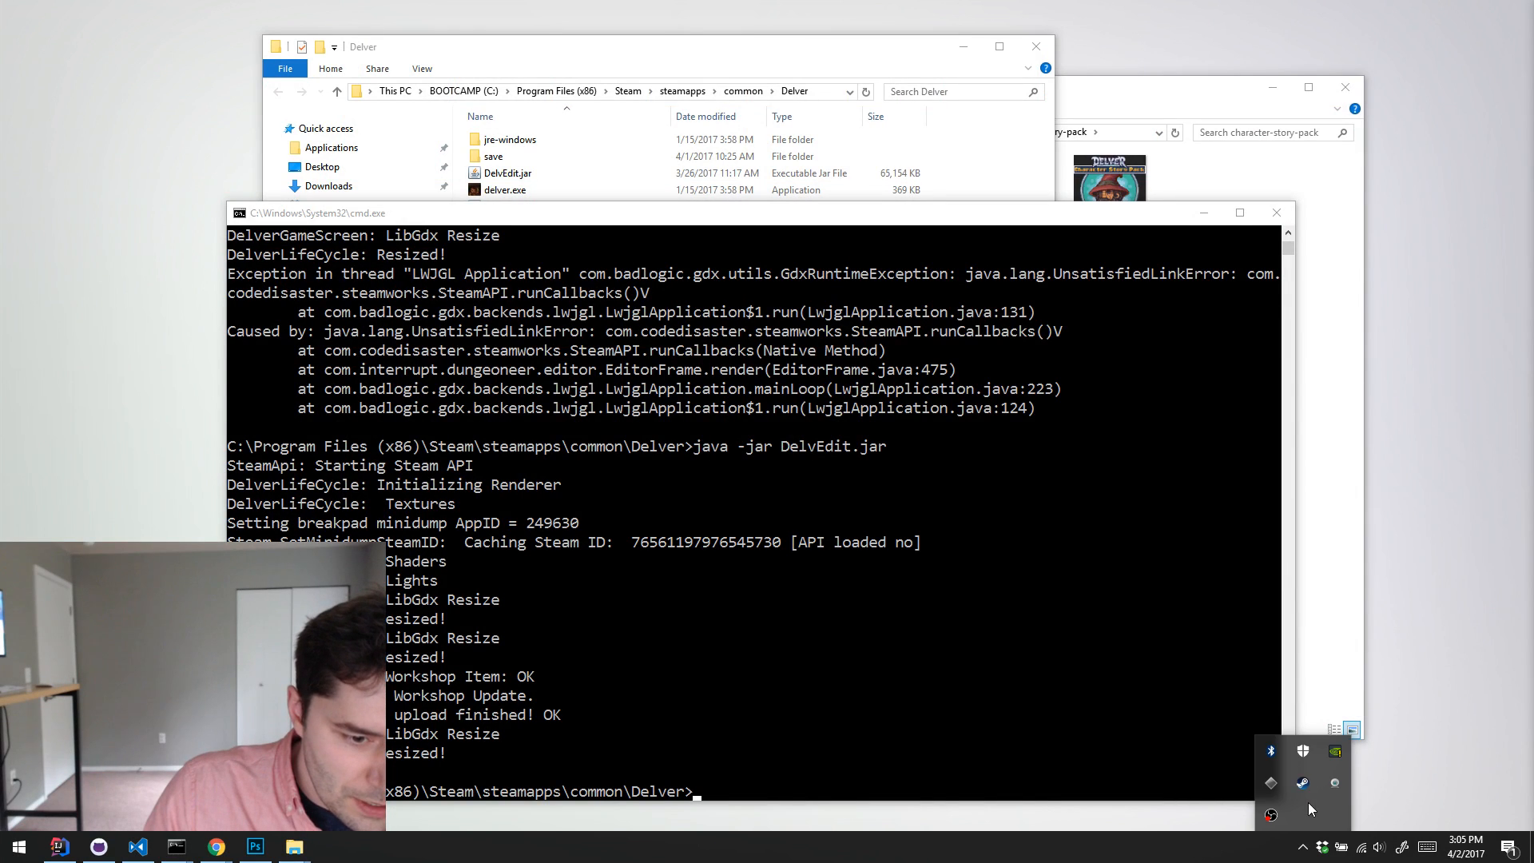
click(1302, 783)
mouse_move(266, 61)
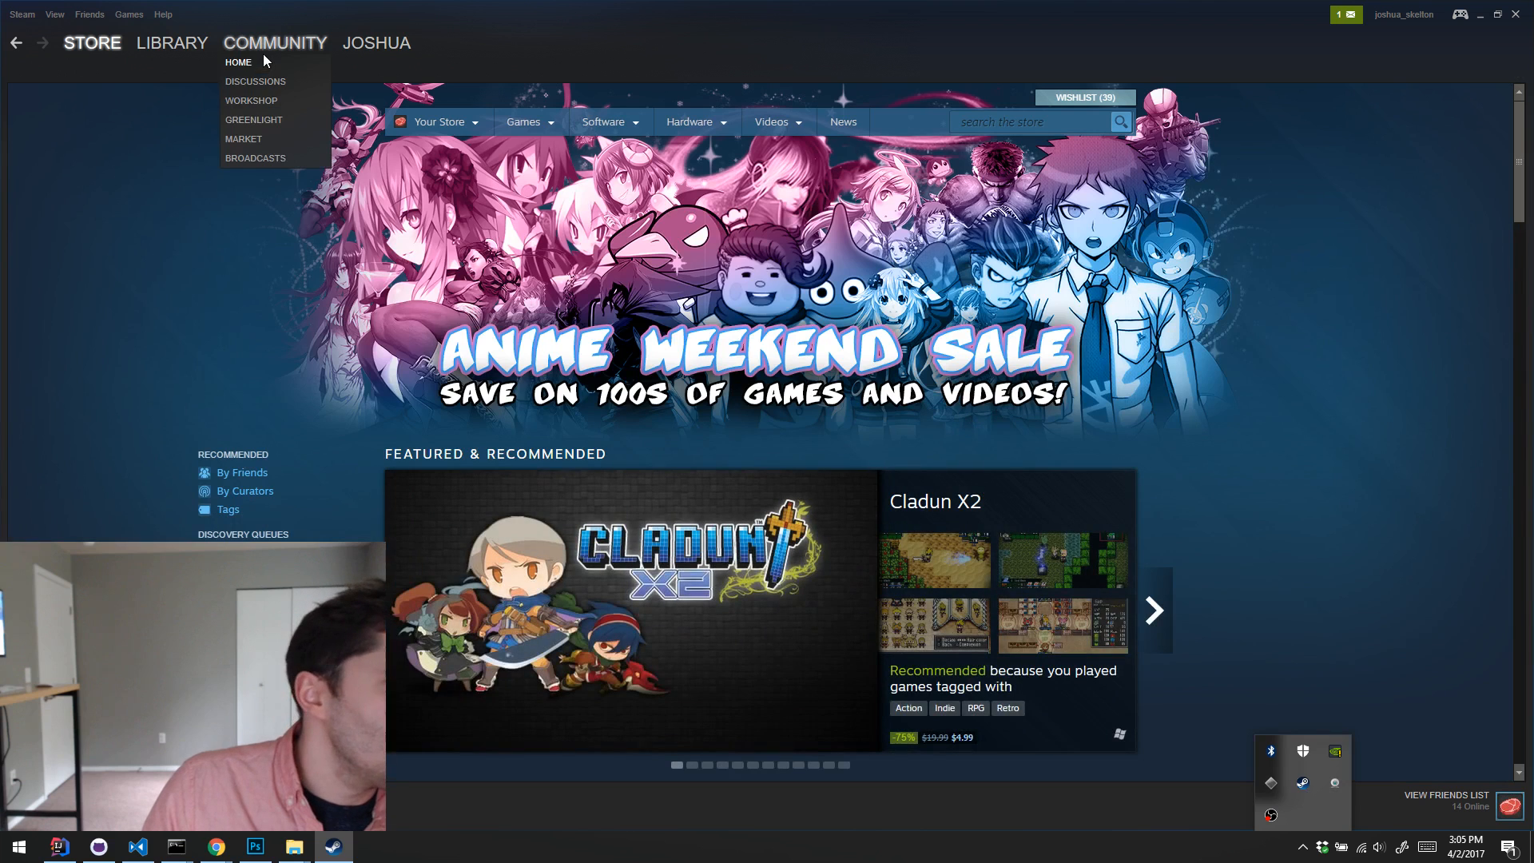
click(270, 103)
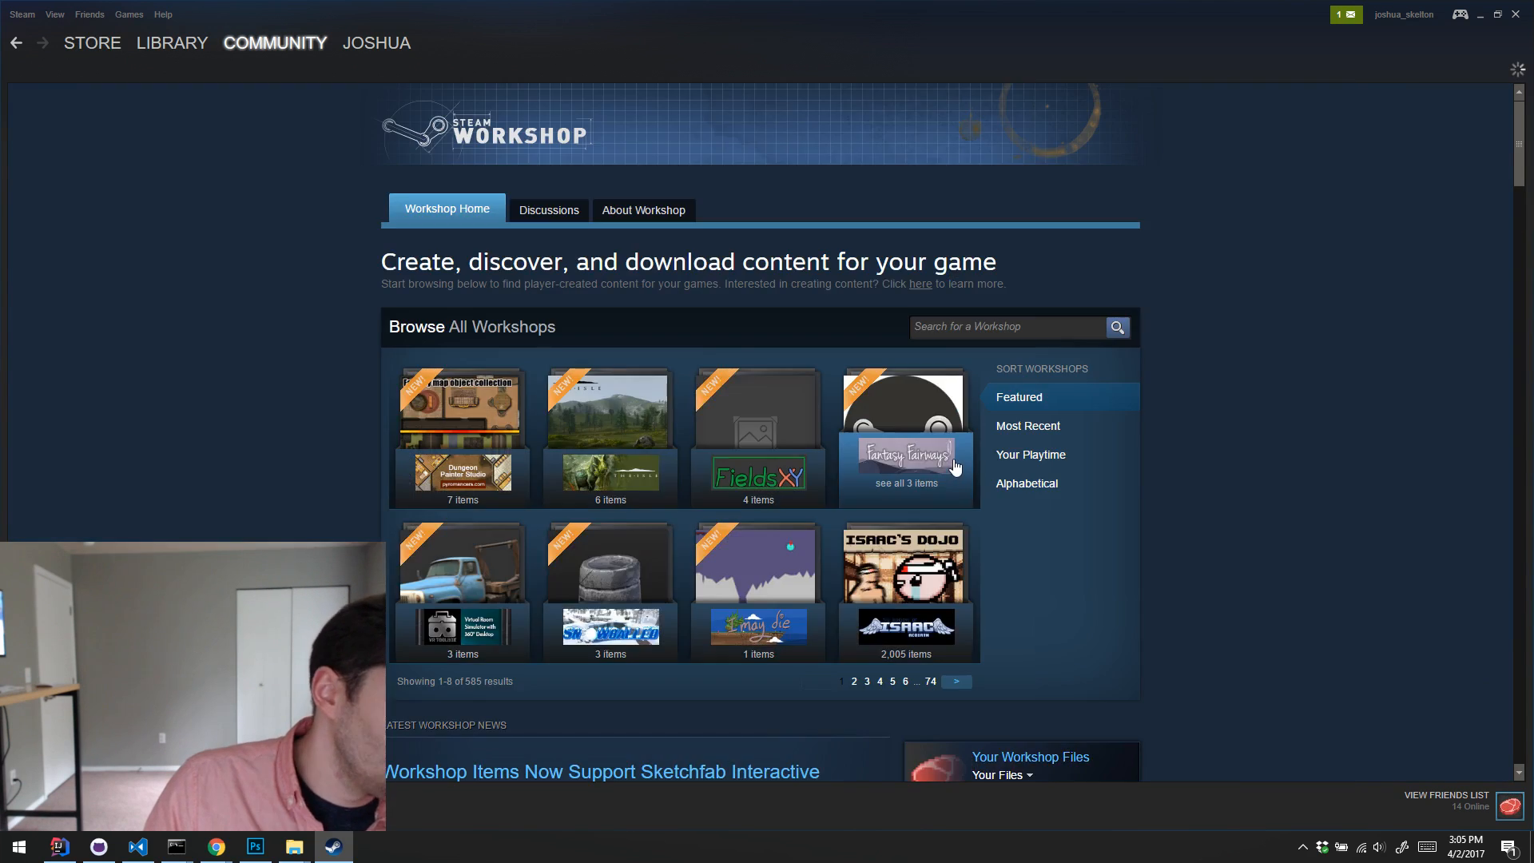
scroll(984, 486, down, 5)
click(1000, 382)
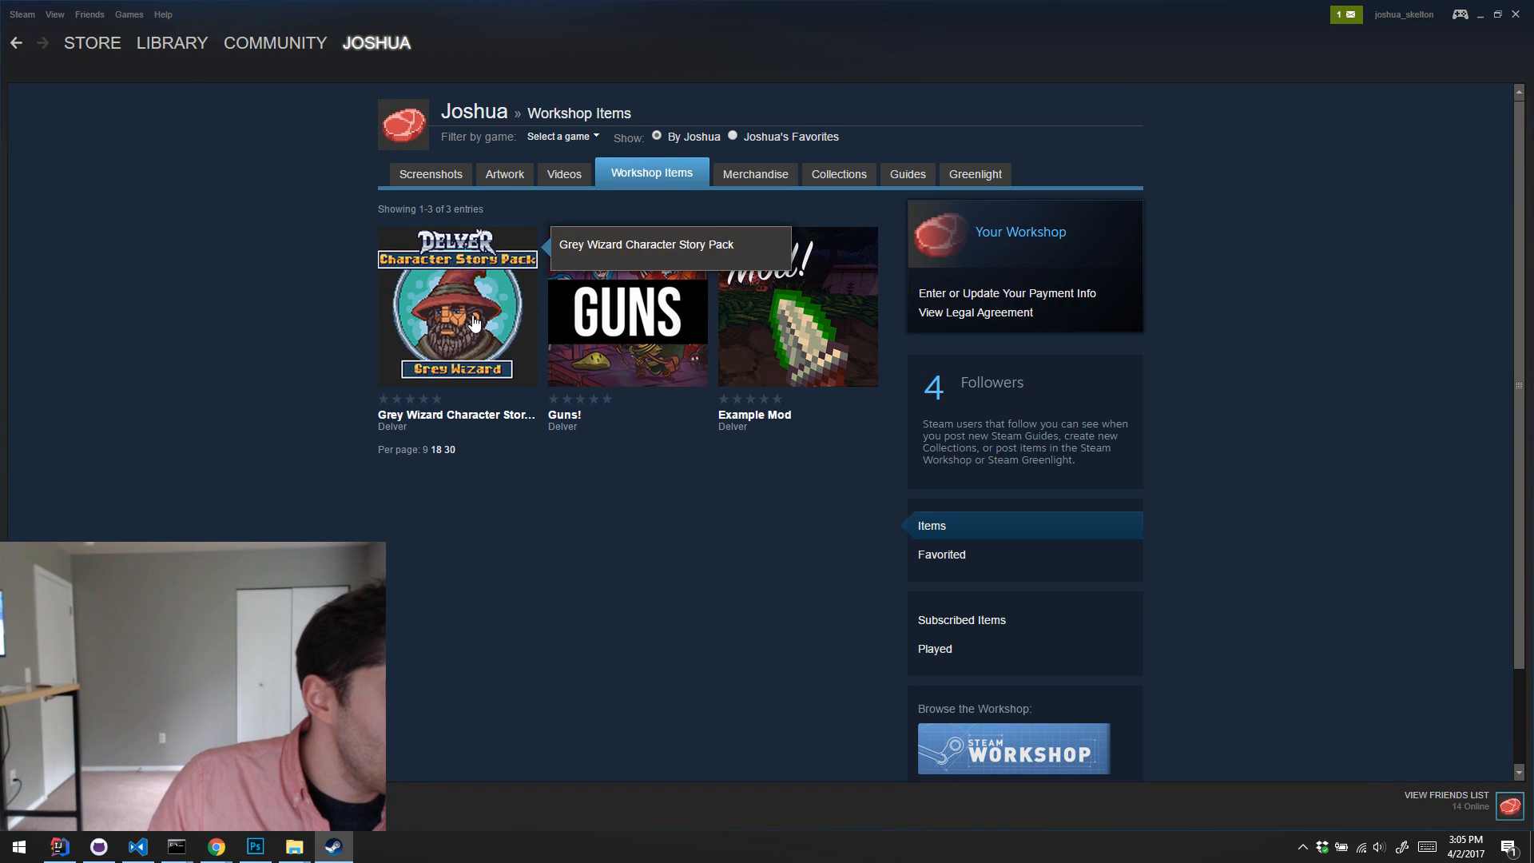
Step: Open the Grey Wizard Character Story Pack Workshop item and examine its preview, visibility, description and owner controls
click(473, 321)
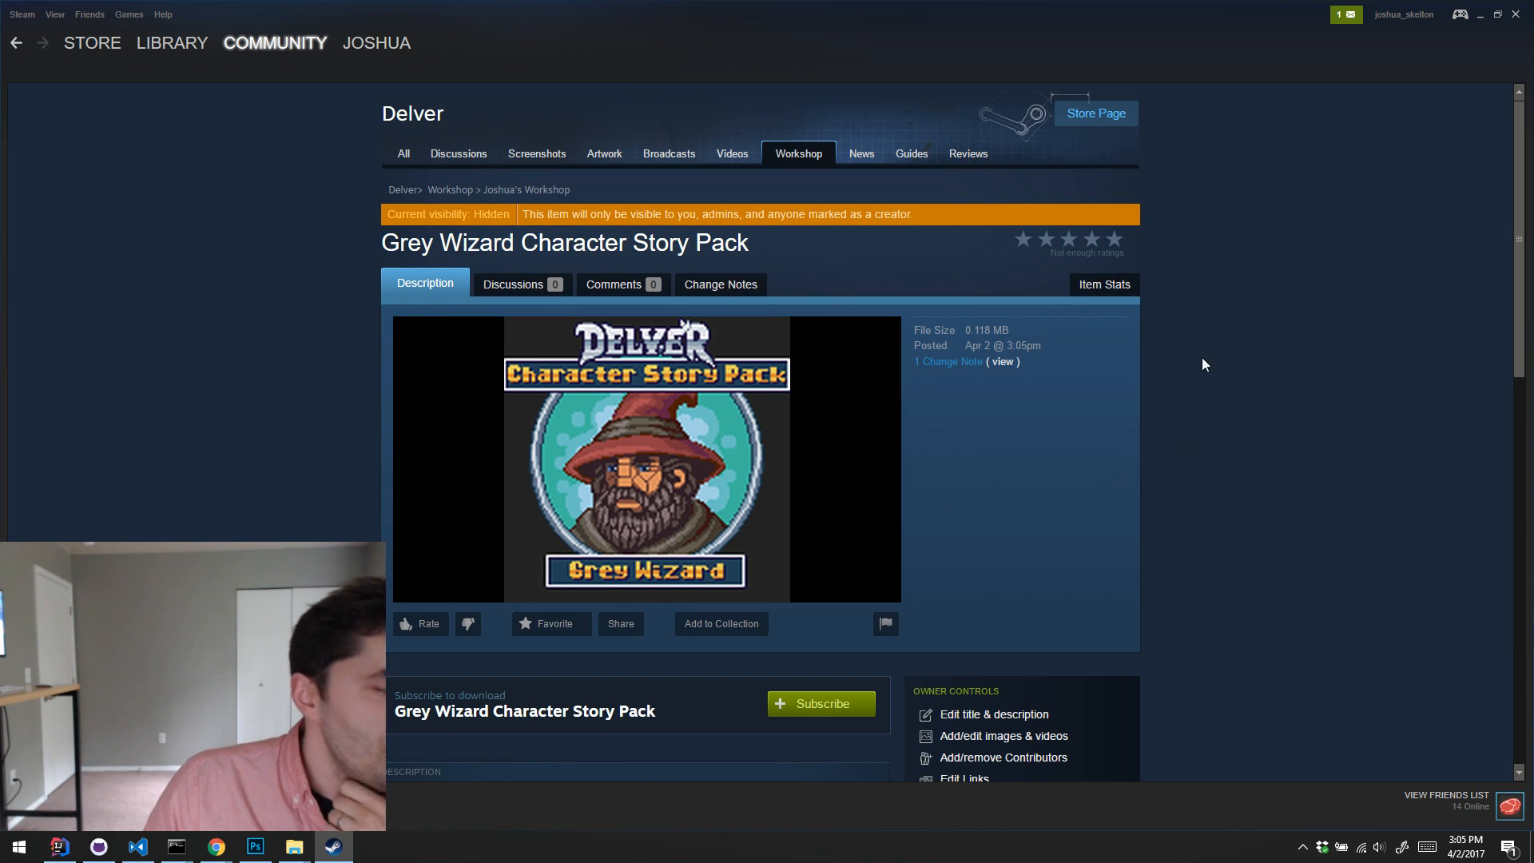
scroll(695, 438, down, 5)
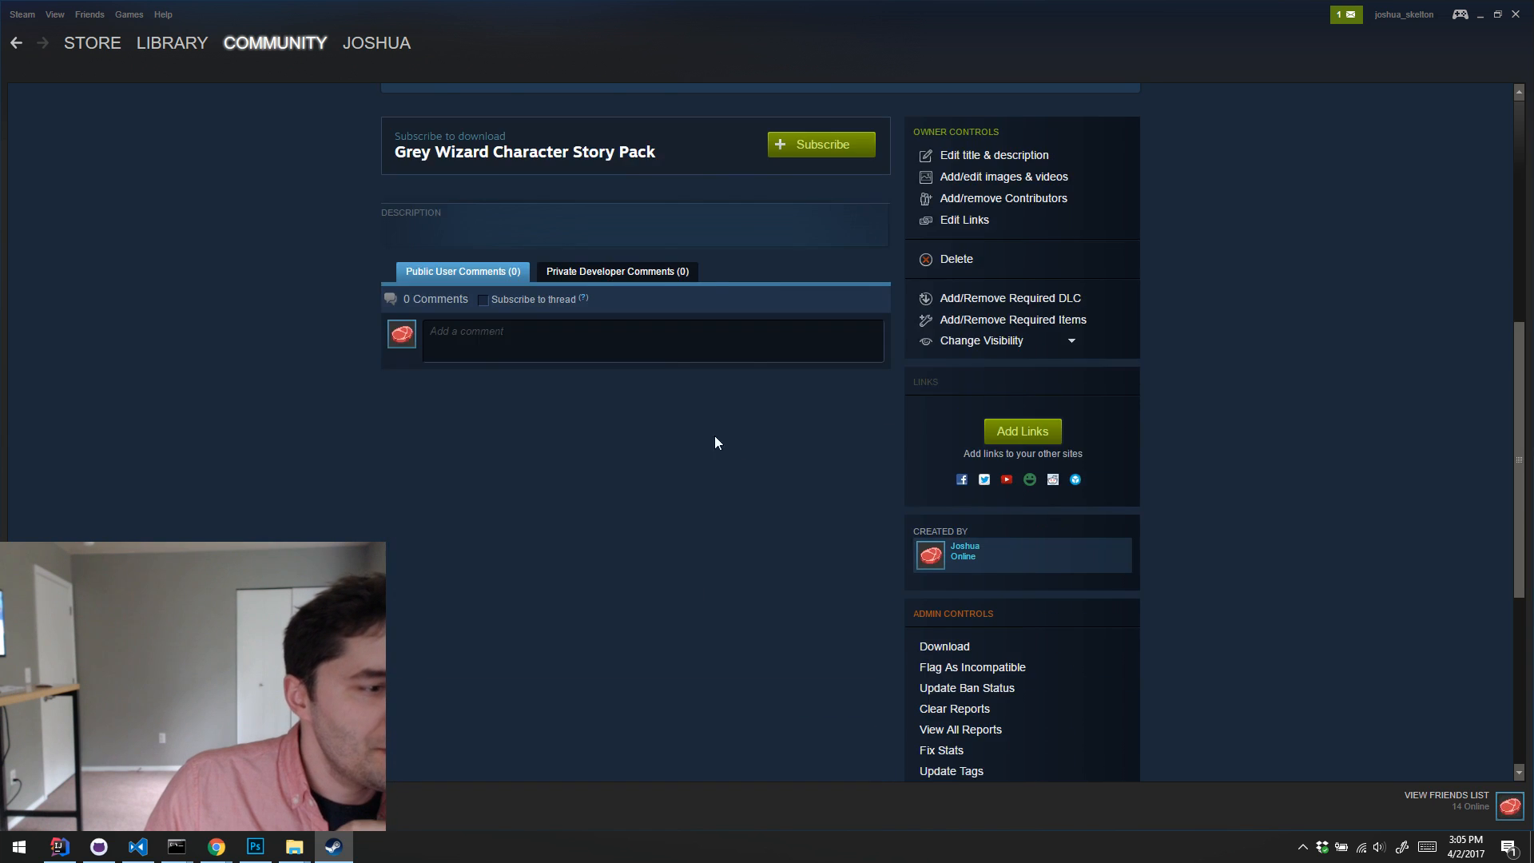
scroll(751, 448, up, 5)
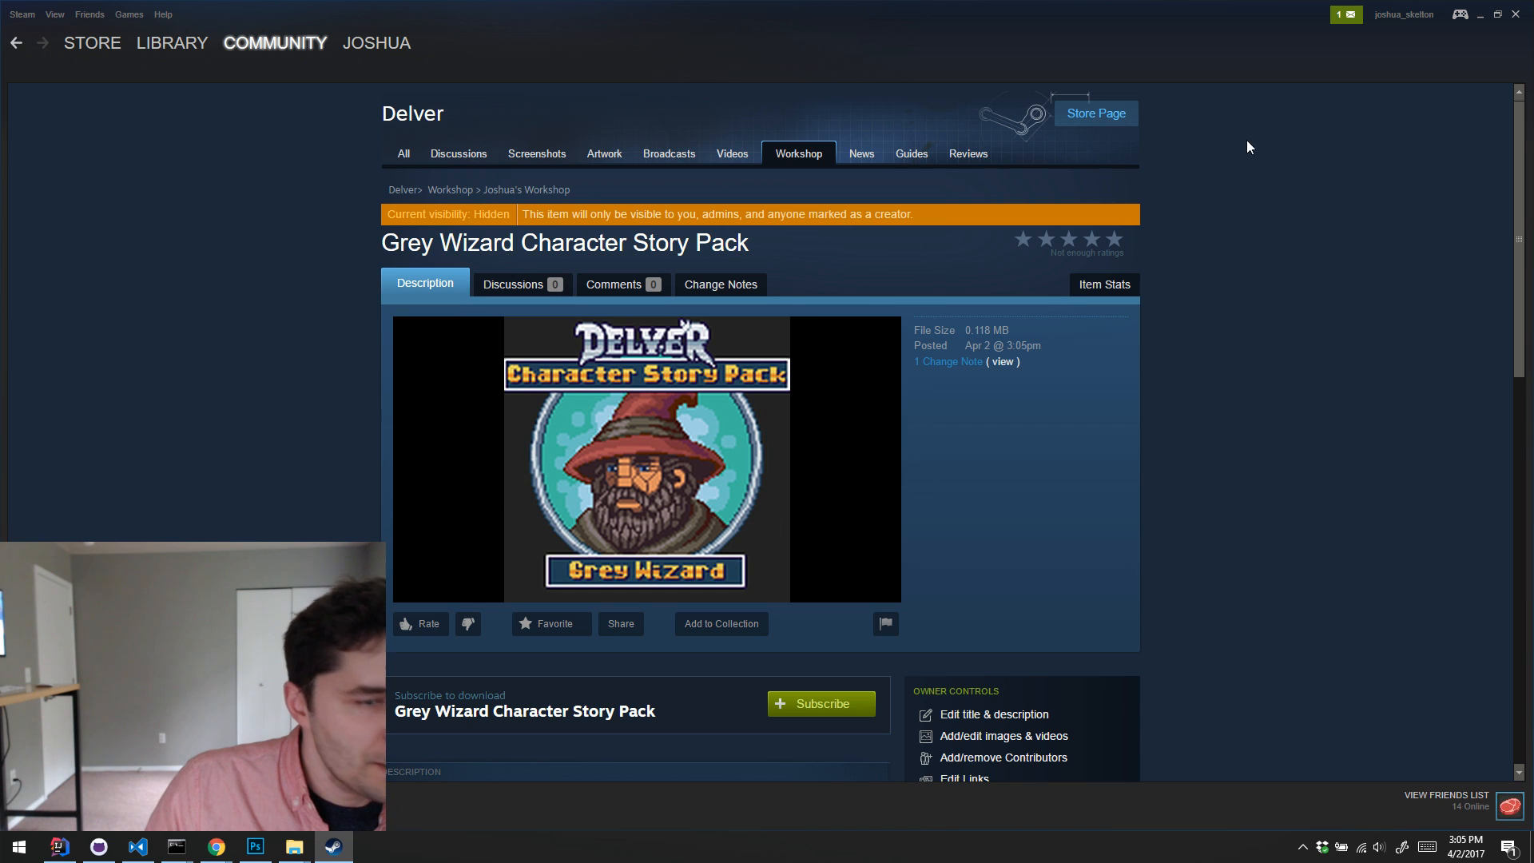
Step: Minimize Steam and move the command prompt window so that more of the Delver folder listing shows
click(1480, 14)
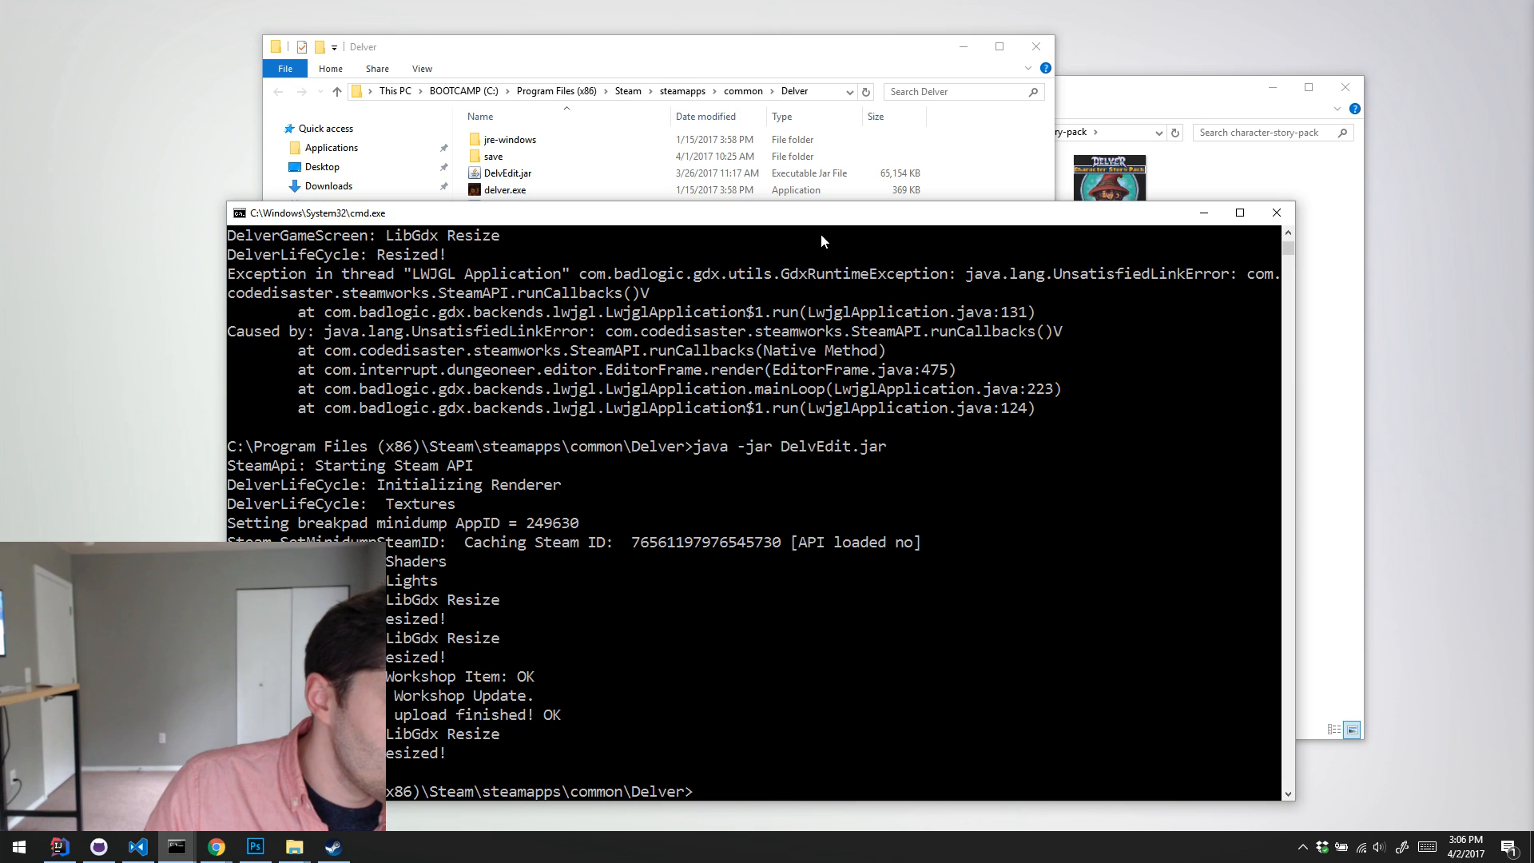
drag(854, 214, 758, 227)
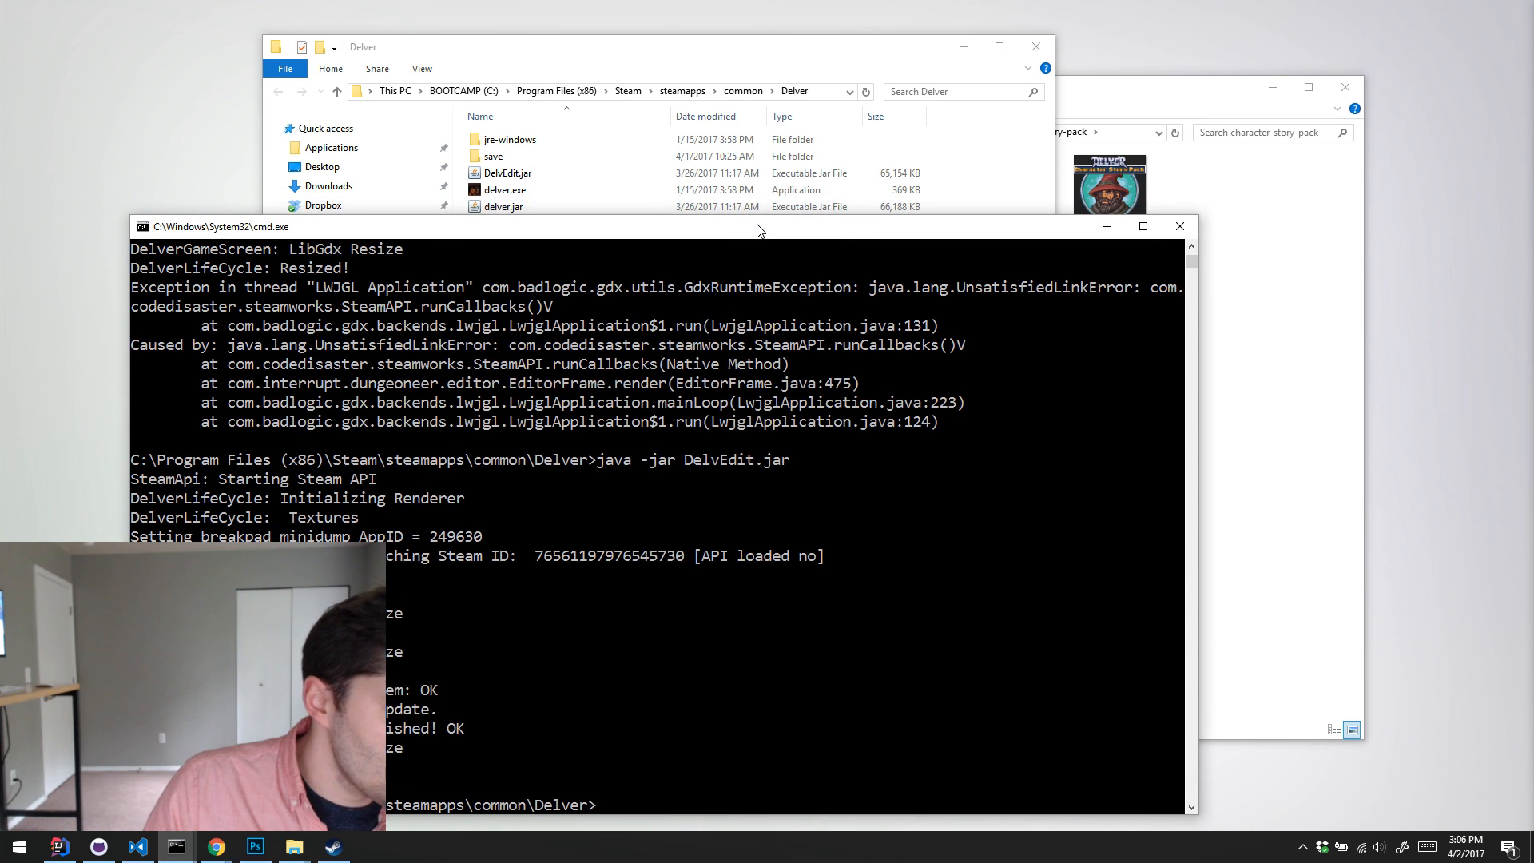
Step: Switch to Photoshop and undo the last edit to the black background of modPreview.psd
click(888, 588)
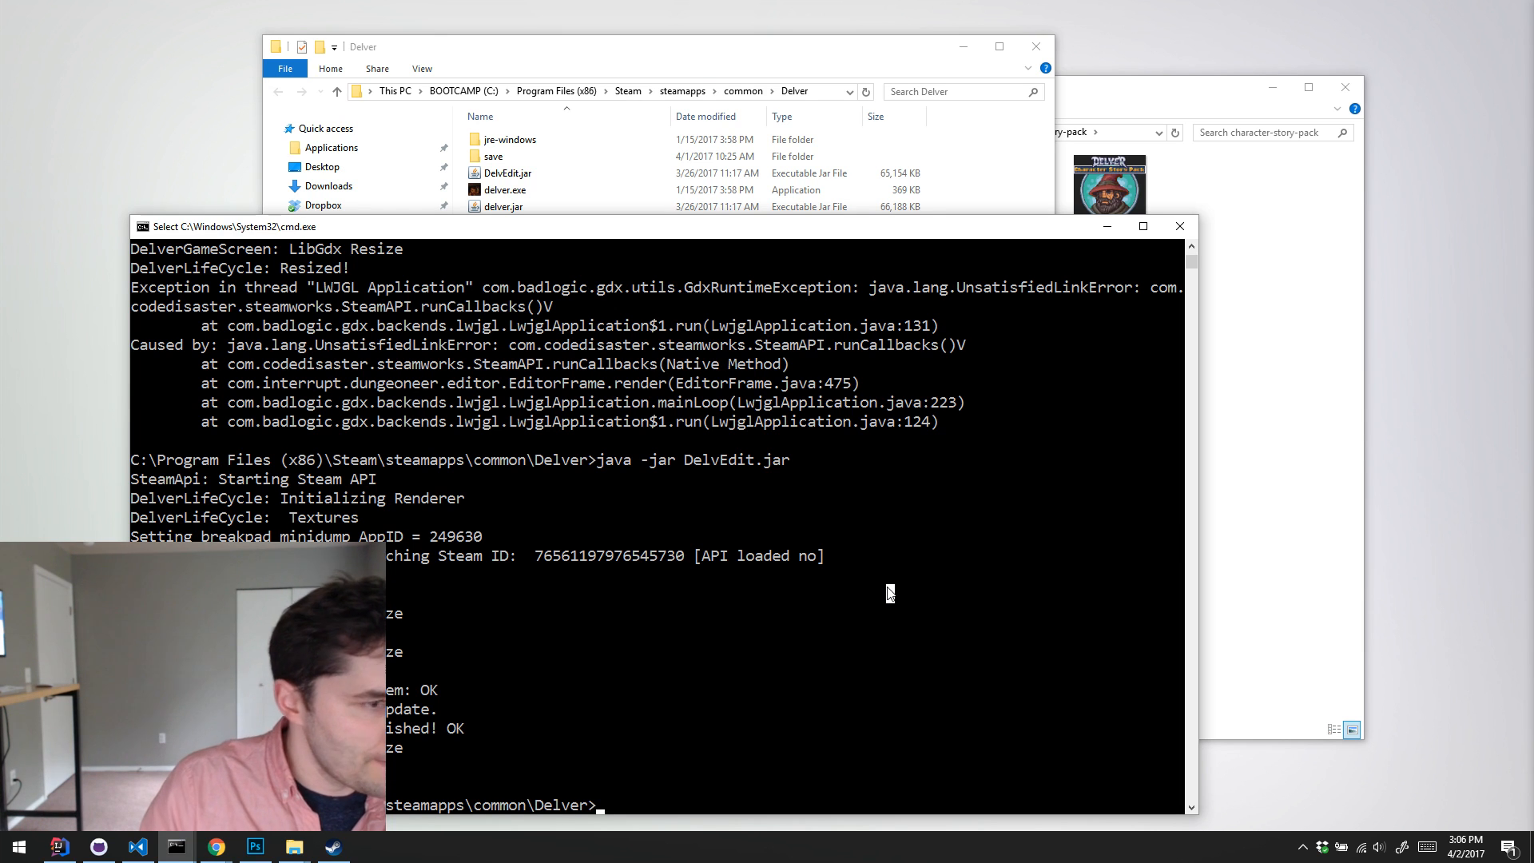
click(256, 846)
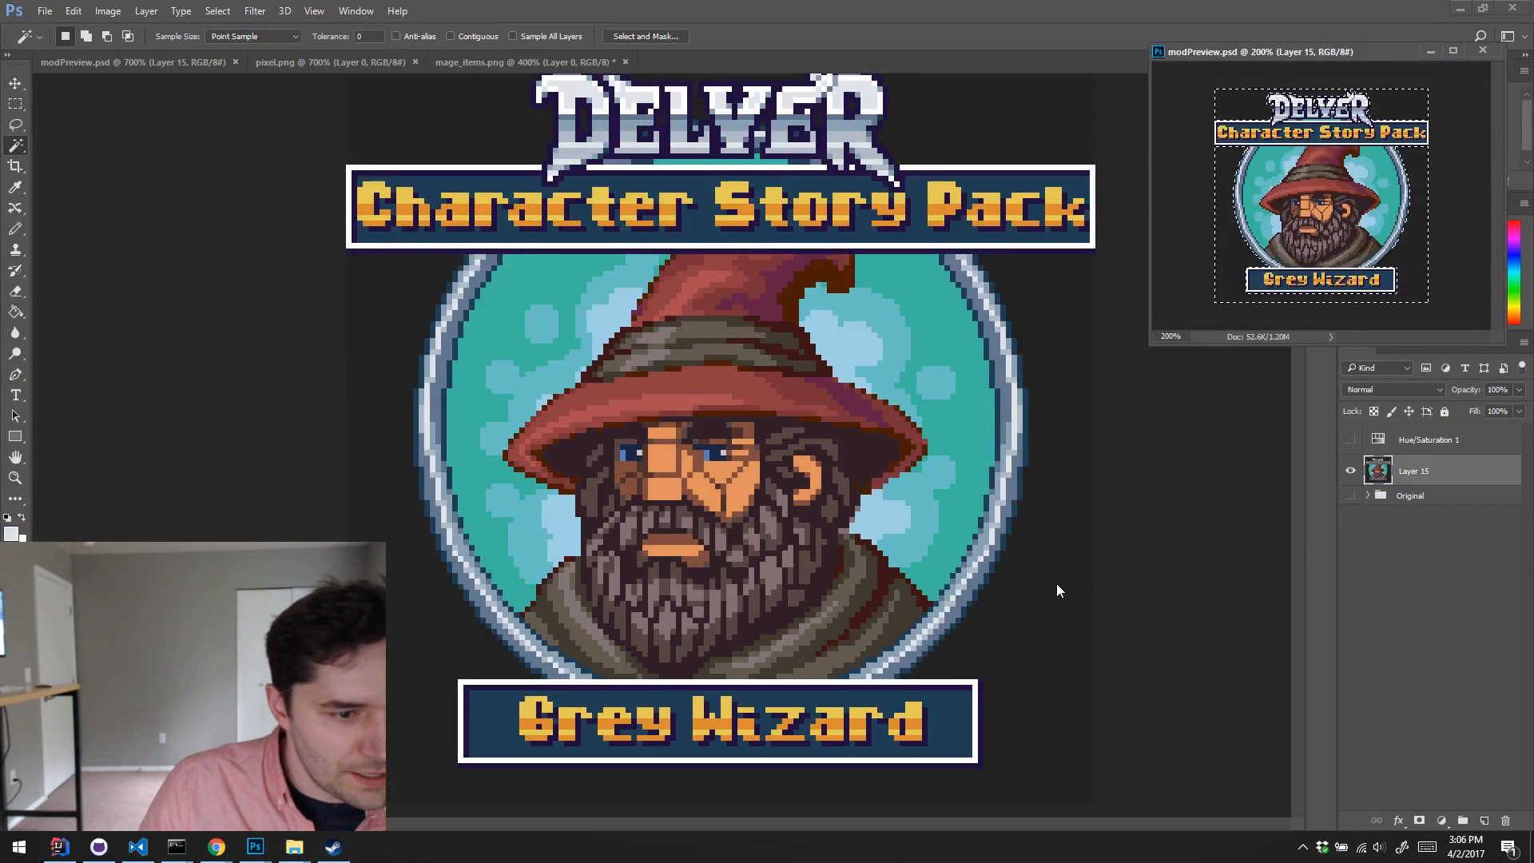
key(ctrl+z)
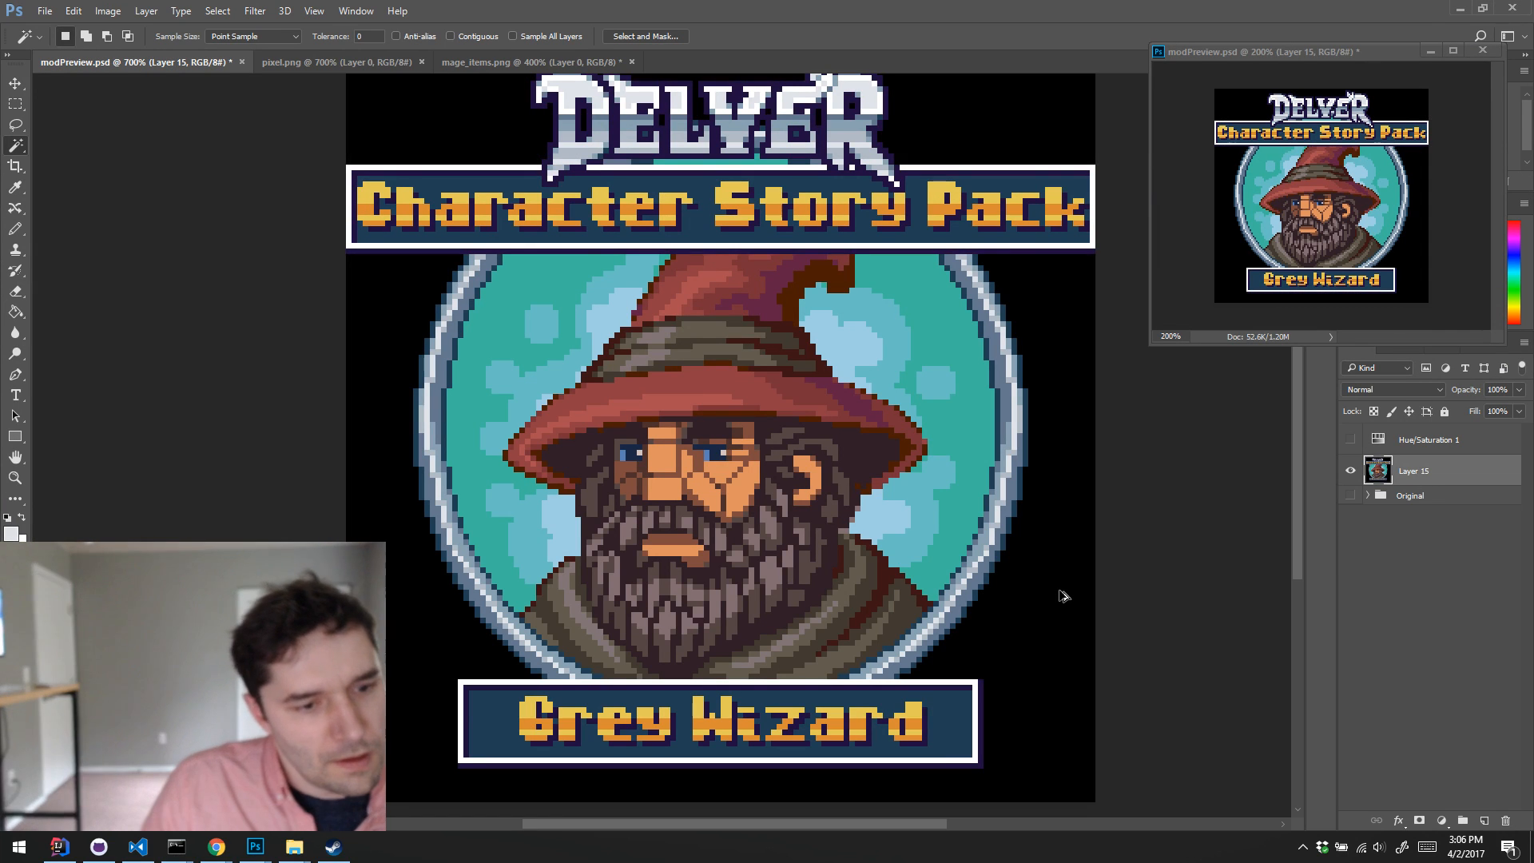
Step: Resize the preview image to 200 percent in width and height with Nearest Neighbor resampling
click(107, 10)
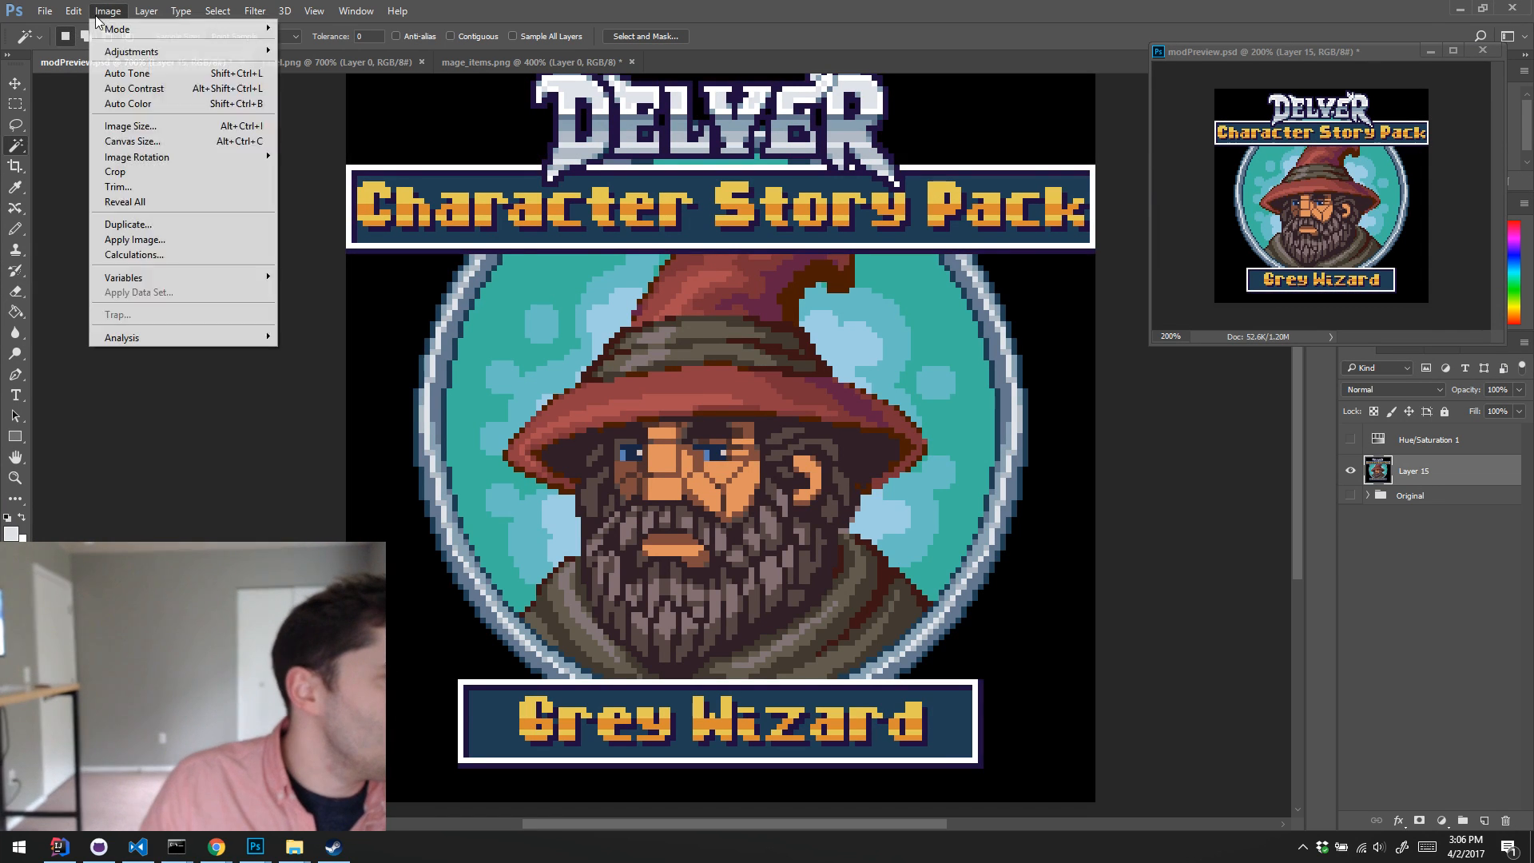
click(176, 127)
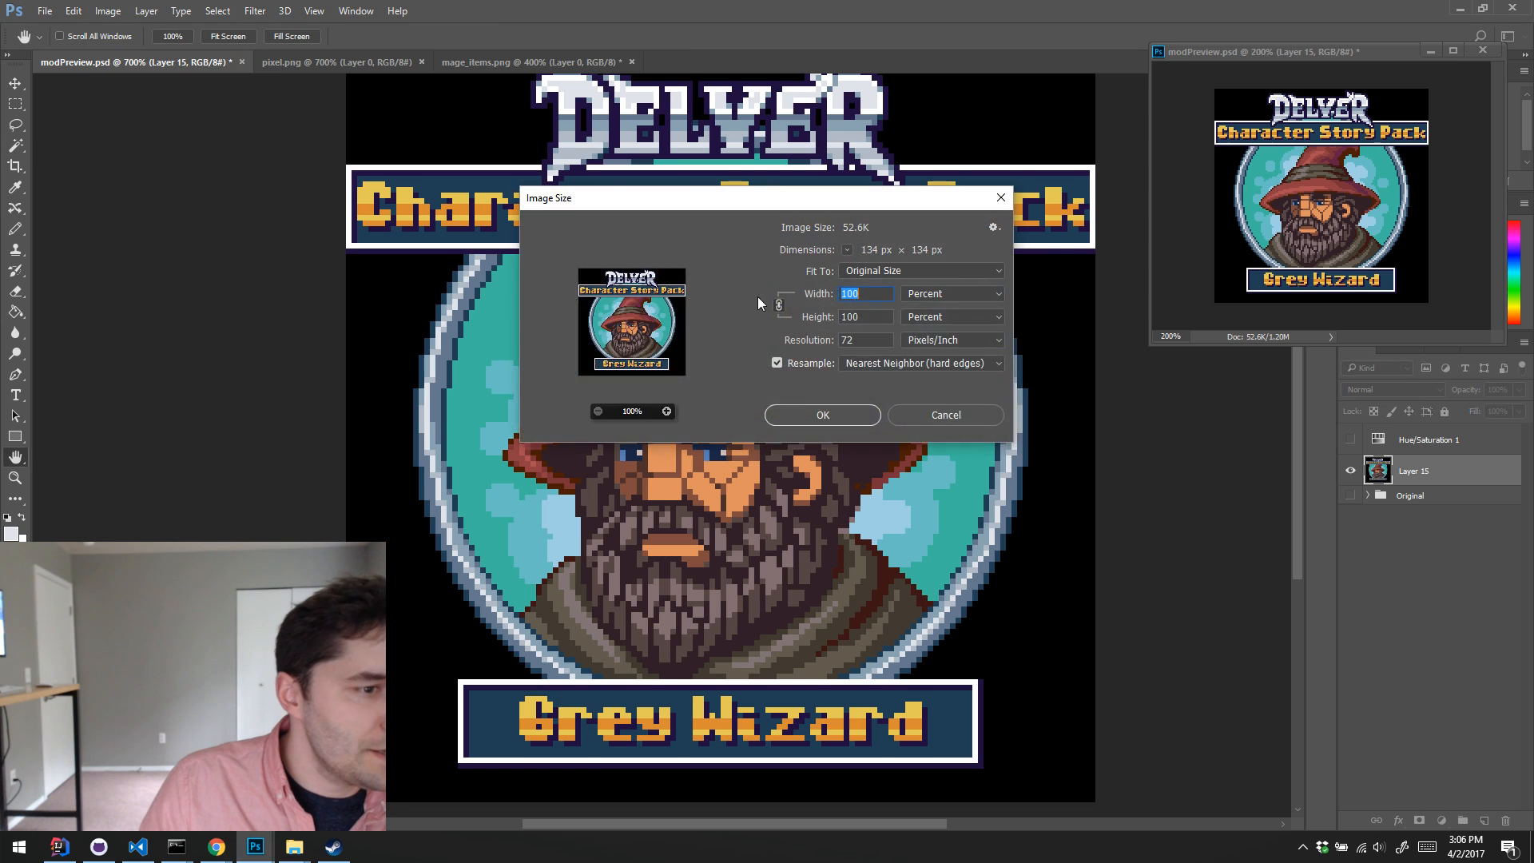
text(200)
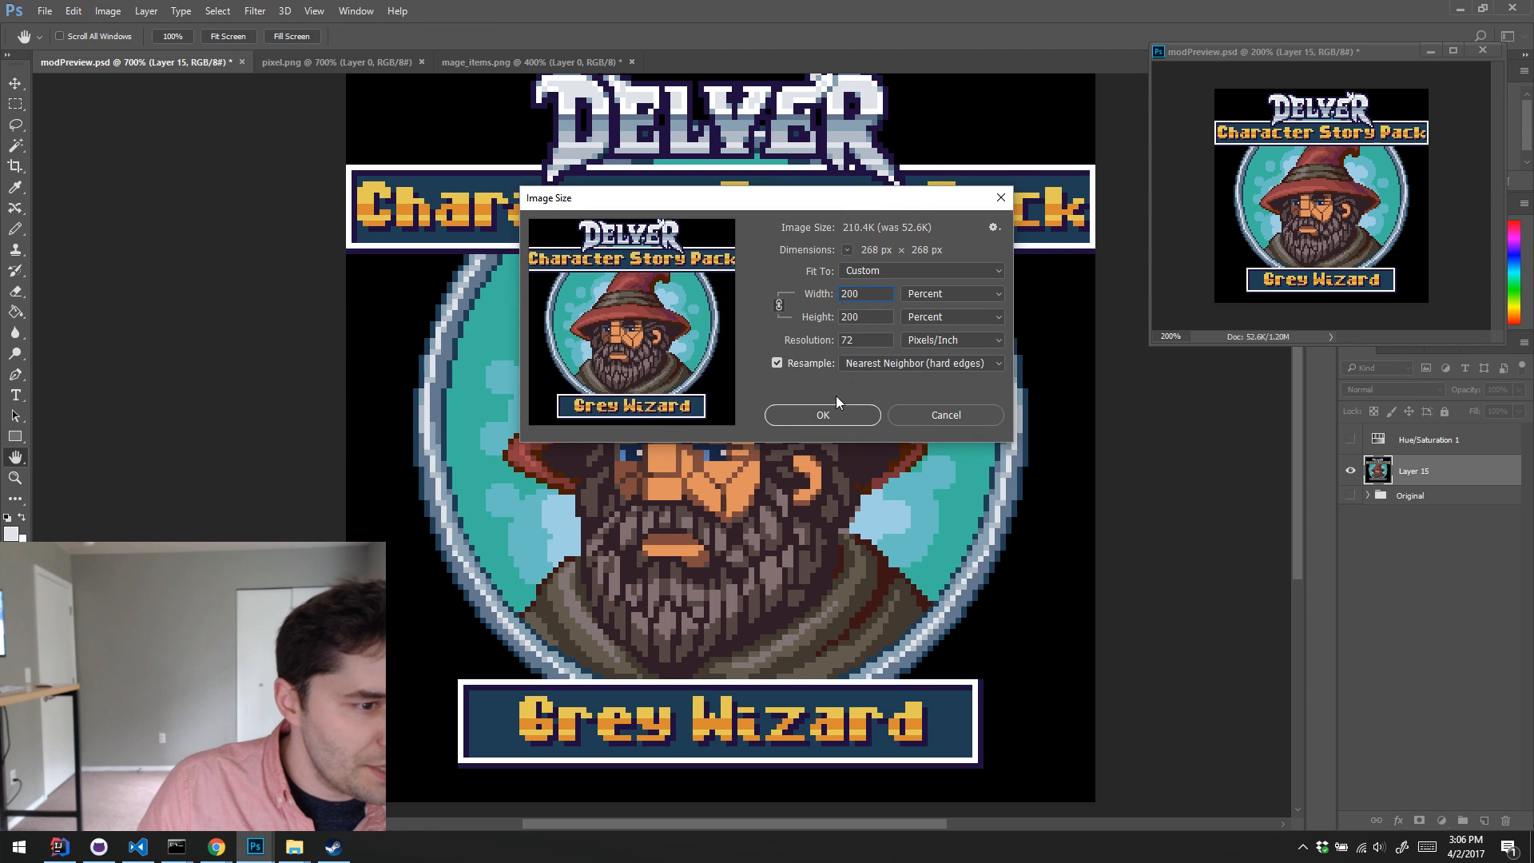
click(835, 414)
Step: Save the enlarged image as a PNG in the character-story-pack folder, replacing the existing modPreview.png
click(46, 12)
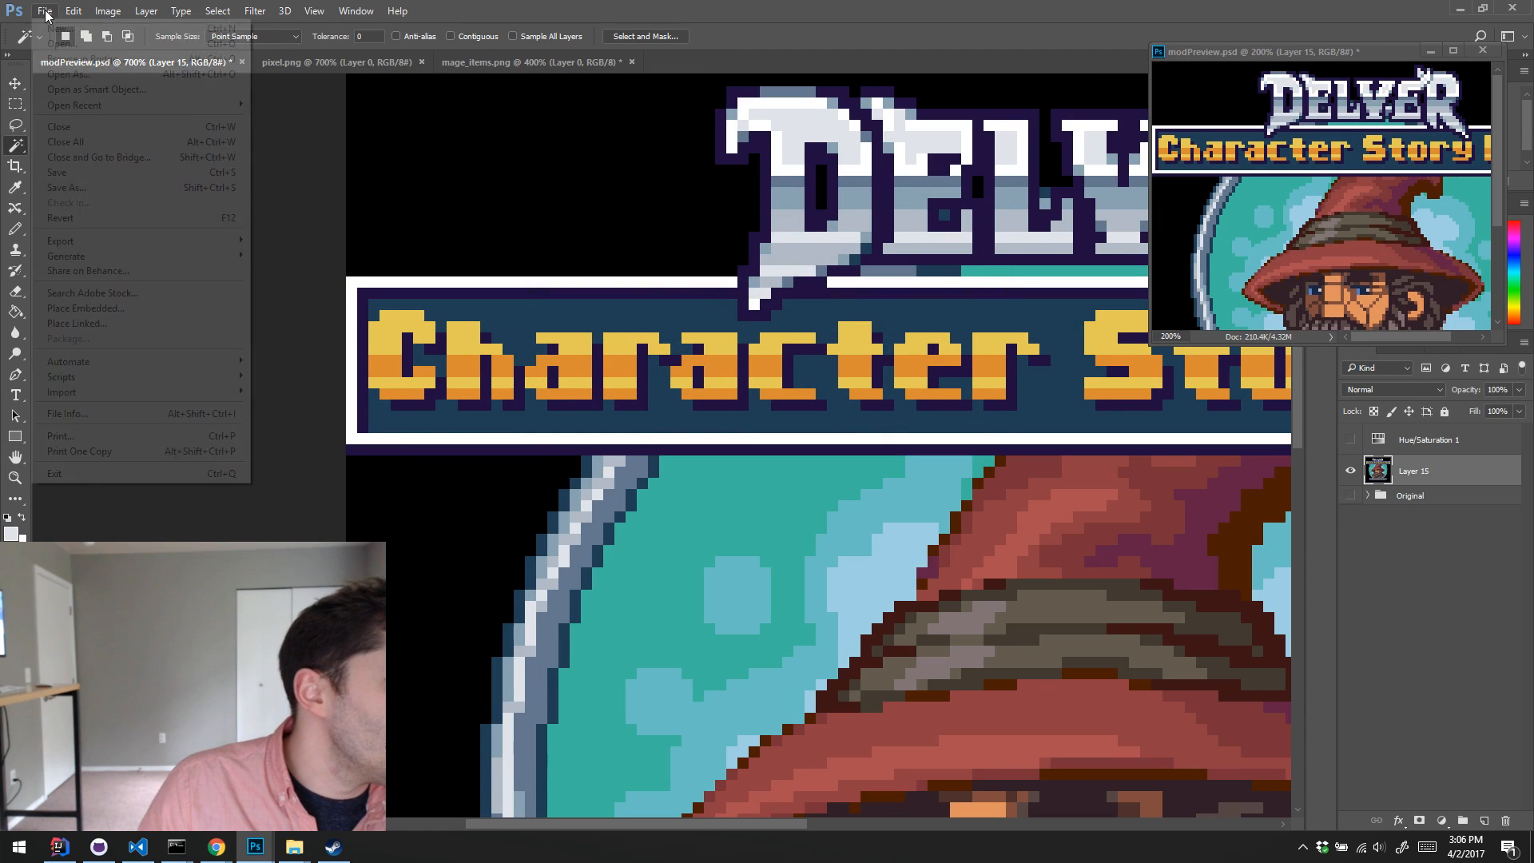
click(131, 189)
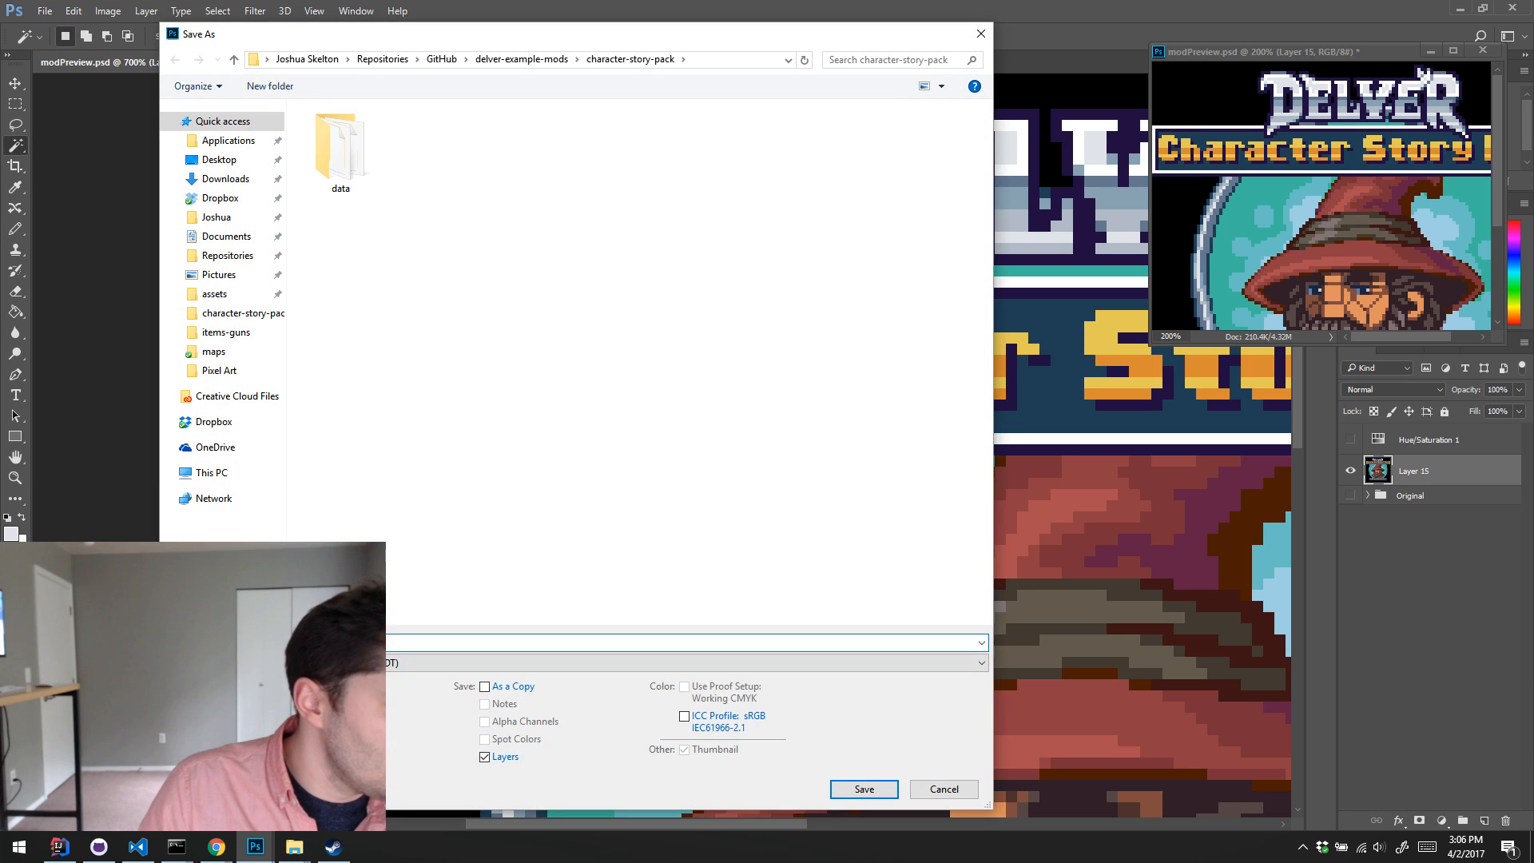
click(335, 663)
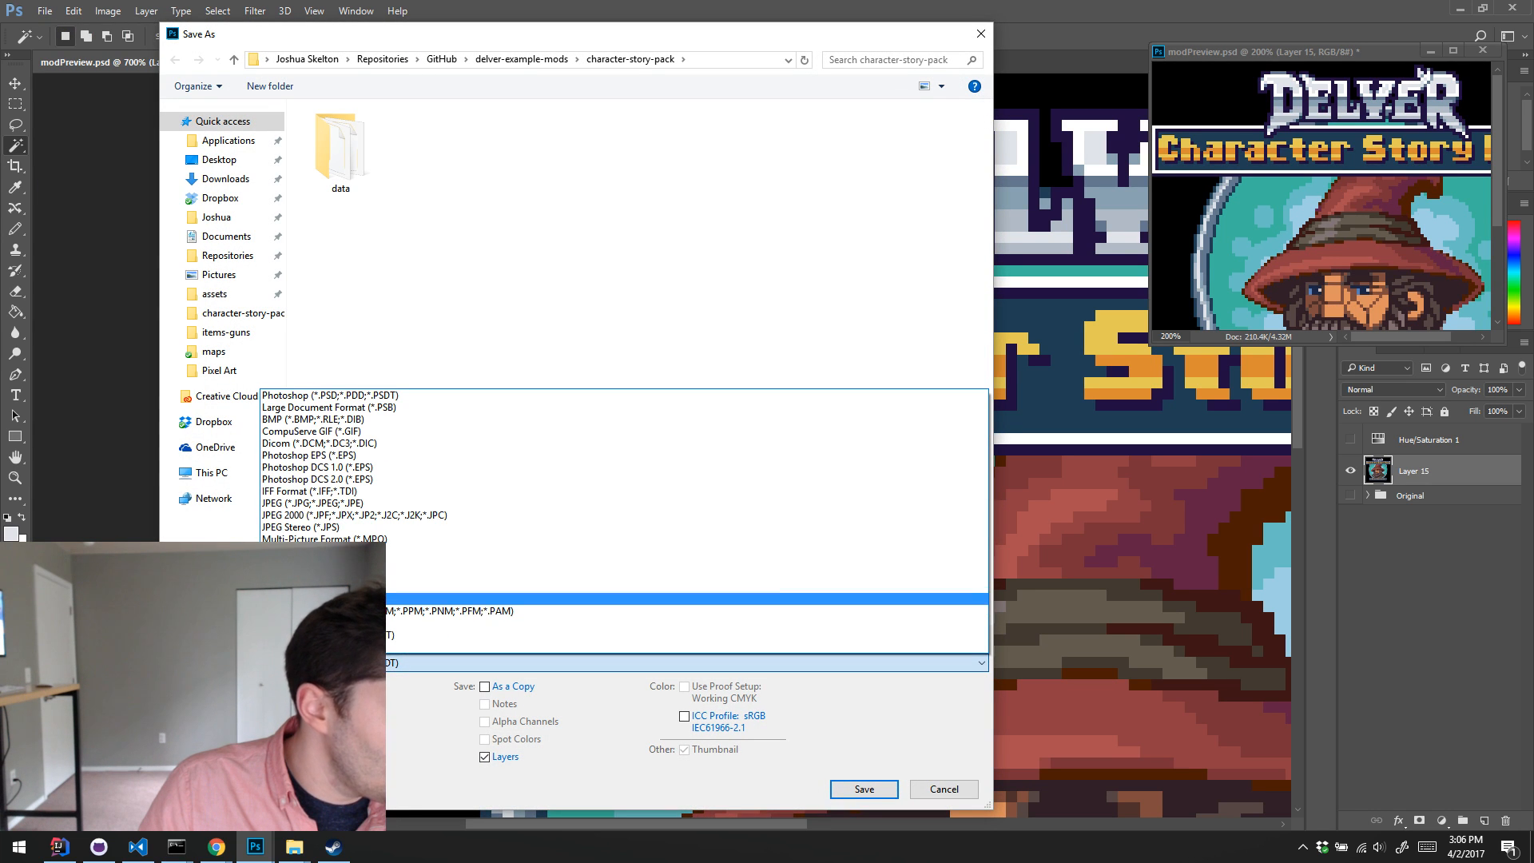
click(320, 599)
double_click(513, 147)
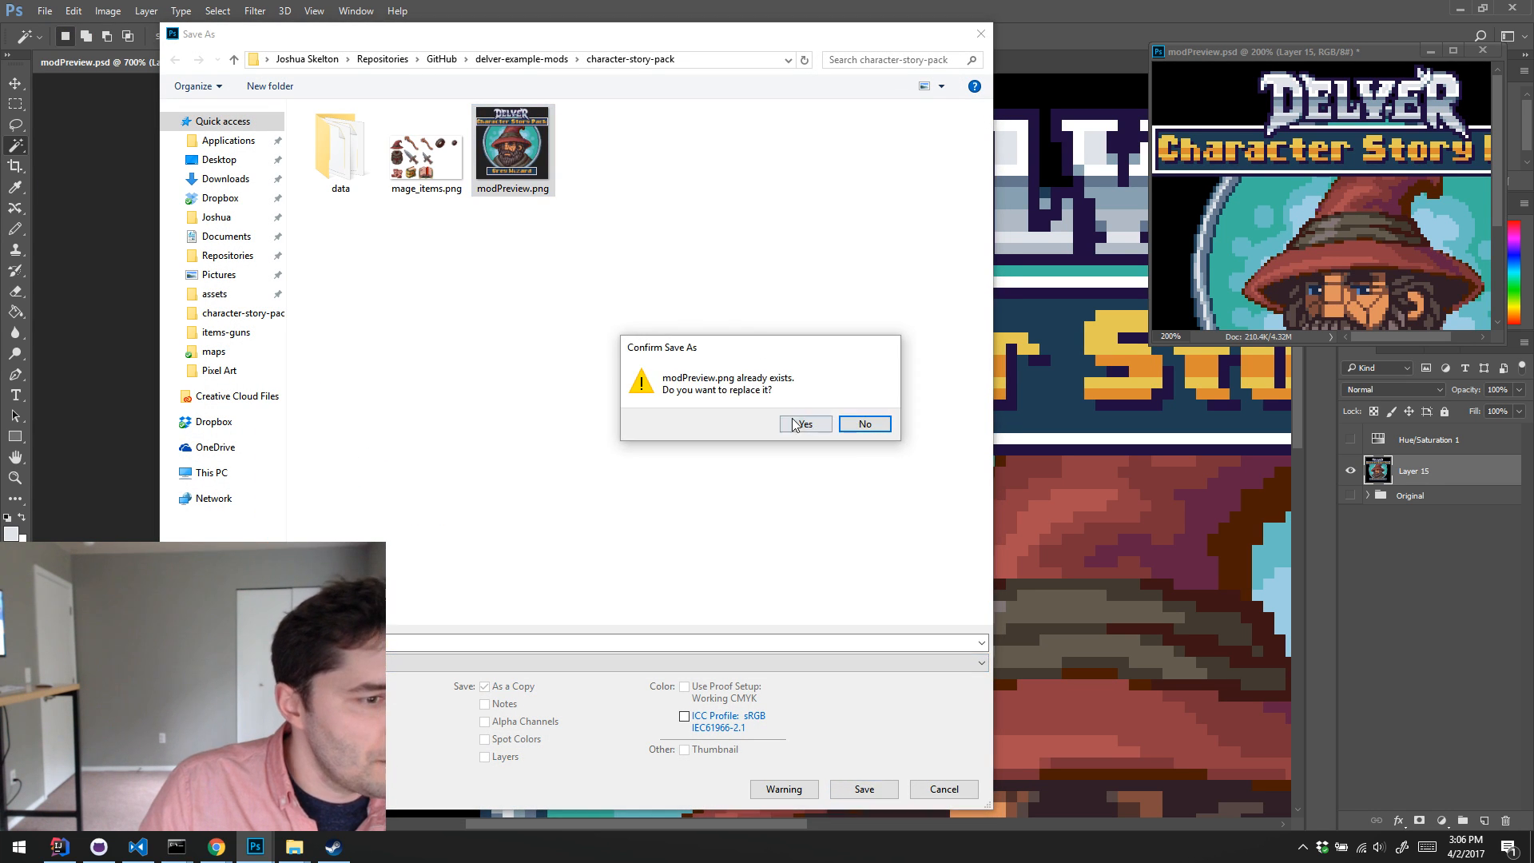
click(794, 424)
click(796, 301)
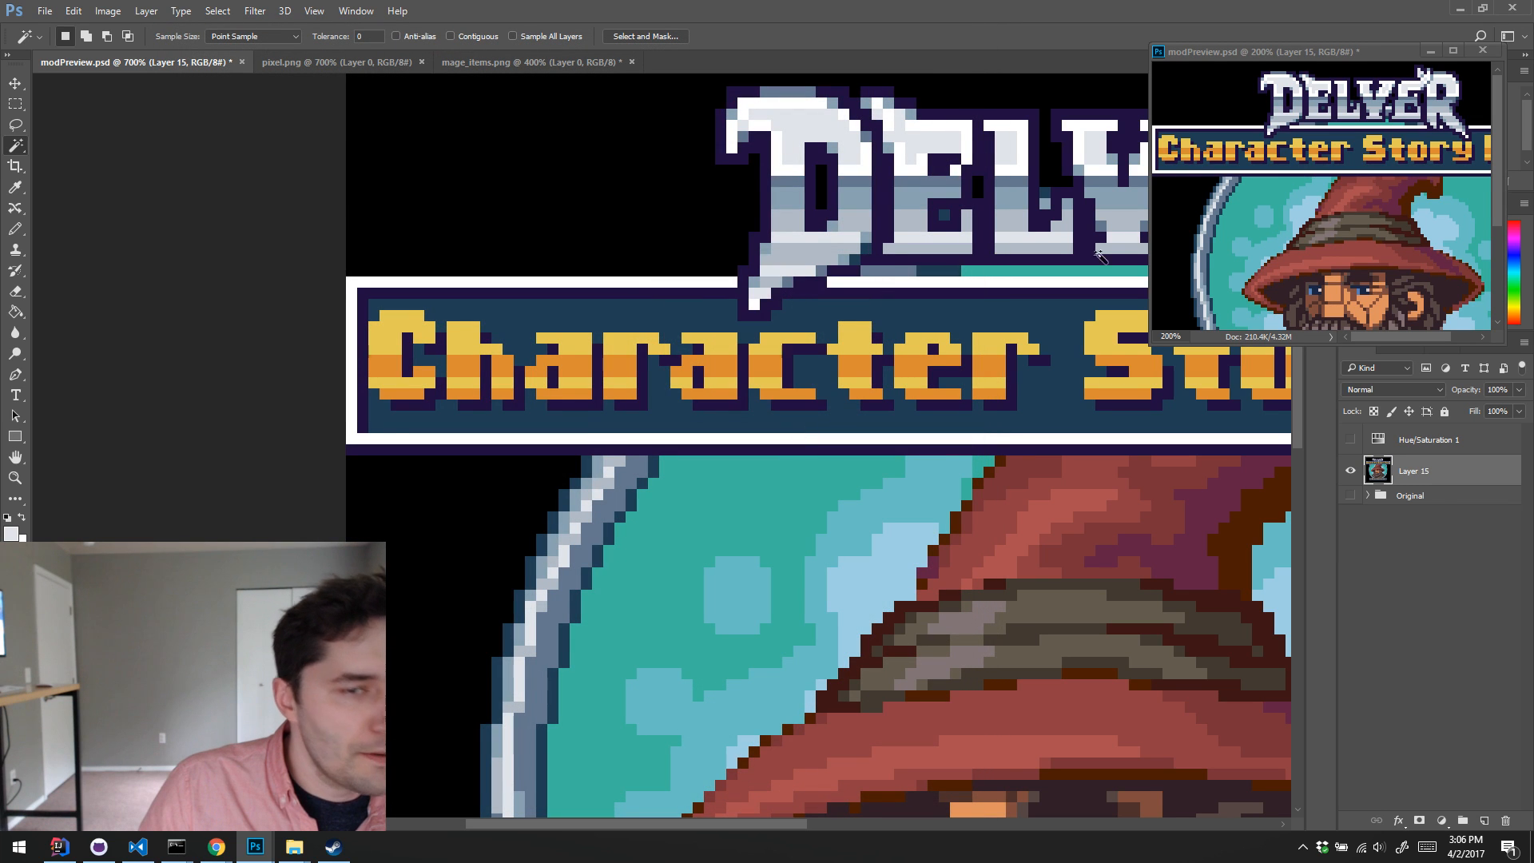
Step: Minimize Photoshop and bring up the character-story-pack folder to check modInfo.json
click(1459, 9)
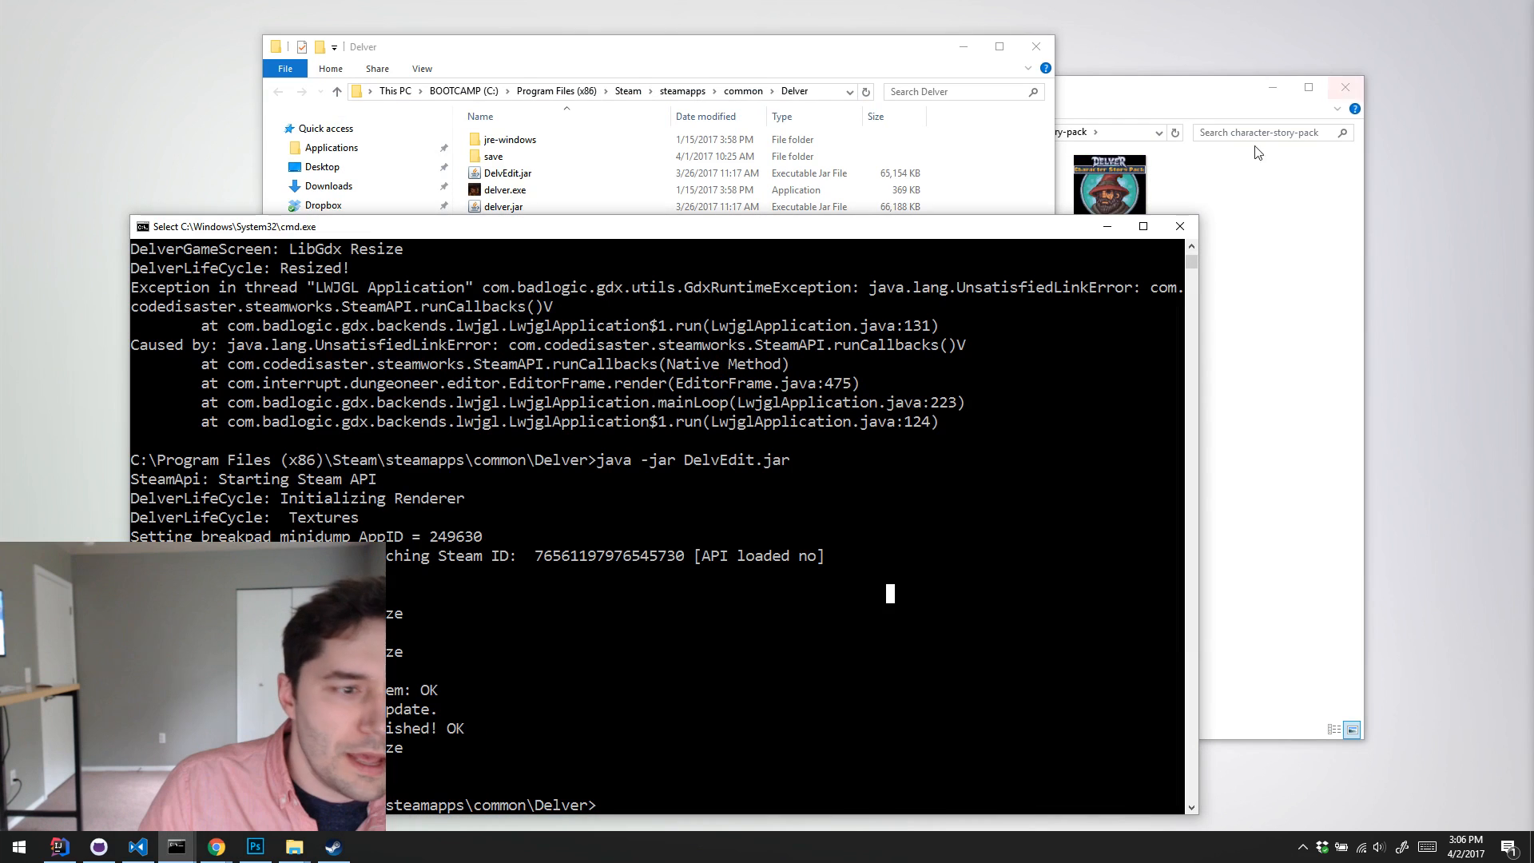
click(1255, 272)
double_click(1014, 210)
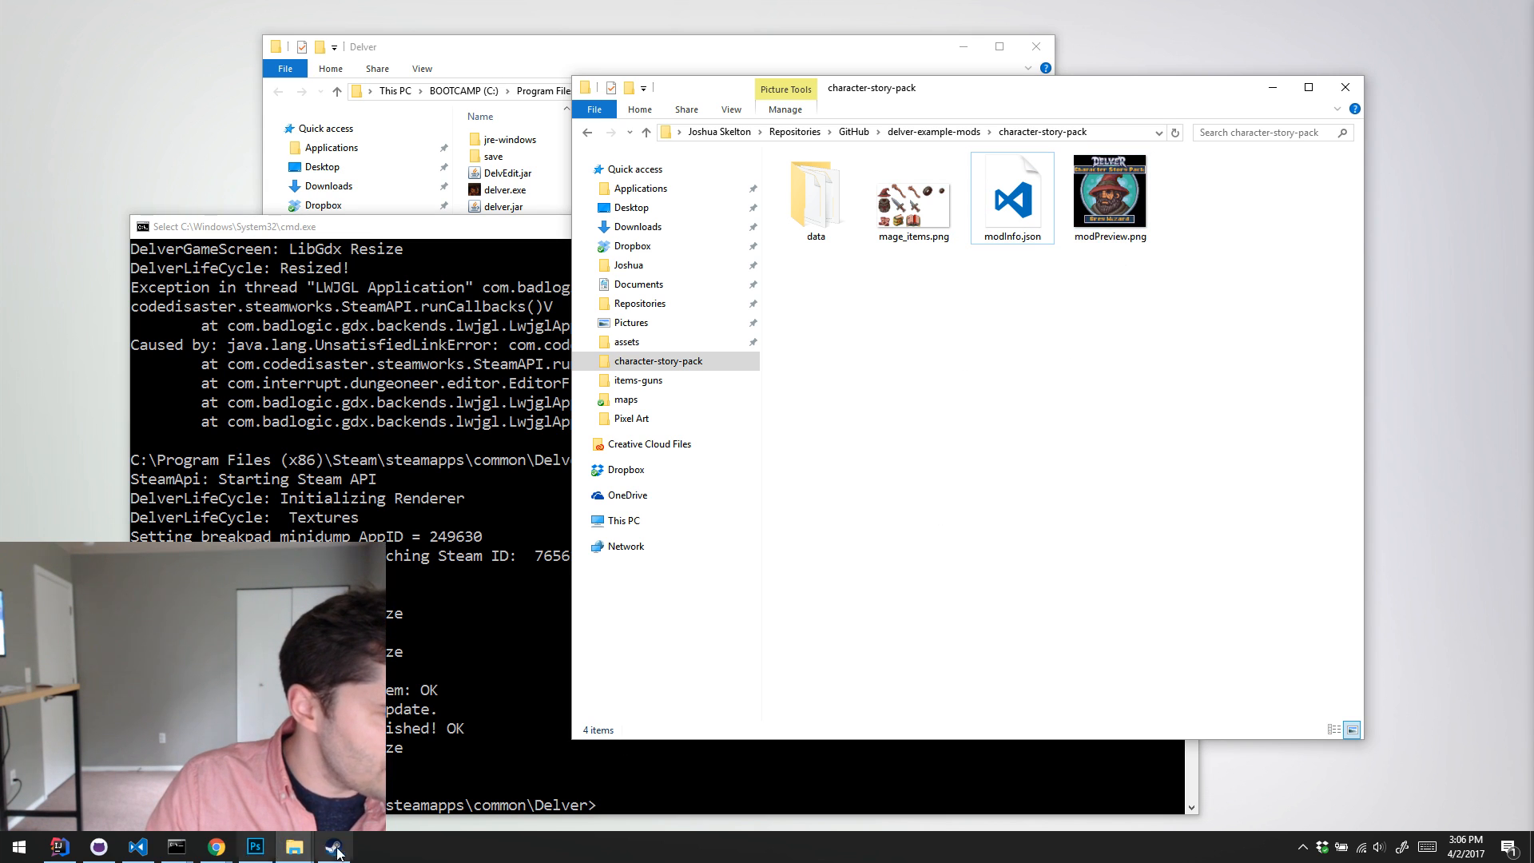
Step: Relaunch DelvEdit from the command prompt with java -jar DelvEdit.jar
click(408, 505)
key(Up)
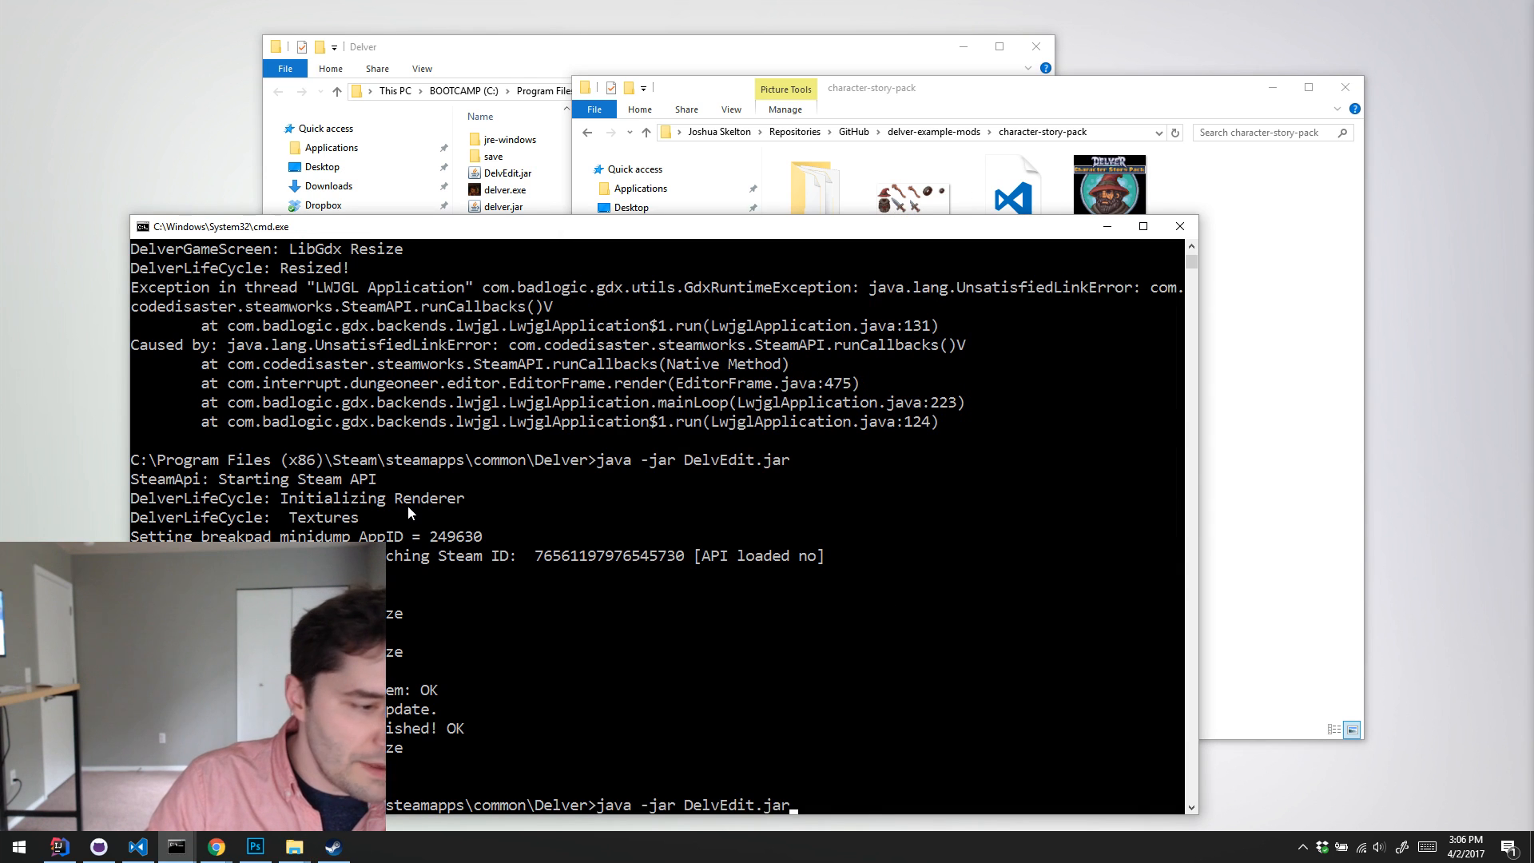
key(Return)
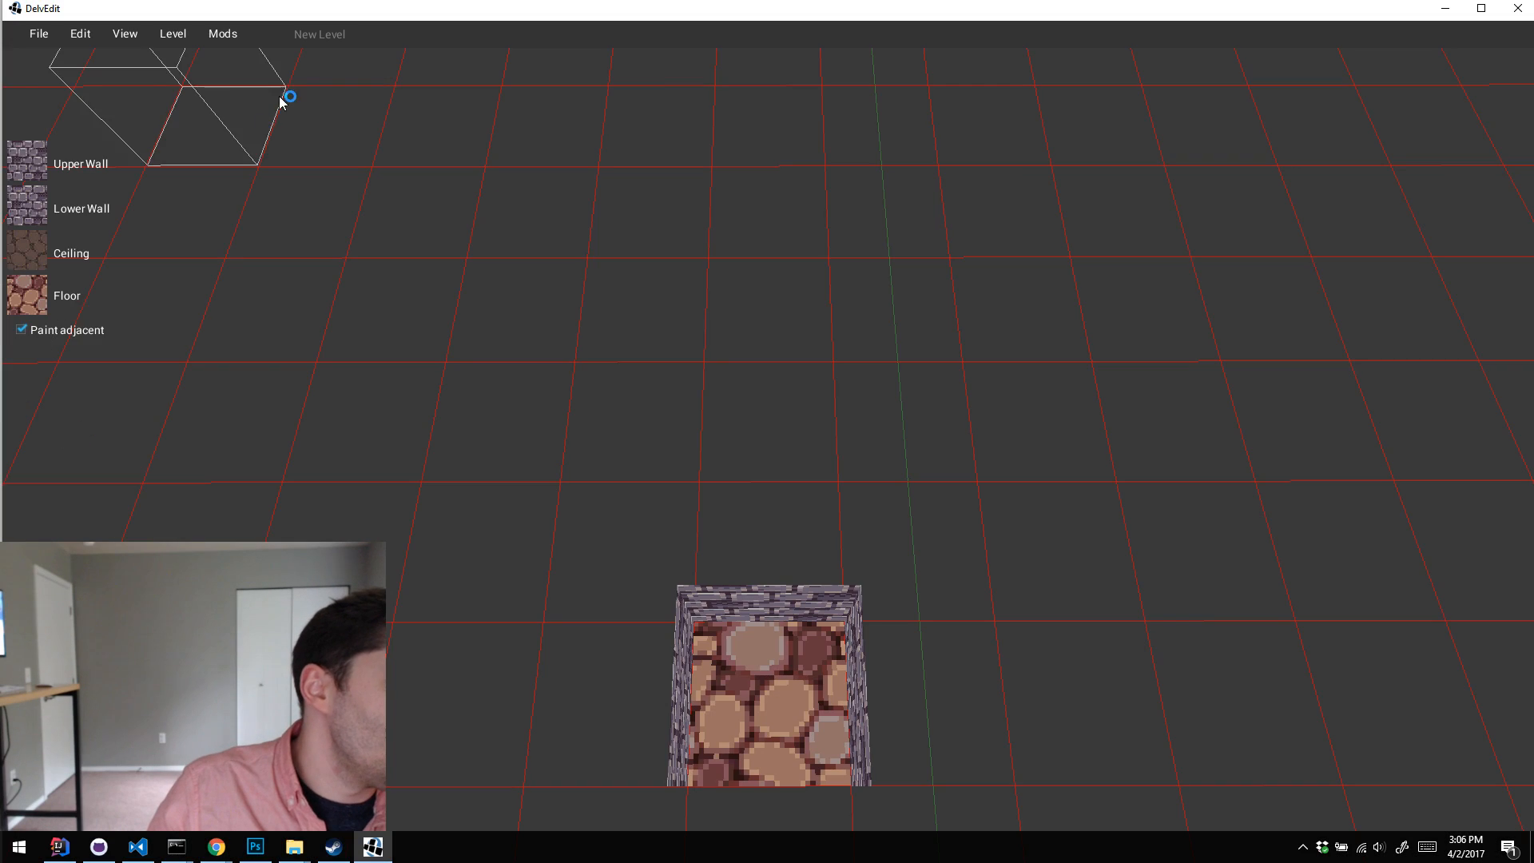
Step: Start a mod upload to the Workshop and browse the mod folder chooser from the Delver folder to C:/Users
click(223, 33)
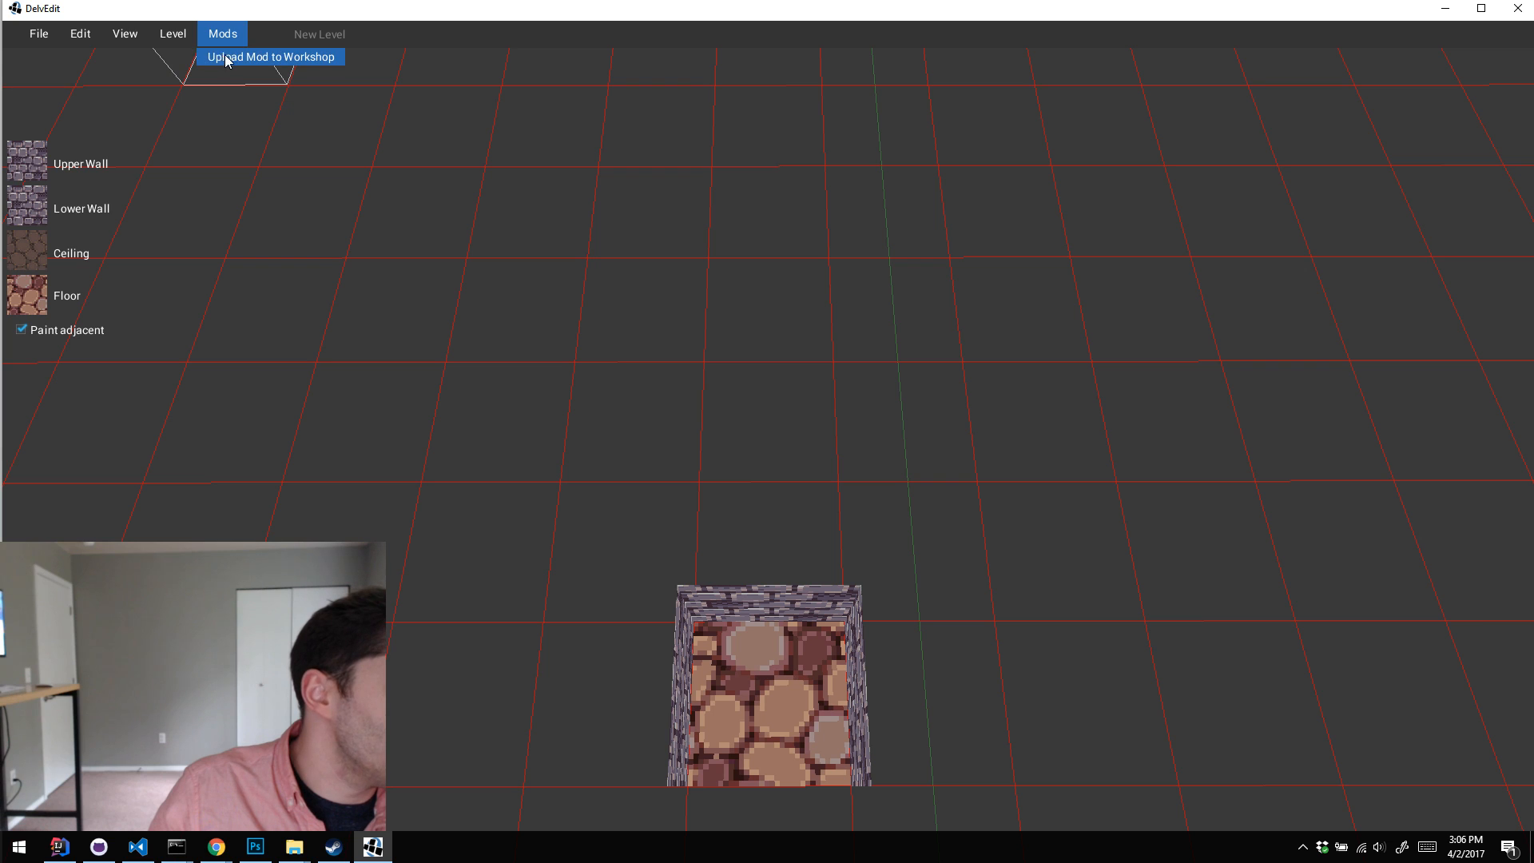
click(226, 55)
click(927, 448)
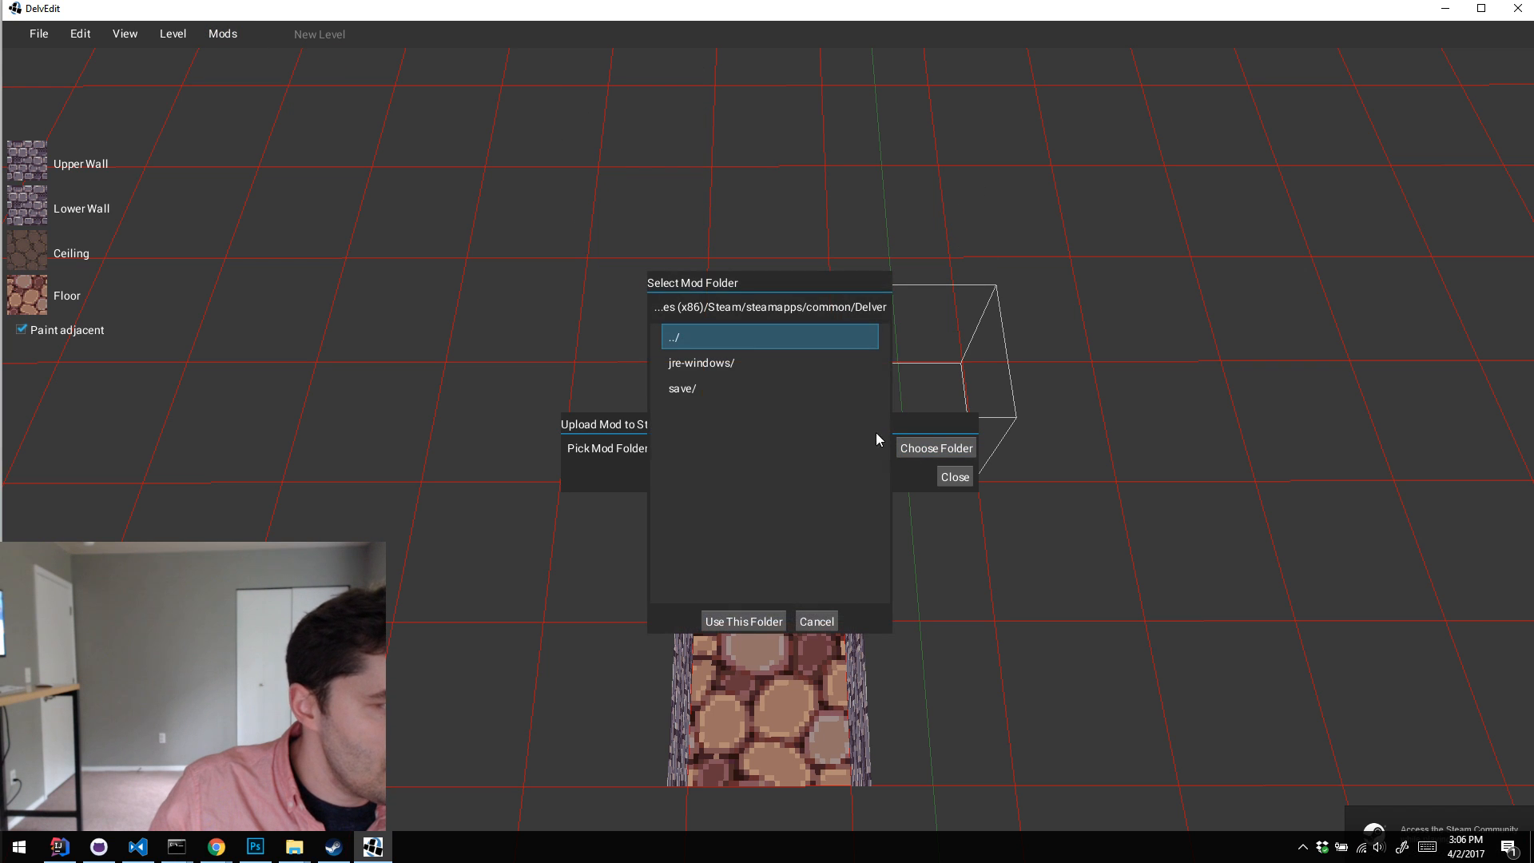
double_click(722, 337)
double_click(722, 337)
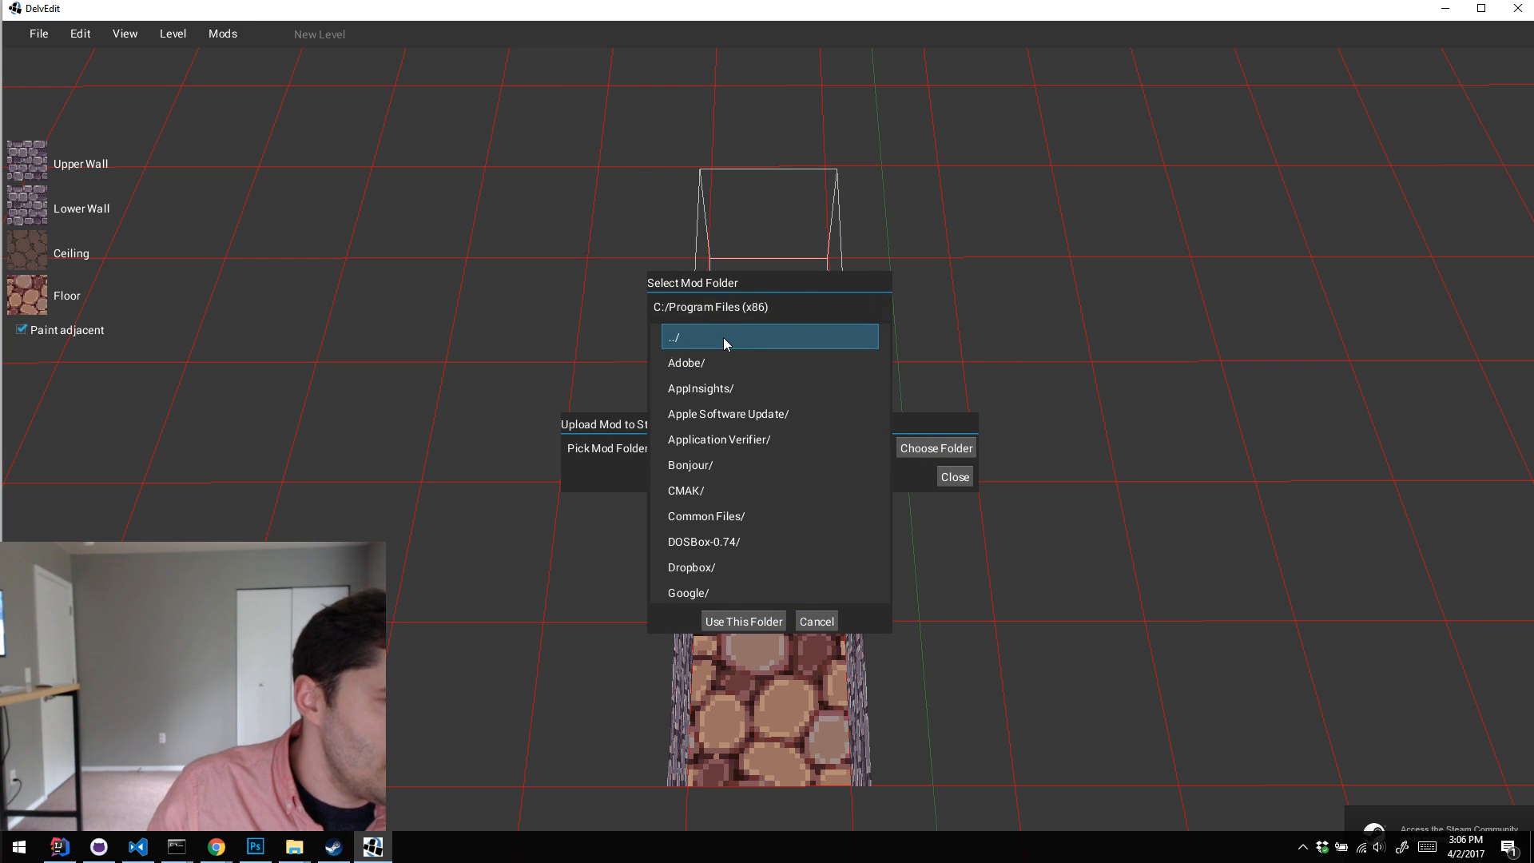
click(722, 337)
scroll(757, 451, down, 2)
double_click(736, 516)
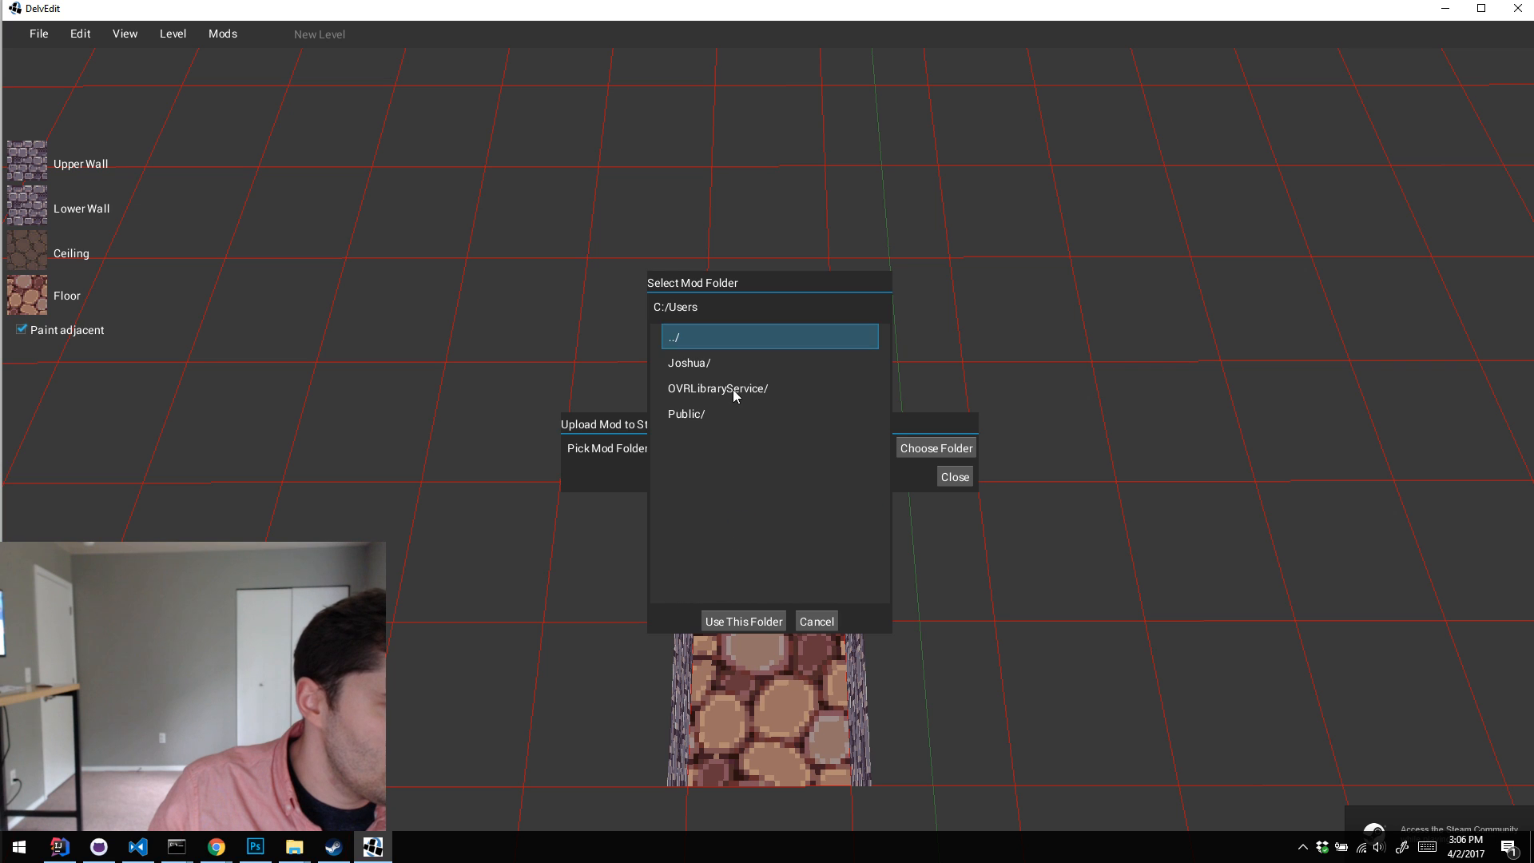
Step: Choose Repositories/GitHub/delver-example-mods/character-story-pack inside your own user folder as the mod folder
double_click(720, 363)
scroll(755, 470, down, 7)
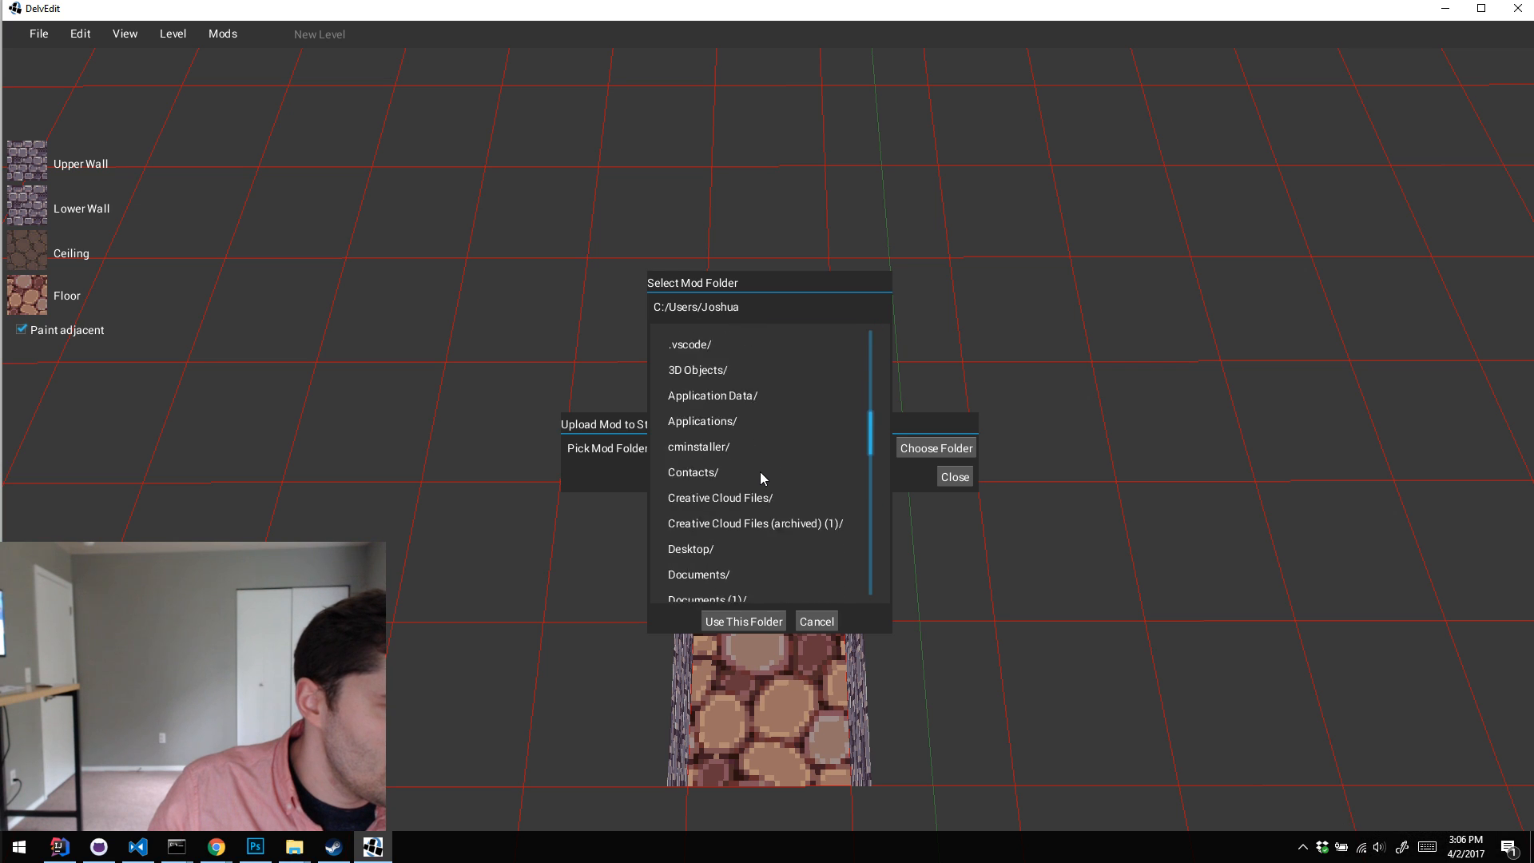
scroll(762, 469, up, 6)
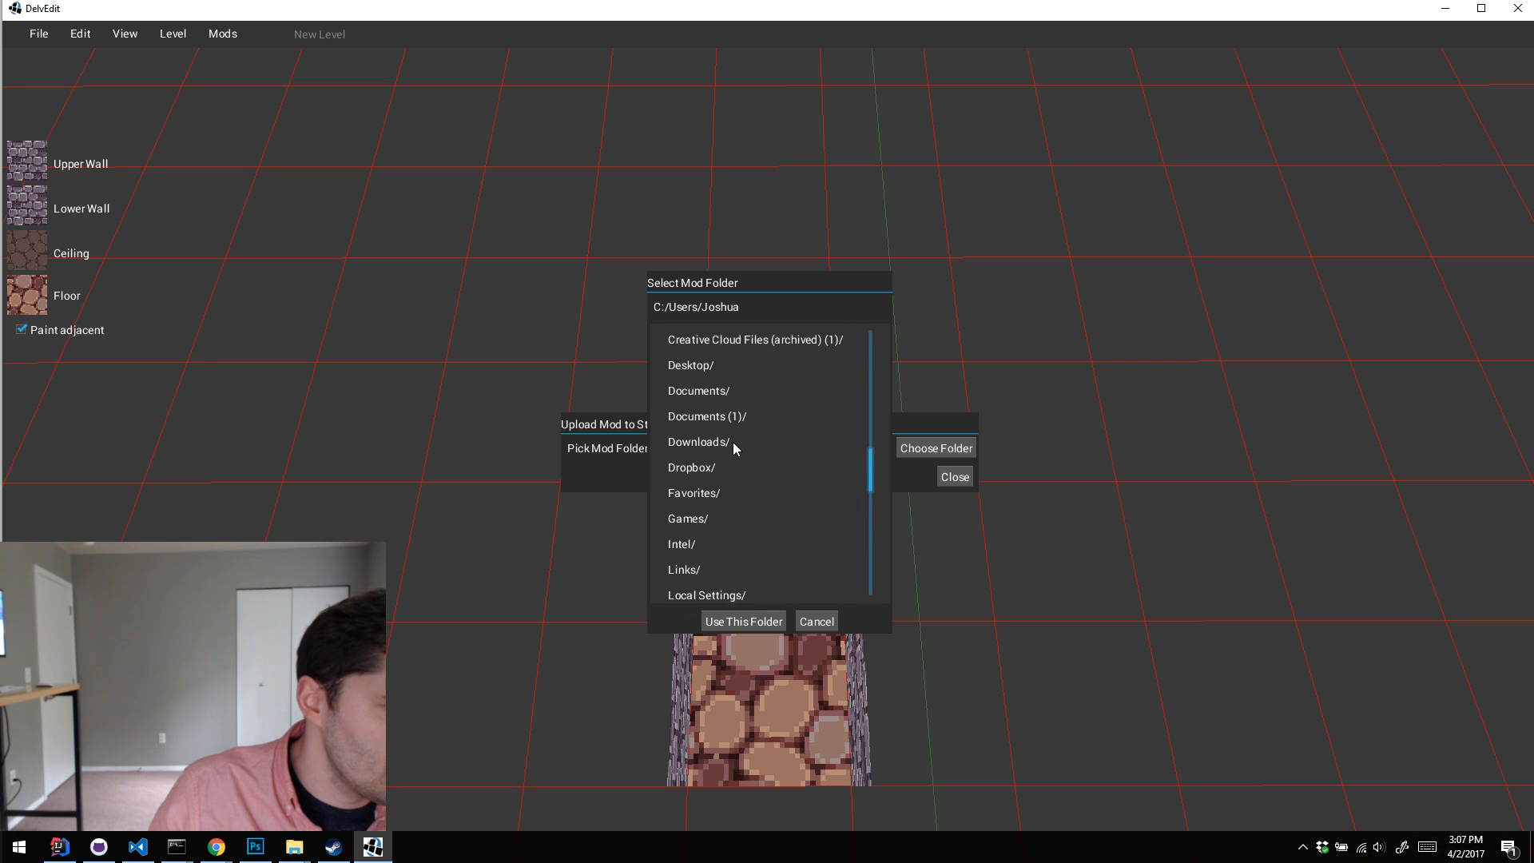
scroll(730, 428, down, 7)
double_click(731, 433)
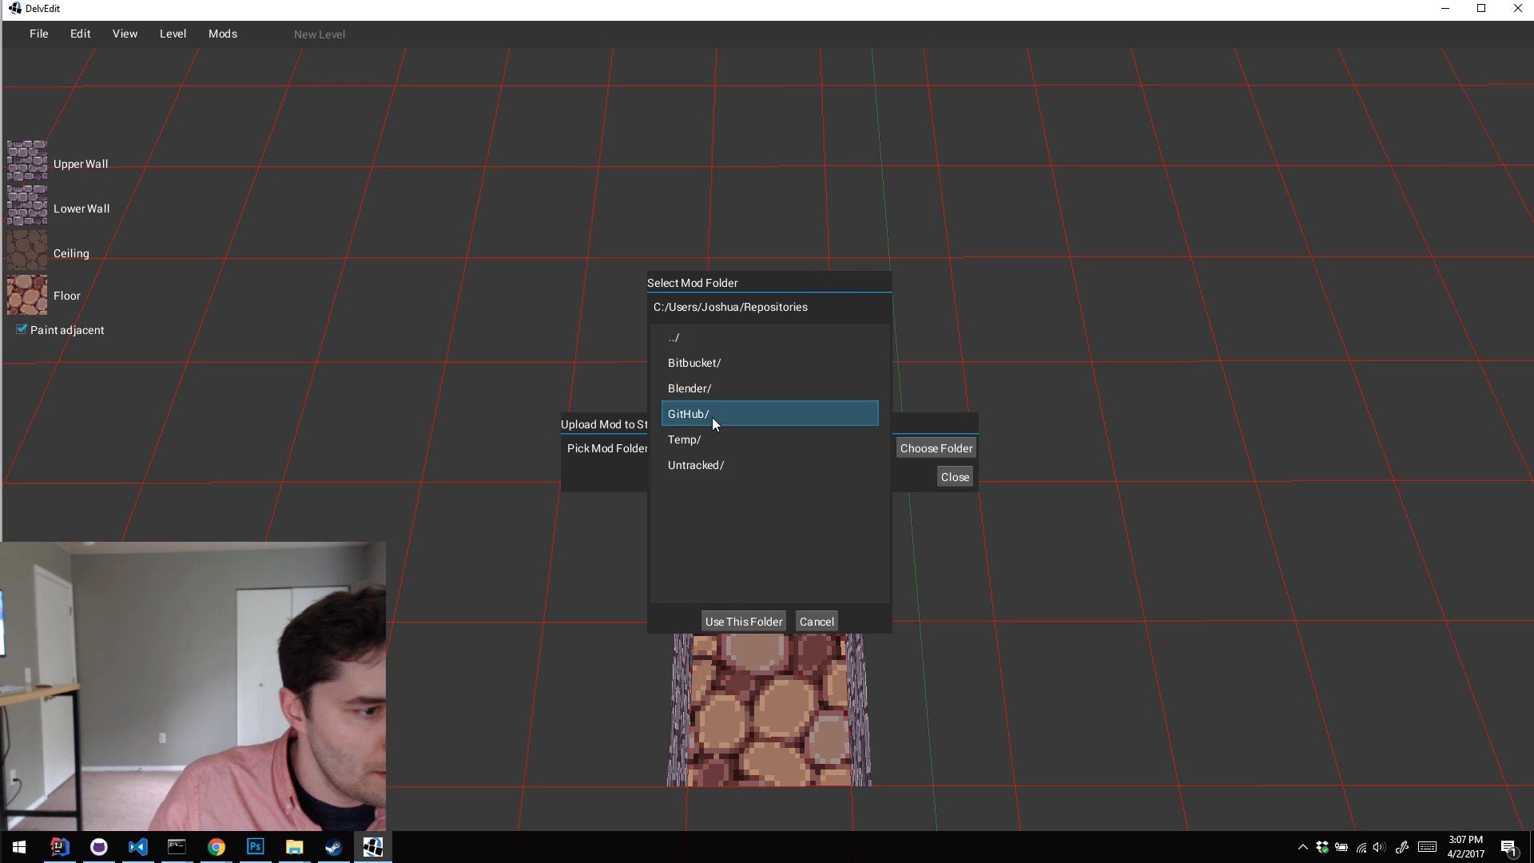
double_click(711, 417)
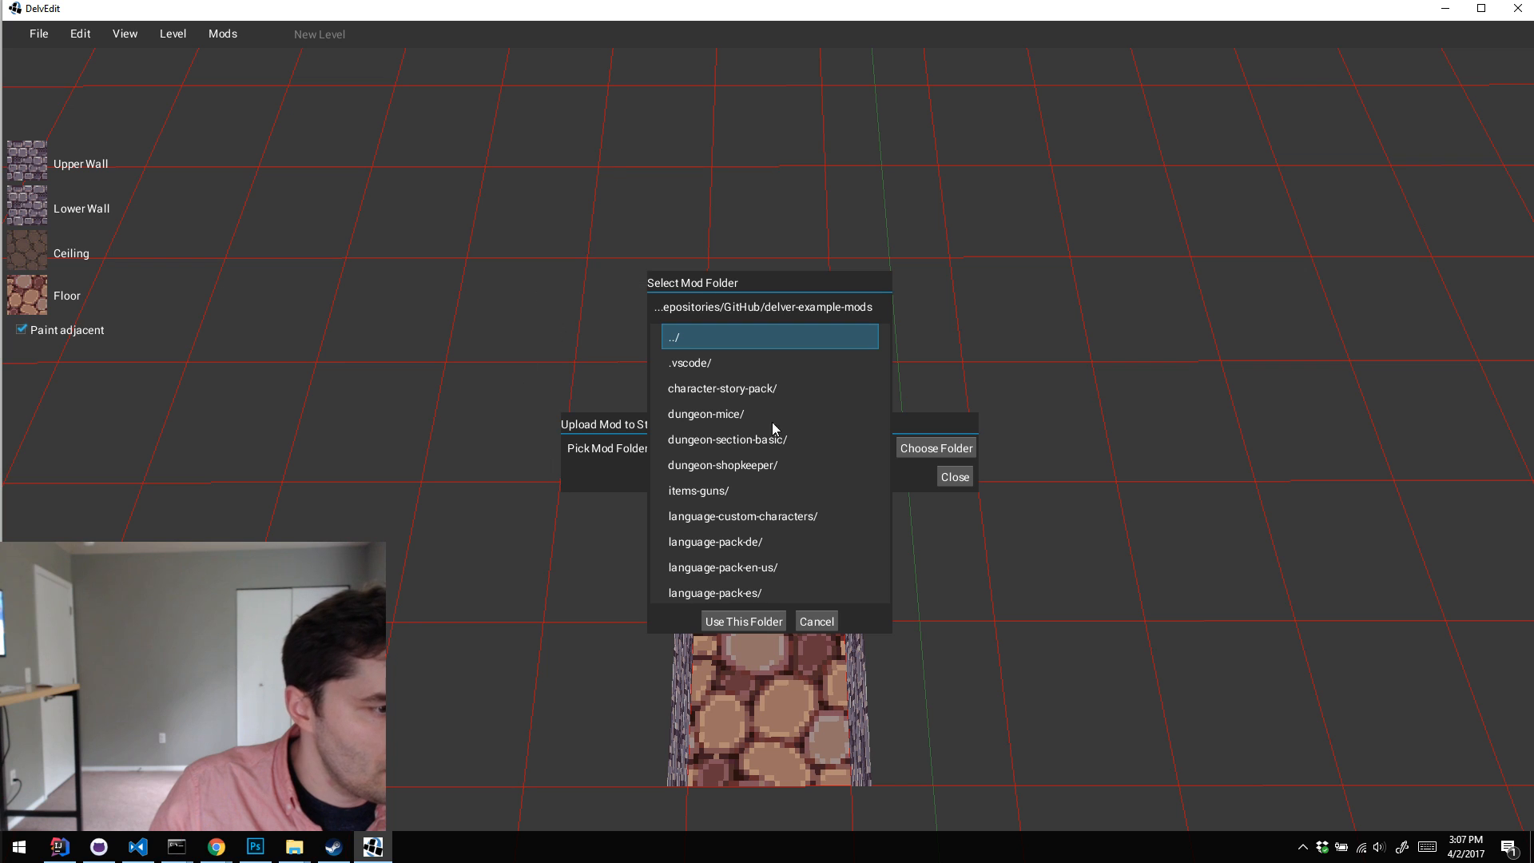
double_click(741, 388)
click(781, 622)
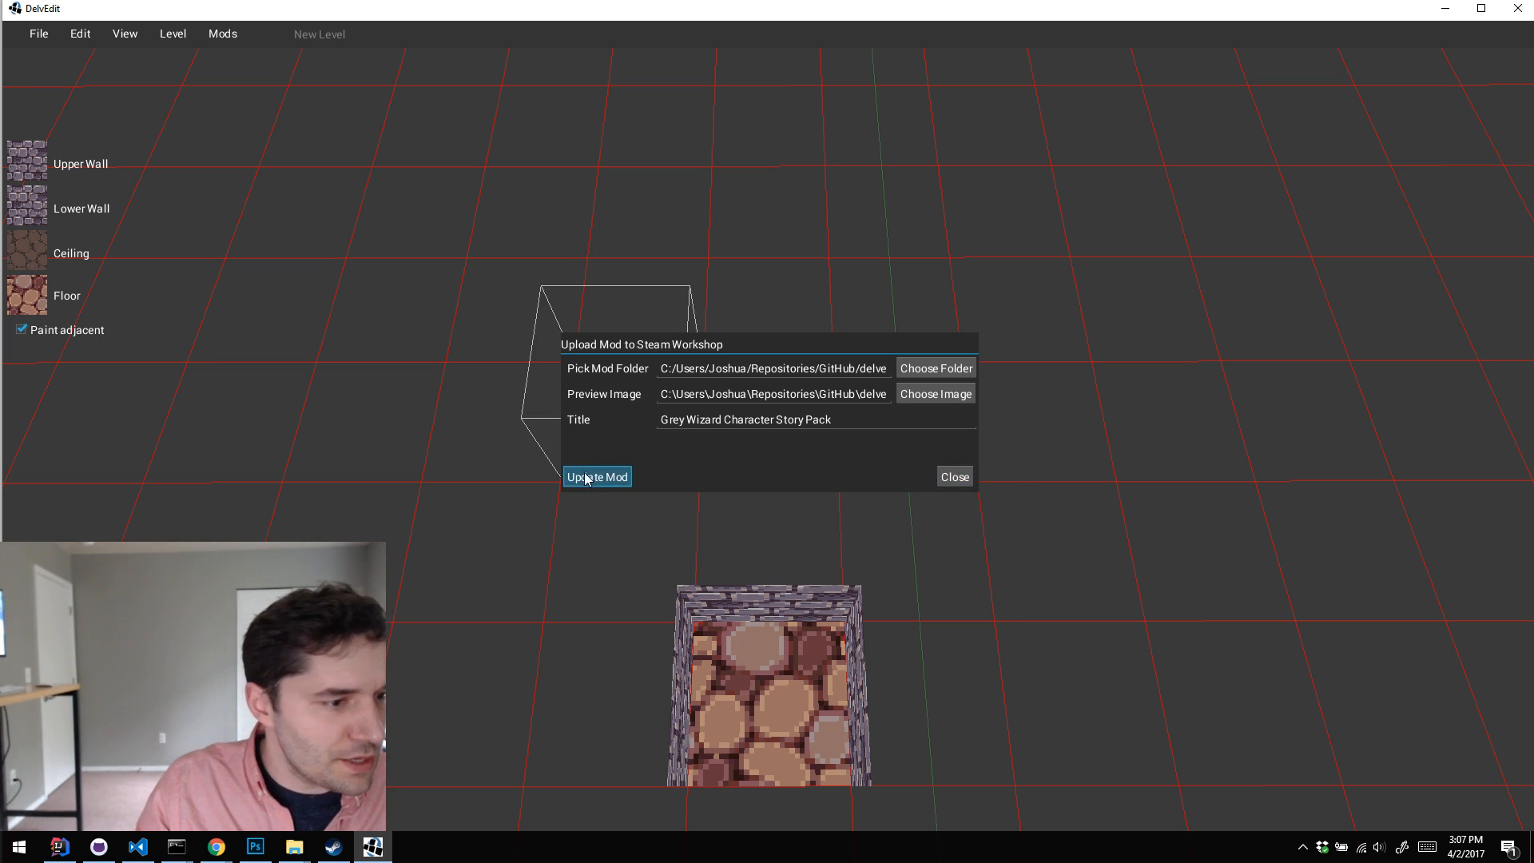
Step: Update the Grey Wizard Character Story Pack on the Workshop, close the upload dialog and minimize DelvEdit
click(624, 477)
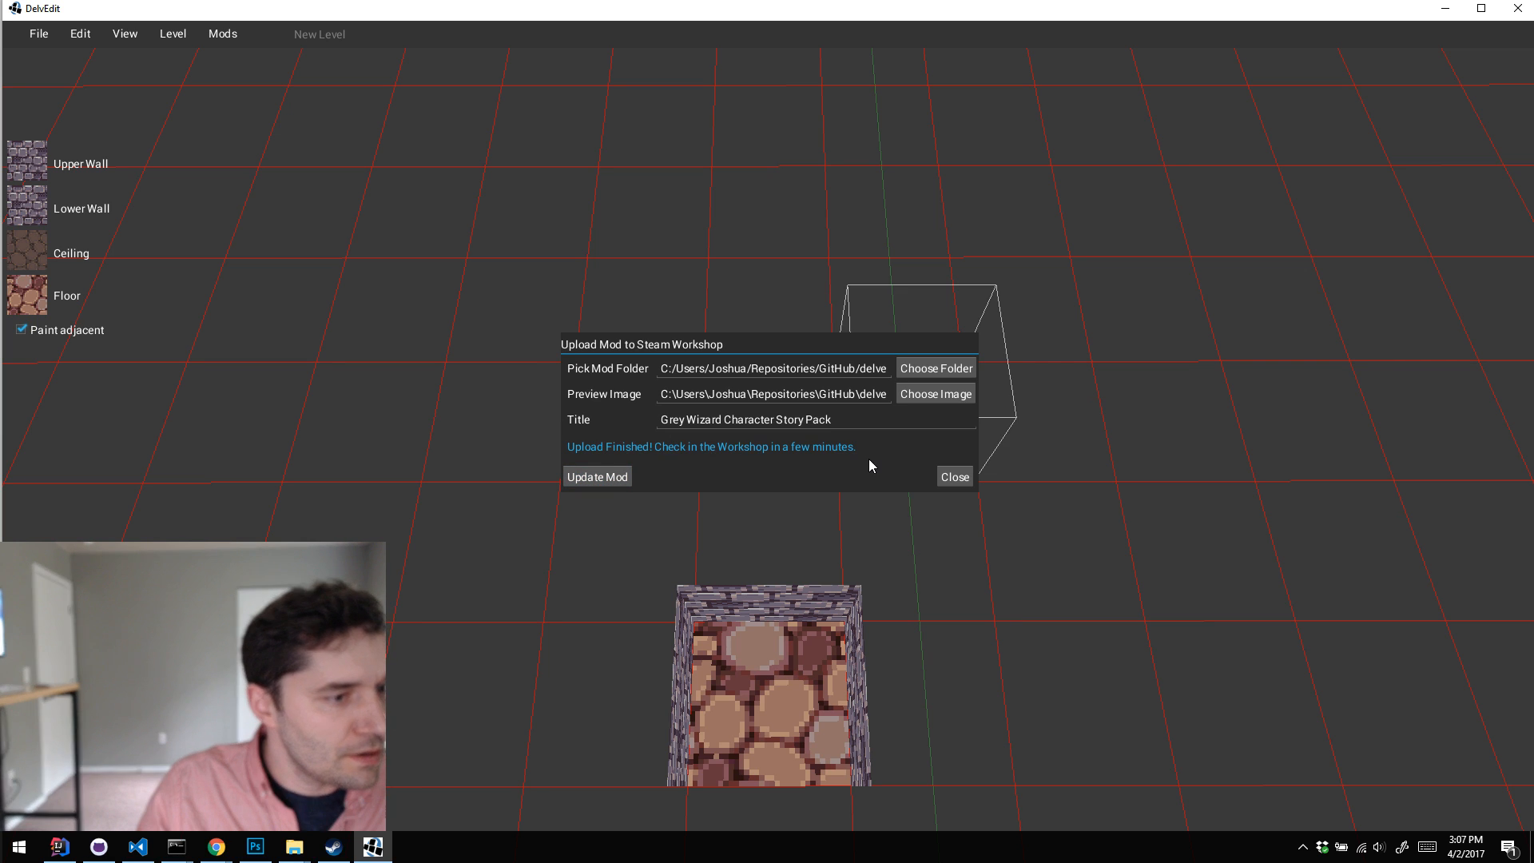
click(954, 476)
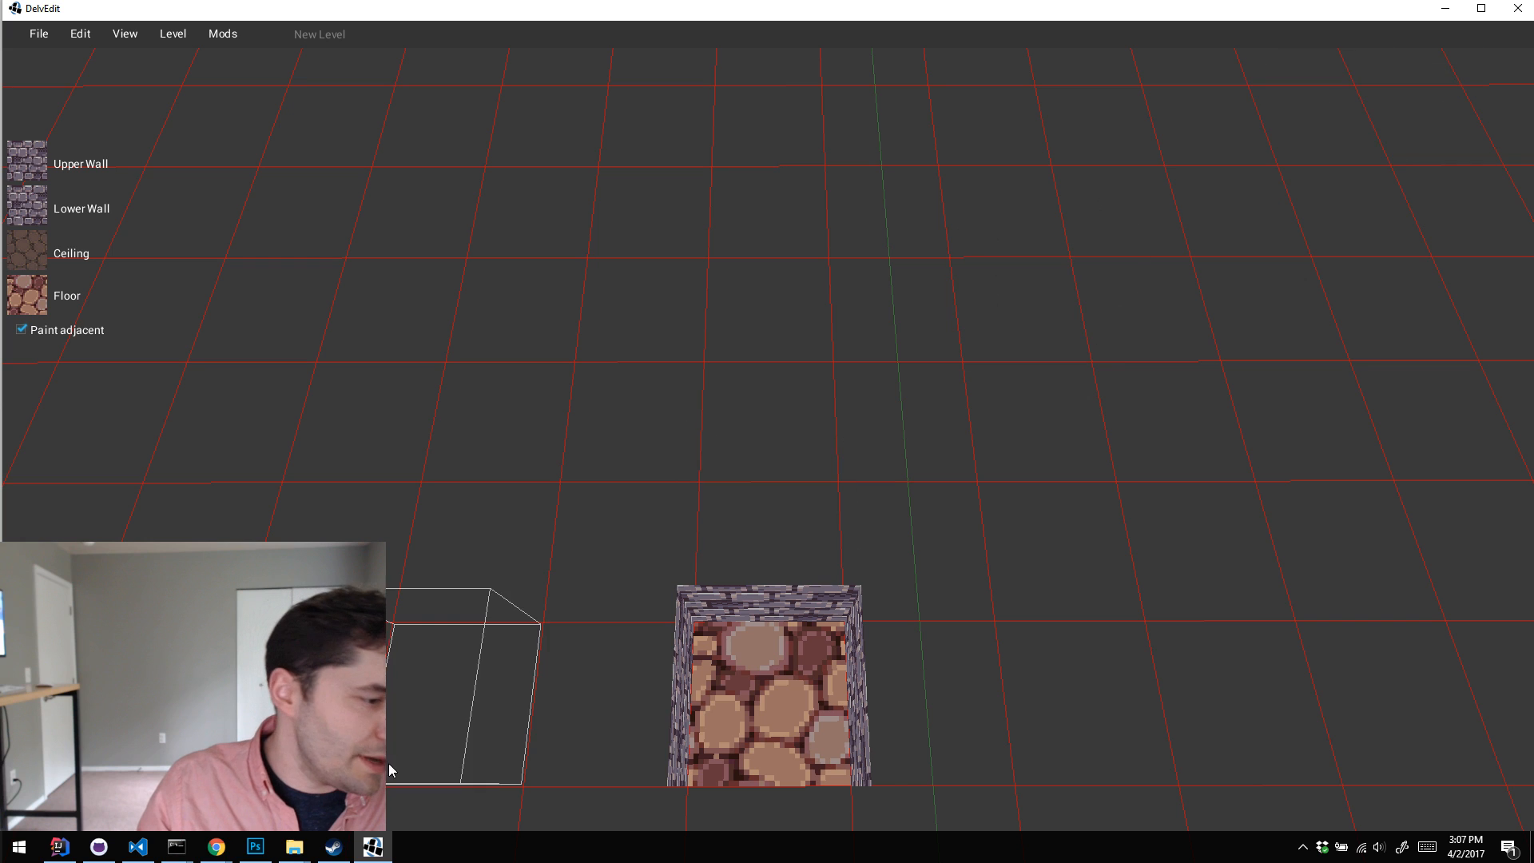
click(373, 846)
Step: Switch to Steam, reopen the Grey Wizard Character Story Pack from your Workshop items and examine its preview and details
click(335, 847)
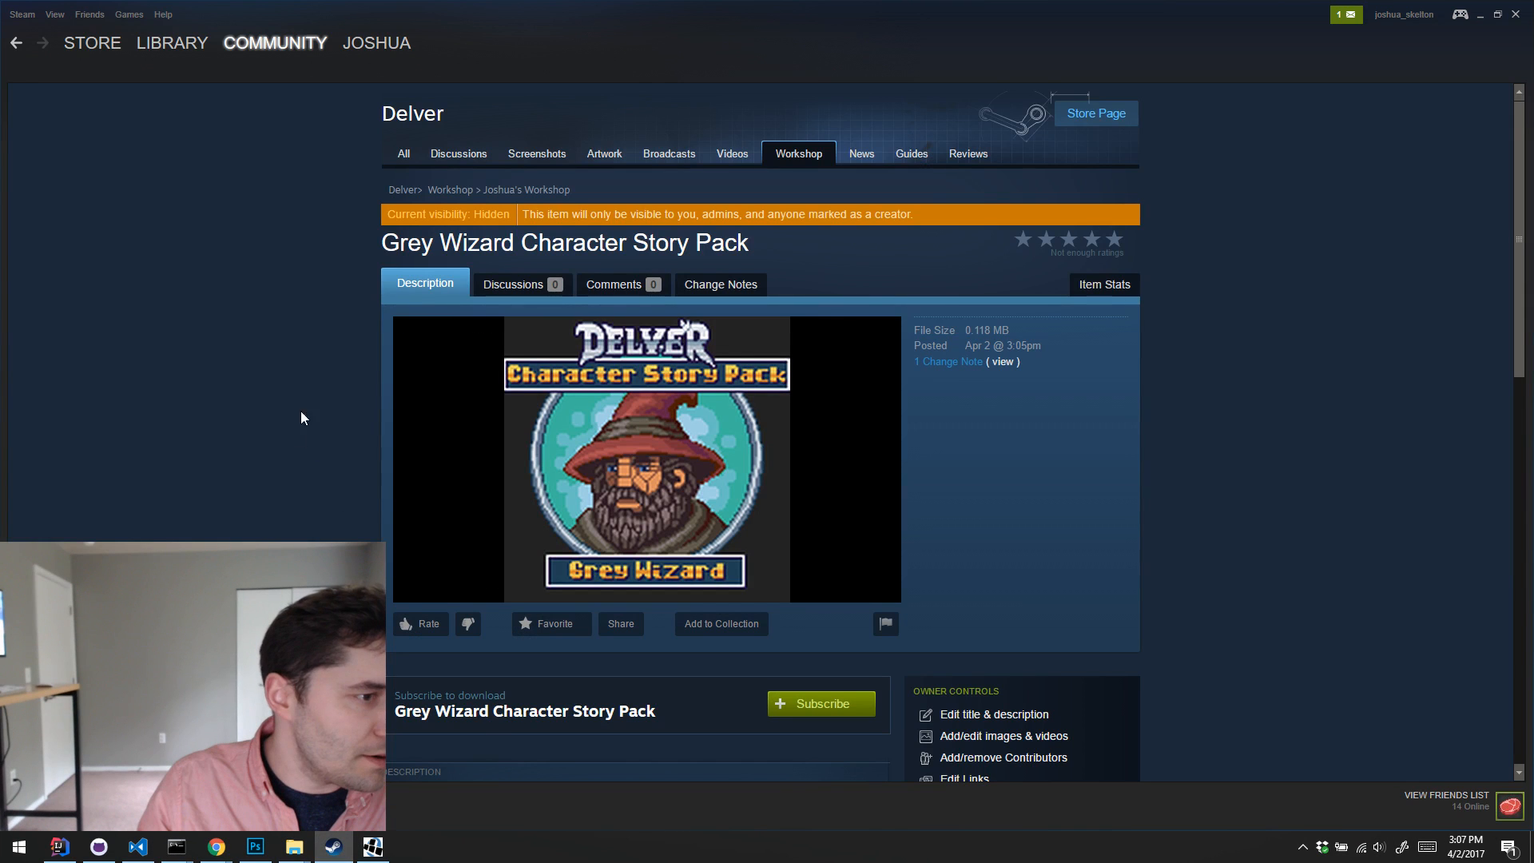
click(17, 45)
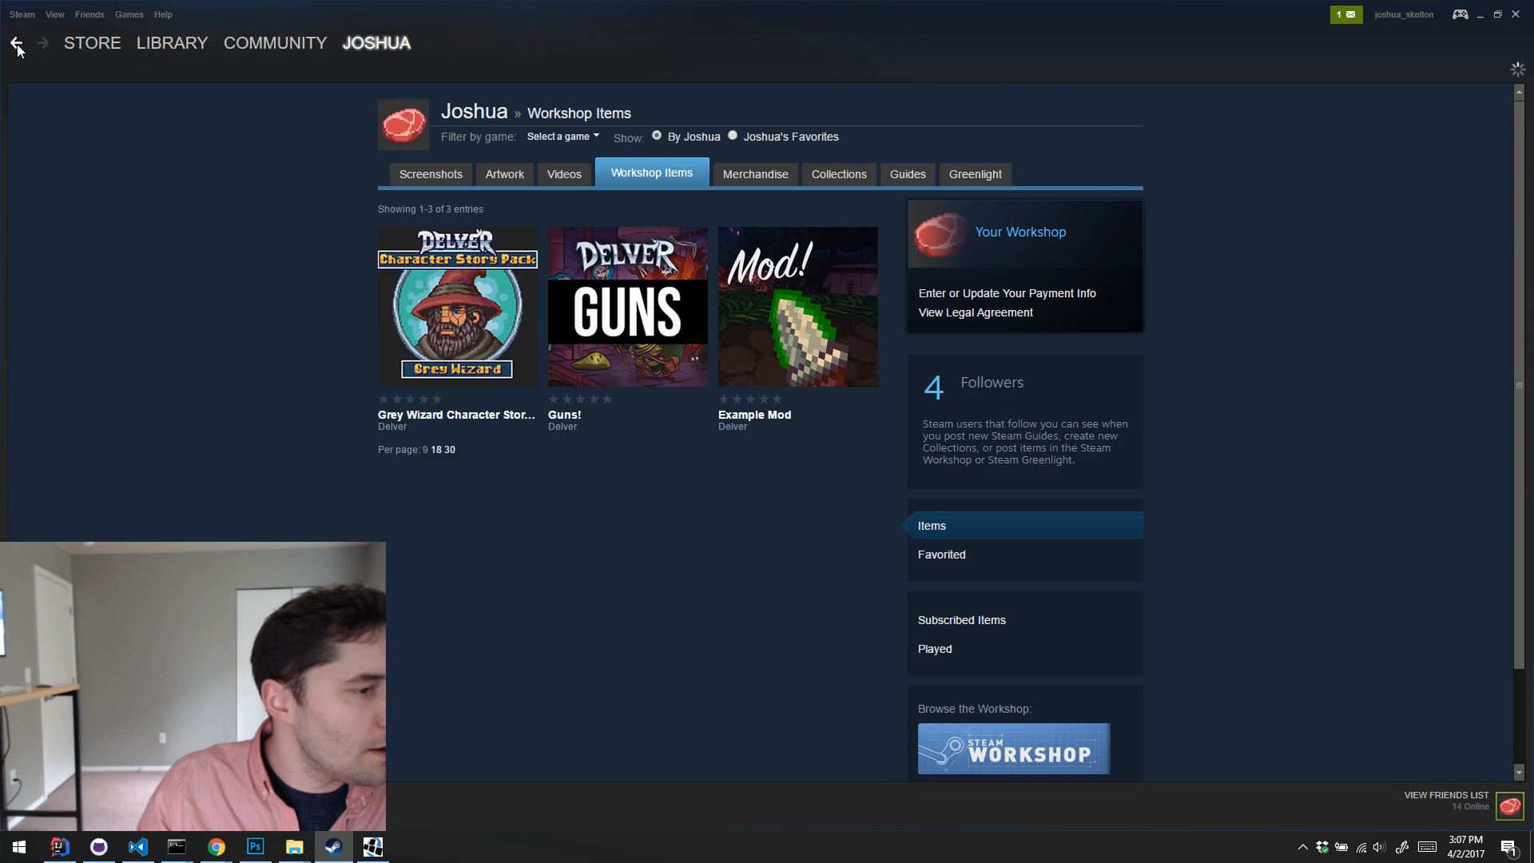
click(391, 264)
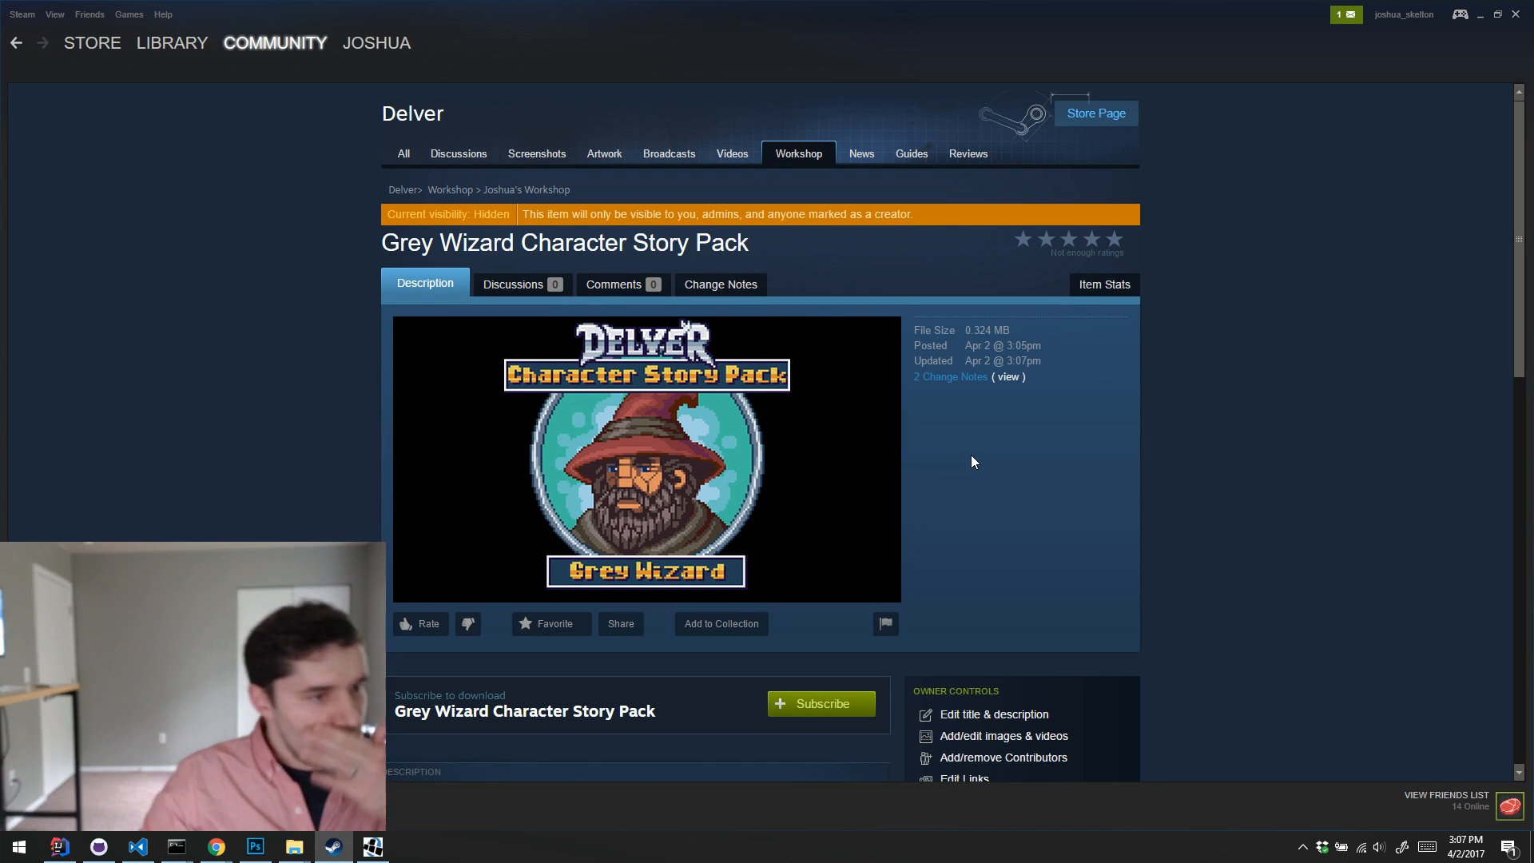
scroll(855, 413, down, 2)
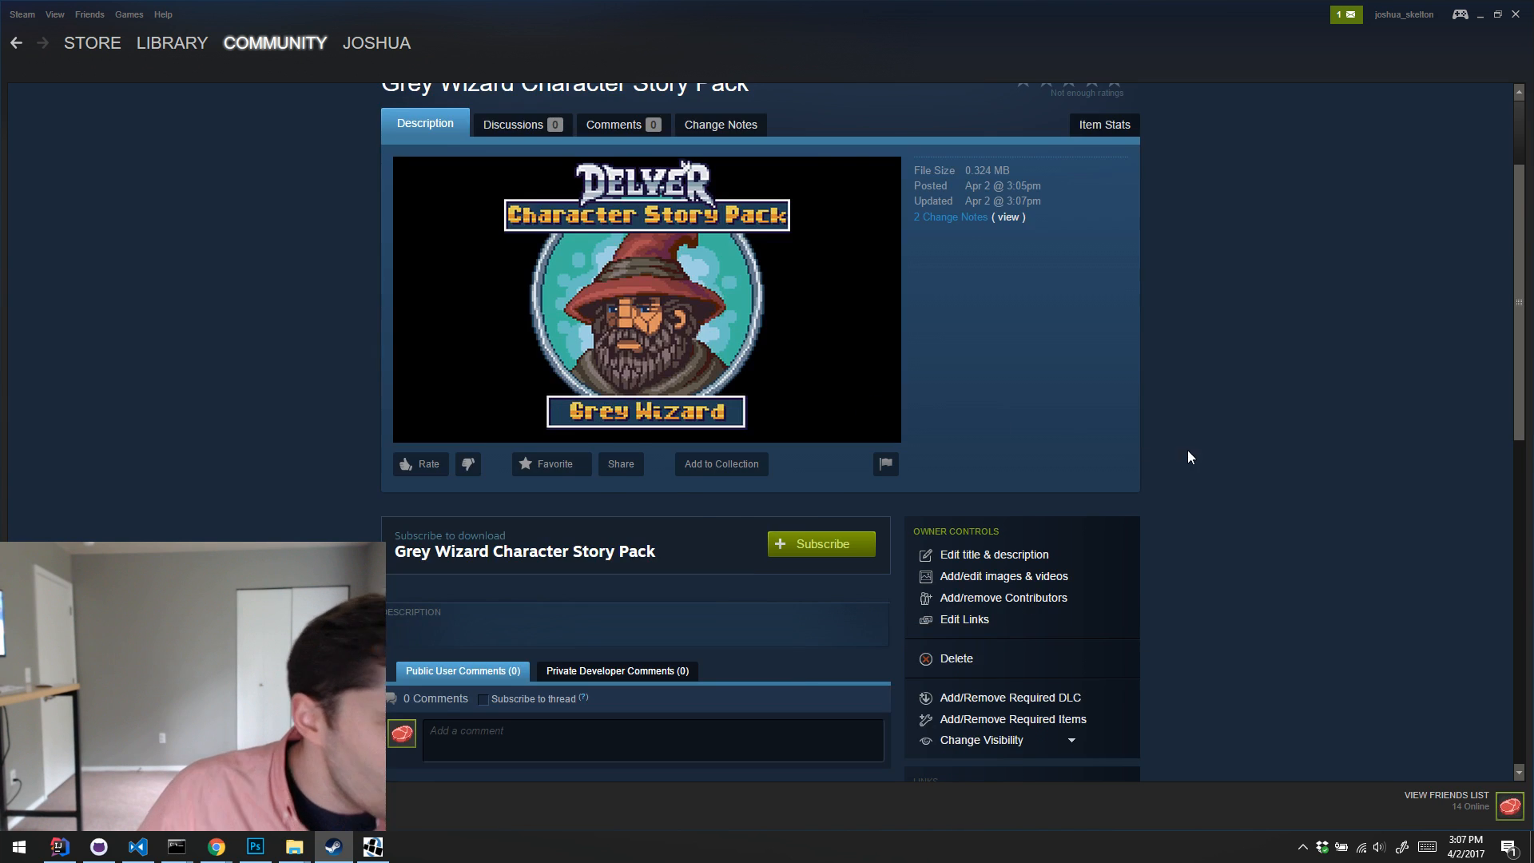
scroll(1219, 479, down, 2)
scroll(1238, 481, up, 4)
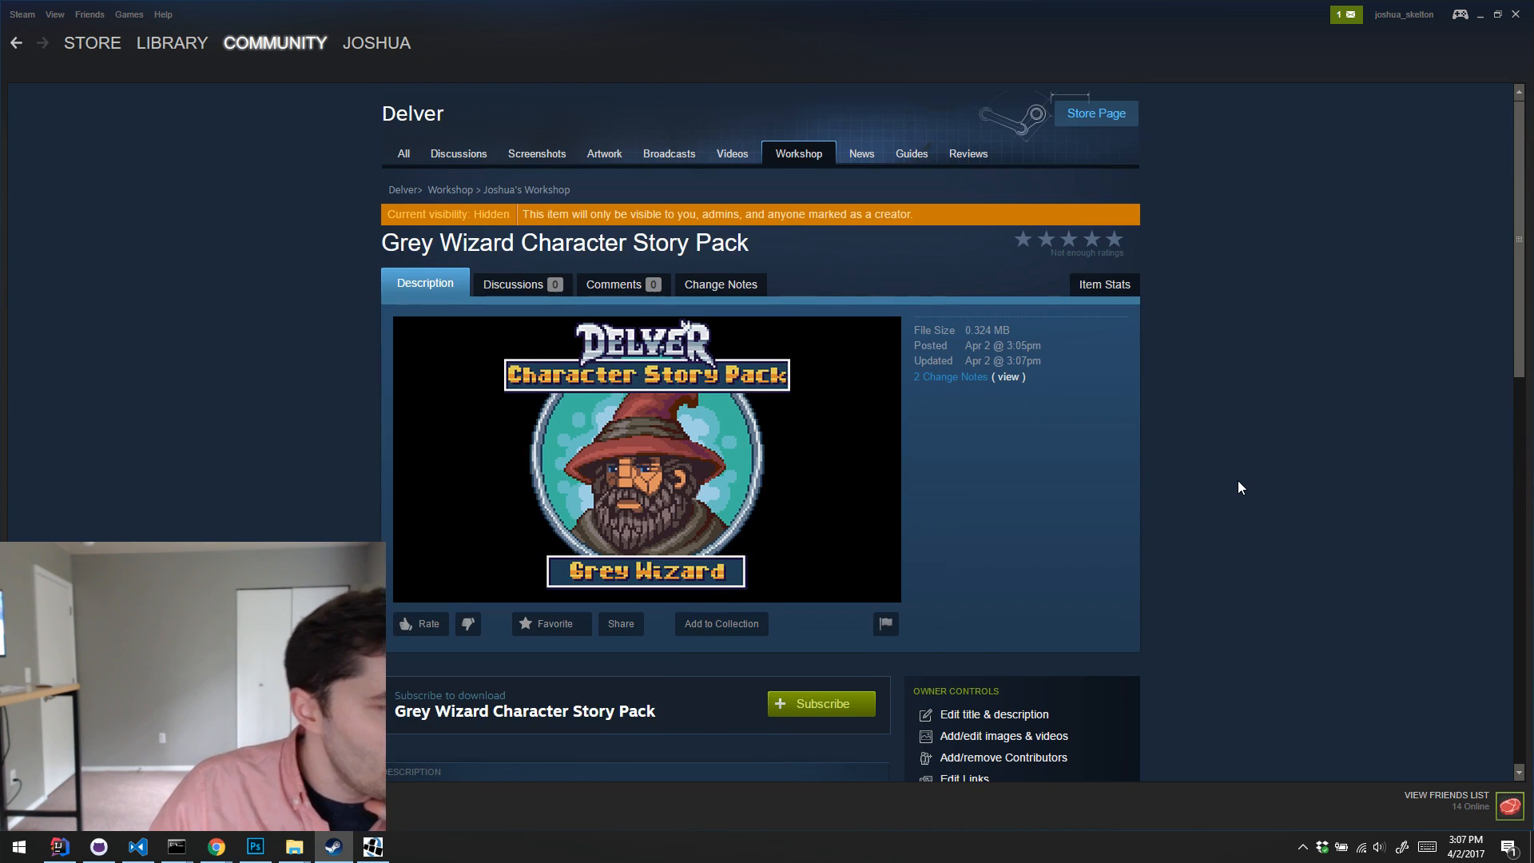
scroll(1136, 403, down, 2)
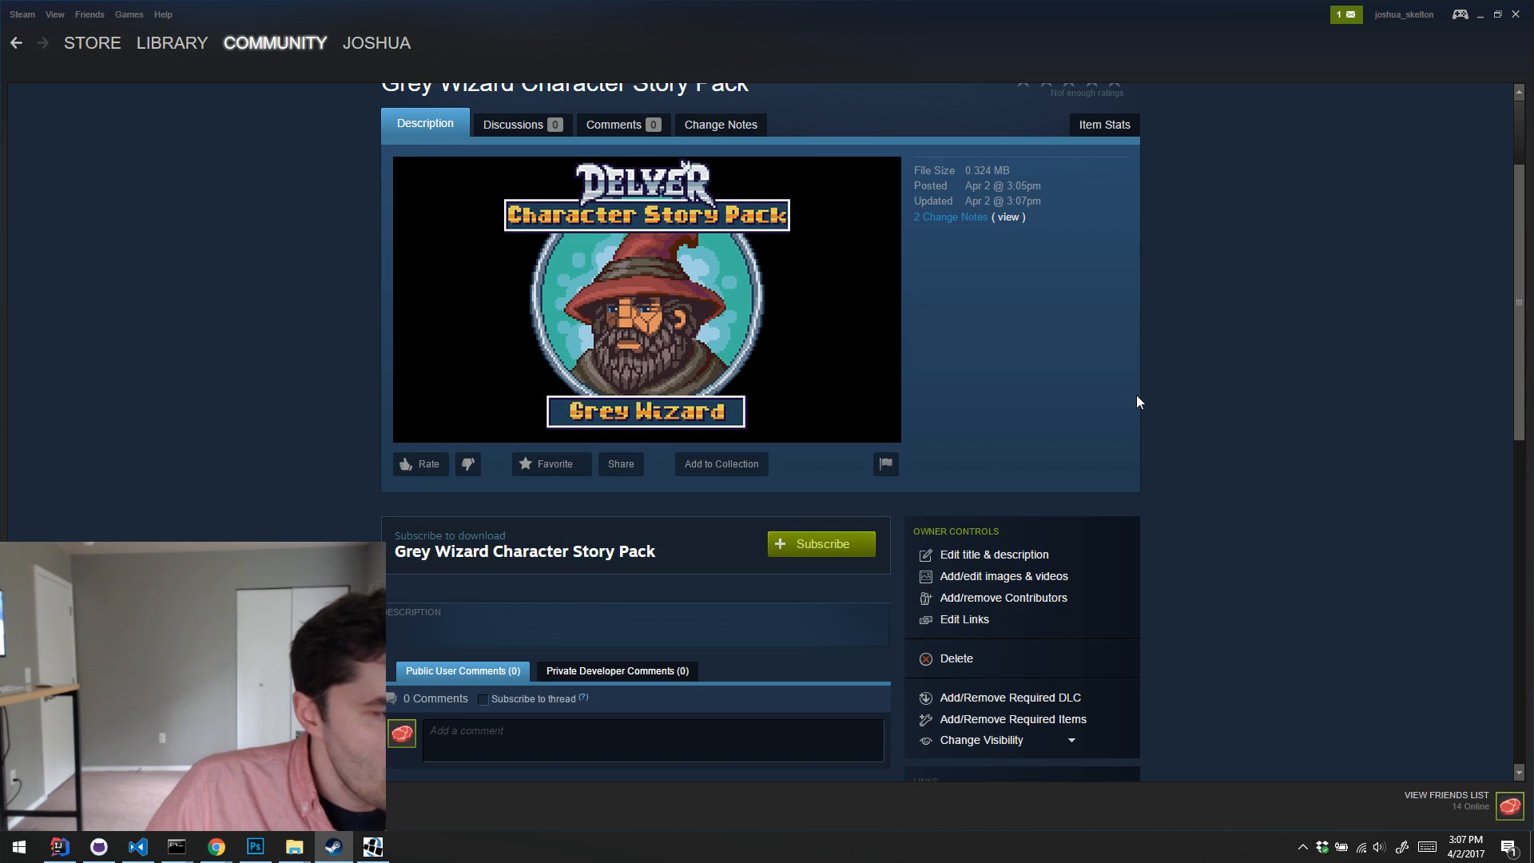
Step: Exit DelvEdit and review the item's Workshop page in Steam down to the subscribe option and owner controls
click(387, 845)
click(1522, 11)
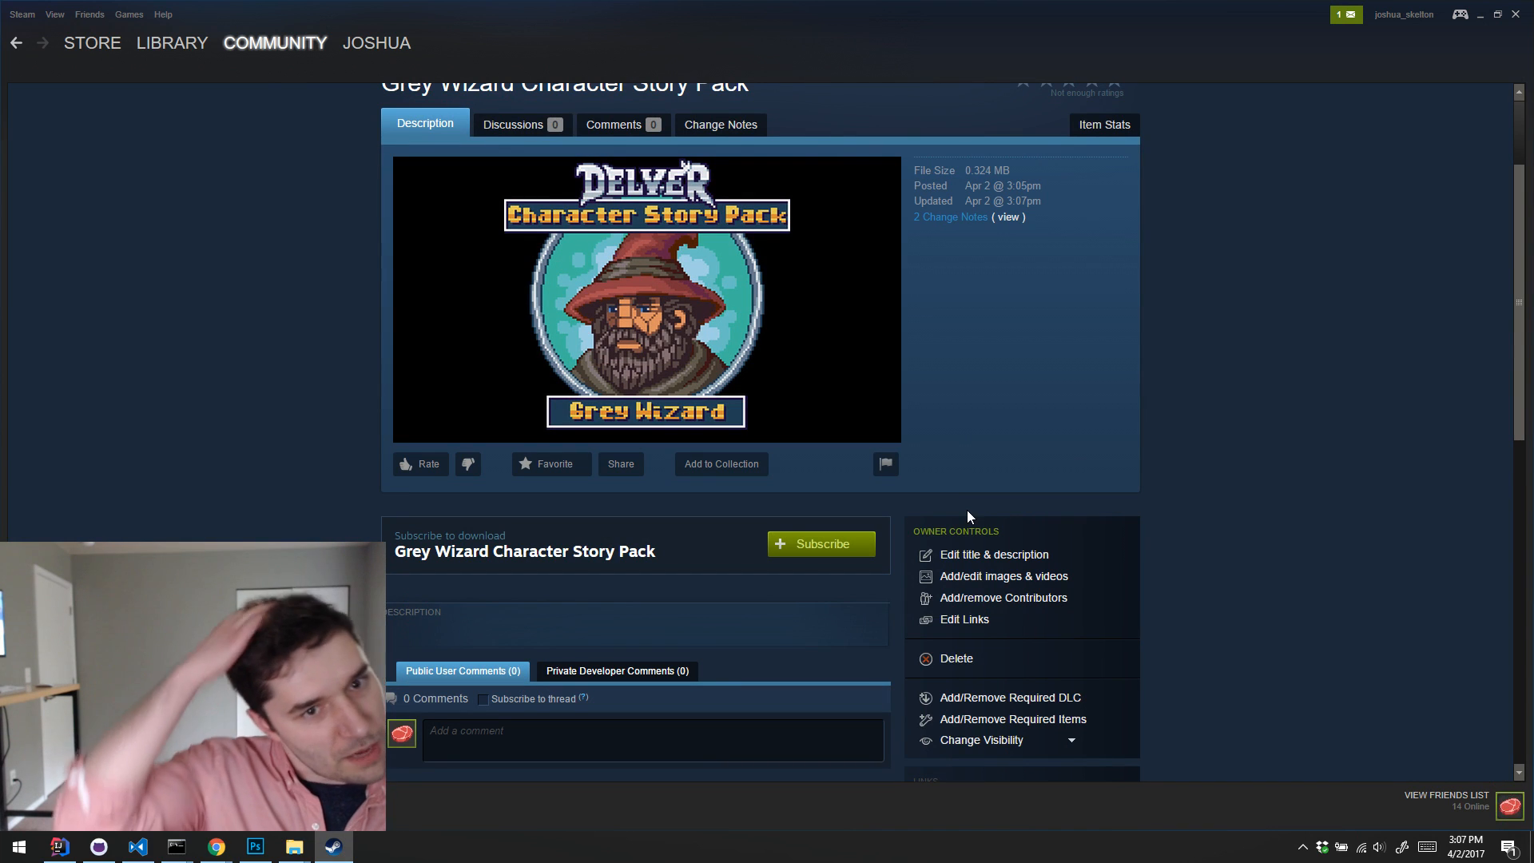
scroll(966, 515, up, 2)
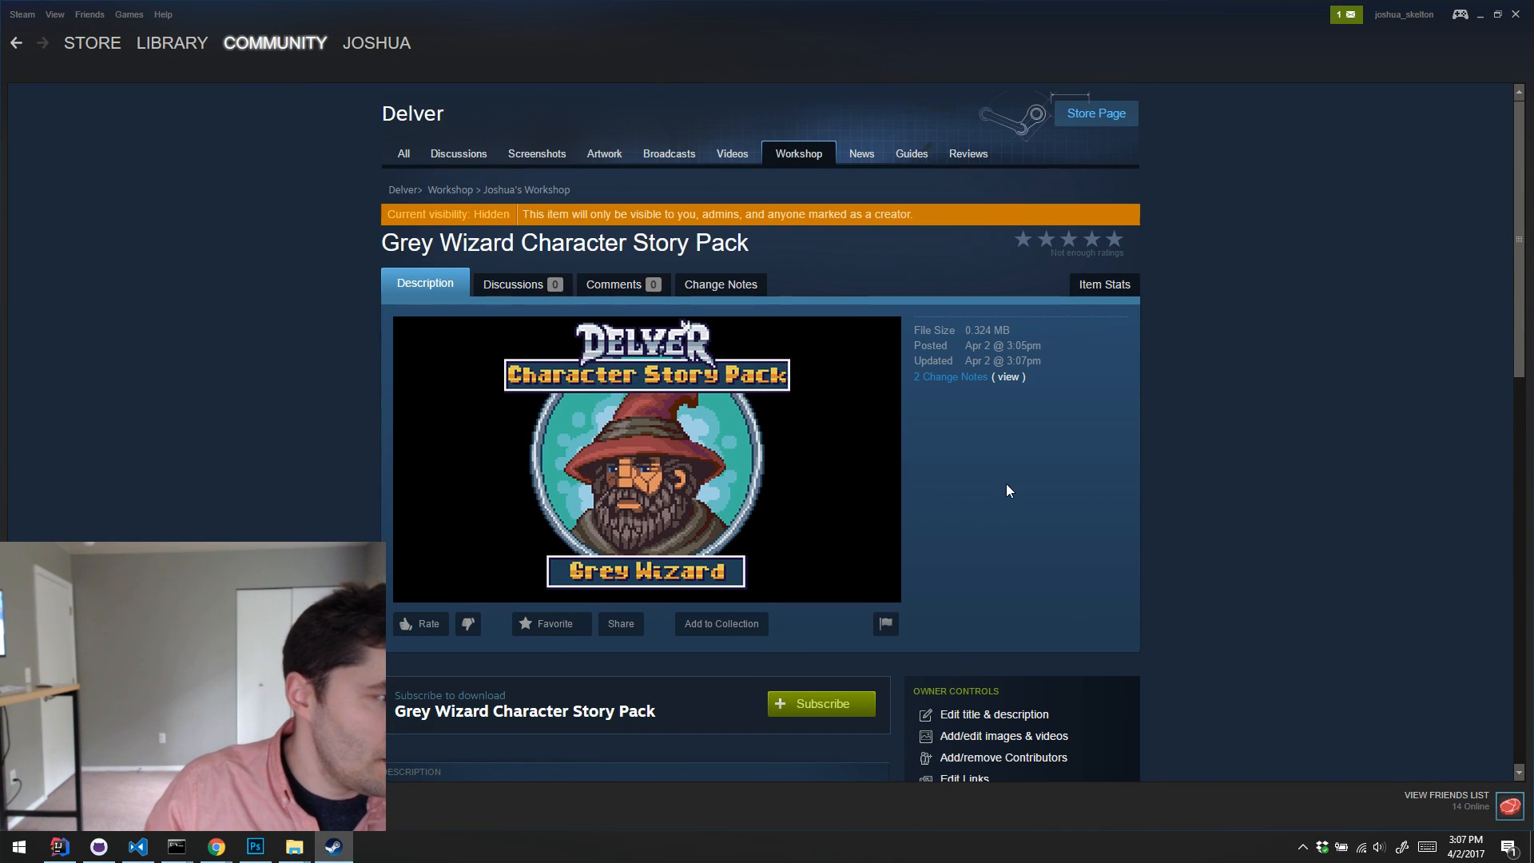
scroll(974, 444, down, 1)
scroll(836, 600, down, 1)
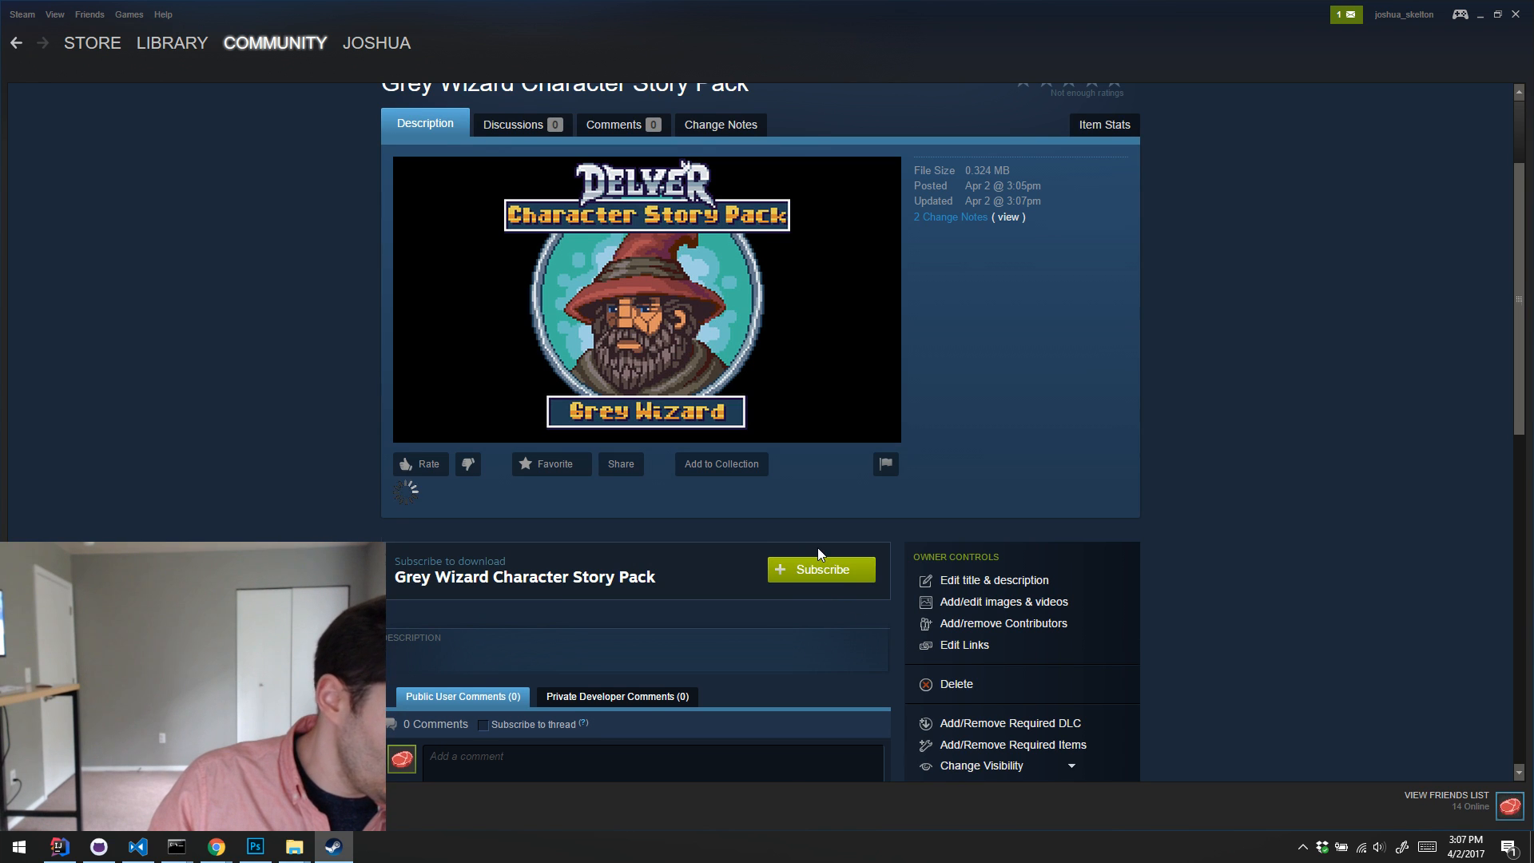
Step: Subscribe to the Grey Wizard Character Story Pack and check its download on the Workshop page
click(819, 550)
scroll(719, 679, down, 2)
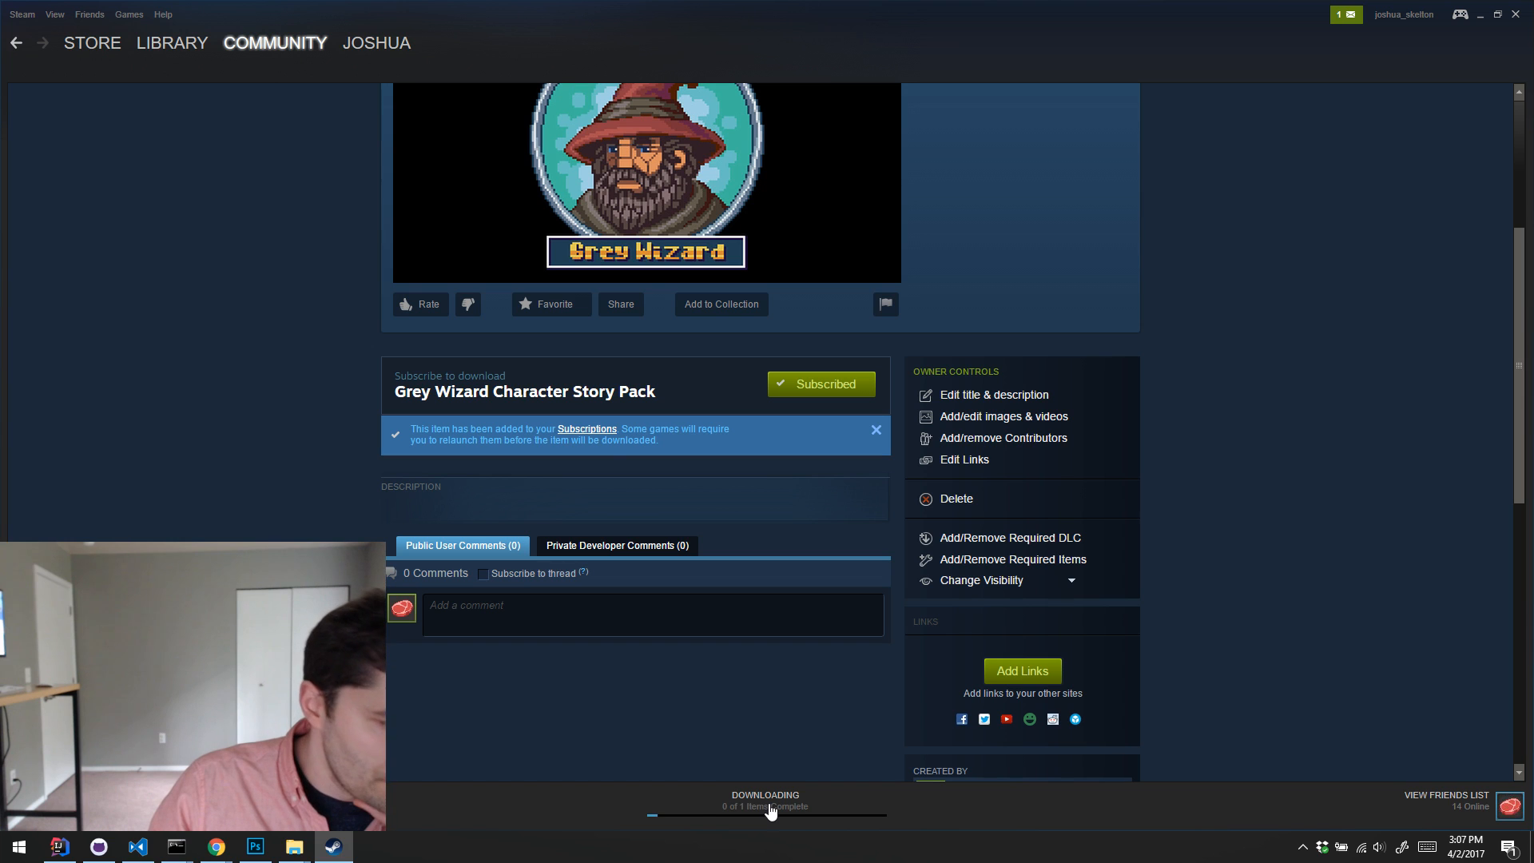
scroll(820, 719, up, 3)
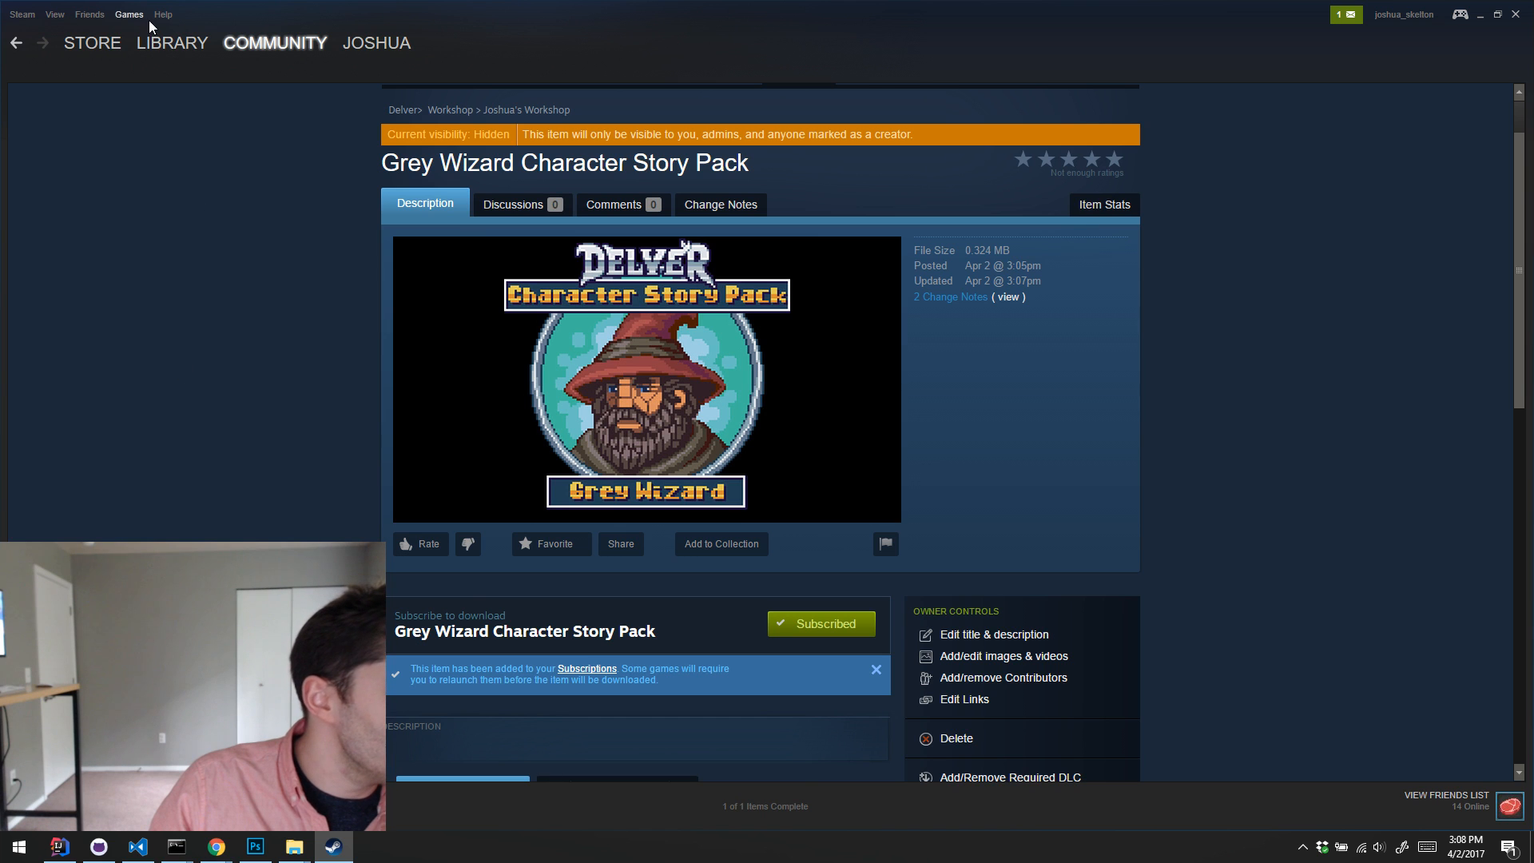
Step: Launch Delver from the Steam library, maximize its window and start a new game from the save slots
click(167, 45)
click(270, 161)
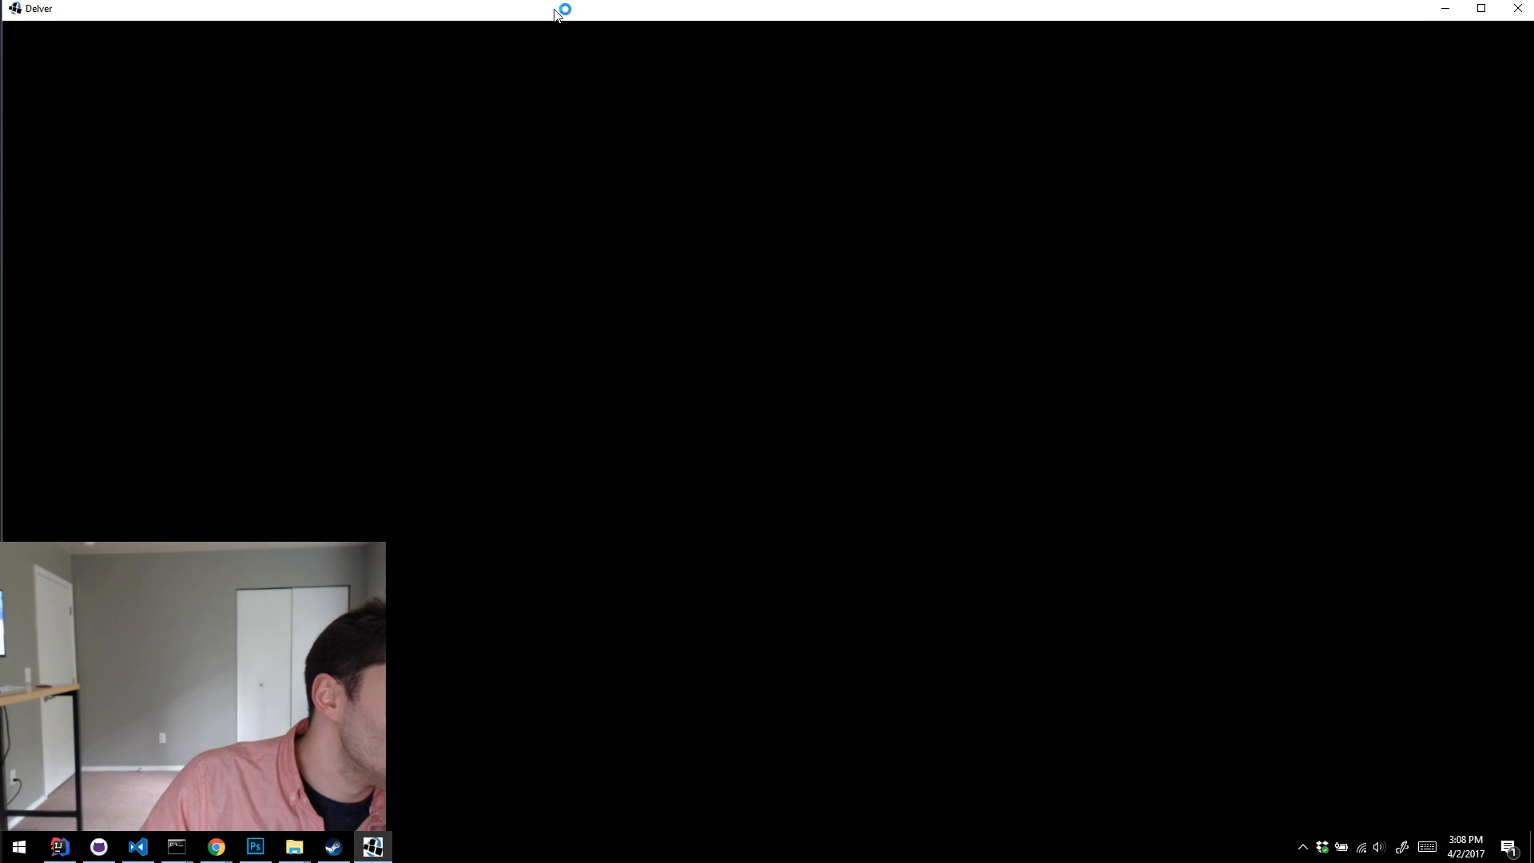
double_click(557, 14)
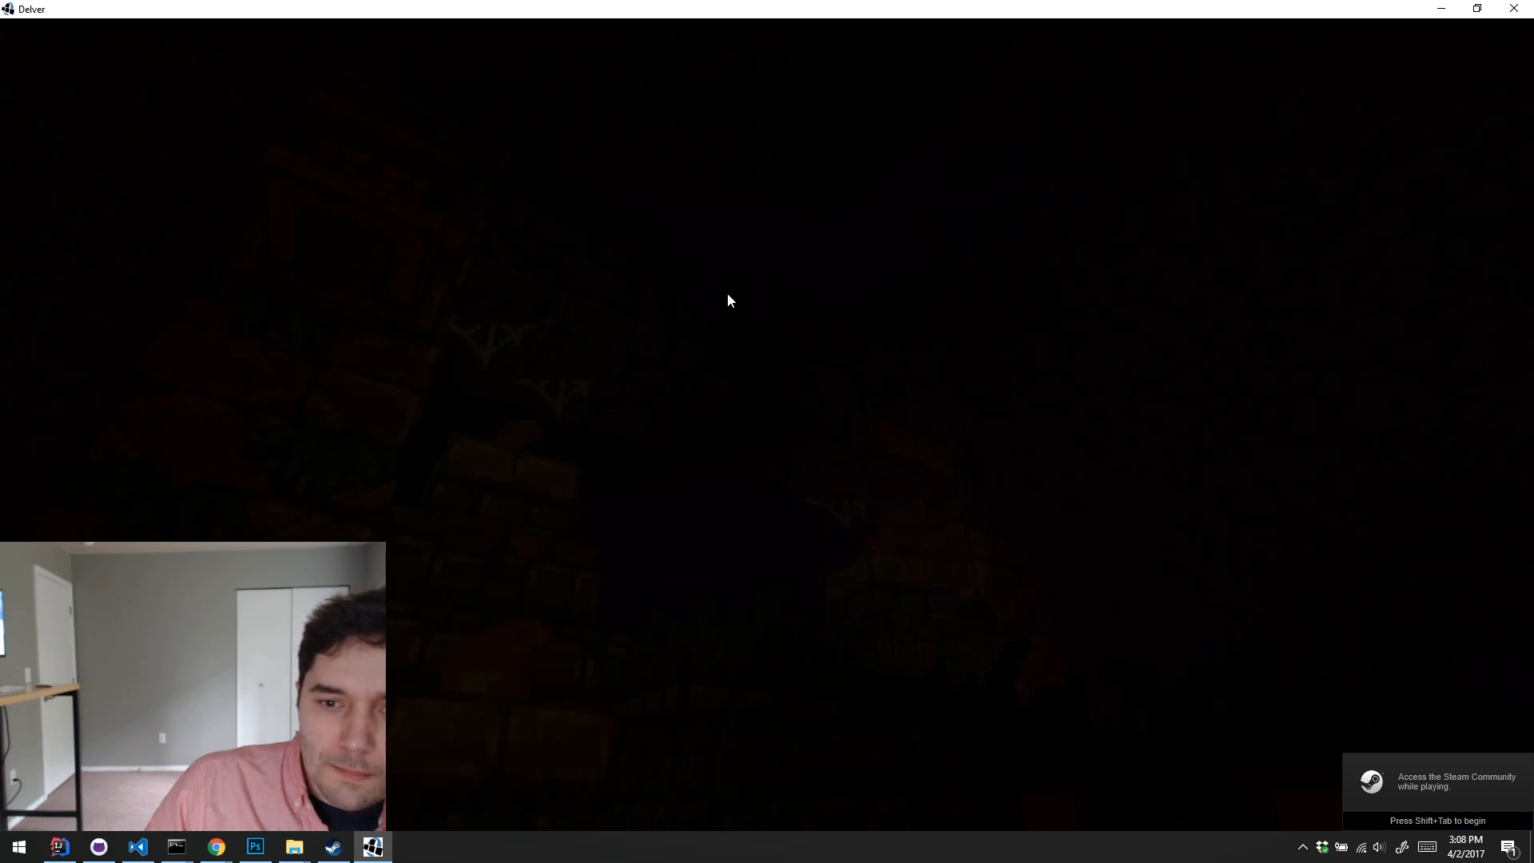
key(space)
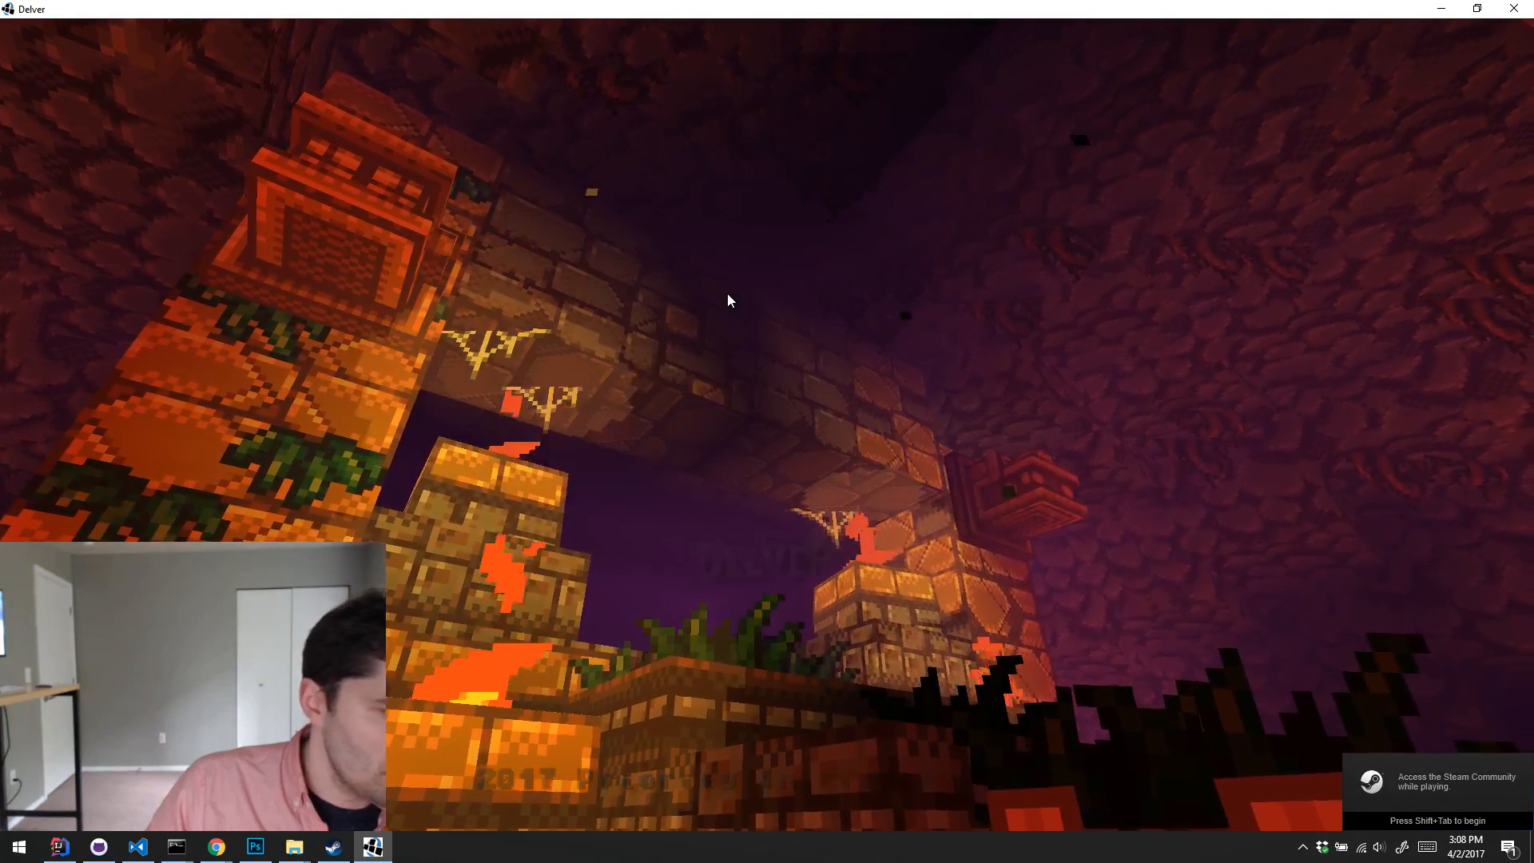
click(727, 244)
click(1055, 76)
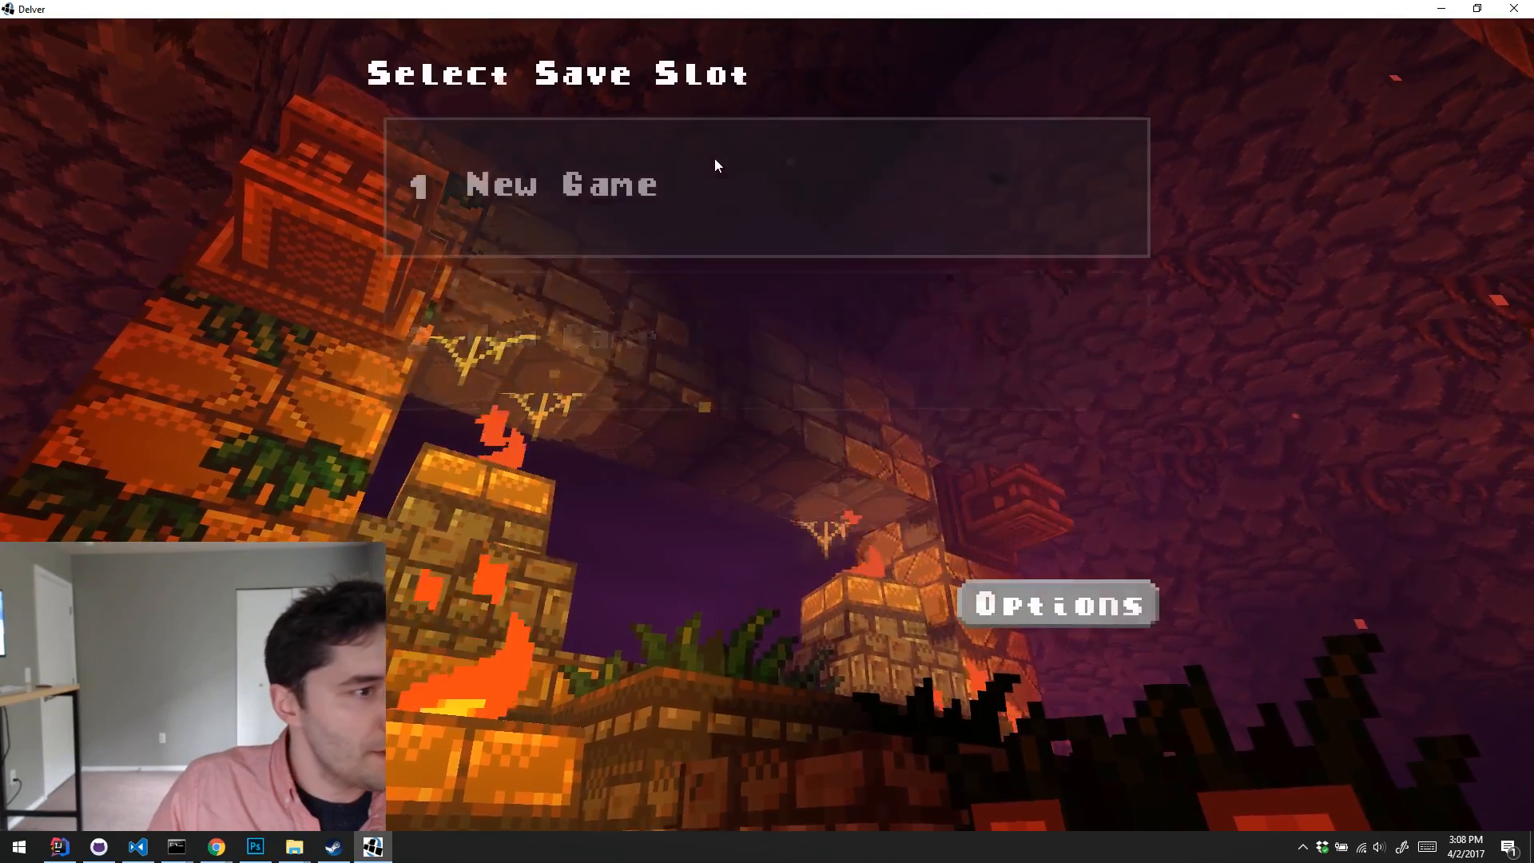
click(456, 601)
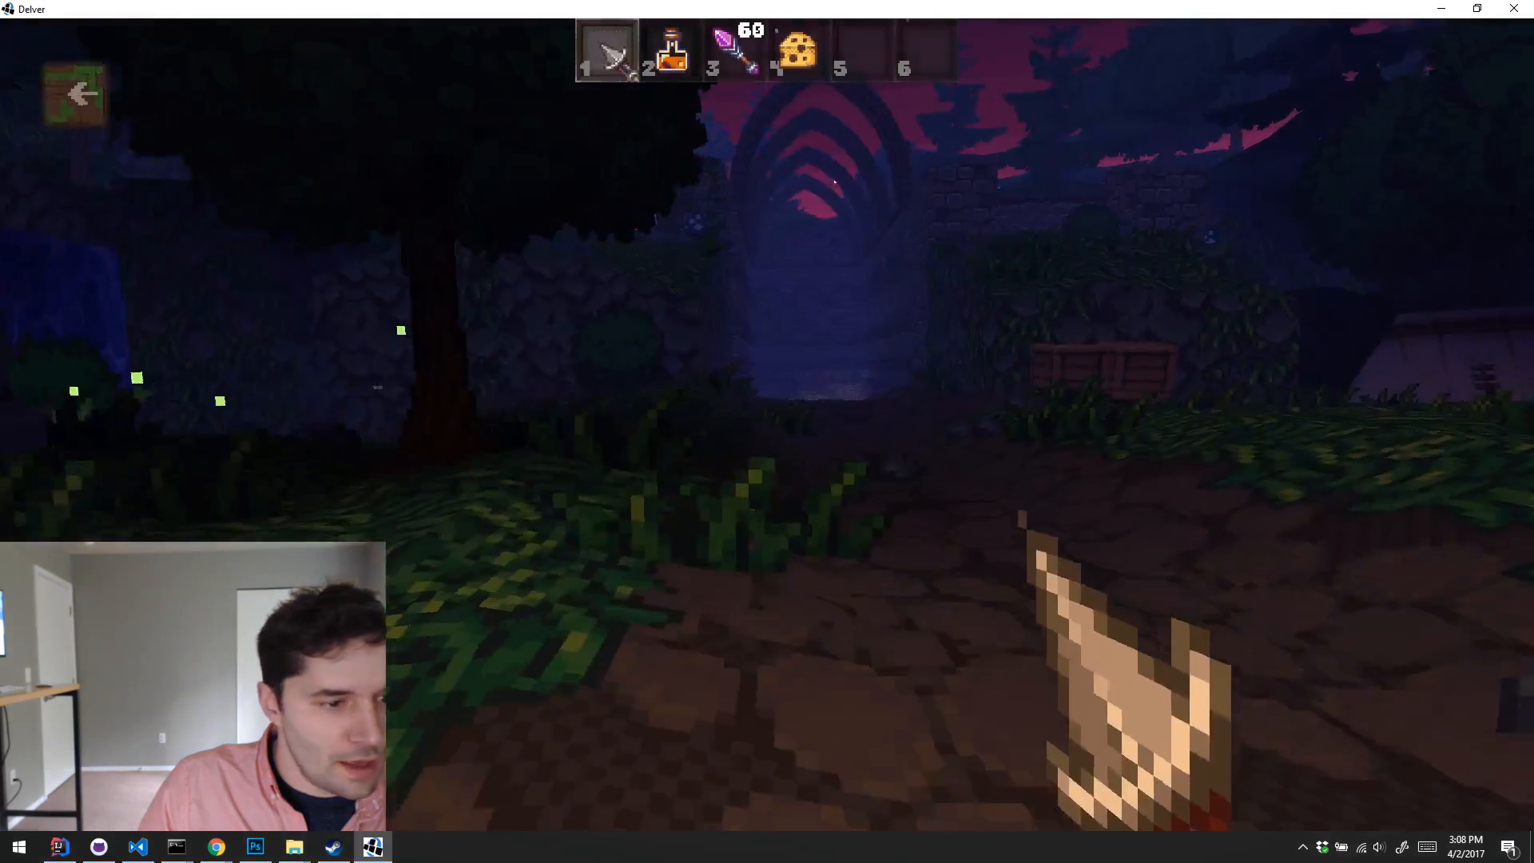
Step: Add the Yewen Staff to the inventory from the debug list of unique items
key(k)
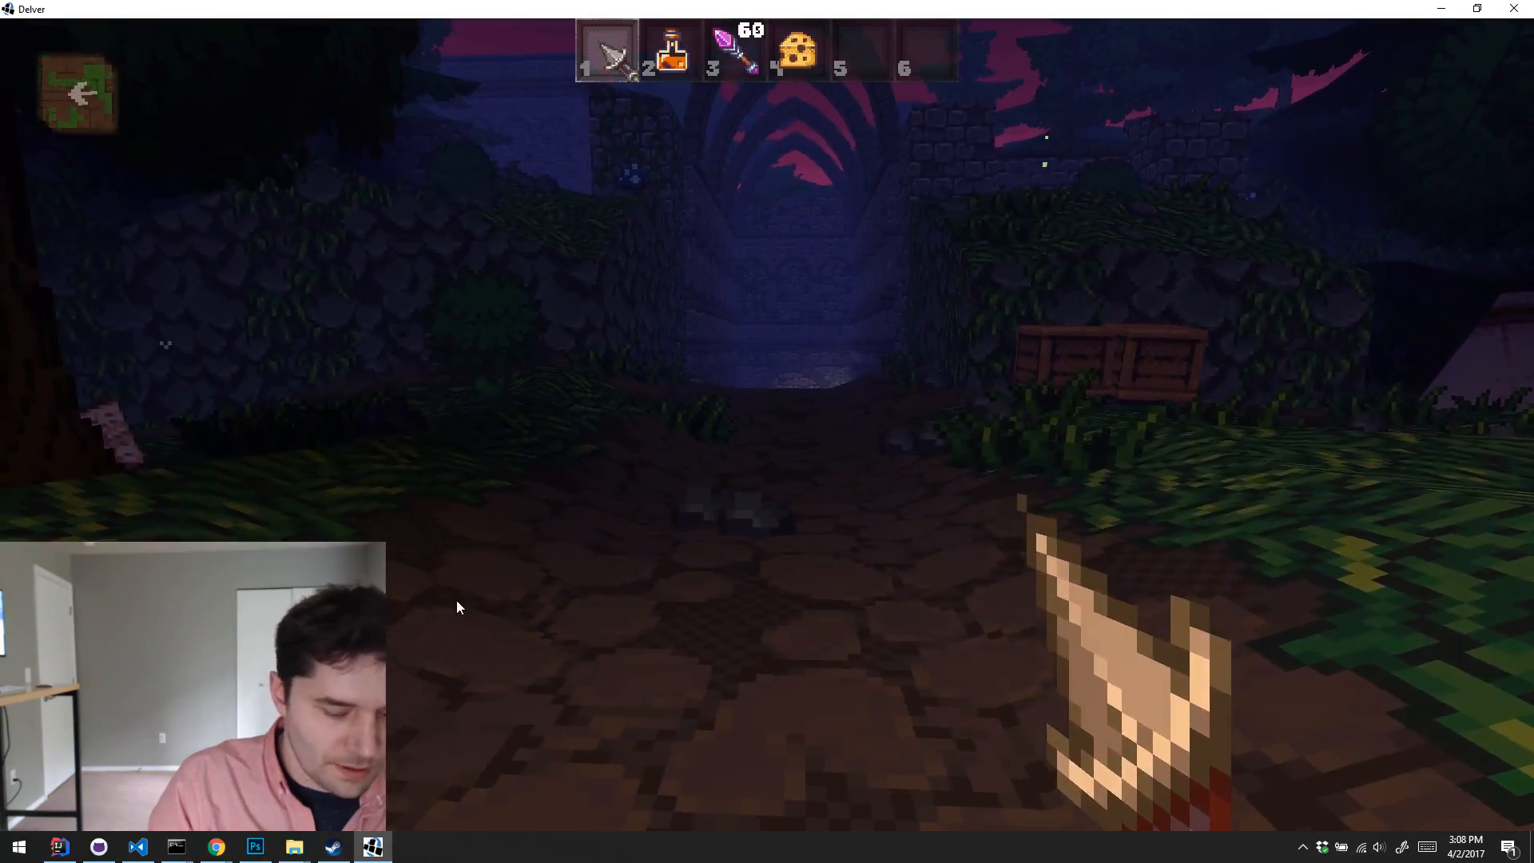
click(700, 427)
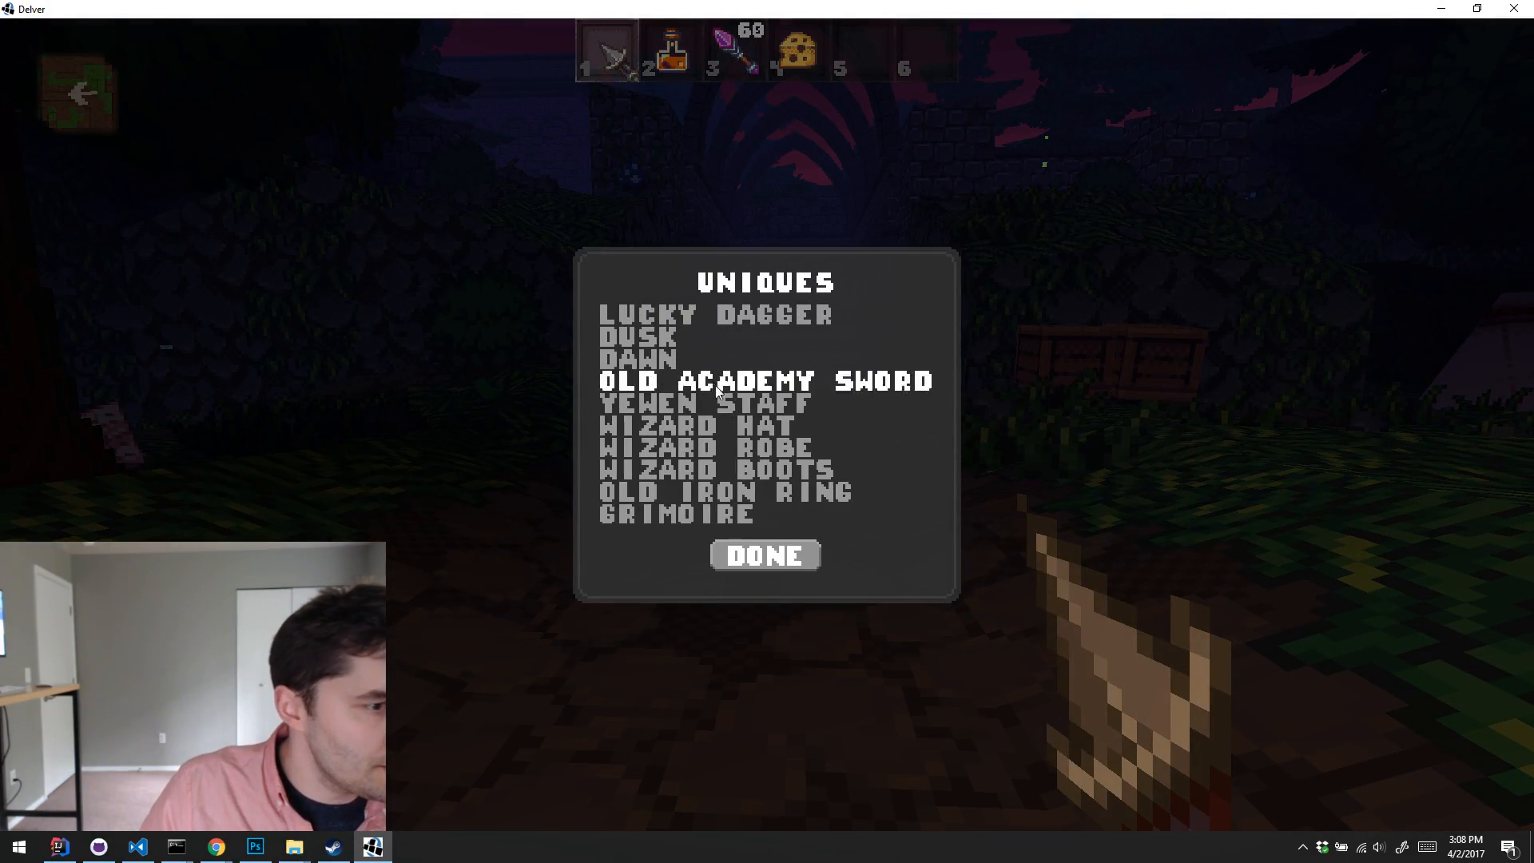
click(693, 417)
key(e)
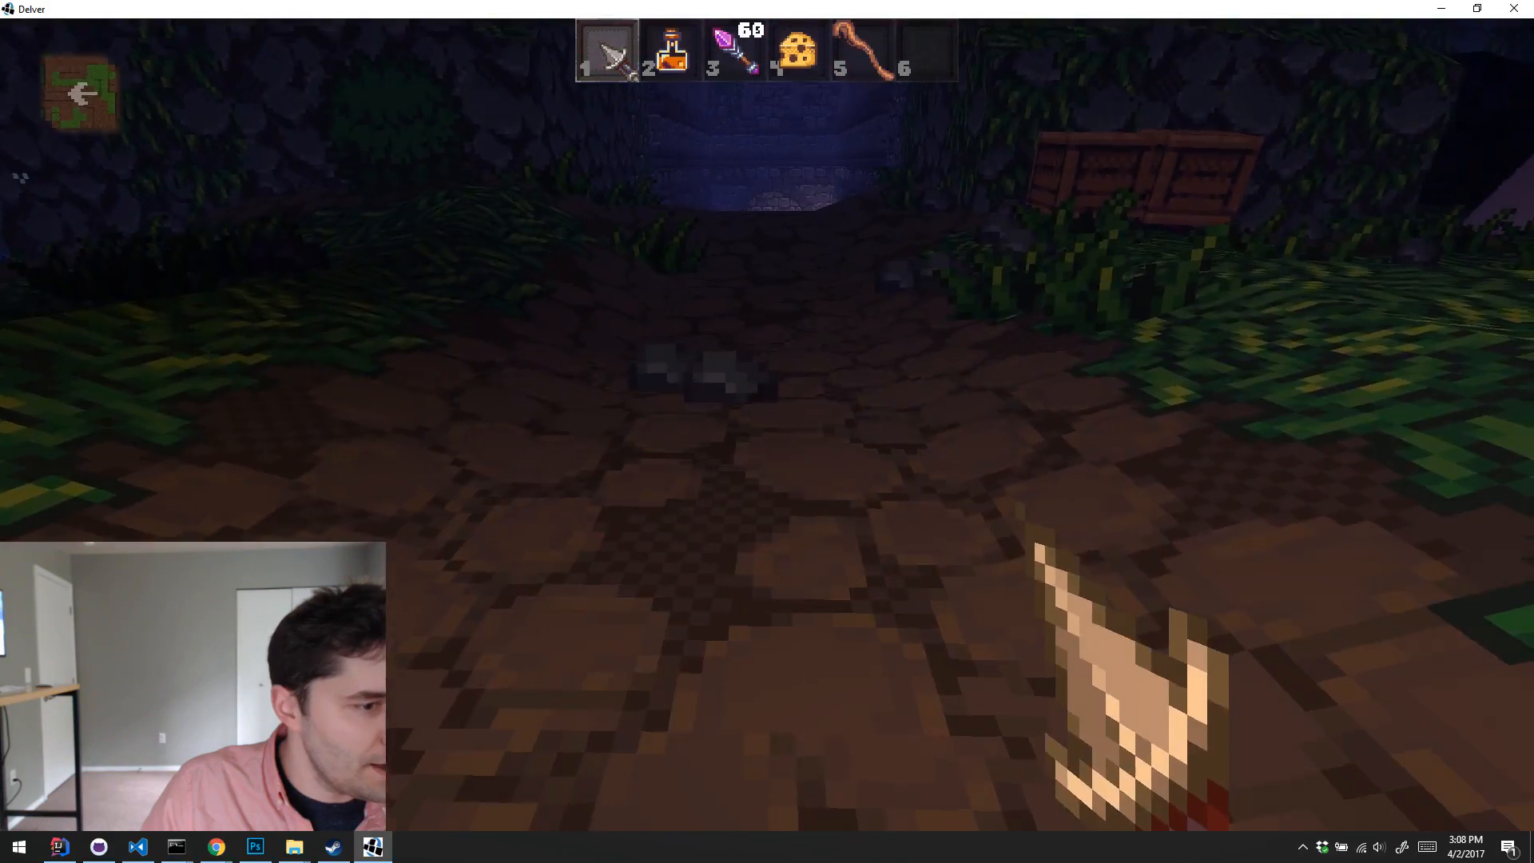
Step: Equip the Yewen Staff from slot 5 and smash the wooden crates beside the stone wall
key(5)
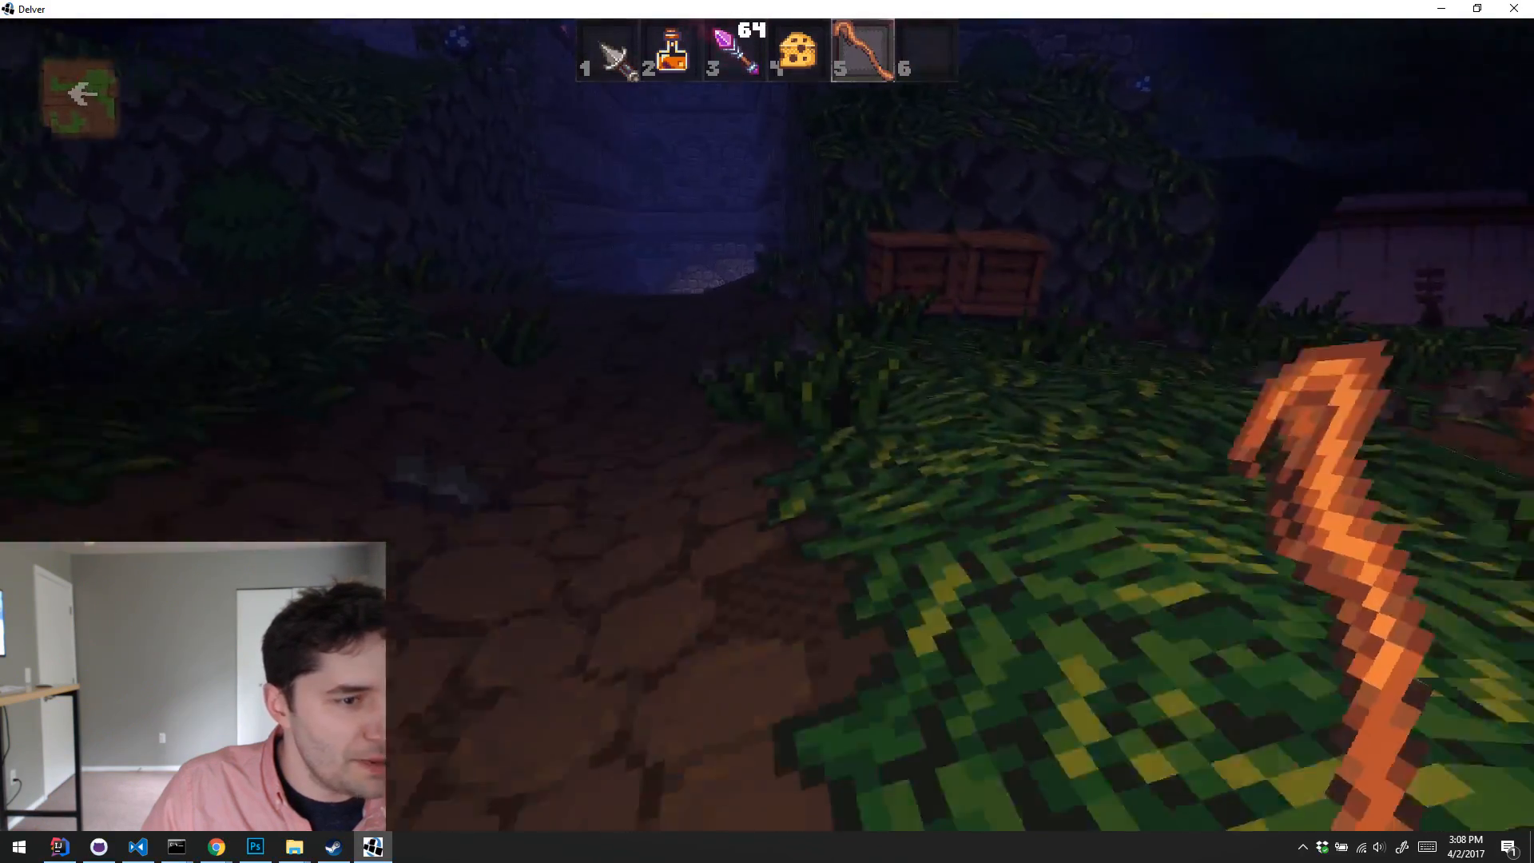
click(767, 432)
key(w)
click(766, 432)
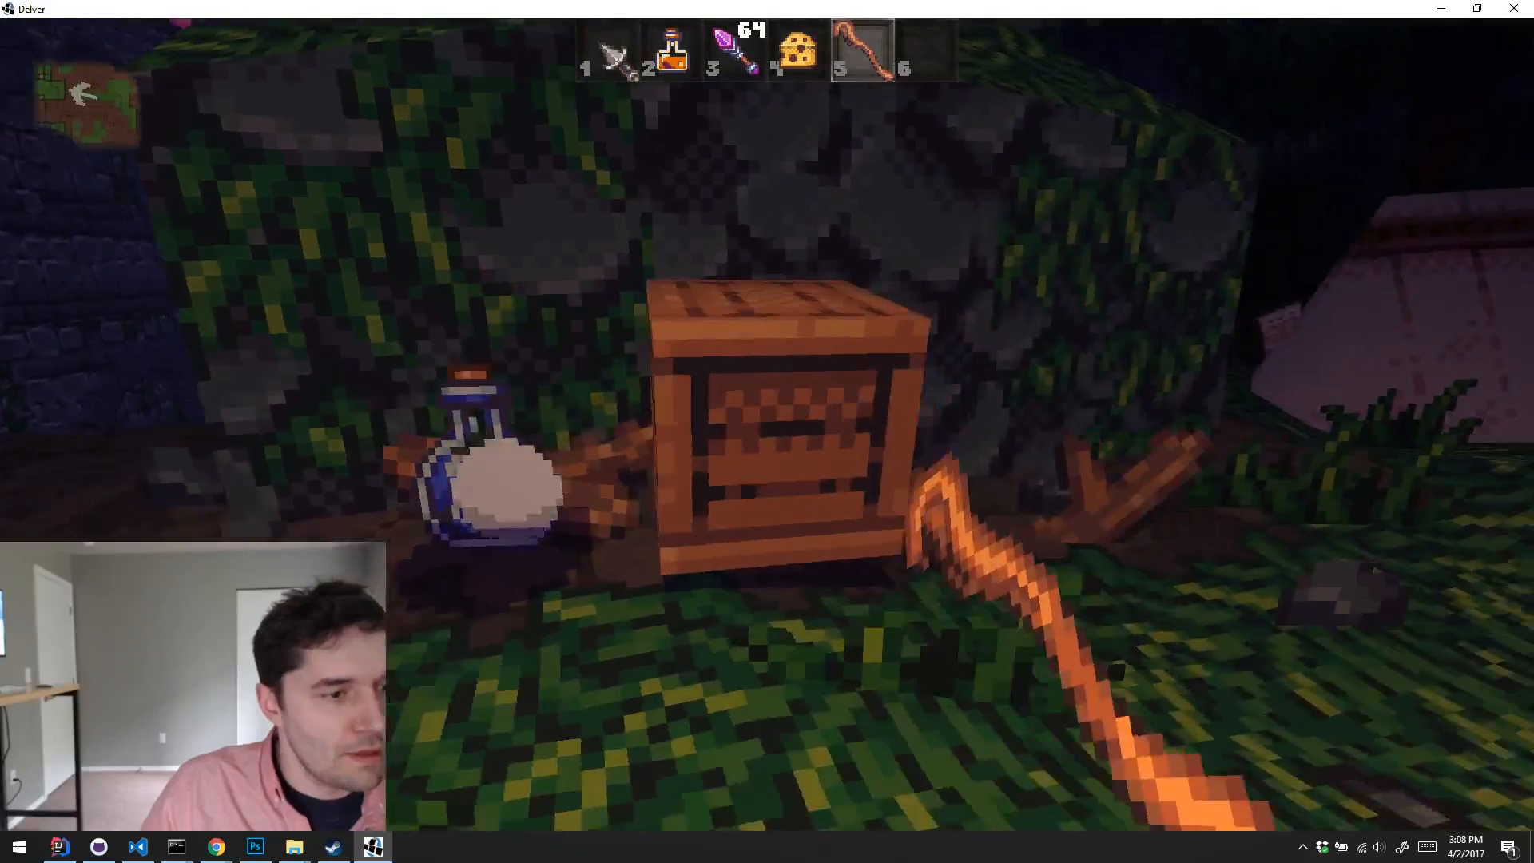
click(766, 431)
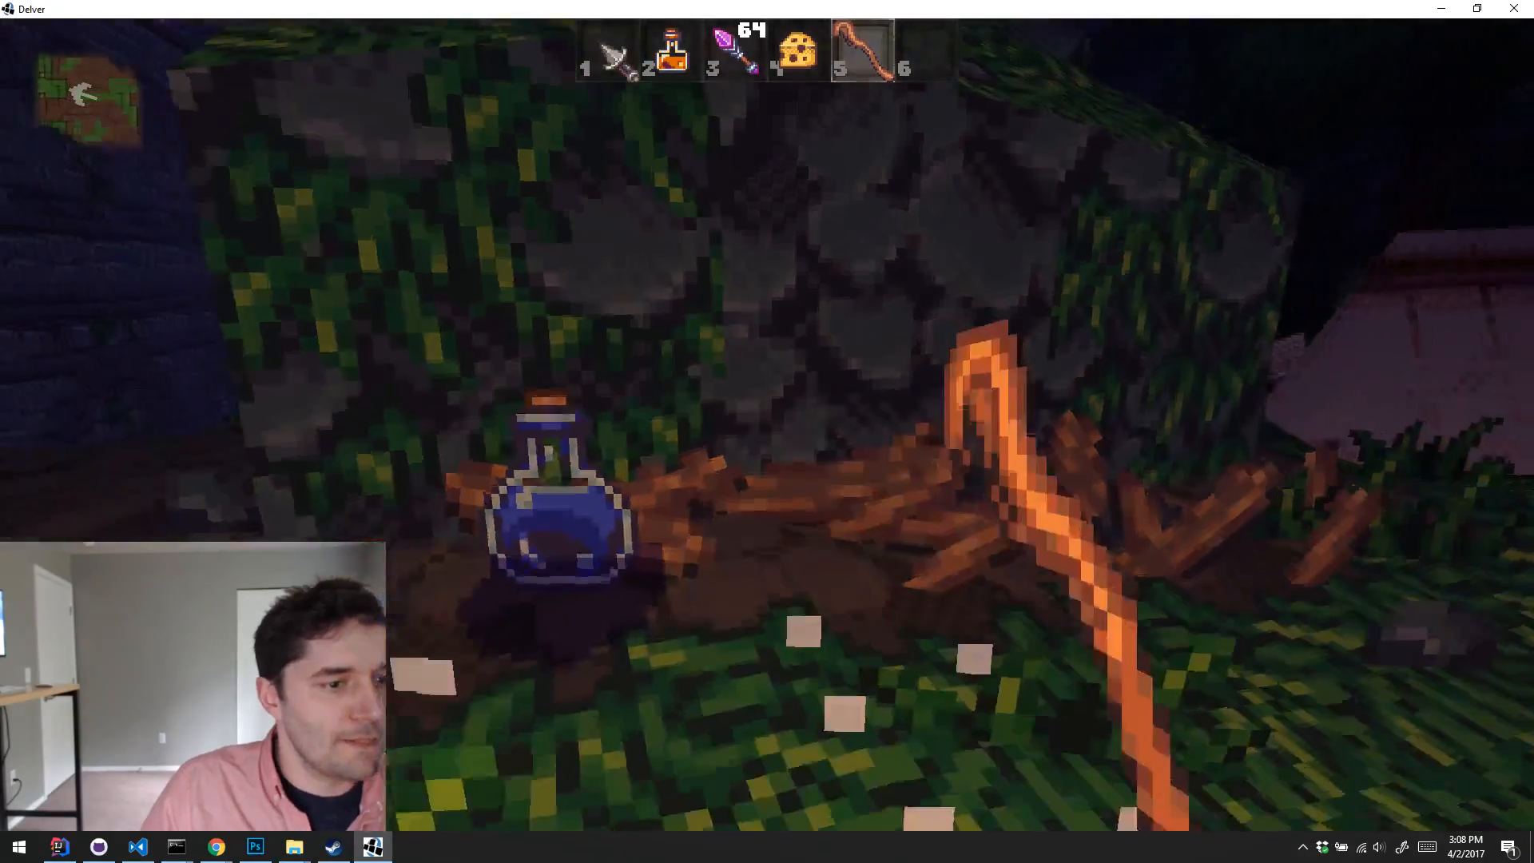
Step: Leave the current playthrough for the main menu and exit Delver
key(Escape)
click(830, 448)
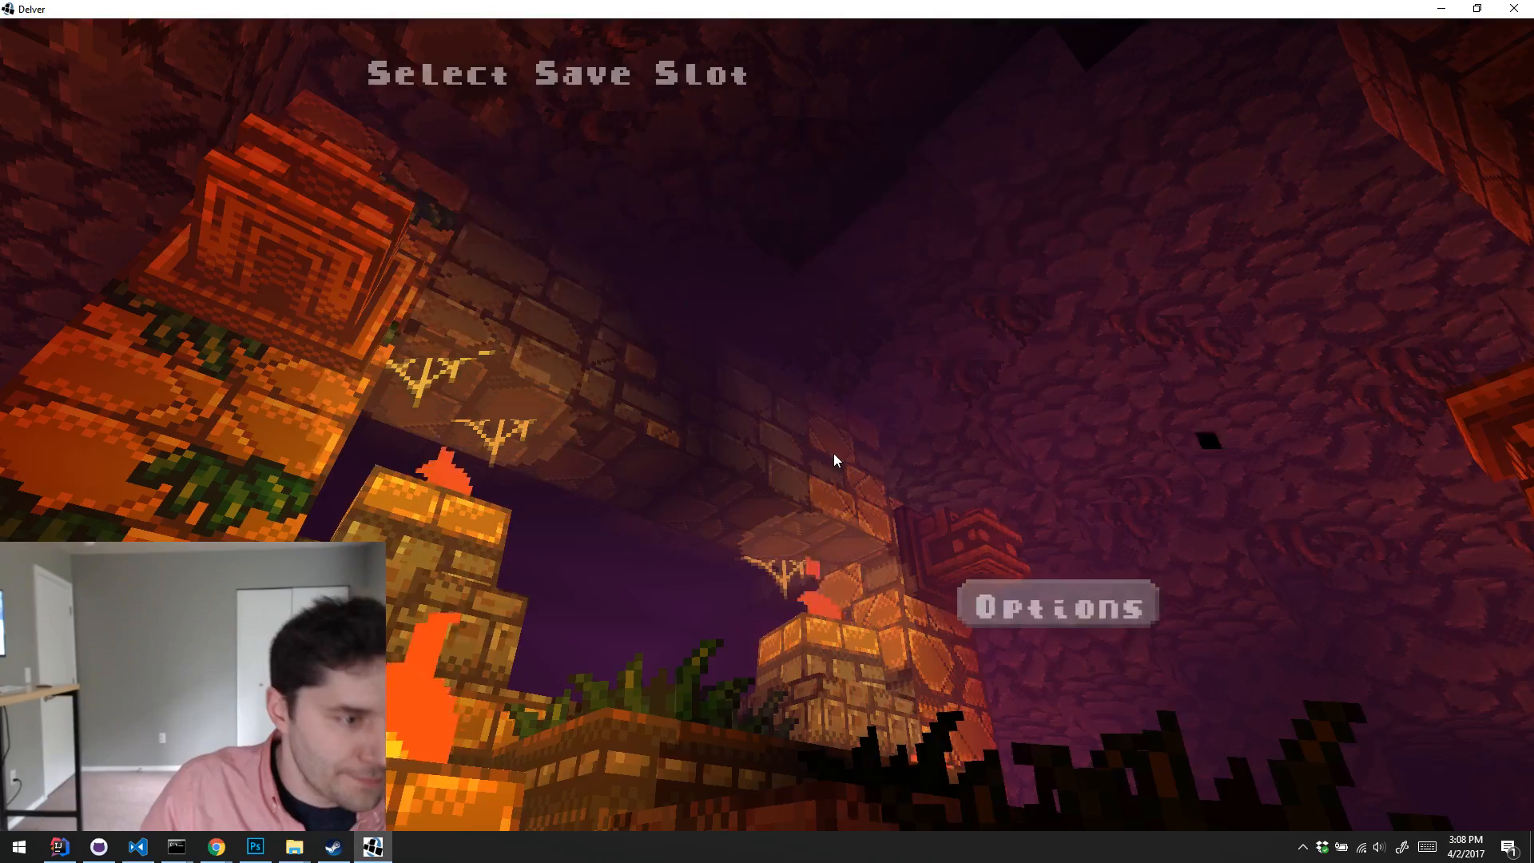
key(Escape)
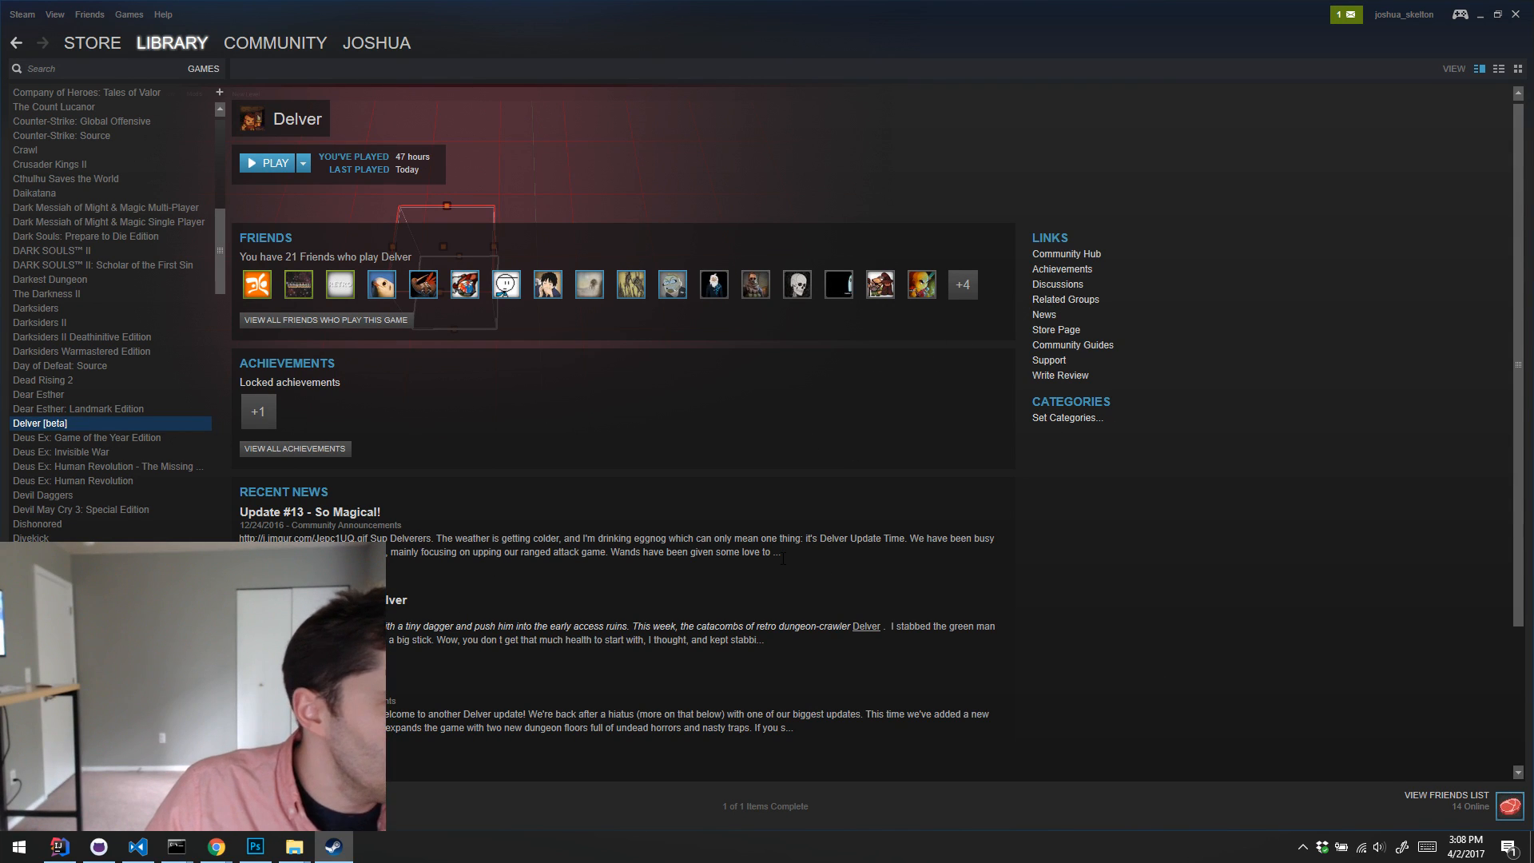
Step: Open your files in the Steam Workshop and review the Guns! mod's page, including its gallery and owner controls
mouse_move(276, 55)
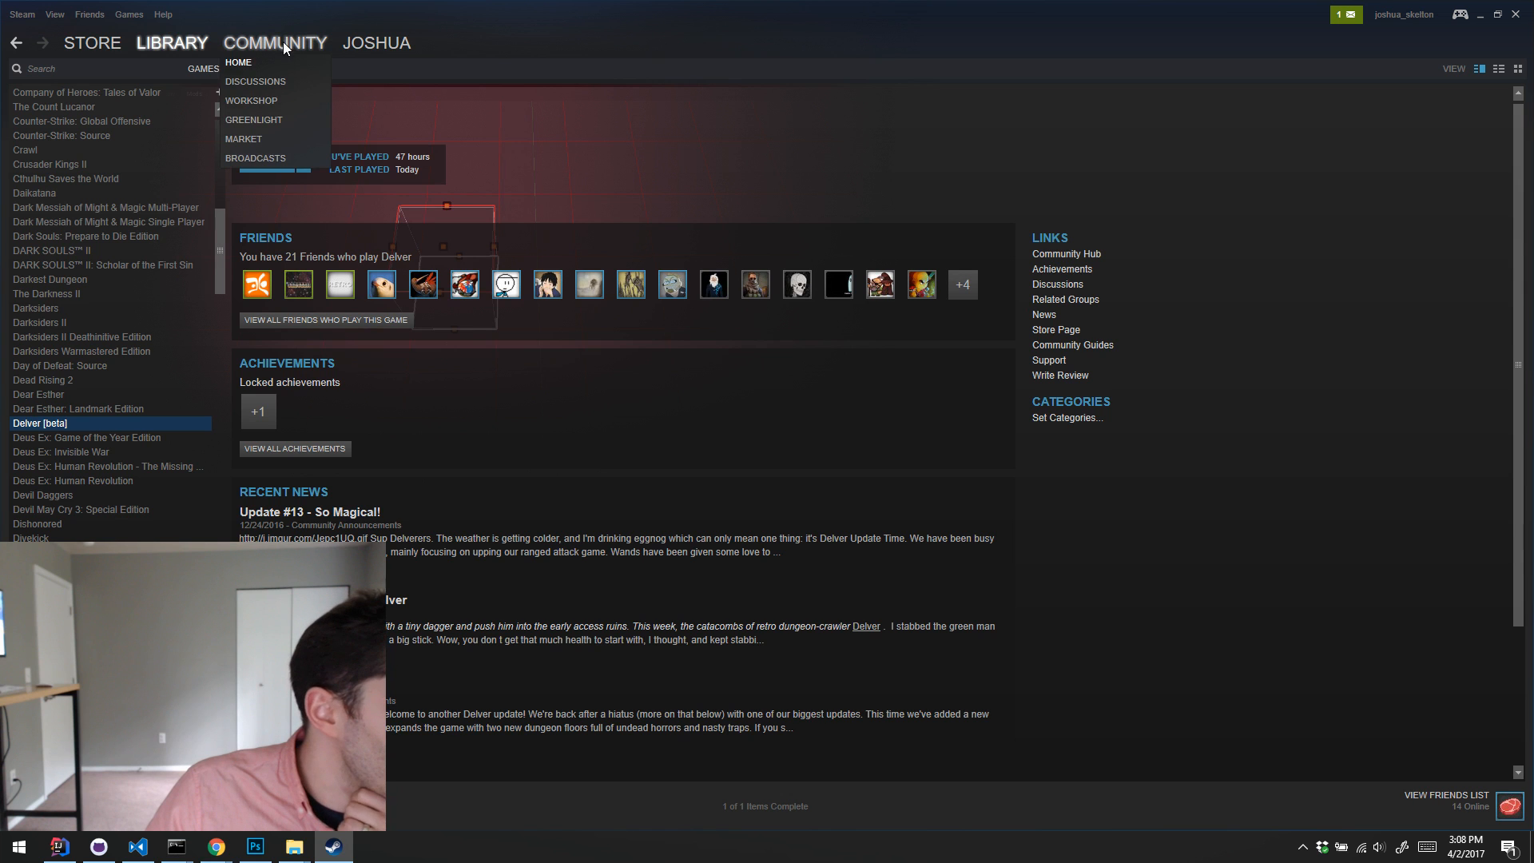
click(272, 99)
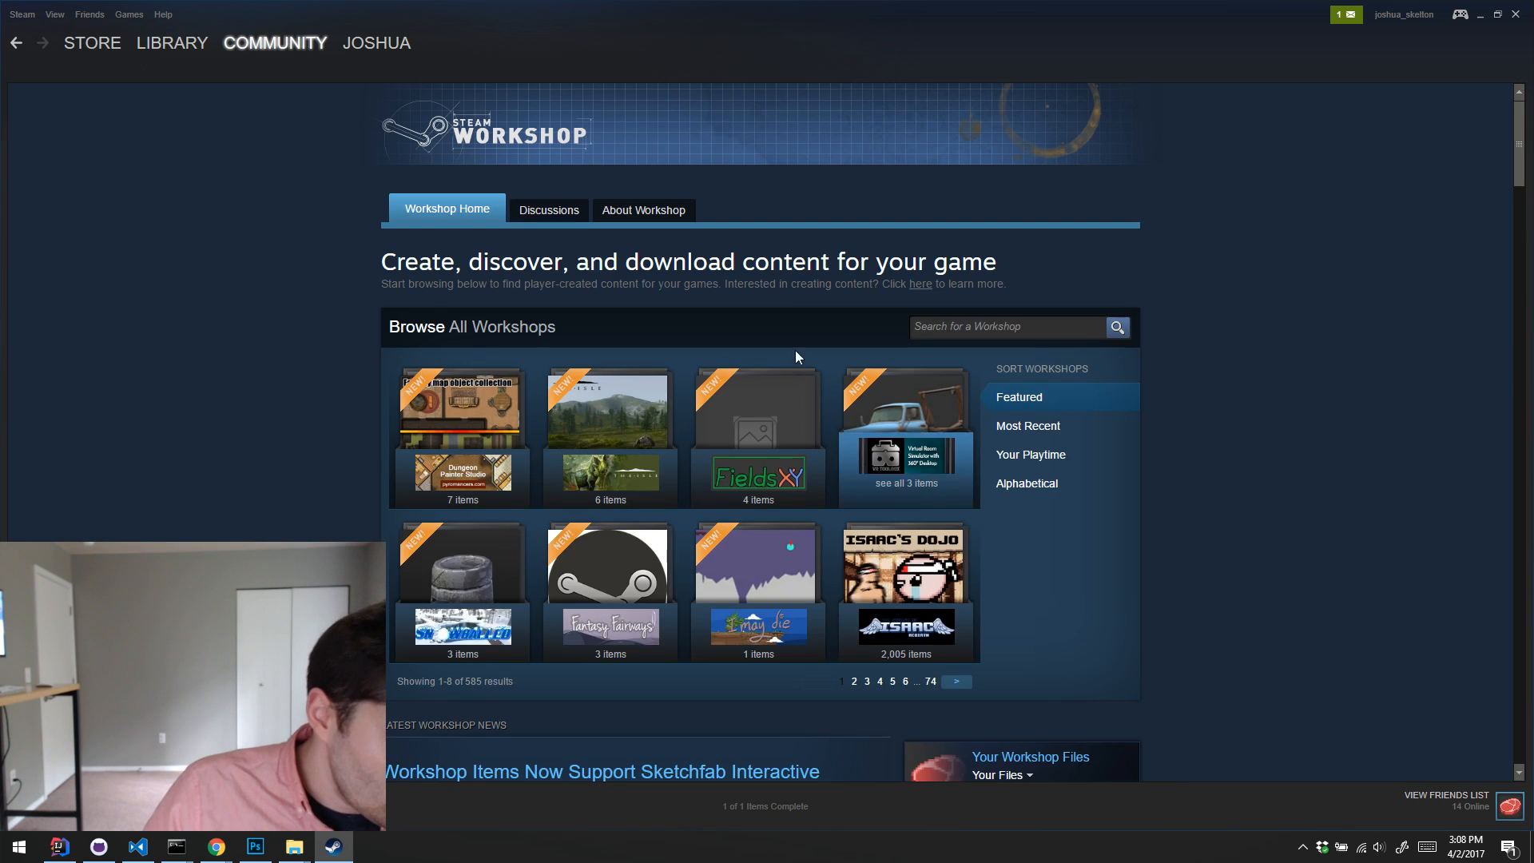
scroll(983, 318, down, 10)
scroll(1007, 323, up, 5)
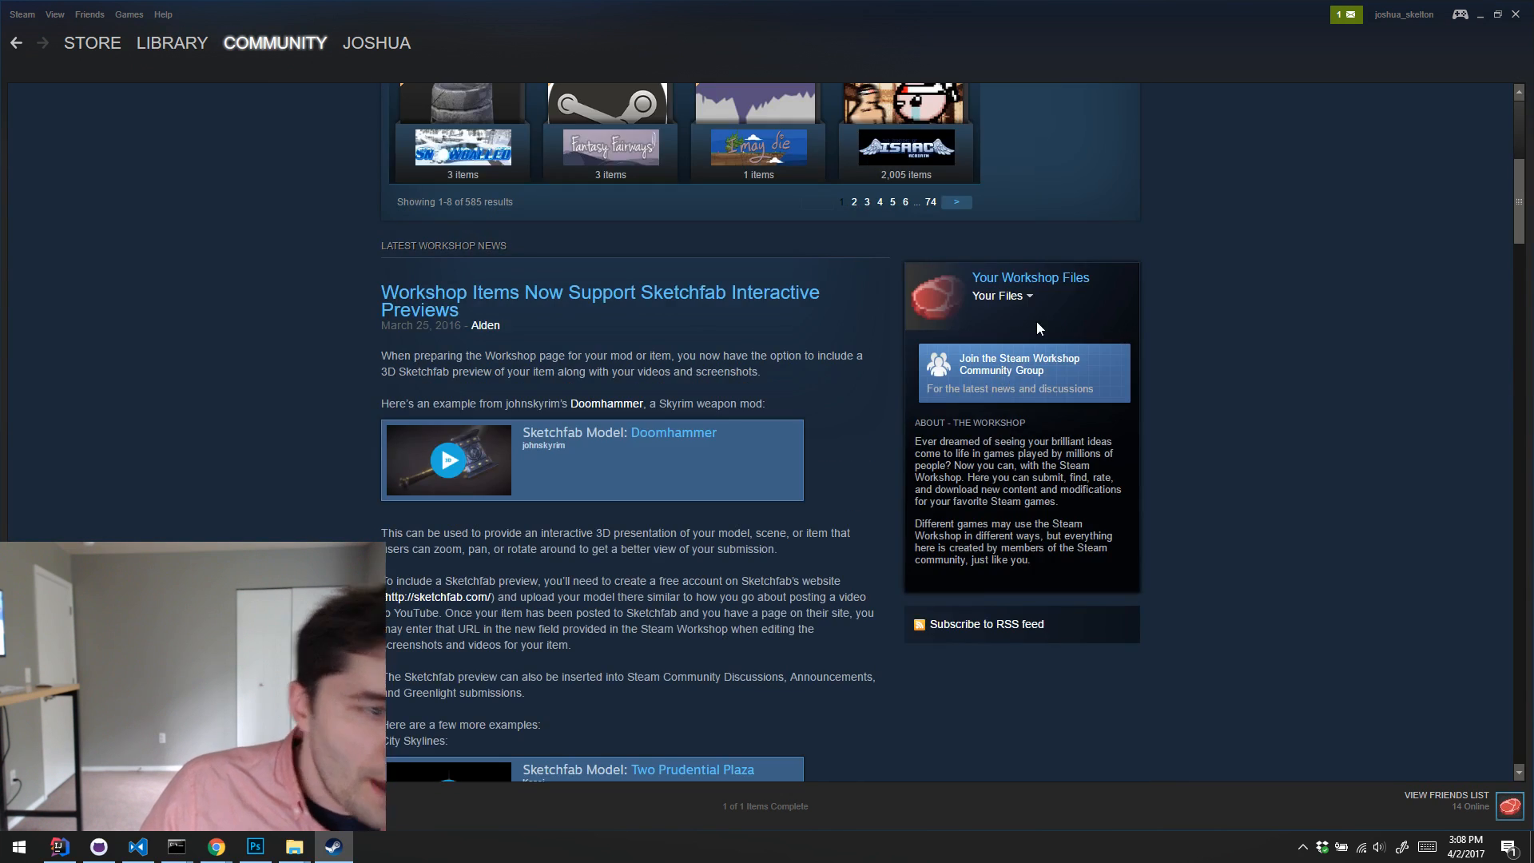
click(1003, 292)
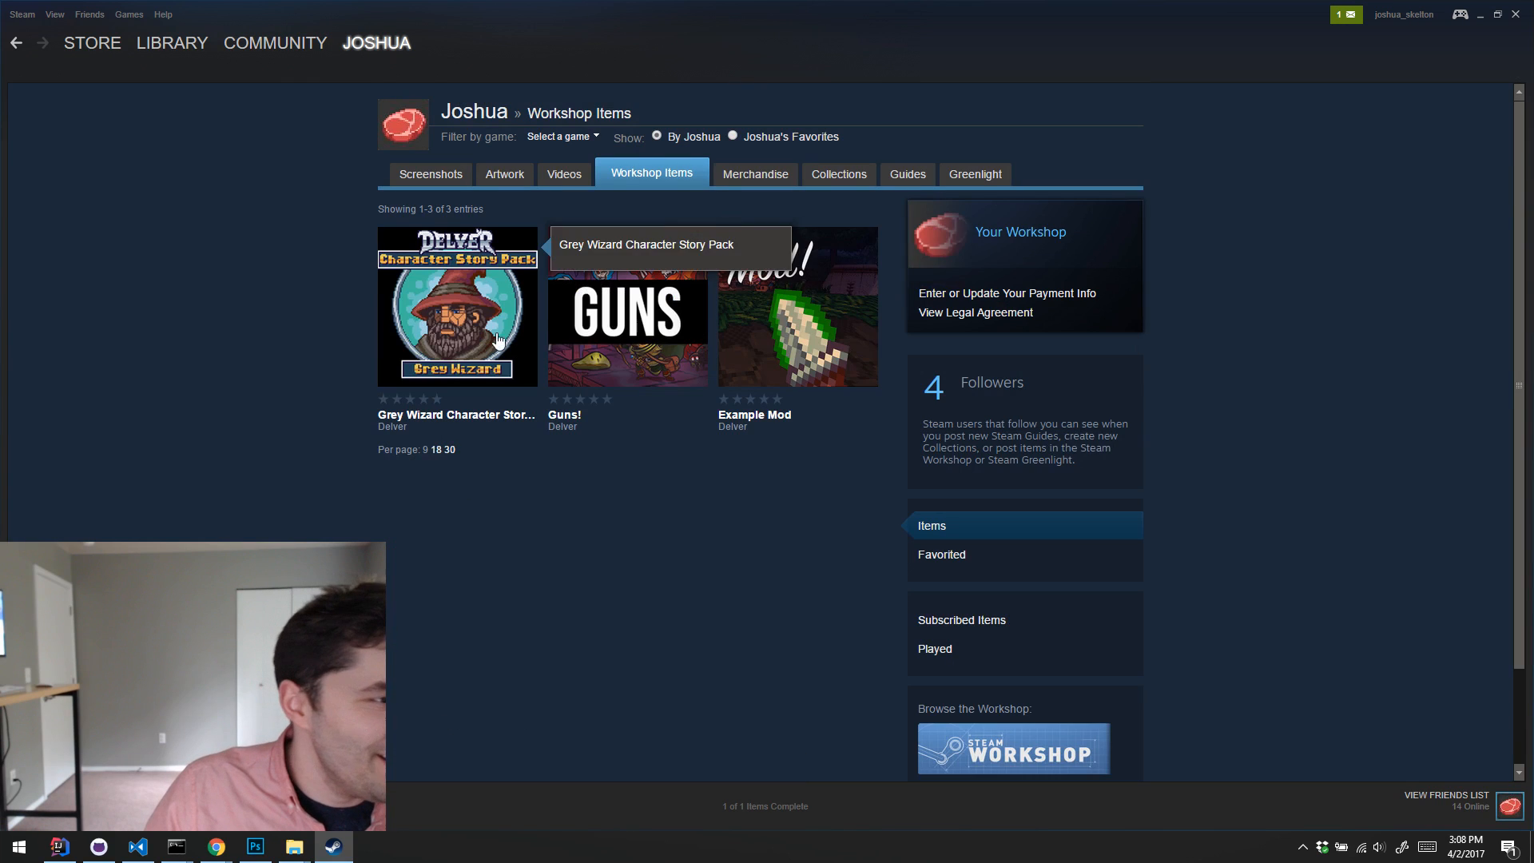
click(628, 328)
scroll(1246, 382, down, 2)
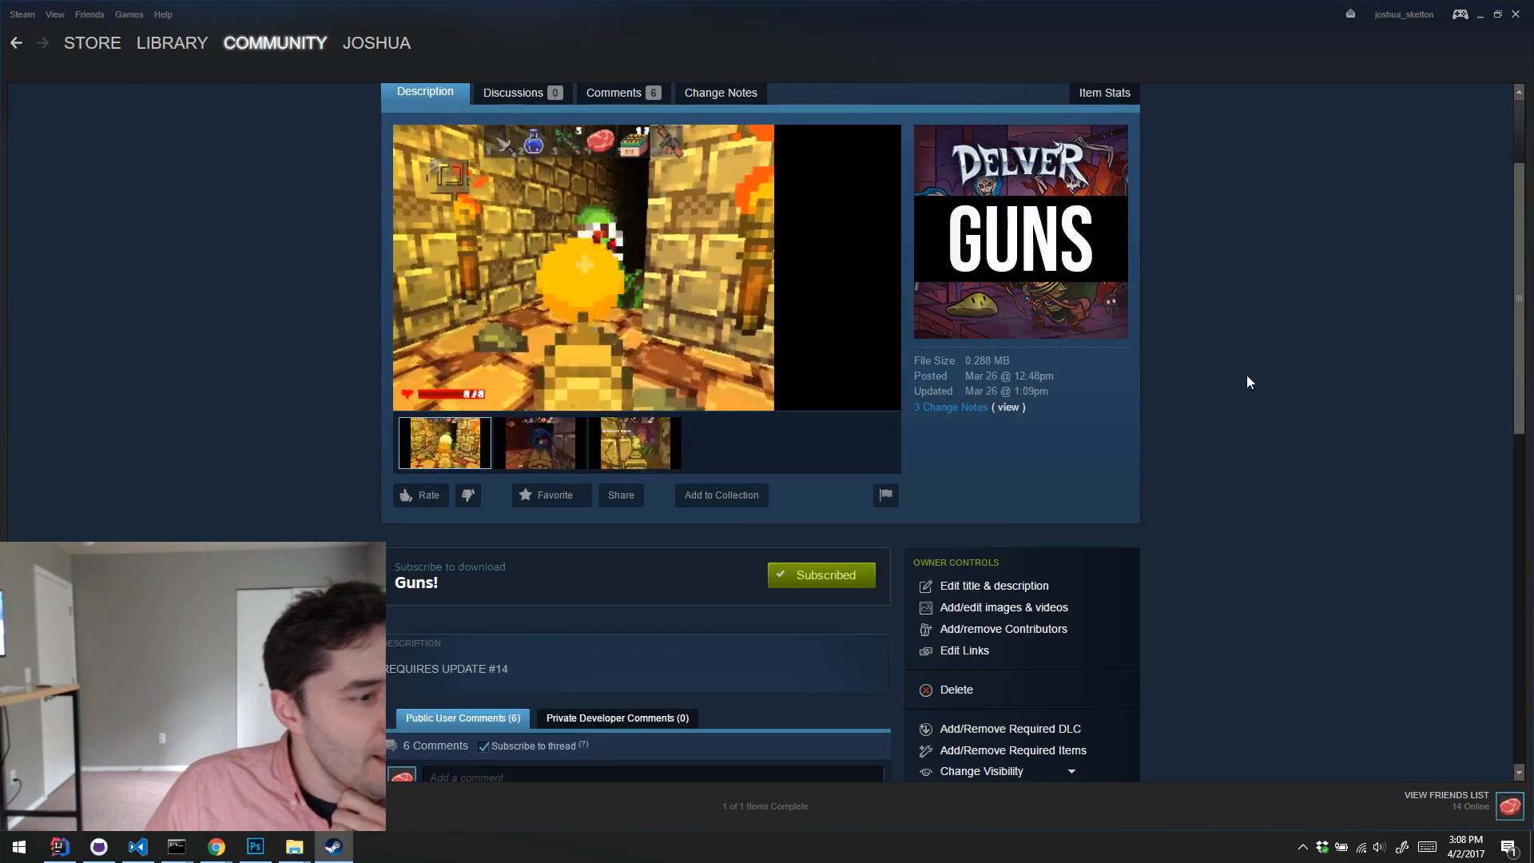
scroll(1246, 382, up, 2)
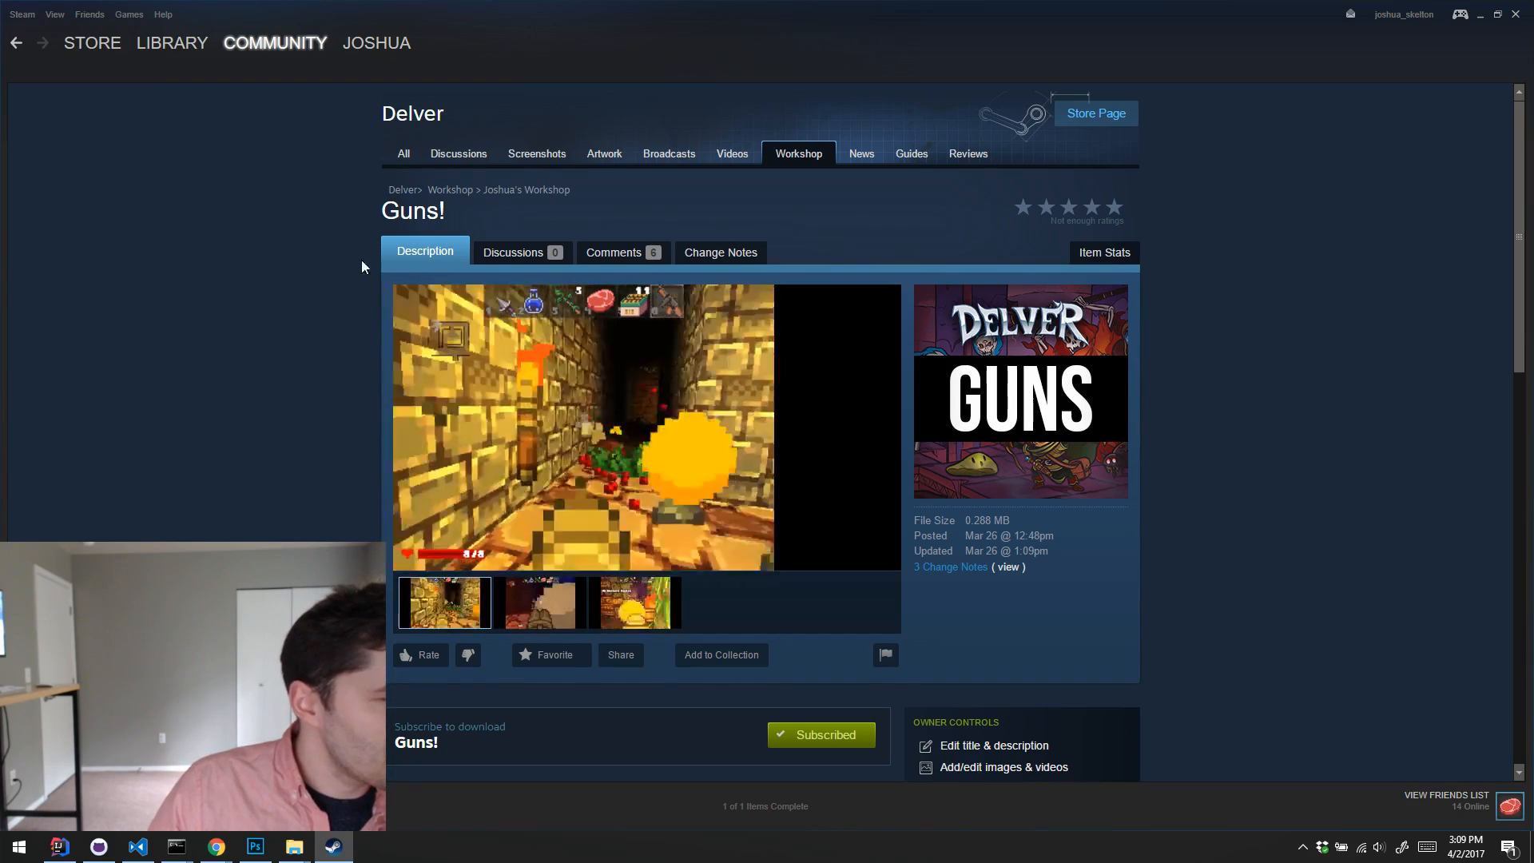
Step: Open Delver's Workshop home and look through its most popular mods
click(450, 190)
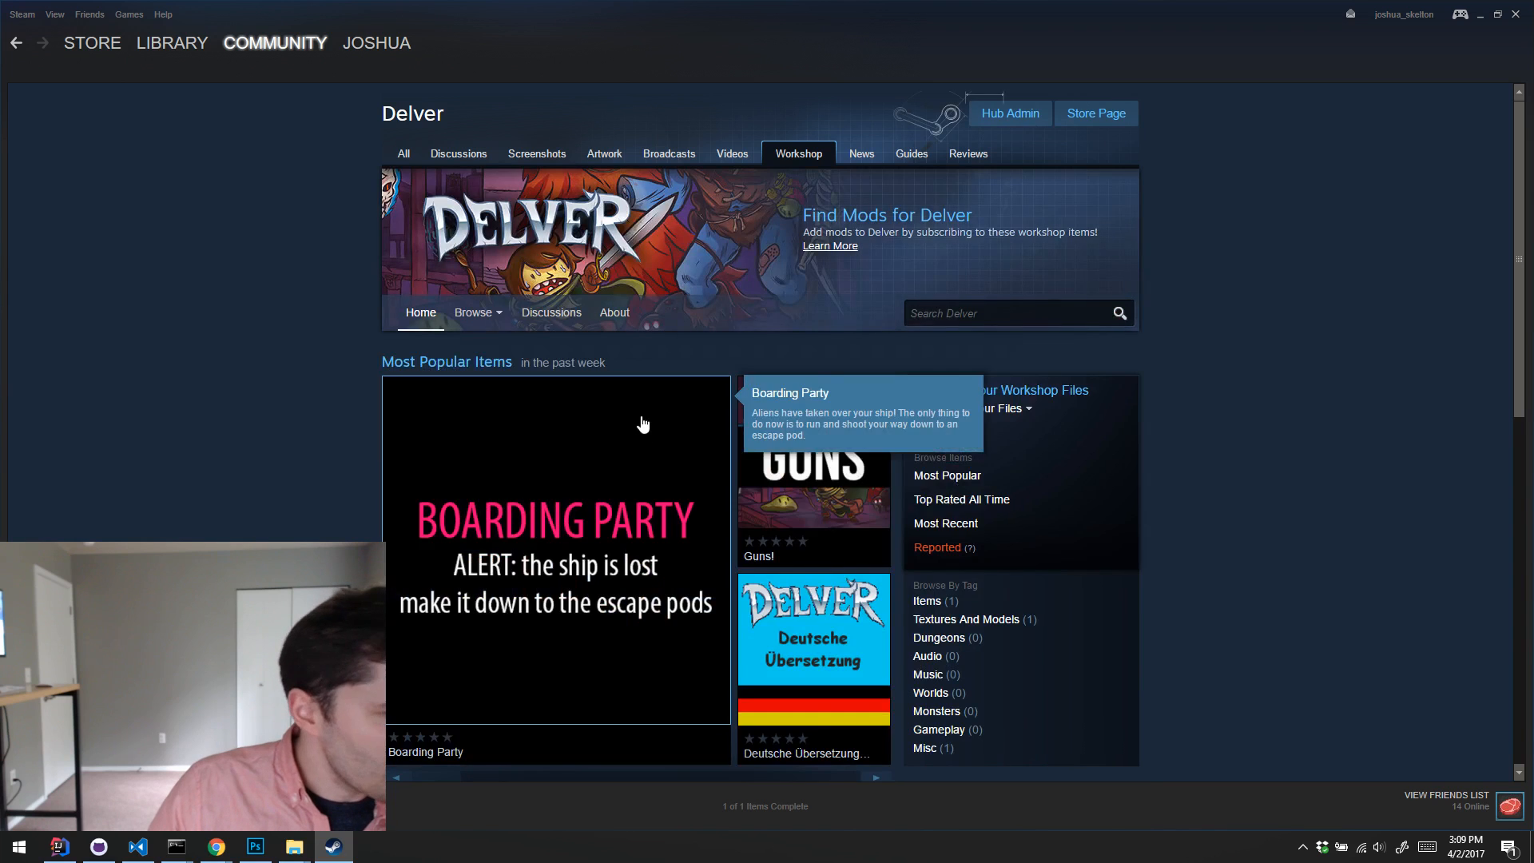
scroll(647, 422, down, 5)
scroll(718, 475, down, 4)
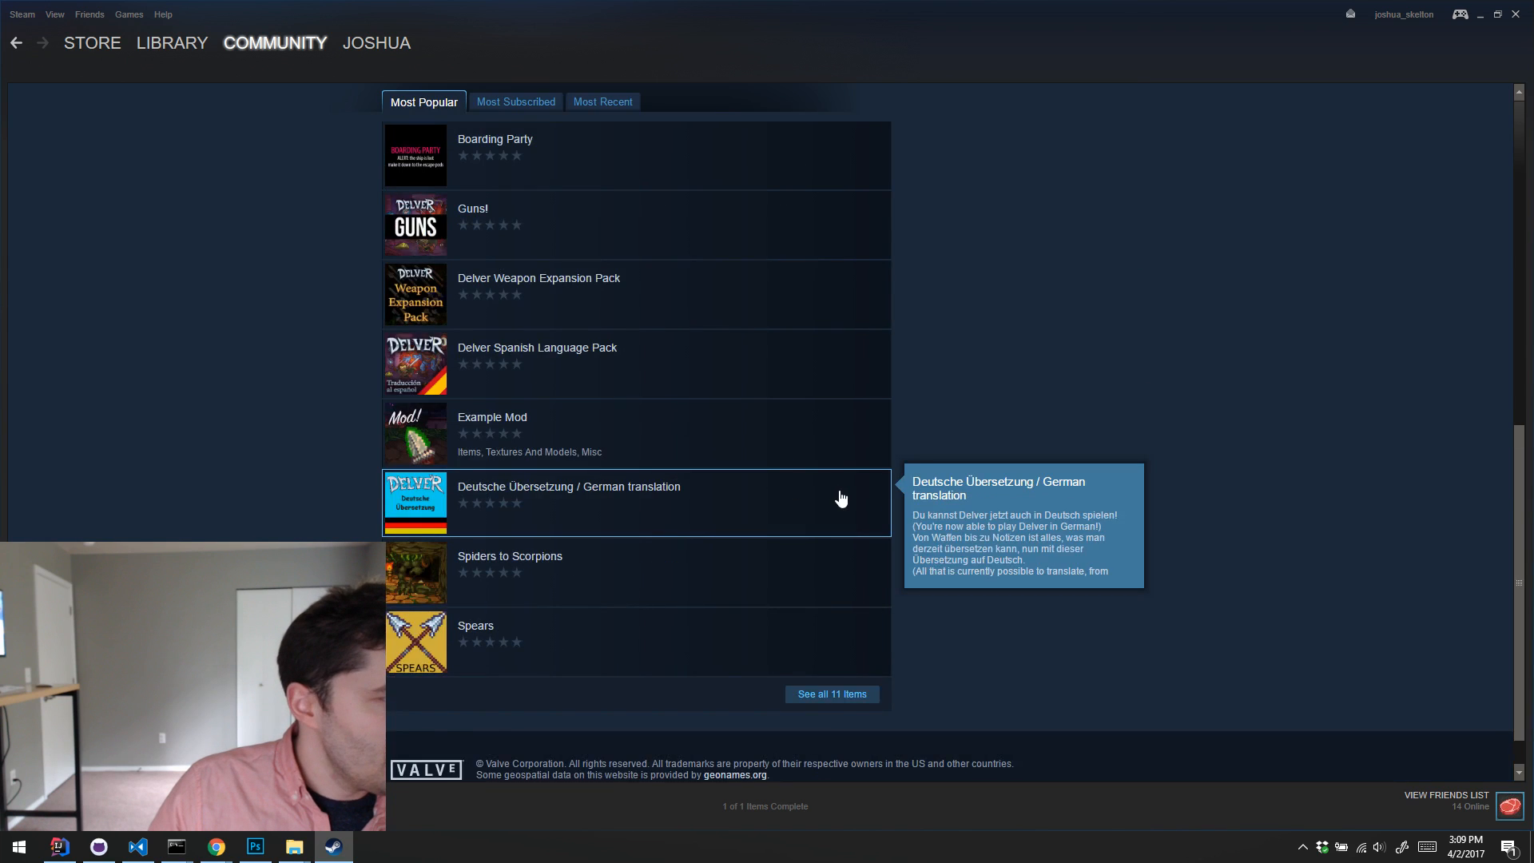
scroll(841, 499, up, 7)
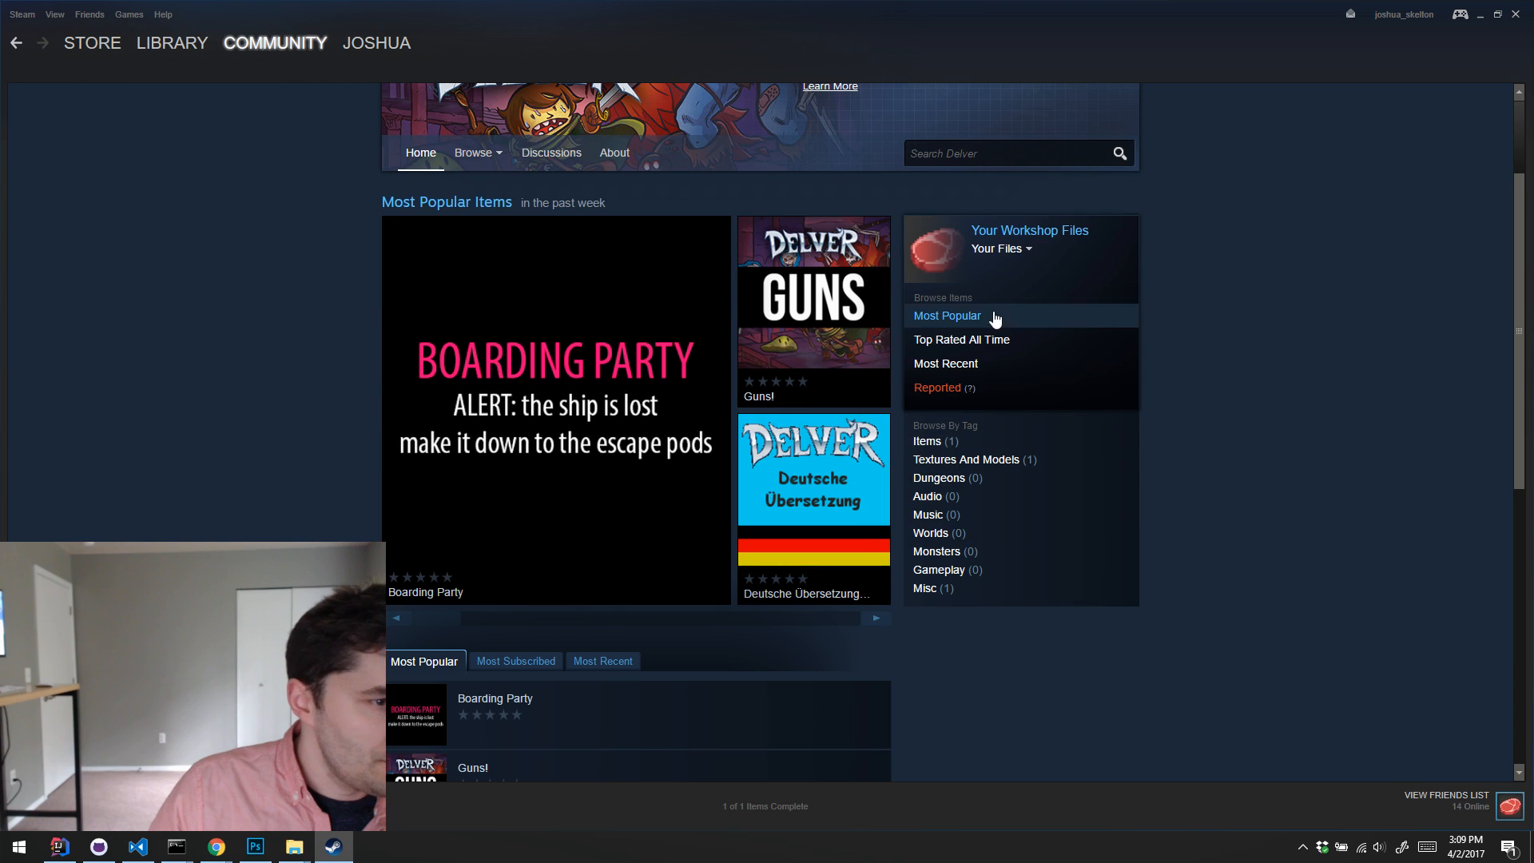
Step: Reopen the Grey Wizard Character Story Pack from your Delver Workshop items and set its visibility to Public
click(1000, 249)
click(1026, 268)
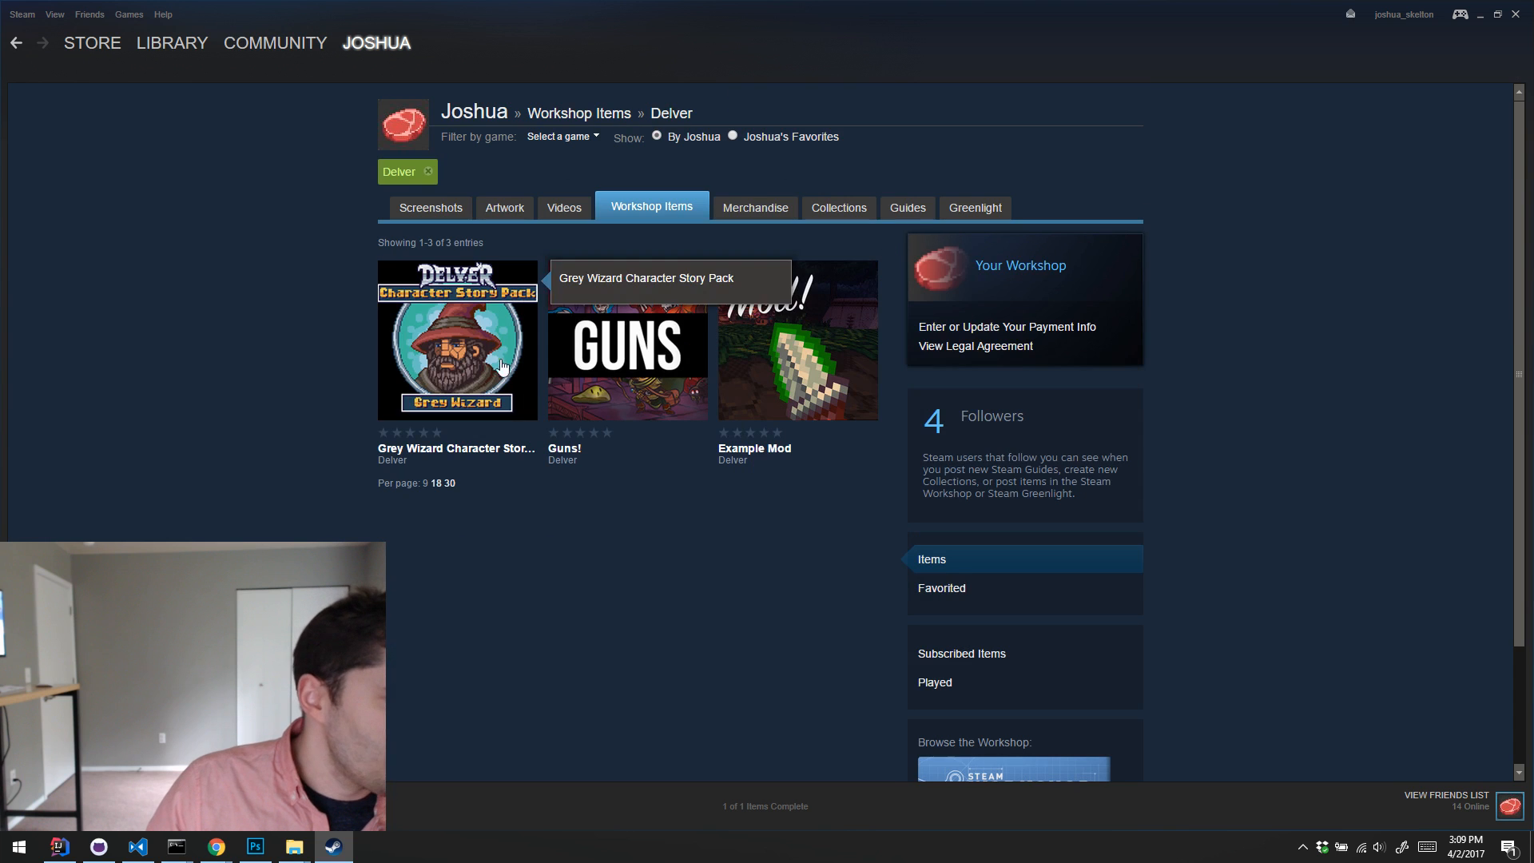
click(432, 351)
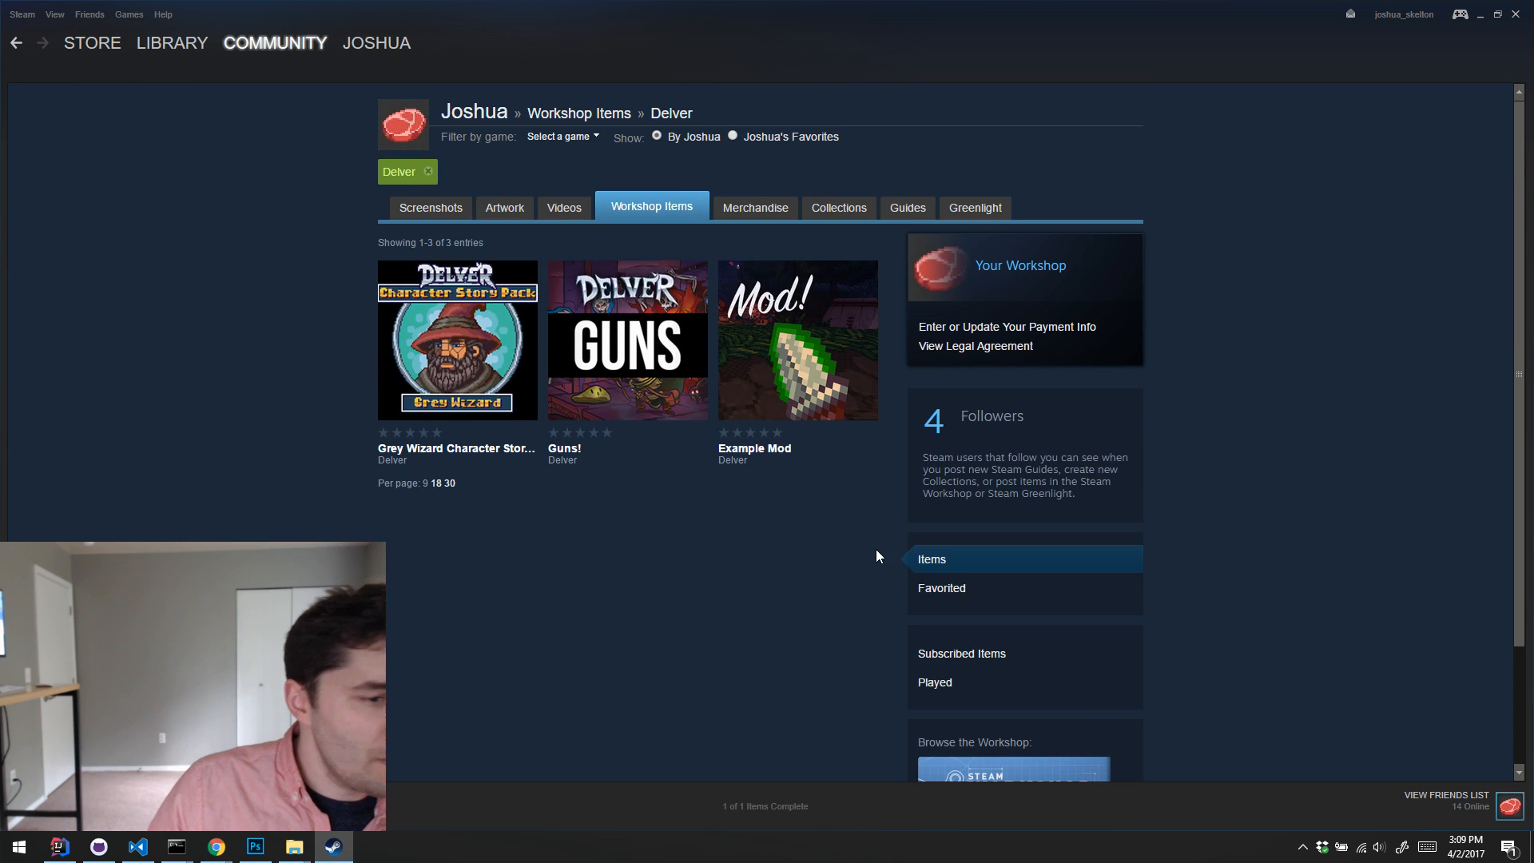
scroll(1133, 416, down, 4)
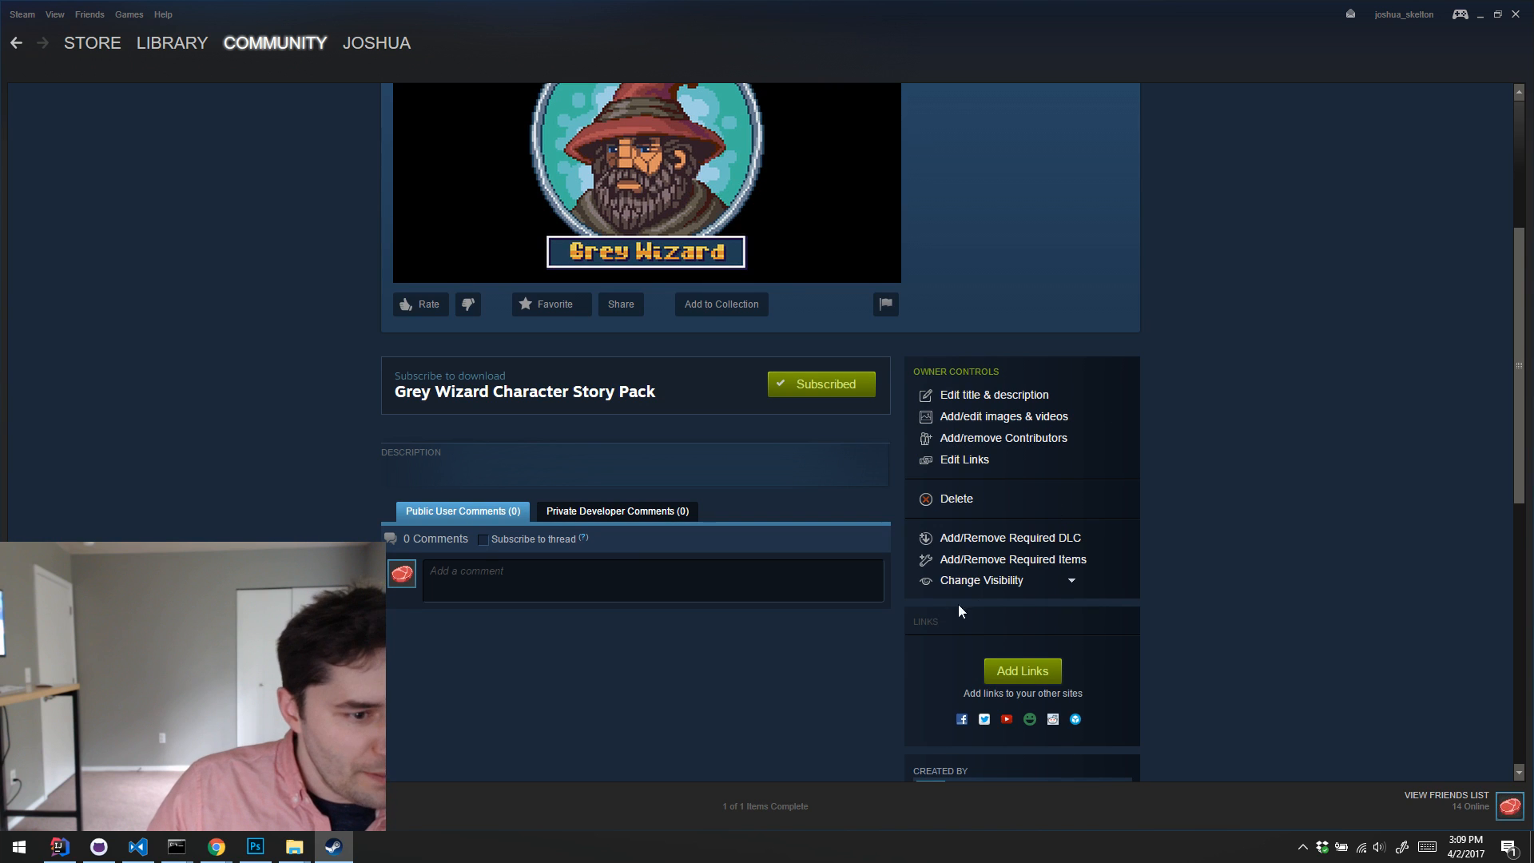
click(992, 580)
click(1003, 601)
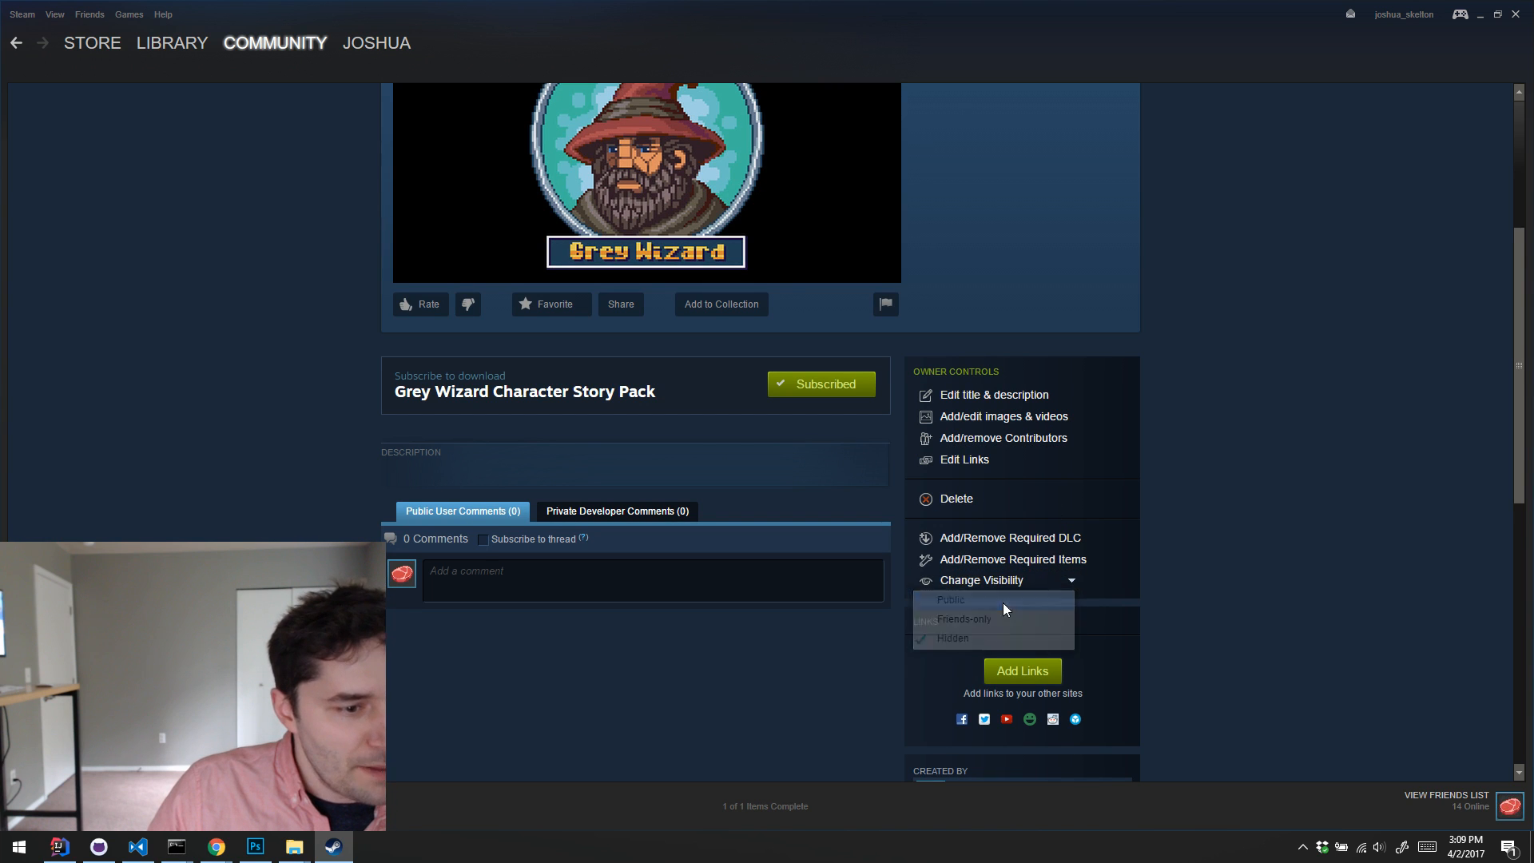
scroll(1239, 566, down, 6)
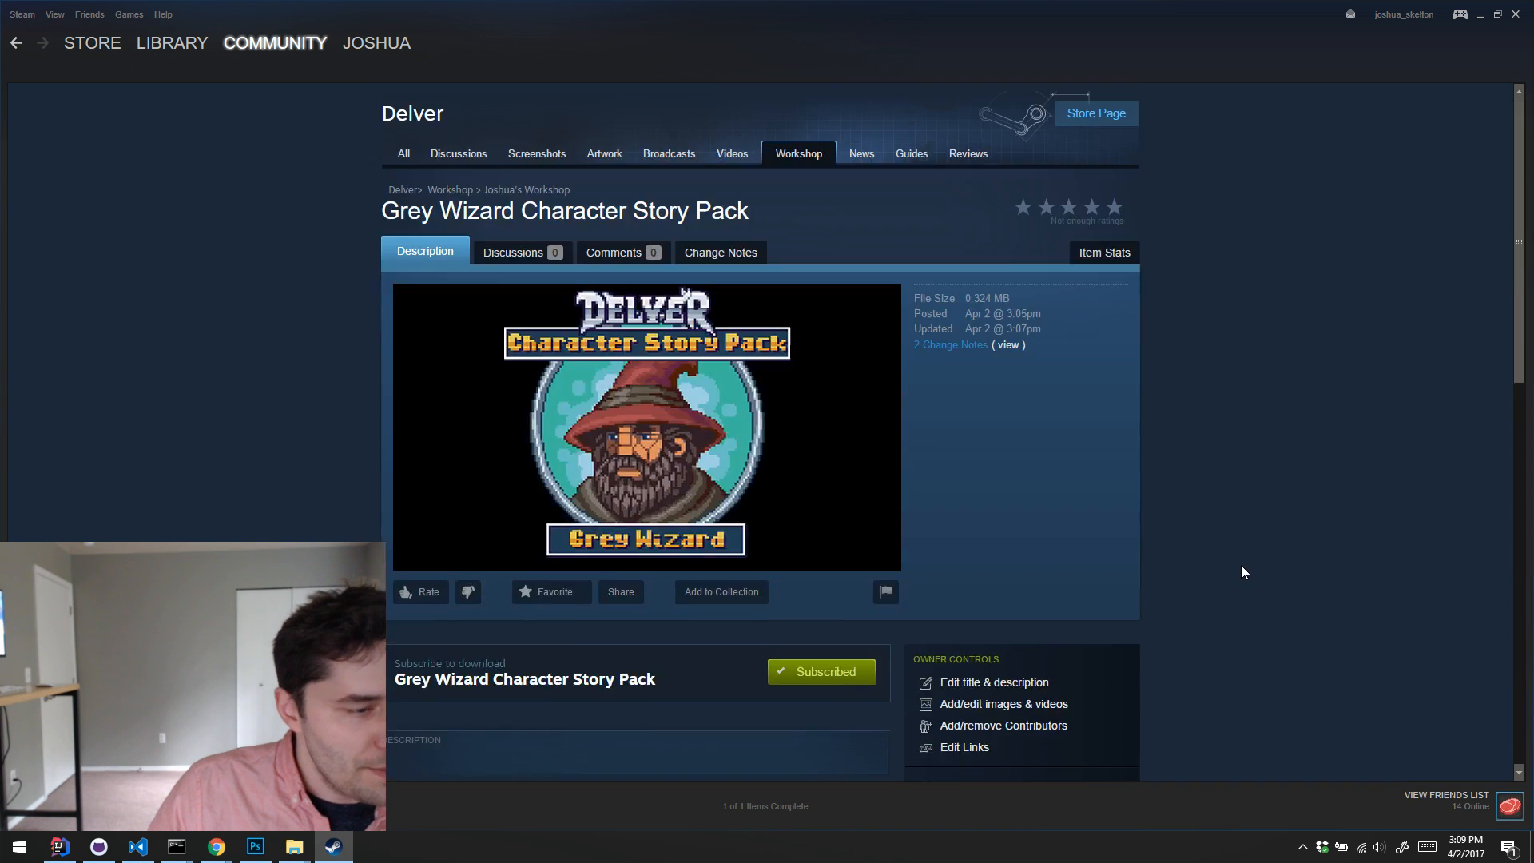
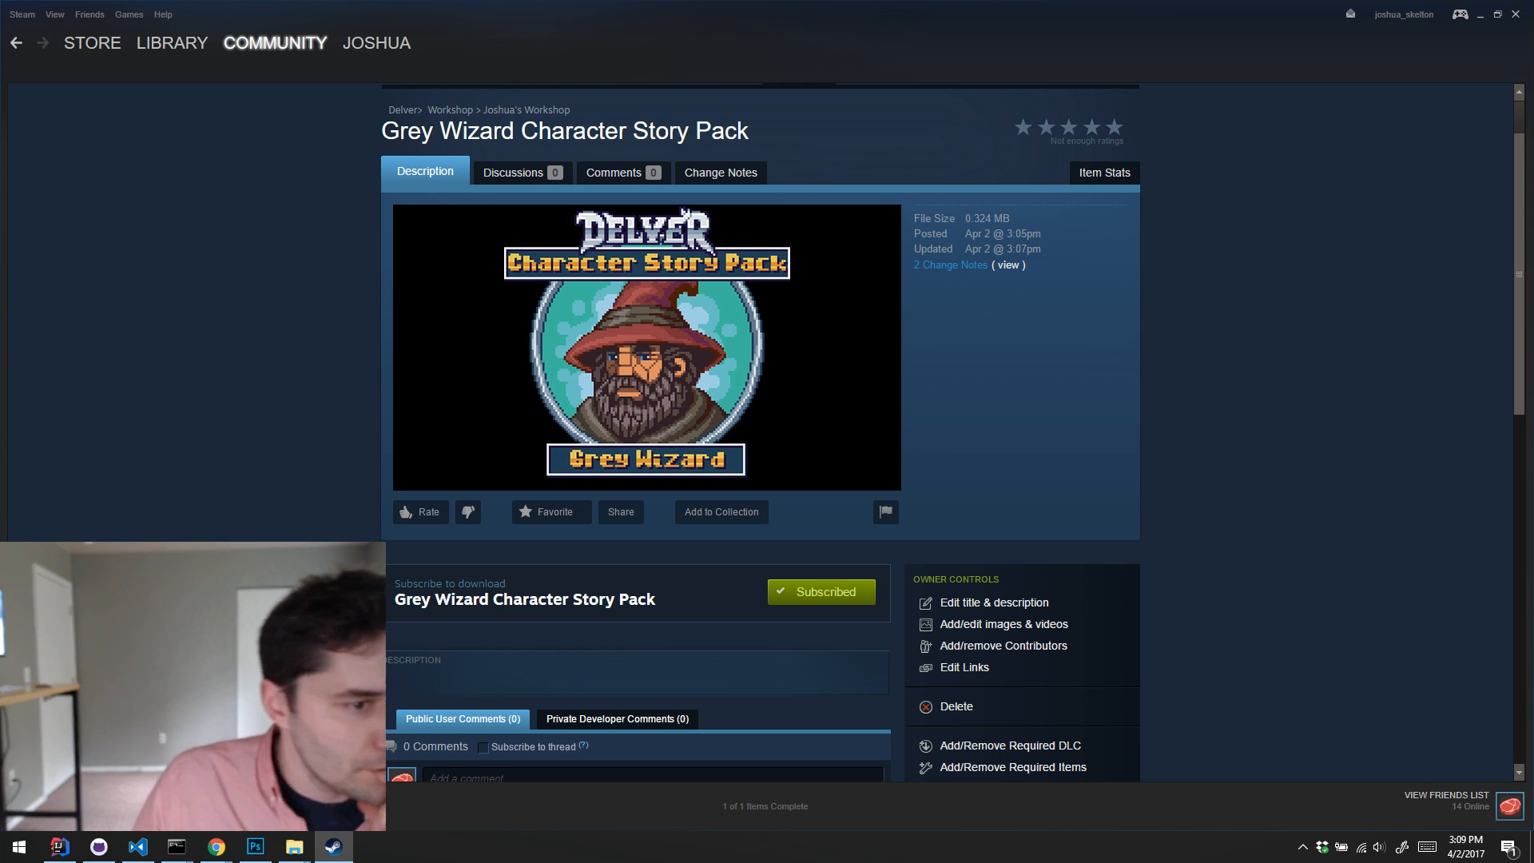
Step: Review the Grey Wizard Character Story Pack's public page, including its owner controls, admin controls and admin stats
scroll(1271, 481, up, 1)
scroll(1271, 481, down, 2)
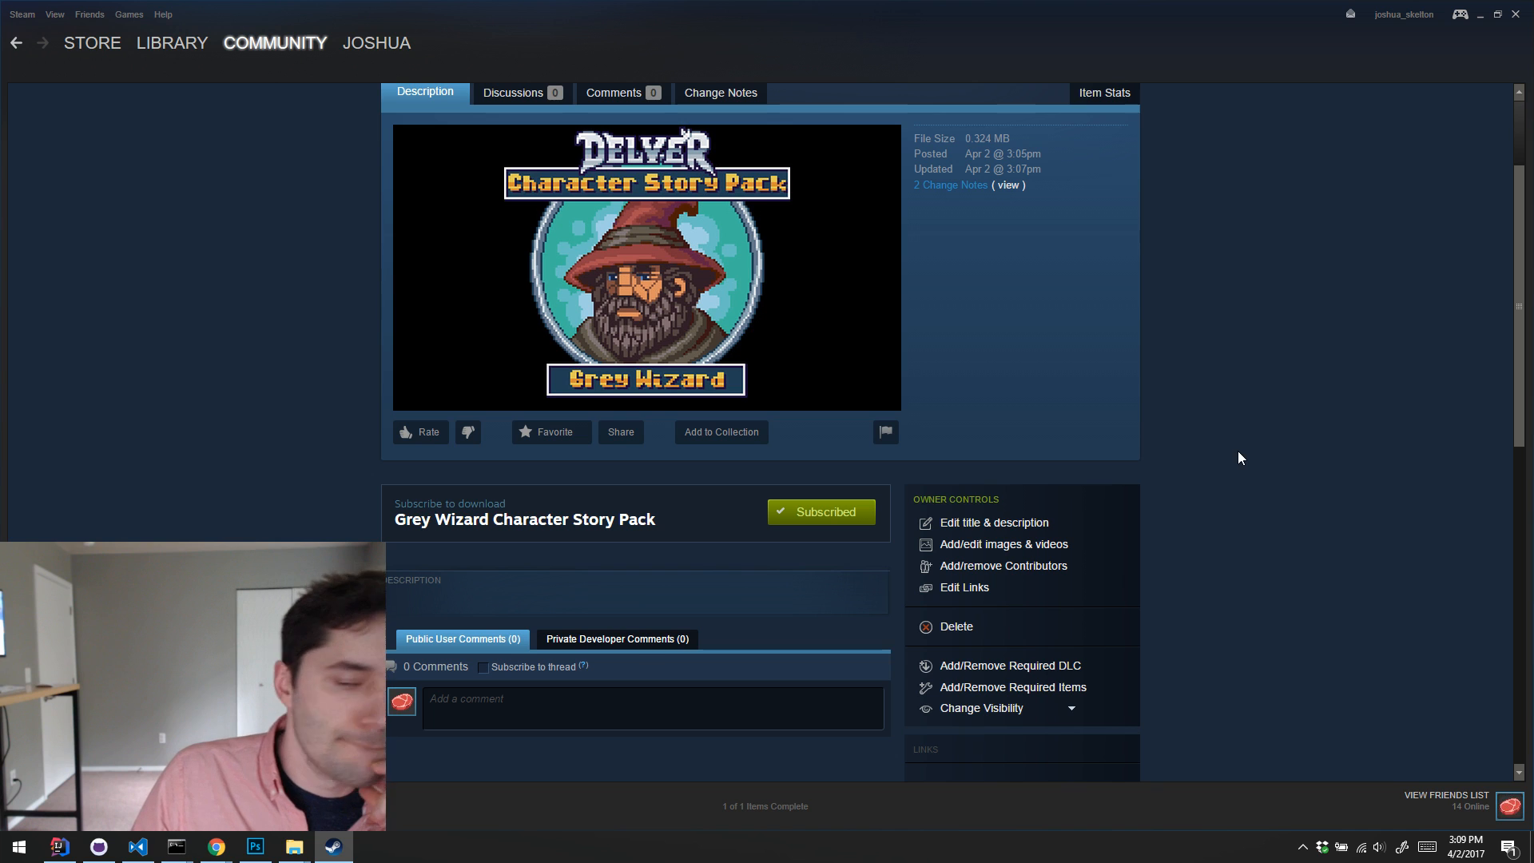
scroll(1238, 458, up, 1)
scroll(1242, 452, down, 1)
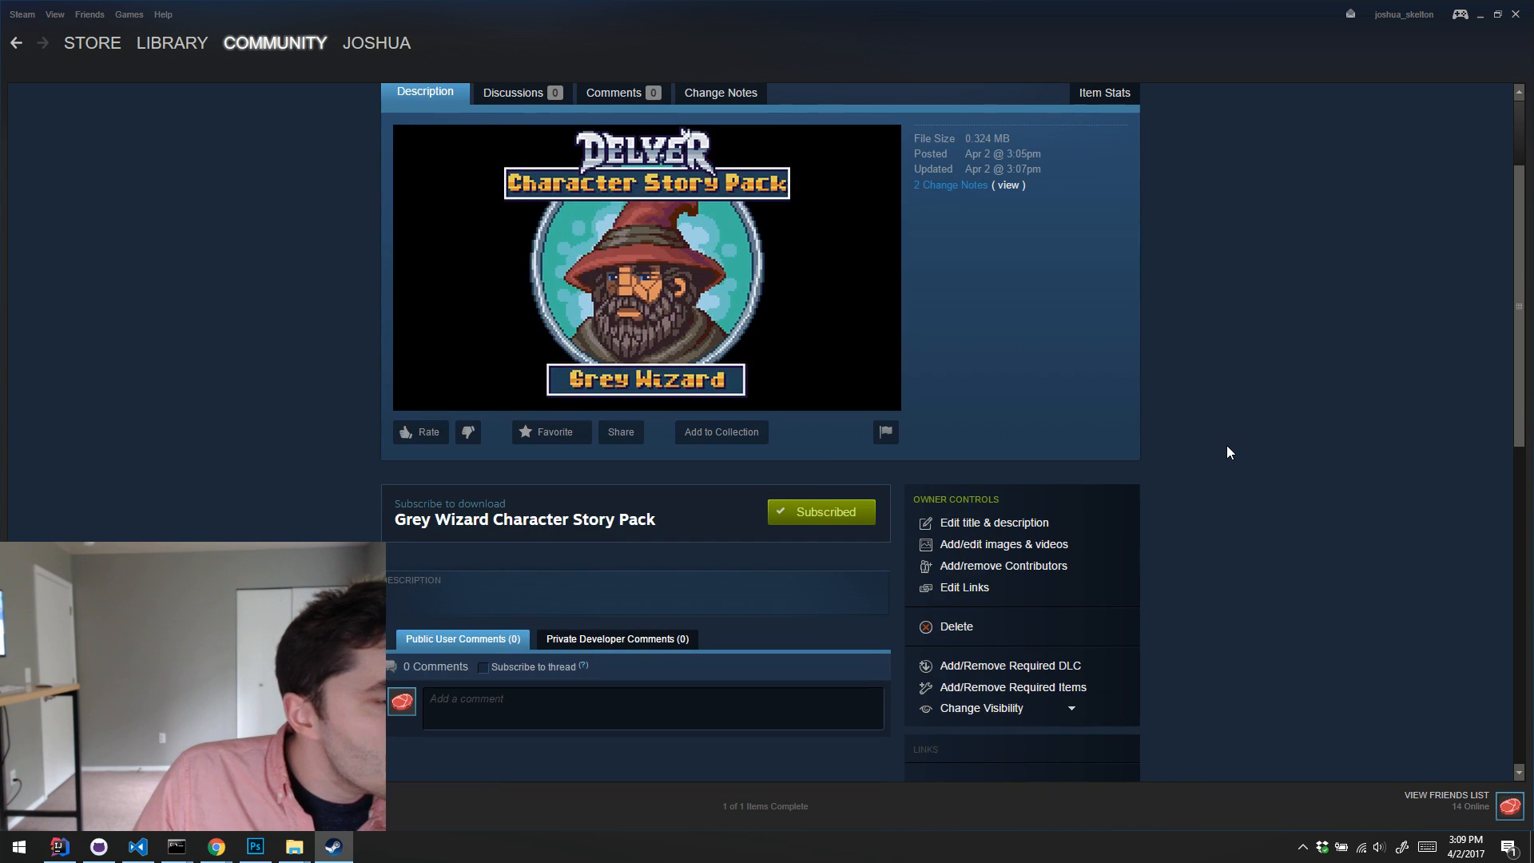
scroll(1230, 452, up, 2)
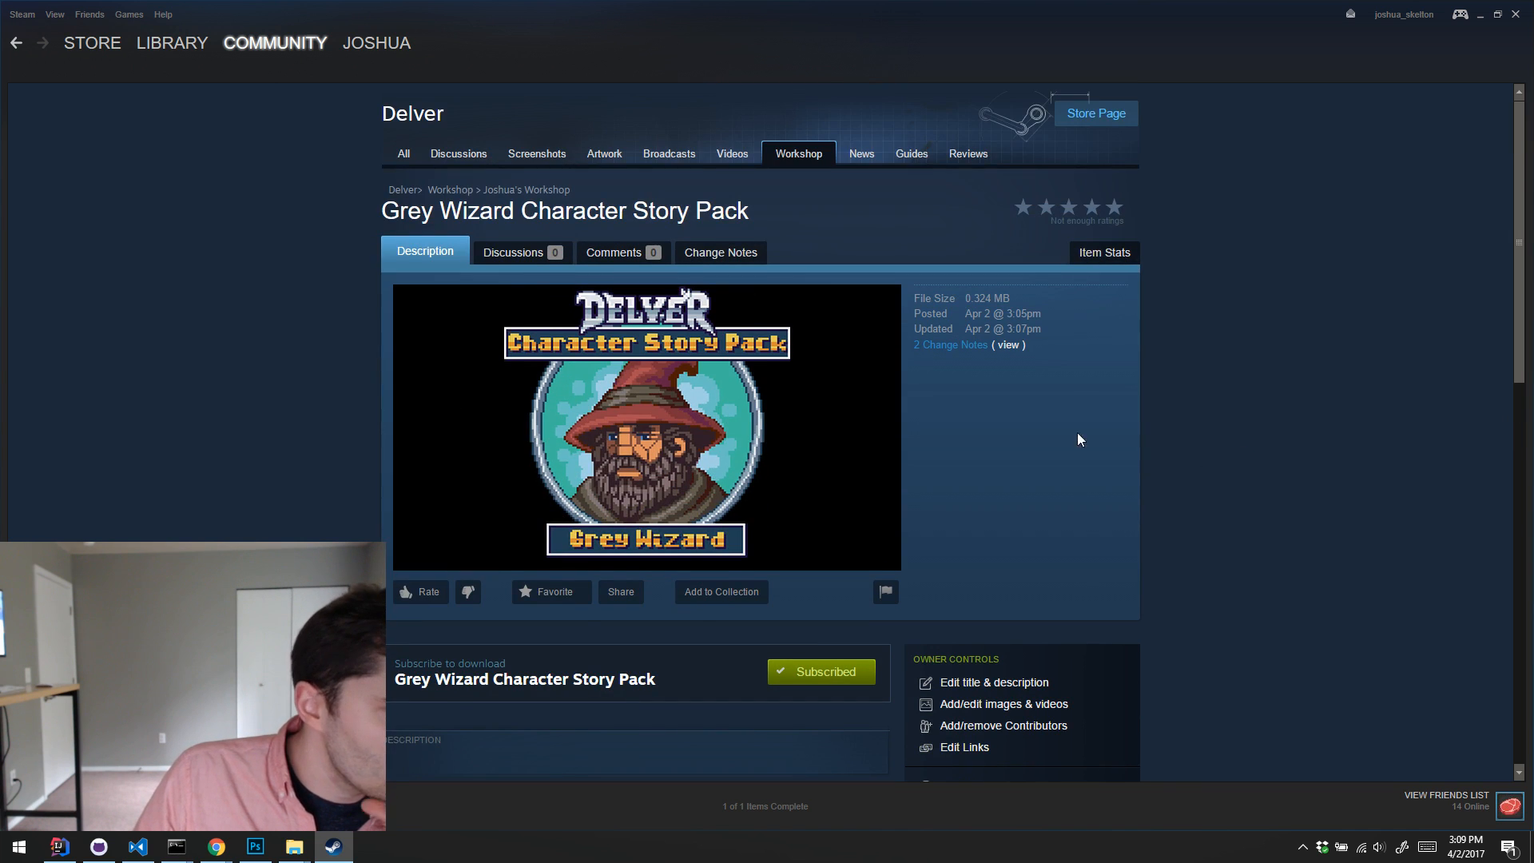
scroll(1124, 444, down, 3)
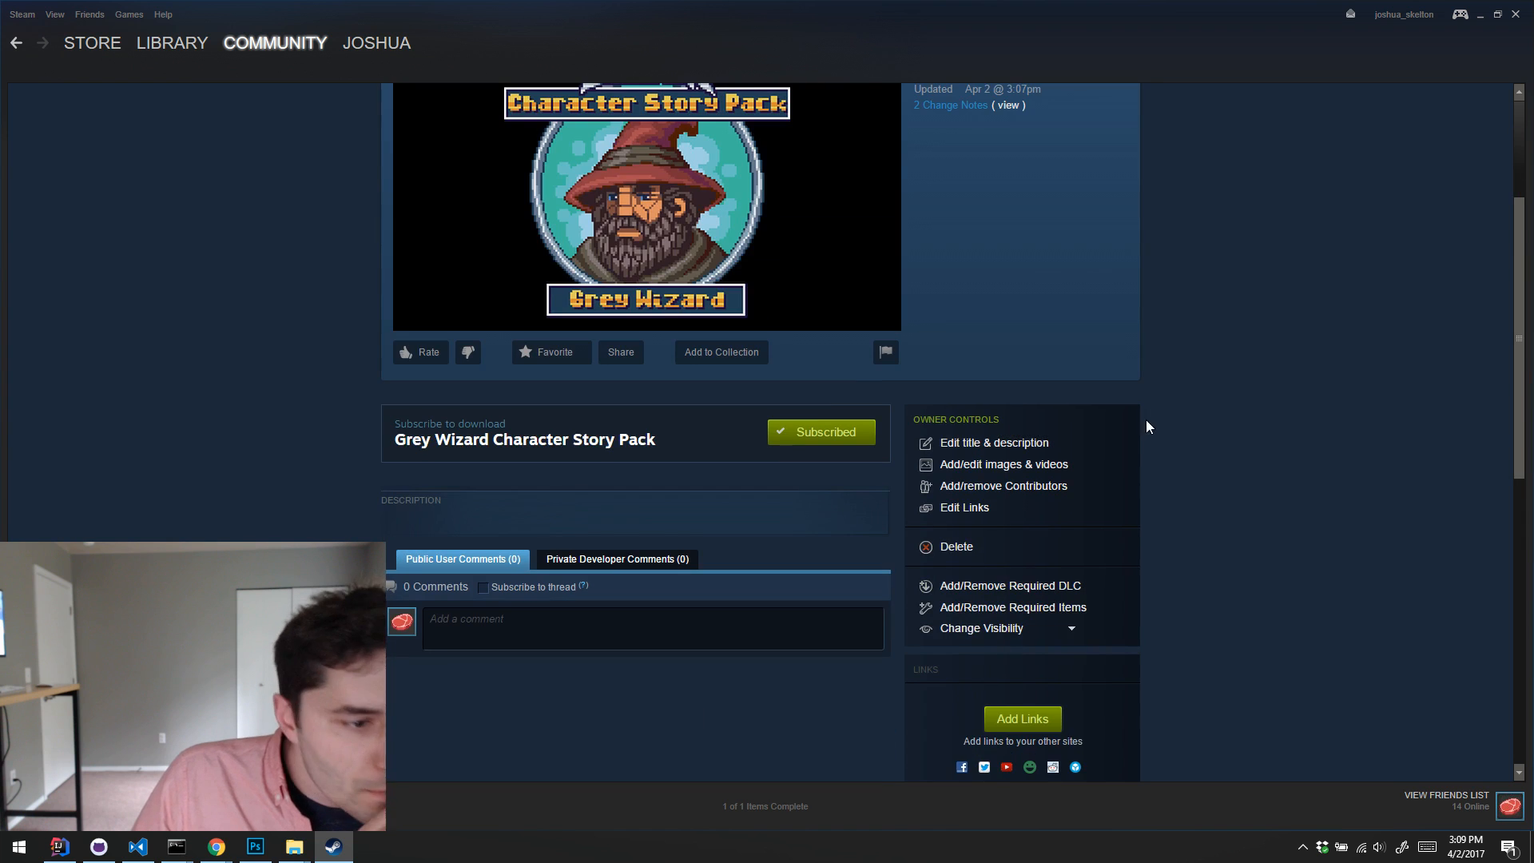
scroll(1174, 431, up, 3)
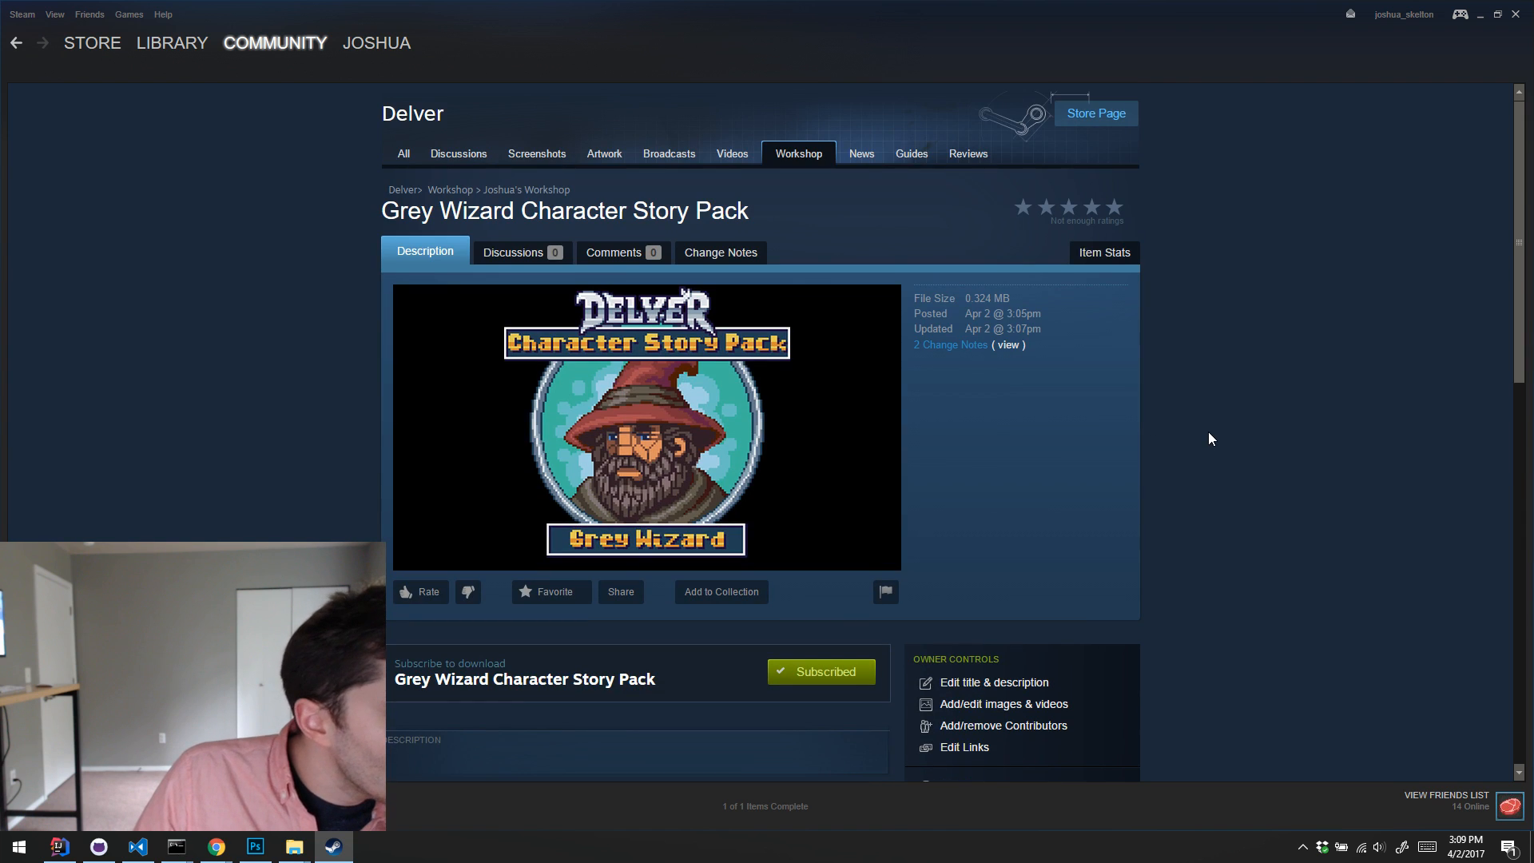
scroll(1212, 435, down, 2)
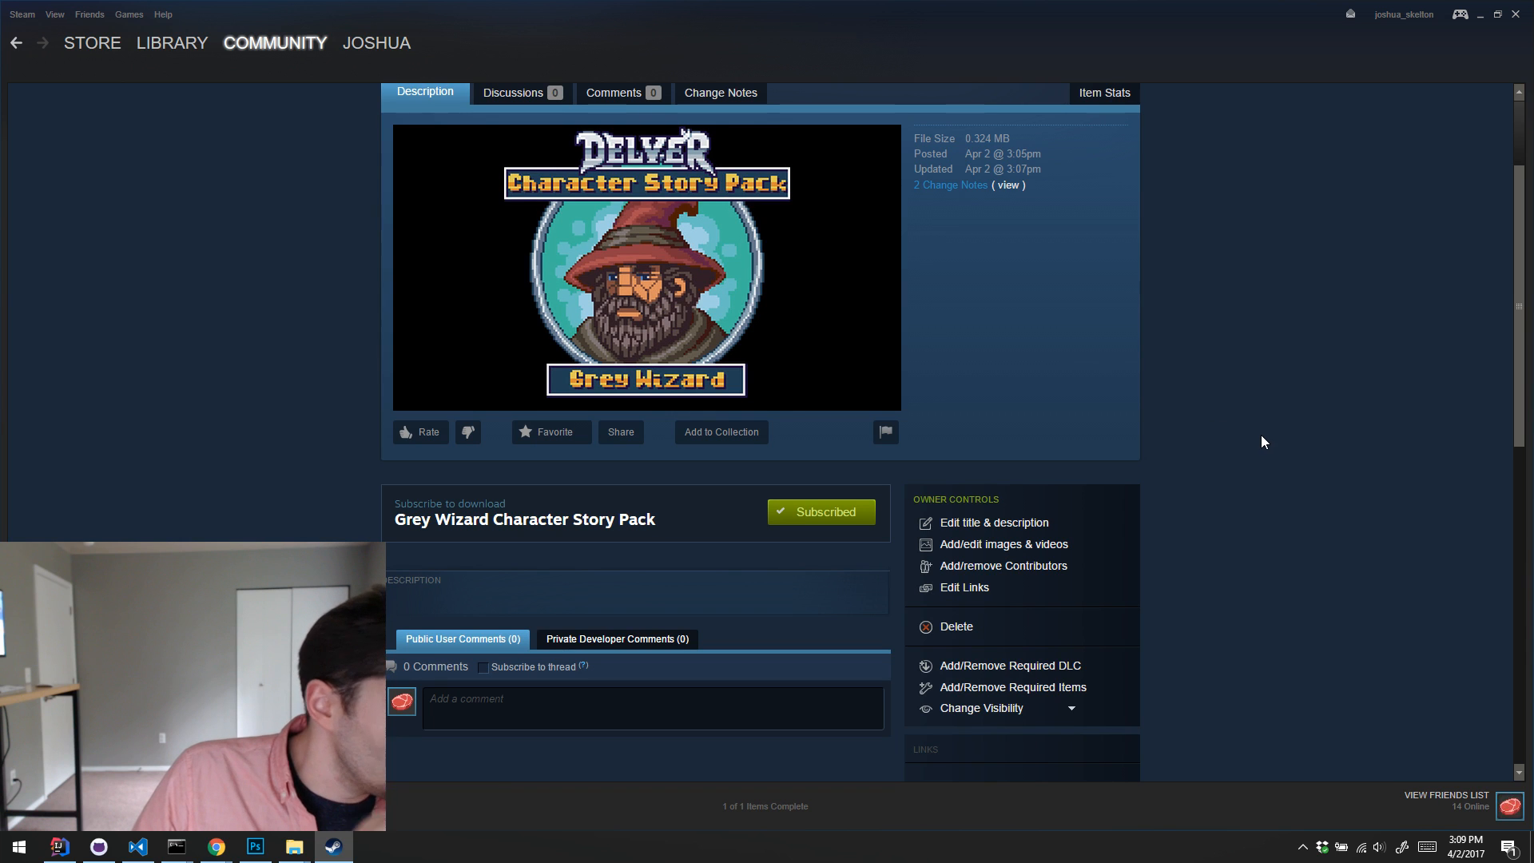
scroll(1256, 452, down, 7)
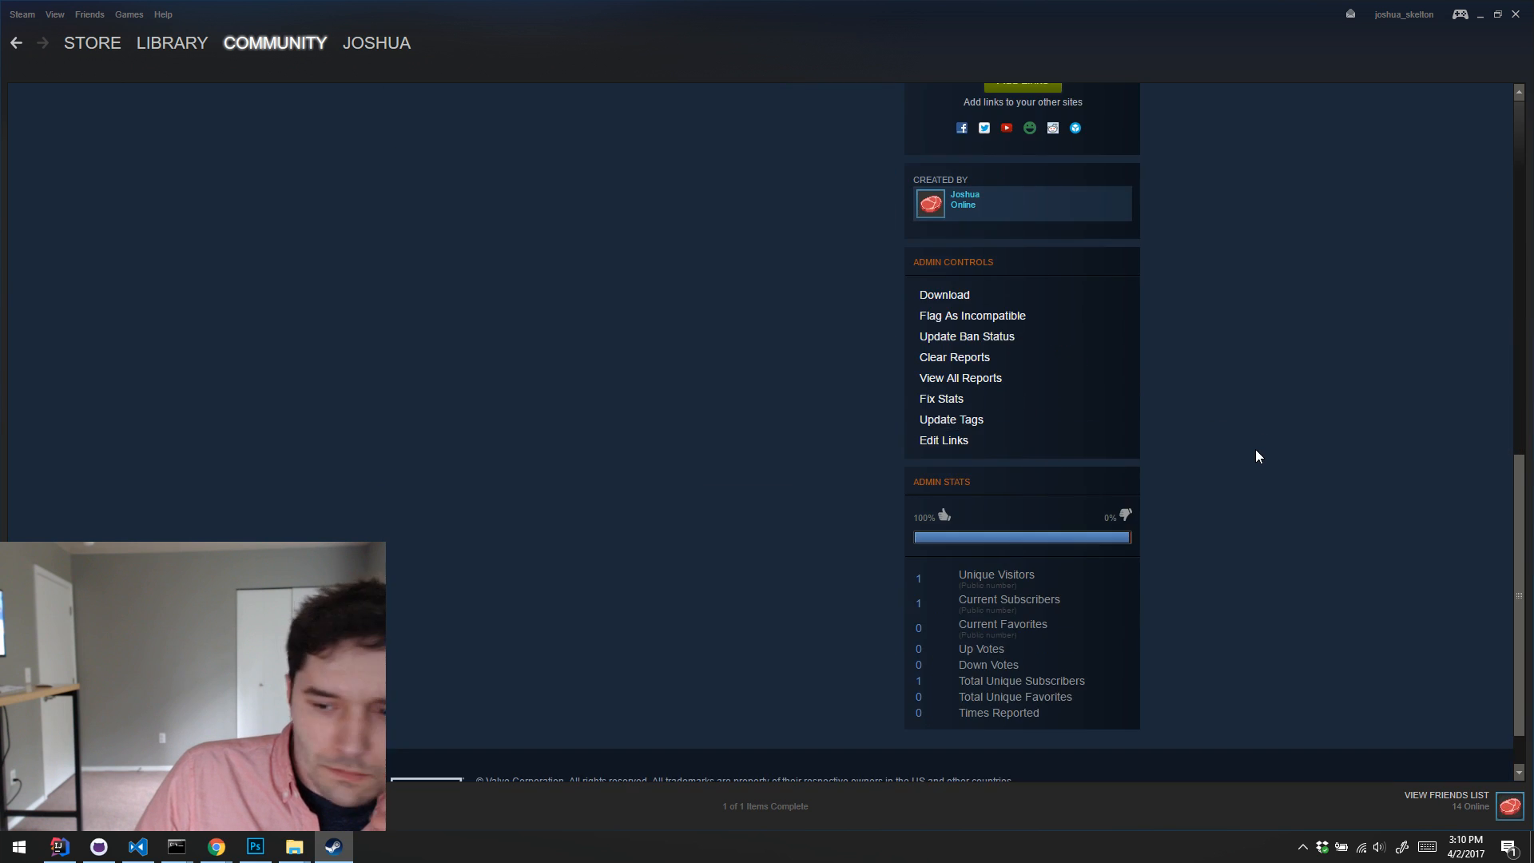
scroll(1255, 456, up, 10)
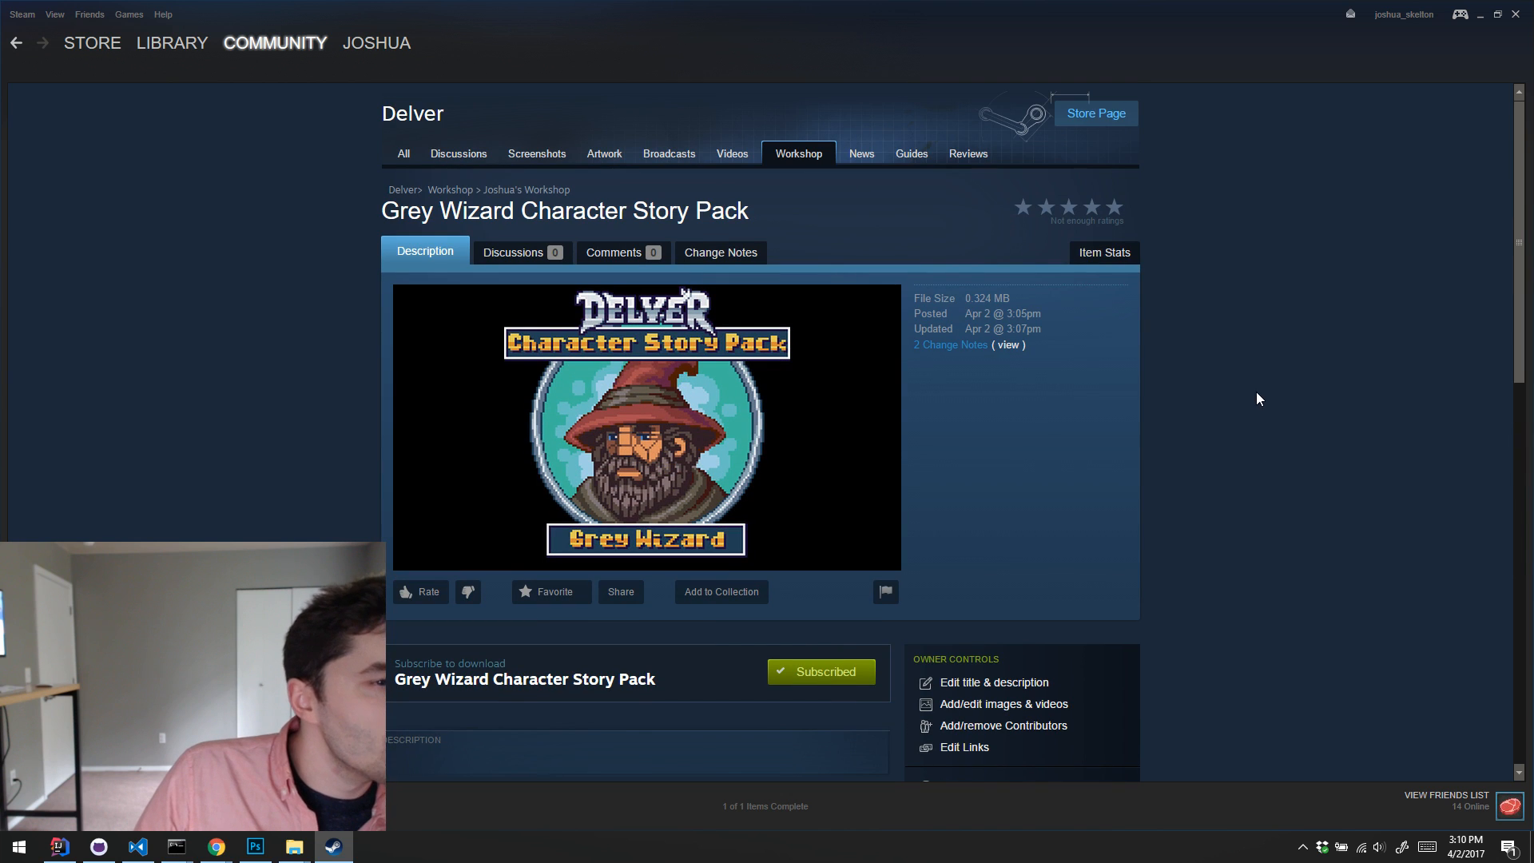
Step: Return to Delver's Workshop home and check the featured items and the most popular mods list
click(446, 192)
scroll(906, 418, down, 4)
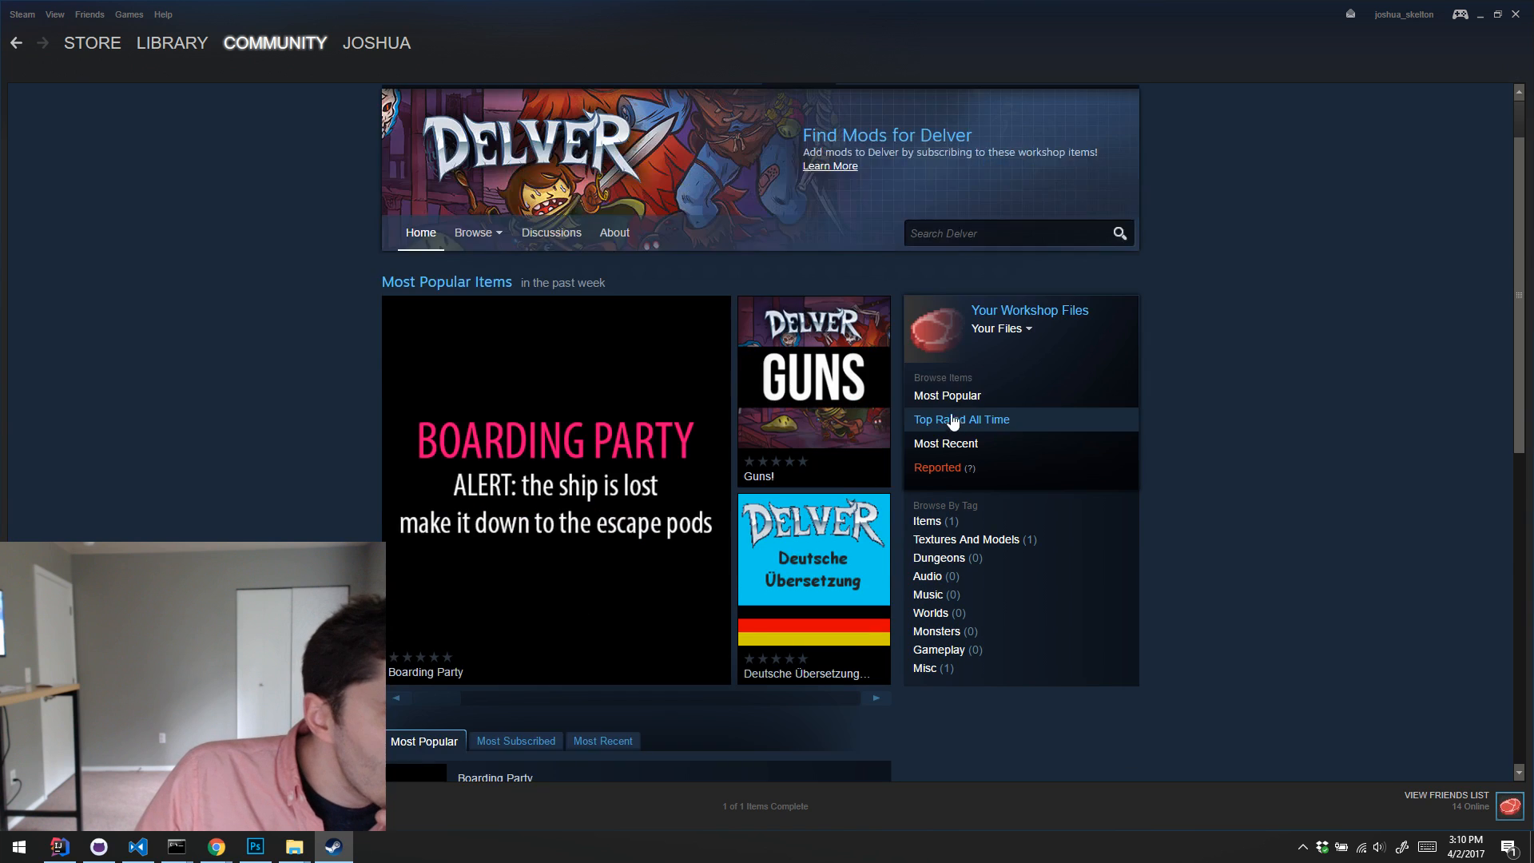
scroll(1244, 385, down, 5)
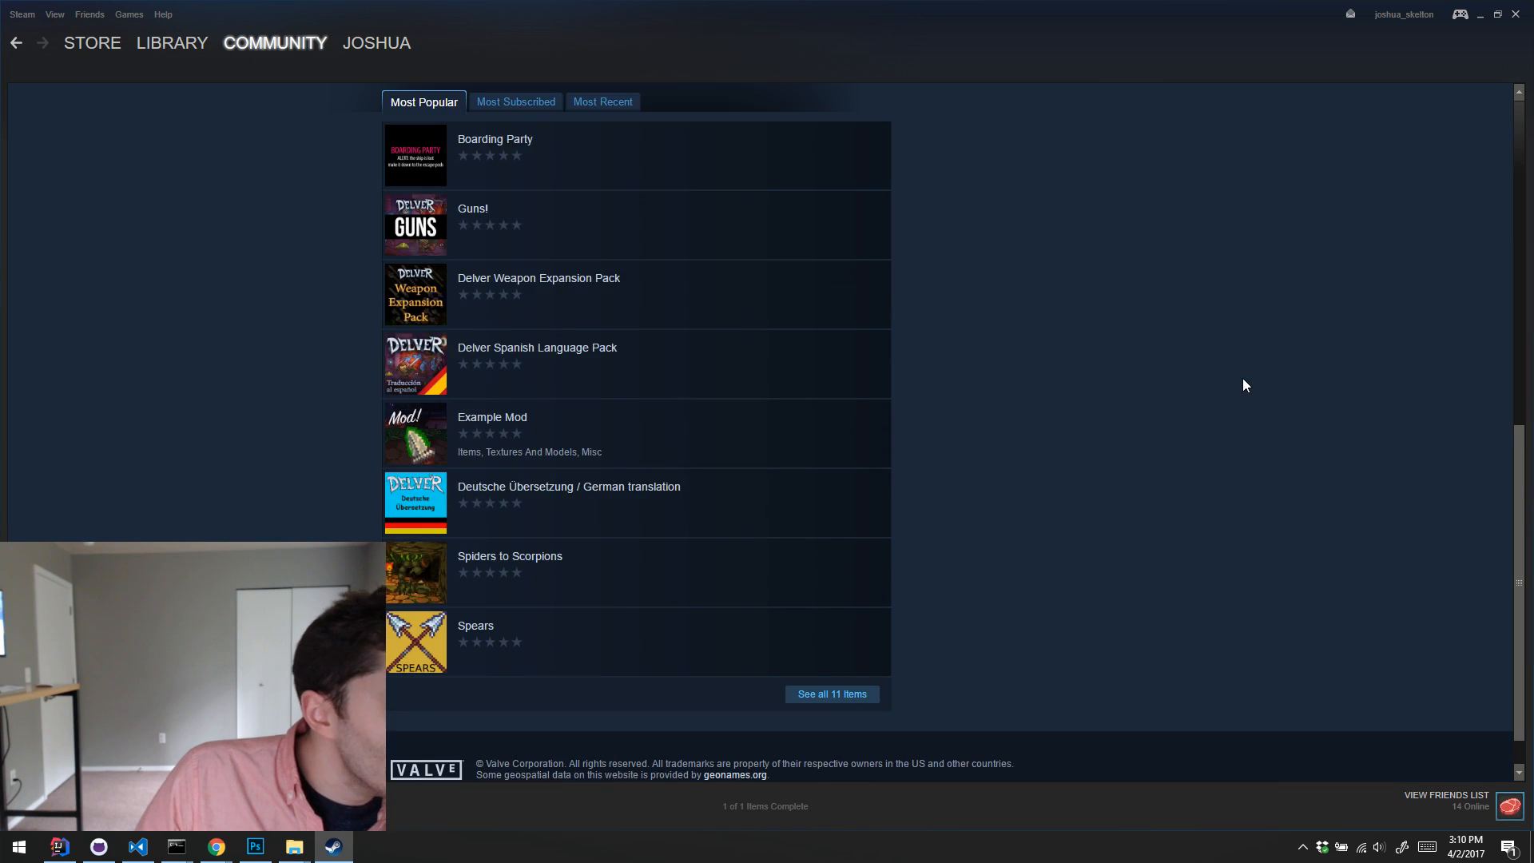
scroll(1251, 375, up, 2)
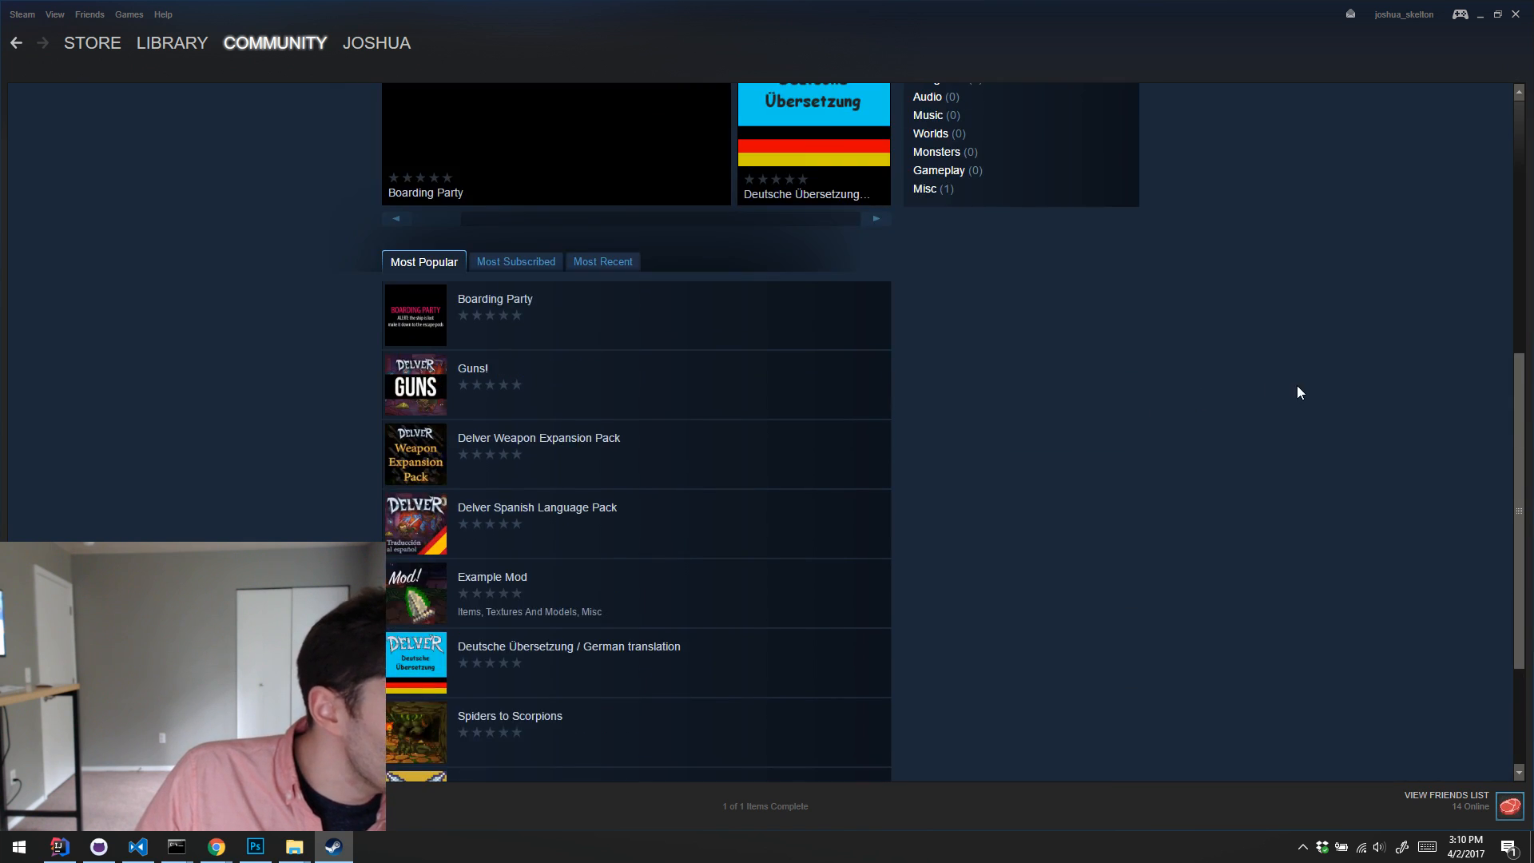
scroll(1296, 388, up, 6)
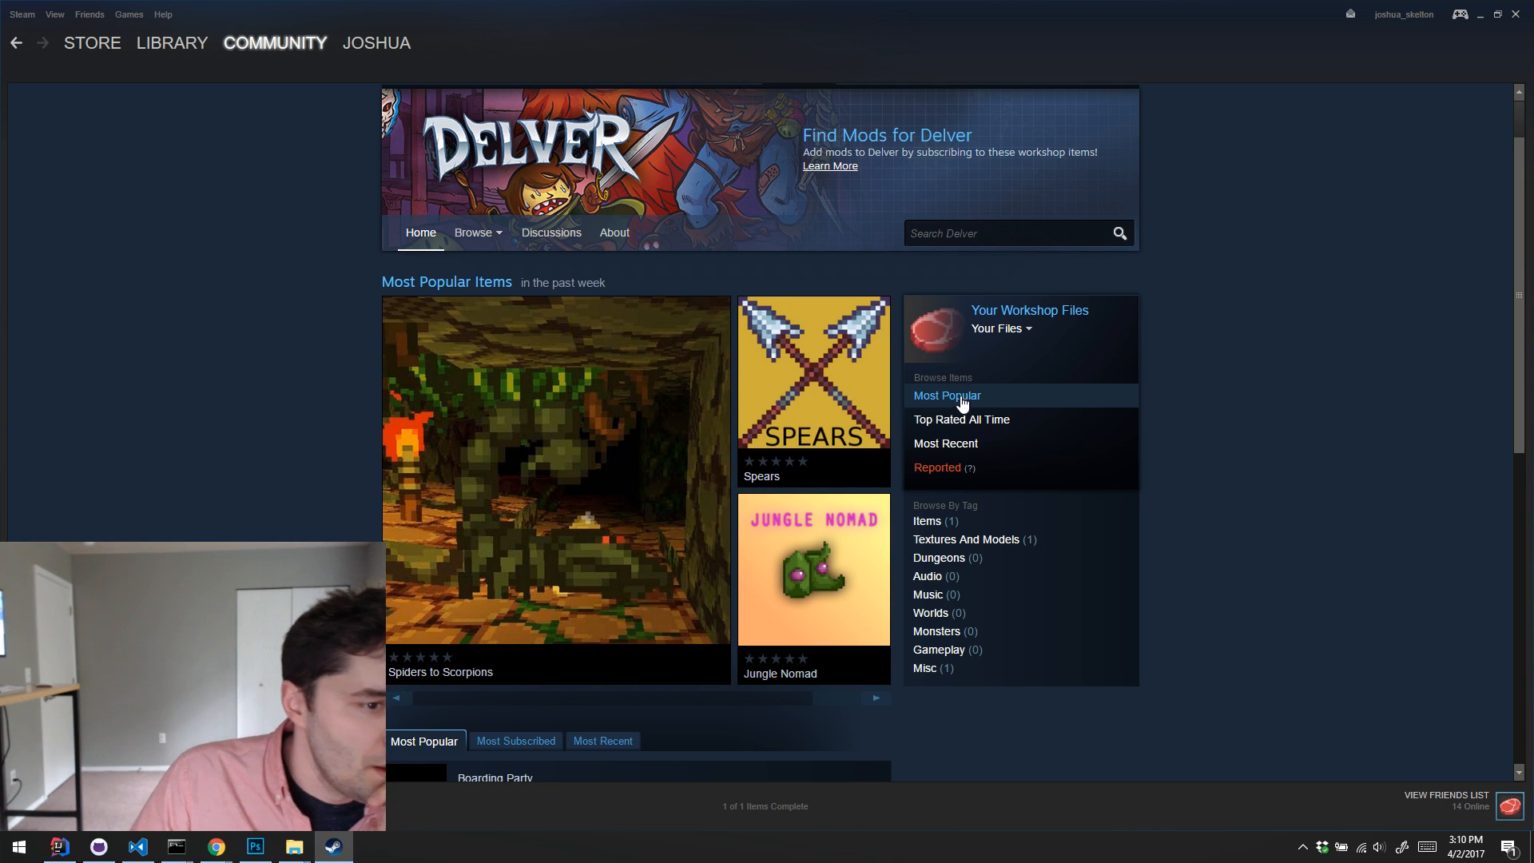
Step: Open your own Delver Workshop files and go back to the Grey Wizard Character Story Pack's page
scroll(962, 403, up, 1)
click(998, 407)
click(1013, 427)
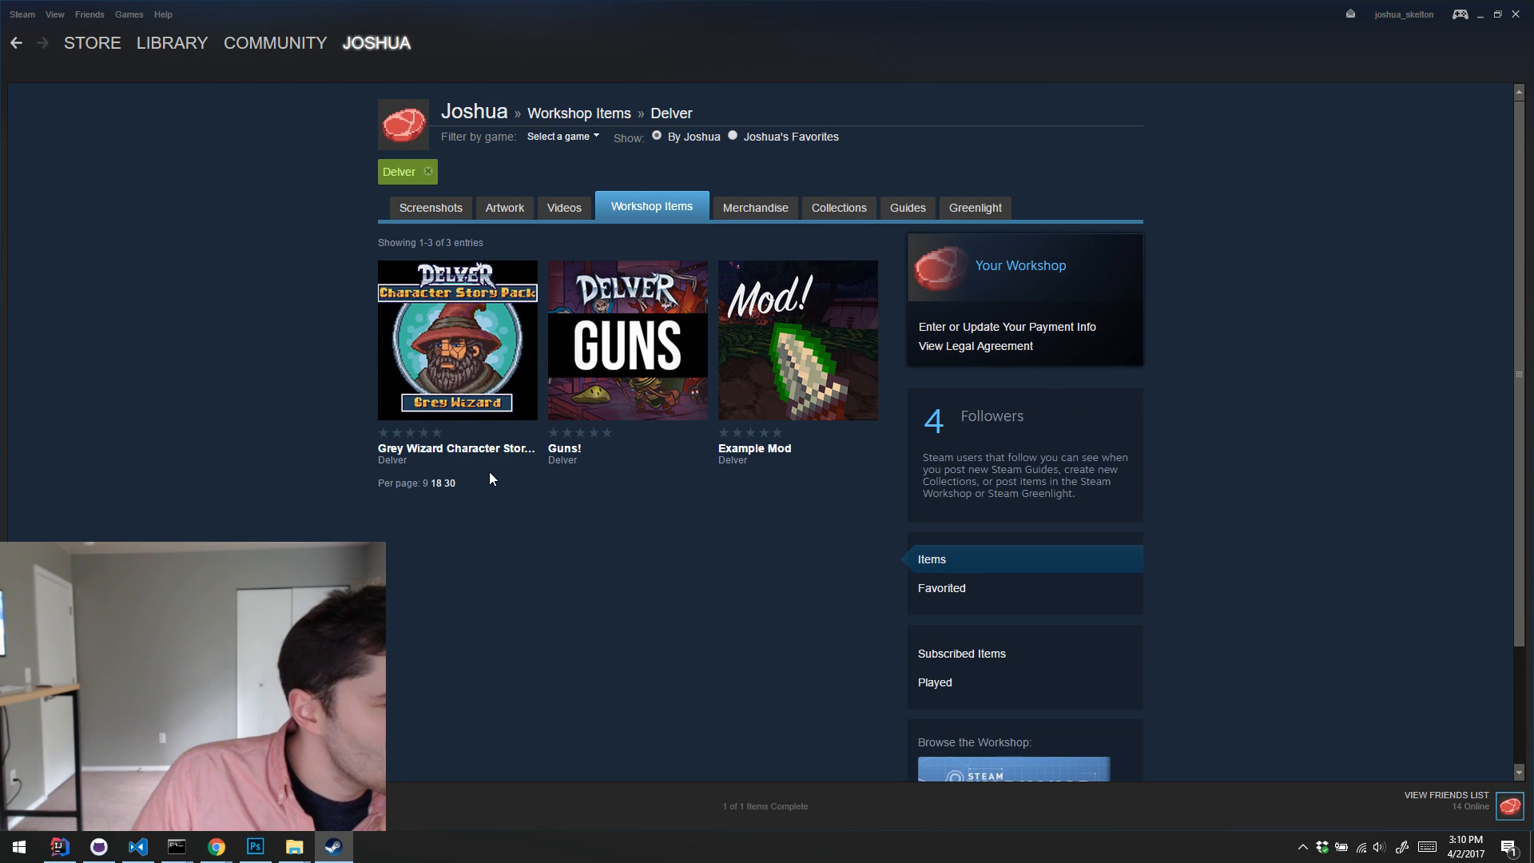
click(490, 450)
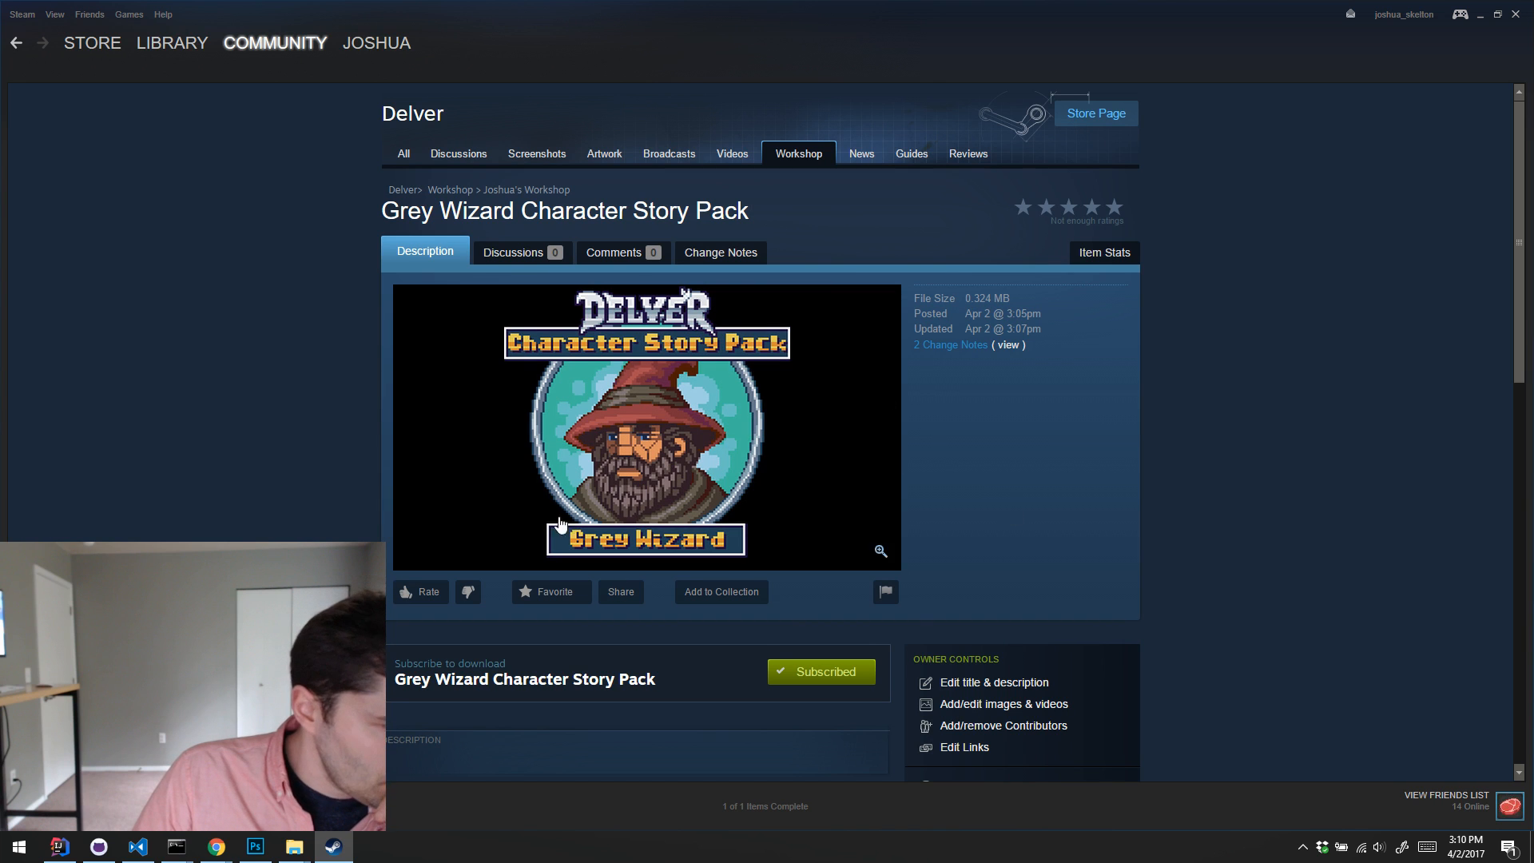
scroll(843, 438, down, 3)
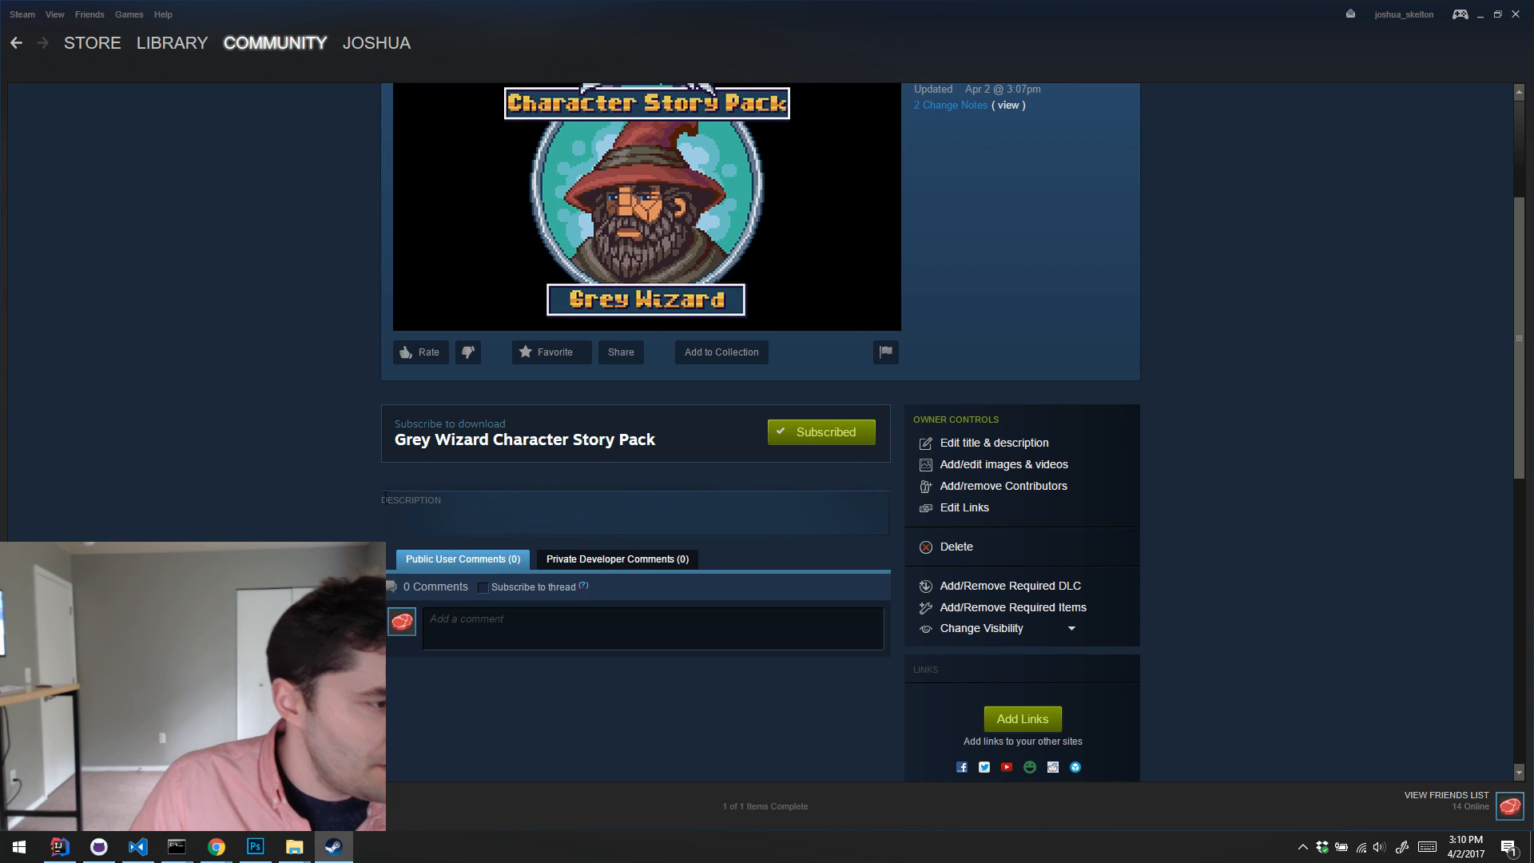
scroll(775, 484, up, 3)
scroll(775, 484, down, 1)
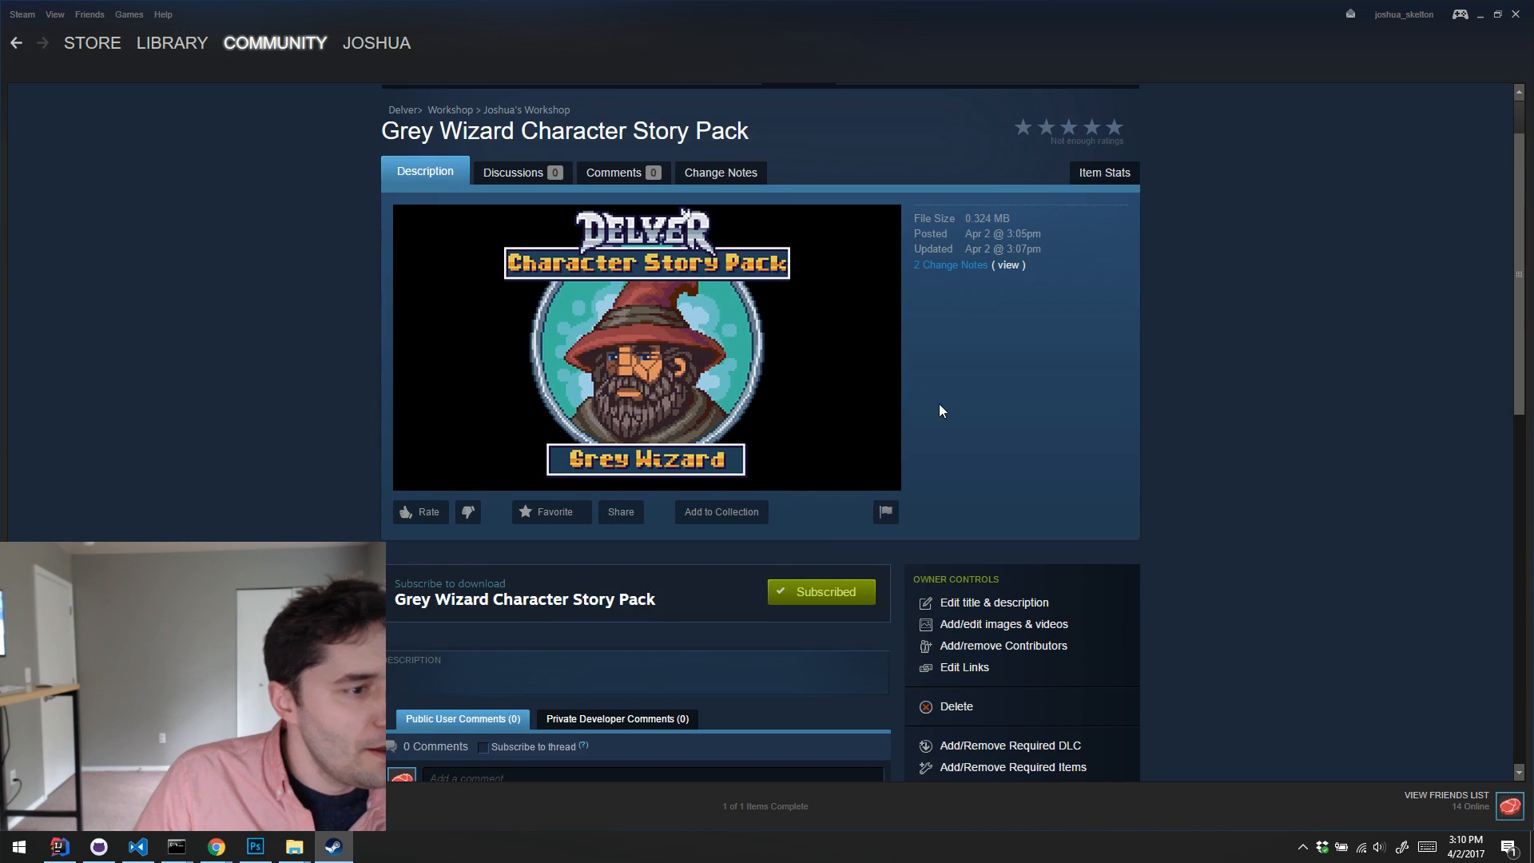
scroll(860, 429, down, 4)
scroll(823, 398, up, 5)
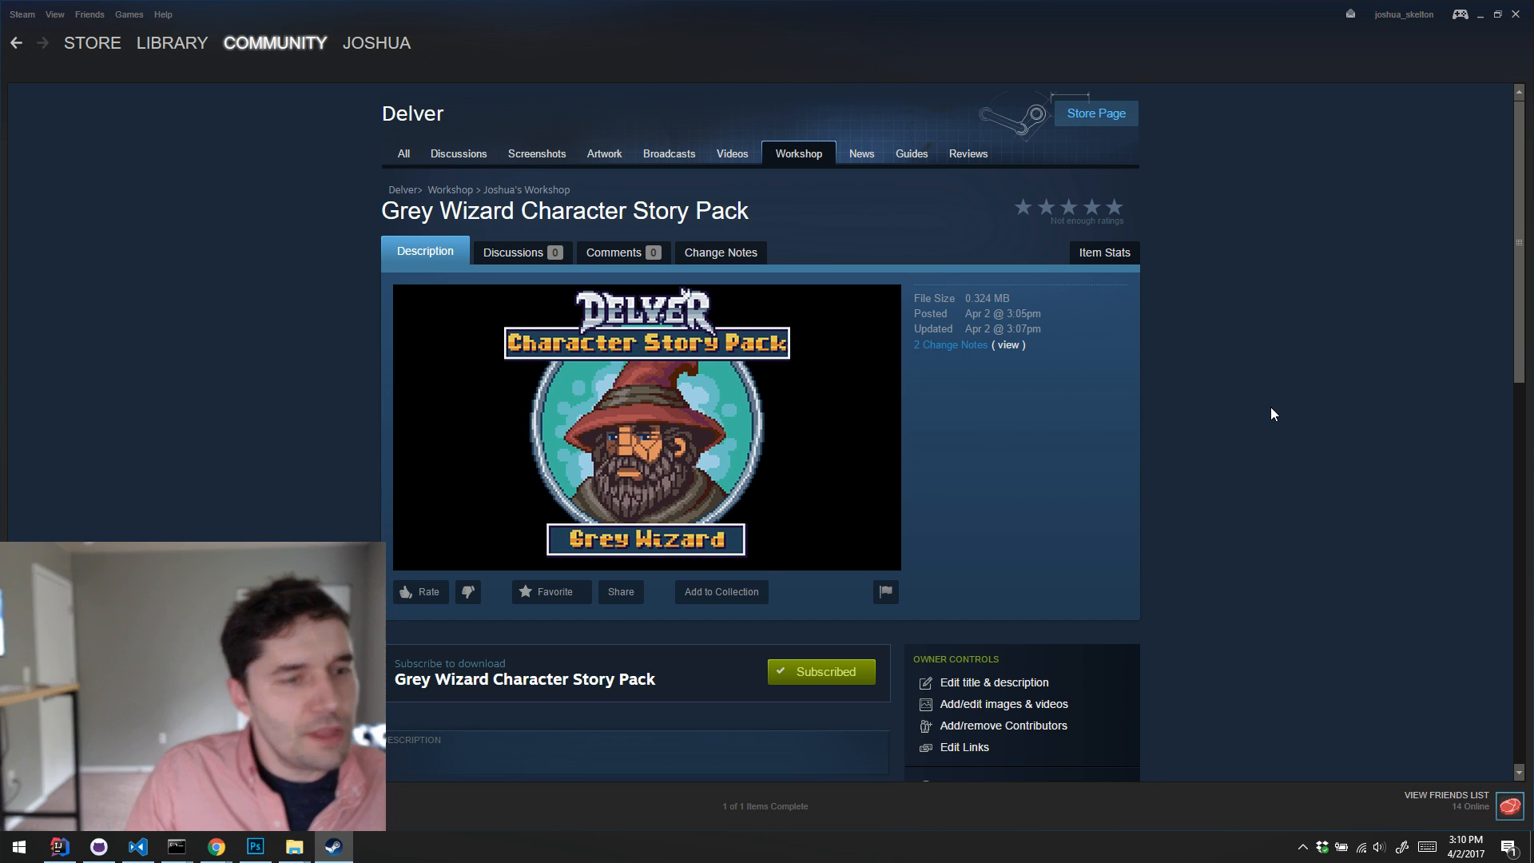
scroll(1277, 409, down, 2)
scroll(1281, 412, up, 1)
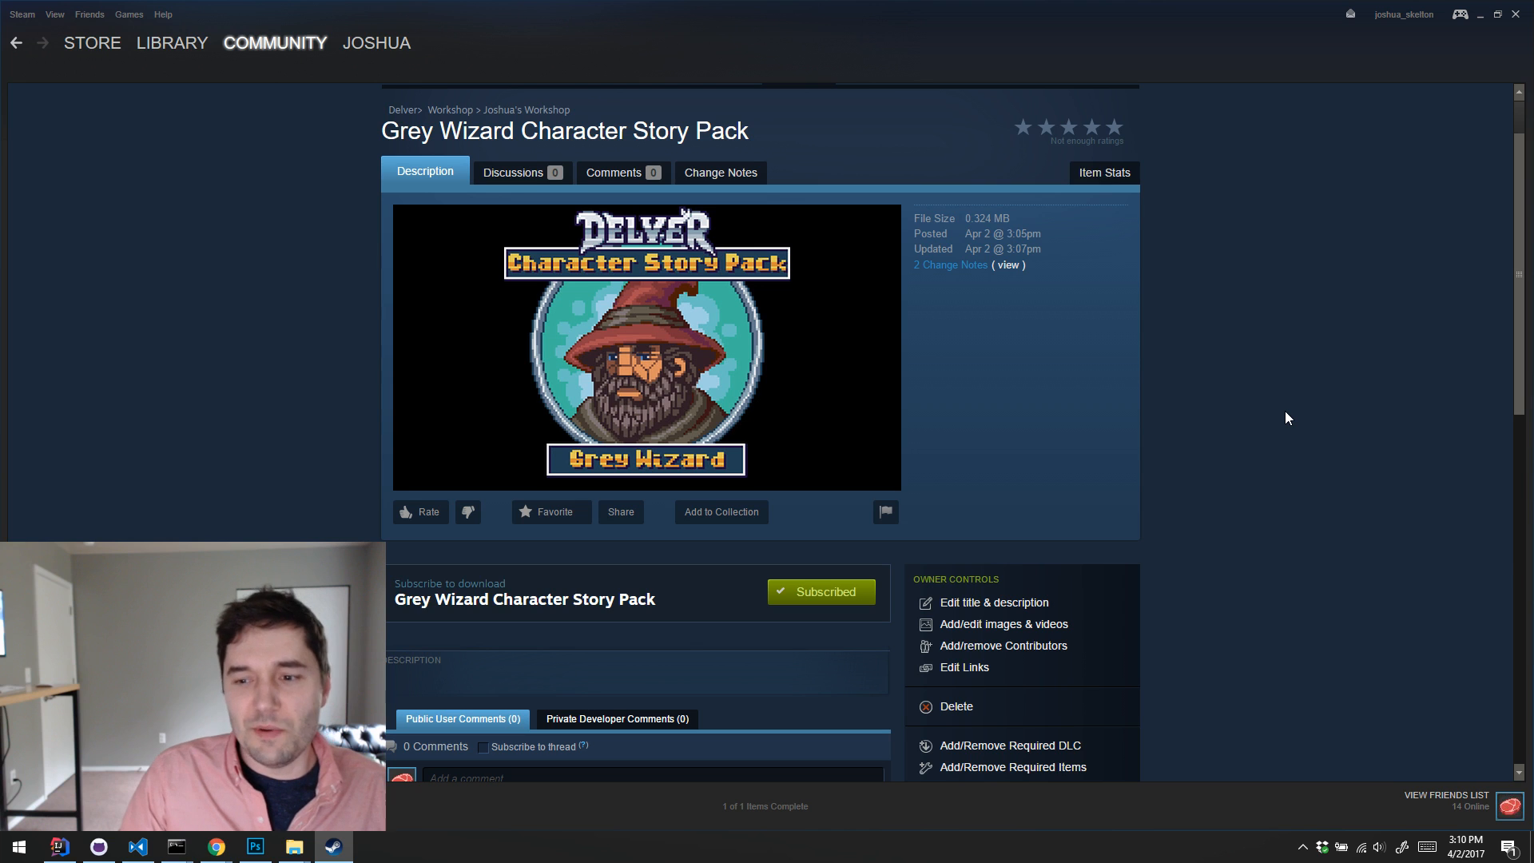
scroll(1284, 411, up, 1)
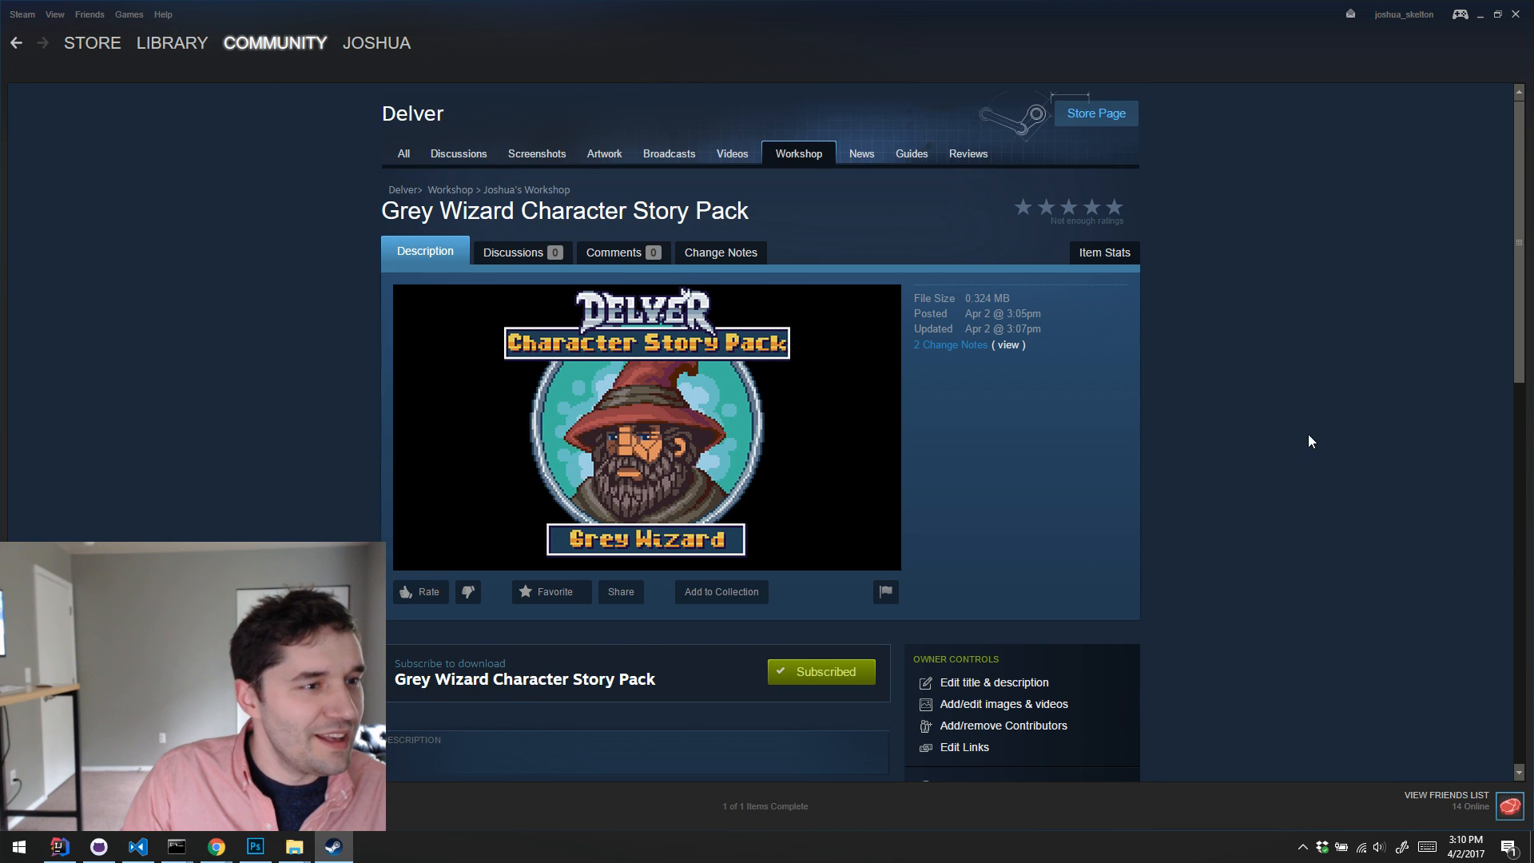
scroll(1304, 434, down, 1)
scroll(1294, 425, up, 1)
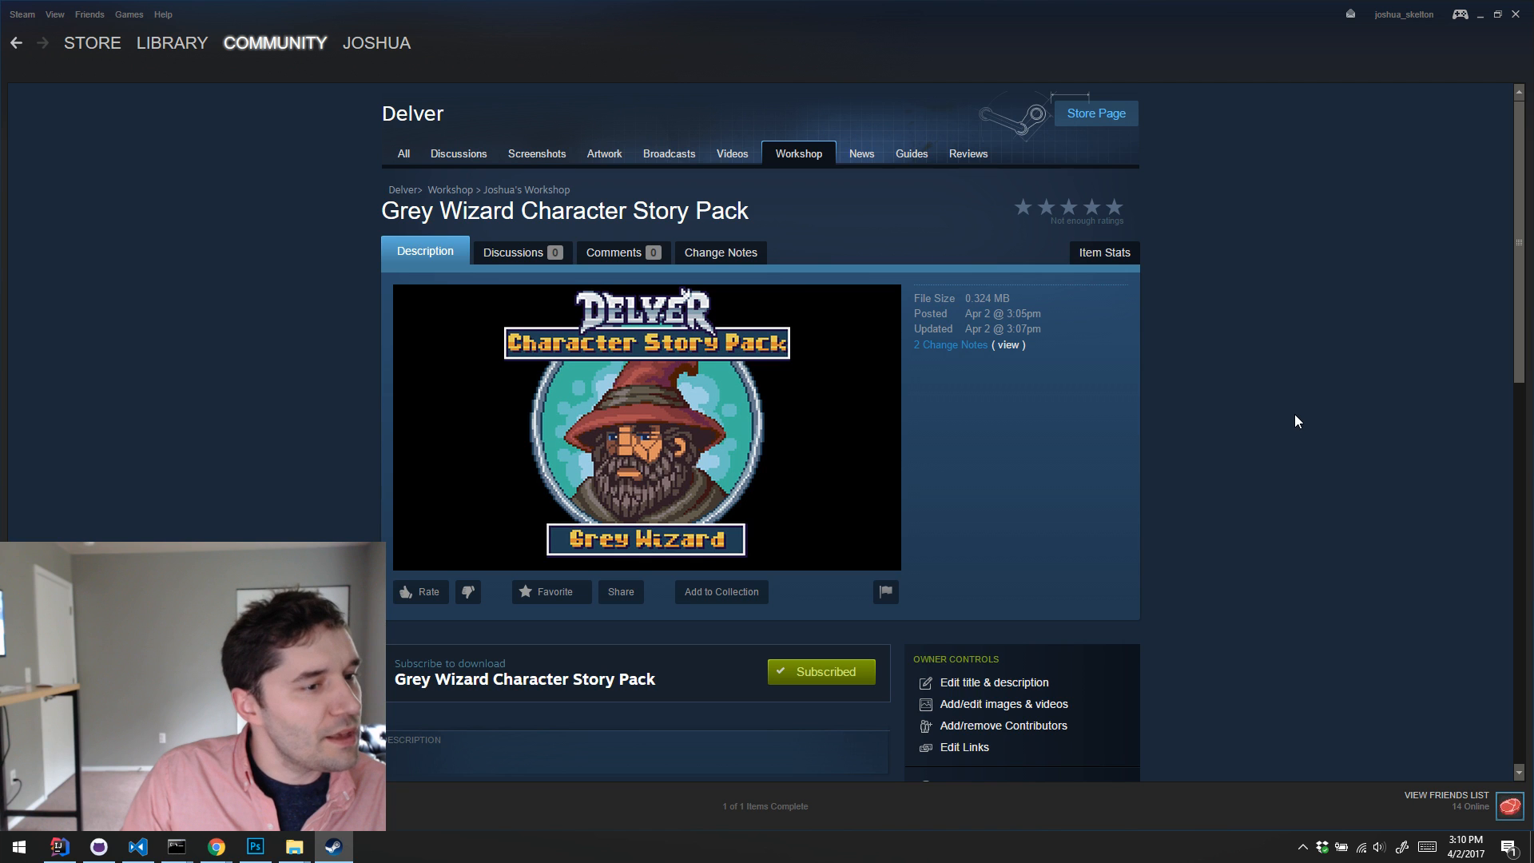
scroll(1294, 414, down, 3)
scroll(1294, 413, up, 3)
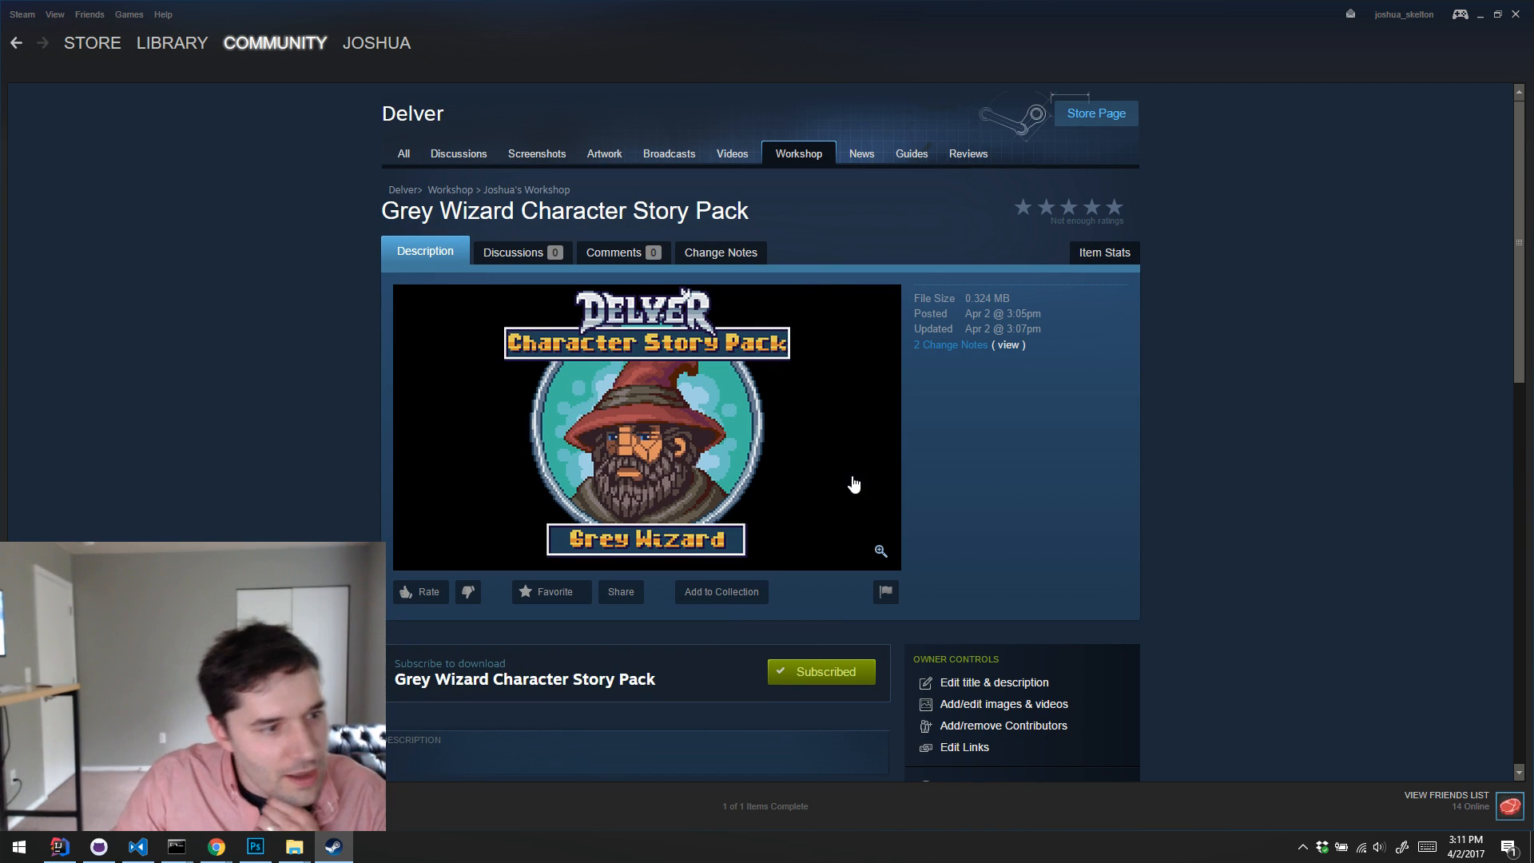
scroll(1268, 397, down, 1)
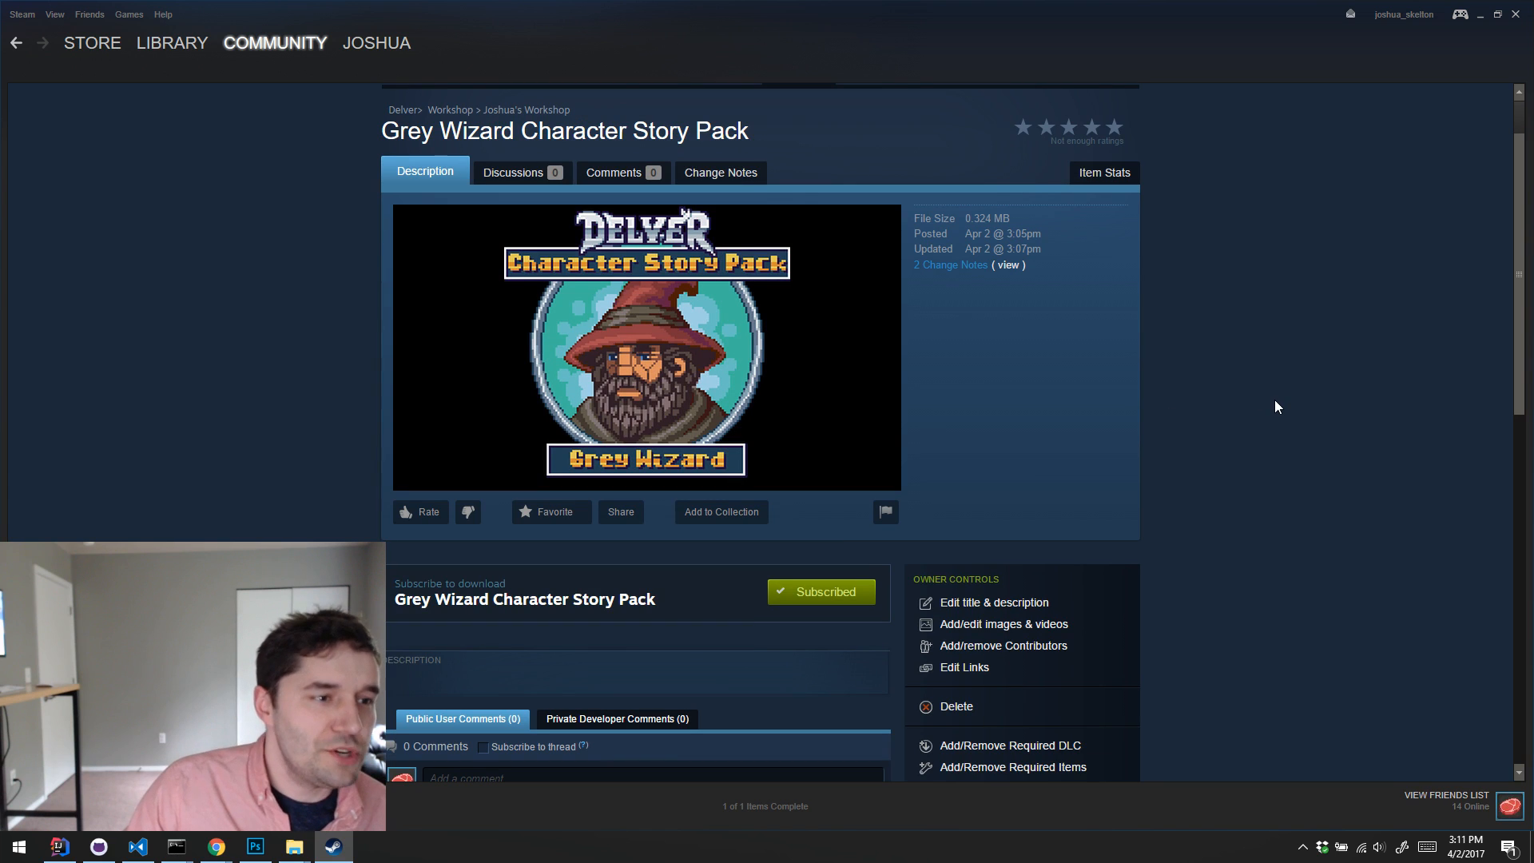